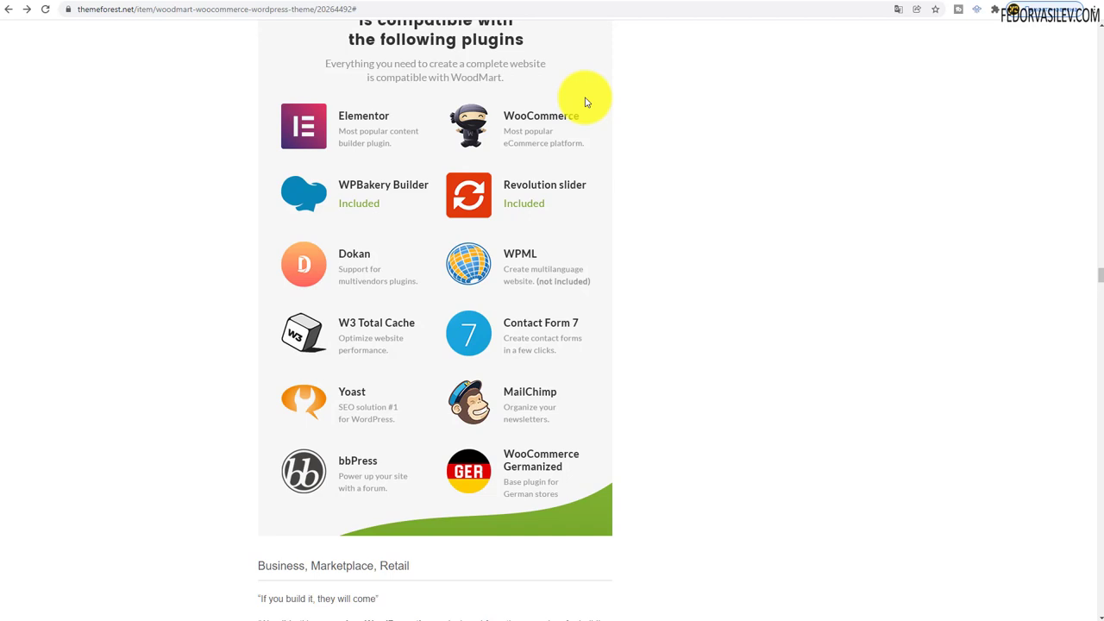
Review the list of plugins compatible with the WoodMart theme on its ThemeForest page
drag(517, 267, 470, 267)
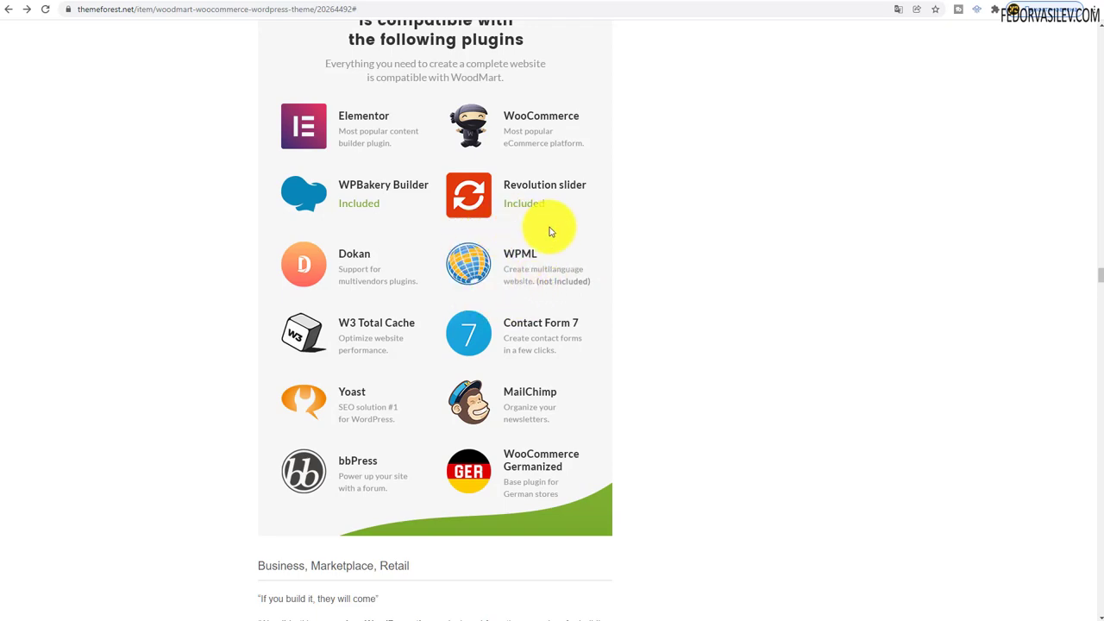
scroll(552, 219, down, 3)
scroll(547, 214, up, 3)
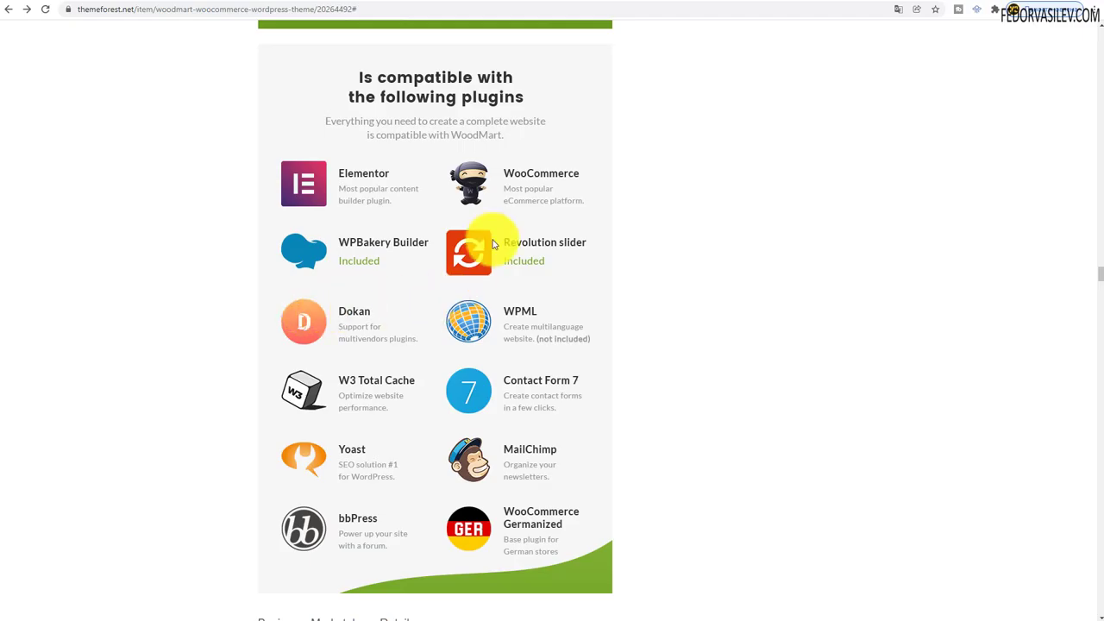
scroll(523, 216, down, 15)
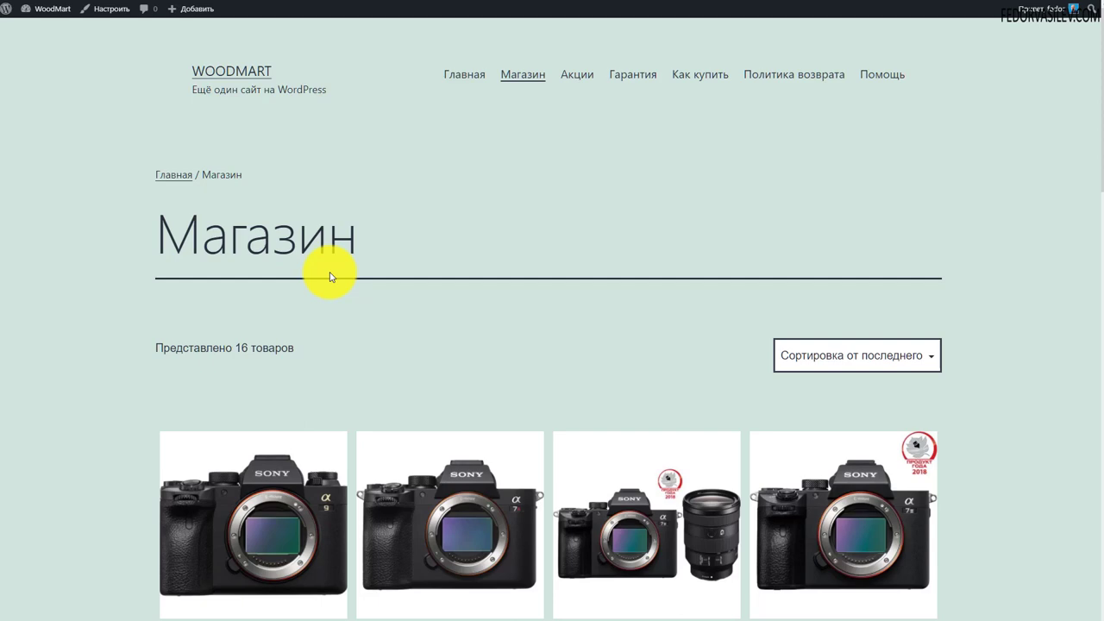
Look through the camera product listings on the WoodMart site's Магазин page
scroll(330, 276, down, 3)
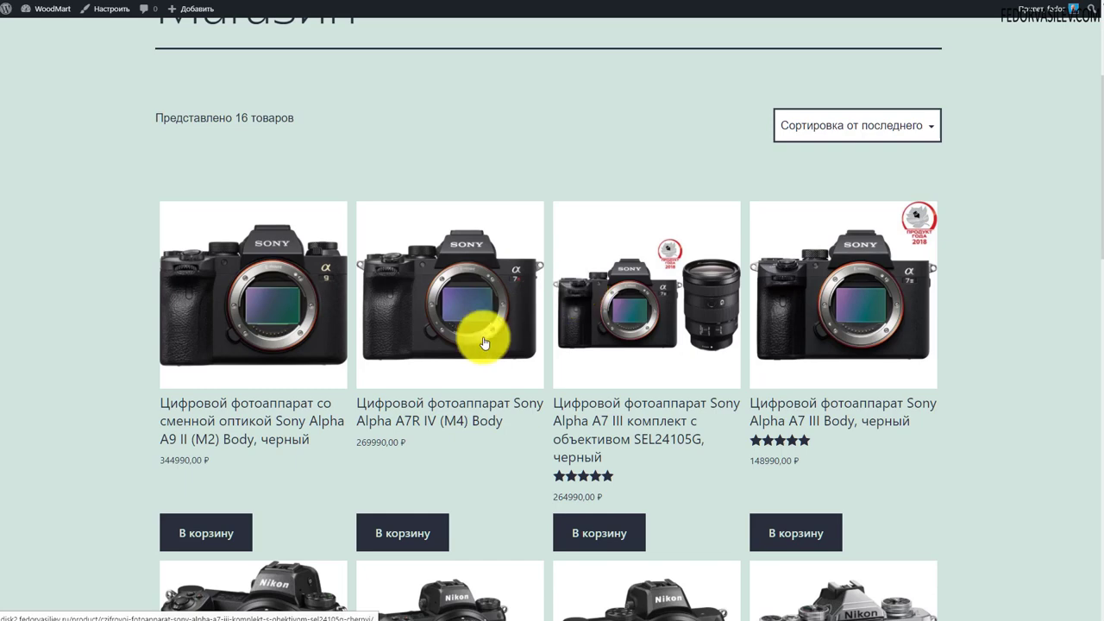
scroll(390, 357, down, 3)
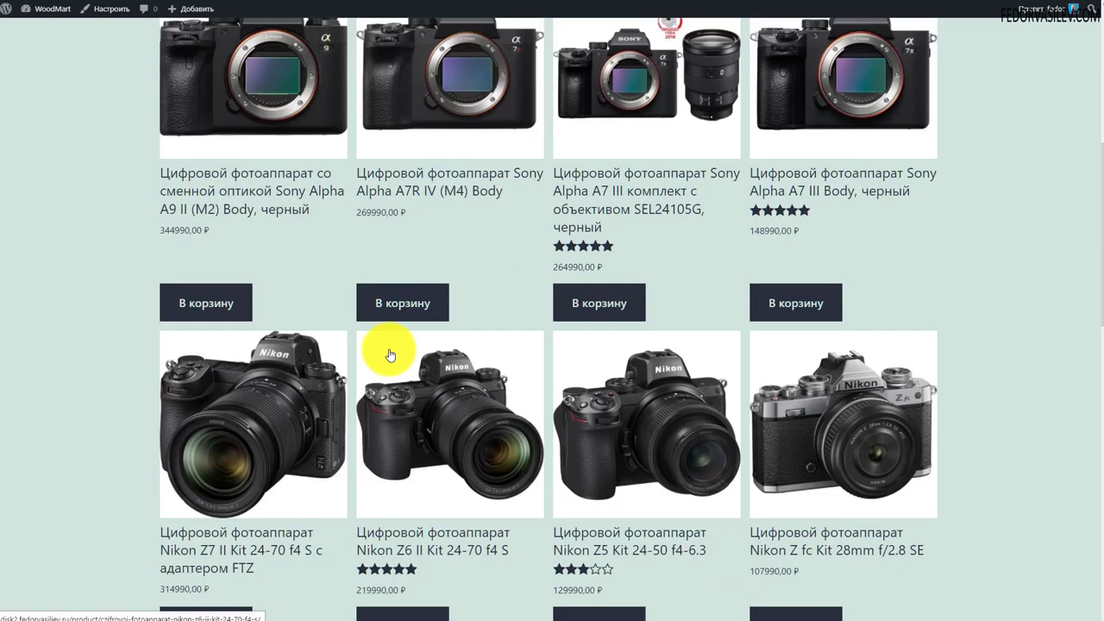
scroll(390, 355, down, 2)
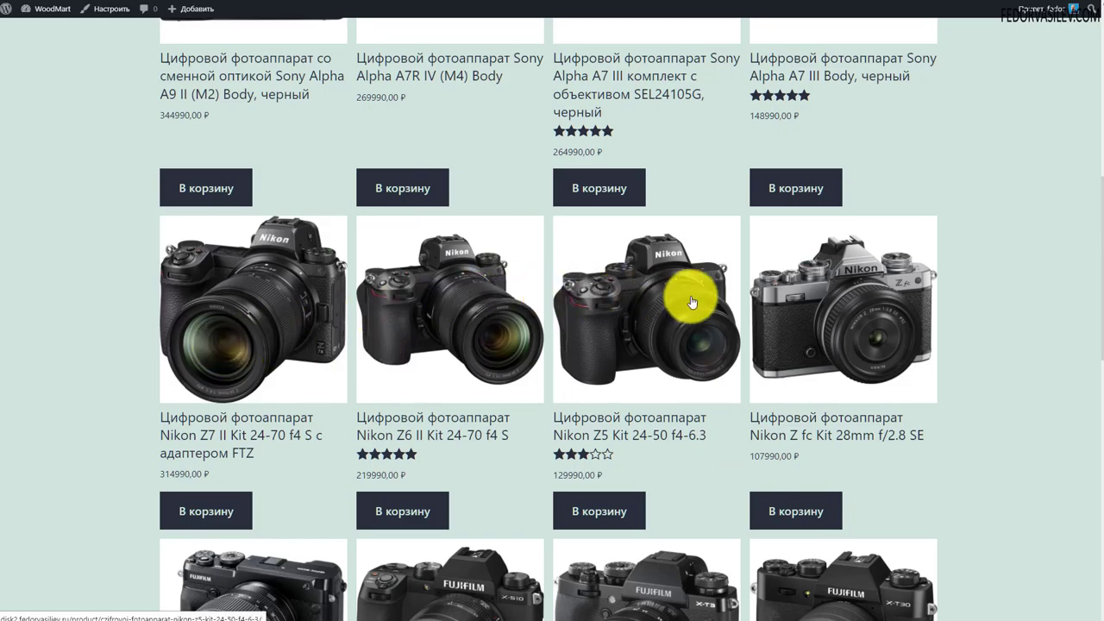
scroll(873, 323, down, 10)
scroll(862, 376, up, 5)
scroll(860, 377, up, 12)
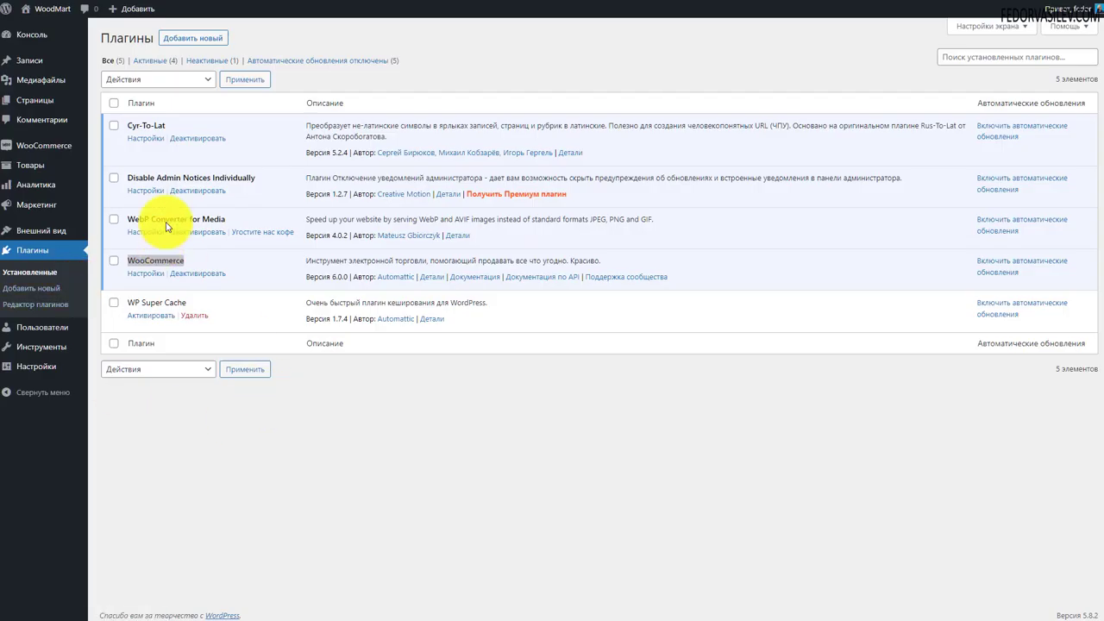
Examine the Cyr-To-Lat and Disable Admin Notices Individually entries among the installed WordPress plugins
drag(168, 126, 129, 127)
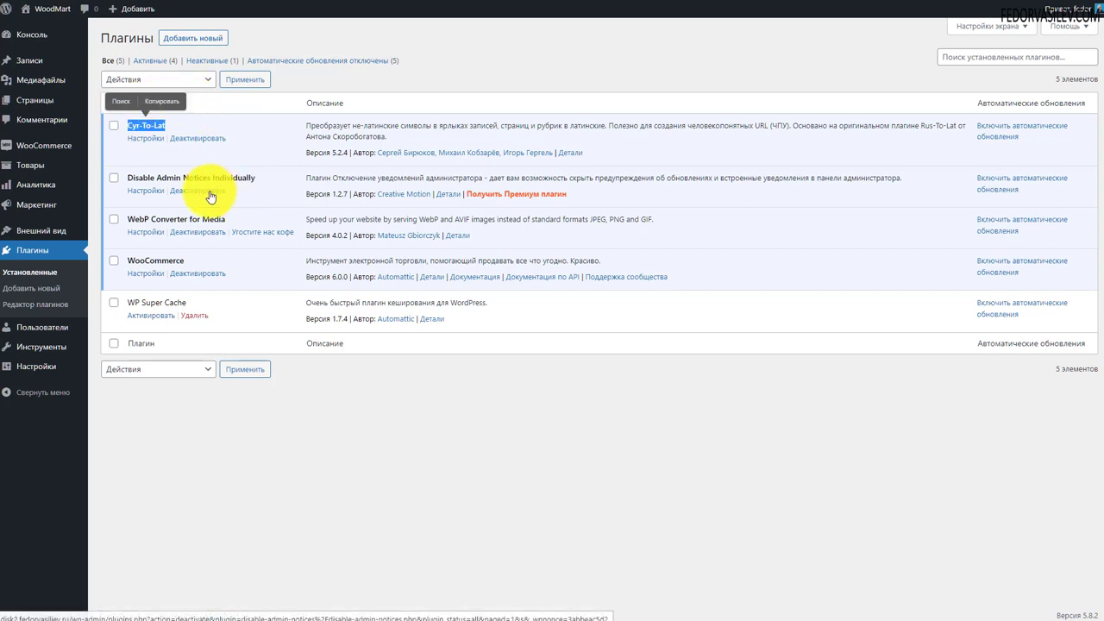
click(450, 69)
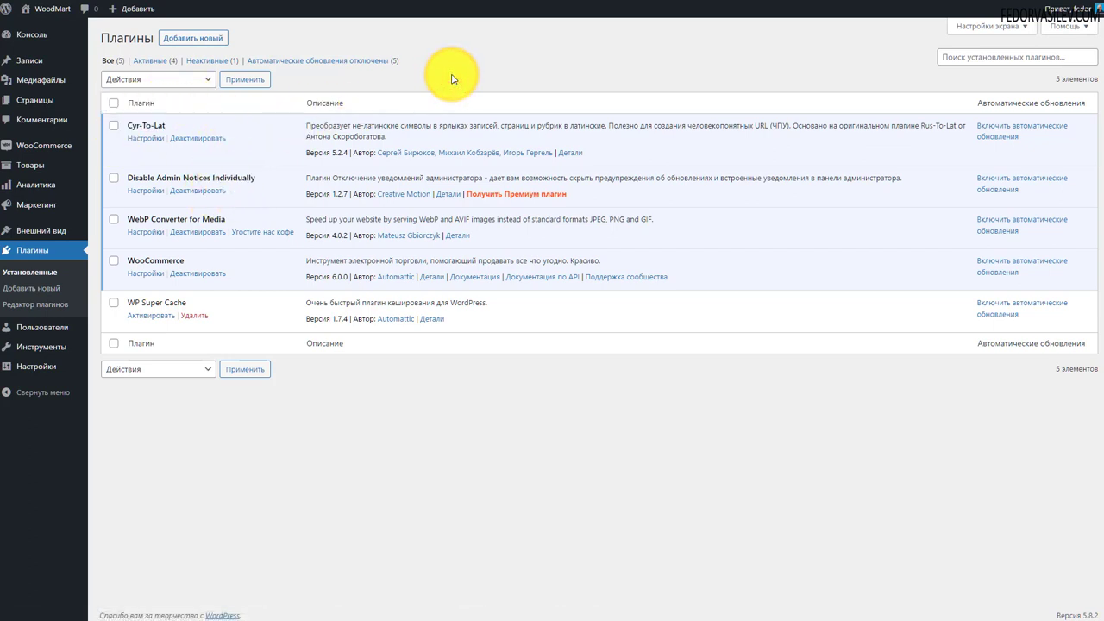
drag(264, 184, 127, 180)
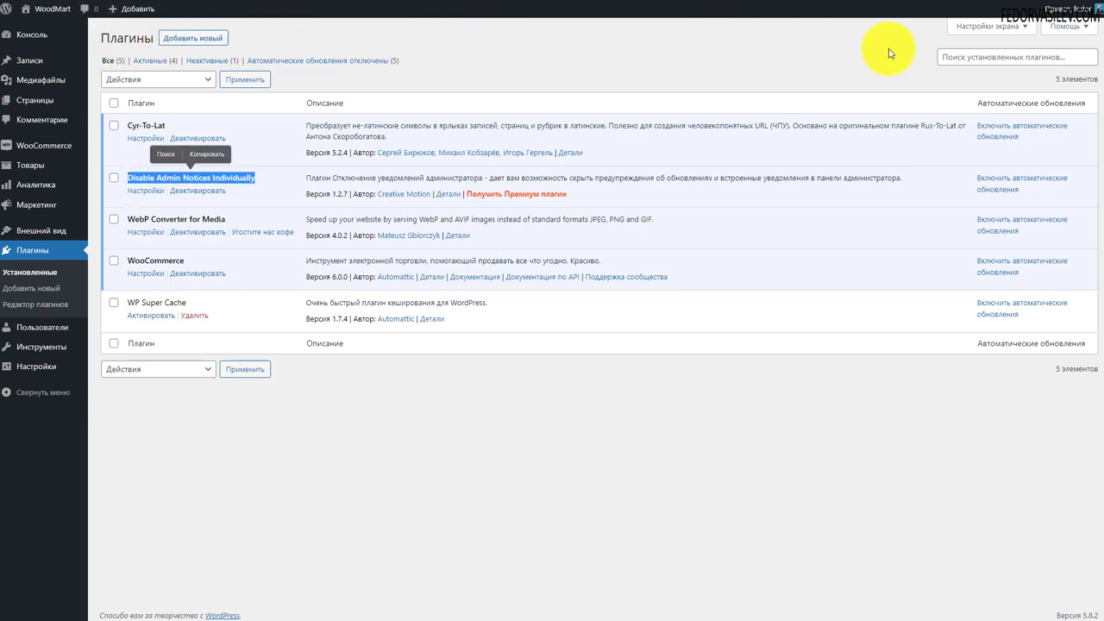
click(284, 186)
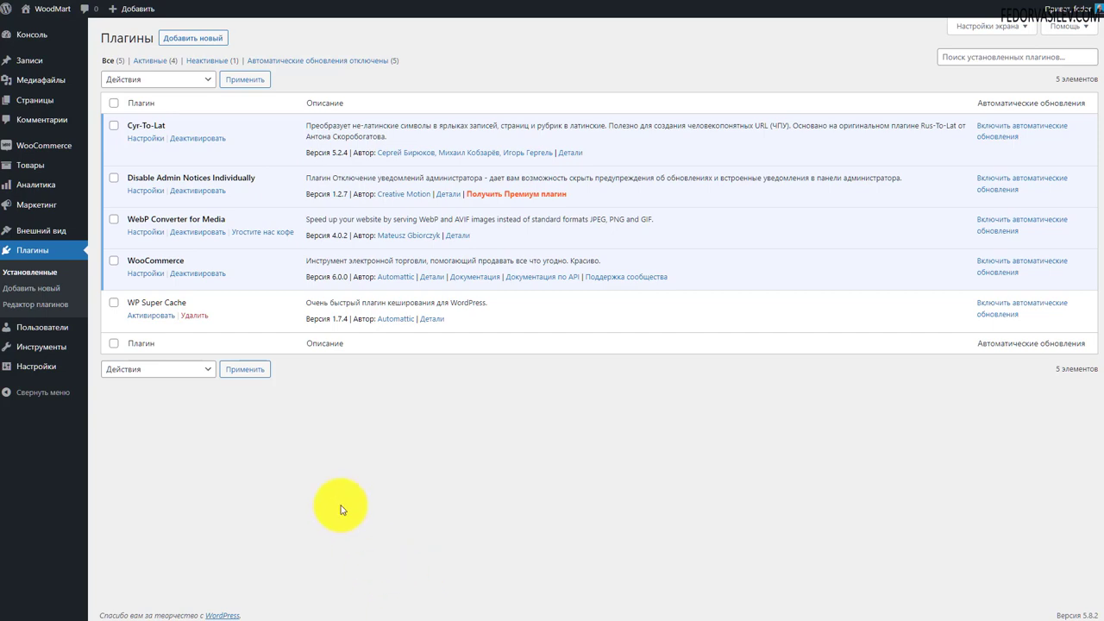
drag(233, 192, 101, 180)
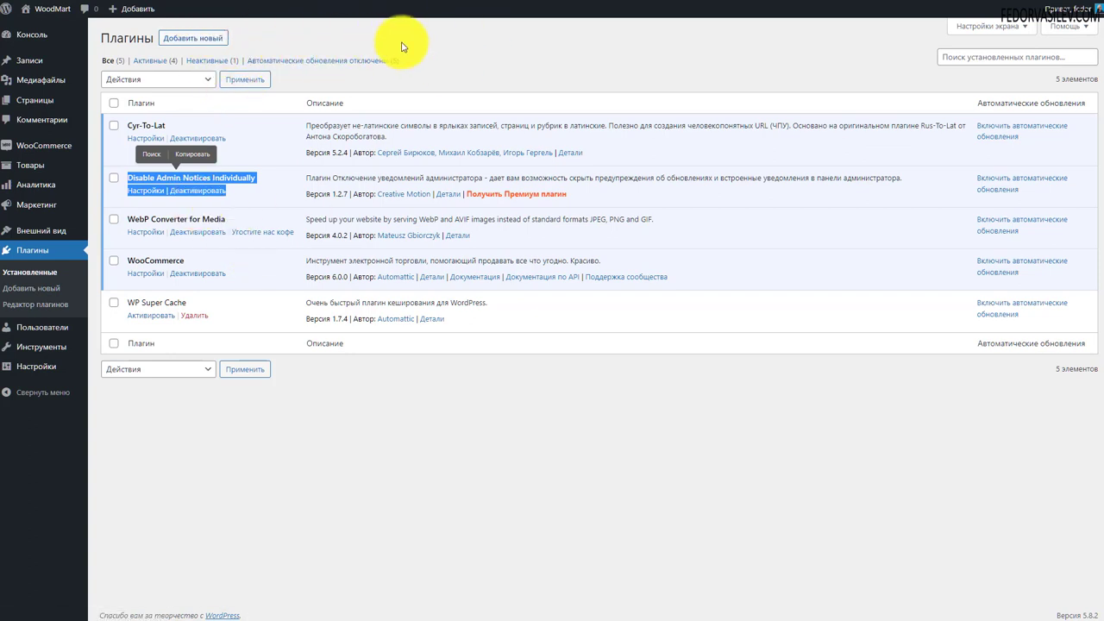
click(476, 50)
drag(245, 193, 133, 179)
click(452, 64)
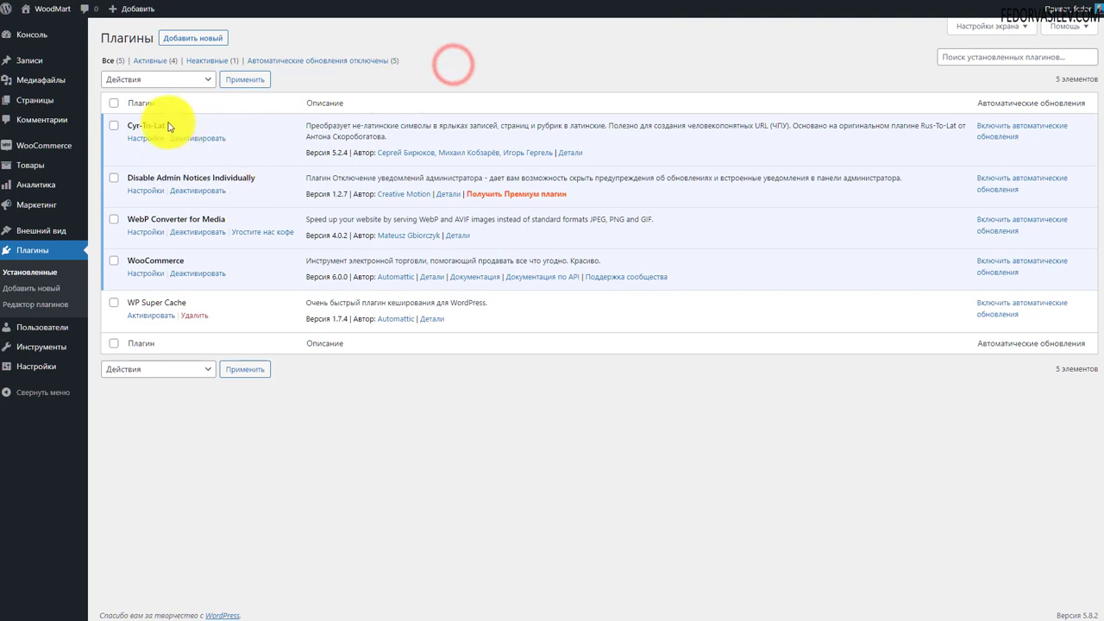
drag(176, 126, 127, 125)
drag(239, 221, 108, 252)
click(483, 66)
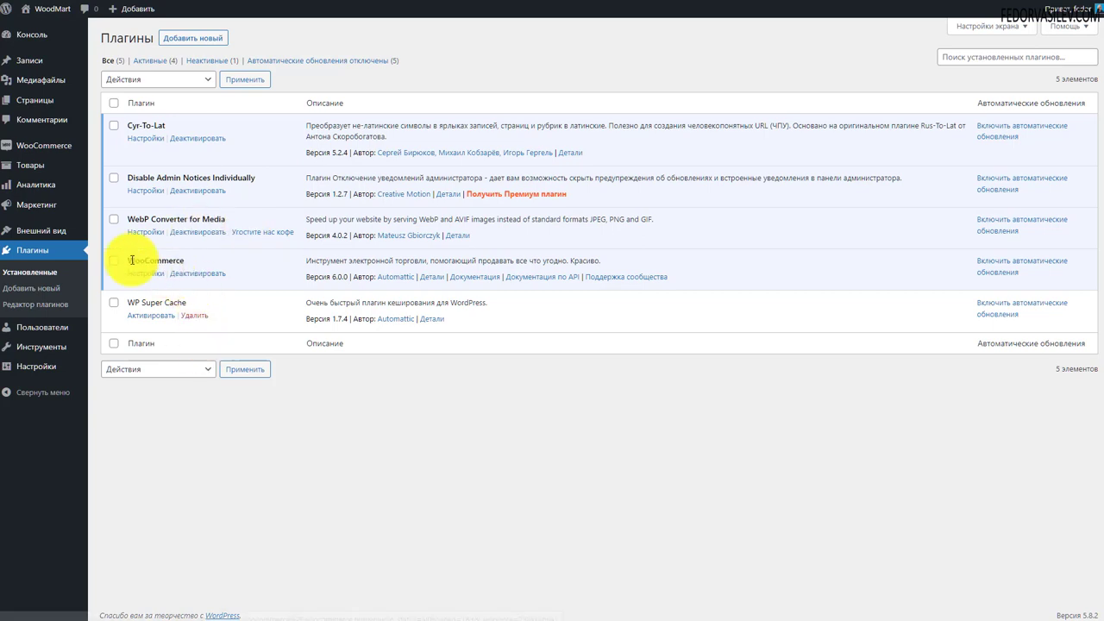
Examine the WebP Converter for Media, WooCommerce and WP Super Cache entries among the installed plugins
drag(131, 221, 161, 219)
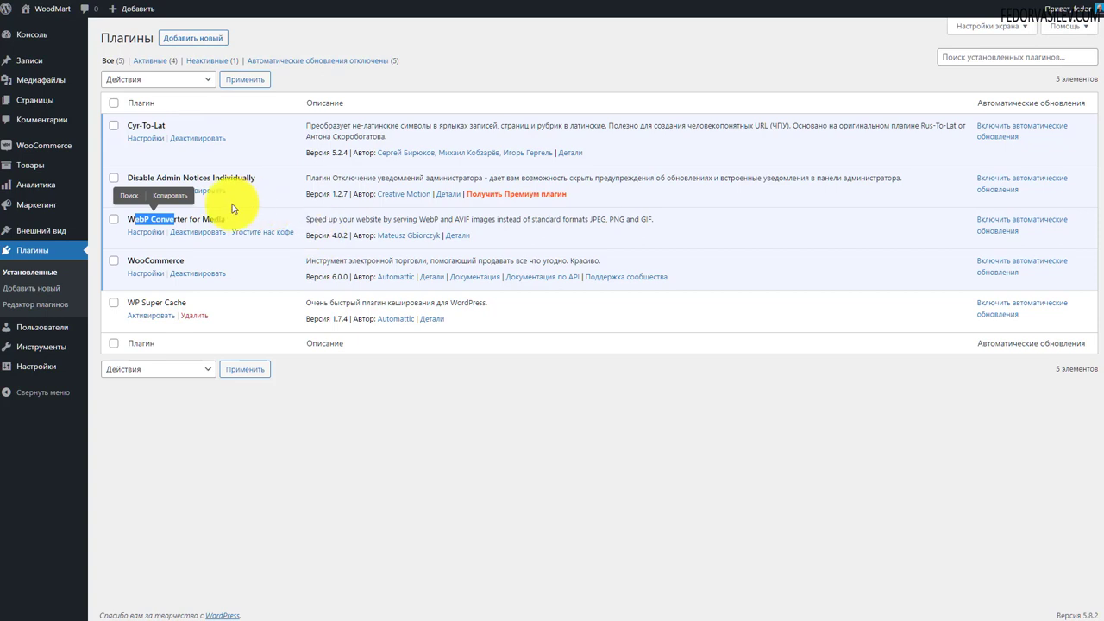
drag(251, 222, 134, 219)
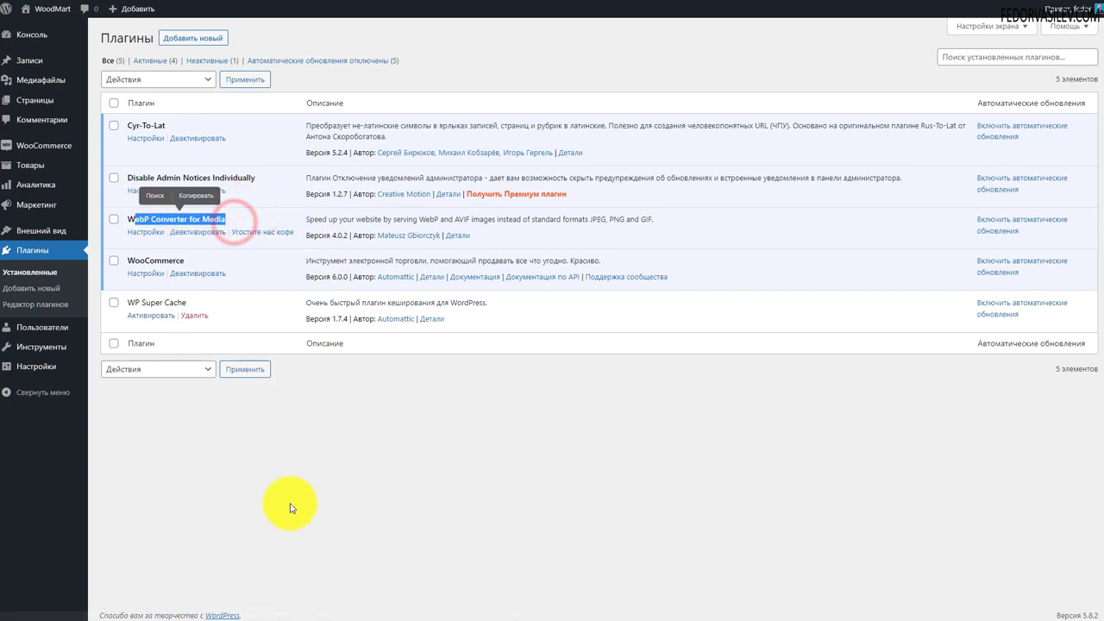
click(313, 481)
drag(185, 260, 130, 255)
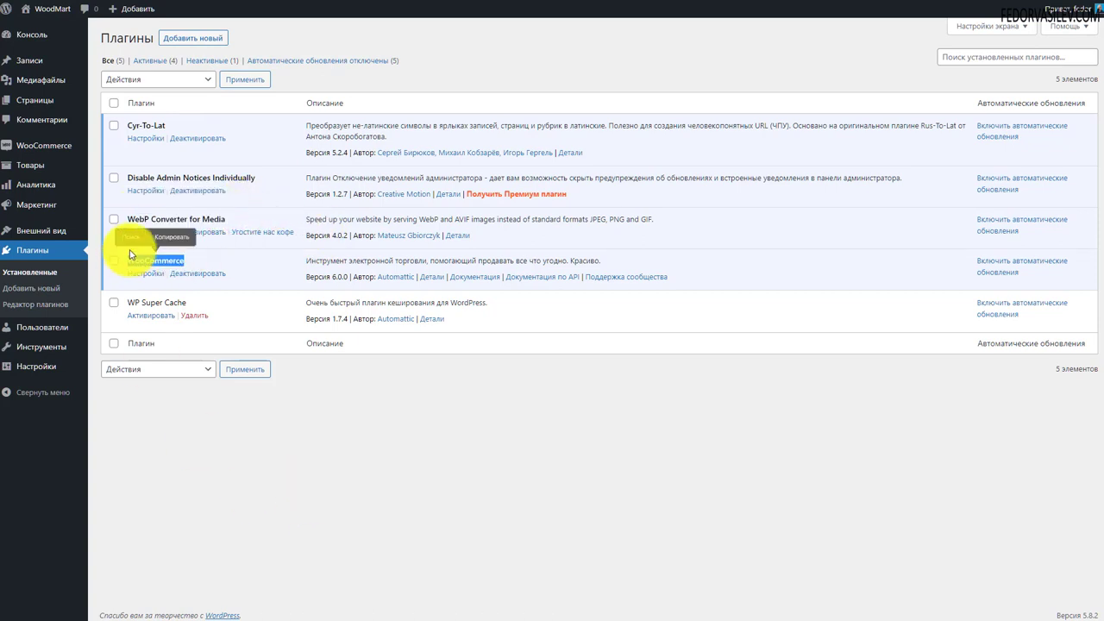
click(179, 436)
drag(188, 306, 124, 305)
click(206, 429)
drag(185, 261, 131, 261)
click(291, 519)
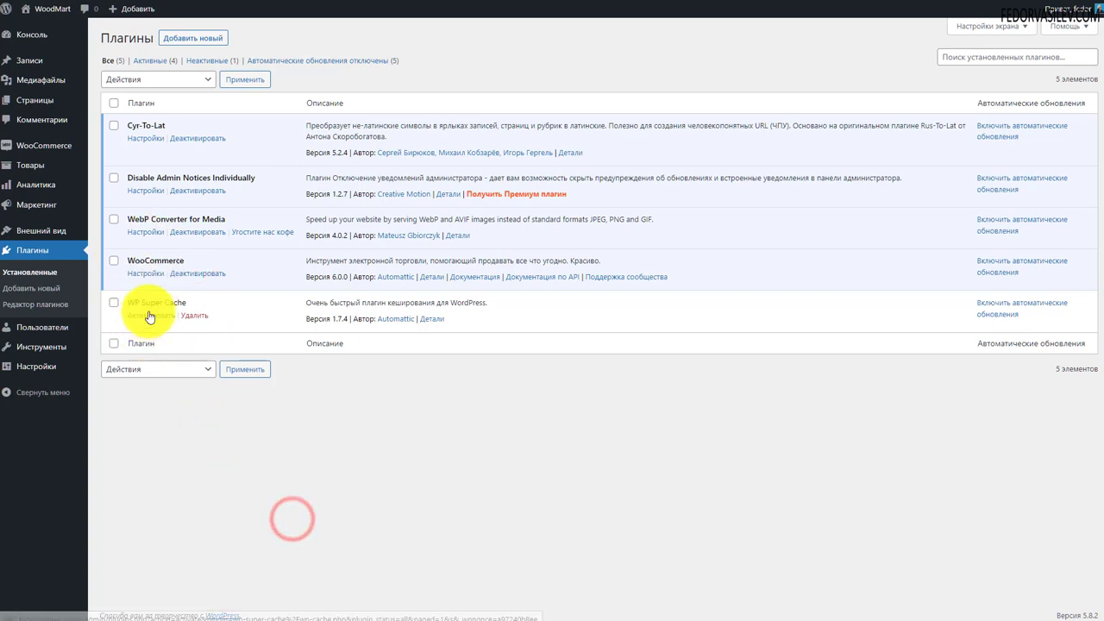
drag(202, 303, 127, 306)
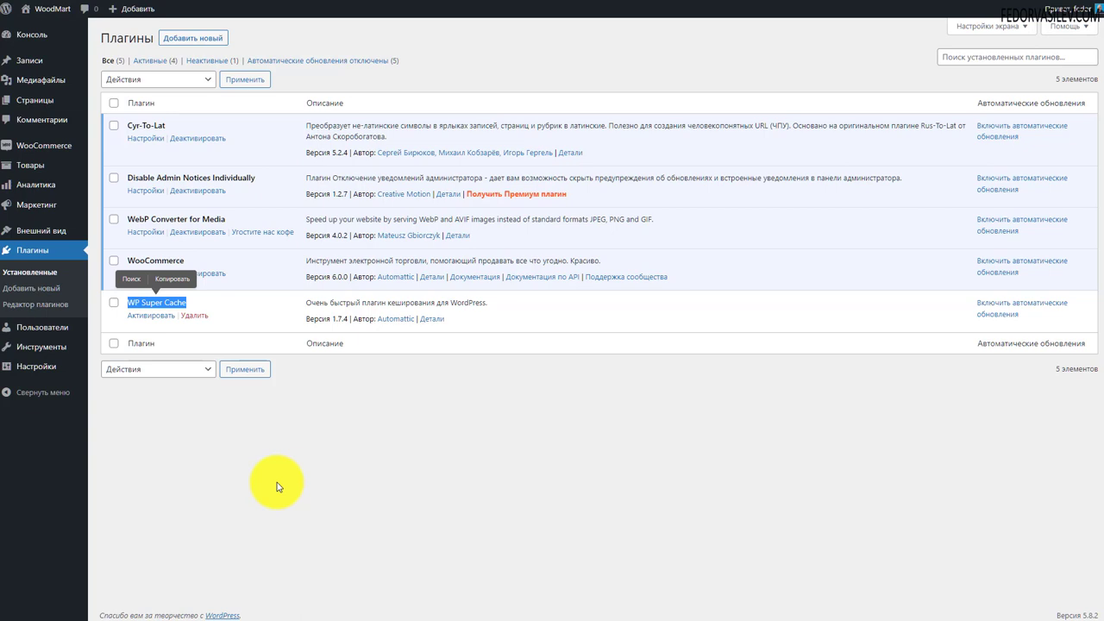
click(276, 486)
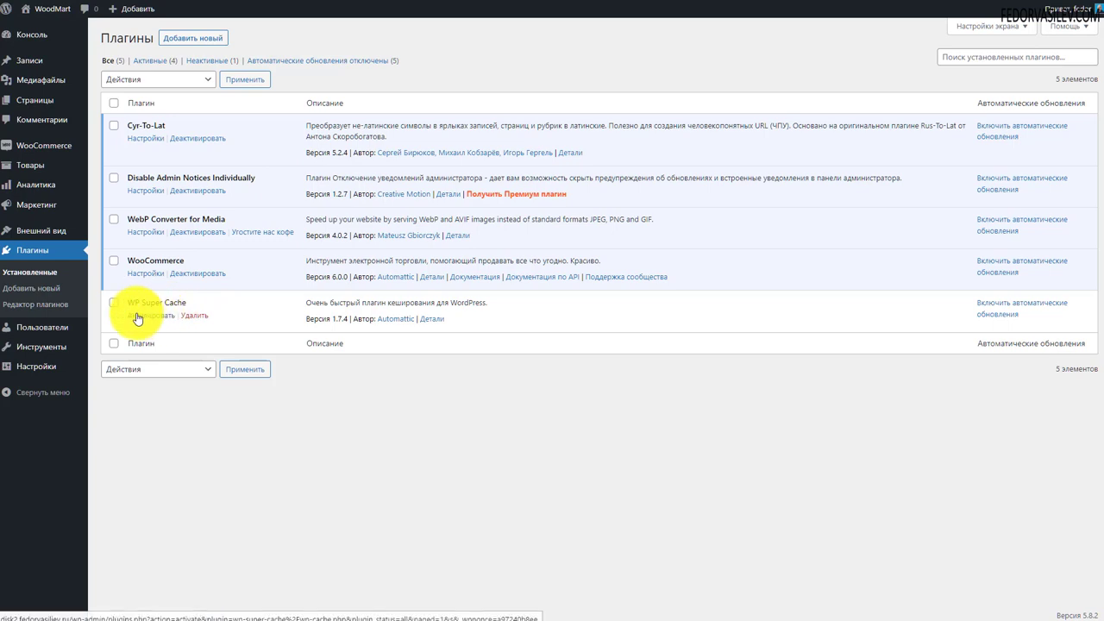
drag(190, 301, 106, 308)
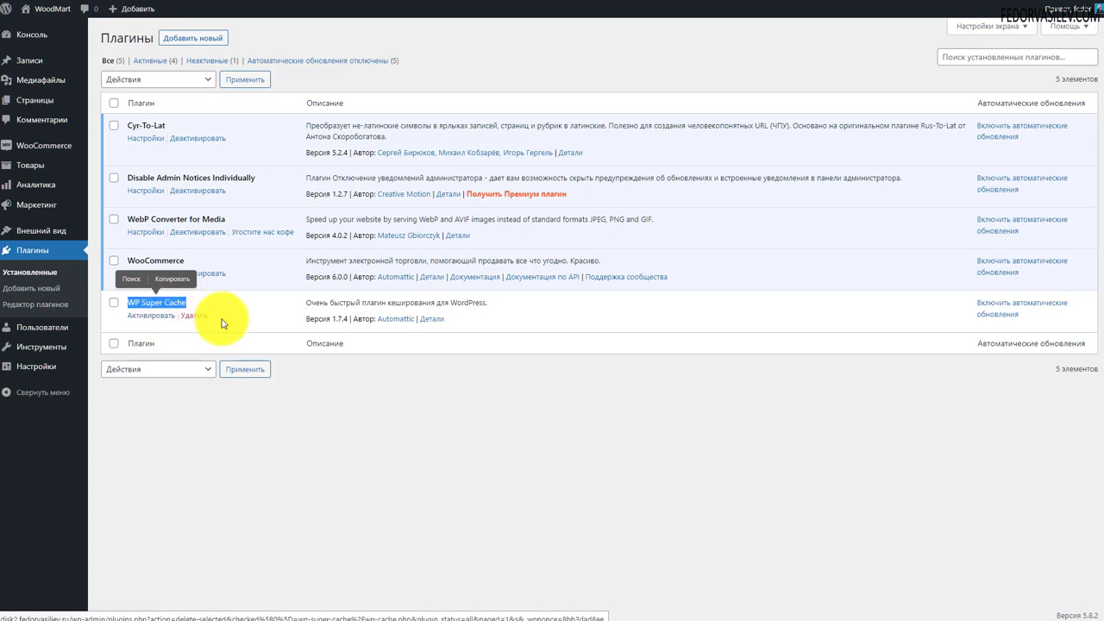
View the details of the active Twenty Twenty-One theme among the site's installed themes
mouse_move(49, 235)
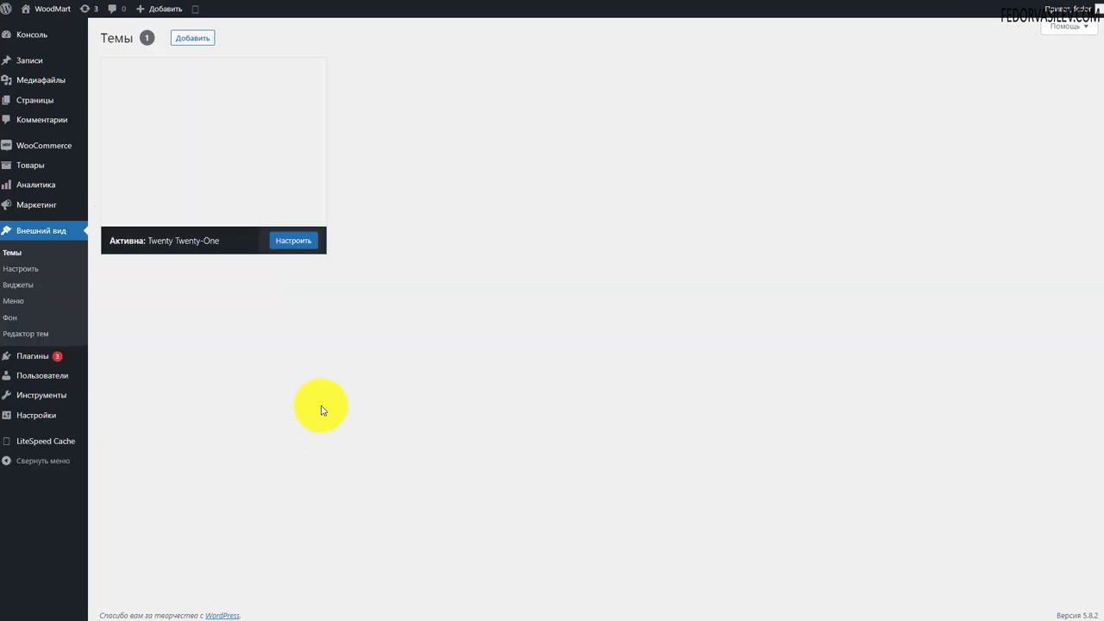
click(296, 193)
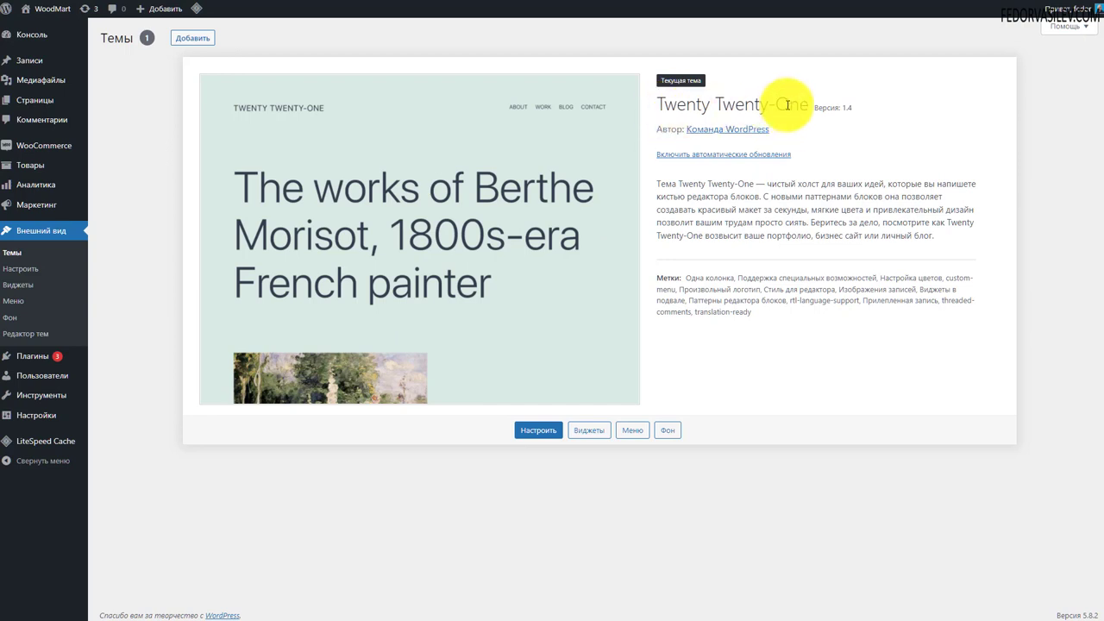
drag(807, 104, 722, 105)
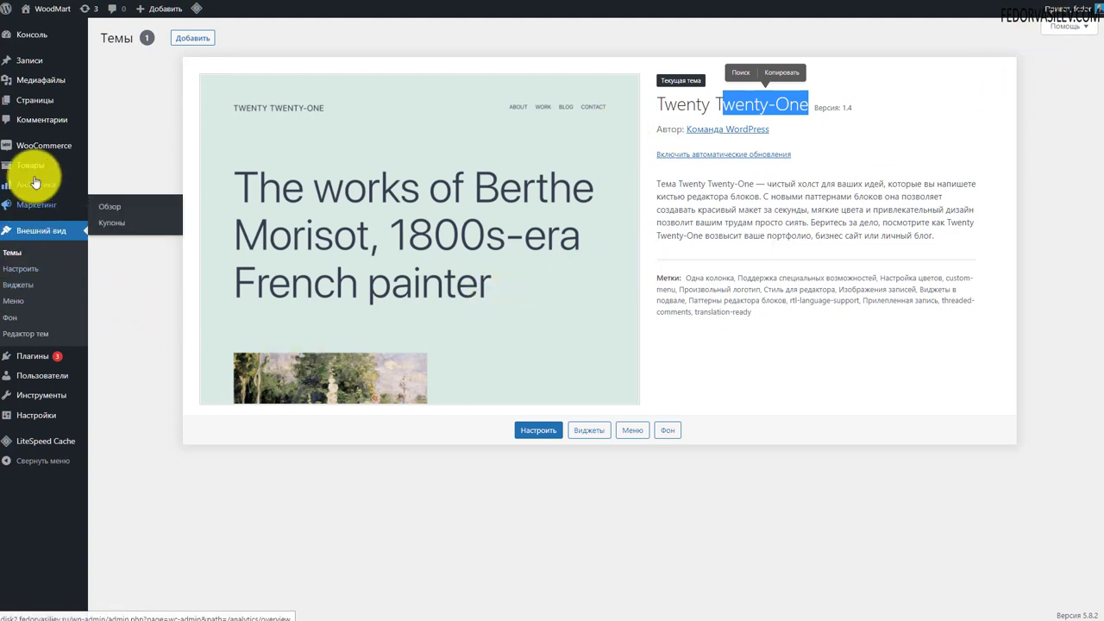
Return to the installed plugins and compare the LiteSpeed Cache and WP Super Cache entries
click(29, 362)
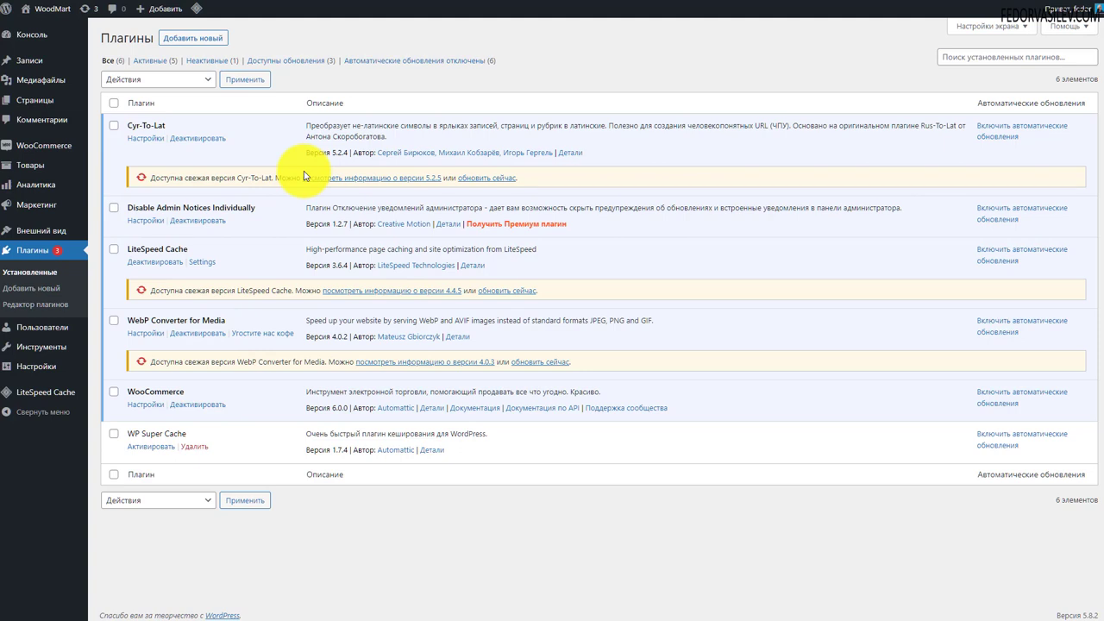
drag(222, 261, 127, 256)
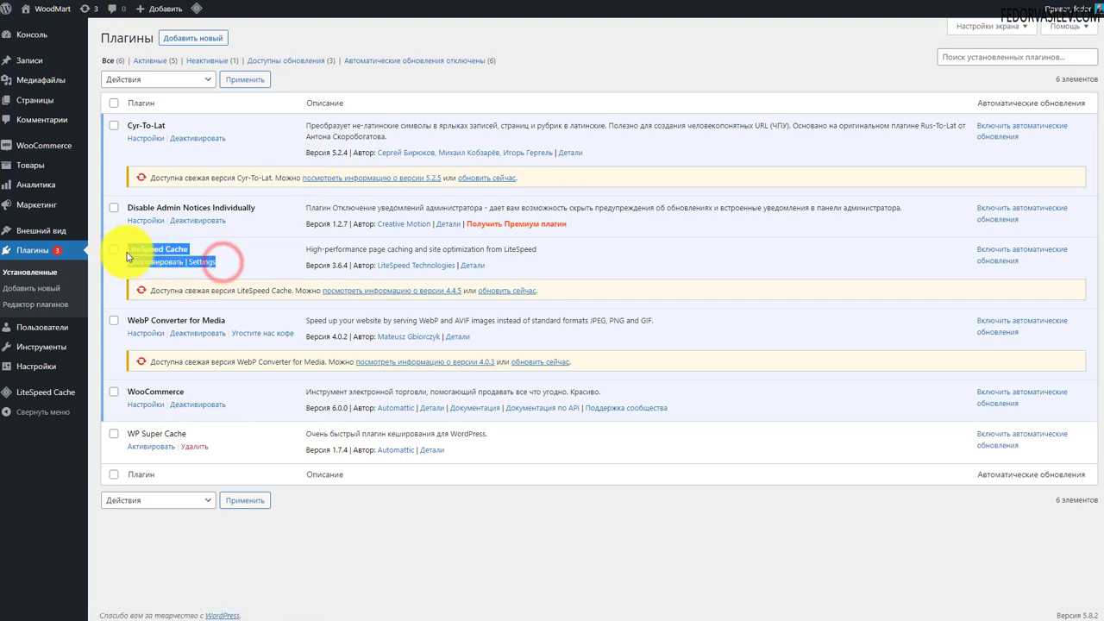
click(274, 250)
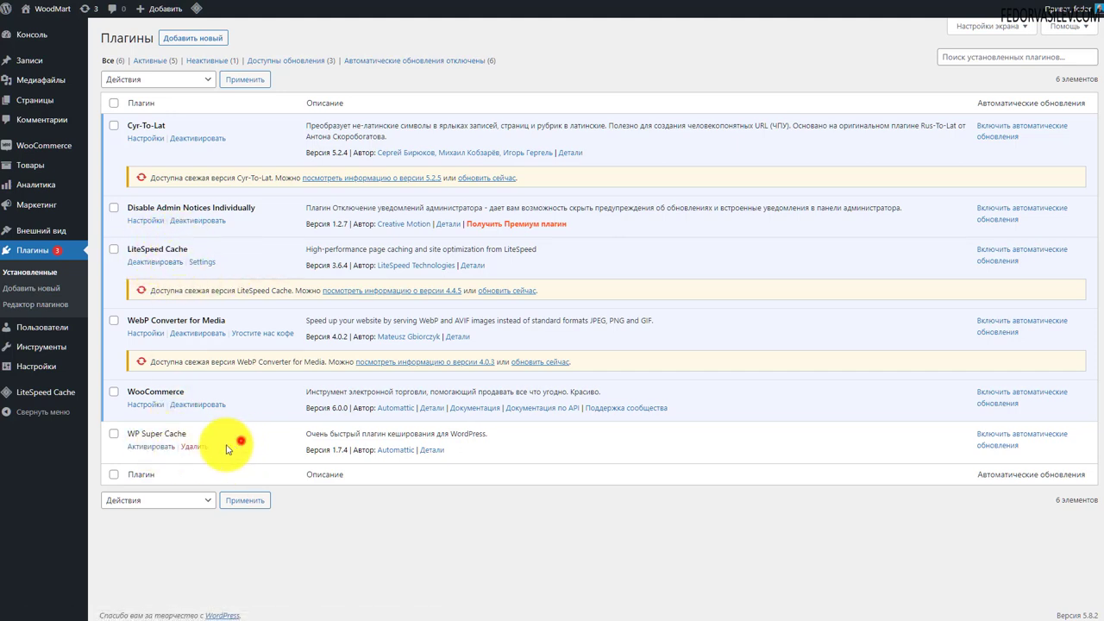
drag(241, 440, 140, 437)
click(345, 529)
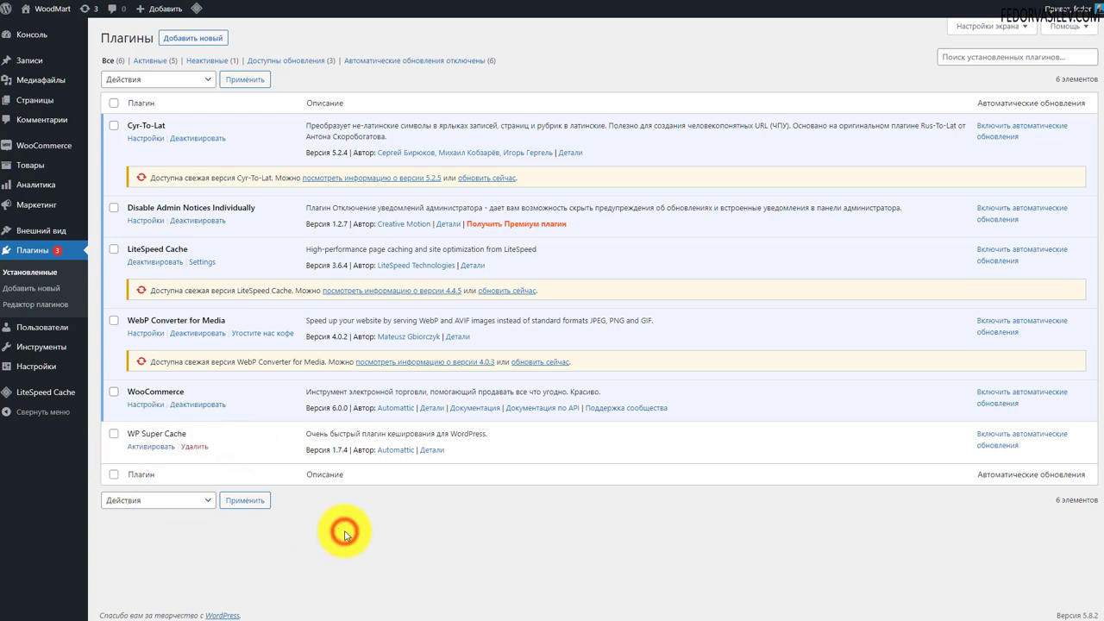
Inspect the LiteSpeed Cache plugin entry and its management and purge options in the admin bar
drag(225, 258, 131, 250)
mouse_move(196, 11)
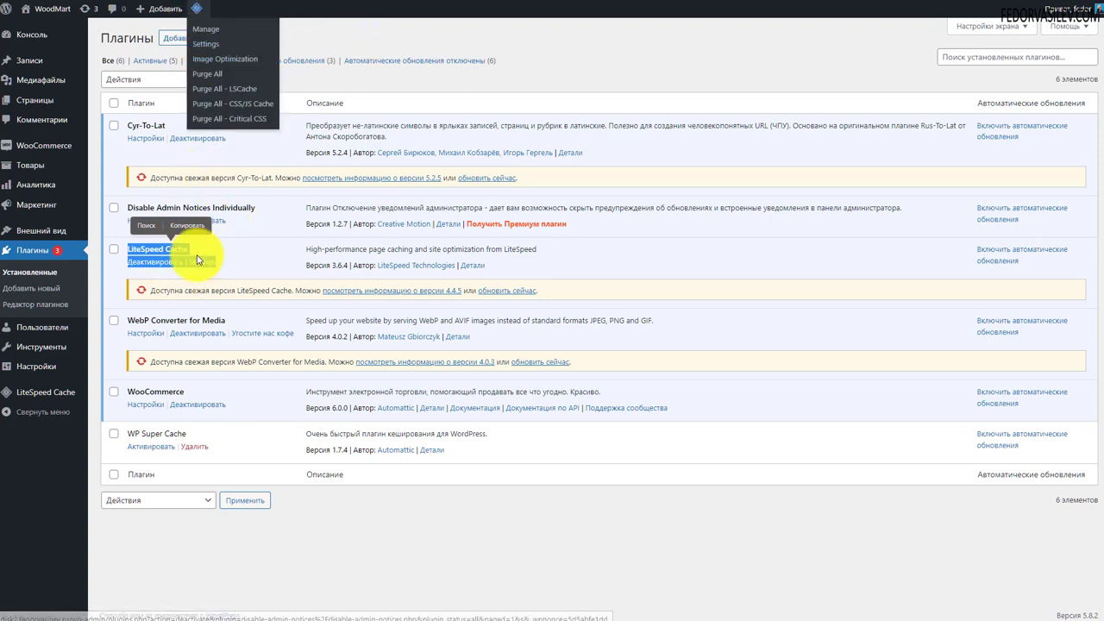
click(309, 40)
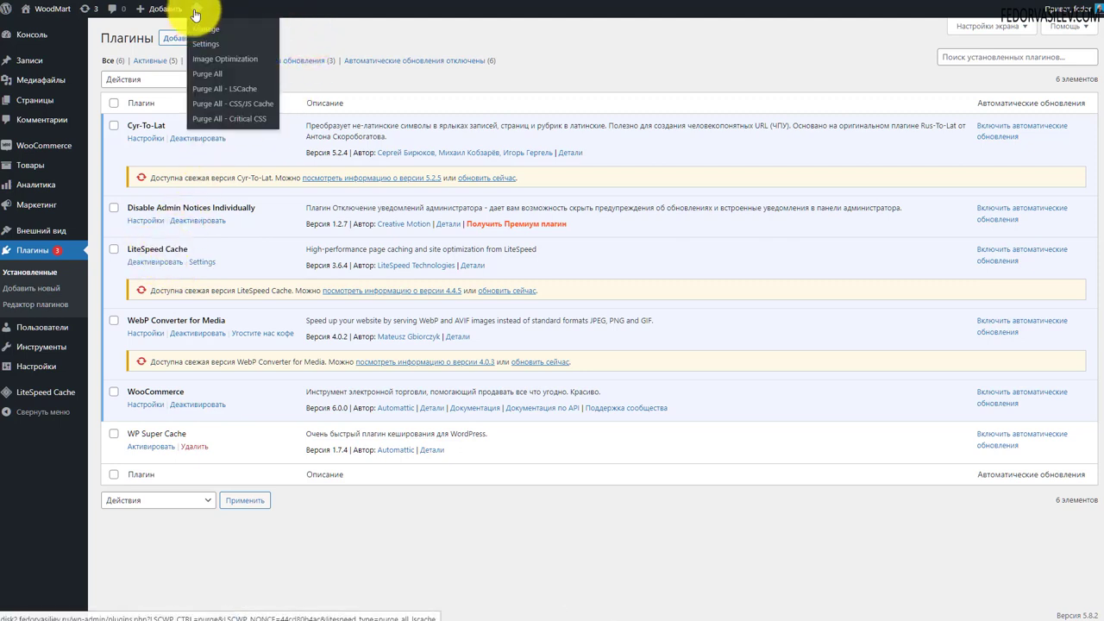
drag(188, 249, 129, 248)
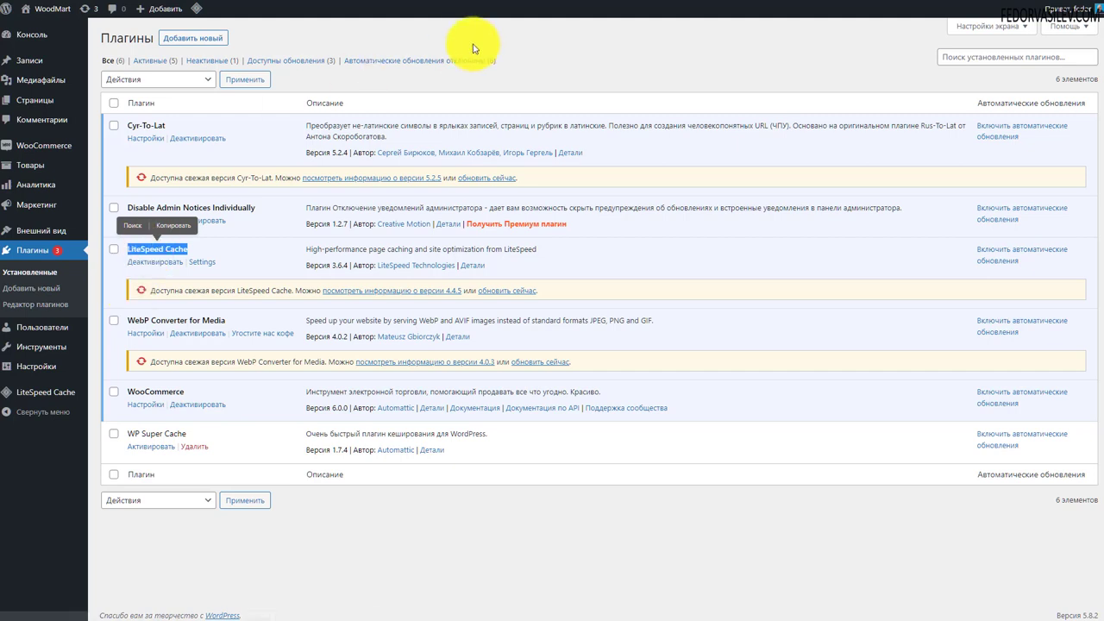
click(498, 42)
Try to delete the LiteSpeed Cache plugin with the Удалить bulk action
click(113, 249)
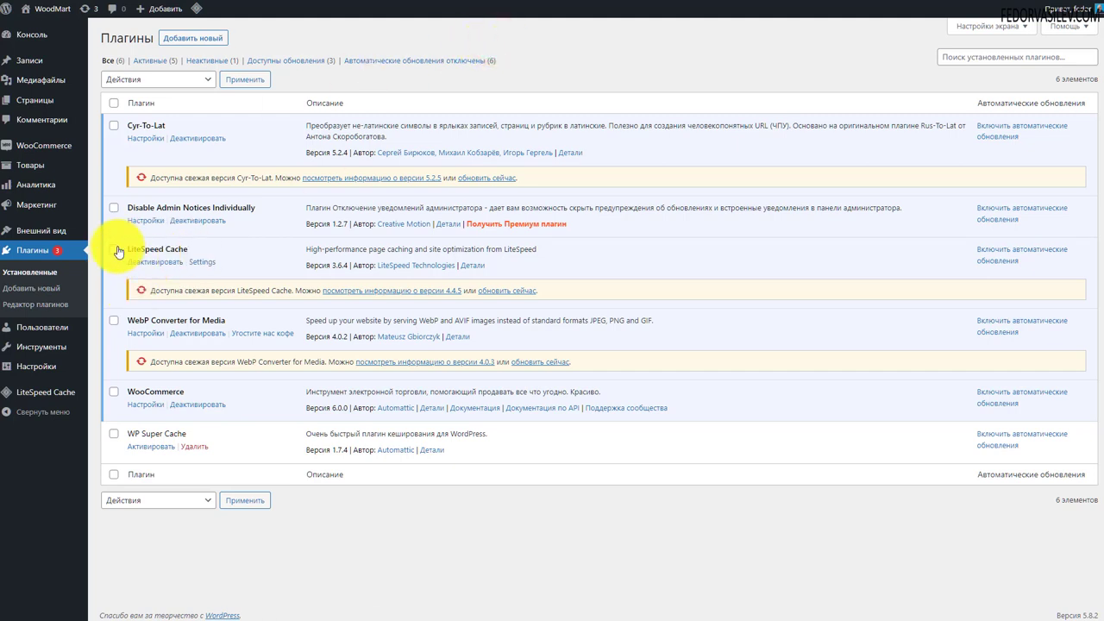
click(135, 79)
click(137, 147)
click(240, 80)
click(602, 39)
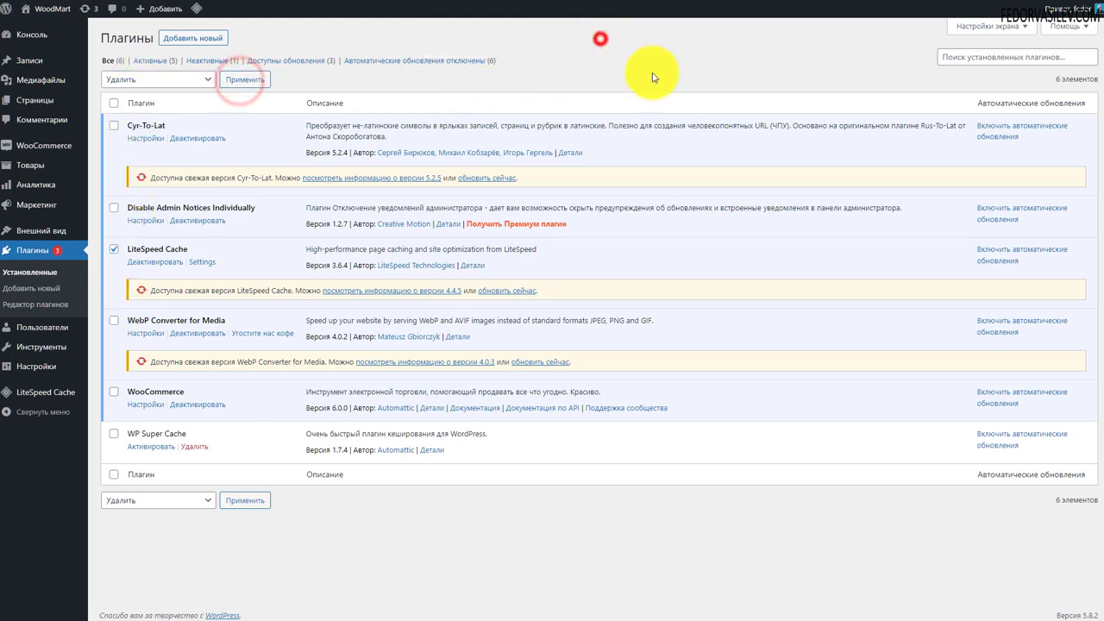
Deactivate the LiteSpeed Cache plugin and delete it together with its data
click(154, 262)
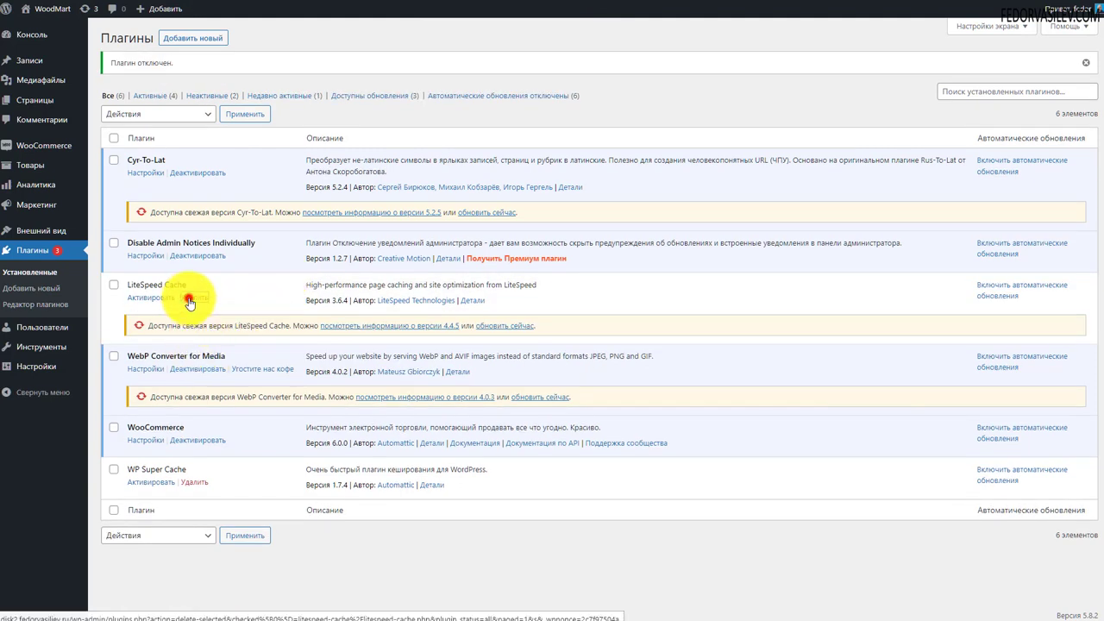
click(189, 299)
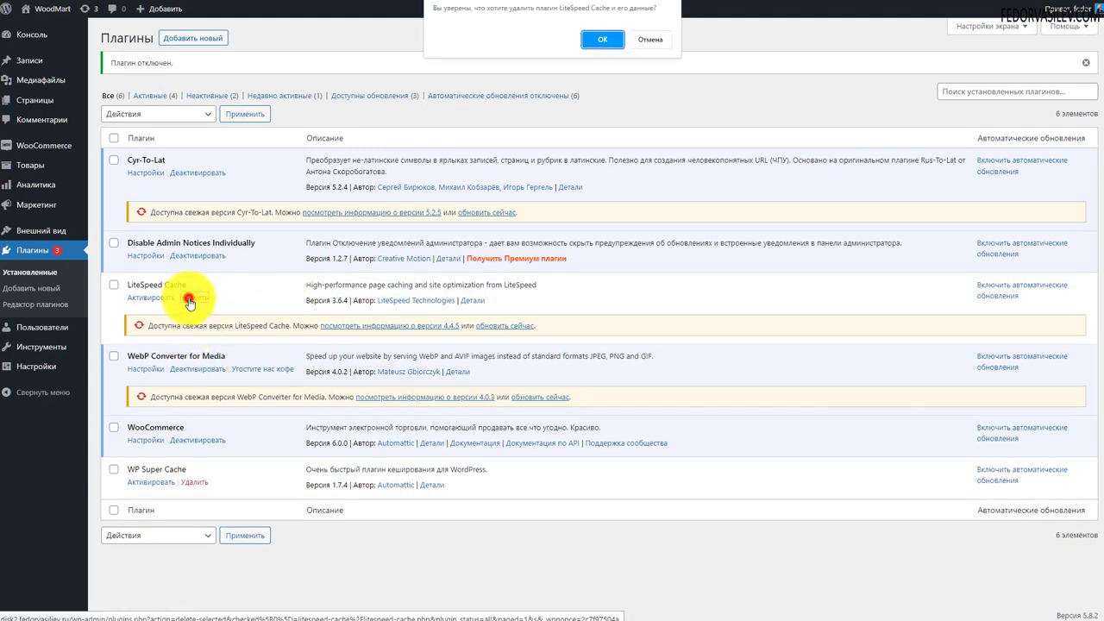
click(587, 36)
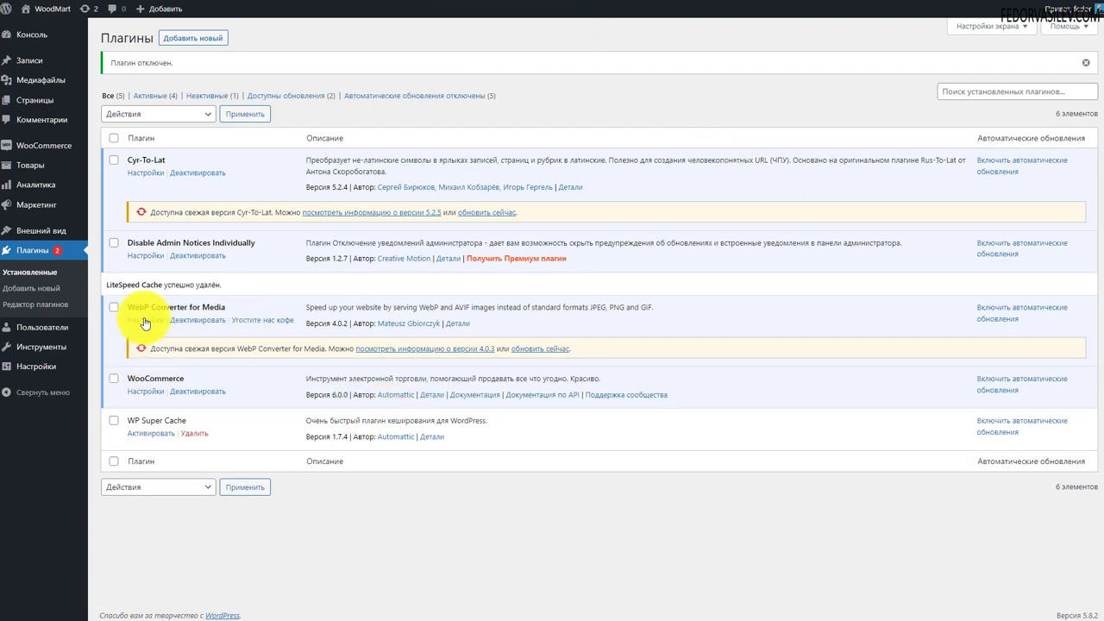
click(197, 416)
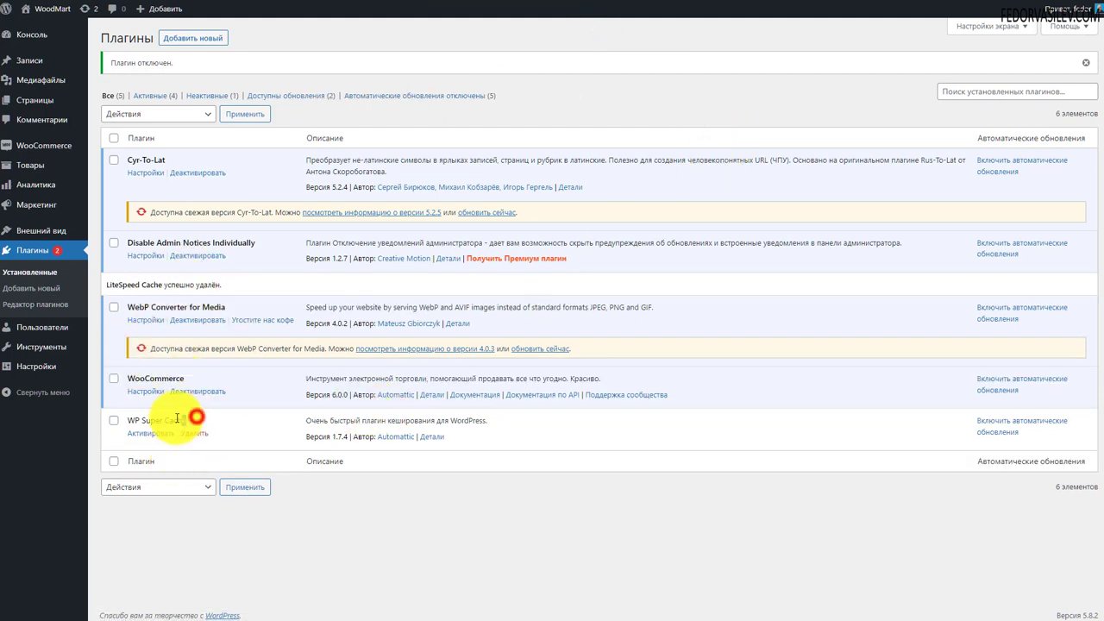
drag(179, 417, 128, 418)
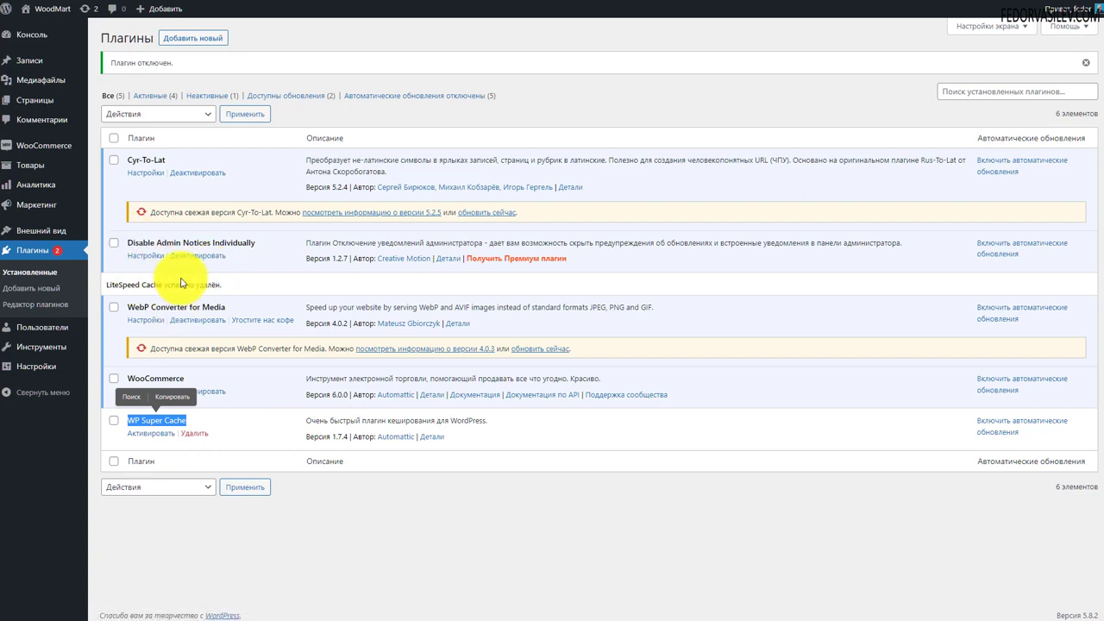
Update the Cyr-To-Lat and WebP Converter for Media plugins together with the Обновить bulk action
click(114, 159)
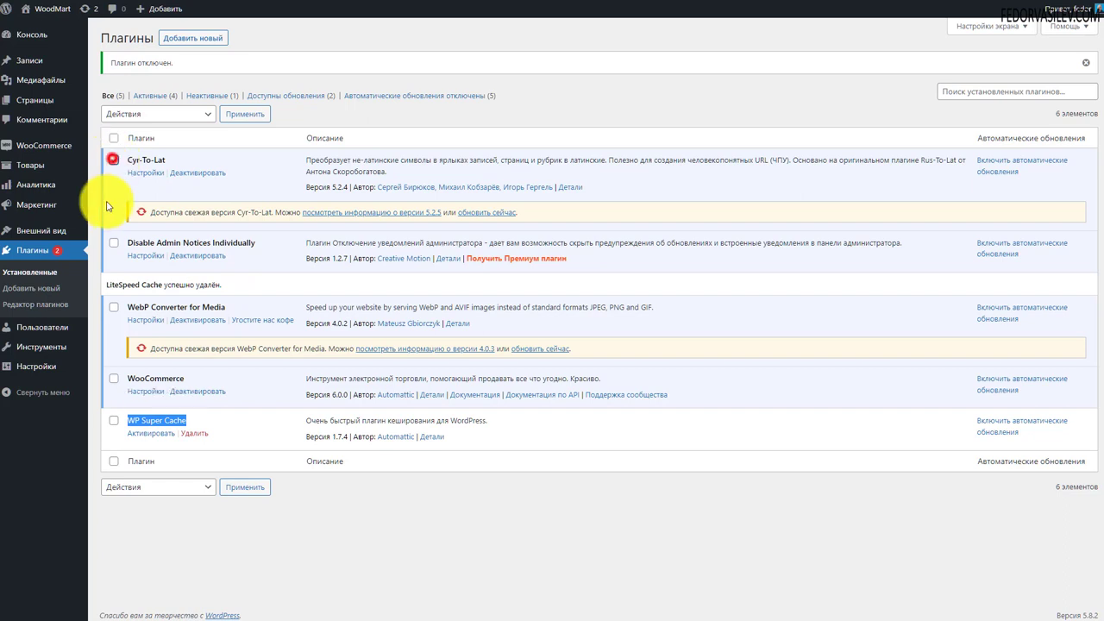
click(113, 307)
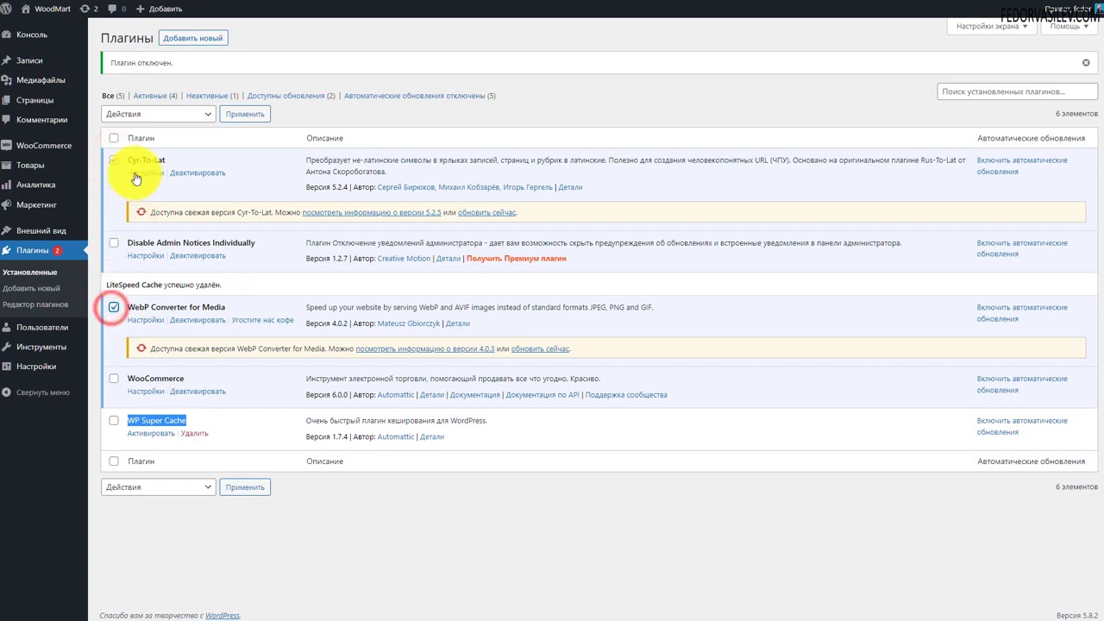
drag(226, 211, 270, 212)
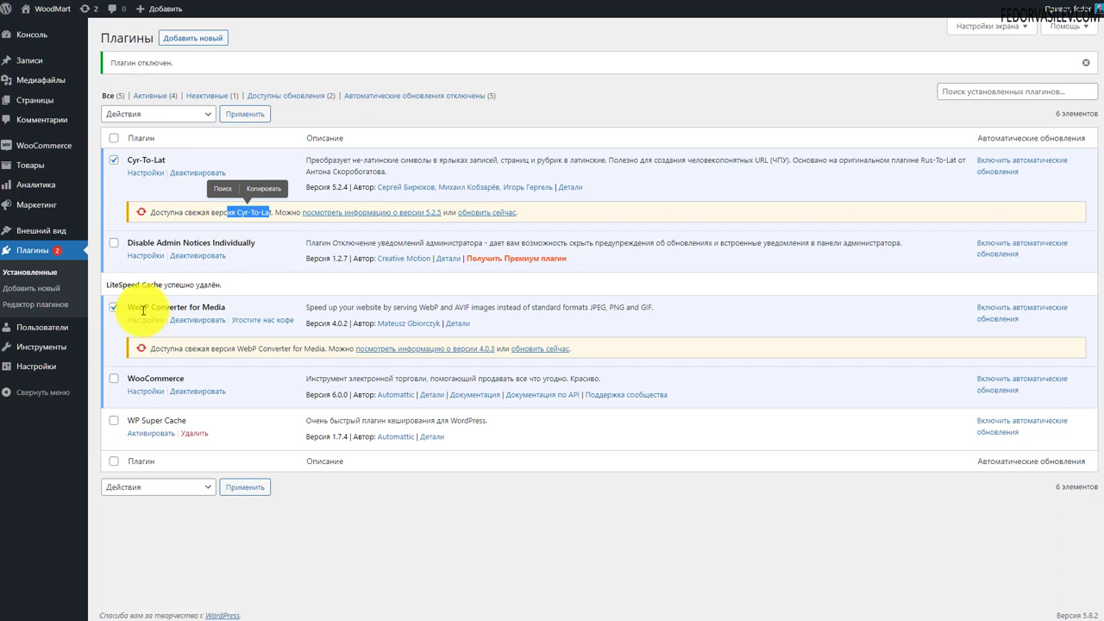
drag(161, 307, 128, 309)
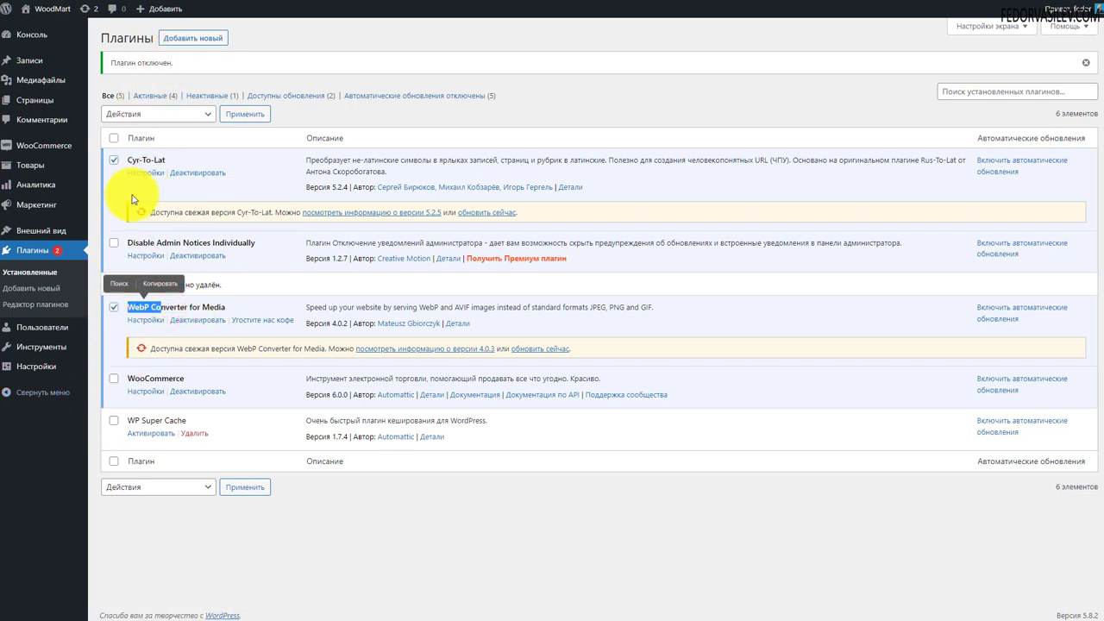
click(142, 113)
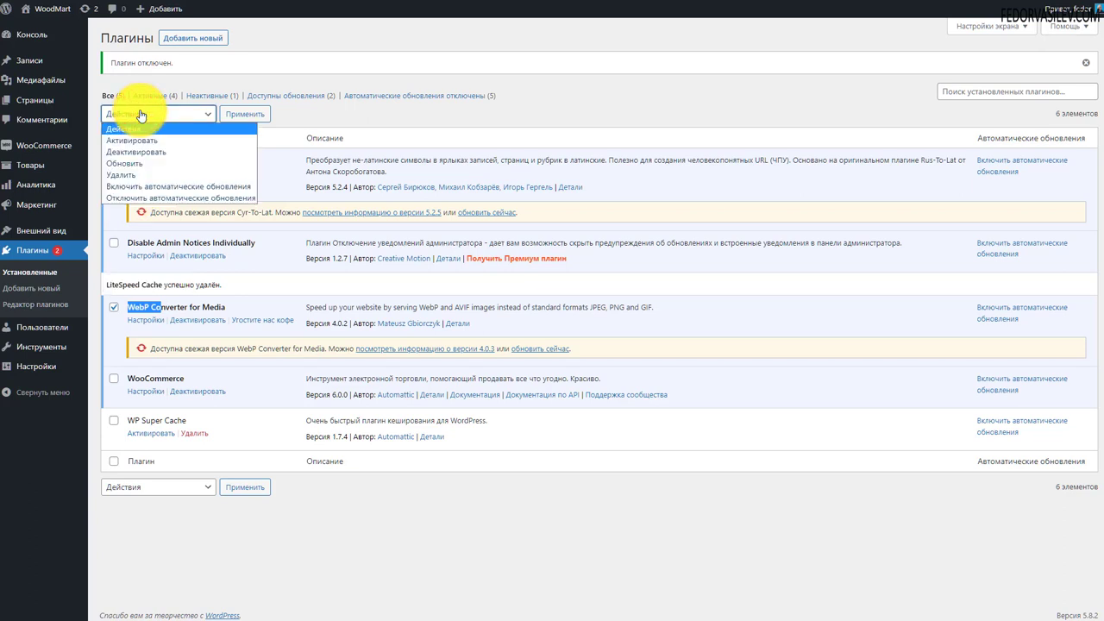
click(140, 164)
click(235, 115)
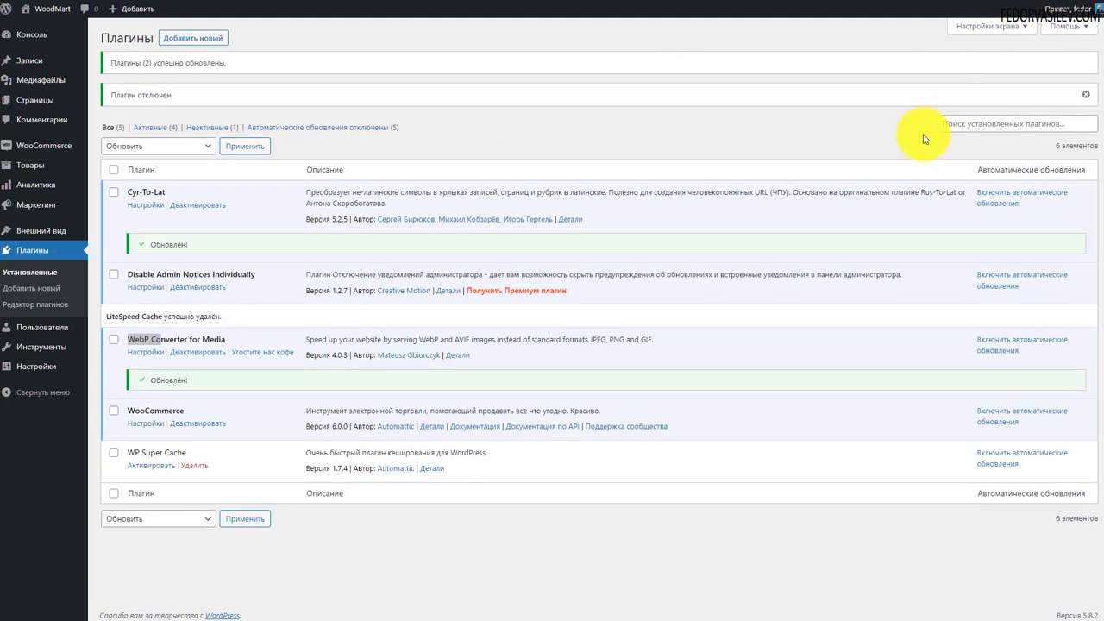
drag(214, 245, 156, 245)
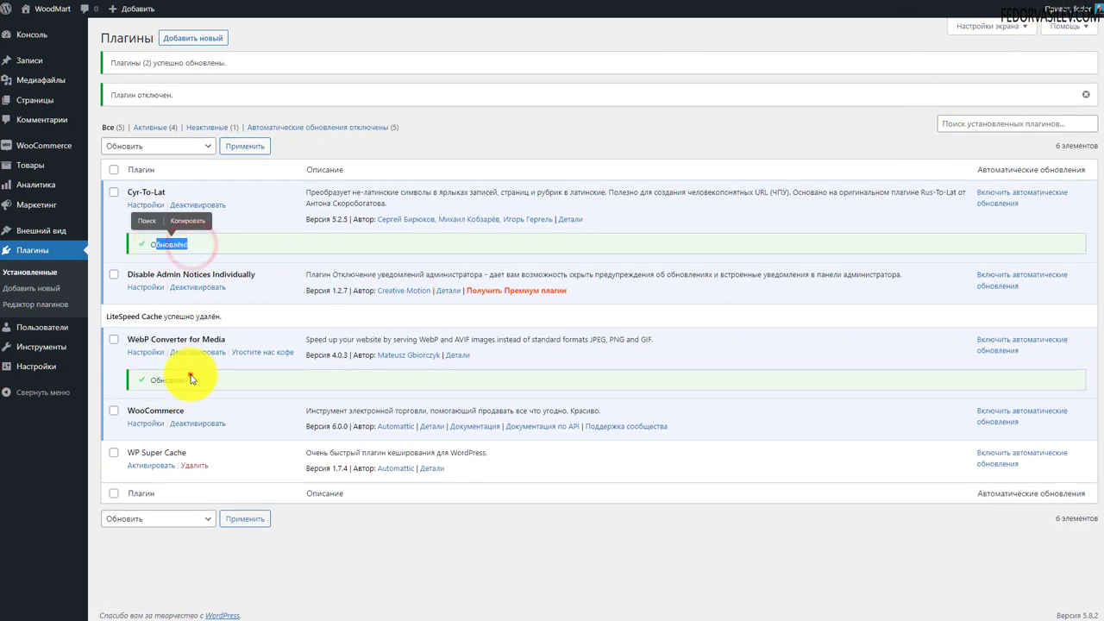
drag(197, 382, 148, 373)
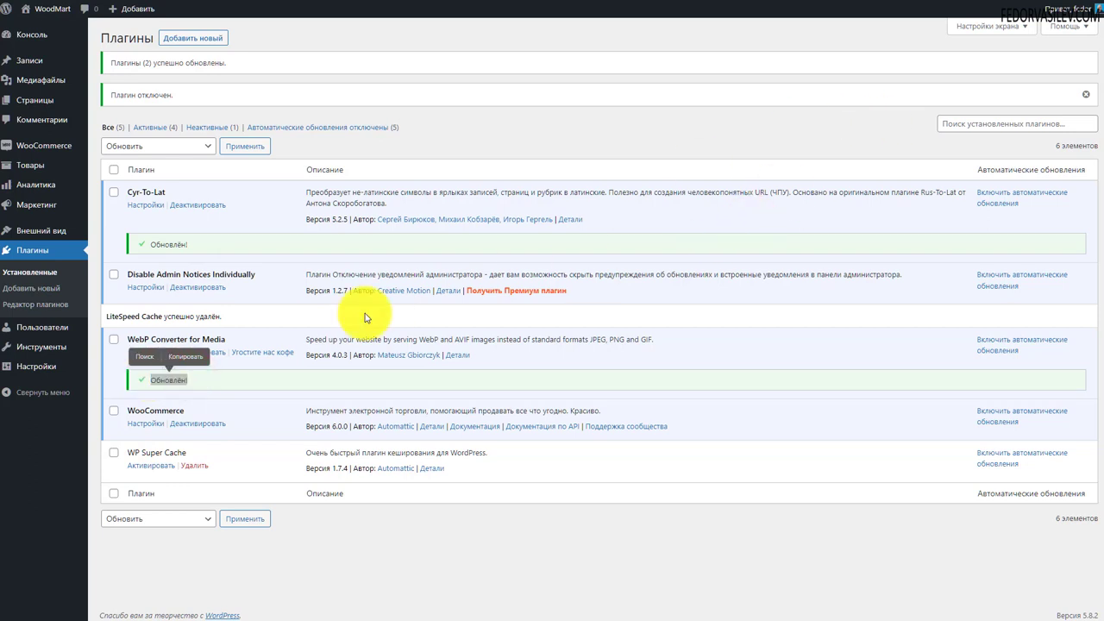
Open the form for adding a new theme from a zip archive
mouse_move(46, 234)
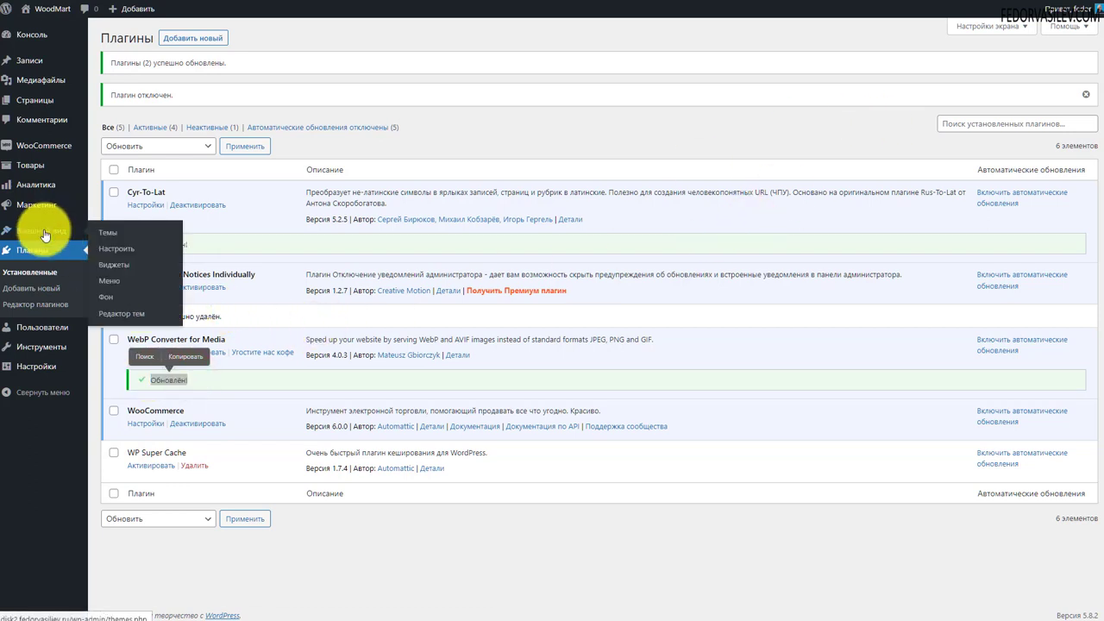
click(102, 224)
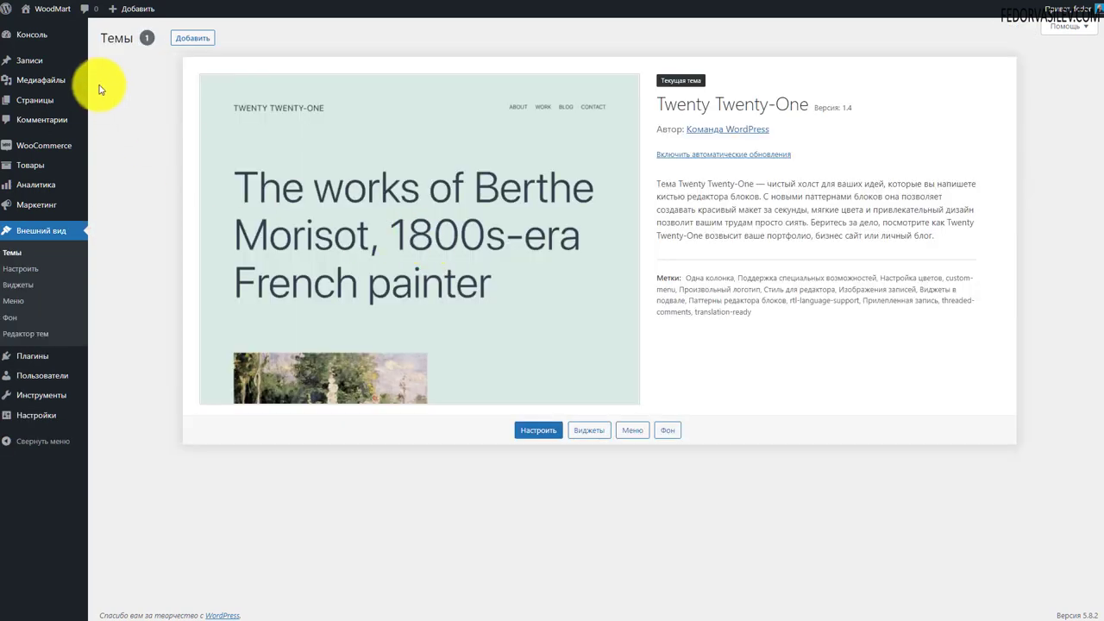
click(195, 39)
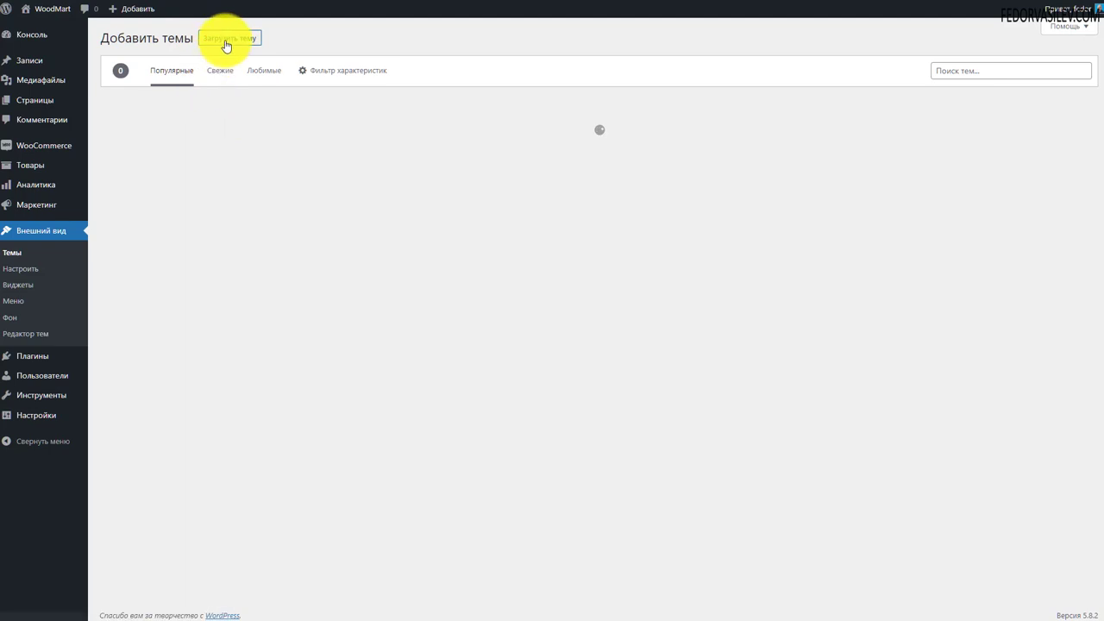
click(227, 39)
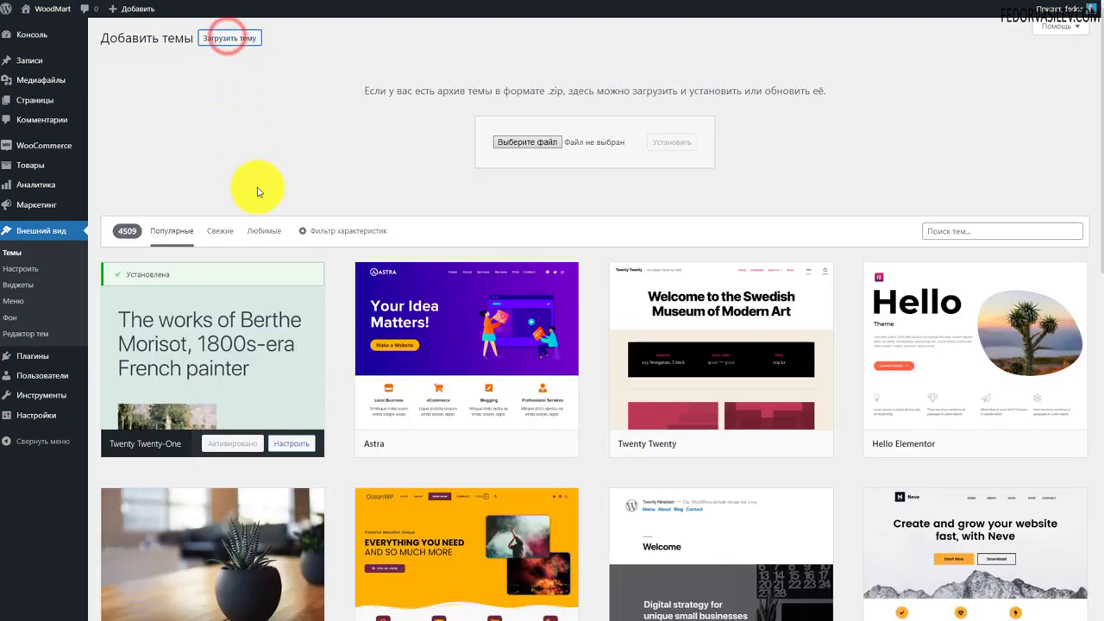
Supply woodmart.zip from the WoodMart Theme folder as the theme archive and install it
click(522, 141)
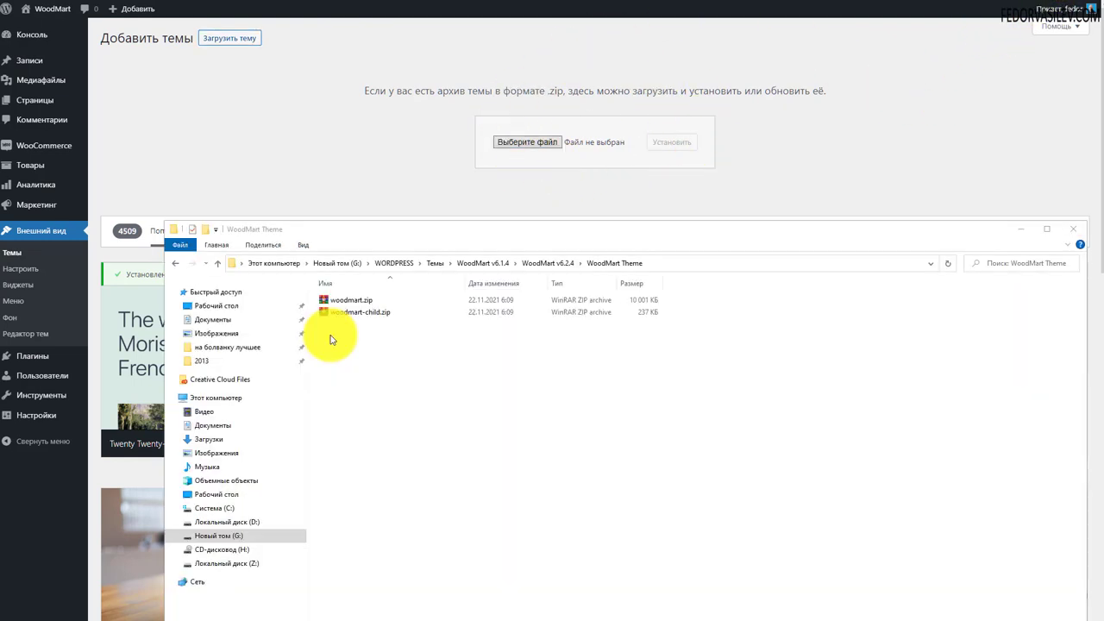
click(335, 301)
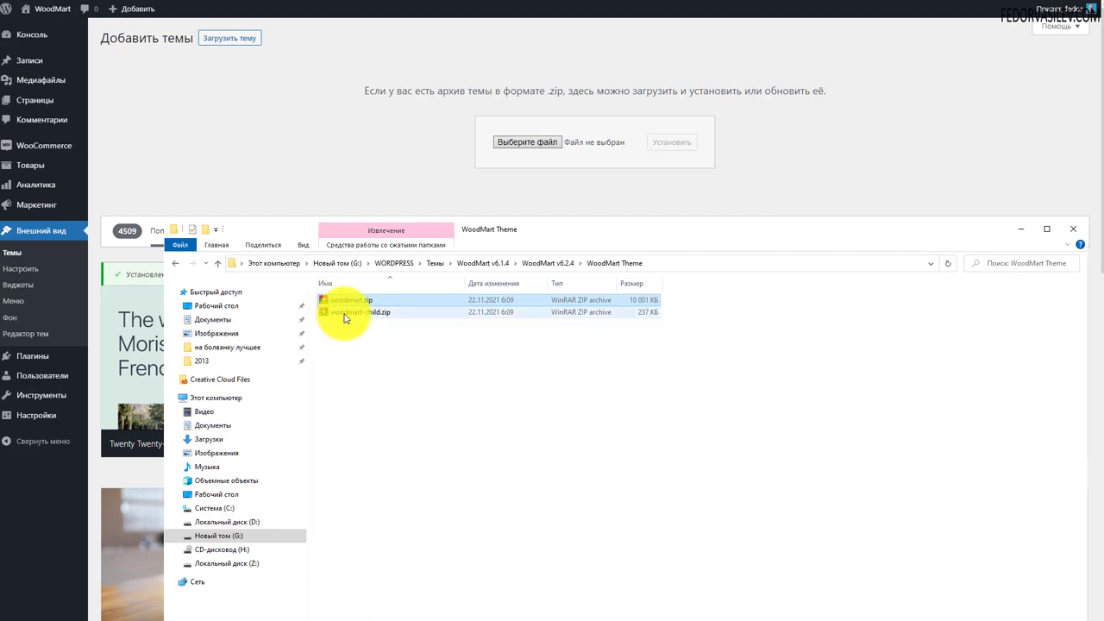
click(350, 320)
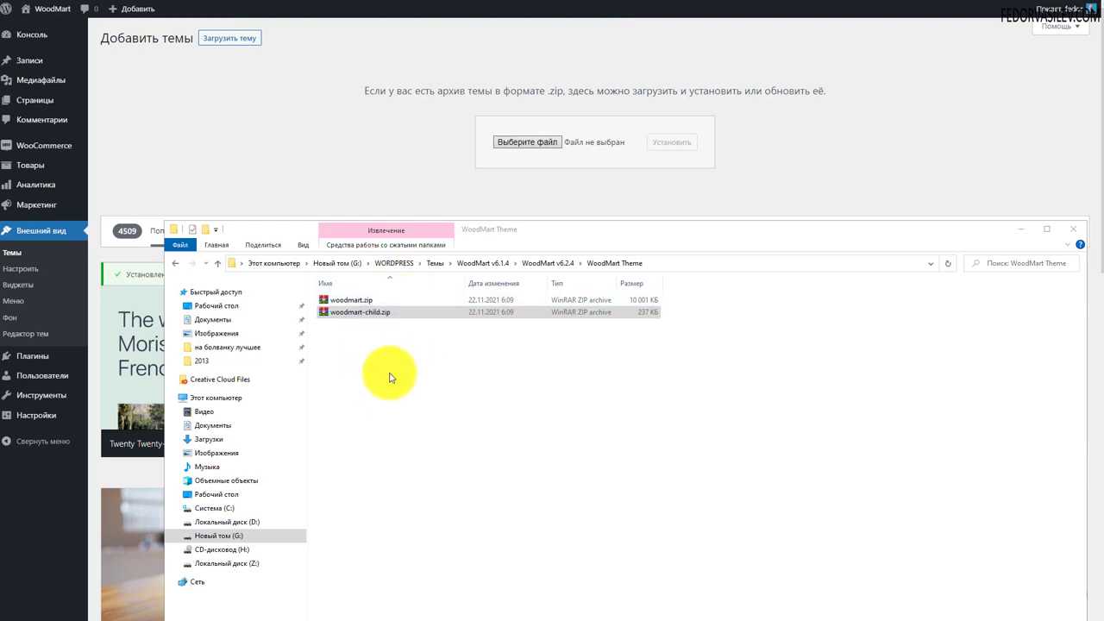
click(345, 313)
click(340, 302)
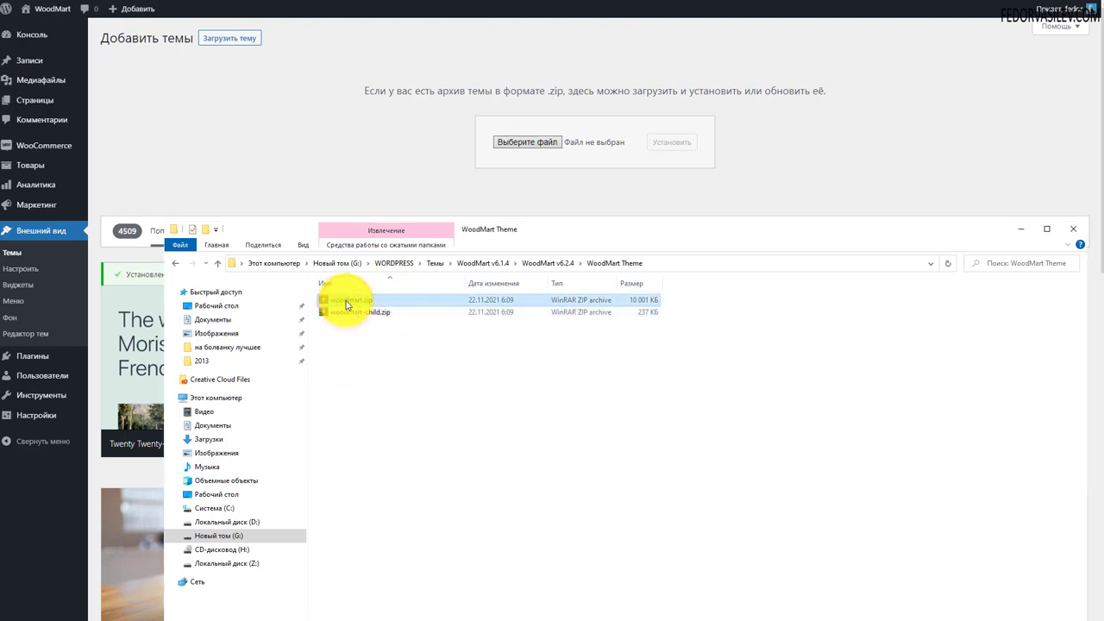
drag(348, 305, 557, 147)
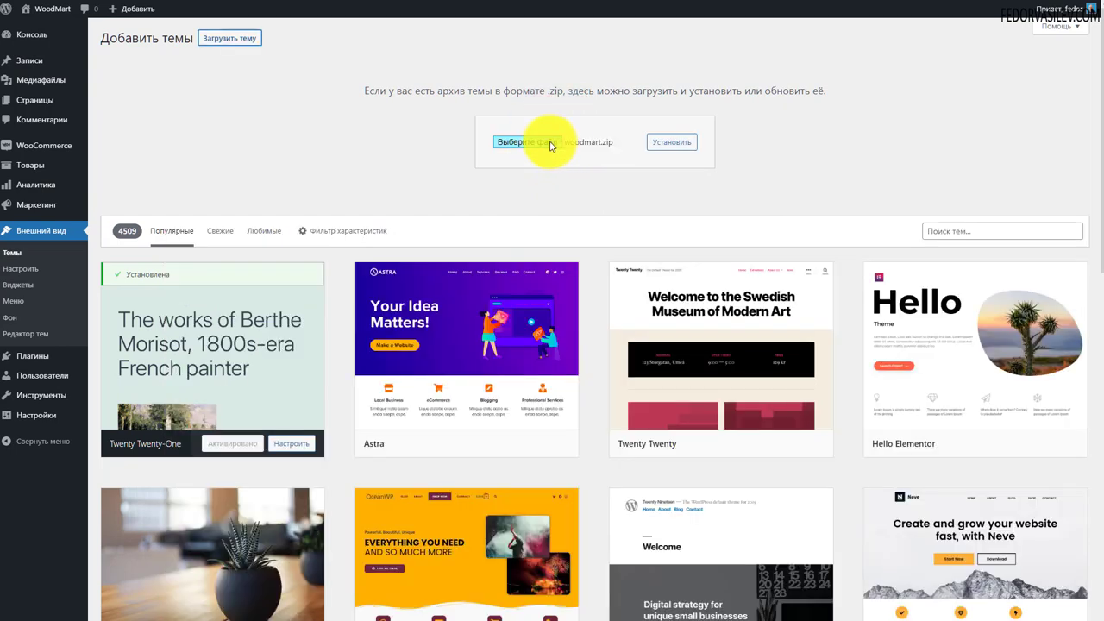
click(670, 142)
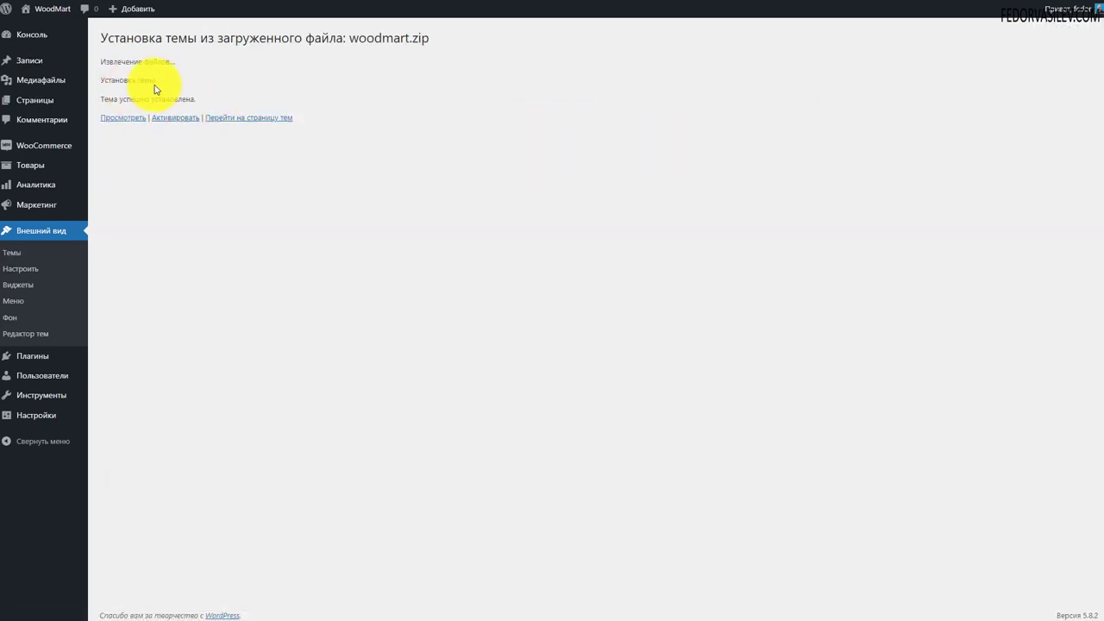
drag(160, 79, 128, 80)
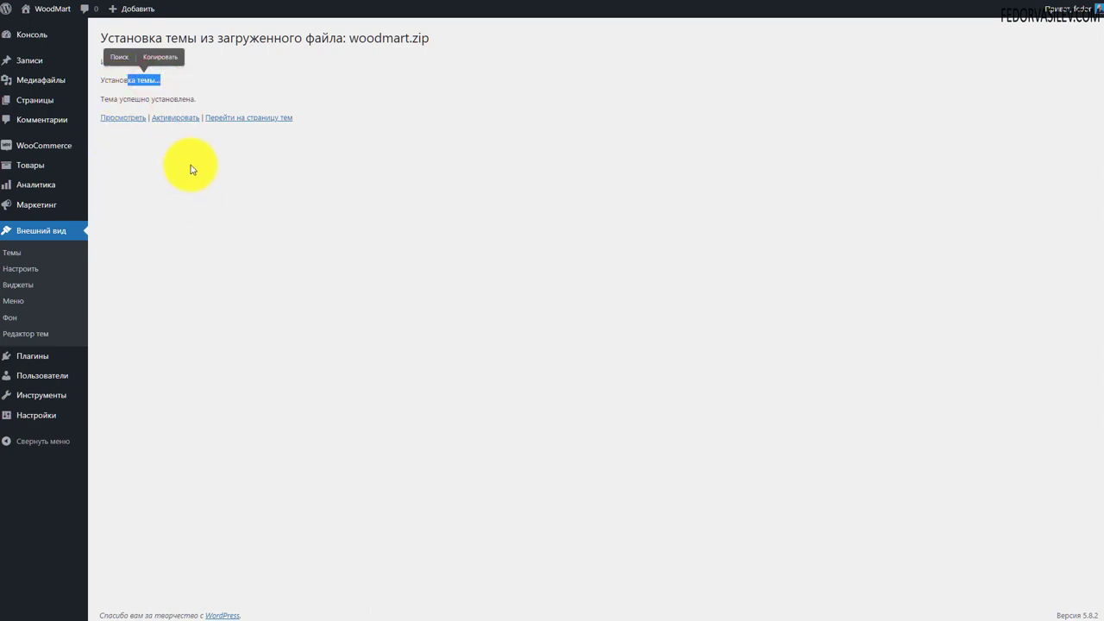
Activate the WoodMart theme and advance its setup wizard past the welcome and licence activation pages
click(181, 117)
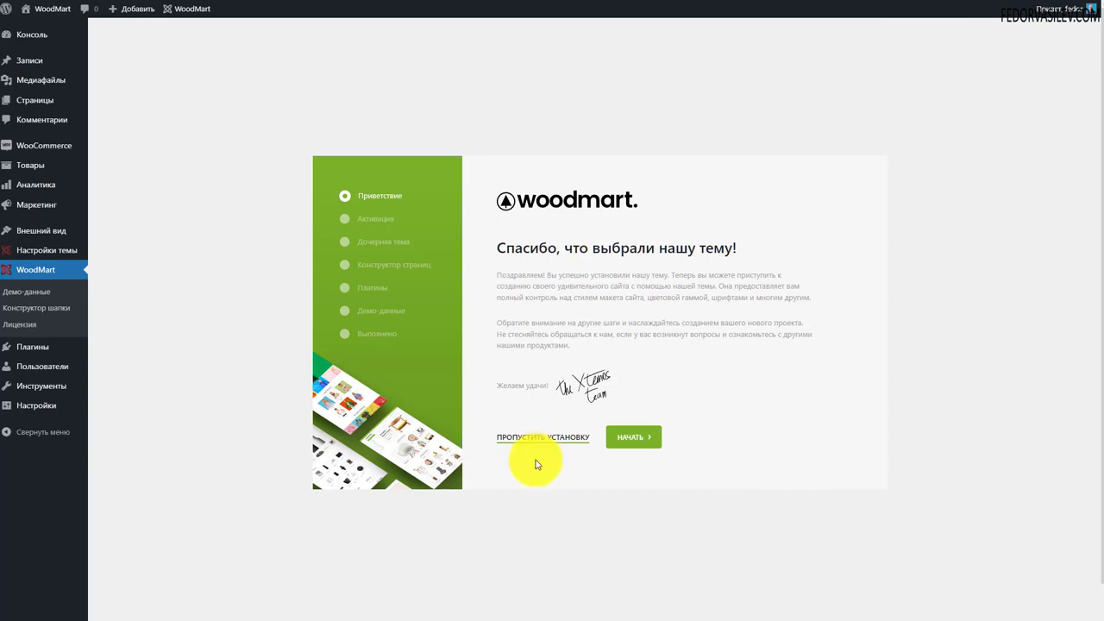
click(633, 445)
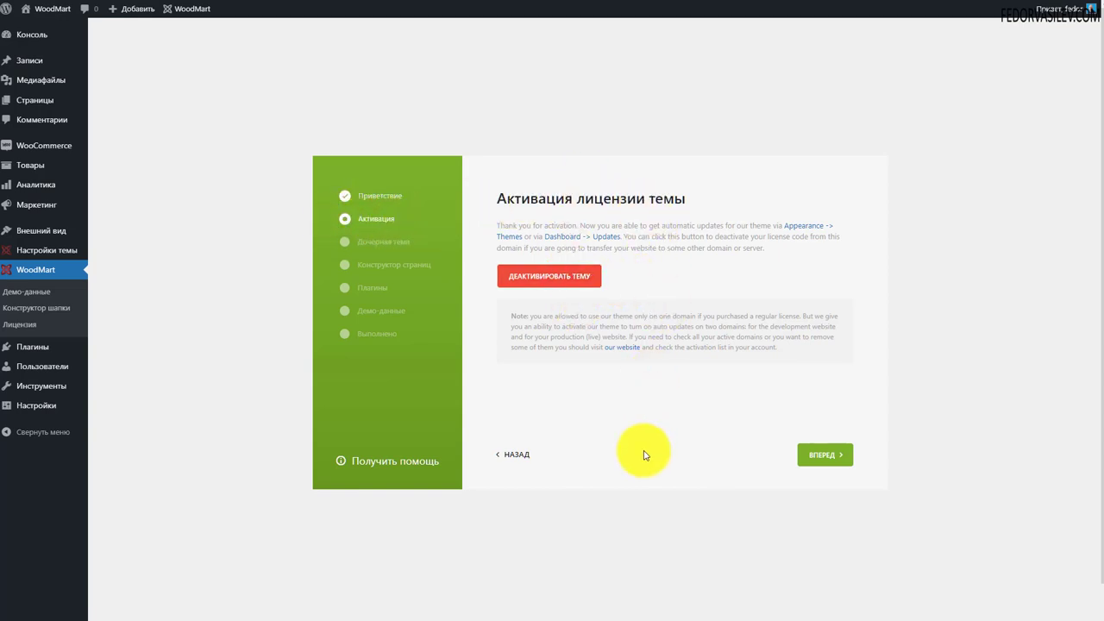
click(811, 454)
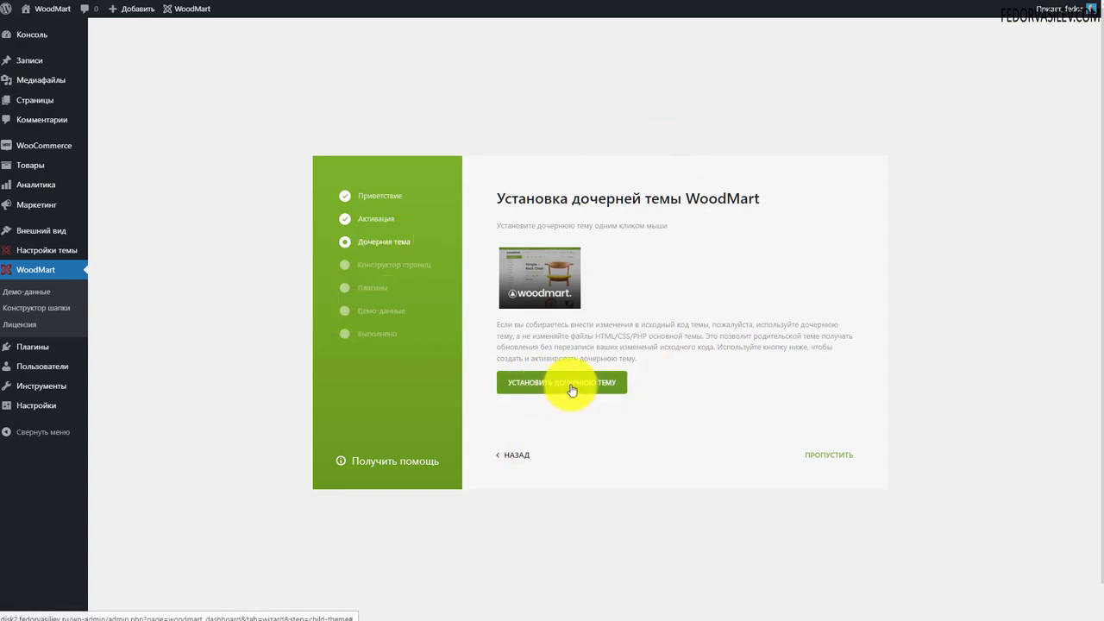
Install the WoodMart child theme and choose WPBakery as the page builder in the setup wizard
click(545, 382)
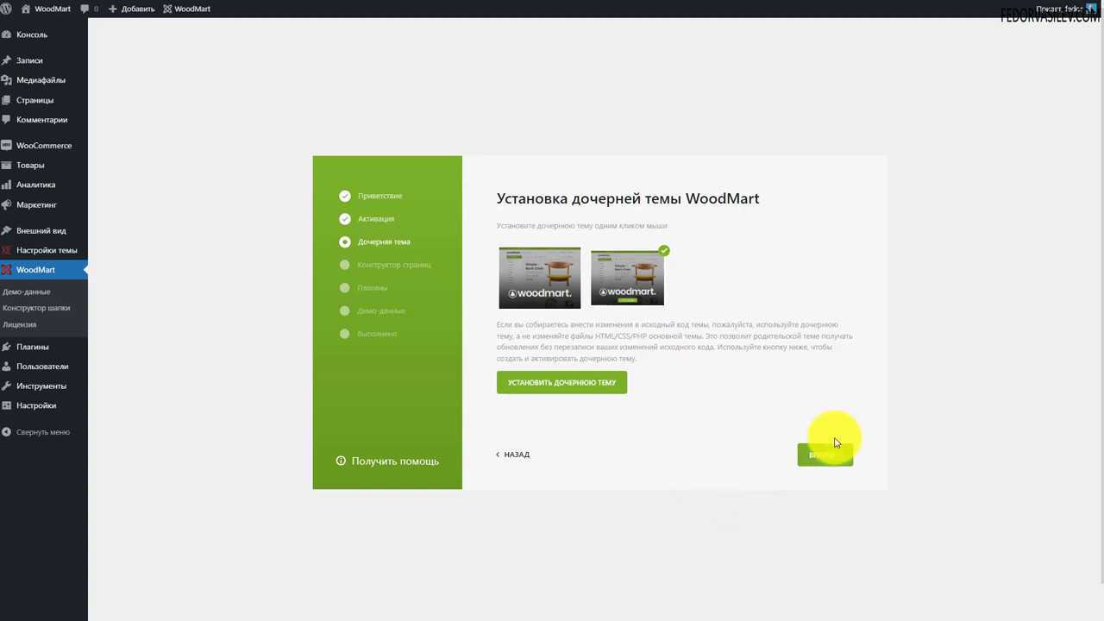
click(815, 463)
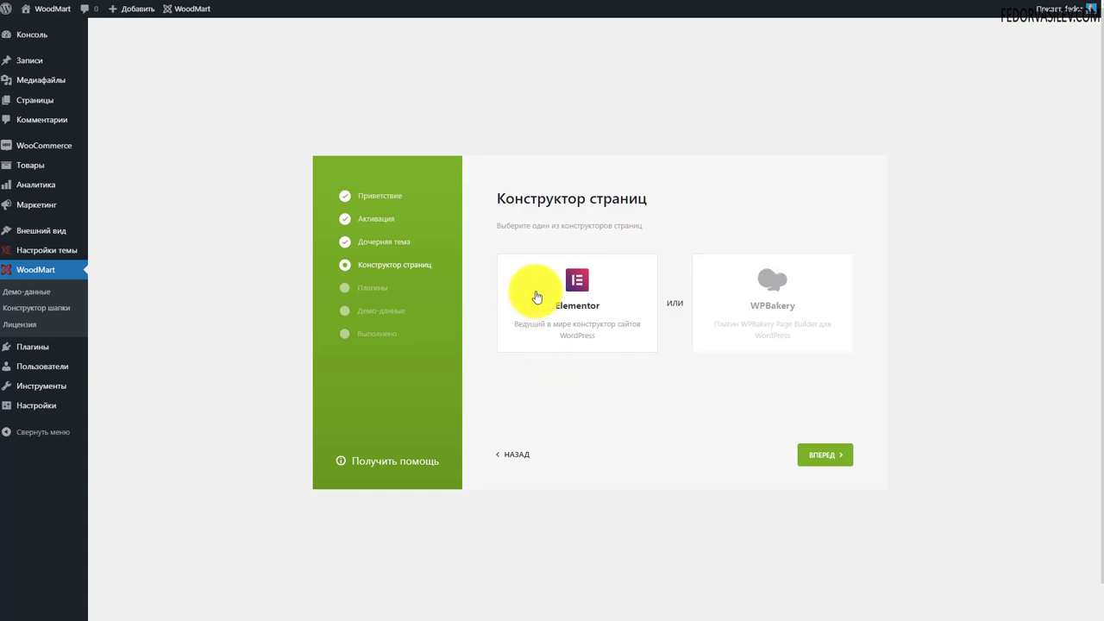
click(769, 284)
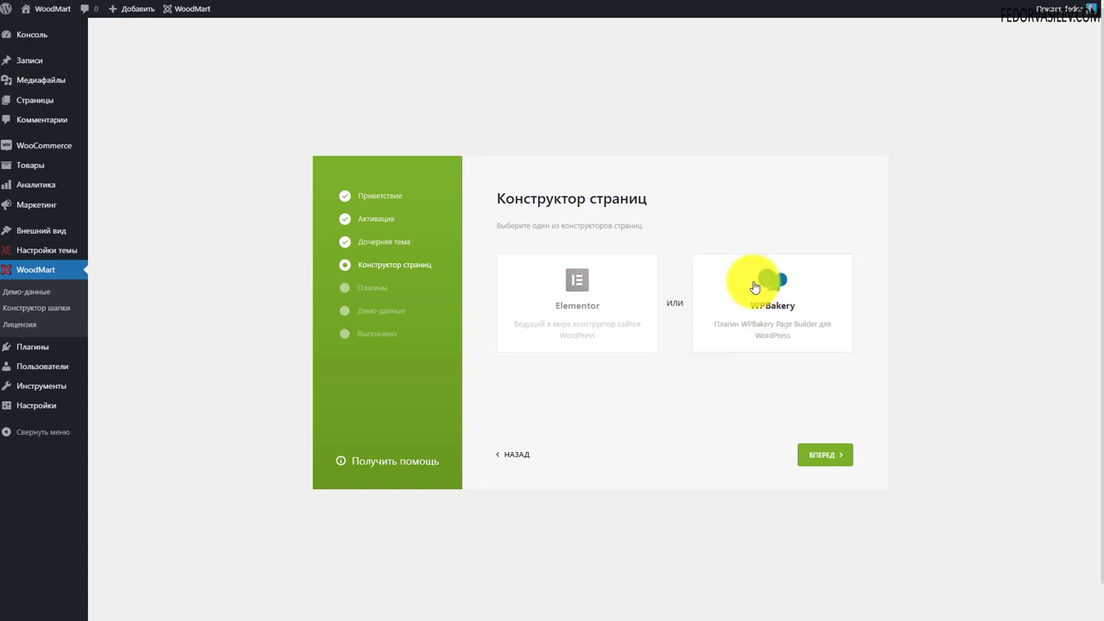
click(824, 458)
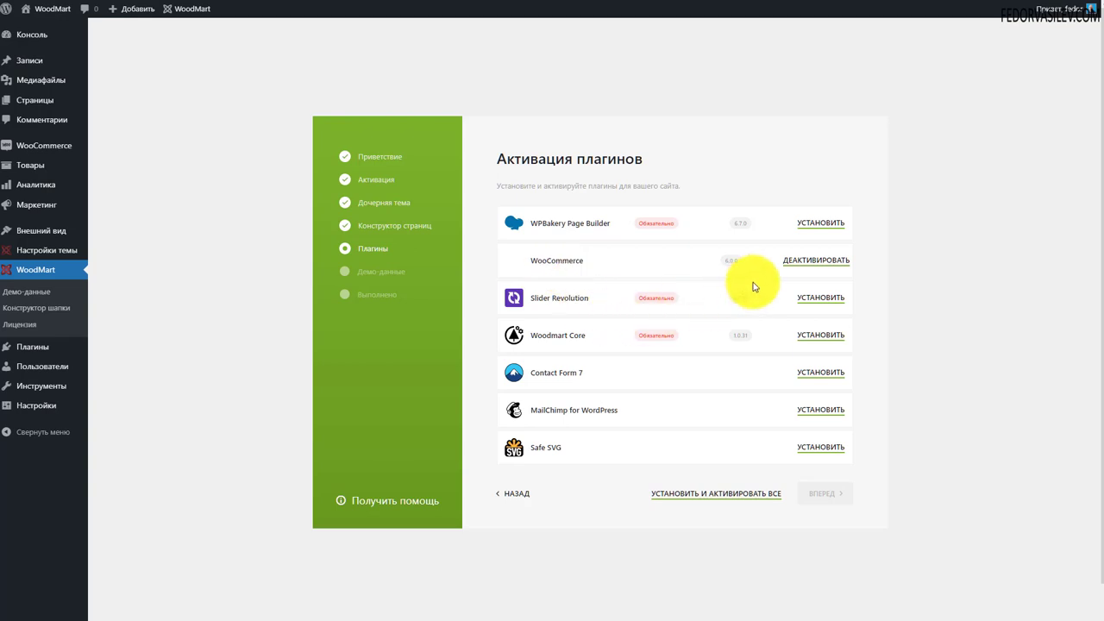
Review the WooCommerce and WPBakery Page Builder entries in the wizard's plugin activation list
drag(586, 260, 536, 264)
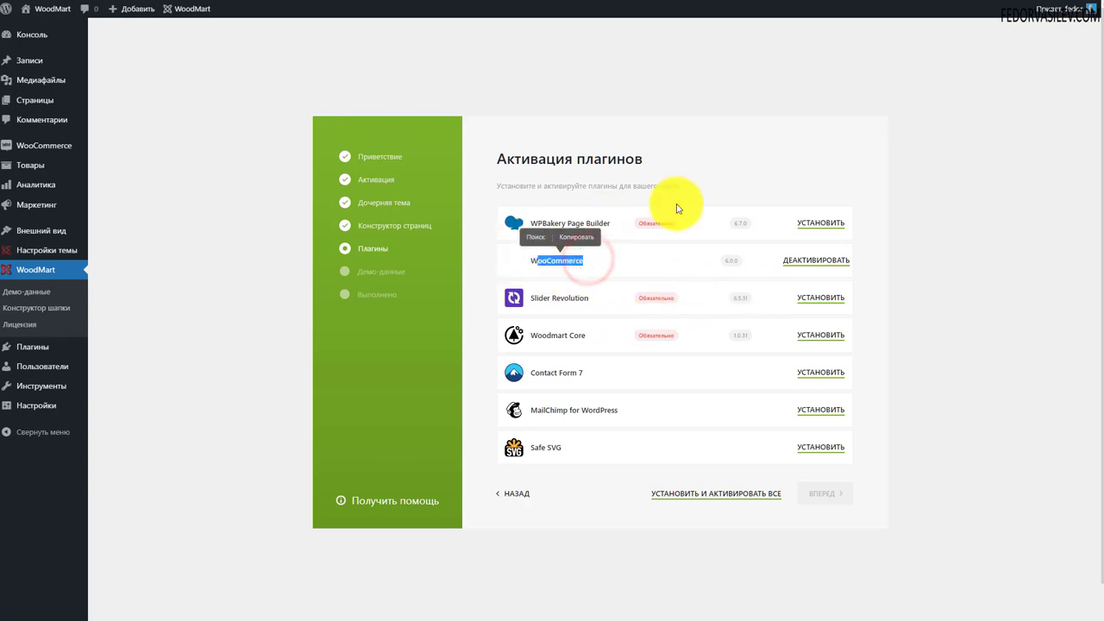
drag(616, 266, 530, 267)
click(617, 269)
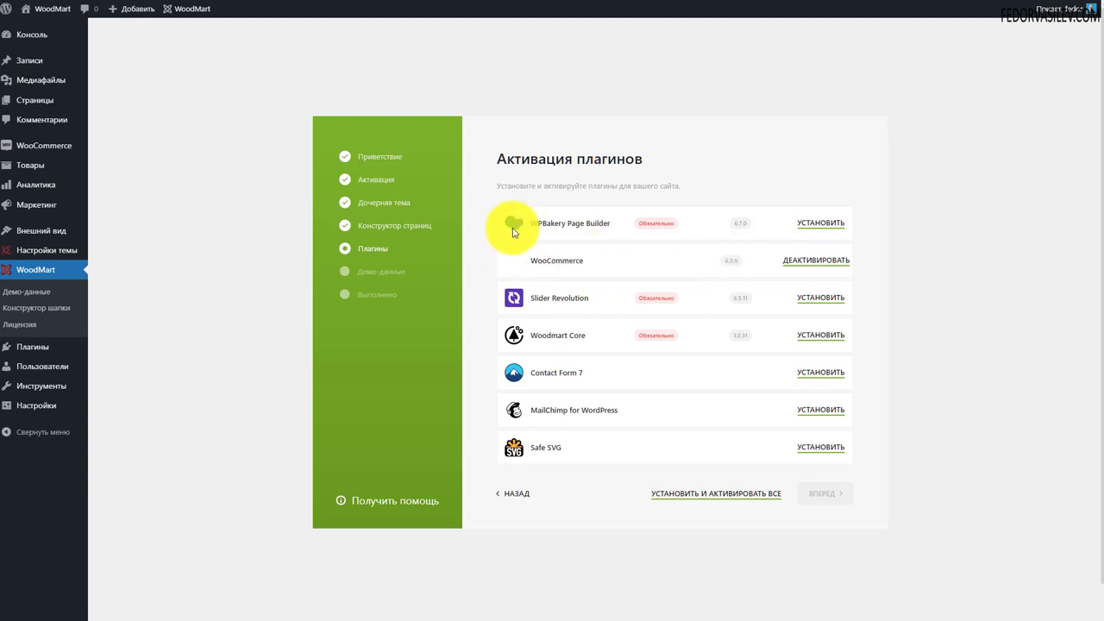
drag(529, 223, 562, 223)
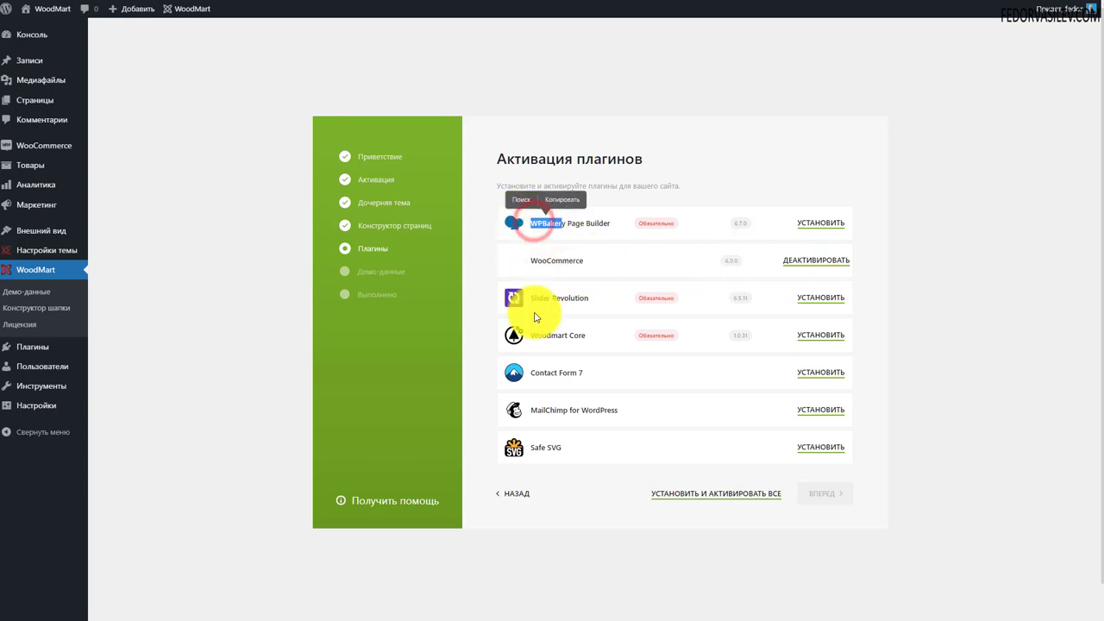
click(626, 259)
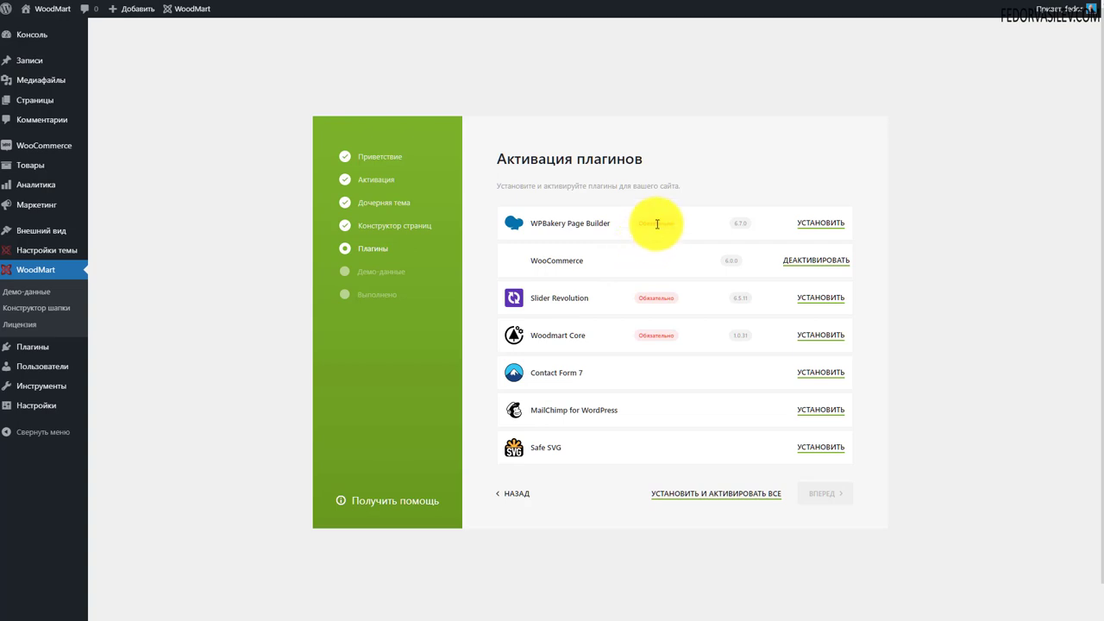
Install and activate the WPBakery Page Builder and Woodmart Core plugins from the setup wizard's plugin list
click(823, 224)
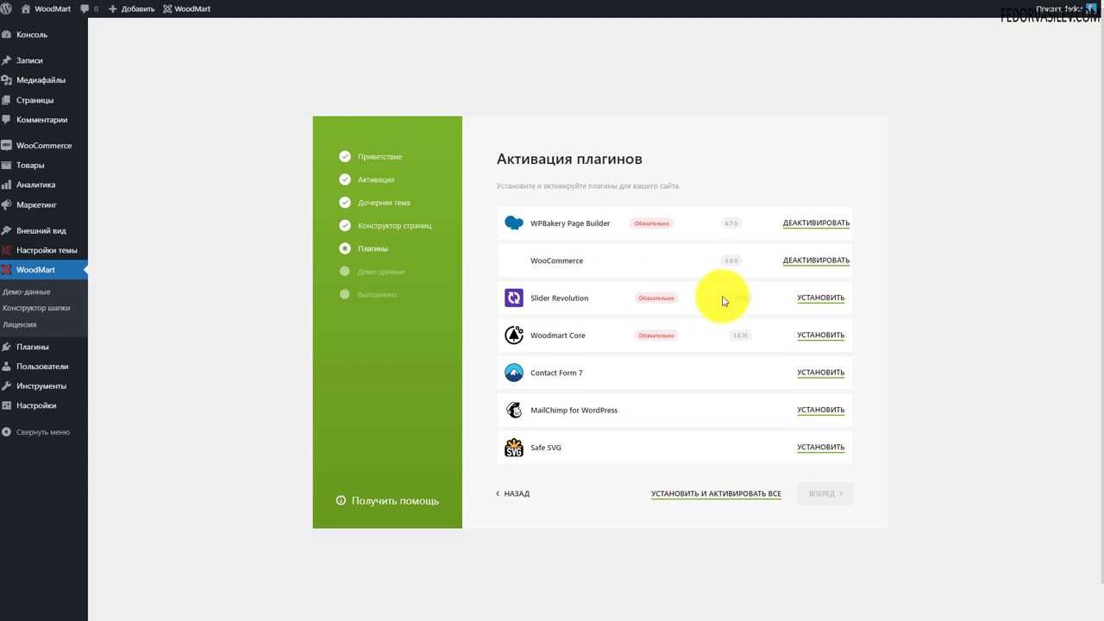
drag(591, 342, 518, 336)
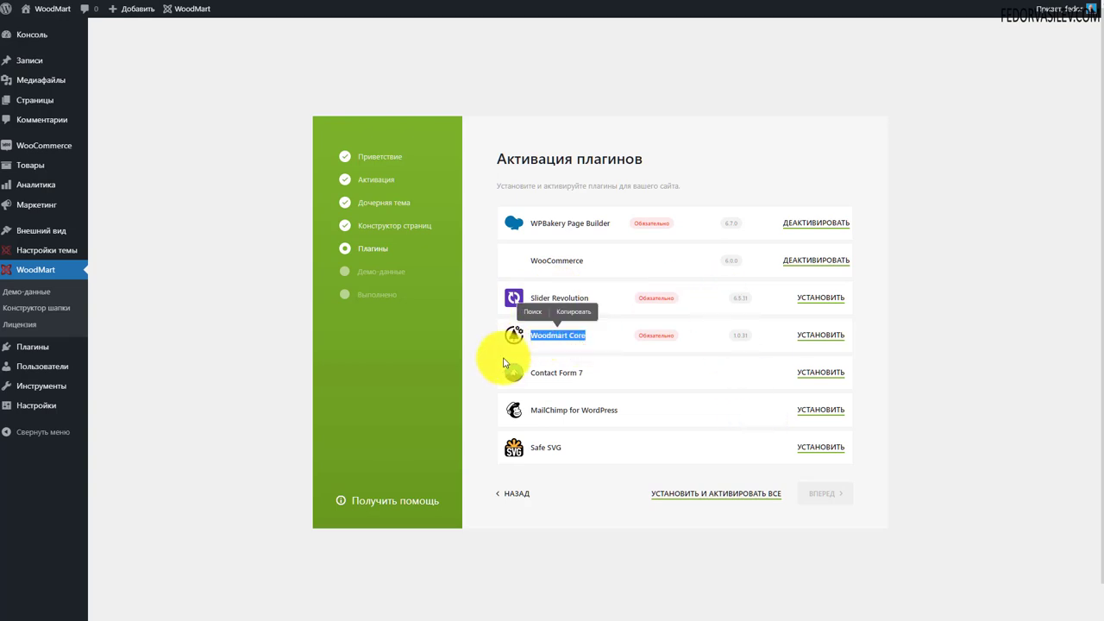
click(603, 336)
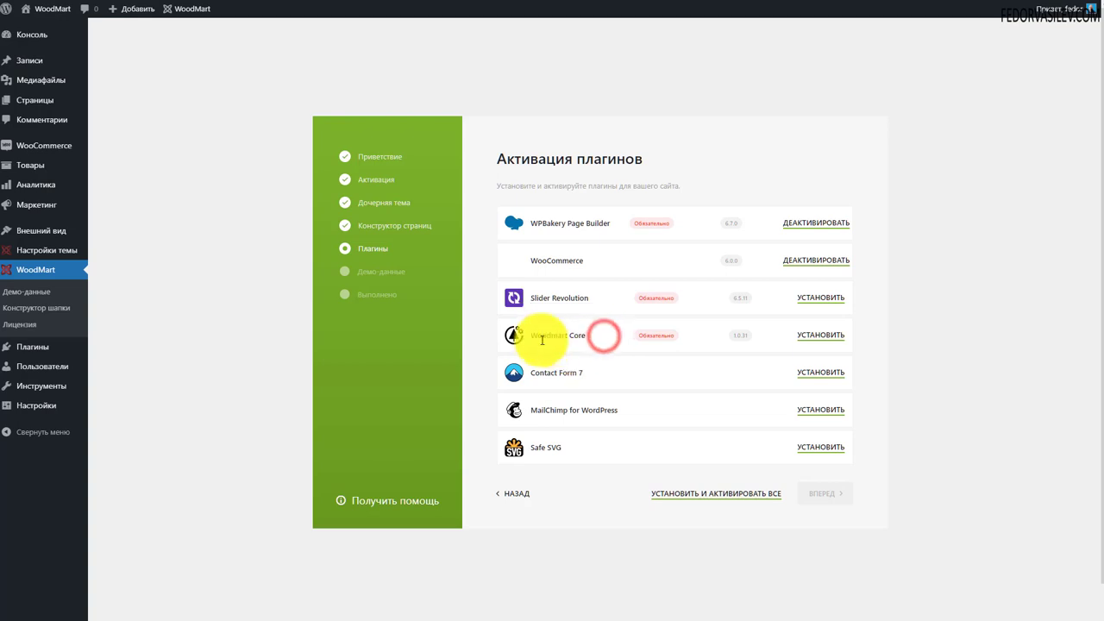
click(832, 337)
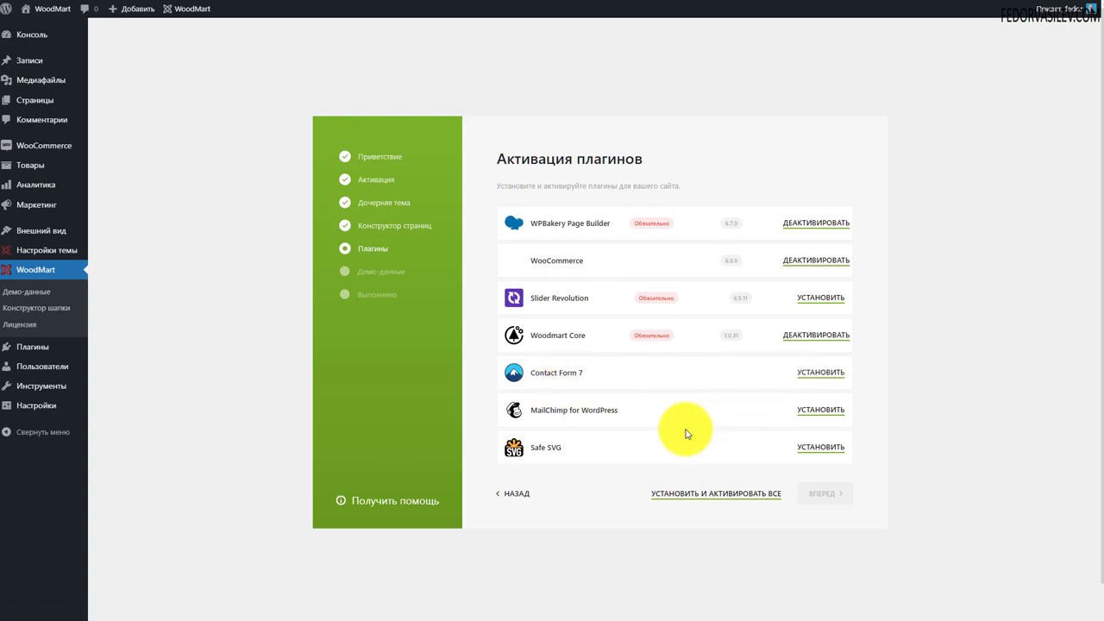
Install and activate the Safe SVG plugin from the wizard's list, leaving MailChimp for WordPress uninstalled
drag(557, 411, 528, 410)
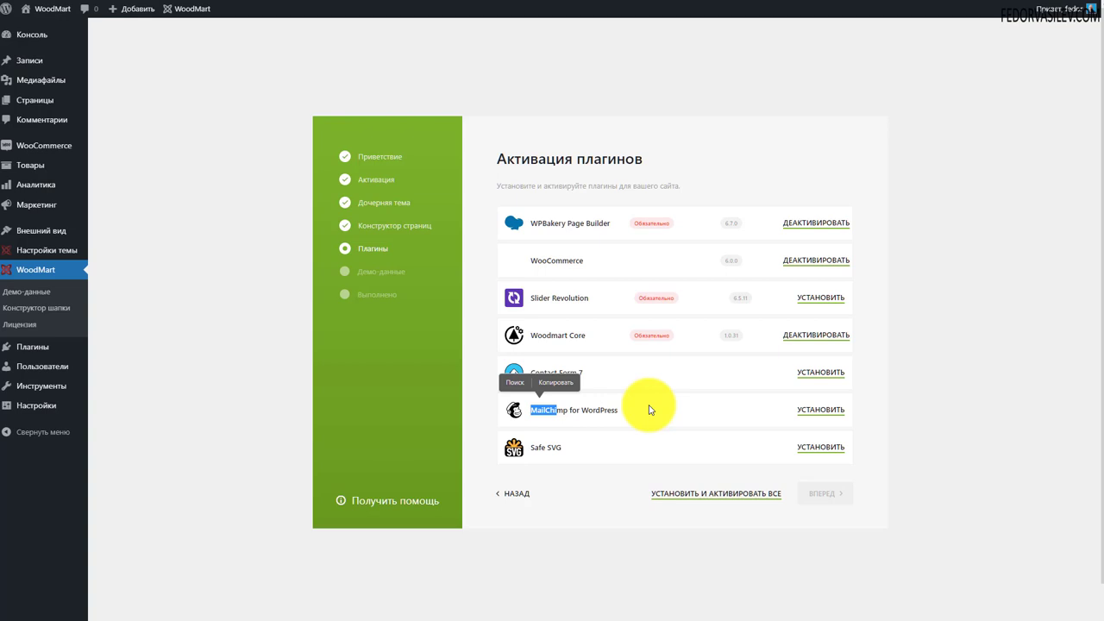
click(702, 407)
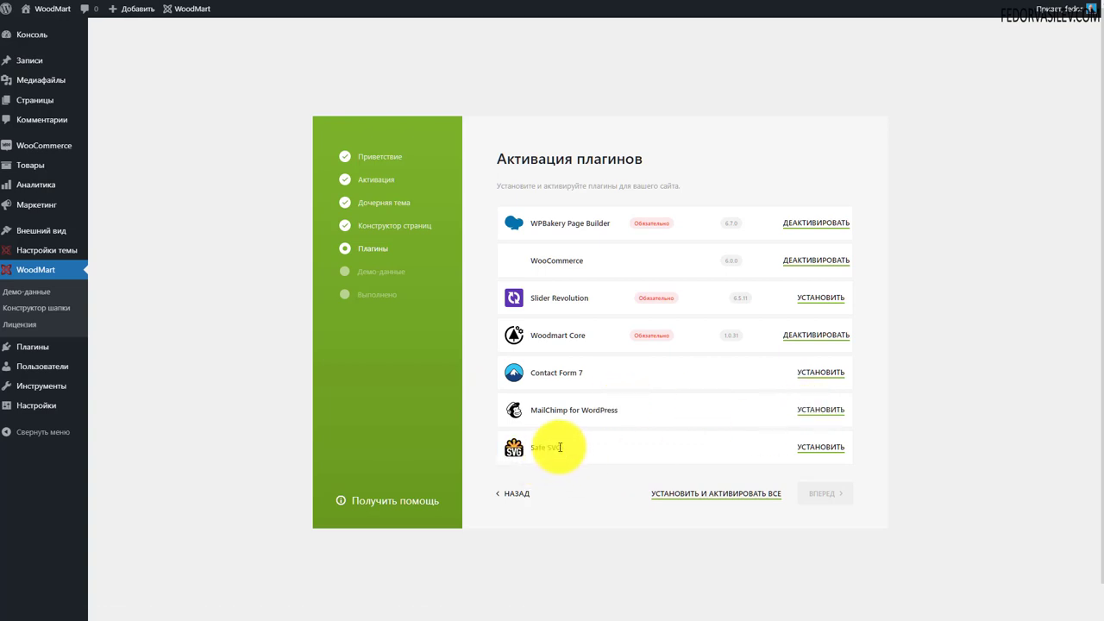
drag(561, 447, 524, 446)
click(587, 452)
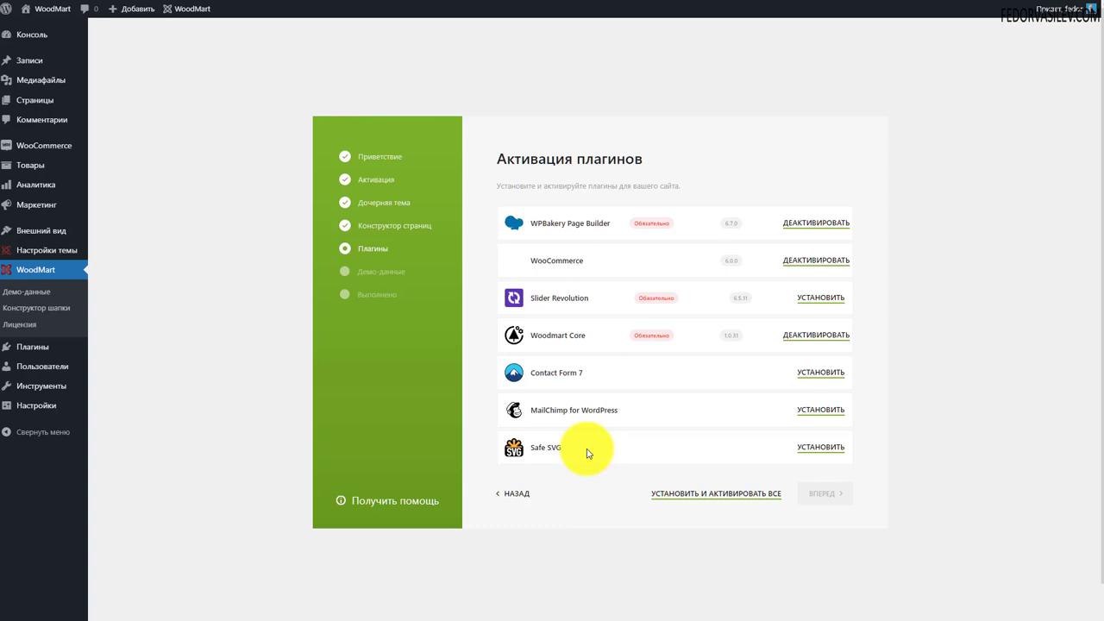
click(820, 446)
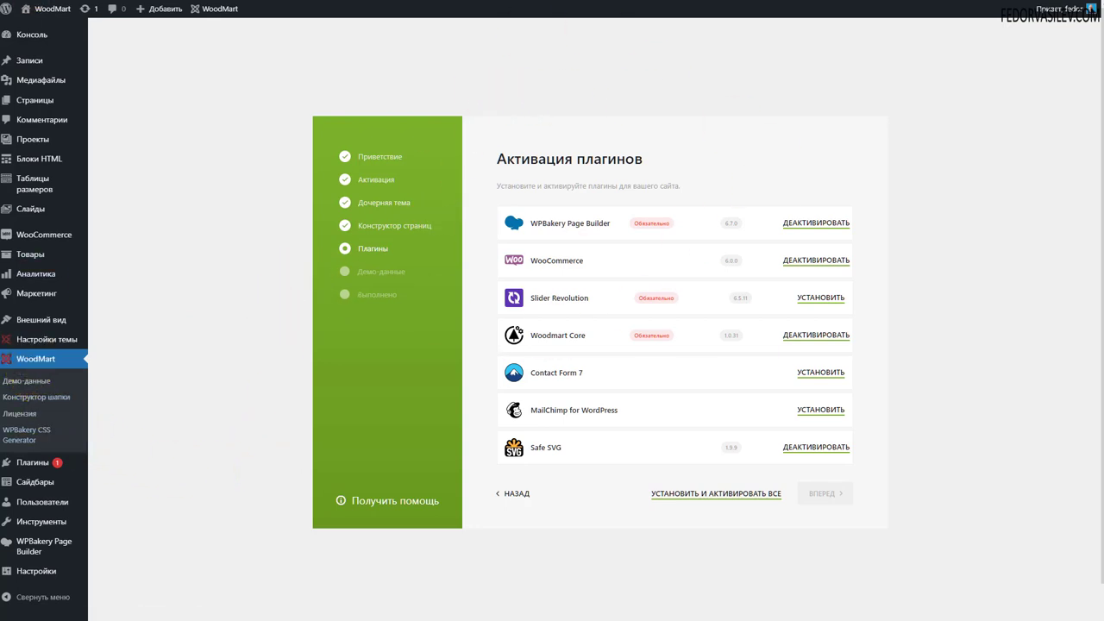
Delete the unused Twenty Twenty-One theme from the site's installed themes and confirm its removal
mouse_move(34, 320)
click(108, 322)
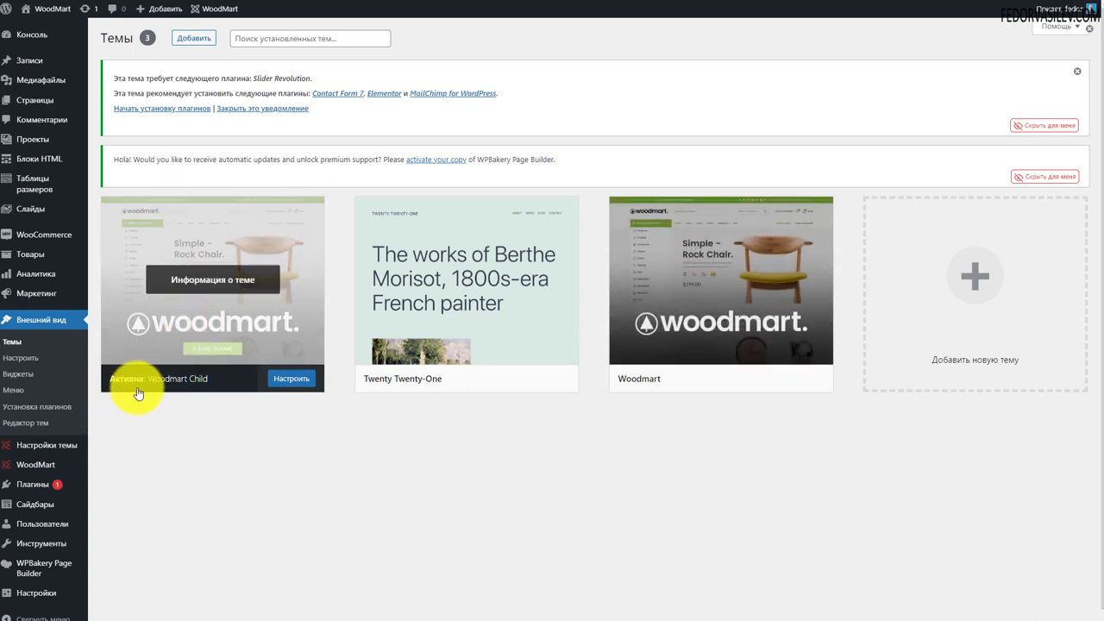
click(446, 281)
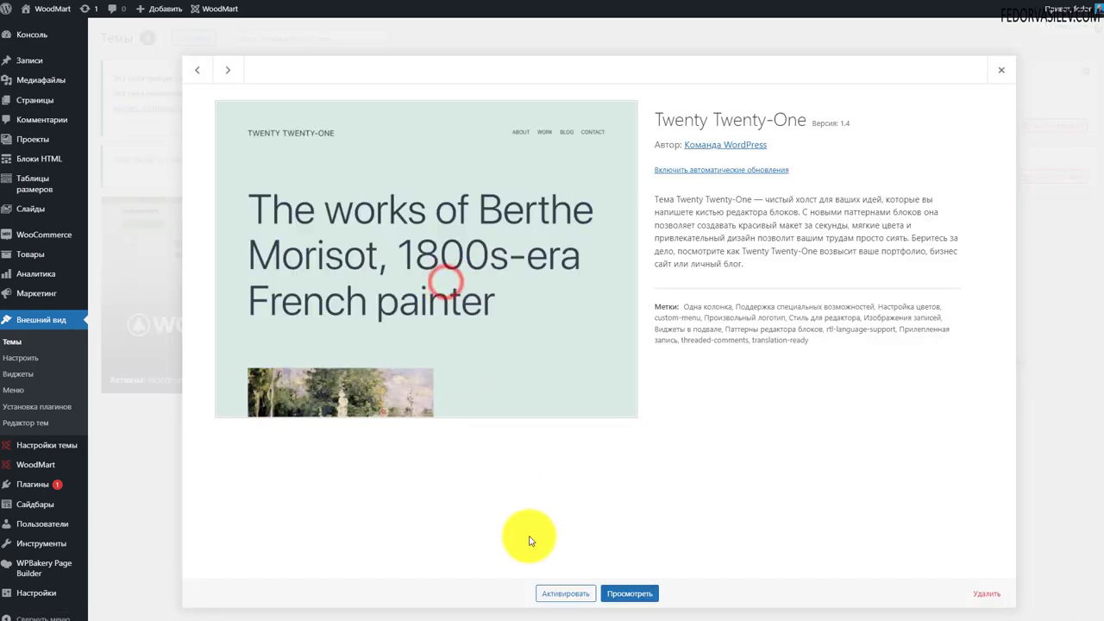
click(986, 593)
click(591, 52)
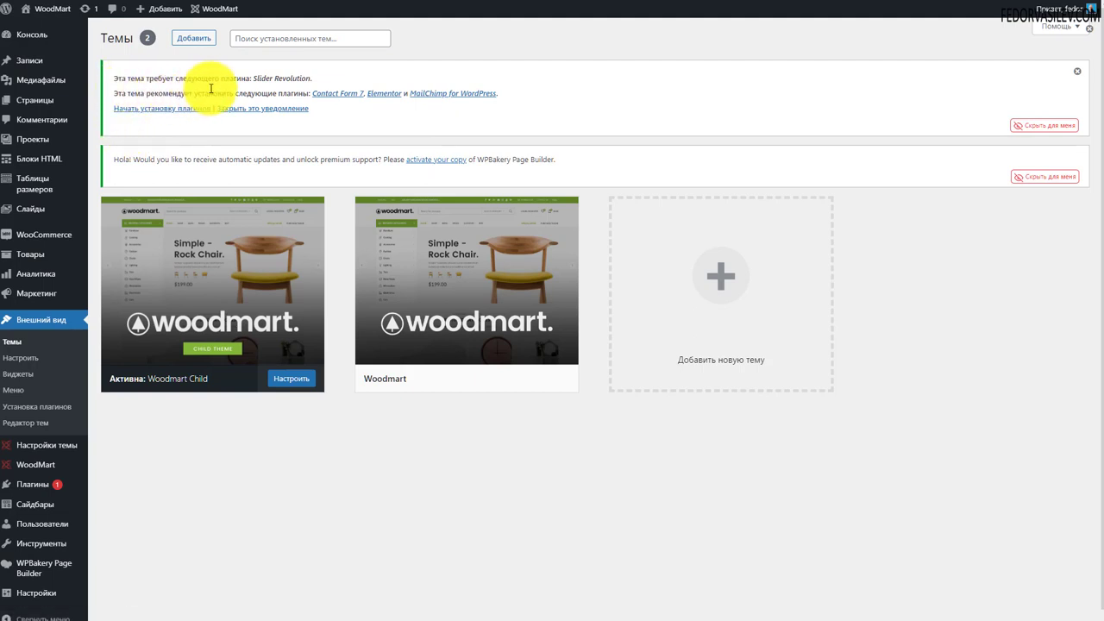
Examine the notice about the theme's required and recommended plugins on the installed themes page
drag(315, 78, 166, 80)
click(172, 82)
click(257, 76)
double_click(264, 78)
drag(282, 81, 323, 74)
click(204, 74)
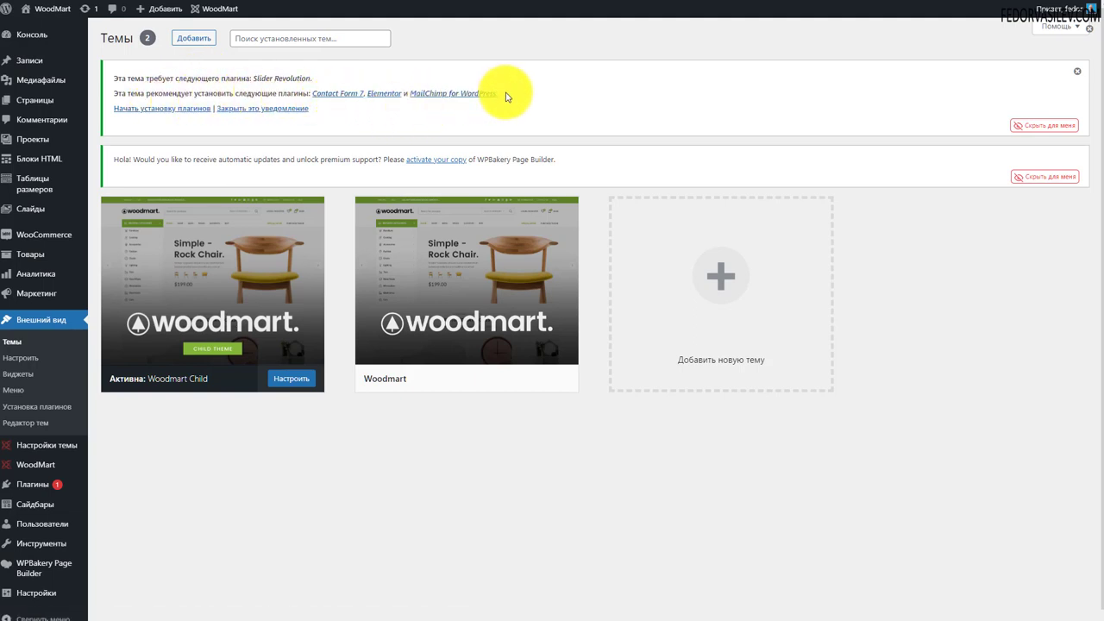
mouse_move(472, 231)
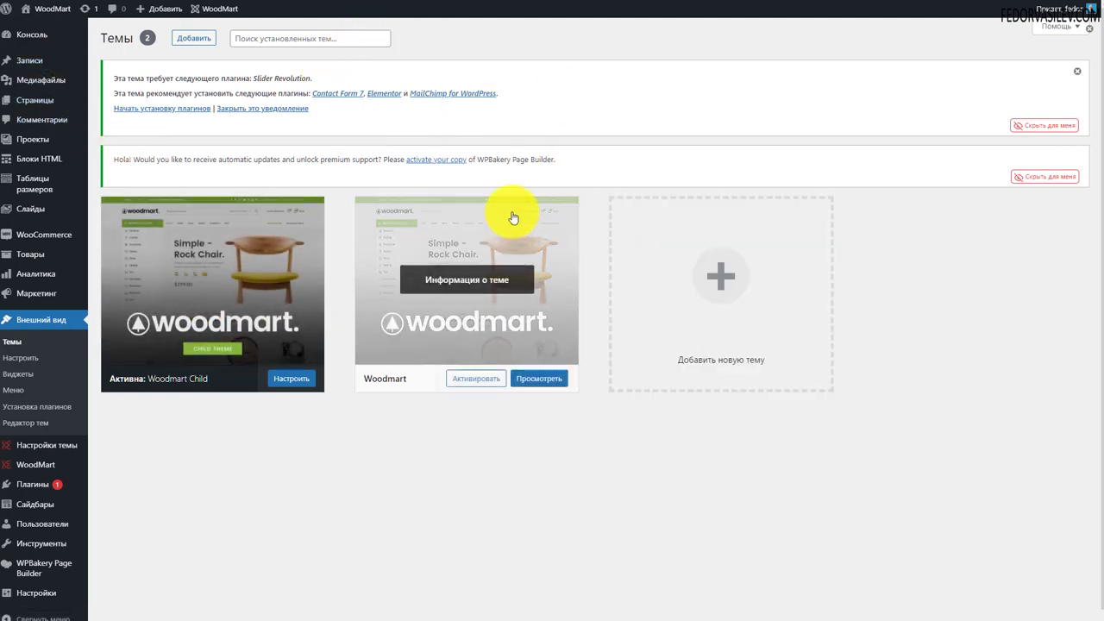
Read the WPBakery Page Builder activation notice, and hide it and the required-plugins notice for the current account
drag(144, 160, 377, 179)
click(377, 180)
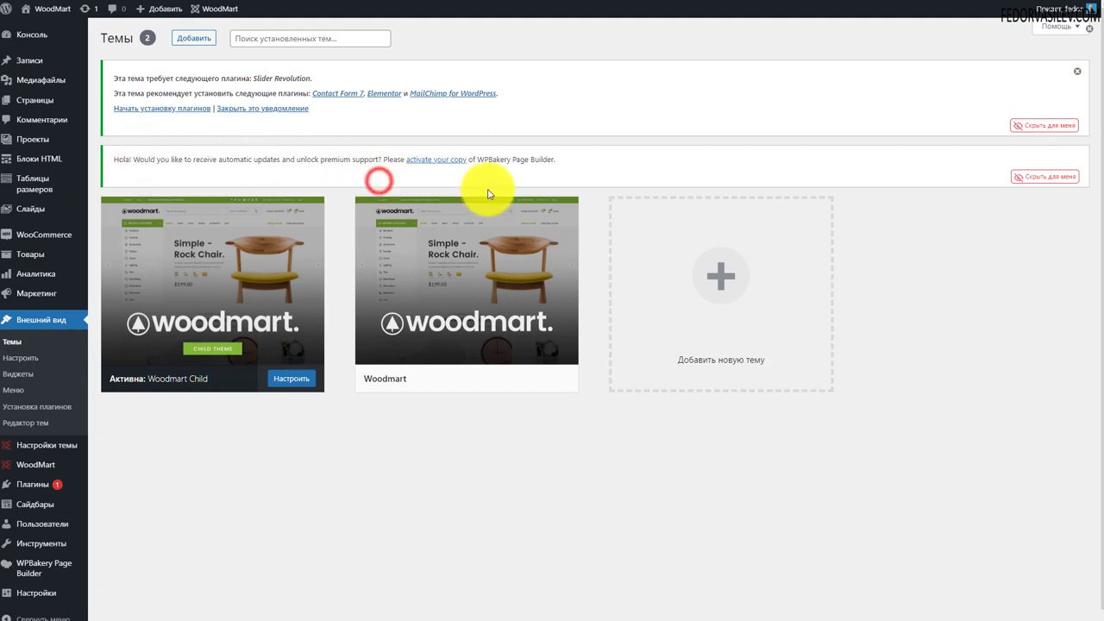
drag(475, 162, 557, 162)
click(618, 165)
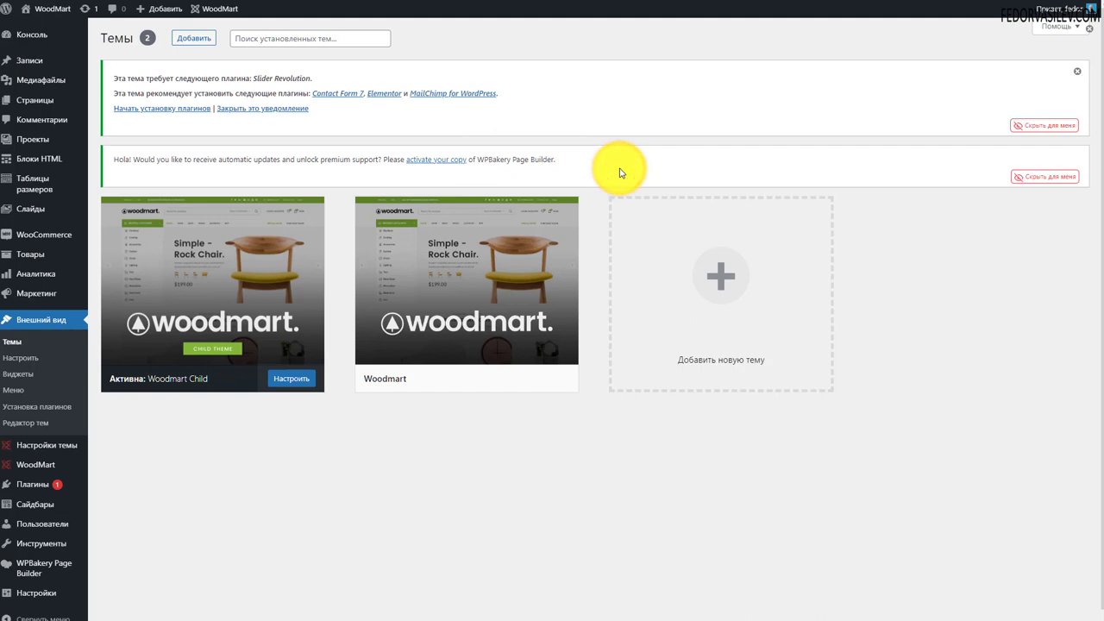
drag(307, 159, 381, 160)
click(343, 179)
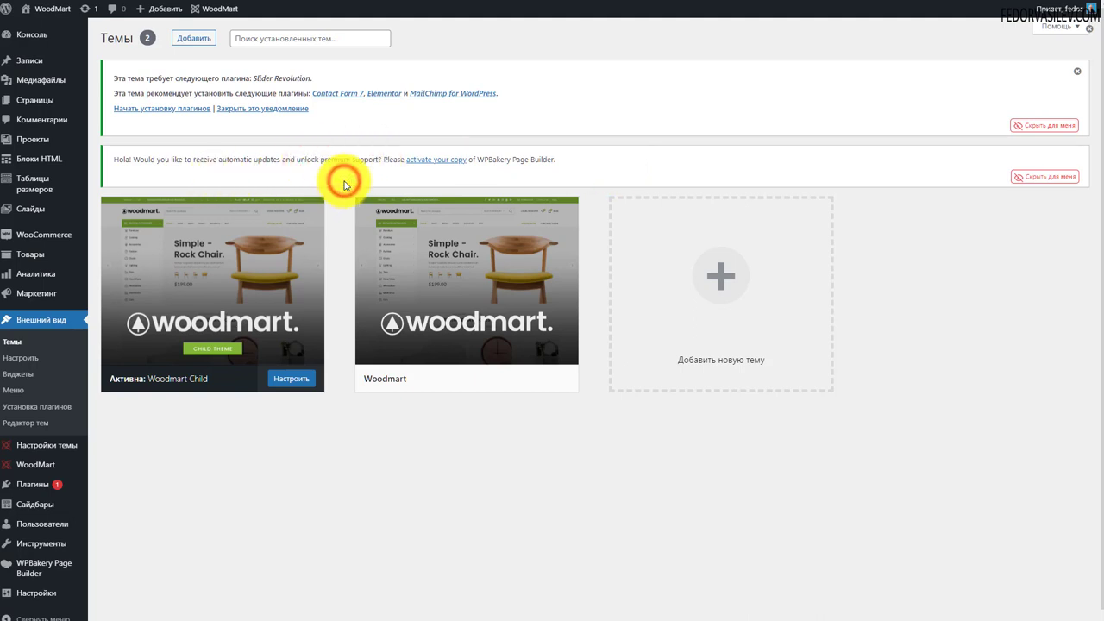
drag(504, 159, 382, 159)
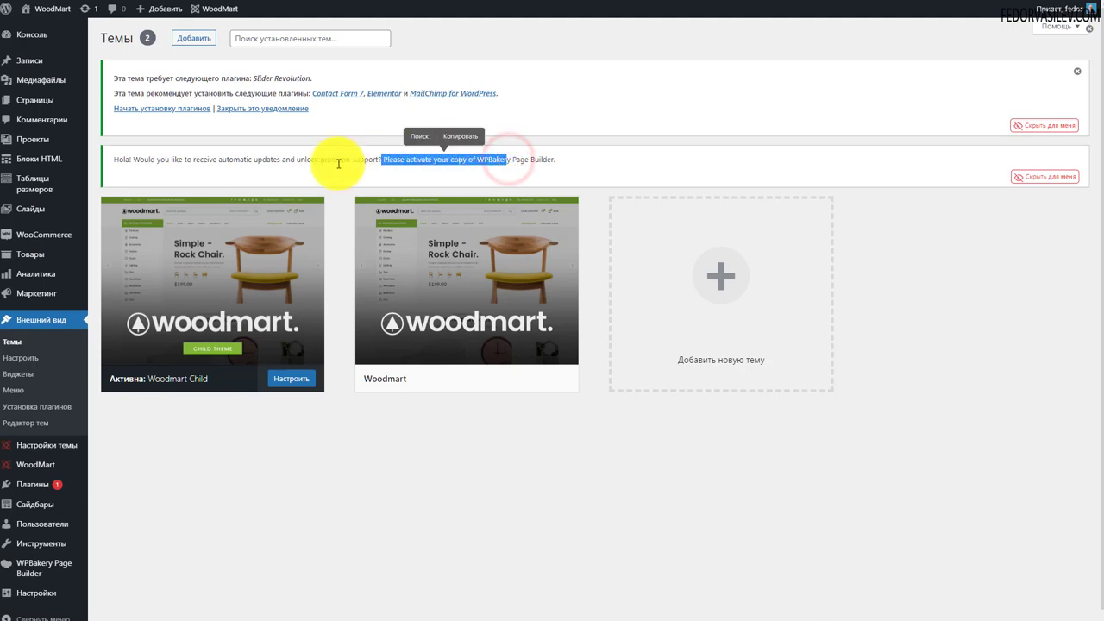
click(337, 163)
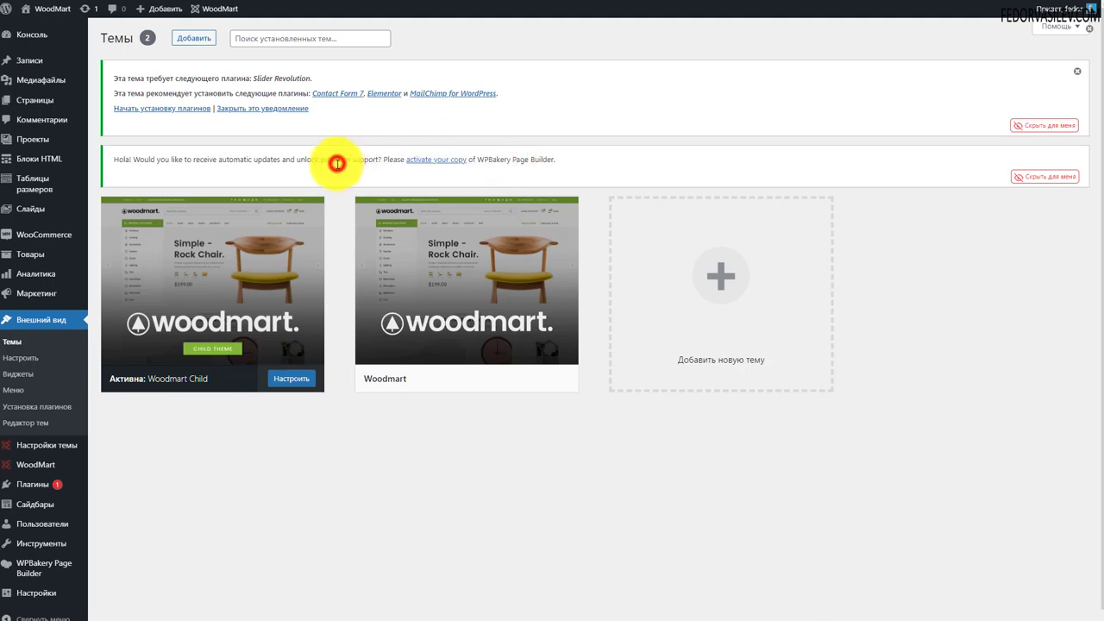
click(1036, 177)
click(1041, 127)
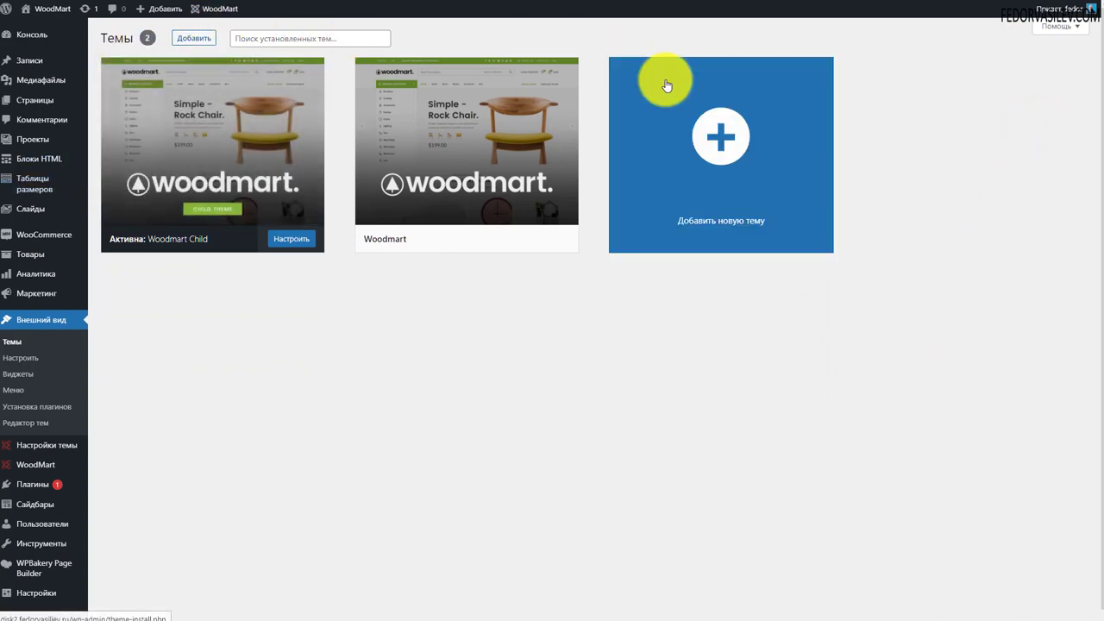
Examine the storefront's Магазин page under the new theme, from the header through the product grid to the footer
scroll(237, 496, down, 1)
scroll(239, 495, up, 1)
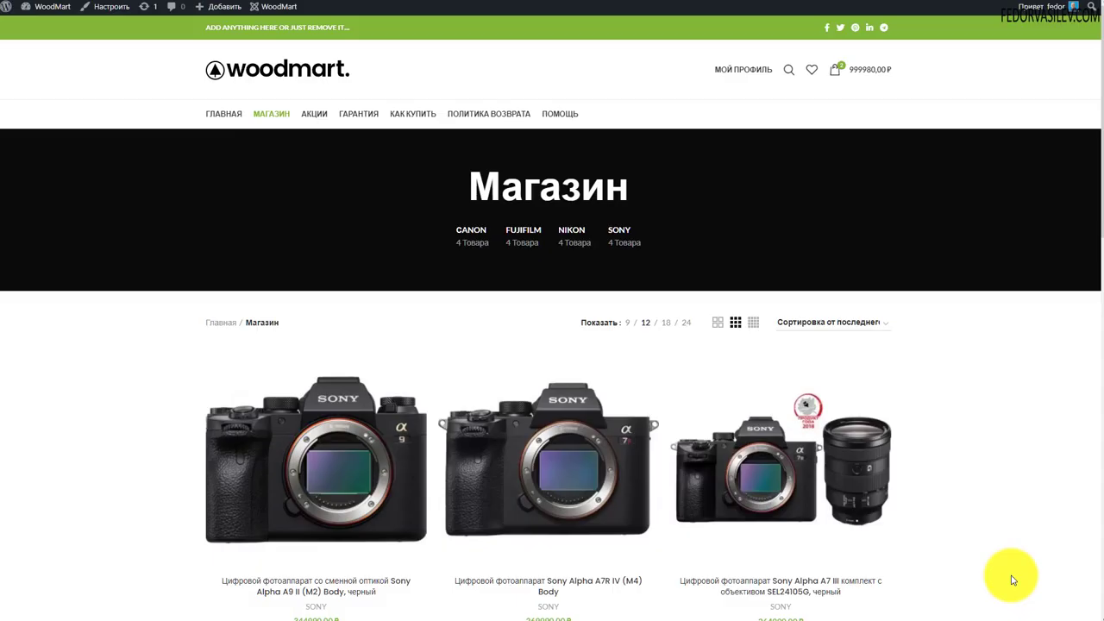
scroll(92, 287, down, 2)
scroll(92, 288, down, 3)
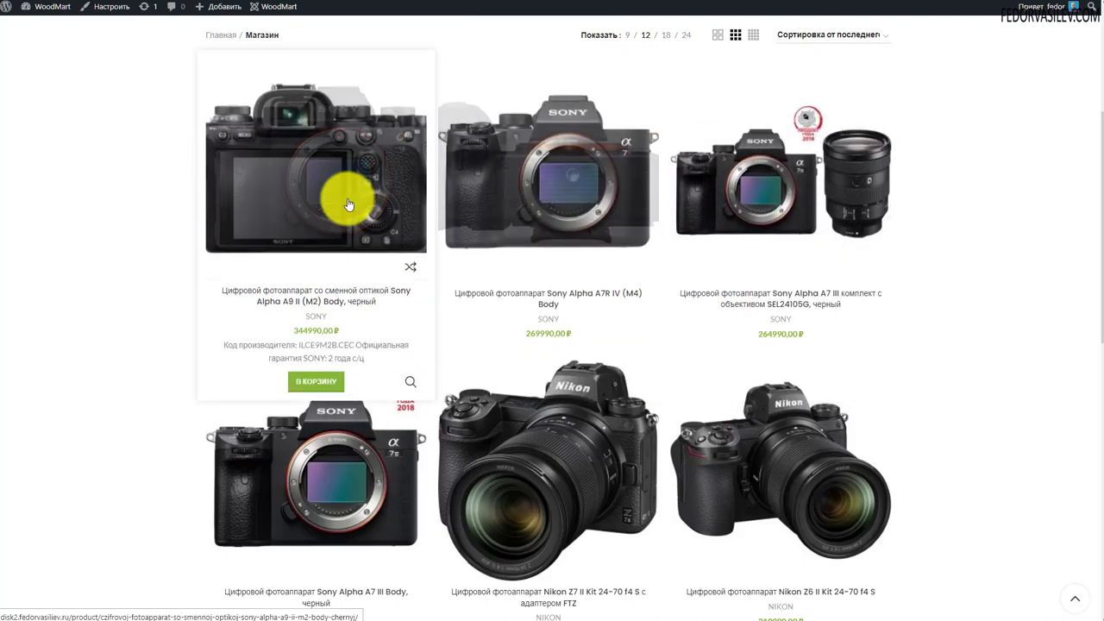
scroll(66, 158, down, 3)
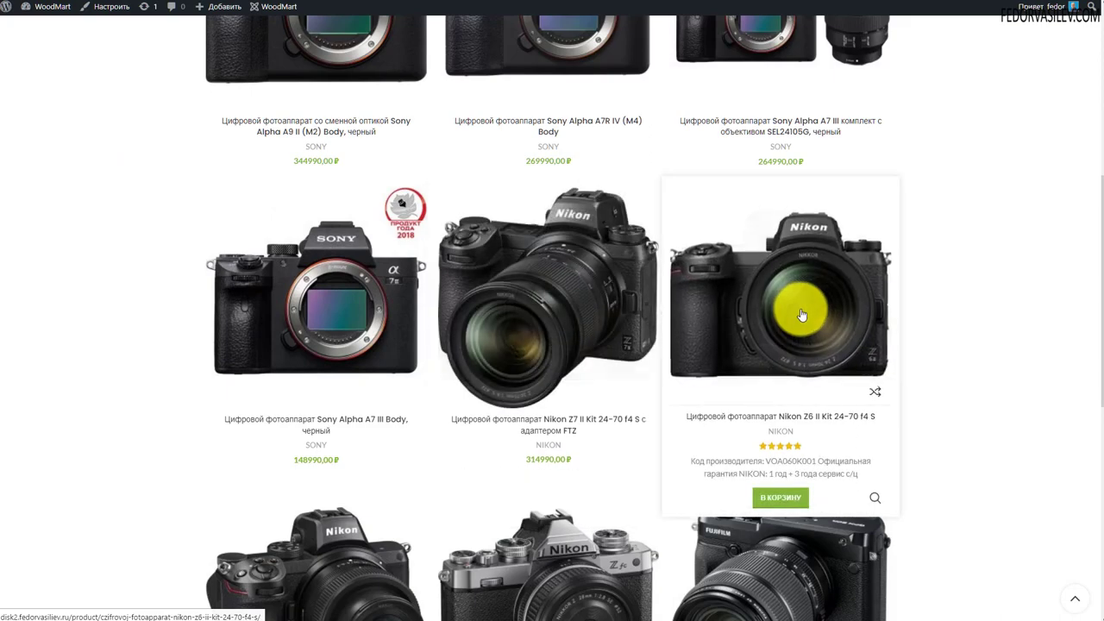
scroll(771, 298, down, 5)
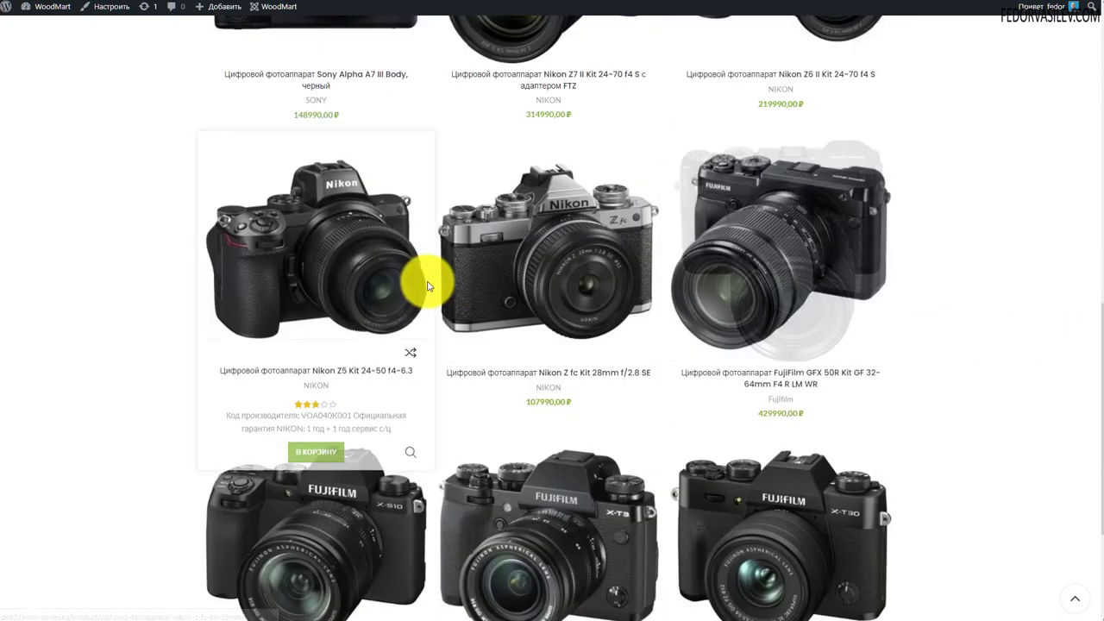
scroll(819, 358, down, 3)
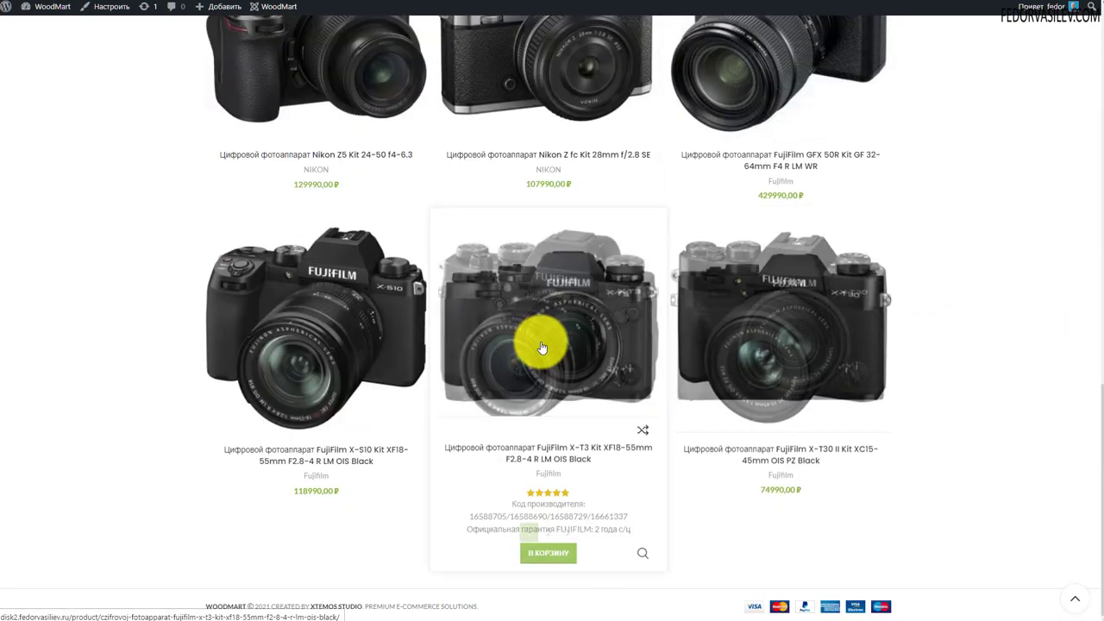
scroll(152, 296, up, 5)
scroll(152, 296, up, 10)
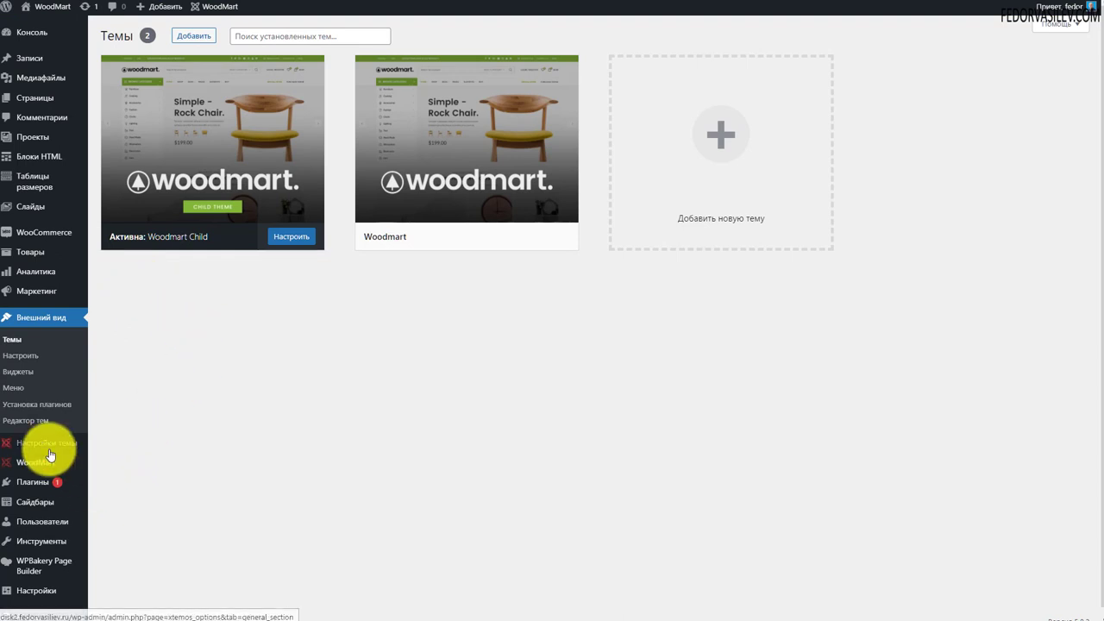
Try to update the WPBakery Page Builder plugin to version 6.8.0 from the WordPress updates page
mouse_move(49, 454)
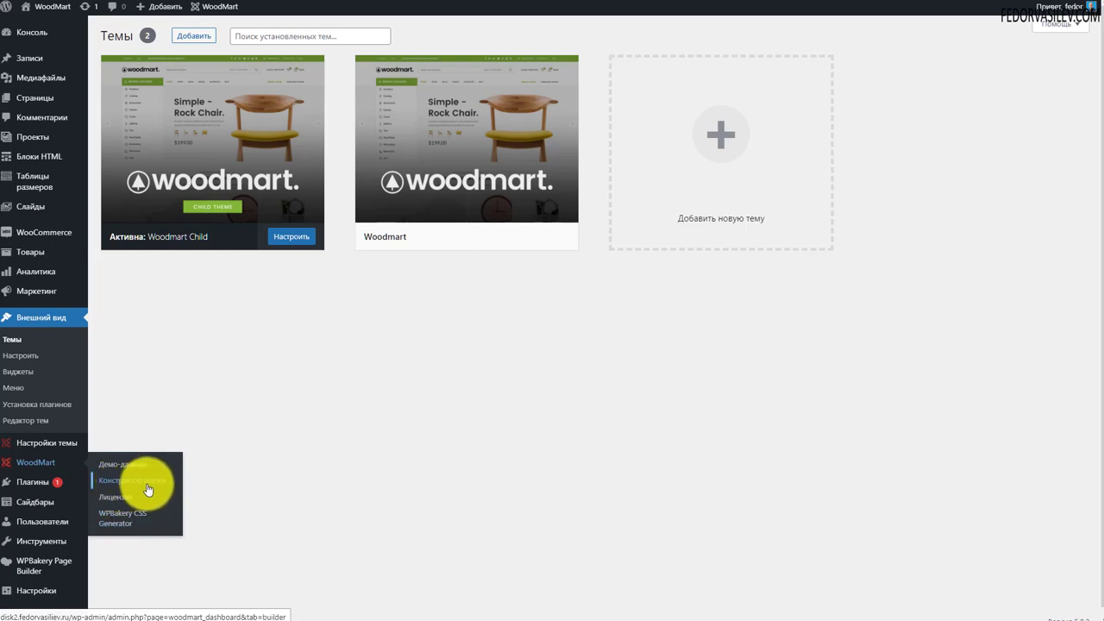
mouse_move(25, 575)
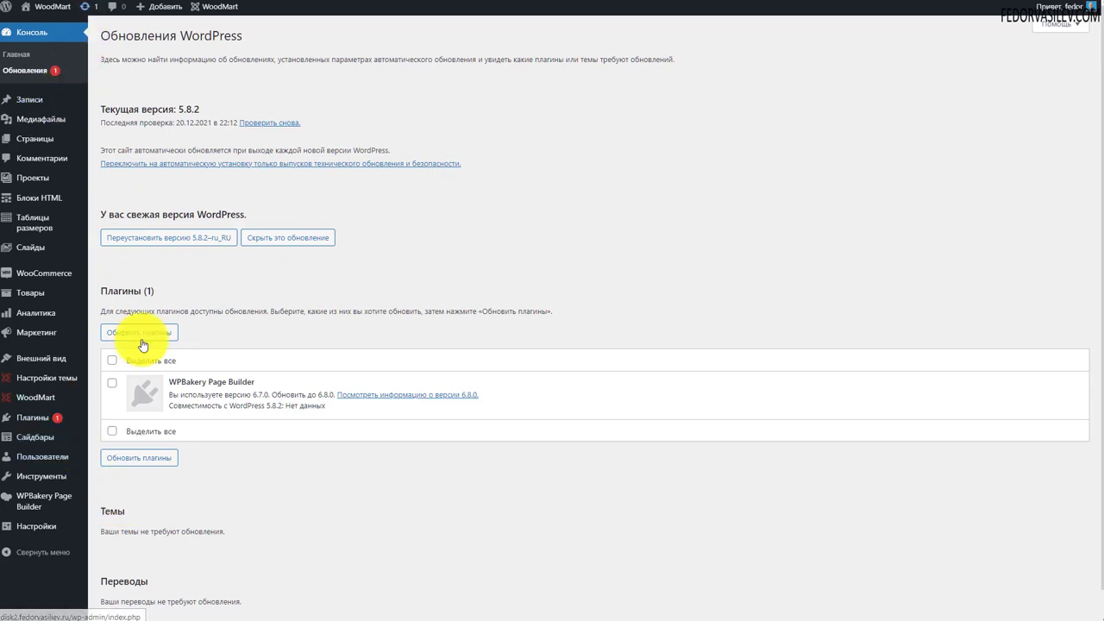
double_click(185, 382)
click(328, 345)
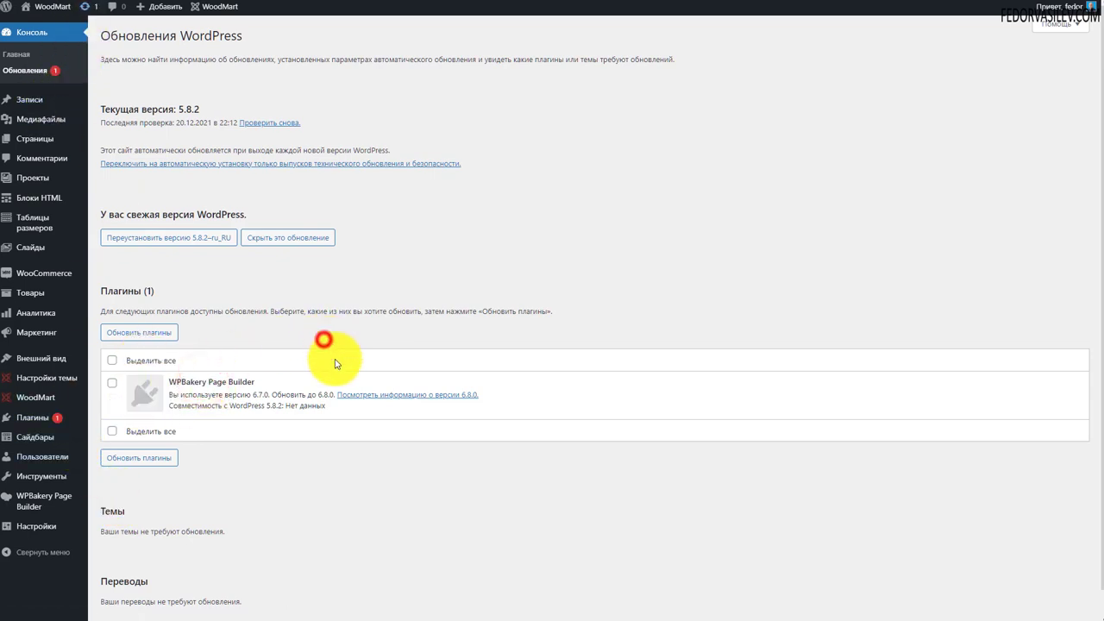
double_click(314, 394)
click(400, 505)
click(113, 383)
click(121, 335)
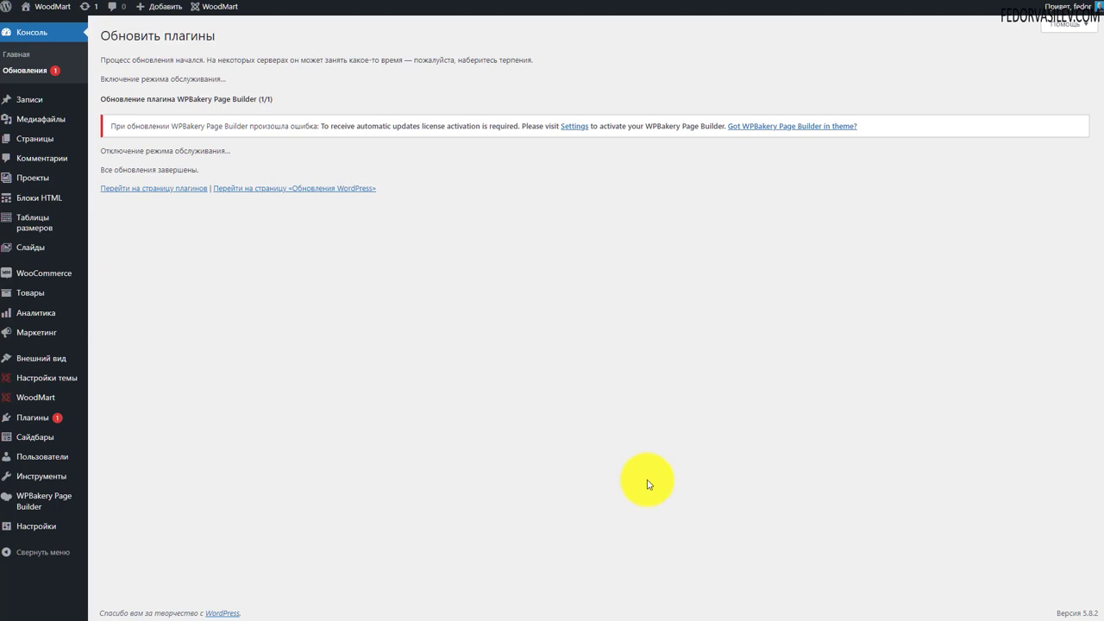
Review the WPBakery Page Builder update report and the sections listed under the theme settings
drag(138, 126, 334, 128)
click(172, 129)
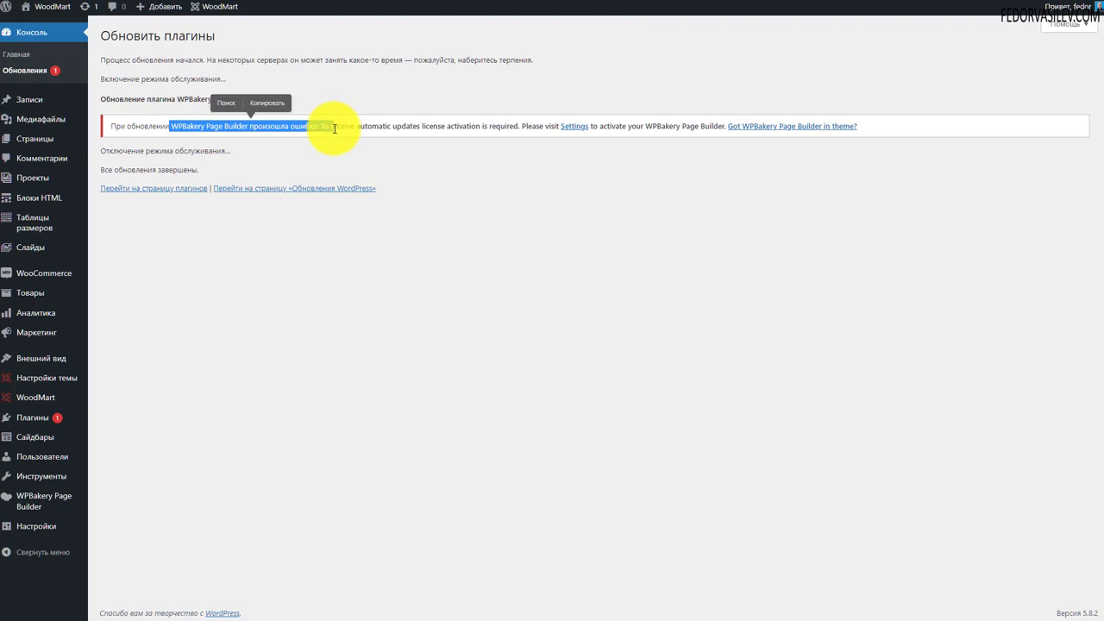
click(456, 187)
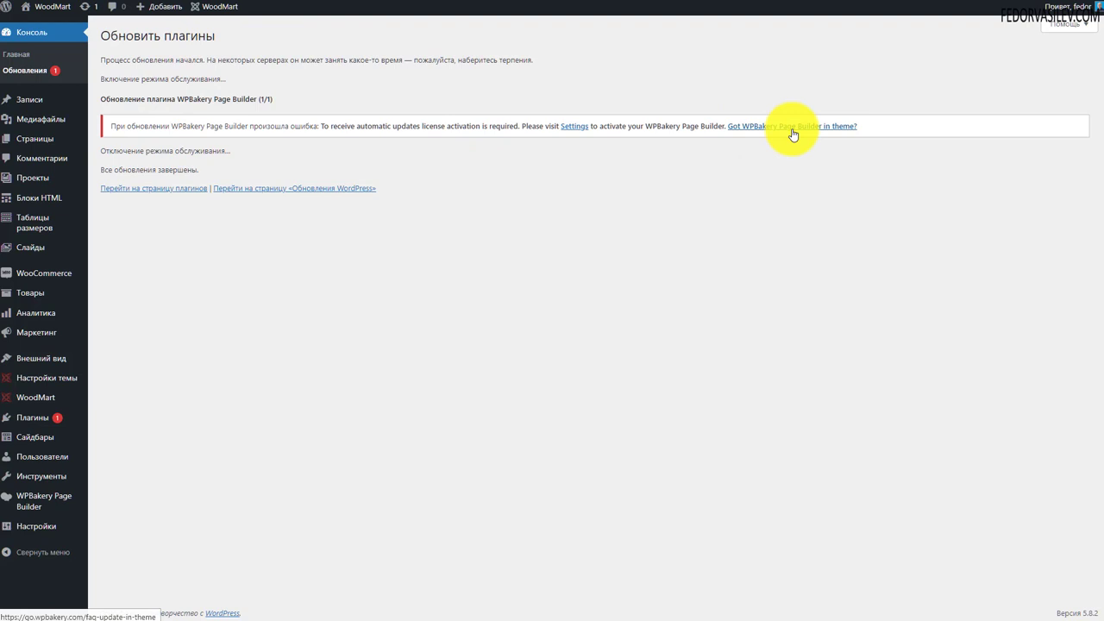
double_click(620, 125)
click(647, 210)
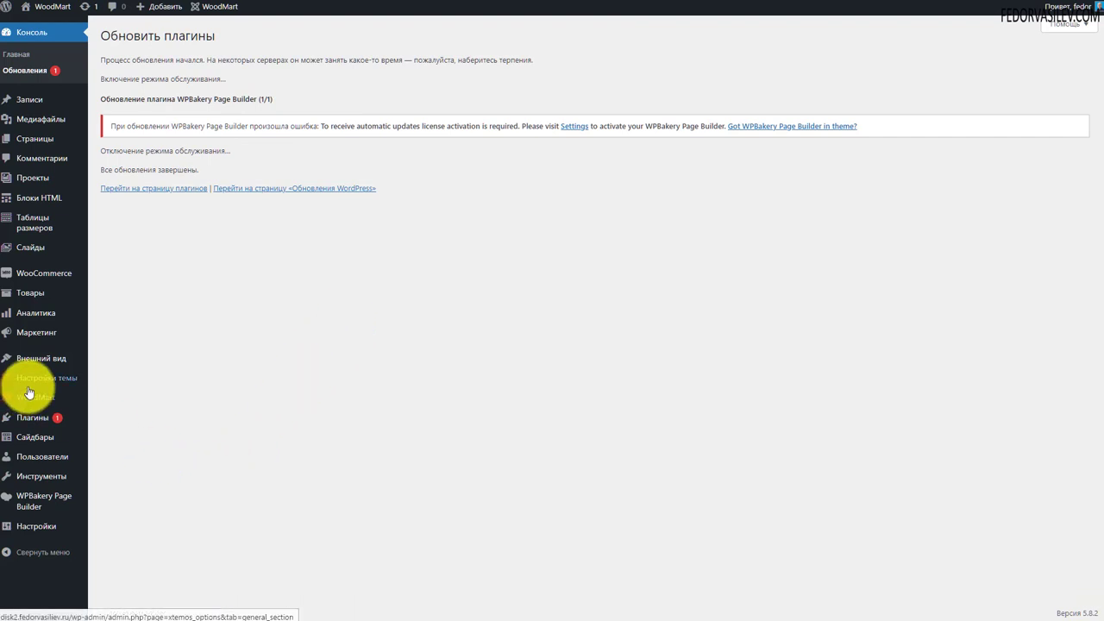
mouse_move(32, 383)
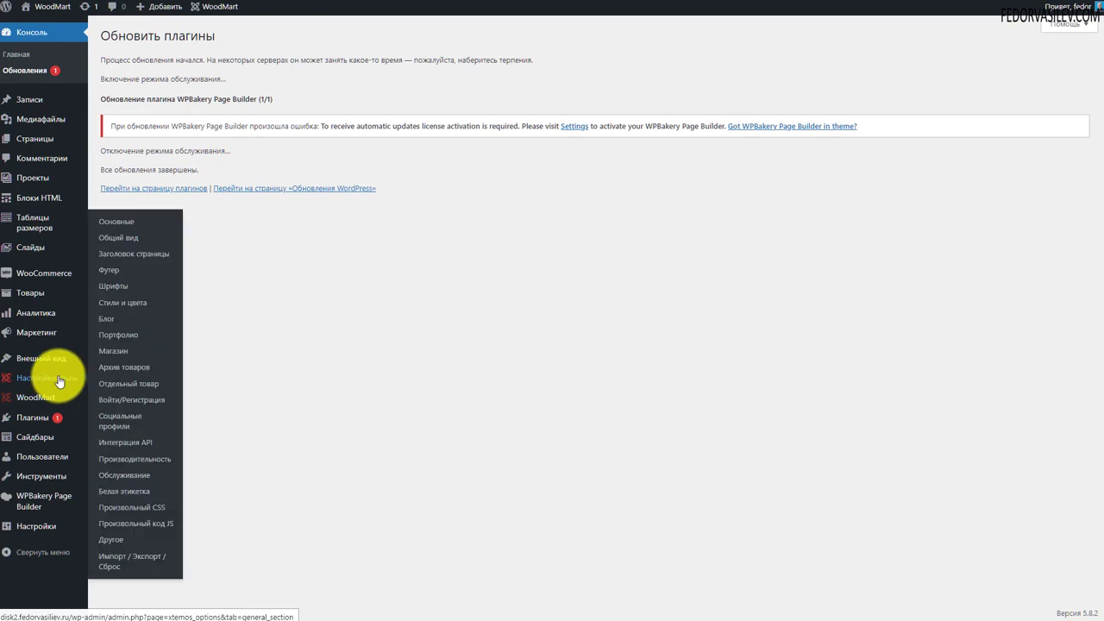
mouse_move(45, 404)
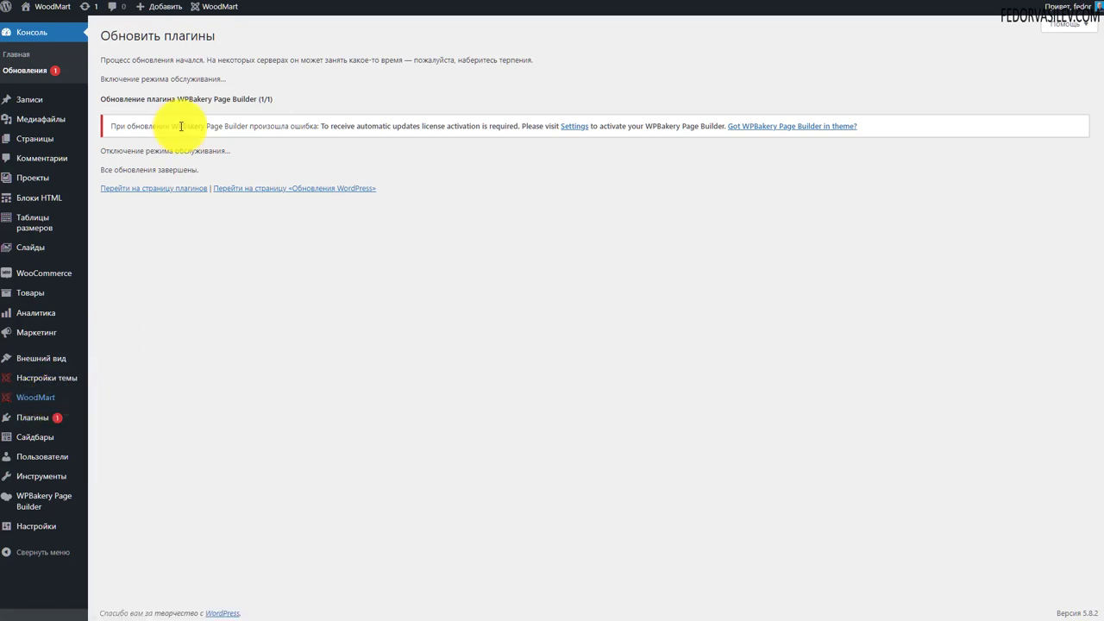
drag(175, 99, 223, 99)
click(204, 385)
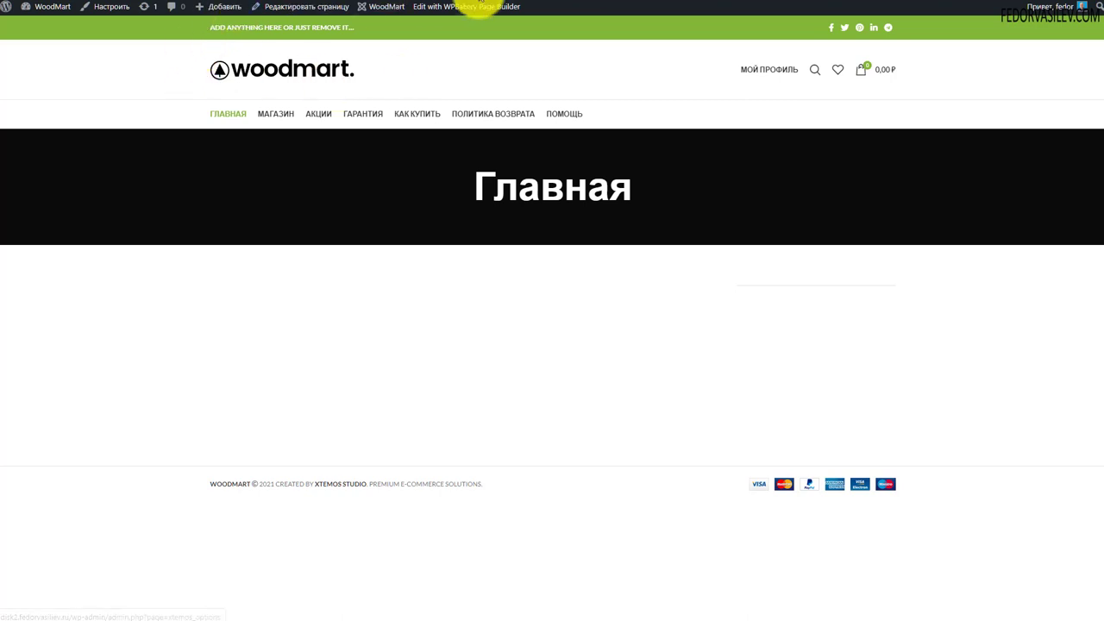
Examine the storefront's Главная page, including the header and the copyright line in the footer
mouse_move(768, 69)
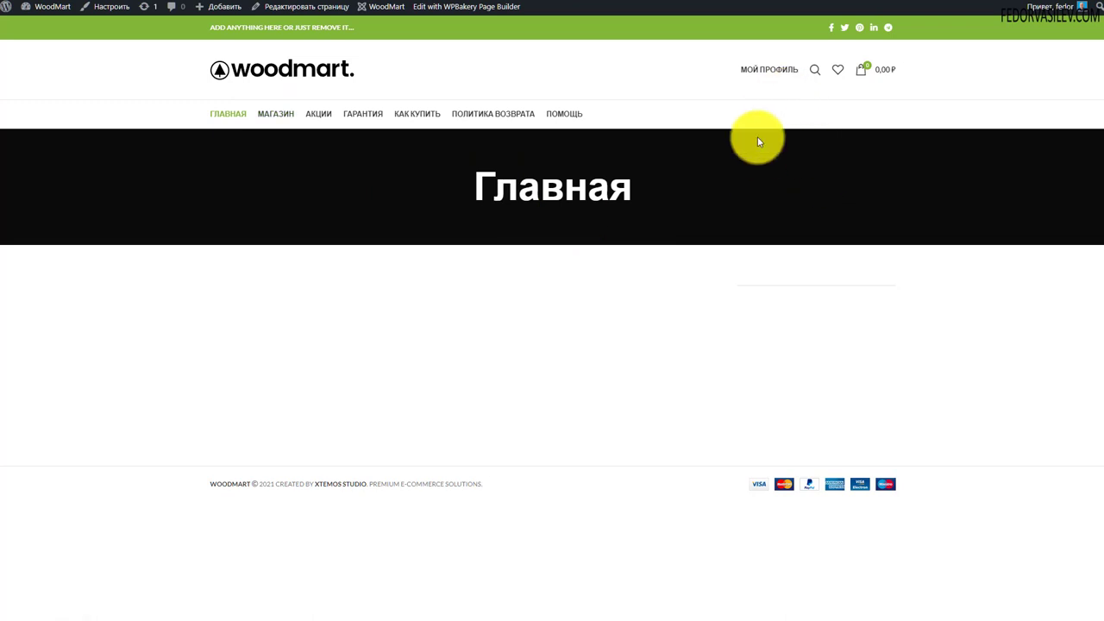
drag(222, 484, 466, 488)
click(470, 542)
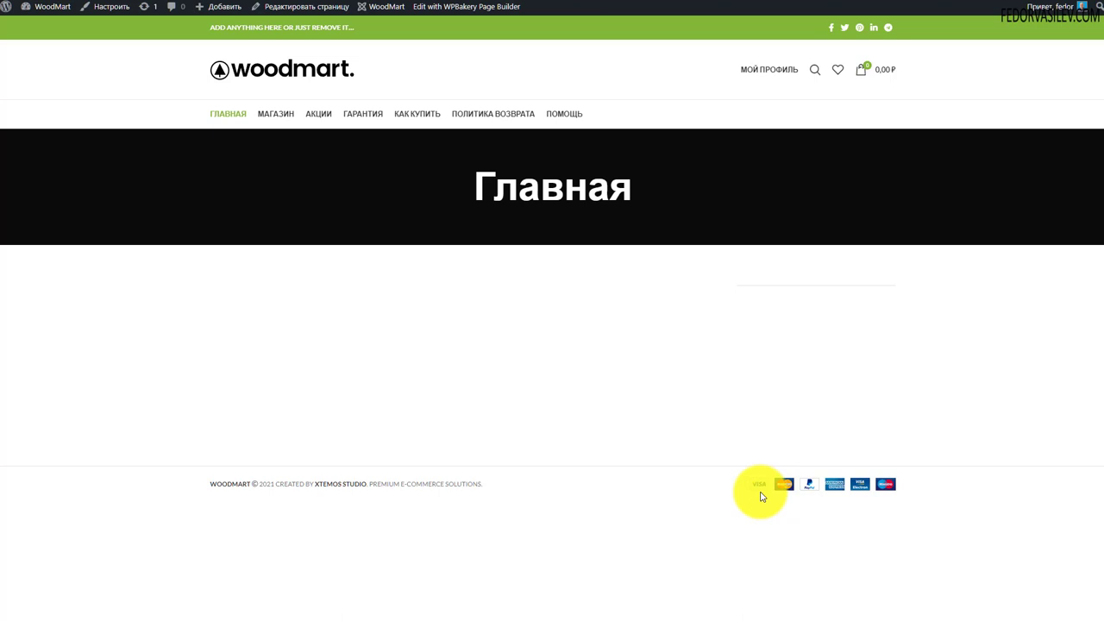
drag(210, 485, 437, 499)
click(561, 554)
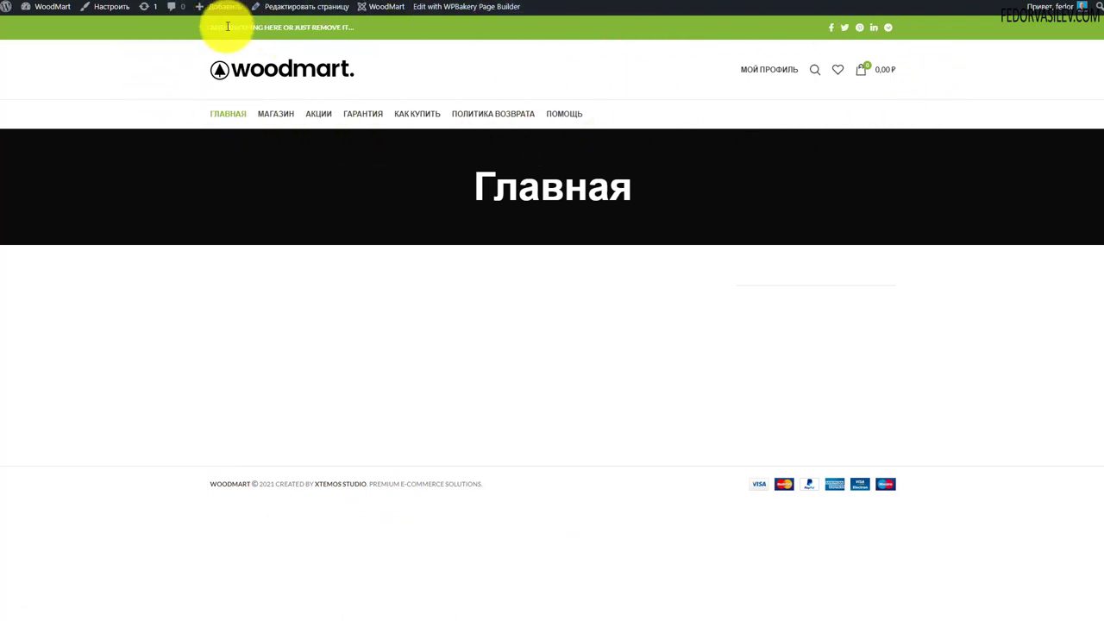
Examine the customer account area on the storefront, including the profile details and address sections
click(773, 76)
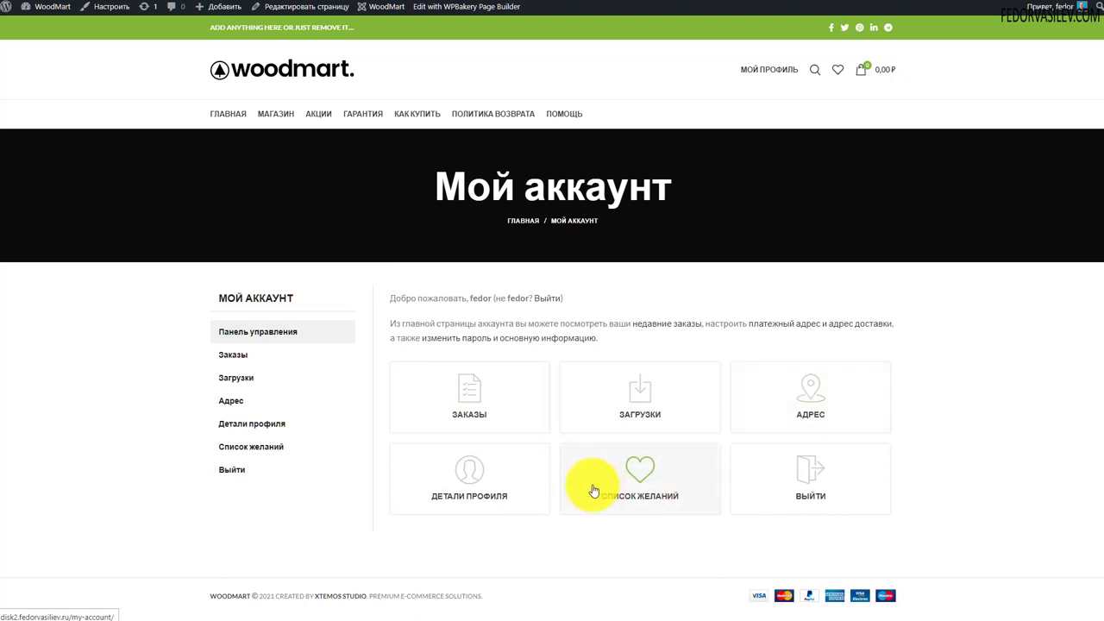
click(243, 419)
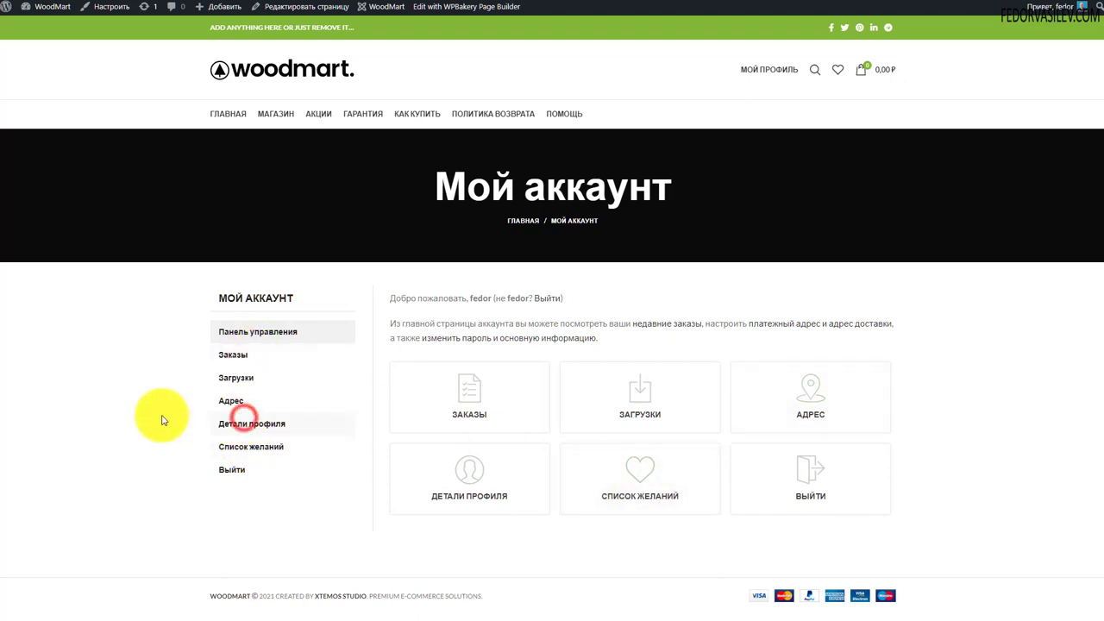
scroll(456, 315, down, 3)
click(245, 226)
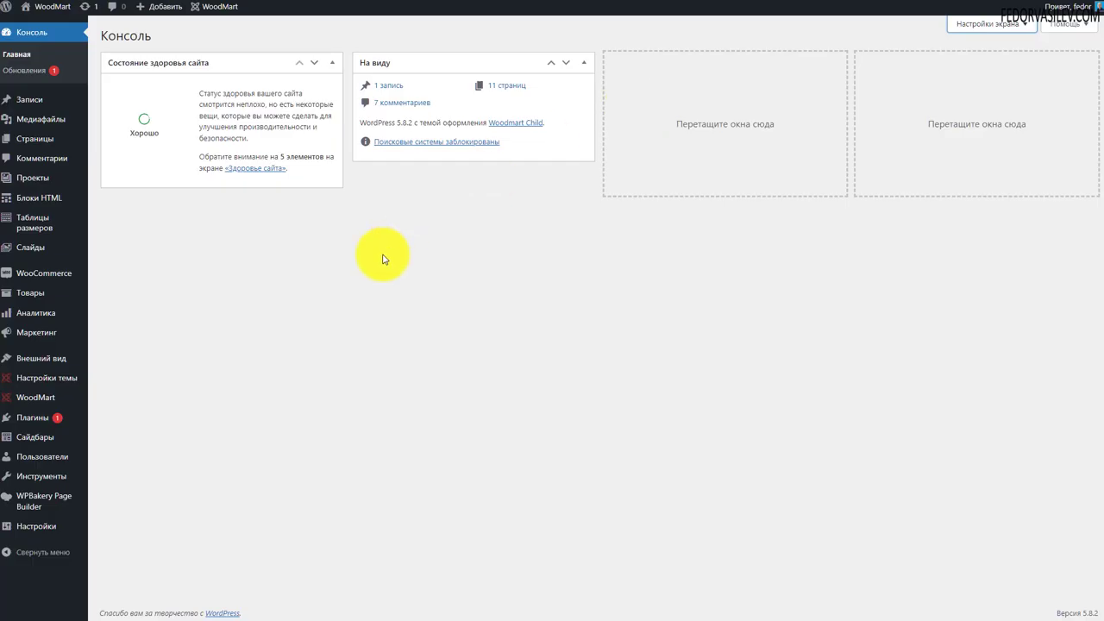
Review the site's list of pages and the structure and display settings of the navigation menu Menu 1
click(27, 149)
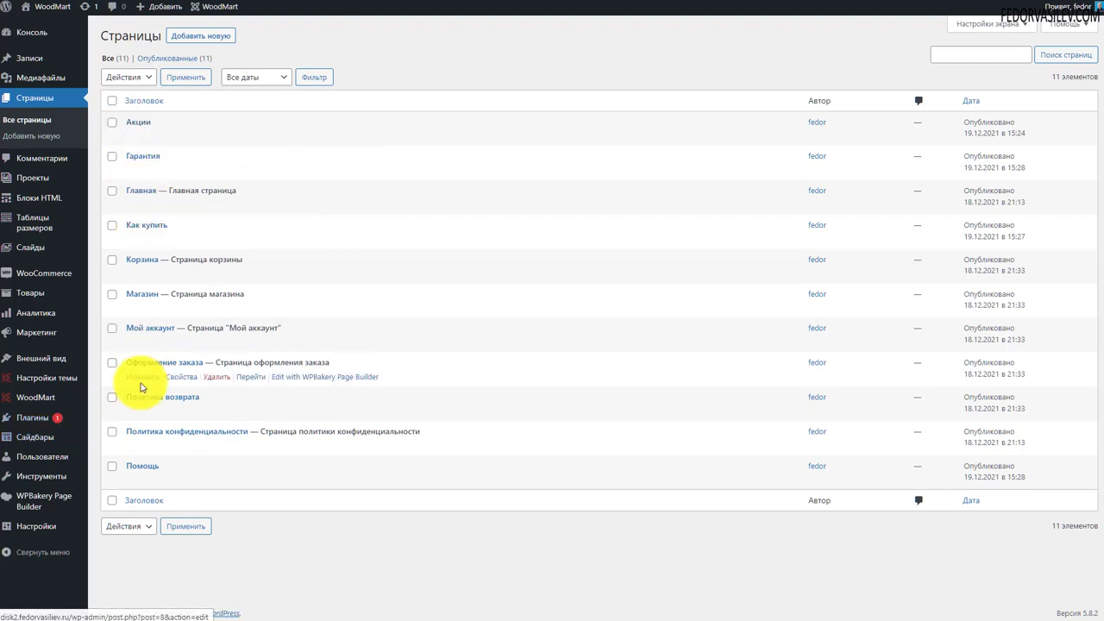
mouse_move(49, 359)
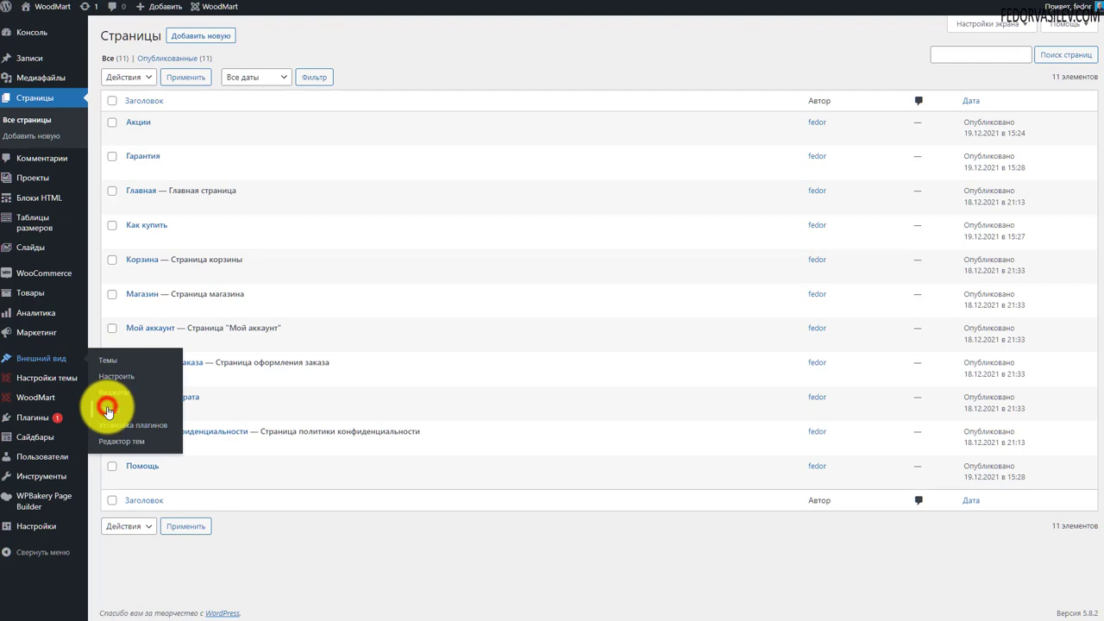
click(109, 411)
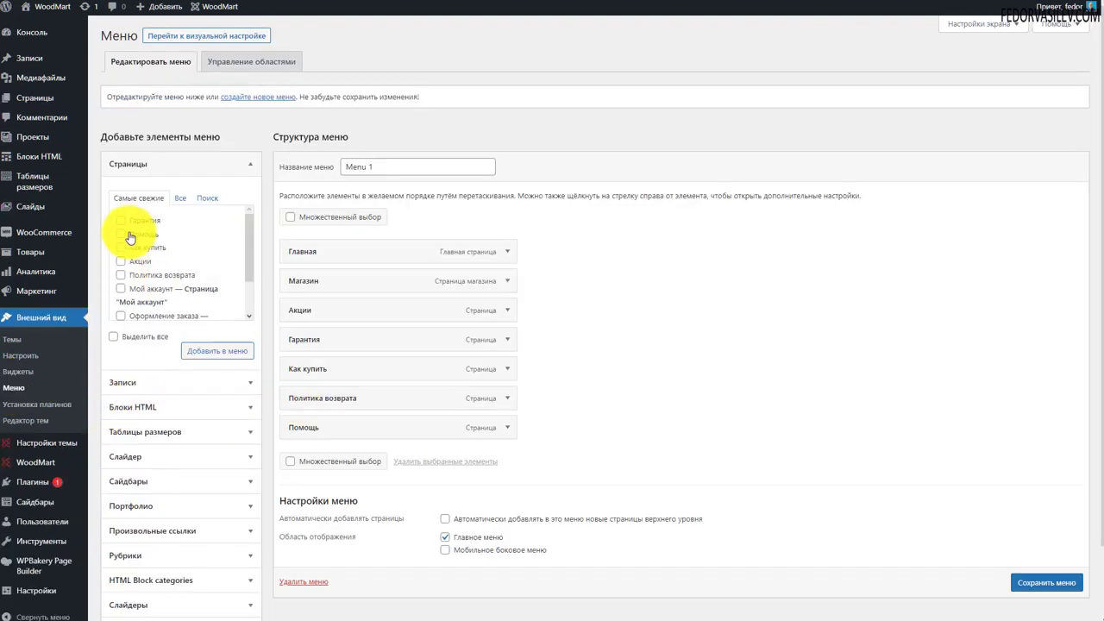
triple_click(375, 166)
scroll(310, 405, down, 1)
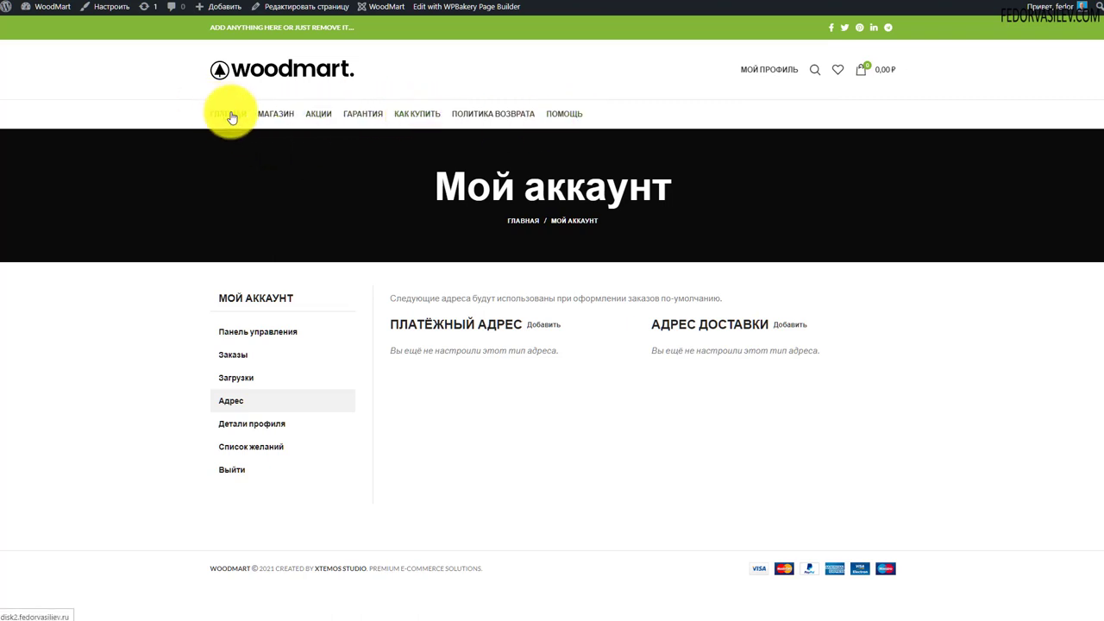
Examine the storefront's Магазин page, including the brand categories shown in its title banner
click(261, 113)
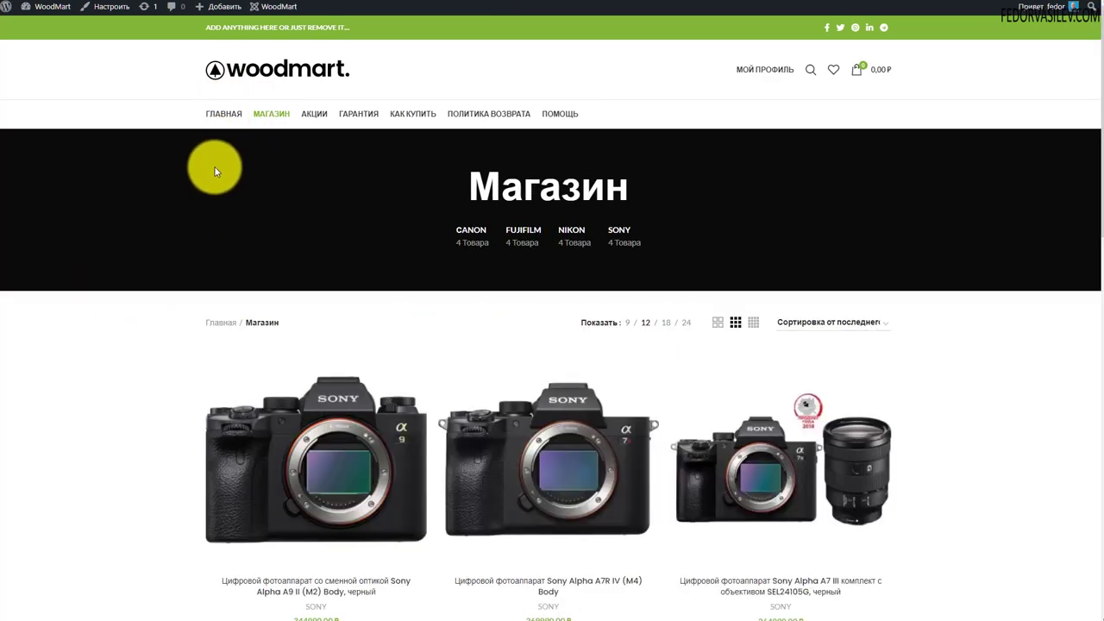
scroll(215, 171, down, 2)
scroll(166, 265, up, 1)
scroll(167, 265, up, 2)
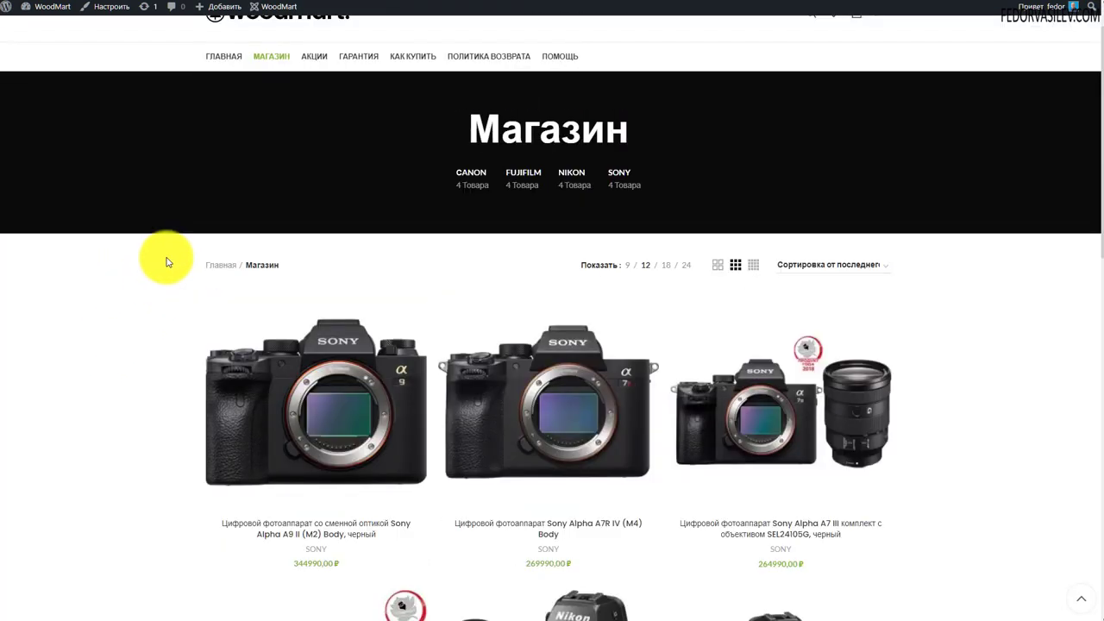
drag(651, 185, 468, 179)
click(377, 273)
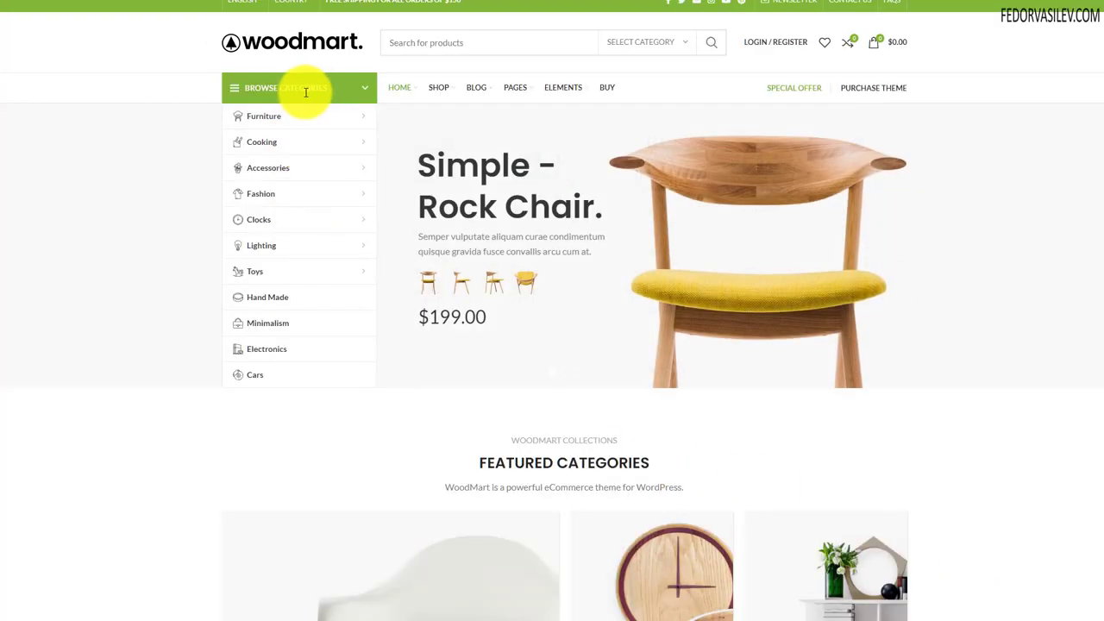
Examine the WoodMart demo's category menu and banner slider, and compare them with the storefront's Магазин and Главная pages
mouse_move(247, 168)
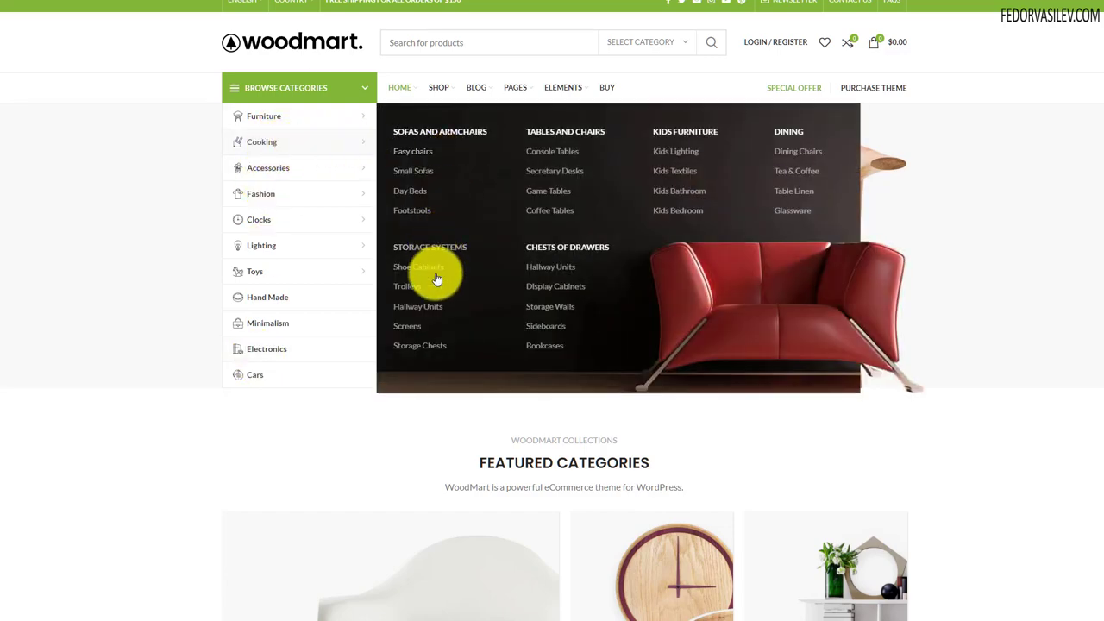
mouse_move(319, 113)
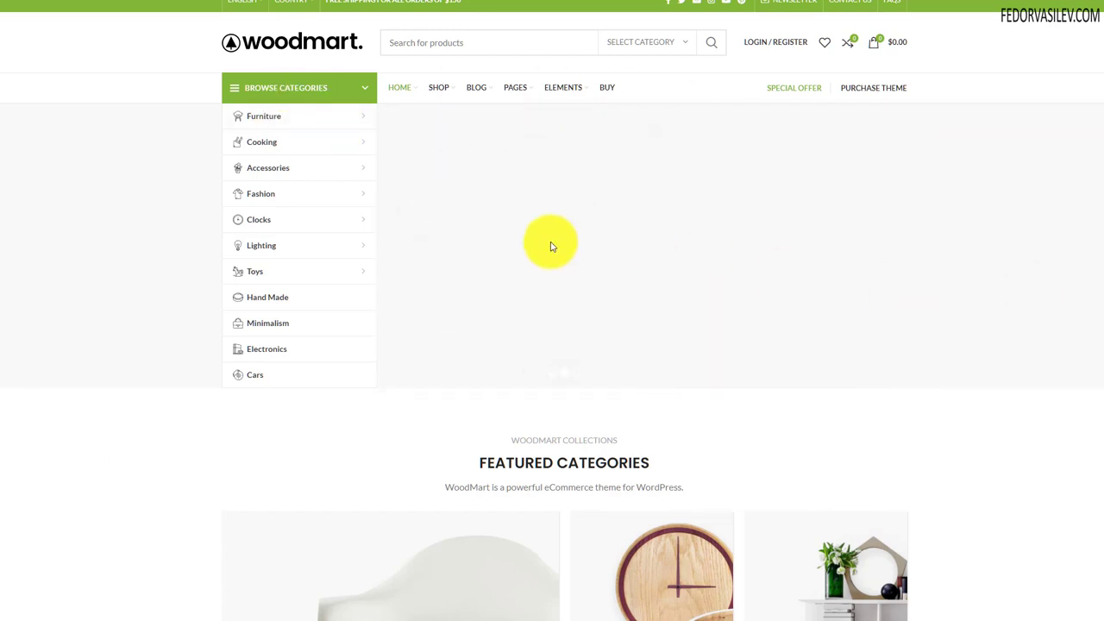
click(547, 373)
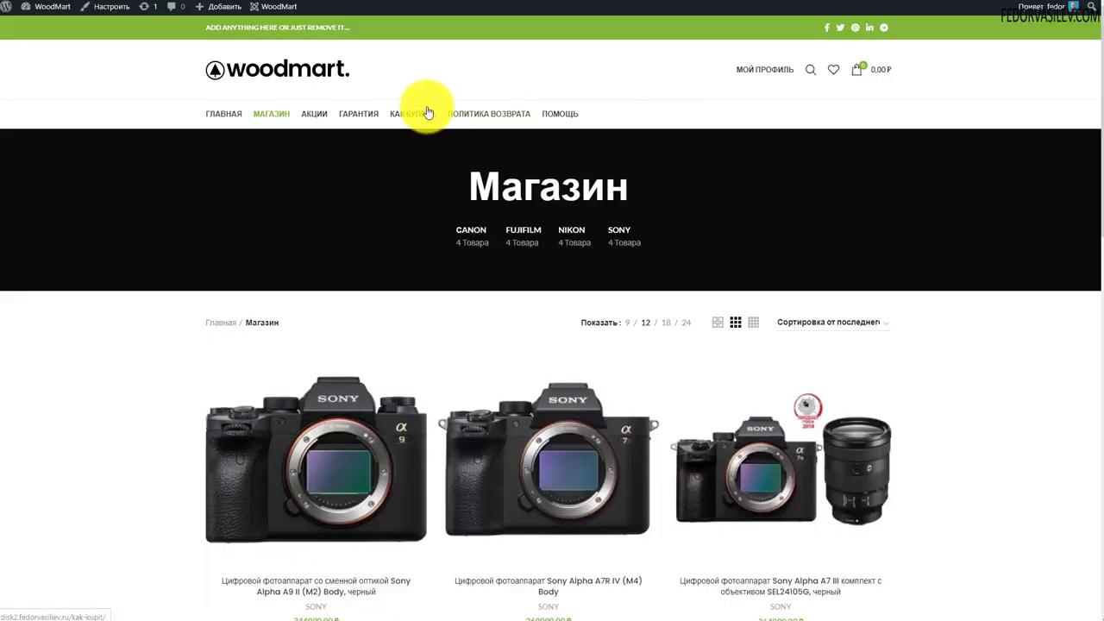
click(216, 113)
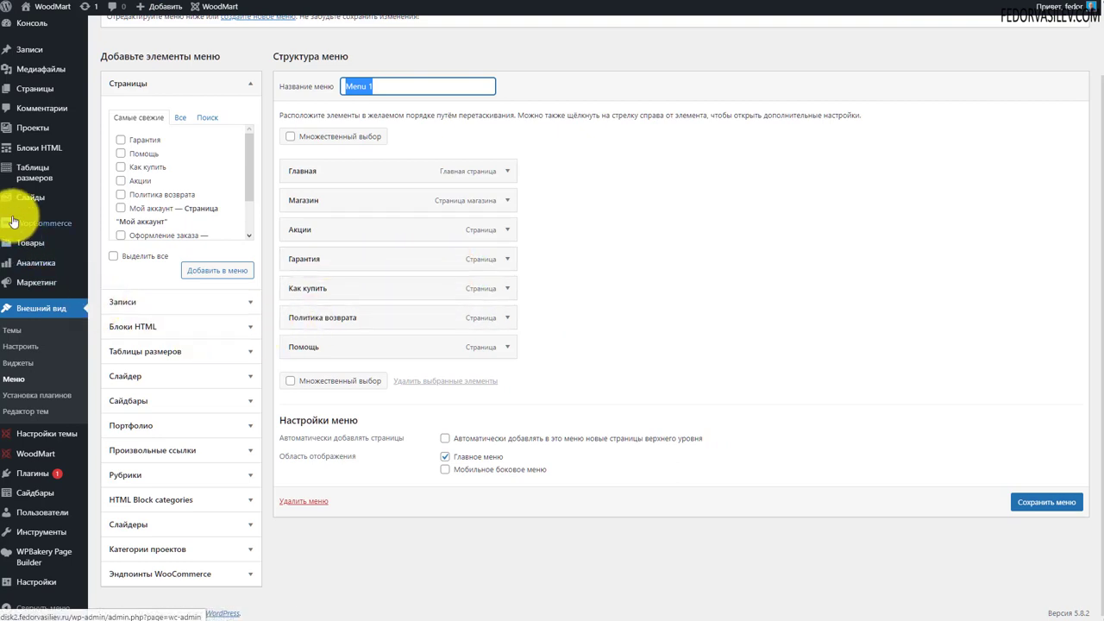
Create a new slide titled "Дарим до 32 000 ON-бонусов за NIKON Z"
mouse_move(33, 203)
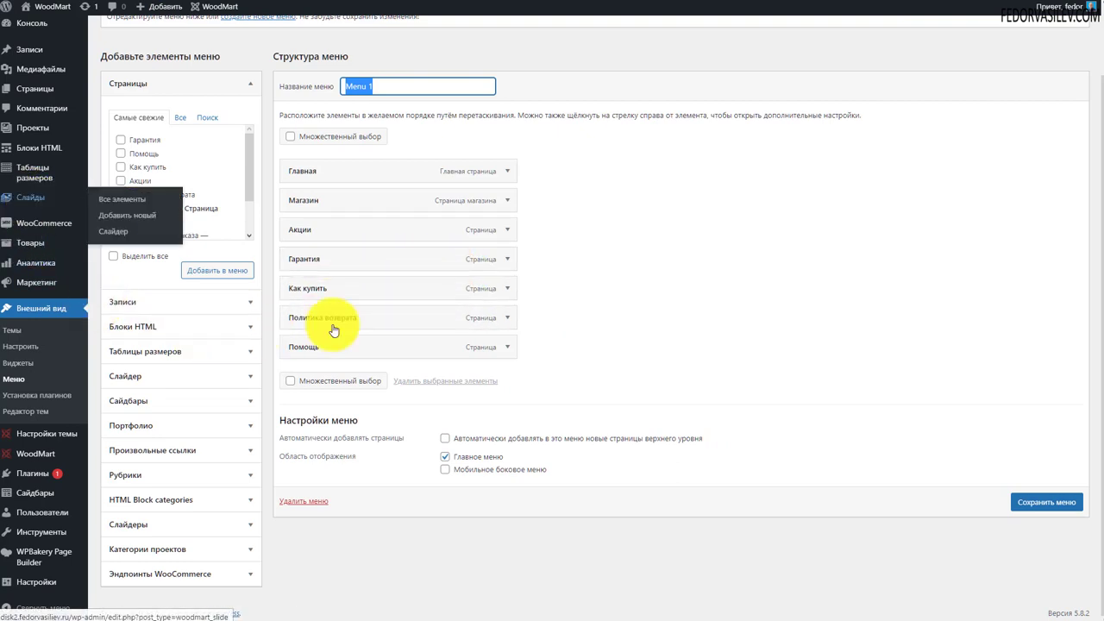
scroll(509, 370, up, 2)
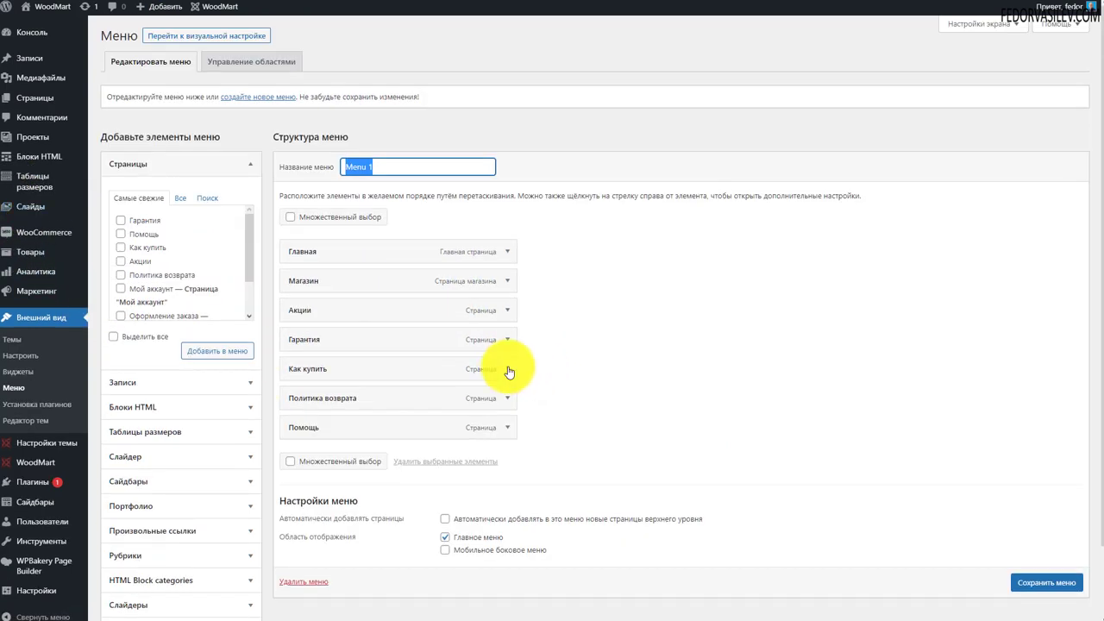
click(24, 208)
click(596, 28)
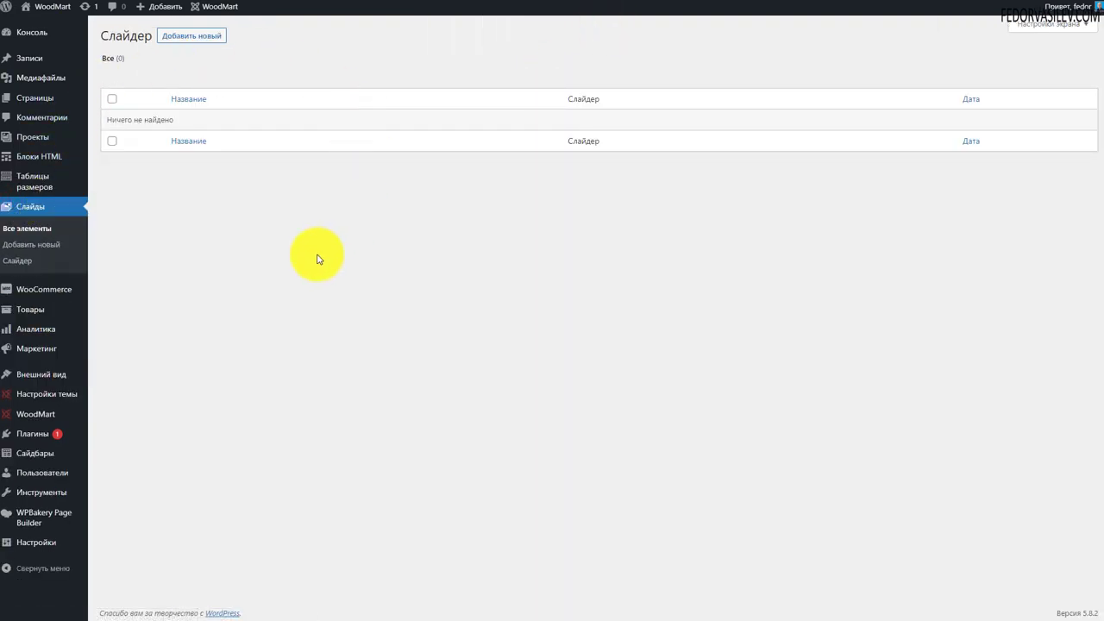
click(195, 36)
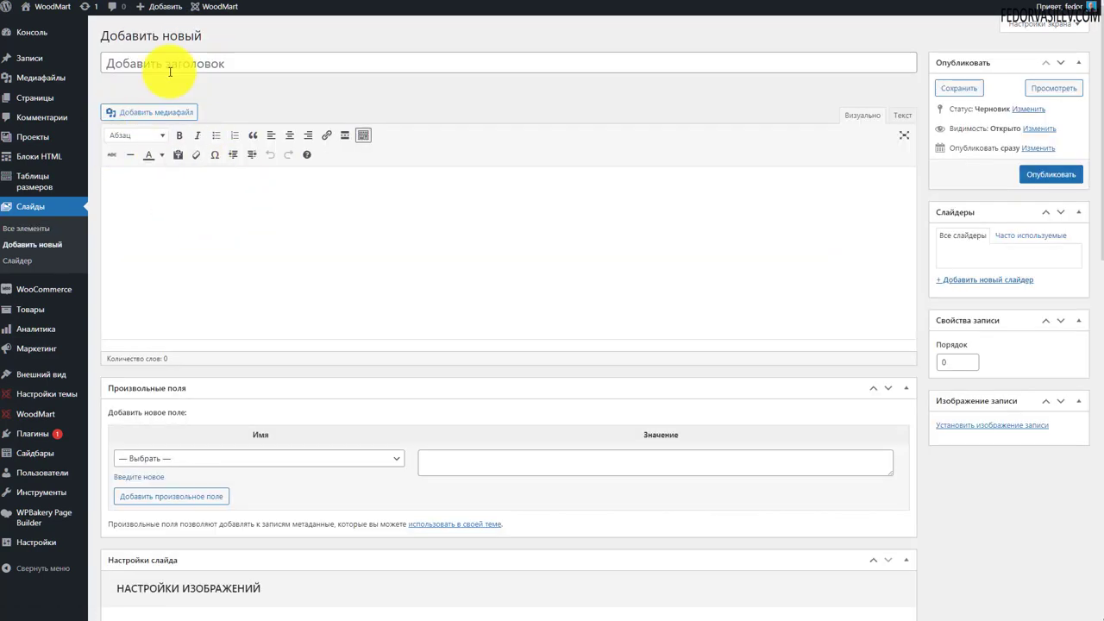
click(169, 64)
right_click(168, 64)
click(208, 159)
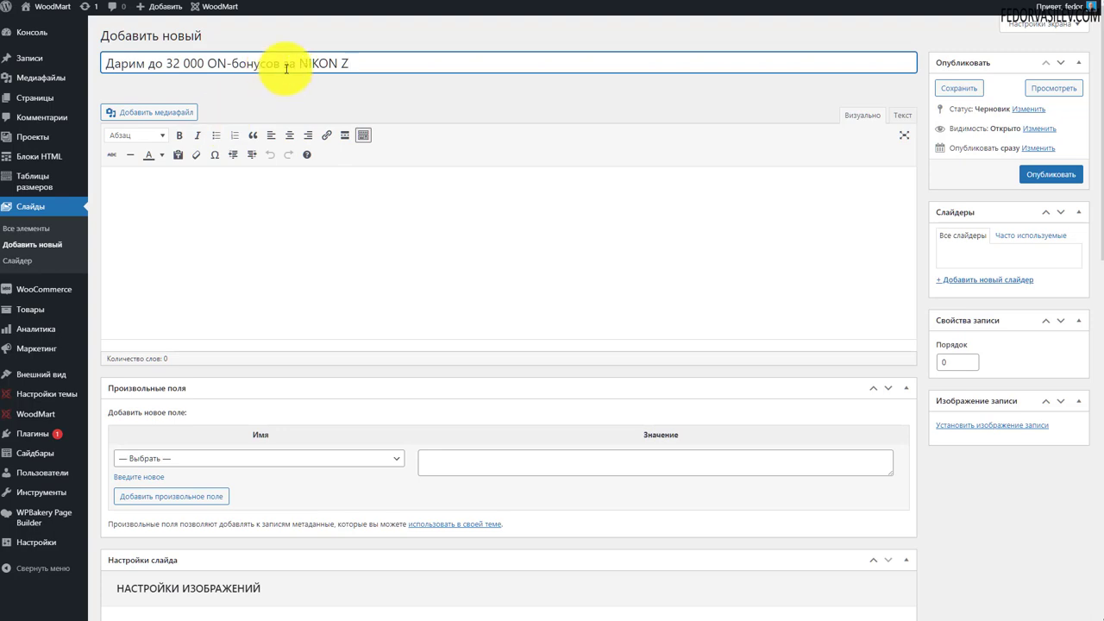
click(853, 513)
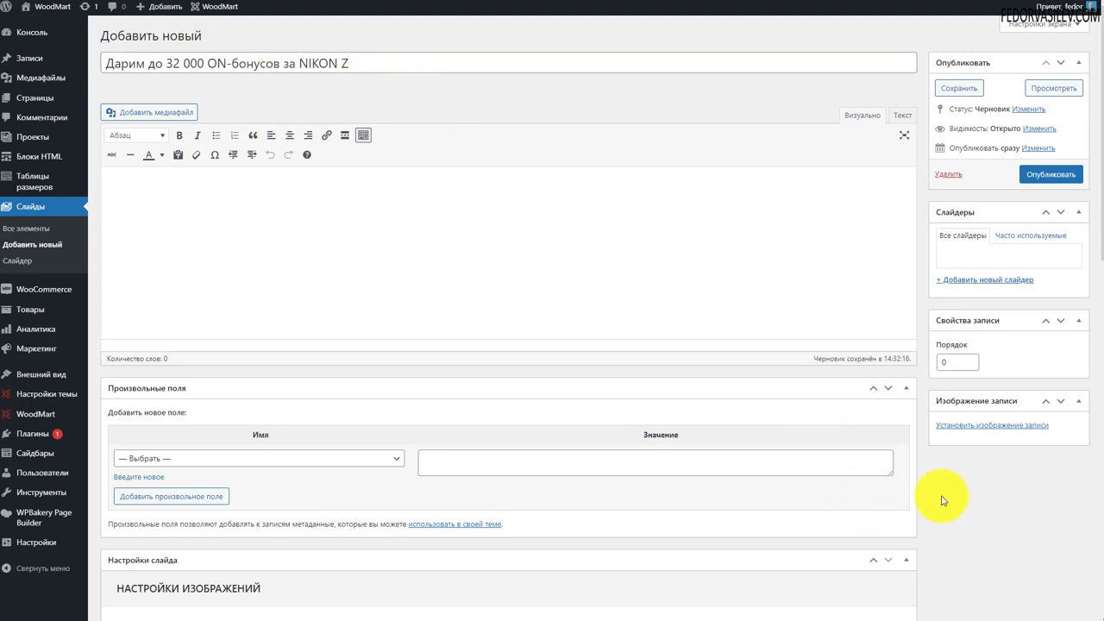
Upload the banner images, set actions_1637753091.jpg as the slide's featured image, and publish the slide
click(984, 431)
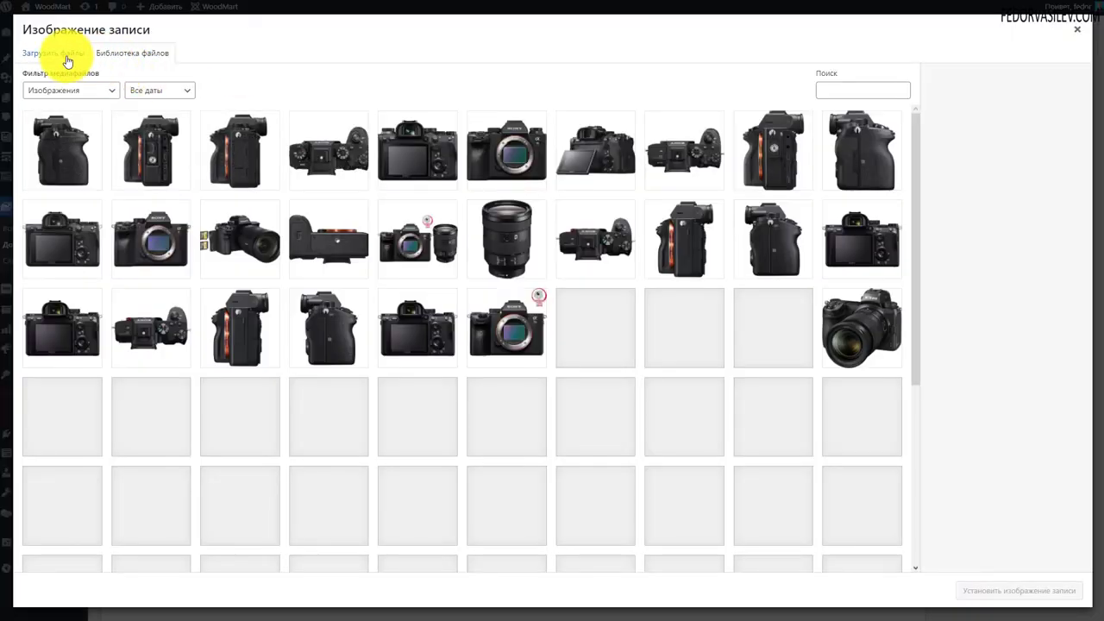
click(67, 57)
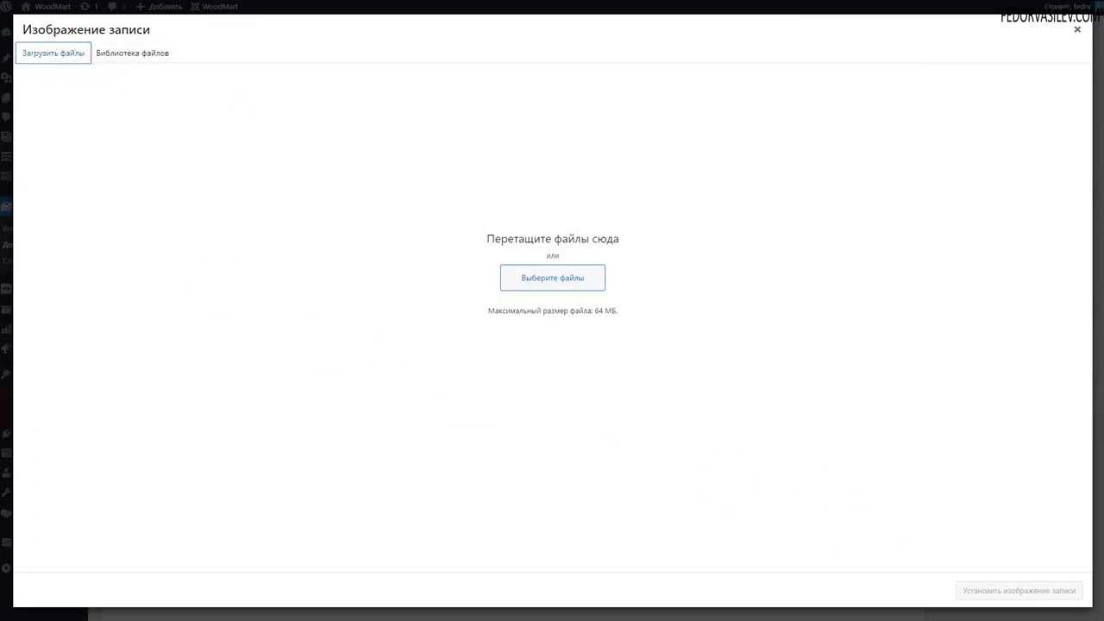
click(552, 277)
click(357, 197)
drag(487, 172, 42, 194)
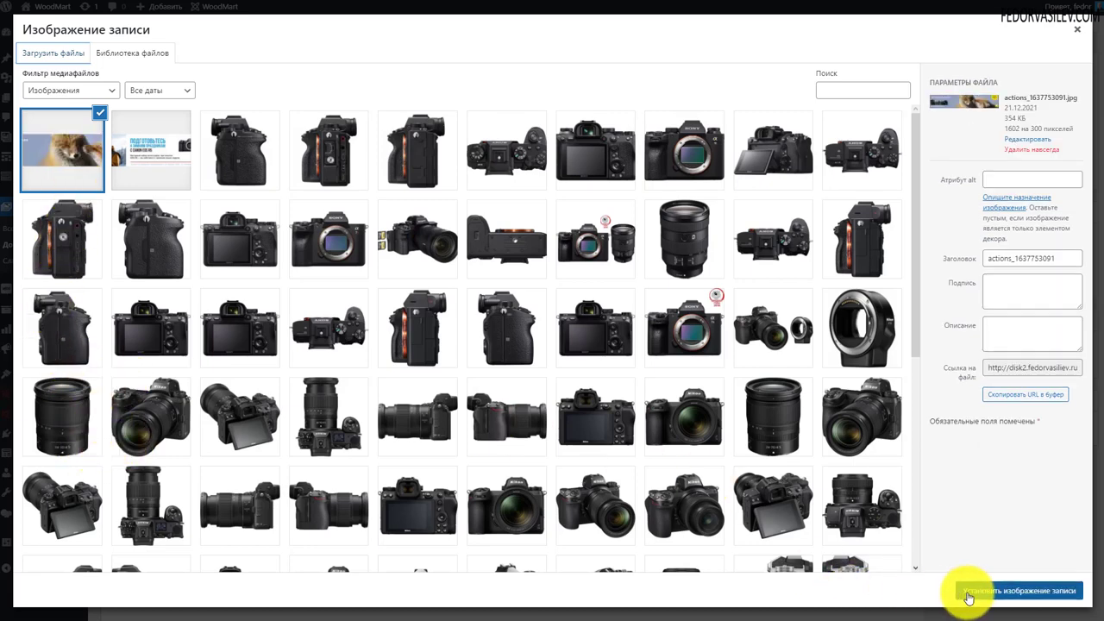
click(968, 592)
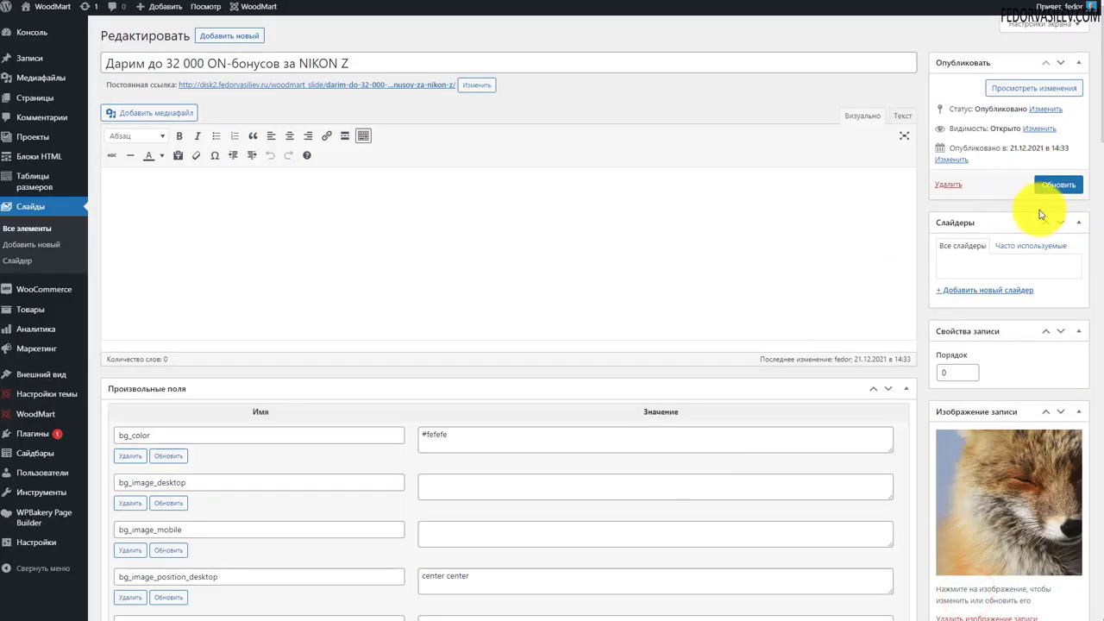
Review the slide's custom fields and collapse the Произвольные поля block
scroll(195, 261, down, 2)
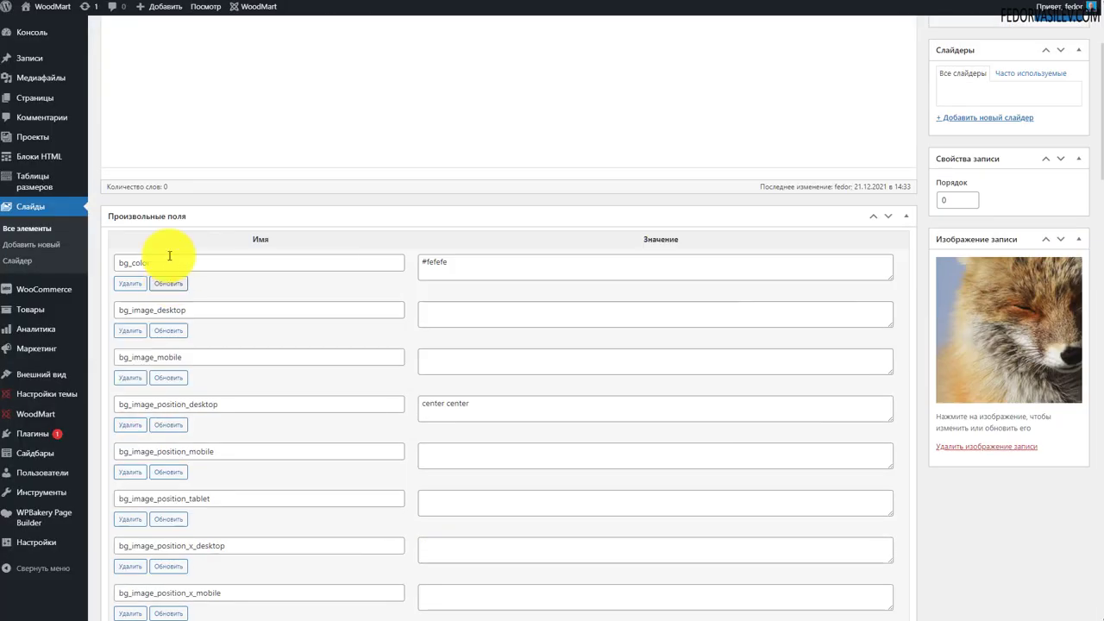
click(236, 215)
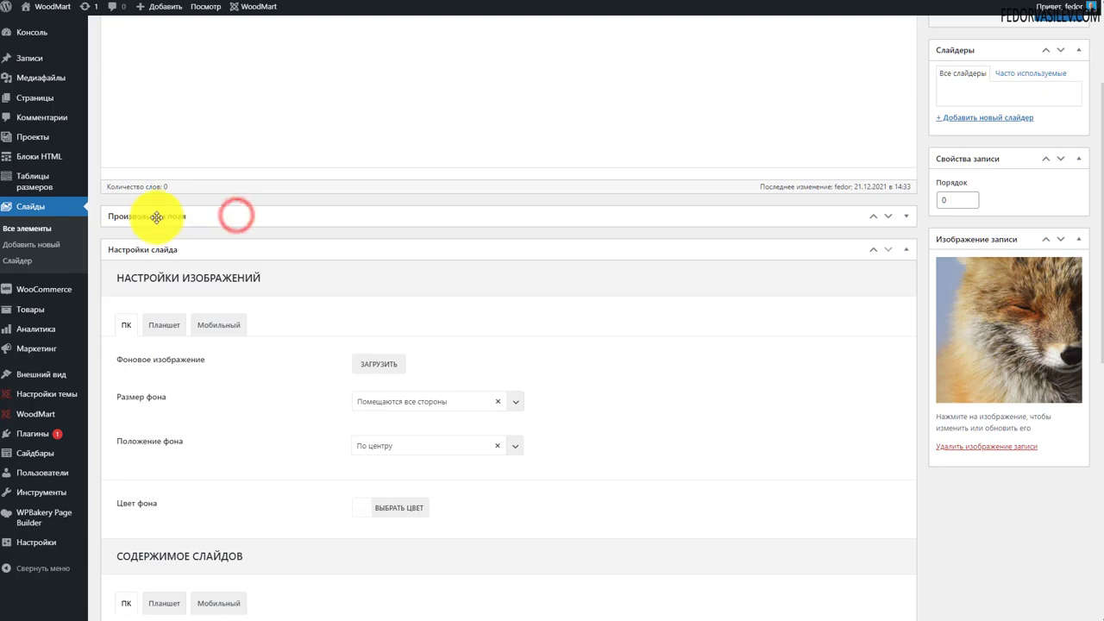
click(251, 212)
scroll(524, 300, down, 3)
scroll(518, 304, down, 5)
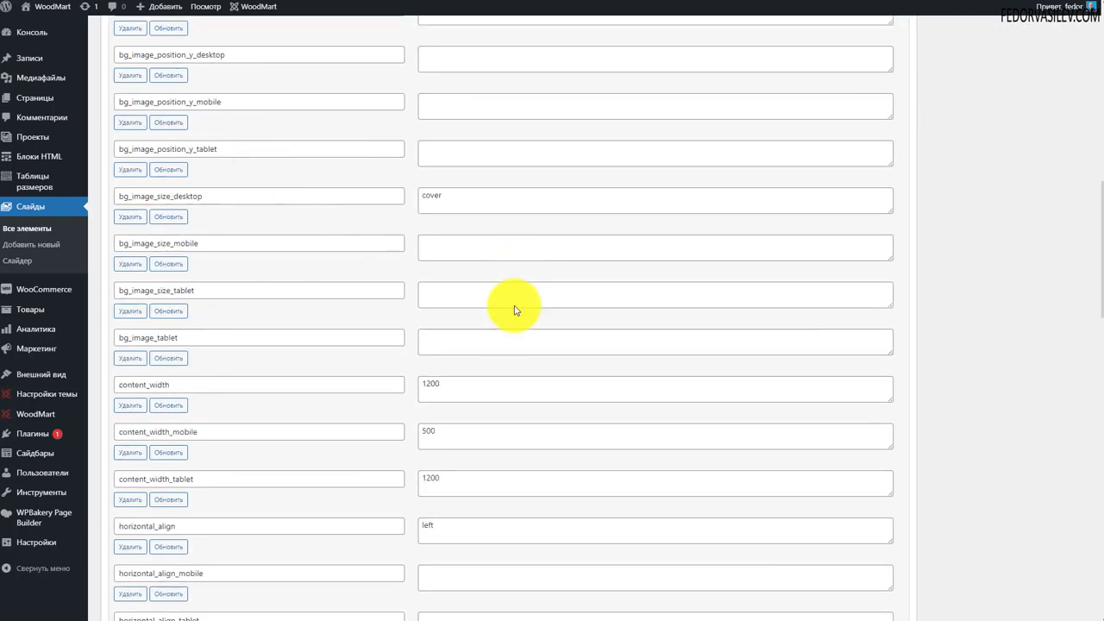
scroll(482, 319, up, 8)
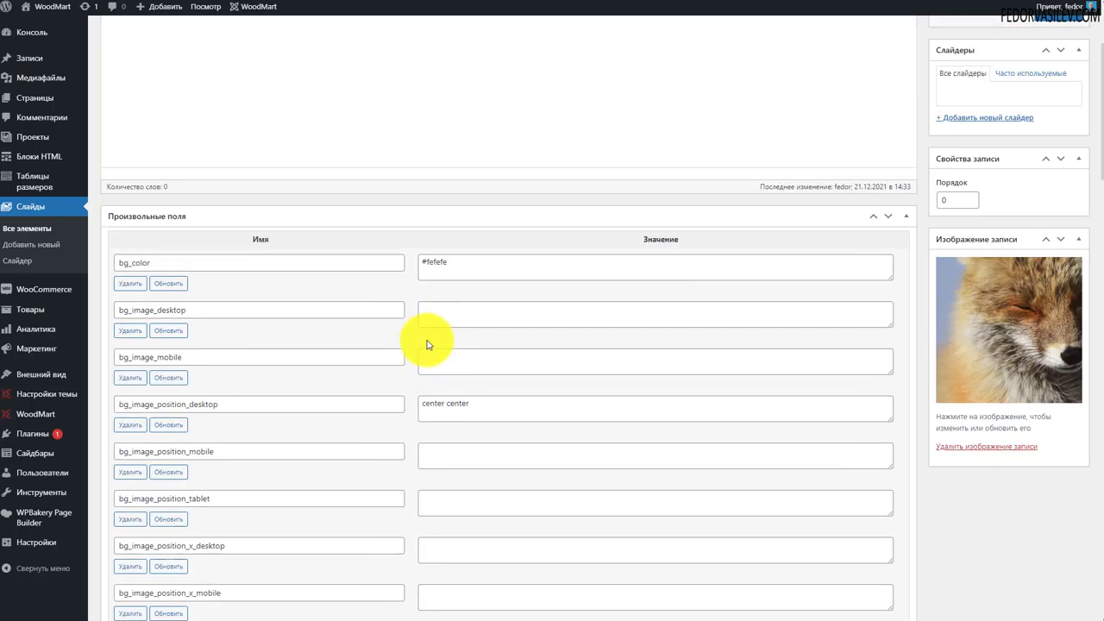
click(389, 215)
click(195, 211)
click(195, 211)
Review the slide's image and content settings, including the desktop background image option
scroll(172, 232, down, 1)
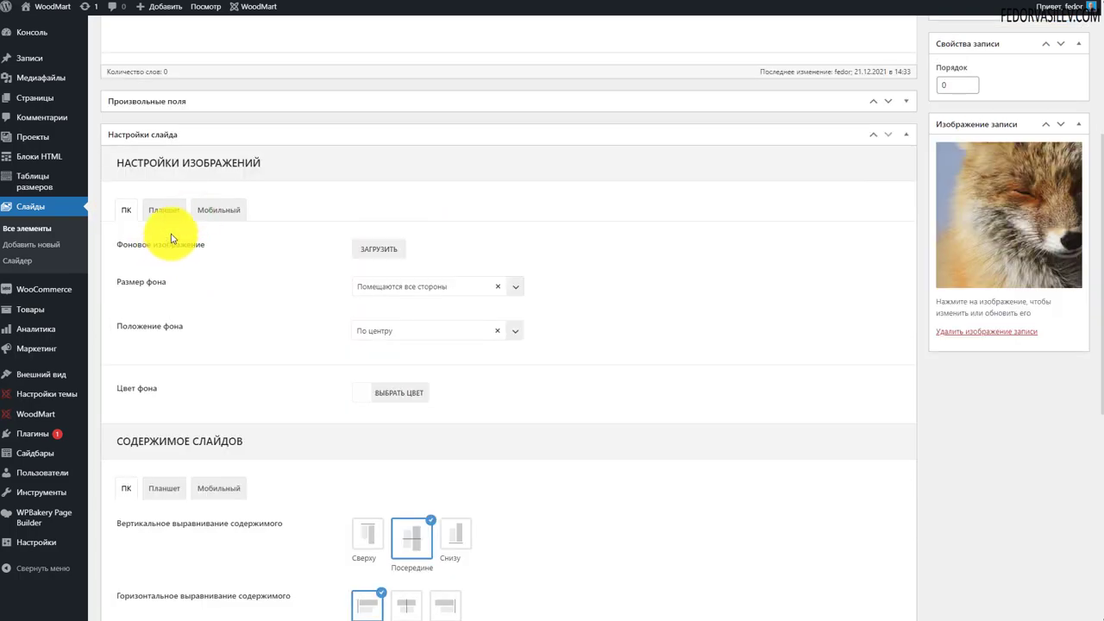
scroll(172, 238, down, 1)
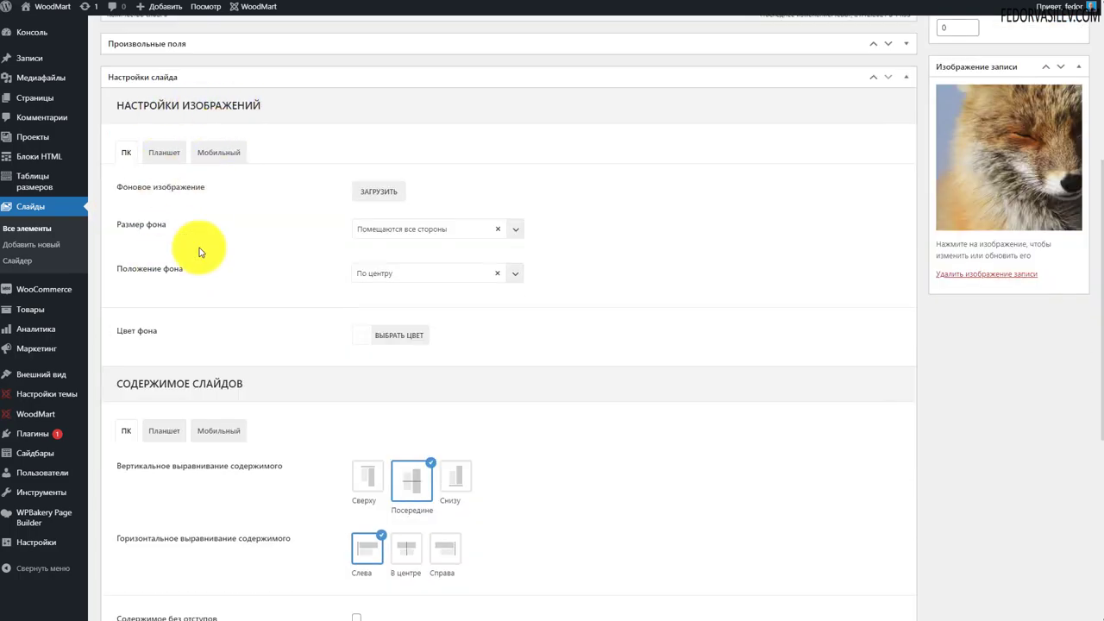
scroll(869, 362, up, 3)
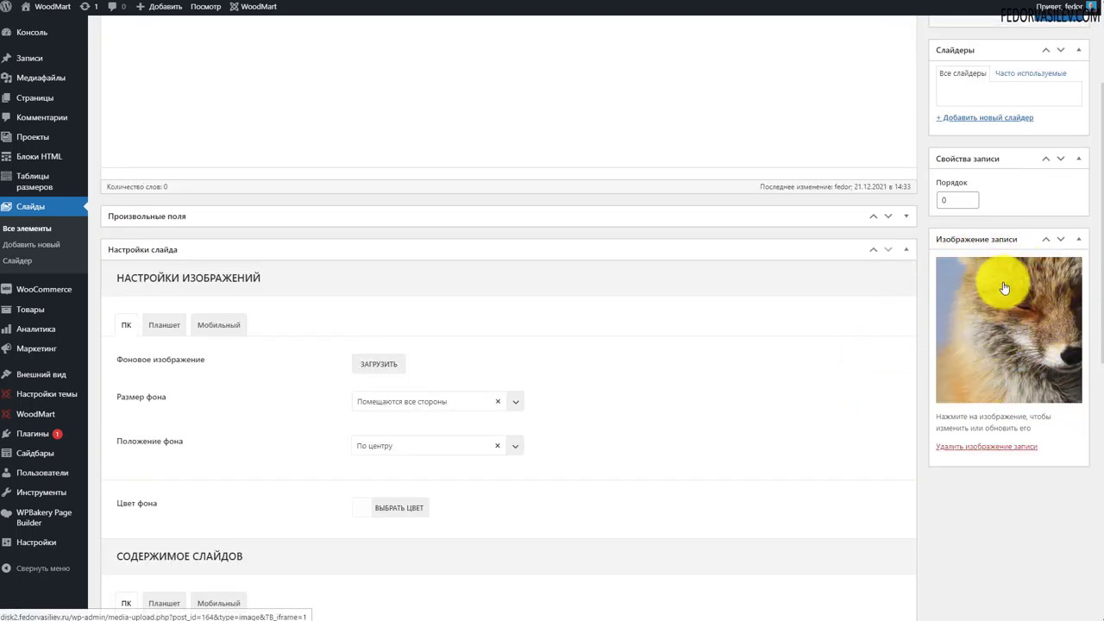
drag(205, 360, 133, 364)
click(234, 372)
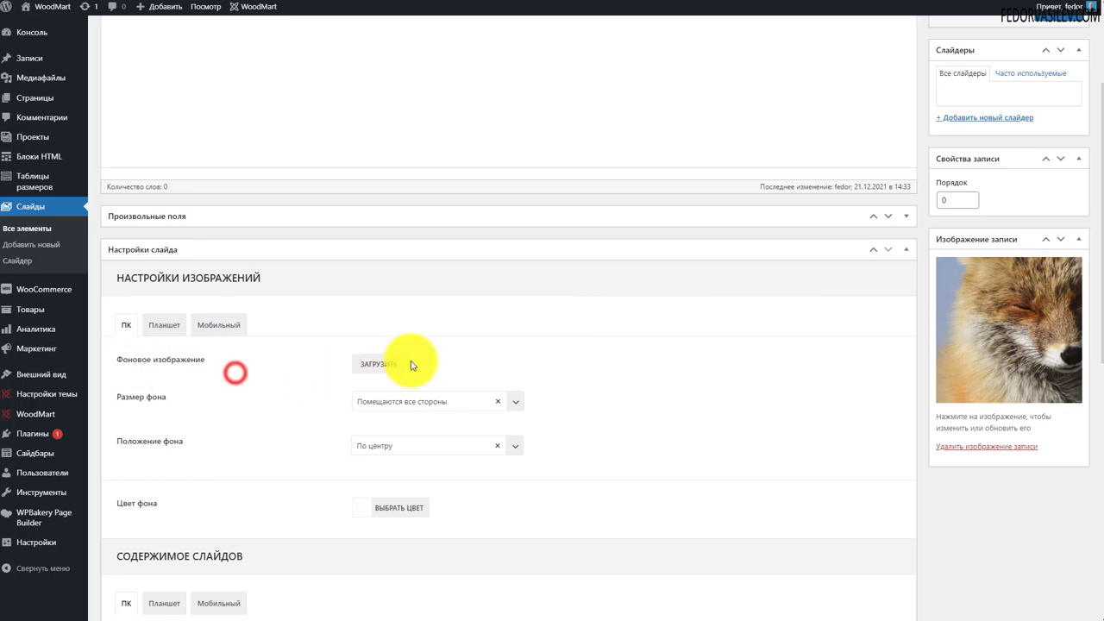
Examine the slide's background image, size and position settings for the ПК, Планшет and Мобильный views
scroll(147, 296, down, 2)
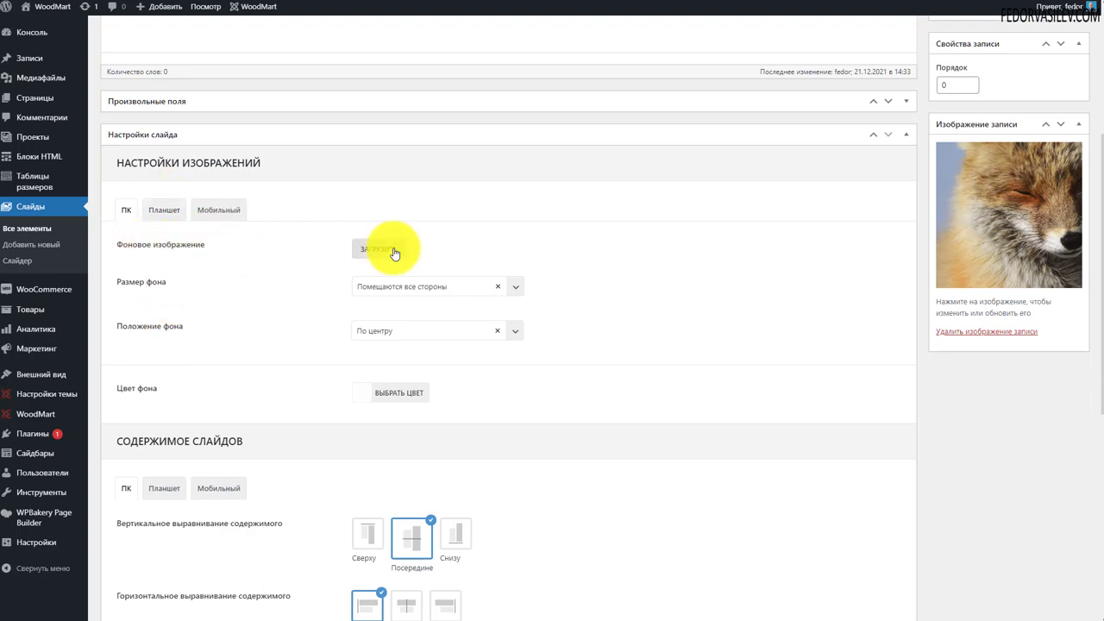
click(429, 287)
click(269, 289)
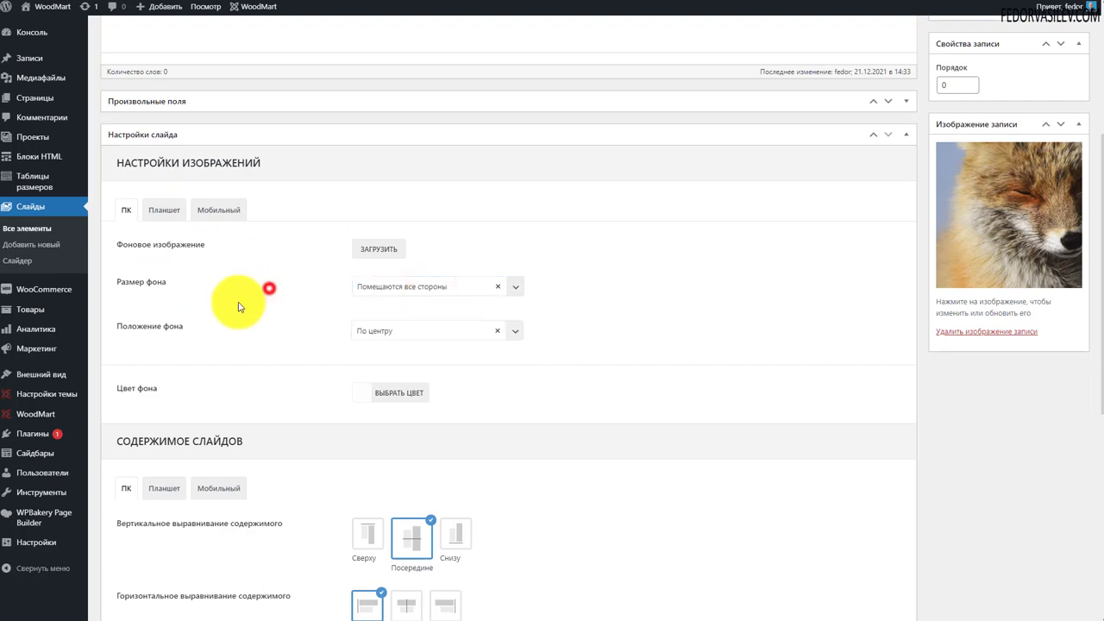
click(374, 331)
click(290, 324)
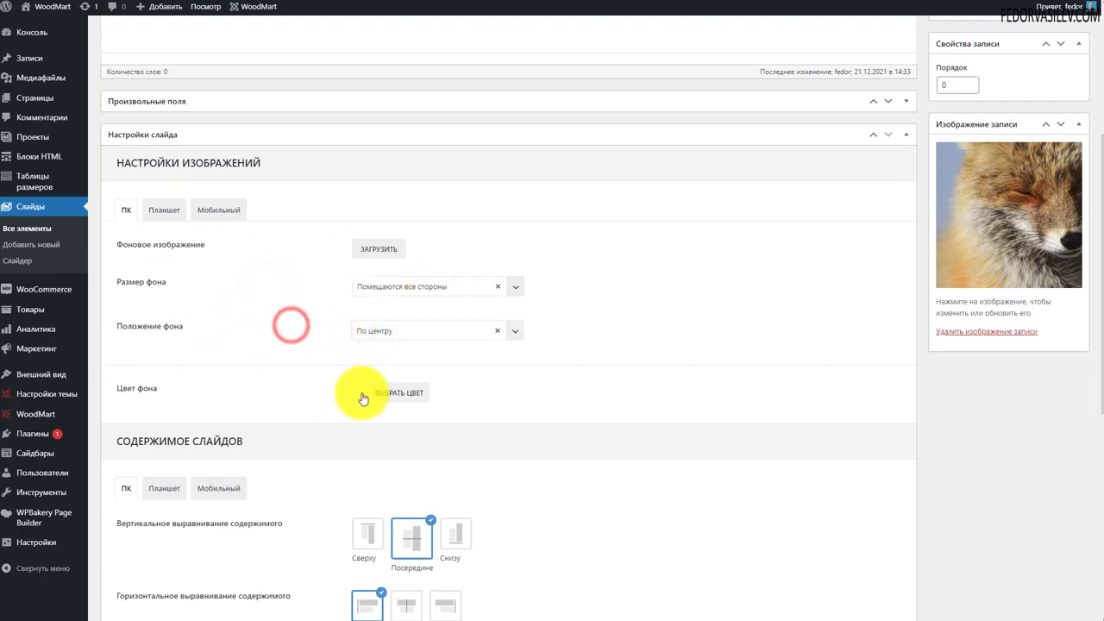
click(162, 210)
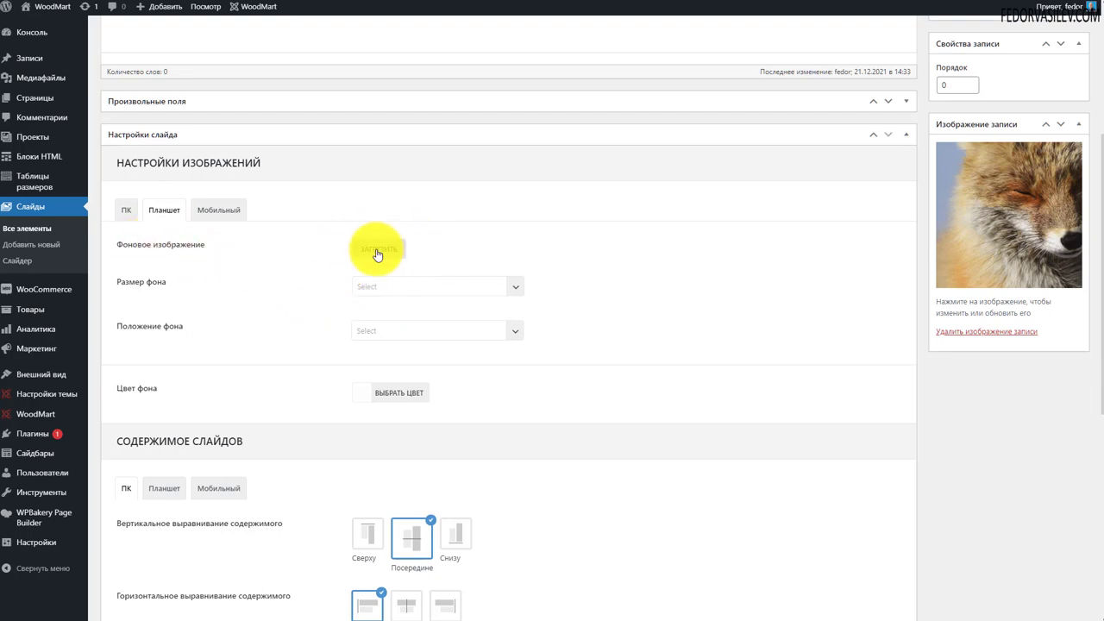
click(390, 287)
click(241, 273)
click(224, 215)
click(133, 212)
Examine the slide content's vertical and horizontal alignment options for desktop, tablet and mobile
scroll(371, 259, down, 3)
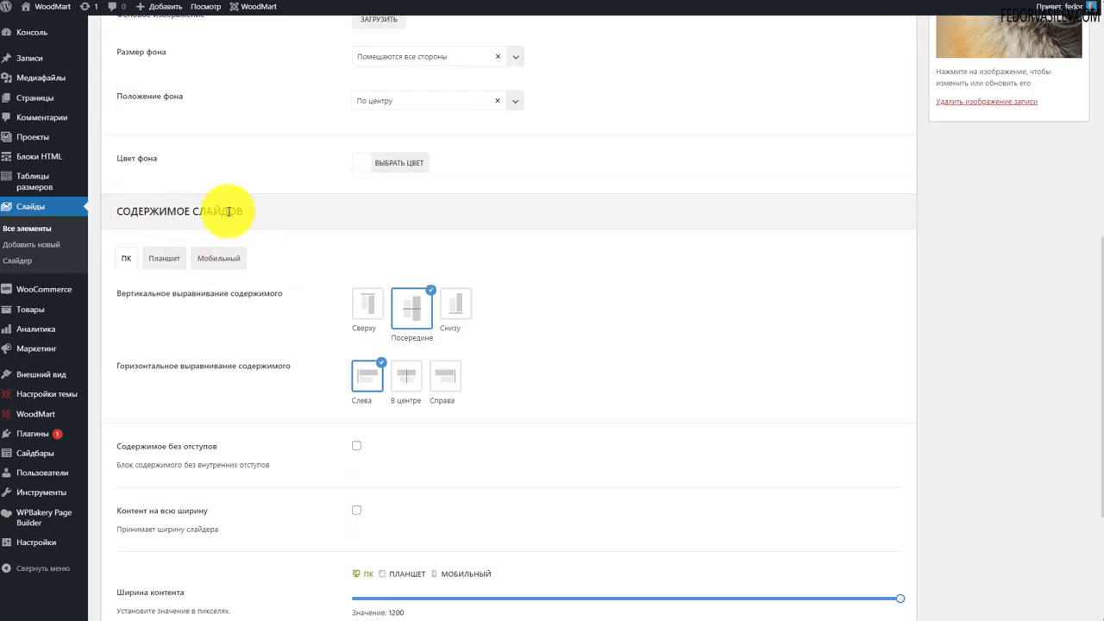
scroll(398, 263, down, 2)
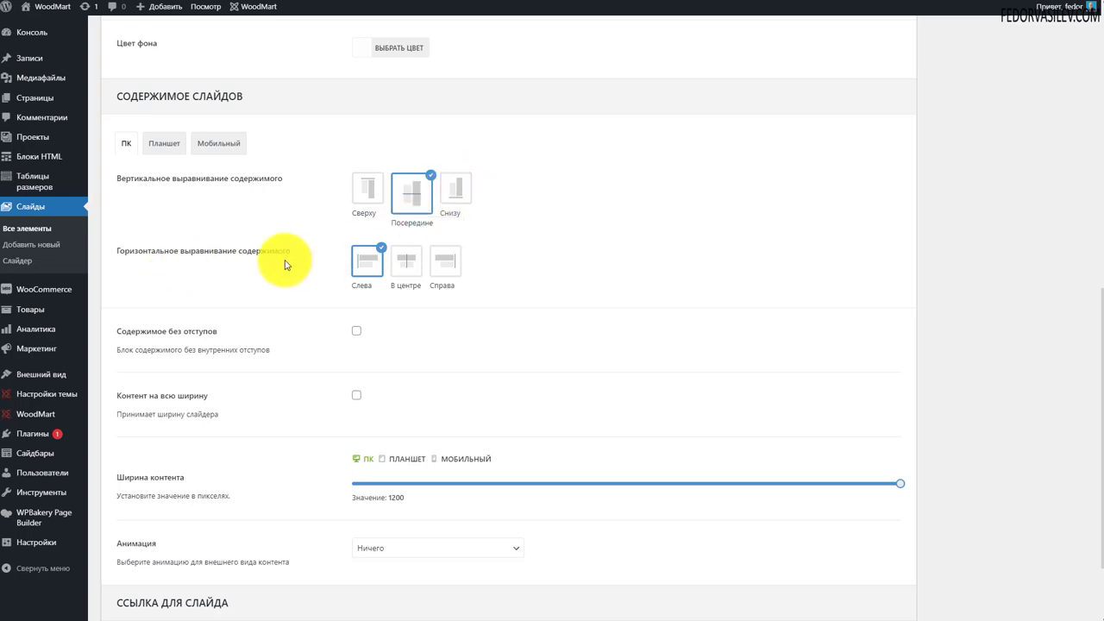
click(162, 141)
click(216, 140)
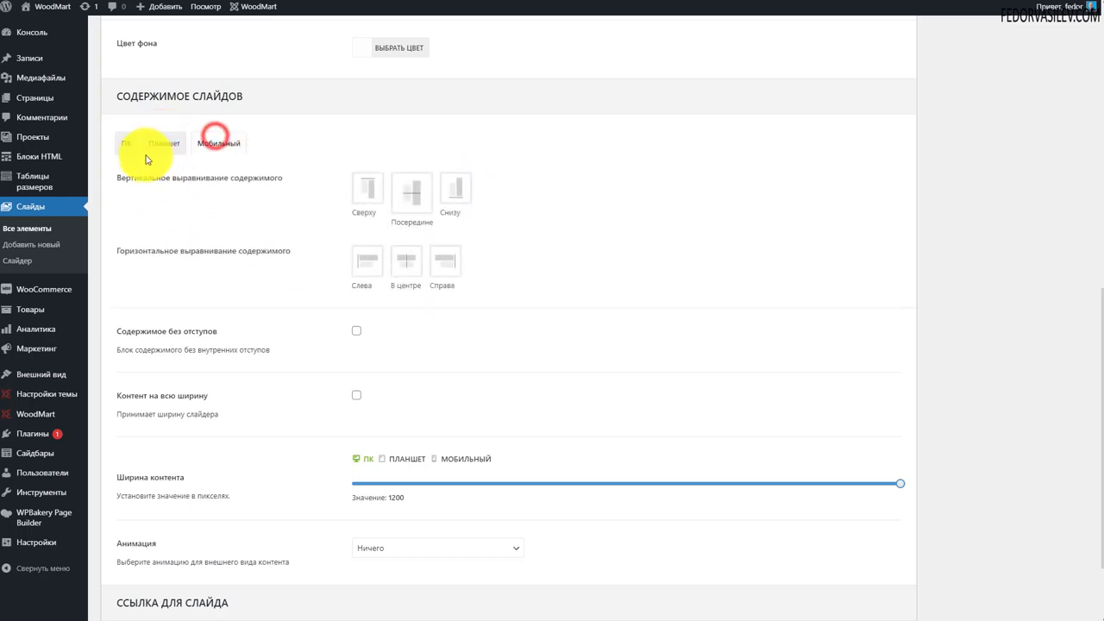
click(125, 143)
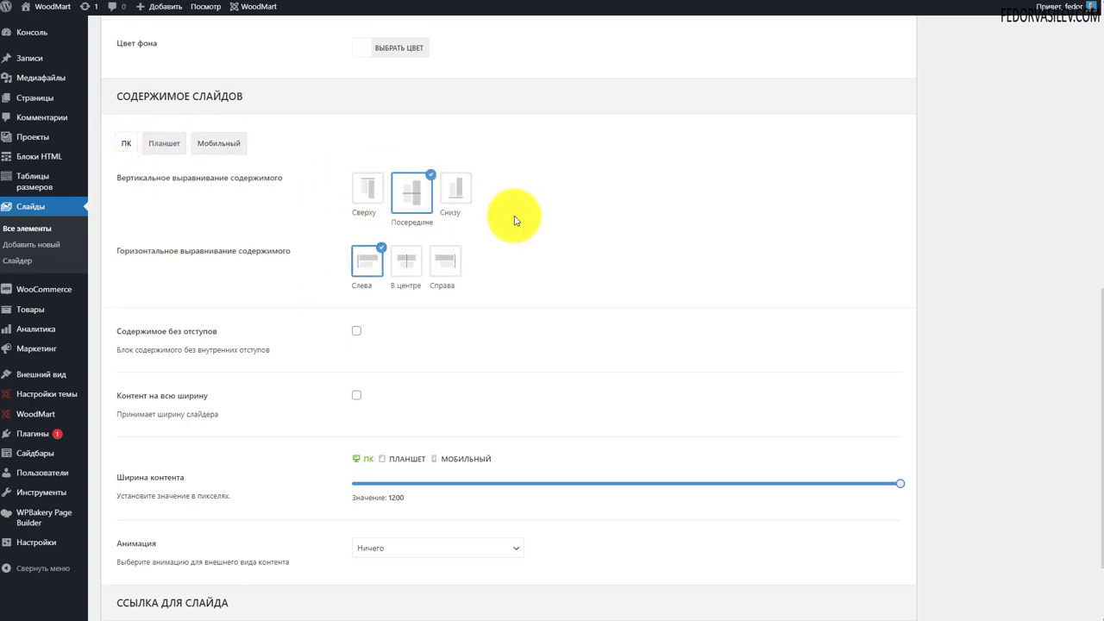
scroll(639, 229, down, 2)
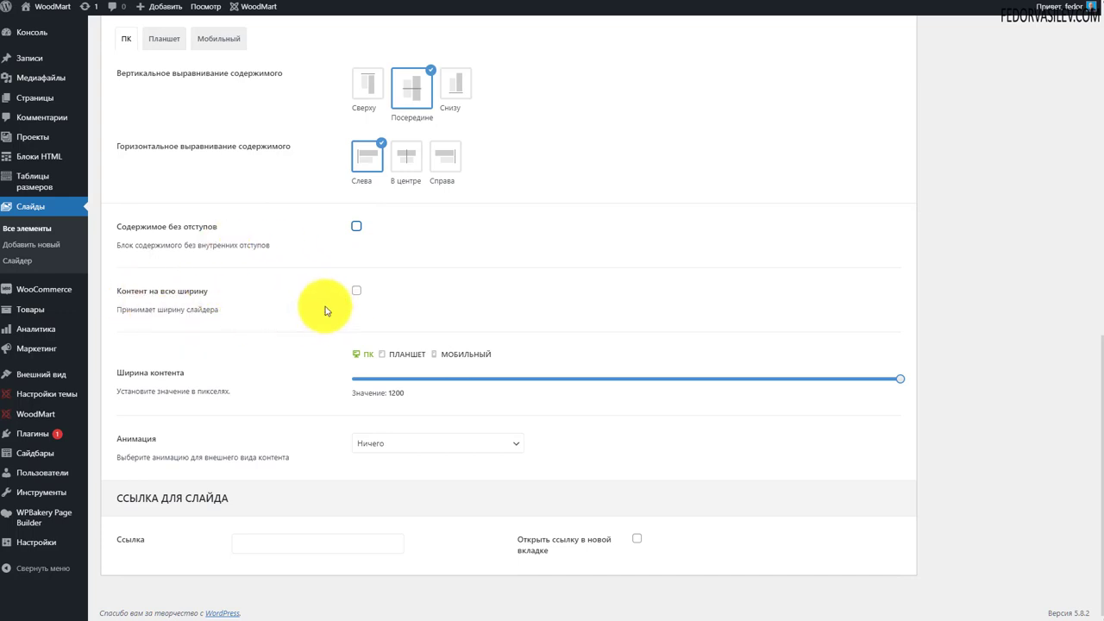
Check how the Контент на всю ширину option affects the content width setting, and compare that setting for desktop, tablet and mobile
click(358, 296)
click(357, 374)
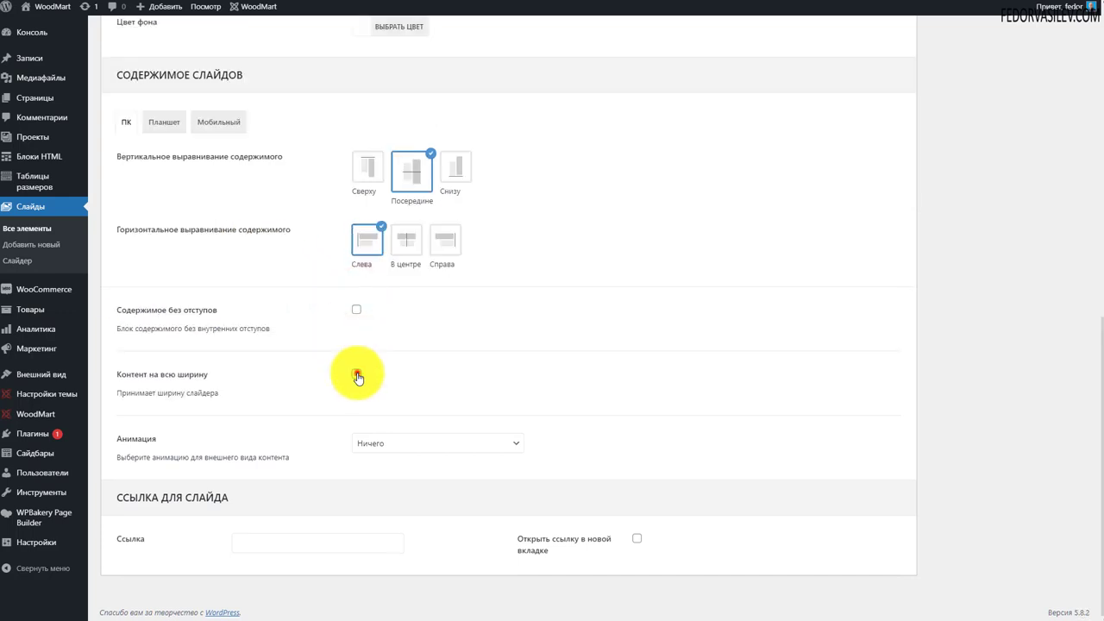
click(356, 290)
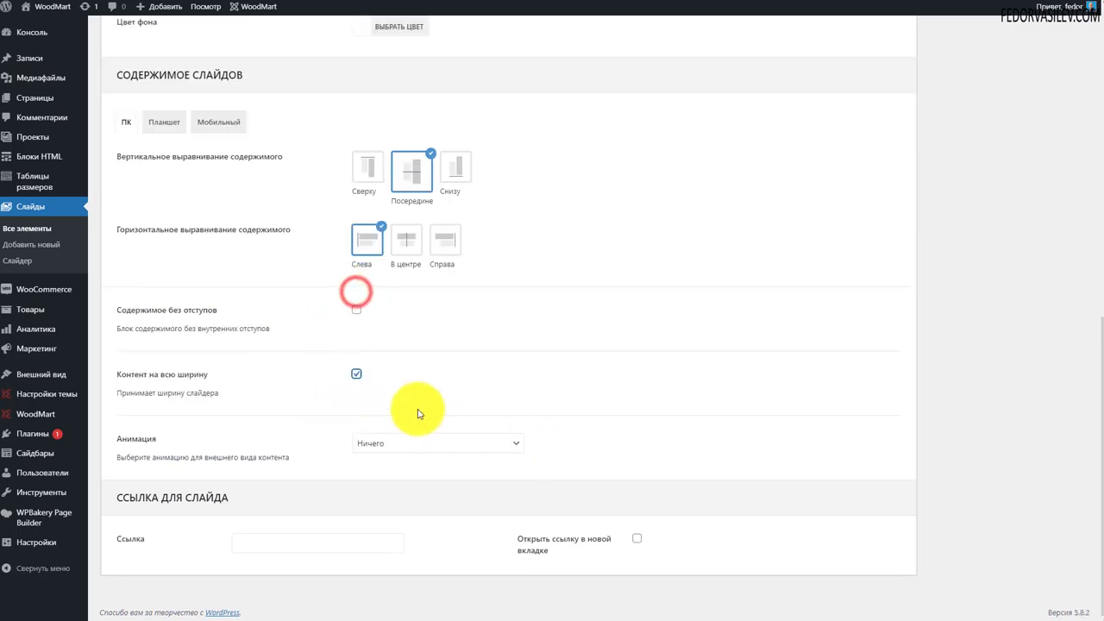
click(357, 376)
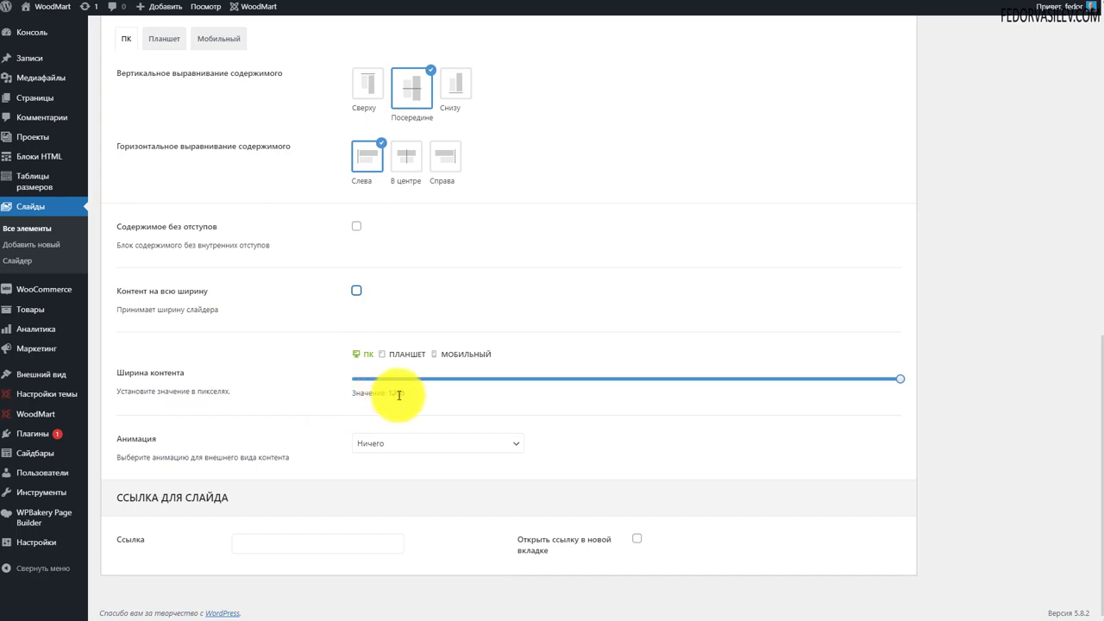
click(400, 356)
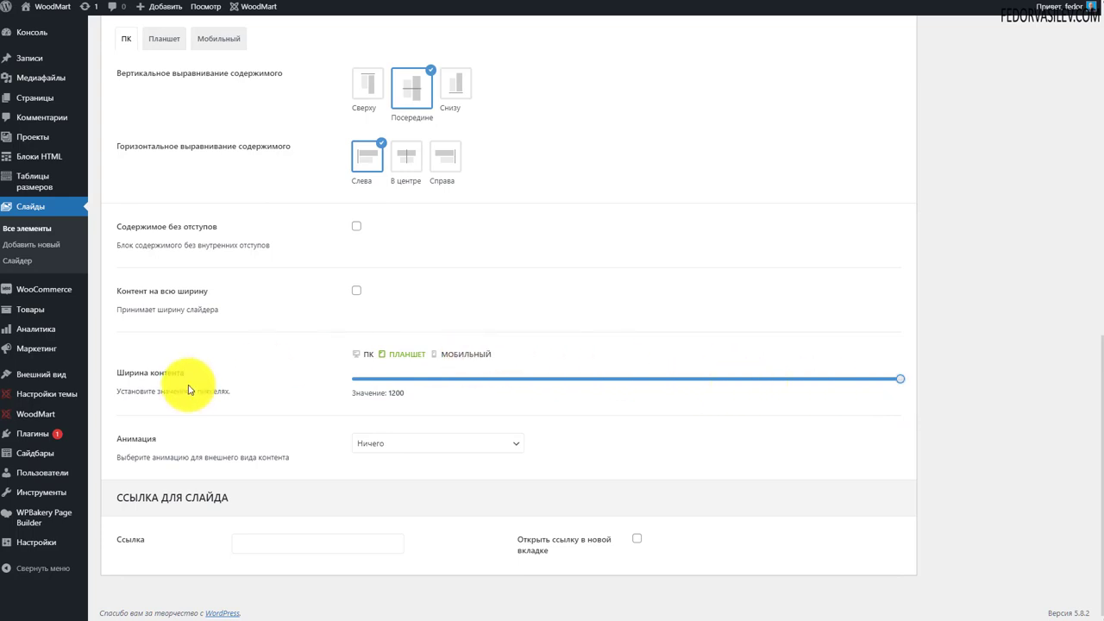
click(466, 352)
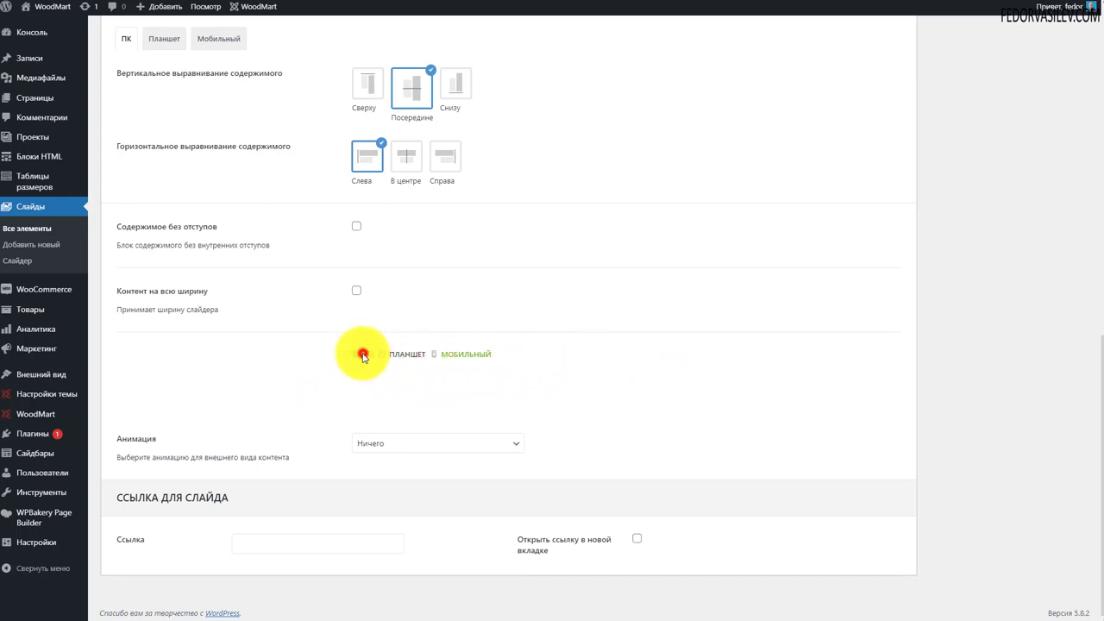
click(363, 356)
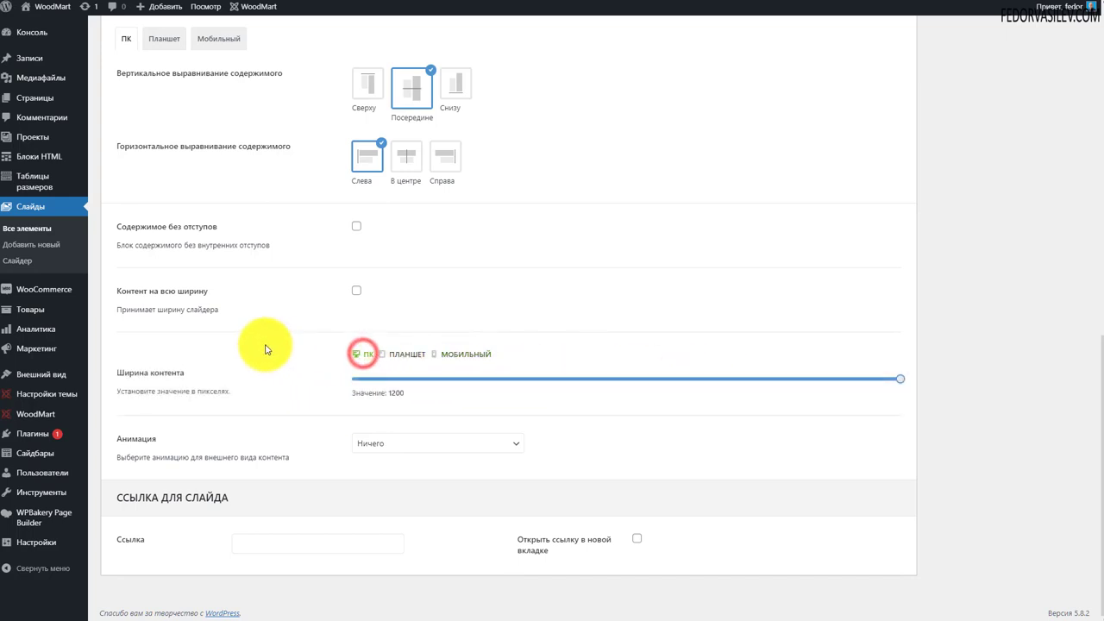
Set the slide's content animation to Скольжение слева and its link to #, opening in a new tab
click(430, 452)
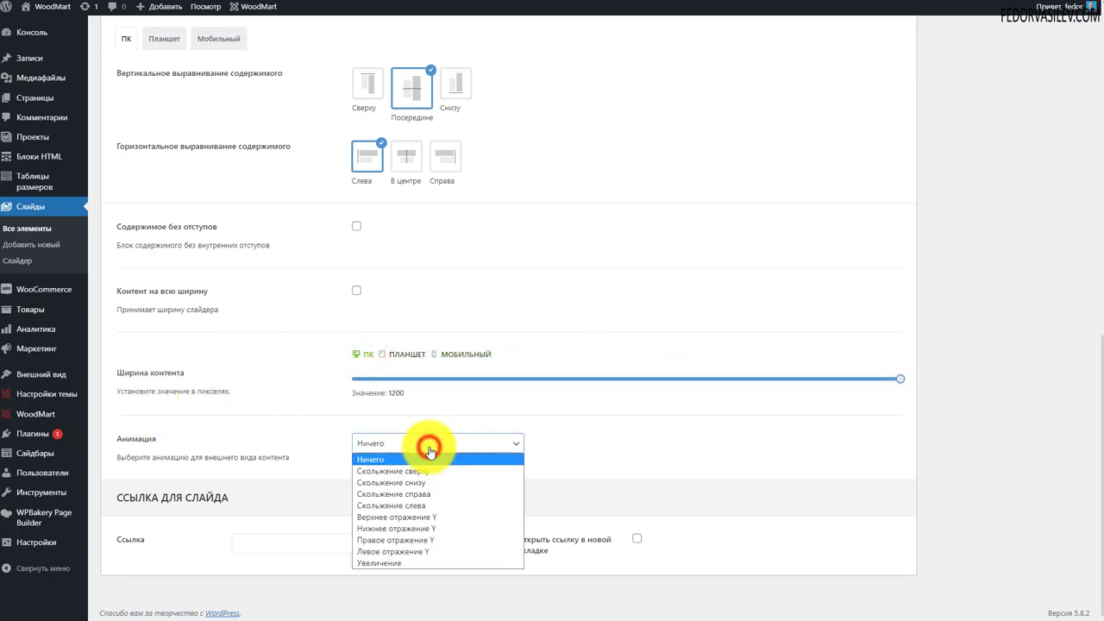
click(455, 505)
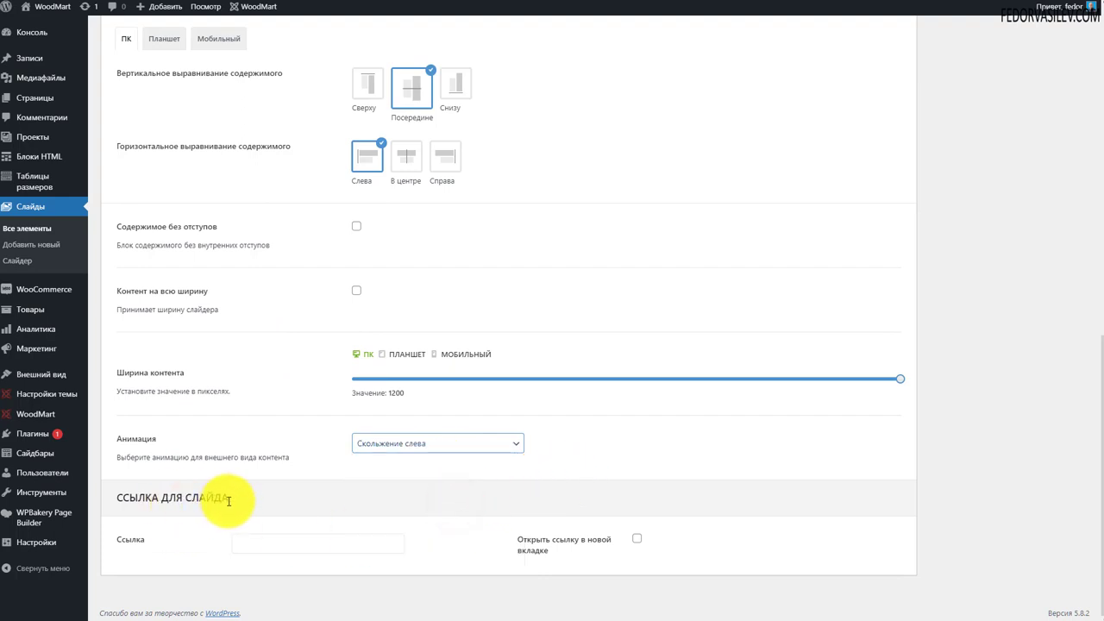
click(250, 542)
click(189, 553)
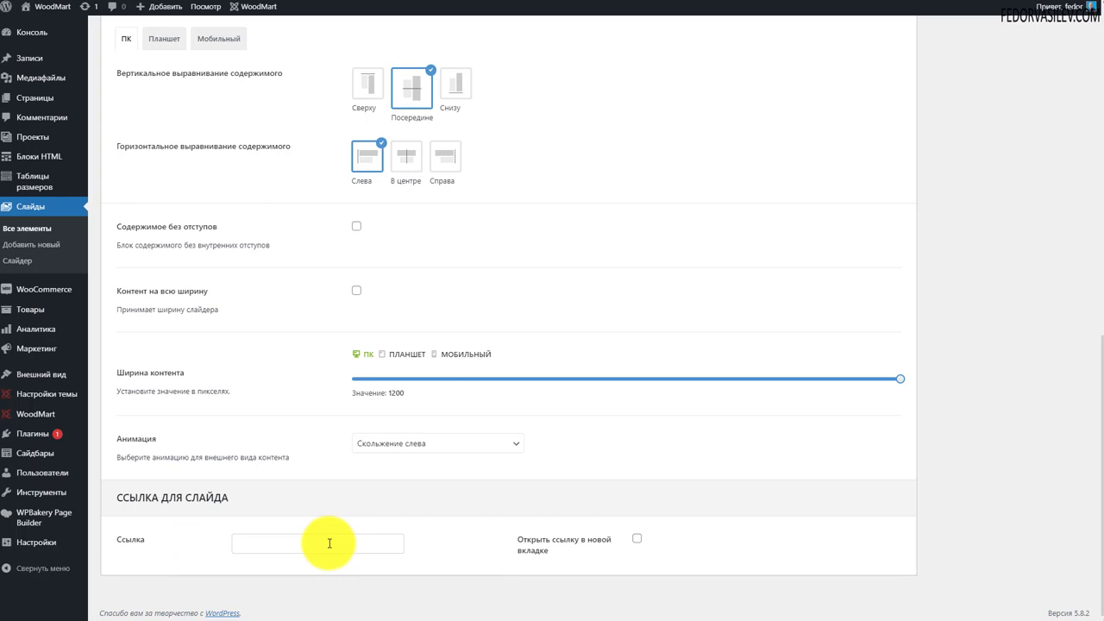
click(269, 547)
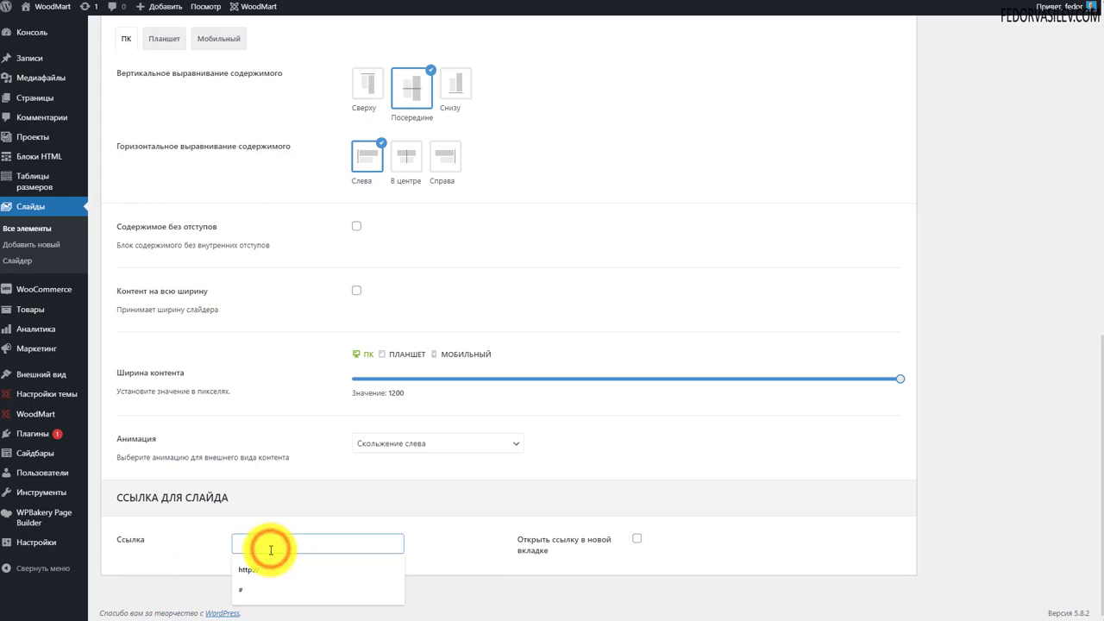
click(236, 591)
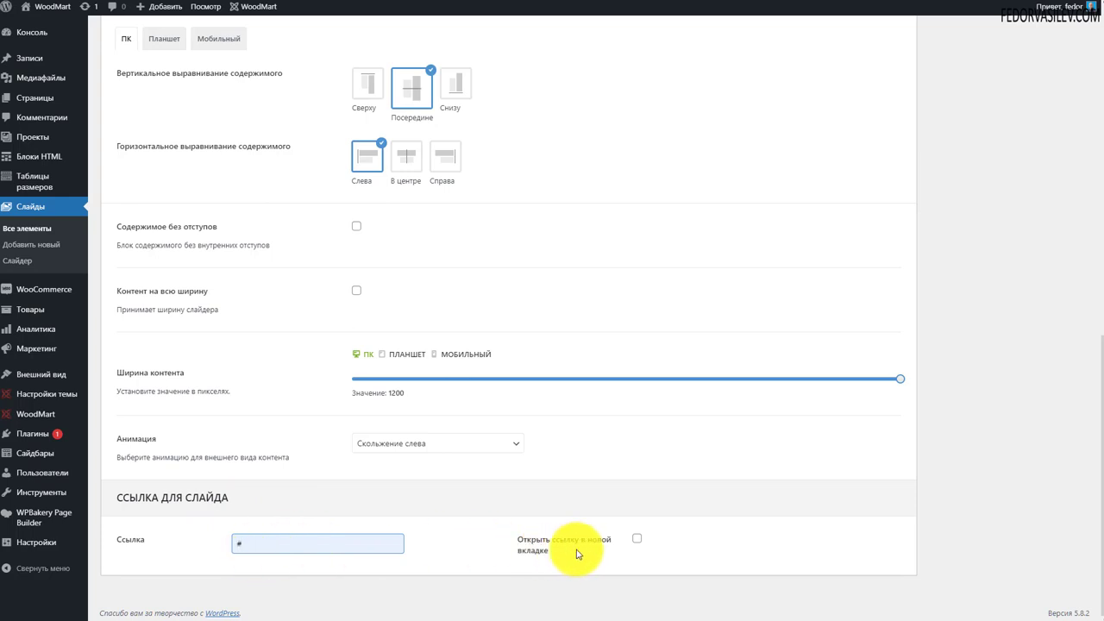
click(635, 540)
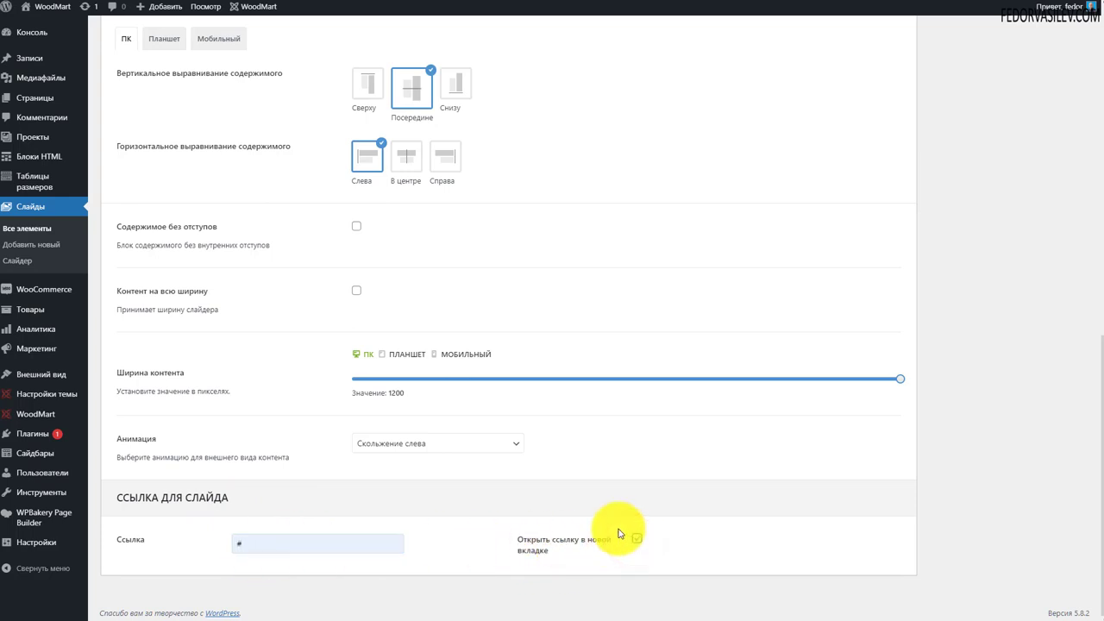
double_click(321, 544)
click(176, 544)
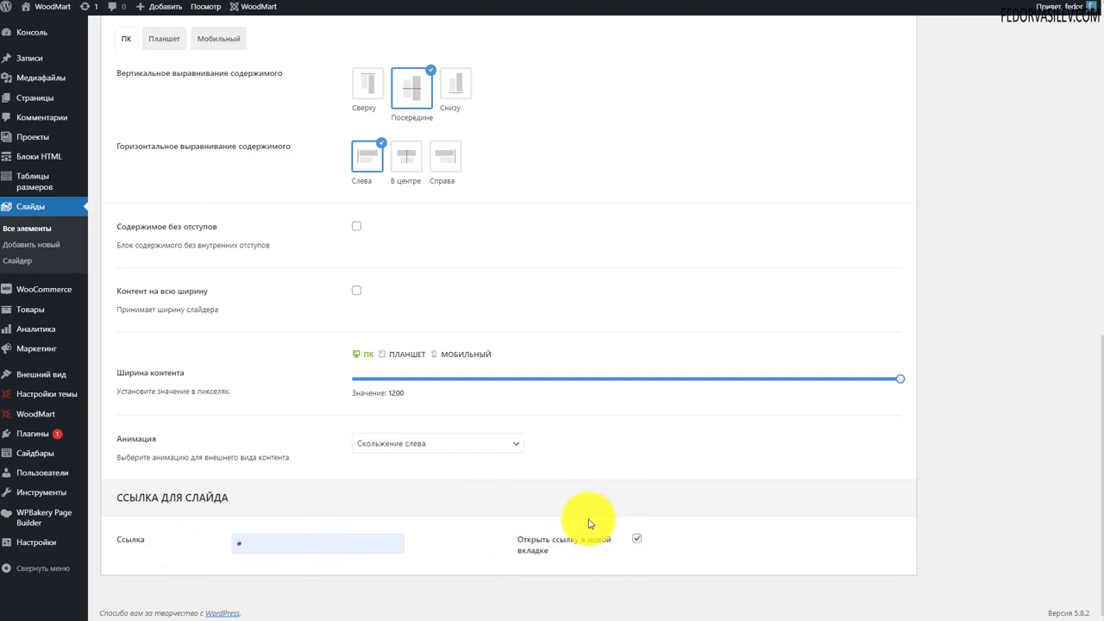
Save the updated NIKON Z slide and return to the list of all slides
scroll(588, 524, up, 5)
click(1058, 184)
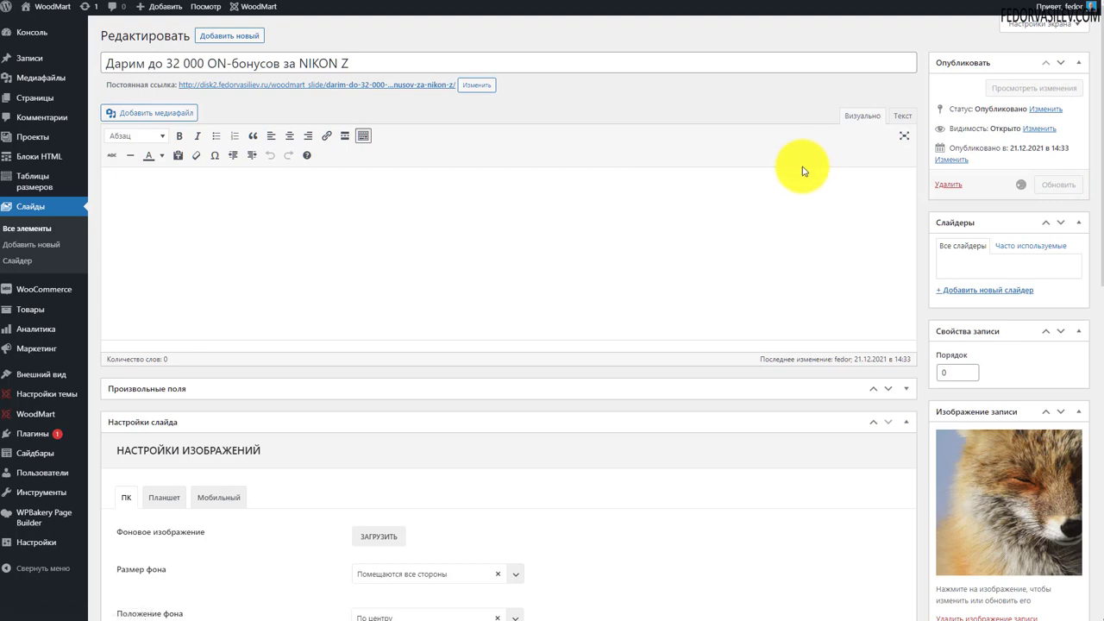
click(26, 206)
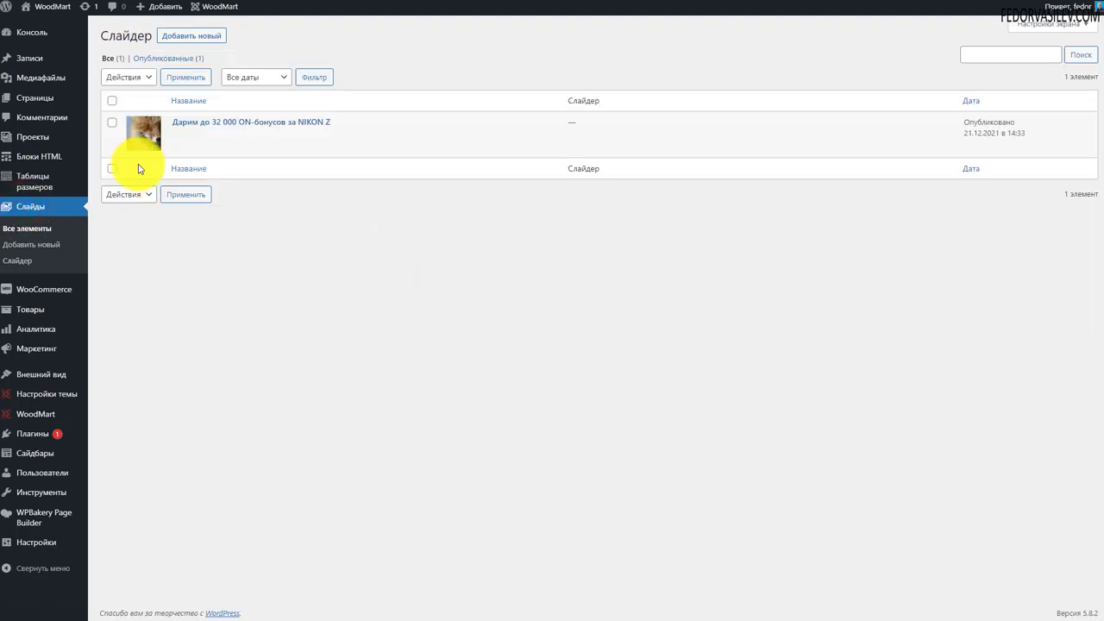
Start a new slide titled "Кард-ридер и карта памяти в подарок к Canon EOS R5"
click(191, 36)
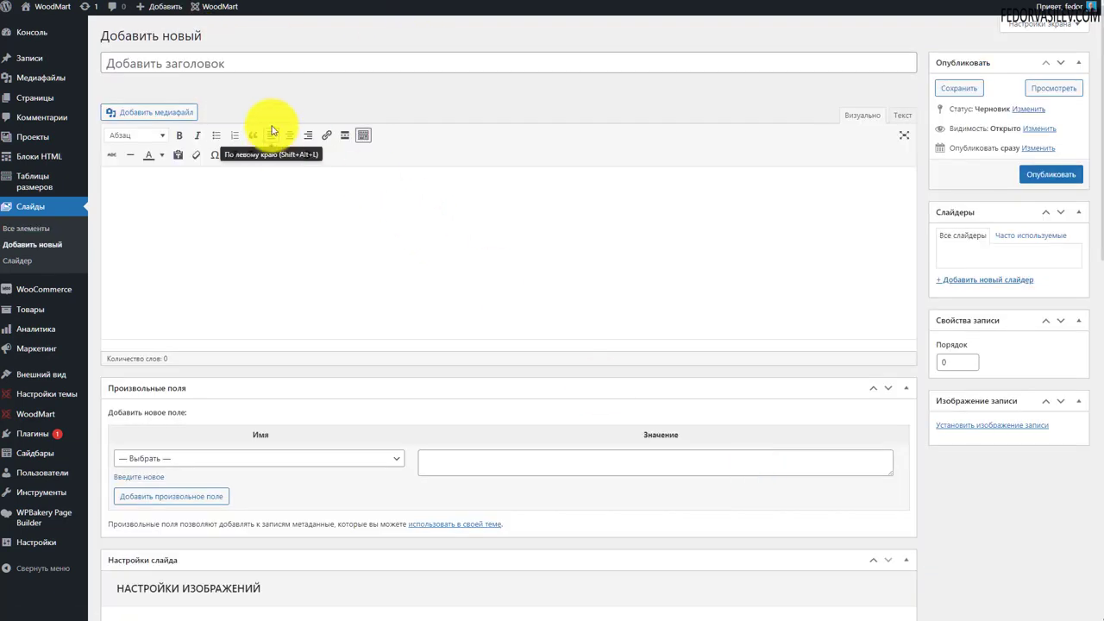
right_click(259, 65)
click(278, 153)
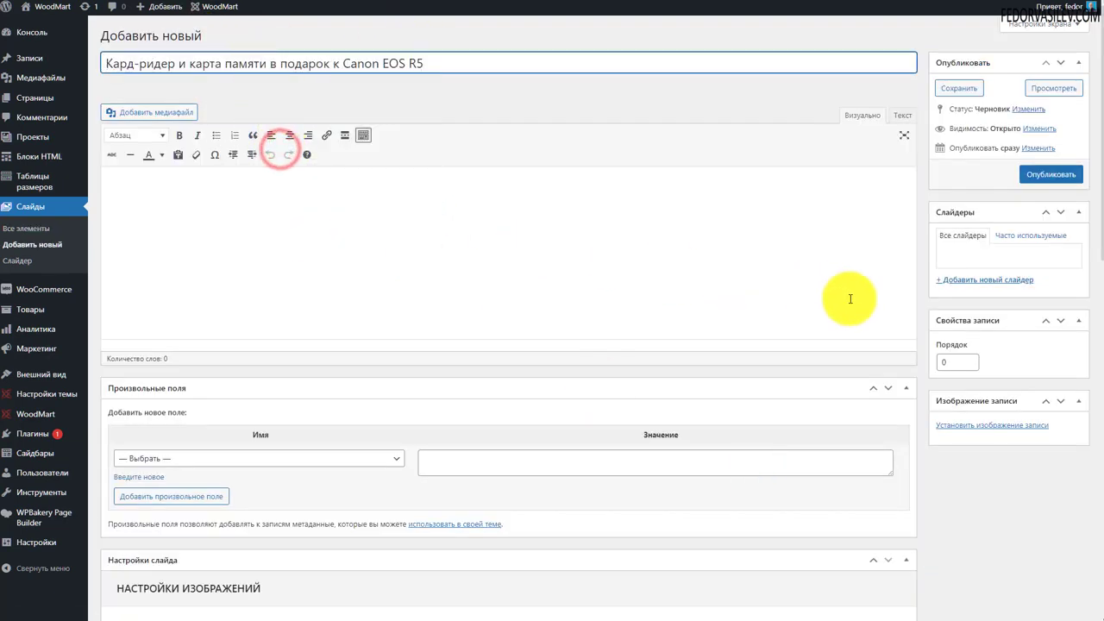
Set actions_1637568097.jpg from the media library as the slide's featured image
click(953, 429)
click(54, 52)
click(101, 53)
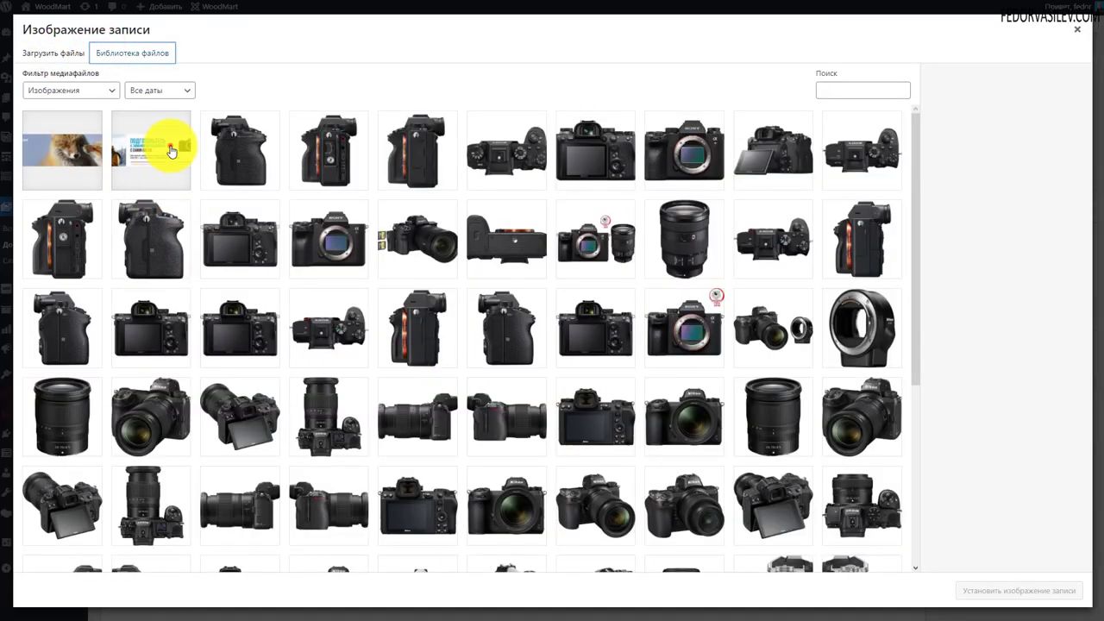
click(171, 152)
click(1000, 592)
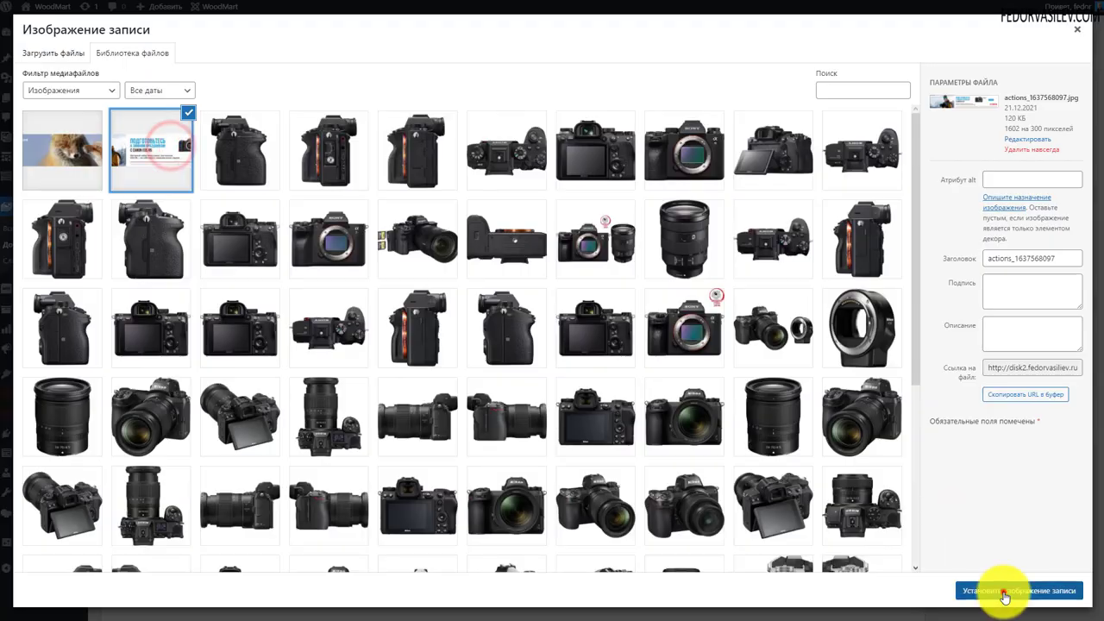
Set the Canon EOS R5 slide's link to #, opening in a new tab, and publish the slide
scroll(399, 207, down, 10)
scroll(398, 207, down, 3)
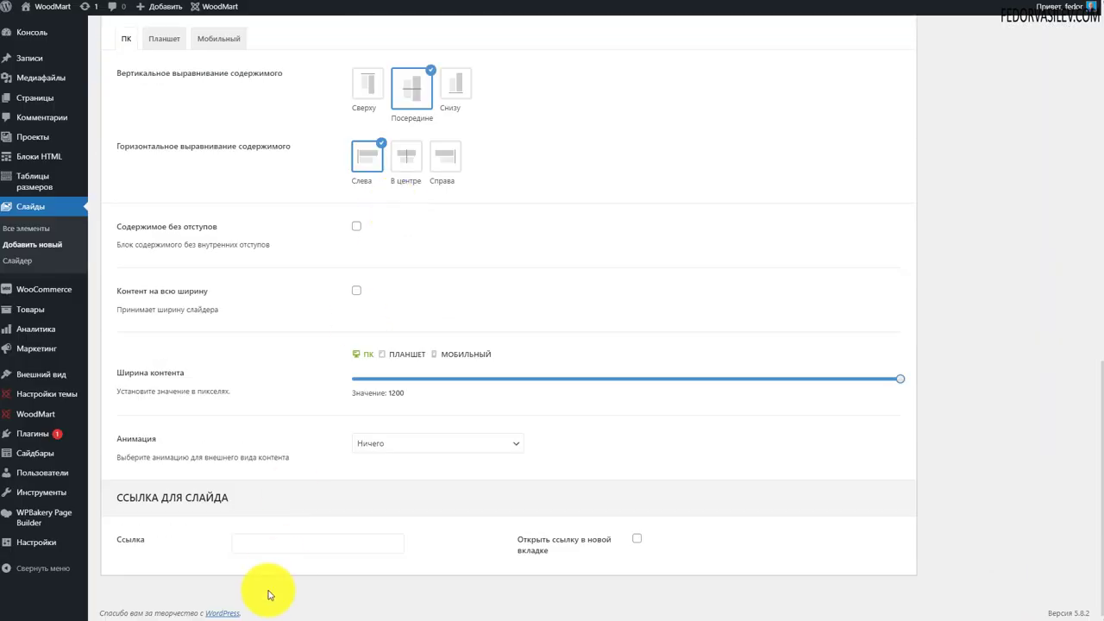
click(278, 542)
click(255, 587)
click(636, 538)
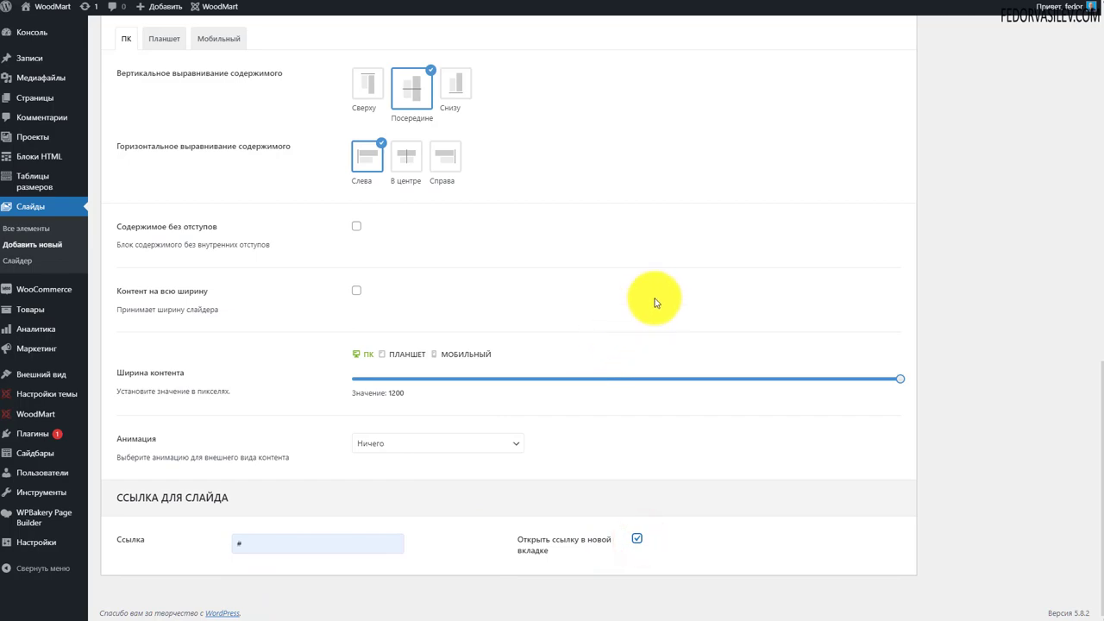
scroll(655, 302, up, 15)
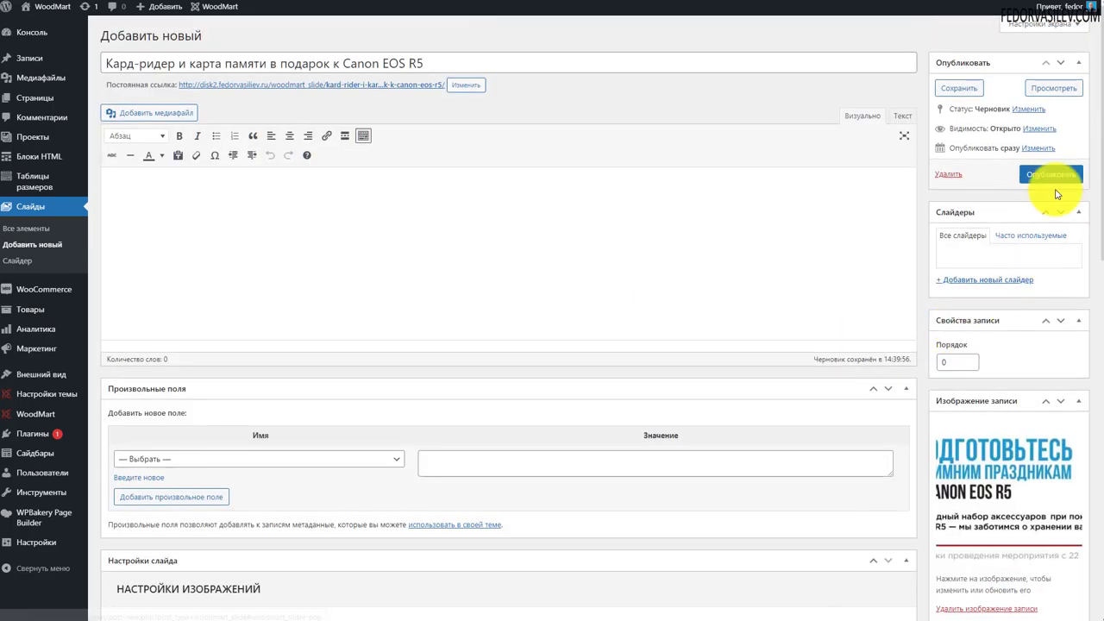
click(1055, 175)
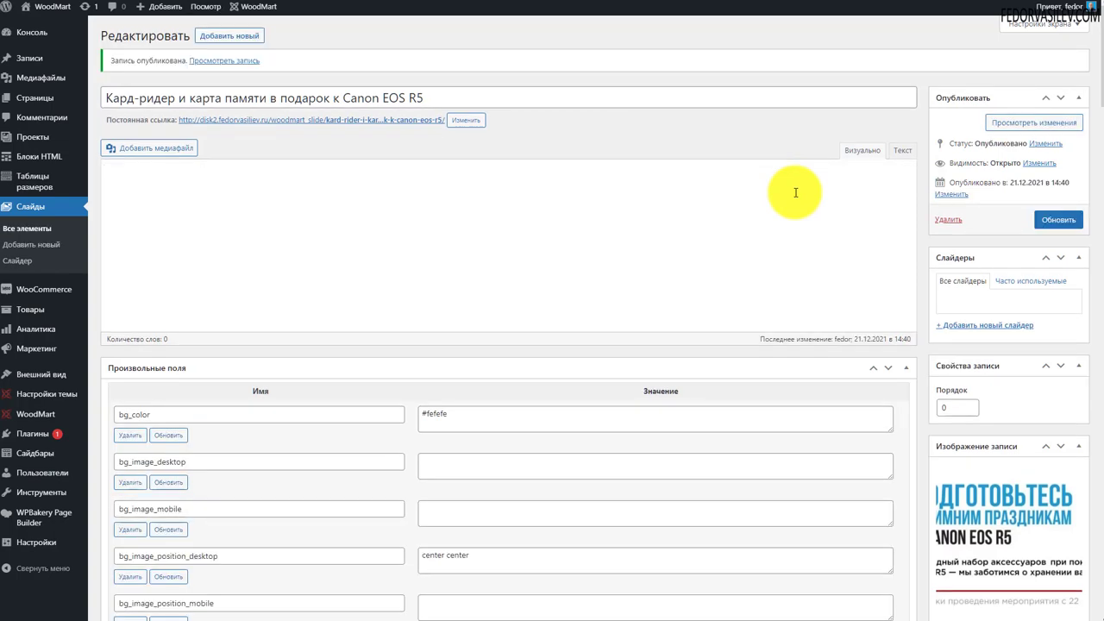
Check the published slides in the slide list and open the Слайдер page for adding a new slider
scroll(771, 318, down, 10)
scroll(747, 328, up, 4)
scroll(749, 335, up, 7)
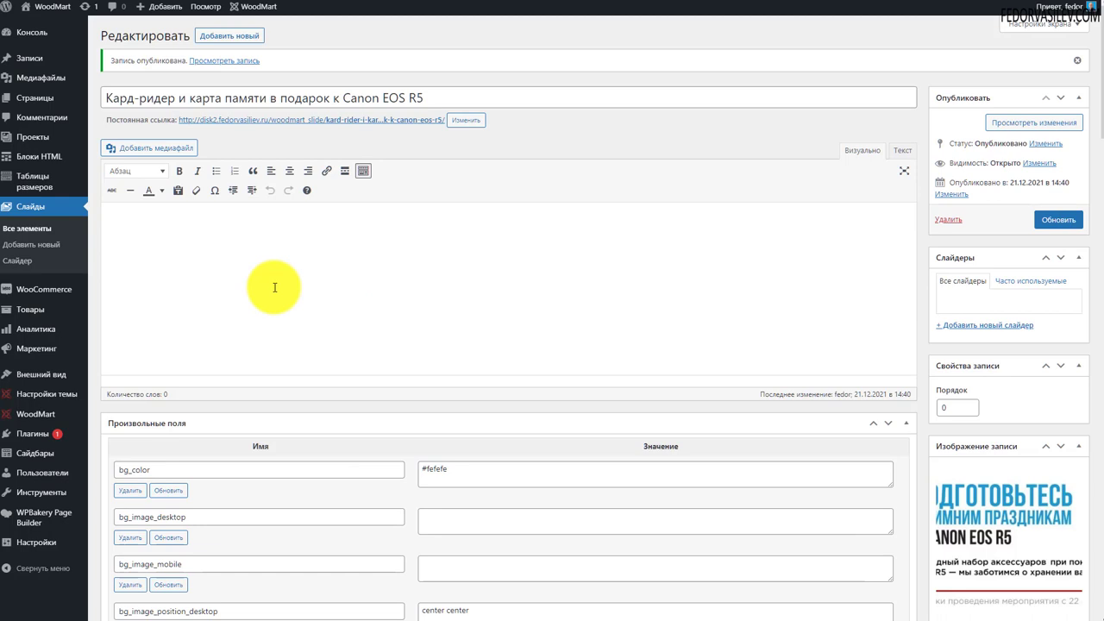
click(24, 209)
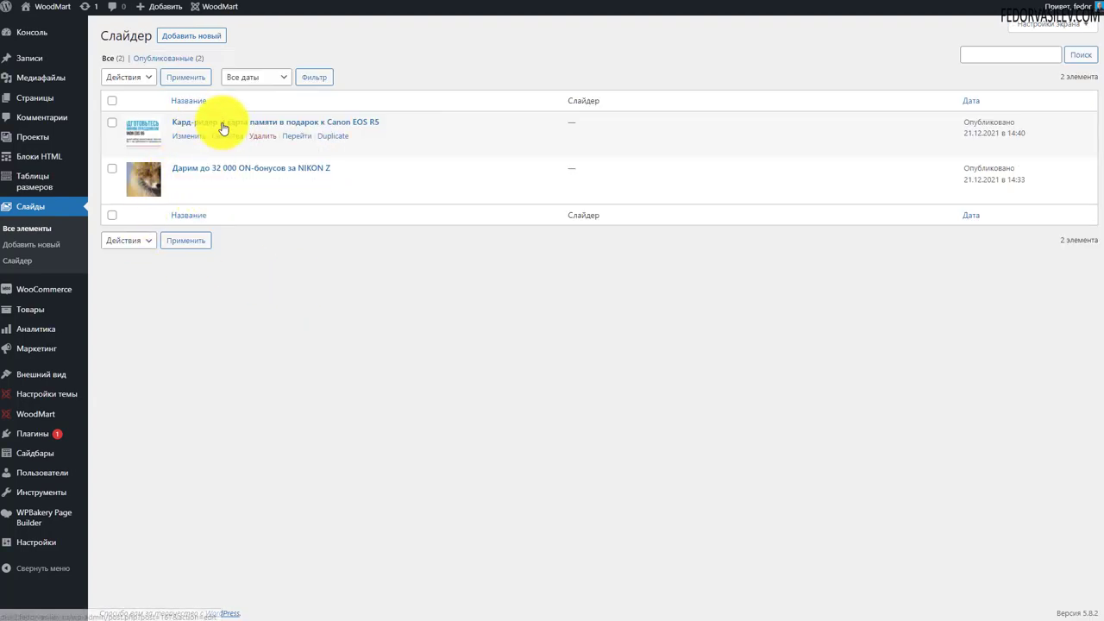
click(20, 263)
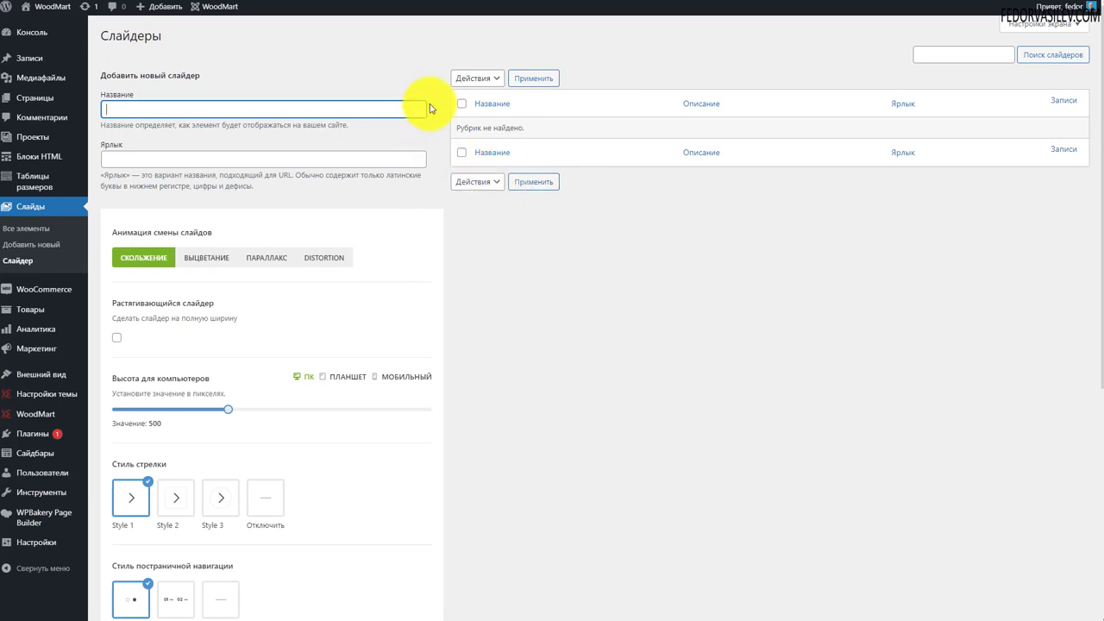
Name the new slider "Для главной", leaving its slug empty
scroll(210, 460, down, 5)
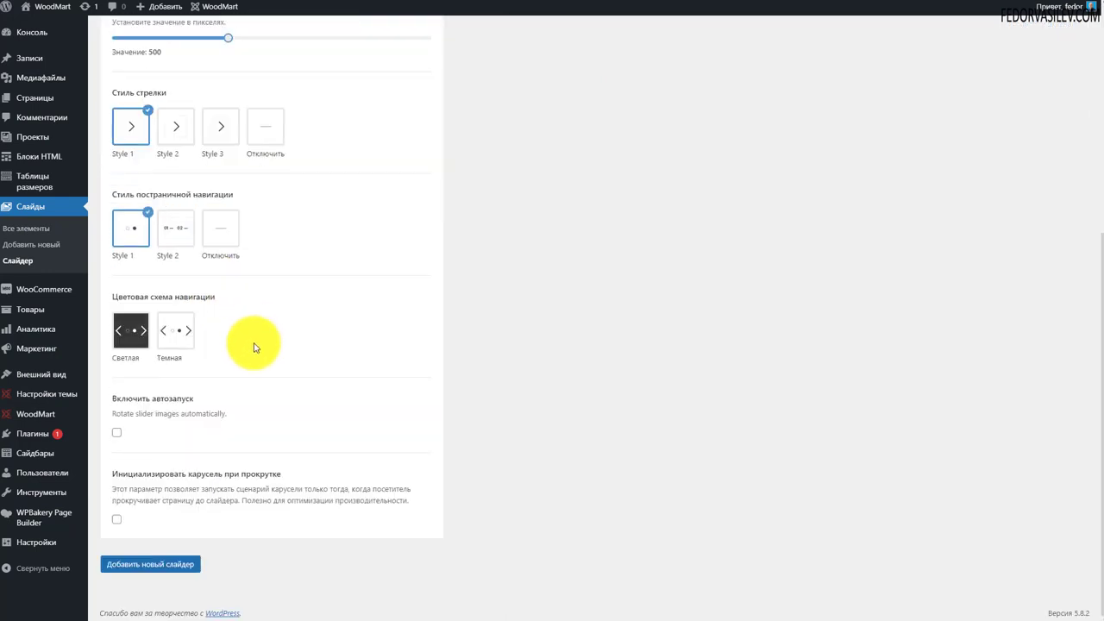
scroll(255, 351, up, 5)
text(Для главной)
click(879, 495)
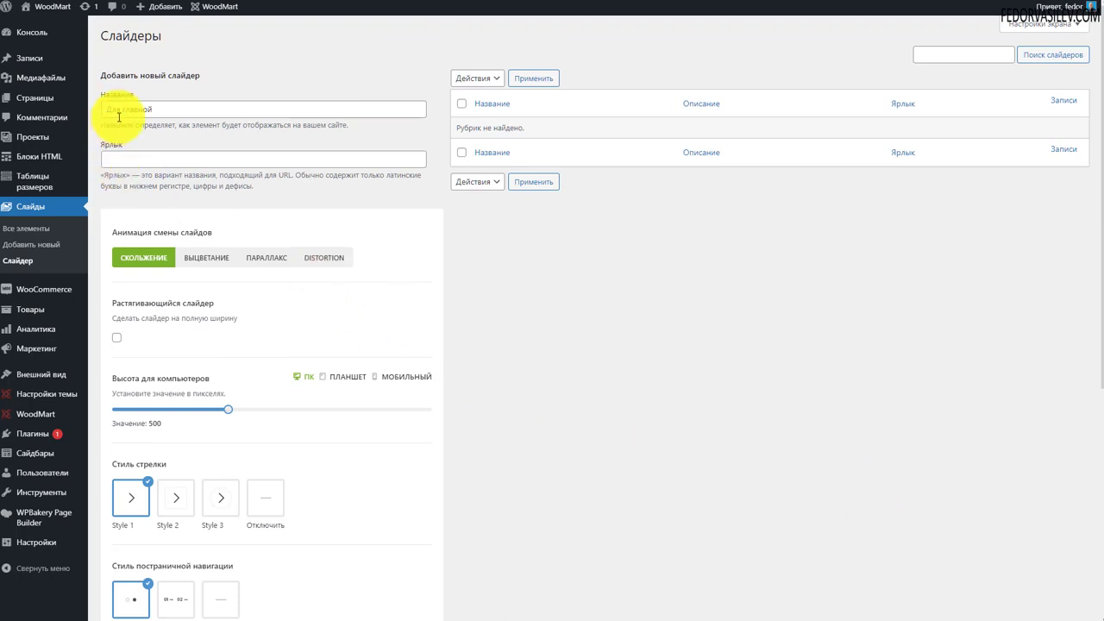
click(168, 108)
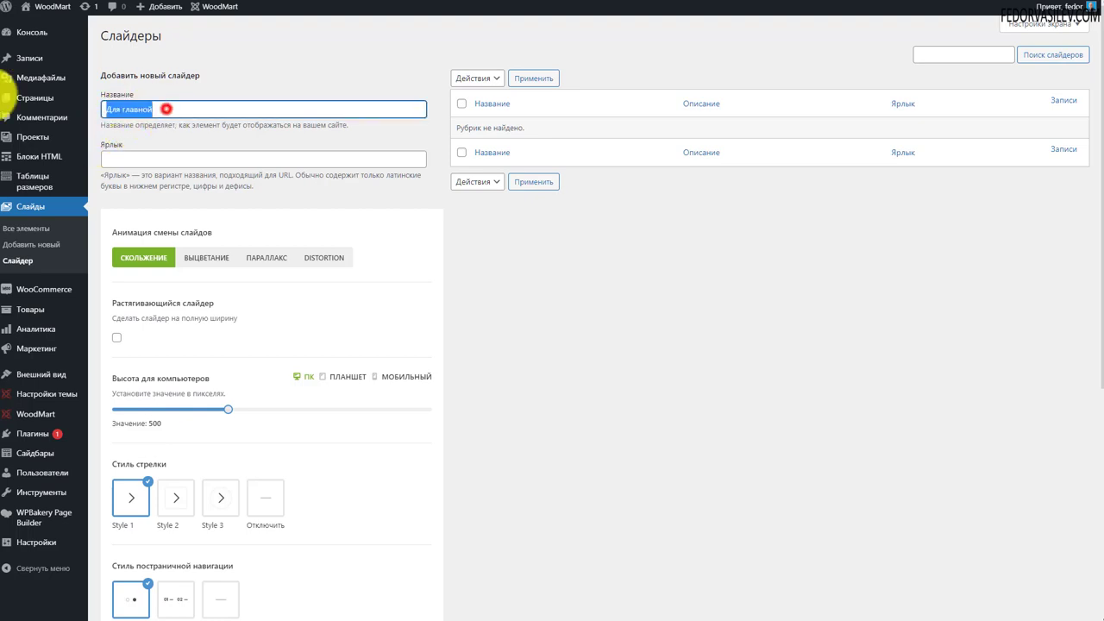
click(333, 66)
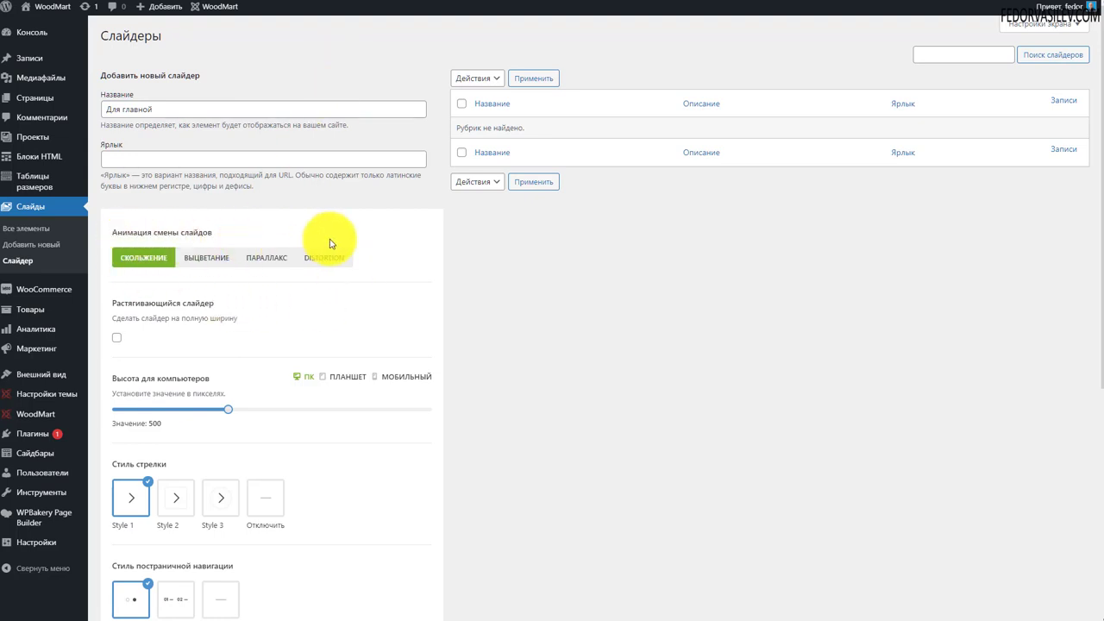
Try the Выцветание, Параллакс and Distortion slide-change animations and return to Скольжение
scroll(394, 238, down, 1)
click(207, 144)
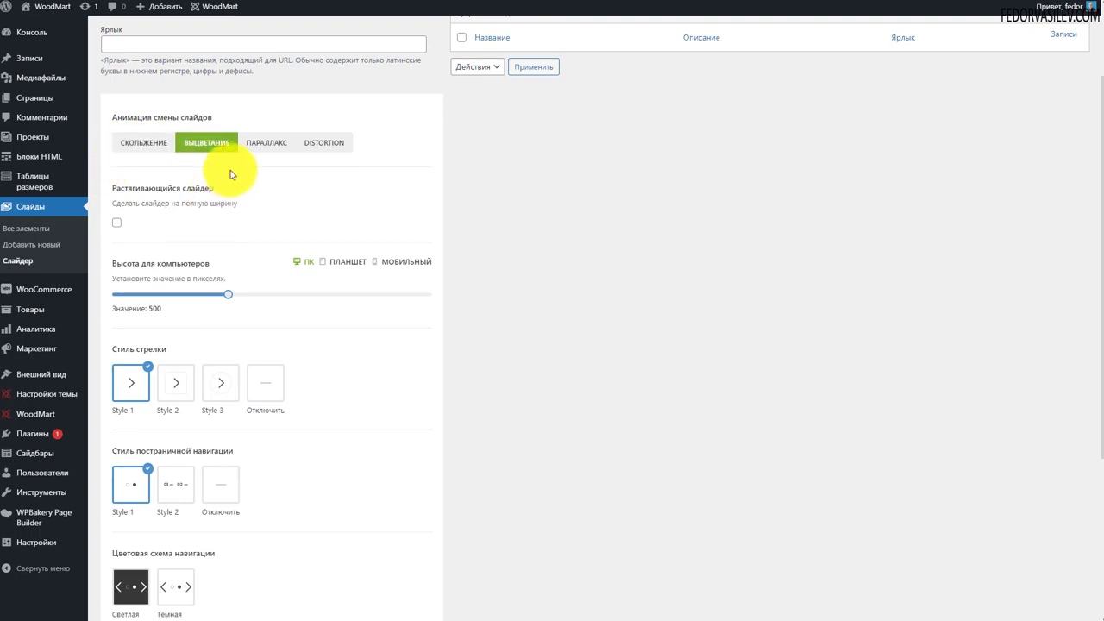
click(277, 148)
click(315, 142)
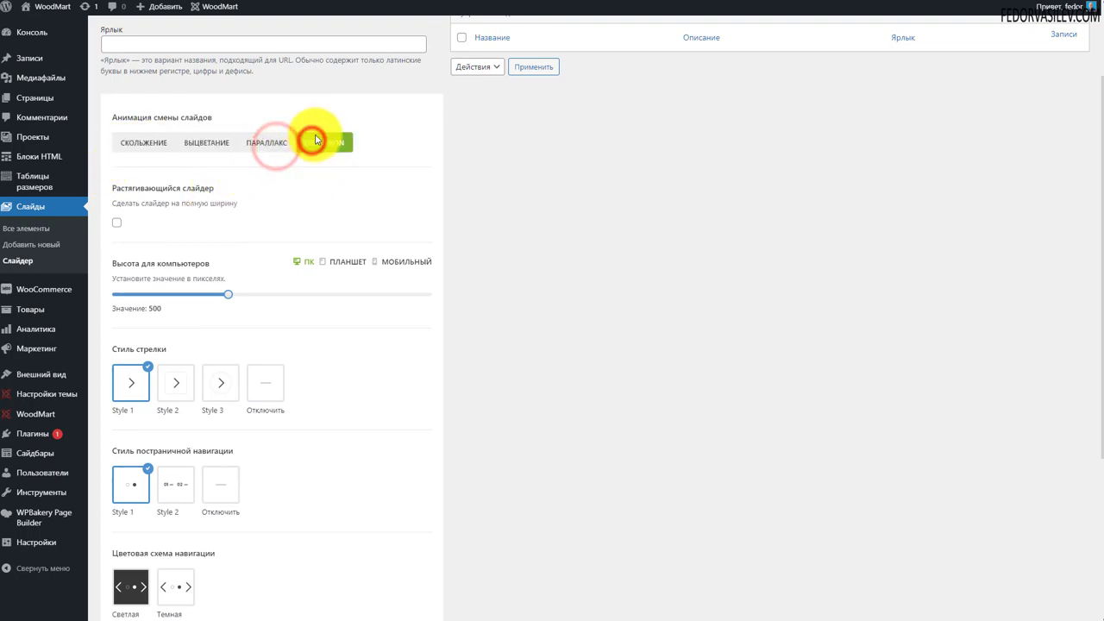
click(144, 145)
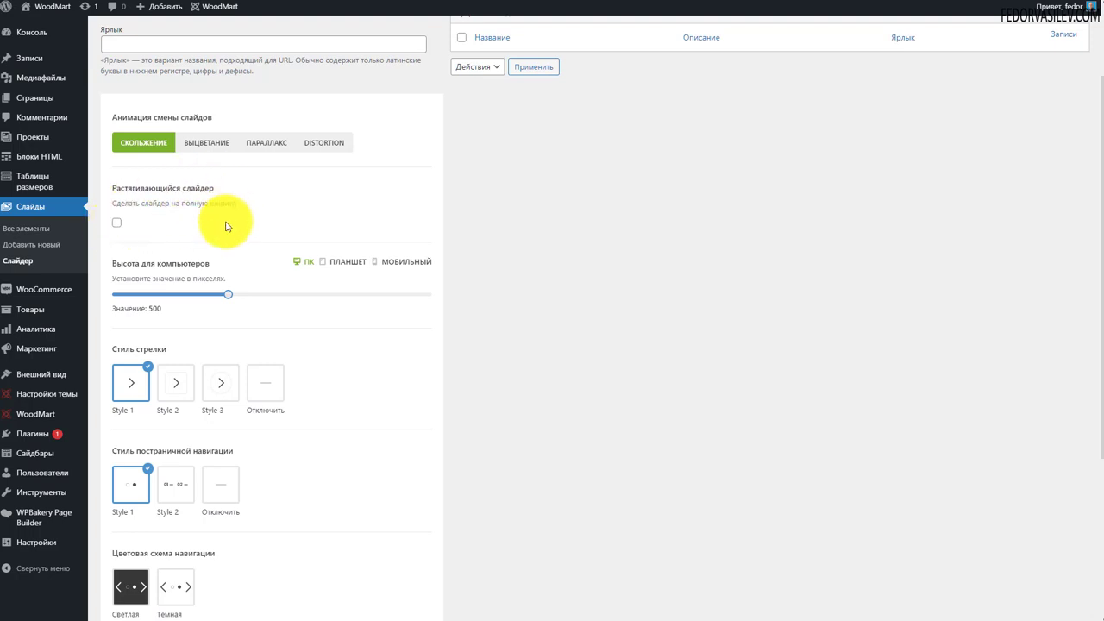
Try the slider's full-width option and turn it off again, and look at the tablet and mobile height settings
click(121, 226)
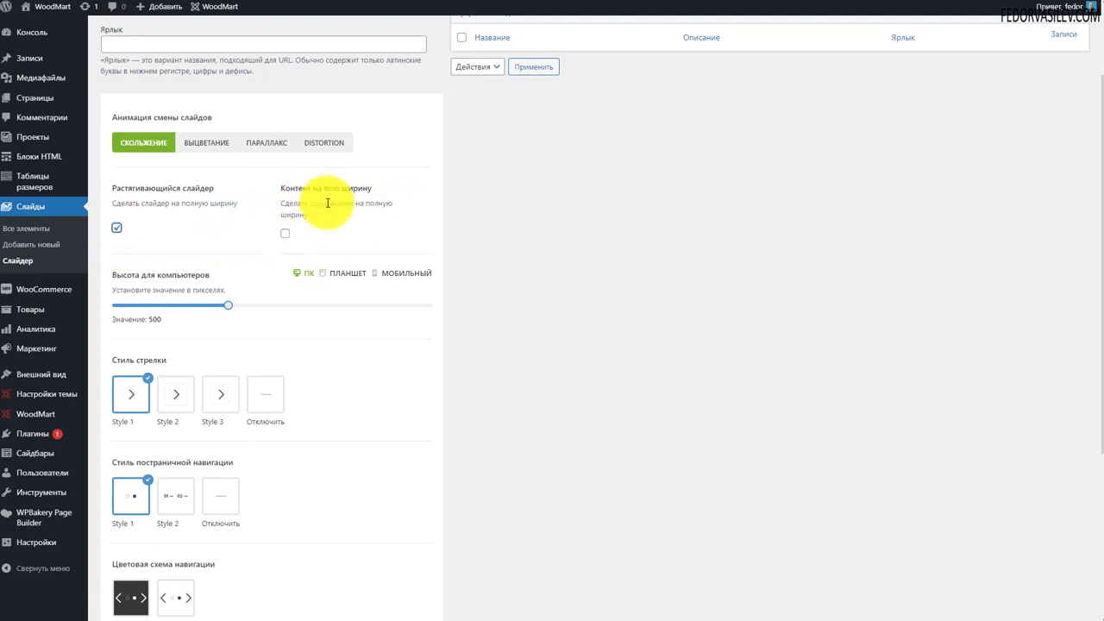
click(286, 234)
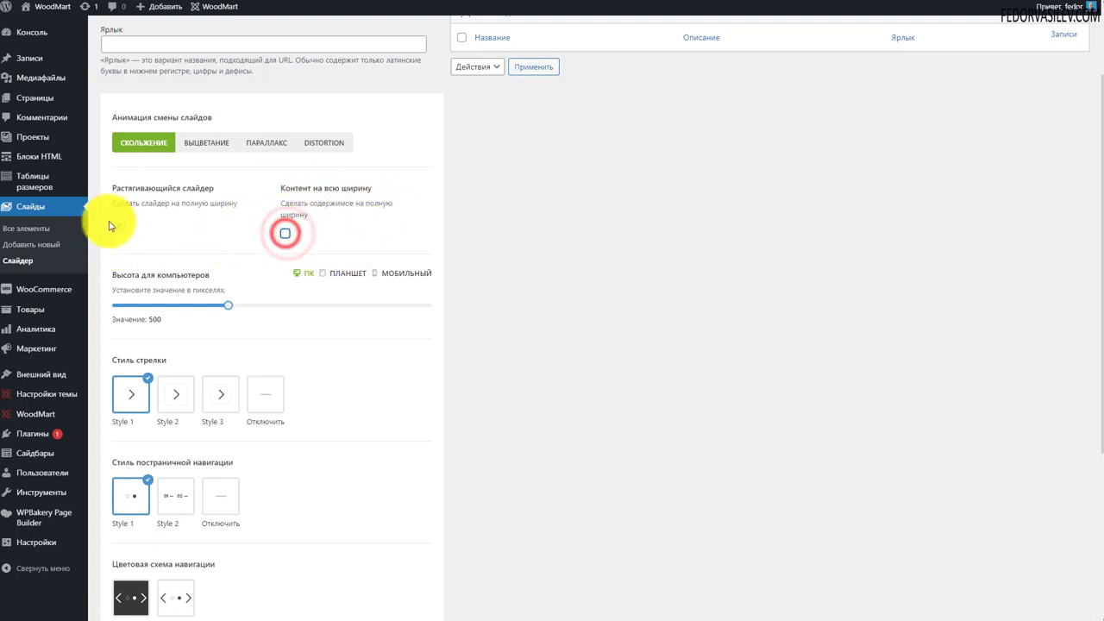
click(116, 227)
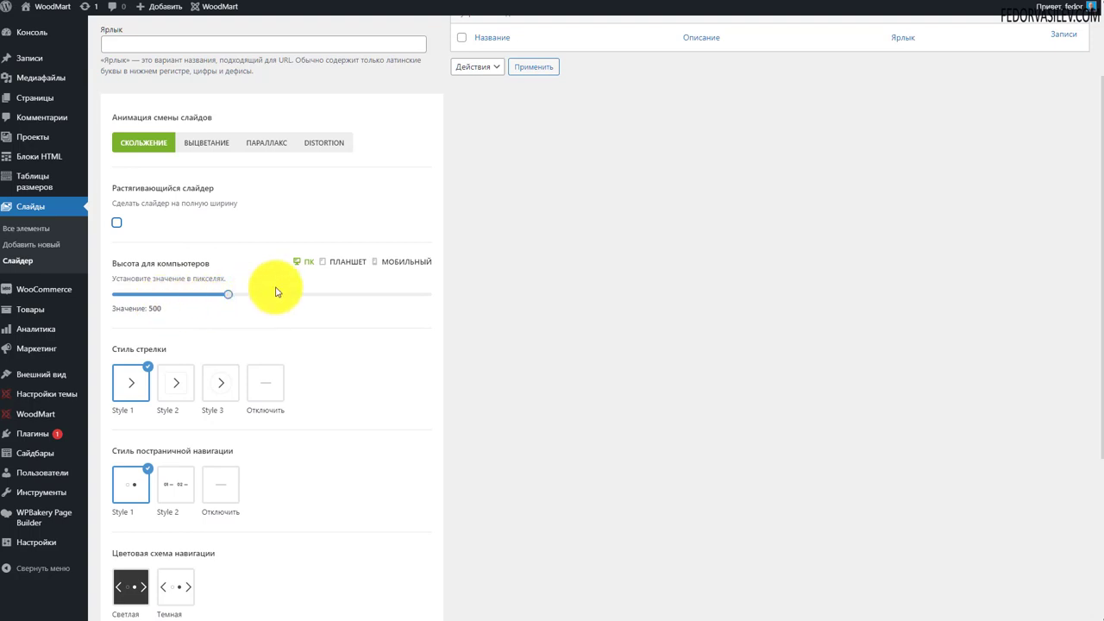
click(331, 262)
click(397, 263)
click(305, 262)
Enable autoplay for the slider and set the autoplay speed to 3000
scroll(371, 302, down, 2)
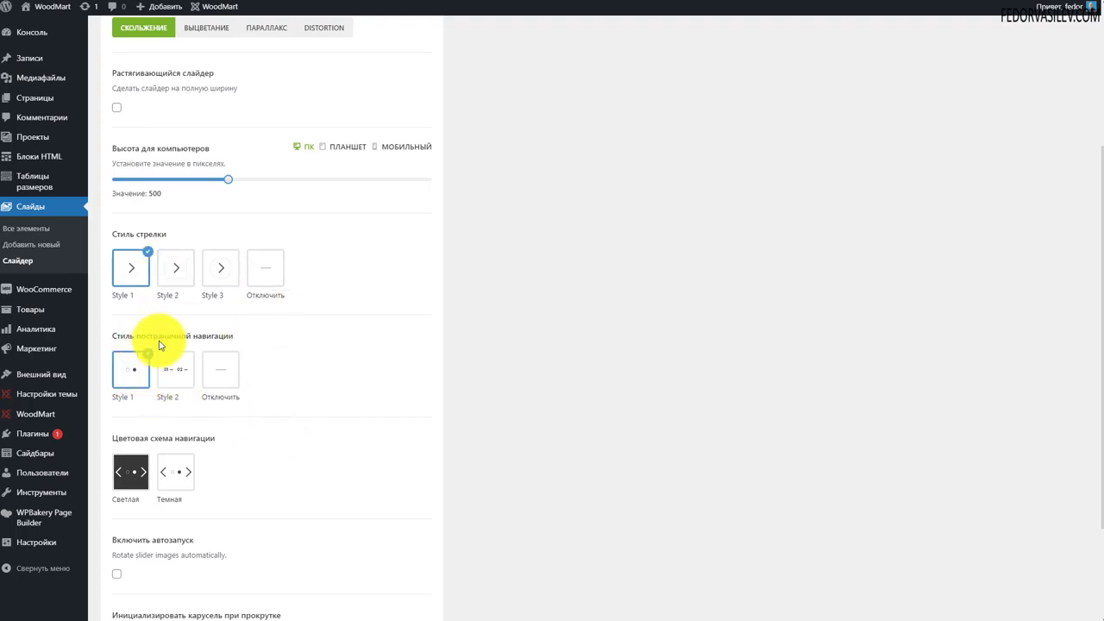
scroll(305, 340, down, 2)
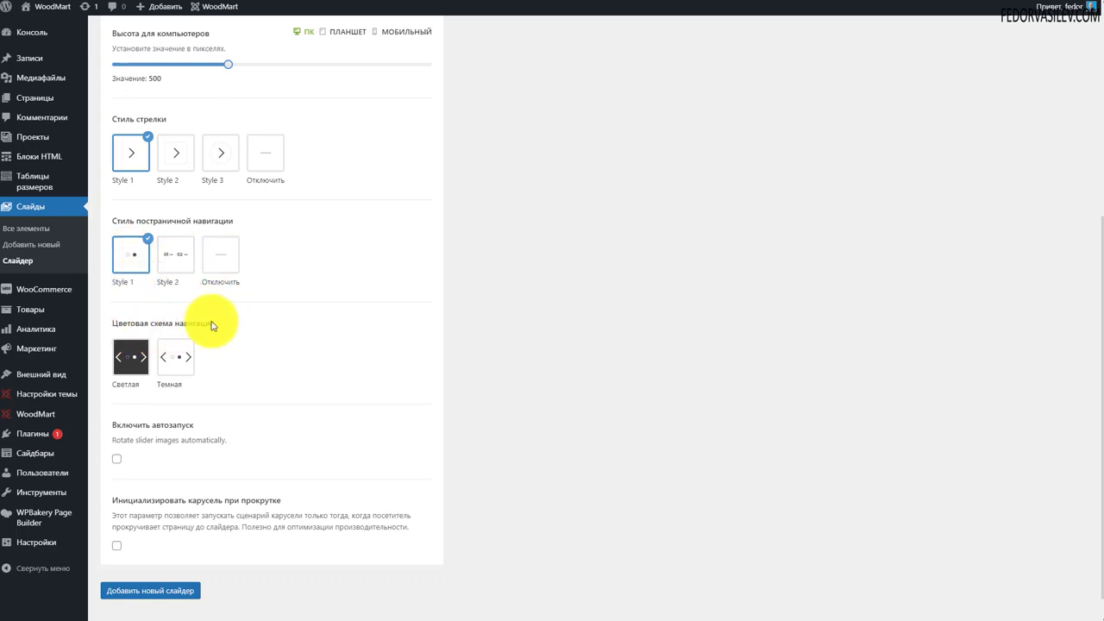
scroll(303, 349, down, 1)
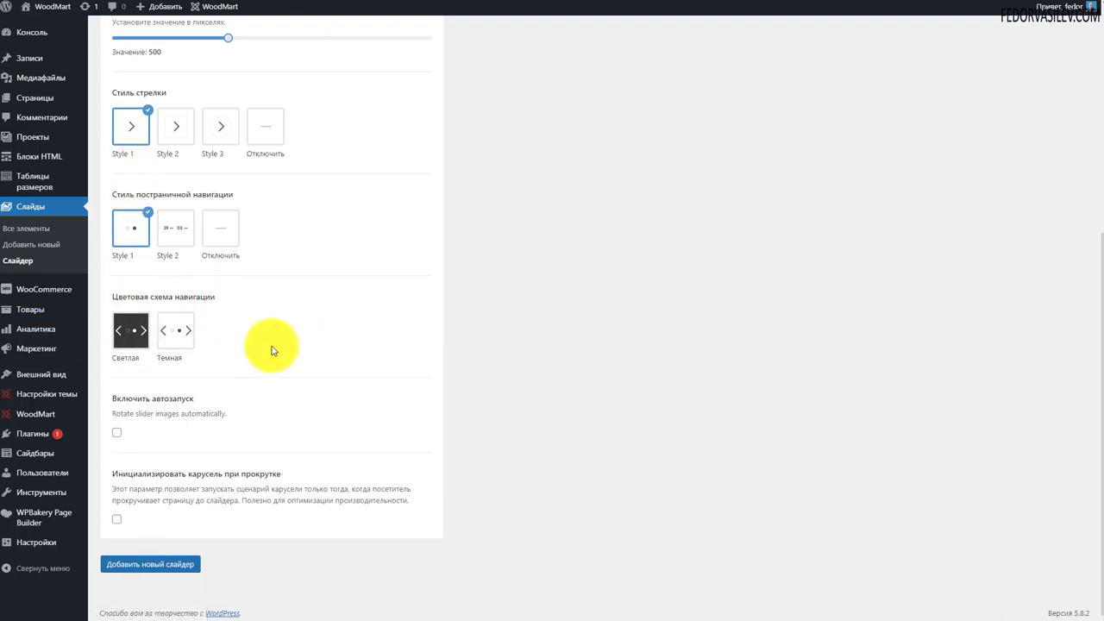
click(116, 432)
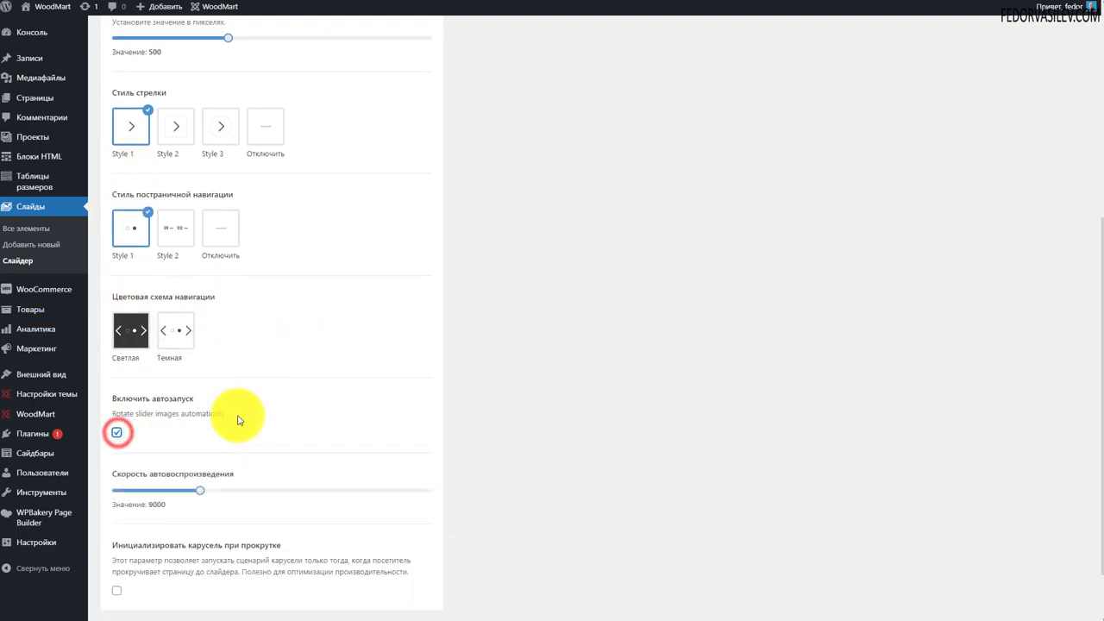
scroll(325, 381, down, 1)
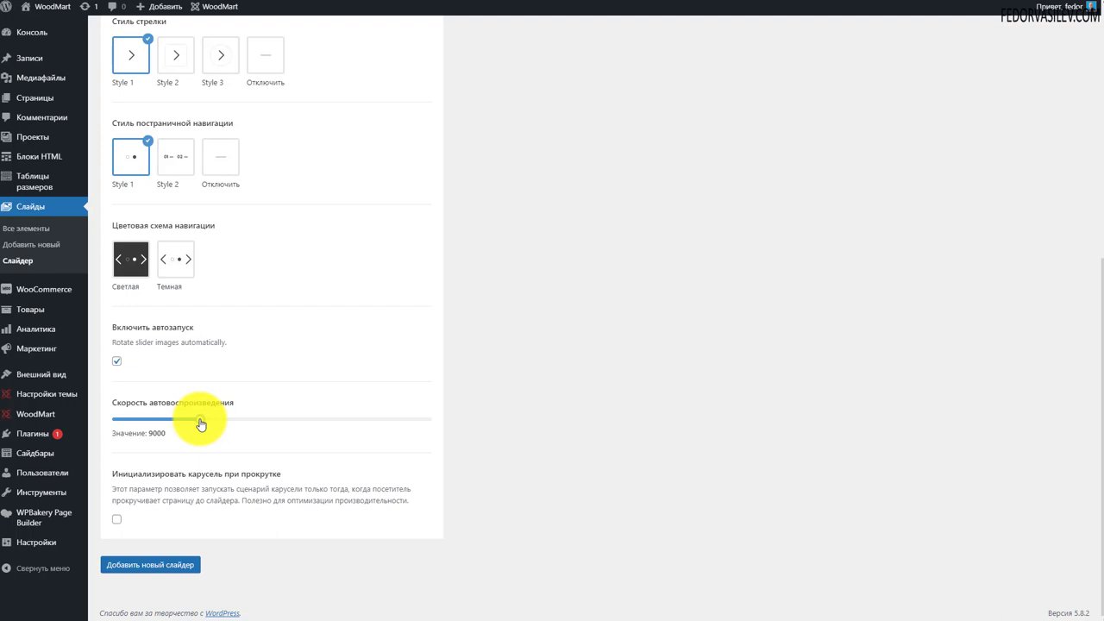
drag(199, 421, 139, 419)
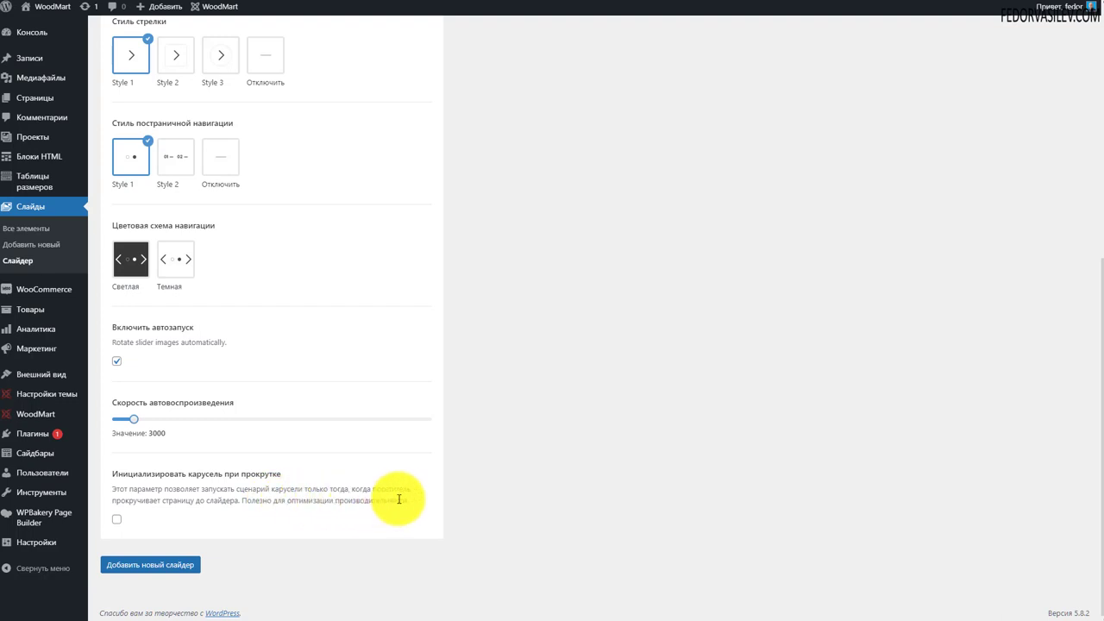
Turn on carousel initialization on scroll and add the new slider
click(116, 518)
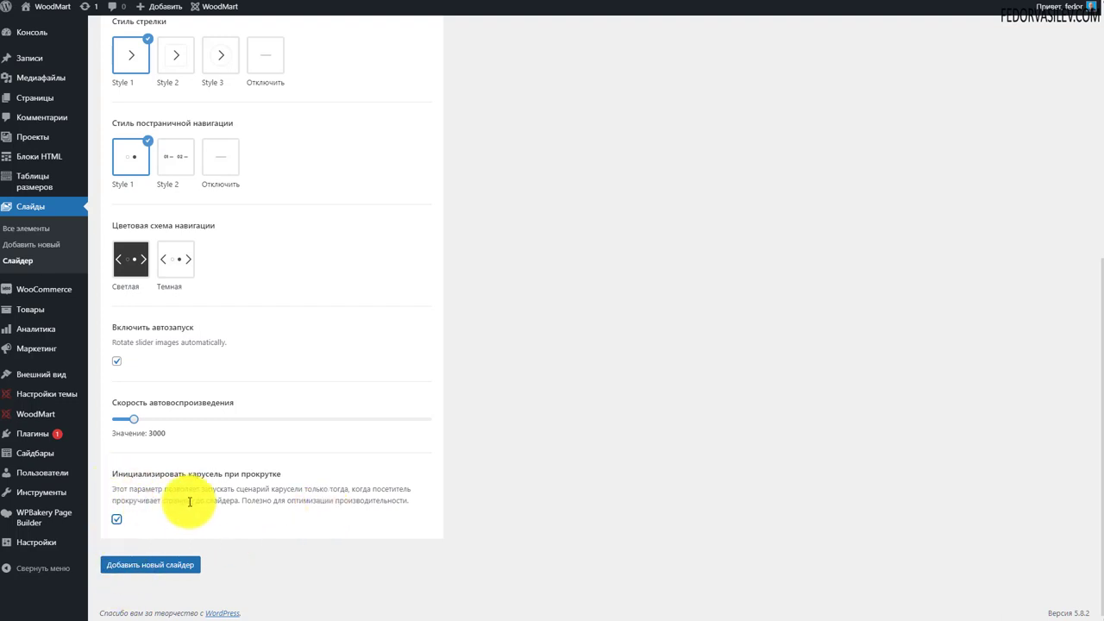
click(134, 569)
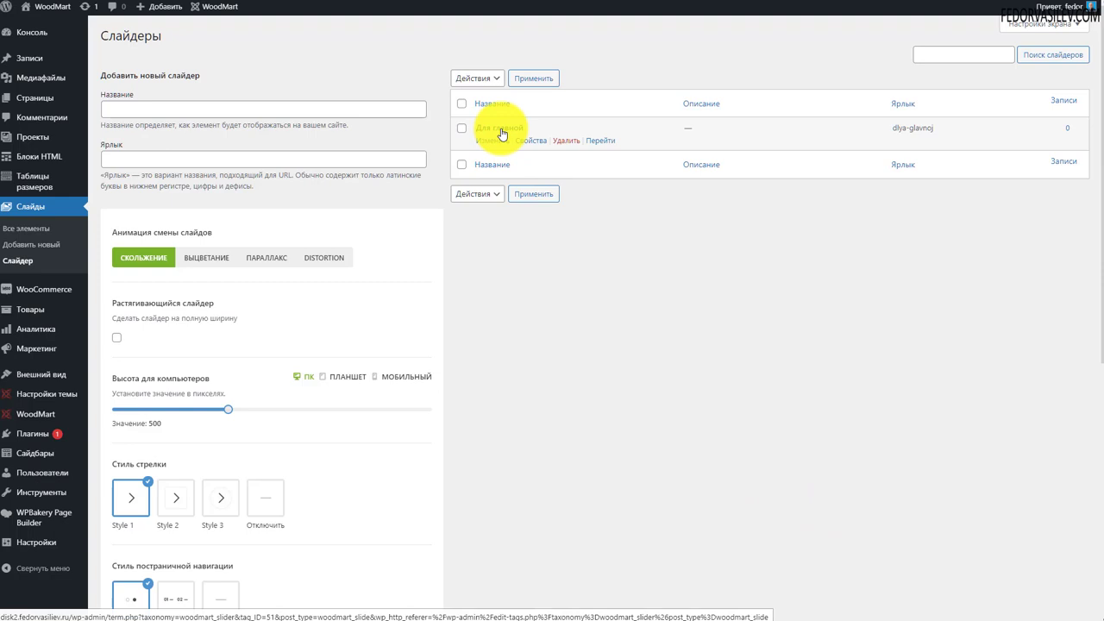
click(104, 110)
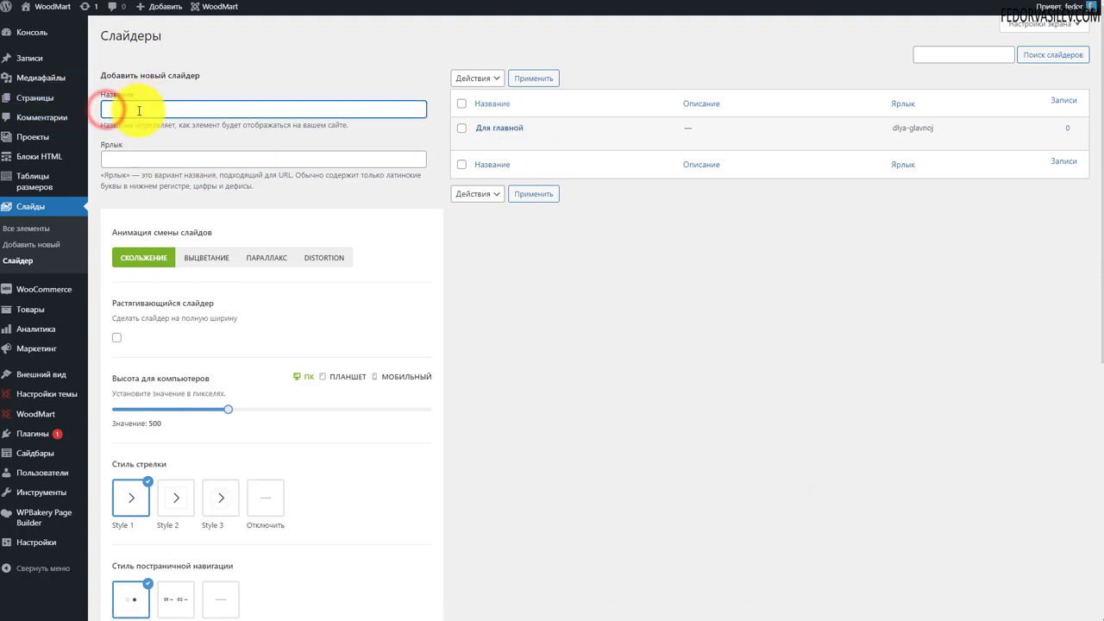
scroll(249, 185, down, 3)
scroll(246, 177, down, 2)
scroll(247, 172, up, 5)
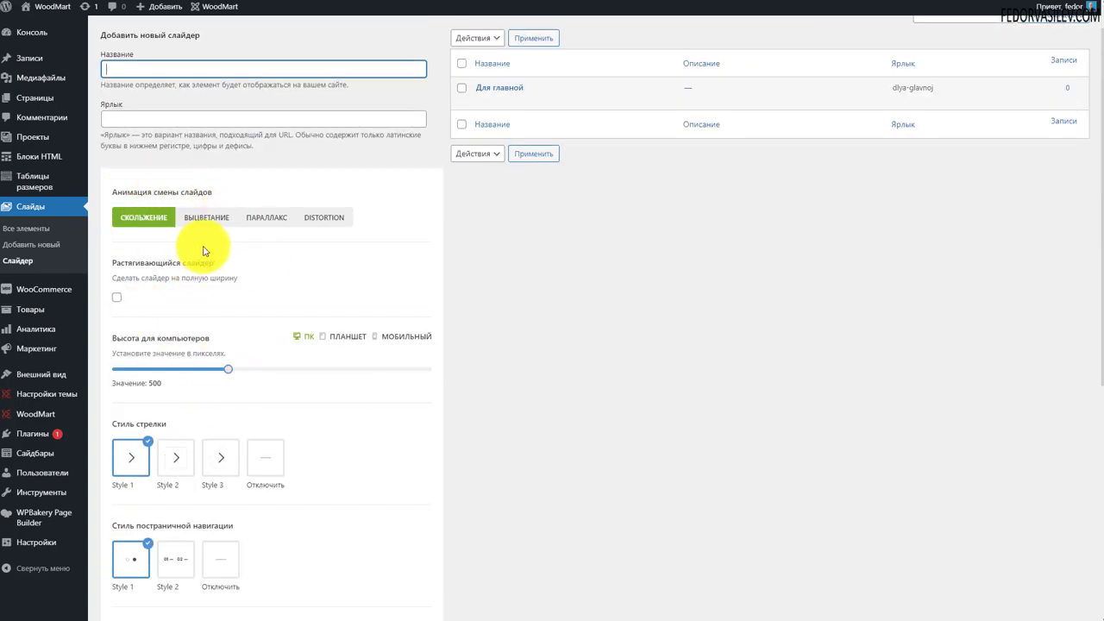
scroll(336, 301, down, 2)
scroll(225, 224, up, 3)
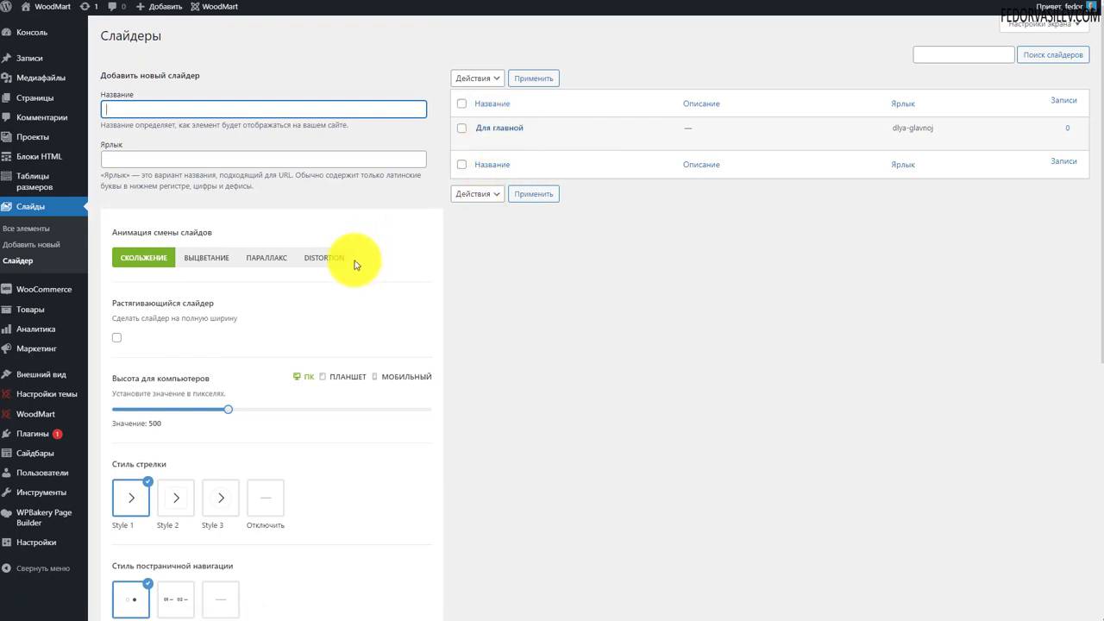
Assign the slide "Дарим до 32 000 ON-бонусов за NIKON Z" to the slider "Для главной" and update it
click(26, 227)
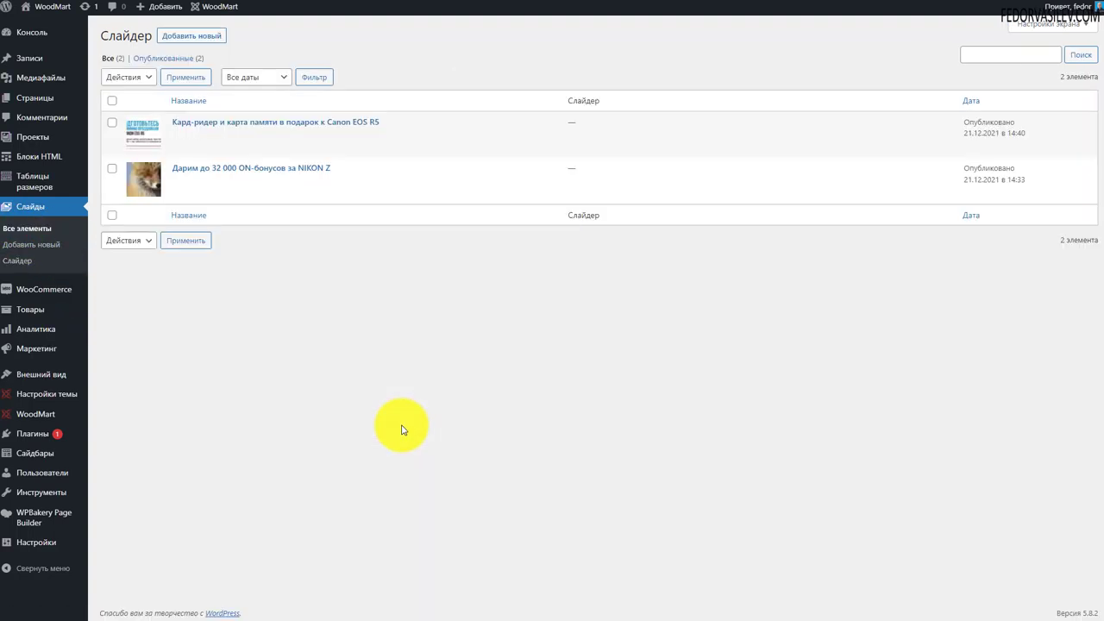
click(200, 170)
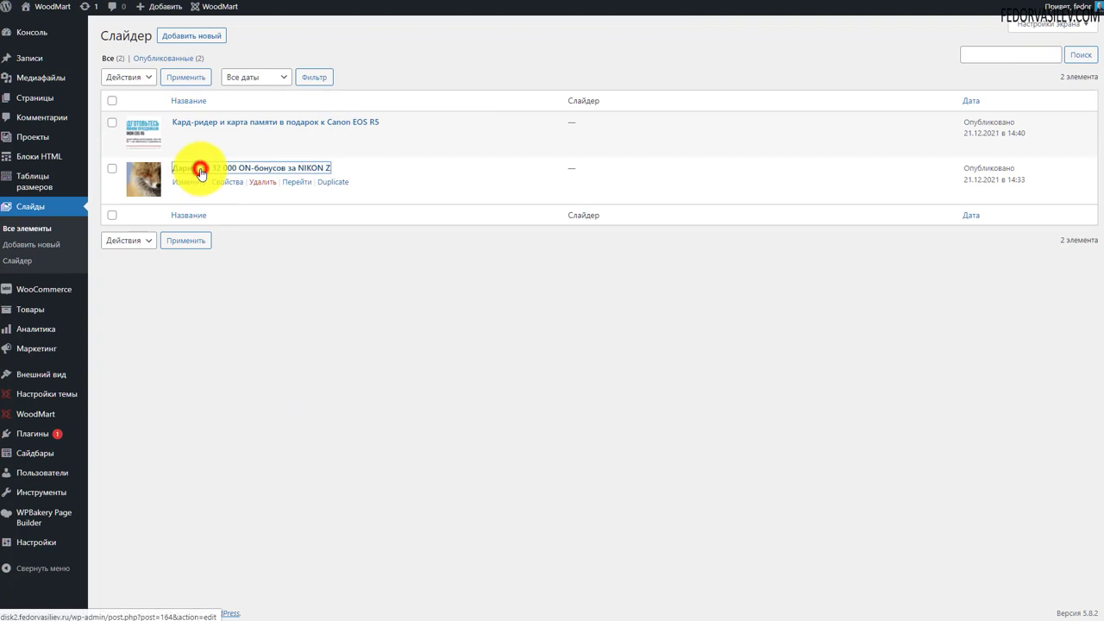
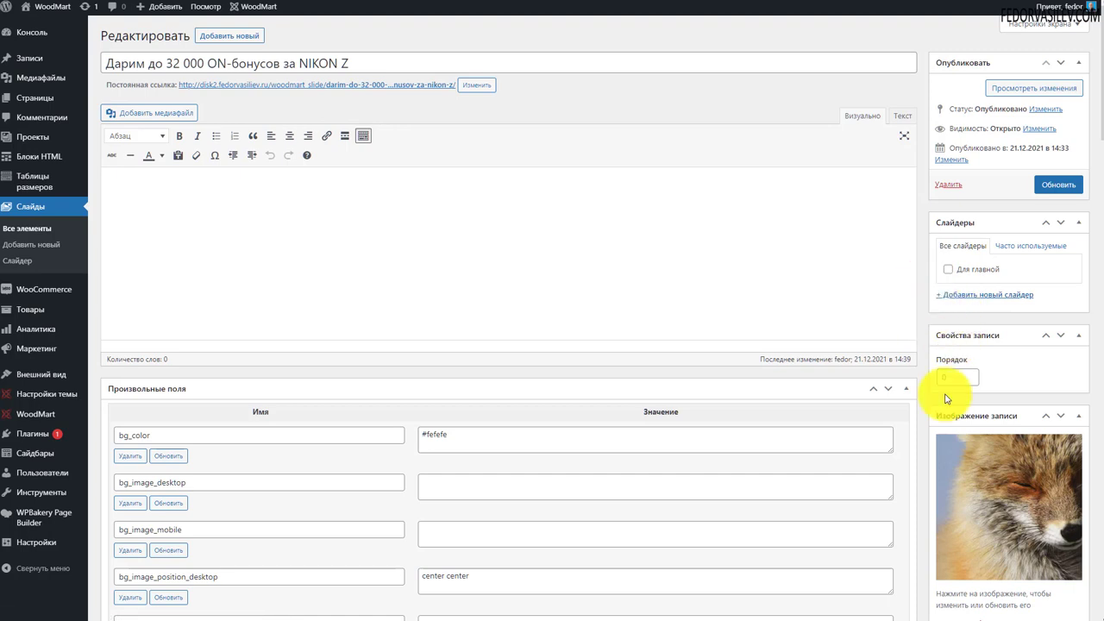
click(945, 273)
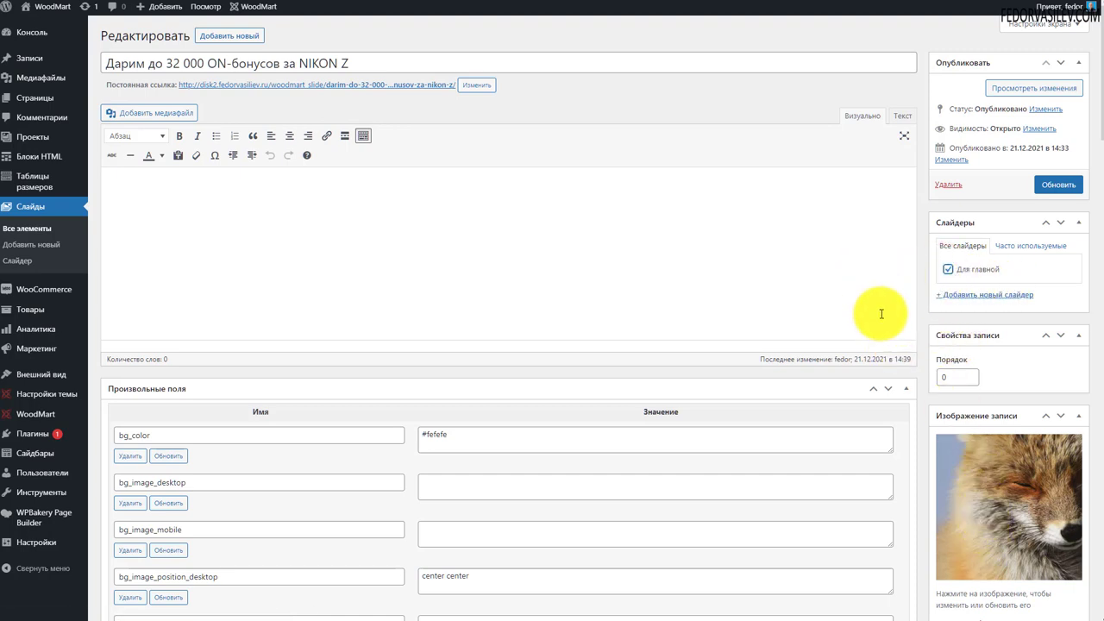
click(1050, 186)
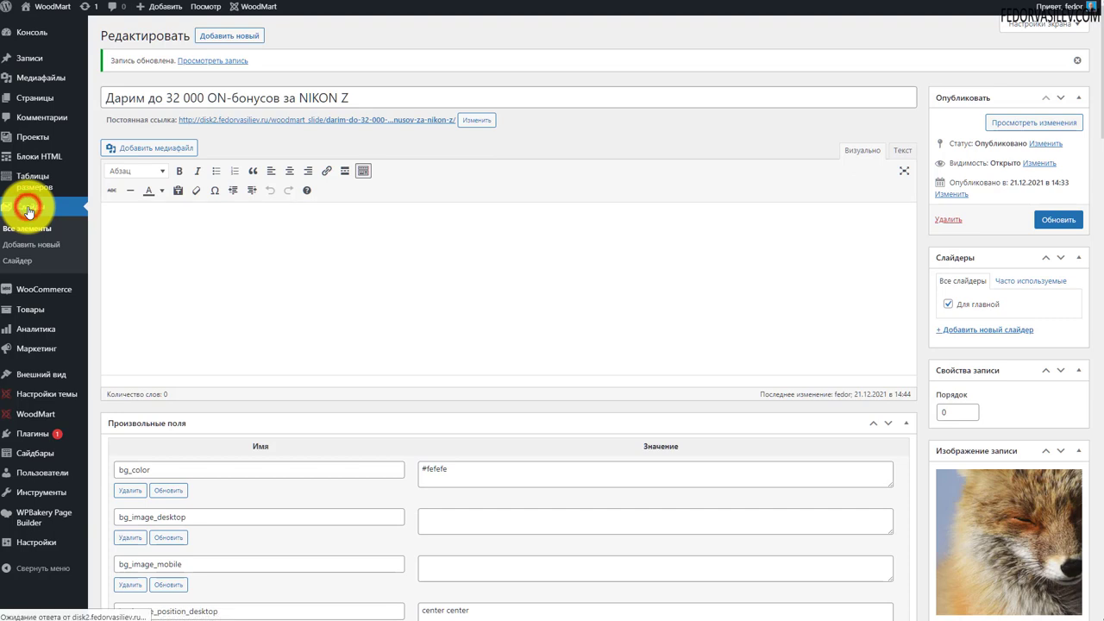
Assign the Canon EOS R5 slide to the slider "Для главной", update it, and return to the slide list
key(alt+Left)
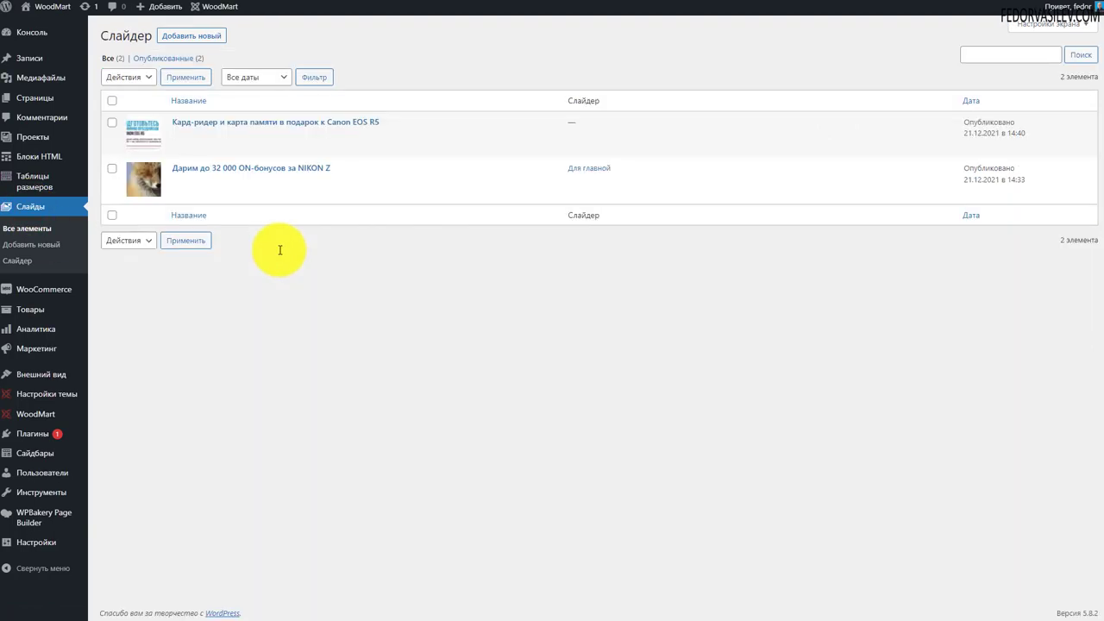
click(192, 126)
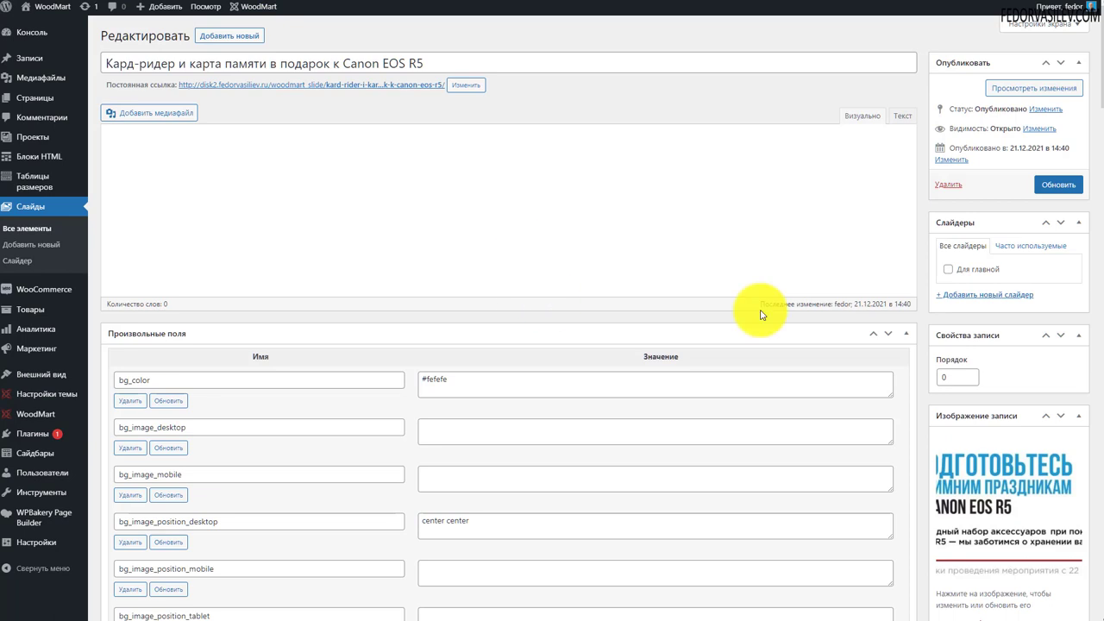
click(947, 269)
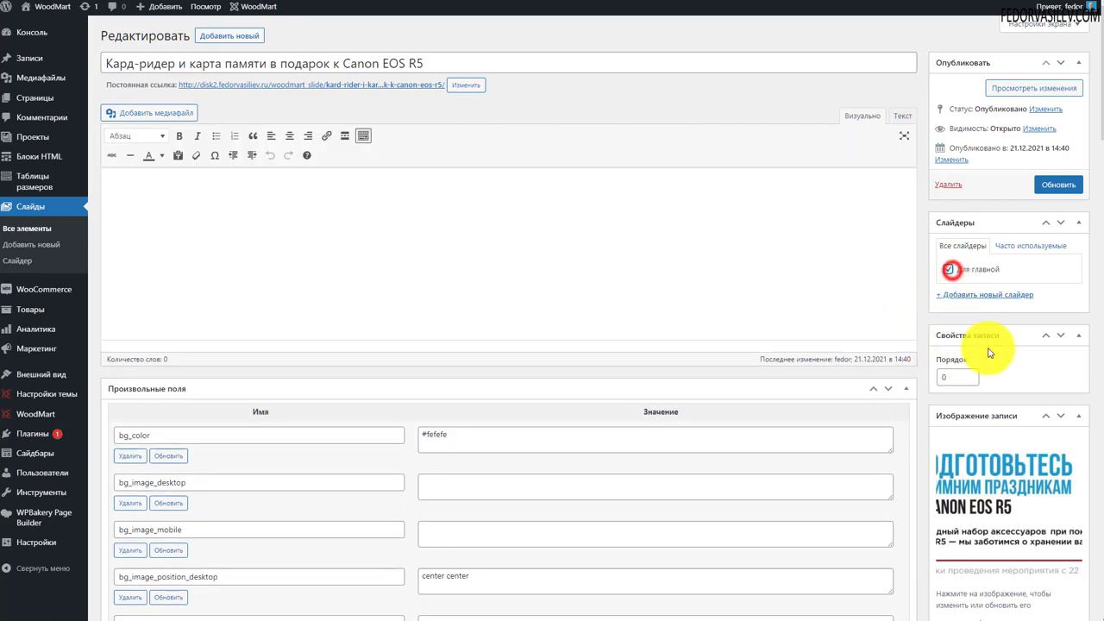
click(1050, 190)
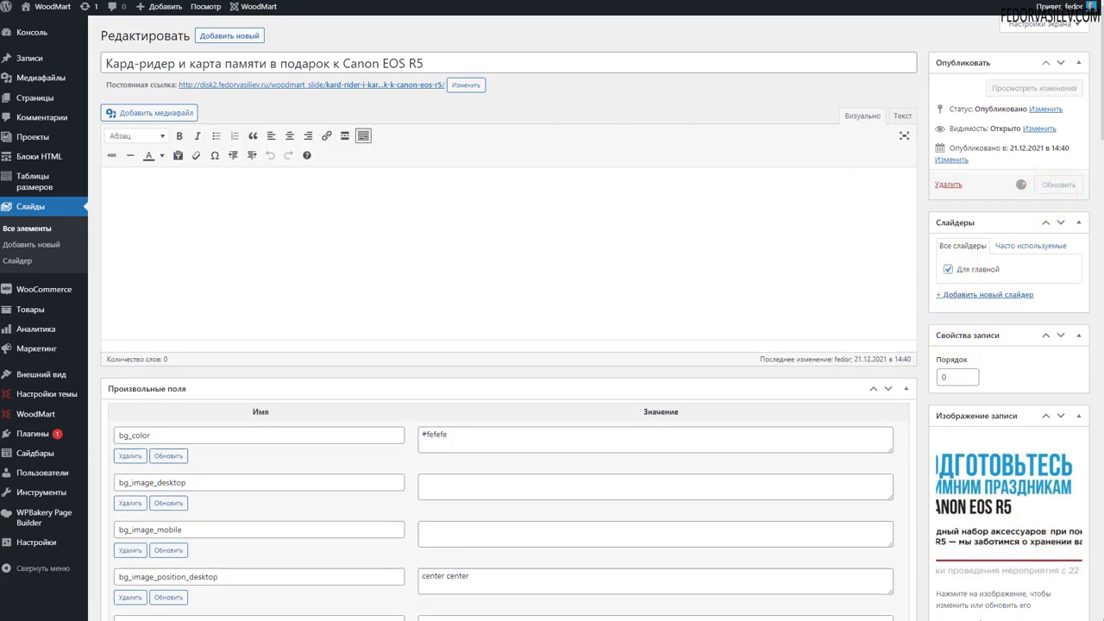
key(alt+Left)
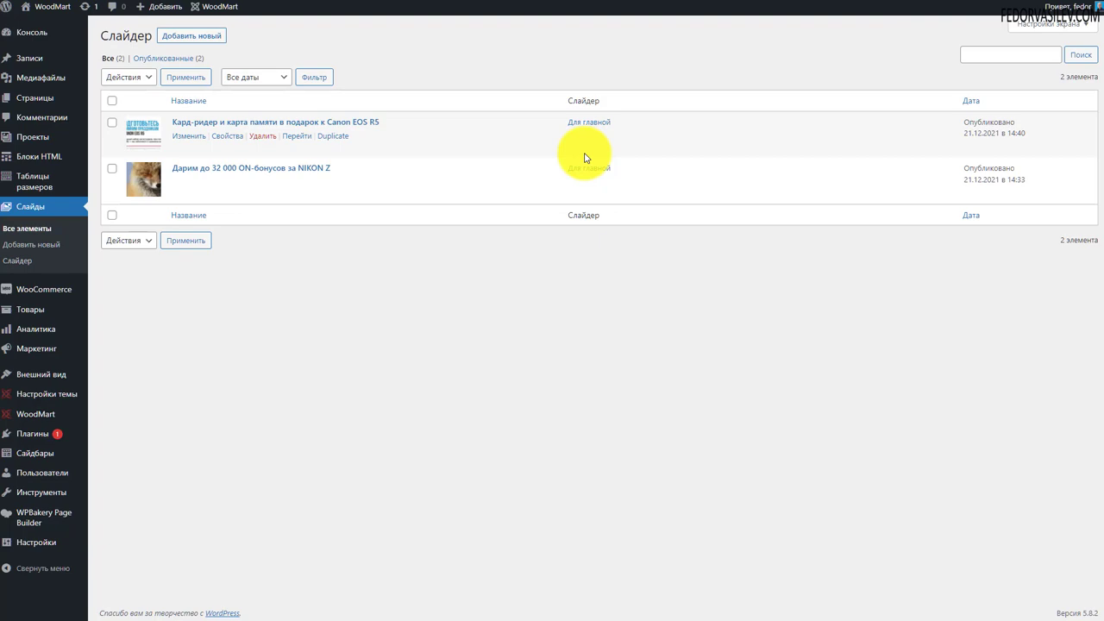
Check the current home page on the site and open the Главная page for editing
click(797, 2)
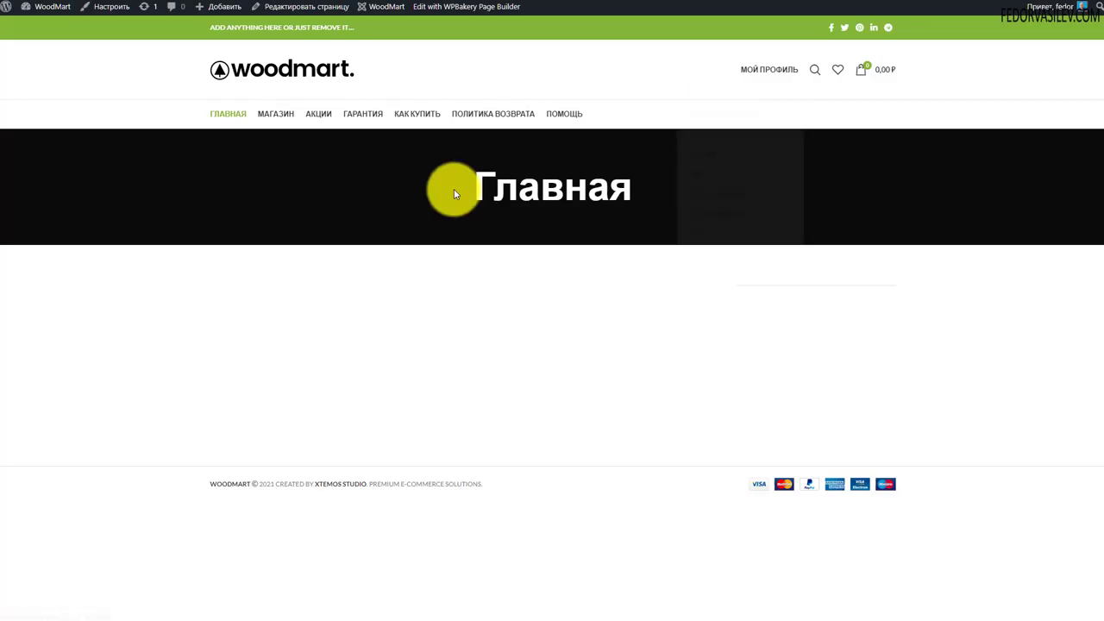
key(ctrl+Tab)
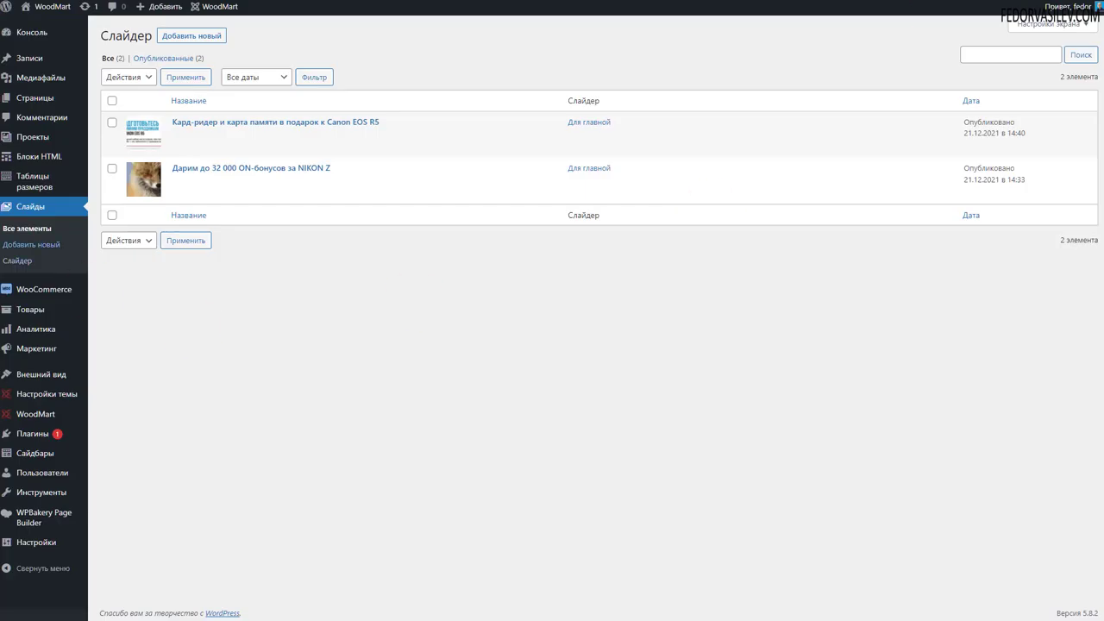
click(33, 106)
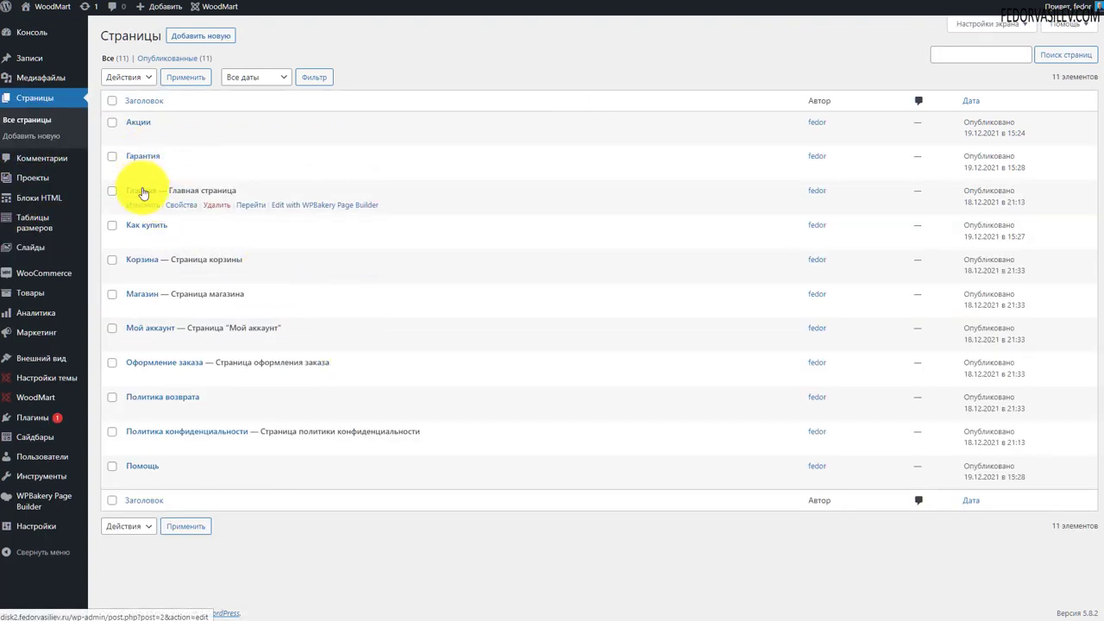
click(142, 191)
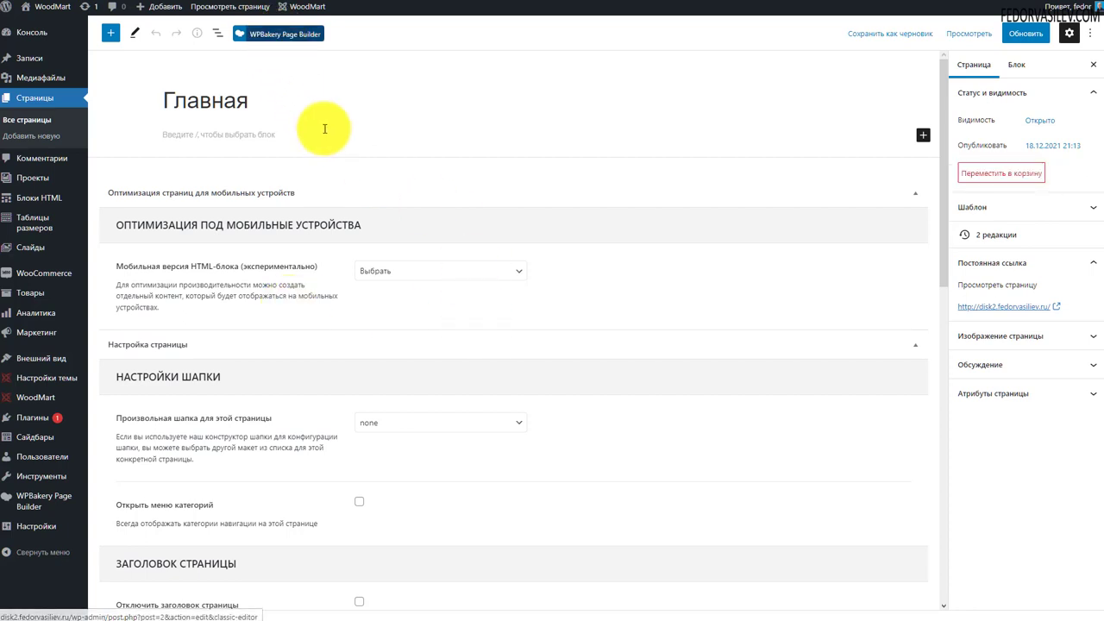
Switch the Главная page from the block editor to the WPBakery backend editor and dismiss the introductory hints
click(256, 35)
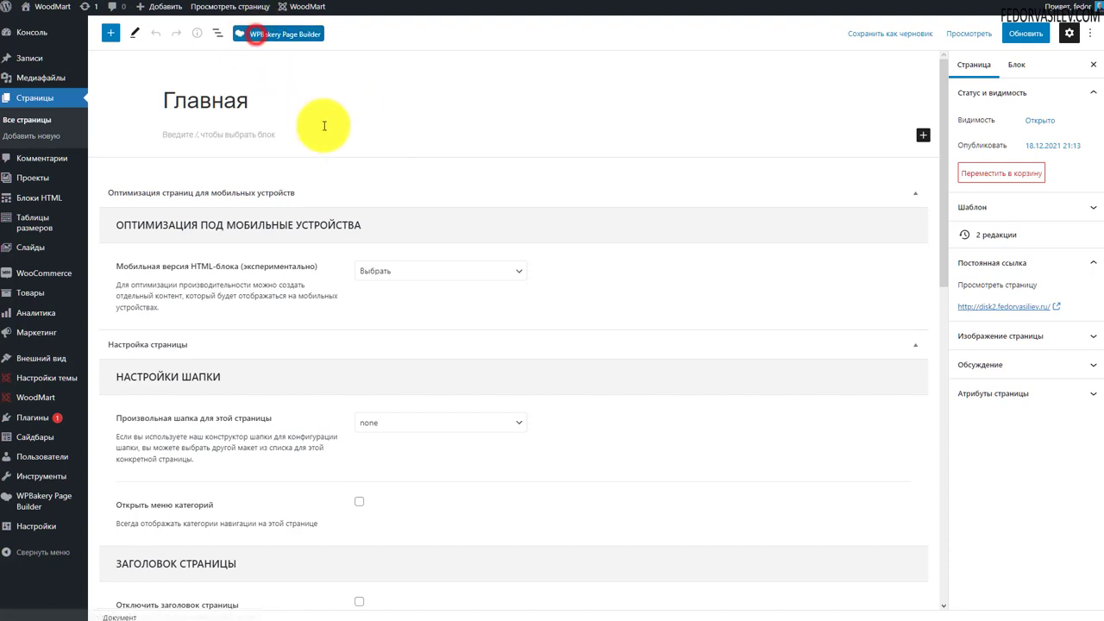
click(268, 39)
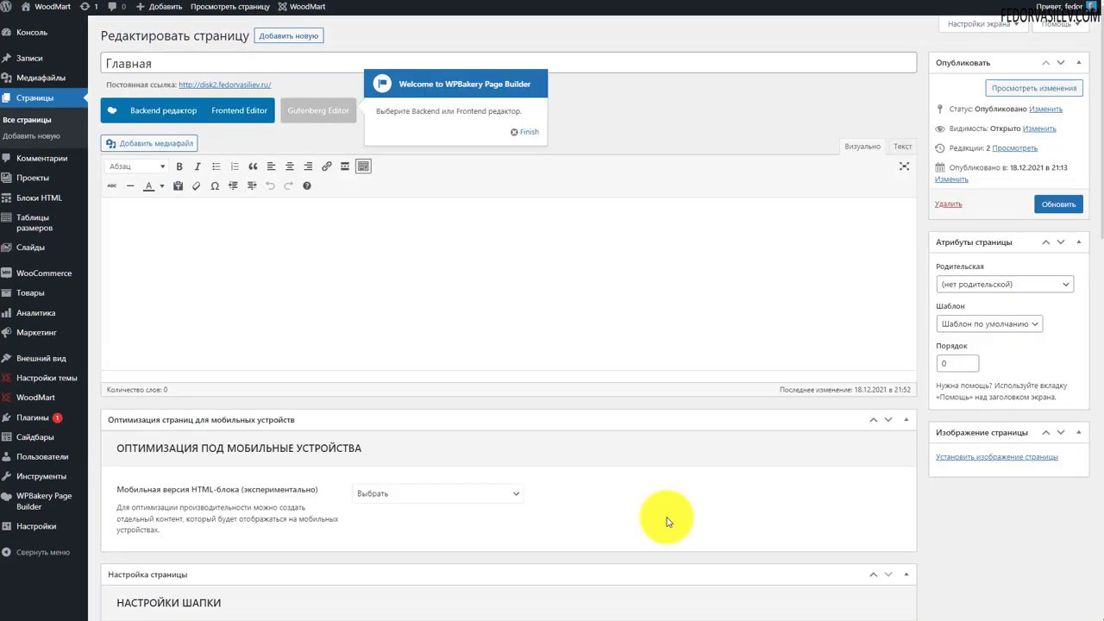
click(522, 133)
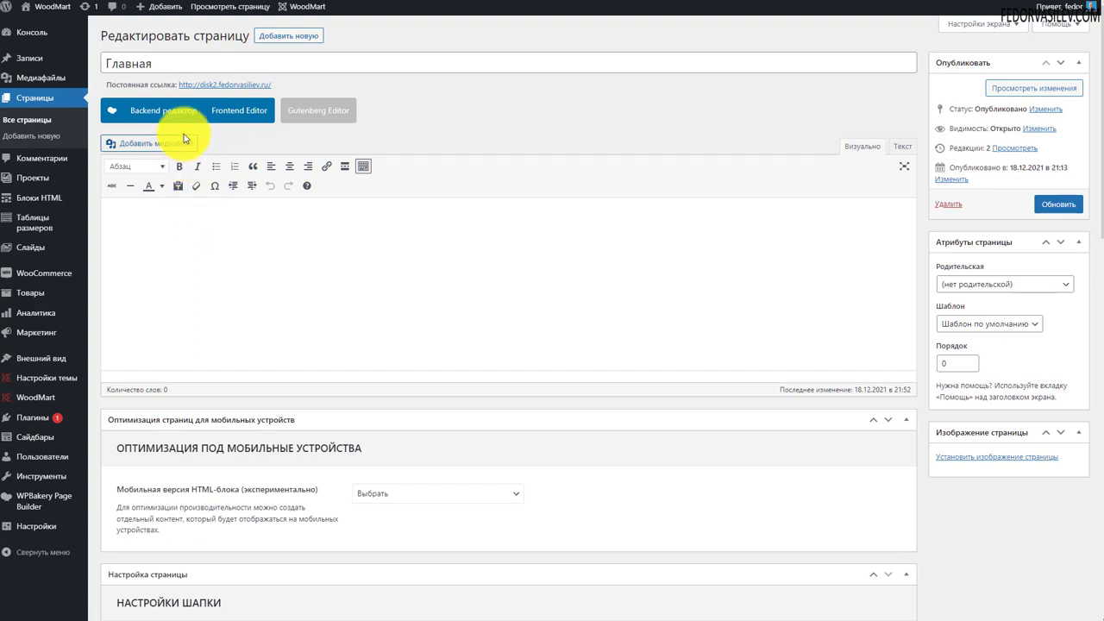
click(146, 120)
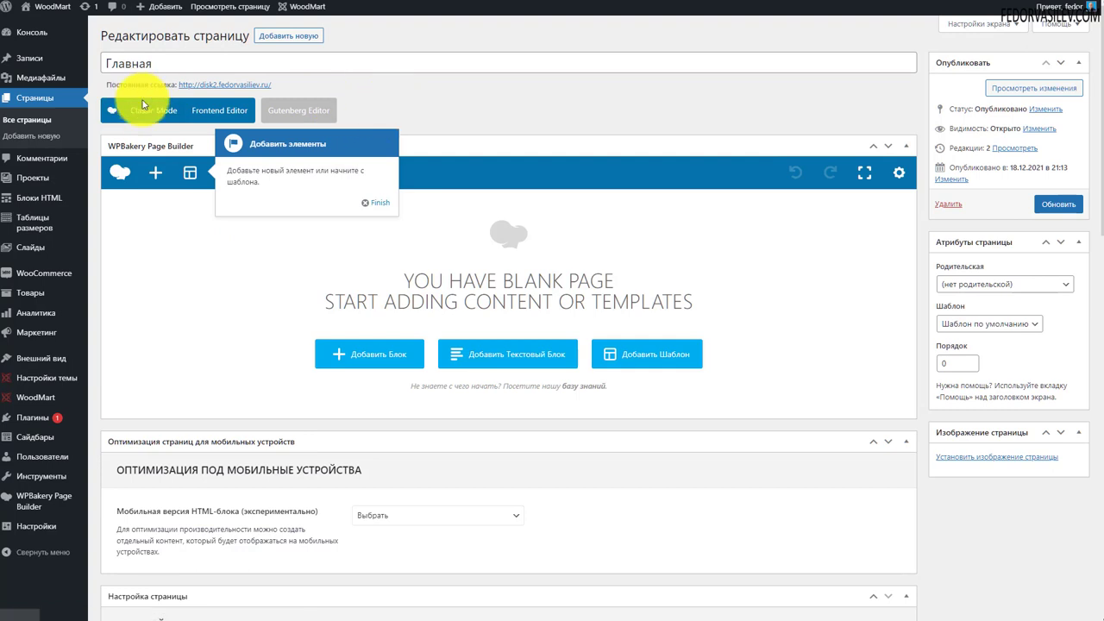
click(437, 86)
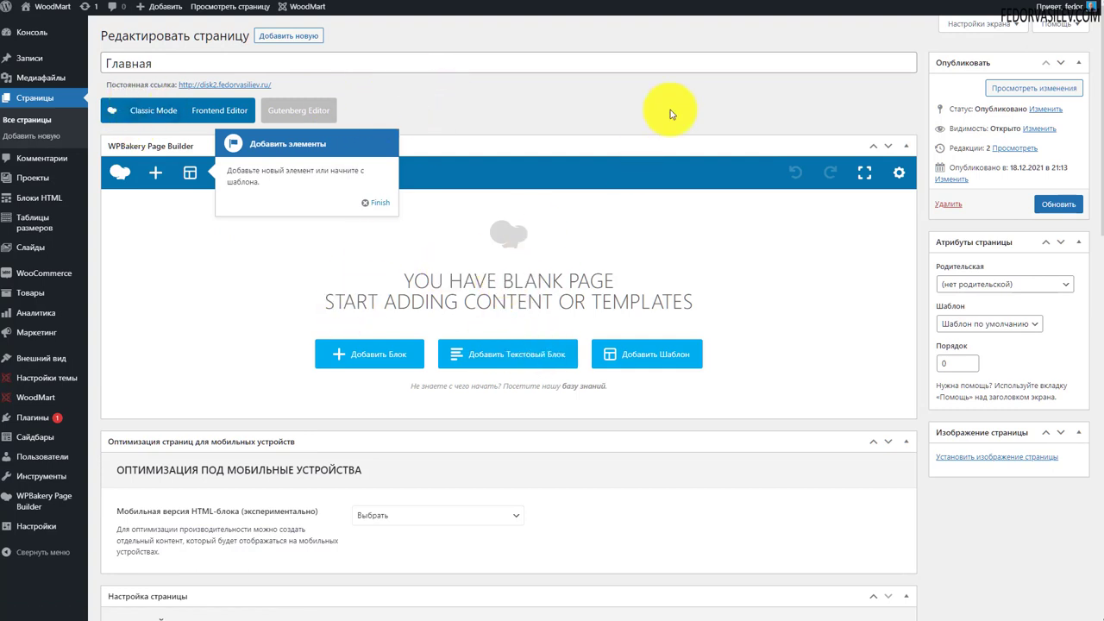
click(375, 207)
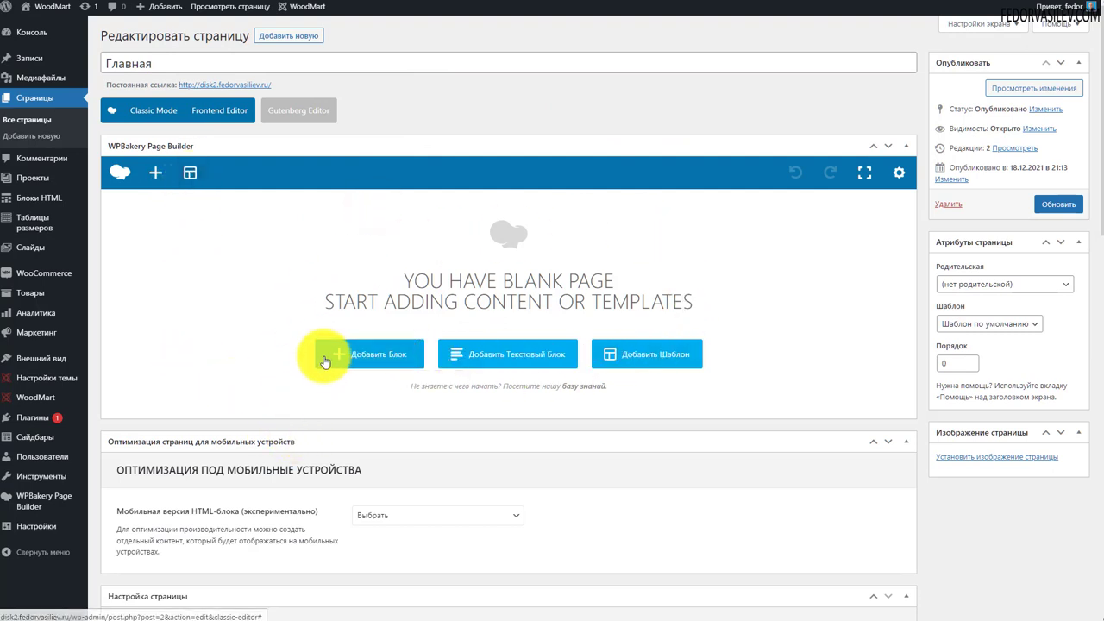
Add the WoodMart theme element "Слайдер" to the blank Главная page
click(362, 359)
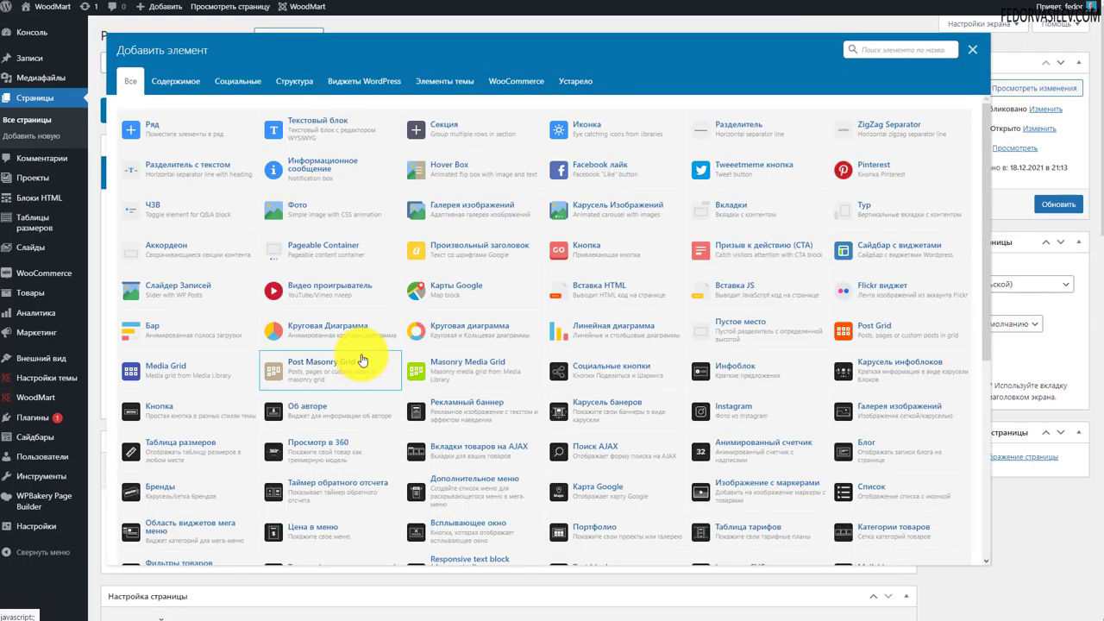
scroll(412, 280, down, 4)
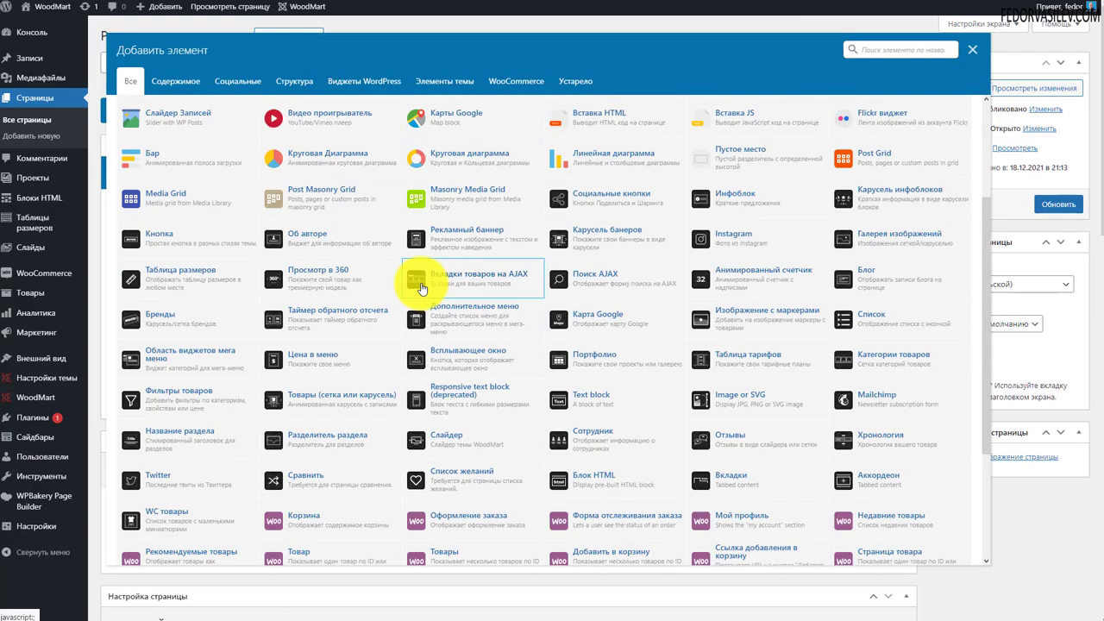
scroll(583, 439, up, 3)
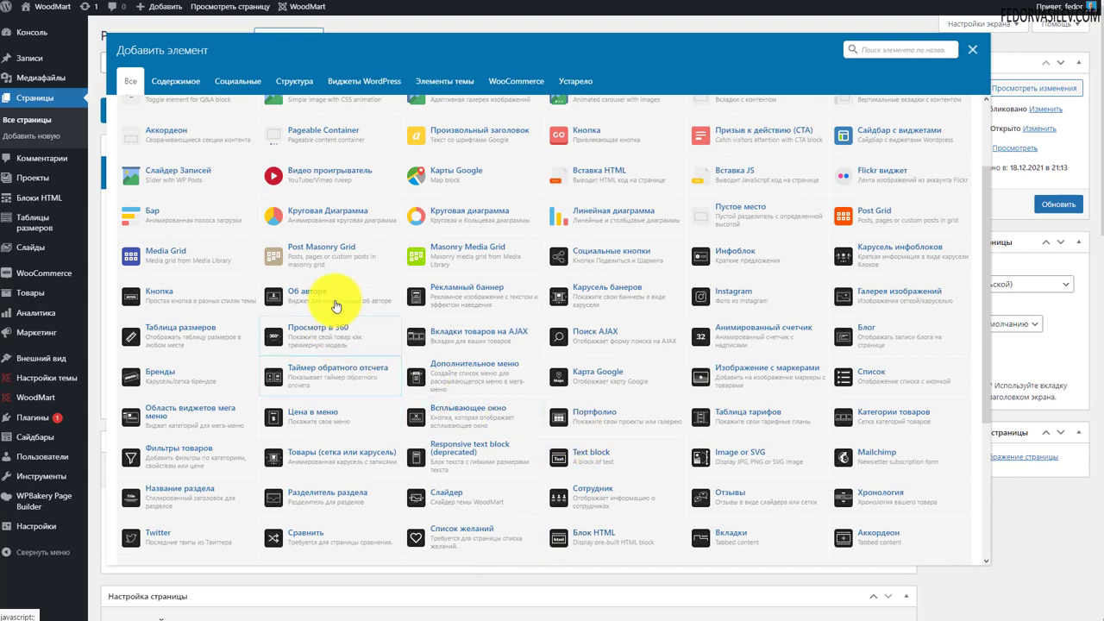
scroll(475, 344, up, 2)
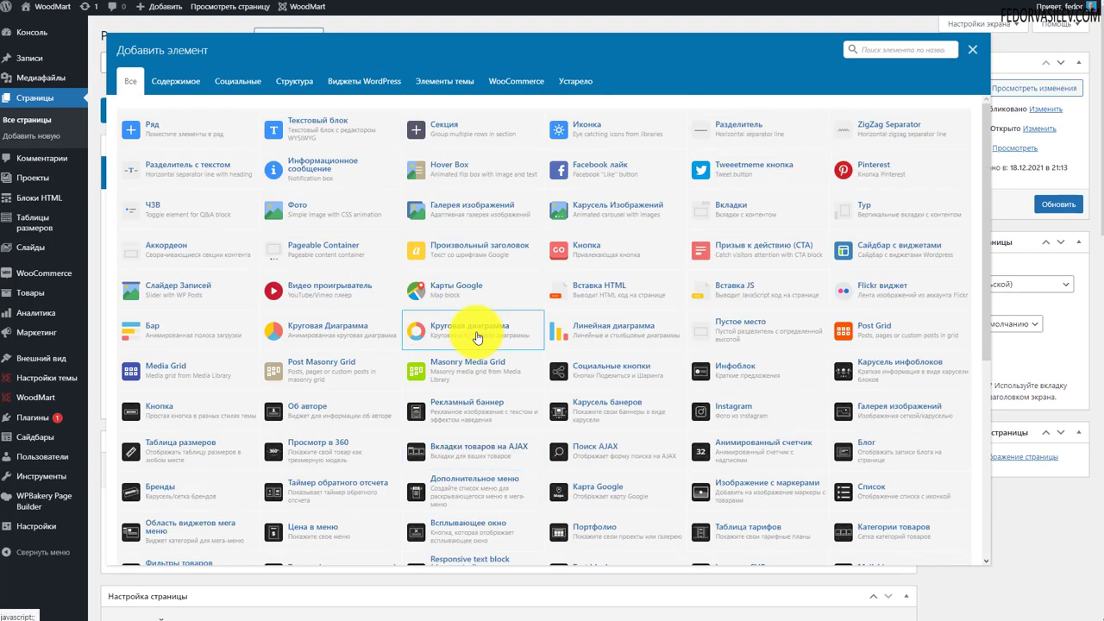
click(294, 81)
click(353, 87)
click(444, 84)
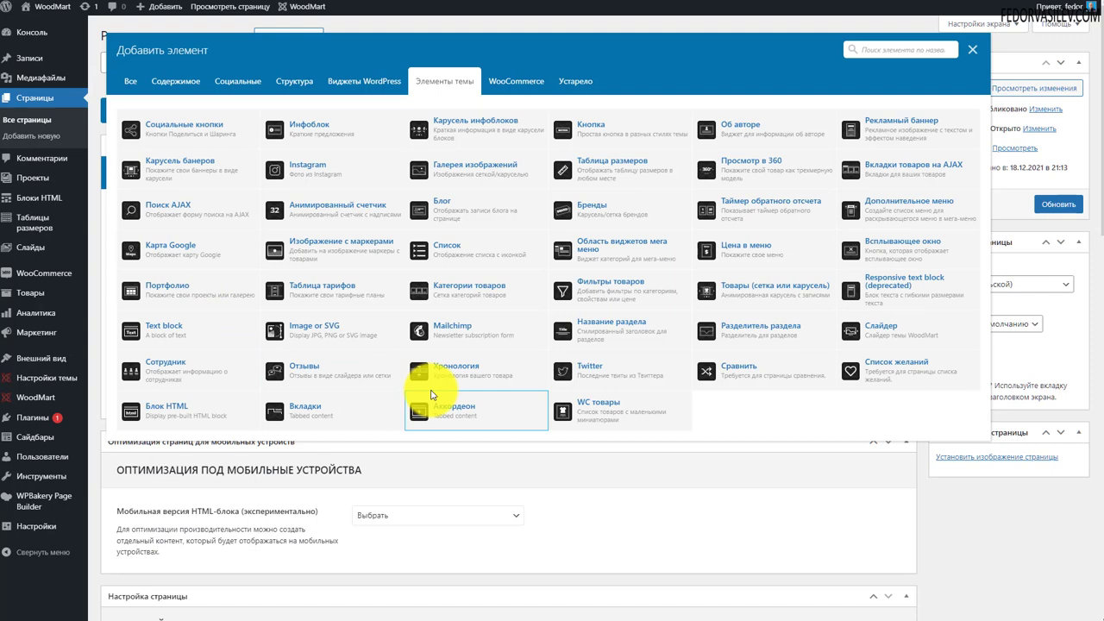
click(856, 335)
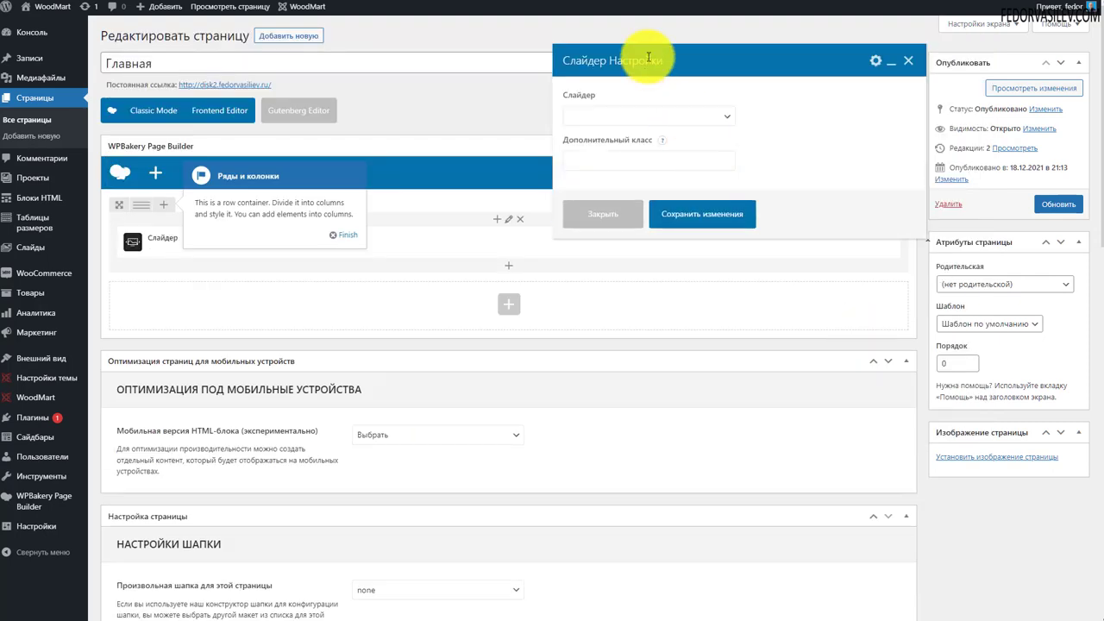
Set the slider element to "Для главной", save its settings, and update the page
drag(675, 59, 747, 163)
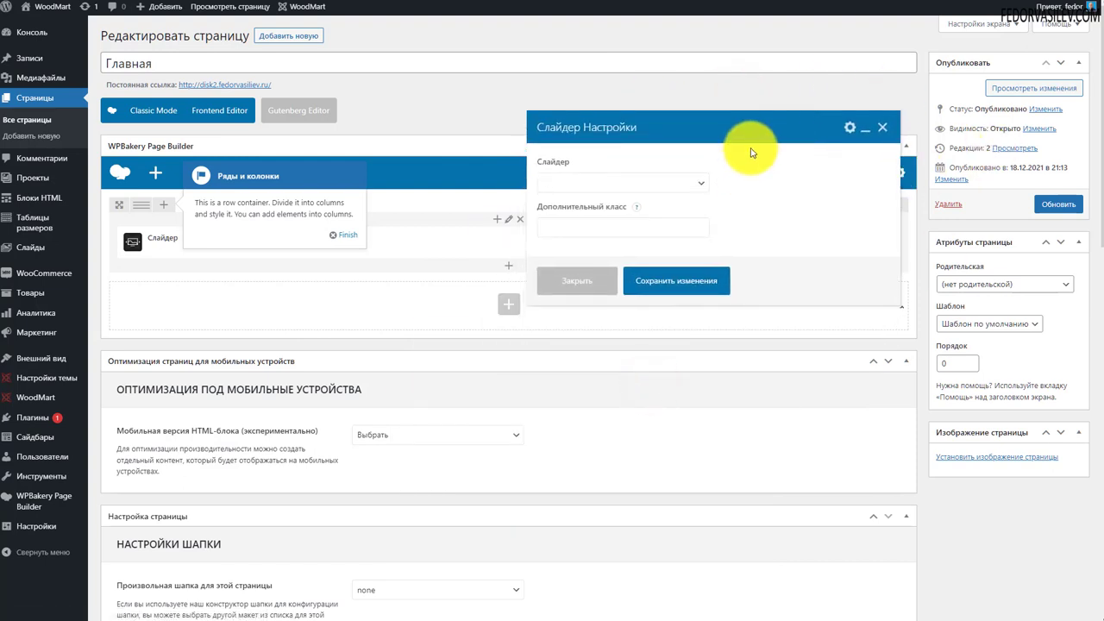
click(603, 182)
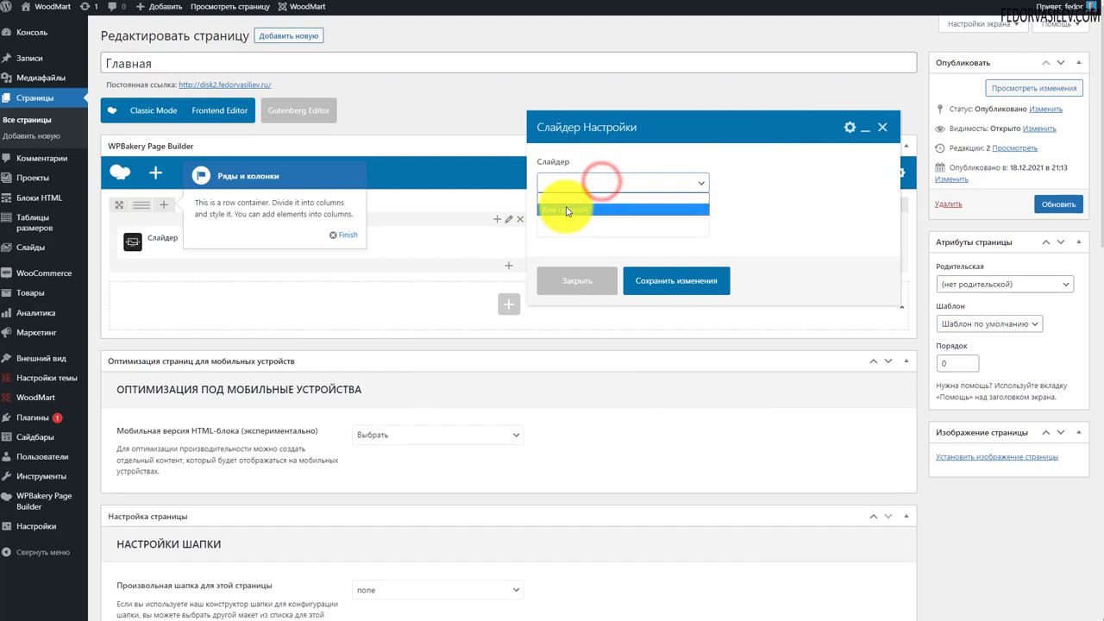
click(564, 209)
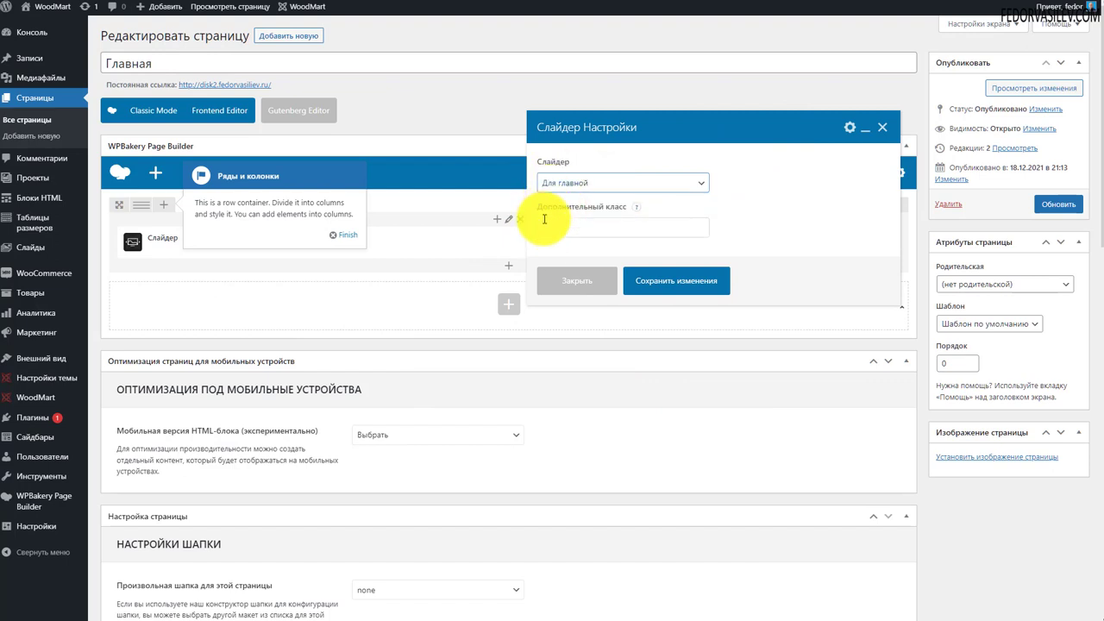
click(680, 287)
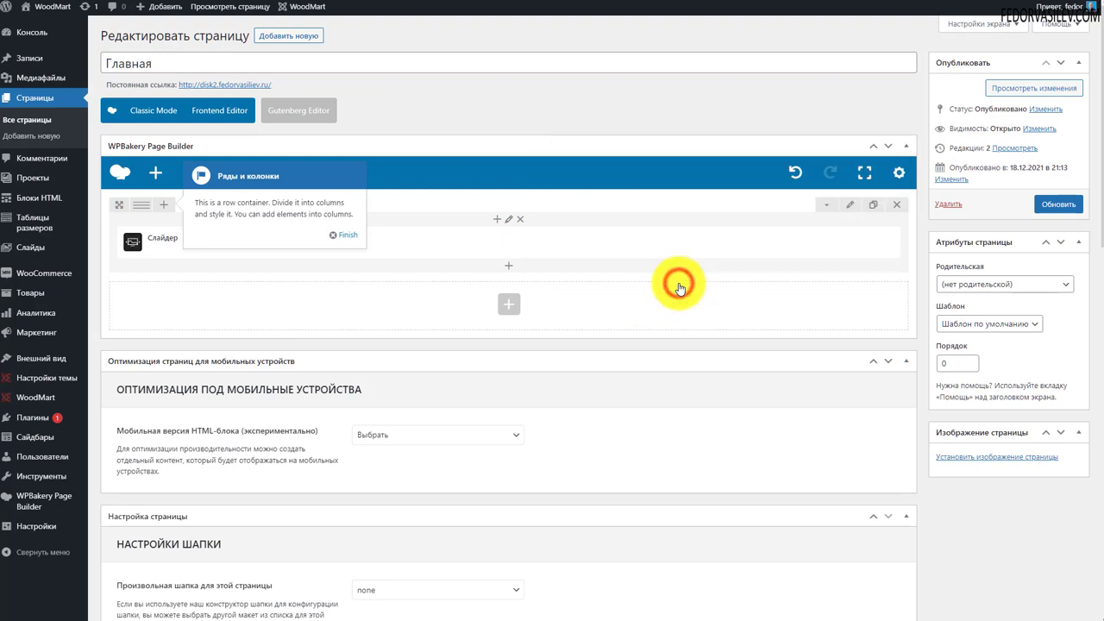
click(345, 237)
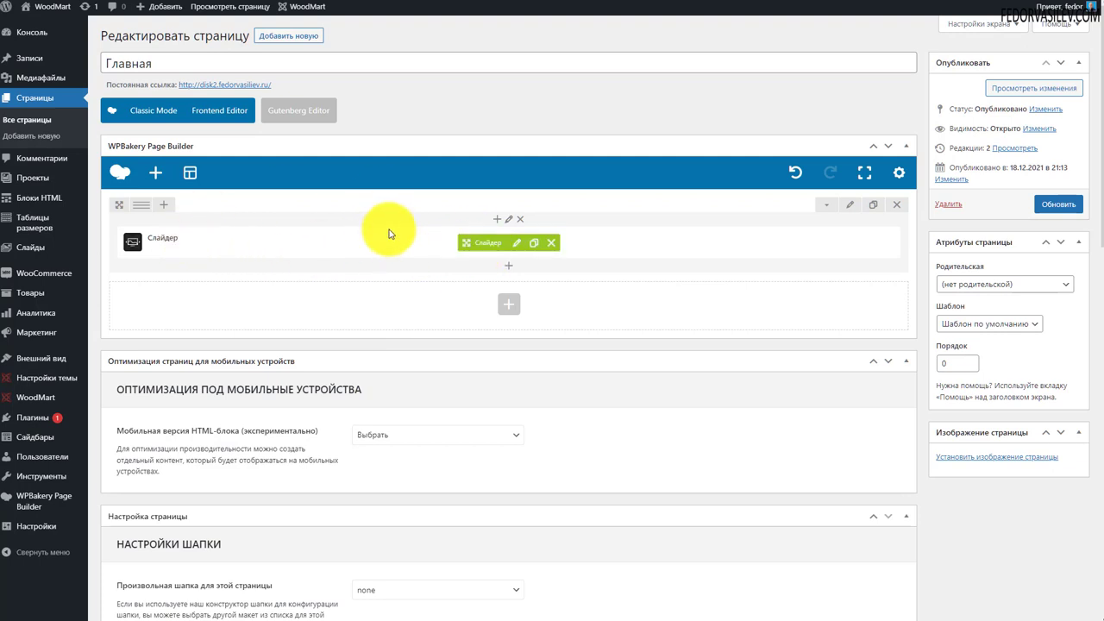
click(1057, 206)
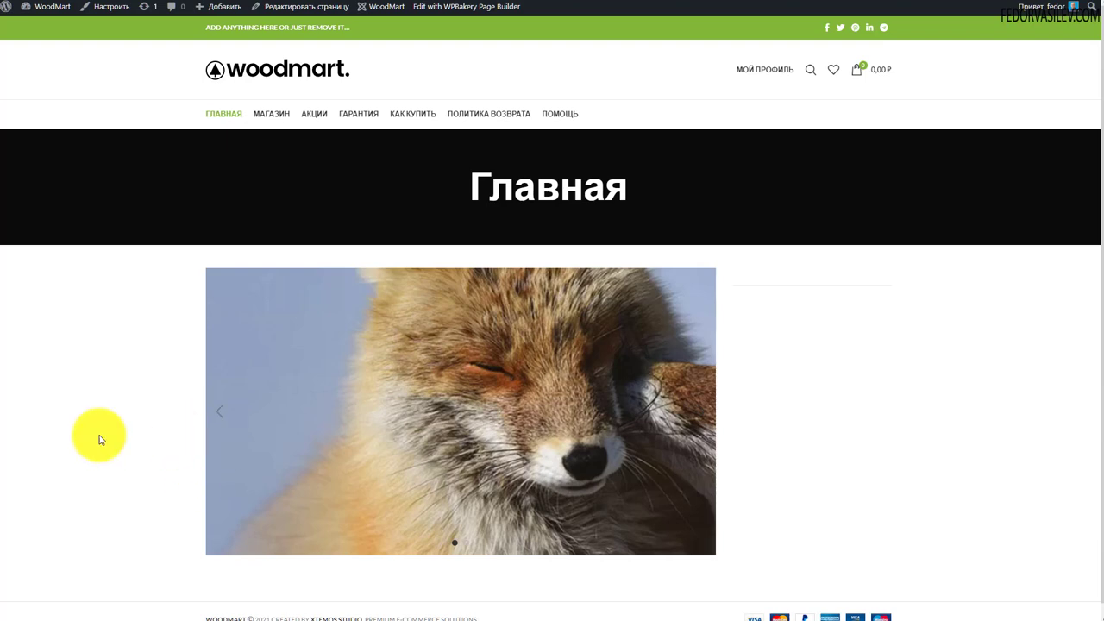
Check the home page on the site, flipping through the slides and examining the title banner and the sidebar area
click(697, 419)
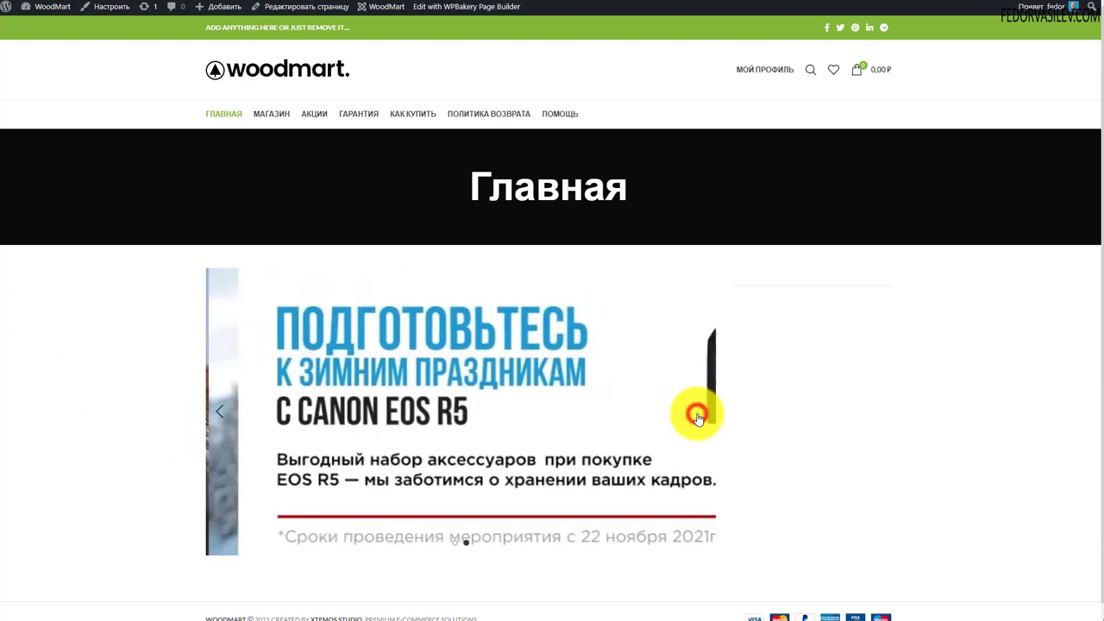
click(697, 414)
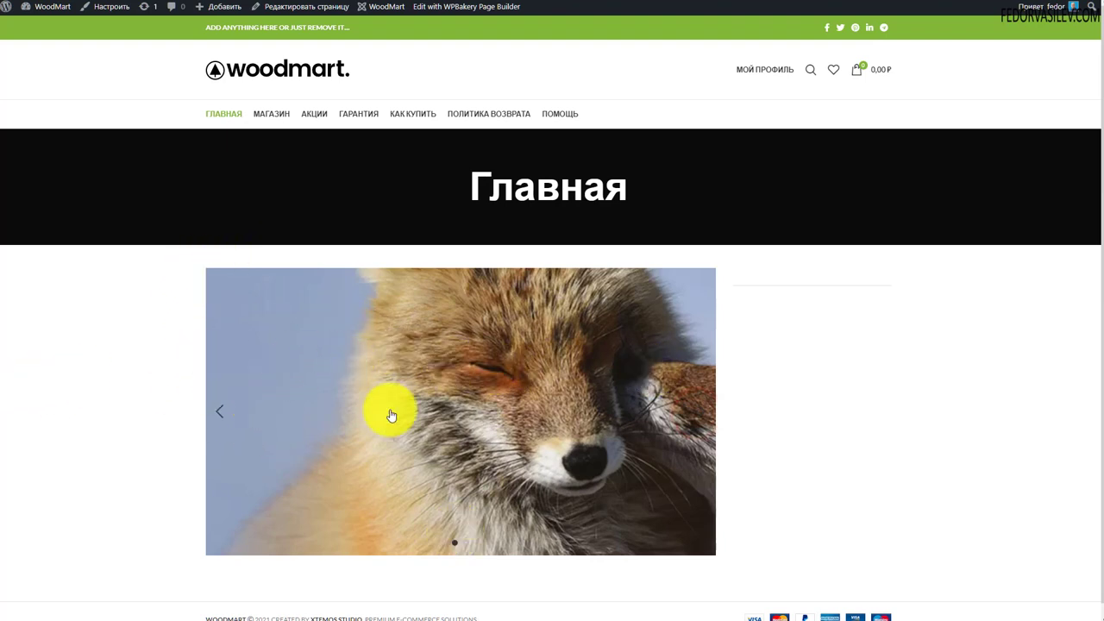
click(436, 358)
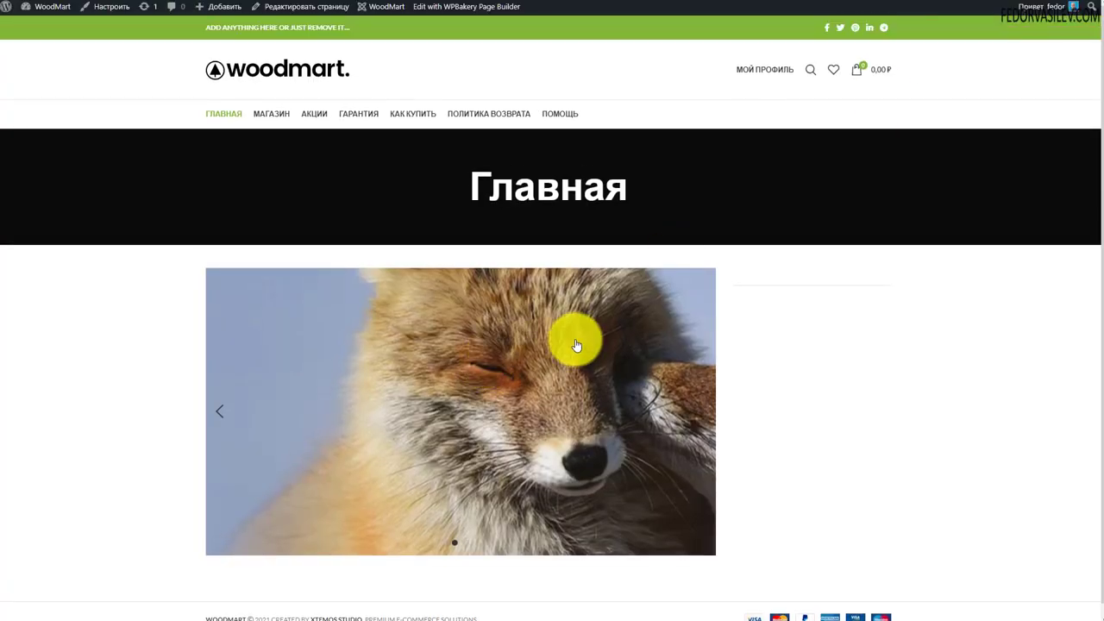
click(907, 285)
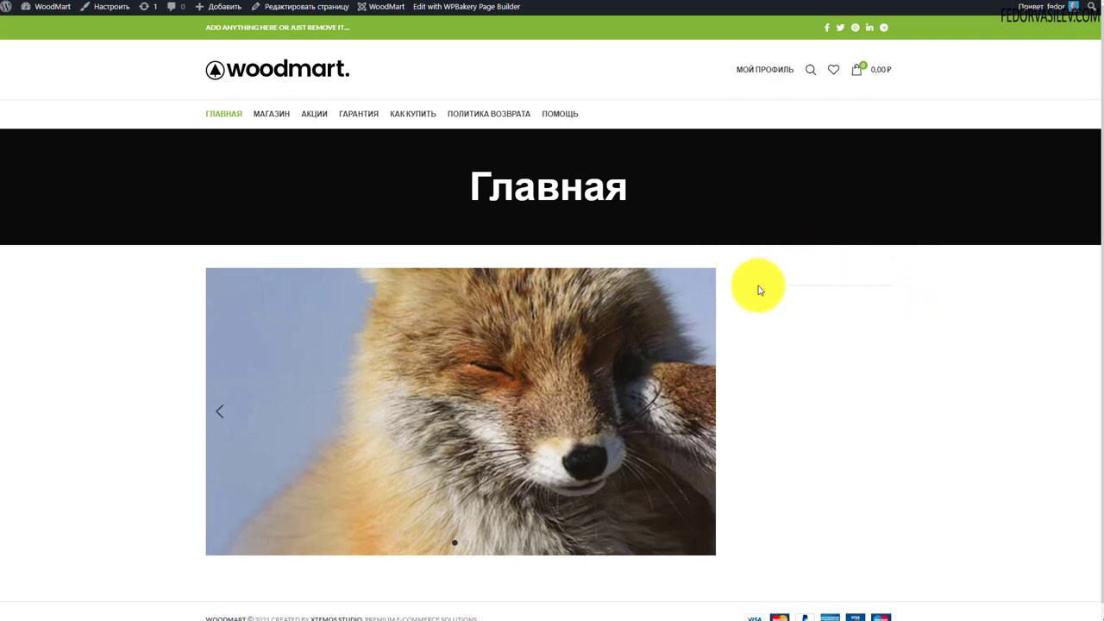
scroll(767, 292, down, 1)
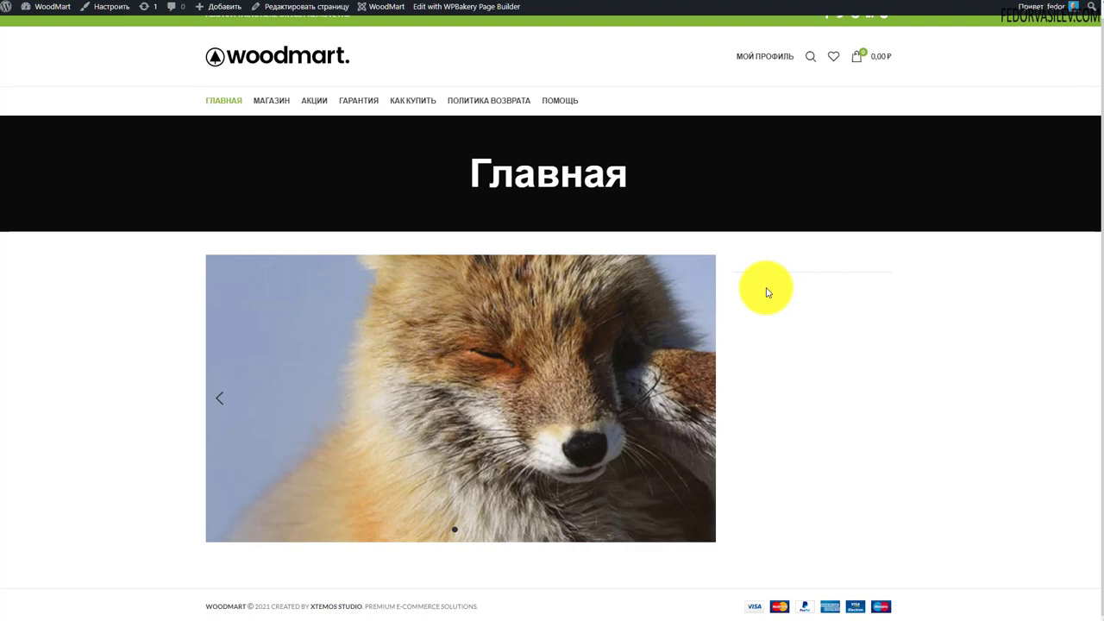
scroll(748, 268, up, 1)
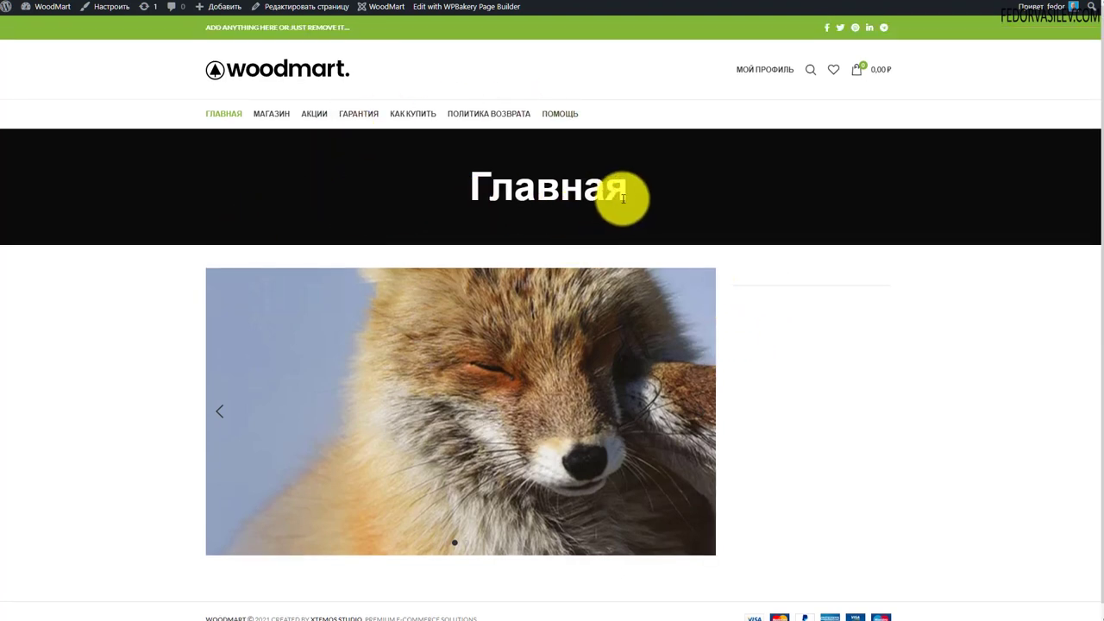
drag(647, 192, 422, 187)
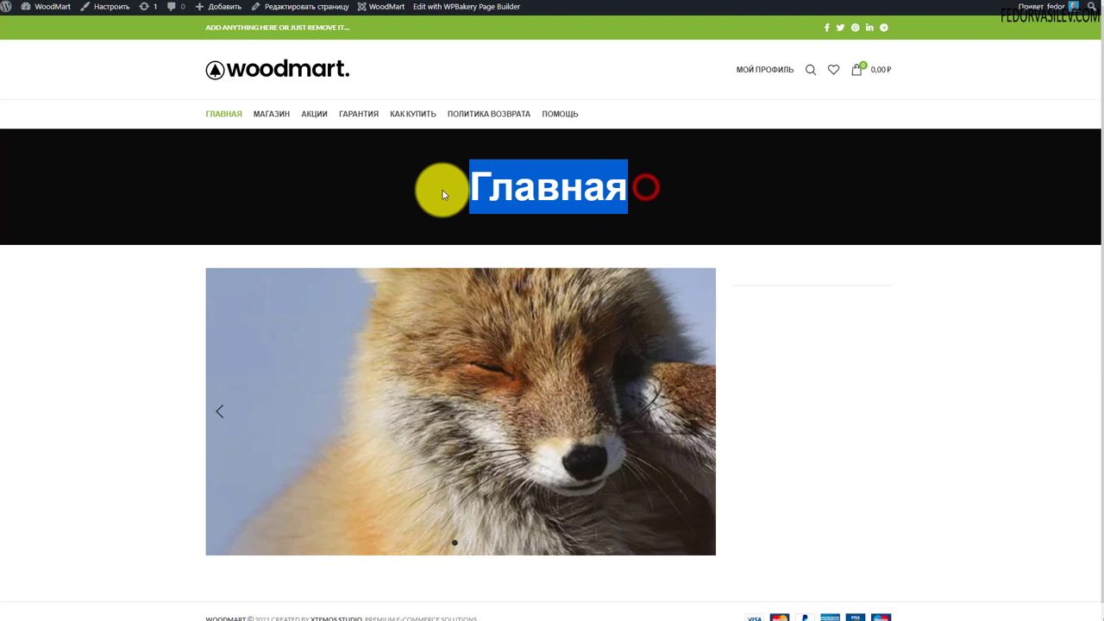
click(94, 190)
scroll(879, 291, down, 1)
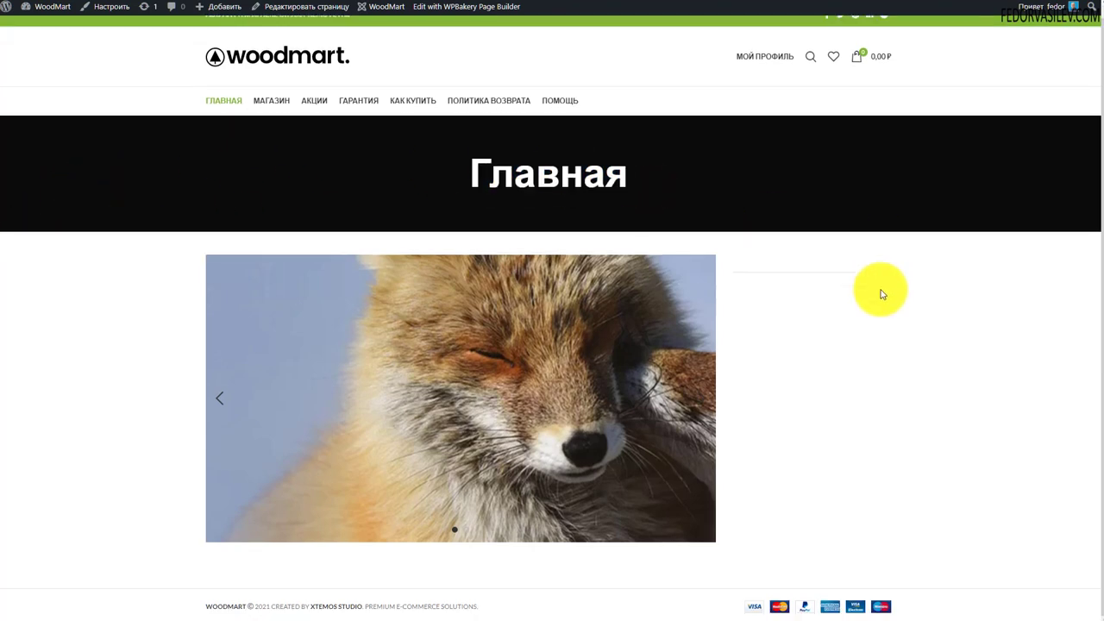
scroll(879, 290, up, 1)
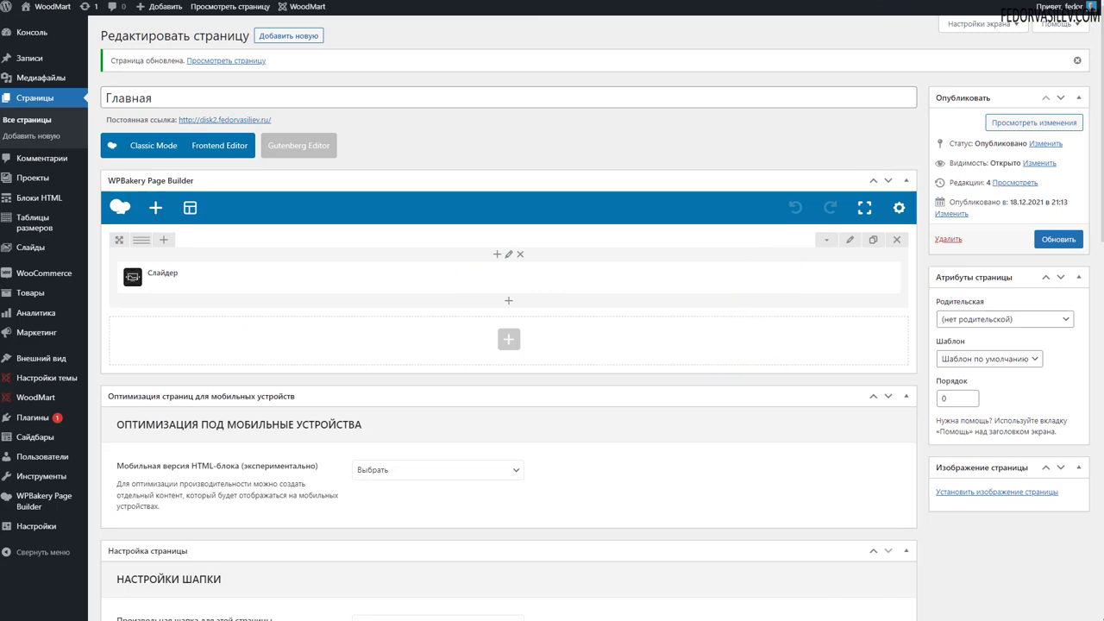
Look through the Главная page's header, title, sidebar and footer settings and compare them with the title banner on the site
scroll(365, 397, down, 4)
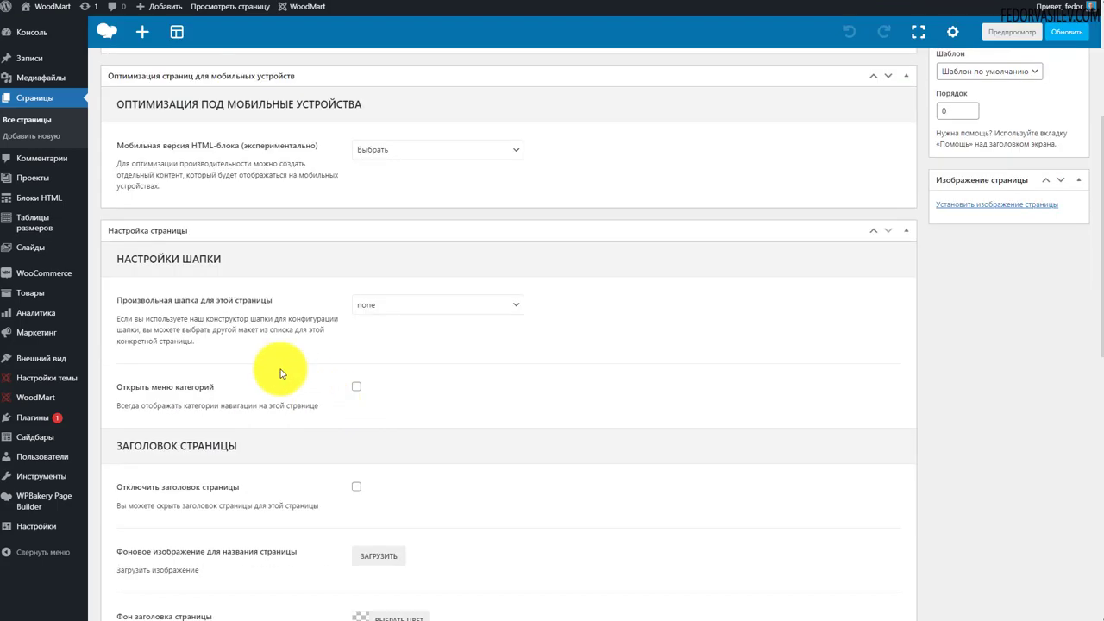
scroll(258, 138, down, 10)
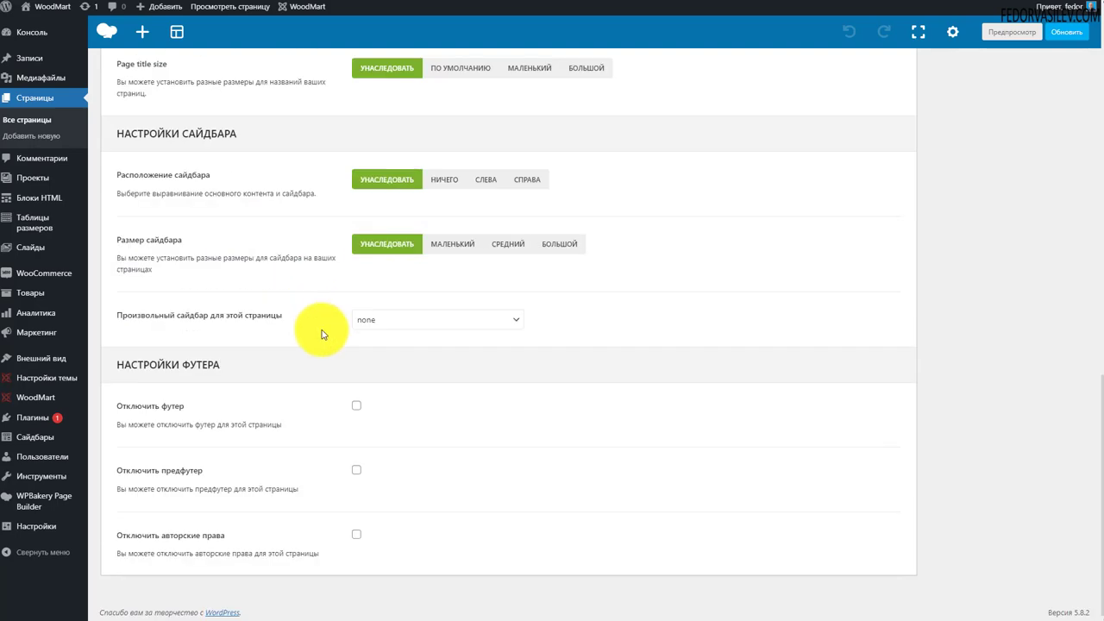
scroll(371, 439, up, 4)
scroll(286, 461, up, 3)
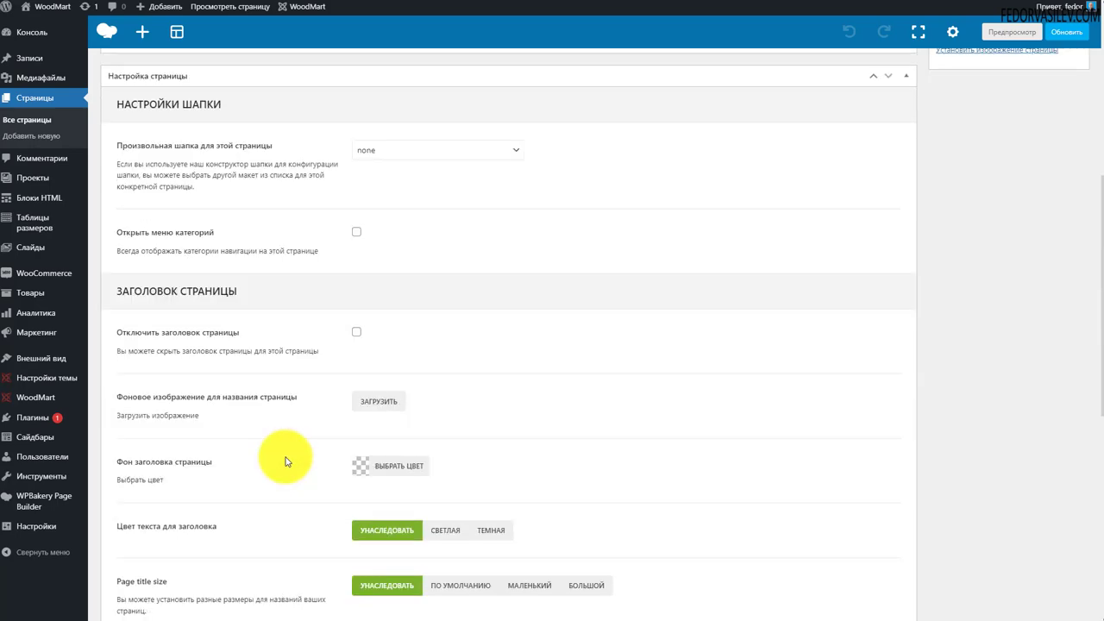
scroll(287, 461, up, 6)
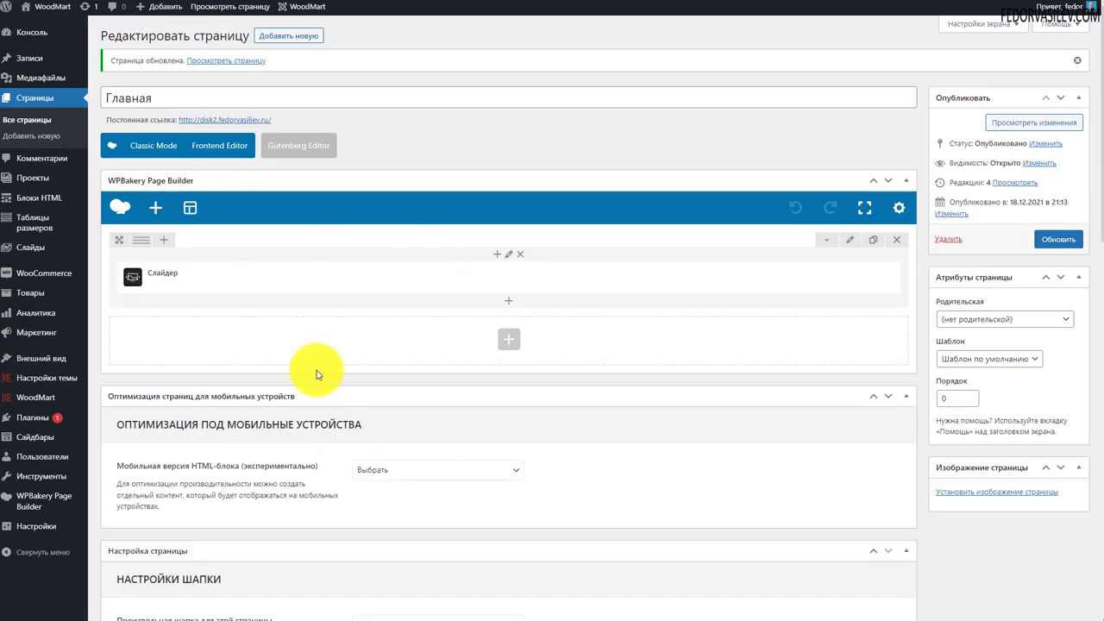
scroll(308, 360, down, 5)
scroll(584, 290, down, 1)
click(1012, 32)
drag(660, 181, 463, 185)
click(320, 181)
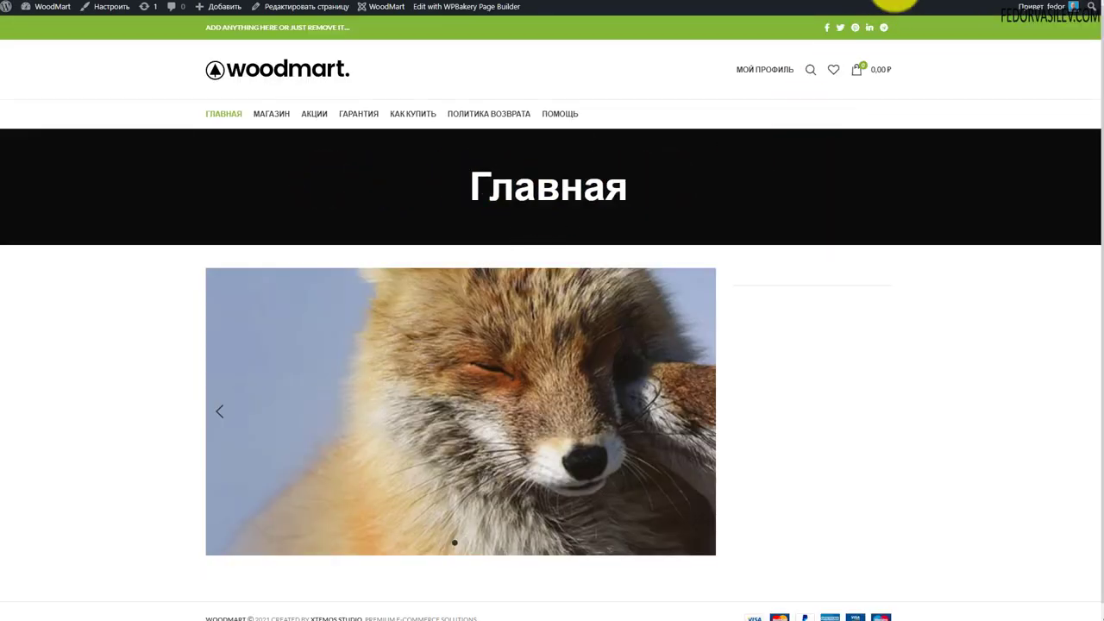
click(874, 4)
Disable the page title for Главная, update the page, and reload the home page on the site
drag(231, 330, 170, 341)
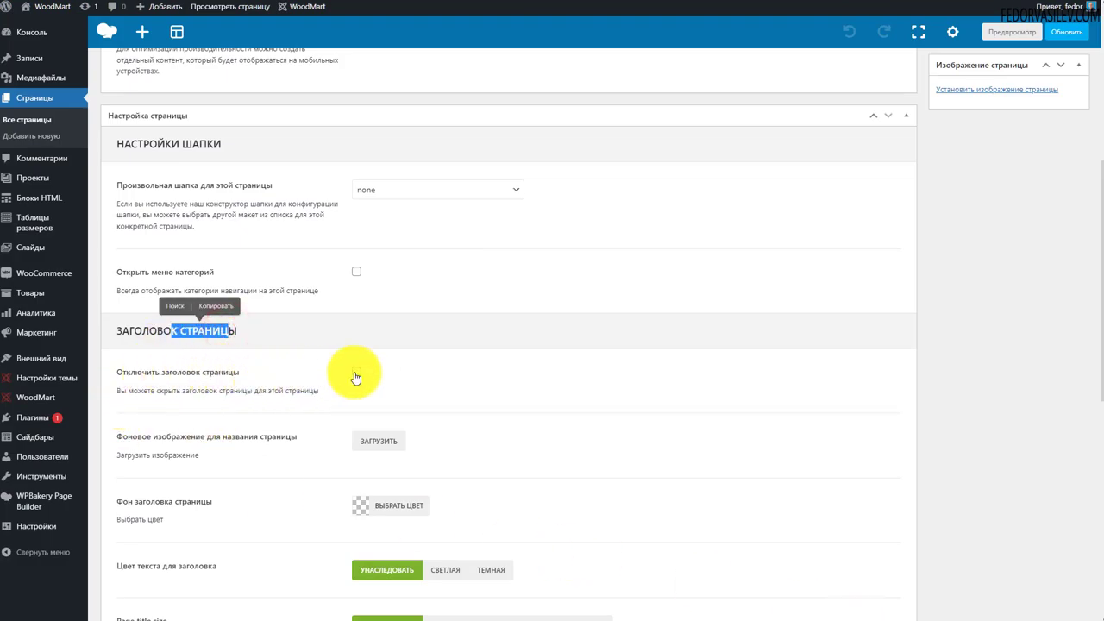
click(356, 375)
scroll(468, 402, up, 10)
click(1062, 242)
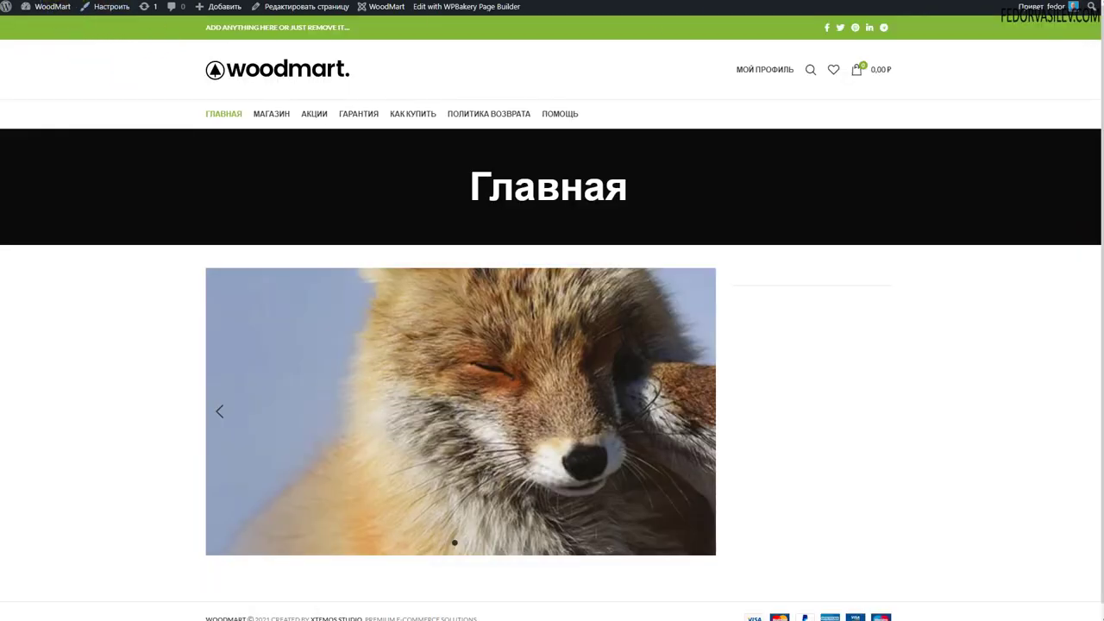
key(F5)
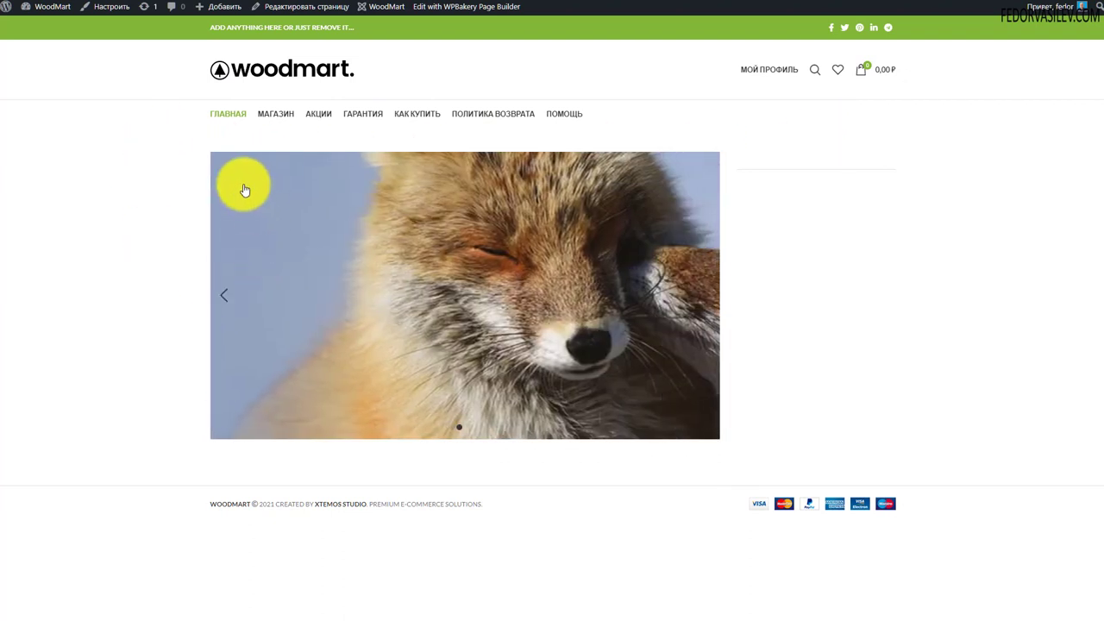
Open the Акции page on the site to examine its title banner, and return to the home page
click(314, 117)
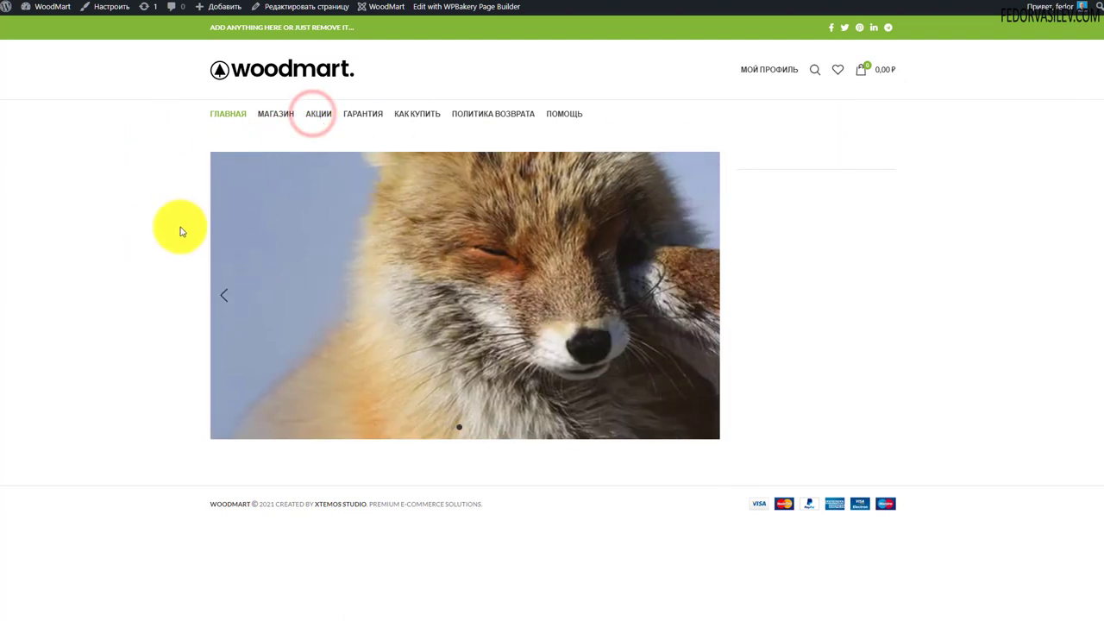
double_click(622, 188)
click(445, 230)
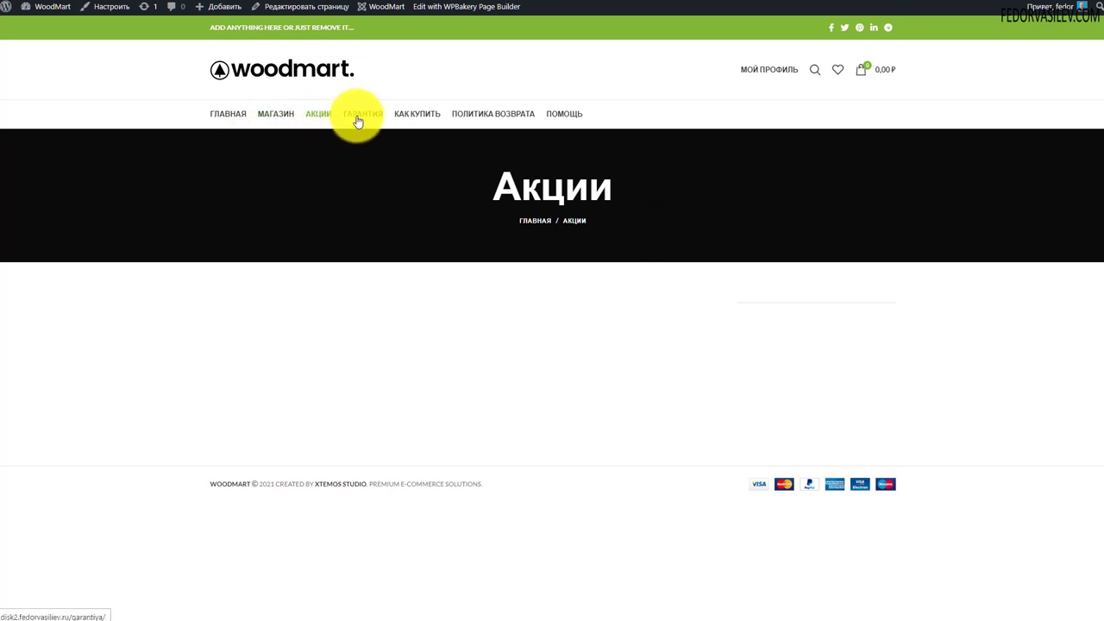
click(225, 116)
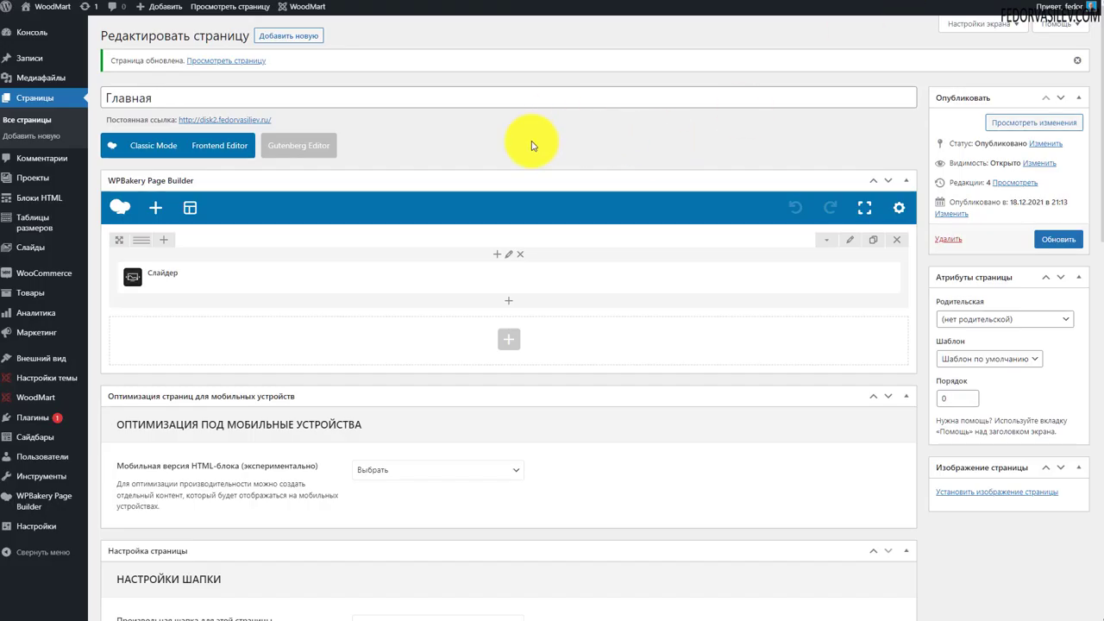
Open the Слайды section in the admin and flip through the banner slides on the home page
click(31, 249)
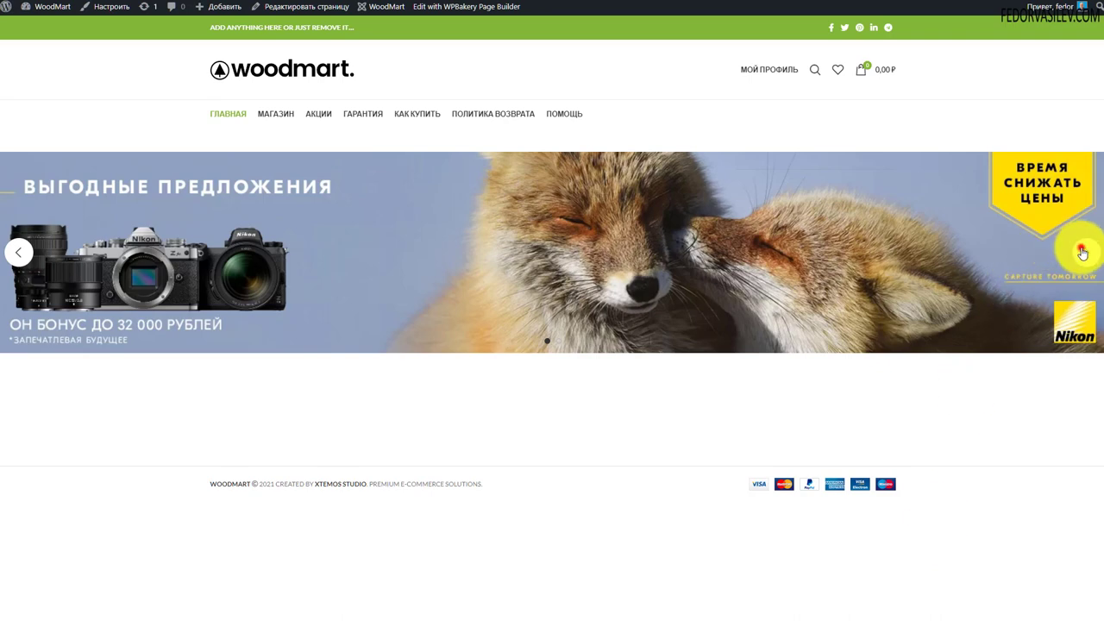
click(1082, 252)
click(1079, 249)
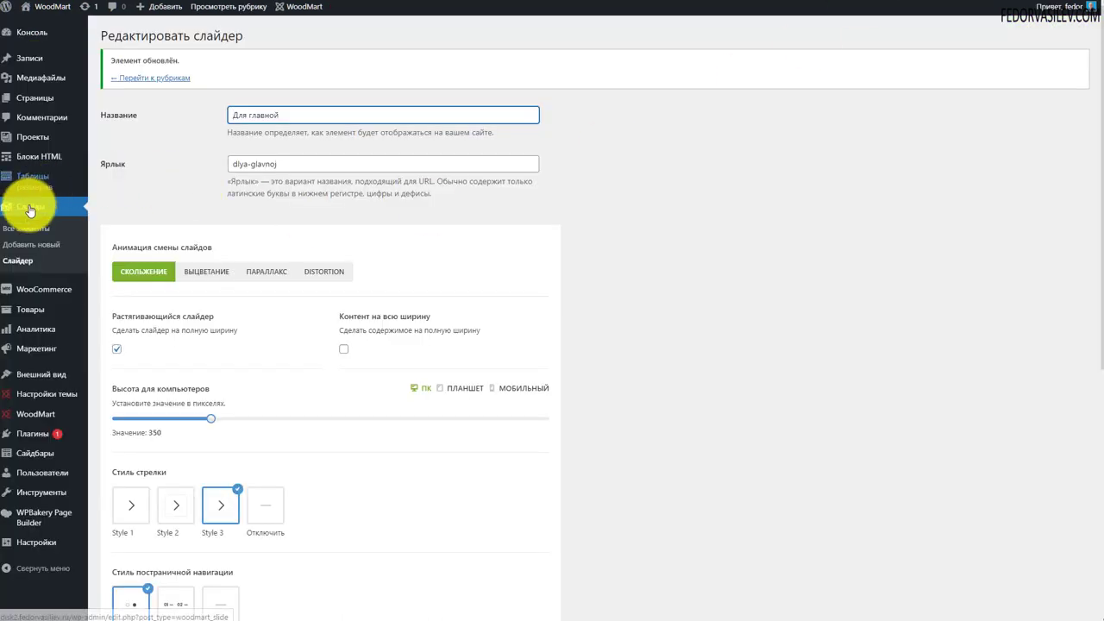
Open the «Для главной» slider for editing and review its width, height per device, arrow, pagination and autoplay settings
click(18, 265)
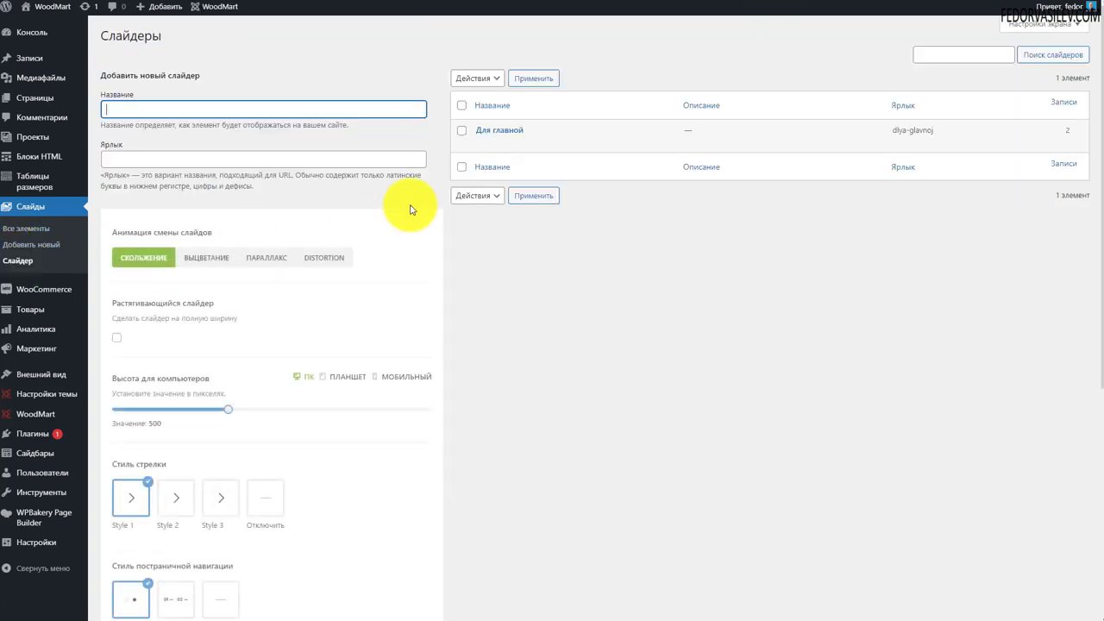
click(486, 129)
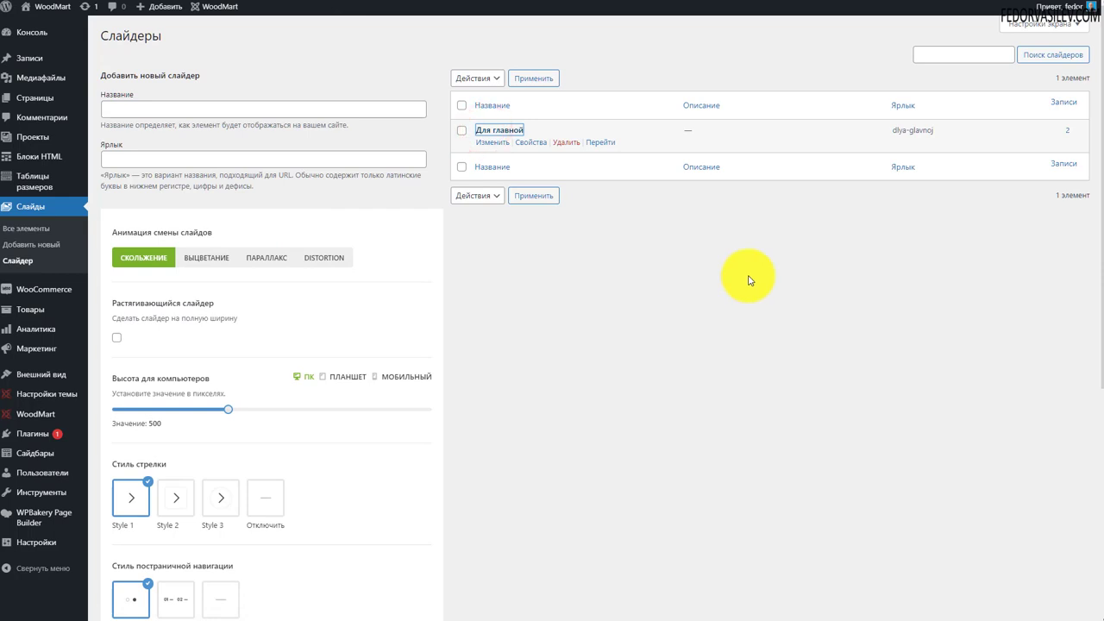
click(343, 300)
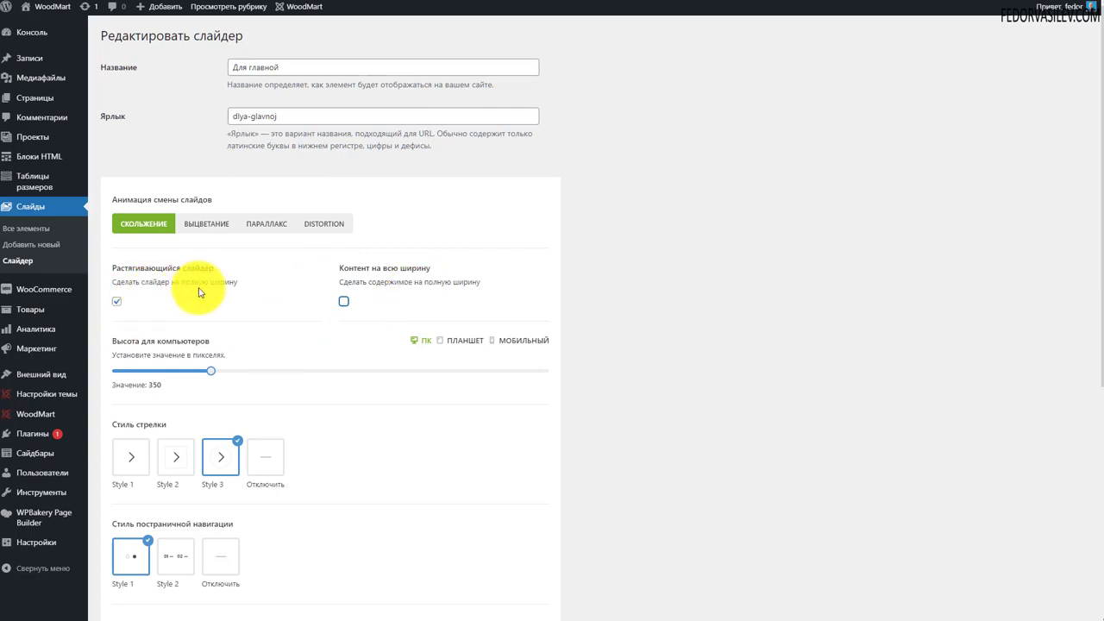
scroll(198, 293, down, 1)
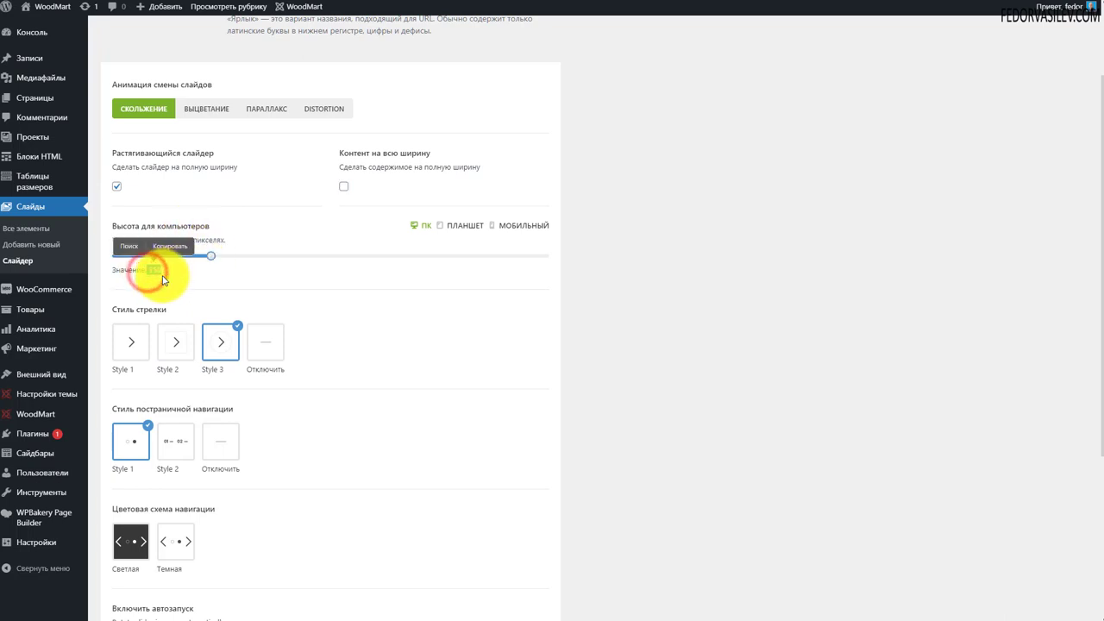
click(184, 266)
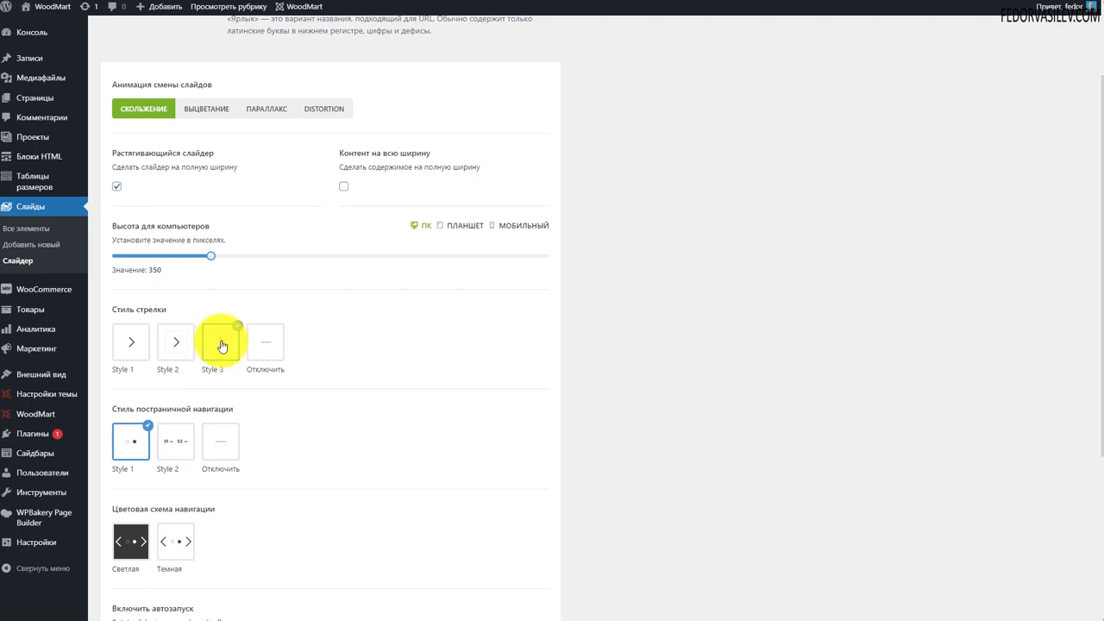
scroll(376, 369, down, 3)
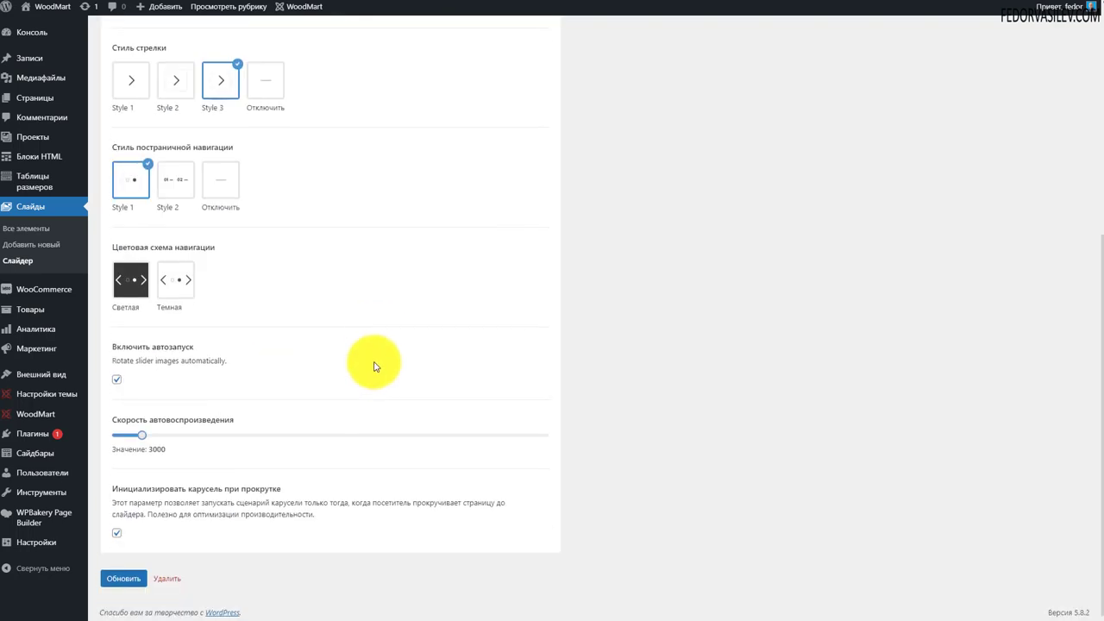
scroll(375, 366, up, 4)
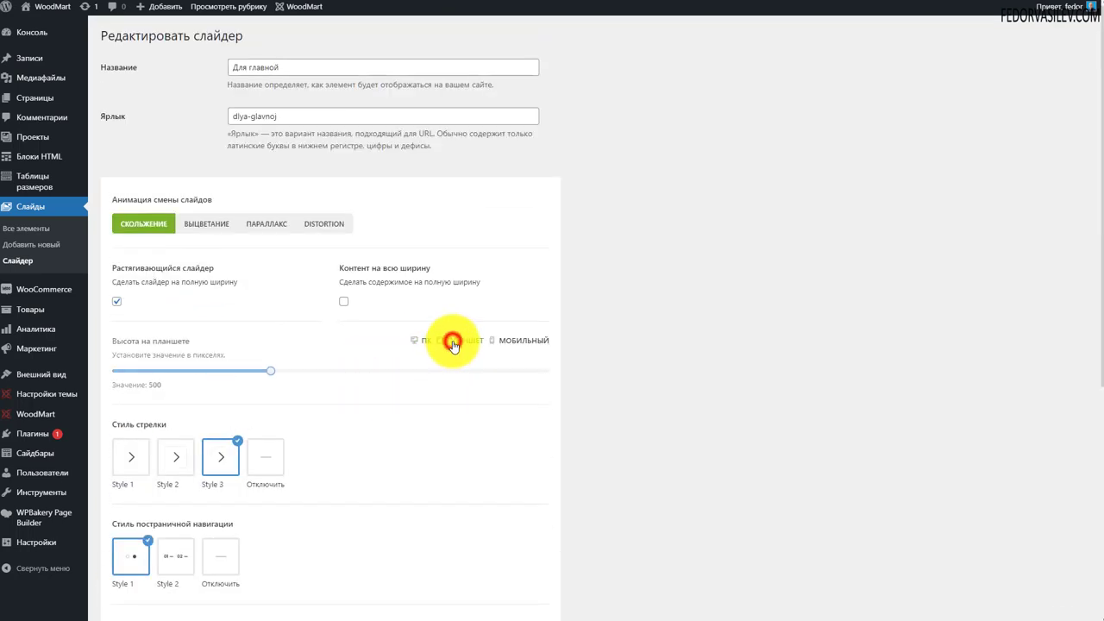
click(519, 340)
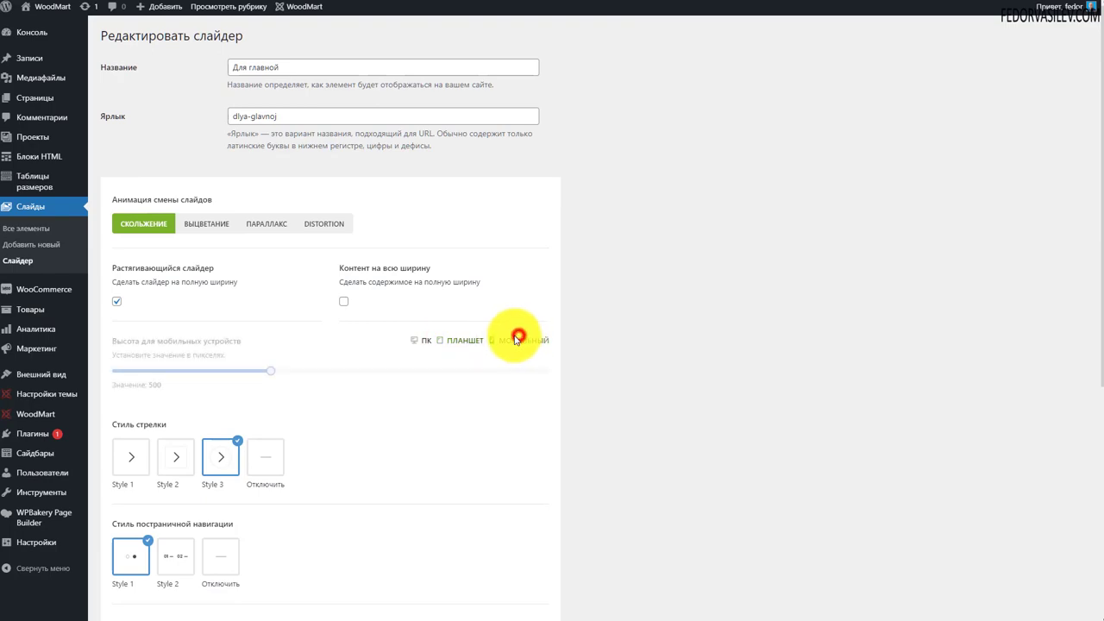
click(413, 342)
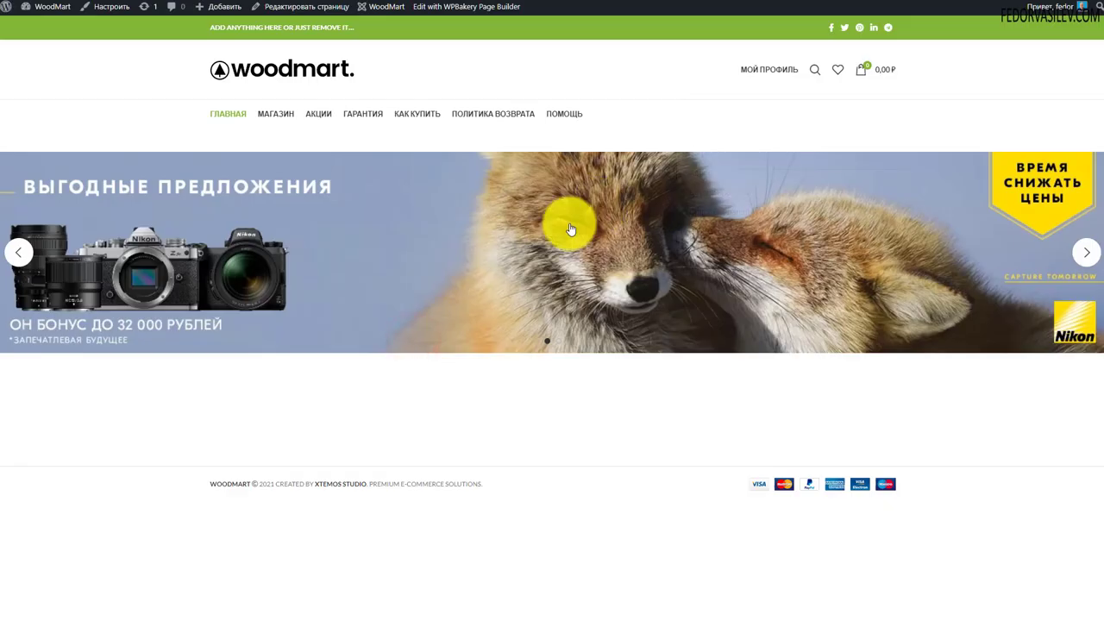
Flip back and forth between the home page slides, checking the arrows, the pagination dots and the slide text
click(559, 341)
click(546, 341)
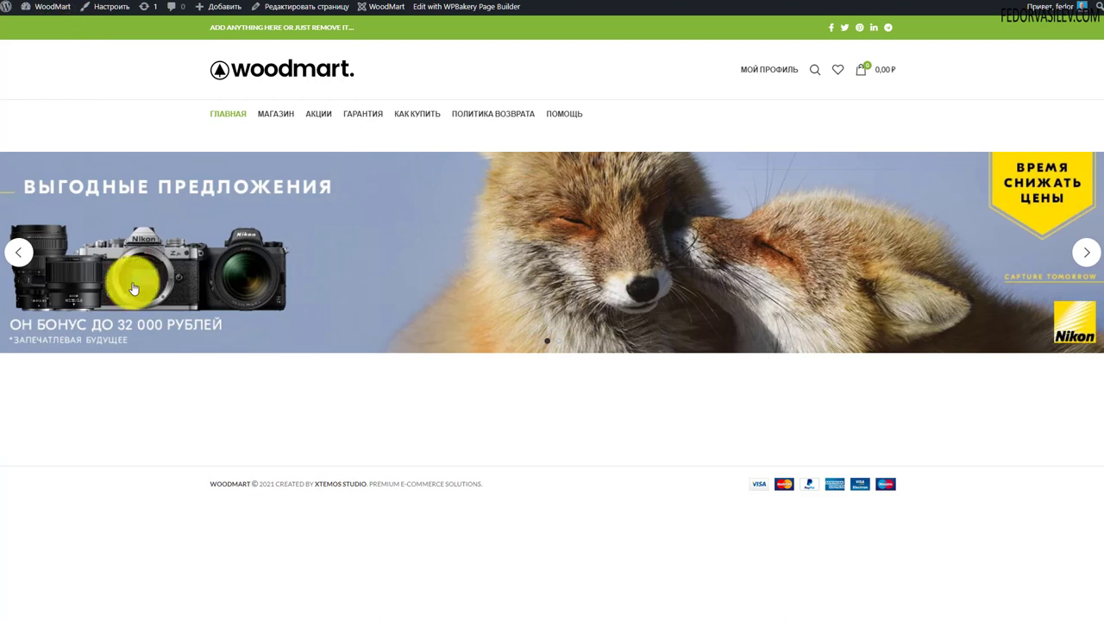
click(1083, 263)
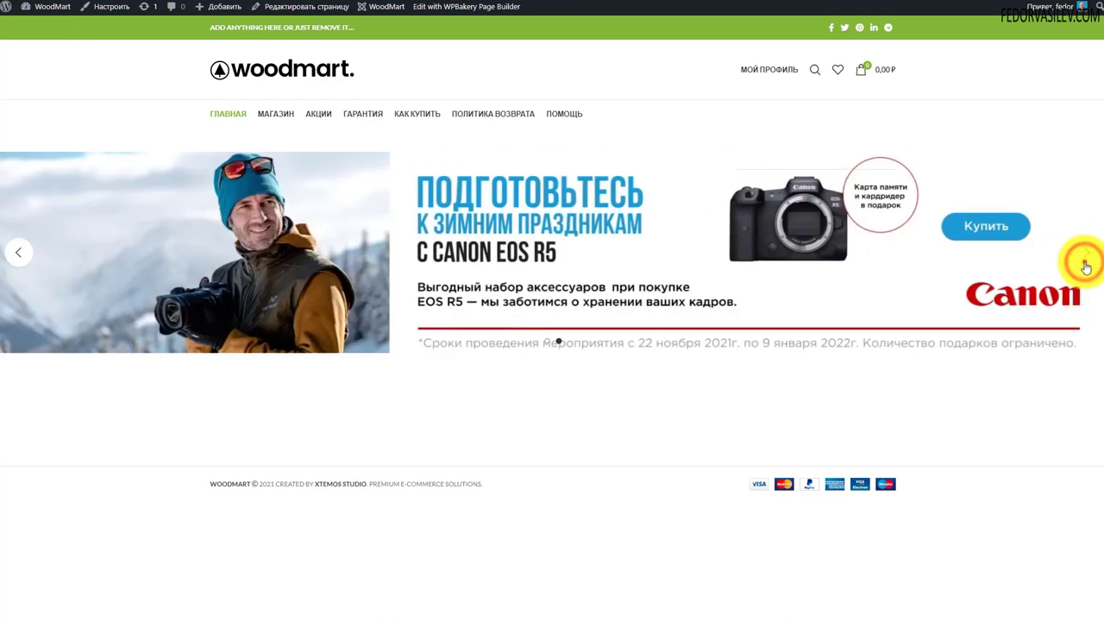
click(1084, 262)
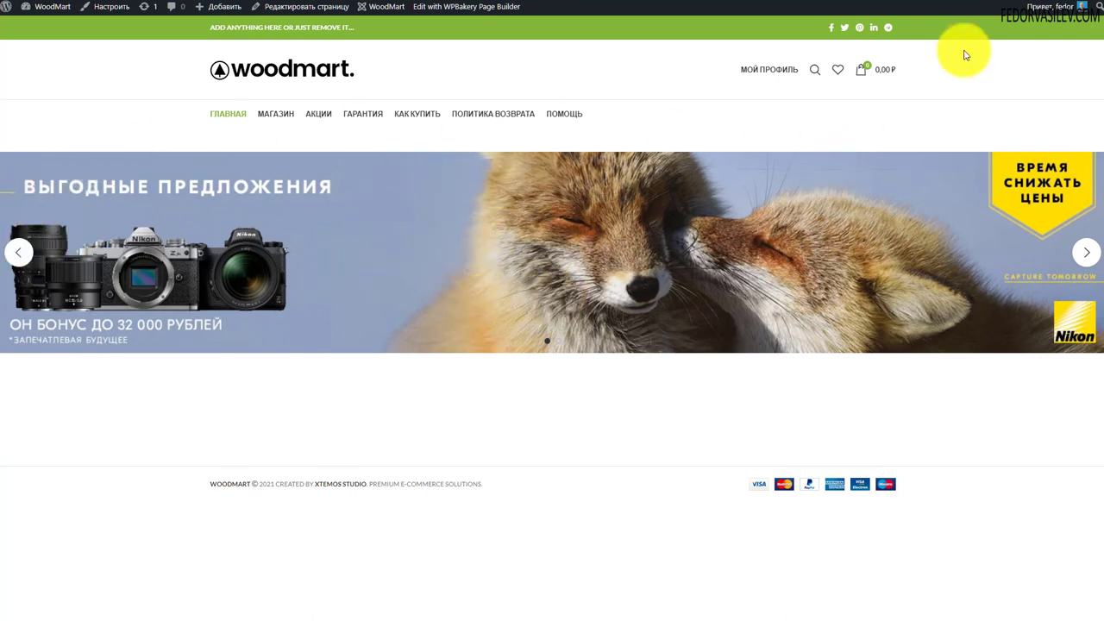
click(1072, 257)
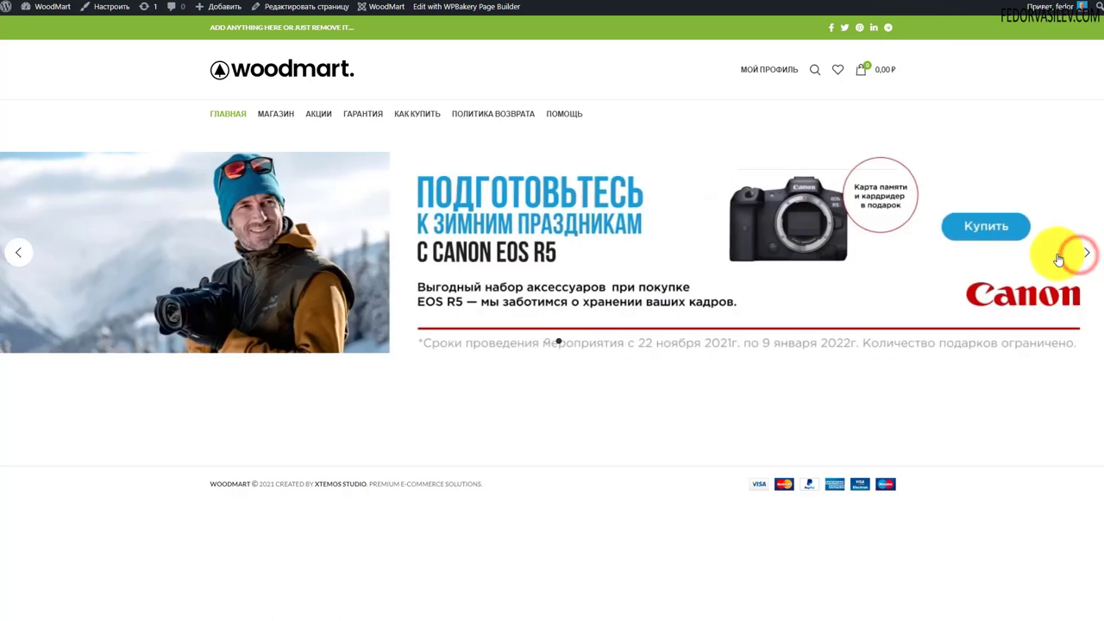
click(1080, 252)
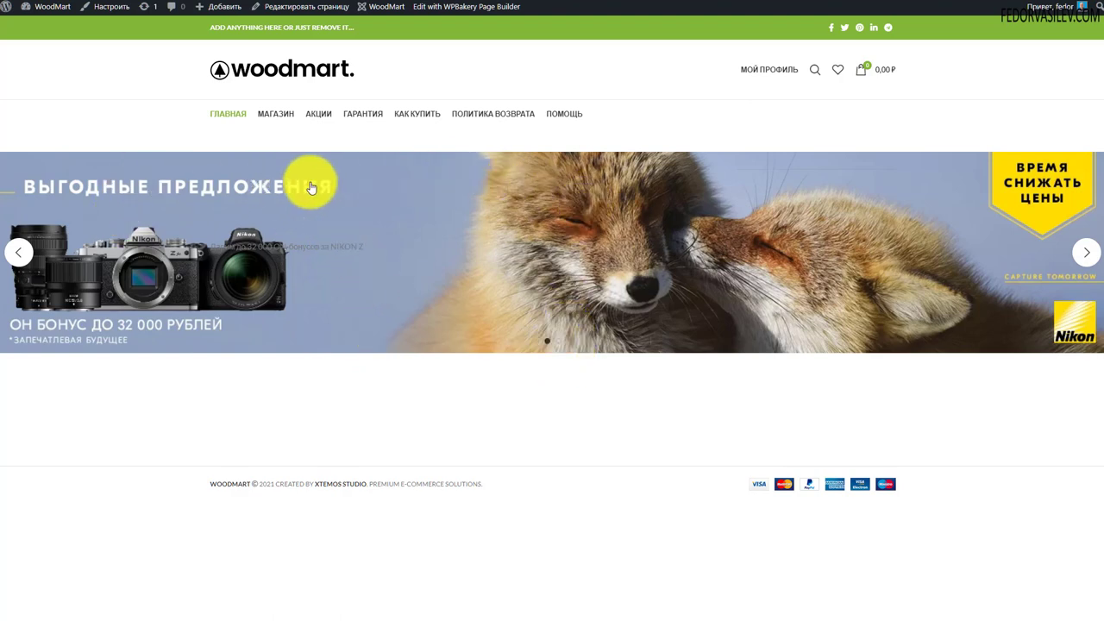
click(556, 342)
click(546, 340)
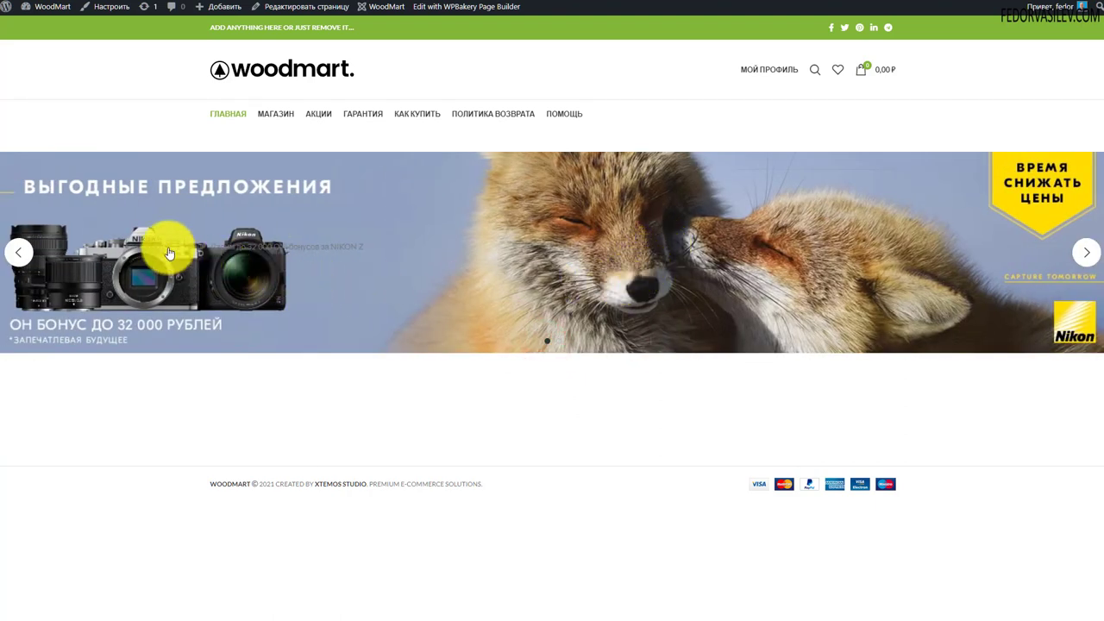
Switch to the editor of the NIKON Z slide, highlight its content text and collapse the Произвольные поля section
key(ctrl+Tab)
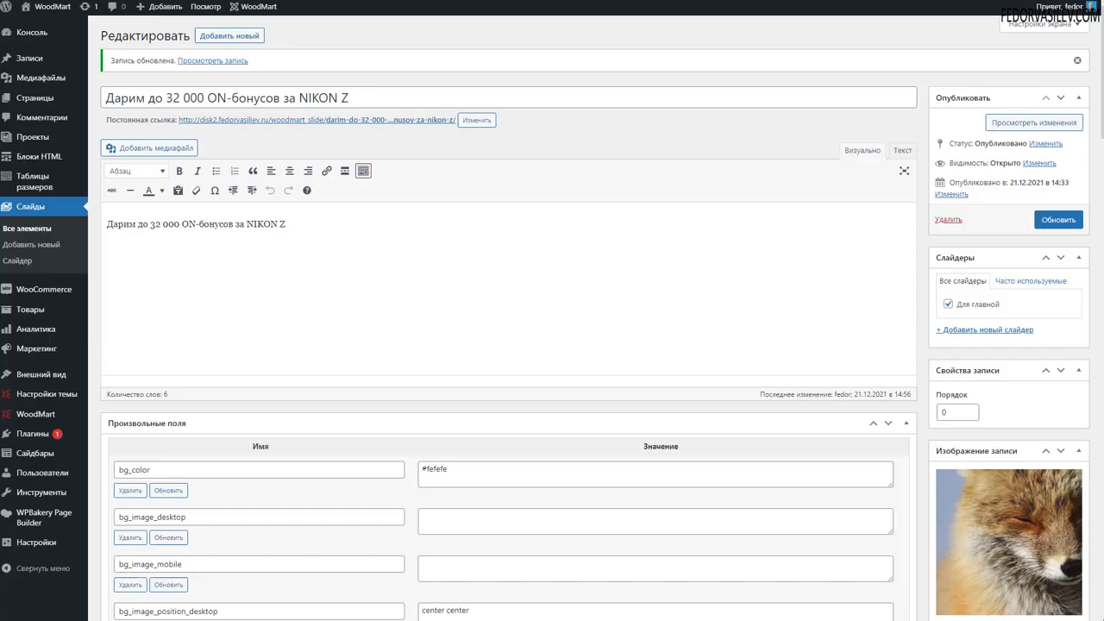
drag(337, 225, 74, 217)
click(191, 424)
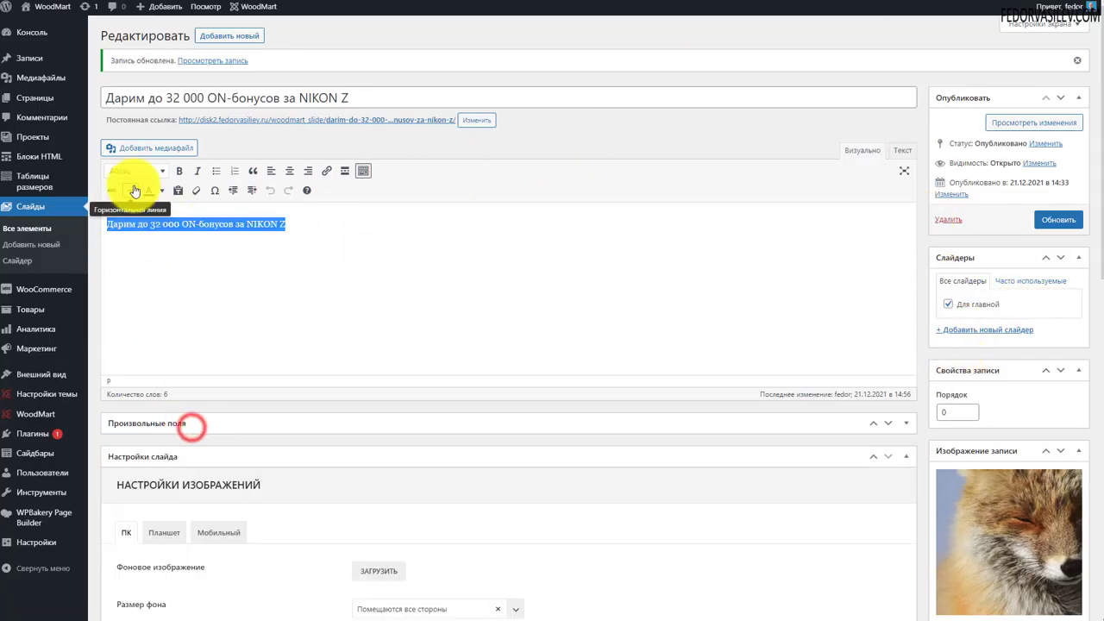
click(240, 226)
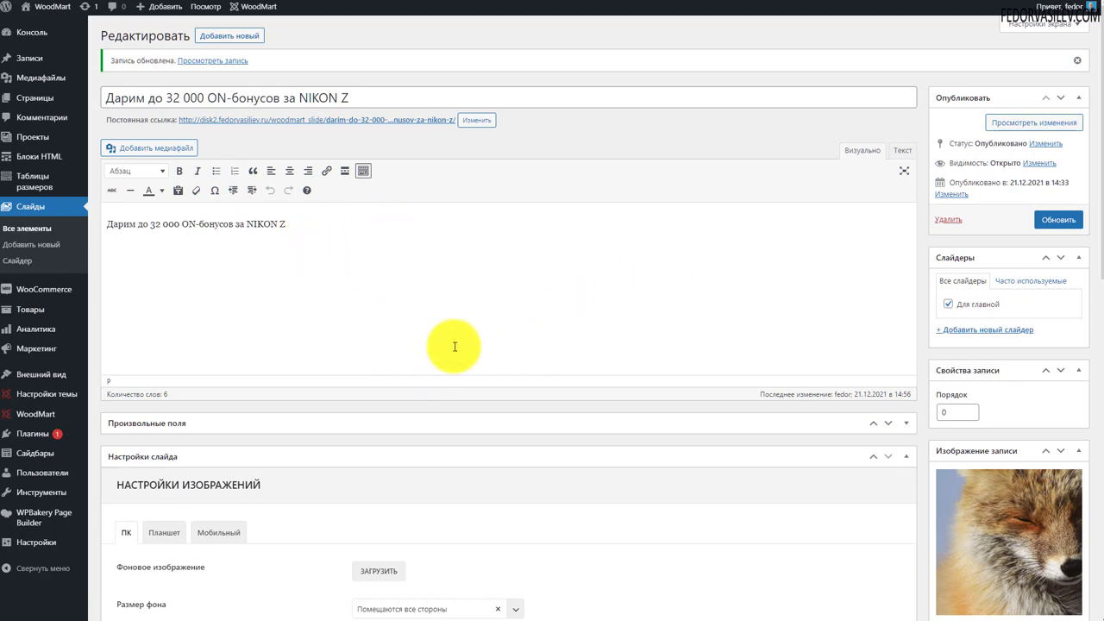
Turn on Содержимое без отступов for the NIKON Z slide and check its text on the home page banner
scroll(454, 339, down, 4)
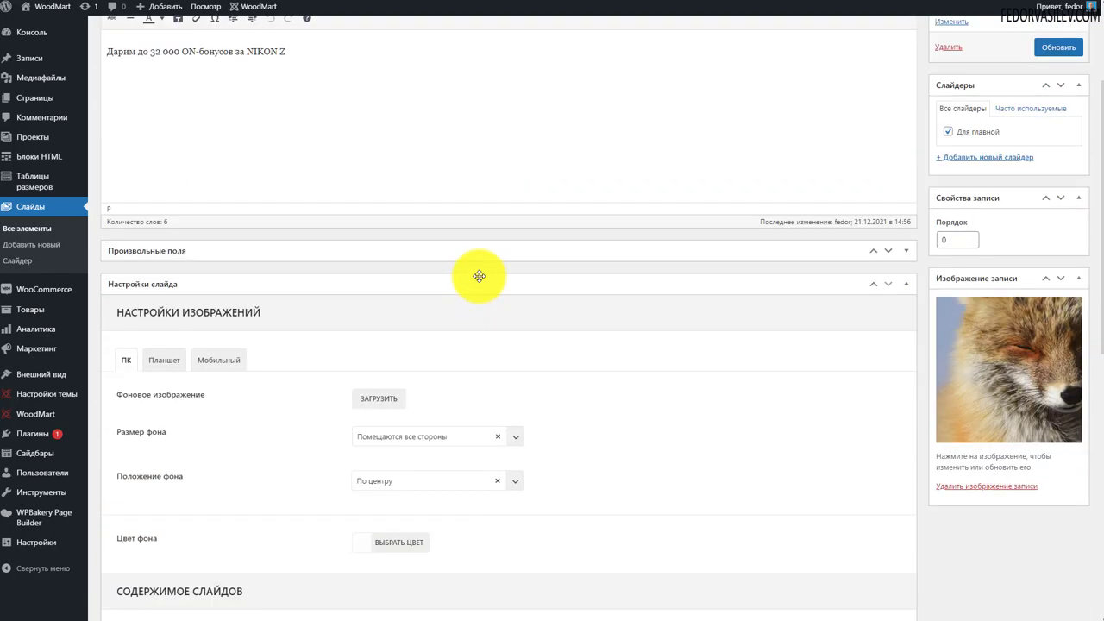
scroll(296, 301, down, 5)
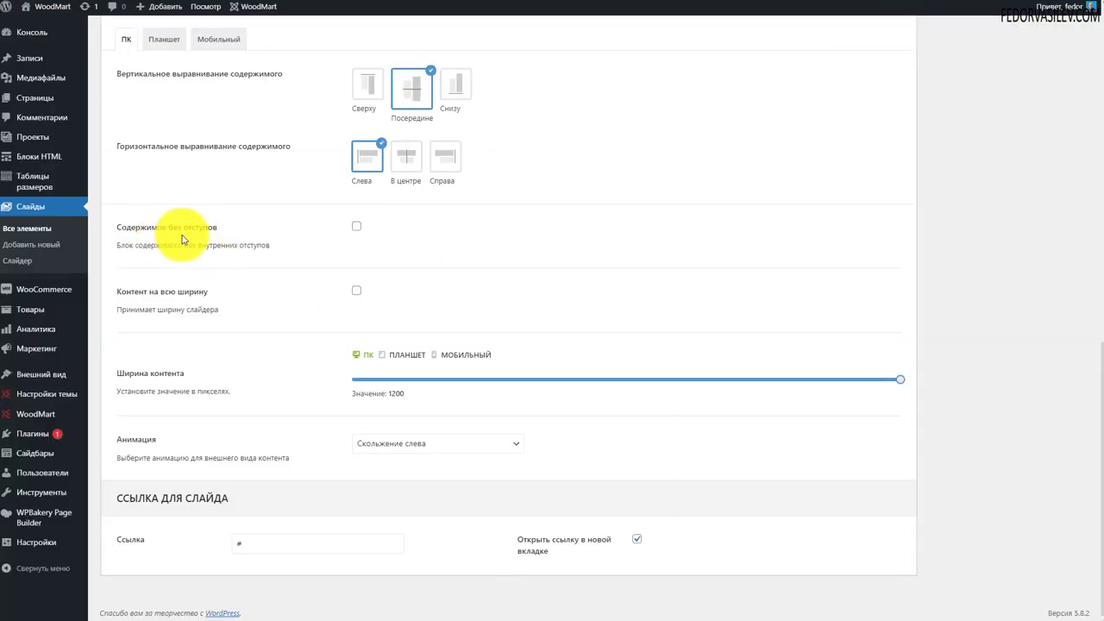
scroll(577, 330, up, 8)
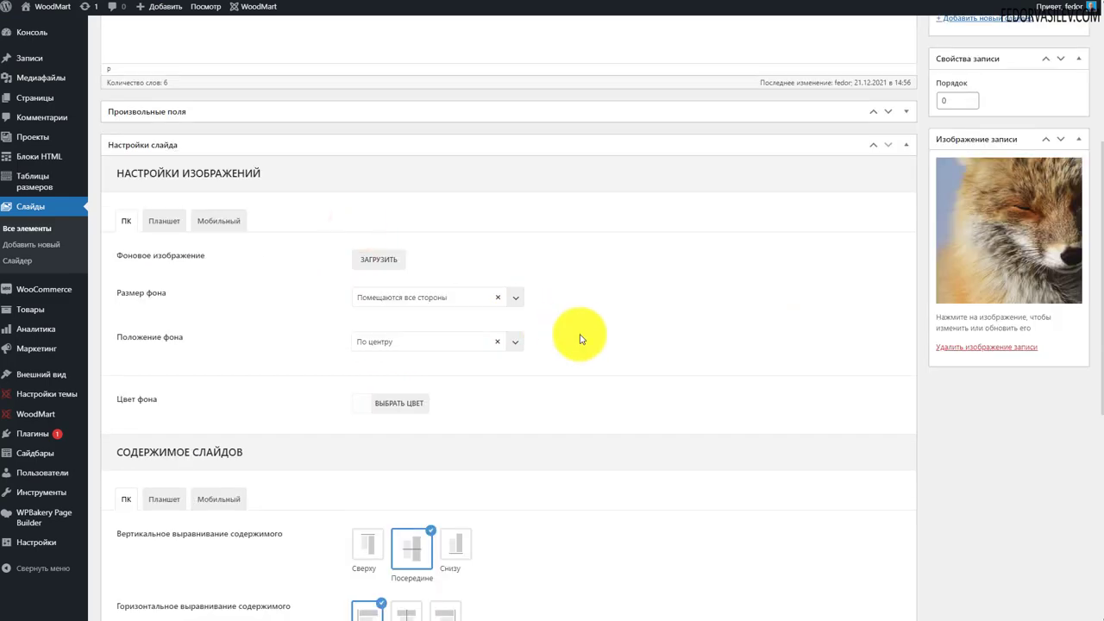
drag(365, 233, 106, 223)
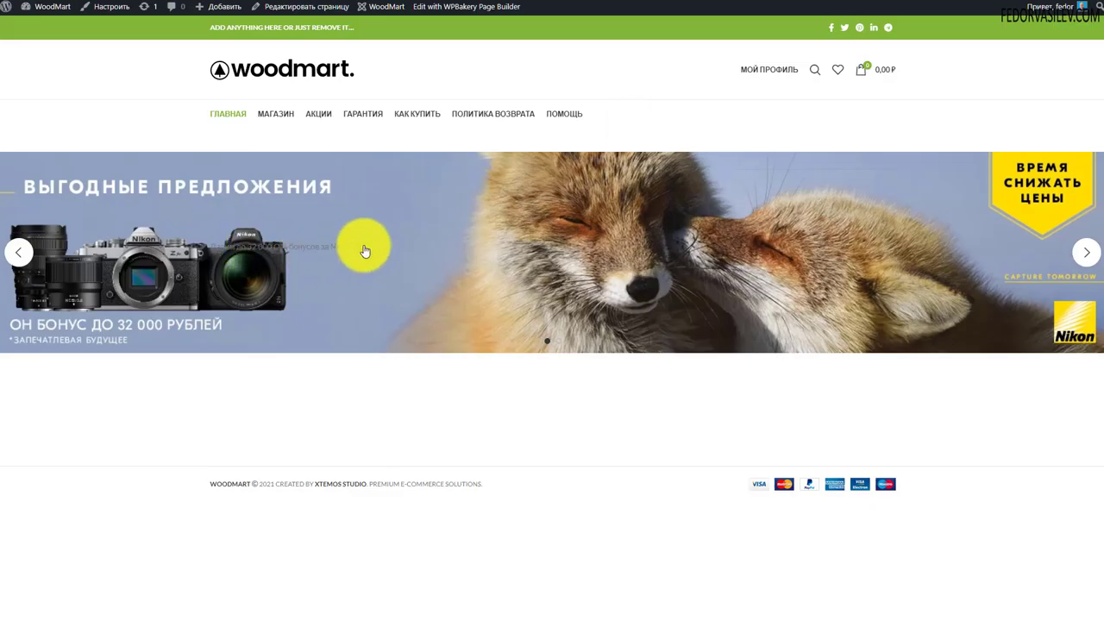
mouse_move(364, 249)
mouse_down()
mouse_move(318, 258)
mouse_move(357, 267)
mouse_up()
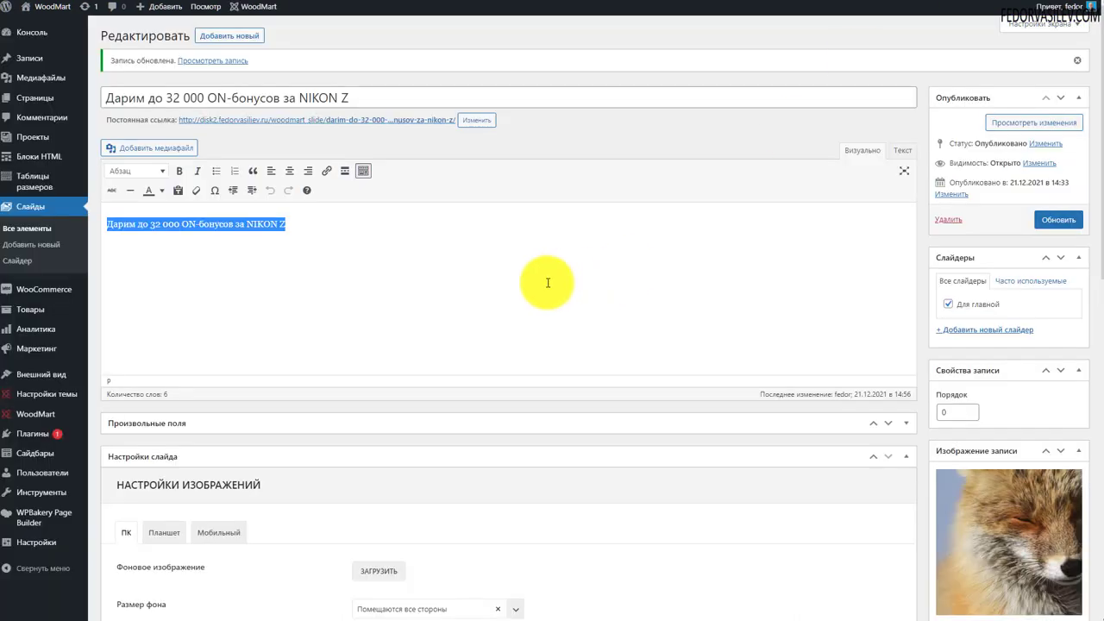
Examine the slide's image, content and link settings, including the list of available animation options
scroll(546, 278, down, 5)
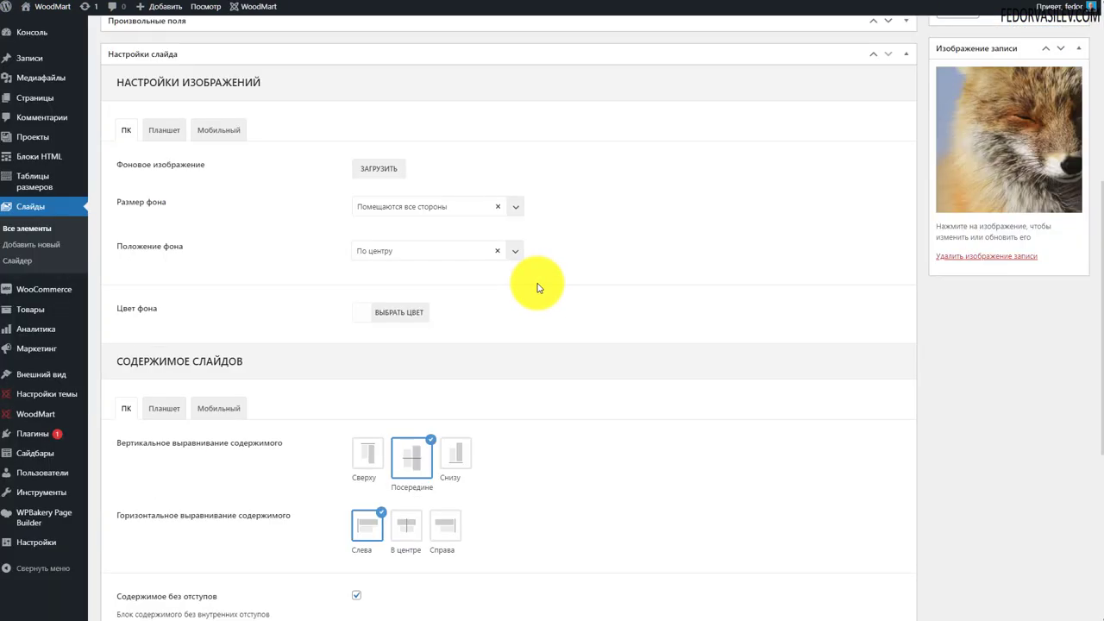
scroll(363, 244, down, 3)
scroll(363, 244, down, 3)
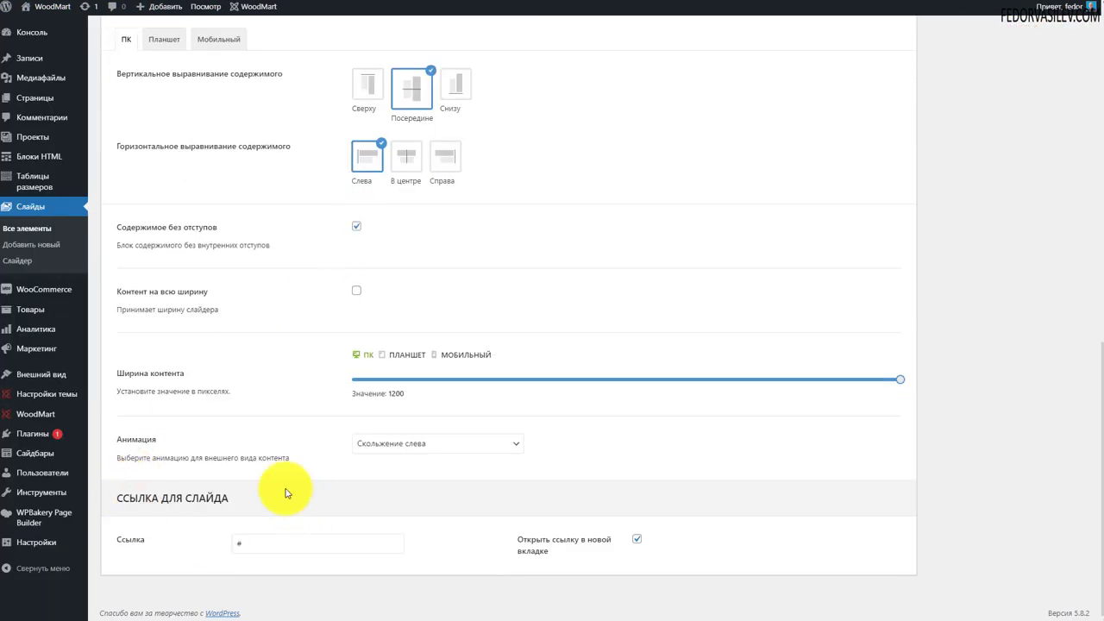
click(369, 444)
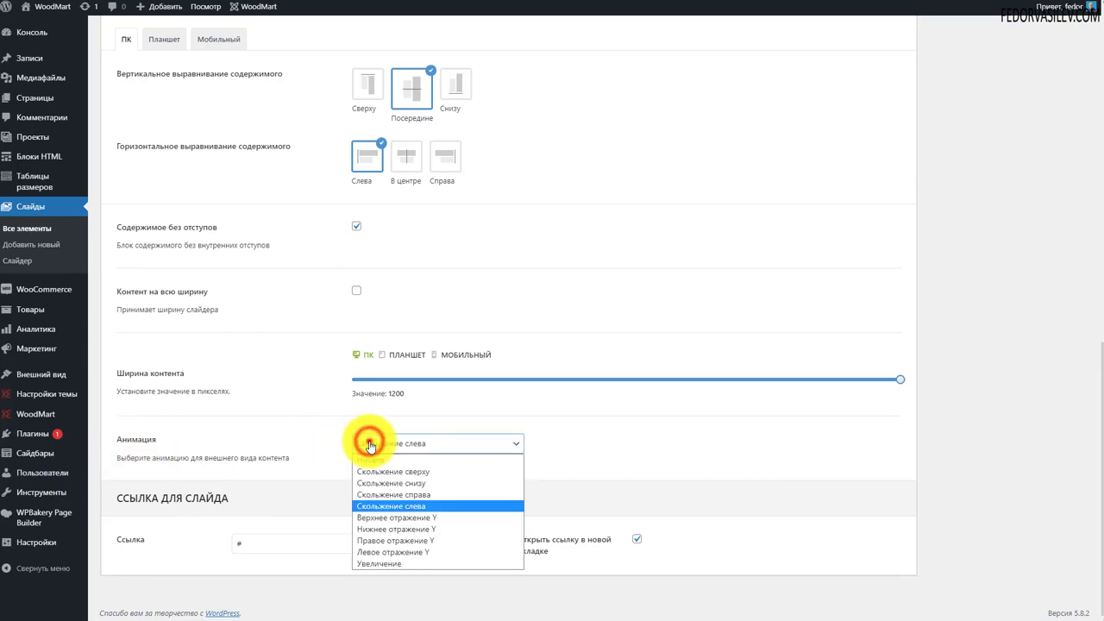
click(370, 444)
Enable Контент на всю ширину for the NIKON Z slide, update the slide, and review its content settings
scroll(264, 440, up, 10)
drag(365, 178, 99, 141)
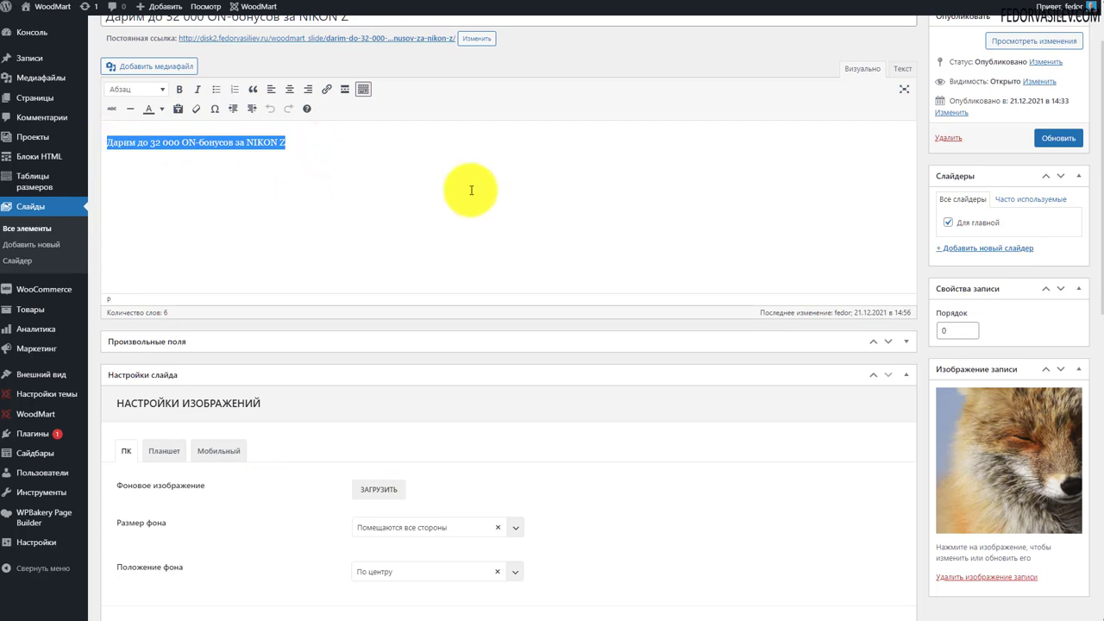
scroll(363, 188, up, 2)
click(1051, 218)
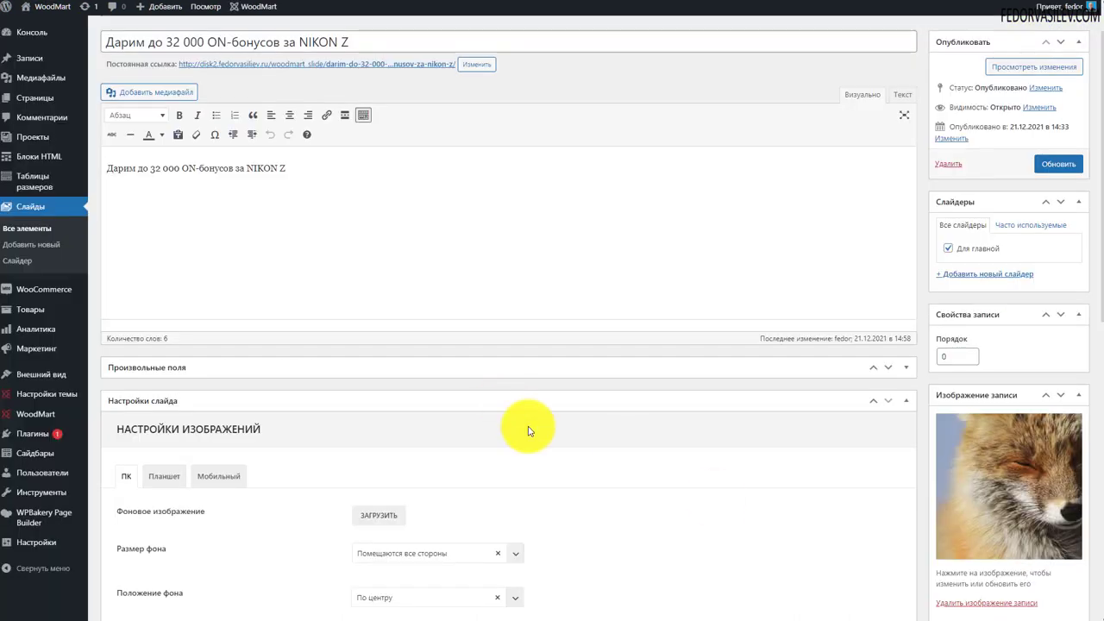
scroll(524, 431, down, 10)
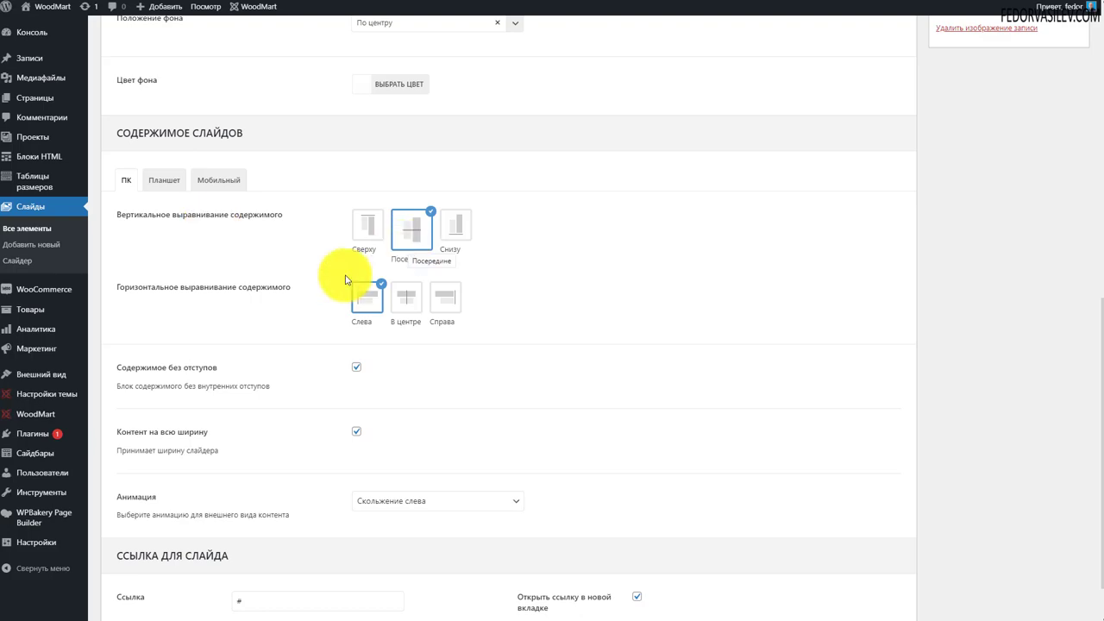
scroll(387, 262, down, 1)
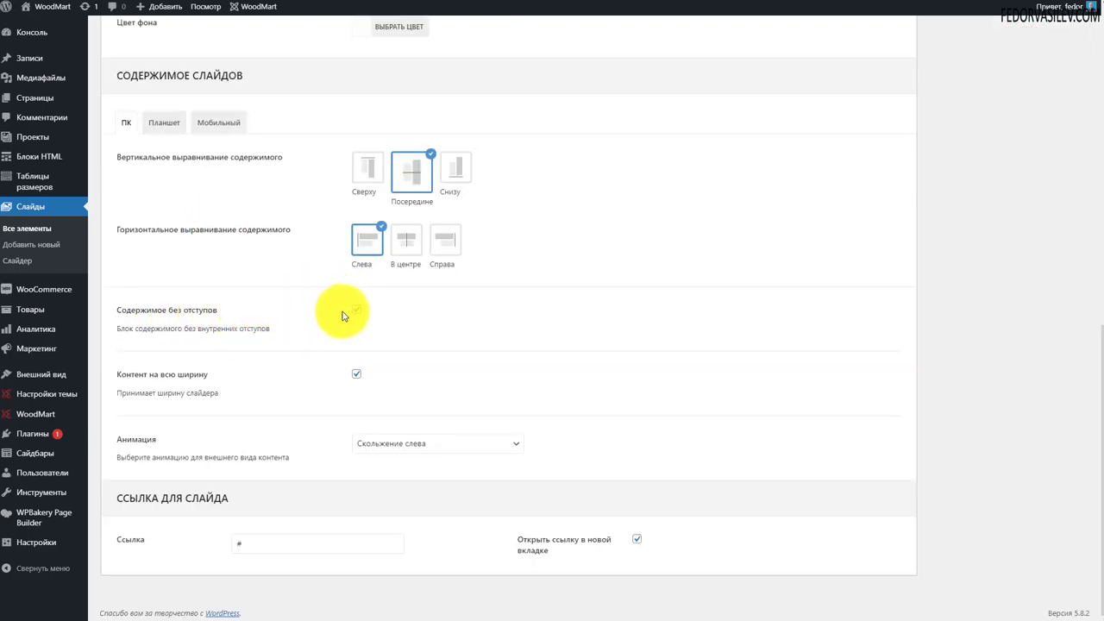
Highlight the NIKON Z slide's content text and look at the Wooden Lounge Chairs banner on the WoodMart demo home page
scroll(592, 370, up, 15)
drag(322, 223, 113, 227)
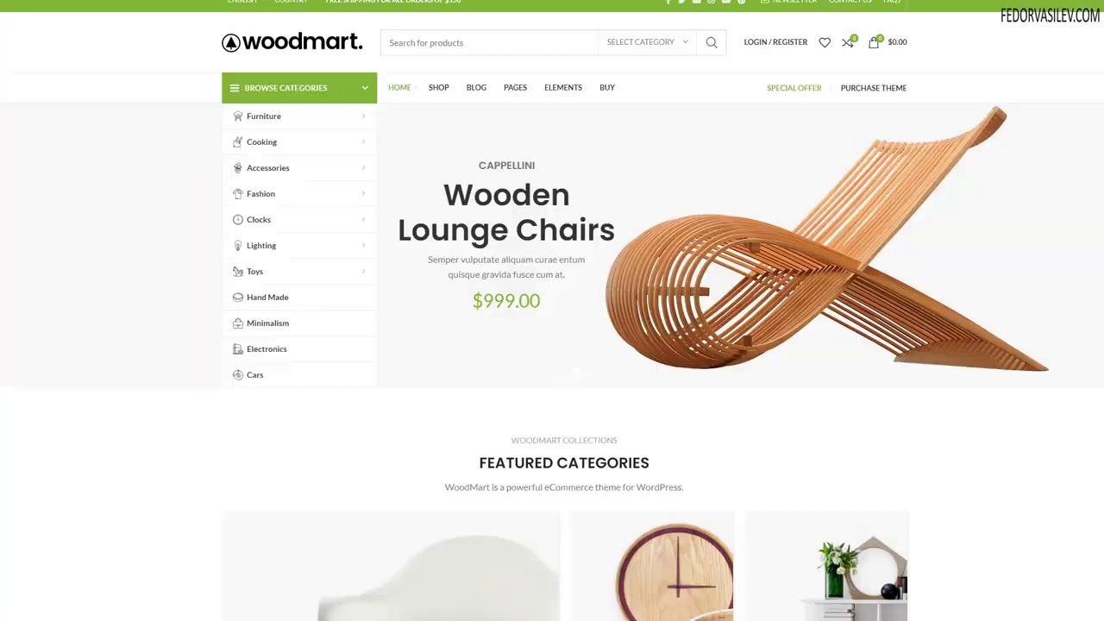
mouse_move(443, 98)
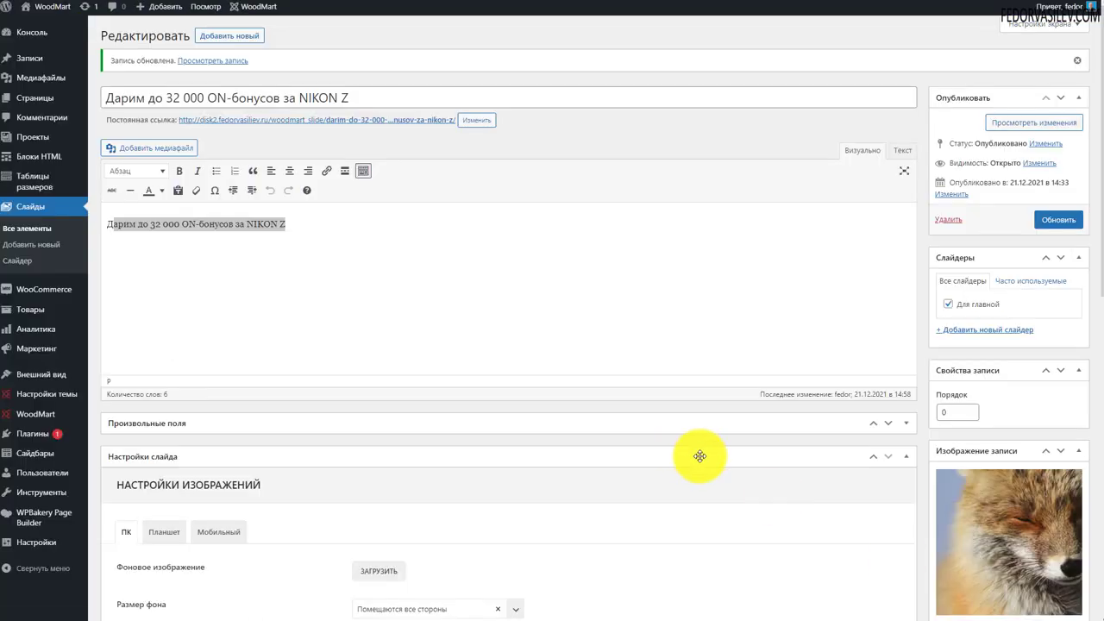
Review the WPBakery Page Builder general settings and open the Администратор section of its role management
click(45, 519)
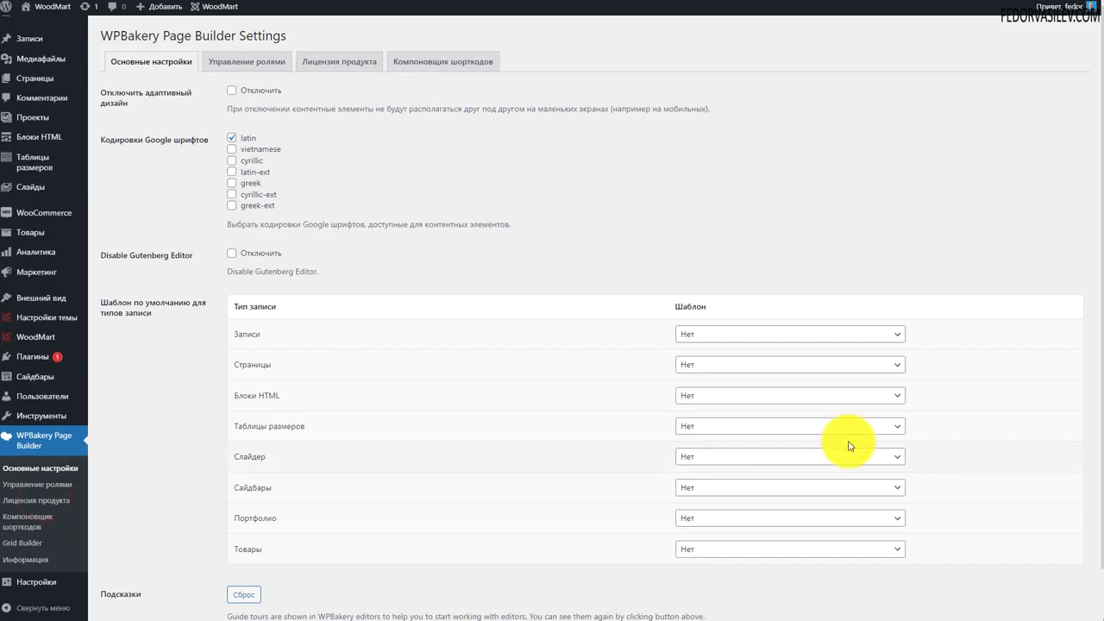
scroll(263, 359, down, 1)
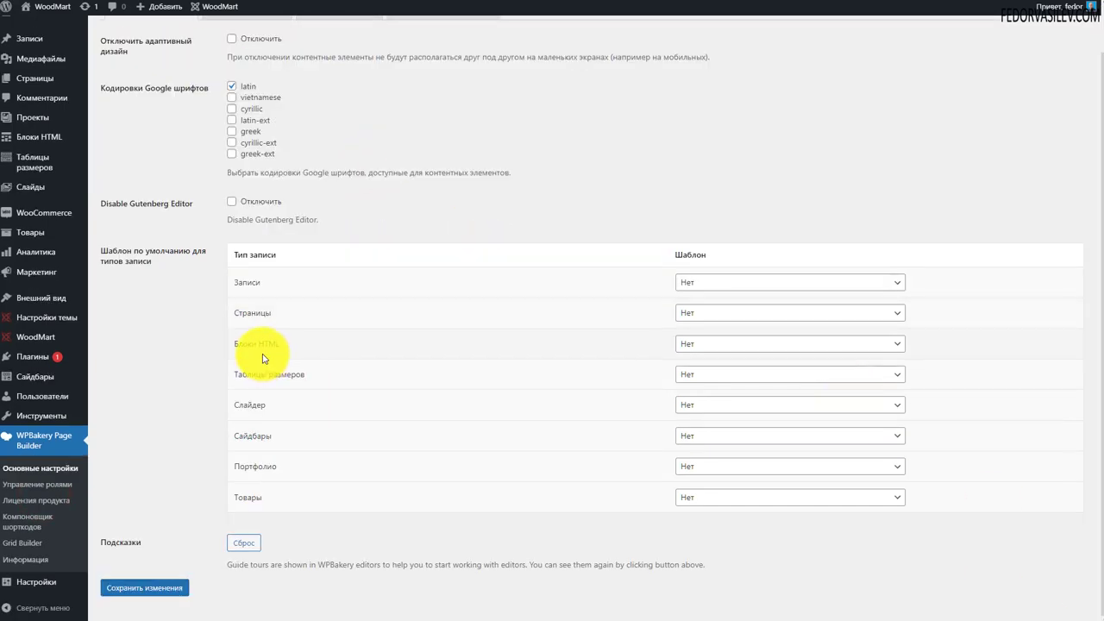
scroll(259, 358, up, 1)
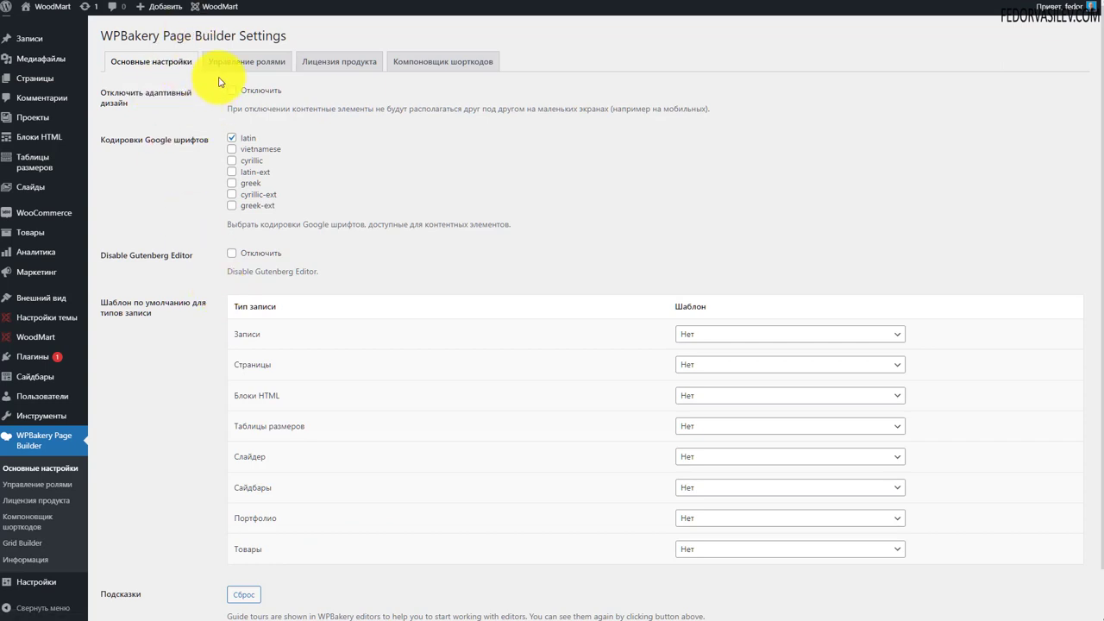
scroll(177, 289, down, 1)
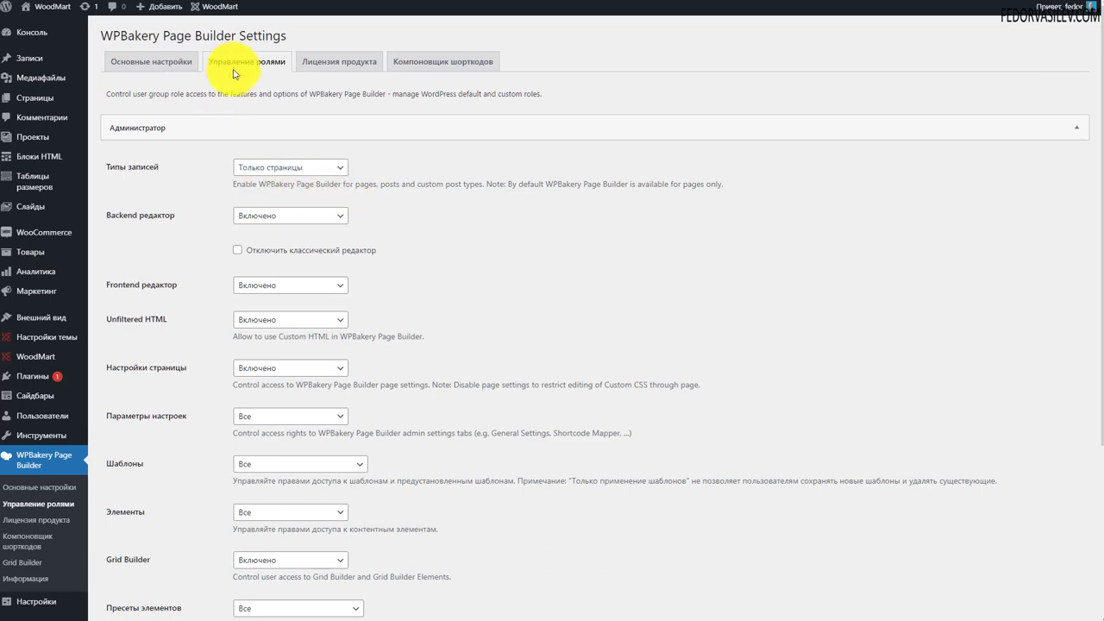
click(152, 128)
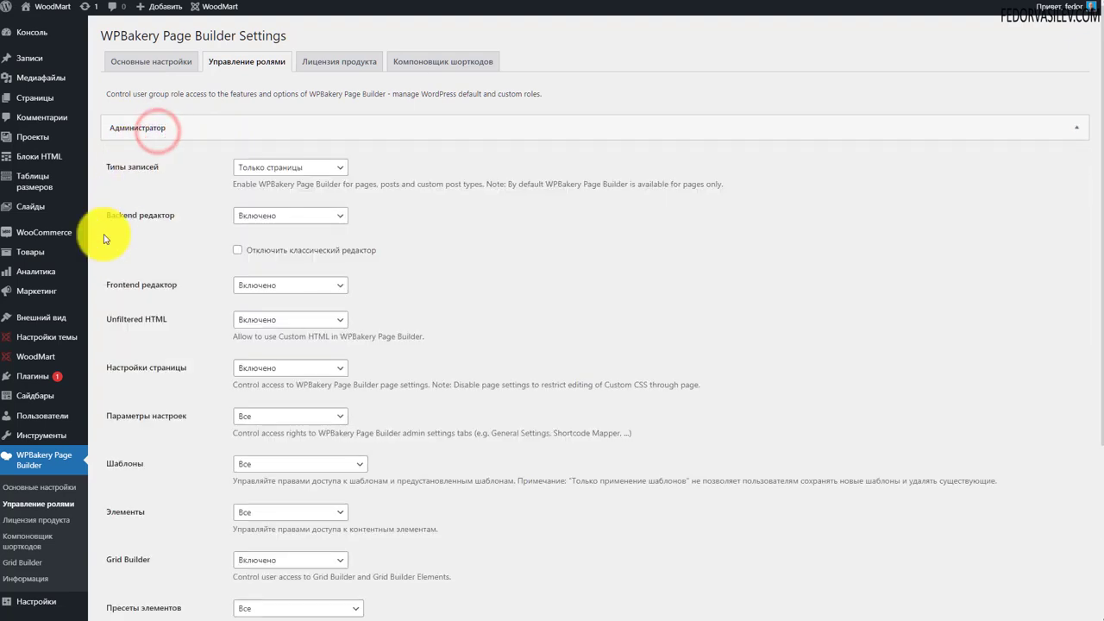
Set Типы записей for Администратор to Произвольный and enable woodmart_slide, woodmart_sidebar, cms_block and portfolio
click(276, 167)
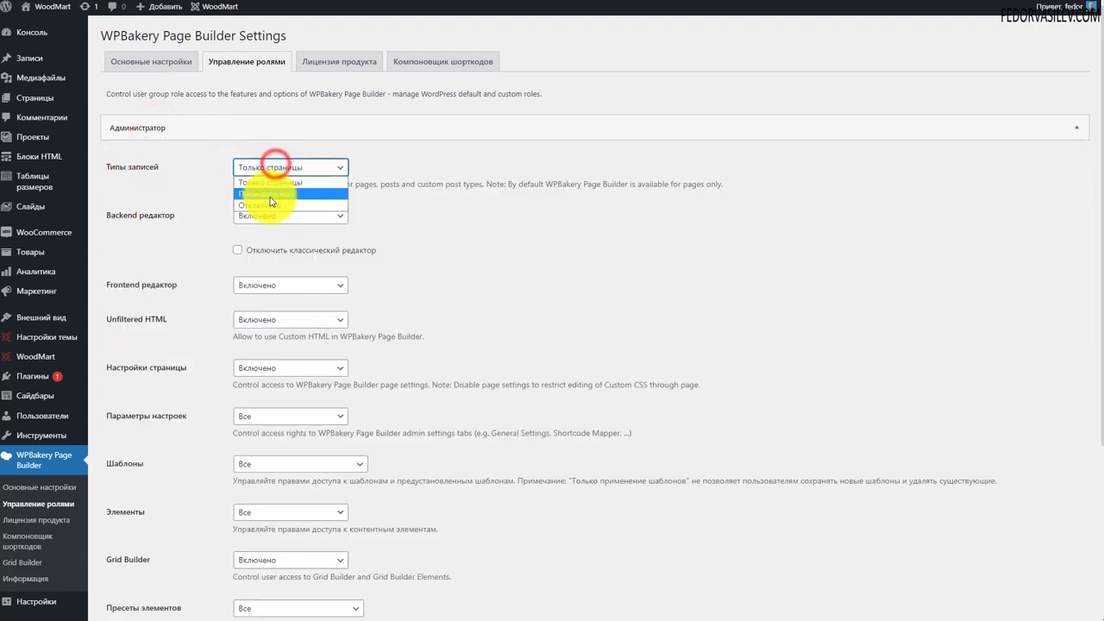
click(268, 194)
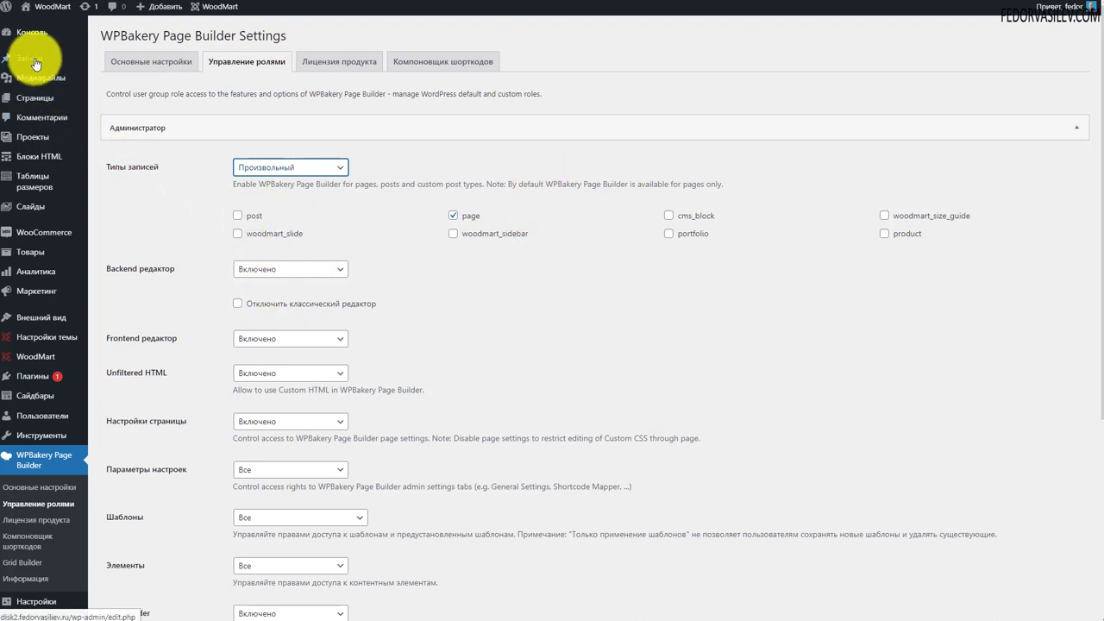
mouse_move(36, 64)
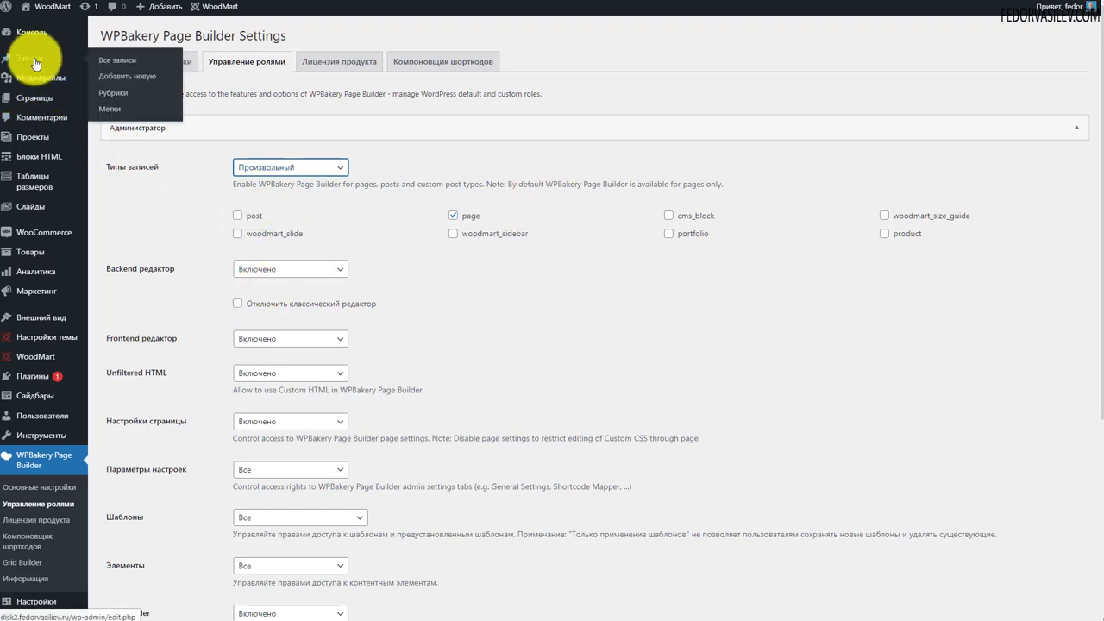
click(237, 233)
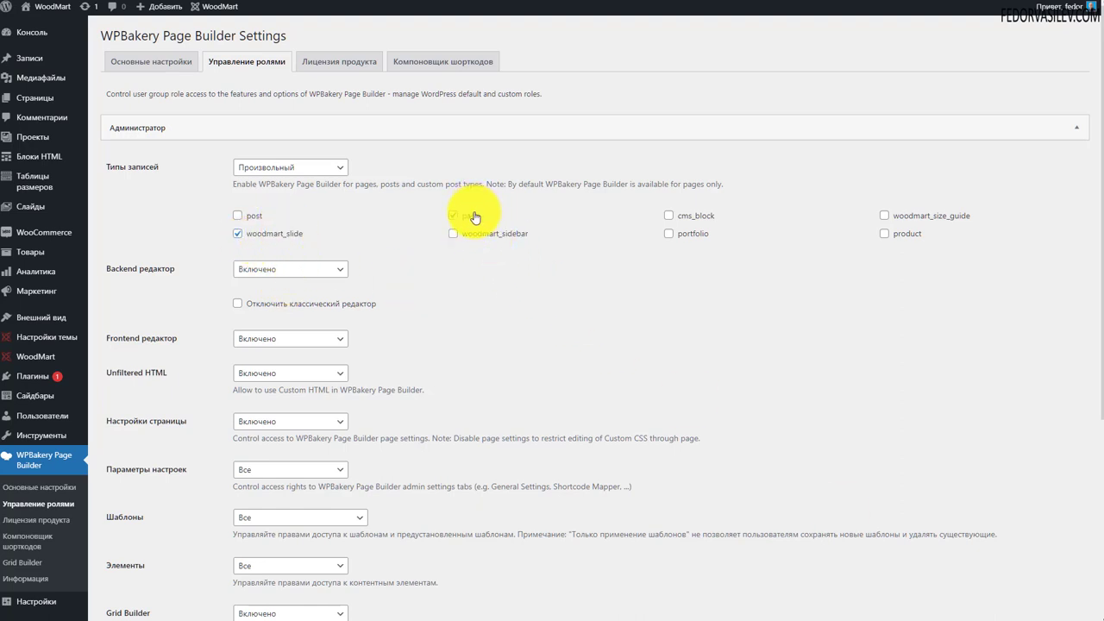
click(453, 233)
click(668, 216)
click(668, 233)
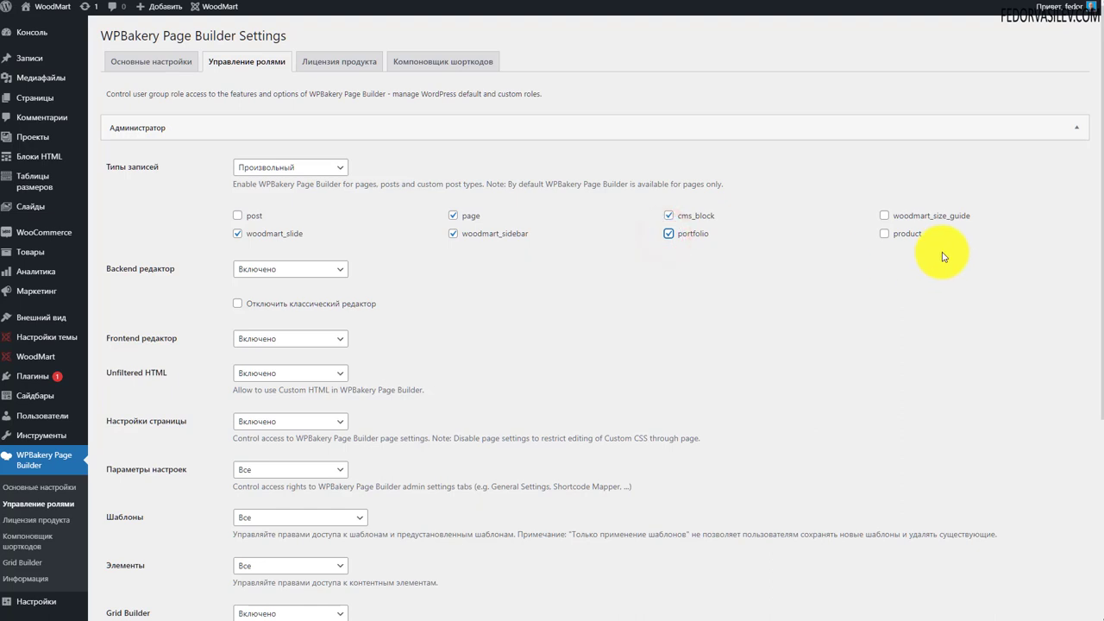
Enable the product, woodmart_size_guide and post types for Администратор as well, and save the role settings
click(882, 234)
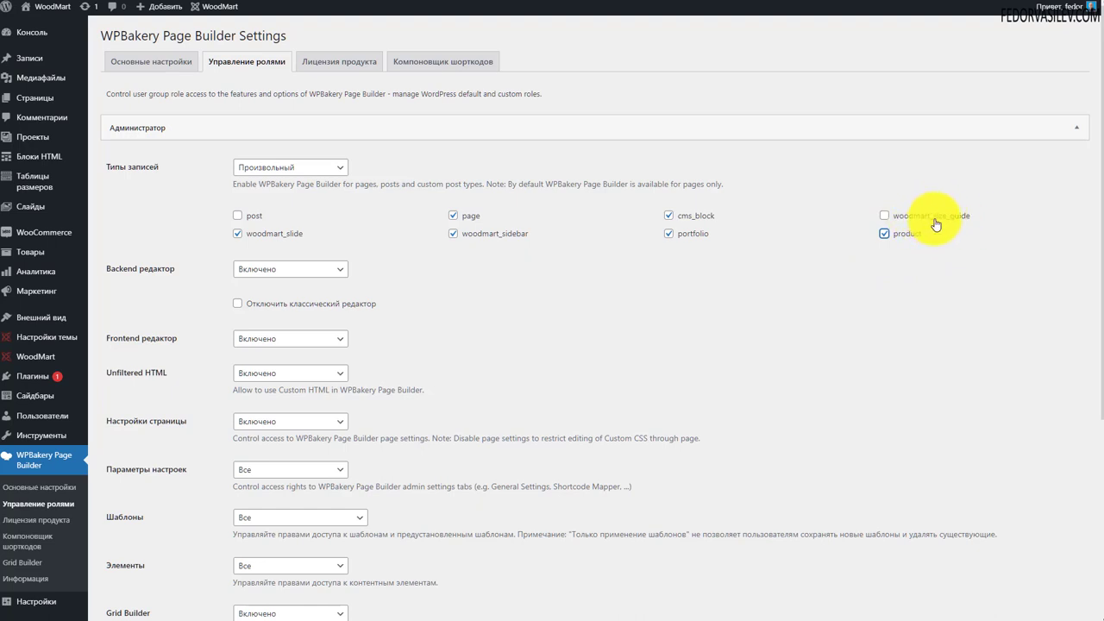
mouse_move(21, 183)
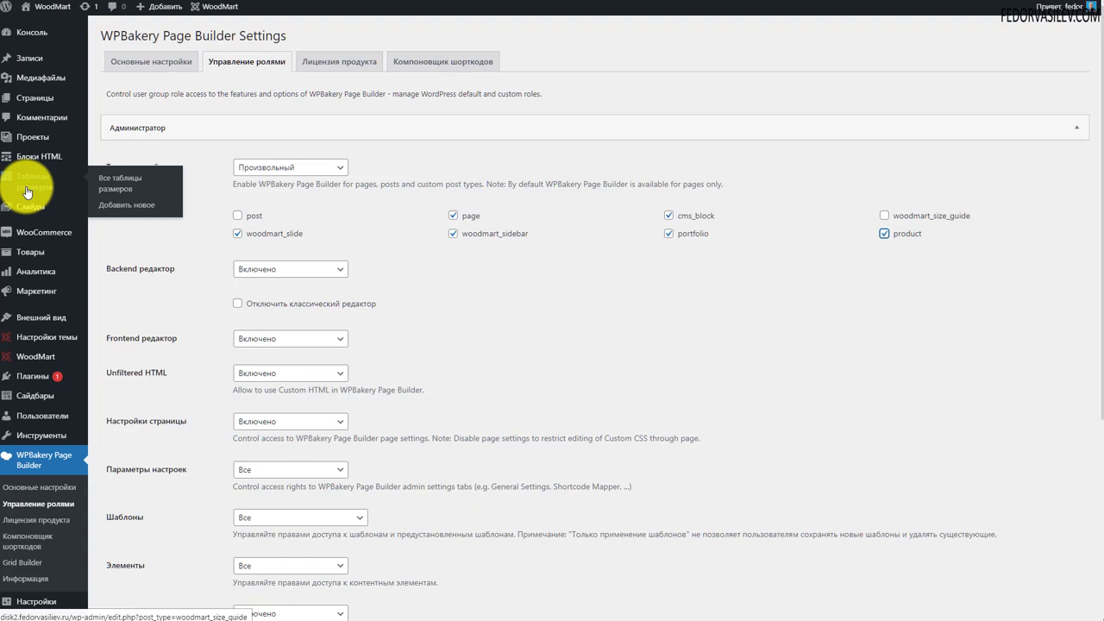
click(884, 216)
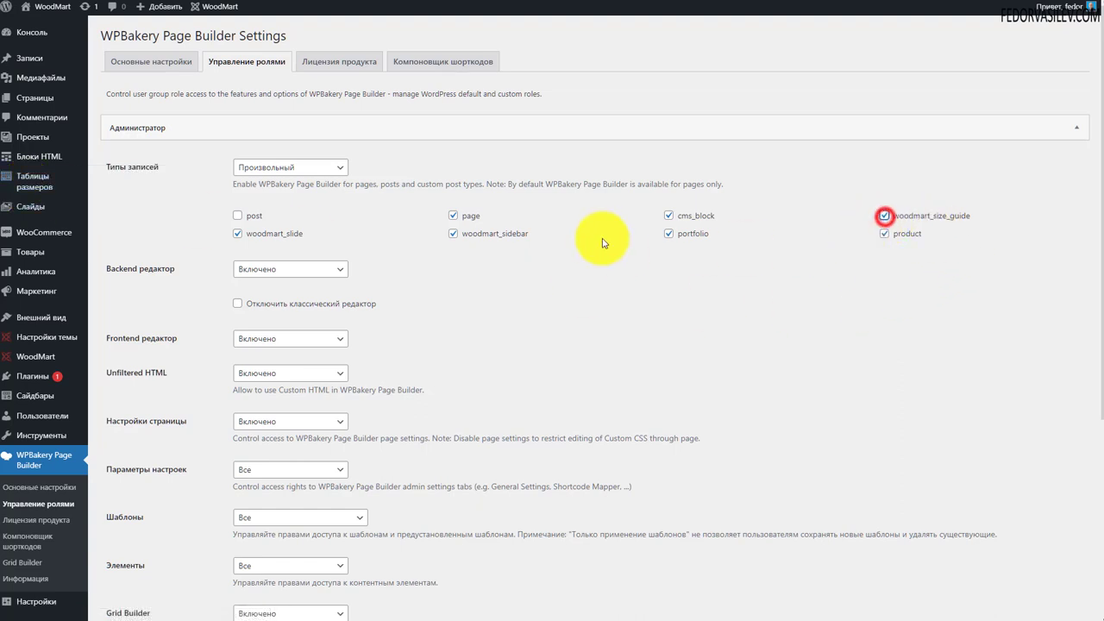
click(235, 215)
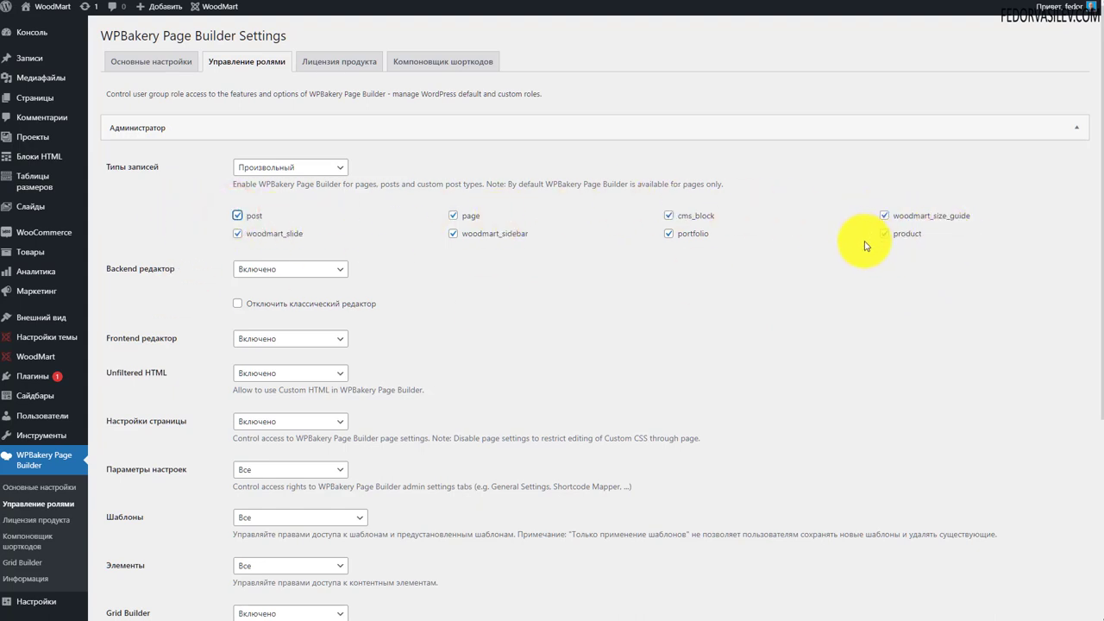
scroll(864, 246, down, 4)
click(129, 595)
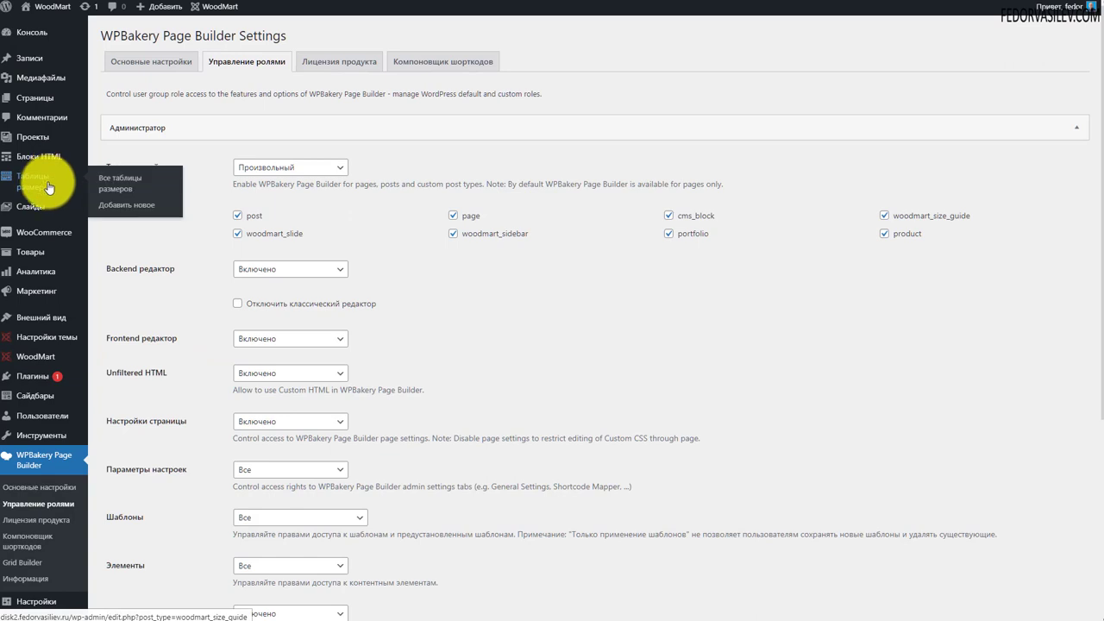
Open the NIKON Z slide to check for the WPBakery editor options and return to the slide list
click(32, 213)
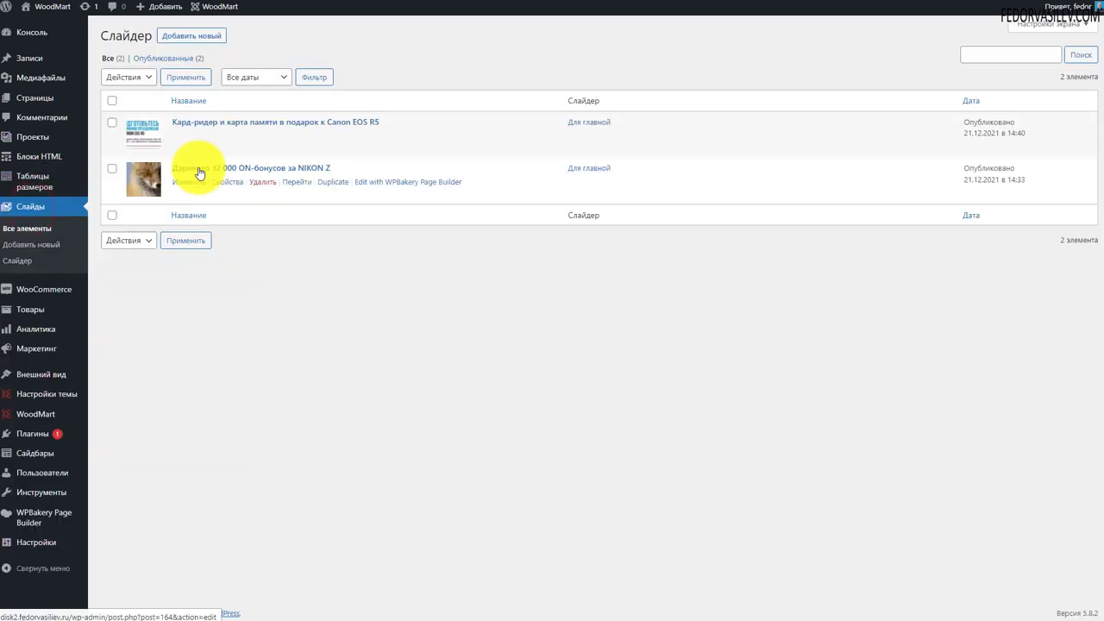
click(198, 171)
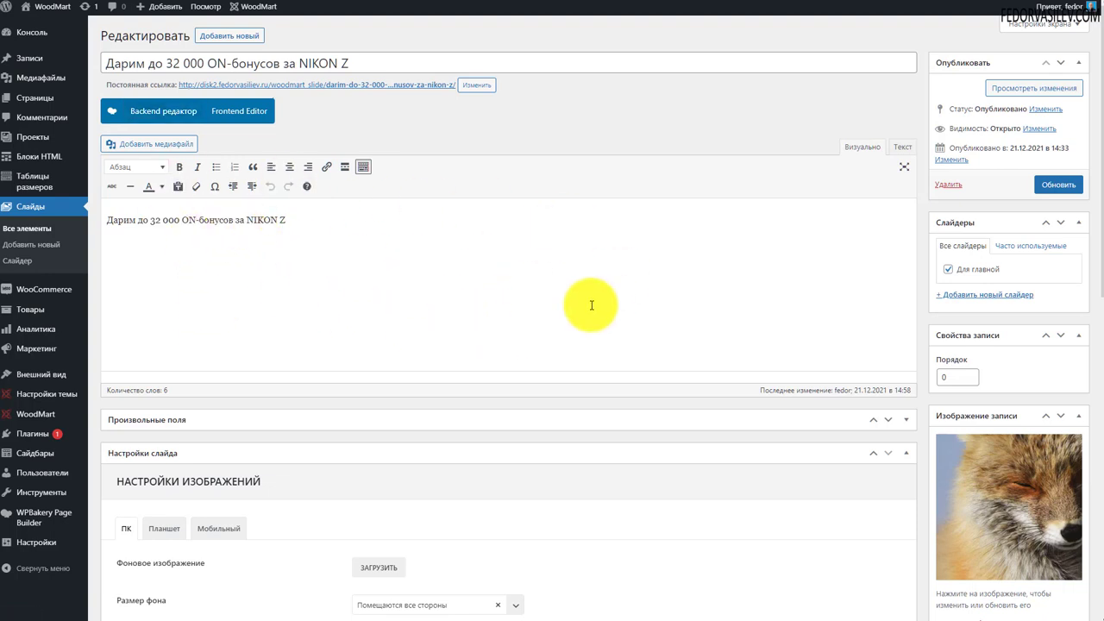
click(39, 211)
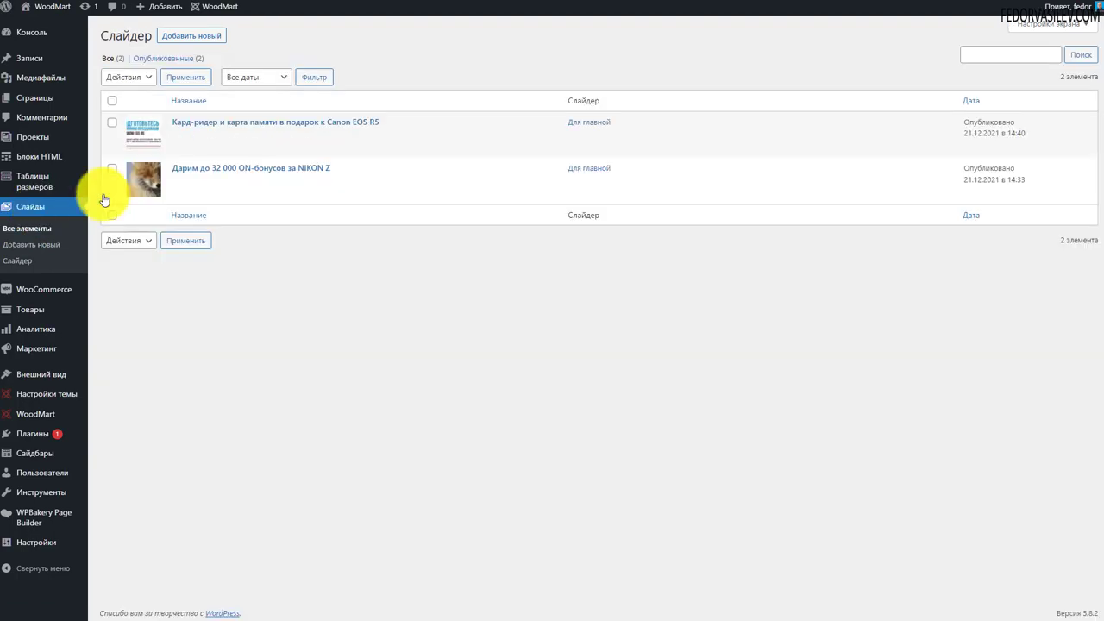
Create a slide titled тест in the Для главной slider, give it a blue preset background colour and publish it
click(202, 39)
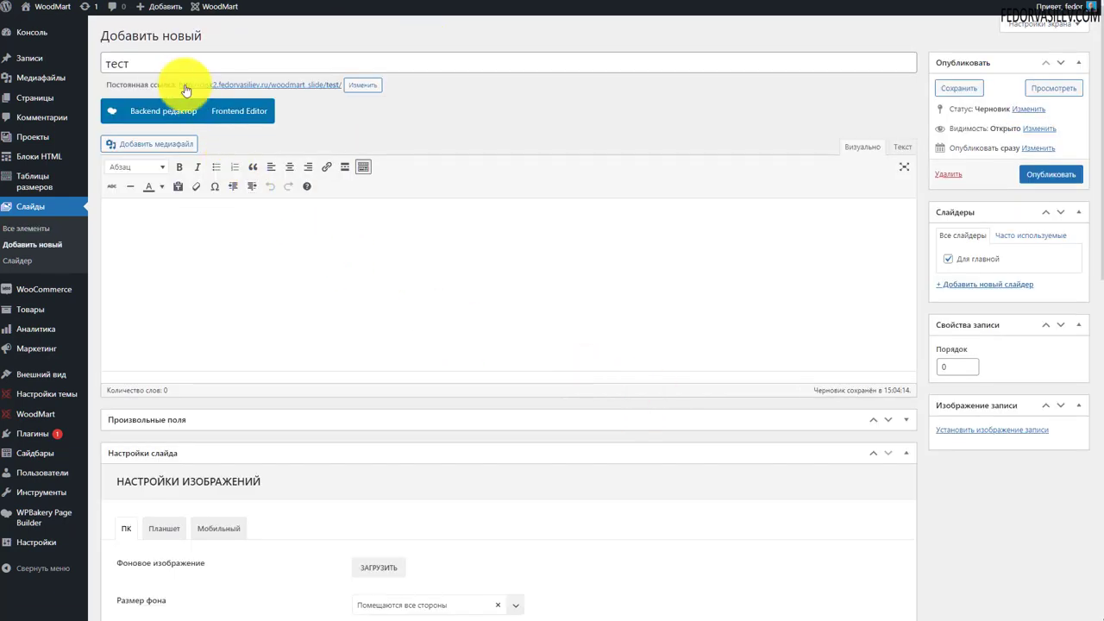
drag(152, 64, 110, 63)
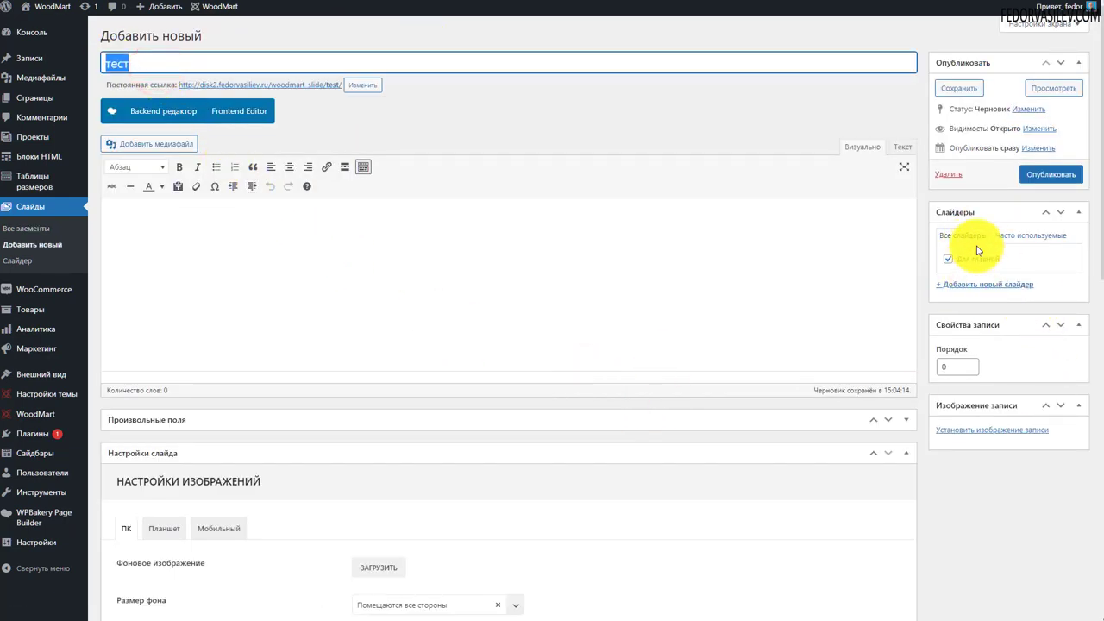
scroll(190, 285, down, 3)
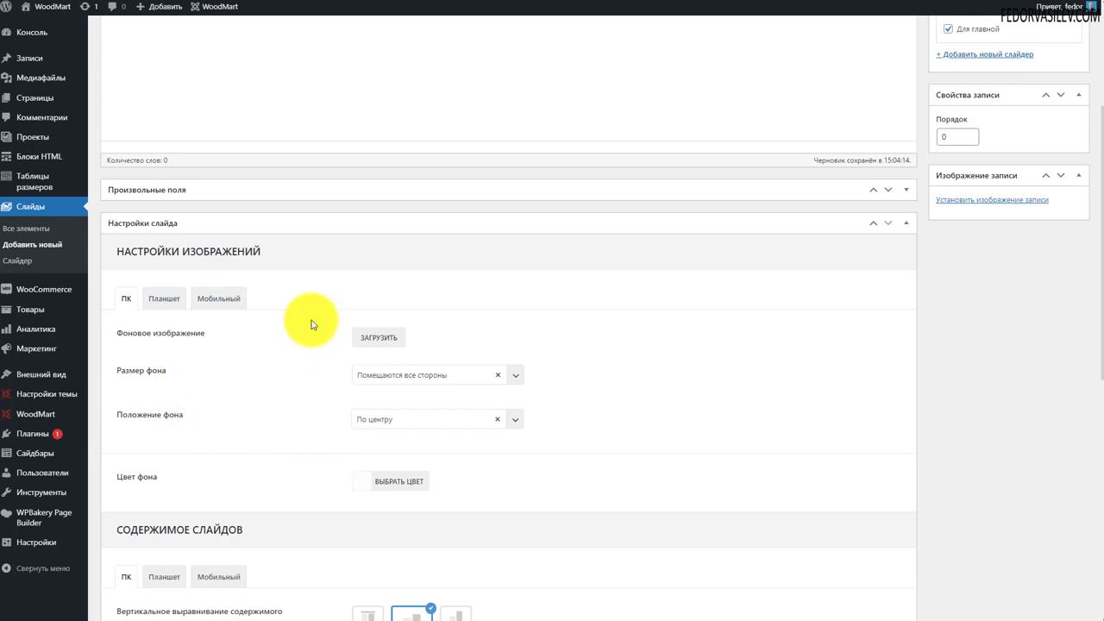
scroll(293, 319, down, 3)
click(356, 251)
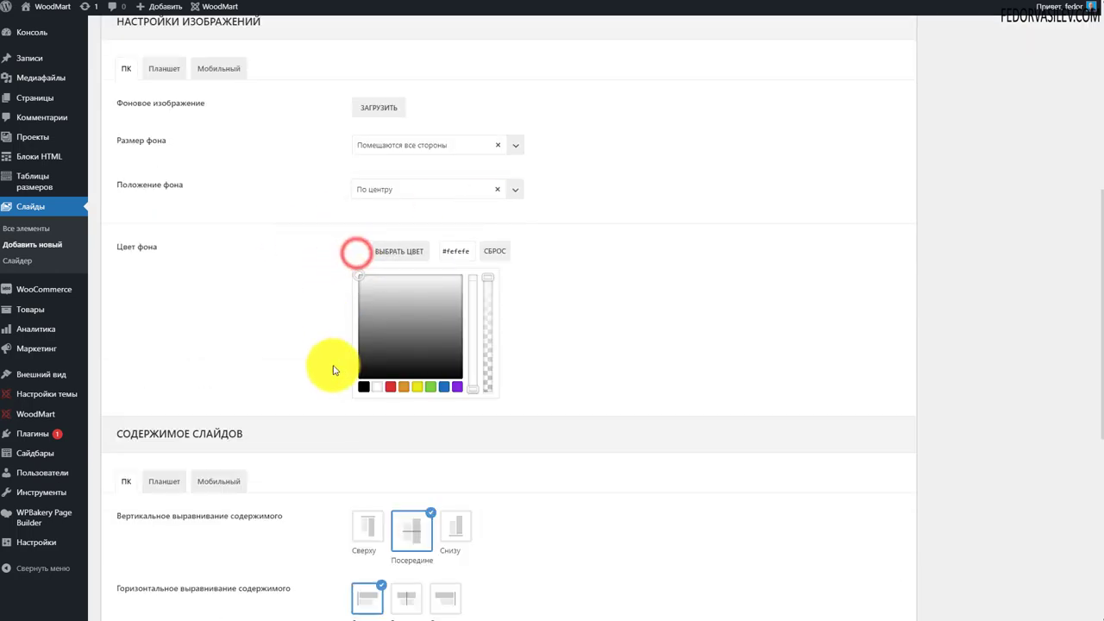
click(443, 386)
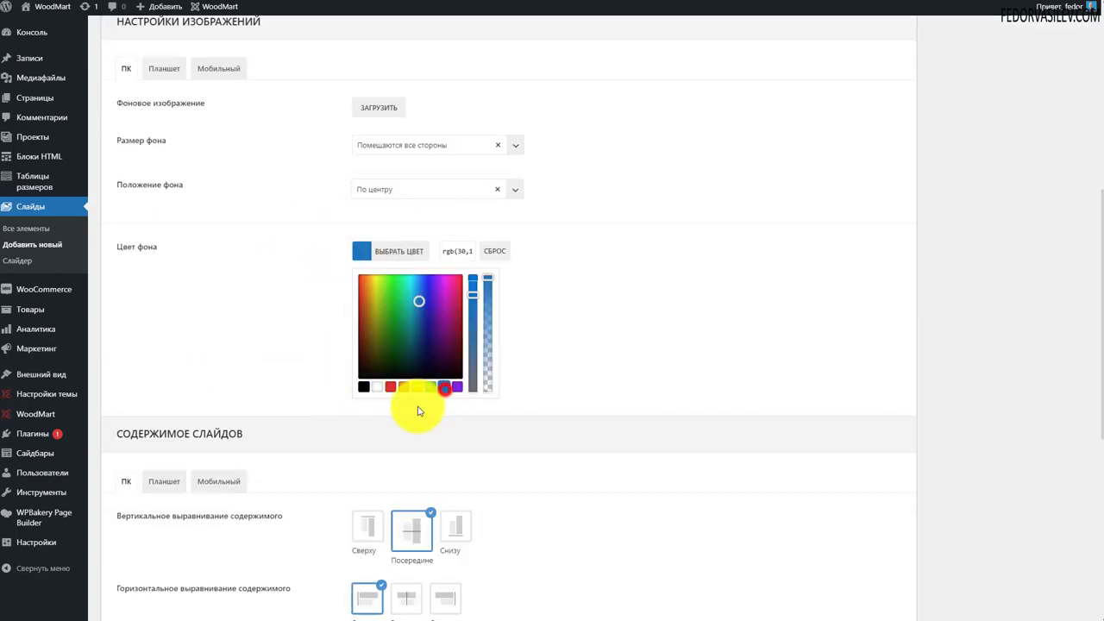
click(247, 263)
scroll(776, 336, up, 6)
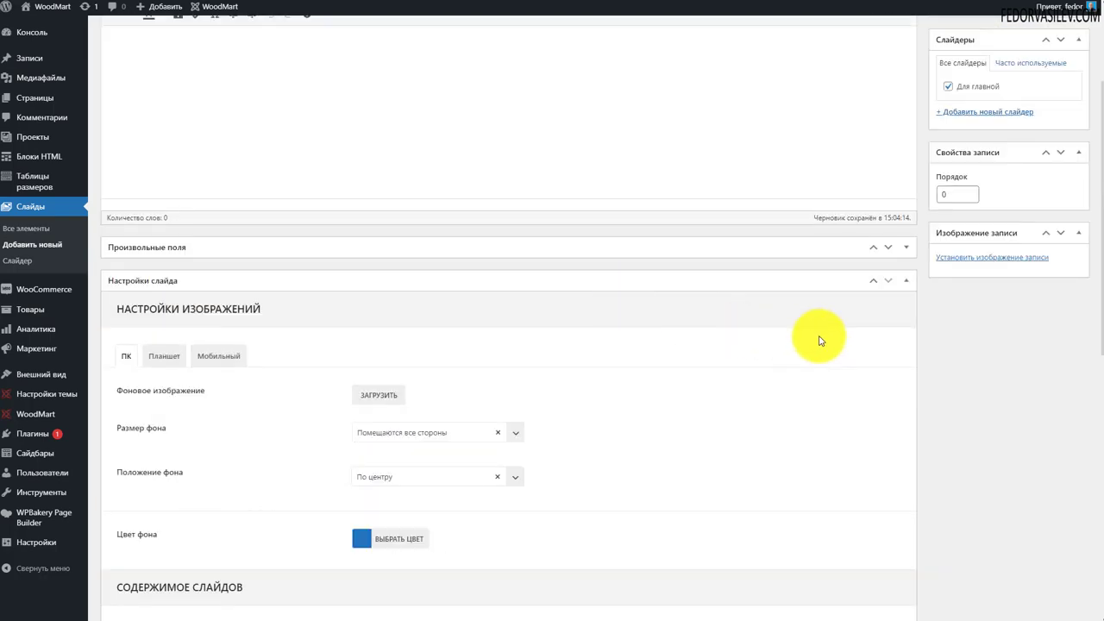
click(1048, 174)
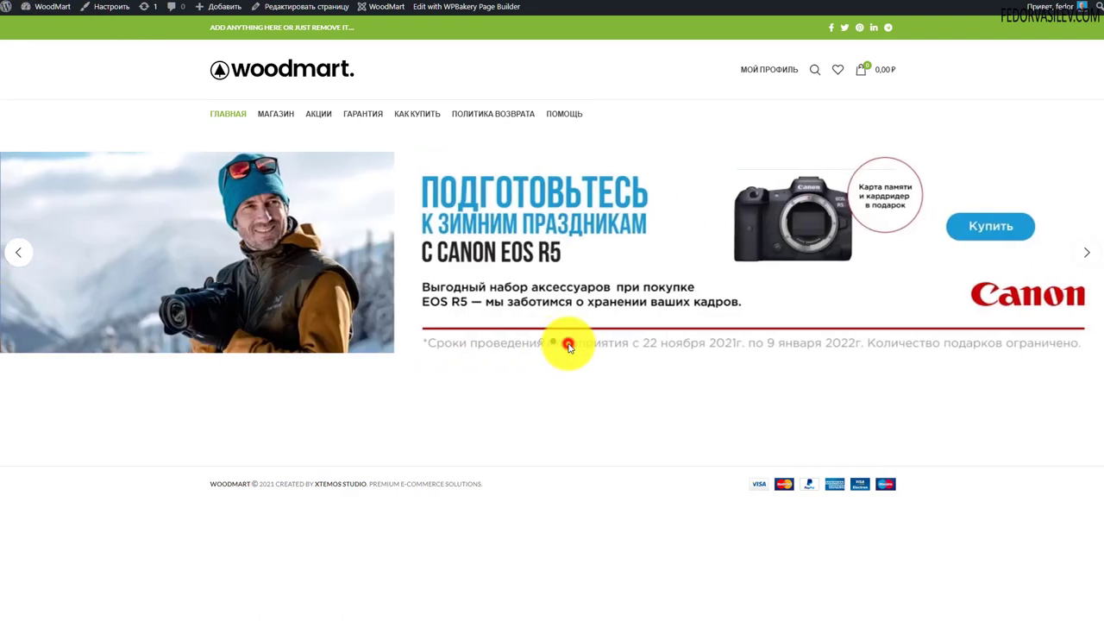
View the blue тест slide in the home page banner and test swiping between slides
click(562, 343)
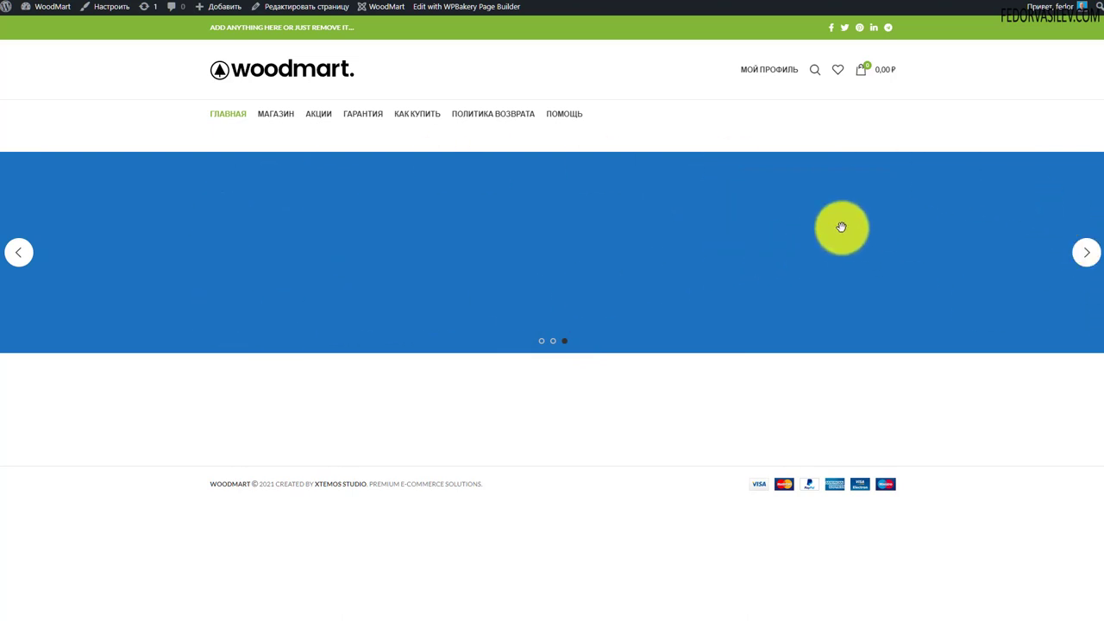
drag(610, 265, 353, 256)
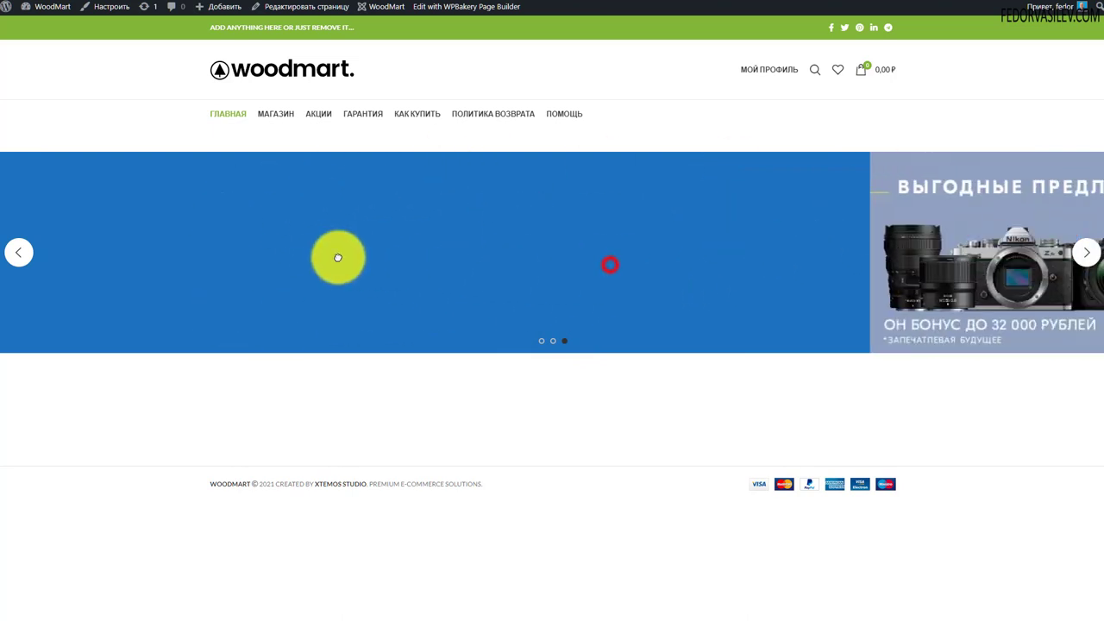
drag(610, 264, 270, 281)
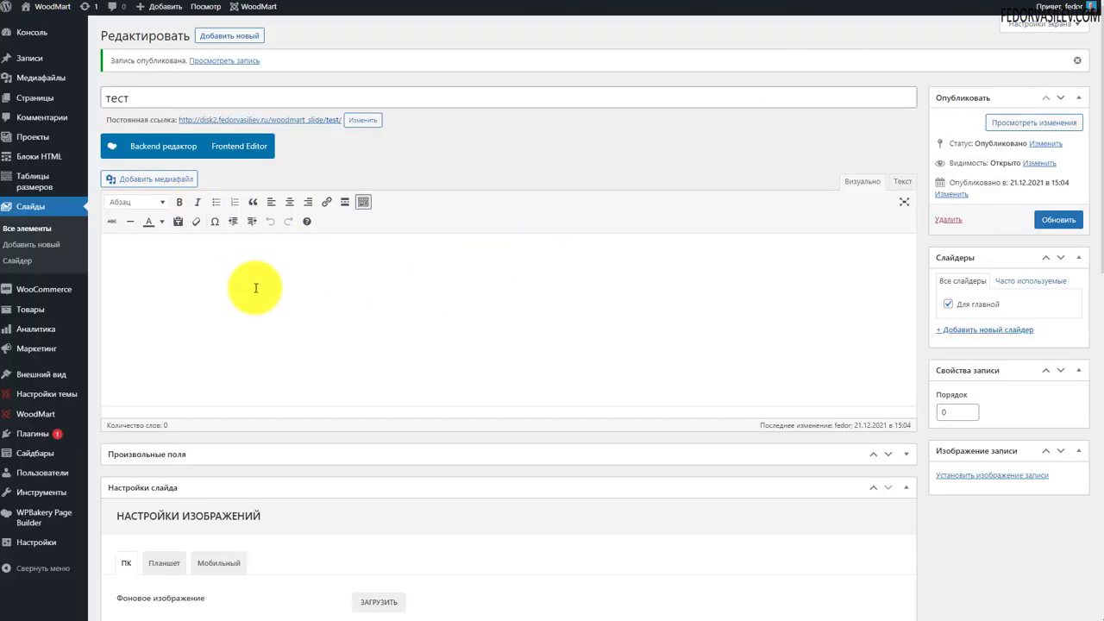
Switch the тест slide to the WPBakery backend editor and add a Ряд element
click(150, 149)
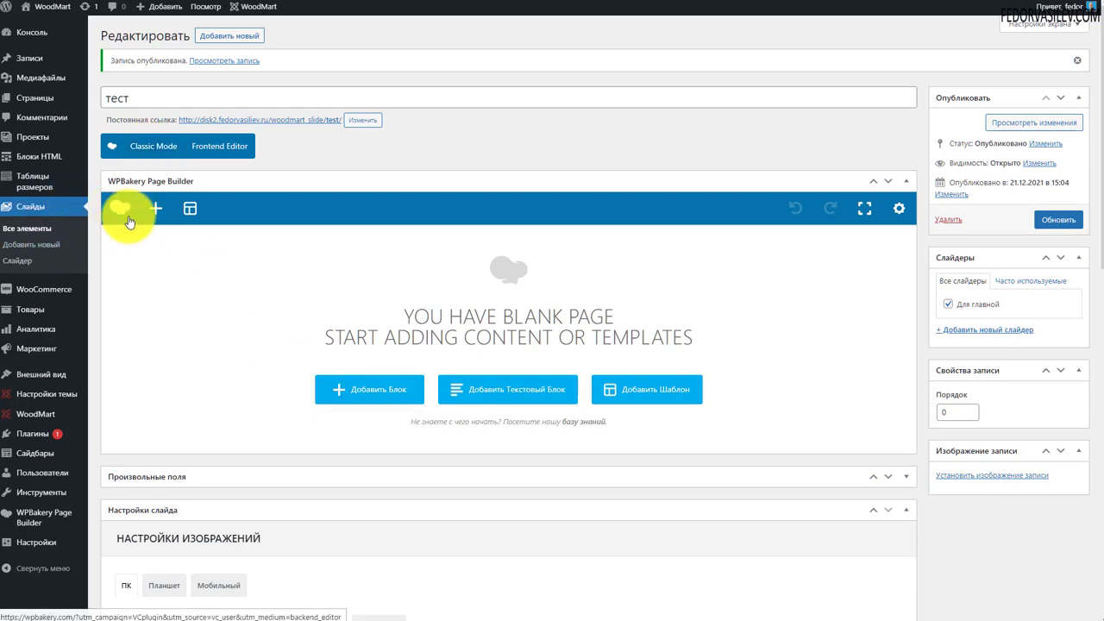
click(160, 215)
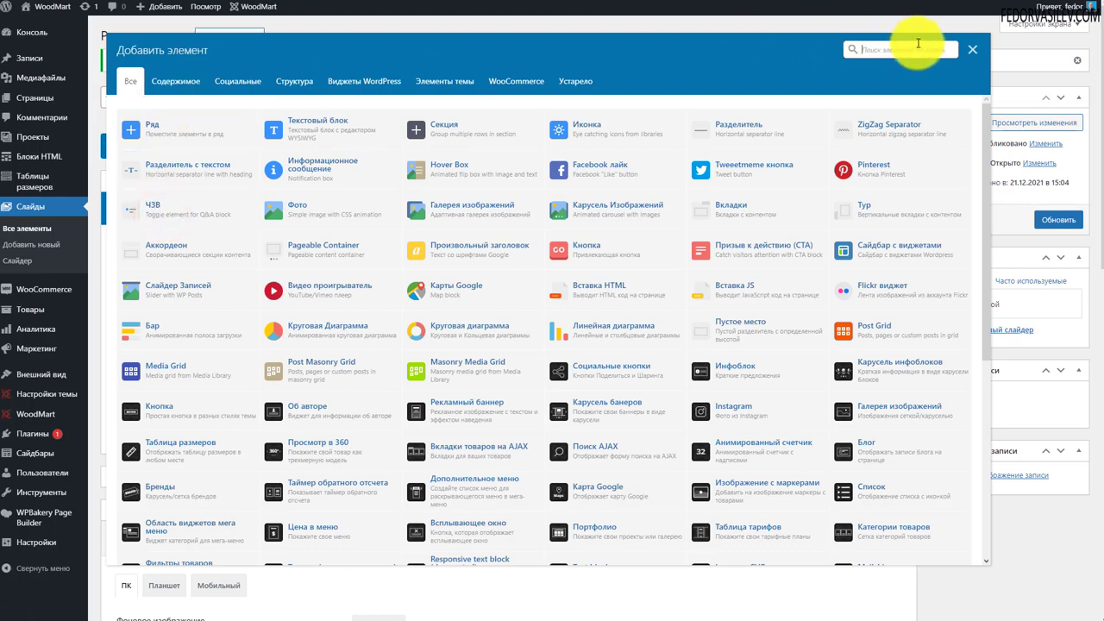
click(171, 140)
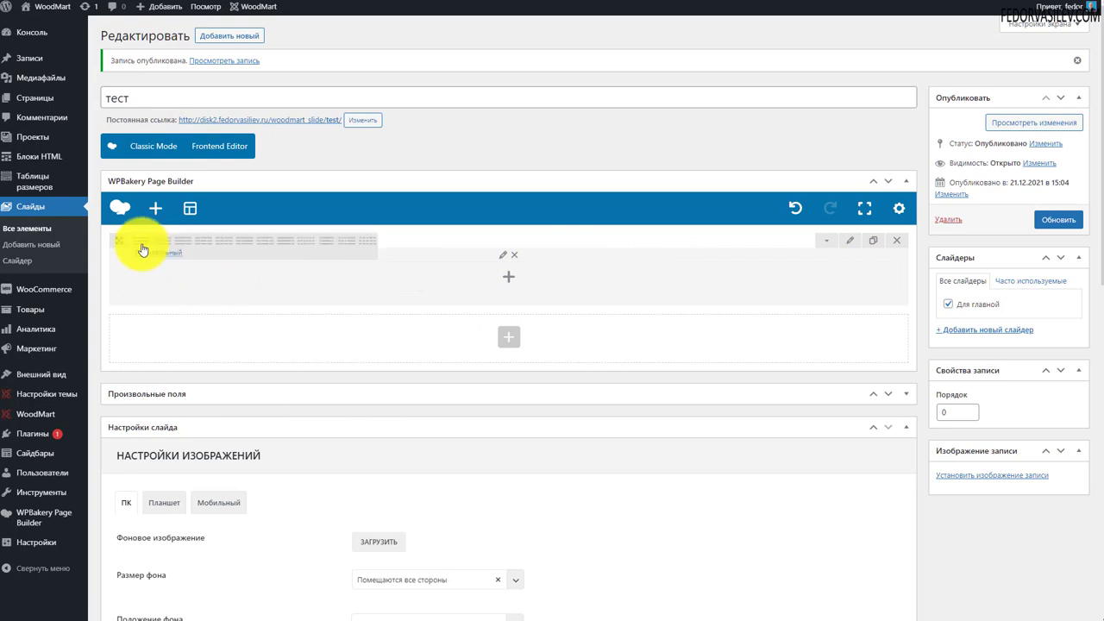
mouse_move(141, 248)
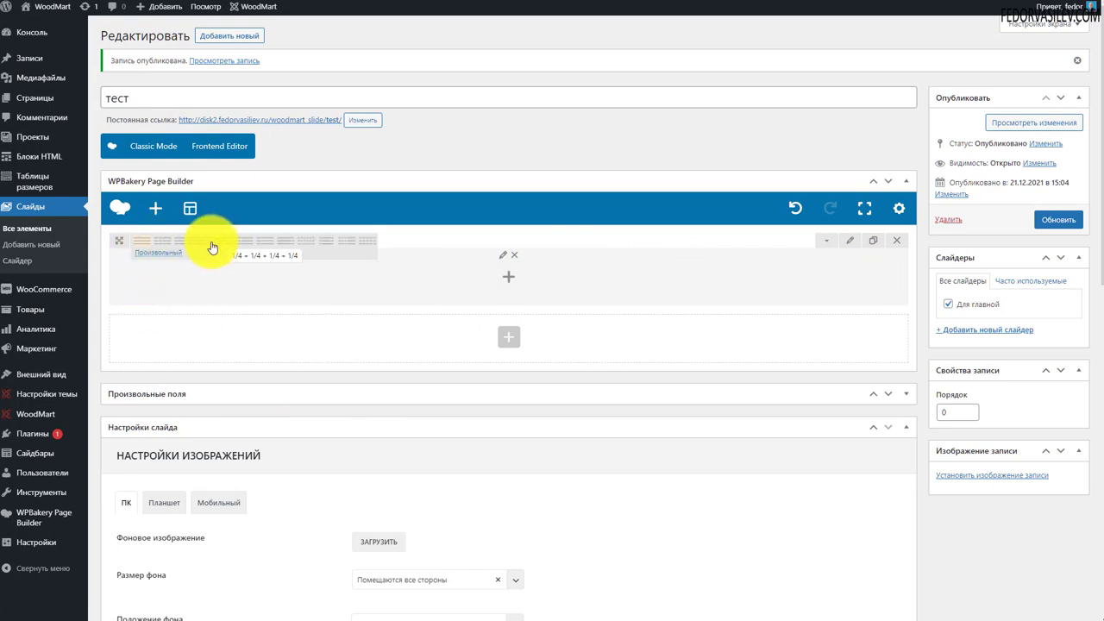
click(152, 255)
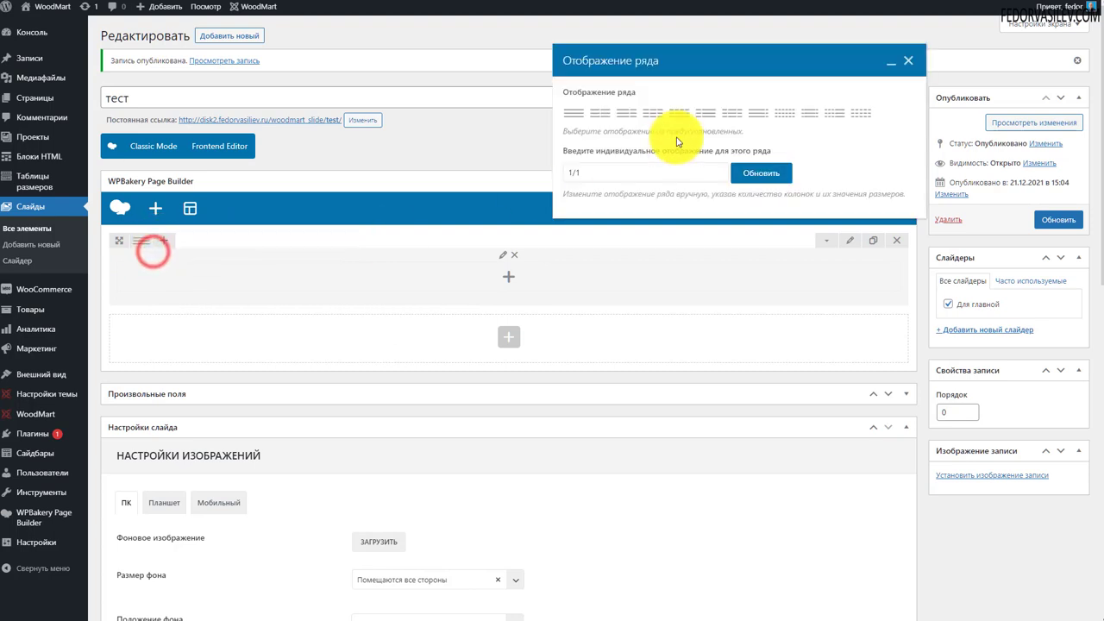
triple_click(599, 173)
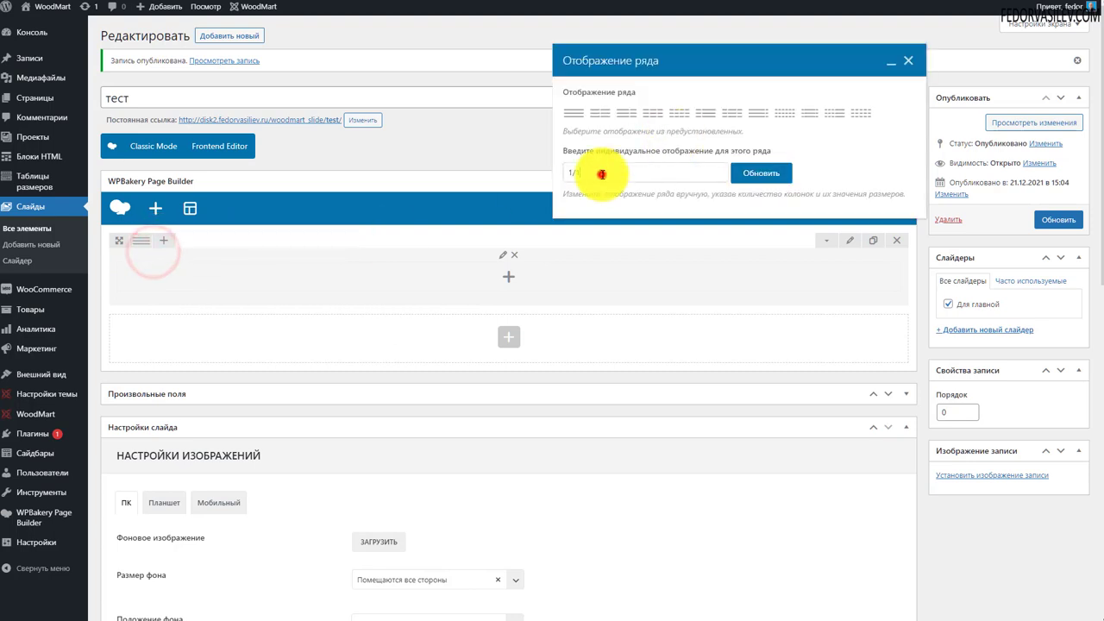
click(906, 63)
Split the row into two equal columns and add a Произвольный заголовок element to the first column
mouse_move(143, 240)
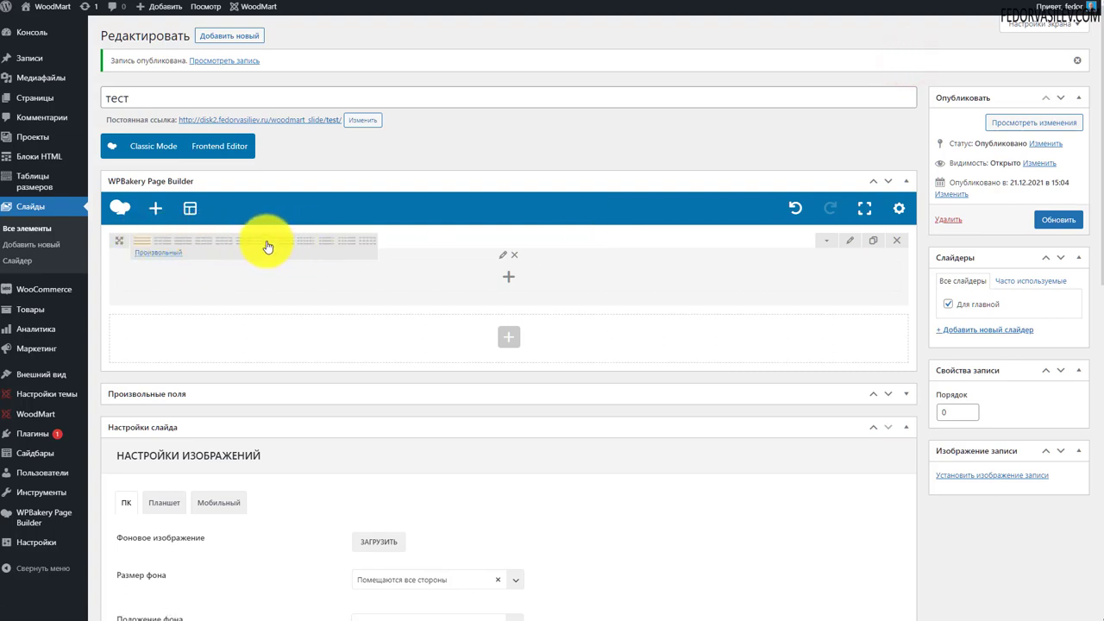
click(165, 247)
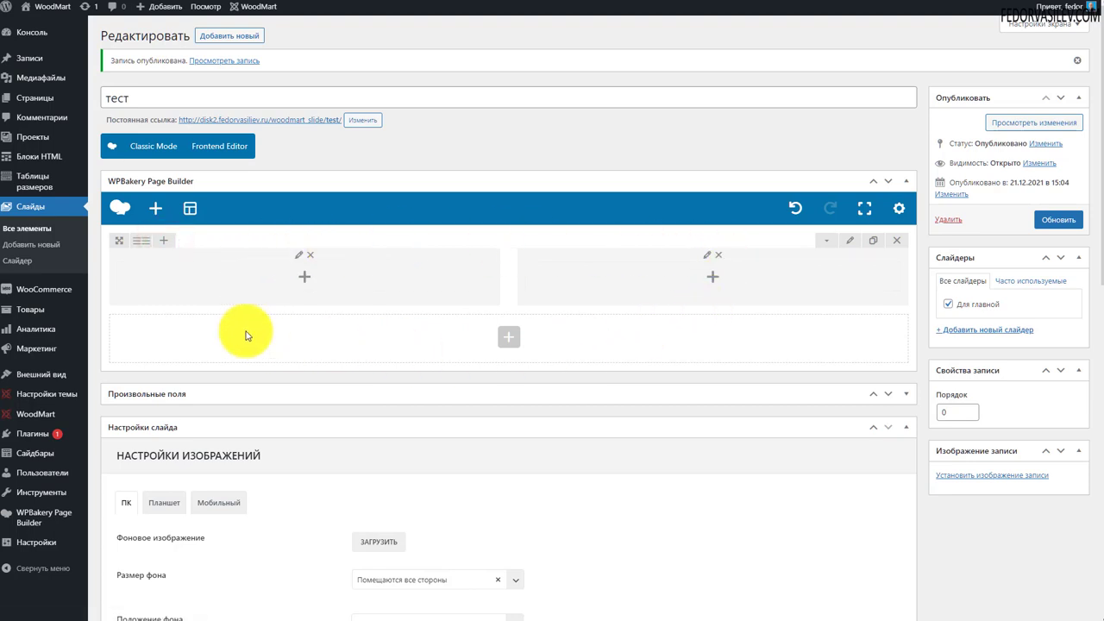
click(304, 277)
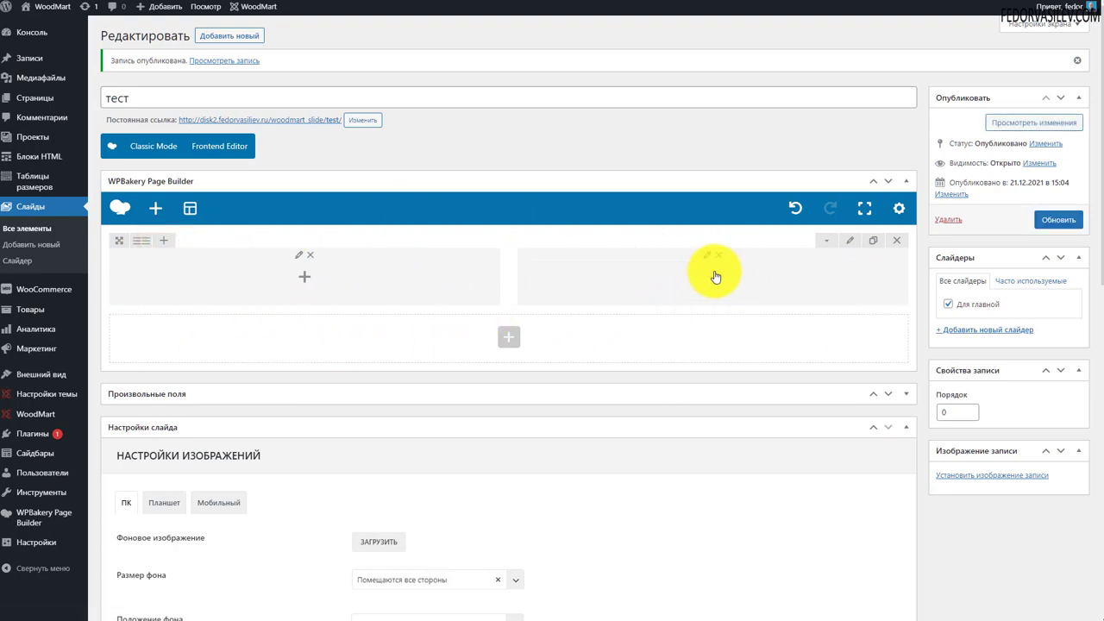
click(304, 280)
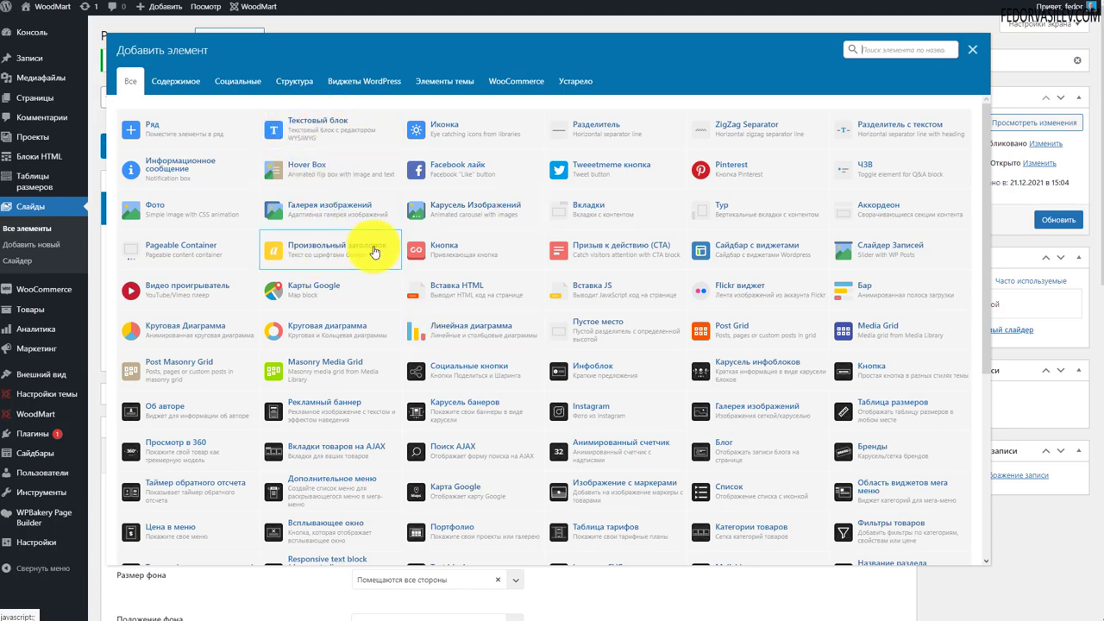
click(339, 250)
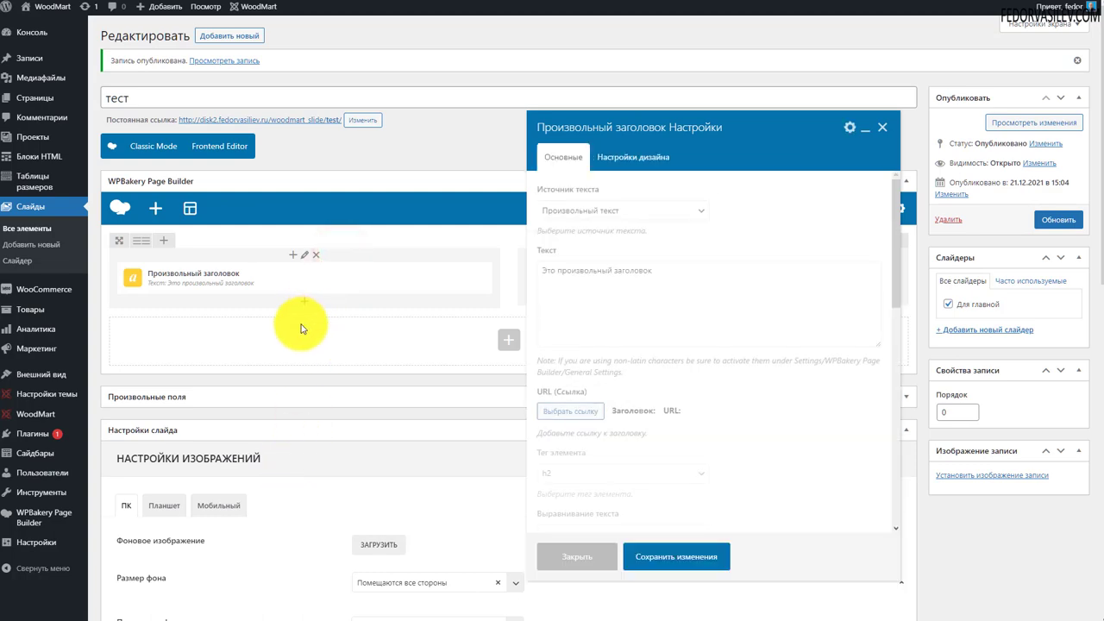
Add a Текстовый блок element with its default text below the heading in the first column
click(304, 308)
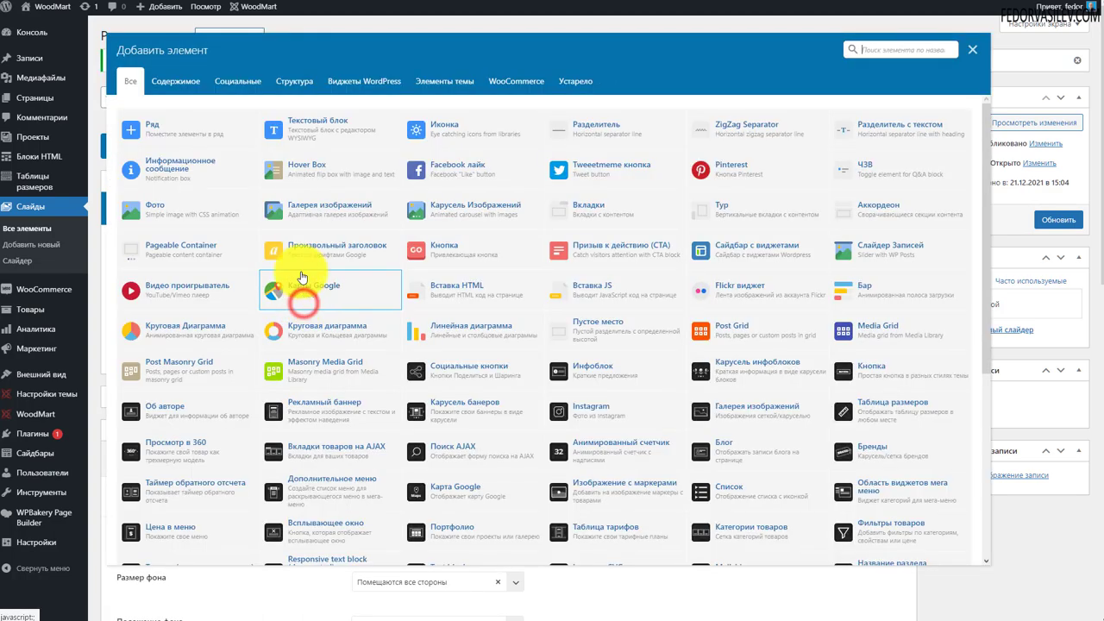
click(296, 128)
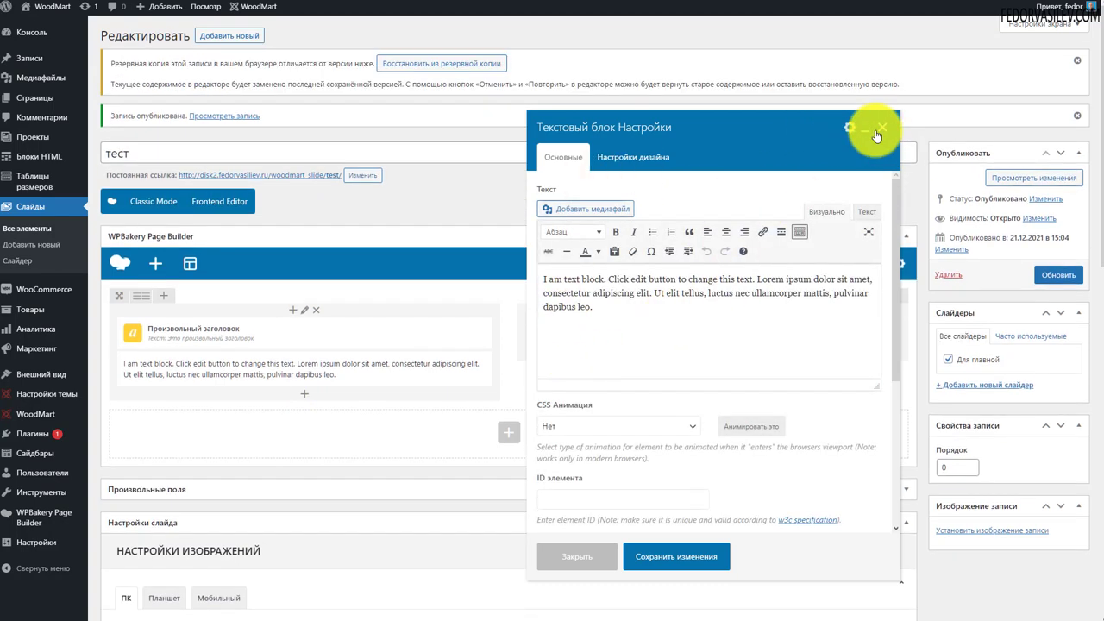
click(883, 128)
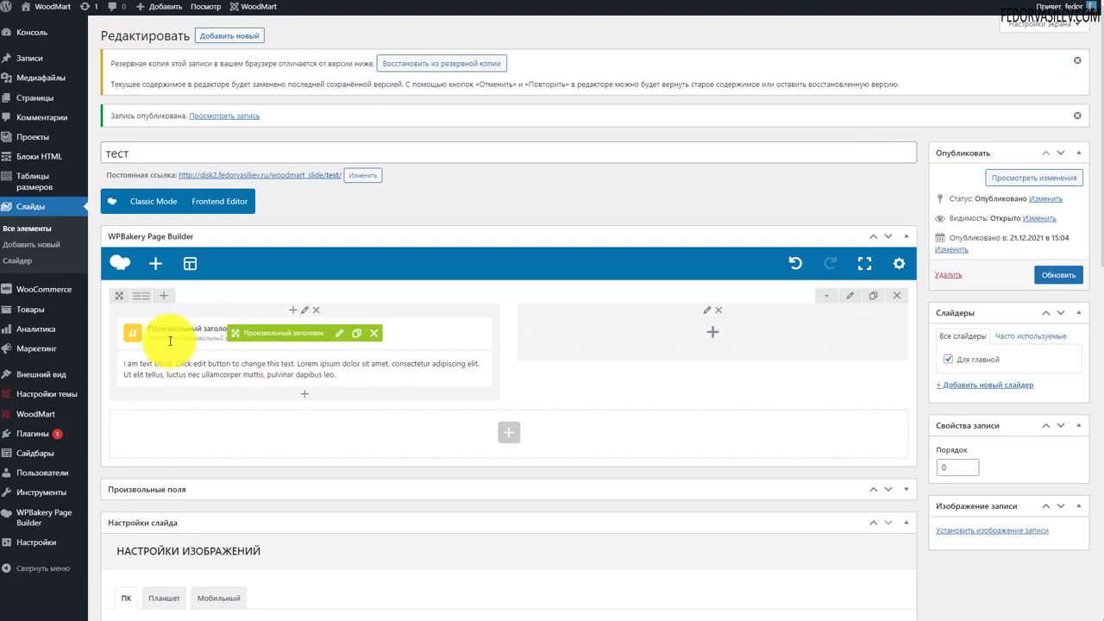
Move the Произвольный заголовок element below the text block and back above it
drag(233, 335, 222, 451)
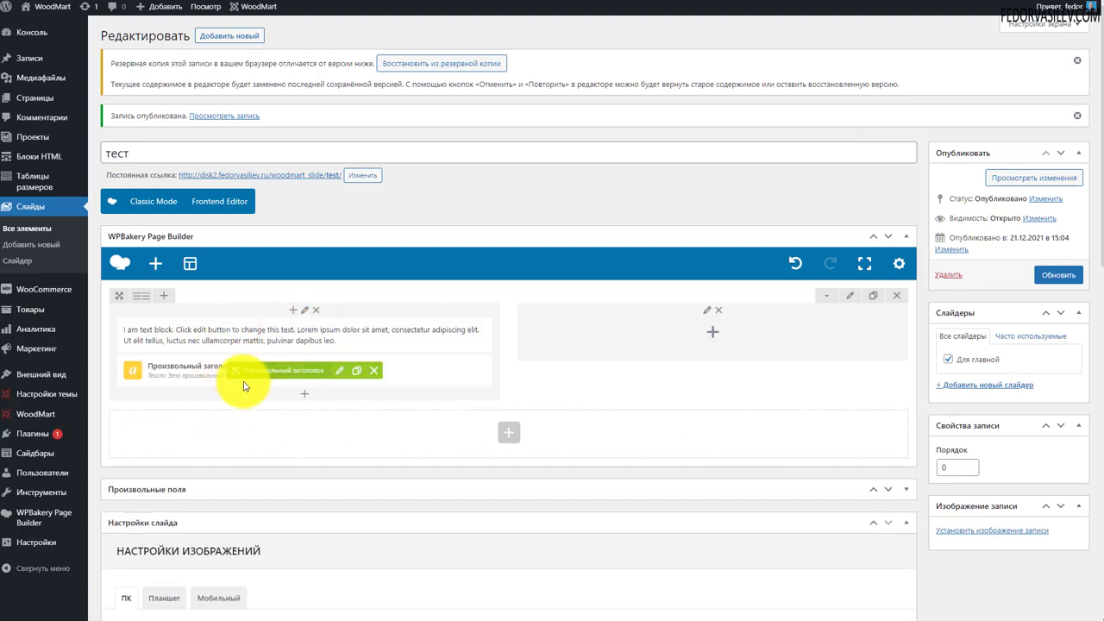
drag(236, 369, 216, 362)
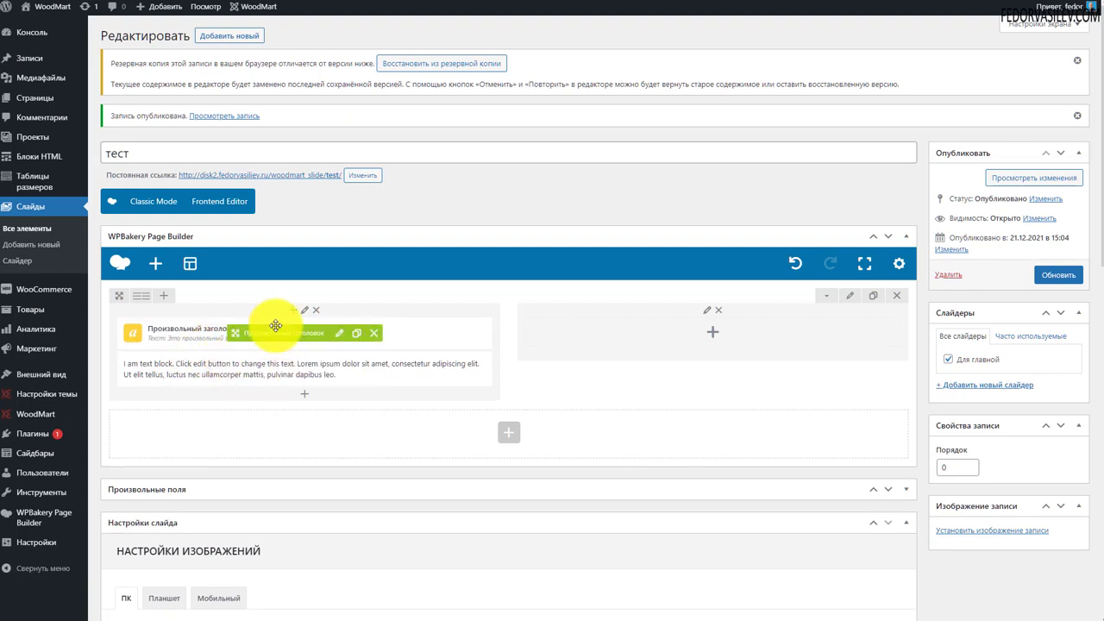
Examine the text, font and design settings of the Произвольный заголовок element without changing them
click(338, 335)
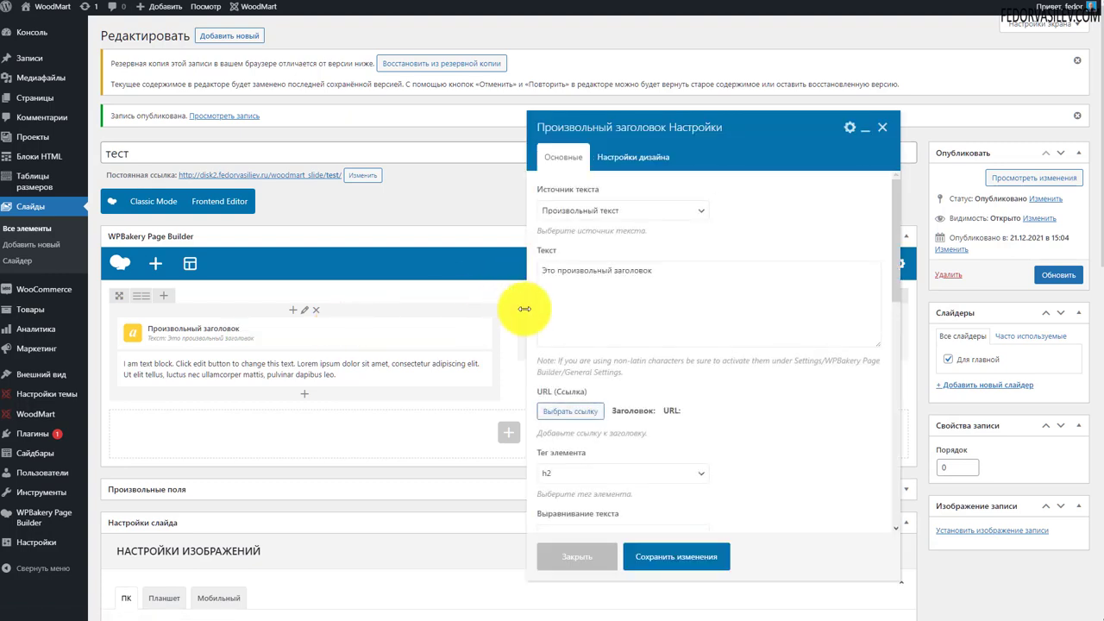
triple_click(687, 271)
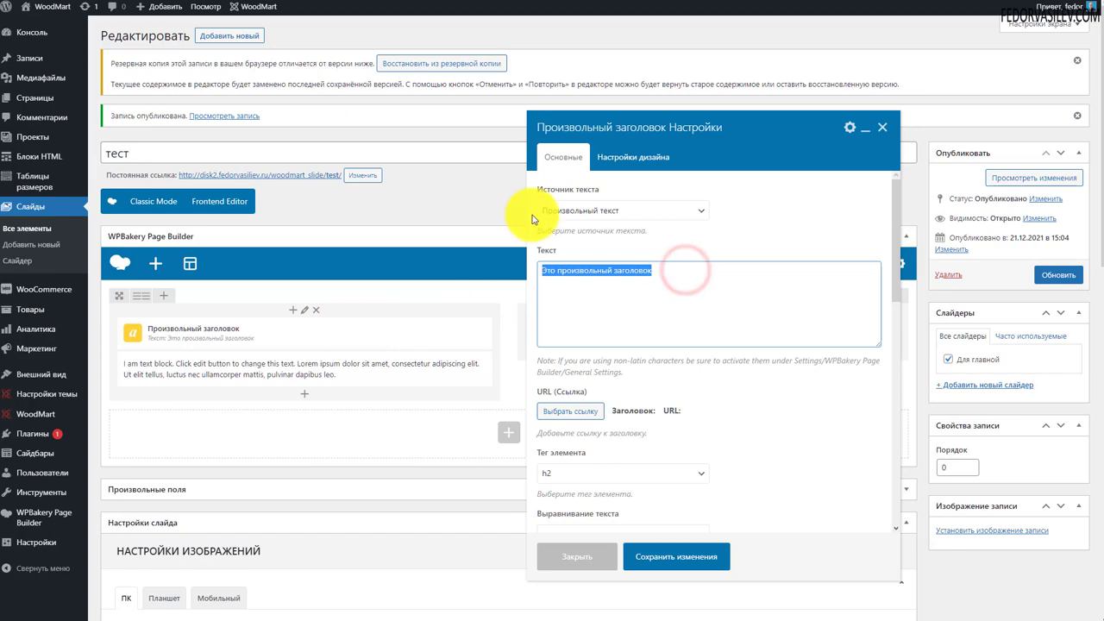
scroll(670, 340, down, 10)
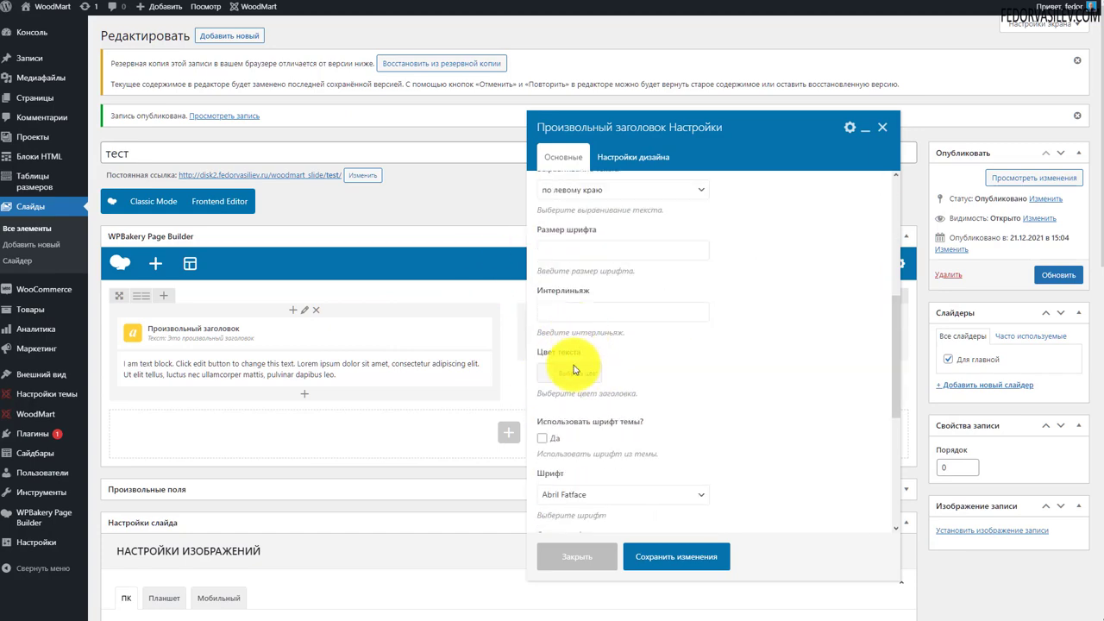
scroll(620, 490, down, 3)
scroll(635, 468, up, 4)
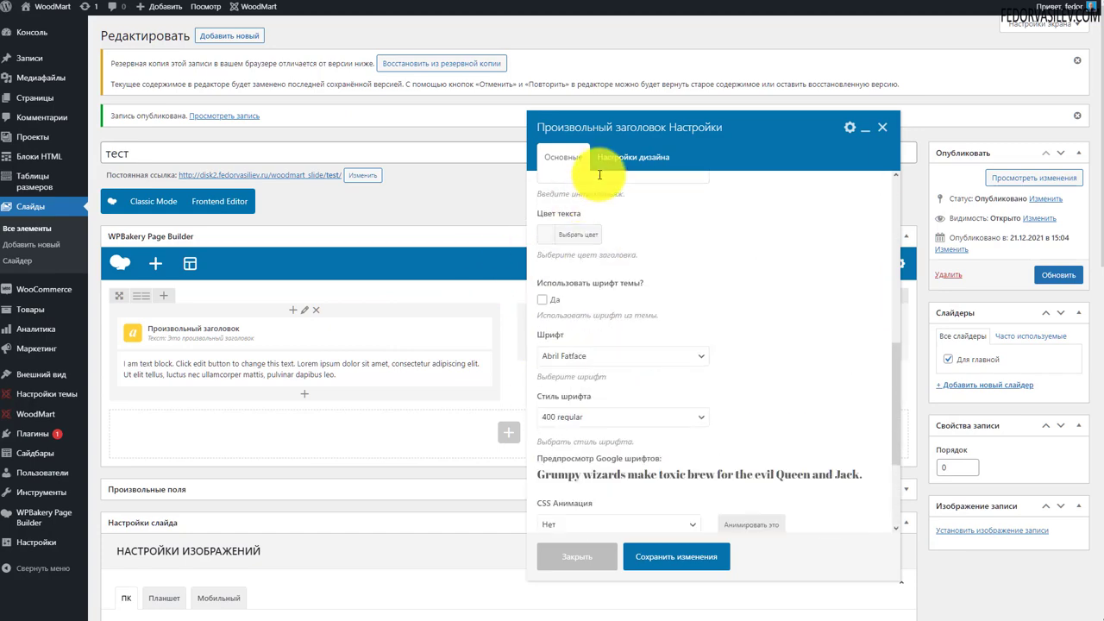
click(613, 159)
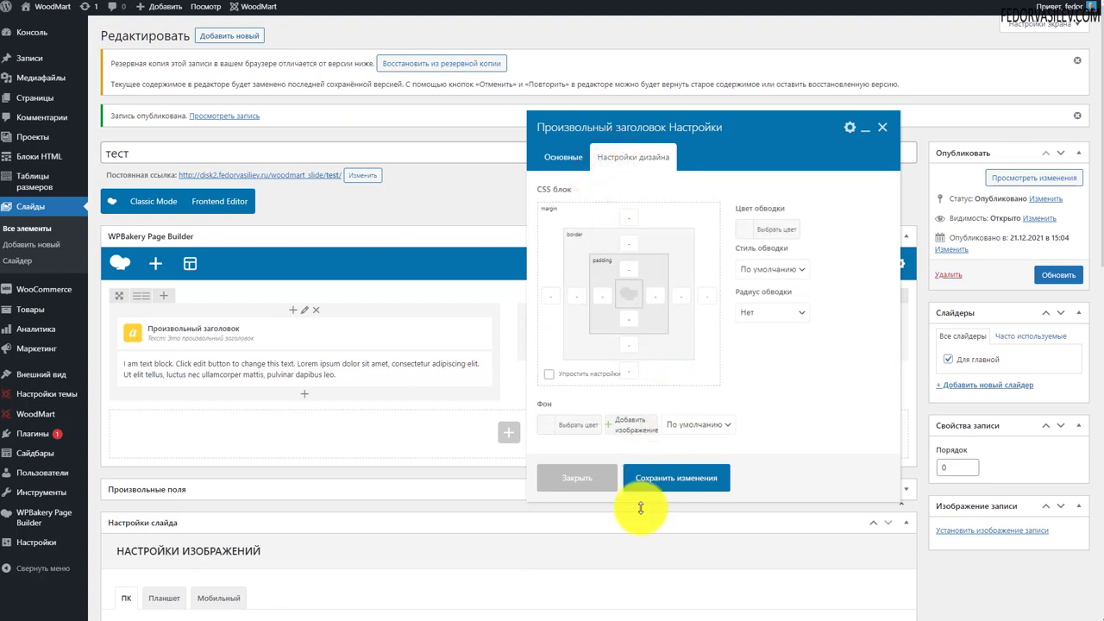
click(881, 126)
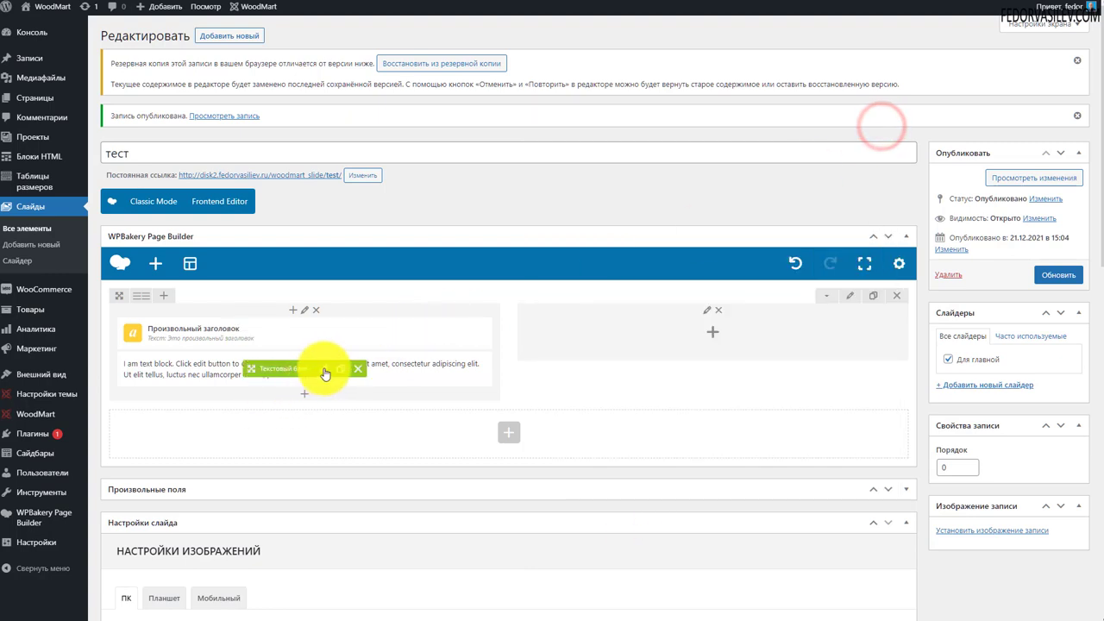
Examine the text, animation and CSS class settings of the Текстовый блок element without changing them
click(325, 370)
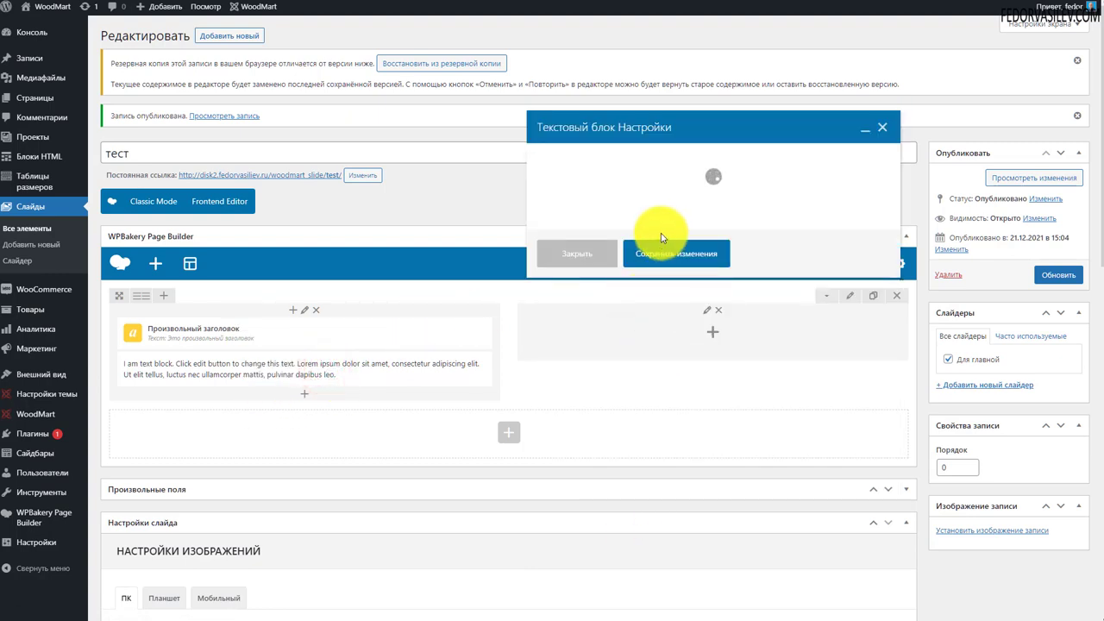
drag(676, 309, 543, 278)
scroll(705, 286, down, 3)
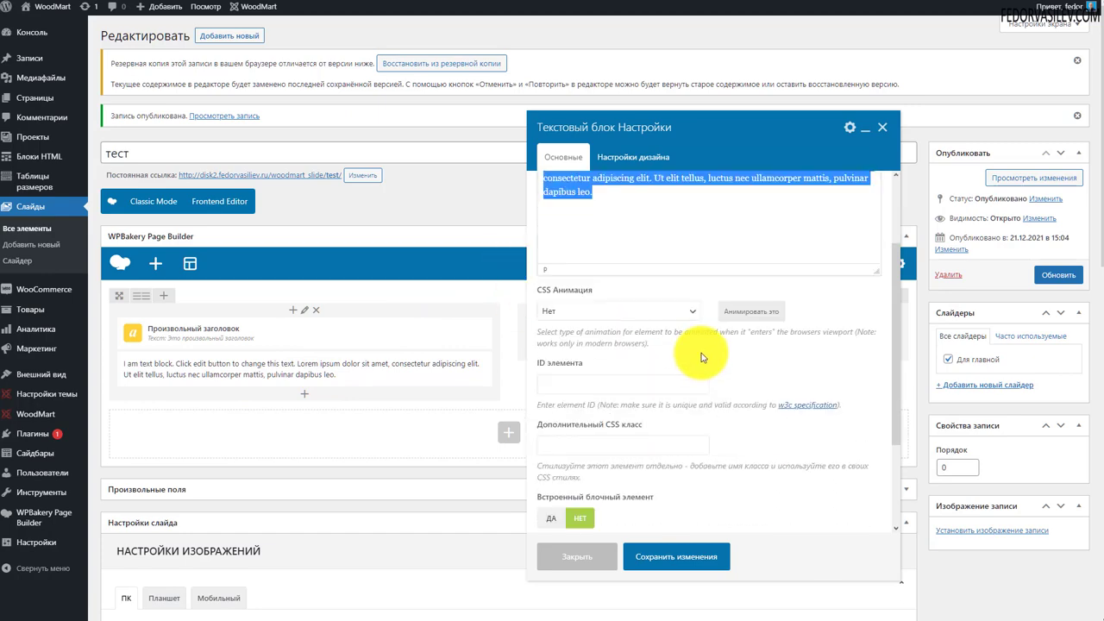
click(881, 126)
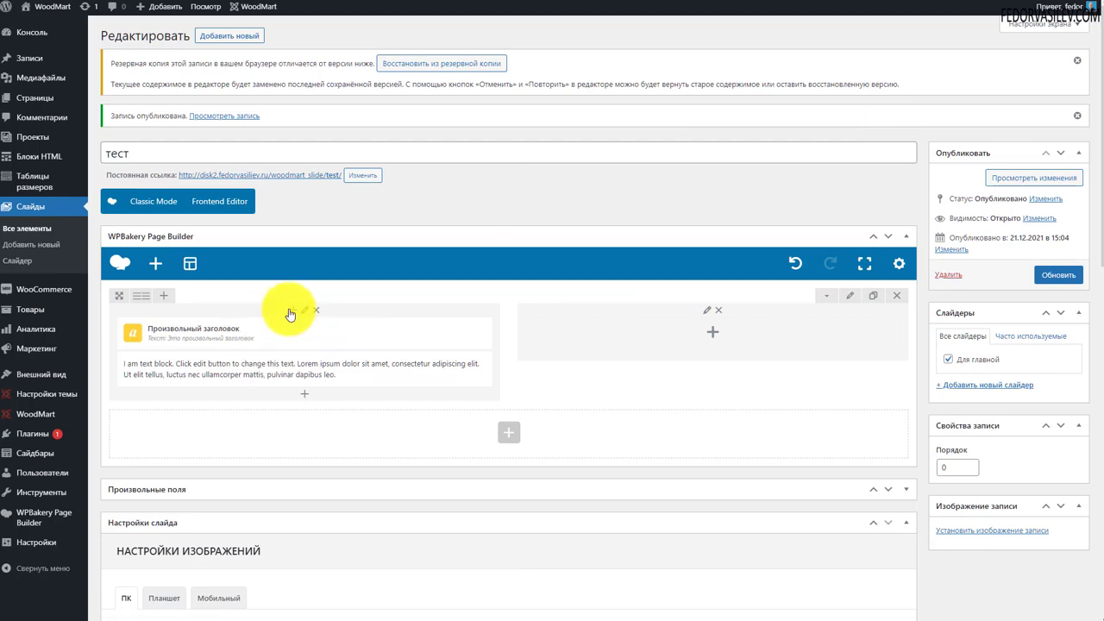
Add a Кнопка element to the second column with the text подробнее and the 3d style
click(709, 336)
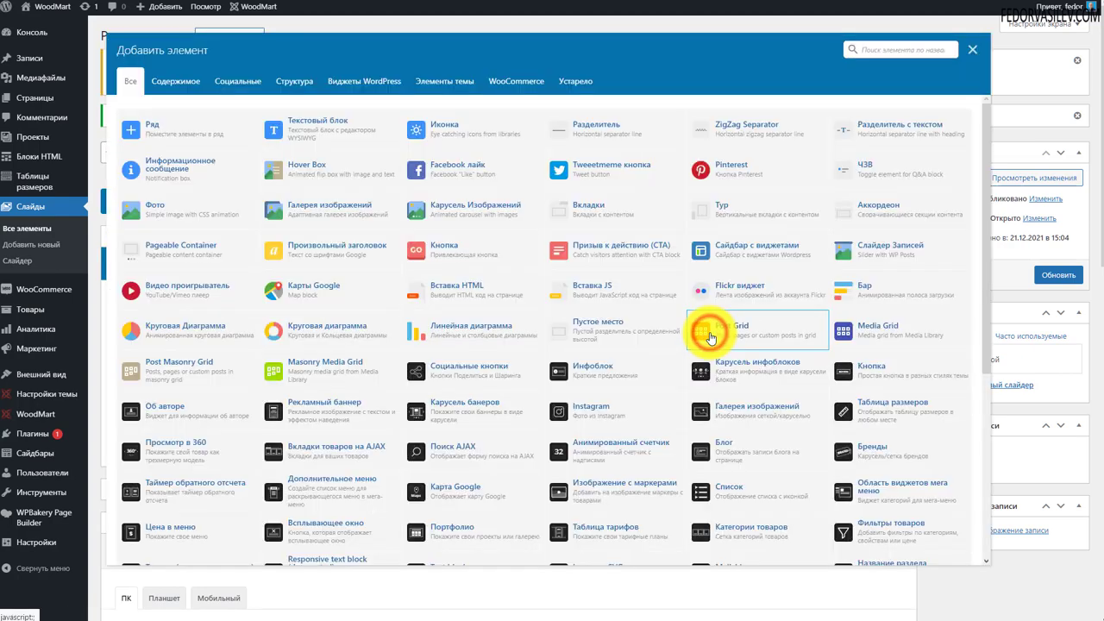
click(446, 250)
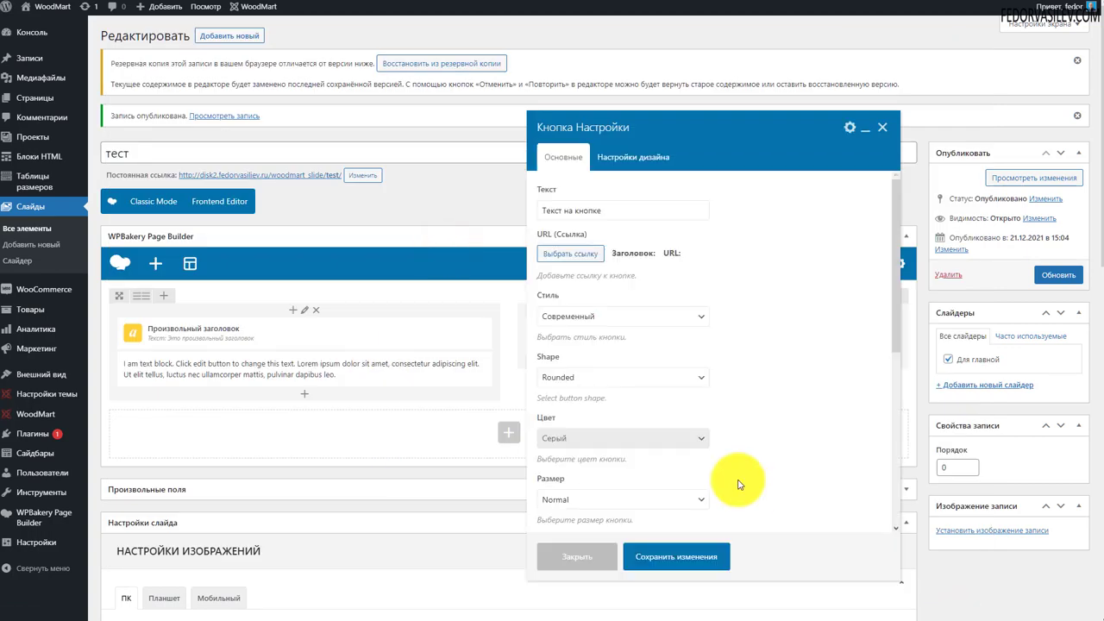
drag(621, 212, 437, 204)
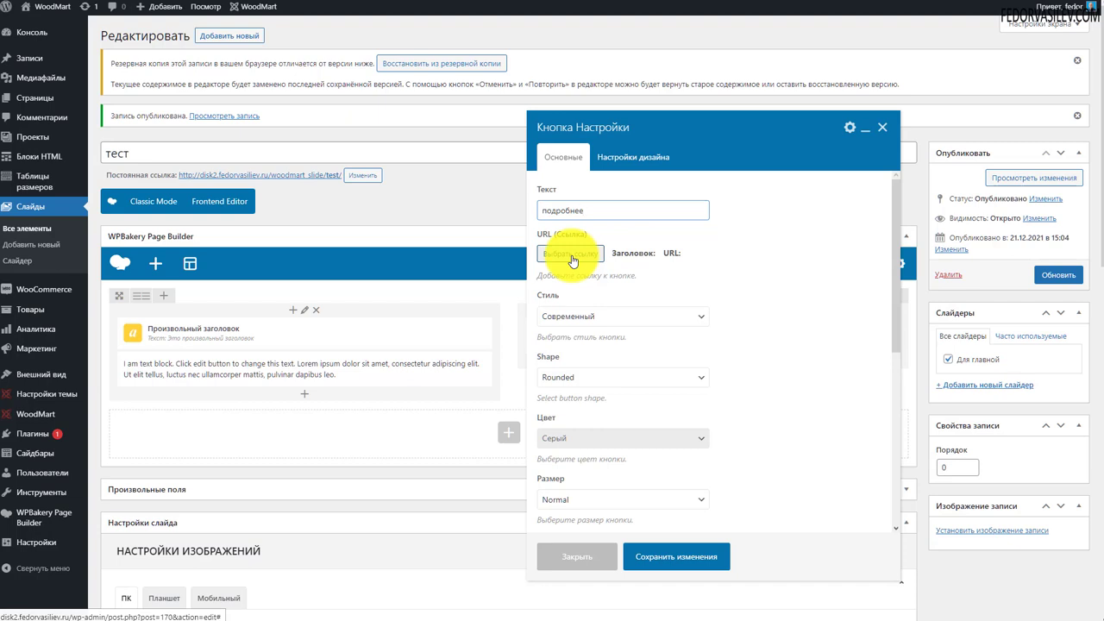
click(576, 315)
click(583, 374)
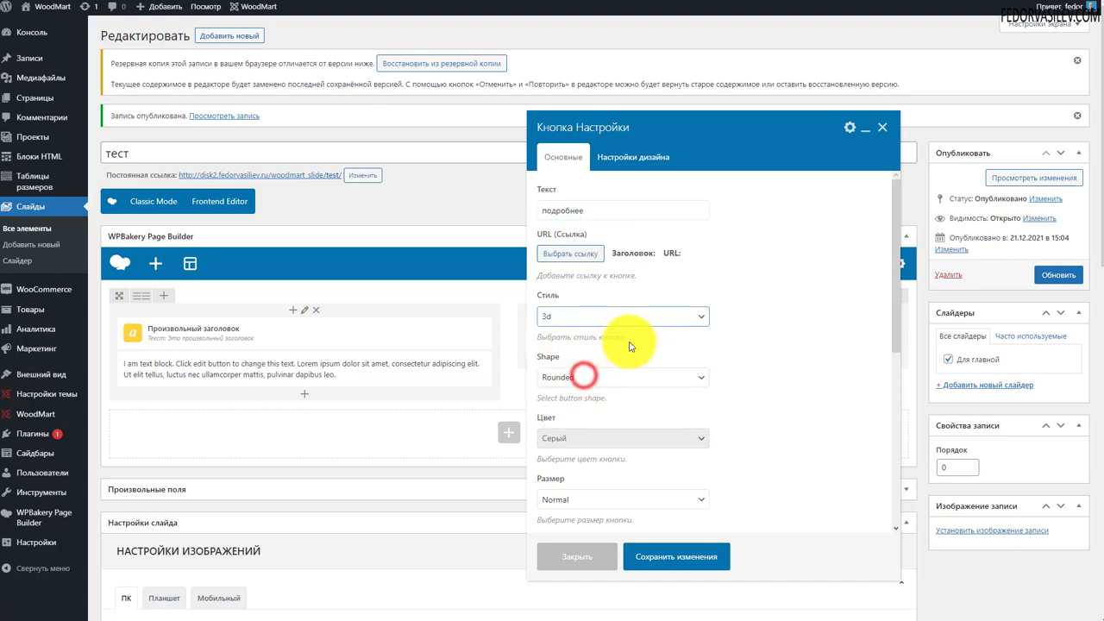
Set the button's colour to Оранжевый, save its settings and update the тест slide
scroll(741, 338, down, 2)
scroll(612, 289, down, 1)
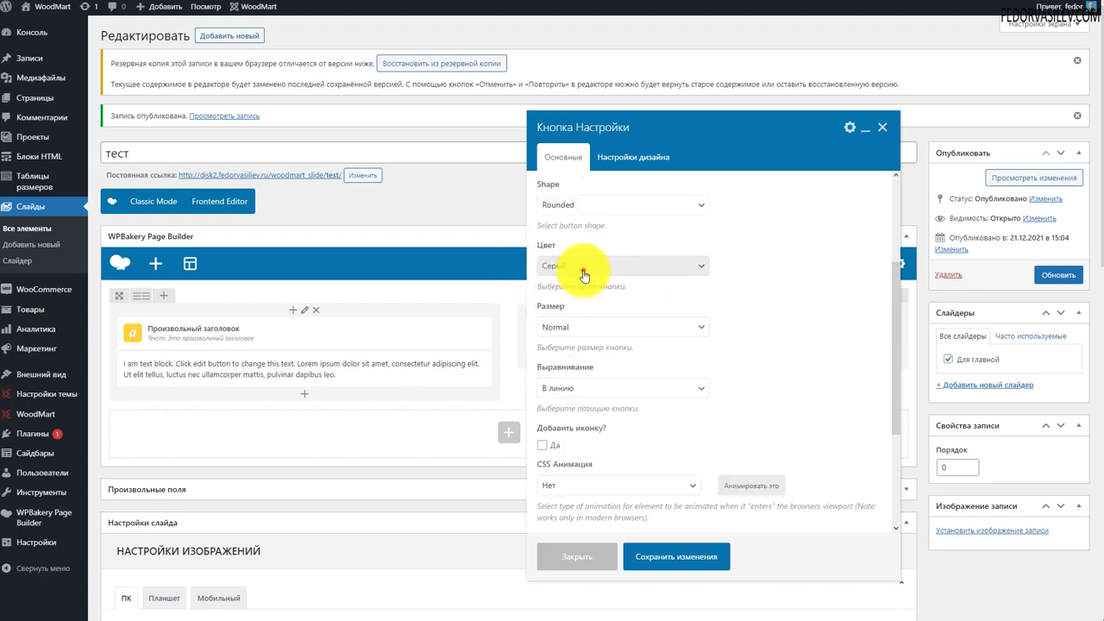
click(585, 275)
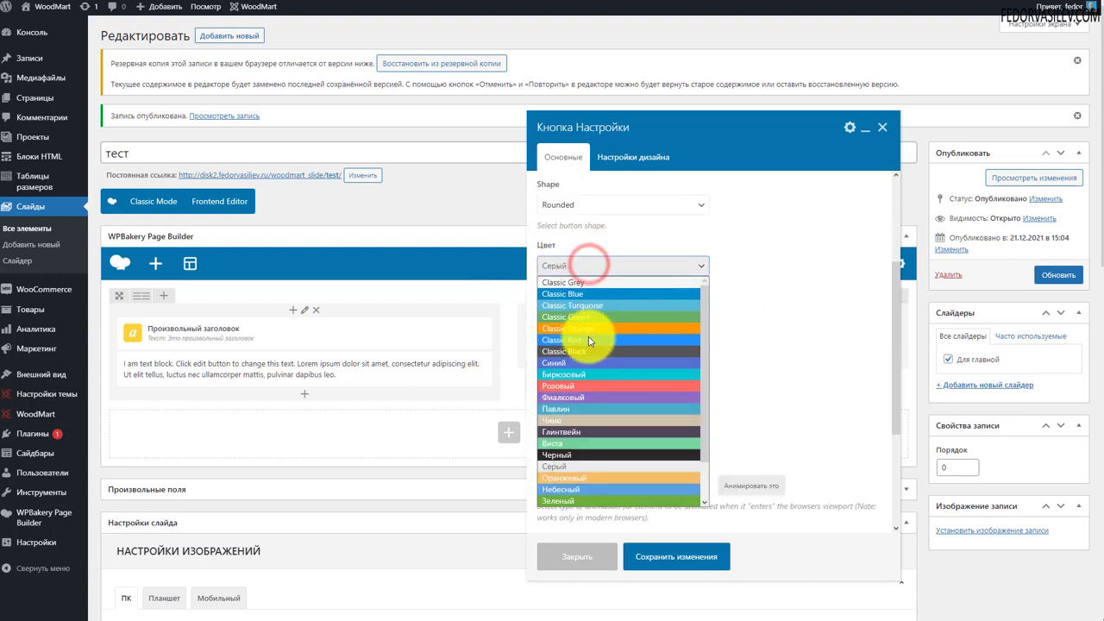
click(601, 479)
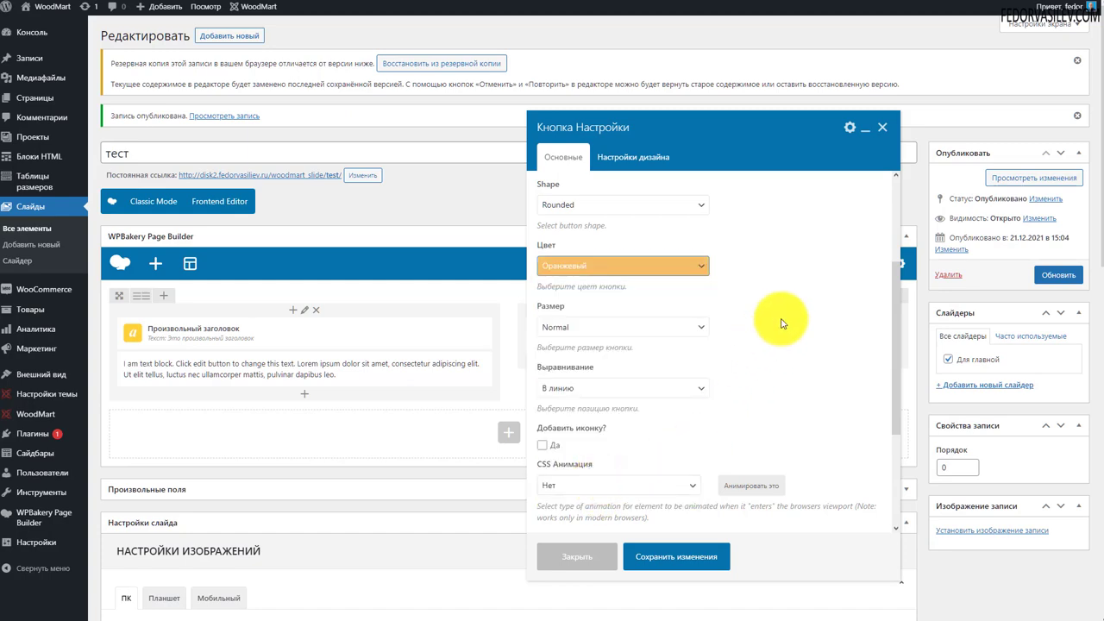
scroll(781, 319, down, 5)
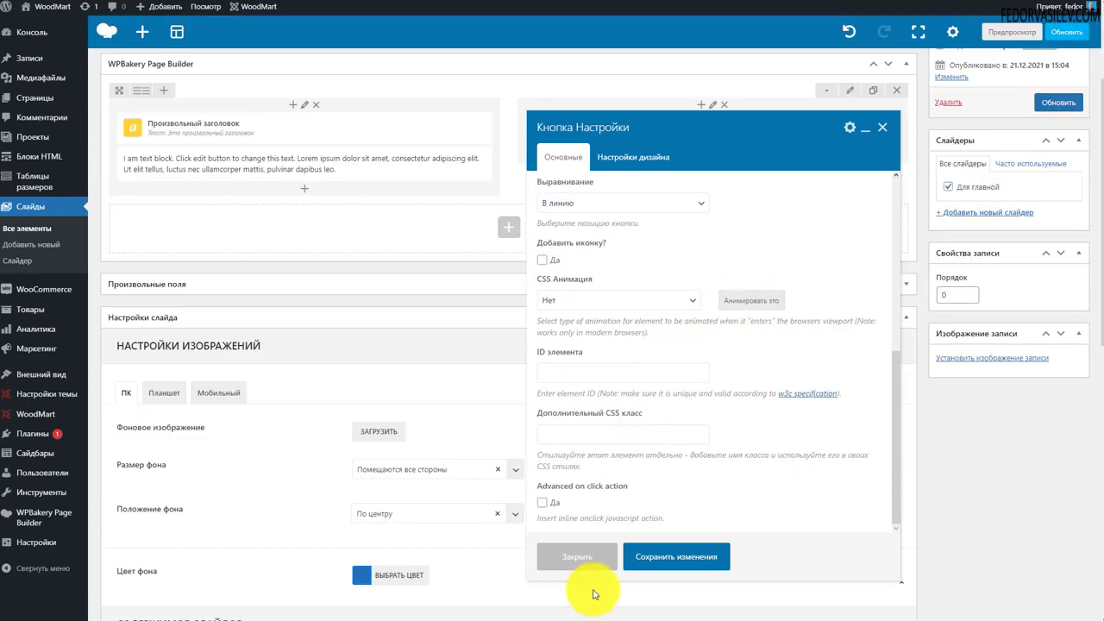
click(641, 559)
scroll(641, 566, up, 3)
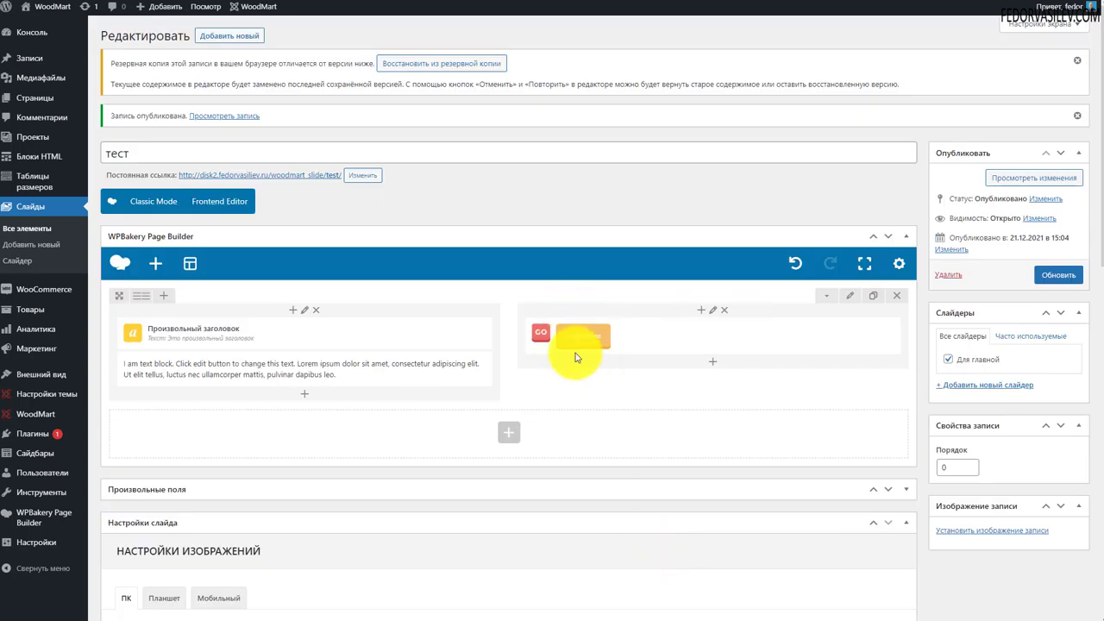
click(1041, 275)
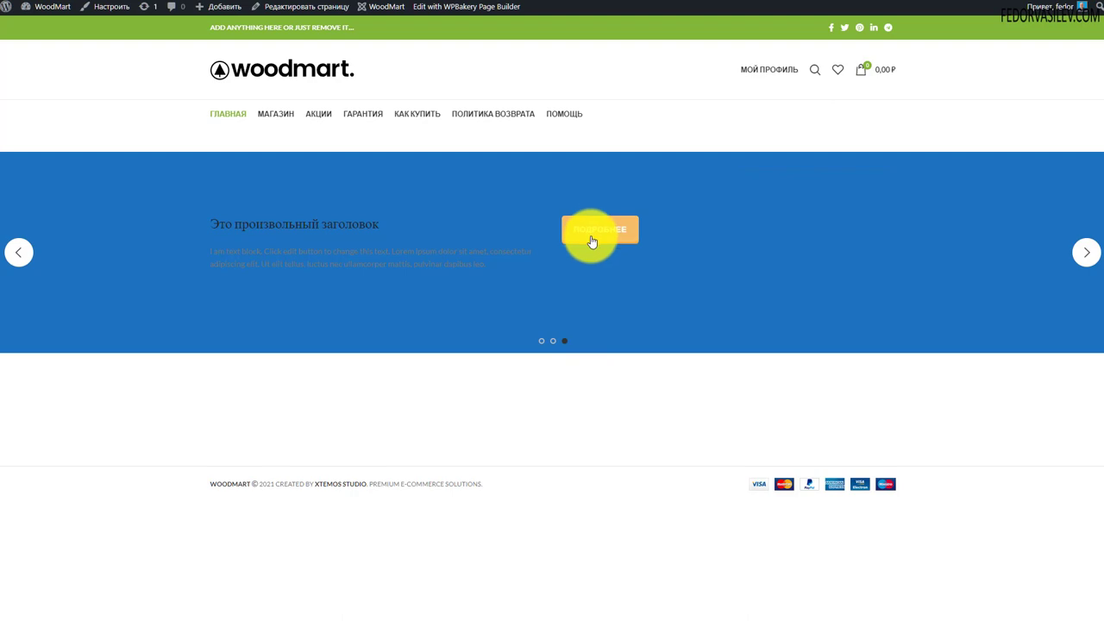
Check the updated тест slide in the home page banner by switching slides forward and back, and return to the slide editor
click(1086, 253)
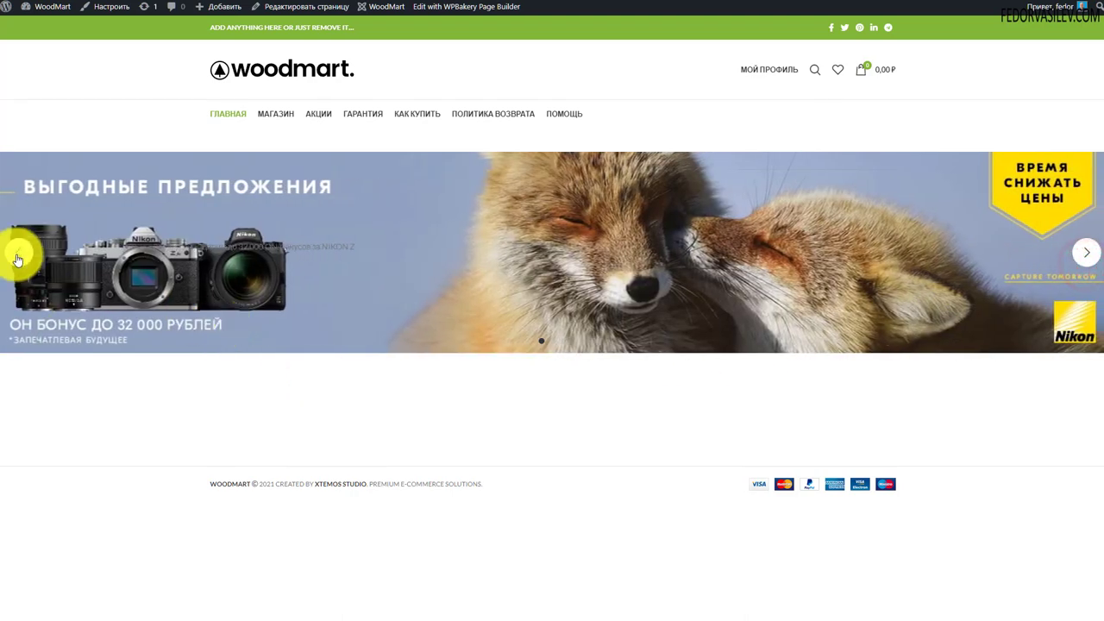
click(18, 255)
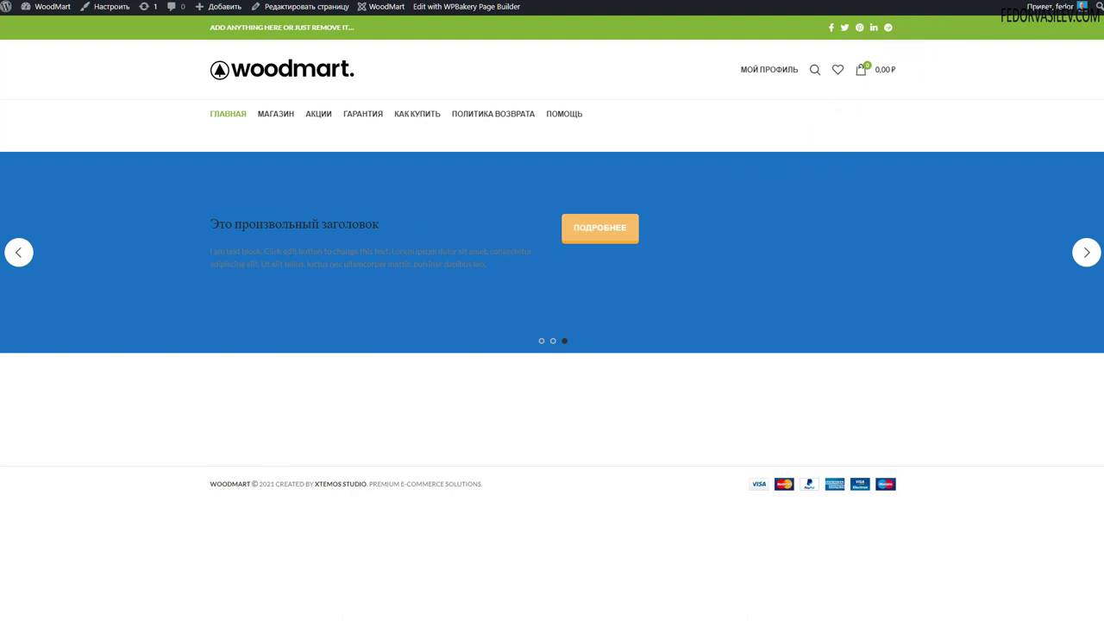
click(905, 5)
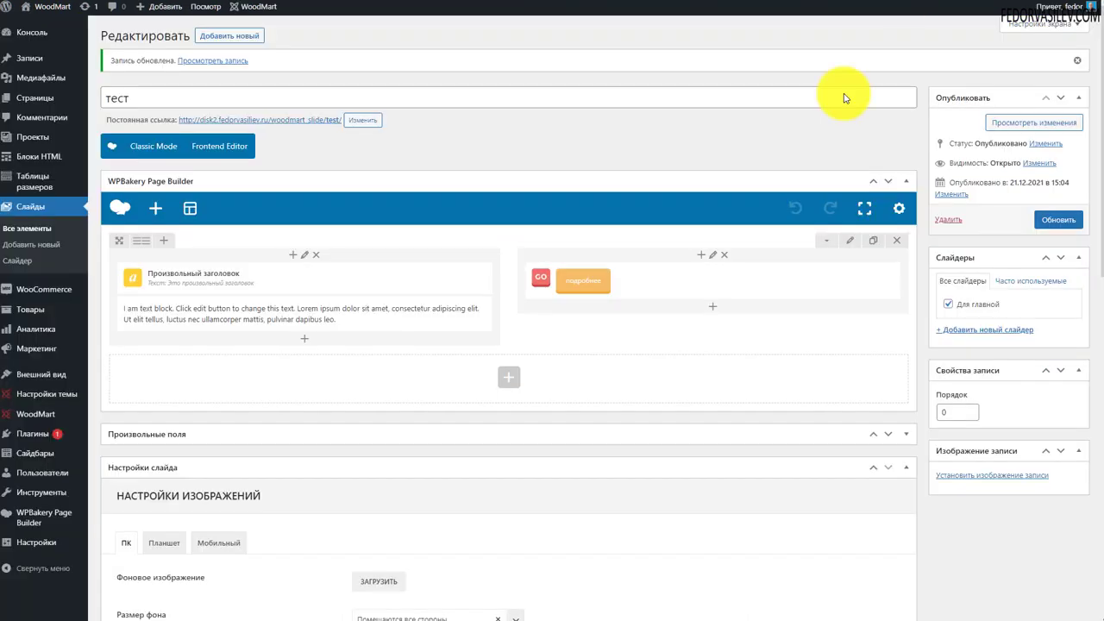
Set the slide content's horizontal alignment for ПК to В центре
scroll(592, 406, down, 5)
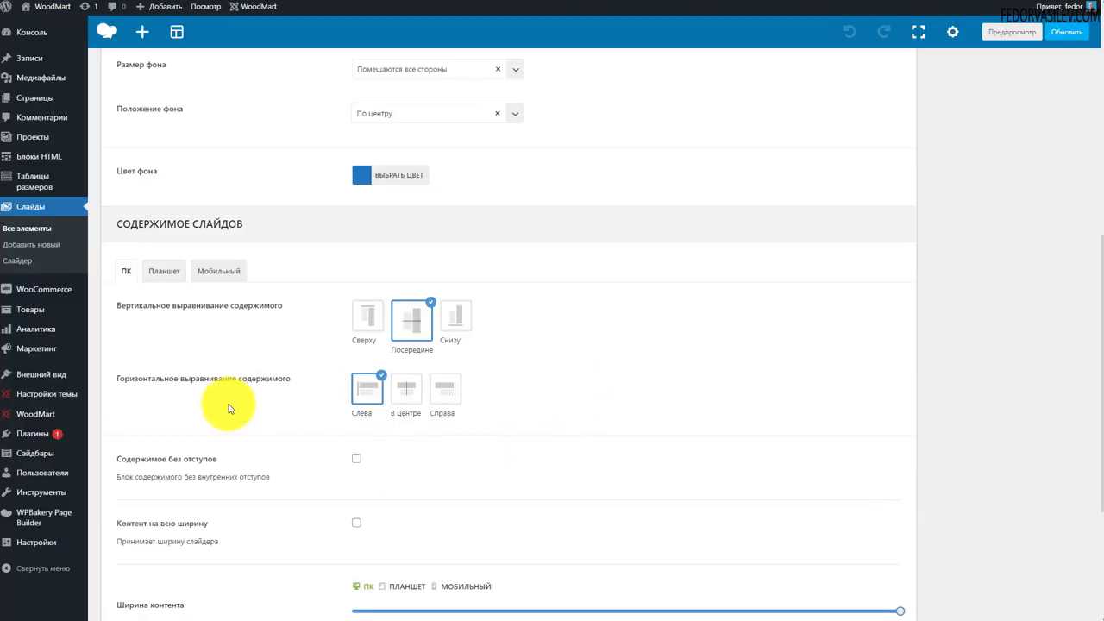
click(405, 389)
scroll(475, 426, up, 5)
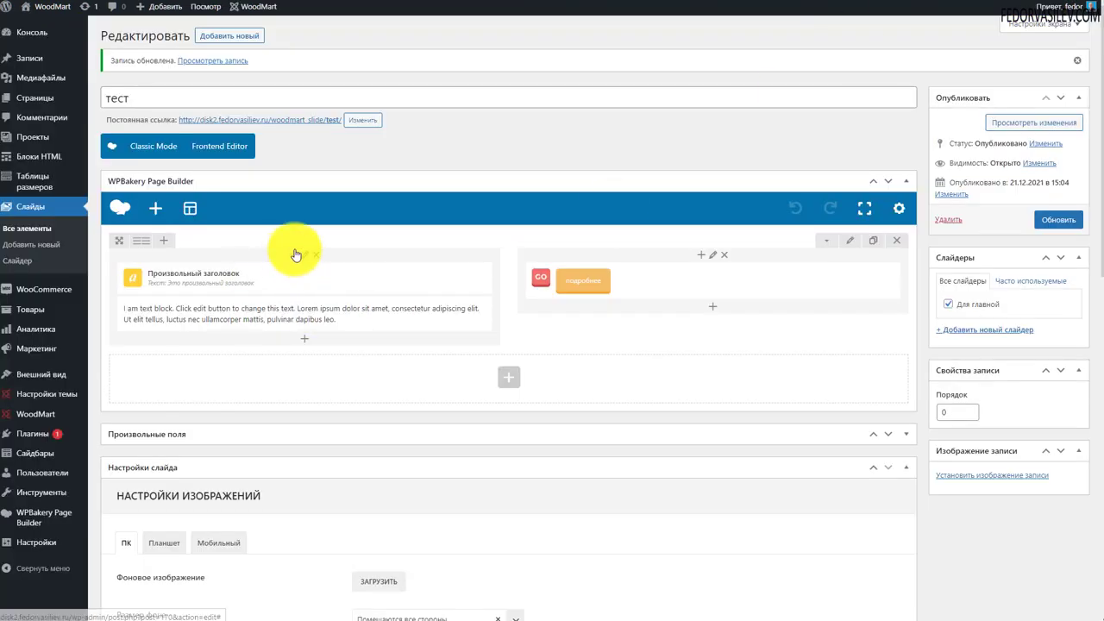
Add a Фото element at the start of the first column and choose canon.jpg from the media library as its image
click(291, 255)
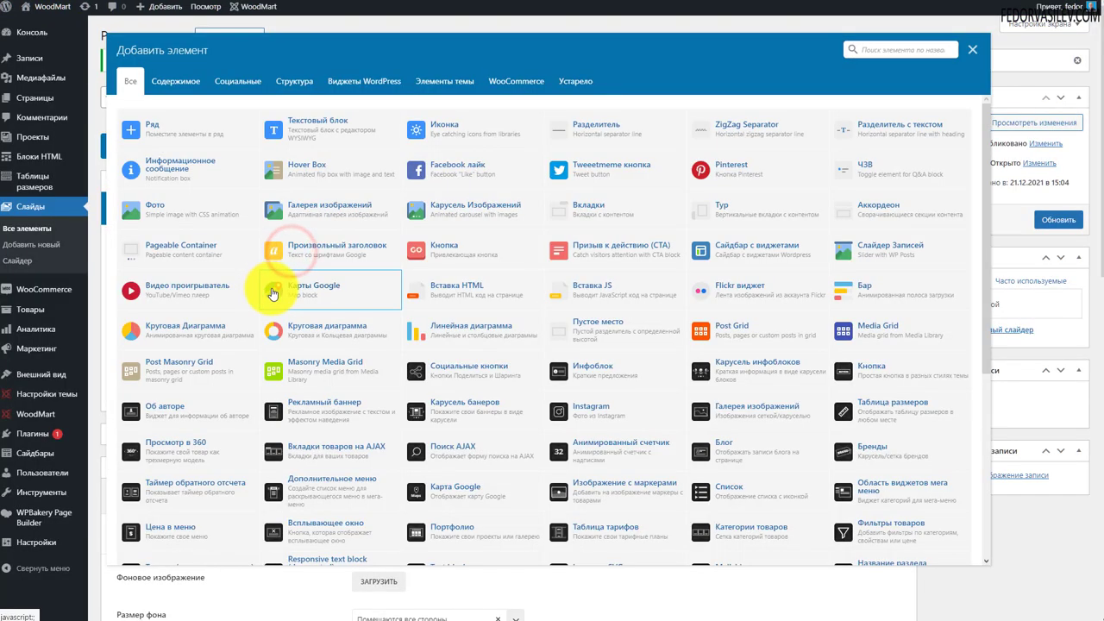
click(153, 210)
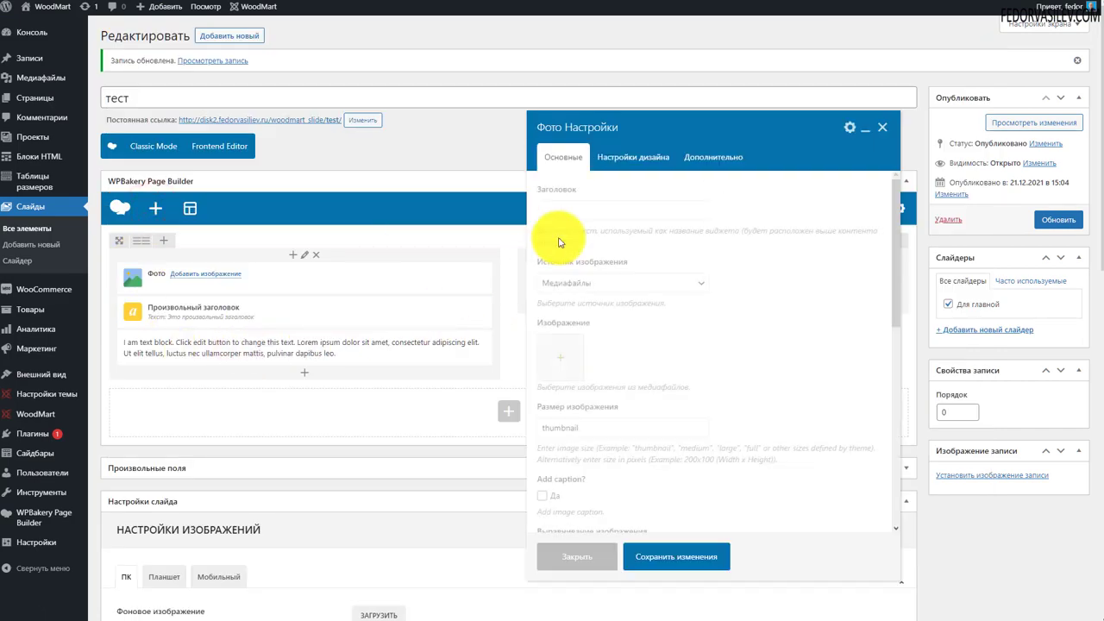
click(568, 356)
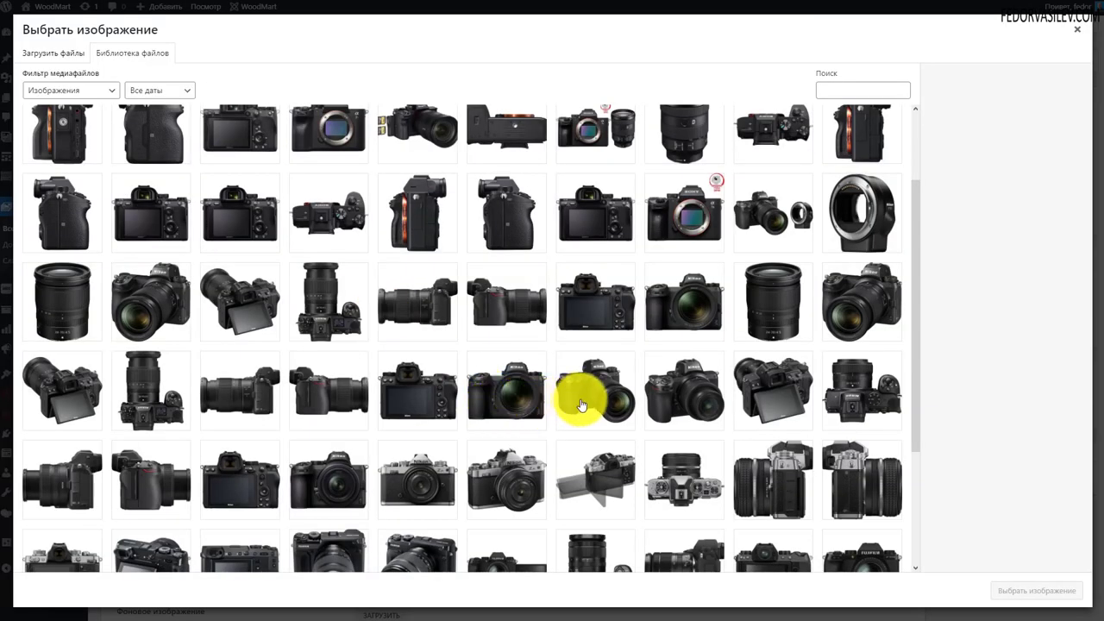
click(580, 405)
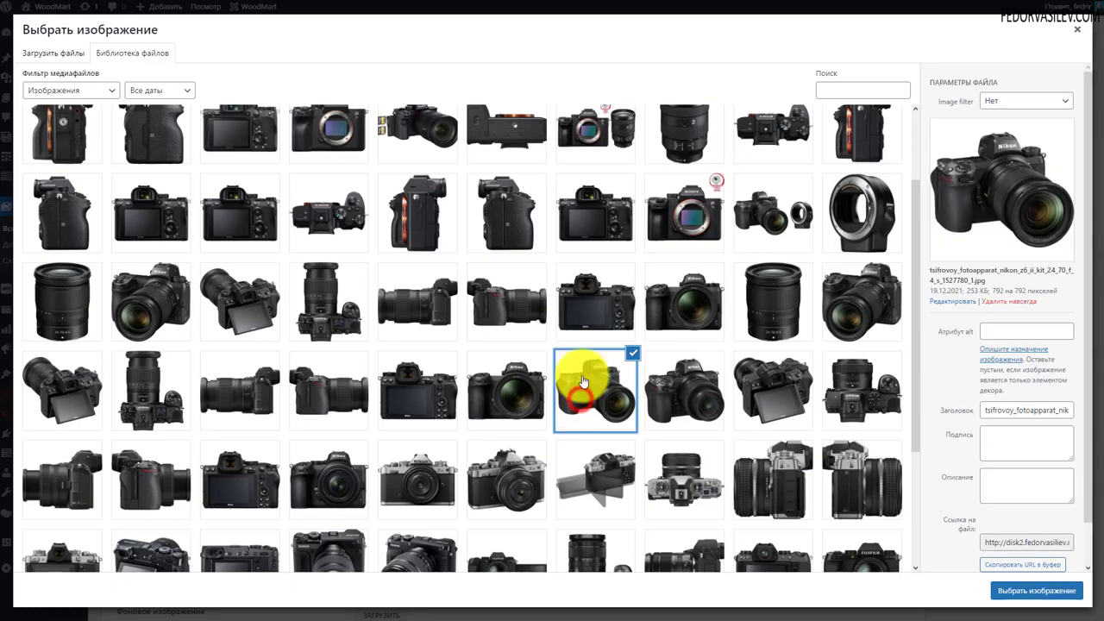
scroll(494, 319, down, 2)
scroll(494, 318, down, 1)
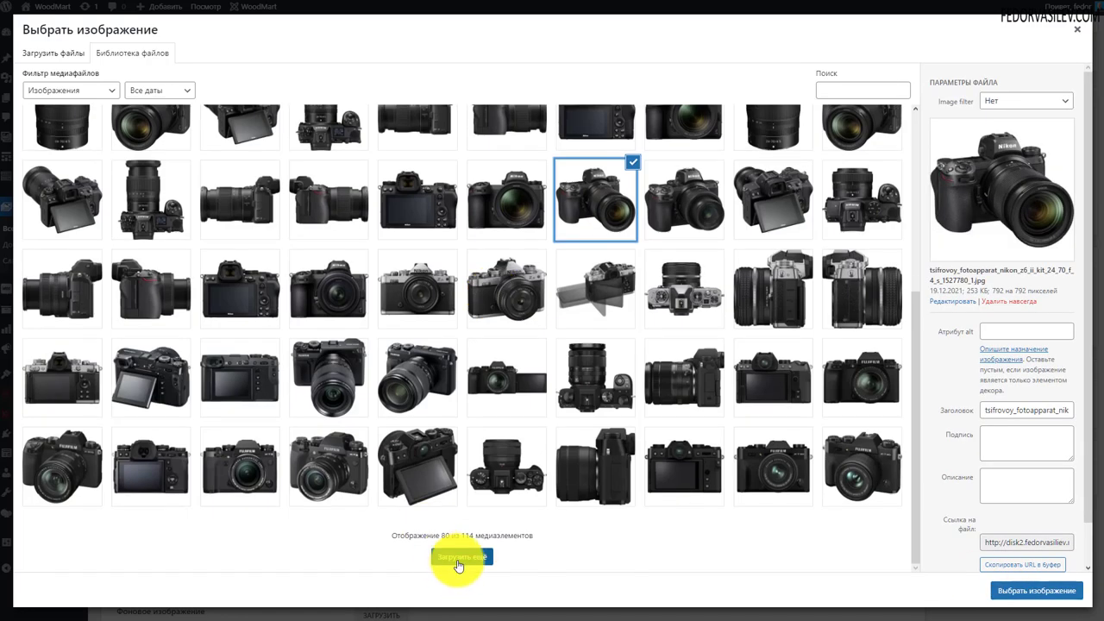
click(458, 561)
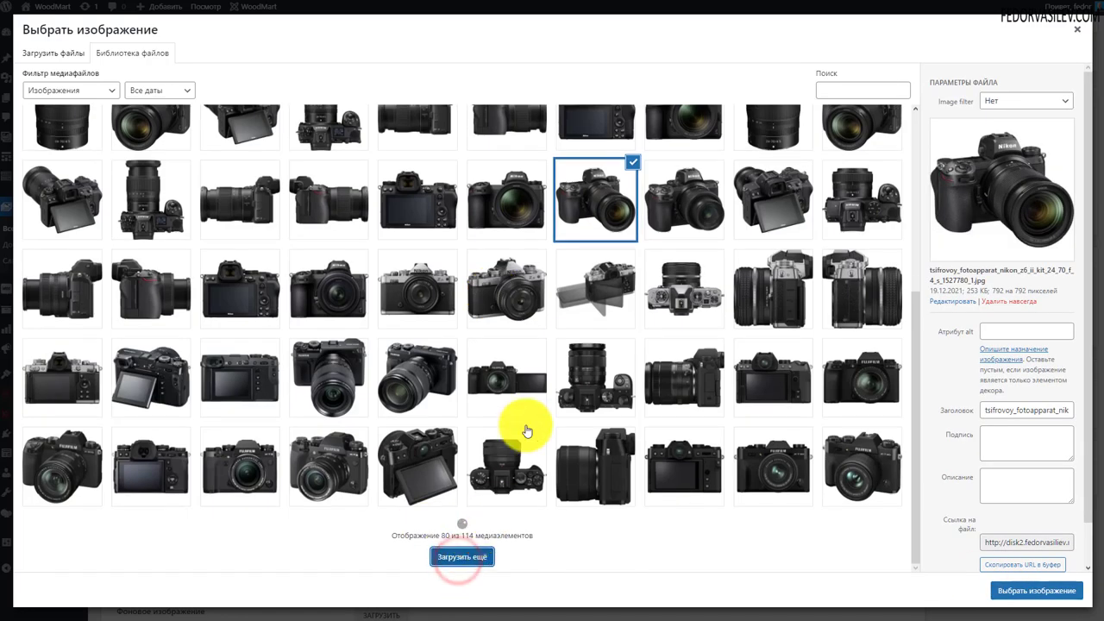
scroll(524, 431, down, 4)
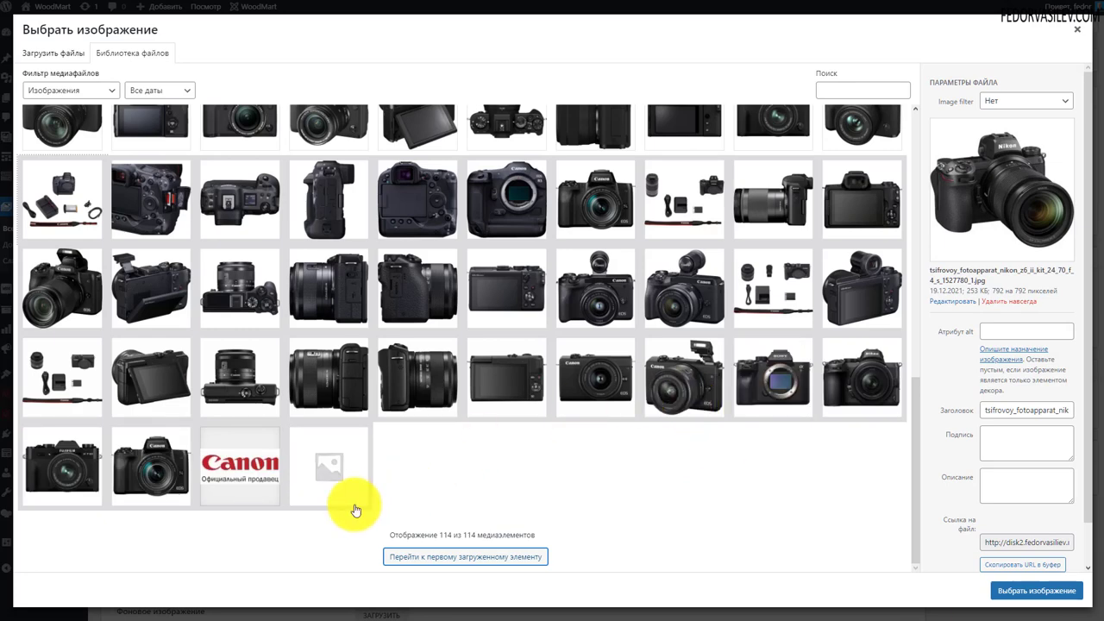
click(239, 473)
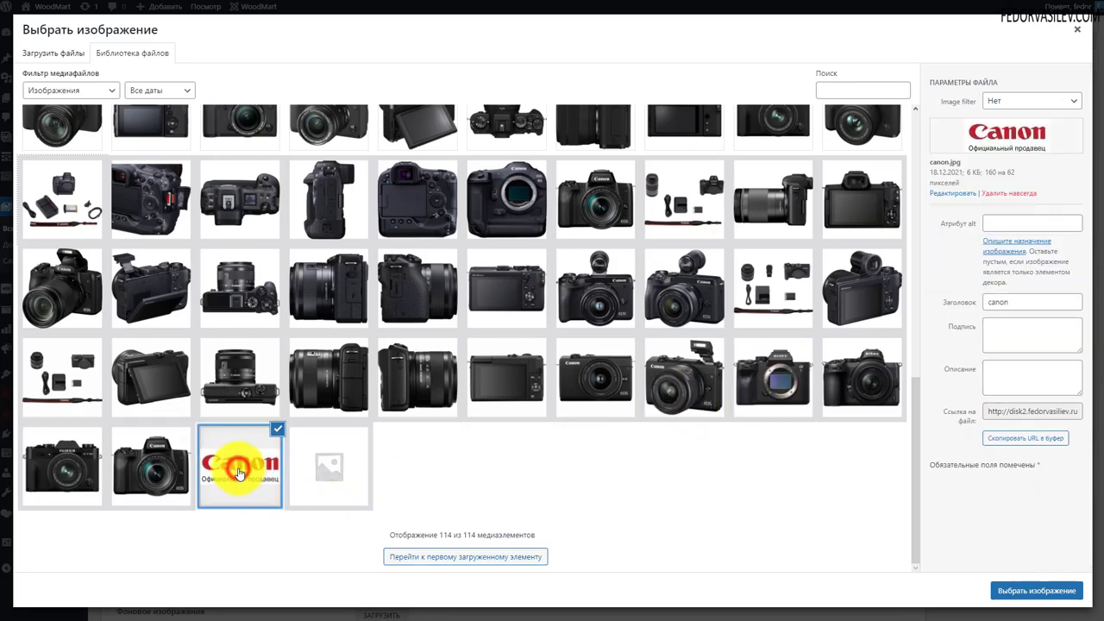
click(996, 590)
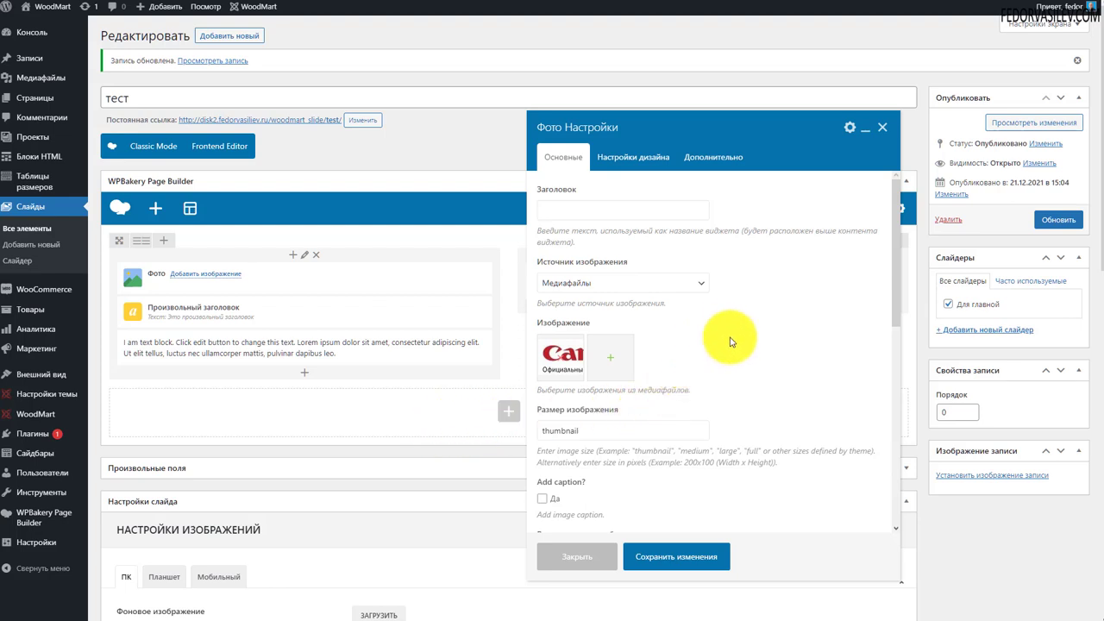
Set the Фото element's image size to full and save its settings
double_click(571, 429)
click(738, 457)
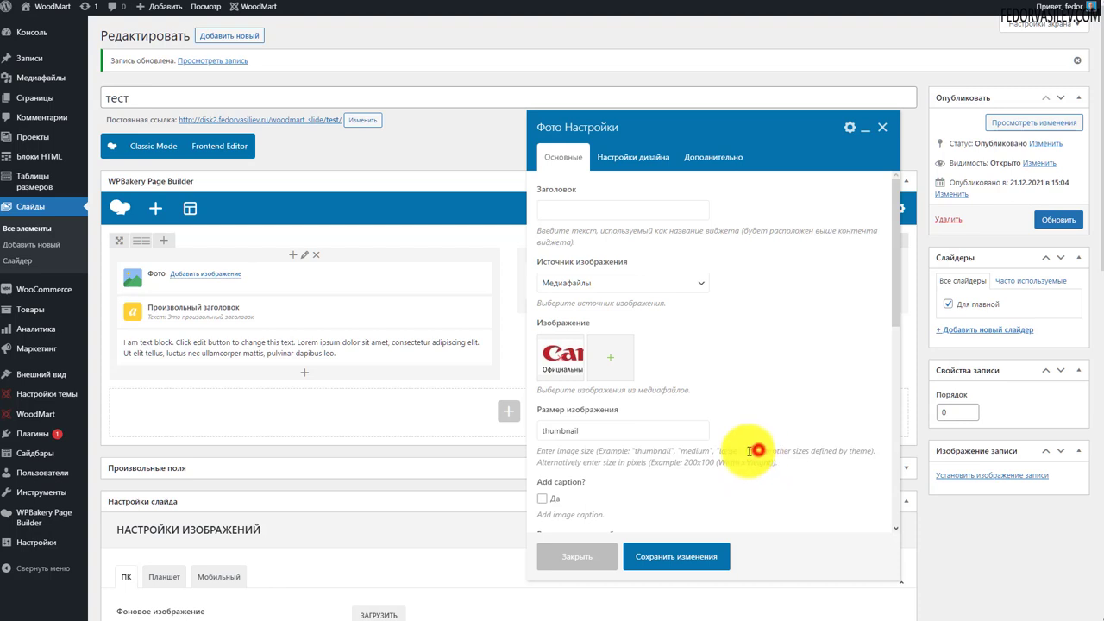
double_click(604, 431)
click(604, 431)
double_click(617, 427)
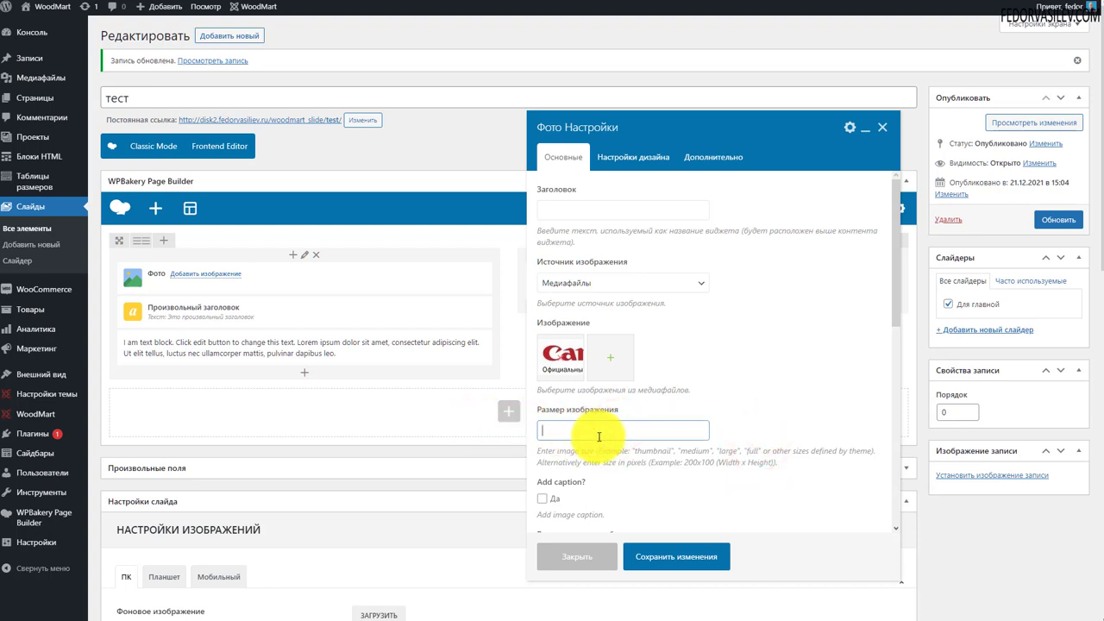
text(full)
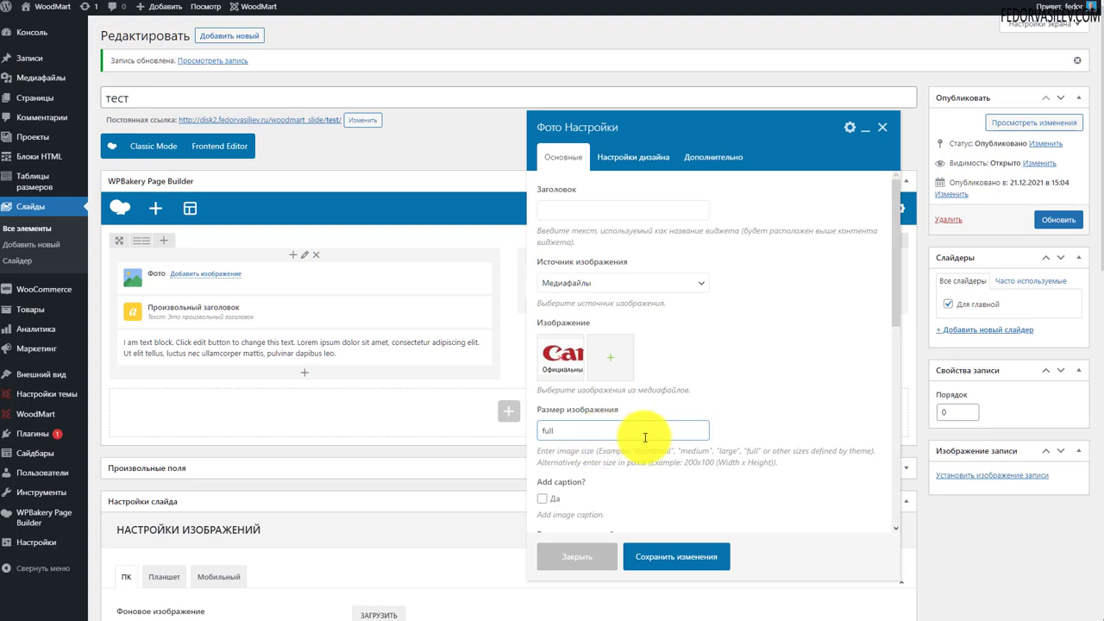
scroll(710, 381, down, 3)
scroll(714, 383, down, 2)
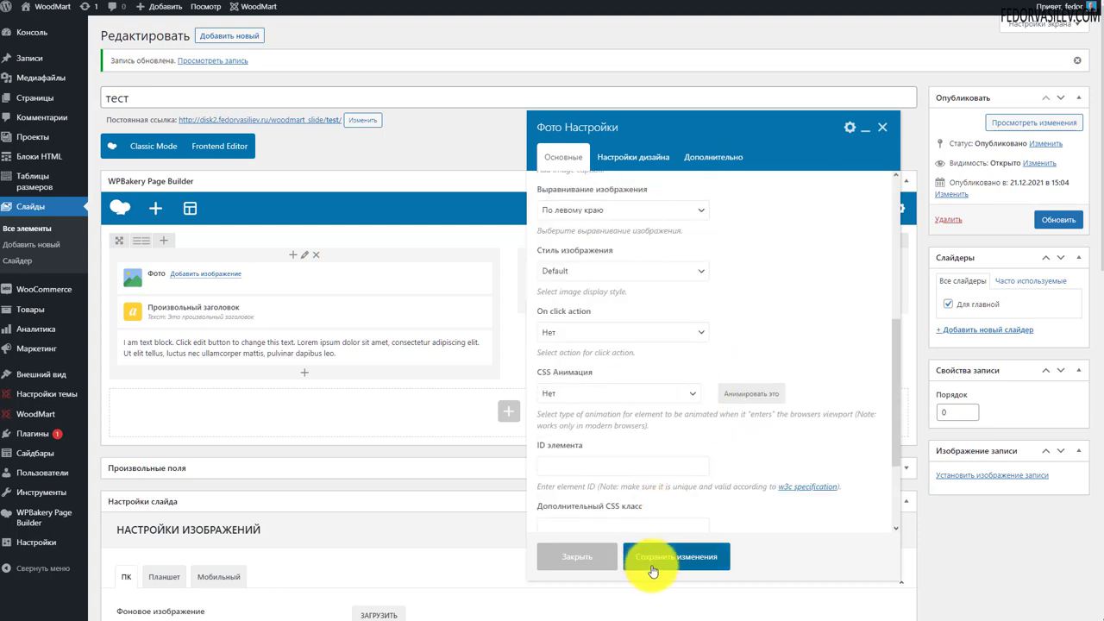
click(657, 559)
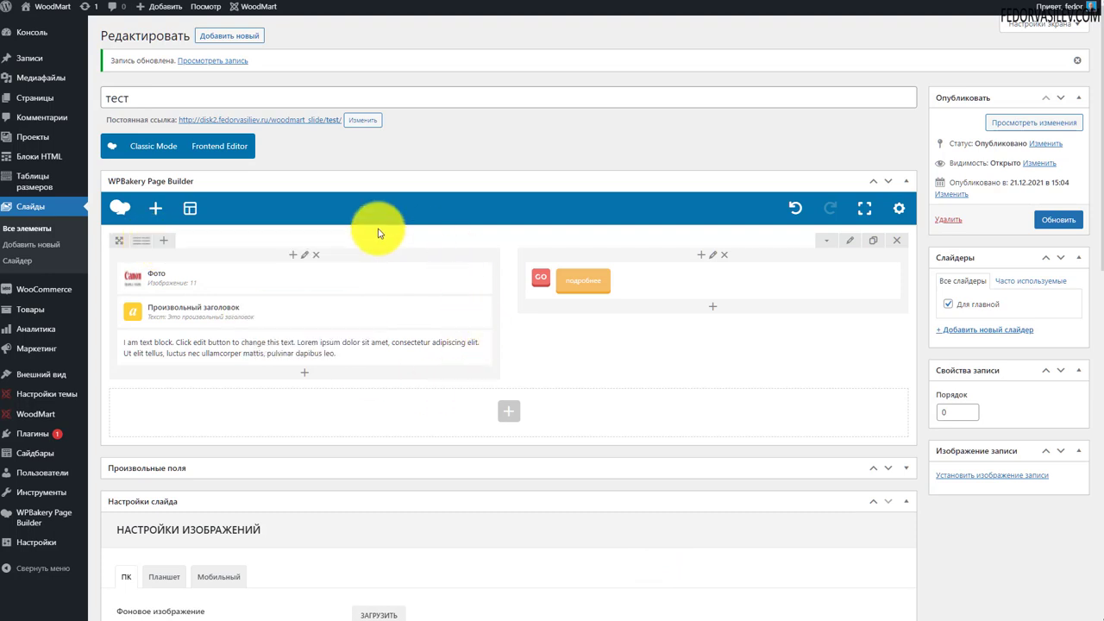
Change the row layout to a two-thirds first column and a one-third second column, and update the тест slide
click(184, 248)
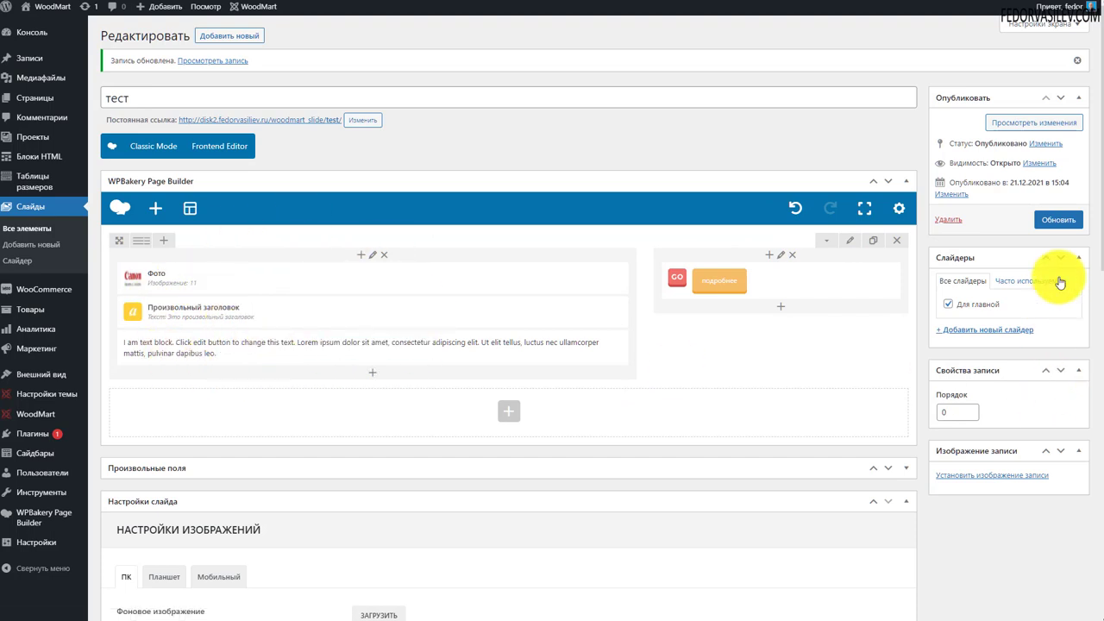
click(1057, 219)
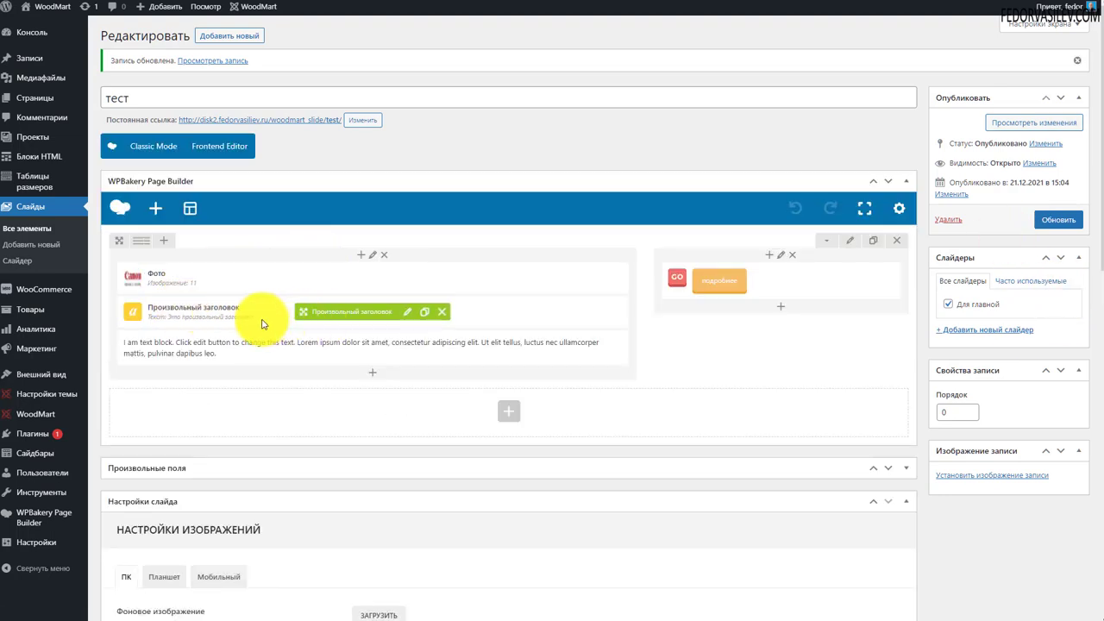
Set the text colour of the Произвольный заголовок element to white (#ffffff)
click(406, 311)
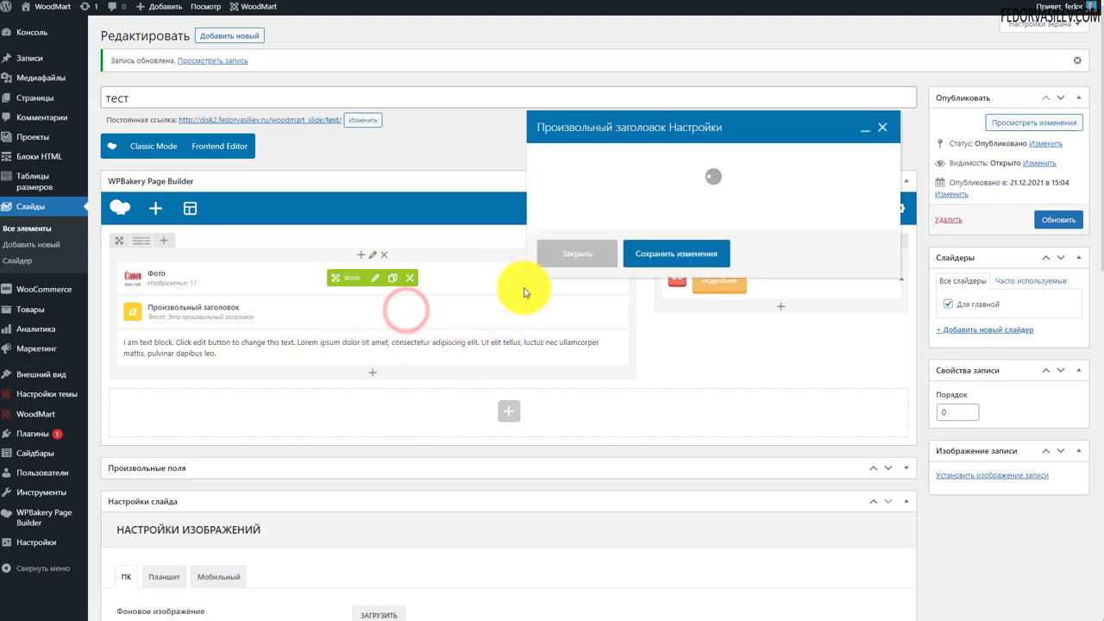
scroll(771, 301, down, 5)
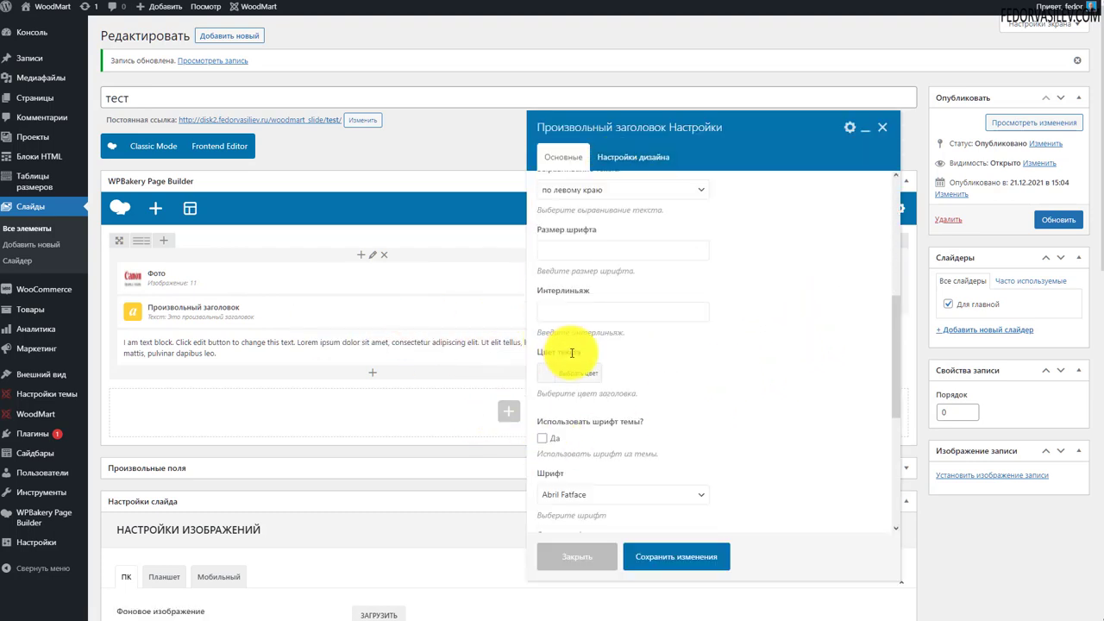
click(546, 372)
click(570, 510)
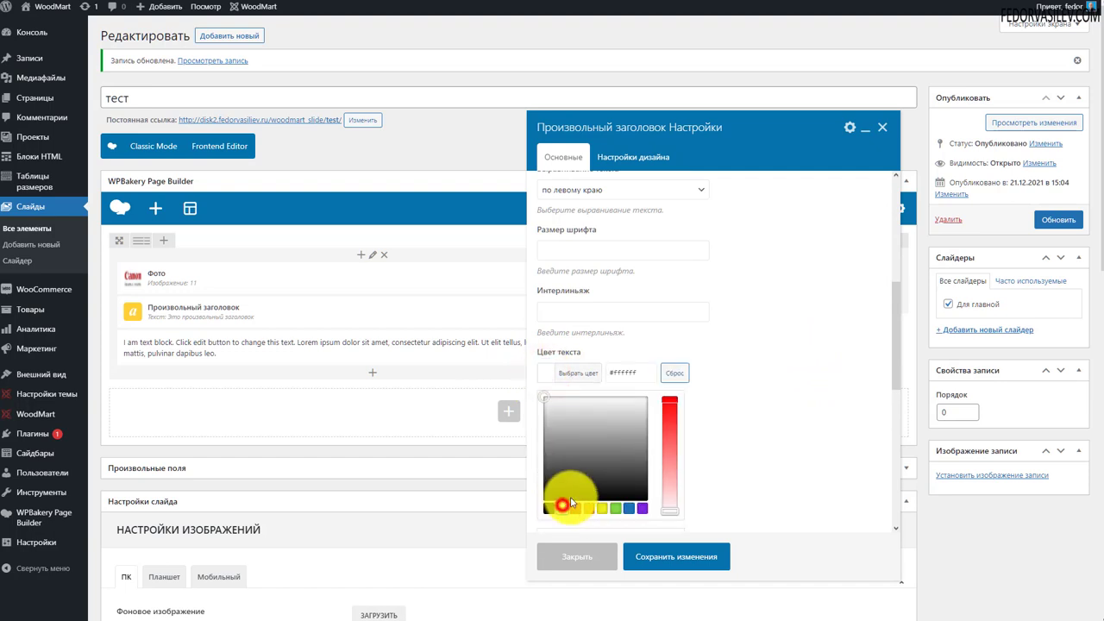
click(746, 361)
scroll(746, 360, down, 2)
click(663, 557)
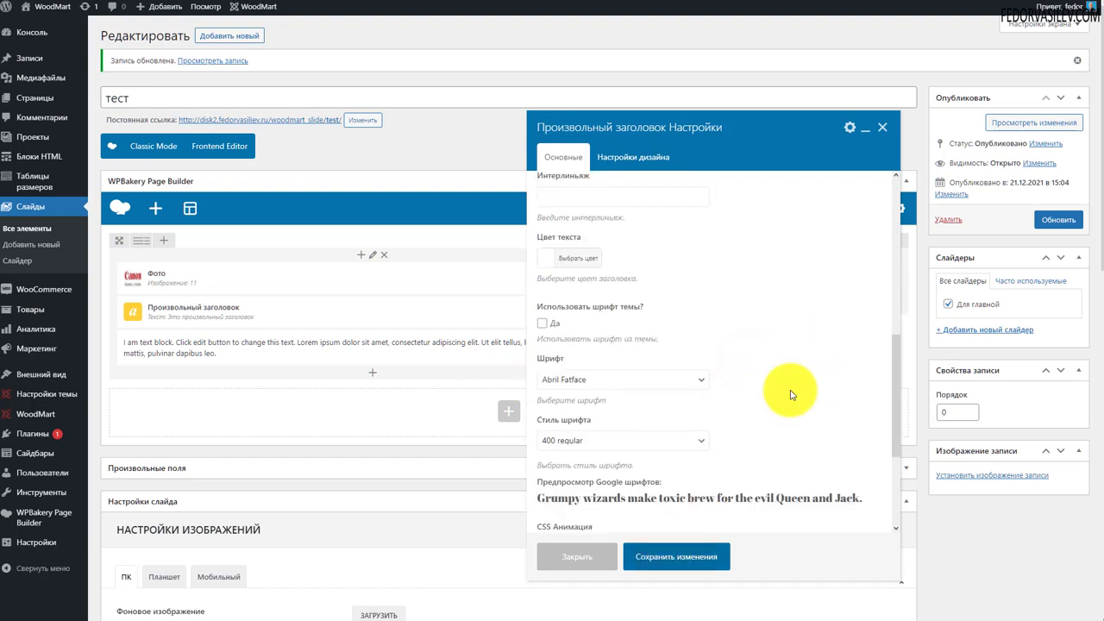
Set the heading's CSS animation to fadeInLeft and save its settings
scroll(770, 320, down, 3)
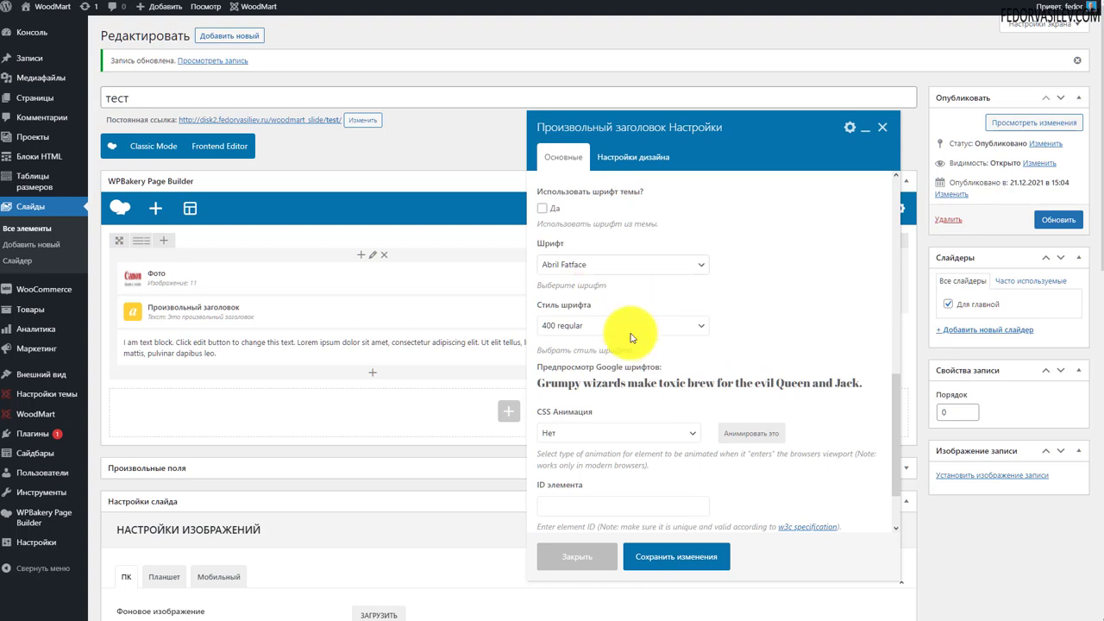
scroll(783, 288, down, 1)
click(607, 376)
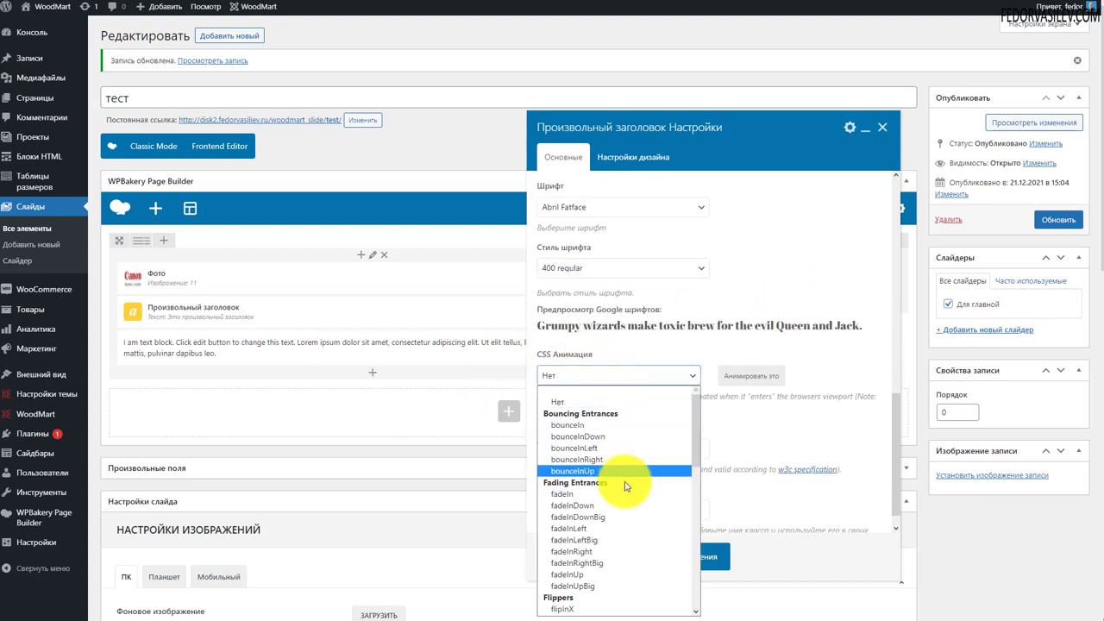
click(625, 527)
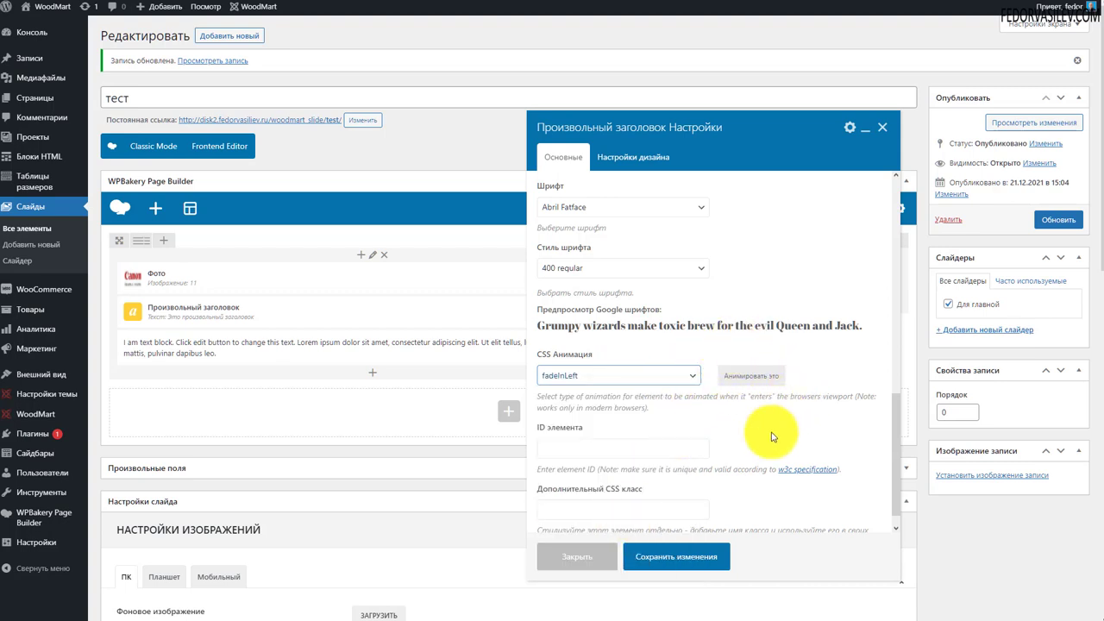
scroll(766, 416, down, 1)
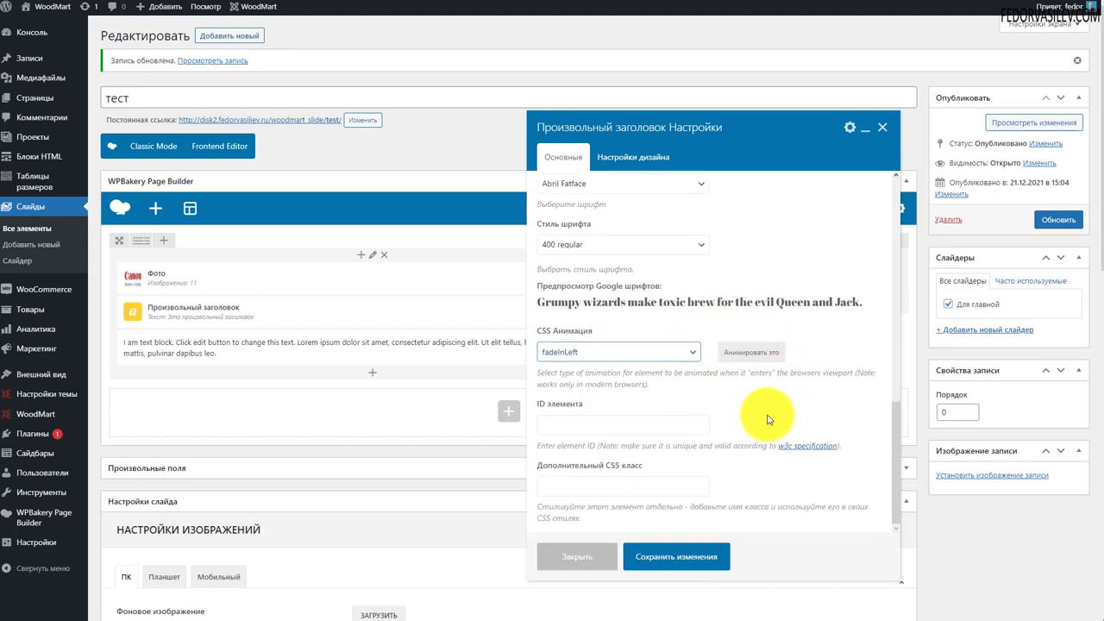
click(676, 556)
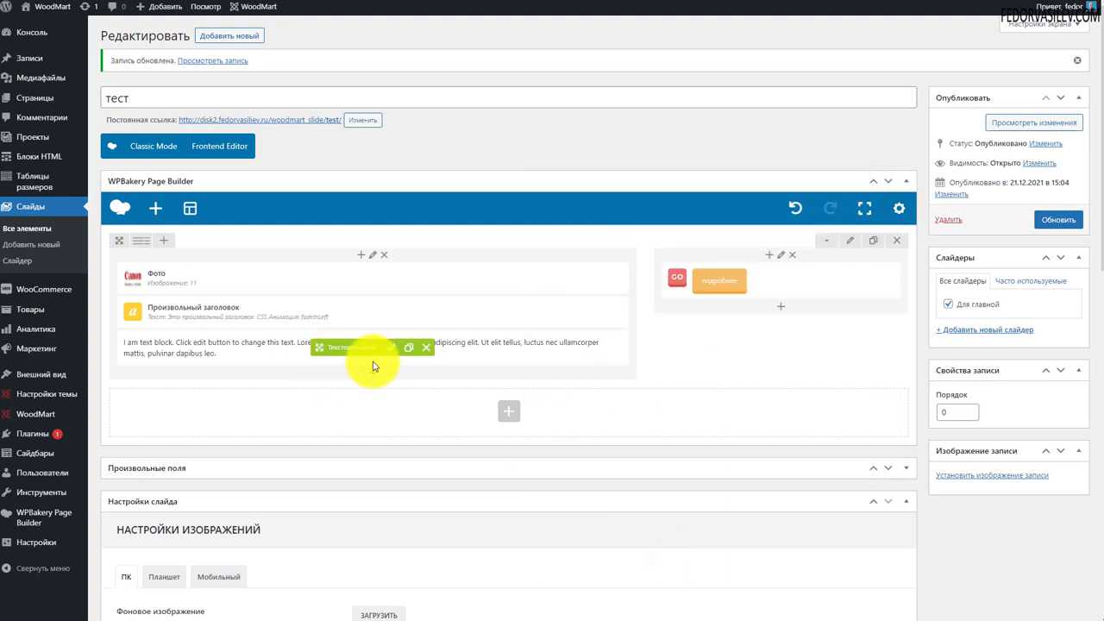
Open the settings of the Текстовый блок element in the first column
click(392, 347)
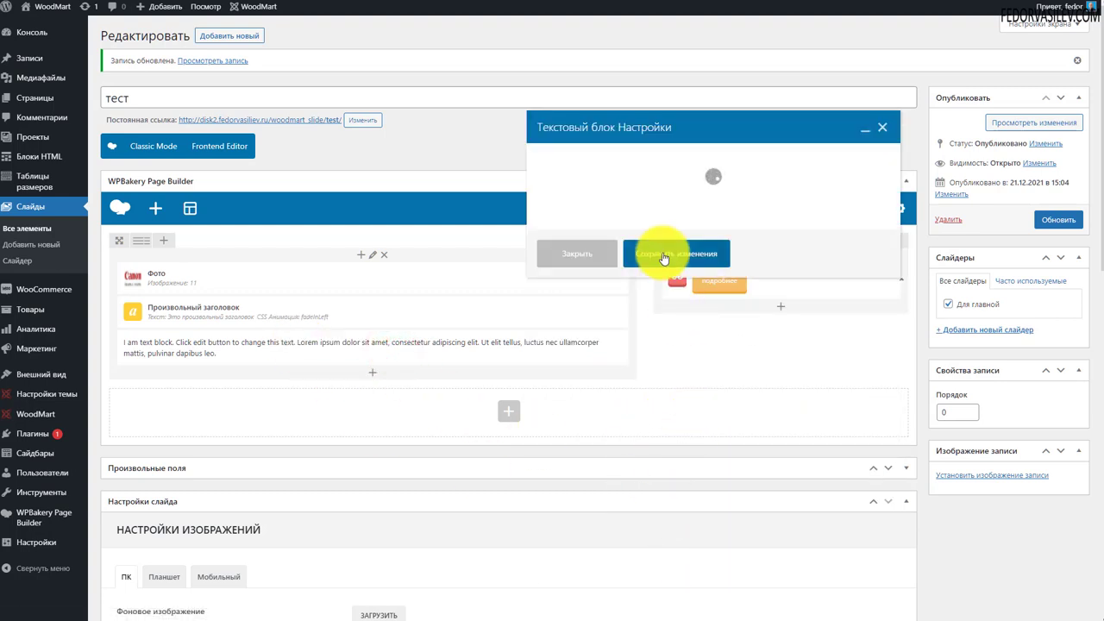
Try the fadeInDown, fadeInDownBig, fadeInRight and fadeInRightBig CSS animations on the text block
scroll(646, 365, down, 5)
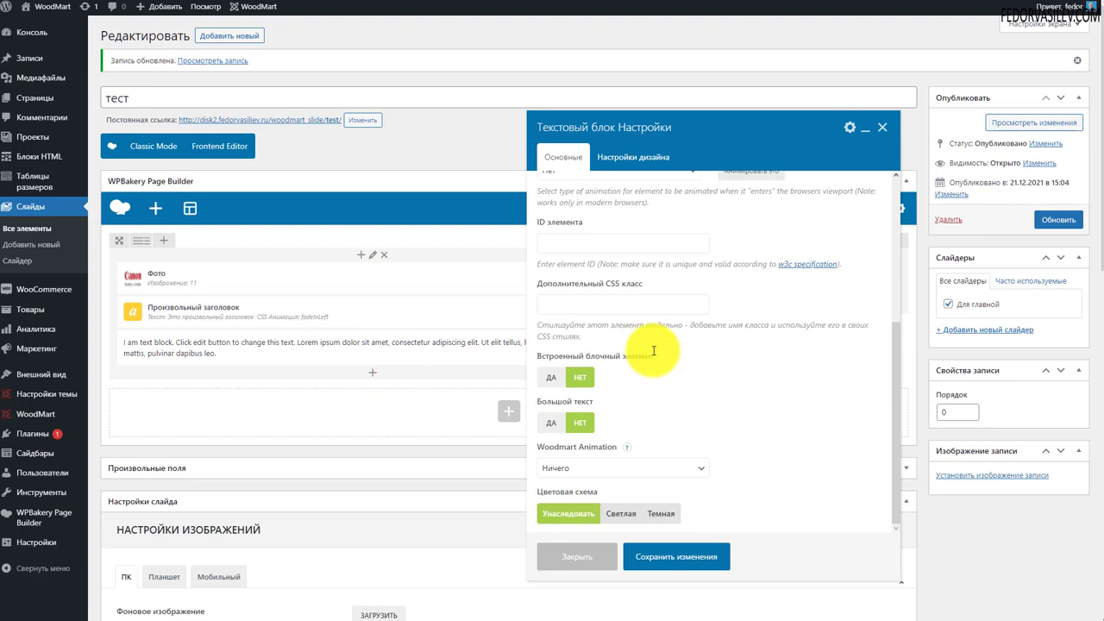
click(621, 160)
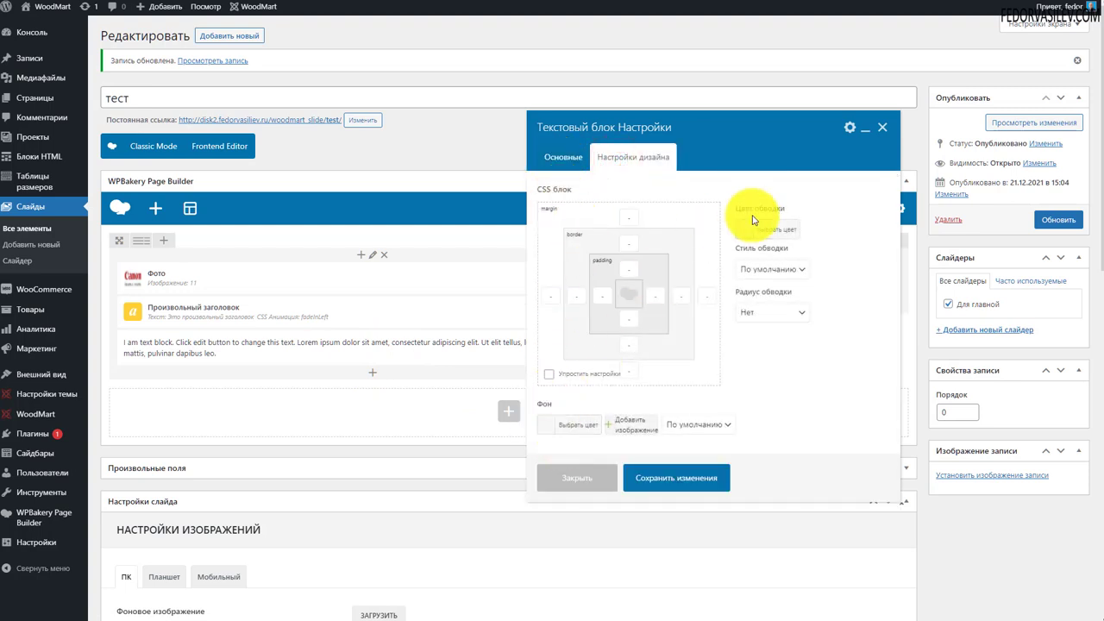
click(561, 156)
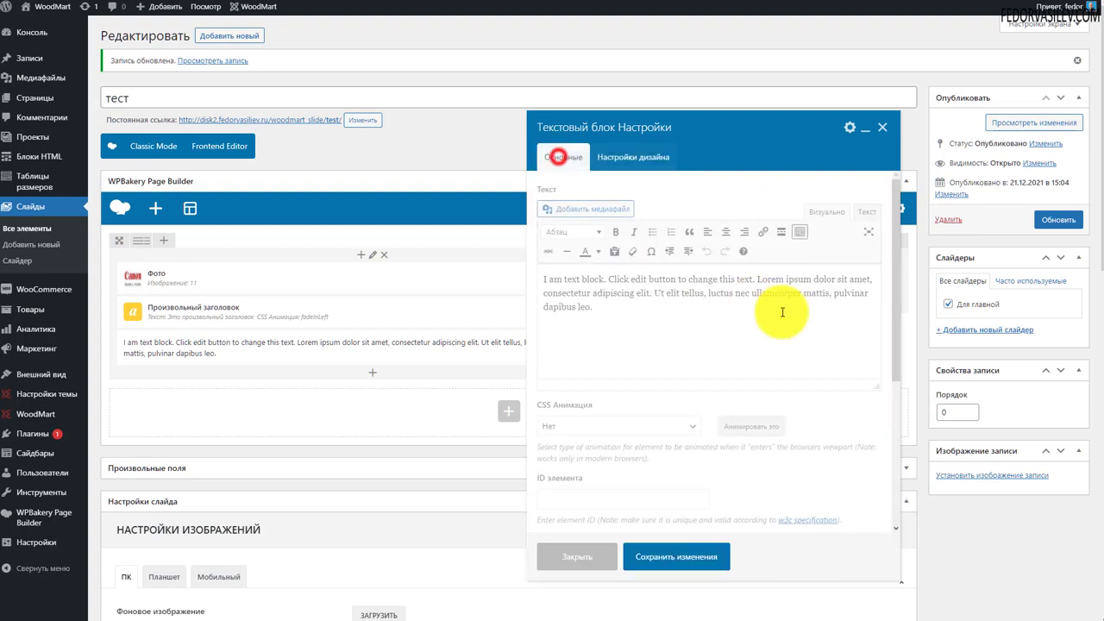
scroll(768, 282, down, 2)
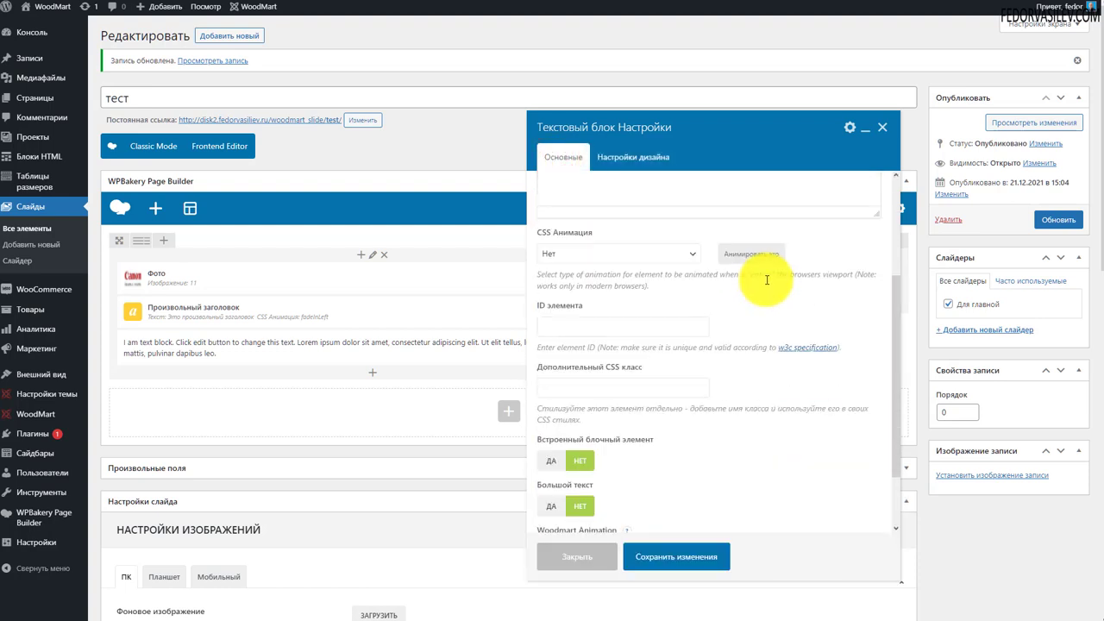
click(668, 252)
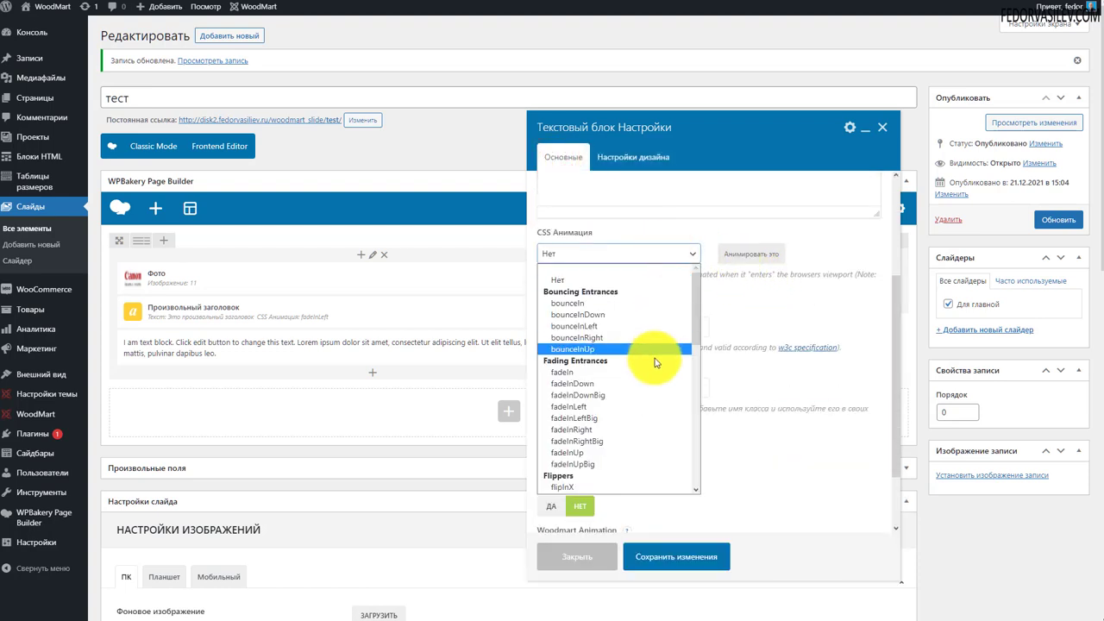
click(632, 384)
click(625, 259)
click(620, 399)
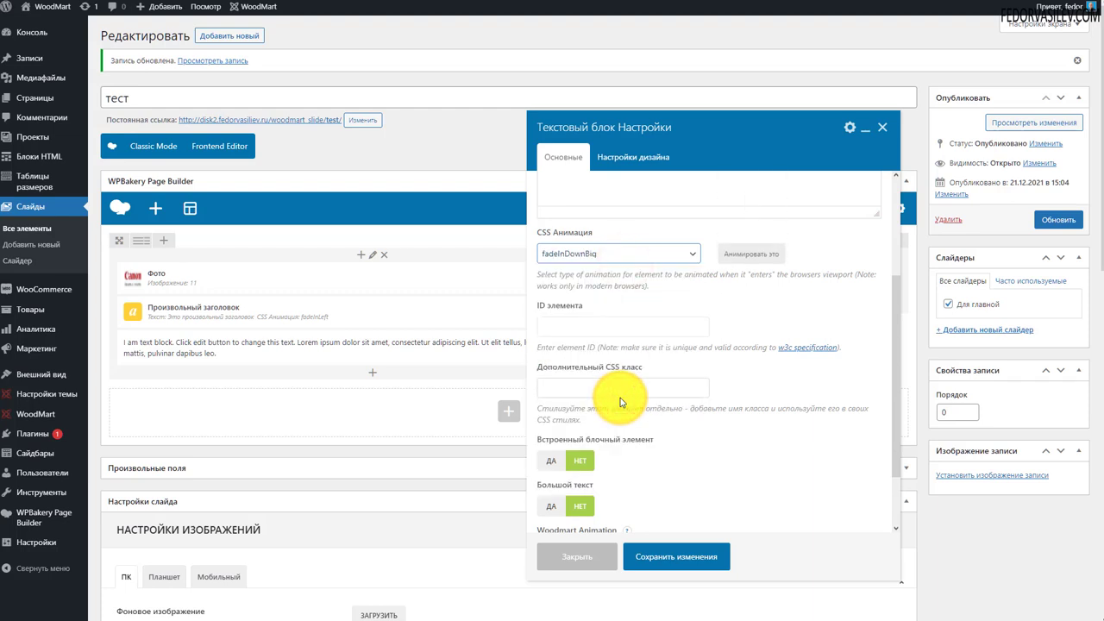
click(629, 251)
click(616, 431)
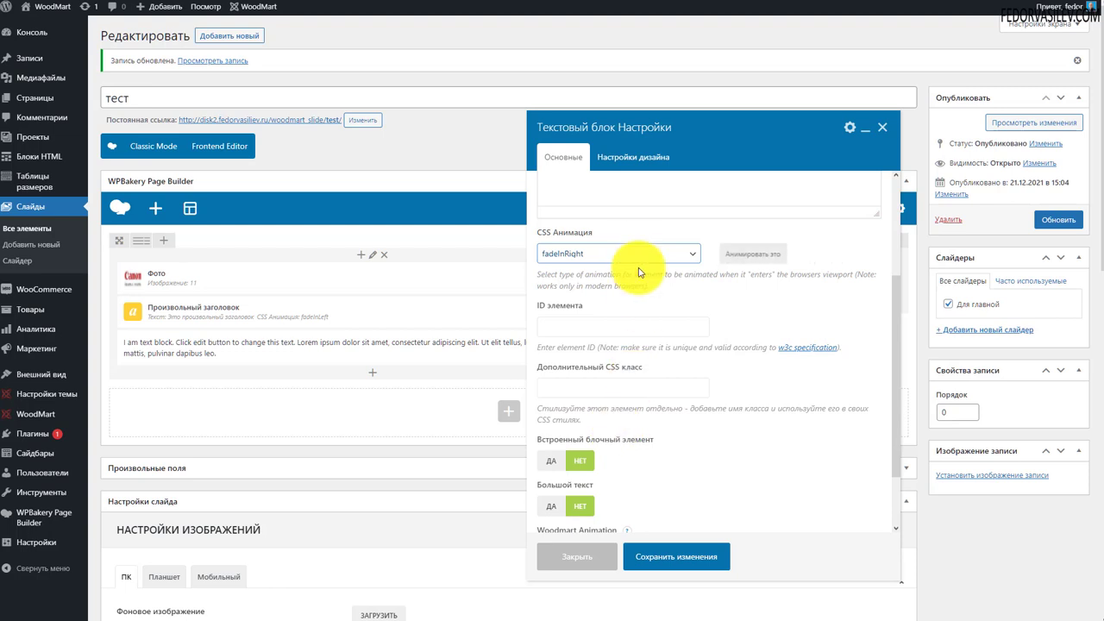
click(638, 253)
click(634, 434)
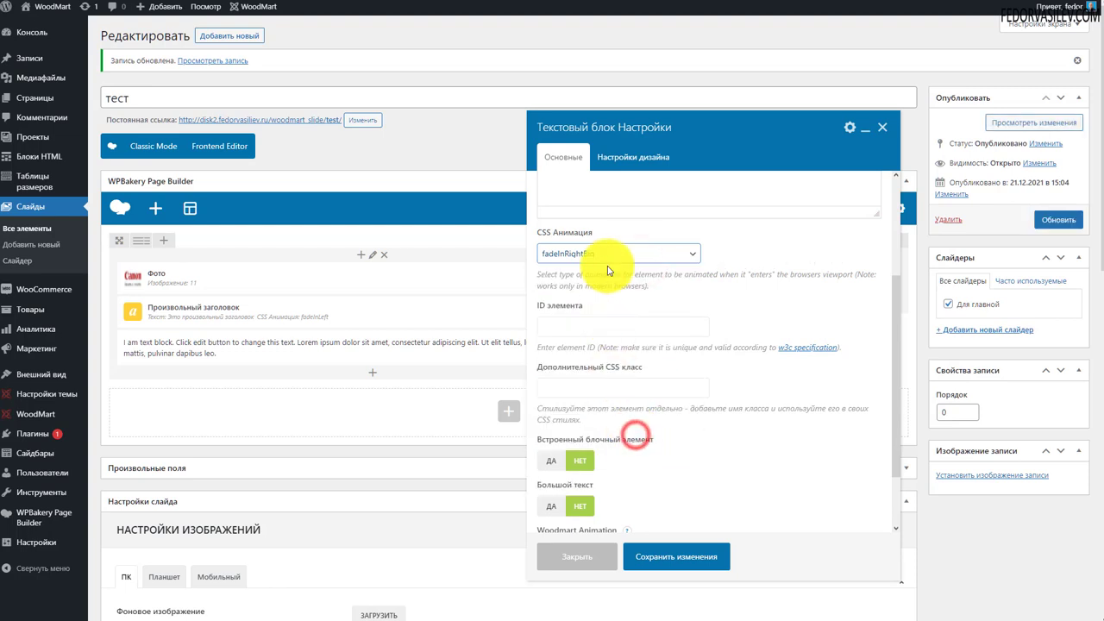
Set the text block's CSS animation to fadeInUp and check its Woodmart Animation options without changing them
click(611, 252)
click(601, 453)
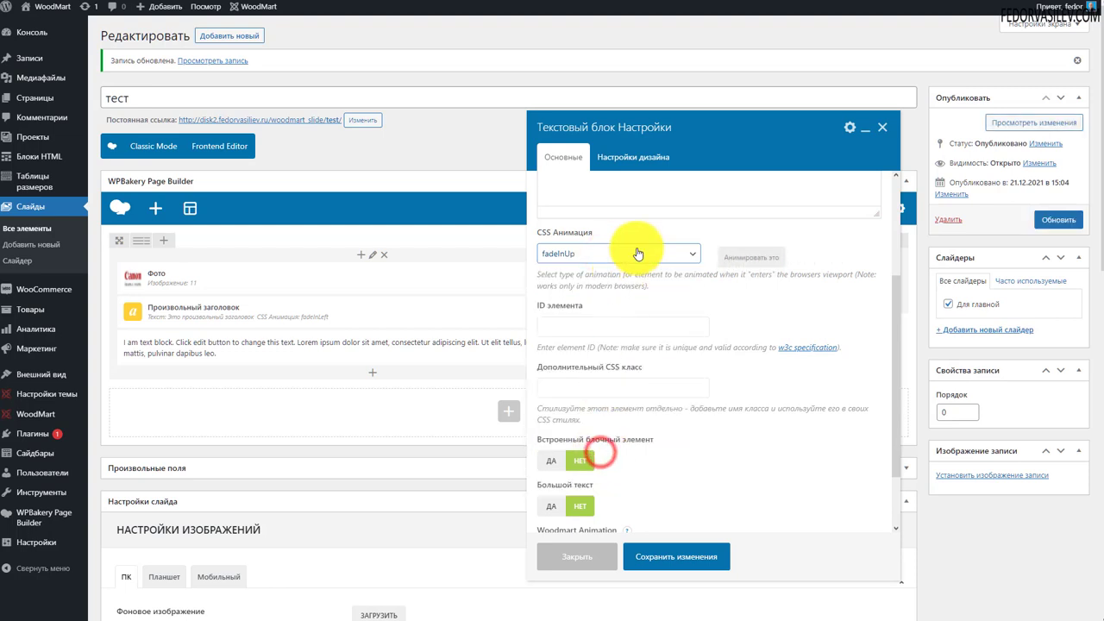
scroll(731, 357, down, 1)
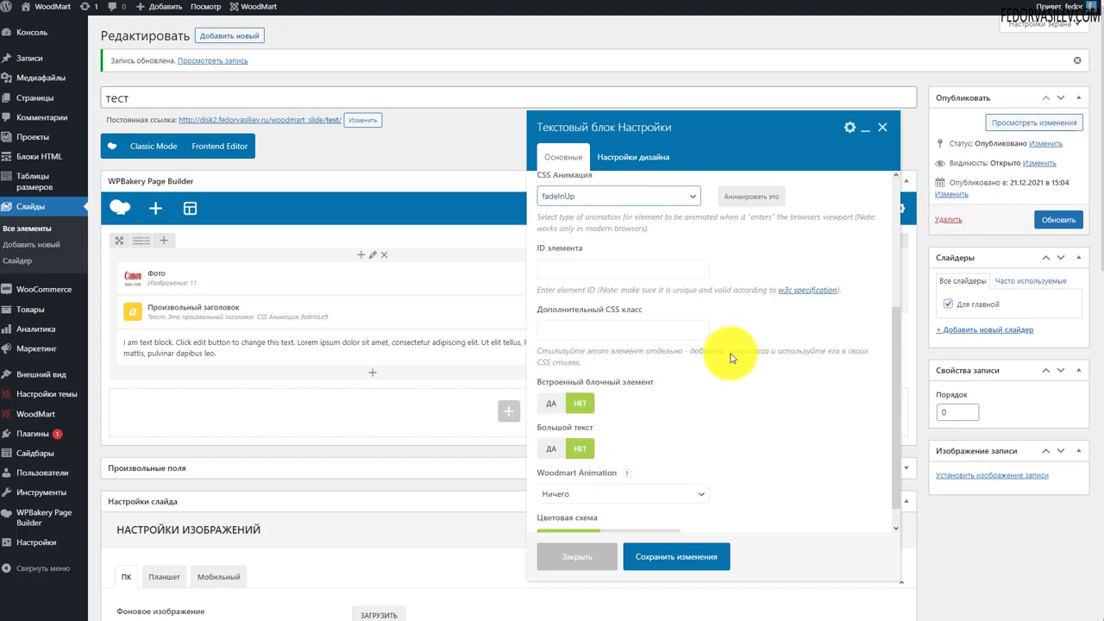
scroll(731, 357, down, 1)
scroll(731, 353, down, 1)
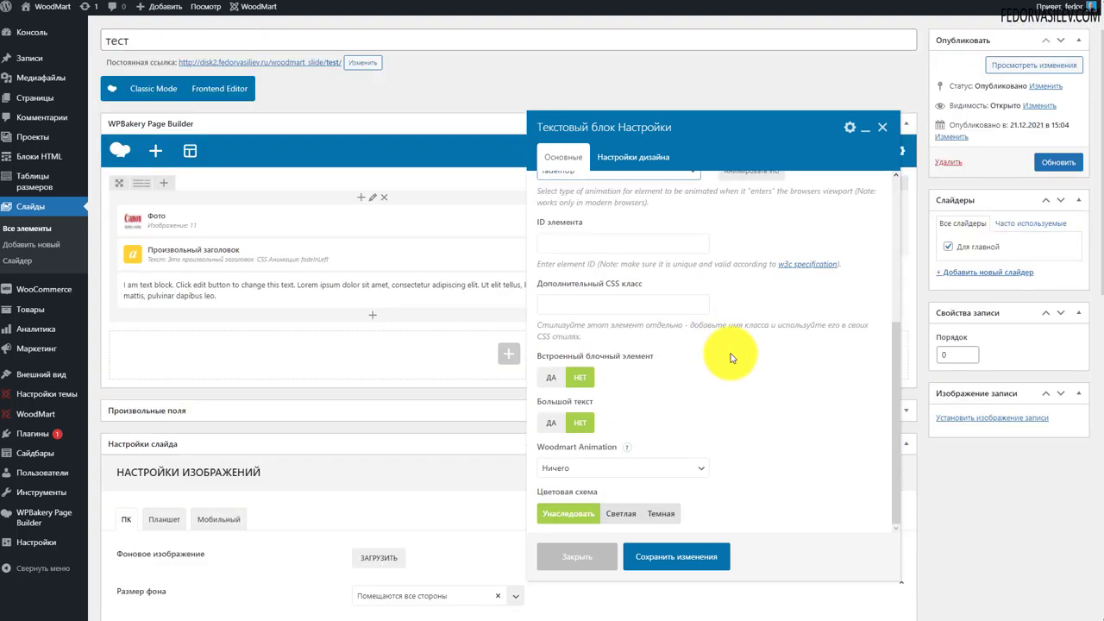
click(601, 467)
click(745, 419)
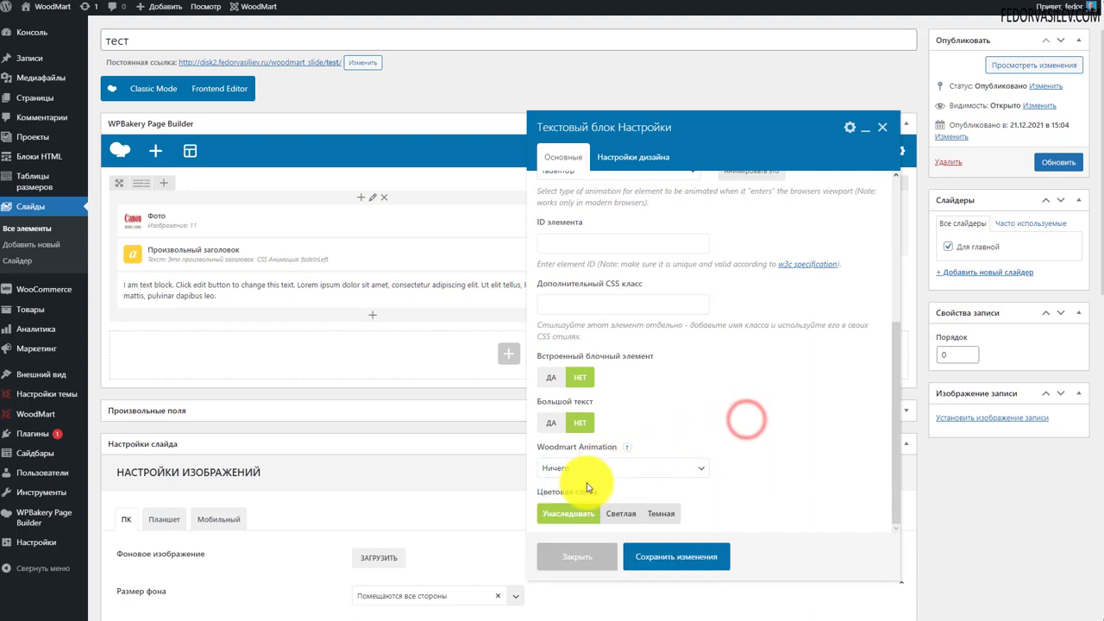
Colour the whole paragraph in the text block white (#ffffff)
scroll(607, 469, up, 5)
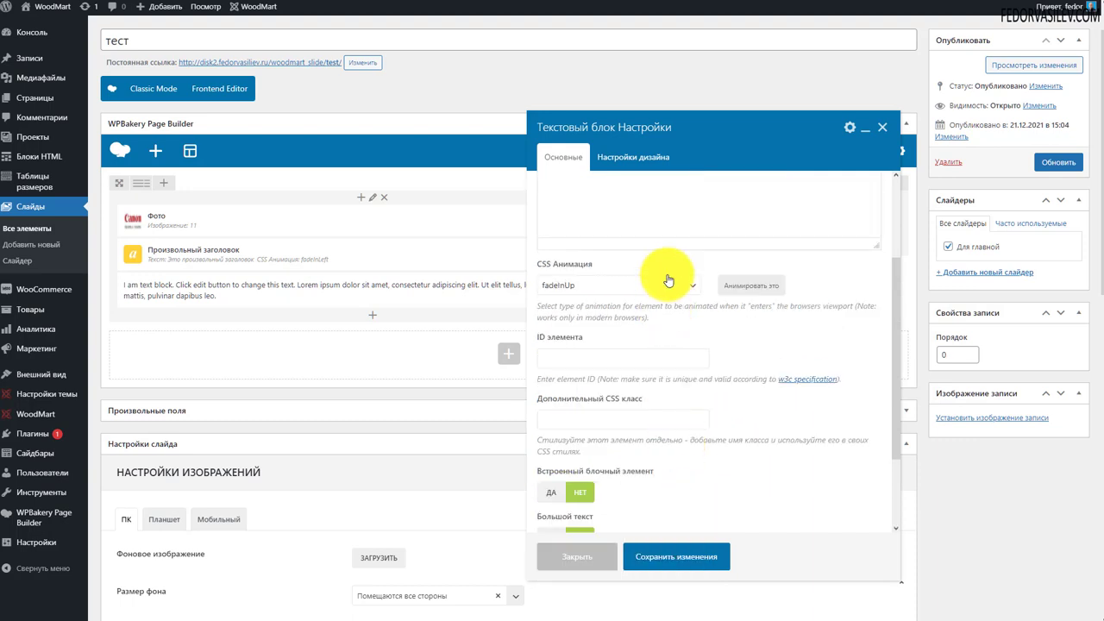
scroll(647, 365, up, 2)
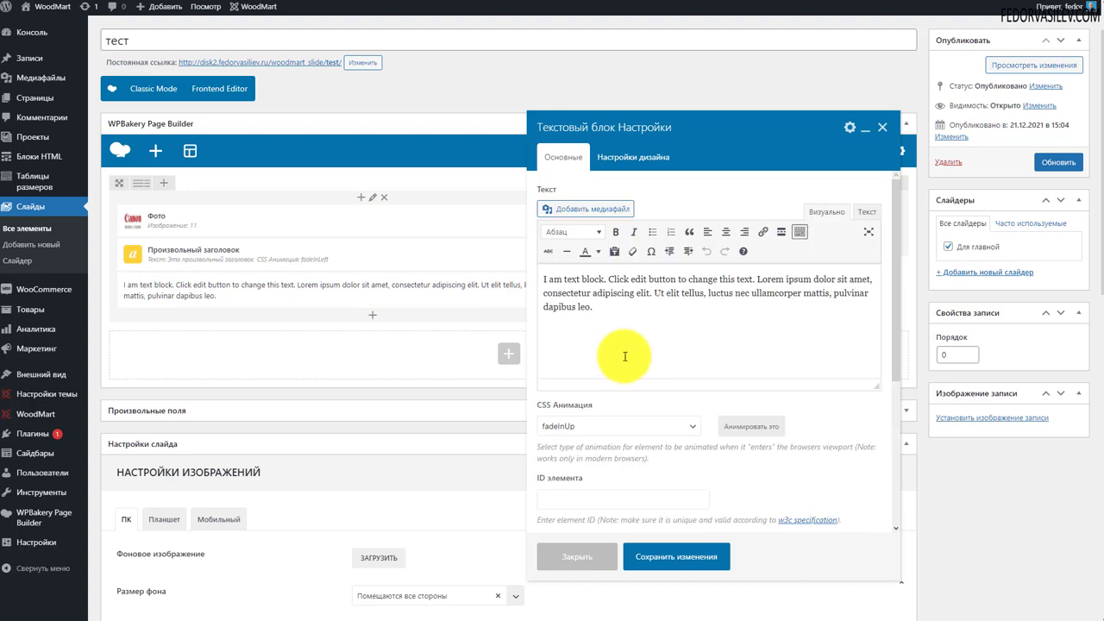
drag(608, 308, 535, 190)
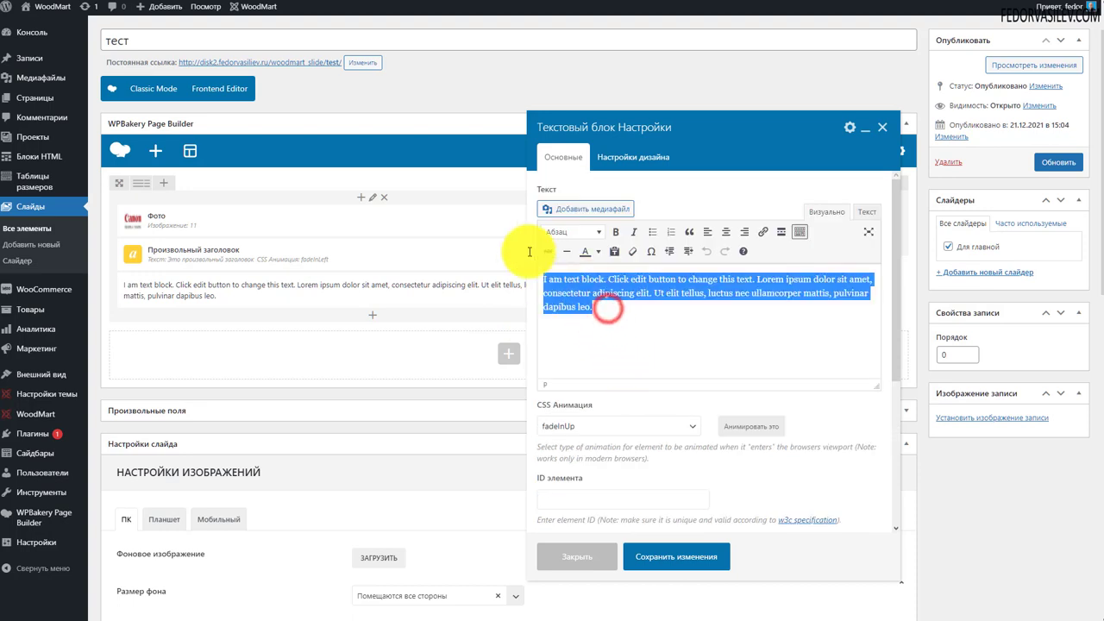
click(599, 254)
click(630, 307)
click(596, 319)
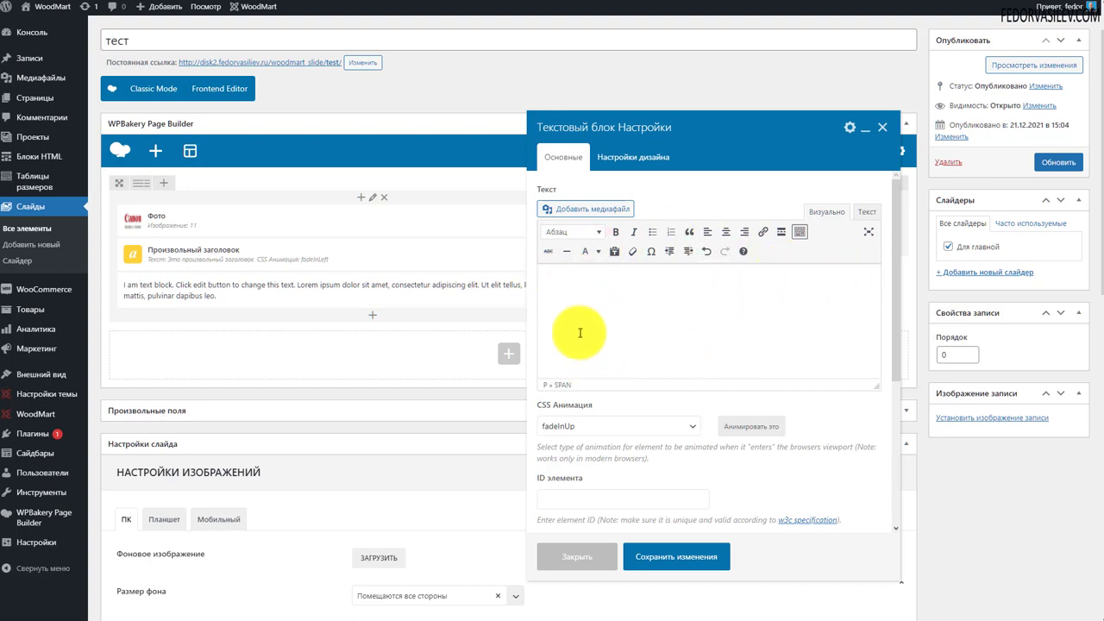
Check the recoloured paragraph in the visual and HTML views, and save the text block's changes
drag(660, 325, 541, 271)
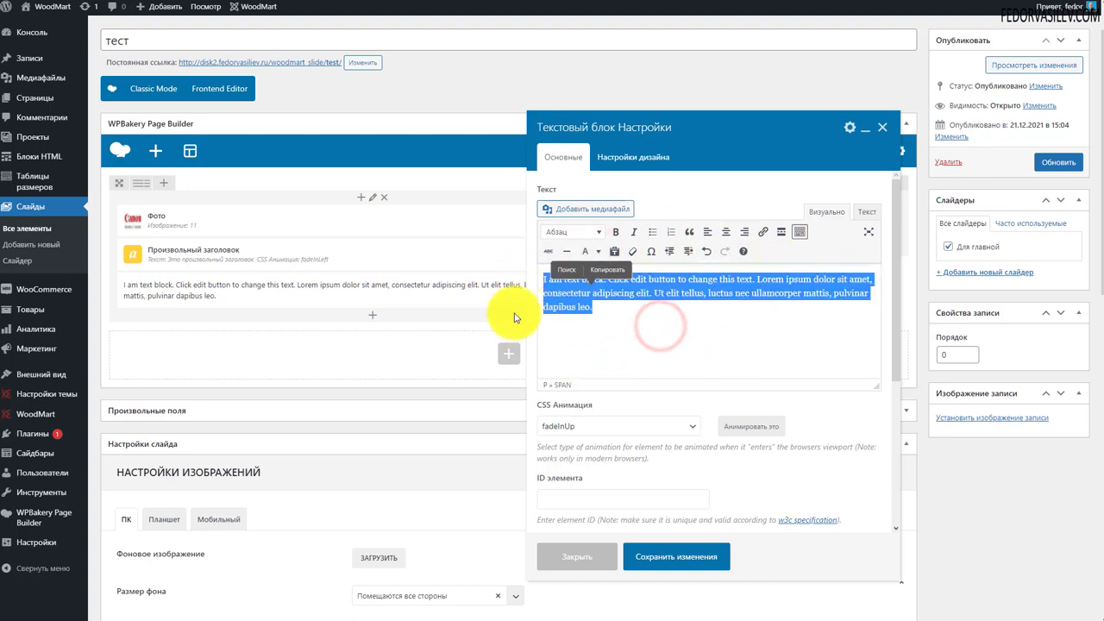
click(673, 327)
click(858, 212)
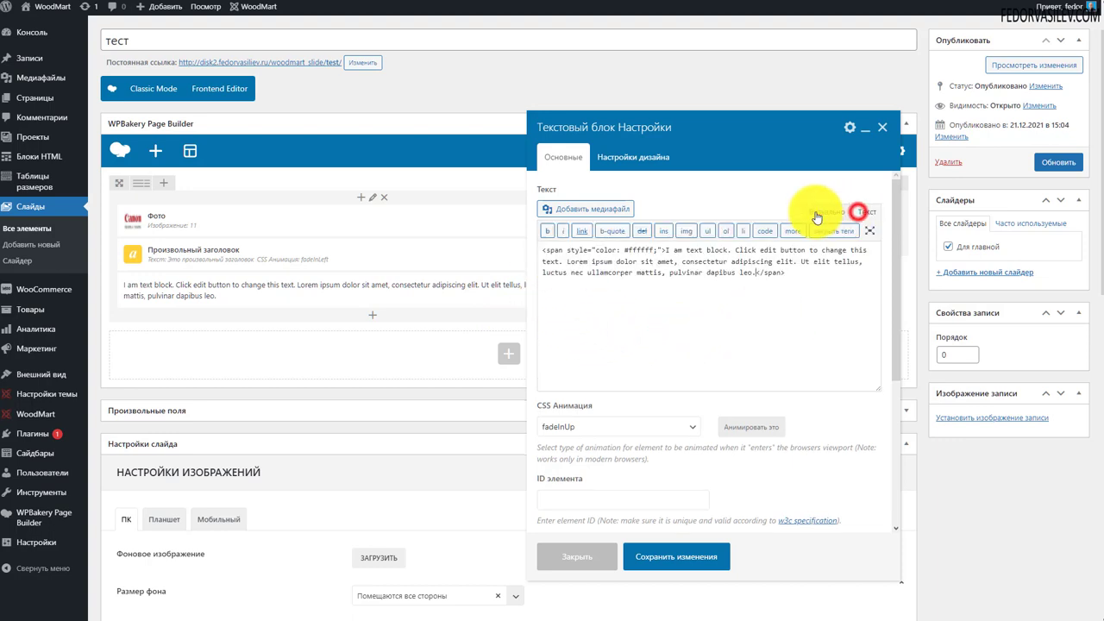
click(817, 213)
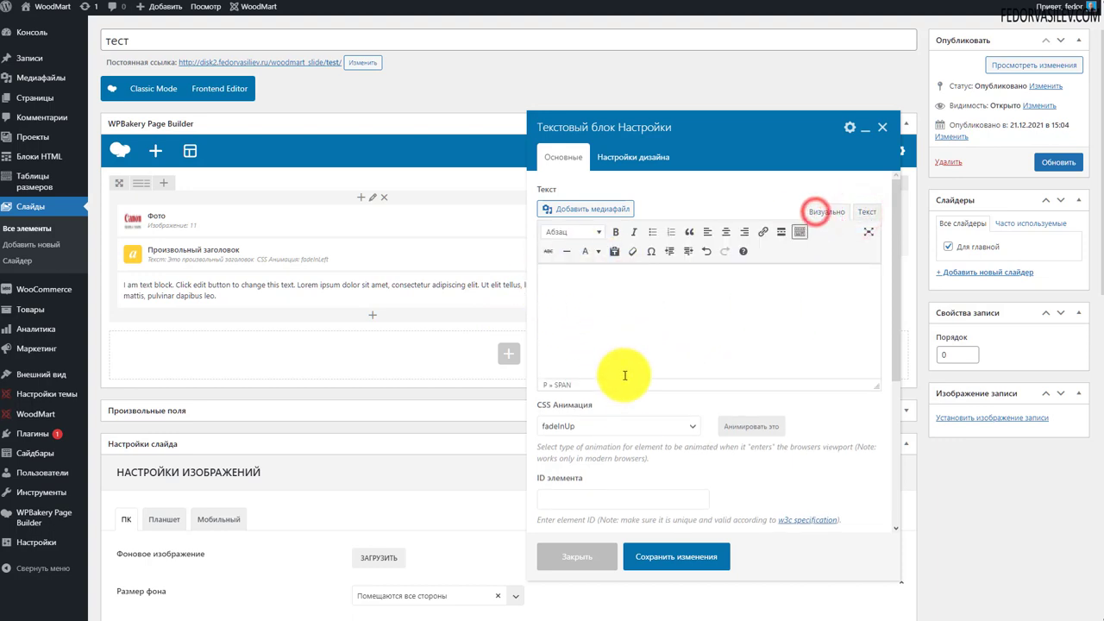
click(677, 554)
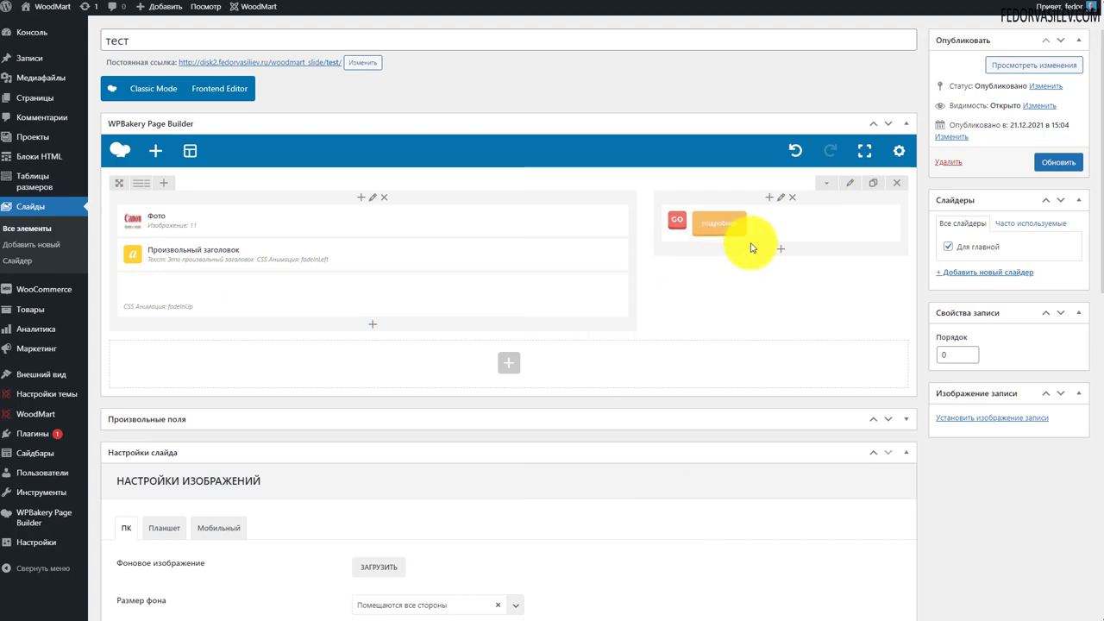
Set the CSS animation of the "подробнее" button to bounceIn and save the button's settings
click(786, 227)
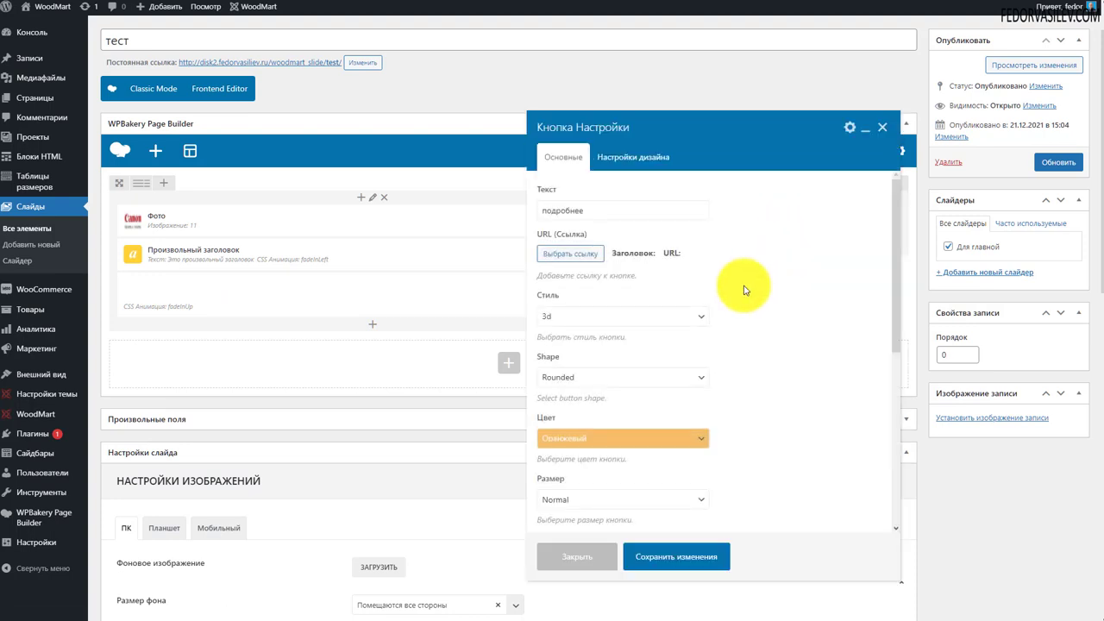
scroll(754, 284, down, 2)
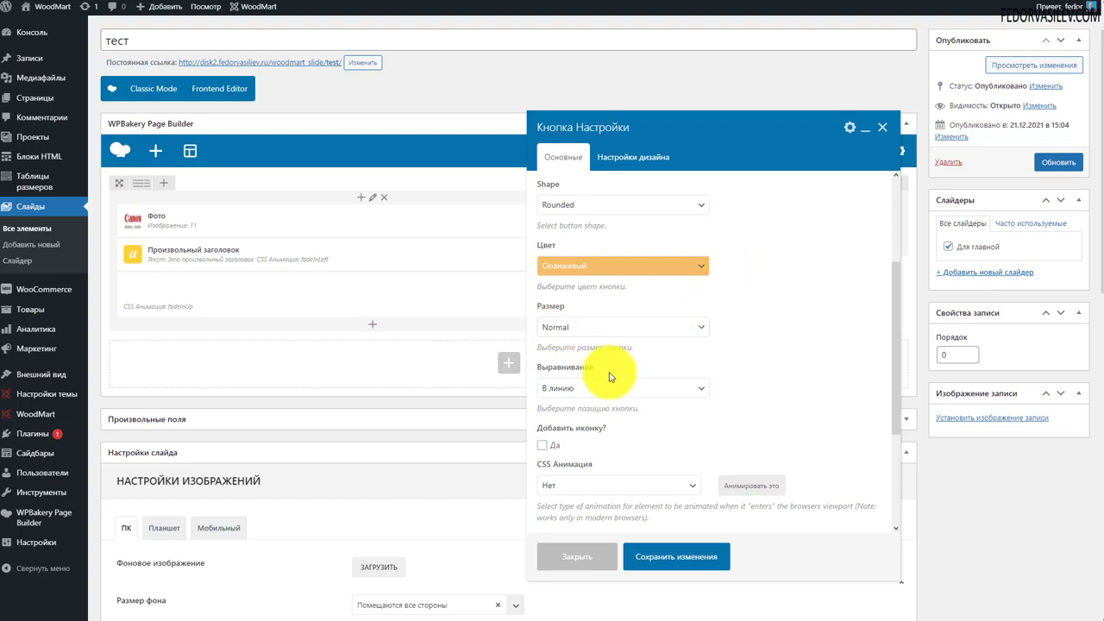
scroll(811, 335, down, 1)
click(580, 435)
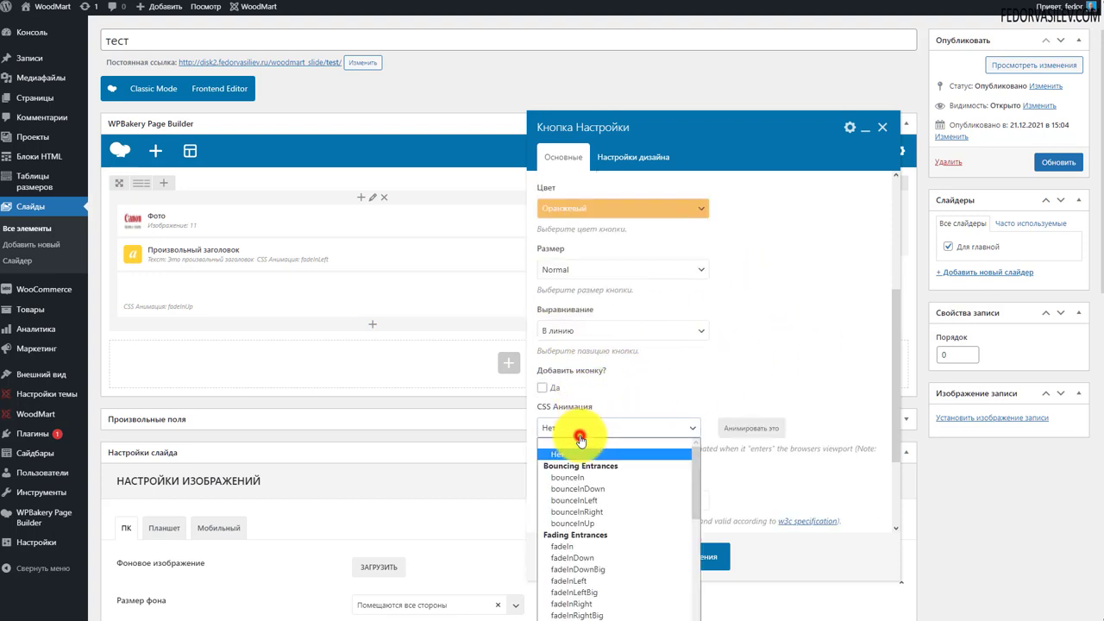
click(601, 477)
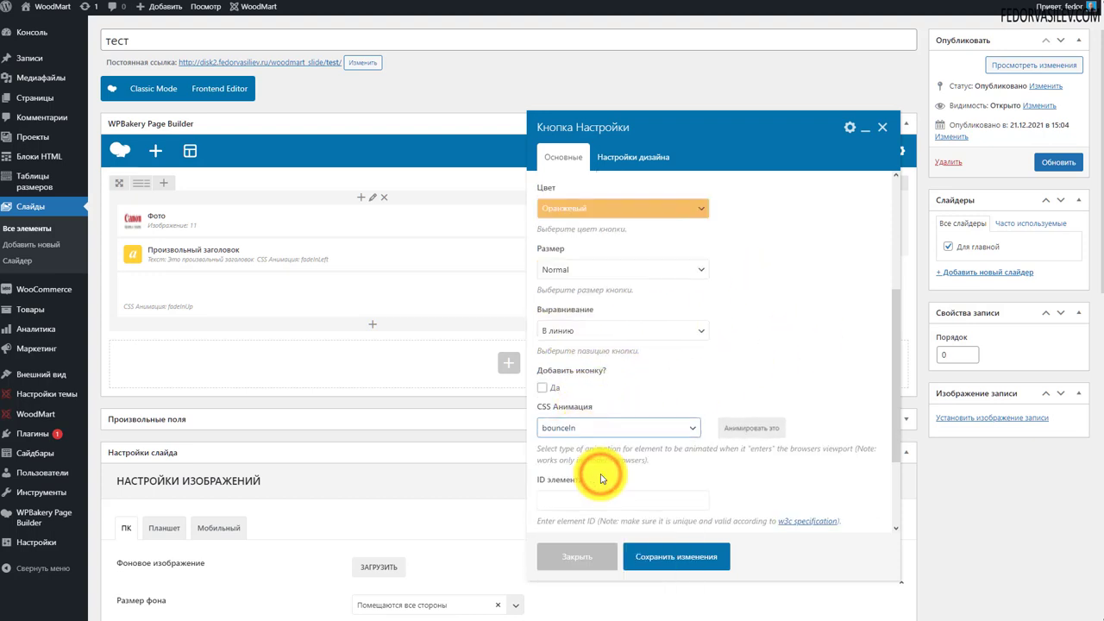
click(670, 556)
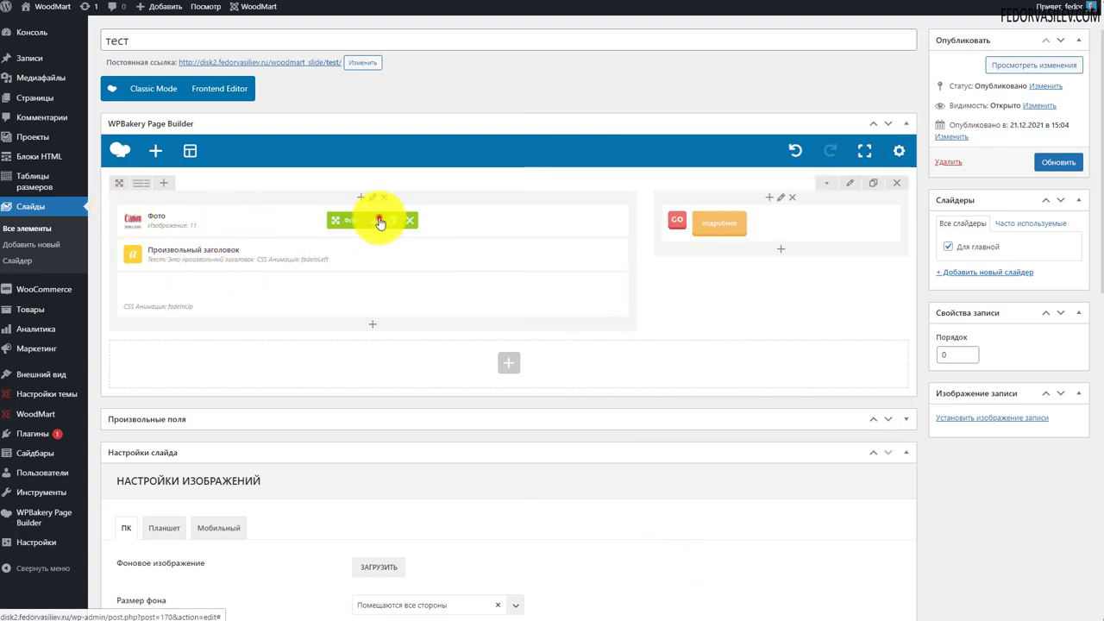
Set the photo element's CSS animation to bounceInDown, save it and update the slide
click(379, 222)
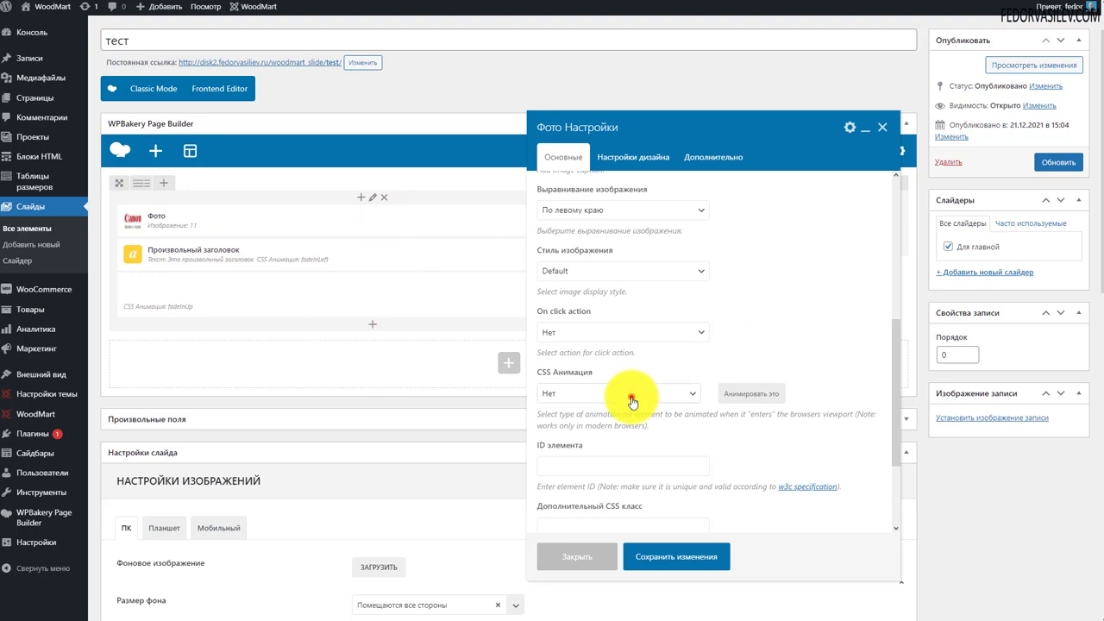
click(632, 401)
click(631, 455)
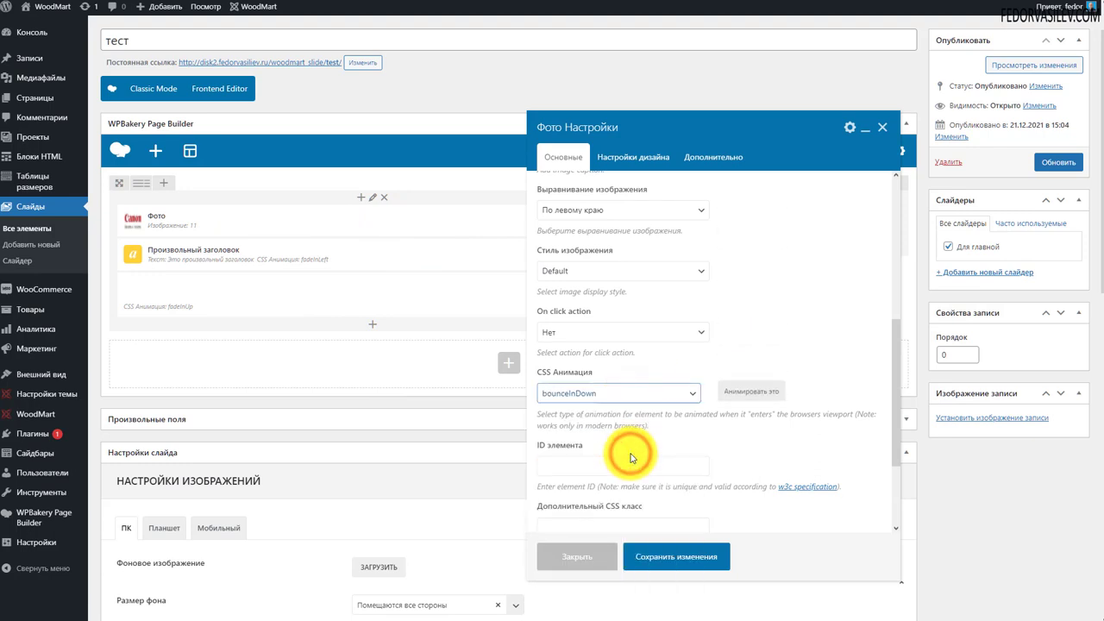
click(654, 556)
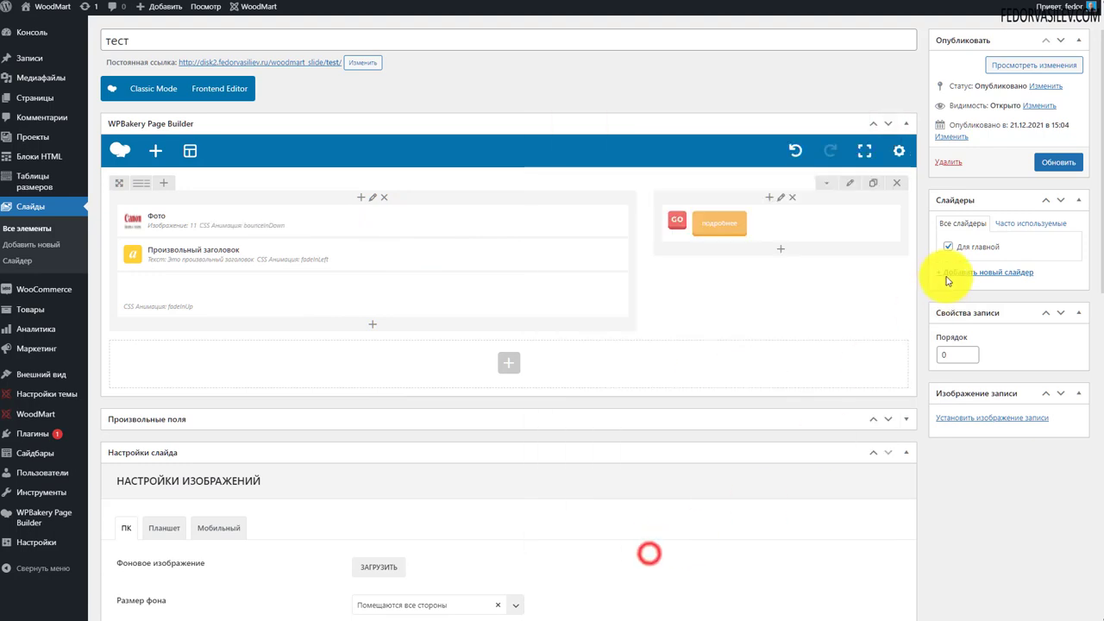
click(1055, 164)
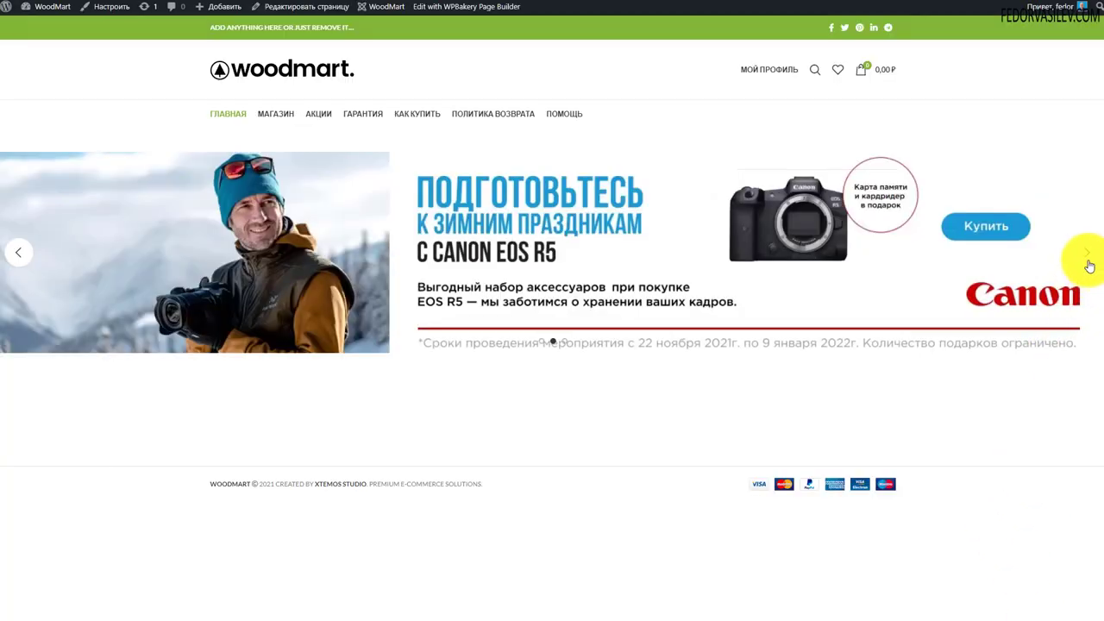
Switch back and forth between the slides on the site's home page to examine the animated blue slide
click(1086, 256)
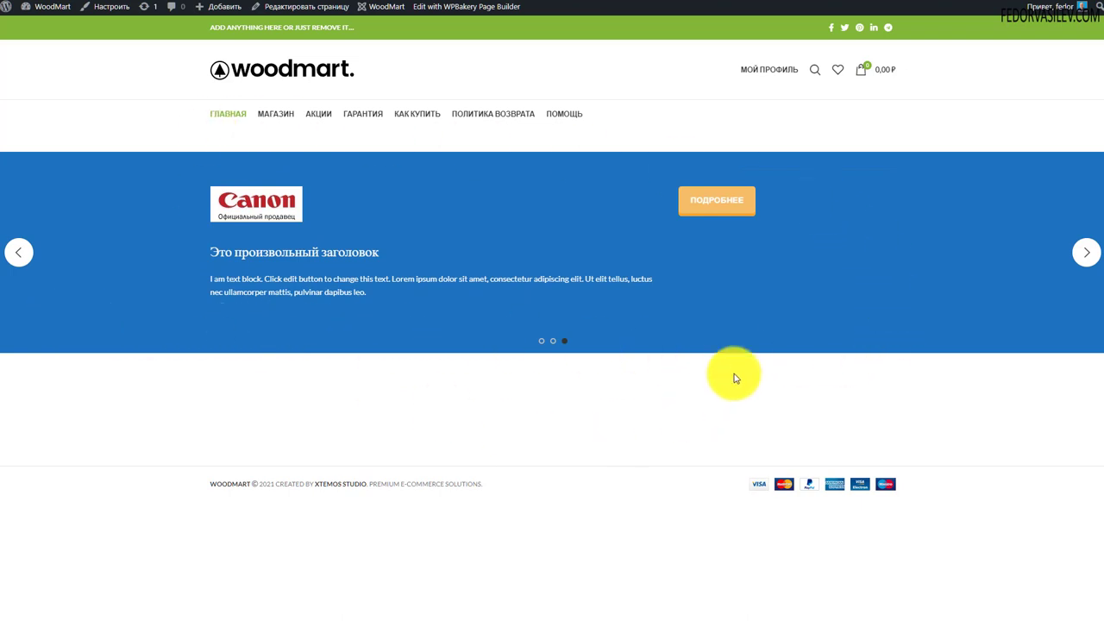
click(19, 259)
click(1087, 258)
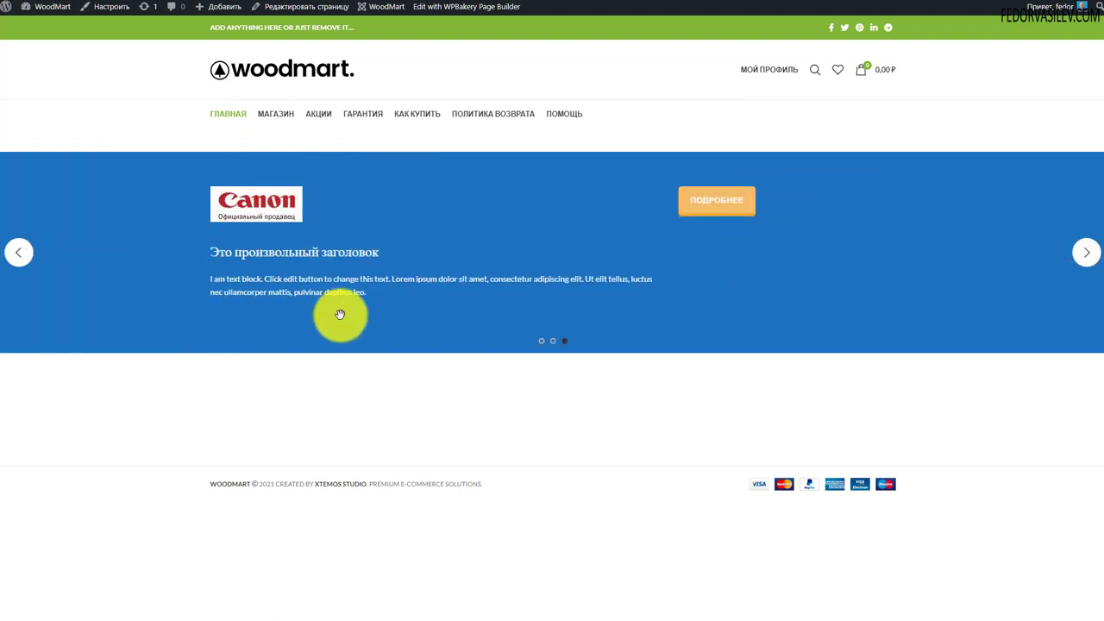
click(16, 254)
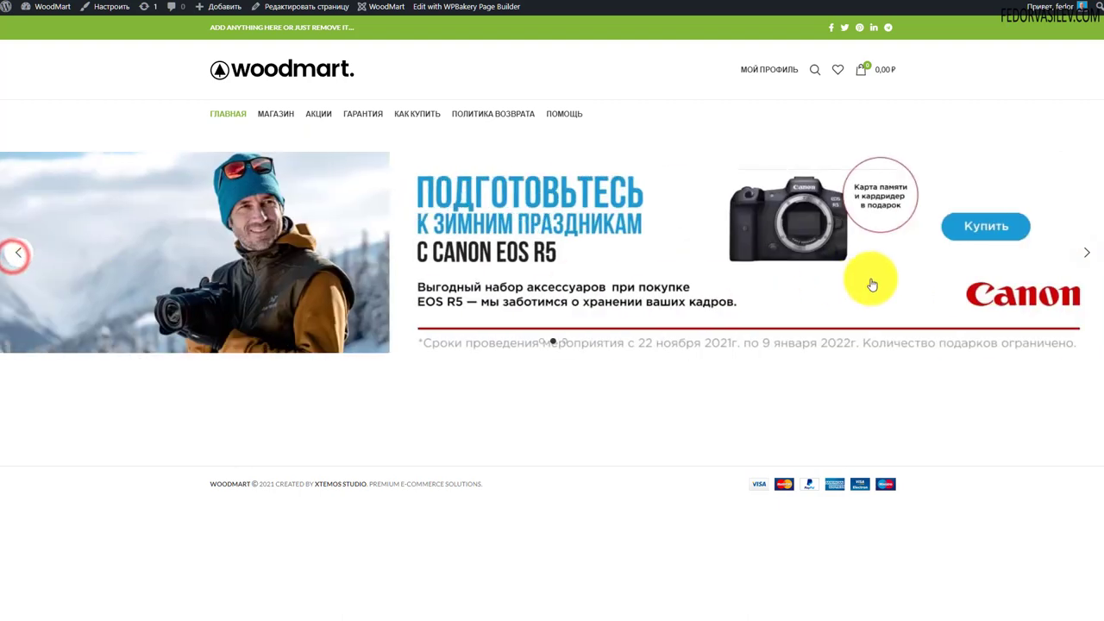
click(1085, 253)
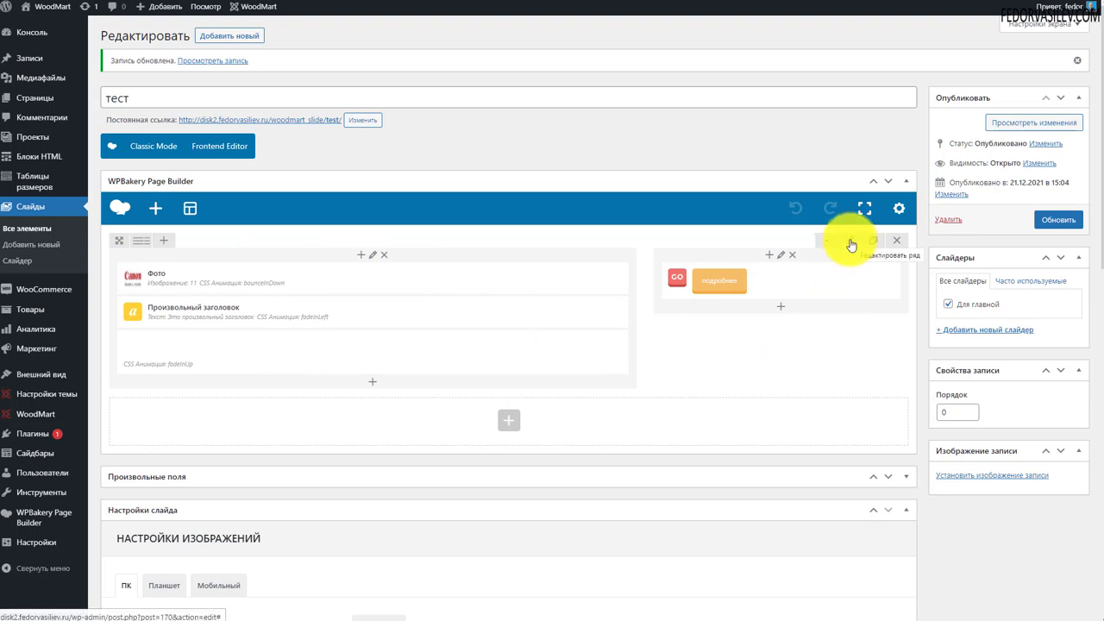
Examine the content position option in the slide row's settings and close the settings
mouse_move(760, 284)
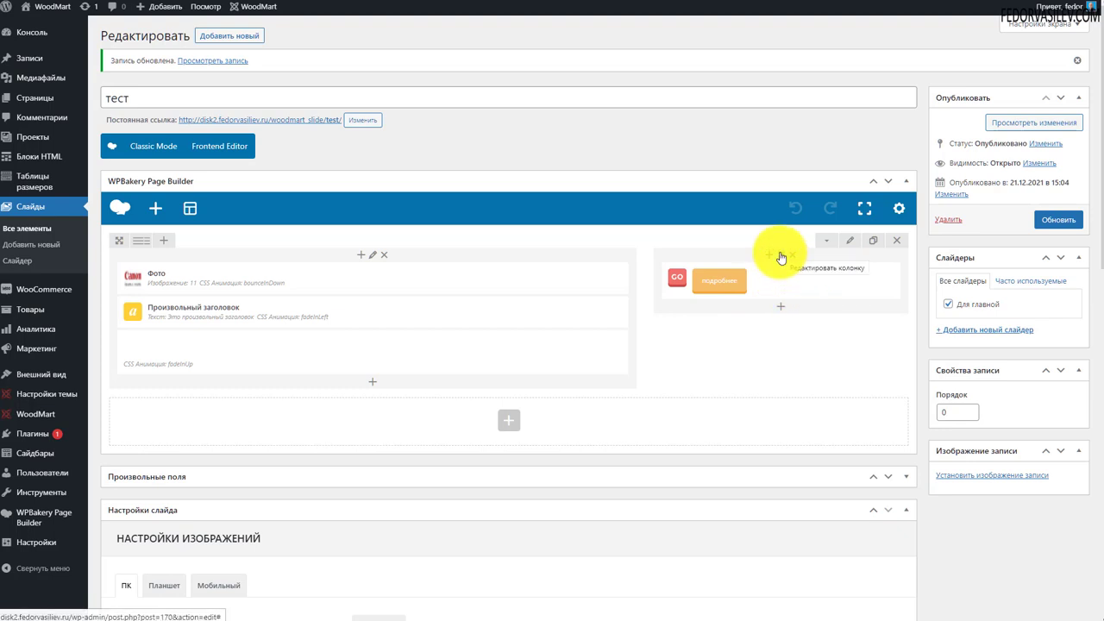
click(850, 244)
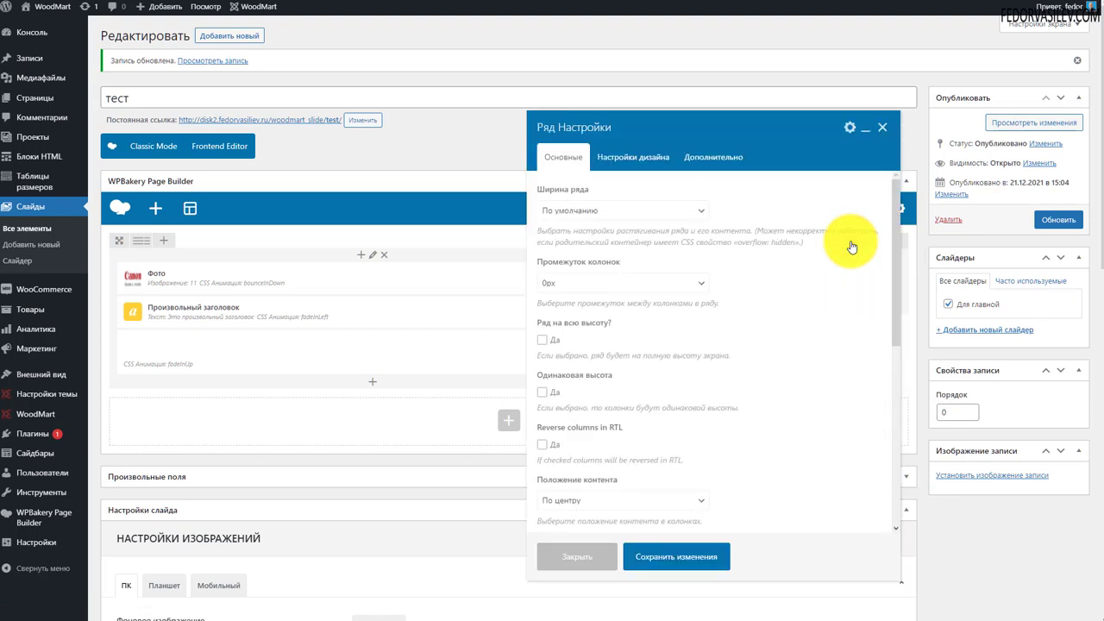
scroll(827, 279, down, 2)
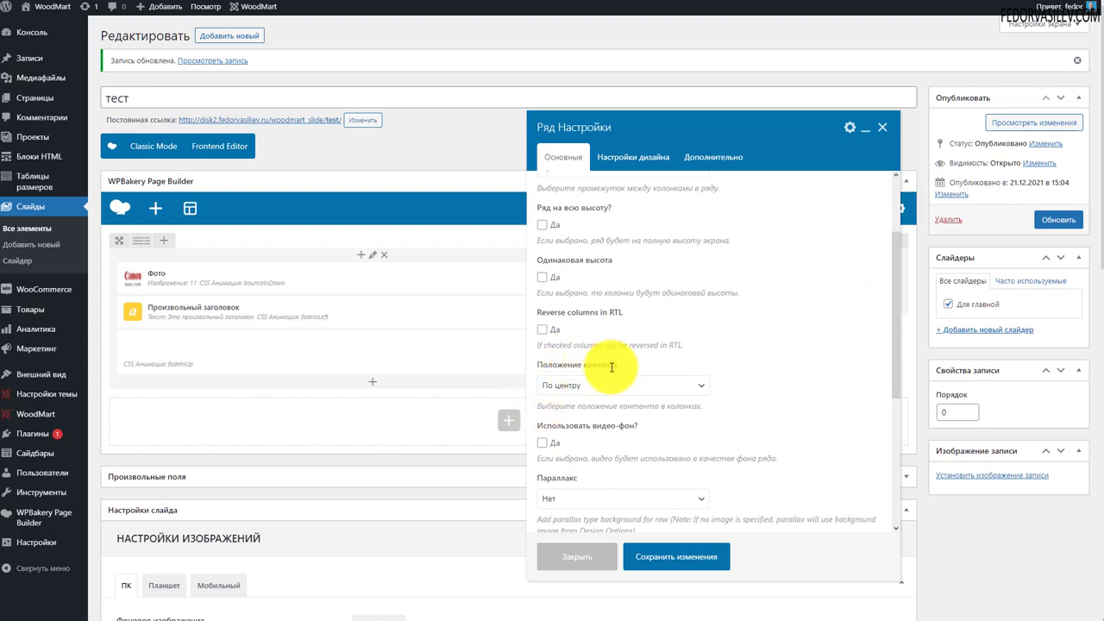
click(799, 364)
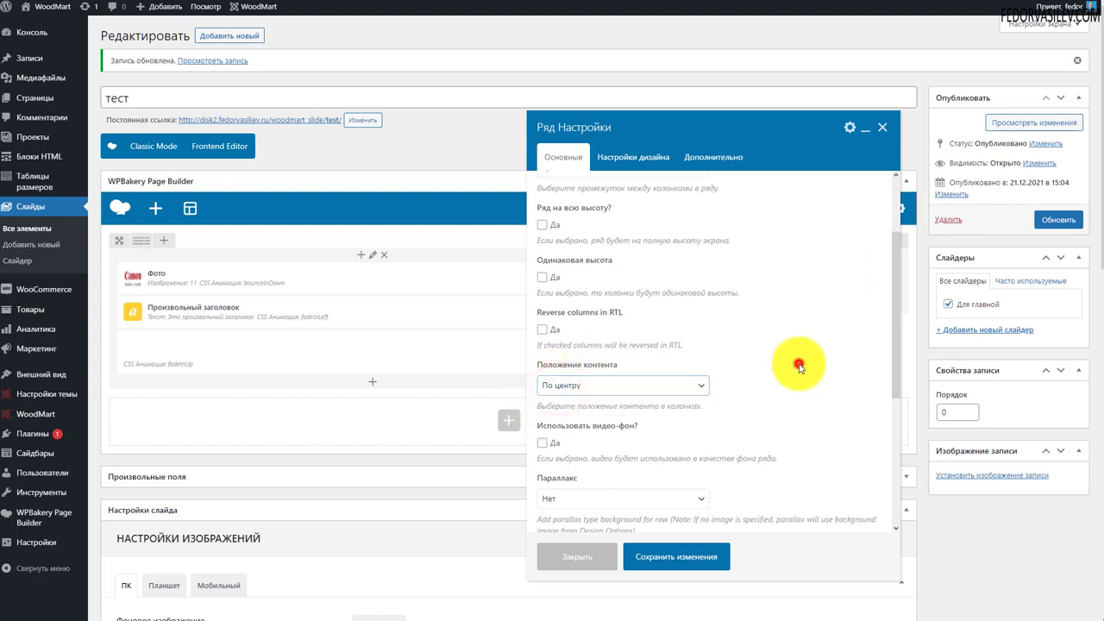
click(880, 128)
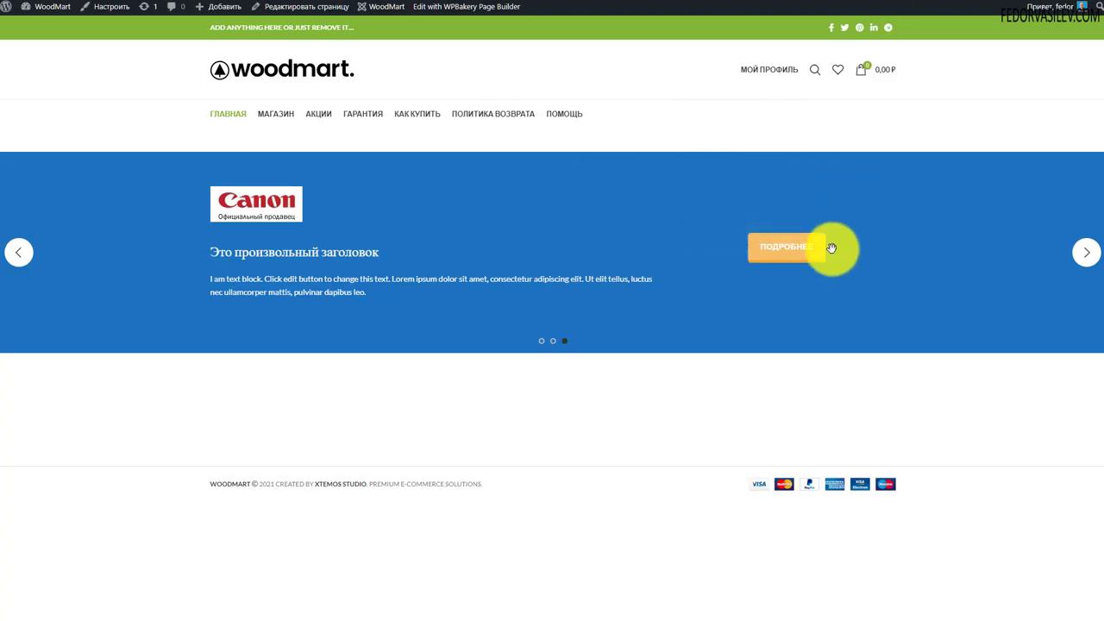
Replay the blue slide on the site's home page, and examine it in the browser's Galaxy S5 mobile emulation
click(44, 251)
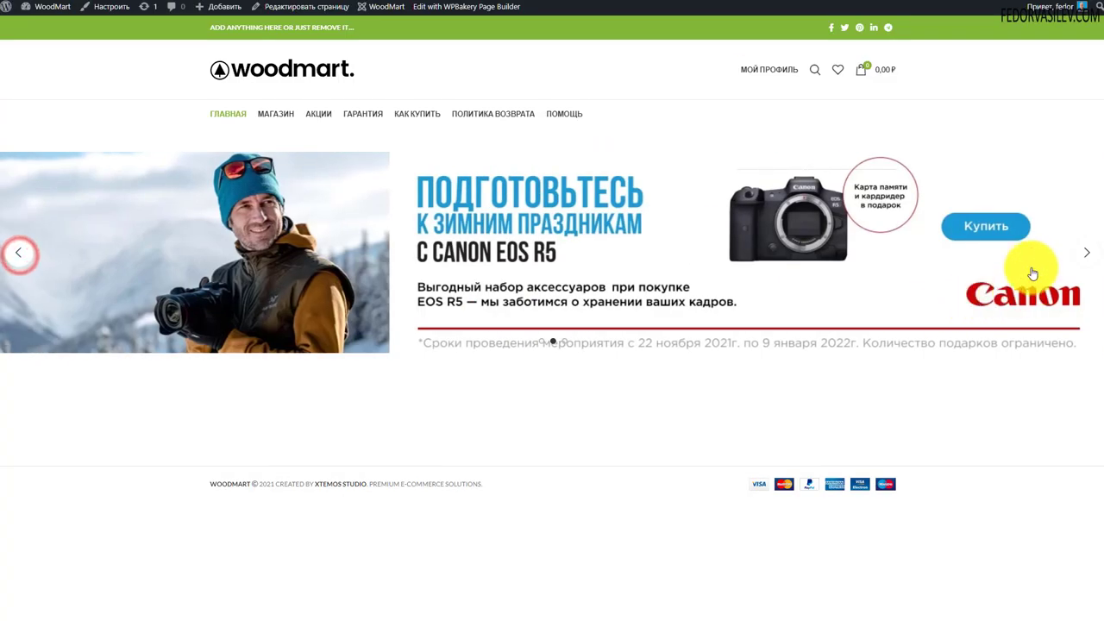
click(1082, 253)
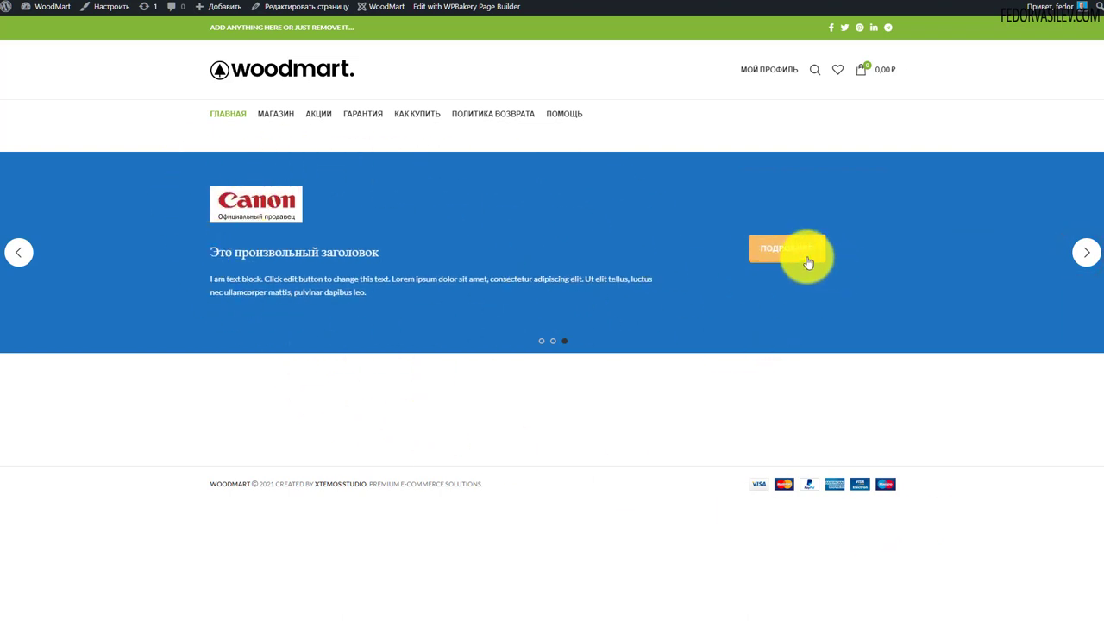
right_click(703, 135)
click(742, 382)
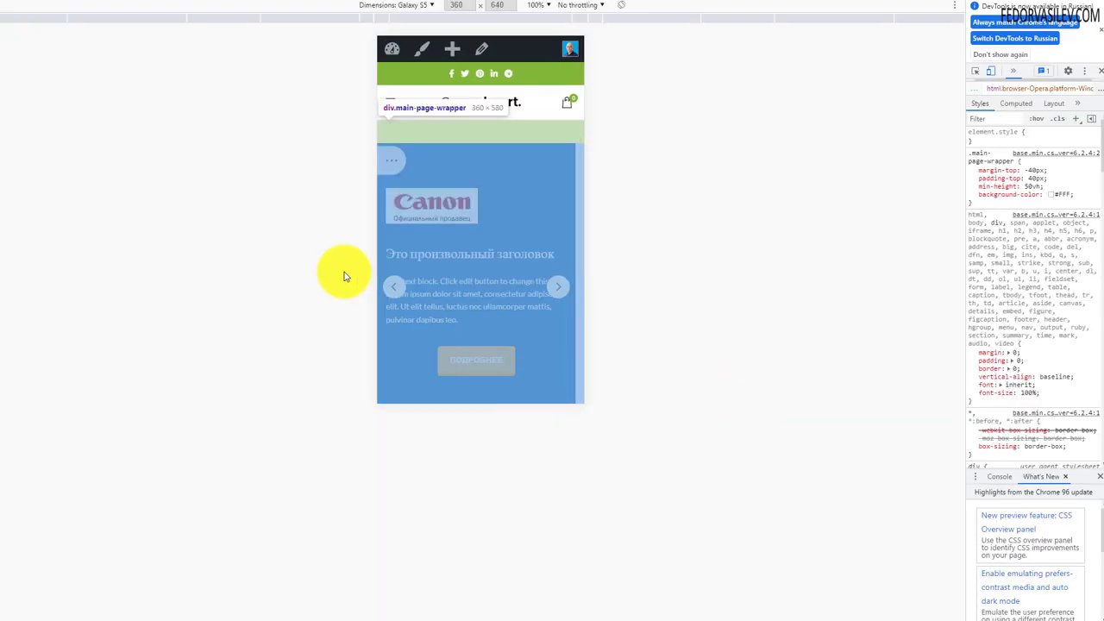
click(342, 272)
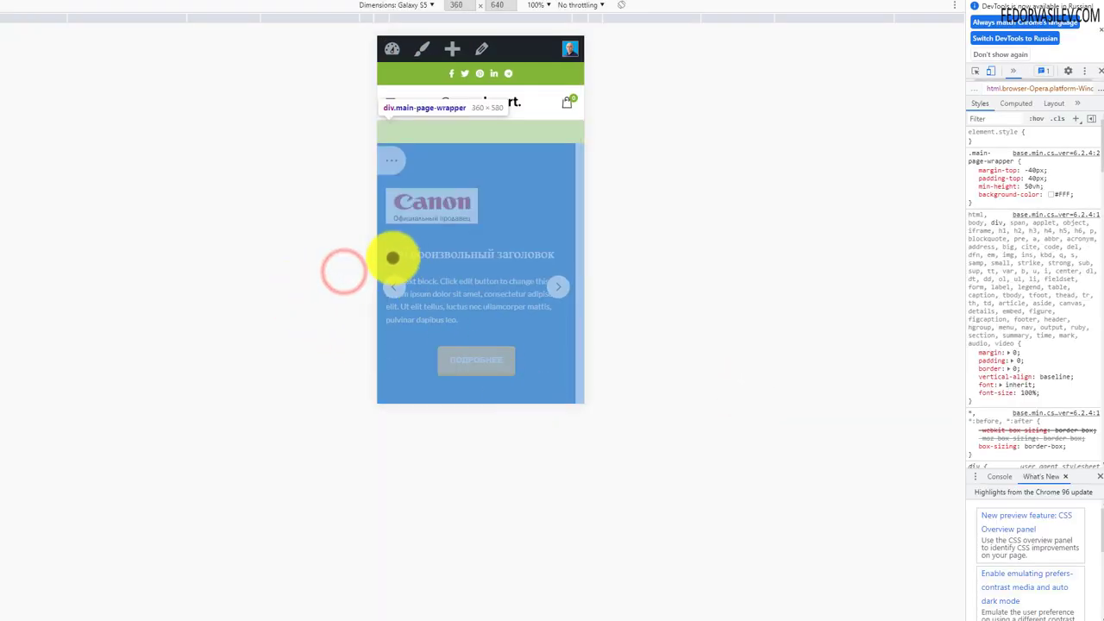
scroll(483, 254, down, 1)
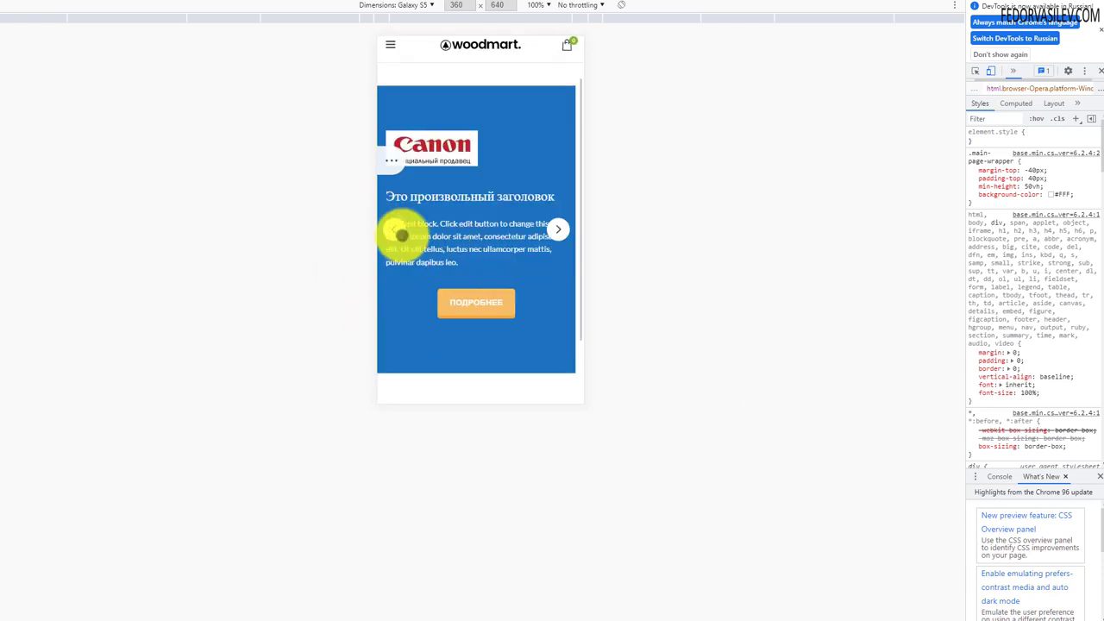
scroll(482, 286, up, 1)
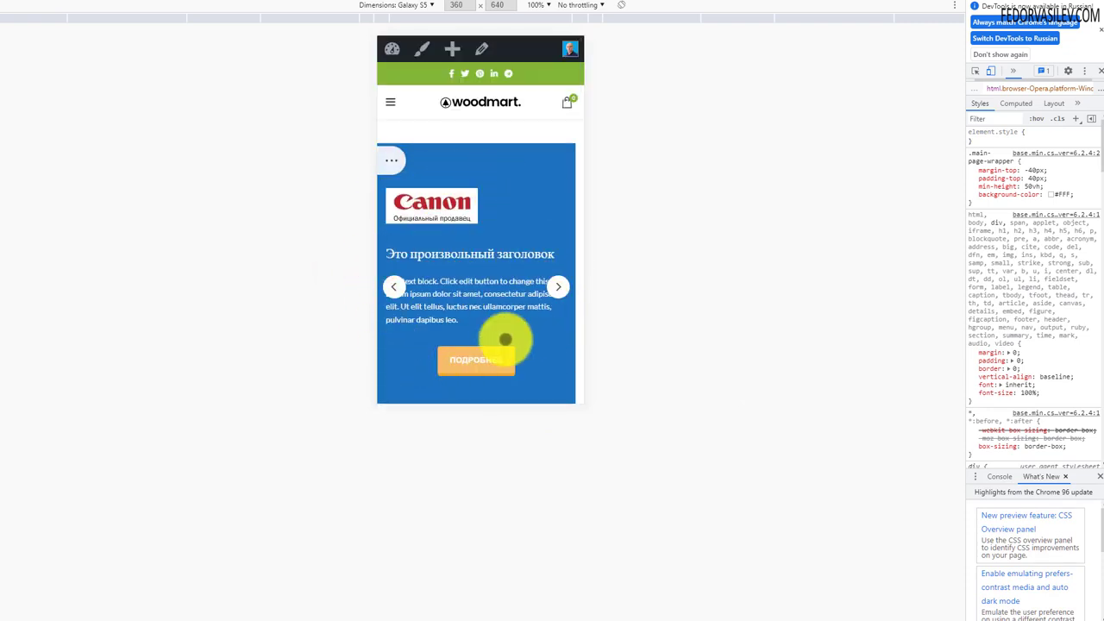
Flip through all the home page slides in the mobile emulation to check how each one fits the narrow screen
click(557, 286)
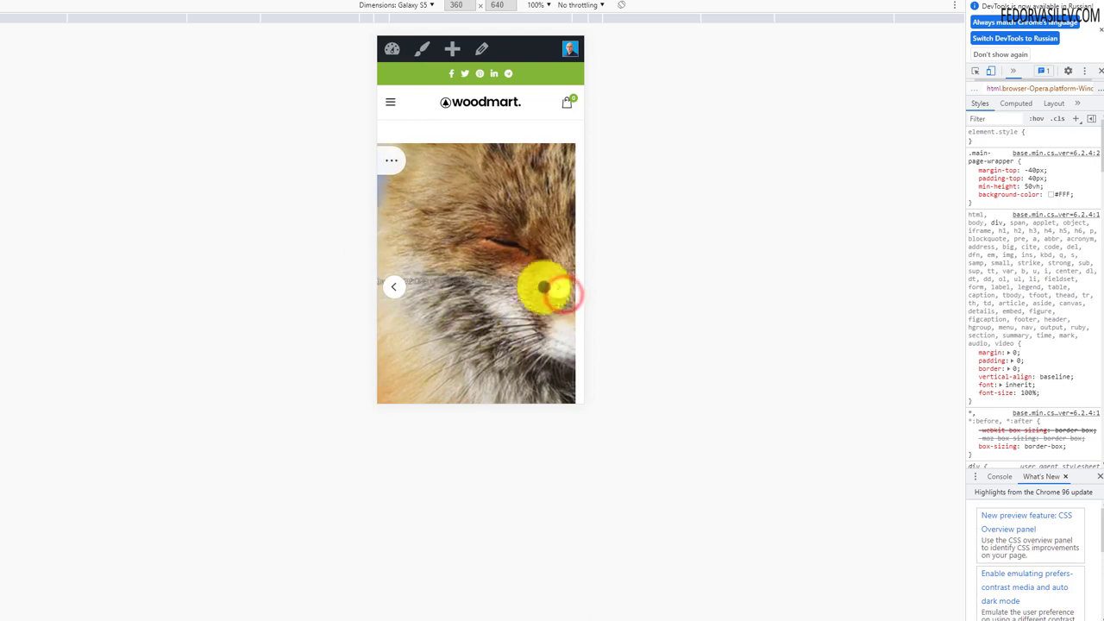
scroll(493, 276, down, 2)
click(557, 170)
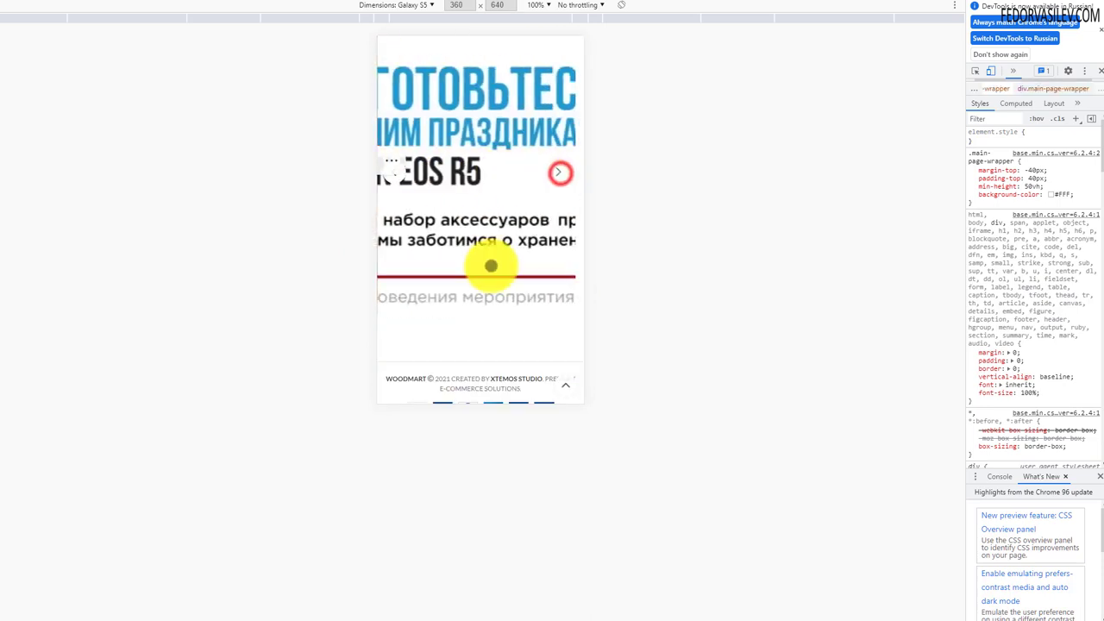
scroll(494, 250, up, 2)
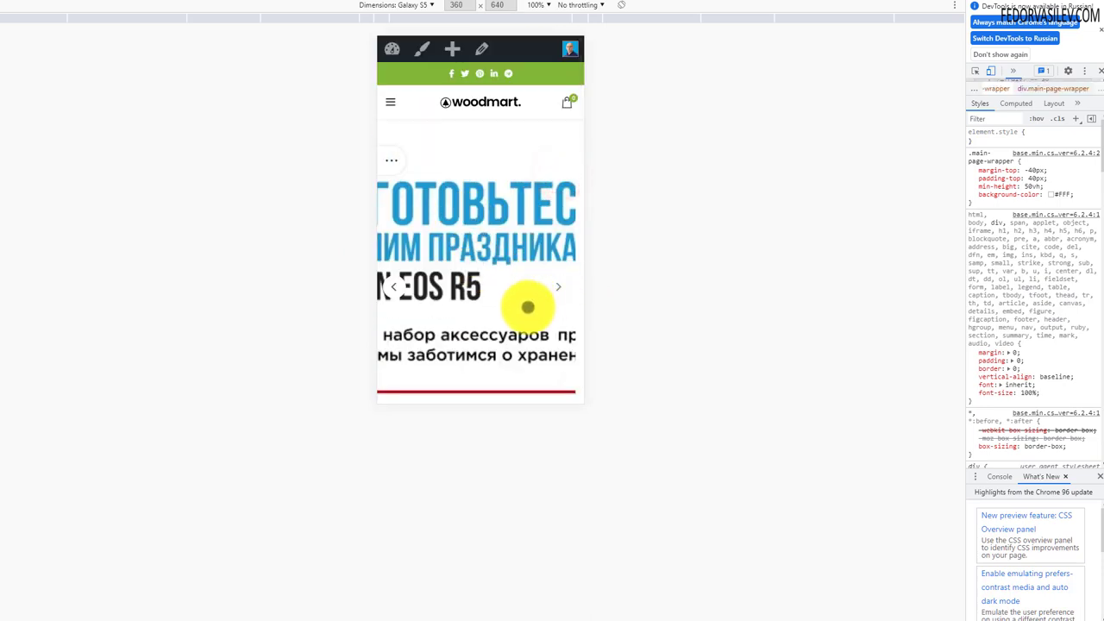
click(557, 288)
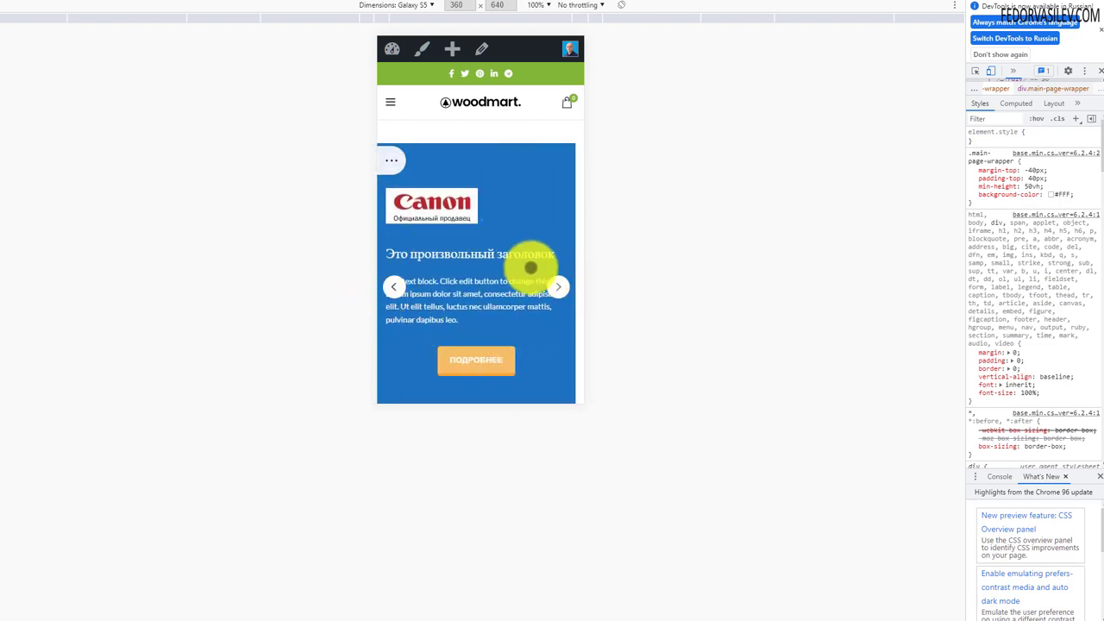
click(556, 289)
click(556, 290)
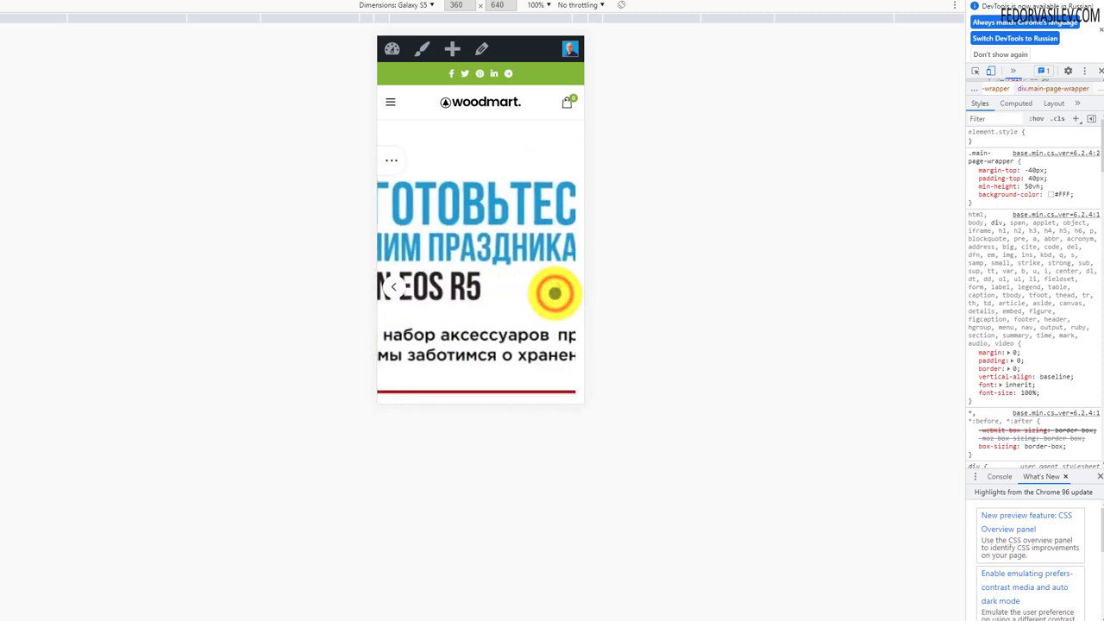
click(556, 290)
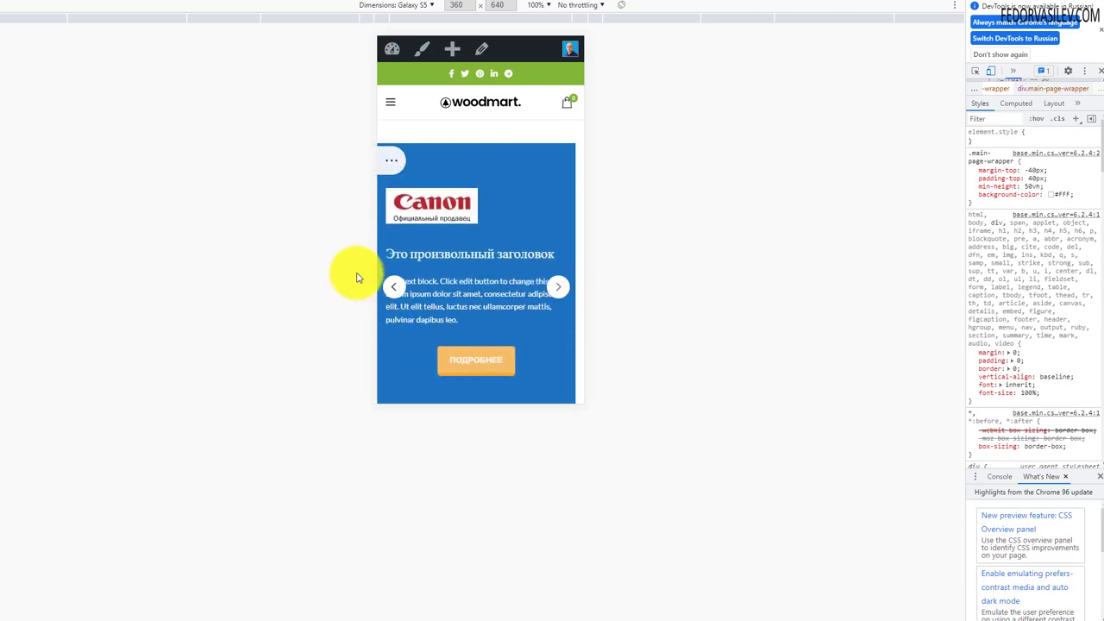
Examine the blue slide's logo, heading and text at mobile width, replay its animation and close the developer tools
click(429, 200)
drag(433, 289, 423, 89)
drag(551, 232, 534, 210)
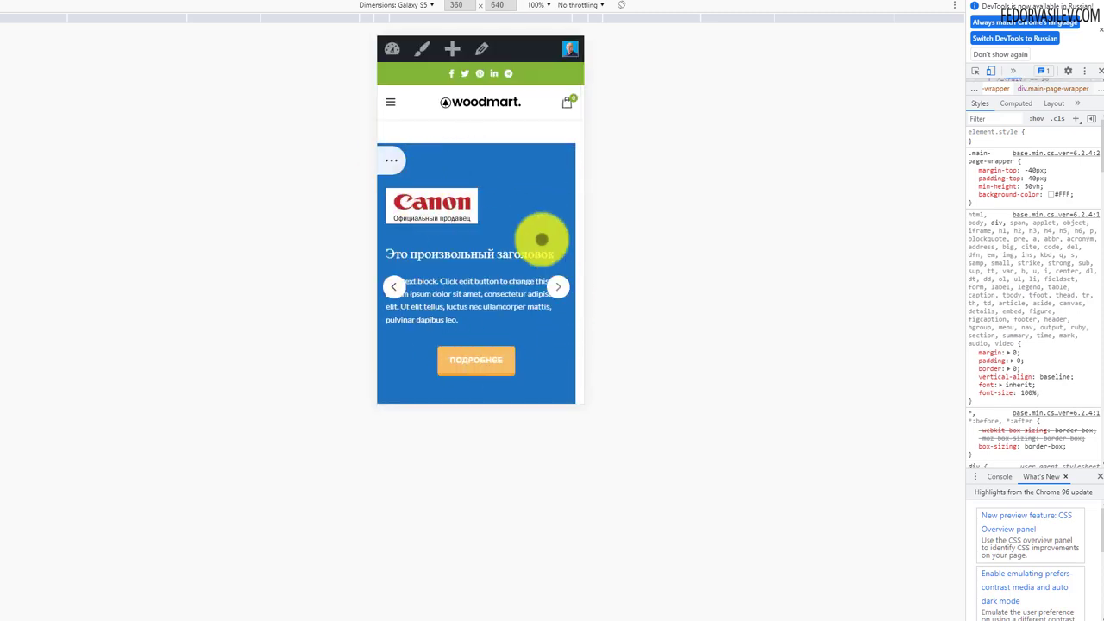
click(559, 287)
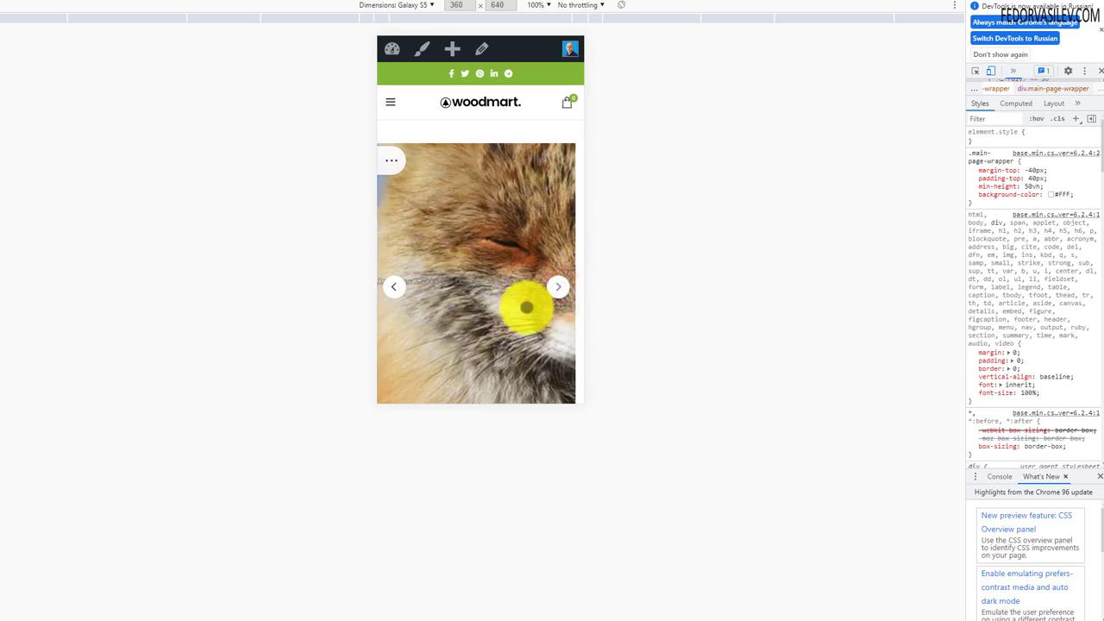
click(559, 289)
click(559, 288)
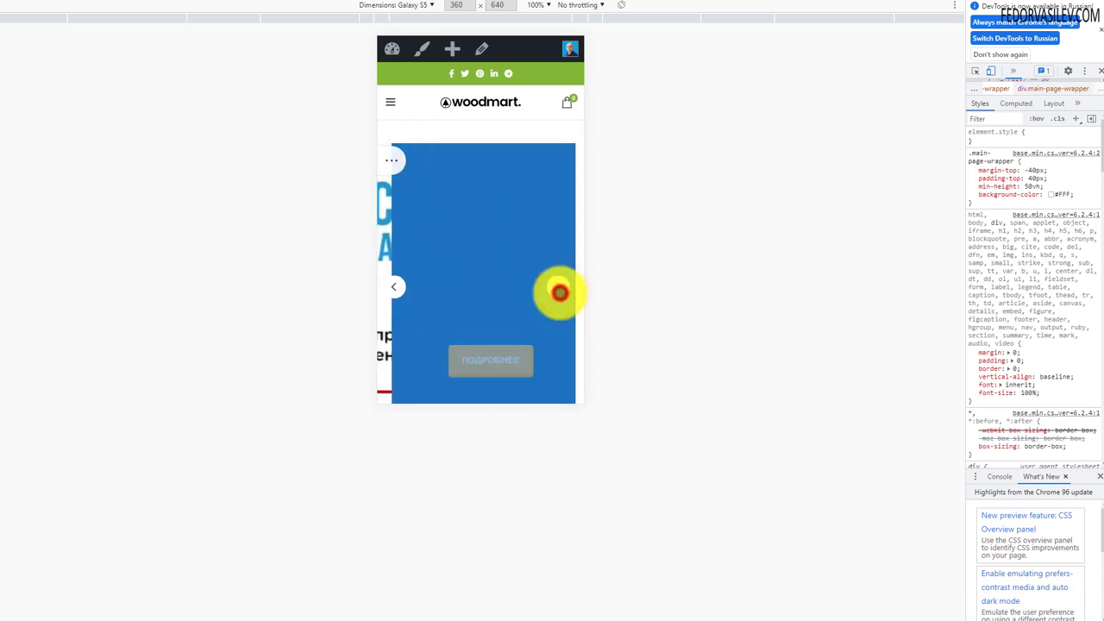
scroll(432, 259, down, 2)
scroll(470, 193, up, 3)
click(1100, 70)
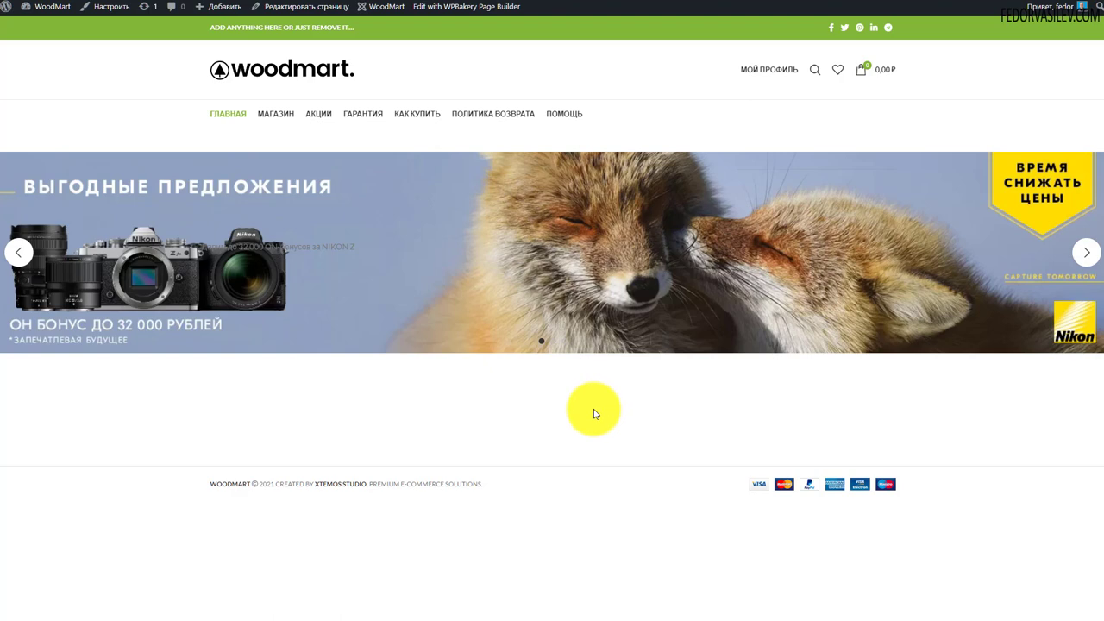
Open the site's "Магазин" page and look through its product grid
click(283, 117)
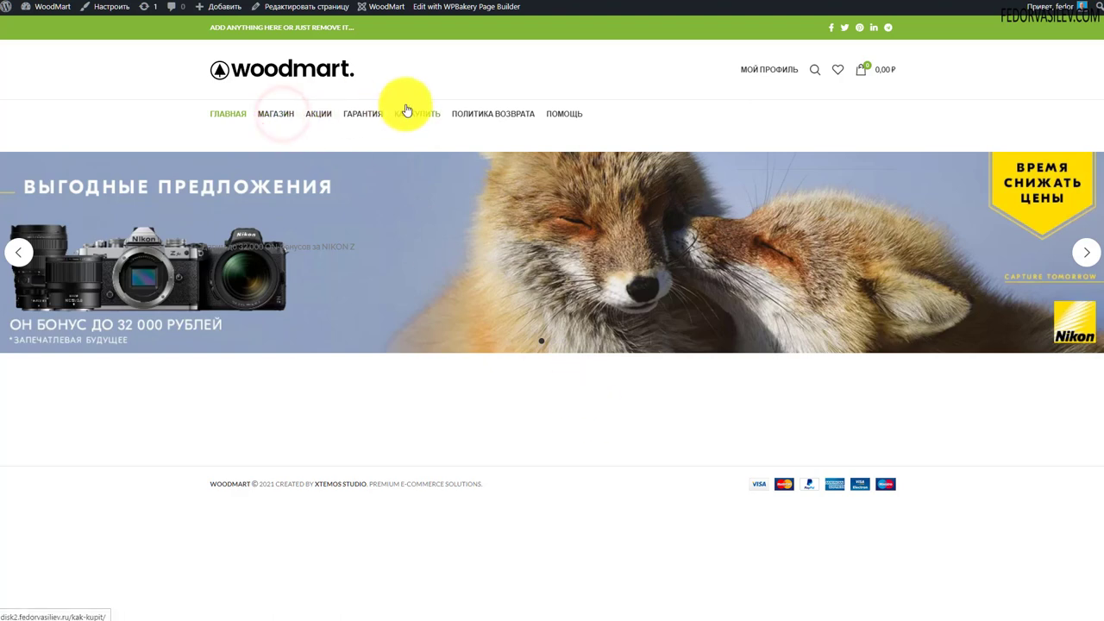
scroll(534, 288, down, 3)
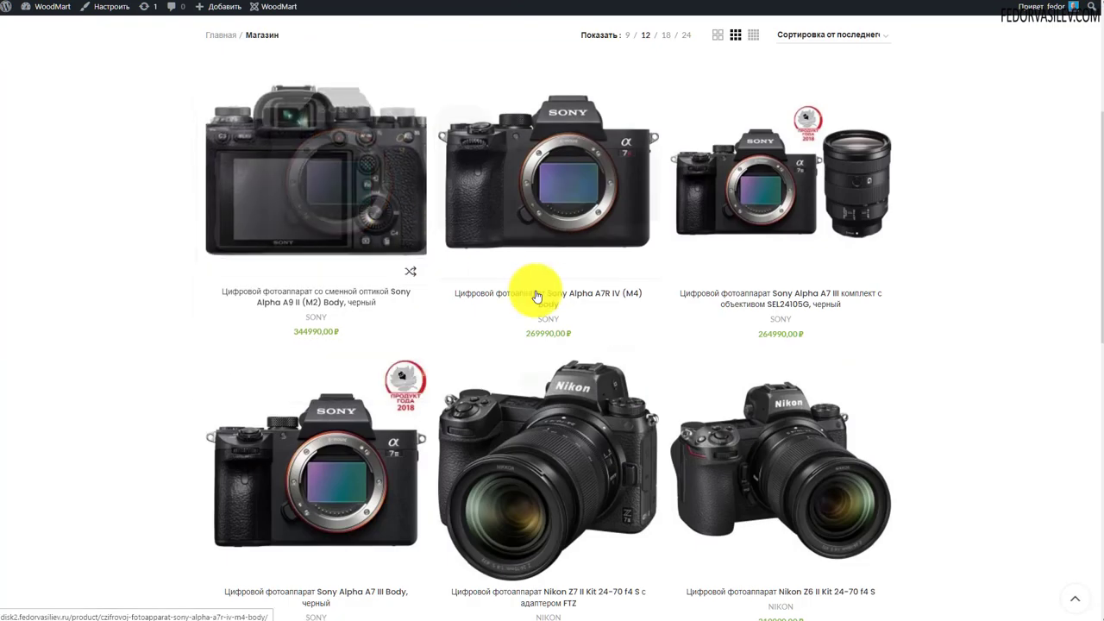
scroll(805, 185, down, 3)
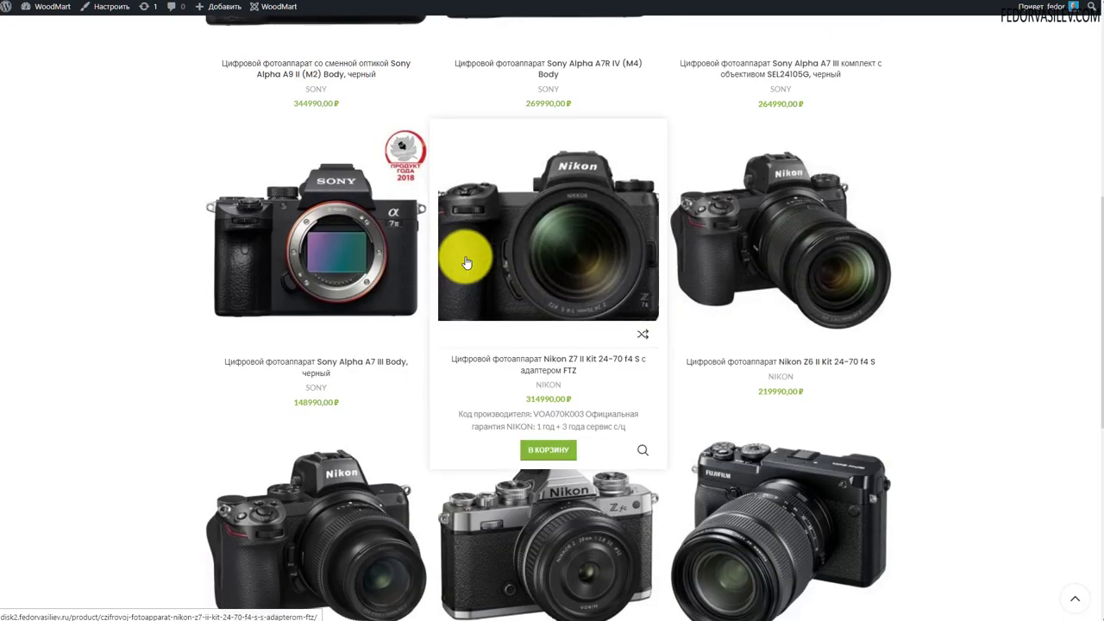
scroll(315, 224, down, 3)
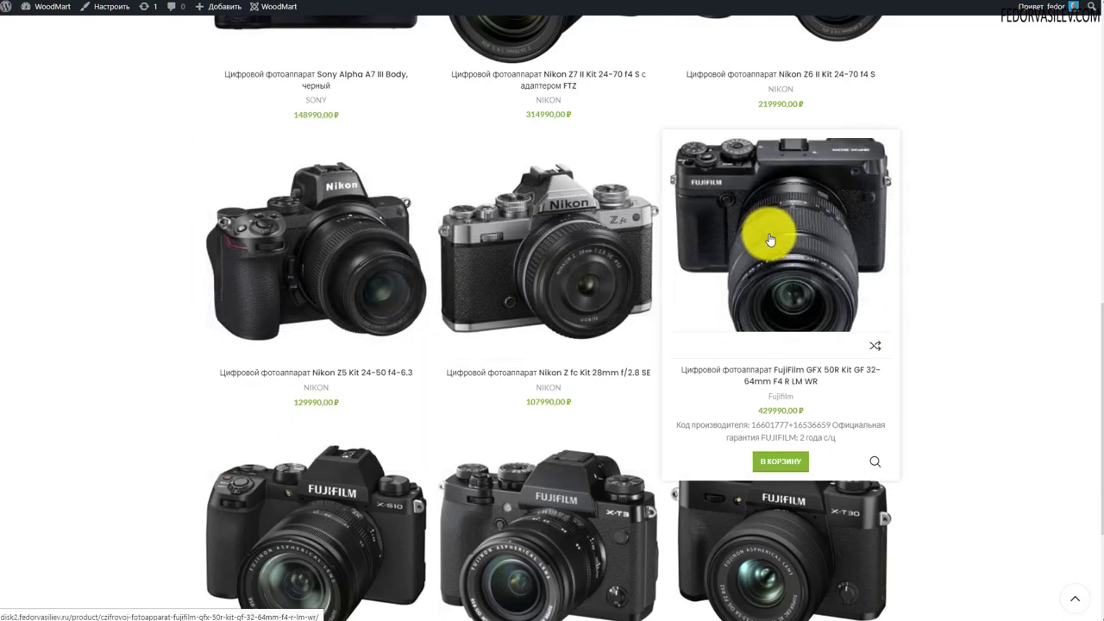
scroll(776, 258, down, 3)
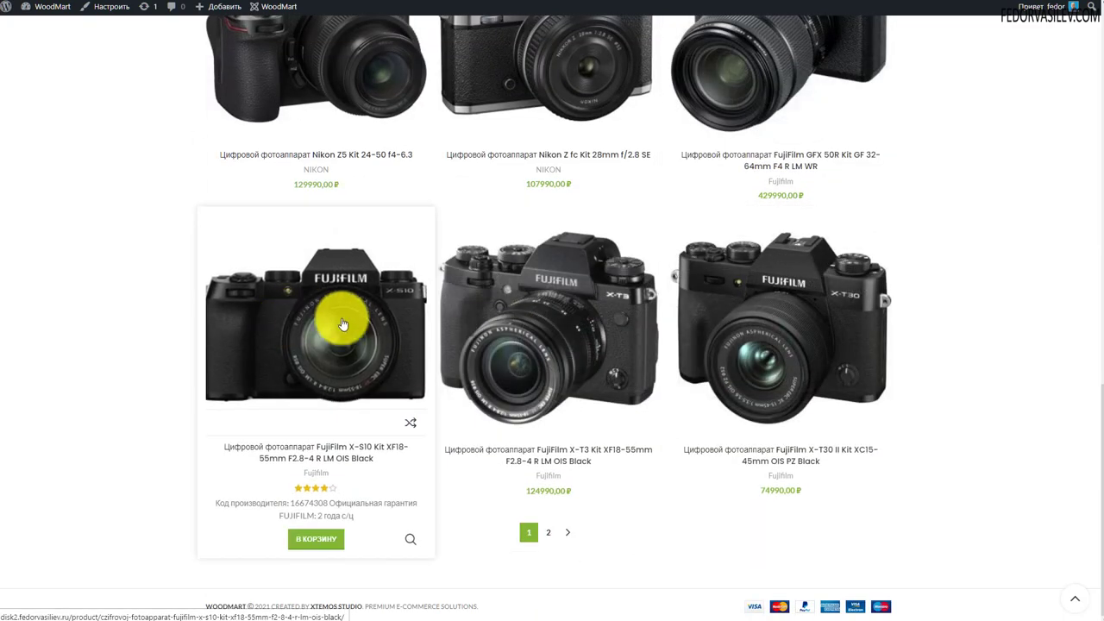
scroll(750, 336, up, 8)
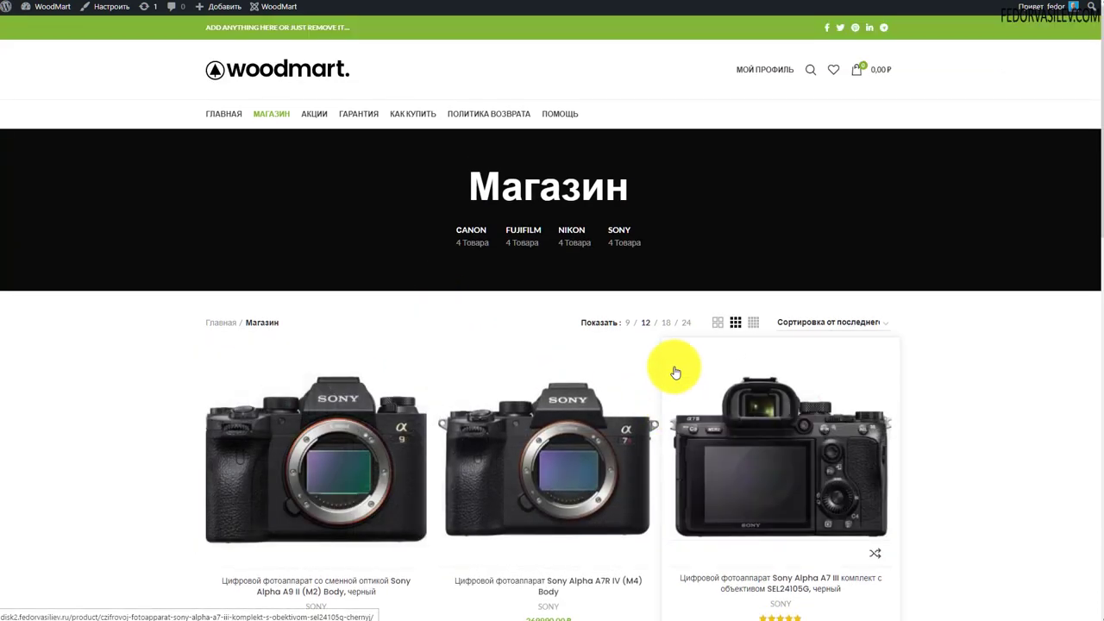
Return to editing the "Главная" page and add an empty row below the slider row
click(200, 113)
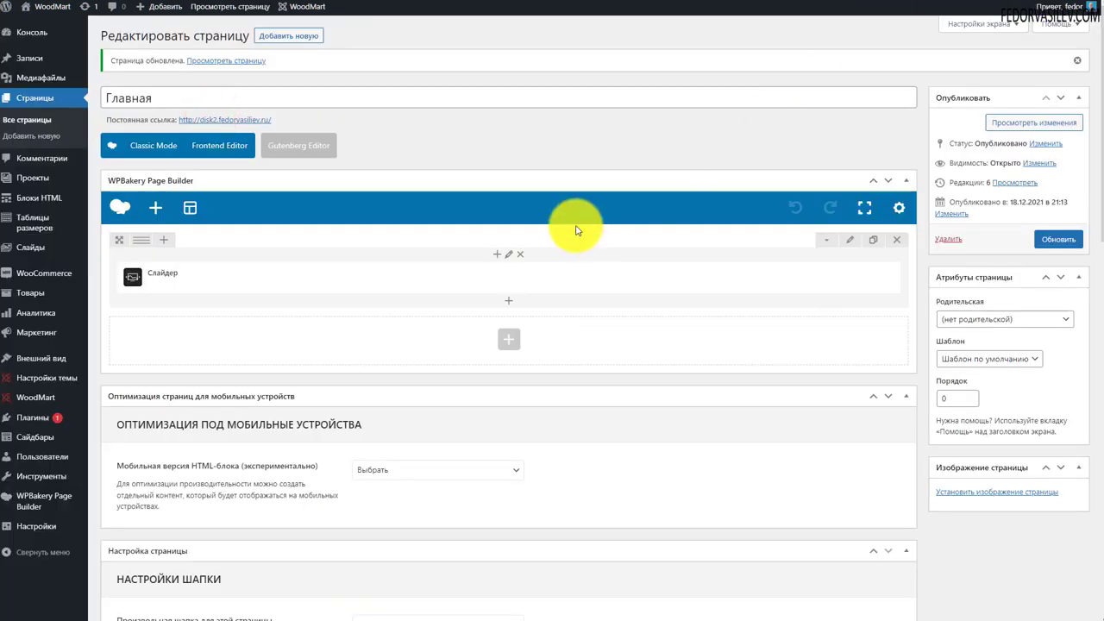
double_click(179, 102)
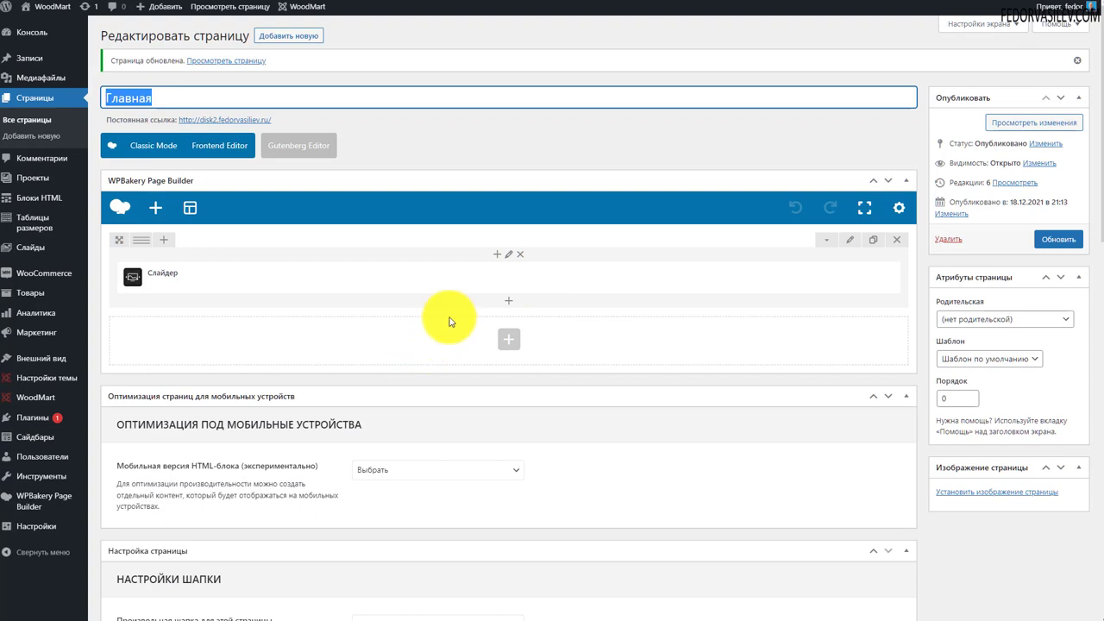
click(505, 345)
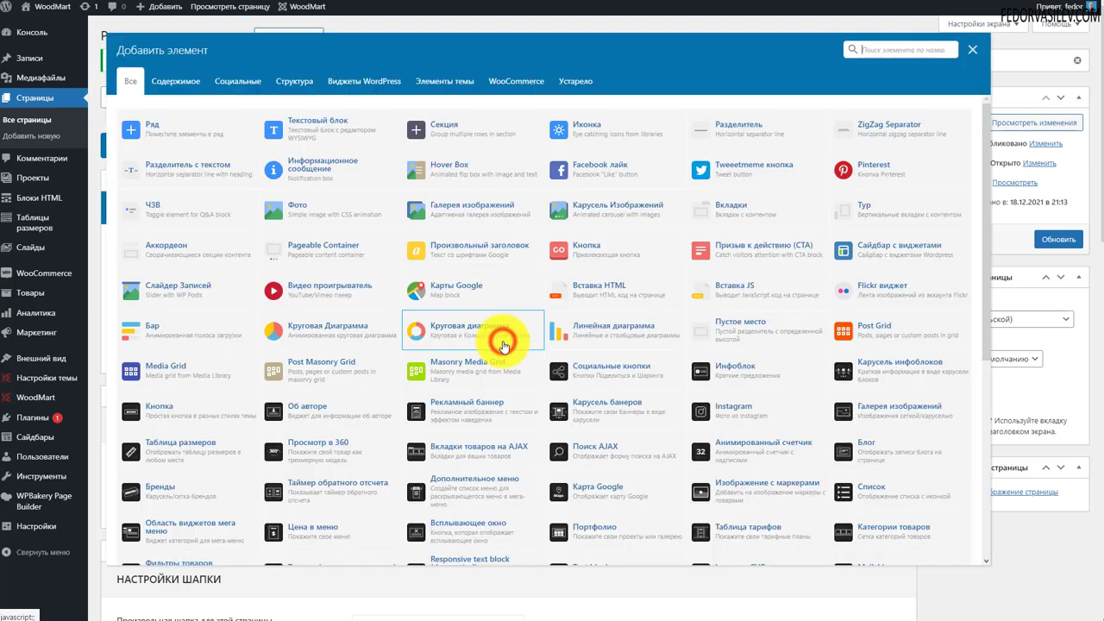
click(155, 135)
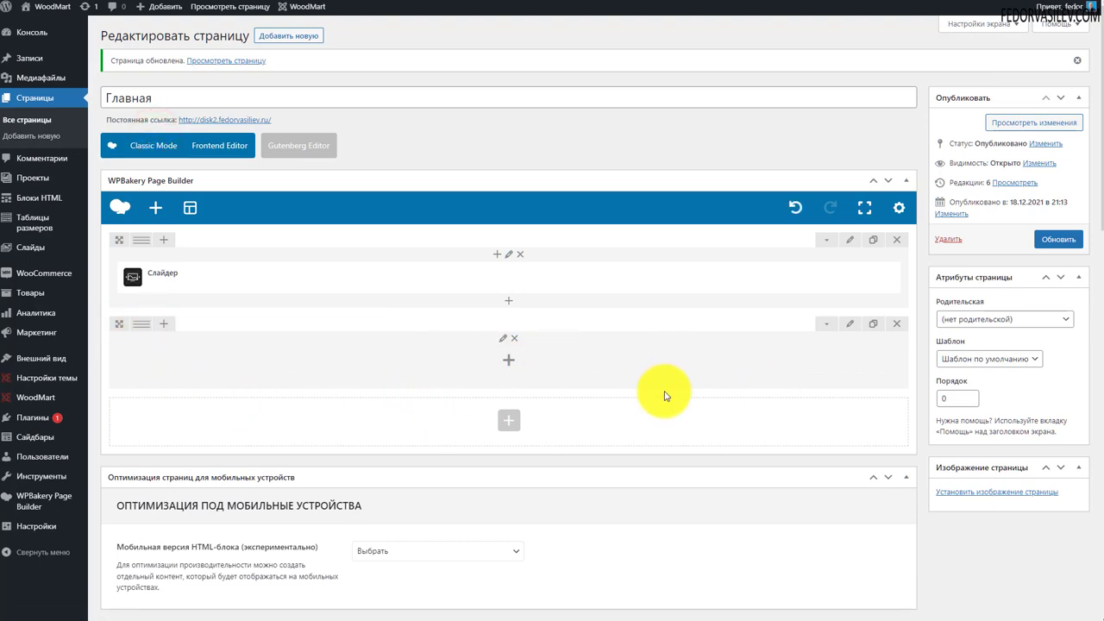
Add the WooCommerce "Недавние товары" element to the new empty row
click(509, 366)
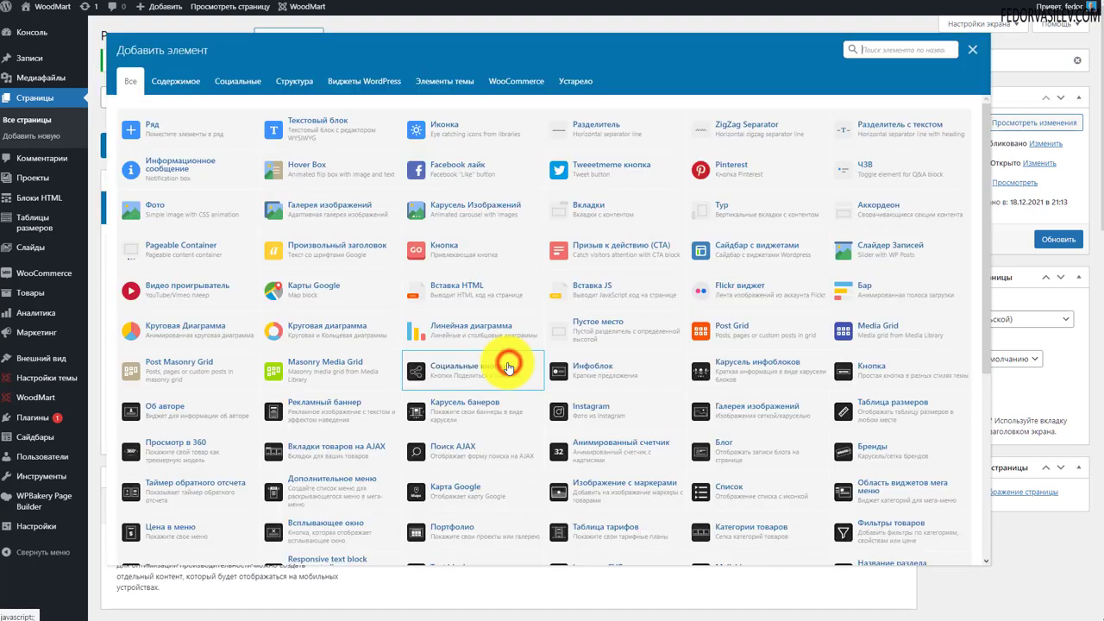
click(450, 79)
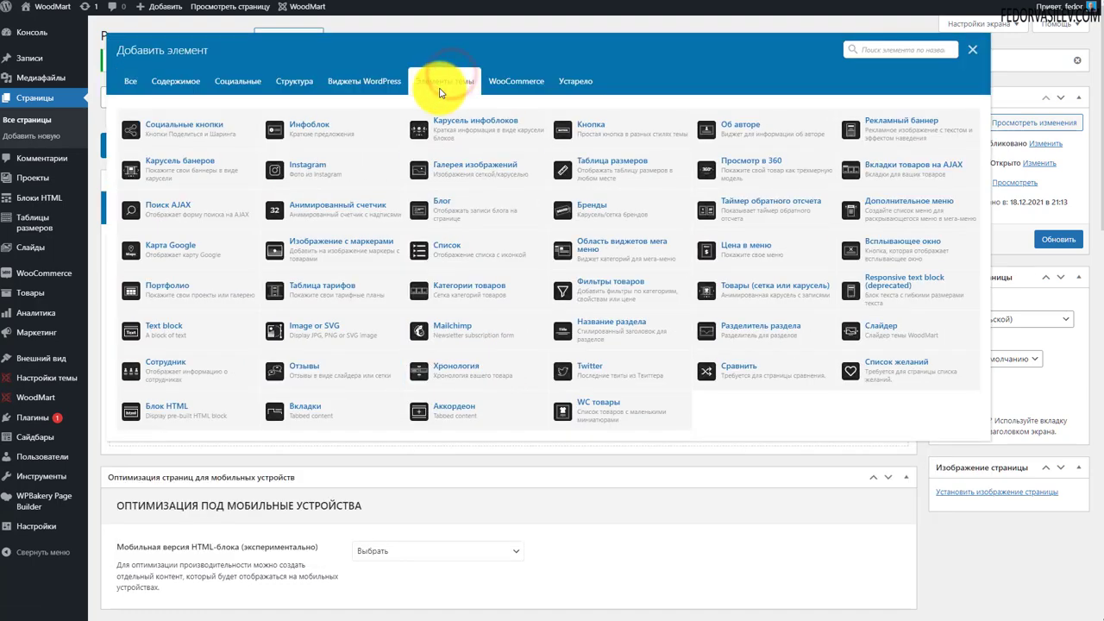
click(501, 82)
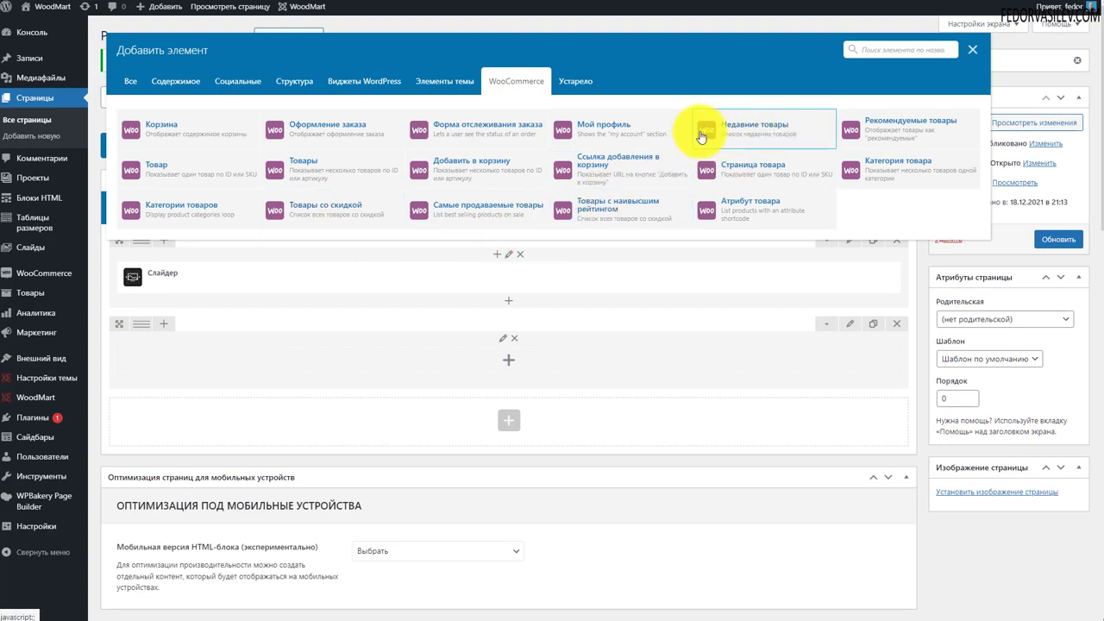
click(767, 132)
click(740, 136)
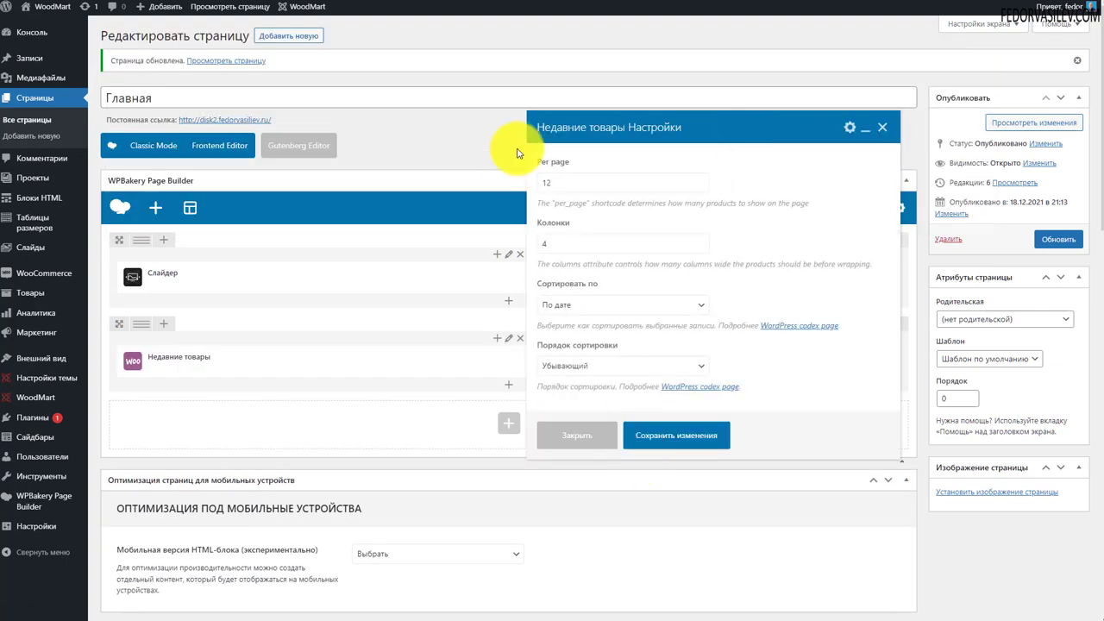
Set the recent products block's sort order to "Восходящий", save its settings and update the page
double_click(562, 183)
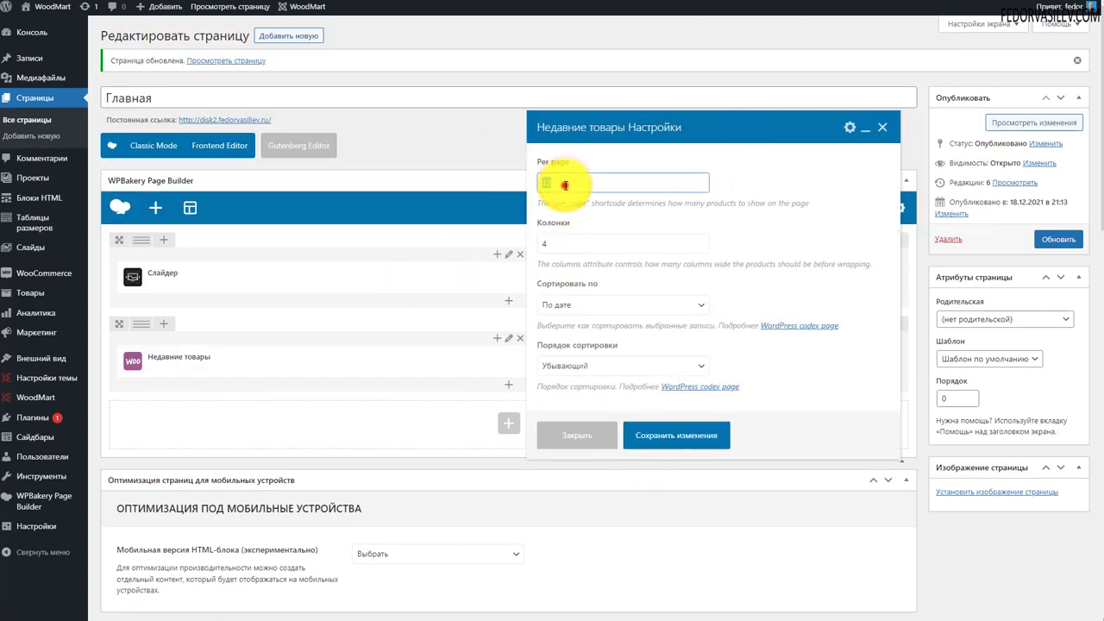
double_click(552, 242)
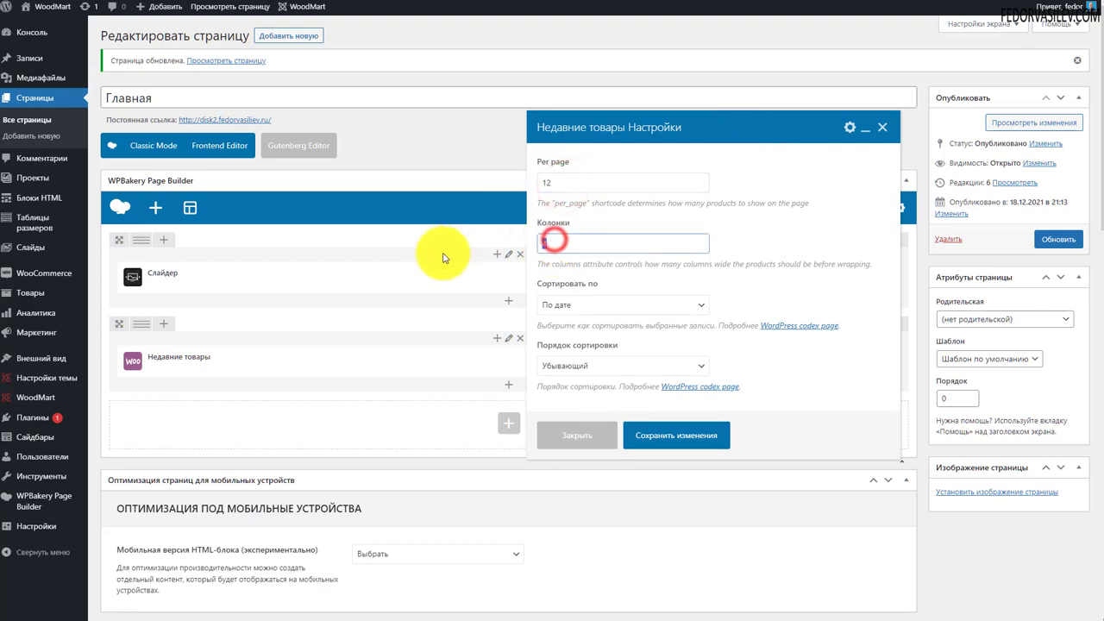
click(572, 241)
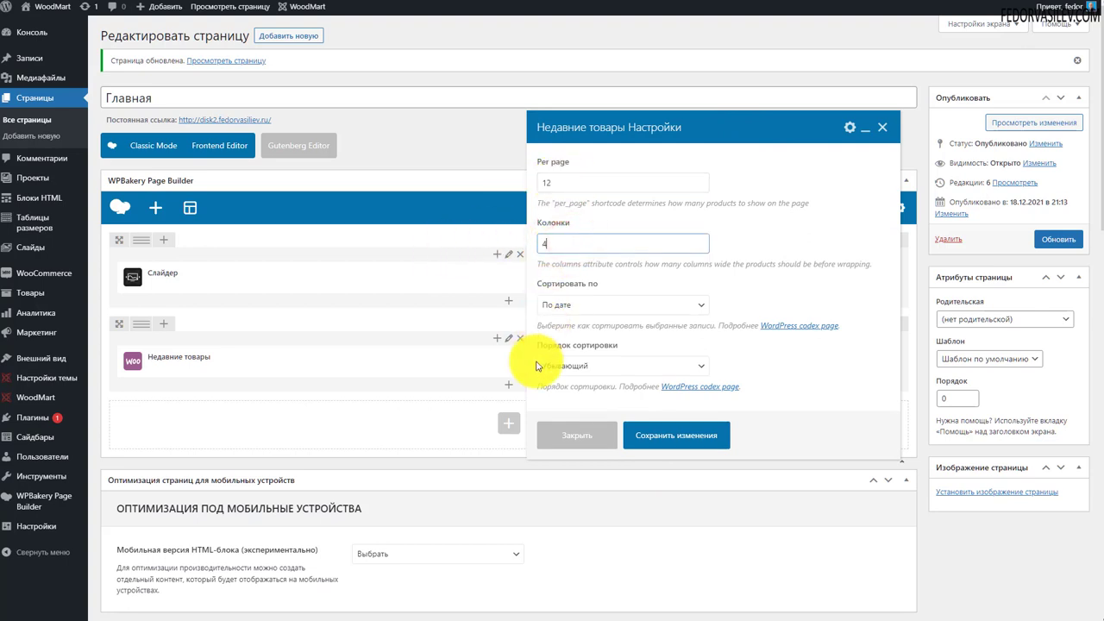
click(602, 309)
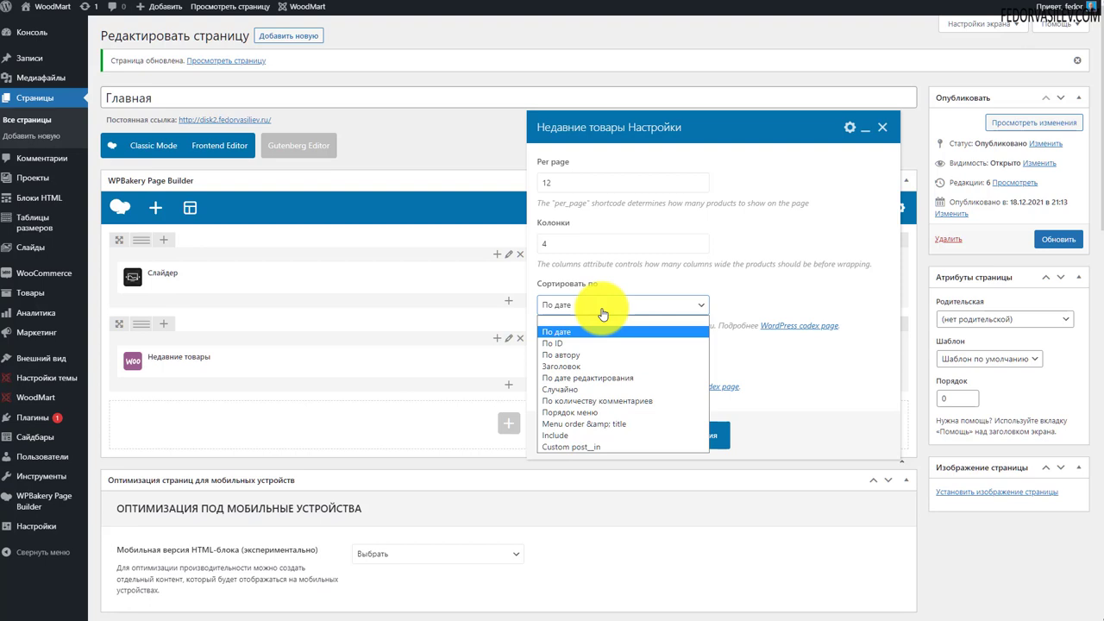
click(602, 312)
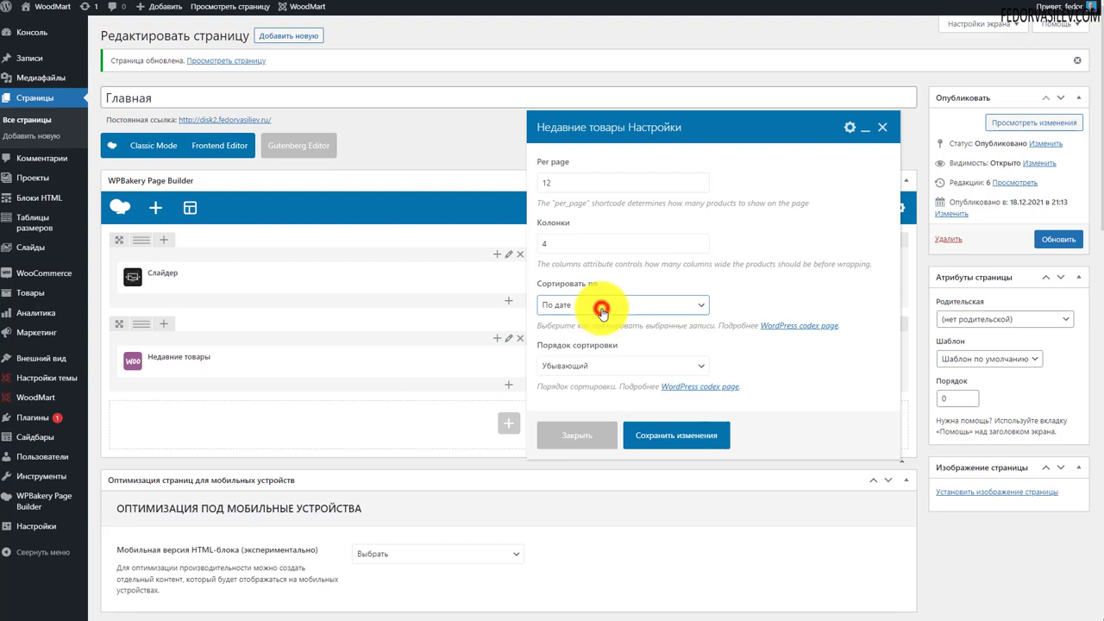
click(617, 370)
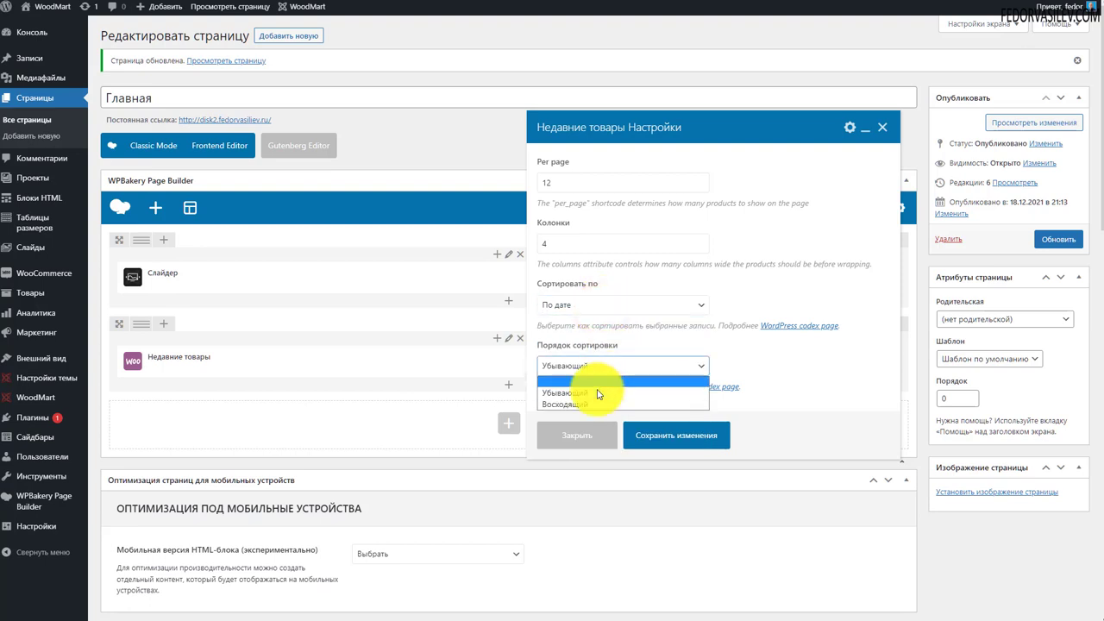
click(562, 405)
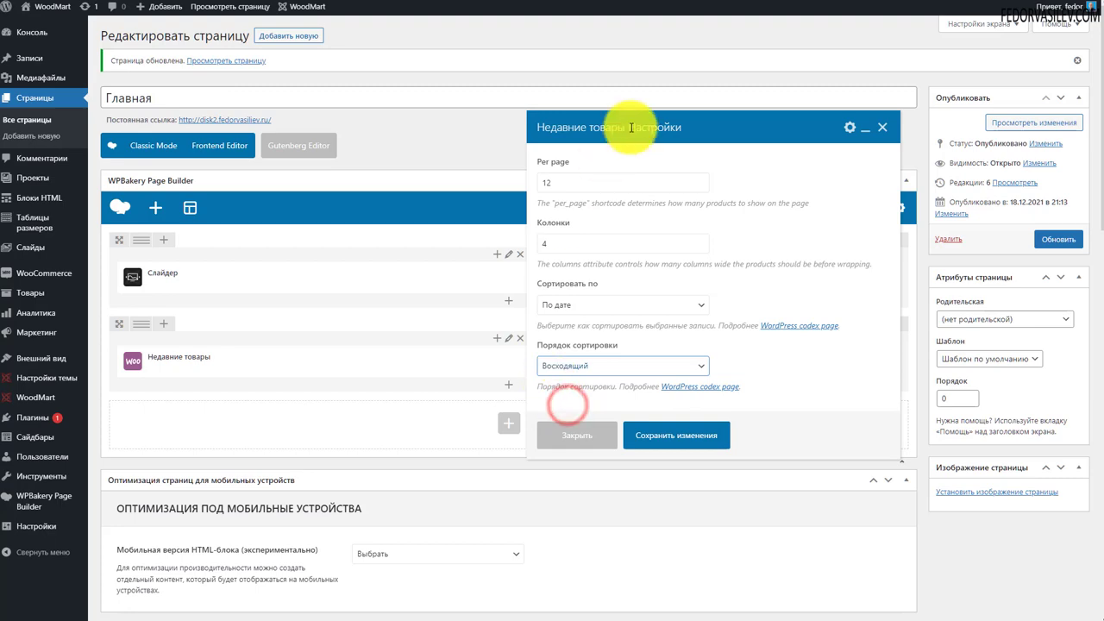
click(657, 437)
click(1064, 241)
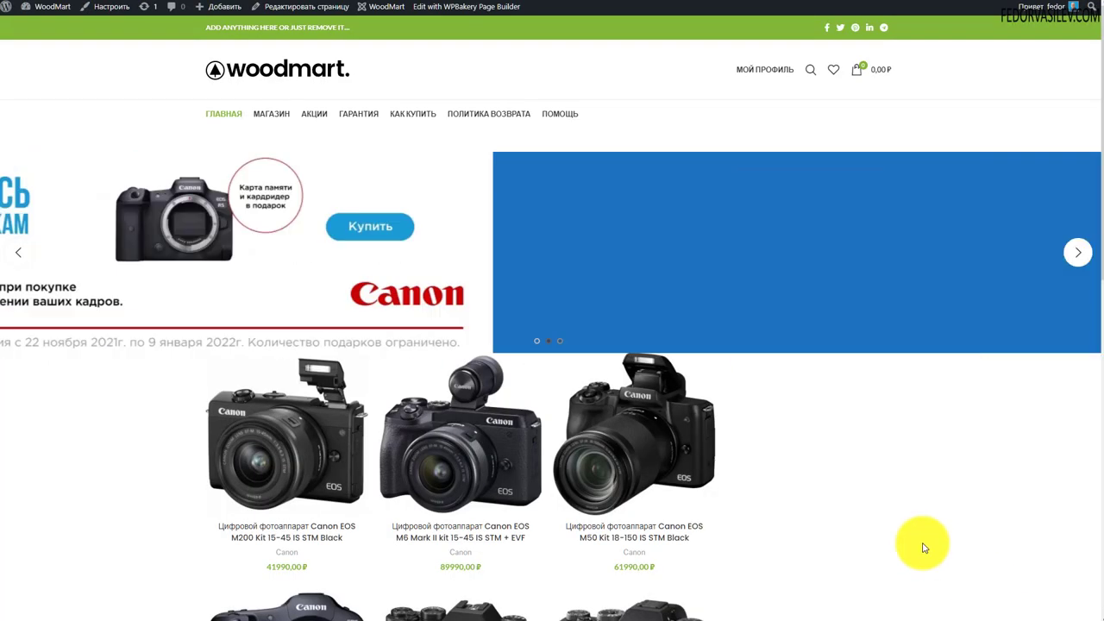
Look through the recent products grid on the published home page to check the order and column layout
scroll(167, 164, down, 5)
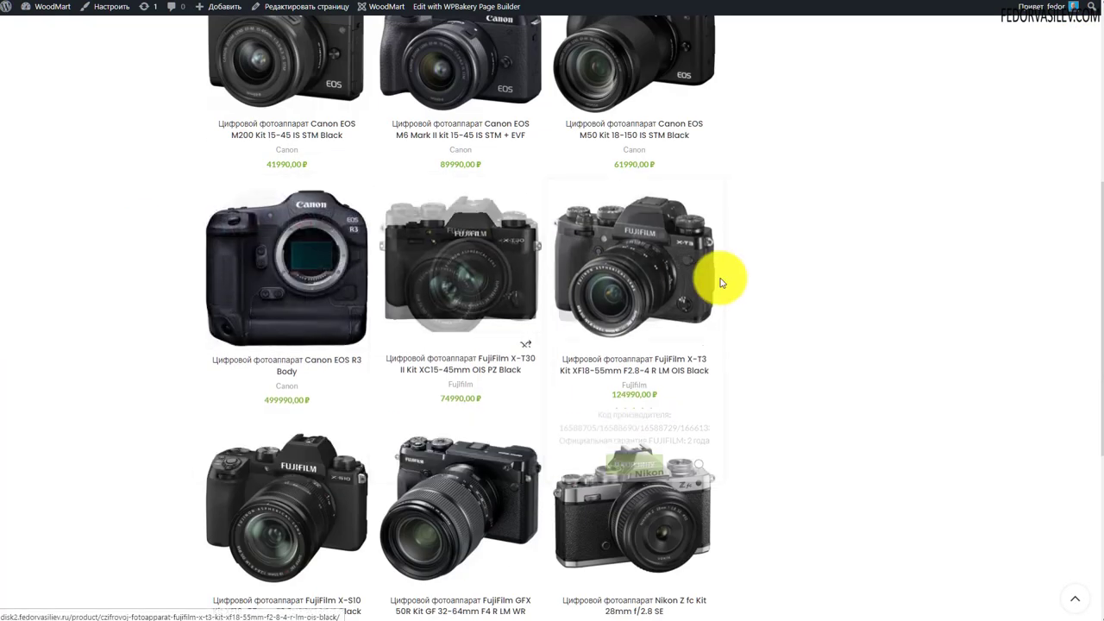
scroll(646, 310, down, 3)
scroll(328, 282, down, 2)
scroll(537, 483, up, 8)
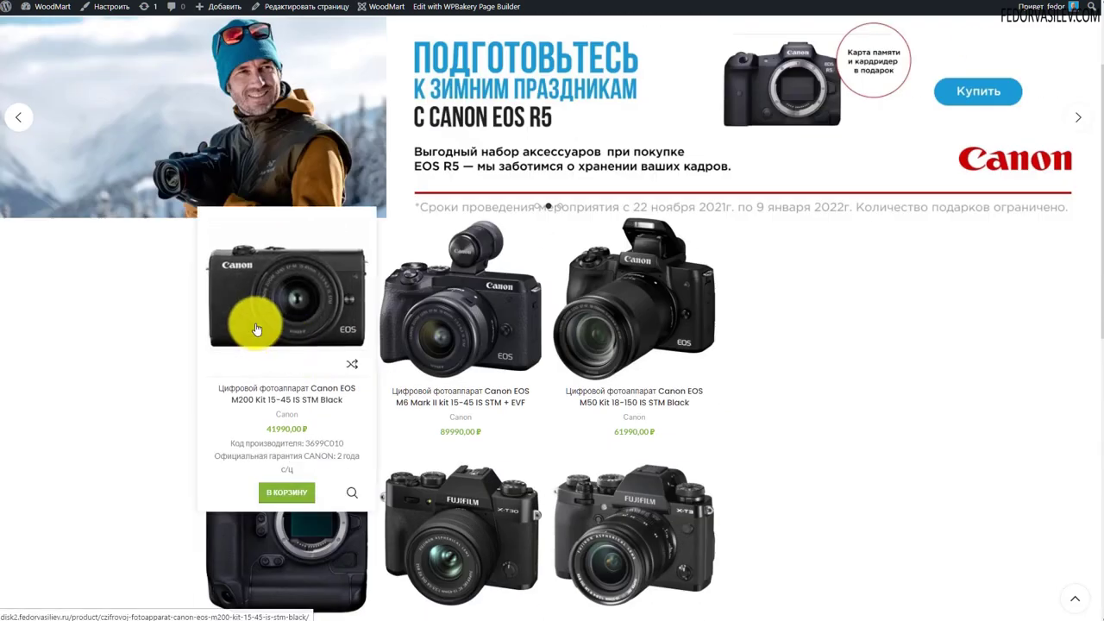
scroll(224, 316, down, 6)
scroll(223, 316, down, 2)
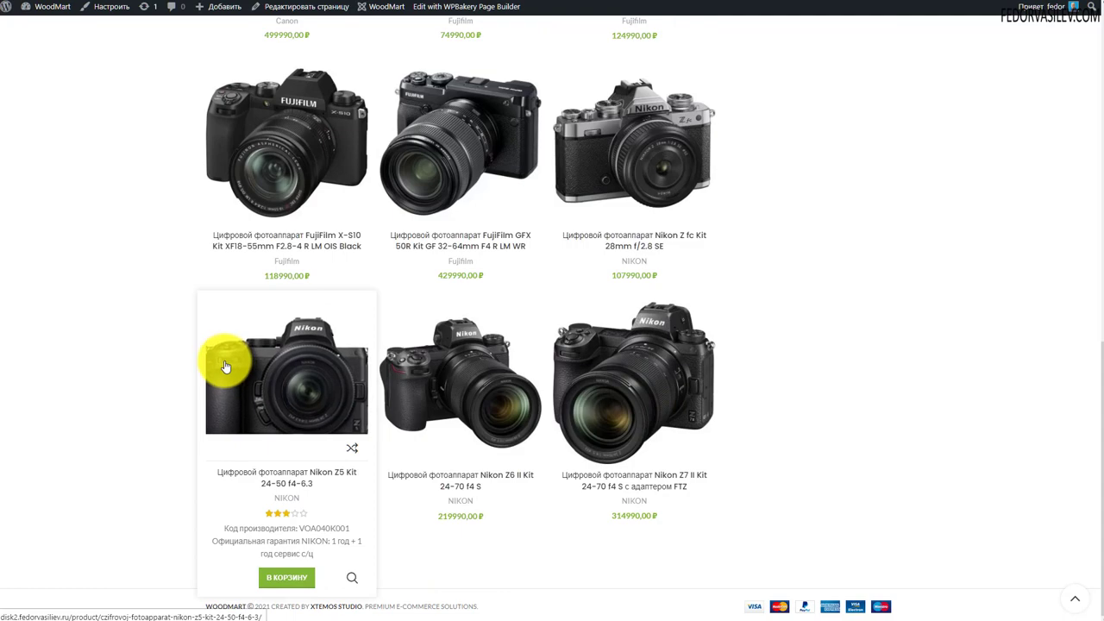
scroll(224, 367, up, 6)
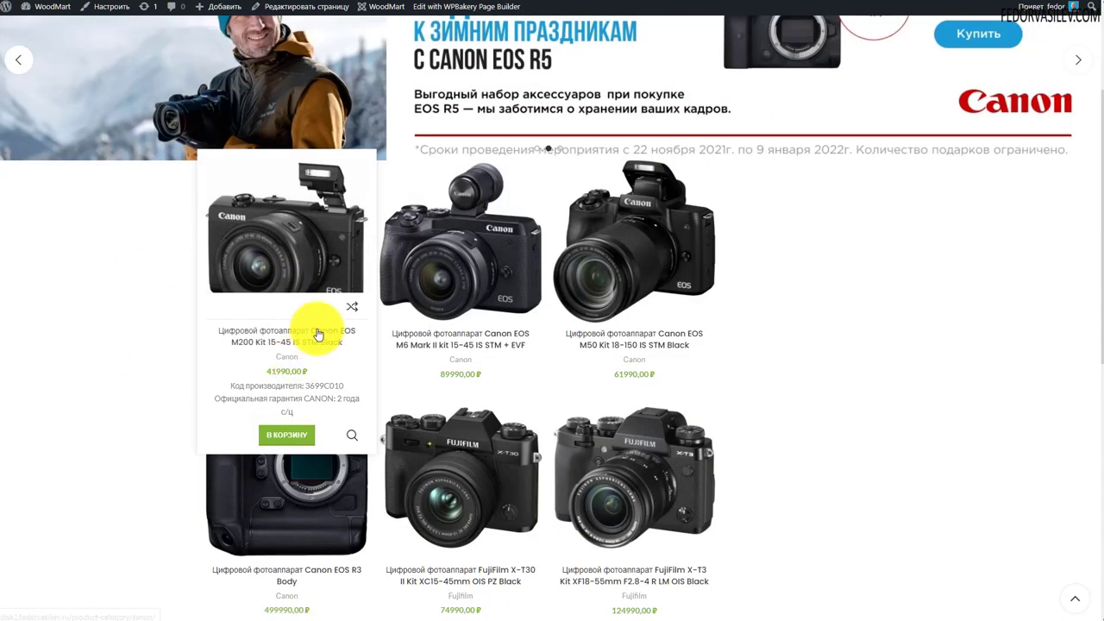
scroll(608, 259, down, 4)
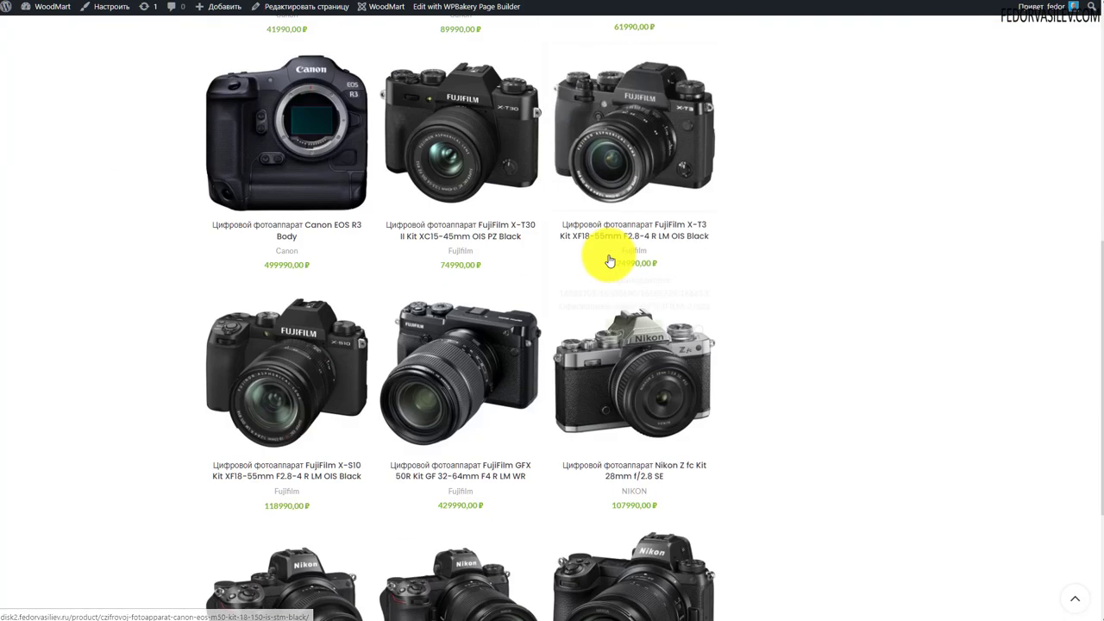
scroll(608, 259, down, 3)
scroll(603, 259, up, 1)
scroll(603, 261, up, 10)
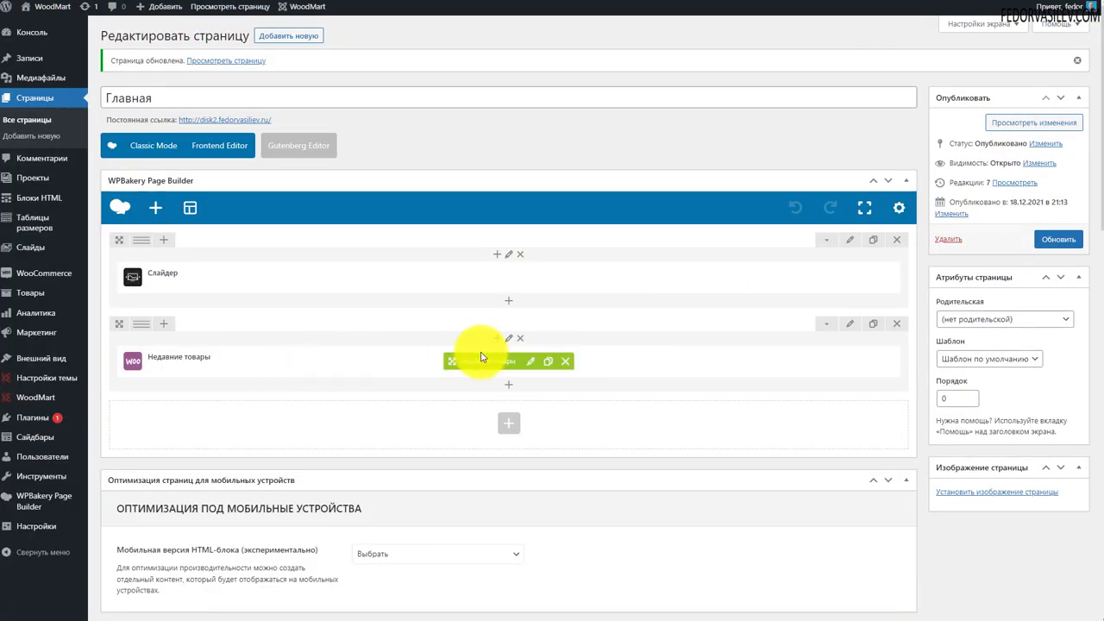
Set the sort order of the "Недавние товары" element to "Убывающий", save its settings and update the page
click(532, 369)
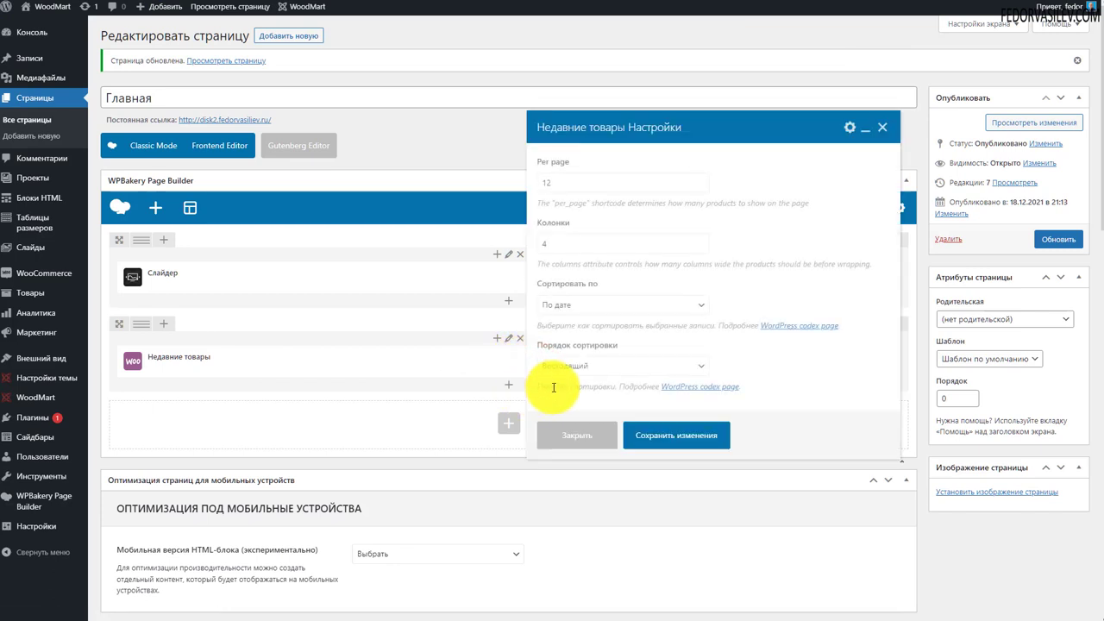
click(588, 369)
click(565, 392)
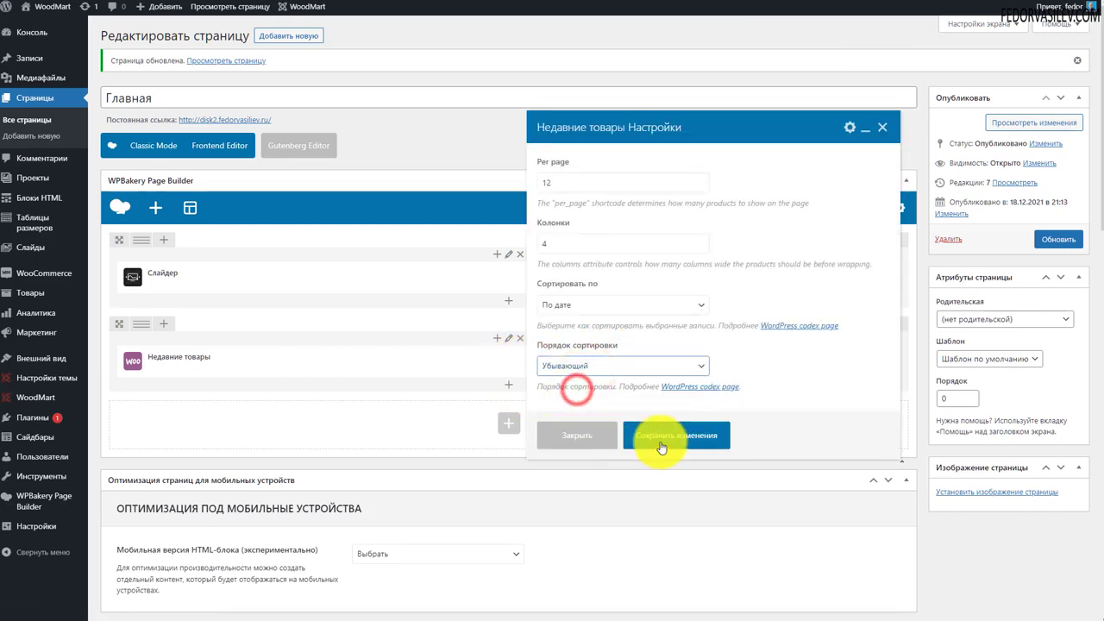
click(667, 436)
click(1060, 240)
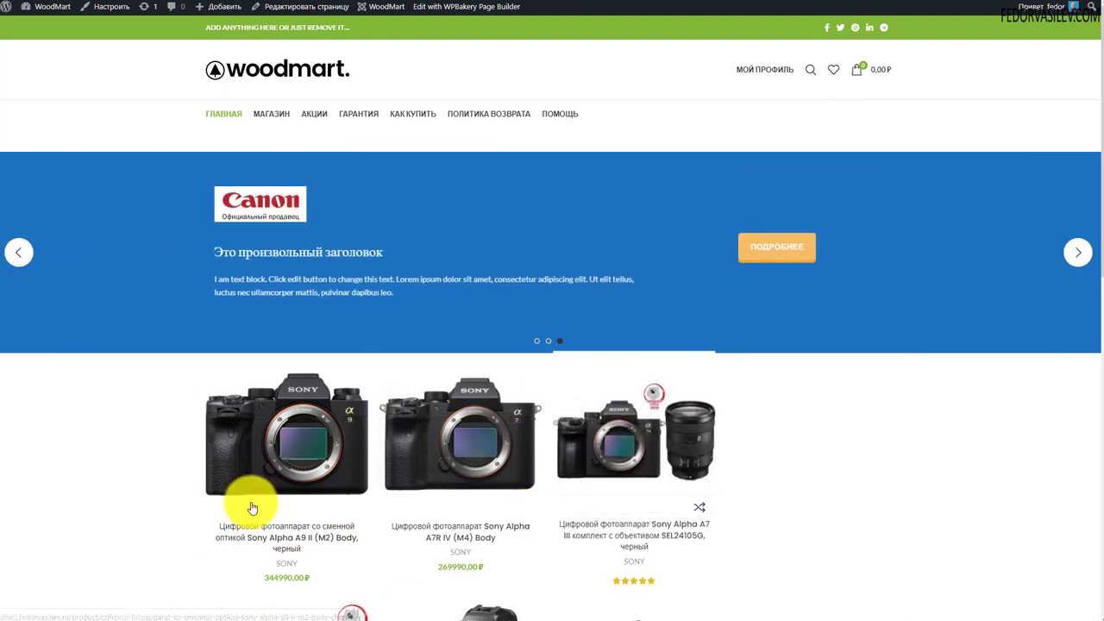
Examine the re-sorted product grid on the home page, including the space beside it
scroll(345, 443, down, 3)
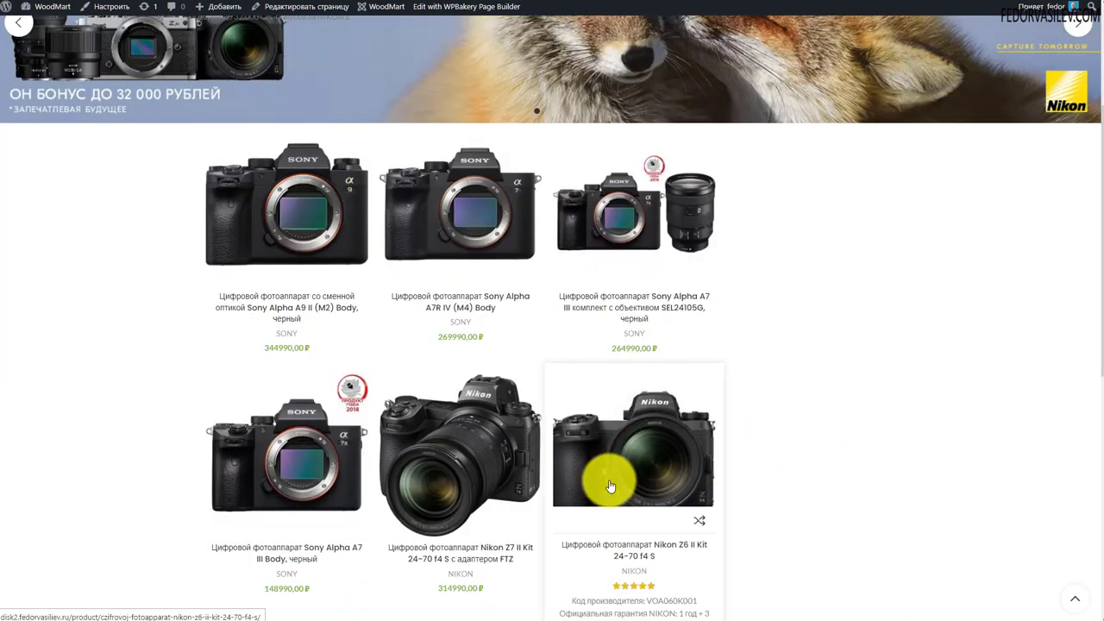
scroll(715, 431, down, 2)
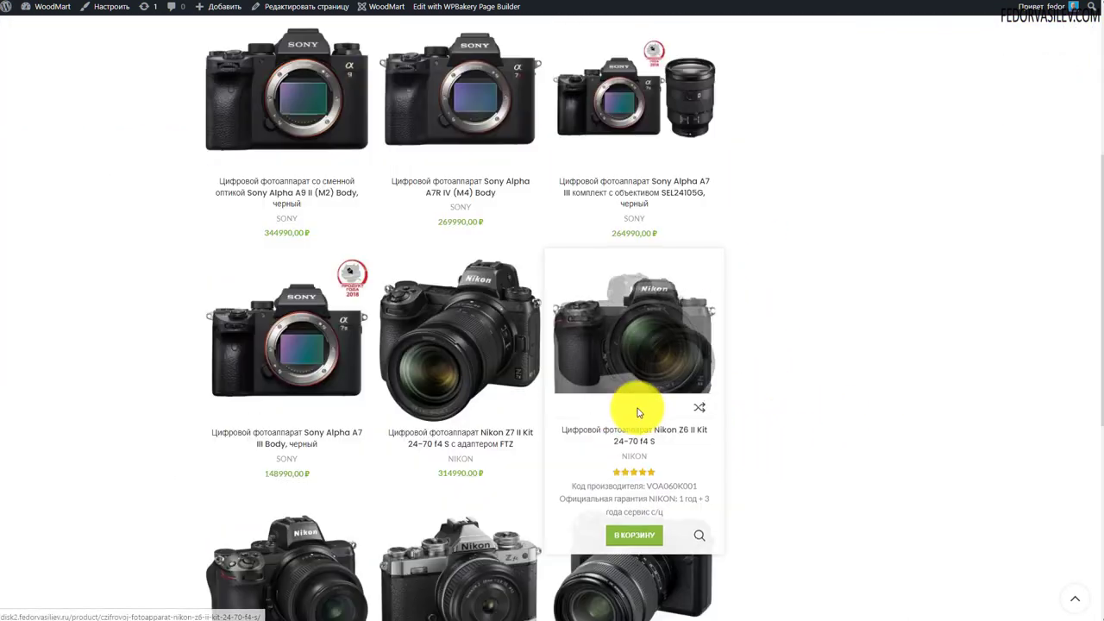
scroll(259, 380, up, 3)
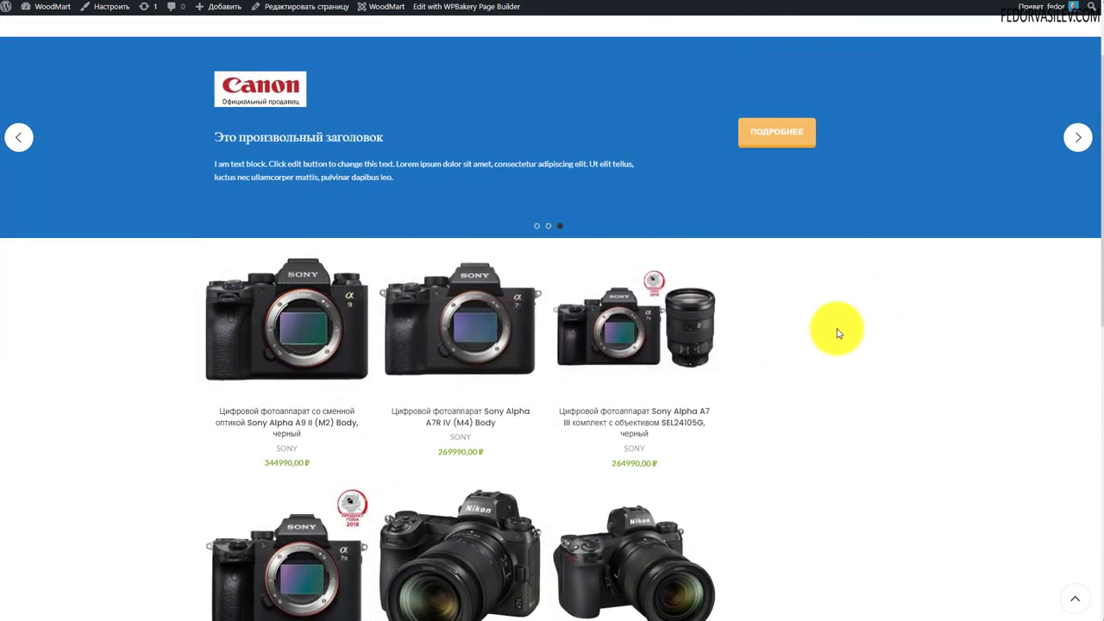
scroll(802, 310, down, 7)
scroll(776, 345, up, 5)
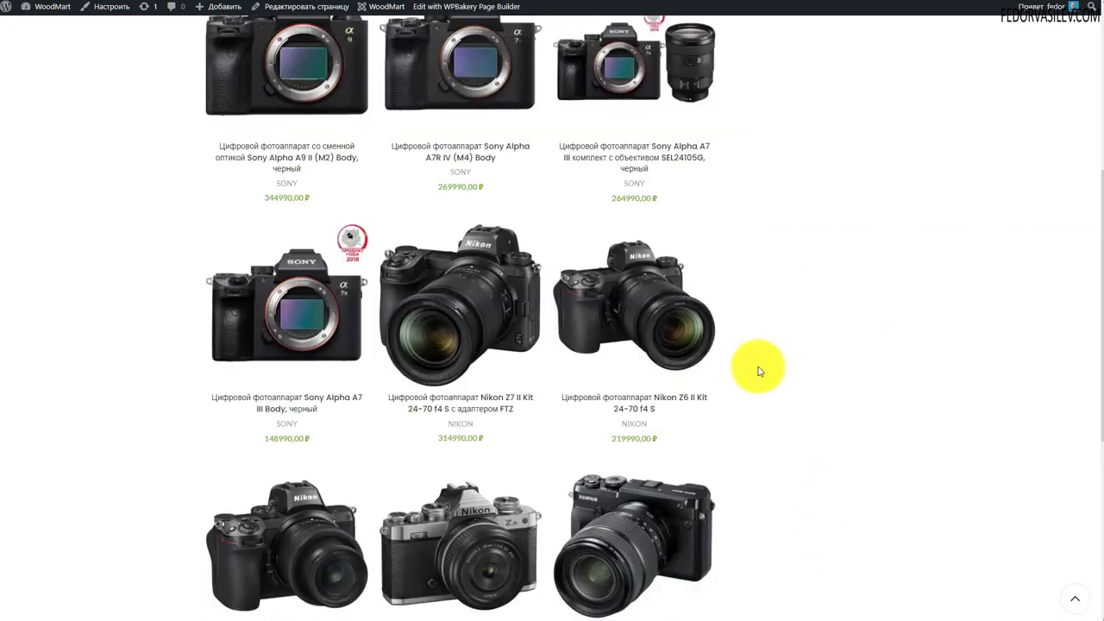
scroll(776, 347, up, 3)
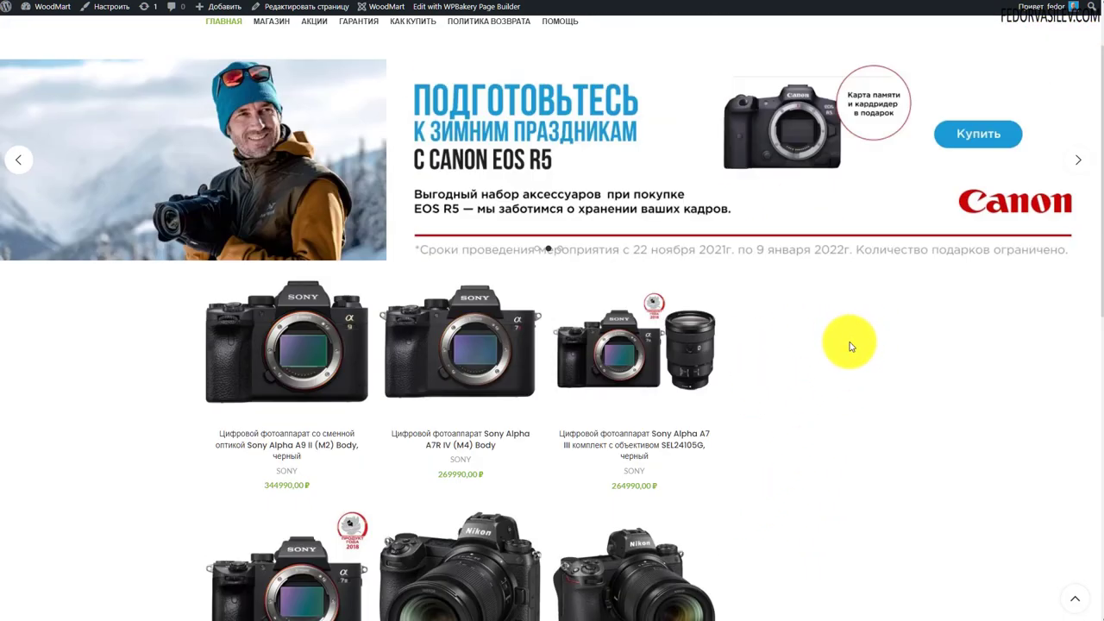
scroll(833, 86, up, 2)
Return to editing the "Главная" page and examine its sidebar settings, including the choices for a custom sidebar
key(ctrl+Tab)
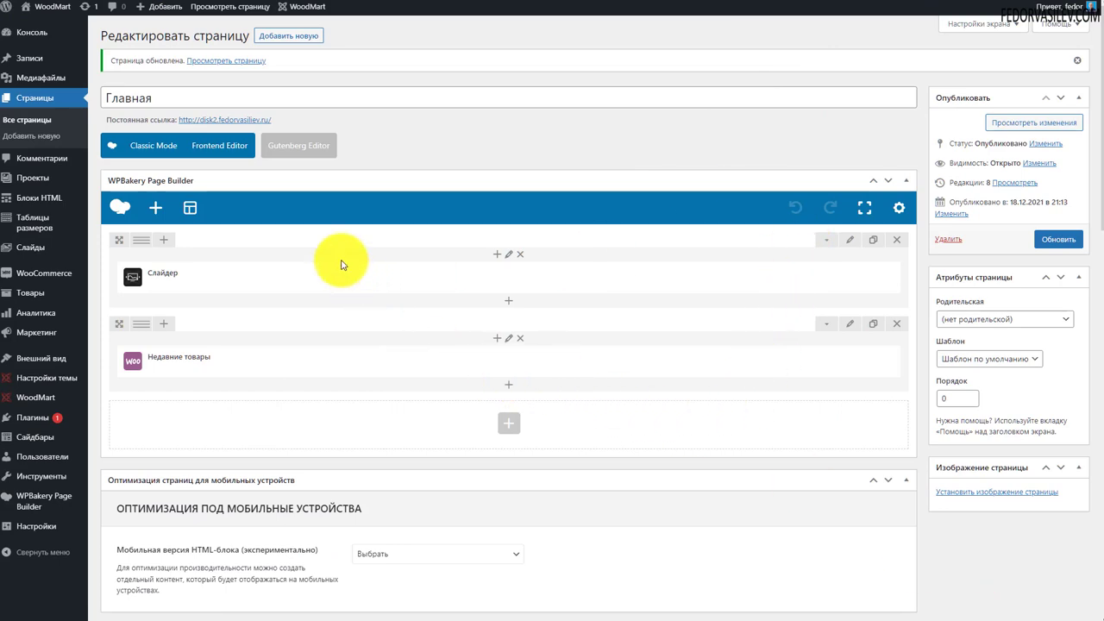
scroll(336, 250, down, 4)
scroll(330, 233, down, 2)
scroll(333, 217, down, 4)
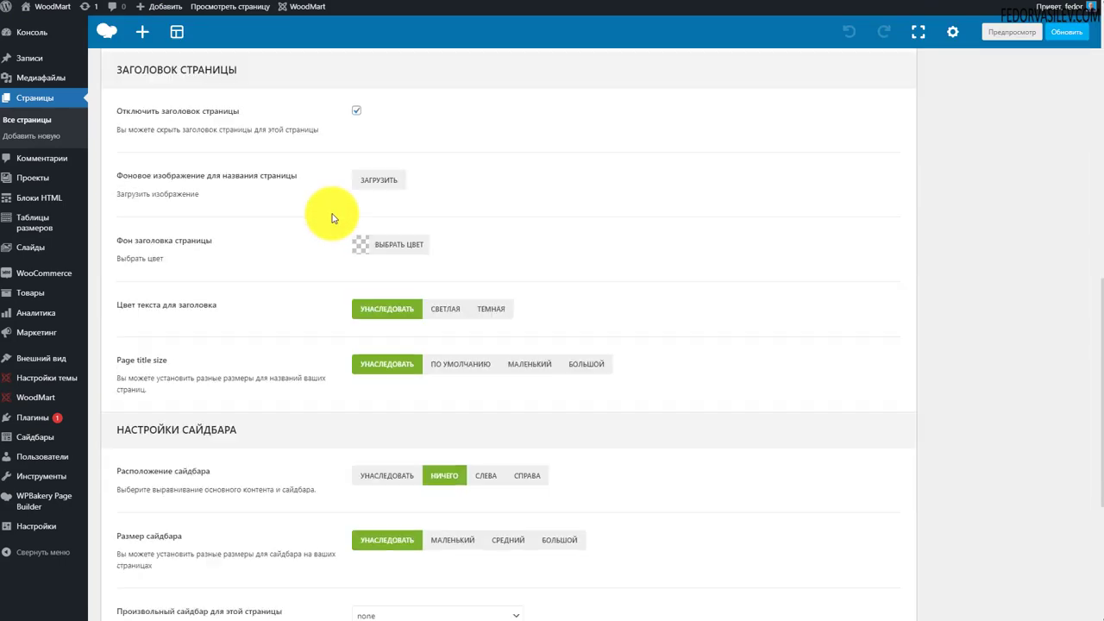
double_click(239, 259)
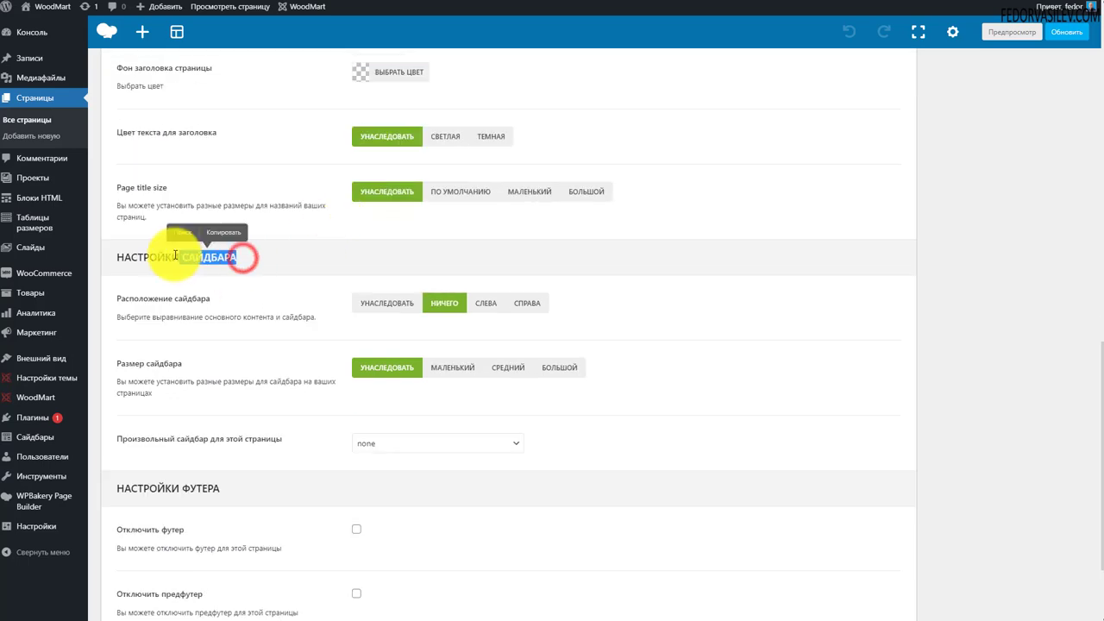
scroll(167, 261, down, 1)
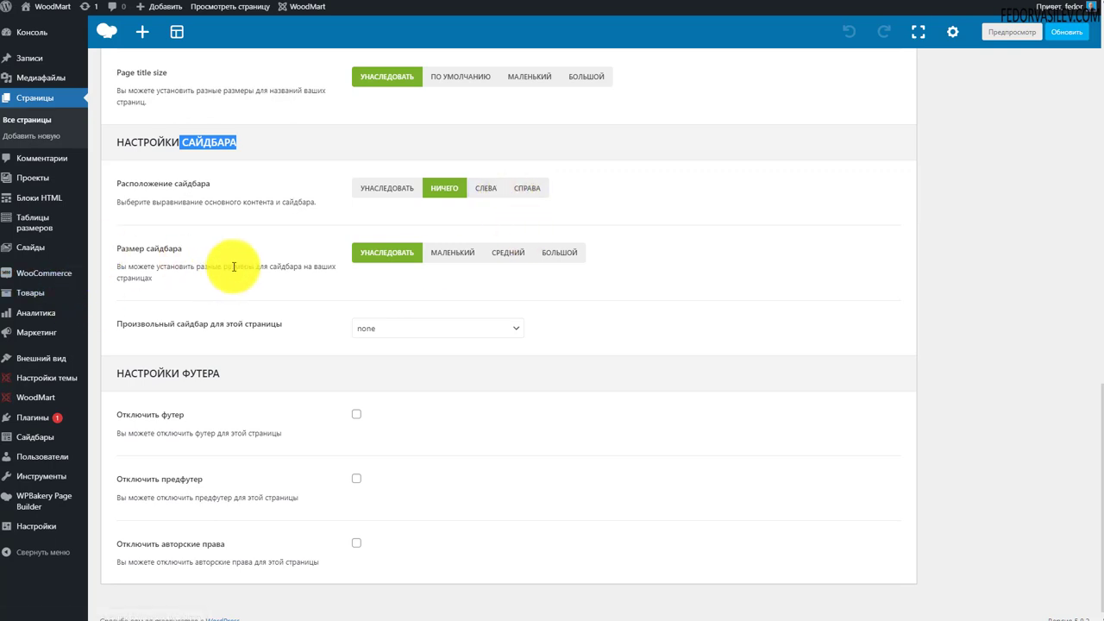
click(371, 327)
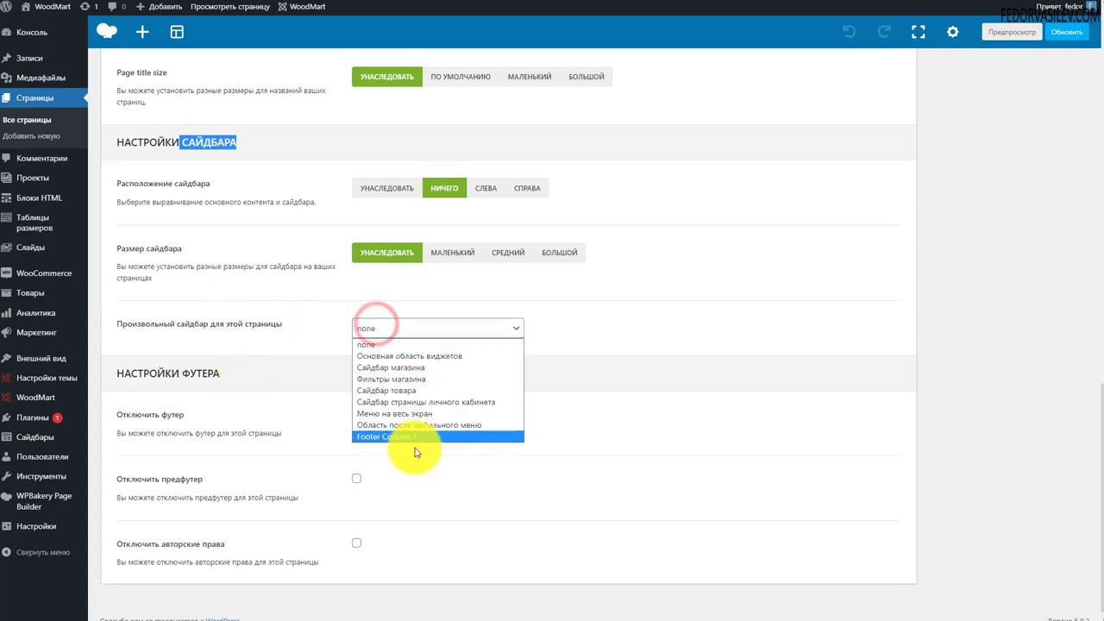
click(598, 319)
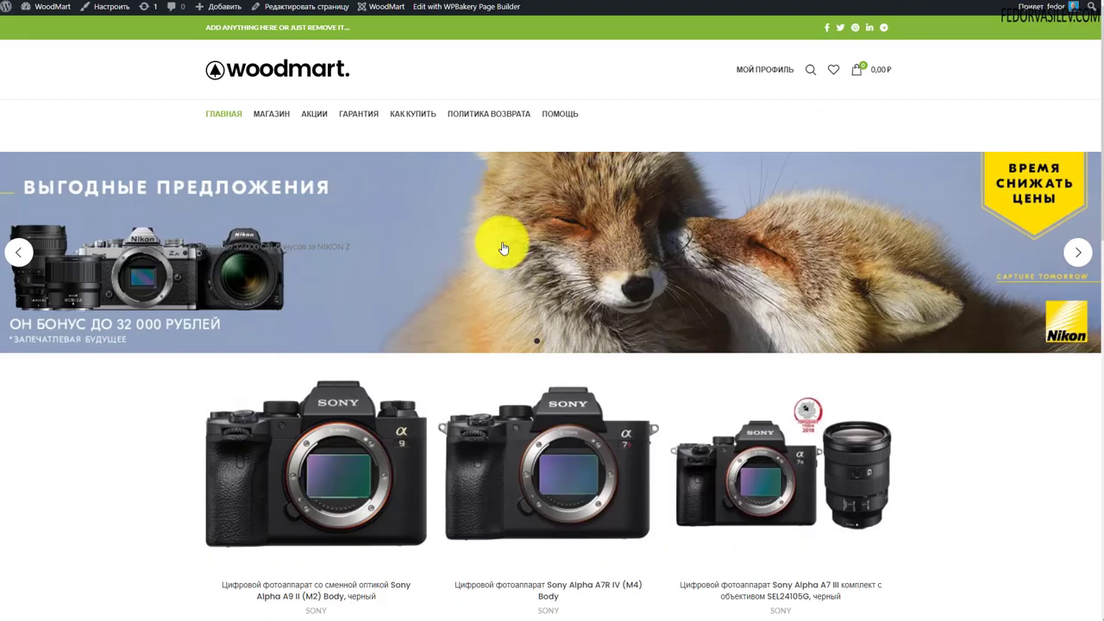
Look through the home page's product grid and compare it with the grid on the "Магазин" page
scroll(500, 241, down, 3)
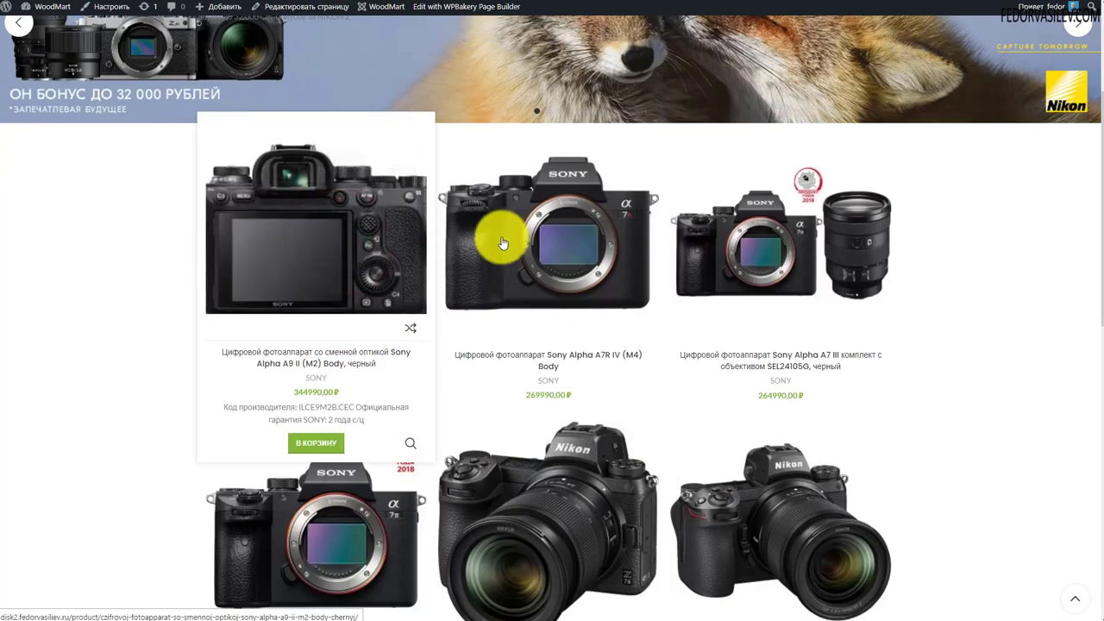
scroll(837, 247, down, 6)
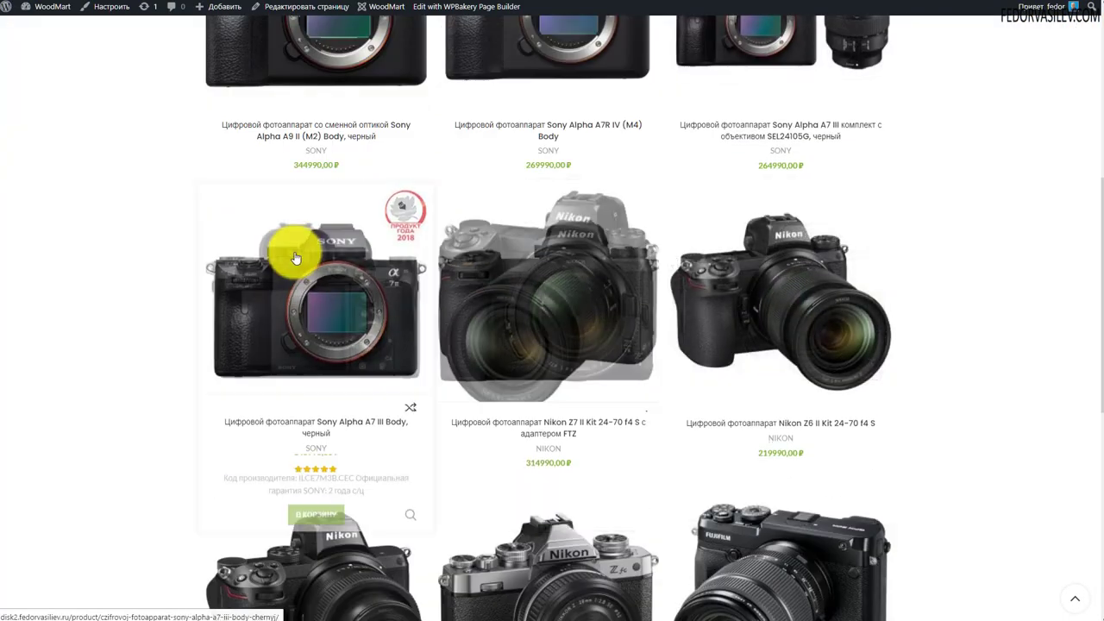
scroll(291, 256, down, 3)
scroll(283, 253, up, 6)
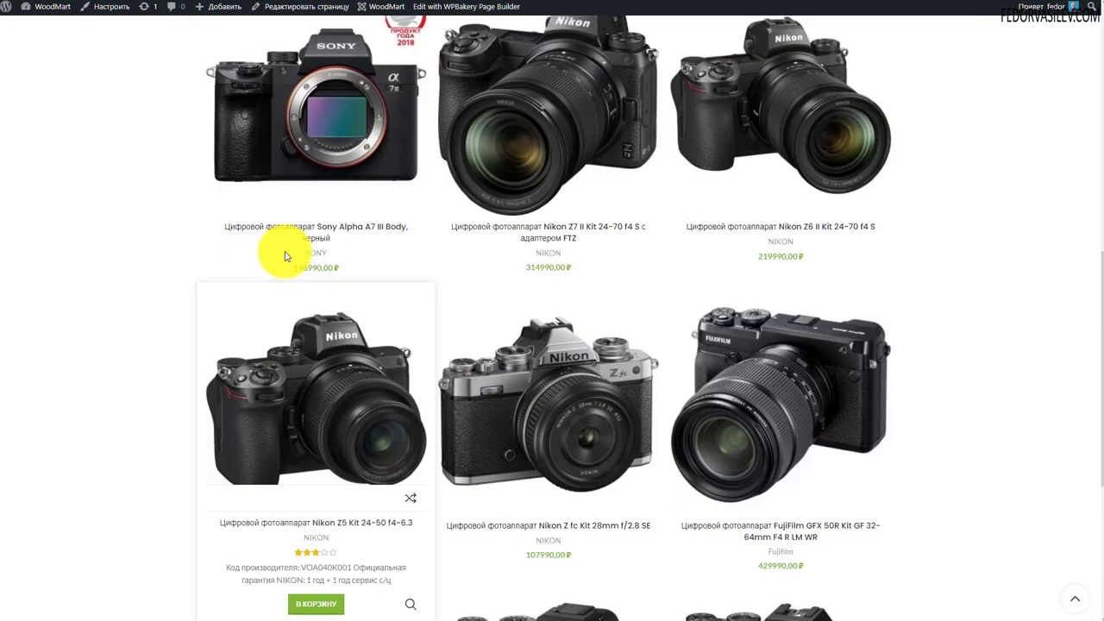
scroll(275, 362, up, 5)
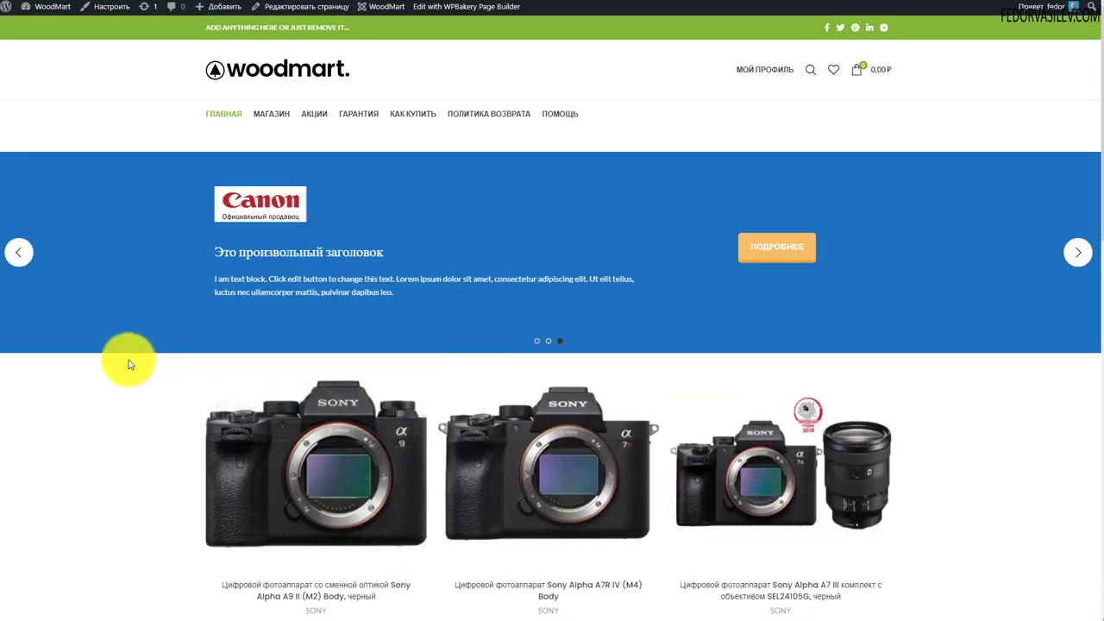
click(268, 116)
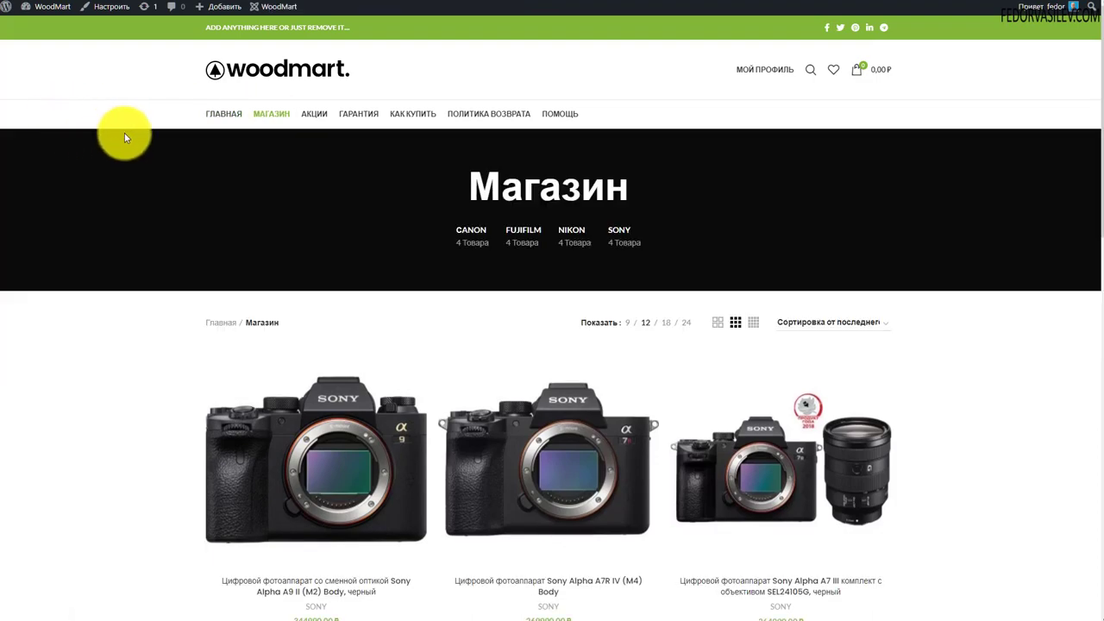
scroll(334, 221, down, 3)
scroll(813, 229, down, 10)
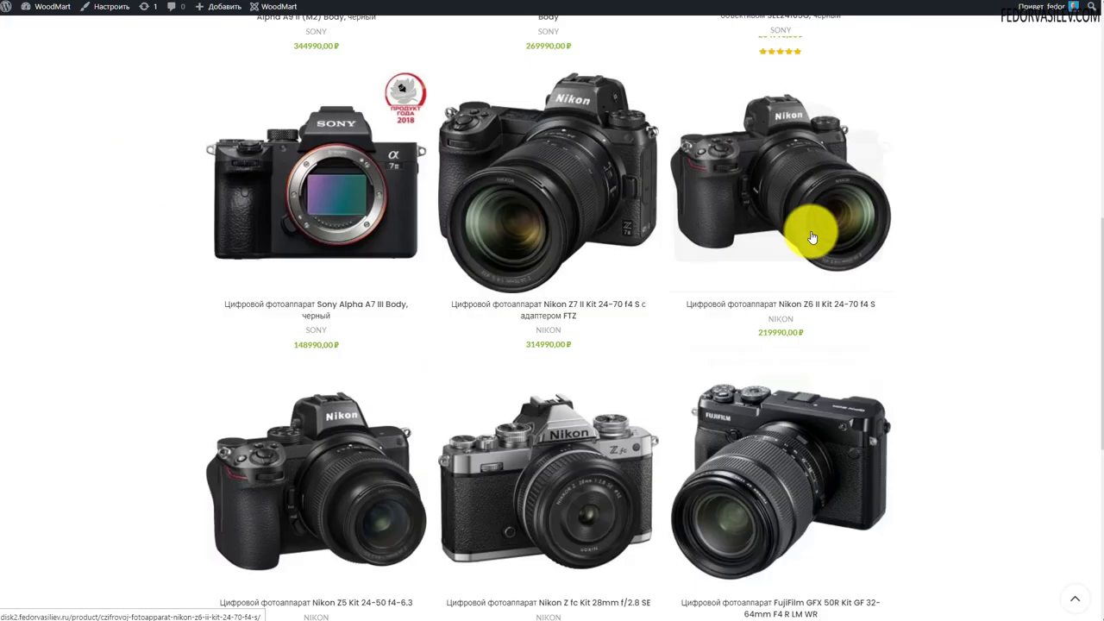
scroll(690, 267, up, 13)
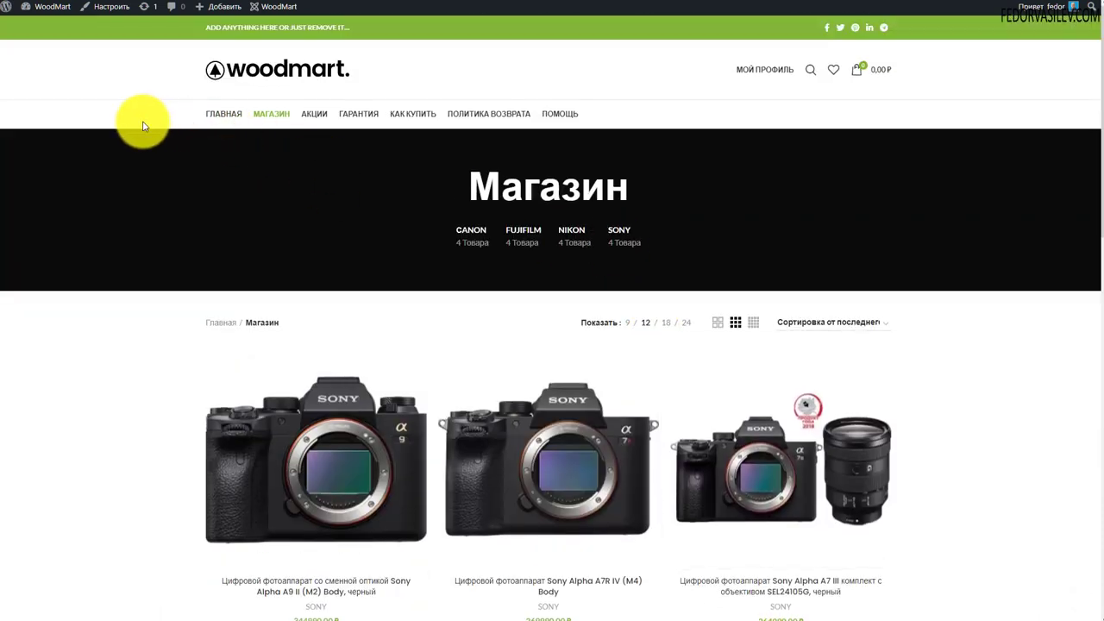
Look over the product grids on the site and review the item count and column settings of the "Недавние товары" element
scroll(215, 250, down, 2)
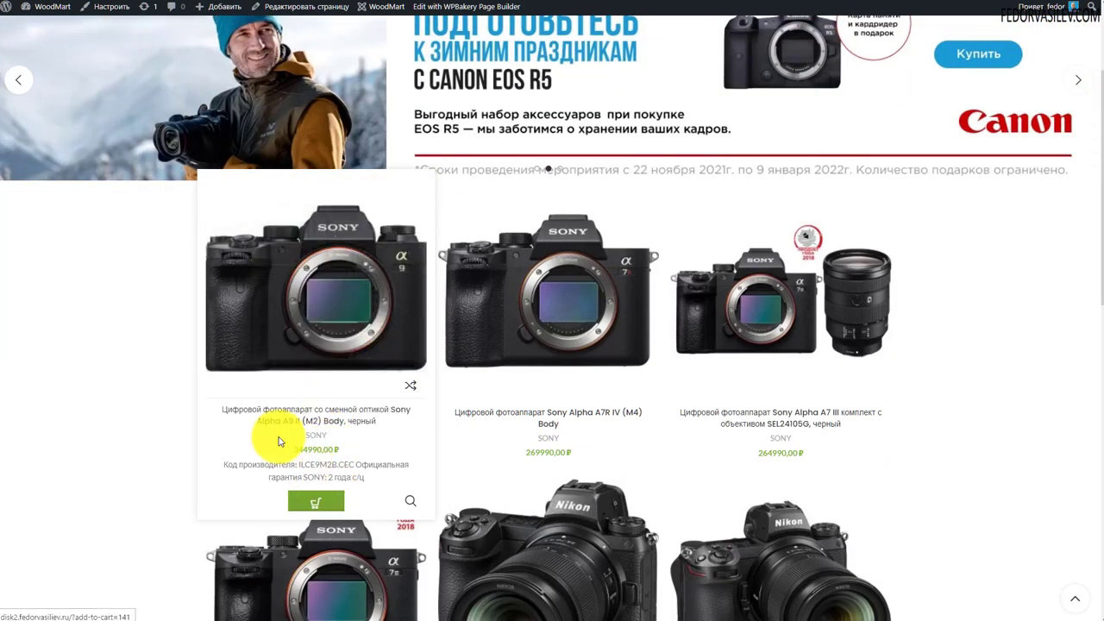
scroll(919, 269, down, 9)
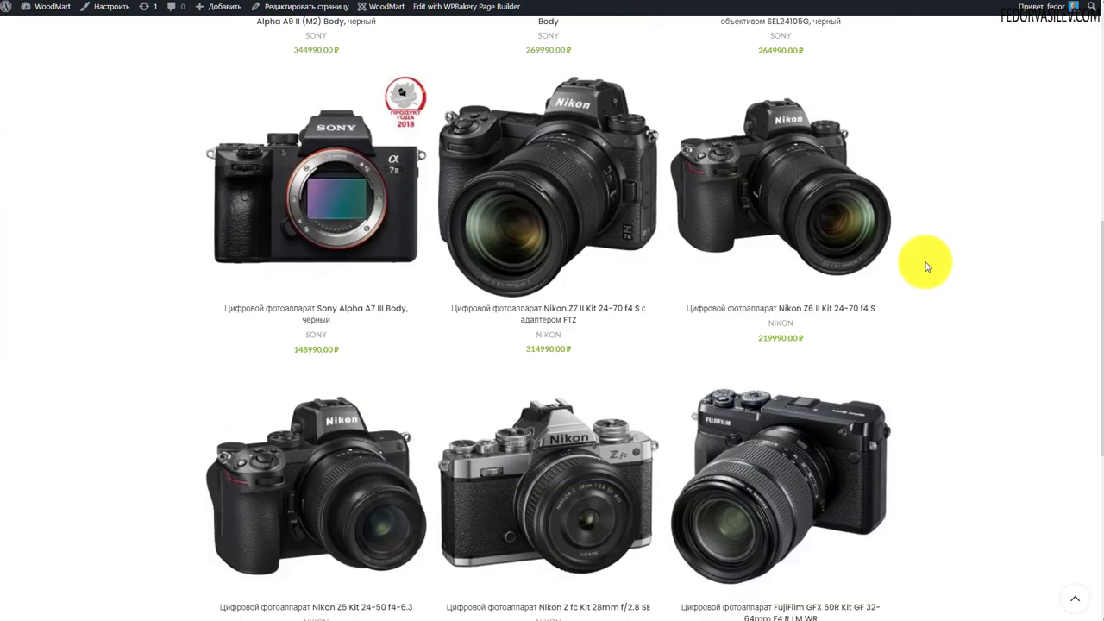
scroll(909, 276, up, 9)
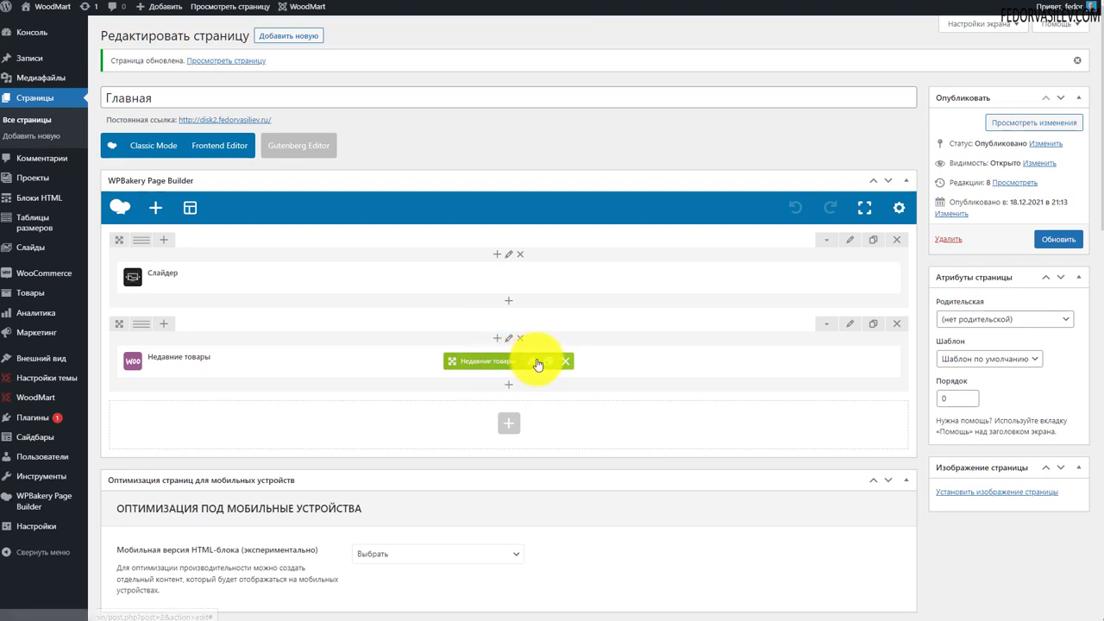
click(535, 362)
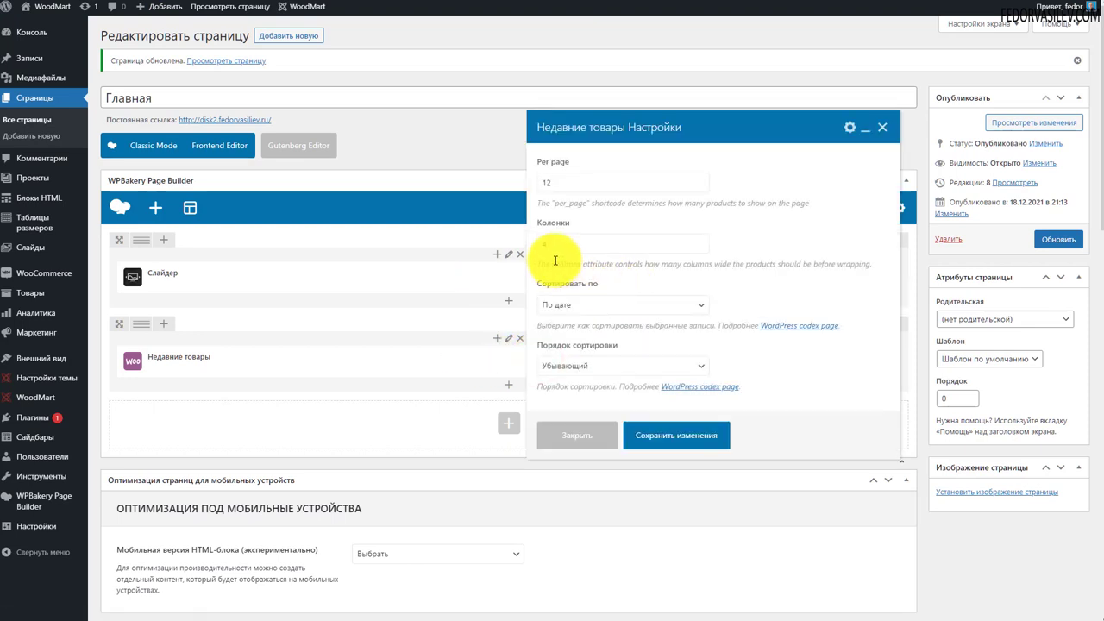
double_click(562, 180)
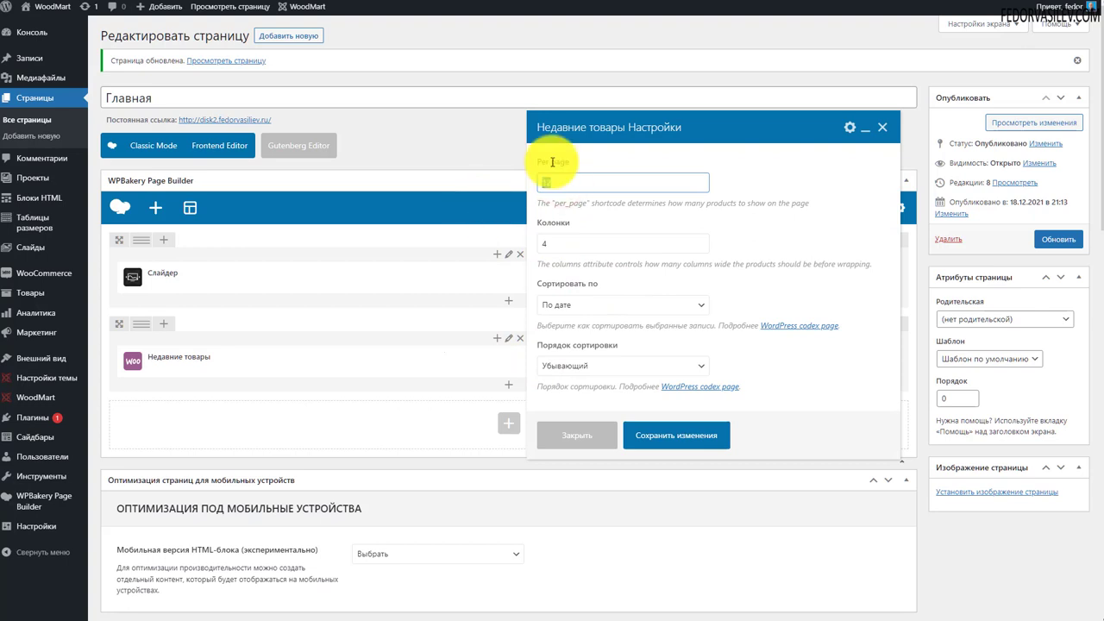
click(883, 131)
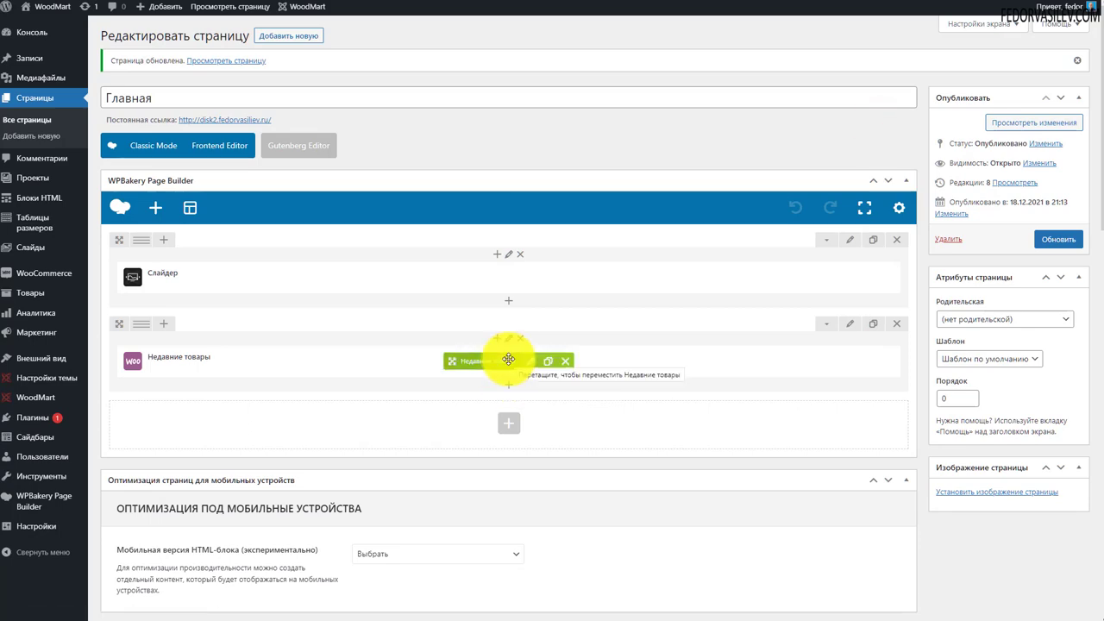
Add a WooCommerce "Товары" element above "Недавние товары" without choosing products and update the page
click(498, 339)
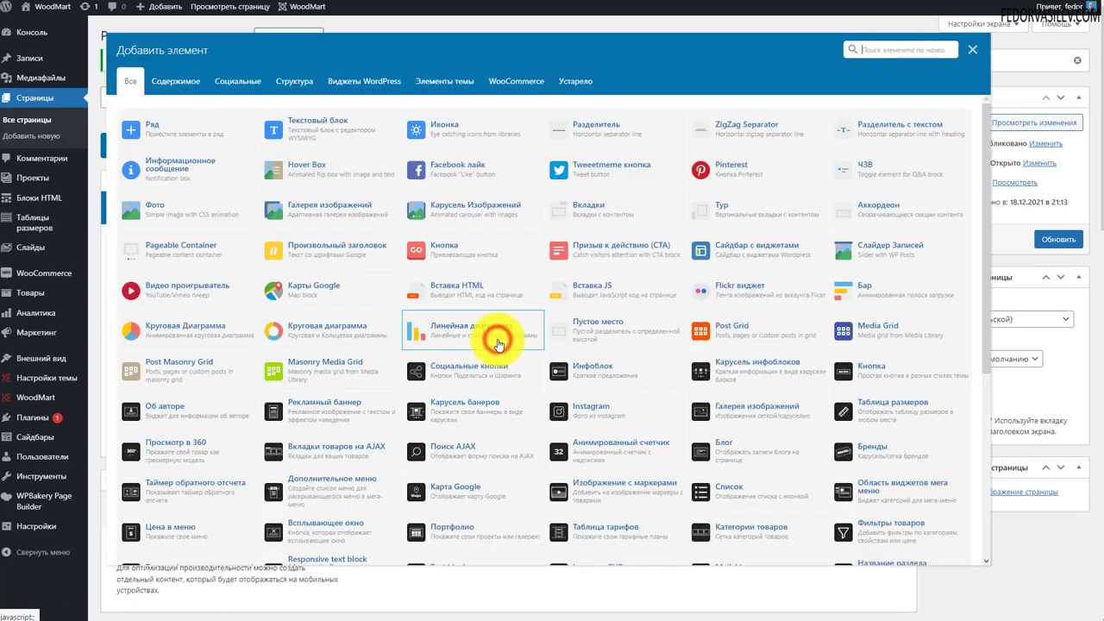
click(497, 82)
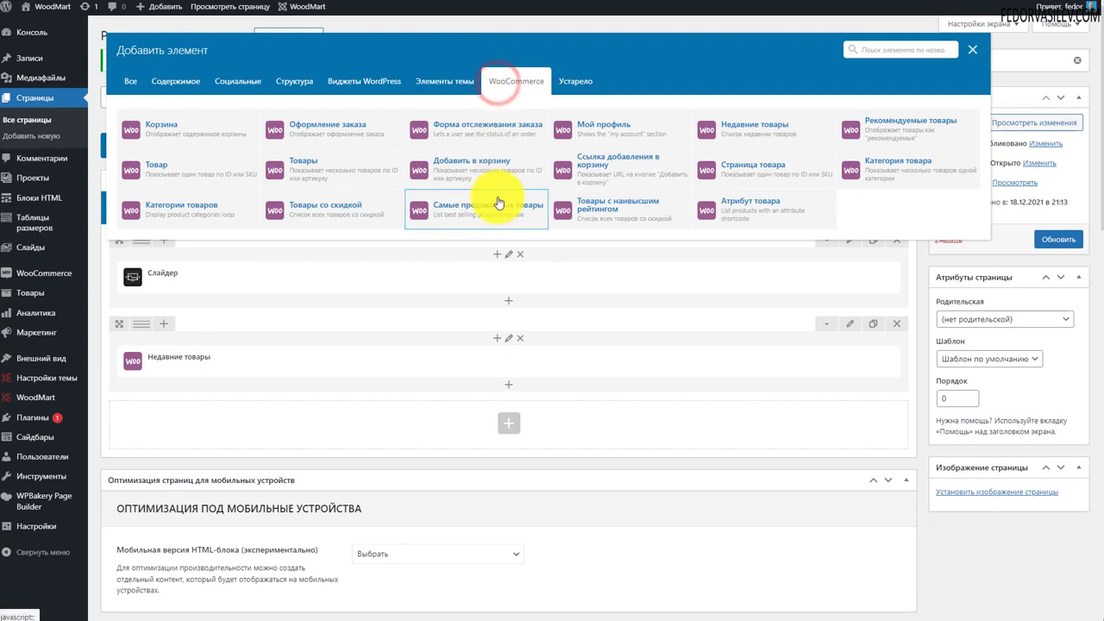
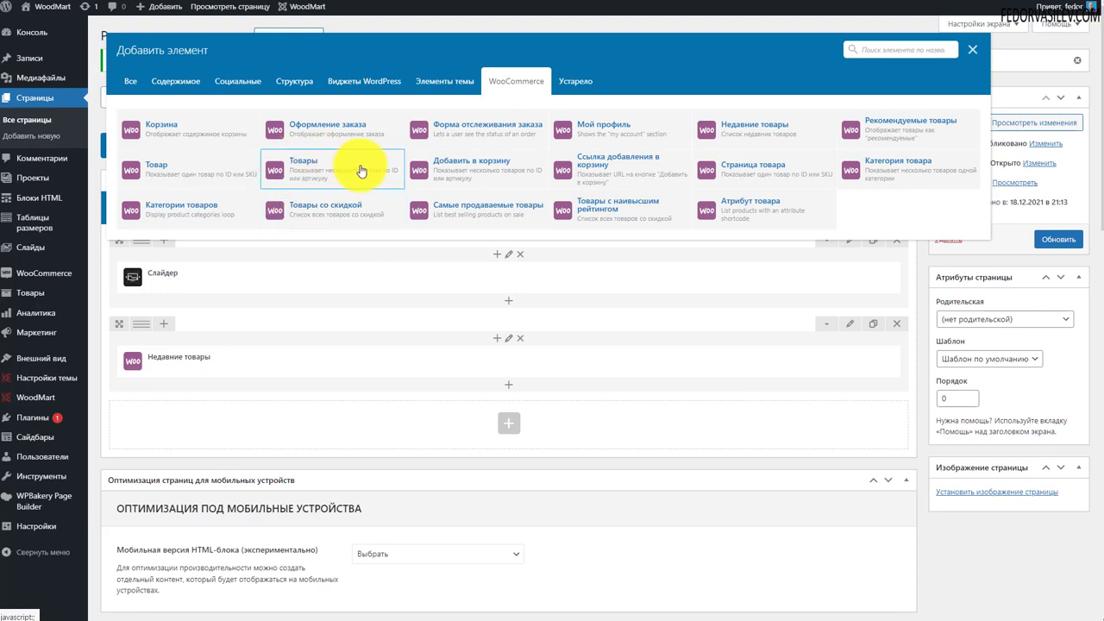
click(354, 164)
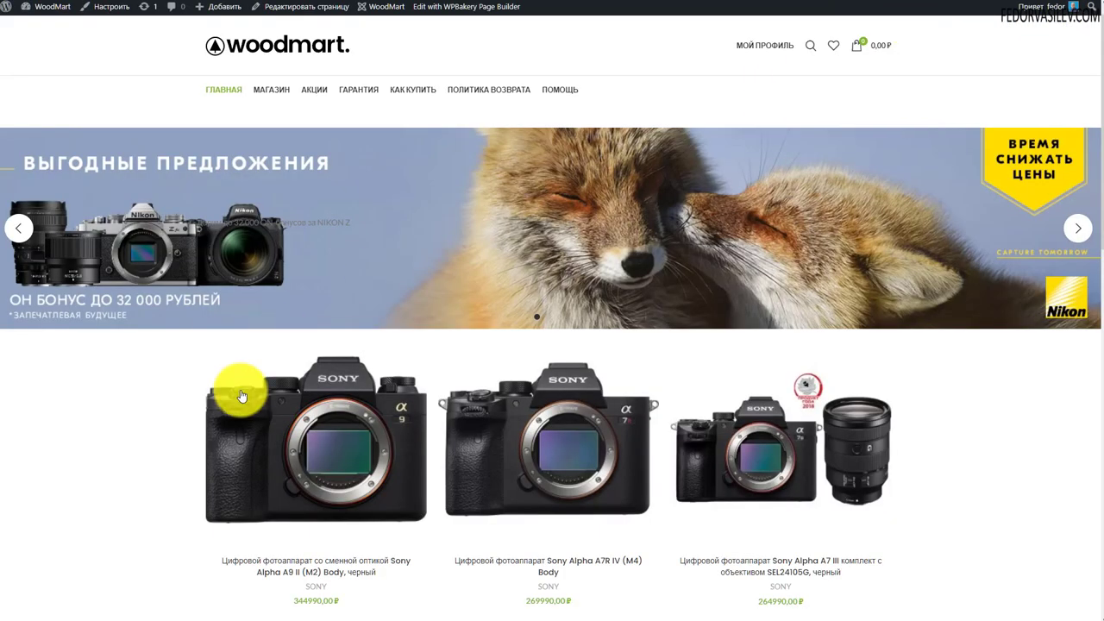
scroll(239, 387, down, 2)
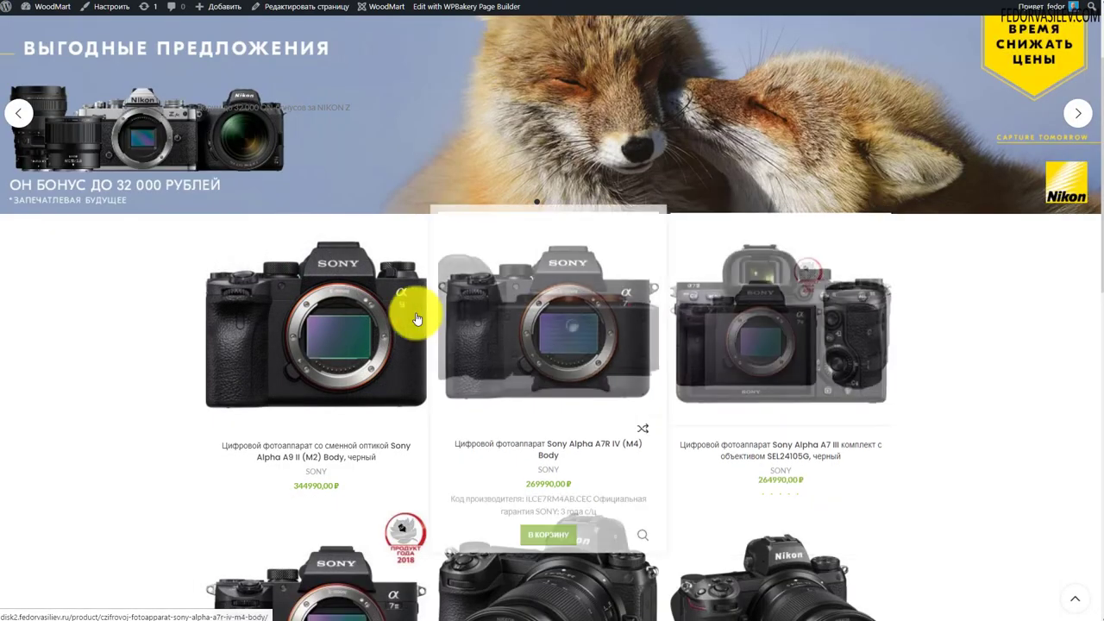
scroll(837, 150, up, 2)
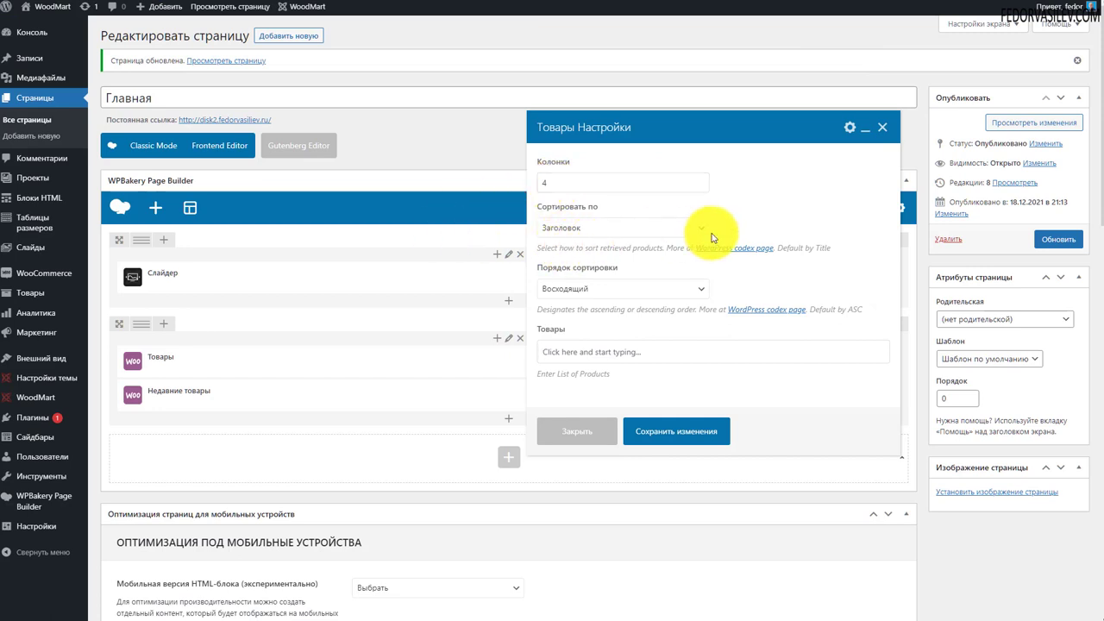
click(550, 354)
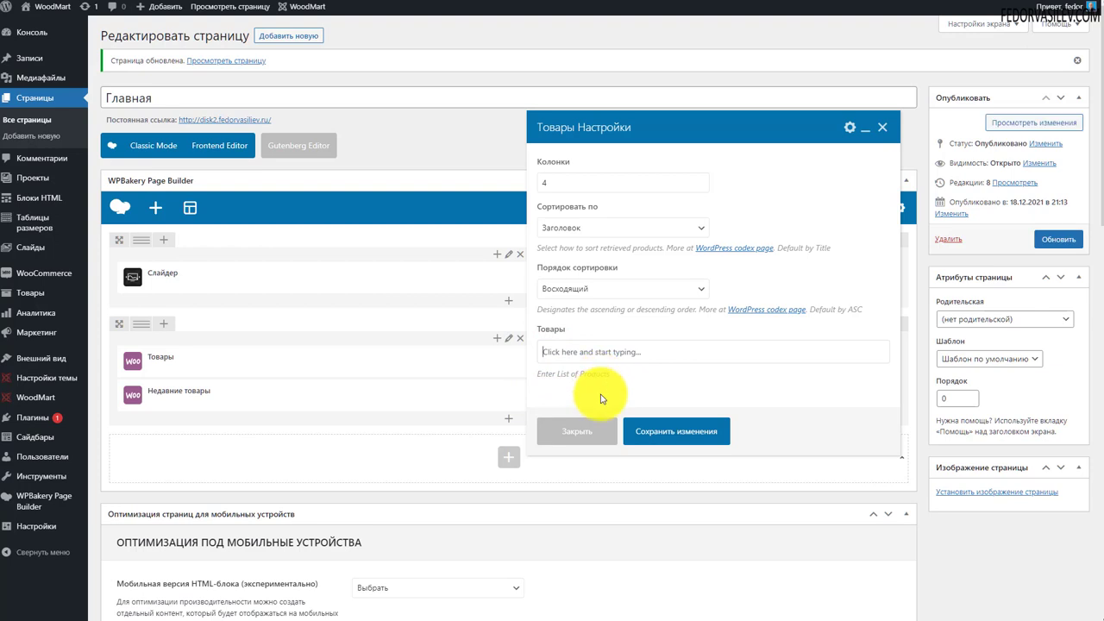
click(880, 125)
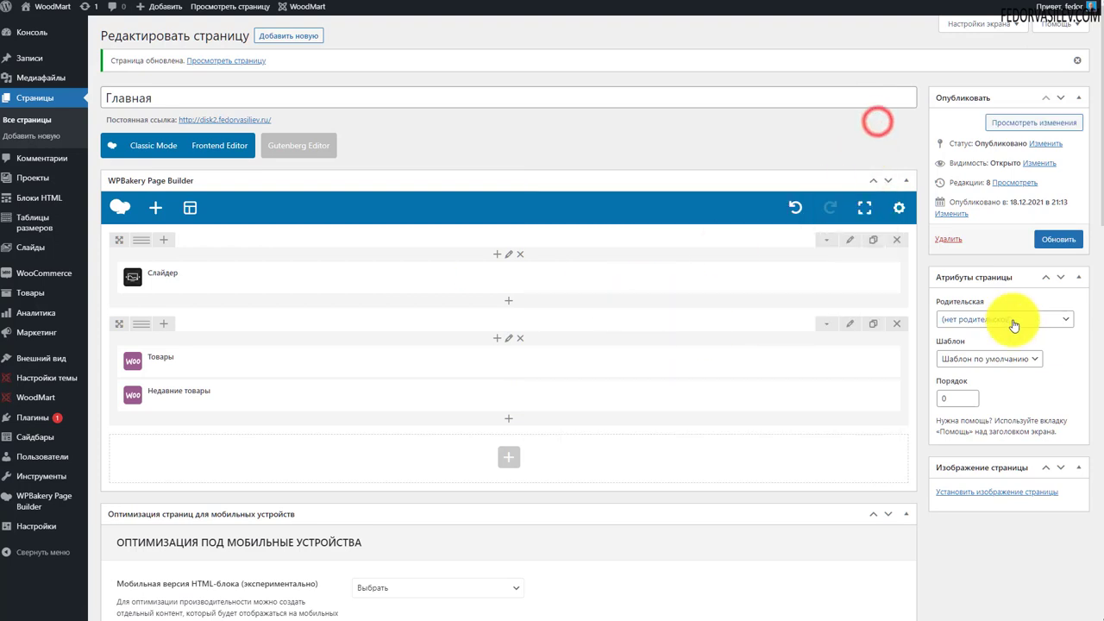
click(1058, 241)
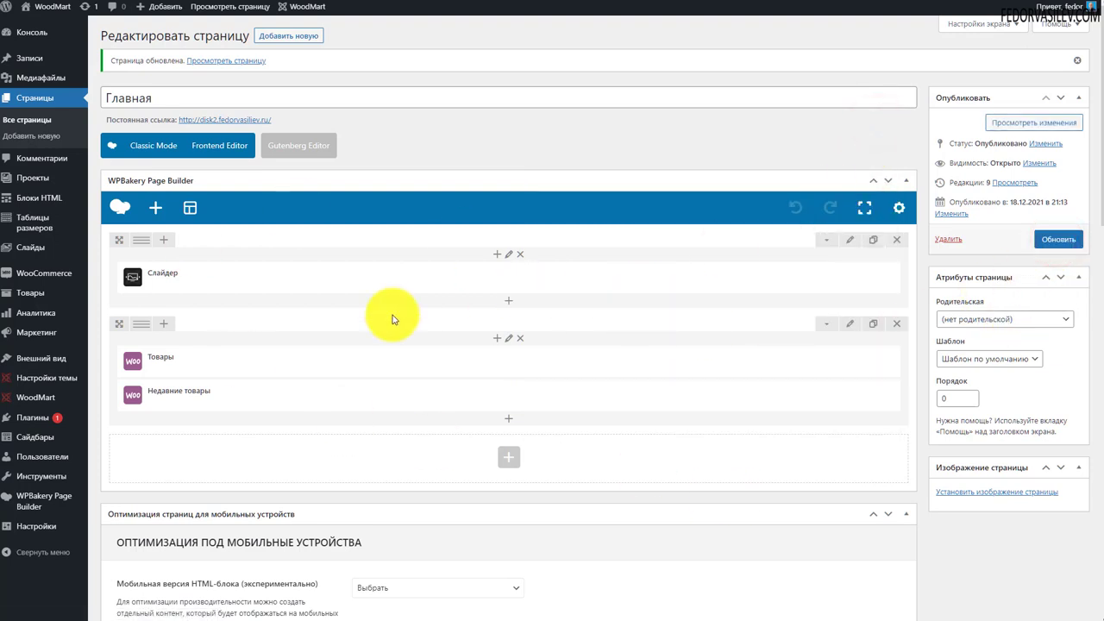
Open the product list in a separate tab and add the product with ID 141 to the "Товары" element
right_click(38, 299)
click(62, 305)
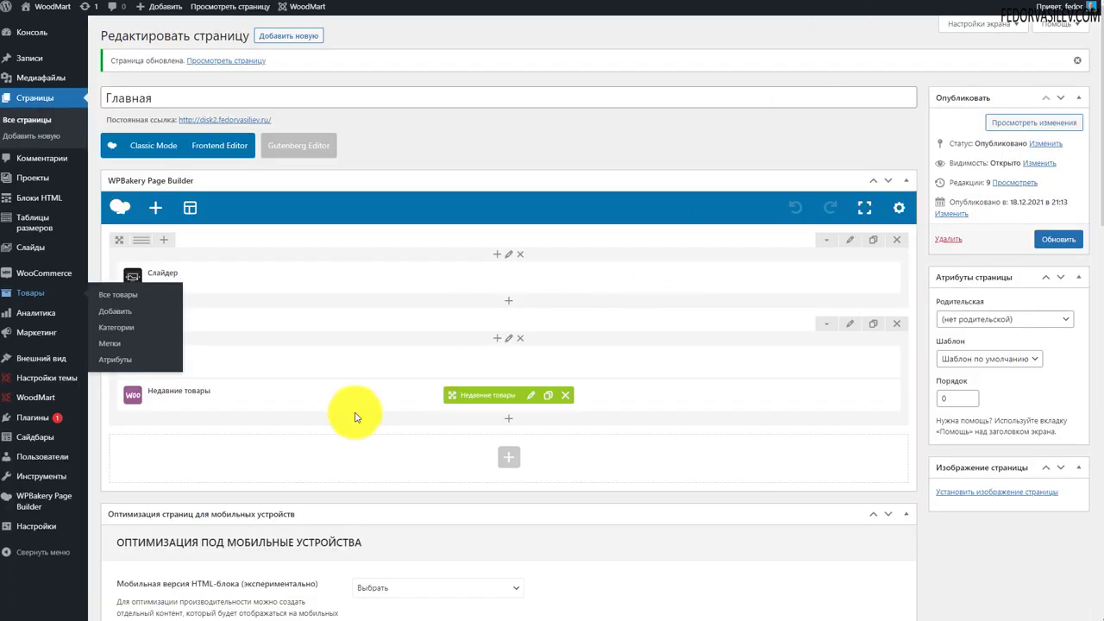
click(369, 358)
click(517, 362)
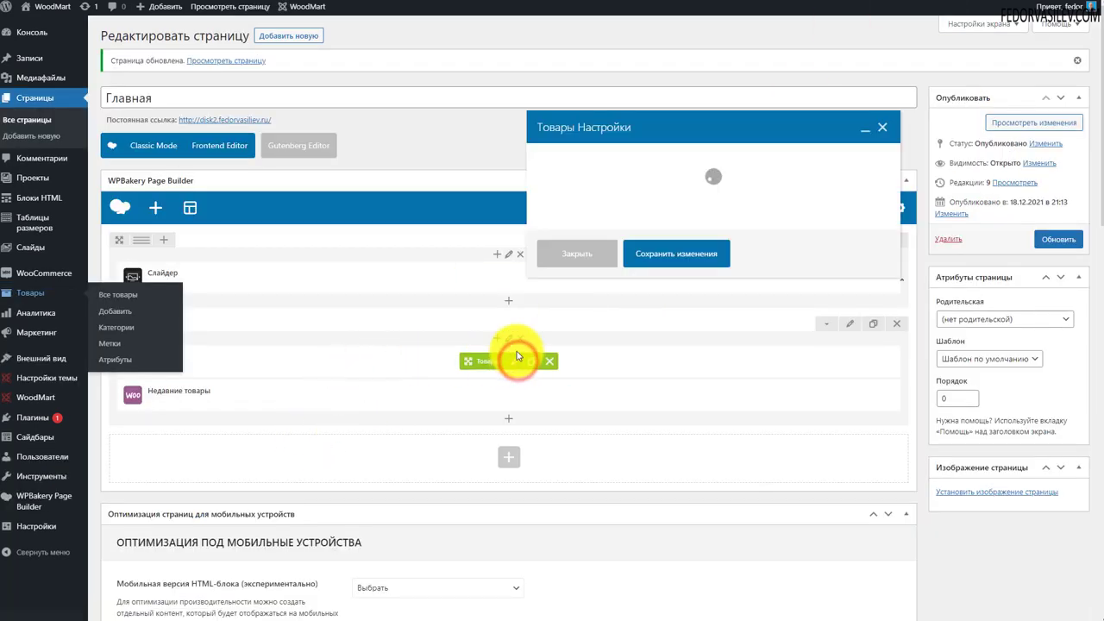
click(564, 351)
click(556, 353)
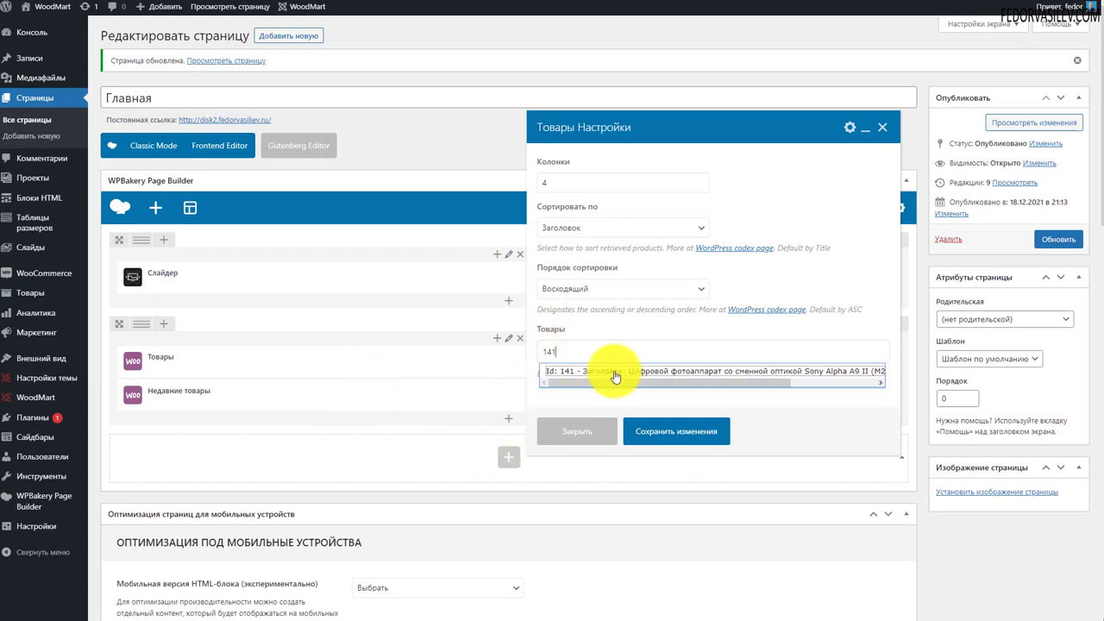
click(705, 379)
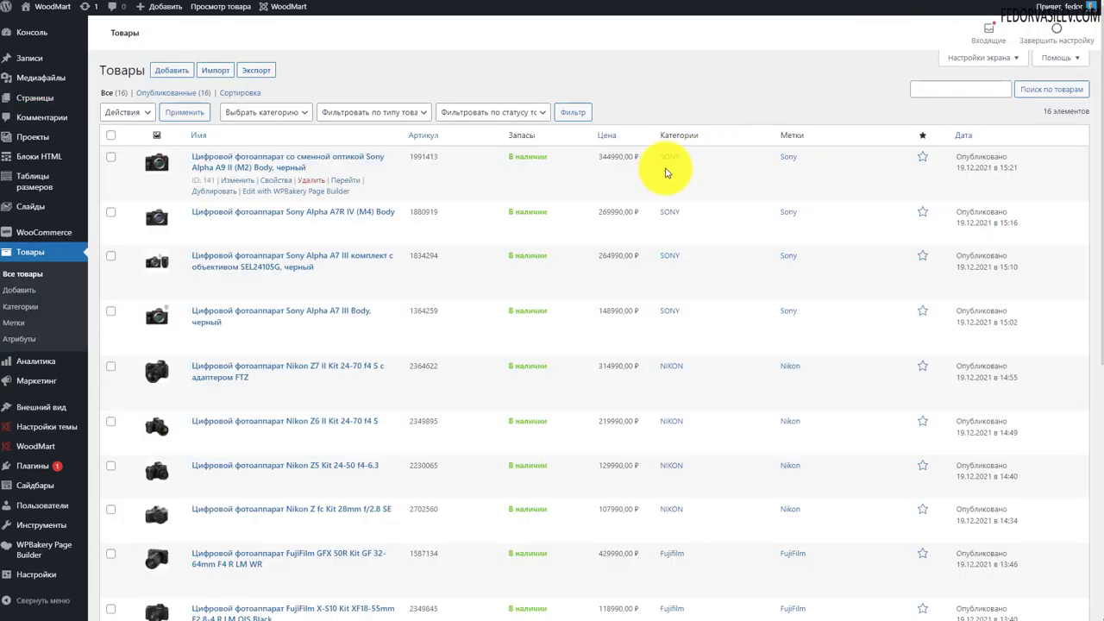
Look up the ID of the Nikon Z7 II Kit in the product list and add product 107 to the "Товары" element
scroll(665, 172, down, 2)
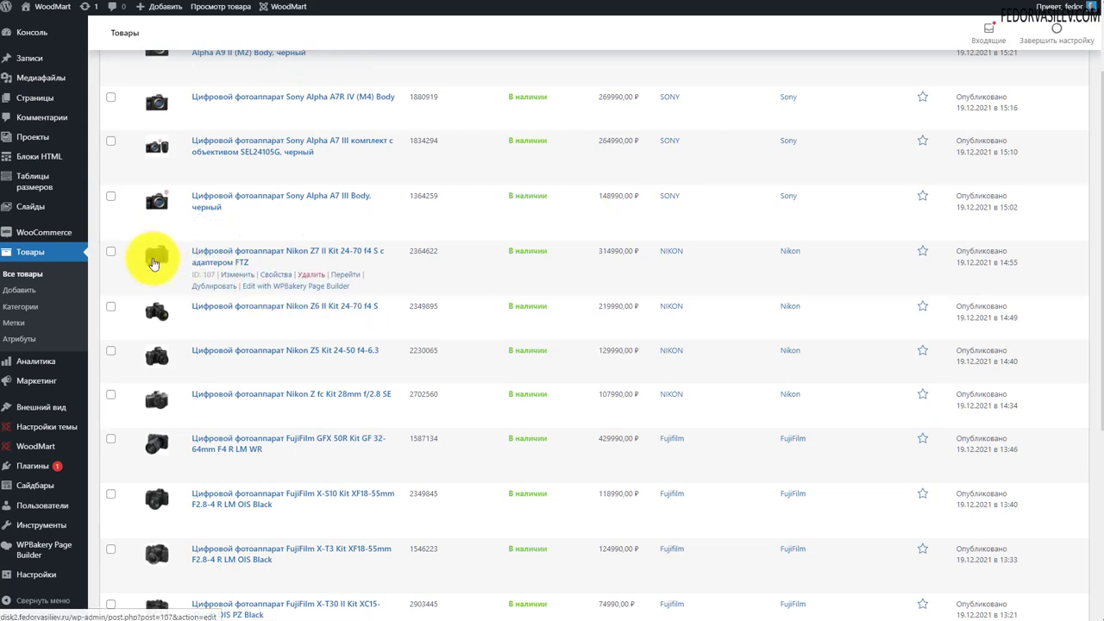
click(833, 2)
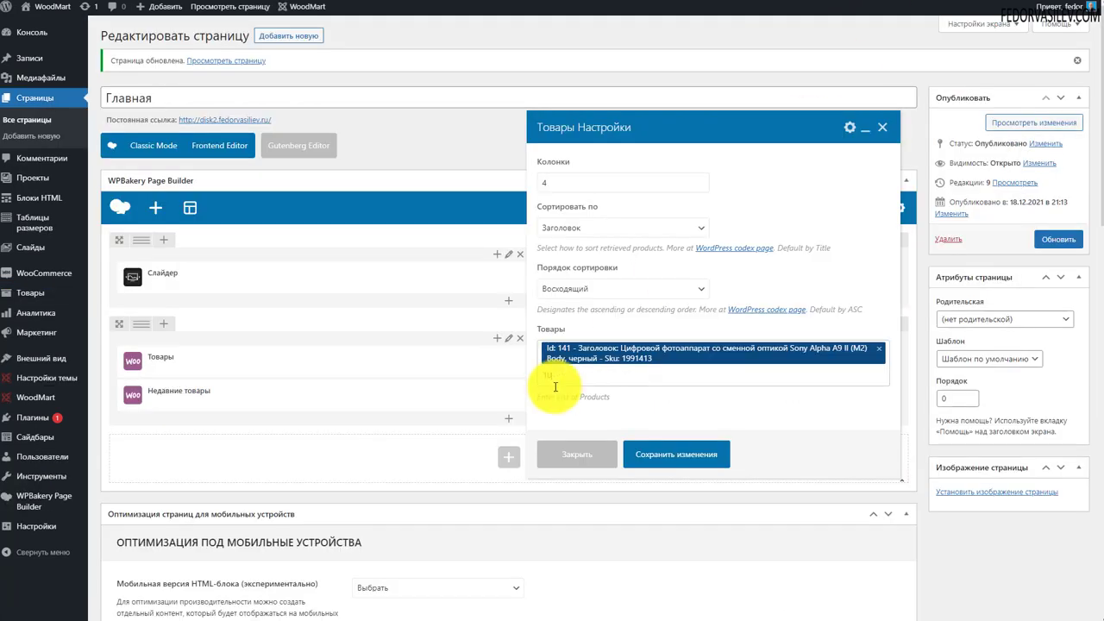
click(489, 422)
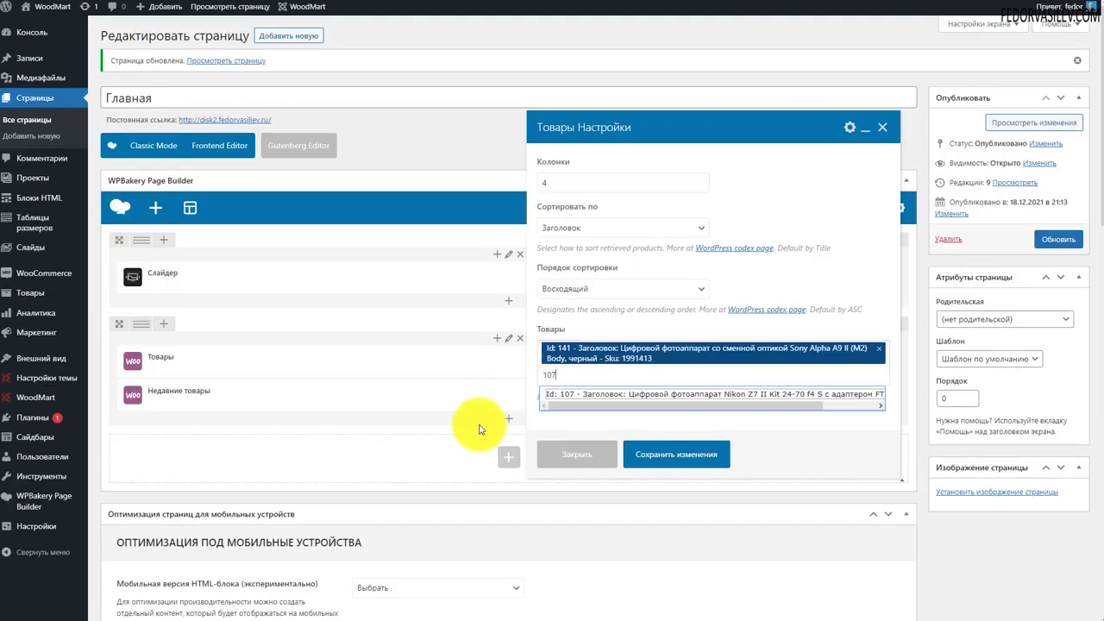
click(586, 392)
Look up more FujiFilm product IDs, add products 65 and 56 to the "Товары" element and save its settings
key(ctrl+Tab)
key(ctrl+Tab)
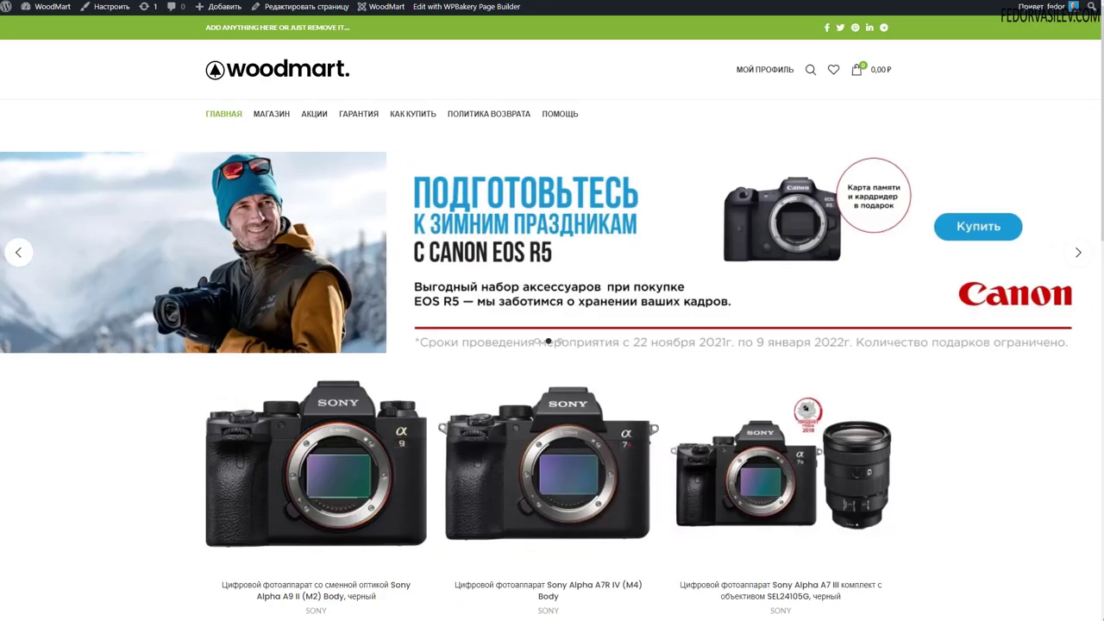
scroll(451, 288, down, 2)
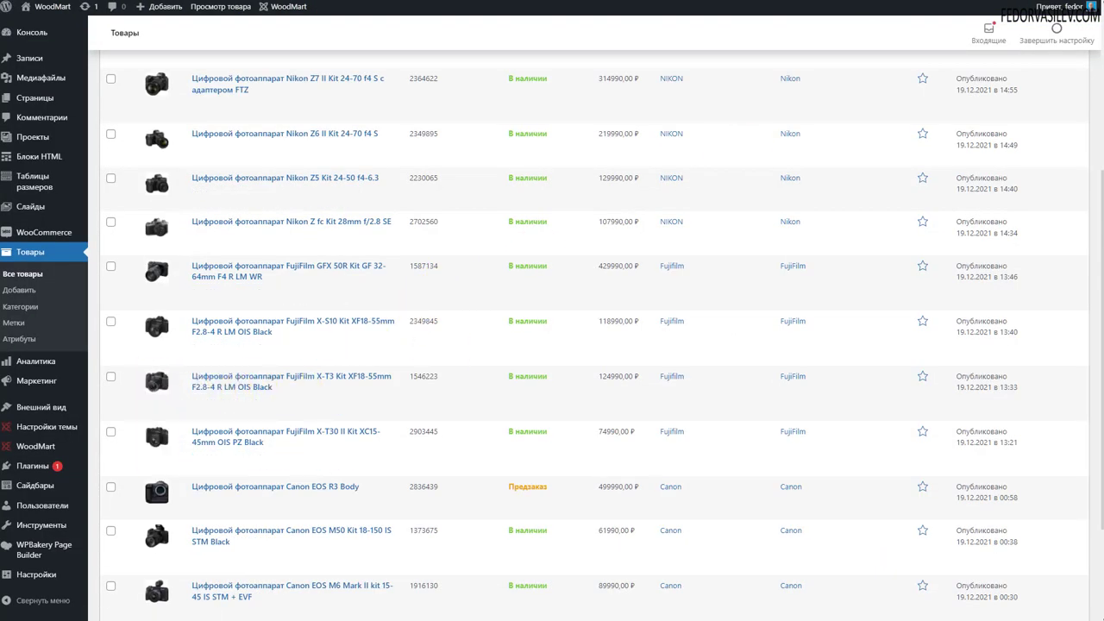
key(ctrl+Tab)
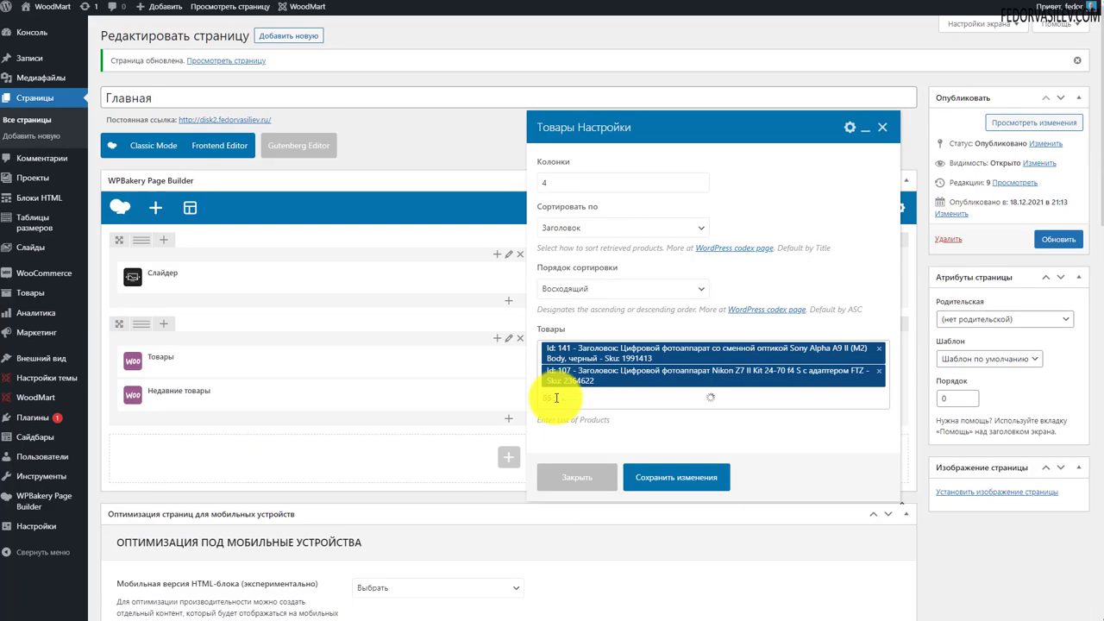
click(557, 397)
text(65)
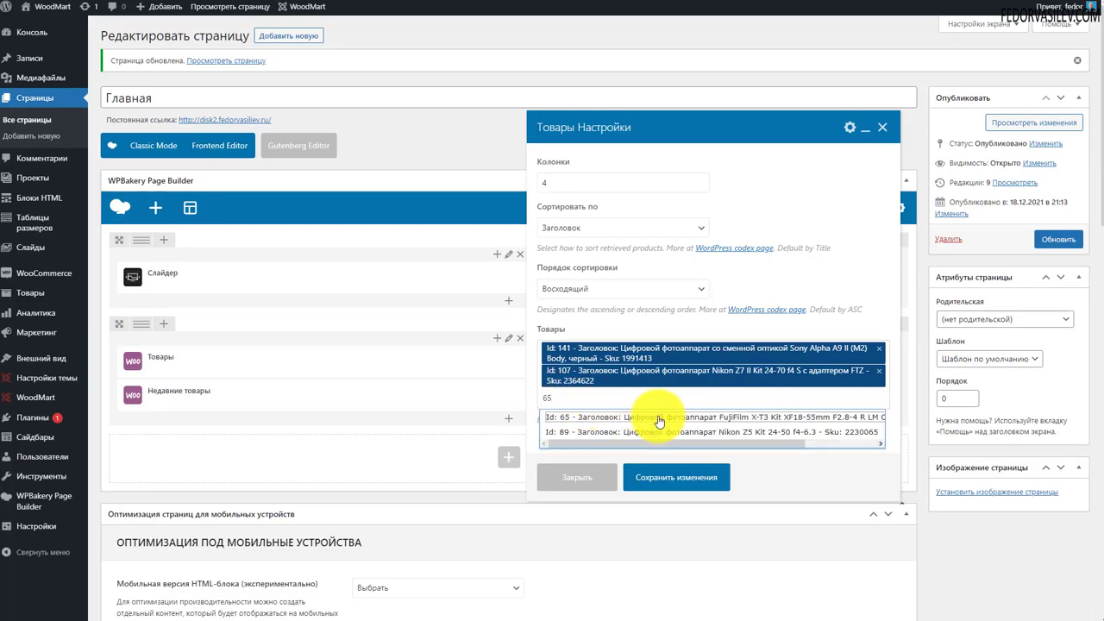
click(659, 419)
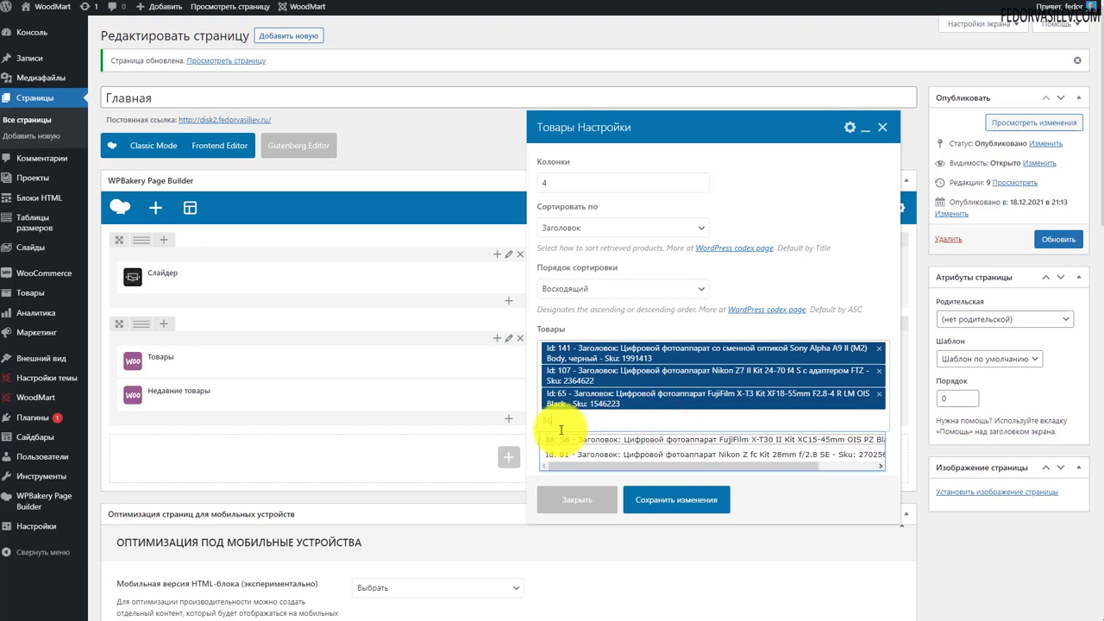
click(575, 442)
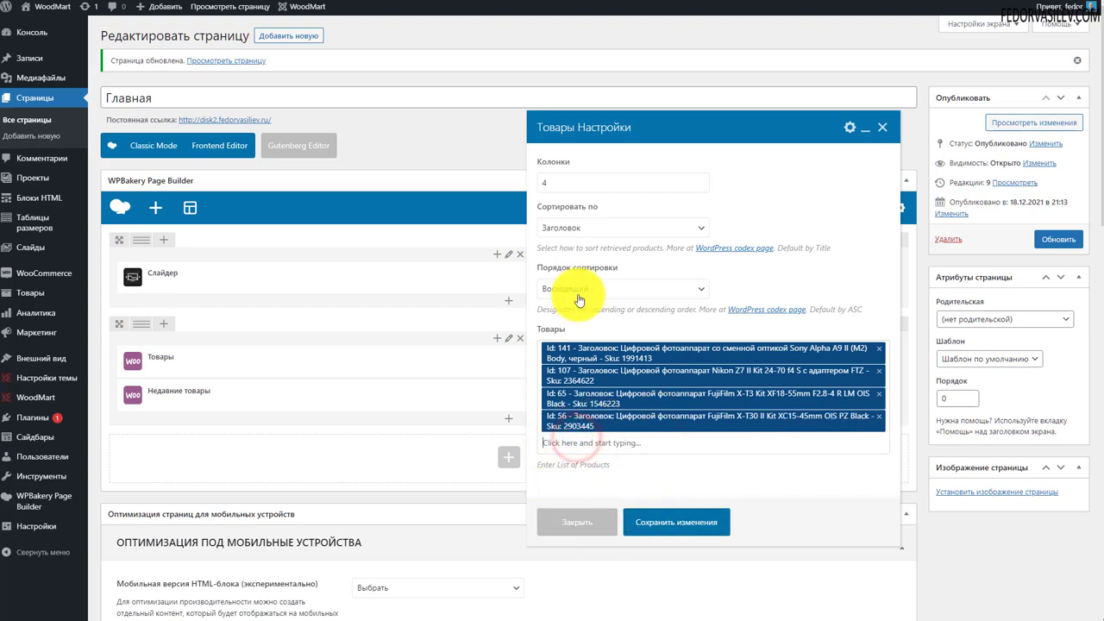
click(660, 520)
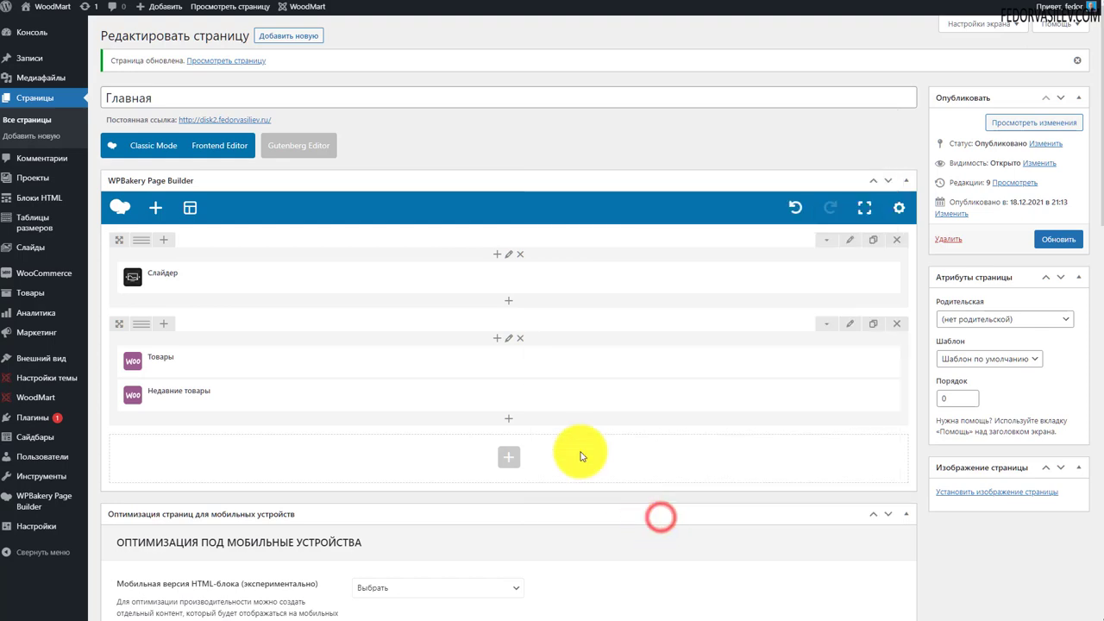
Add a "Произвольный заголовок" element above the "Товары" element with the text "Новинки"
click(497, 339)
click(303, 247)
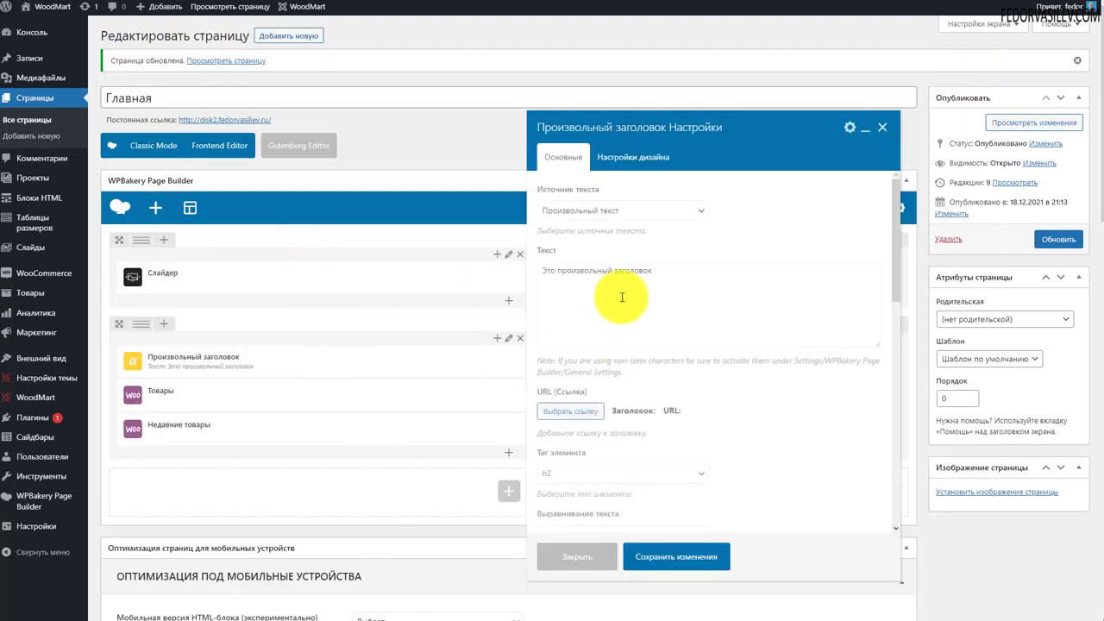
drag(661, 271, 443, 272)
text(Новинки)
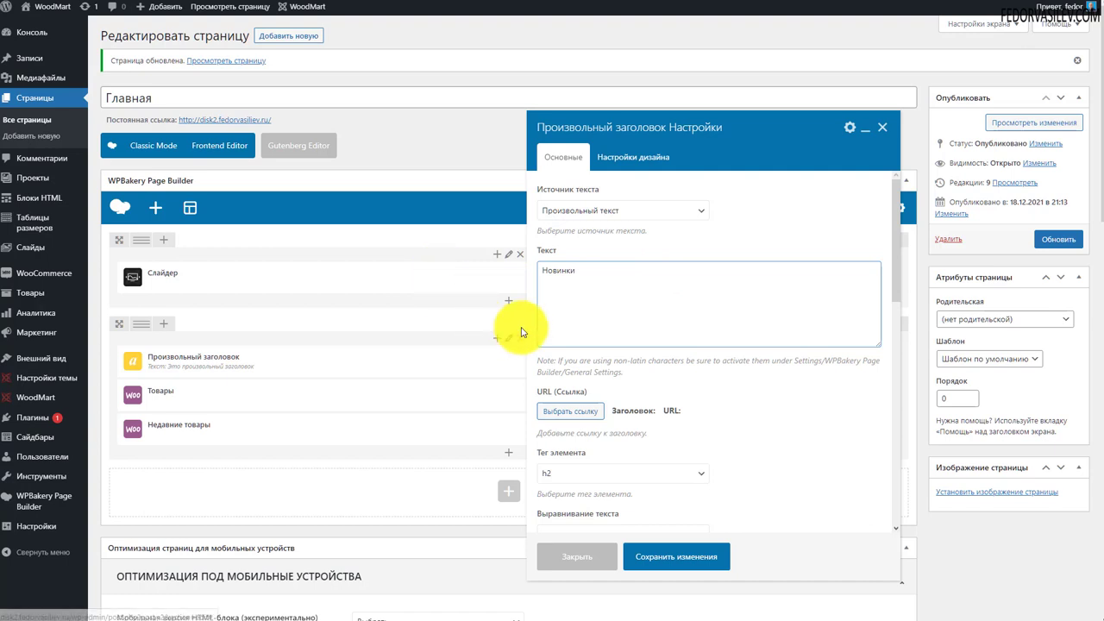
Keep h2 as the heading's element tag, set its text colour to black and save the heading settings
scroll(635, 313, down, 2)
click(552, 359)
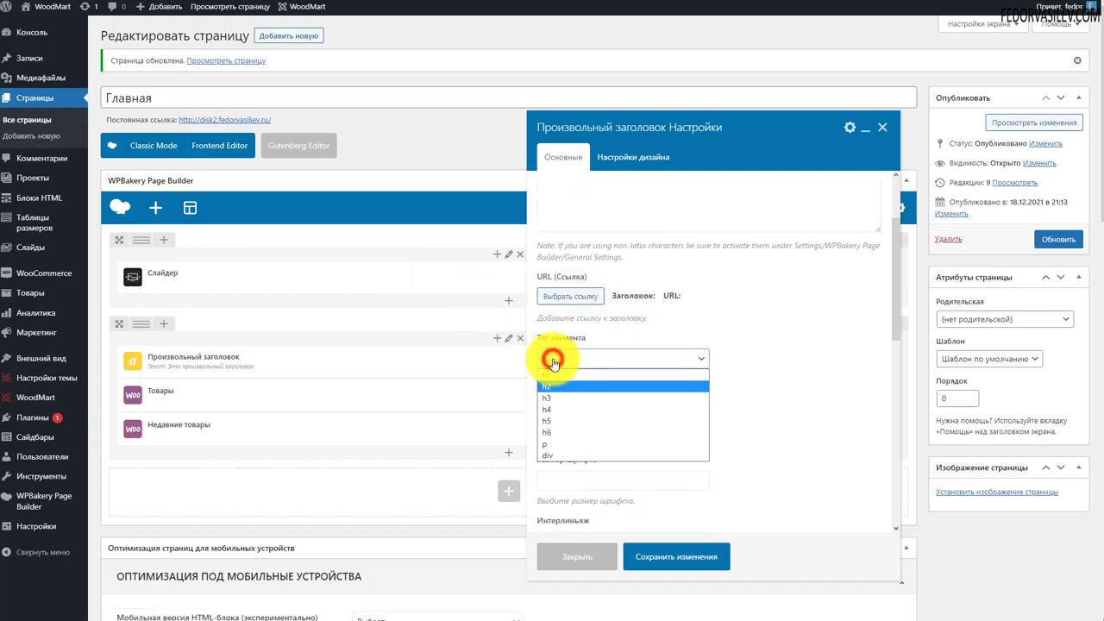
click(556, 402)
scroll(750, 364, down, 3)
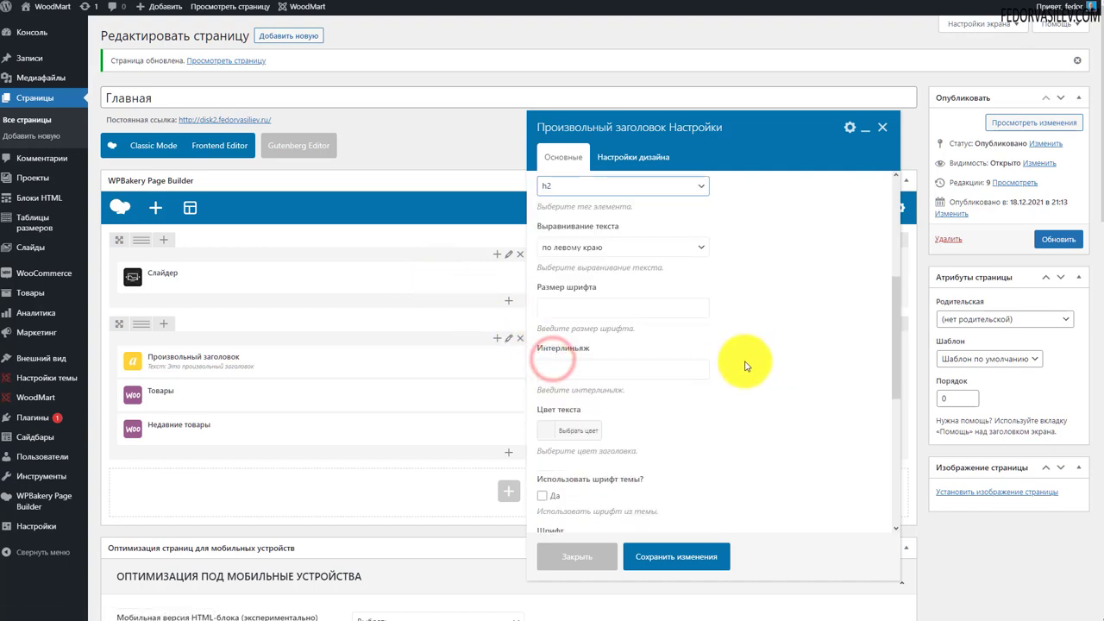
click(545, 436)
scroll(768, 431, down, 3)
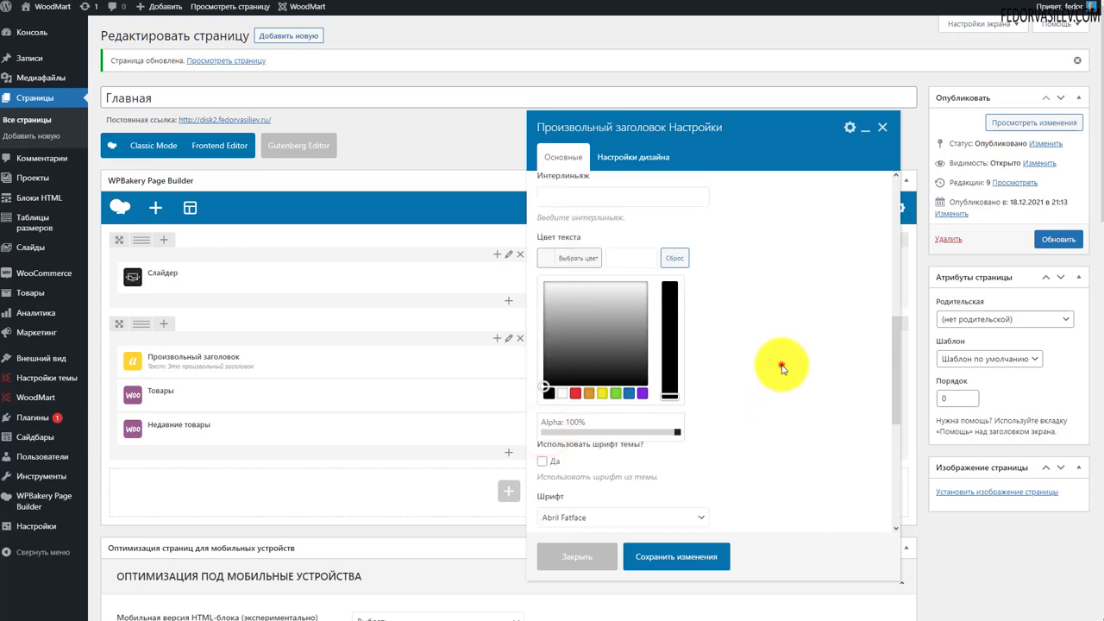
click(780, 364)
click(545, 257)
click(546, 394)
click(796, 352)
click(694, 556)
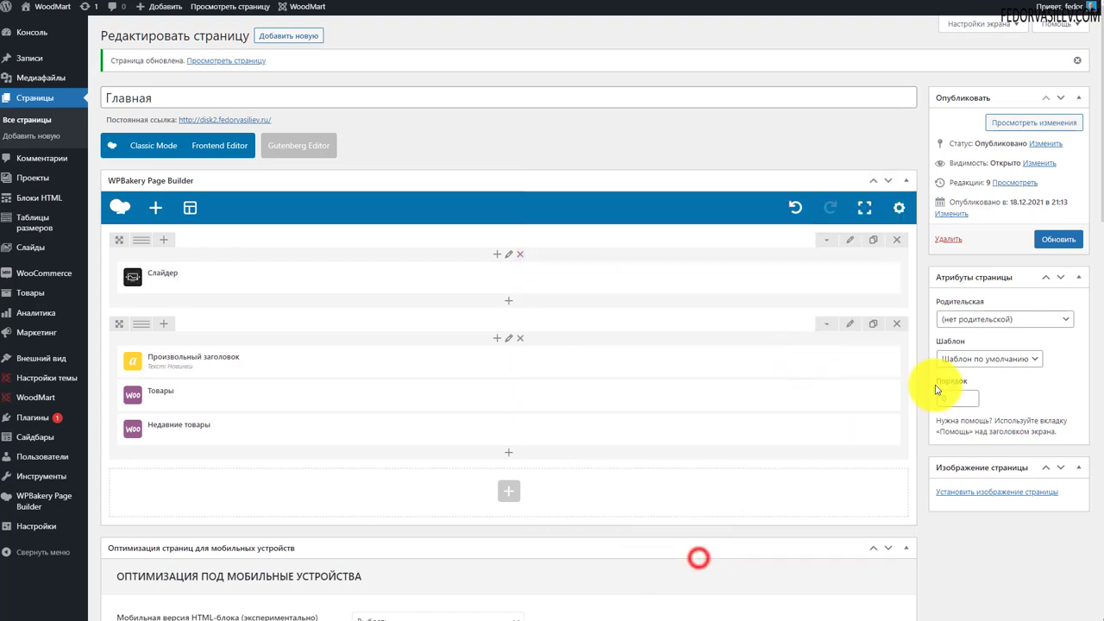
Update the home page in the editor and check the "Новинки" heading on the live site
click(1046, 243)
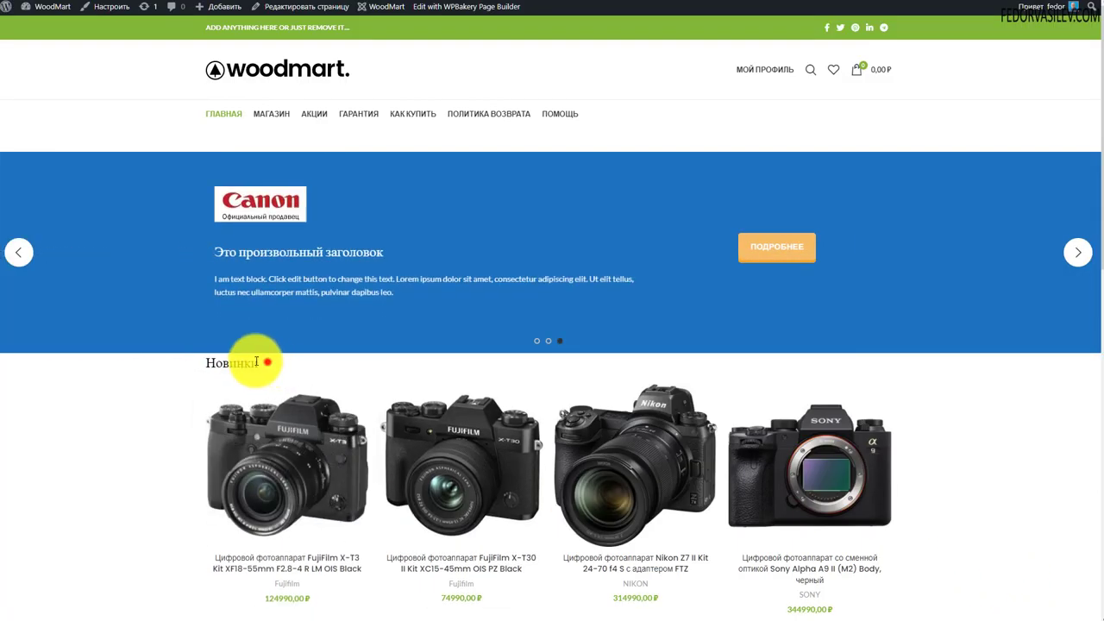
double_click(256, 361)
click(173, 389)
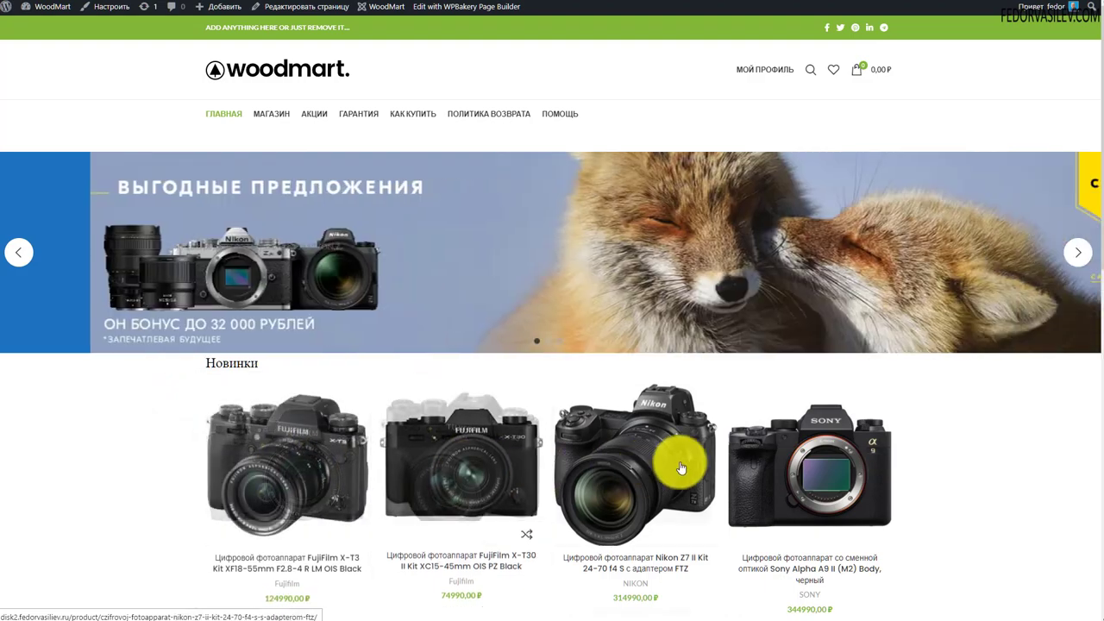
Examine the product blocks and the "Новинки" heading above them on the live home page
scroll(1022, 414, down, 2)
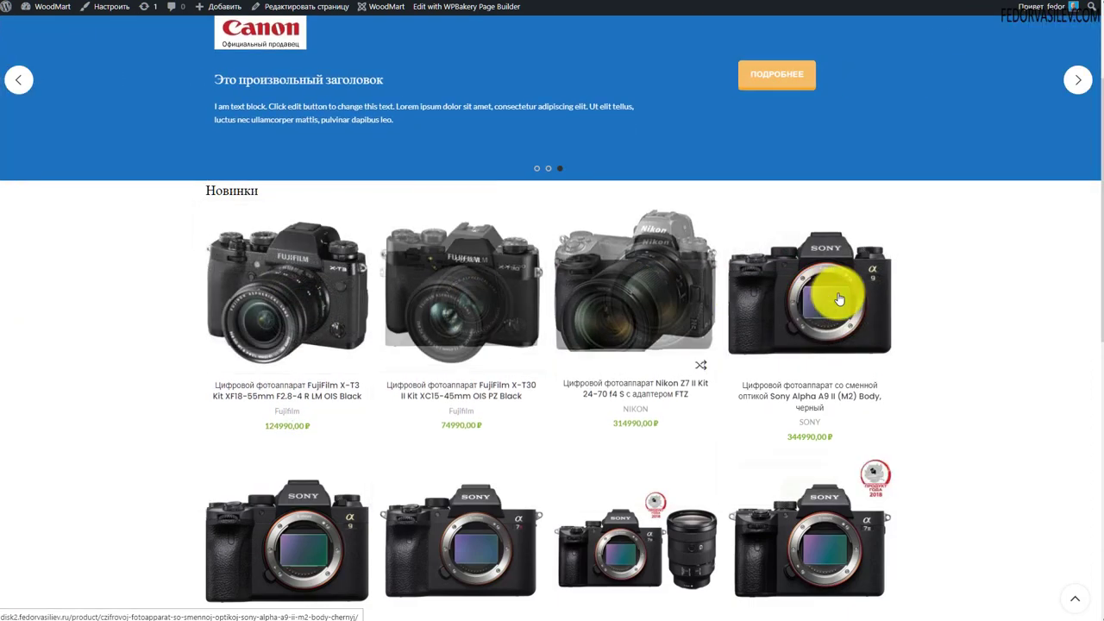
scroll(222, 372, down, 2)
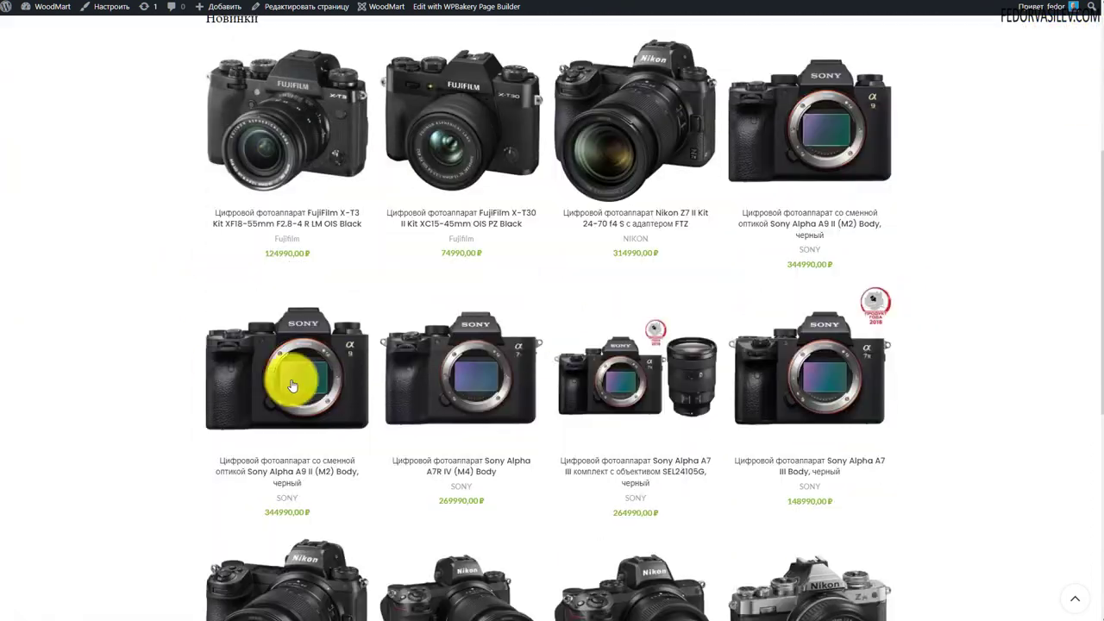
scroll(811, 379, down, 2)
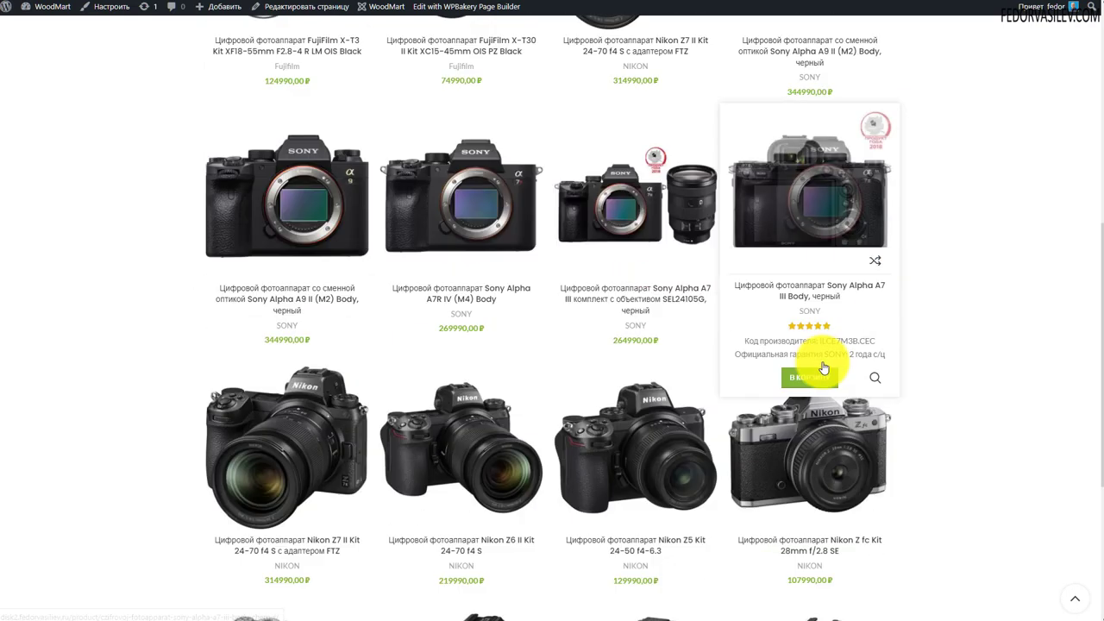
scroll(707, 387, down, 4)
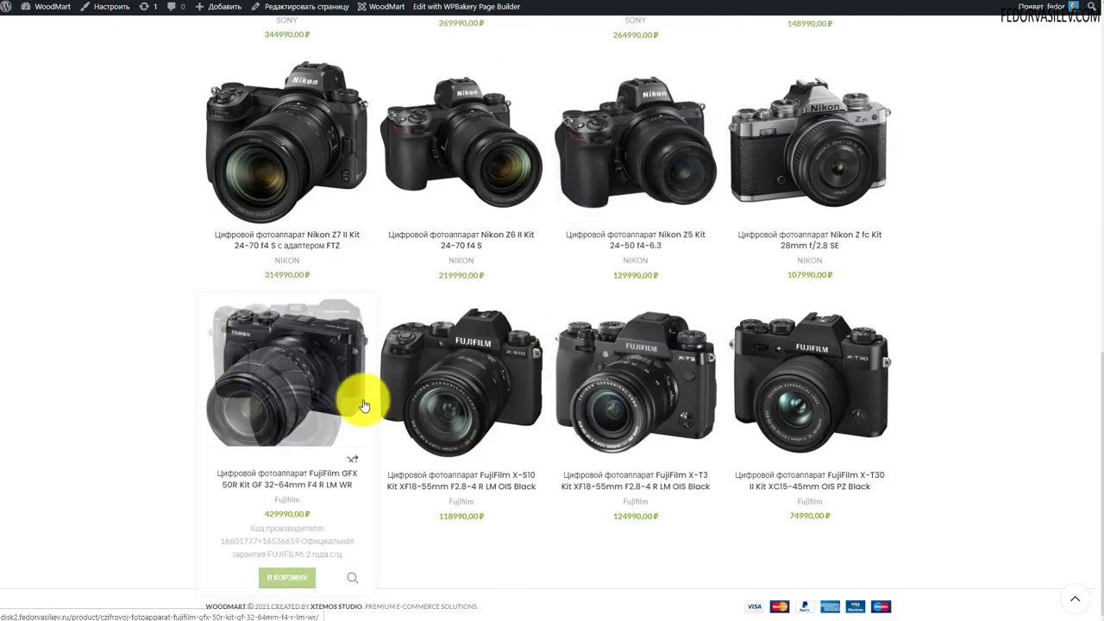
scroll(796, 424, up, 4)
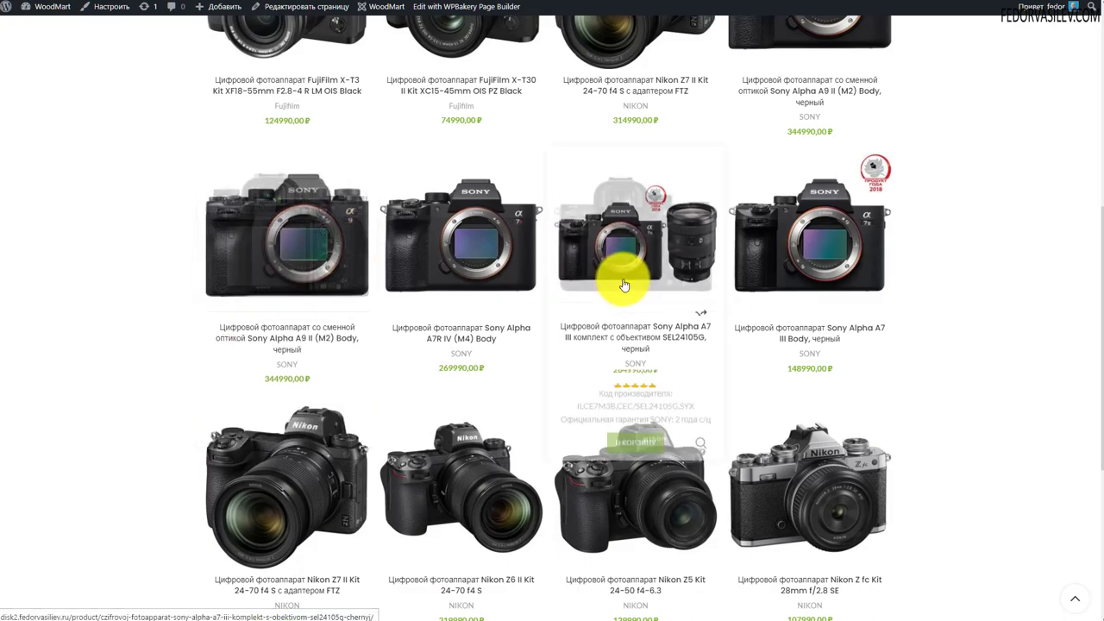
scroll(624, 285, up, 2)
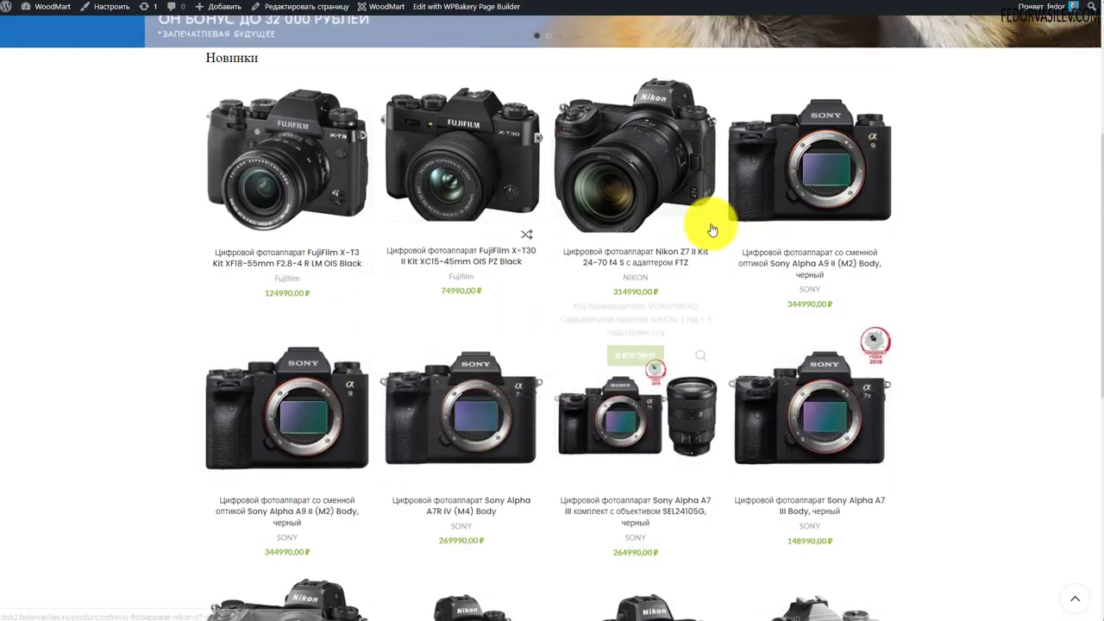
scroll(827, 121, up, 2)
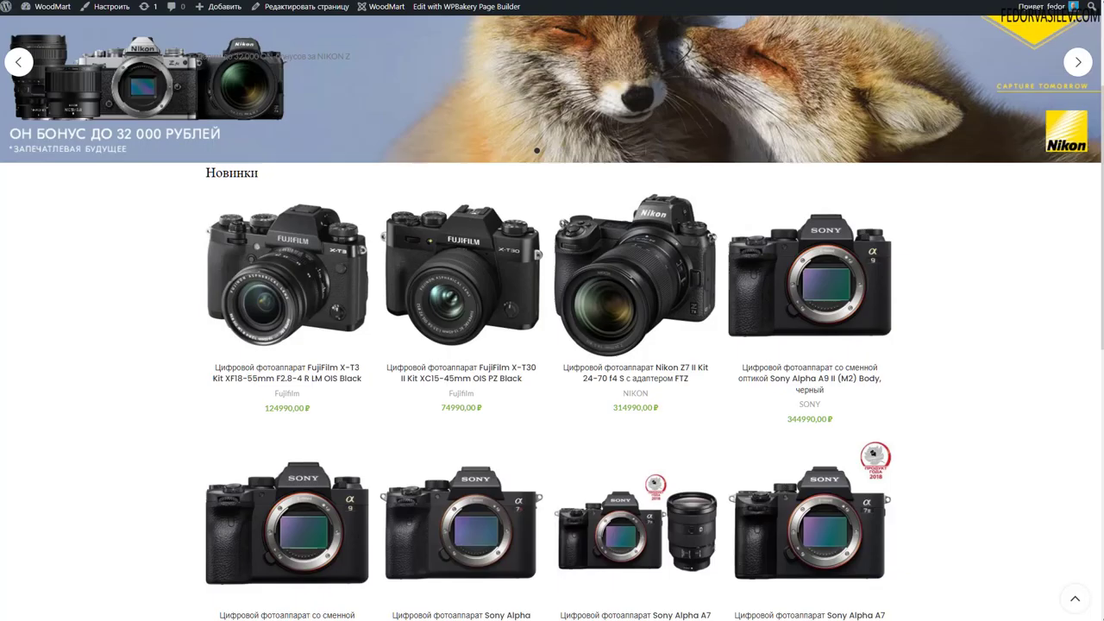
scroll(365, 364, up, 3)
drag(270, 365, 197, 369)
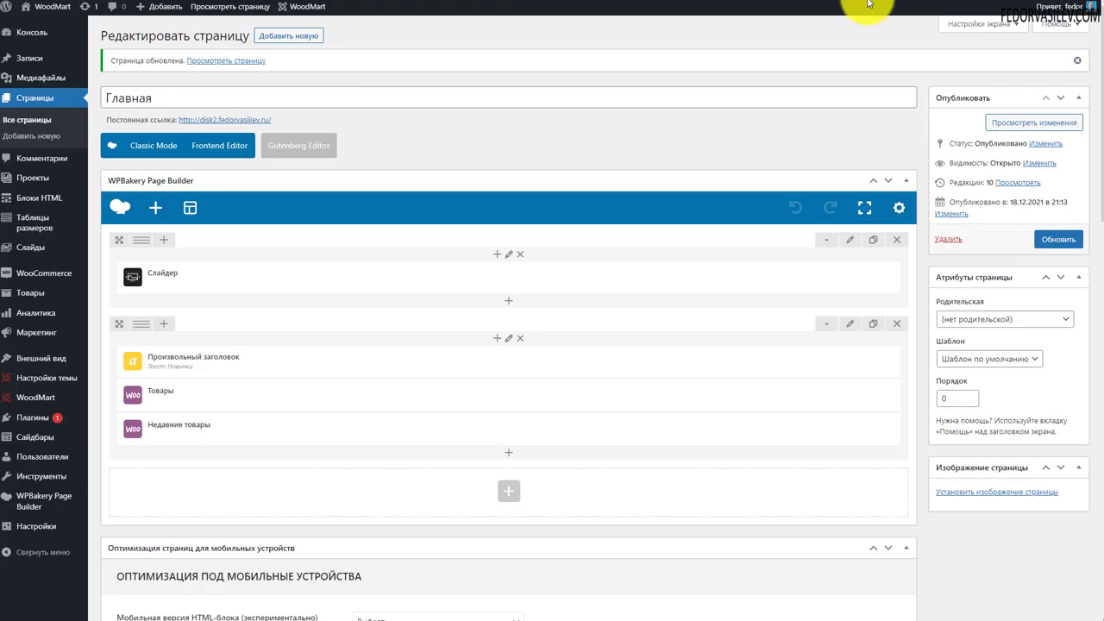
Open the settings of the "Новинки" heading and turn on the use of the theme font
click(545, 367)
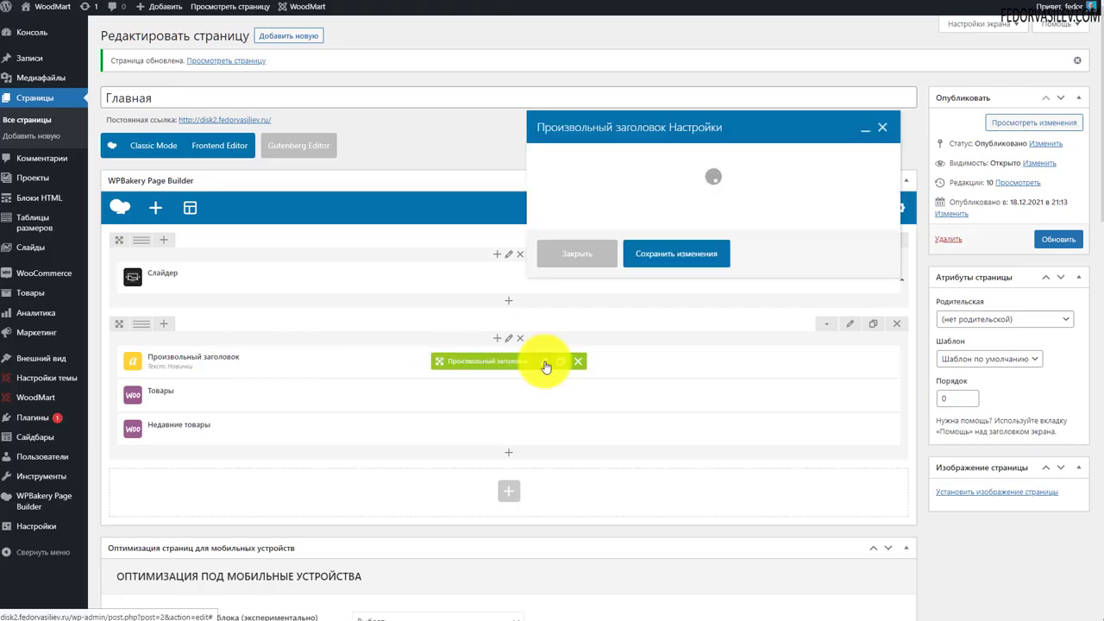
scroll(715, 377, down, 5)
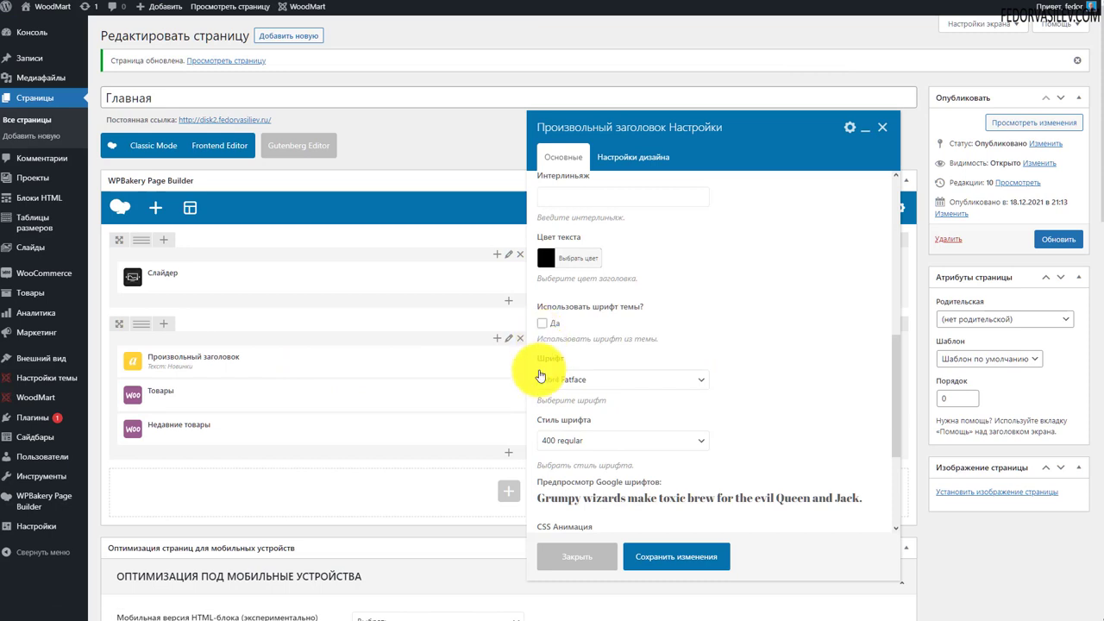
click(545, 323)
scroll(604, 306, down, 1)
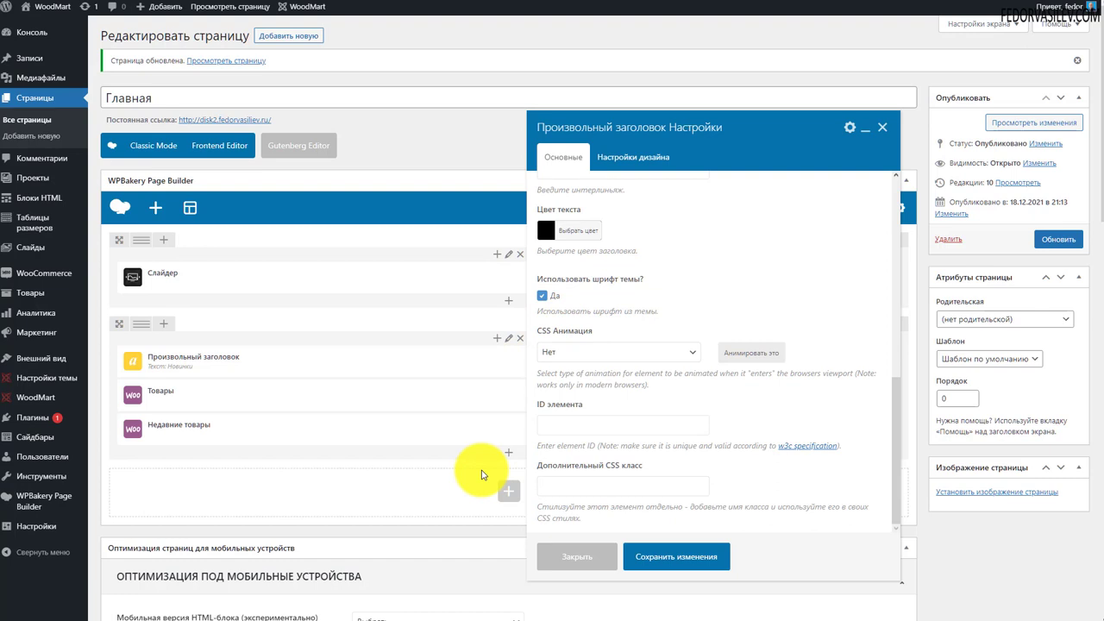
drag(493, 431, 553, 304)
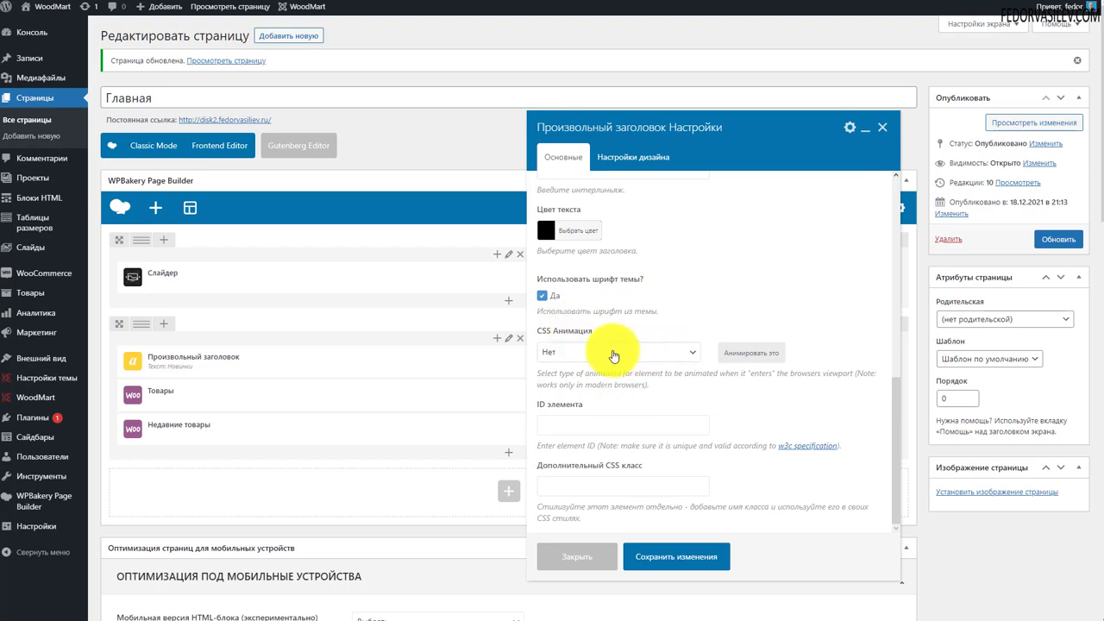
Set the heading's text alignment to "по центру" and save the heading settings
scroll(661, 369, down, 1)
scroll(661, 369, down, 2)
scroll(660, 365, up, 5)
click(586, 392)
click(586, 431)
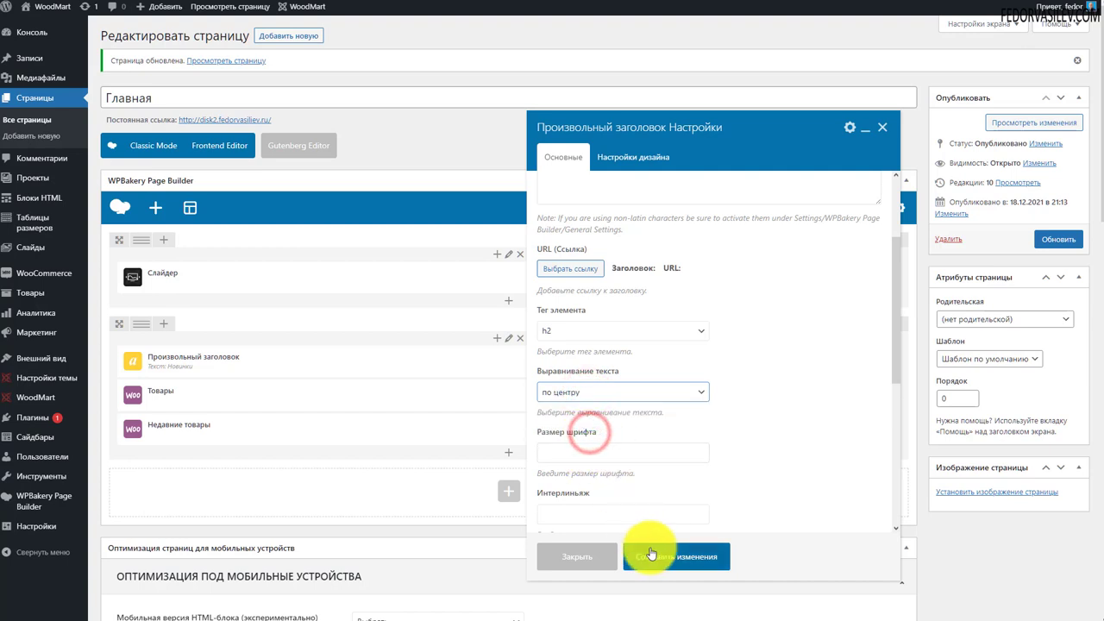
scroll(636, 202, up, 2)
click(695, 556)
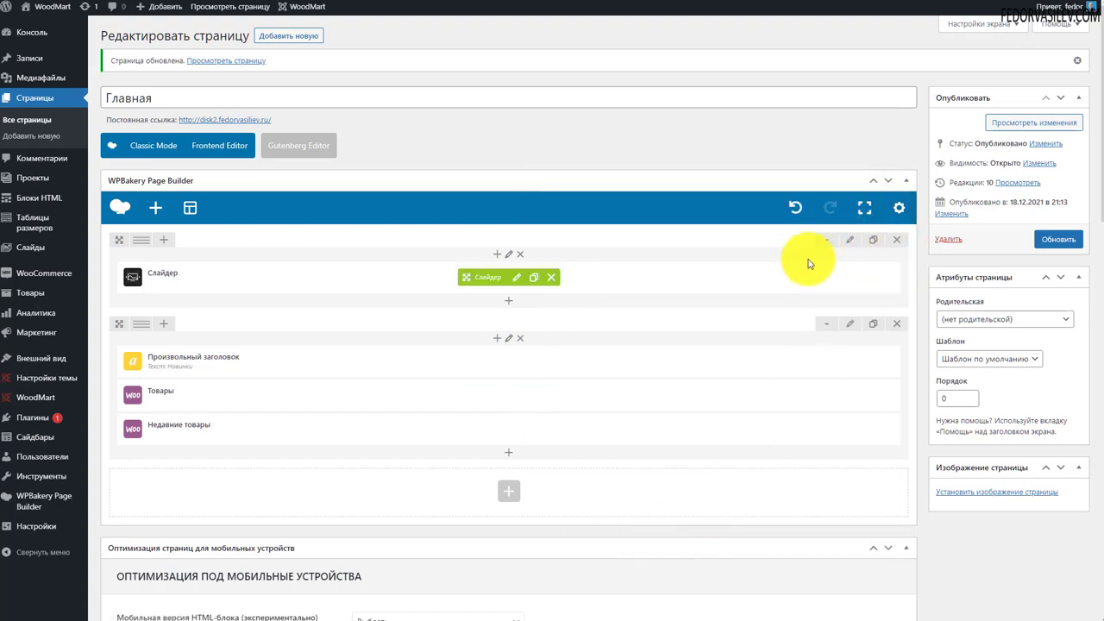
Open the design settings of the slider's row, simplify the spacing fields and set the margin to 20
click(849, 239)
click(647, 155)
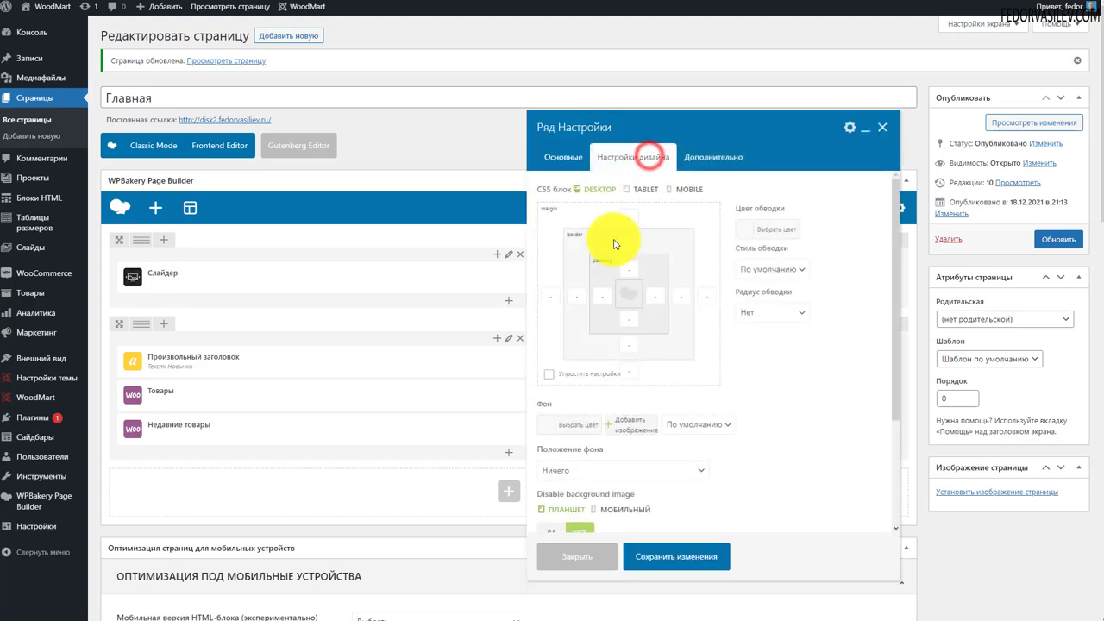
click(548, 373)
click(549, 373)
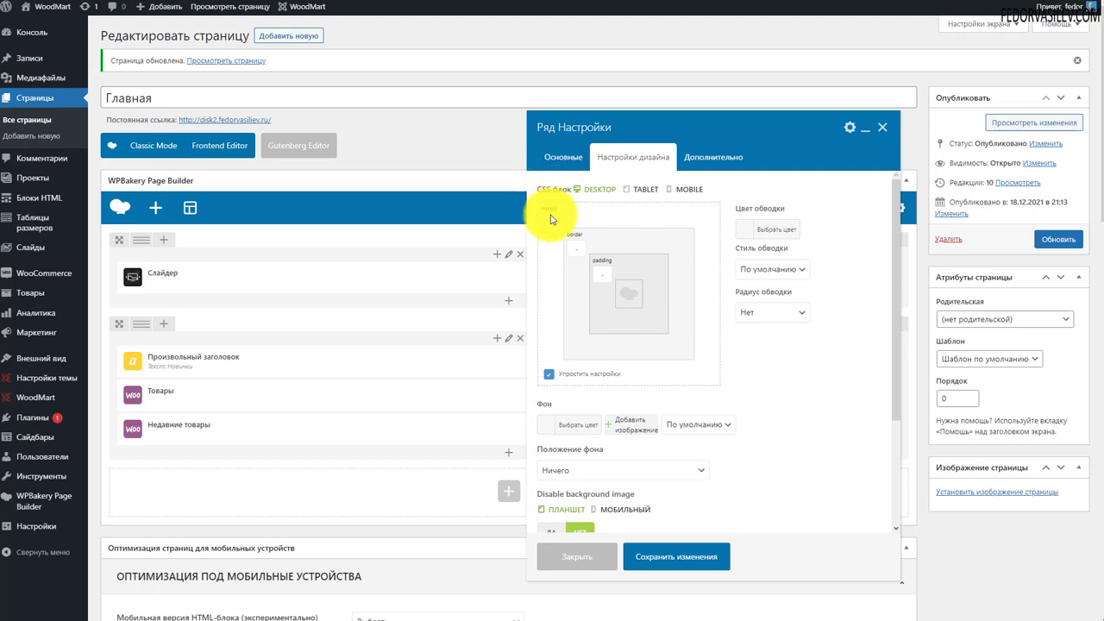
click(548, 223)
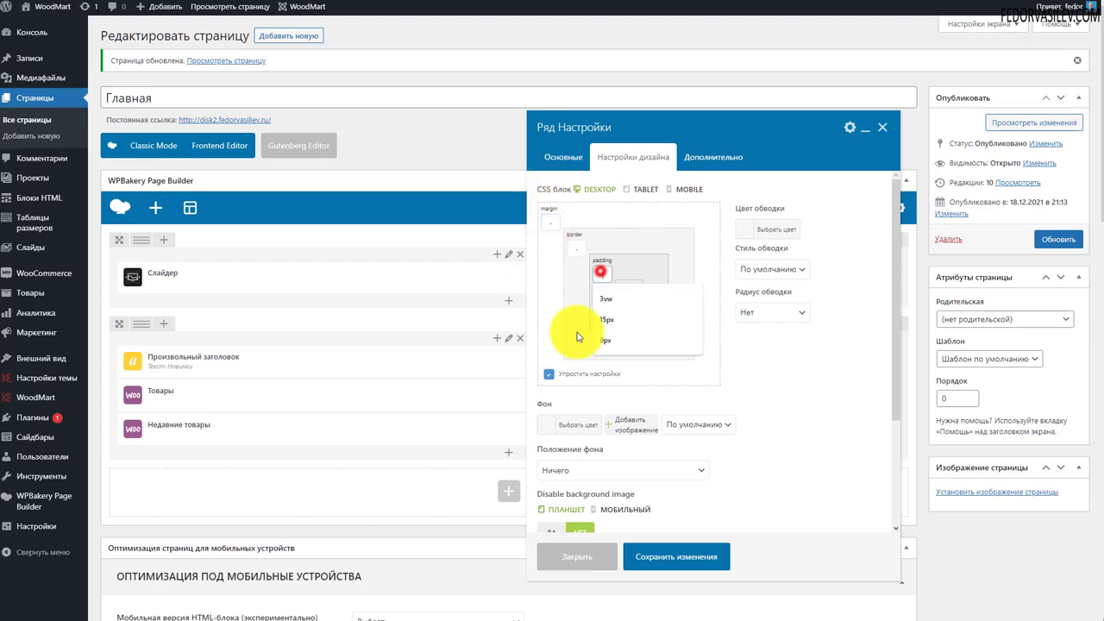
click(547, 219)
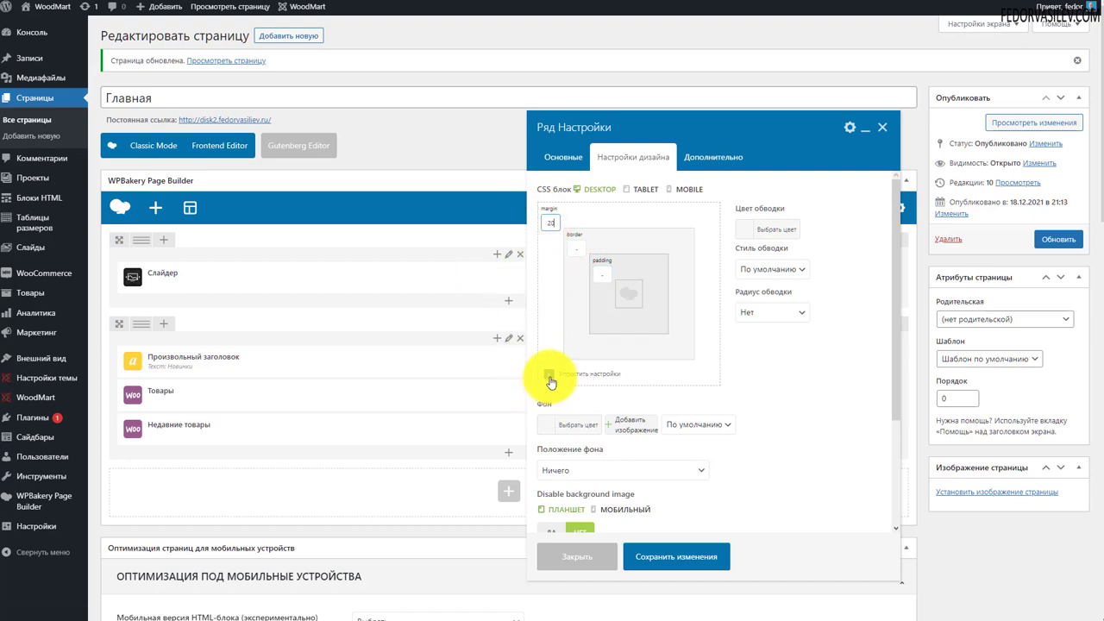
Switch off the simplified spacing, clear all margins of the row except the top one at 20, and save the row settings
click(551, 297)
click(705, 296)
click(631, 372)
key(BackSpace)
key(BackSpace)
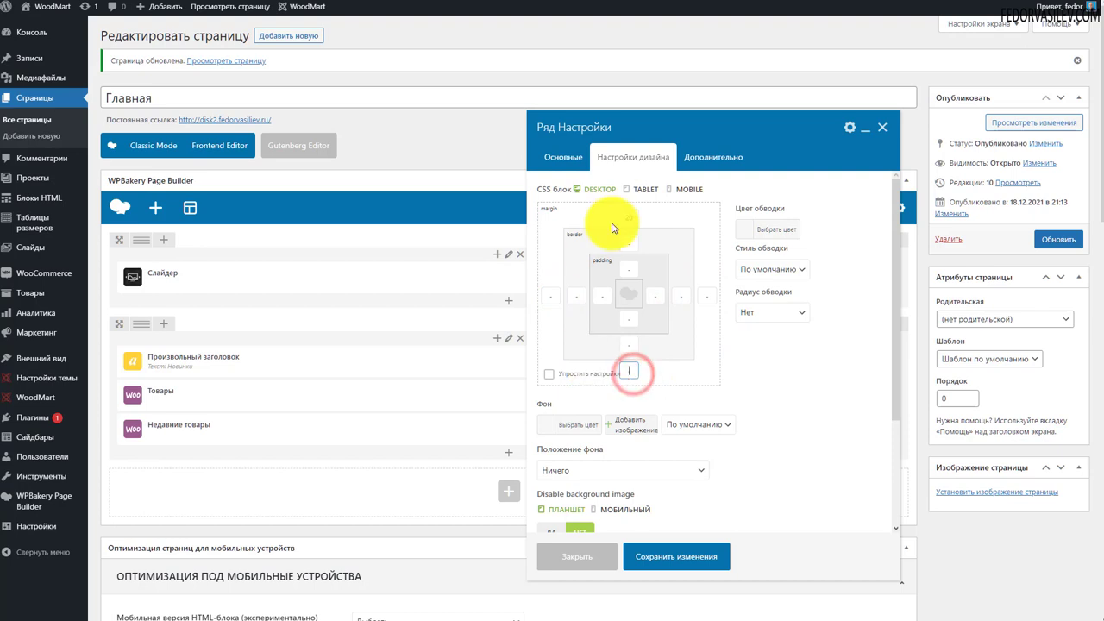
click(629, 216)
text(20)
double_click(556, 216)
click(599, 216)
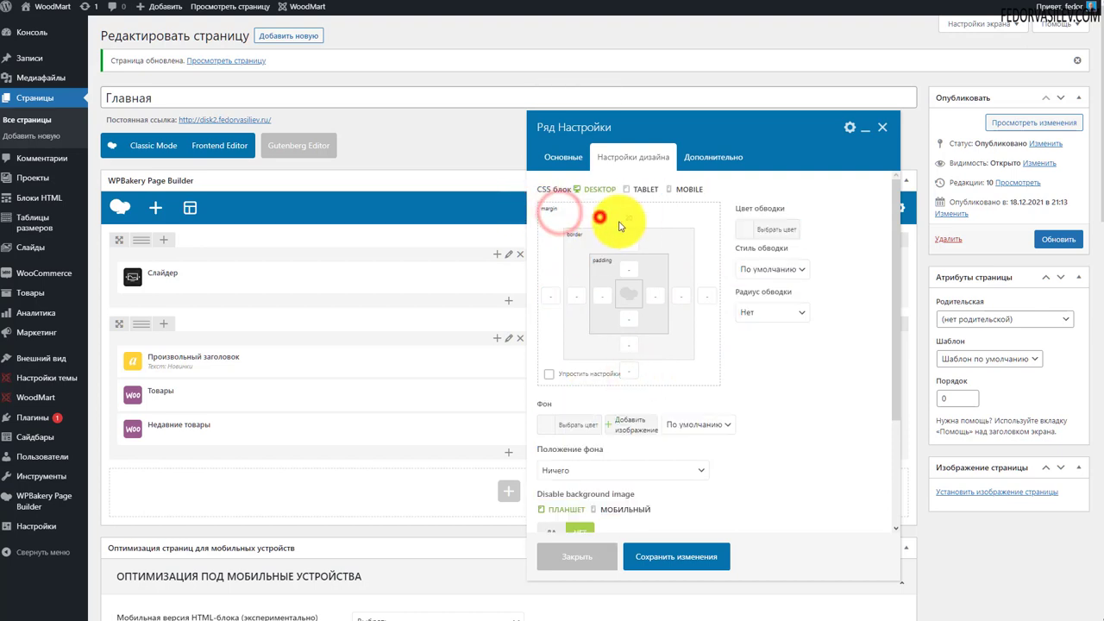
click(647, 553)
Update the page, reload the live home page and check the "Новинки" heading under the slider
click(1045, 239)
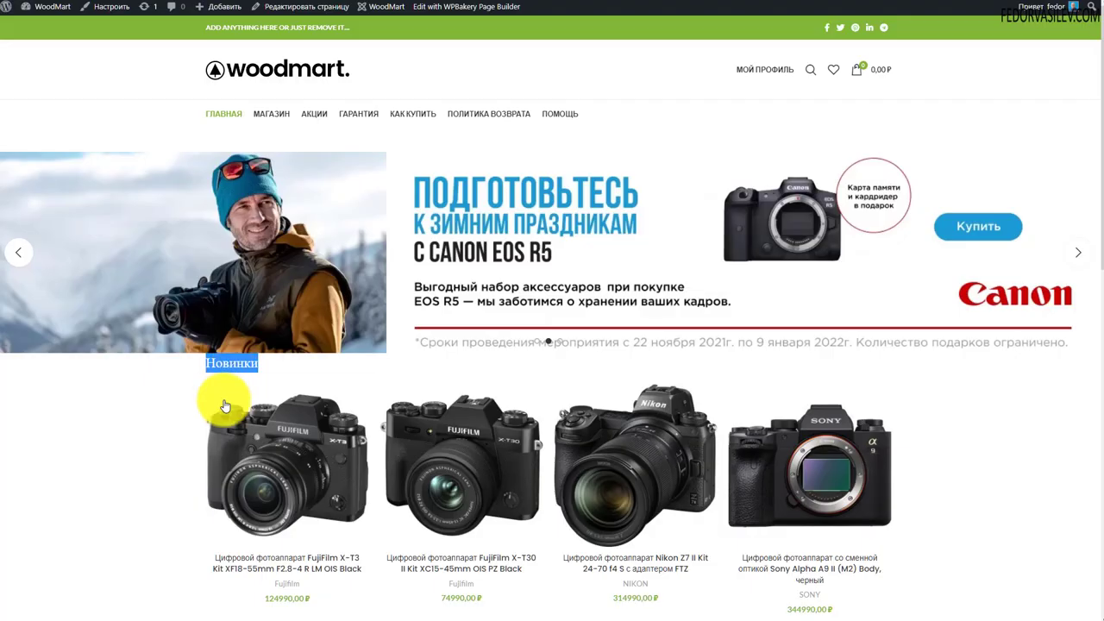
double_click(244, 366)
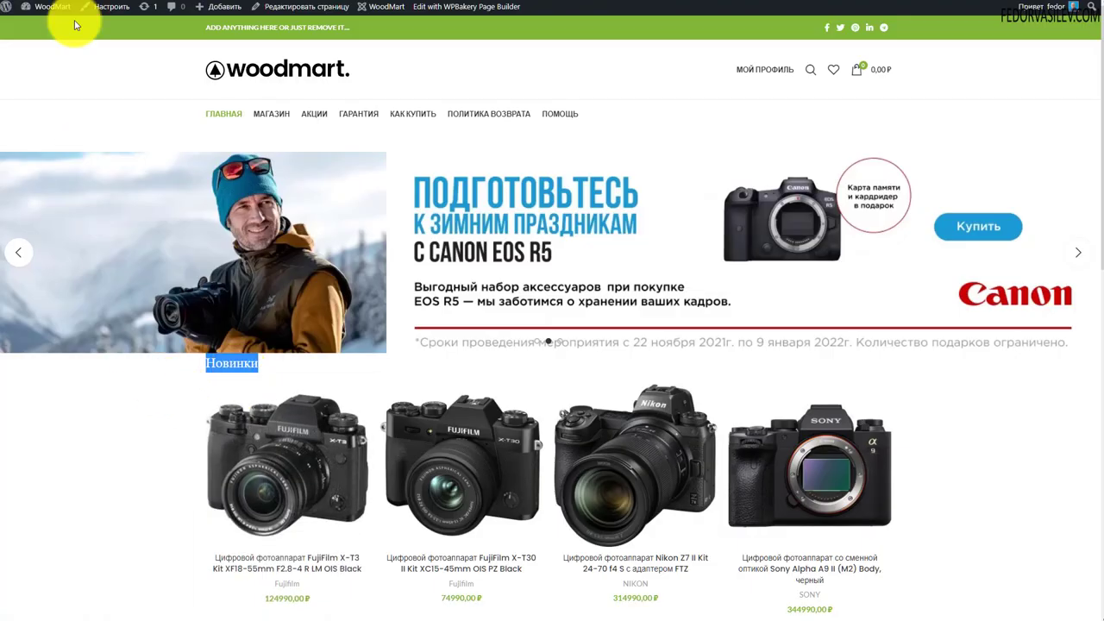
key(F5)
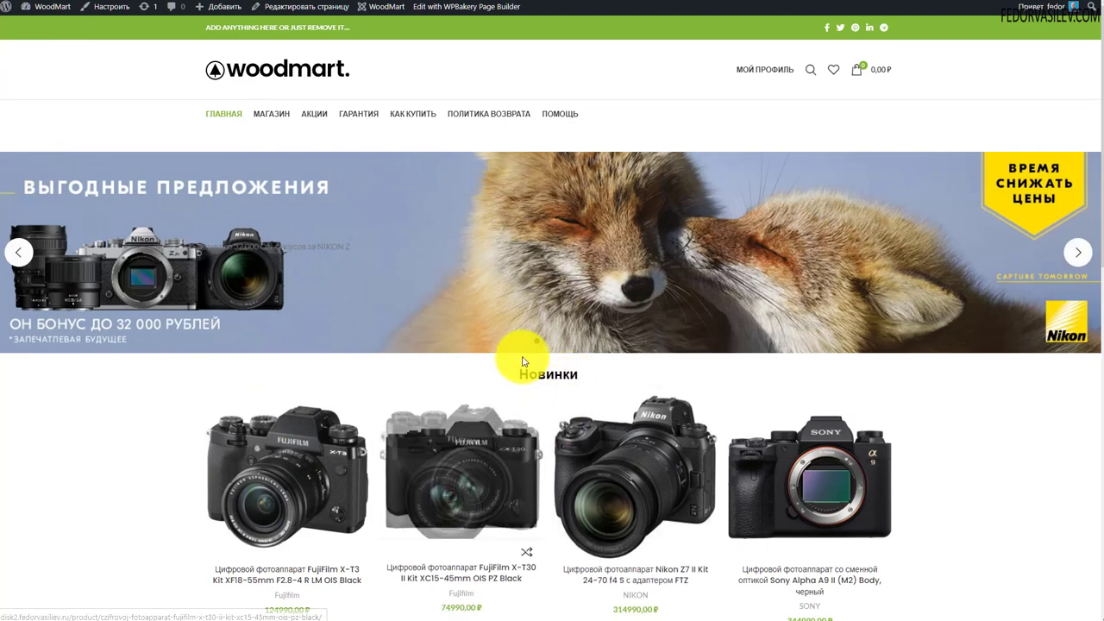
scroll(522, 362, down, 2)
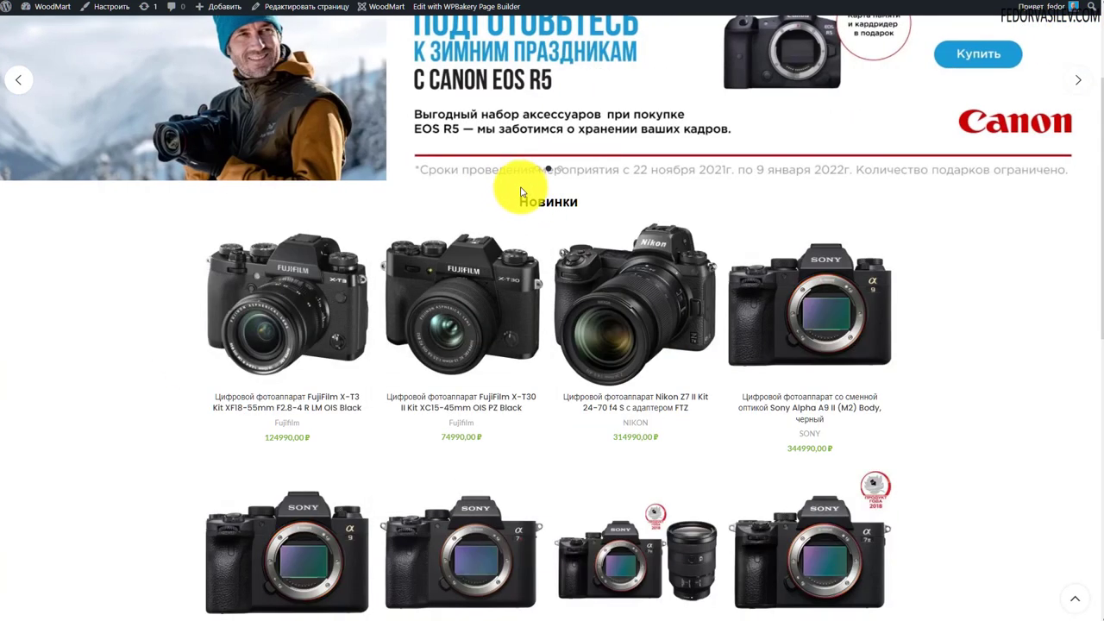
double_click(542, 201)
click(489, 206)
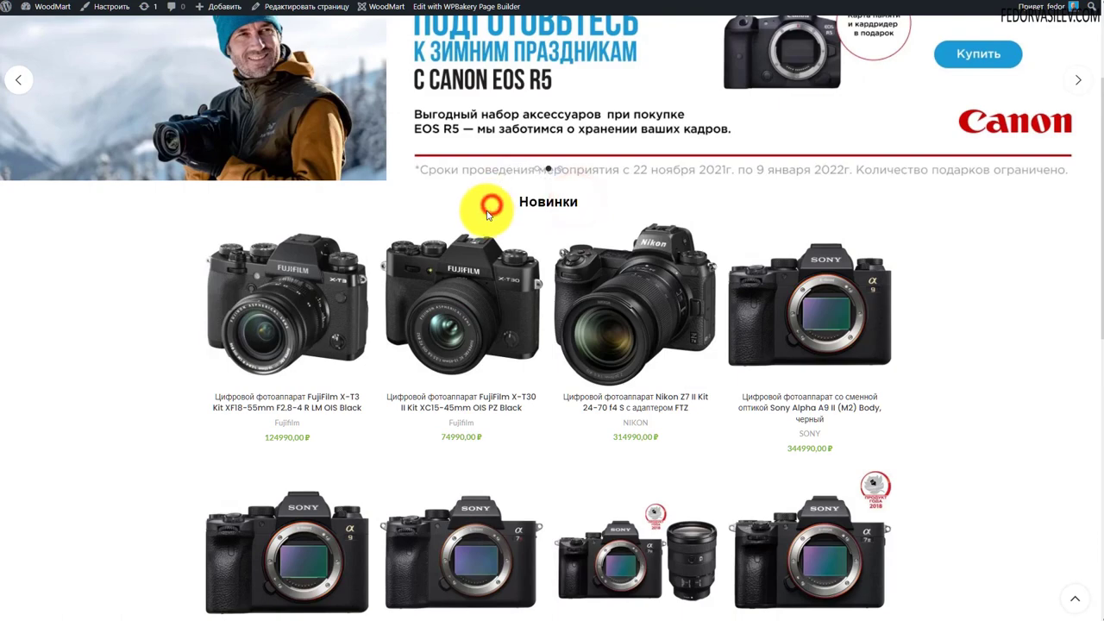
scroll(483, 258, up, 1)
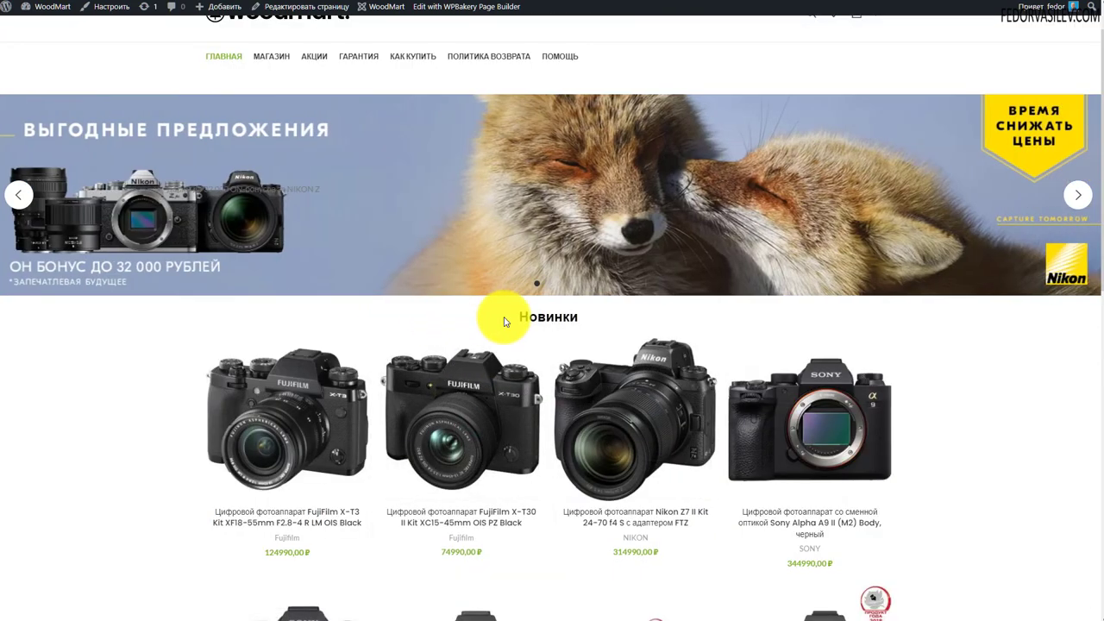
scroll(456, 344, up, 1)
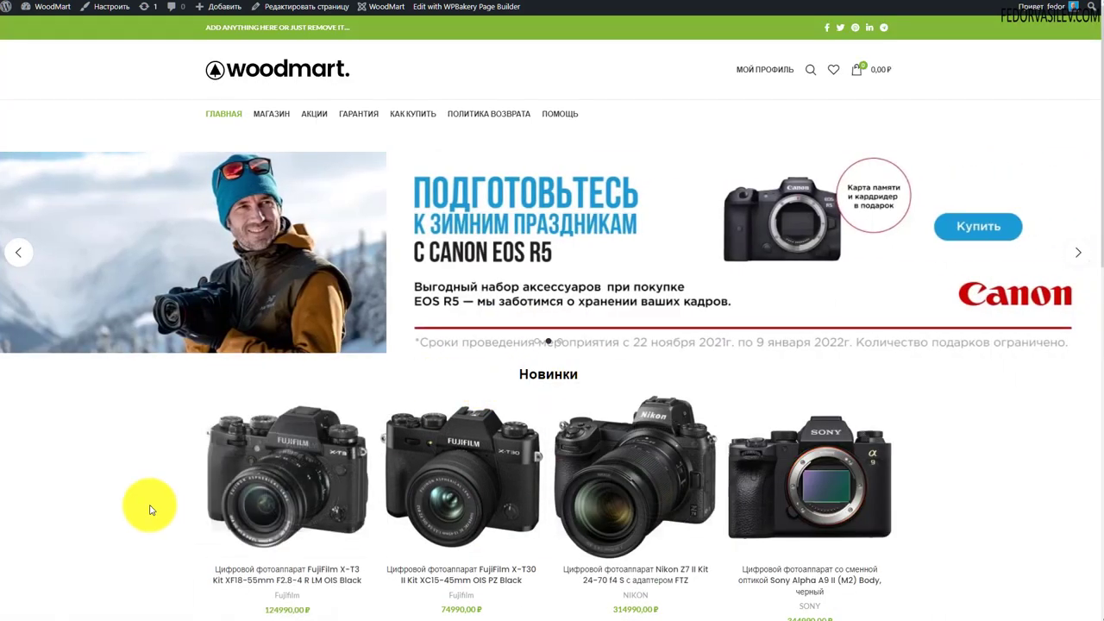
Look over the full list of products beneath the "Новинки" heading on the live home page
scroll(770, 316, down, 2)
scroll(336, 263, down, 5)
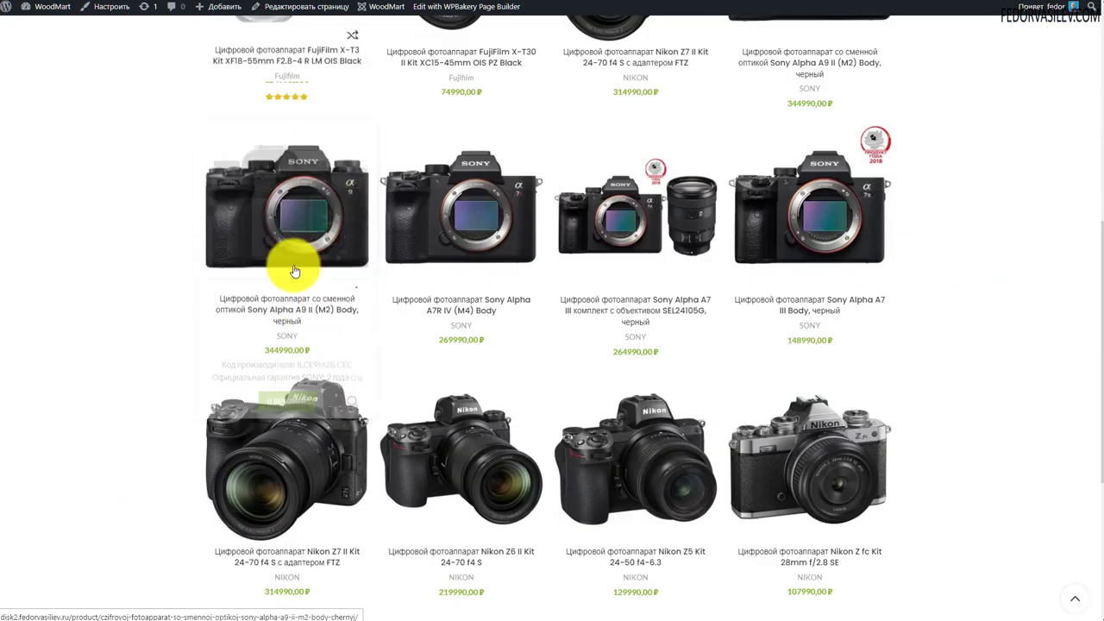
scroll(455, 410, down, 4)
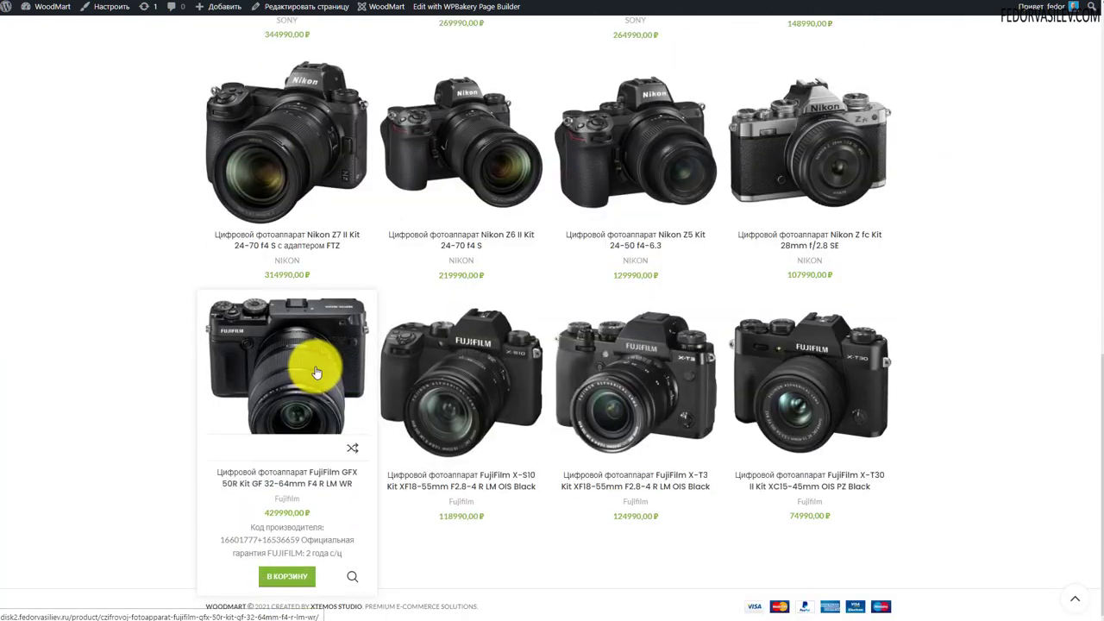
scroll(259, 396, up, 6)
scroll(343, 479, up, 1)
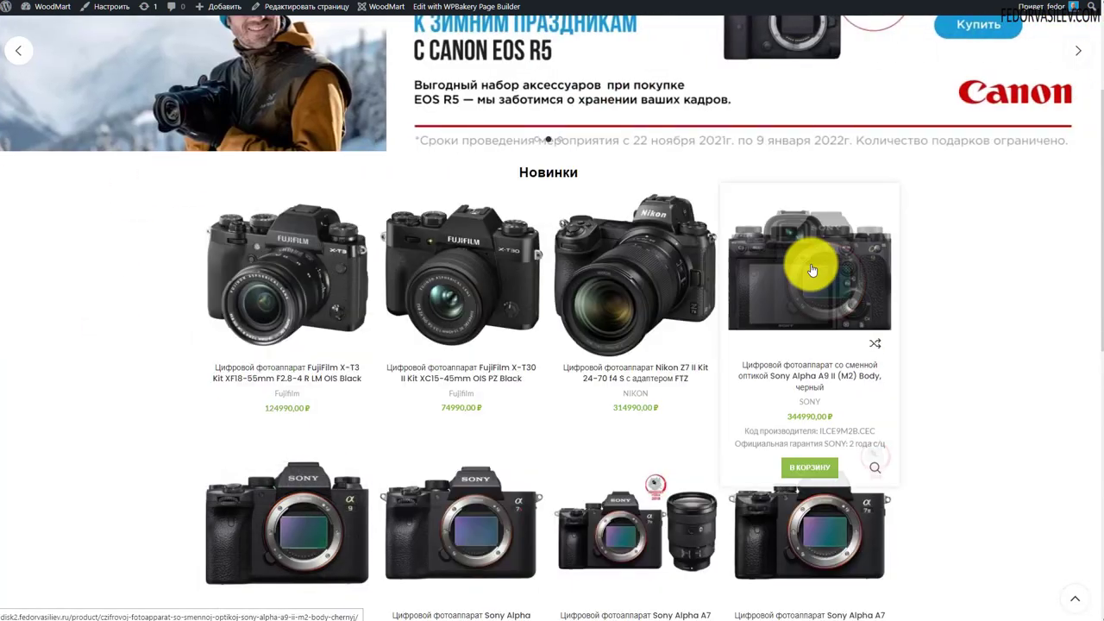
scroll(405, 388, down, 2)
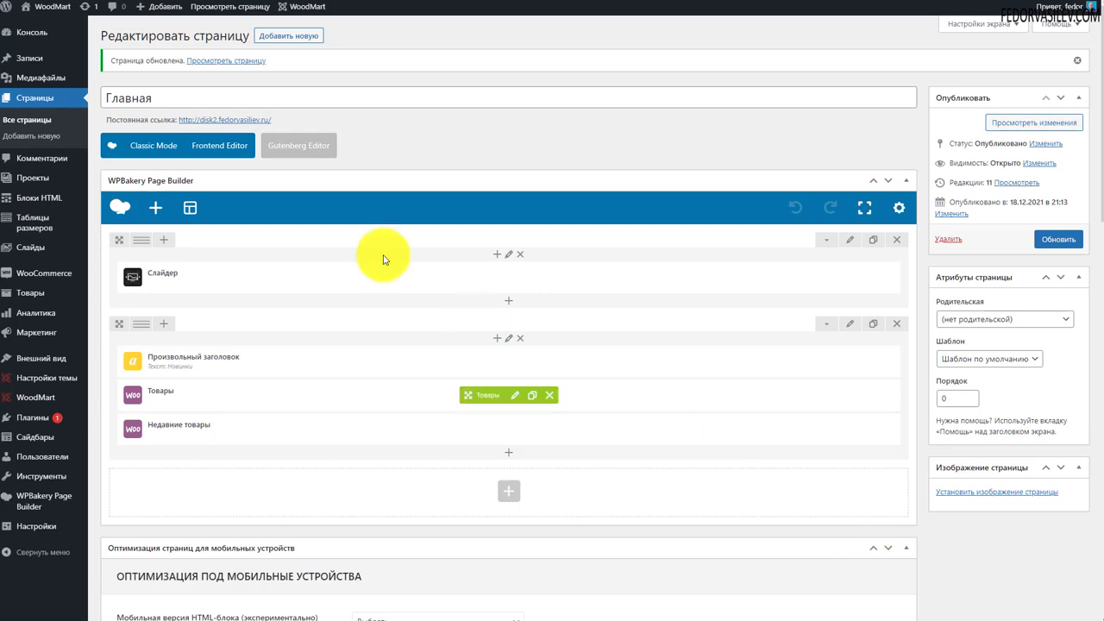
Examine the mobile optimisation settings below the page builder in the home page editor
scroll(505, 172, down, 7)
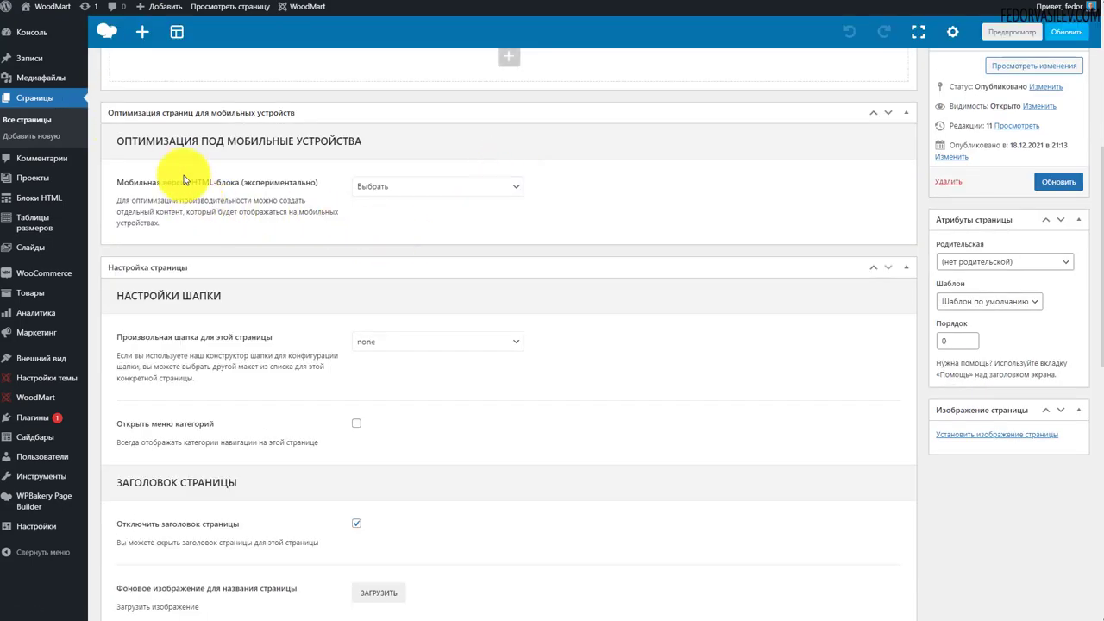
click(381, 151)
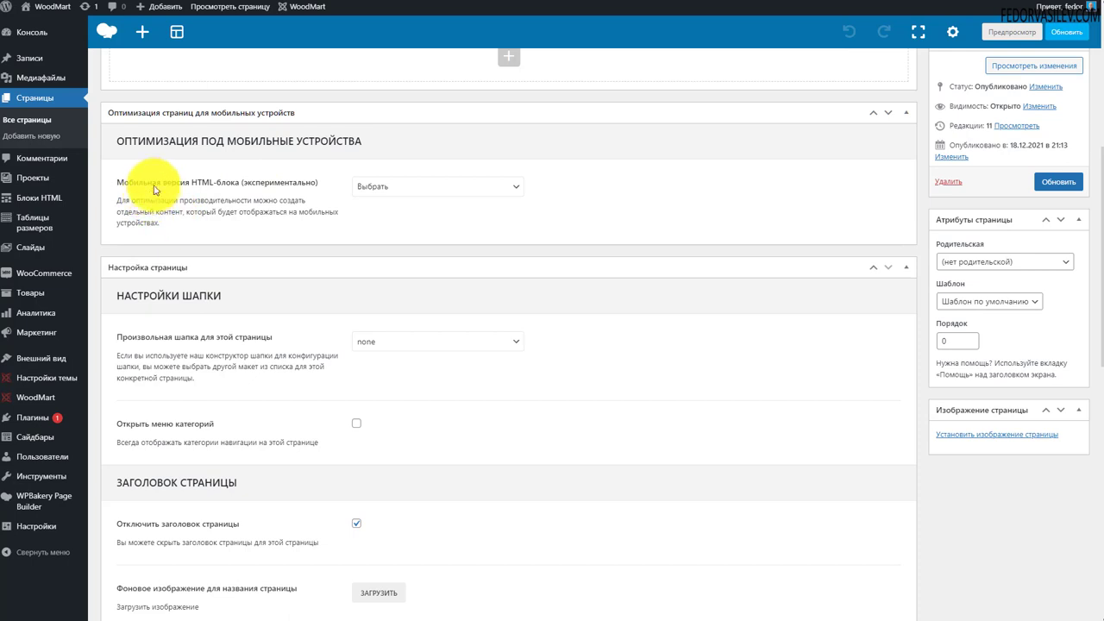
Check the choices offered for the experimental mobile version of the HTML block, leaving it unselected
drag(166, 183, 239, 184)
click(229, 224)
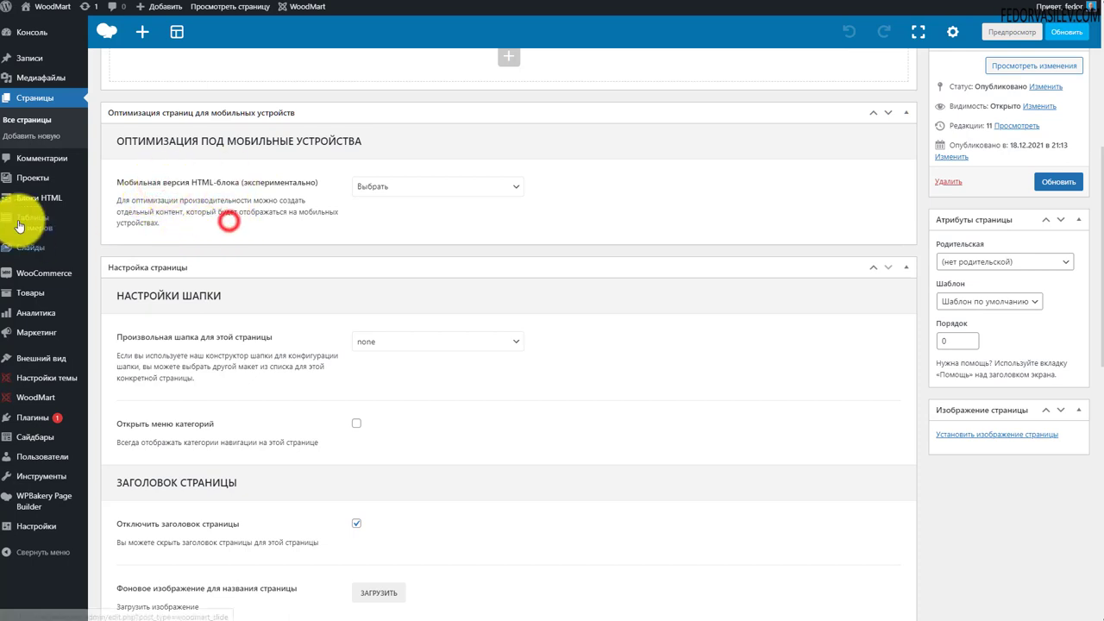
mouse_move(21, 203)
click(396, 181)
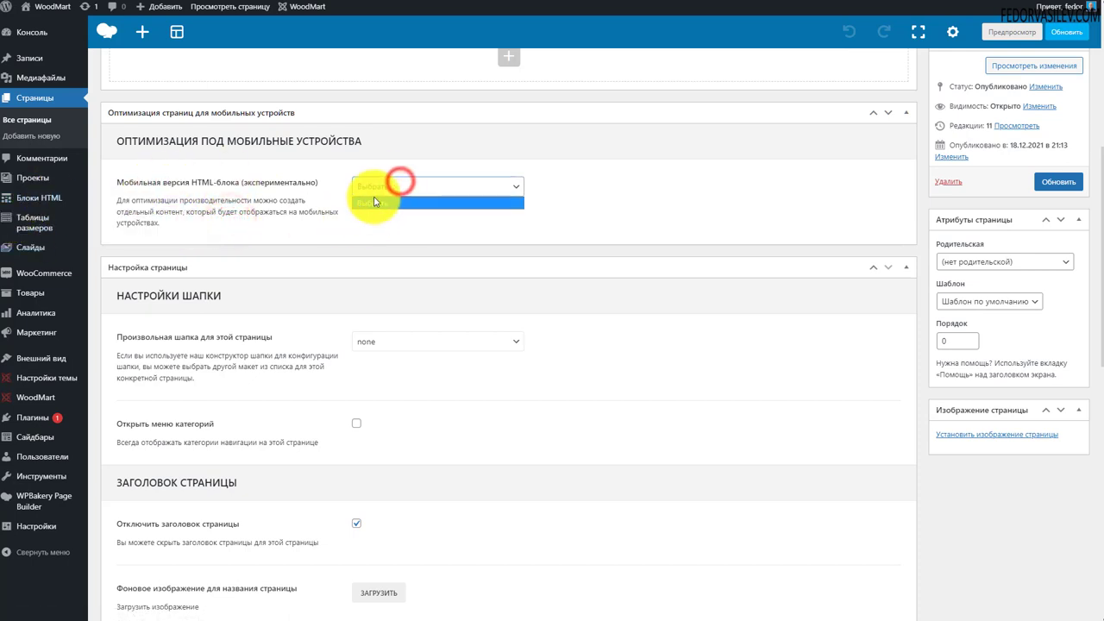
click(629, 219)
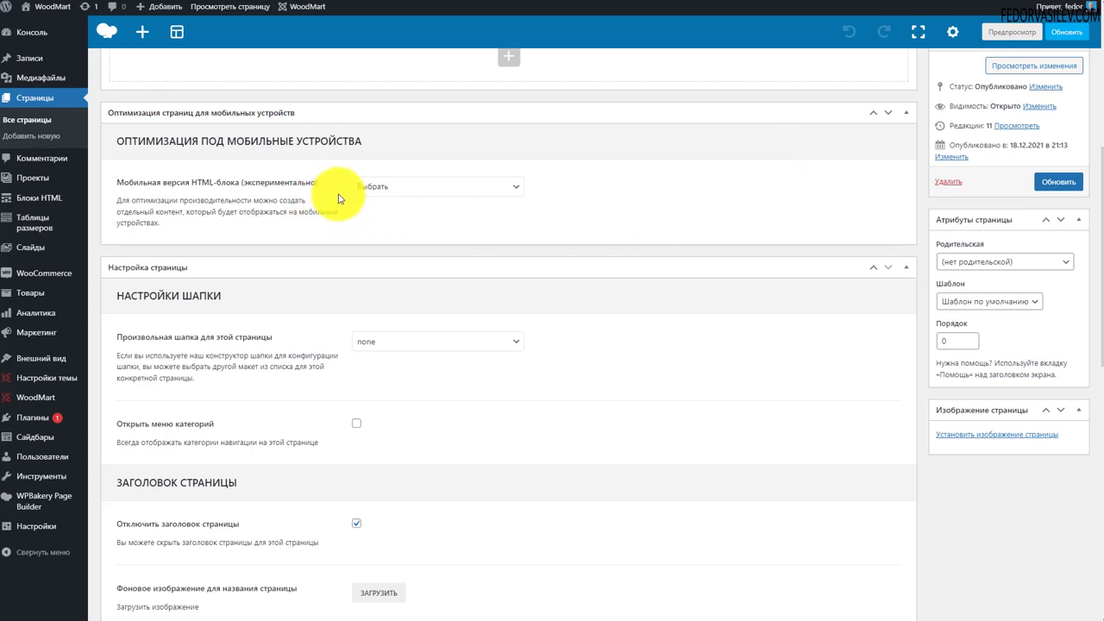
click(364, 184)
click(588, 198)
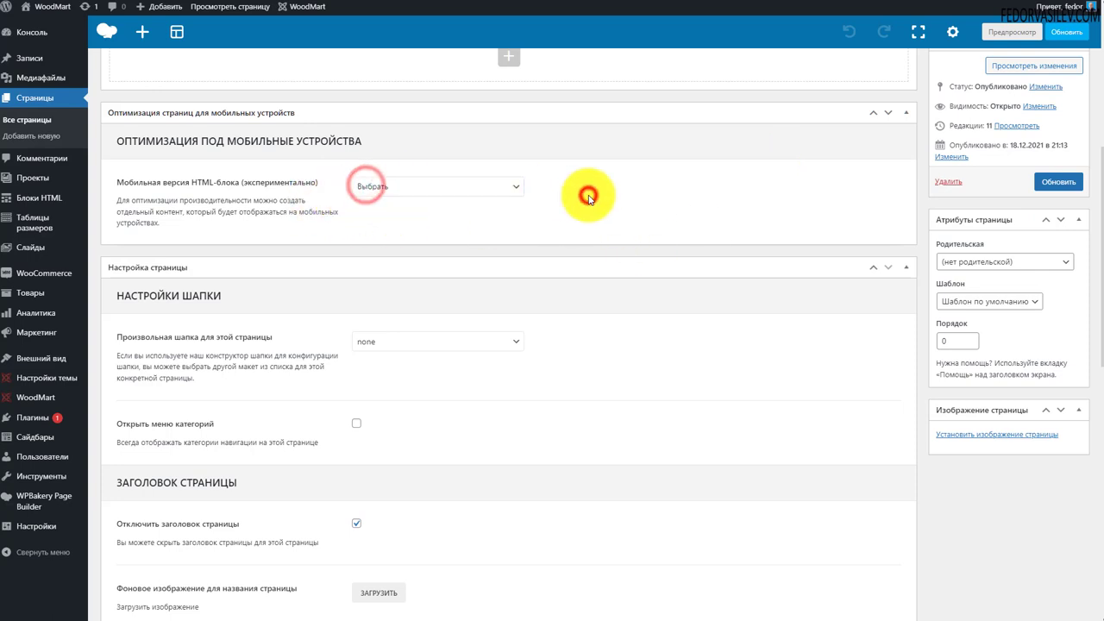
Review the custom header layouts available for this page, leaving the choice at none
scroll(593, 203, down, 2)
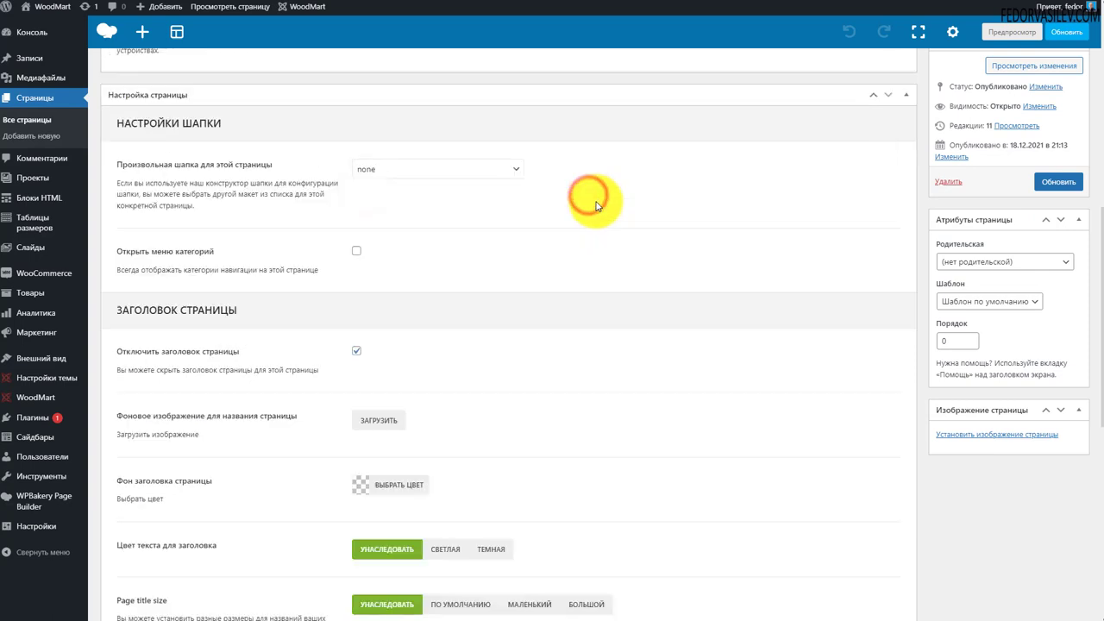
click(385, 169)
click(589, 168)
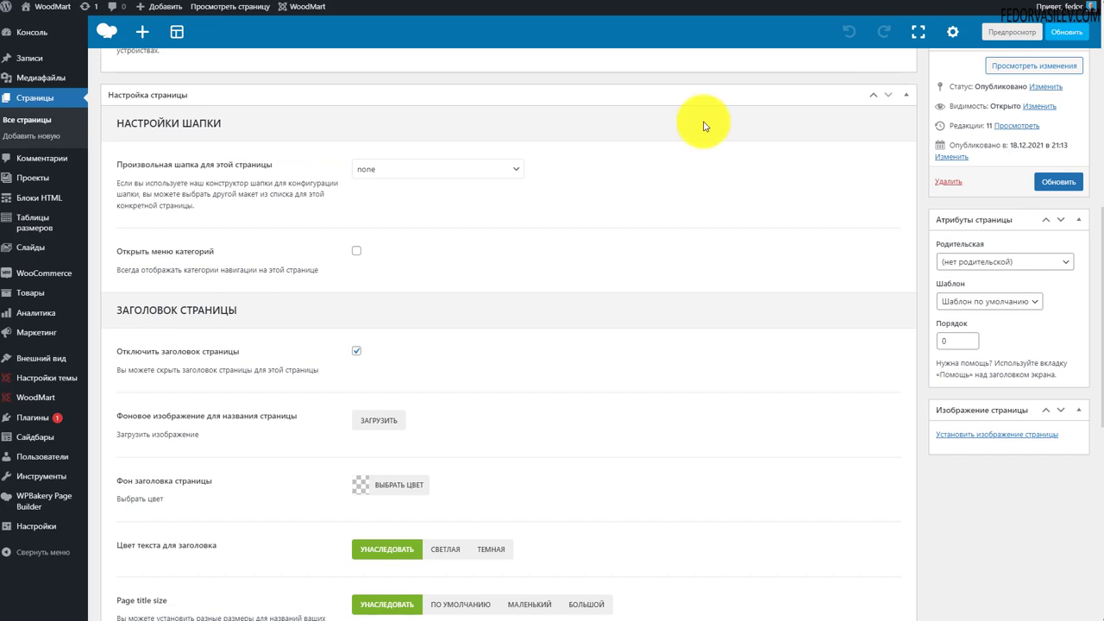
click(447, 169)
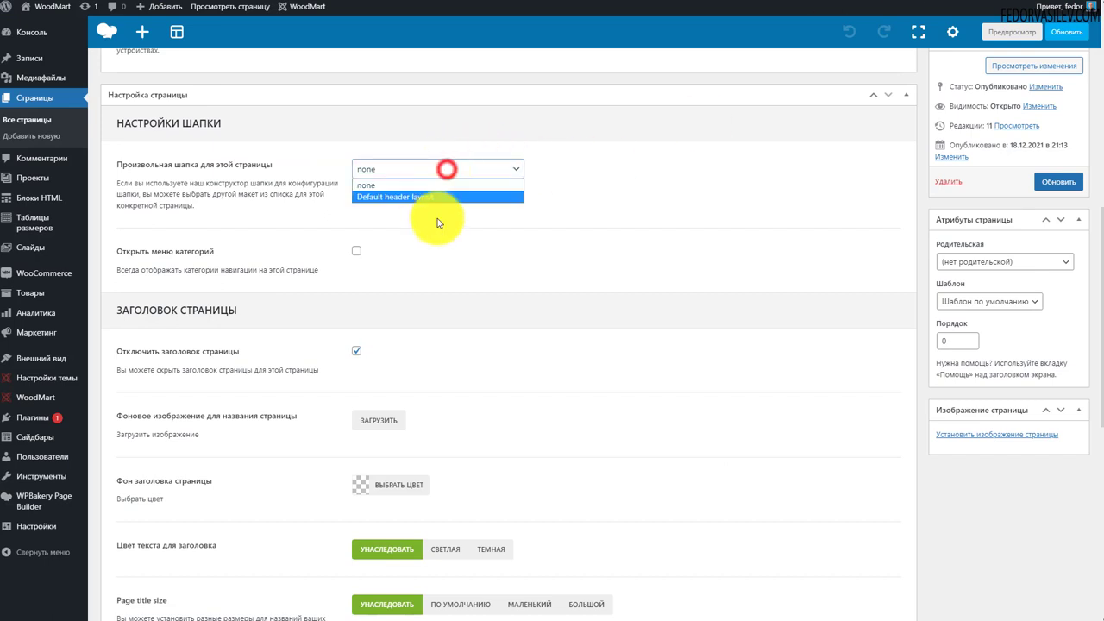
click(593, 185)
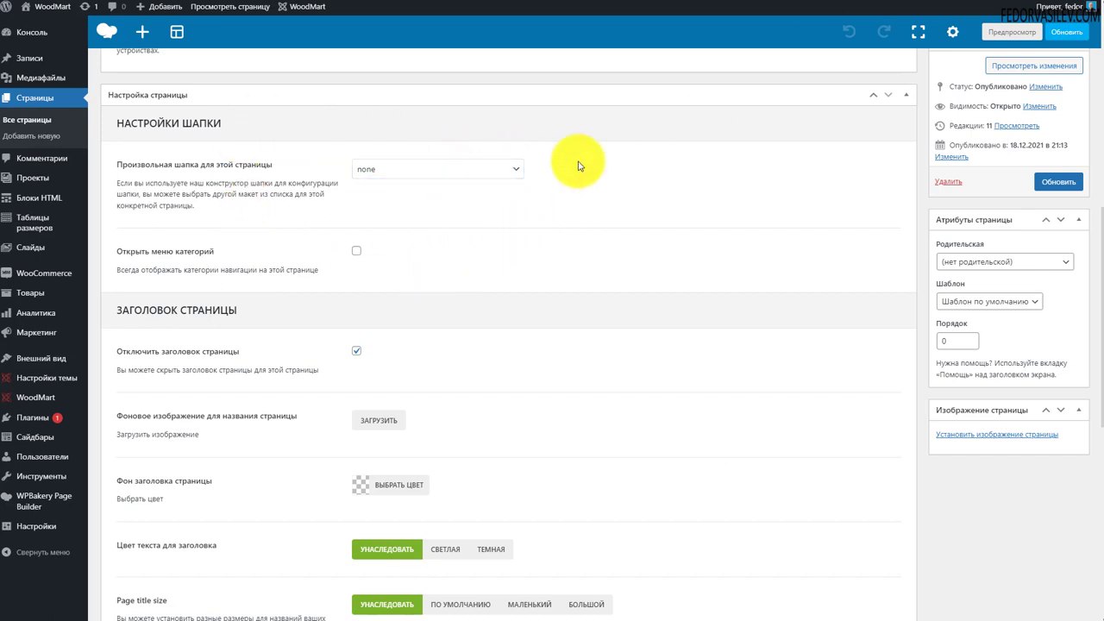
Re-enable the page title by clearing its disable option and give the title background the preset blue colour
scroll(578, 166, down, 2)
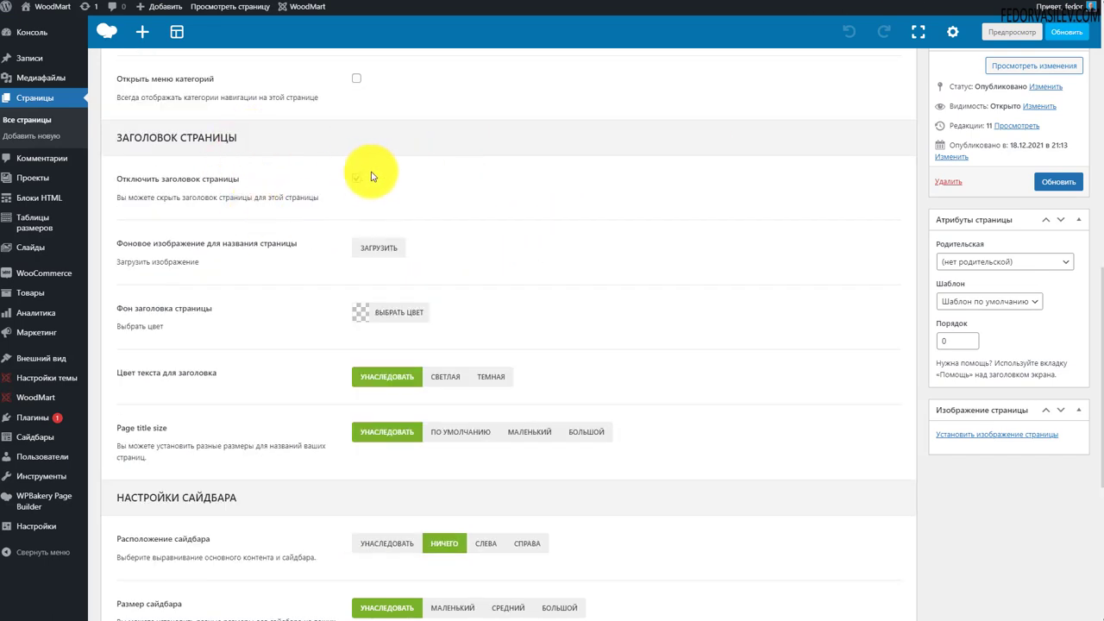
click(357, 176)
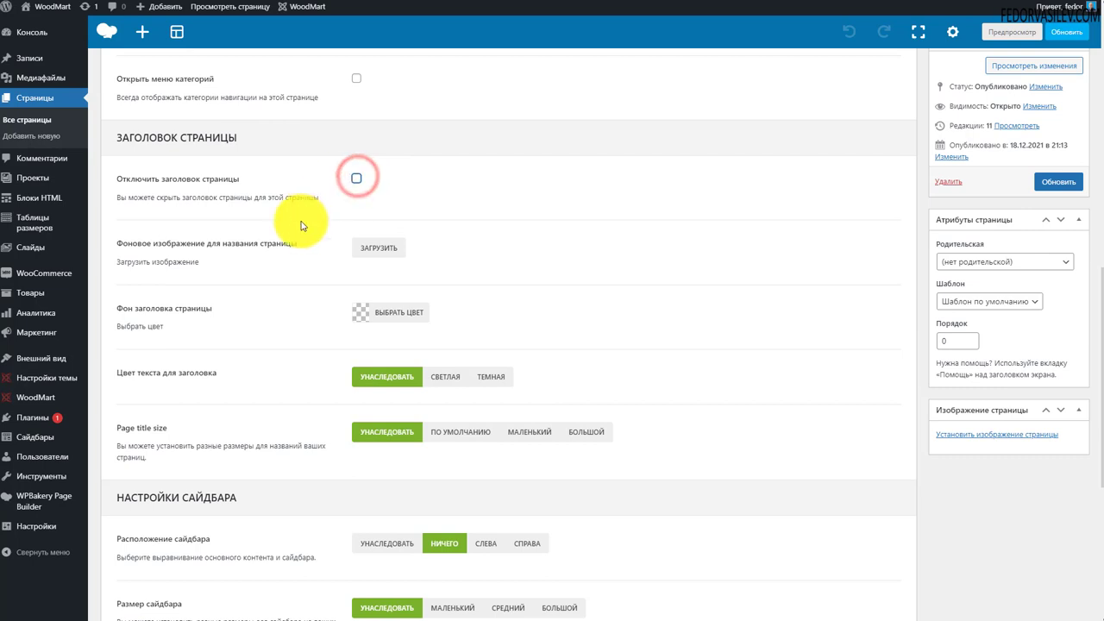
click(362, 315)
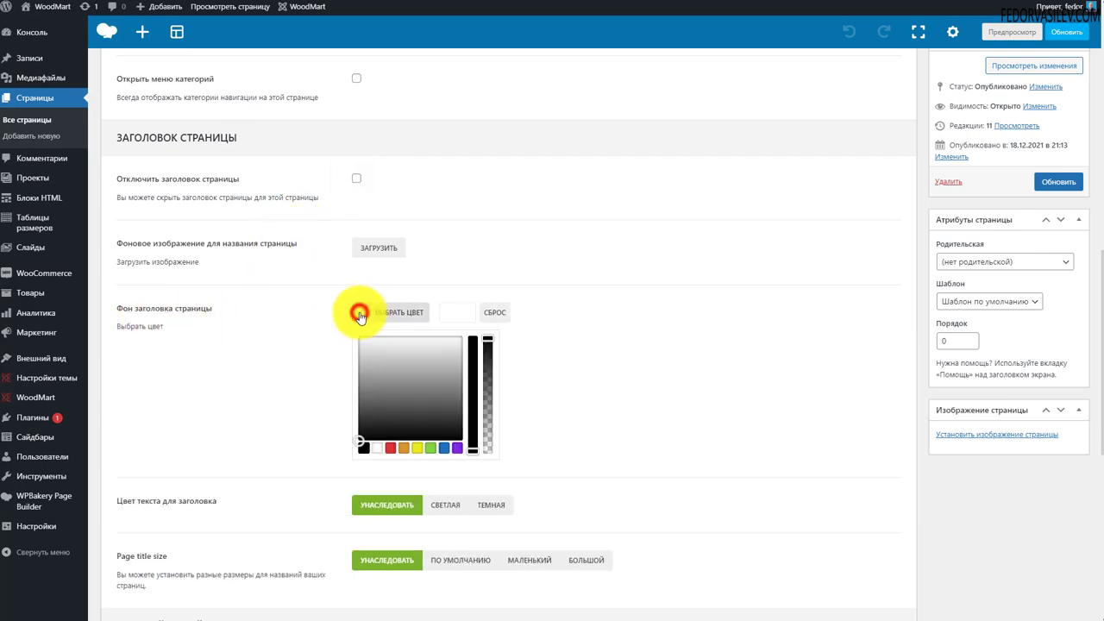
click(446, 449)
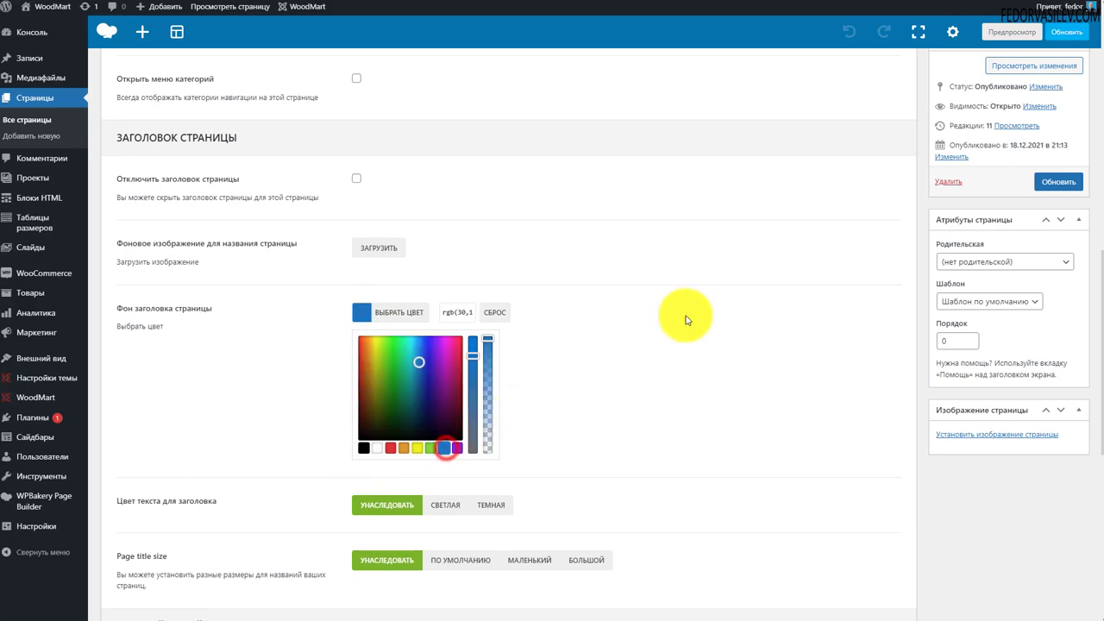
click(684, 316)
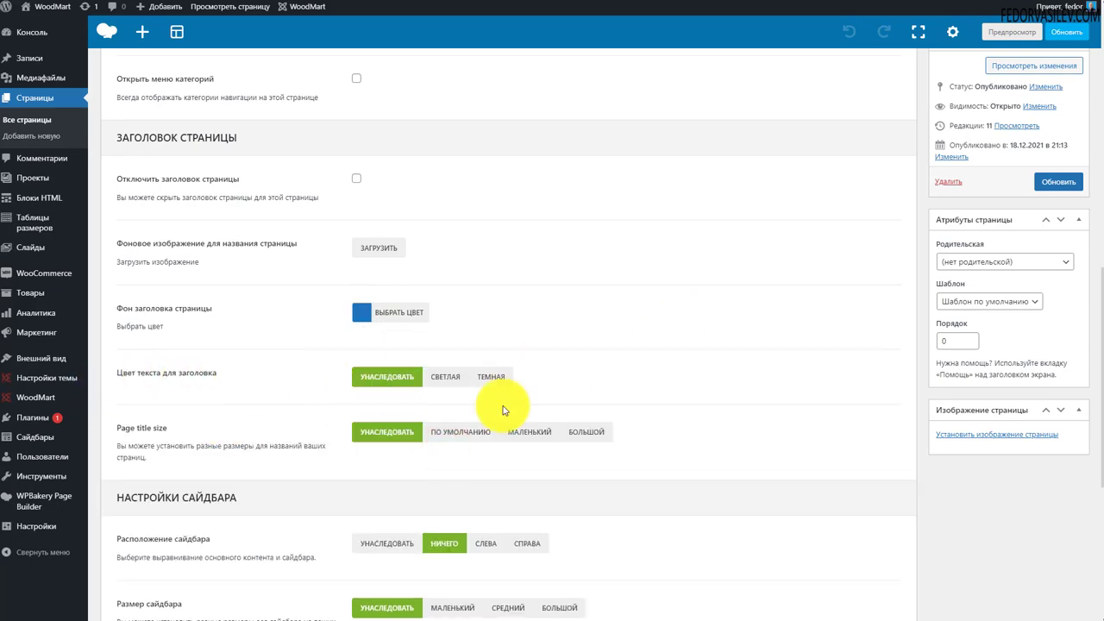
scroll(660, 419, up, 10)
scroll(677, 387, down, 5)
scroll(679, 391, down, 3)
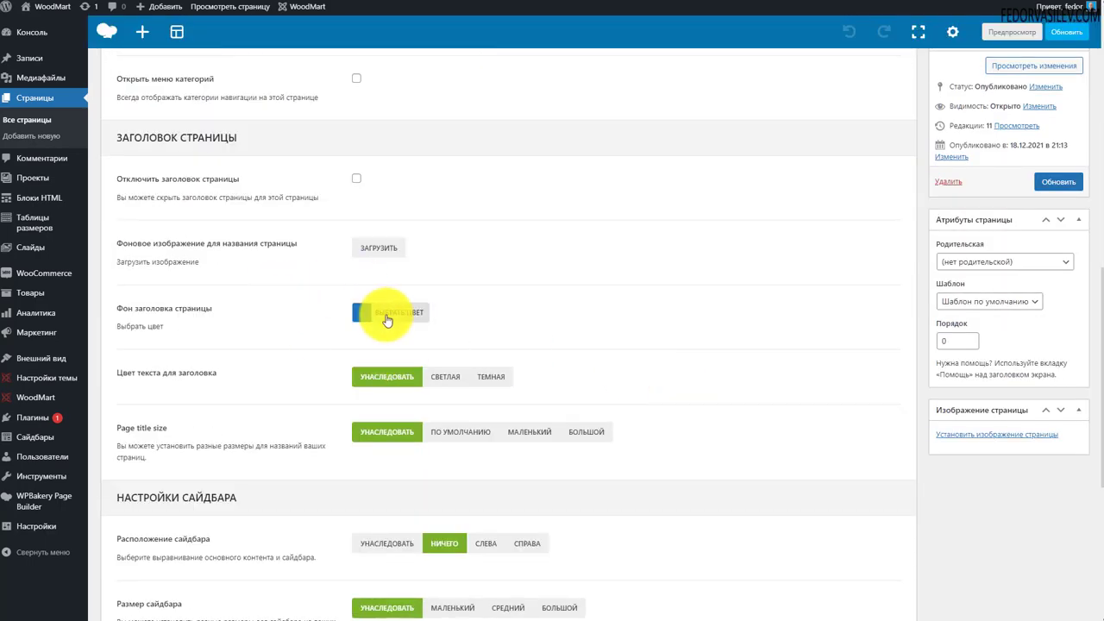
Update the page, reload the live home page and check the "Главная" title banner
click(1055, 182)
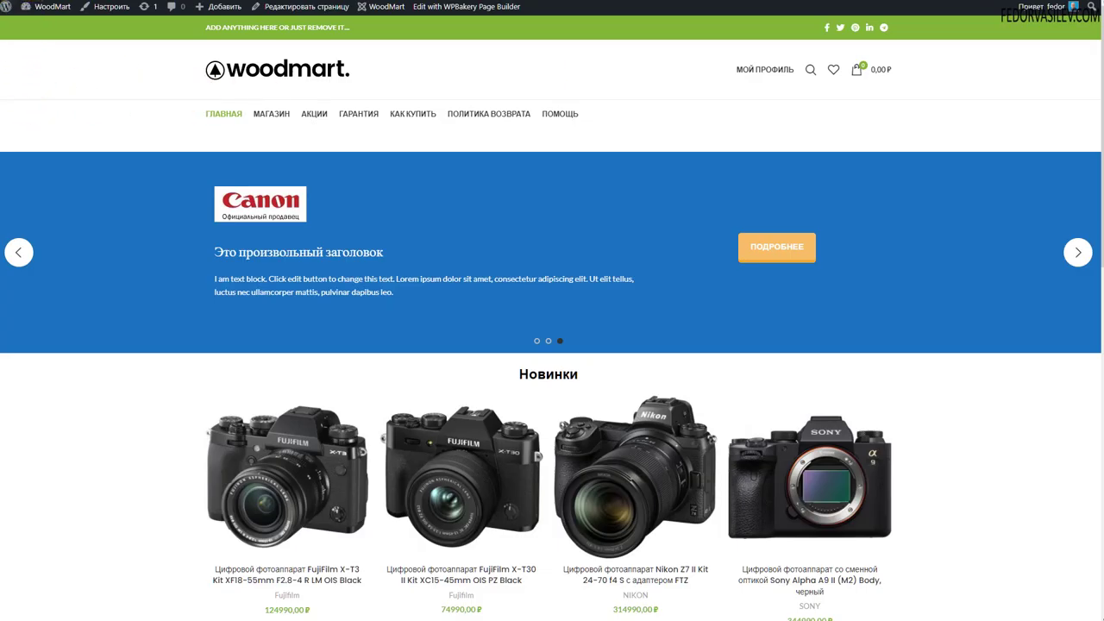
key(F5)
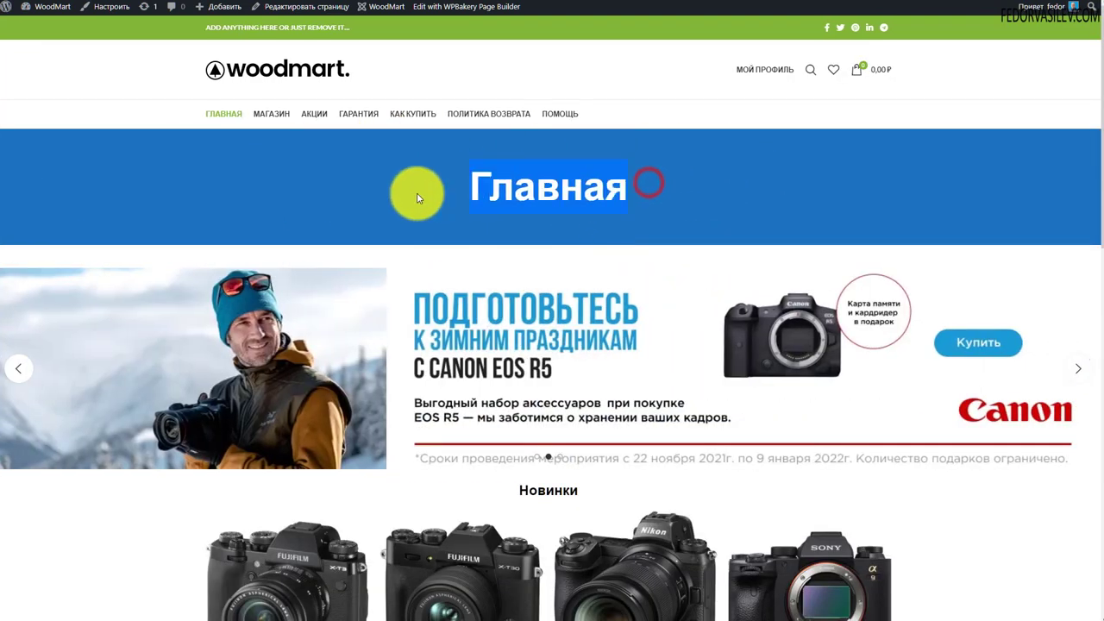
key(ctrl+Tab)
Try the page title's text colour and size options, ending on dark (Темная) text and the small (Маленький) size
scroll(424, 261, down, 8)
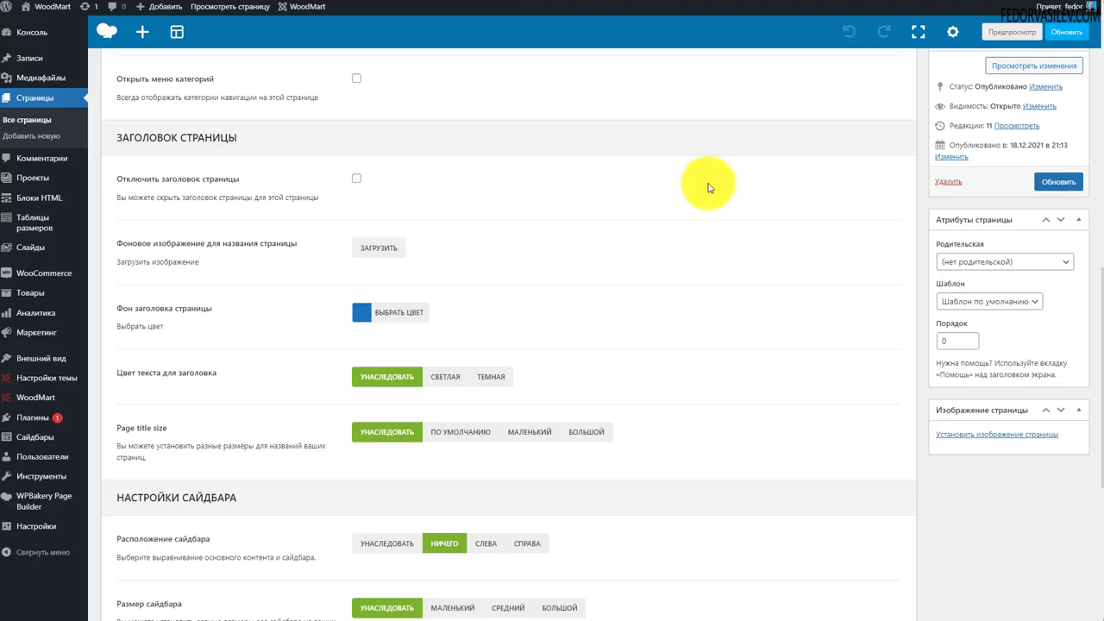
click(457, 379)
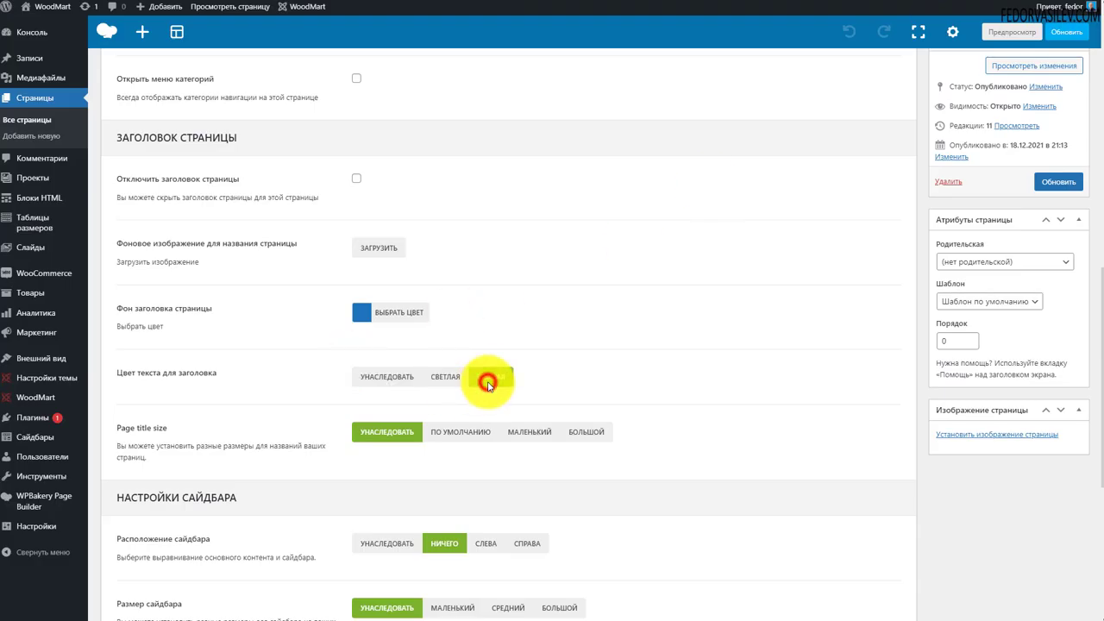
click(446, 380)
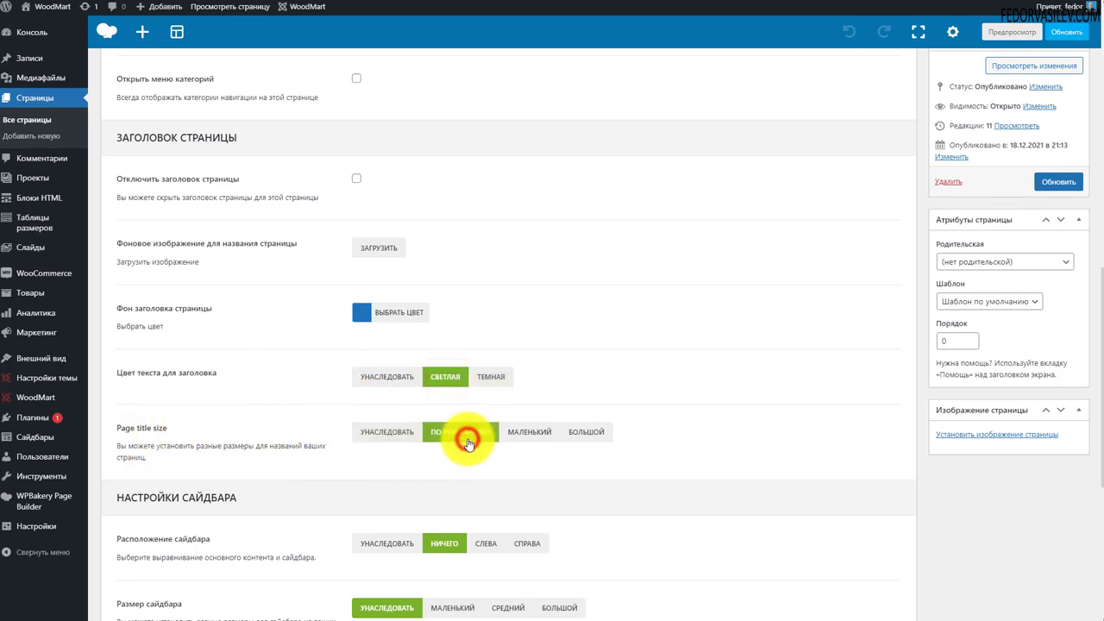
click(522, 435)
click(595, 434)
click(523, 435)
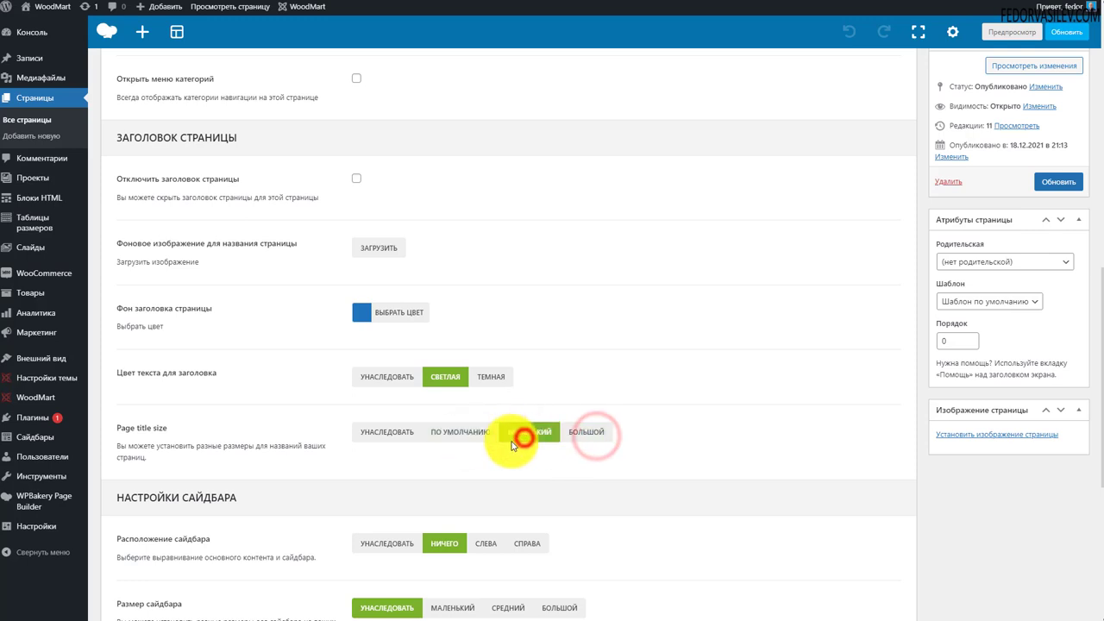
click(490, 378)
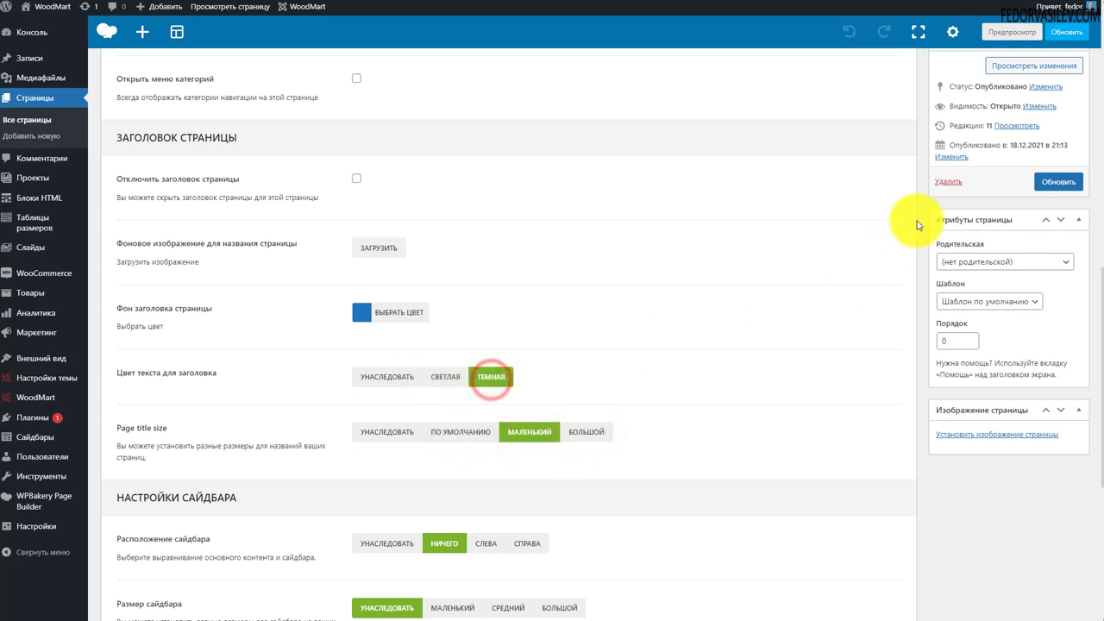
Save the title changes and inspect the "Главная" heading's colour and size on the live home page
click(1058, 183)
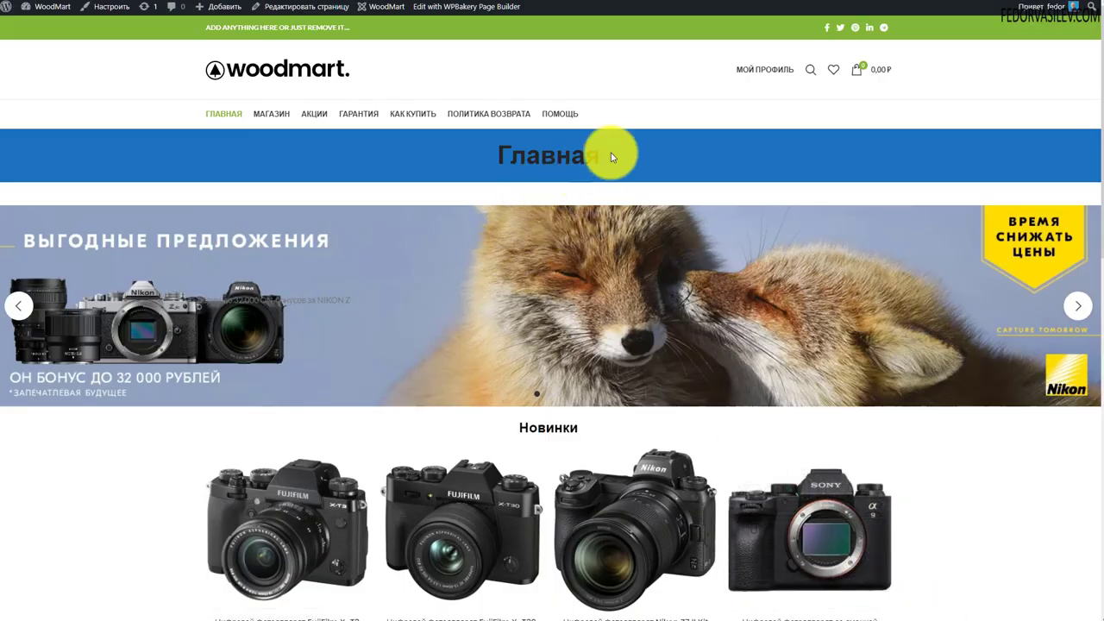
drag(610, 153, 504, 161)
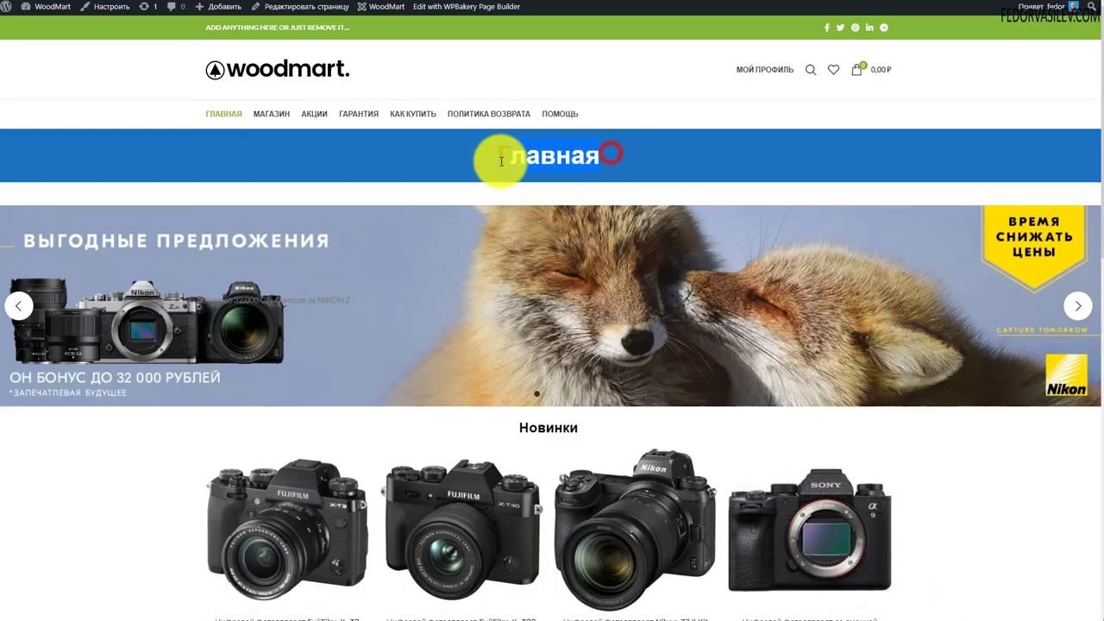
click(636, 154)
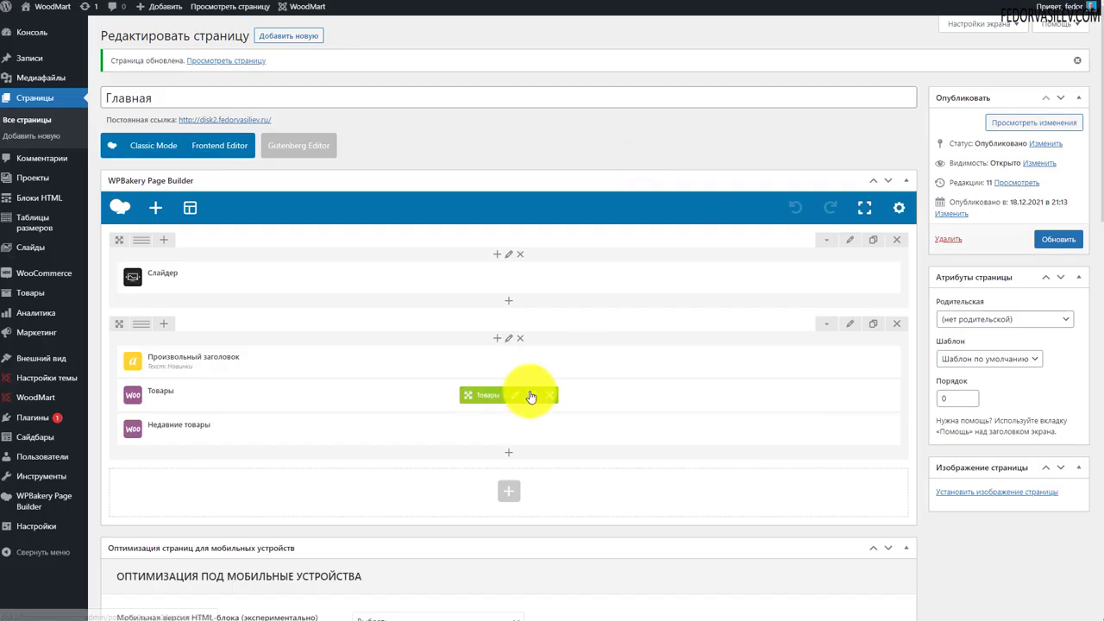
Set the title text colour to light (Светлая) and use the Canon banner from the media library as the title background image
scroll(530, 388, down, 8)
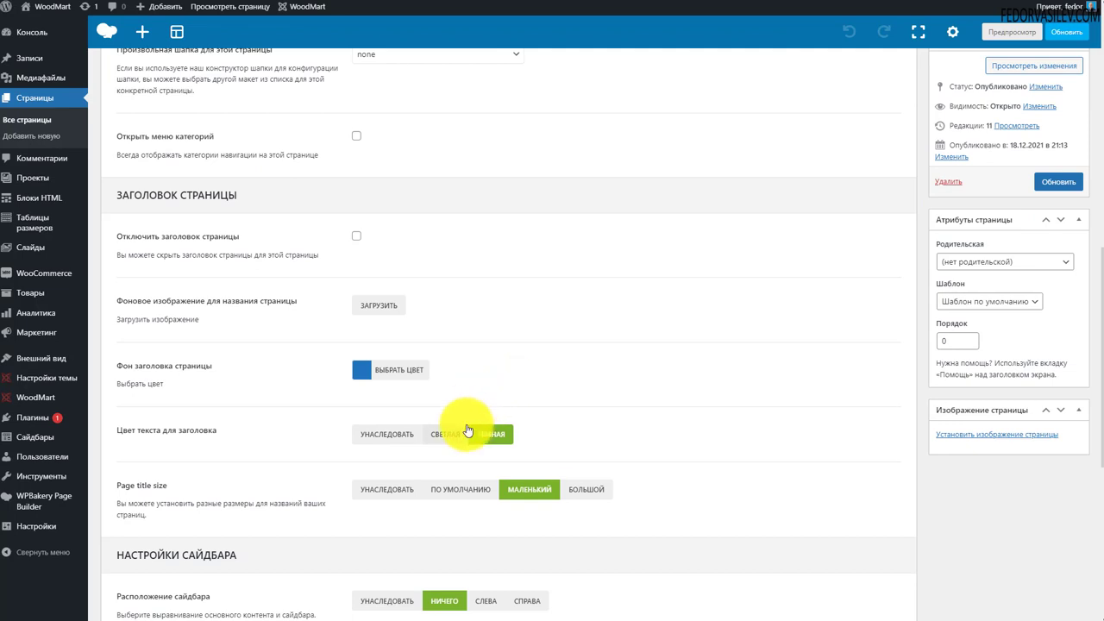
click(445, 440)
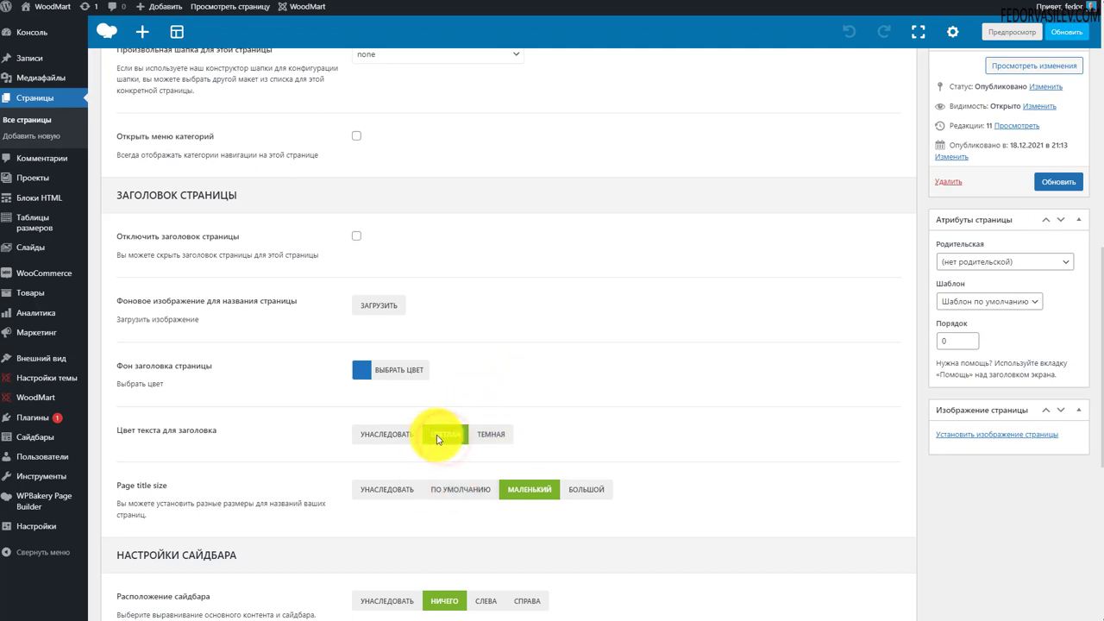
click(384, 304)
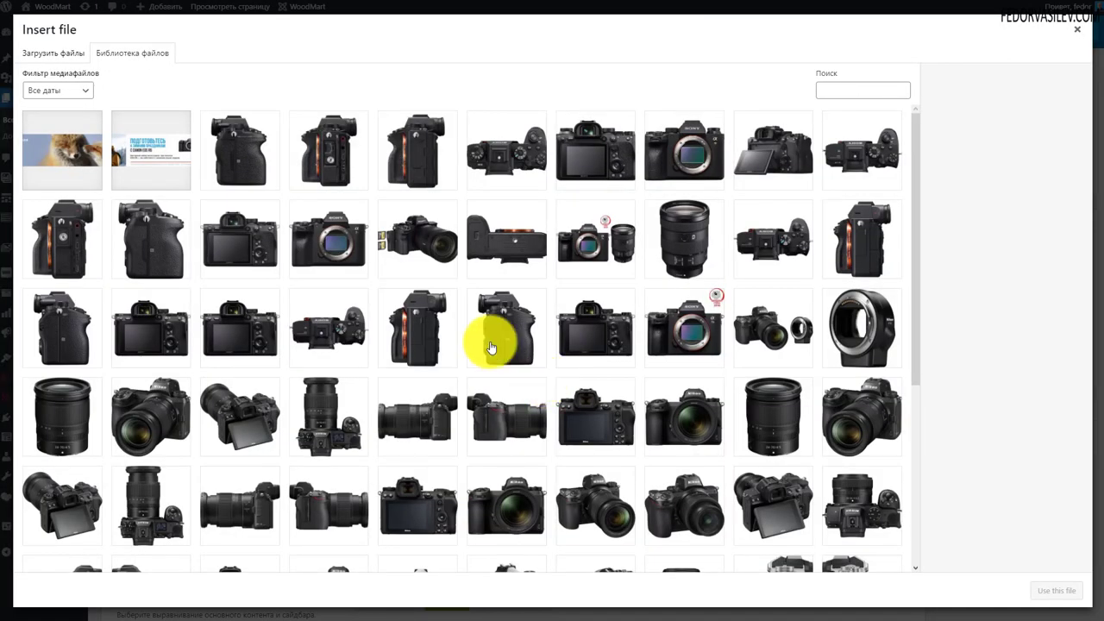
click(166, 151)
click(1049, 592)
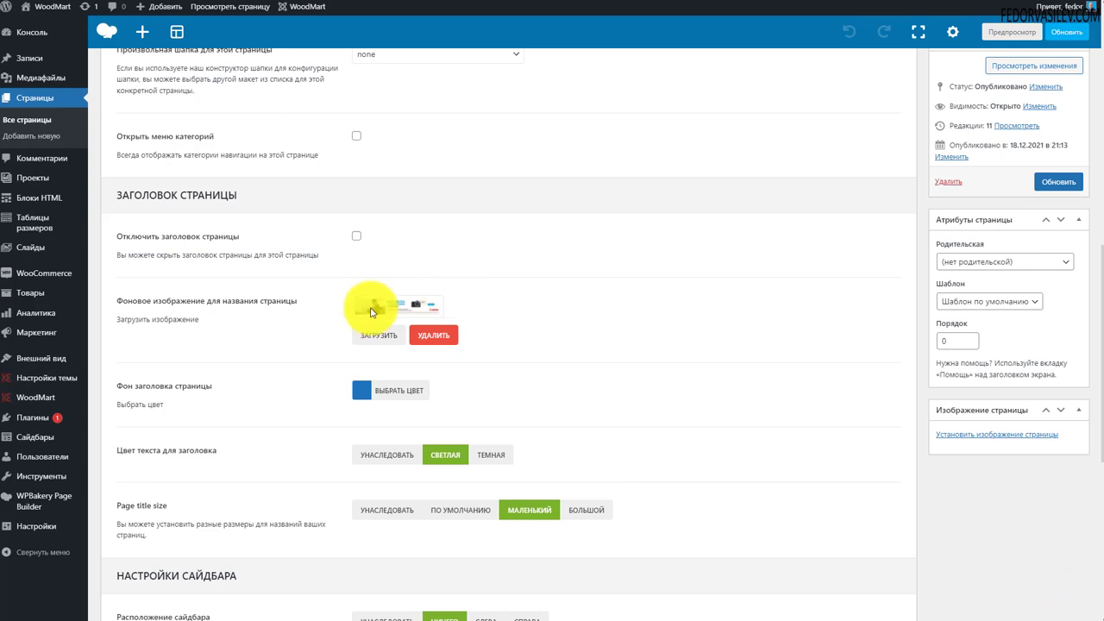
Update the page and examine how the title looks over the background image on the live home page
click(1053, 182)
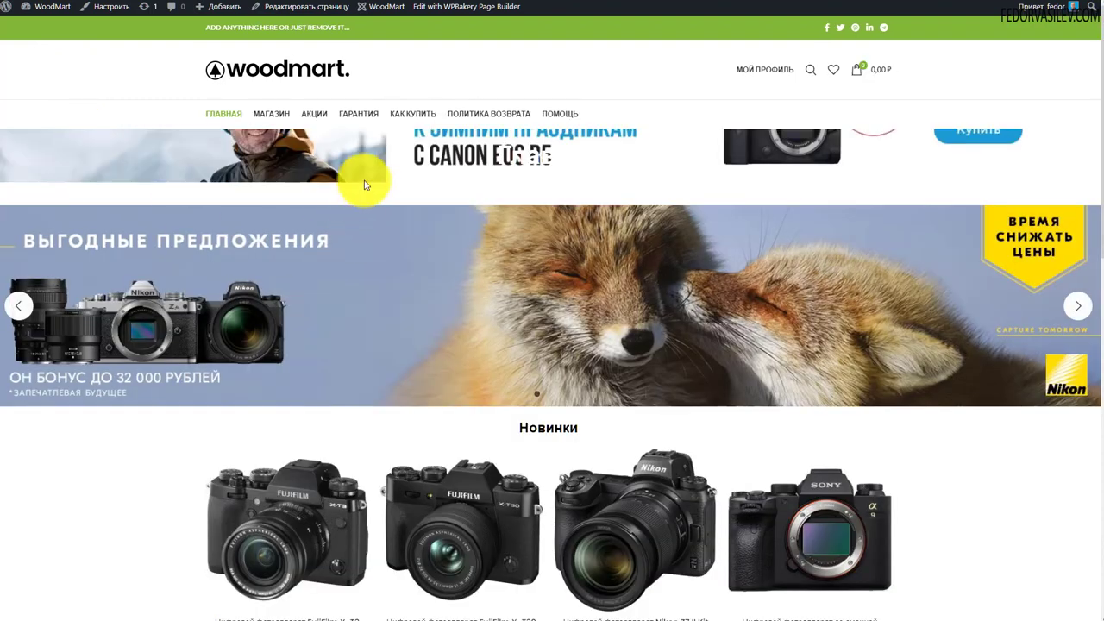
drag(497, 153, 589, 160)
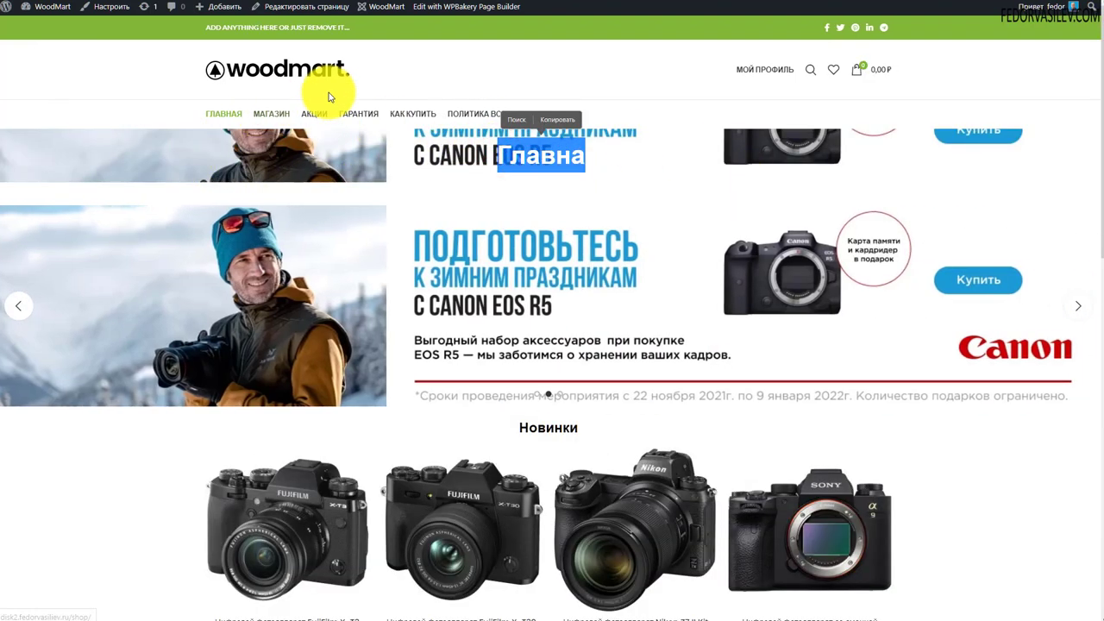
click(292, 177)
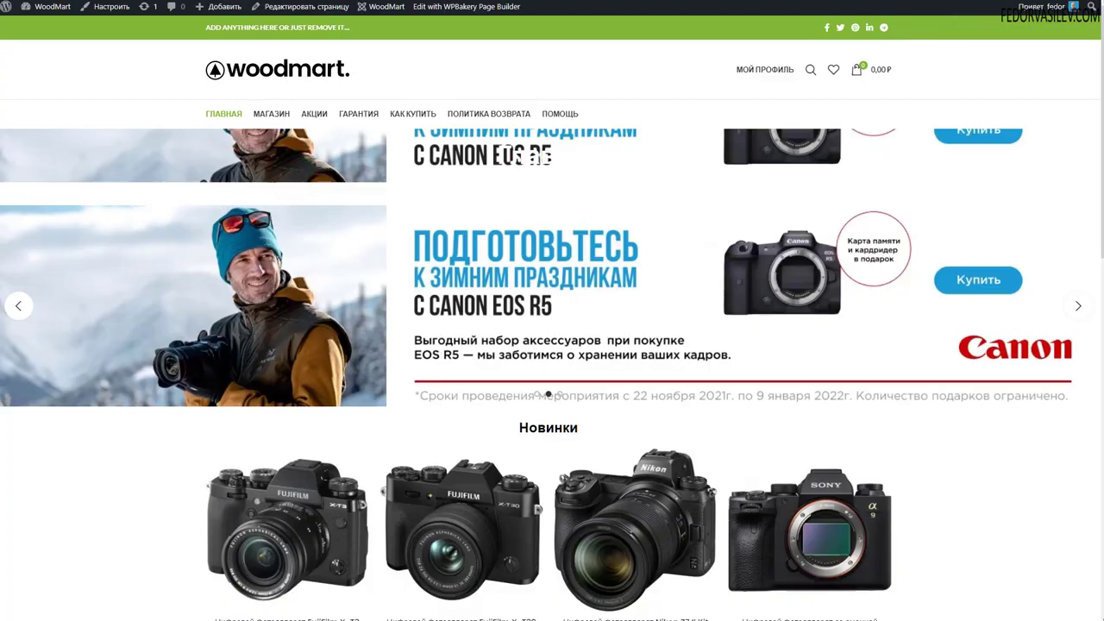
Remove the title's background image and lower the opacity of its blue background colour
click(443, 338)
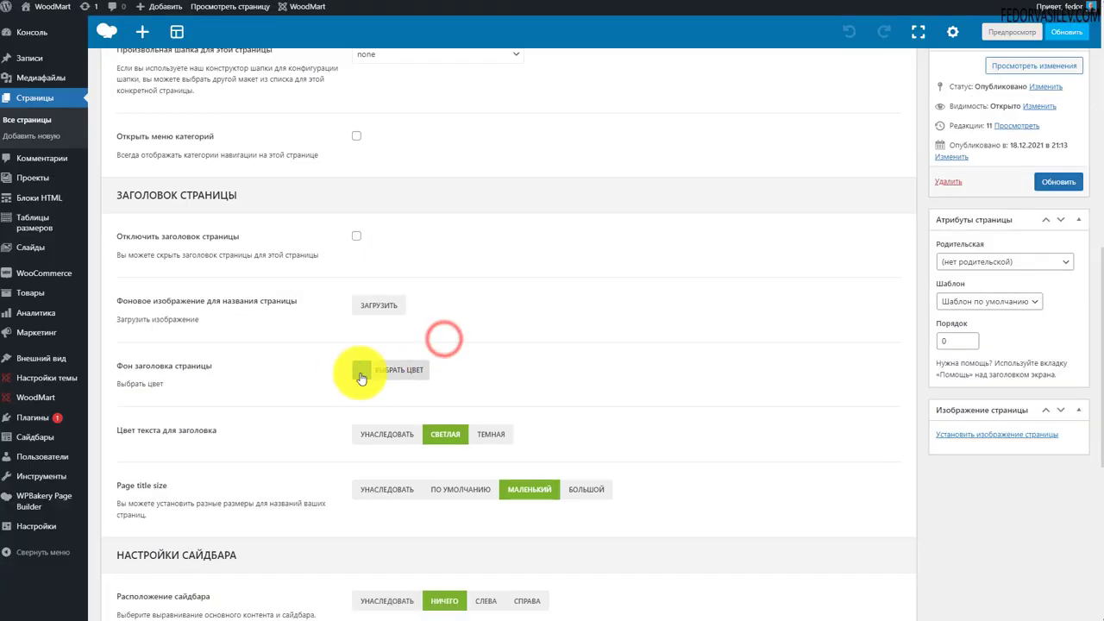
click(361, 373)
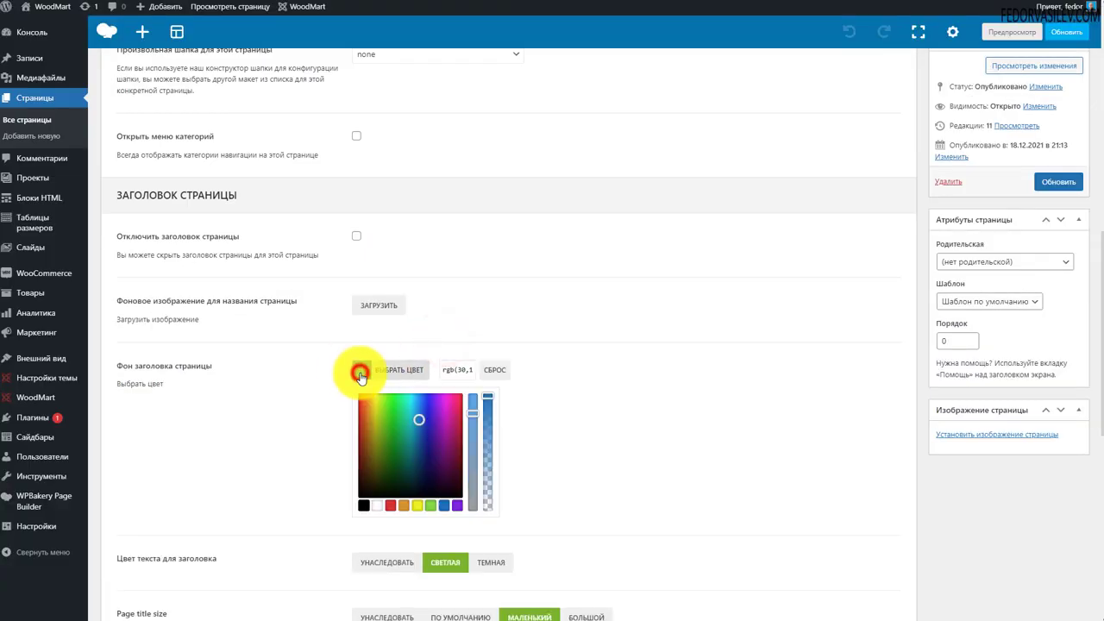
click(477, 423)
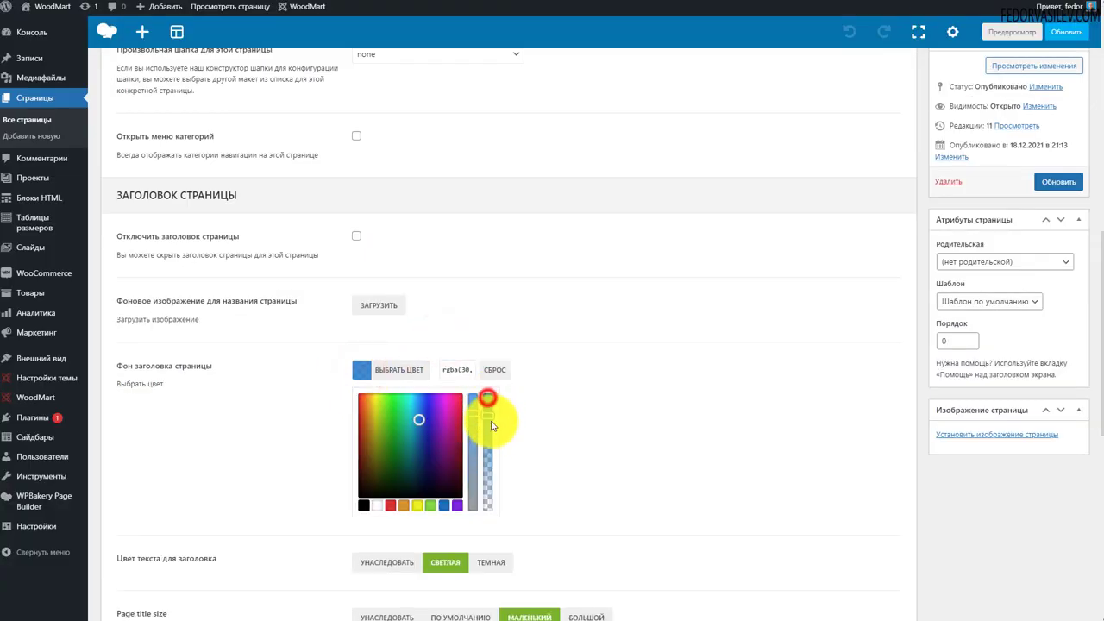
click(641, 403)
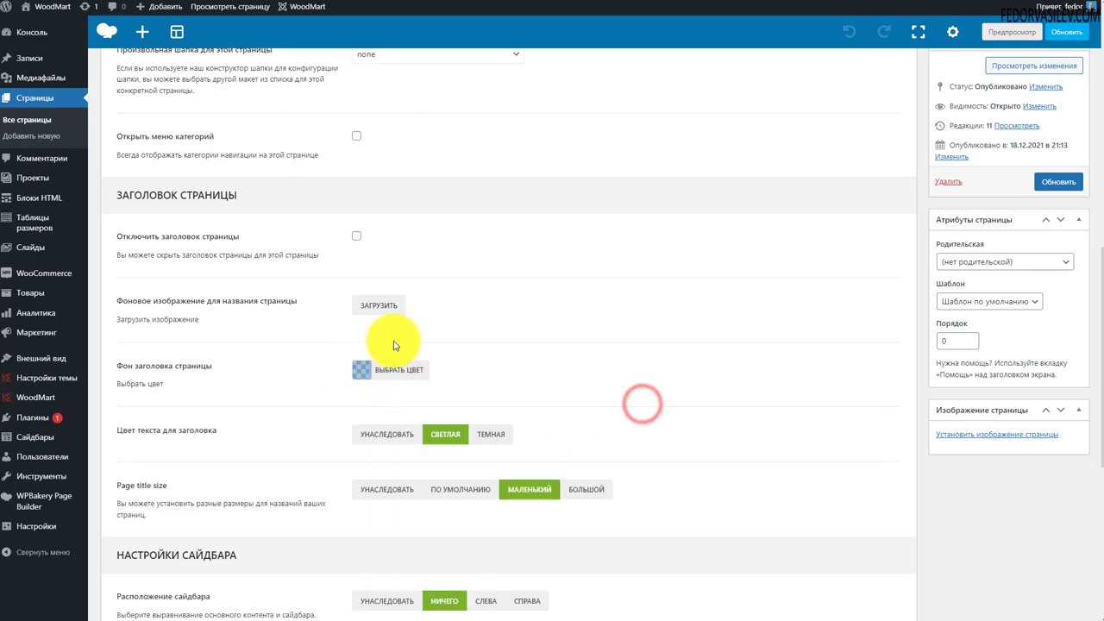
Review the custom sidebar choices in the page settings and inspect the copyright footer on the live home page
scroll(278, 360, down, 2)
scroll(277, 355, down, 2)
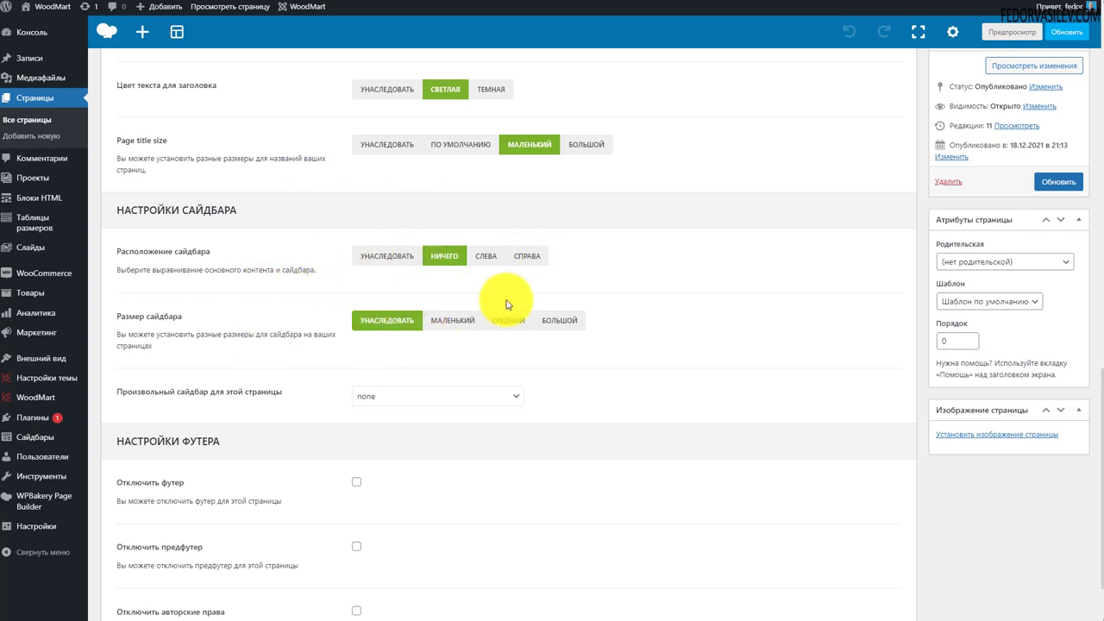
click(377, 396)
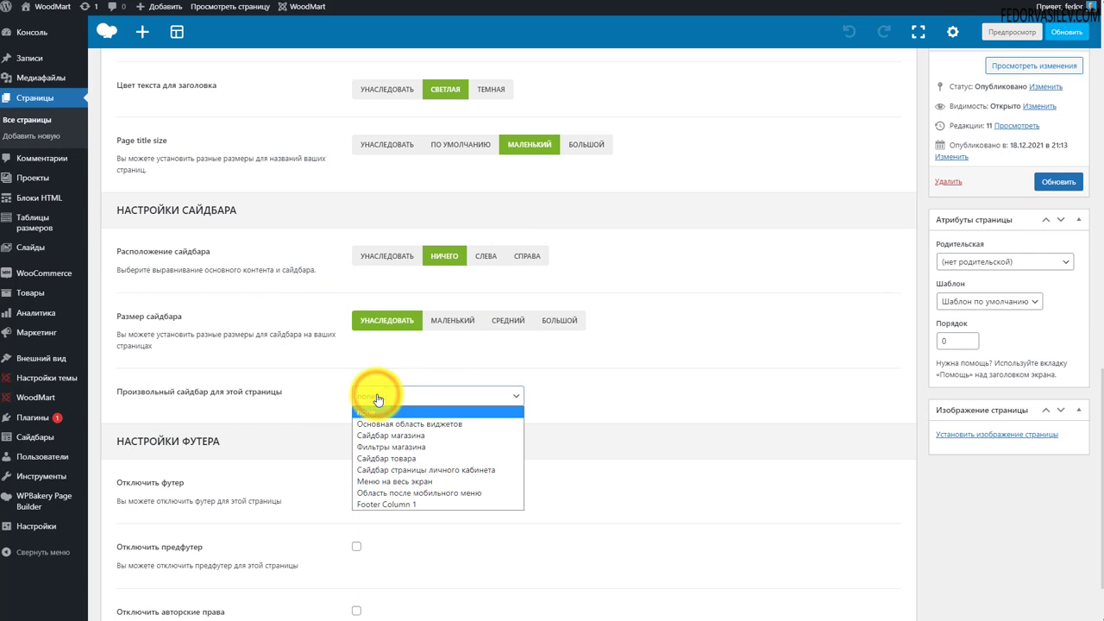
click(600, 399)
scroll(602, 398, down, 1)
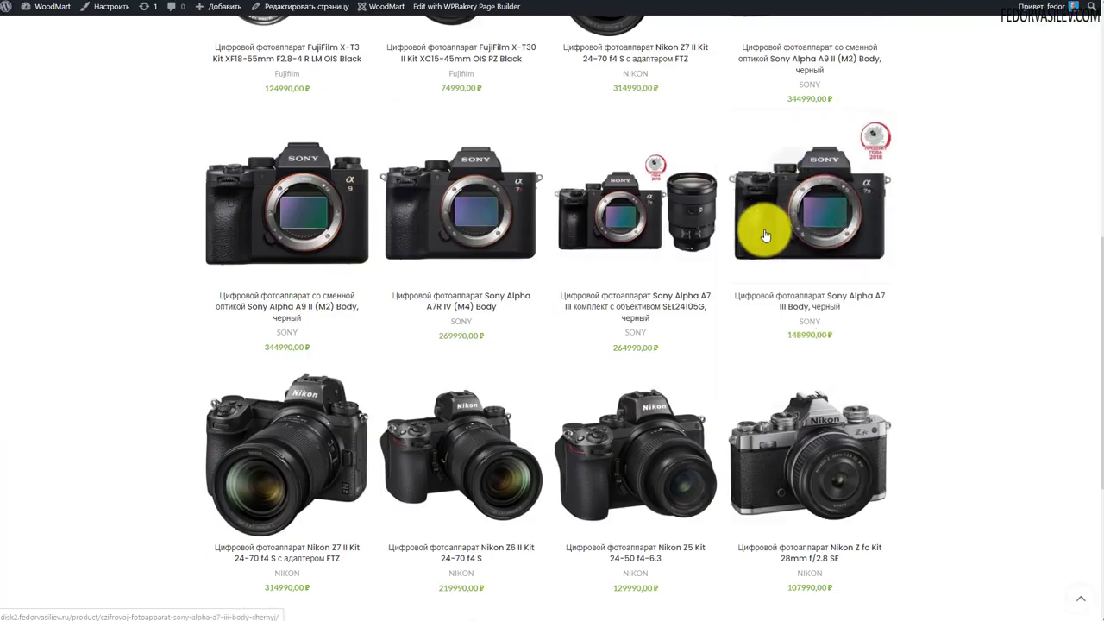
scroll(764, 221, down, 4)
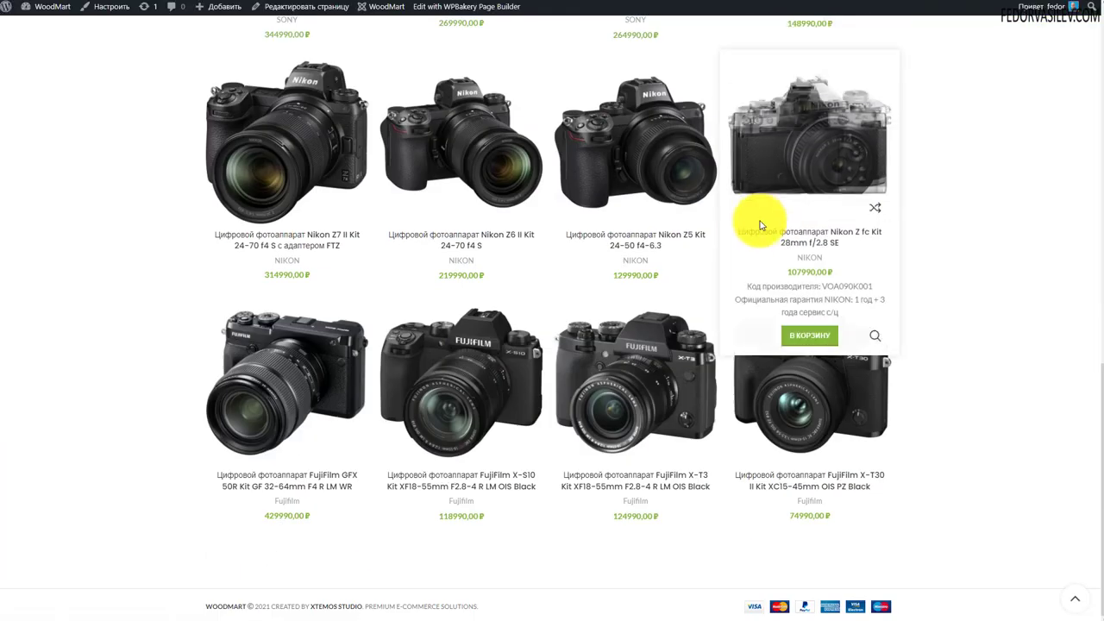
drag(931, 599, 806, 601)
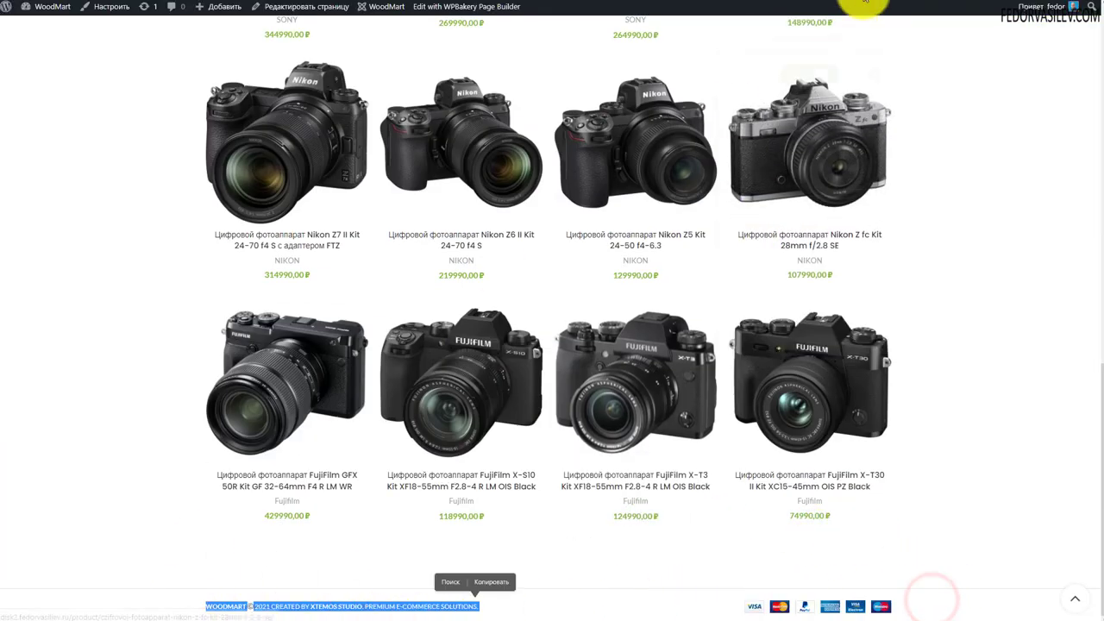
click(863, 5)
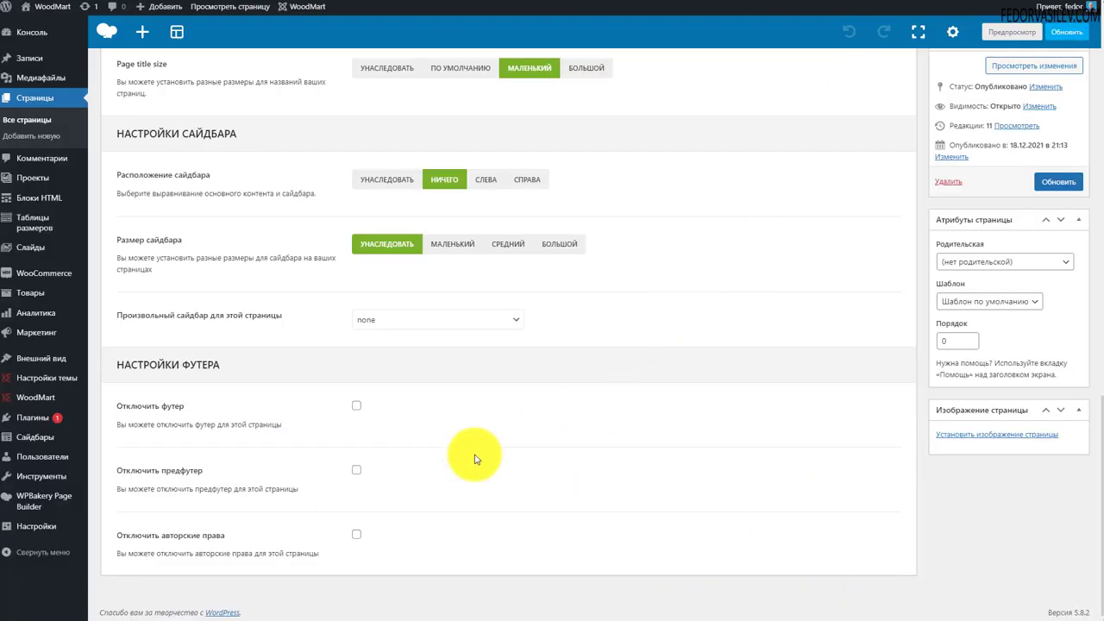
Disable the footer (Отключить футер) for the home page, update it and check the footer on the live page
click(354, 404)
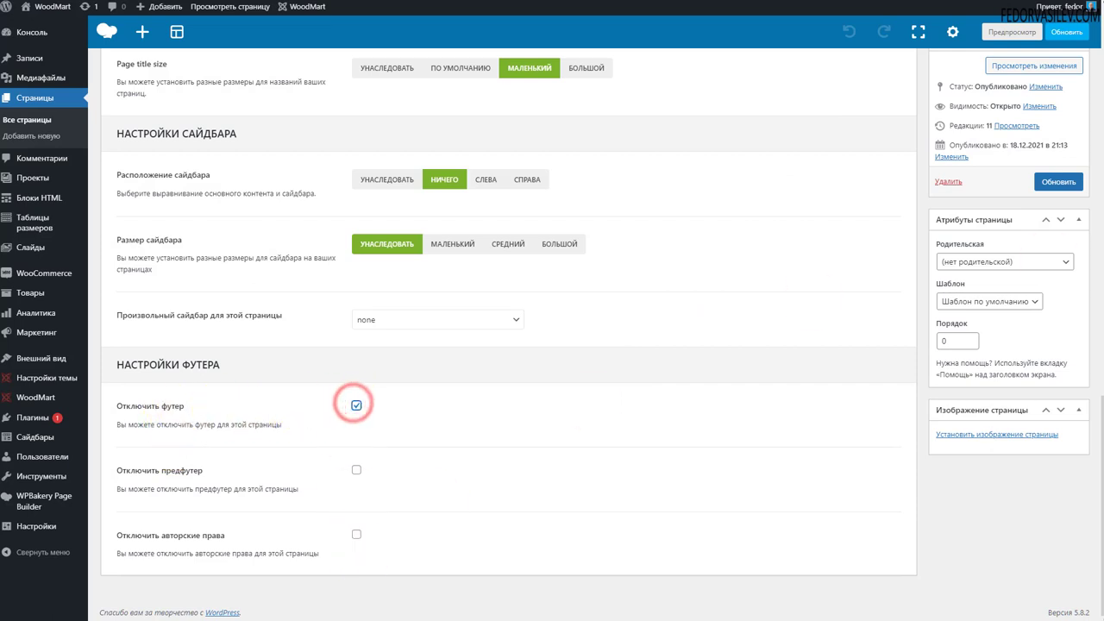
click(1050, 180)
key(ctrl+Tab)
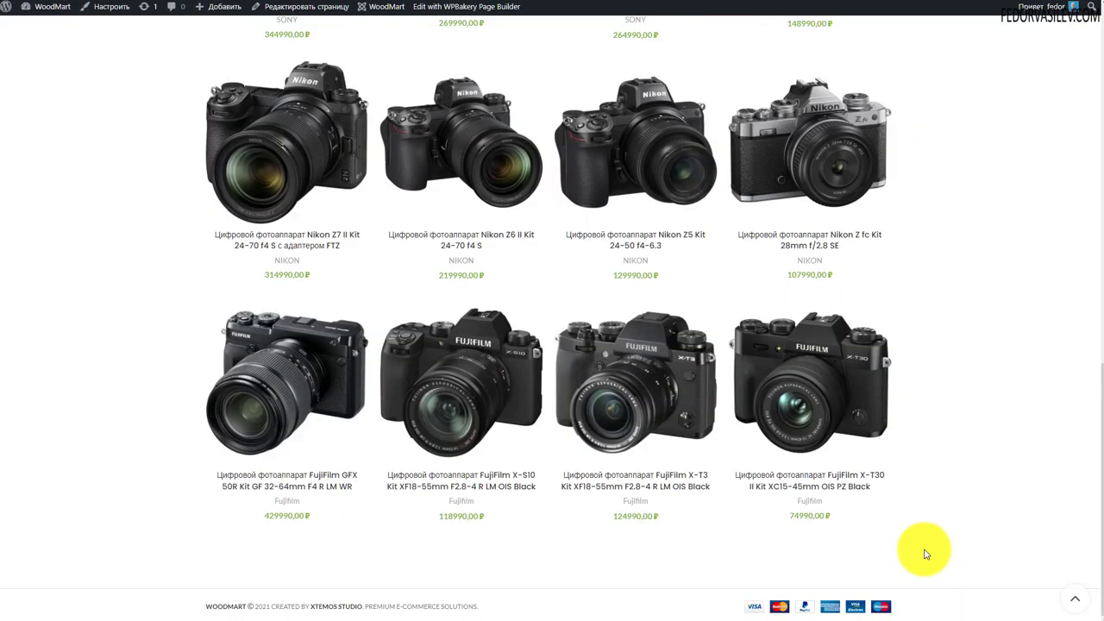
drag(204, 604, 468, 601)
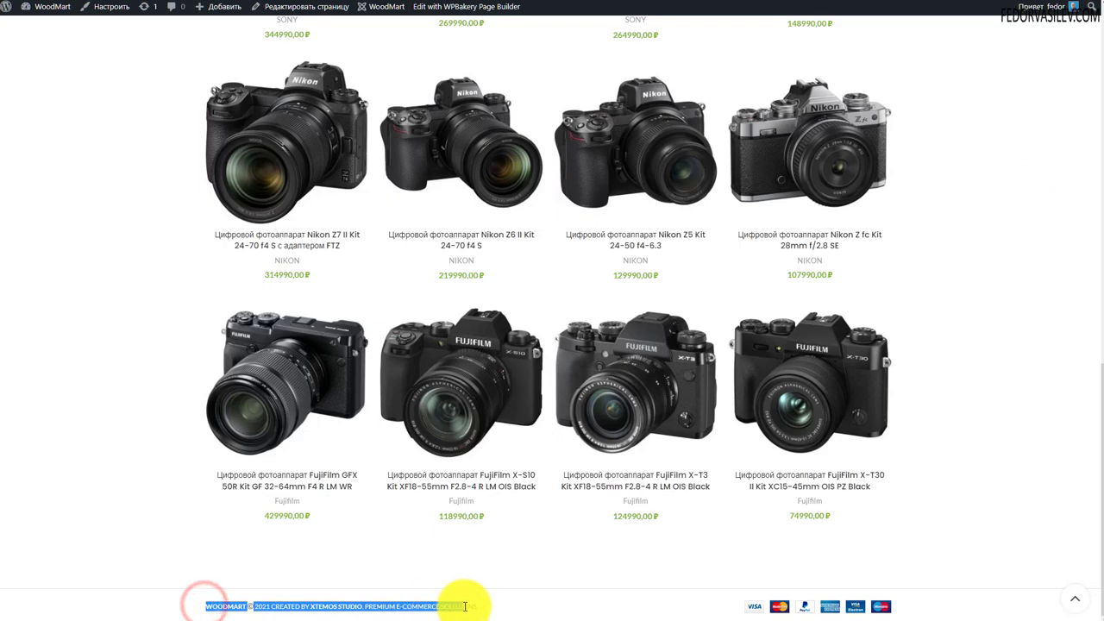
click(556, 602)
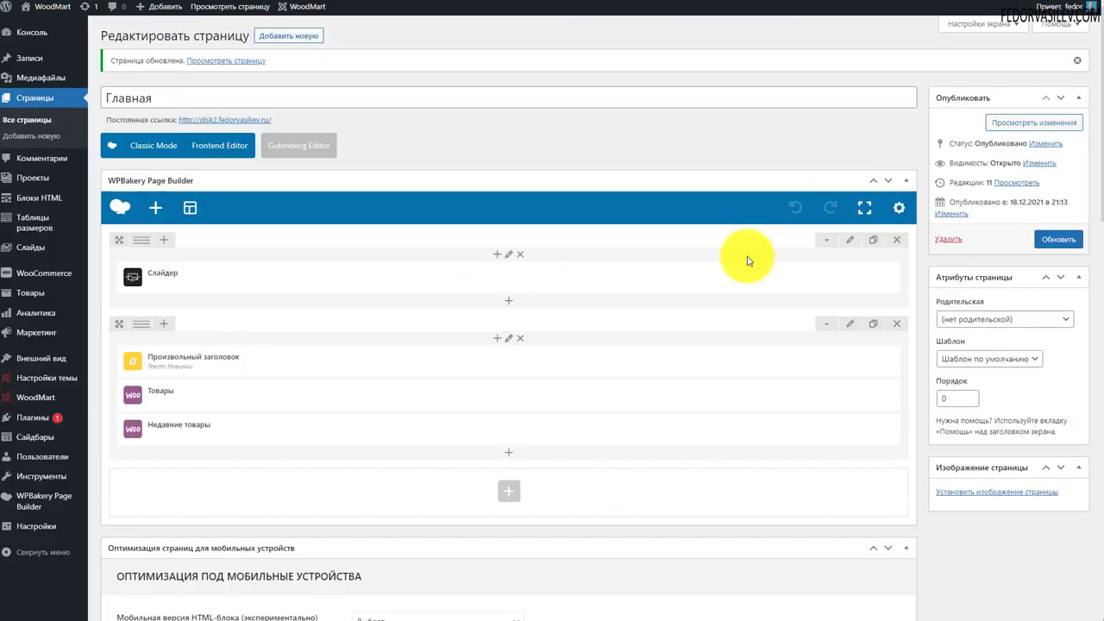
Disable the prefooter (Отключить предфутер) in the page's footer settings and update the page
scroll(739, 254, down, 15)
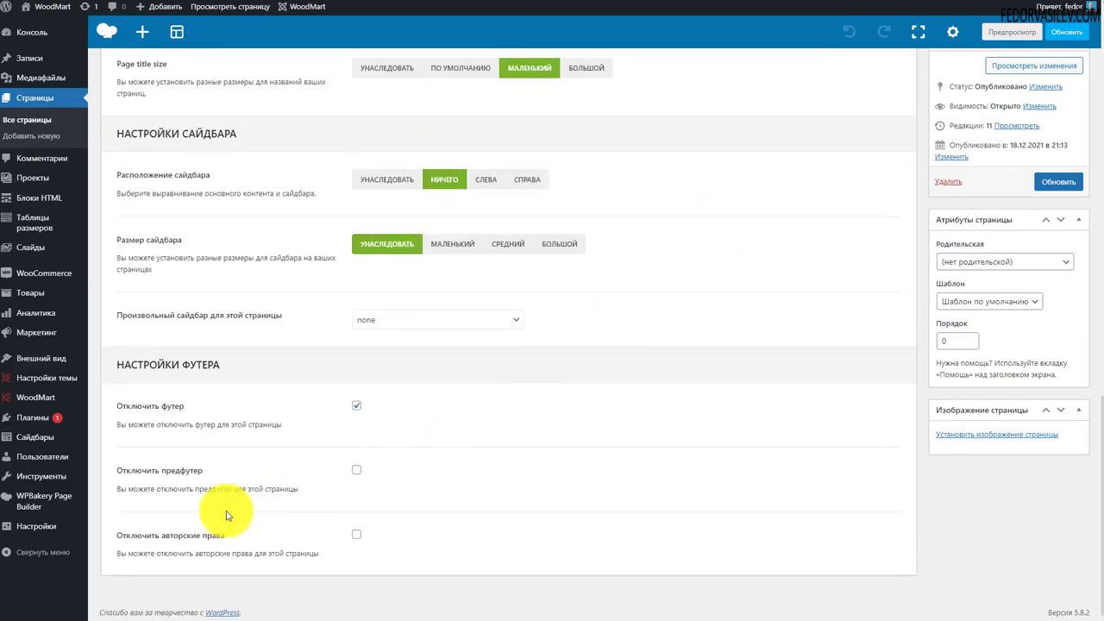
click(356, 470)
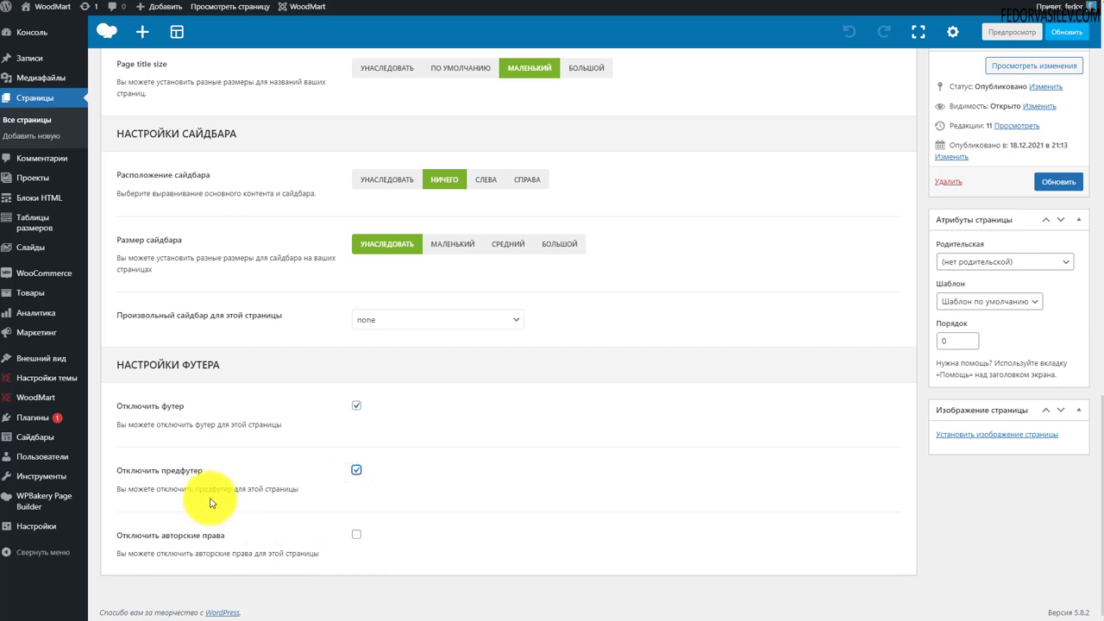
click(1058, 182)
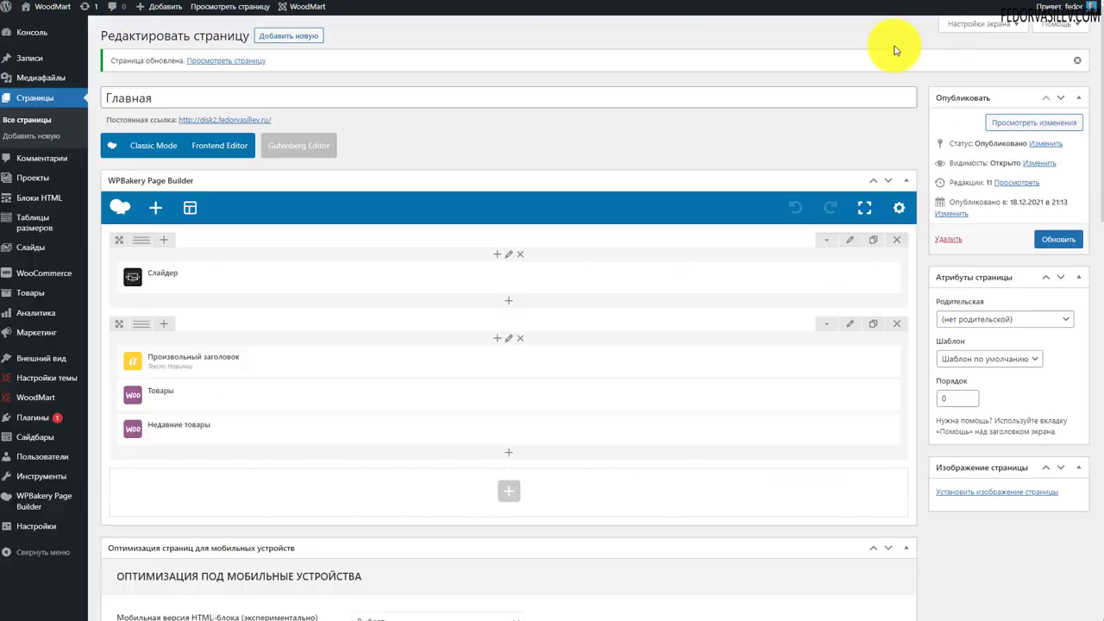
Disable the copyright block (Отключить авторские права), update the page and check the end of the live home page
scroll(500, 370, down, 15)
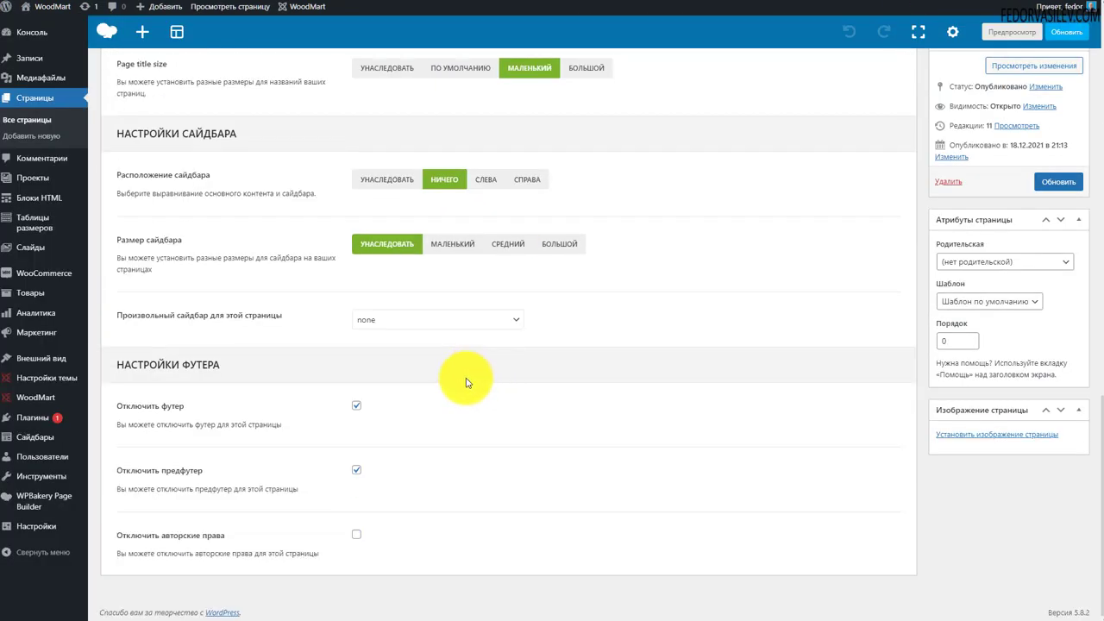
click(356, 535)
click(1056, 182)
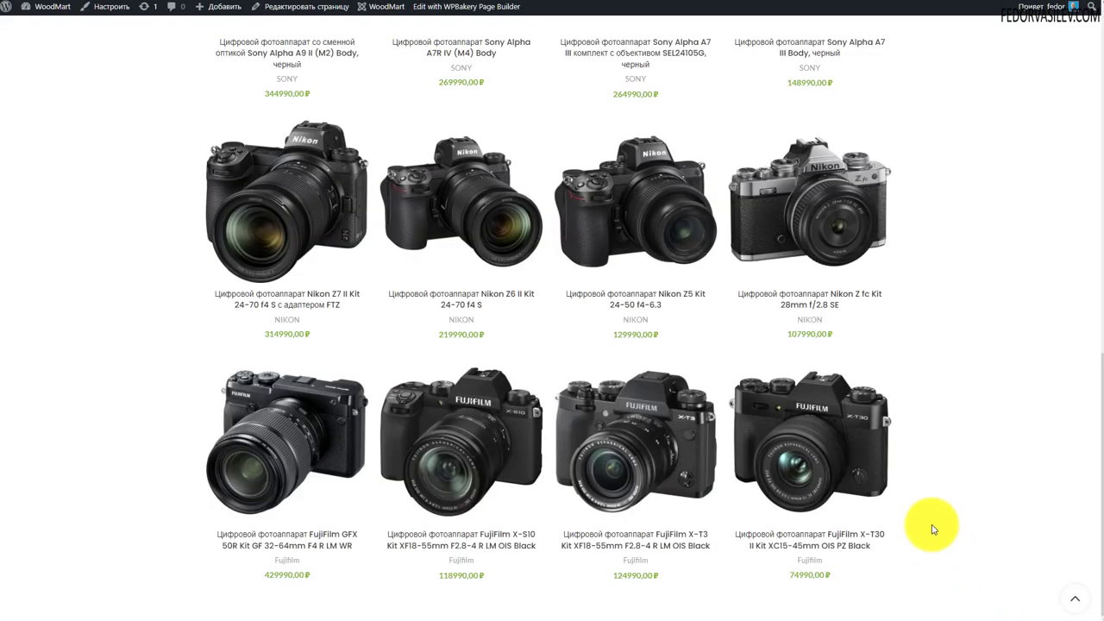
scroll(961, 512, up, 1)
scroll(960, 512, down, 1)
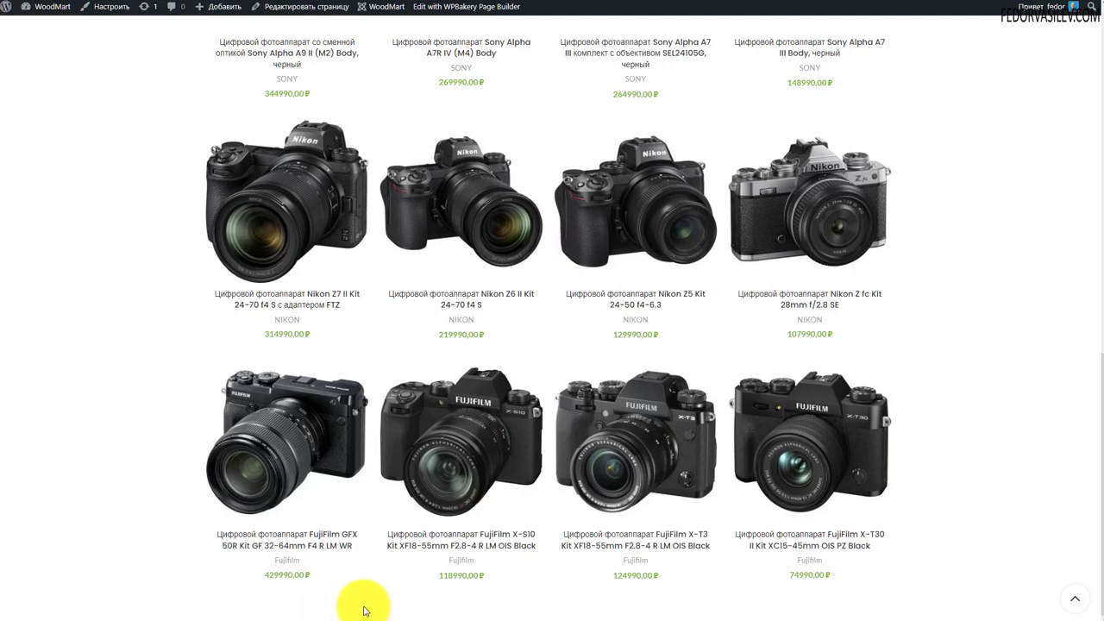
Compare with the footer on the live Магазин page and return to the home page
scroll(547, 596, up, 15)
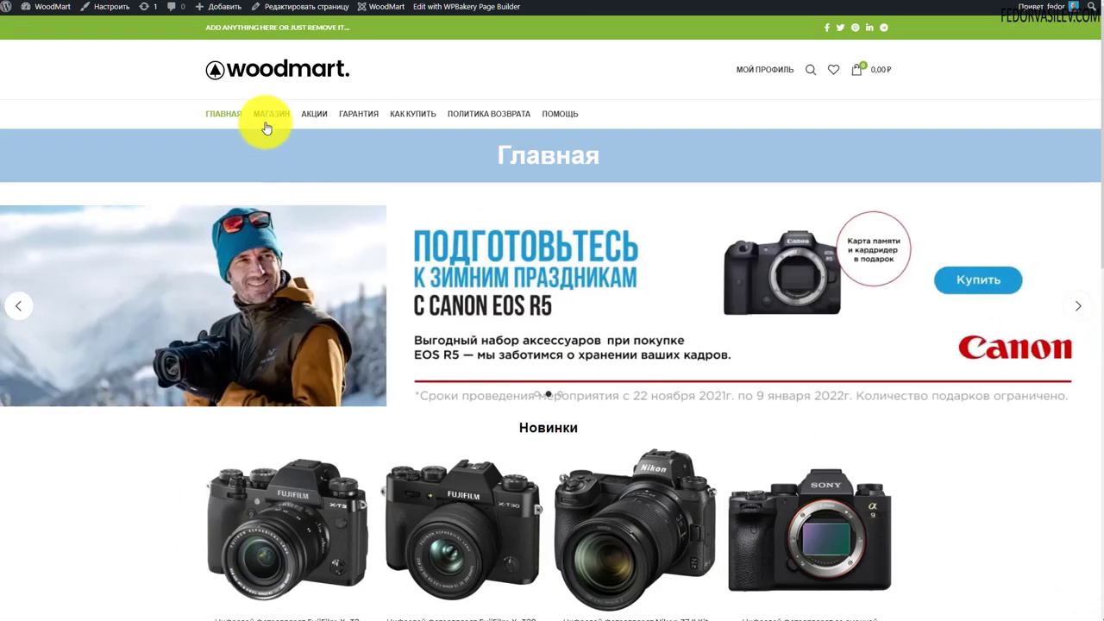
click(269, 116)
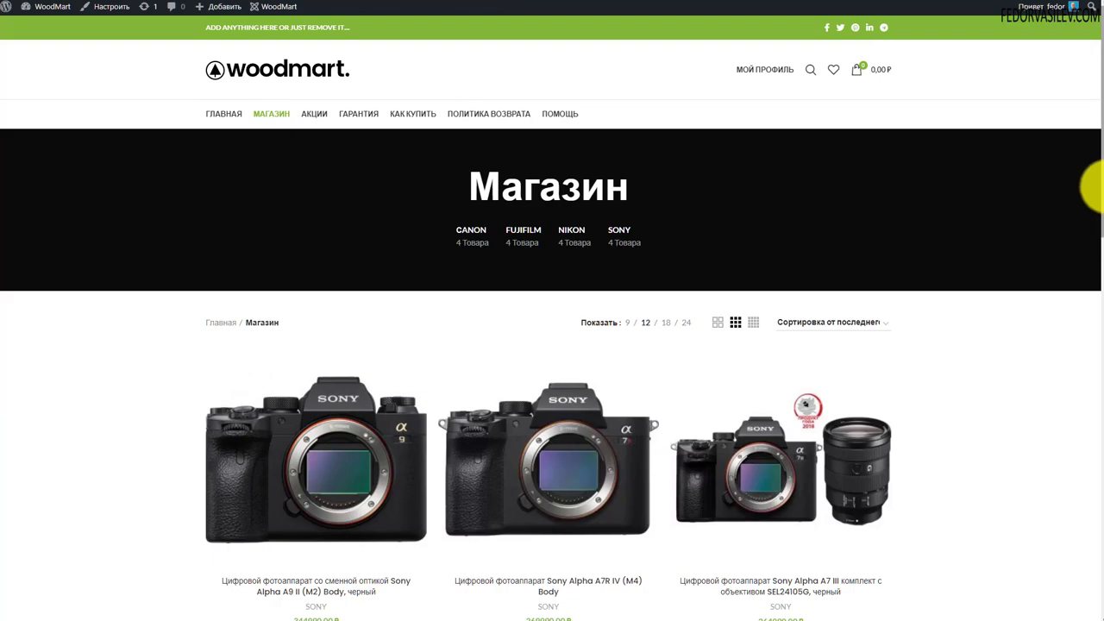
drag(1093, 185, 937, 523)
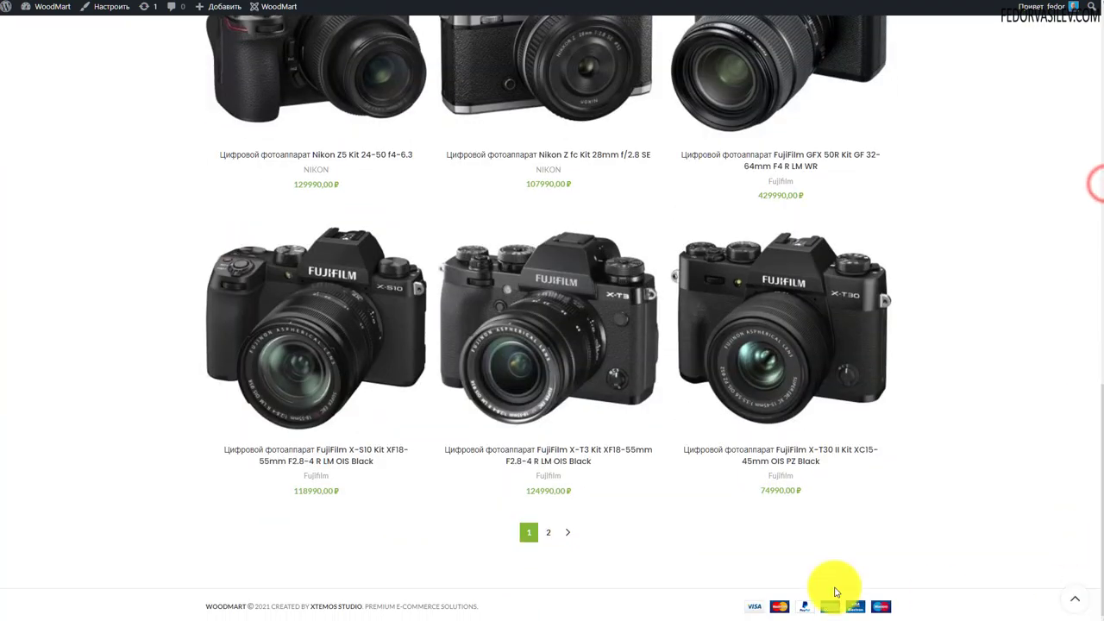
drag(490, 608, 280, 612)
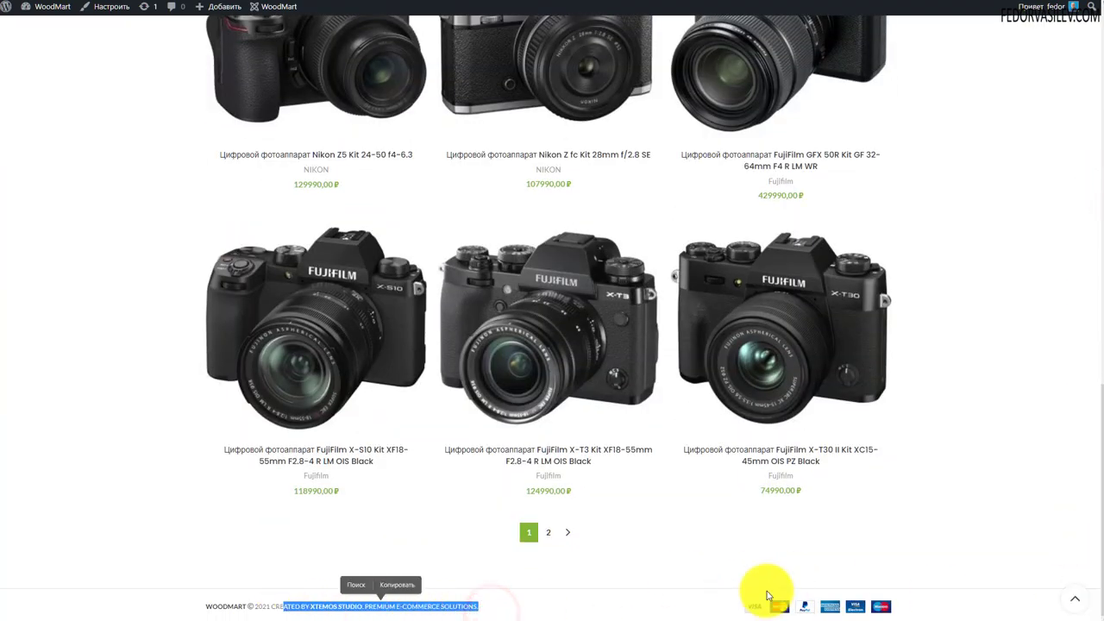
scroll(407, 365, up, 15)
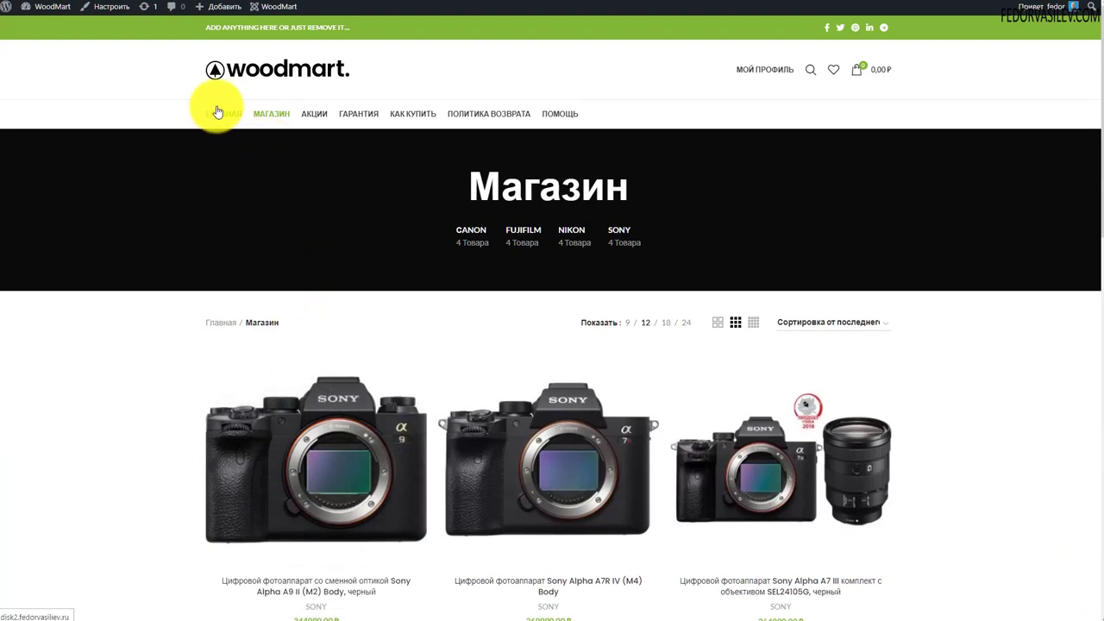
click(221, 115)
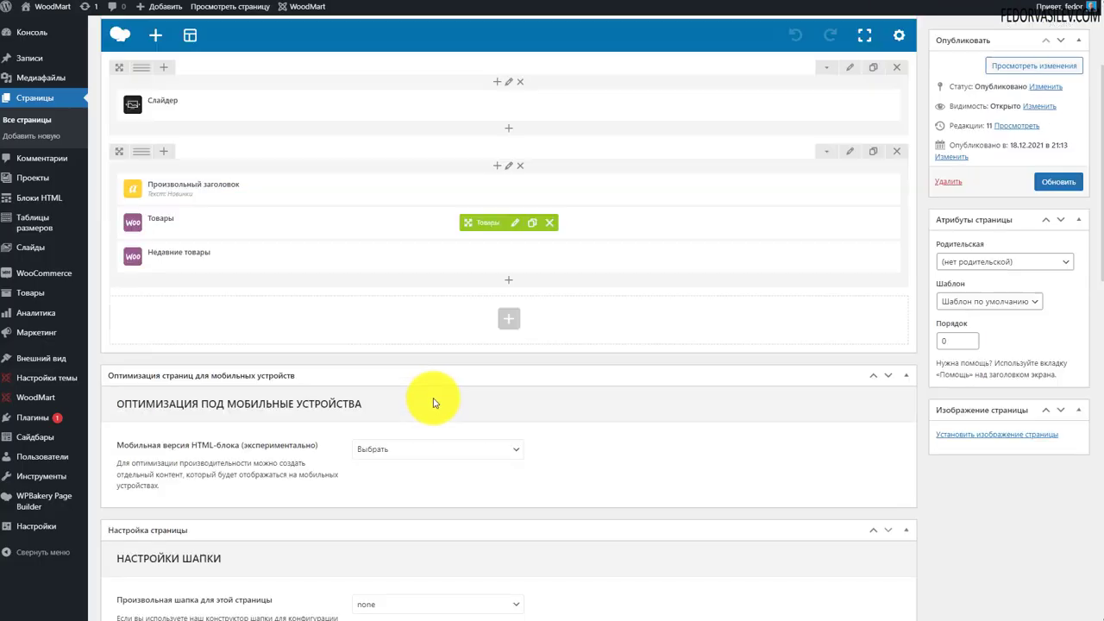
Turn the footer, prefooter and copyright block back on for the home page and update it
scroll(427, 362, down, 10)
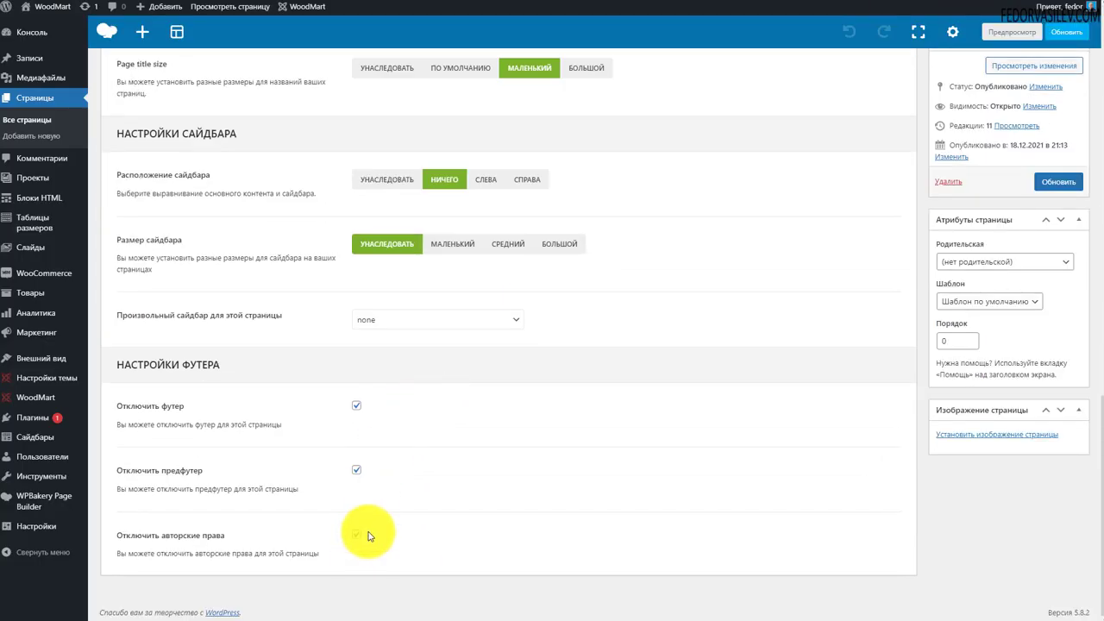
click(356, 534)
click(356, 470)
click(356, 405)
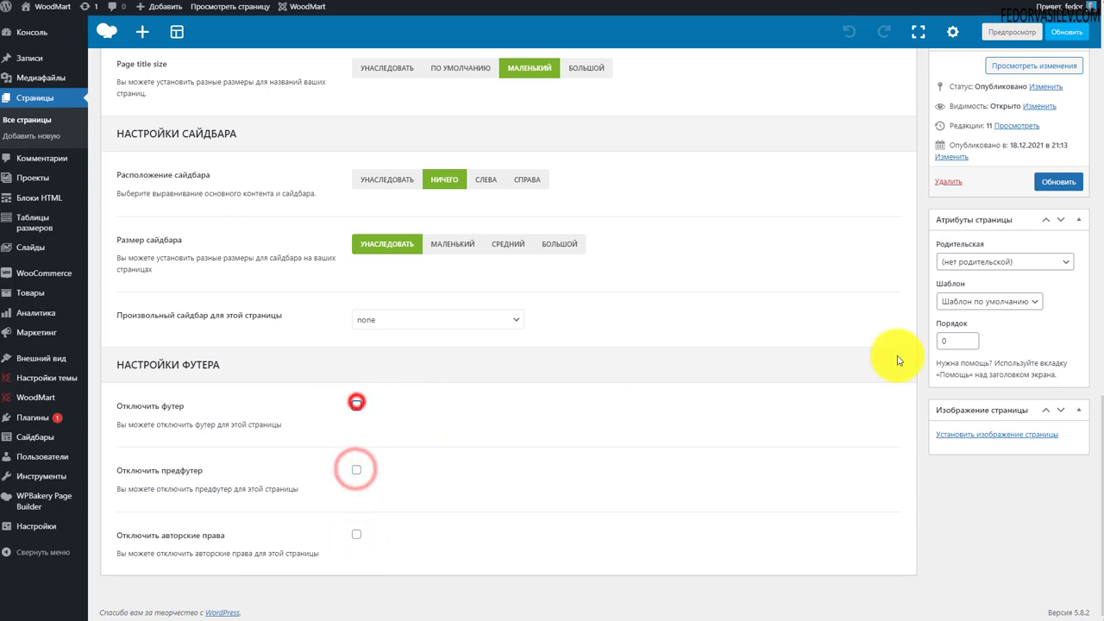
click(1054, 183)
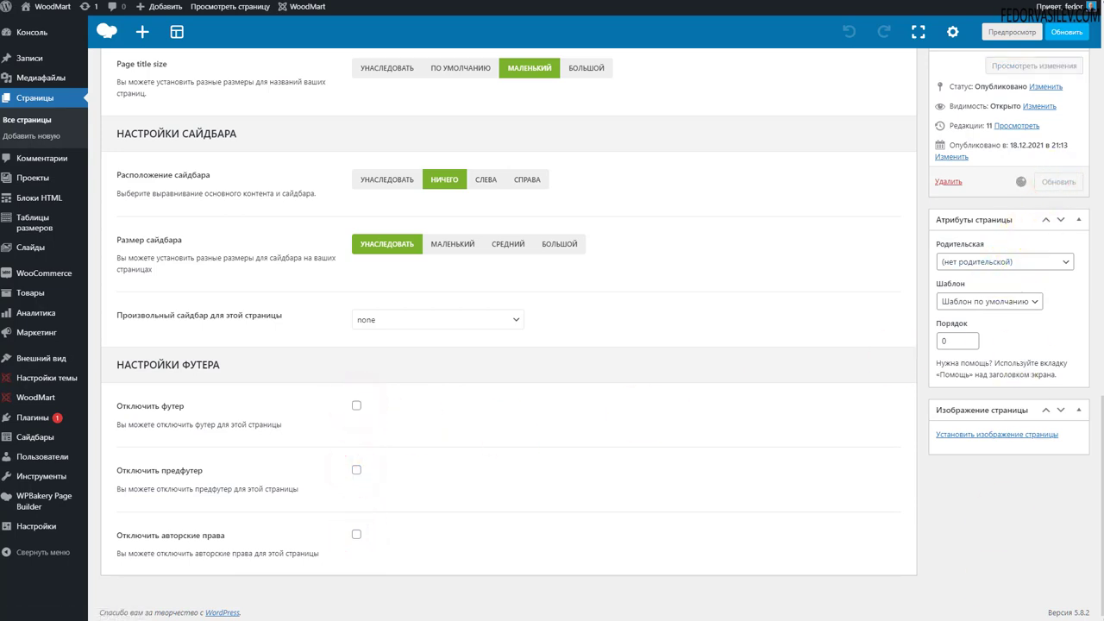
Disable the page title (Отключить заголовок страницы), update the page and check the live home page
scroll(612, 423, up, 4)
triple_click(349, 176)
click(356, 160)
scroll(566, 284, up, 2)
click(1045, 182)
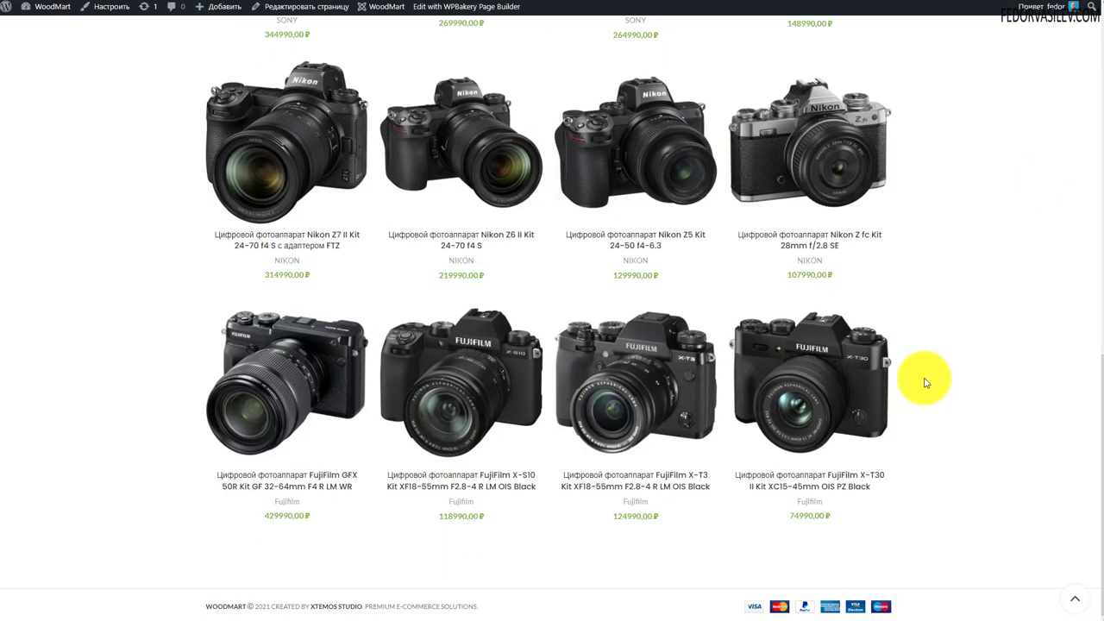
scroll(925, 381, up, 15)
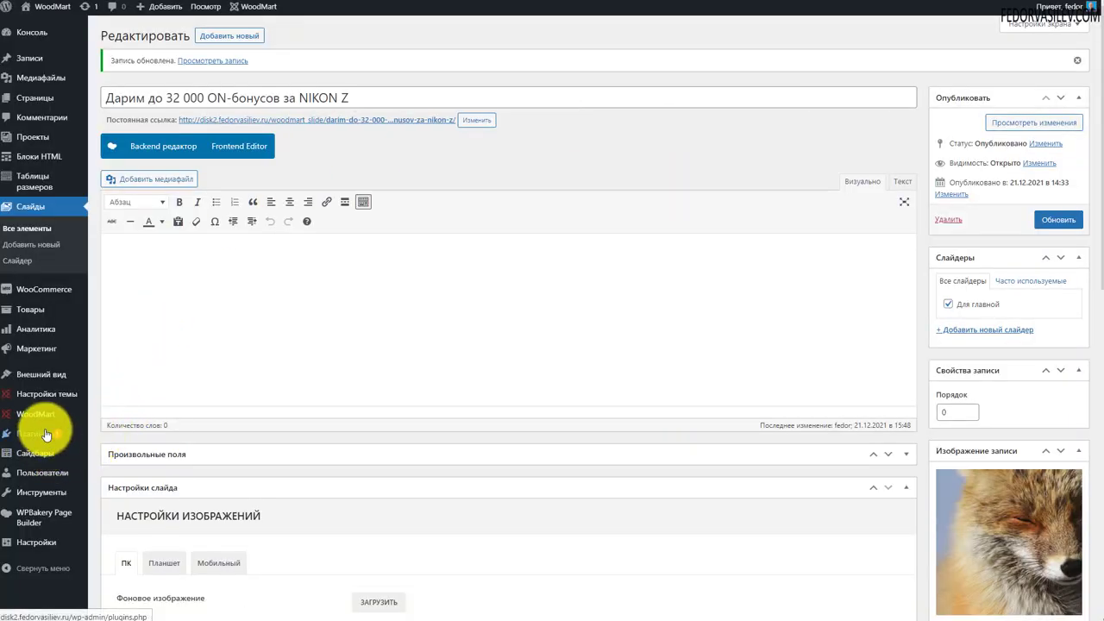
Open WoodMart's header builder (Конструктор шапки) and look at the dialog for importing a header from JSON
mouse_move(26, 422)
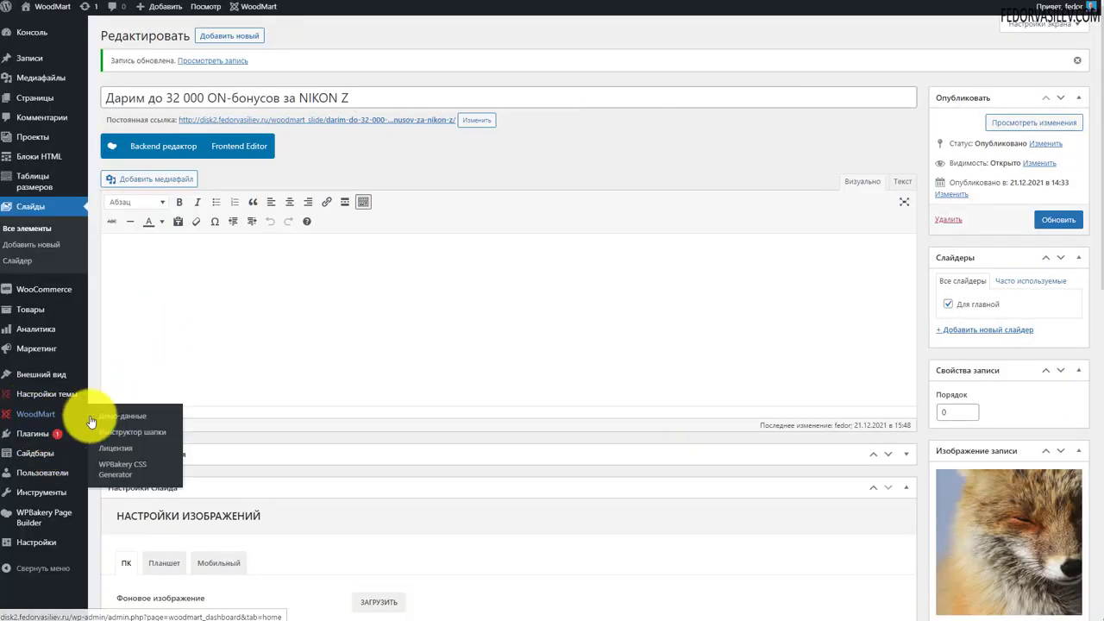
click(153, 437)
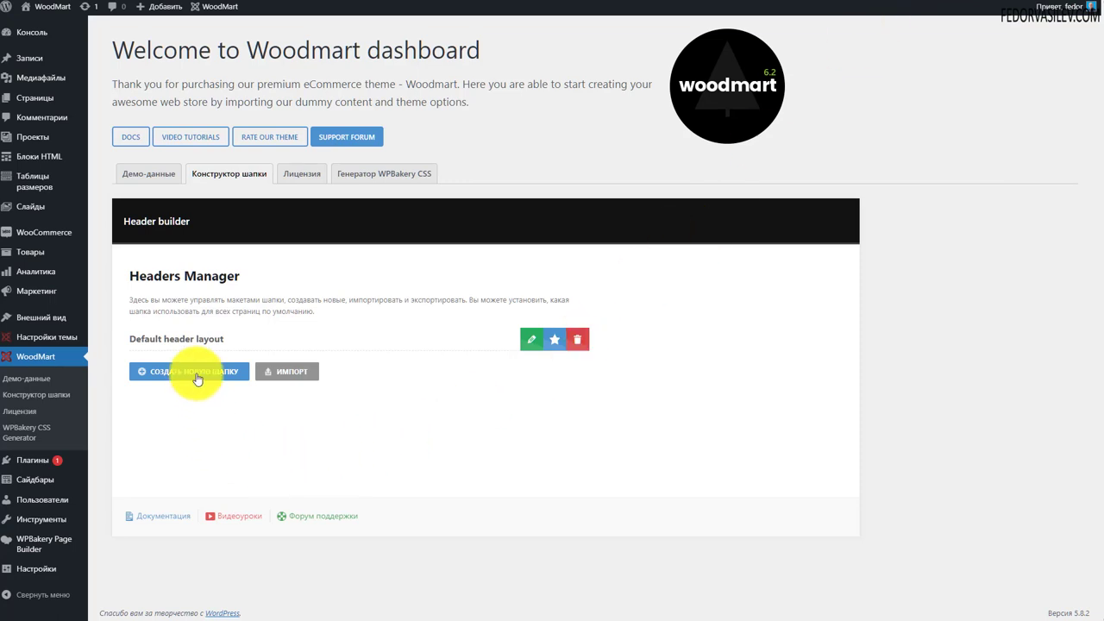
click(287, 371)
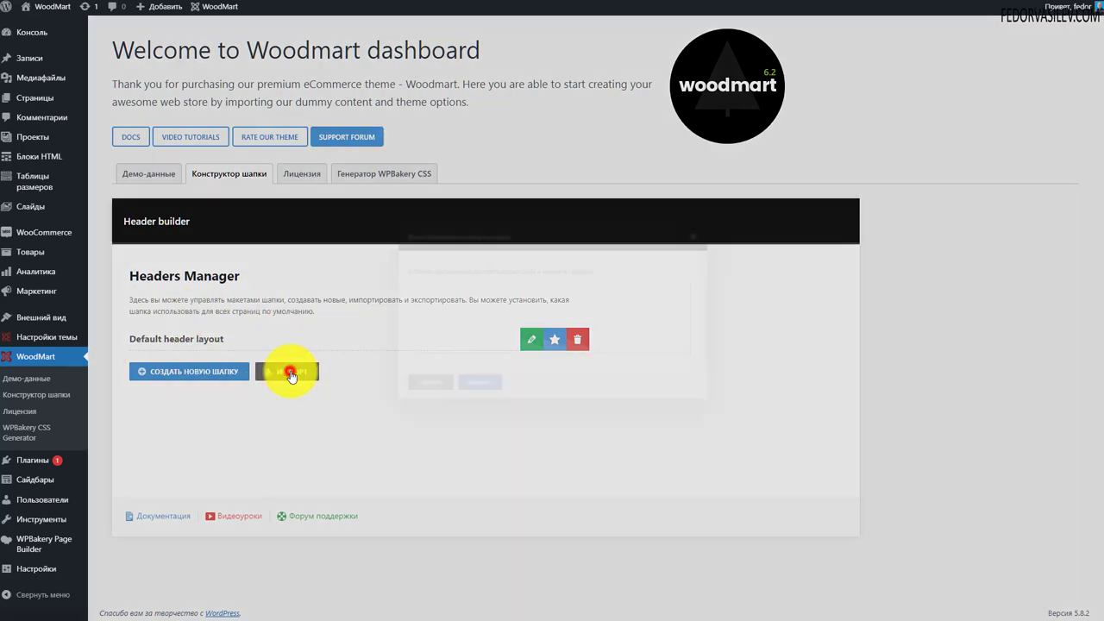
click(450, 317)
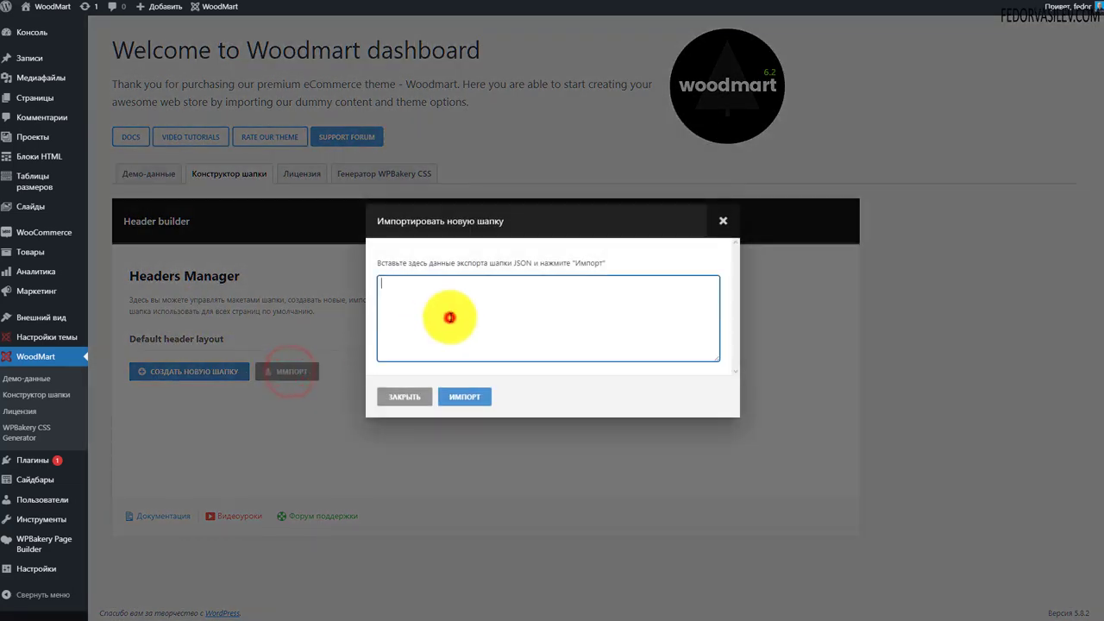
click(720, 224)
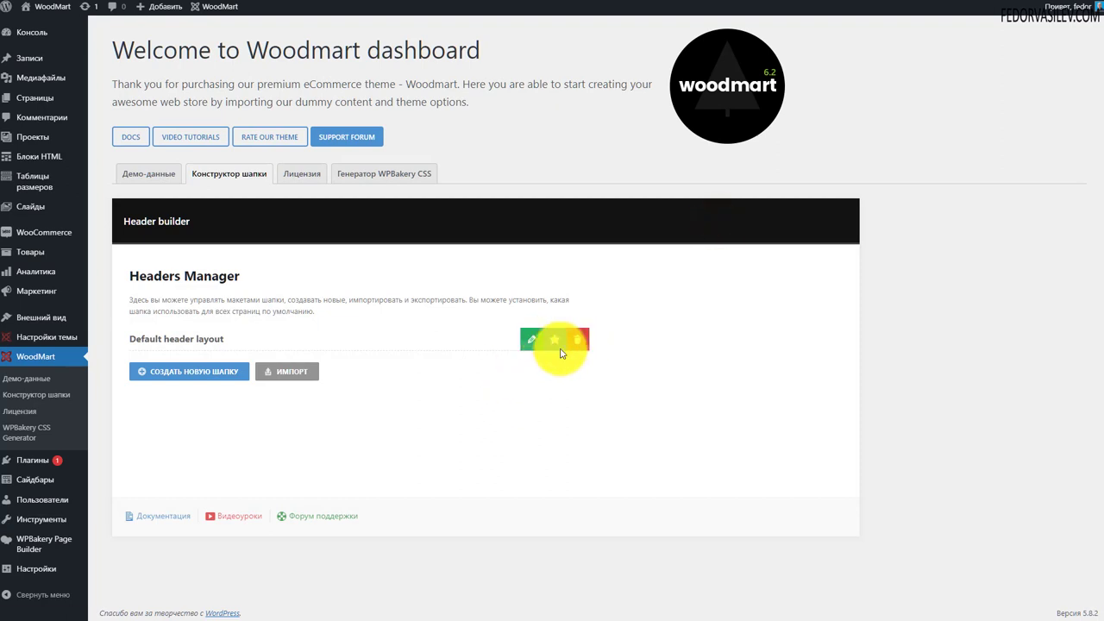
Open Default header layout for editing and view its desktop and mobile arrangements
click(530, 349)
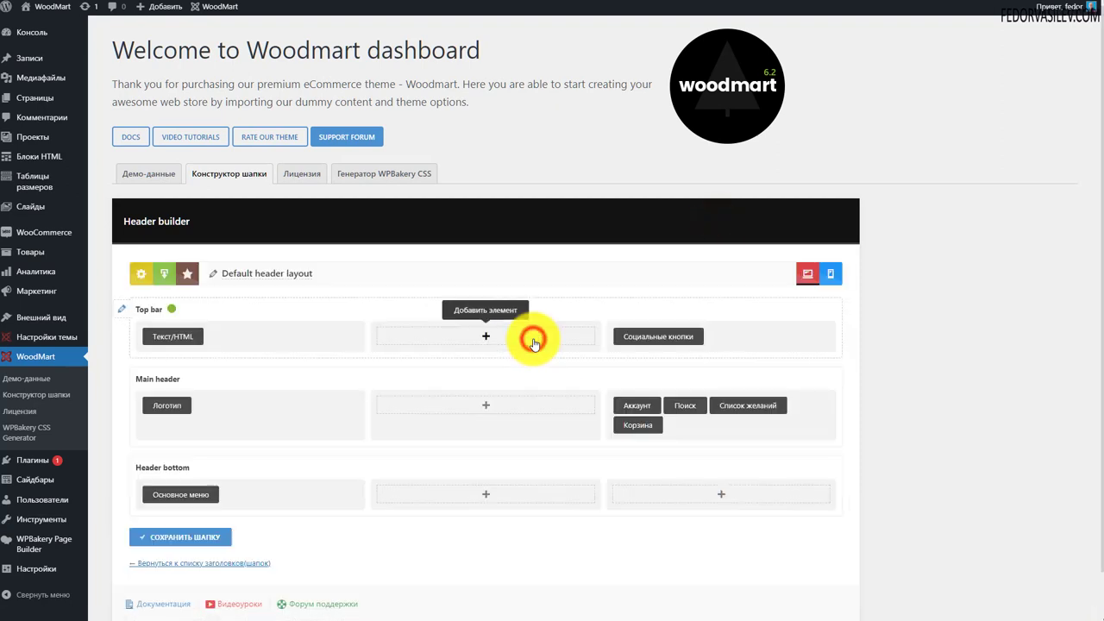
scroll(272, 345, down, 1)
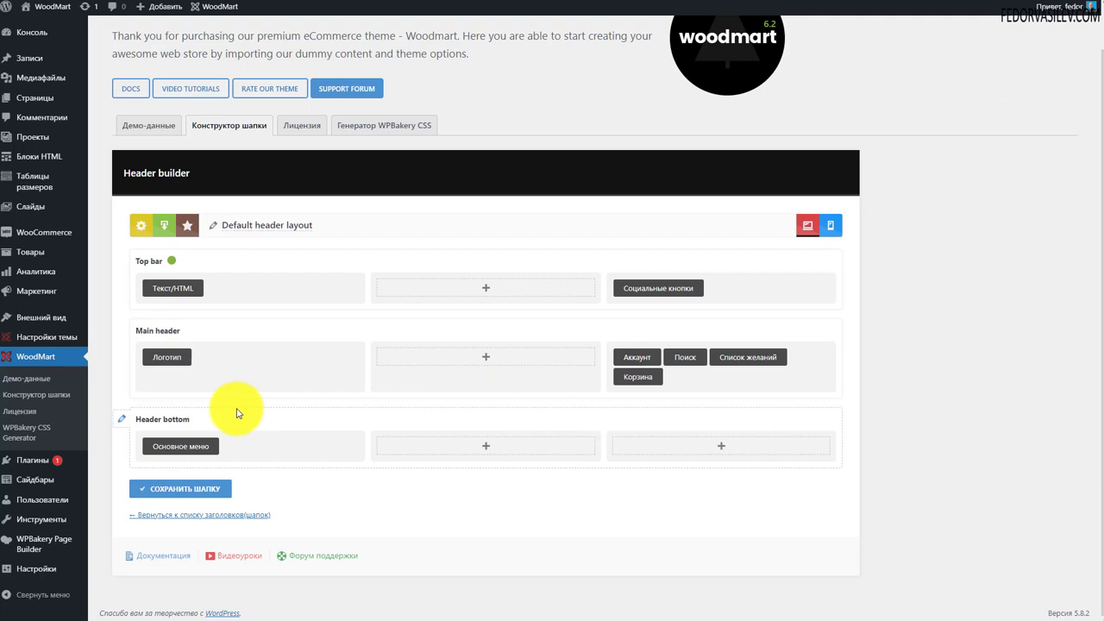
click(828, 230)
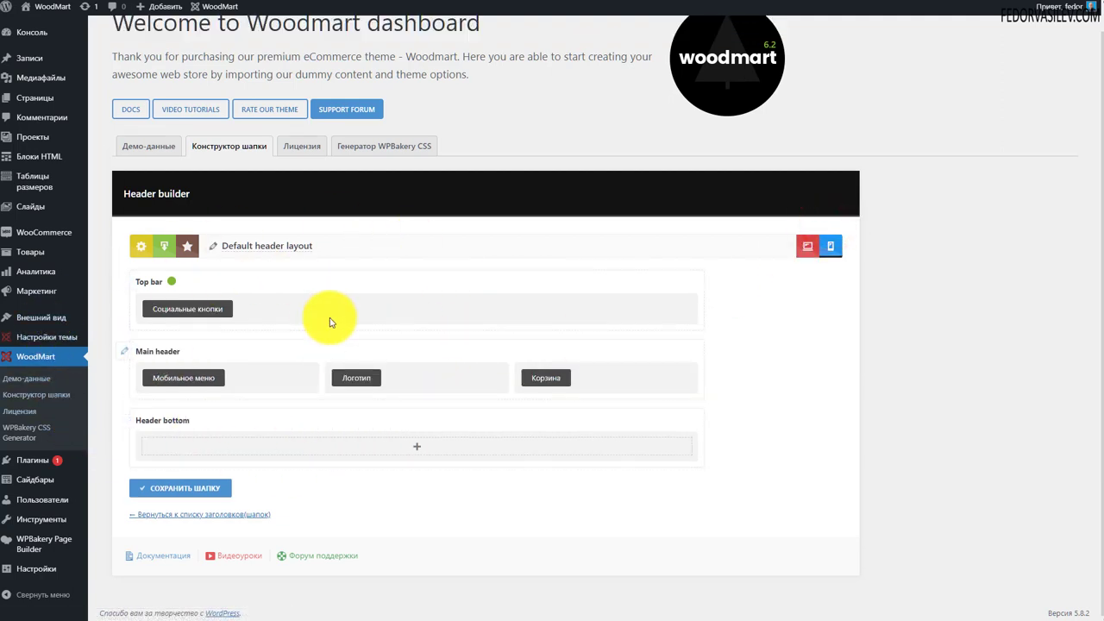
Compare the header's desktop and mobile arrangements and return to the desktop one
click(807, 247)
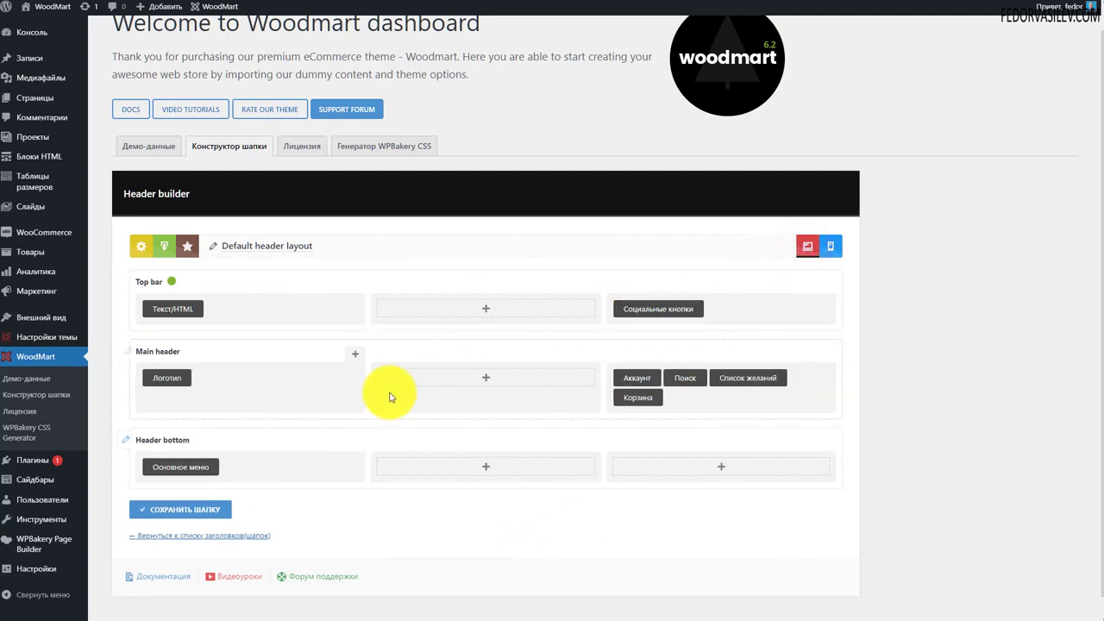
click(832, 250)
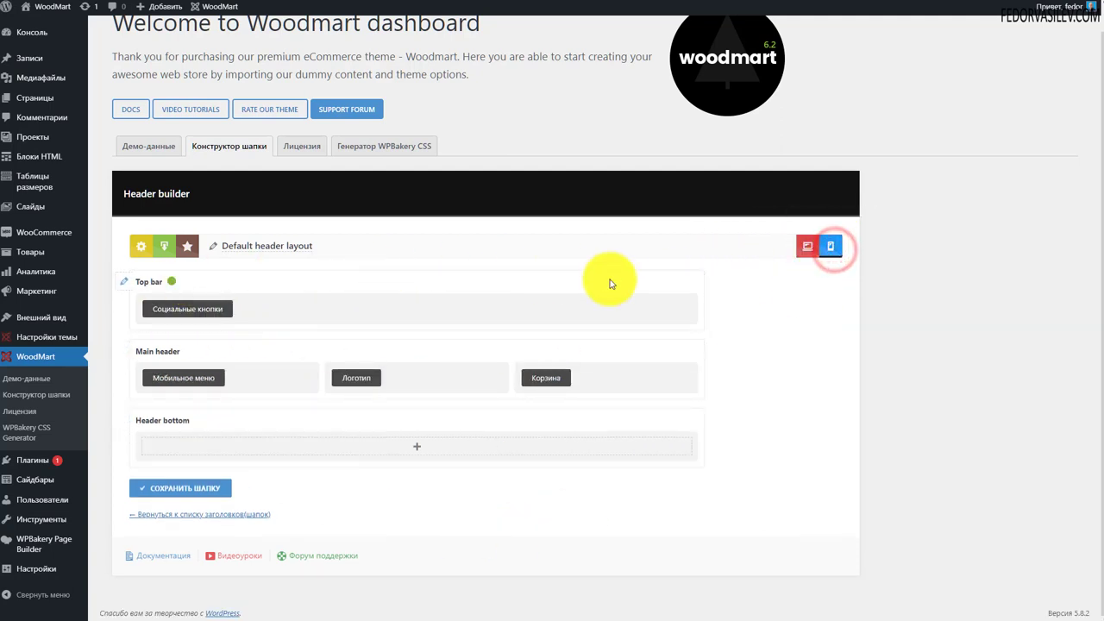
click(808, 243)
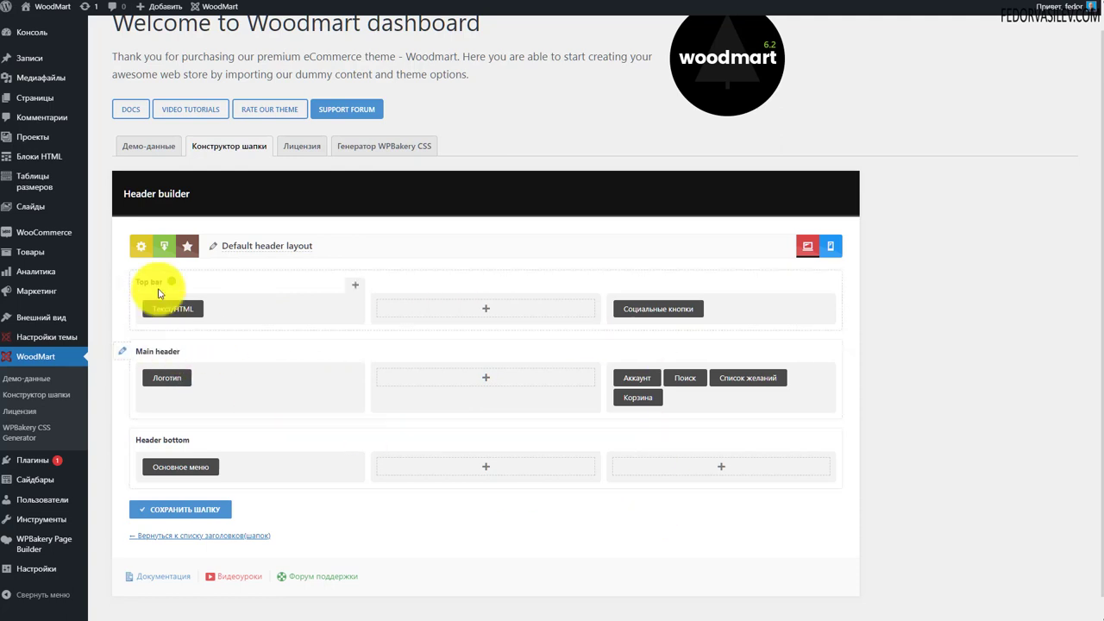
Look at the header's General and Sticky header settings and try the option that makes it the default header
click(138, 248)
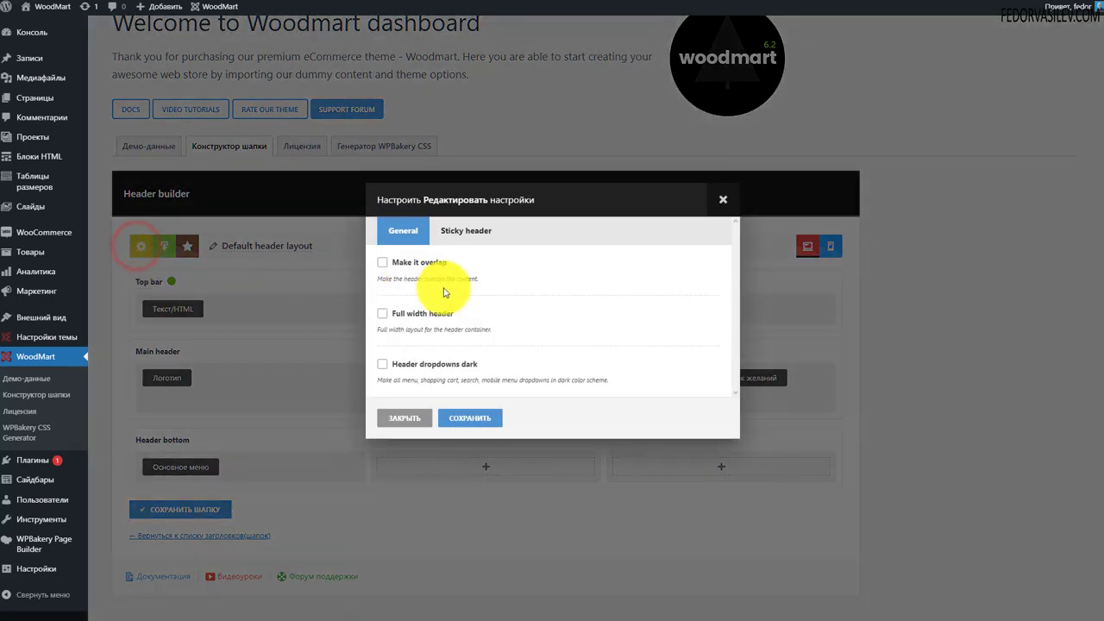
click(449, 229)
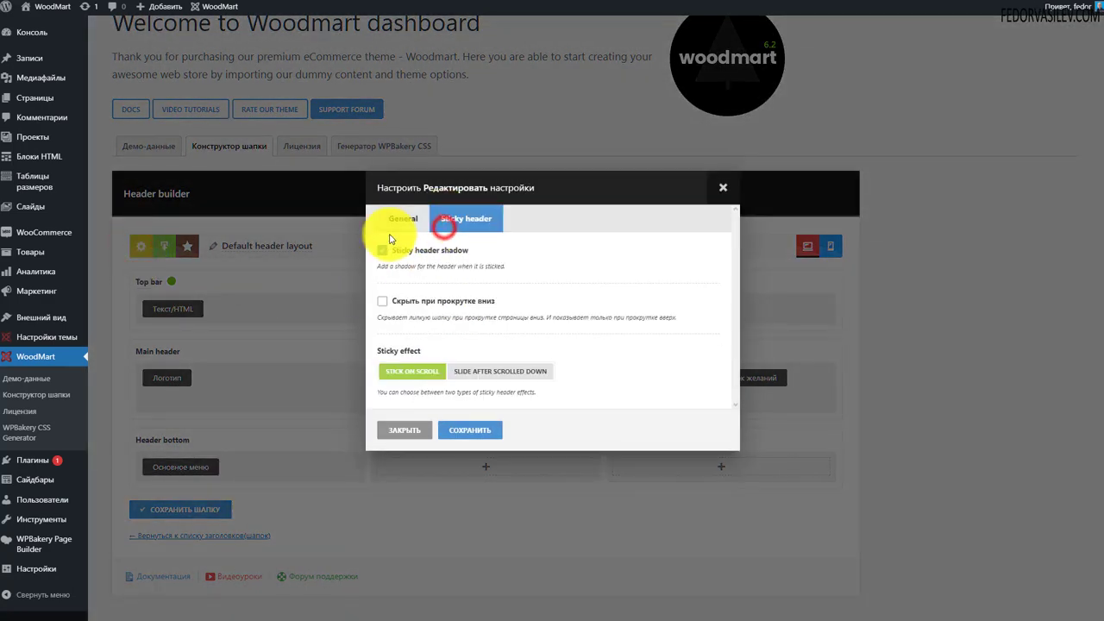
click(723, 197)
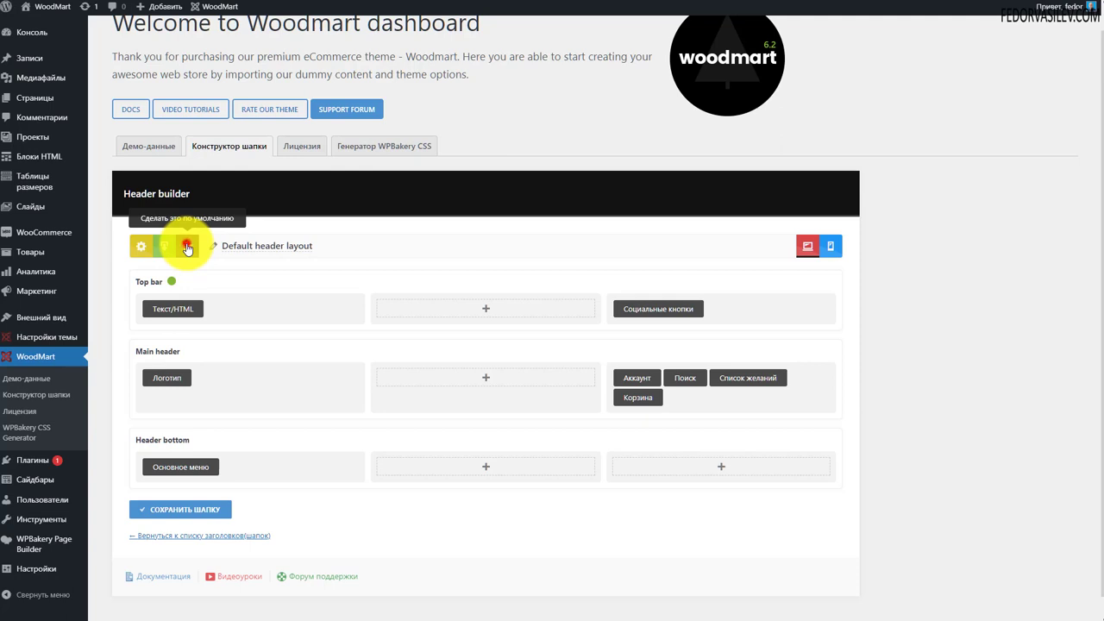
click(187, 248)
click(654, 43)
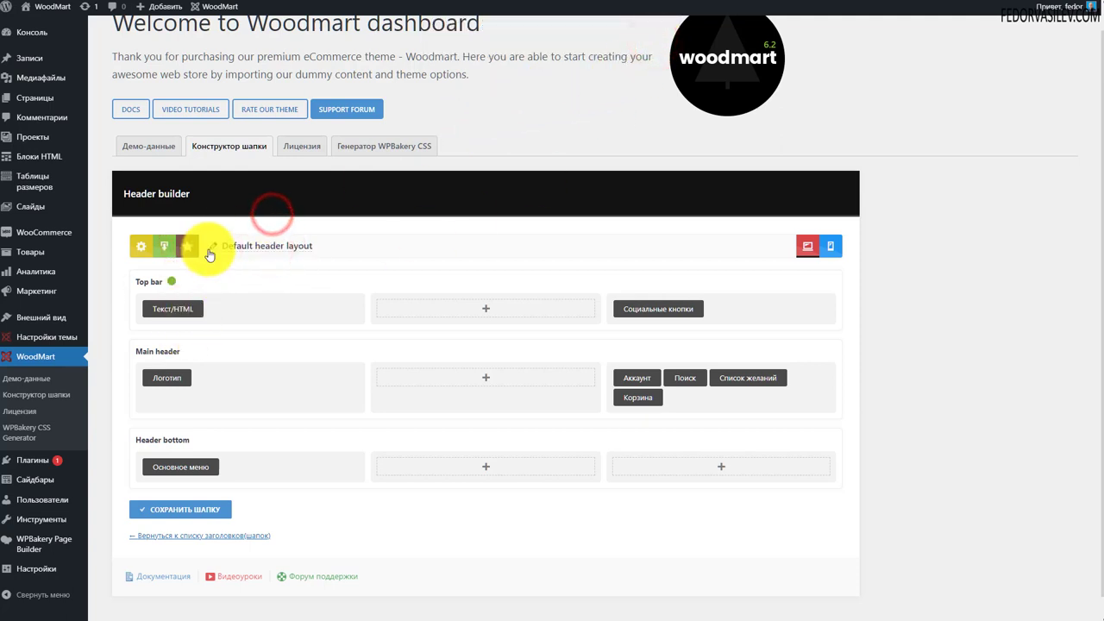
Rename the header as "Главная шапка" and save it
drag(302, 246, 176, 247)
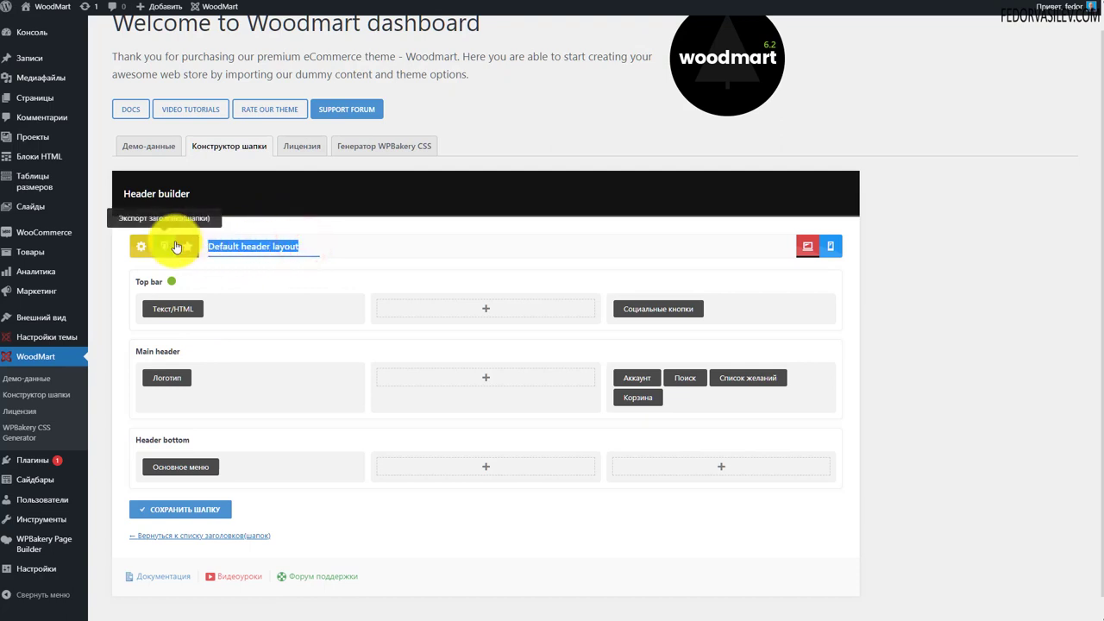
text(Главая шапка)
click(229, 248)
text(н)
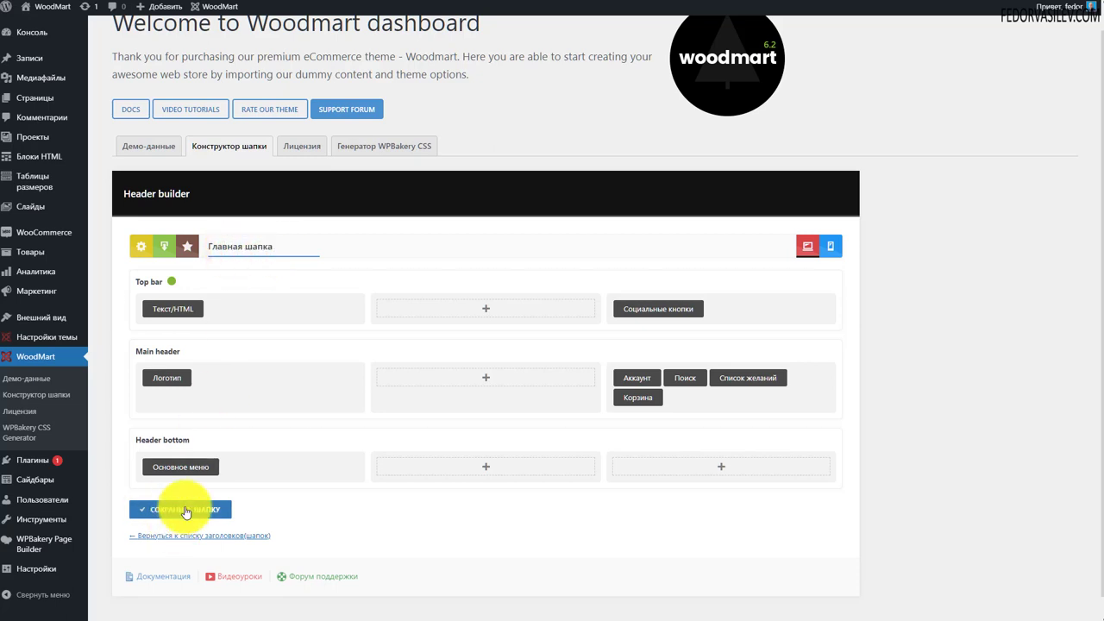
click(154, 511)
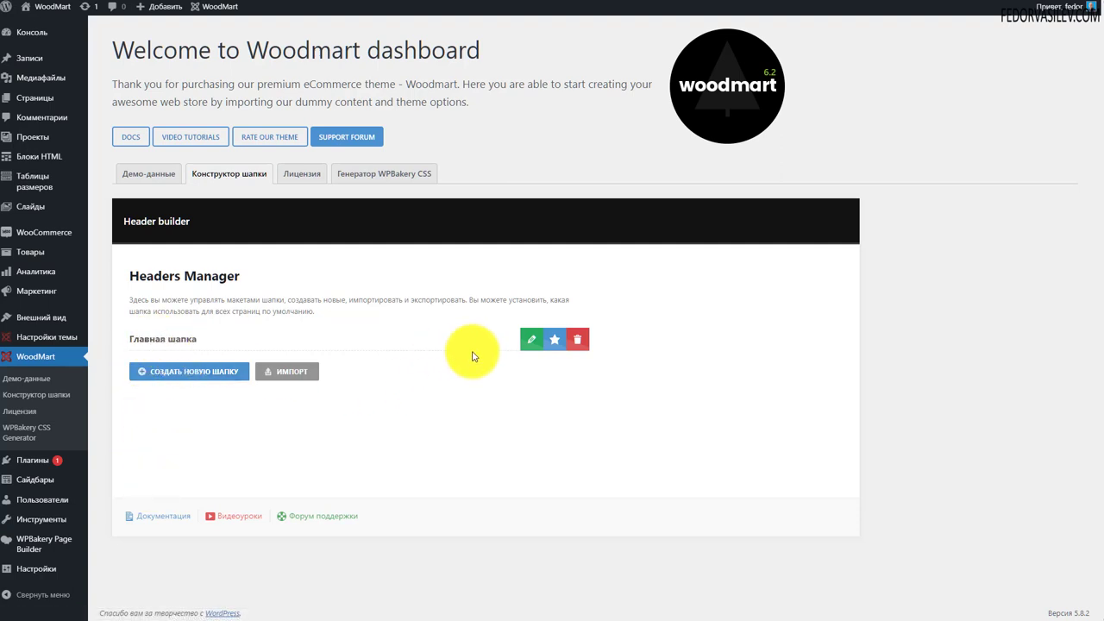
Reopen the header for editing and compare the Top bar's Текст/HTML content with the text on the live home page
click(526, 337)
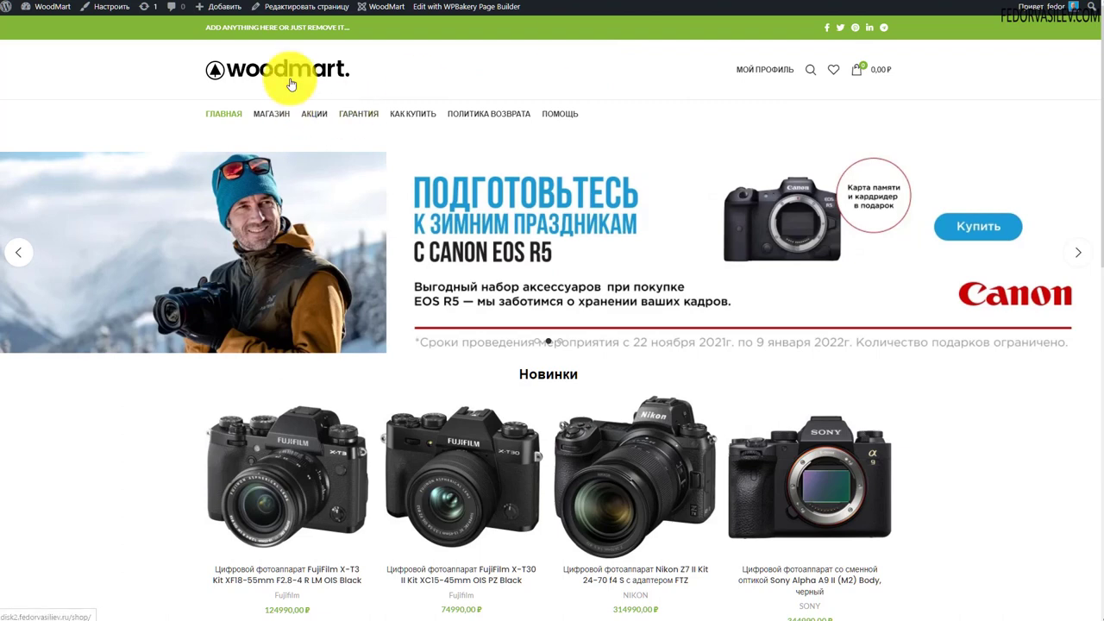
mouse_move(757, 73)
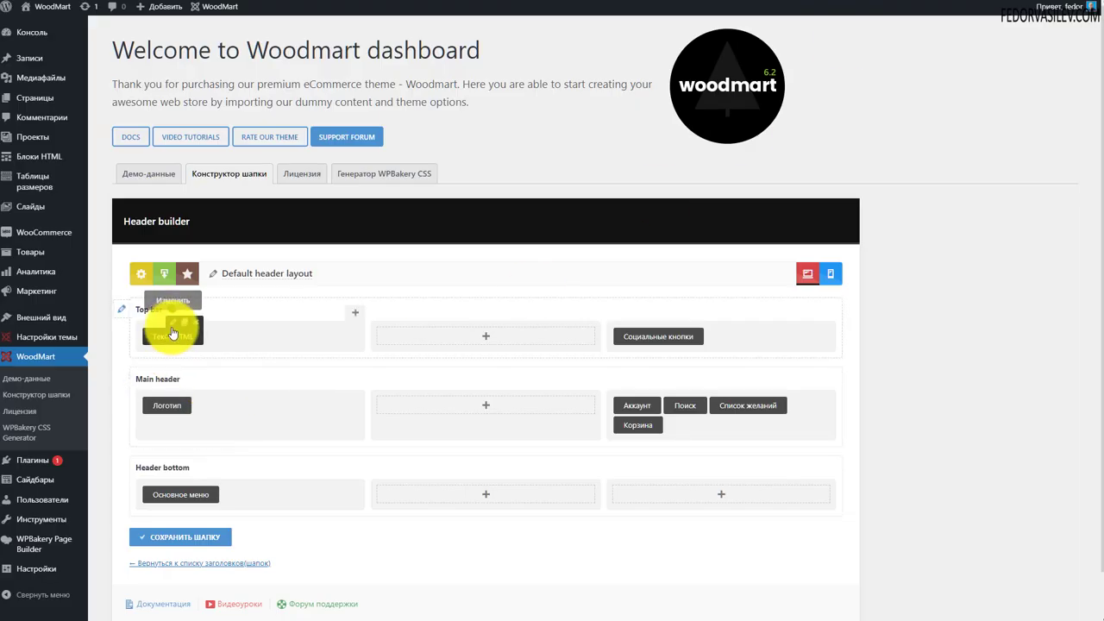
click(174, 324)
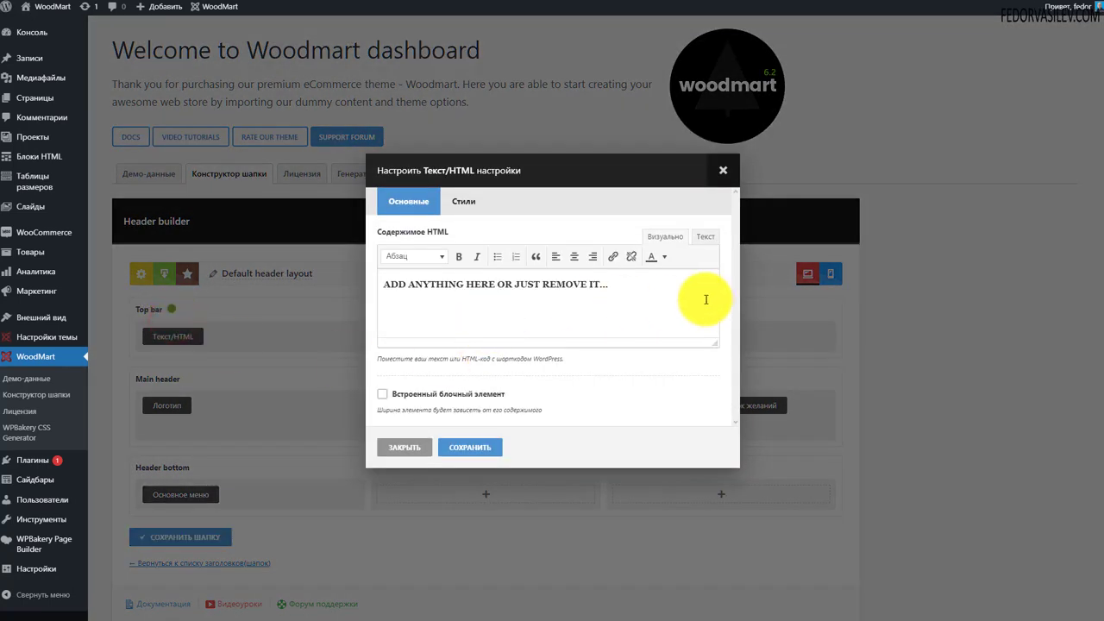
triple_click(635, 285)
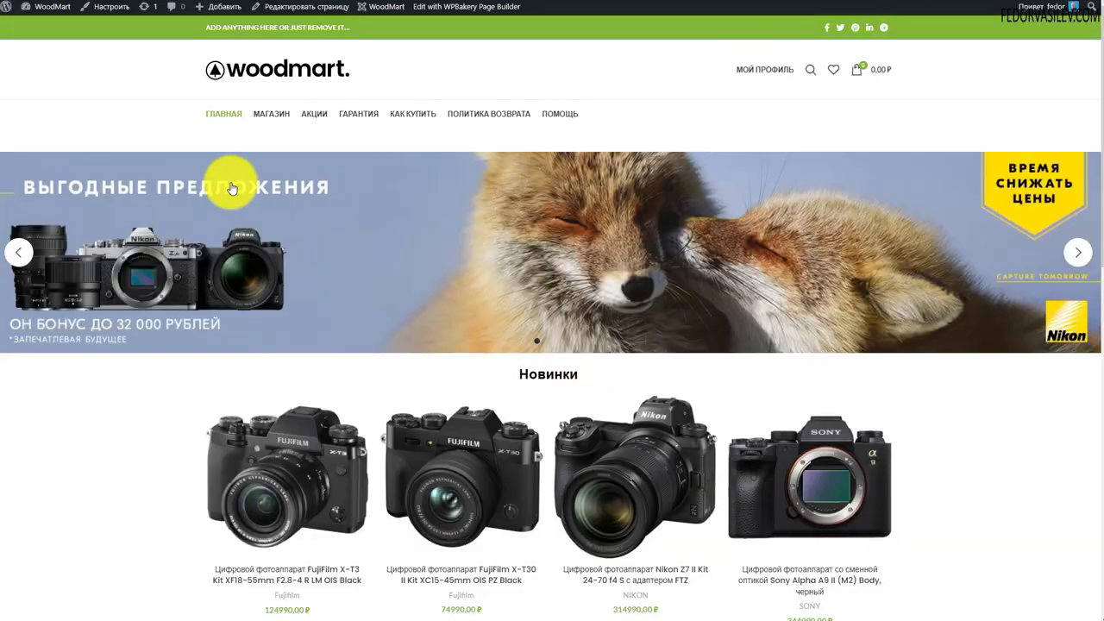
drag(209, 27, 334, 26)
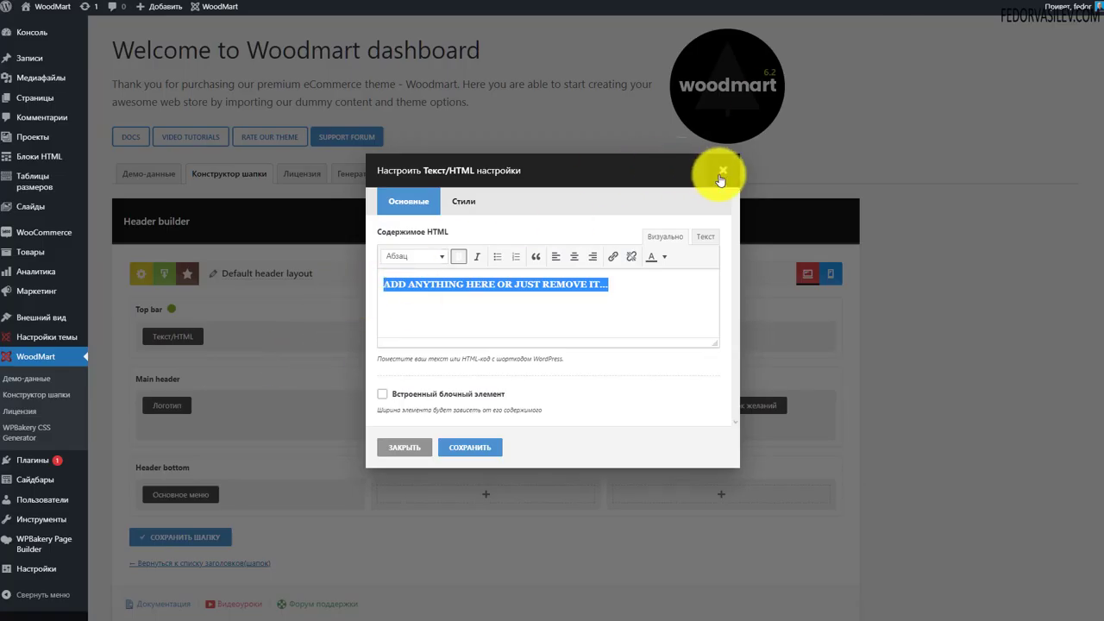
click(725, 176)
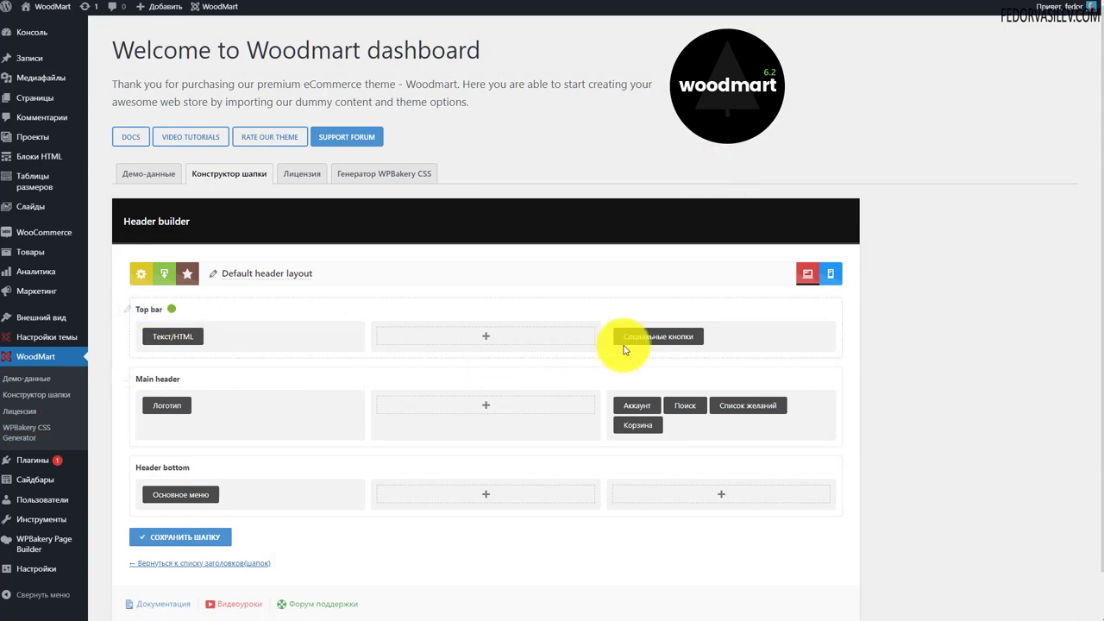
View the settings of Социальные кнопки in the Top bar and the elements available to add to the Main header
click(669, 325)
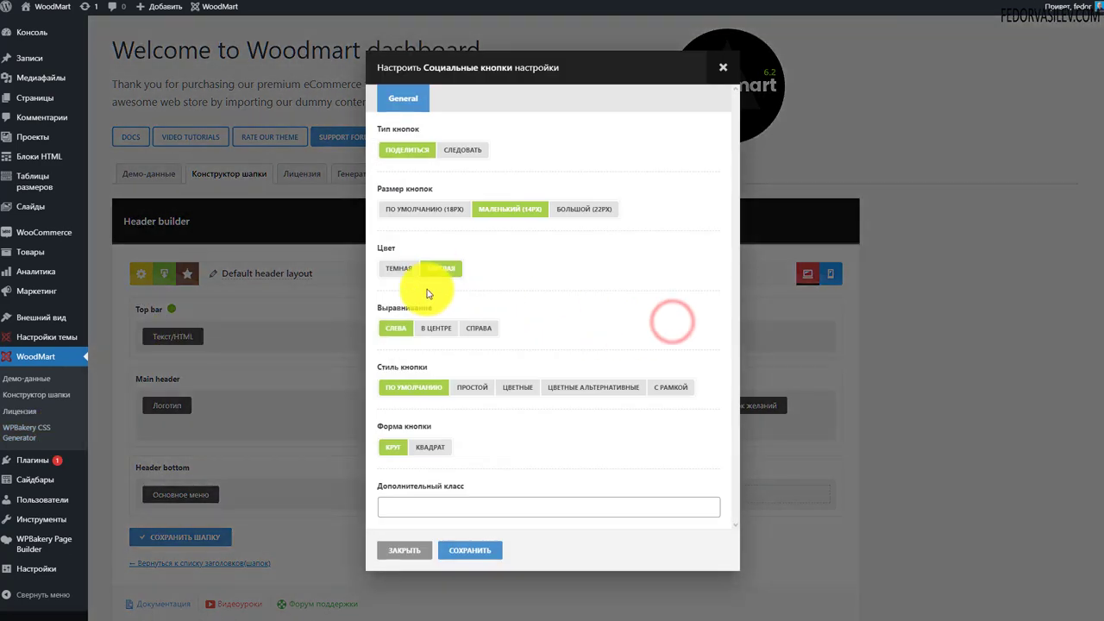
click(723, 67)
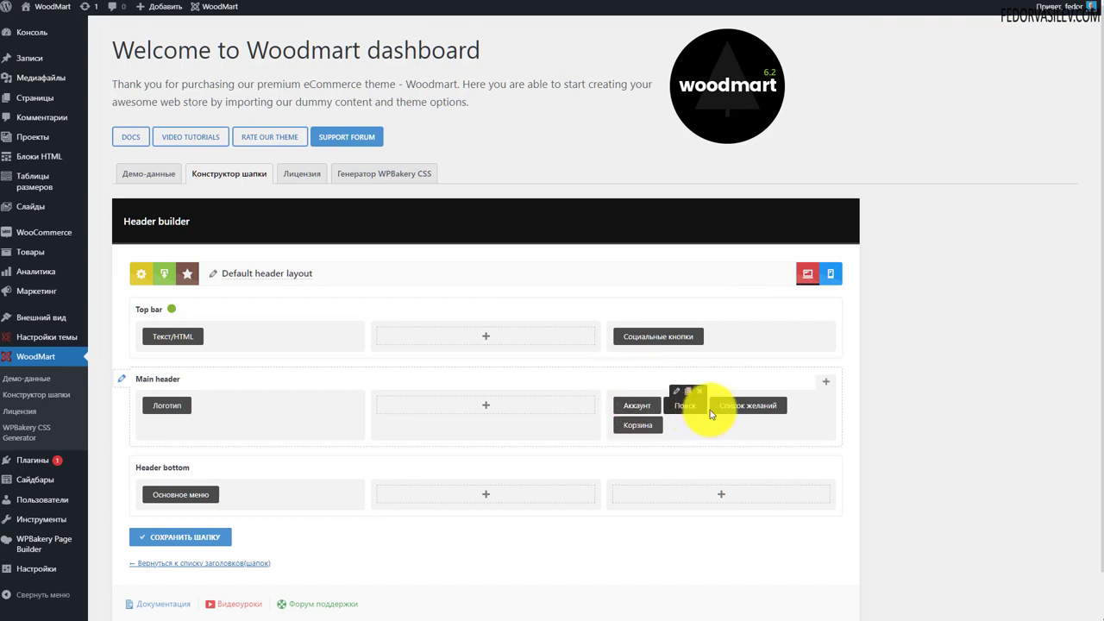
click(825, 384)
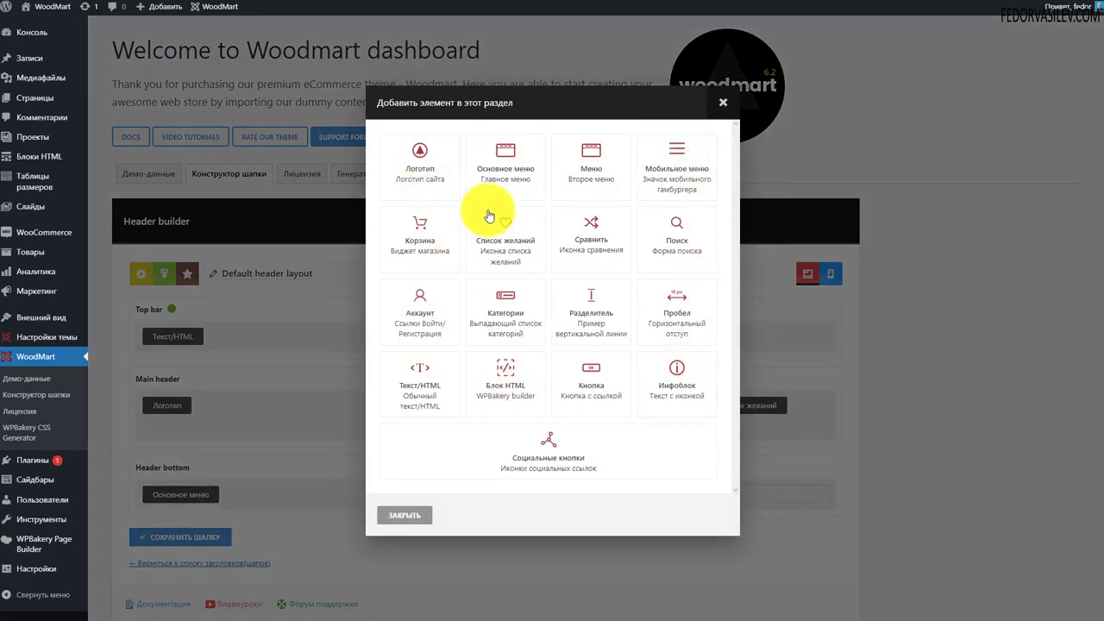
click(720, 107)
Try rearranging Список желаний and Корзина in the Main header and compare their order with the live page
drag(772, 406, 694, 400)
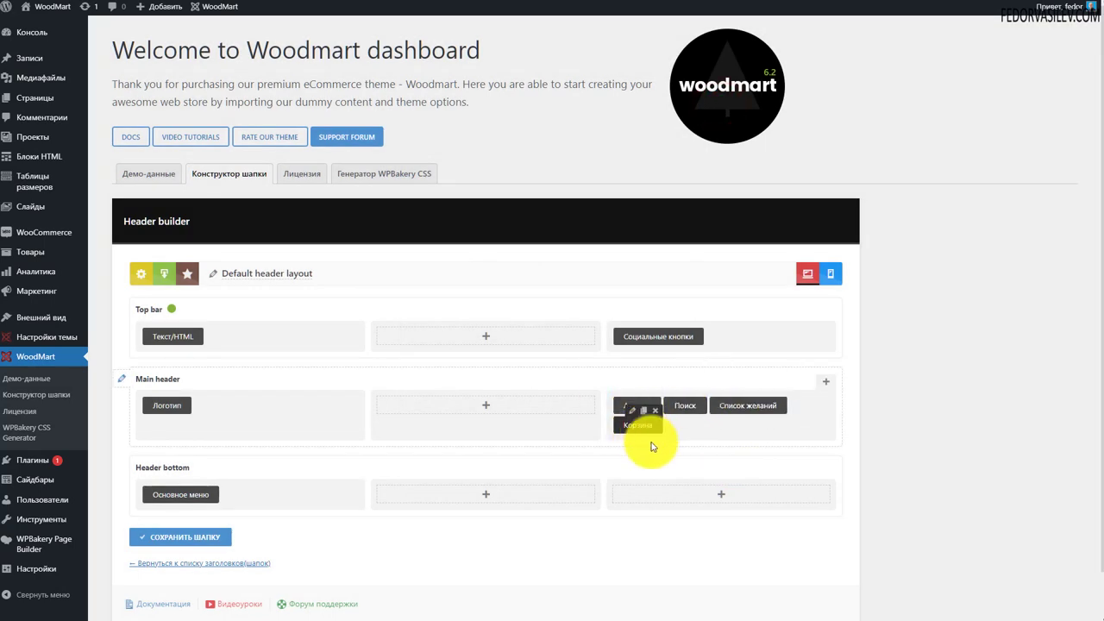
drag(639, 427, 638, 425)
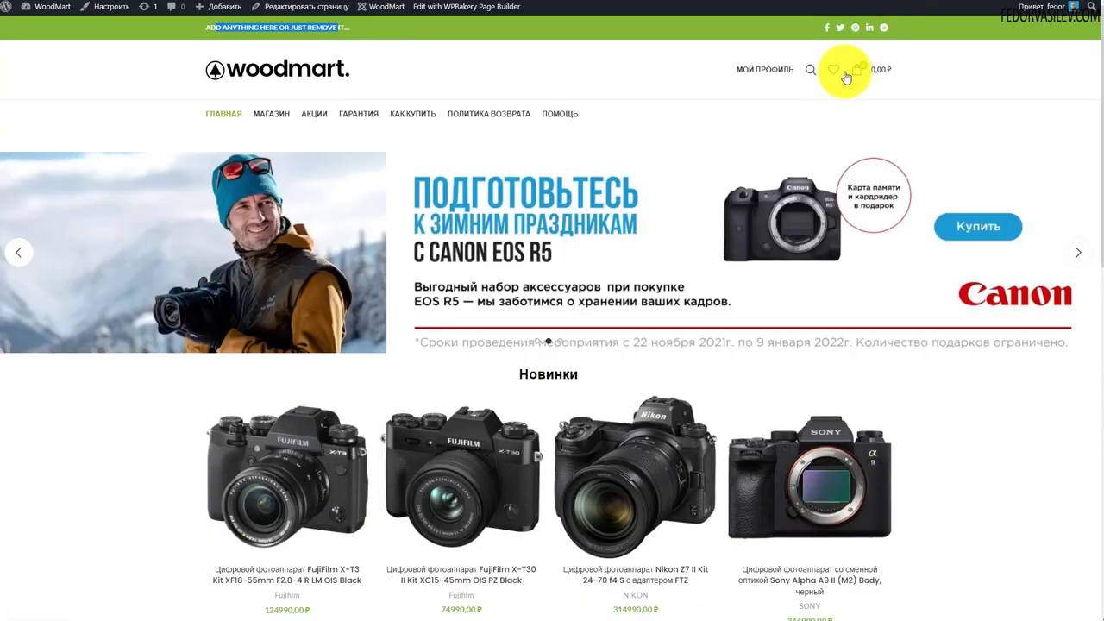
mouse_move(737, 73)
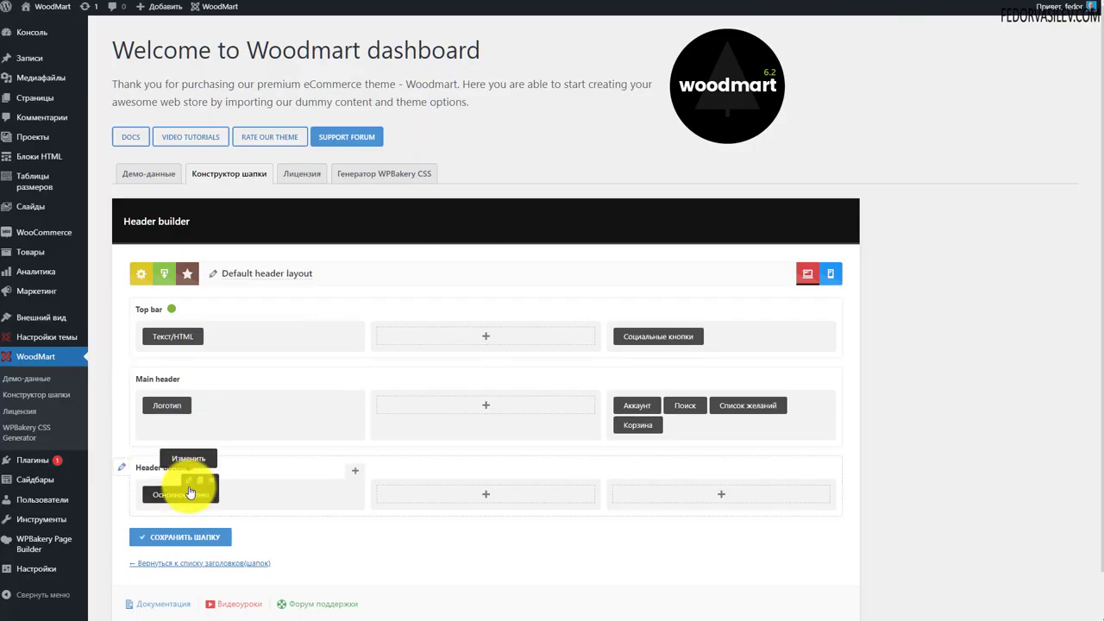
Select Menu 1 for the Основное меню element in Header bottom and close its settings without saving
click(188, 483)
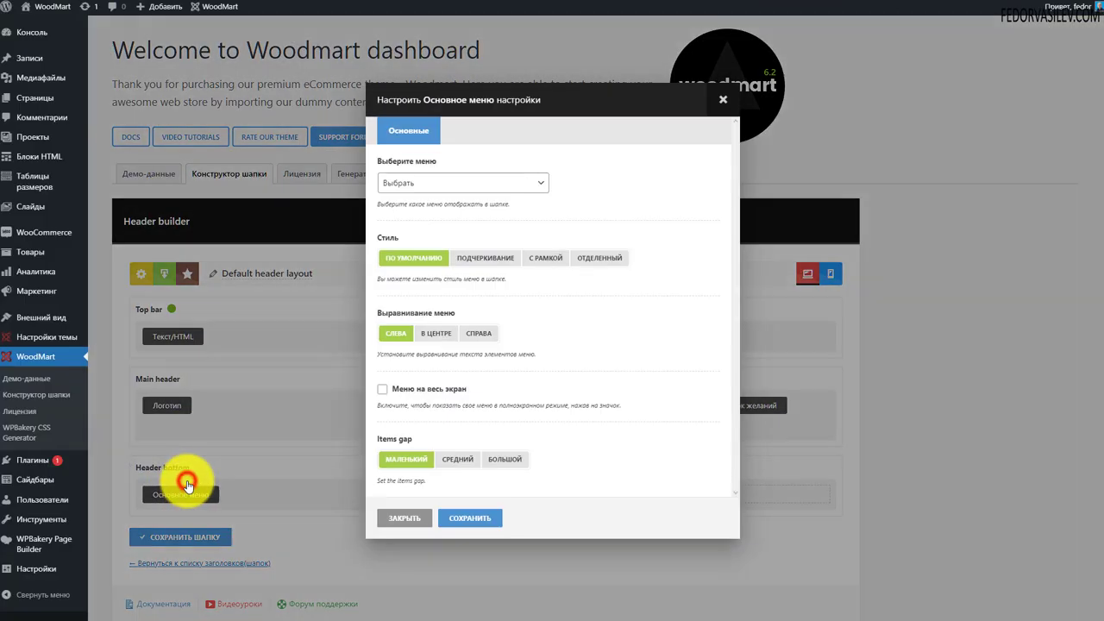
click(421, 184)
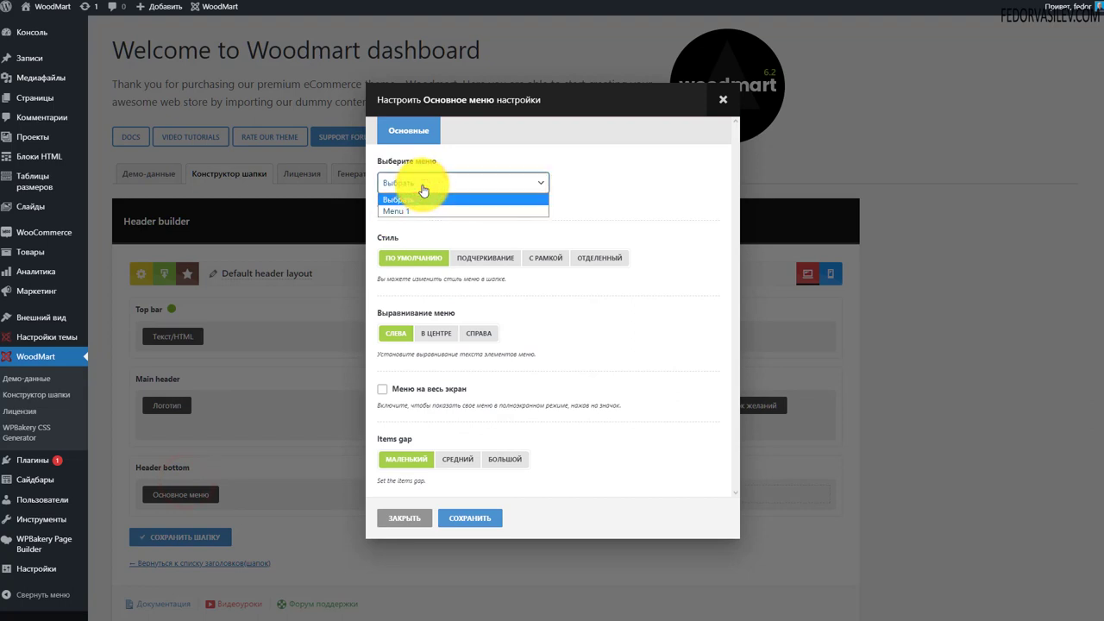
click(392, 212)
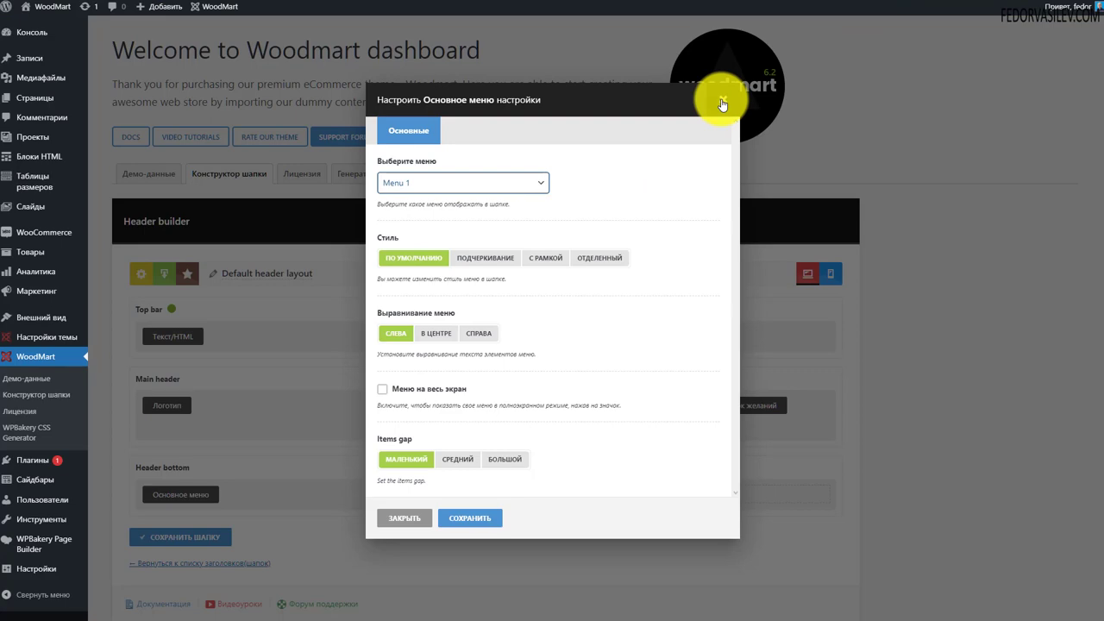
click(723, 104)
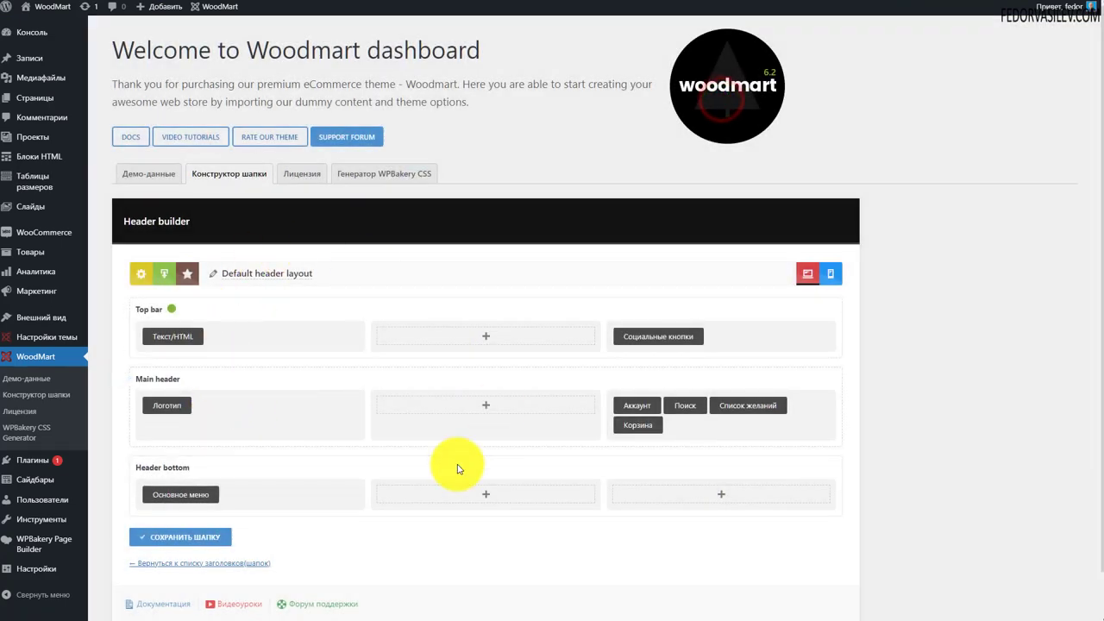
Open the site's menu editor and enable Категории товаров as a source of menu items in the screen settings
scroll(301, 359, down, 1)
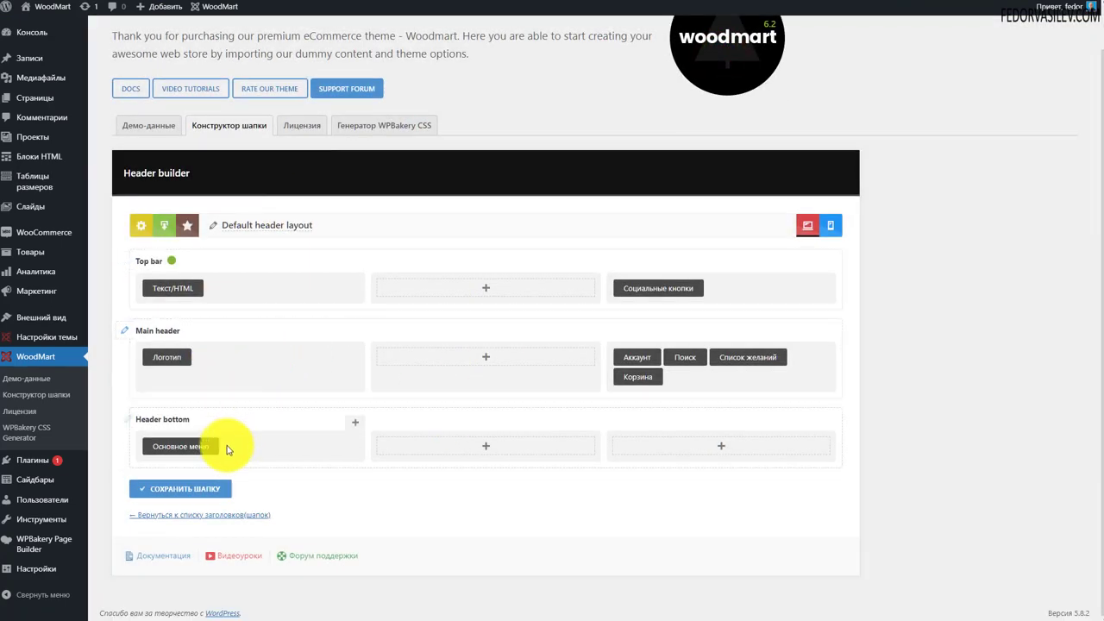
mouse_move(18, 518)
mouse_move(26, 317)
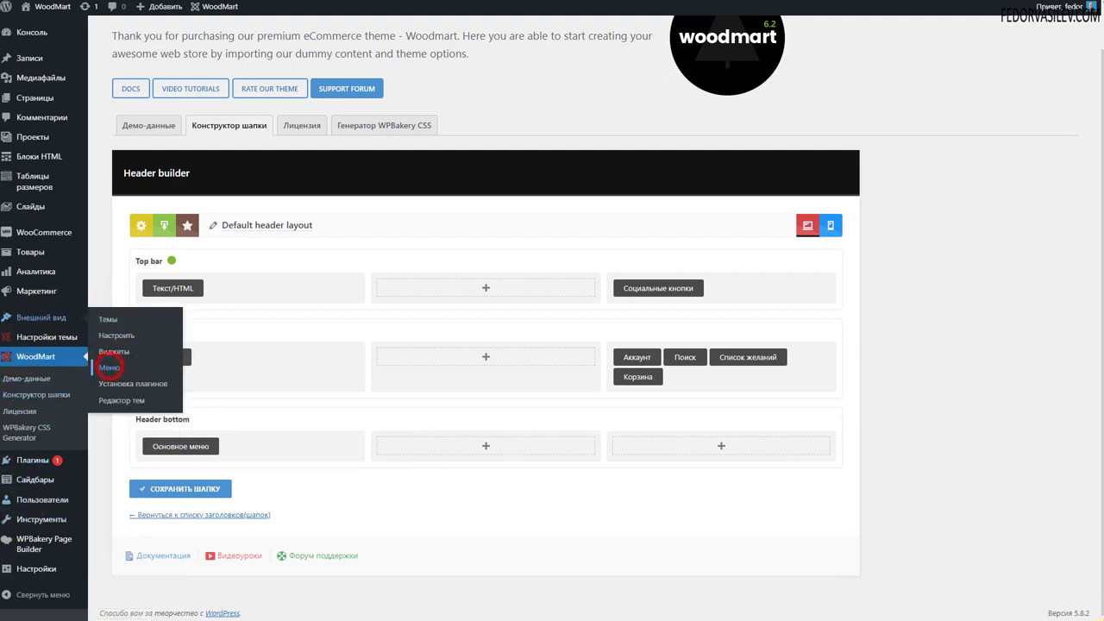
click(109, 367)
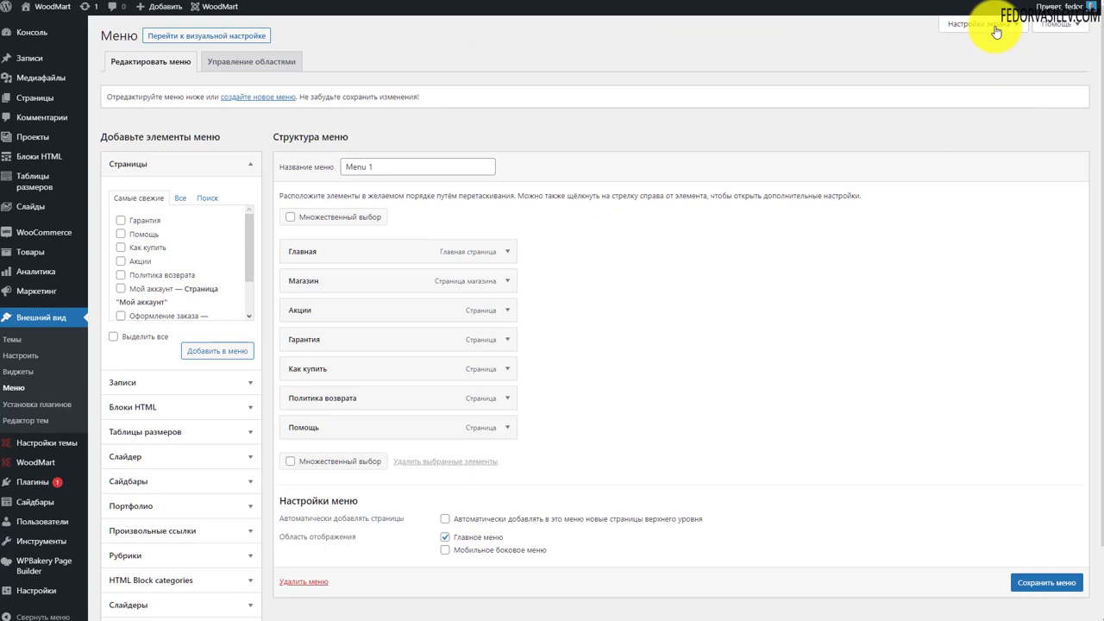
click(993, 26)
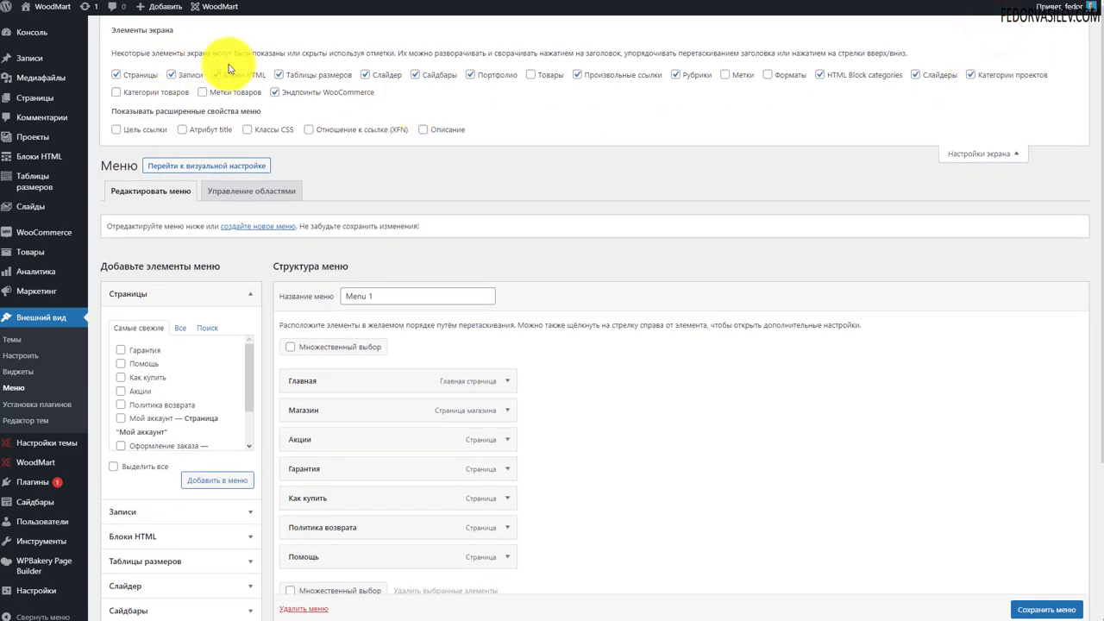
click(127, 95)
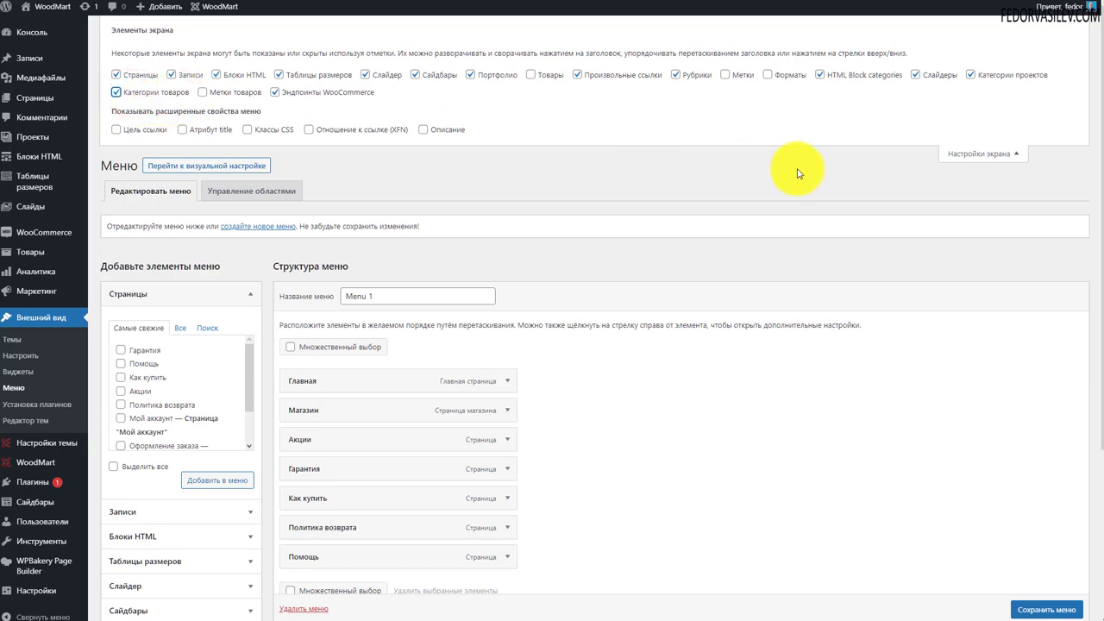
click(960, 156)
Expand Категории товаров among the menu elements to view the product categories that can be added
scroll(392, 399, down, 2)
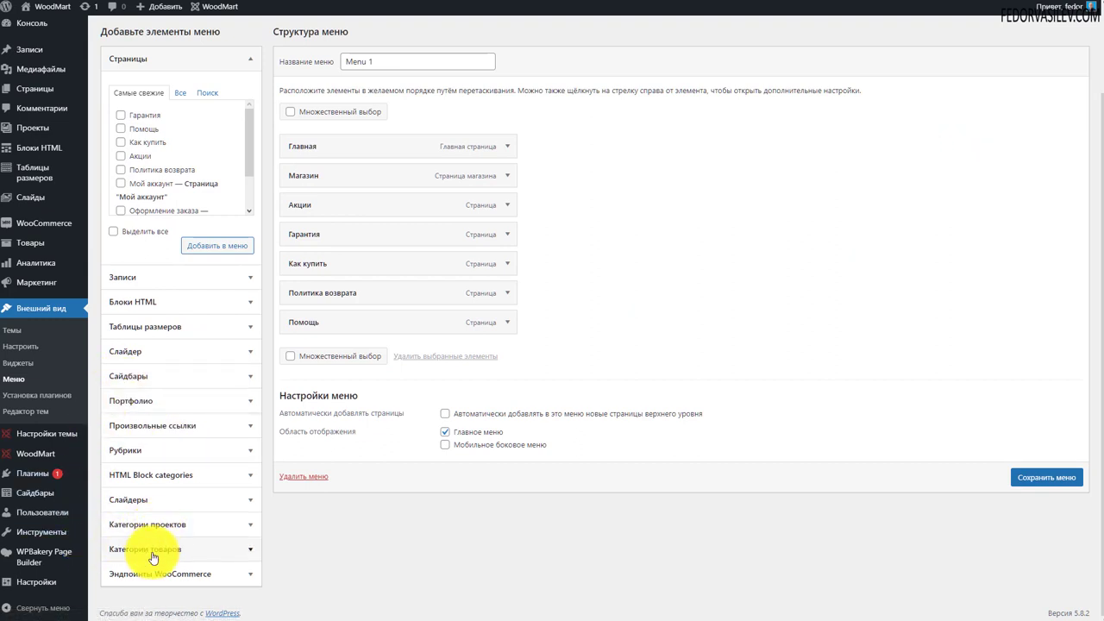
click(233, 550)
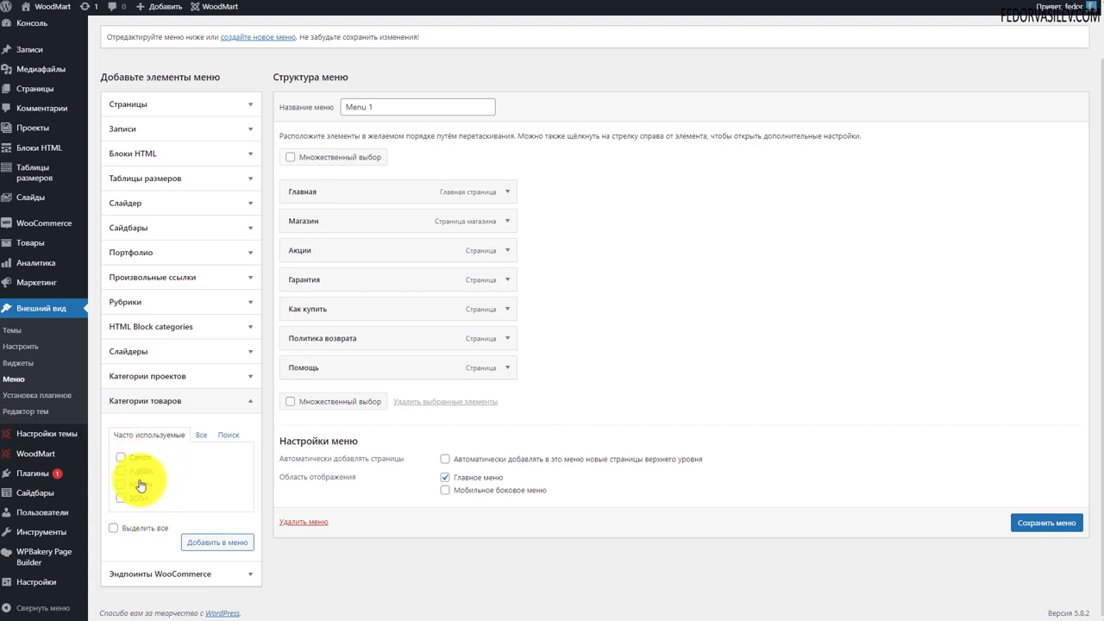
mouse_move(298, 192)
mouse_down()
mouse_move(296, 374)
mouse_move(297, 193)
mouse_up()
scroll(593, 324, up, 2)
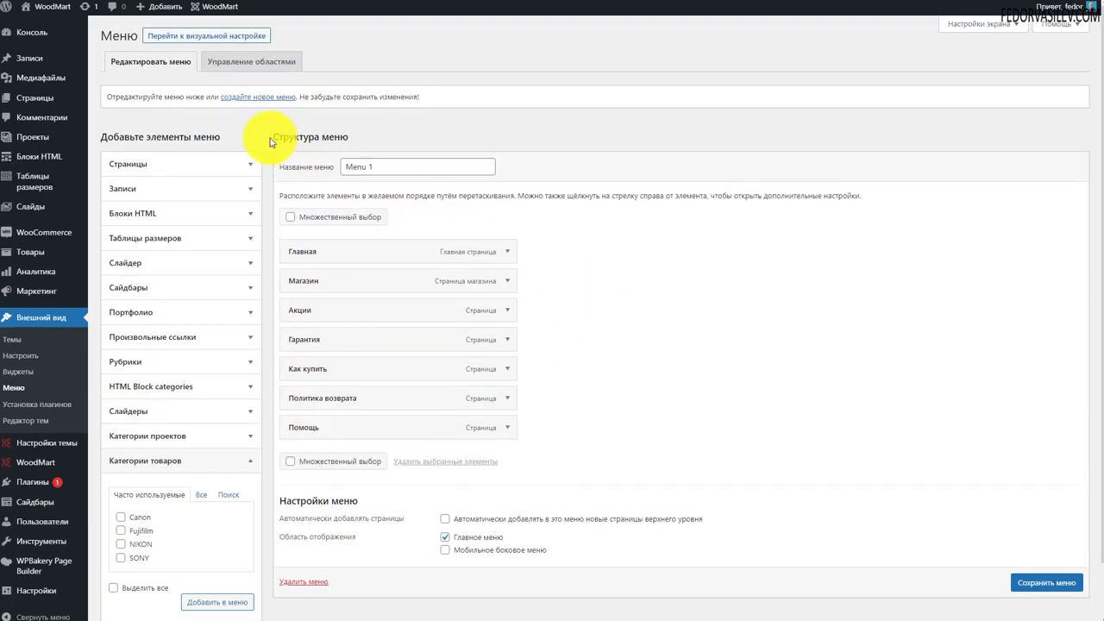
Create a new site menu named Категории товаров without assigning it to a display area
click(251, 97)
click(593, 35)
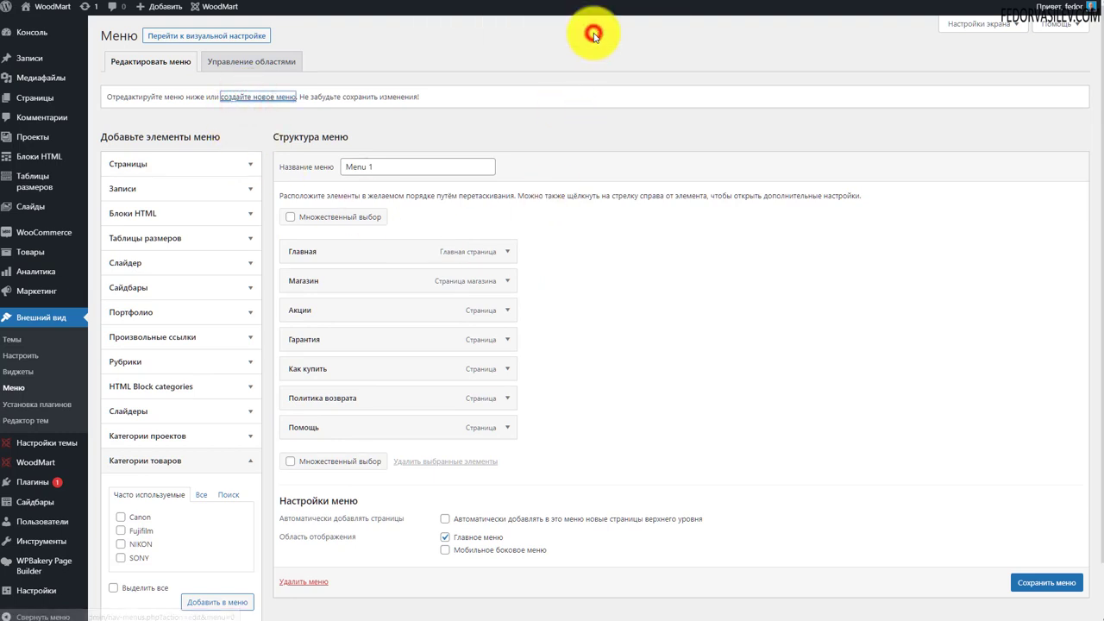
click(369, 164)
text(Категории товаров)
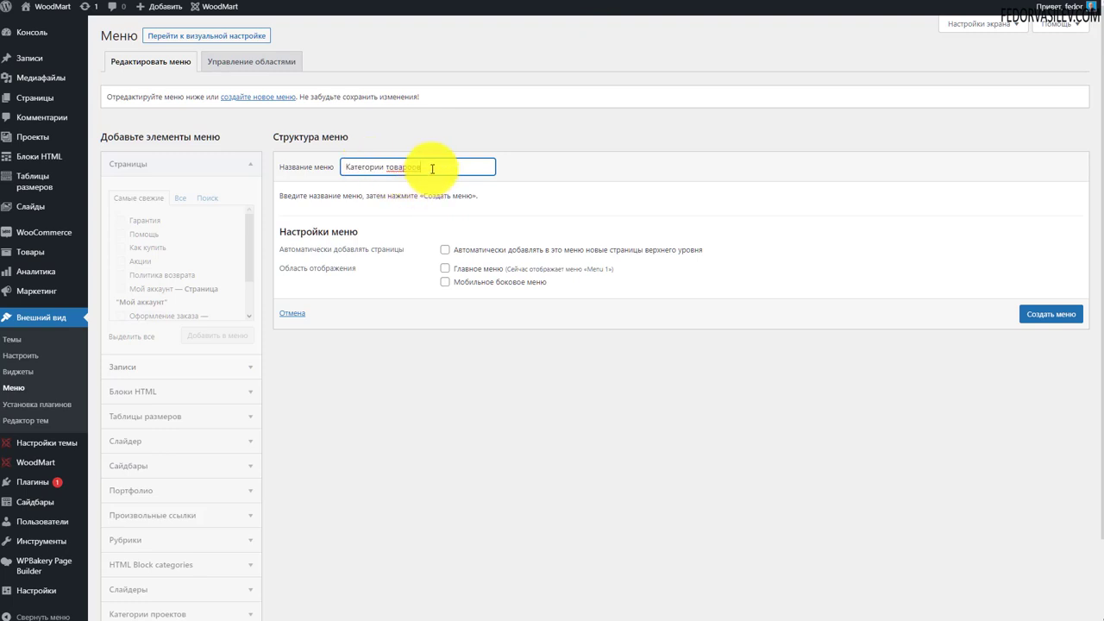
drag(431, 167, 357, 167)
text(Категории товаров)
click(395, 168)
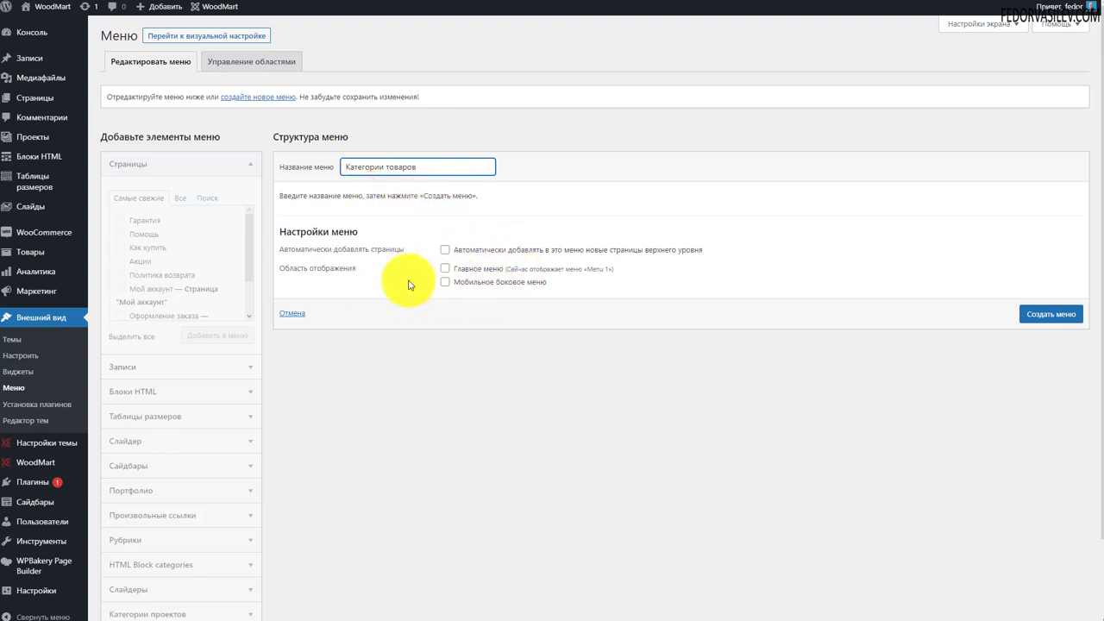
click(446, 250)
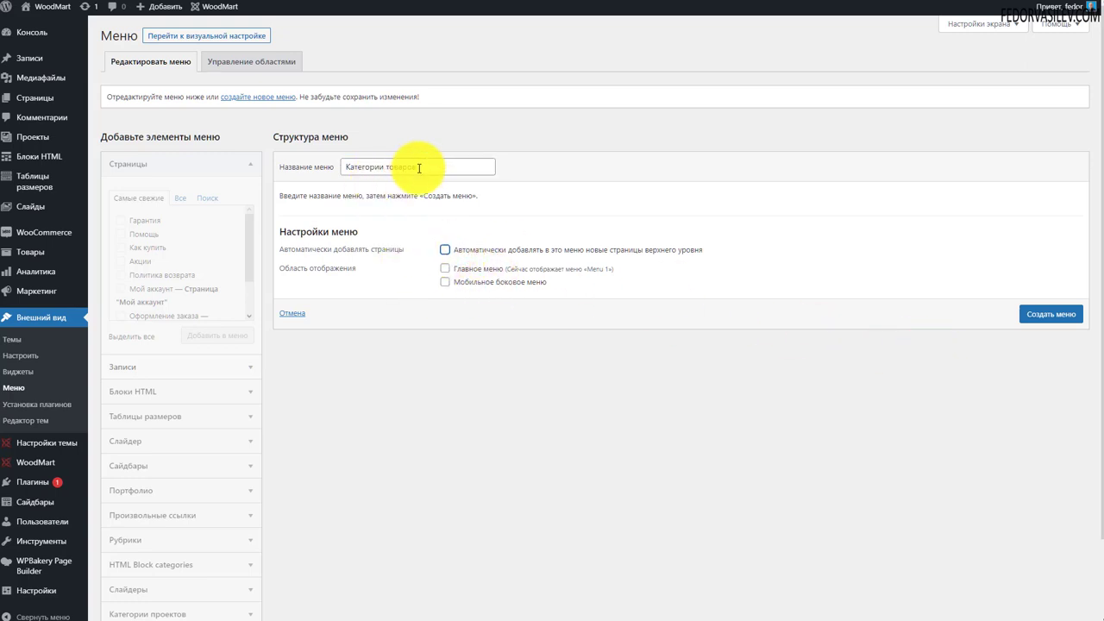
drag(426, 163, 303, 169)
click(1049, 314)
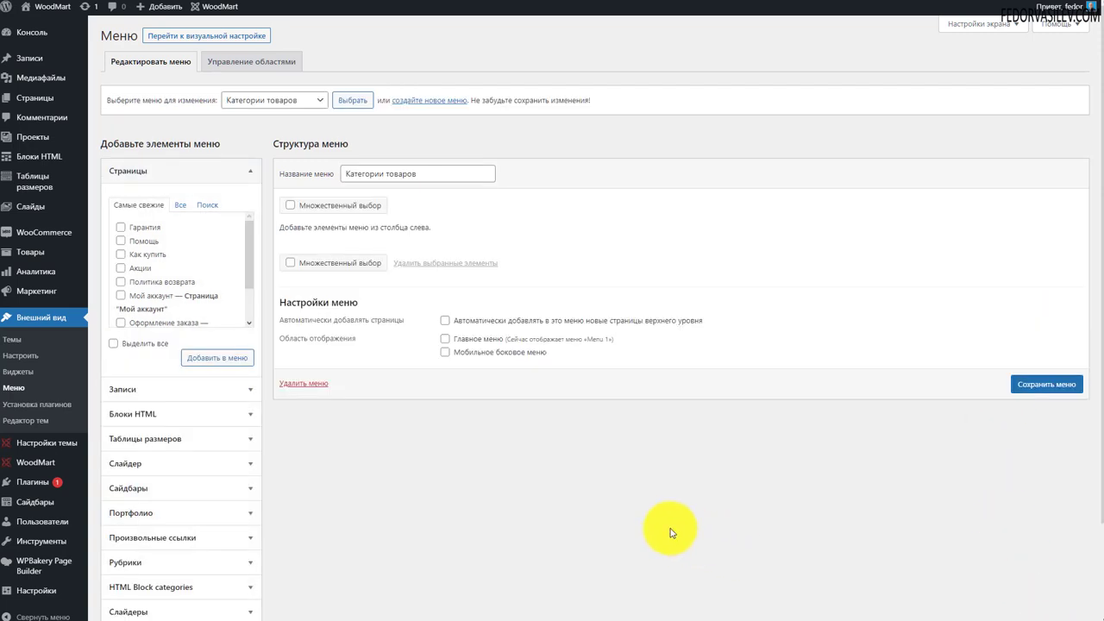
Load Menu 1 in the menu editor to compare its items, and return to the Категории товаров menu
click(304, 100)
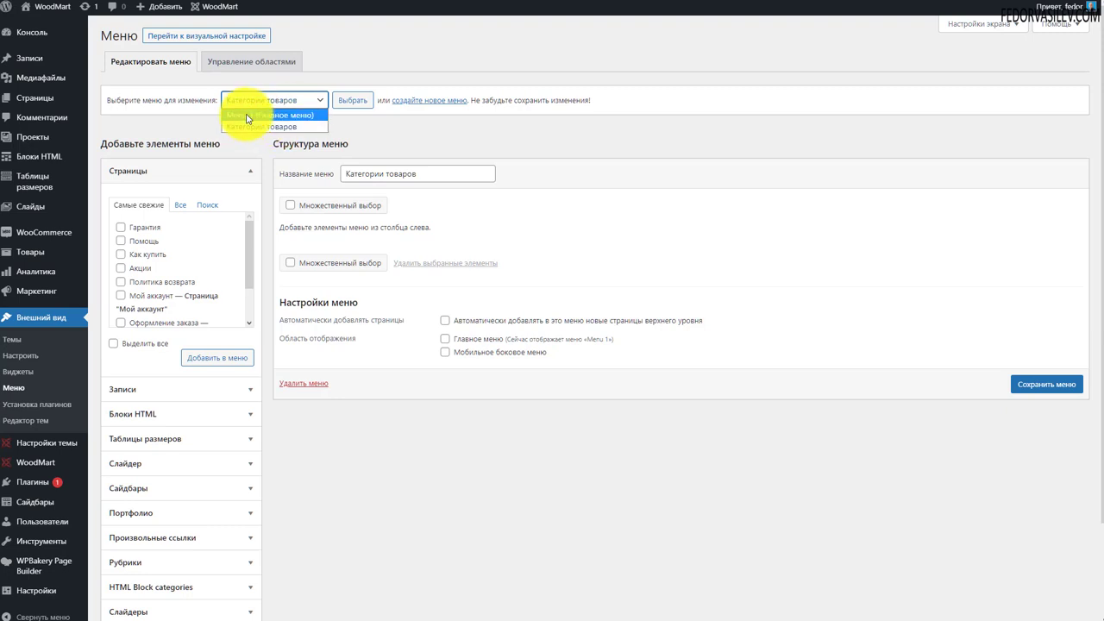
click(356, 104)
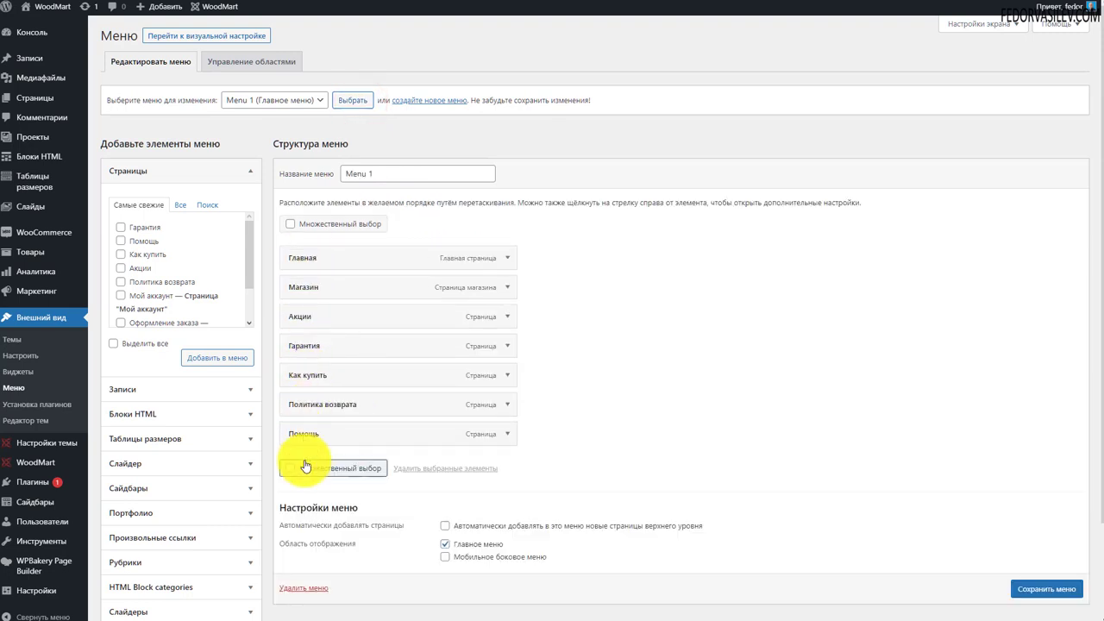
click(290, 99)
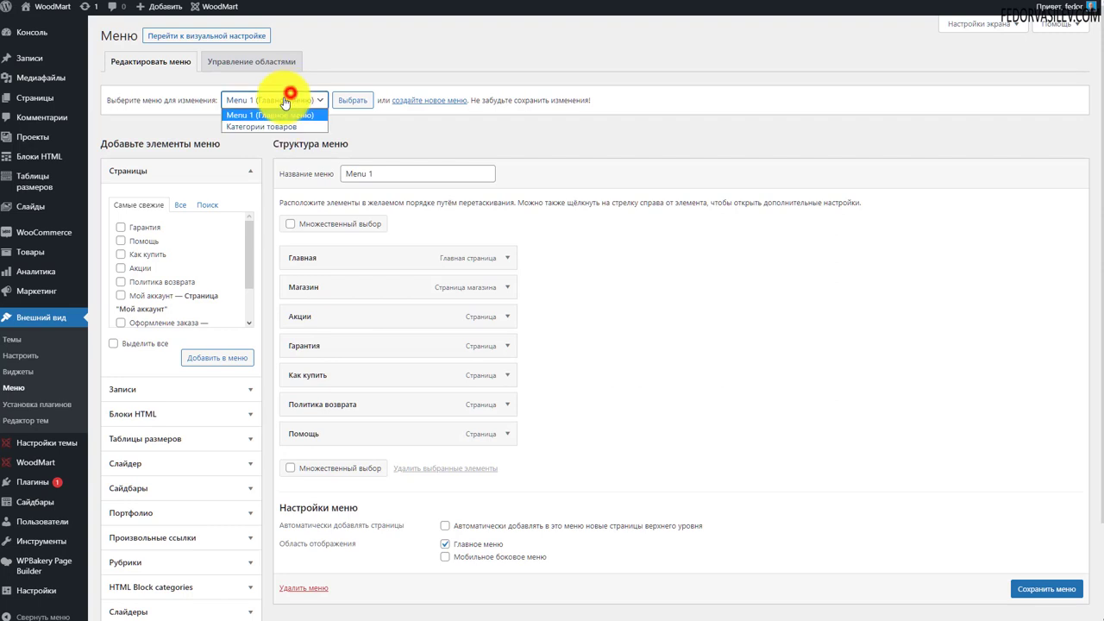
click(239, 126)
click(352, 100)
click(598, 29)
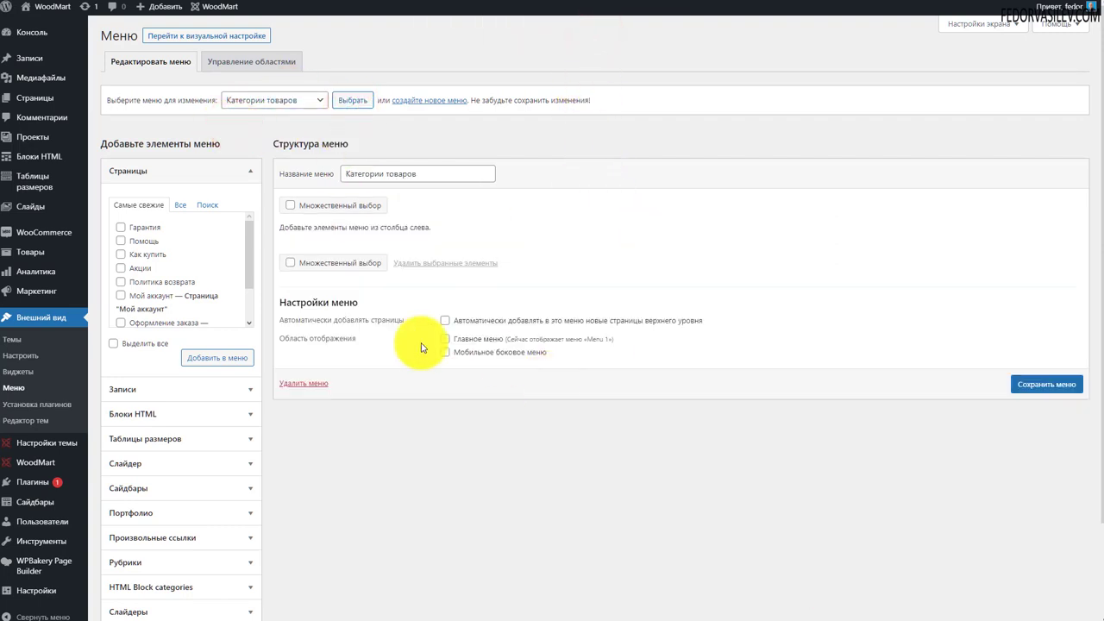
Add the product categories Canon, Fujifilm, NIKON and SONY to the Категории товаров menu
click(141, 173)
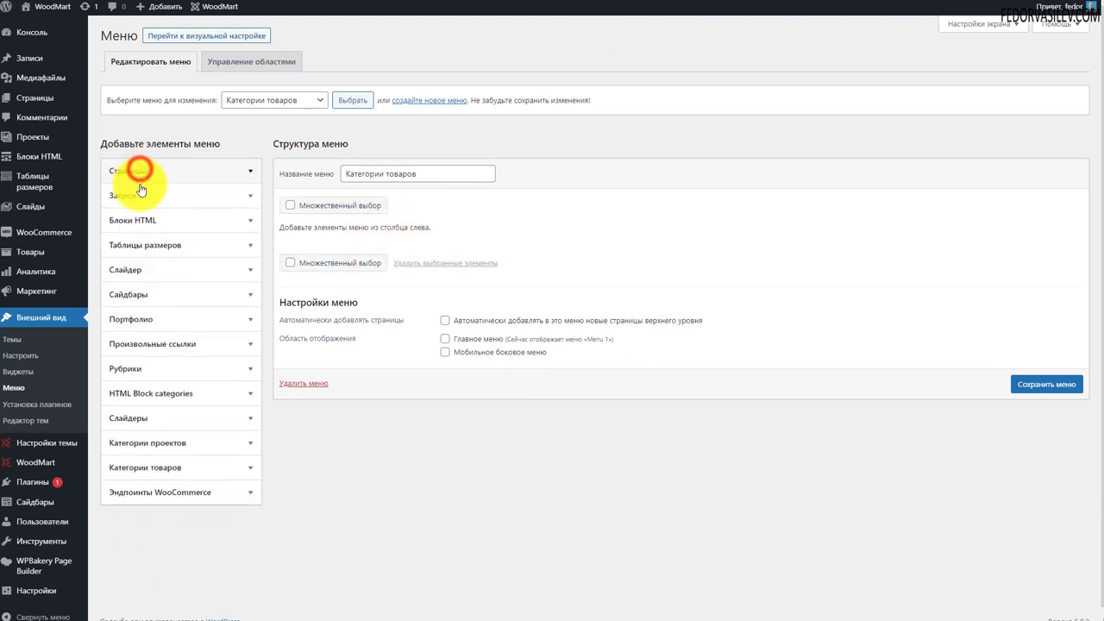
click(150, 472)
scroll(123, 456, down, 1)
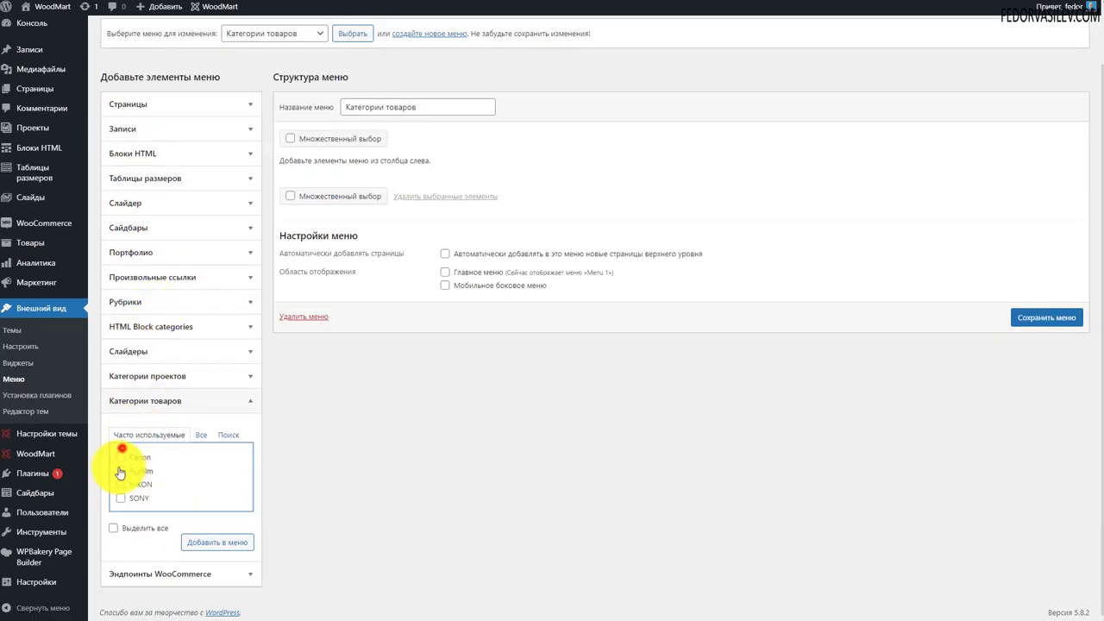
click(119, 484)
click(120, 497)
click(216, 542)
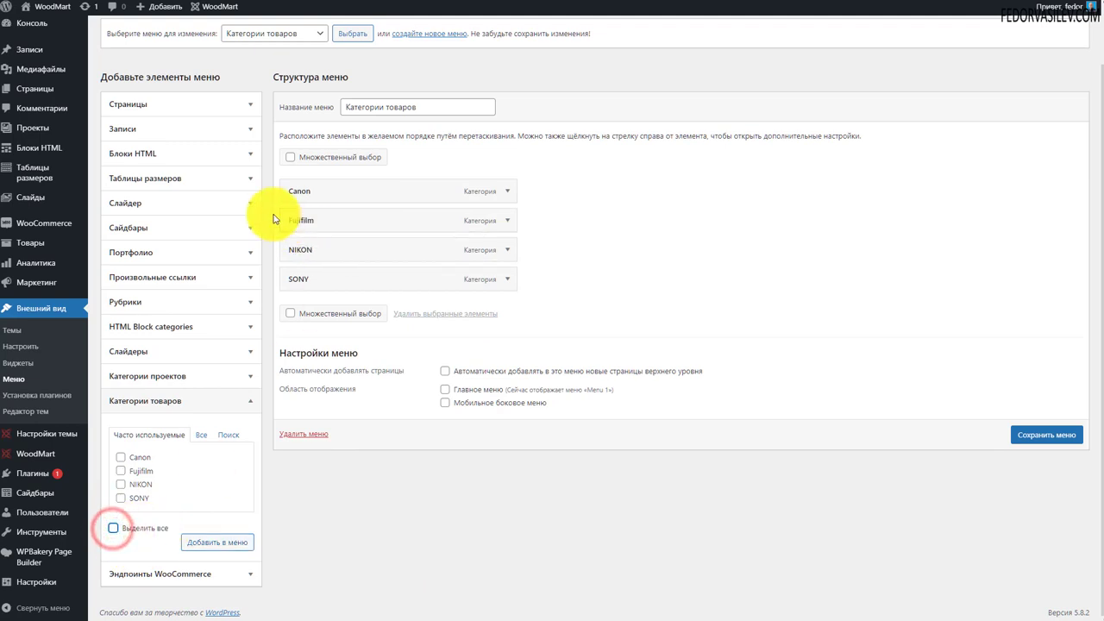
Reorder the menu items as Canon, NIKON, SONY, Fujifilm and save the Категории товаров menu
mouse_move(308, 215)
mouse_down()
mouse_move(320, 178)
mouse_move(320, 234)
mouse_move(316, 221)
mouse_up()
drag(315, 278, 313, 222)
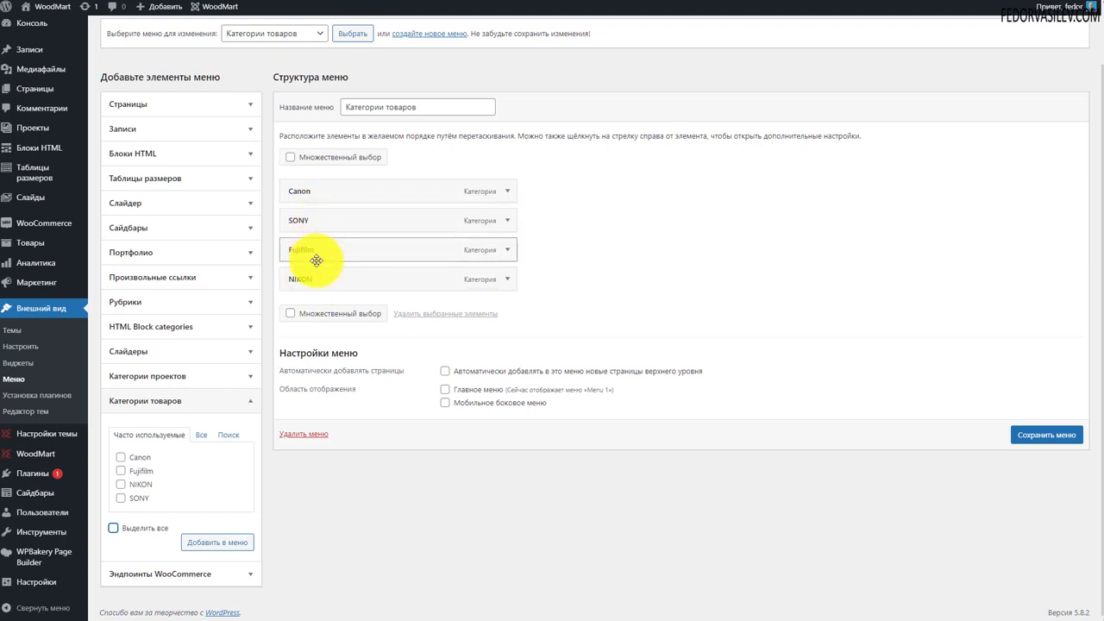
drag(315, 286, 315, 221)
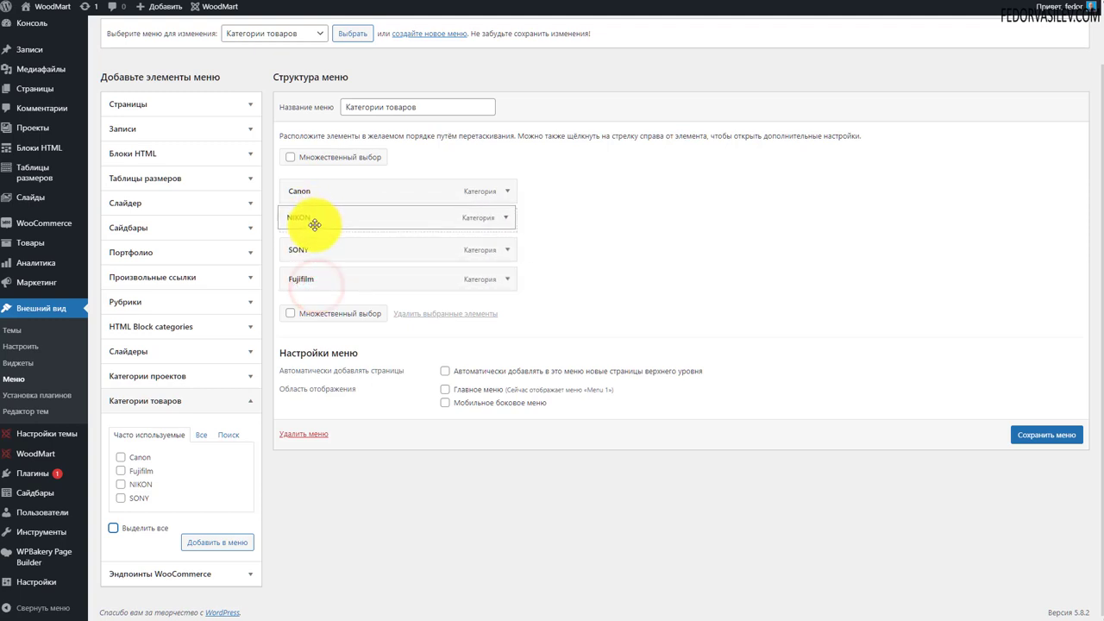
click(1029, 439)
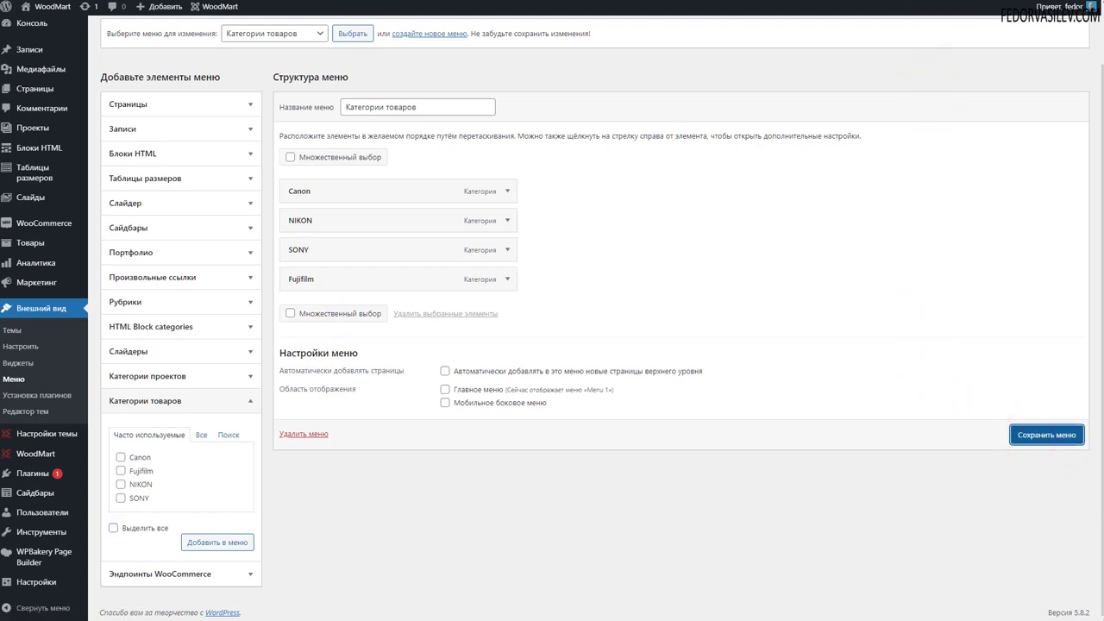
click(173, 0)
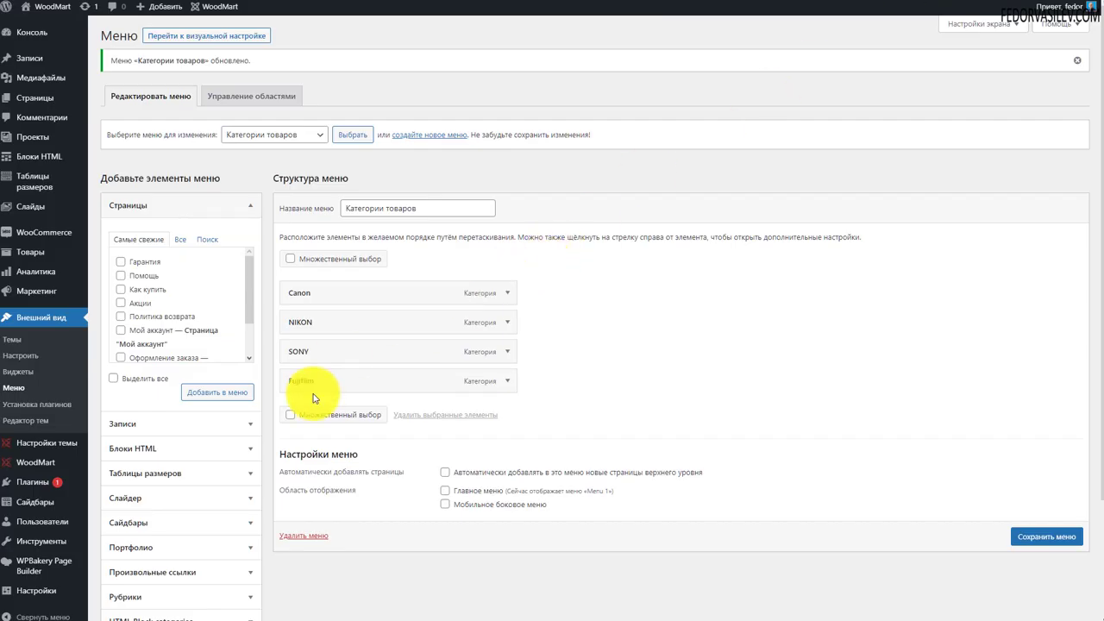
Open the Главная шапка layout for editing in the WoodMart header builder
mouse_move(45, 466)
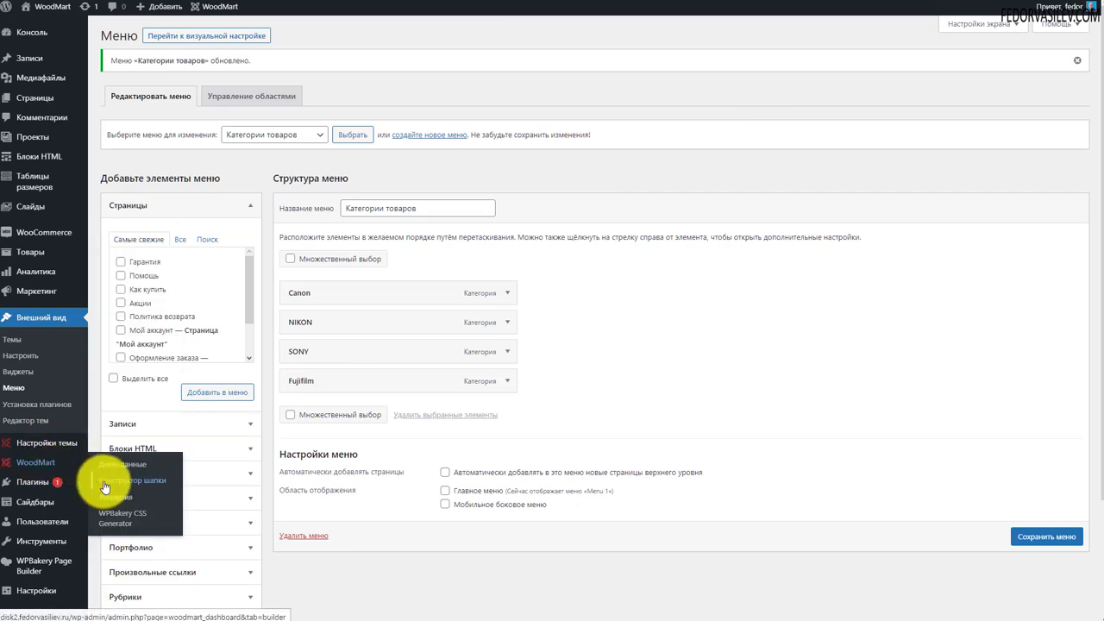
click(103, 485)
click(601, 28)
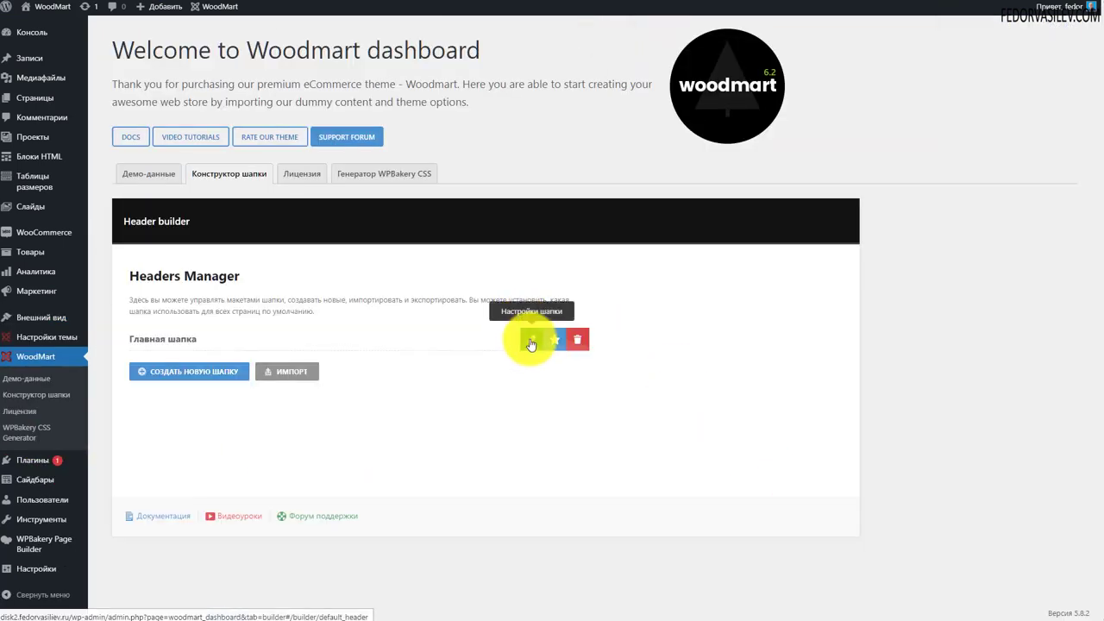
click(531, 342)
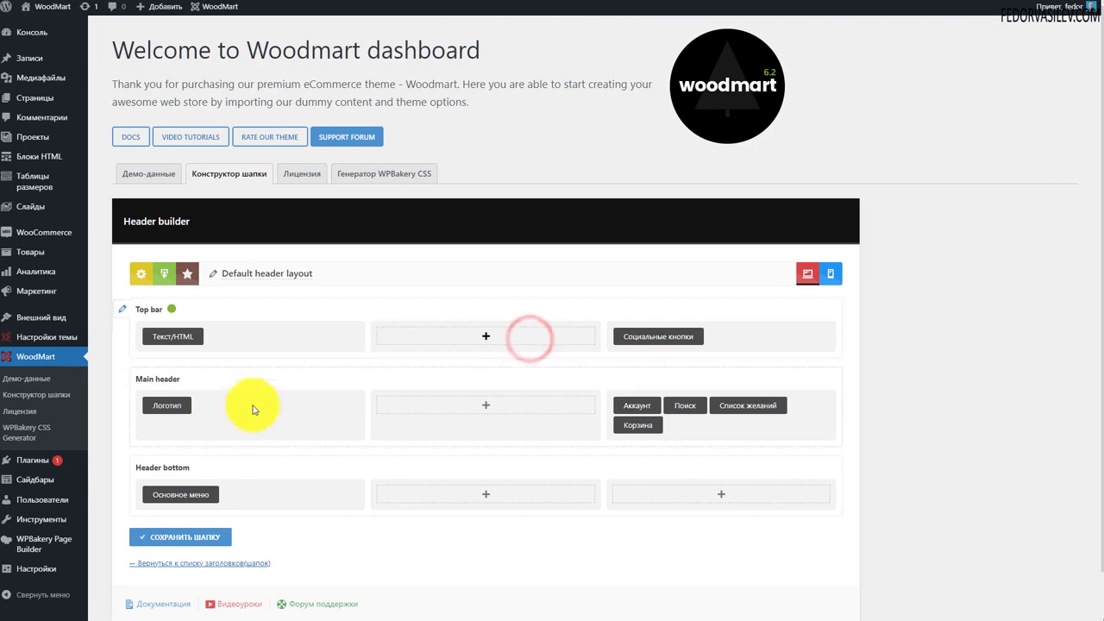
Assign the Категории товаров menu to the Основное меню element in Header bottom and save the header to check the live page
click(192, 488)
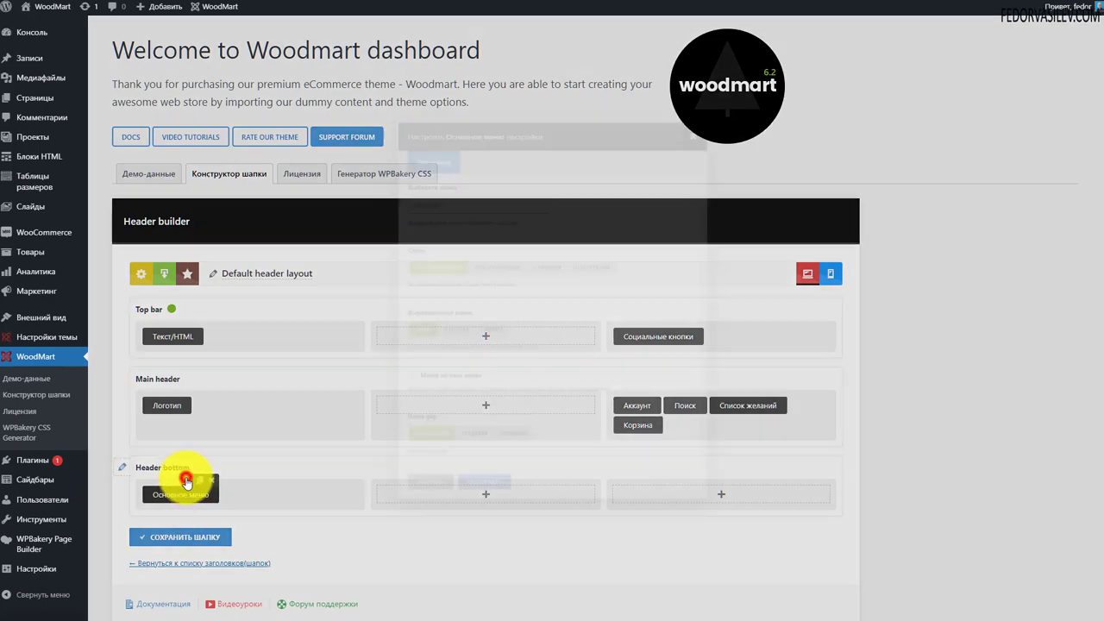
click(415, 184)
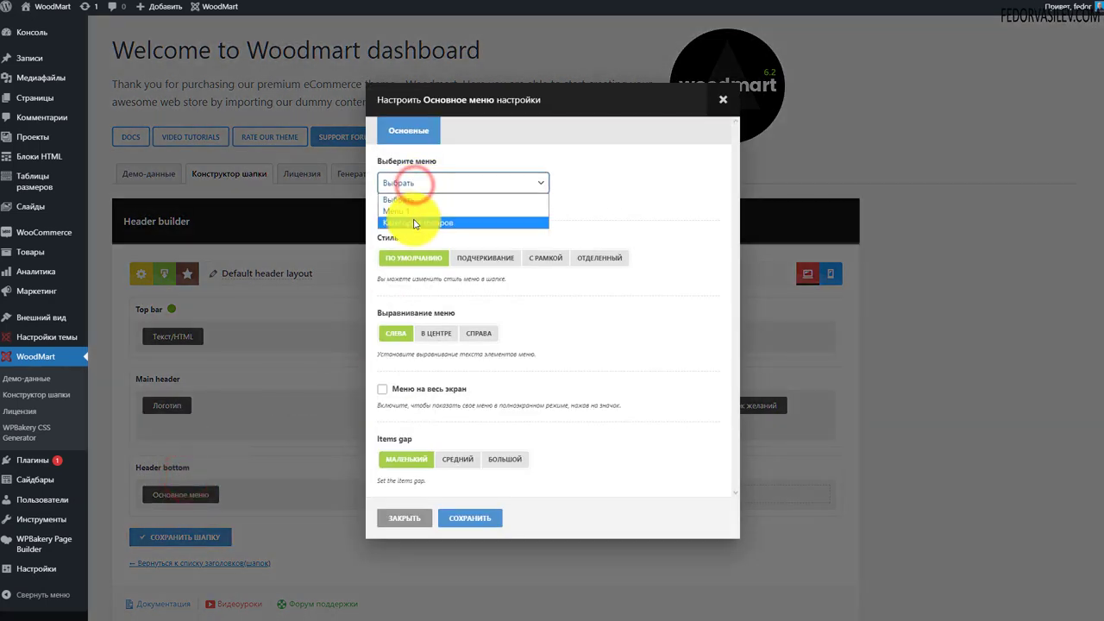
click(448, 226)
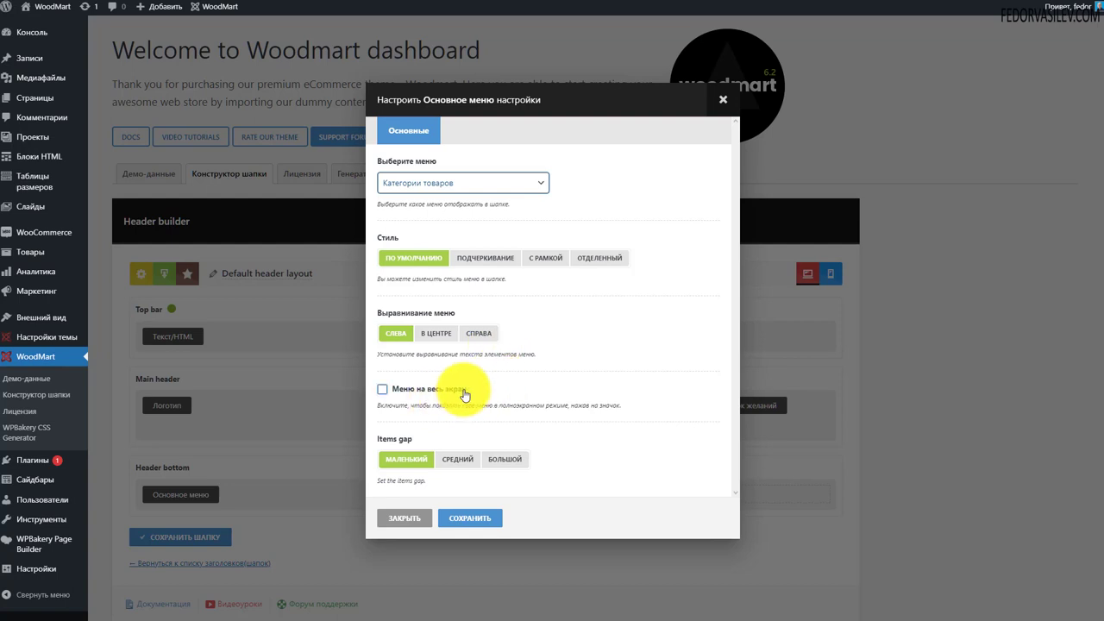
click(461, 520)
click(210, 534)
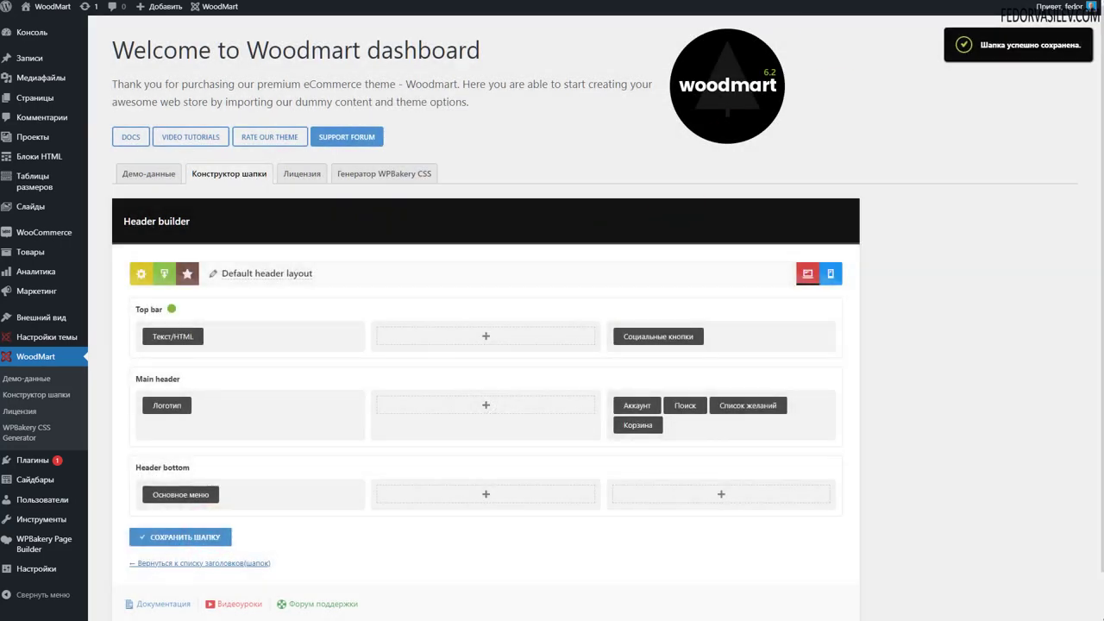
click(37, 6)
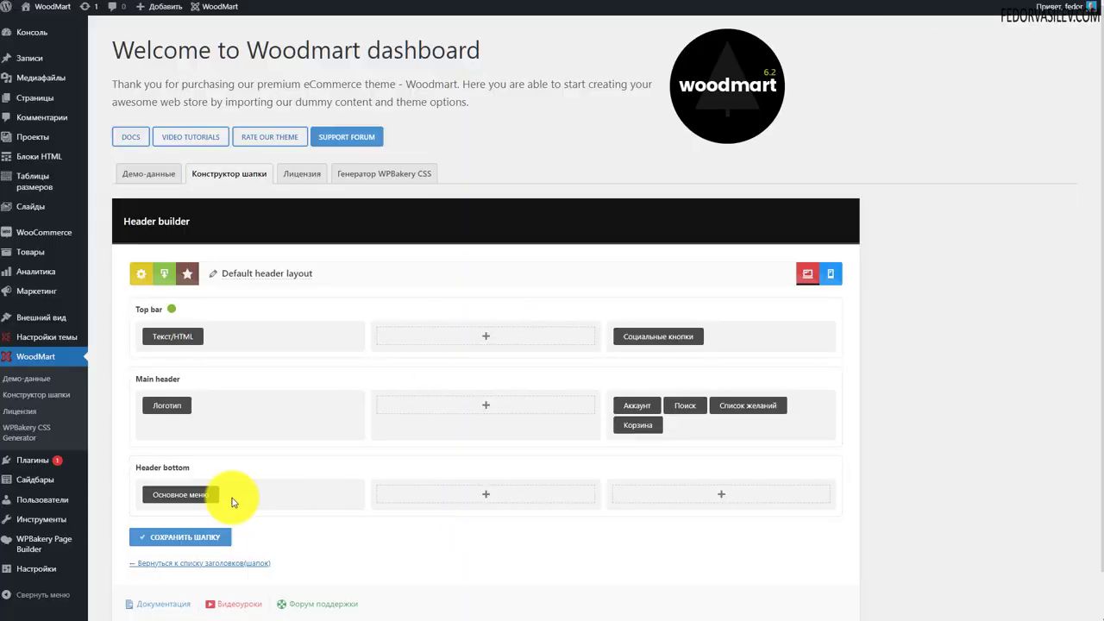
Assign Menu 1 to the Основное меню element in Header bottom and save the header
click(188, 485)
click(424, 182)
click(415, 207)
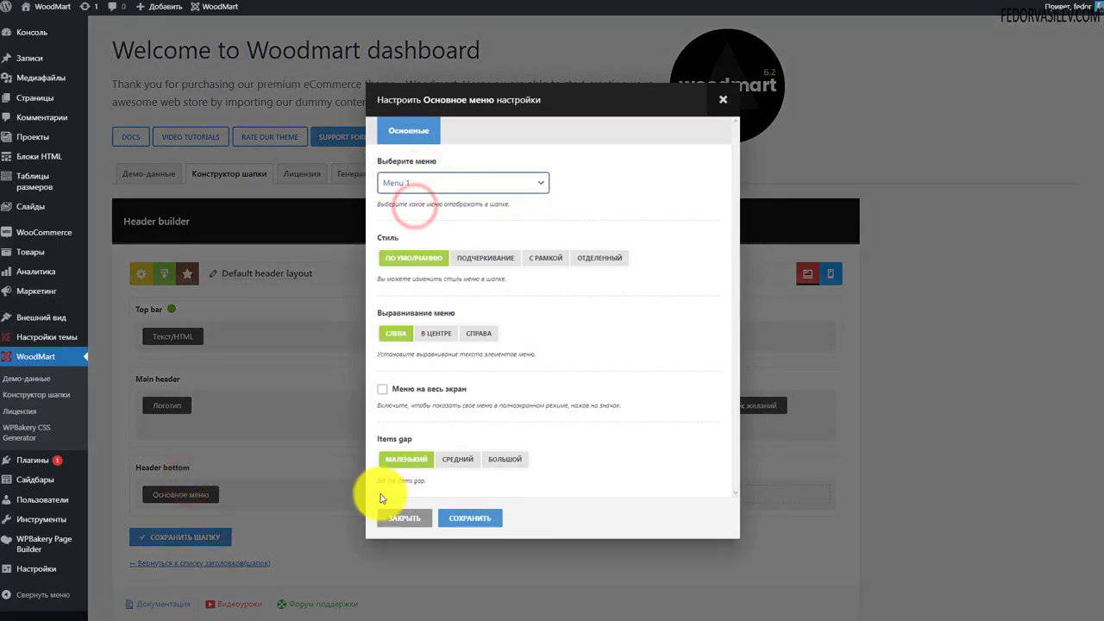
click(470, 519)
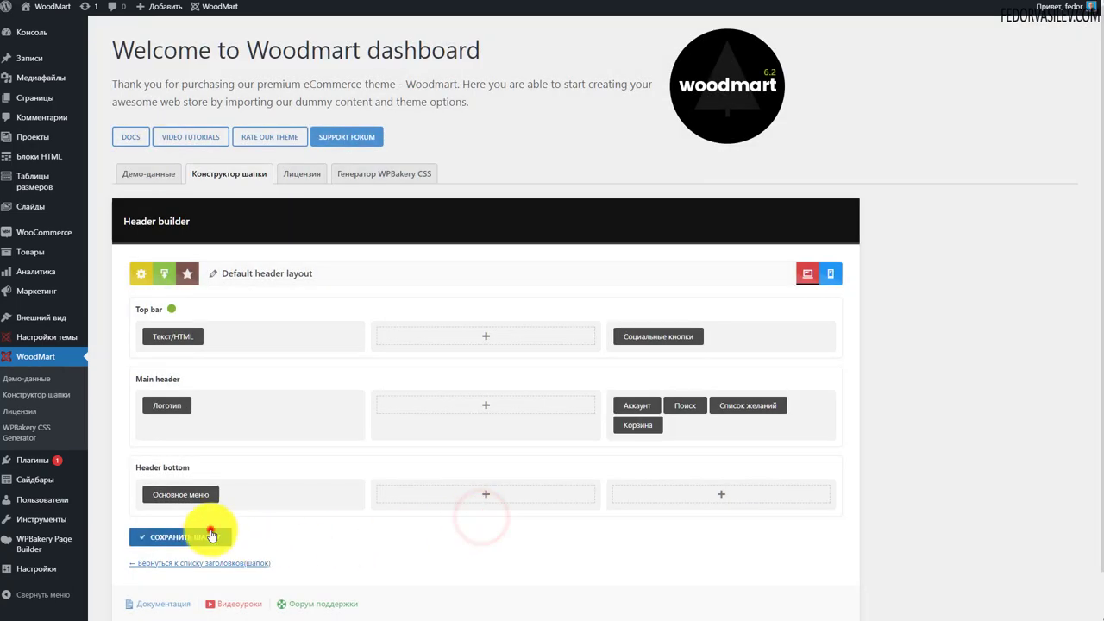
click(211, 532)
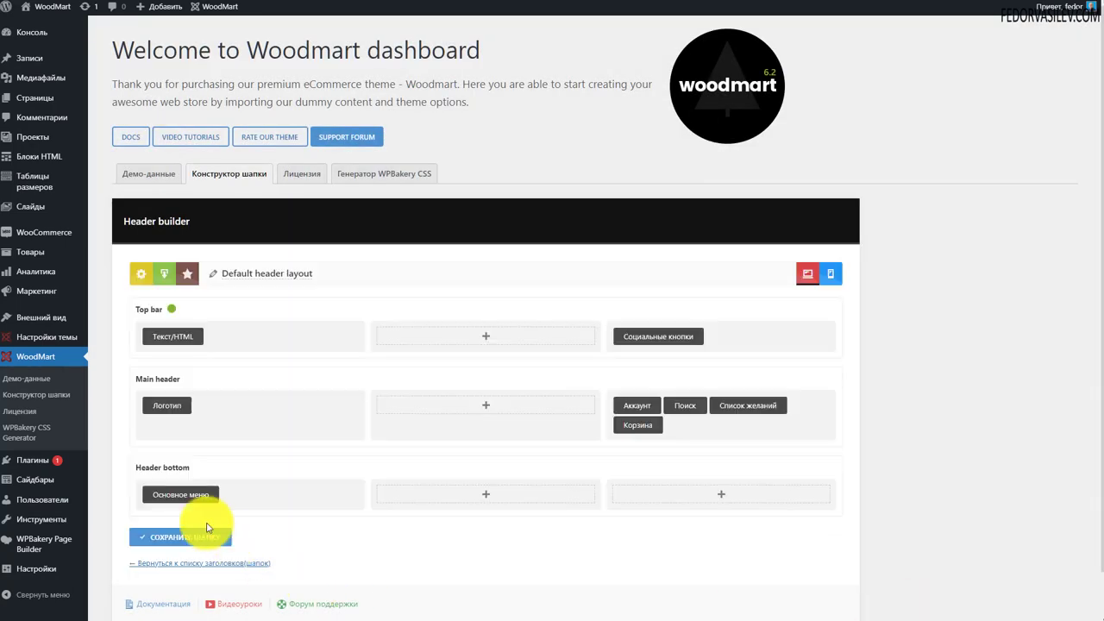
Add a Категории element beside Основное меню in Header bottom, using the Категории товаров menu and the default icon type
click(354, 472)
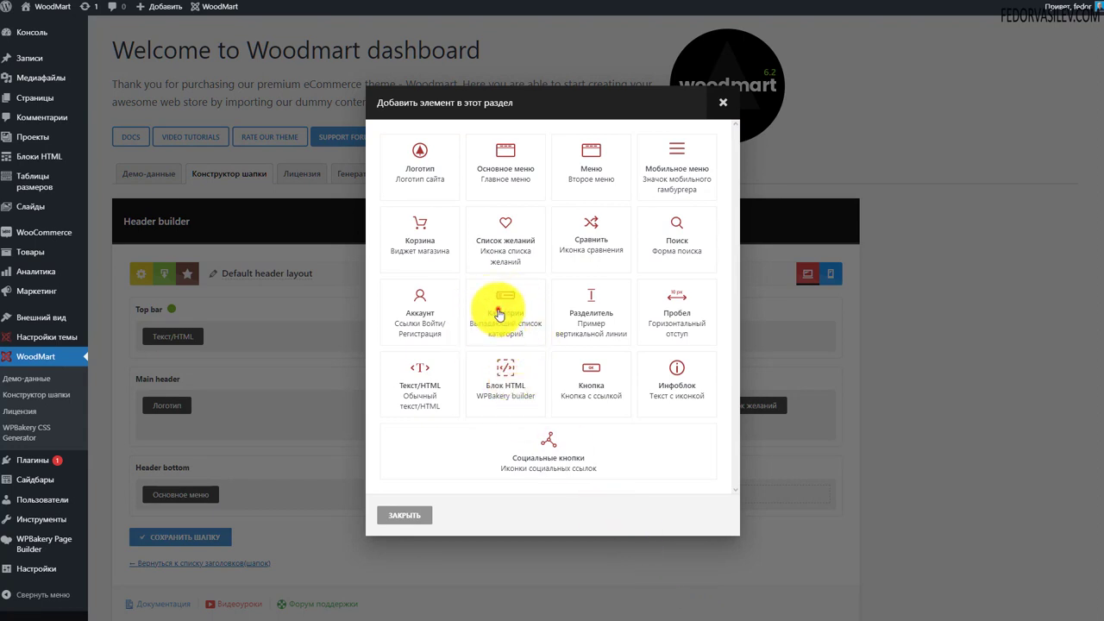
click(499, 313)
click(458, 260)
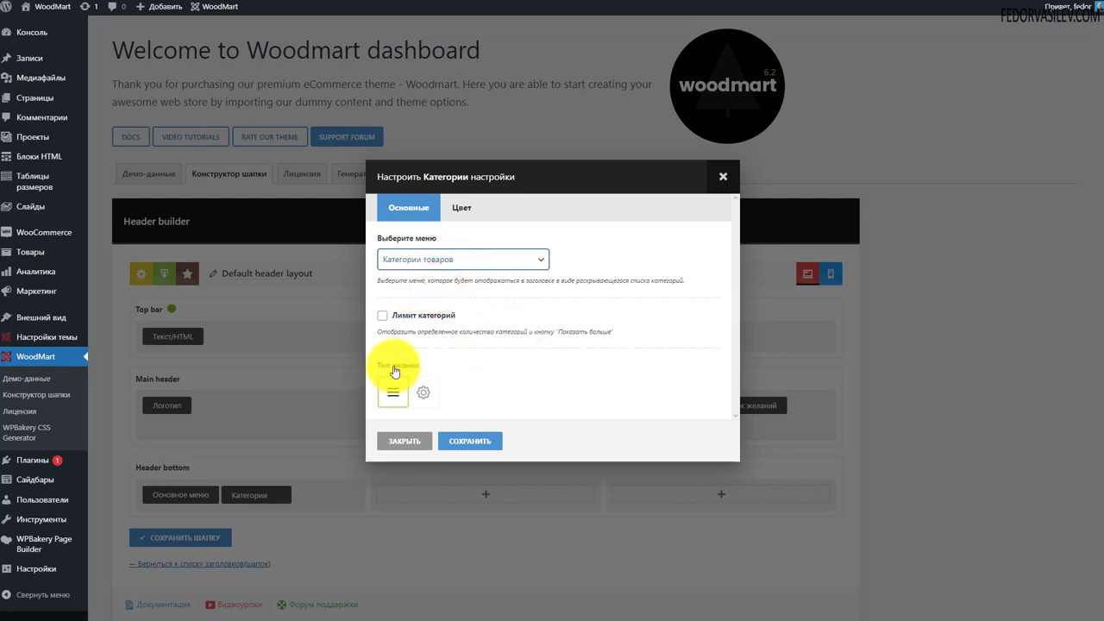
click(423, 392)
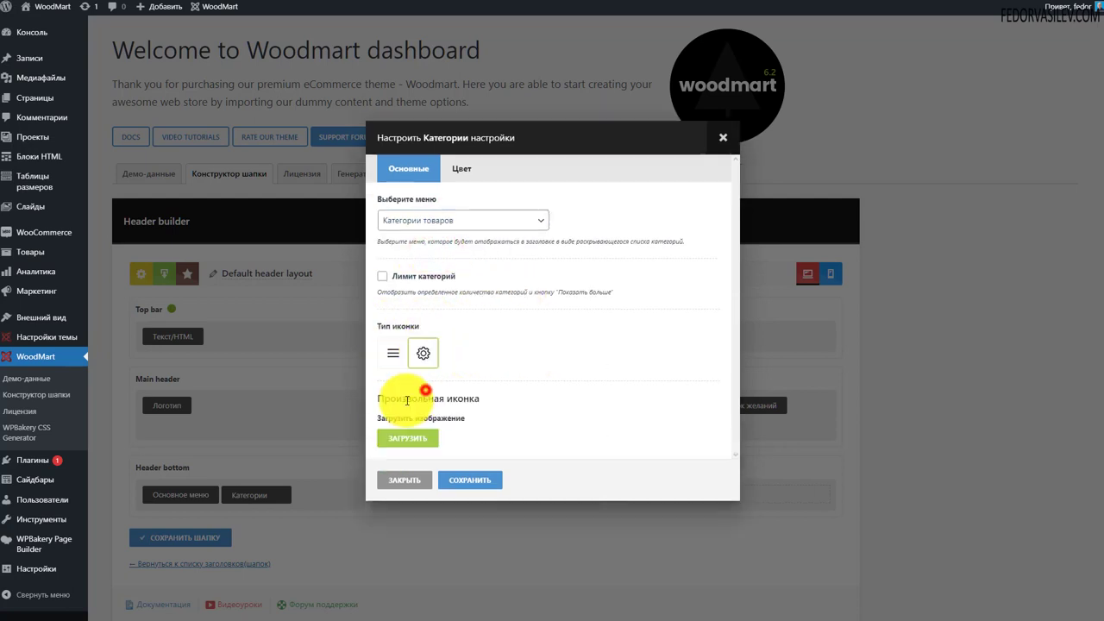
click(388, 379)
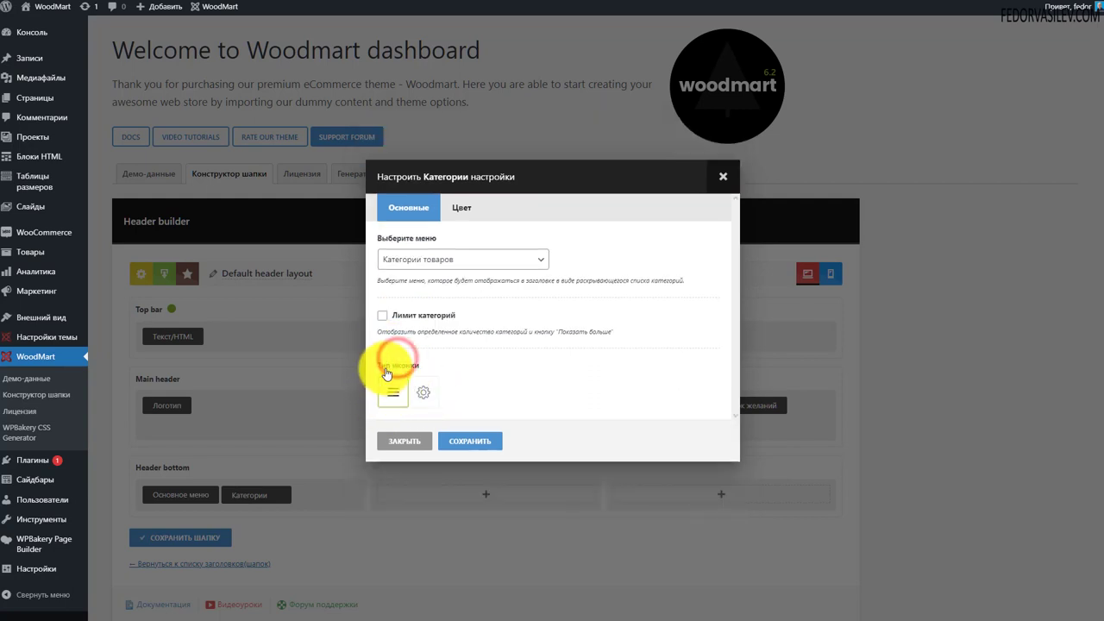
Try the dark text colour scheme for the Категории element, restore the light one and save the element's settings
click(459, 211)
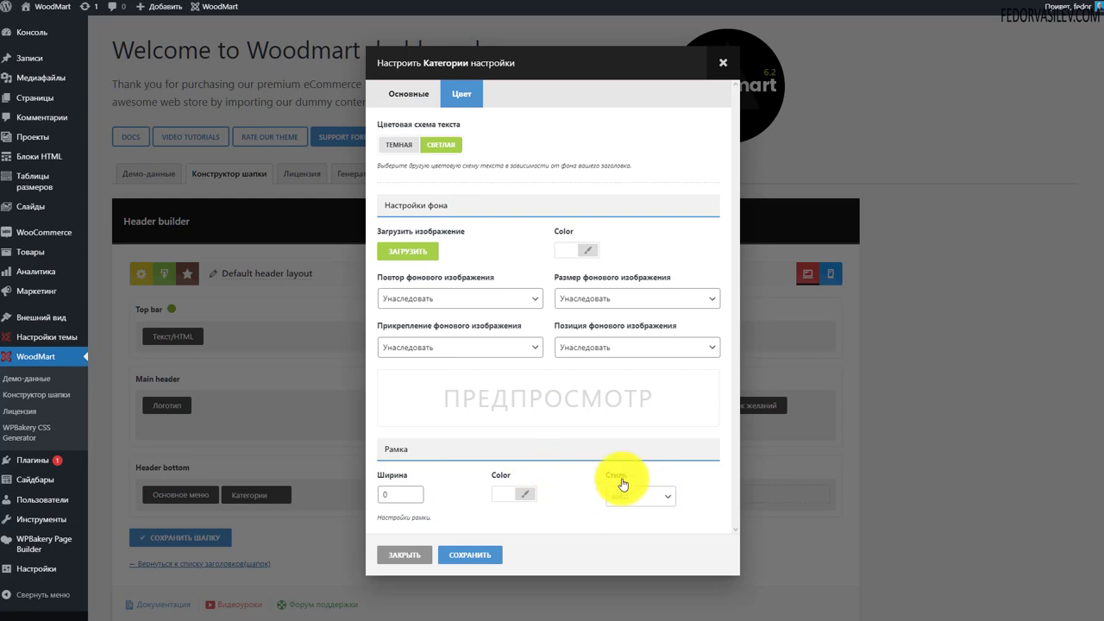
click(394, 145)
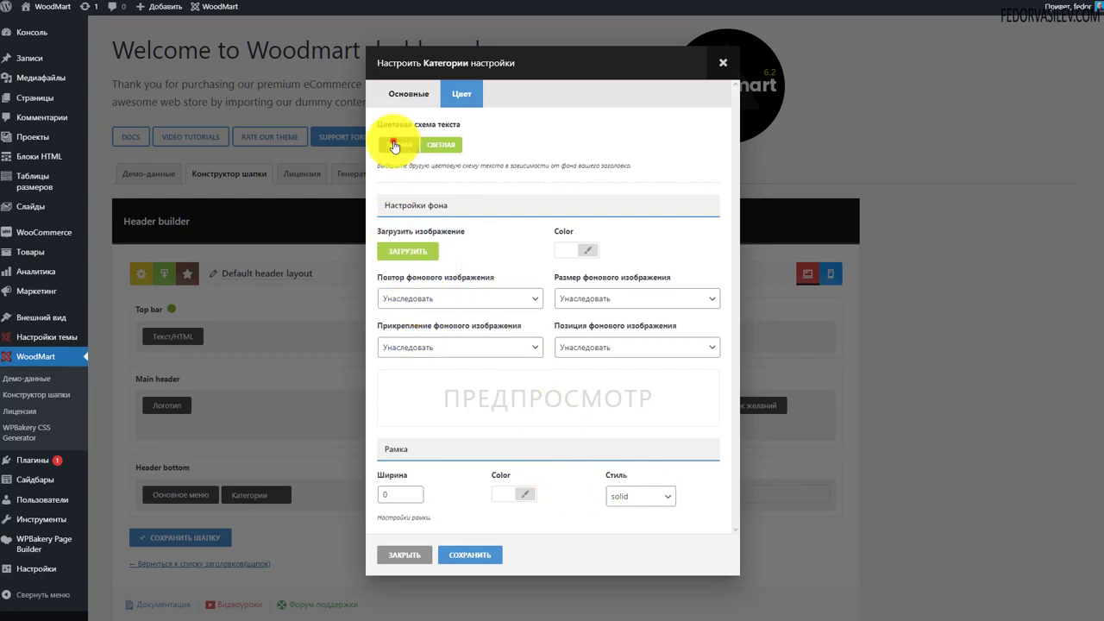
click(438, 143)
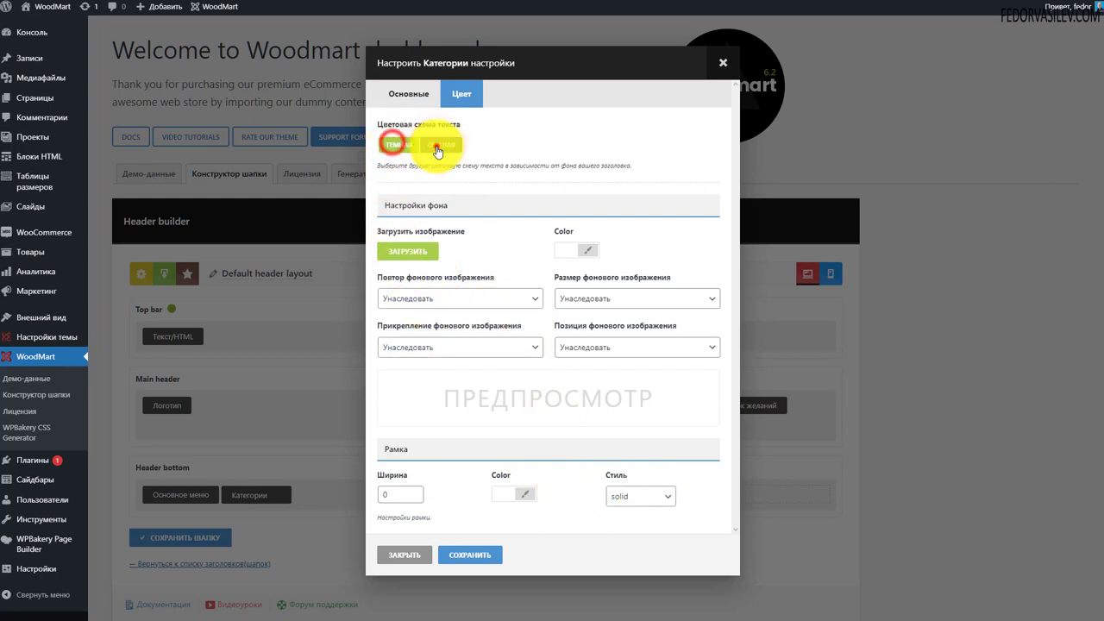
click(391, 100)
click(469, 441)
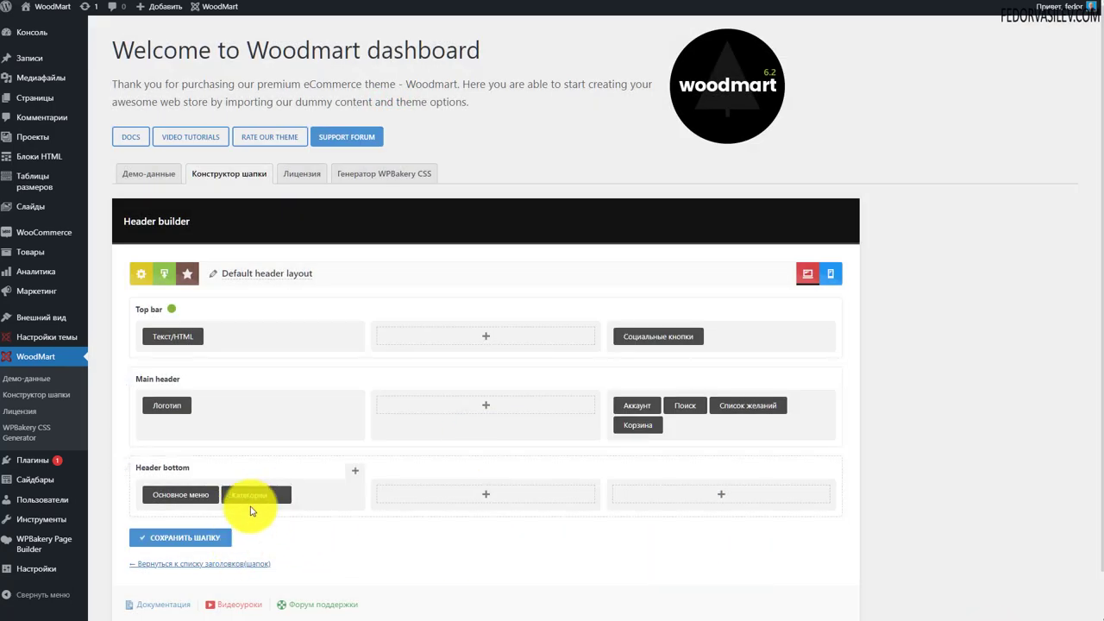
Move the Категории element ahead of Основное меню in Header bottom and save the header
drag(251, 496, 172, 505)
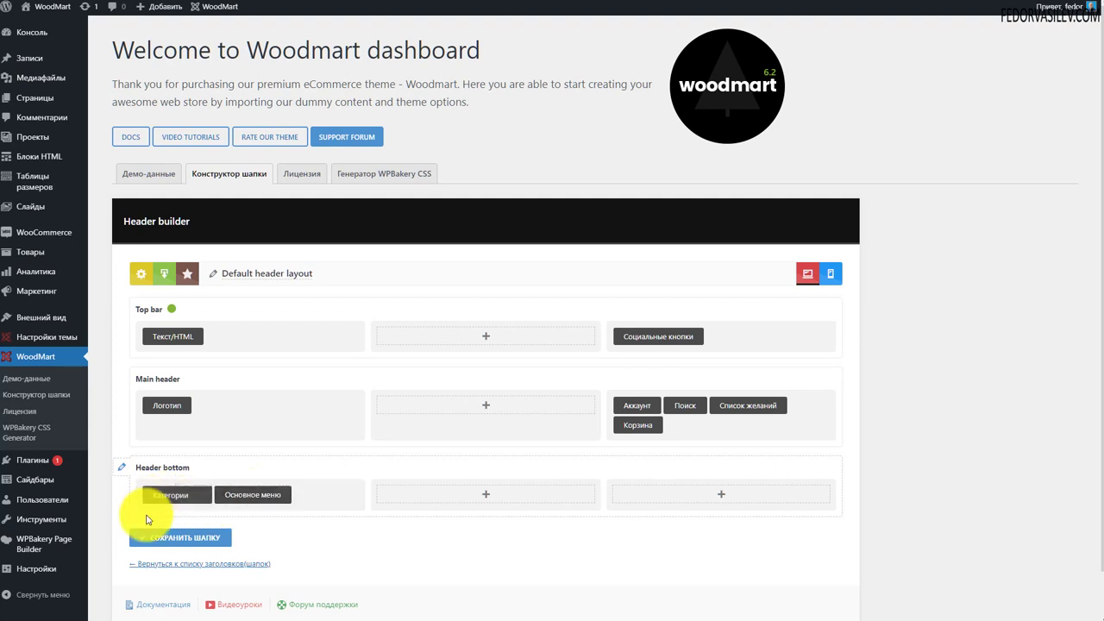
mouse_move(162, 492)
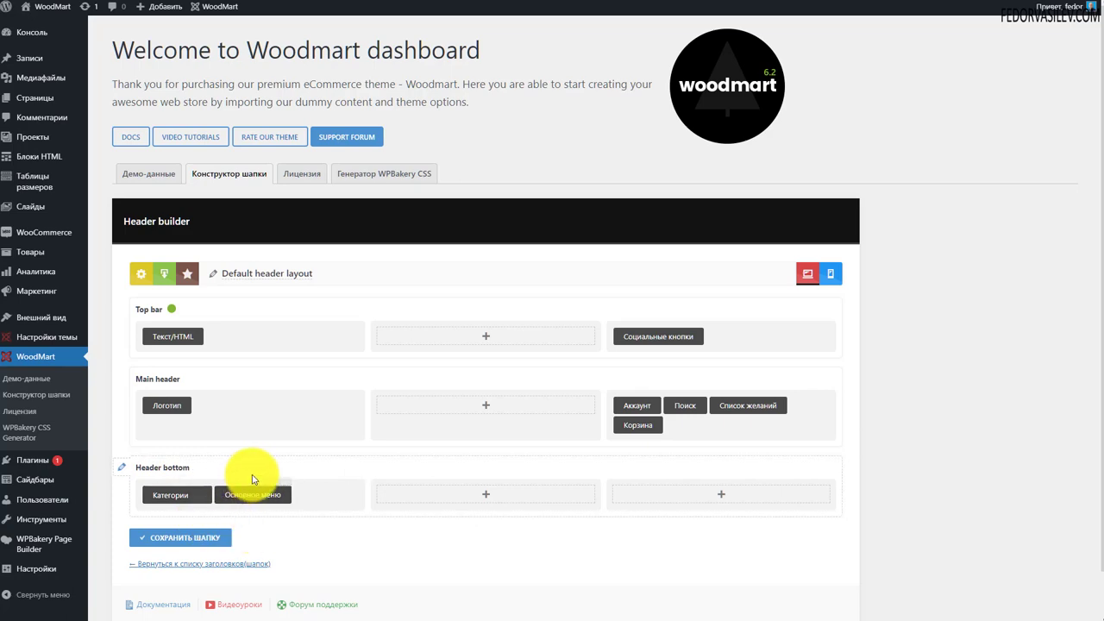
click(197, 539)
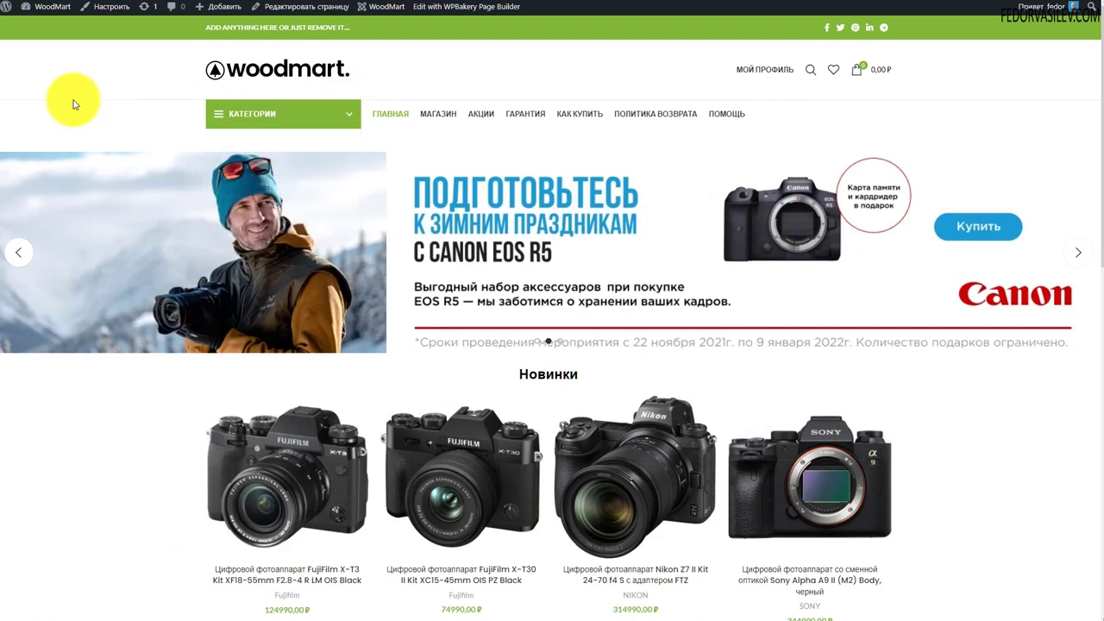
Check the Категории menu on the live page by opening the Canon category and looking through its products
mouse_move(242, 118)
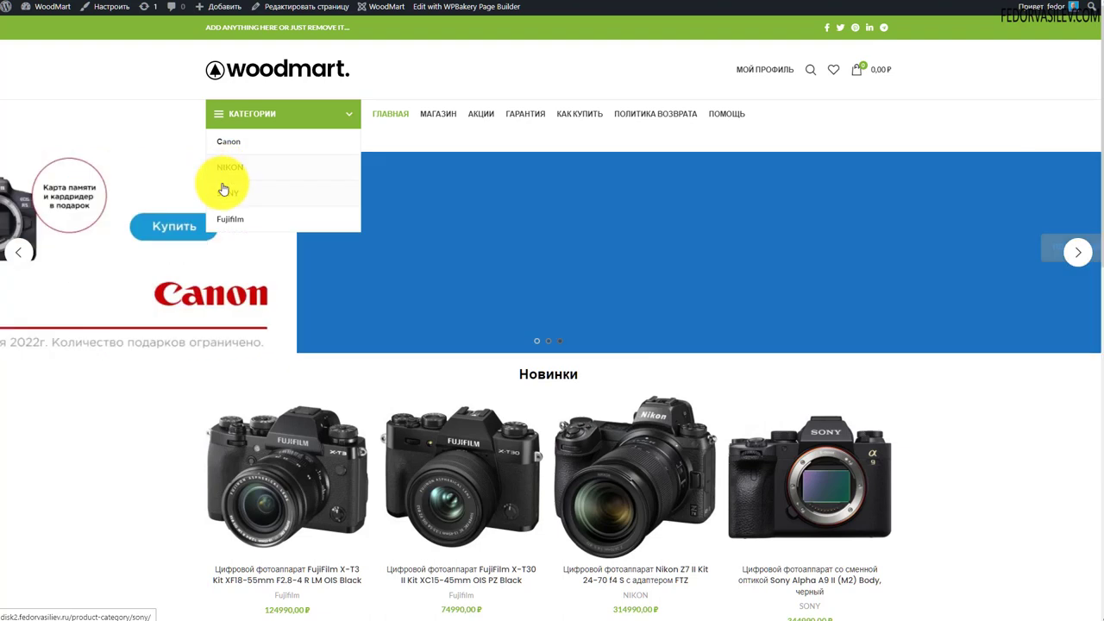
click(230, 147)
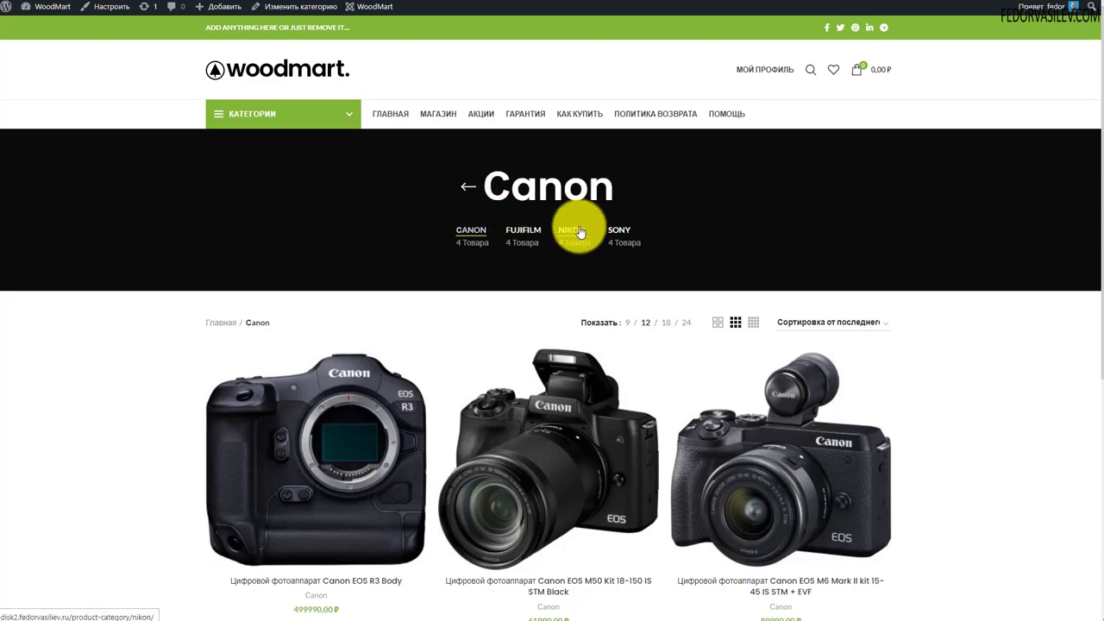
scroll(659, 246, down, 3)
scroll(254, 374, down, 2)
scroll(253, 316, up, 5)
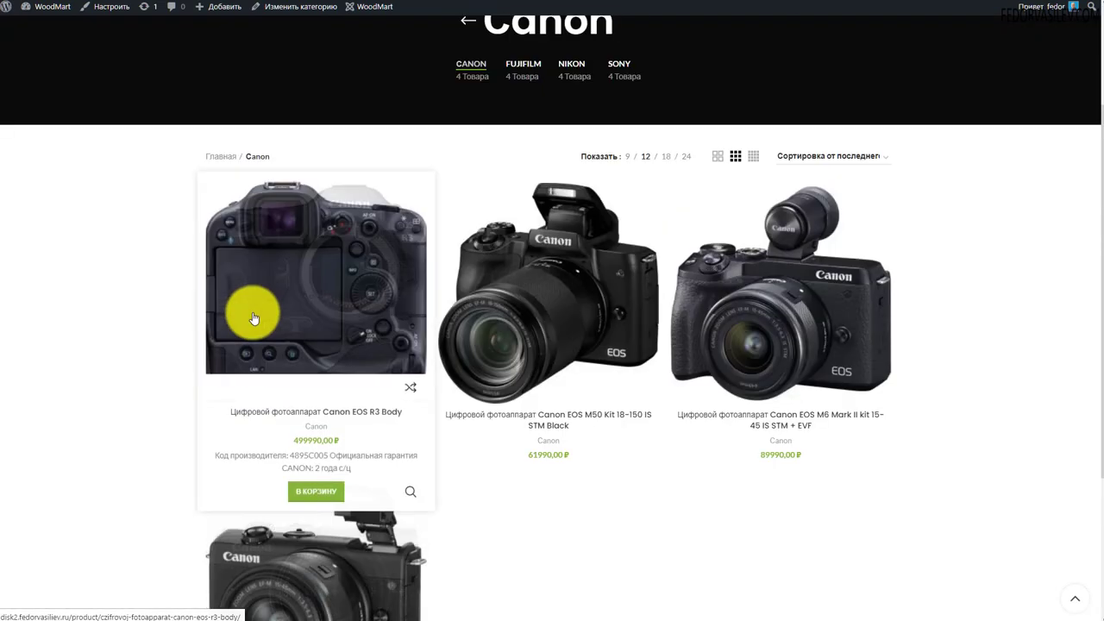
mouse_move(220, 118)
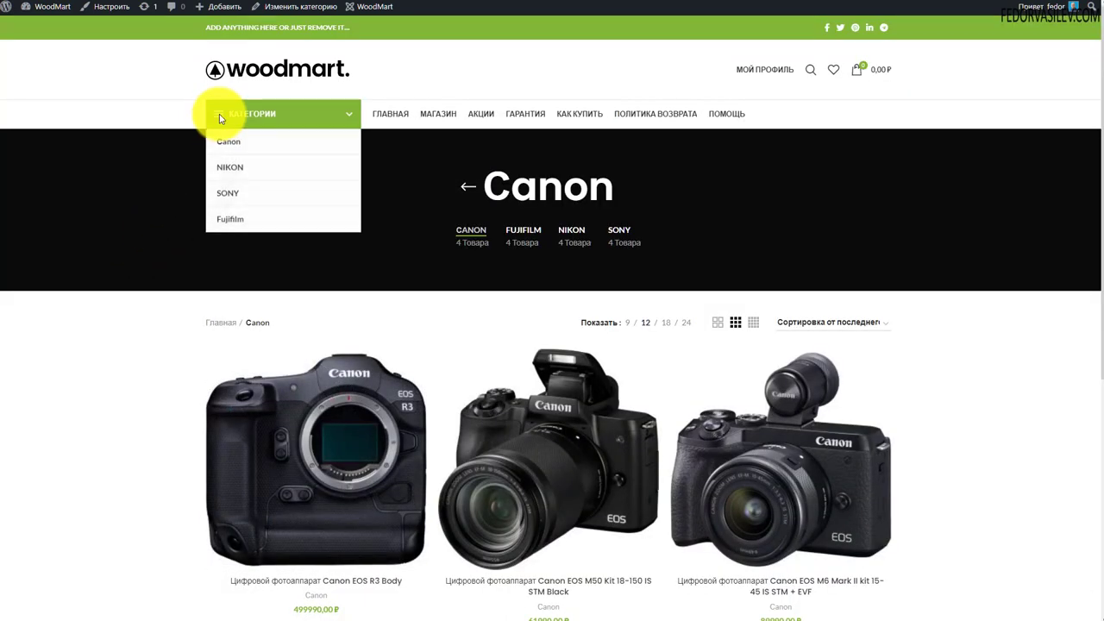
Open the SONY category from the live Категории menu, look through its products and return to the home page
click(210, 201)
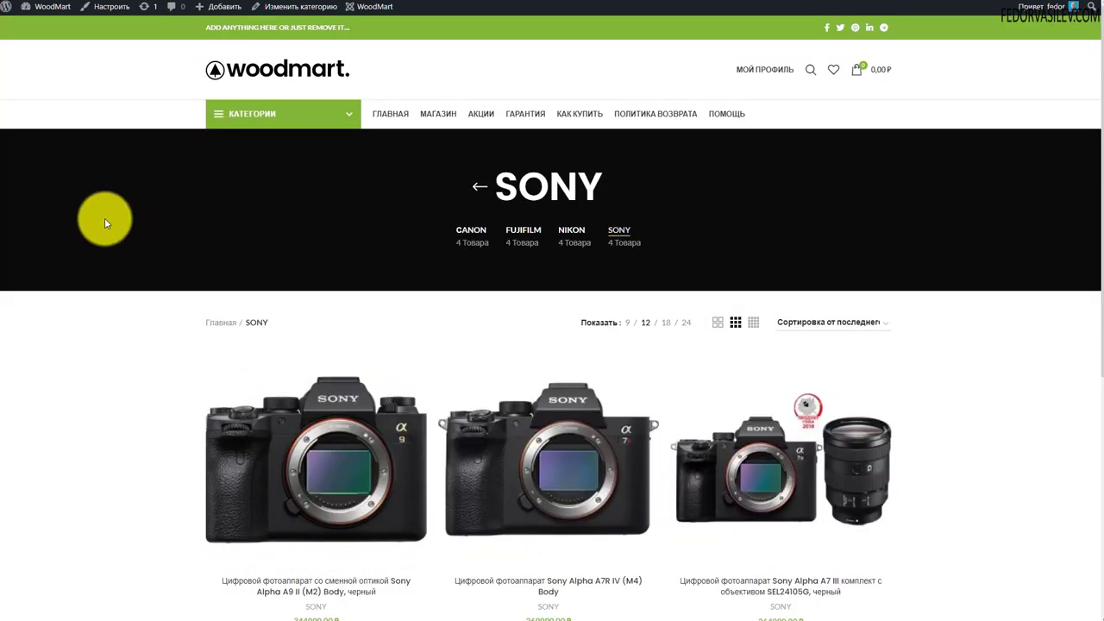
drag(631, 179, 489, 187)
scroll(194, 190, down, 2)
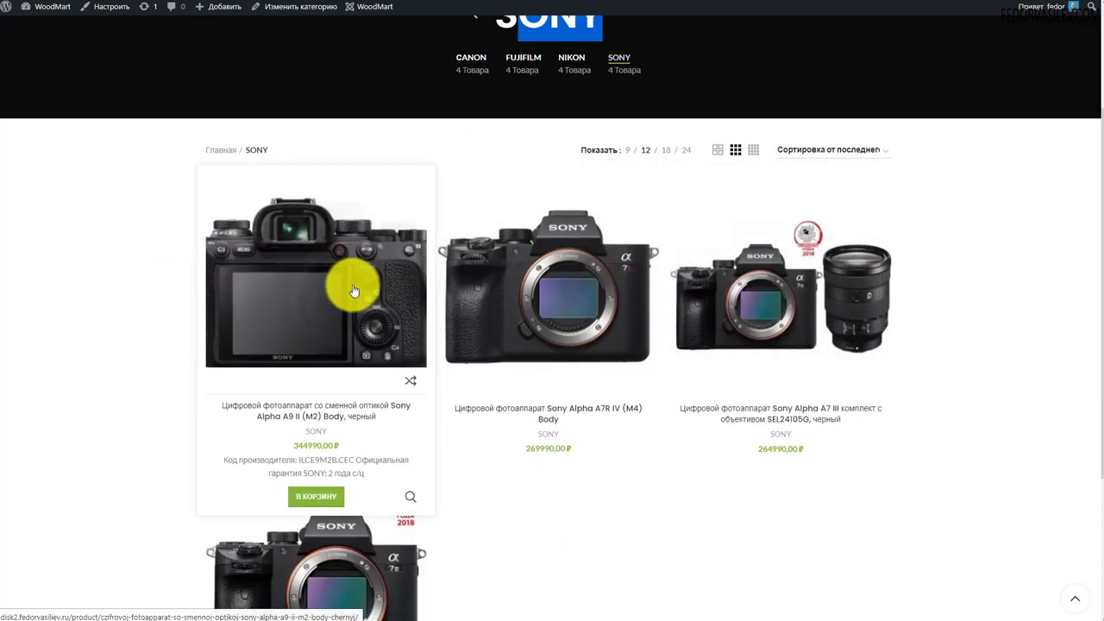
scroll(357, 291, down, 2)
scroll(258, 216, up, 4)
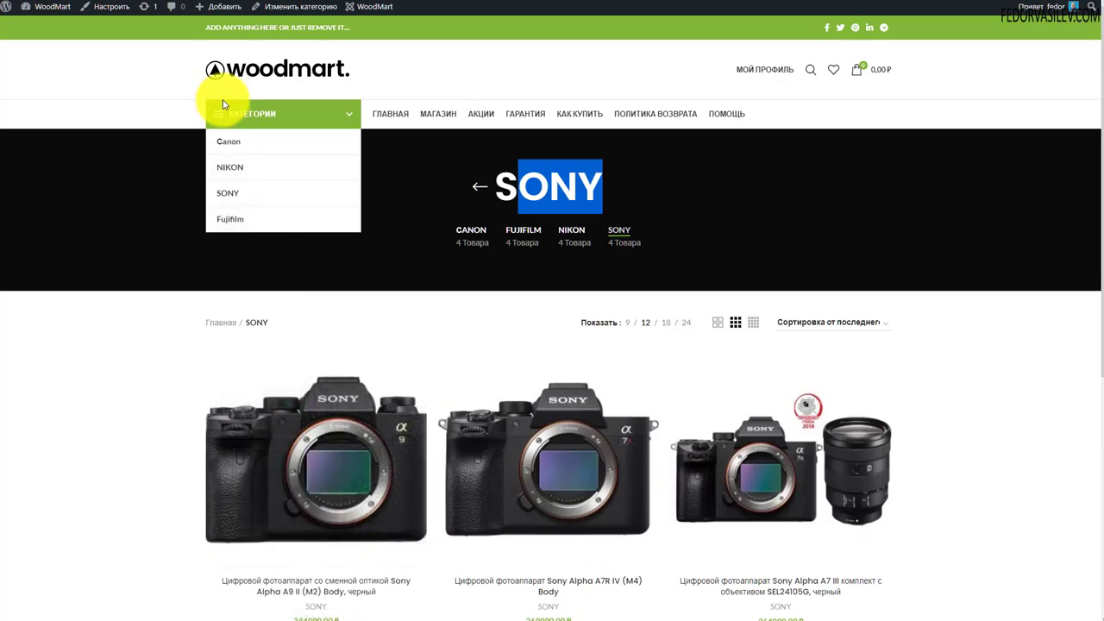
click(222, 69)
mouse_move(288, 111)
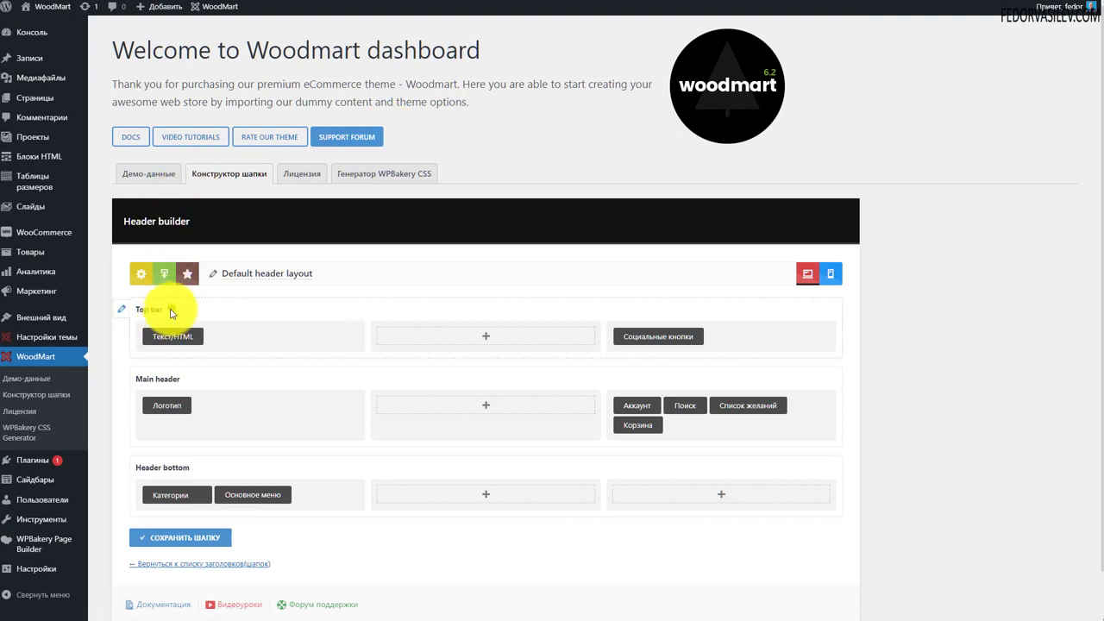
click(226, 273)
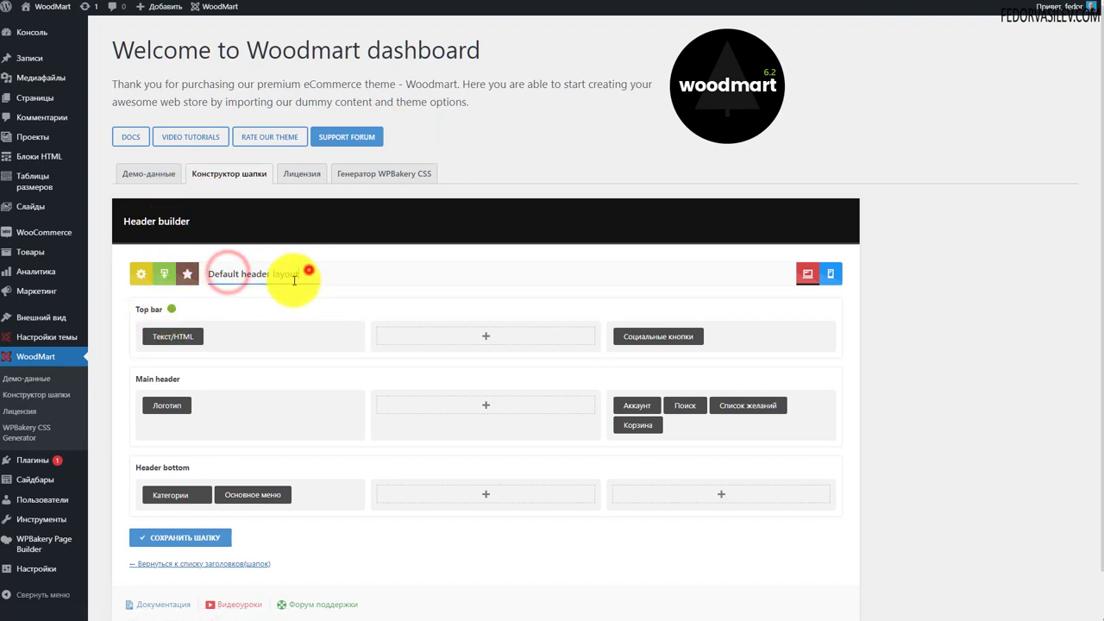
drag(308, 273, 198, 285)
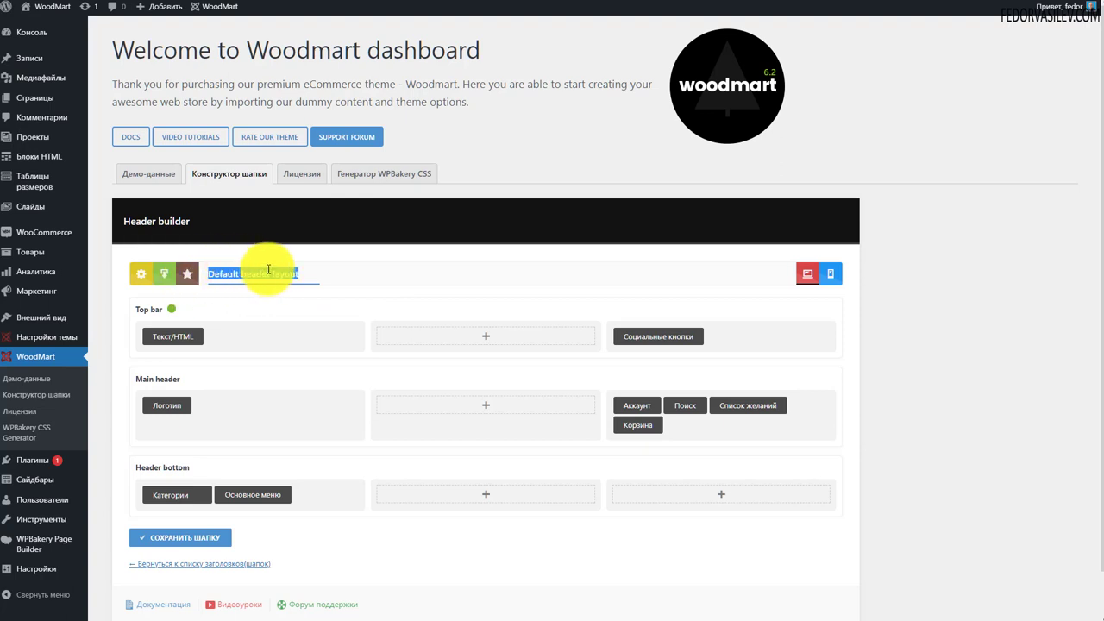
click(230, 275)
drag(320, 271, 207, 274)
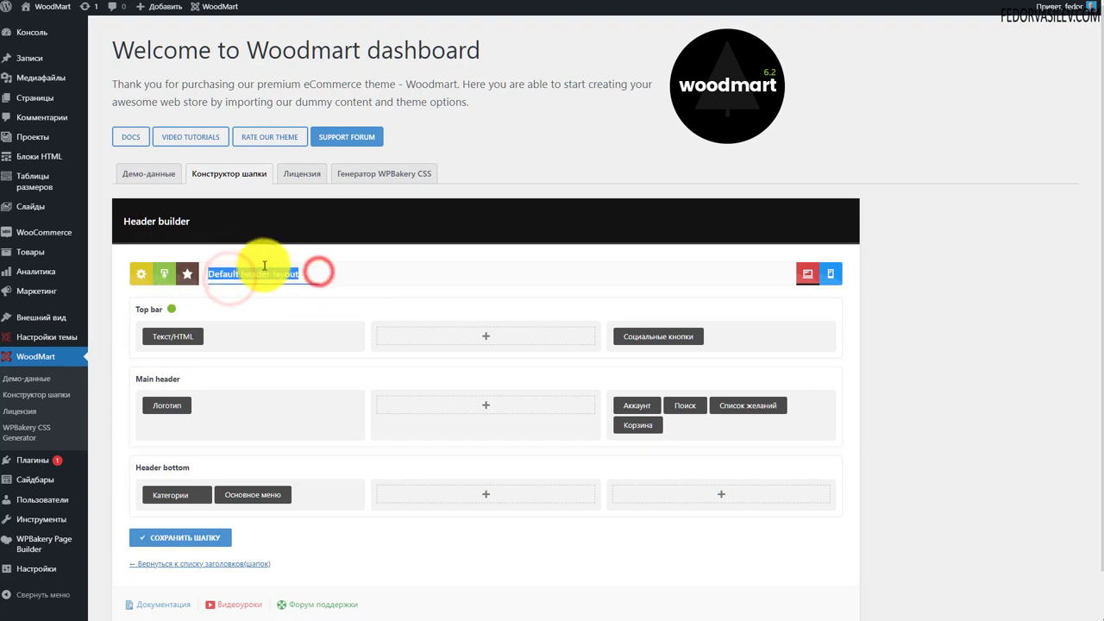
click(544, 165)
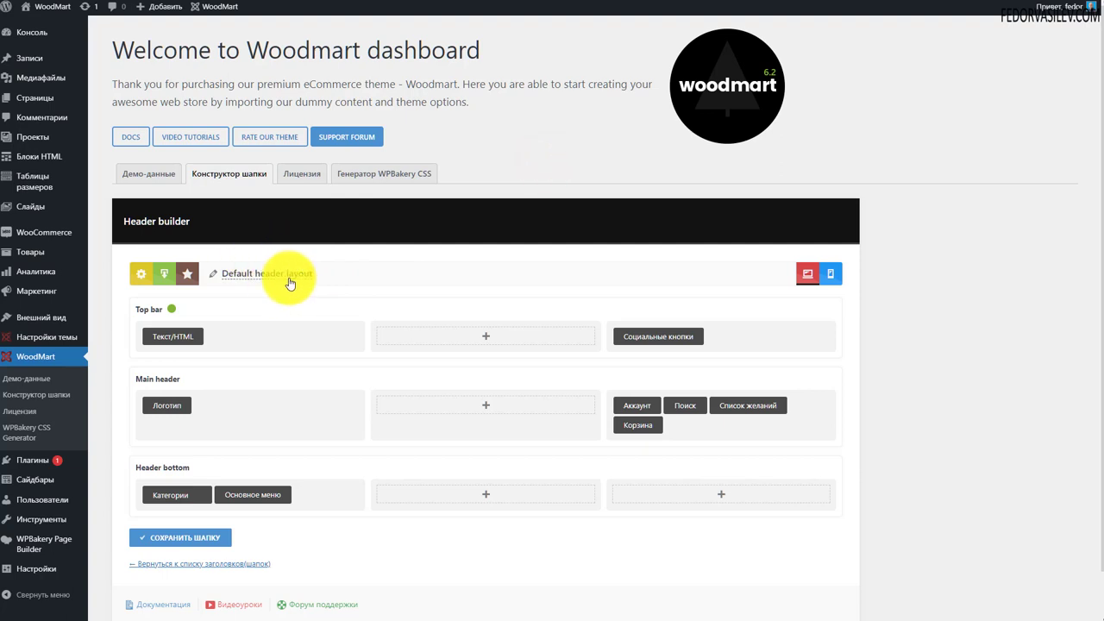
Open the Canon product category for editing and review its image and icon settings
mouse_move(26, 237)
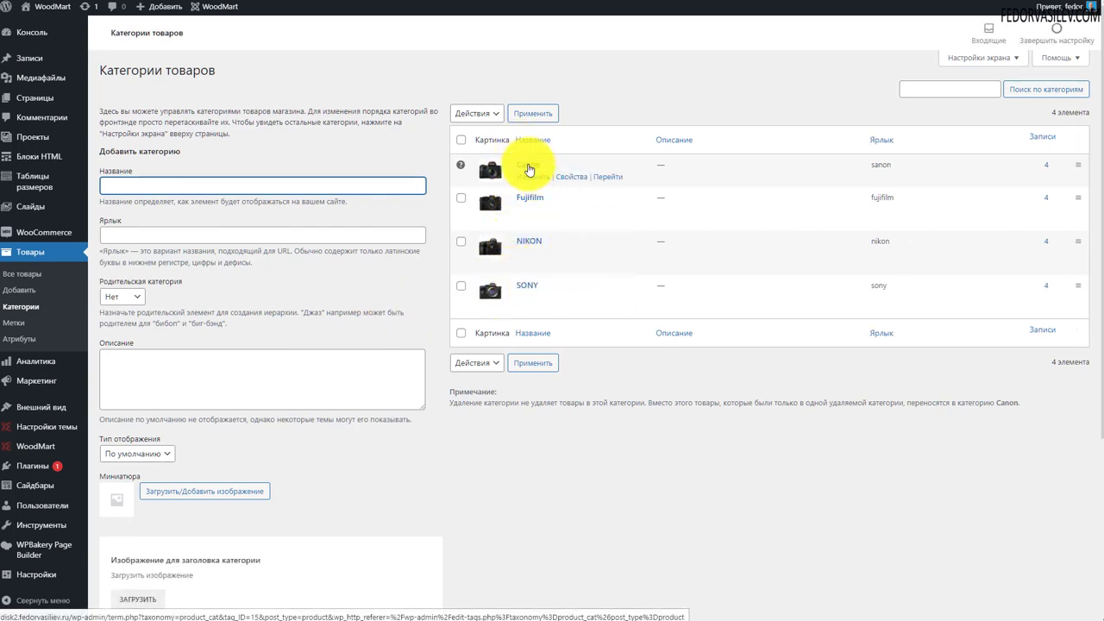
click(528, 165)
scroll(653, 308, down, 4)
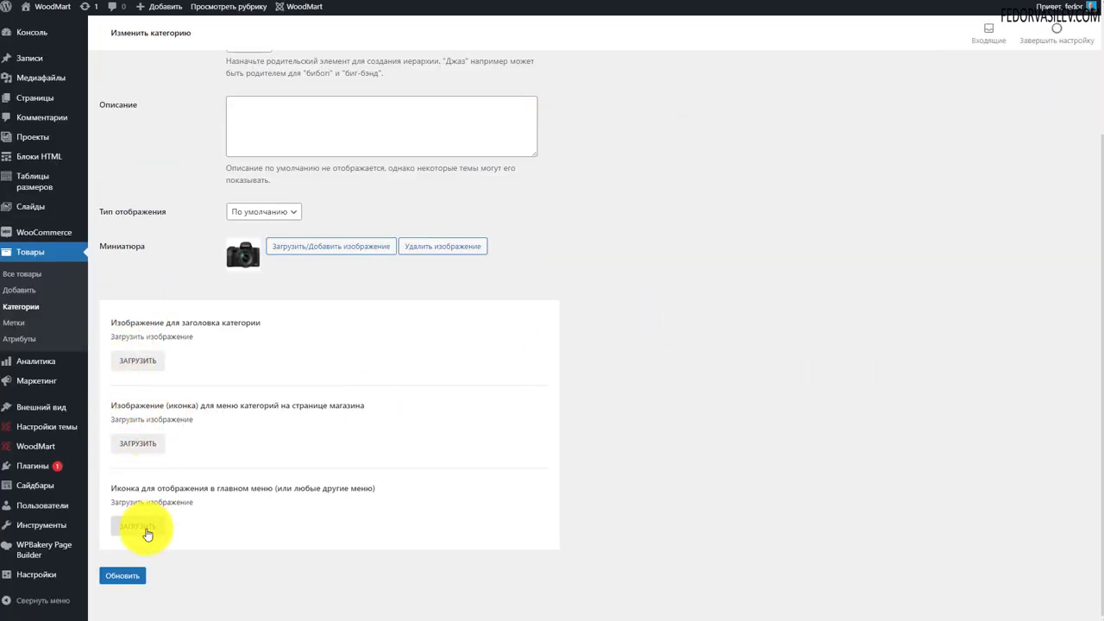
scroll(587, 382, up, 2)
scroll(630, 312, down, 2)
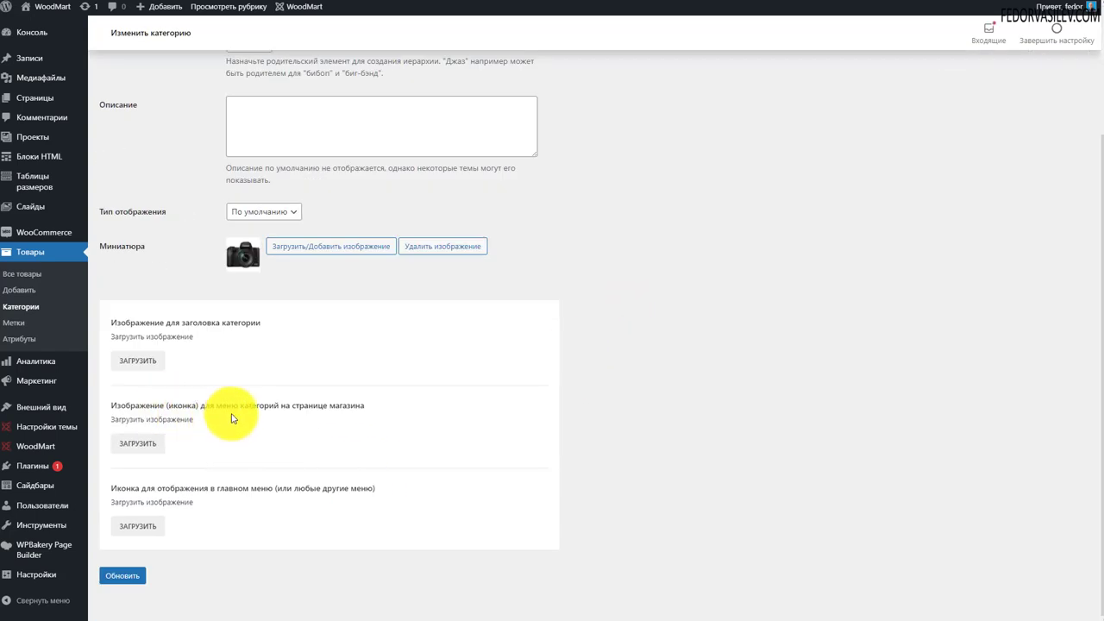
Set canon.jpg as the Canon category's icon for the shop page category menu, update the category and check the live page
click(143, 444)
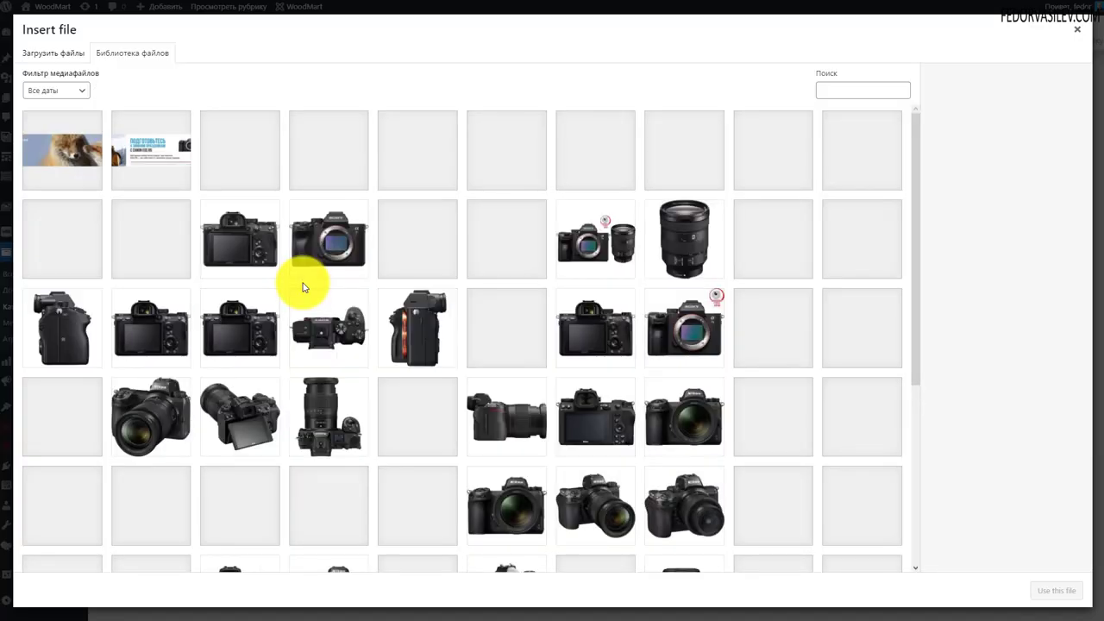
scroll(429, 332, down, 4)
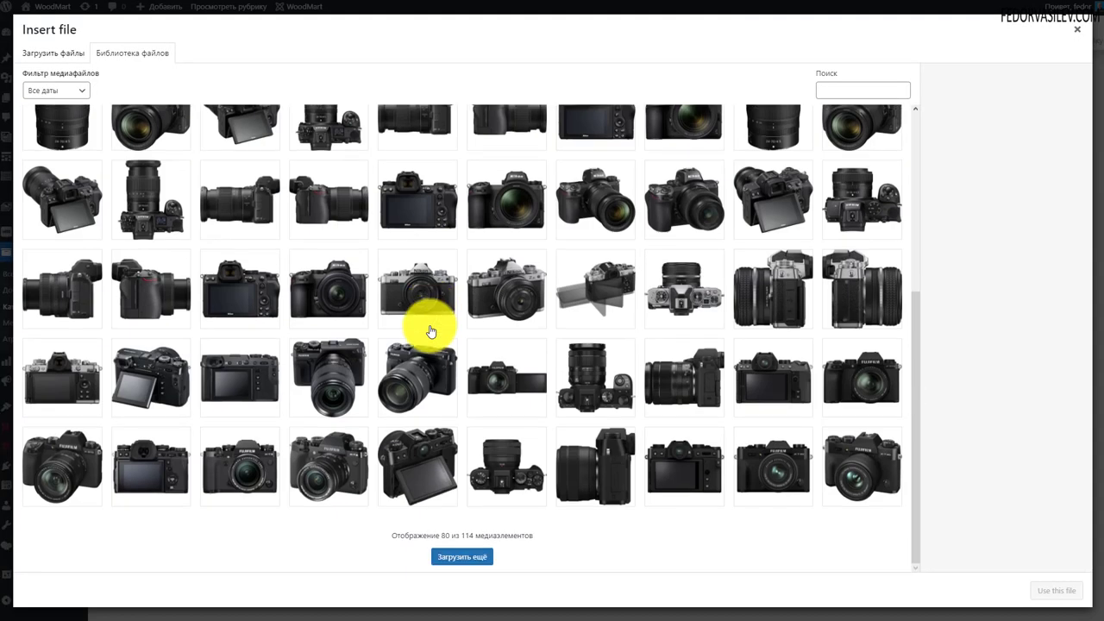
click(484, 556)
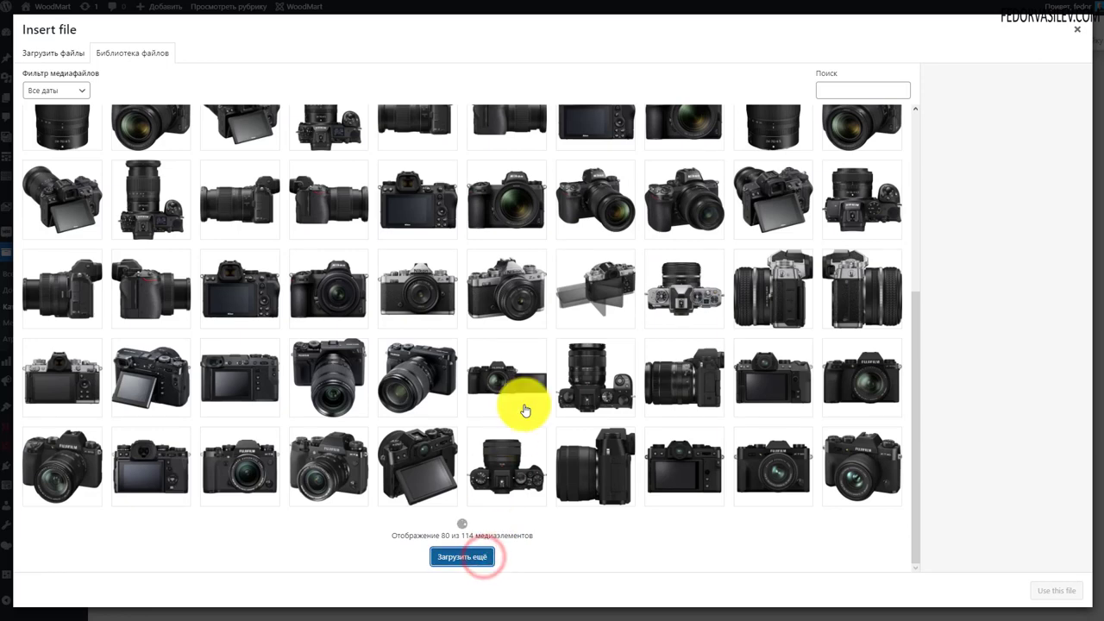
scroll(524, 406, down, 4)
click(228, 461)
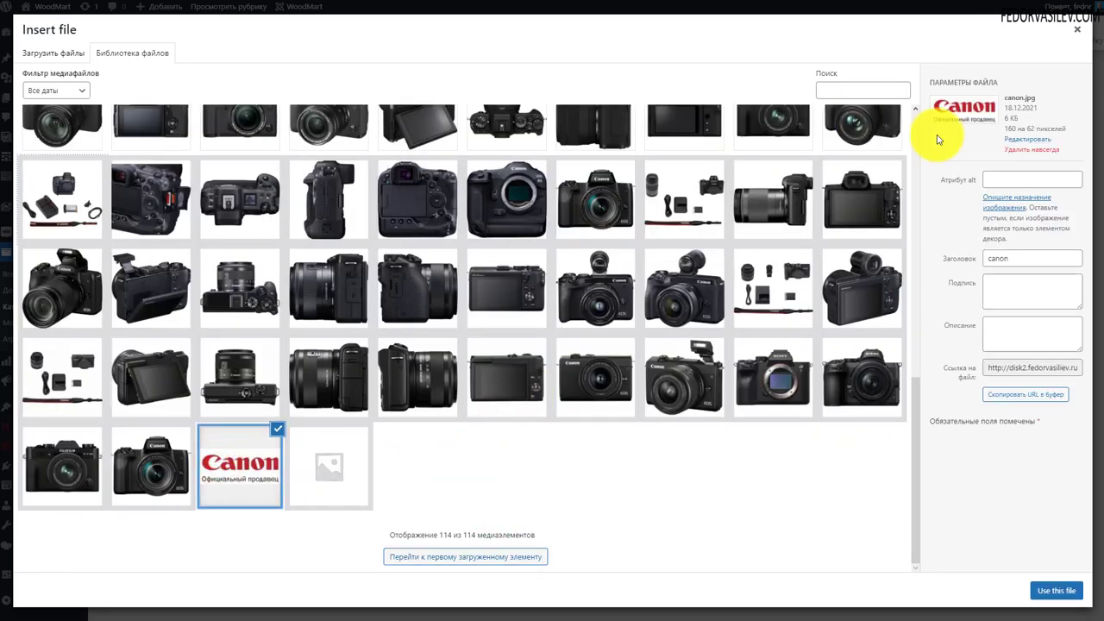
click(1056, 591)
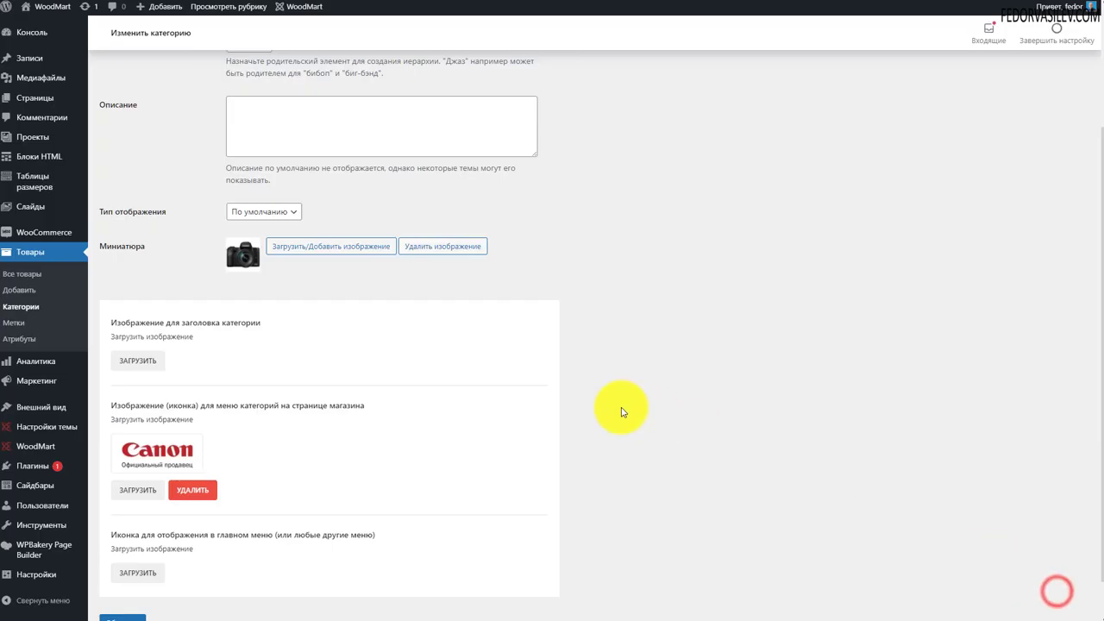
click(128, 576)
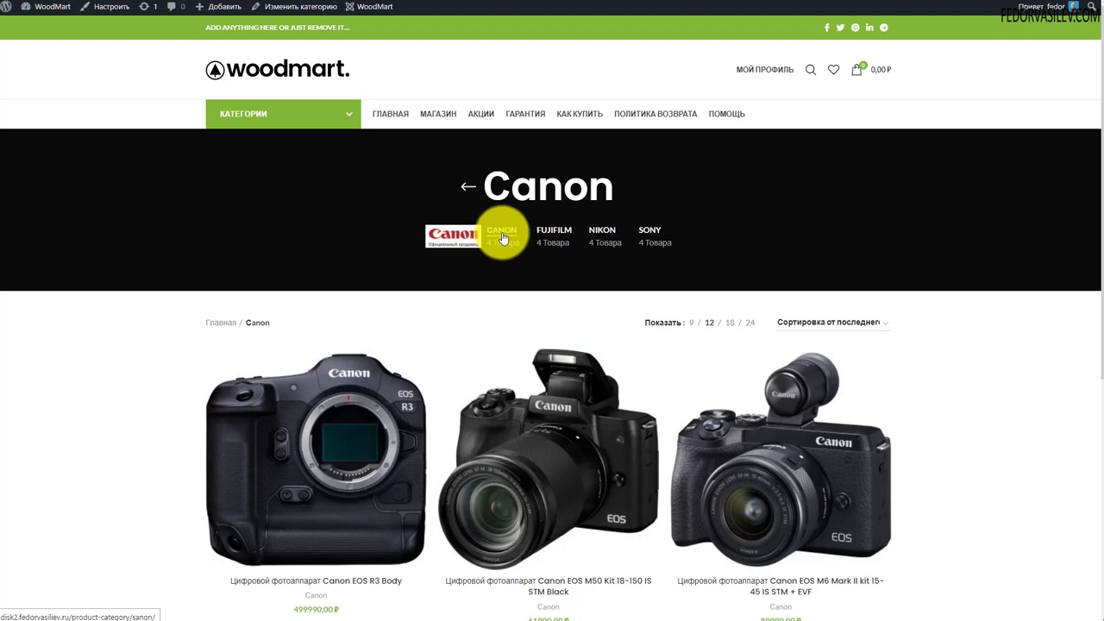
mouse_move(232, 129)
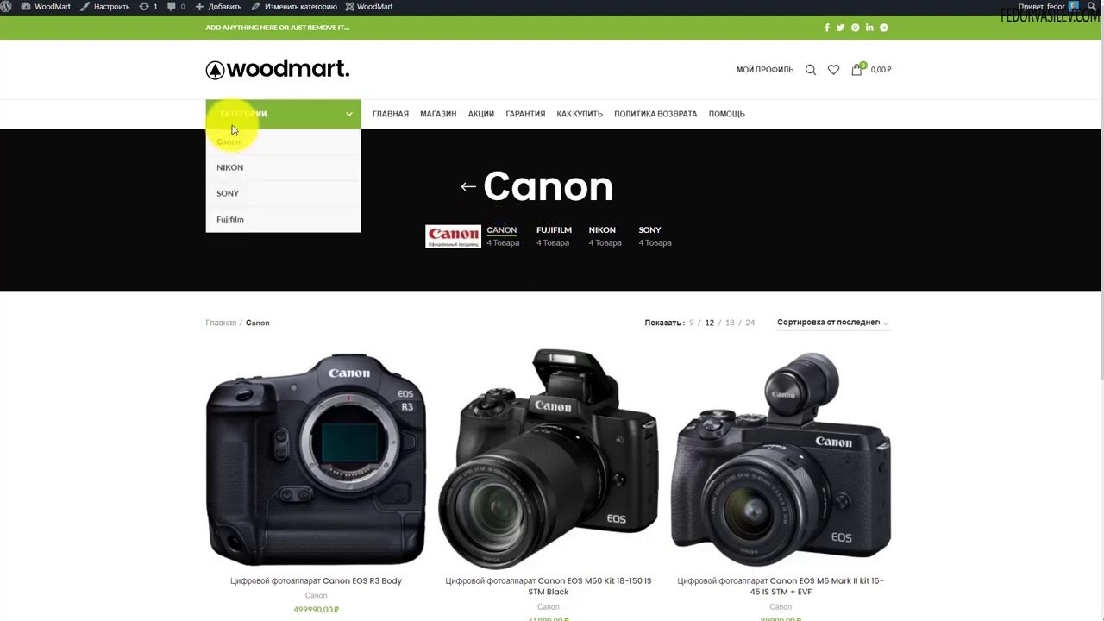
Set canon.jpg as the Canon category's icon for the main menu, update the category and check the live Категории menu
scroll(349, 278, down, 3)
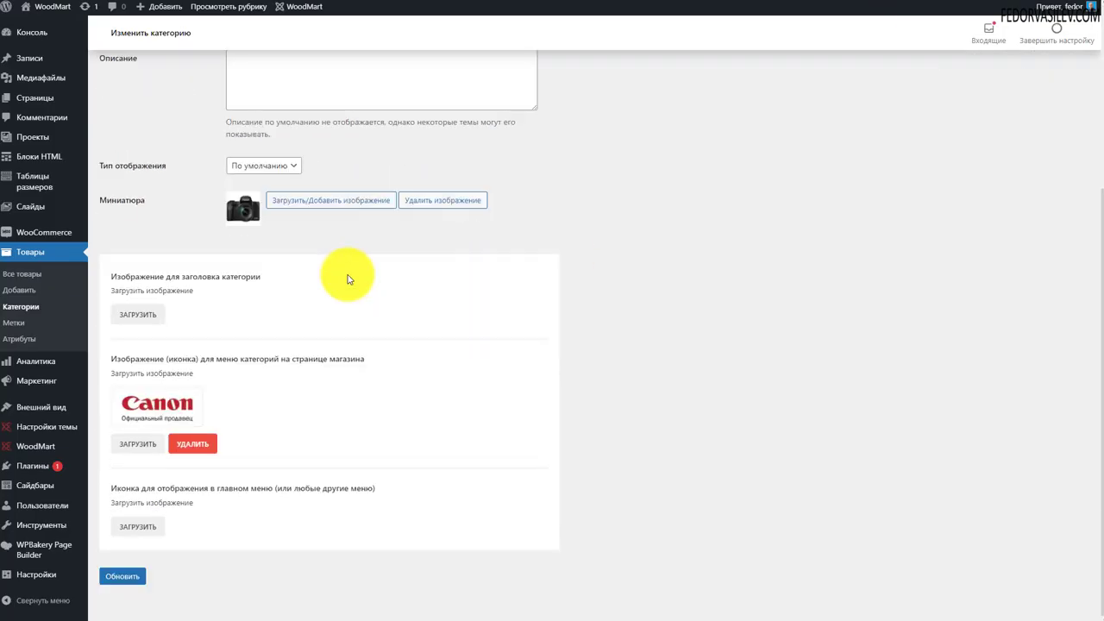
drag(223, 488, 332, 496)
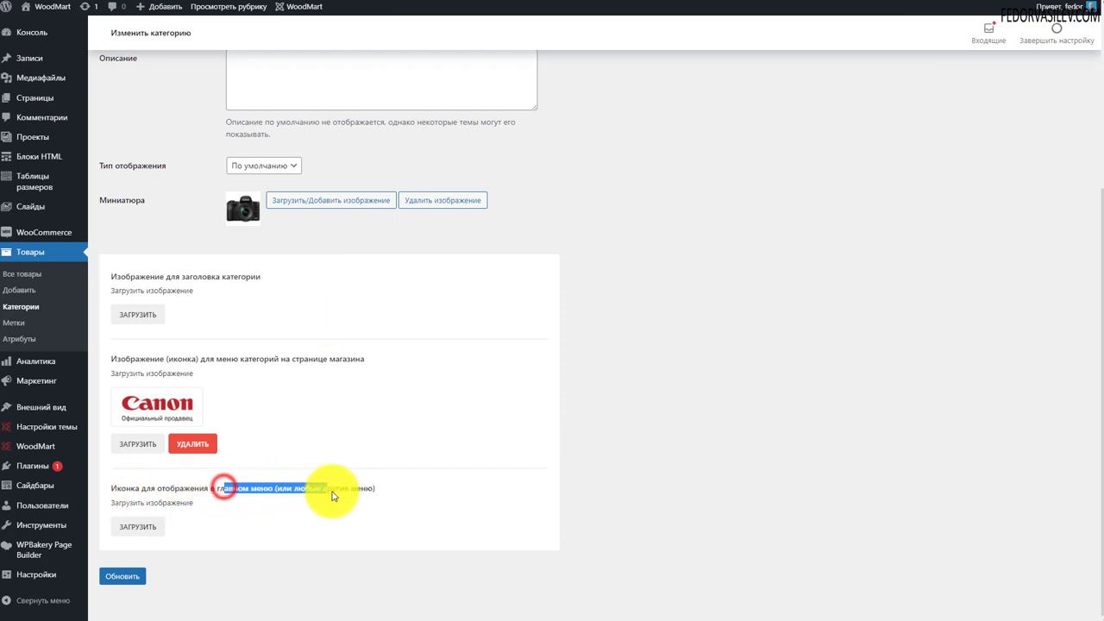
click(260, 529)
click(137, 526)
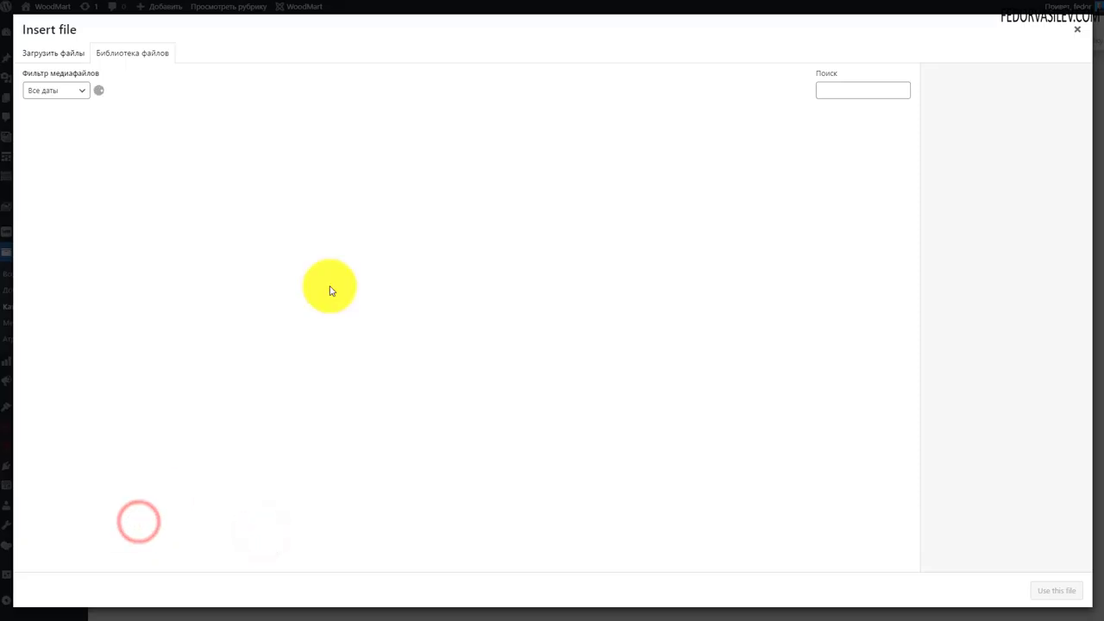
scroll(172, 284, up, 3)
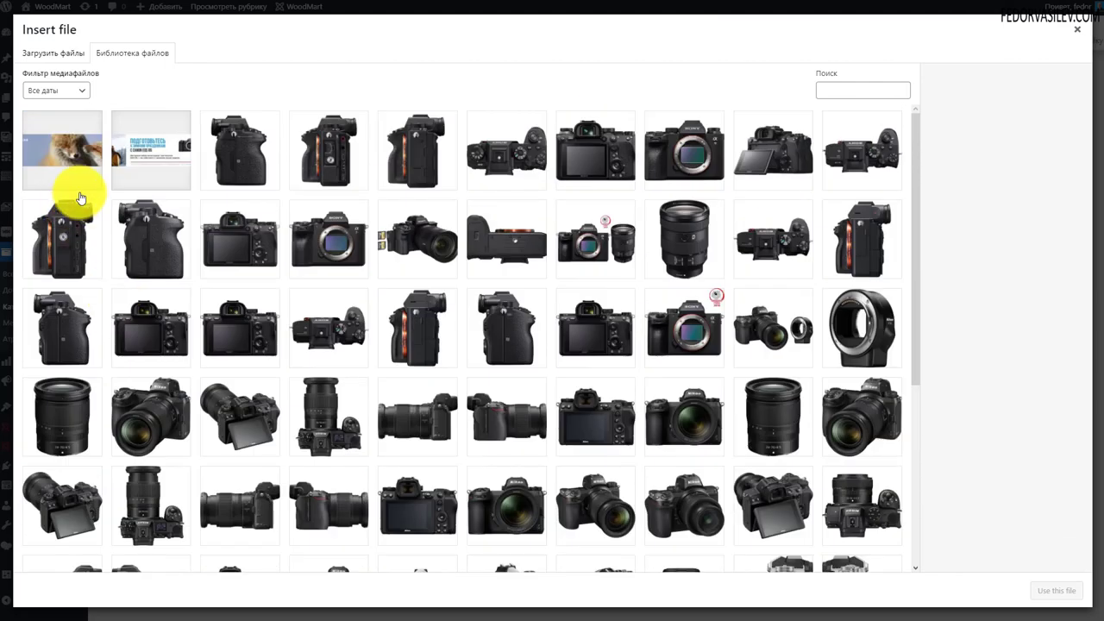
scroll(365, 315, down, 4)
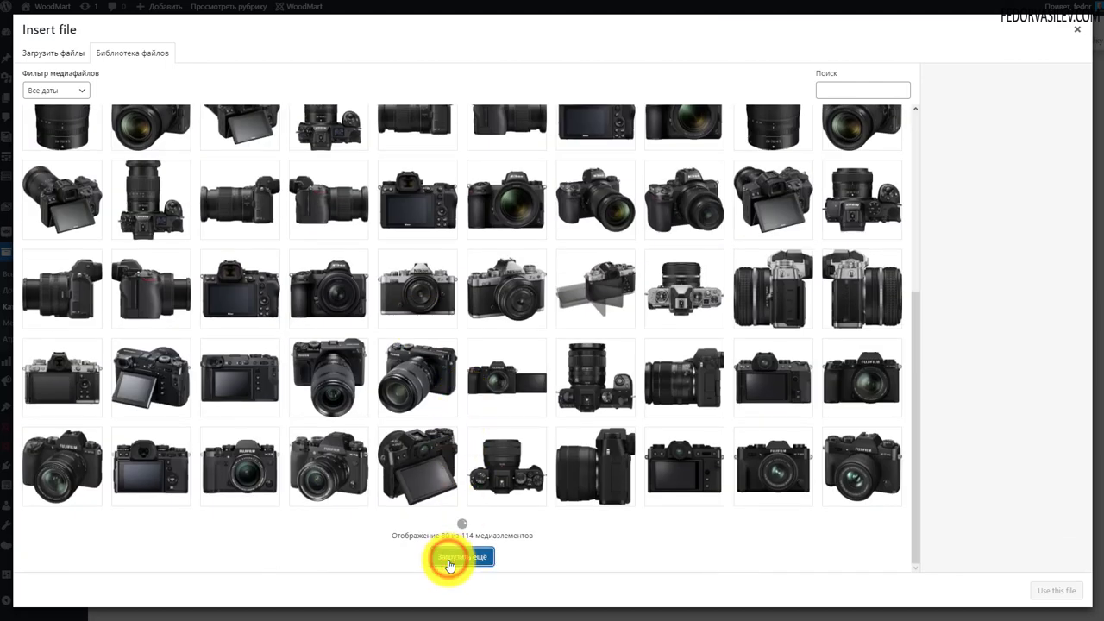
scroll(320, 492, down, 6)
click(259, 462)
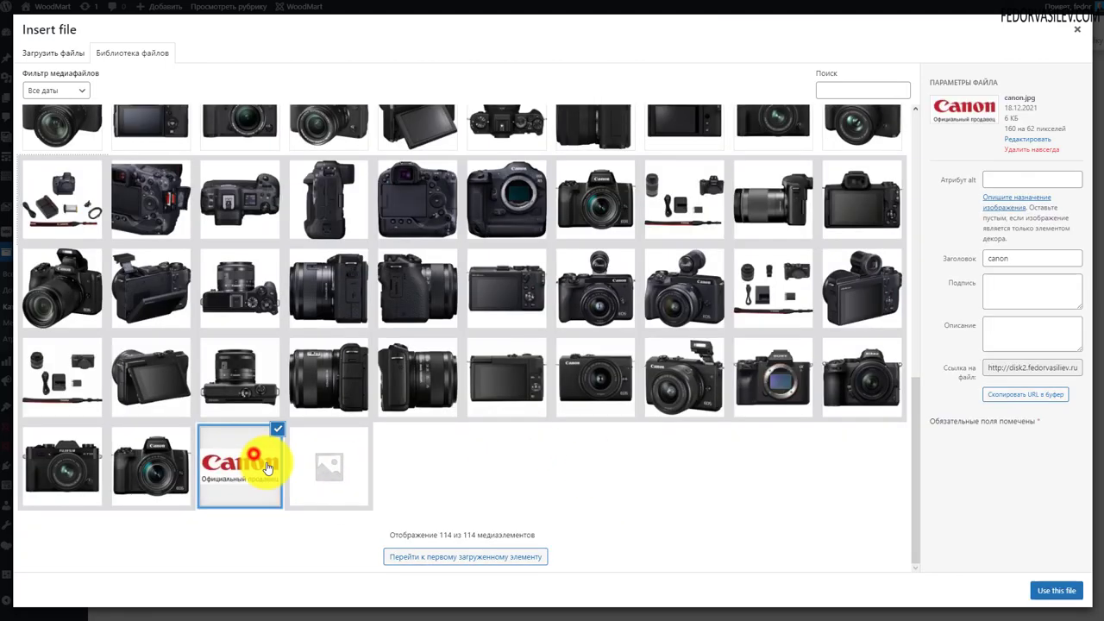
click(1056, 589)
scroll(733, 411, down, 1)
click(133, 576)
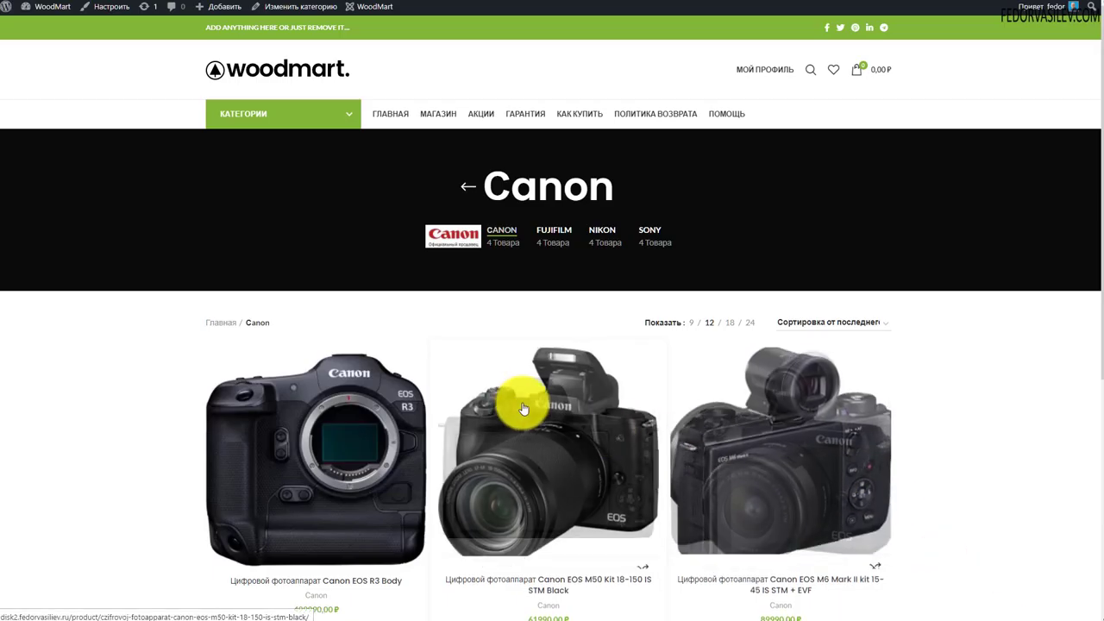
mouse_move(283, 118)
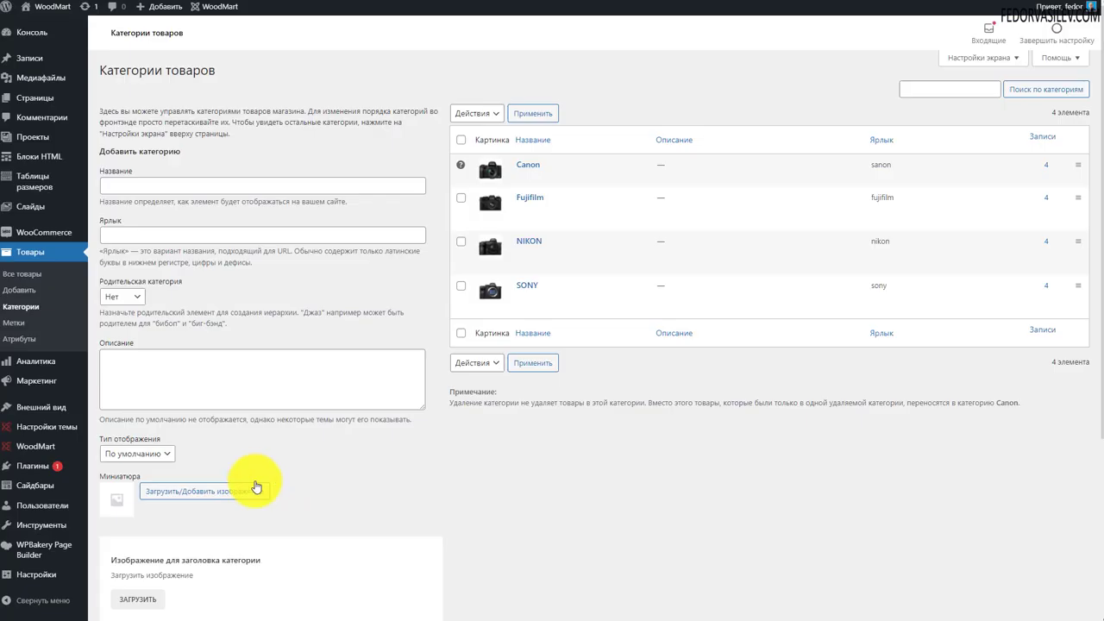
Open the default header layout in the WoodMart header builder and open the Header bottom row's settings
mouse_move(41, 444)
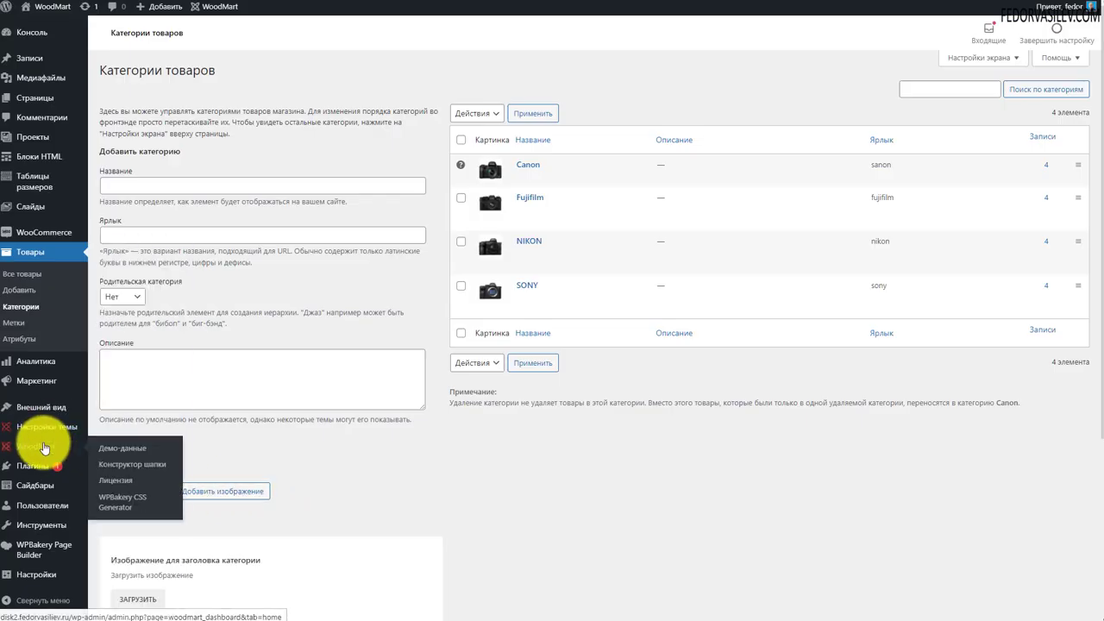
click(140, 471)
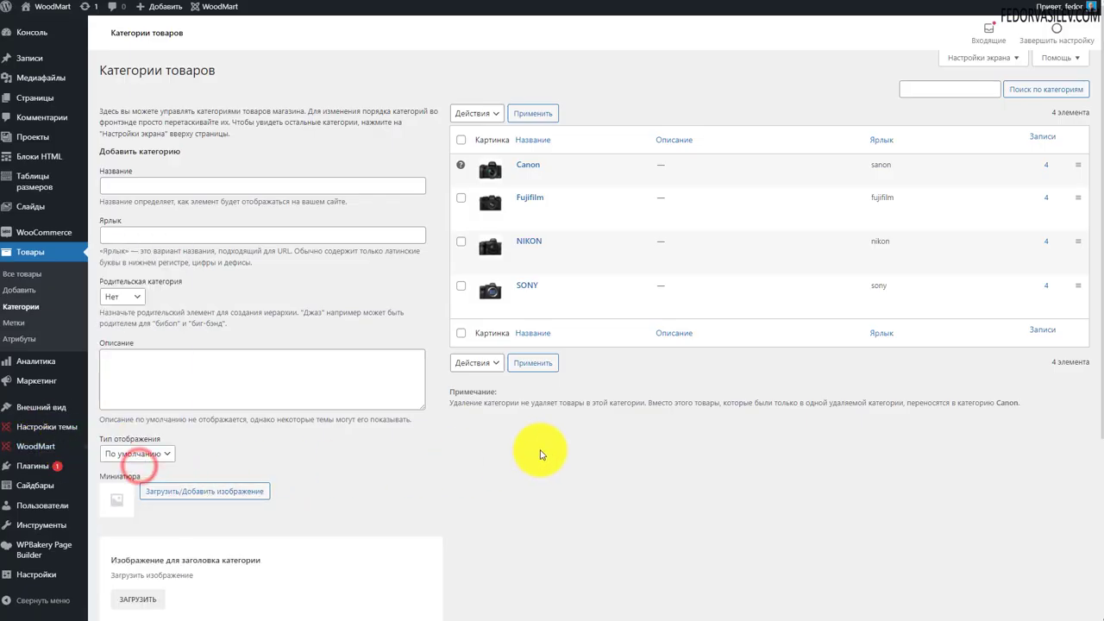
click(525, 340)
scroll(316, 318, down, 1)
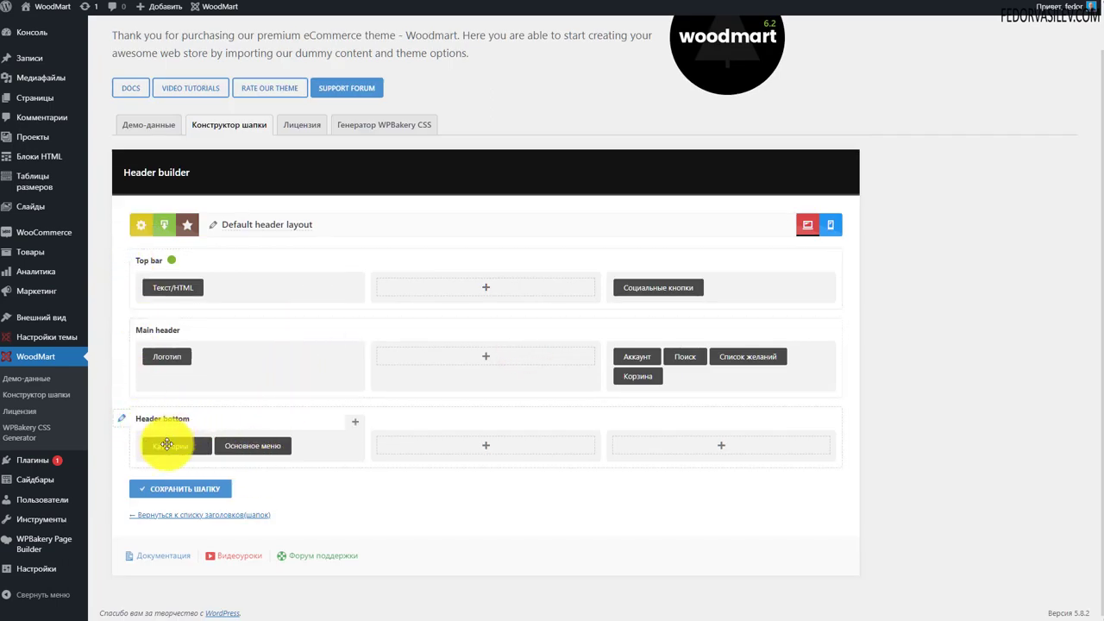
click(123, 419)
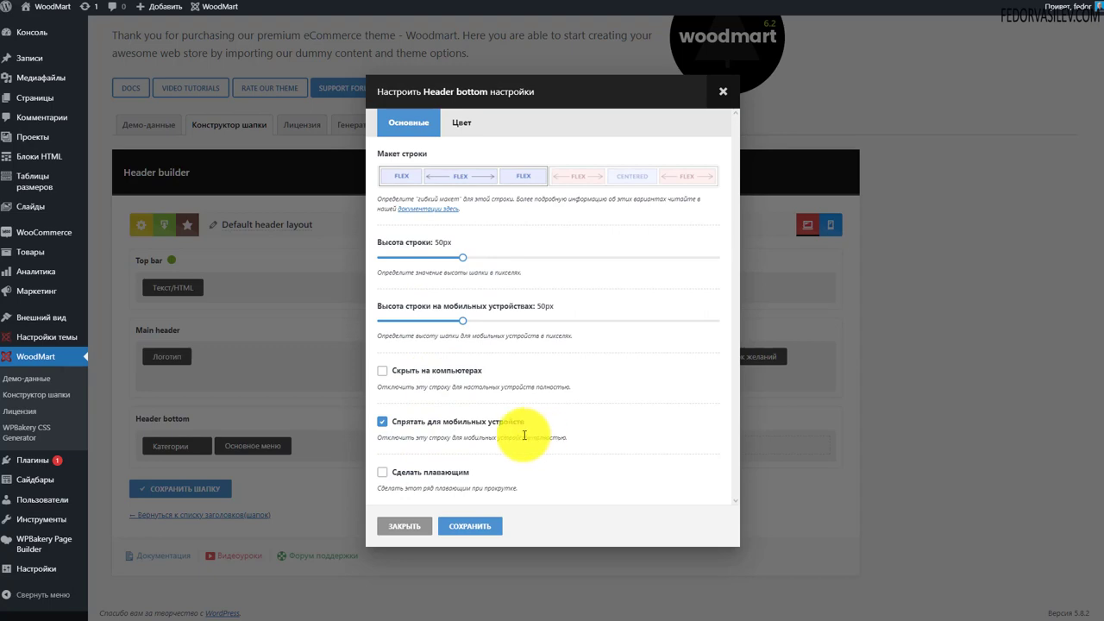
key(Escape)
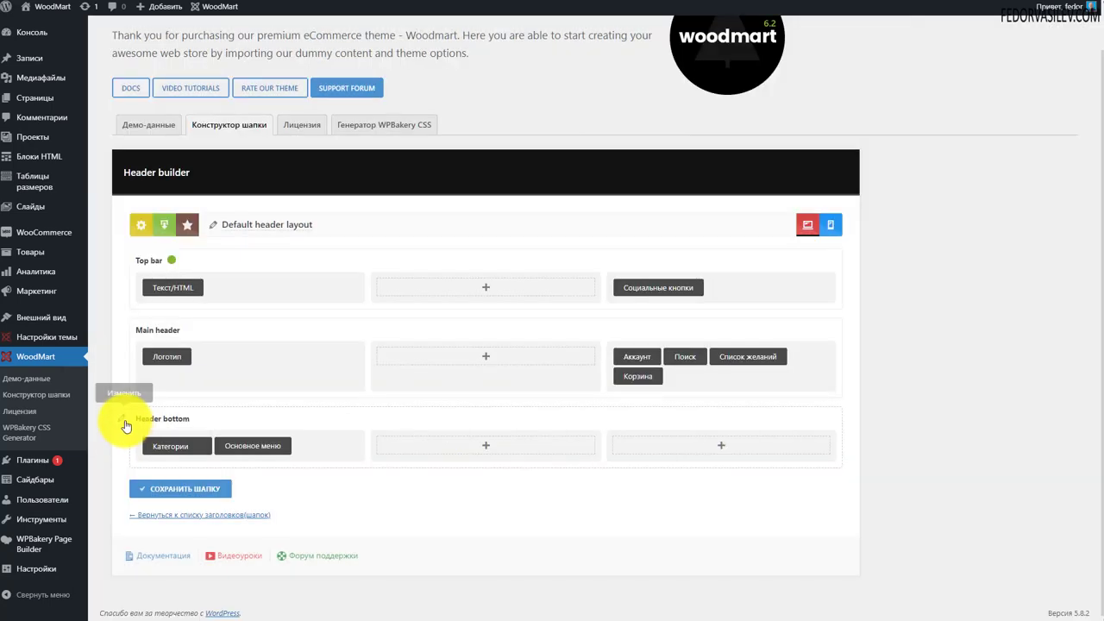
click(122, 422)
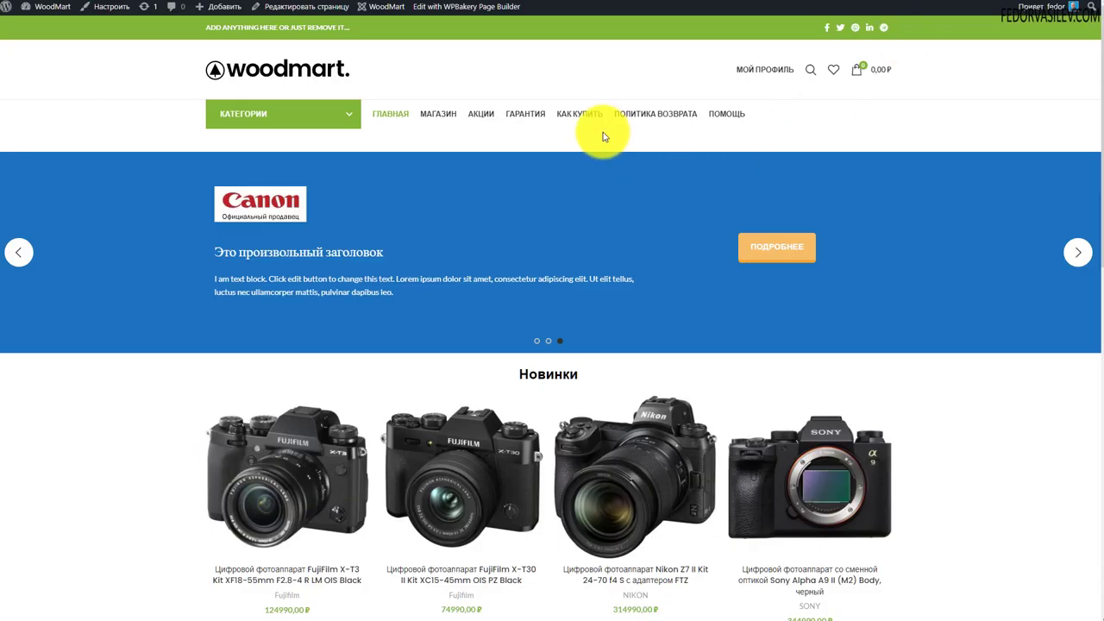
Check how the header row and its Категории menu behave while scrolling the live home page
scroll(591, 129, down, 8)
scroll(616, 247, down, 3)
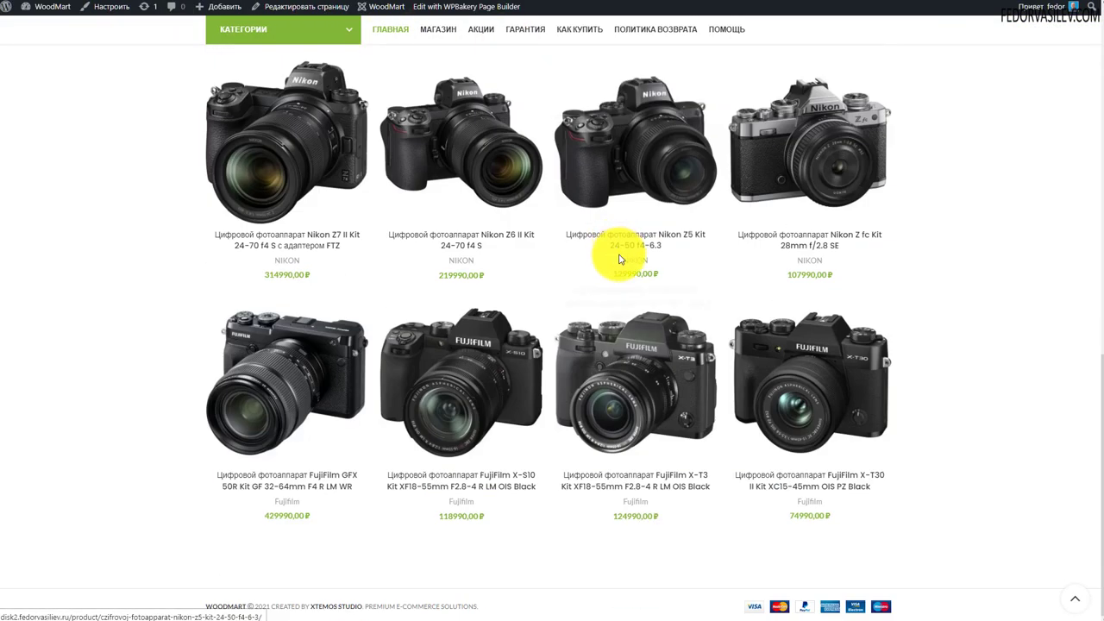
mouse_move(278, 27)
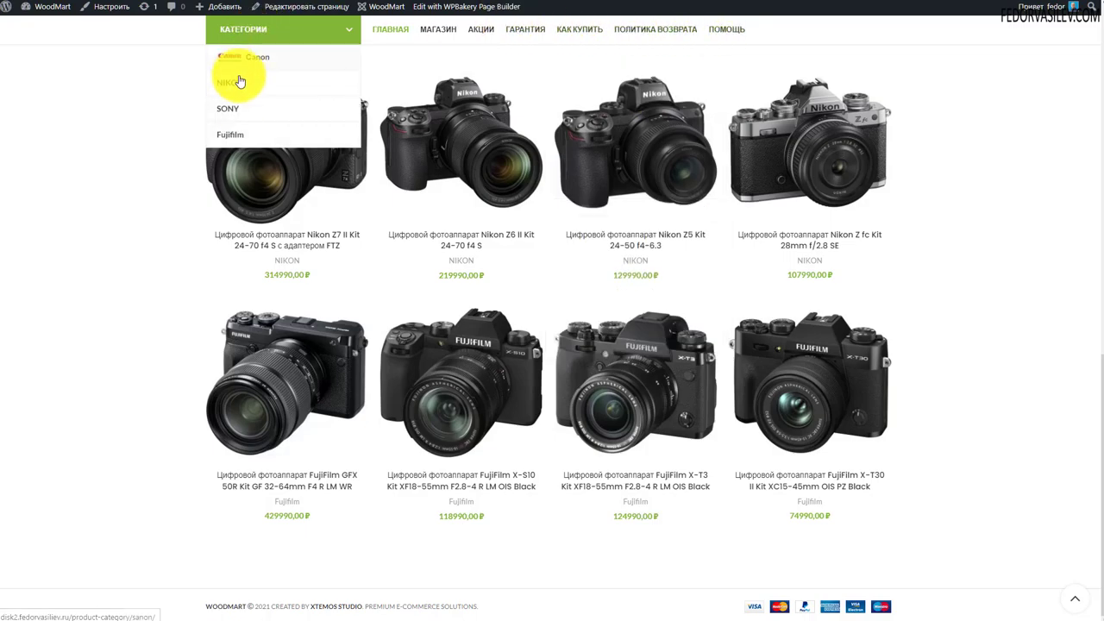
scroll(337, 436, up, 5)
scroll(337, 435, down, 5)
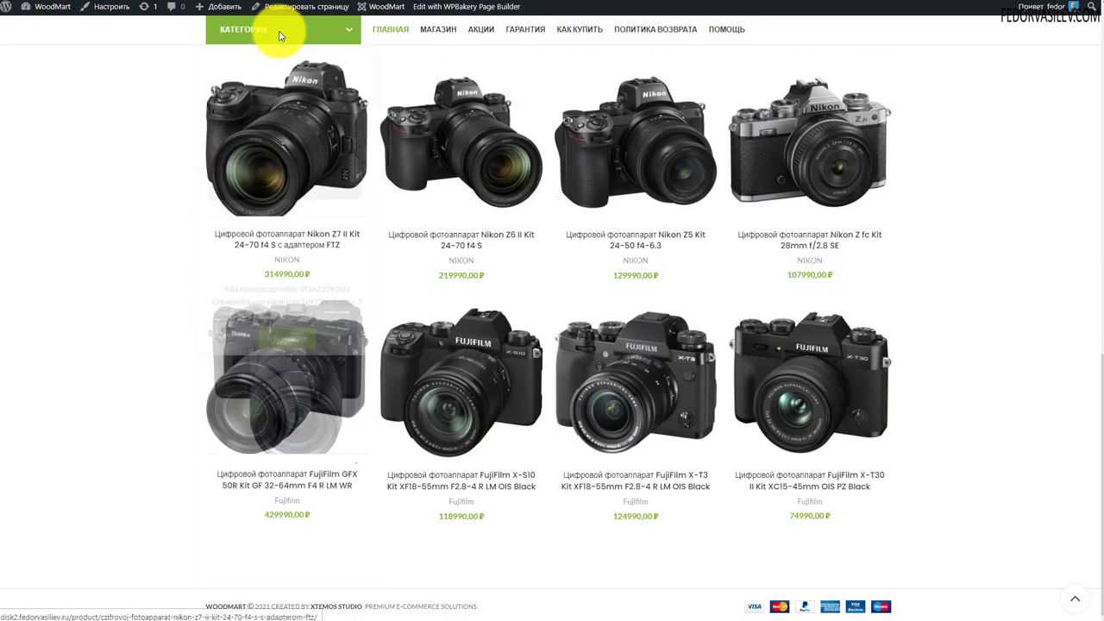
scroll(768, 373, up, 15)
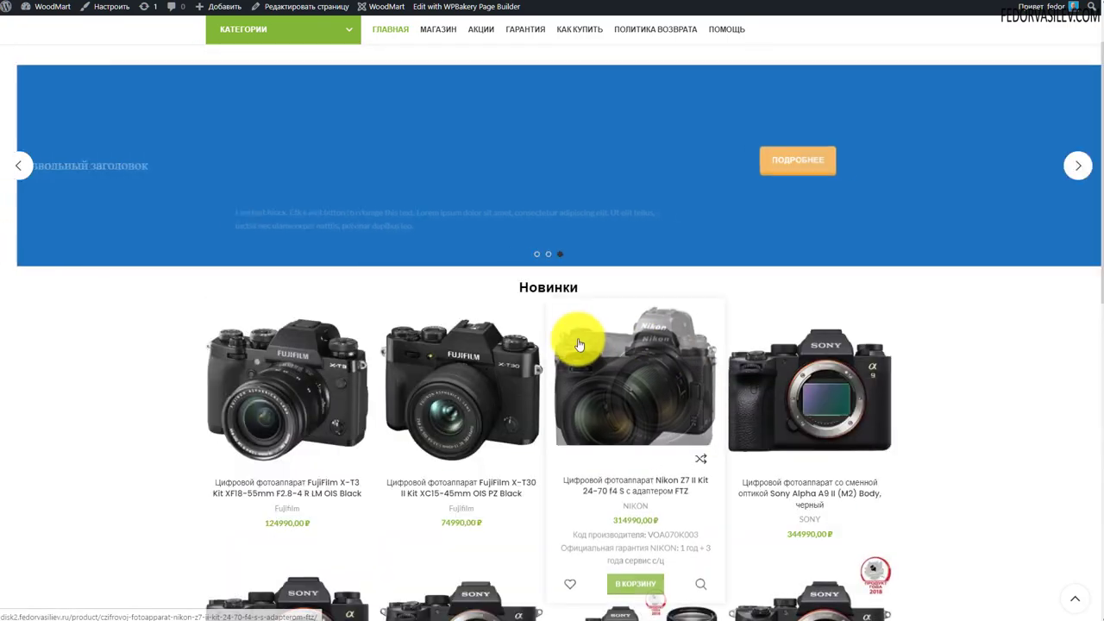
scroll(530, 153, down, 5)
scroll(541, 213, up, 1)
scroll(542, 213, up, 5)
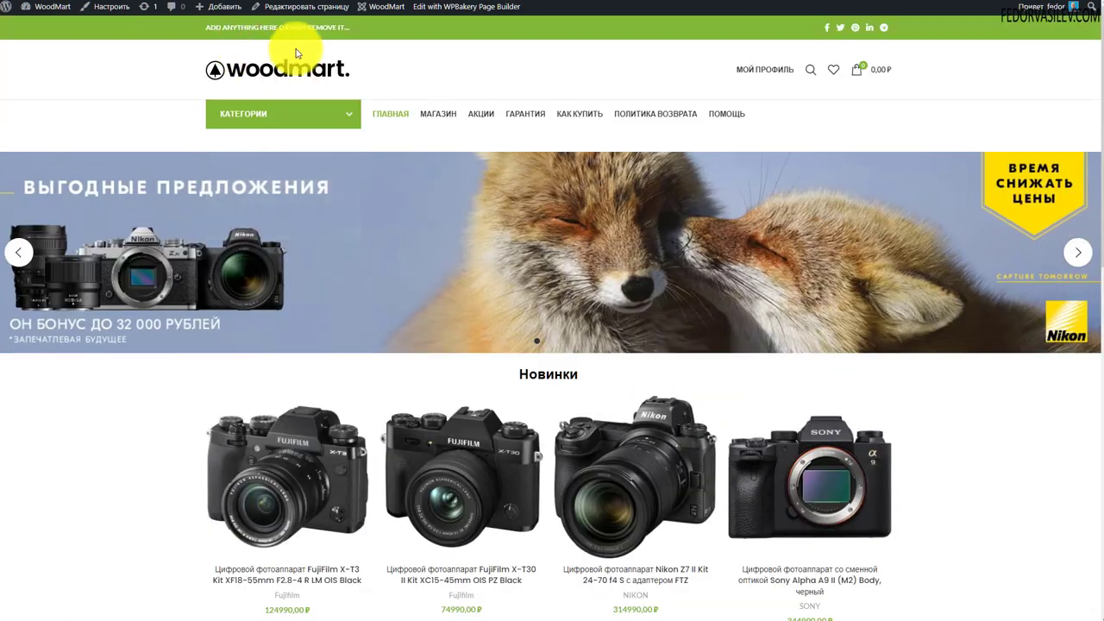
scroll(288, 184, down, 5)
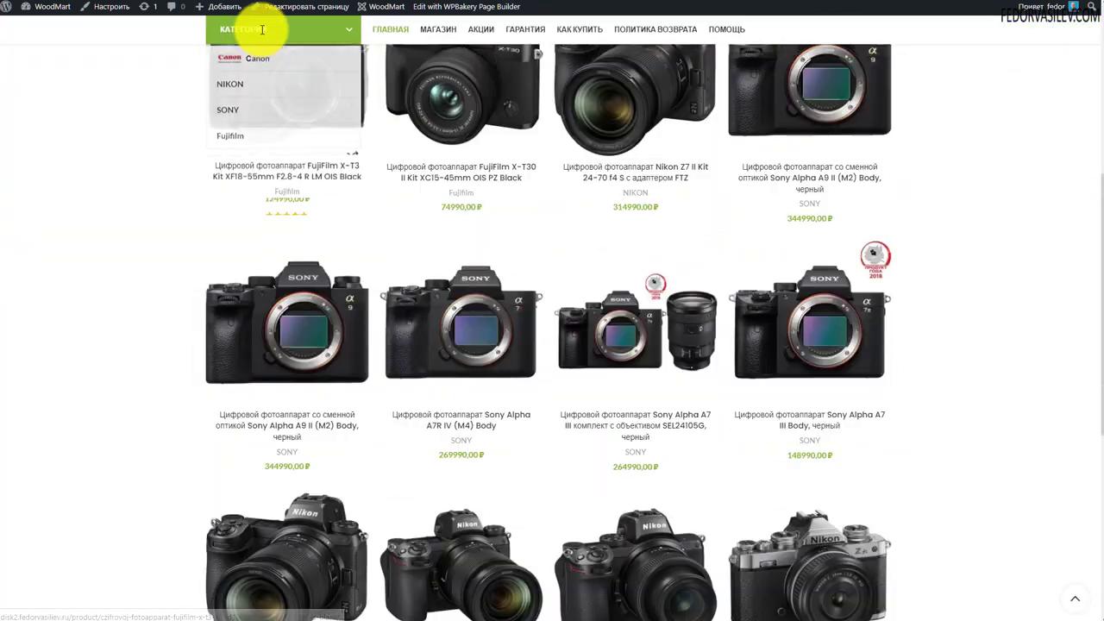
scroll(665, 370, up, 5)
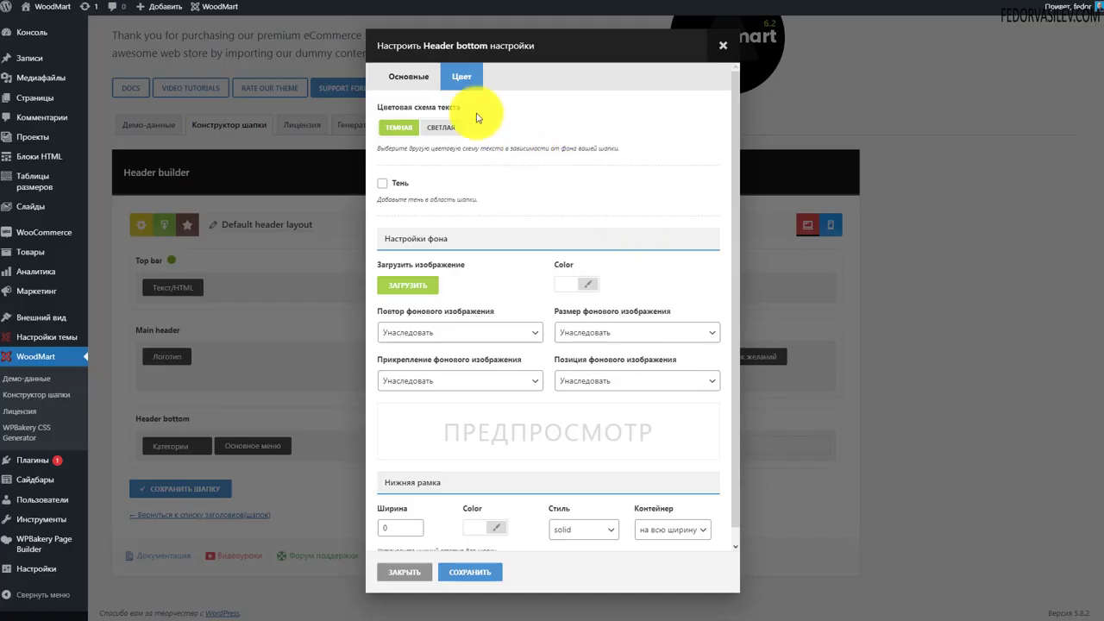
Give the Header bottom row a bottom border with width 1 and colour 818181, keeping the solid style and full-width container
scroll(414, 423, down, 1)
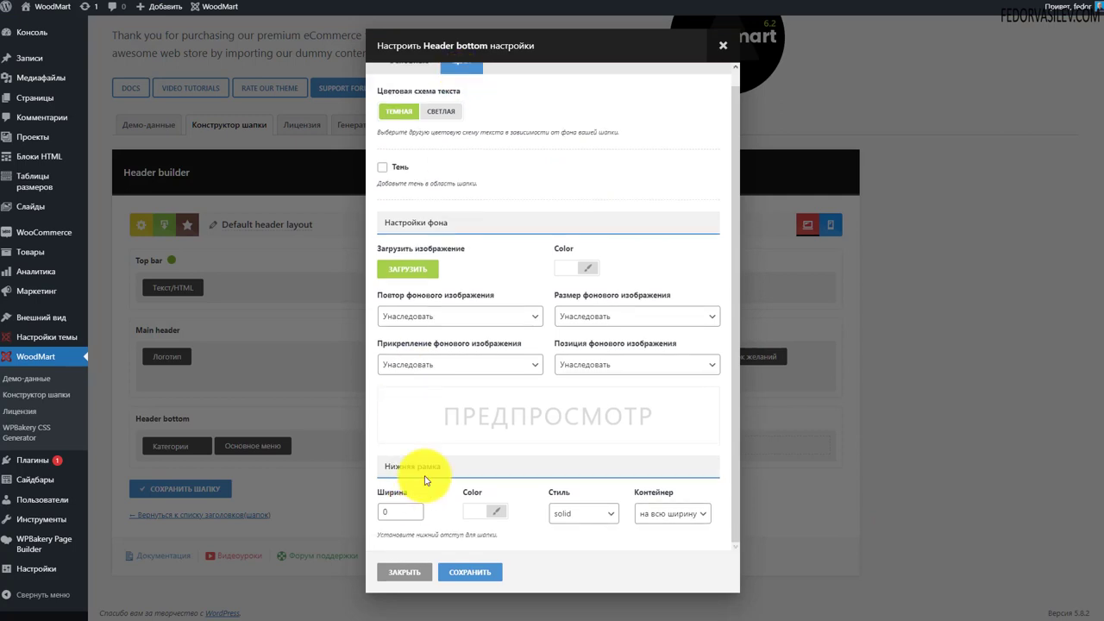
click(399, 512)
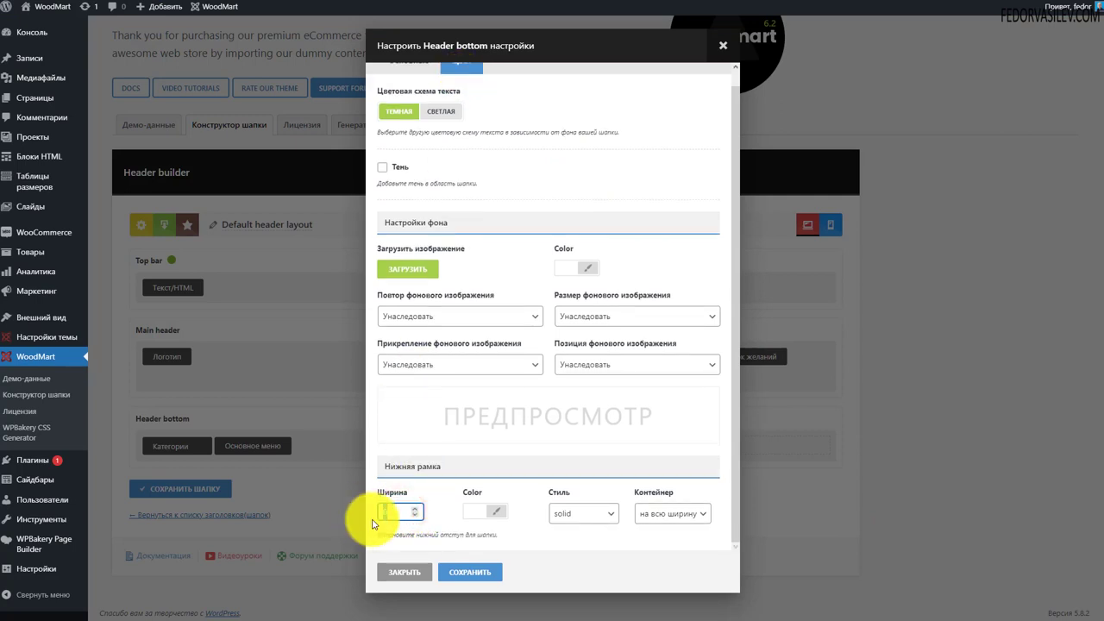
text(1)
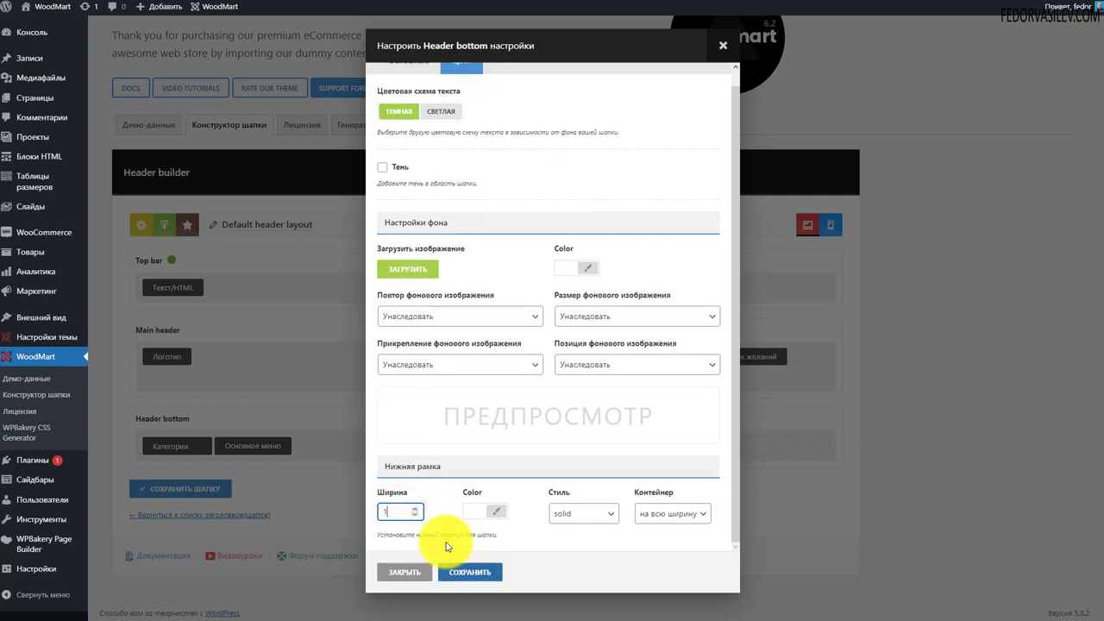
click(497, 513)
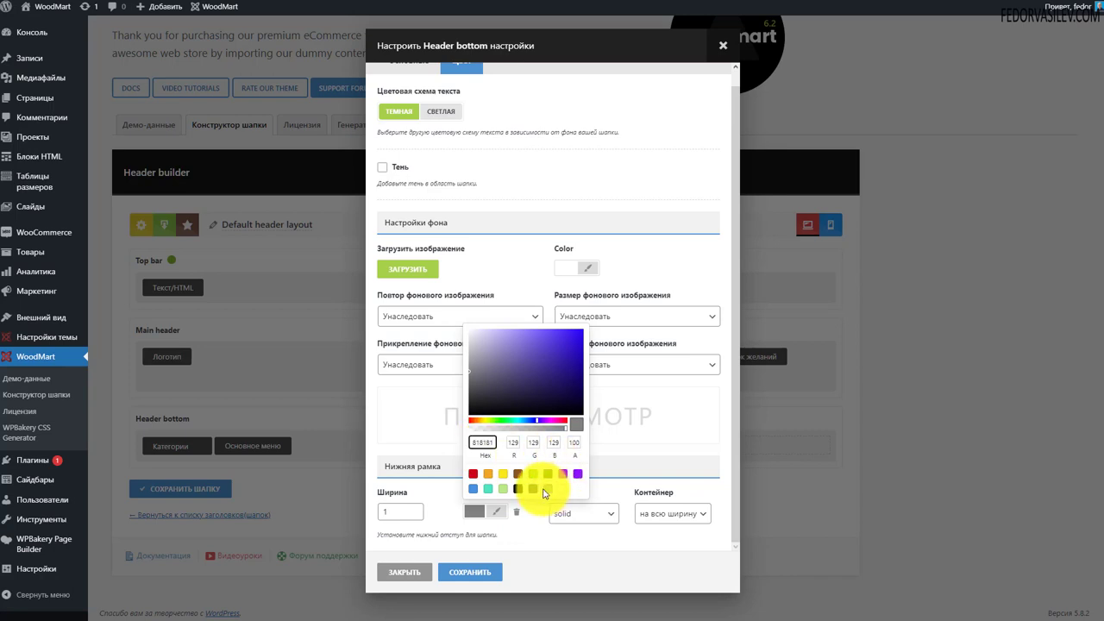
click(533, 543)
click(583, 513)
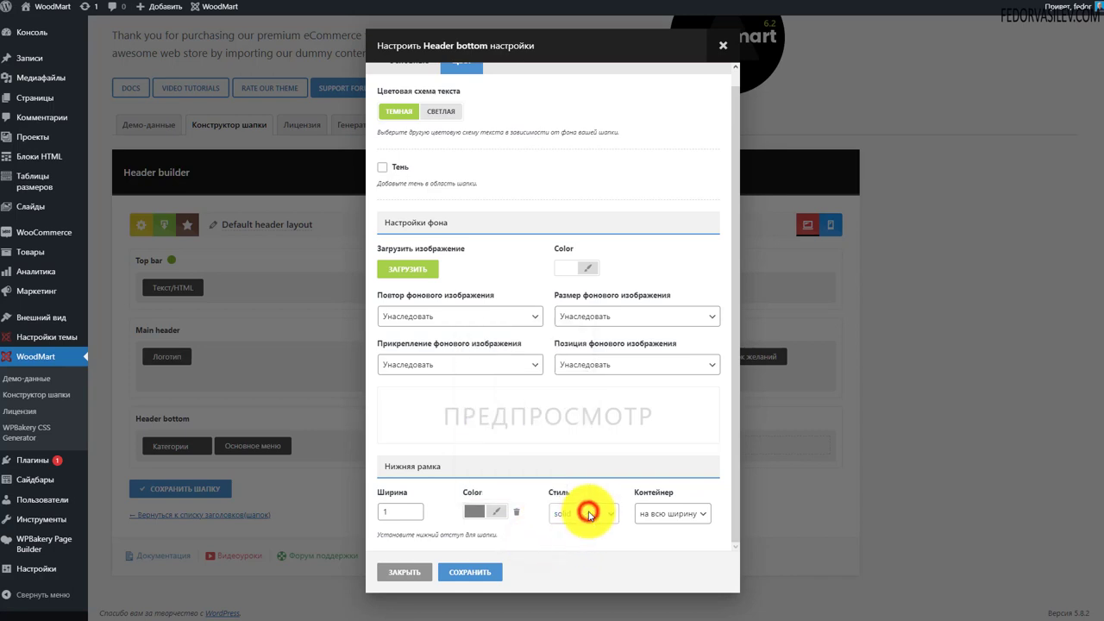
click(589, 514)
click(539, 537)
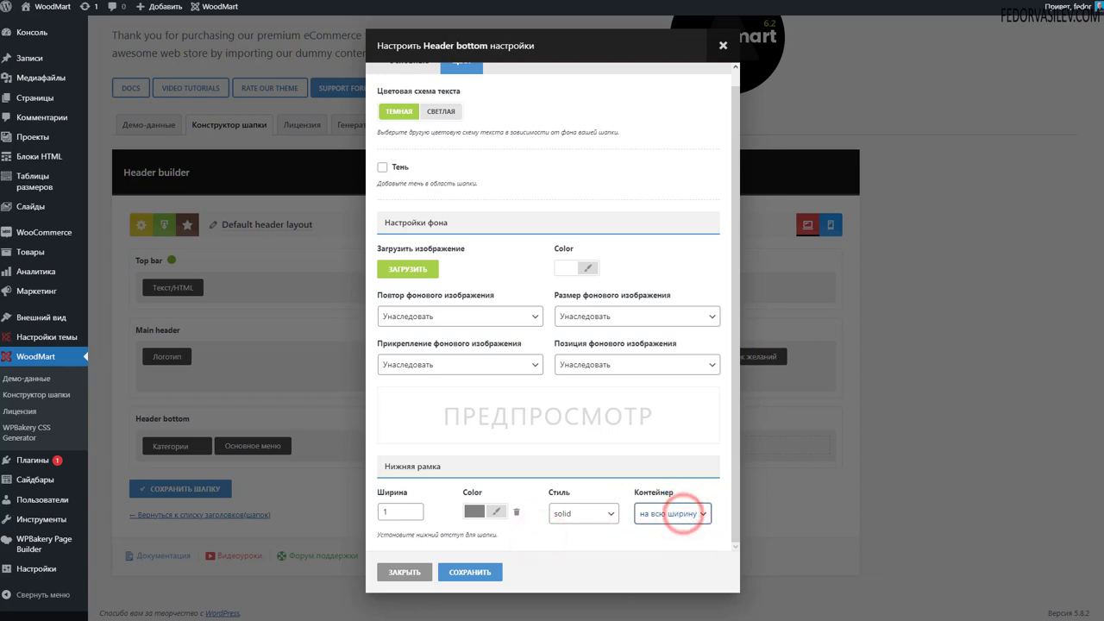
Lower the Header bottom border colour's opacity to 15, save the row and header, and check the live home page
click(474, 511)
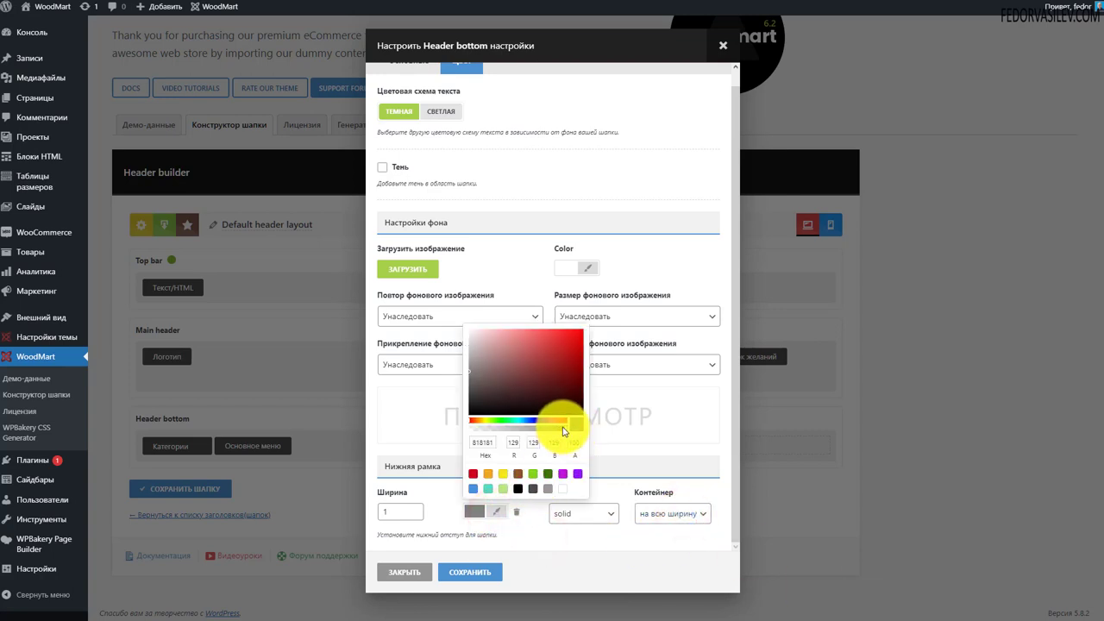
drag(565, 429, 505, 431)
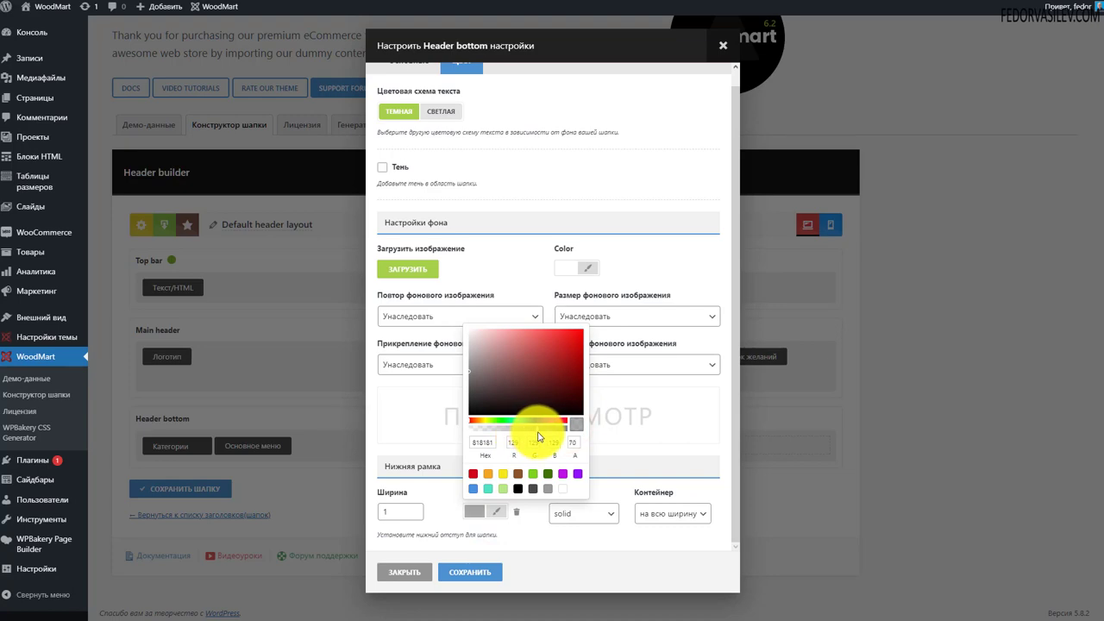
click(468, 573)
click(206, 490)
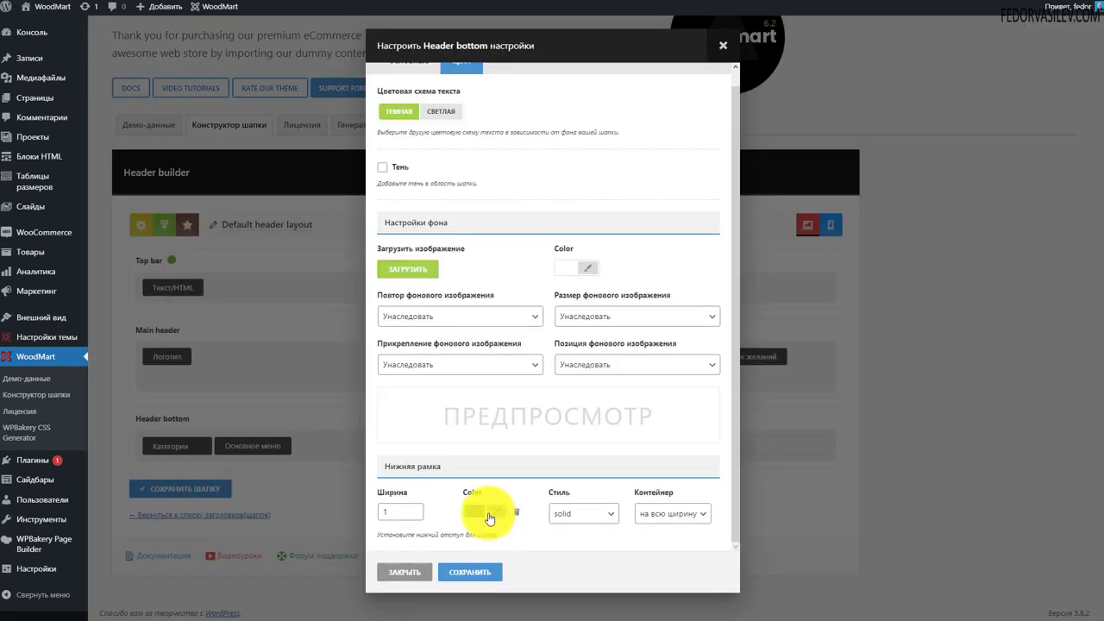
click(489, 518)
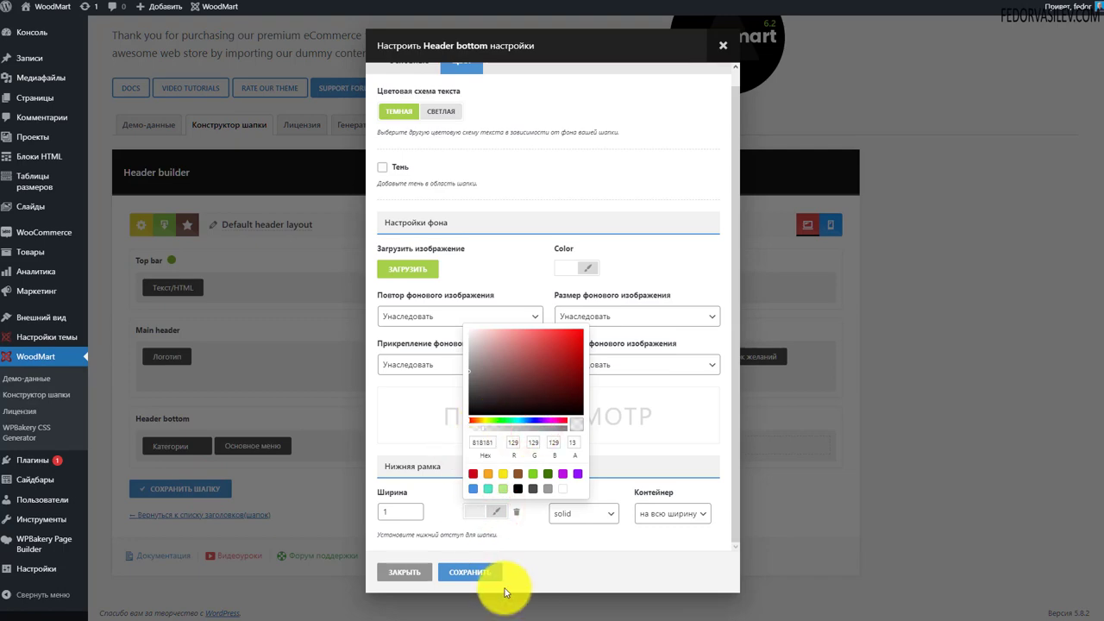
click(470, 572)
click(207, 489)
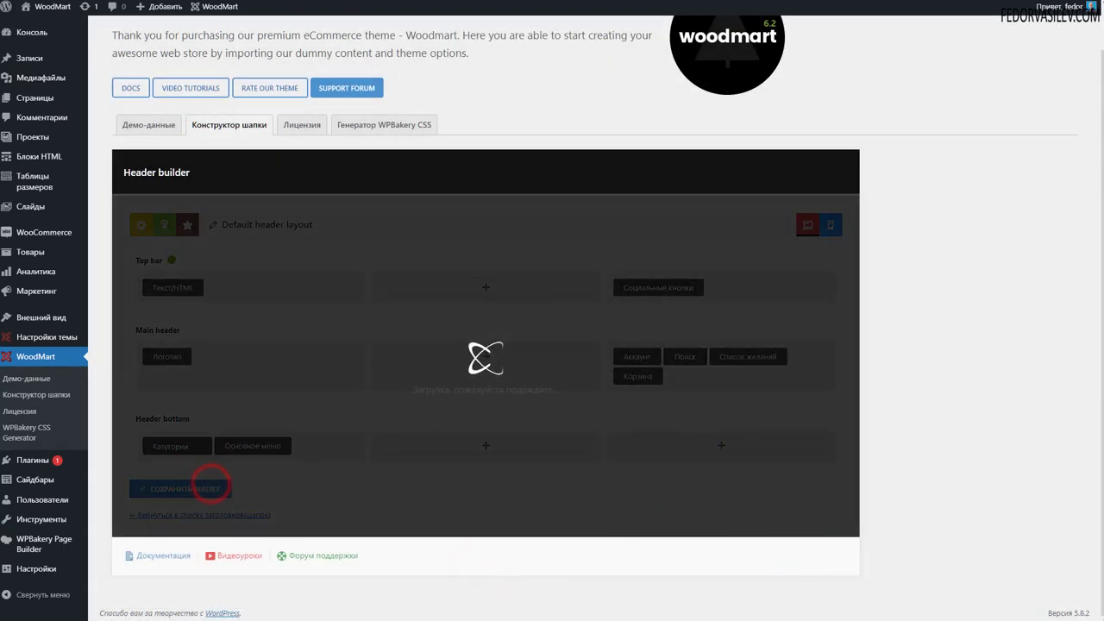
click(425, 239)
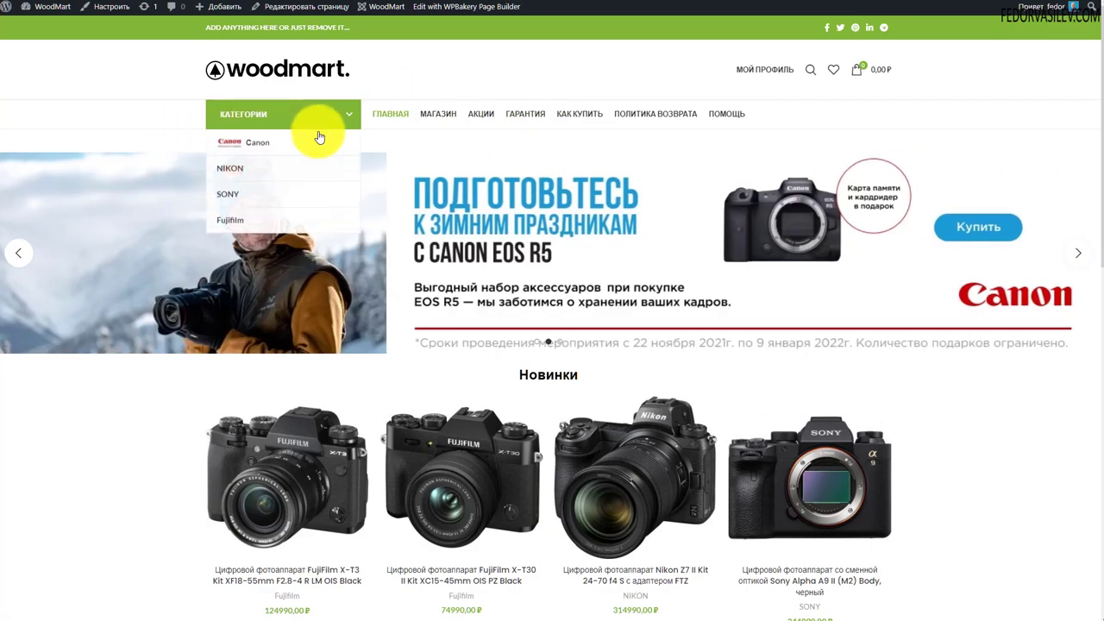
click(1078, 253)
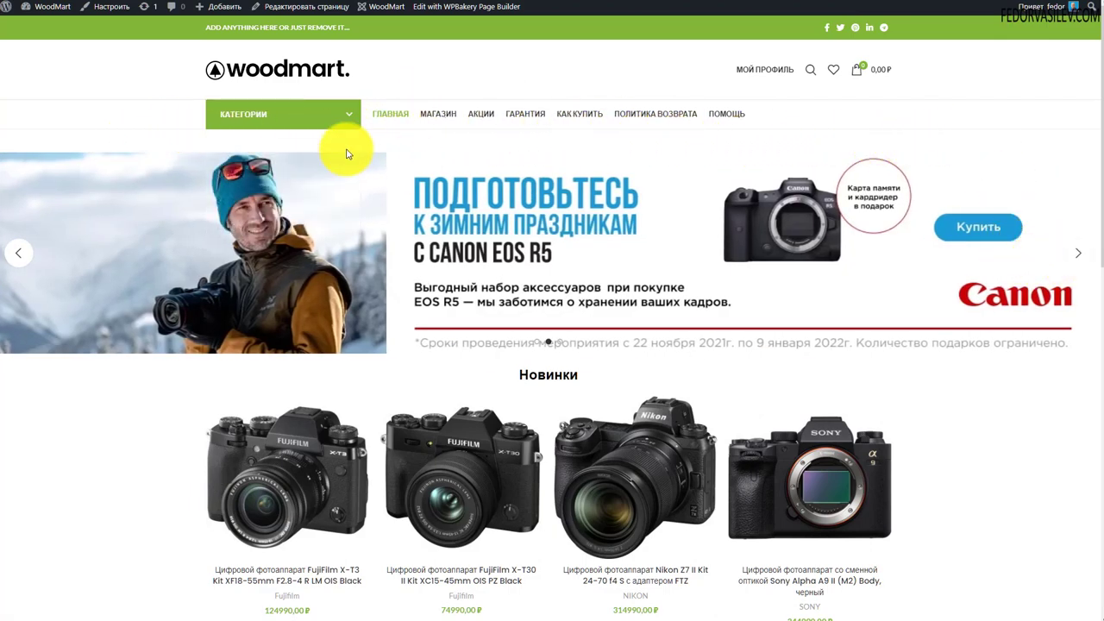
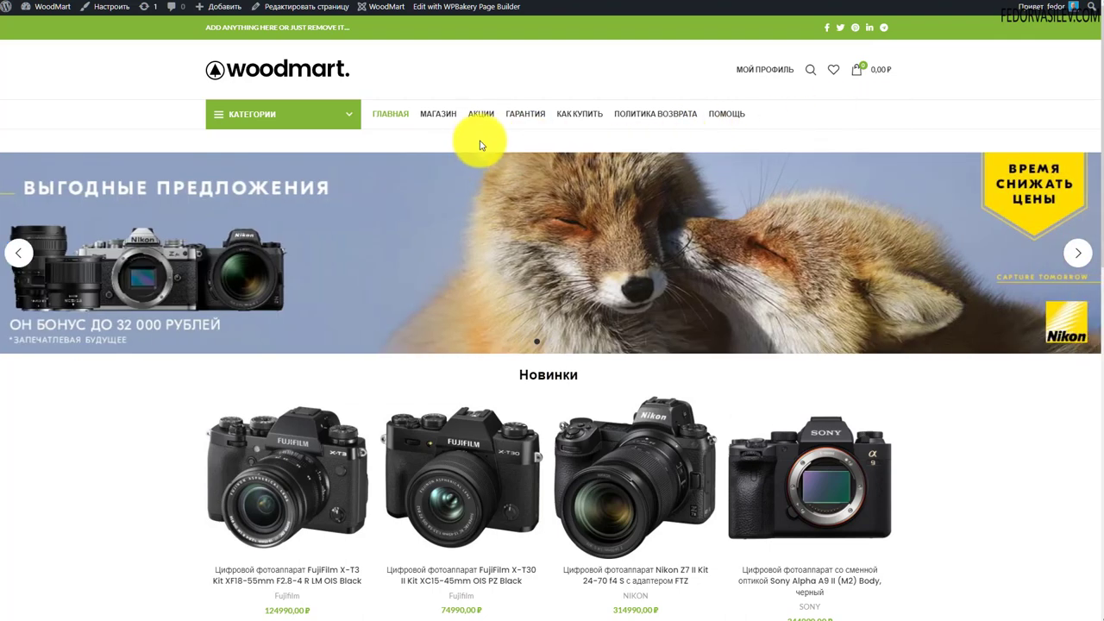
Inspect the empty strip between the main menu and the slider in the browser's developer tools to examine its CSS rules
right_click(480, 138)
click(493, 382)
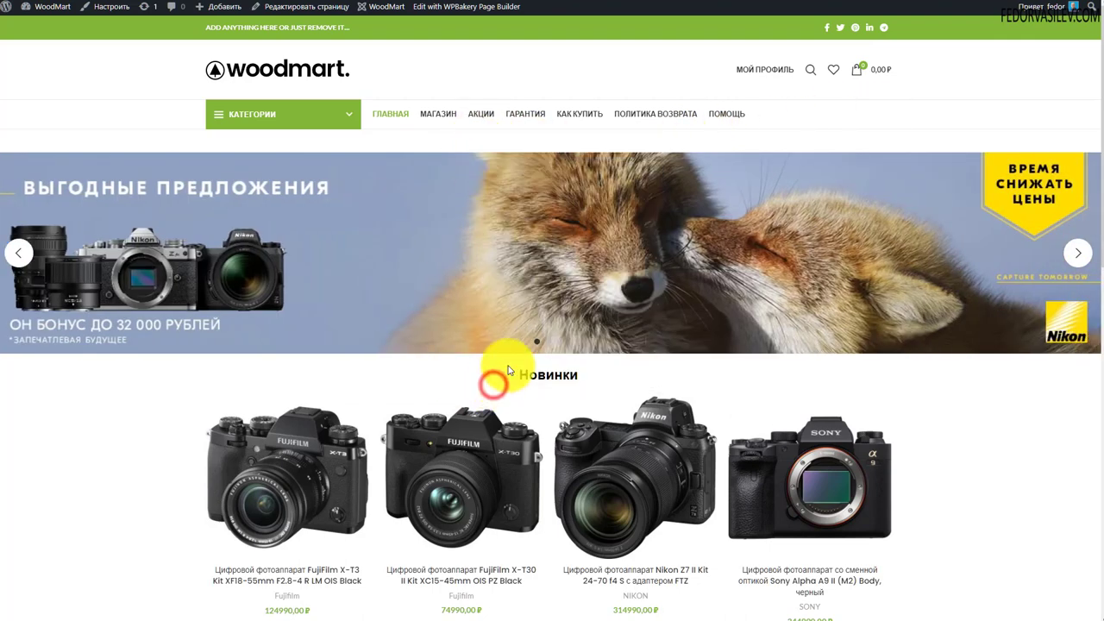
click(683, 6)
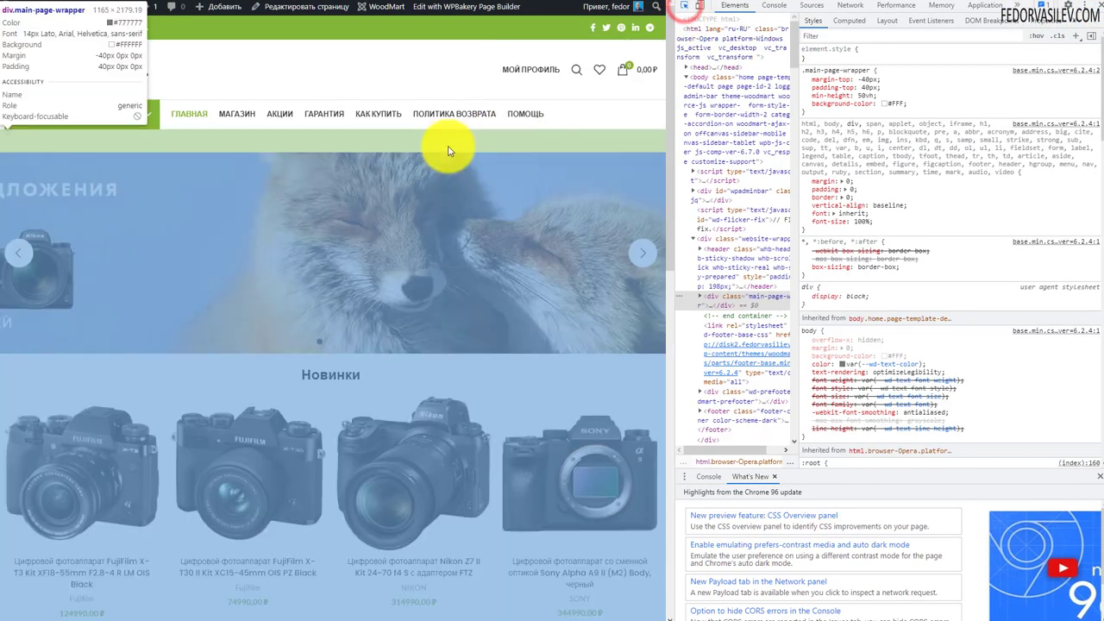
click(424, 144)
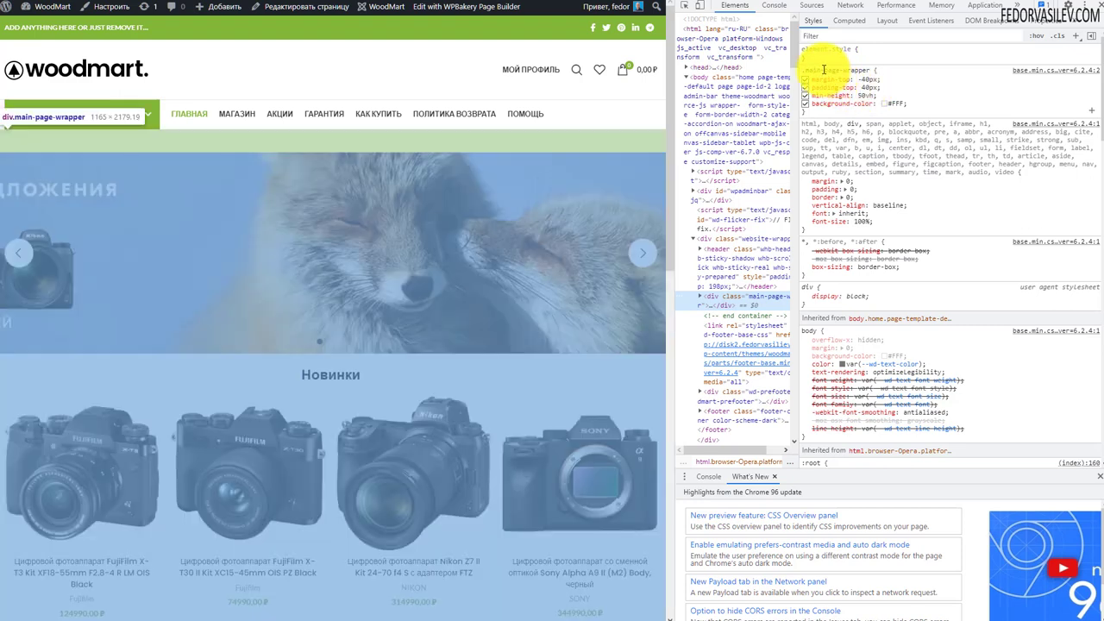
Copy the .main-page-wrapper CSS rule from the page inspector and paste it into the empty Notepad document
right_click(824, 69)
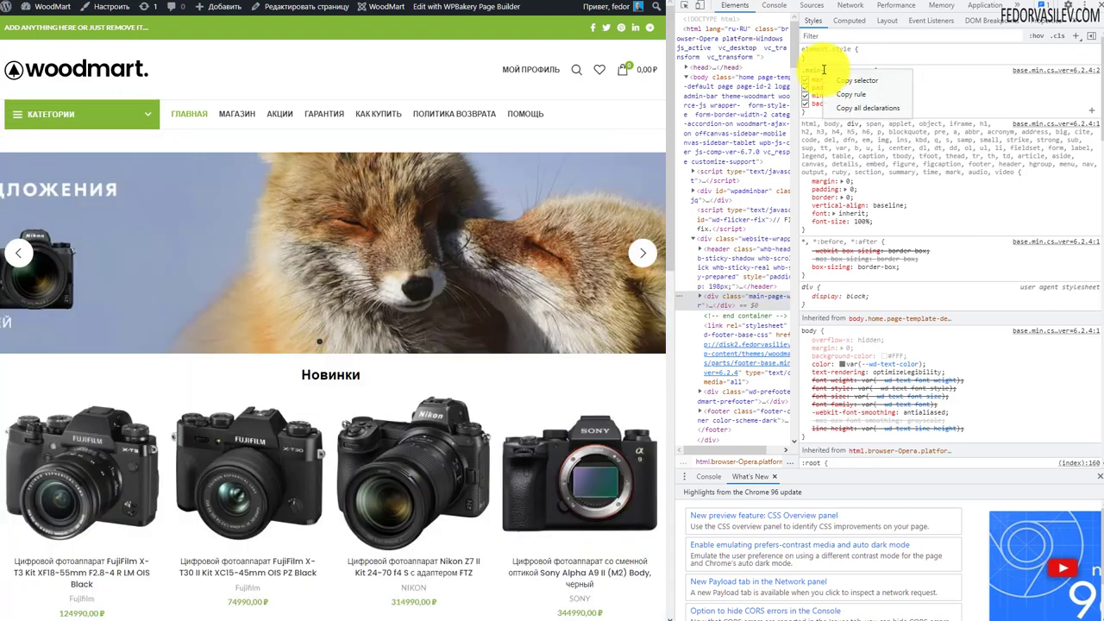
click(858, 96)
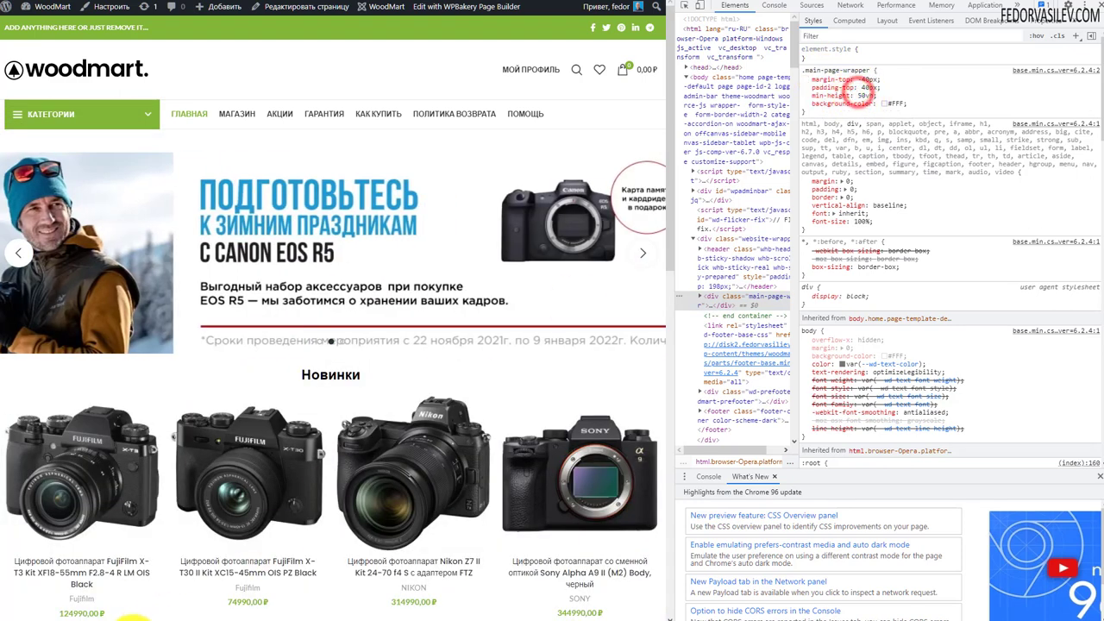
right_click(463, 345)
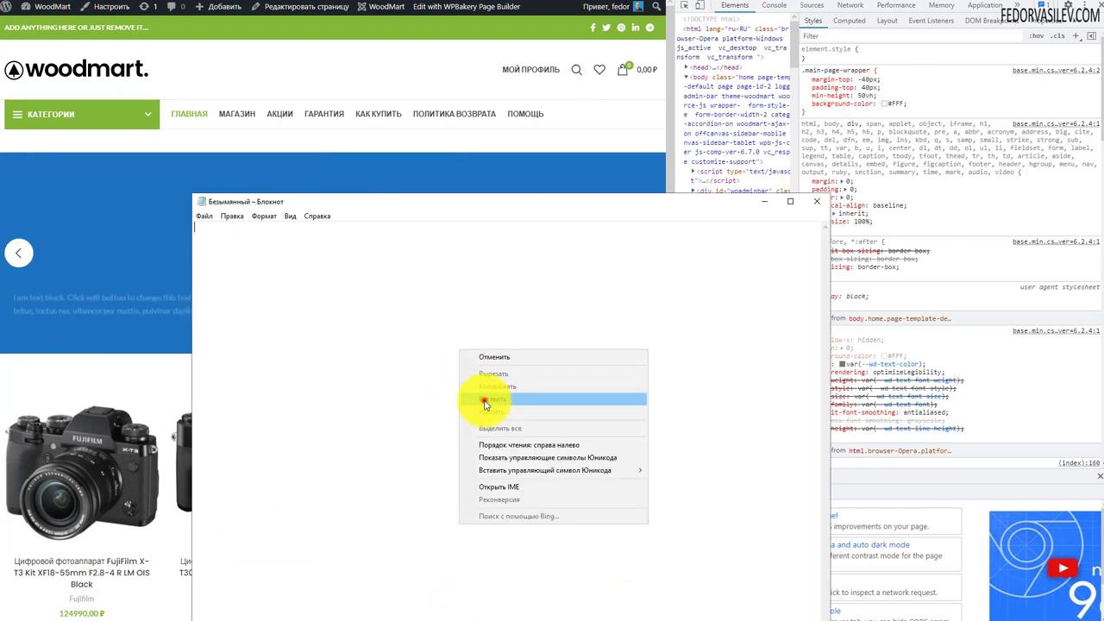
click(480, 396)
drag(229, 303, 195, 227)
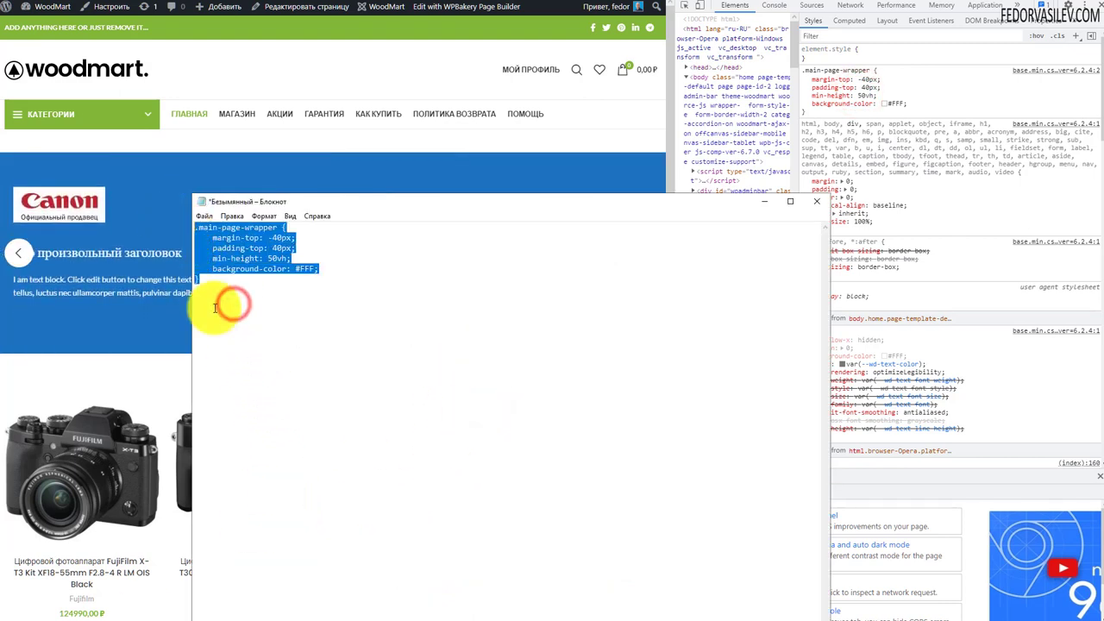
click(297, 330)
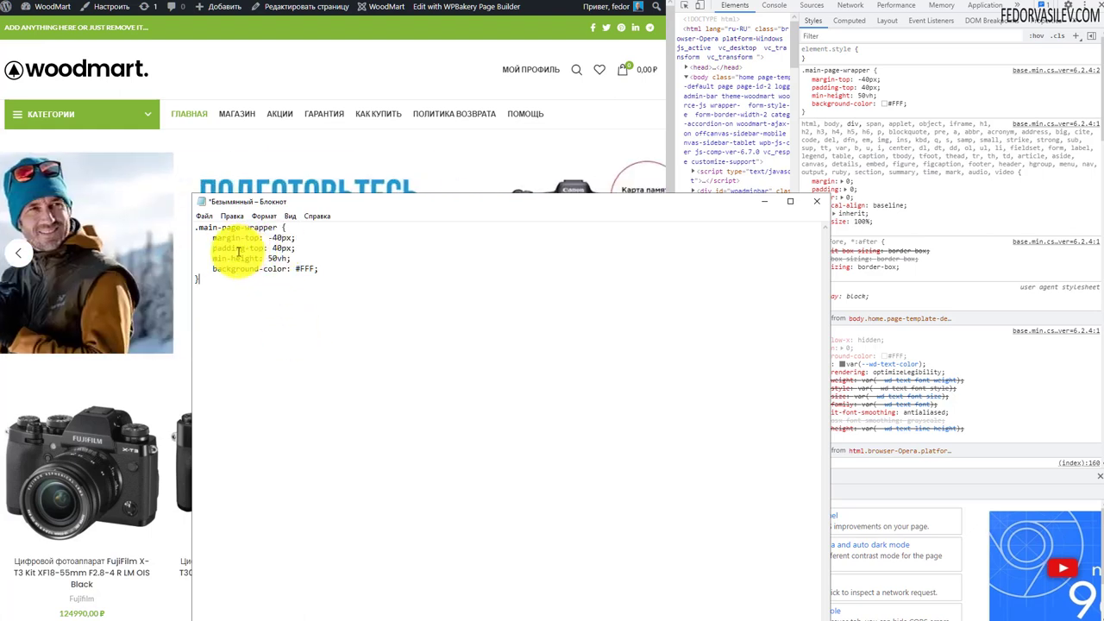
Set padding-top to 0px in the pasted rule, copy the whole rule, and close the page inspector
click(273, 247)
key(Delete)
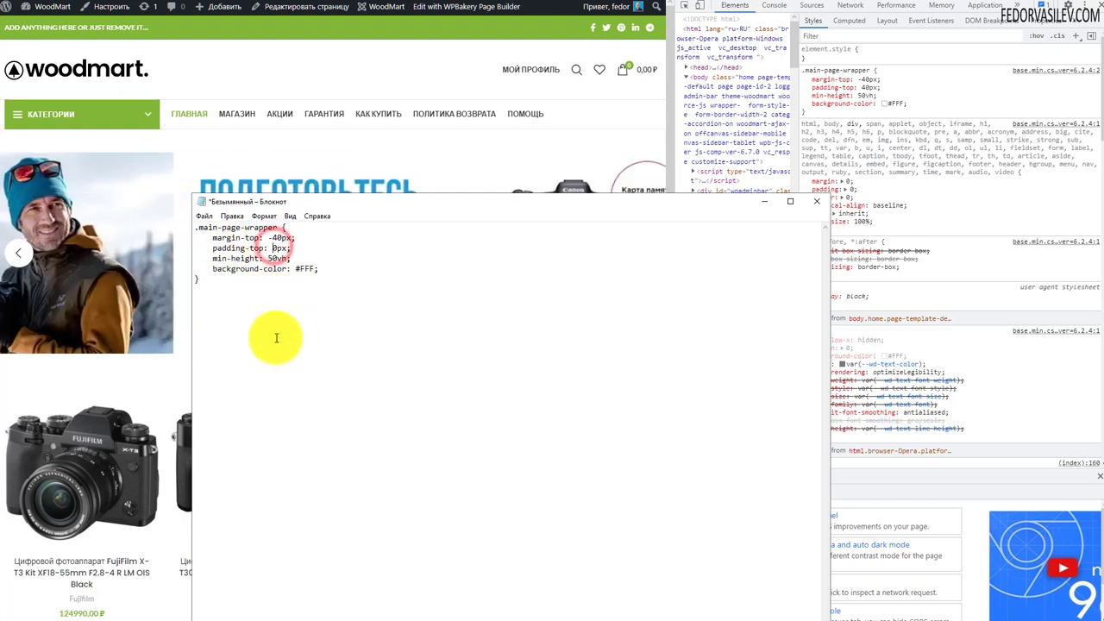
drag(210, 281, 192, 230)
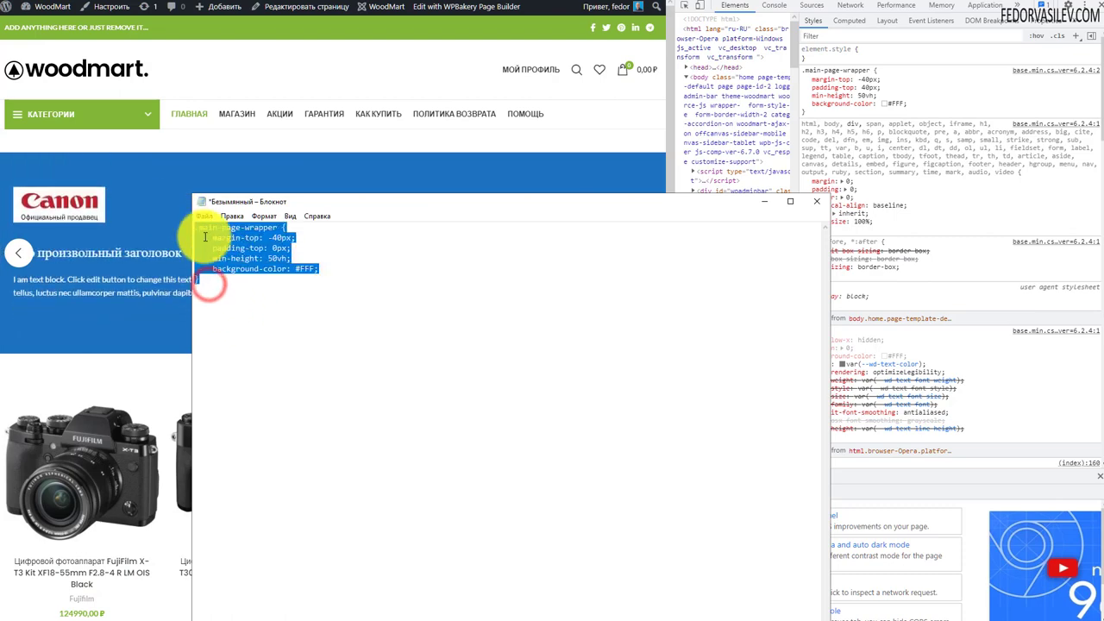
right_click(221, 238)
click(230, 273)
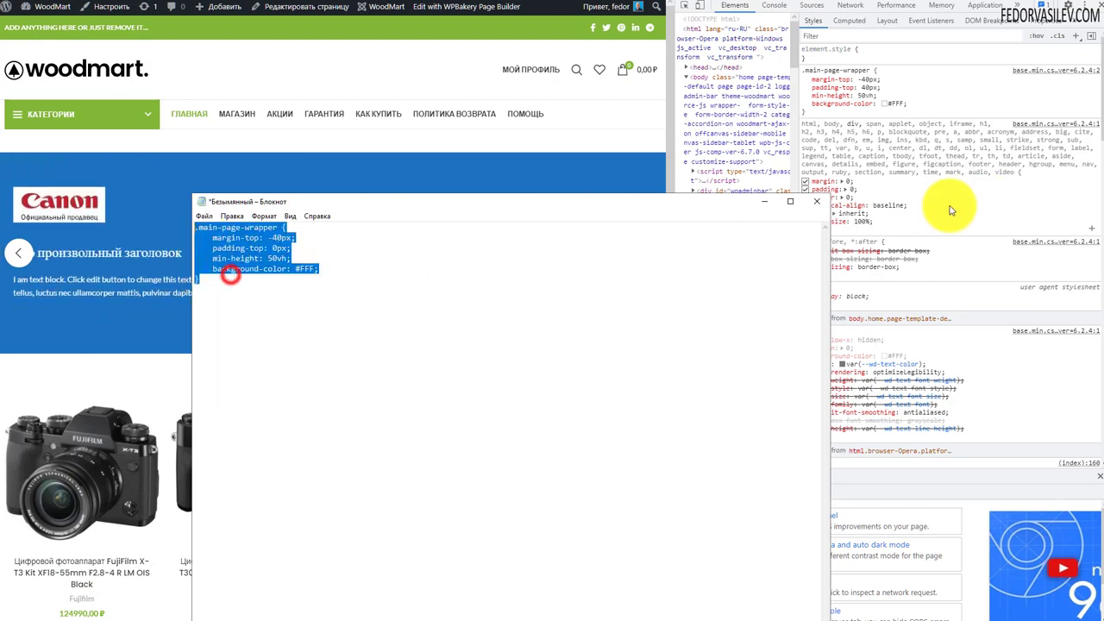
click(757, 207)
key(F12)
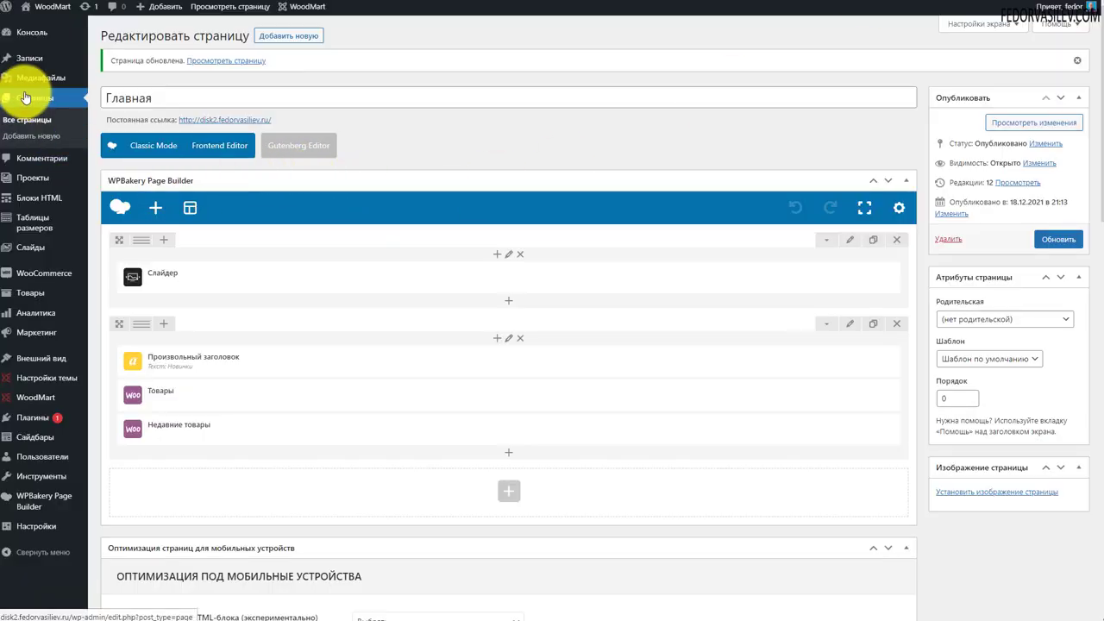
Open the WPBakery page settings of the Главная page and read the note below the custom CSS field
click(130, 99)
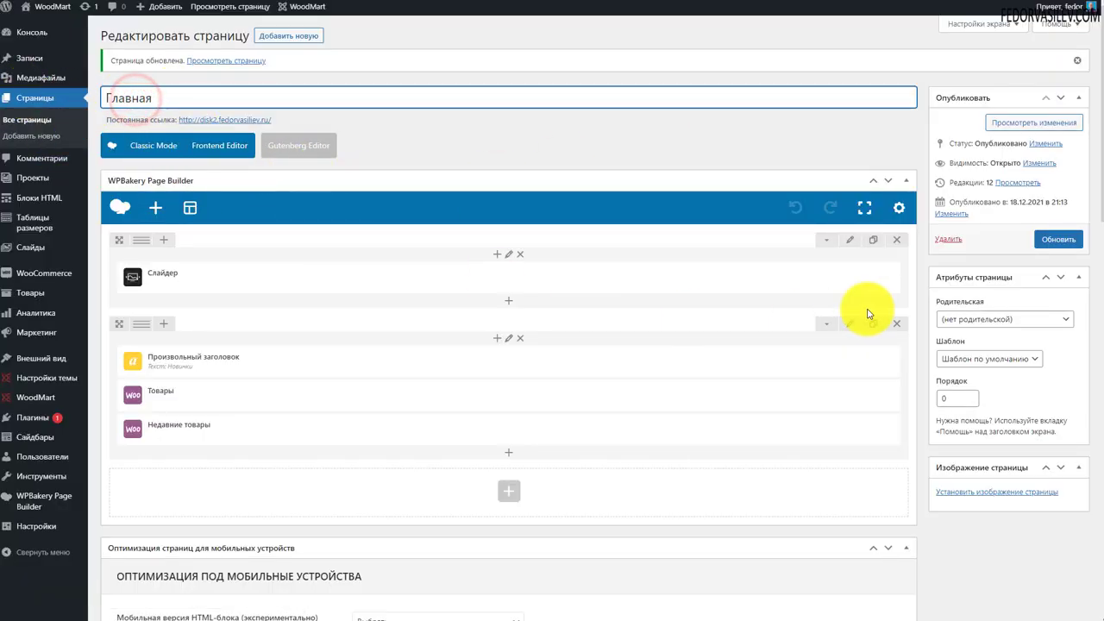
click(903, 211)
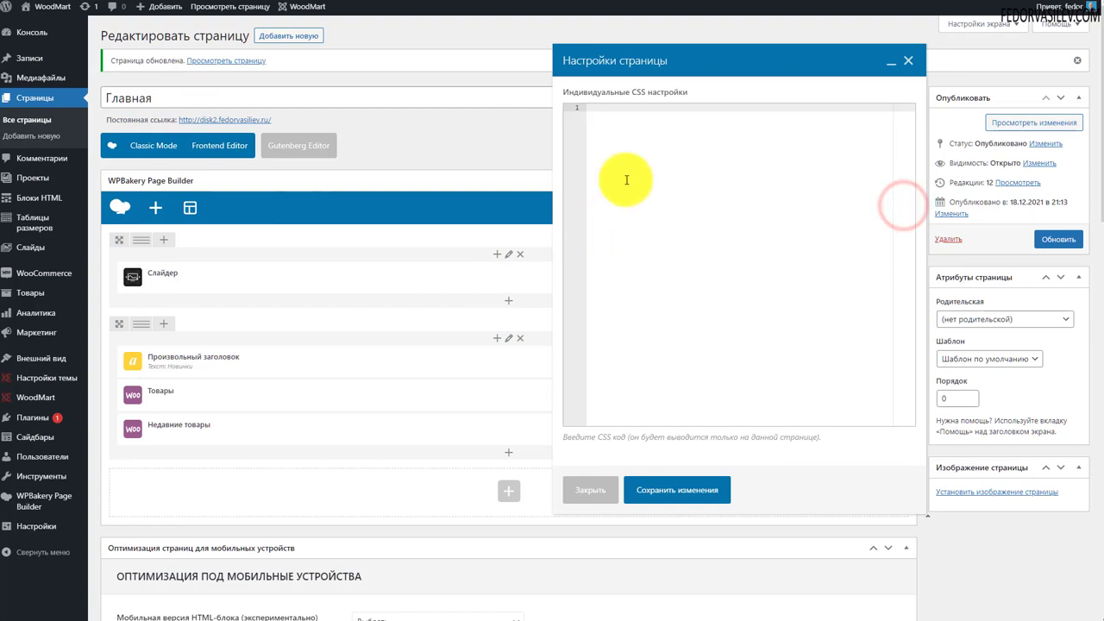
drag(603, 92, 690, 91)
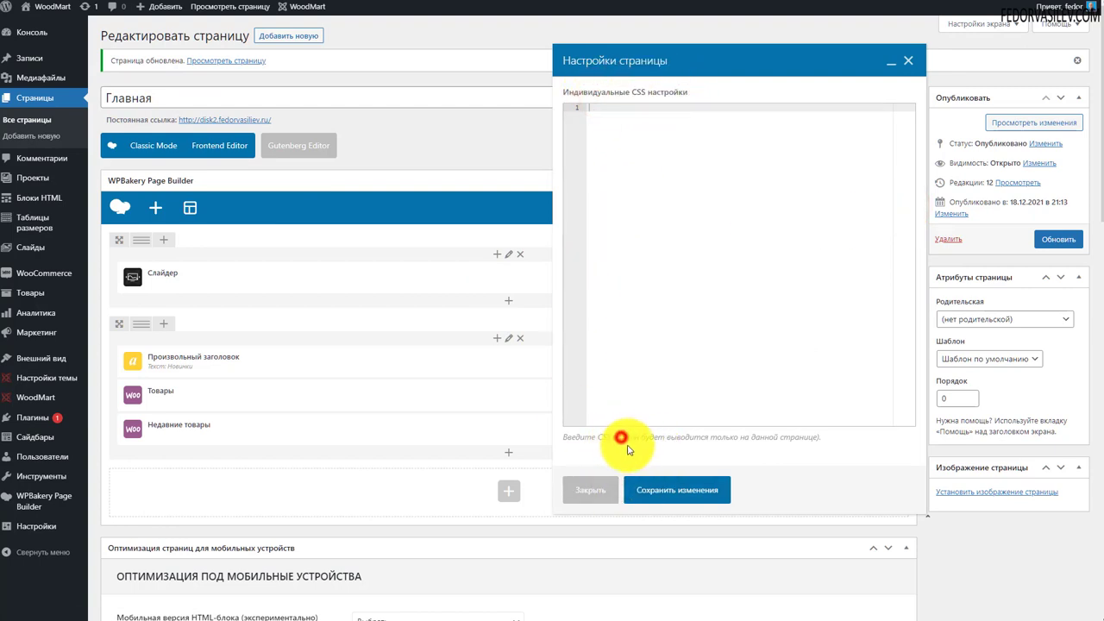
drag(640, 438, 723, 448)
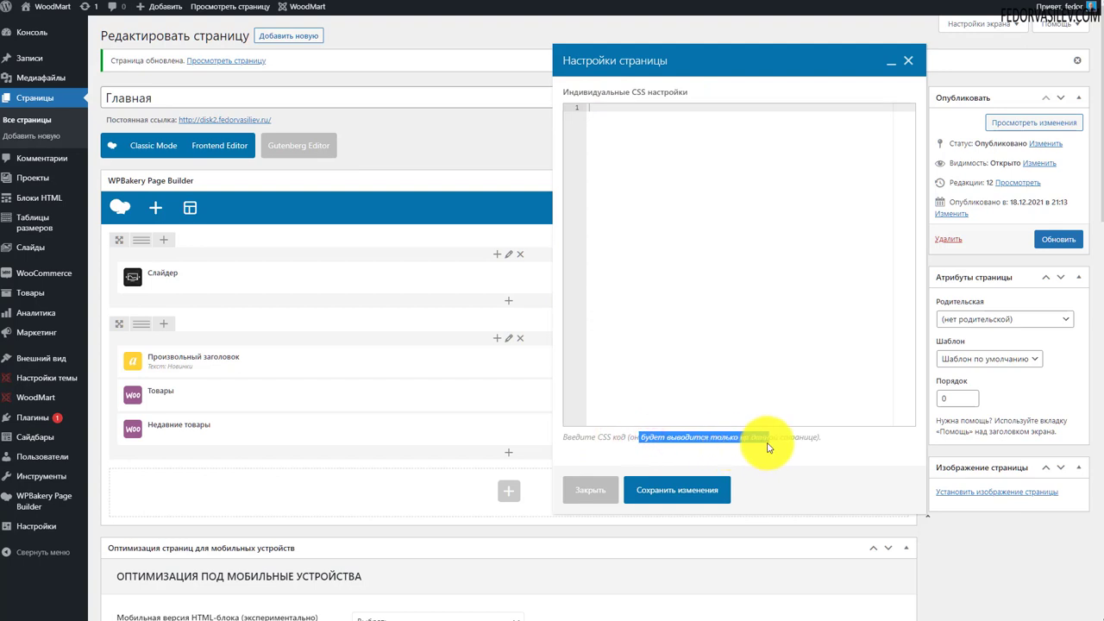
drag(768, 446, 826, 440)
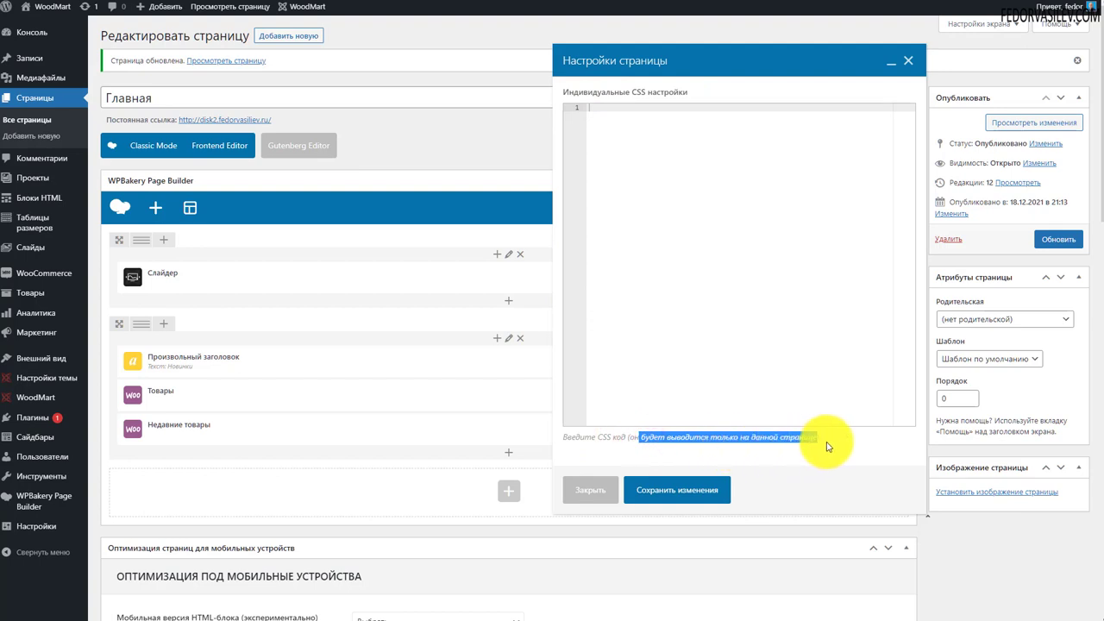
Paste the copied .main-page-wrapper rule into the page's custom CSS, save the settings, and update the page
click(693, 254)
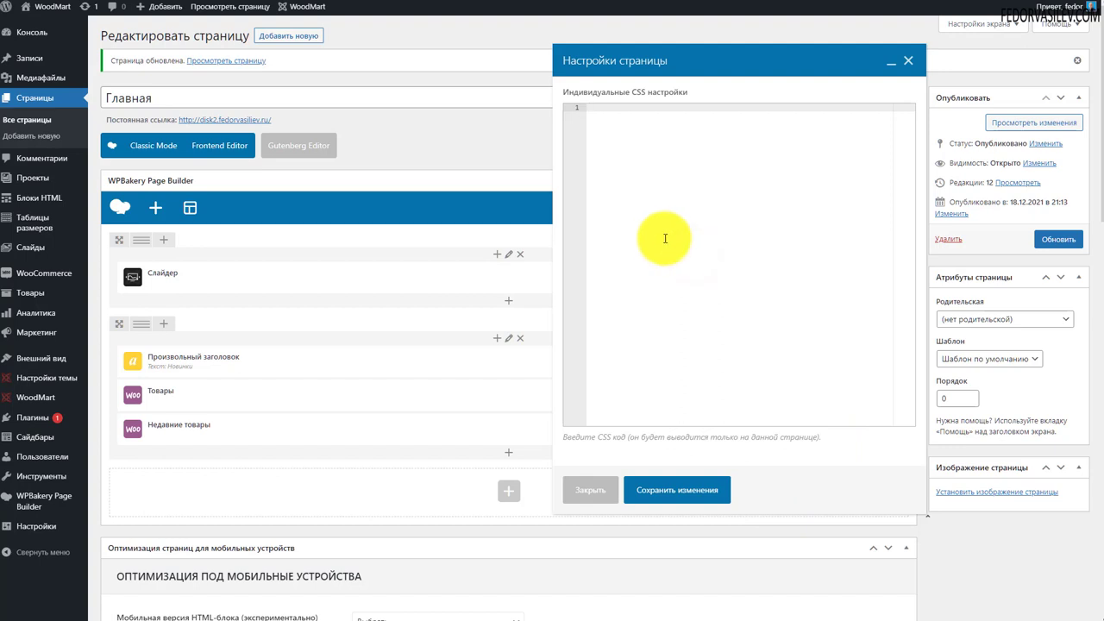
right_click(643, 197)
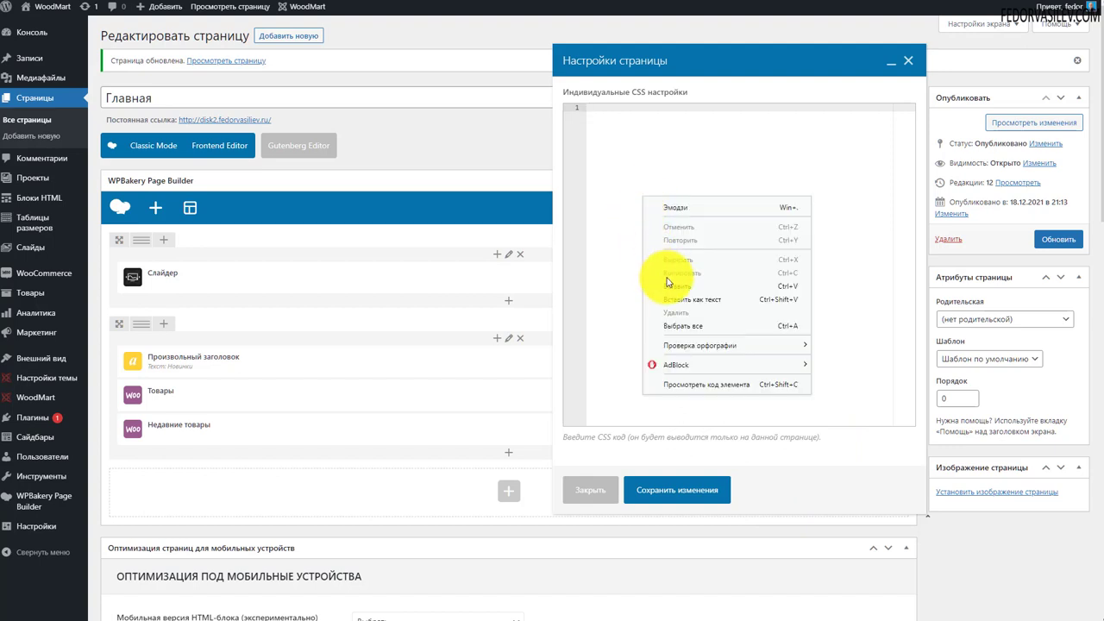
click(670, 278)
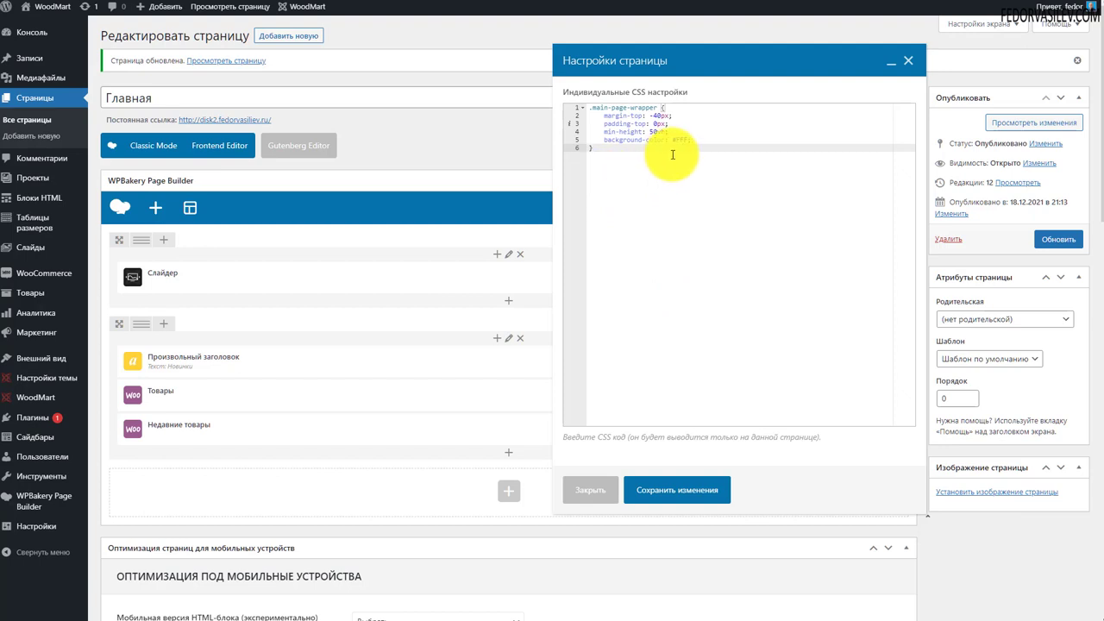
click(638, 488)
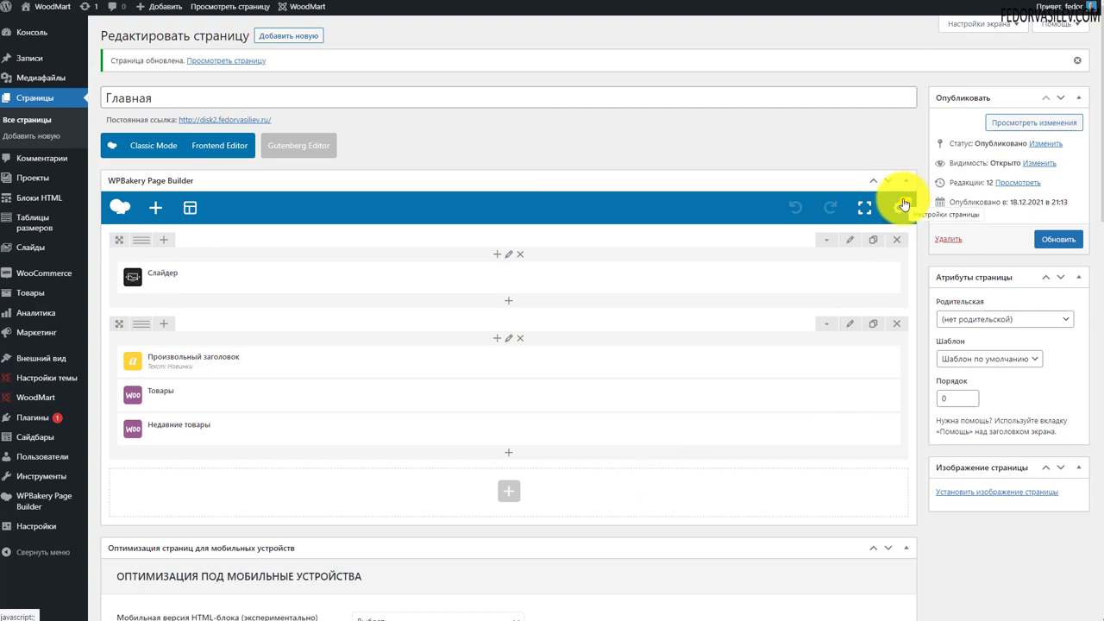
click(1056, 239)
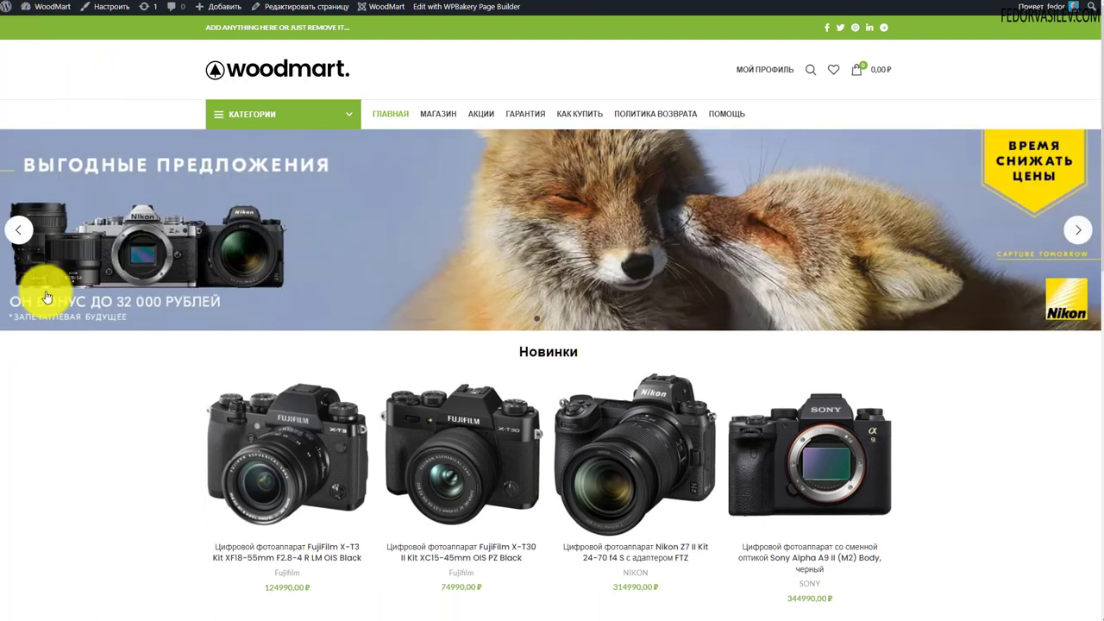
Check the gap between the header and the slider on the storefront and browse through the slides
click(218, 120)
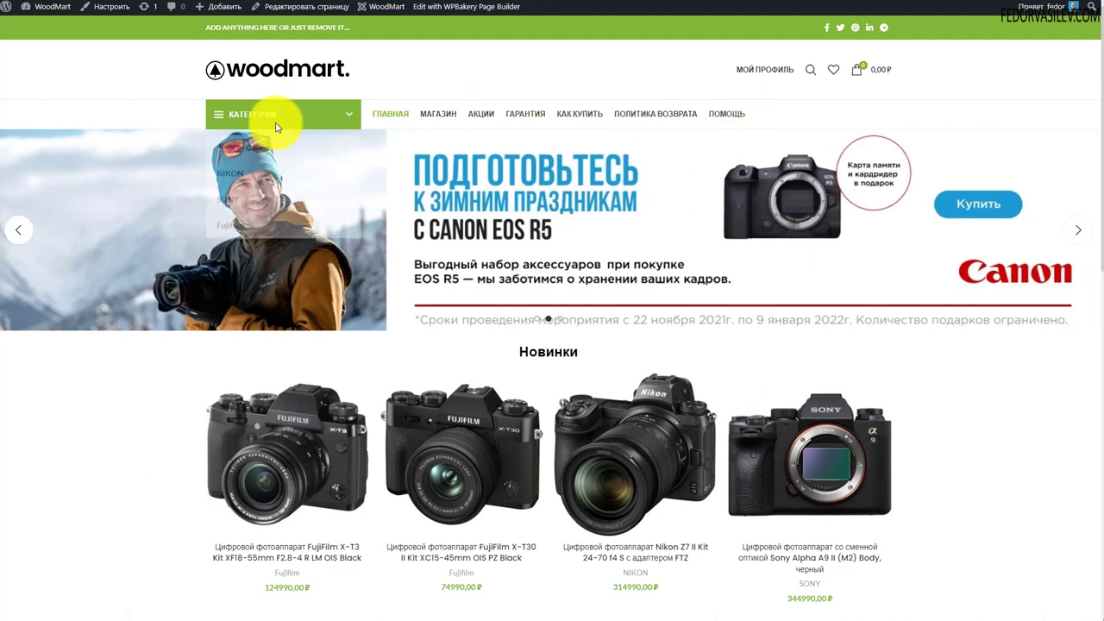
click(1061, 238)
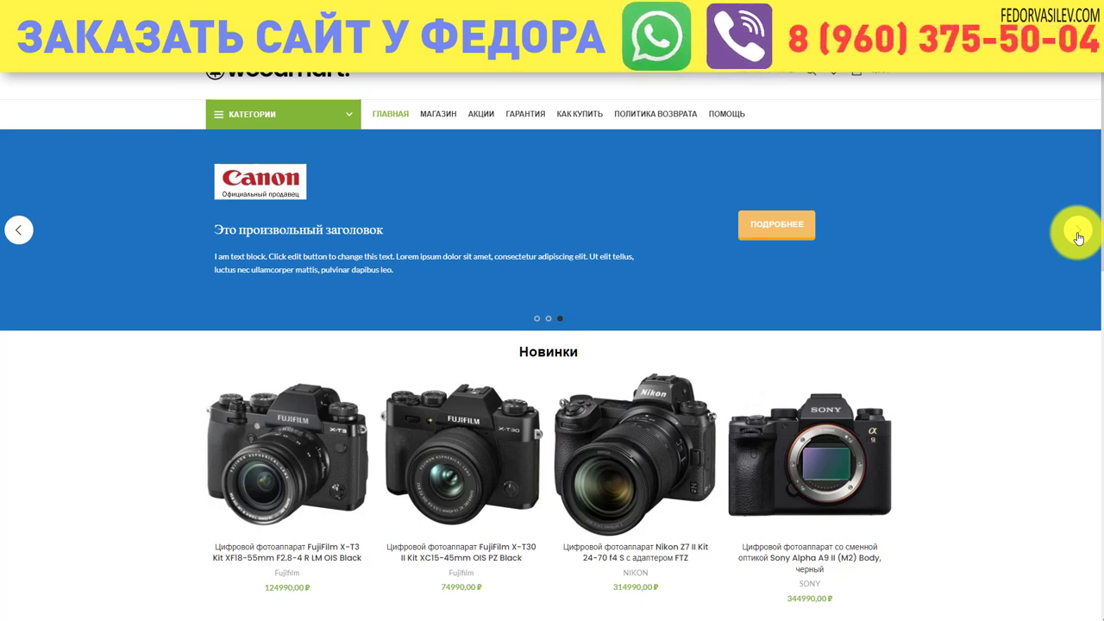
click(1077, 231)
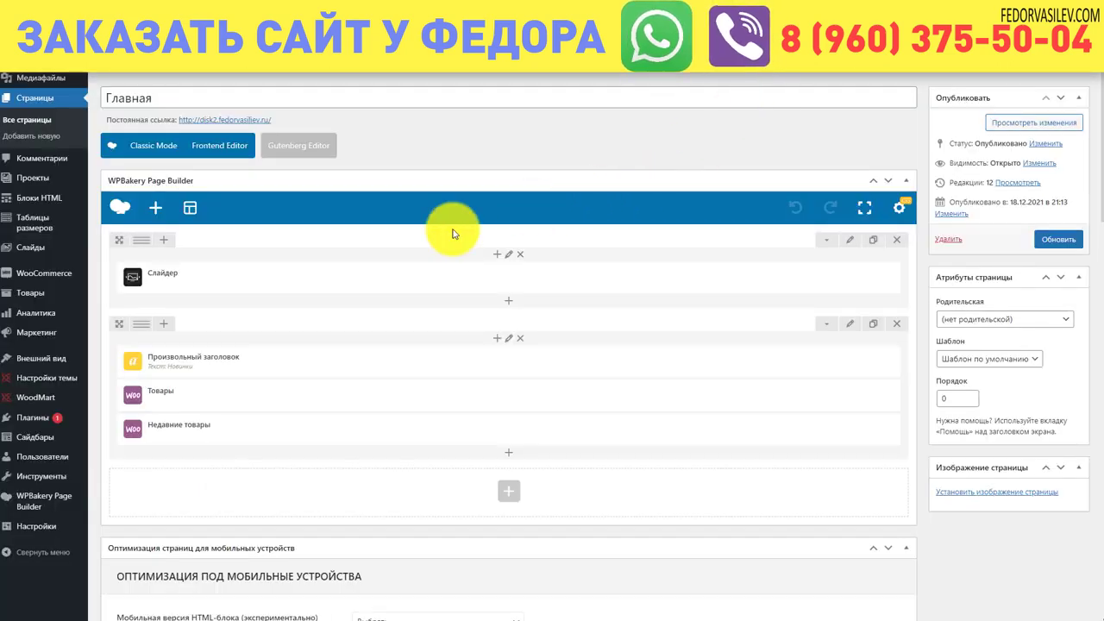
Open the Default header layout for editing in the WoodMart header builder
mouse_move(26, 385)
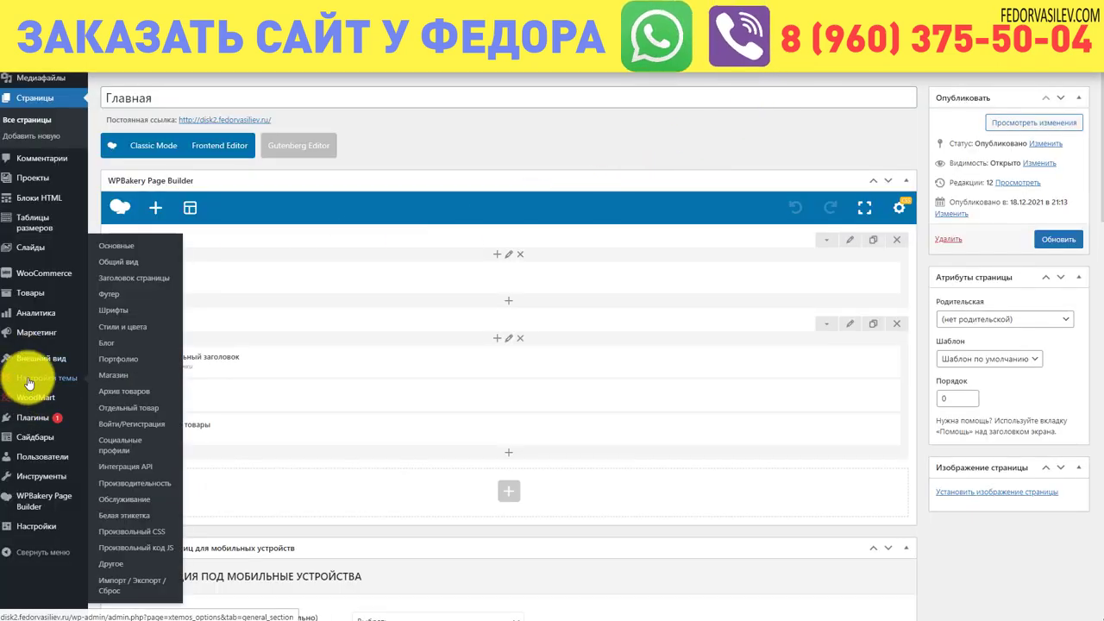
mouse_move(61, 397)
click(138, 416)
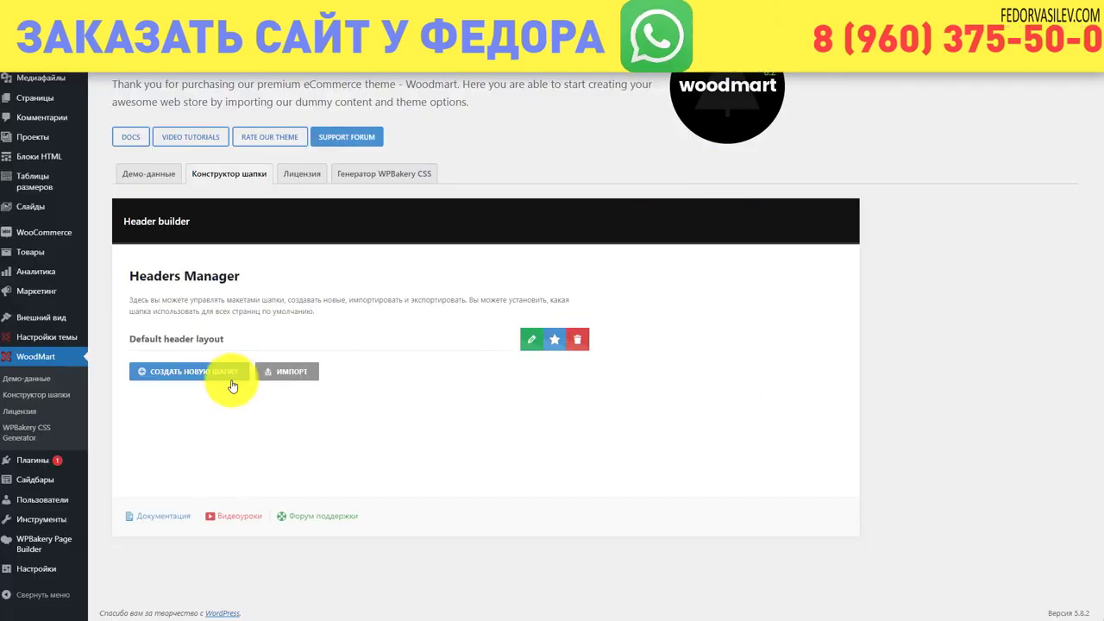
click(533, 341)
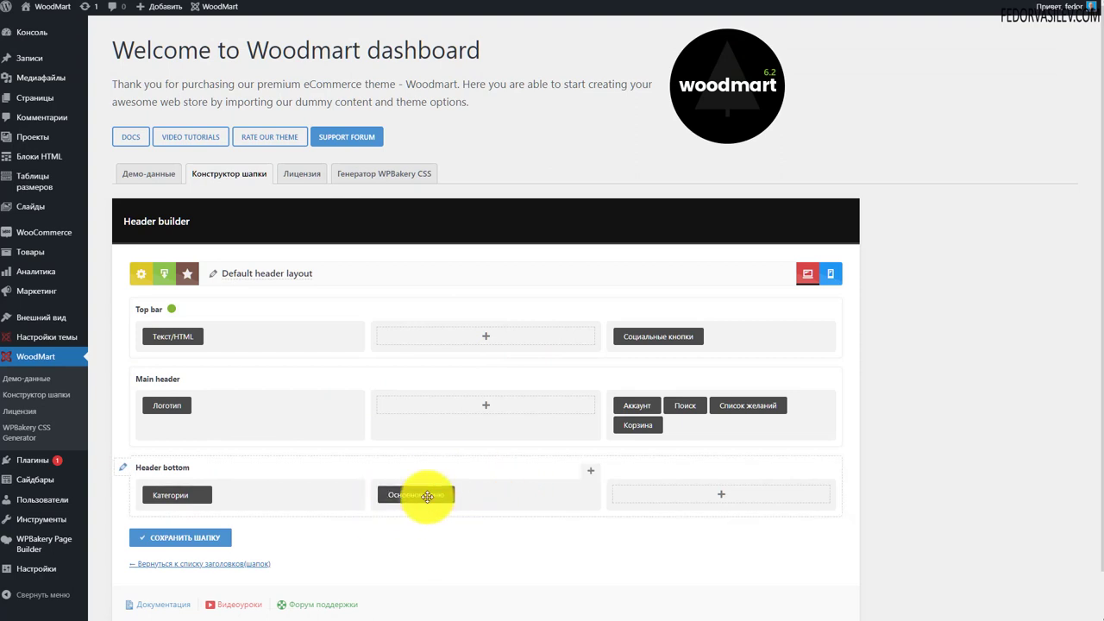
Set the style of the Основное меню element to Отделенный, save its settings, and save the header
mouse_move(232, 491)
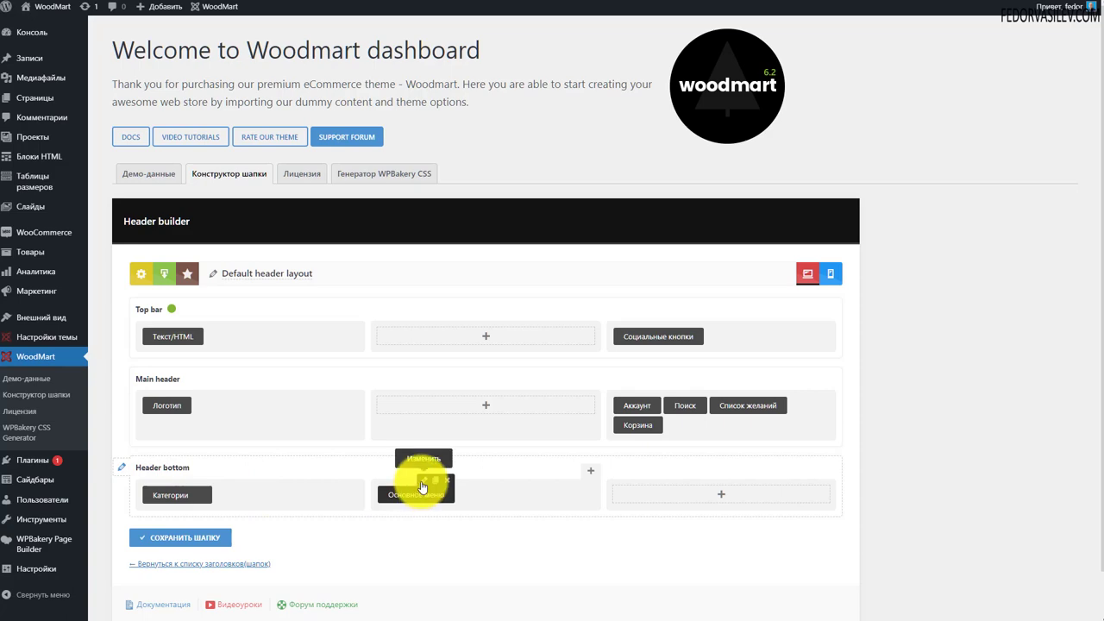
click(422, 485)
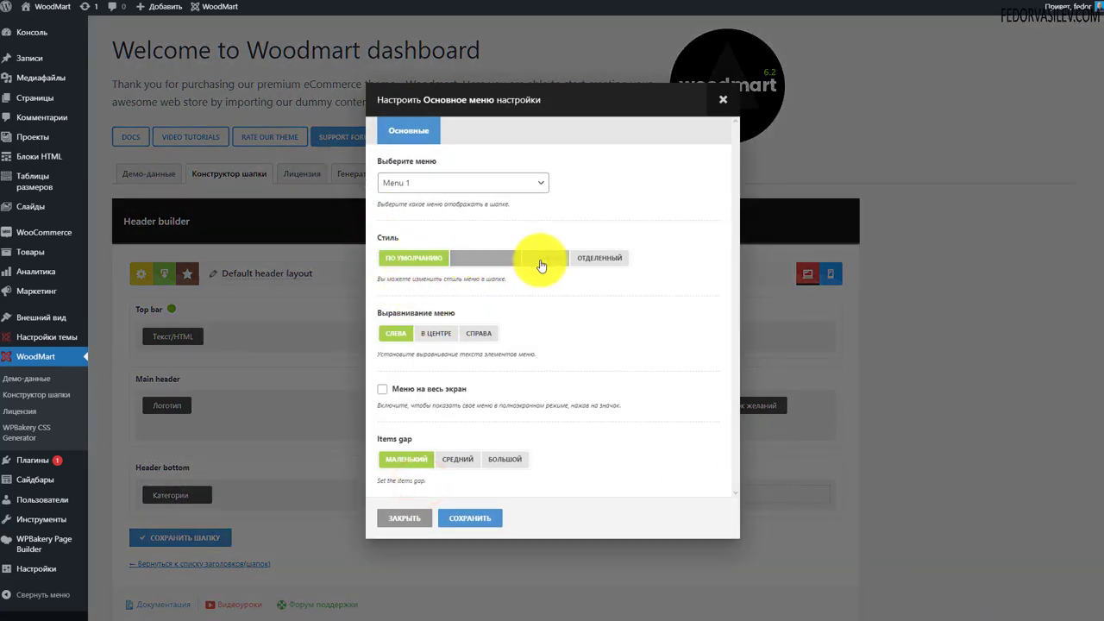
click(601, 258)
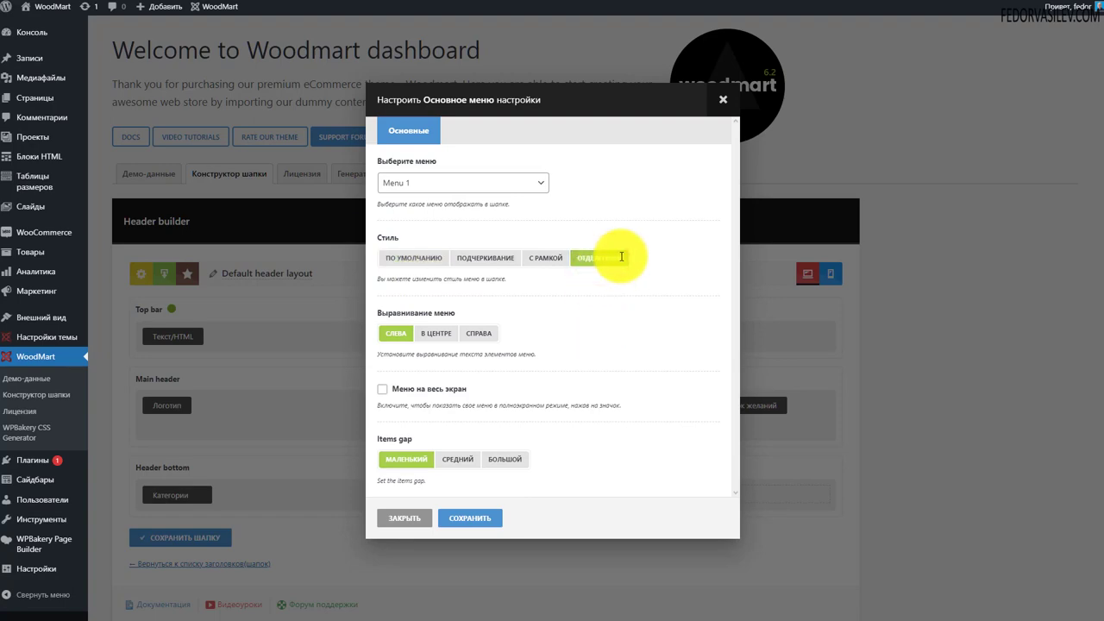
click(465, 517)
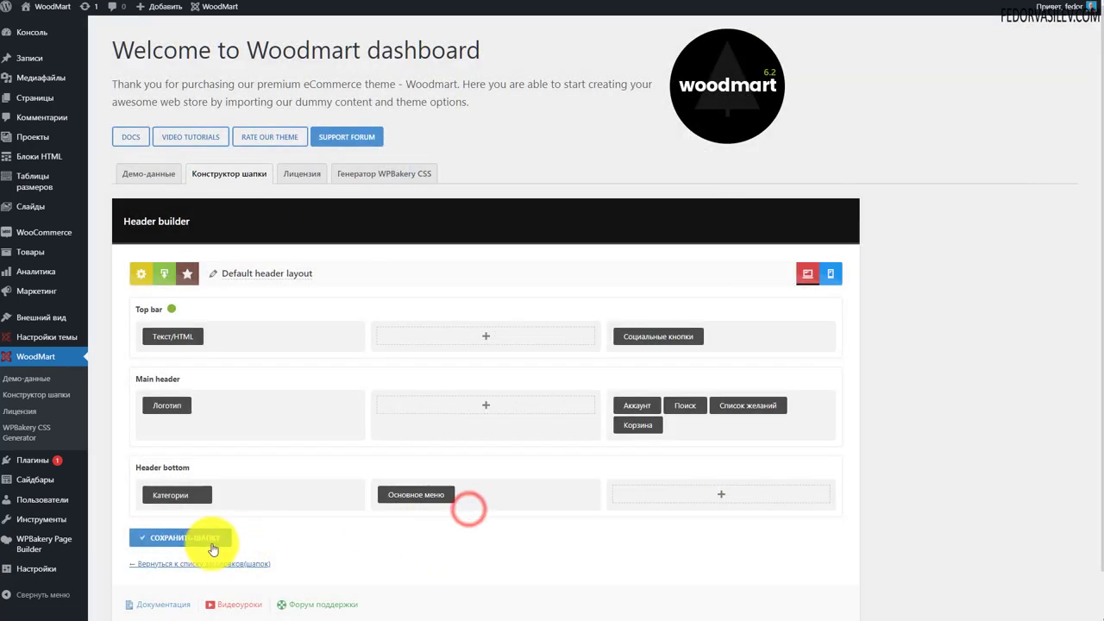
click(212, 541)
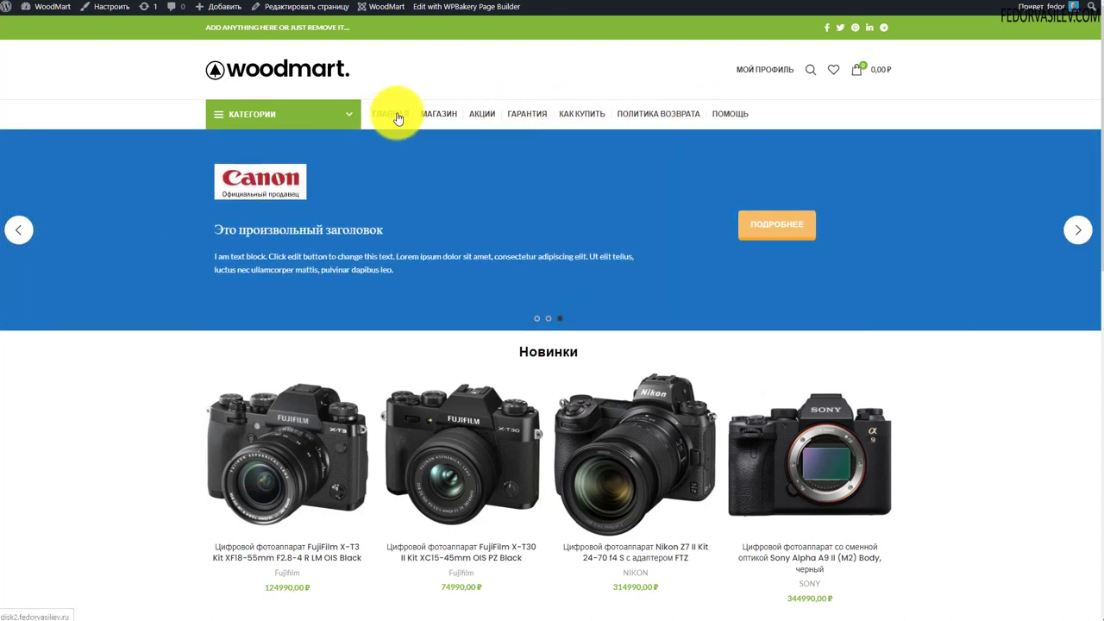
Open the desktop header's Логотип settings in the header builder and enable Добавить атрибуты ширины и высоты
click(347, 62)
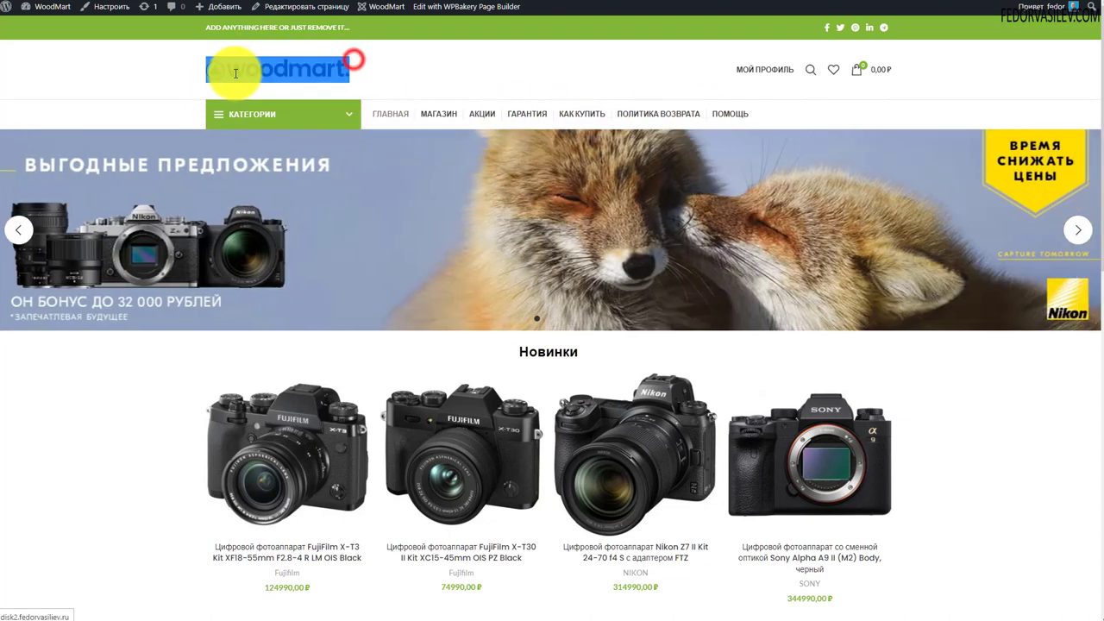
click(532, 54)
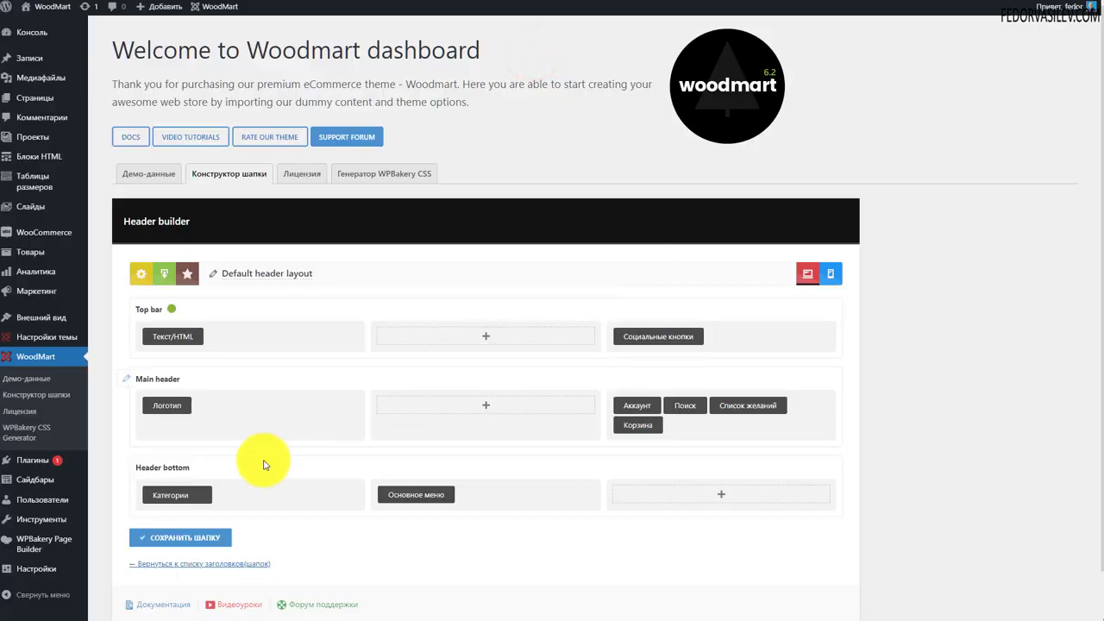
click(161, 393)
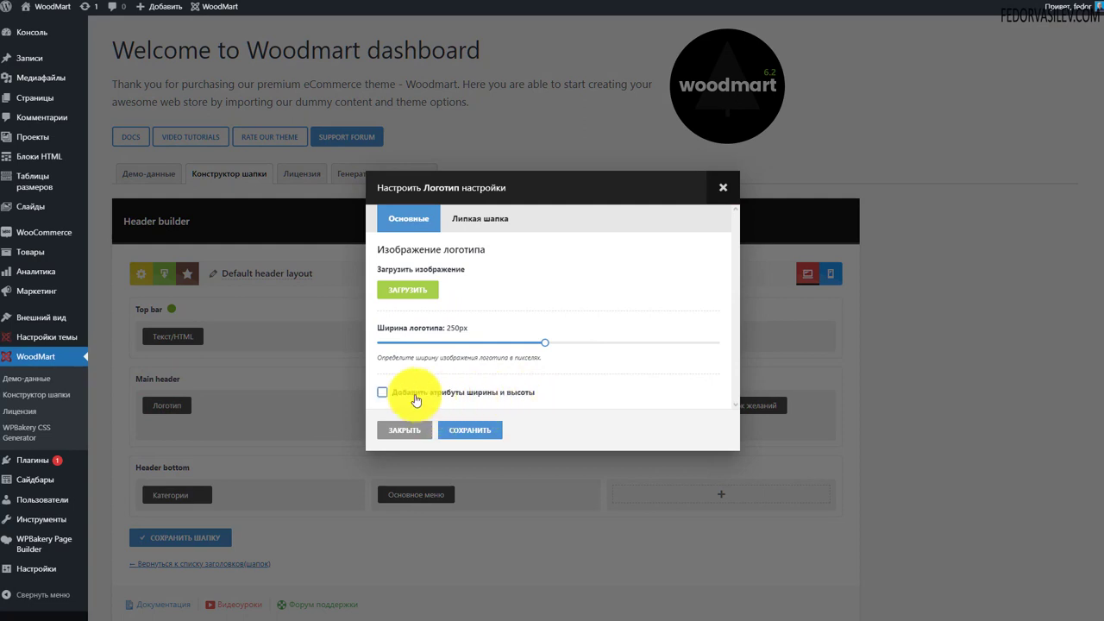
click(385, 393)
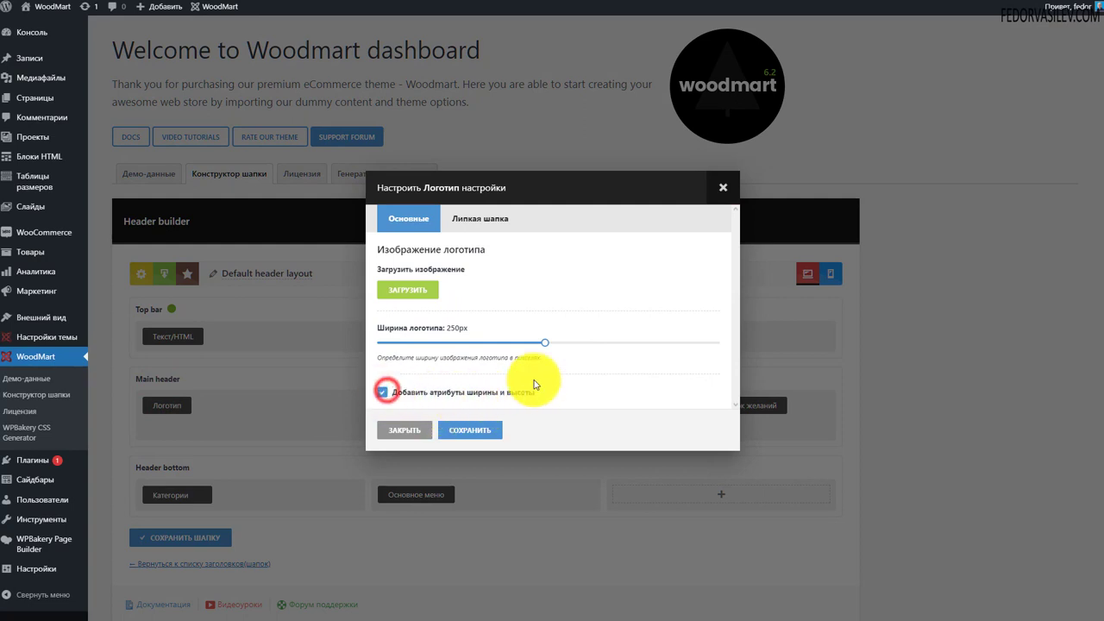
Upload logo-podval.png from the 2018 folder and use it as the desktop header's logo image
click(422, 292)
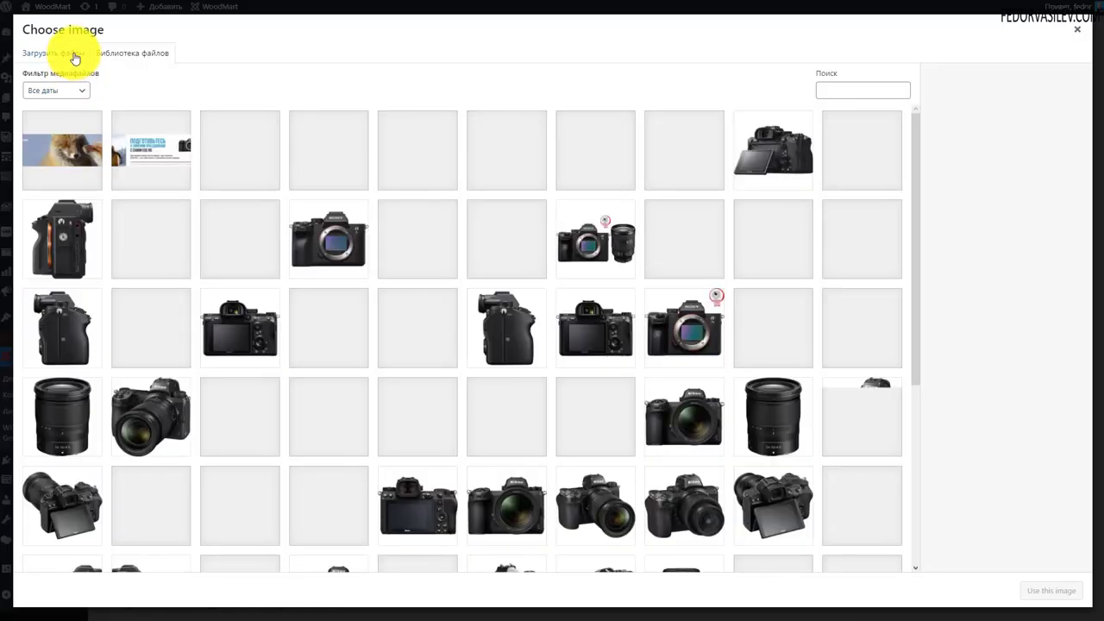
click(75, 55)
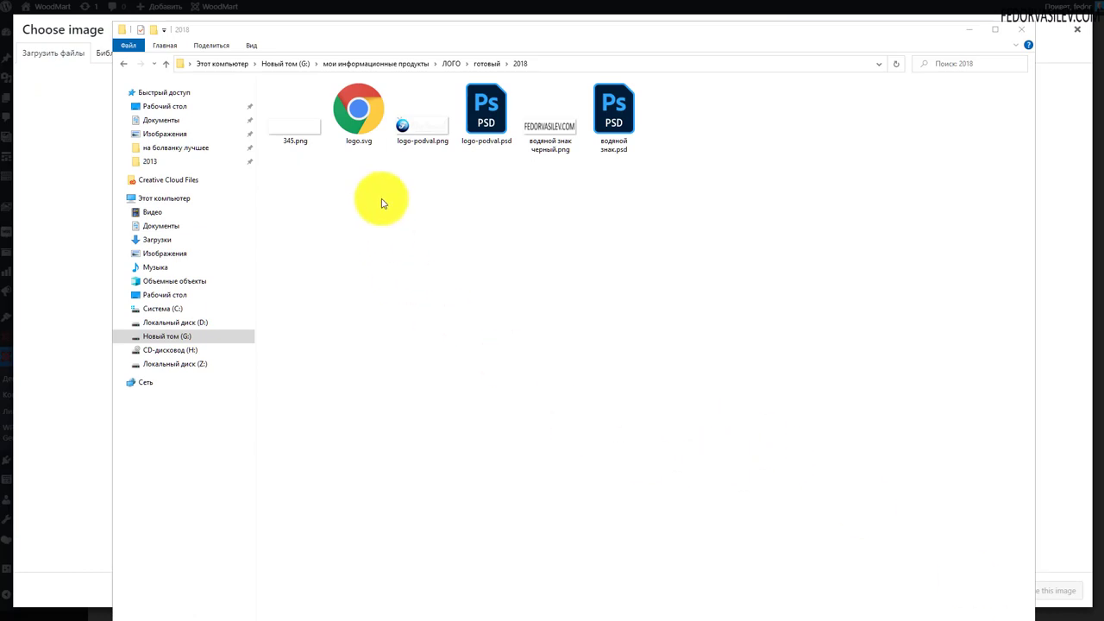
click(440, 144)
drag(427, 131, 37, 327)
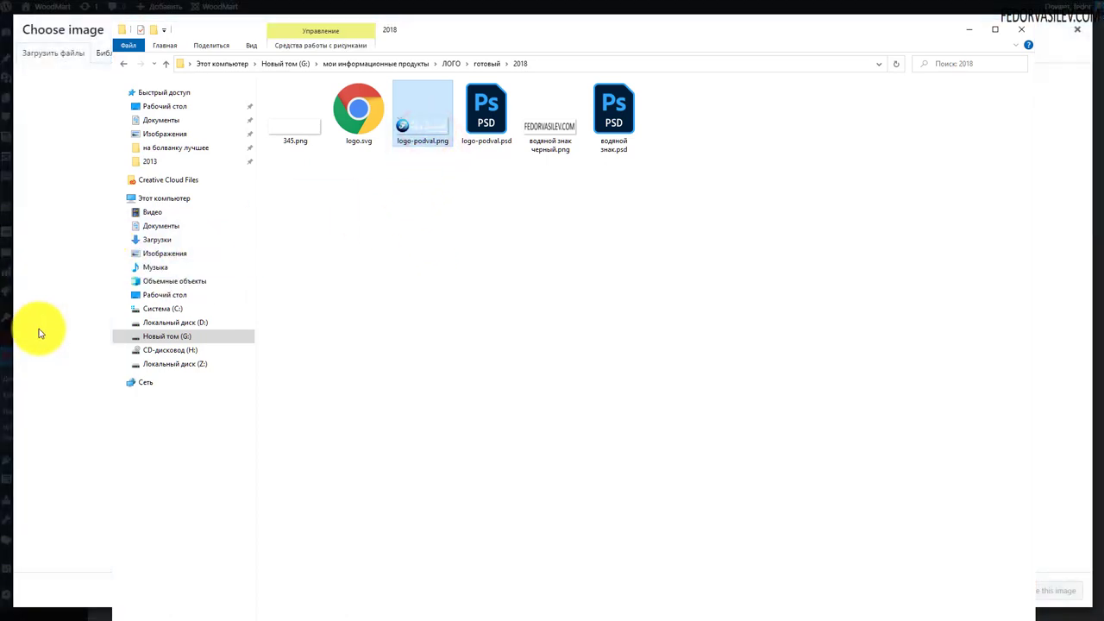
click(961, 34)
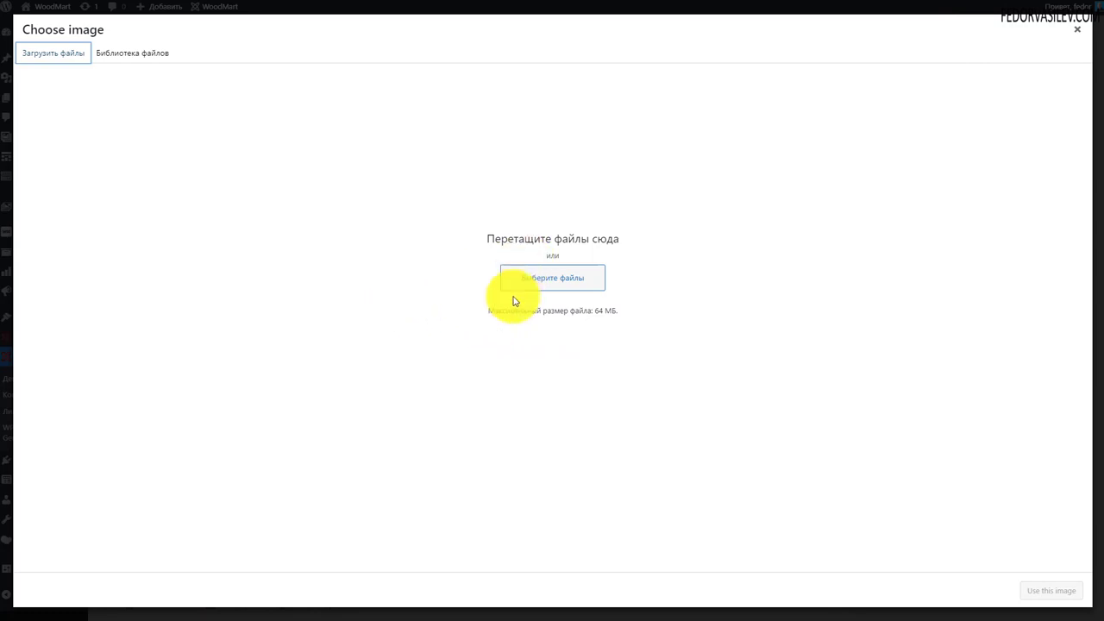
key(alt+Tab)
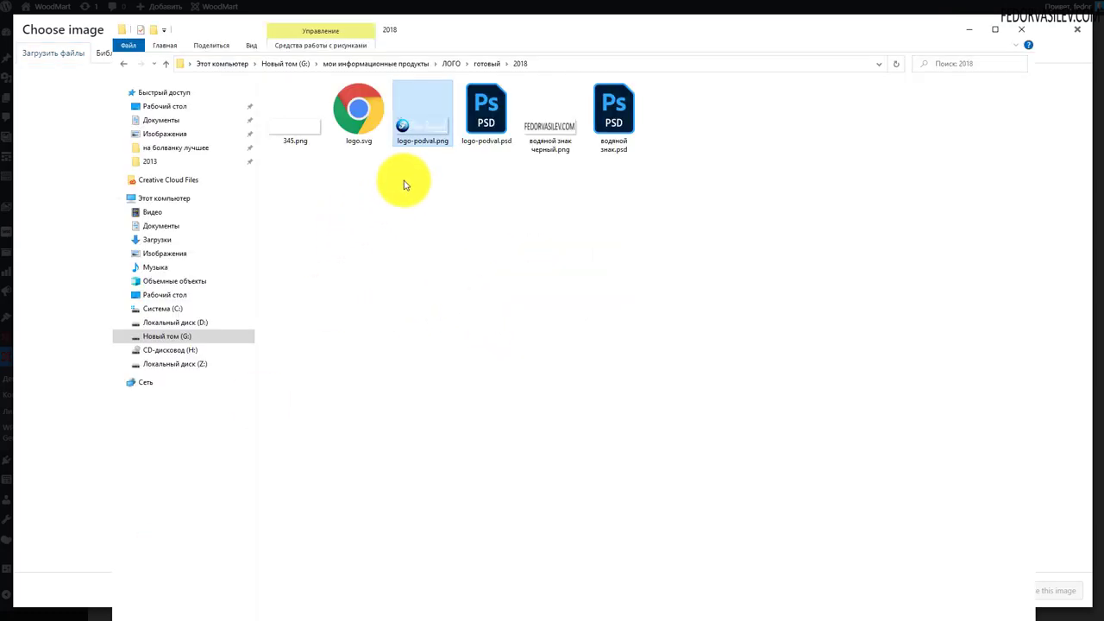
drag(419, 124, 49, 230)
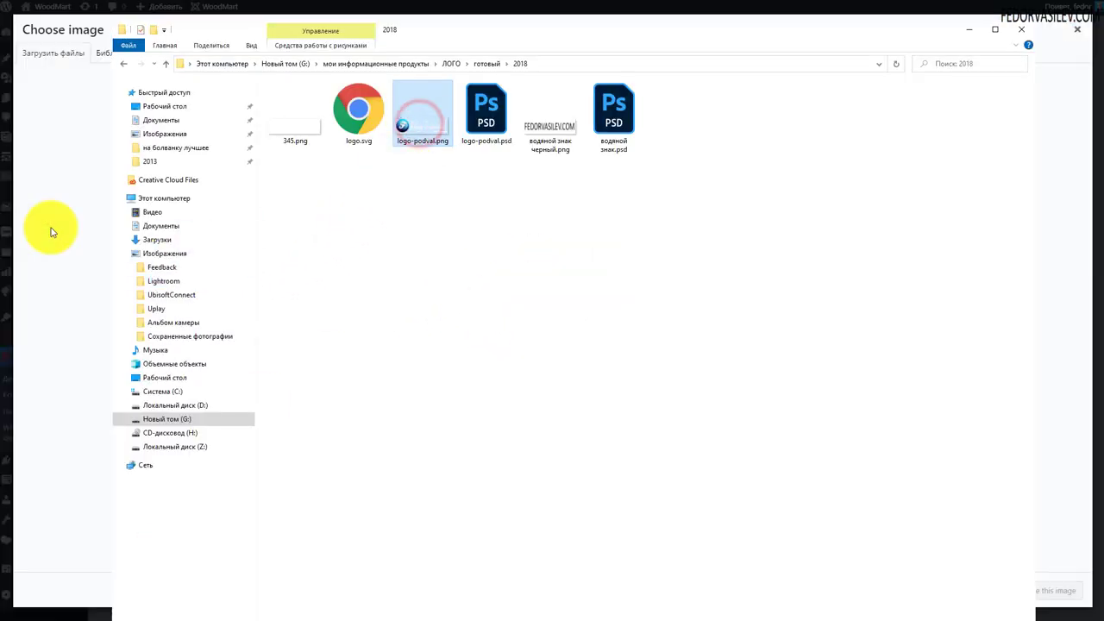
click(969, 29)
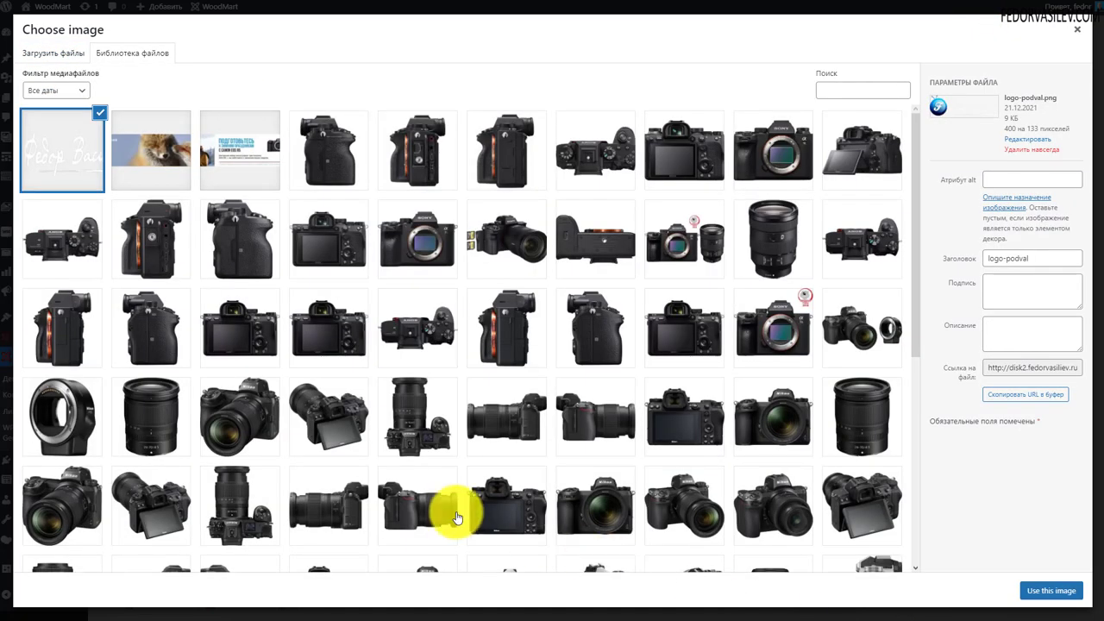
click(1042, 593)
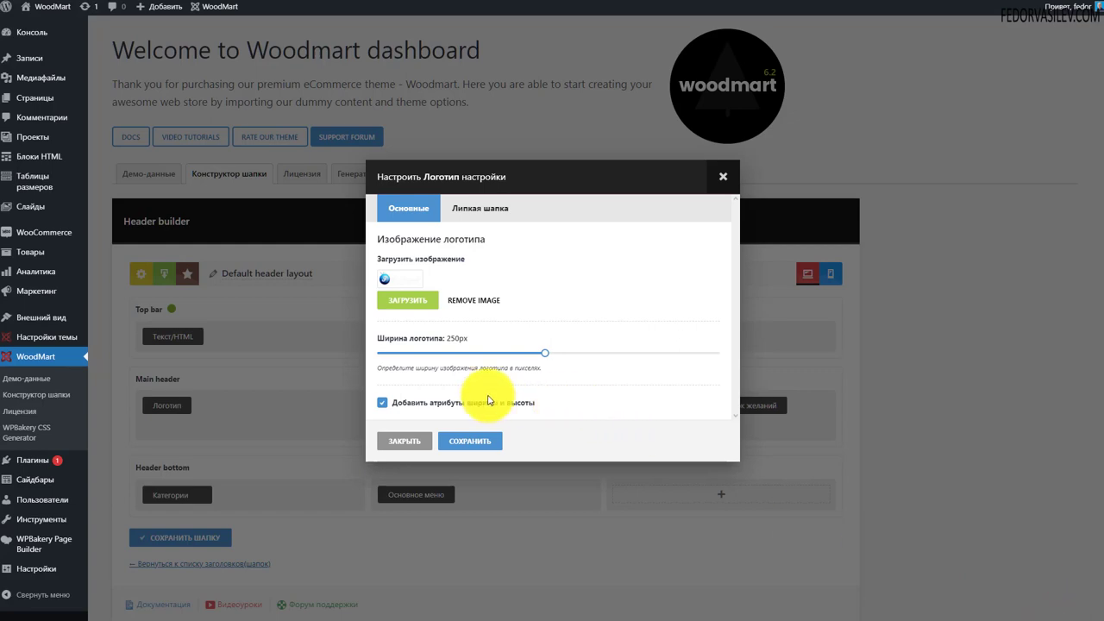
Save the logo settings and the header, reload the storefront, and inspect its header
click(479, 441)
click(194, 538)
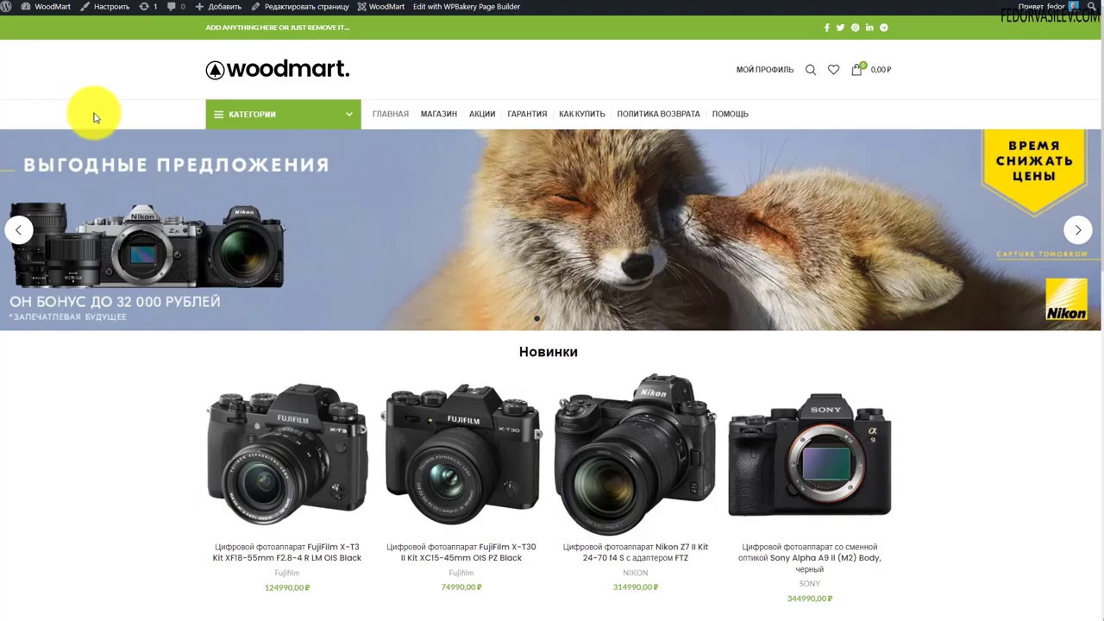
key(F5)
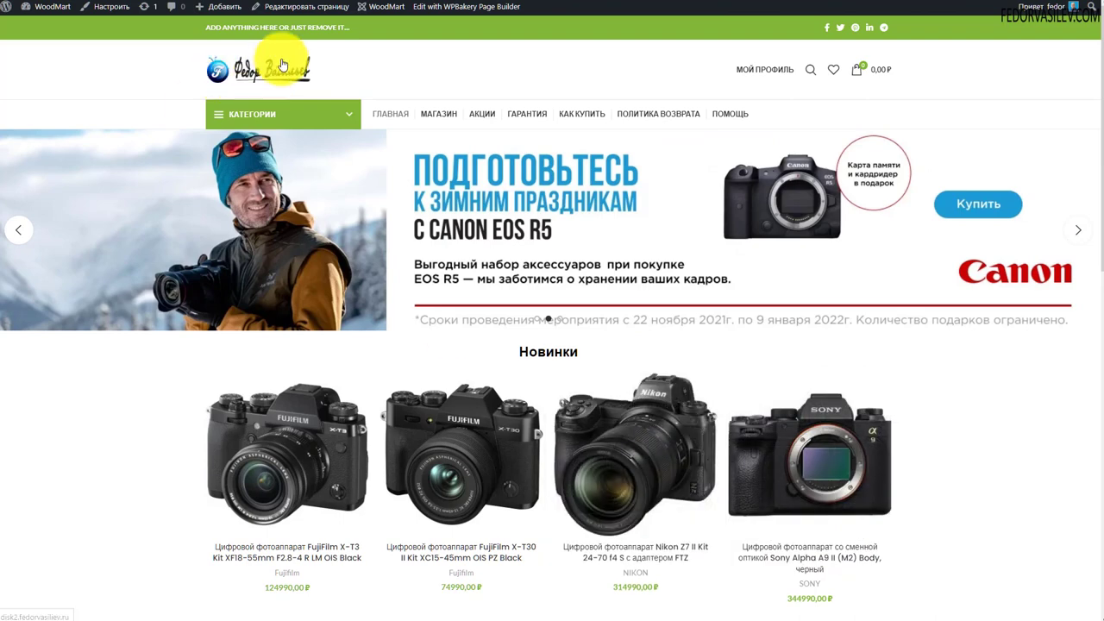
right_click(910, 88)
click(918, 332)
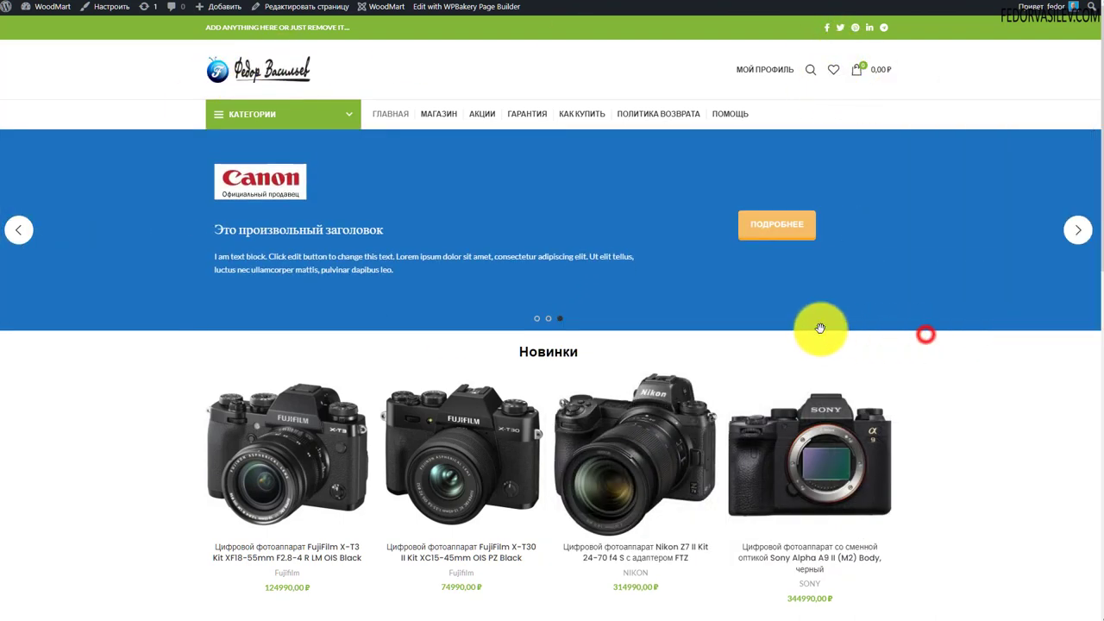
Open the Логотип settings in the header builder's mobile layout, upload 5.png, and use it as the logo image
click(519, 168)
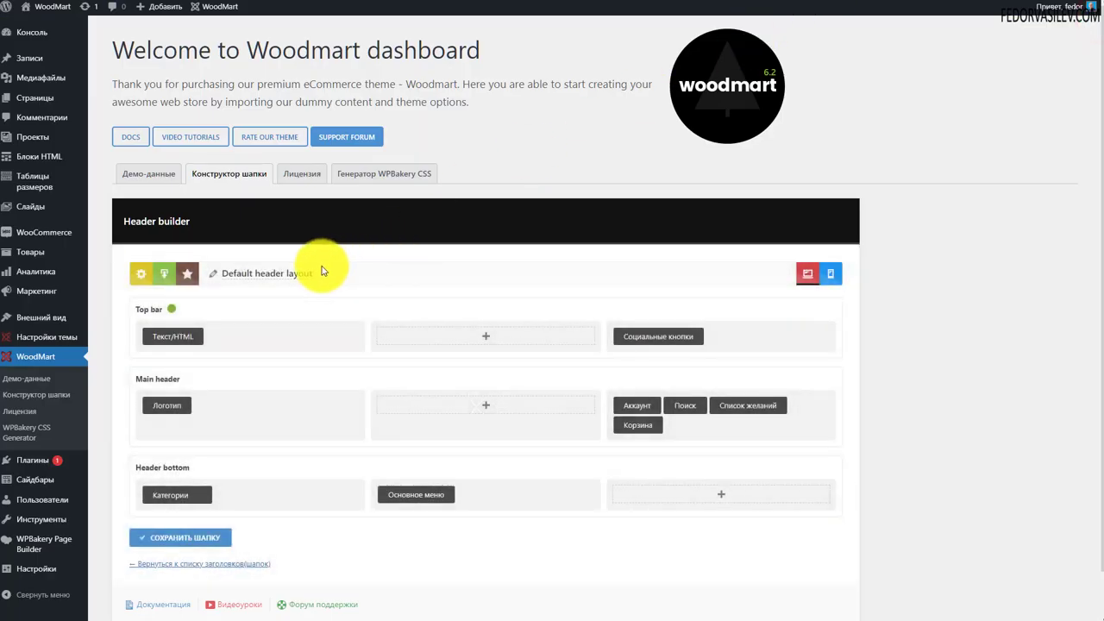
click(830, 275)
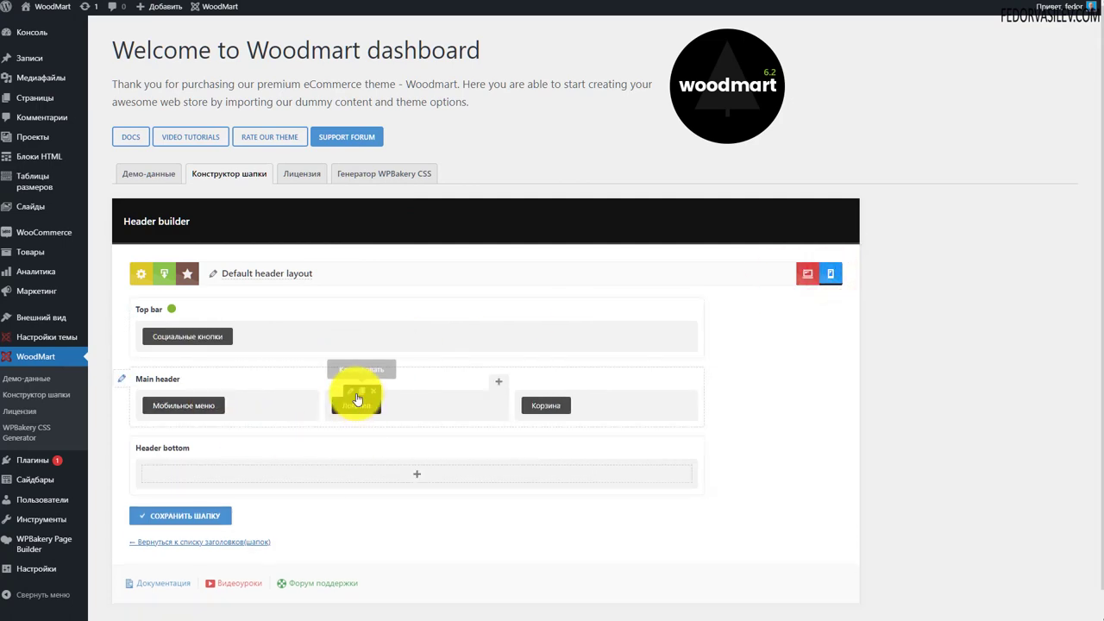
click(349, 395)
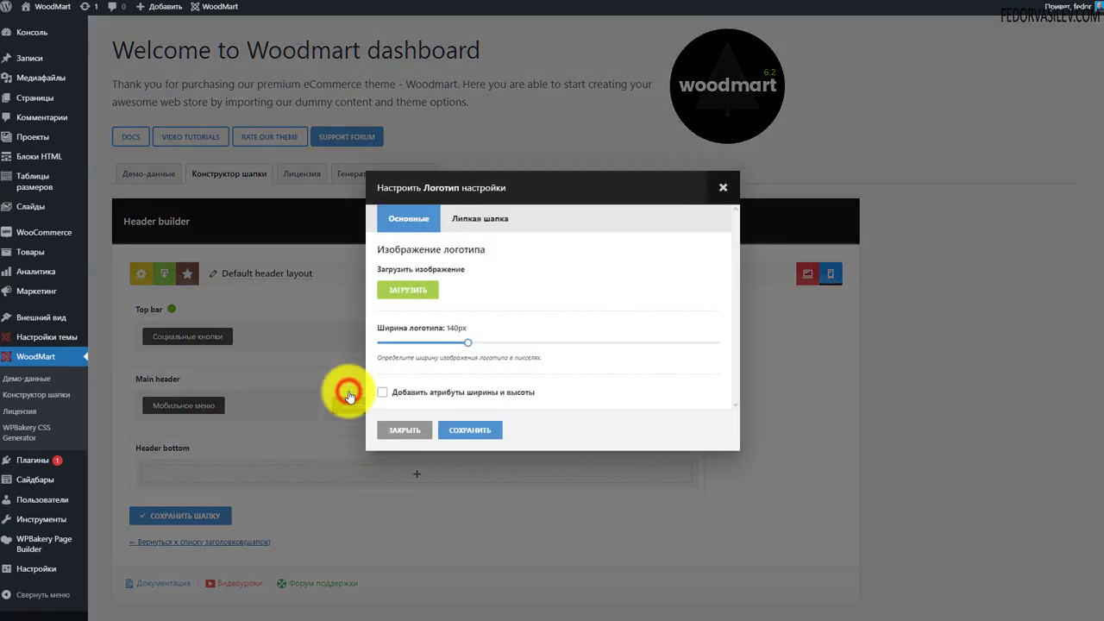
click(400, 294)
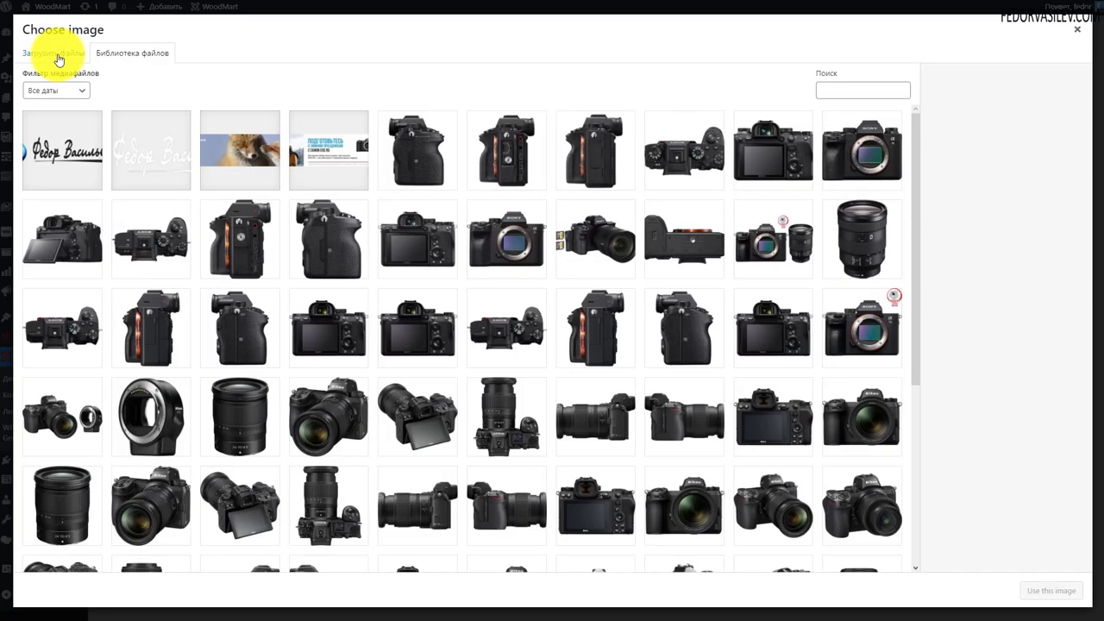
click(55, 54)
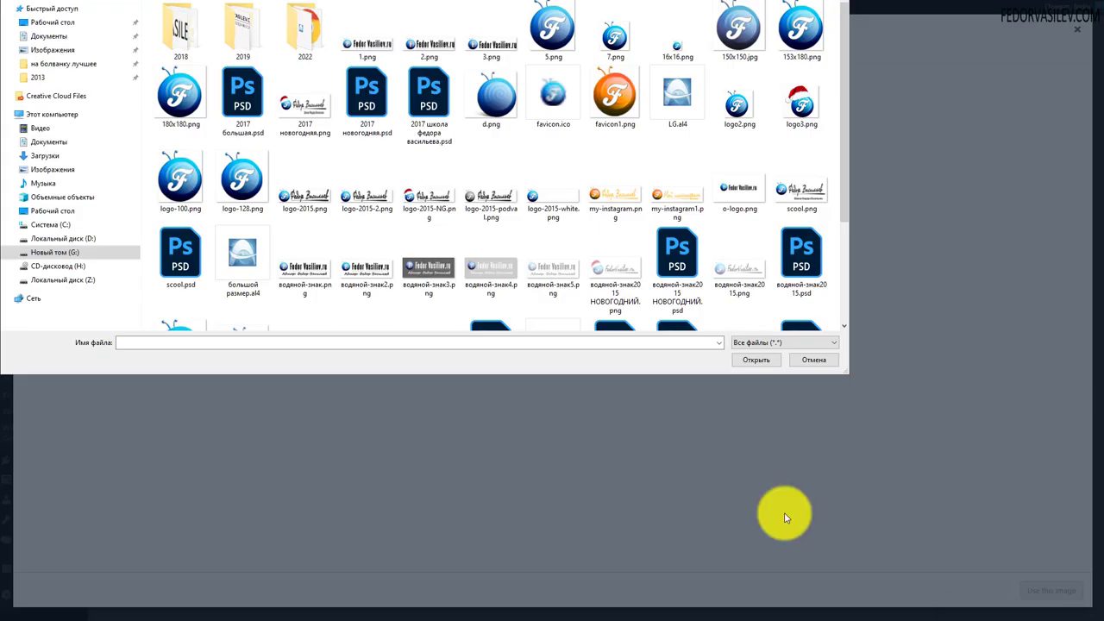
click(545, 33)
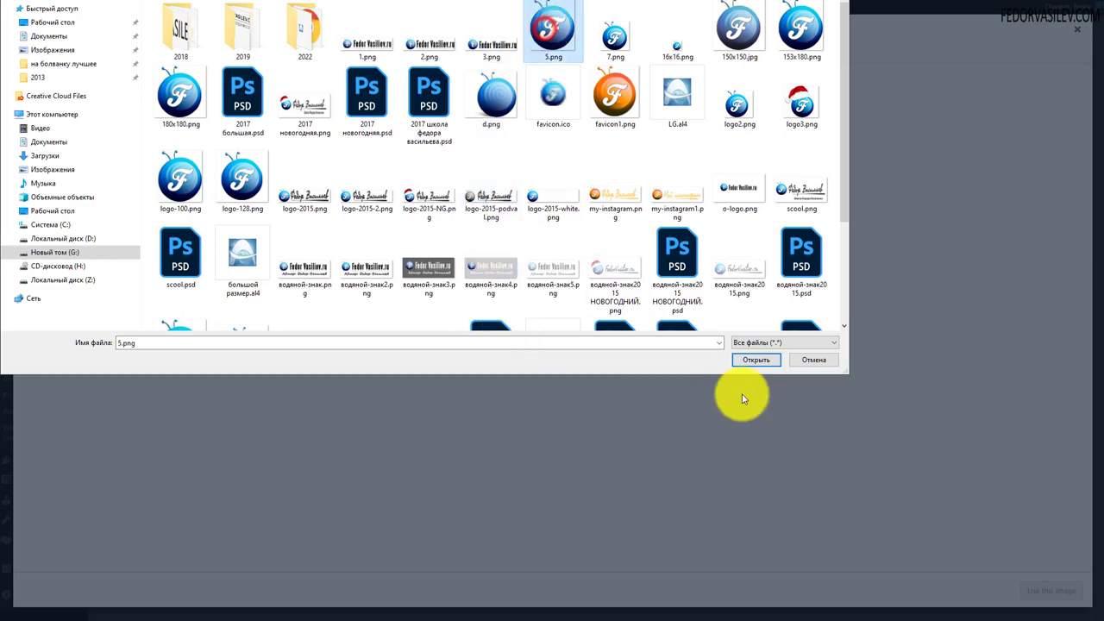
click(755, 361)
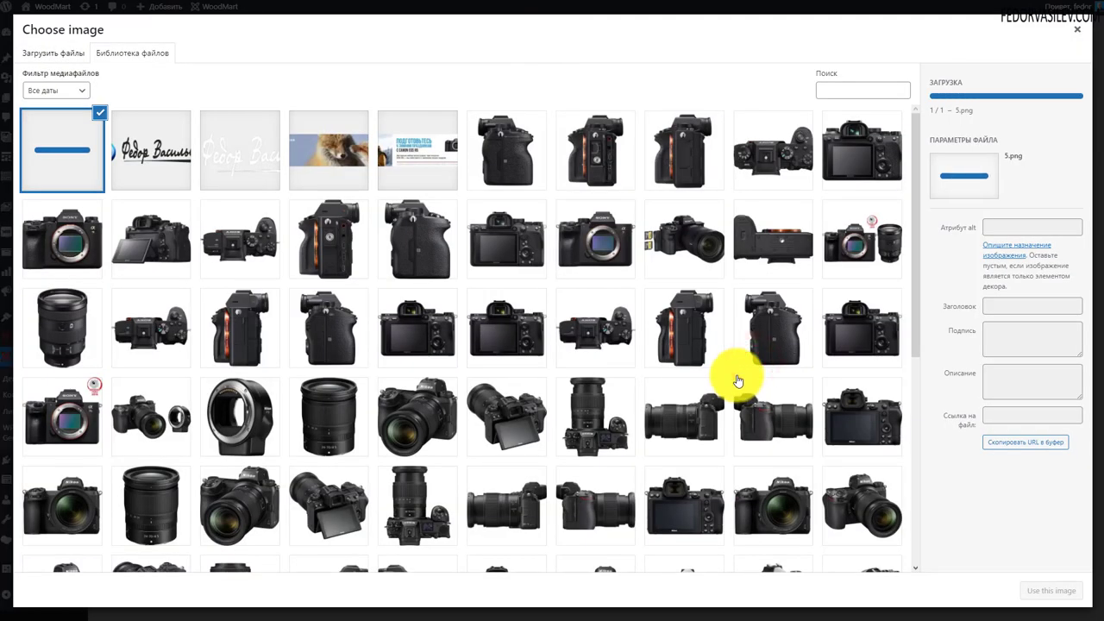
click(1045, 591)
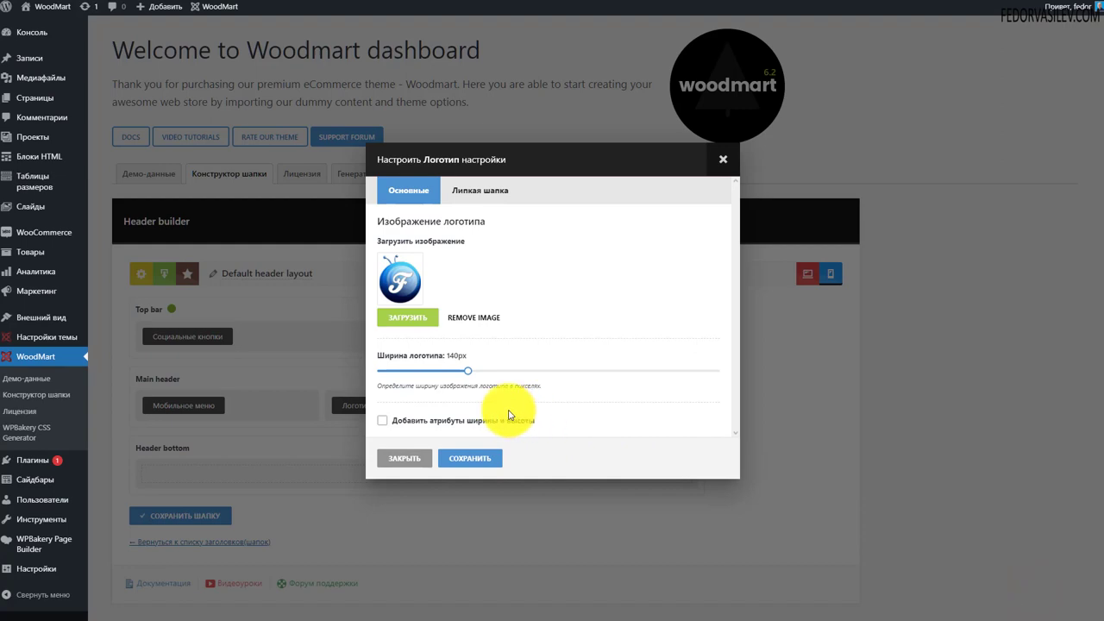
Save the mobile logo settings and the header, and check the logo in the storefront's emulated mobile view
click(455, 458)
click(200, 516)
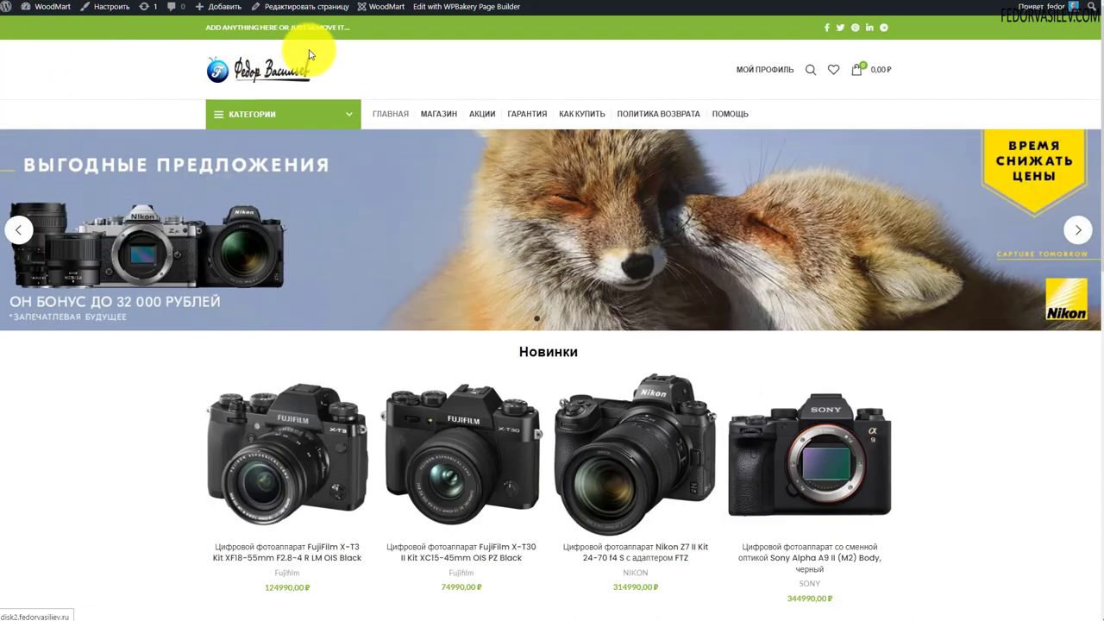
right_click(163, 73)
click(193, 312)
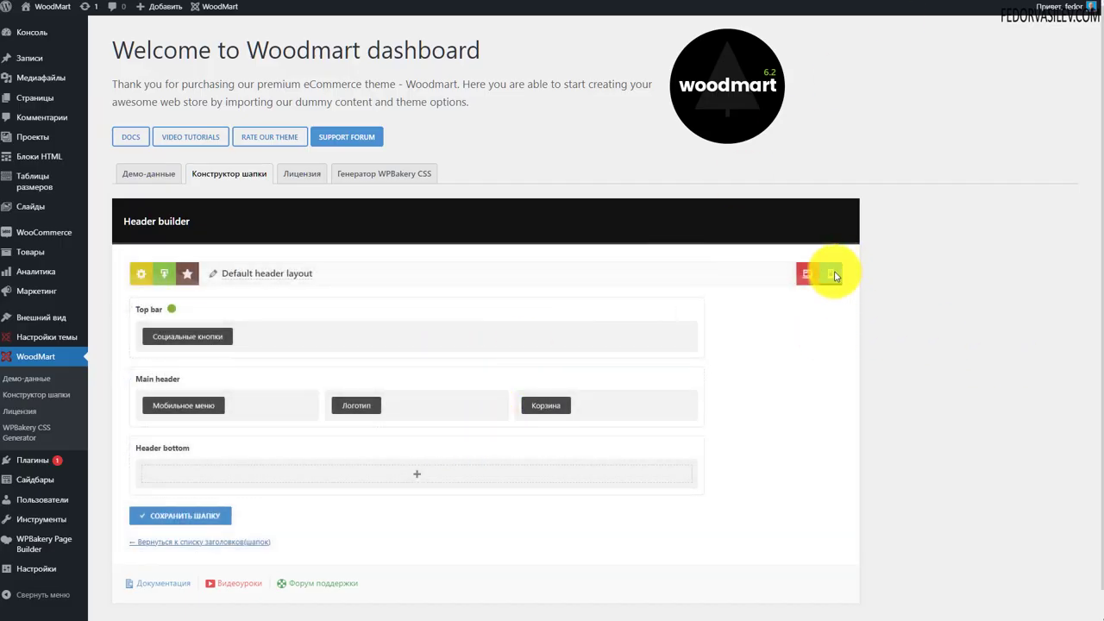
click(352, 394)
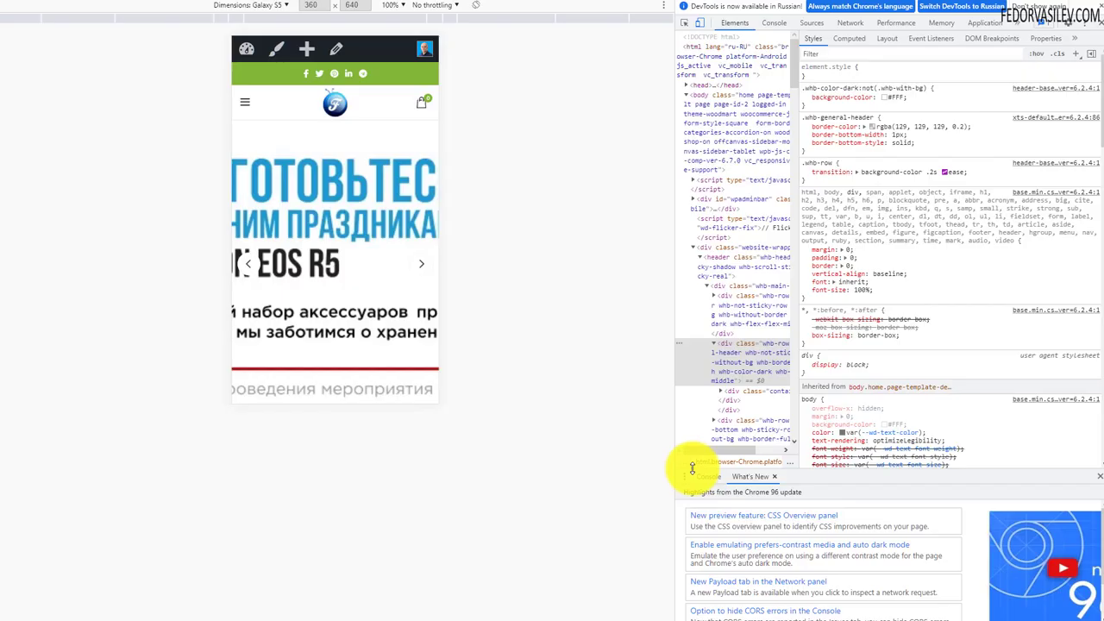
click(1095, 24)
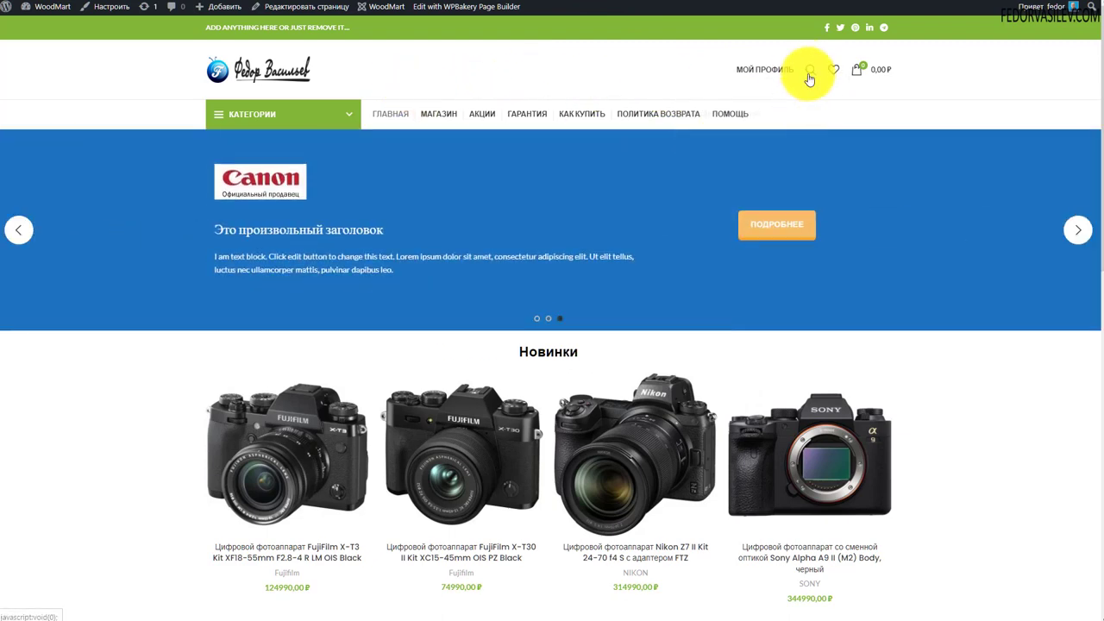
Test the storefront's full-screen header search with the query Sony, close it, and reopen it
click(811, 73)
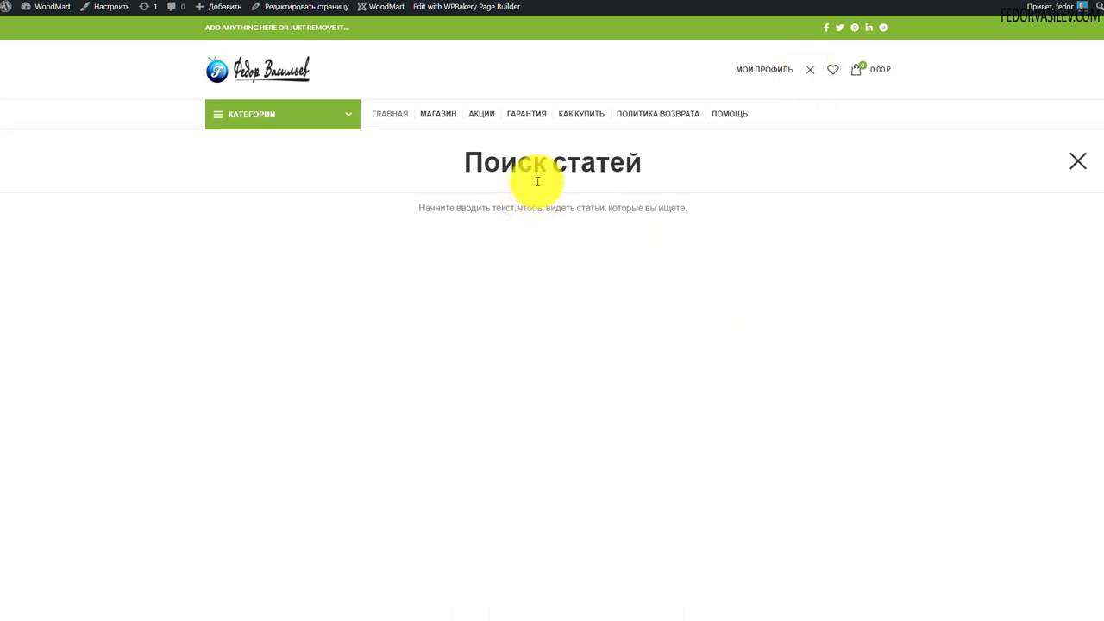
text(sony)
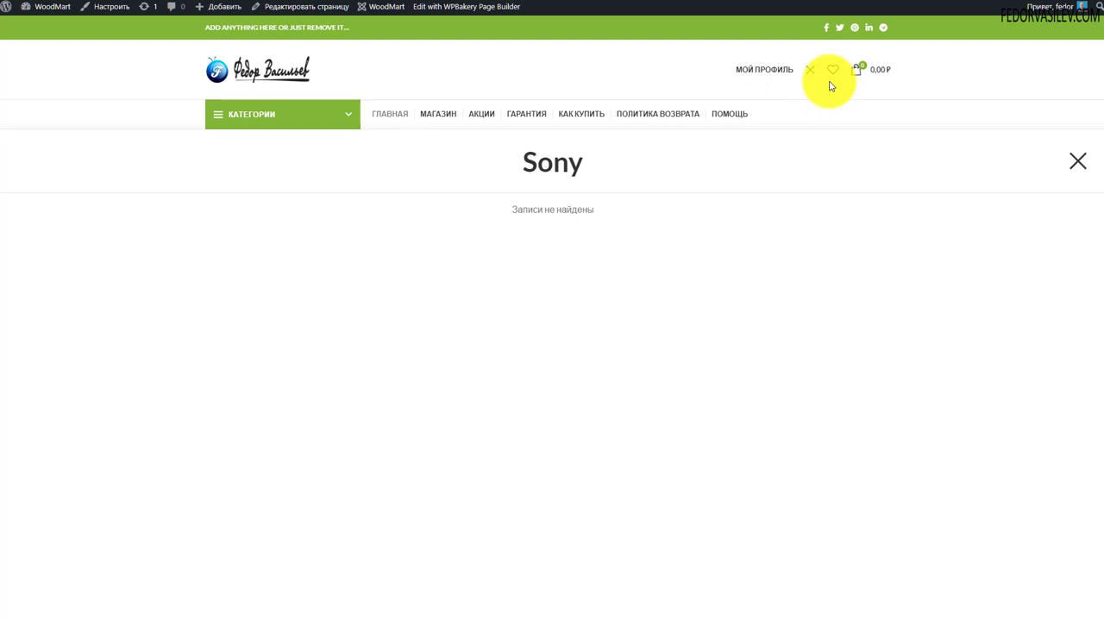
click(1073, 168)
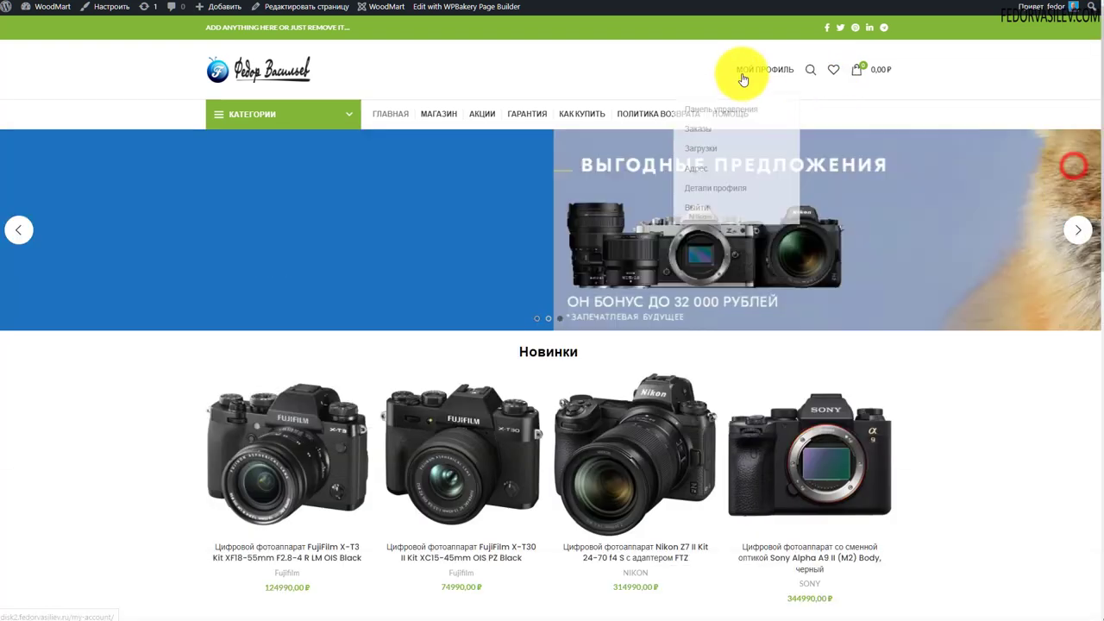
click(809, 71)
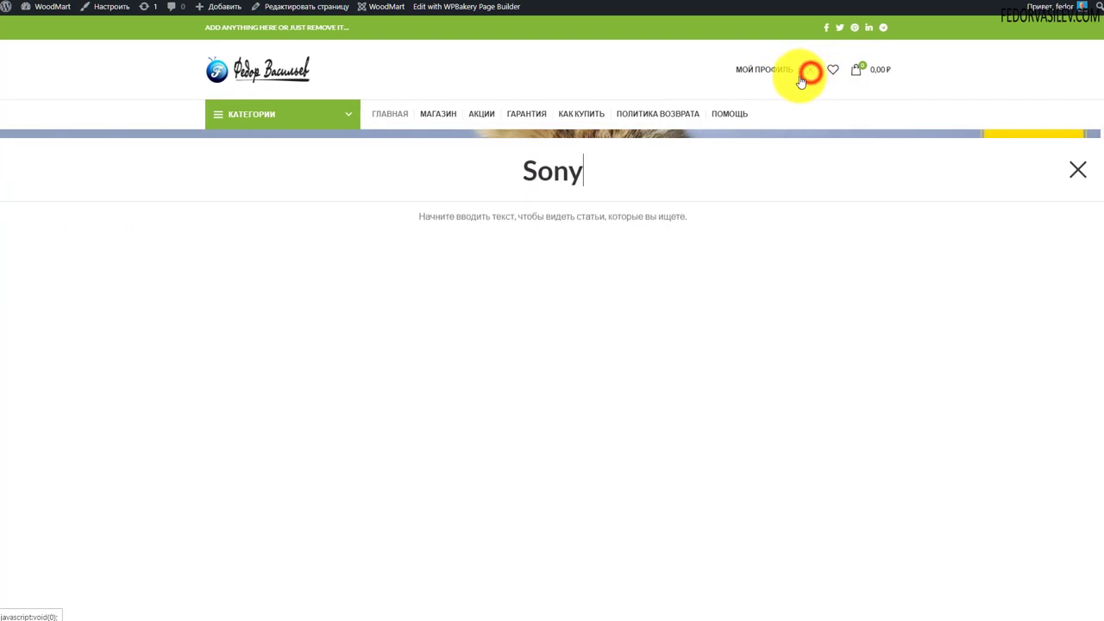
Delete the Поиск element from the desktop layout's Main header row in the header builder
click(702, 74)
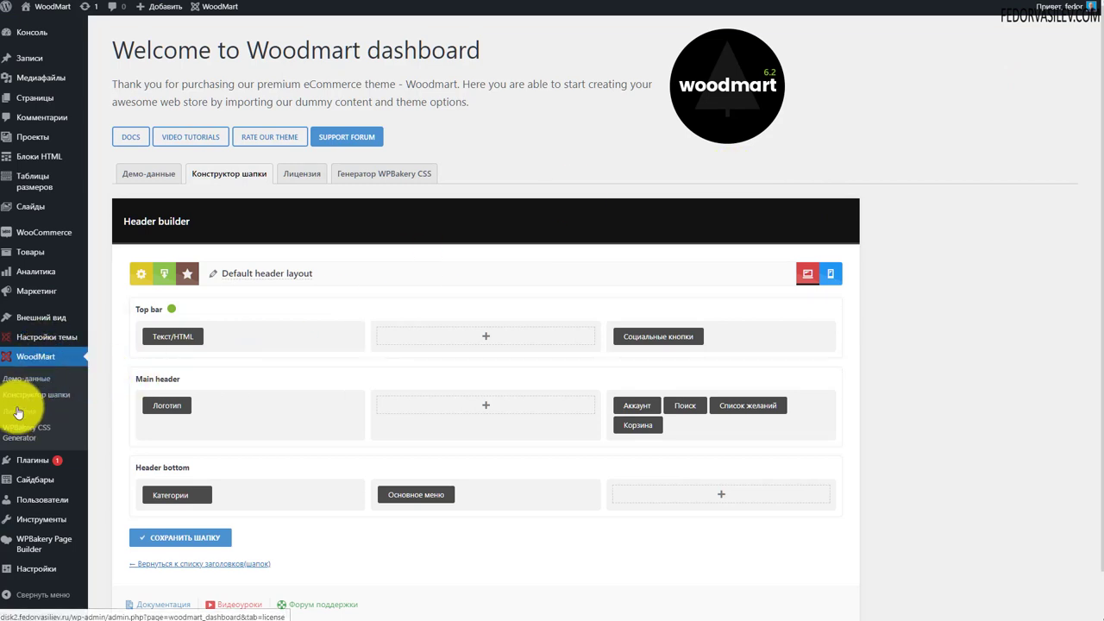
click(699, 392)
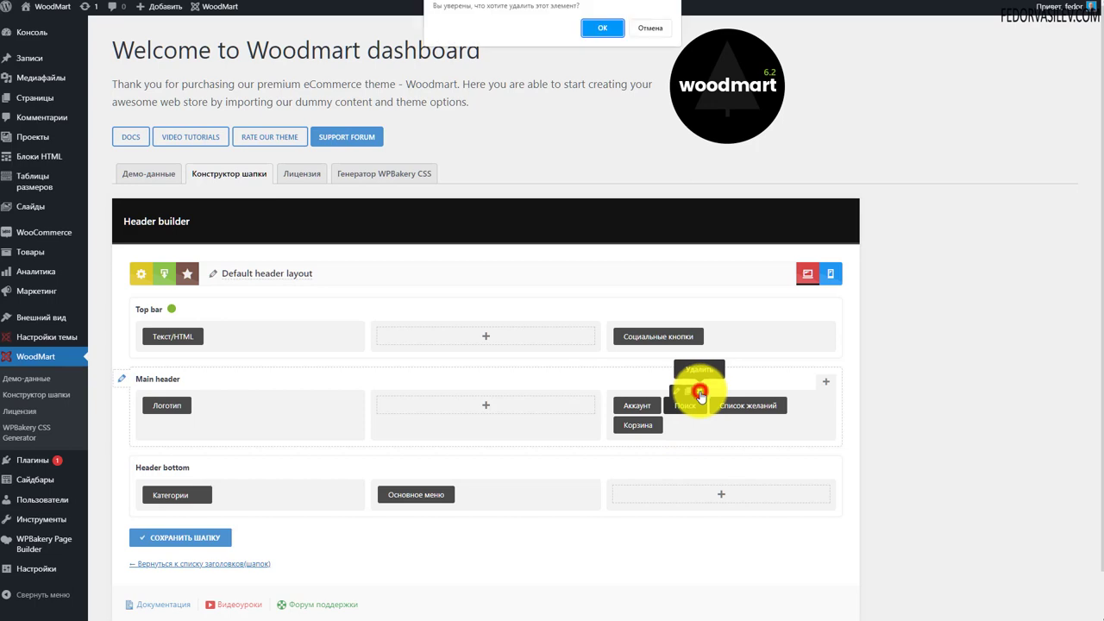
click(600, 33)
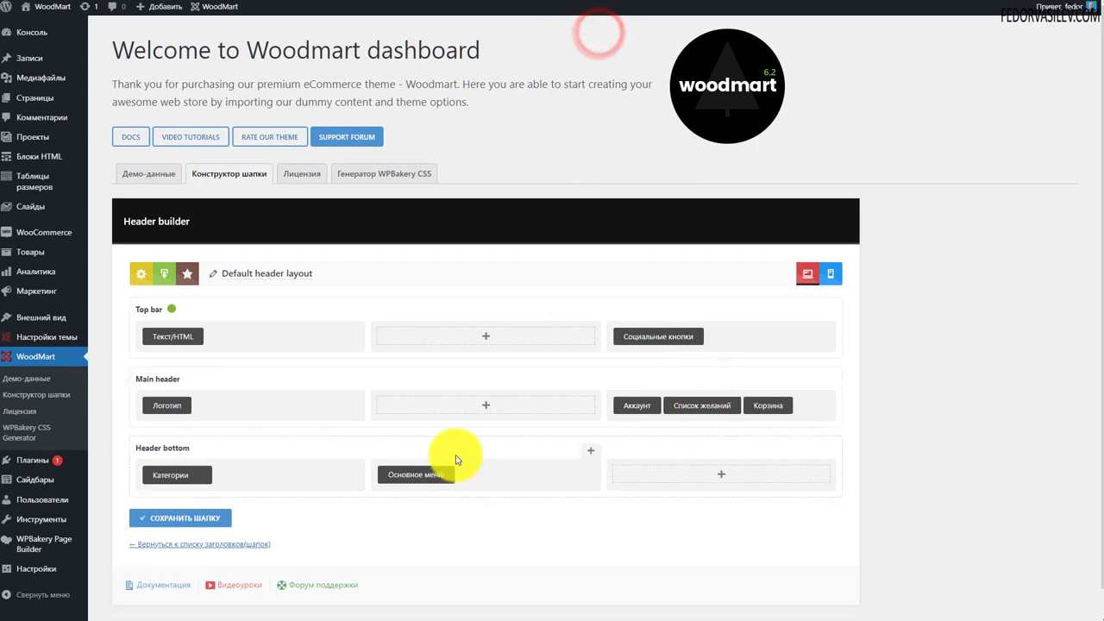
Add a Поиск element to the empty middle column of the Main header row, with post type Товар and AJAX search enabled
click(484, 406)
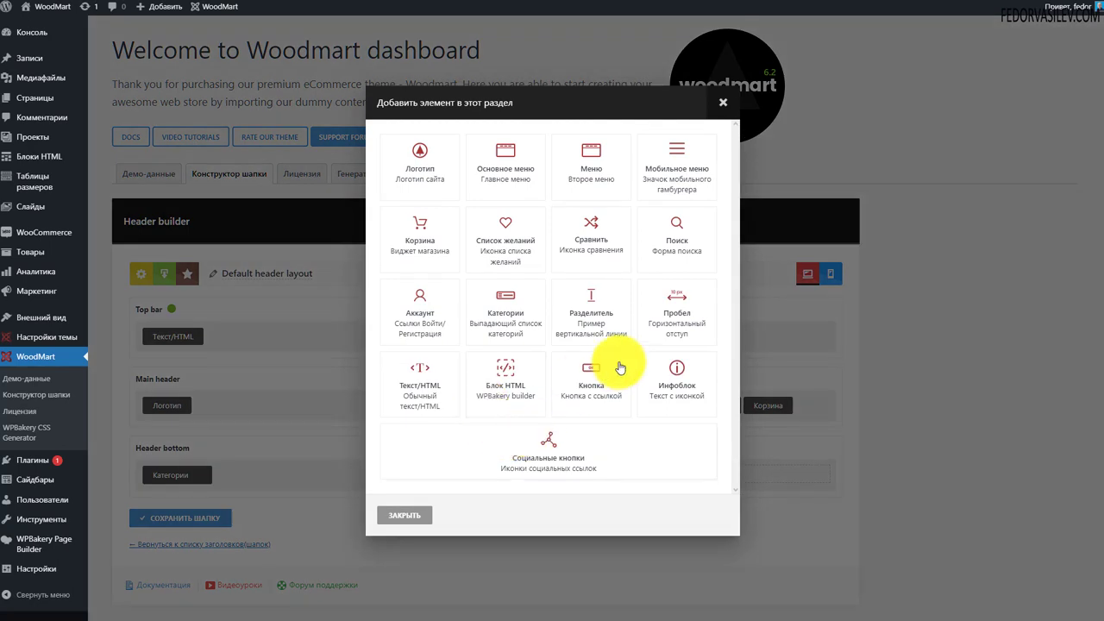
click(675, 235)
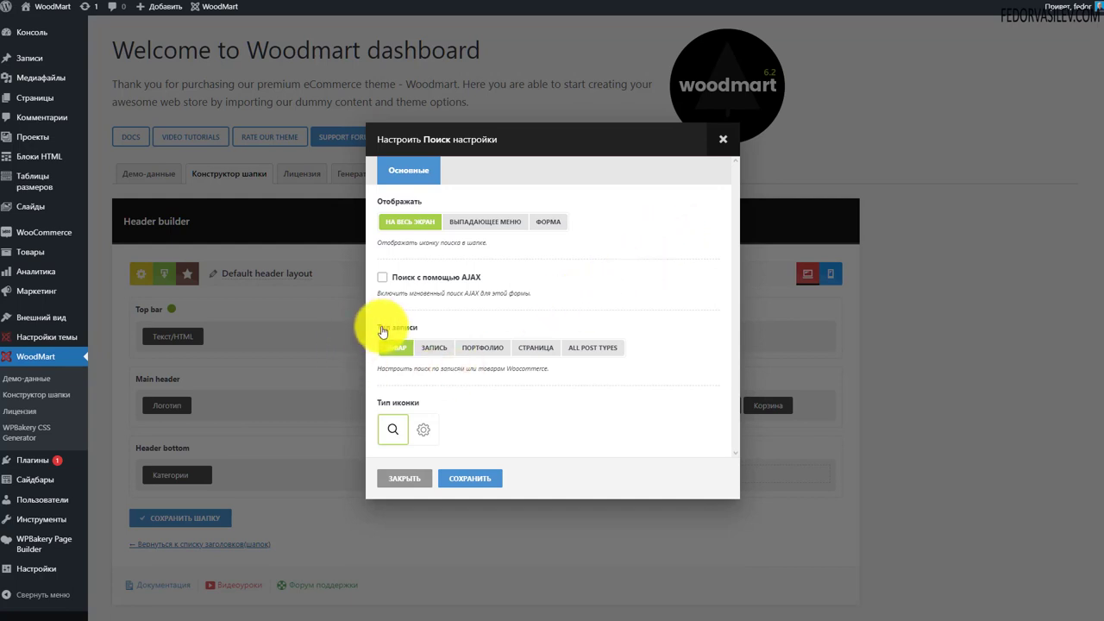
click(431, 347)
click(394, 347)
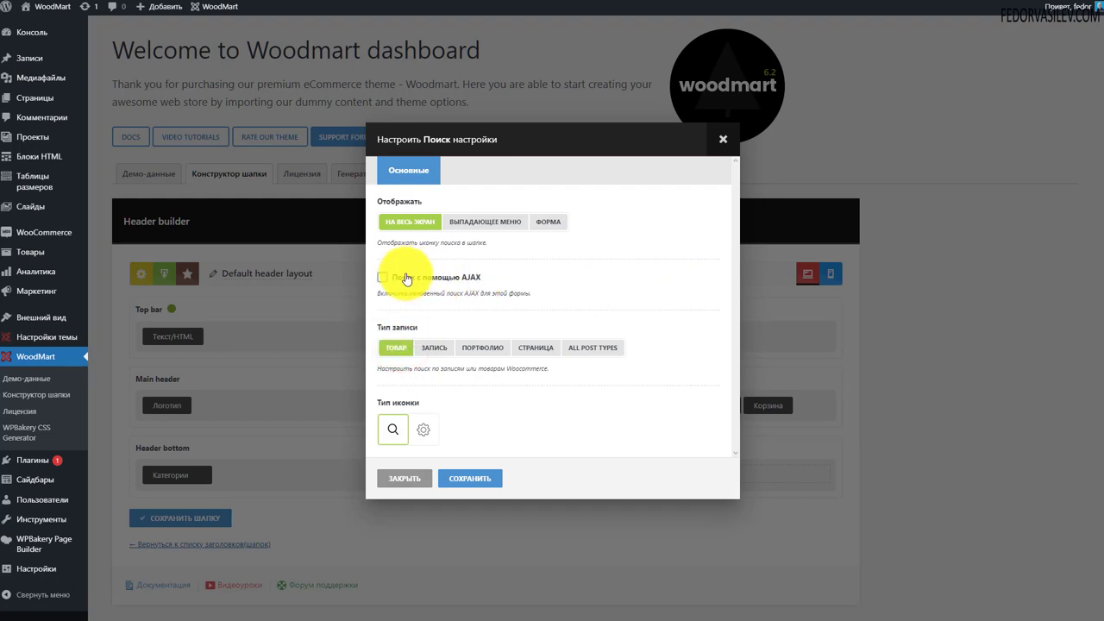
click(380, 277)
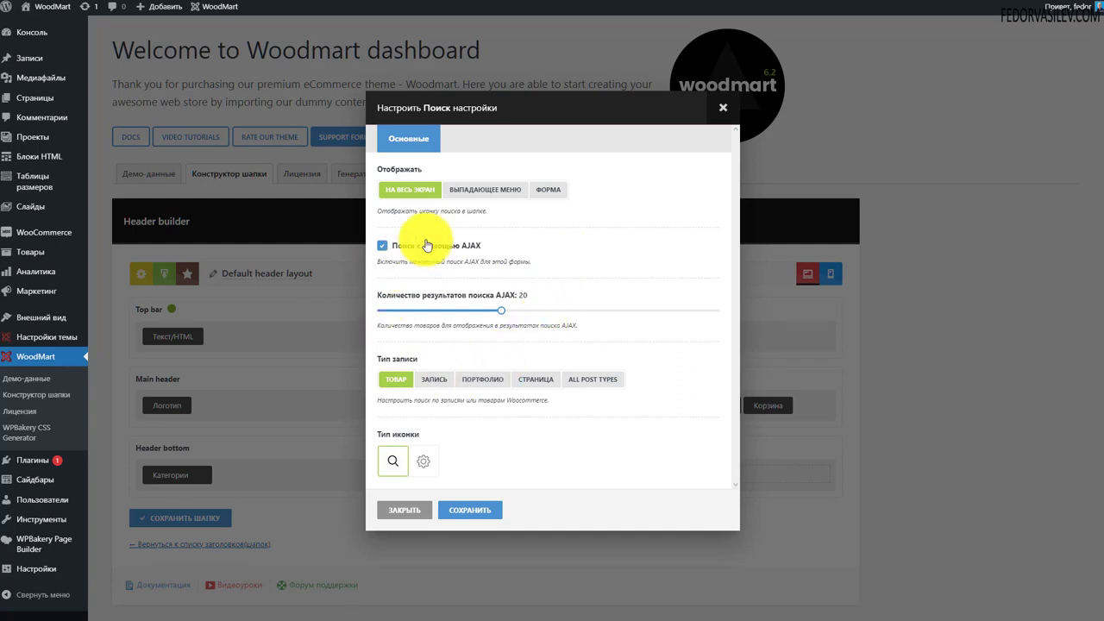
click(379, 245)
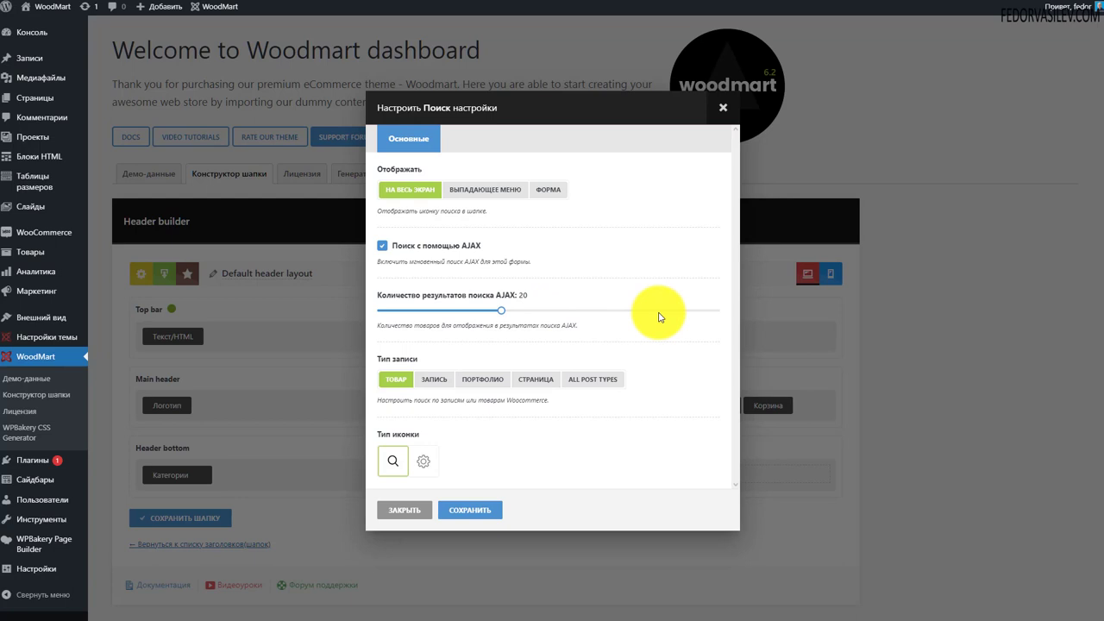
Keep the search display at На весь экран with the magnifier icon, and save the element and the header
click(414, 189)
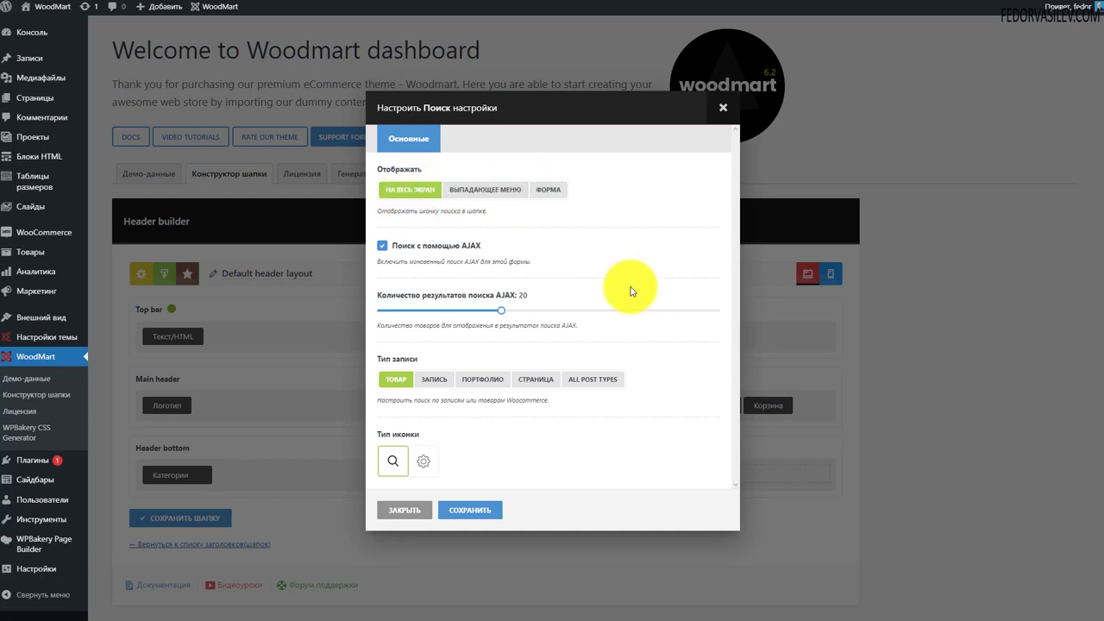
click(420, 461)
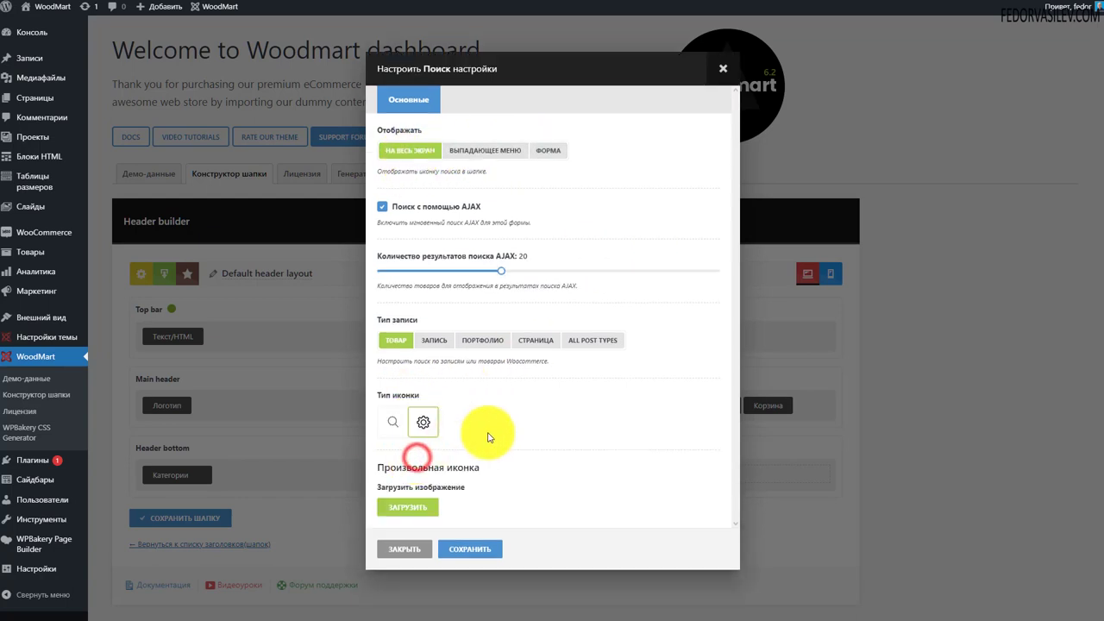
click(395, 461)
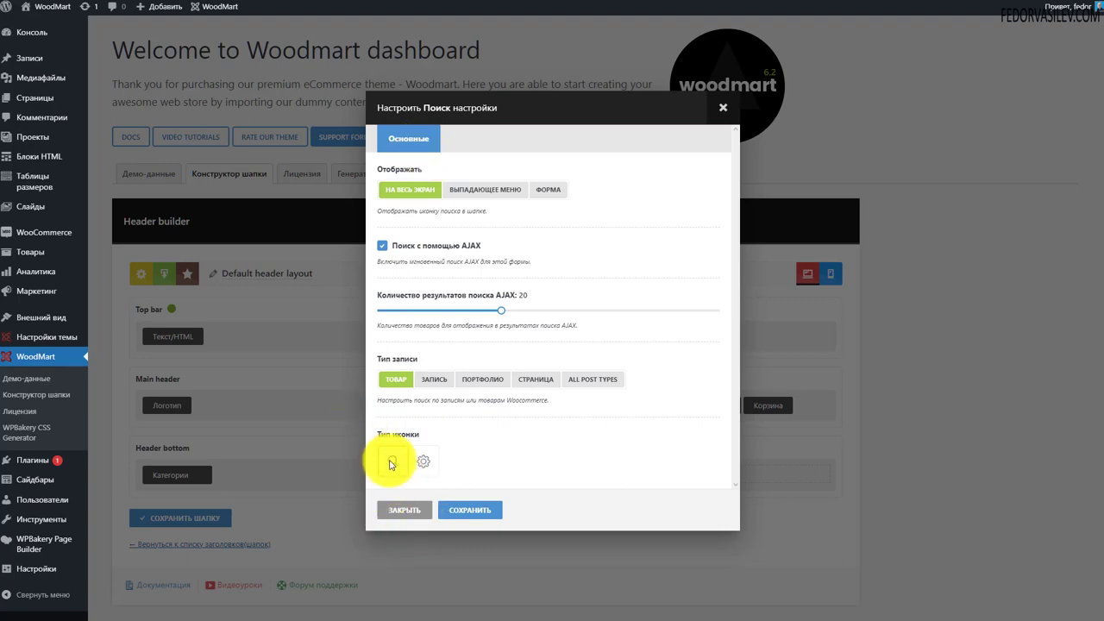
click(457, 512)
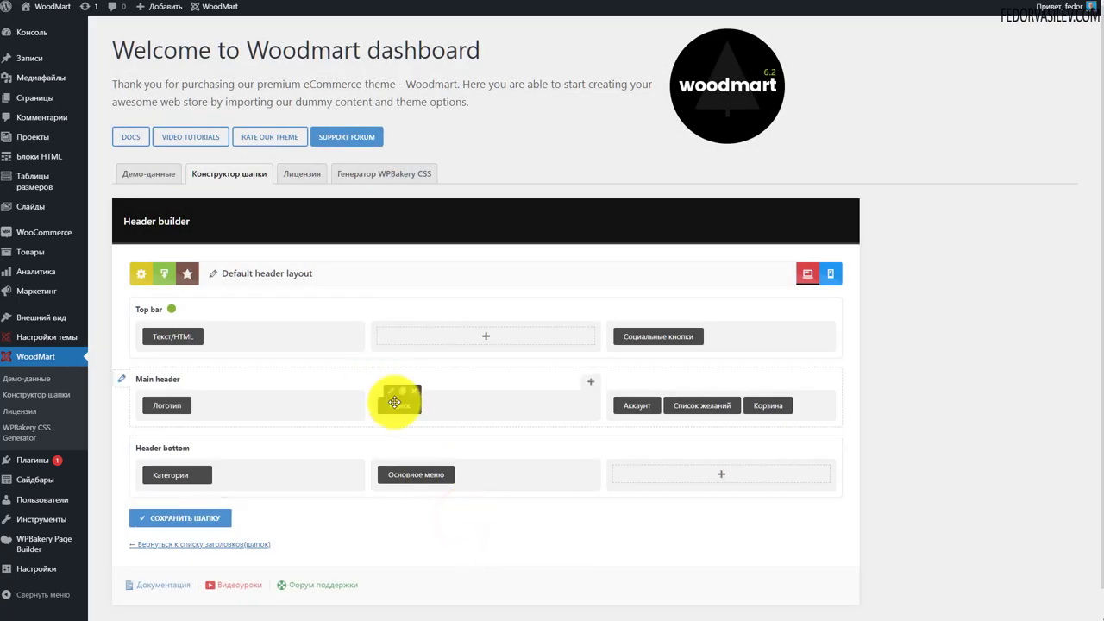
click(149, 516)
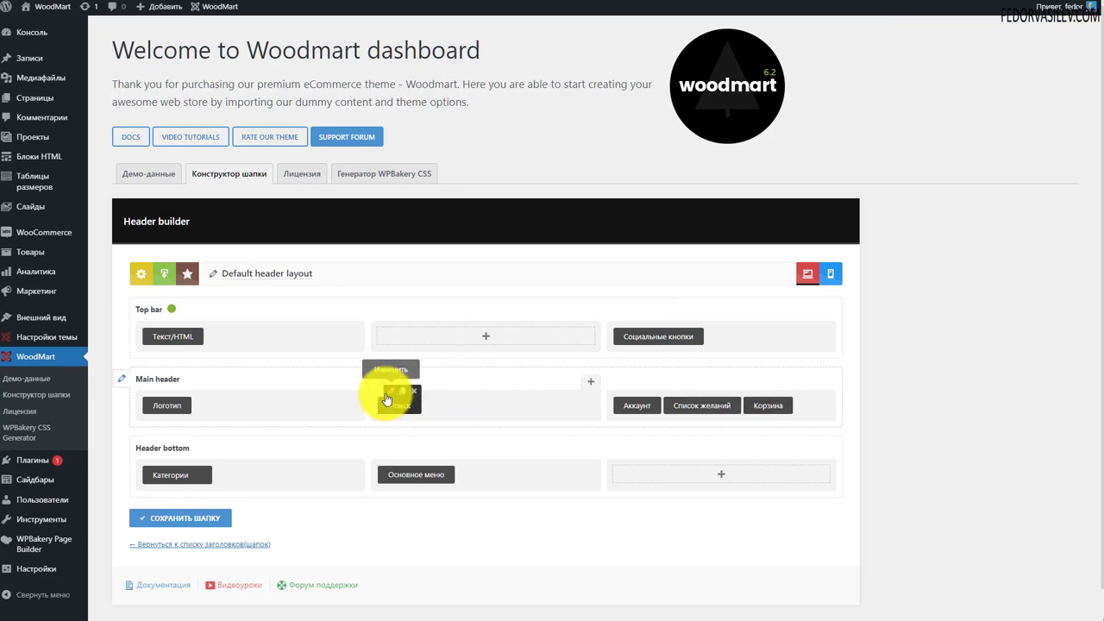
Switch the Поиск element's display to Выпадающее меню, save the element and header, and try the dropdown search on the storefront
click(386, 400)
click(484, 195)
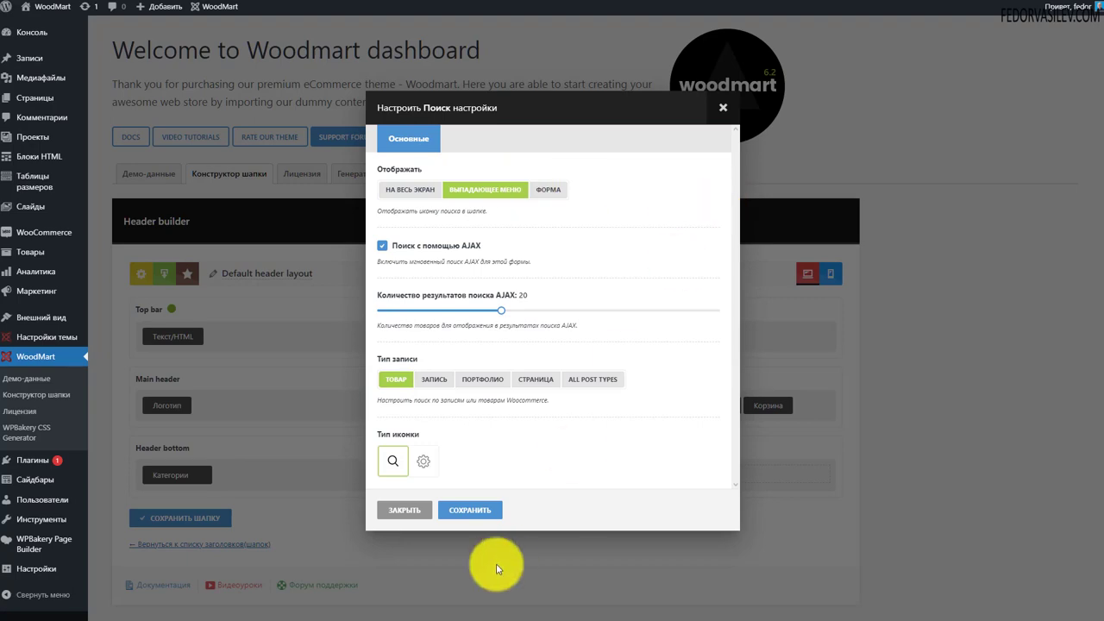
click(479, 511)
click(185, 517)
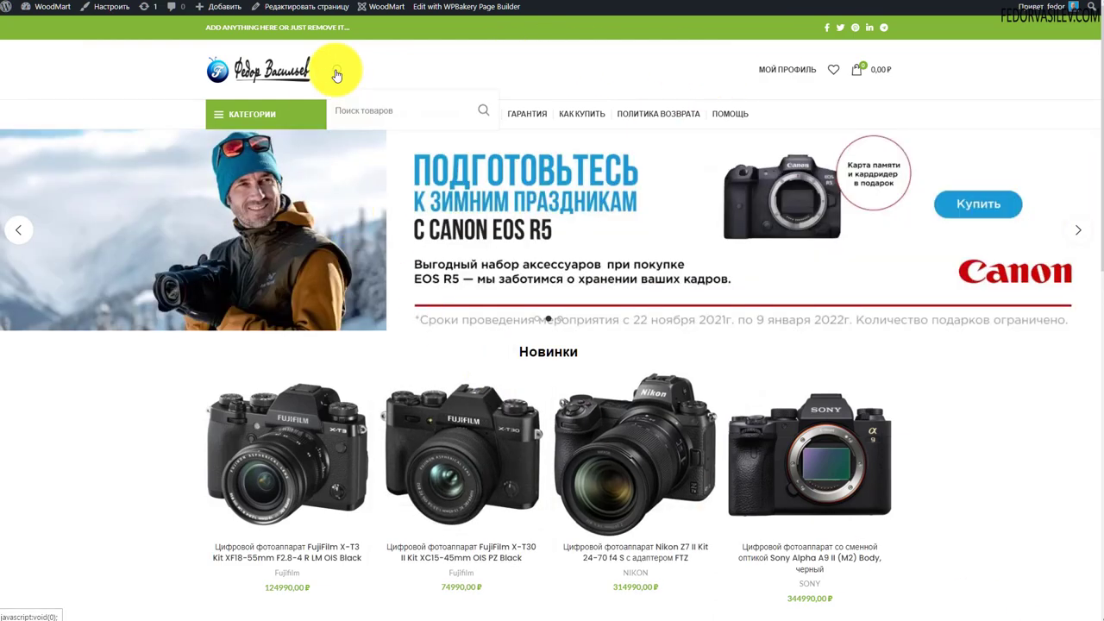
mouse_move(326, 121)
mouse_move(333, 69)
click(357, 110)
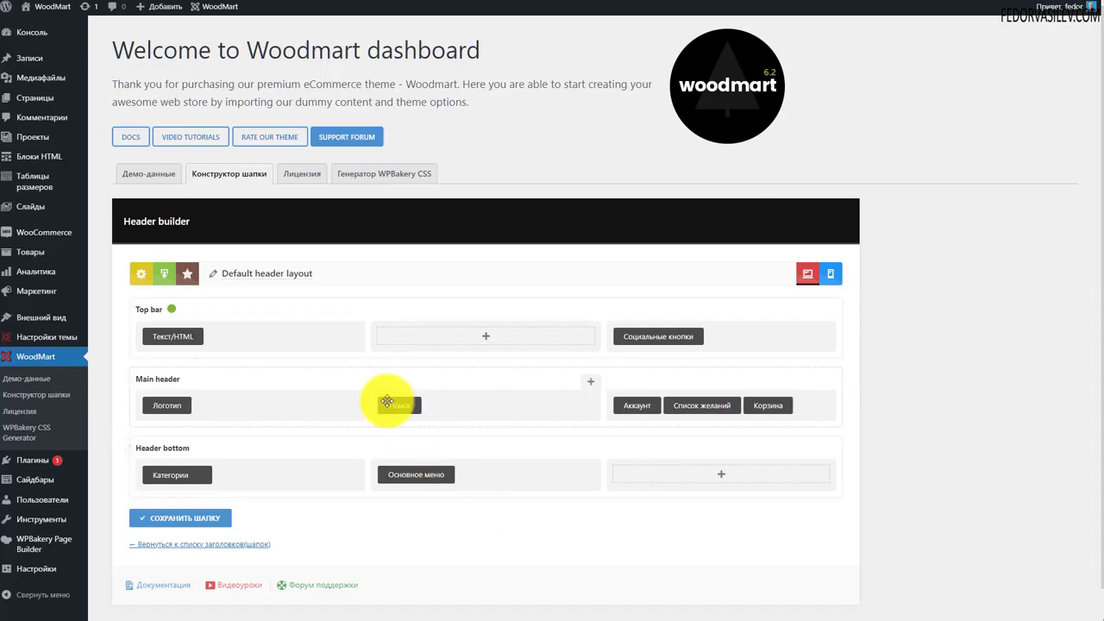
Set the Поиск element to the Форма display with the filled-button style and product category dropdown, then save the element and header
click(392, 396)
click(542, 190)
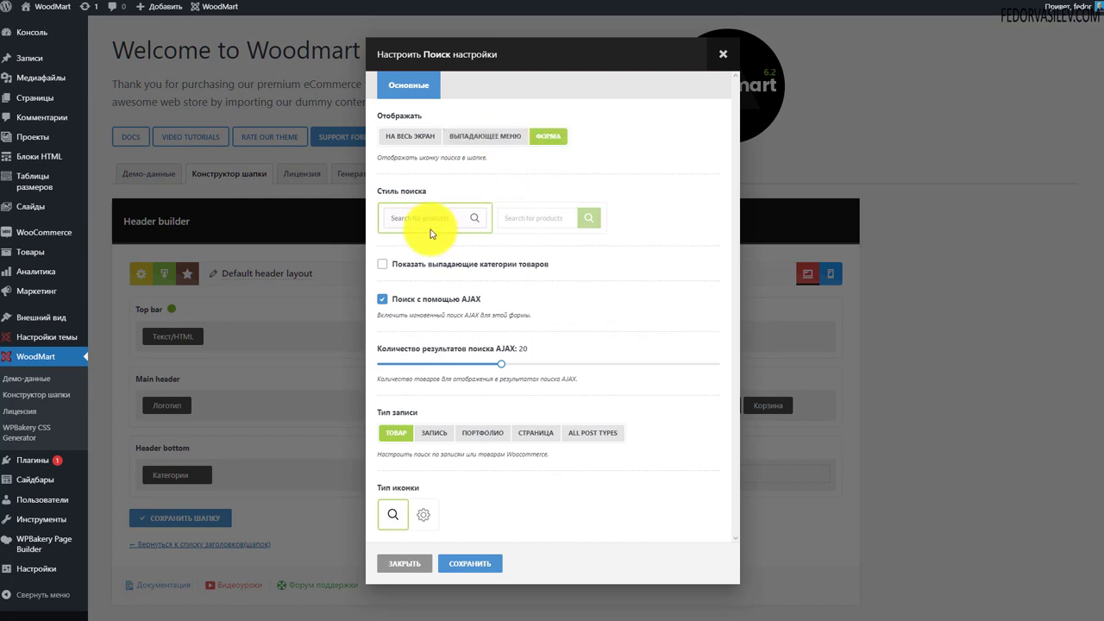
click(558, 222)
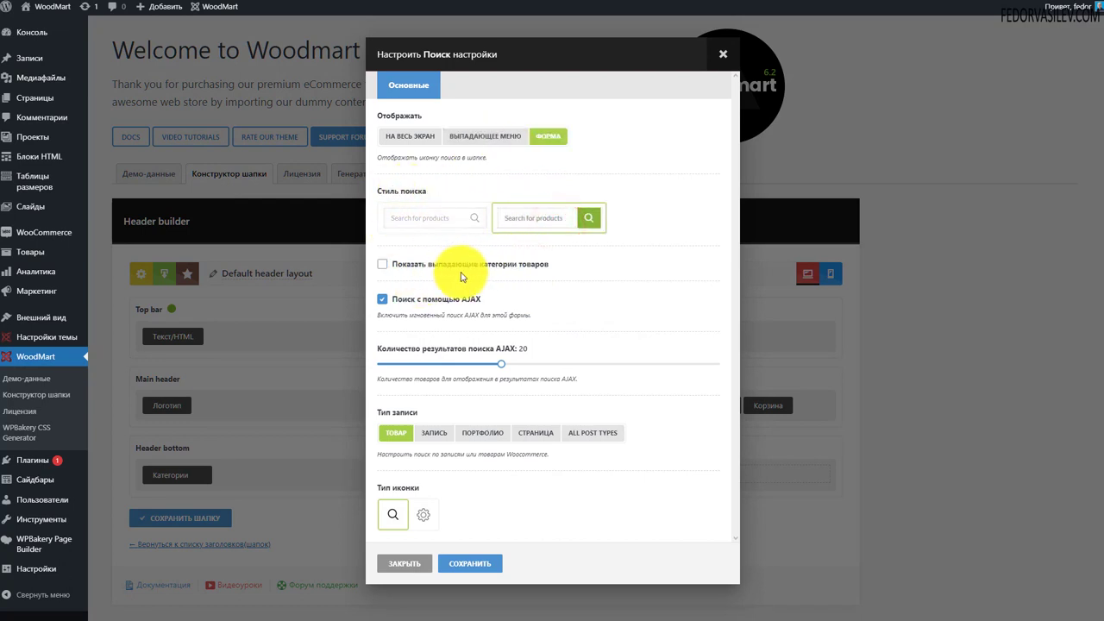
click(384, 263)
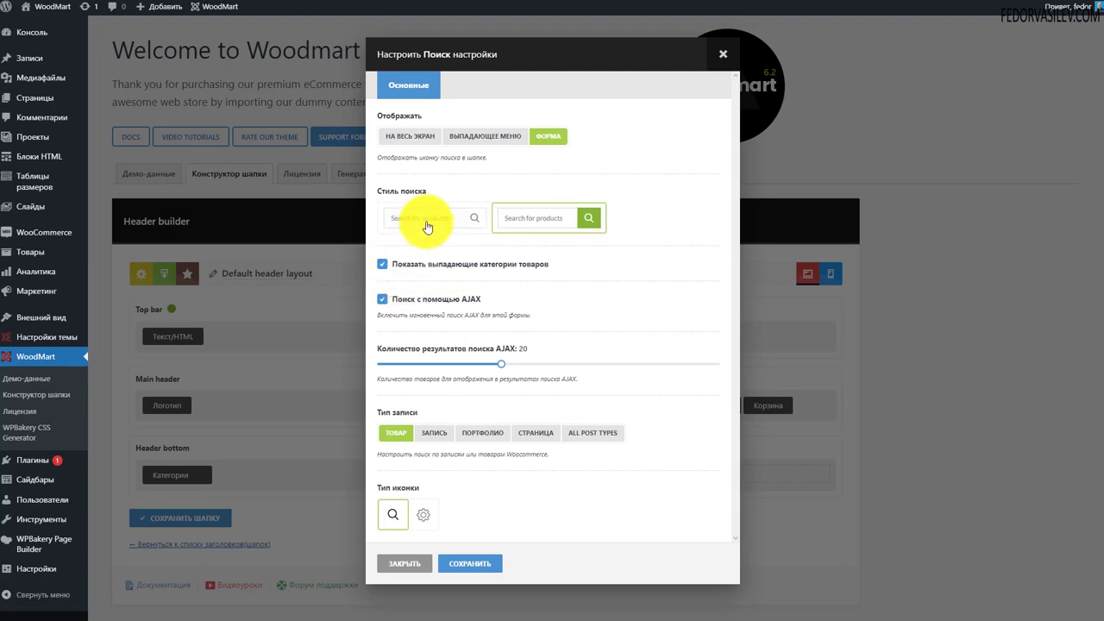
click(469, 564)
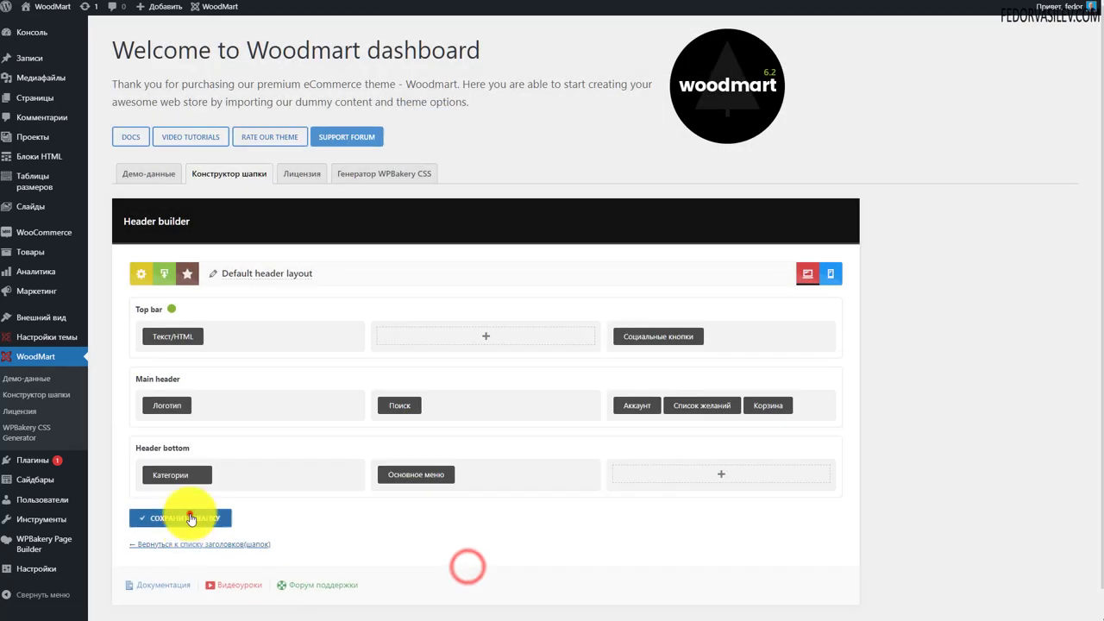
click(191, 519)
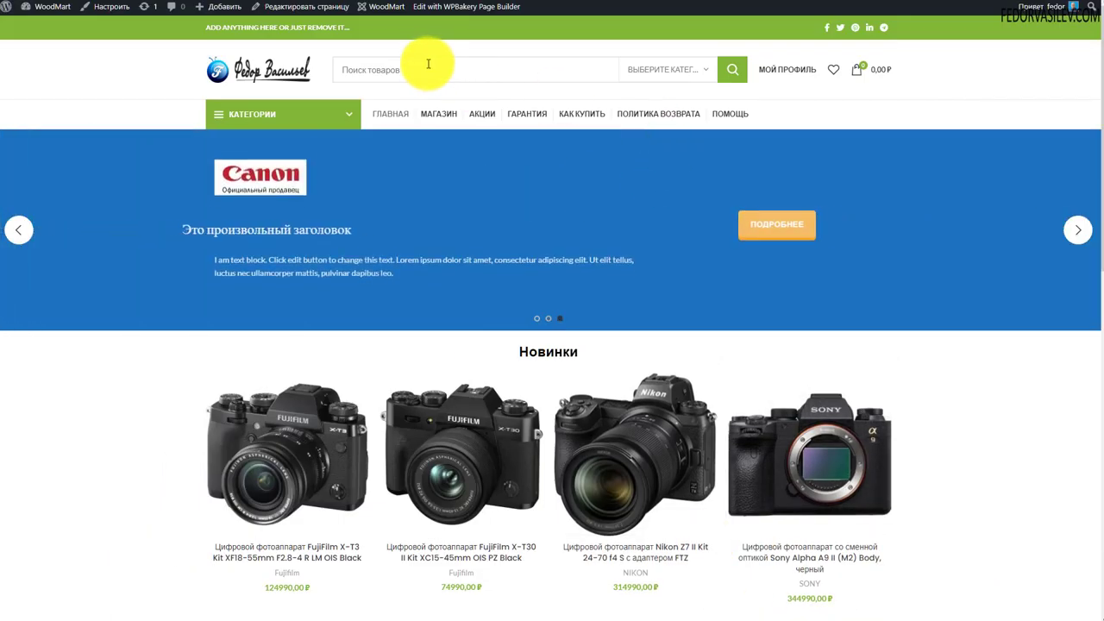
Test the storefront's header search form with the query Sony and limit it to the SONY category
right_click(432, 66)
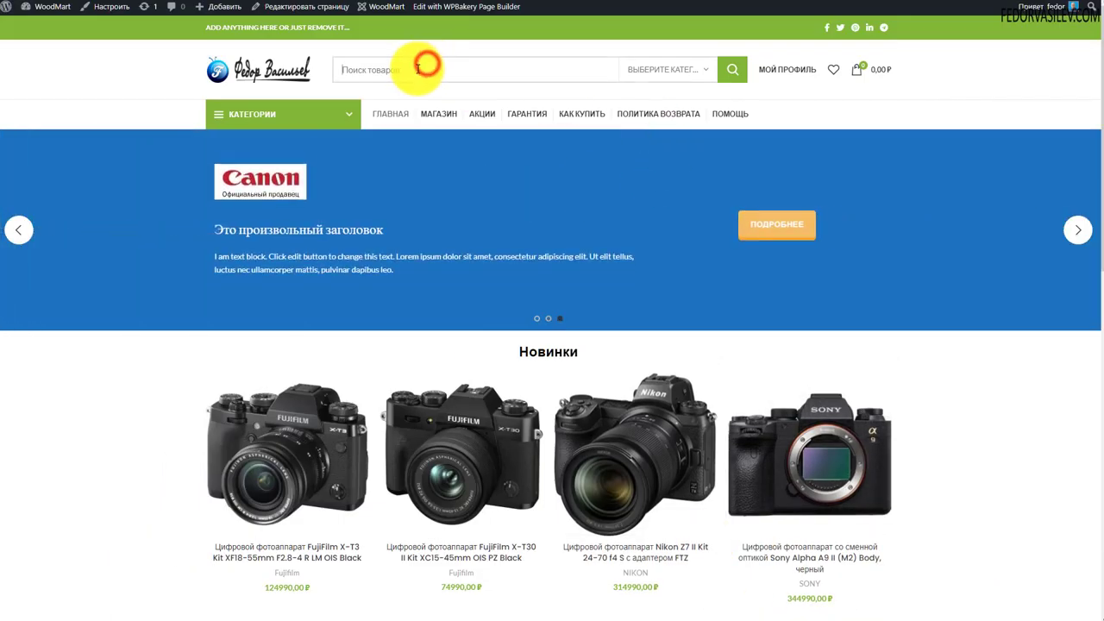
click(451, 155)
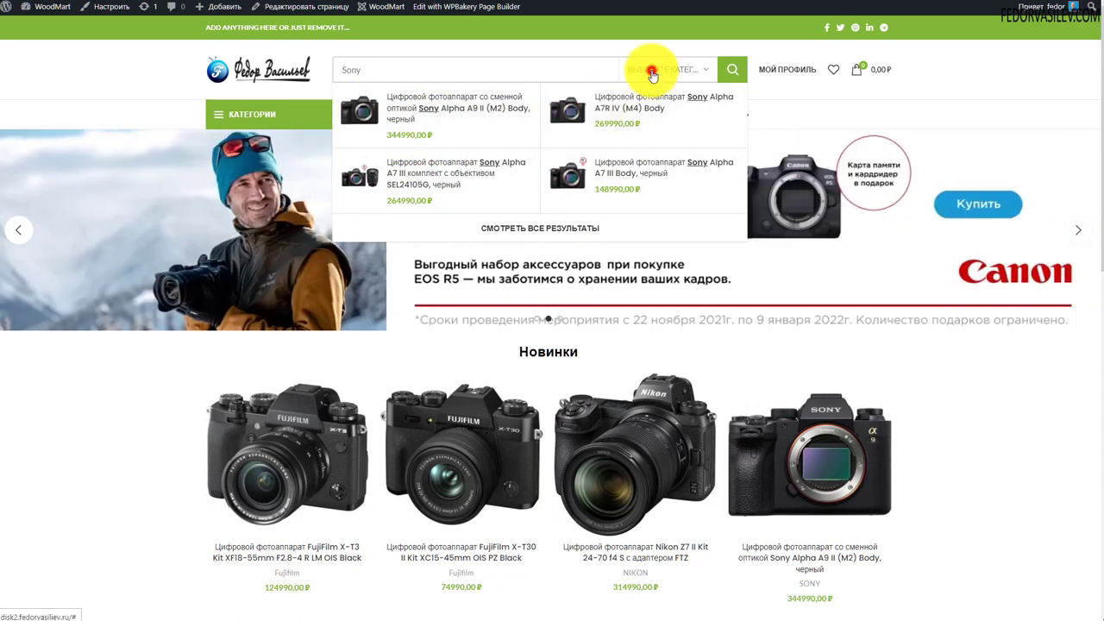
click(485, 74)
click(692, 69)
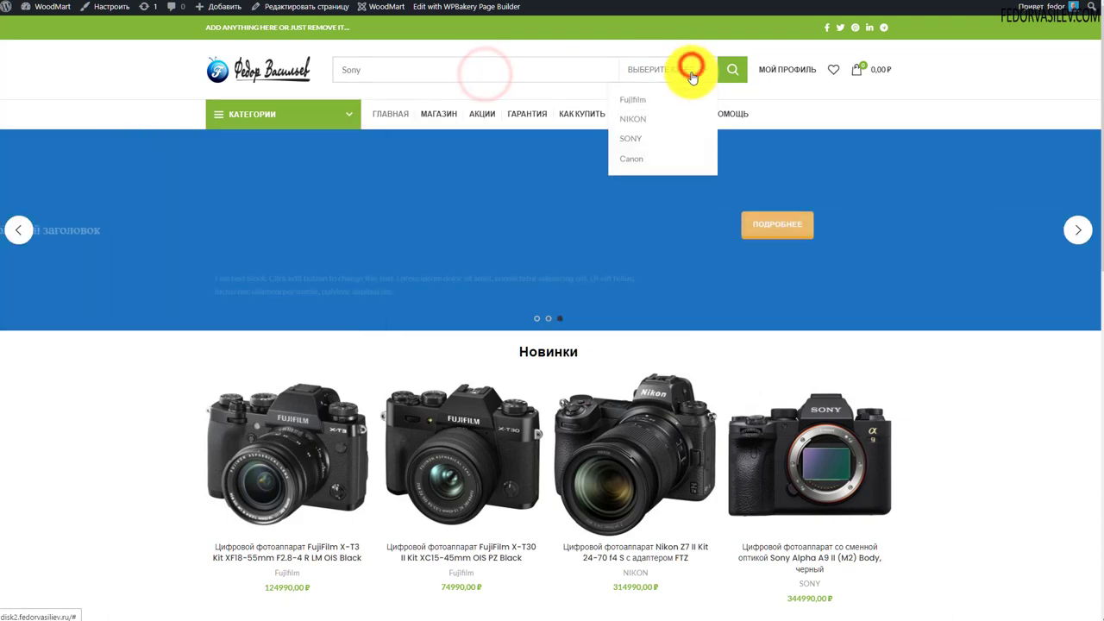
click(633, 140)
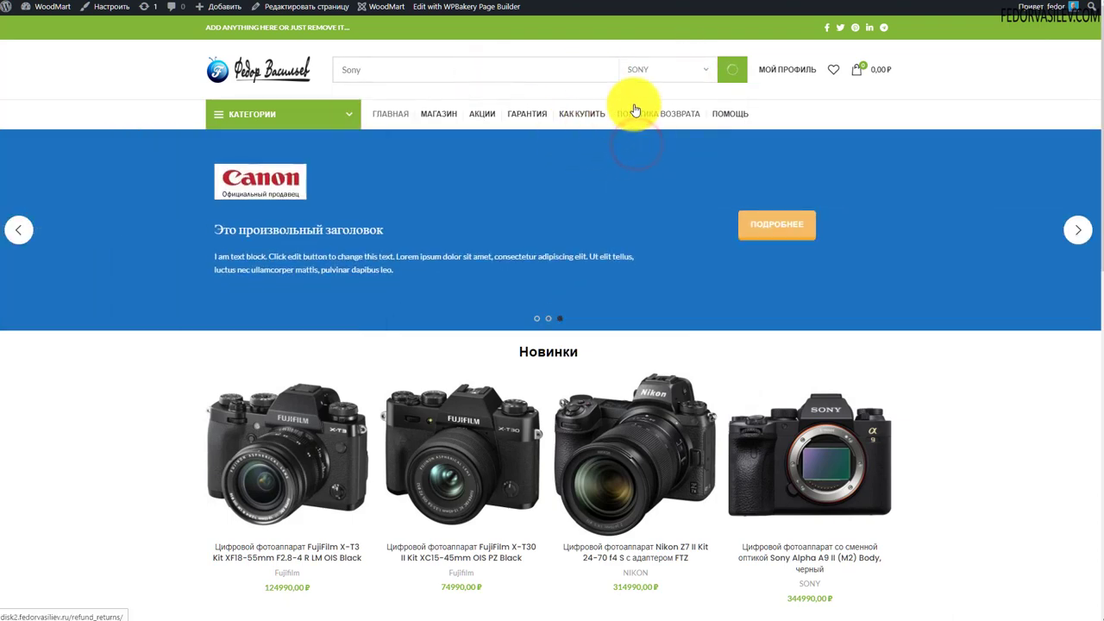
drag(364, 70, 313, 73)
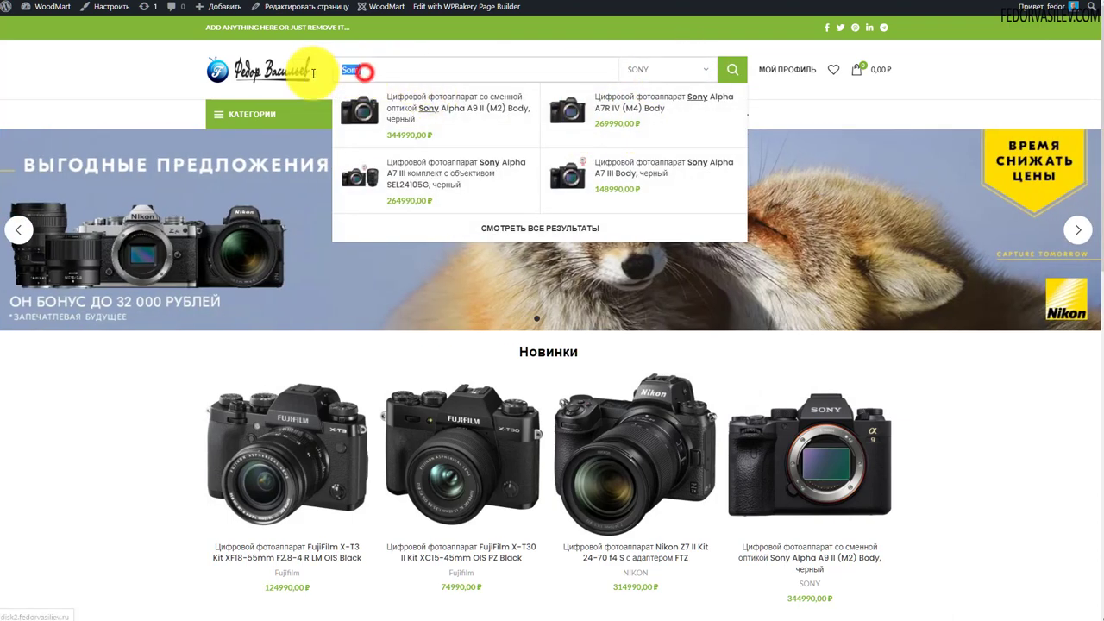
click(369, 71)
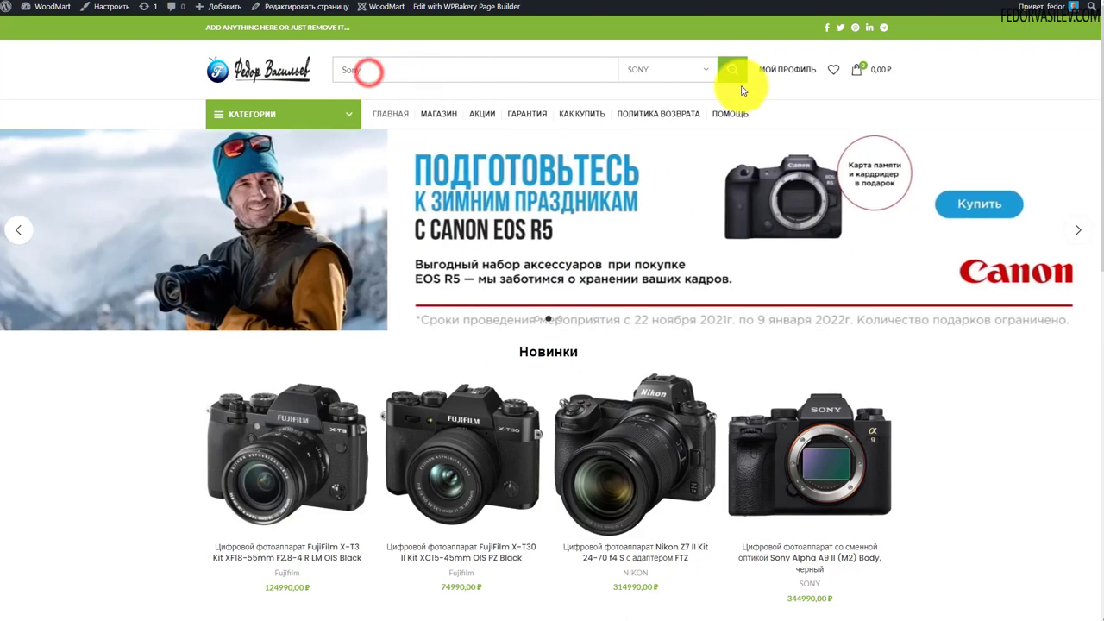
Check the search form's category list, run the Sony search in the SONY category, and review the results page
click(698, 72)
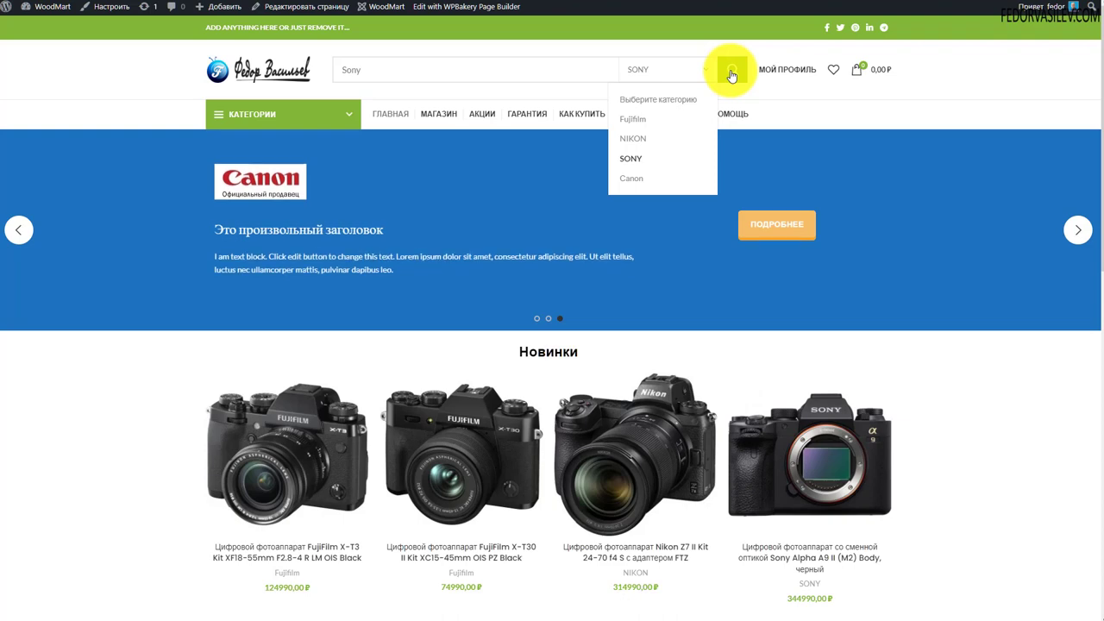
click(731, 74)
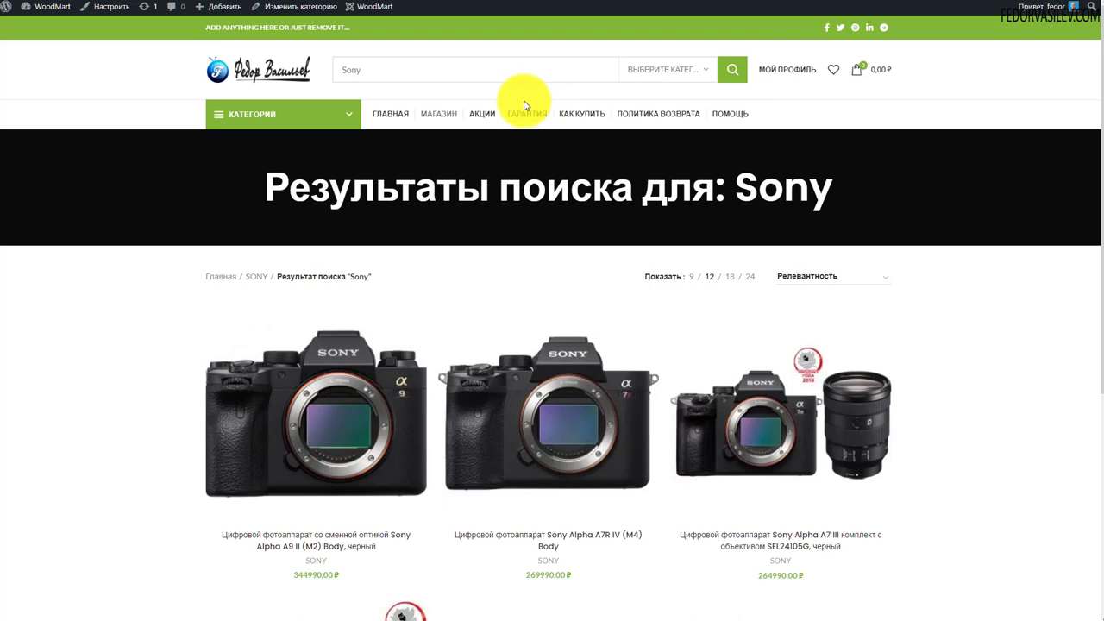
scroll(455, 278, down, 5)
scroll(450, 277, up, 2)
scroll(450, 278, up, 2)
scroll(333, 215, down, 1)
scroll(399, 156, up, 1)
Shorten the header search query to Son, open all of its results, and look through the product list
click(553, 66)
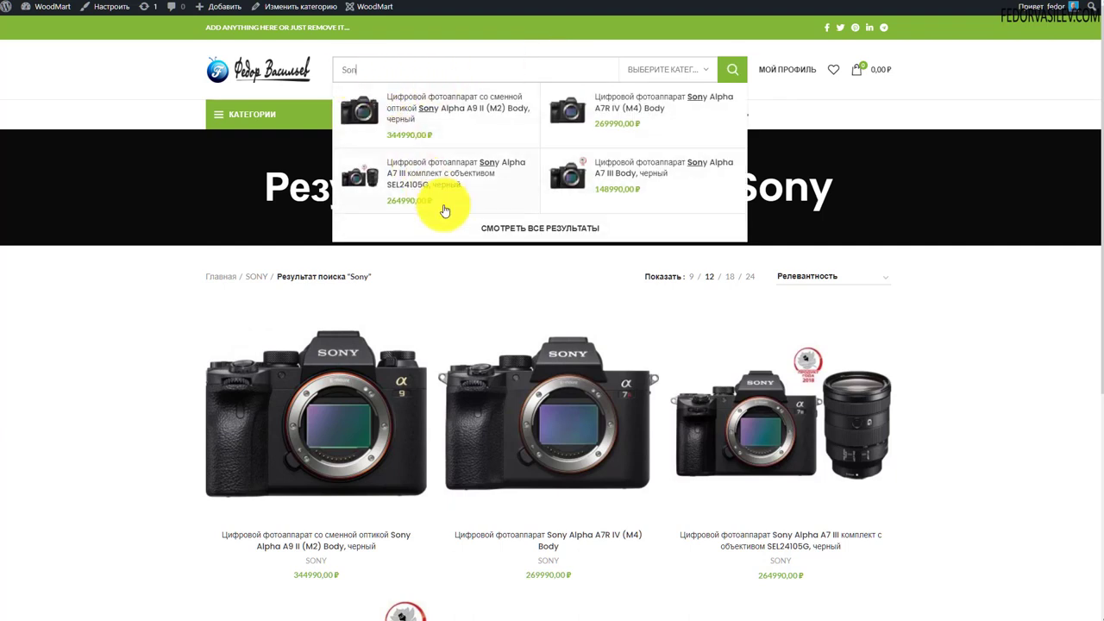
click(485, 231)
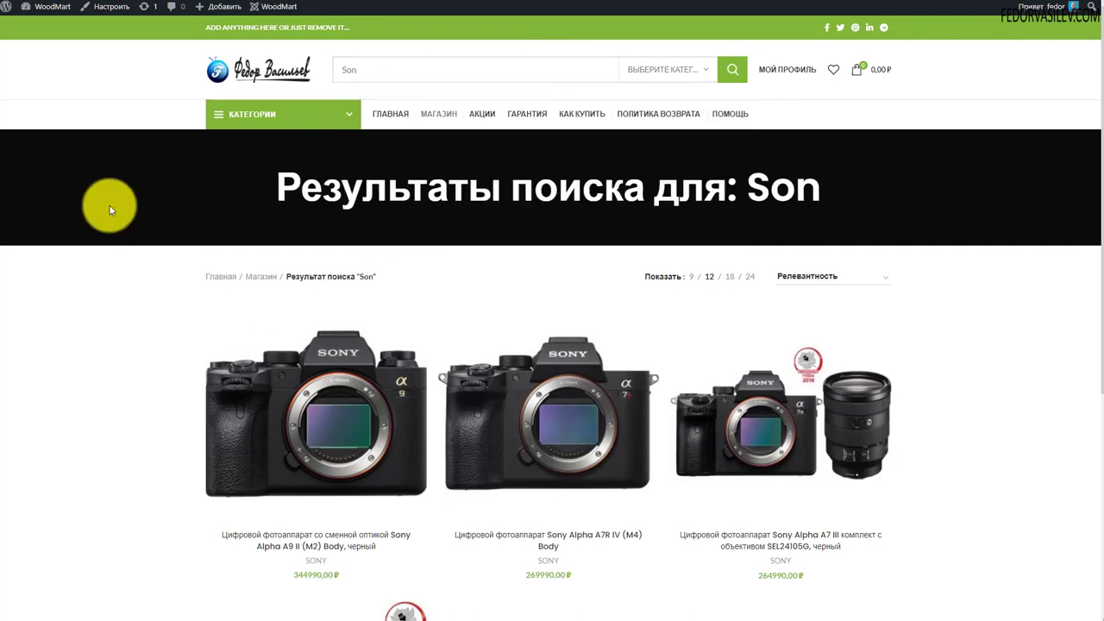
scroll(217, 286, down, 4)
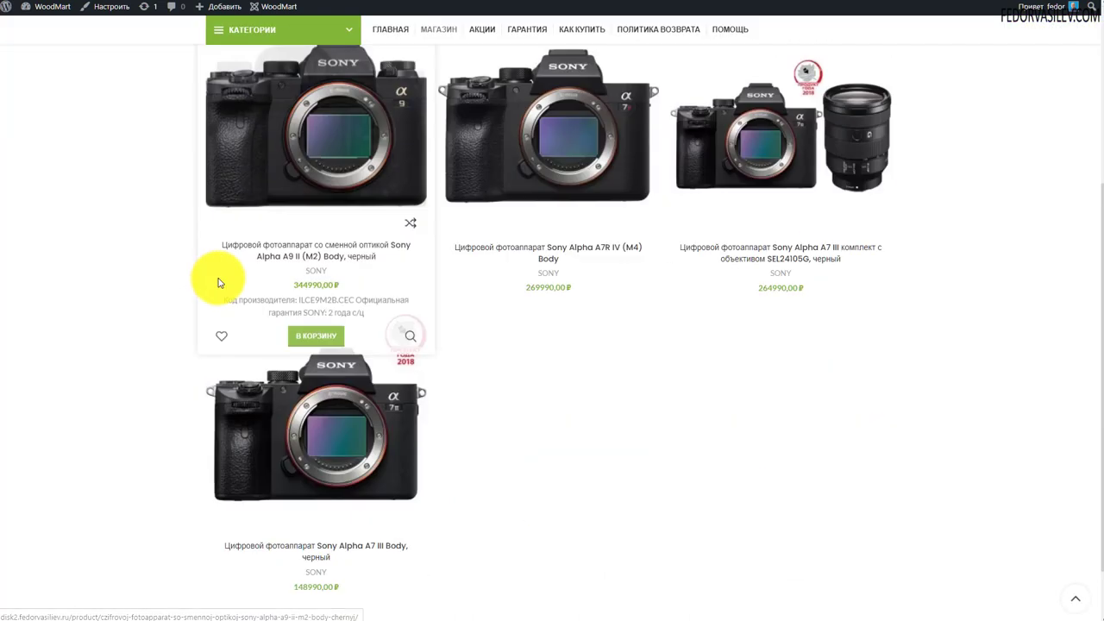
scroll(392, 454, up, 3)
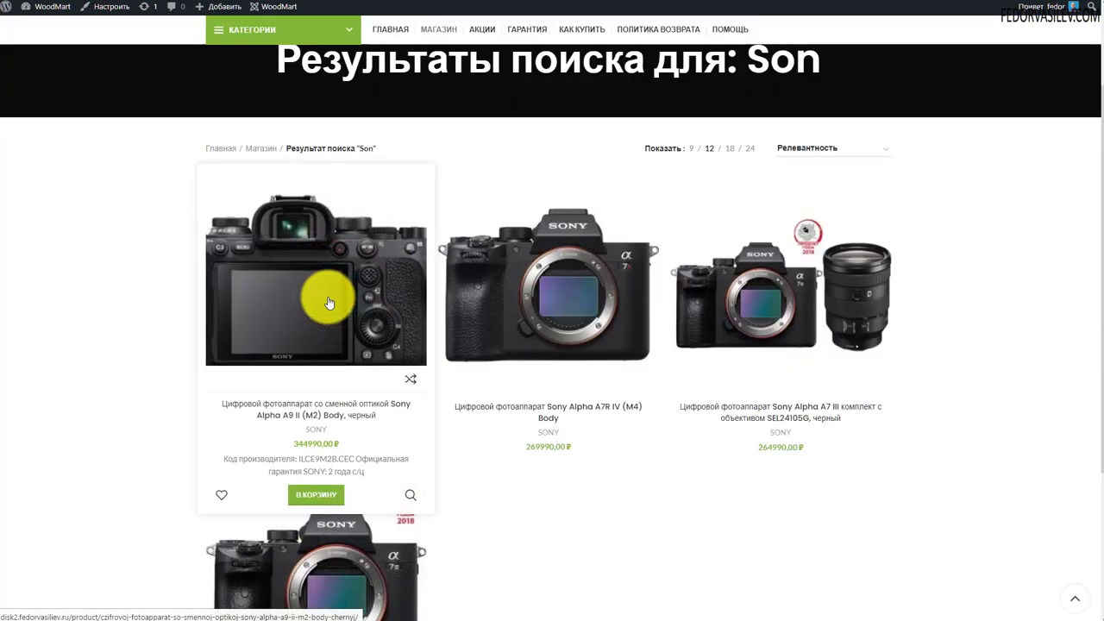
scroll(518, 296, up, 2)
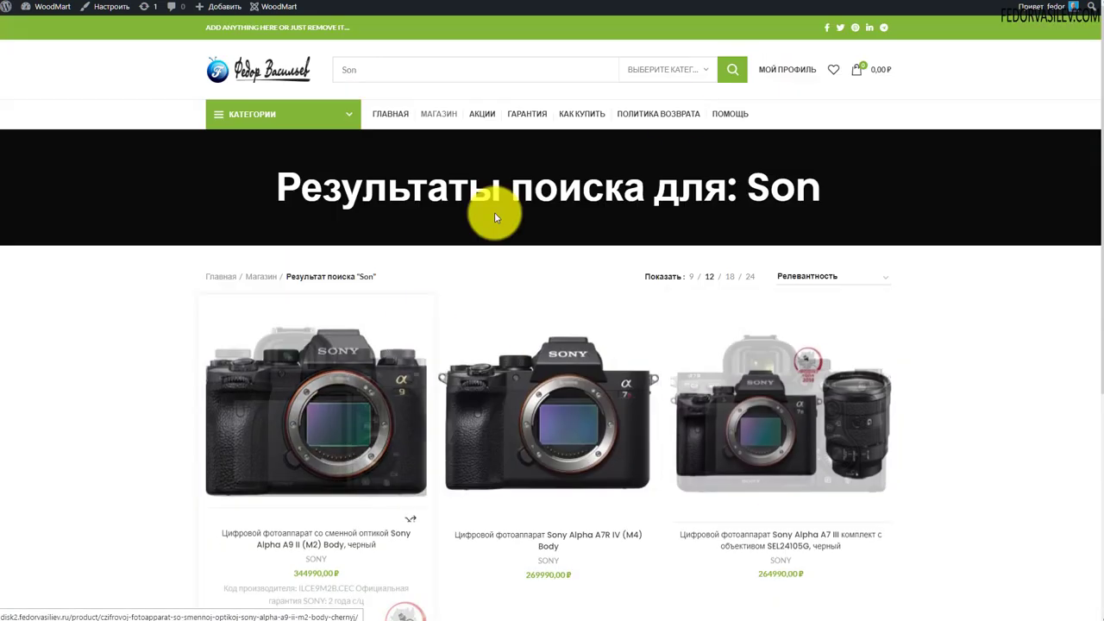
Inspect the search results page in the emulated Galaxy S5 view, and check the search field in the mobile menu
right_click(131, 112)
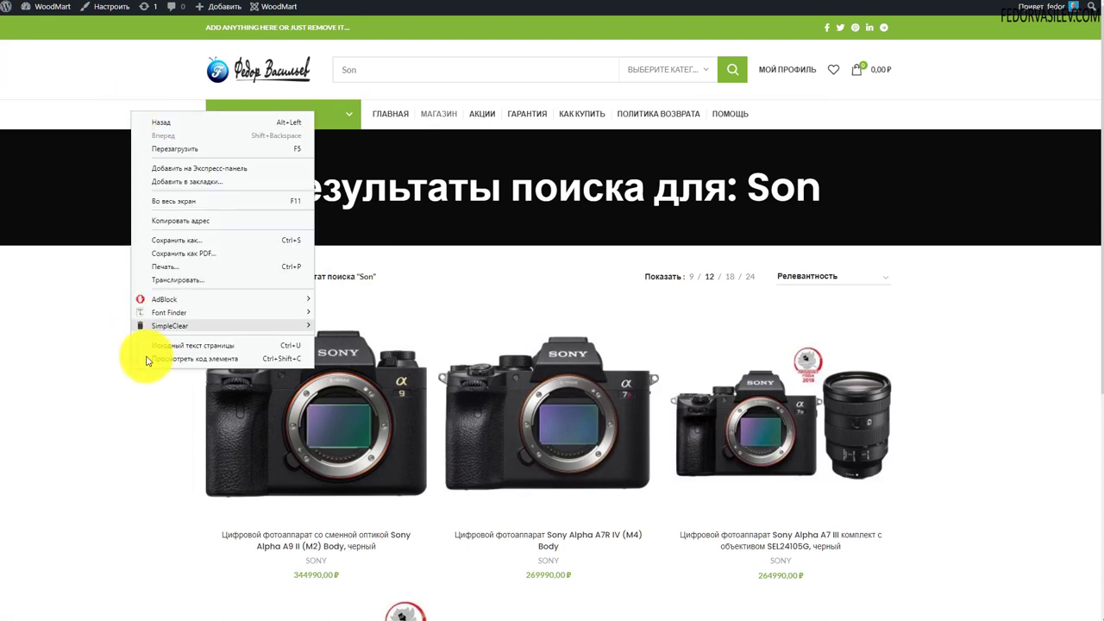
click(155, 362)
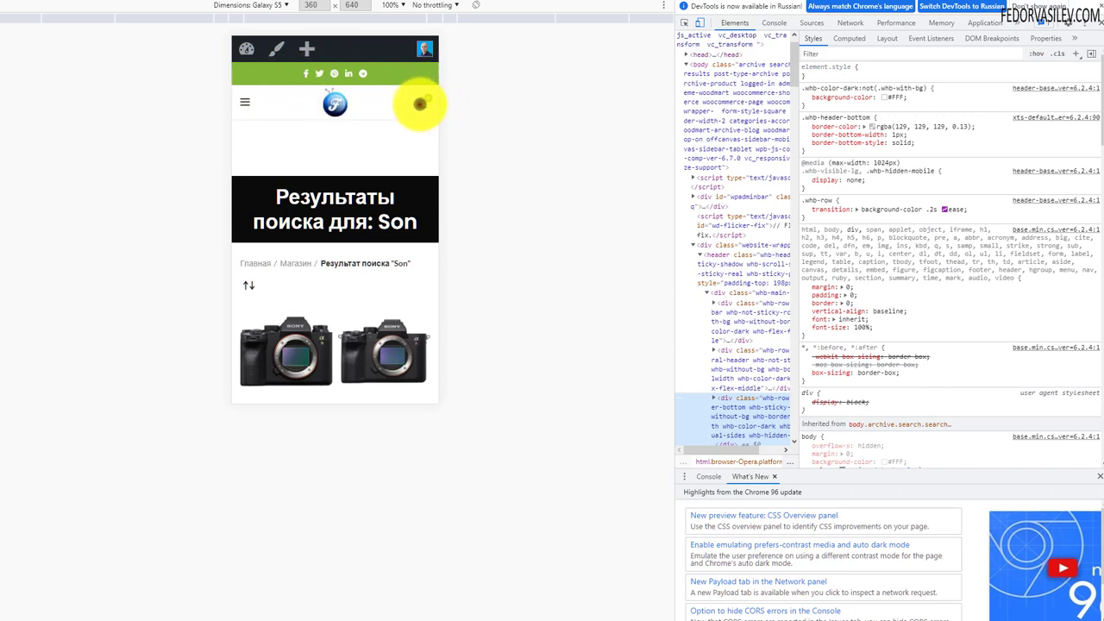
click(420, 104)
click(246, 136)
click(249, 104)
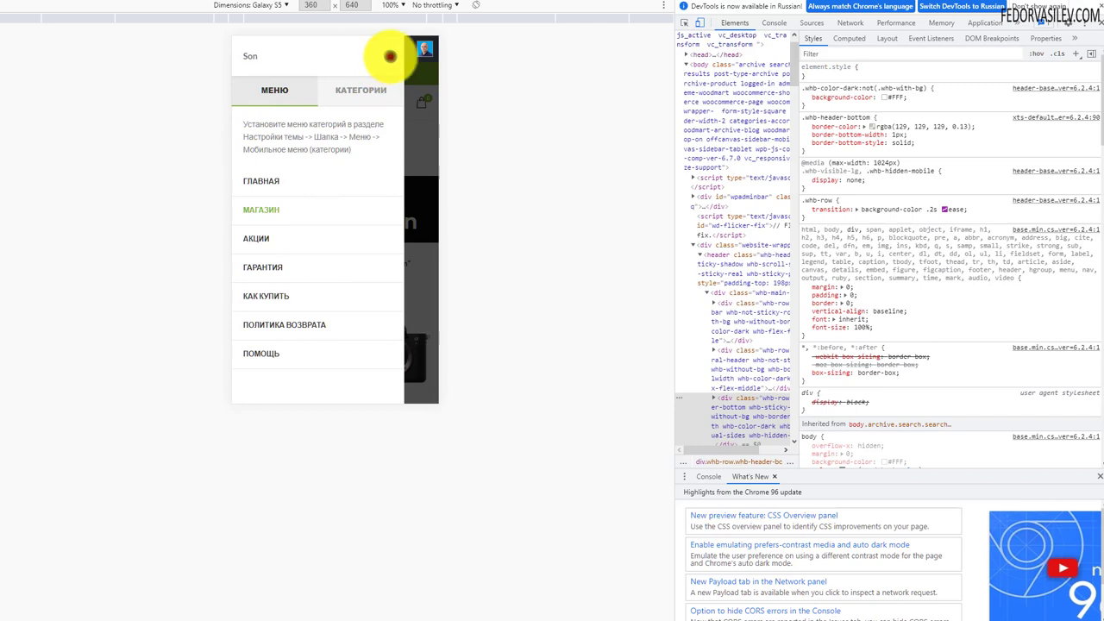
click(388, 57)
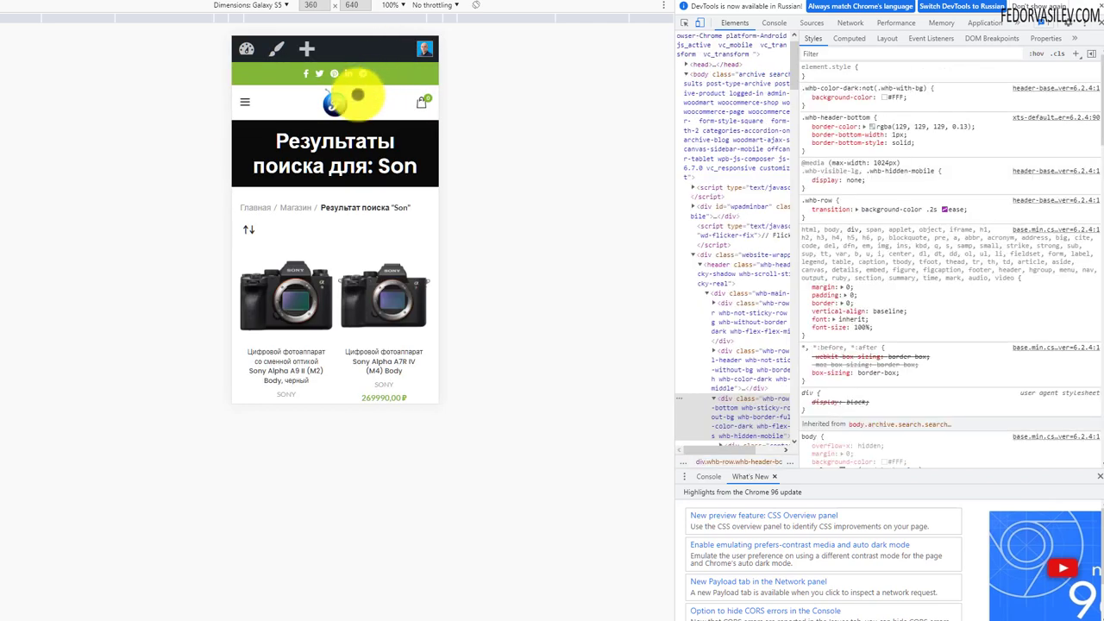
Look over the desktop home page header and review the basic settings of the Top bar row in the header builder
click(242, 97)
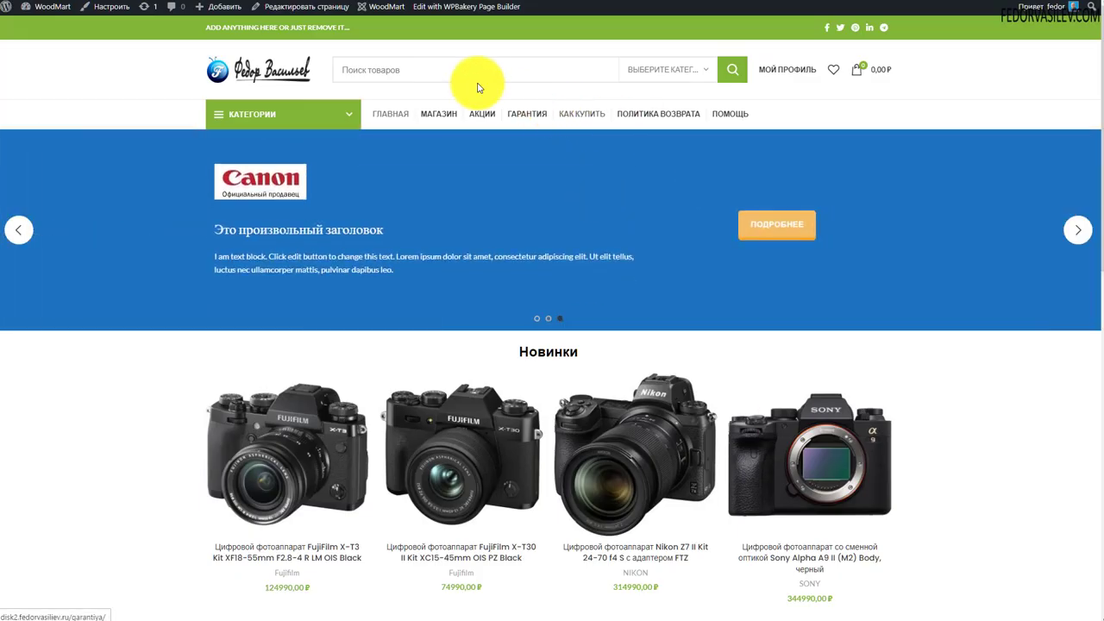
click(417, 70)
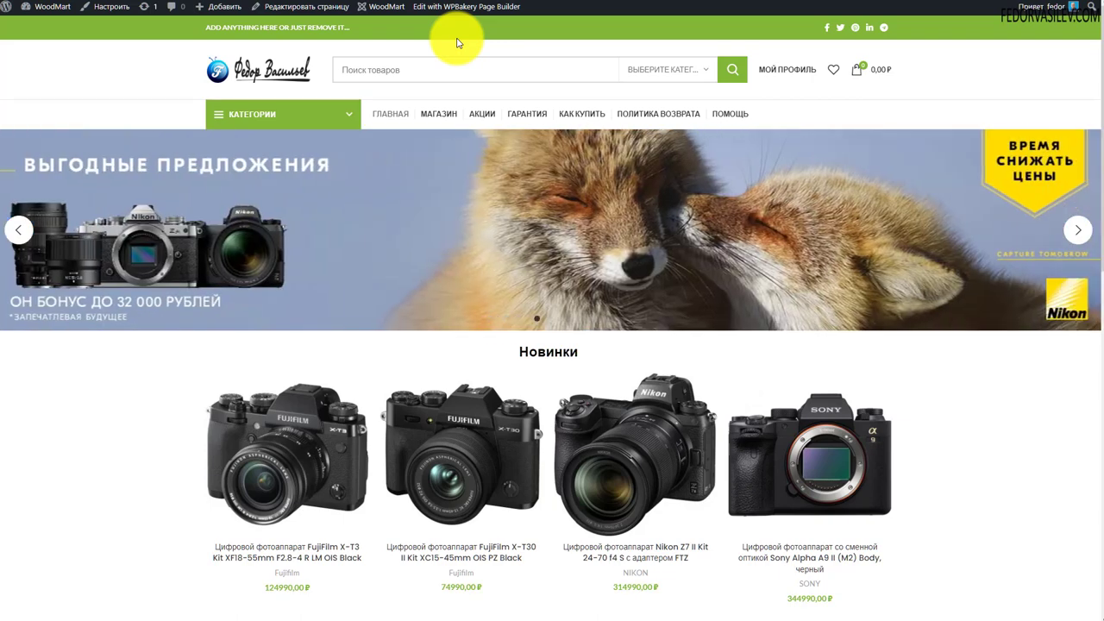
mouse_move(341, 132)
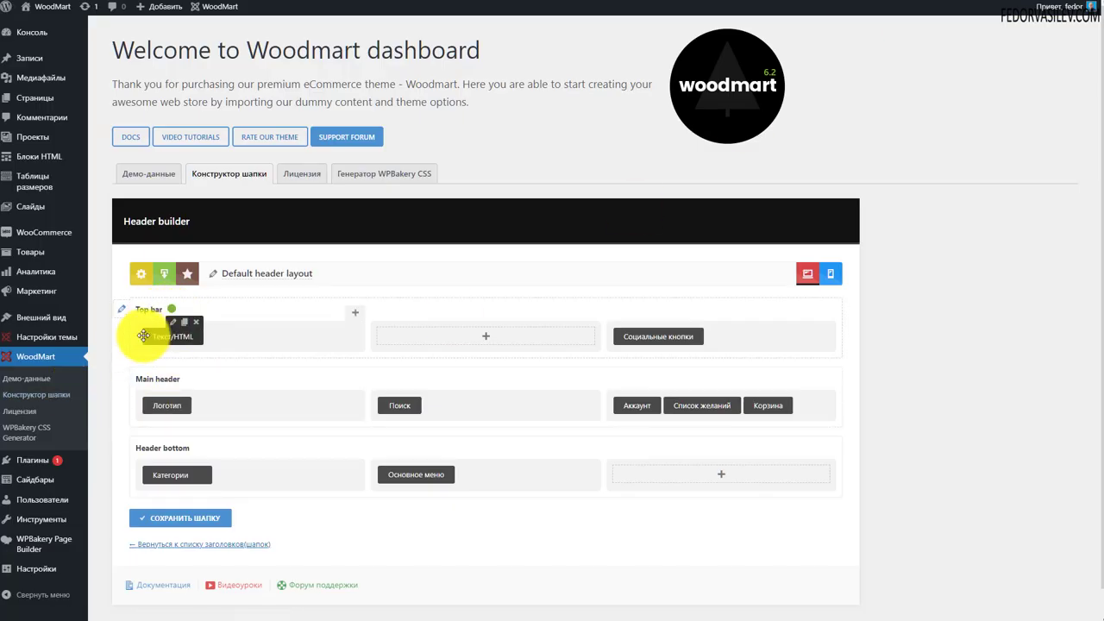
click(121, 310)
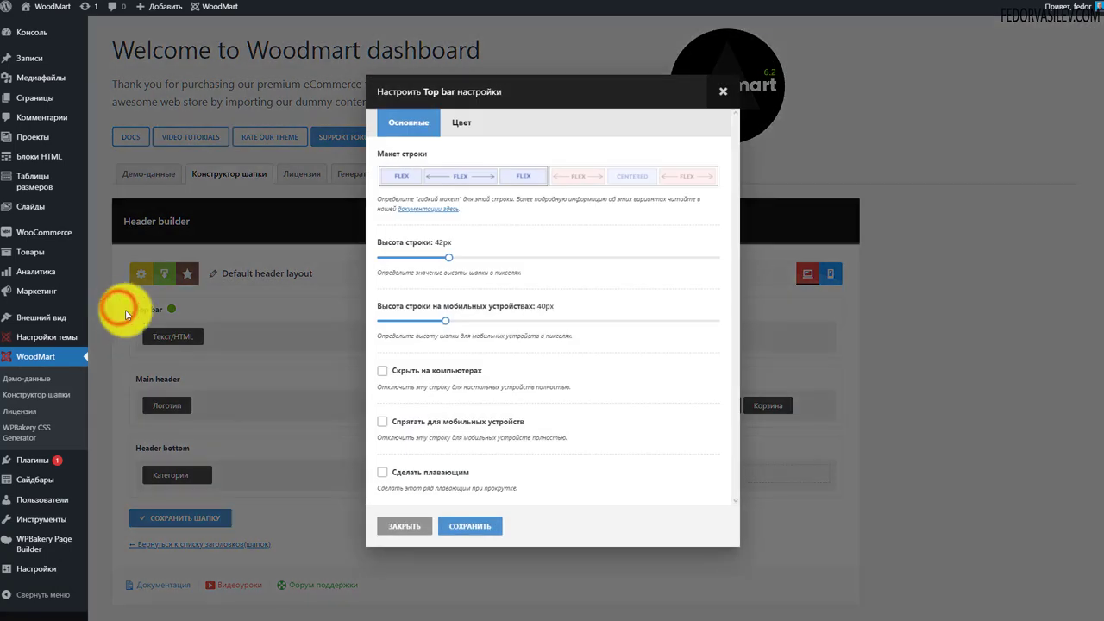
click(312, 251)
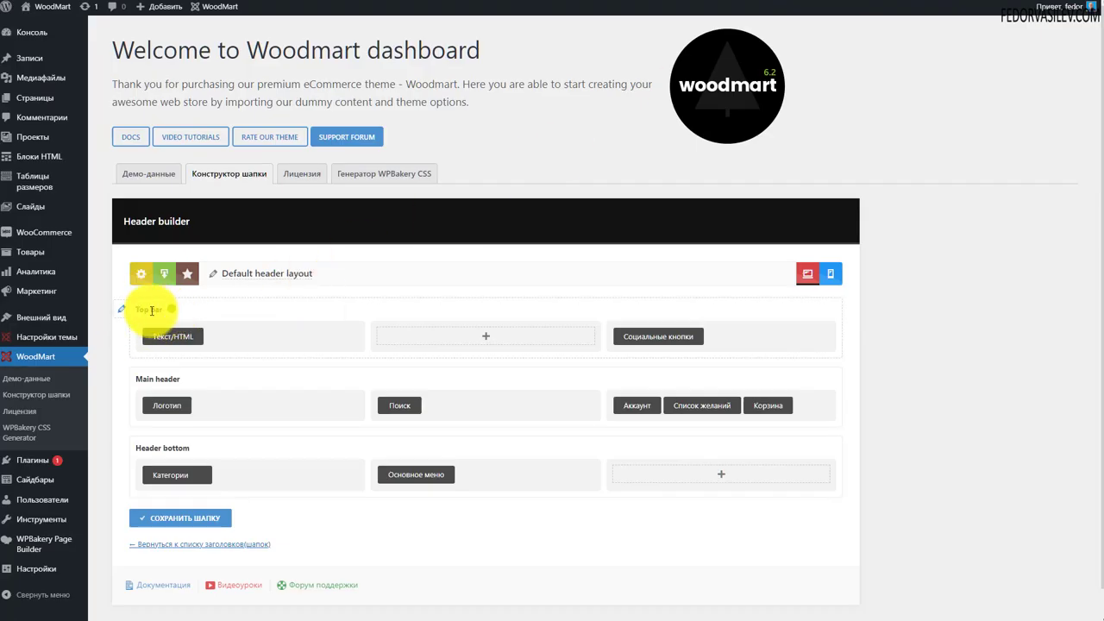
Set the Top bar row's background colour to the orange swatch F5A623 in its colour settings
click(122, 309)
click(473, 125)
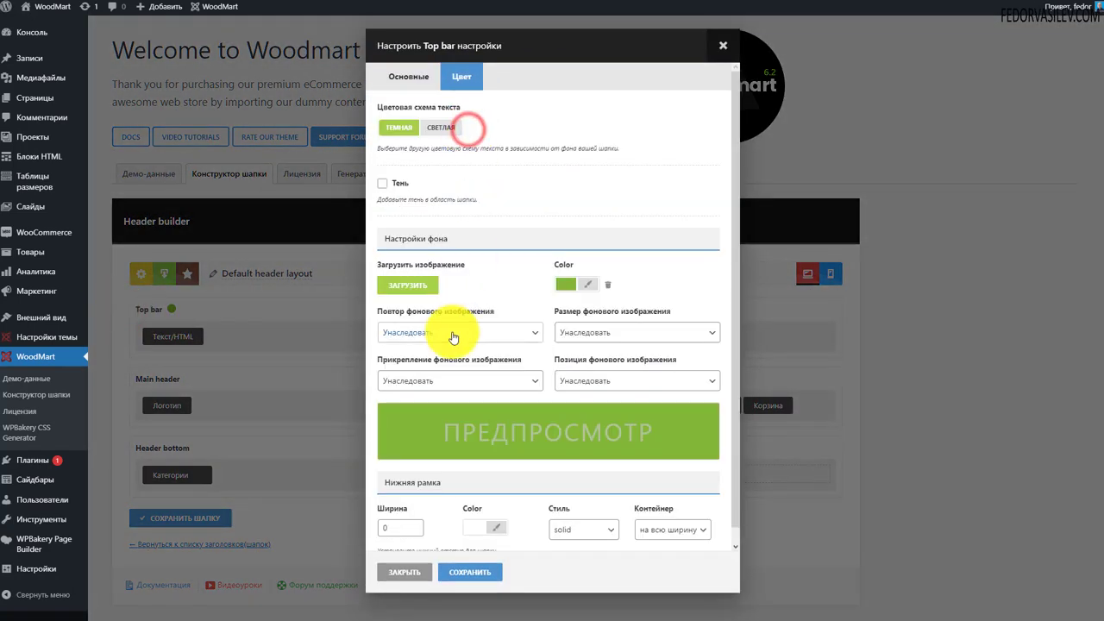
scroll(508, 280, down, 1)
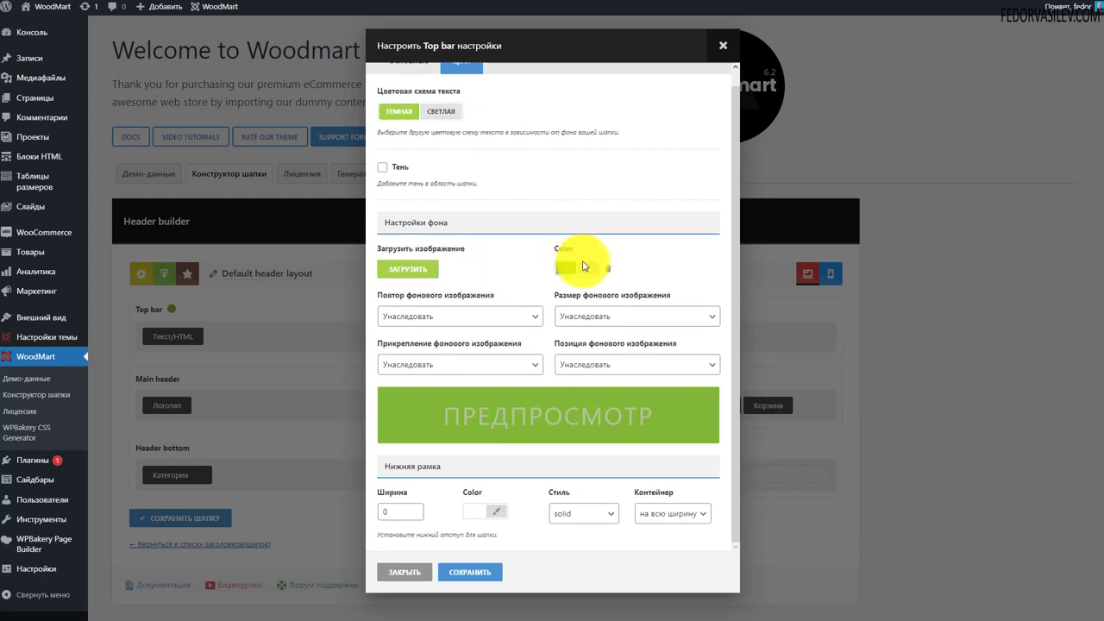
click(589, 272)
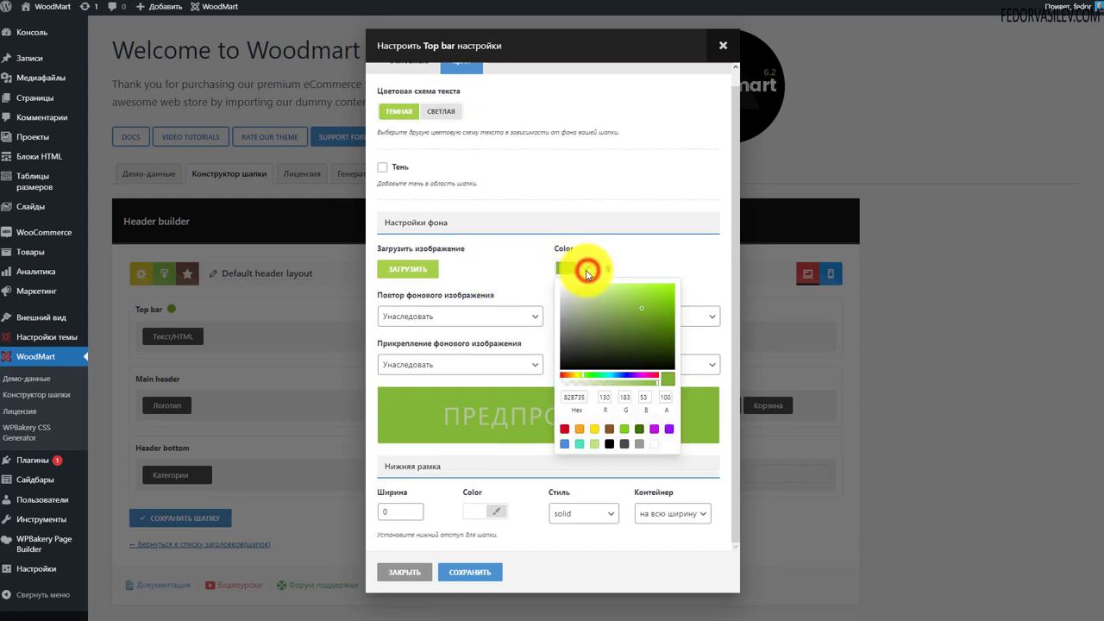
click(580, 429)
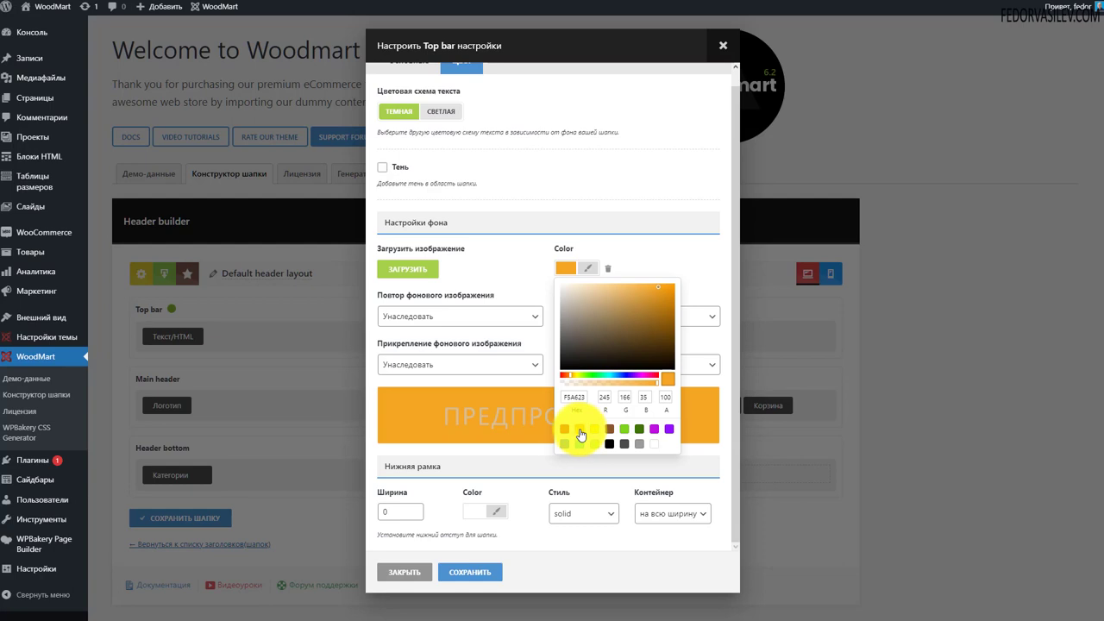
Try yellow F8E71C and a darker yellow as the Top bar background, and return to the orange swatch
click(594, 429)
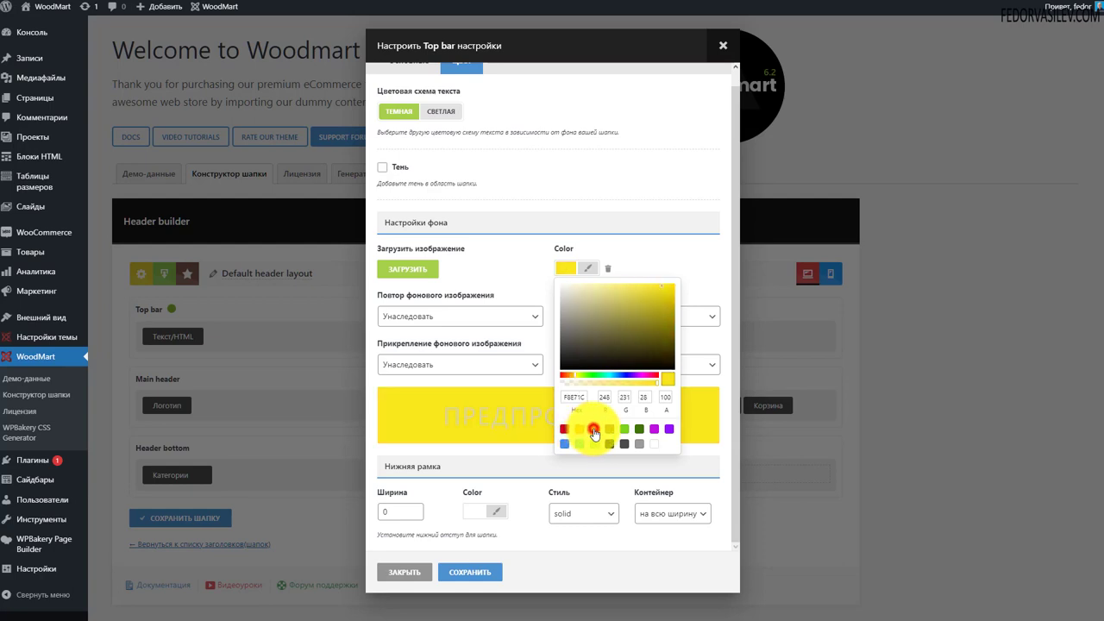
click(653, 295)
mouse_move(673, 297)
mouse_down()
mouse_move(641, 290)
mouse_move(673, 298)
mouse_up()
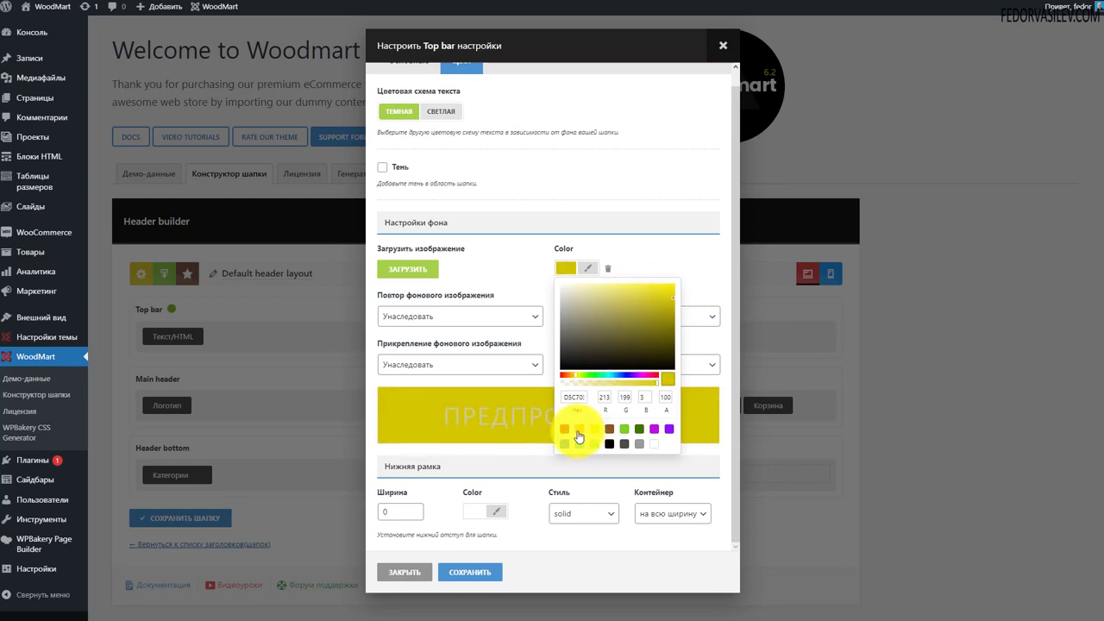
click(572, 430)
Save the Top bar row's colour settings and the header layout
click(526, 274)
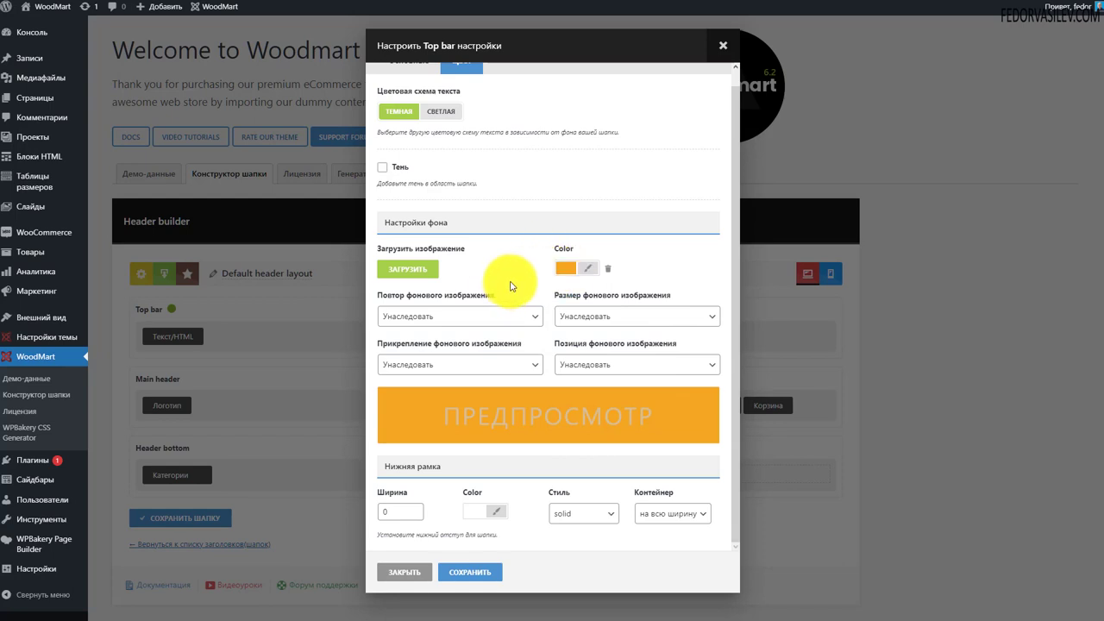
scroll(510, 286, up, 1)
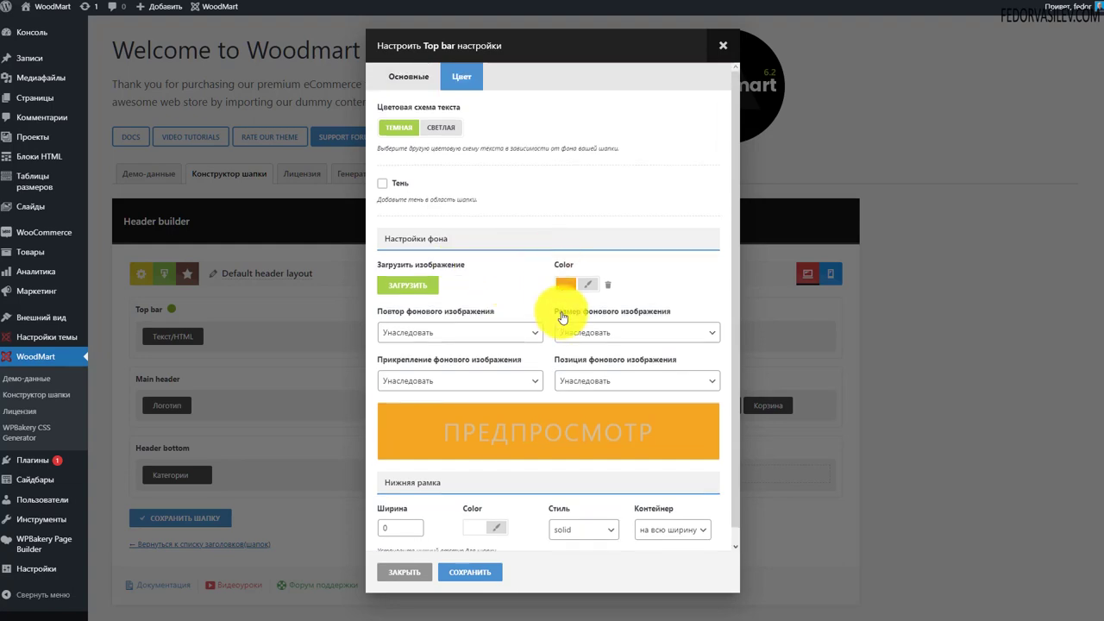
click(469, 572)
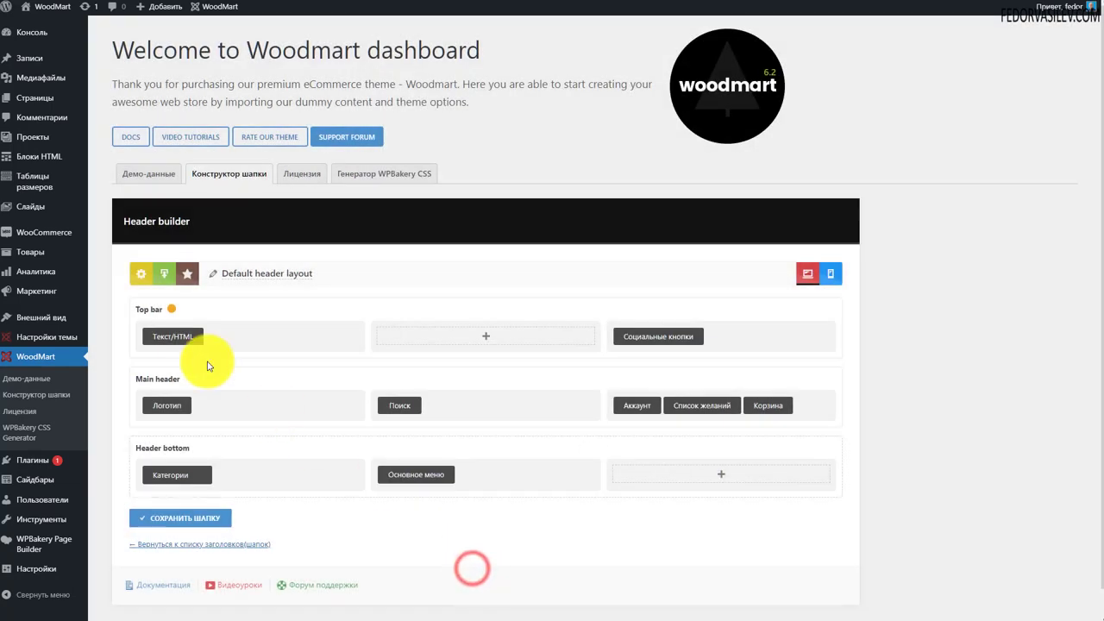
click(184, 519)
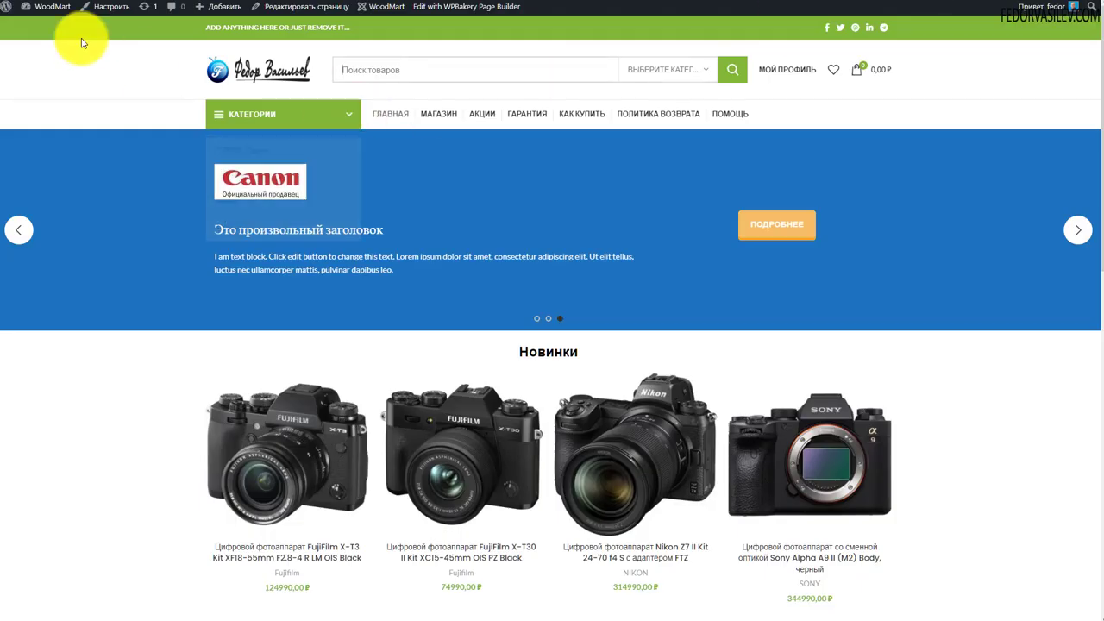
Examine the storefront home page's top bar colour and text, and look through the products to check the sticky header
mouse_move(245, 121)
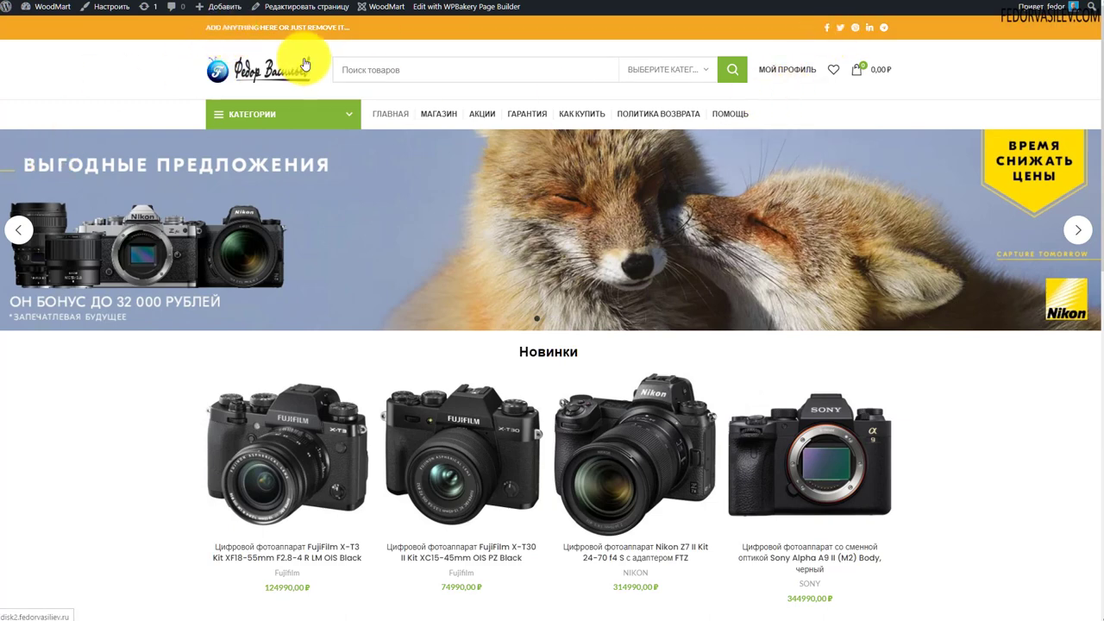
drag(357, 28, 160, 54)
click(160, 52)
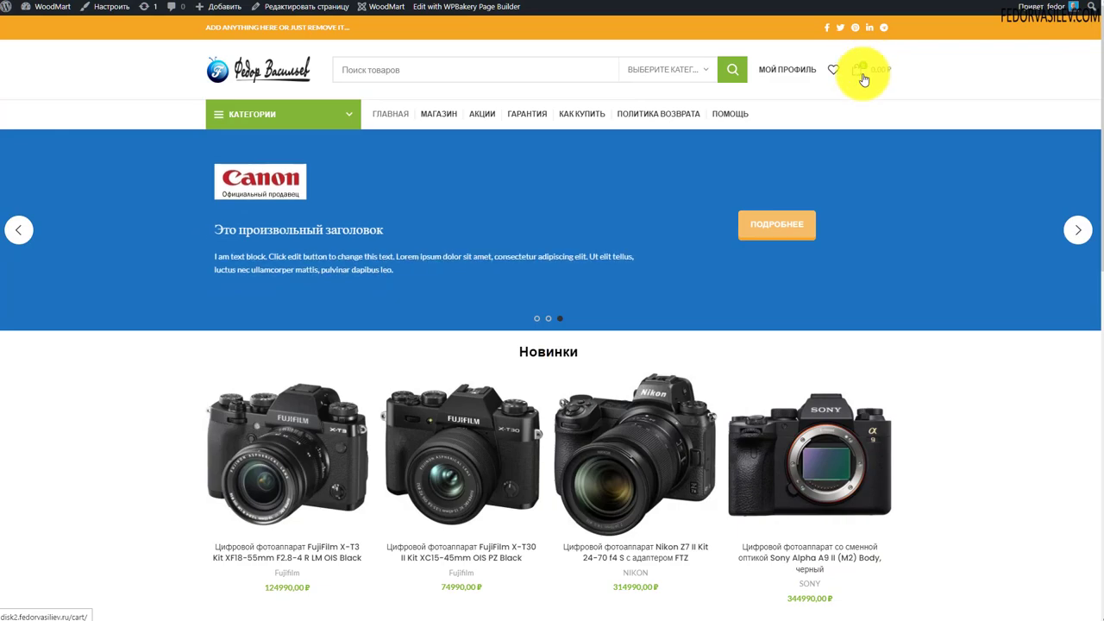
scroll(623, 216, down, 6)
scroll(590, 260, up, 5)
scroll(587, 255, up, 2)
scroll(576, 248, down, 4)
mouse_move(500, 307)
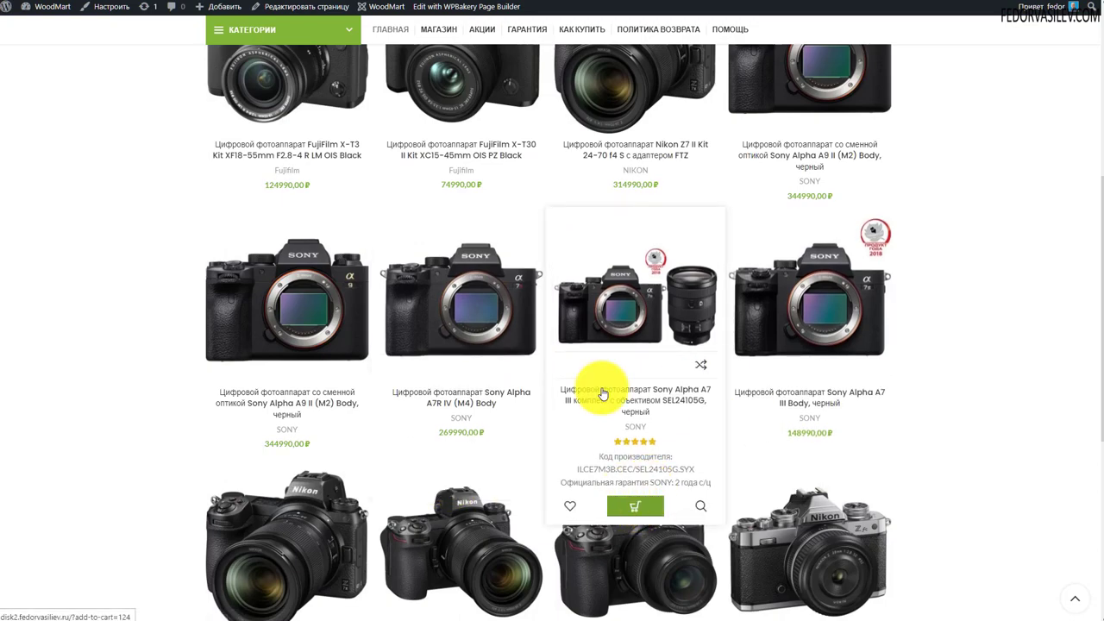
scroll(440, 158, up, 5)
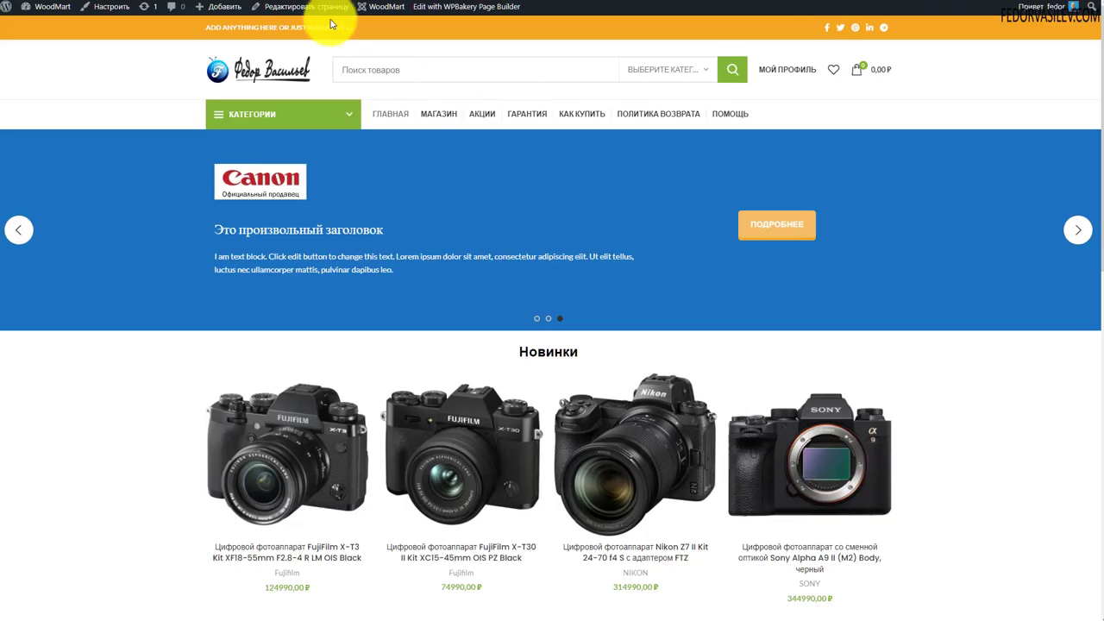
drag(184, 25, 337, 25)
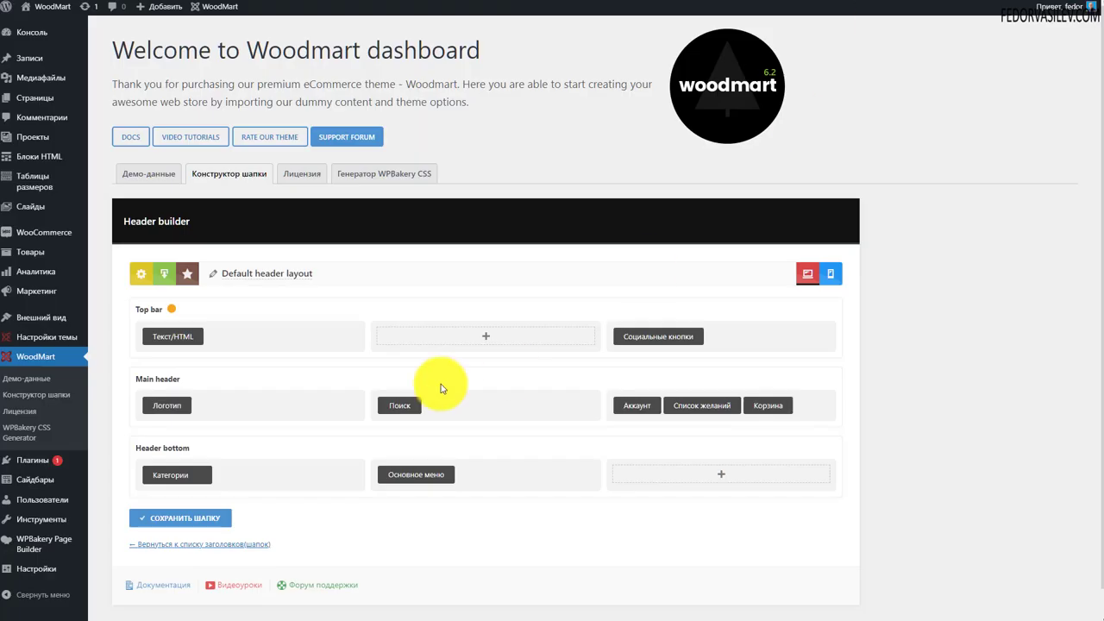
Review the content of the Top bar's Text/HTML element and the elements available for its empty middle section
drag(172, 335, 169, 336)
click(173, 330)
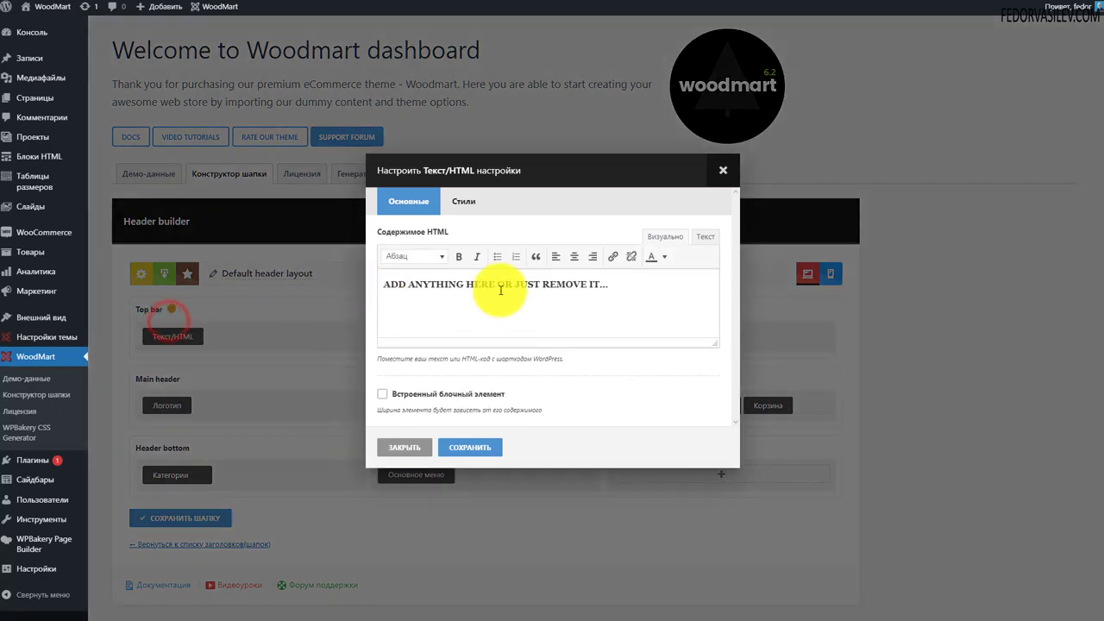
drag(621, 283, 379, 285)
click(723, 170)
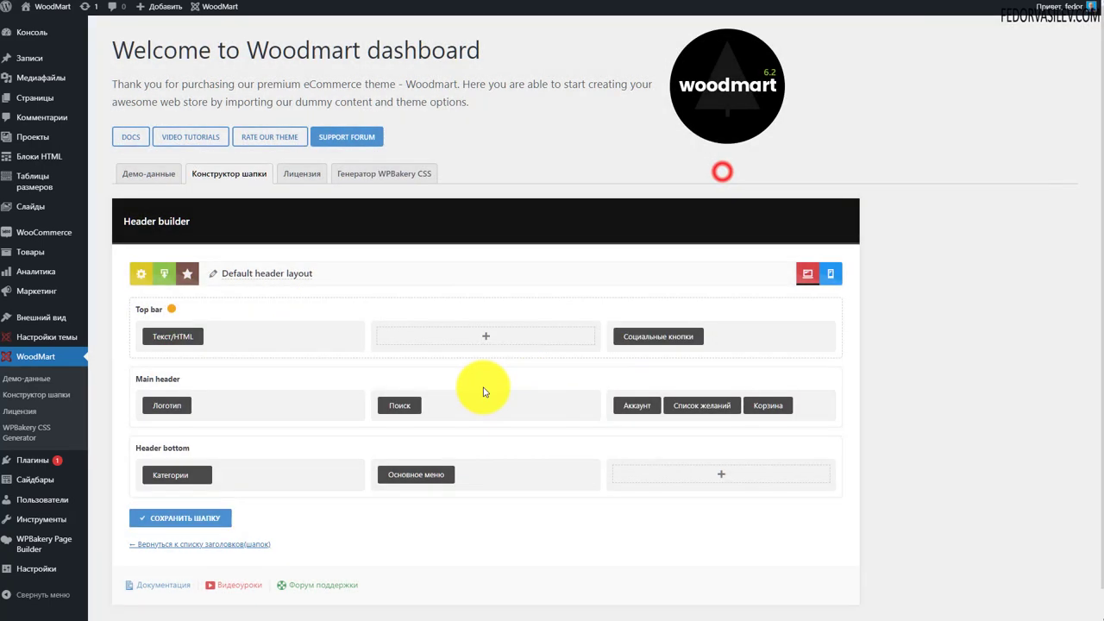
click(485, 335)
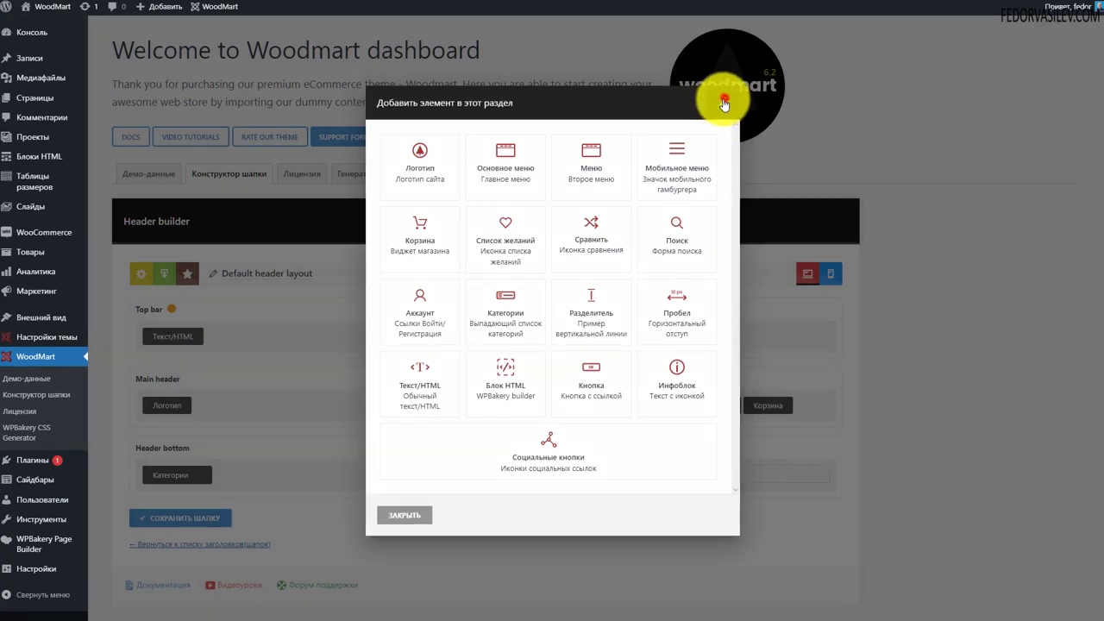
click(722, 102)
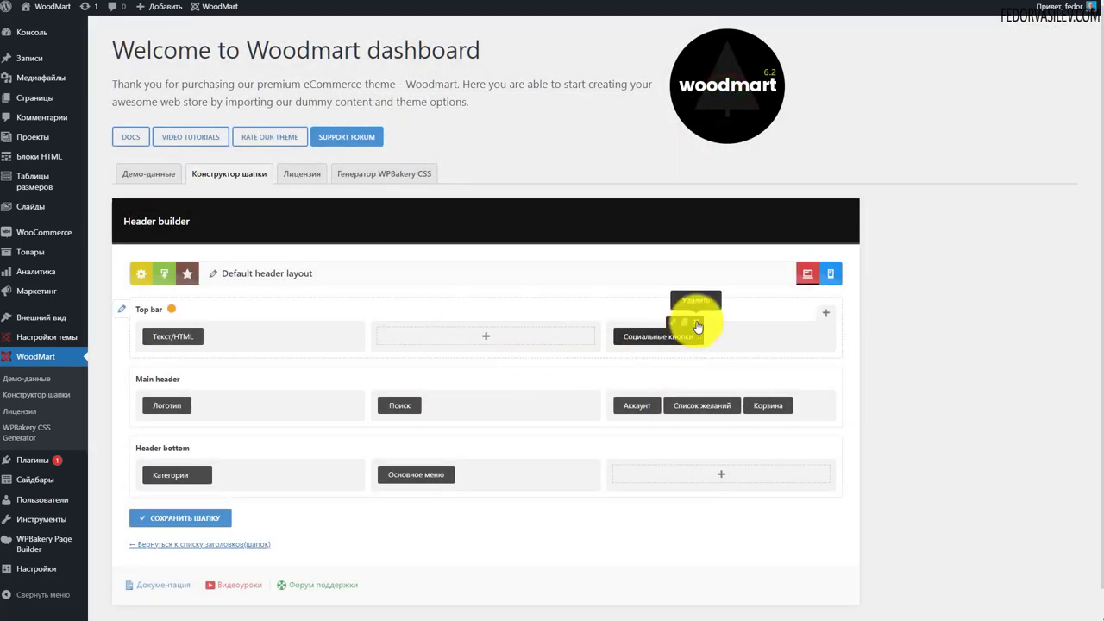
Set the Top bar's social buttons to size Большой (22px), style Цветные and shape Квадрат, and save the header
click(676, 324)
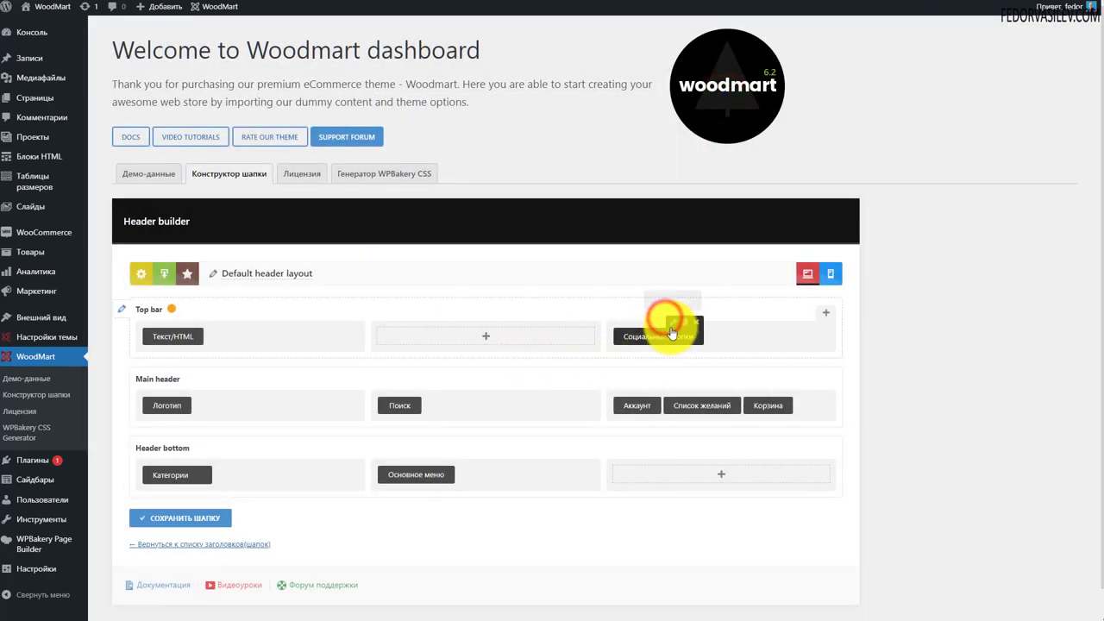
click(673, 325)
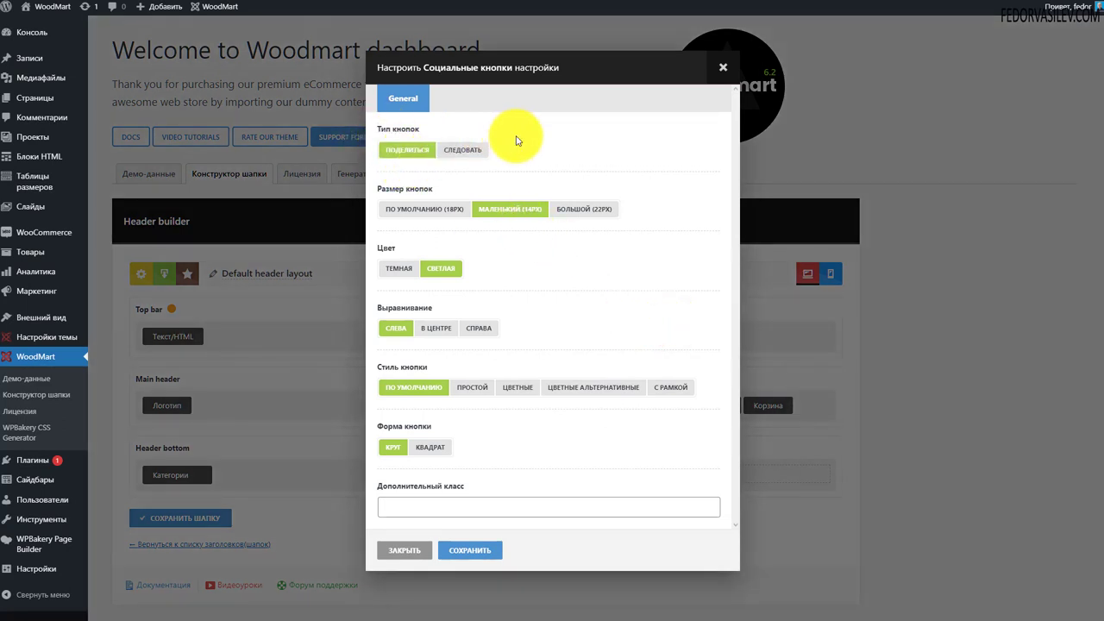
click(575, 211)
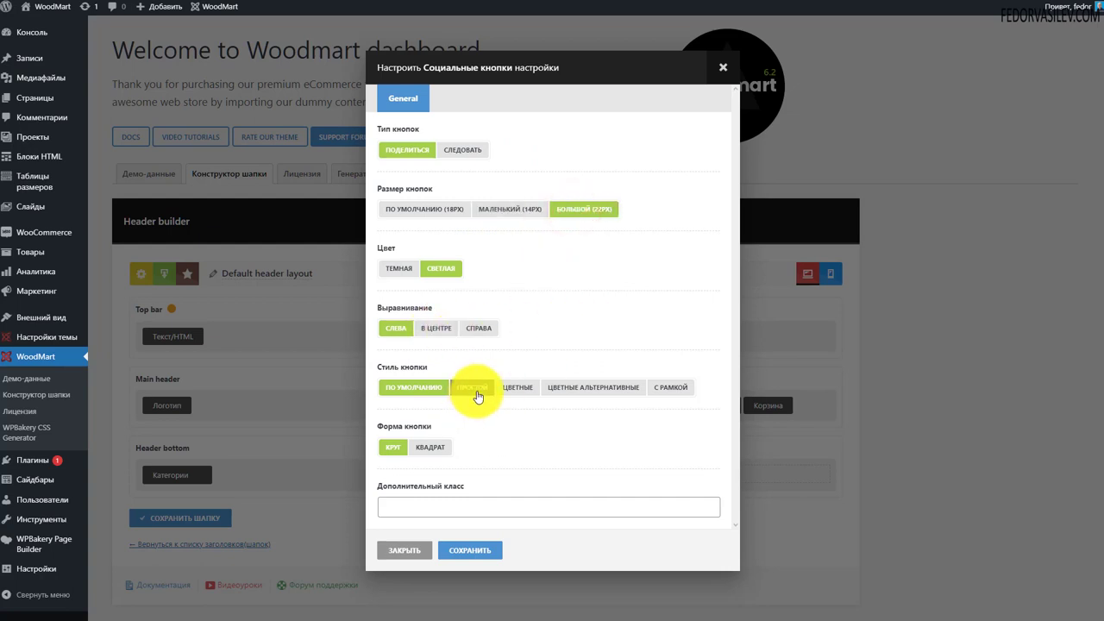
click(519, 388)
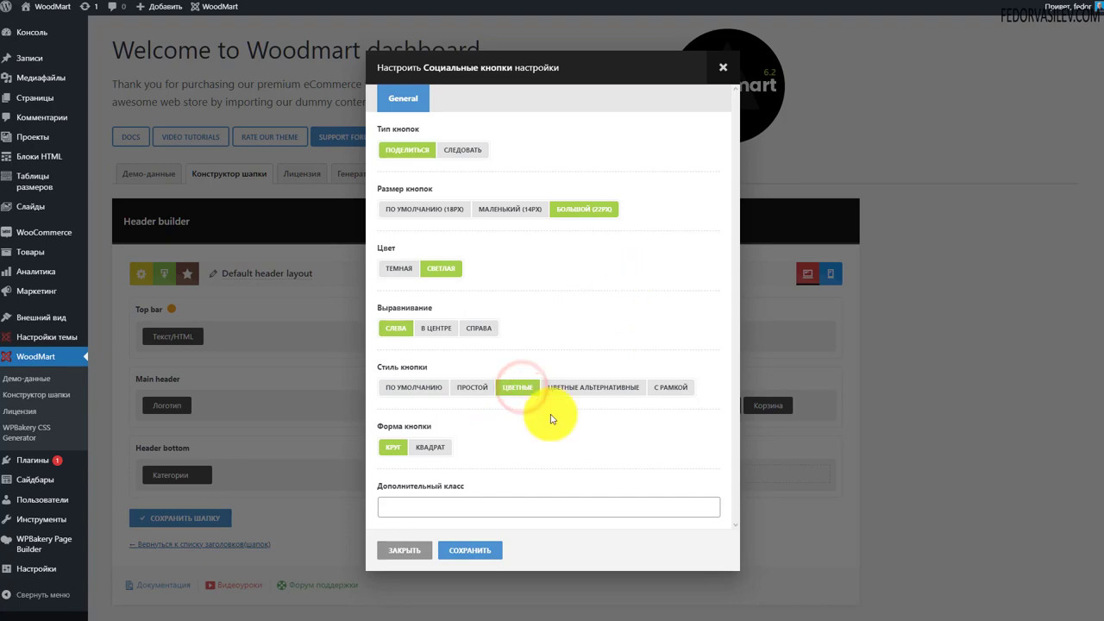
click(431, 447)
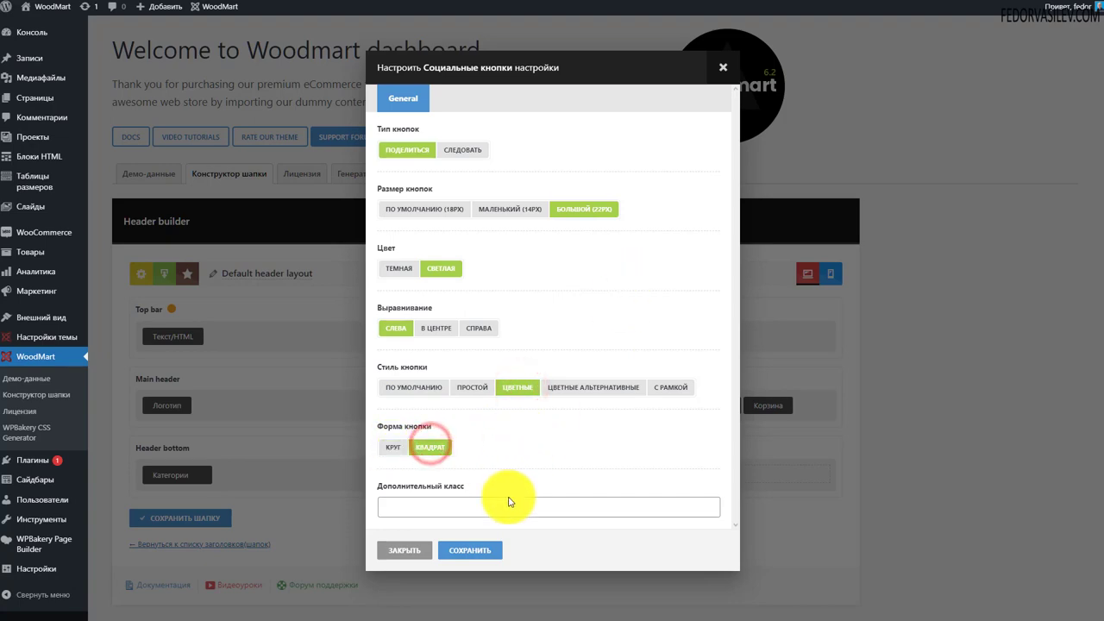
click(470, 552)
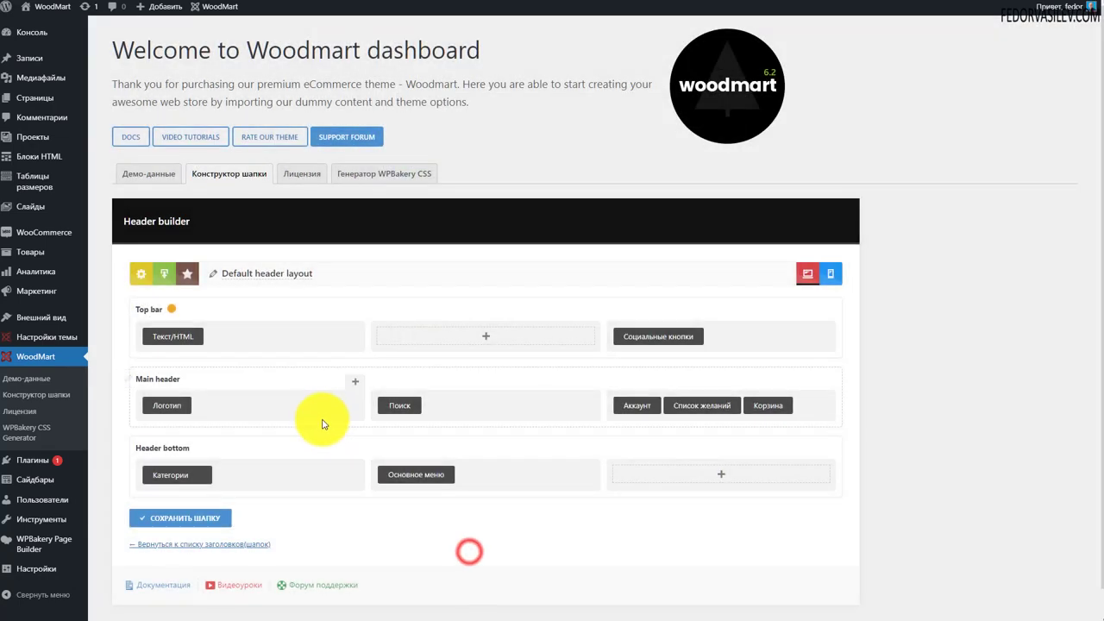
scroll(259, 431, down, 1)
click(198, 488)
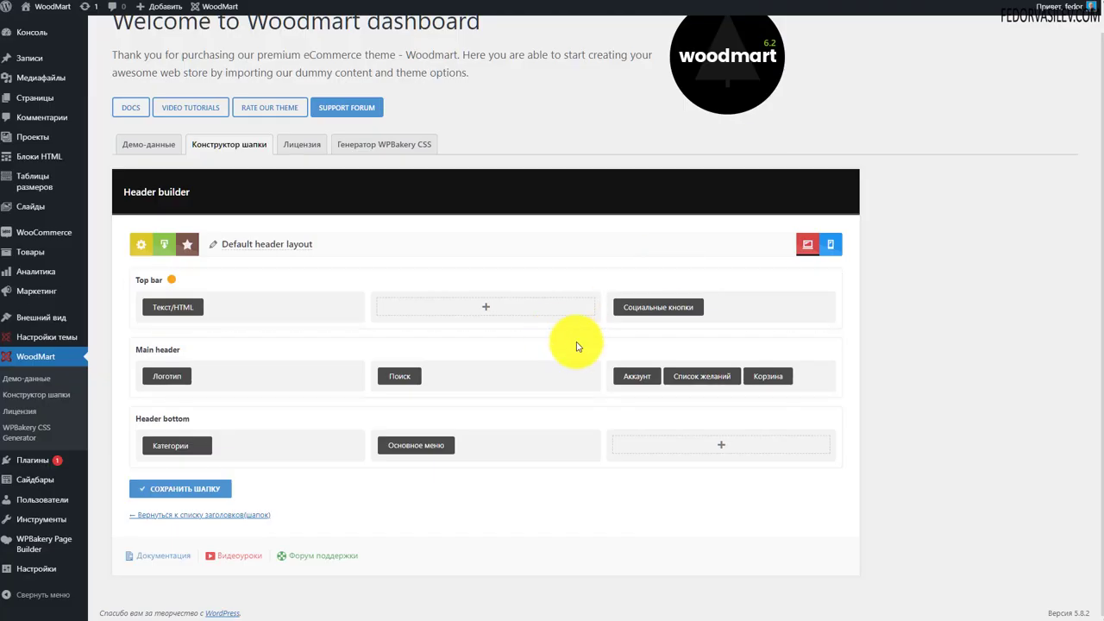
Set the social buttons' size to Маленький (14px) and save the header
click(677, 301)
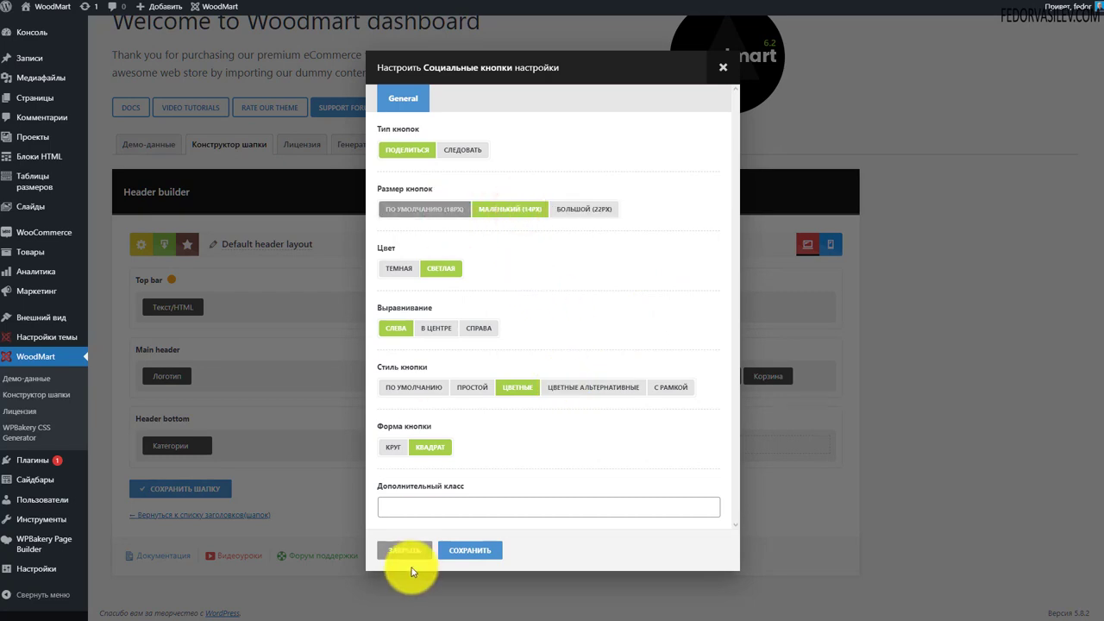
click(447, 552)
click(206, 490)
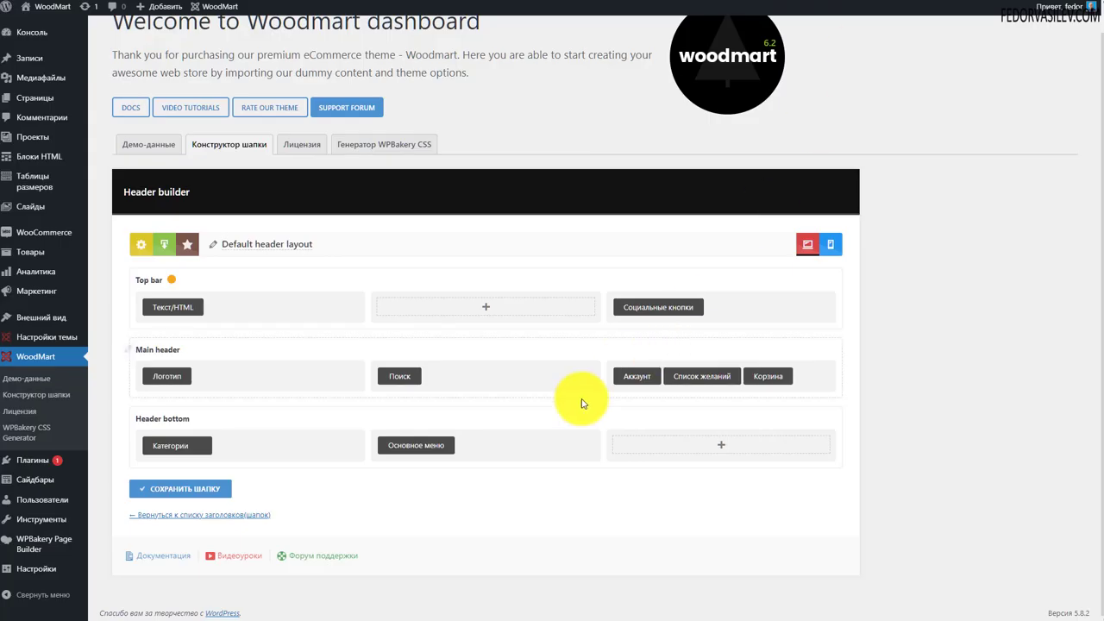
Set the Top bar's social buttons to shape Круг and style Простой, and save the header
click(672, 300)
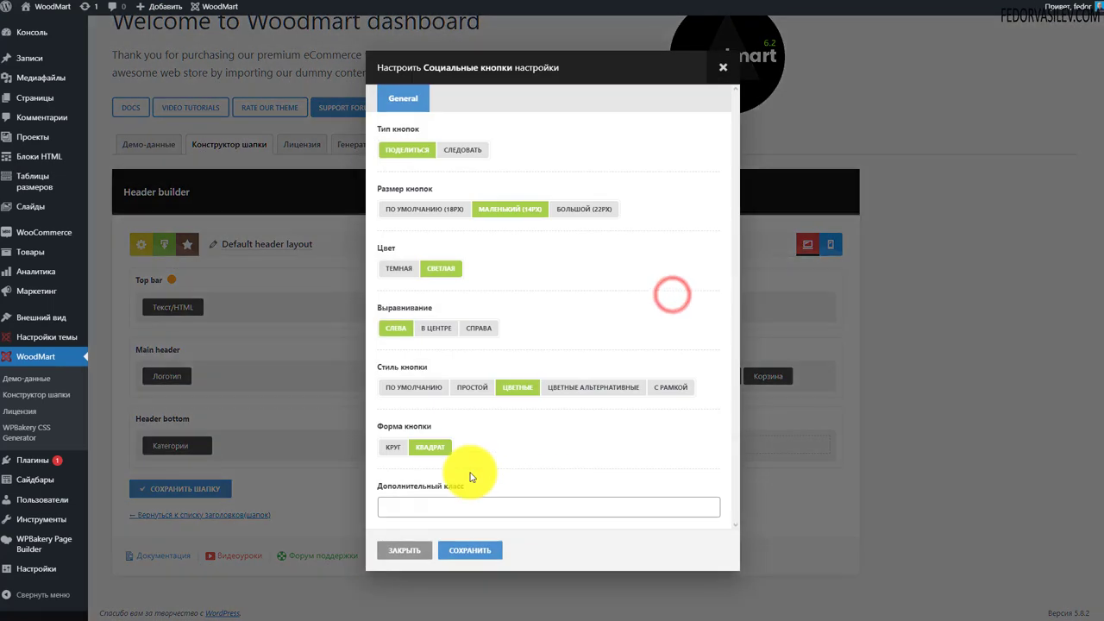
click(397, 448)
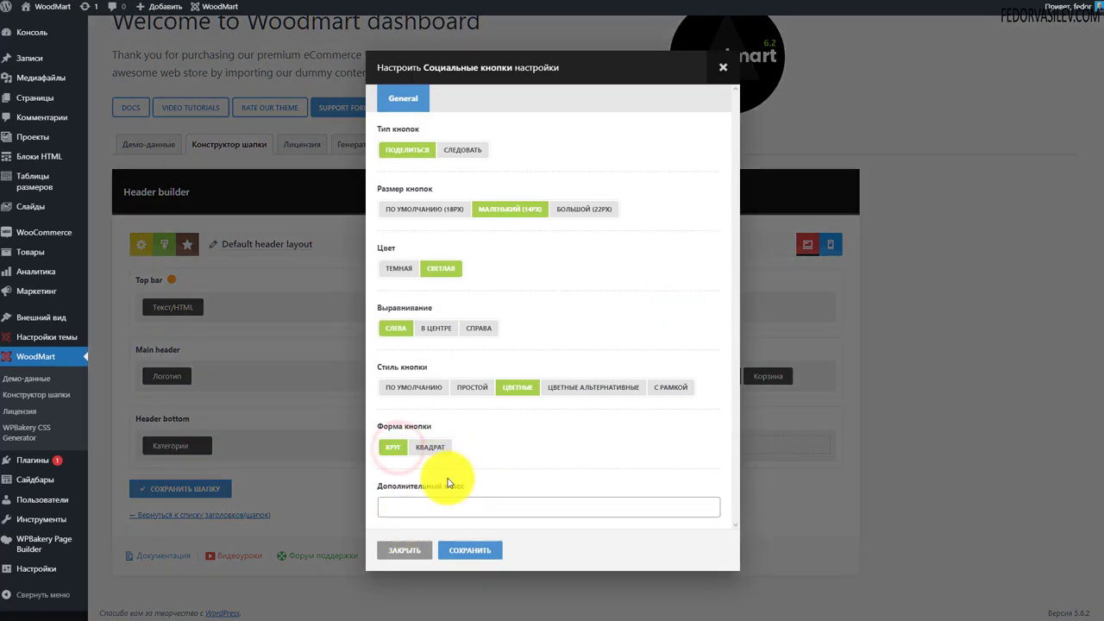
click(475, 387)
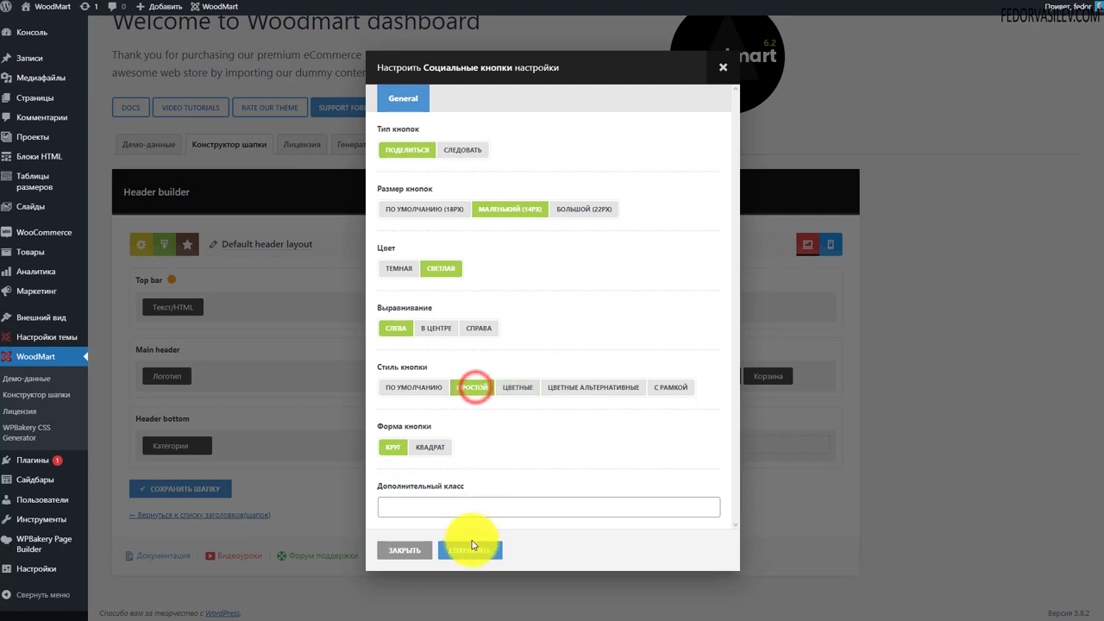
click(469, 549)
click(204, 488)
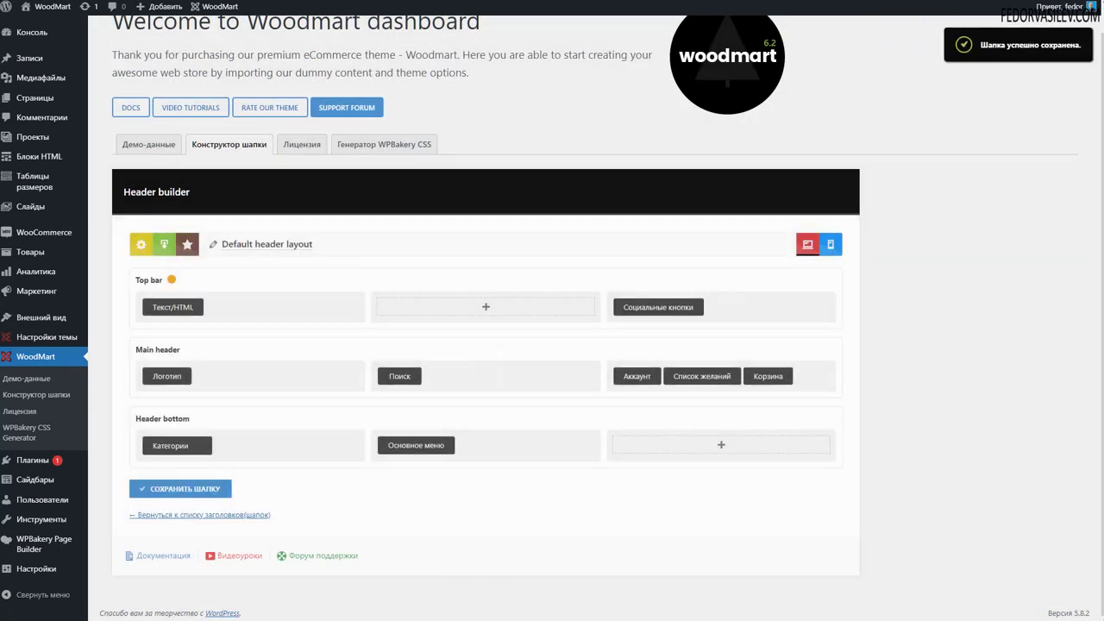
Check the restyled social buttons on the storefront and test the Facebook share button
click(59, 8)
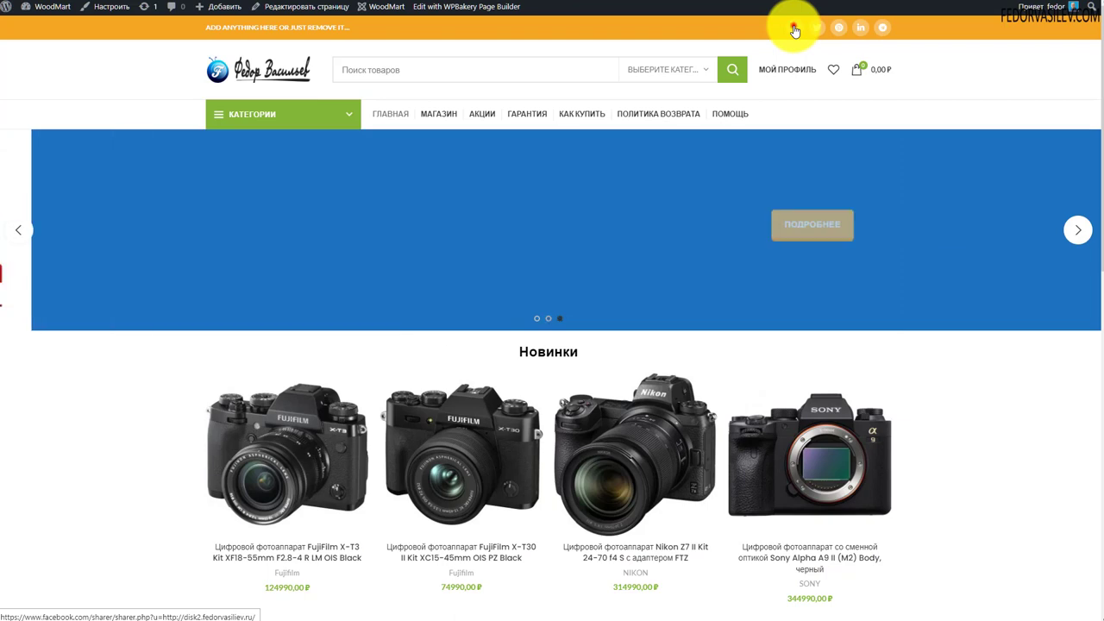
click(794, 28)
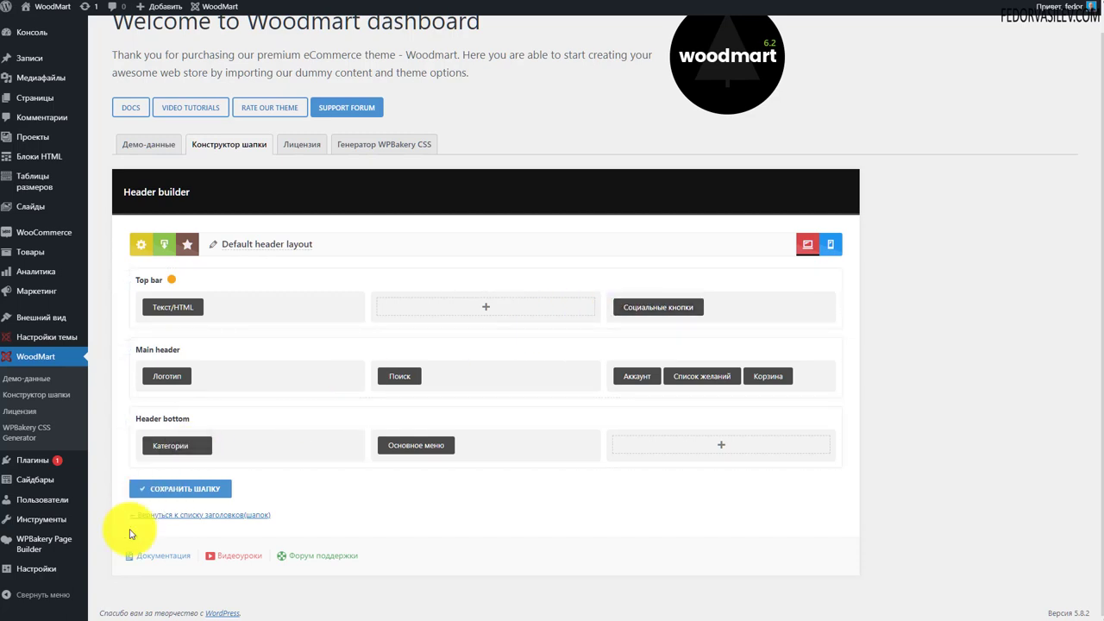
In the theme's social profile settings for share buttons, turn off sharing to LinkedIn and turn on ОК and ВК
mouse_move(42, 345)
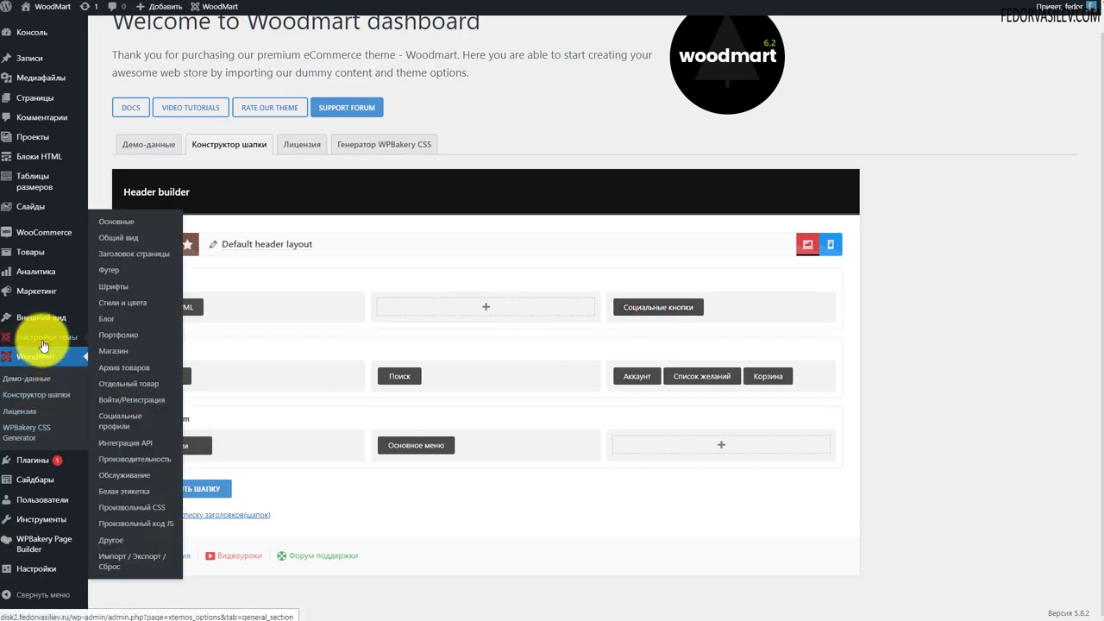
click(115, 426)
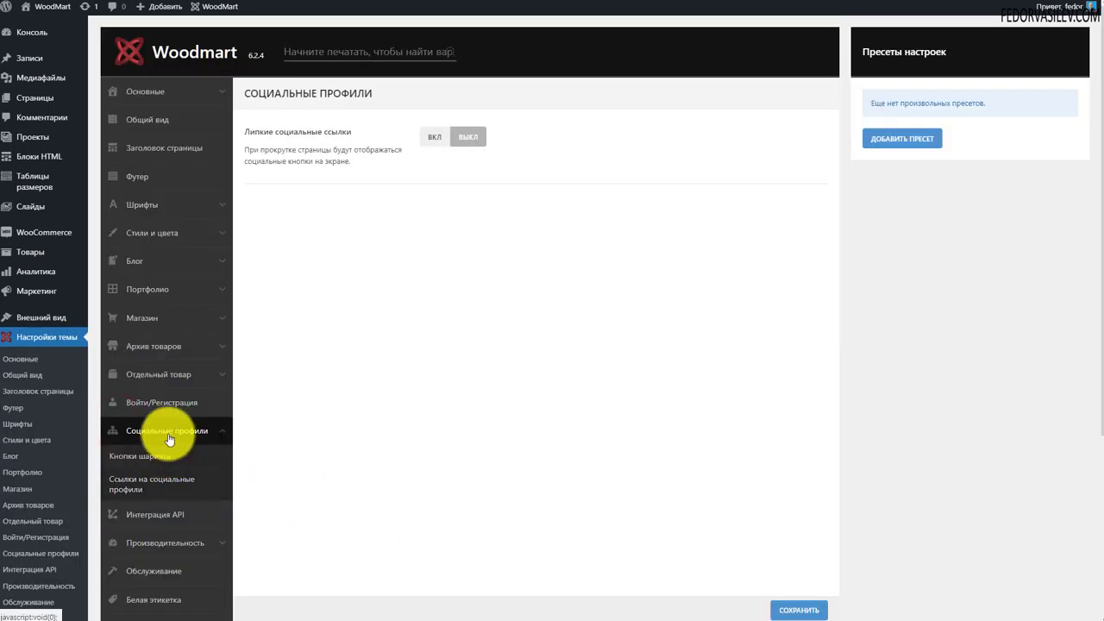
click(122, 461)
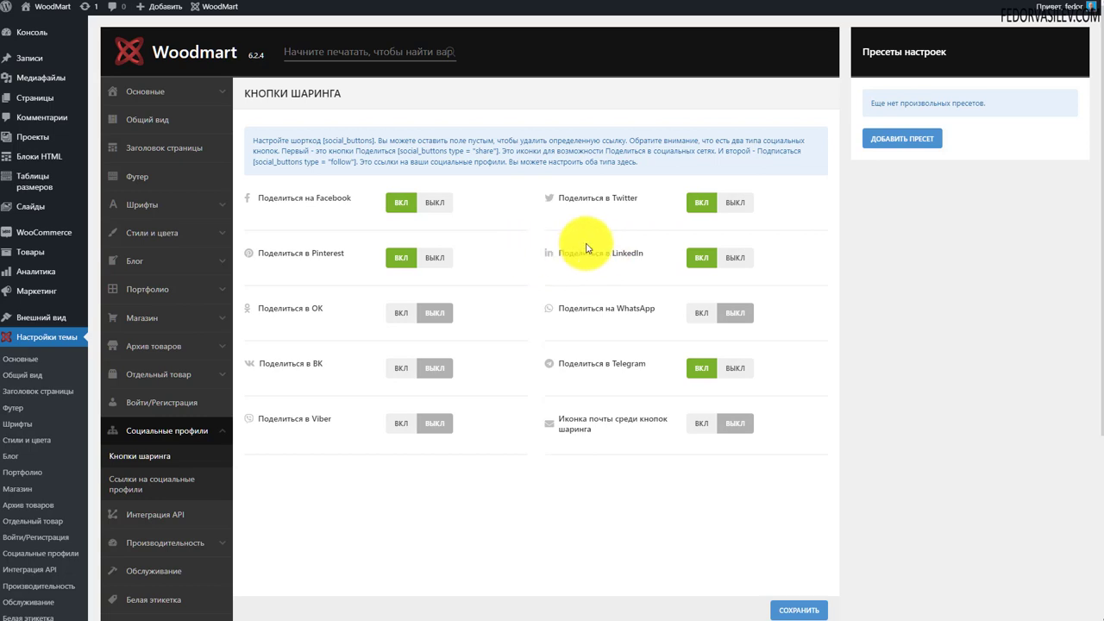
click(729, 261)
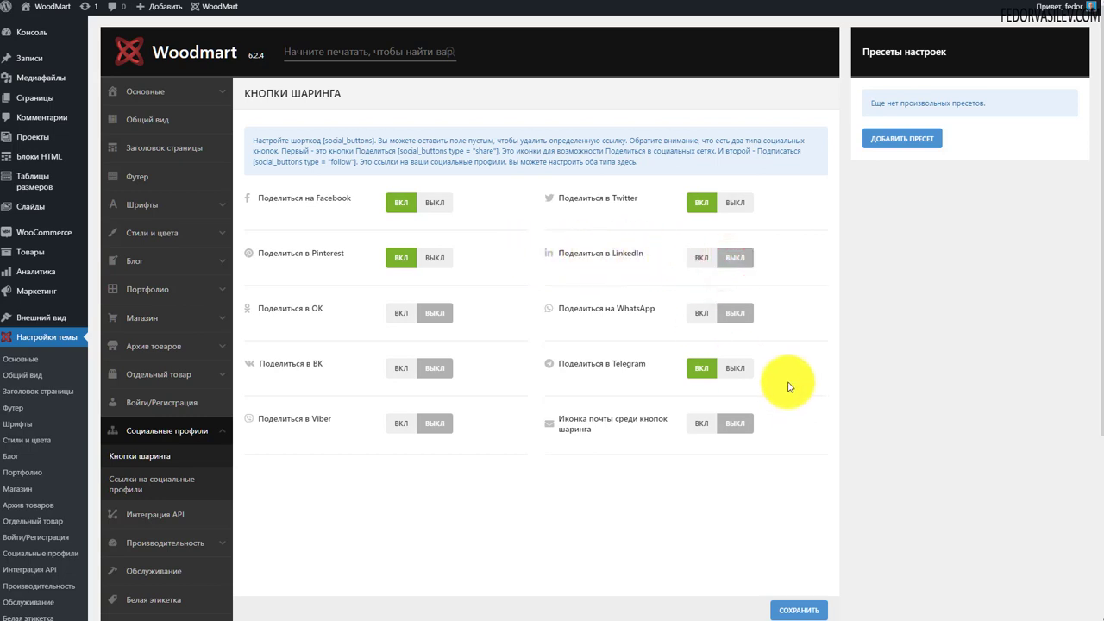
click(405, 313)
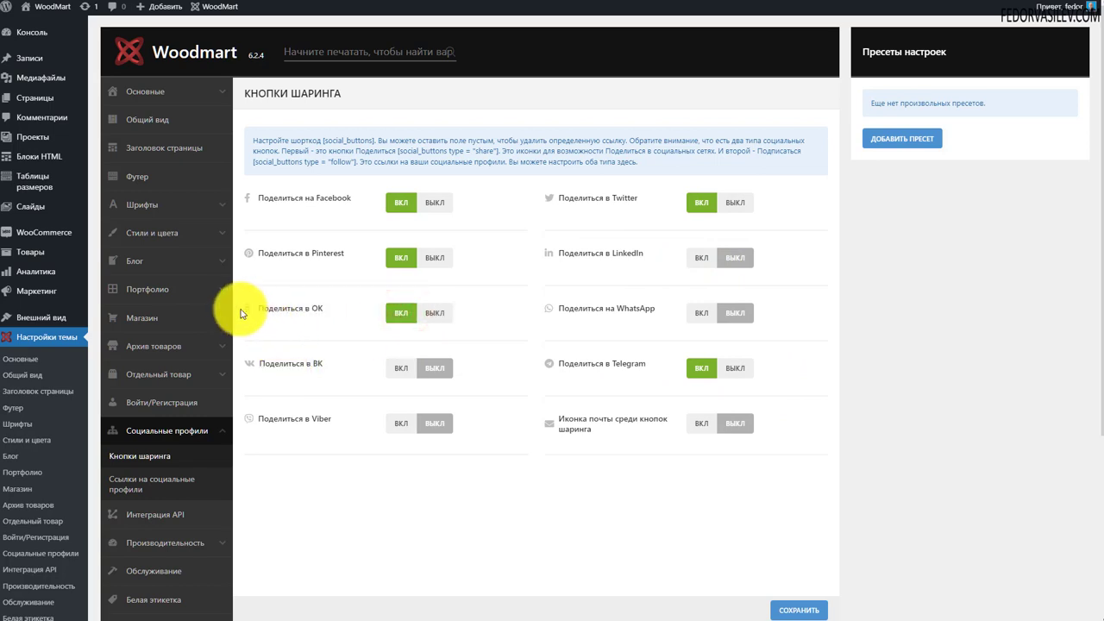
click(401, 368)
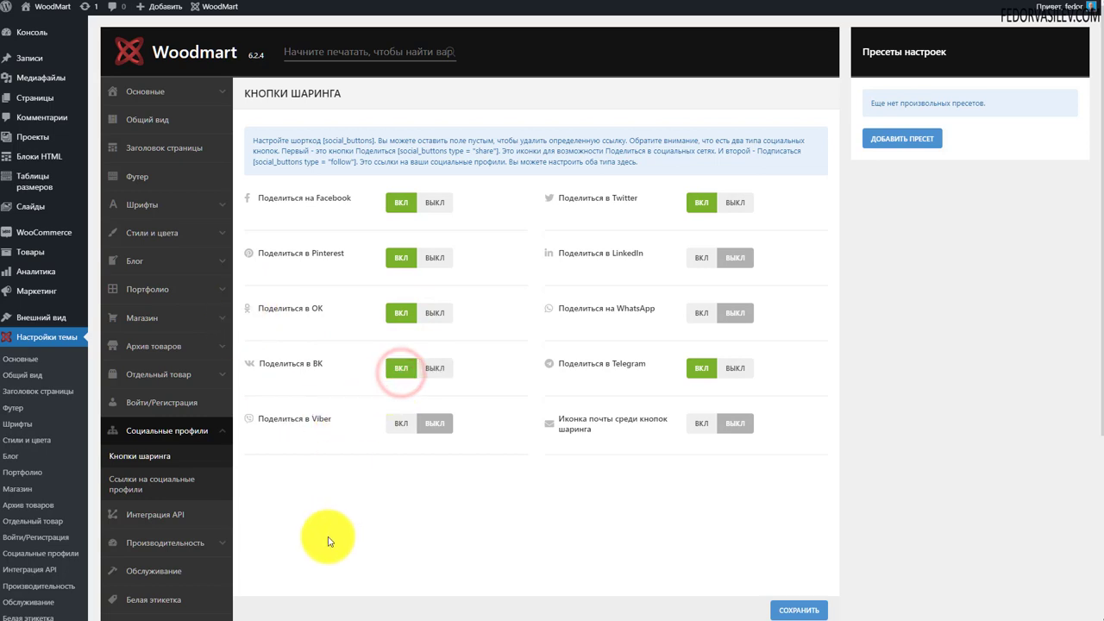
Turn off sharing to Facebook, Pinterest and Twitter, turn on Viber and WhatsApp, and save the settings
click(434, 203)
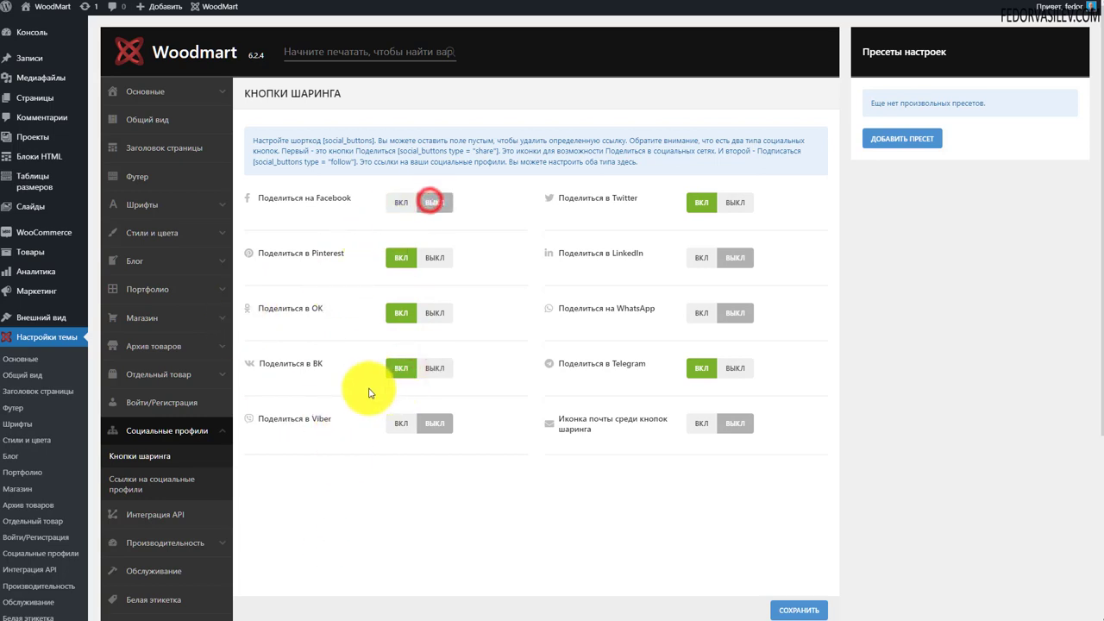
click(434, 257)
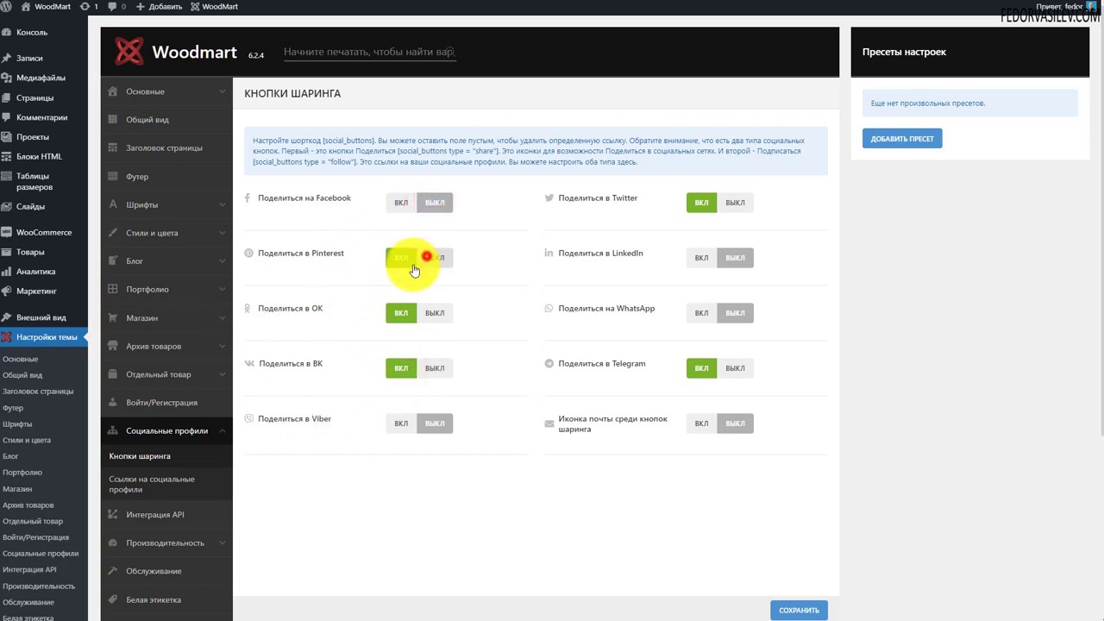
click(730, 205)
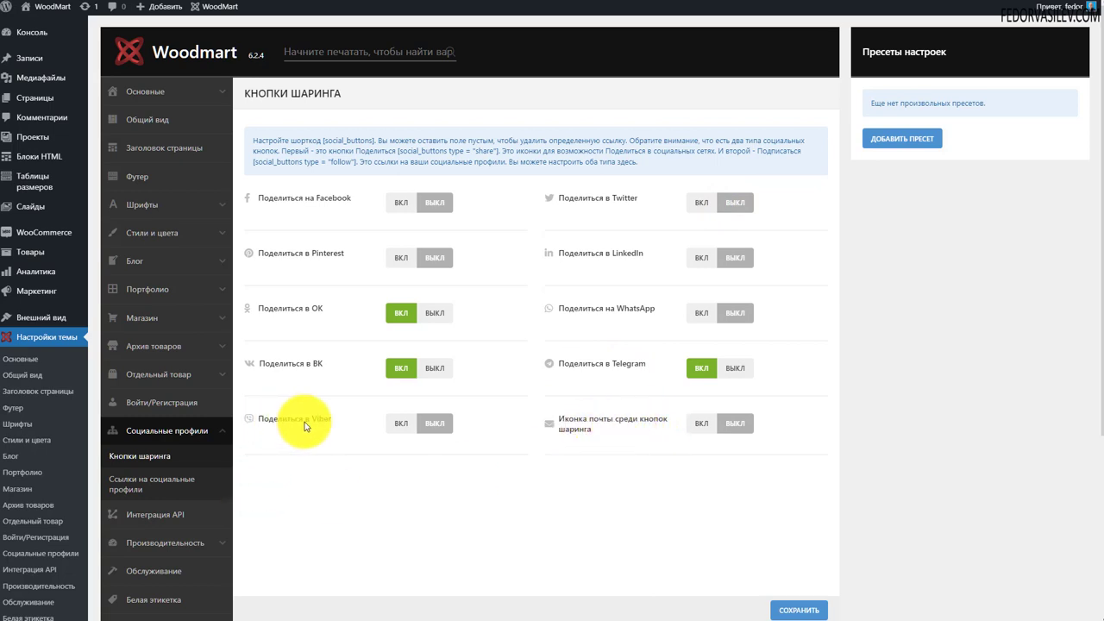
click(398, 423)
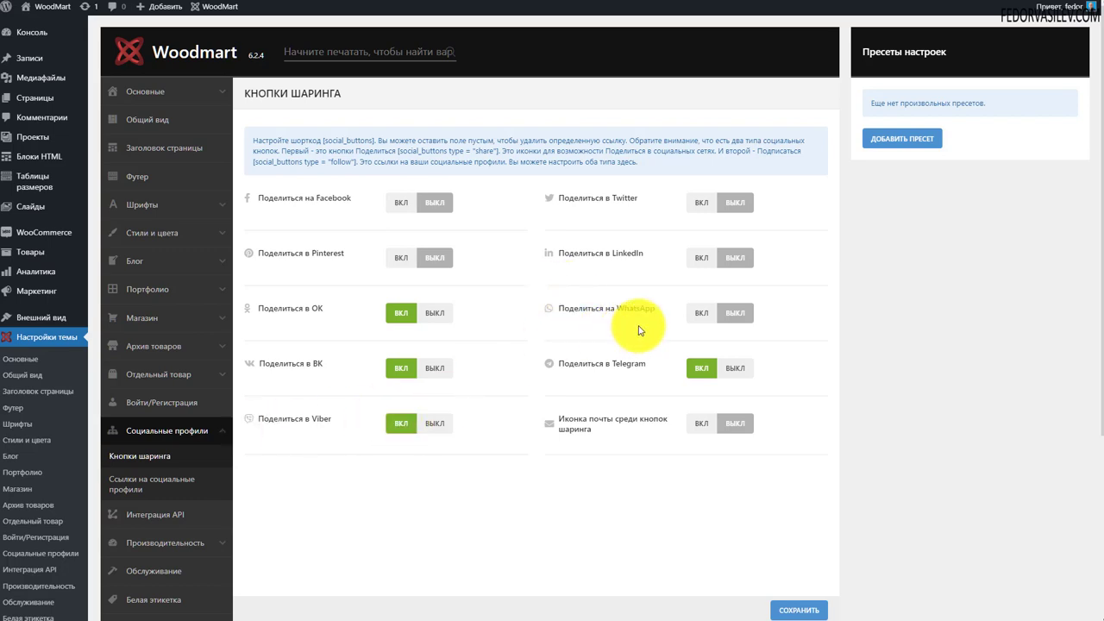
click(694, 312)
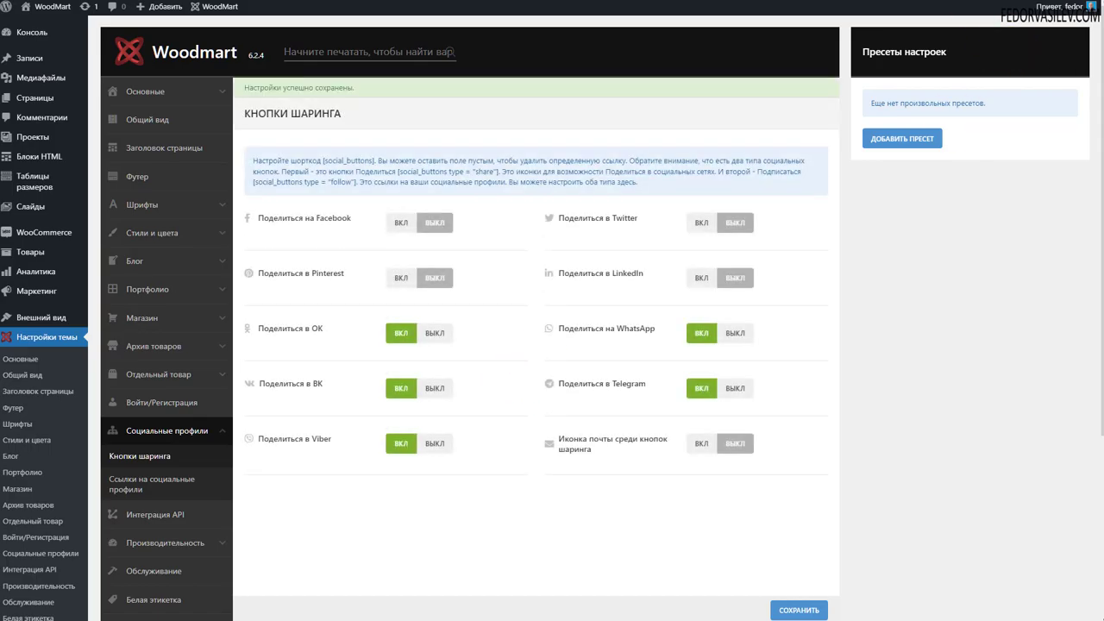
Reload the storefront and test the top bar's Viber, ОК and ВК share buttons, closing the pages they open
click(957, 2)
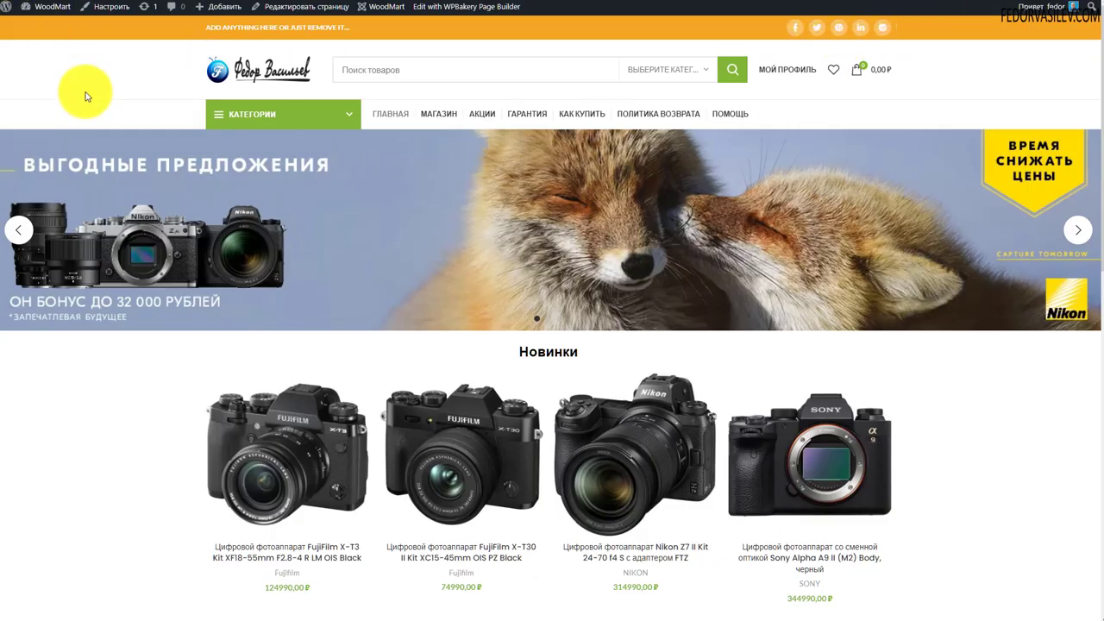
key(F5)
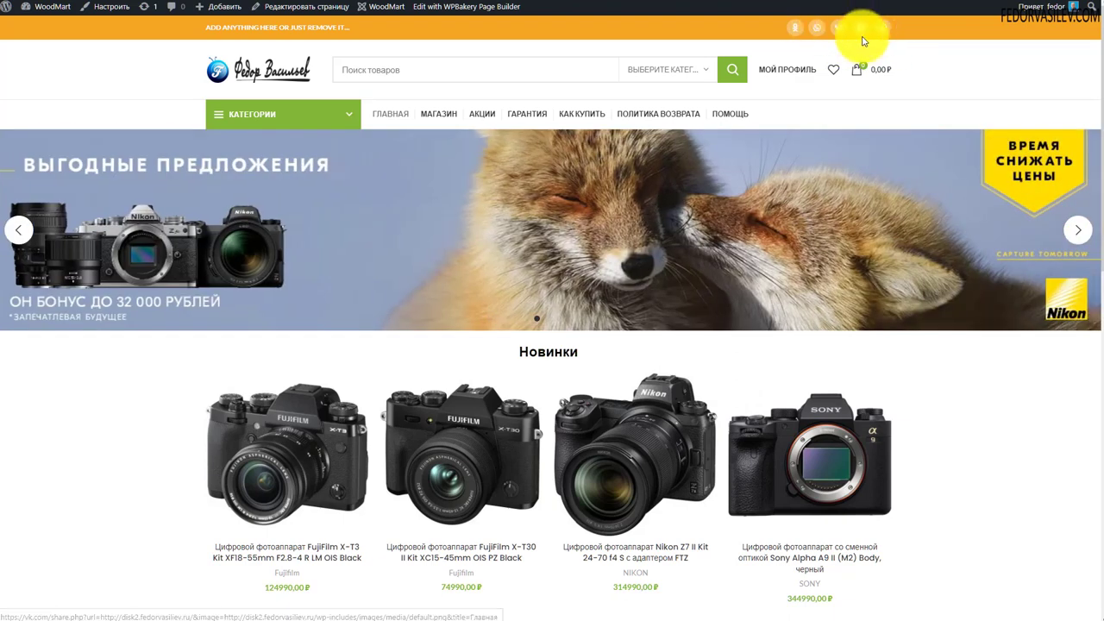
click(881, 28)
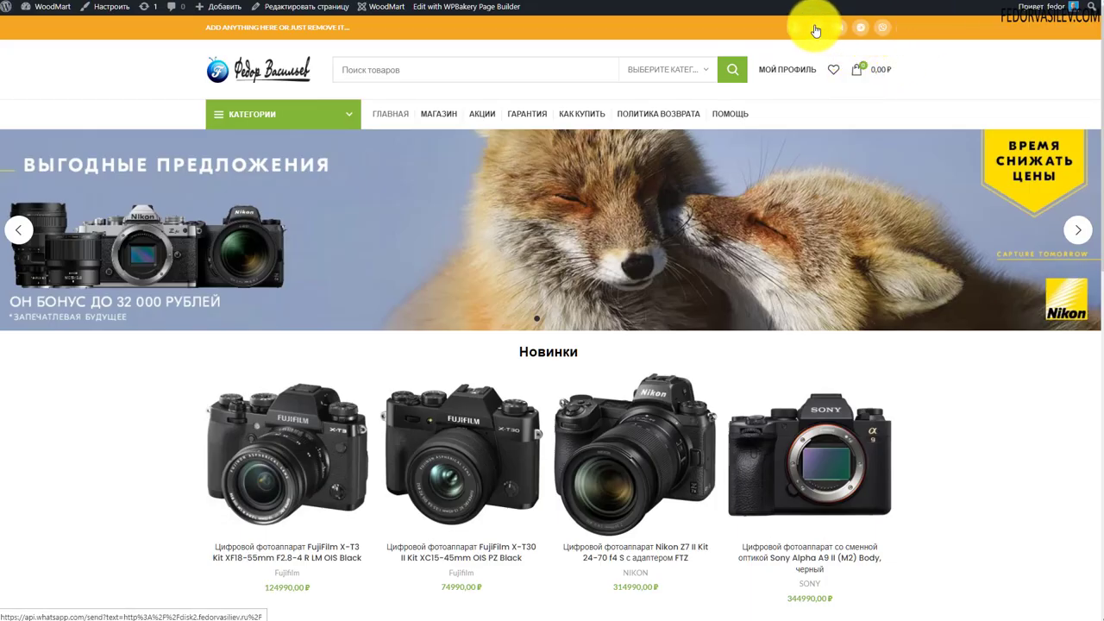
click(792, 28)
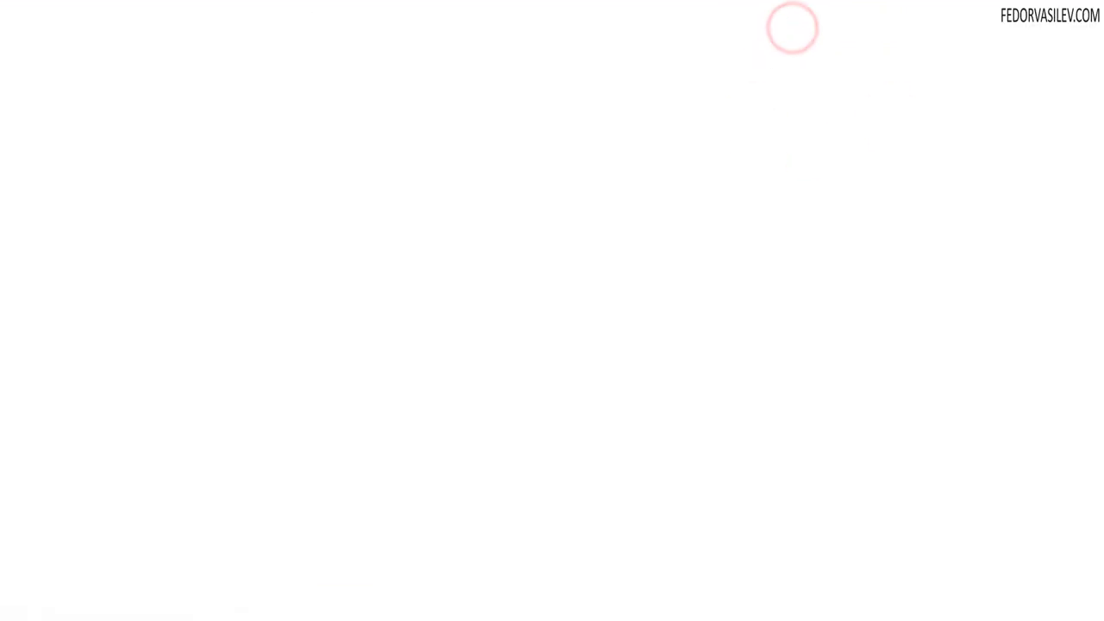
click(1082, 13)
click(836, 30)
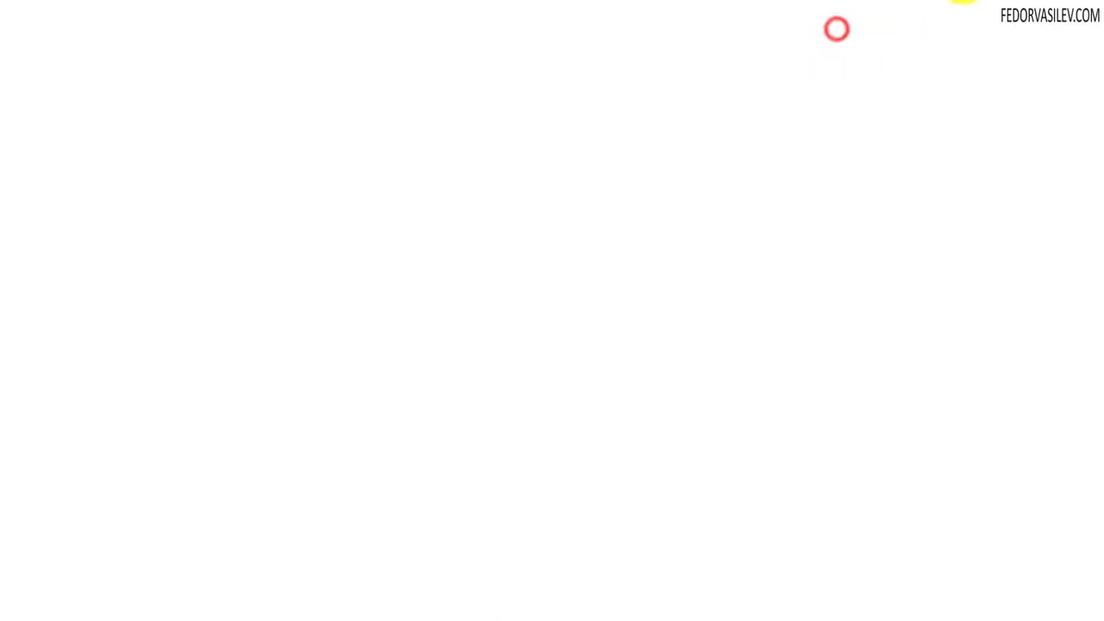
key(ctrl+w)
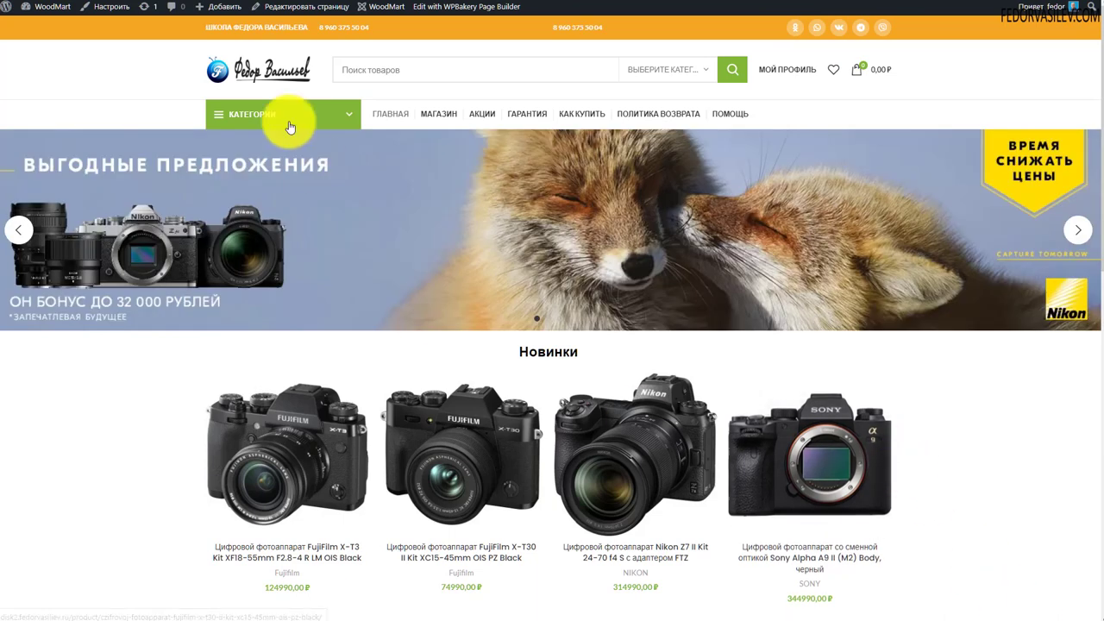
Examine the placement of the school name and the two phone numbers in the storefront's top bar
drag(207, 27, 276, 26)
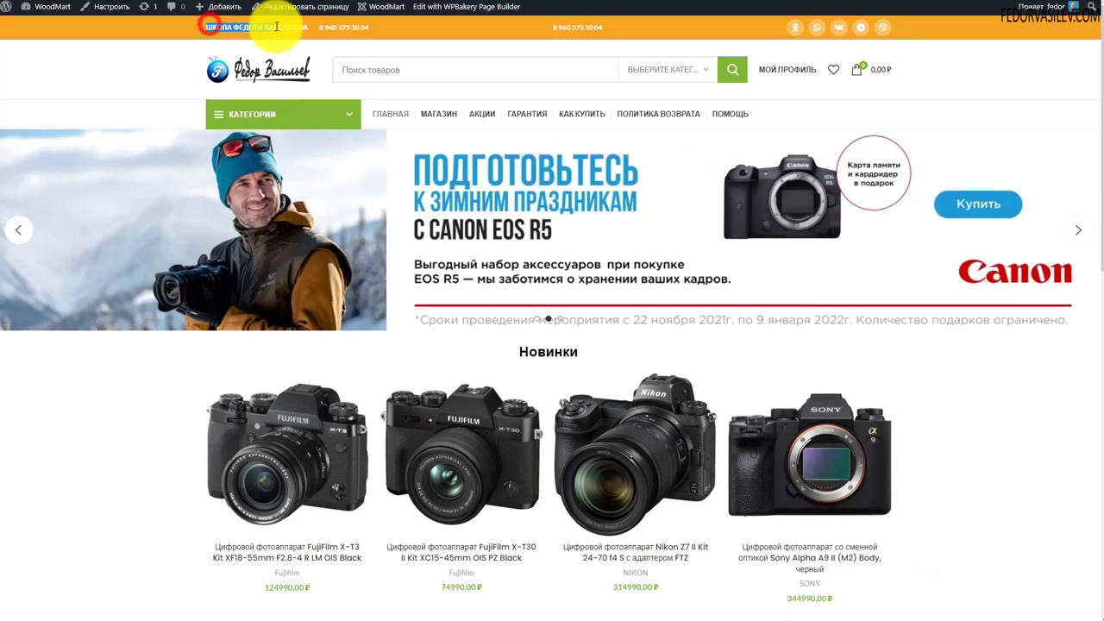
click(393, 28)
click(325, 28)
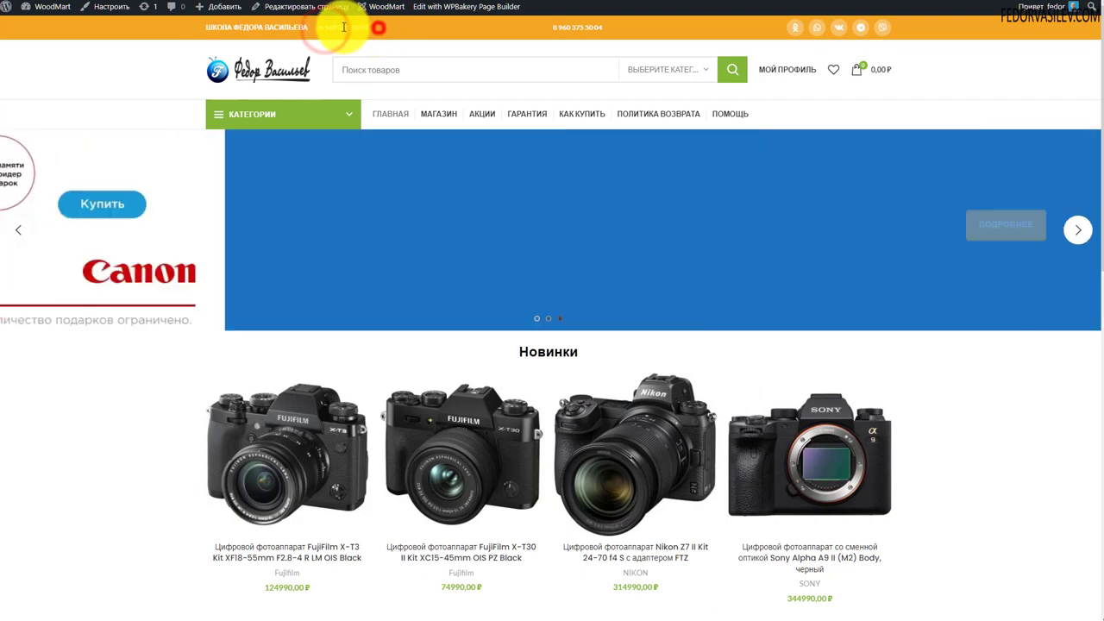
click(554, 27)
drag(607, 33, 546, 40)
key(ctrl+c)
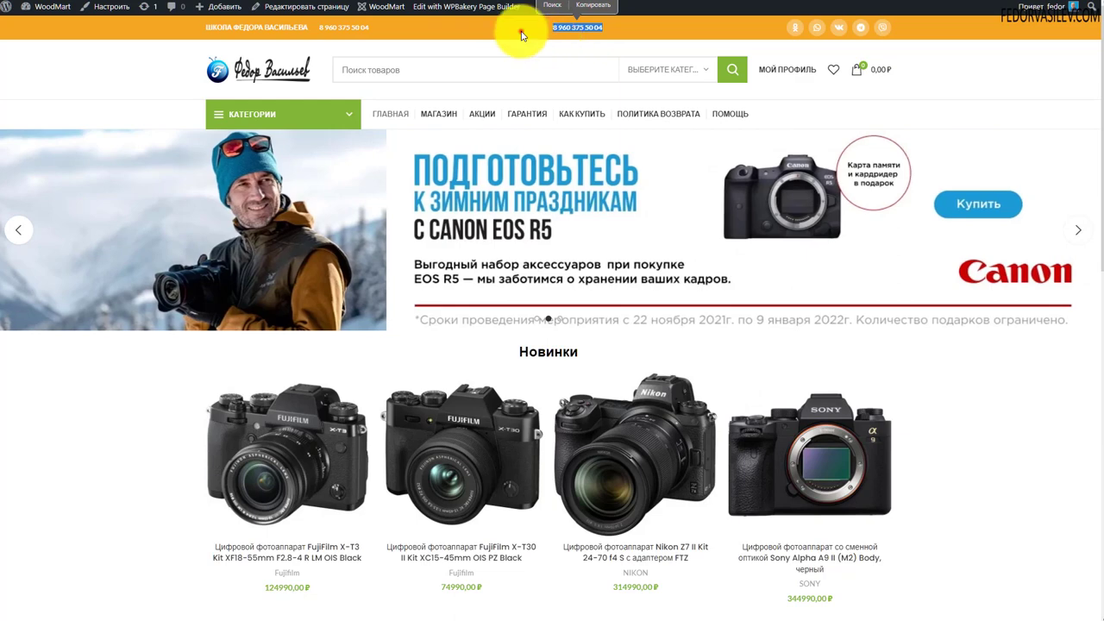
click(521, 31)
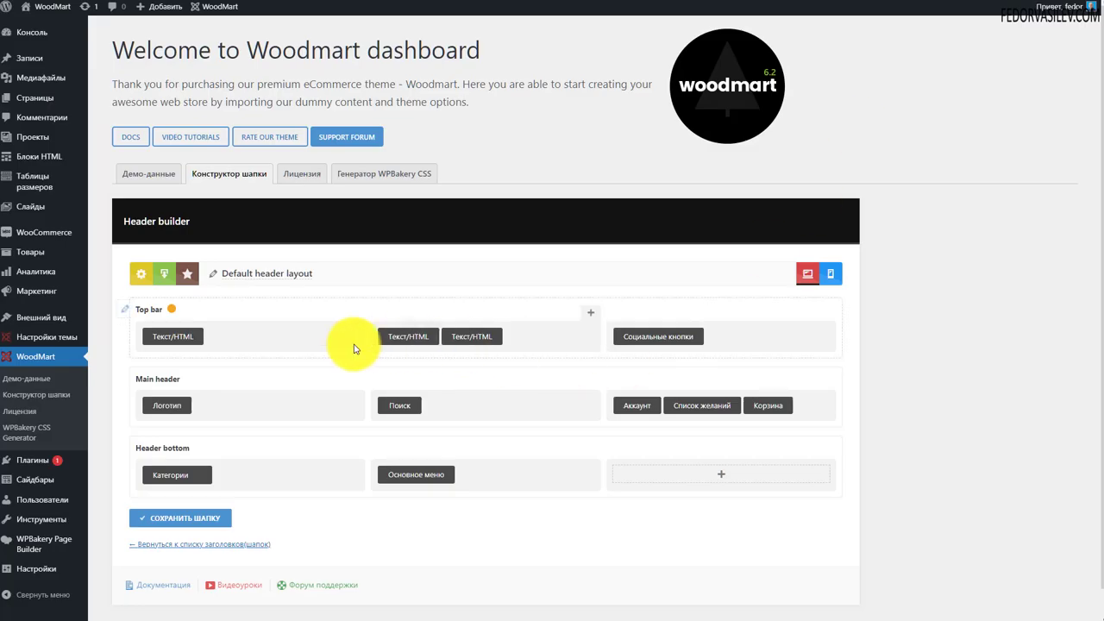
Review the elements available for the Top bar's middle section and the content of its first Text/HTML element
click(591, 312)
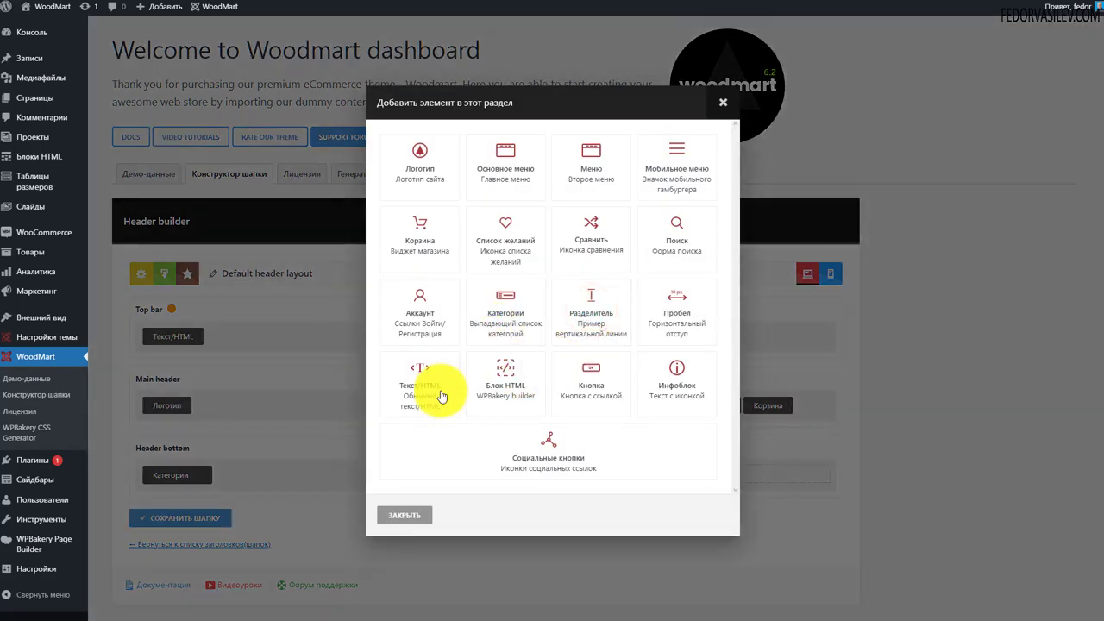
click(851, 456)
click(410, 329)
click(411, 323)
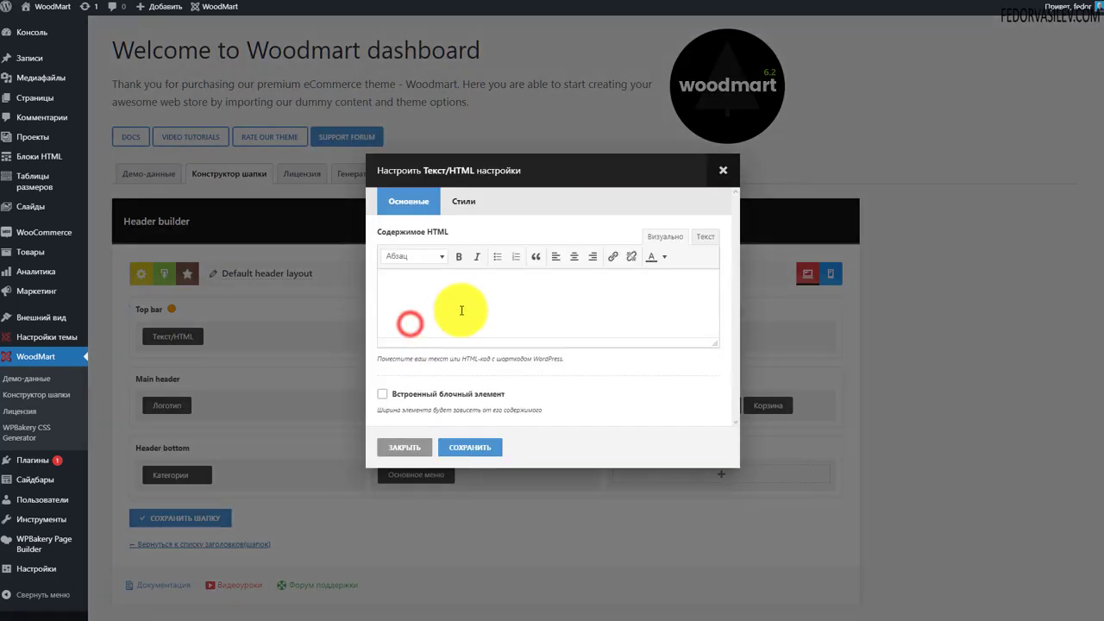
key(ctrl+v)
key(ctrl+a)
key(ctrl+c)
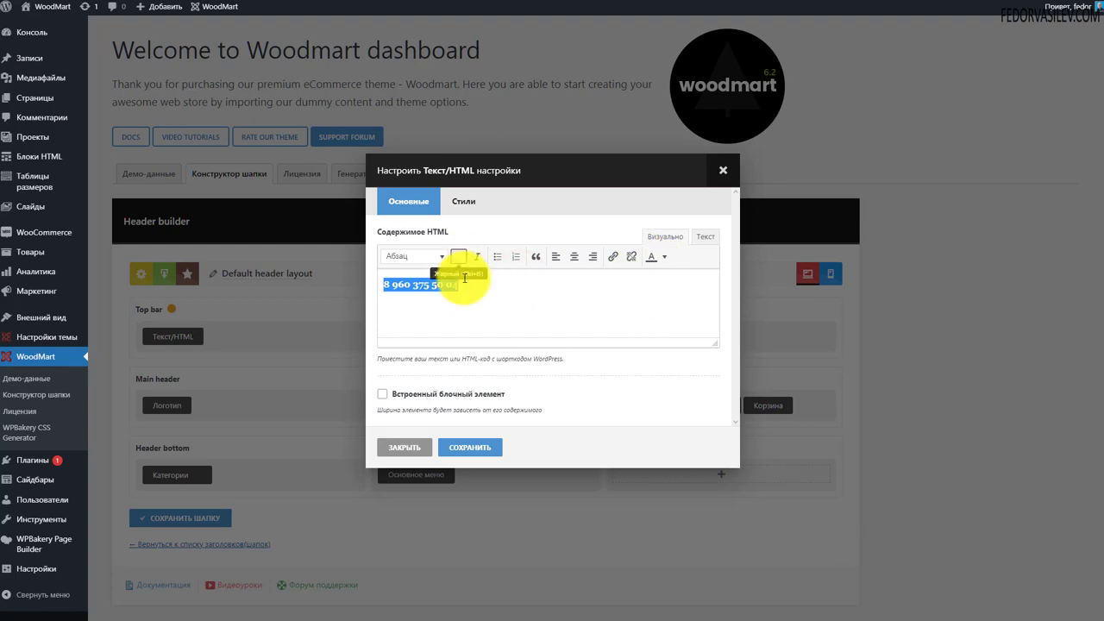
click(722, 171)
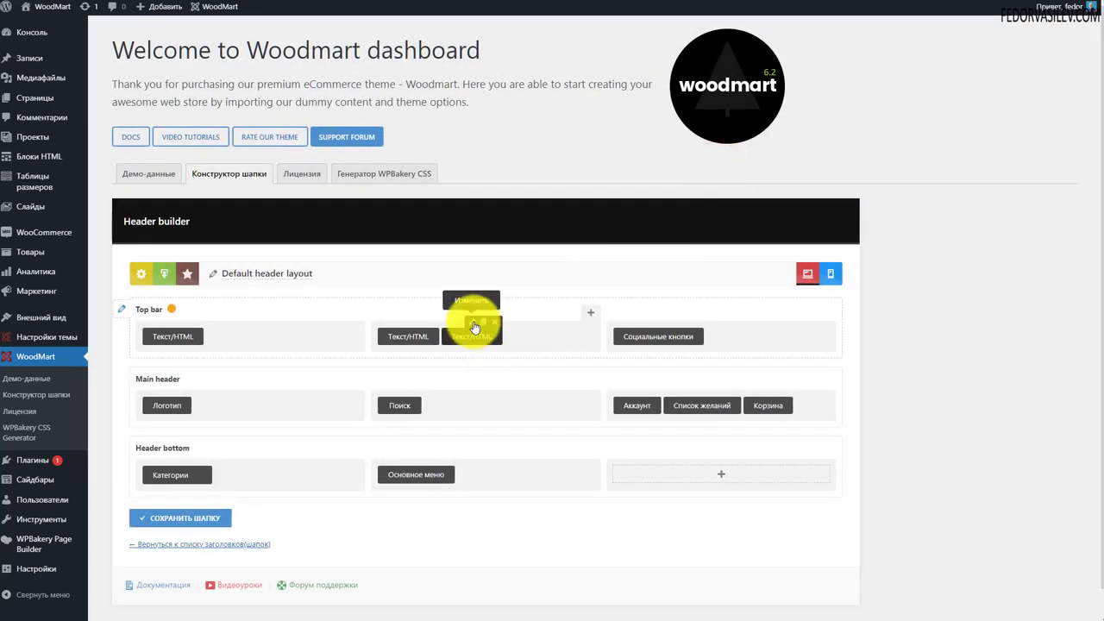
Review the content of the second Text/HTML element in the Top bar's middle section
click(473, 324)
click(506, 286)
key(ctrl+v)
key(ctrl+a)
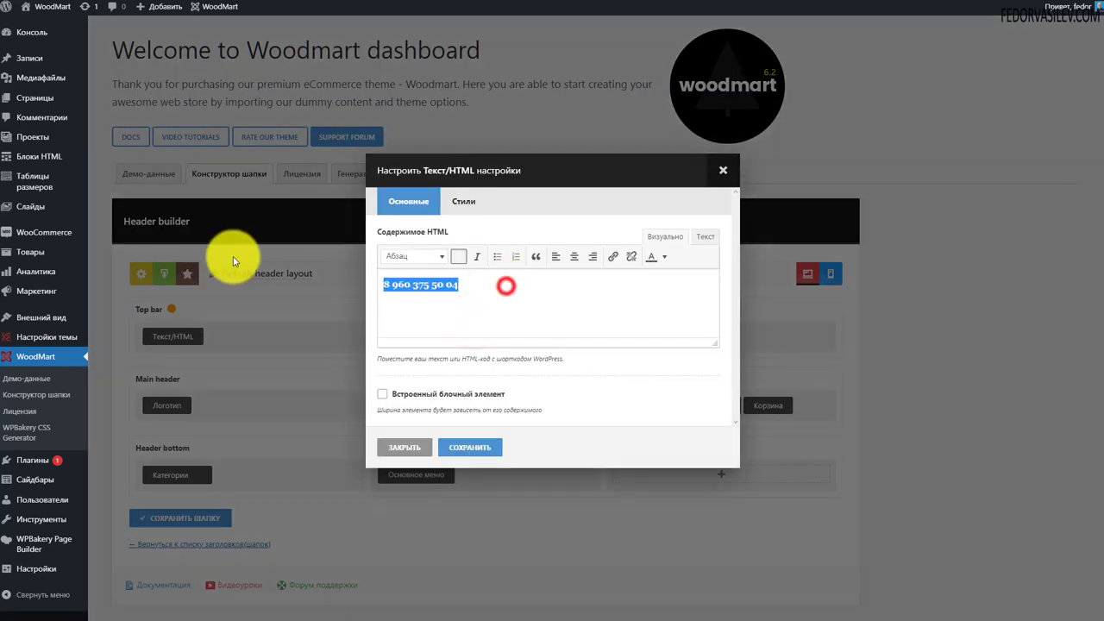
click(722, 170)
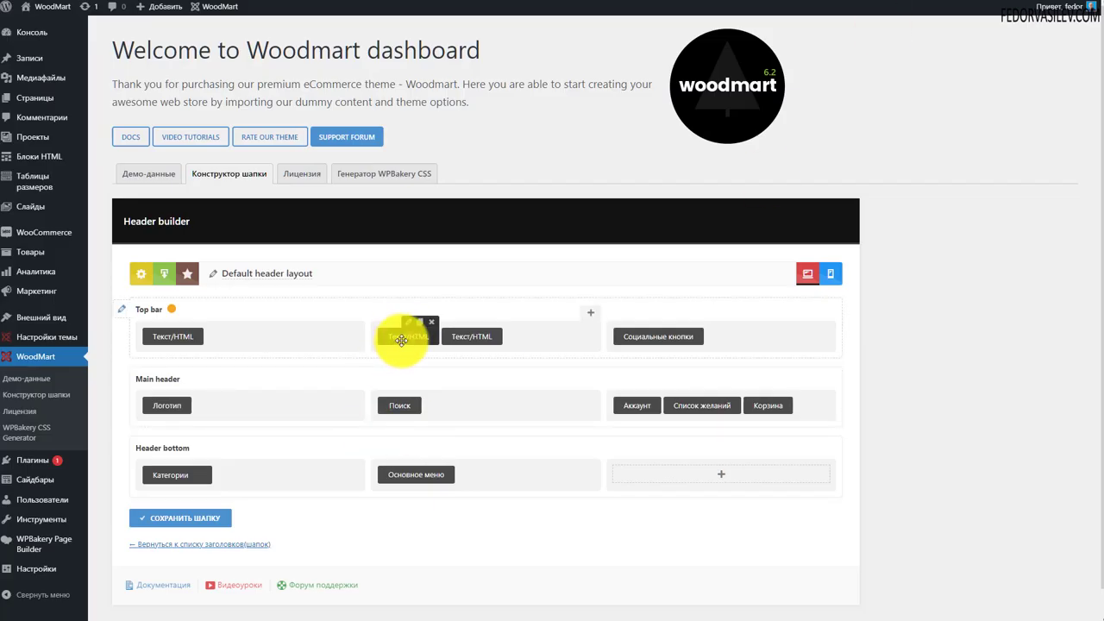
Enable "Встроенный блочный элемент" for both Text/HTML elements in the Top bar's middle section and save the header
click(405, 322)
click(386, 394)
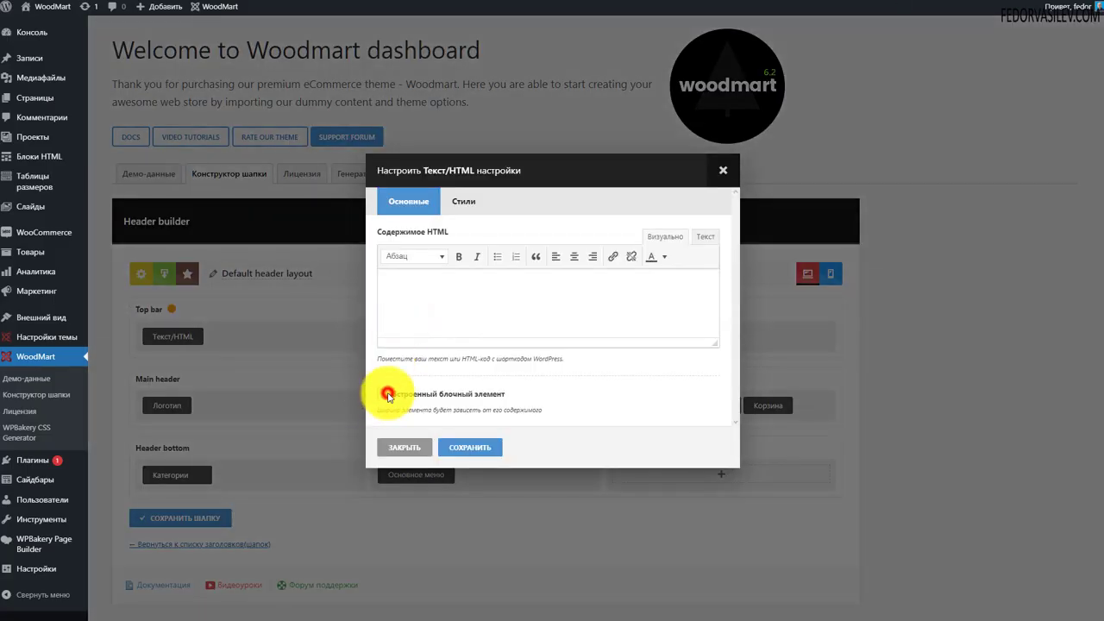
click(469, 452)
click(472, 326)
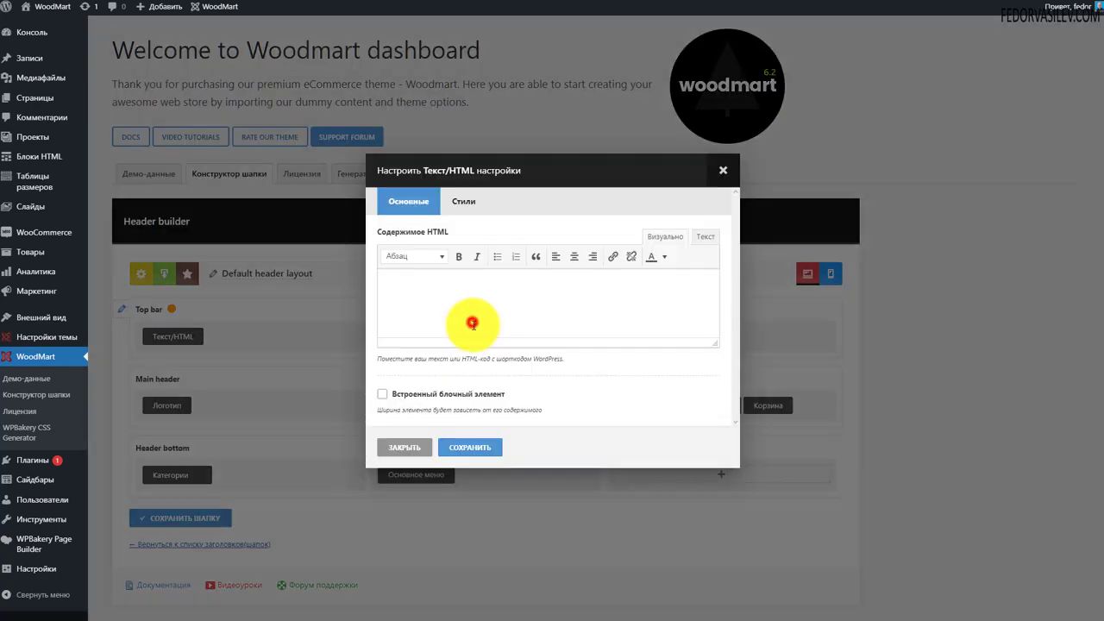
click(382, 393)
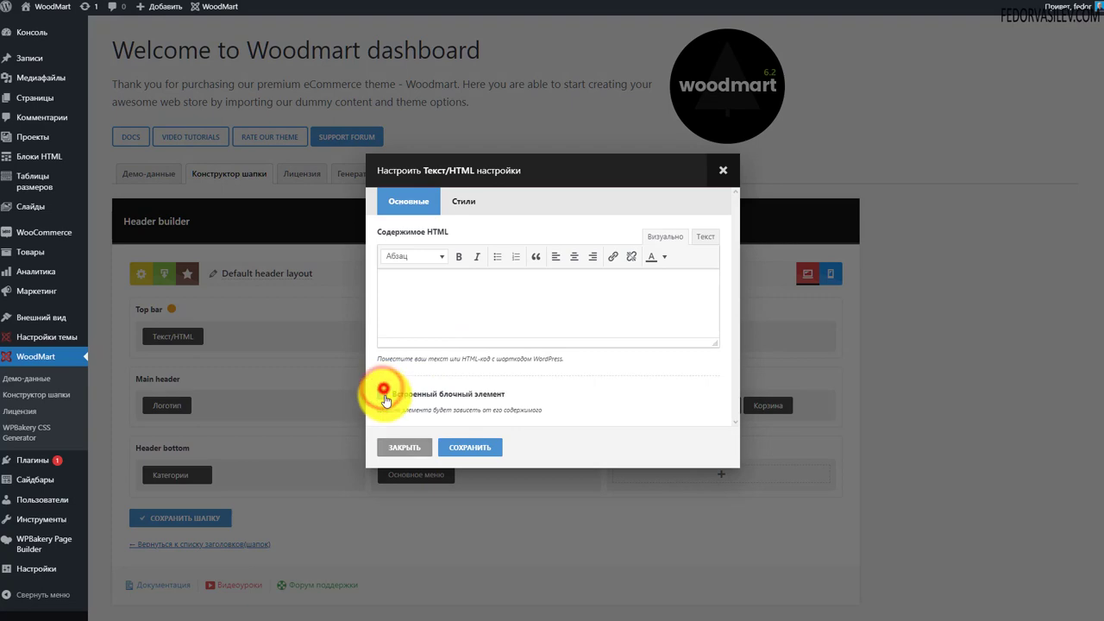
click(470, 448)
click(183, 517)
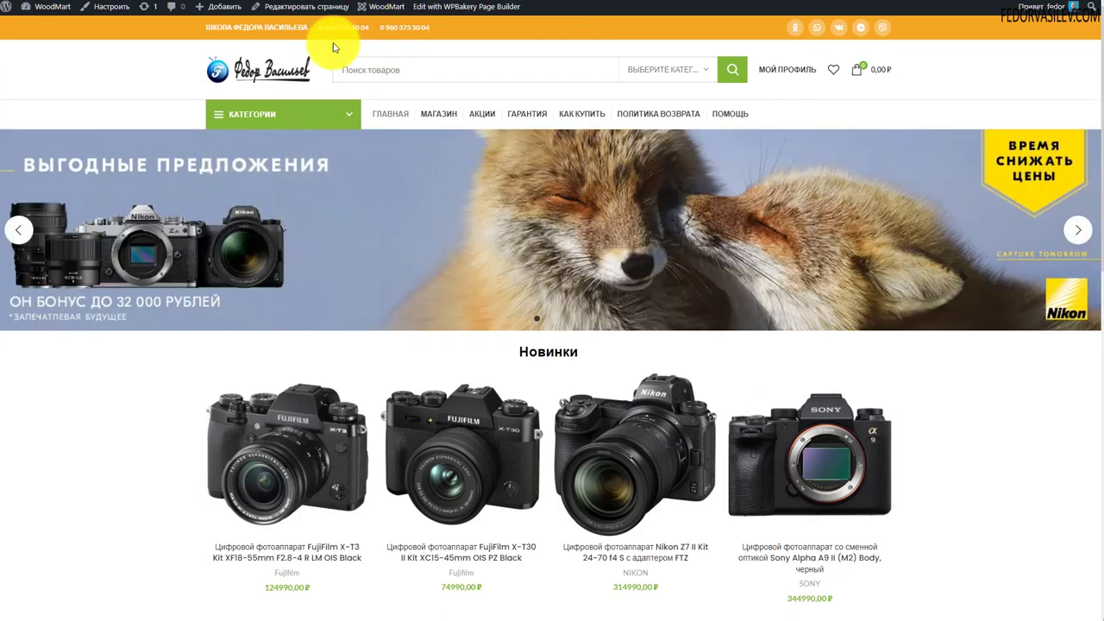
Preview the storefront at Galaxy S5 size and examine the Меню and Категории lists of its mobile menu
key(ctrl+shift+i)
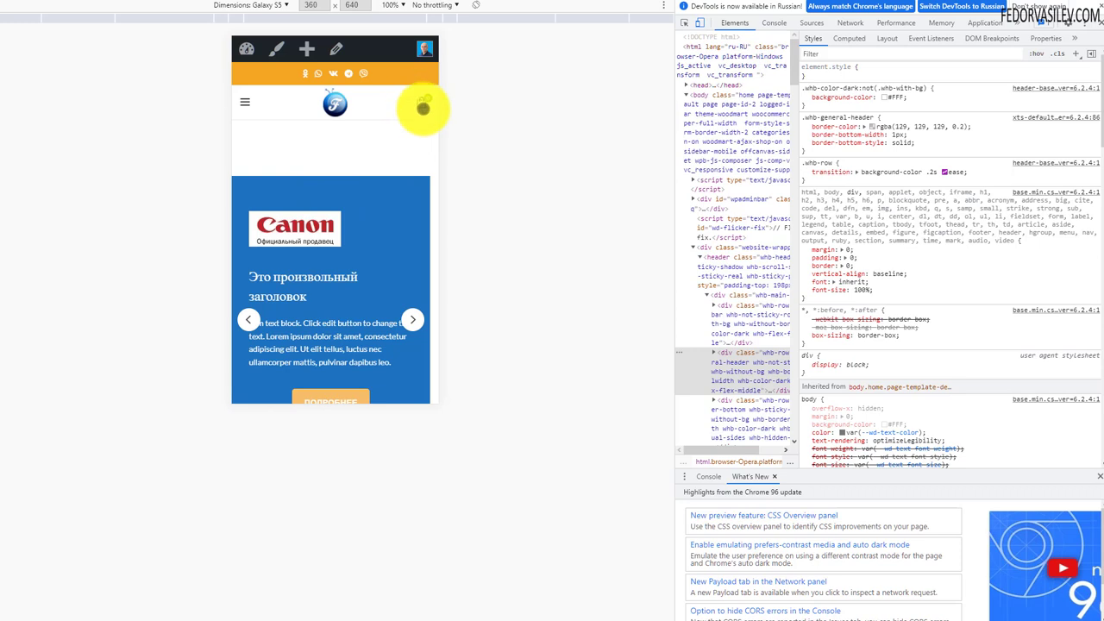
click(422, 102)
click(407, 55)
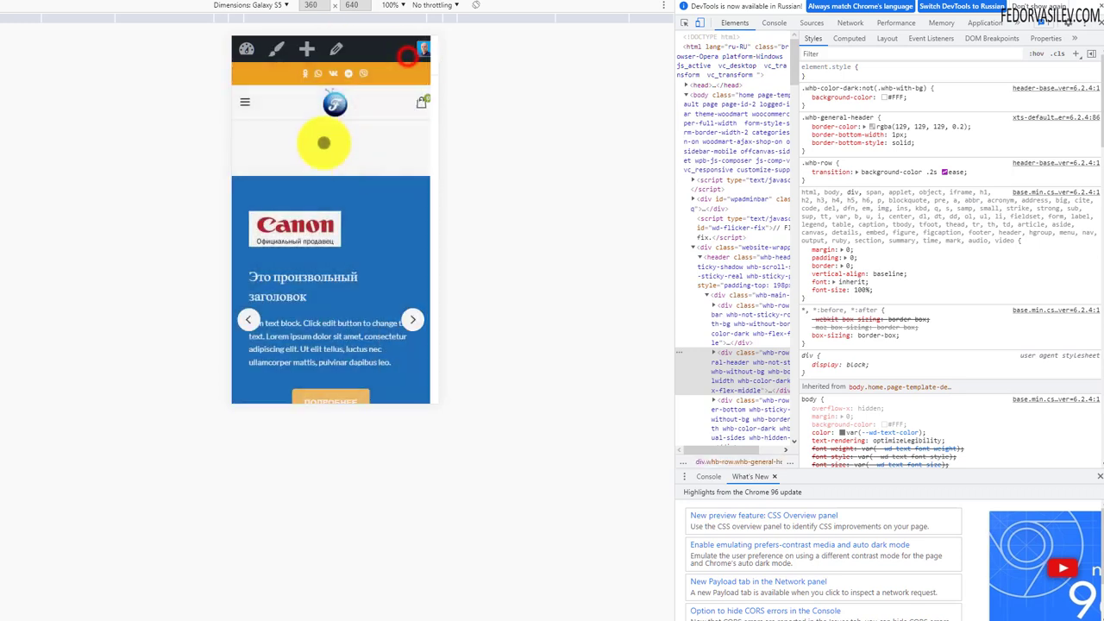
click(238, 101)
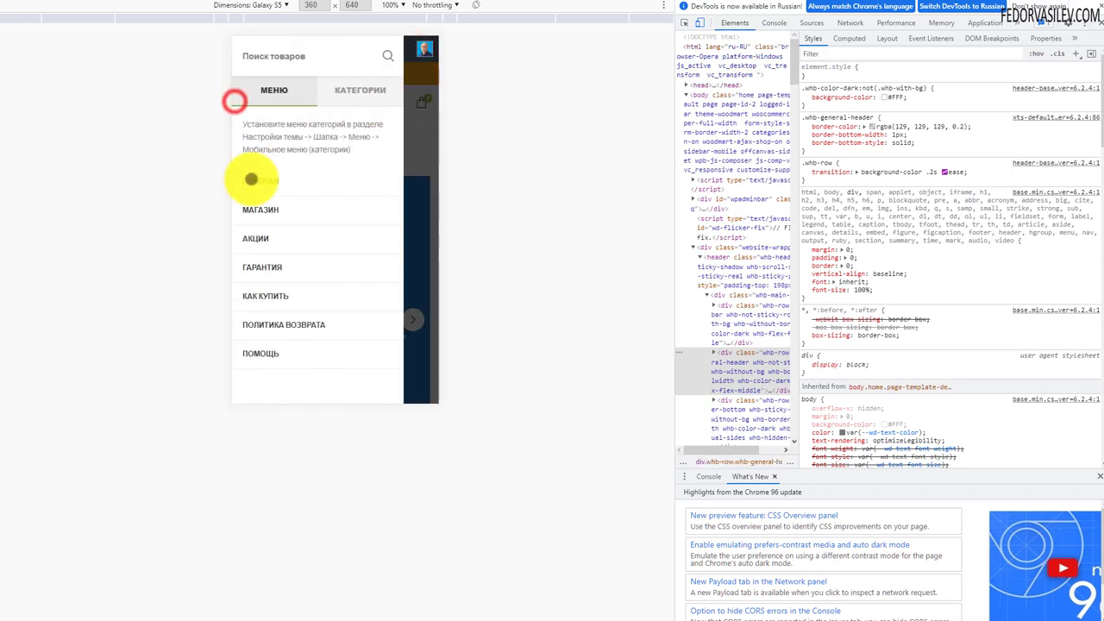
click(353, 97)
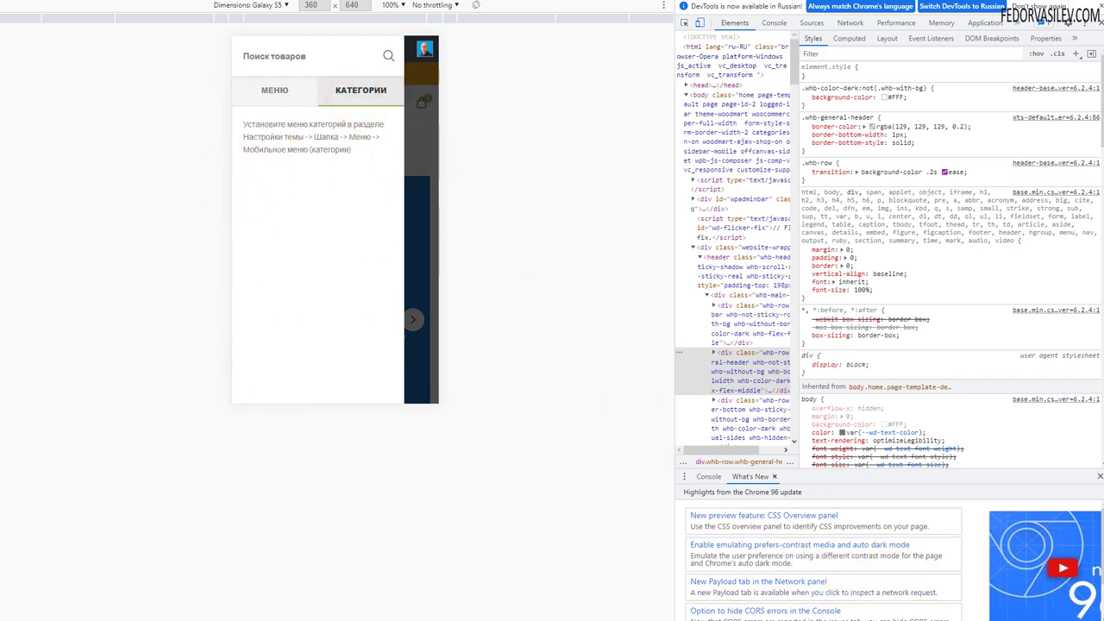
click(527, 264)
click(416, 134)
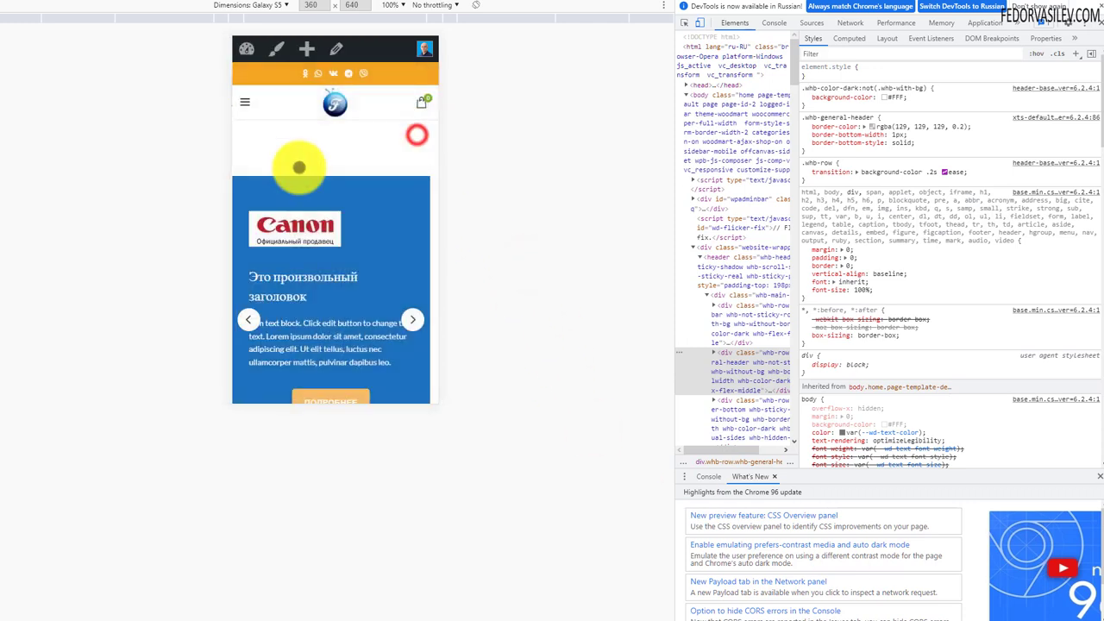
click(1093, 22)
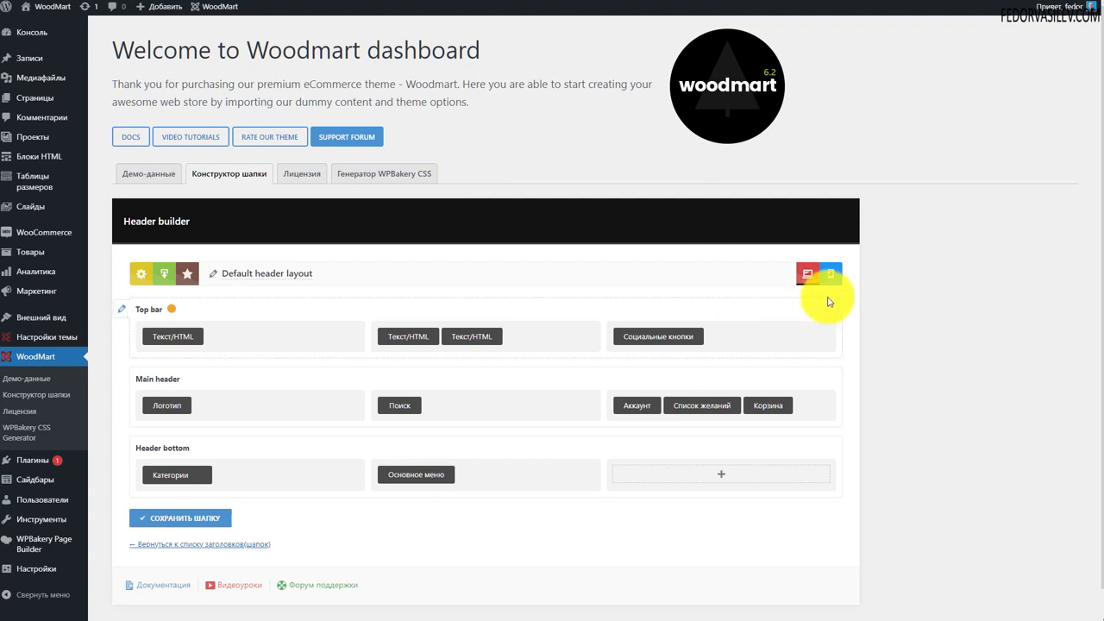
Show the header builder's mobile layout and recheck the mobile menu and its Категории list in the storefront preview
click(827, 277)
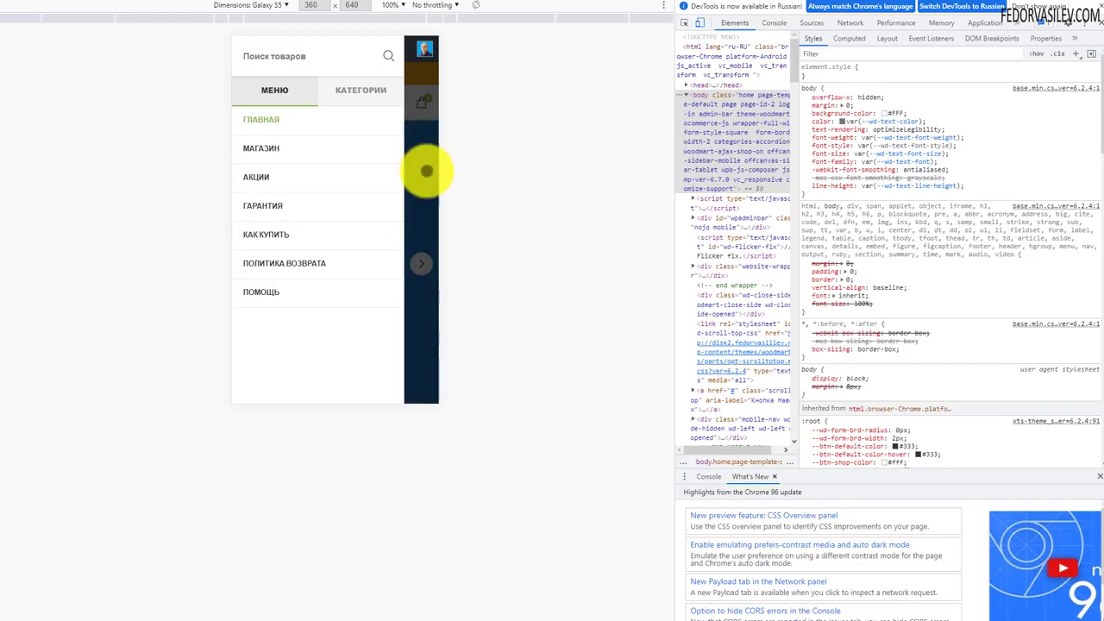
click(492, 215)
click(412, 191)
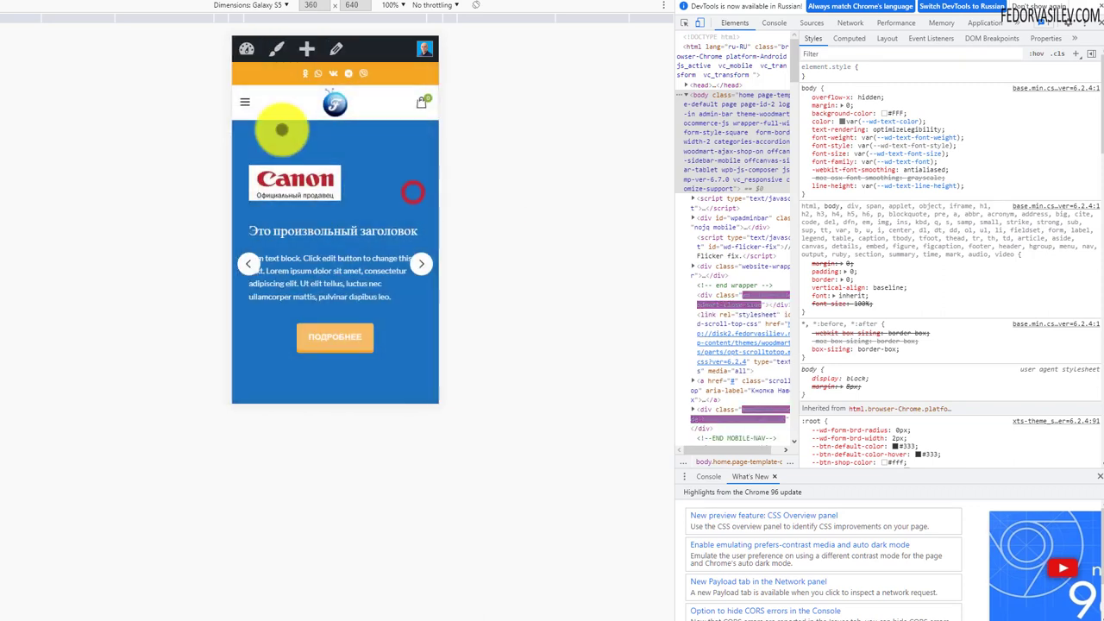
click(245, 103)
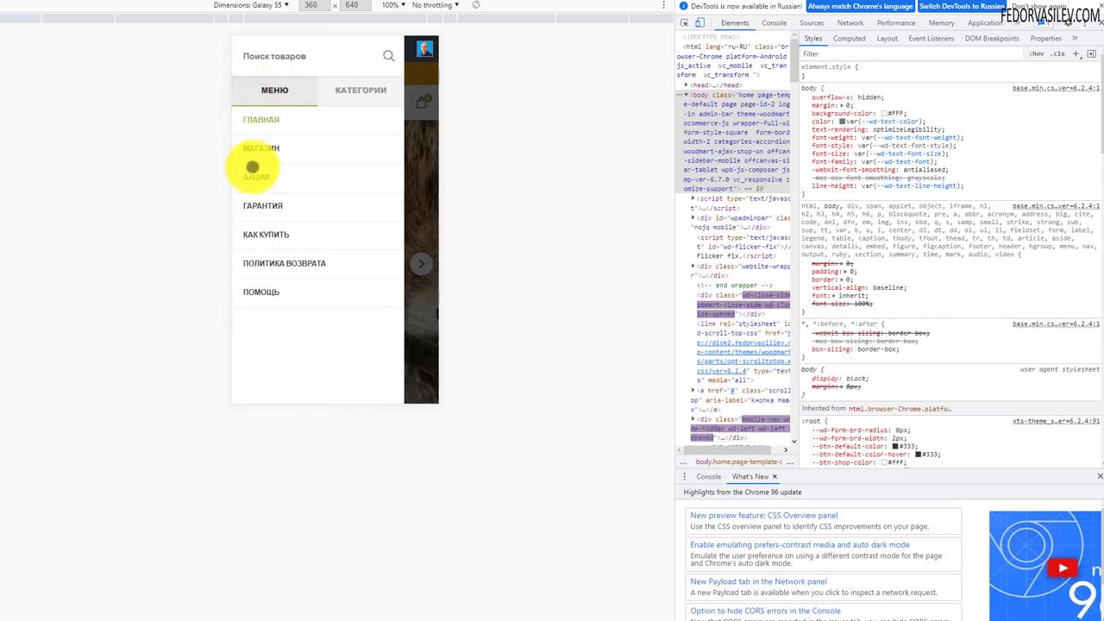
click(354, 91)
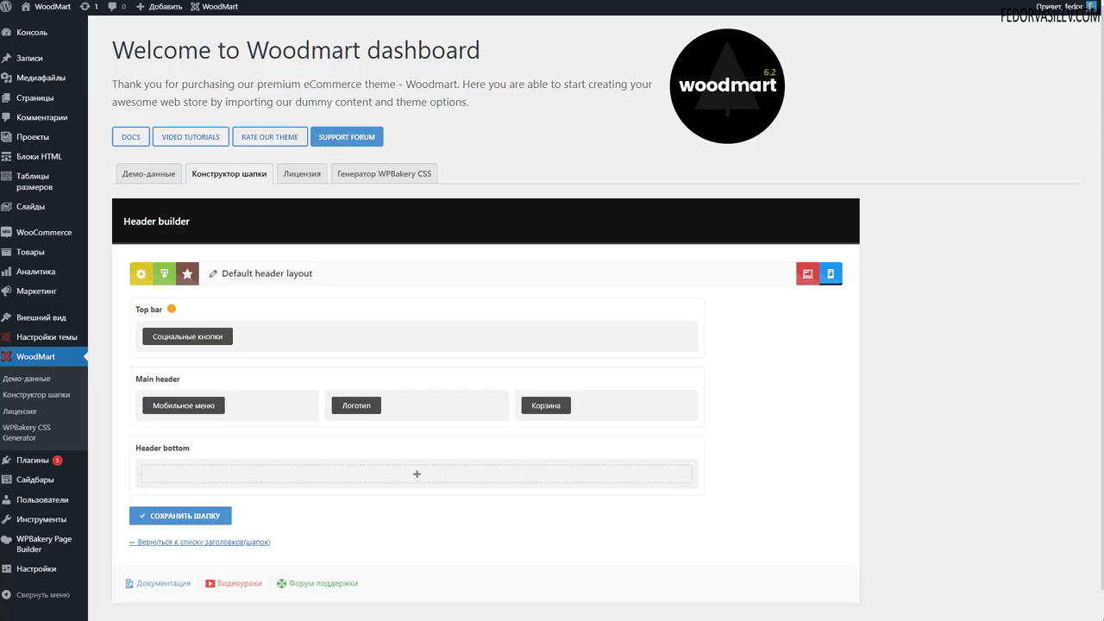
Review the mobile menu element's icon type, search form and menu selection options in the Main header, closing its settings without saving
click(831, 275)
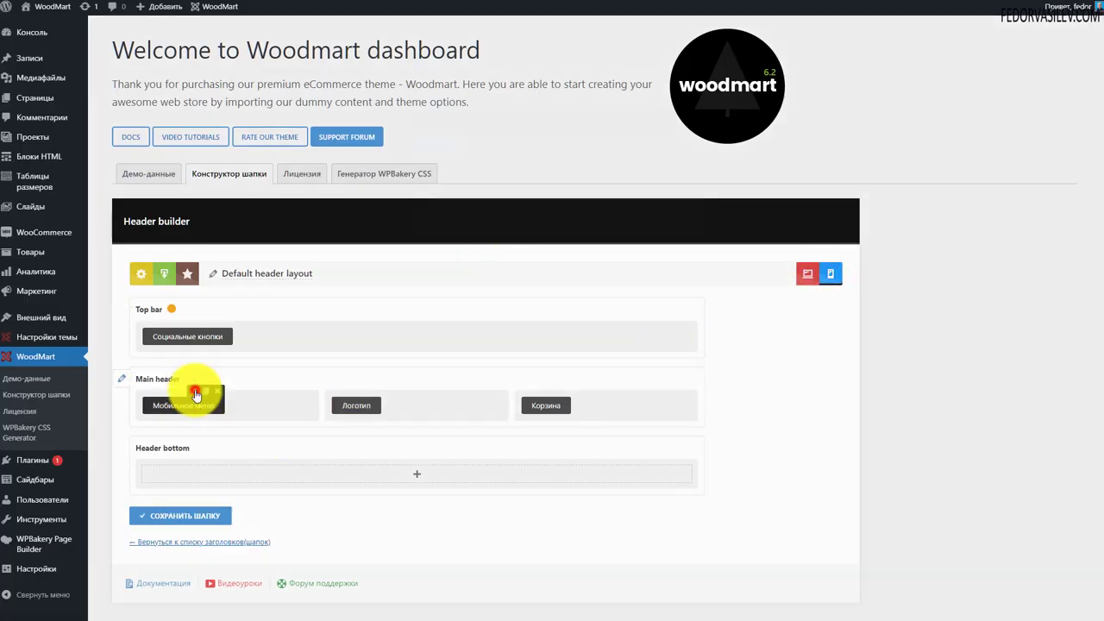
click(196, 393)
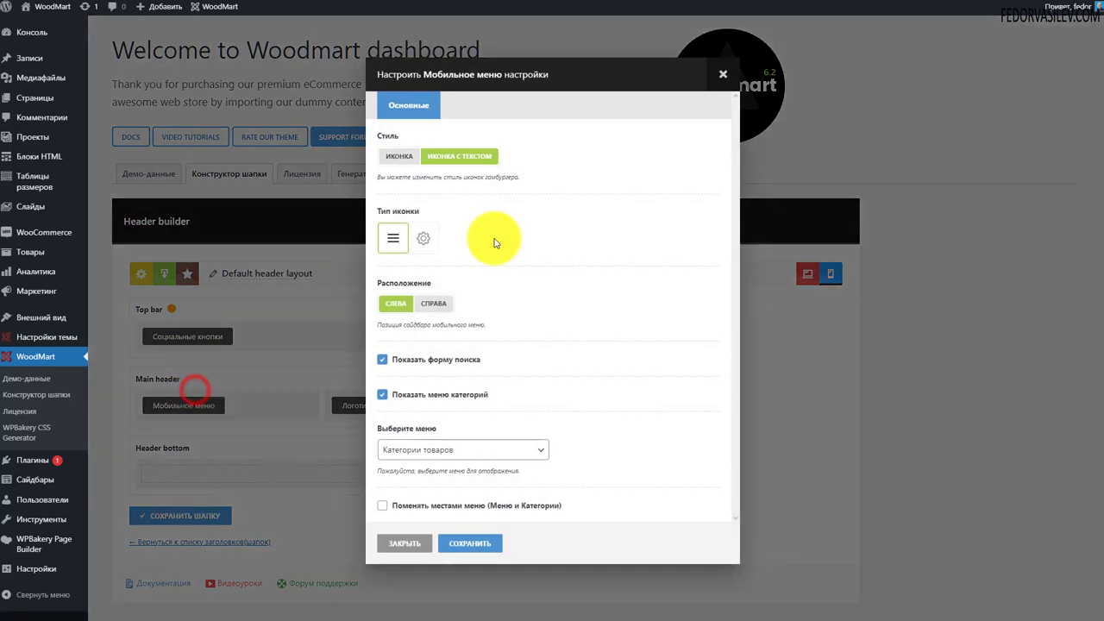
click(426, 450)
click(403, 466)
click(396, 455)
click(398, 478)
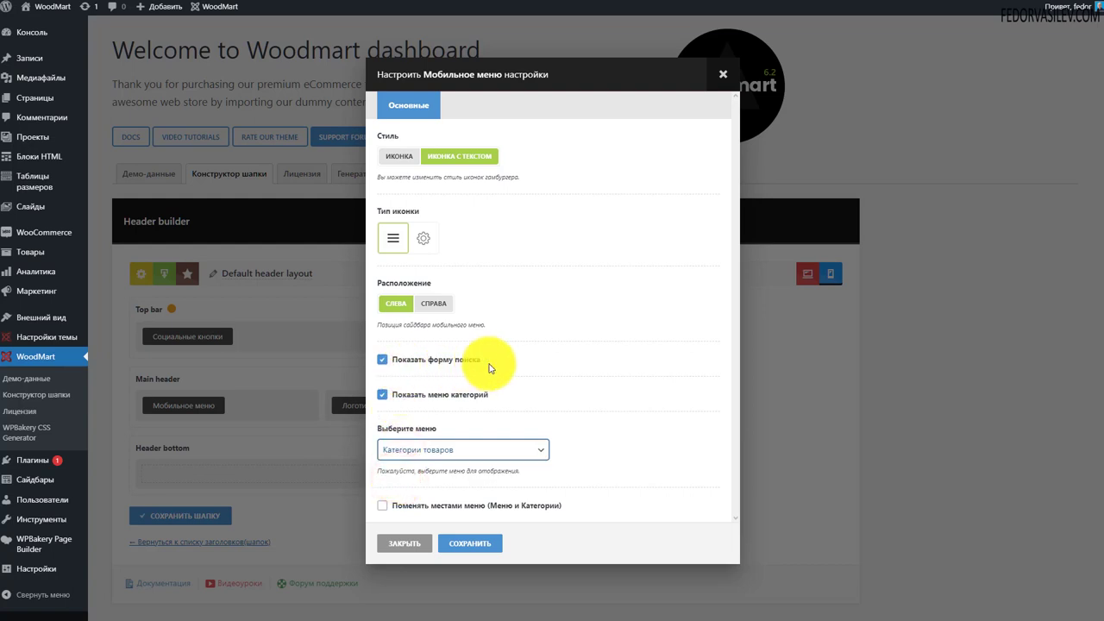
click(383, 359)
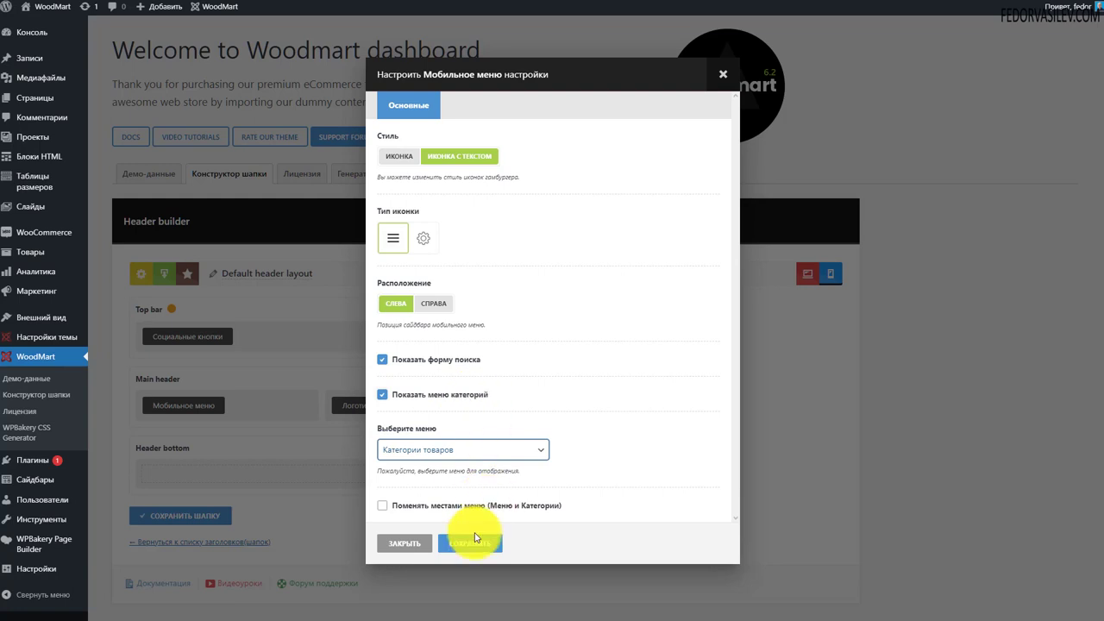
click(418, 244)
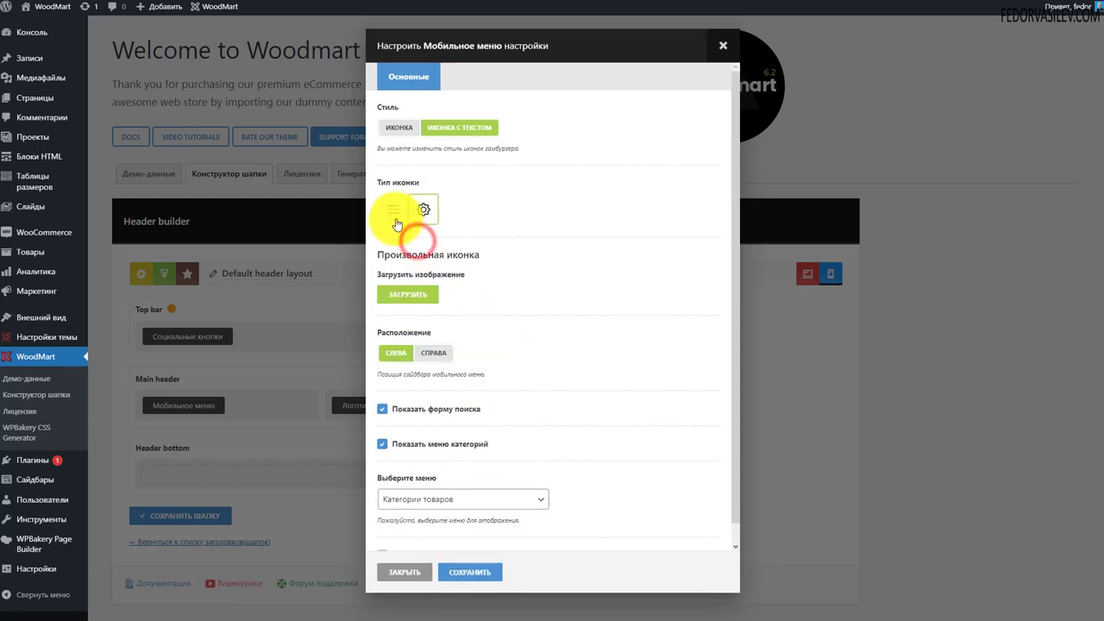
click(393, 209)
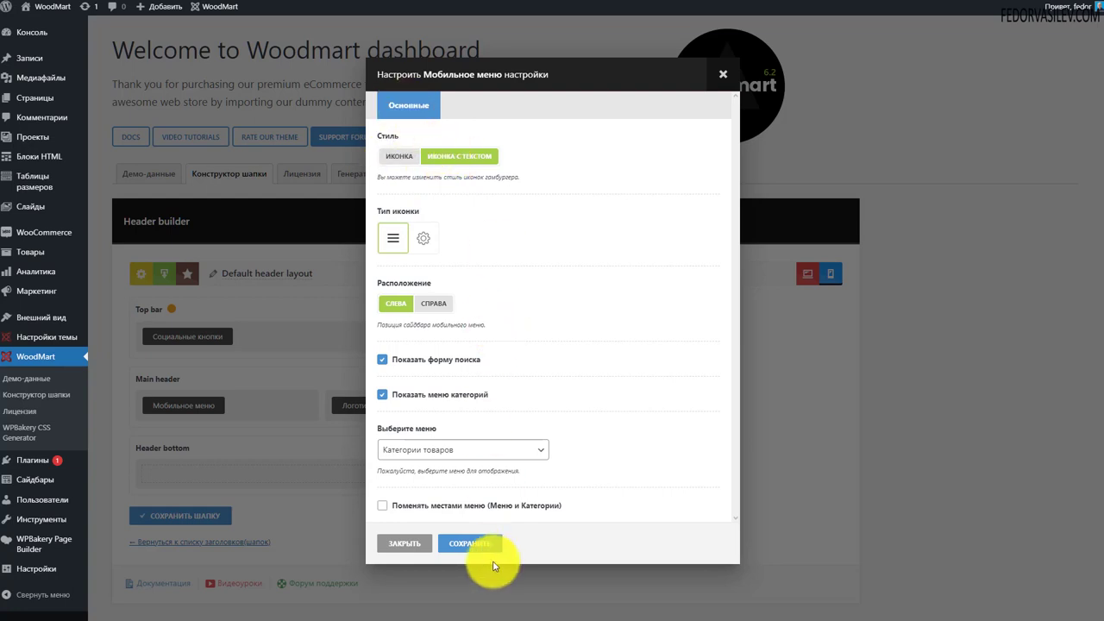
click(718, 76)
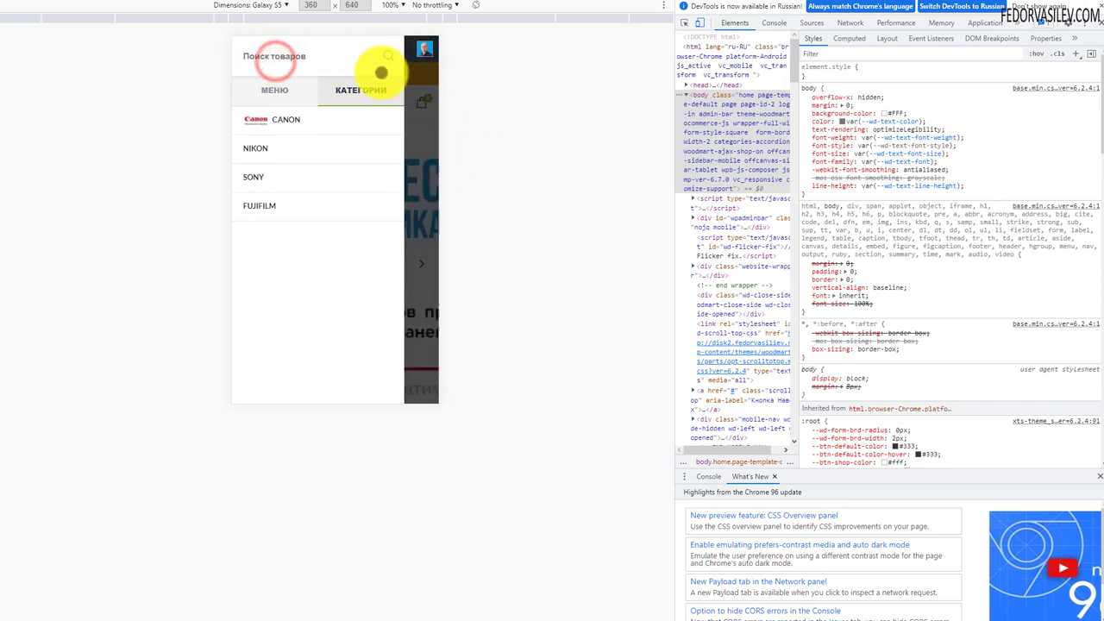
Test the Меню and Категории lists in the mobile storefront, browse the Canon category and return to the home page
click(265, 94)
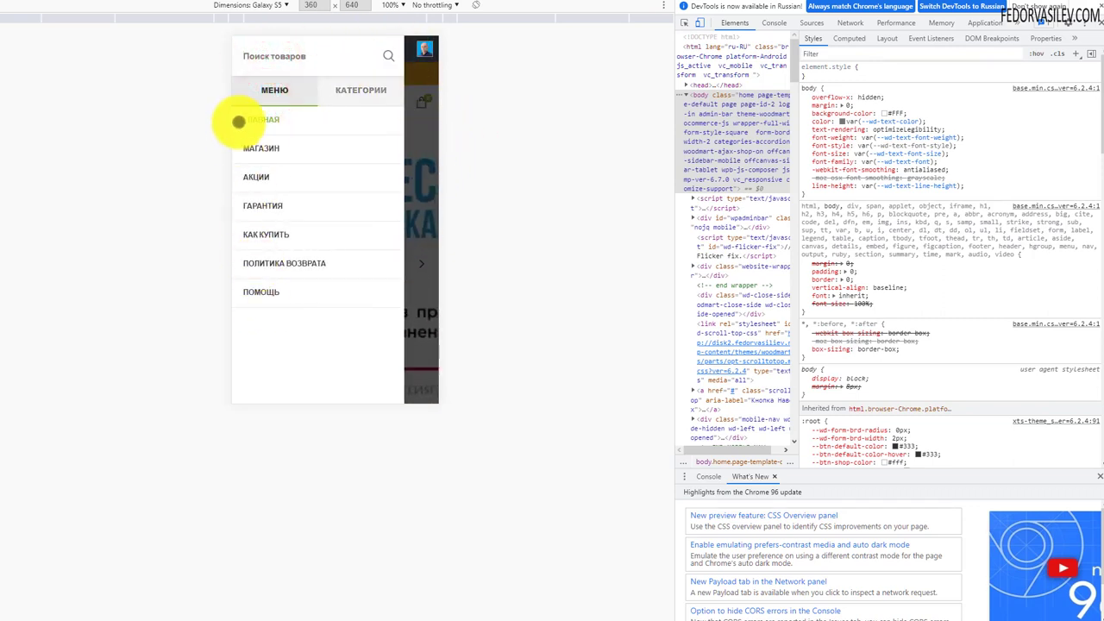
click(359, 95)
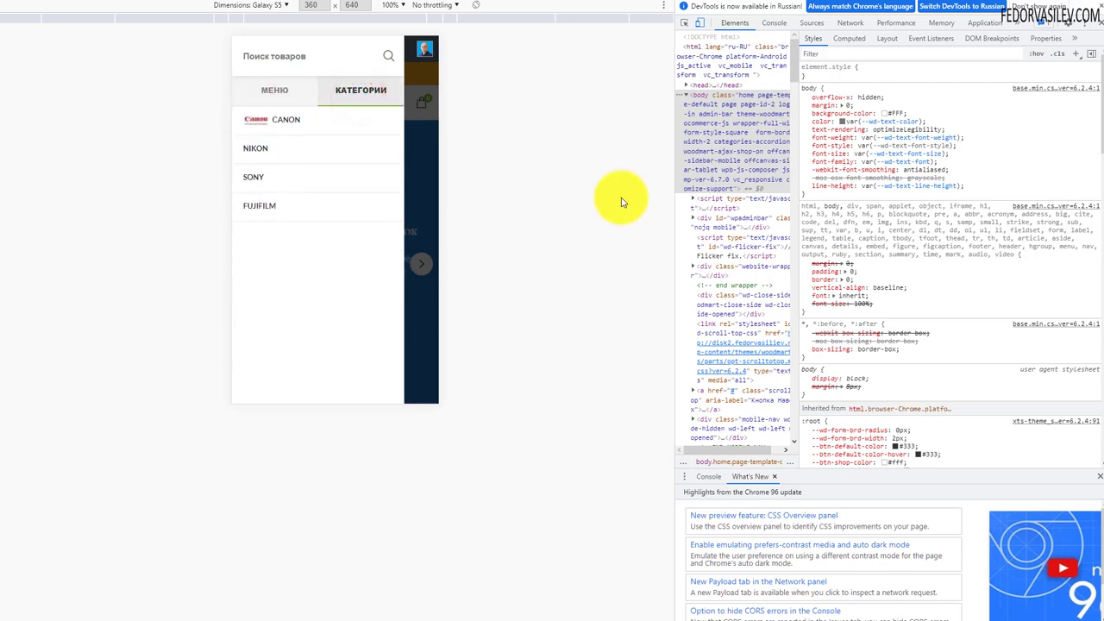
click(283, 119)
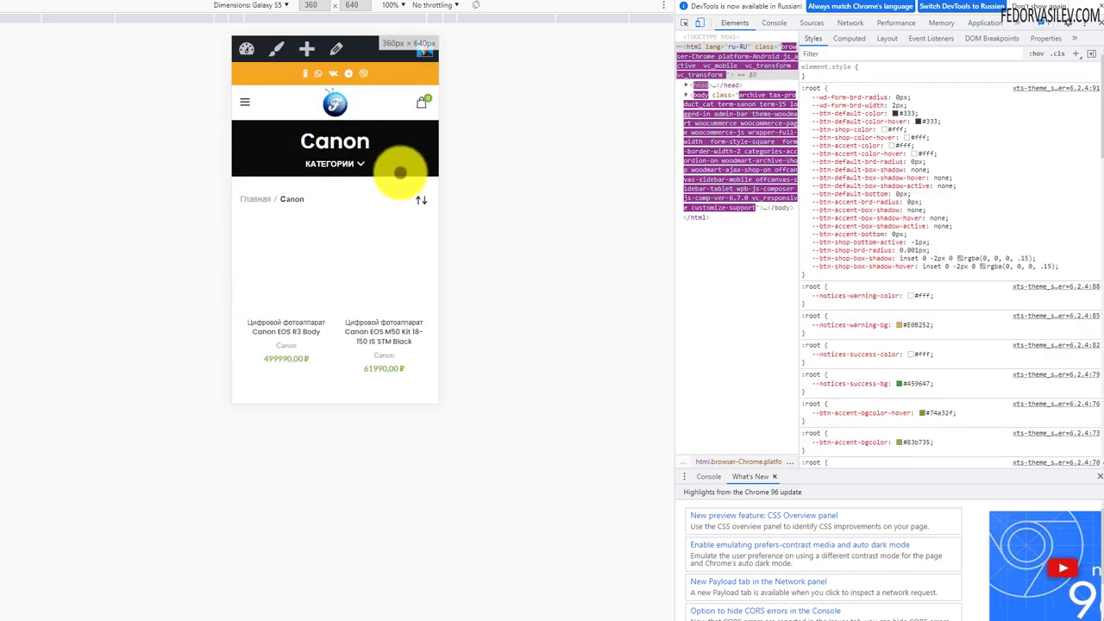
scroll(287, 227, down, 3)
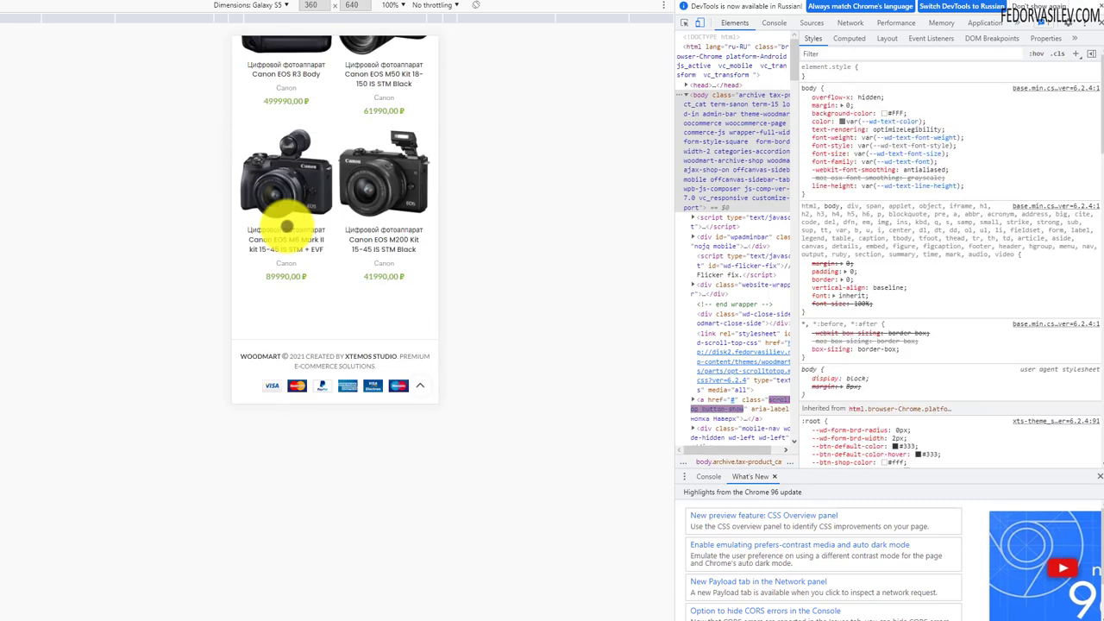
scroll(287, 227, up, 3)
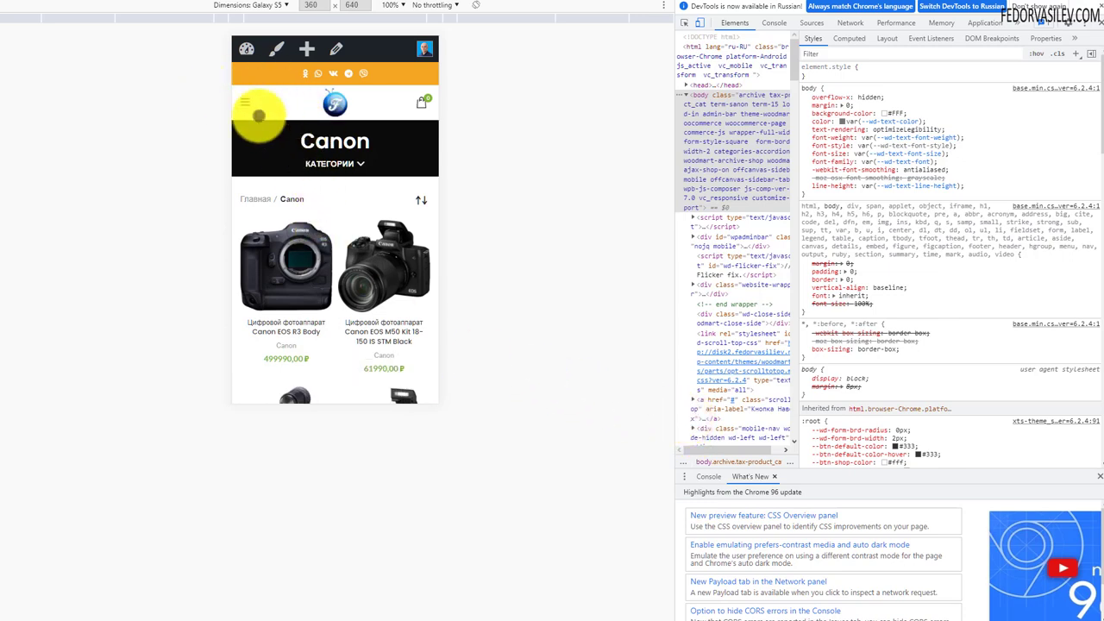
click(334, 103)
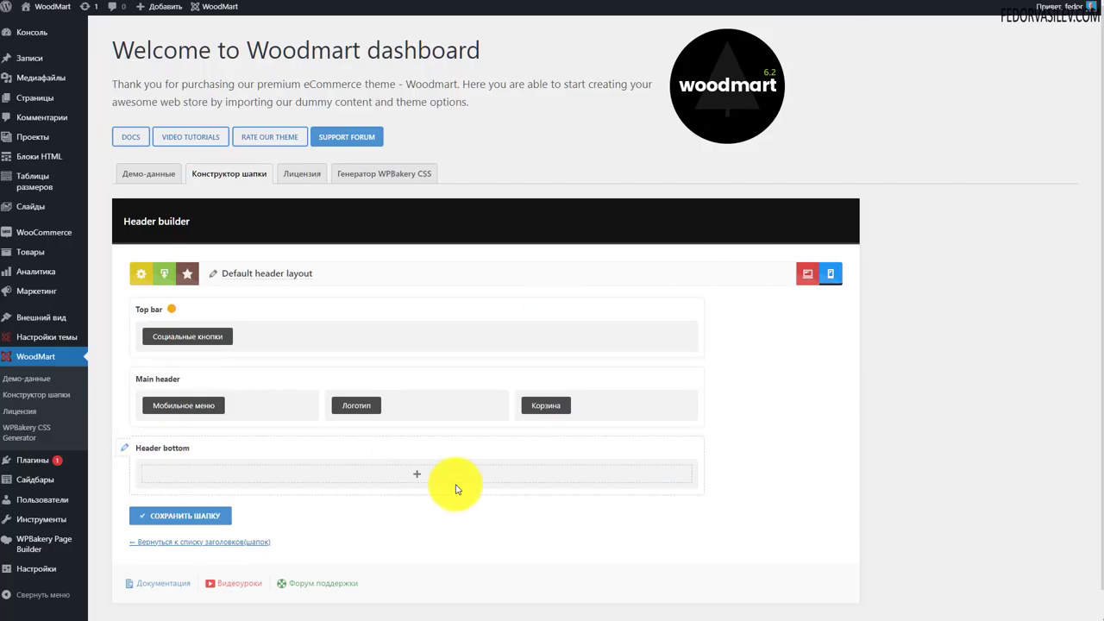
Add a Text/HTML element containing the two contact phone numbers to the mobile layout's Header bottom row
click(418, 474)
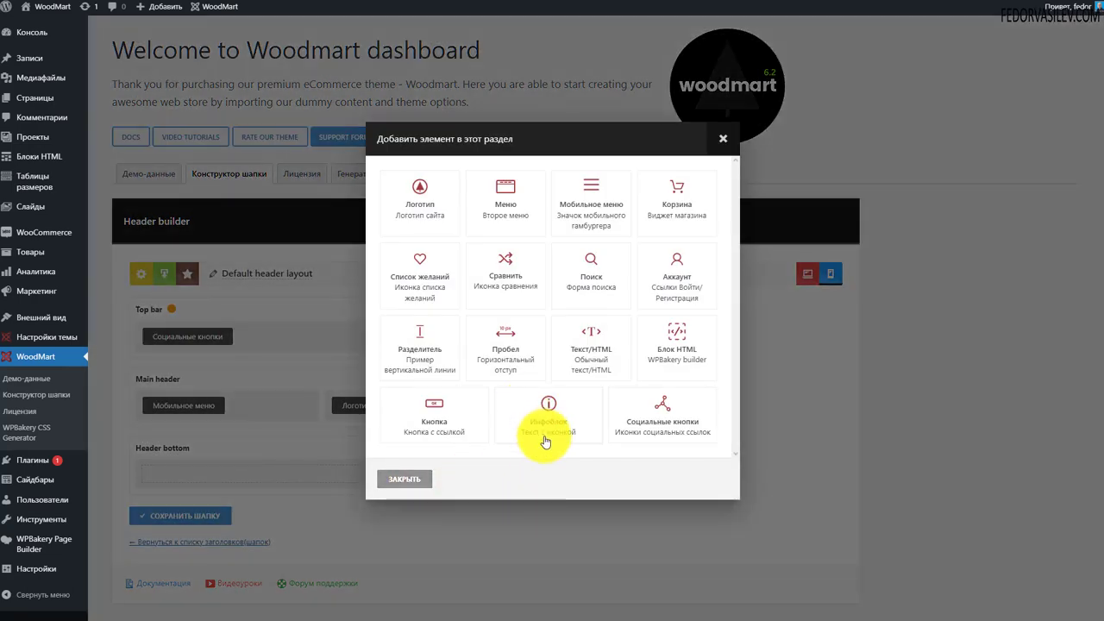
click(582, 346)
click(470, 299)
click(703, 530)
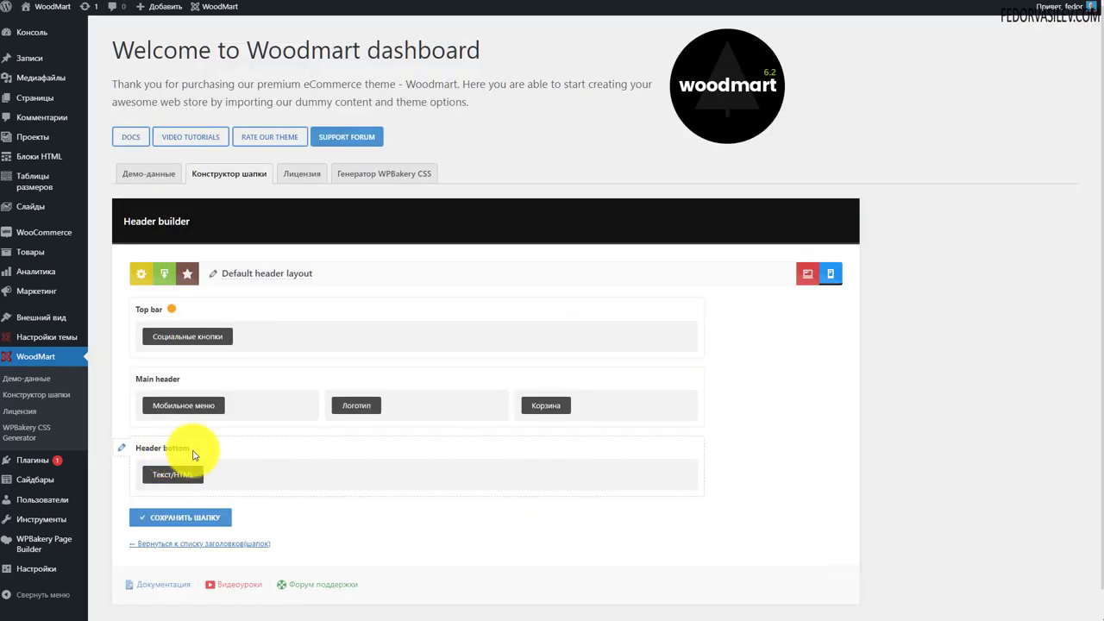
click(172, 463)
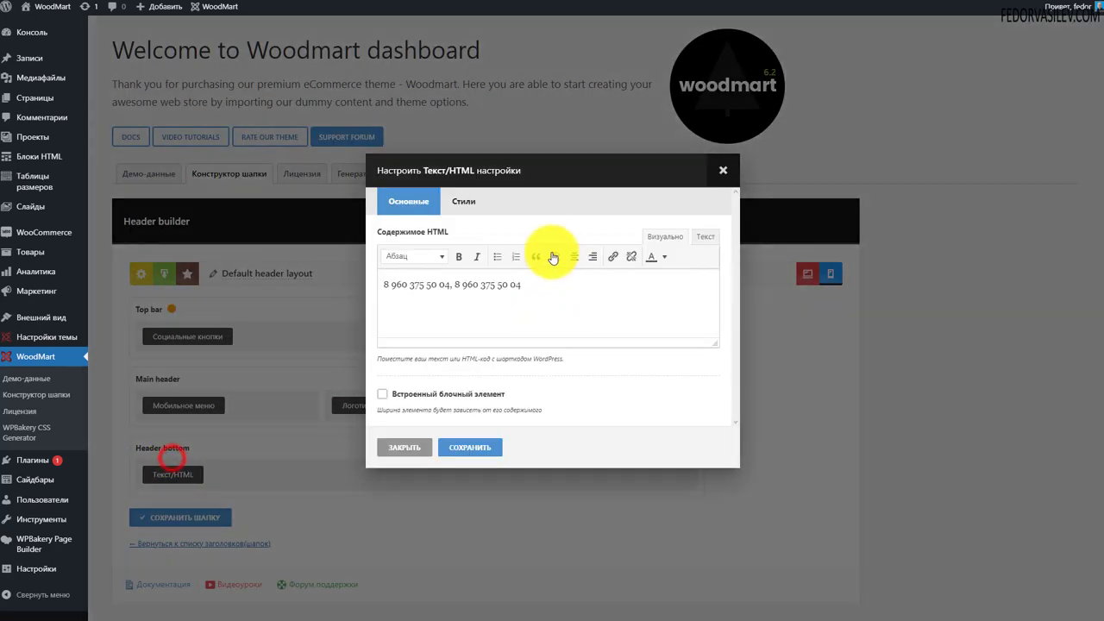
click(720, 170)
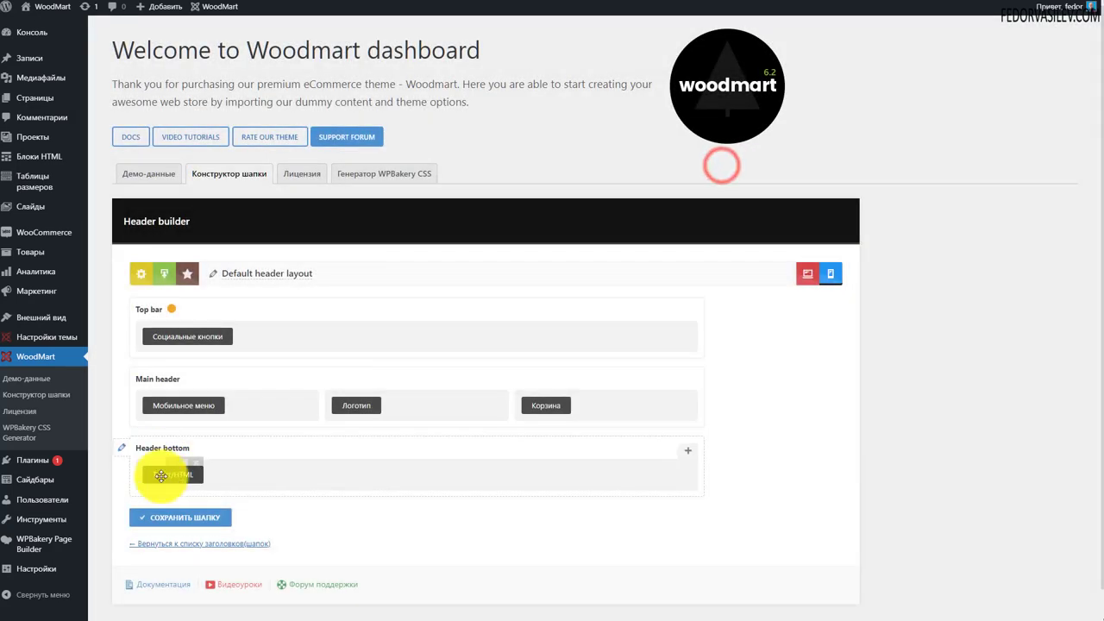
Review the Header bottom row's settings and examine the phone numbers in the mobile and desktop storefront headers
click(120, 452)
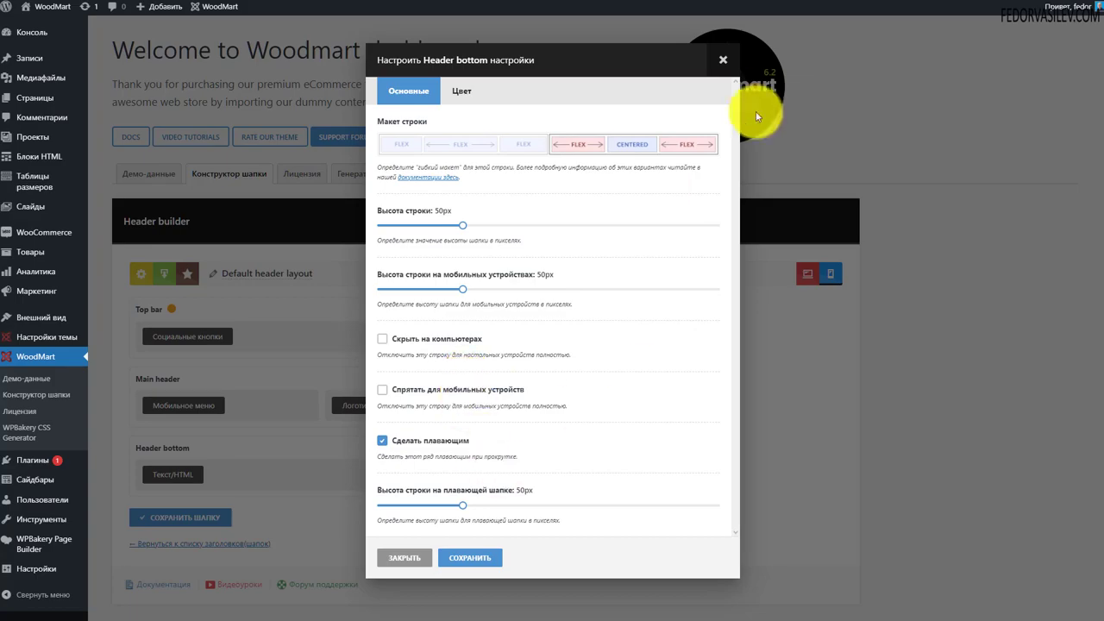
click(723, 59)
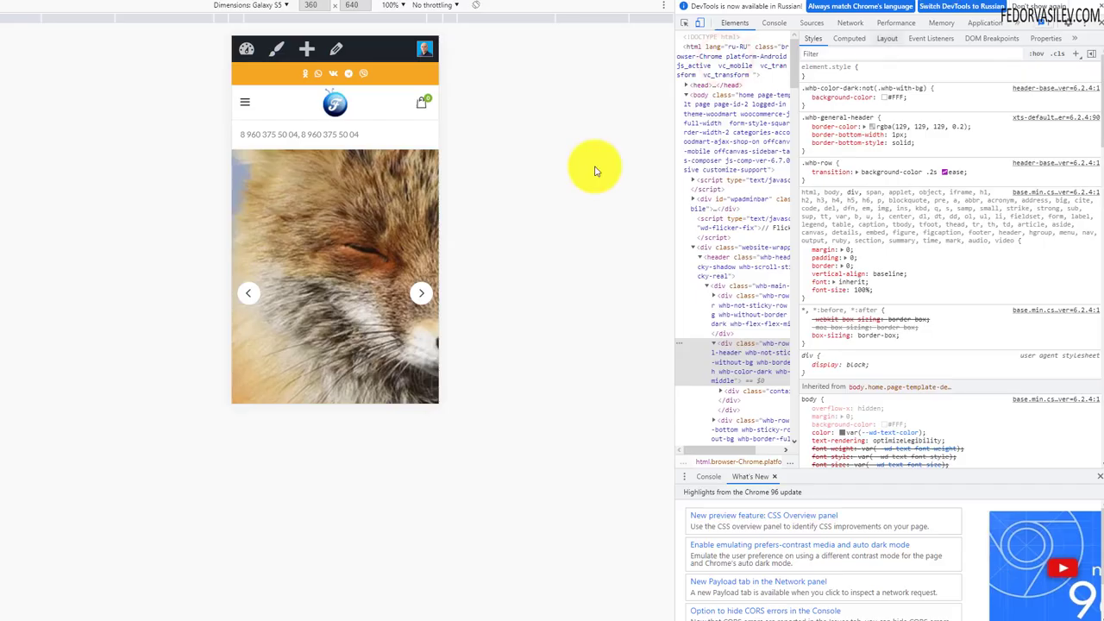
click(1092, 23)
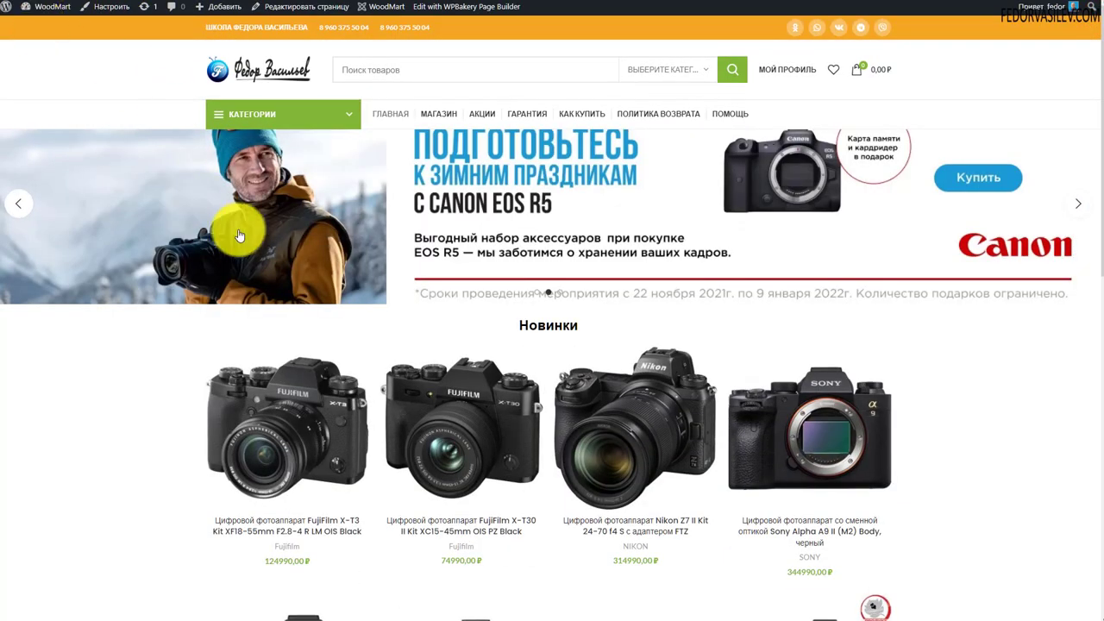
drag(446, 25, 349, 32)
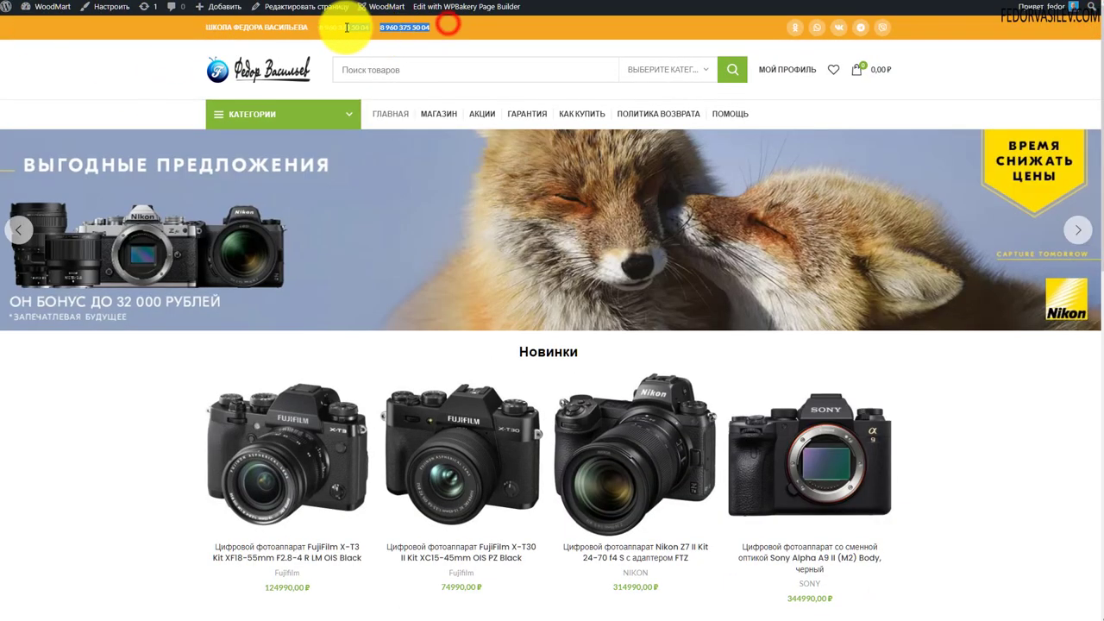
Switch the storefront to the mobile preview, reload the page and examine the phone numbers row in the header
click(121, 83)
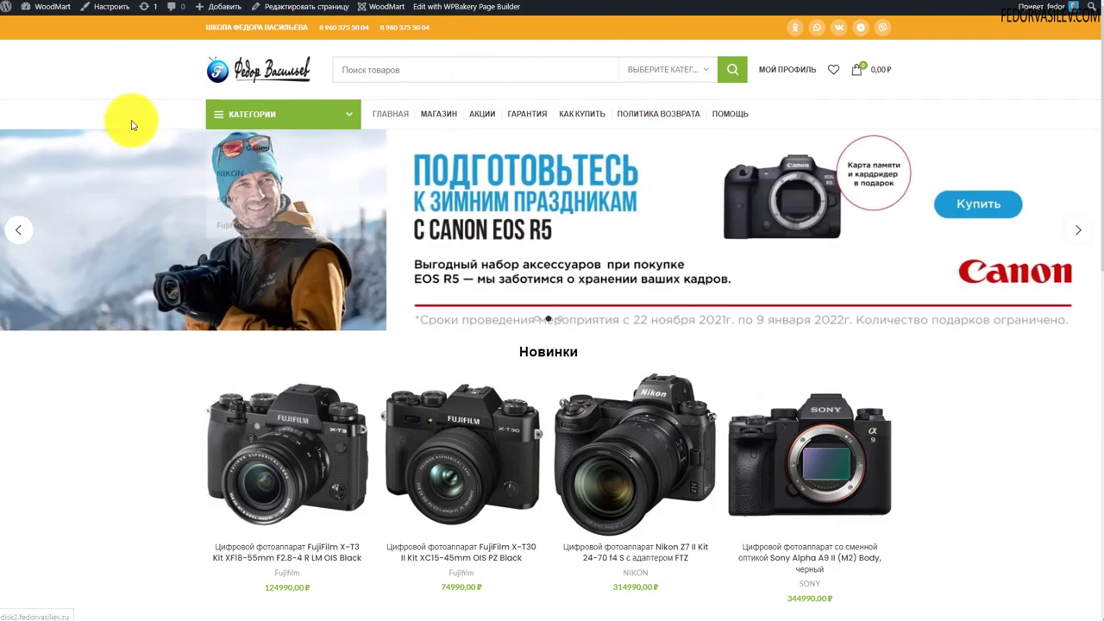
right_click(131, 83)
click(161, 332)
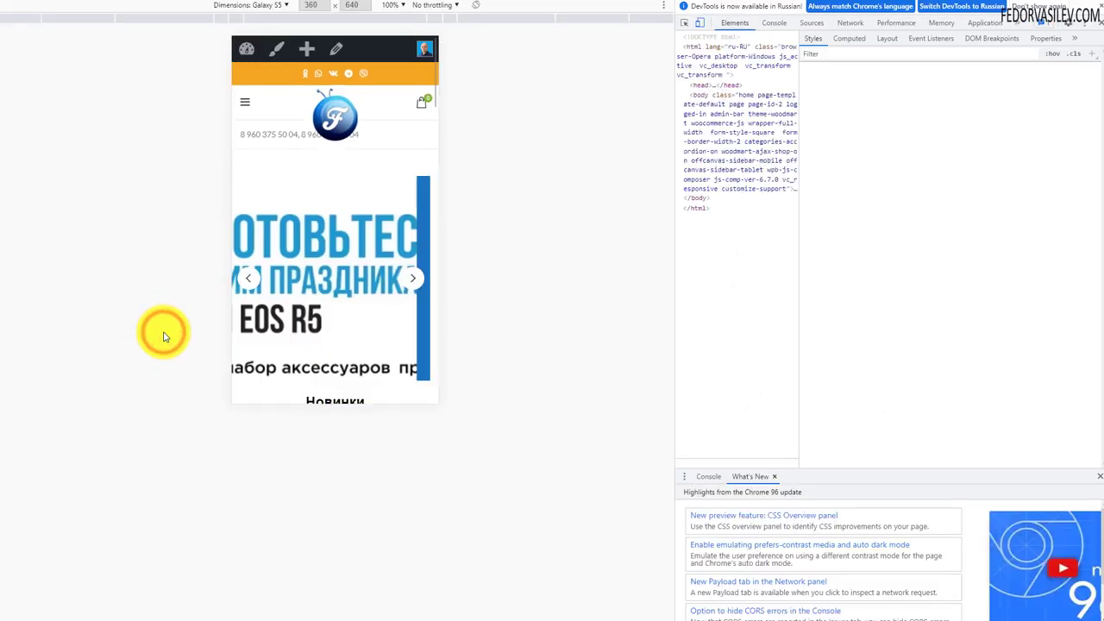
click(101, 133)
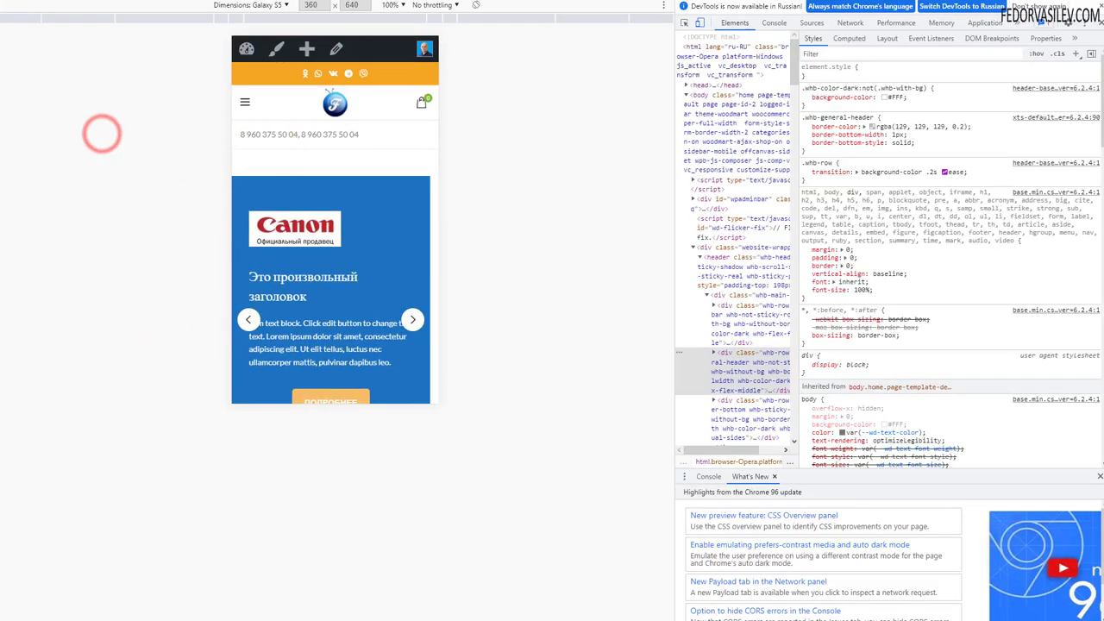
key(F5)
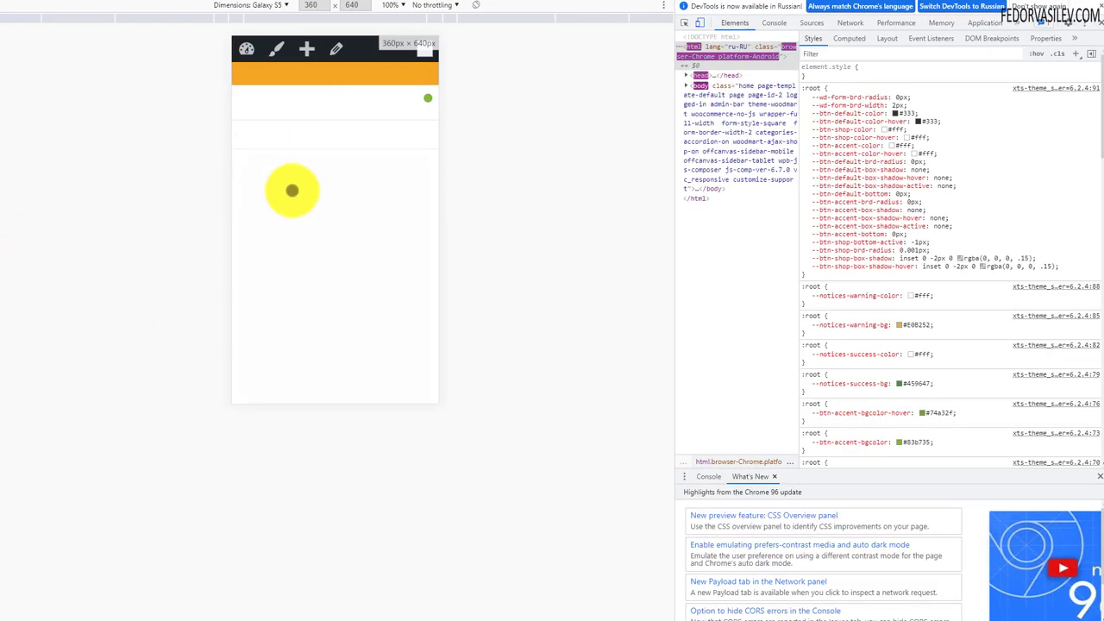
click(365, 136)
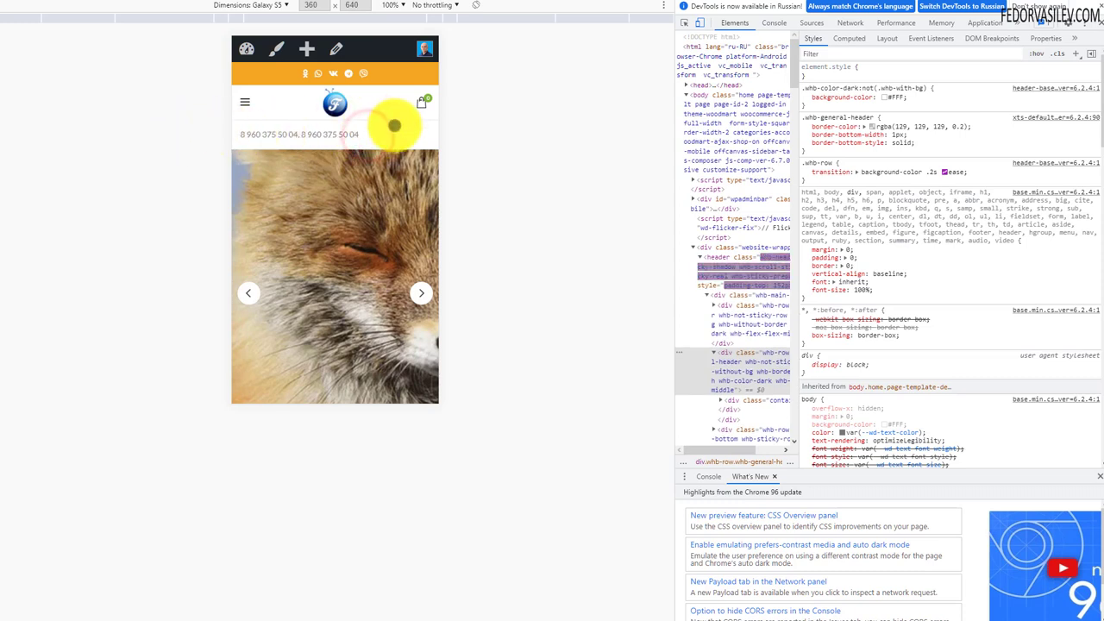
Check the Категории list in the mobile menu, close the menu and leave the mobile preview
click(243, 103)
click(345, 95)
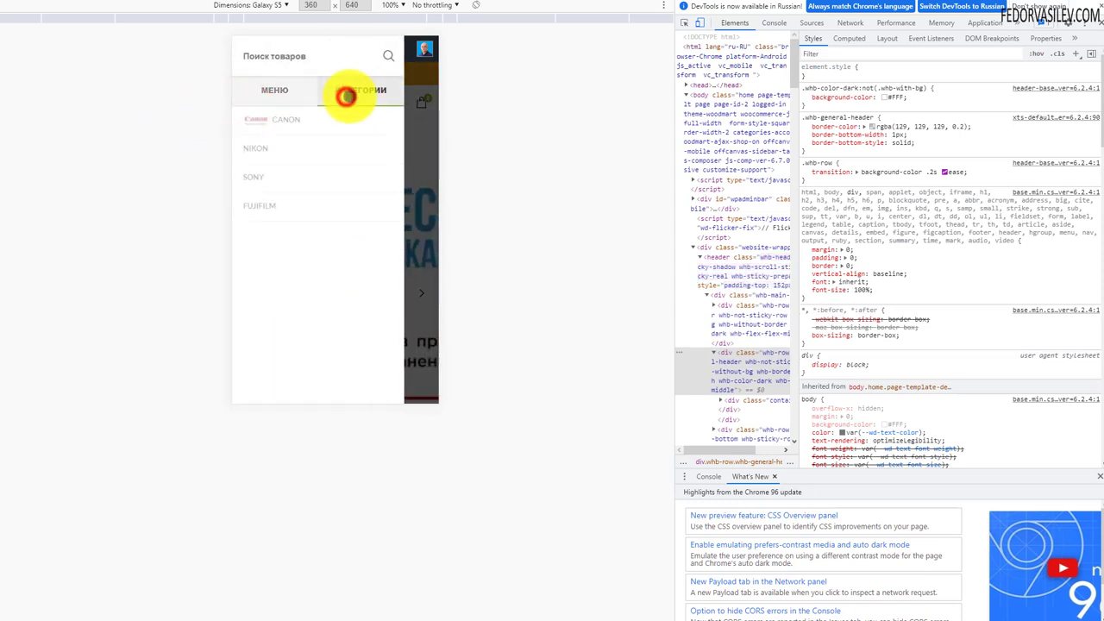
click(508, 94)
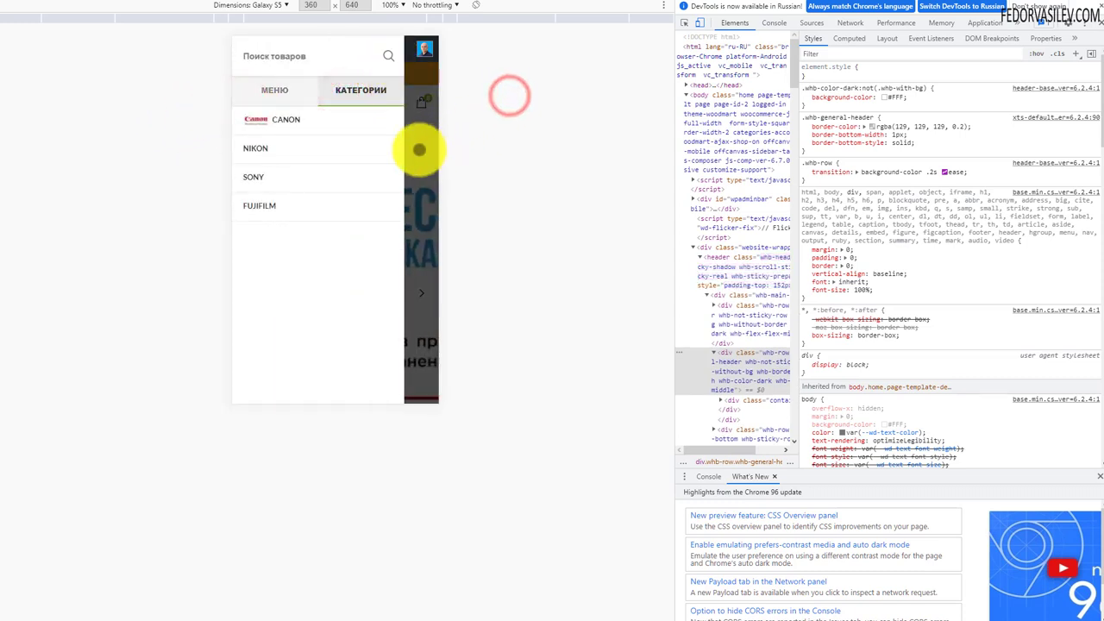
click(418, 151)
click(1093, 22)
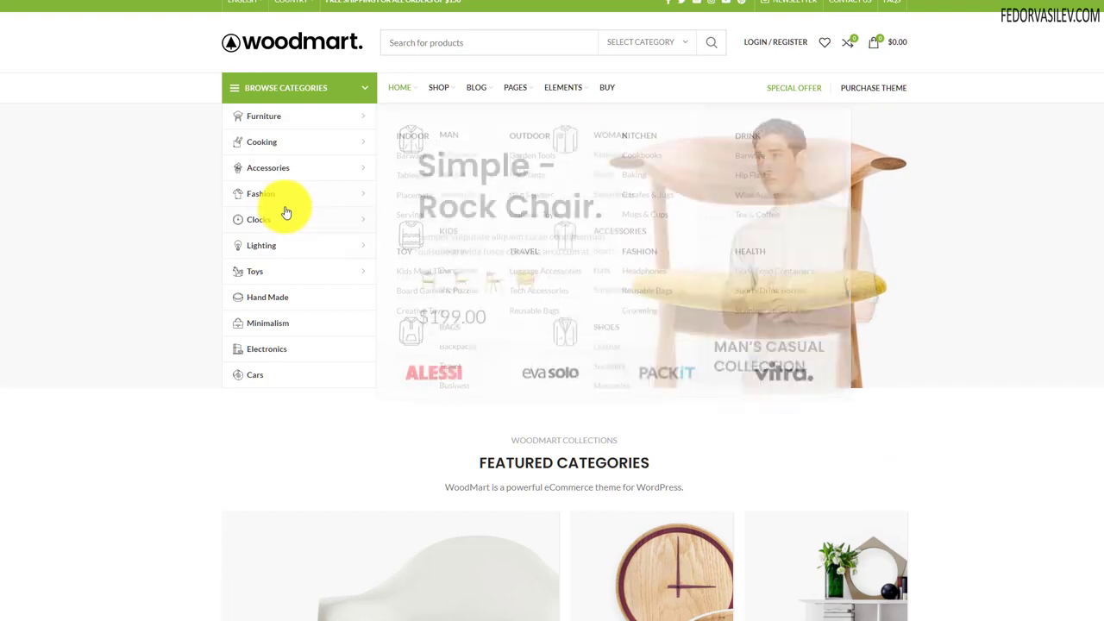
Examine the dropdown menus of the Fashion and Accessories categories in the WoodMart demo store
mouse_move(278, 198)
mouse_move(266, 172)
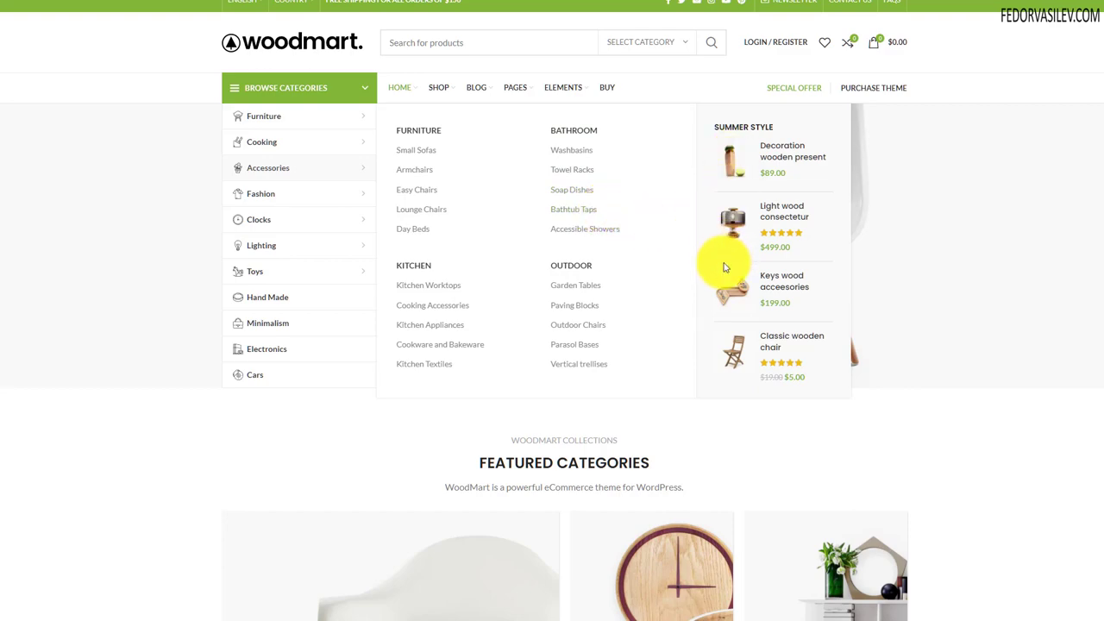
mouse_move(326, 147)
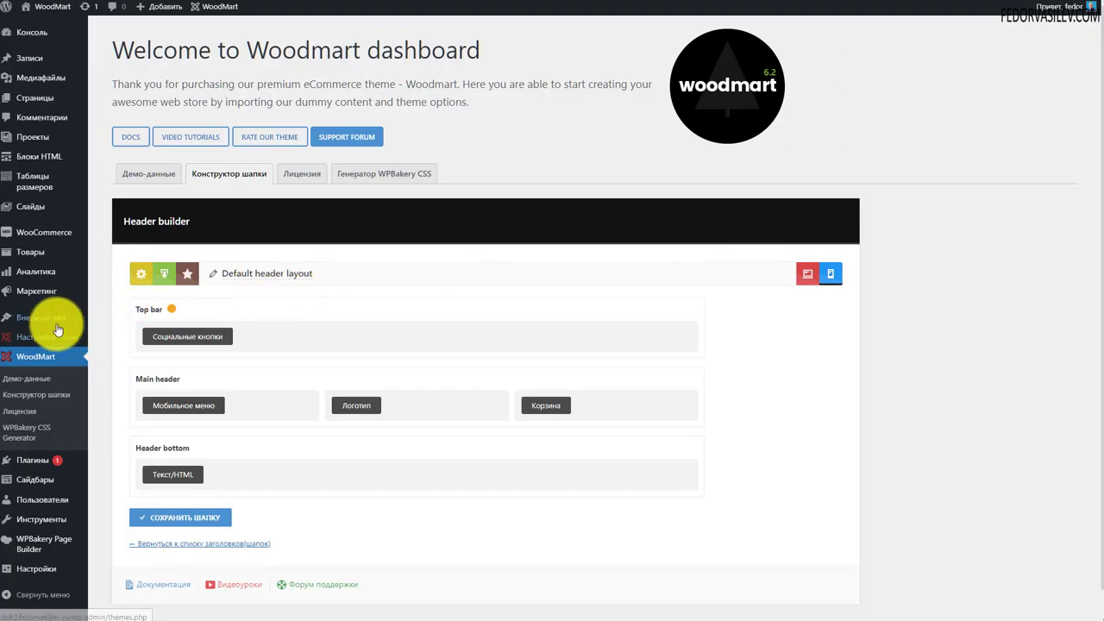
Open the WordPress menu editor for Menu 1 and expand the Акции item's settings to review its theme options
mouse_move(41, 318)
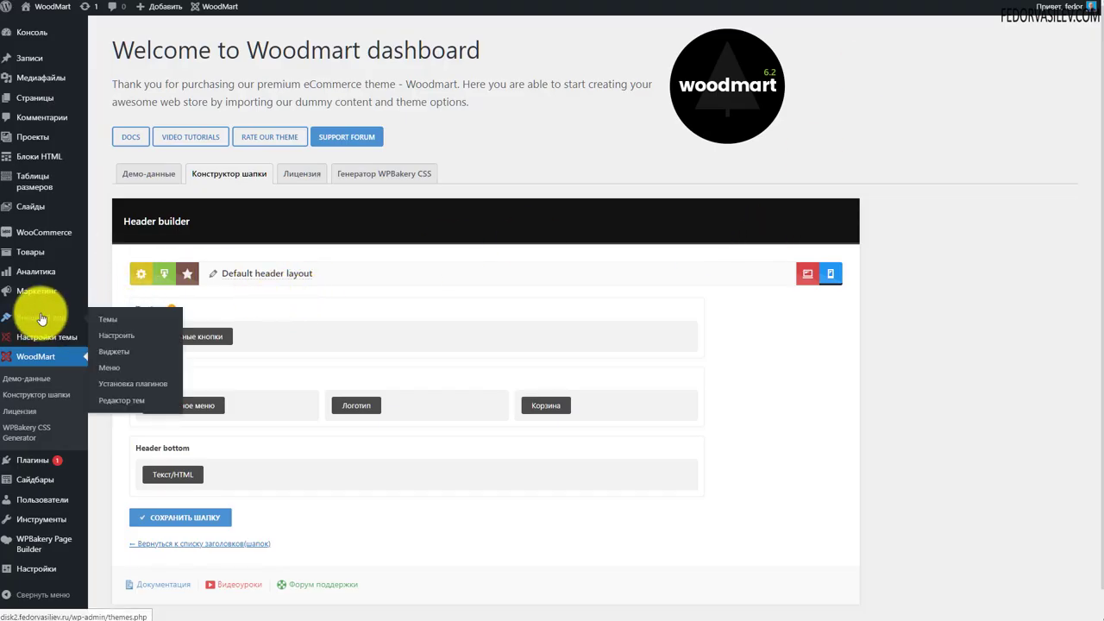
click(117, 375)
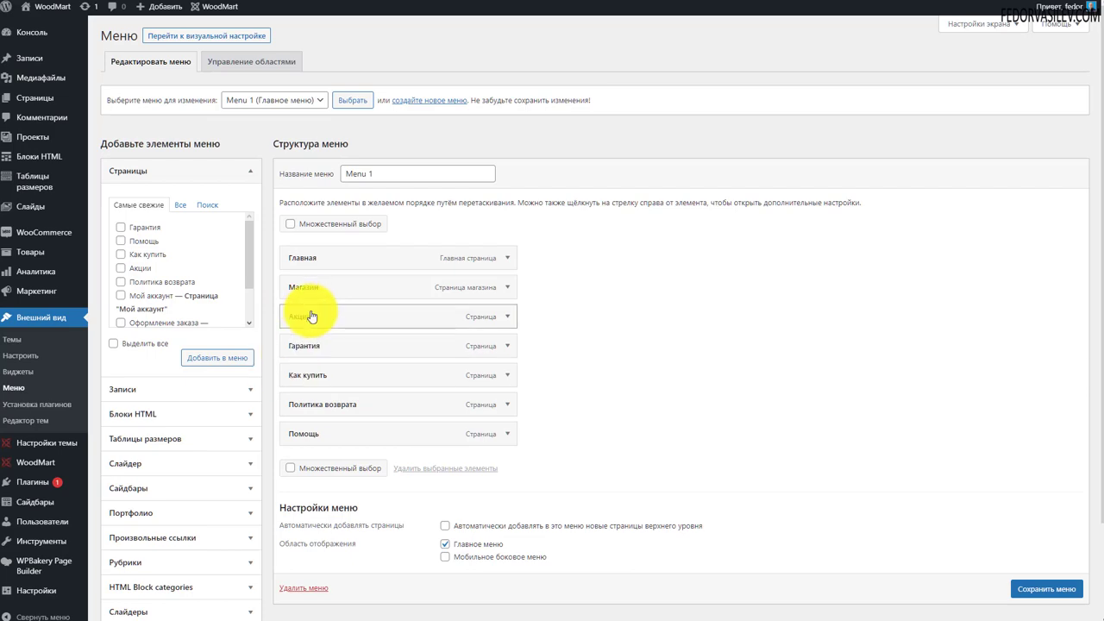
click(507, 317)
scroll(555, 338, down, 2)
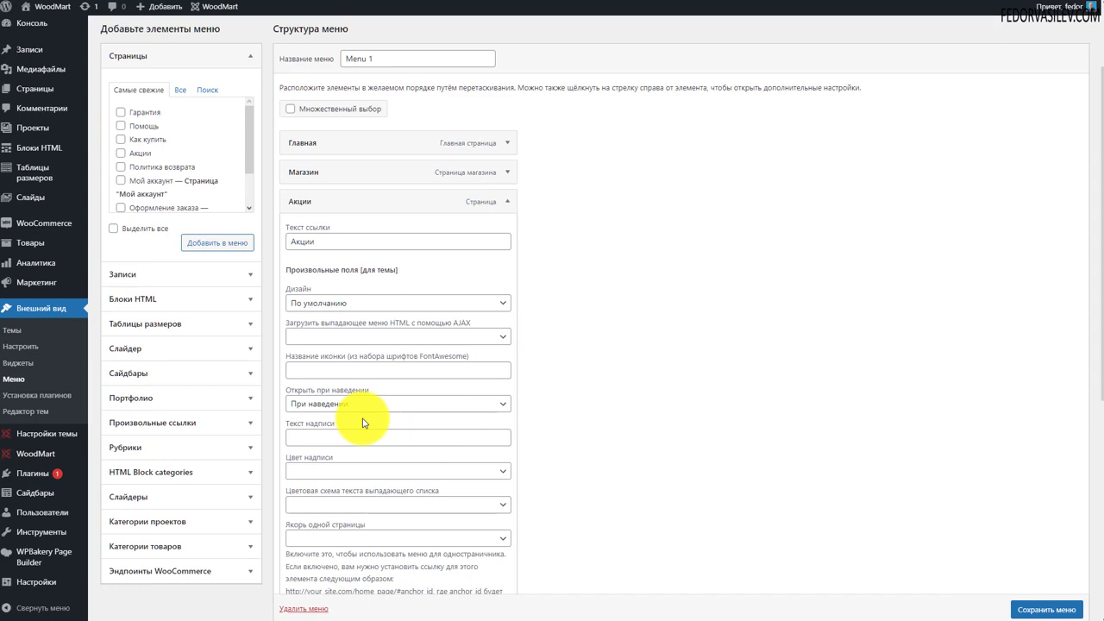
scroll(307, 263, down, 2)
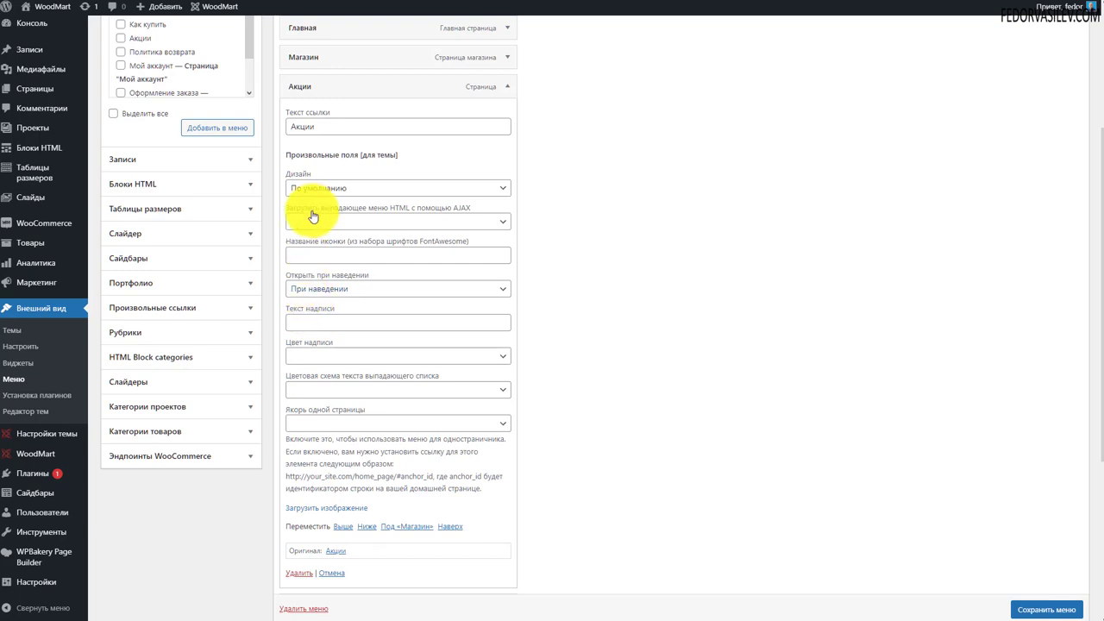
scroll(315, 449, up, 1)
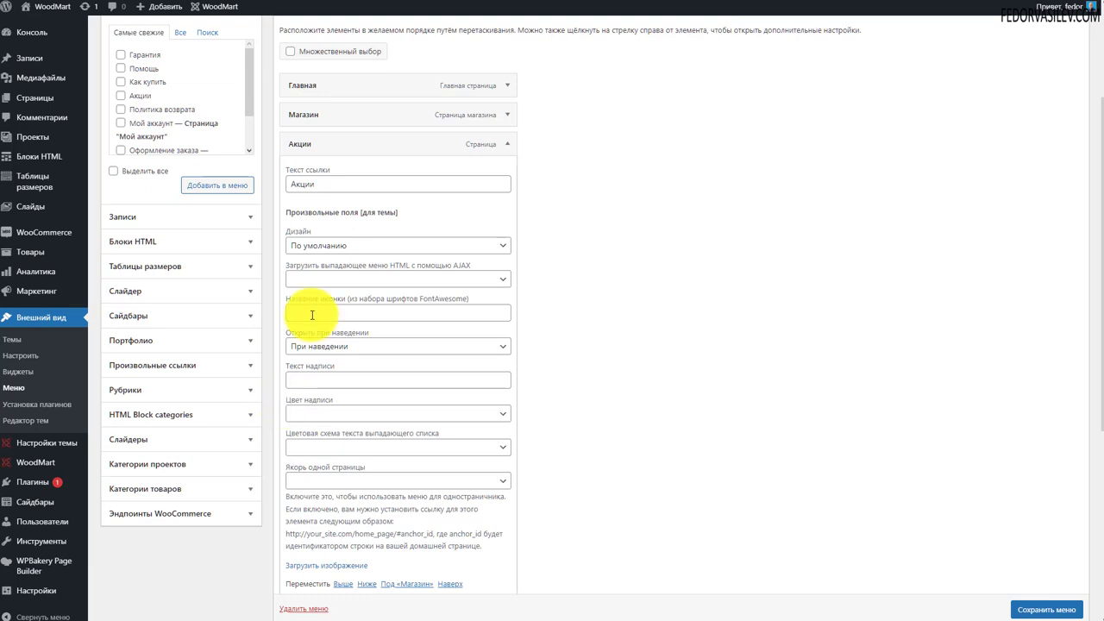
Give the Акции item the label text Скидки 30% with the label colour Красный and save Menu 1
click(299, 401)
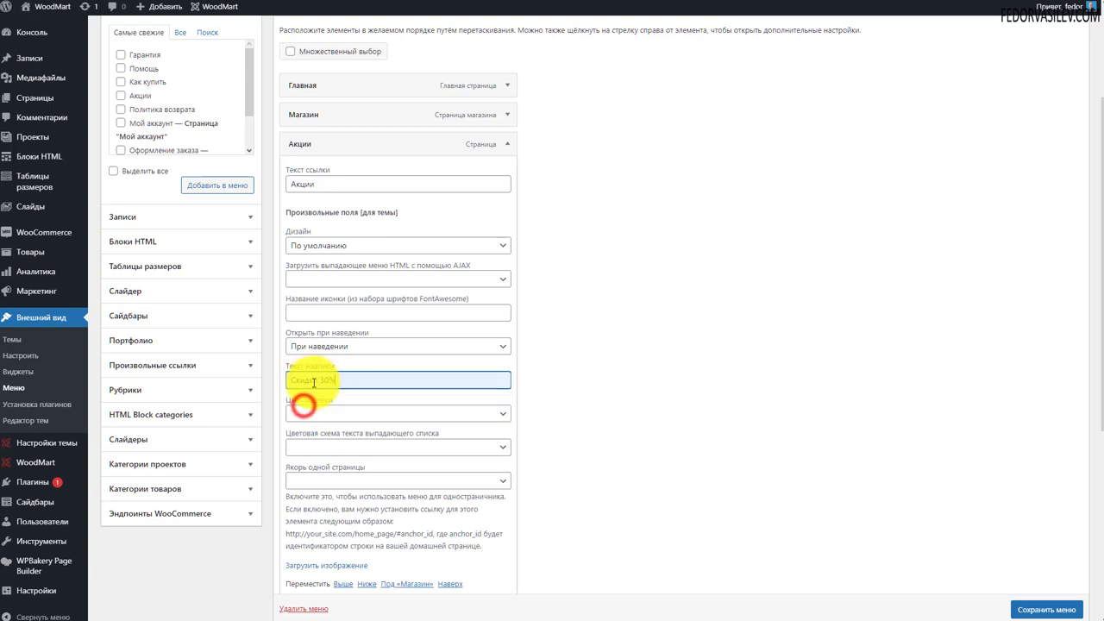
drag(336, 379, 285, 380)
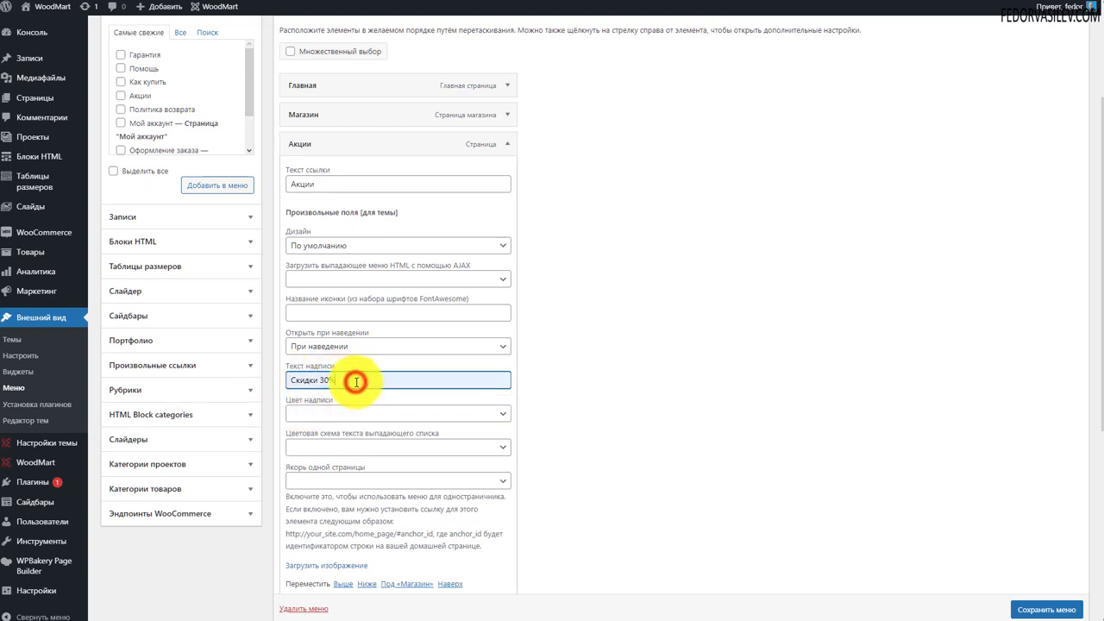
click(331, 413)
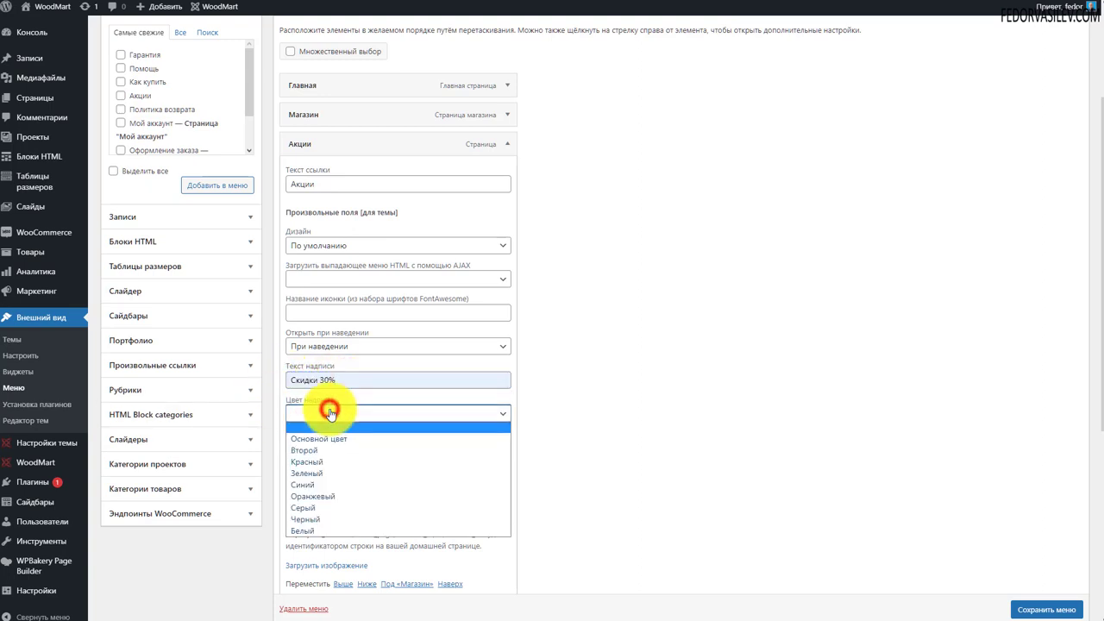
click(325, 463)
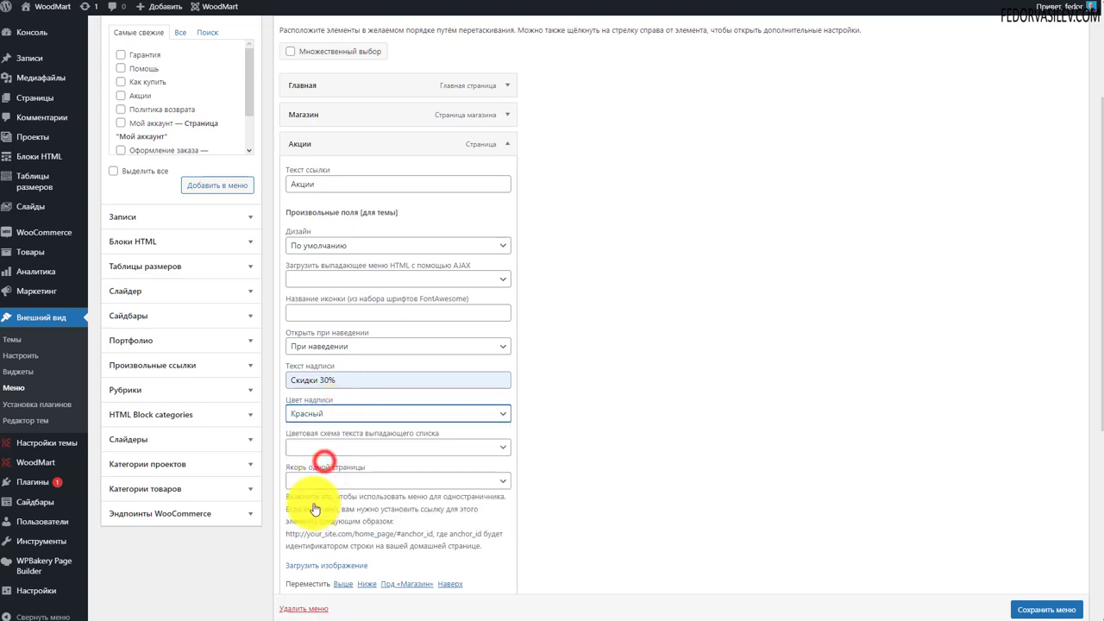
scroll(320, 461, down, 3)
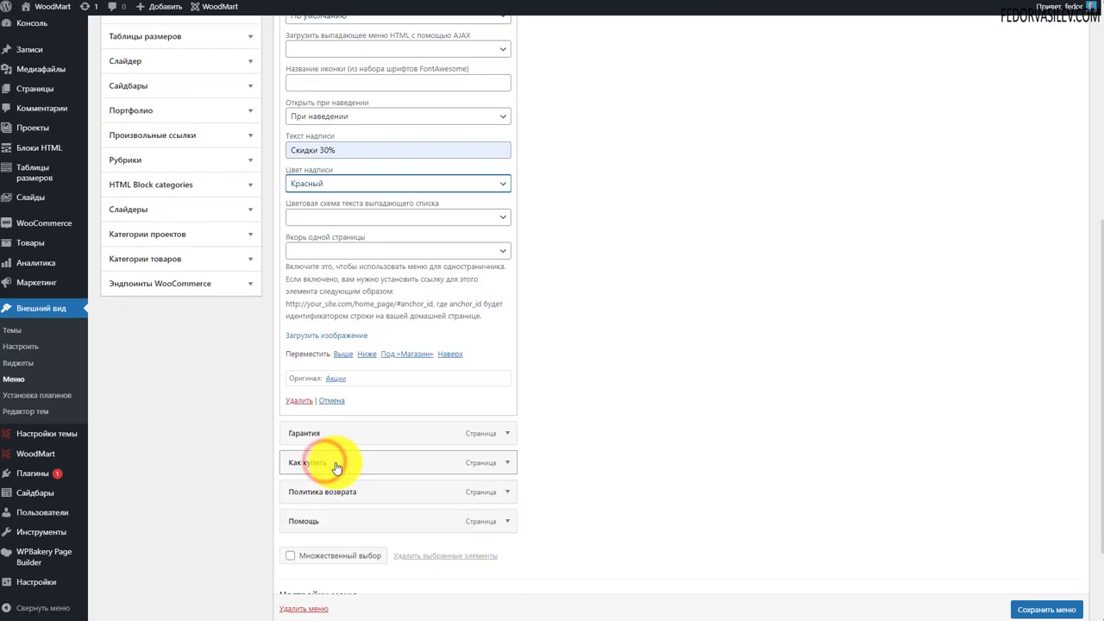
click(1043, 609)
scroll(948, 586, down, 1)
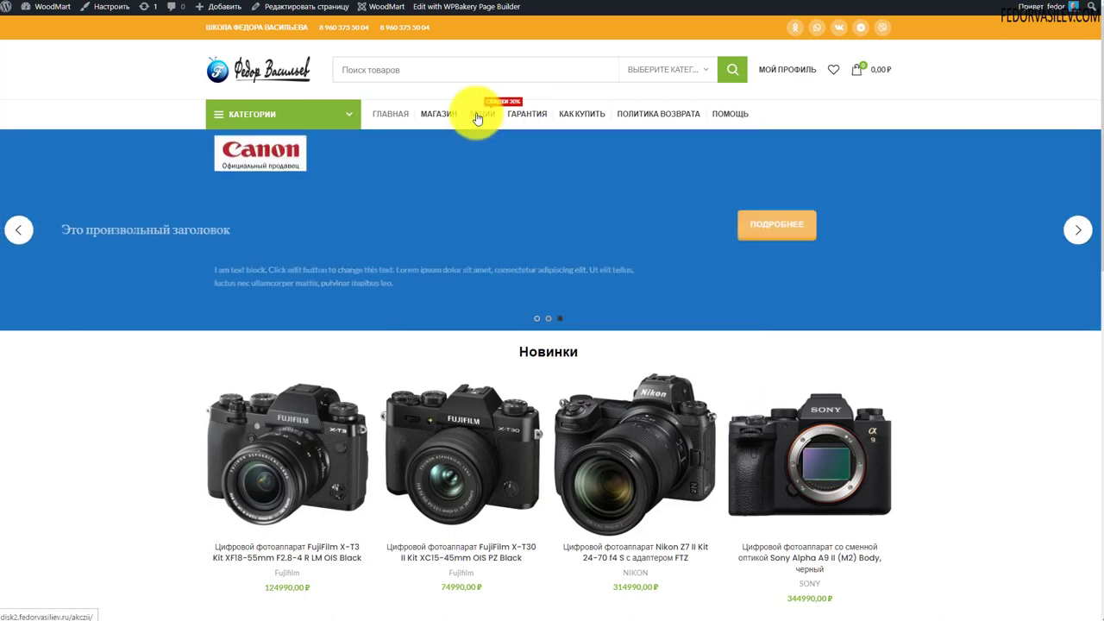
Open the storefront's Акции page and check the item's label in the mobile preview's menu, closing both when done
click(477, 114)
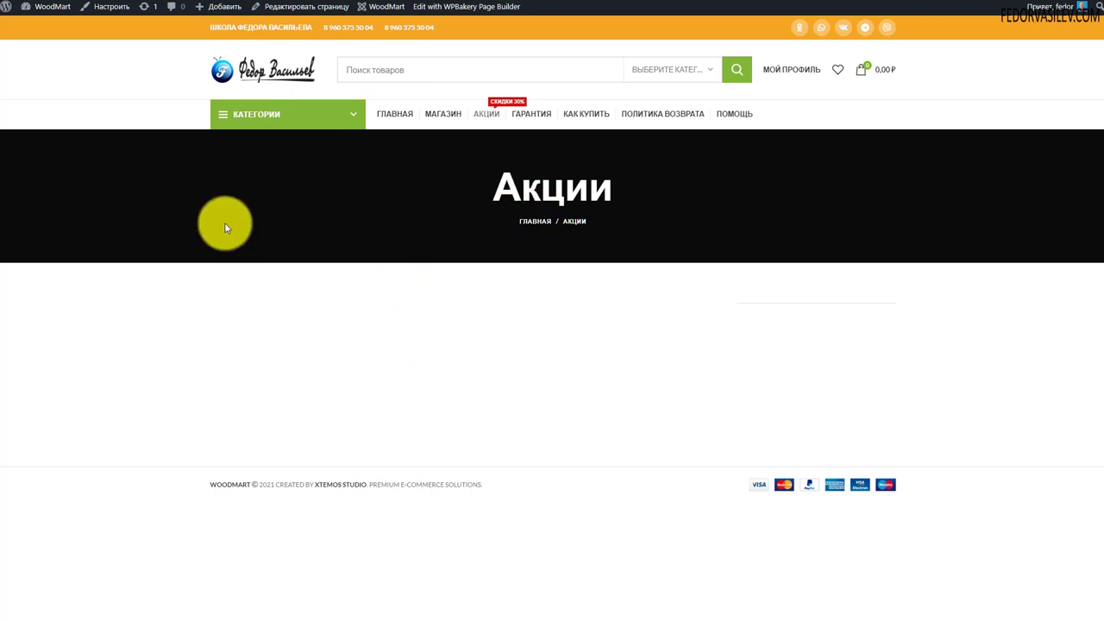
right_click(157, 131)
click(172, 365)
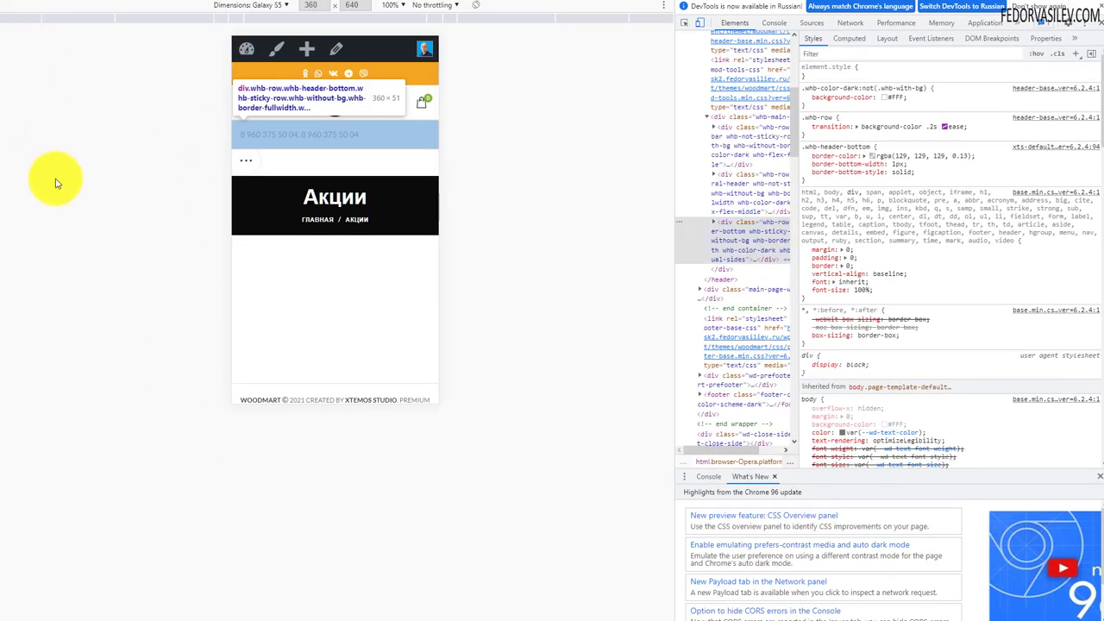
click(248, 105)
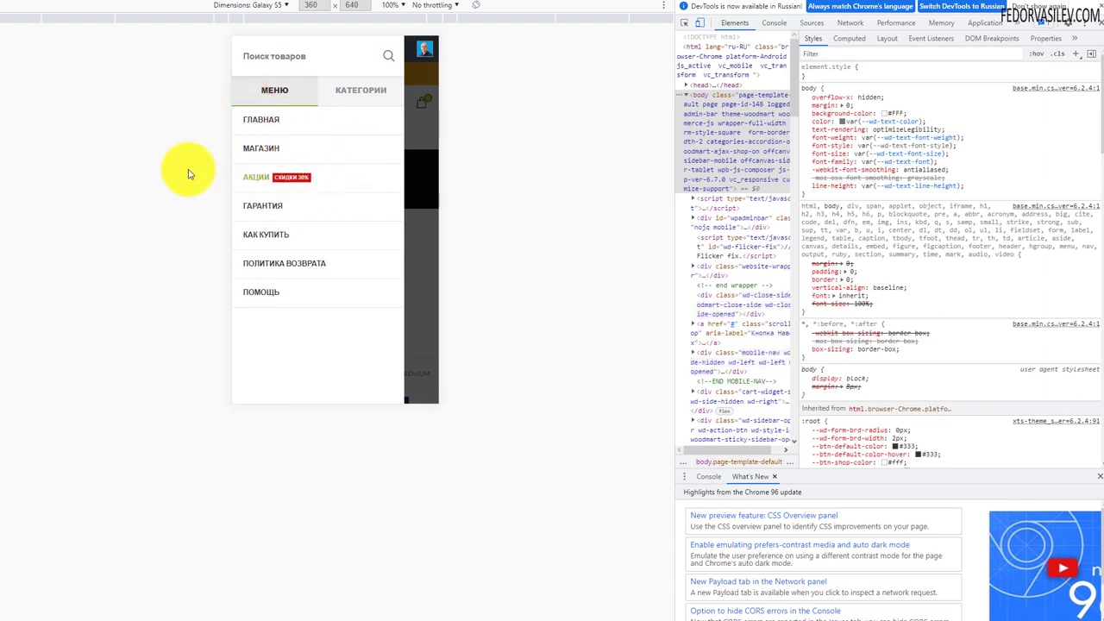
click(1097, 26)
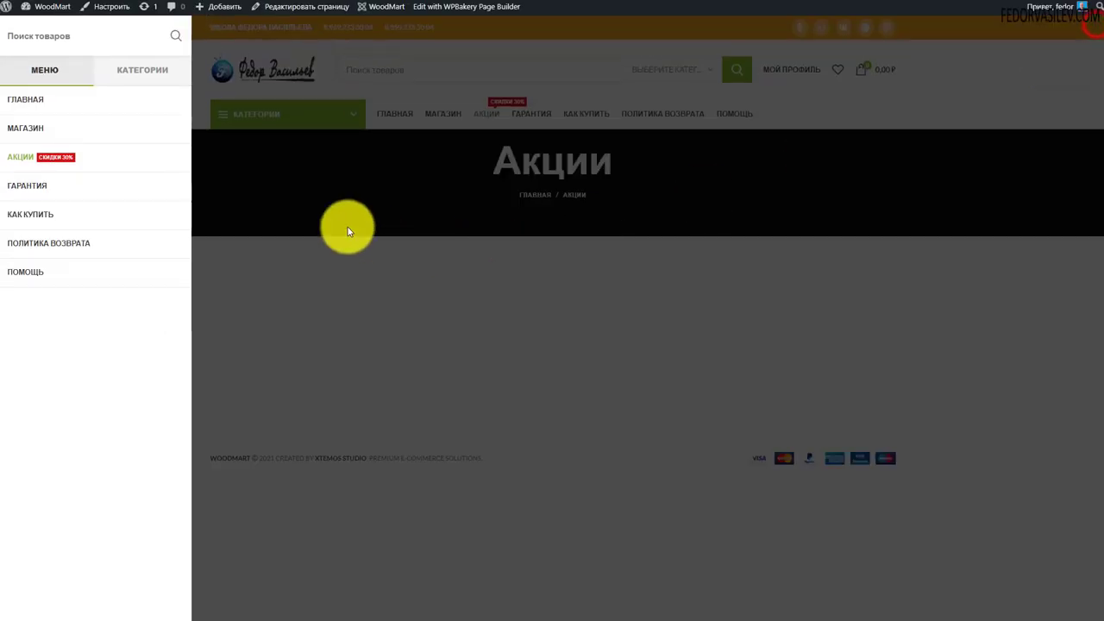
click(436, 252)
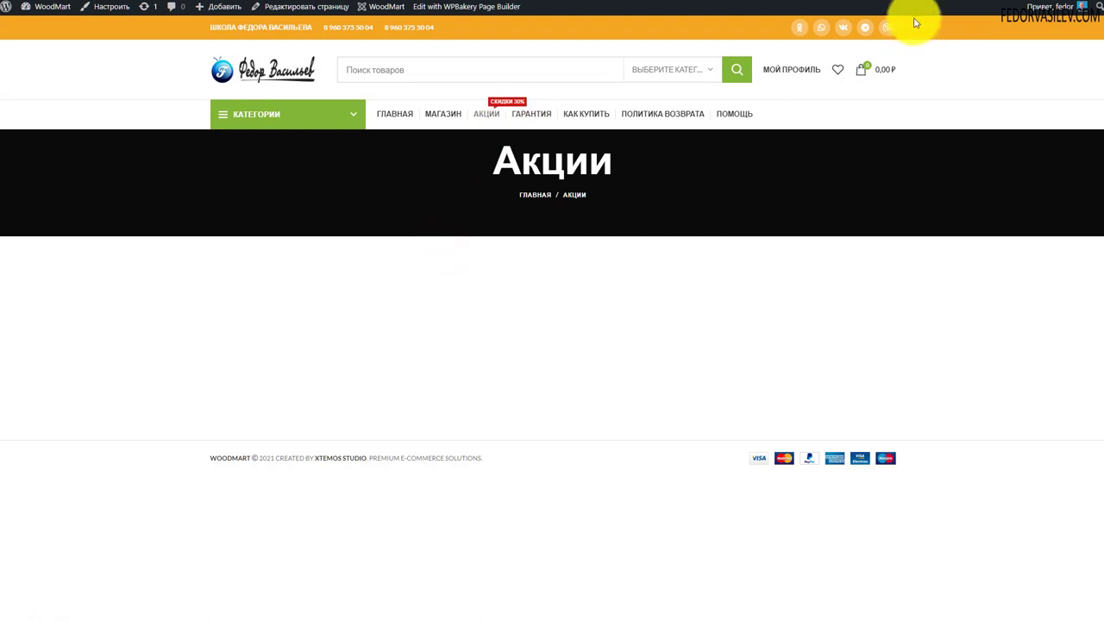
Load the Категории товаров menu for editing and expand the SONY item's settings
mouse_move(305, 122)
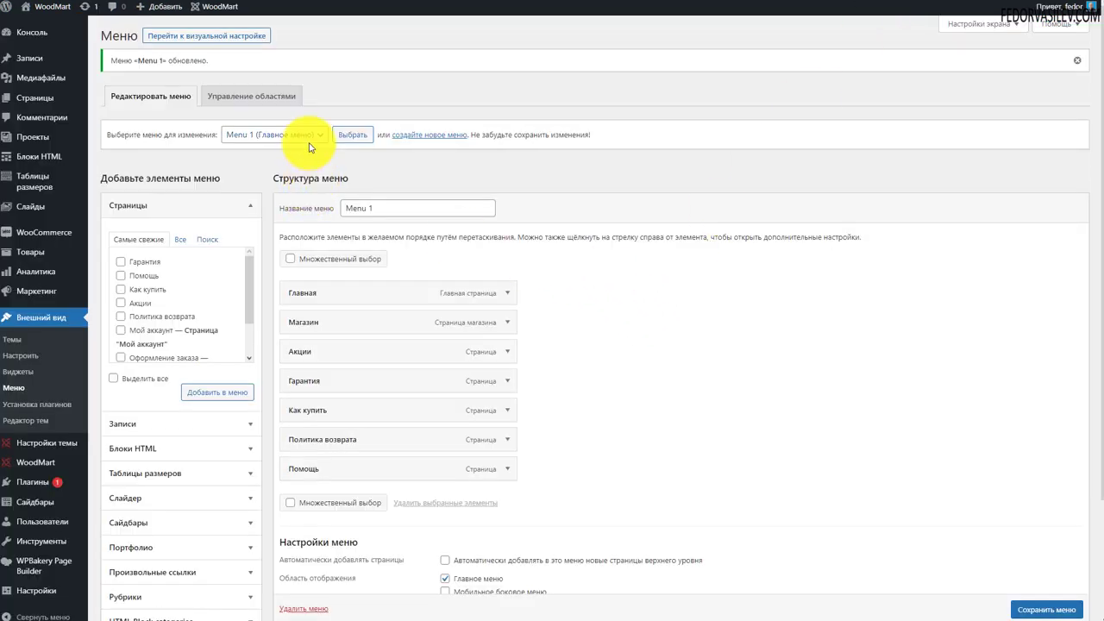
click(259, 161)
click(352, 135)
click(601, 30)
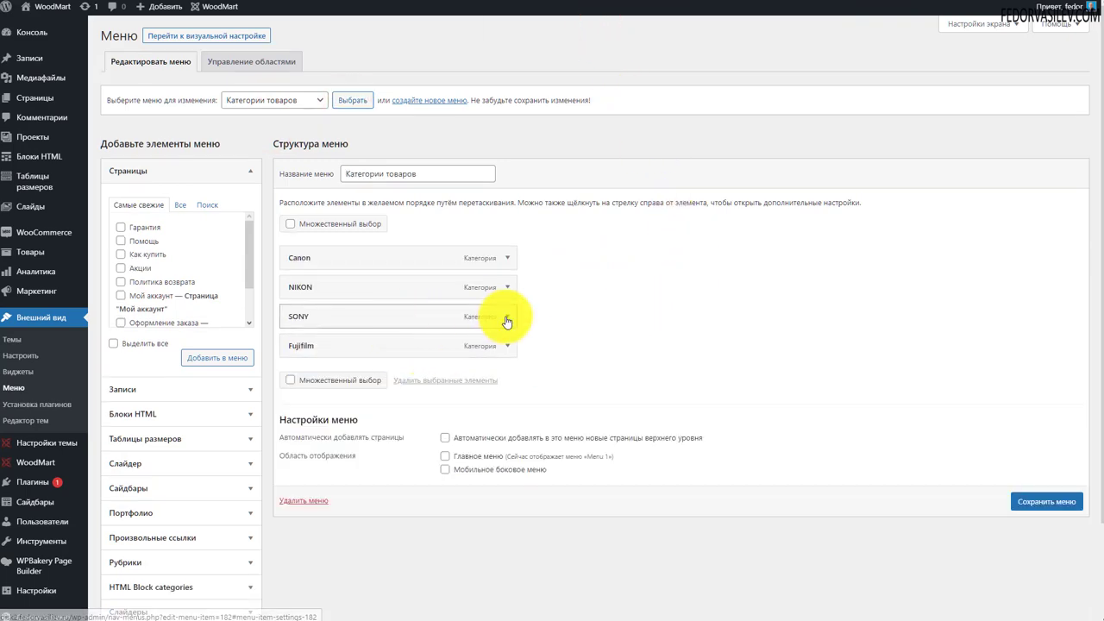
click(506, 317)
scroll(451, 360, down, 2)
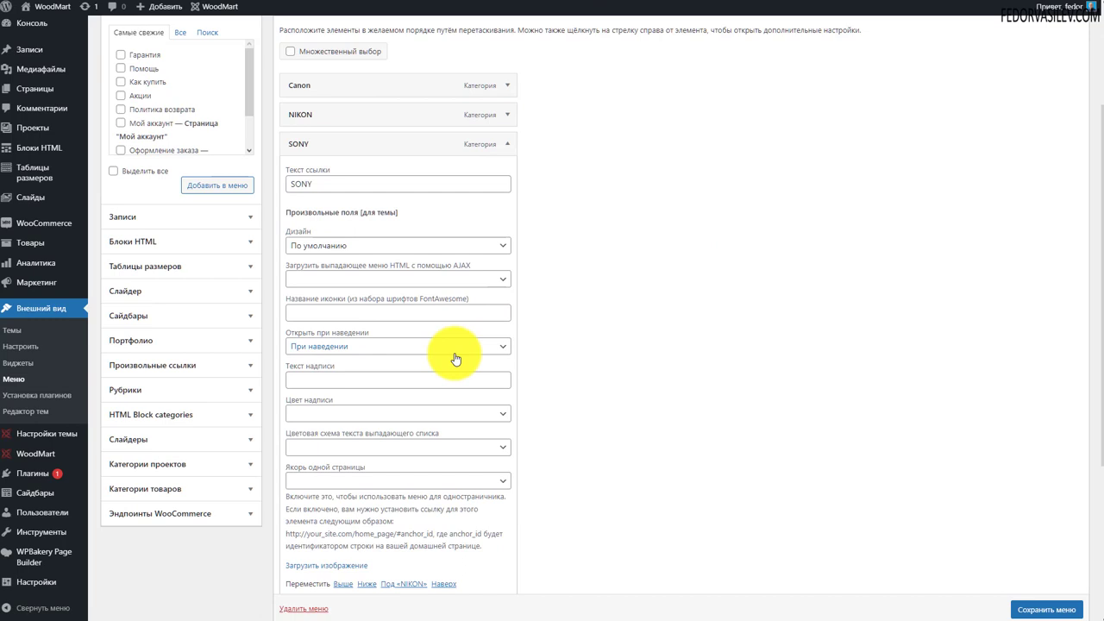
Give the SONY item the label text БОНУС with the label colour Зеленый and save the menu
click(308, 380)
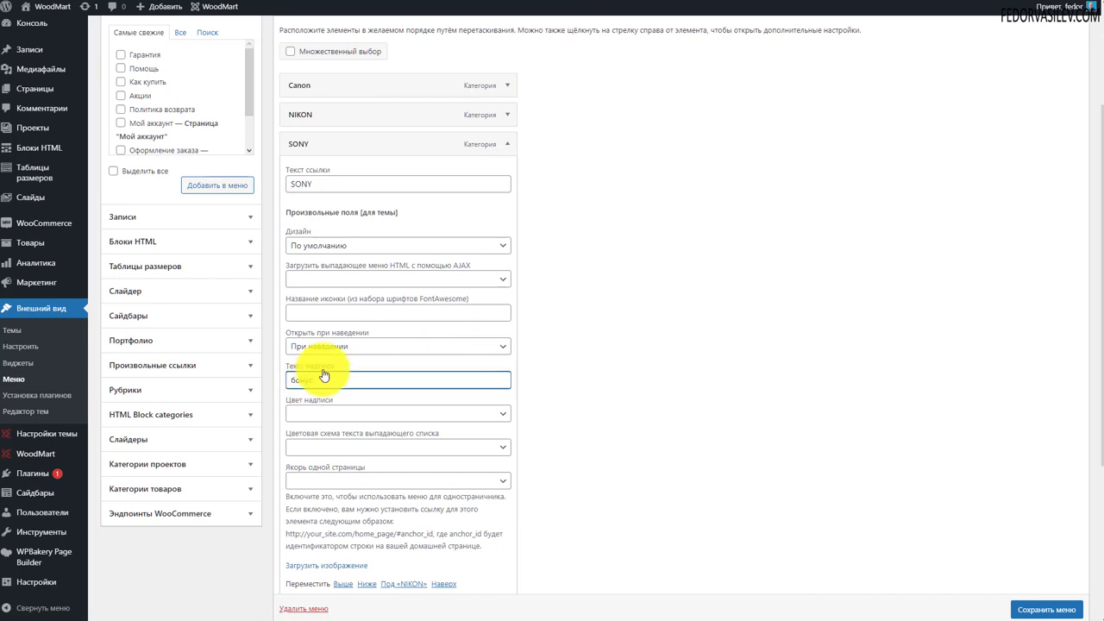
click(382, 414)
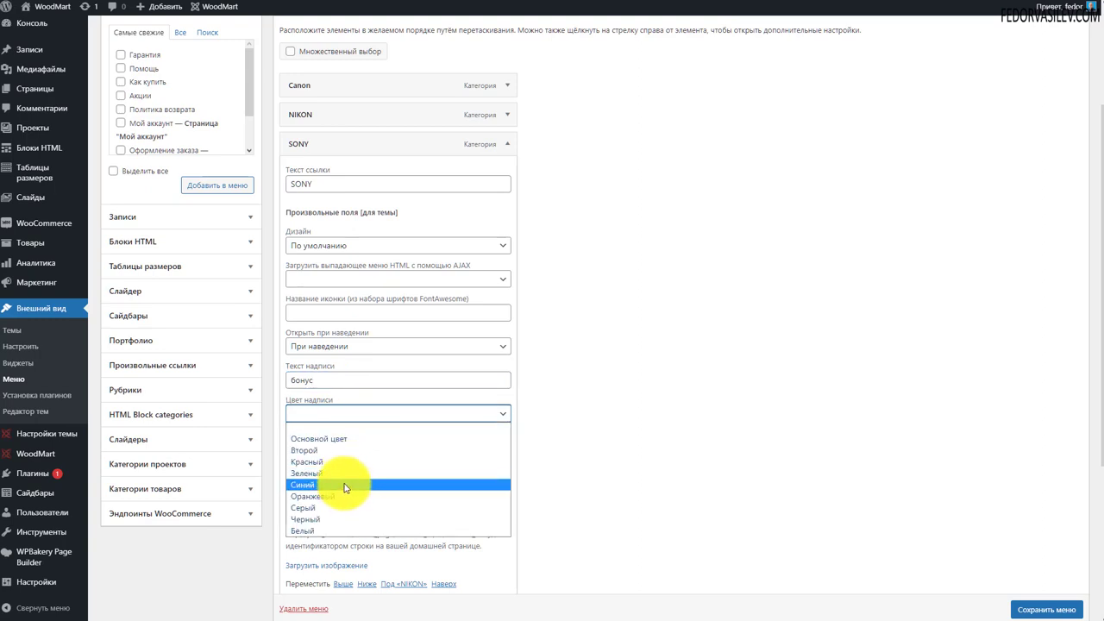
click(345, 472)
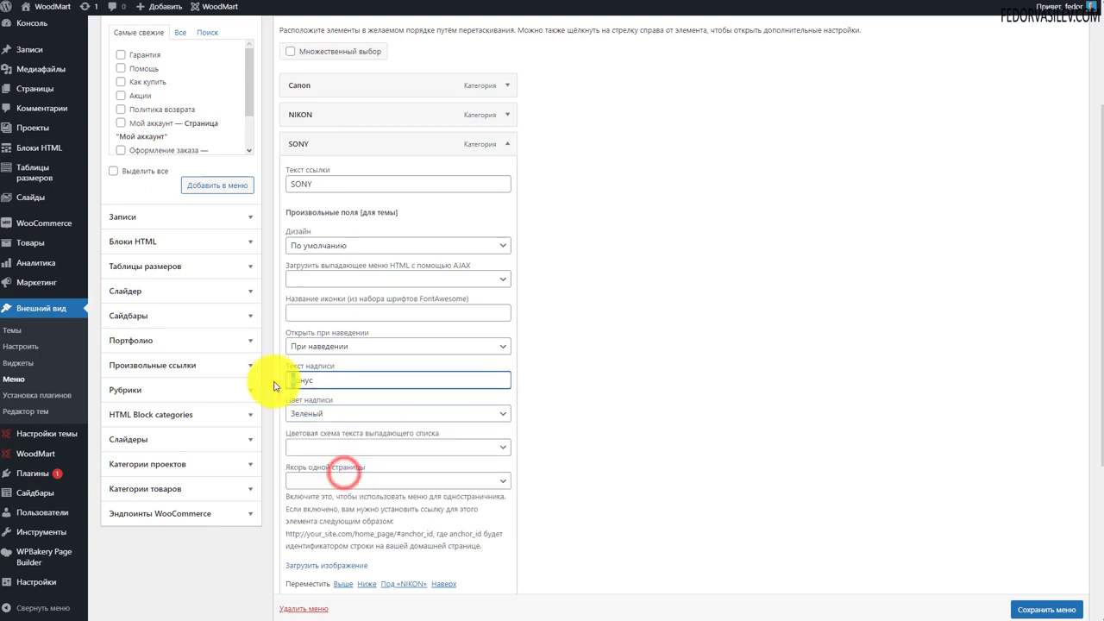
double_click(306, 380)
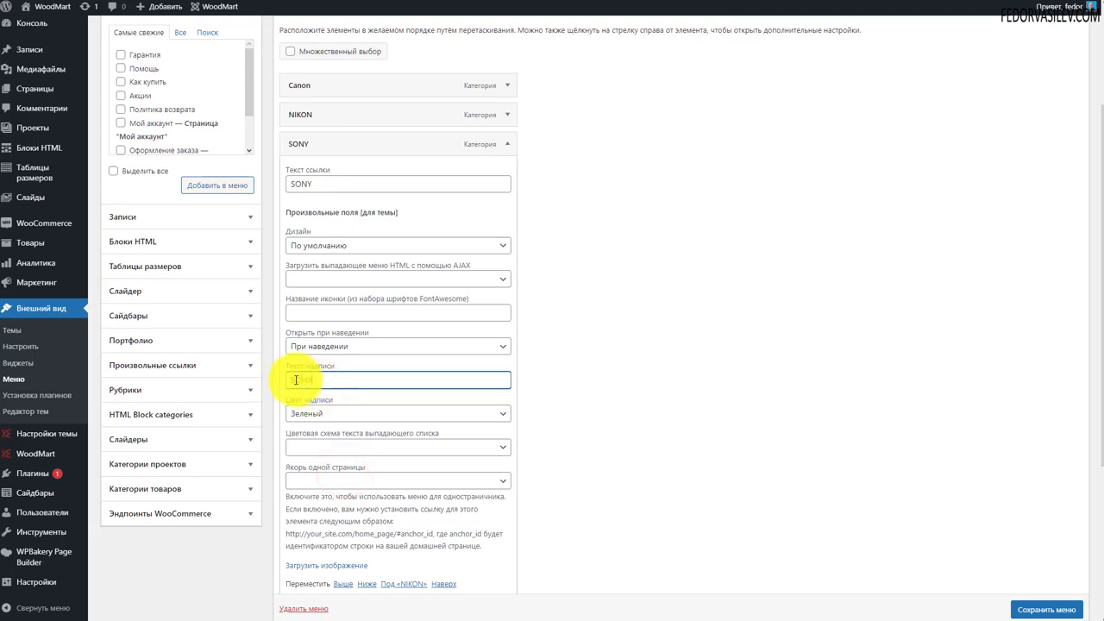
text(БОНУС)
scroll(455, 431, down, 2)
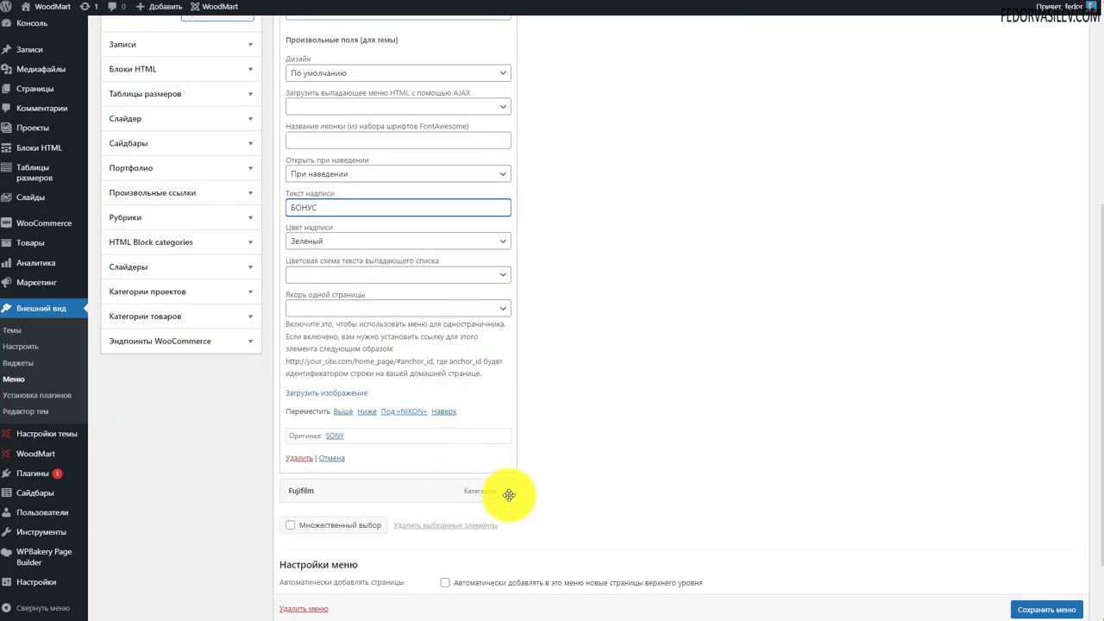
click(1021, 610)
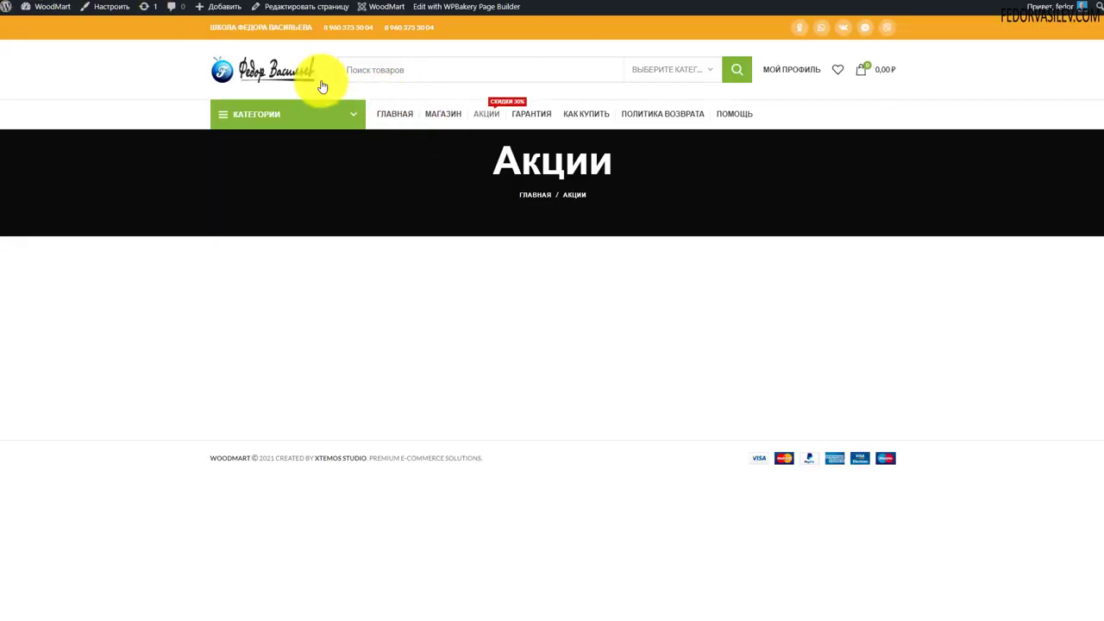
Add a Сравнить element with its icon style to the Main header between Список желаний and Корзина and save the header
mouse_move(320, 116)
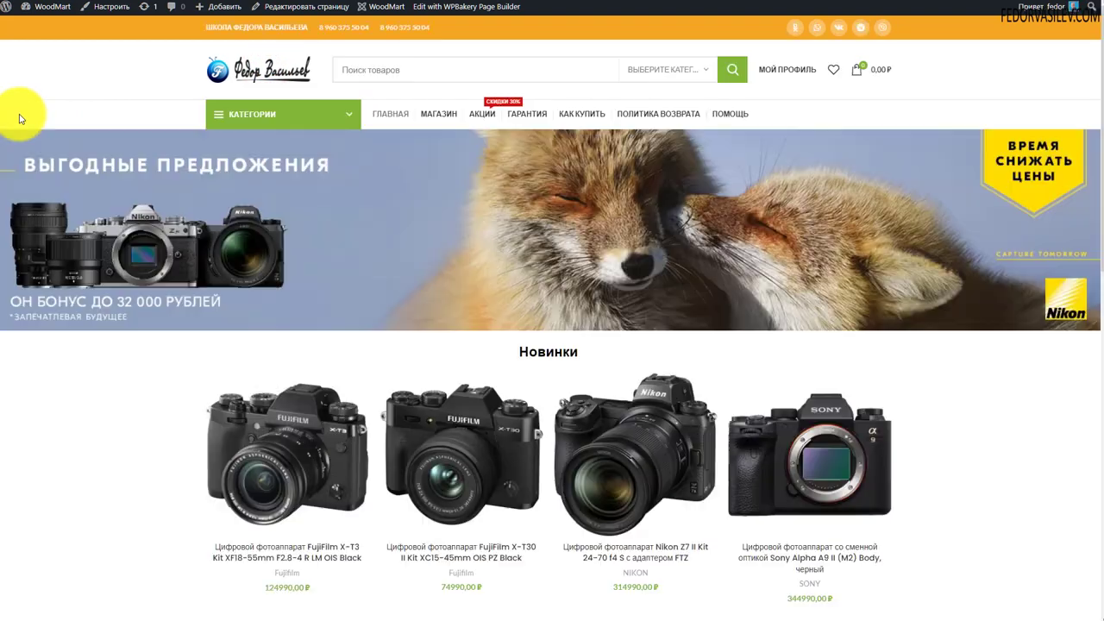
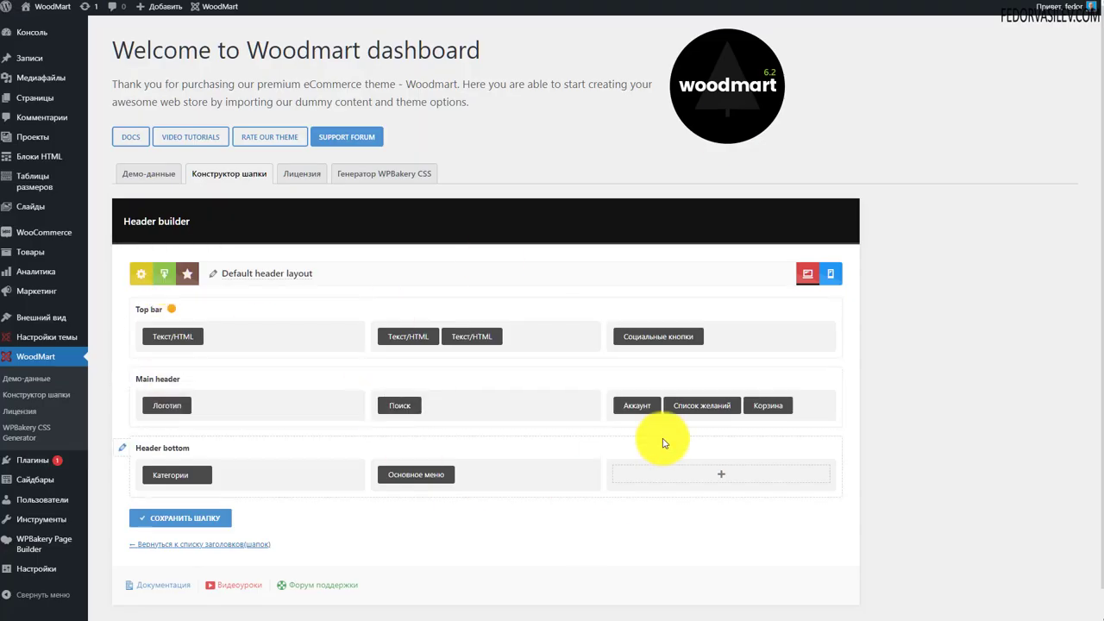
click(825, 381)
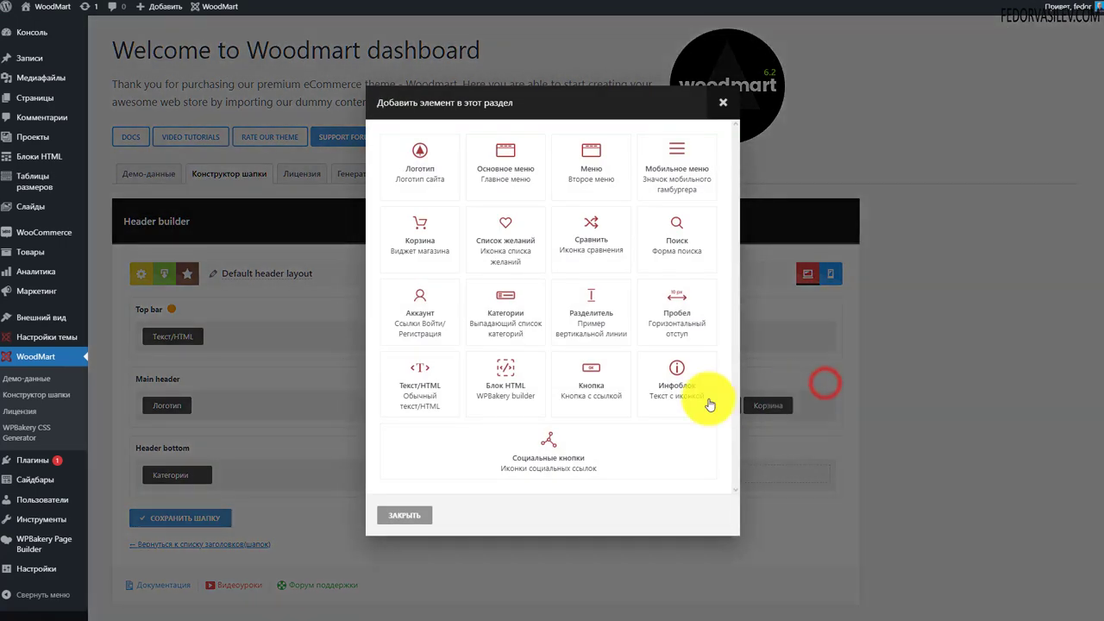
click(587, 240)
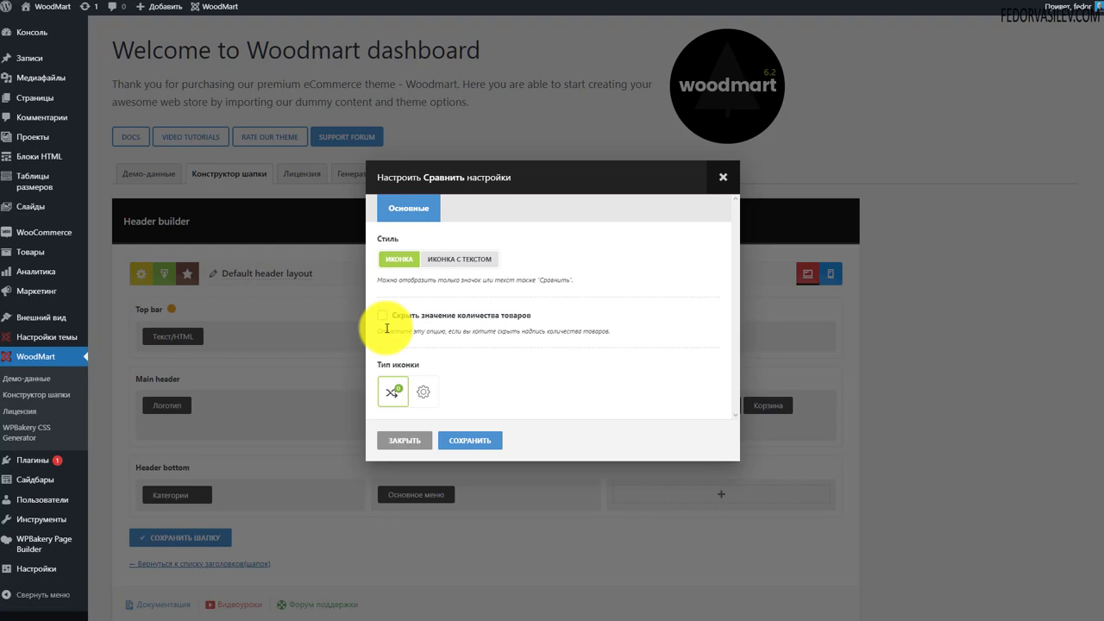
click(424, 395)
click(394, 353)
click(470, 448)
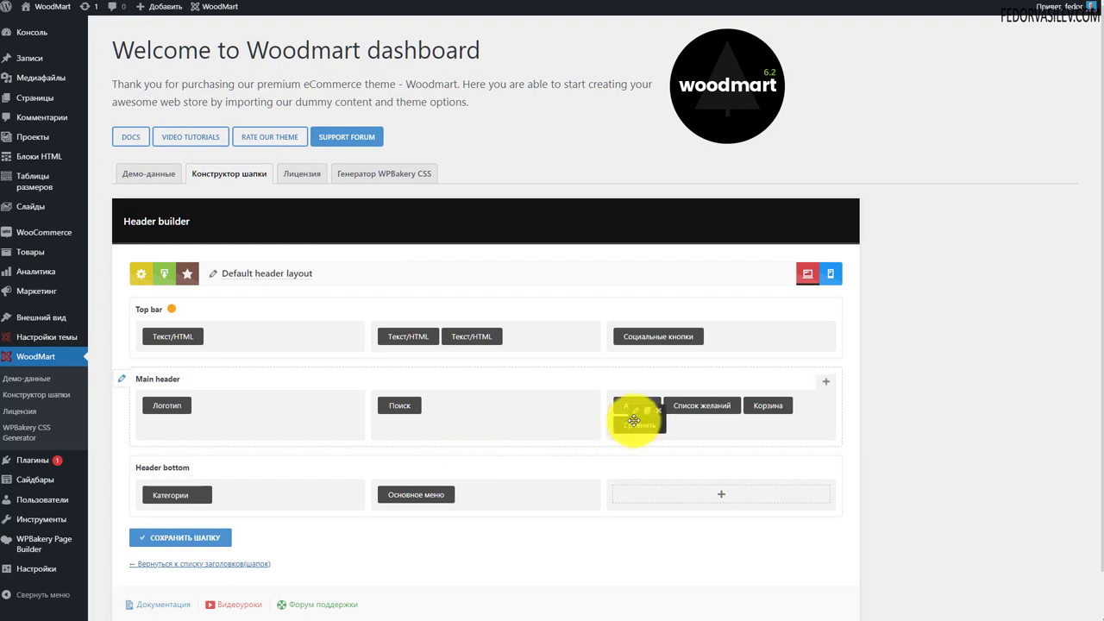
drag(634, 420, 764, 405)
click(204, 537)
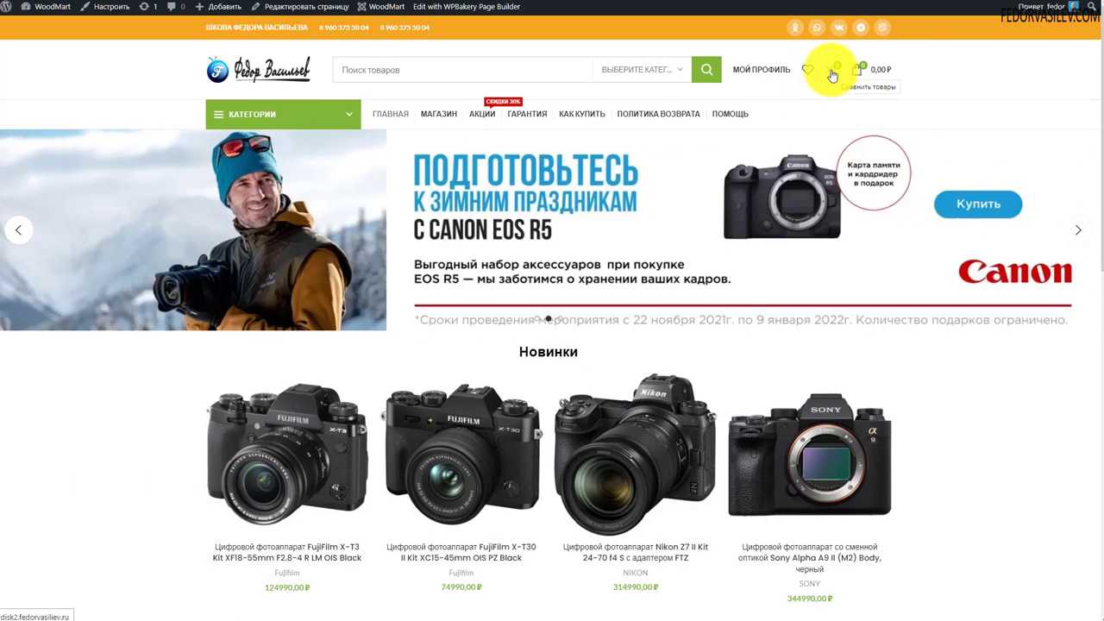
Add the FujiFilm X-T3 Kit XF18-55mm from the storefront's Новинки grid to the product comparison and check the header's compare counter
click(832, 69)
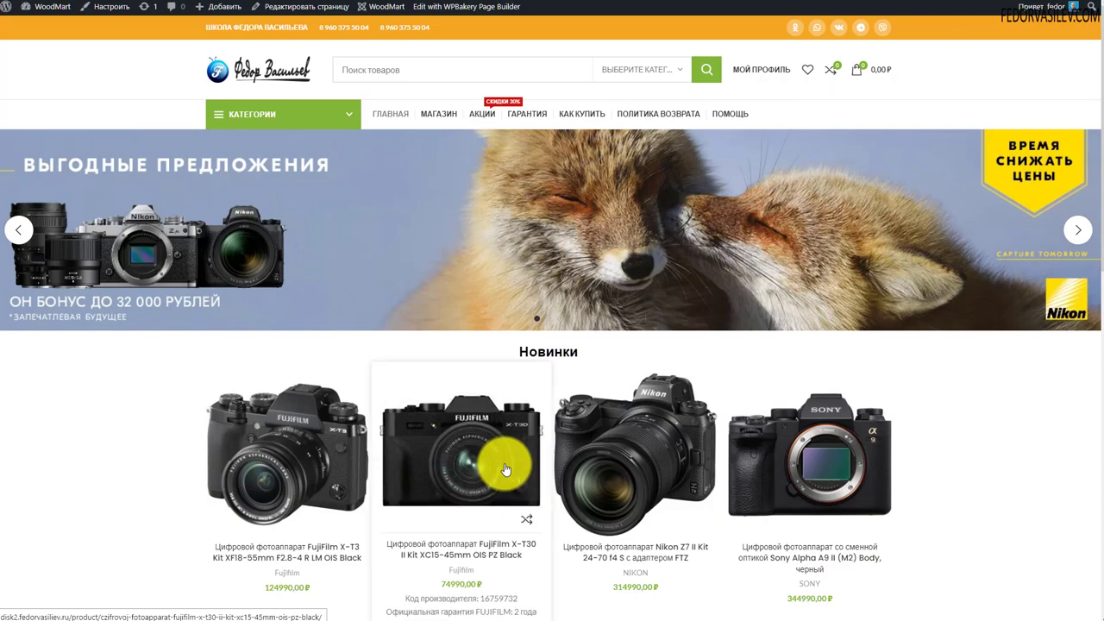
scroll(345, 431, down, 3)
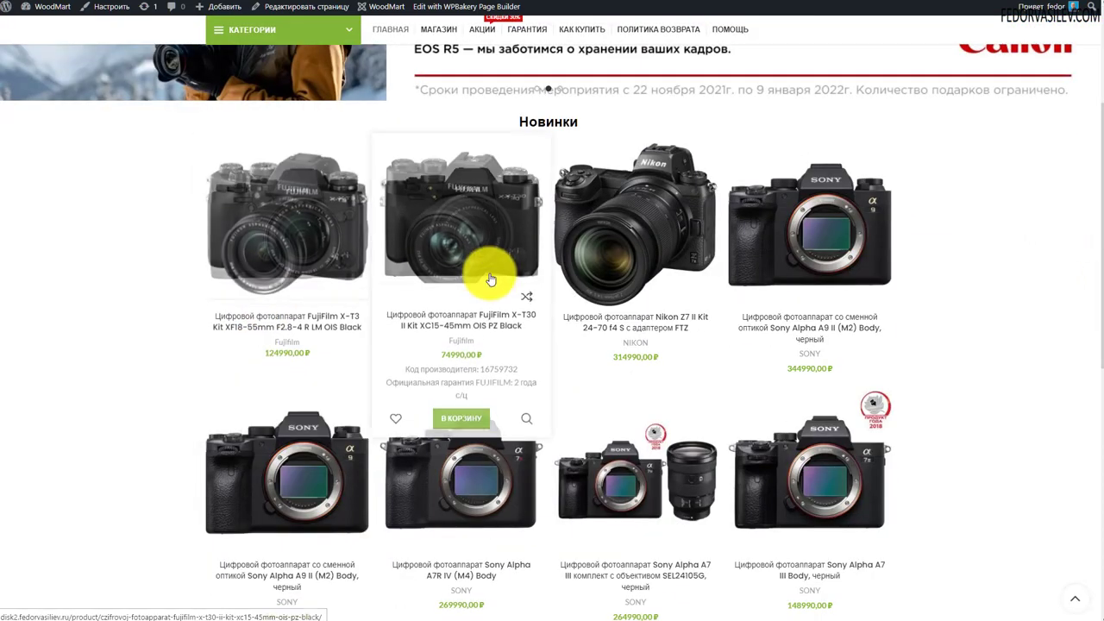
scroll(492, 276, up, 3)
scroll(783, 113, down, 4)
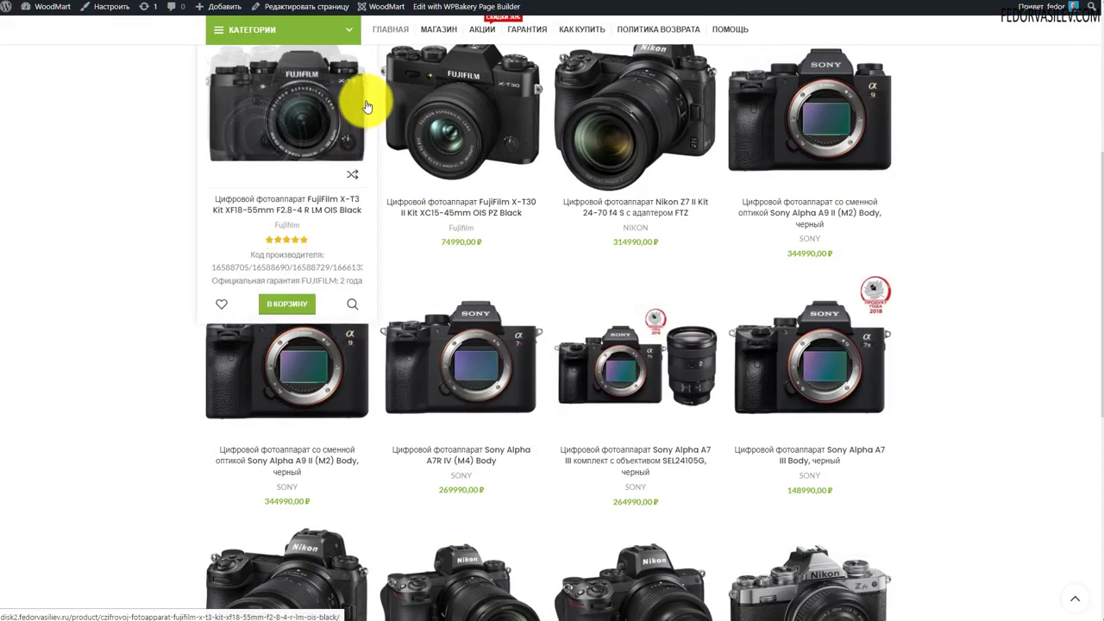
scroll(128, 290, up, 3)
scroll(296, 350, down, 2)
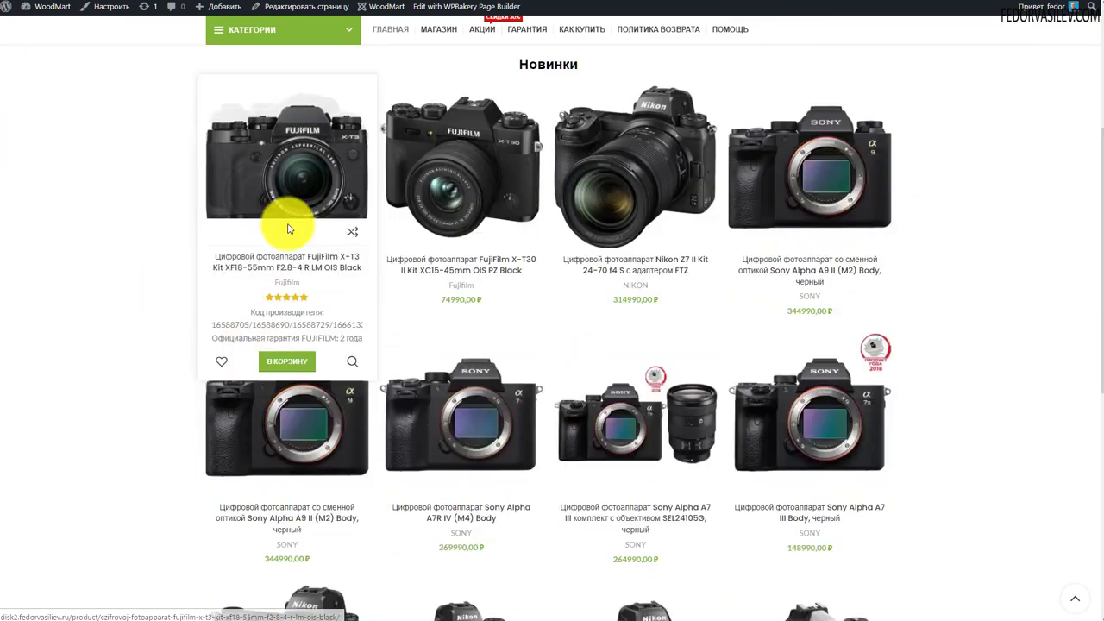
click(352, 235)
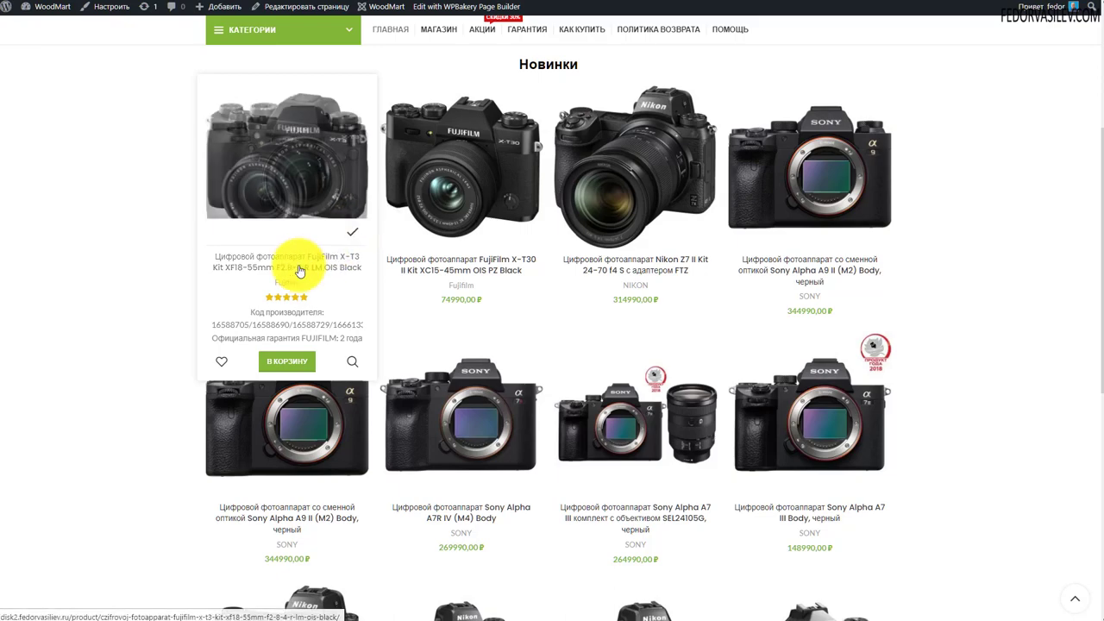
scroll(296, 266, up, 1)
scroll(353, 352, up, 2)
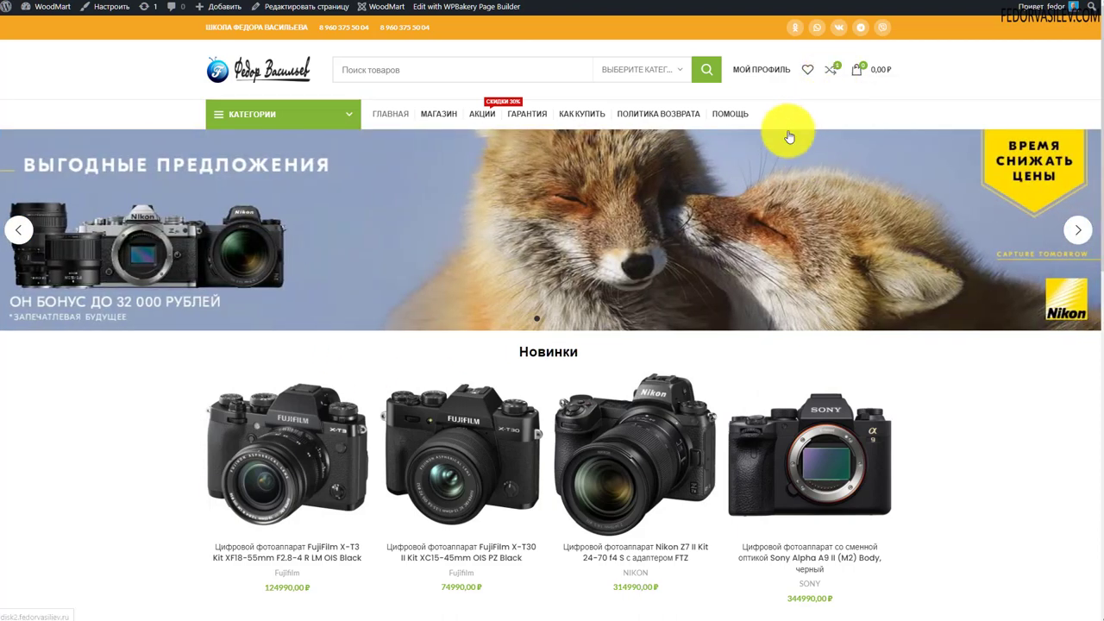
Add the Sony Alpha A7 III kit with the SEL24105G lens to the product comparison
scroll(485, 227, down, 2)
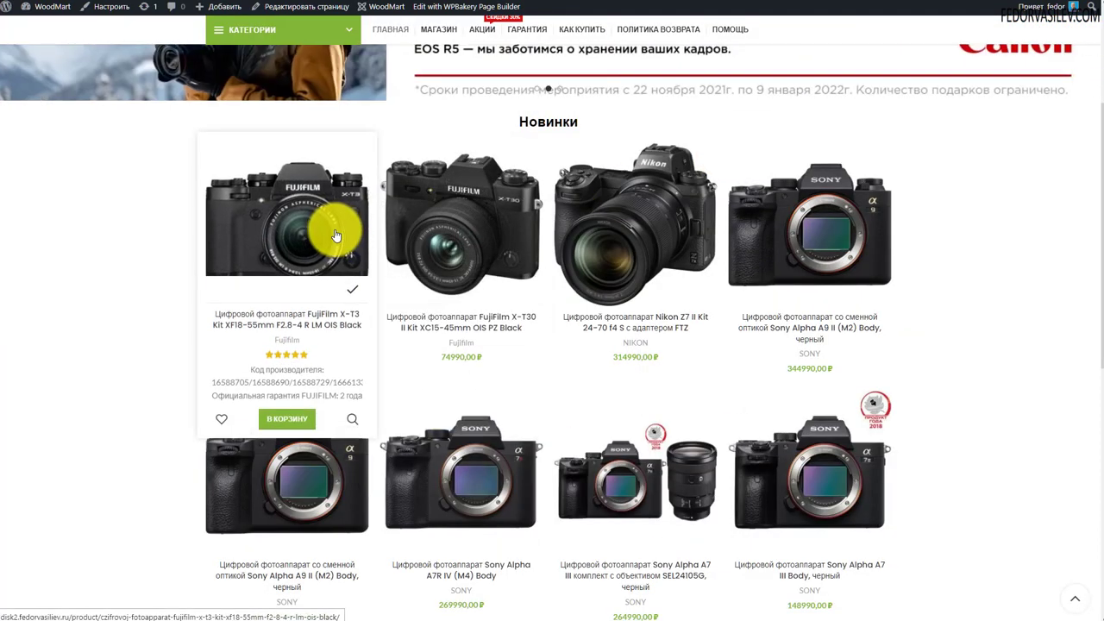
scroll(336, 235, down, 1)
mouse_move(635, 389)
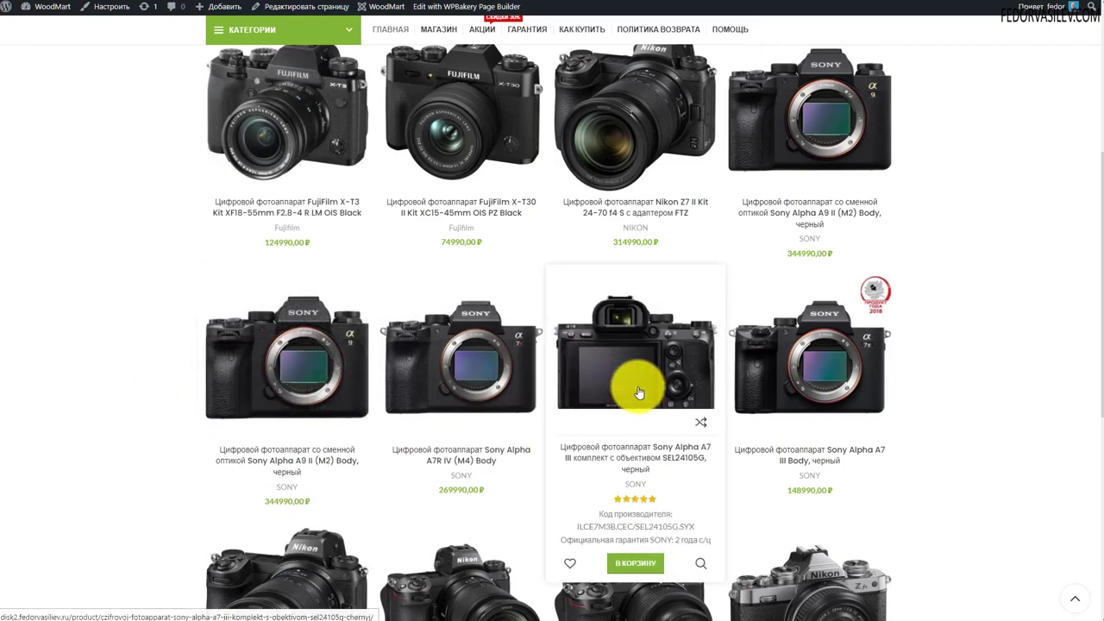
click(699, 427)
scroll(648, 438, up, 4)
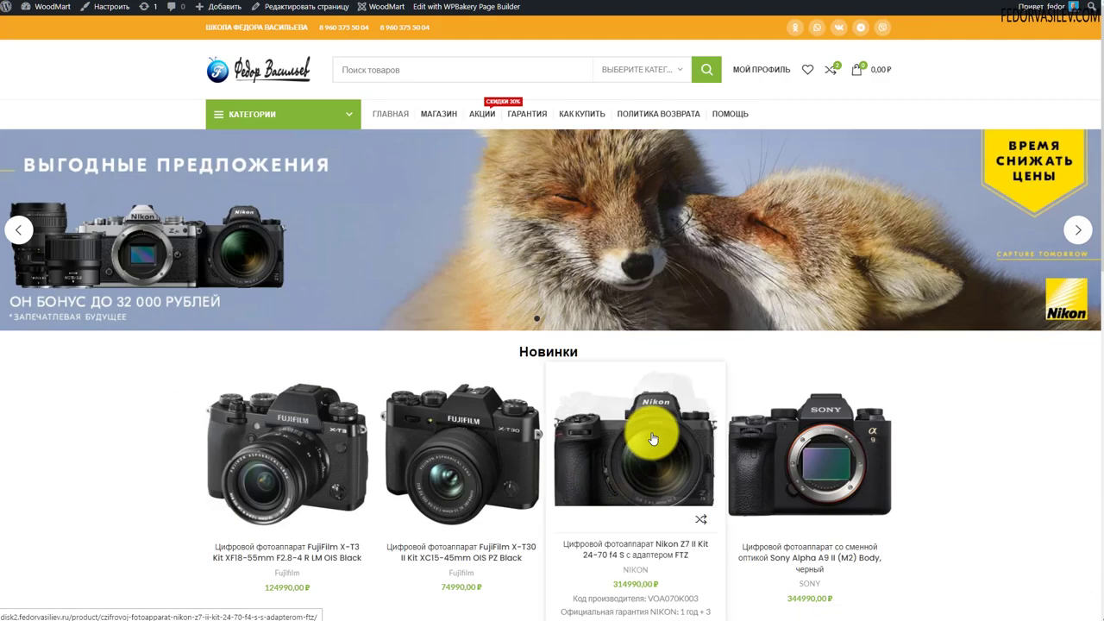
Try to add the Nikon Z7 II Kit 24-70 f4 S to the wishlist and open the wishlist from the header
scroll(699, 207, down, 2)
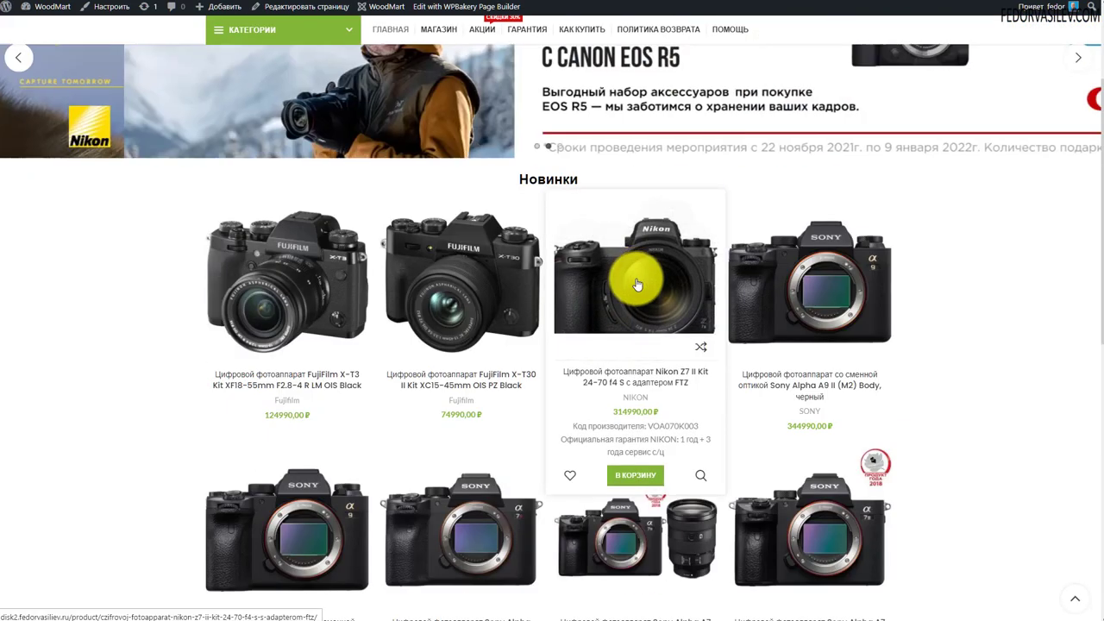
click(572, 474)
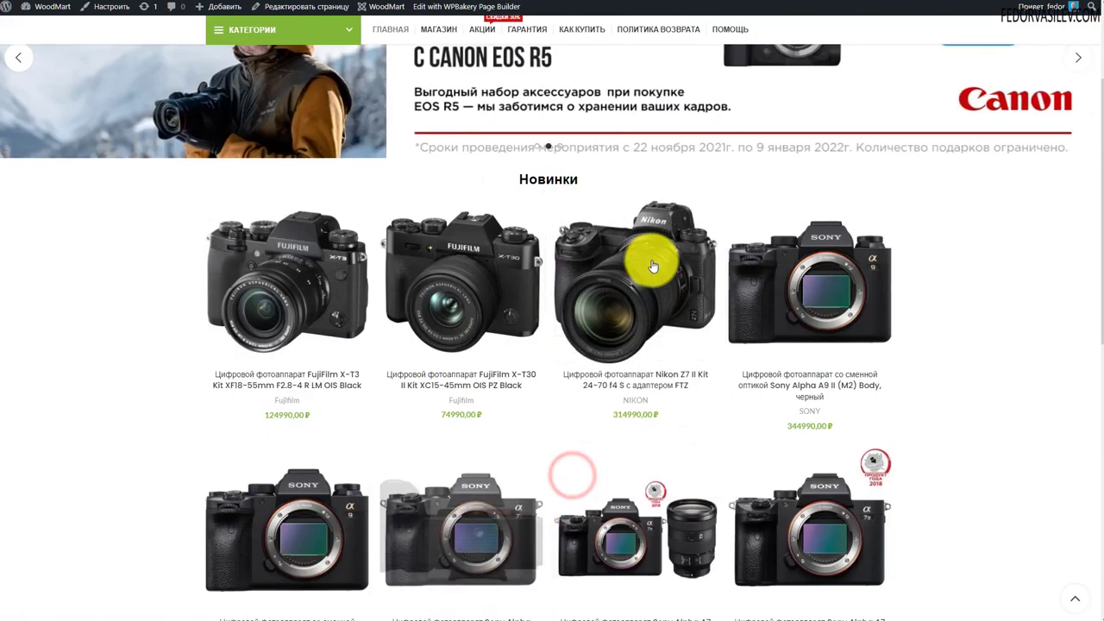
scroll(782, 115, up, 2)
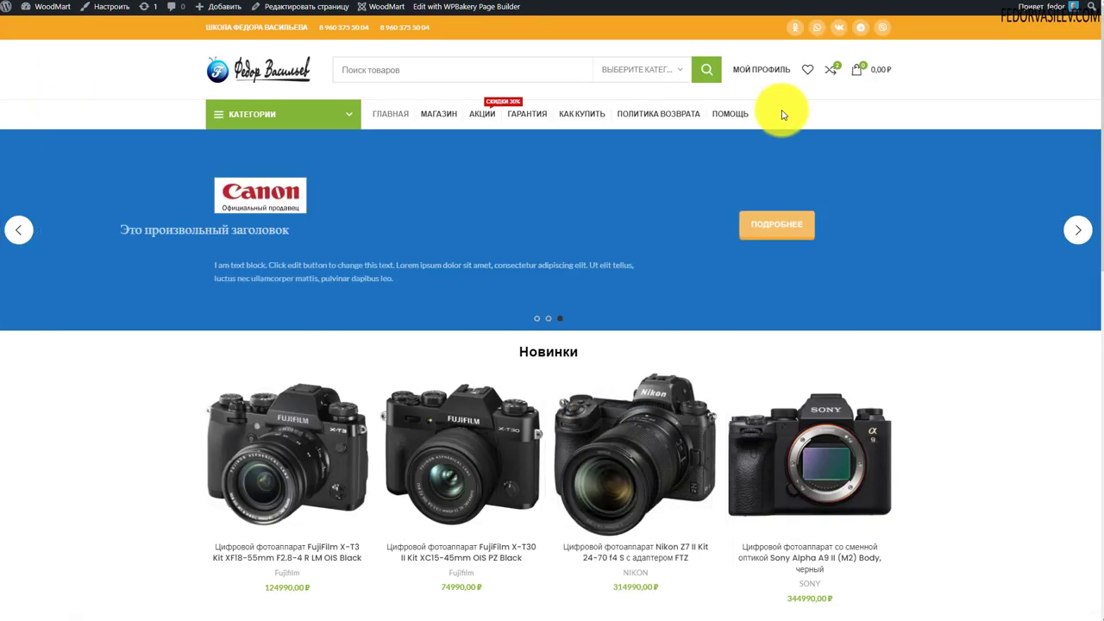
click(803, 72)
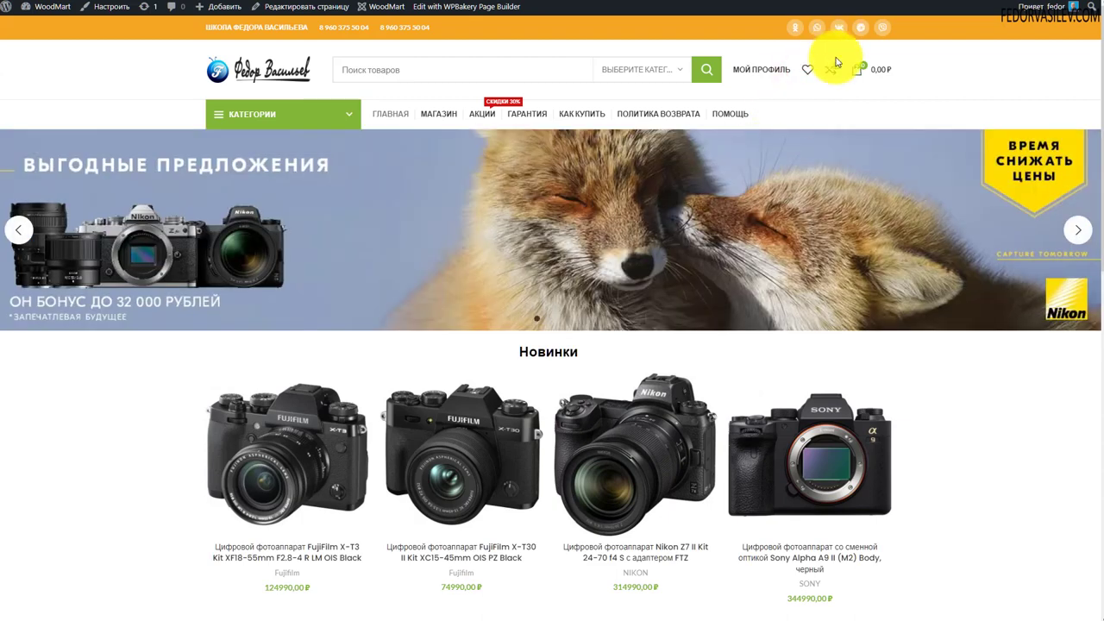
click(807, 69)
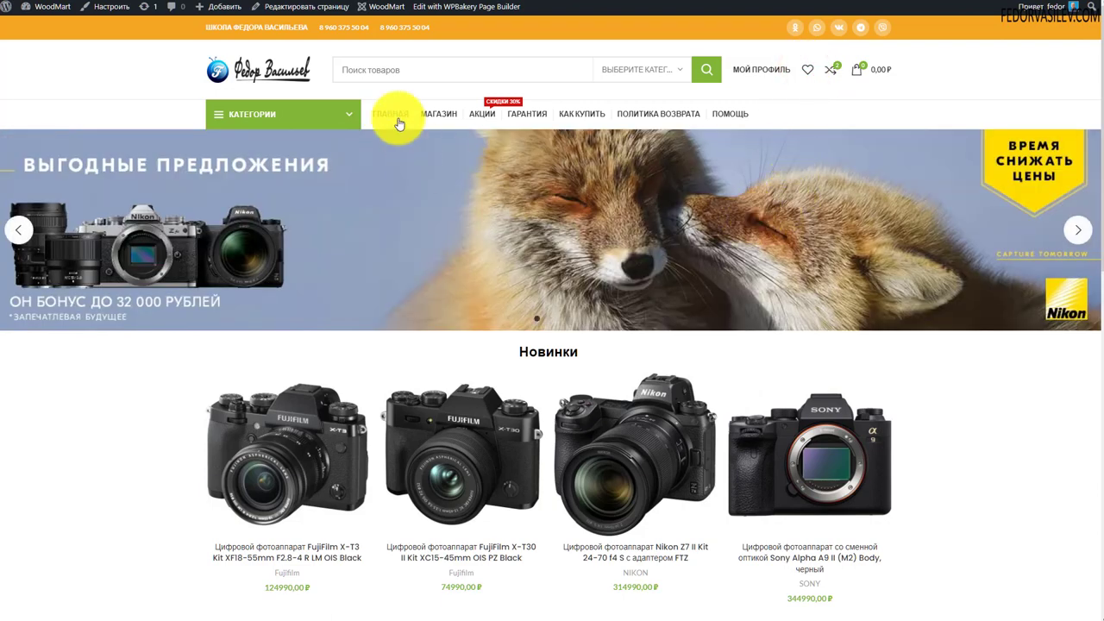
click(325, 113)
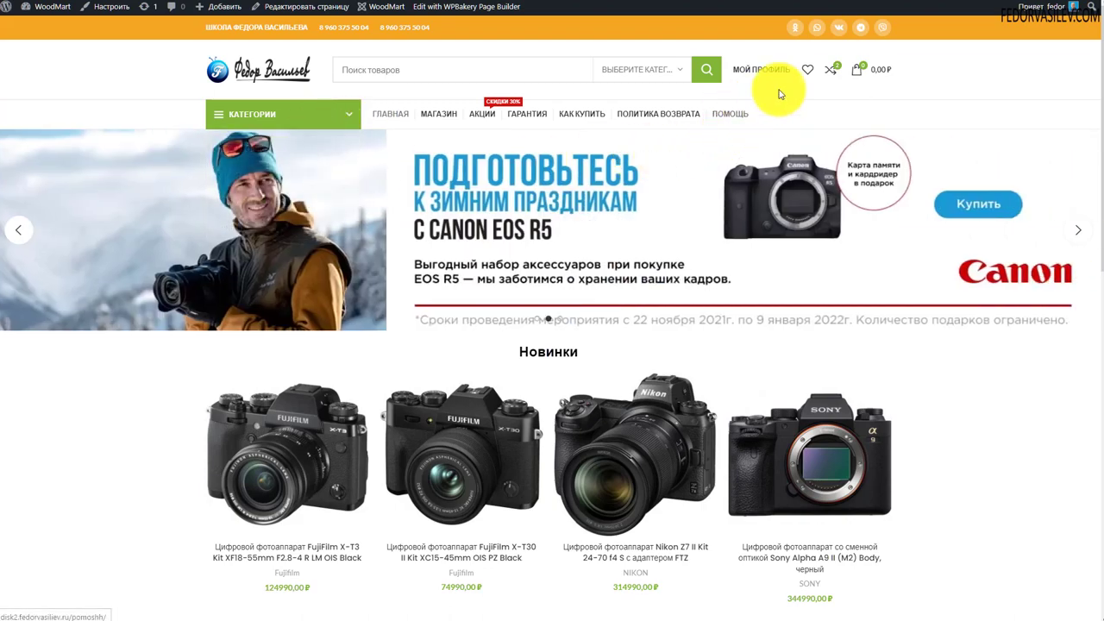
click(841, 57)
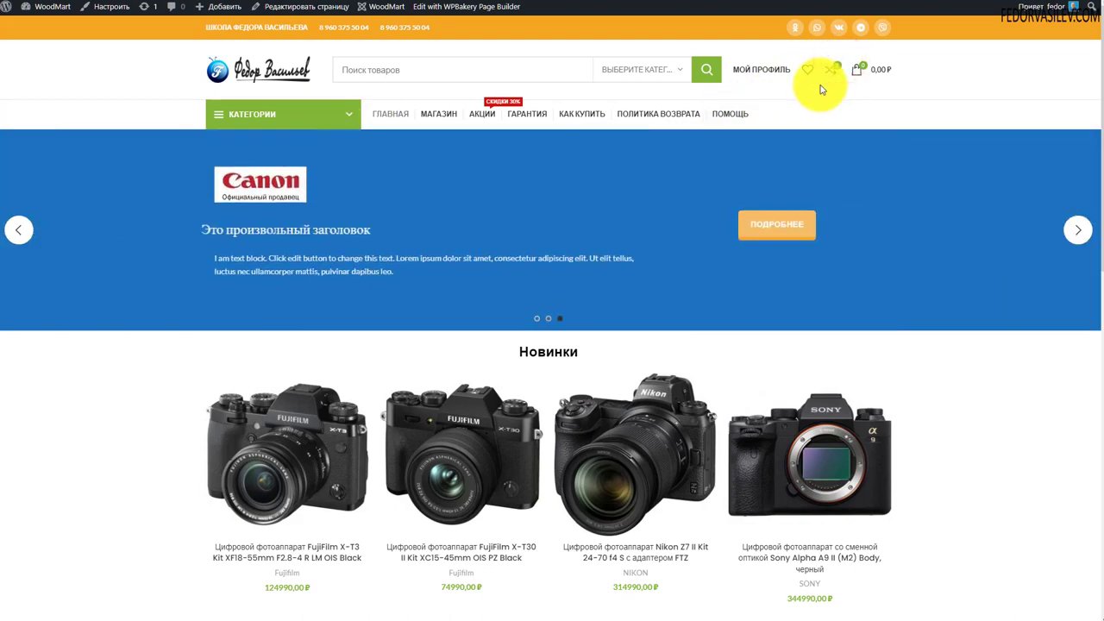
scroll(384, 300, down, 10)
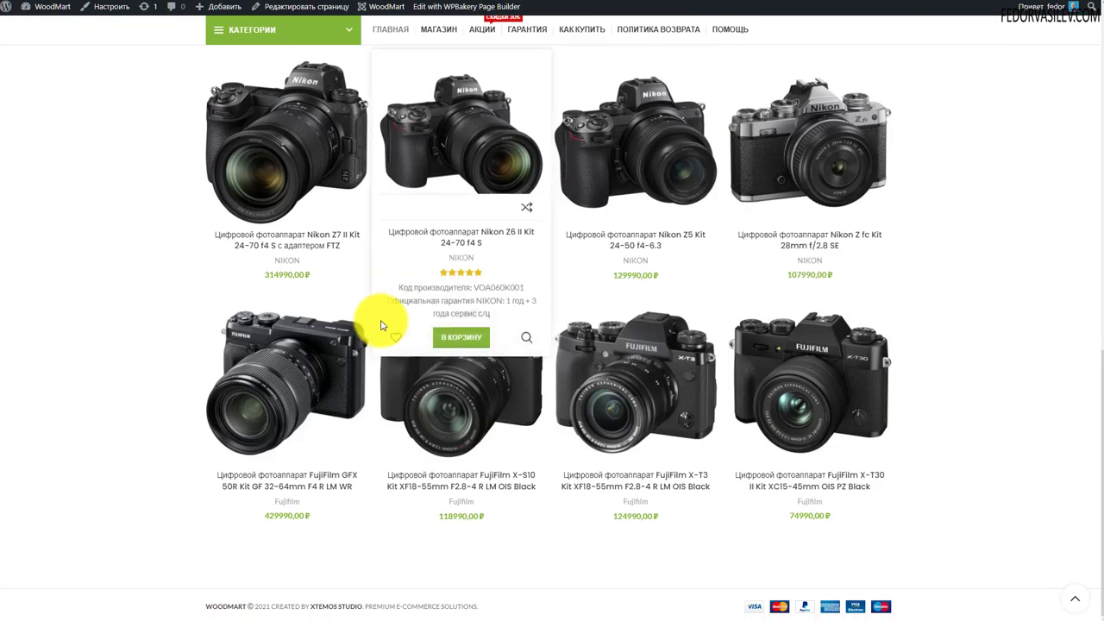
scroll(382, 317, up, 15)
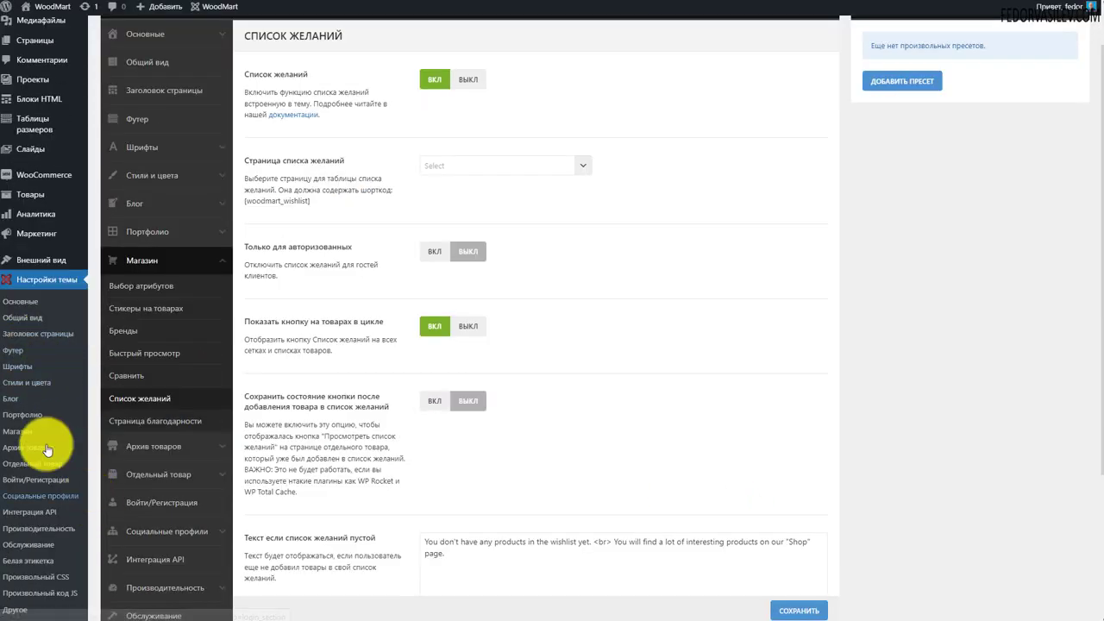
Examine the Список желаний section of the shop's theme settings, including the on/off switch and the pages offered for the wishlist
scroll(54, 469, down, 3)
mouse_move(60, 545)
scroll(104, 466, up, 5)
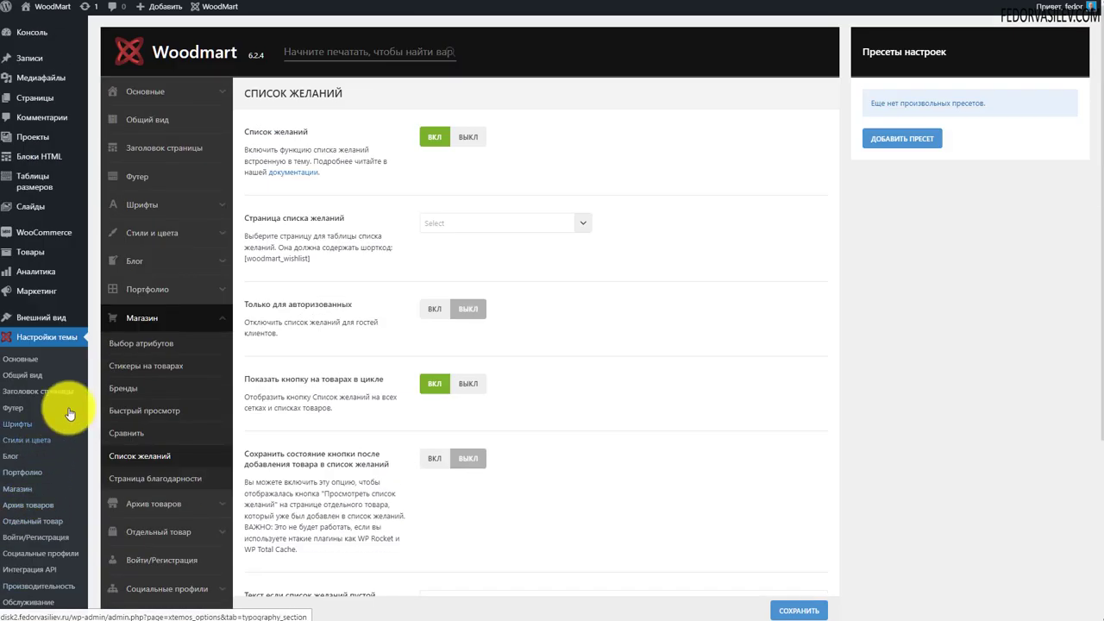
scroll(261, 308, down, 2)
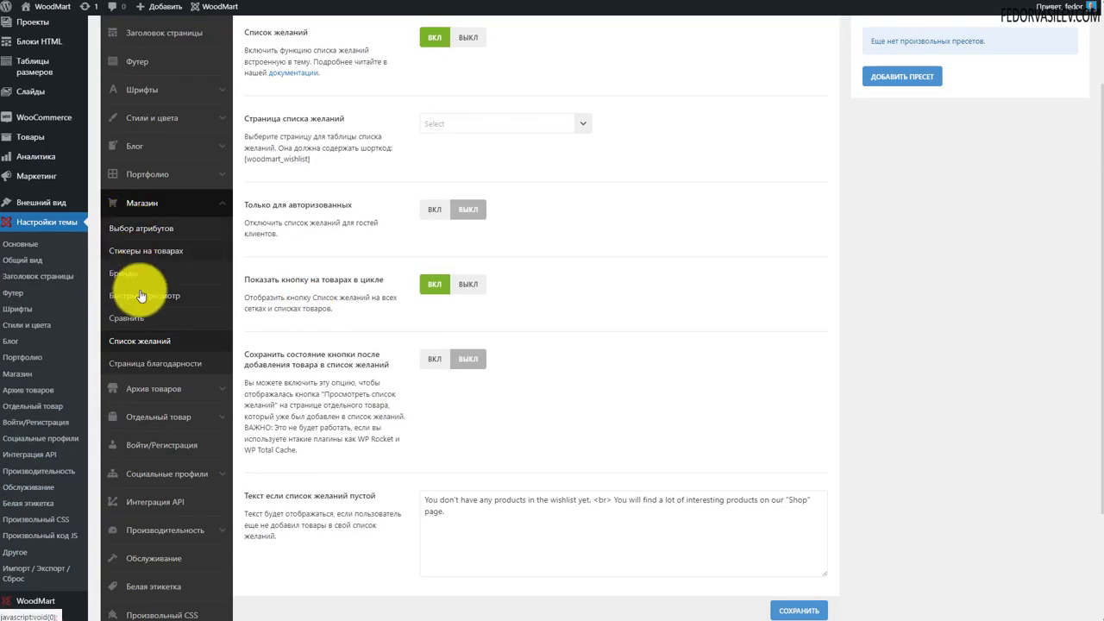
click(138, 341)
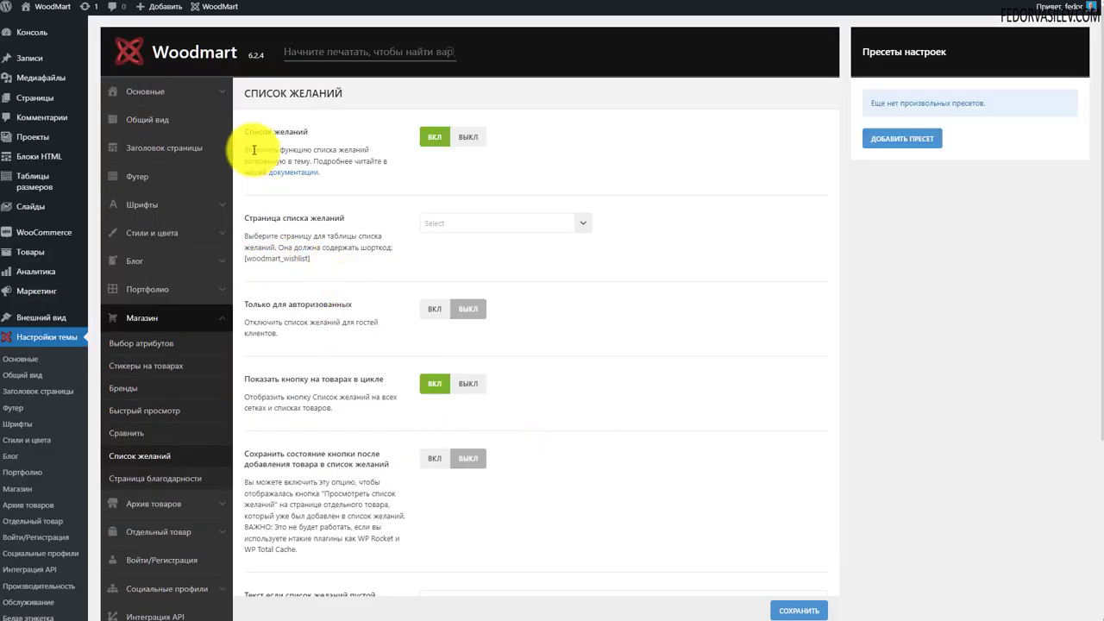
drag(341, 93, 280, 93)
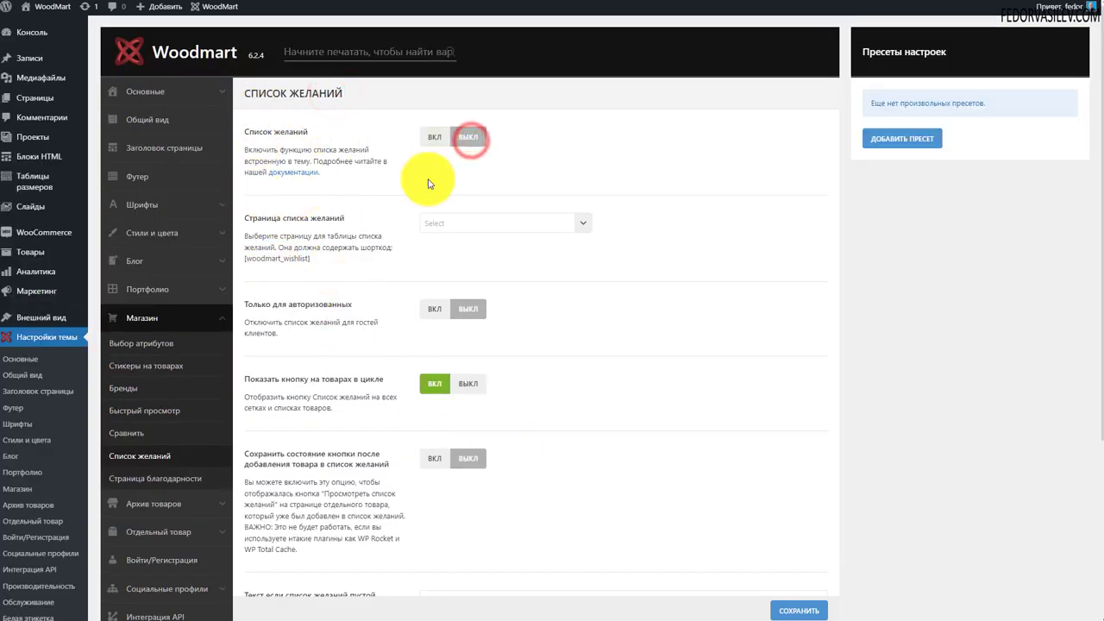
click(433, 138)
click(436, 226)
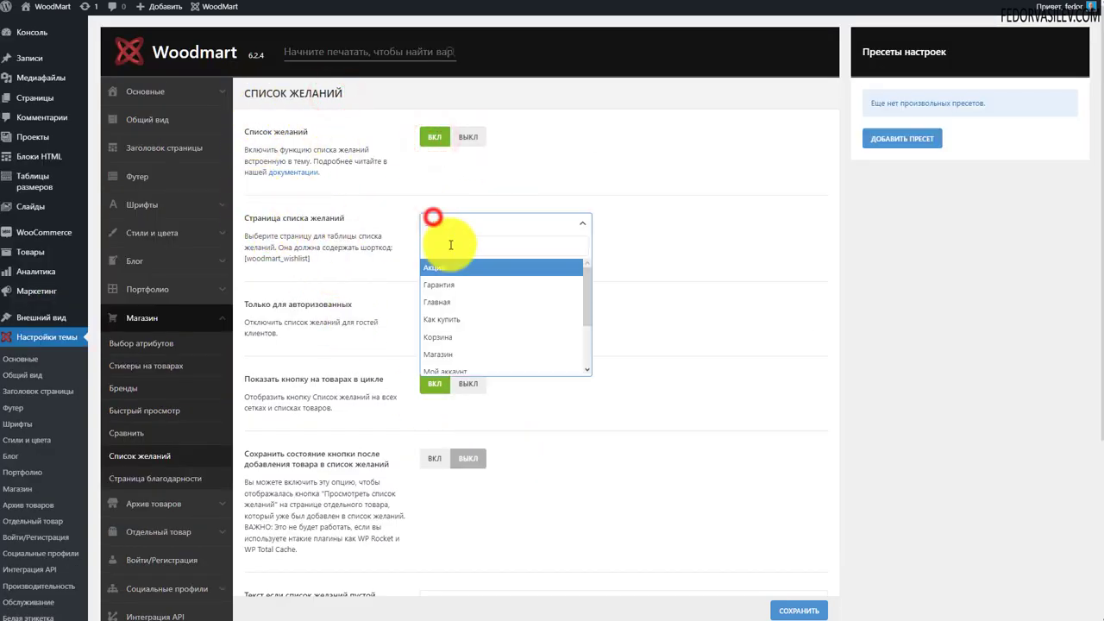
click(327, 249)
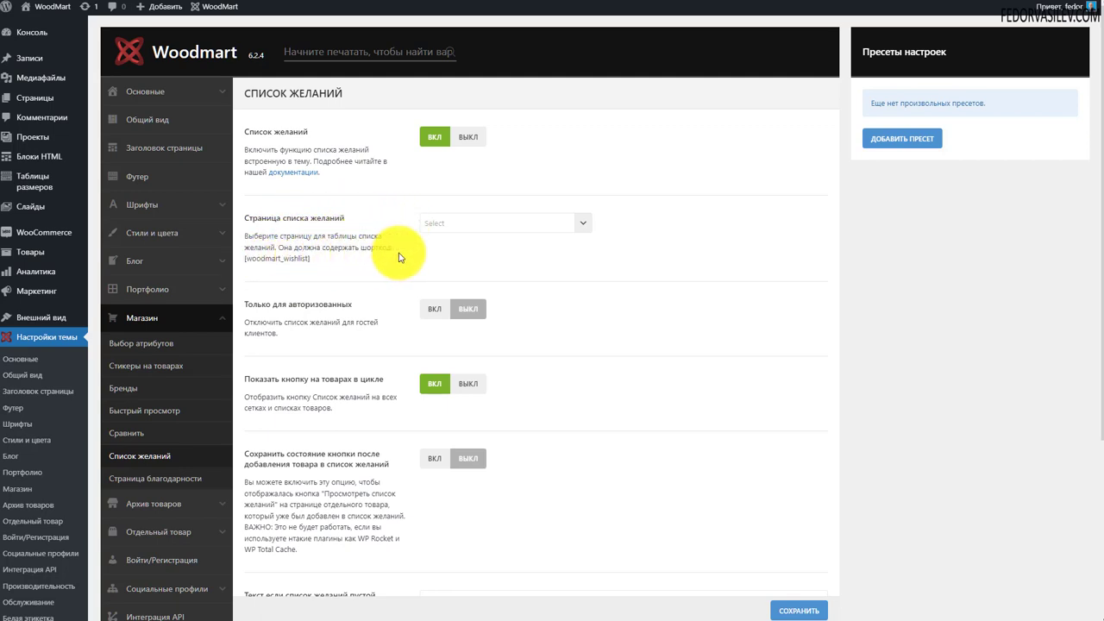
Copy the [woodmart_wishlist] shortcode from the description of the Страница списка желаний setting
drag(312, 260, 244, 269)
key(ctrl+c)
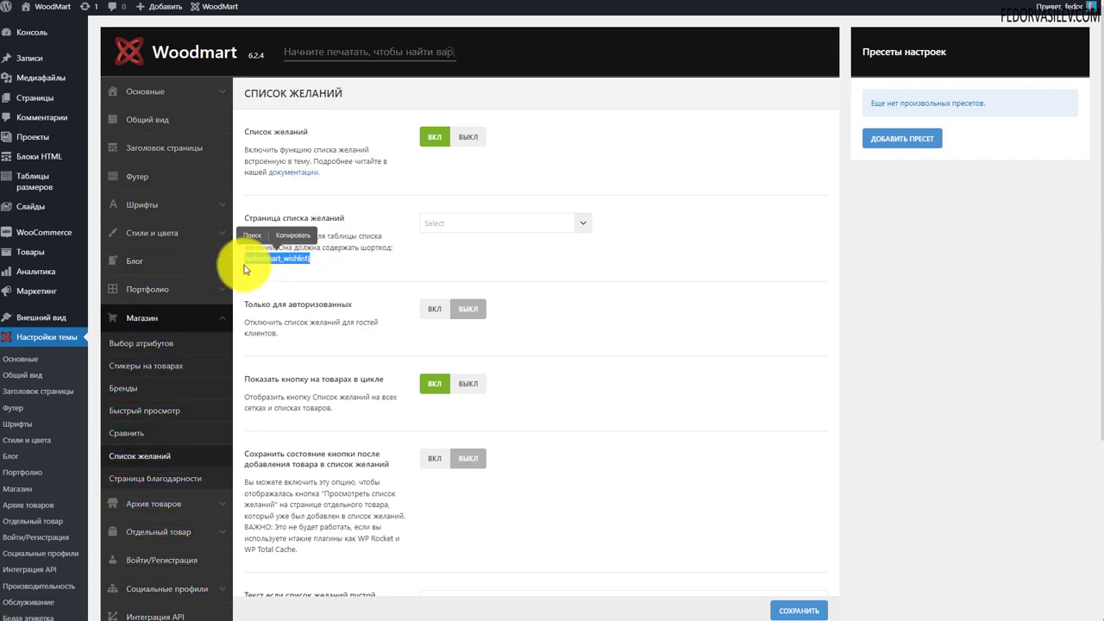
click(281, 233)
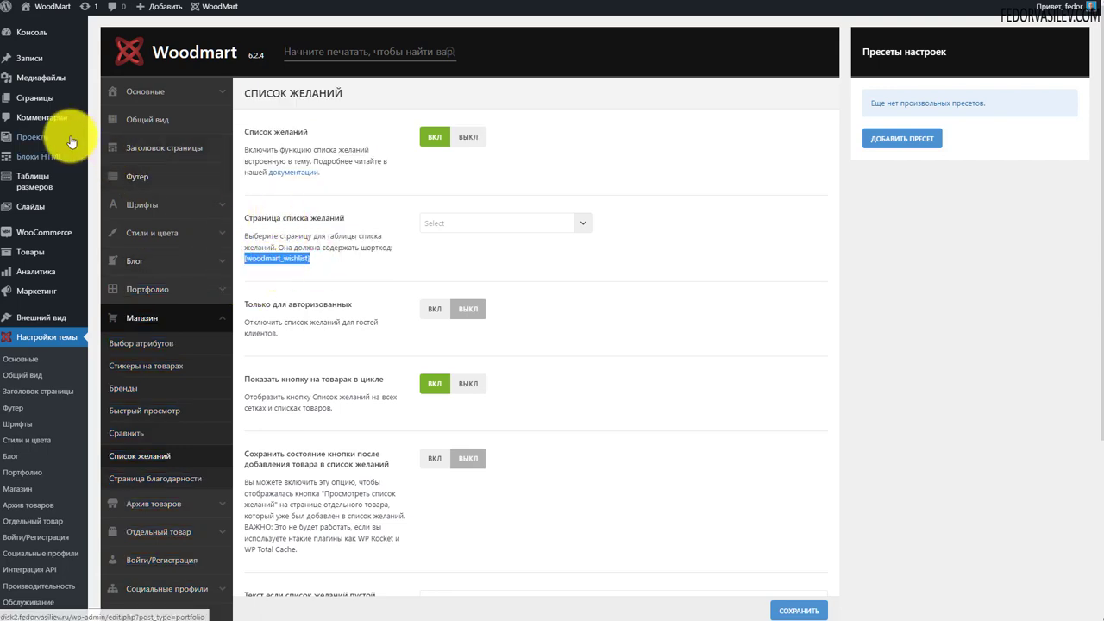
Create a new page and put the copied [woodmart_wishlist] shortcode in its content
click(38, 101)
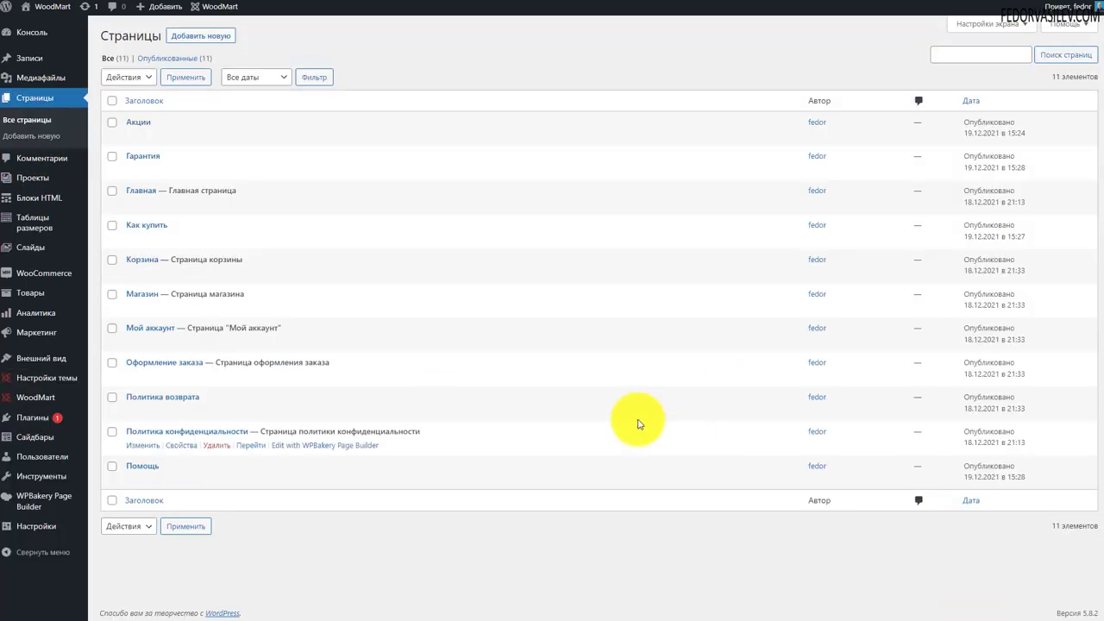
click(199, 36)
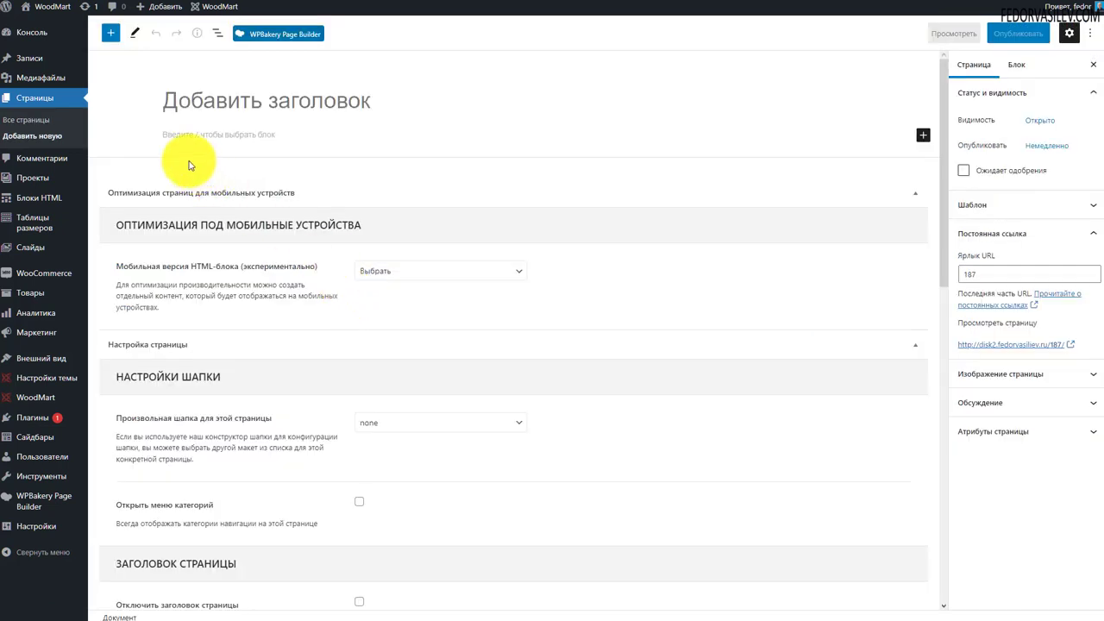
click(215, 136)
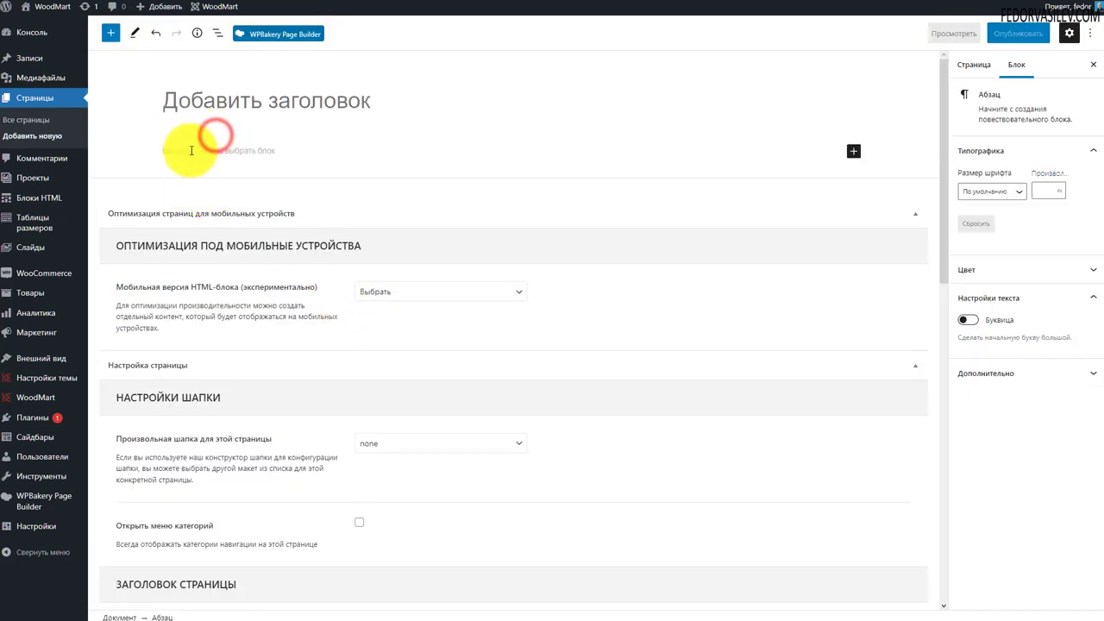
key(ctrl+v)
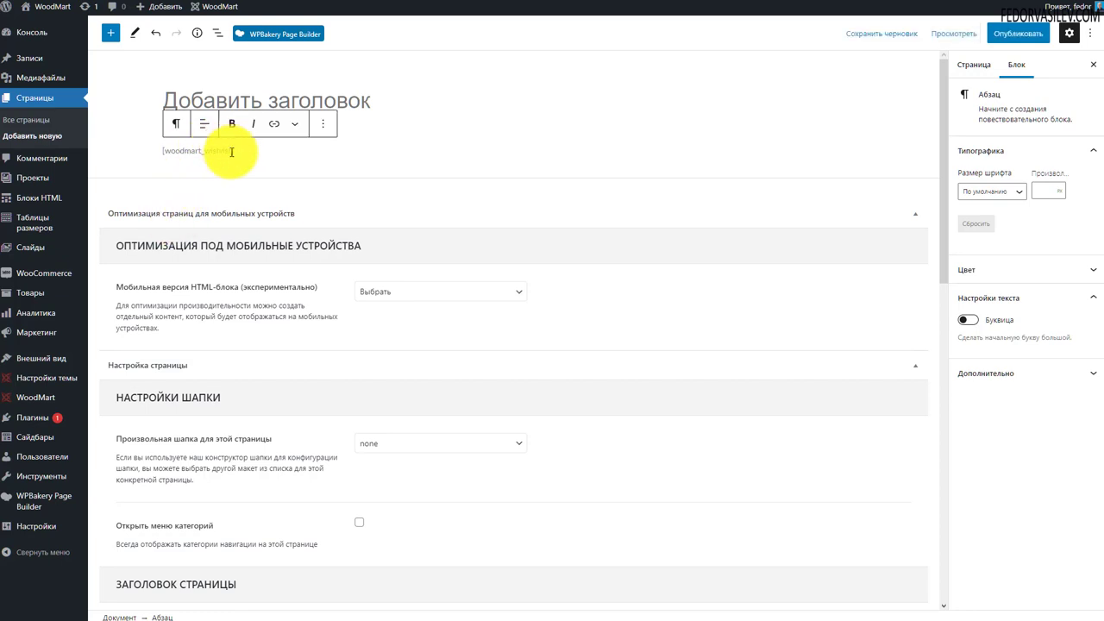
Title the new page "Список желаний" and publish it
click(193, 102)
text(Список жел)
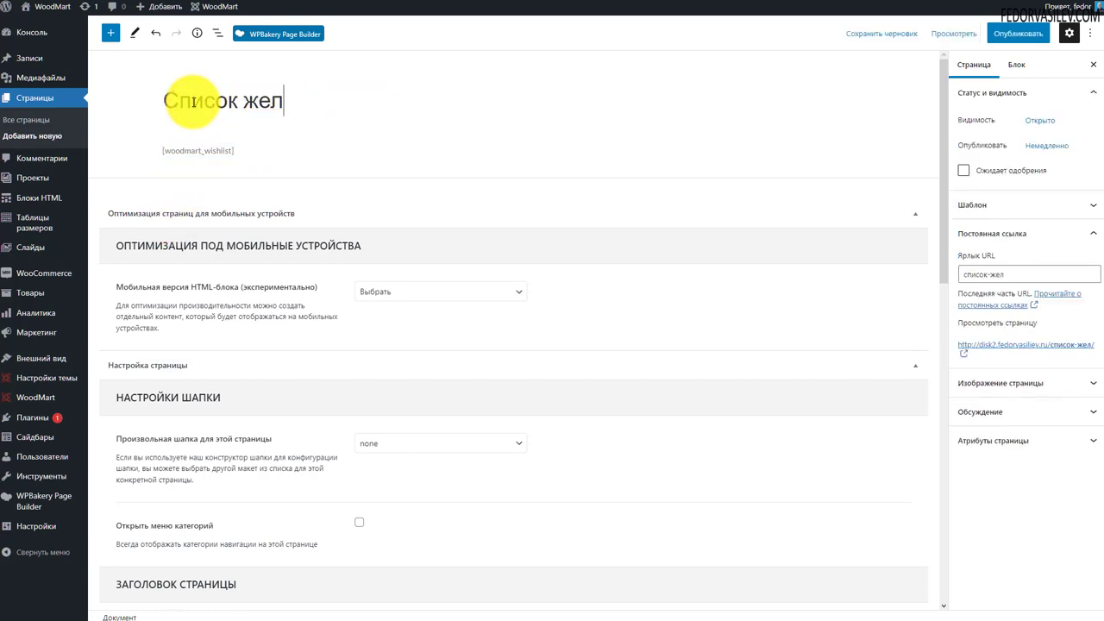
text(паний)
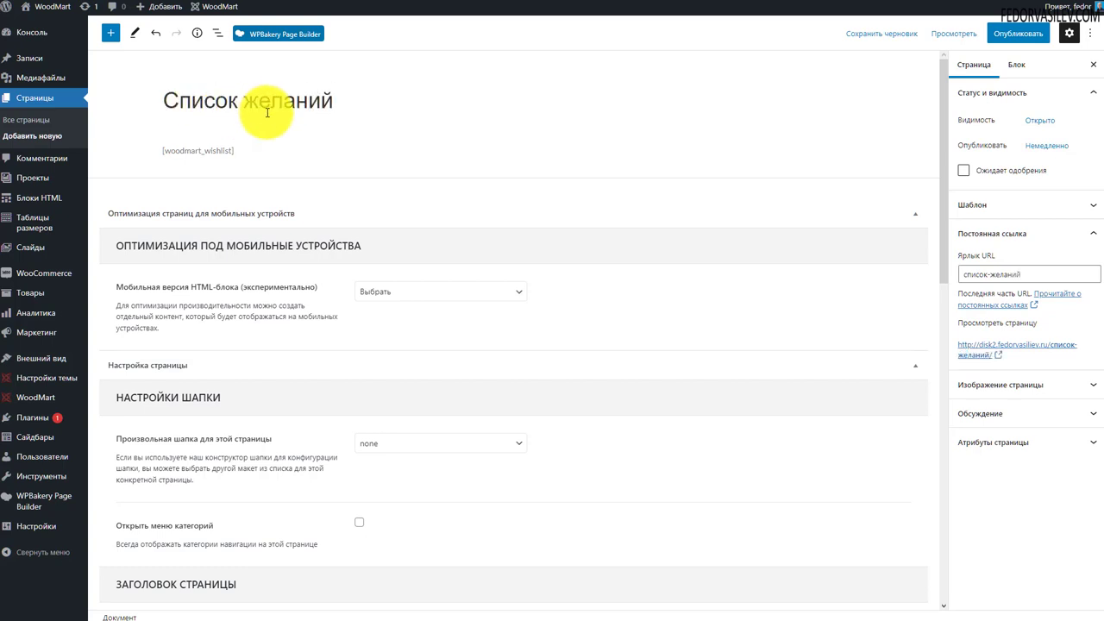
click(1007, 33)
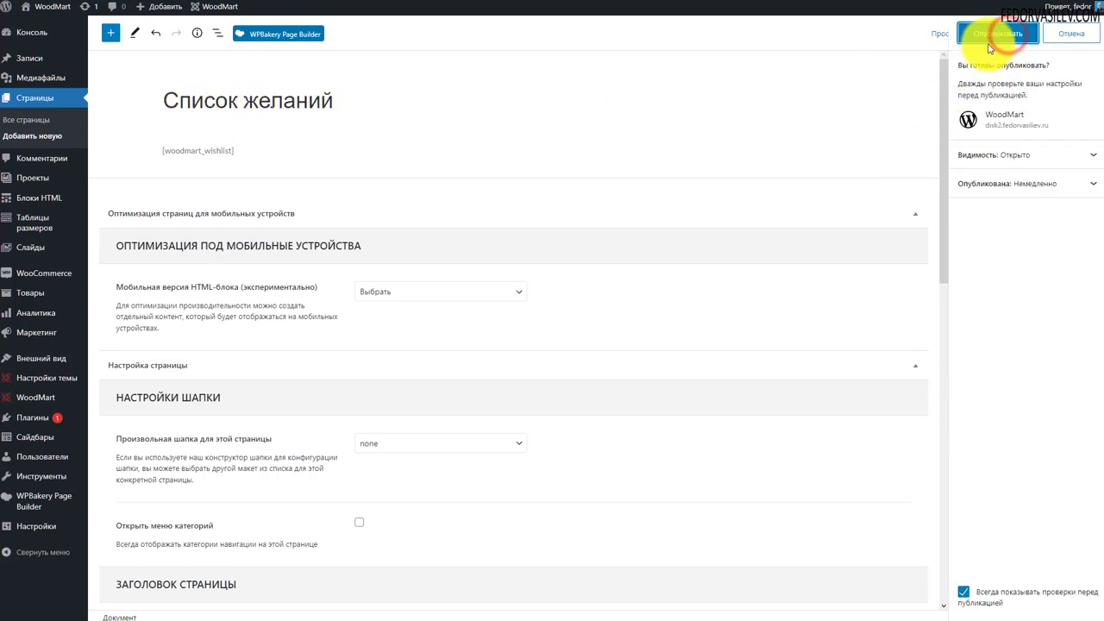
click(993, 32)
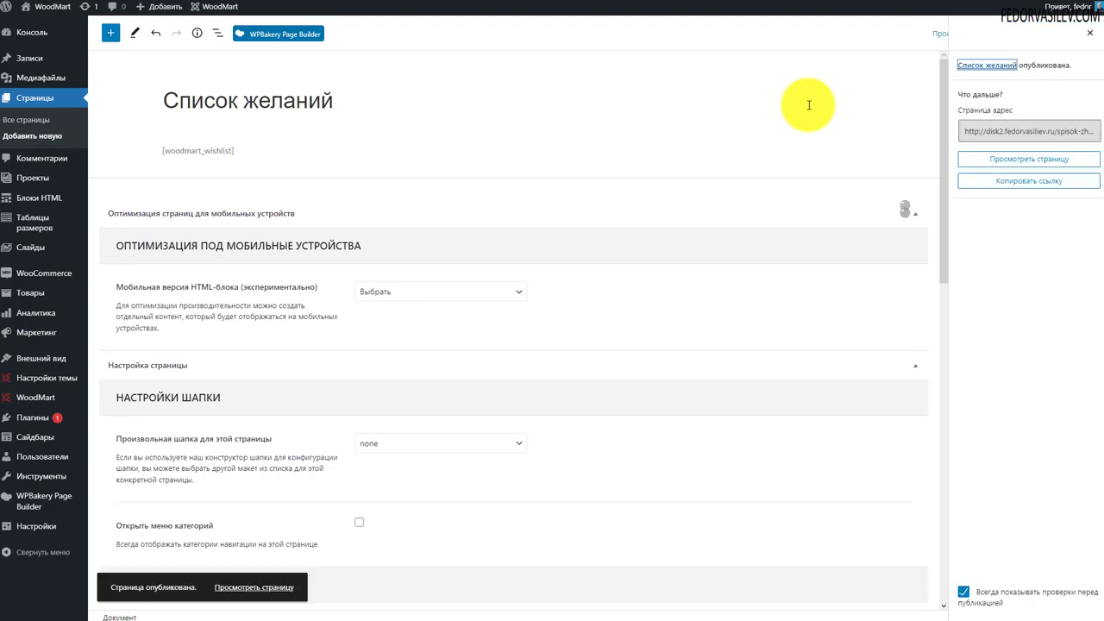
Set Страница списка желаний to the Список желаний page in the theme's shop wishlist settings
mouse_move(62, 387)
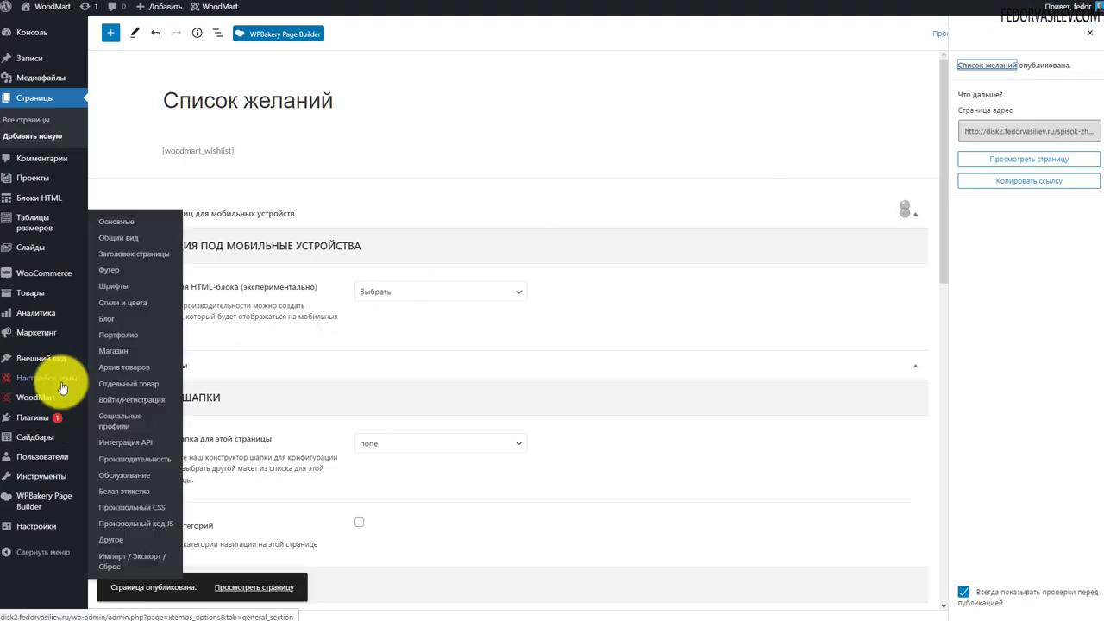
click(112, 350)
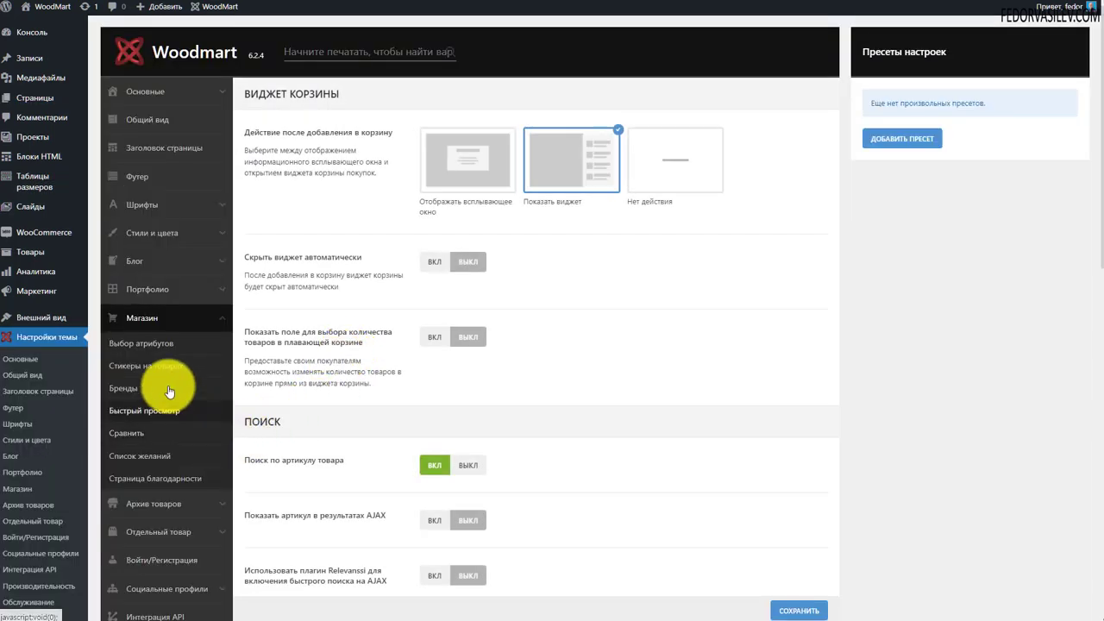
click(145, 456)
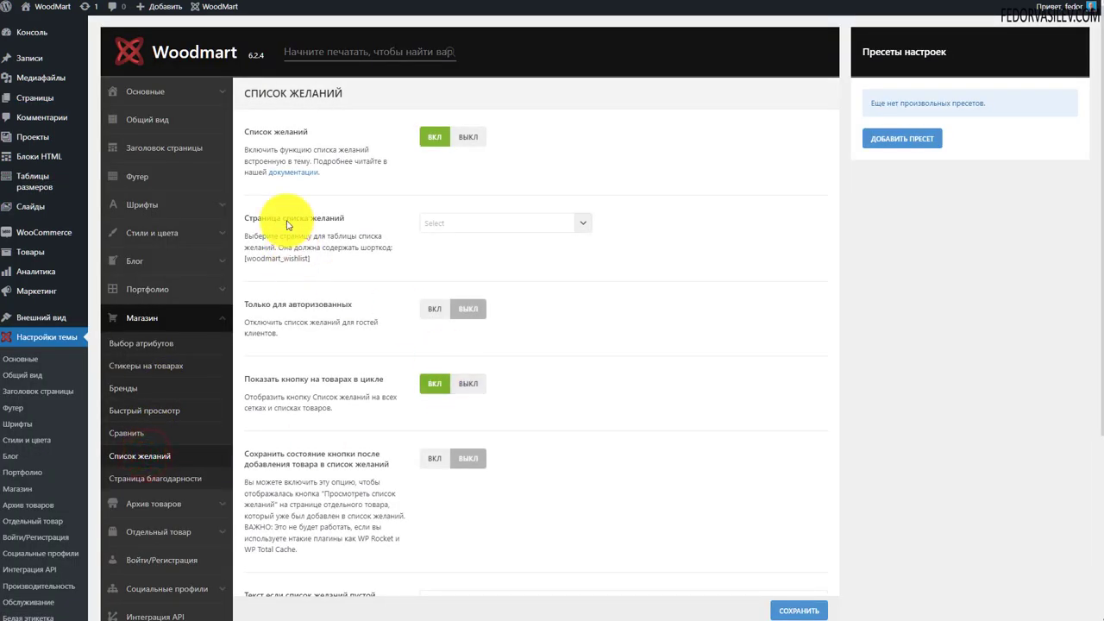
click(441, 223)
scroll(493, 303, down, 2)
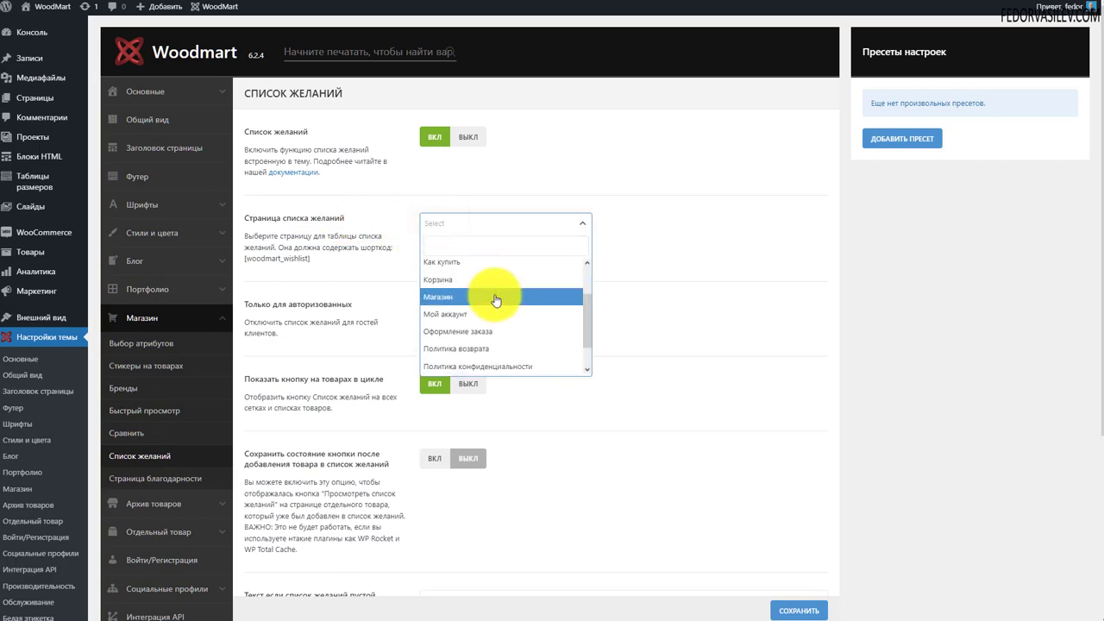
scroll(493, 297, down, 3)
click(461, 367)
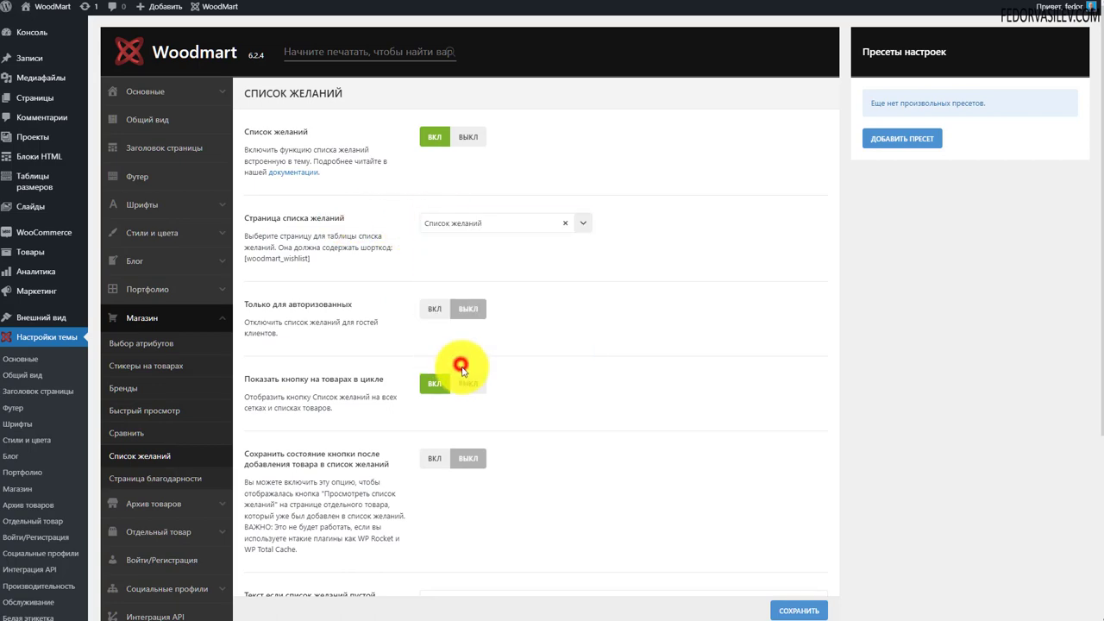
Examine the remaining wishlist options, including the button settings and the text shown for an empty wishlist
scroll(687, 325, down, 3)
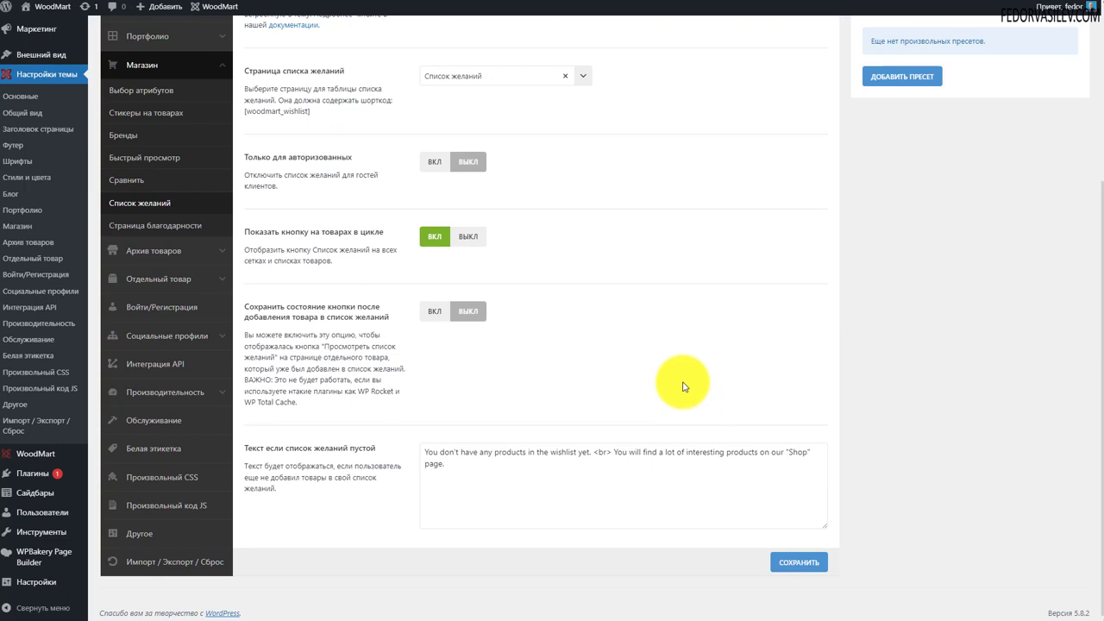
scroll(682, 387, up, 3)
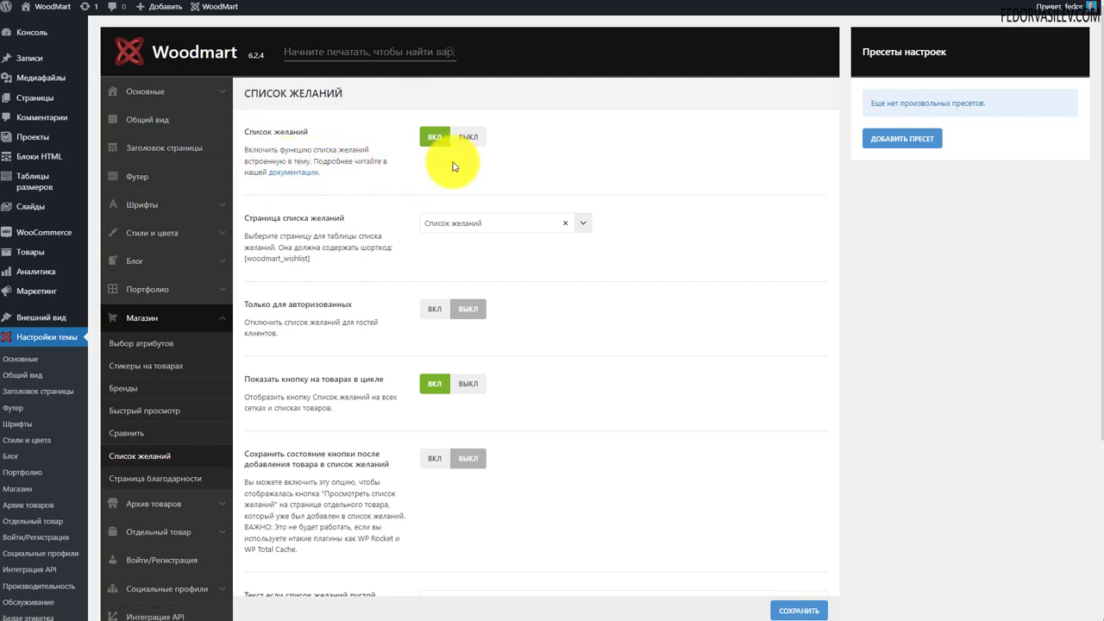
scroll(330, 194, down, 1)
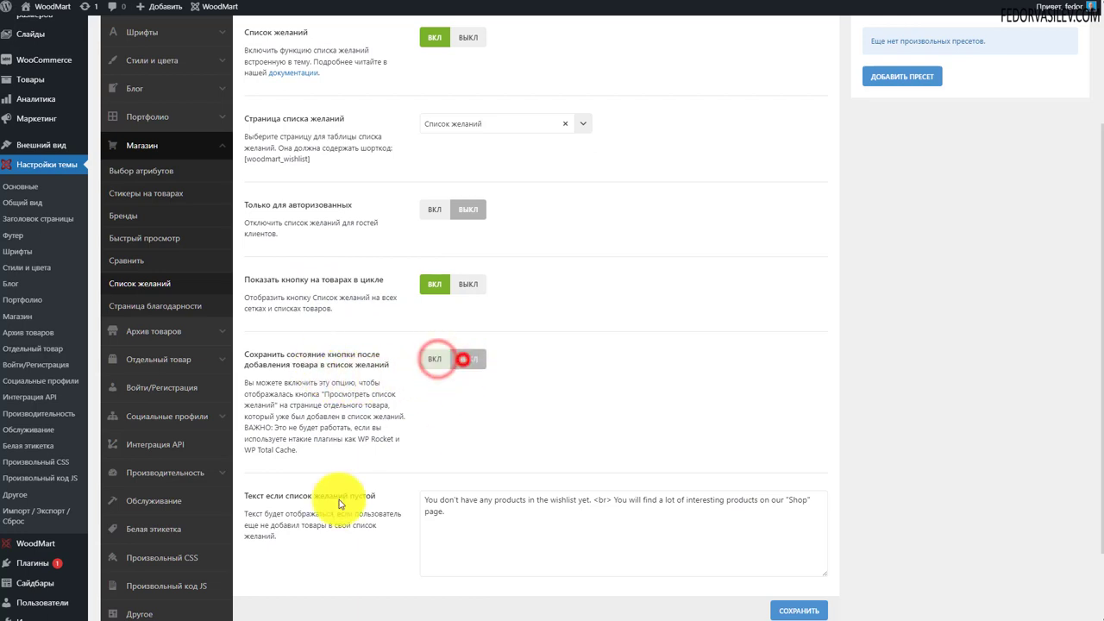
triple_click(463, 514)
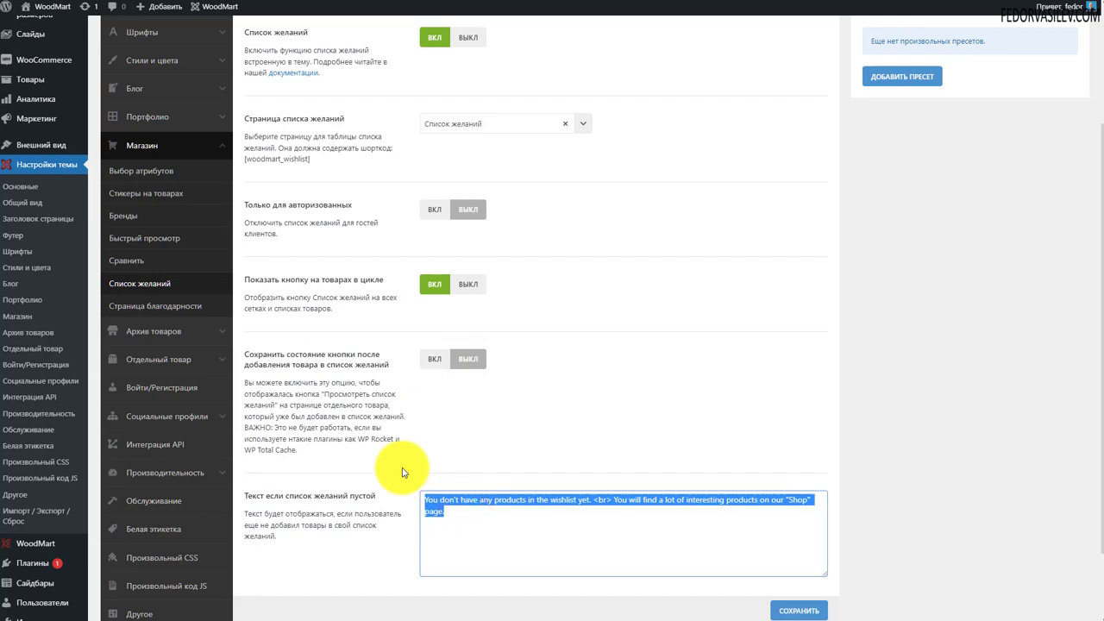
click(573, 516)
double_click(608, 499)
text(<br> You)
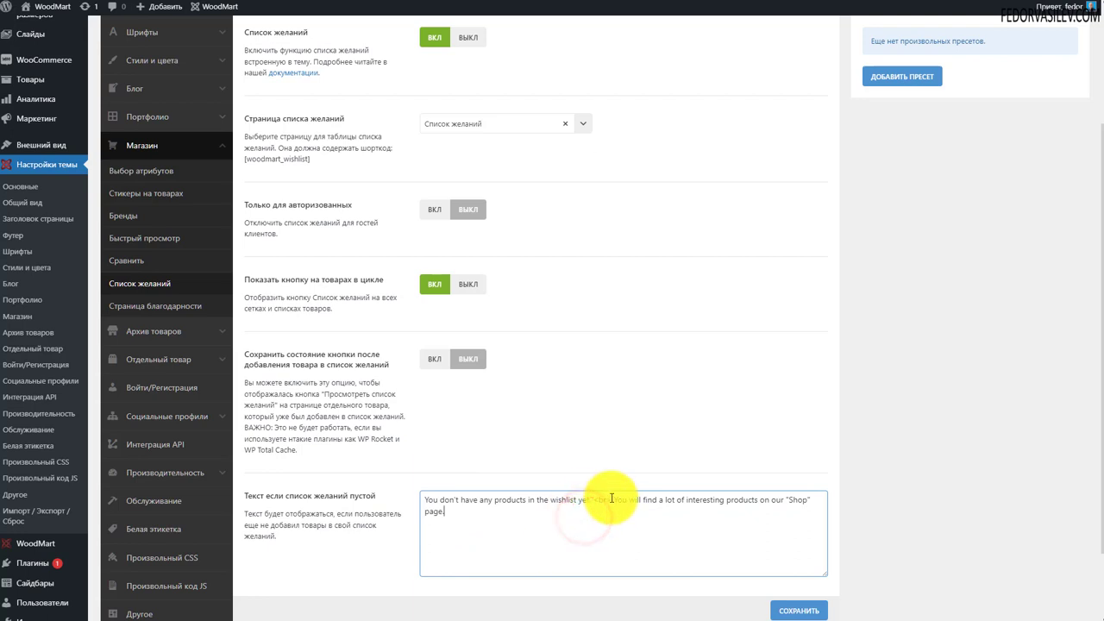
click(455, 509)
click(445, 512)
triple_click(445, 512)
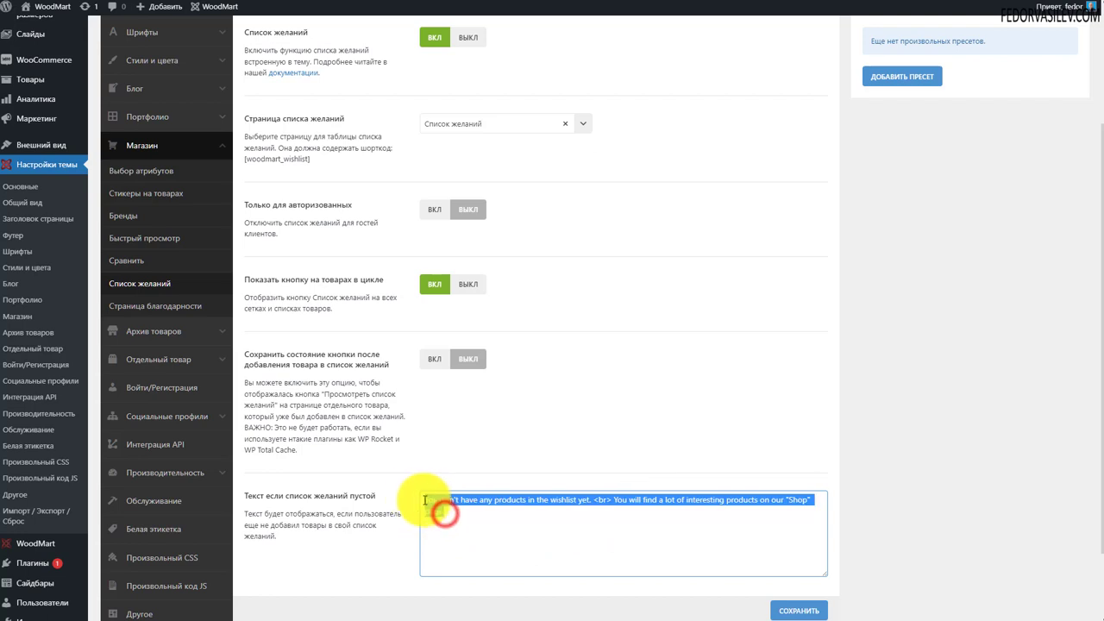
click(531, 499)
Copy "You don't have any products in the wishlist yet." from the empty-wishlist text and translate it into Russian in Яндекс Переводчик
drag(592, 499, 423, 500)
key(ctrl+c)
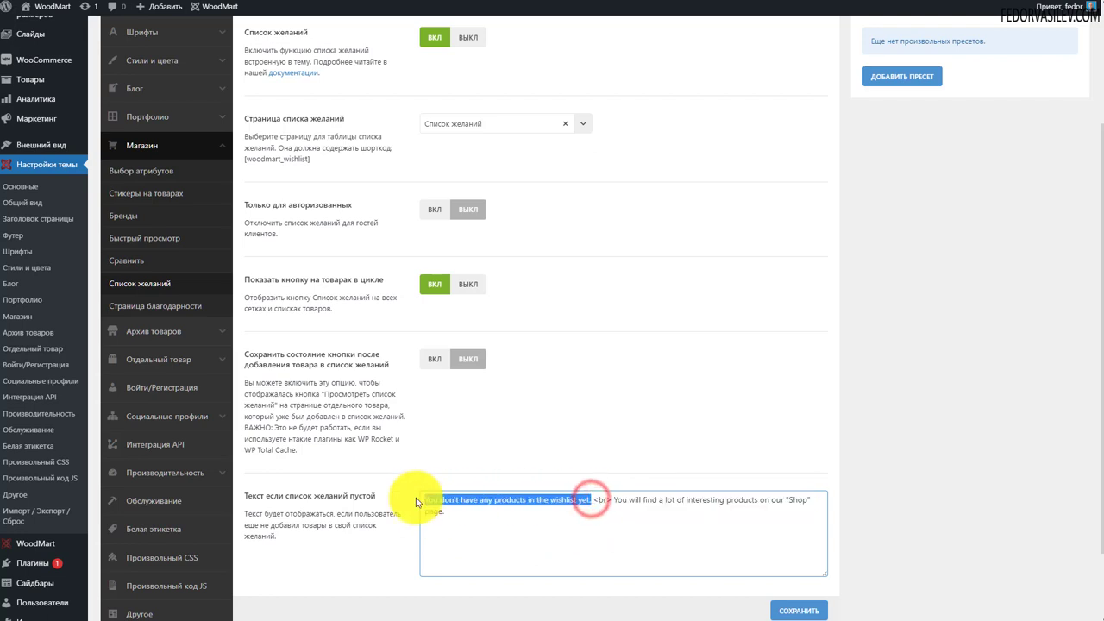
right_click(525, 498)
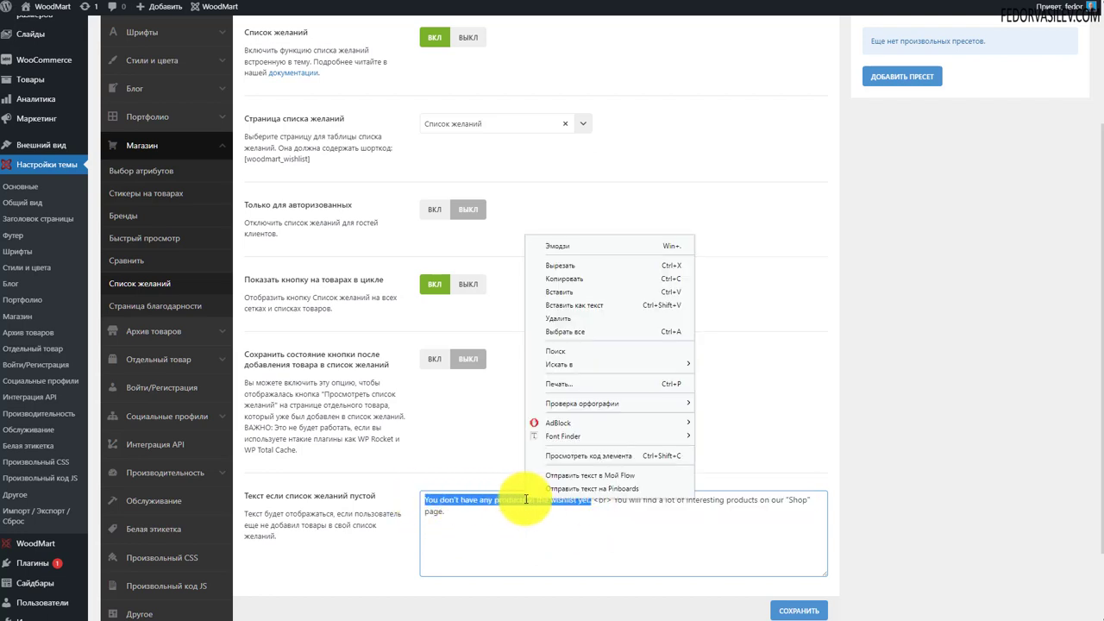
click(562, 279)
click(1026, 618)
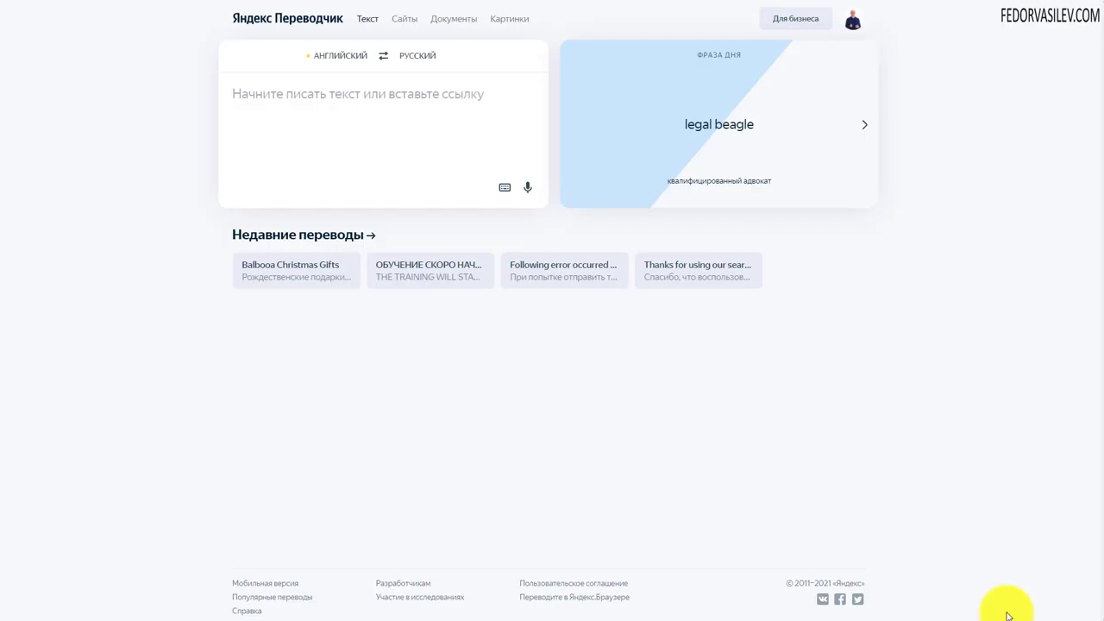
right_click(296, 102)
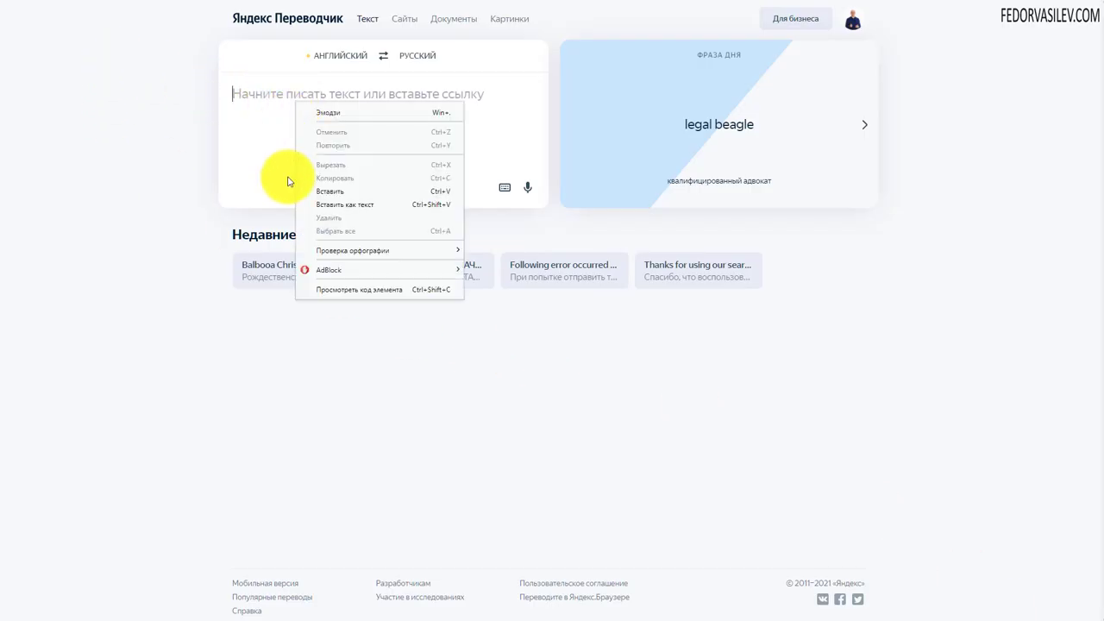
click(318, 195)
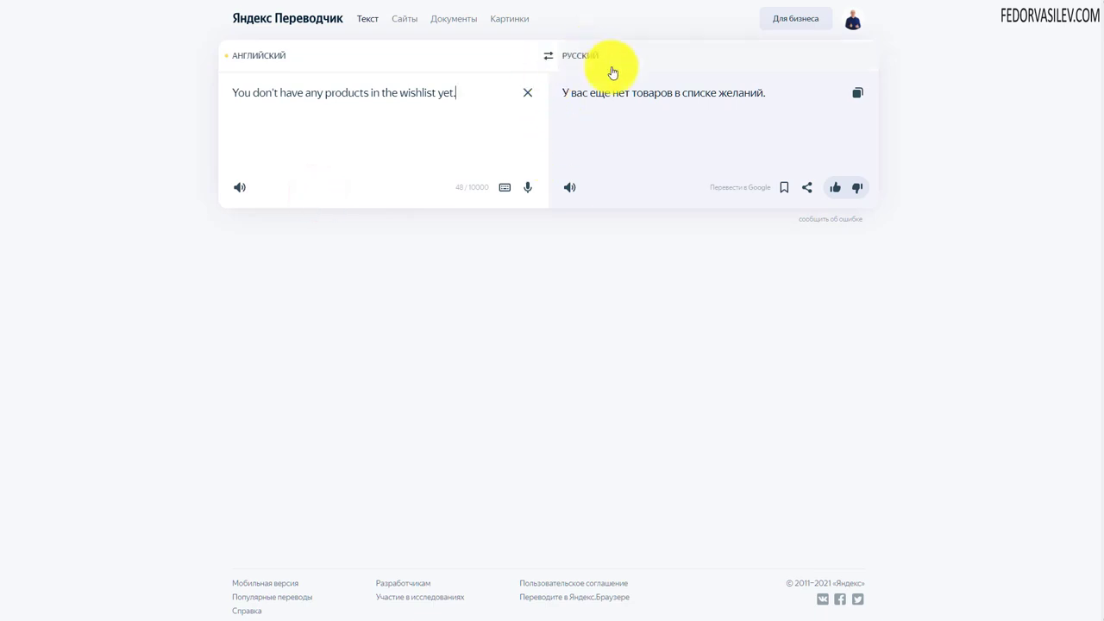
Replace the English first sentence of the empty-wishlist text with the copied translation "У вас еще нет товаров в списке желаний."
drag(776, 93, 564, 94)
right_click(579, 91)
click(601, 134)
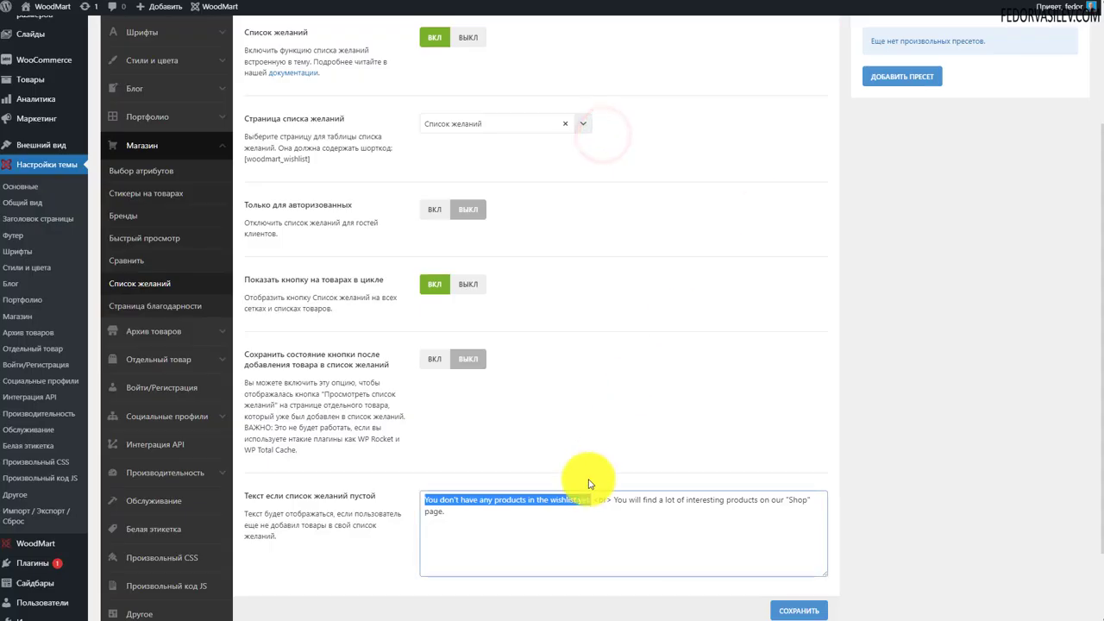
key(ctrl+v)
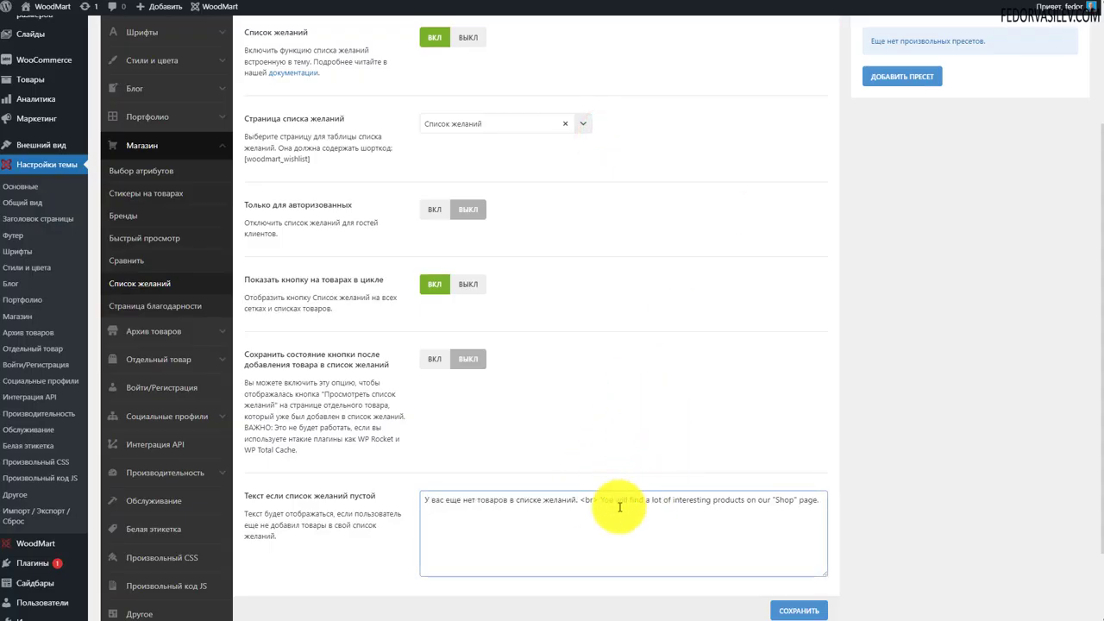
Copy "You will find a lot of interesting products on our "Shop" page." after the <br> and translate it into Russian in Яндекс Переводчик
drag(601, 498, 821, 500)
click(595, 498)
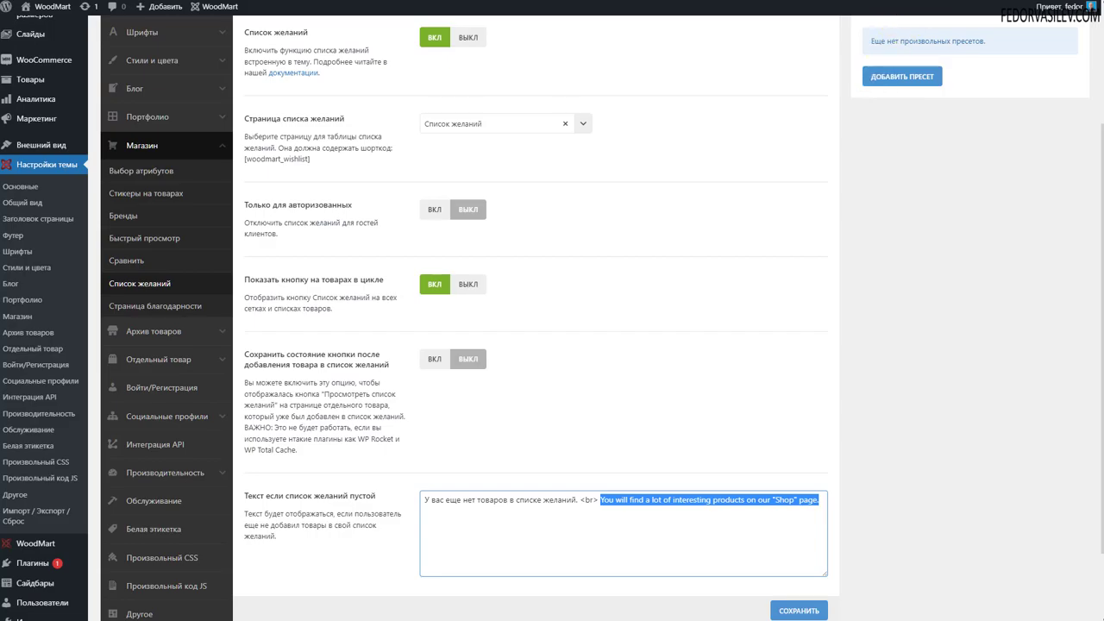
click(913, 0)
click(523, 102)
key(ctrl+v)
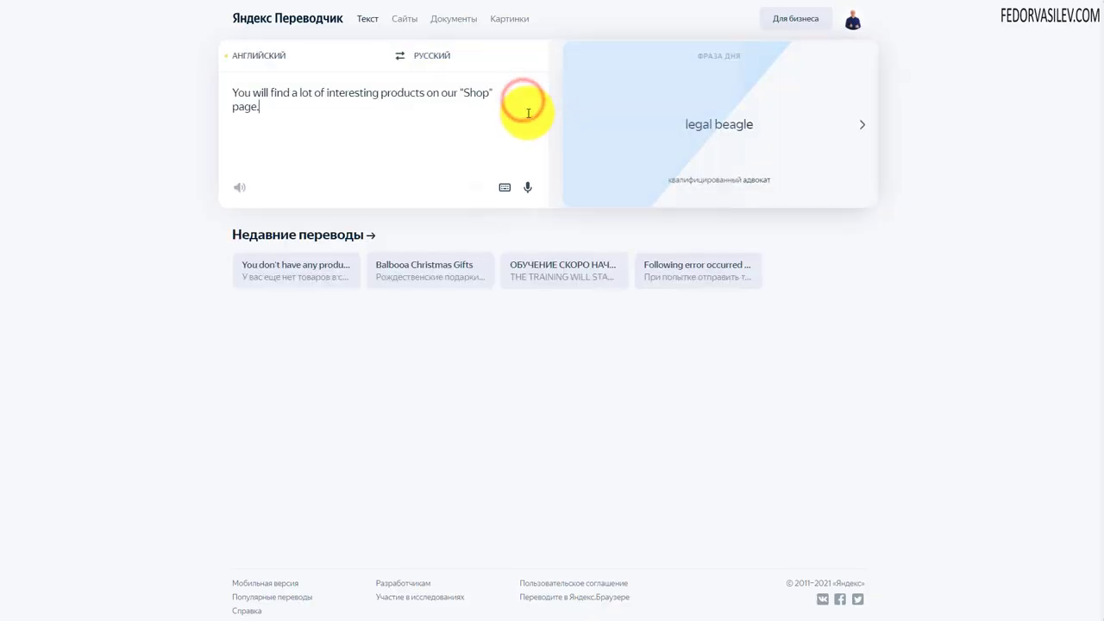
Replace the remaining English sentence with "Вы найдете много интересных товаров на нашей странице "Магазин"." and save the theme settings
triple_click(685, 105)
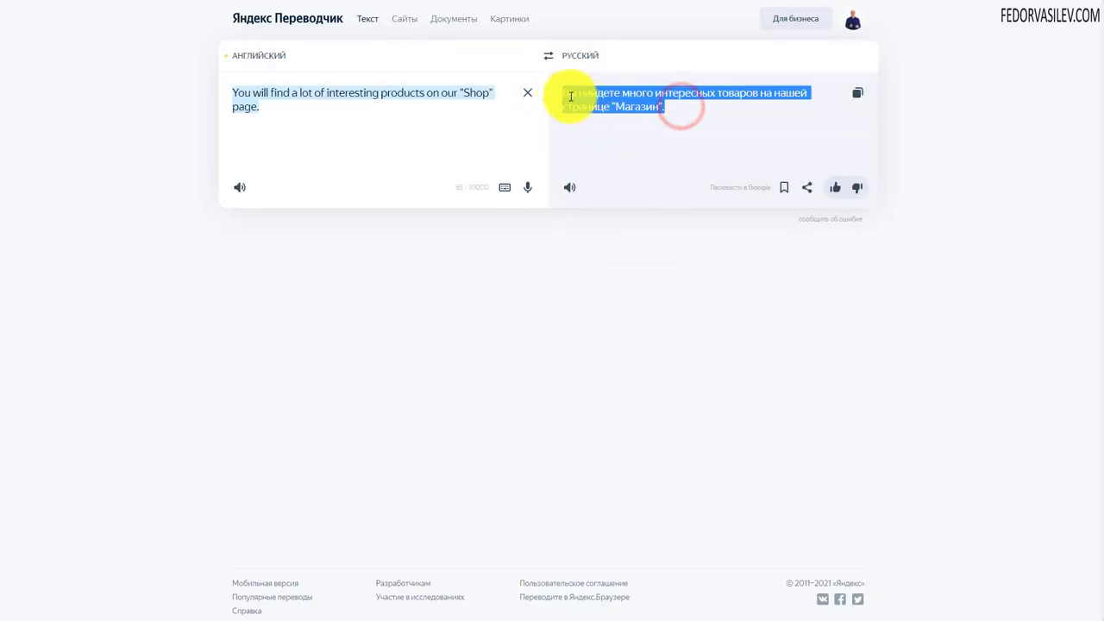
right_click(569, 97)
click(601, 142)
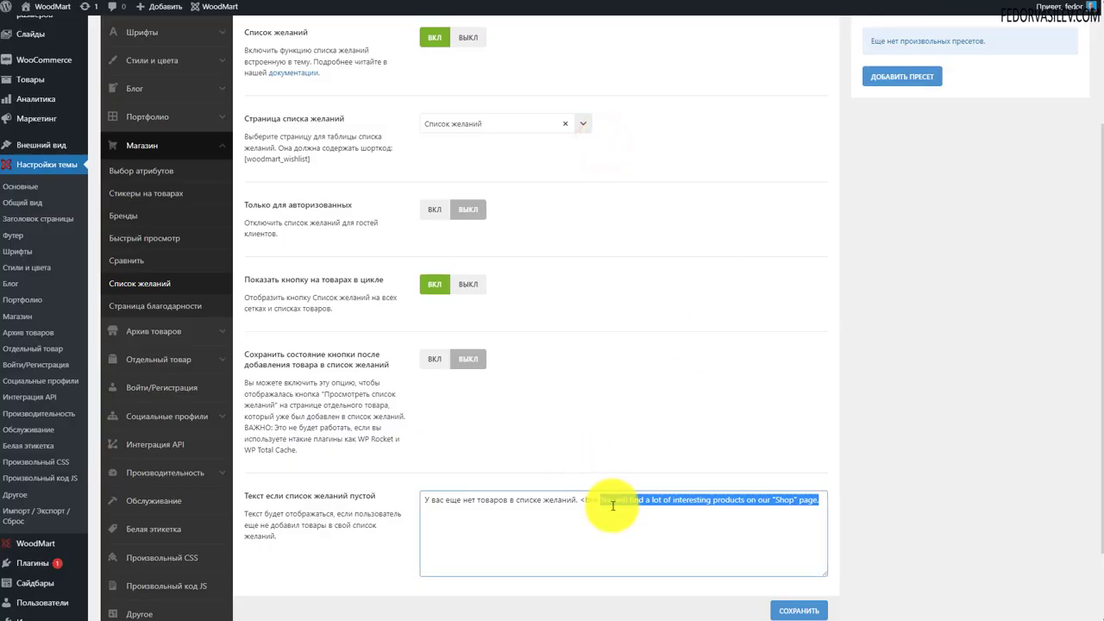
key(ctrl+v)
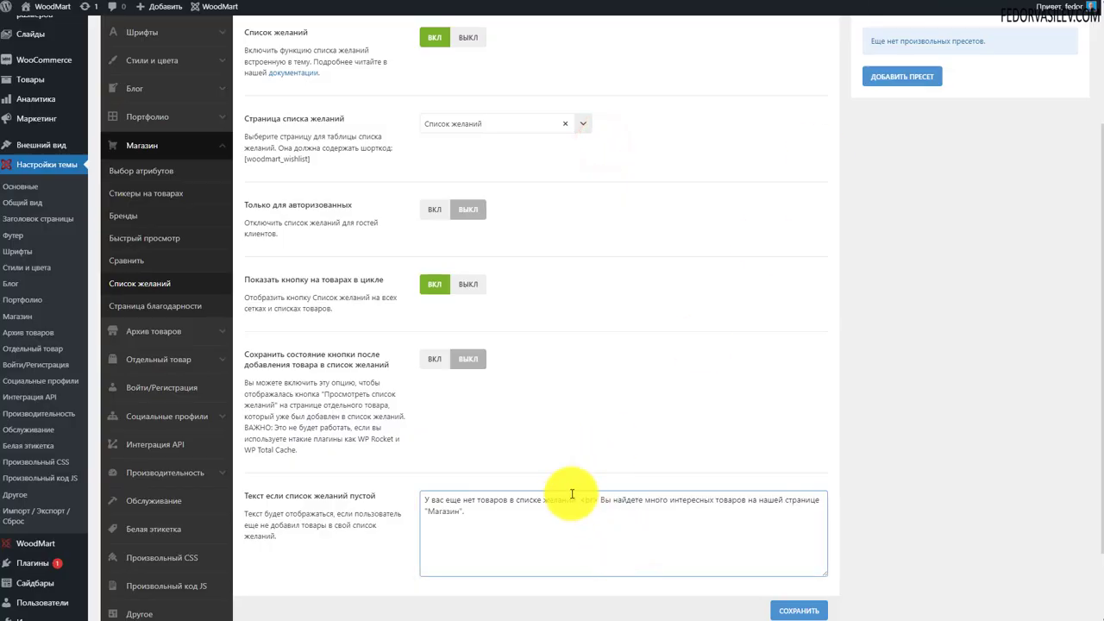
click(803, 610)
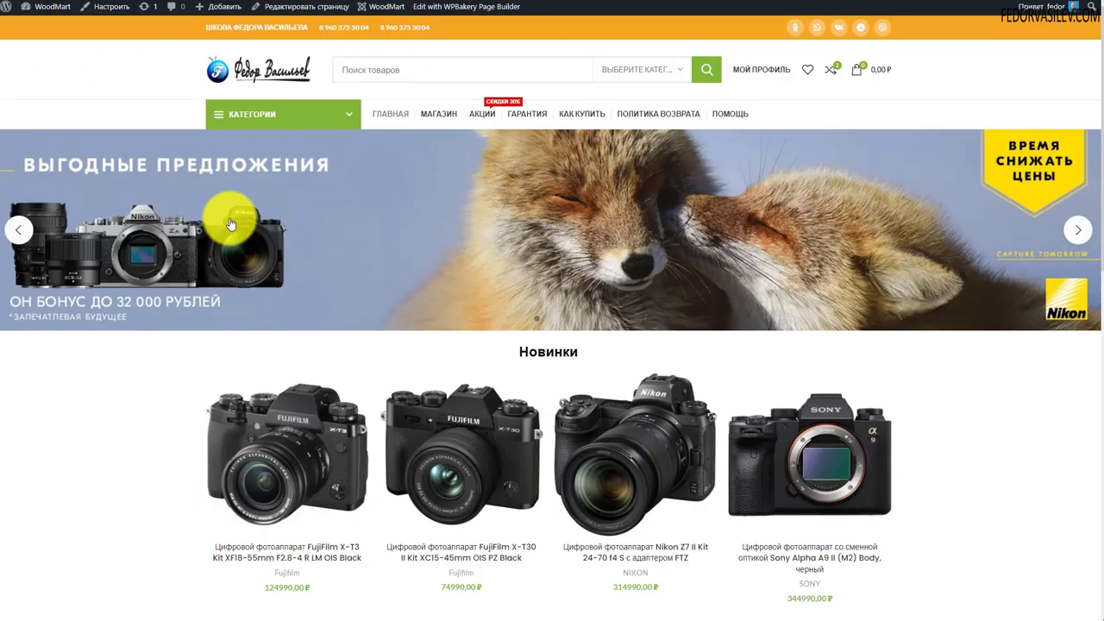
Open the wishlist from the store's header and check its page heading and listed products
click(803, 69)
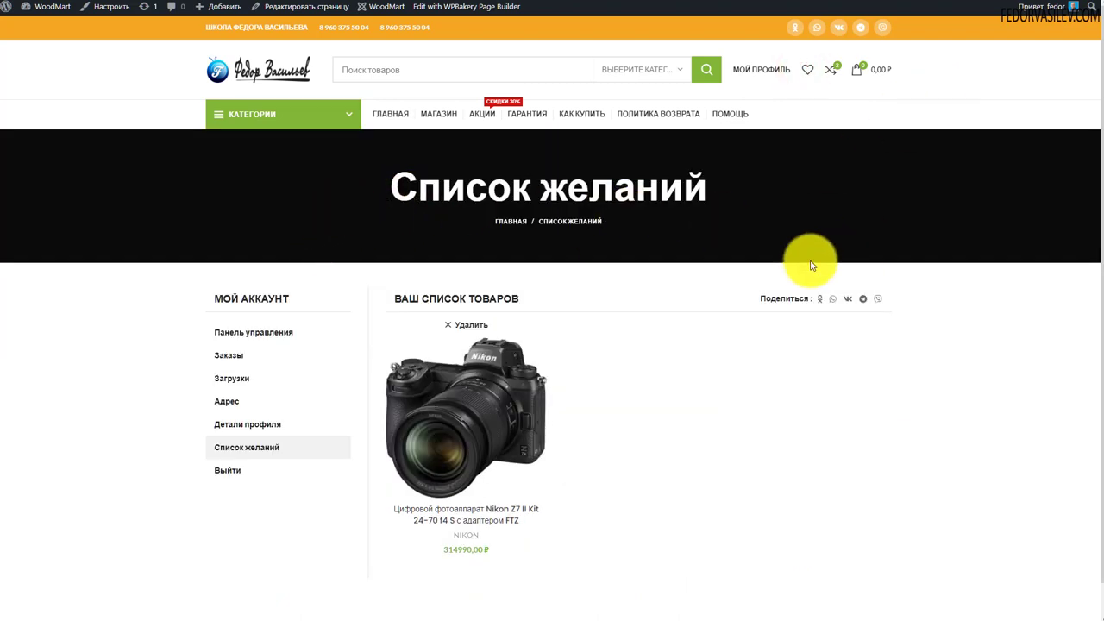
drag(729, 191, 377, 190)
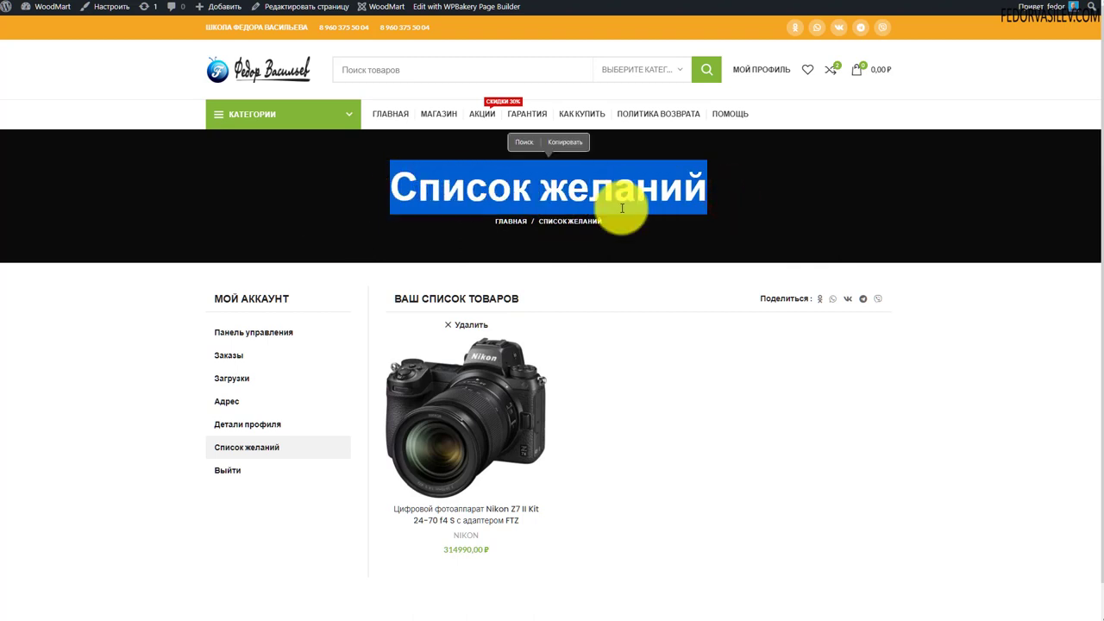
click(844, 188)
scroll(784, 210, down, 1)
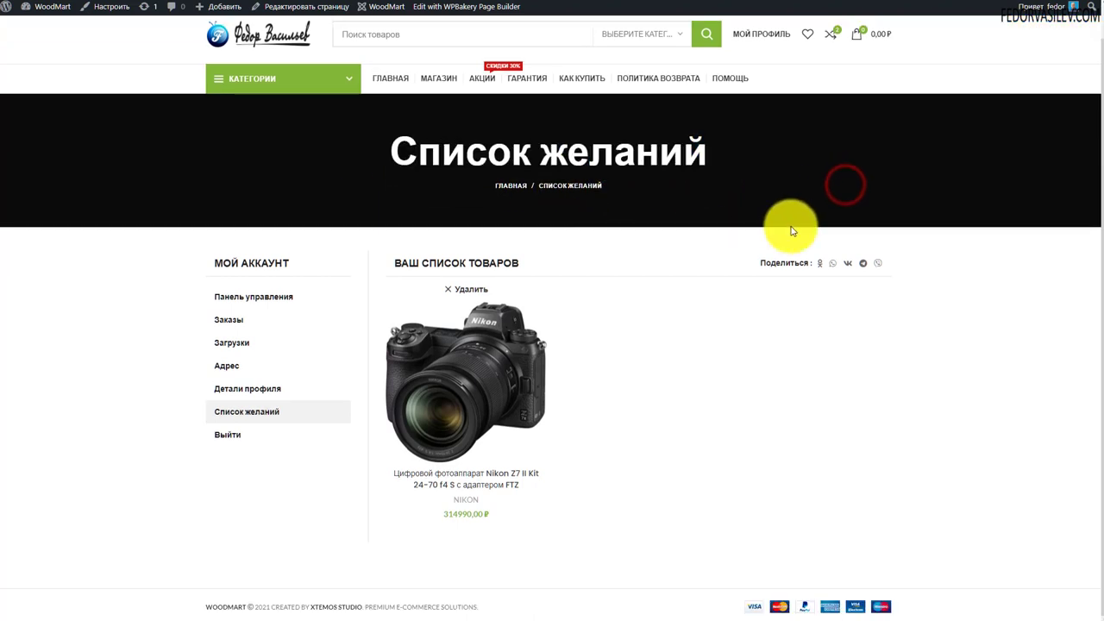
Remove the Nikon Z7 II camera from the wishlist and check the Russian empty-wishlist text
mouse_move(492, 362)
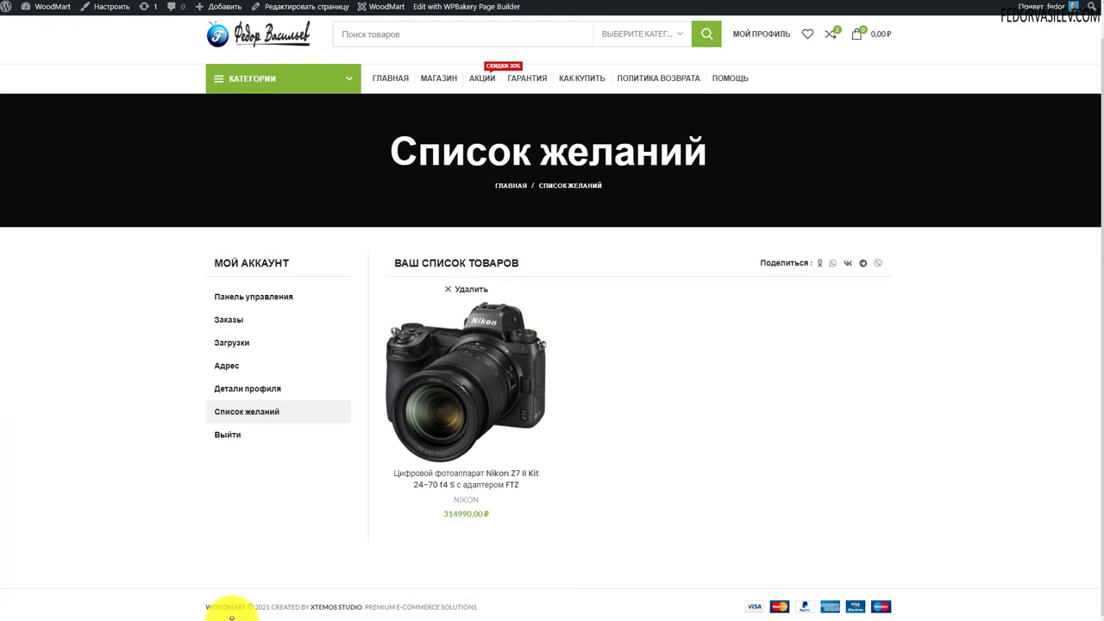
click(447, 287)
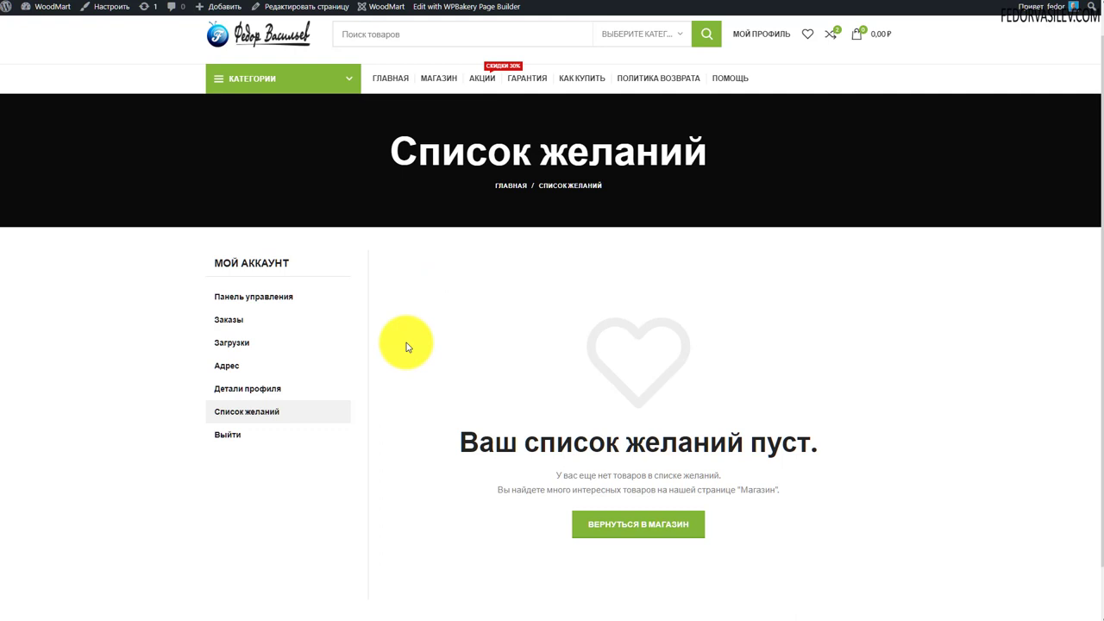
scroll(403, 345, down, 2)
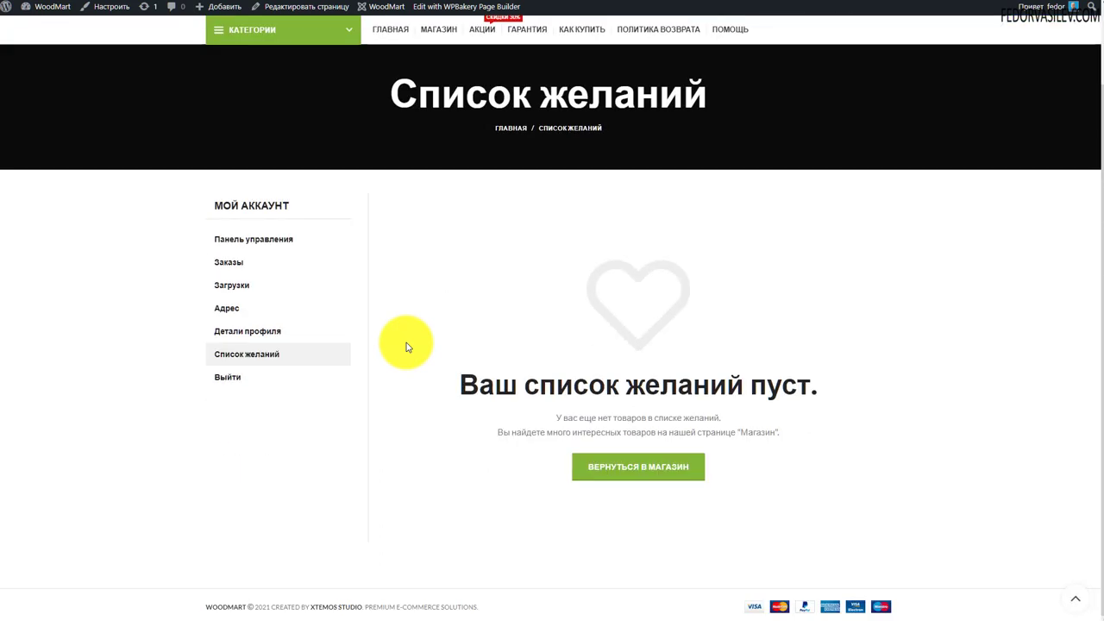
drag(781, 431, 706, 432)
click(451, 427)
click(864, 439)
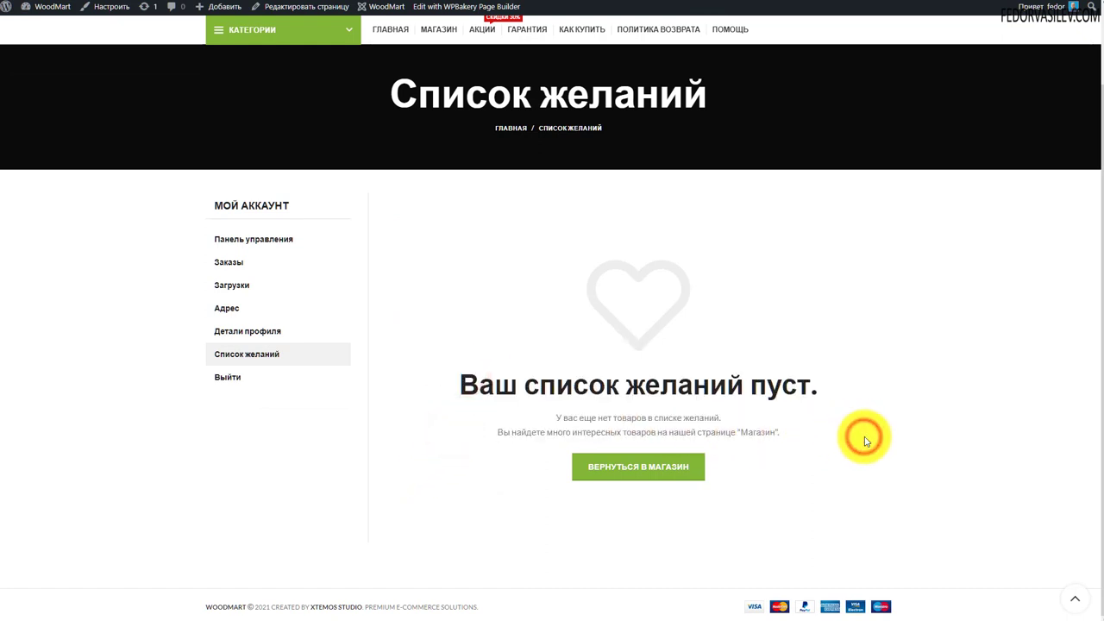
Return to the shop from the empty wishlist and try the compare icon in the store's header
click(611, 466)
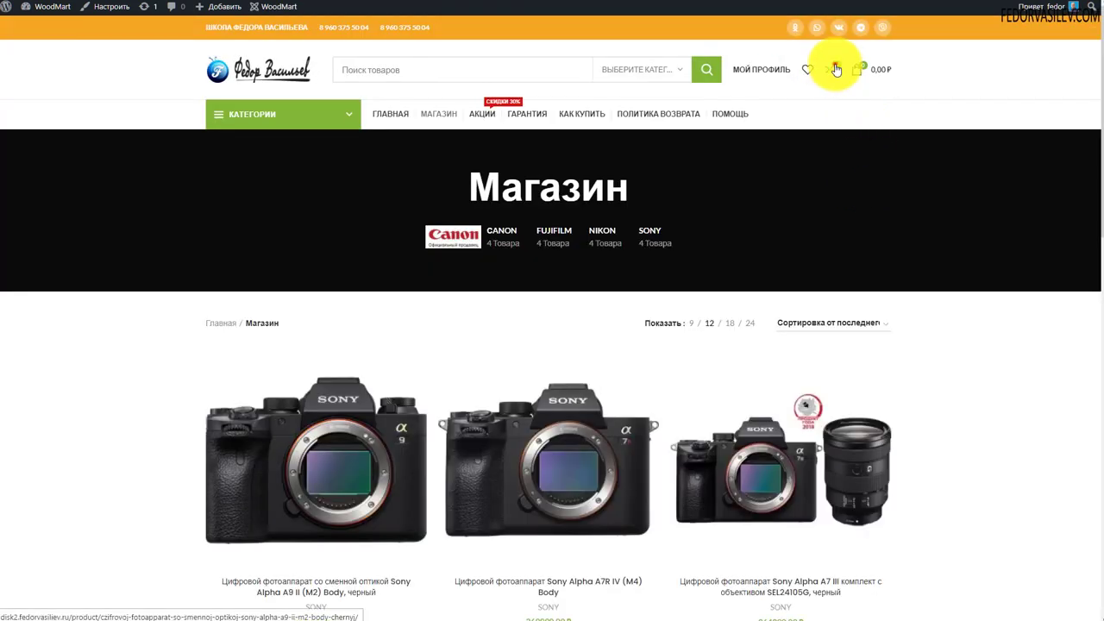
click(831, 68)
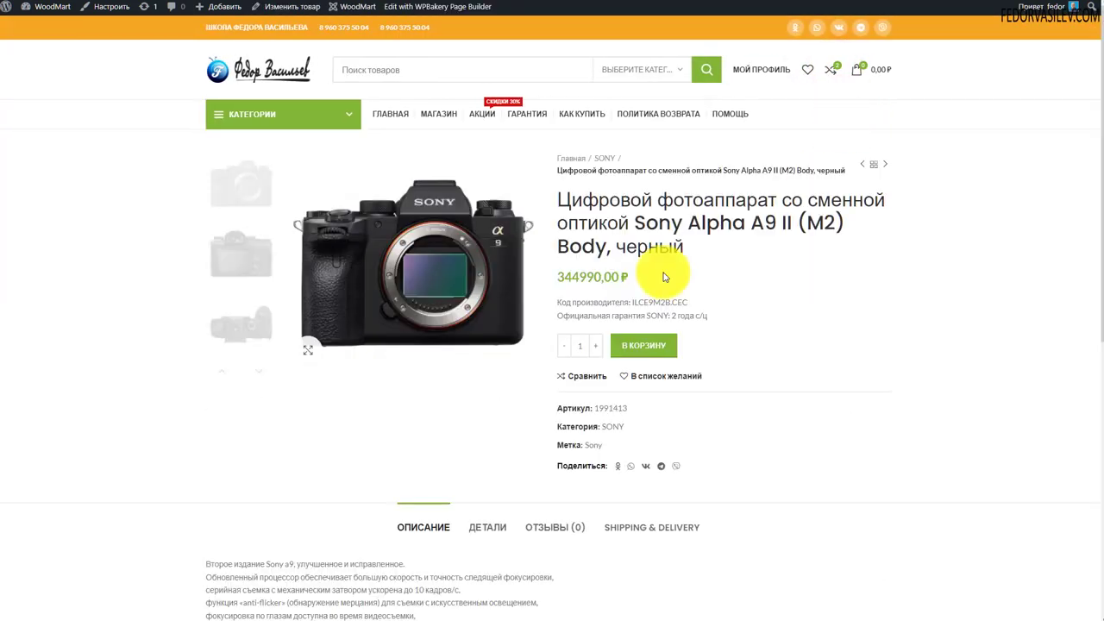
click(834, 75)
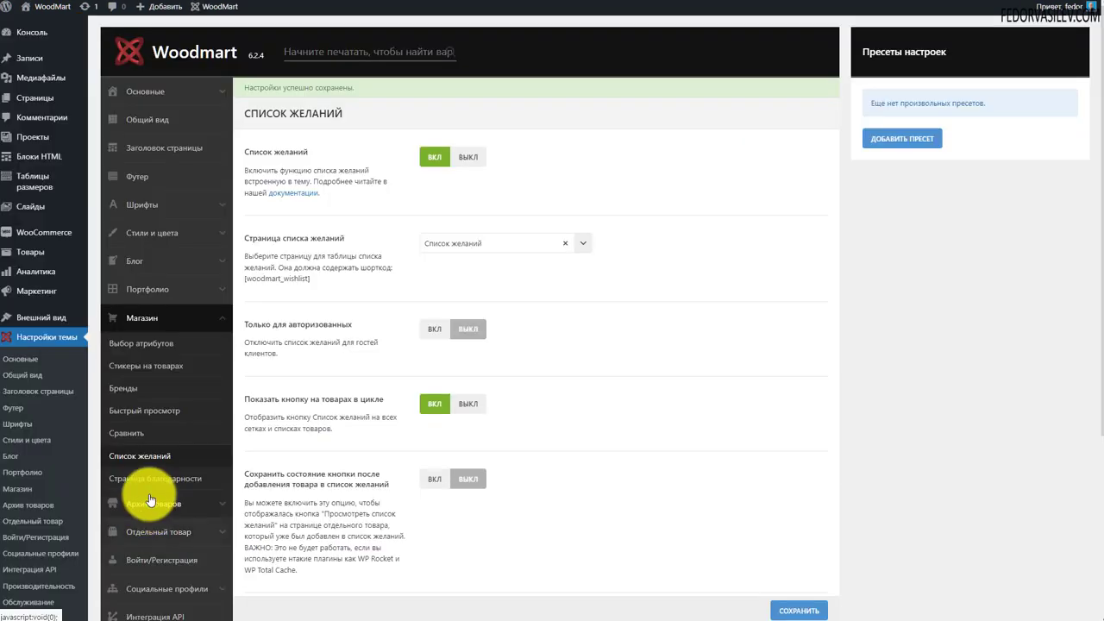
Open the theme's "Сравнить" settings and copy the [woodmart_compare] shortcode and the "Страница сравнения" label
click(126, 433)
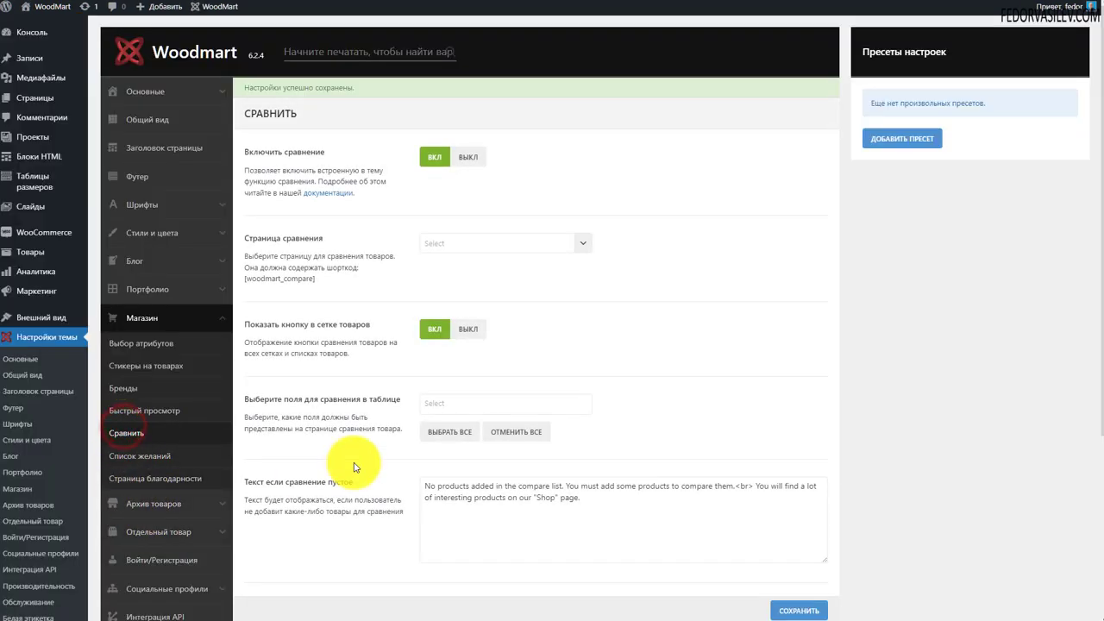
click(435, 241)
click(538, 193)
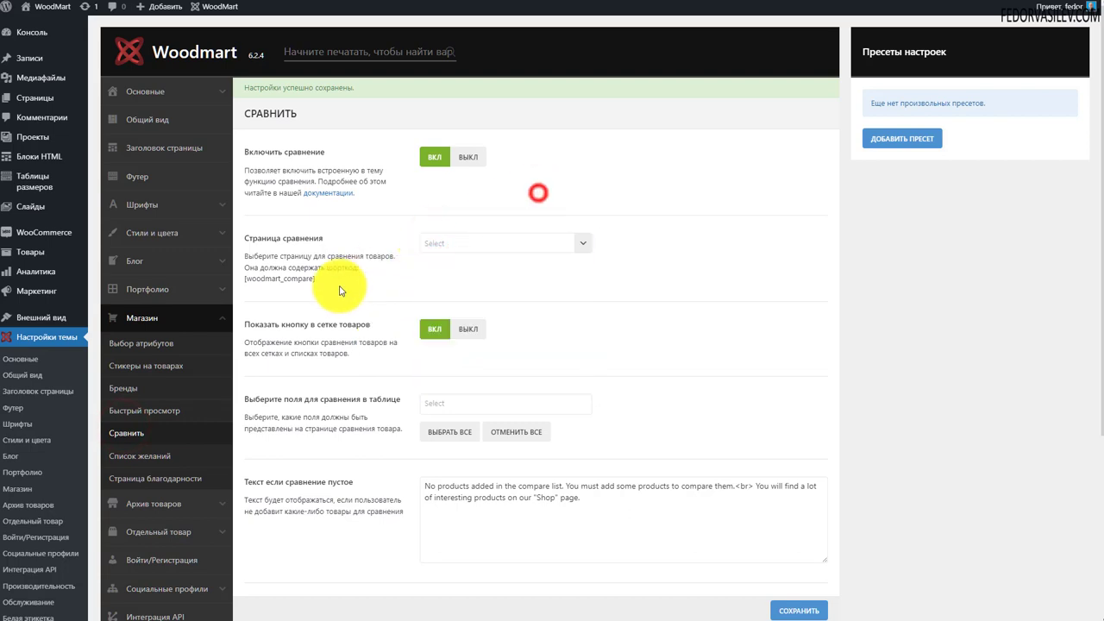
drag(318, 280, 250, 288)
click(291, 253)
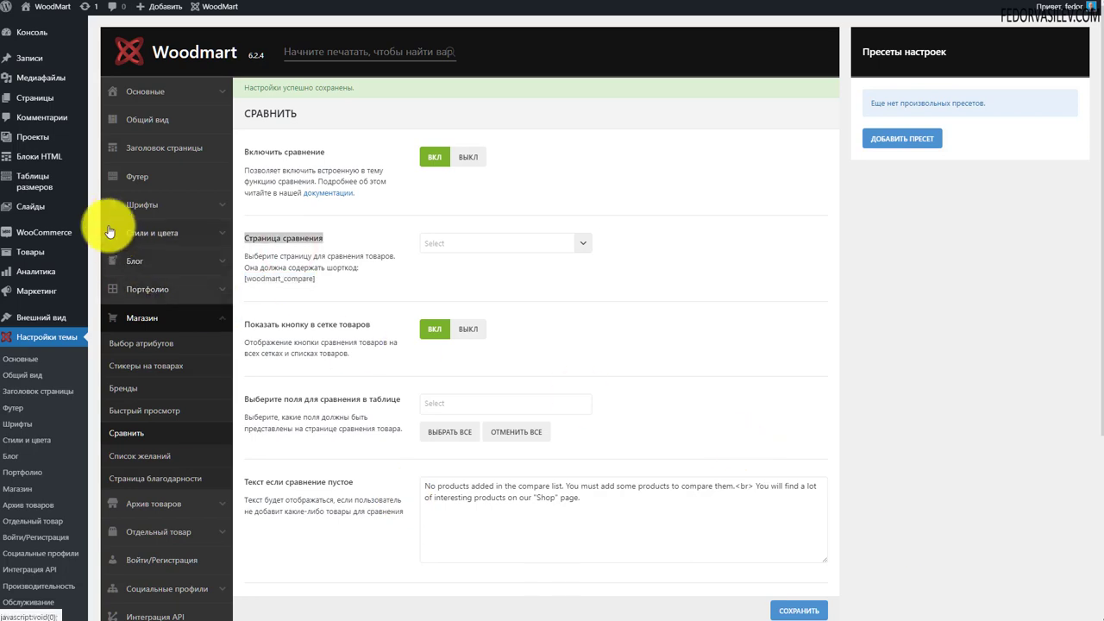
Create a new page titled "Страница сравнения" and insert the shortcode [woodmart_compare] into its content
click(32, 101)
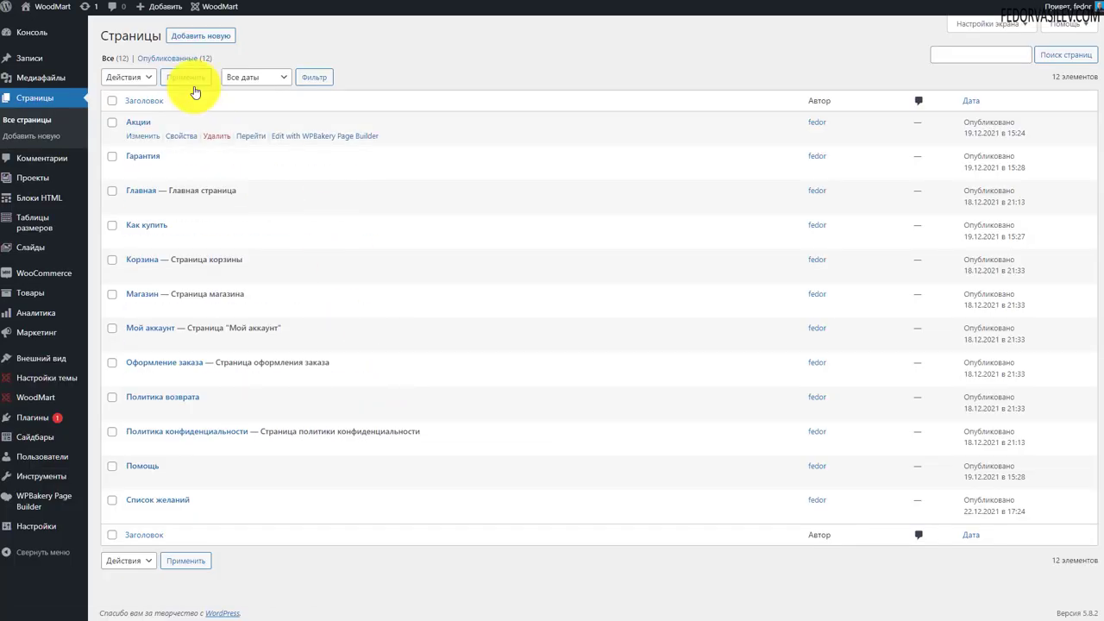
click(189, 34)
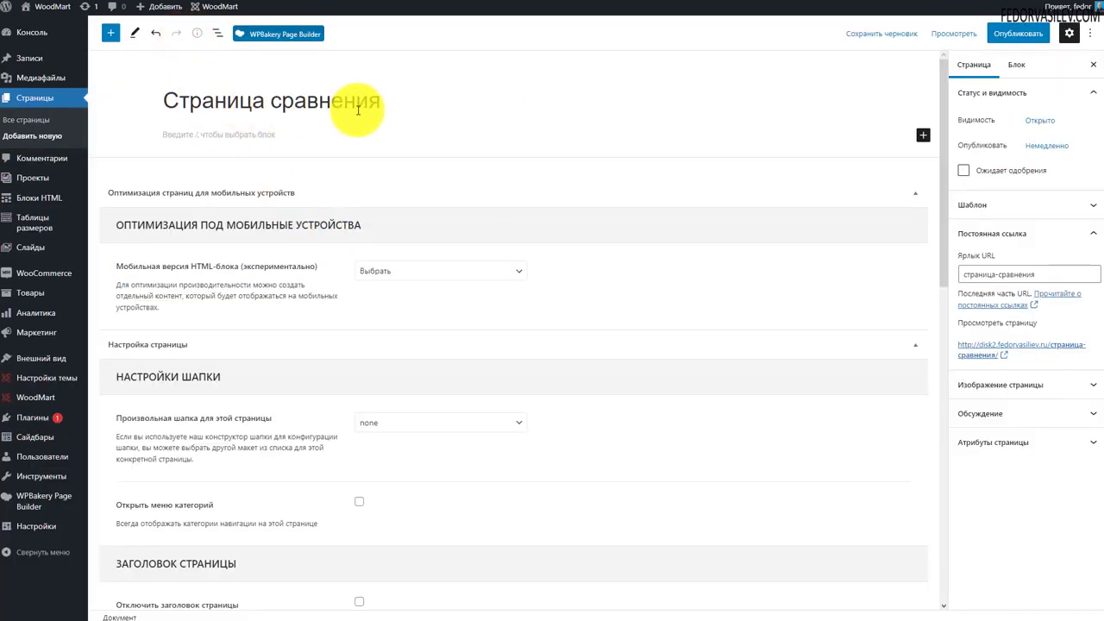
click(359, 100)
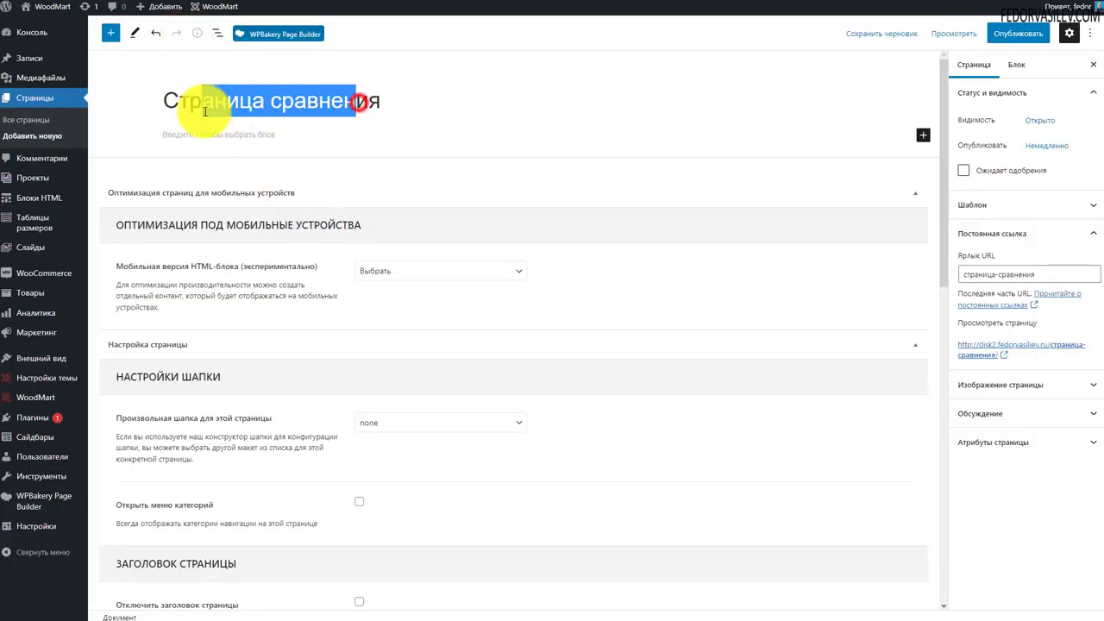
click(214, 130)
right_click(216, 150)
click(229, 244)
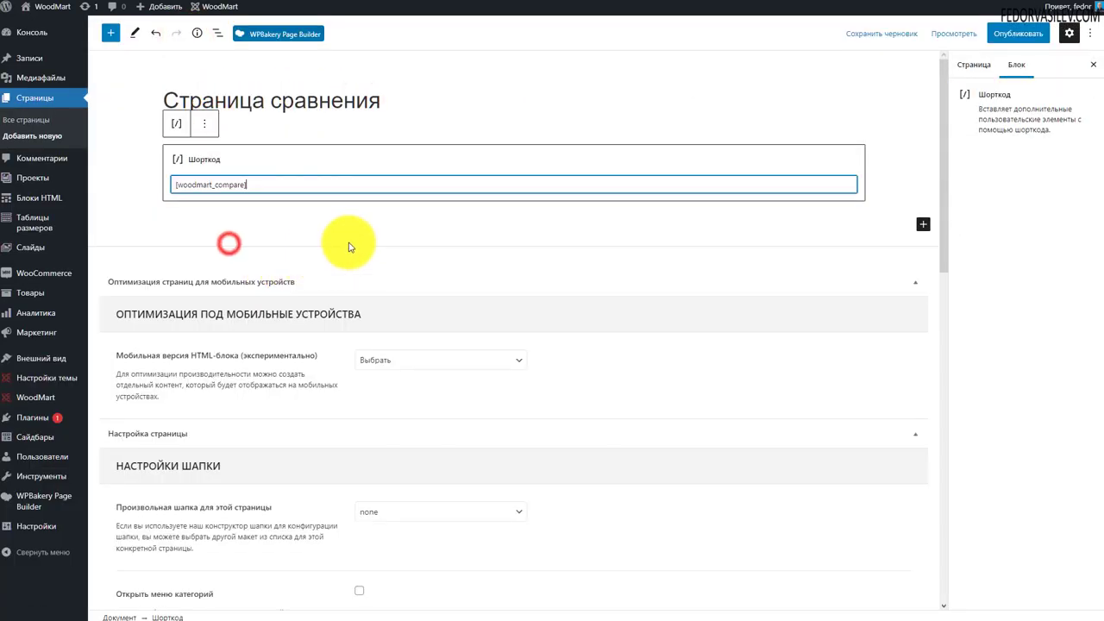
Disable the page title heading for the comparison page and publish the page
scroll(541, 269, down, 3)
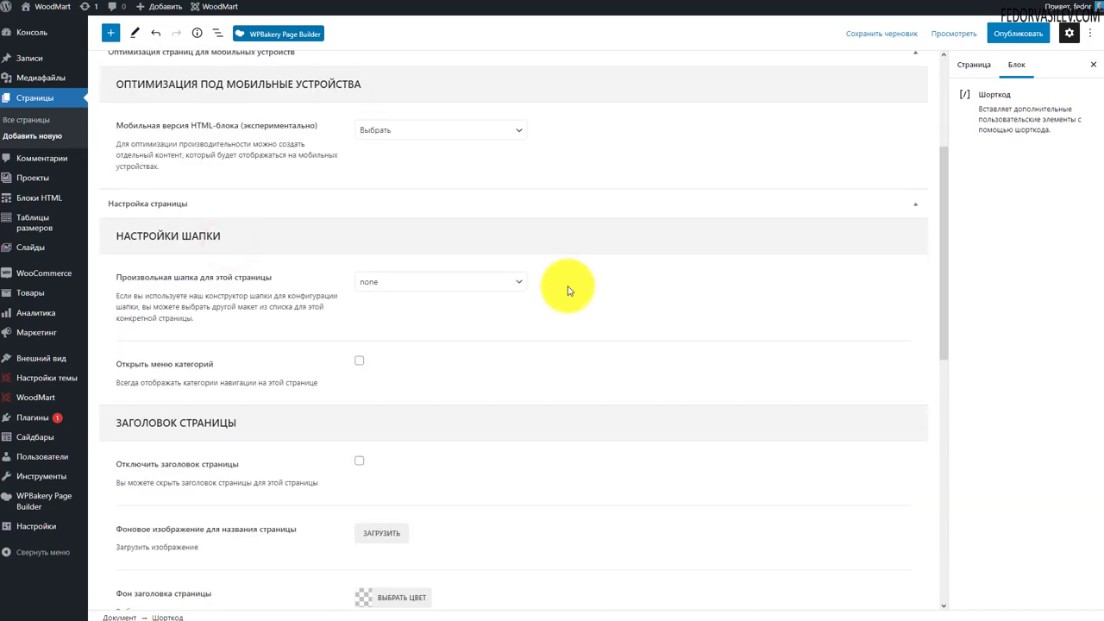
scroll(569, 290, down, 1)
click(359, 406)
scroll(259, 449, down, 3)
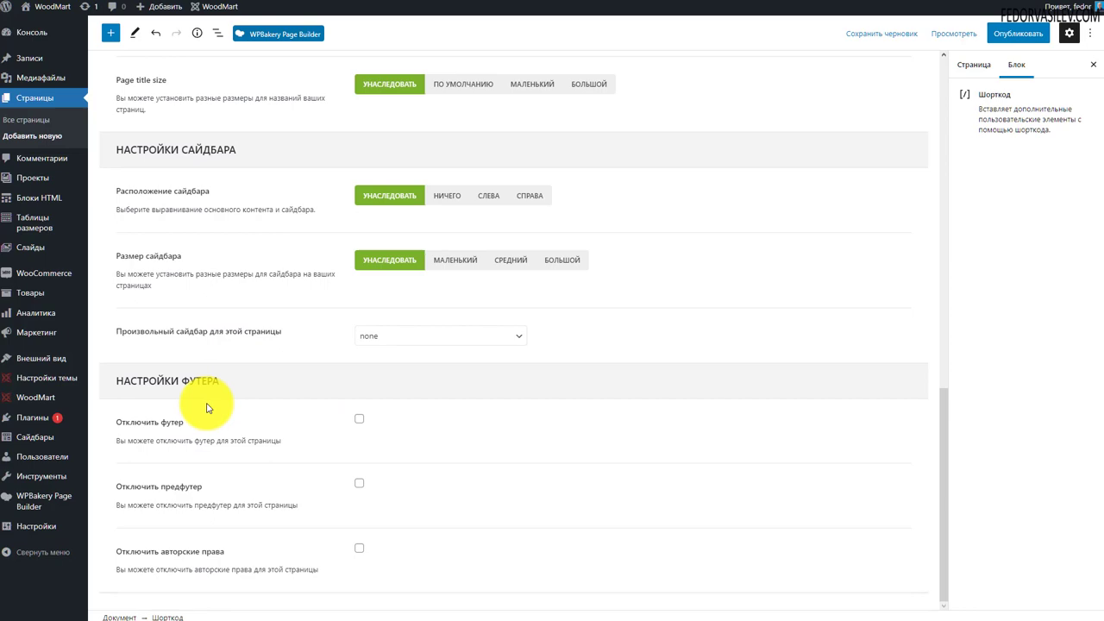
scroll(207, 408, up, 15)
click(1004, 32)
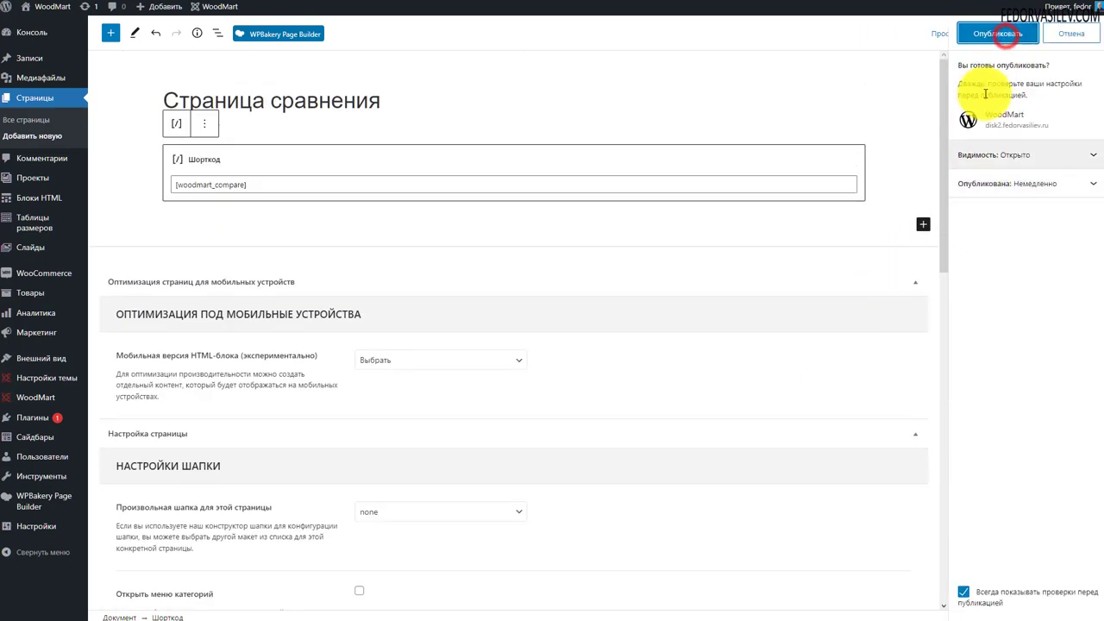
click(1000, 33)
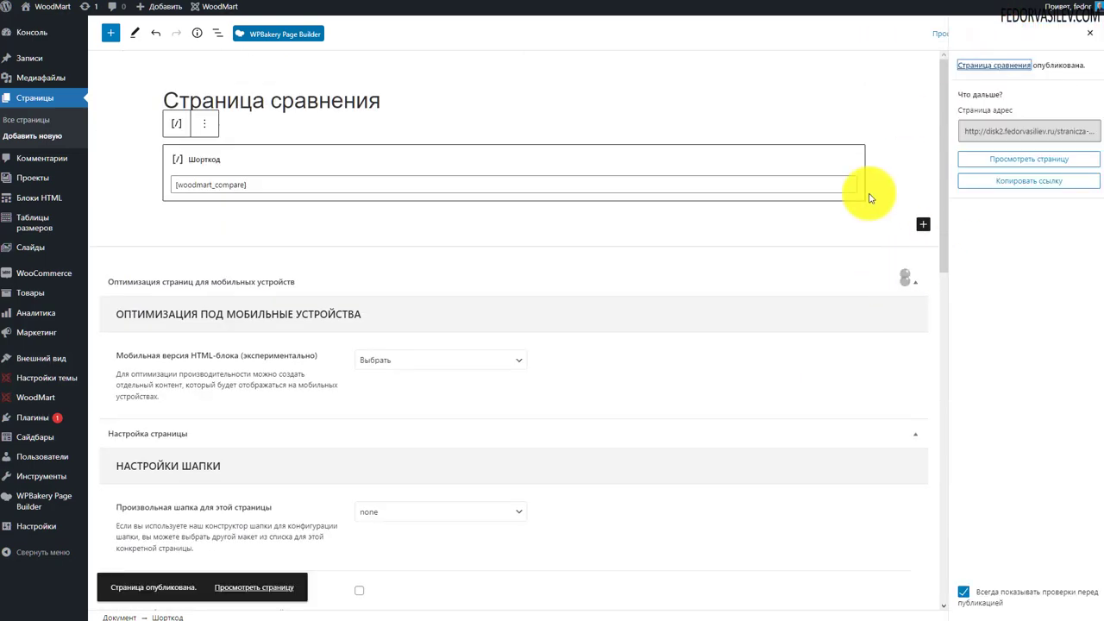
Return to the theme's shop compare settings and set "Страница сравнения" as the comparison page
mouse_move(43, 382)
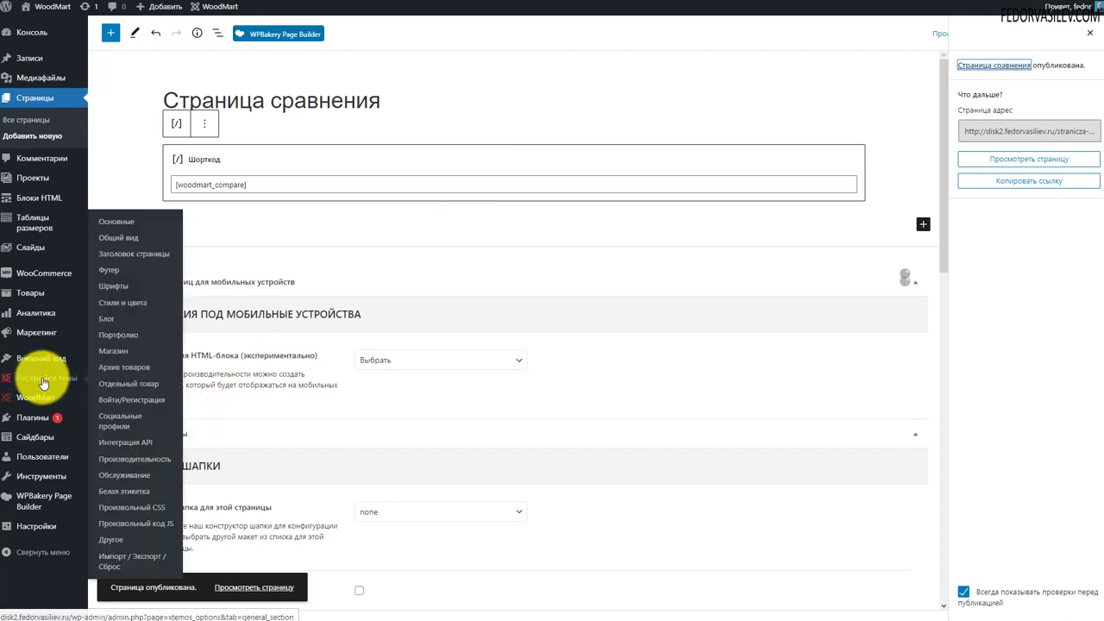
click(104, 349)
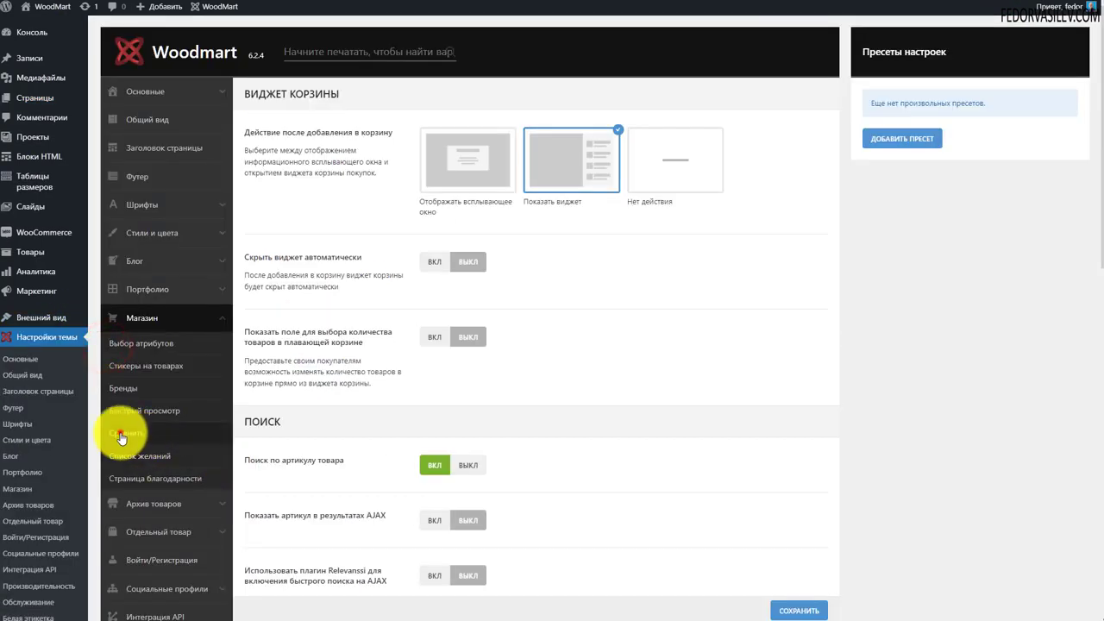
click(121, 435)
click(457, 224)
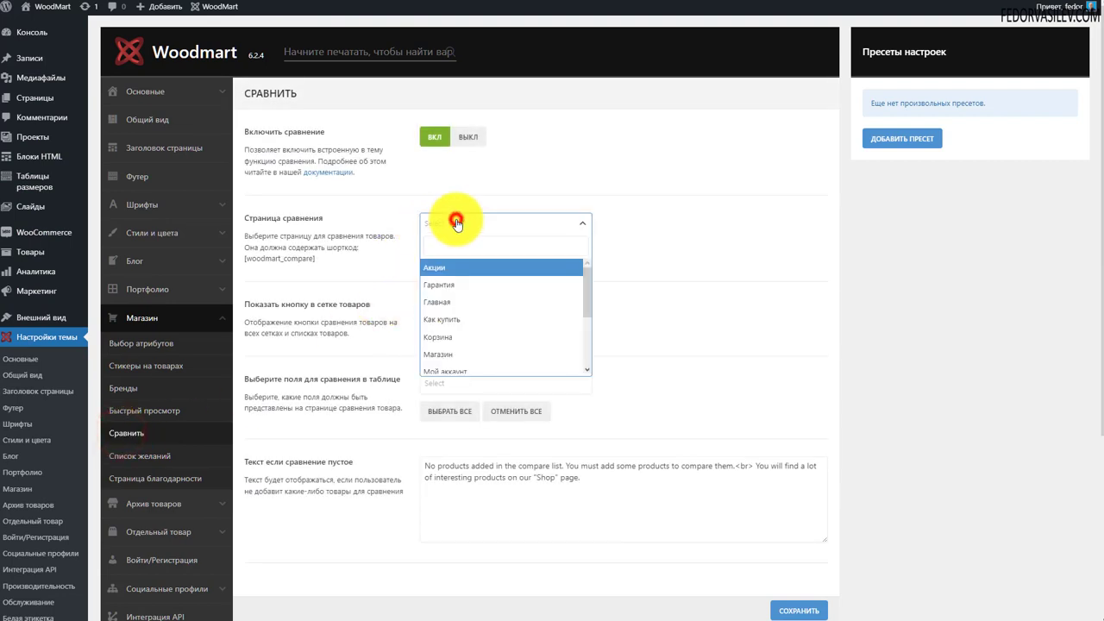
scroll(457, 289, down, 2)
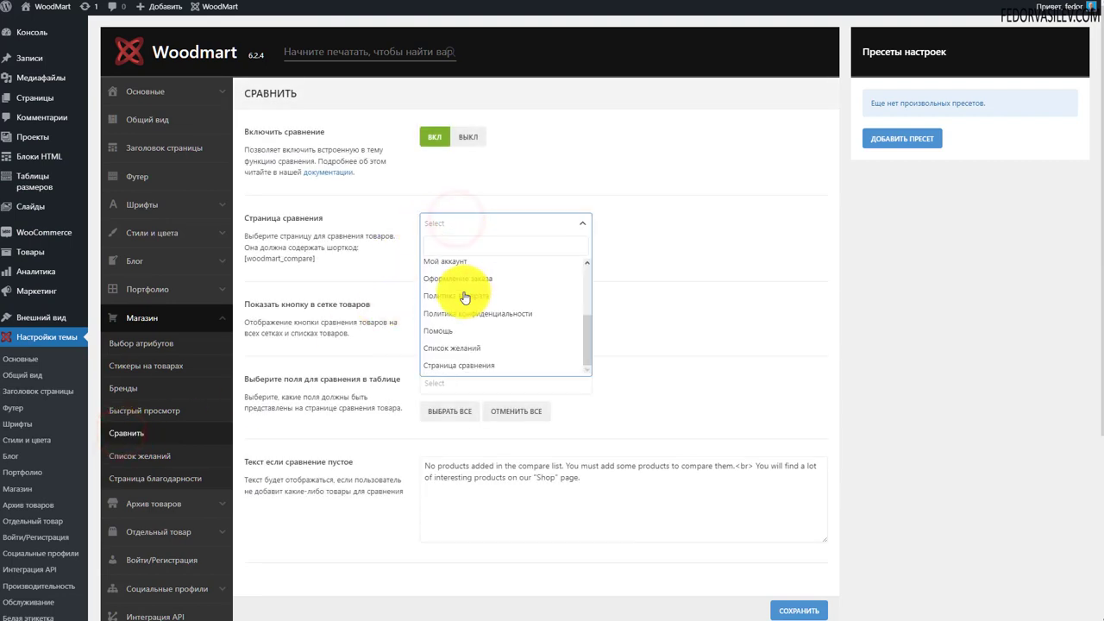
click(464, 367)
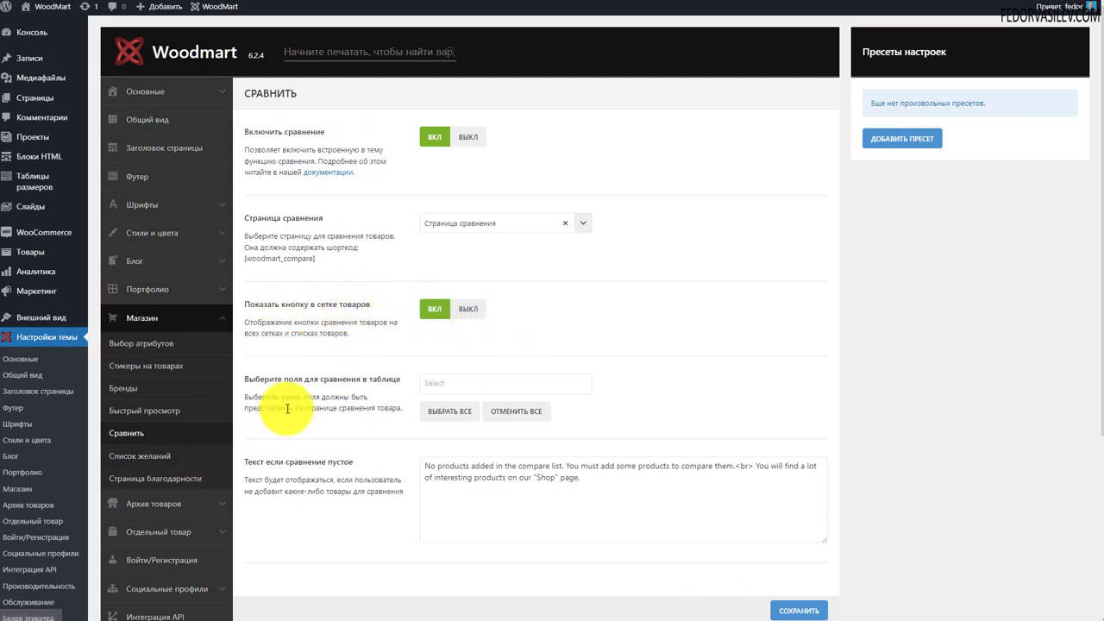
Review the available comparison table fields and add all of them to the table
drag(299, 397, 427, 409)
click(513, 379)
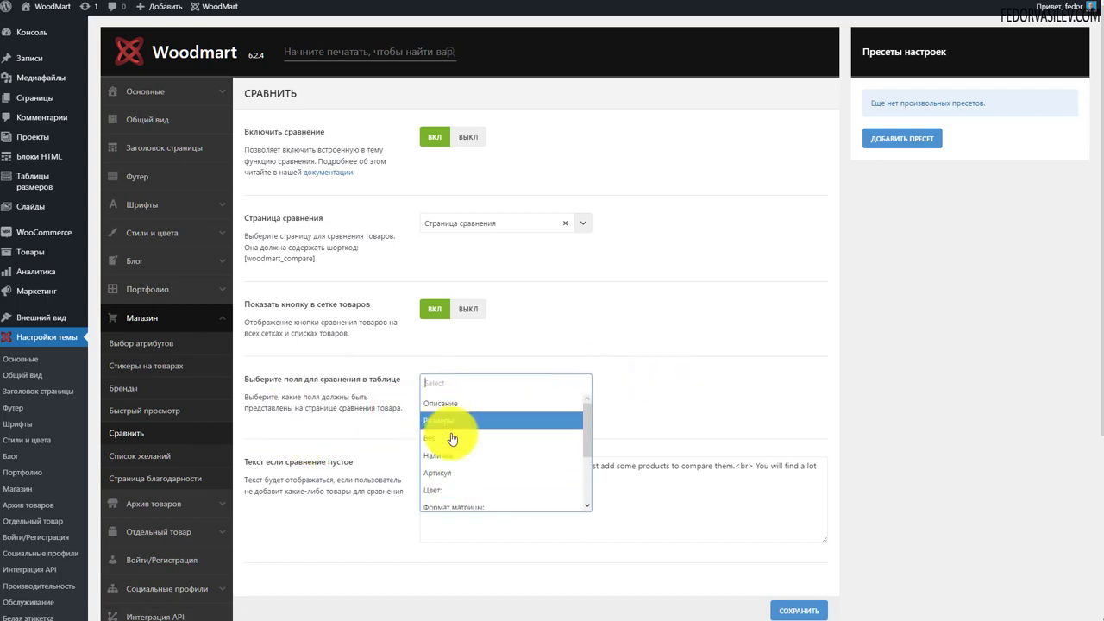
scroll(480, 469, down, 1)
scroll(479, 465, up, 1)
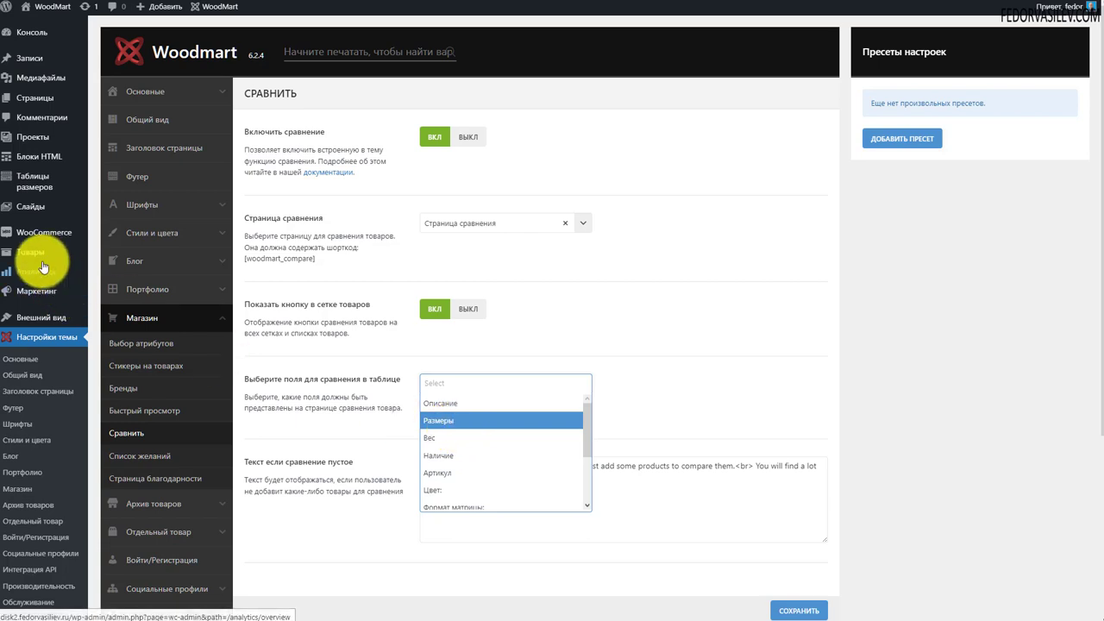
mouse_move(43, 253)
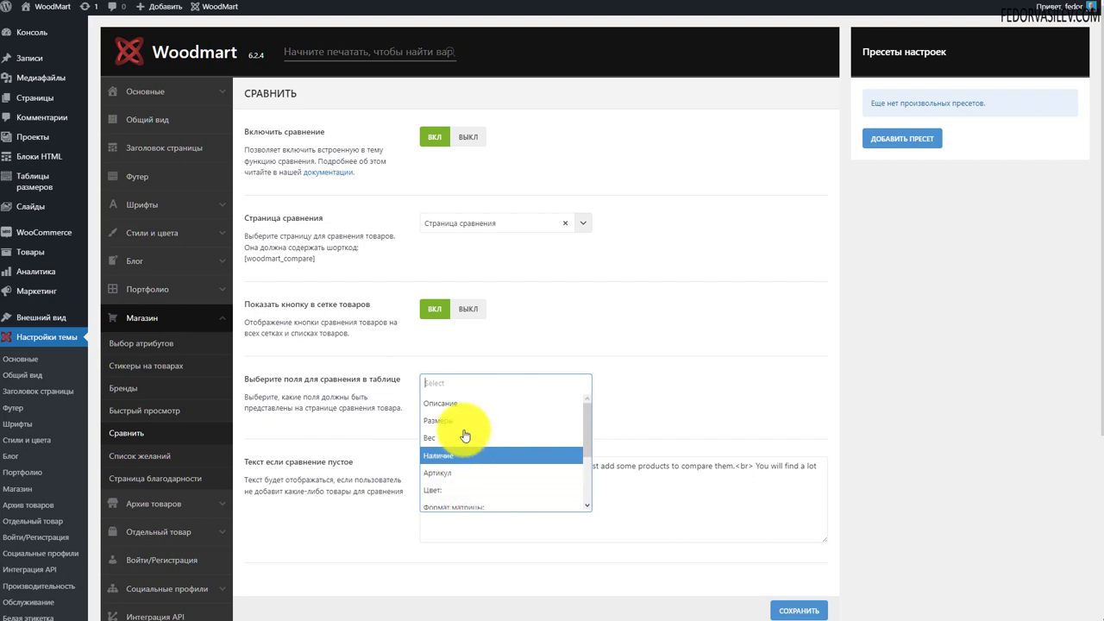
click(351, 422)
click(444, 407)
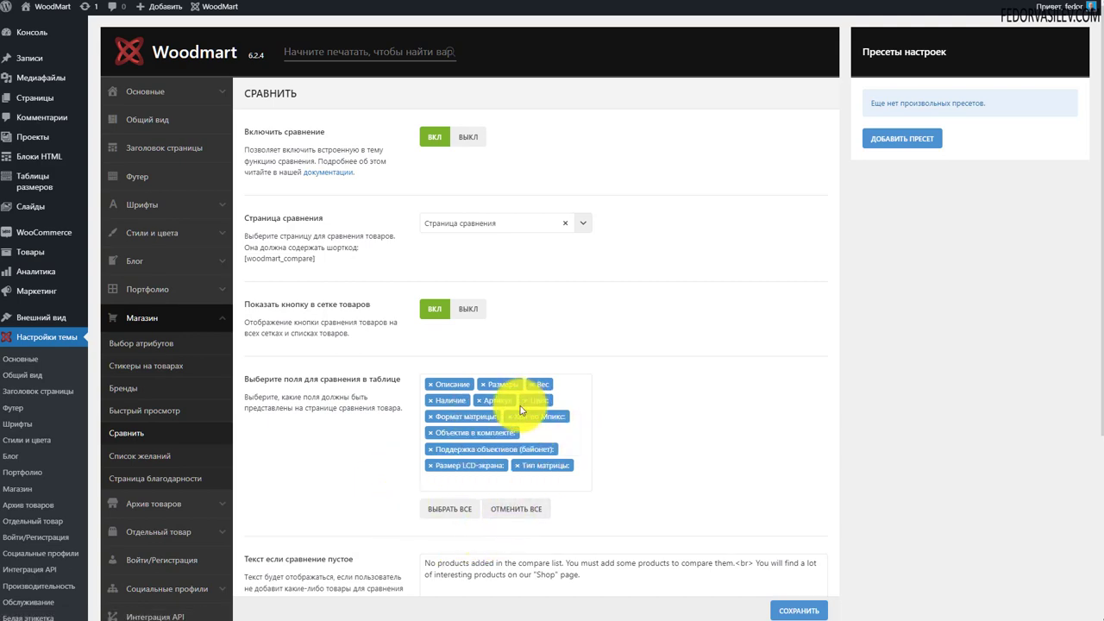
Replace the empty-comparison text with its Russian translation, starting "Товары не добавлены в список сравнения.", keep the <br>, and save the theme settings
scroll(431, 362, down, 2)
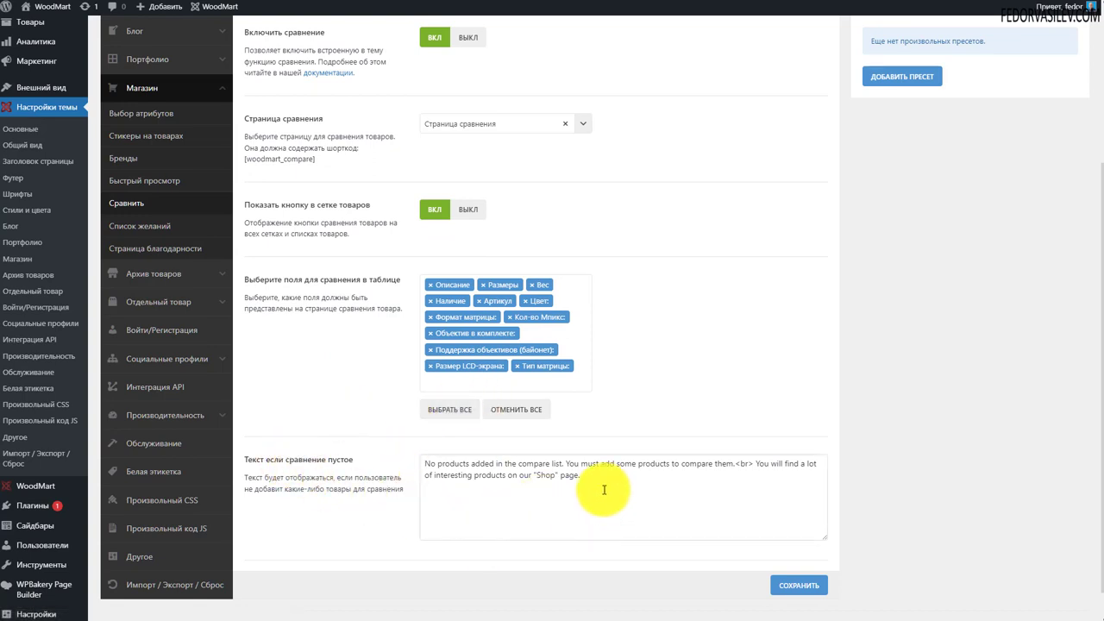
drag(735, 463, 424, 463)
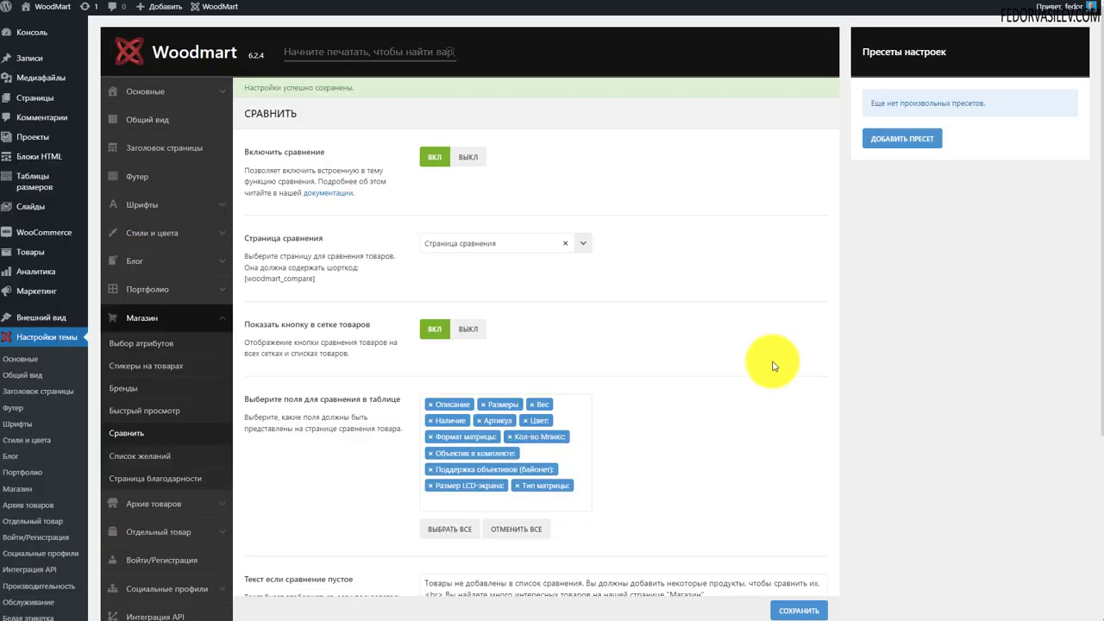
scroll(773, 367, down, 3)
click(742, 483)
key(ctrl+a)
click(636, 391)
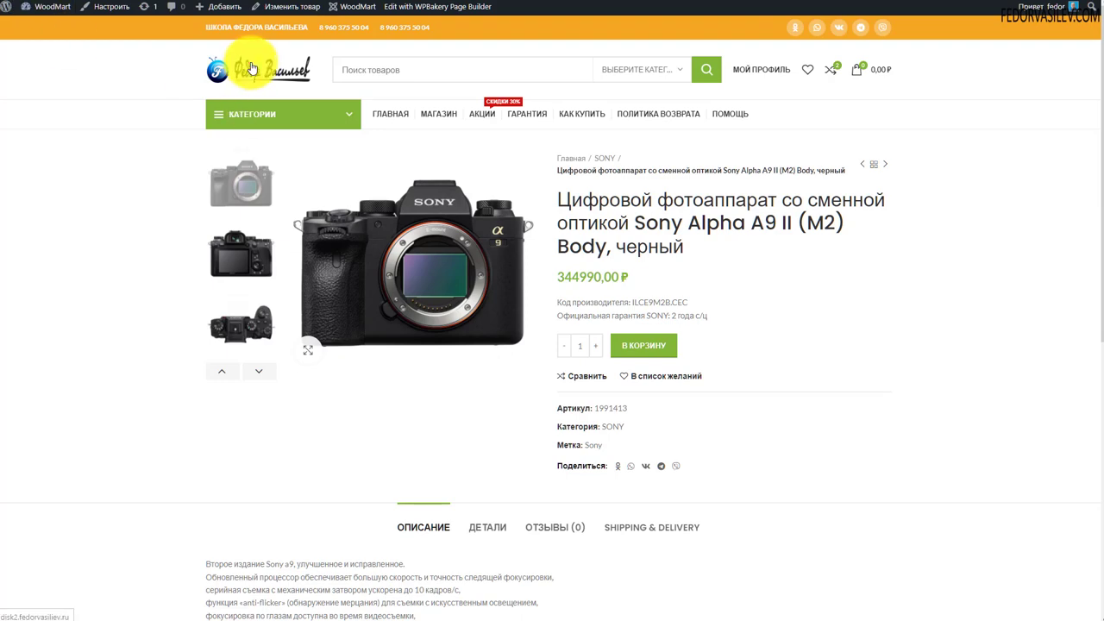
Open the comparison page from the store's header and examine the products' comparison table down to the last field
click(251, 68)
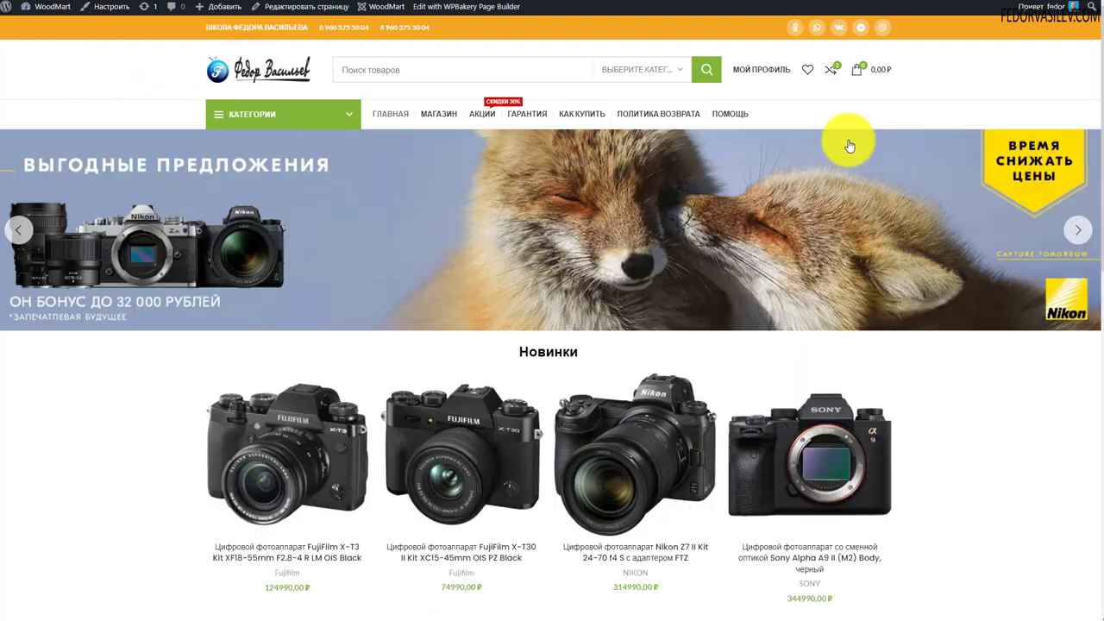
click(832, 72)
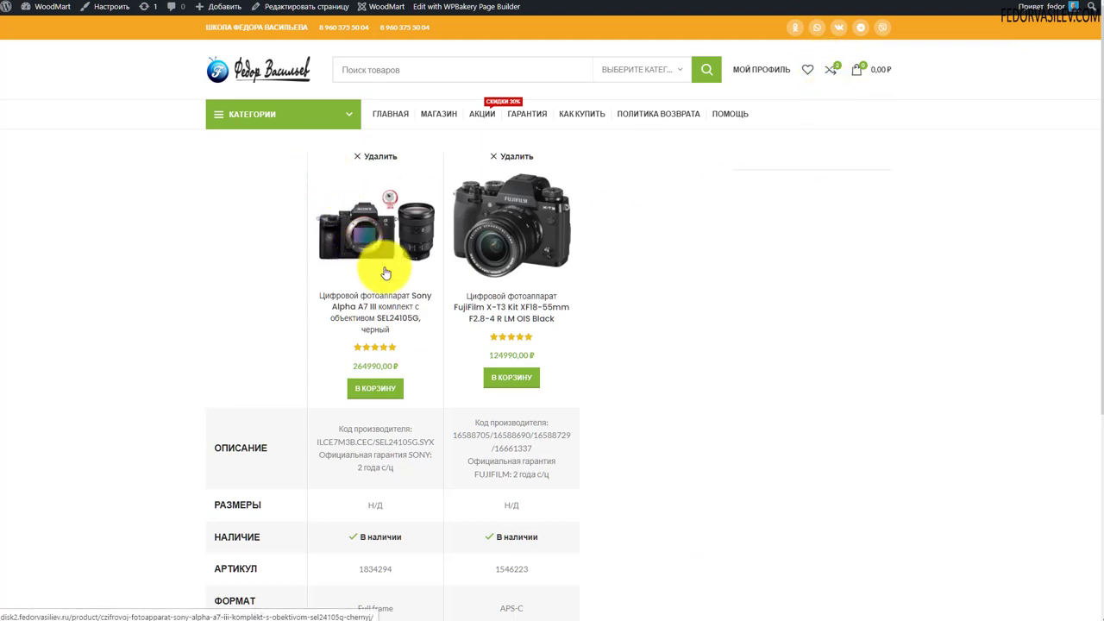
scroll(552, 233, down, 4)
scroll(302, 457, up, 2)
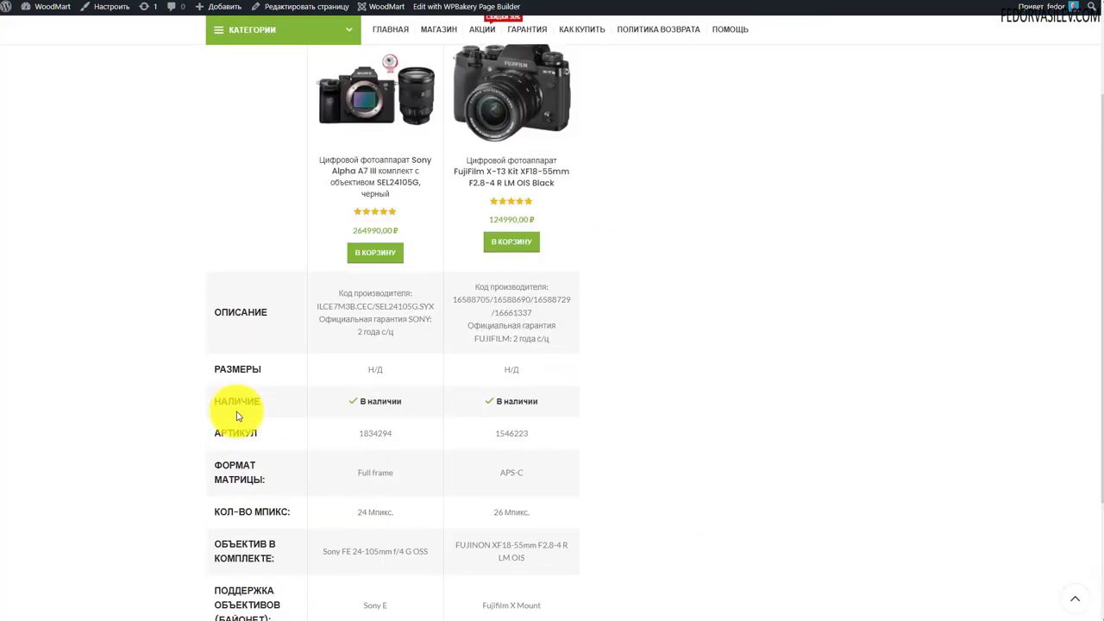
scroll(238, 259, down, 1)
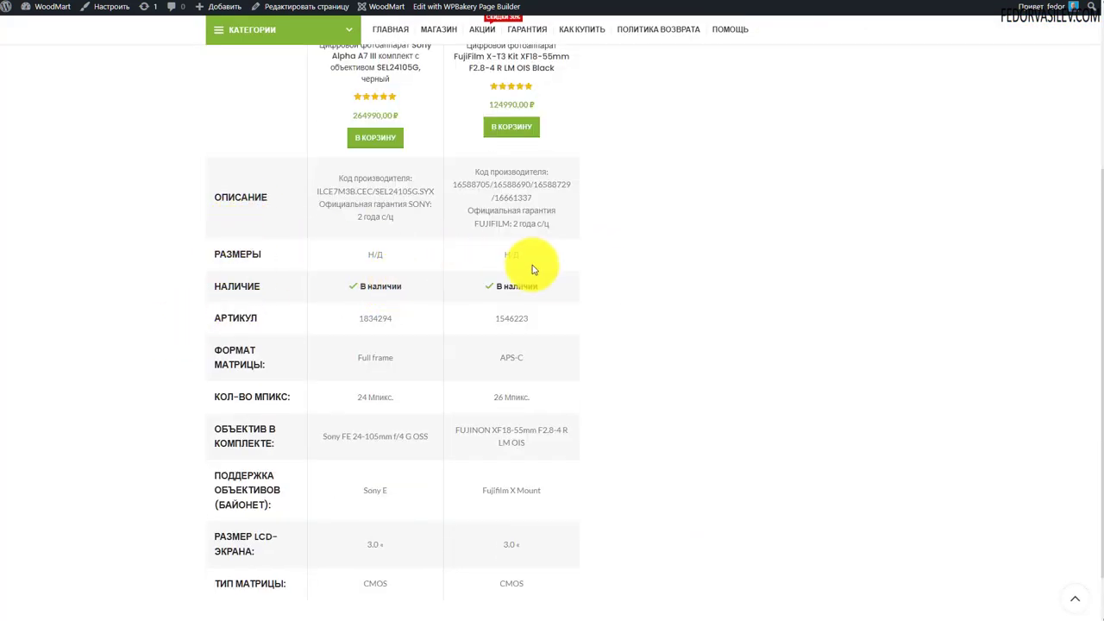
scroll(294, 250, down, 1)
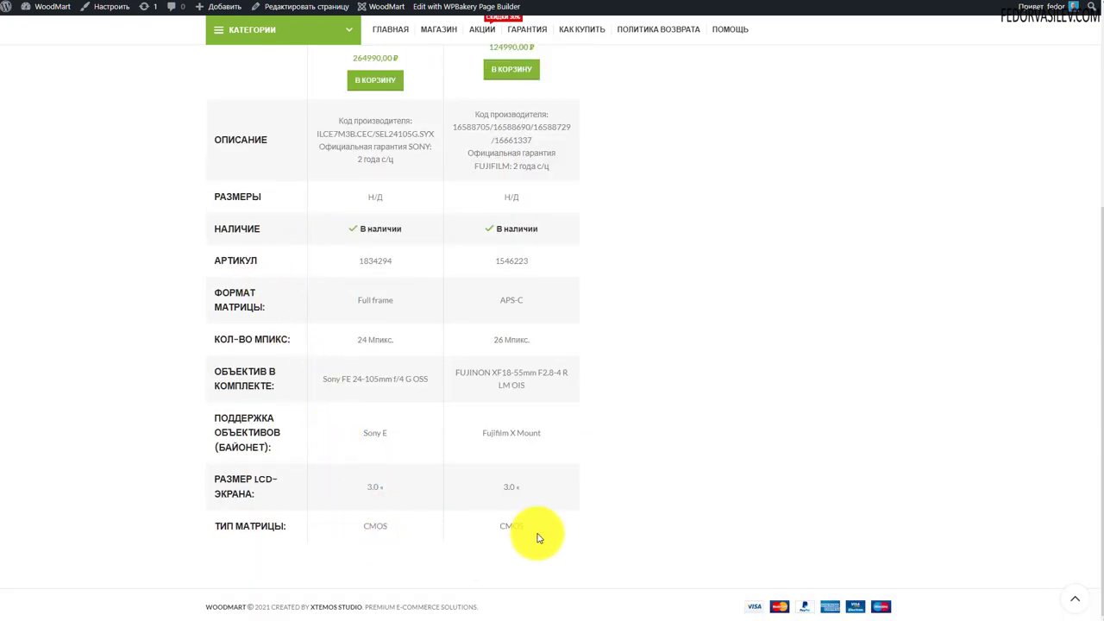
Remove both cameras from the comparison table and check the translated text on the empty comparison page
scroll(532, 530, up, 1)
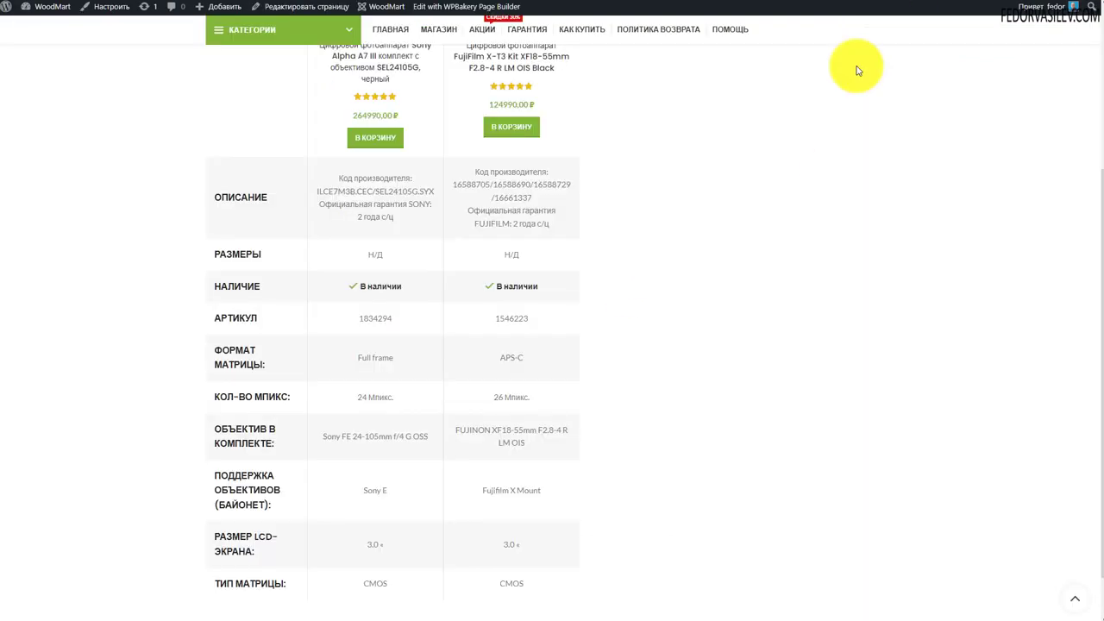
scroll(419, 352, up, 3)
click(377, 158)
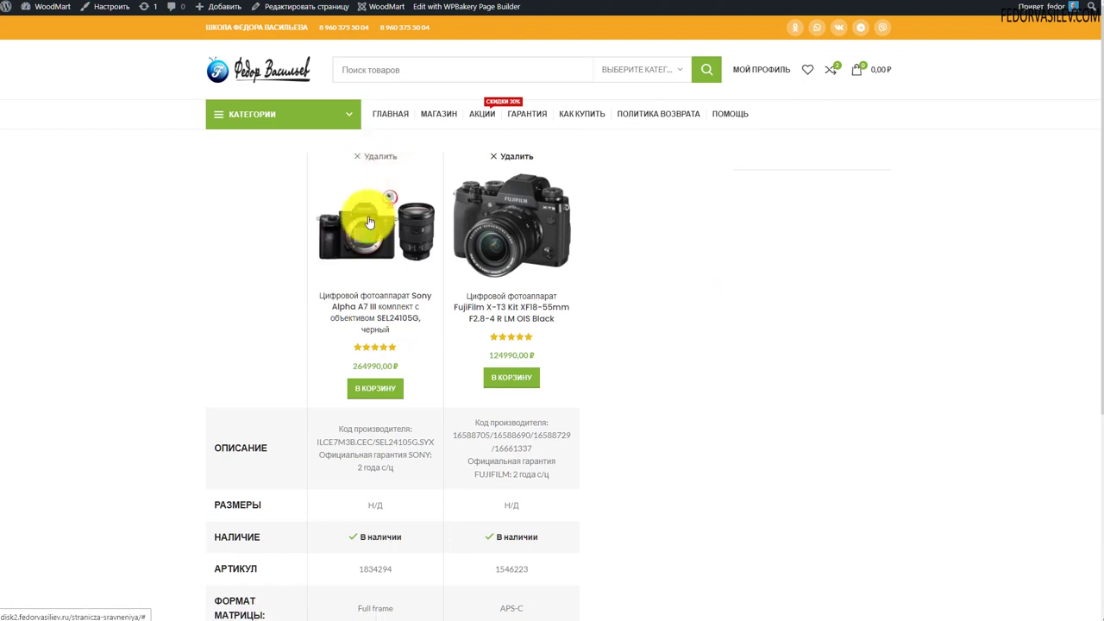
click(515, 156)
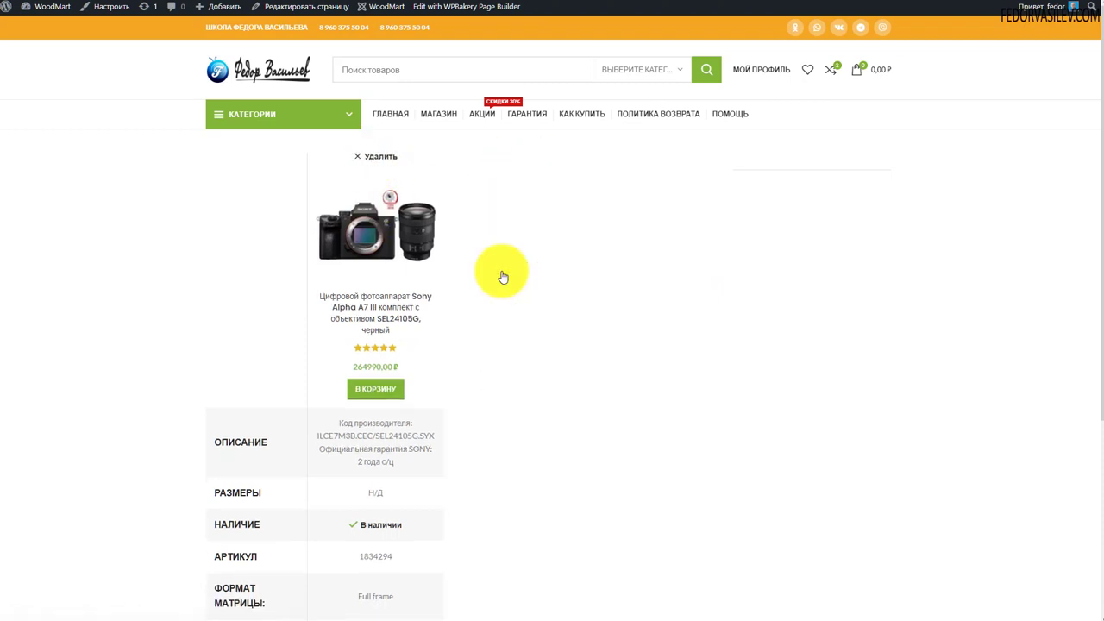
click(385, 157)
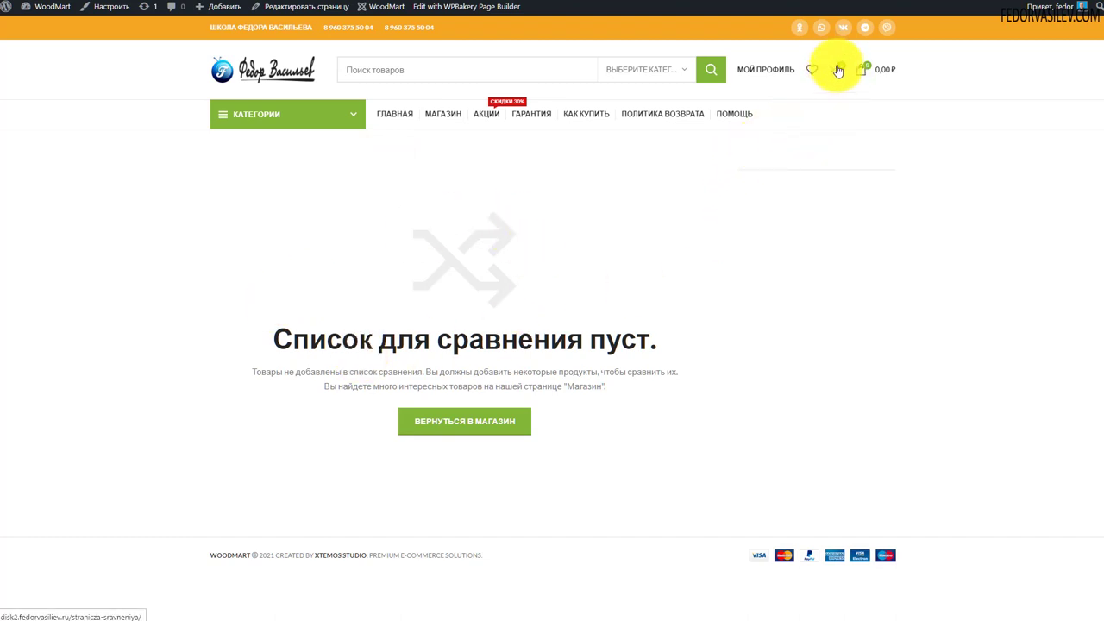
click(927, 159)
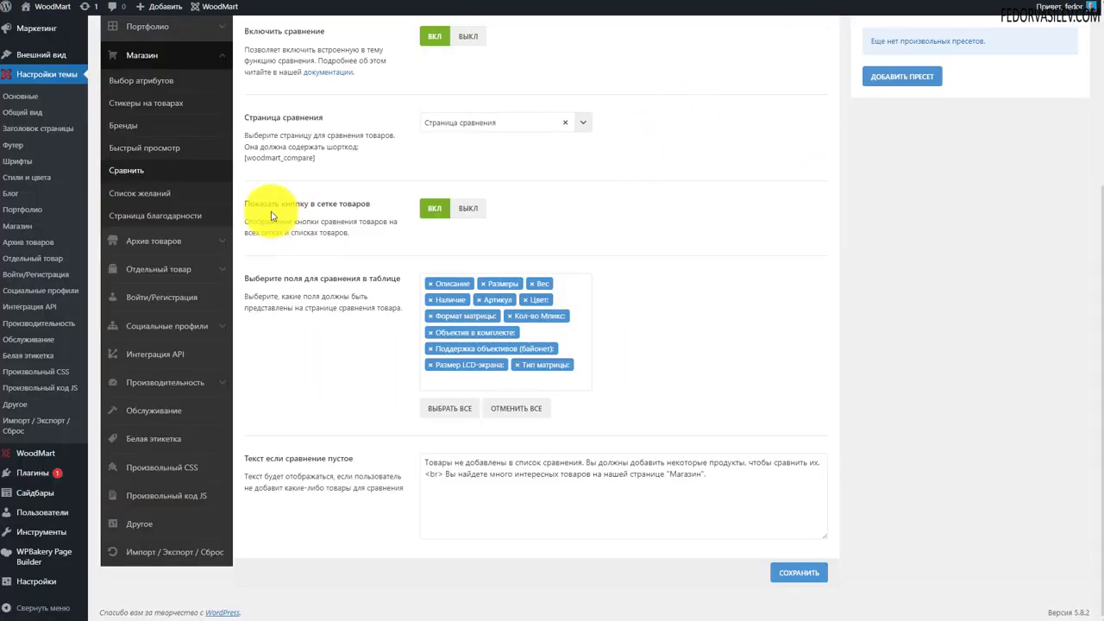
Return to the site's admin area, open the HTML blocks section and start a new block titled "Sony"
scroll(272, 215, up, 3)
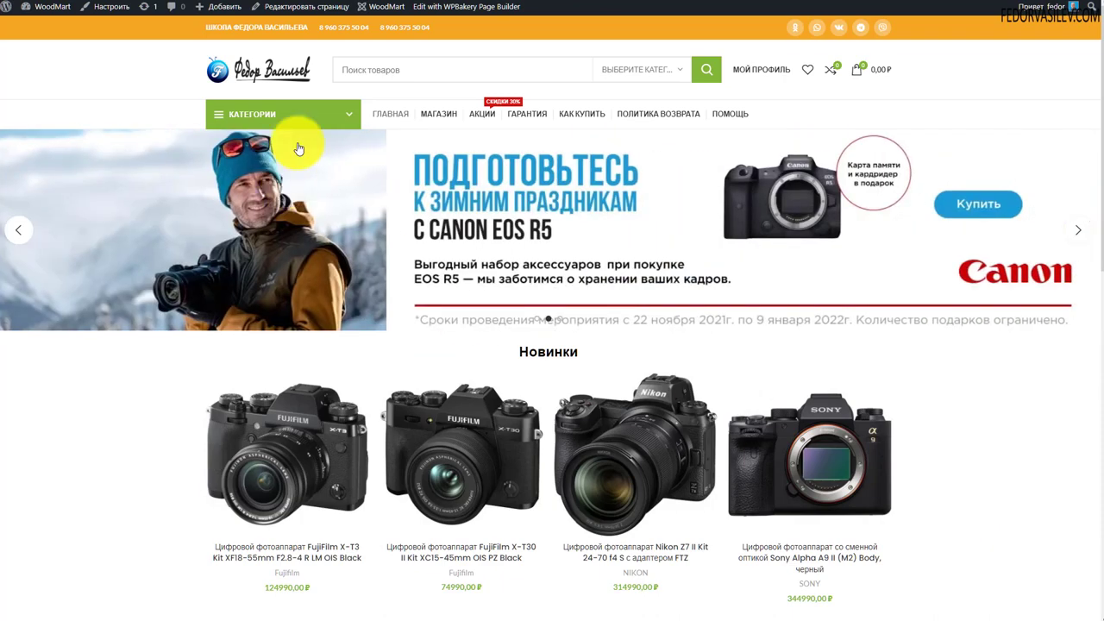
mouse_move(296, 115)
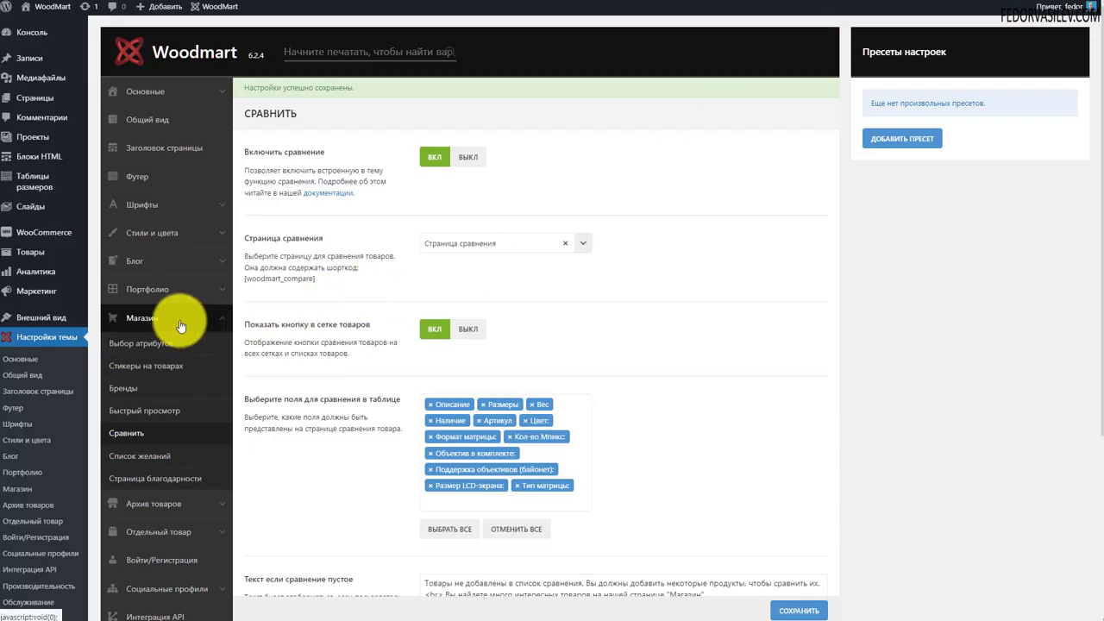
mouse_move(33, 163)
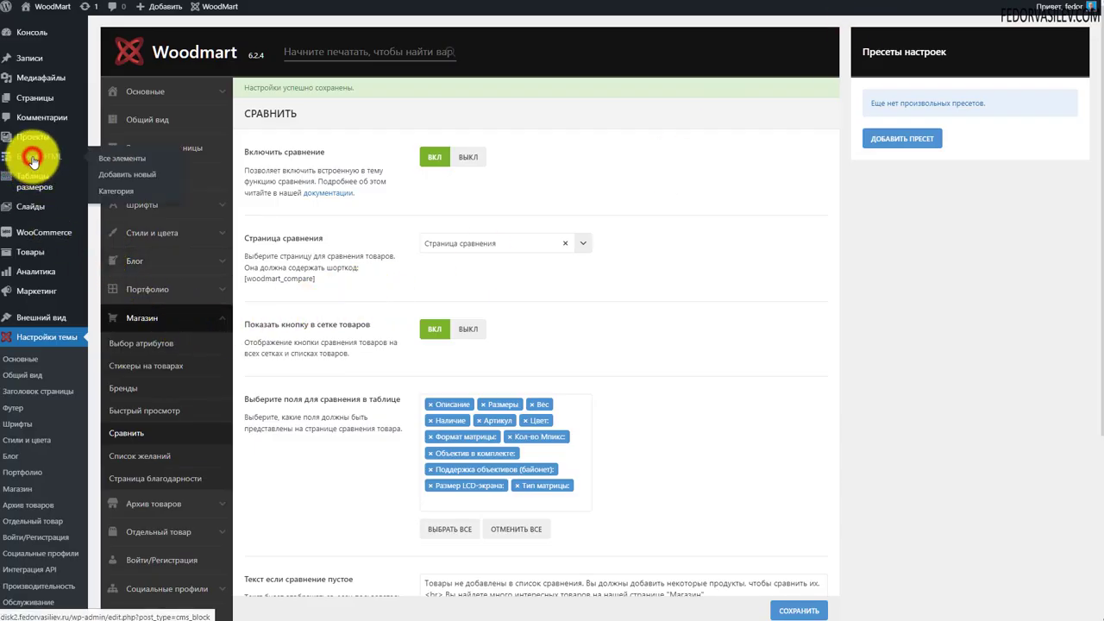
click(32, 160)
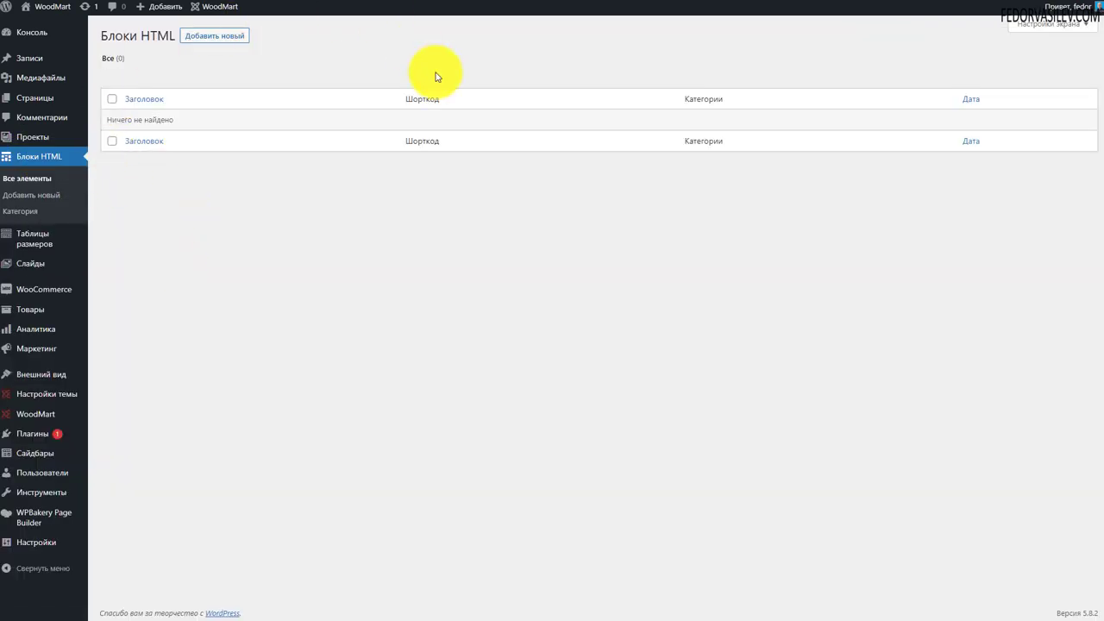
click(207, 41)
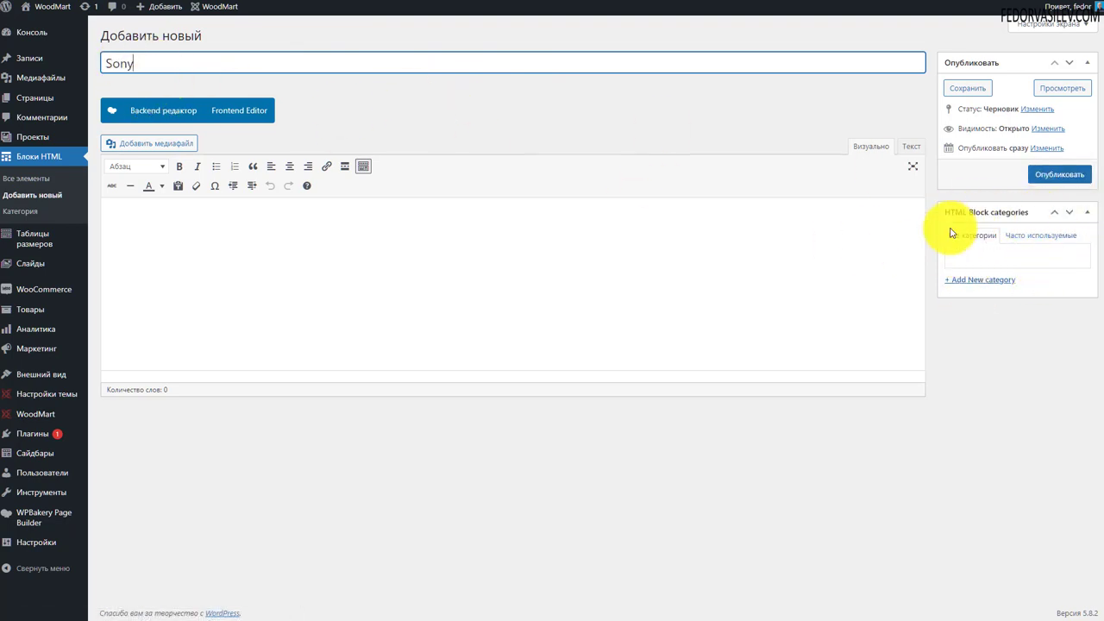
Enter "Sony" as a new category name in the block's editor and publish the block
click(974, 280)
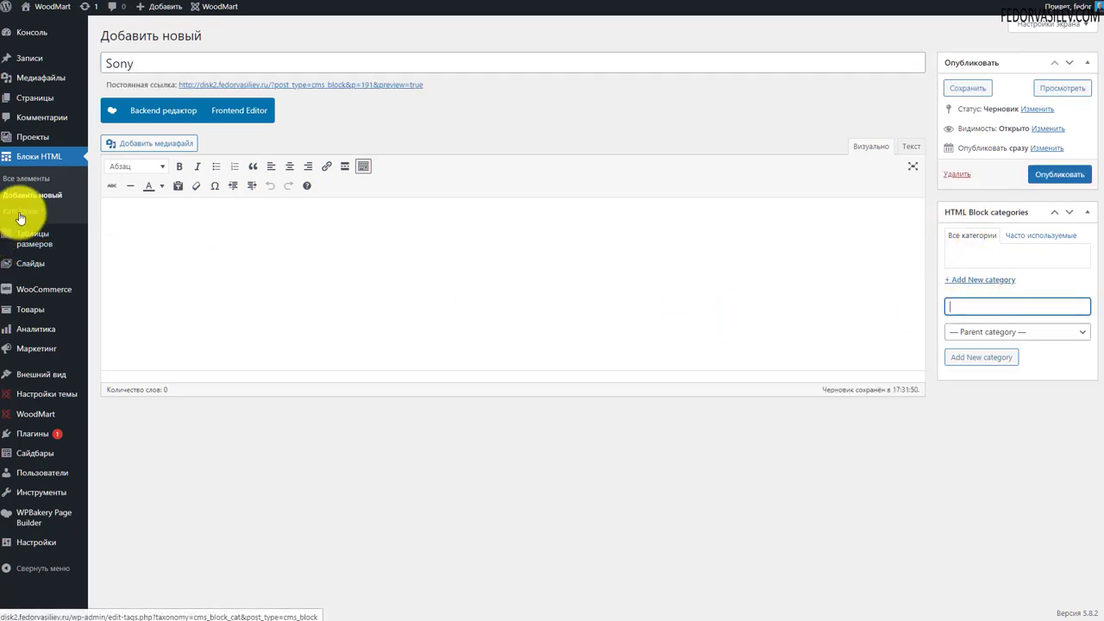
click(970, 301)
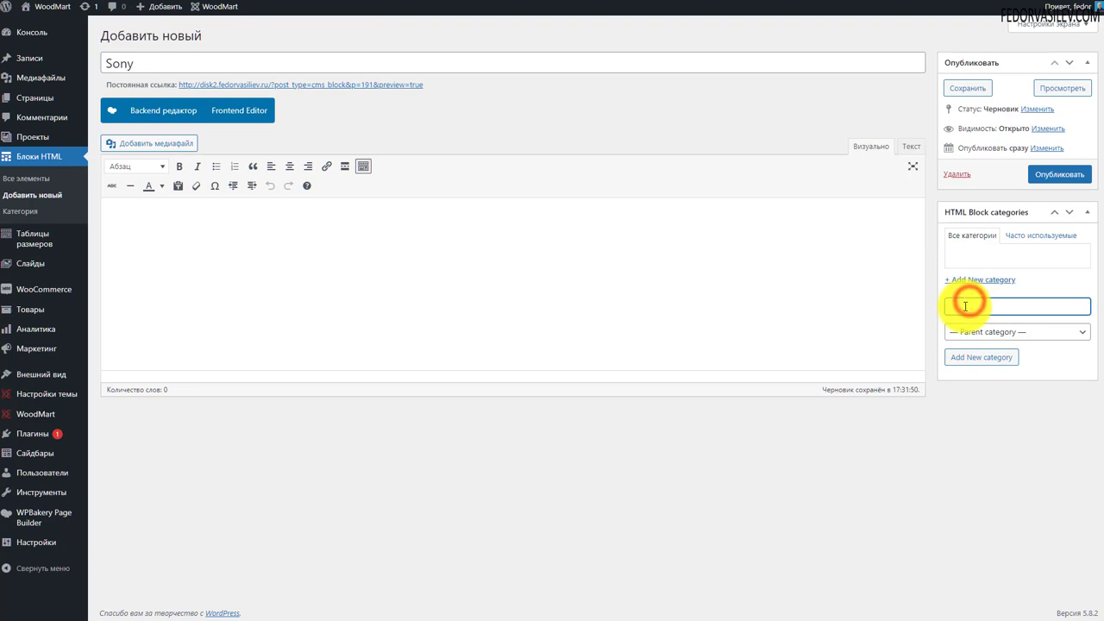
drag(138, 63, 35, 58)
key(ctrl+c)
click(979, 309)
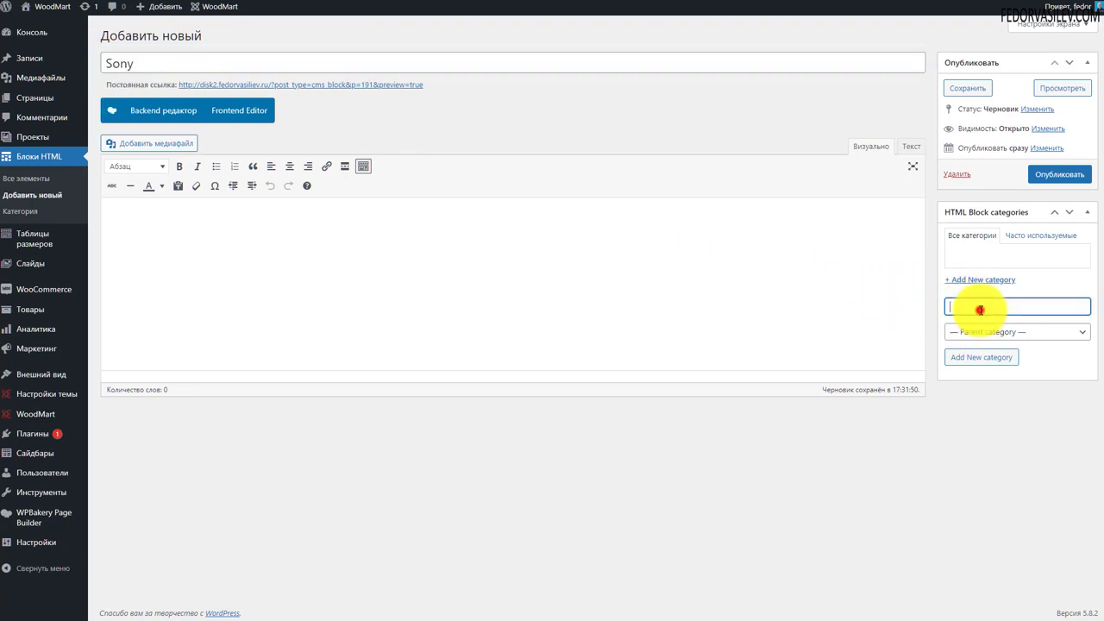
key(ctrl+v)
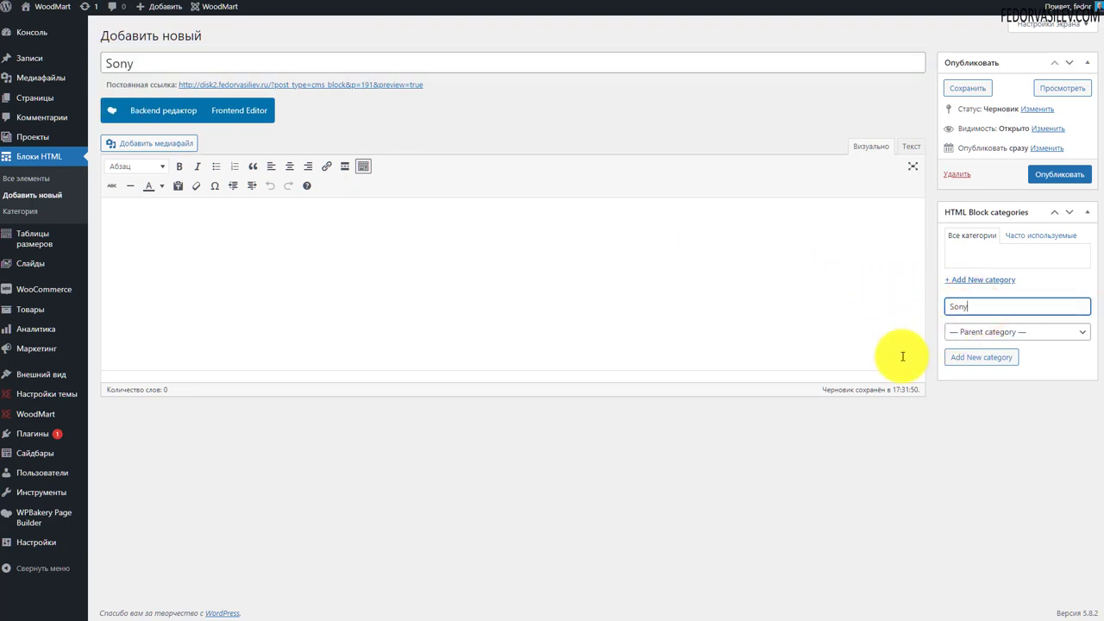
click(1040, 175)
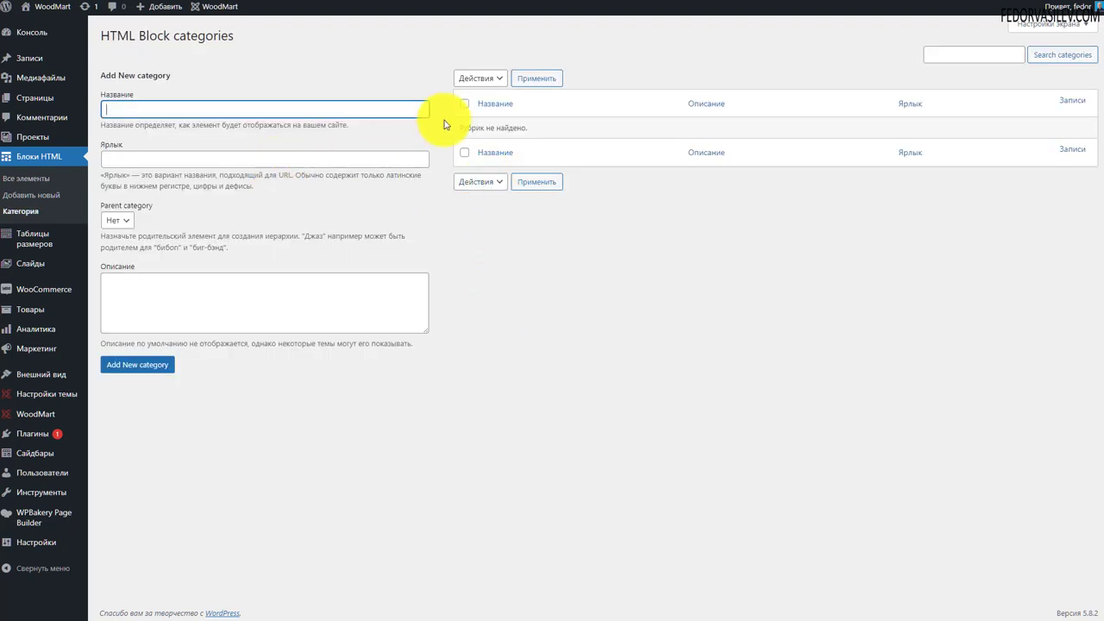
Create an HTML block category named "Sony", assign it to the Sony block and update the block
click(528, 78)
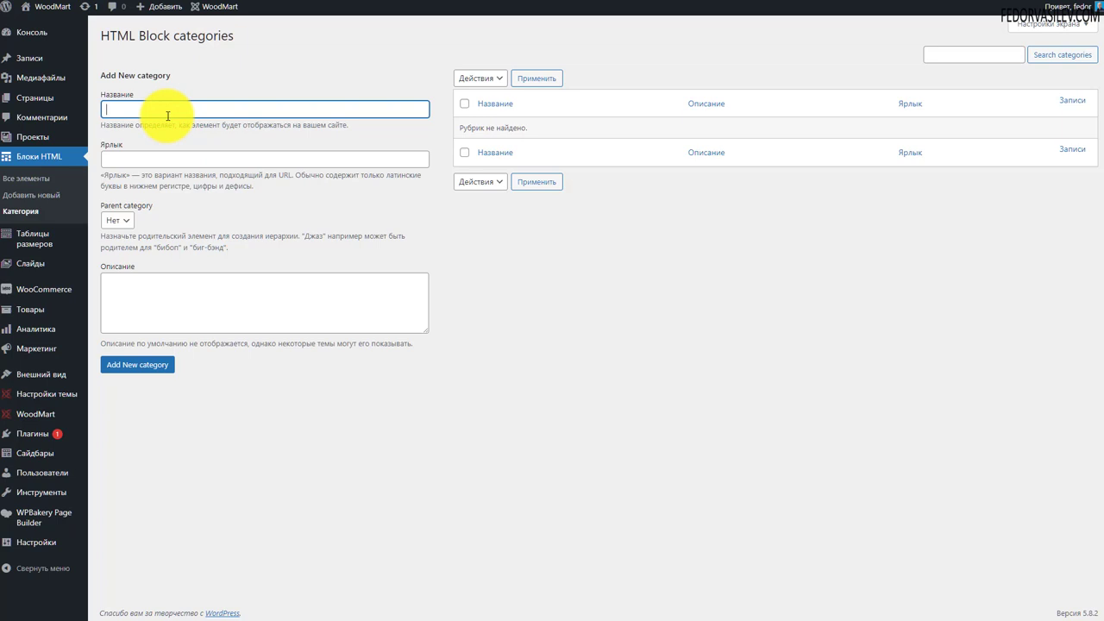
click(133, 371)
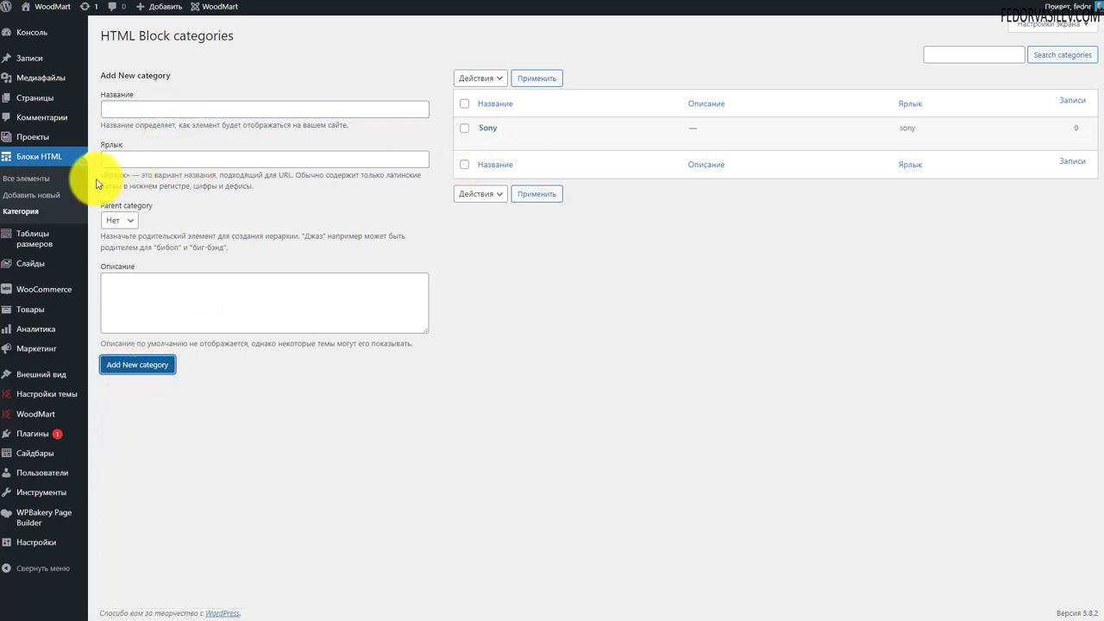
click(26, 182)
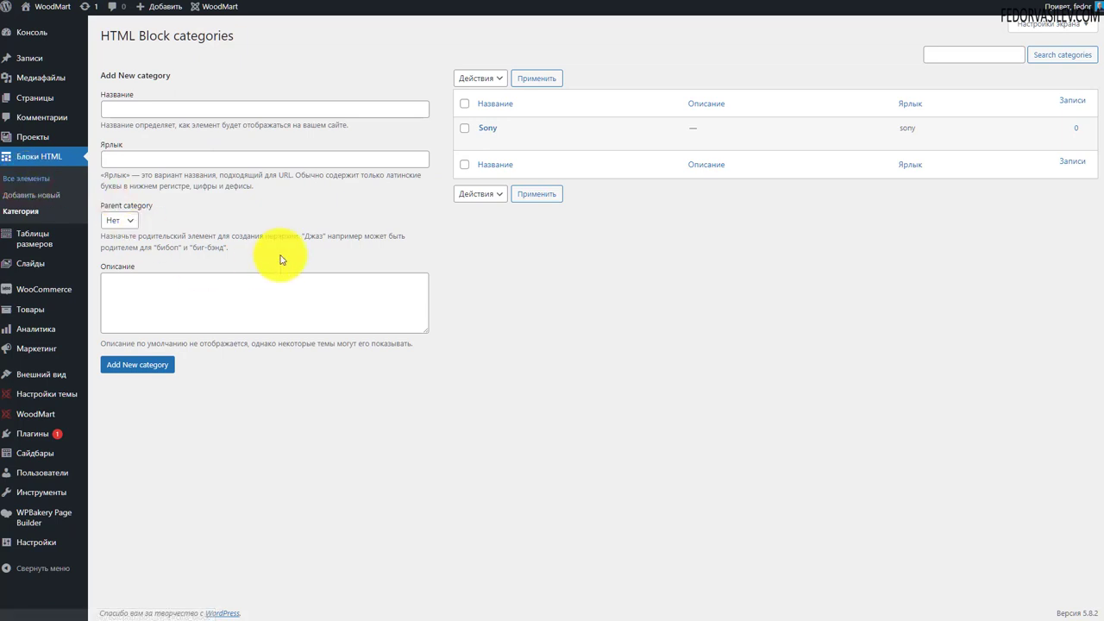
click(135, 120)
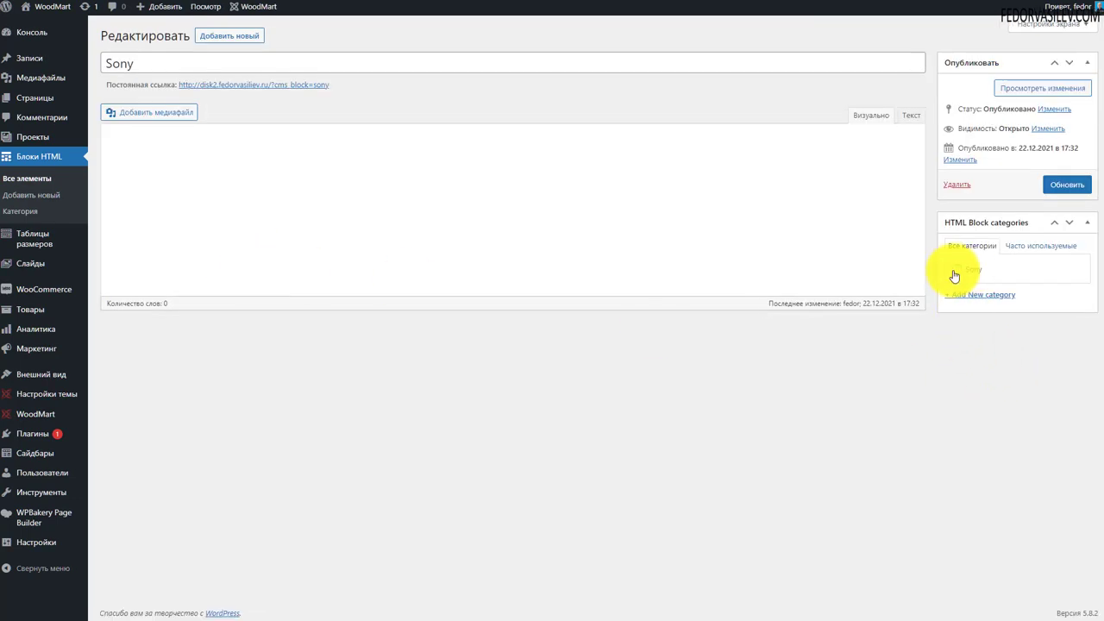
click(956, 269)
click(1066, 185)
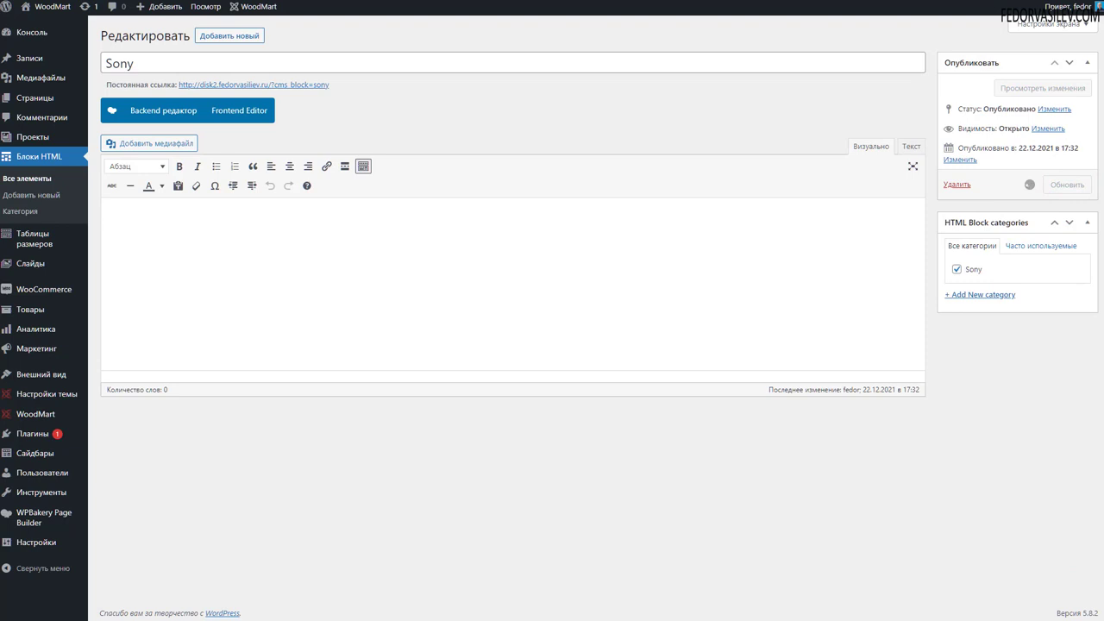
Switch the Sony block to the backend page builder and add a row split into three equal columns
click(167, 144)
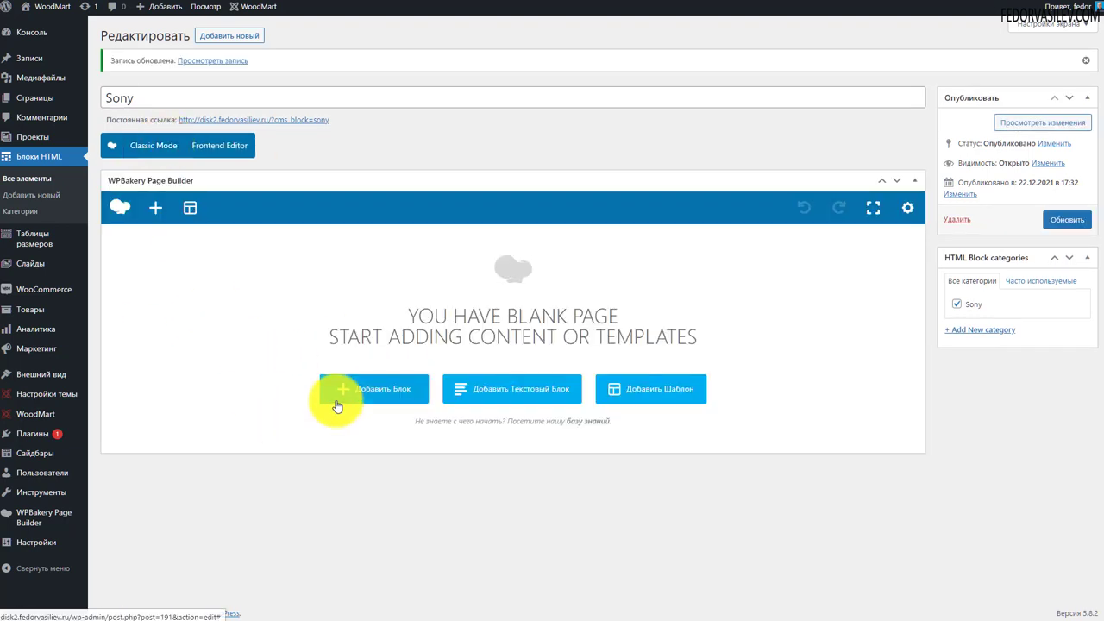
click(154, 207)
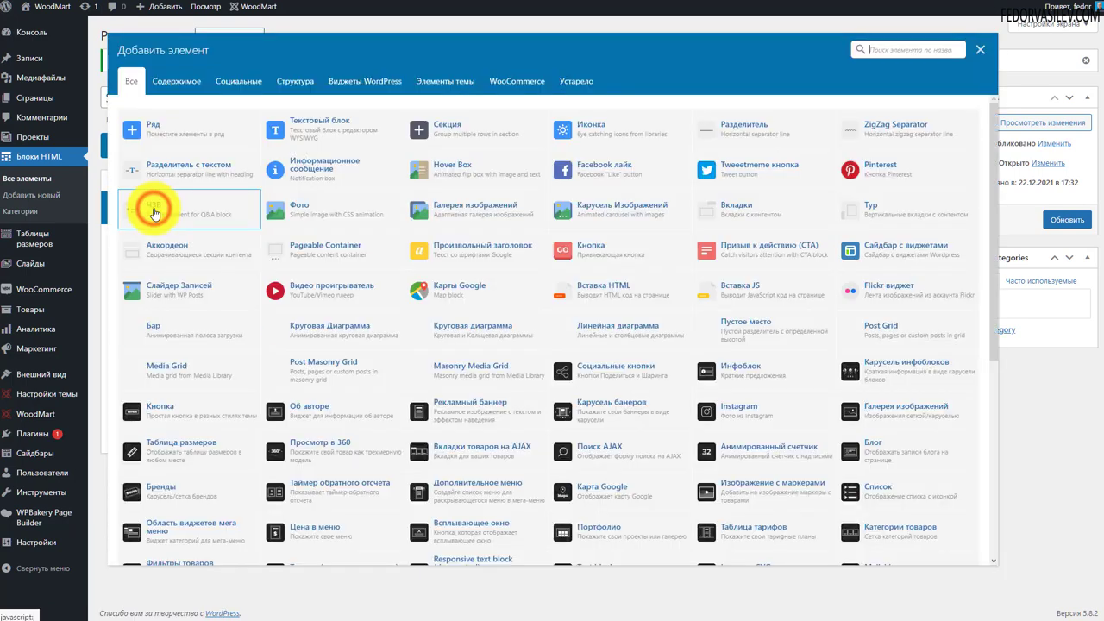
click(175, 131)
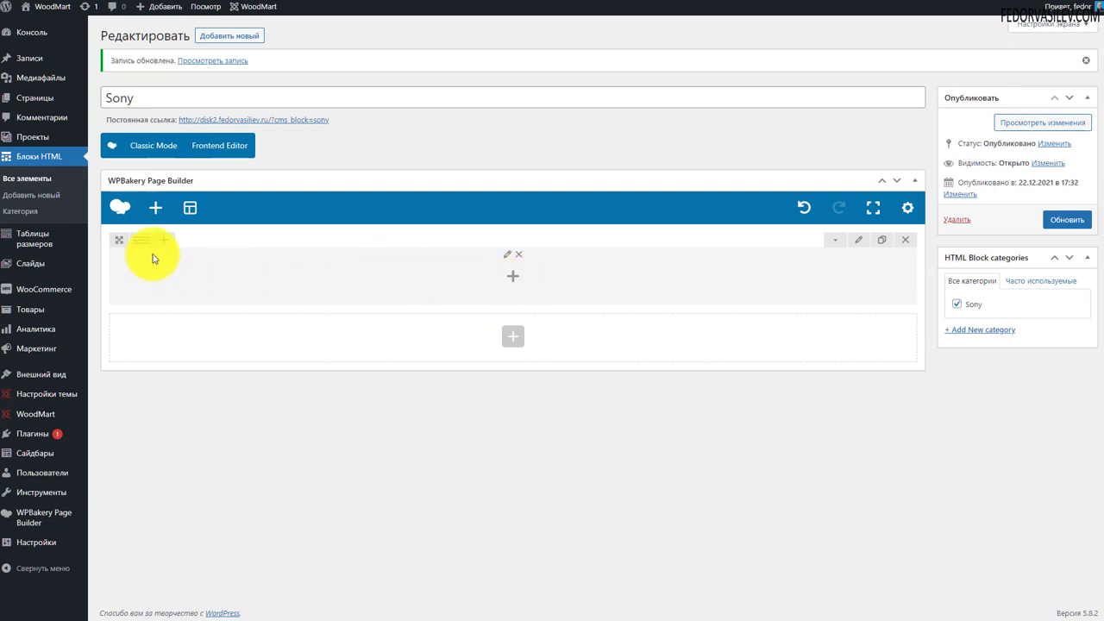
mouse_move(138, 246)
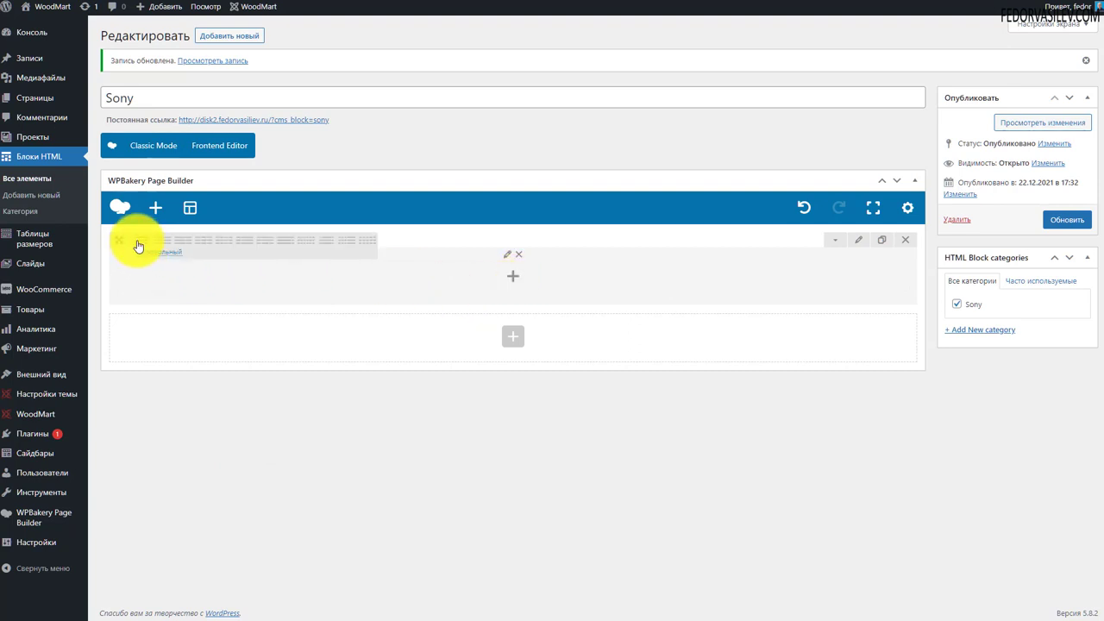
click(206, 246)
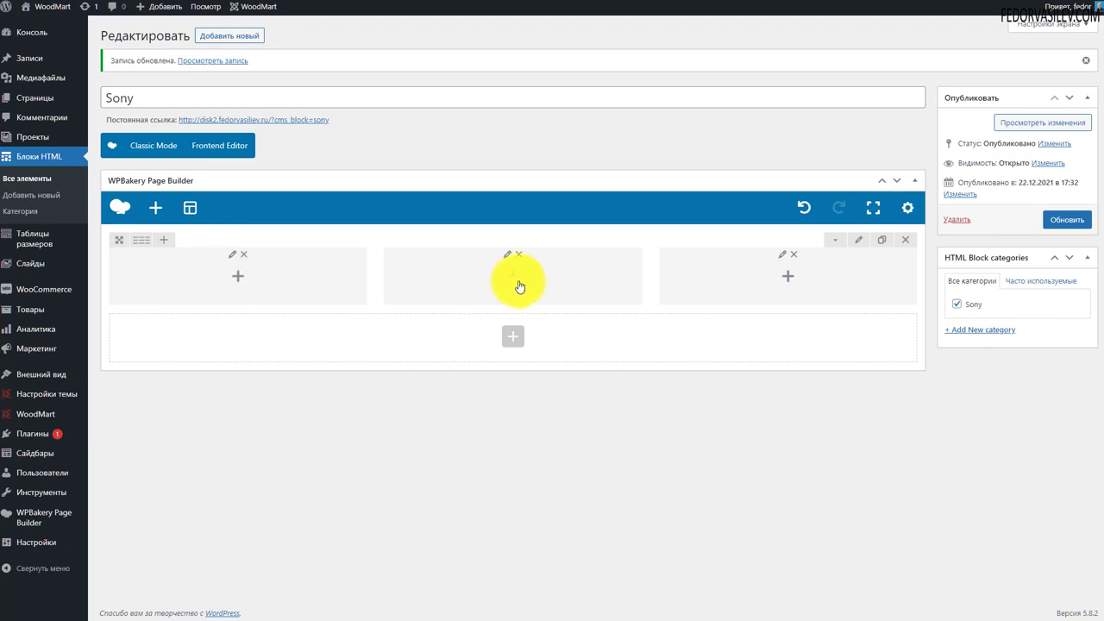
Add the theme element "Дополнительное меню" to the row's first column and set its title to "меню"
click(236, 276)
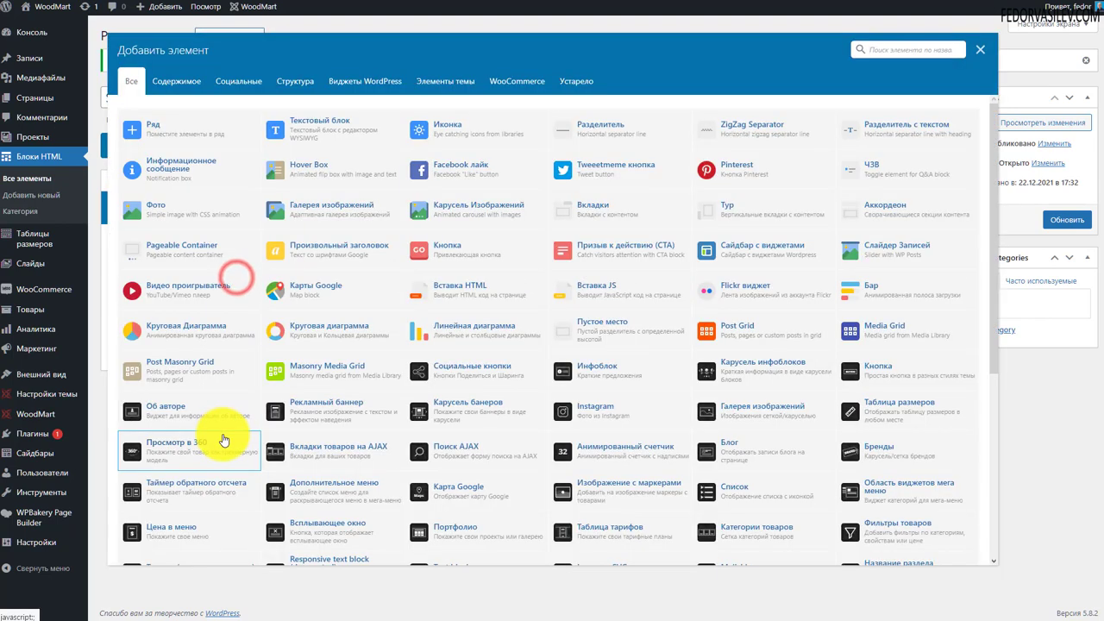
click(445, 83)
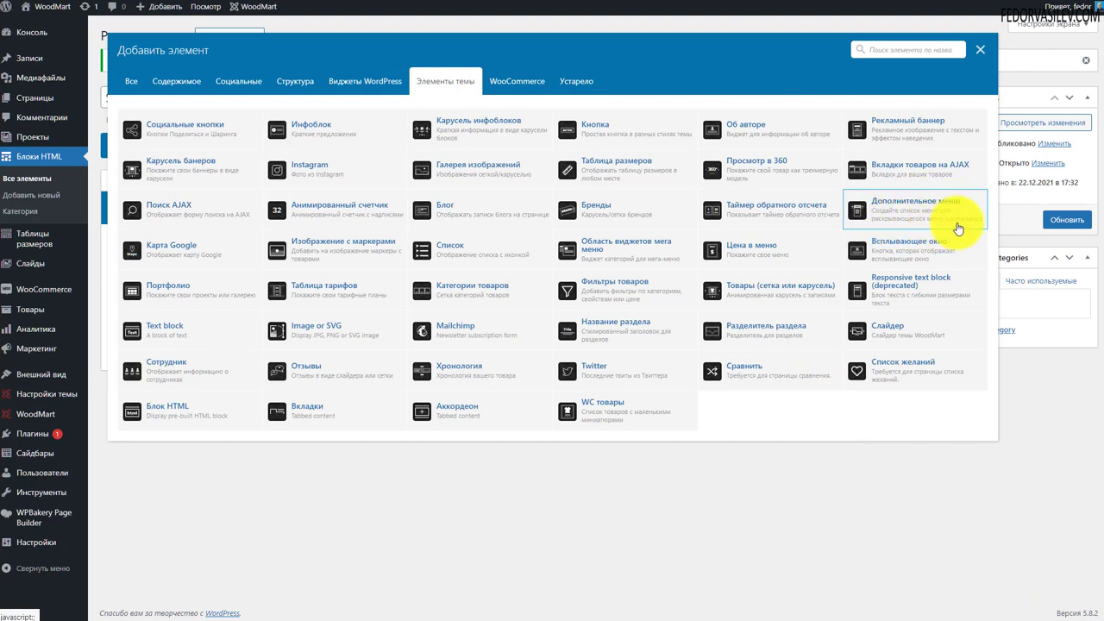
click(871, 216)
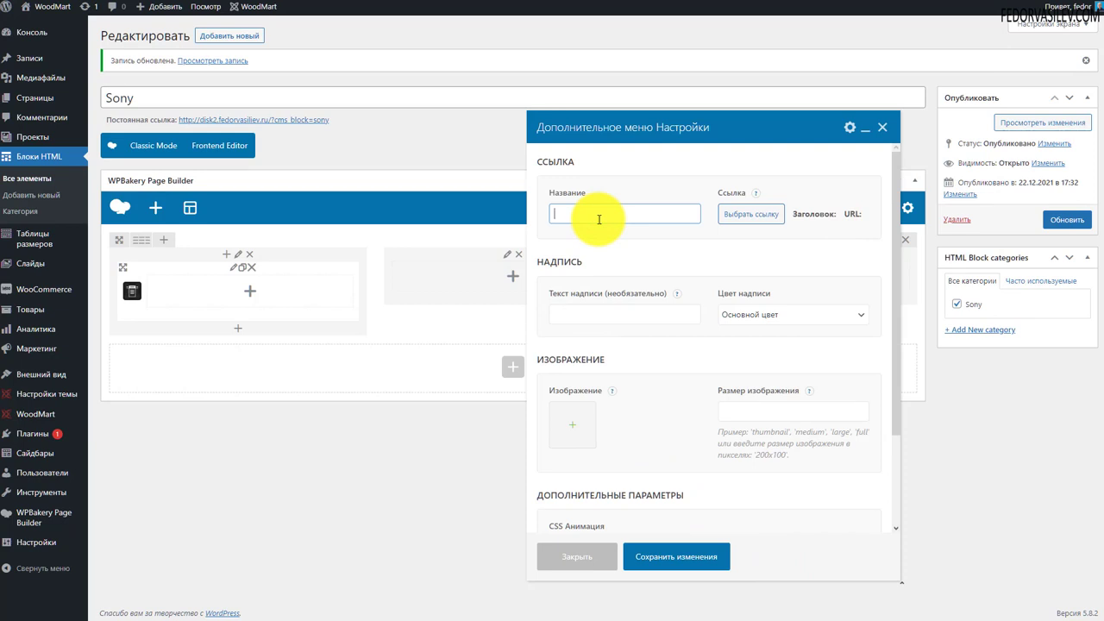
click(598, 219)
text(меню)
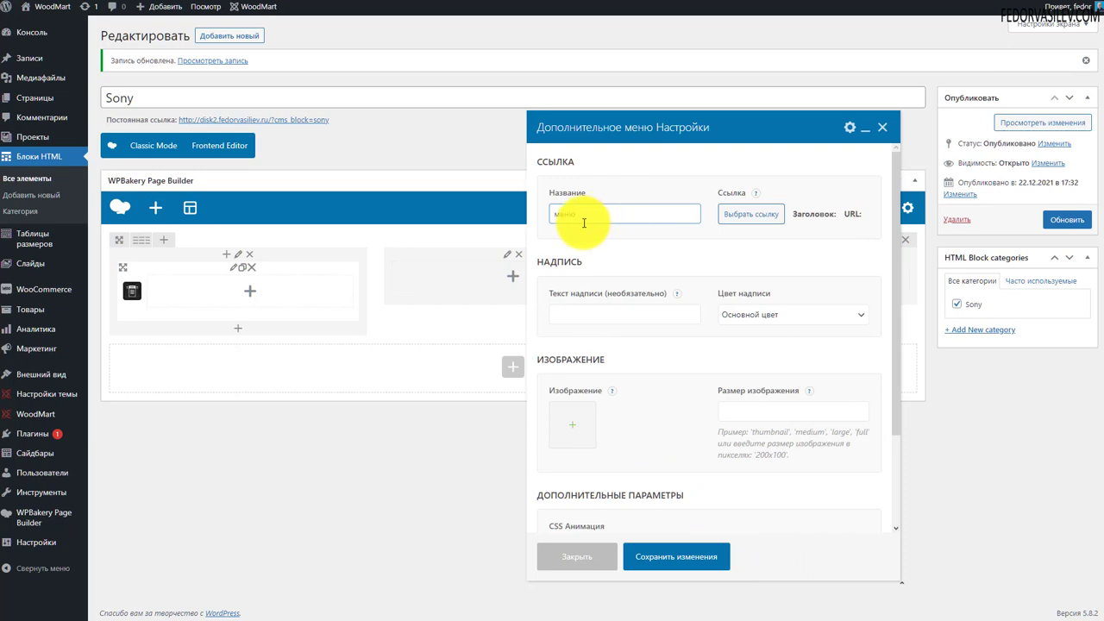
double_click(586, 213)
key(BackSpace)
text(меню)
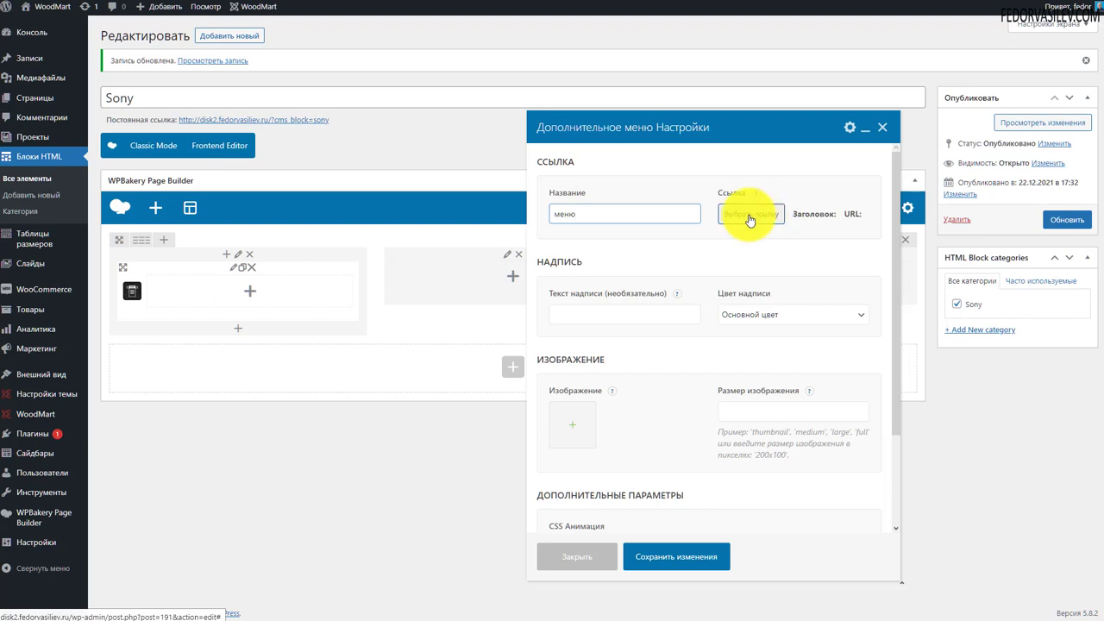
Set the front view of the Sony Alpha A9 II body as the menu element's image and save the element's settings
click(752, 316)
click(752, 317)
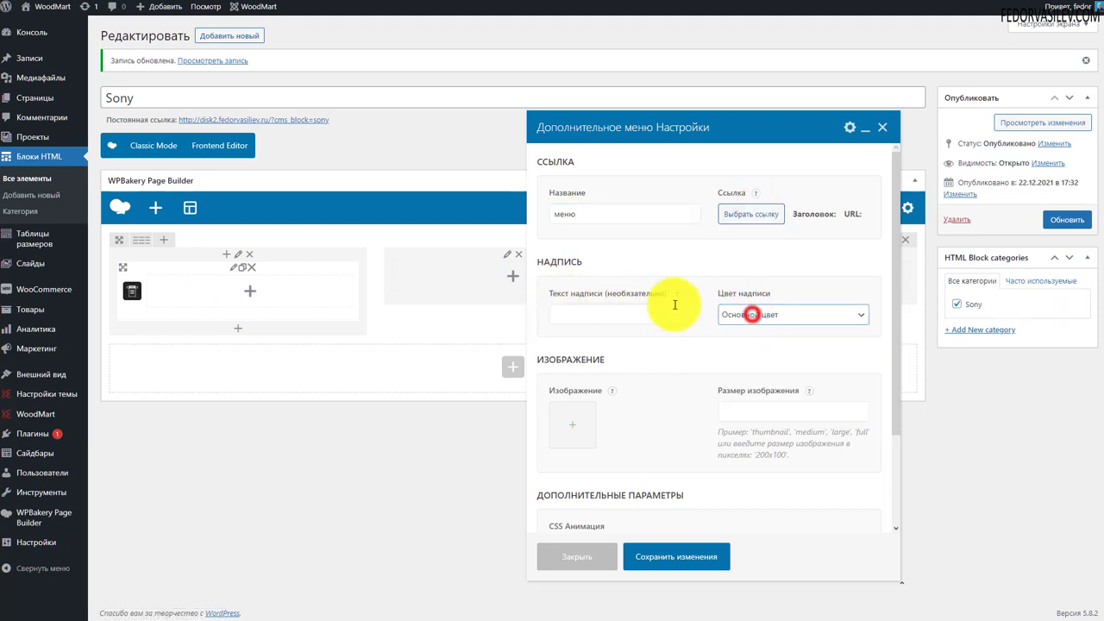
click(584, 419)
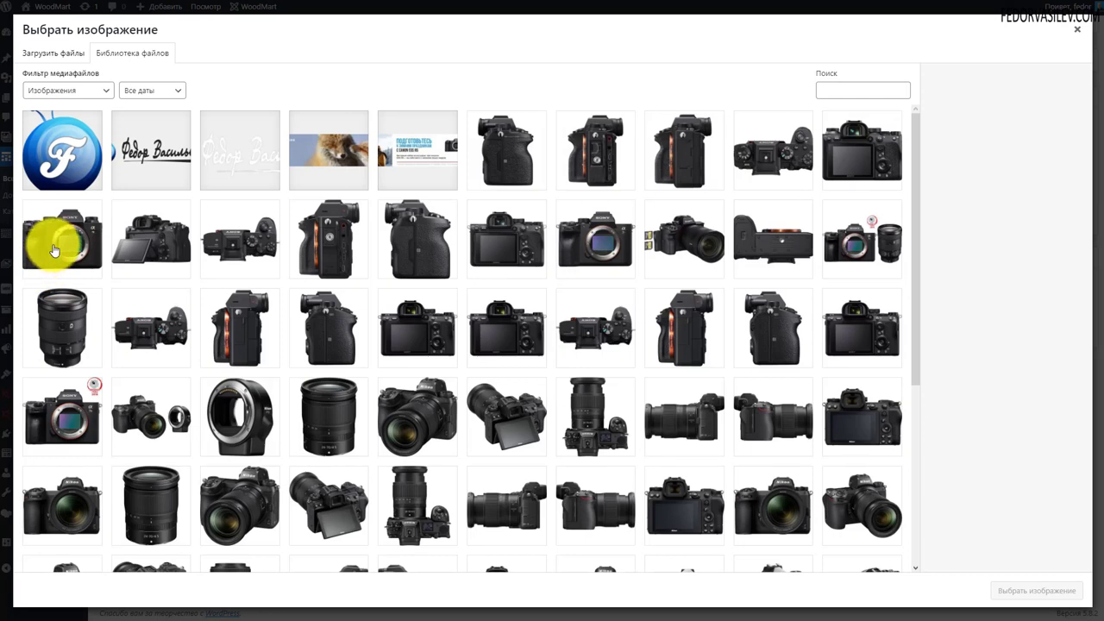
click(53, 250)
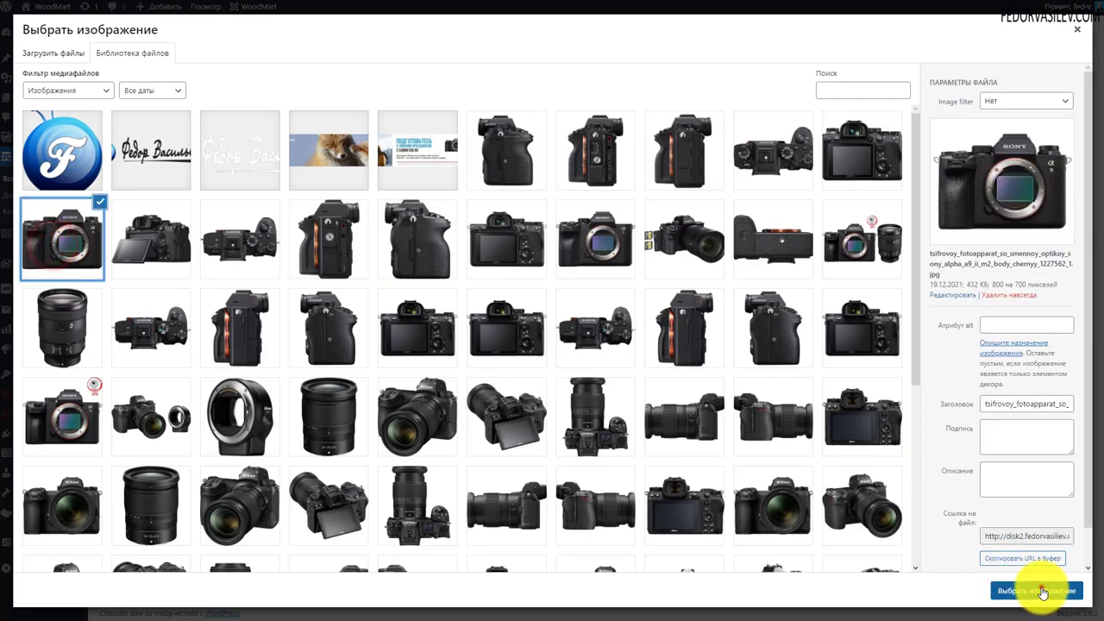
click(1035, 591)
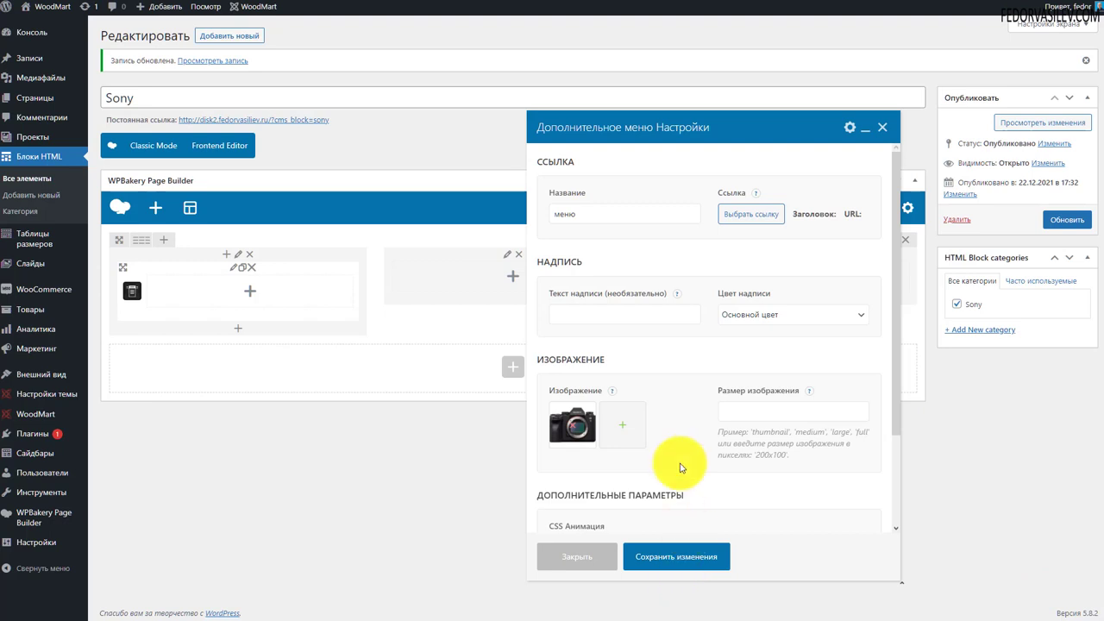
click(778, 411)
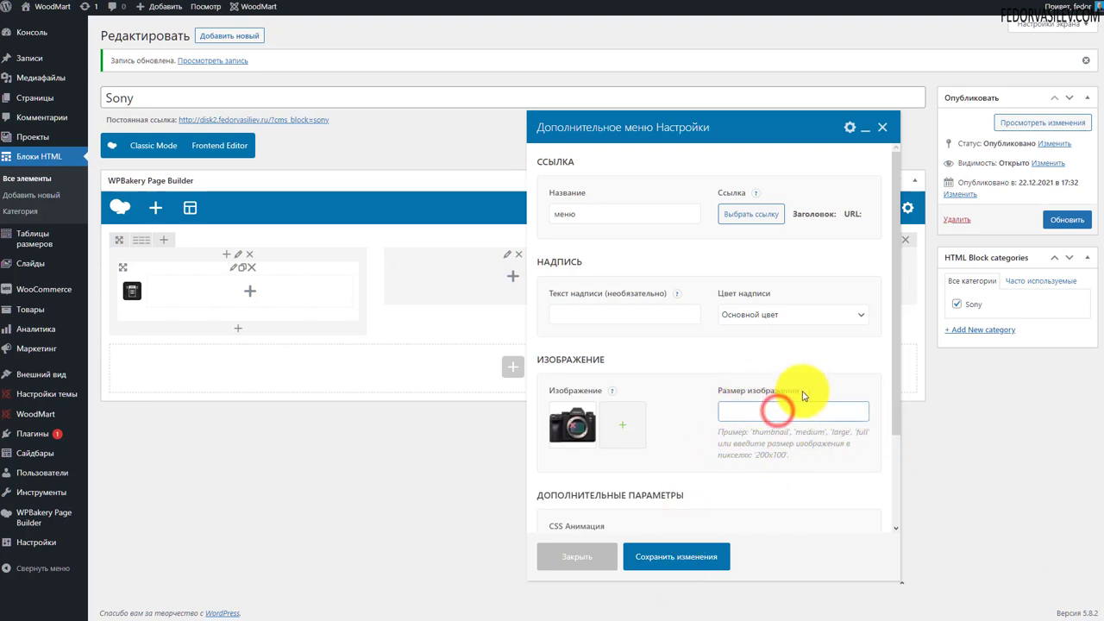
scroll(653, 387, down, 3)
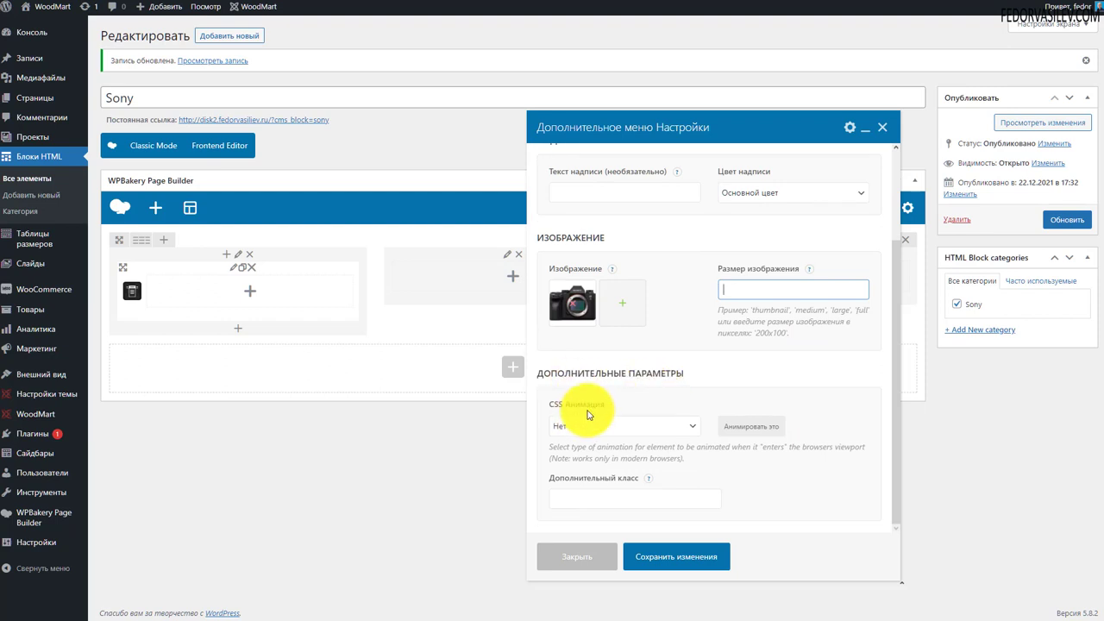
scroll(586, 416, up, 5)
click(664, 556)
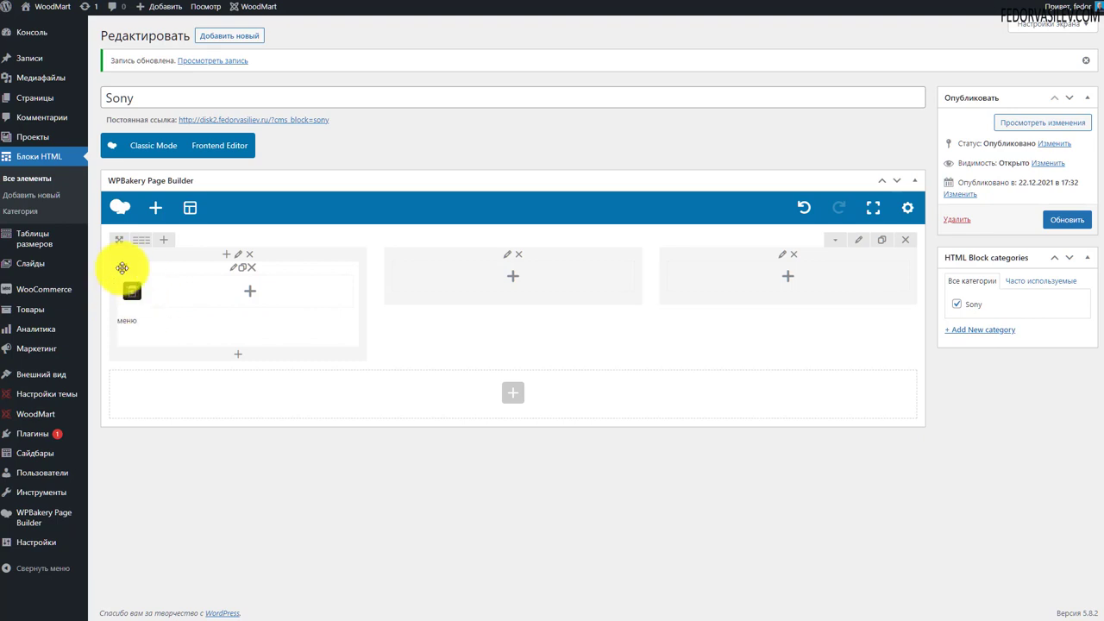
Add an "Элемент меню дополнительного меню" item inside the first column's menu and title it "меню-1"
click(250, 293)
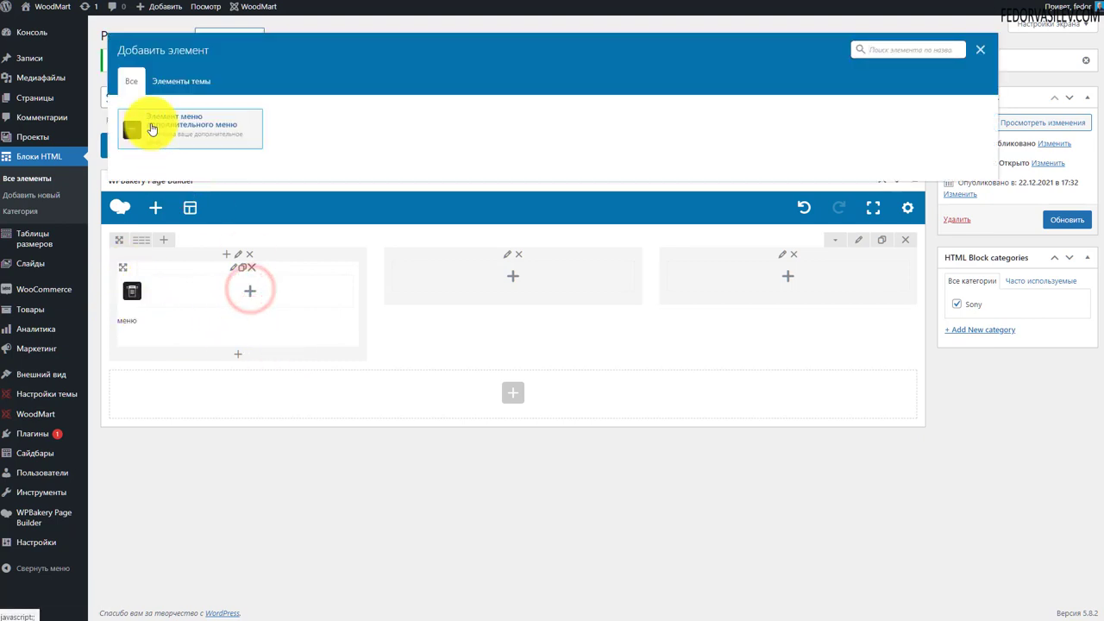
click(195, 84)
click(130, 81)
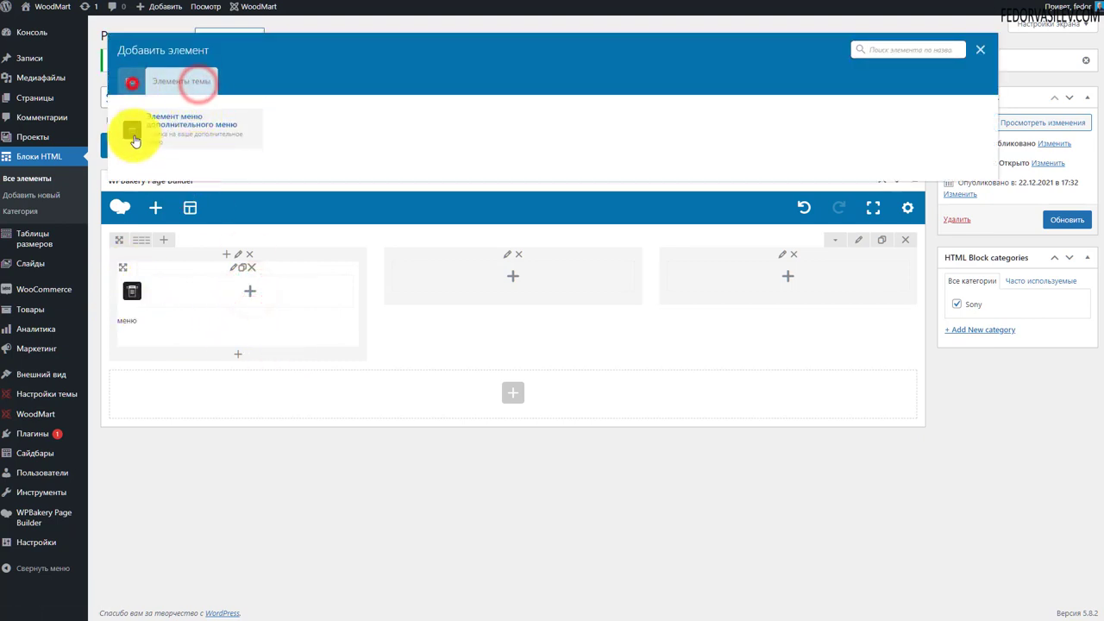
click(178, 136)
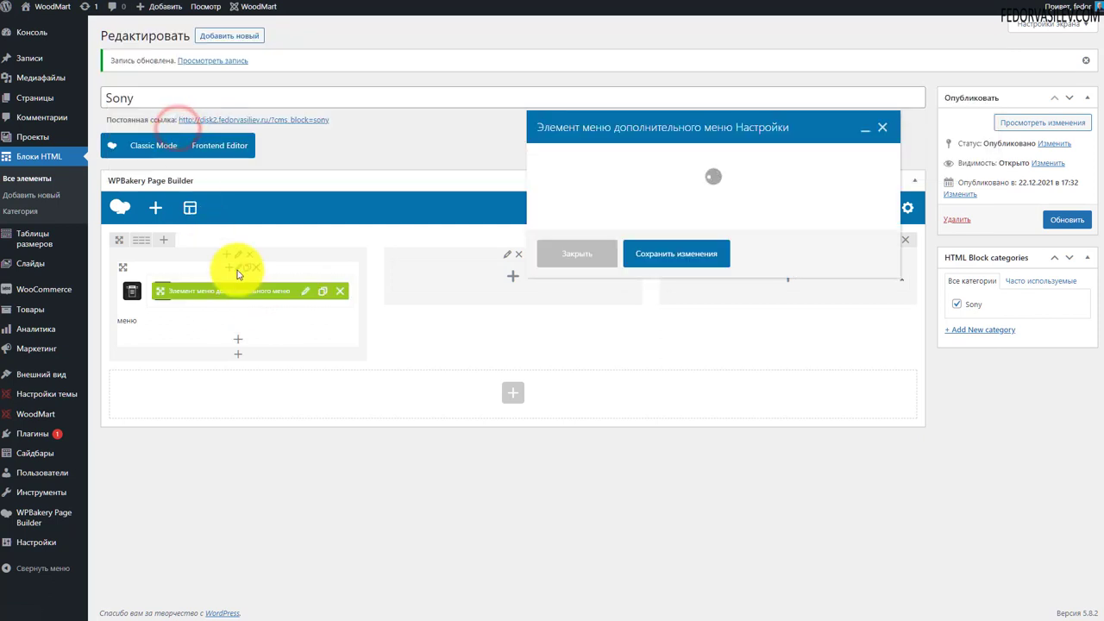
click(578, 214)
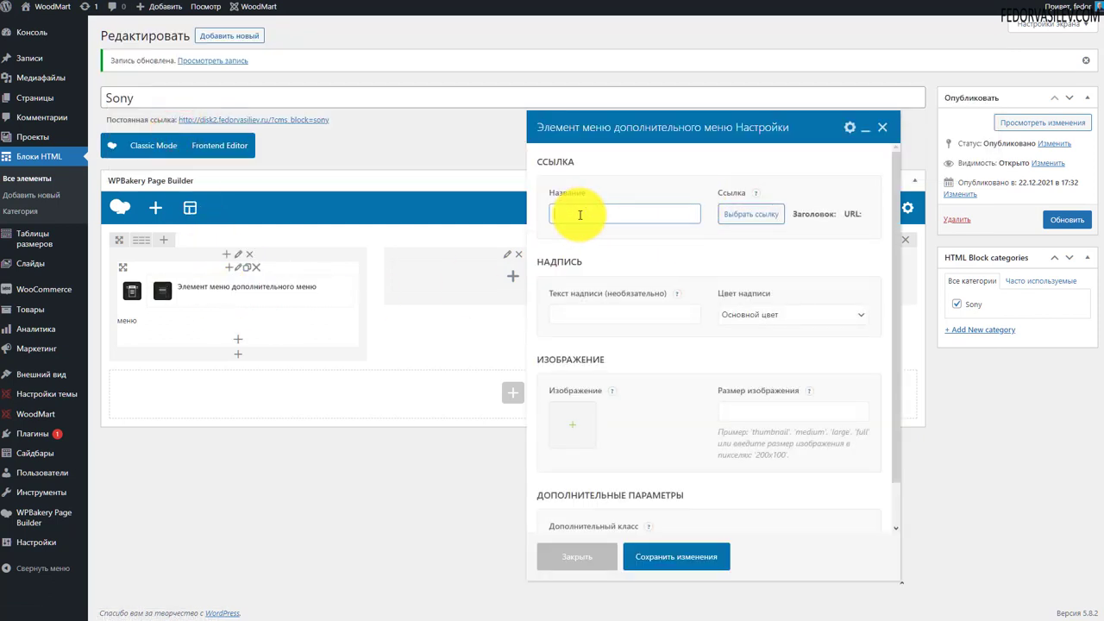
text(меню-1)
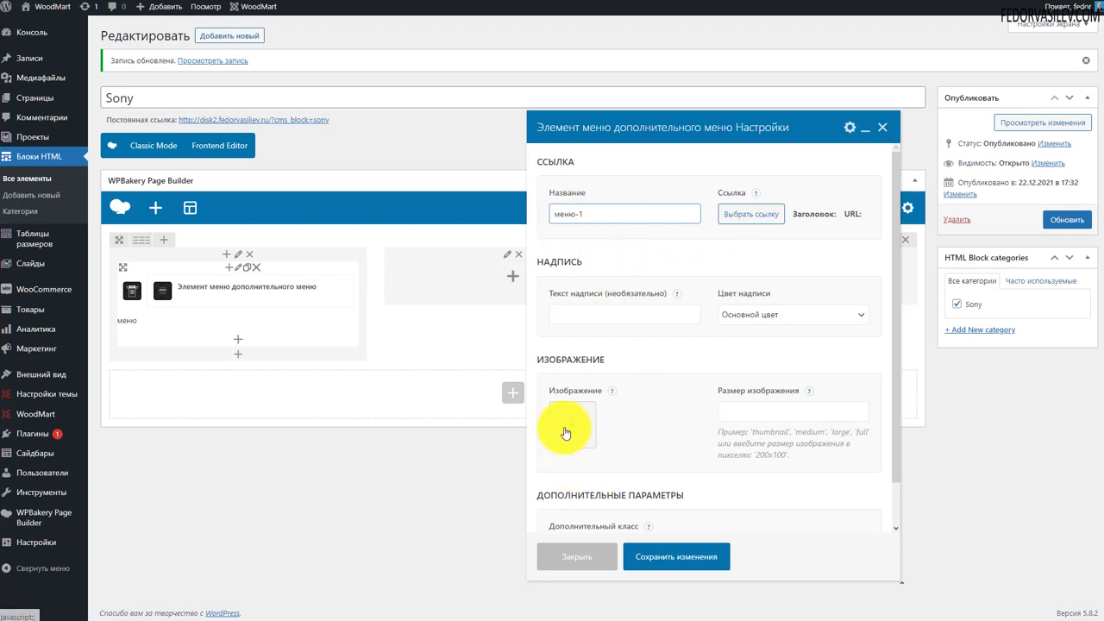
Set the menu item's link URL to "#" and save the item's settings
click(751, 215)
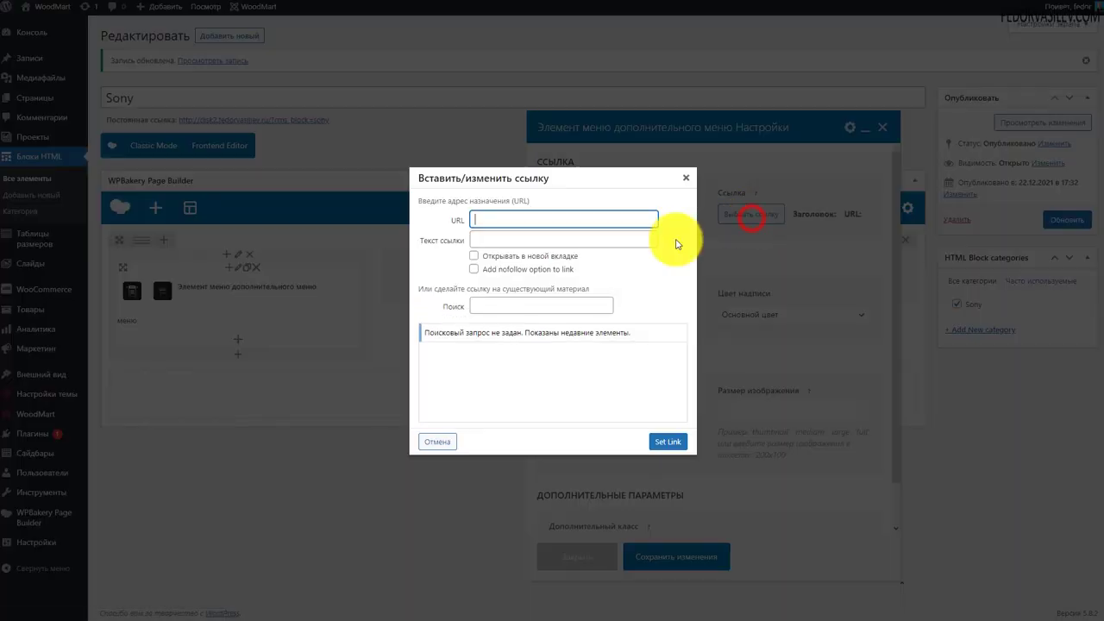
click(491, 221)
text(ht)
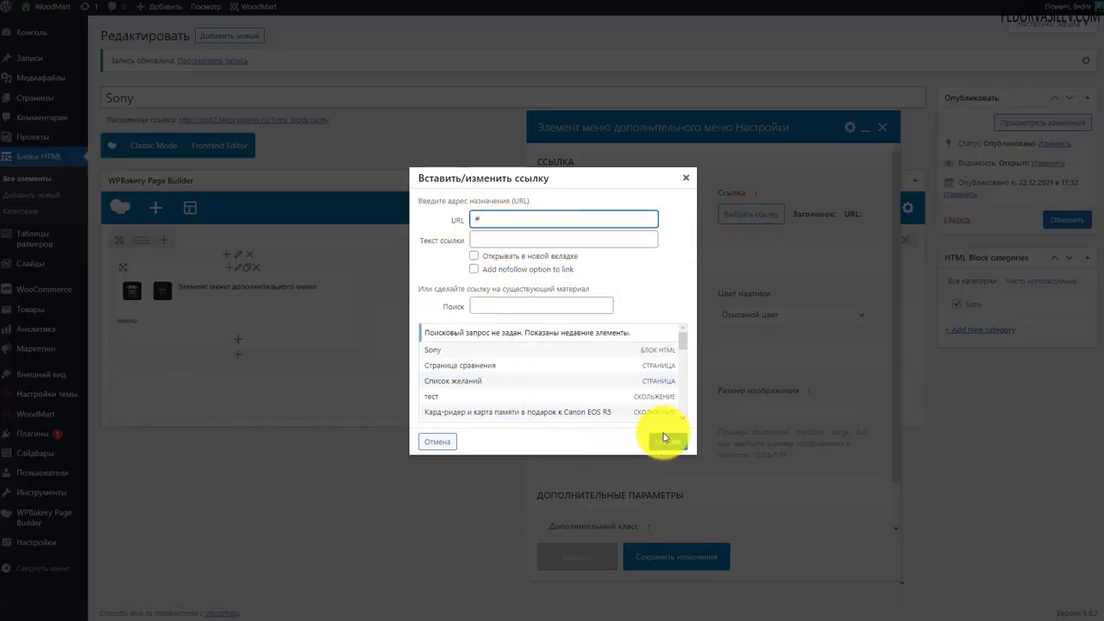
click(666, 440)
scroll(686, 431, down, 1)
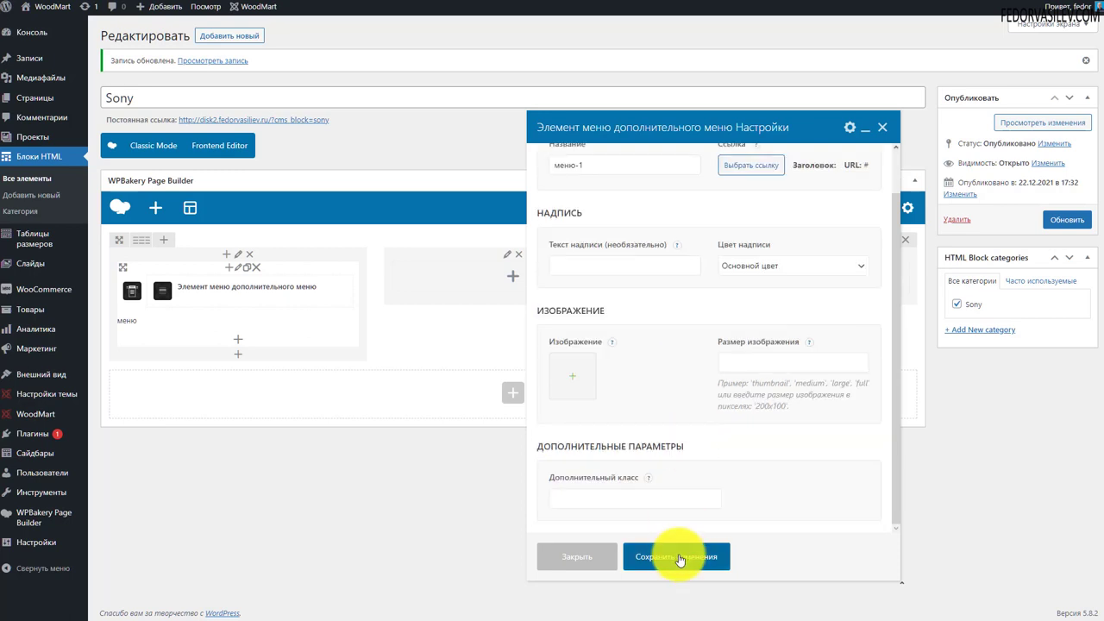
click(676, 558)
Duplicate the "меню-1" item four times within the first column's menu
drag(276, 292, 322, 305)
click(322, 304)
click(322, 304)
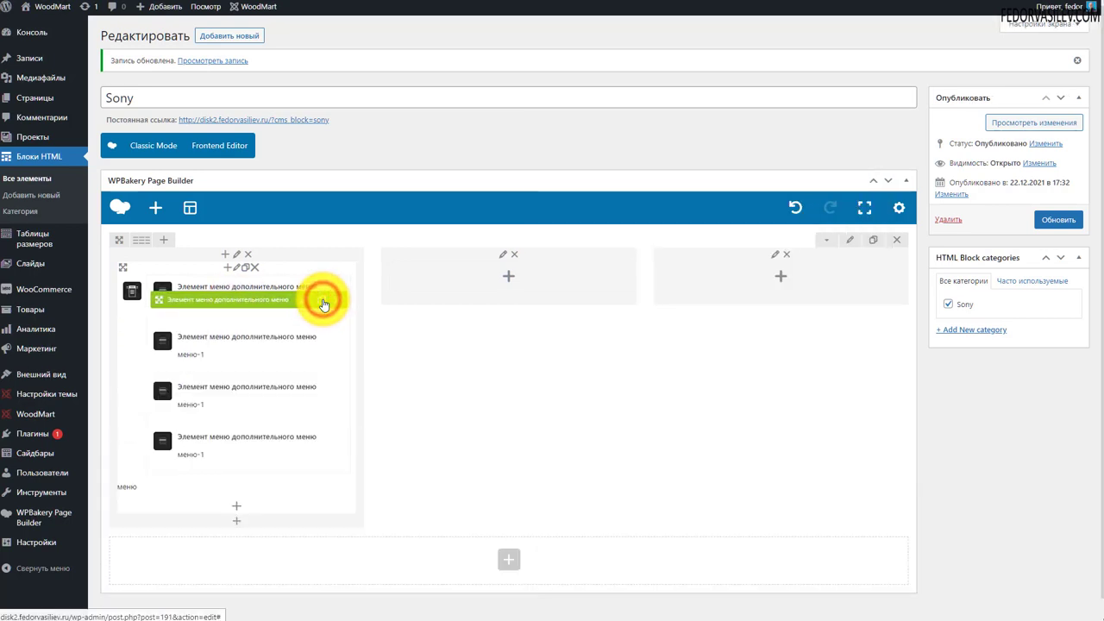
click(325, 304)
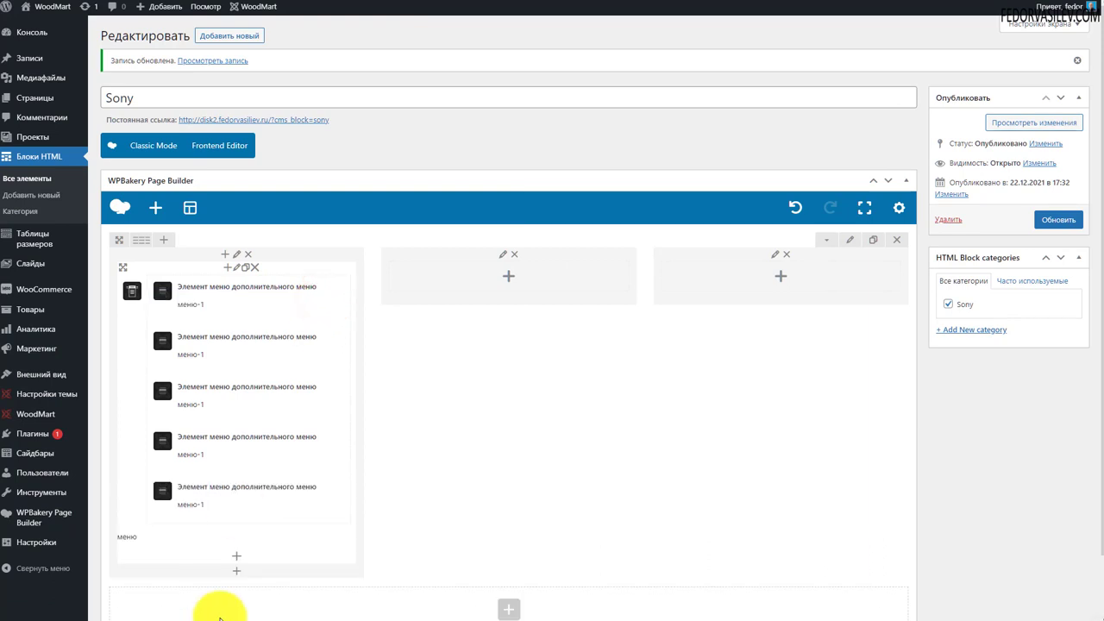
mouse_move(241, 345)
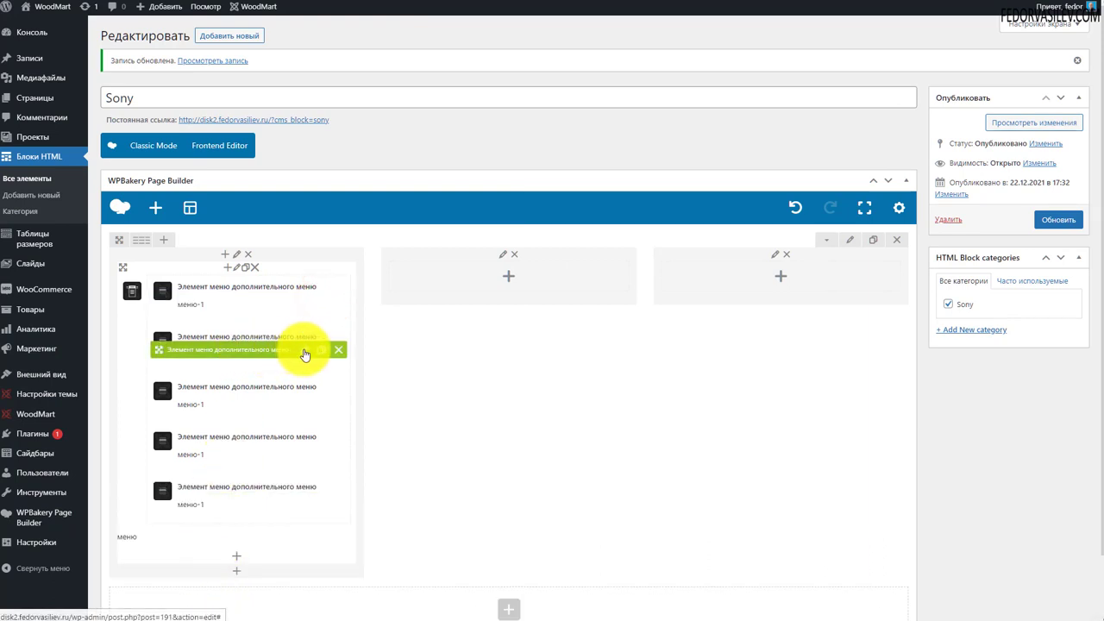
click(304, 354)
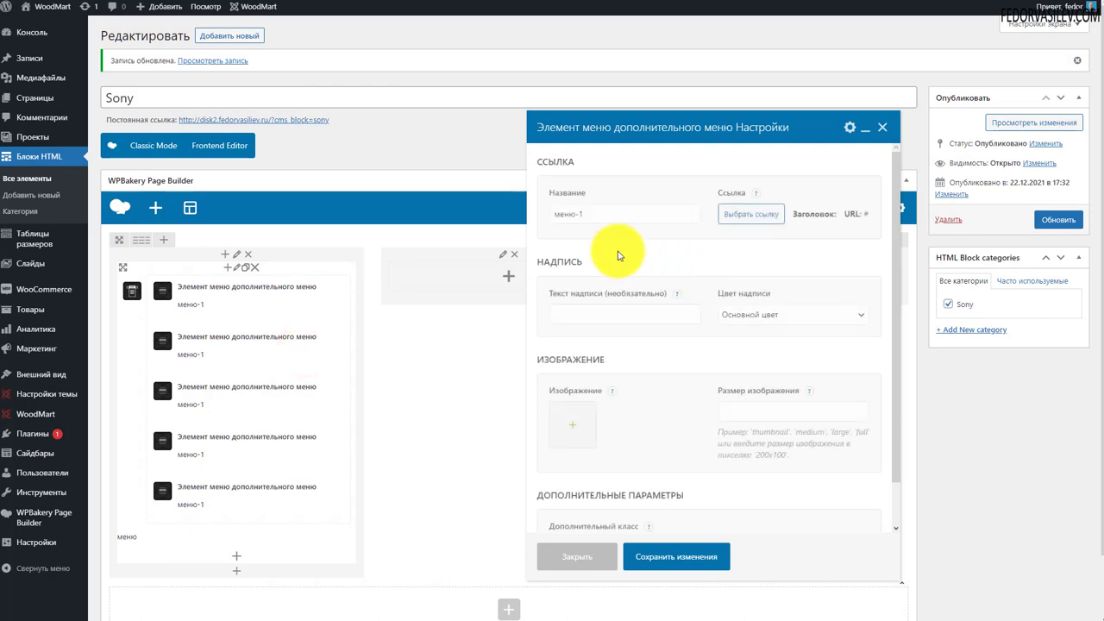
click(595, 216)
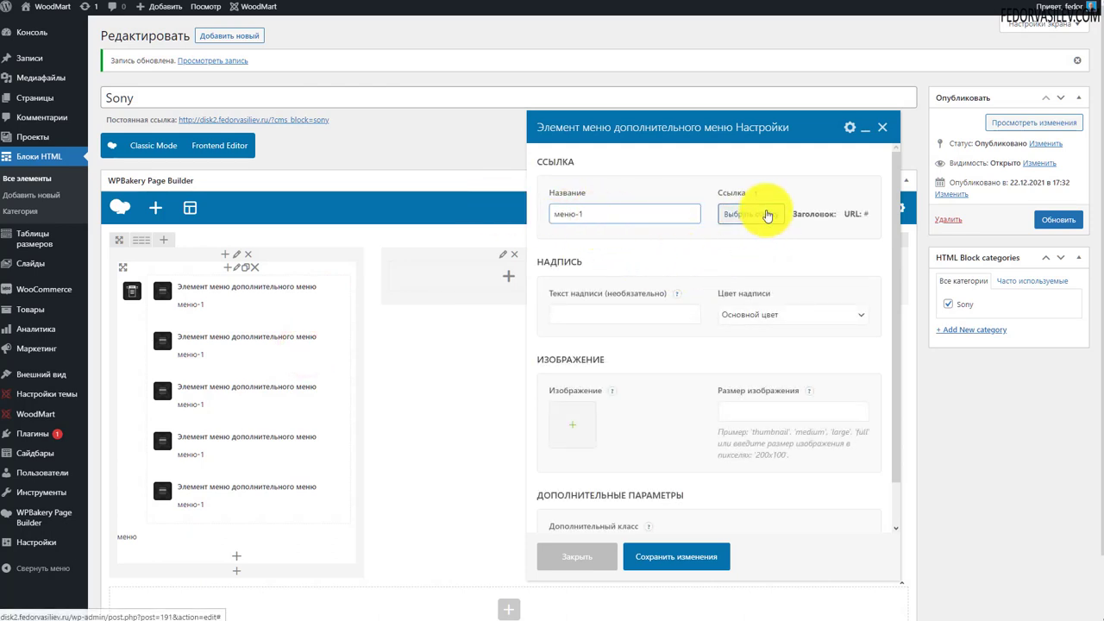
click(883, 128)
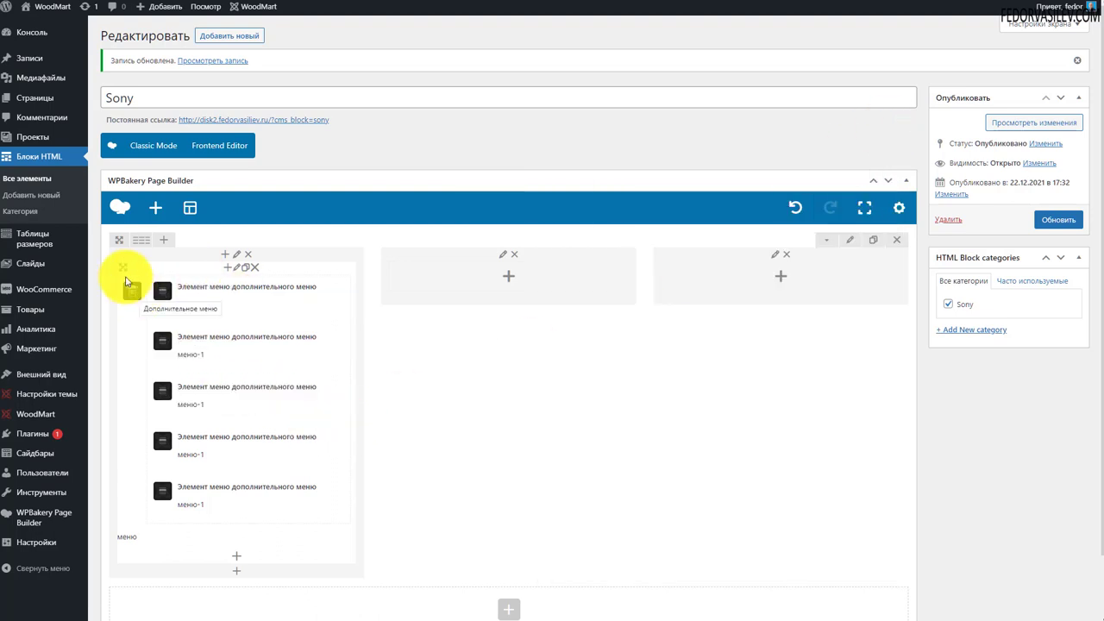
Duplicate the whole menu element of the first column and move the copy into the second column
click(245, 271)
scroll(230, 364, down, 3)
scroll(217, 423, up, 2)
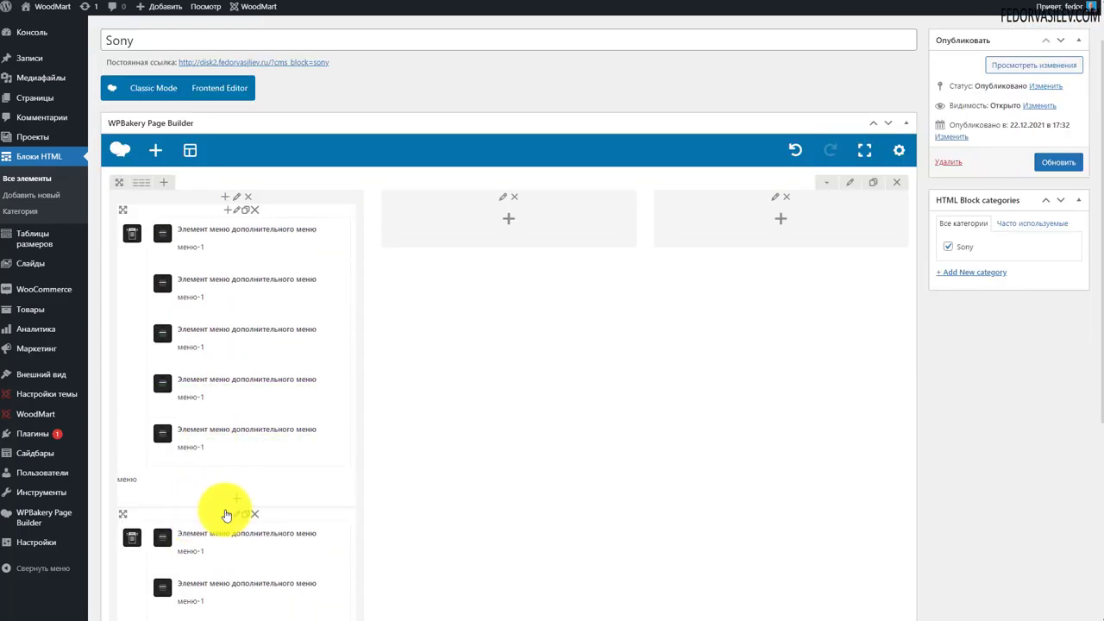
drag(122, 514, 451, 245)
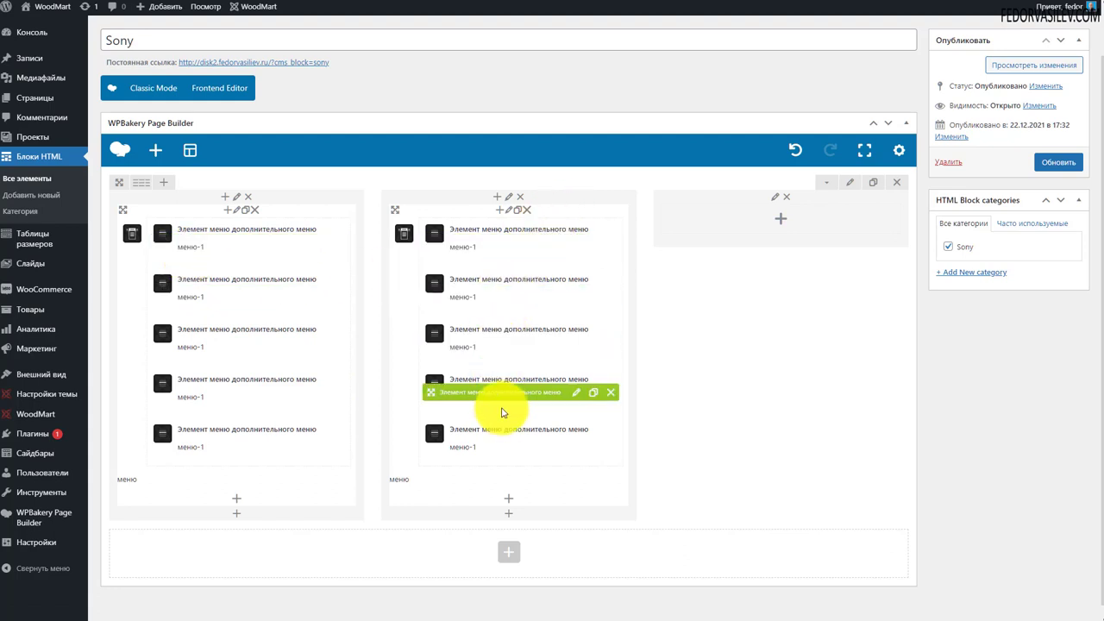
Add the theme element "Товары (сетка или карусель)" to the empty third column and title it "товары"
click(783, 224)
click(515, 80)
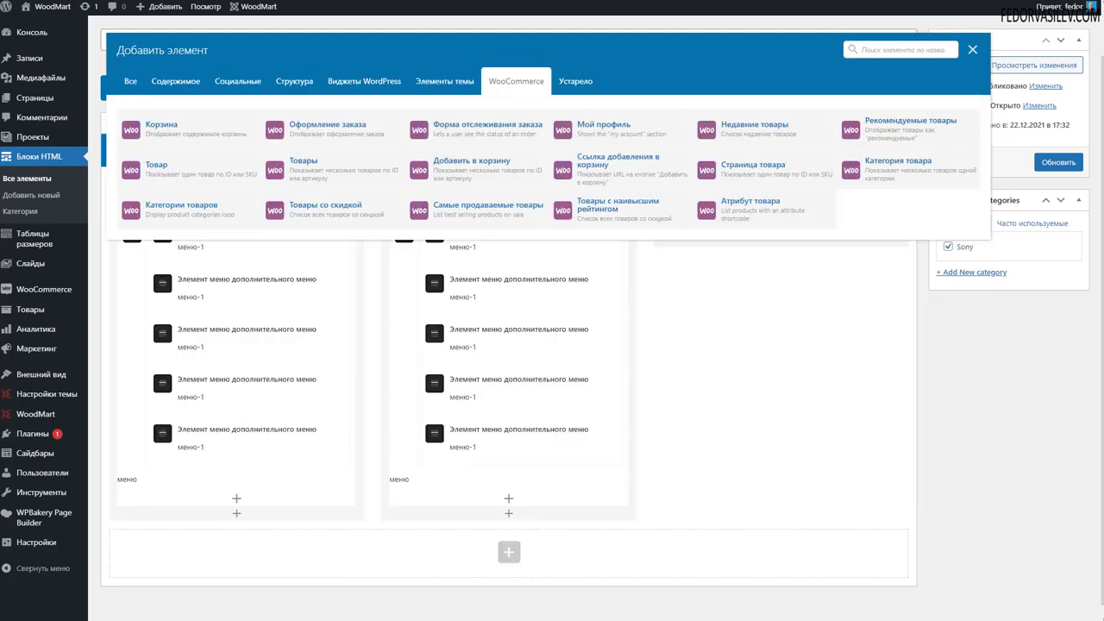
click(444, 80)
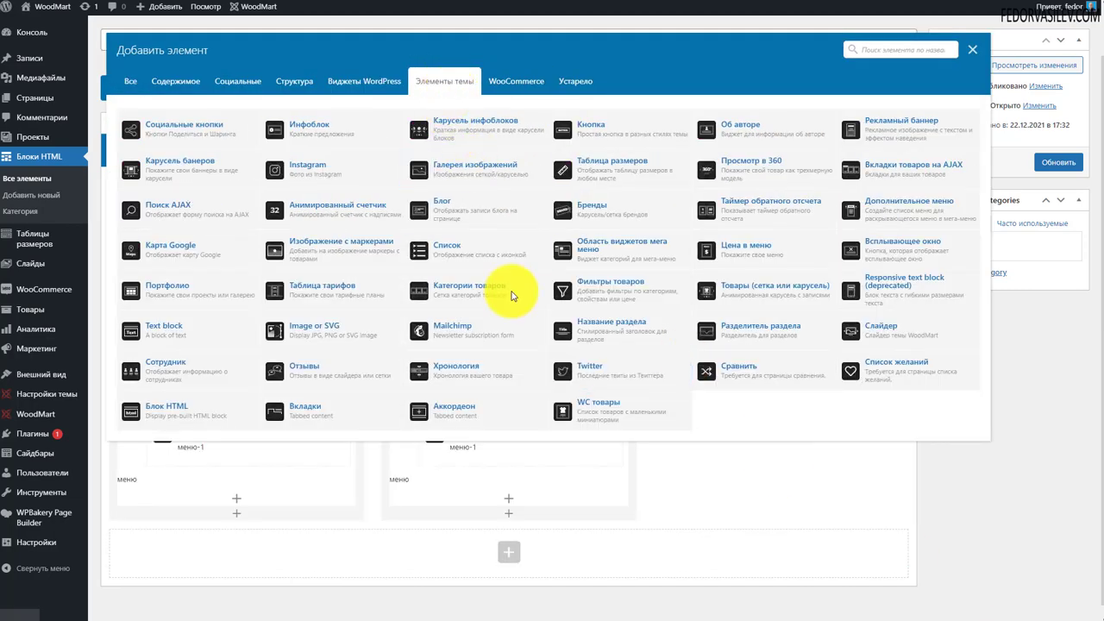
click(807, 286)
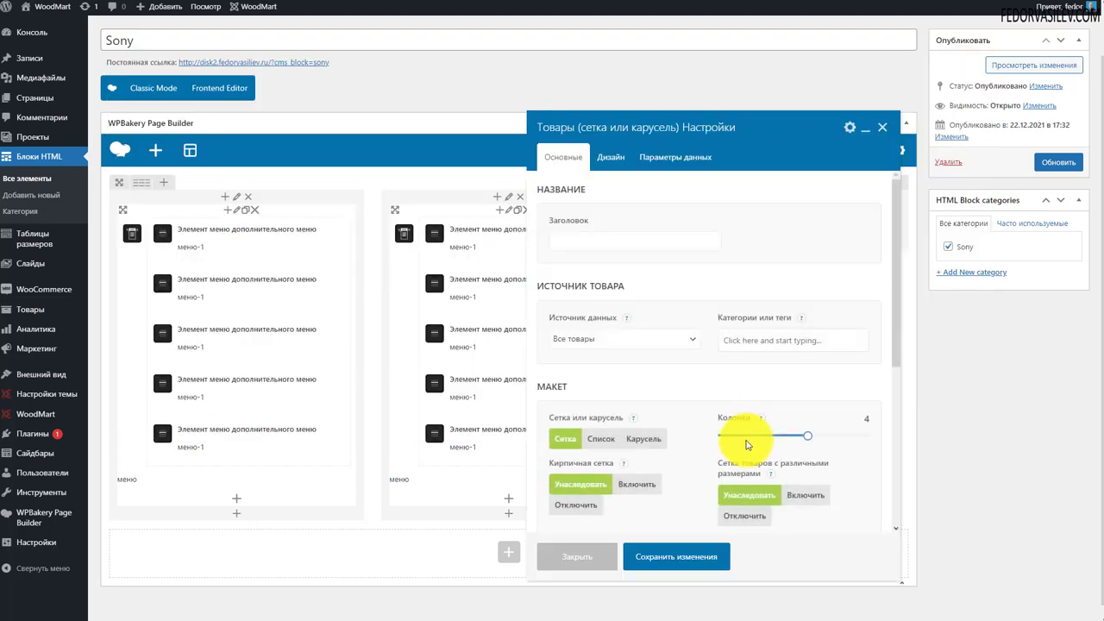
click(603, 247)
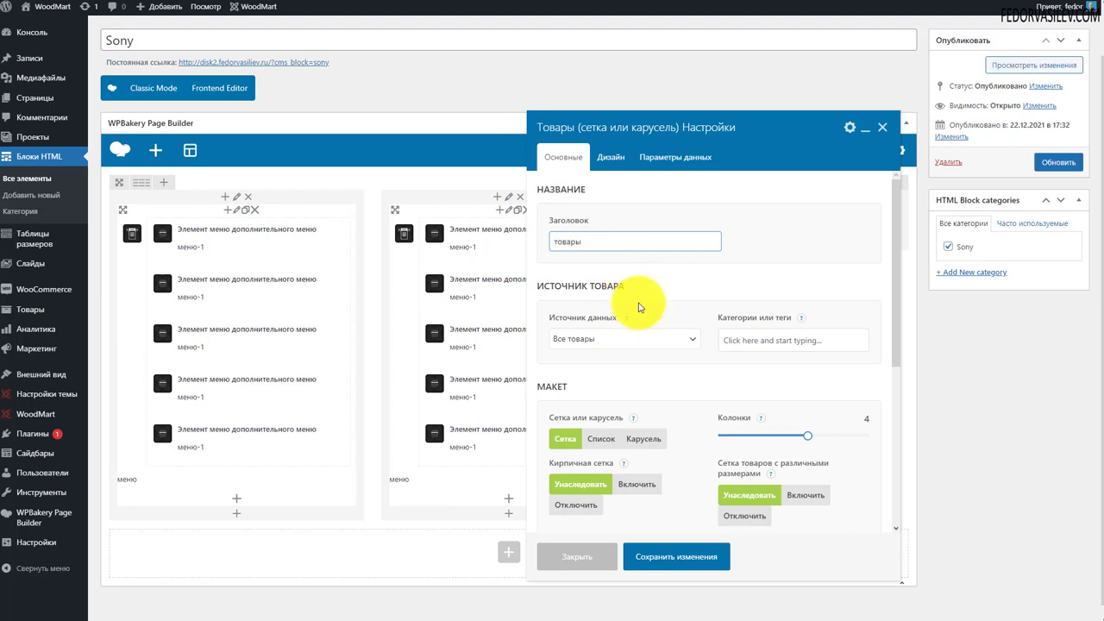
Keep "Все товары" as the element's data source and limit it to the Sony product category
click(654, 344)
click(653, 340)
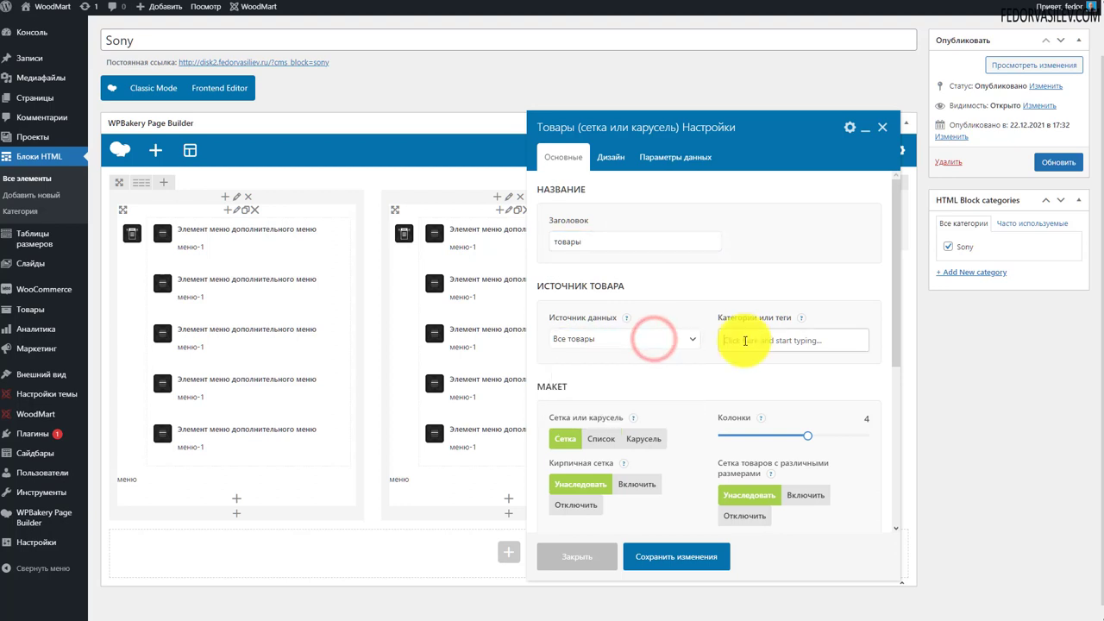
click(739, 338)
click(588, 341)
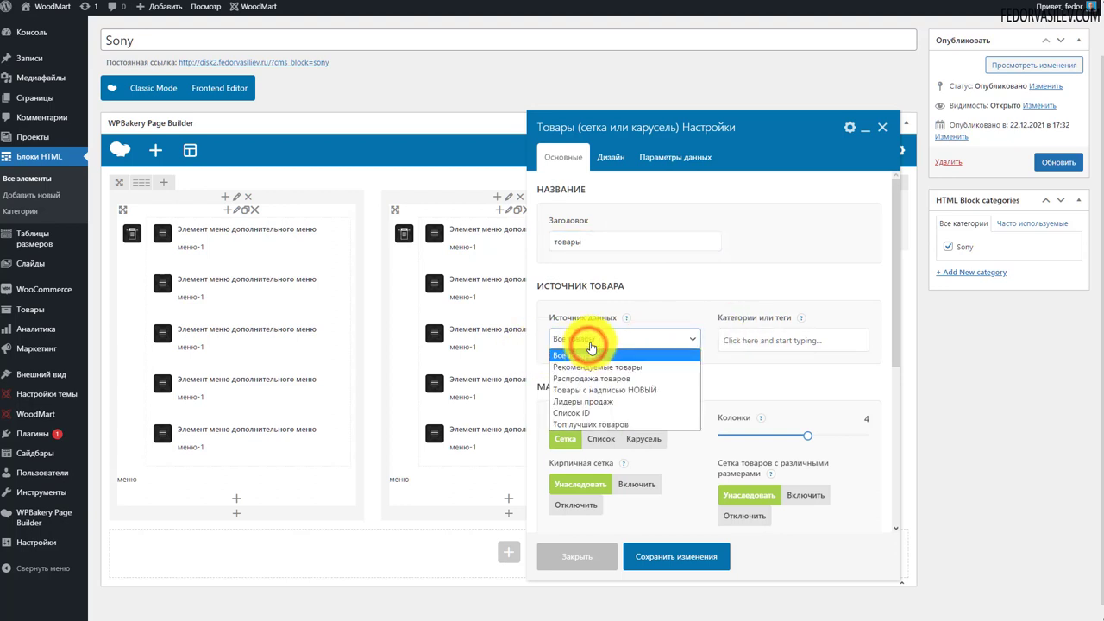
click(590, 347)
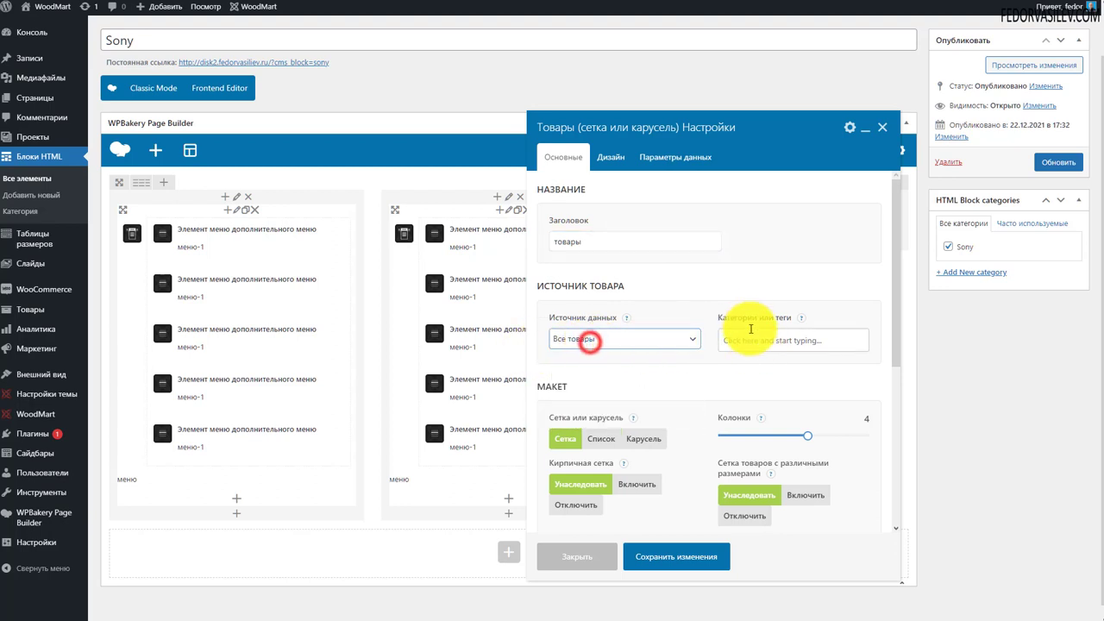
click(759, 339)
text(Sony)
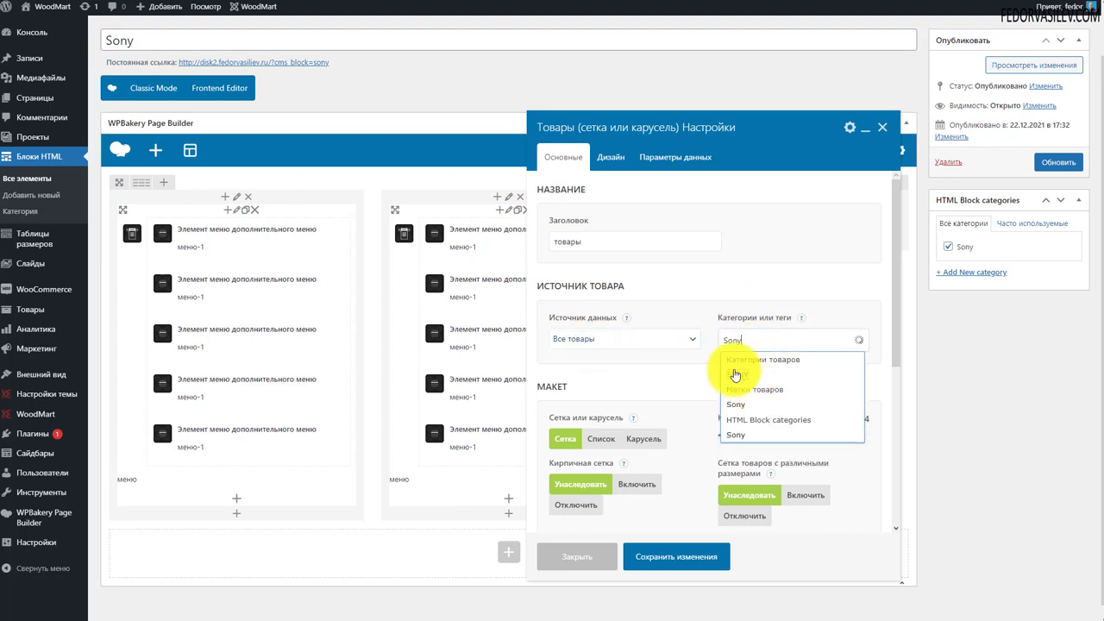
click(735, 374)
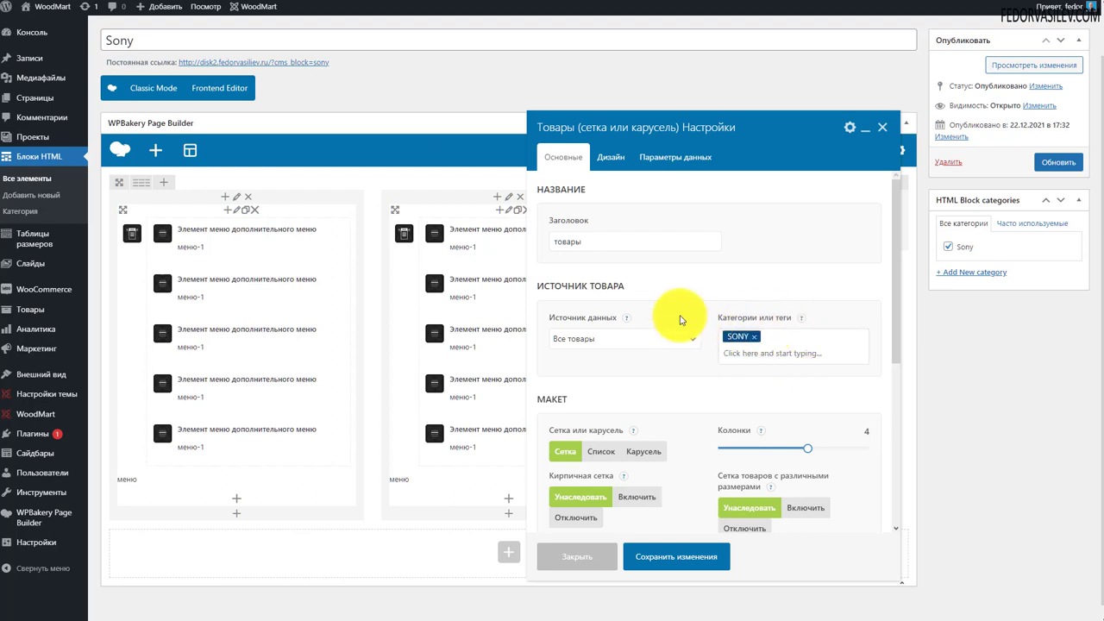
Switch the products layout to "Карусель" and set the space between products to 2
scroll(662, 365, down, 1)
scroll(665, 365, up, 1)
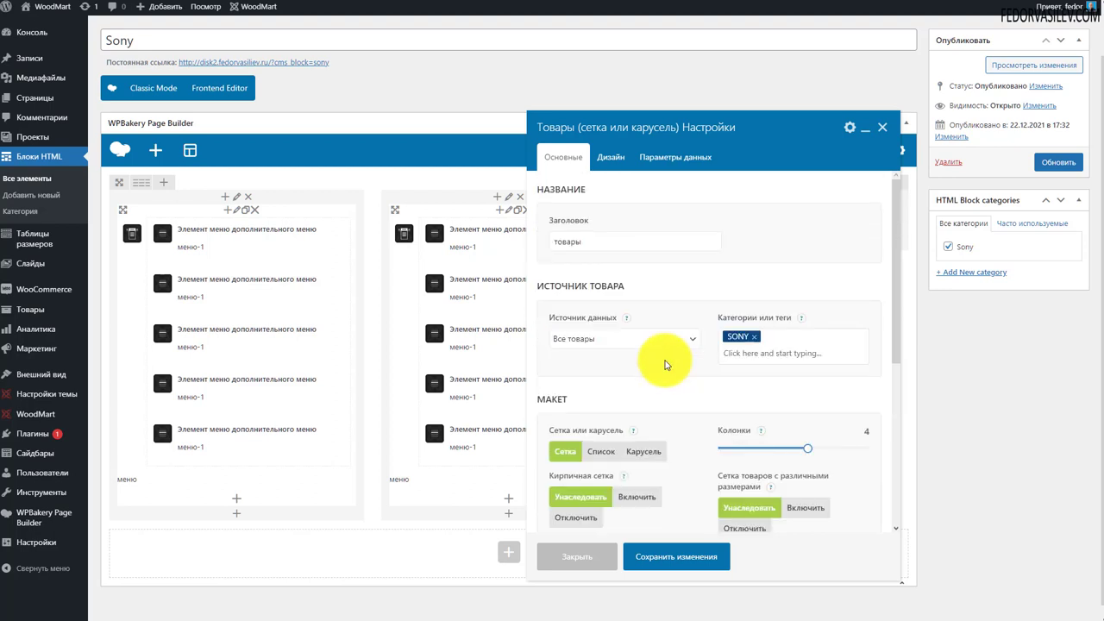
scroll(665, 365, down, 2)
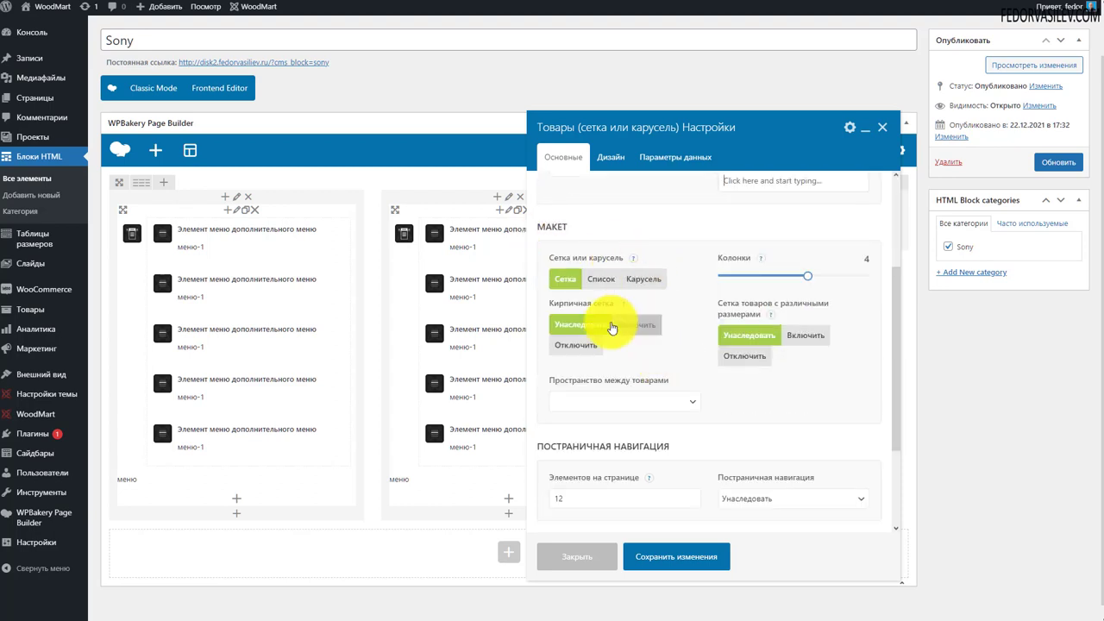
click(643, 278)
click(750, 280)
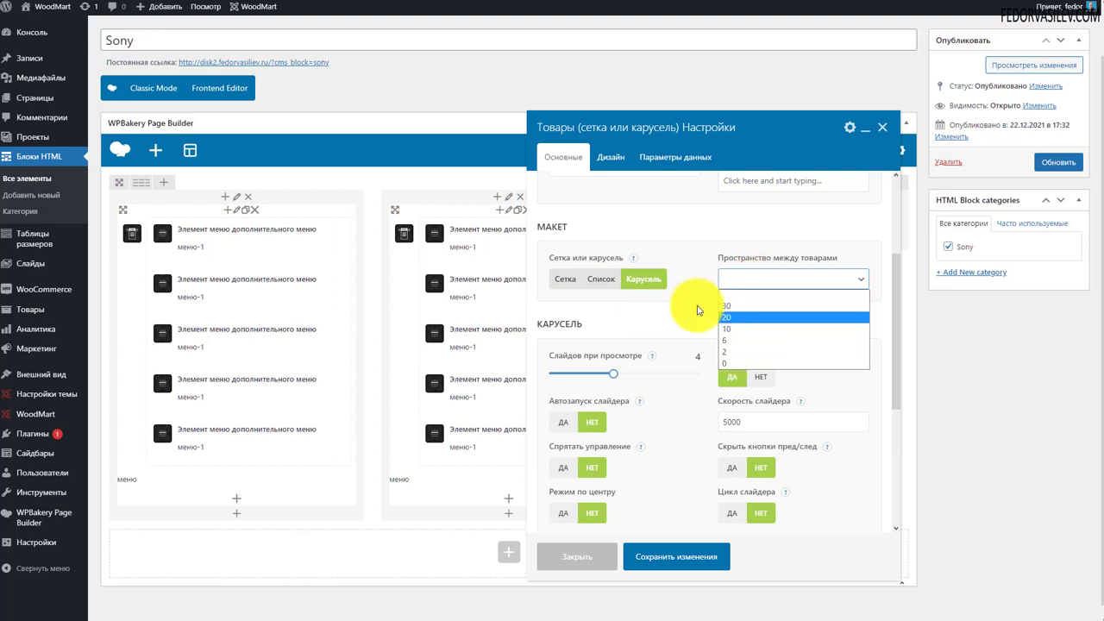
click(732, 351)
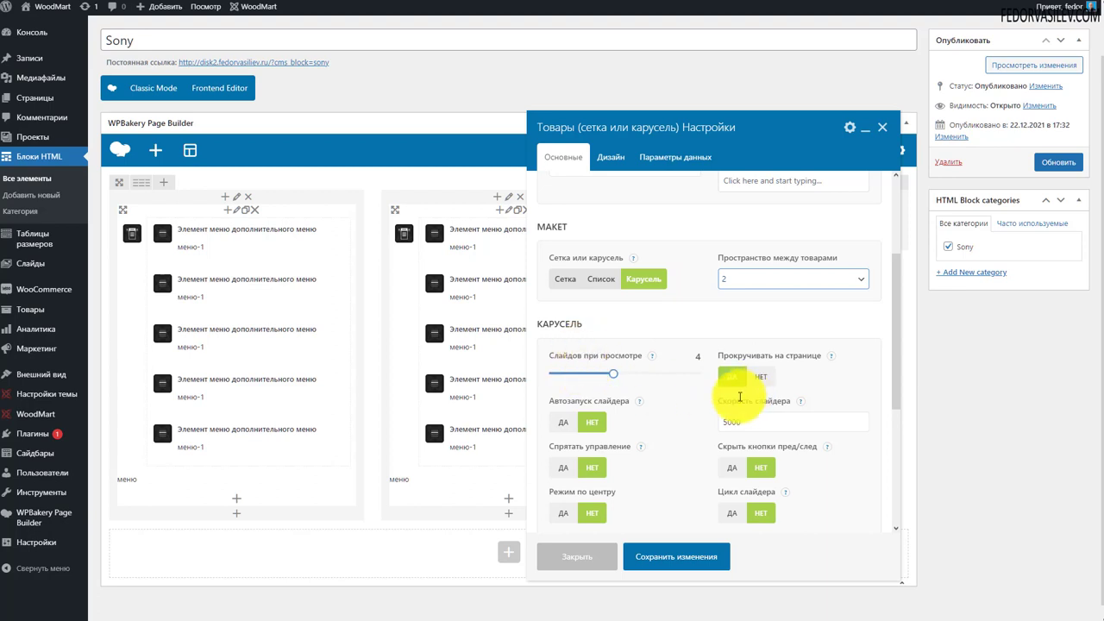
Enable the carousel's autoplay and set the slider speed to 2000
scroll(671, 421, down, 1)
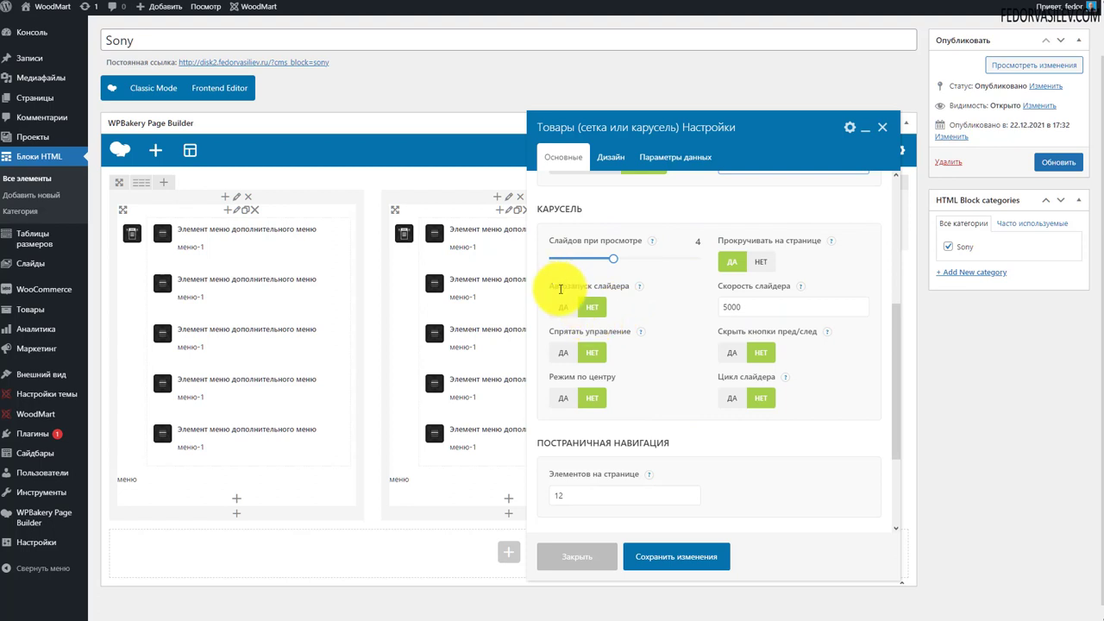
click(563, 307)
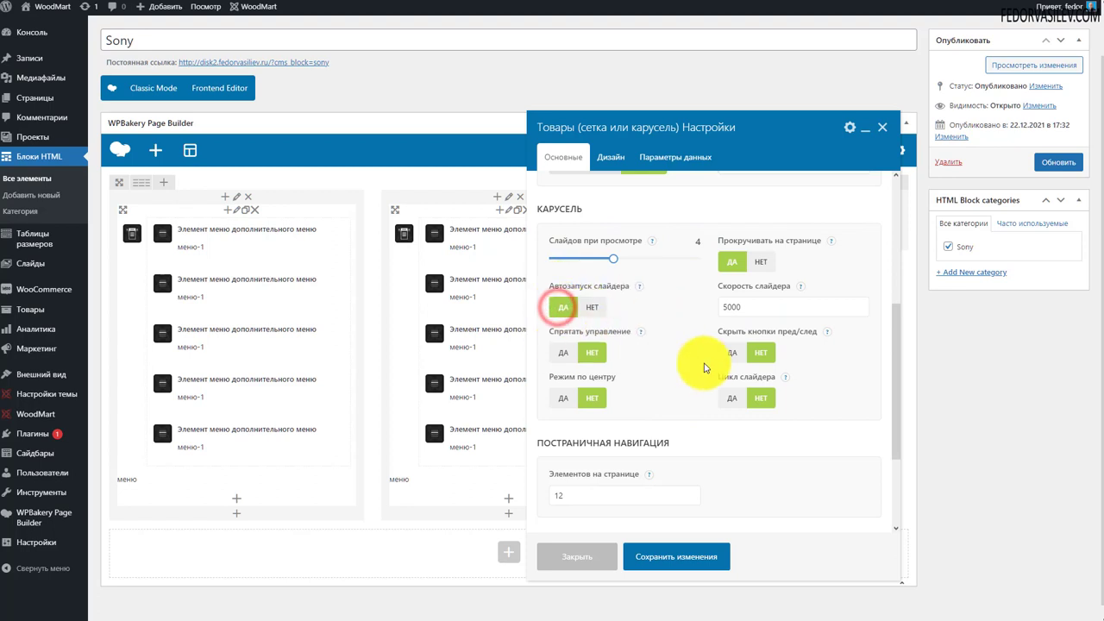
click(726, 306)
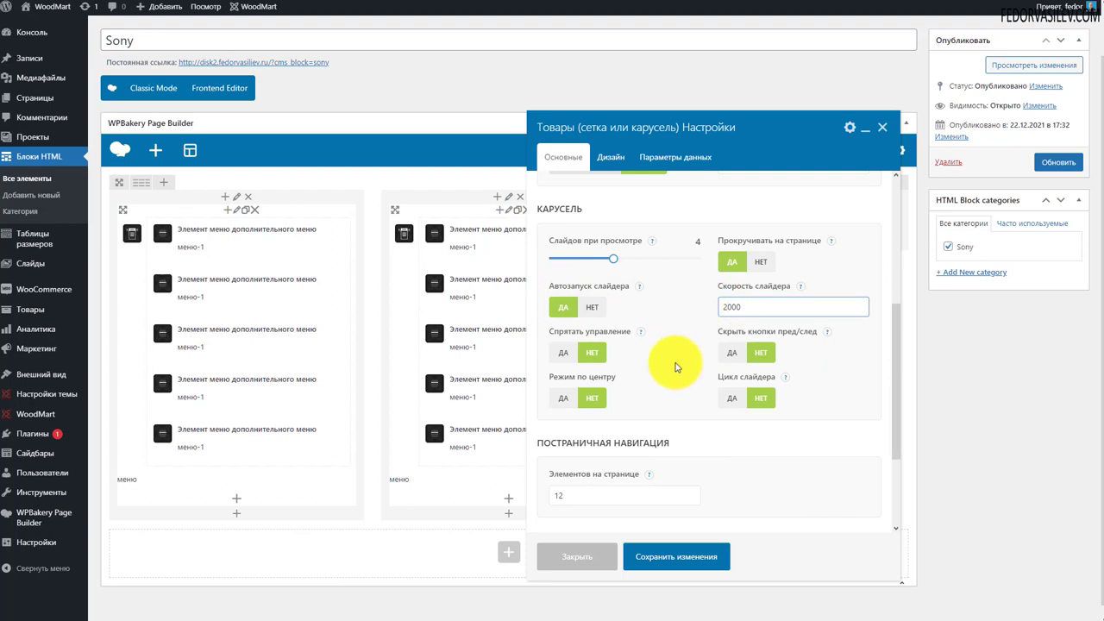
Save the products element's settings and update the Sony HTML block
scroll(676, 366, down, 1)
scroll(666, 383, down, 1)
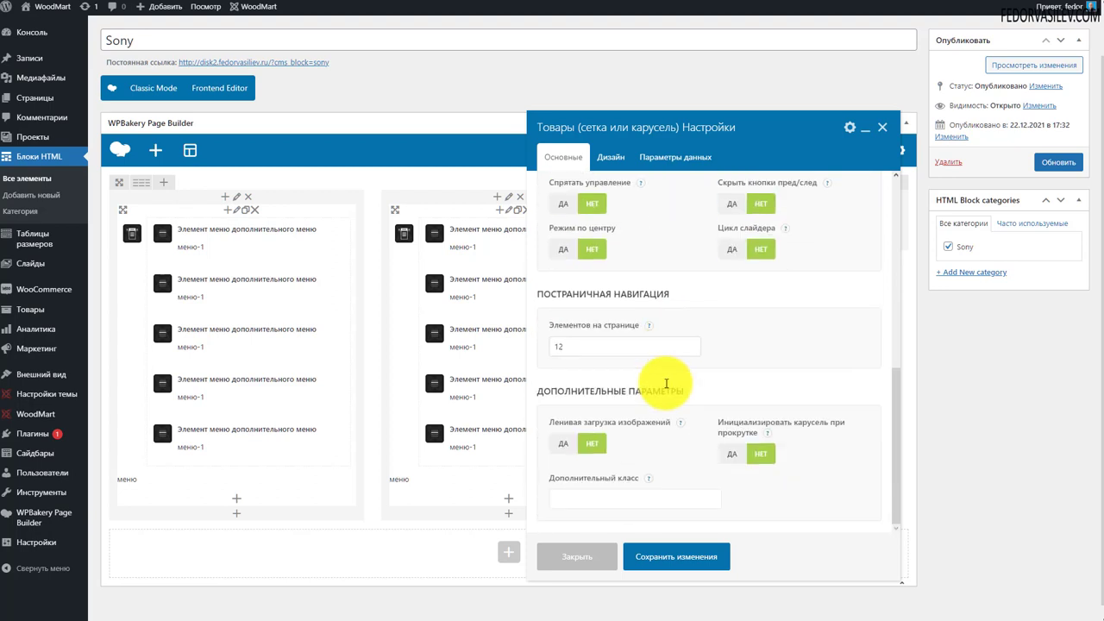
click(662, 551)
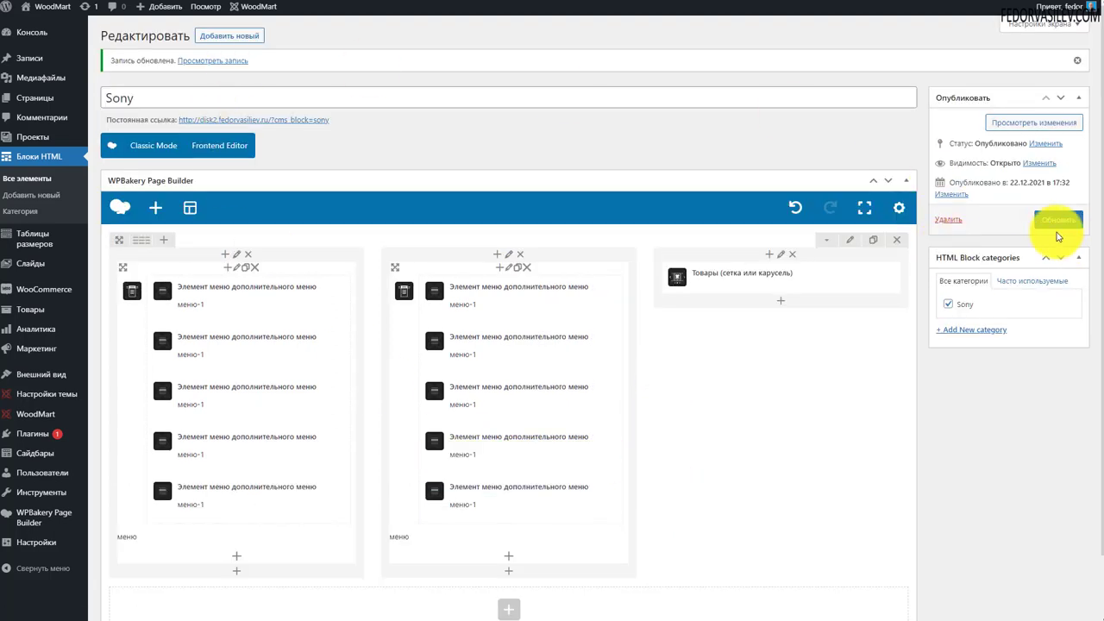
click(1050, 216)
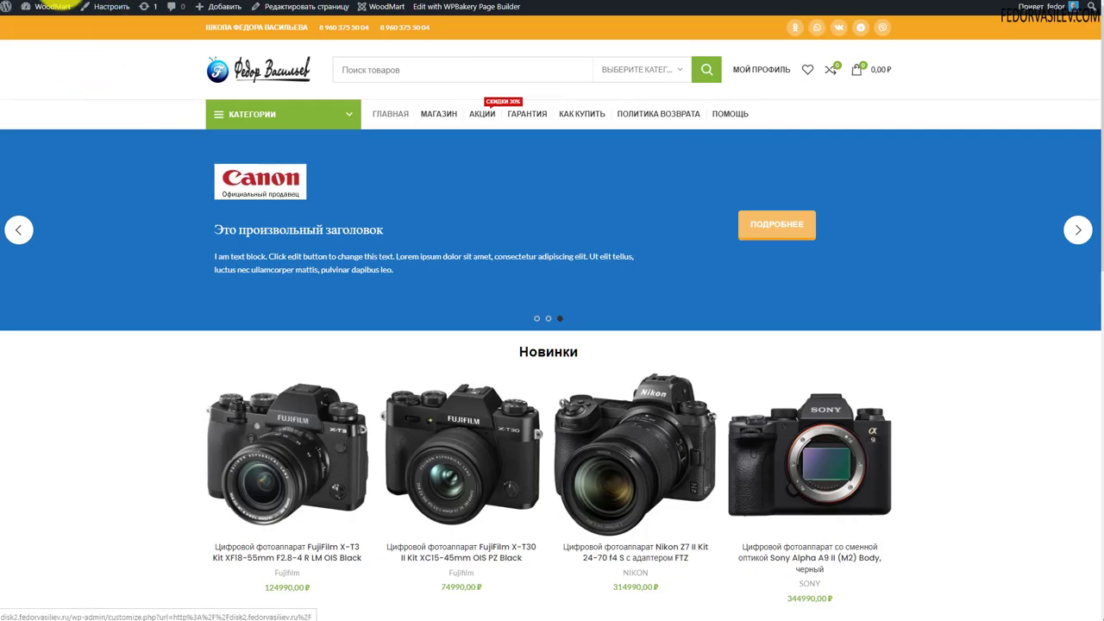
Check the SONY item in the storefront's categories menu and review the layout of the Sony HTML block
mouse_move(278, 125)
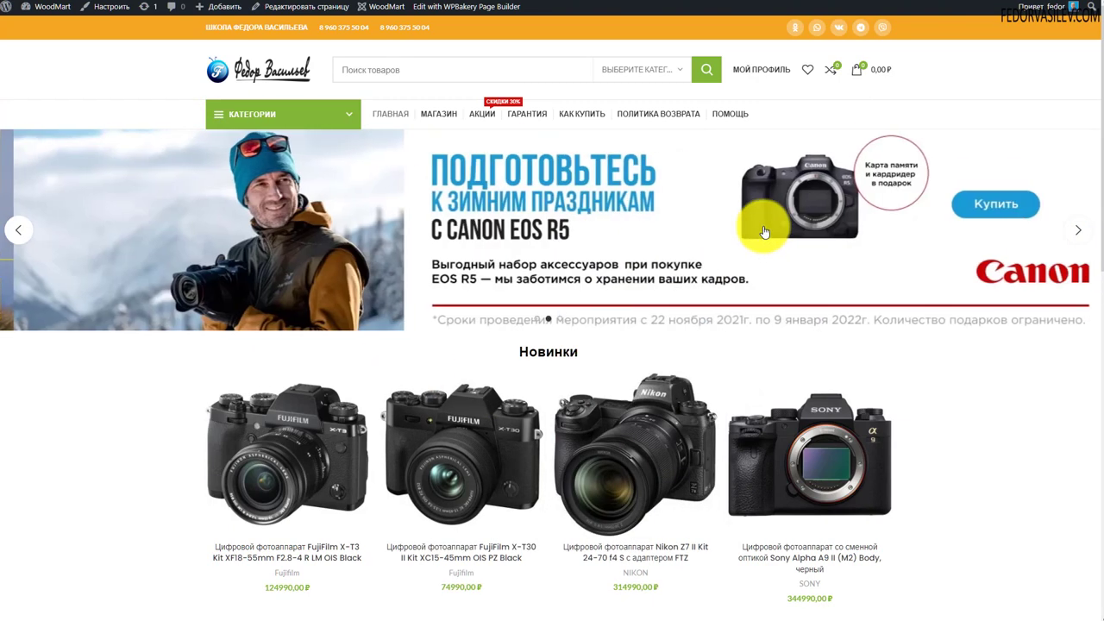
click(759, 226)
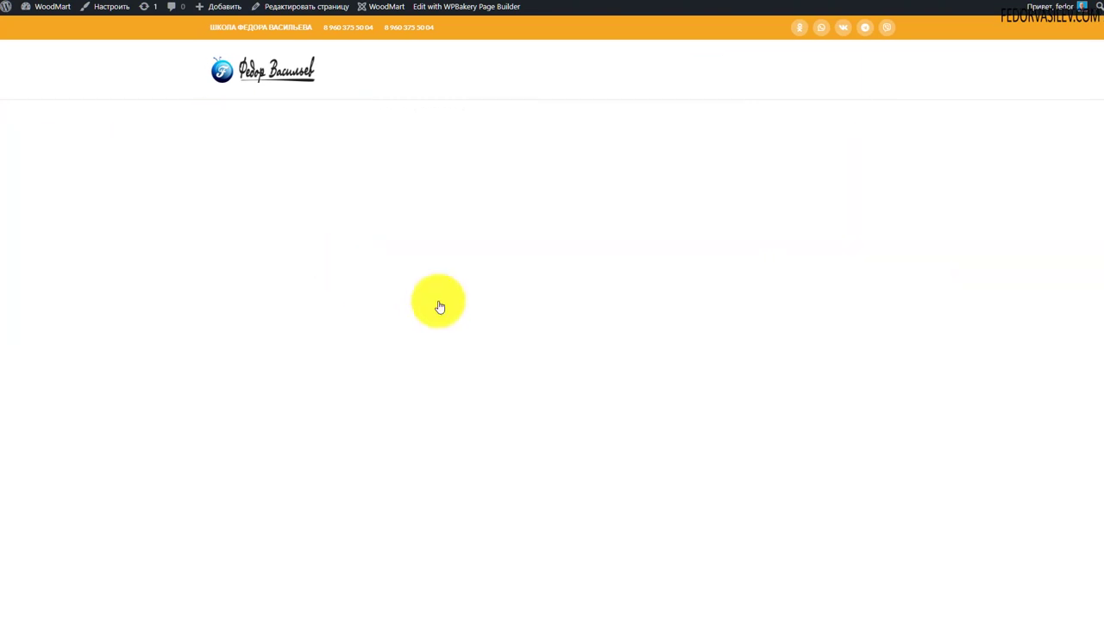
mouse_move(247, 112)
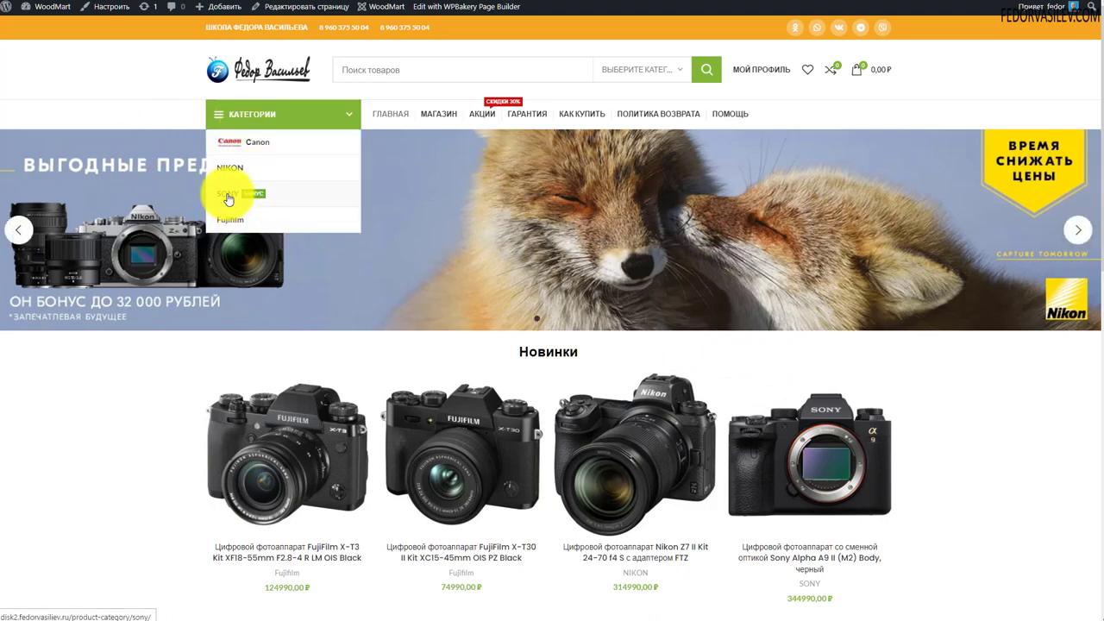
scroll(455, 382, down, 10)
scroll(458, 374, up, 10)
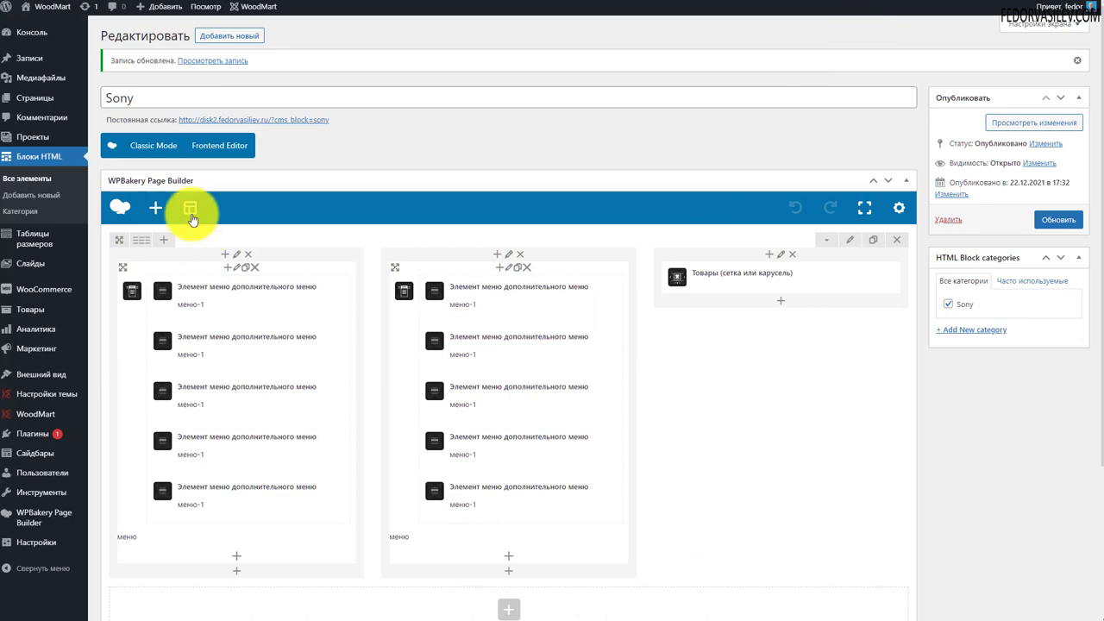
scroll(681, 302, down, 3)
scroll(518, 380, up, 3)
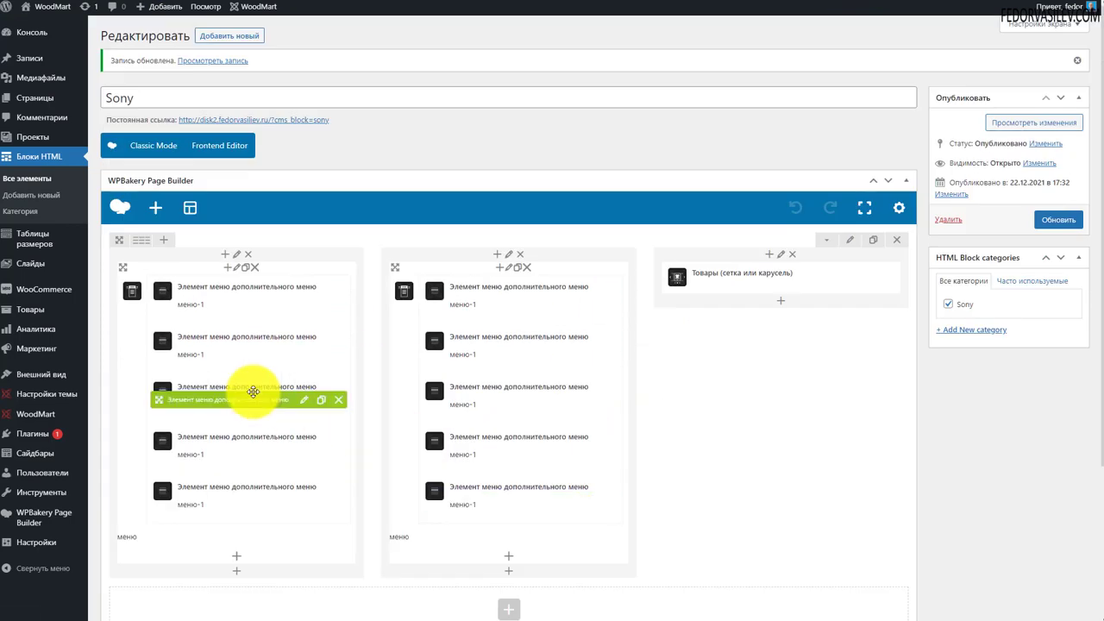
Open the "Категории товаров" menu for editing and set the SONY item's design to "Полная ширина"
mouse_move(30, 316)
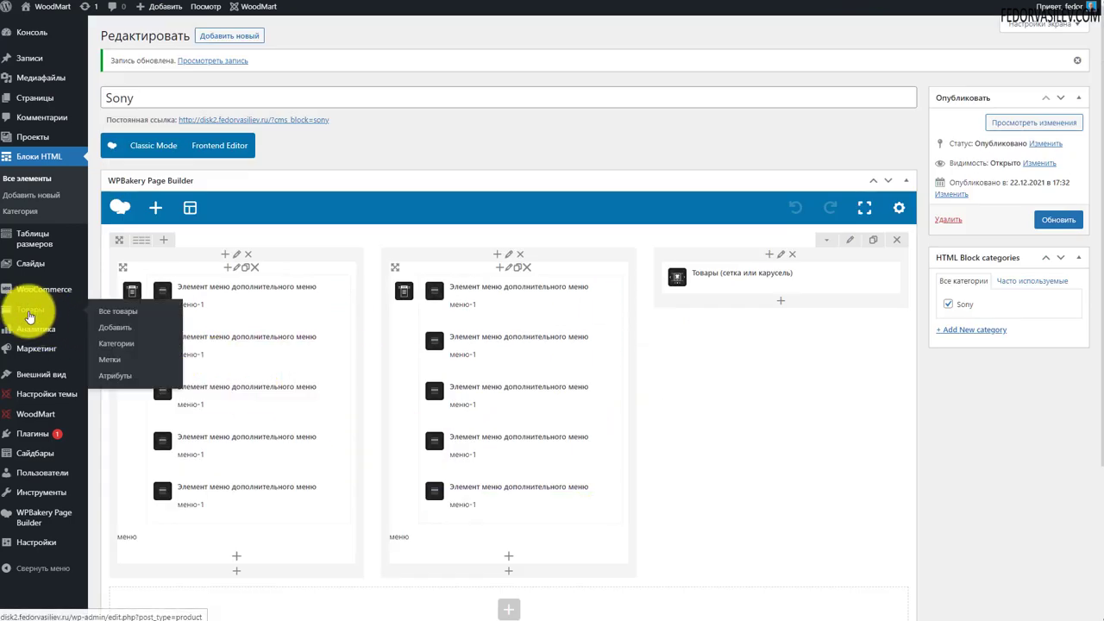
mouse_move(43, 378)
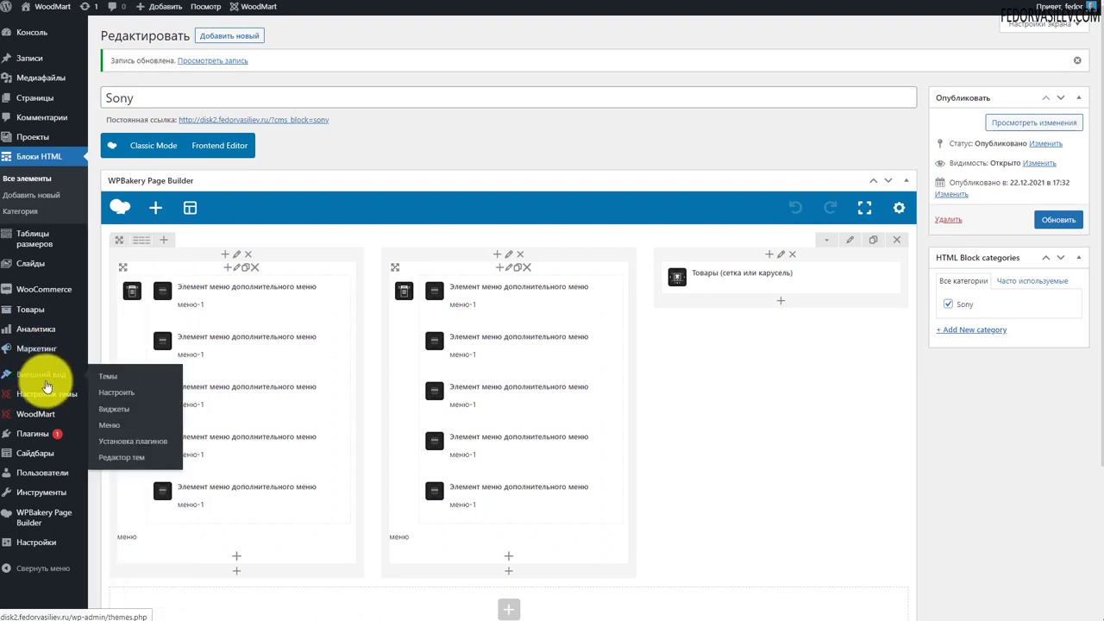
click(114, 426)
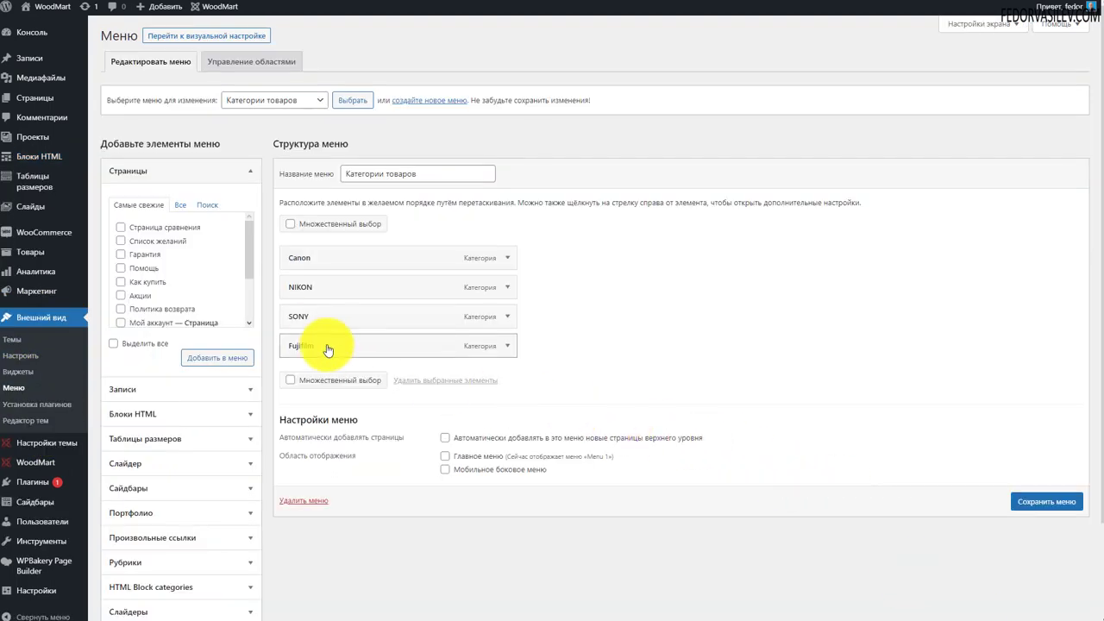
click(506, 316)
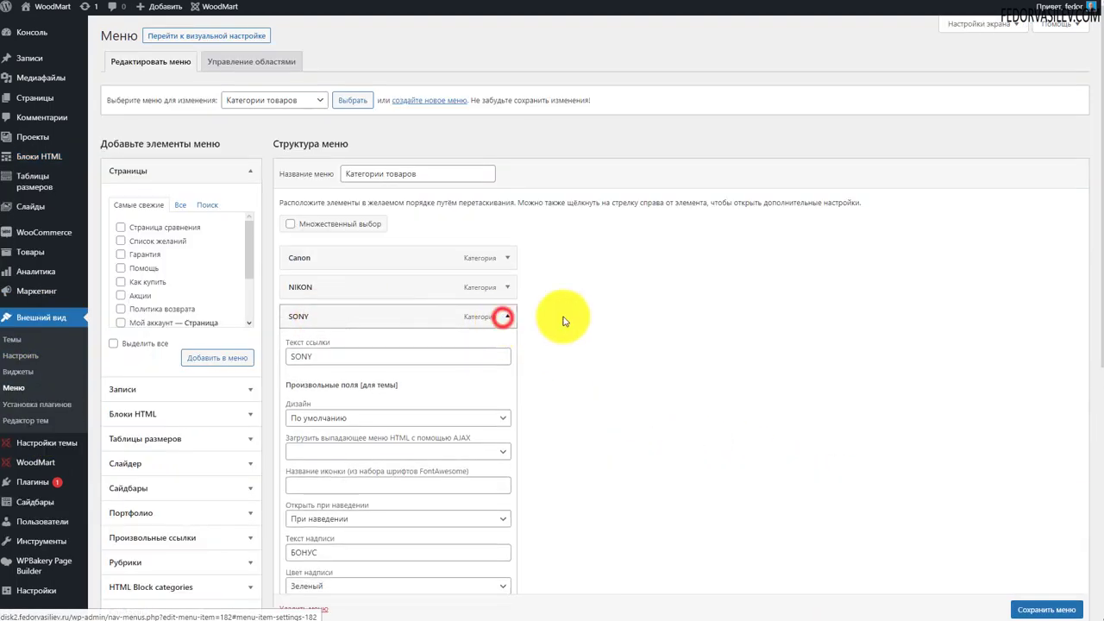
scroll(615, 305, down, 2)
click(319, 246)
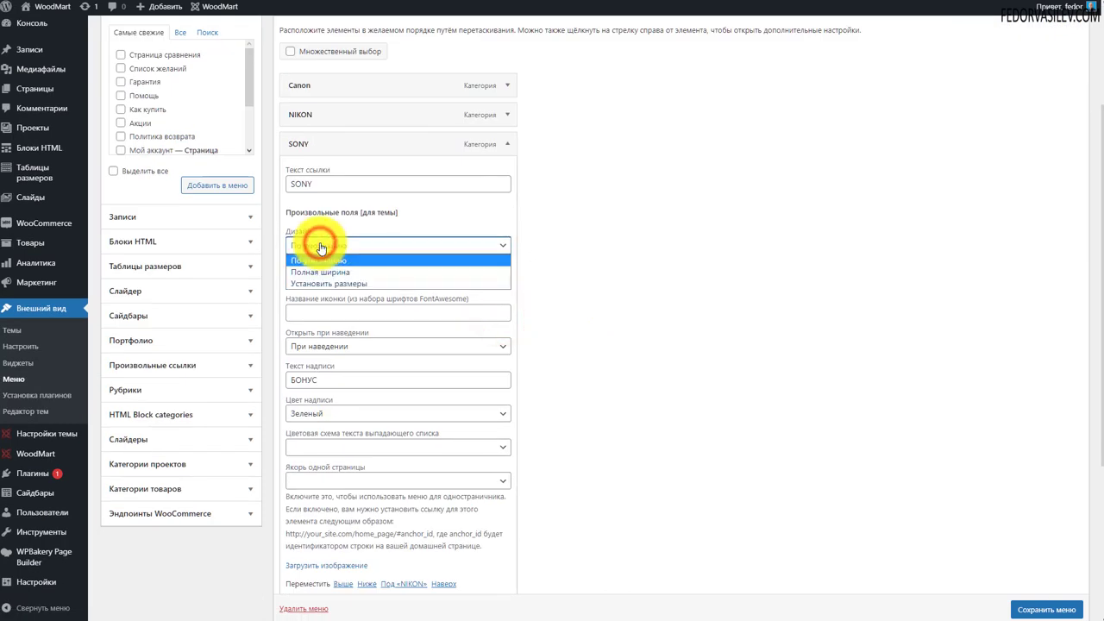
click(322, 270)
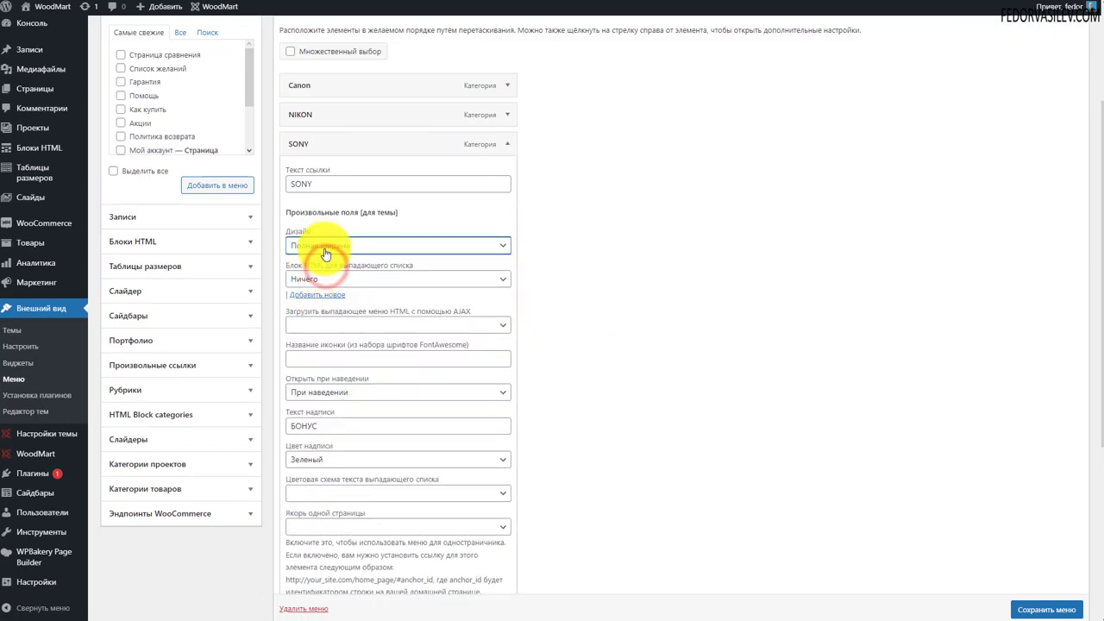
Try the "Установить размеры" design for the SONY item and return it to "Полная ширина"
click(325, 249)
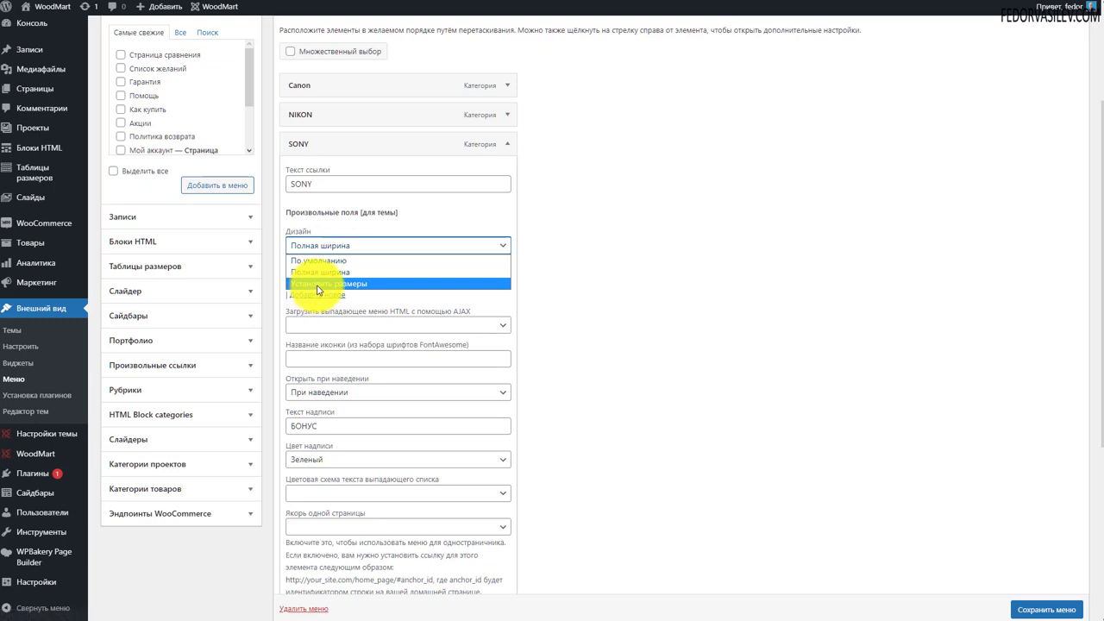
click(317, 286)
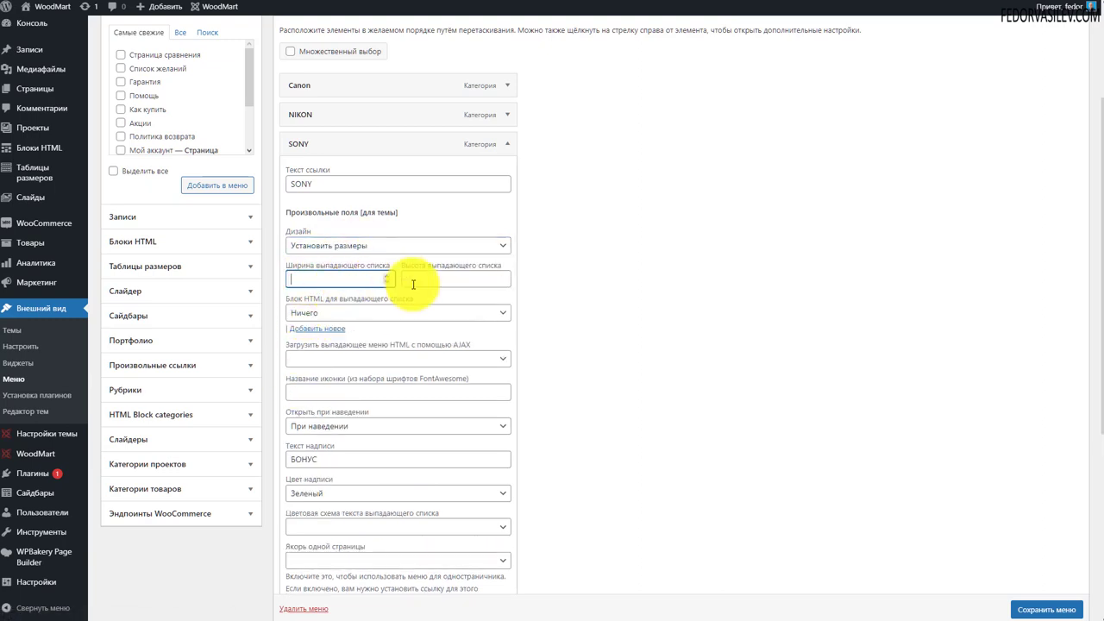
click(345, 245)
click(345, 271)
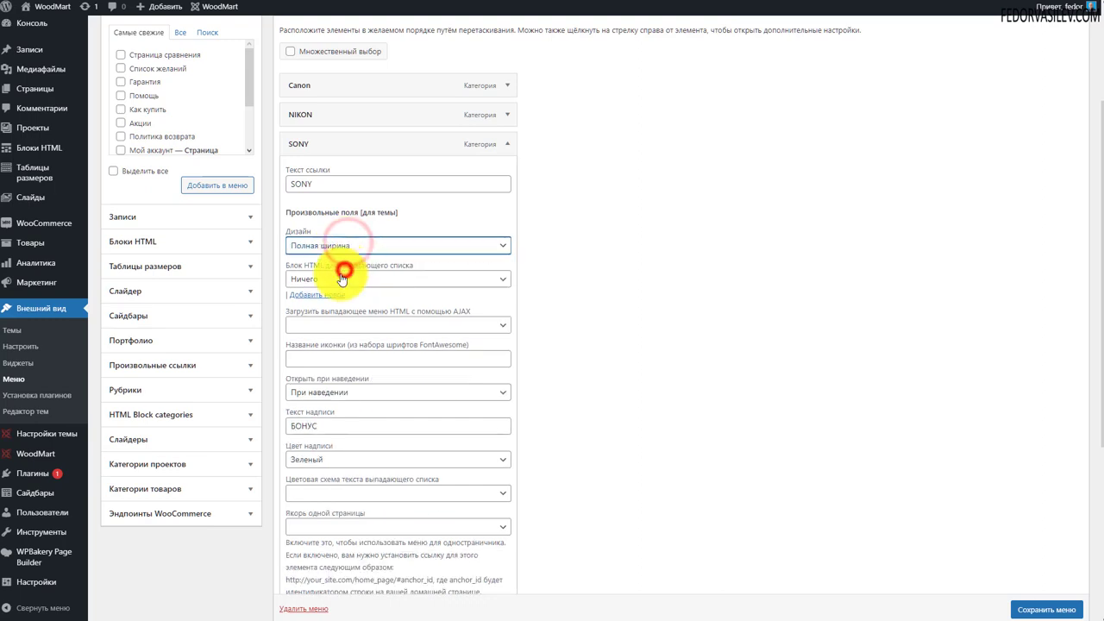
Assign "Sony (ID:191)" as the SONY item's dropdown HTML block and open that block for editing in the visual builder
drag(314, 226, 289, 230)
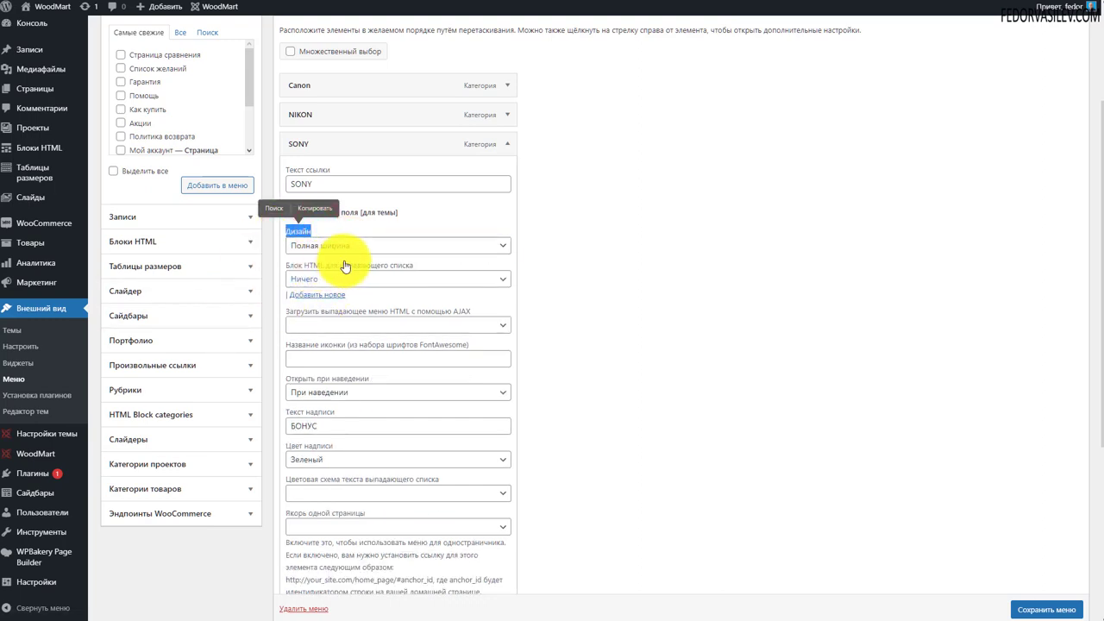
click(424, 279)
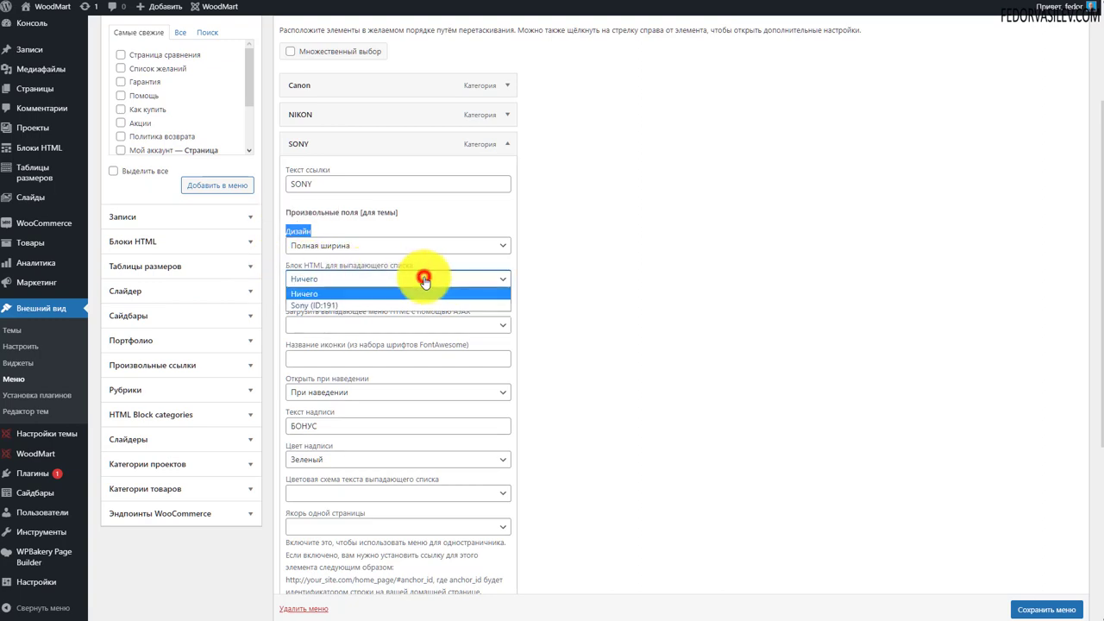
click(303, 305)
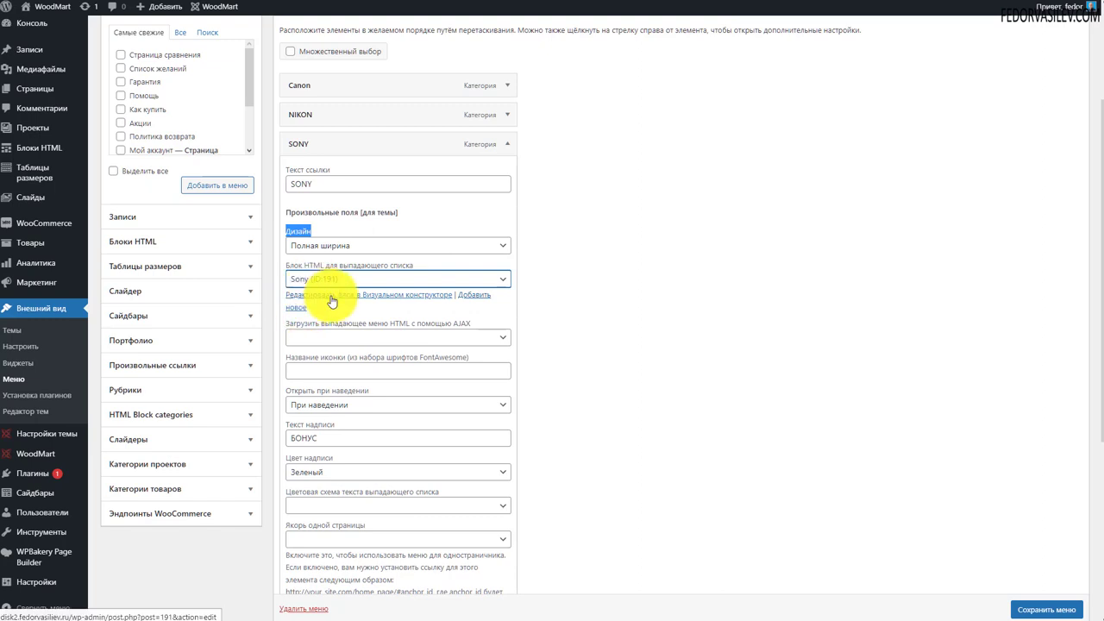
click(362, 296)
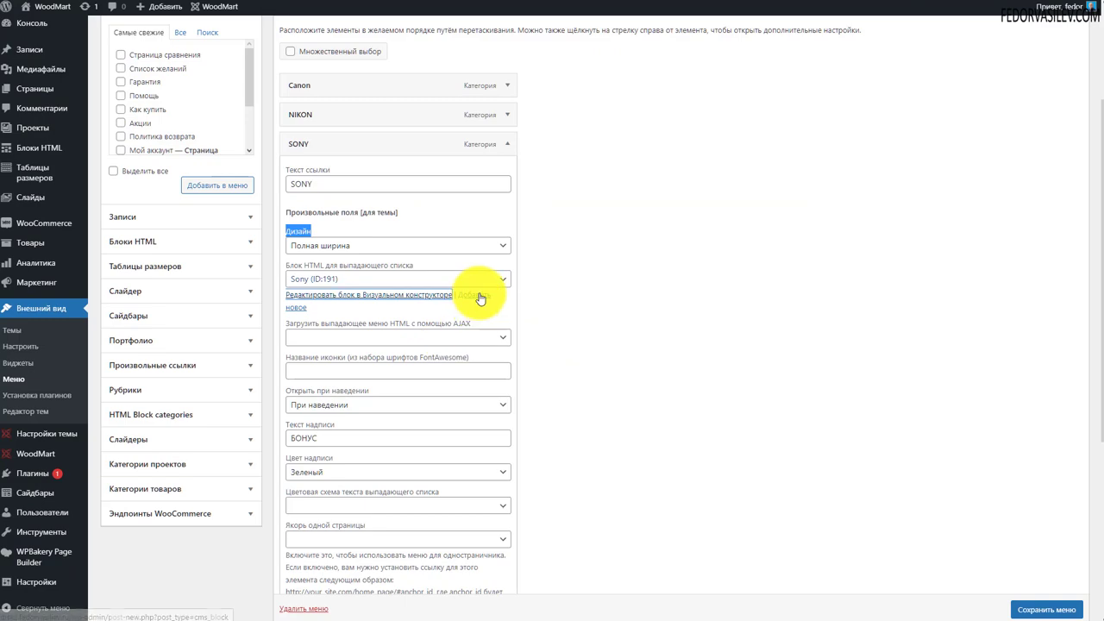
Save the "Категории товаров" menu and check the SONY dropdown on the storefront
scroll(402, 258, down, 4)
click(1028, 562)
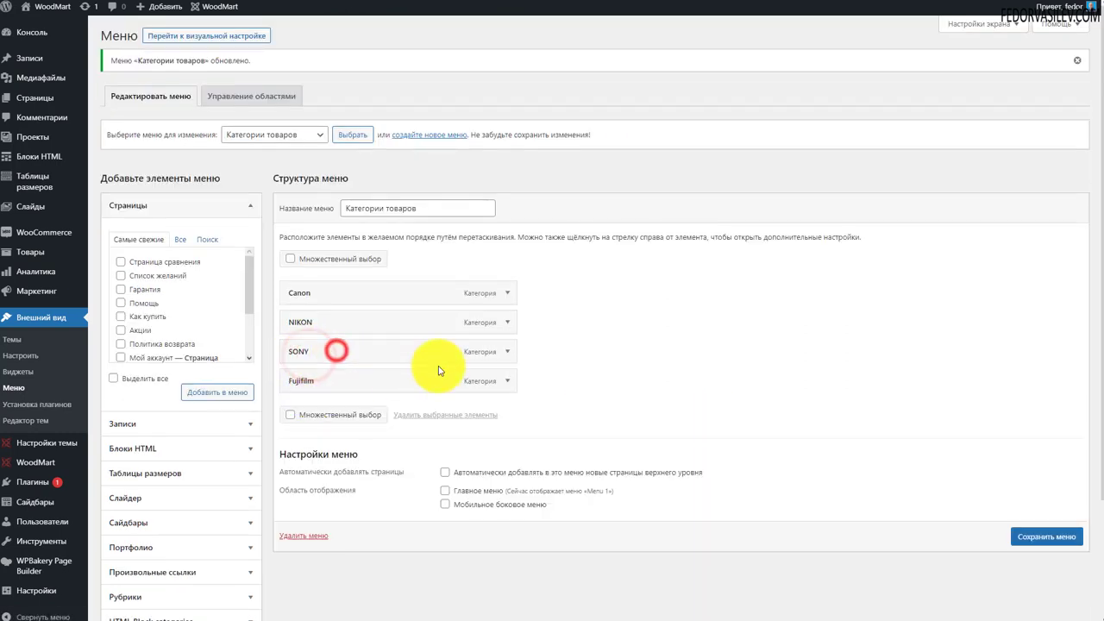
click(509, 352)
click(509, 351)
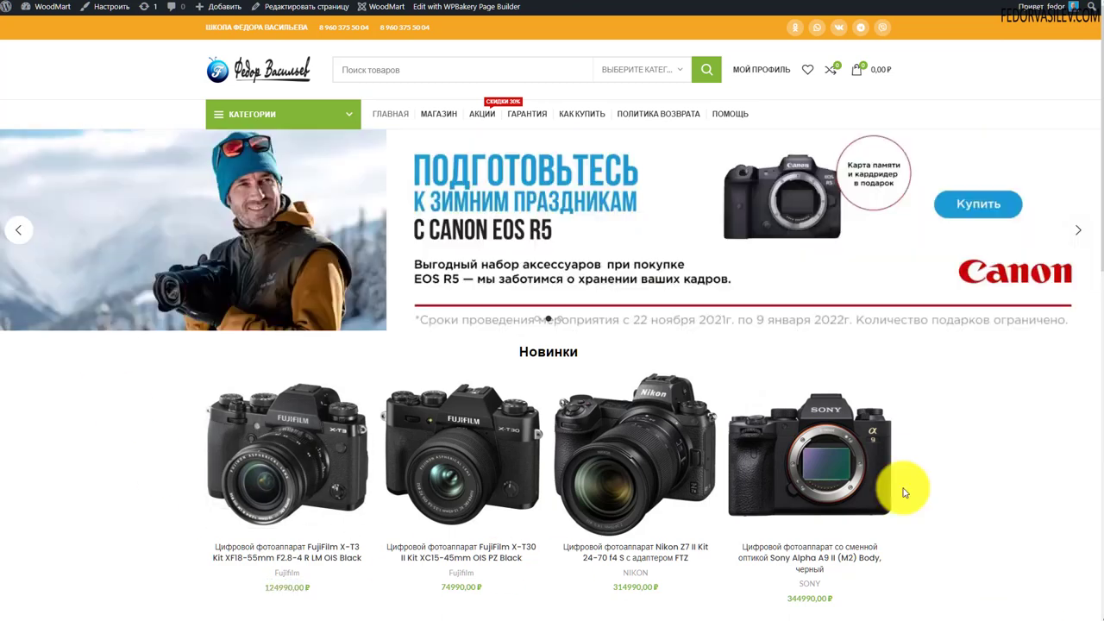
mouse_move(278, 109)
mouse_move(247, 198)
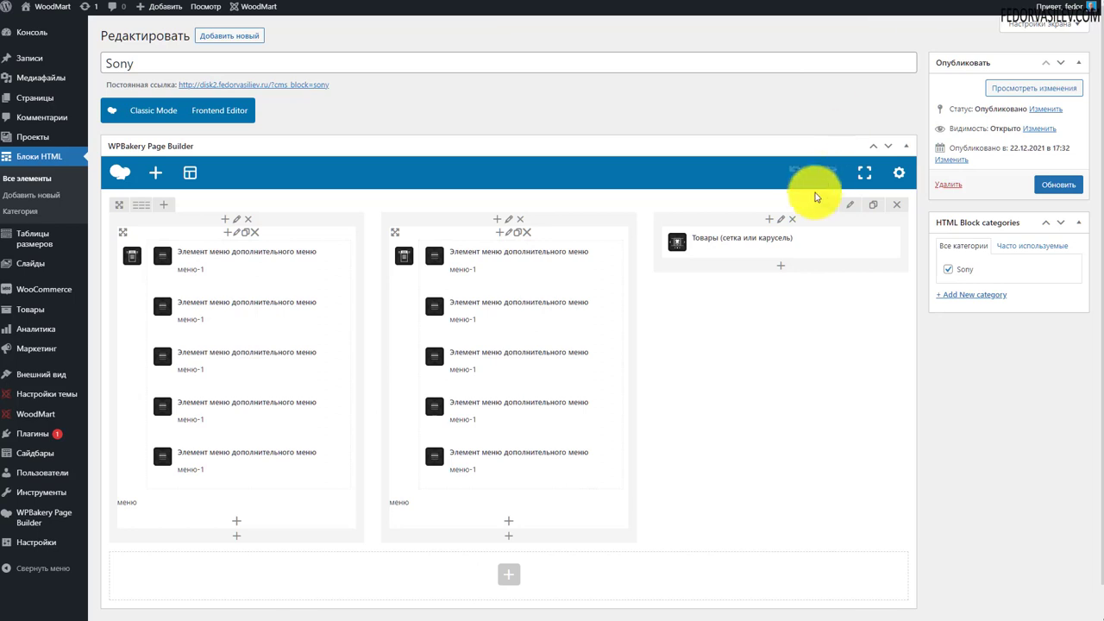
Set the Sony block's product carousel to 1 slide per view, save the element's settings and update the block
mouse_move(764, 256)
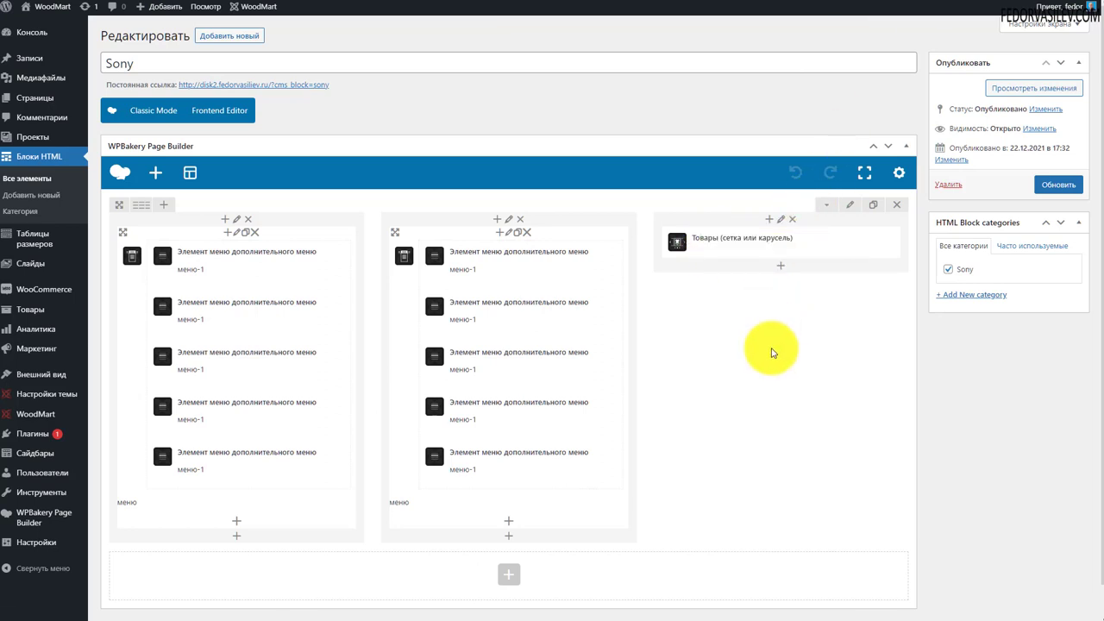
click(813, 242)
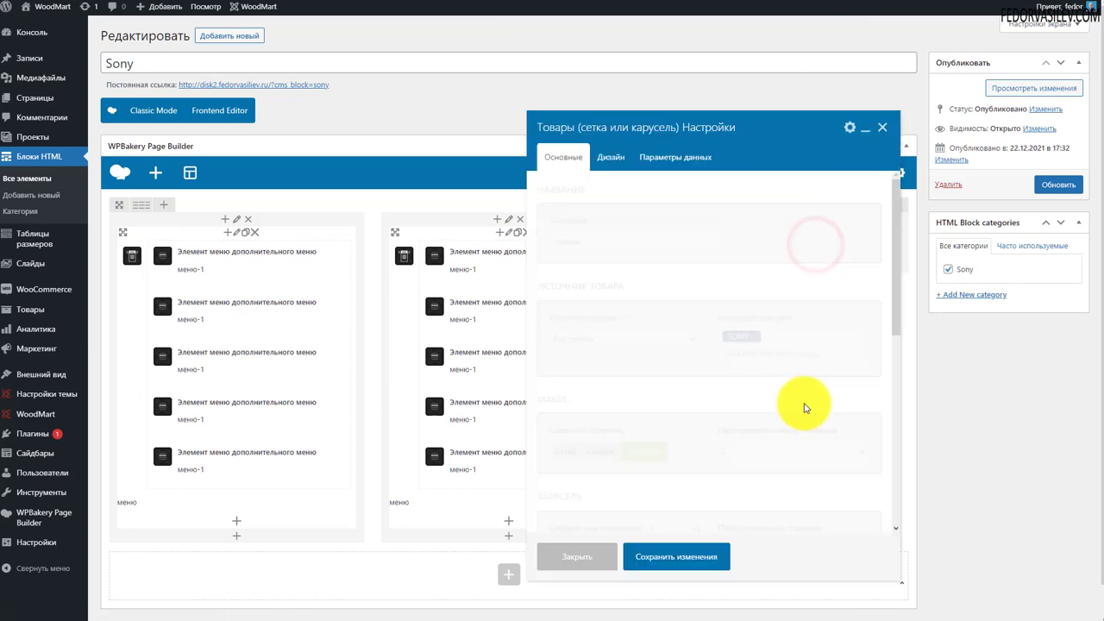
scroll(812, 268, down, 2)
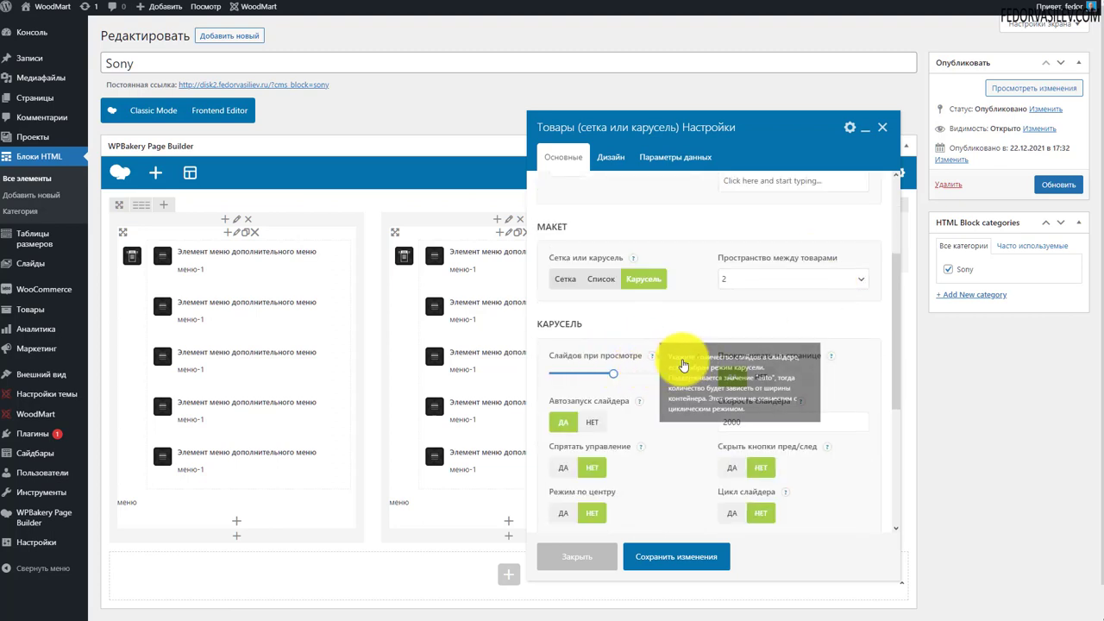
click(826, 0)
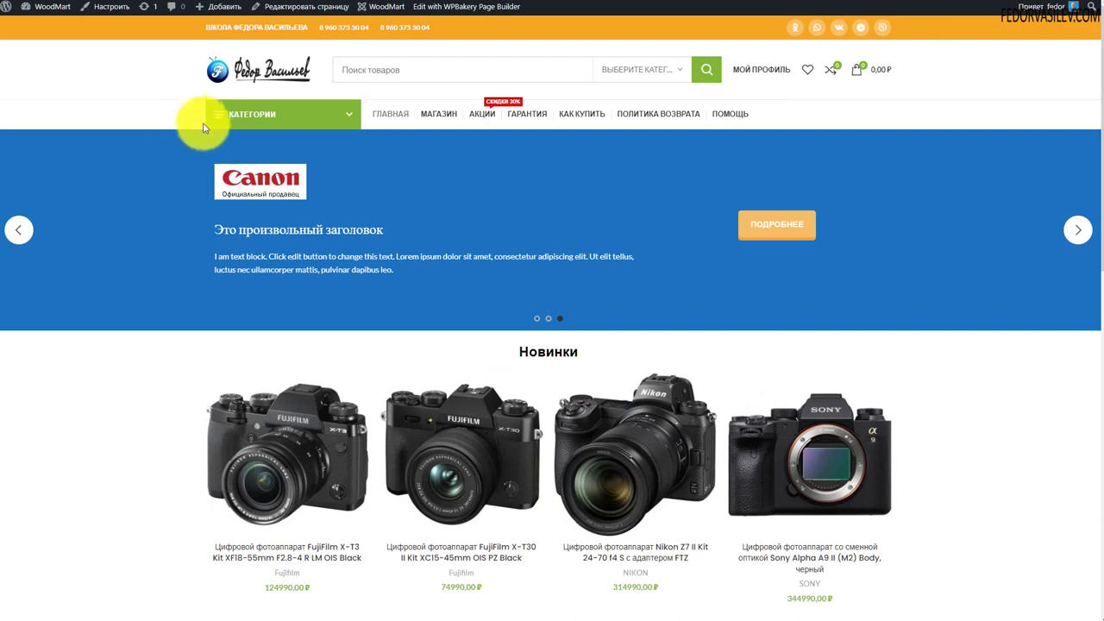
mouse_move(194, 125)
mouse_move(250, 196)
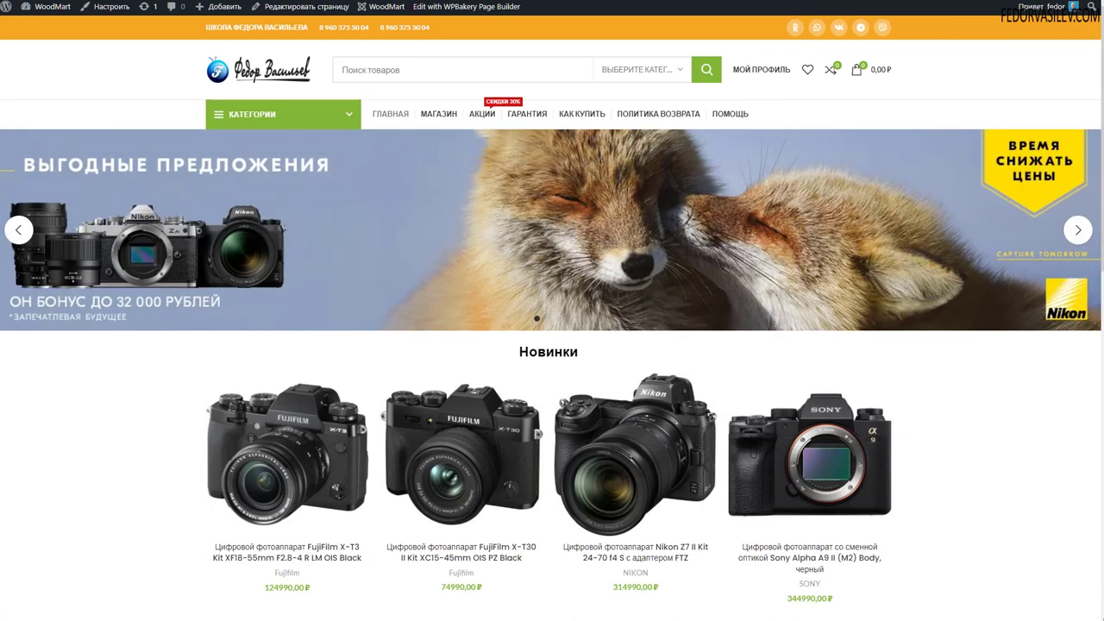
click(604, 0)
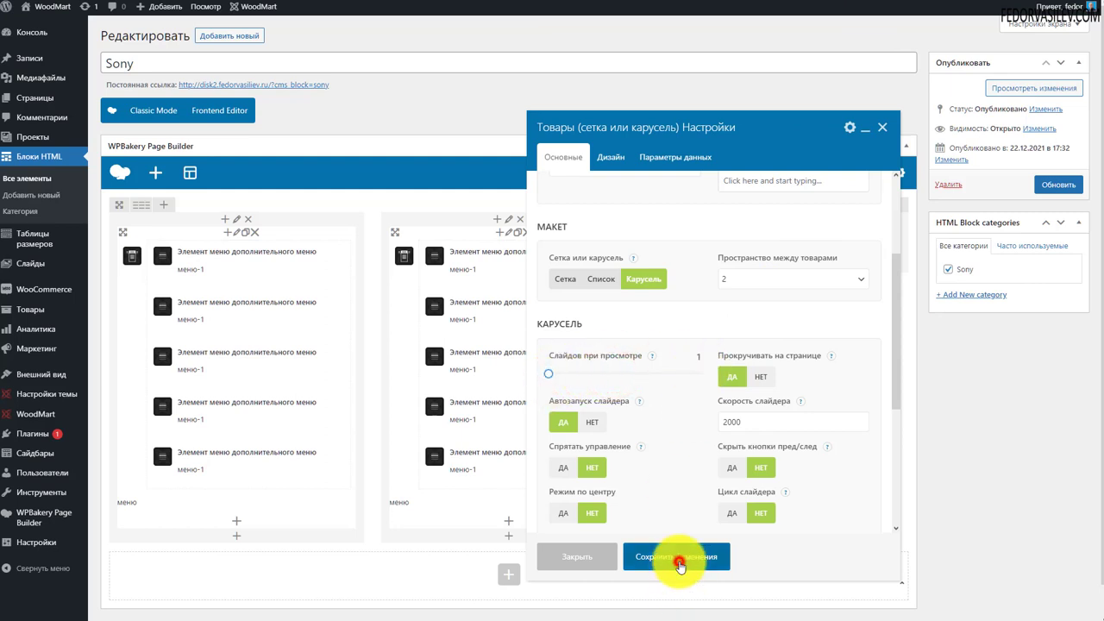
click(678, 559)
click(1057, 184)
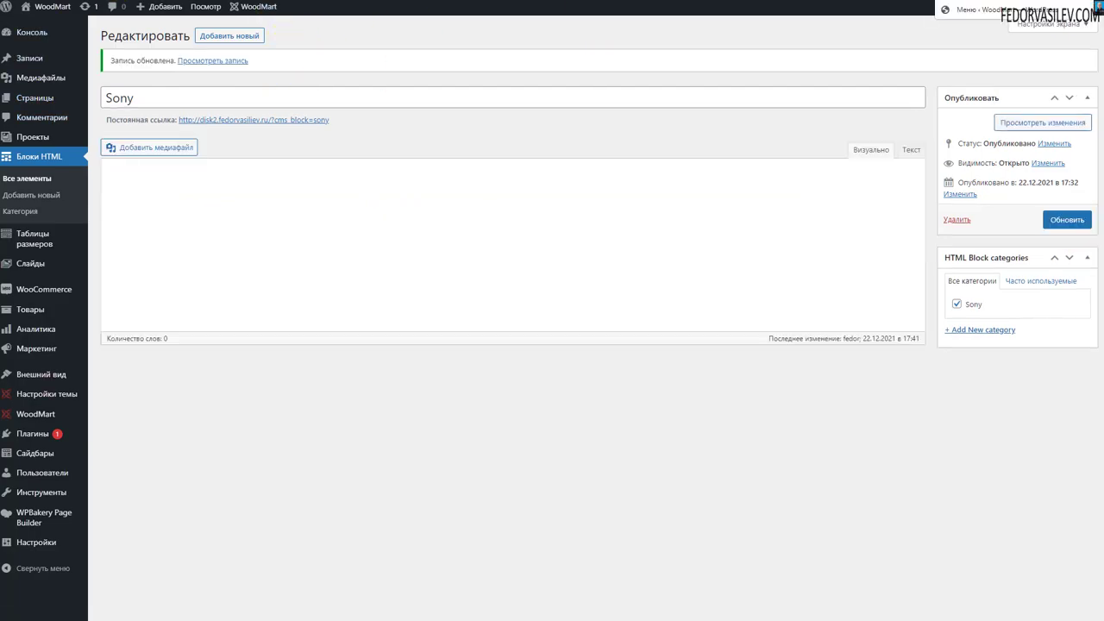
Examine the SONY dropdown on the storefront, checking its two menu columns and paging through the product carousel
click(52, 7)
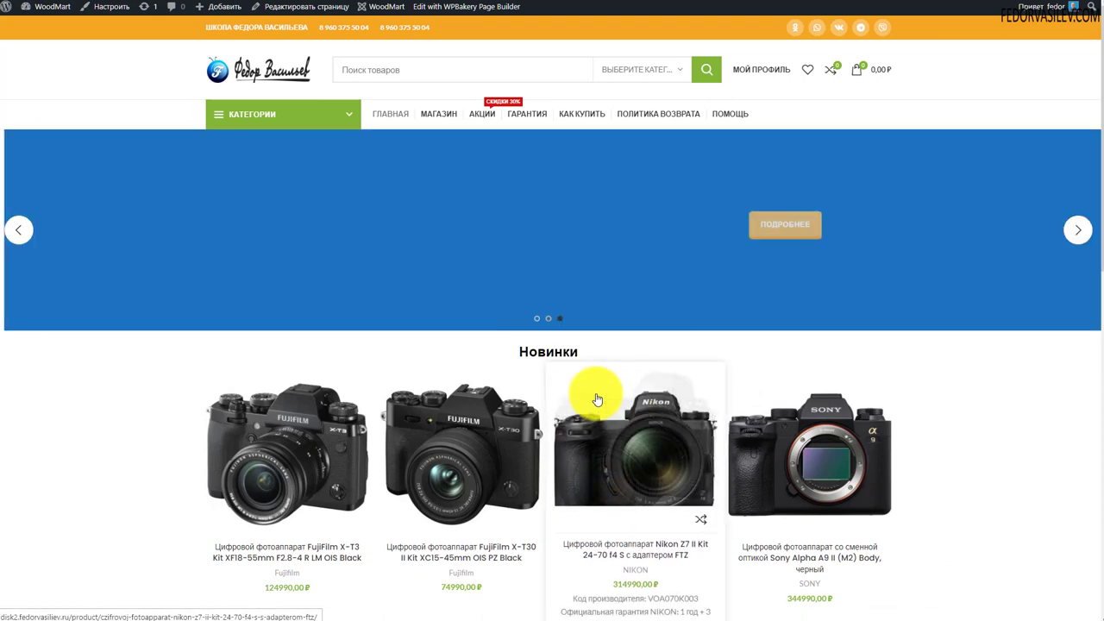
mouse_move(274, 121)
mouse_move(246, 192)
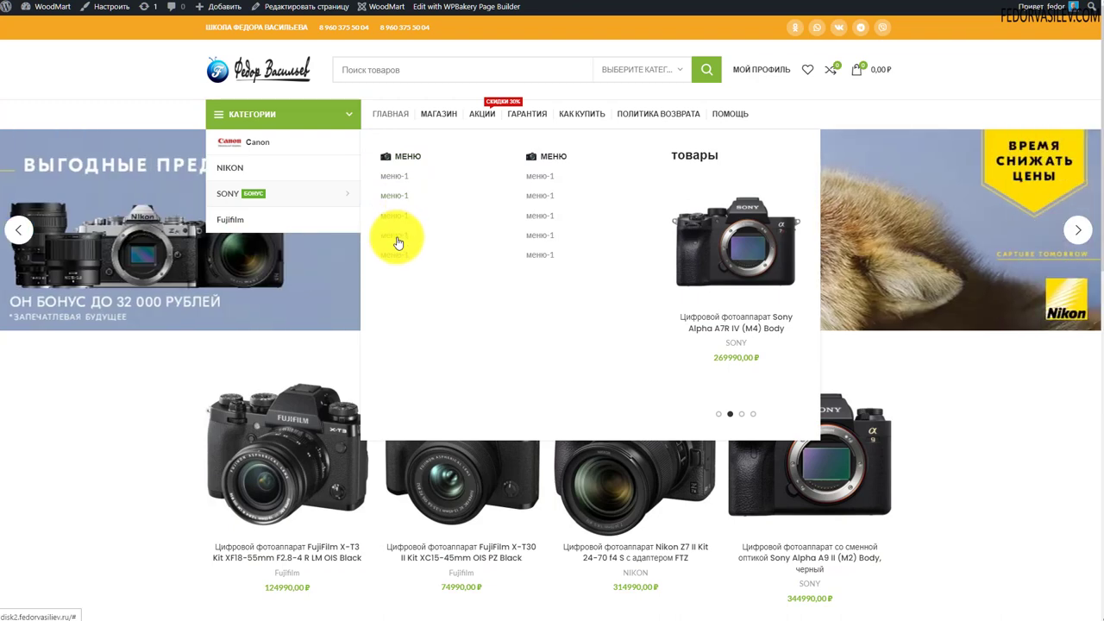
mouse_move(698, 252)
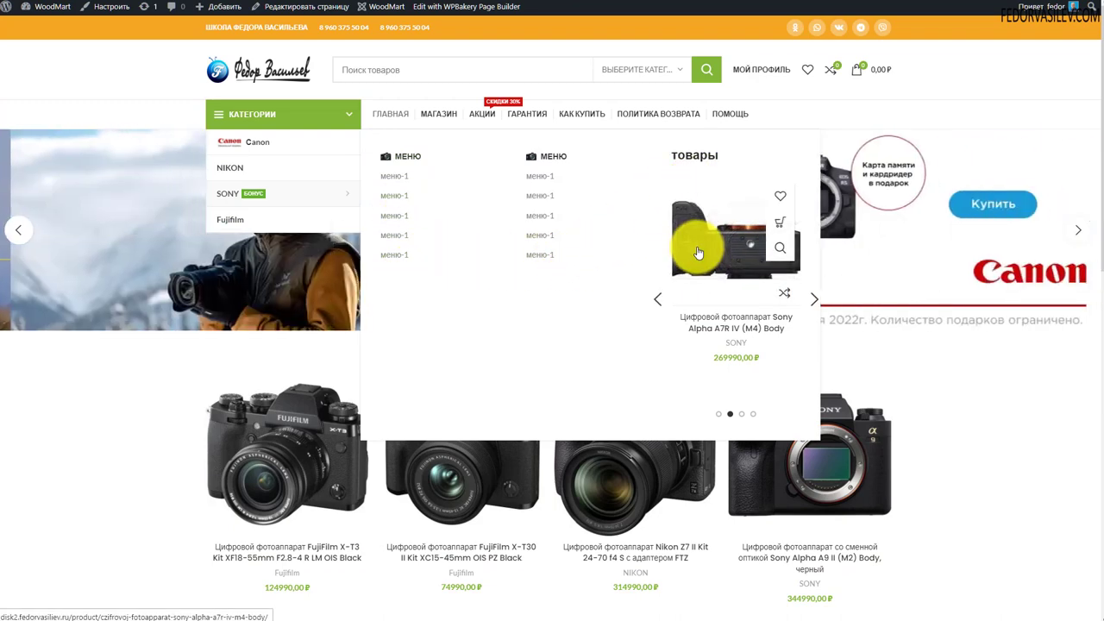
click(813, 301)
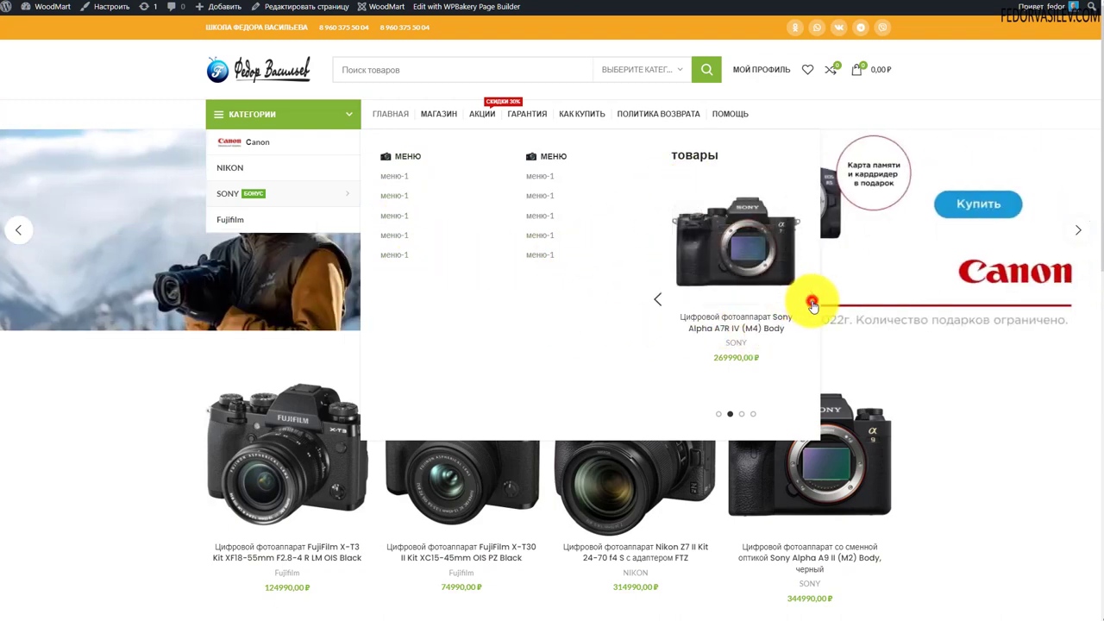
click(653, 302)
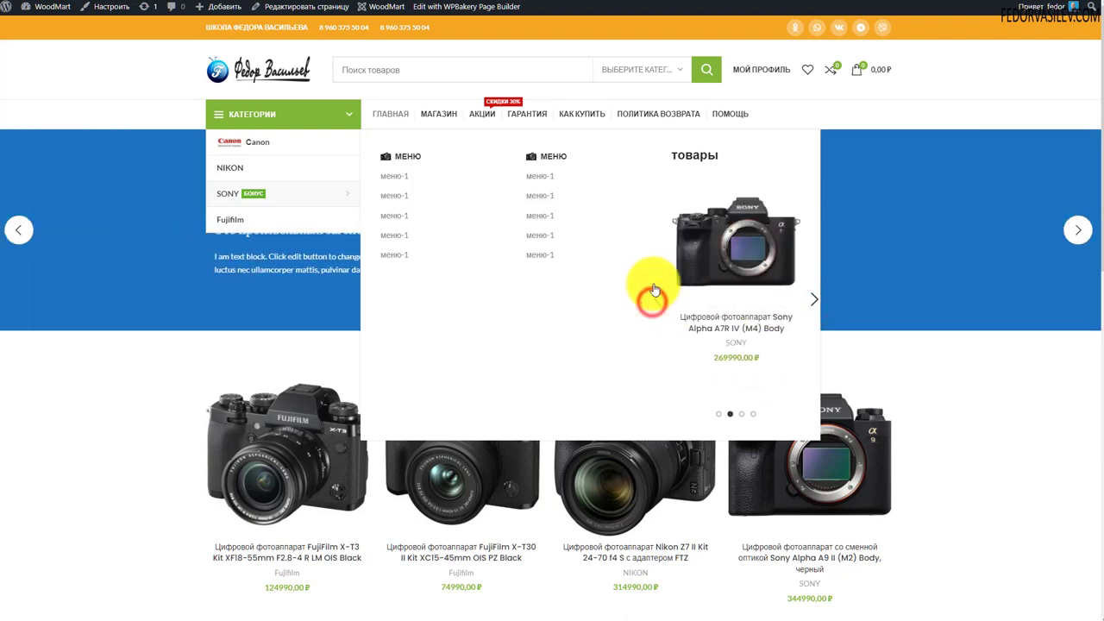
click(739, 415)
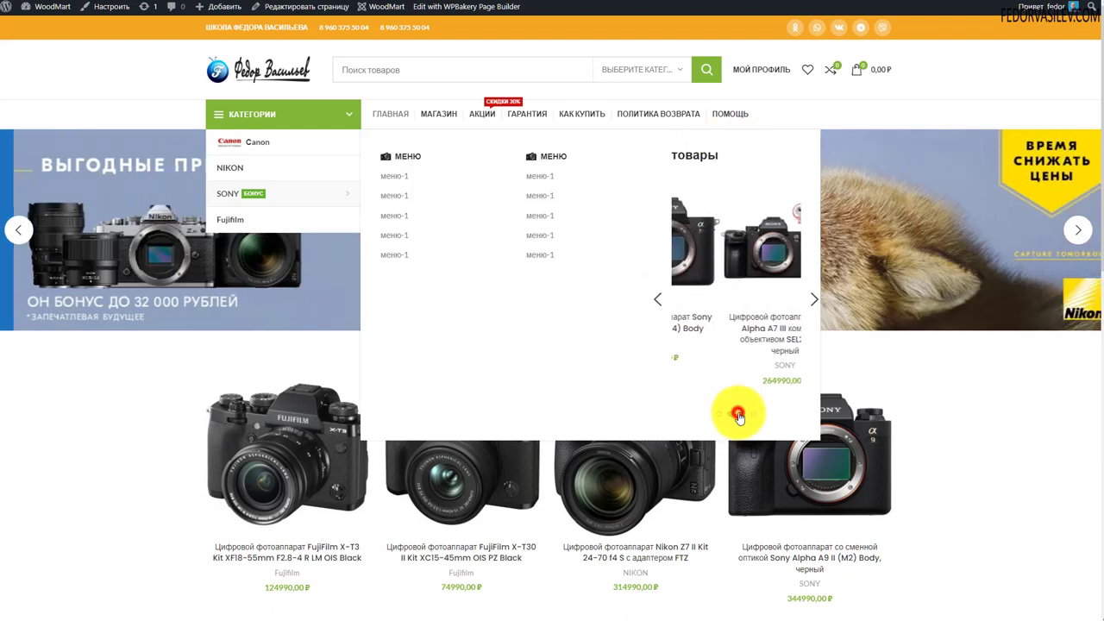
click(753, 414)
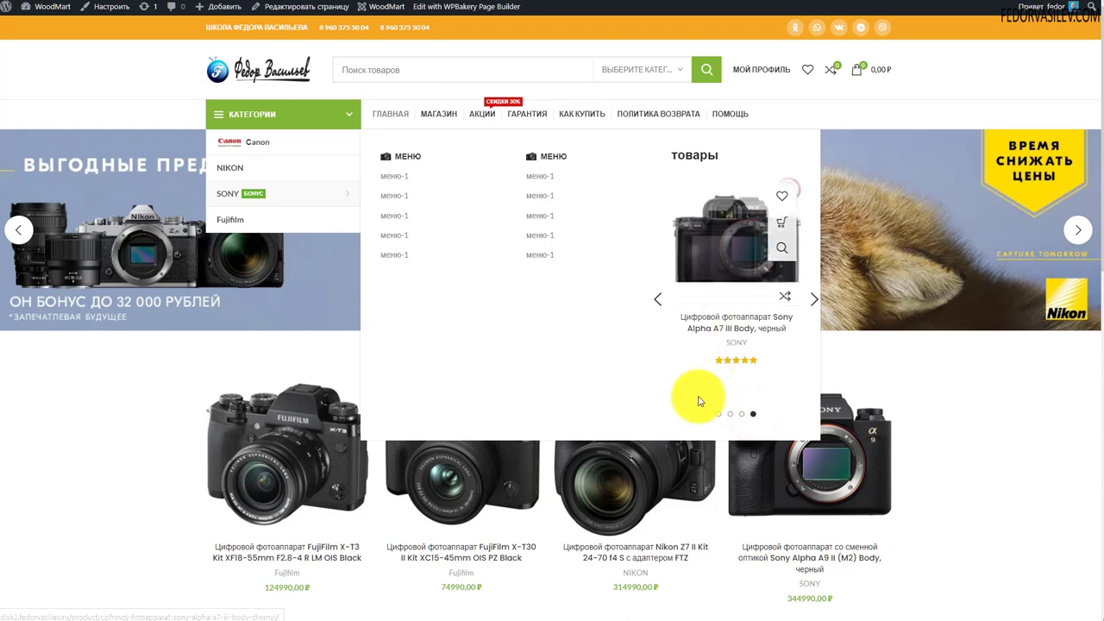
Open the Sony Alpha A7 III Body product from the SONY dropdown carousel, review its page and recheck the dropdown there
click(716, 241)
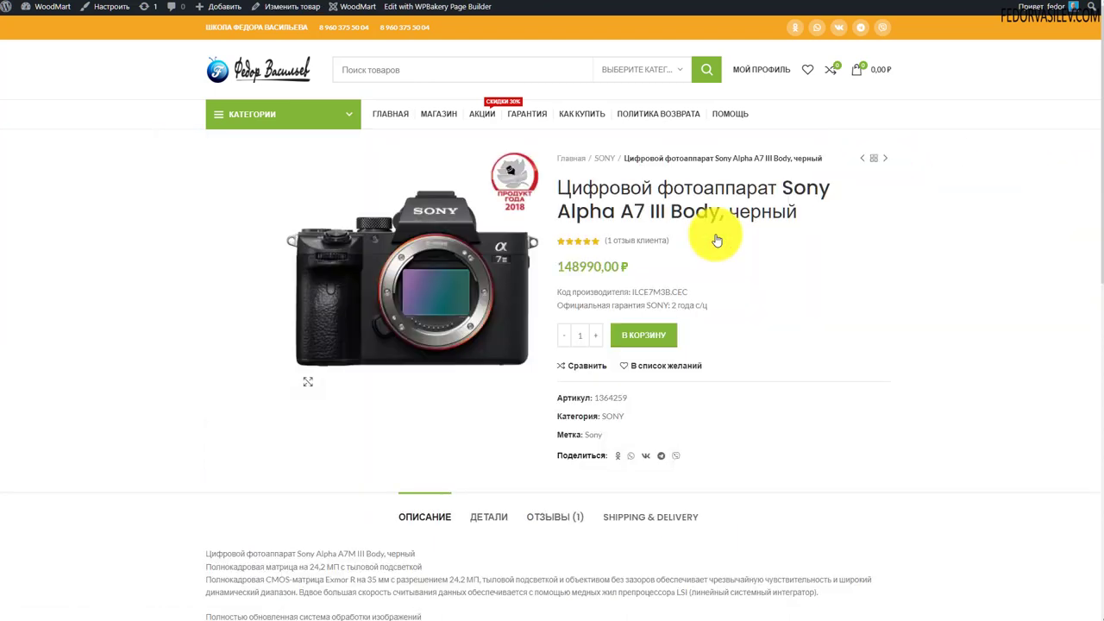
scroll(830, 269, down, 8)
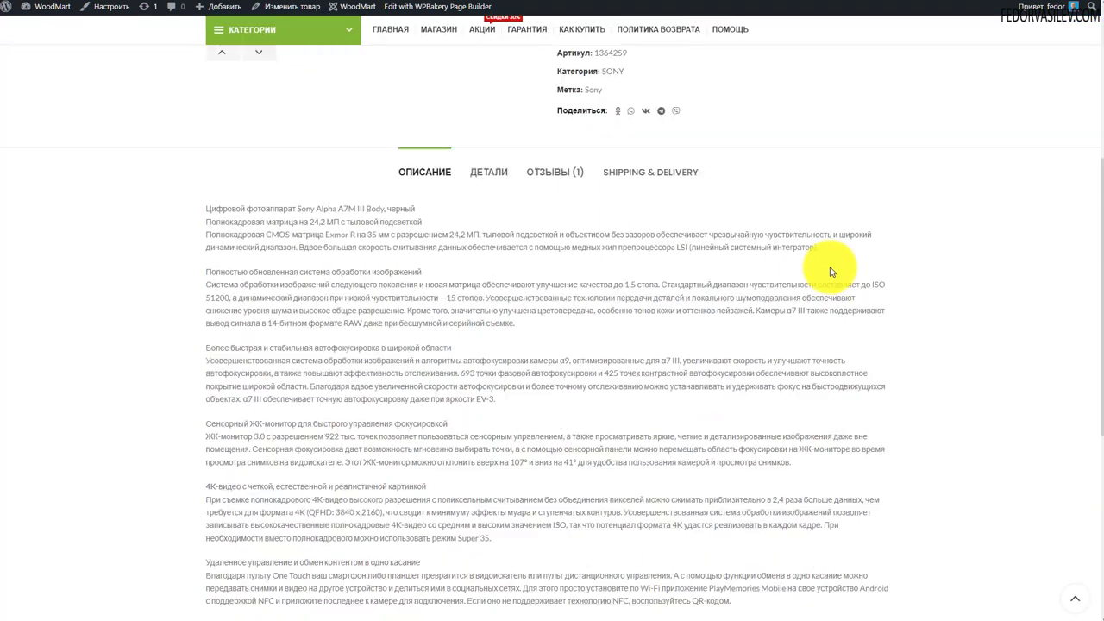
scroll(831, 267, up, 8)
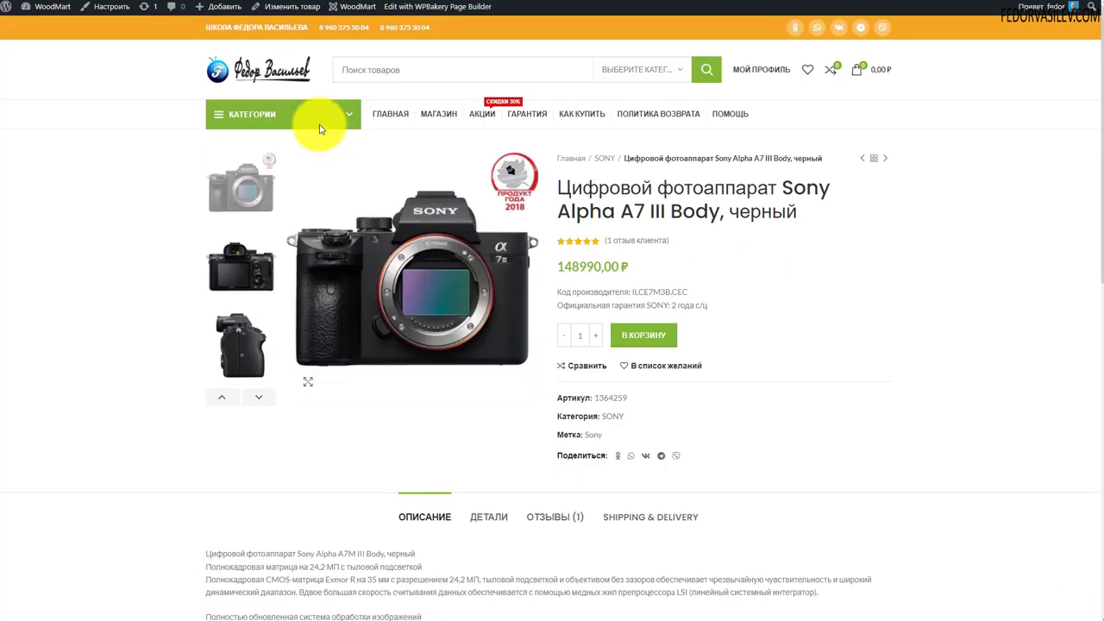
mouse_move(315, 193)
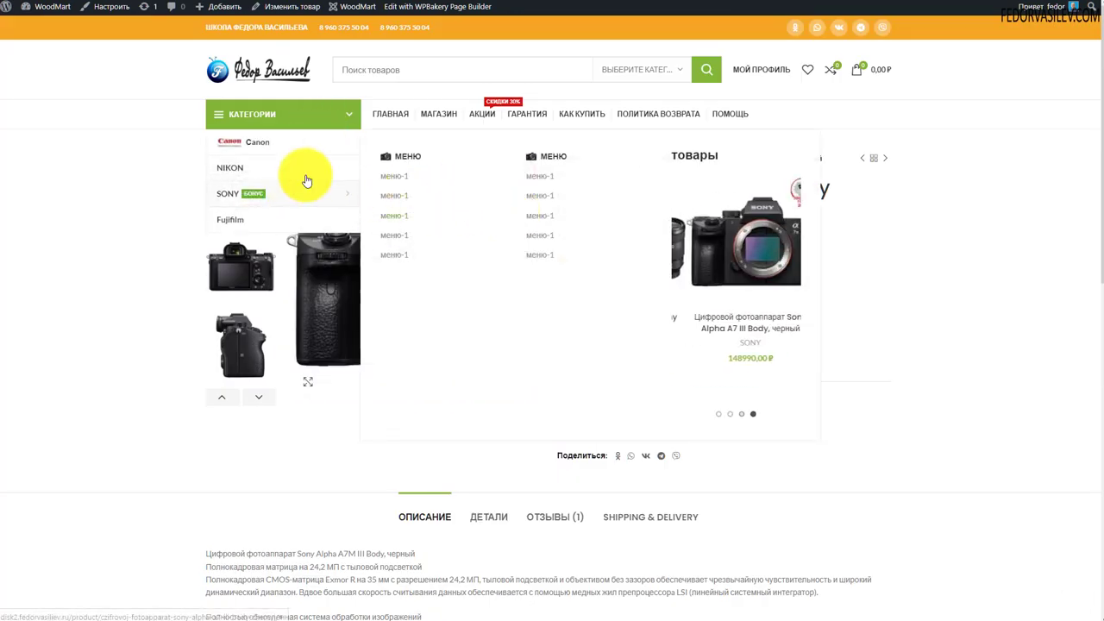
Preview the product page in the browser's Galaxy S5 mobile emulation and show the mobile menu's "Категории" list
right_click(186, 126)
click(217, 369)
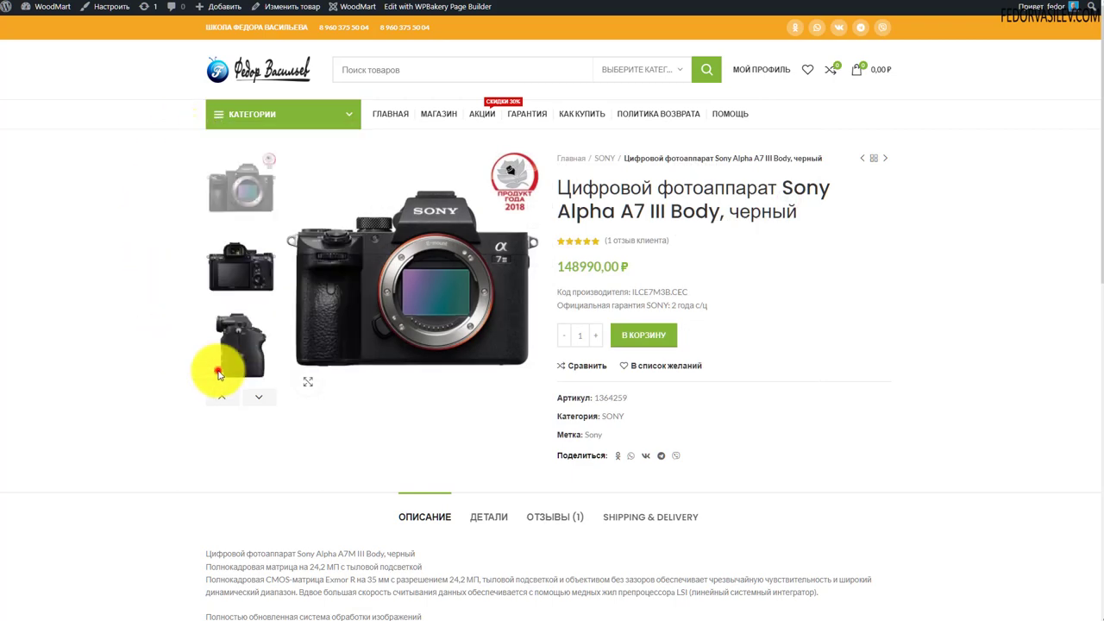
click(181, 147)
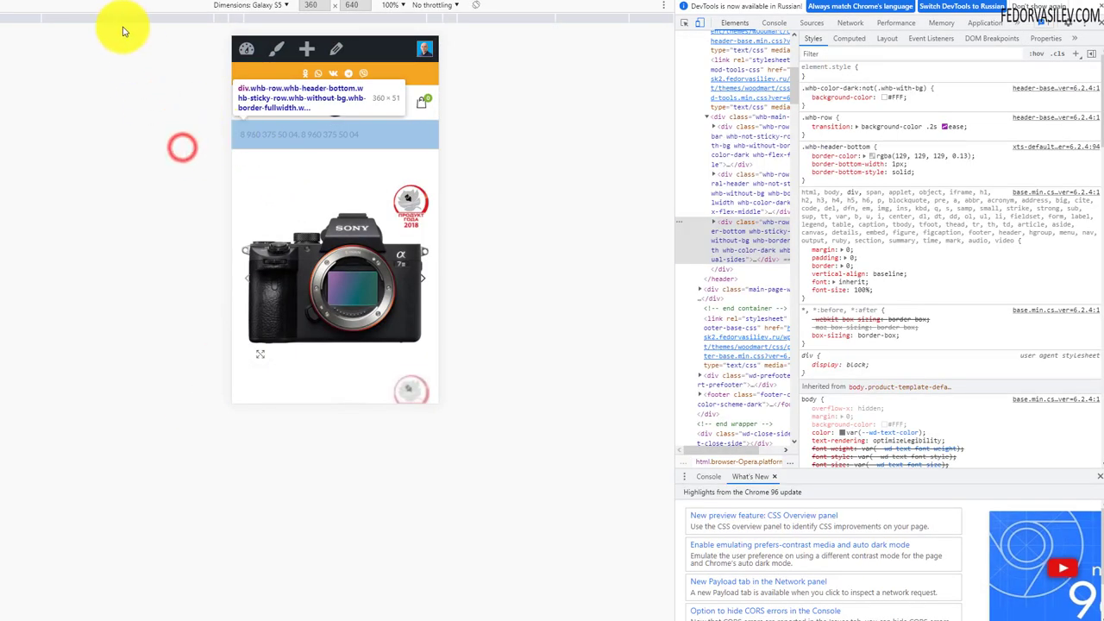
key(F5)
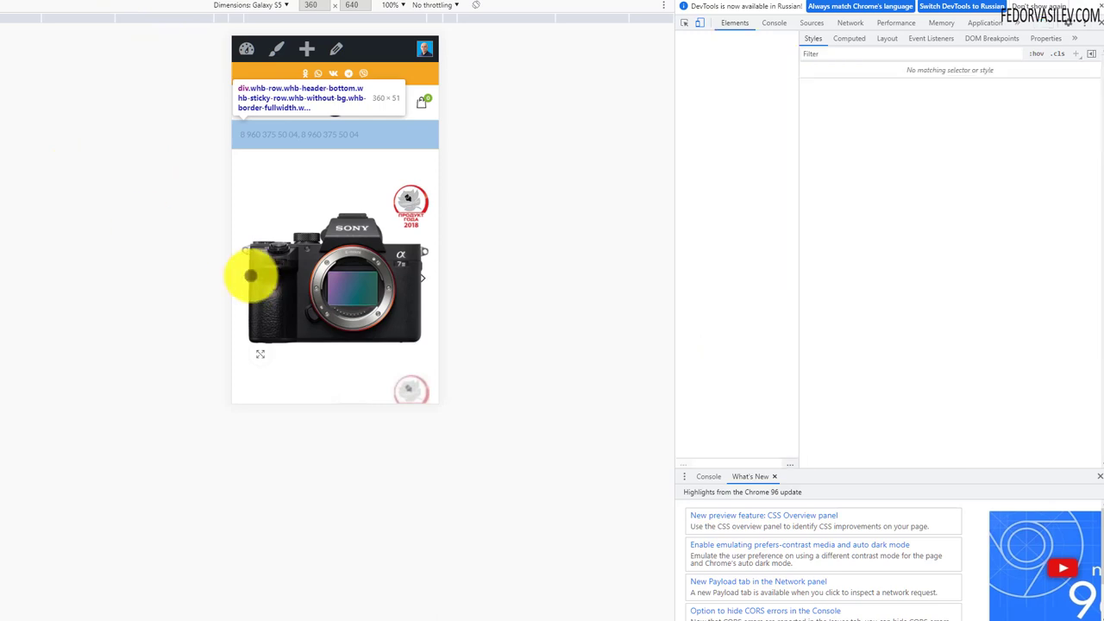
click(245, 103)
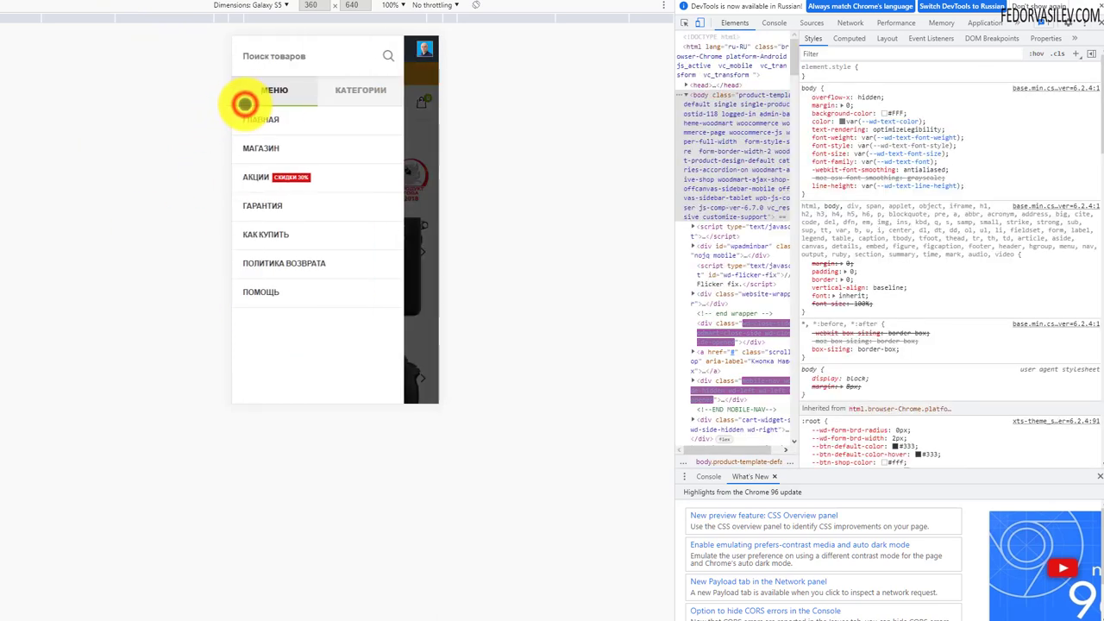
click(336, 90)
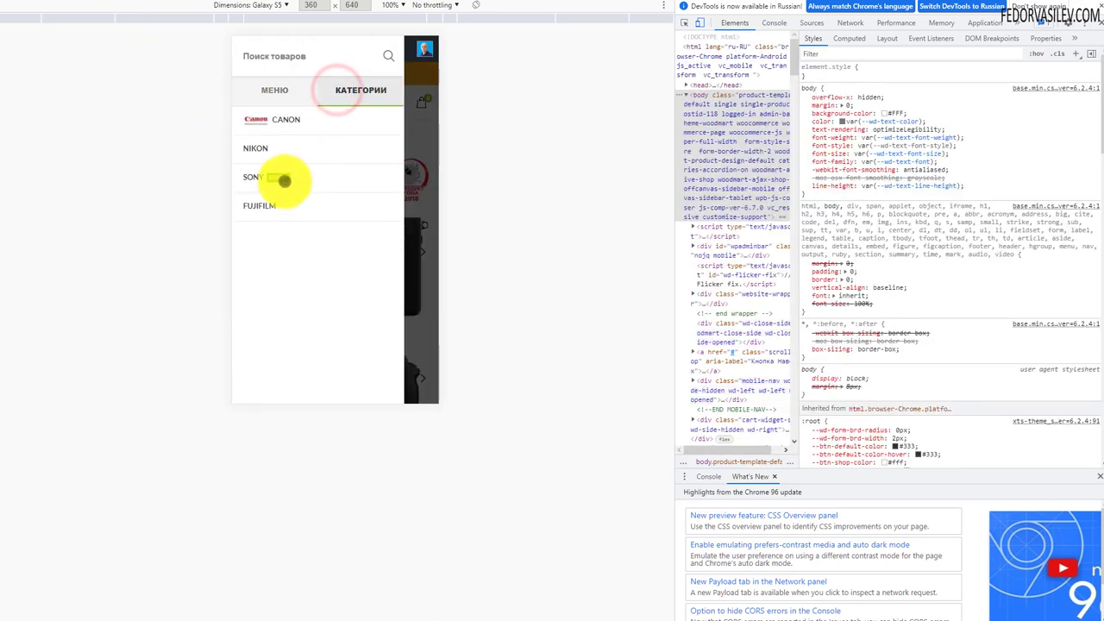
Open the SONY category from the mobile menu, return to the "Категории" list and check how its SONY item behaves
click(317, 176)
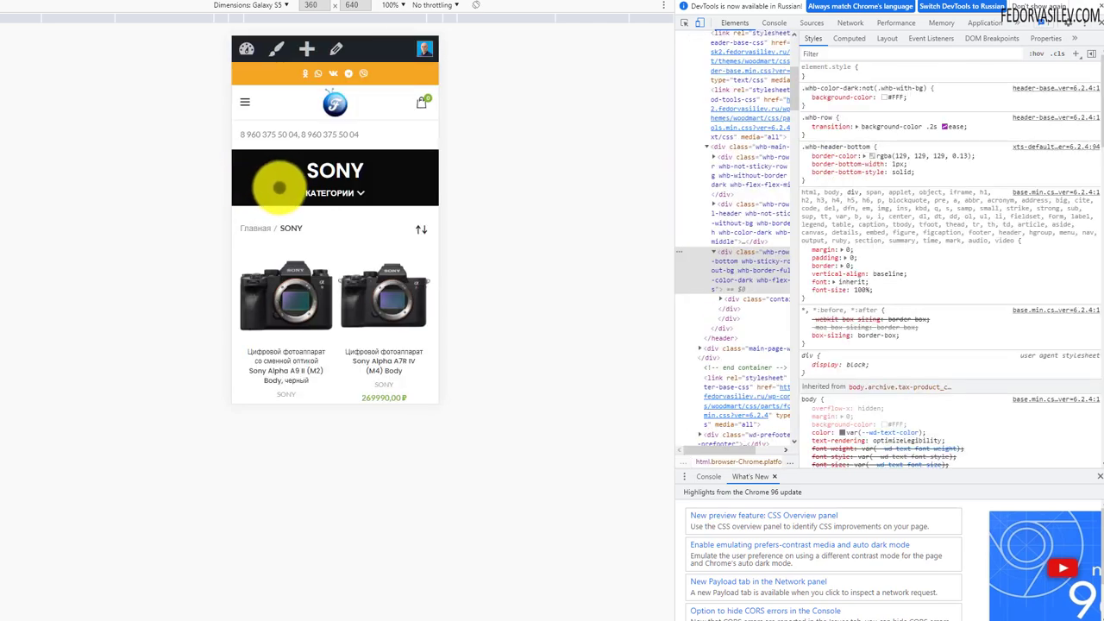
click(251, 102)
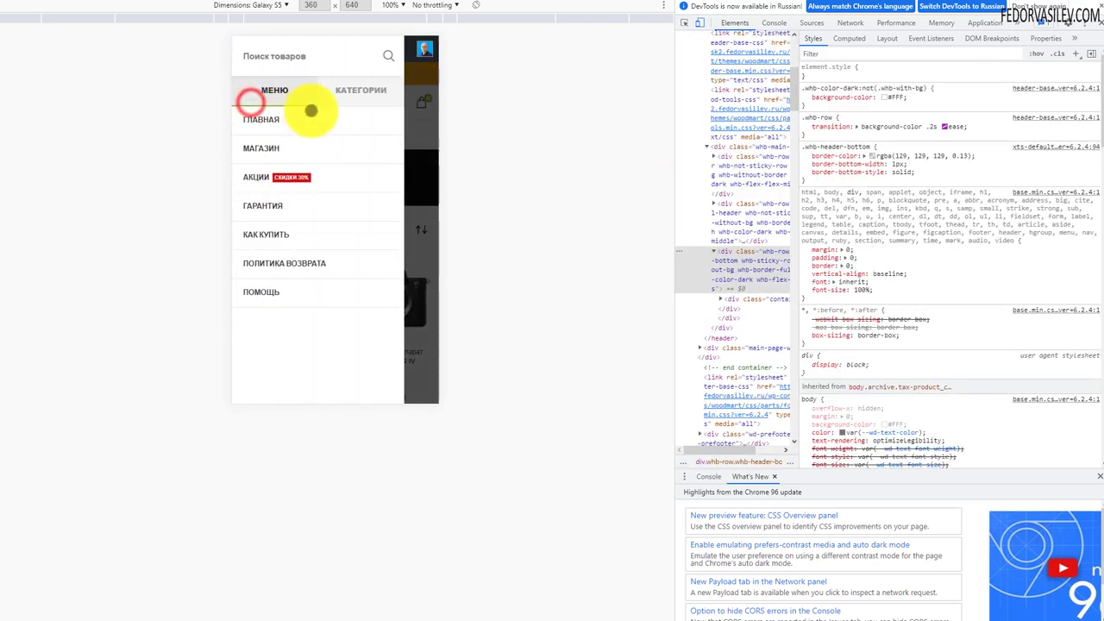
click(357, 94)
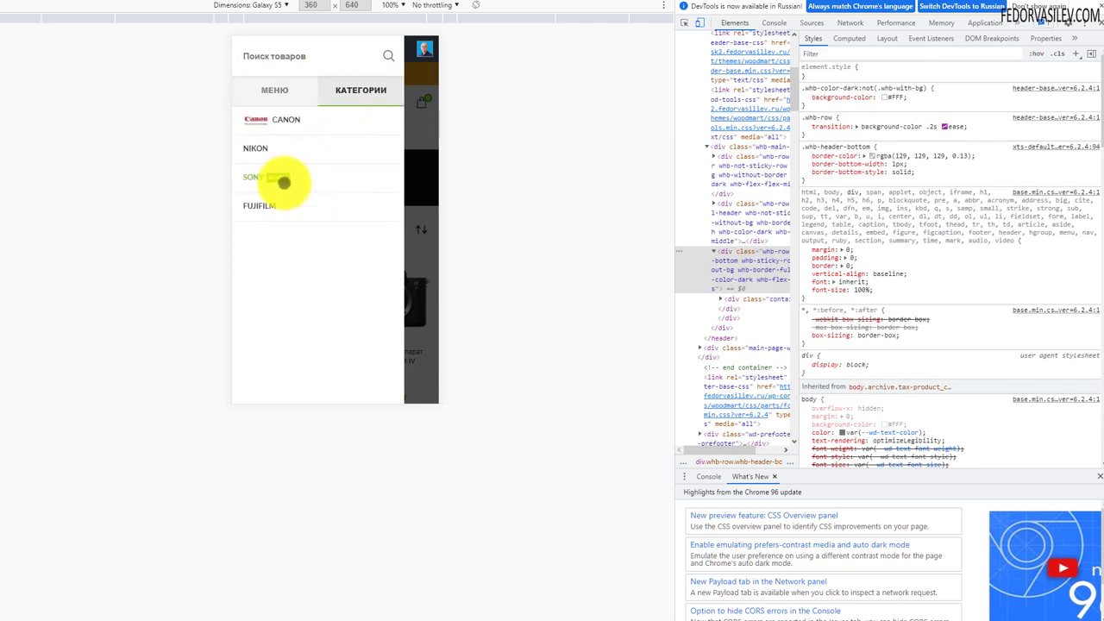
click(338, 180)
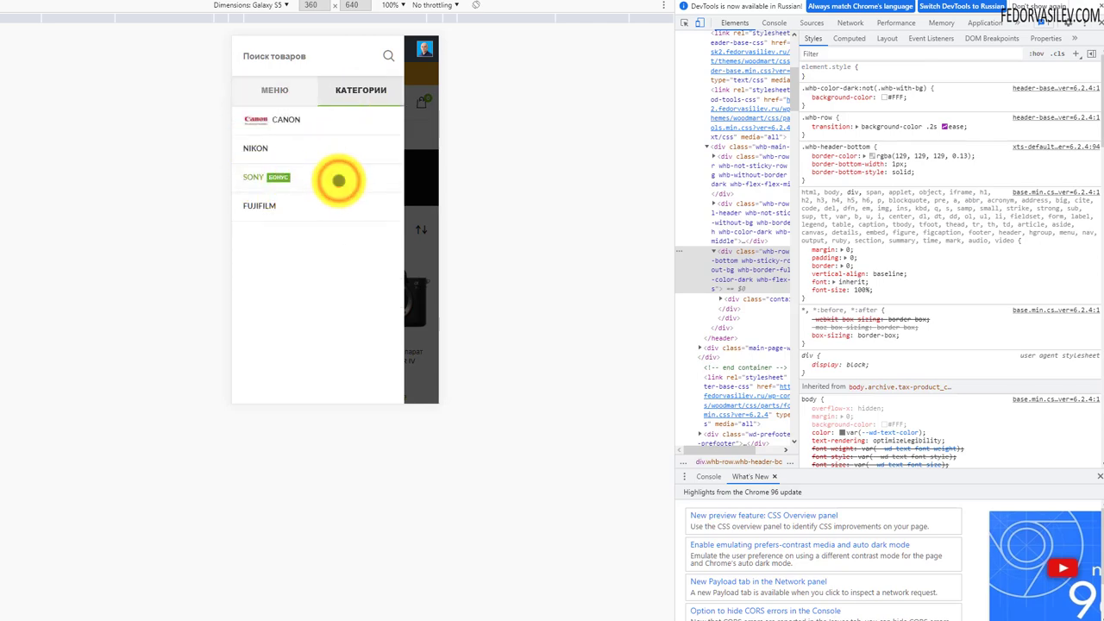
scroll(302, 185, down, 10)
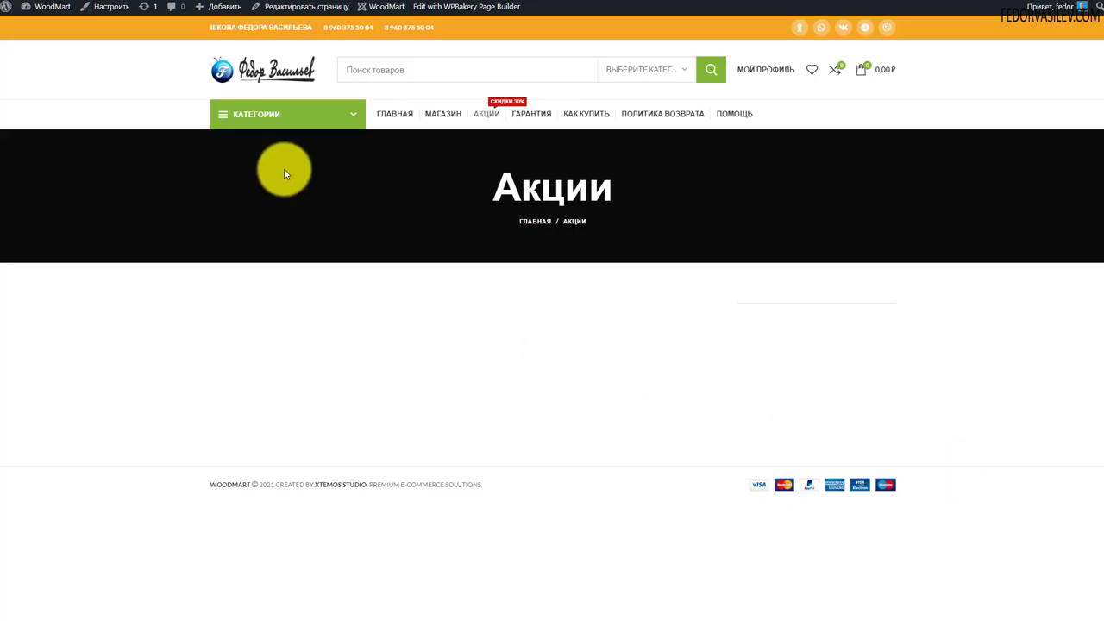
Examine the title banner of the "Акции" page on the desktop storefront
mouse_move(284, 116)
mouse_move(259, 203)
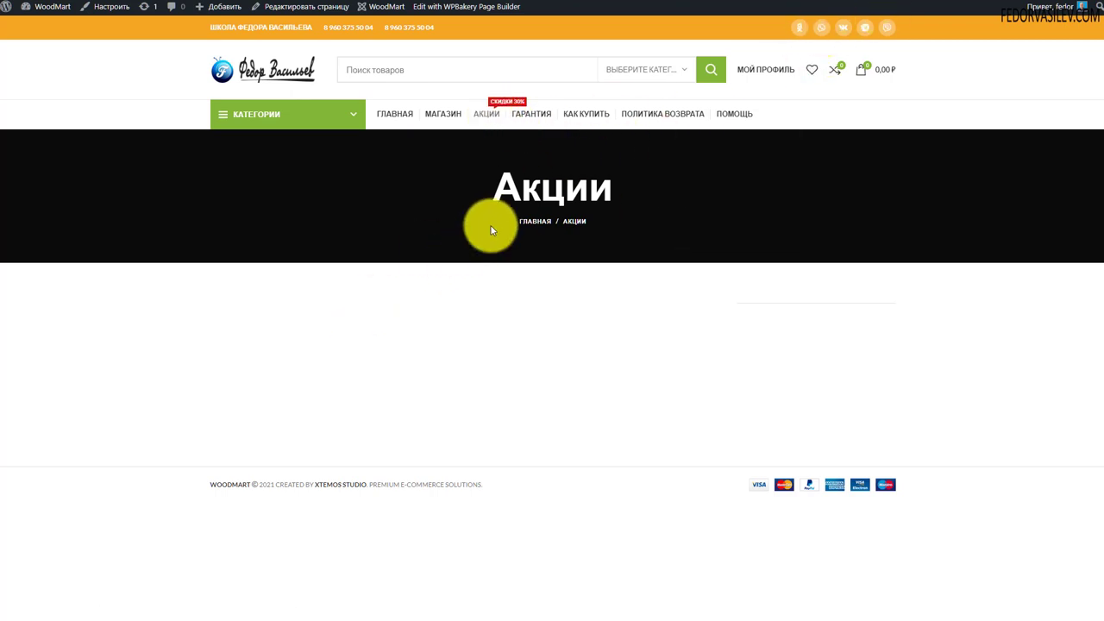
drag(608, 227, 492, 184)
click(673, 357)
drag(593, 212, 493, 187)
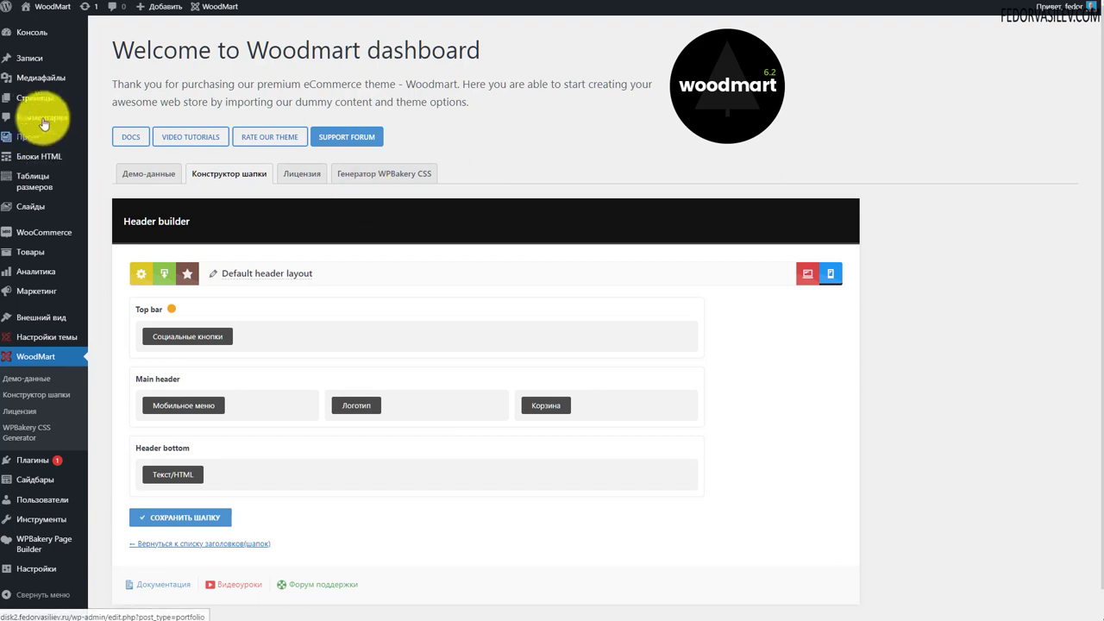
Open the "Акции" page for editing from the site's list of pages and find its page settings
click(39, 103)
scroll(414, 250, down, 1)
scroll(345, 233, up, 1)
click(142, 118)
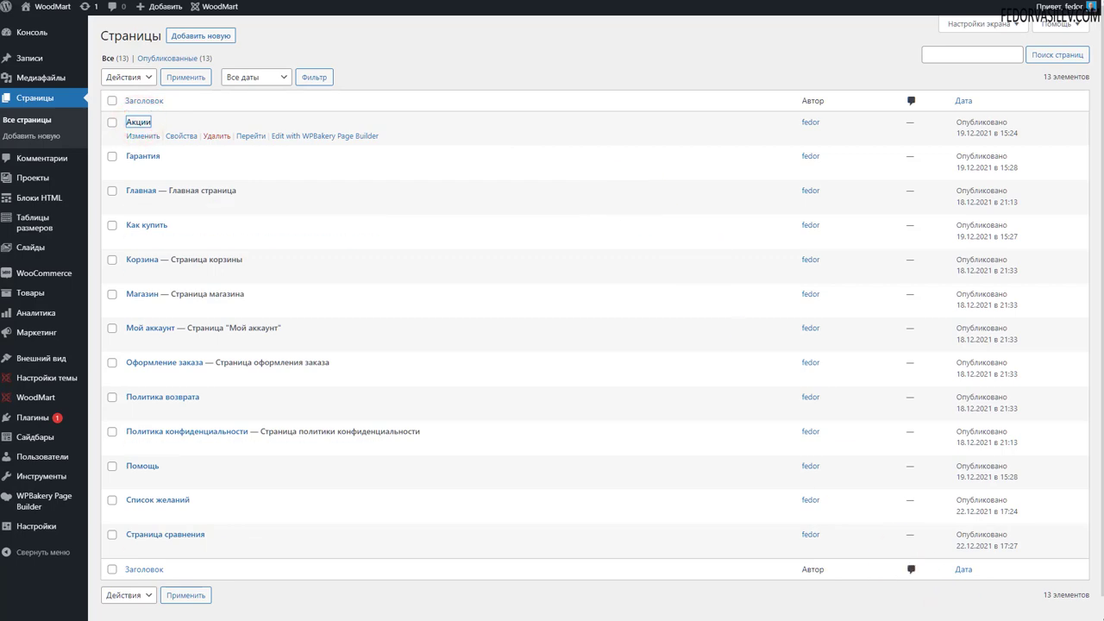
scroll(617, 234, down, 3)
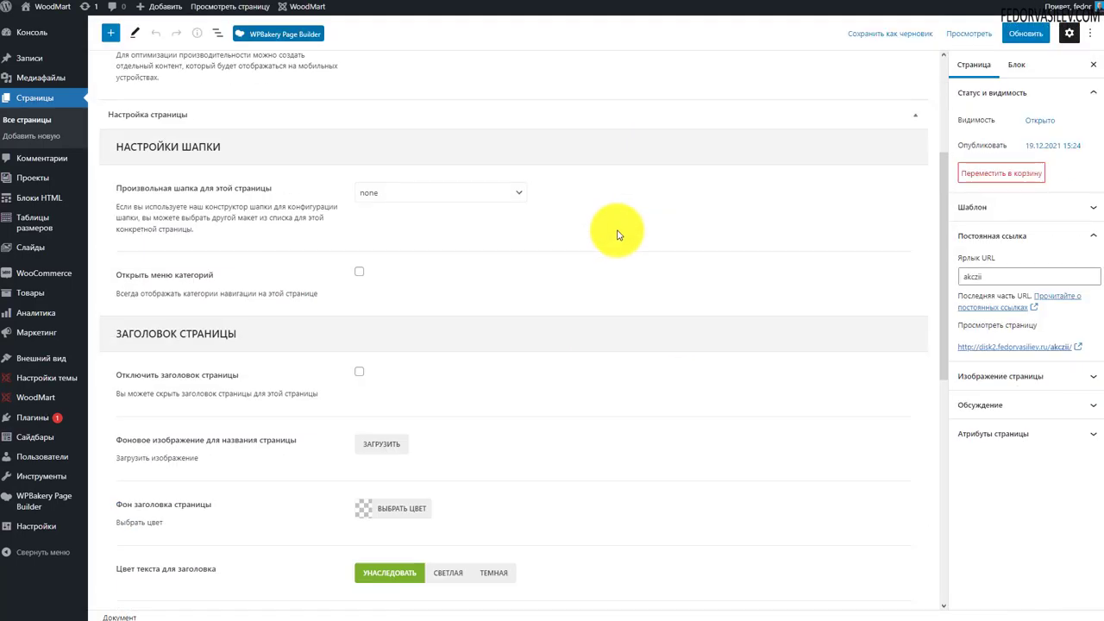
Disable the "Акции" page's title, set its sidebar position to "Ничего" and update the page
scroll(617, 235, down, 3)
scroll(276, 212, up, 1)
click(358, 200)
scroll(670, 259, down, 3)
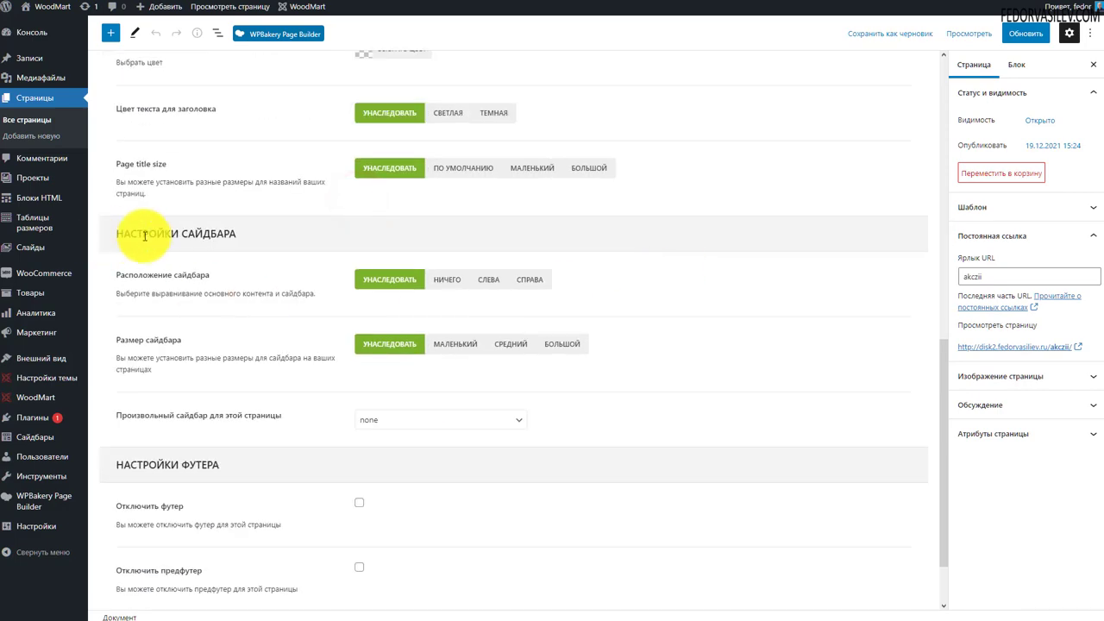
click(447, 280)
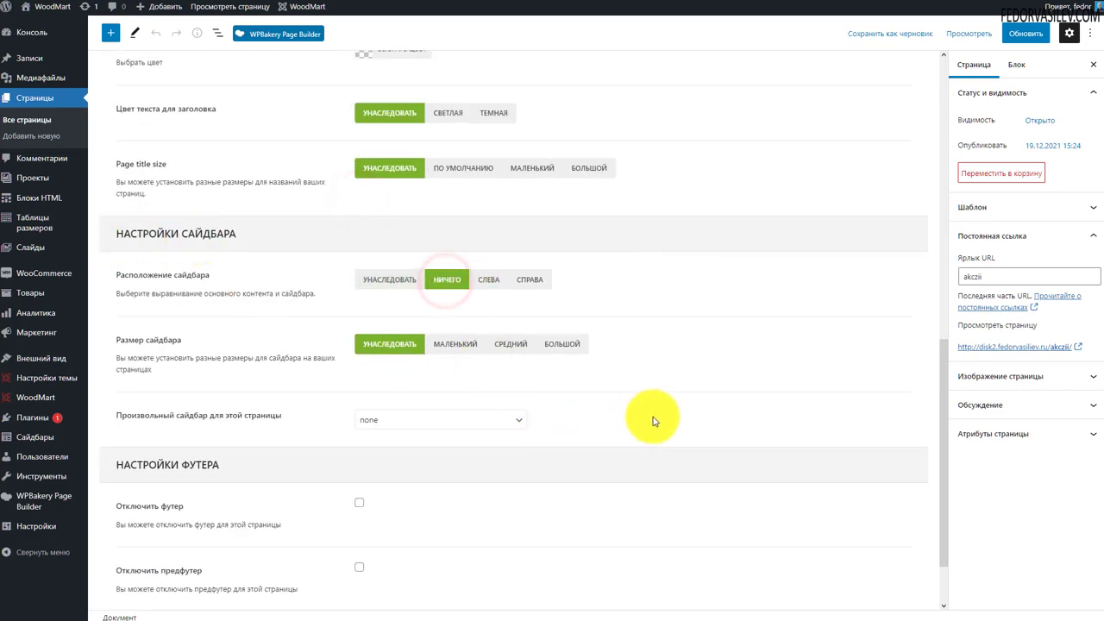
scroll(653, 421, up, 2)
click(1025, 32)
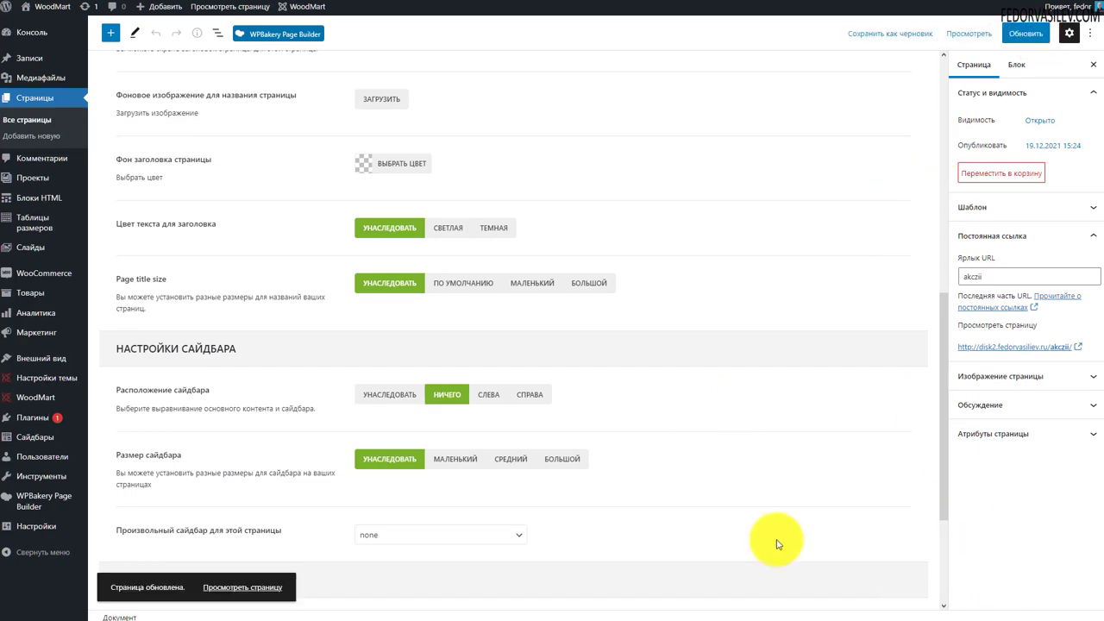
Switch the "Акции" page to the WPBakery backend editor and add an empty row
scroll(776, 543, up, 10)
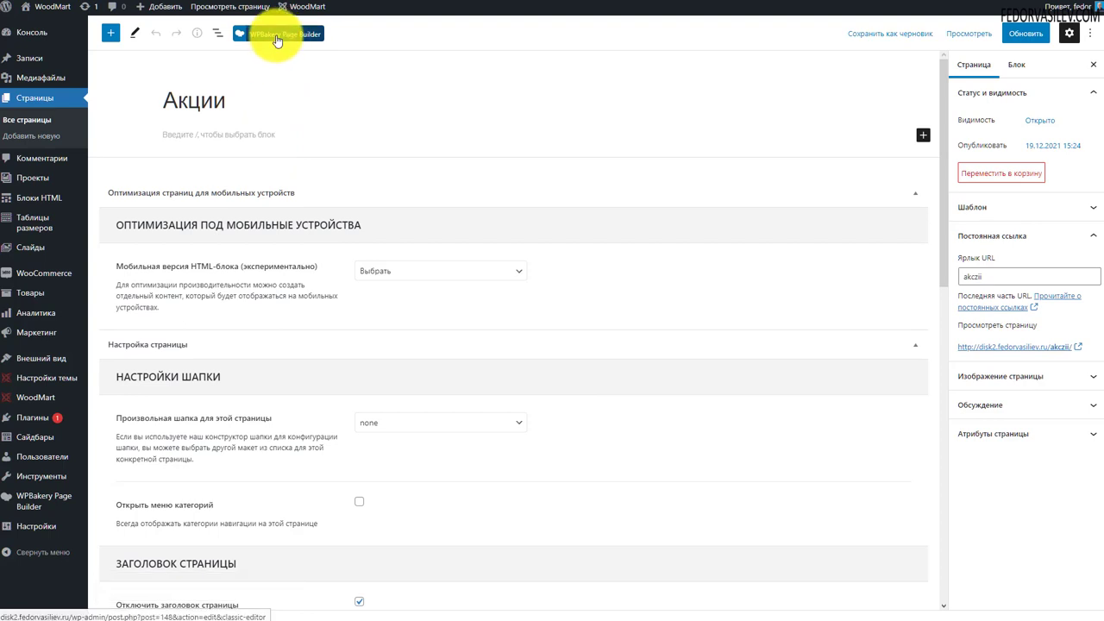
click(278, 36)
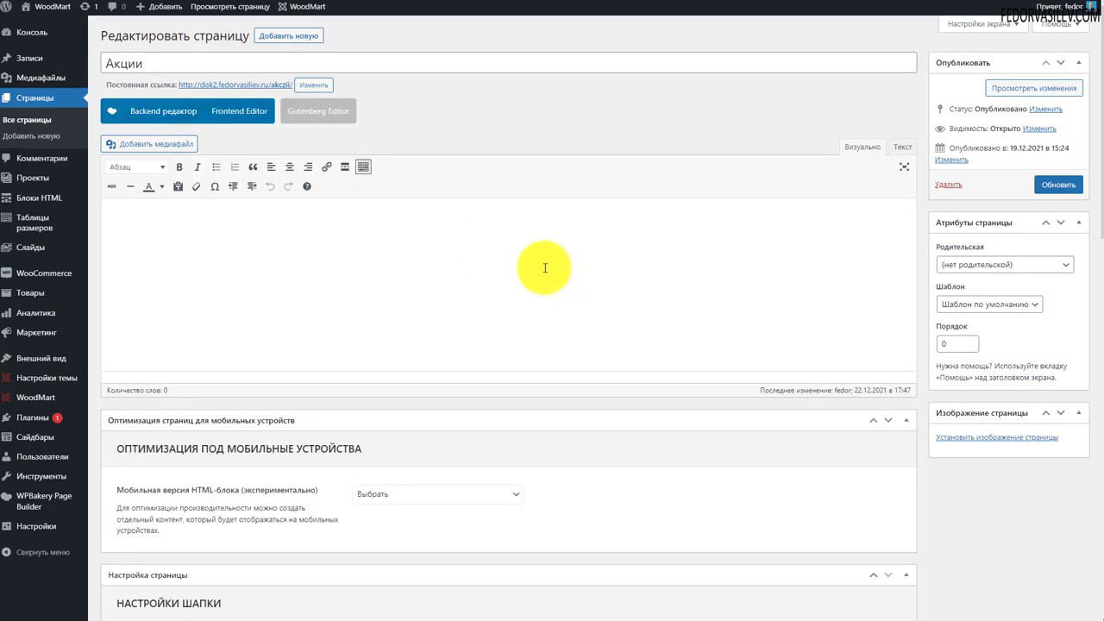
click(158, 113)
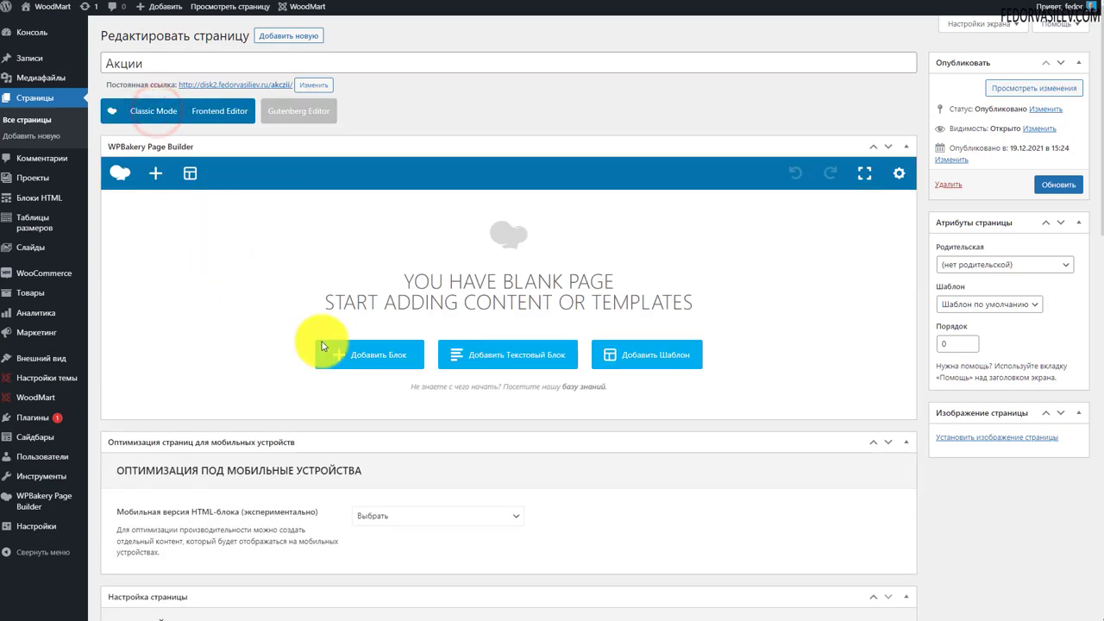
click(349, 360)
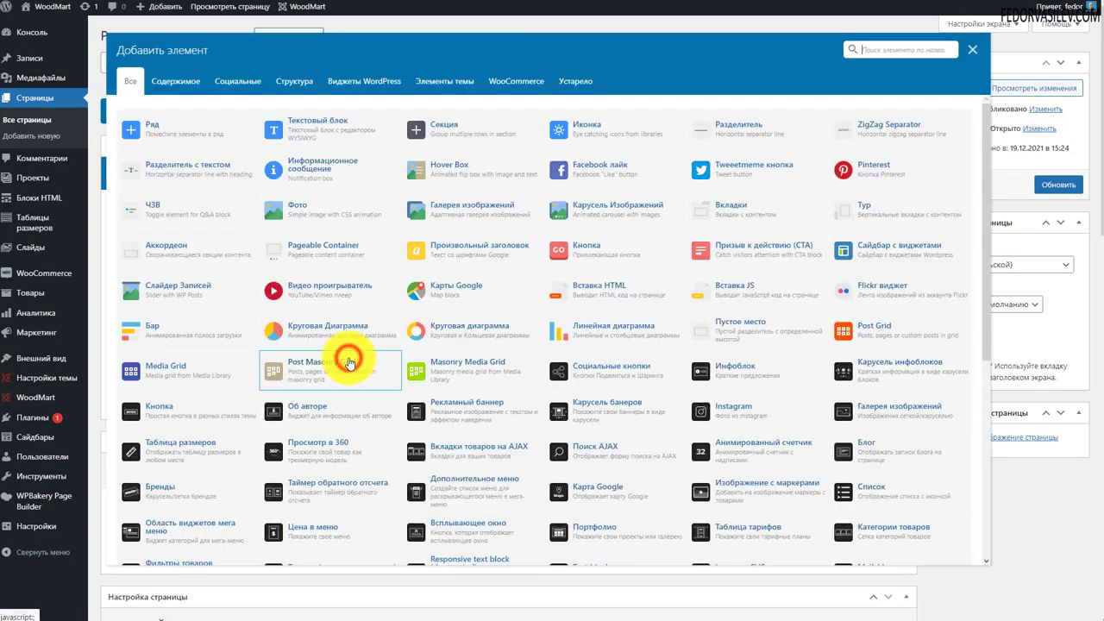
click(176, 125)
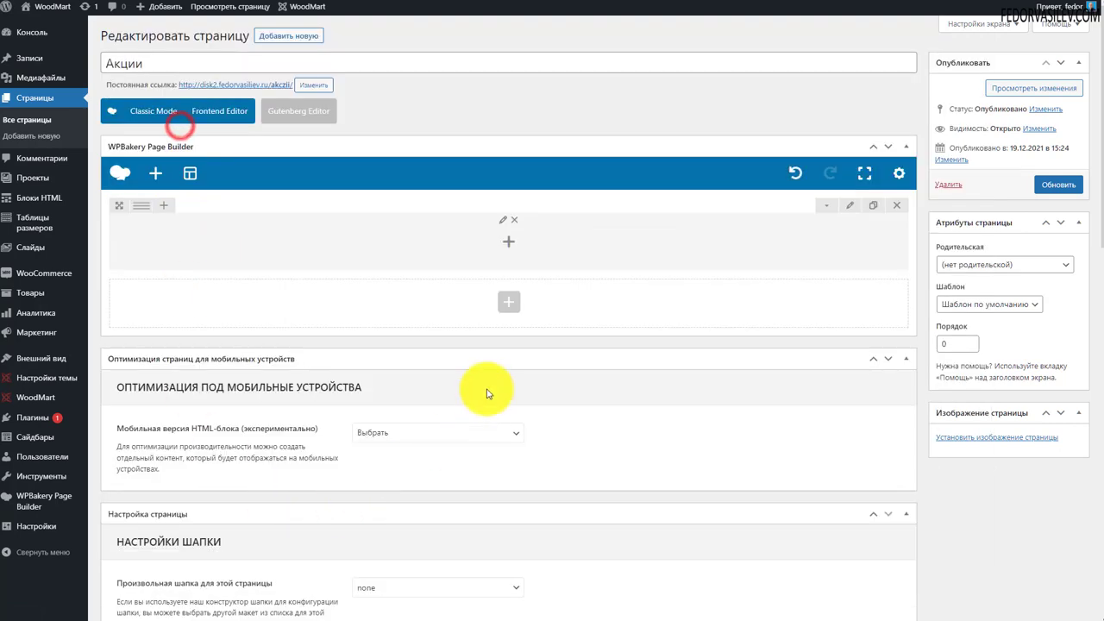
Add the WooCommerce "Товары со скидкой" element to the new row
click(508, 244)
click(516, 80)
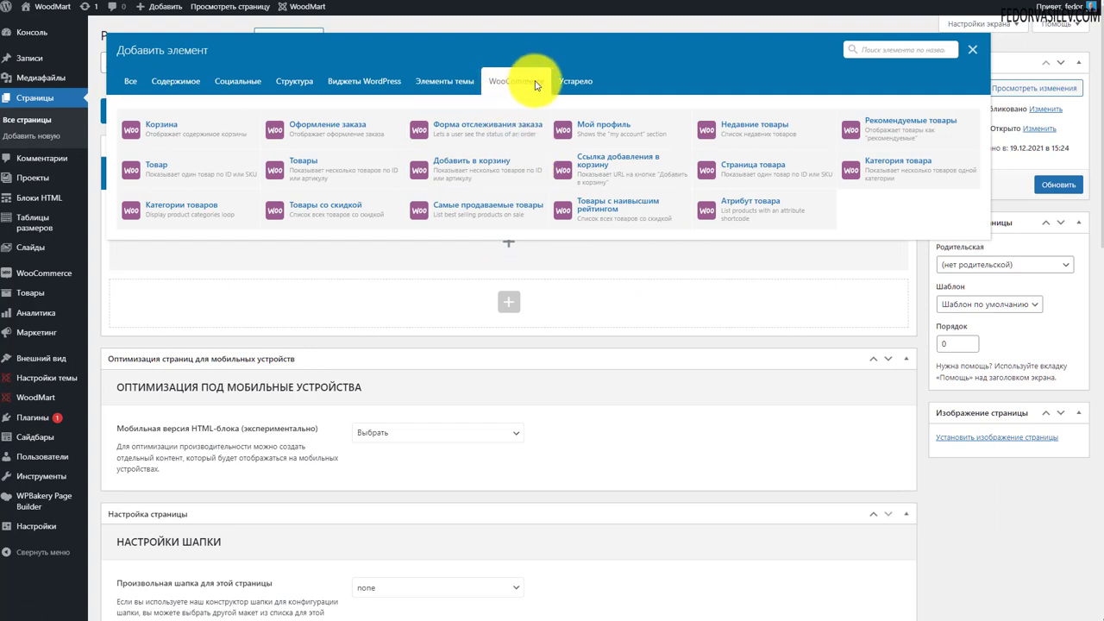
click(315, 213)
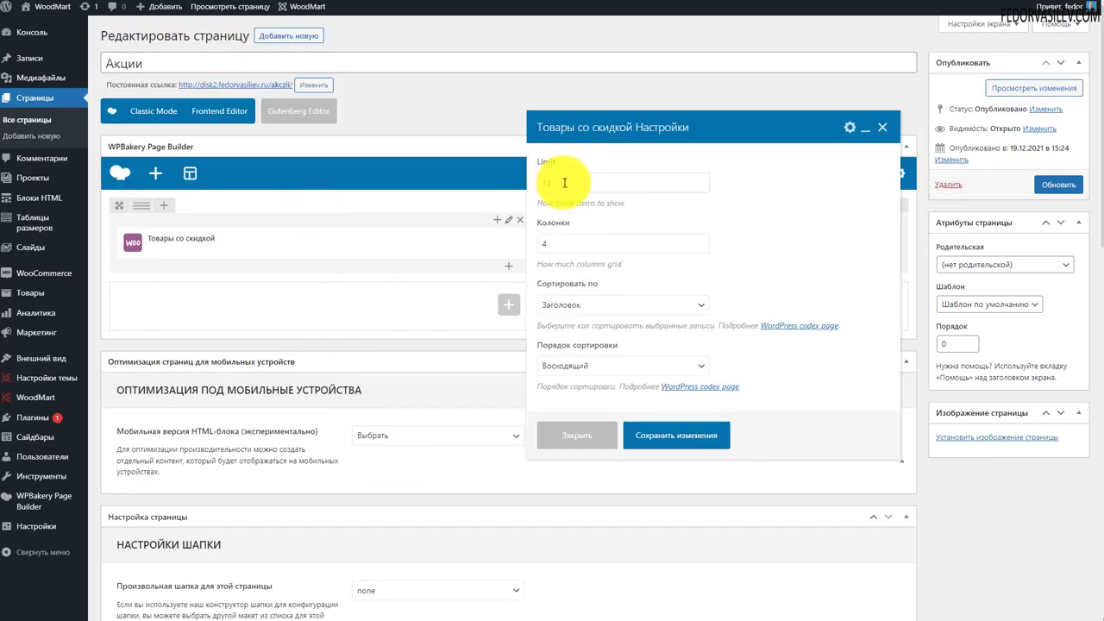
Save the discounted products element with limit 12, 4 columns and sorting by "Заголовок", "Восходящий", and update the page
double_click(552, 181)
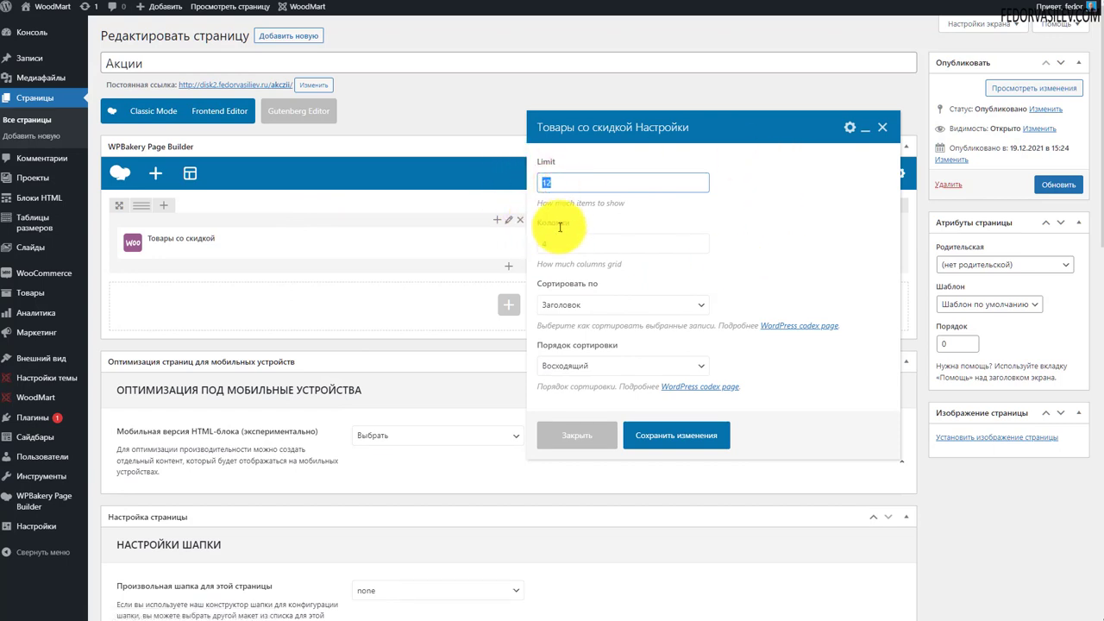
scroll(646, 318, down, 1)
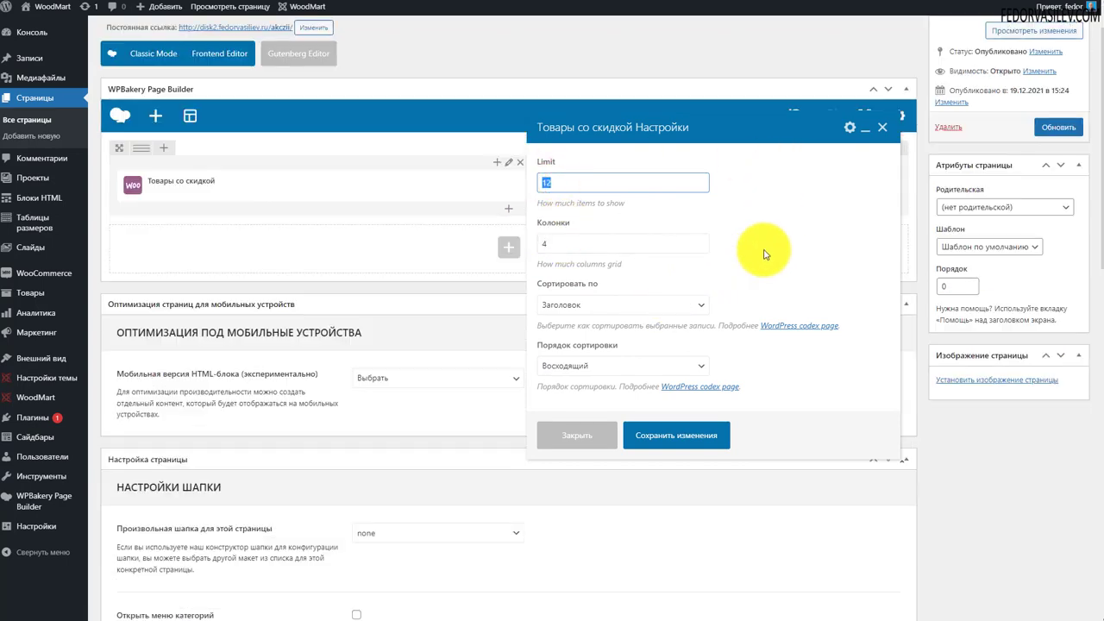
click(635, 304)
click(636, 305)
click(595, 366)
click(596, 366)
scroll(604, 226, up, 1)
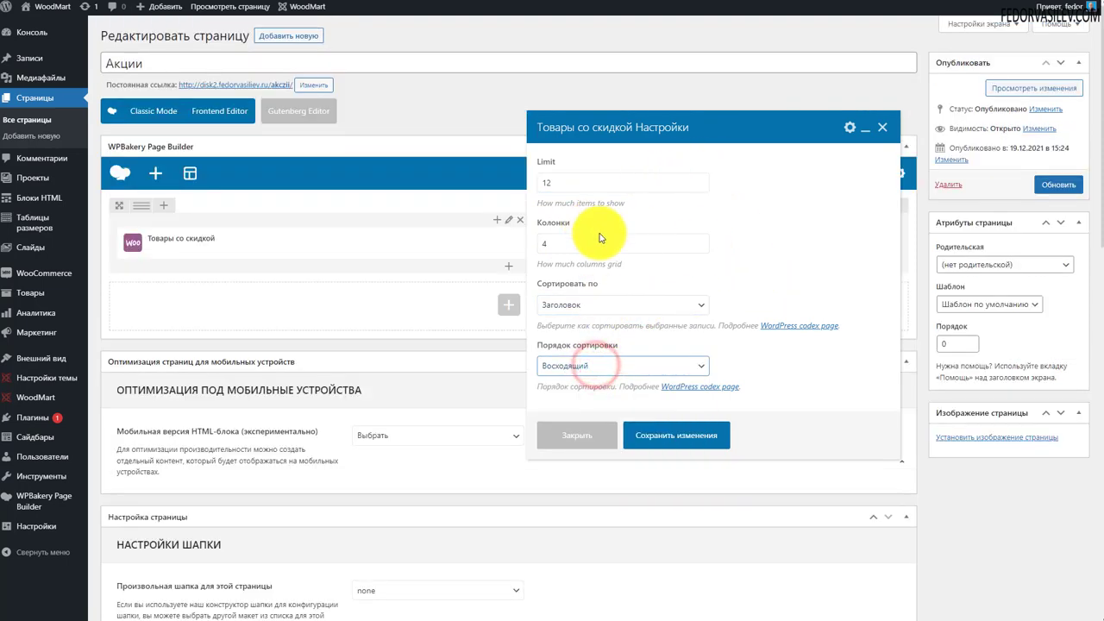
click(676, 434)
click(1048, 187)
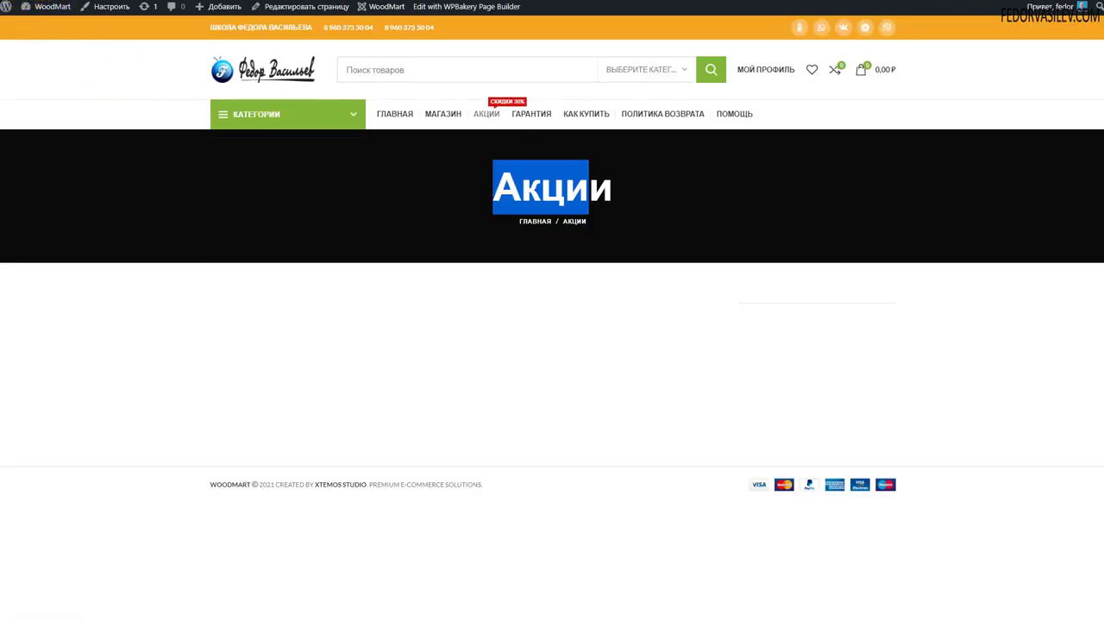
Reload the "Акции" page on the storefront to check it, and browse the products on the "Магазин" page
key(F5)
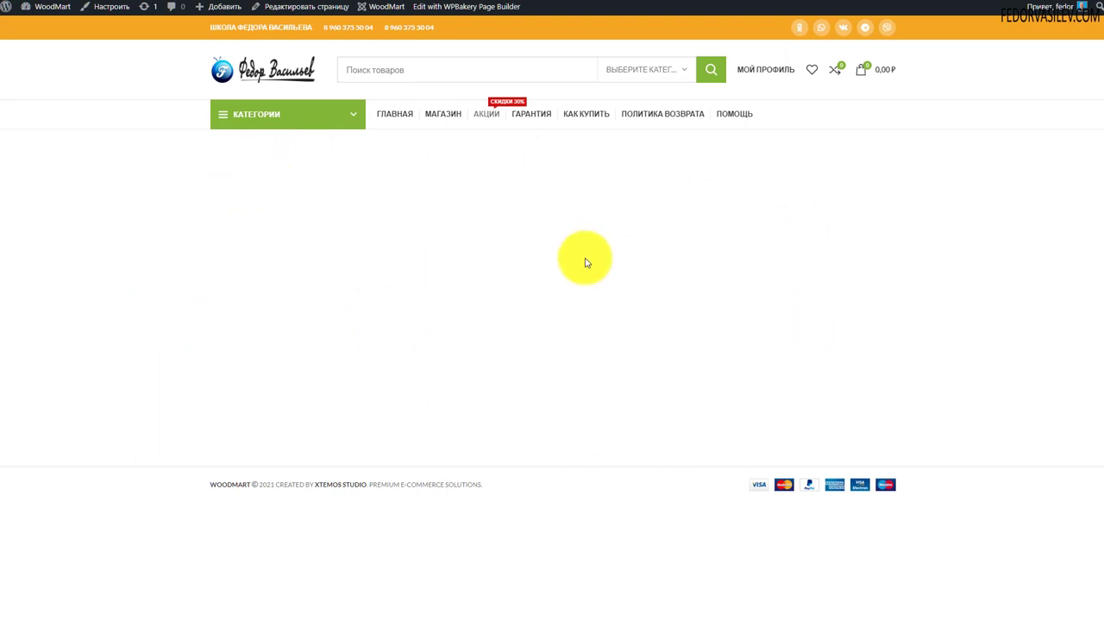
click(433, 114)
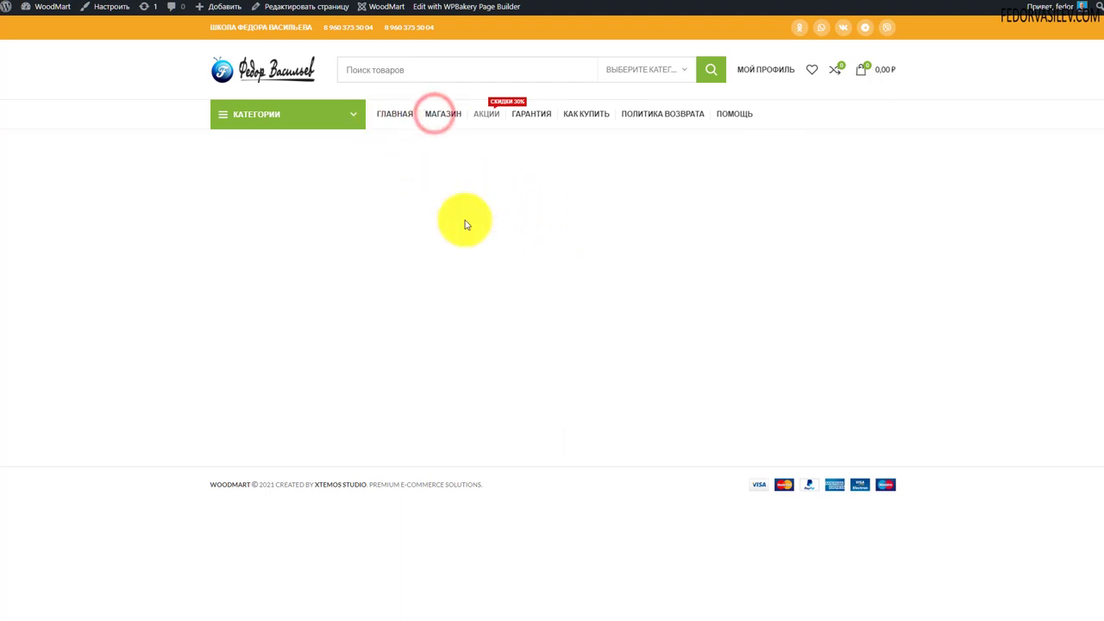
scroll(468, 241, down, 8)
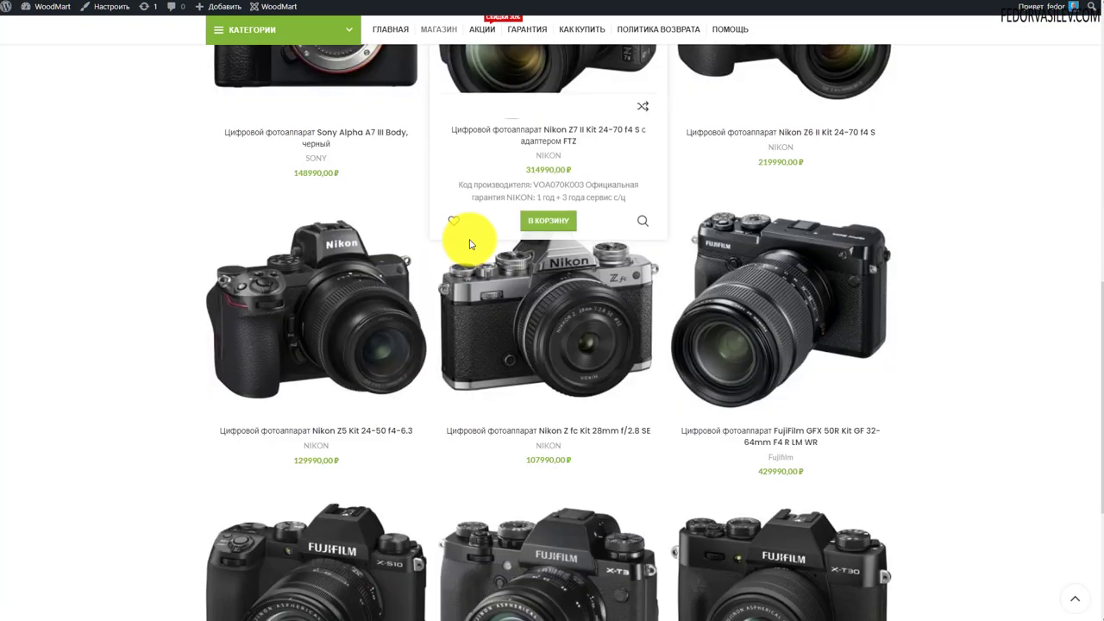
Open the product "Цифровой фотоаппарат со сменной оптикой Sony Alpha A9 II (M2) Body, черный" for editing in the WordPress admin
scroll(469, 244, up, 8)
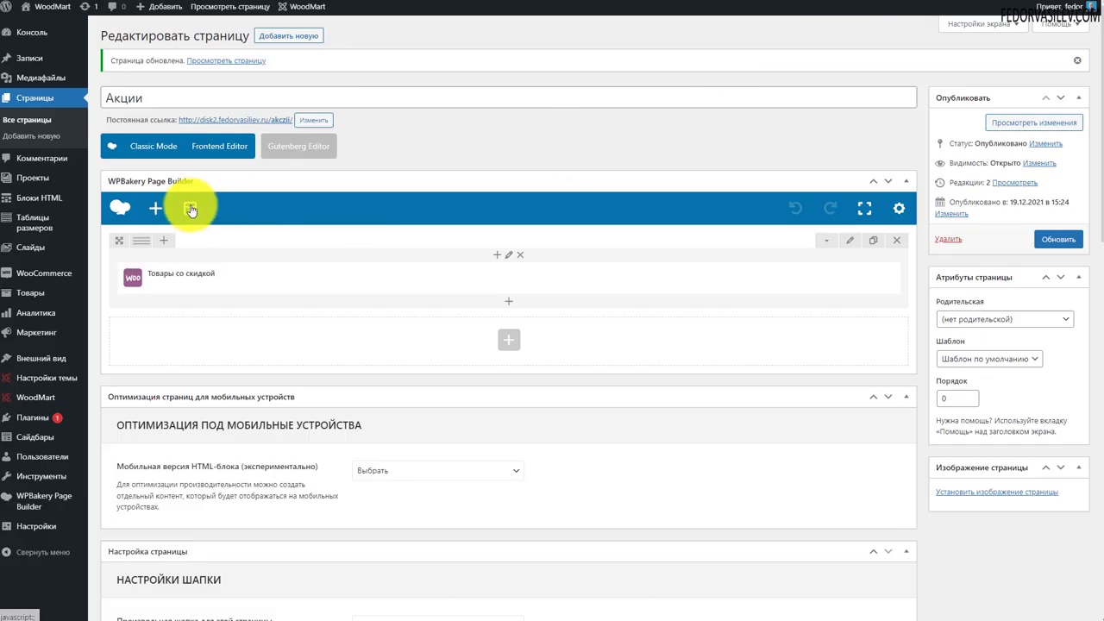
click(26, 300)
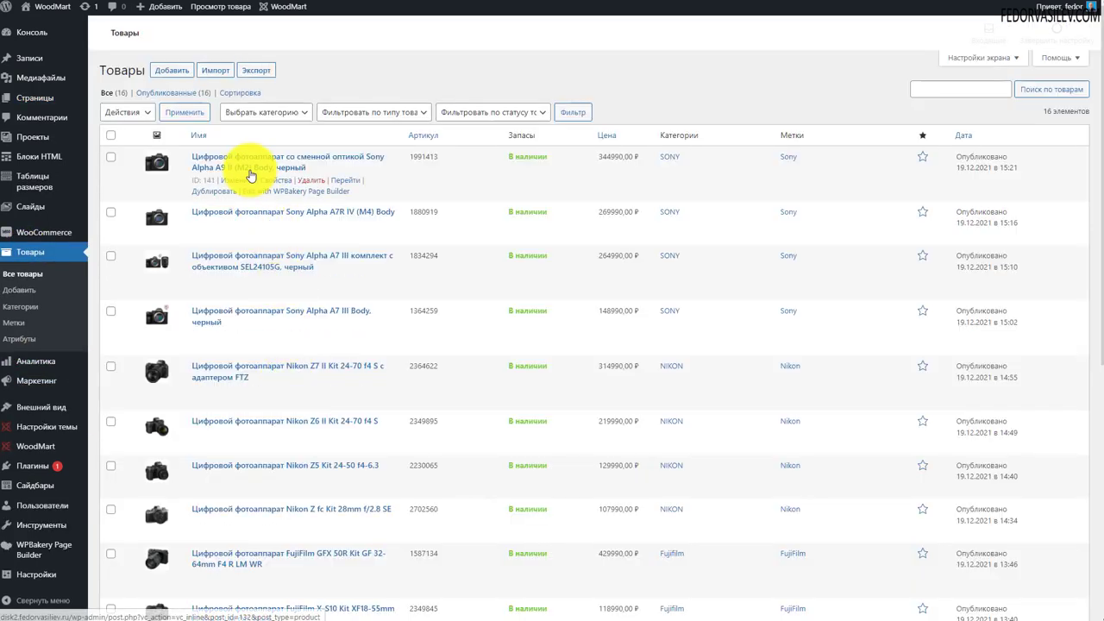
click(252, 159)
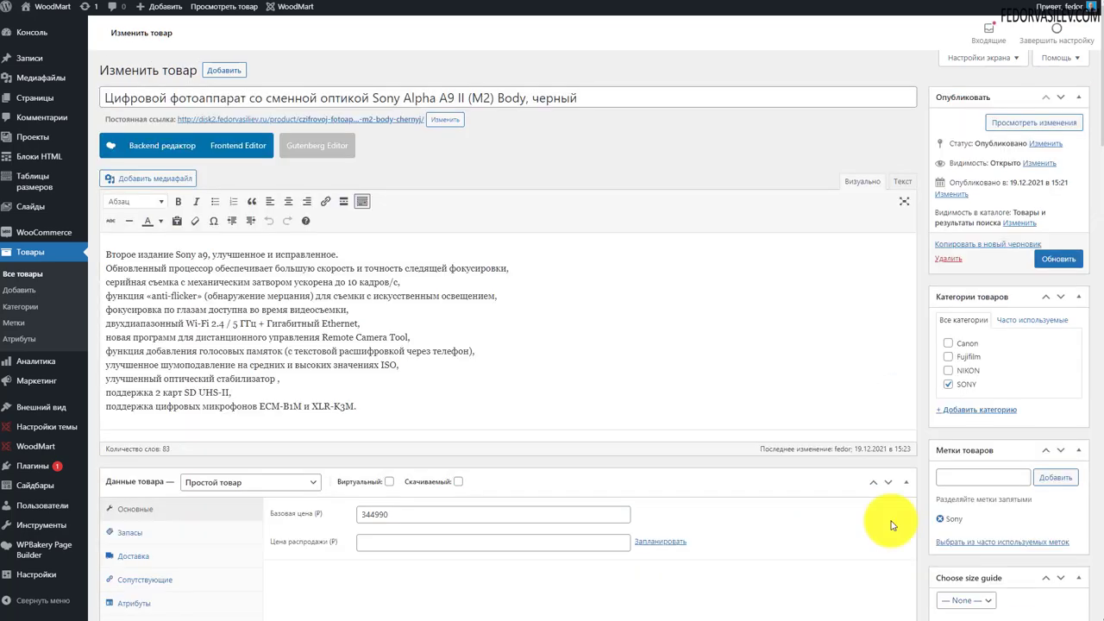
scroll(749, 215, down, 3)
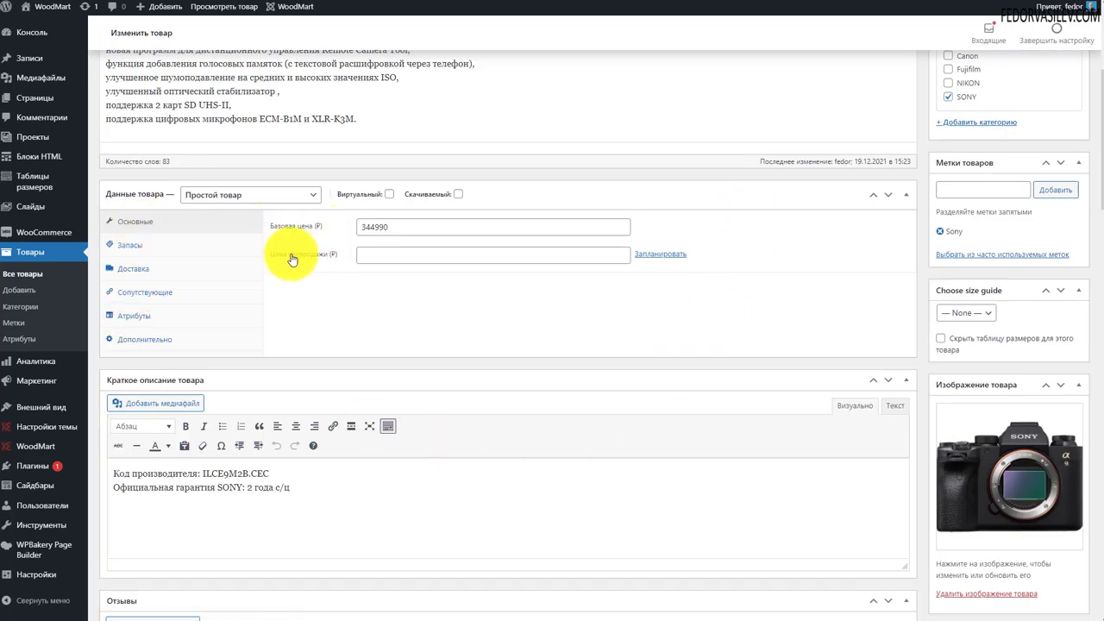
Set the product's sale price to 344790 based on its base price, and update the product
click(385, 227)
drag(385, 227, 334, 238)
key(ctrl+c)
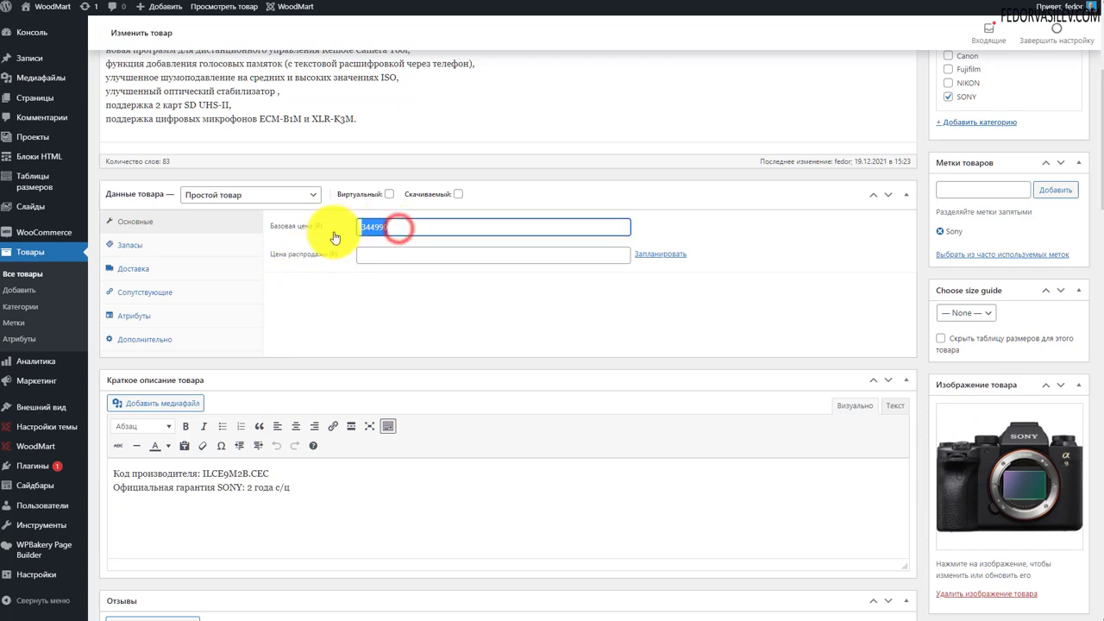
click(412, 256)
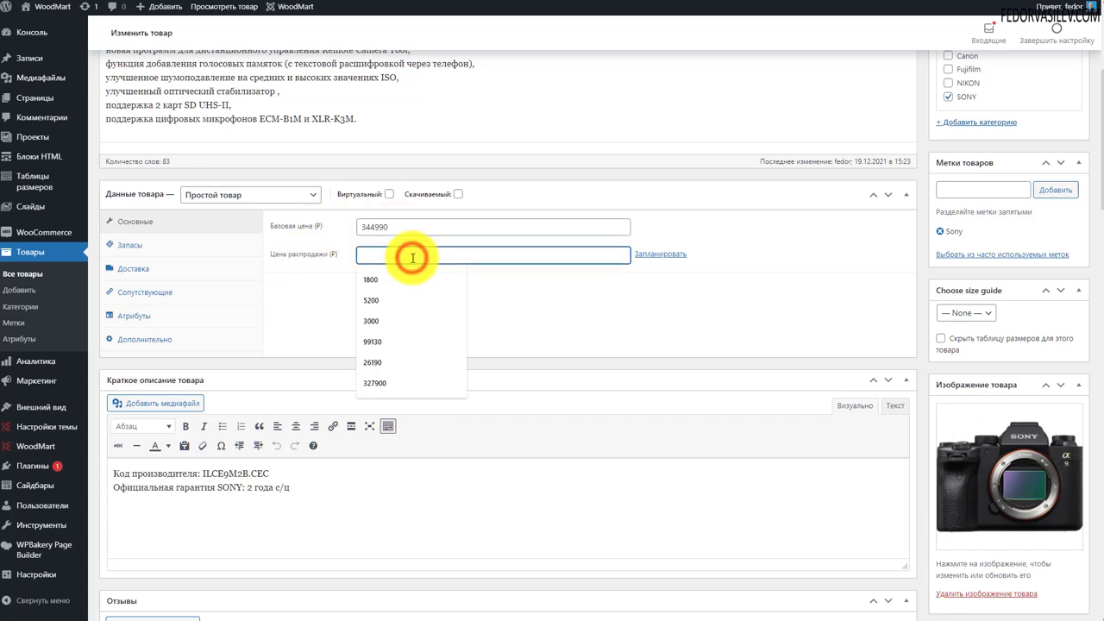
key(ctrl+v)
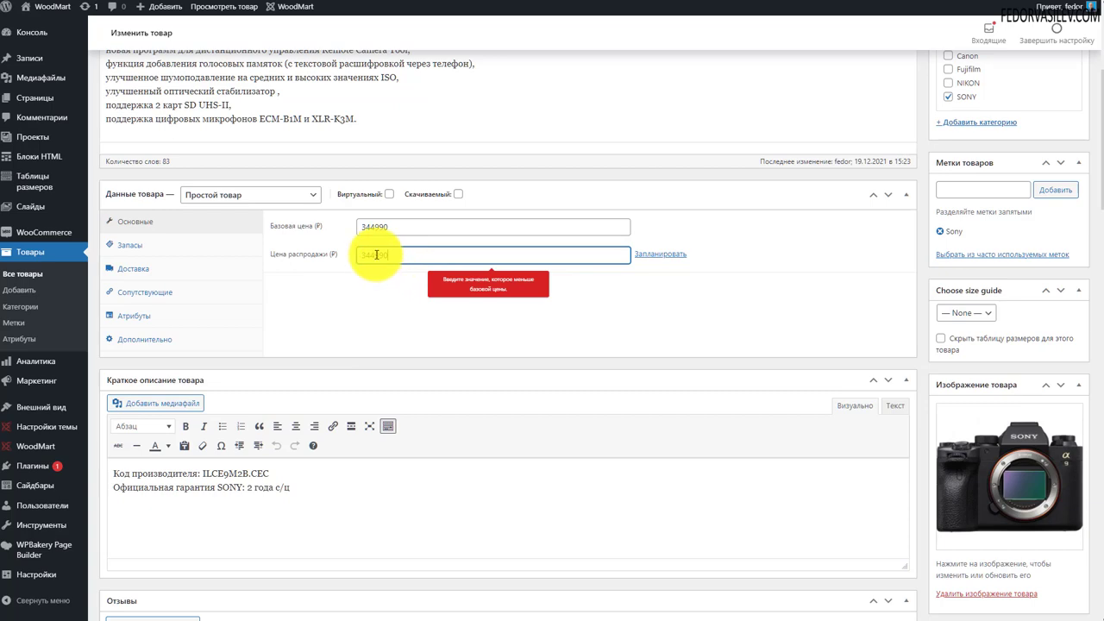
drag(377, 256, 382, 256)
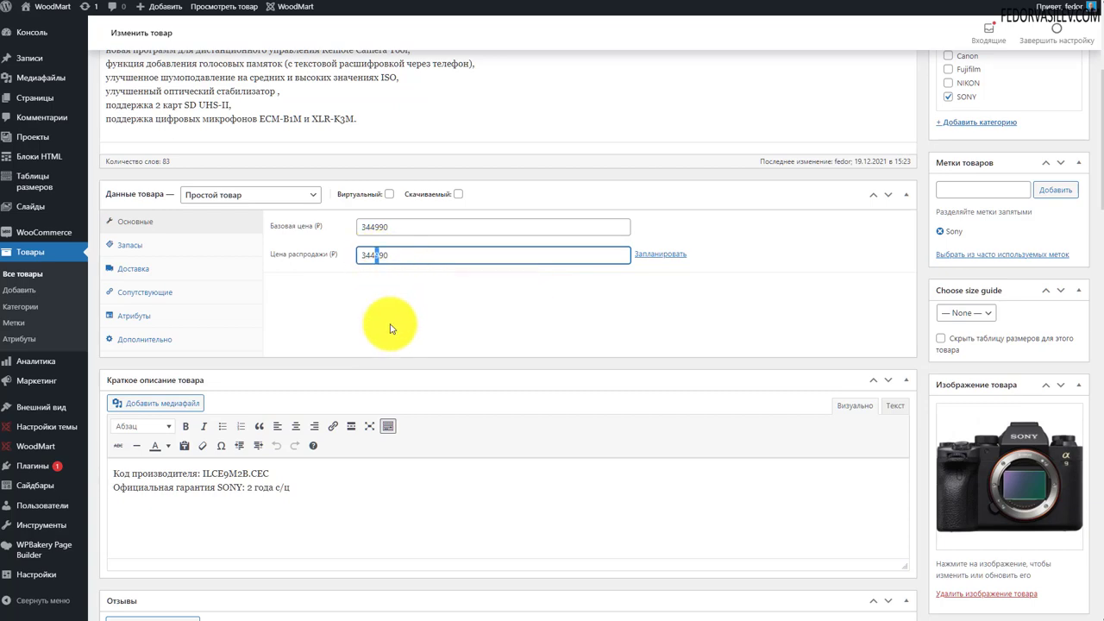
click(390, 328)
scroll(943, 300, up, 3)
click(1059, 264)
scroll(784, 193, down, 3)
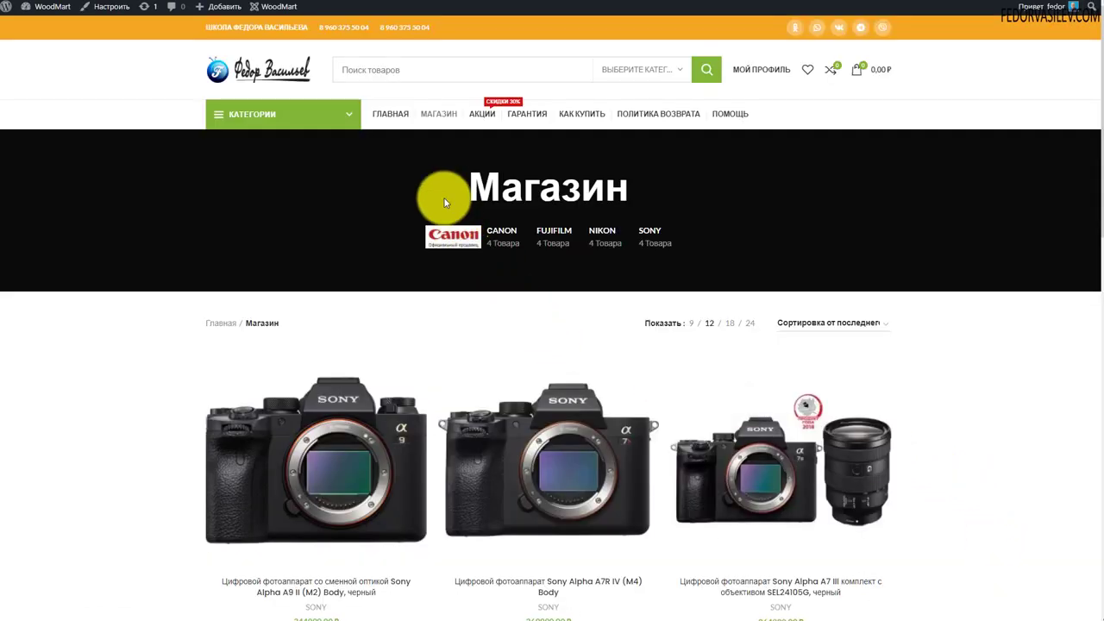
Check the discounted Sony camera in the storefront's SONY category and on the "Акции" page
mouse_move(311, 114)
click(228, 192)
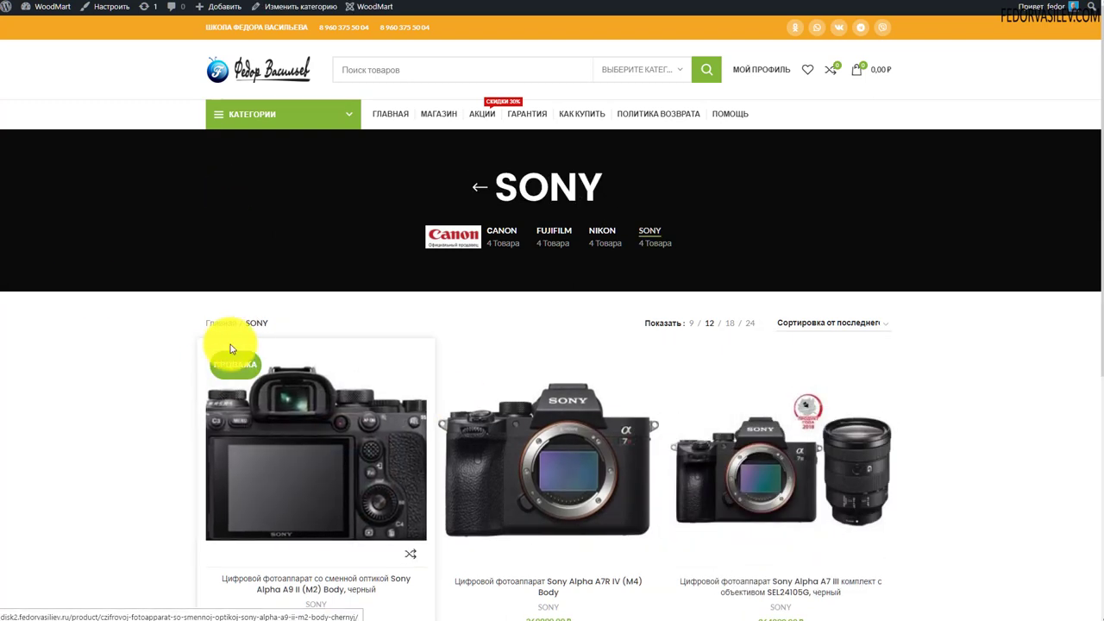
scroll(232, 359, down, 1)
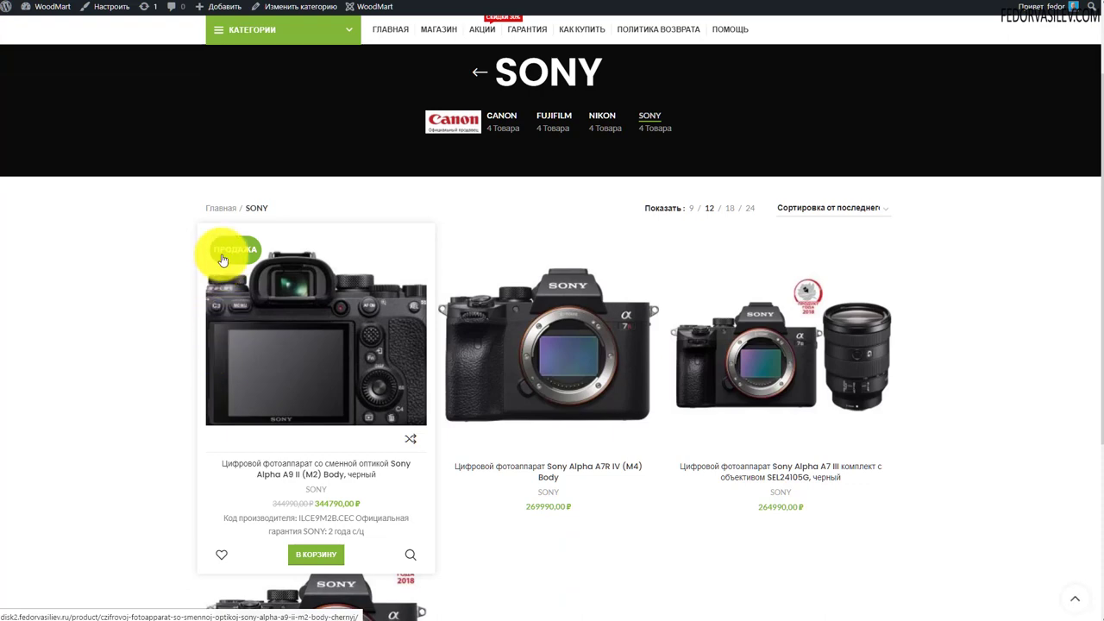
scroll(229, 246, down, 1)
scroll(230, 319, up, 2)
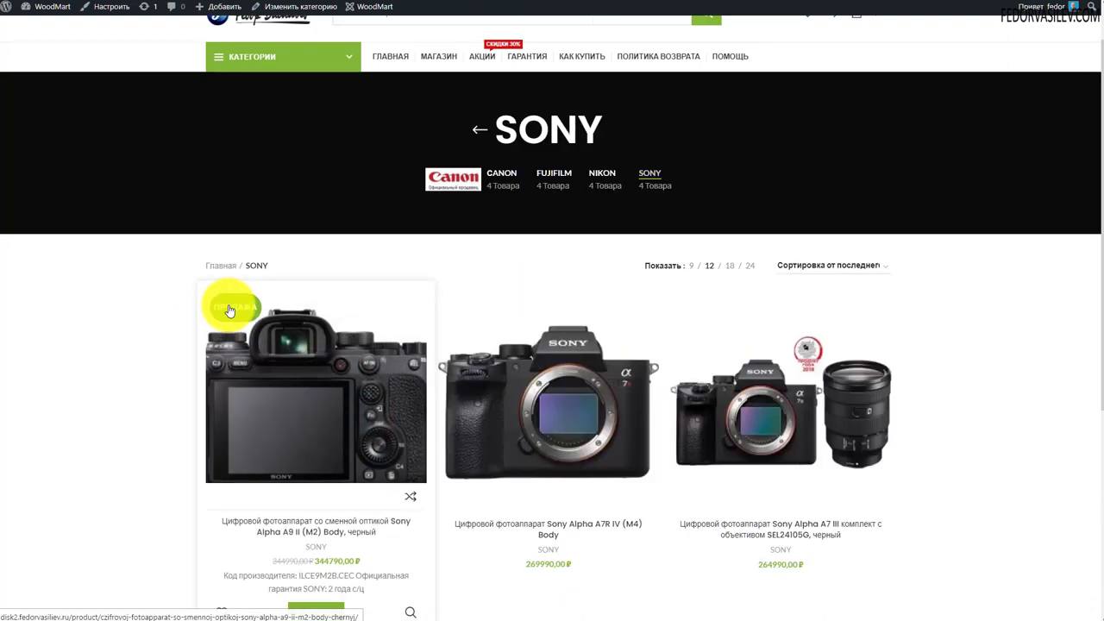
scroll(229, 308, up, 1)
click(481, 116)
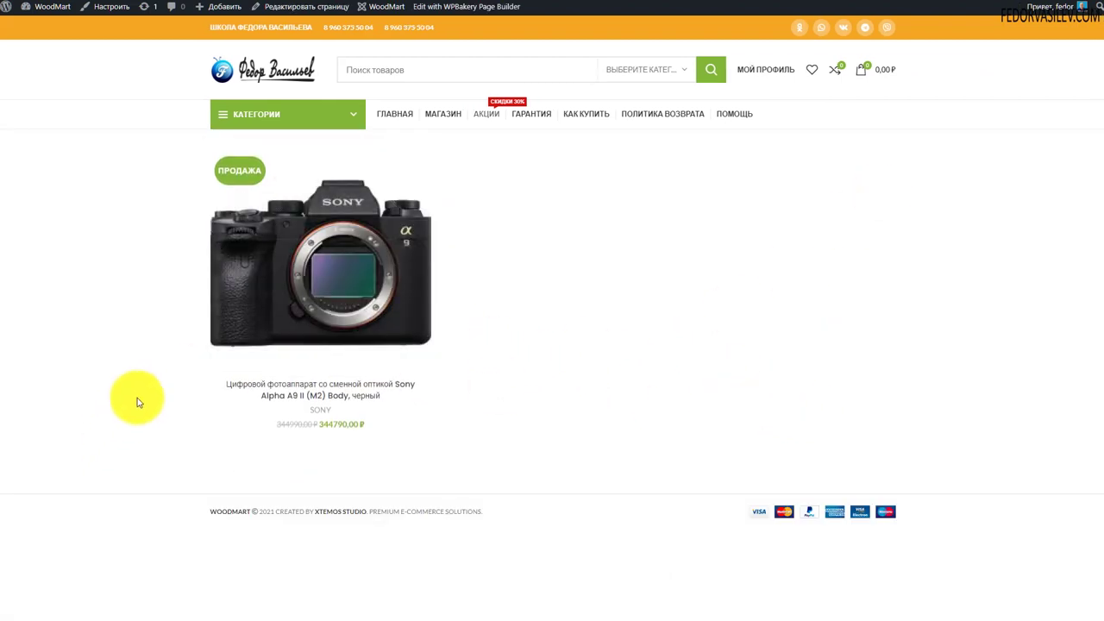
drag(271, 420, 461, 431)
click(587, 426)
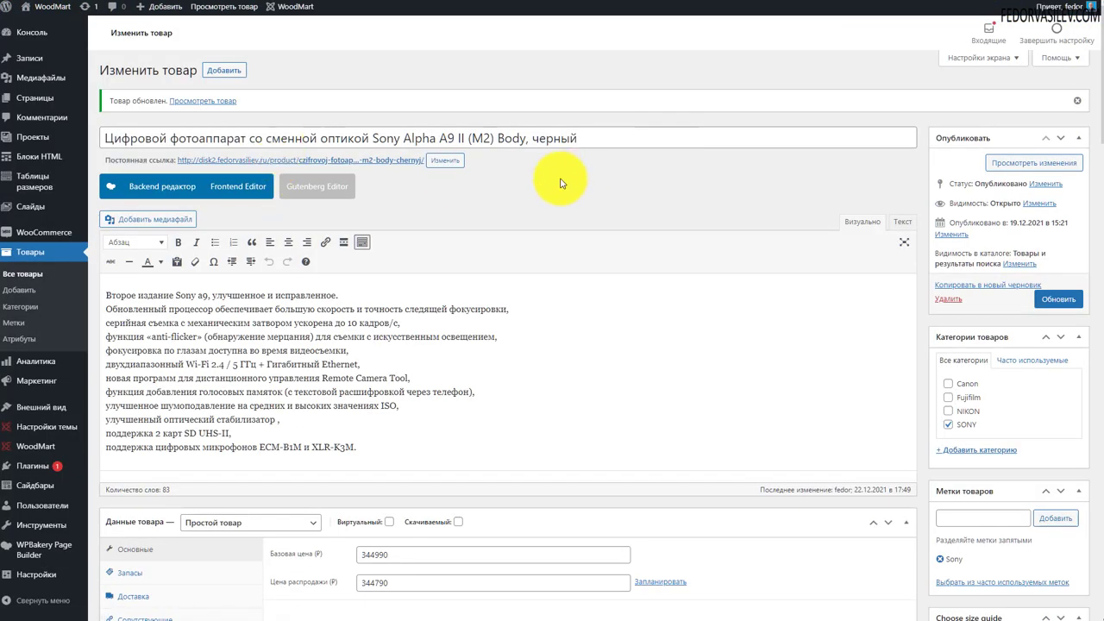
Review the sale price field in the Sony Alpha A9 II product's data
scroll(333, 384, down, 5)
double_click(395, 352)
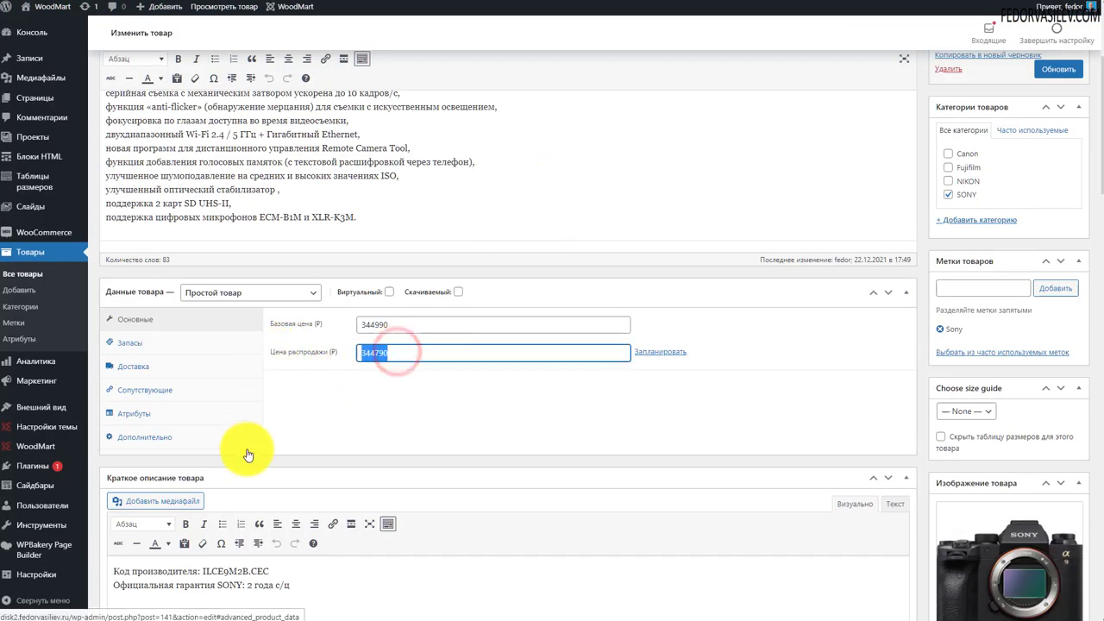
scroll(392, 420, up, 1)
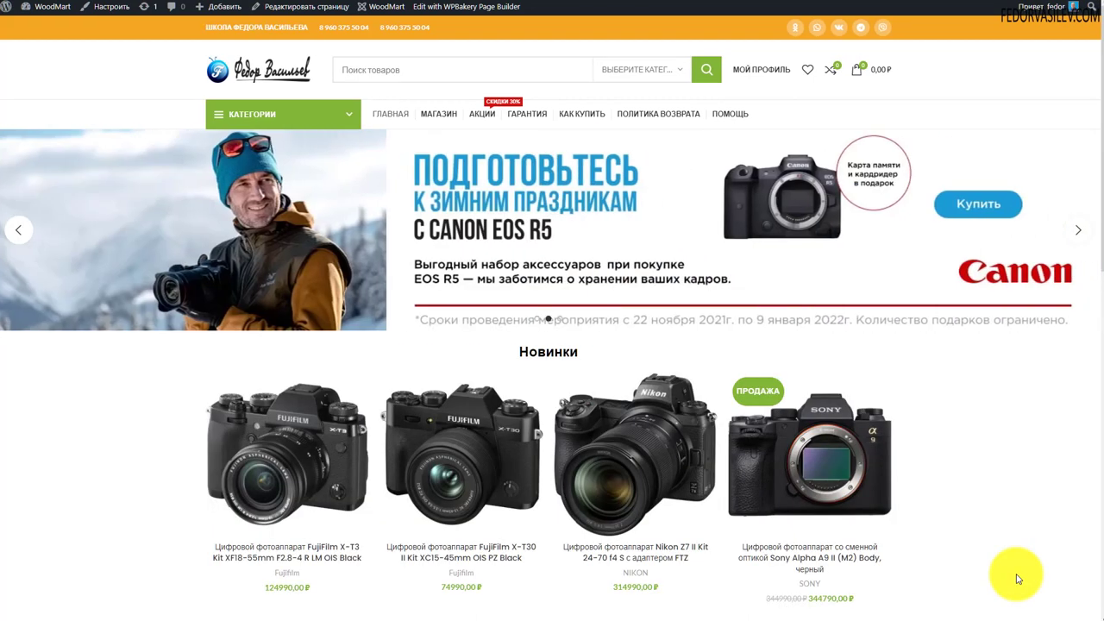
Examine the storefront home page, including its slider, the "Новинки" section and the product grid below
mouse_move(766, 443)
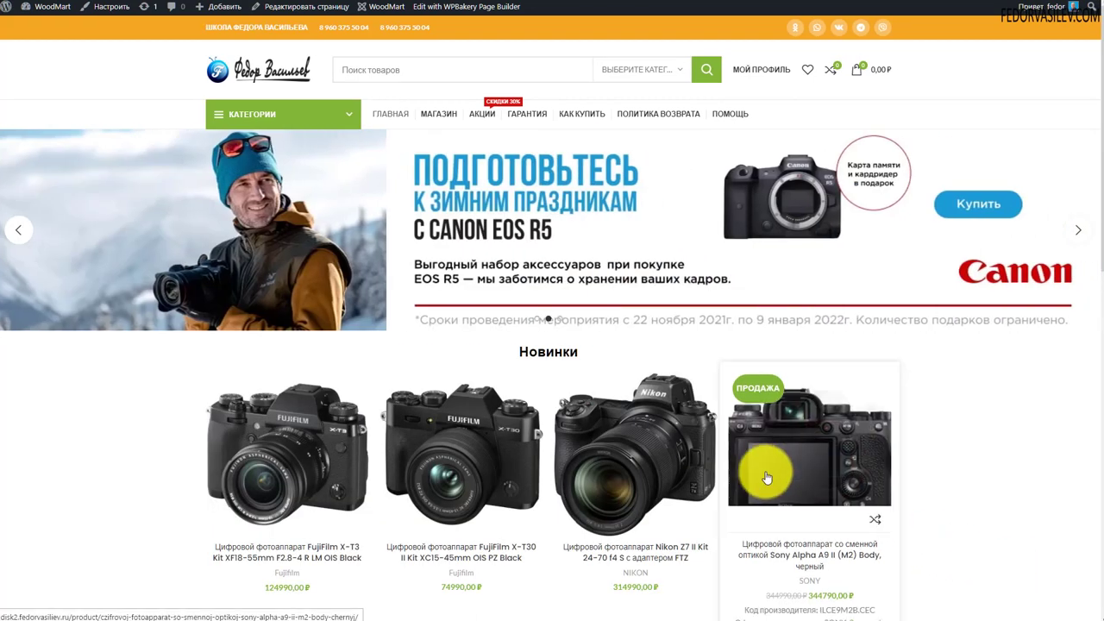
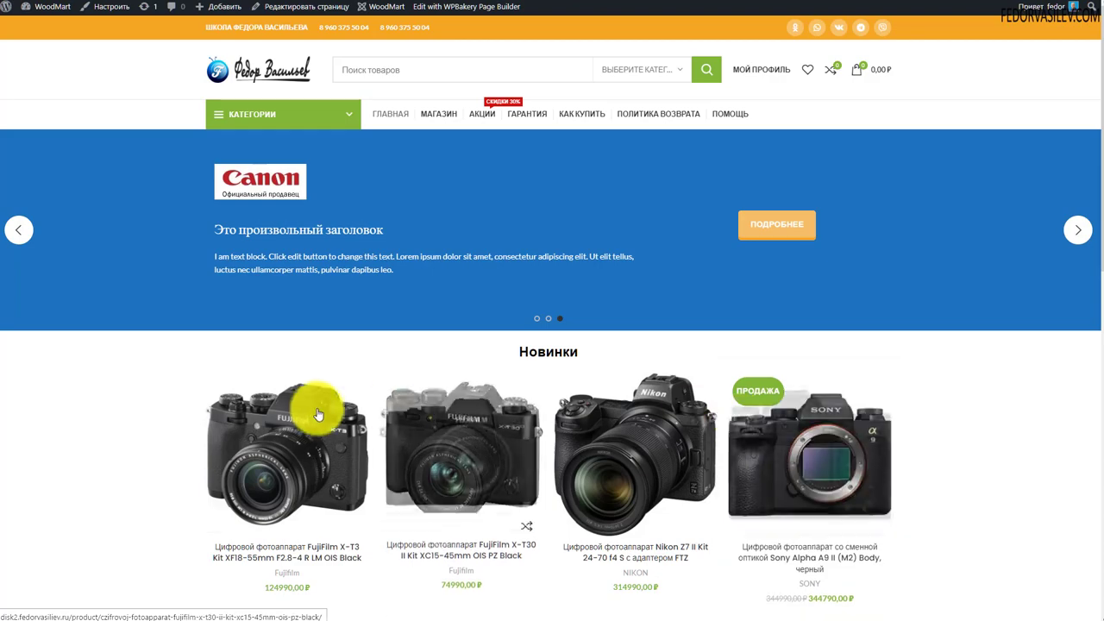
scroll(106, 344, down, 1)
scroll(102, 355, down, 4)
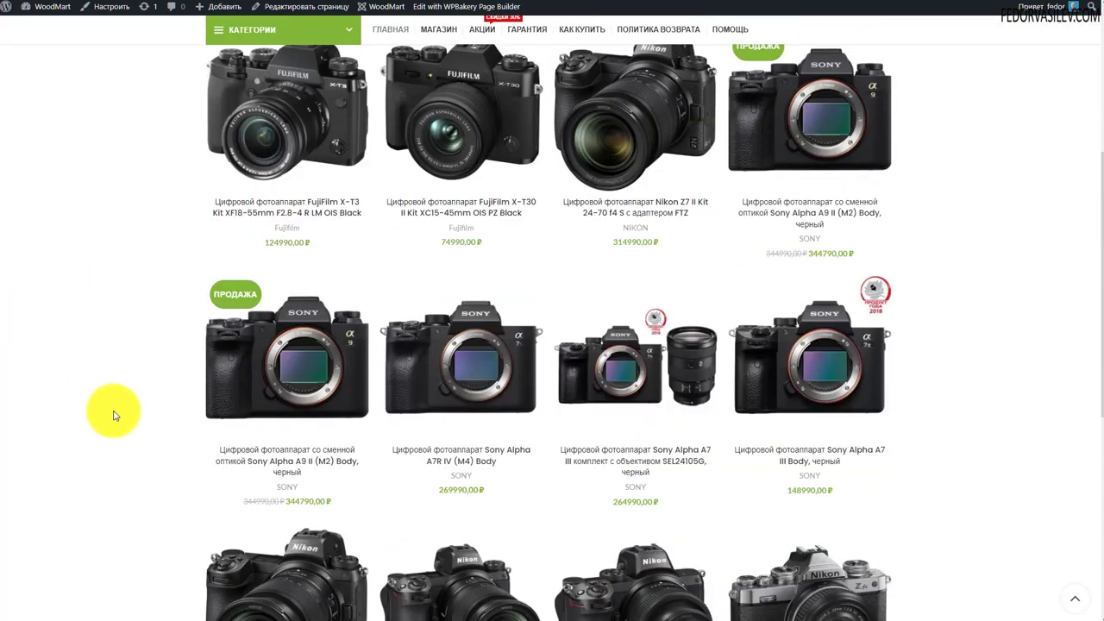
scroll(98, 369, up, 5)
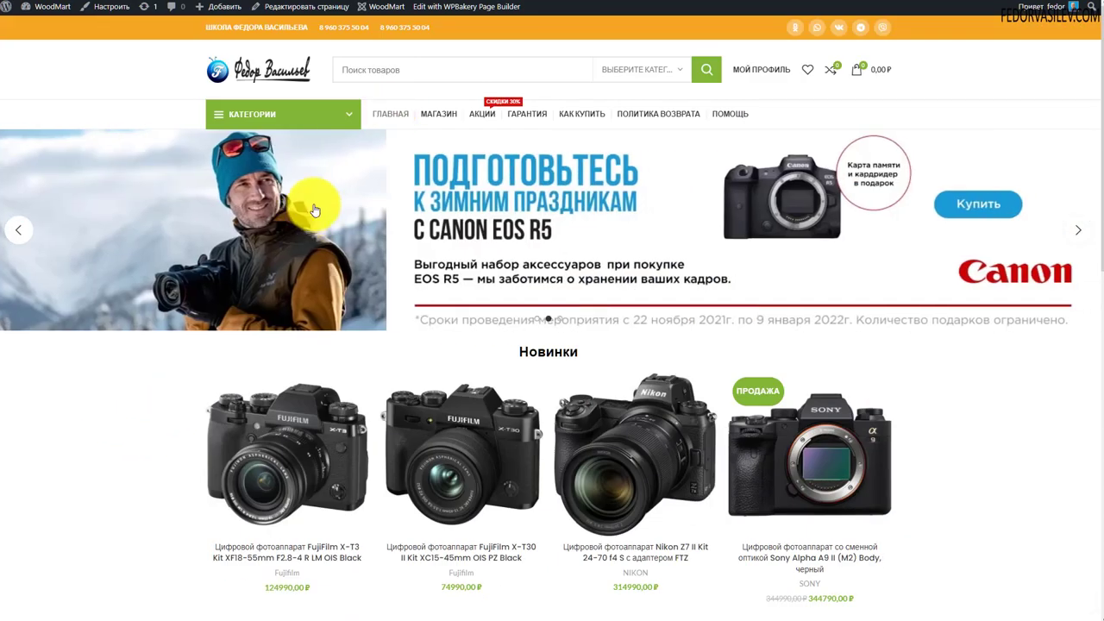
scroll(377, 260, down, 3)
scroll(546, 103, up, 1)
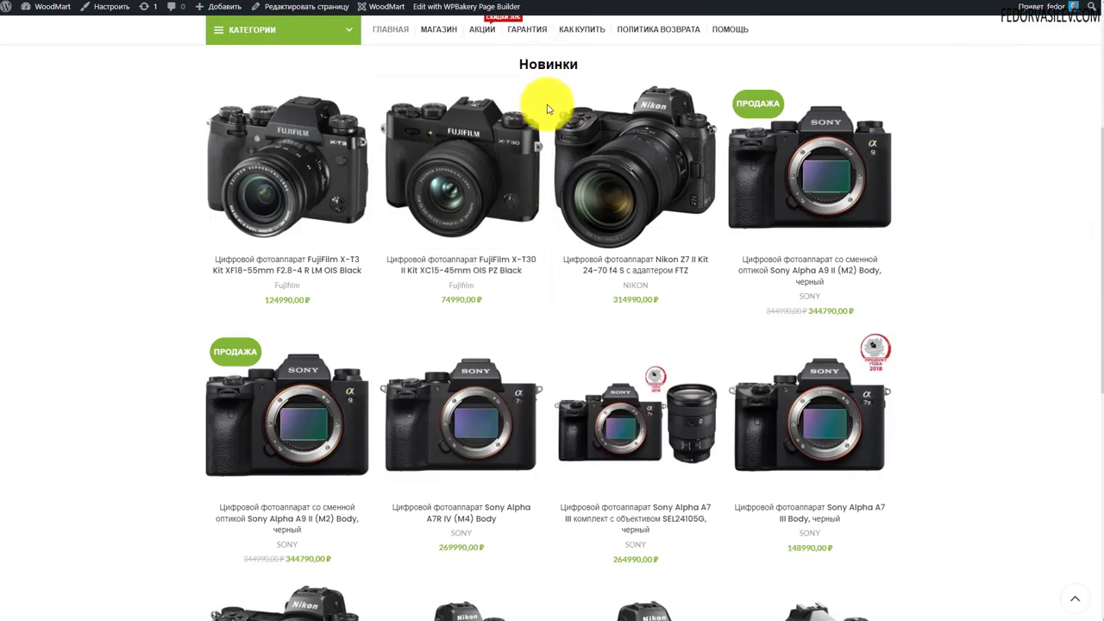
scroll(512, 256, down, 5)
scroll(546, 399, down, 2)
scroll(544, 404, up, 9)
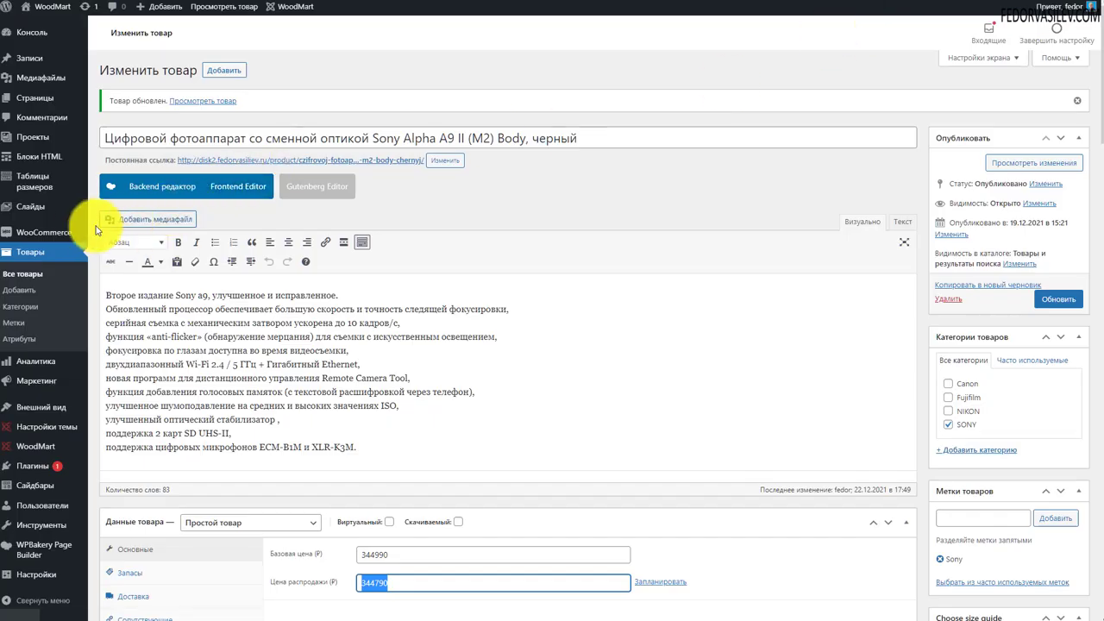
Create a new HTML block titled "Мобильная для главной"
click(27, 162)
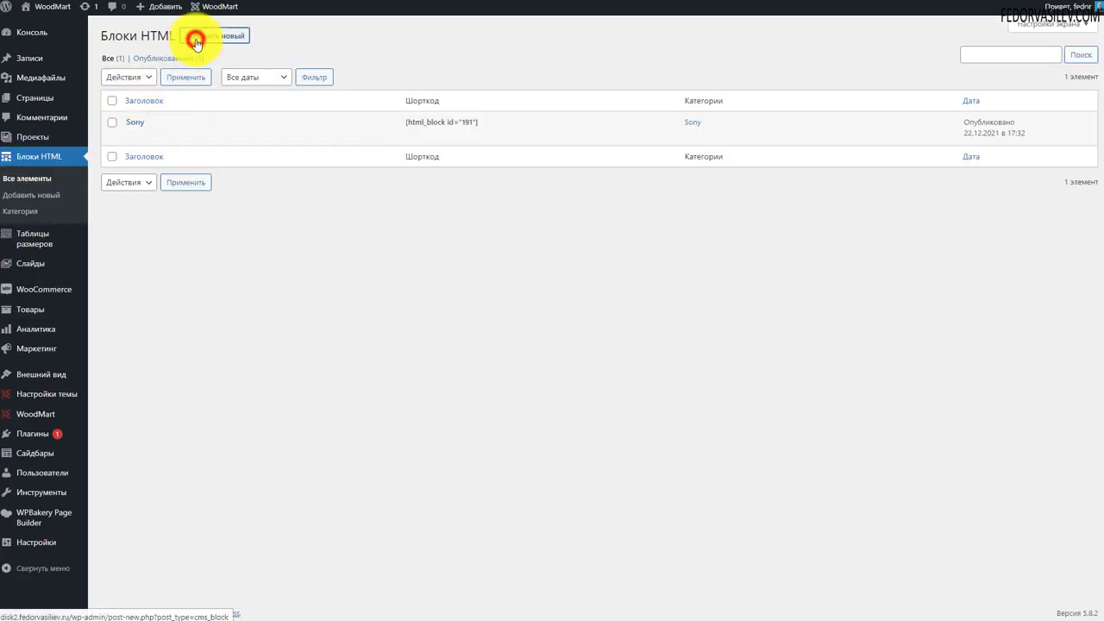
click(196, 41)
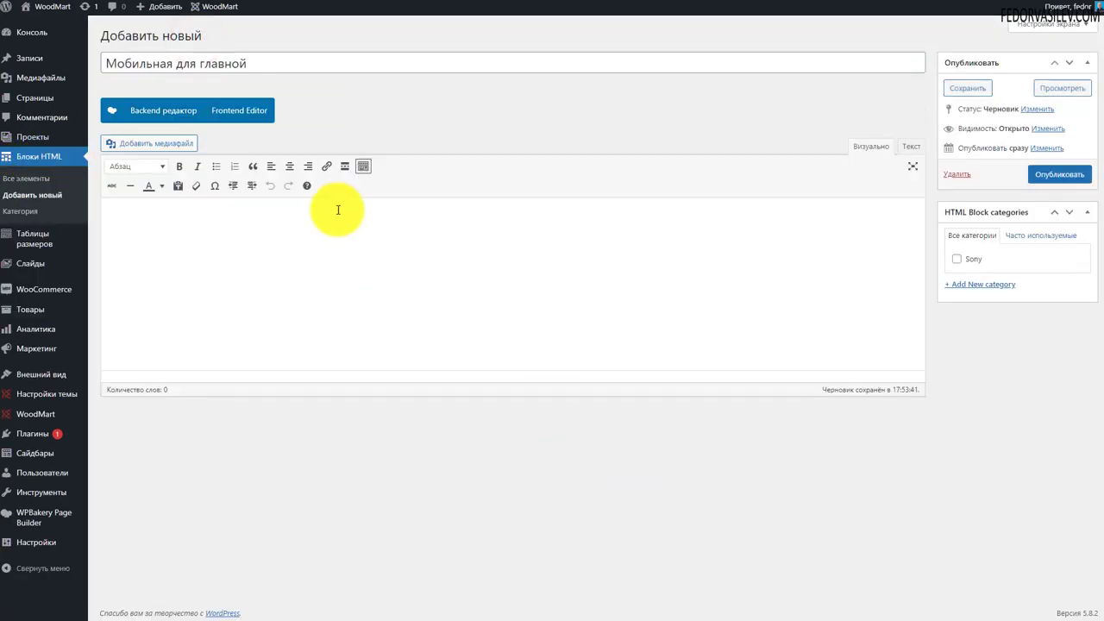
drag(278, 62, 51, 59)
mouse_move(32, 56)
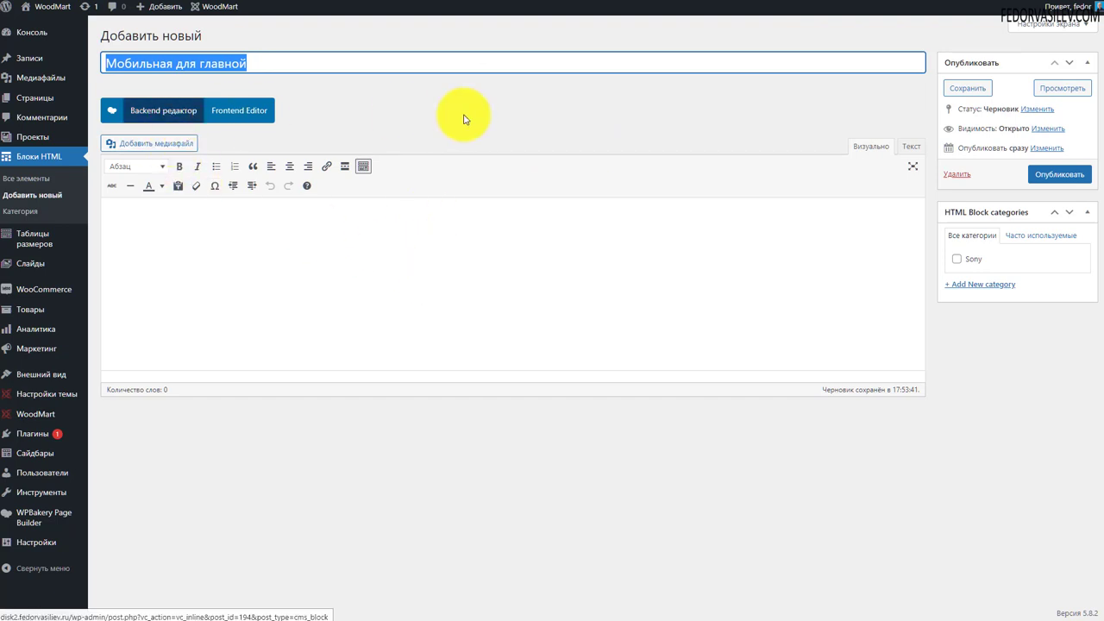
Switch the HTML block to the WPBakery backend editor and add a row containing a "Текстовый блок" element
click(151, 110)
click(360, 356)
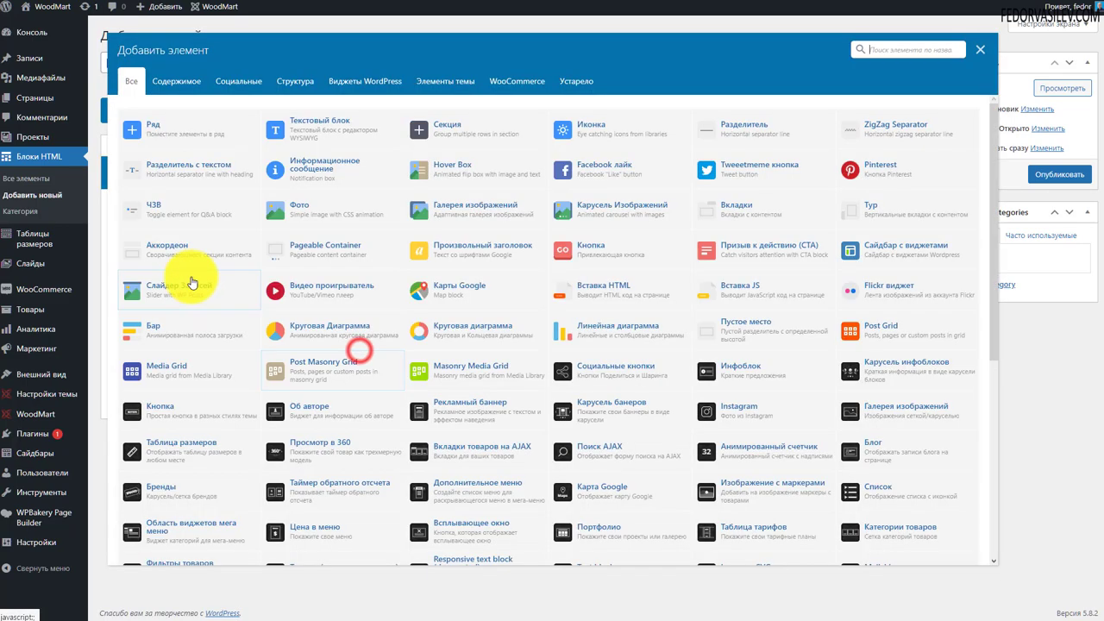
click(162, 128)
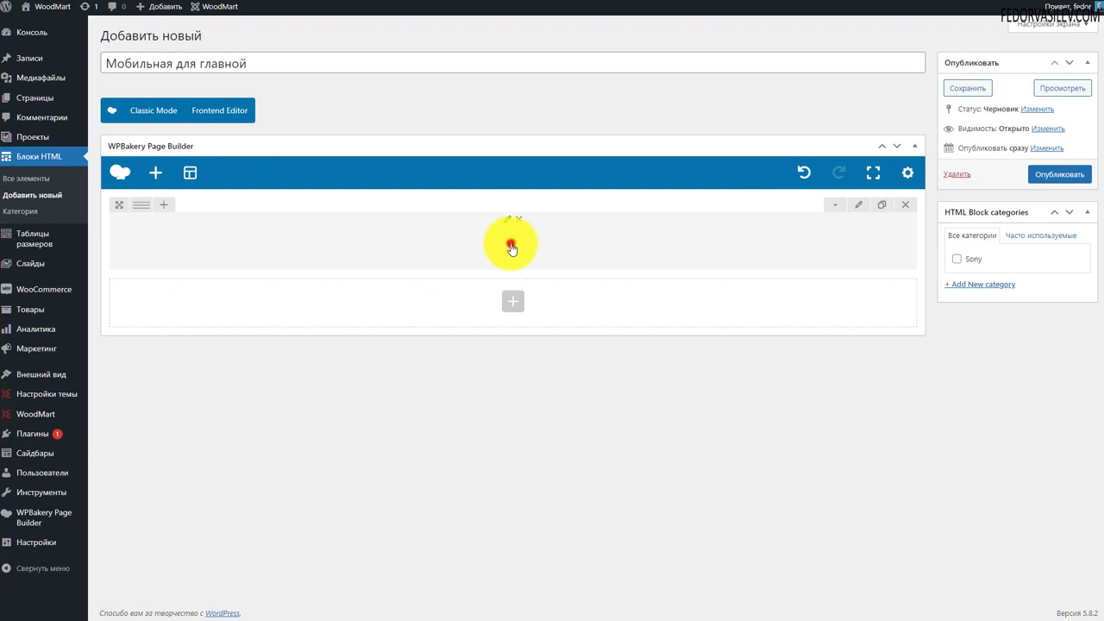
click(511, 248)
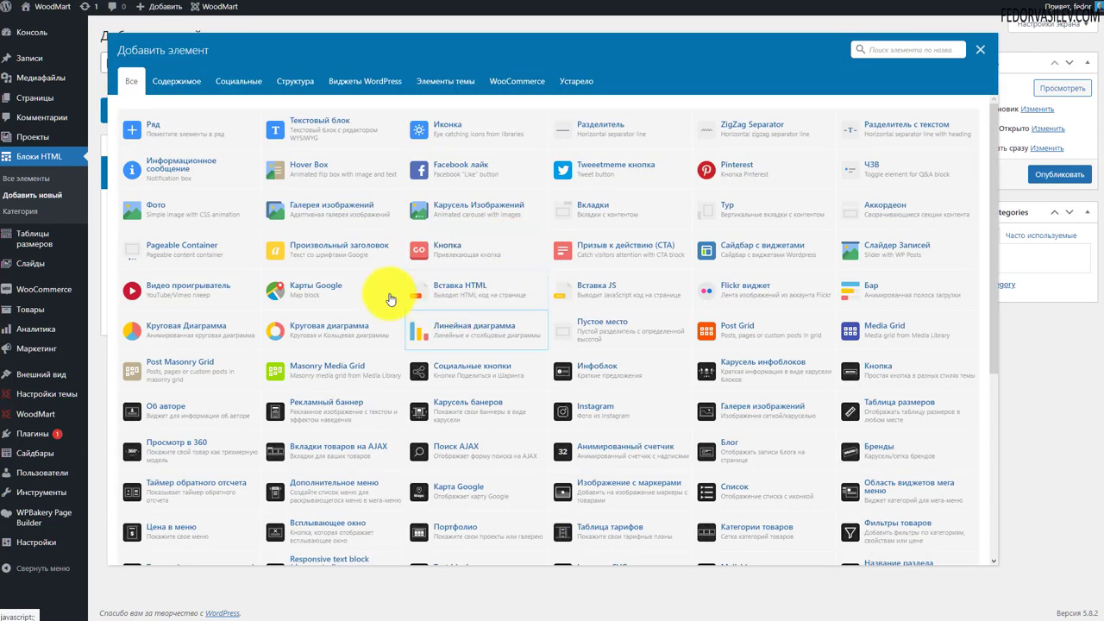
click(322, 129)
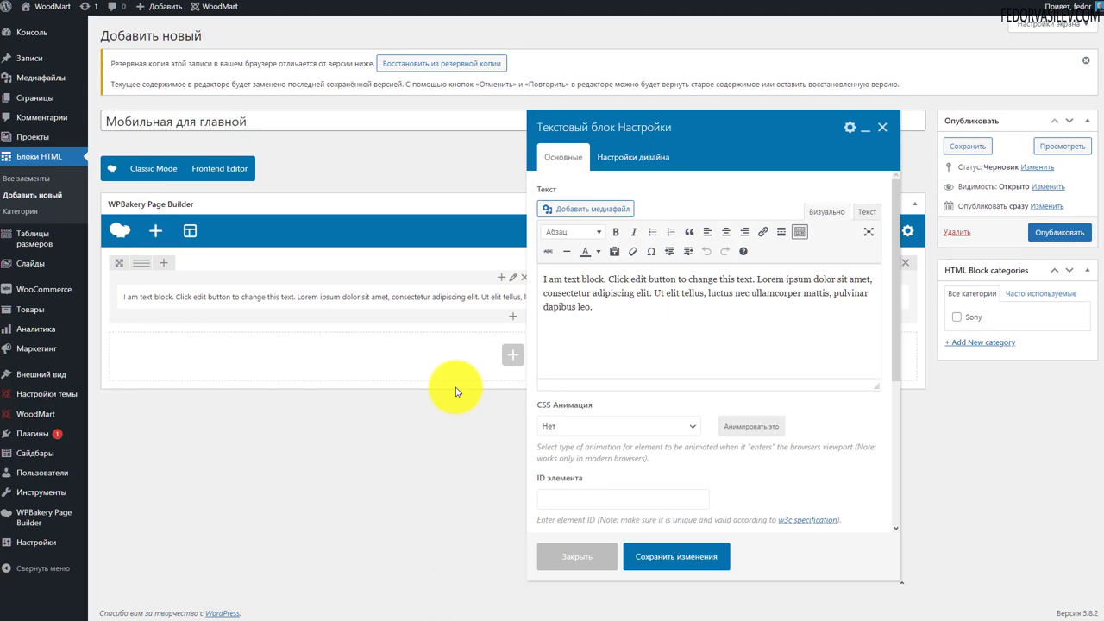
Fill the text block with six copies of its placeholder paragraph, save the element and publish the HTML block
drag(648, 317, 537, 279)
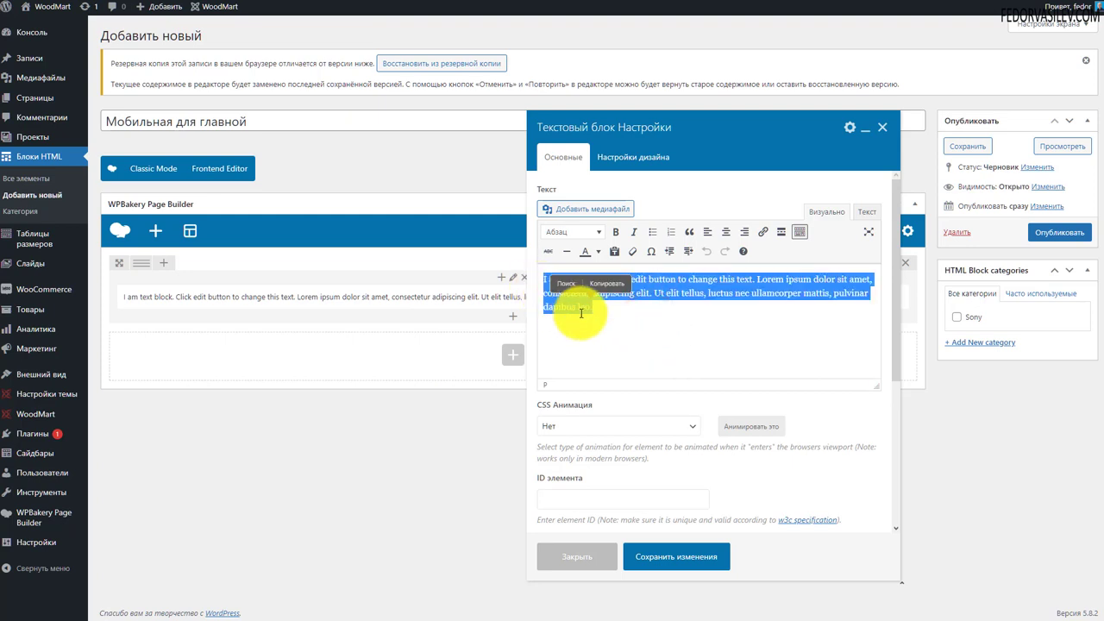
click(614, 314)
drag(614, 314, 544, 269)
key(ctrl+c)
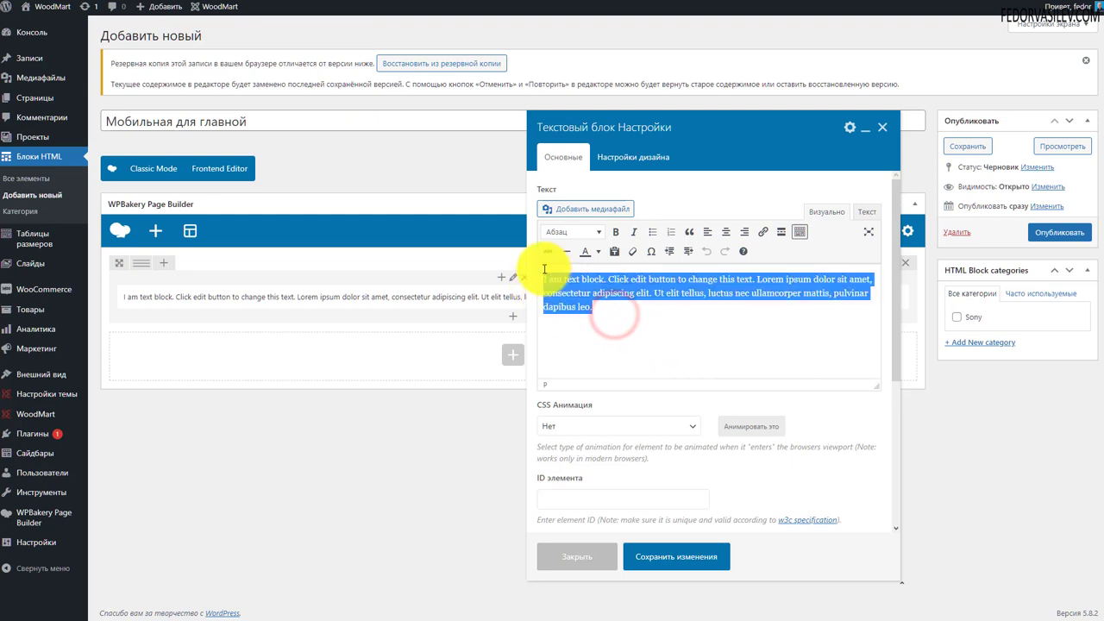
click(612, 316)
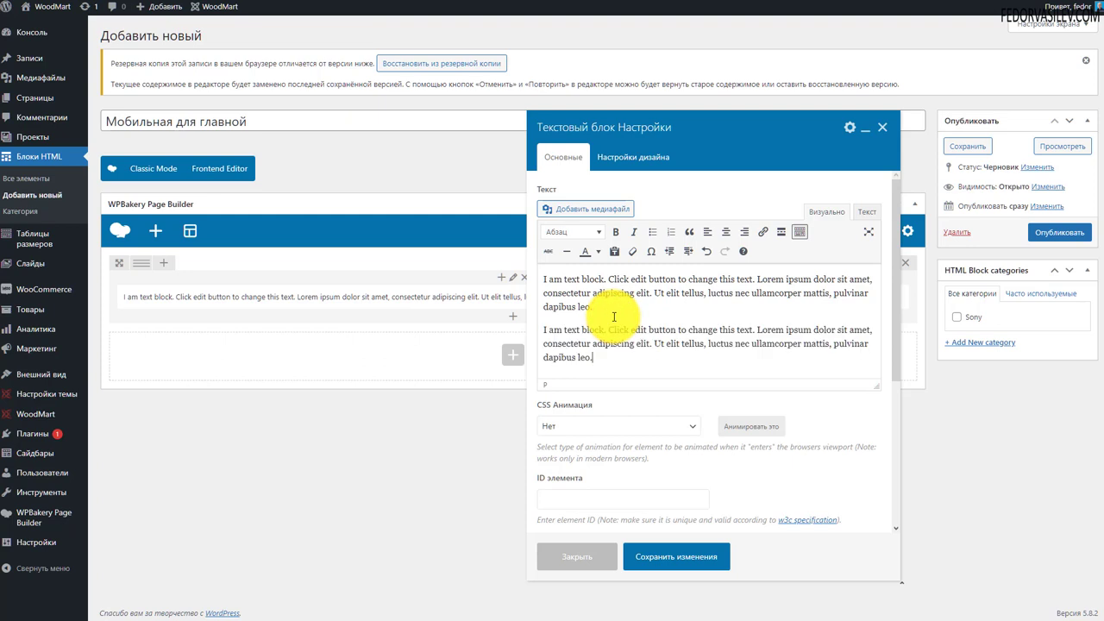
key(ctrl+v)
key(BackSpace)
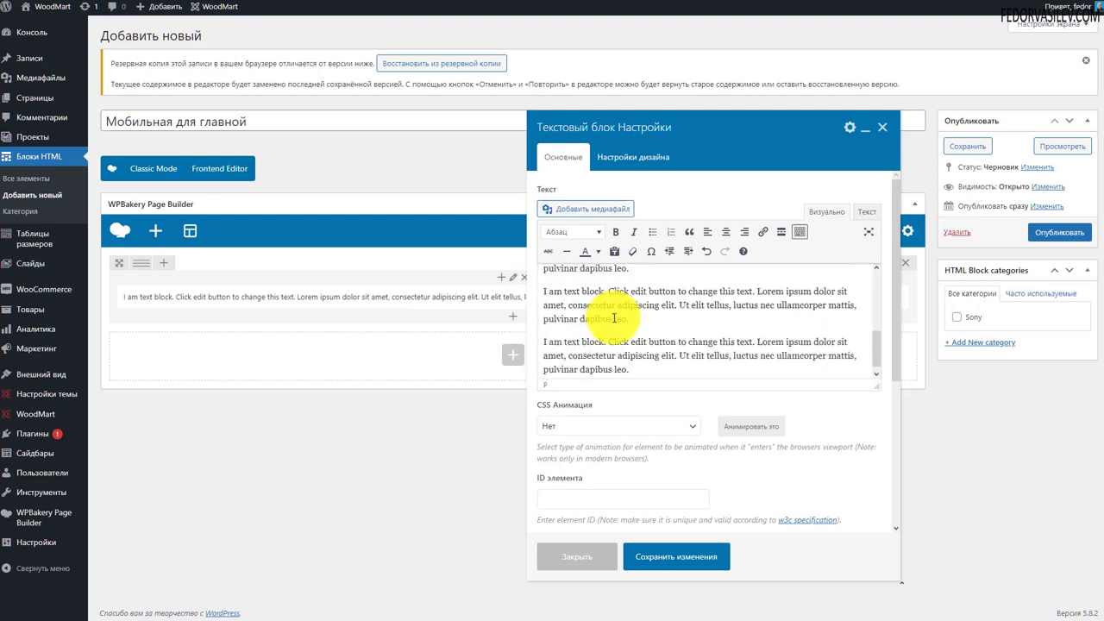
click(664, 556)
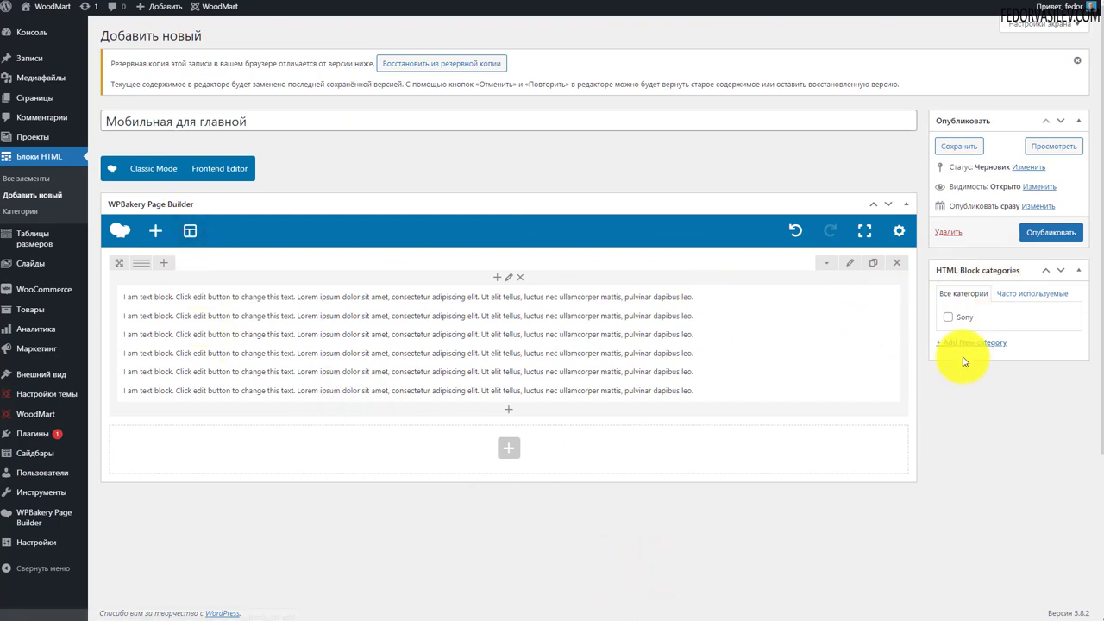
click(1045, 233)
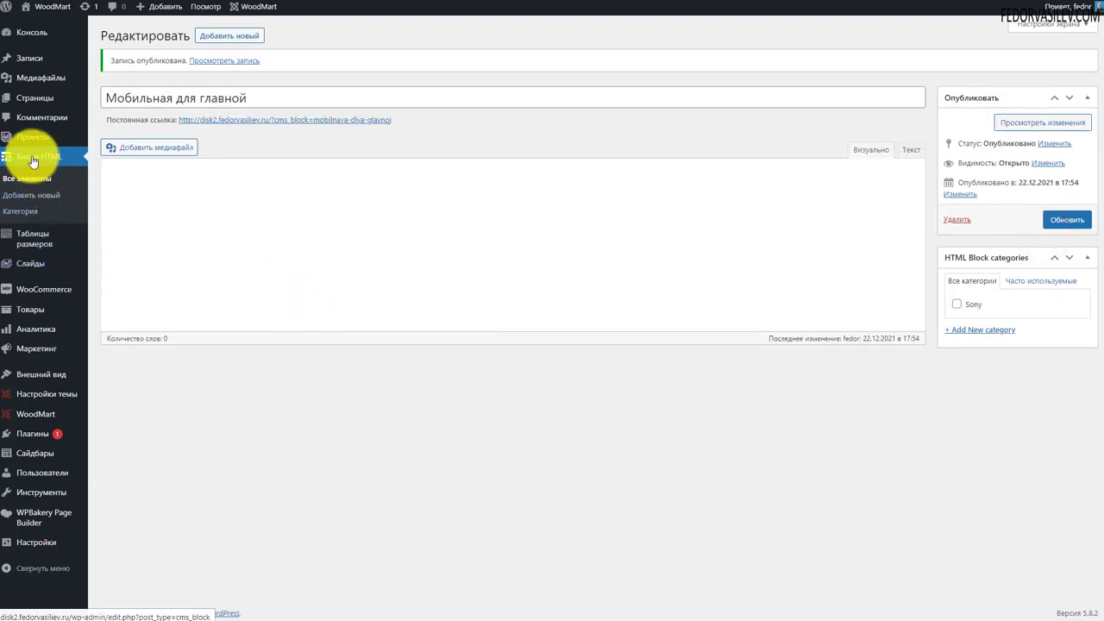
List all HTML blocks and examine the shortcodes of "Мобильная для главной" and "Sony"
click(31, 159)
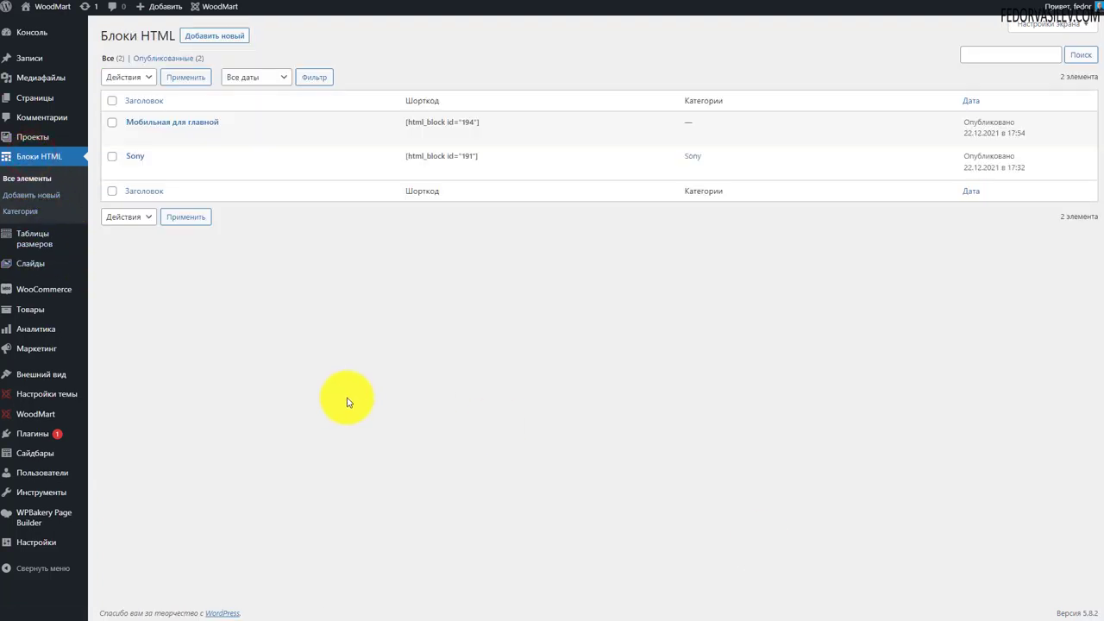
drag(448, 95, 406, 98)
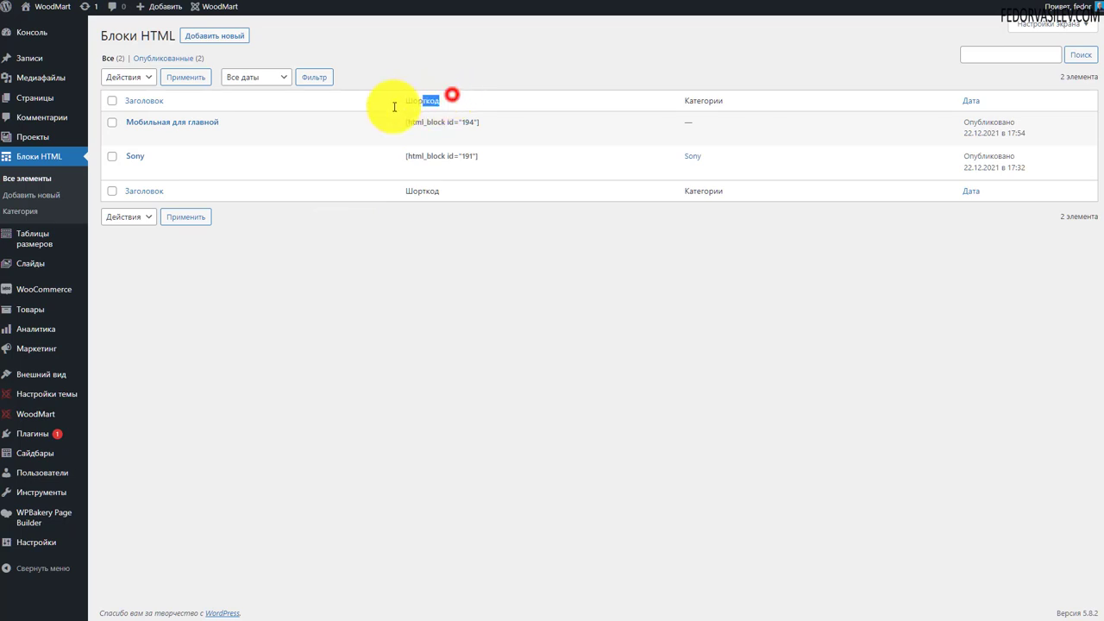
click(448, 306)
triple_click(439, 122)
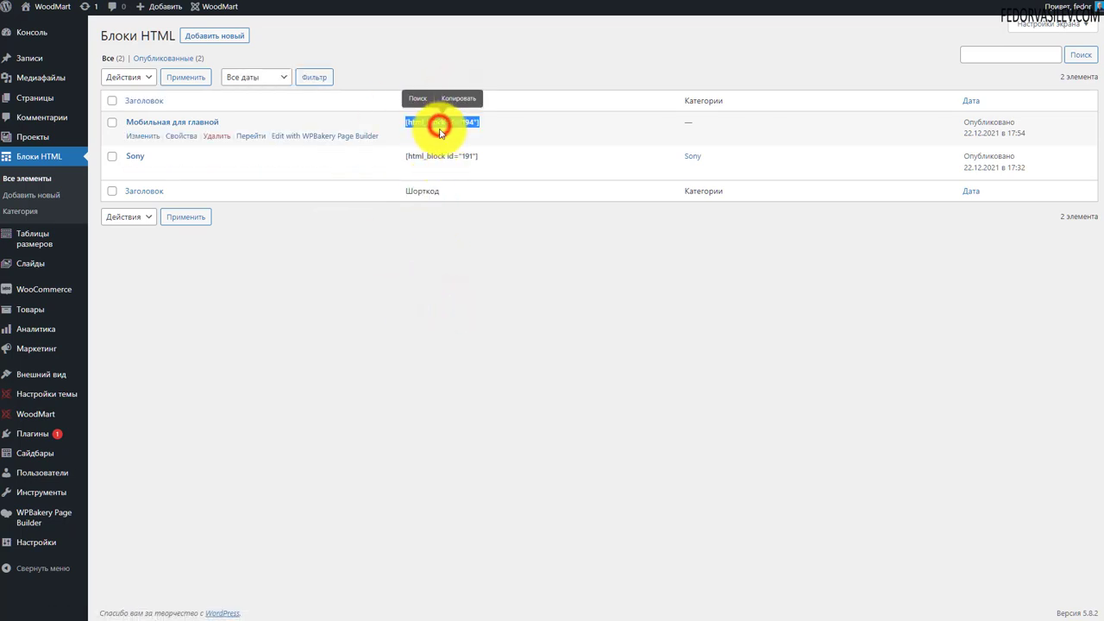
triple_click(438, 156)
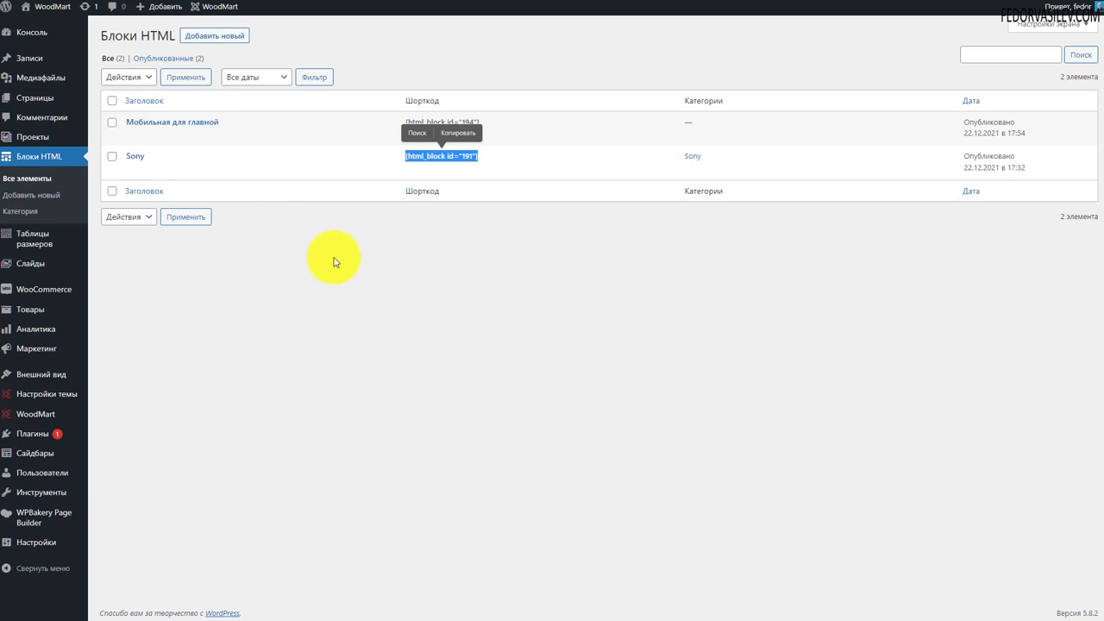
click(507, 276)
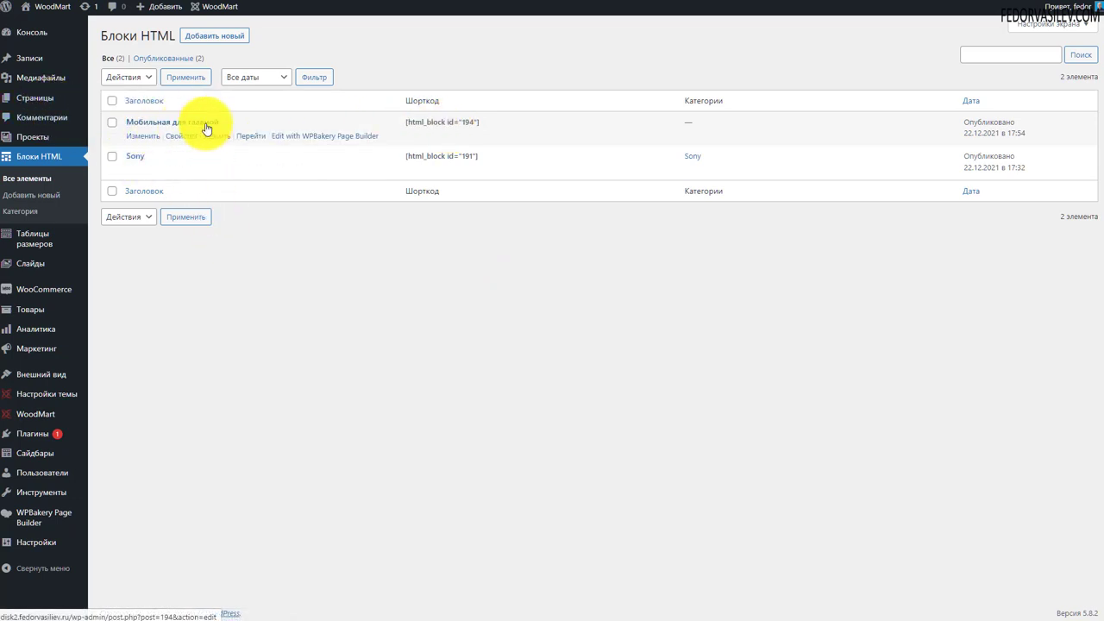
Open the "Главная" page for editing, leaving its slider row settings unchanged
click(39, 98)
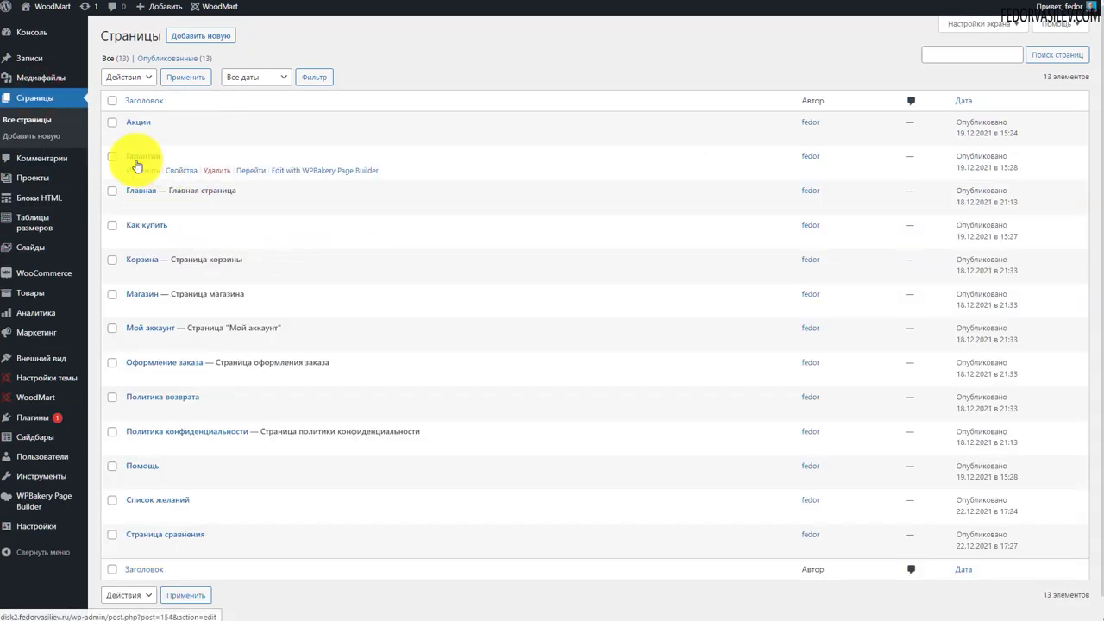
click(142, 190)
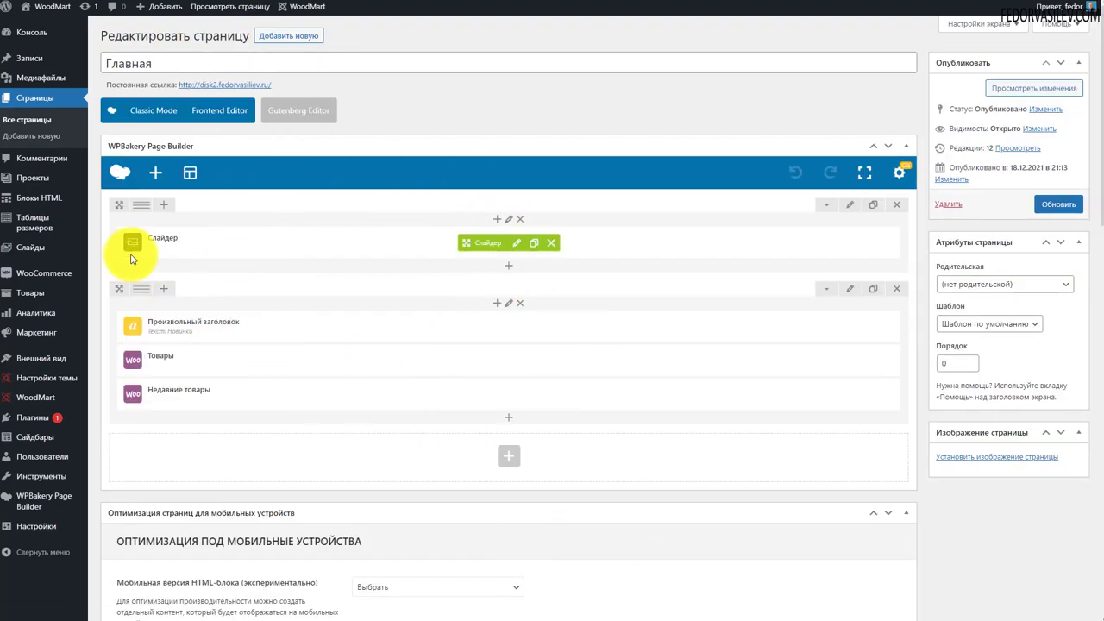
click(849, 205)
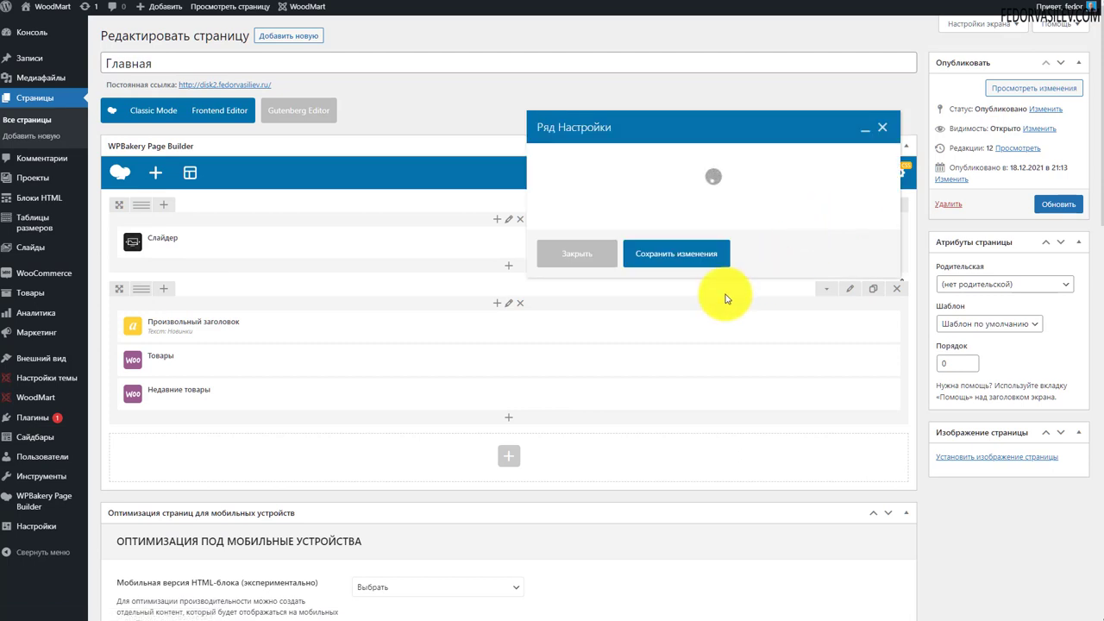
key(Escape)
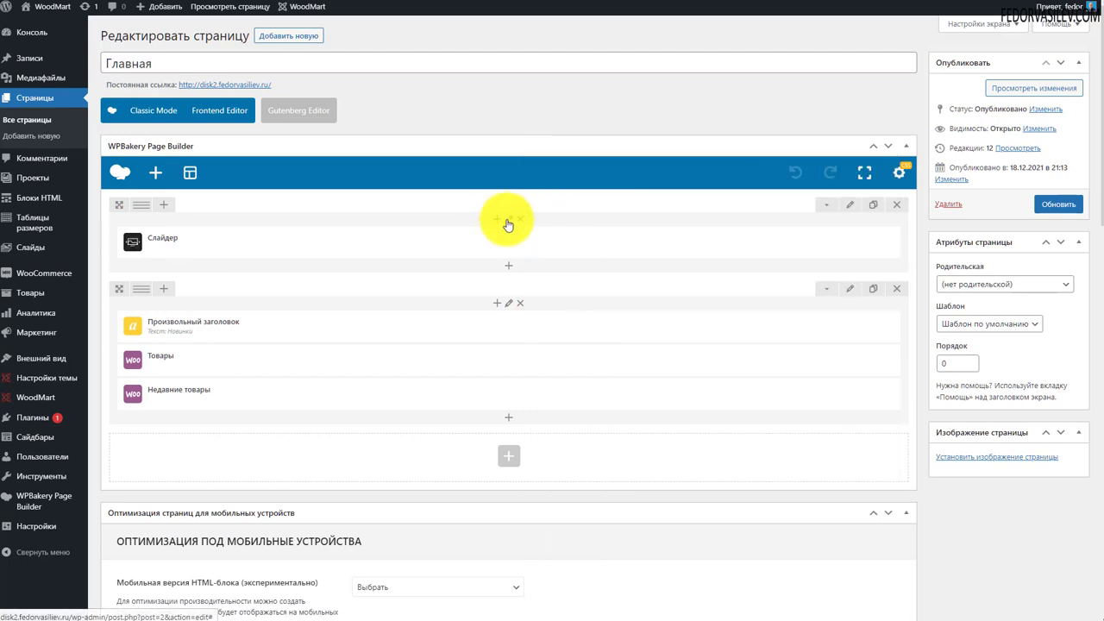
Review the "Скрыть на устройстве?" options in the adaptivity settings of the slider's column, then close without saving
click(507, 221)
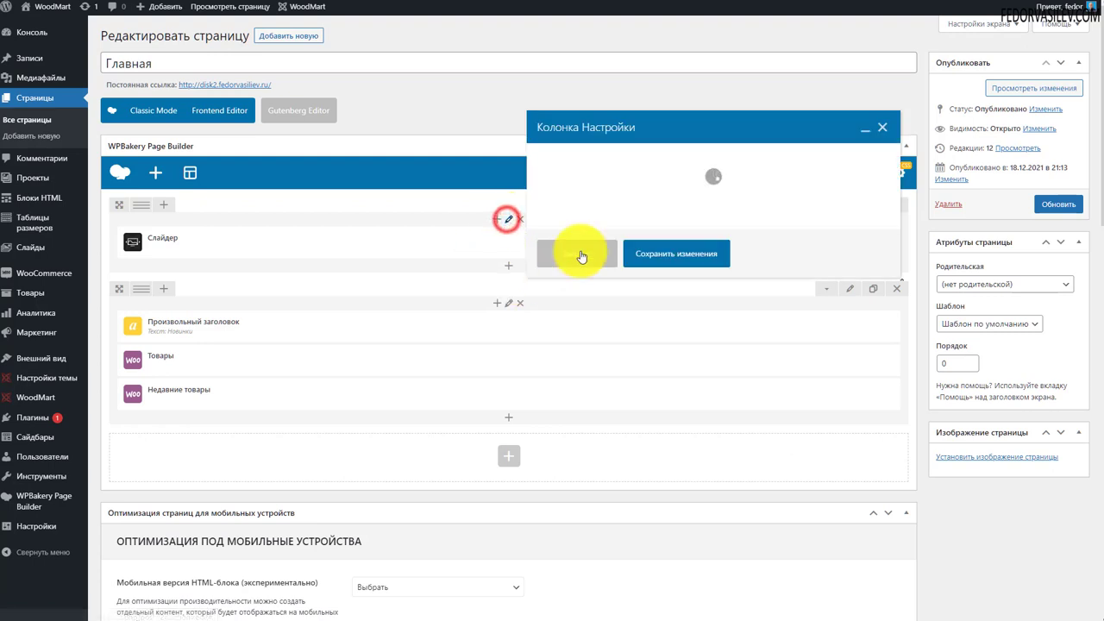
click(714, 157)
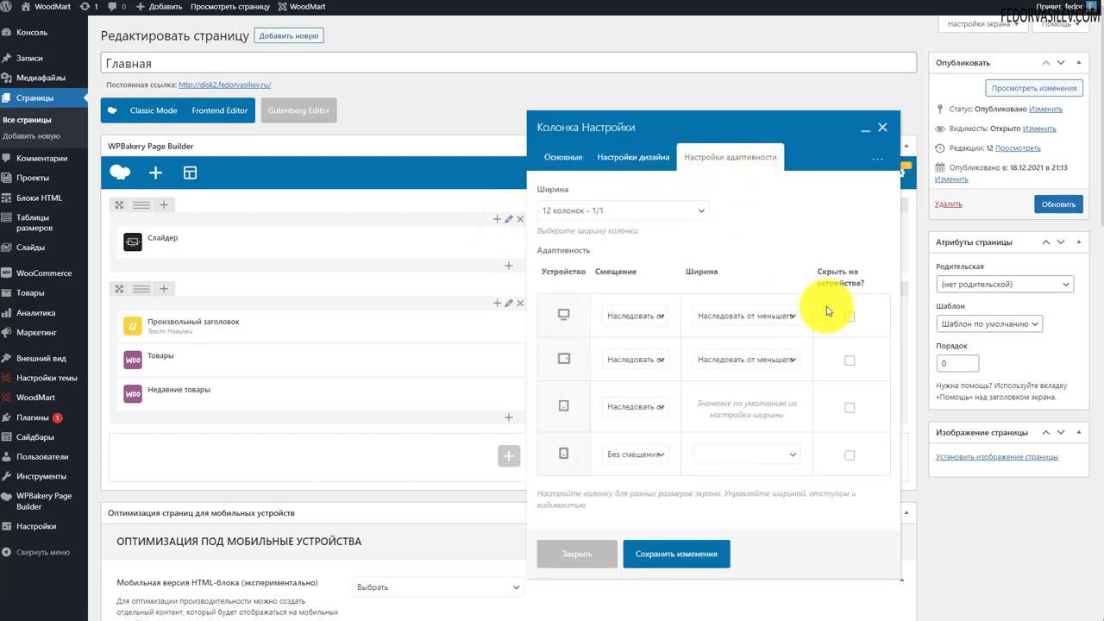
drag(866, 281, 805, 293)
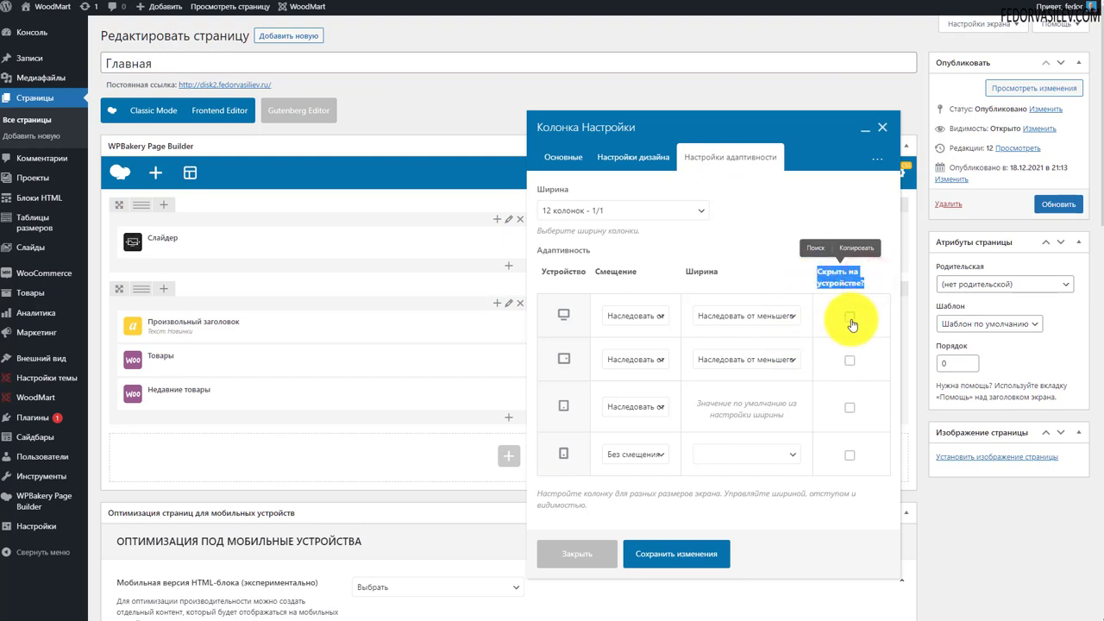
click(848, 361)
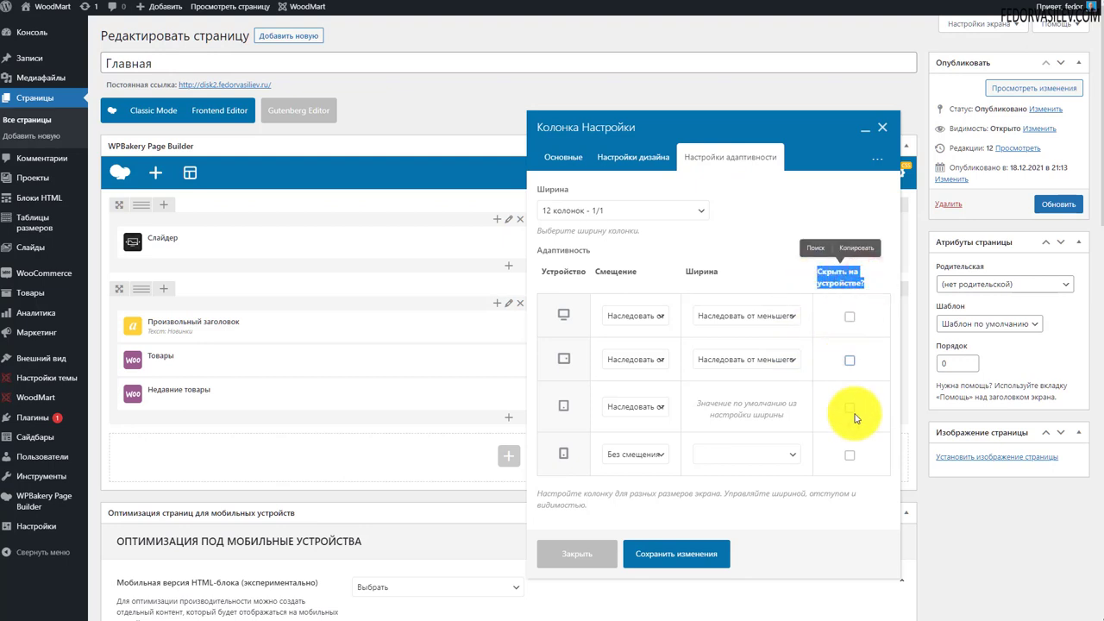
click(849, 407)
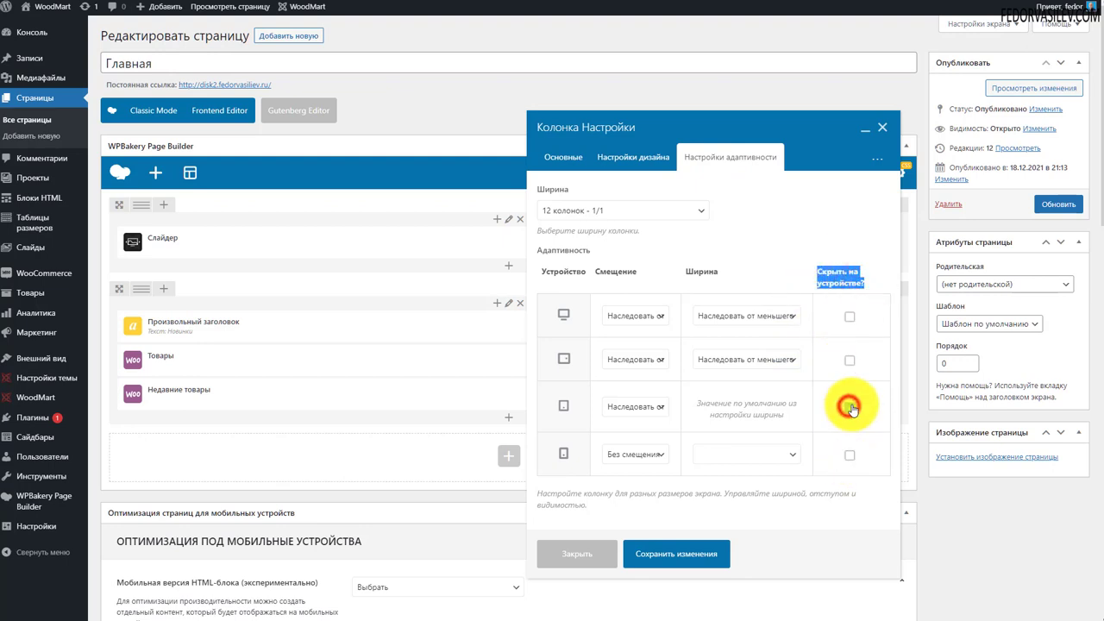
click(881, 127)
Assign "Мобильная для главной (ID:194)" as the mobile version HTML block of the "Главная" page and update the page
mouse_move(307, 256)
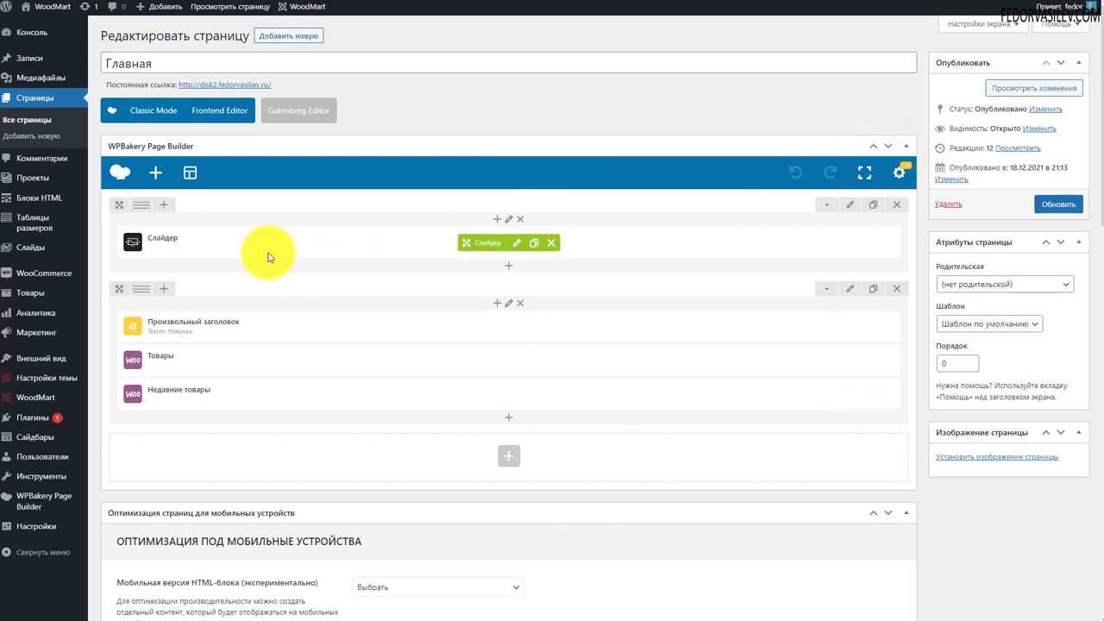
scroll(506, 273, down, 4)
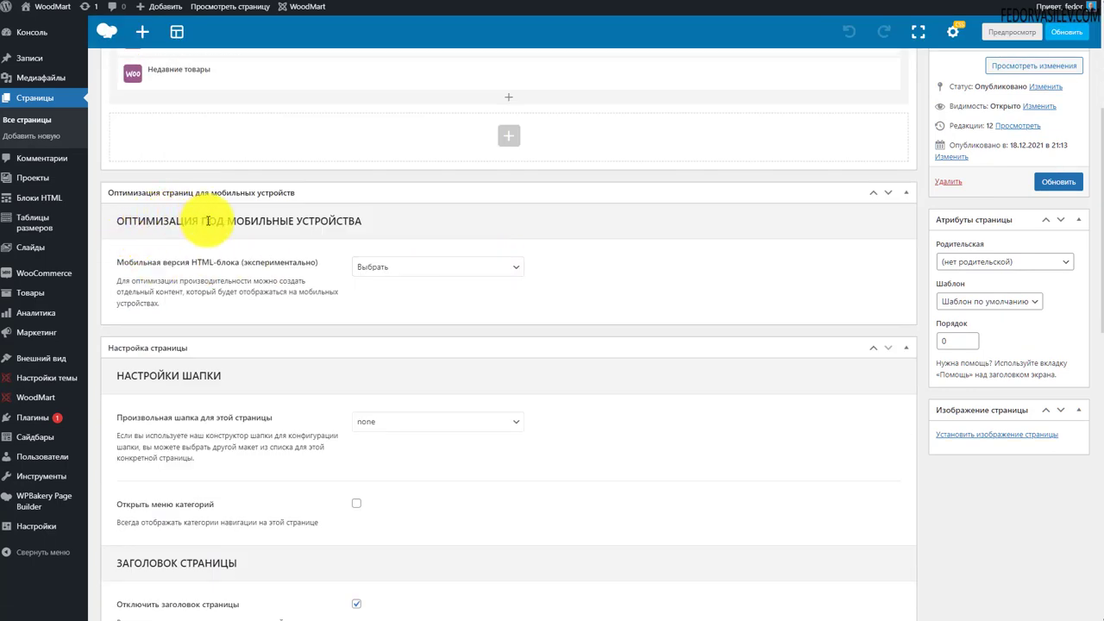
mouse_move(68, 262)
drag(118, 261, 246, 271)
click(291, 267)
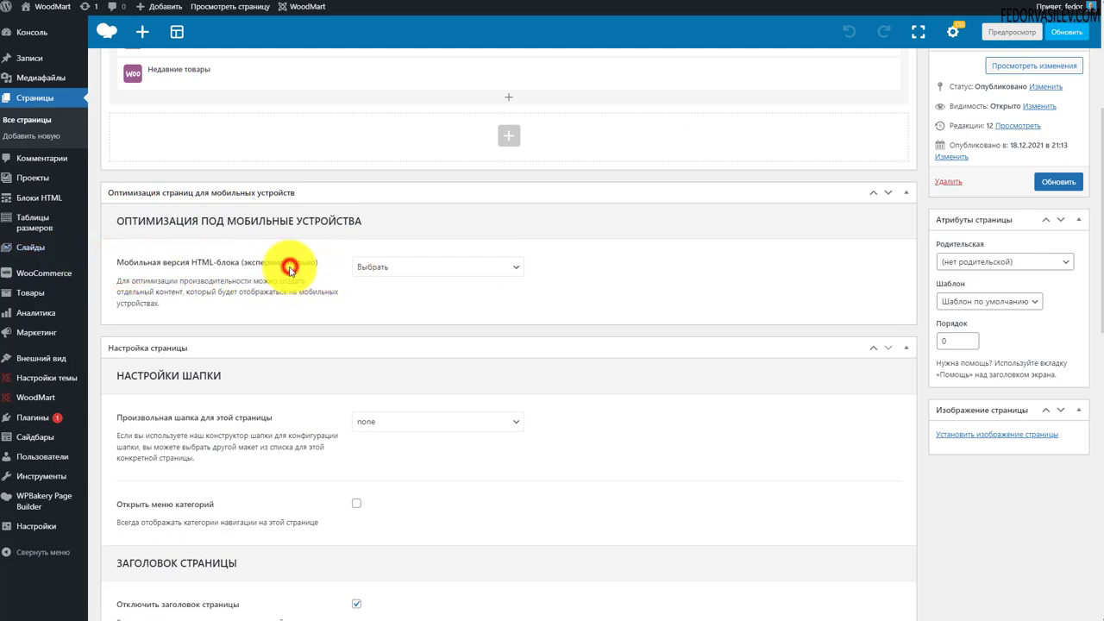
click(390, 269)
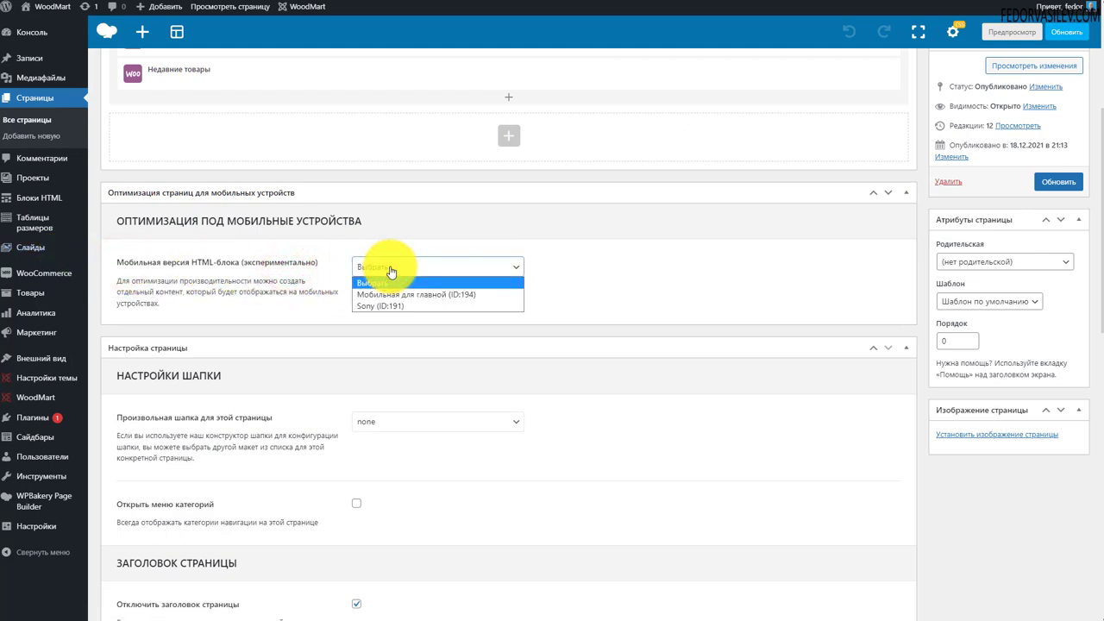
click(389, 270)
click(385, 270)
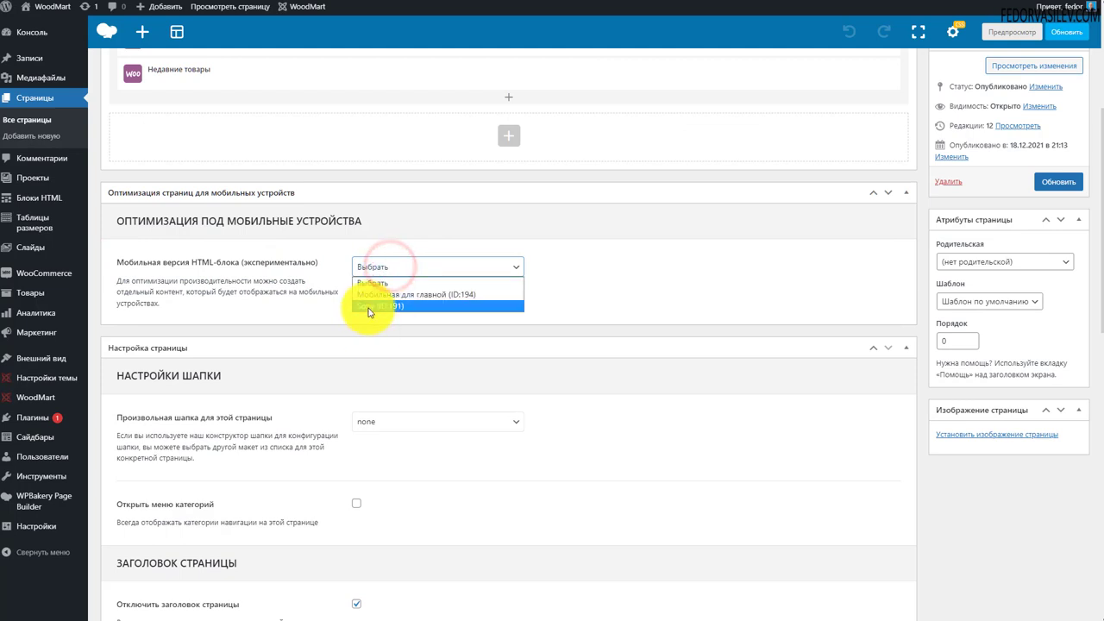
key(Down)
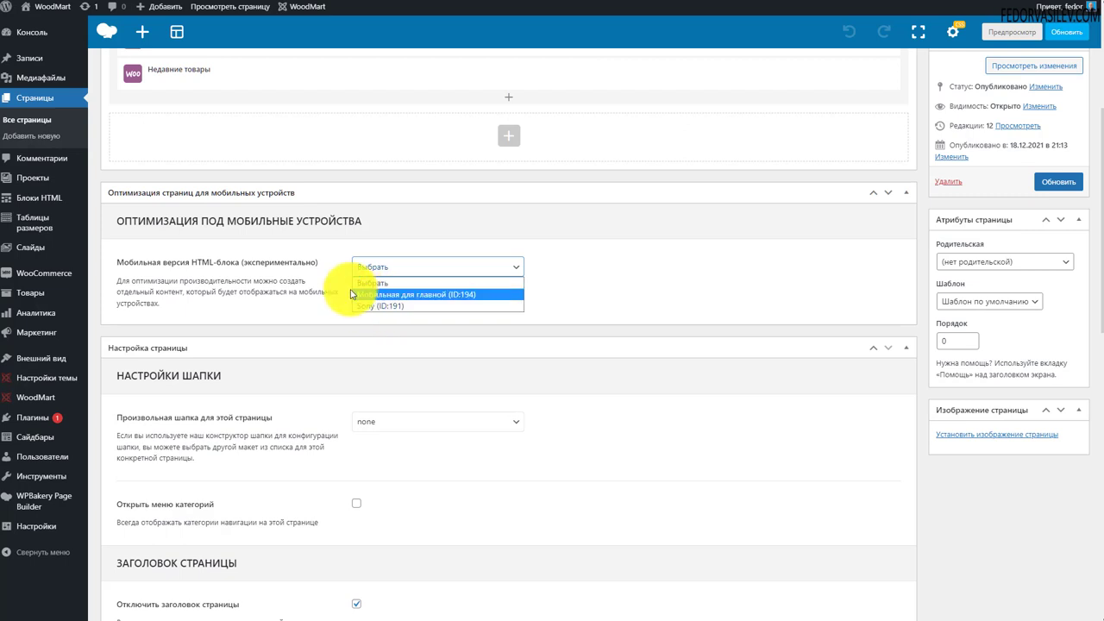
click(447, 295)
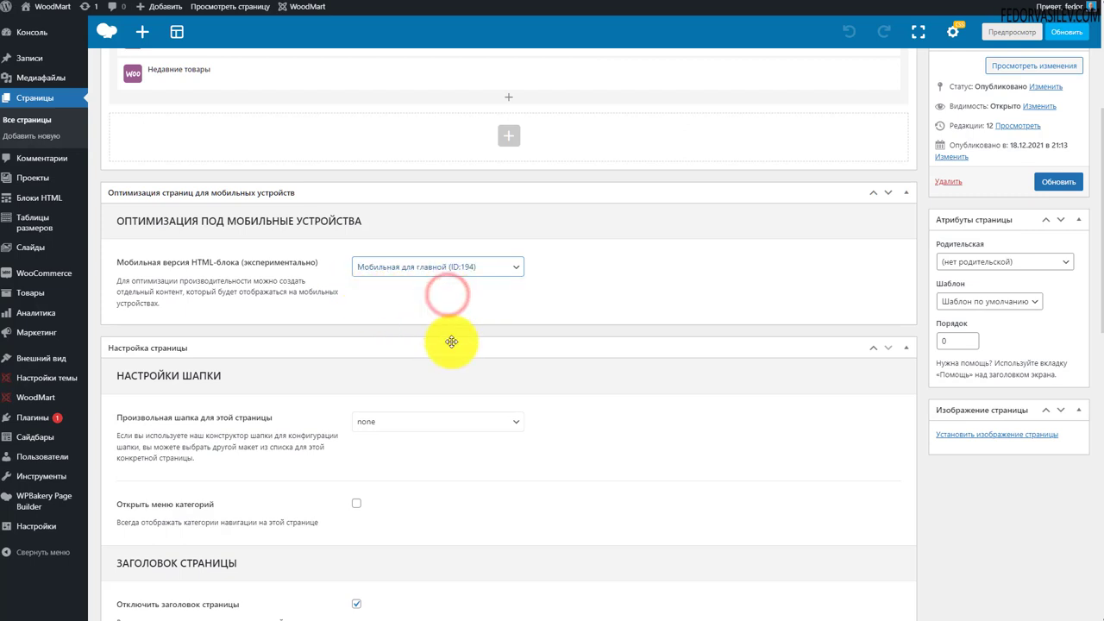
click(1056, 181)
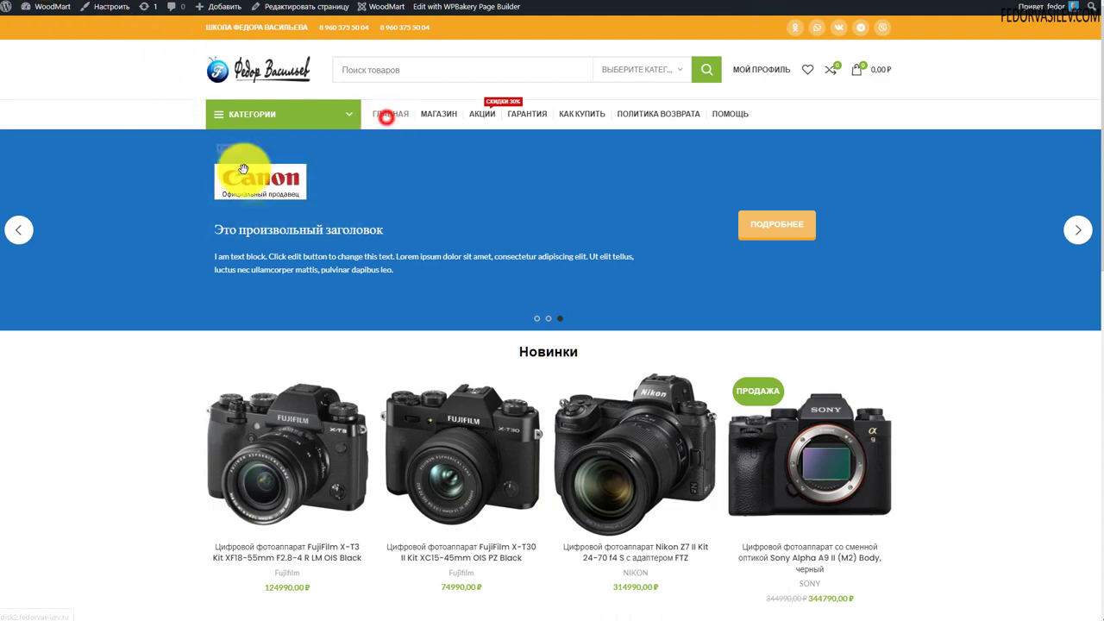
Examine the desktop version of the storefront home page, including its slider and product grids
click(390, 112)
scroll(216, 256, down, 9)
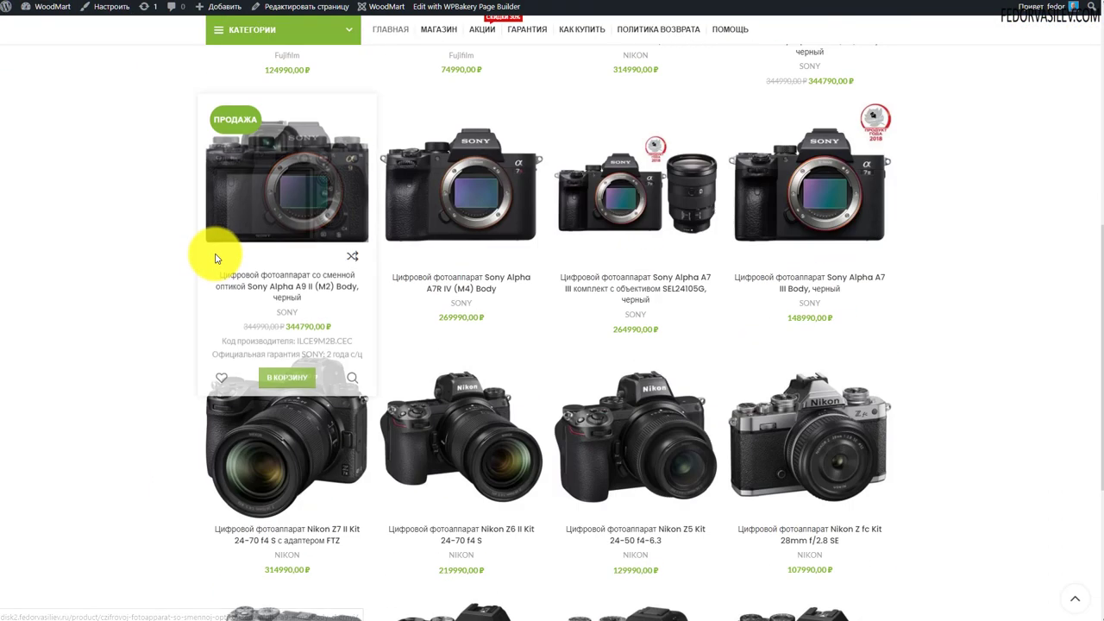
scroll(259, 323, up, 4)
scroll(258, 323, up, 5)
Emulate the home page on a Galaxy S5 in the developer tools, reload it and examine the mobile content down to the footer
right_click(140, 69)
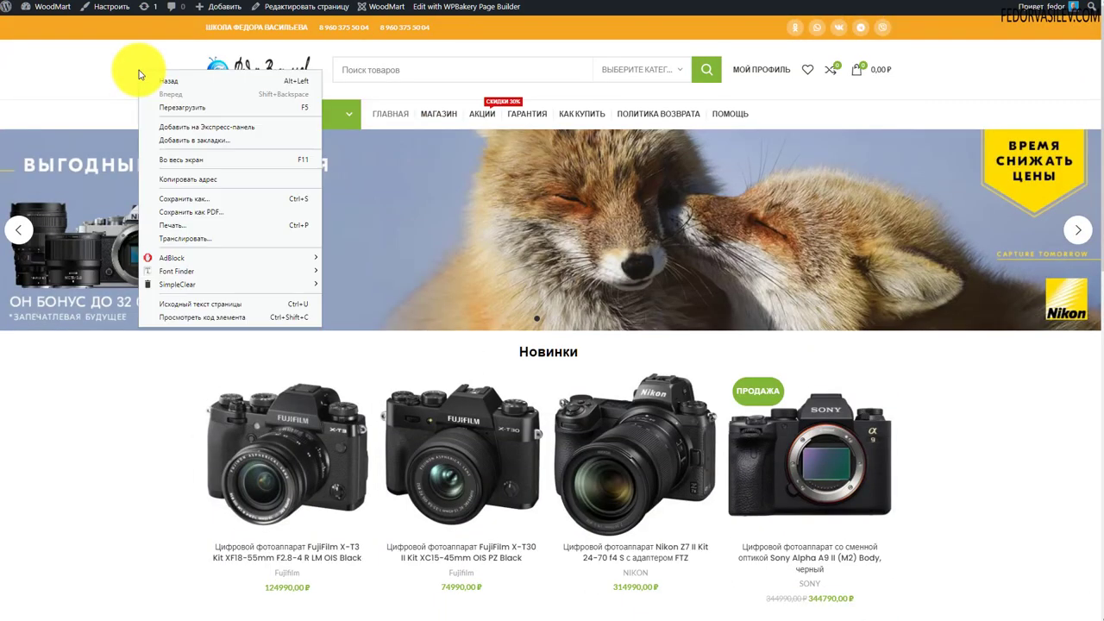
click(167, 319)
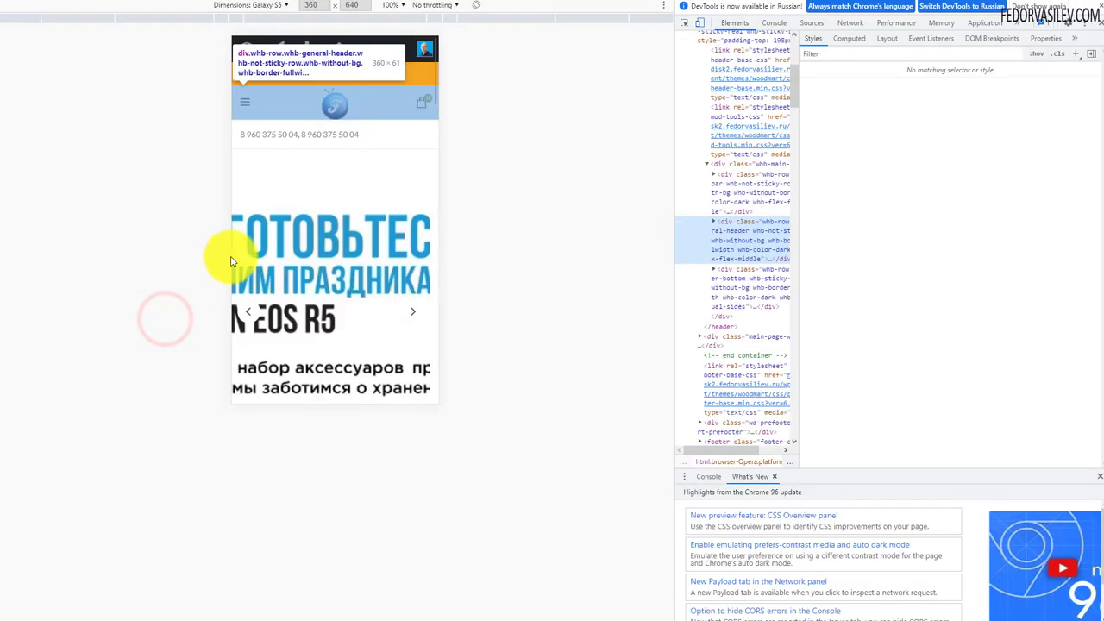
key(F5)
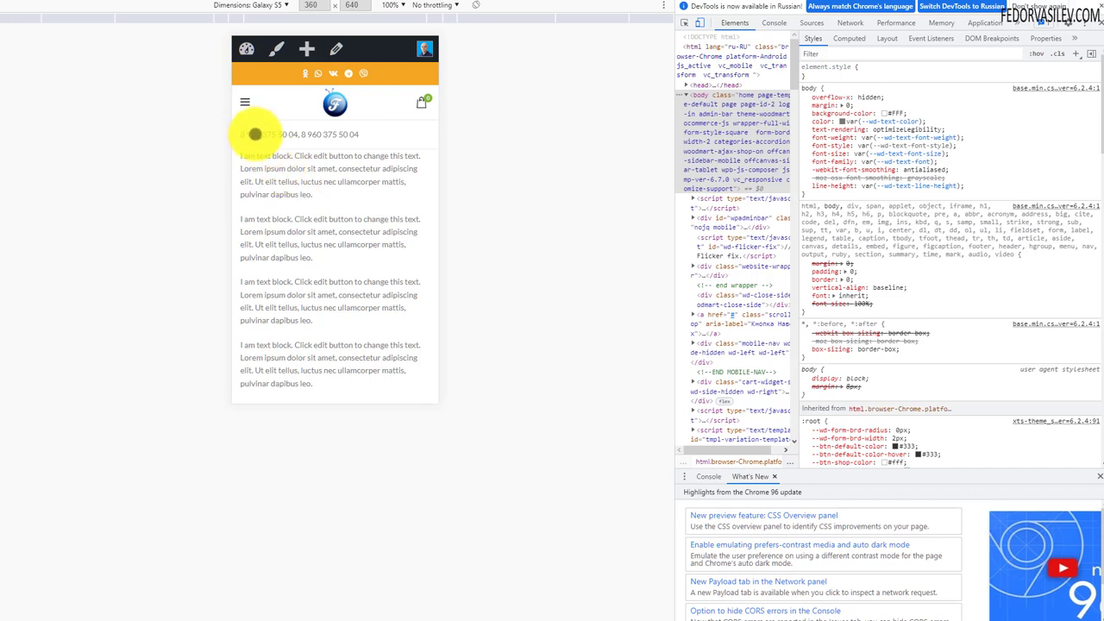
click(257, 135)
click(258, 156)
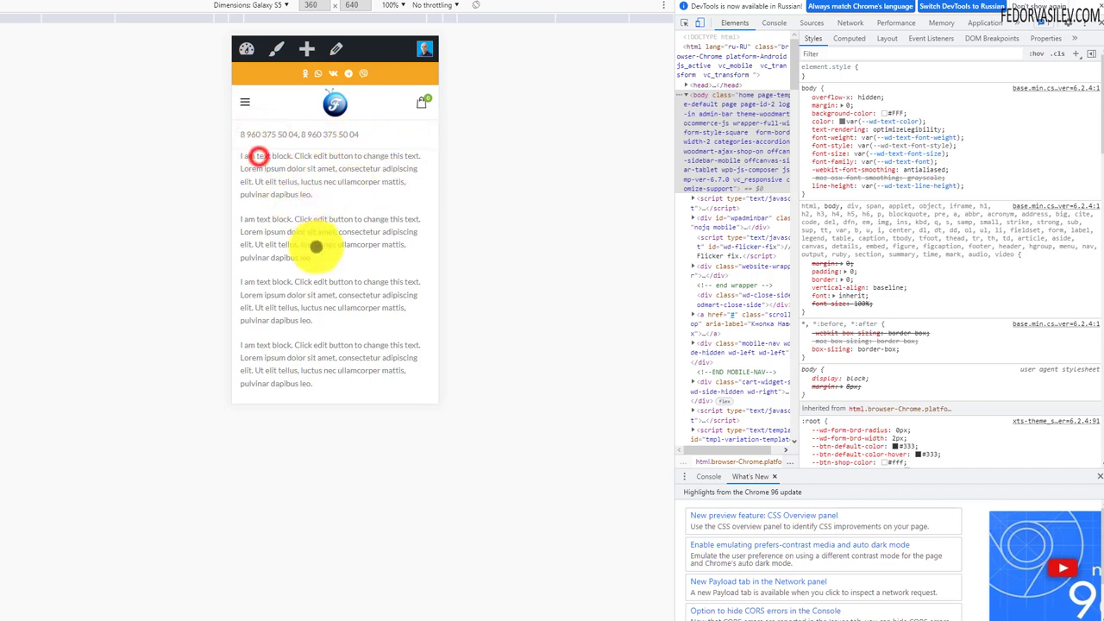
scroll(333, 227, down, 3)
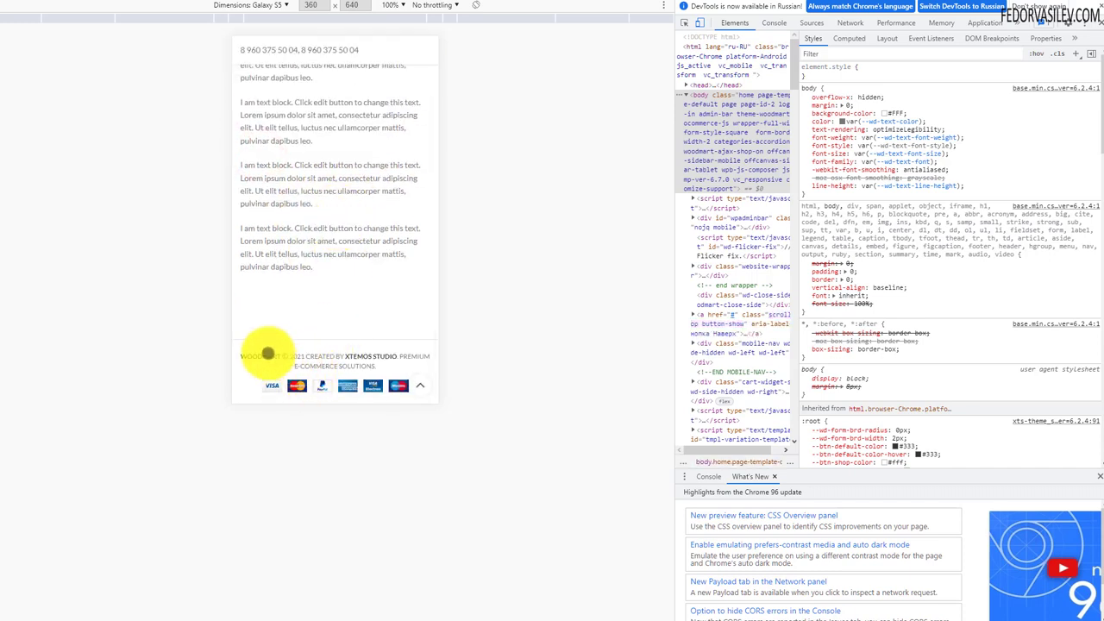
scroll(371, 337, up, 3)
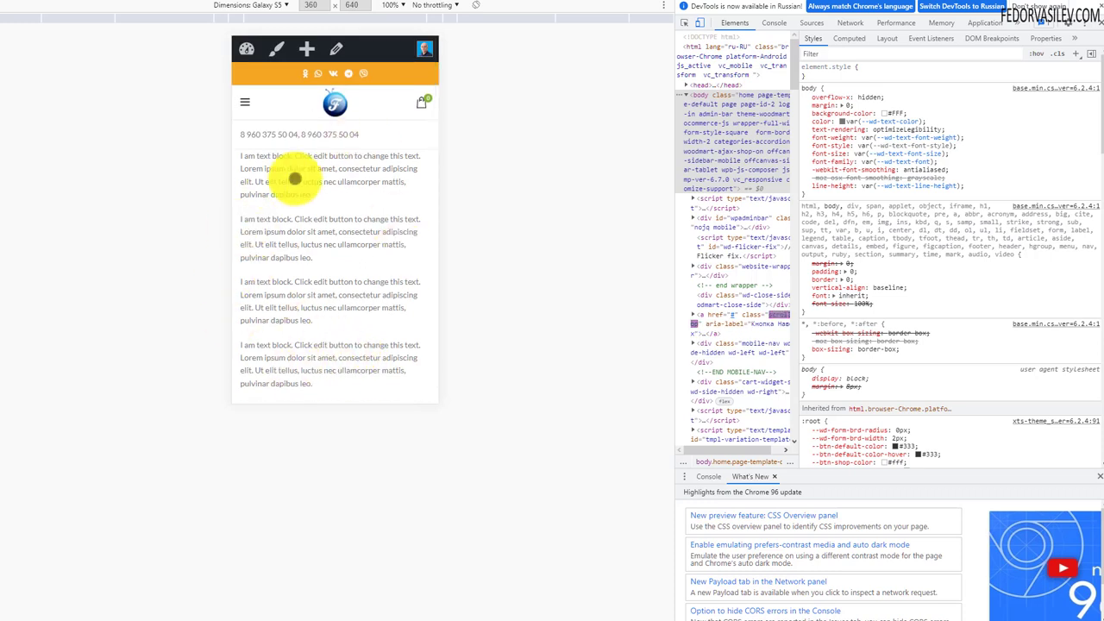
scroll(375, 203, down, 3)
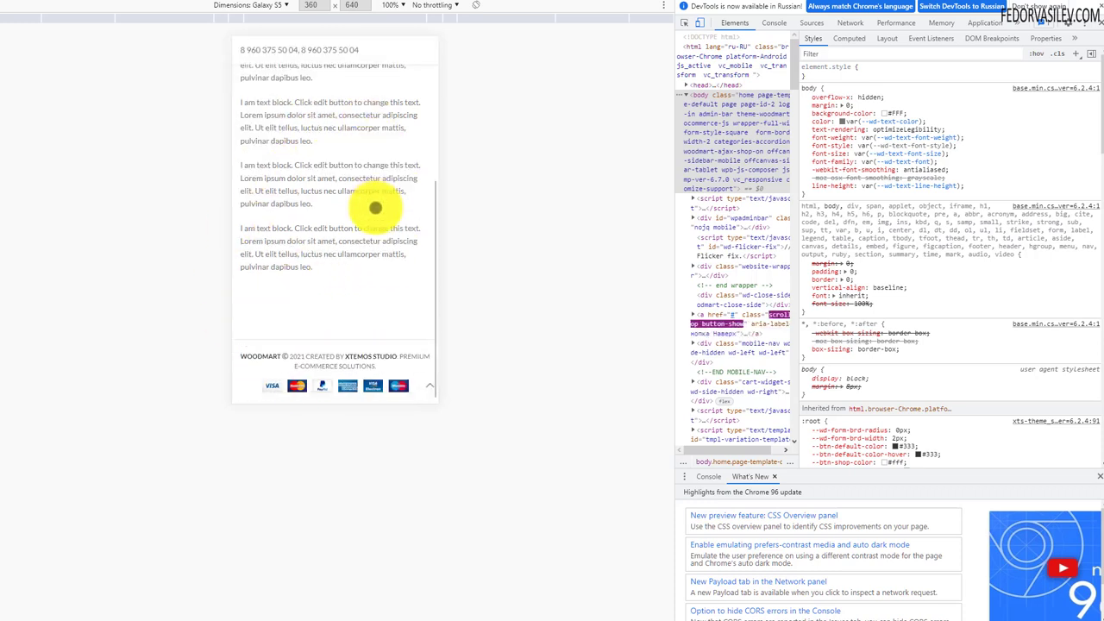
scroll(378, 233, up, 3)
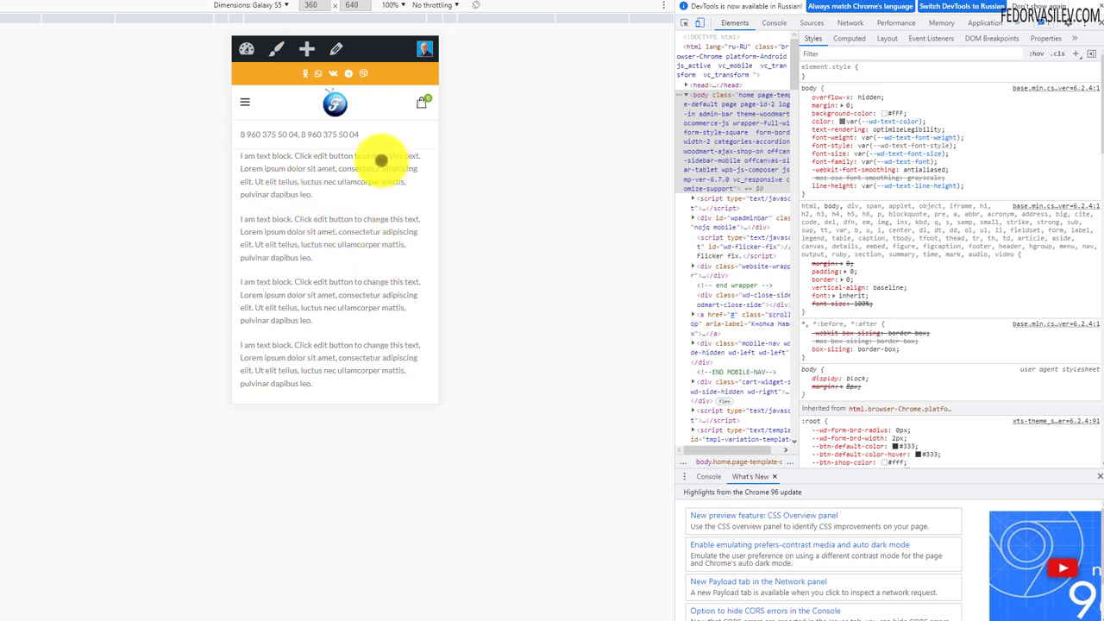
Close the developer tools and check the desktop home page again, comparing it with the page's layout in the editor
click(1098, 28)
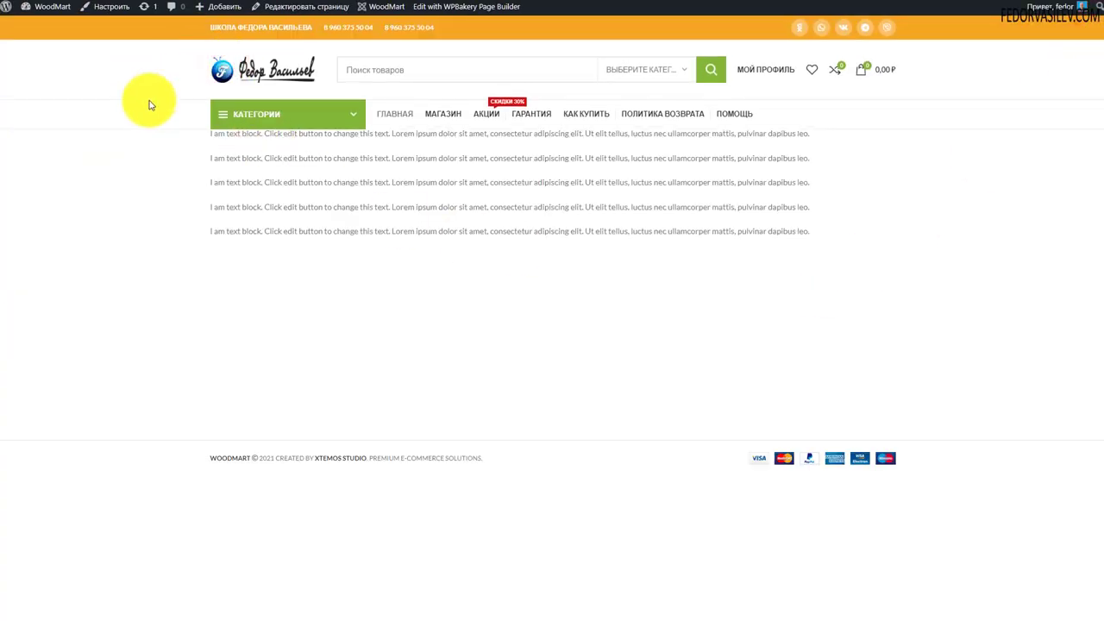
scroll(313, 337, down, 8)
scroll(425, 388, up, 8)
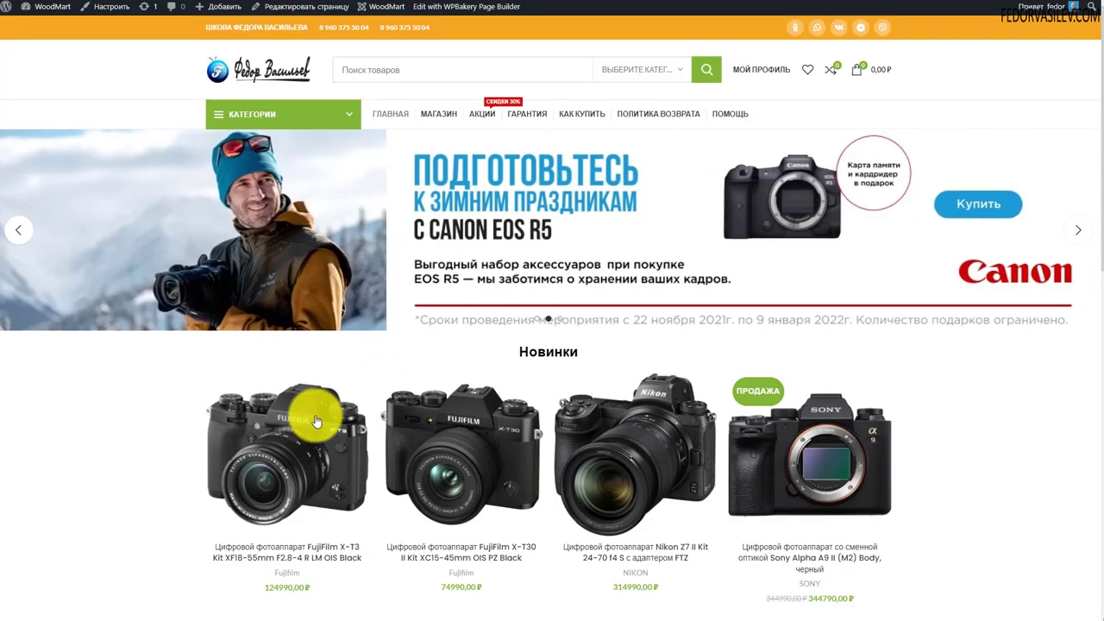
scroll(161, 319, down, 2)
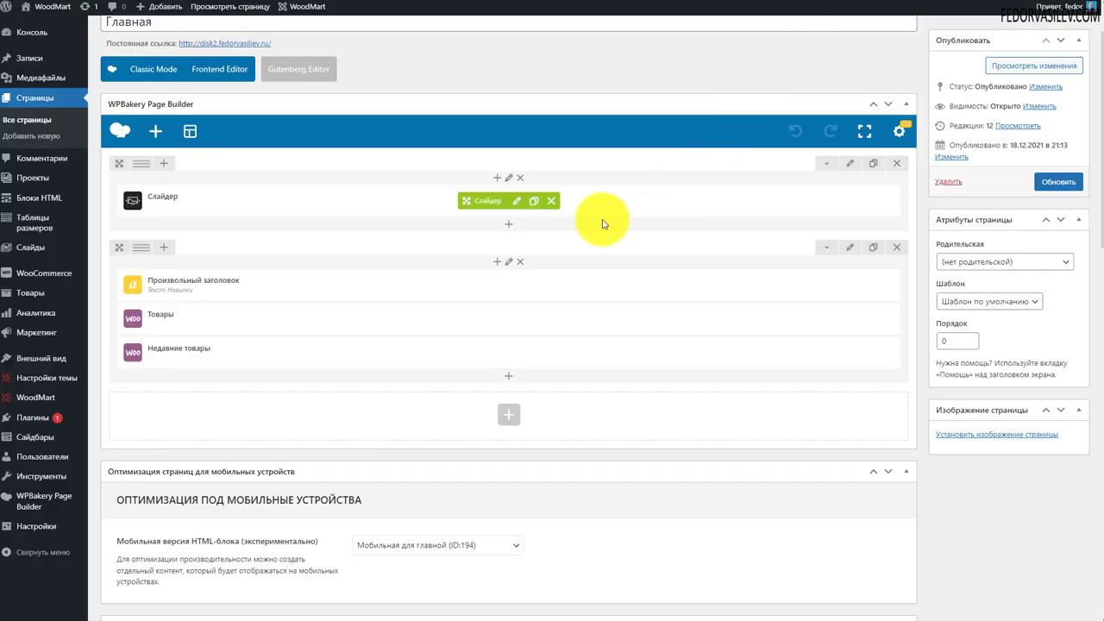
Create a new size table titled "размеры" in the size tables section
mouse_move(27, 221)
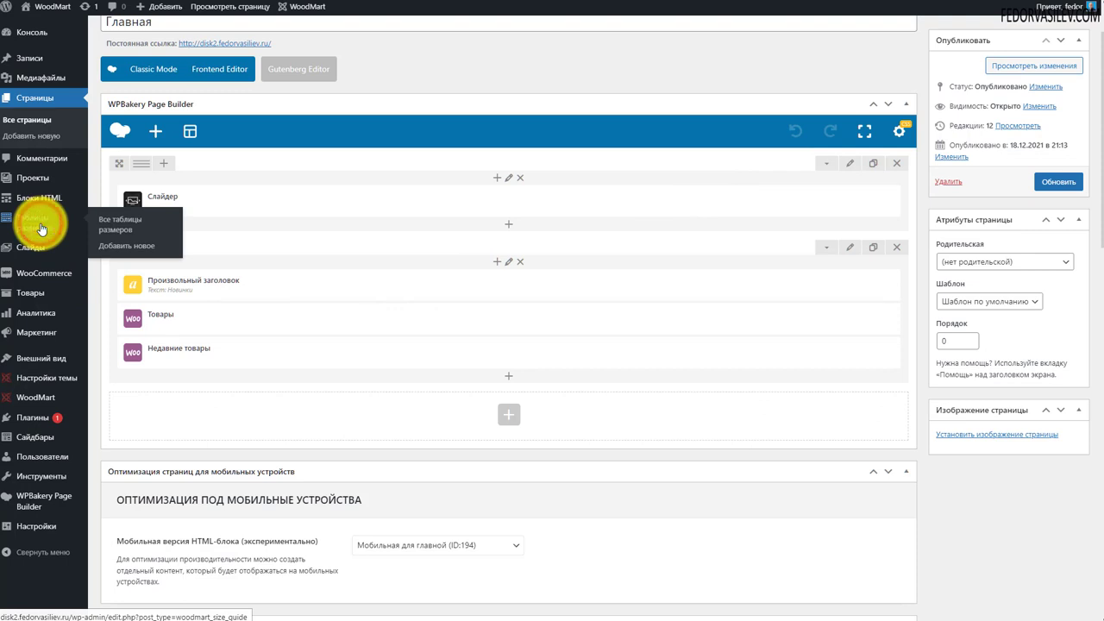
click(41, 228)
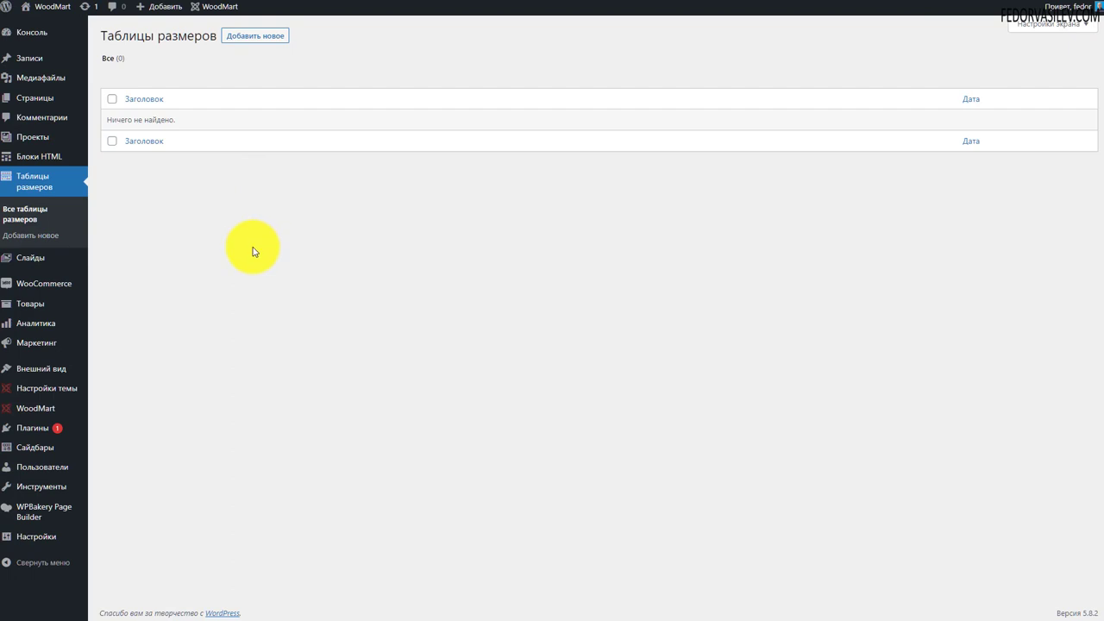
click(258, 35)
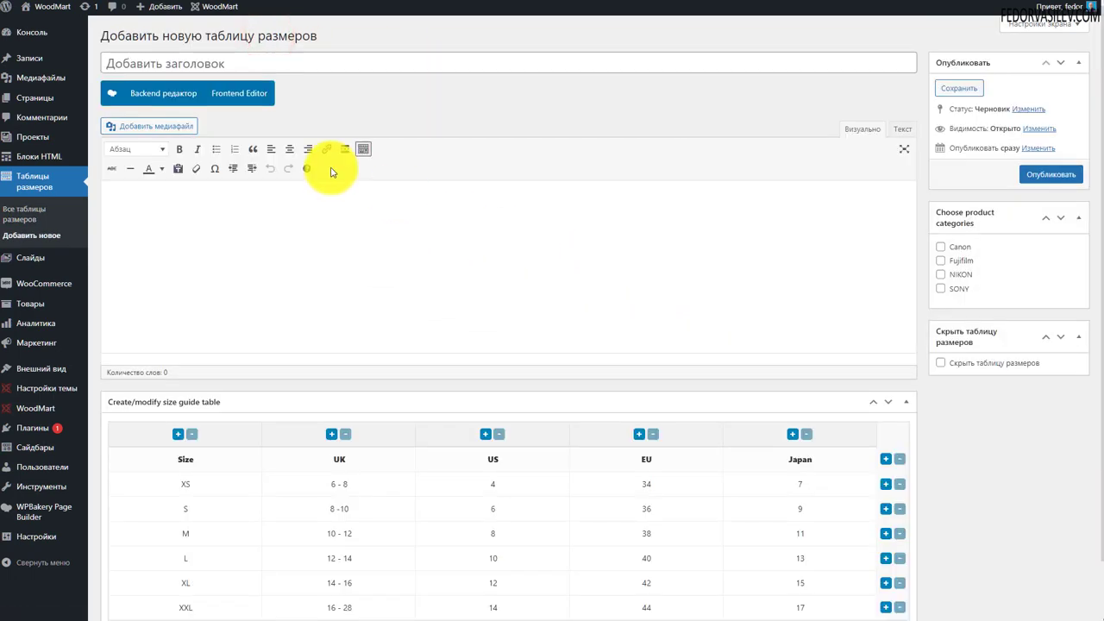
click(272, 65)
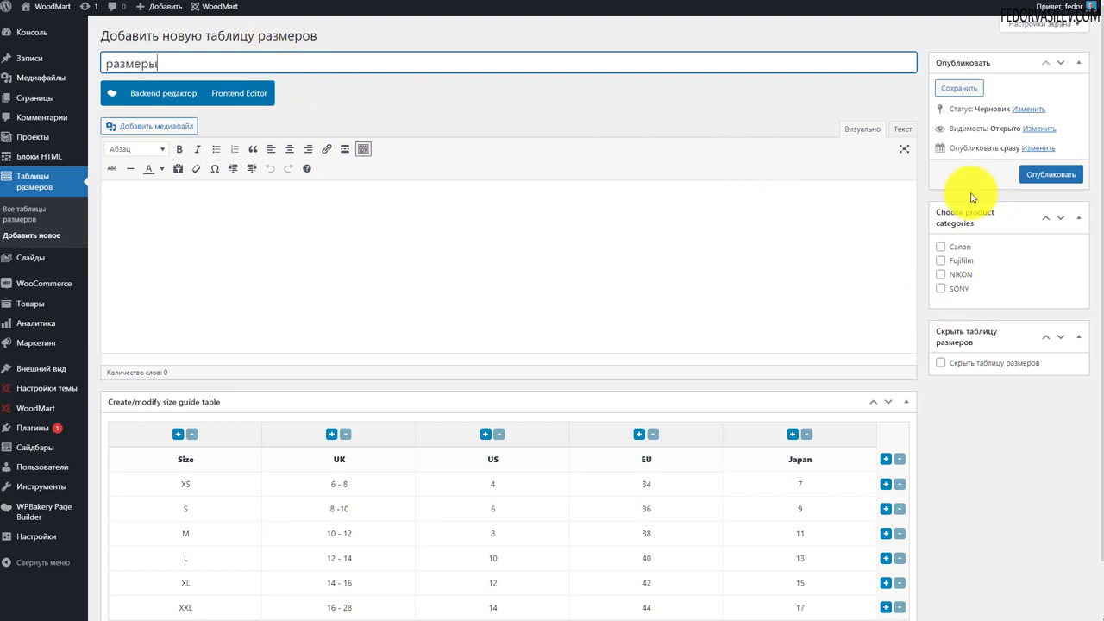
click(941, 247)
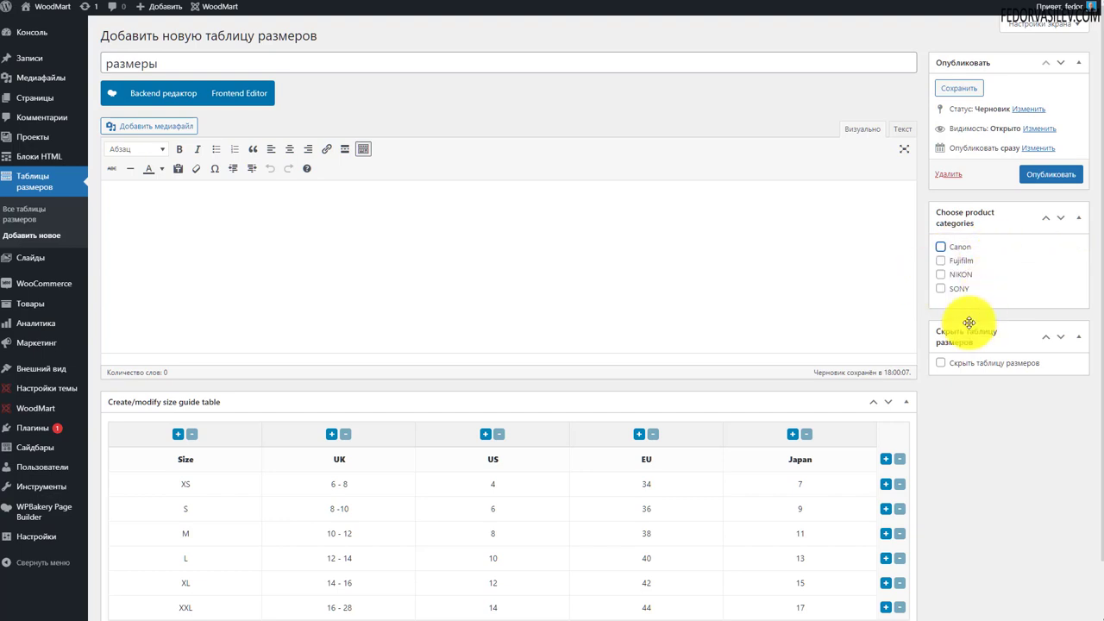
Insert the fox banner actions_1637753091.jpg from the media library as the size table's only description content, and enlarge it to roughly three times its width
click(262, 226)
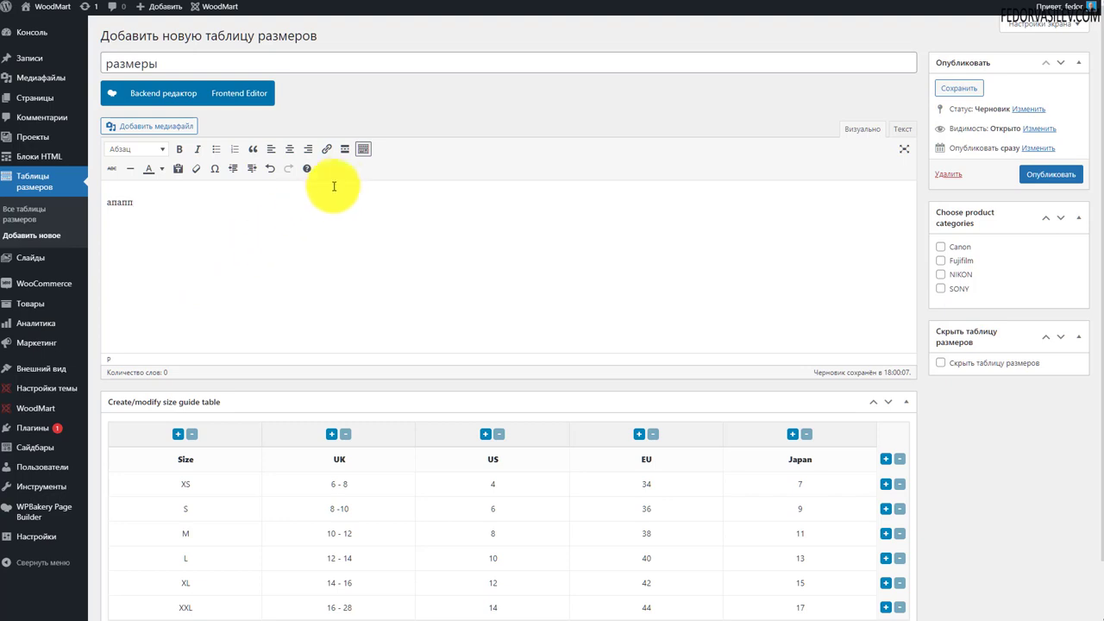
click(171, 127)
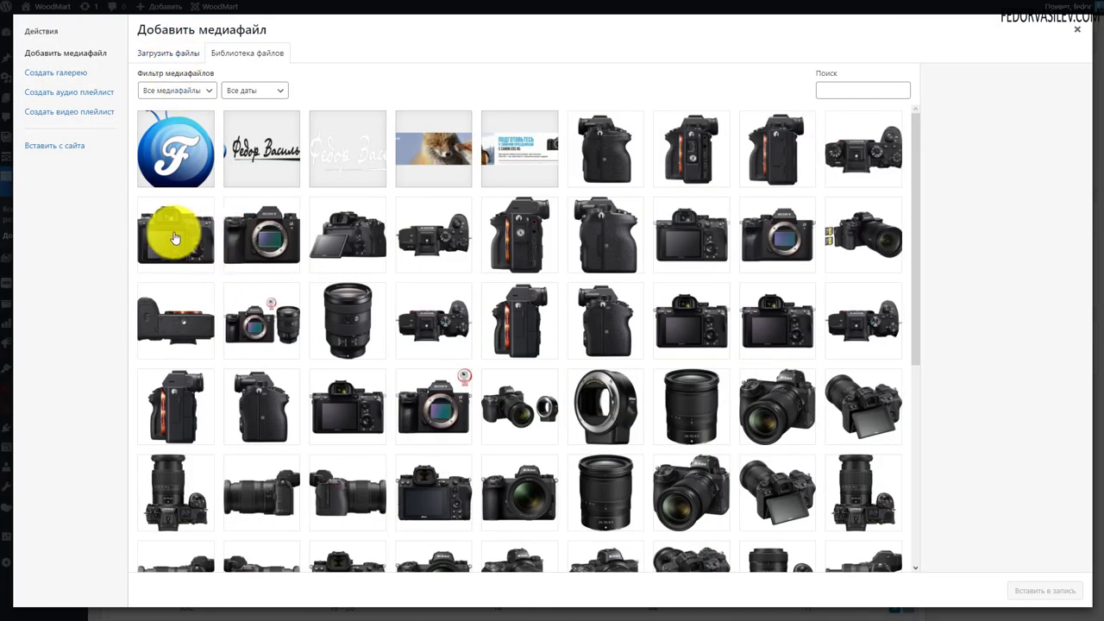
click(432, 149)
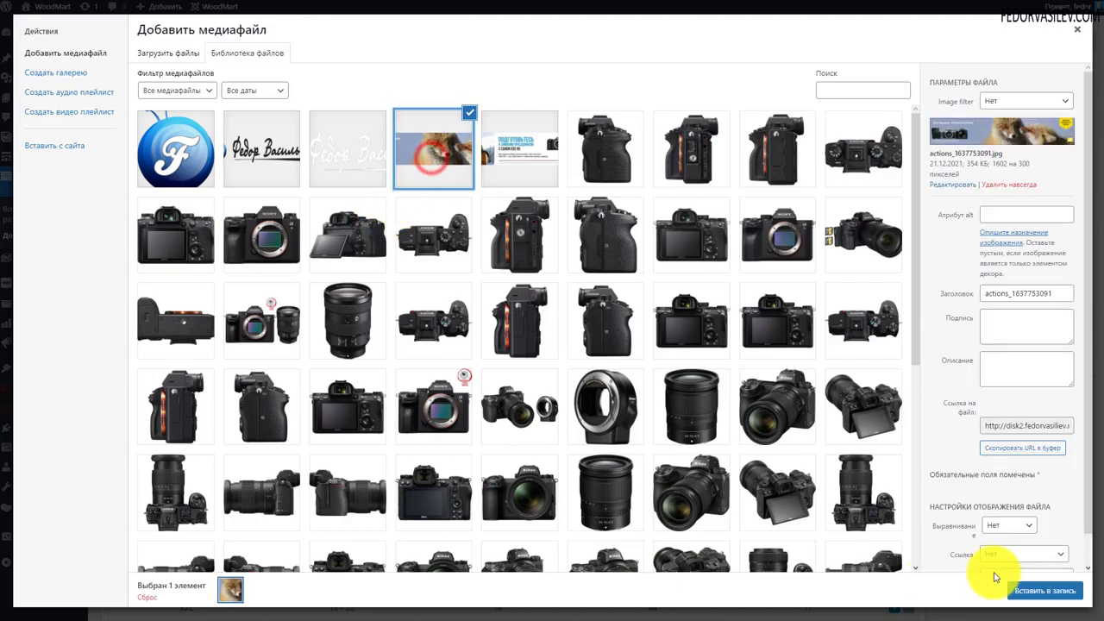
click(1032, 590)
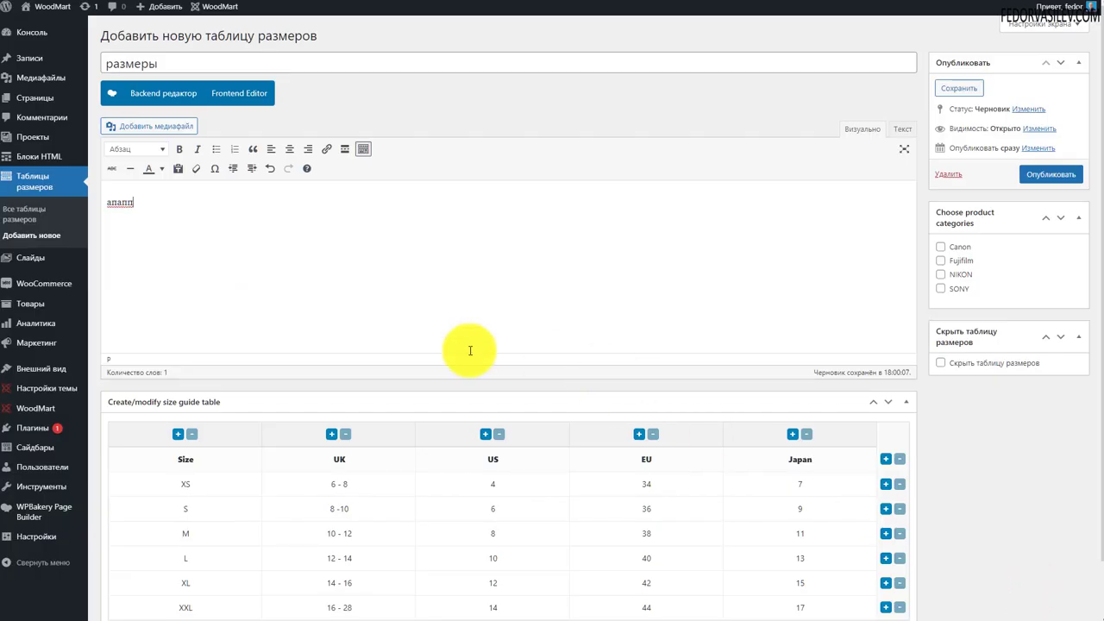
double_click(130, 222)
key(Delete)
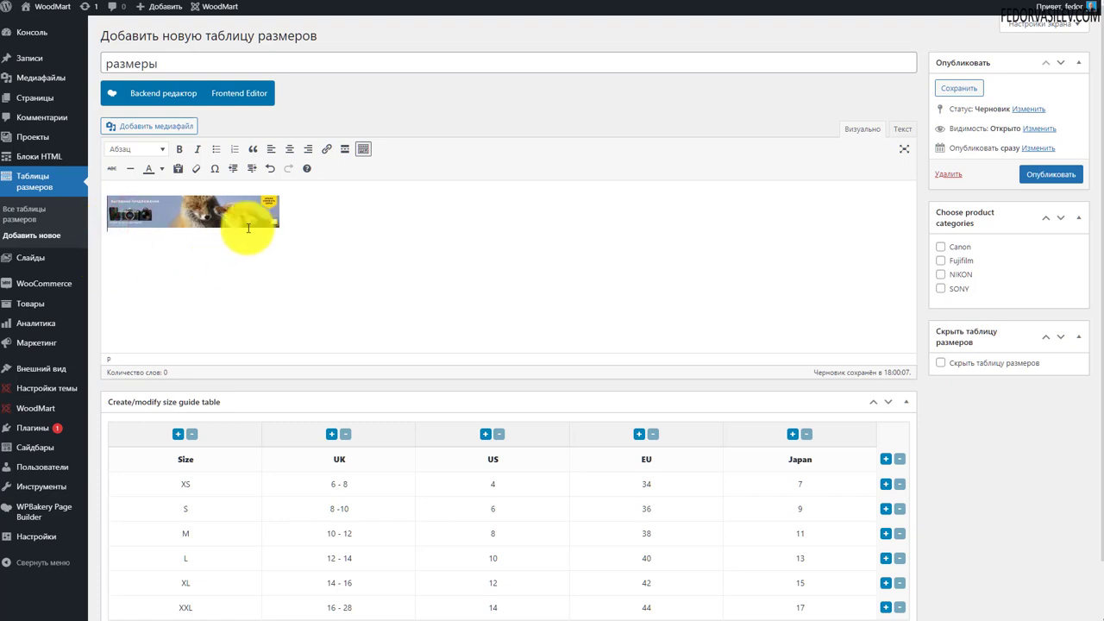
drag(281, 231, 649, 320)
click(740, 277)
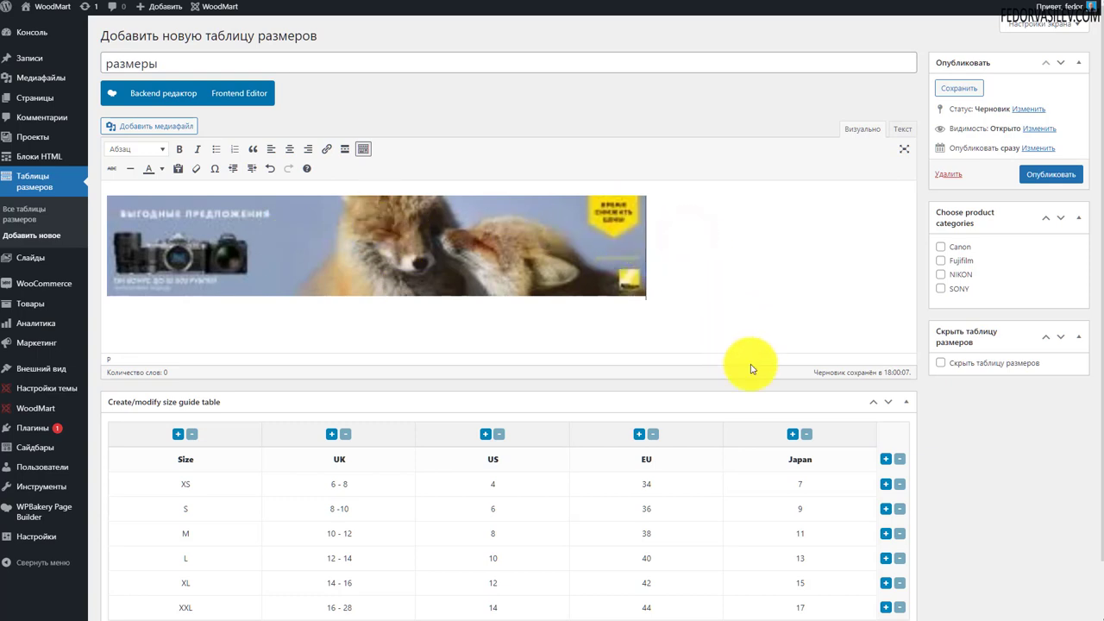
Assign the size table to the Canon product category and leave the option for hiding the table off after trying it
scroll(573, 331, down, 1)
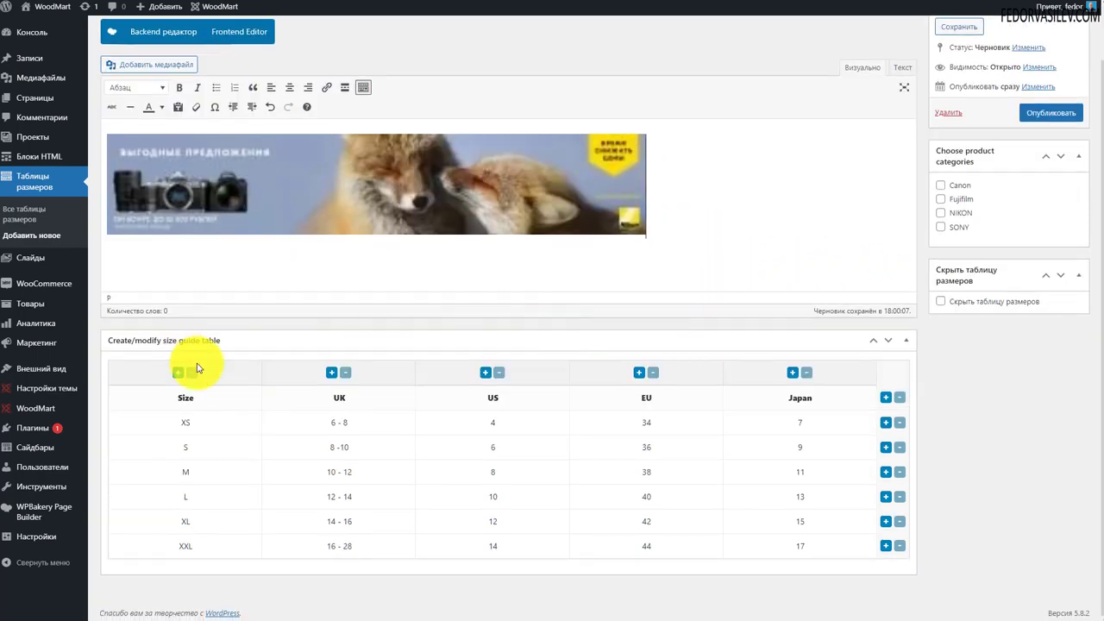
scroll(948, 414, up, 1)
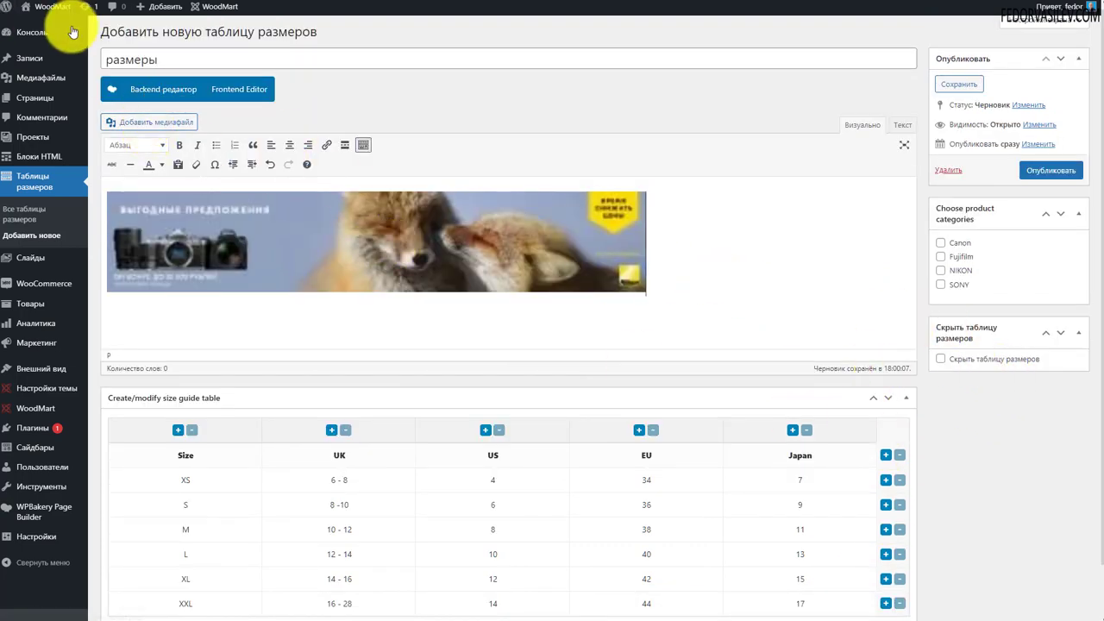
click(941, 363)
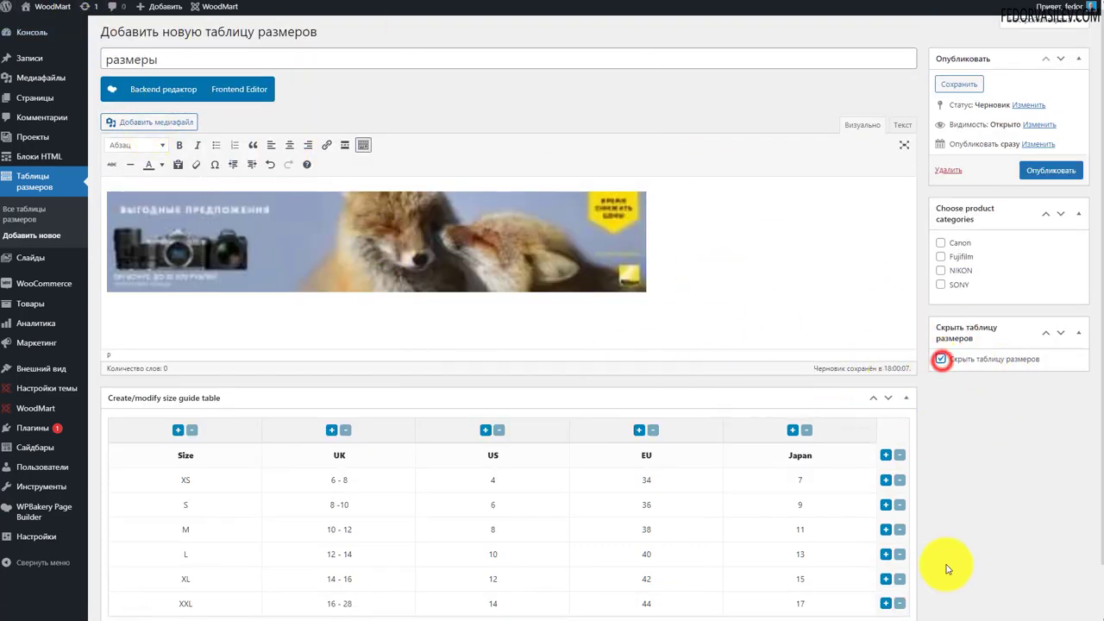
click(327, 269)
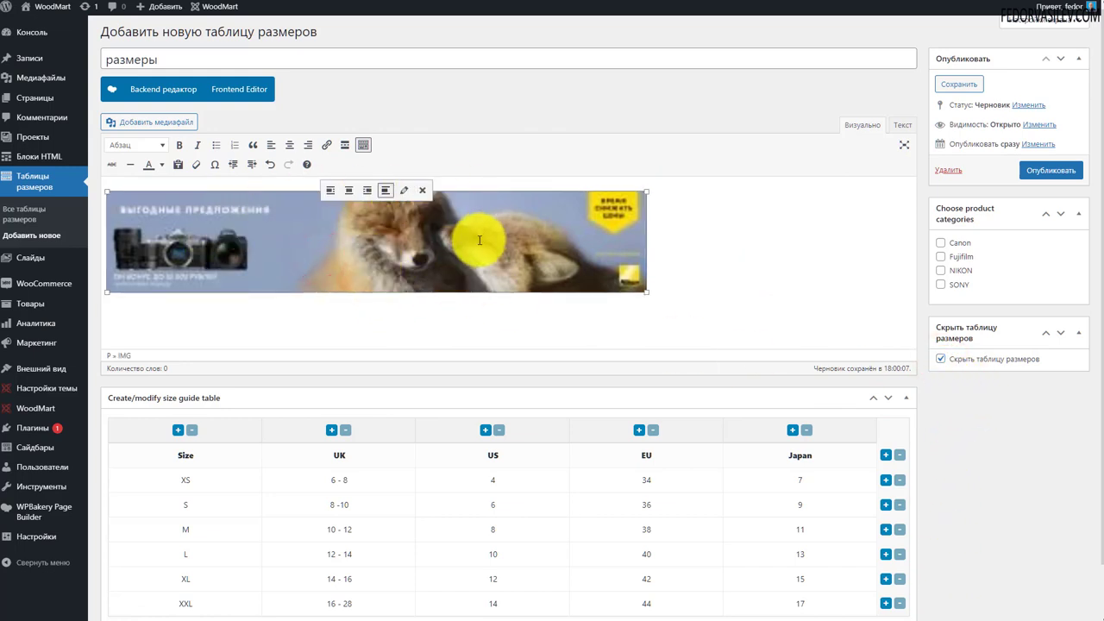
click(940, 243)
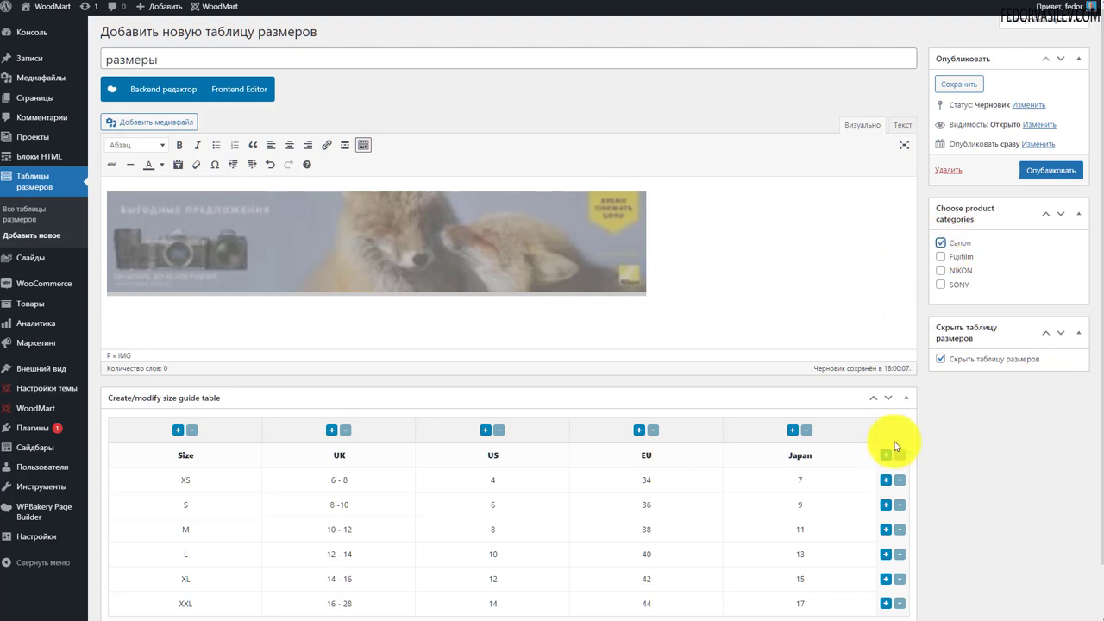
click(939, 360)
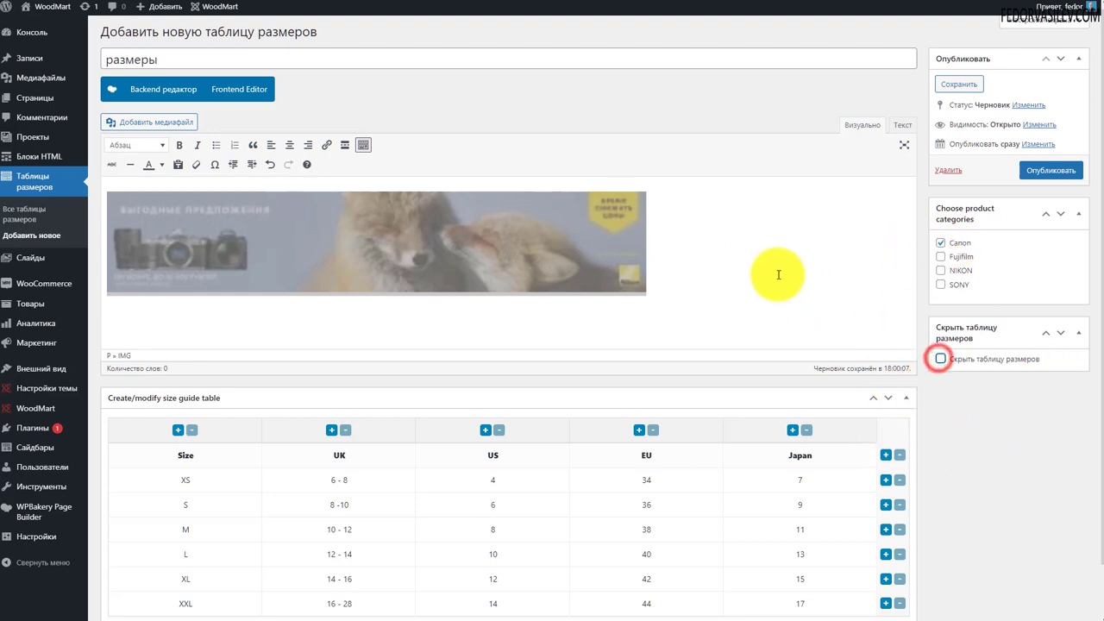
Replace the Japan column with a new one headed "hgh" and fill its XS to L cells with "ghg", "ghgh", "ghggh" and "hh"
scroll(604, 345, down, 2)
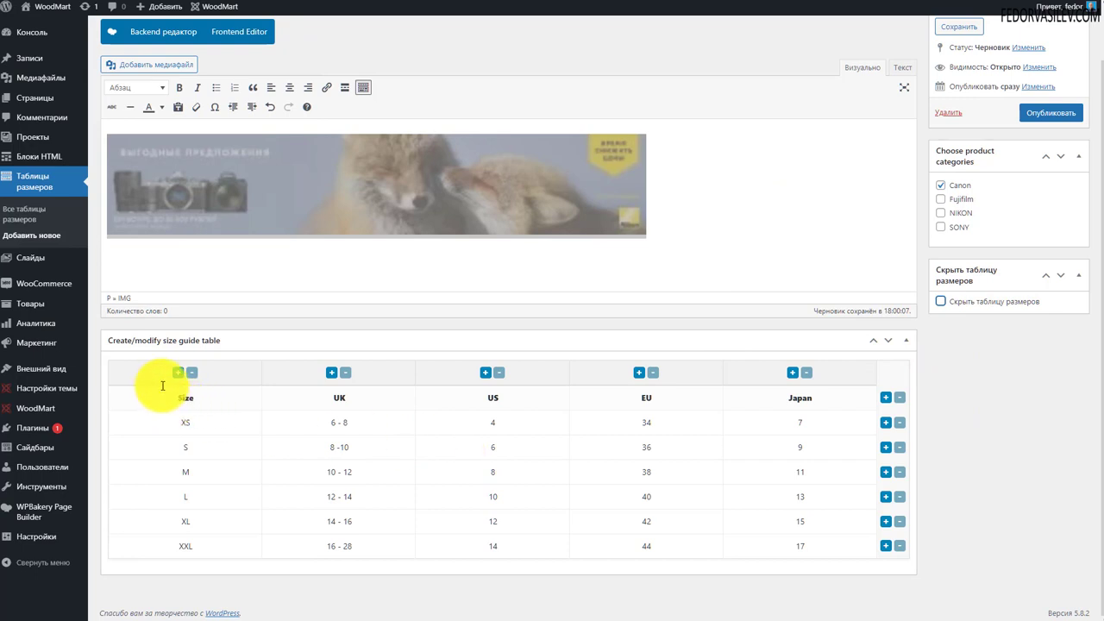
click(806, 373)
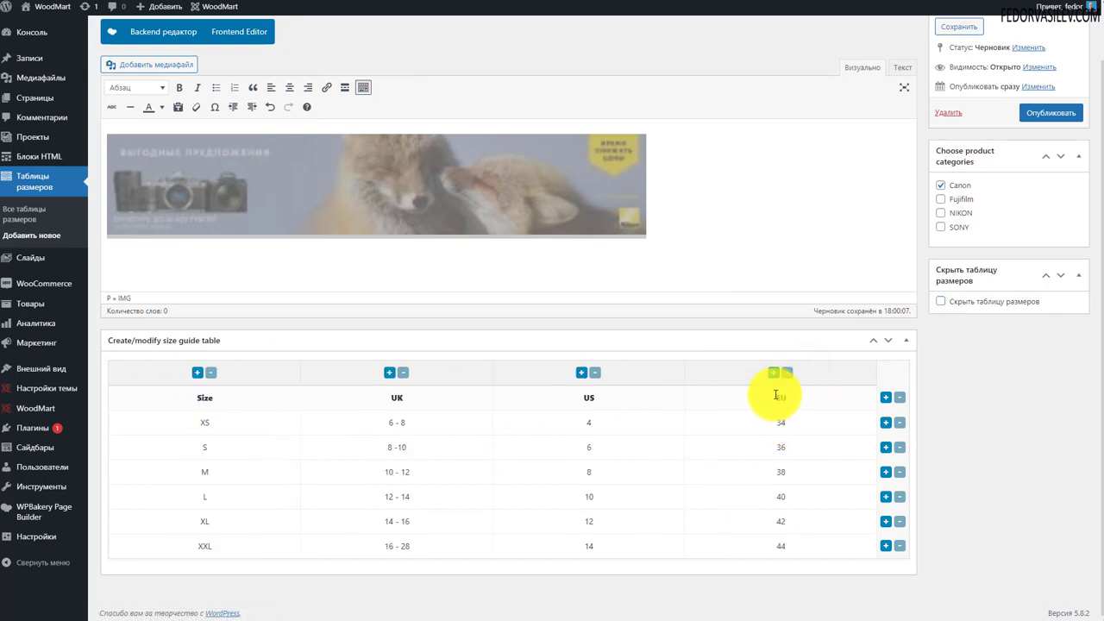
click(774, 373)
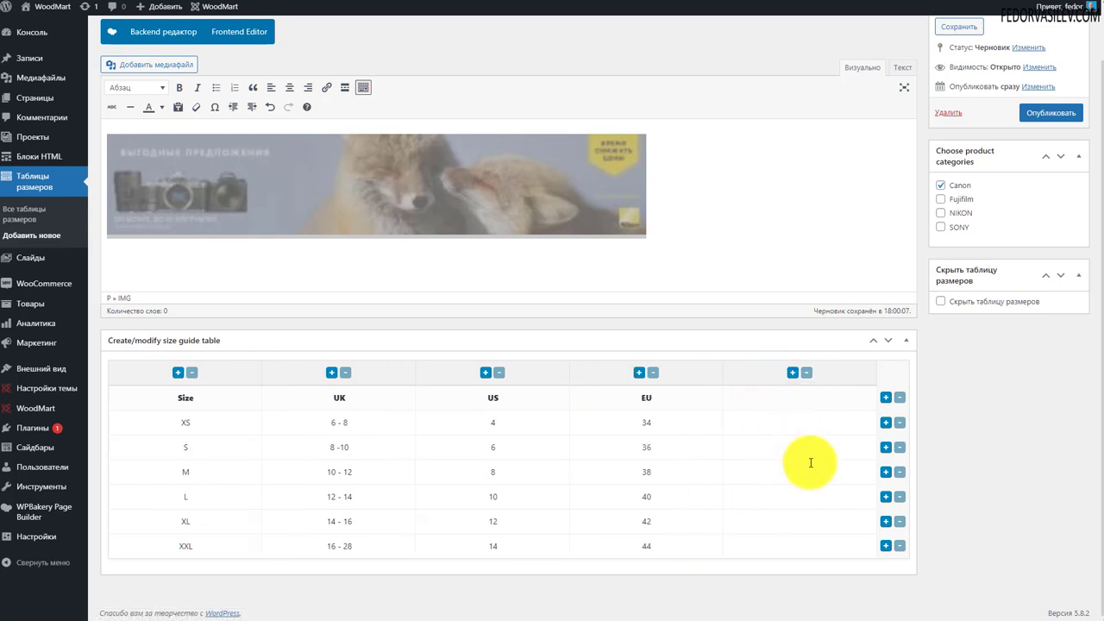
click(796, 423)
text(ghg)
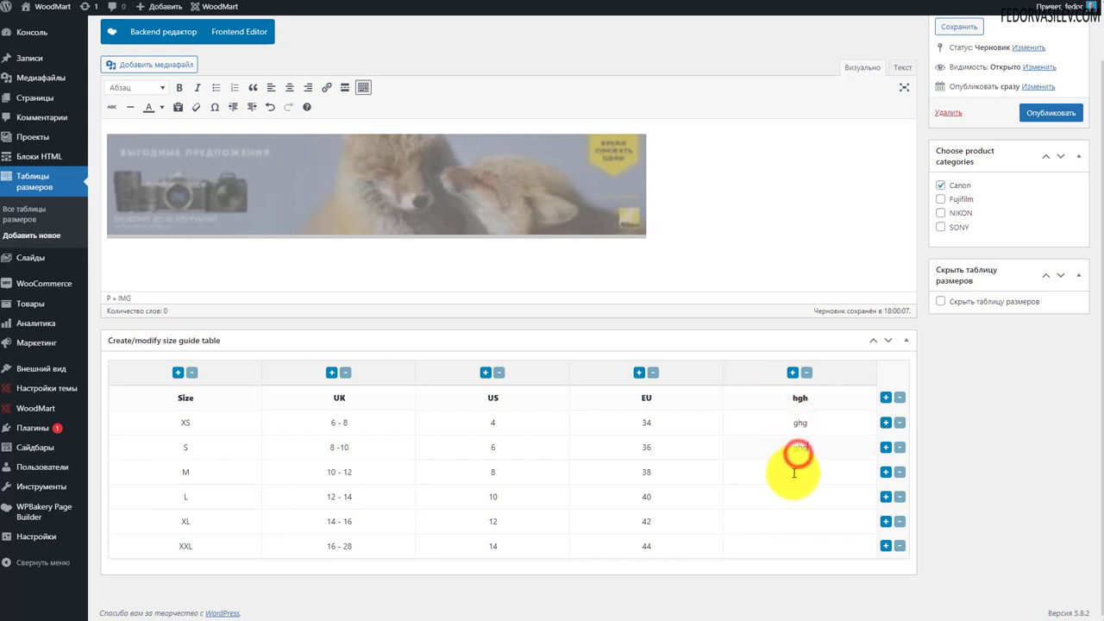
click(793, 473)
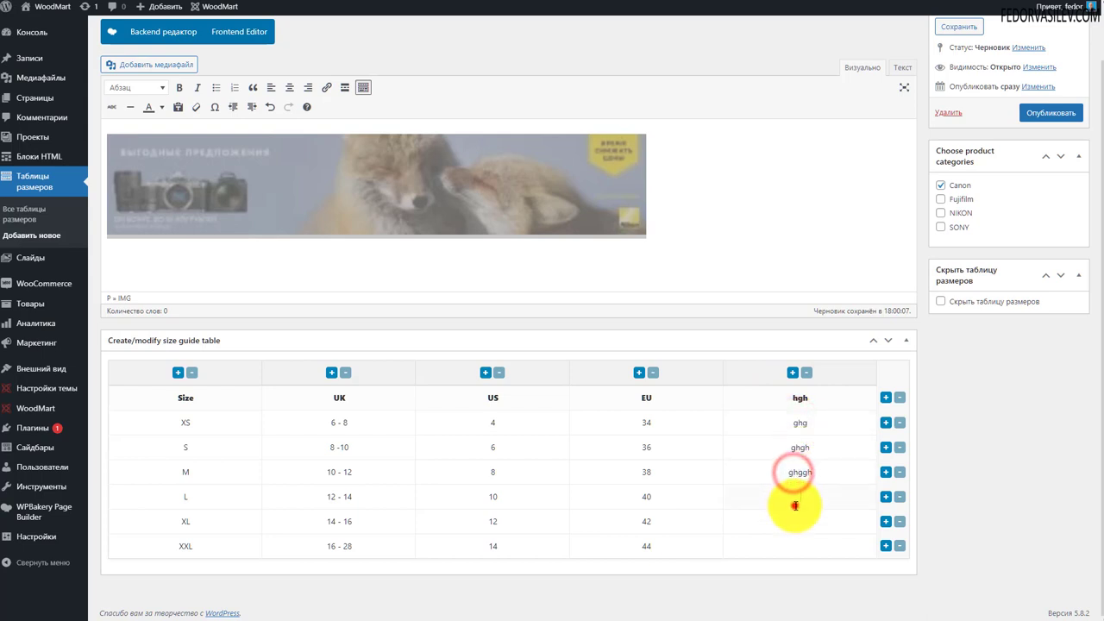
click(794, 505)
text(hh)
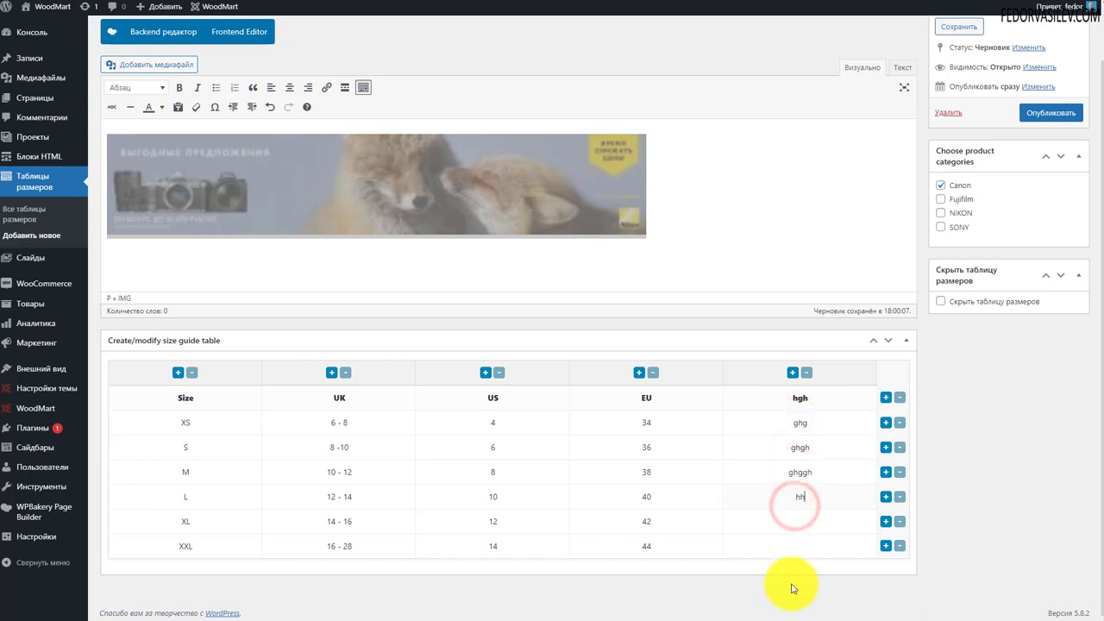
Add a blank row below XXL, remove it again, and delete the XXL row from the size table
click(885, 546)
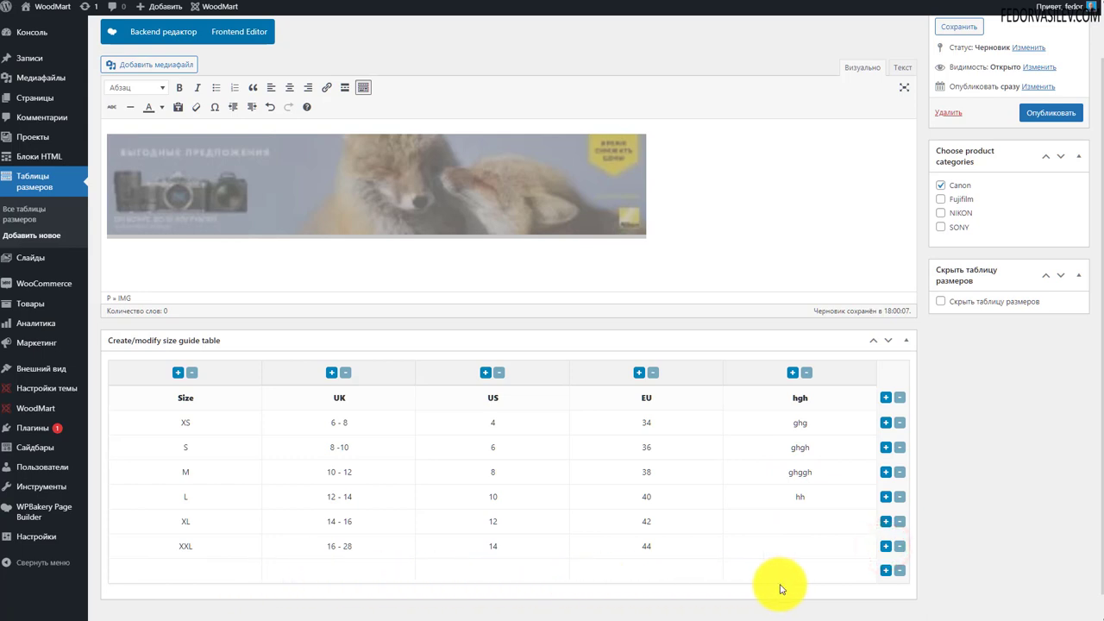
click(899, 570)
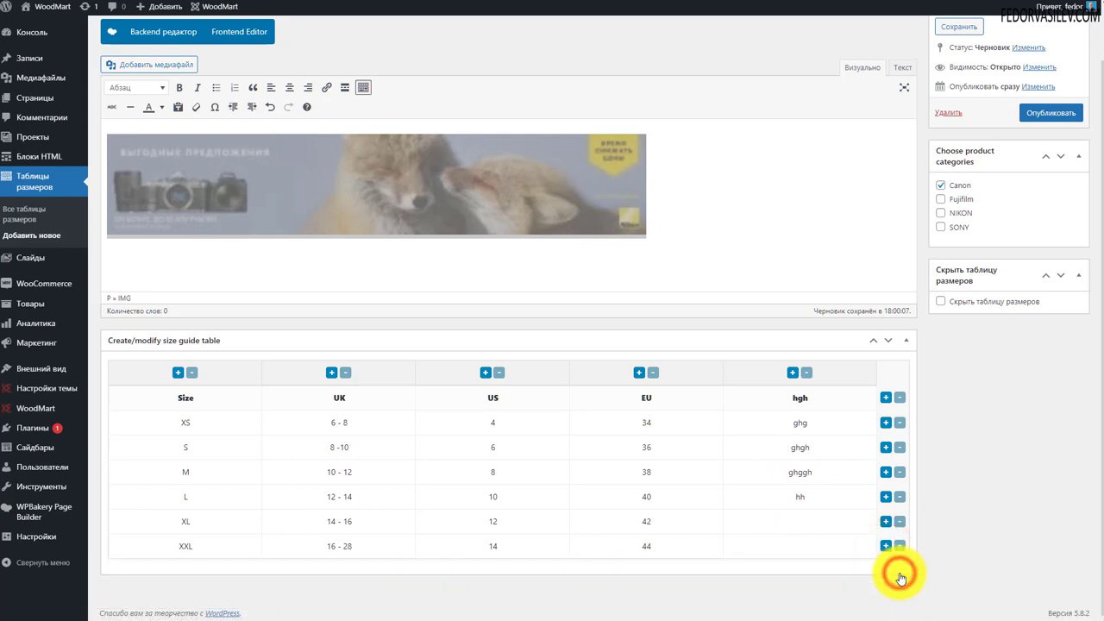
click(900, 546)
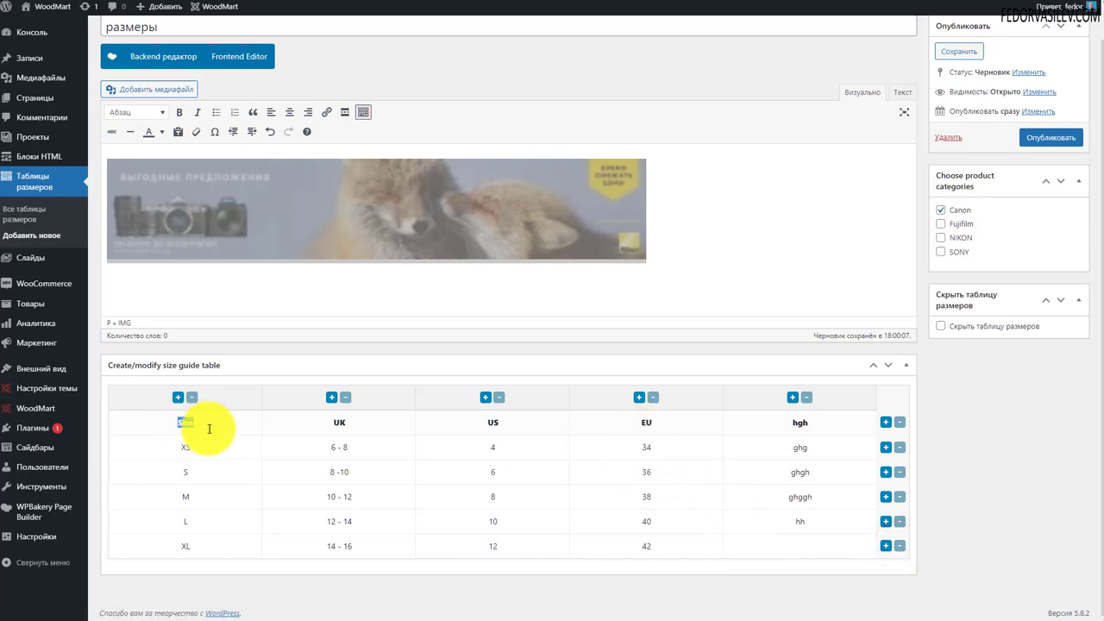
Review the table's headers and size values, and publish the size table for the Canon category
click(329, 424)
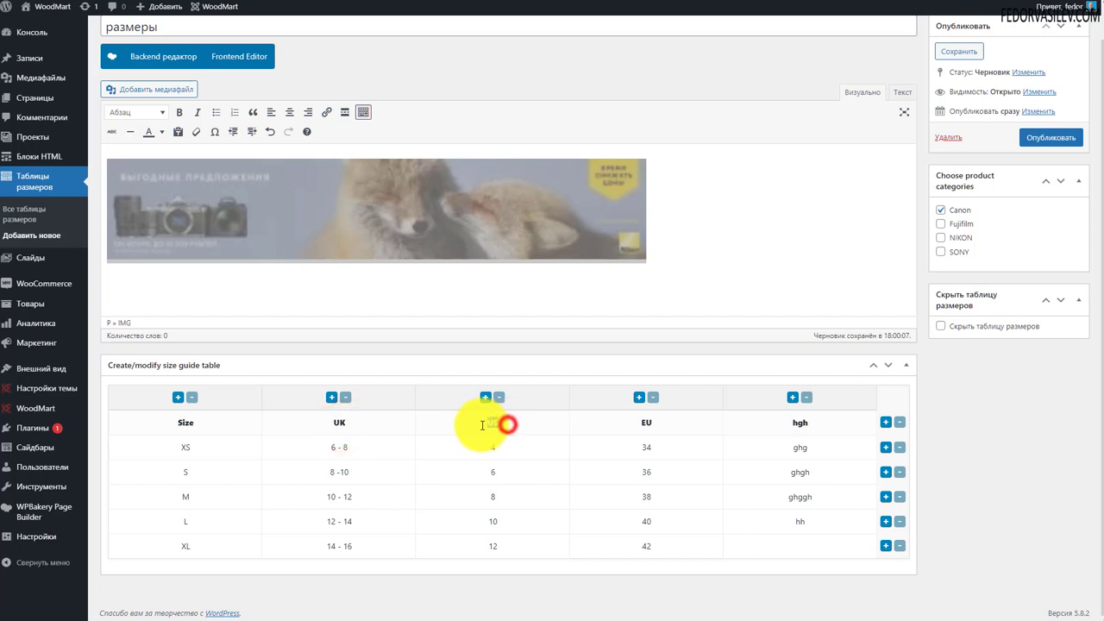
click(642, 423)
click(204, 448)
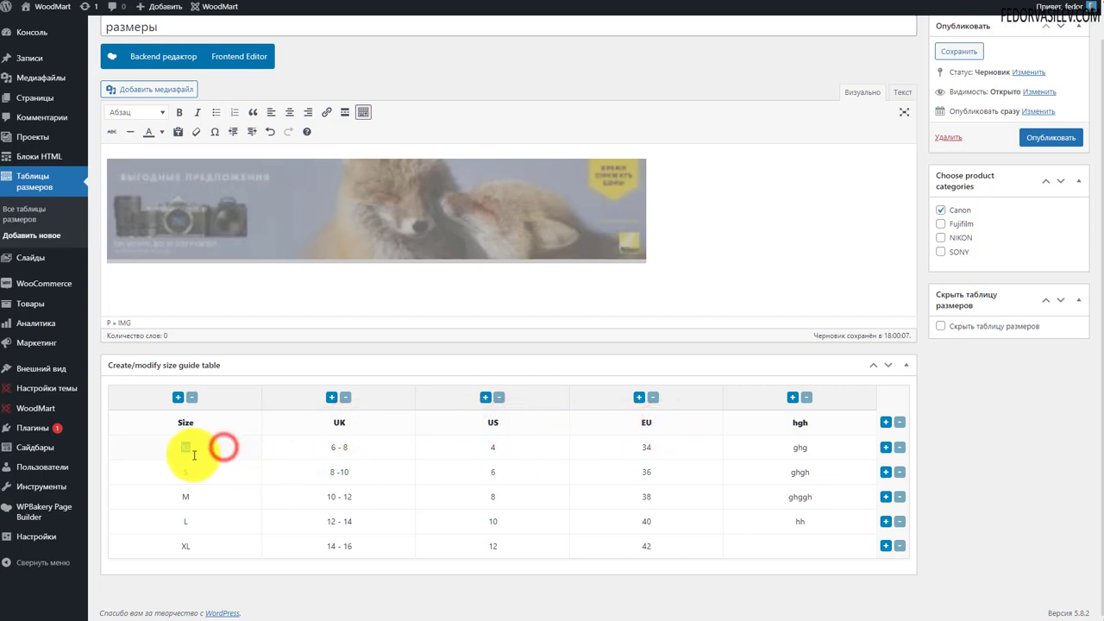
click(185, 451)
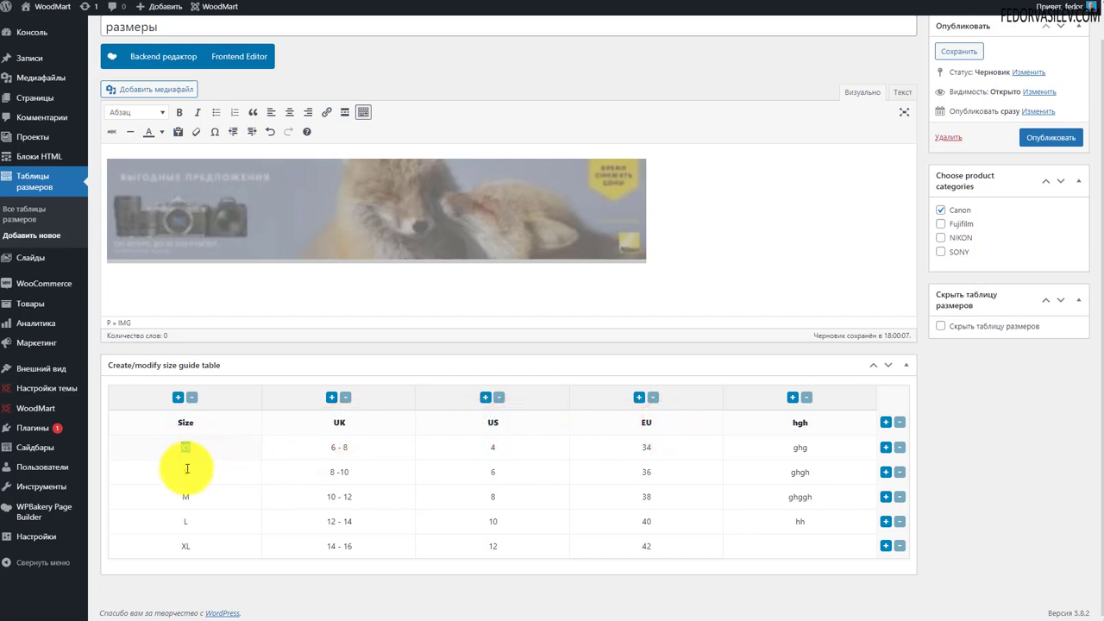
click(343, 439)
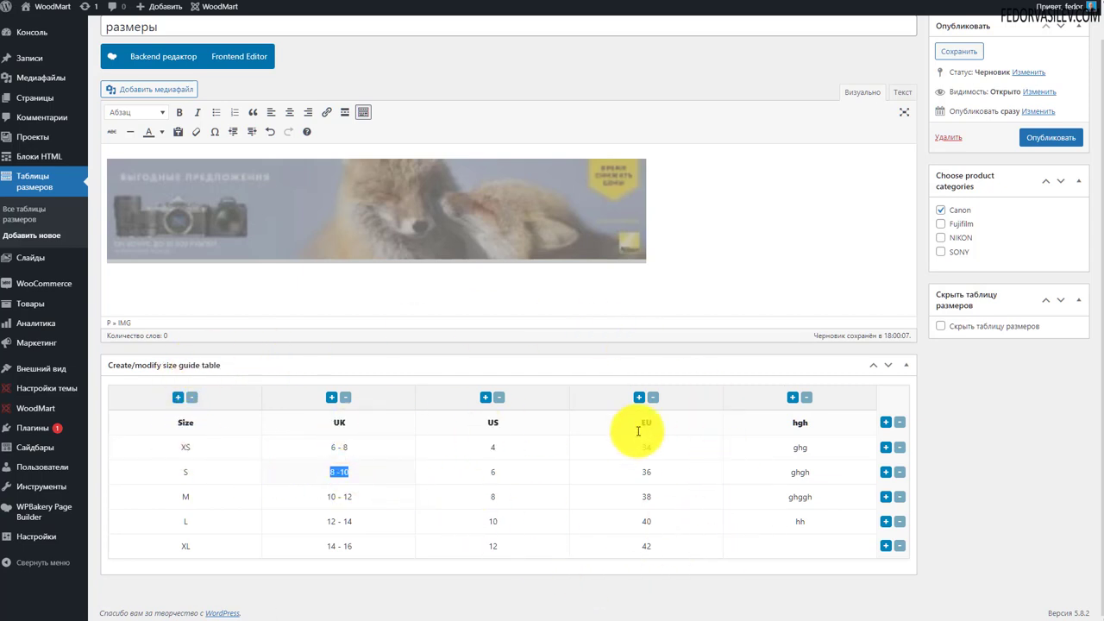
scroll(670, 515, up, 2)
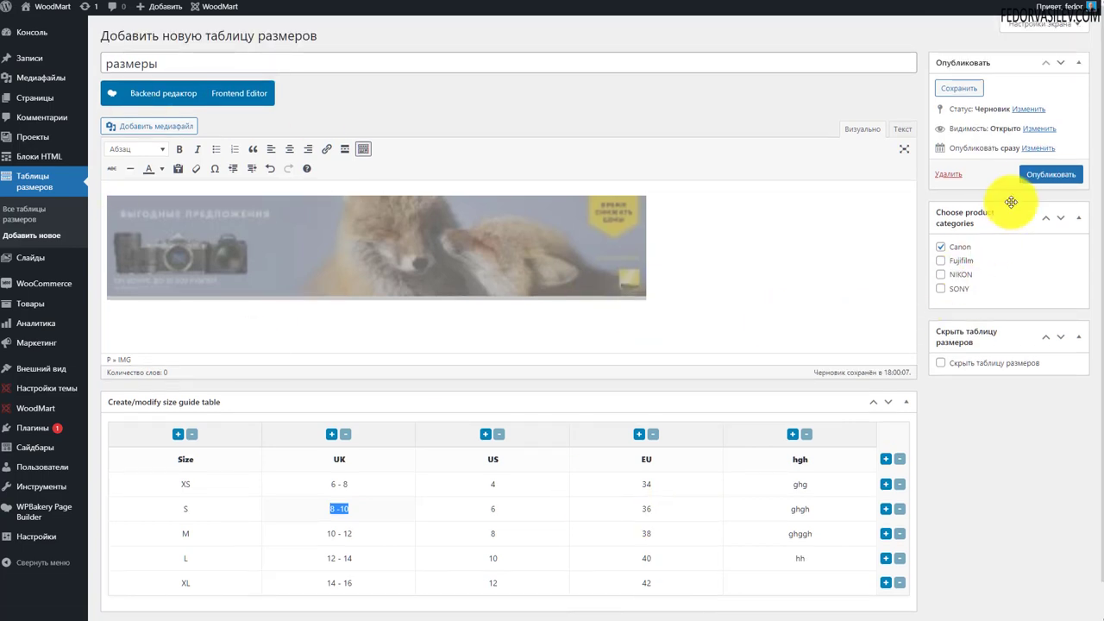
click(1032, 175)
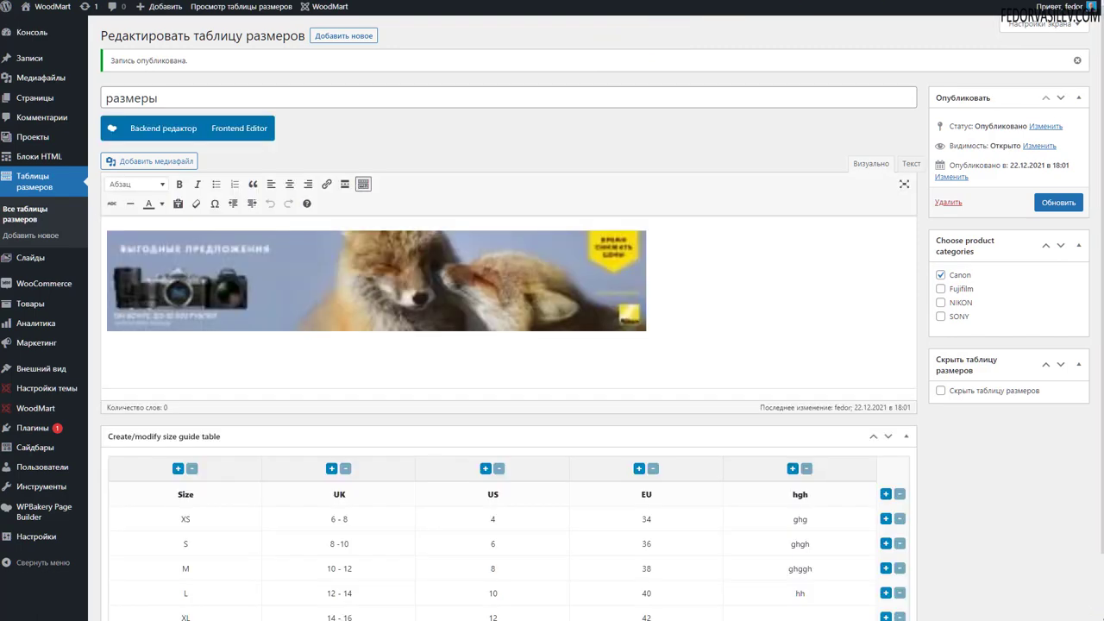
click(940, 274)
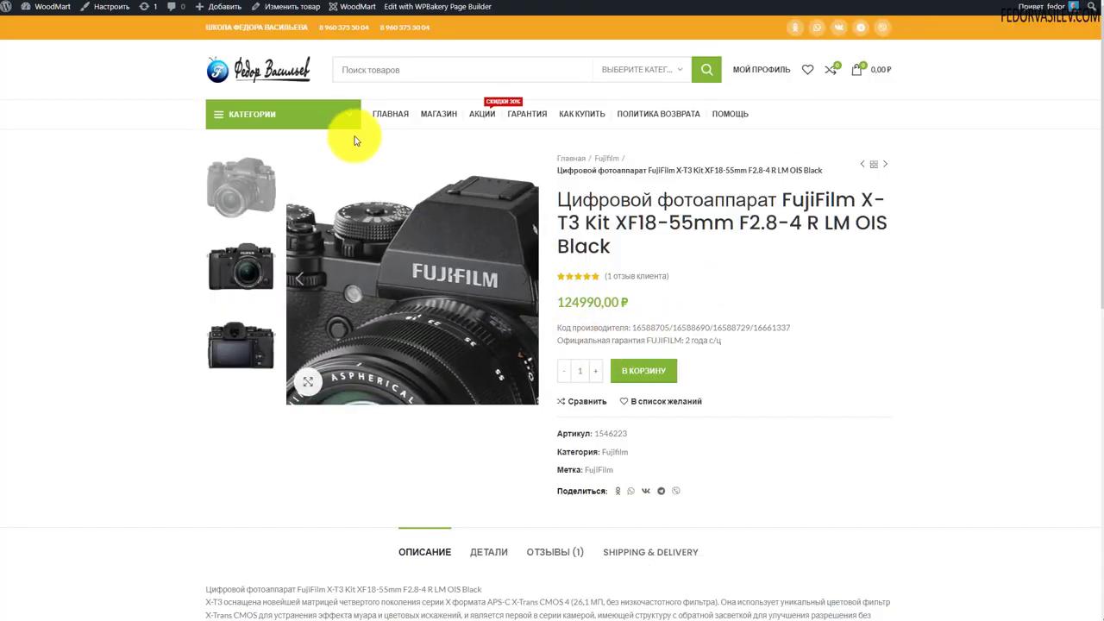
Open the Canon EOS R3 Body product page from the storefront's Canon category to check for the size table link
mouse_move(320, 129)
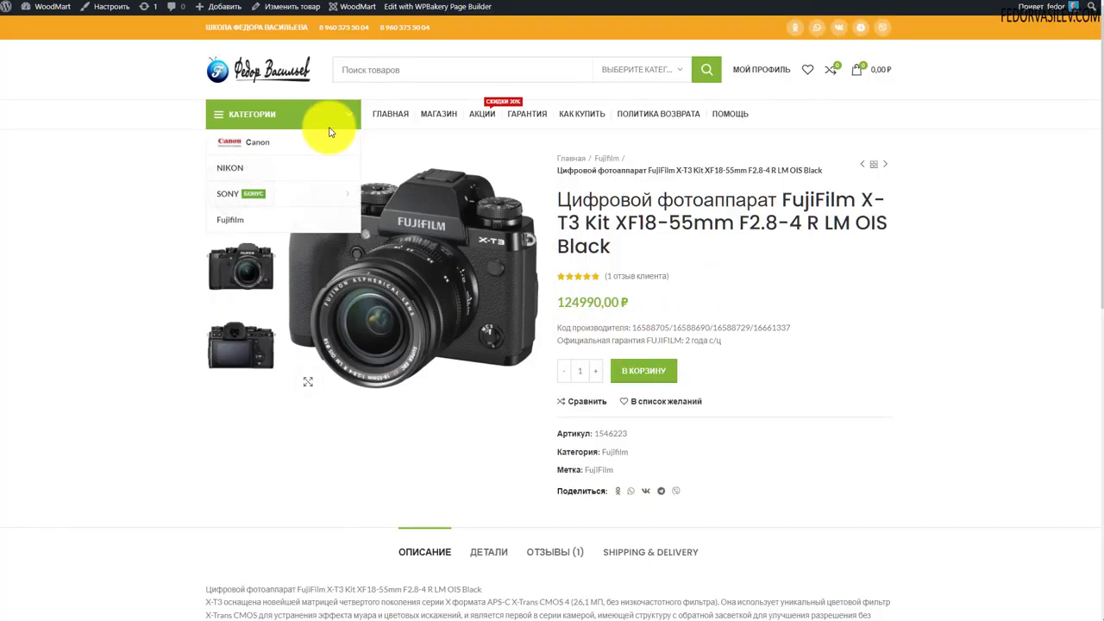
click(256, 154)
click(277, 248)
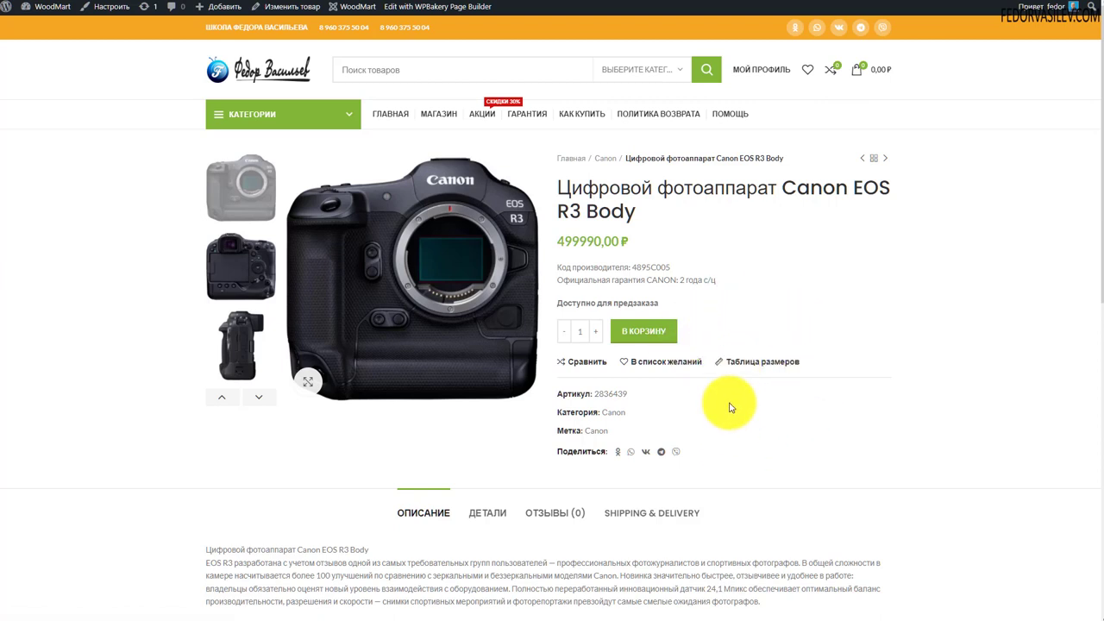
Open the size table on the Canon EOS R3 Body page, preview it in a mobile-sized view, and close both
click(734, 363)
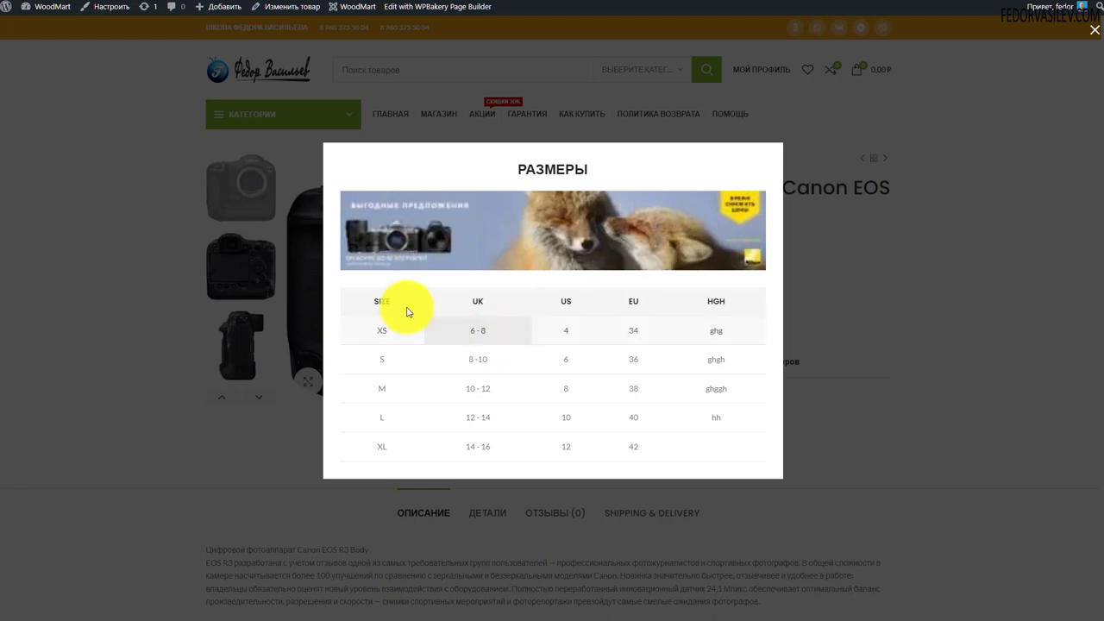
right_click(902, 394)
click(931, 612)
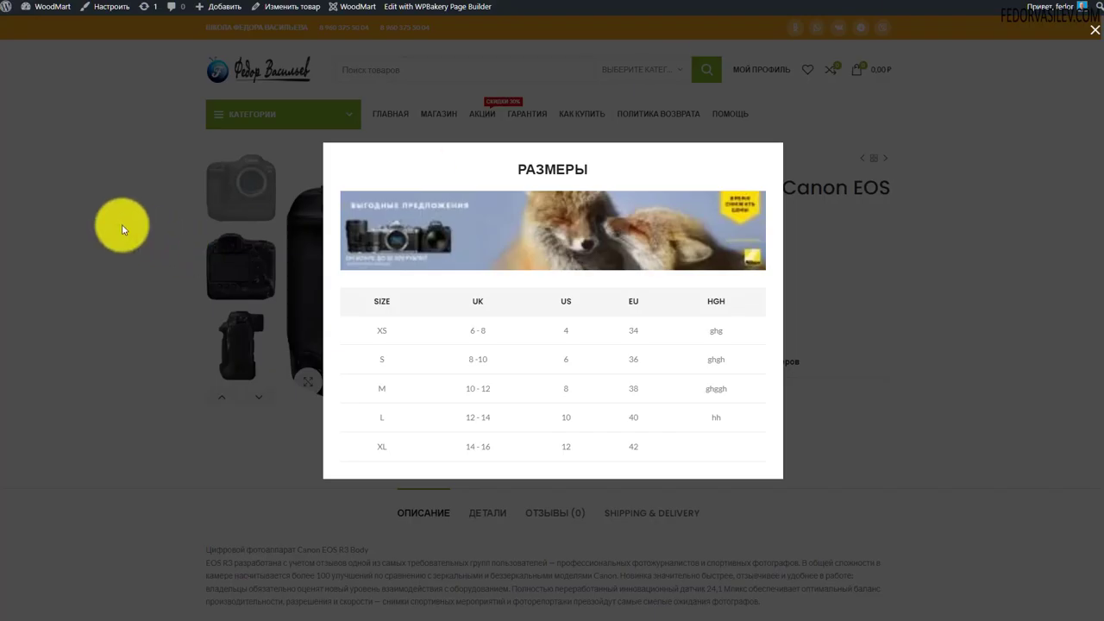
right_click(118, 453)
click(141, 466)
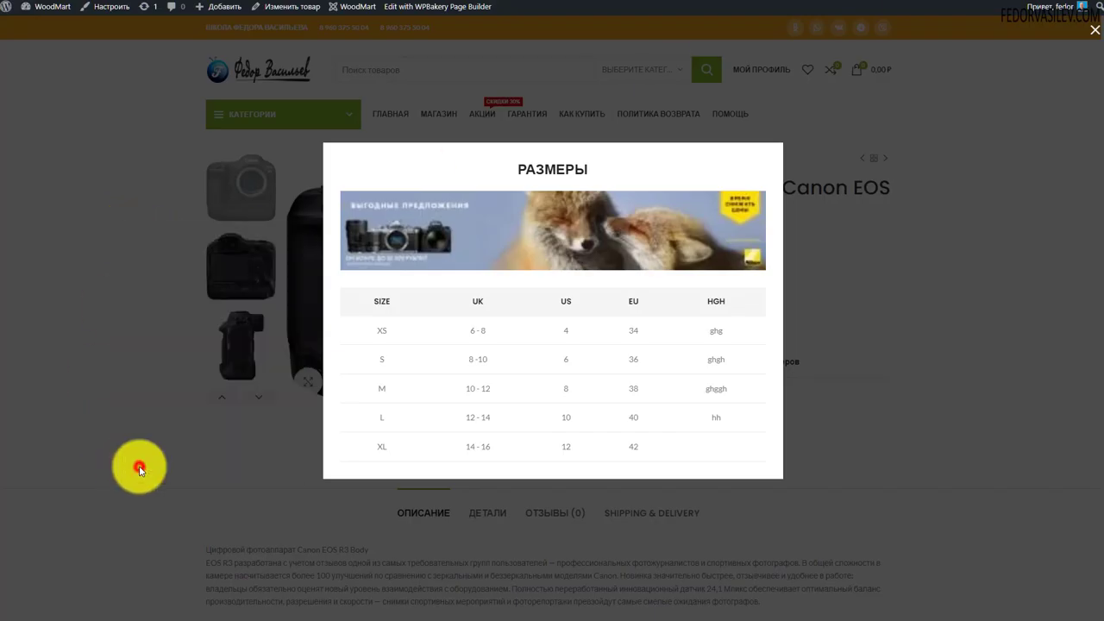
click(187, 239)
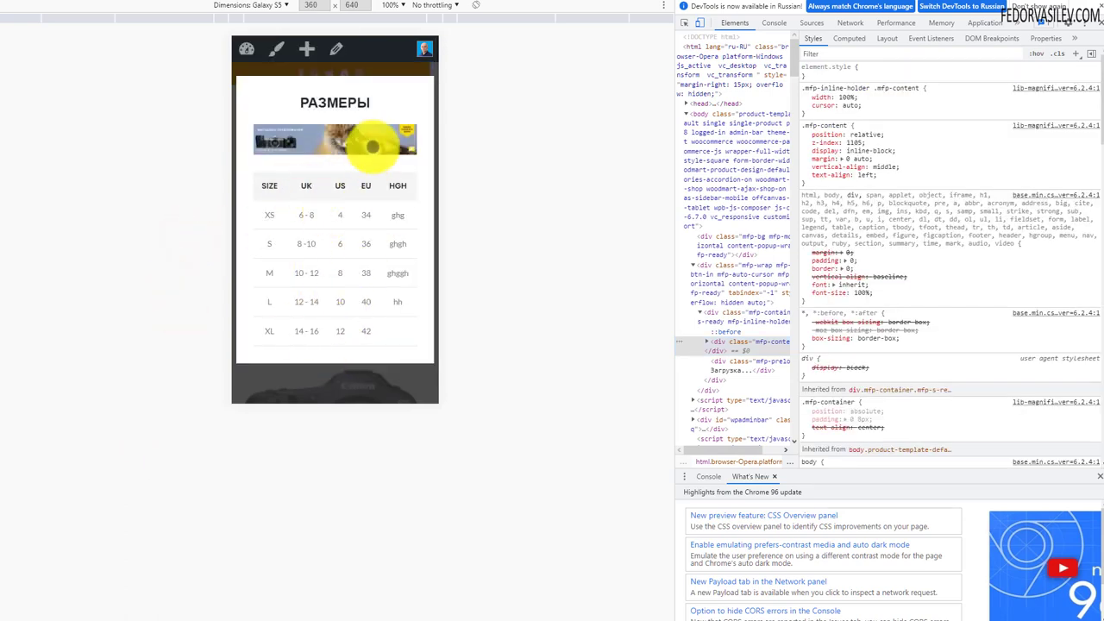
click(1097, 23)
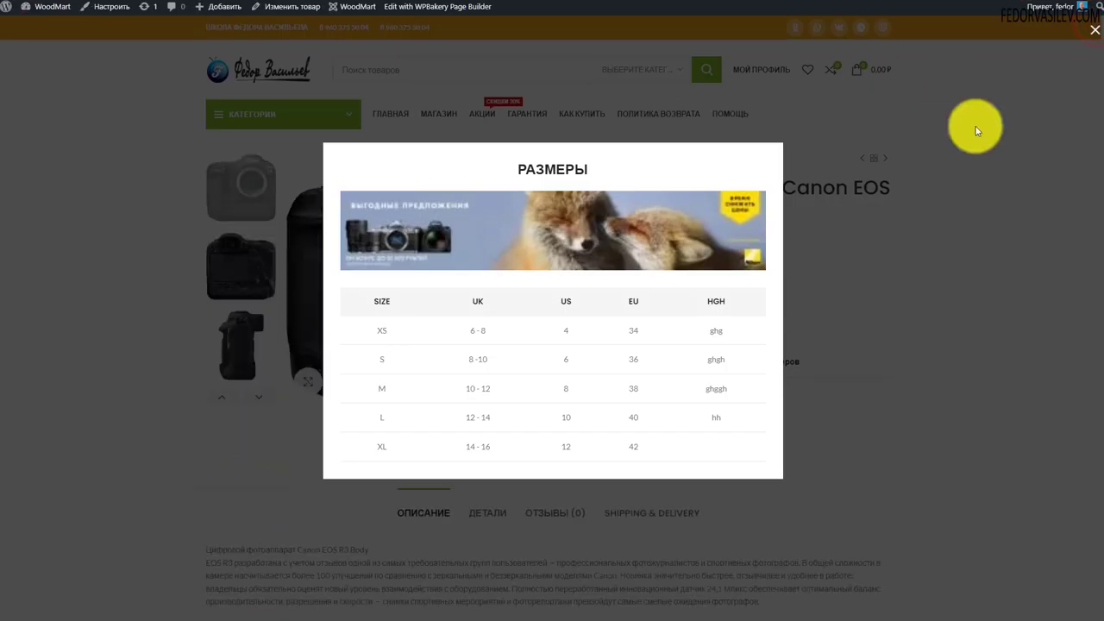
click(1089, 32)
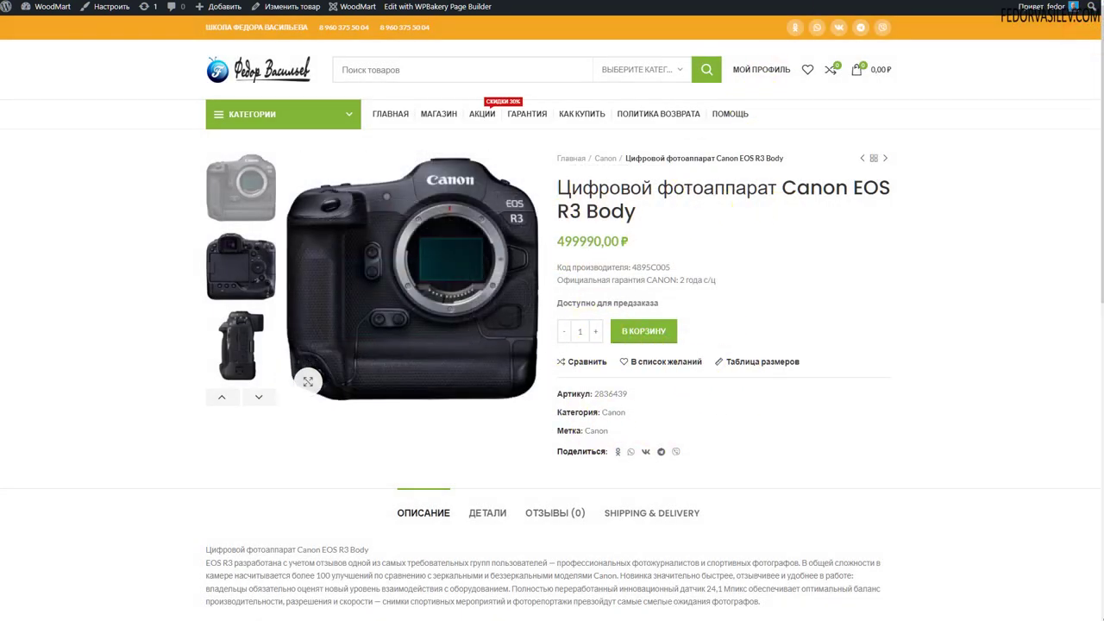
Open the Canon EOS M200 Kit 15-45 IS STM Black product for editing from the admin product list and find its size guide settings
key(ctrl+Tab)
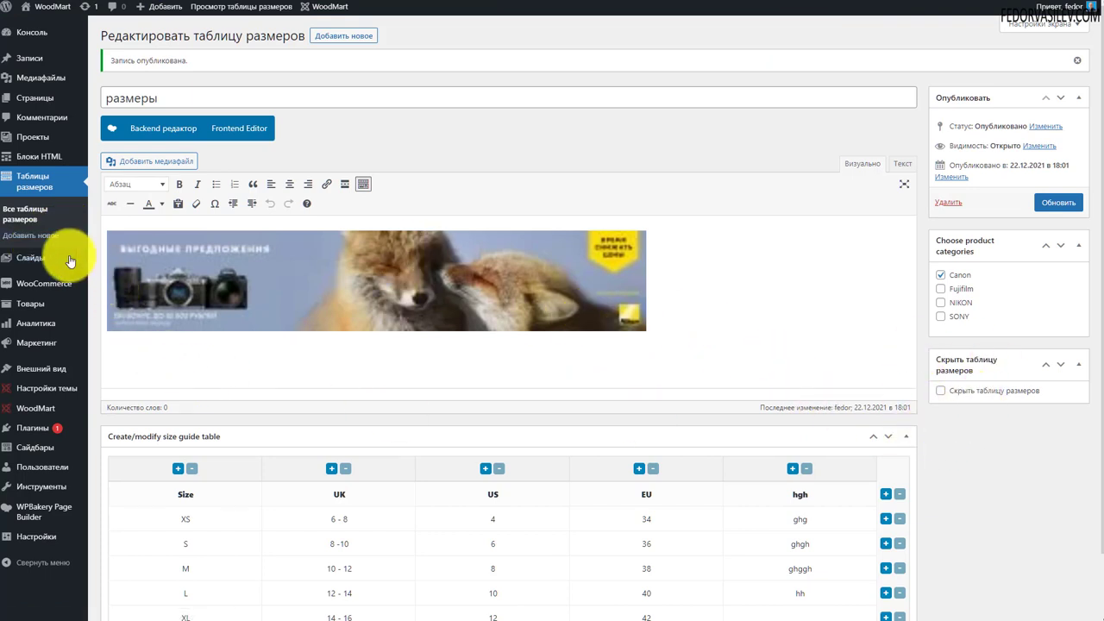
click(35, 304)
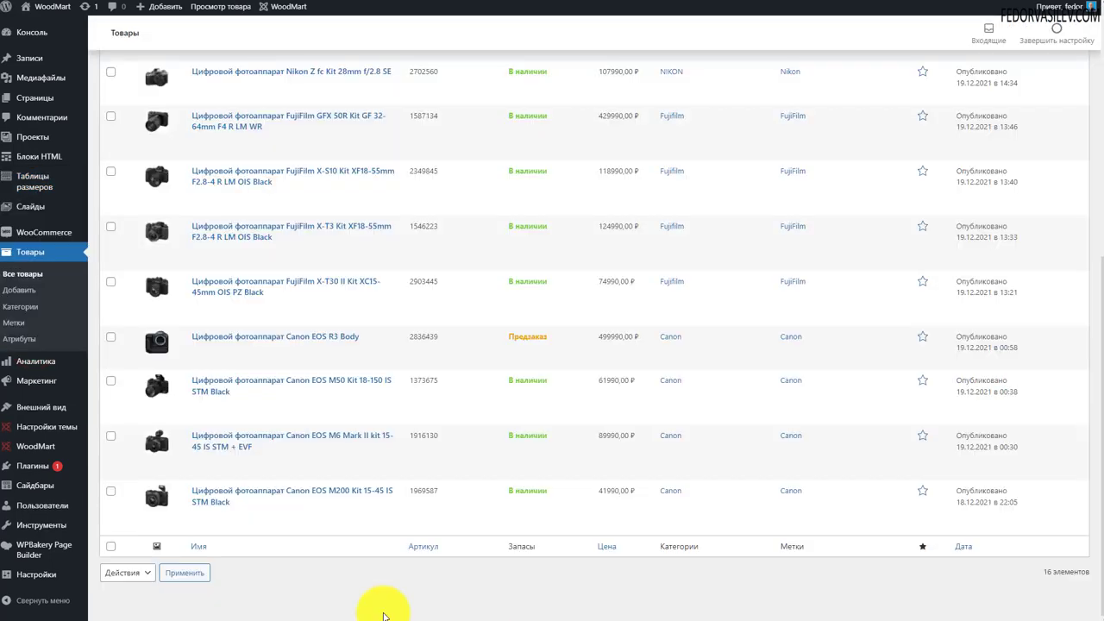
click(297, 491)
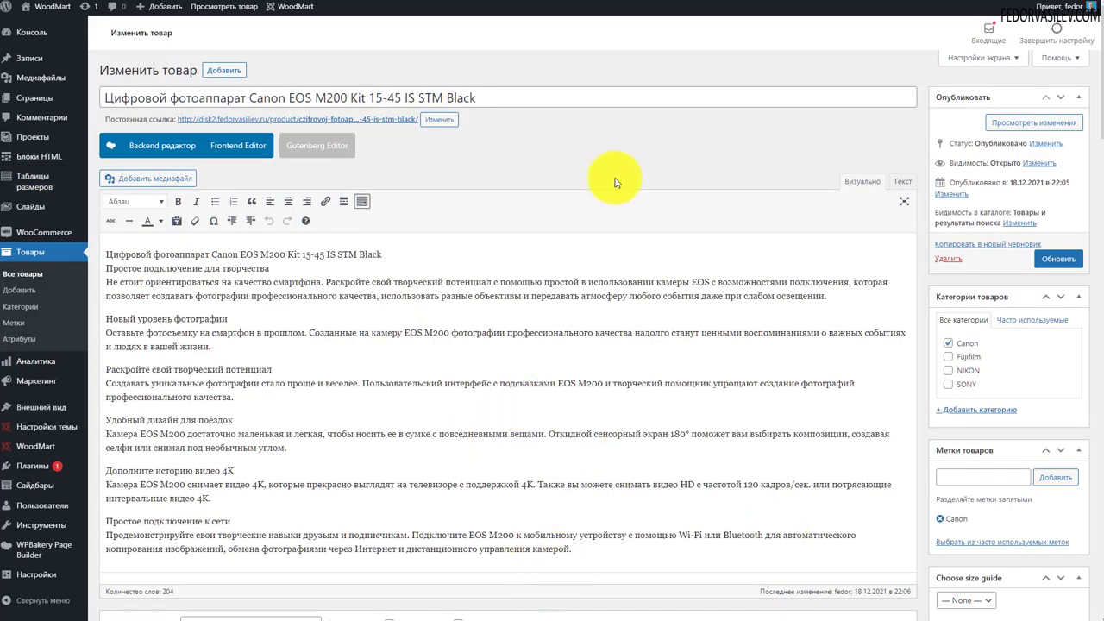
scroll(660, 223, down, 3)
scroll(656, 215, down, 1)
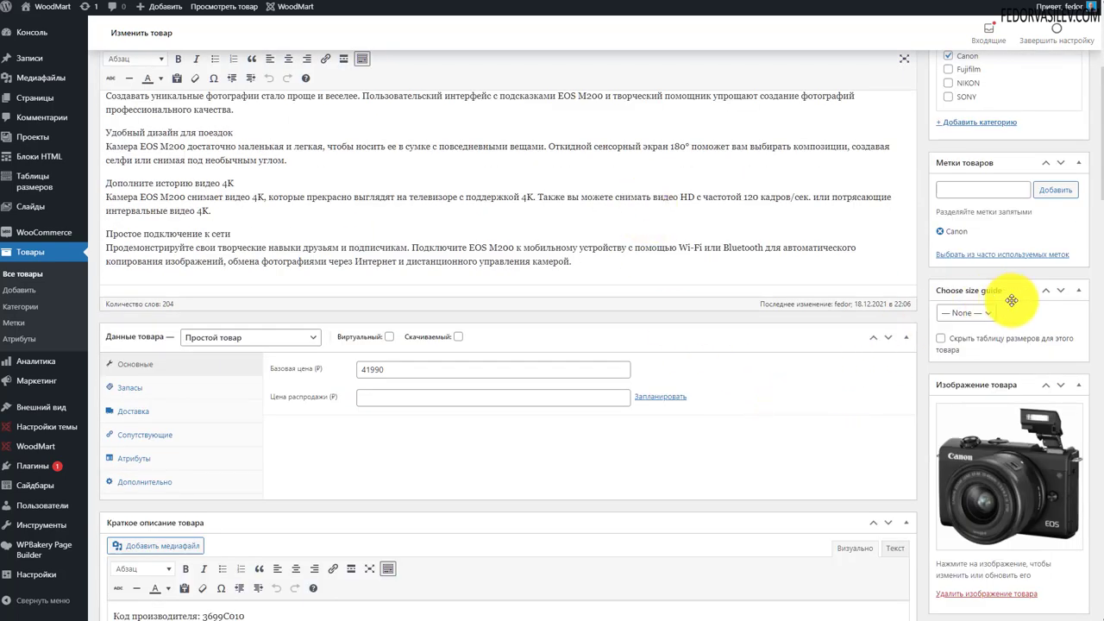
Leave the product's size guide at None, hide the size table for this product, and update the product
click(974, 320)
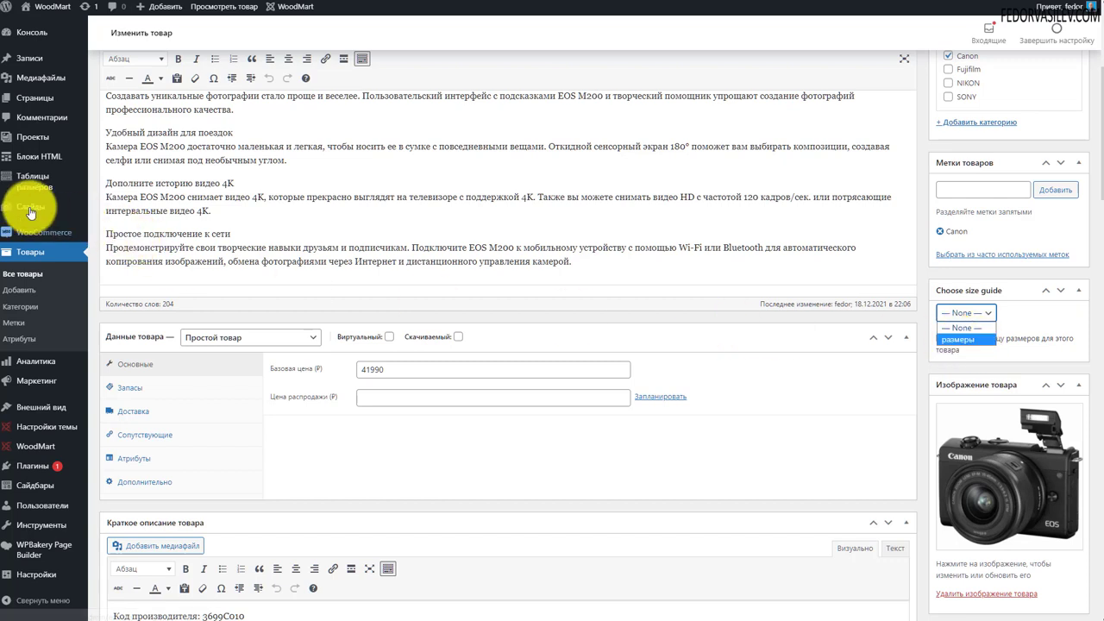
mouse_move(31, 201)
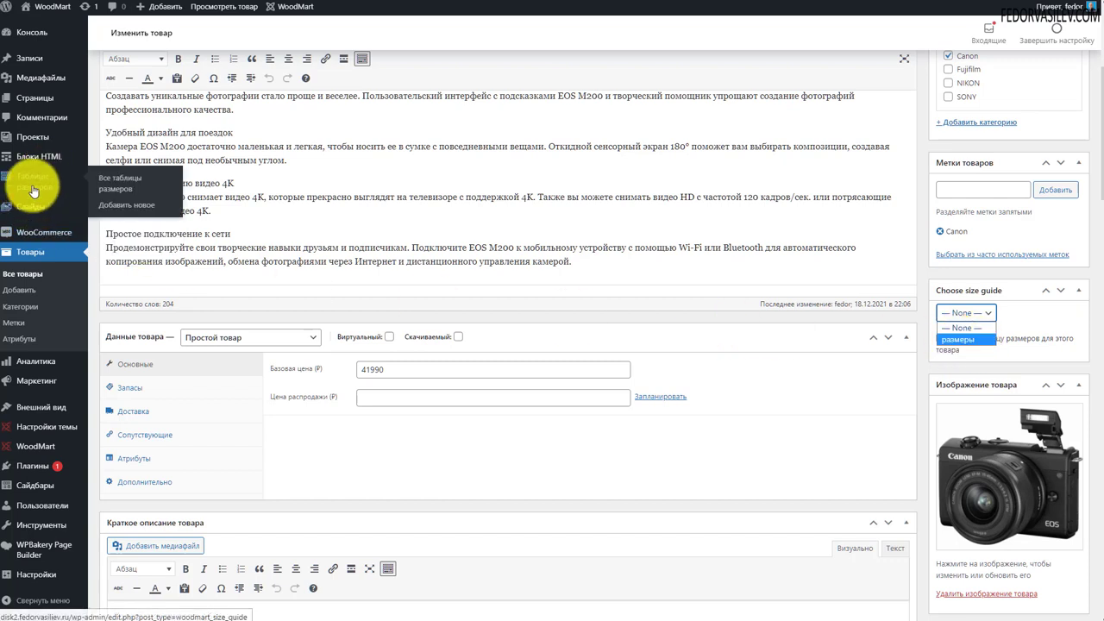
click(1032, 319)
click(967, 313)
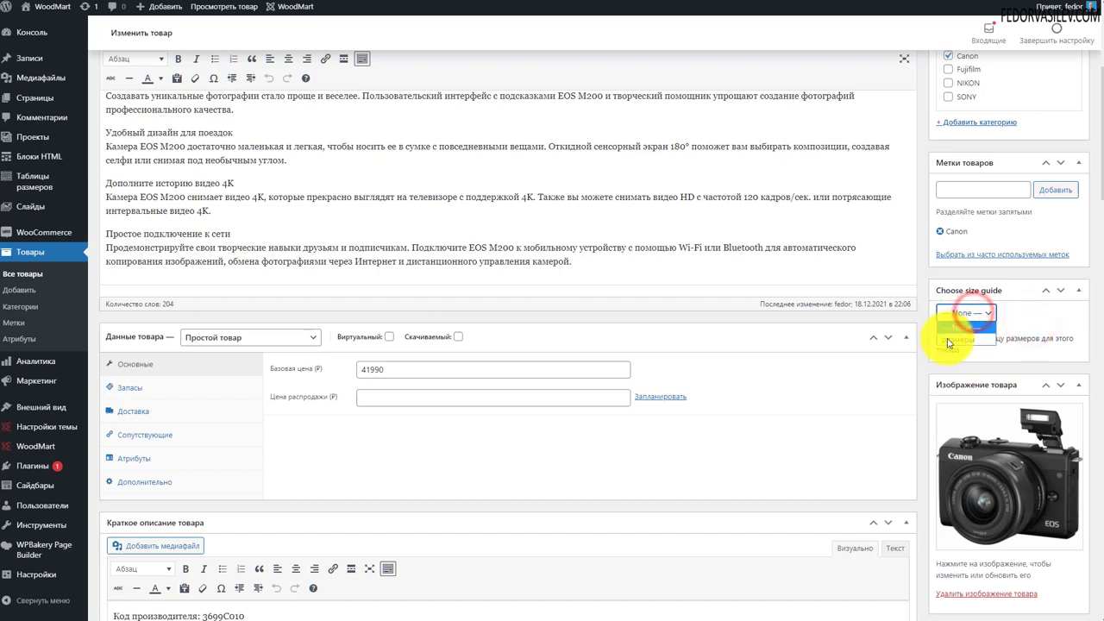
click(1043, 324)
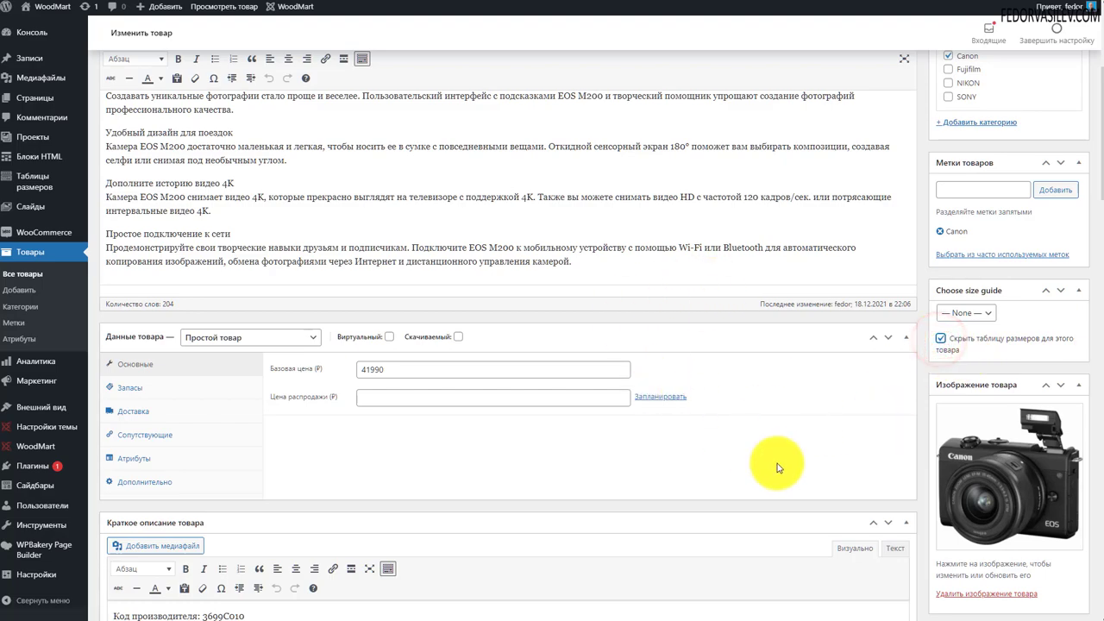
scroll(764, 461, up, 3)
click(1057, 260)
scroll(788, 290, down, 6)
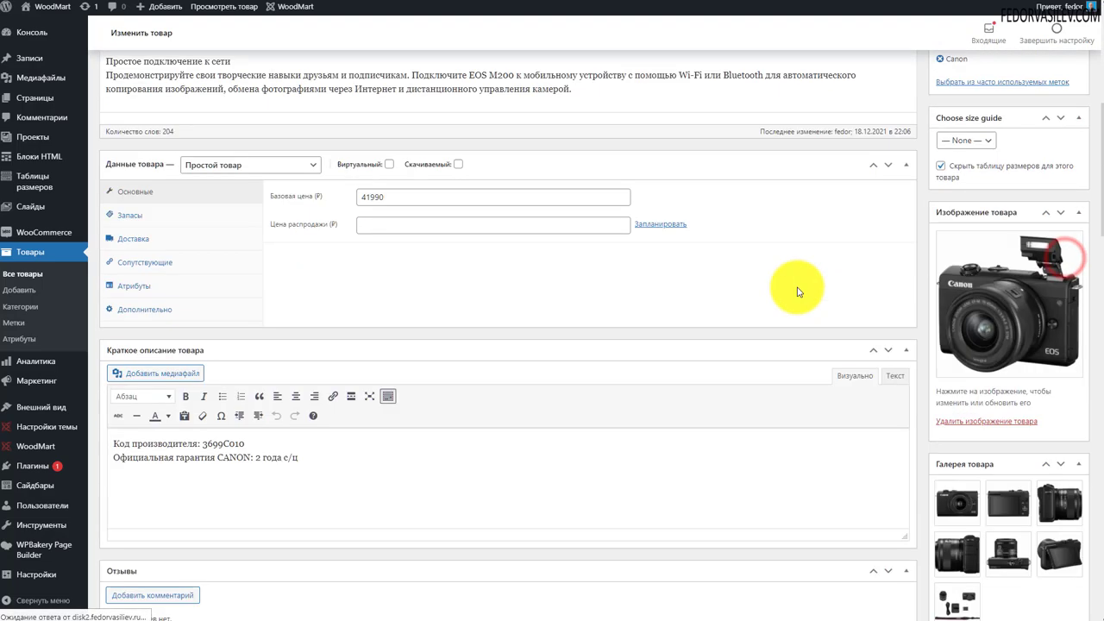
Review the product's custom header, page design, image width and sidebar options, leaving them as they are
scroll(801, 271, up, 6)
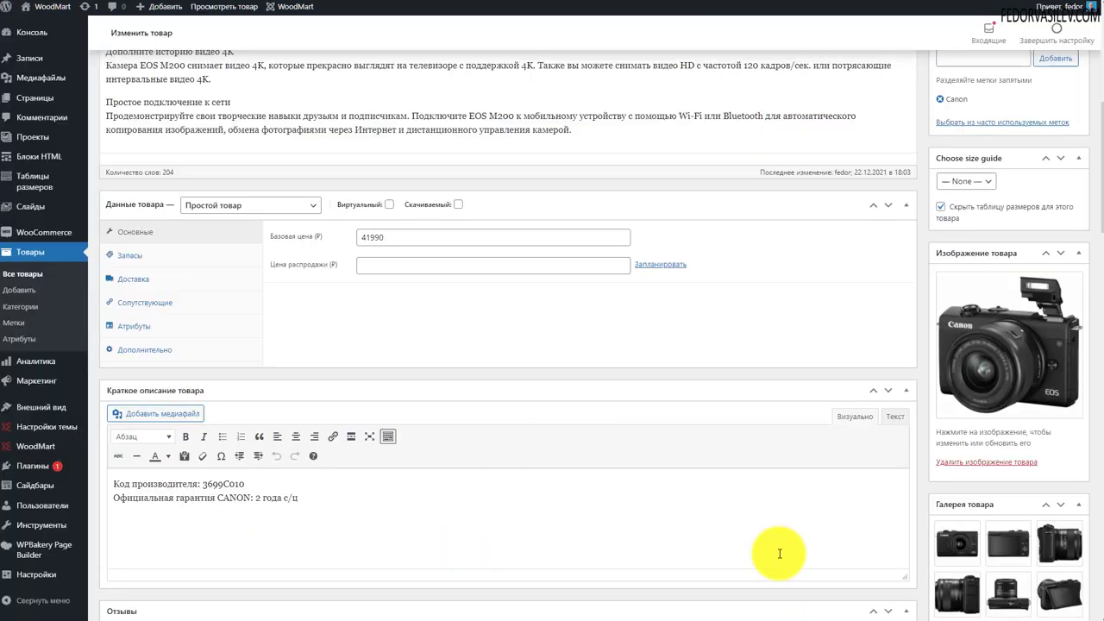
scroll(778, 552, up, 5)
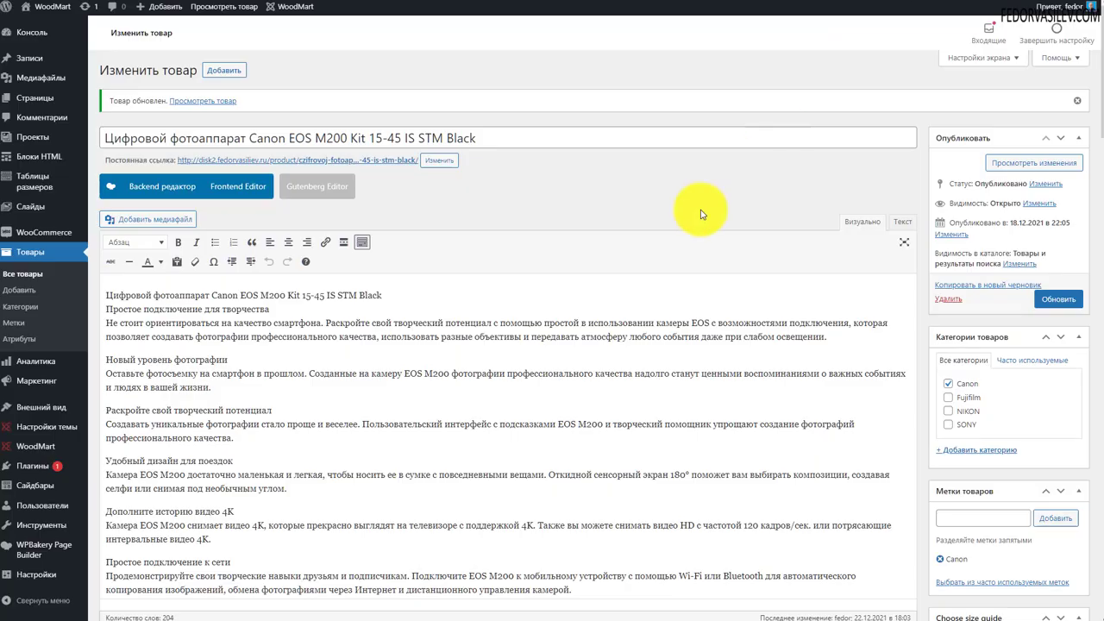
scroll(609, 187, down, 15)
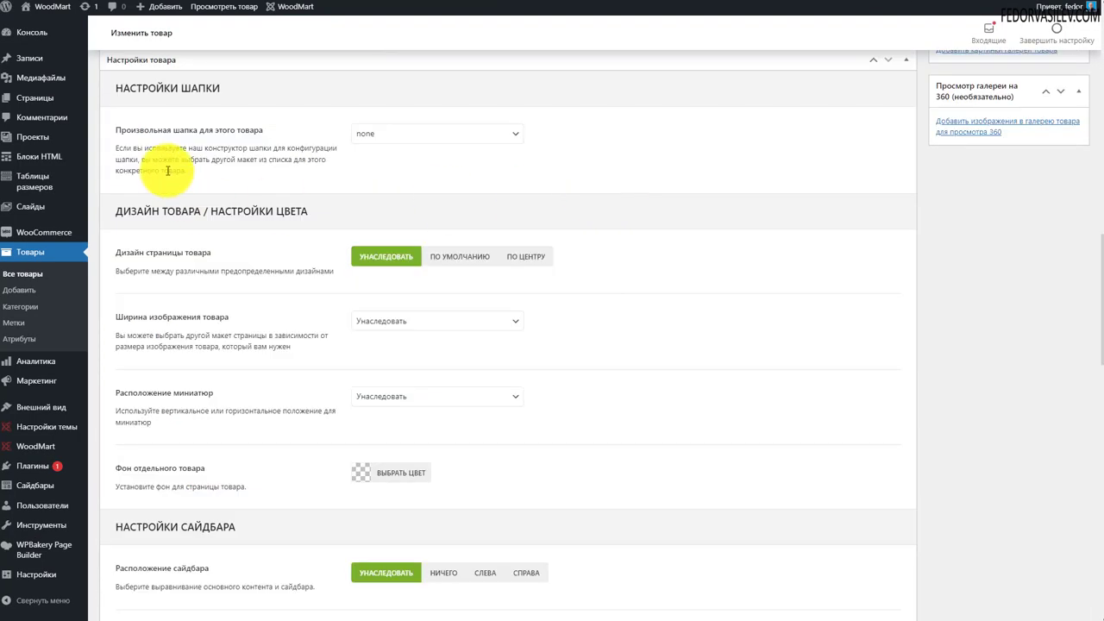
click(372, 134)
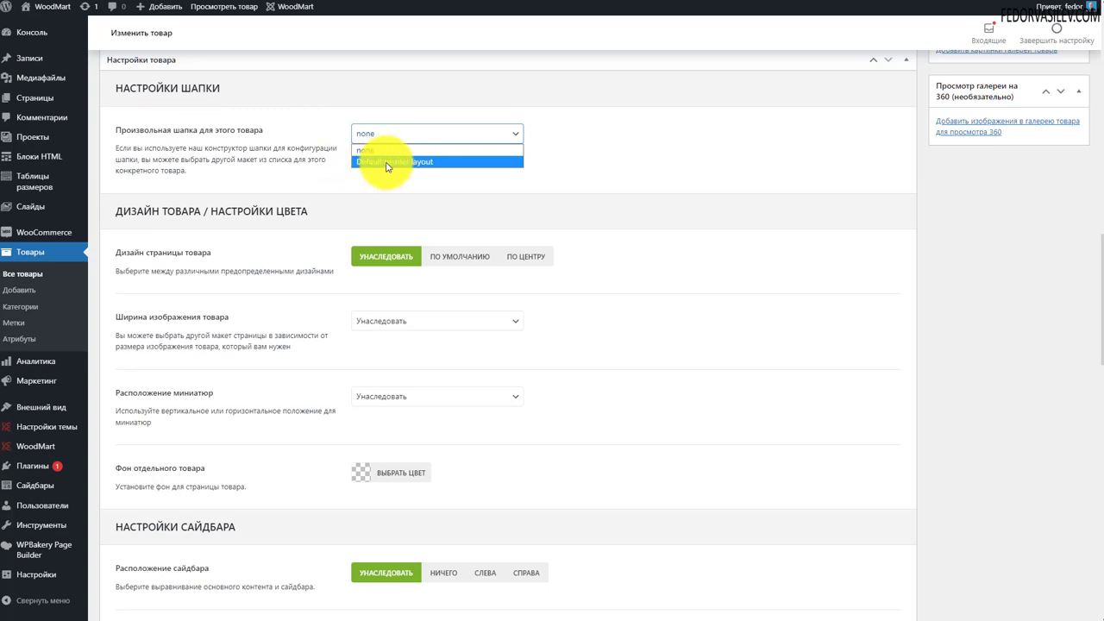
click(662, 157)
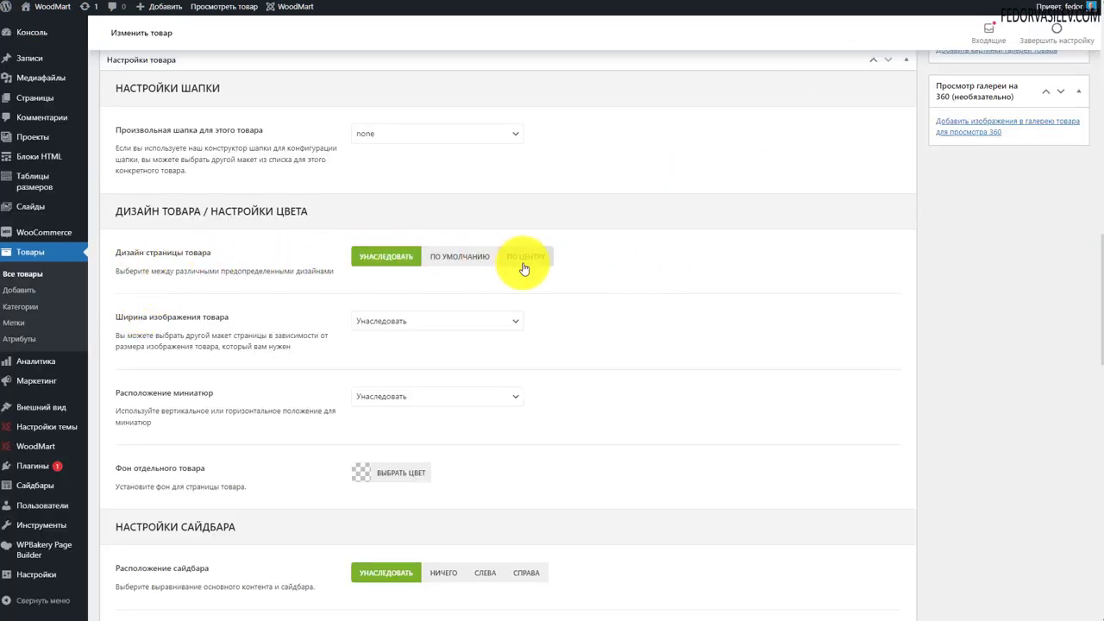
click(448, 321)
click(634, 320)
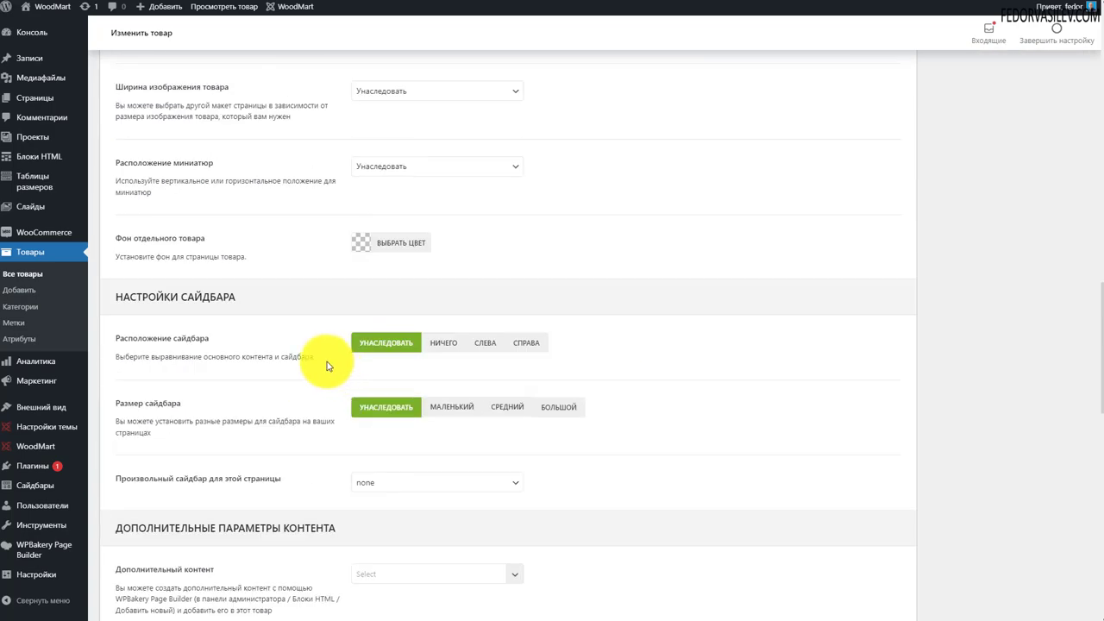
scroll(332, 362, down, 3)
scroll(290, 291, down, 1)
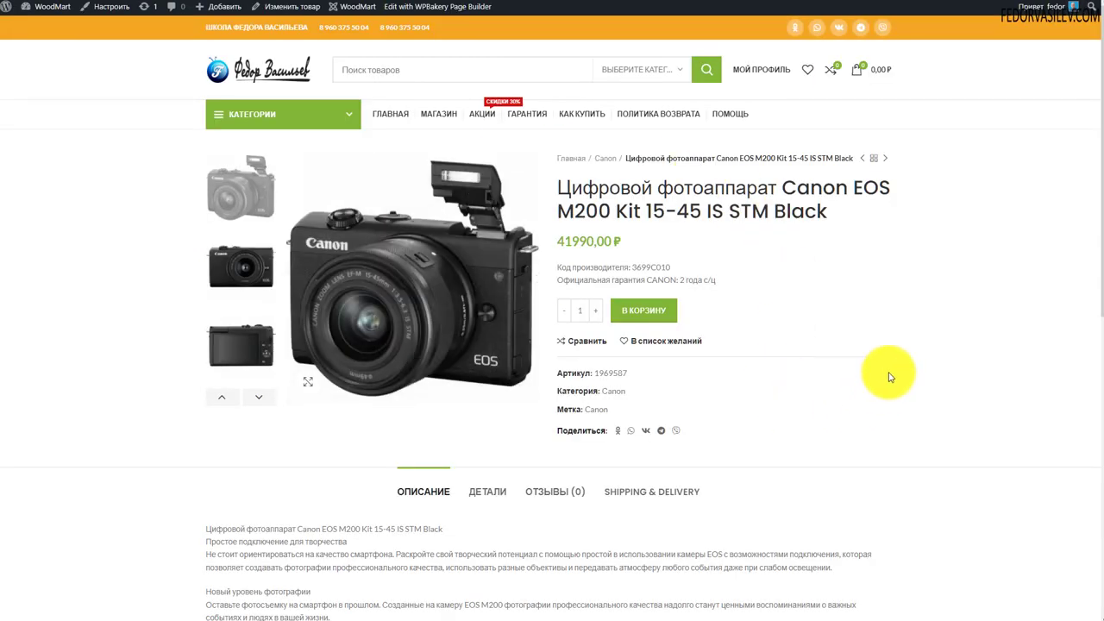
Look through the storefront shop page's product listing and layout
click(437, 115)
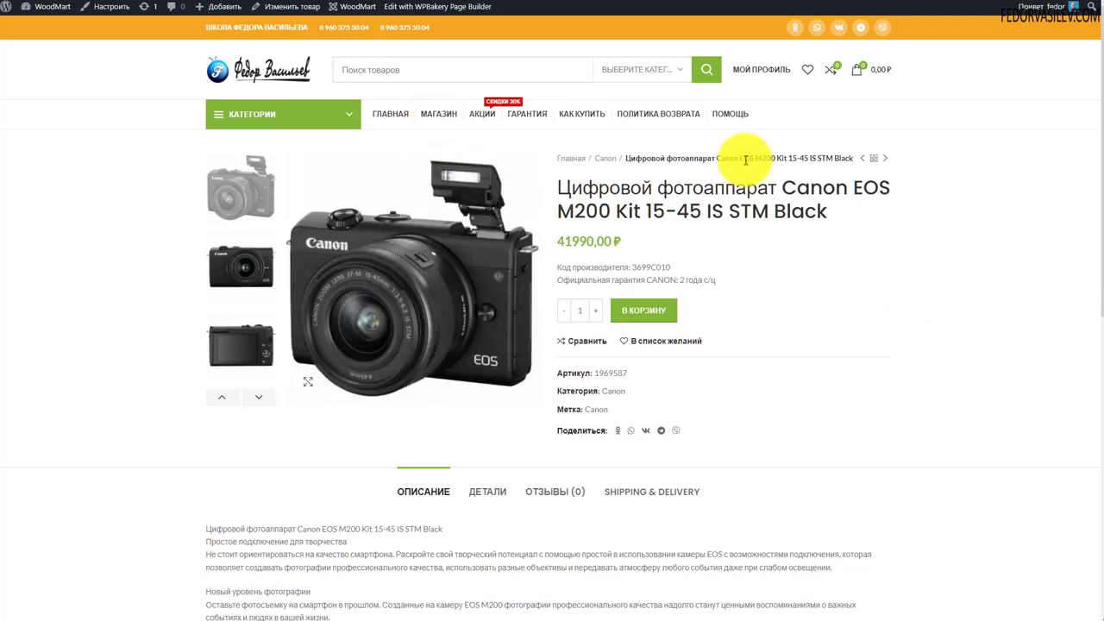
scroll(199, 405, down, 2)
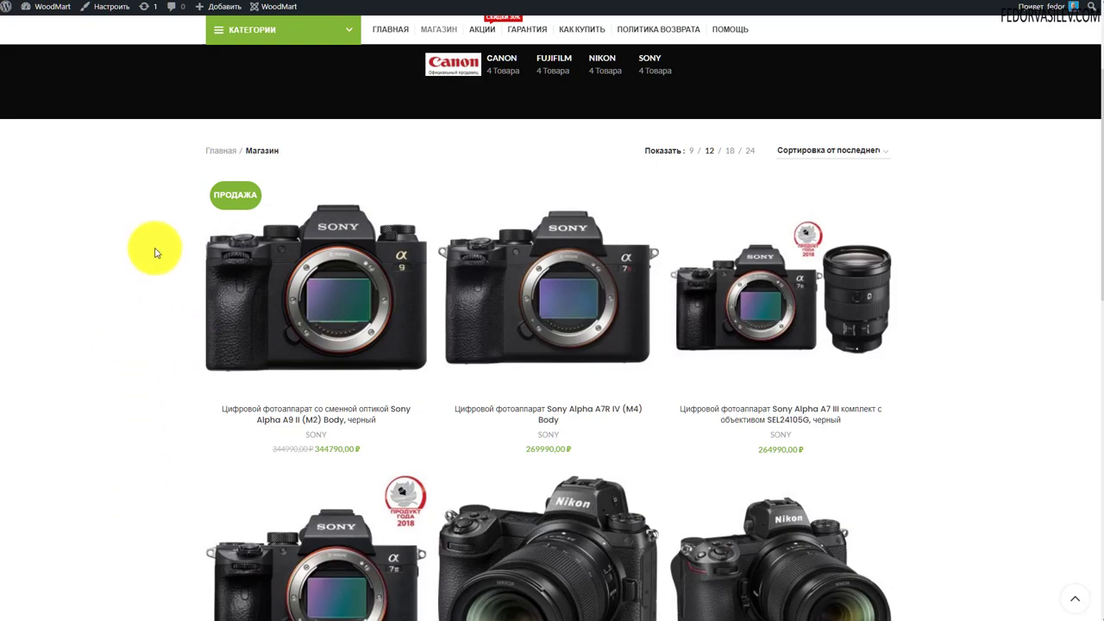
scroll(284, 379, down, 8)
scroll(281, 374, up, 10)
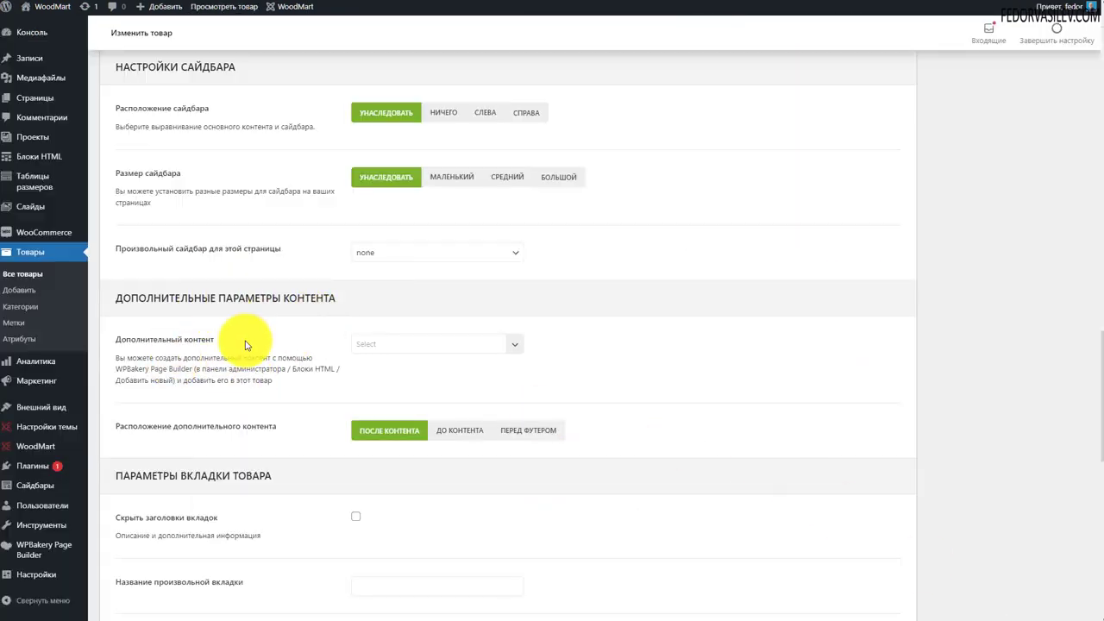
Examine the additional content setting's description and its available HTML blocks without choosing one
click(376, 344)
click(634, 348)
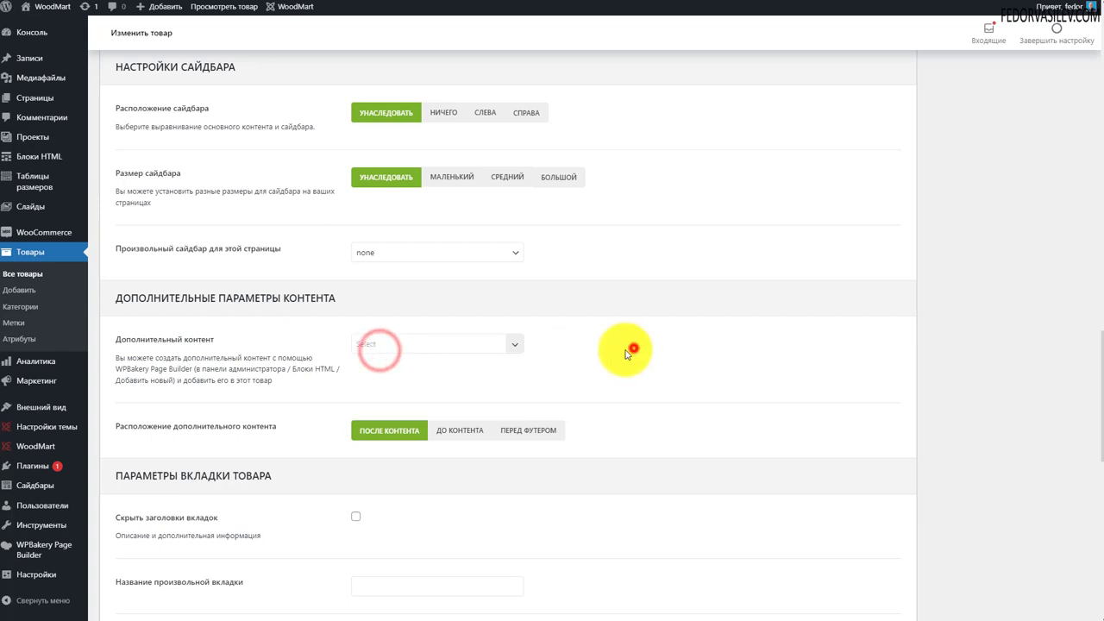
drag(118, 371, 339, 369)
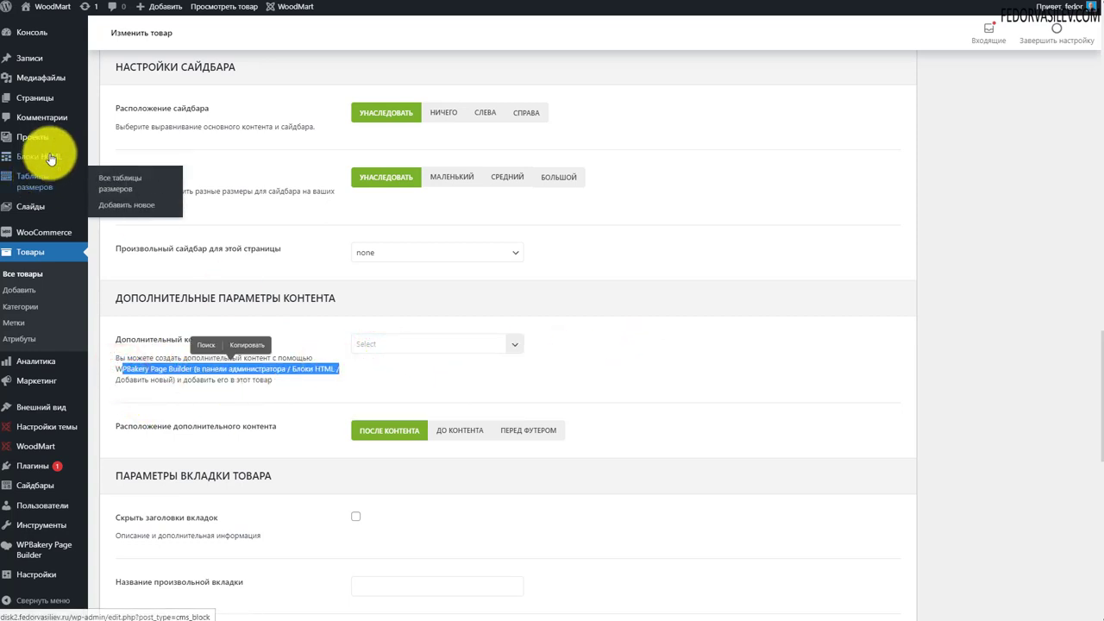
click(431, 345)
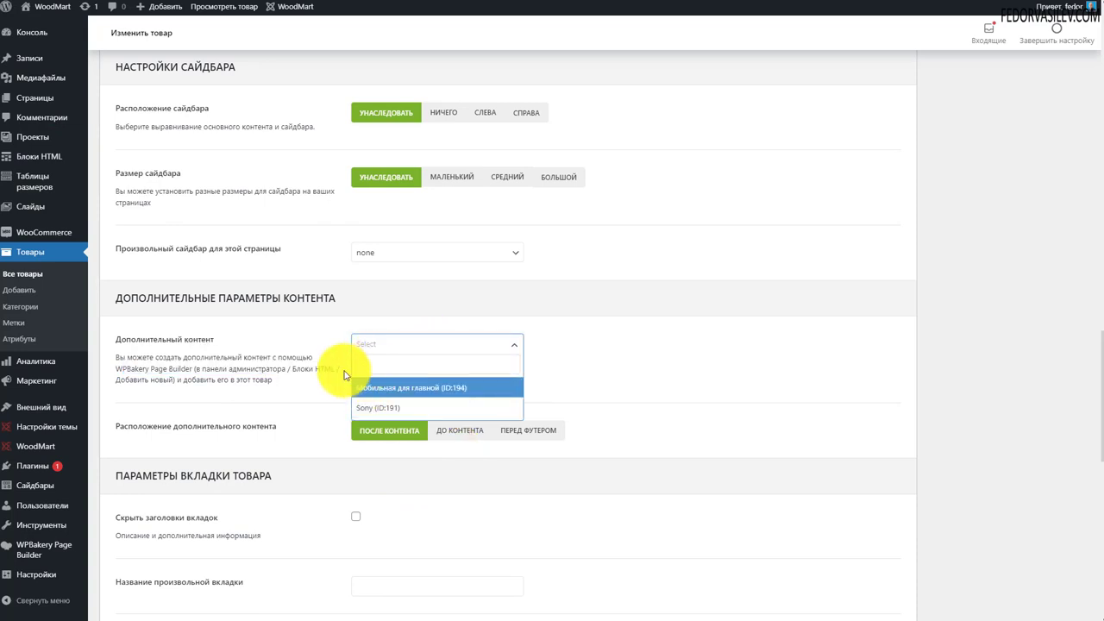
click(599, 368)
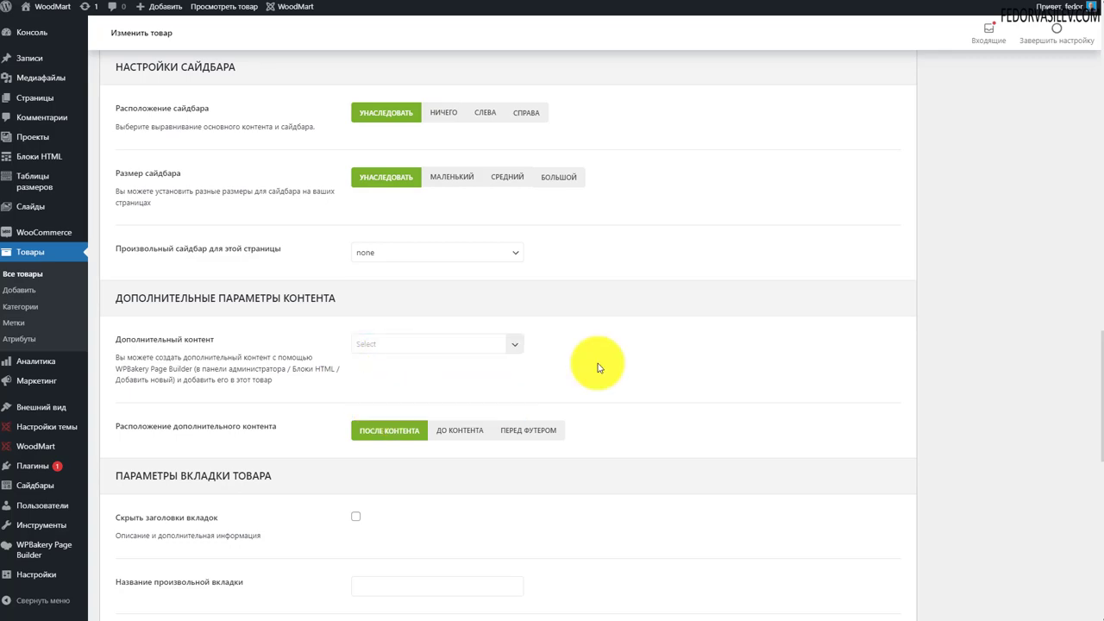
Turn on hiding of the tab headings and add a custom product tab named "тест" with the store logo as its content
scroll(599, 368, up, 15)
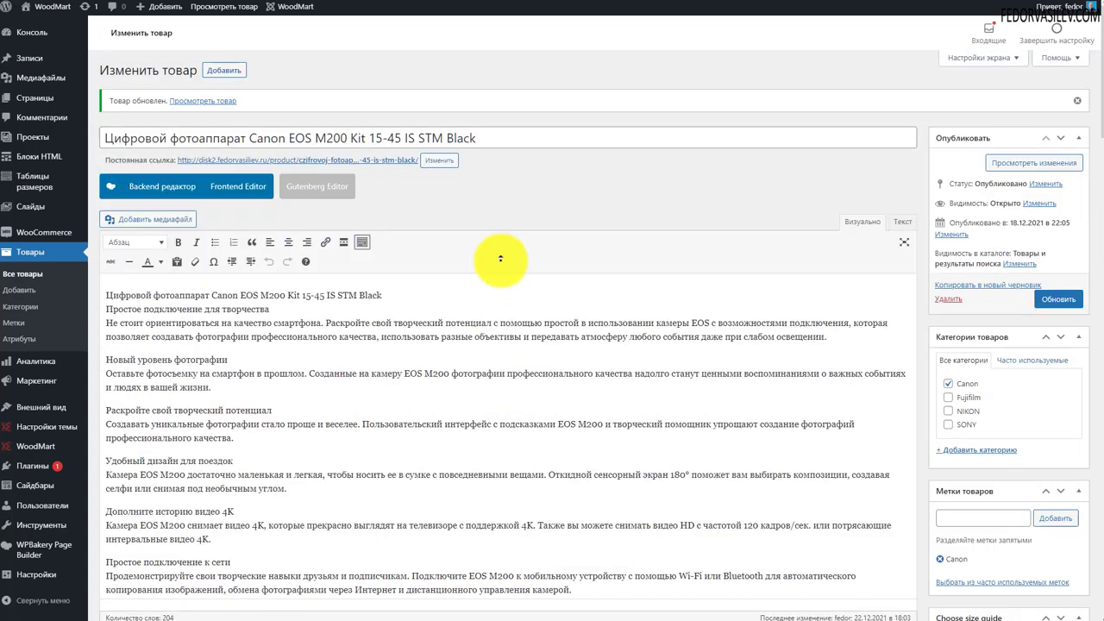
click(157, 196)
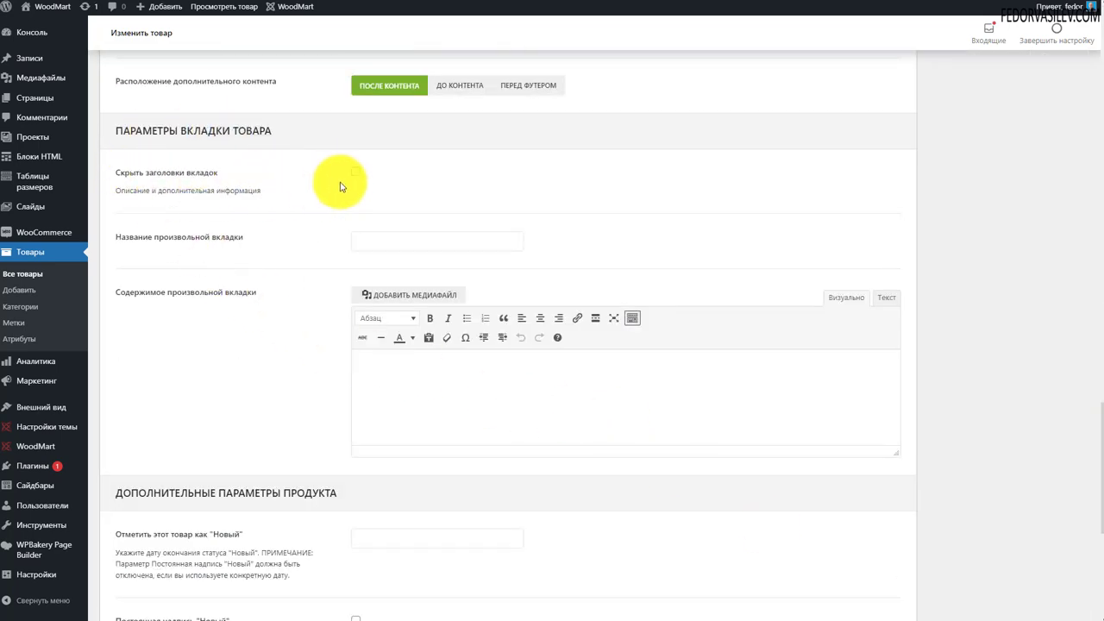
click(355, 171)
scroll(928, 289, up, 5)
scroll(928, 290, up, 15)
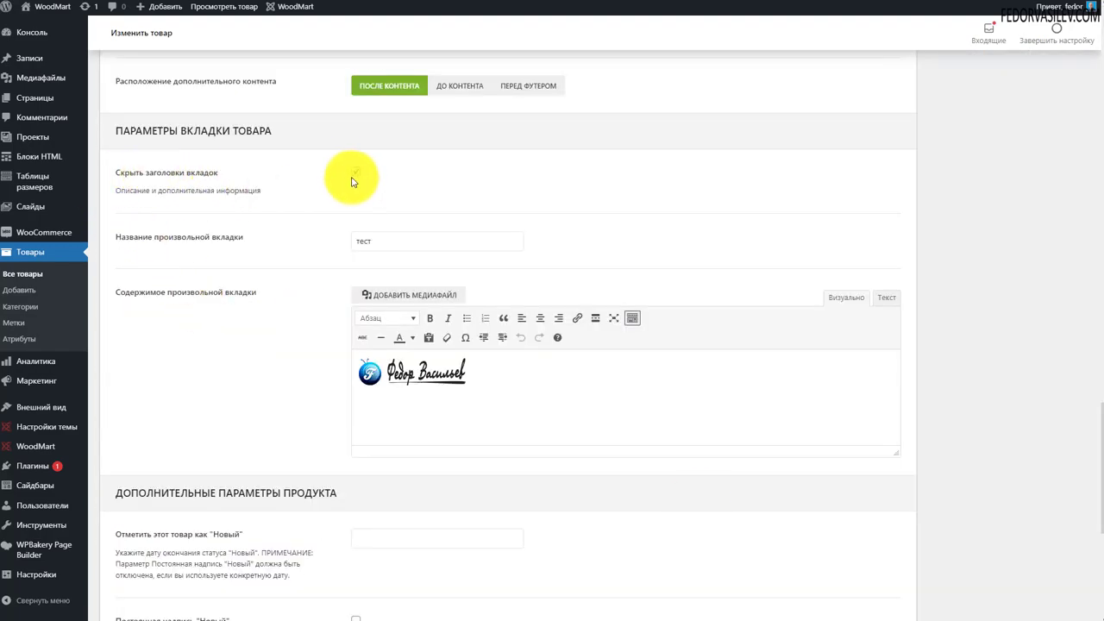
Turn off hiding of the tab headings, review the custom tab's name and logo content, and check the tab on the storefront product page
double_click(407, 240)
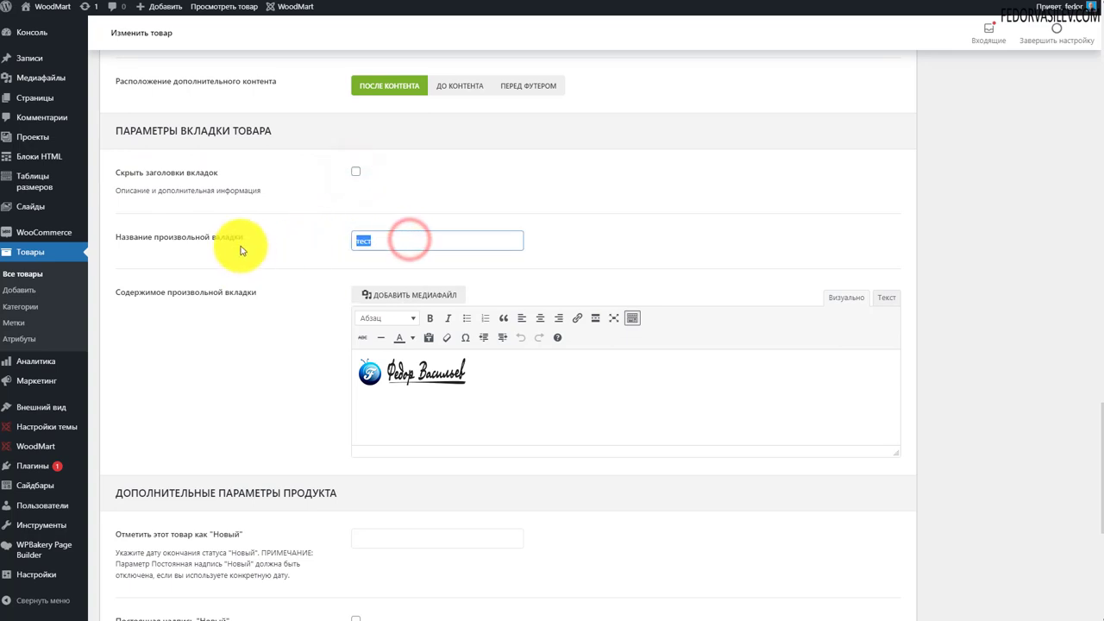
double_click(384, 242)
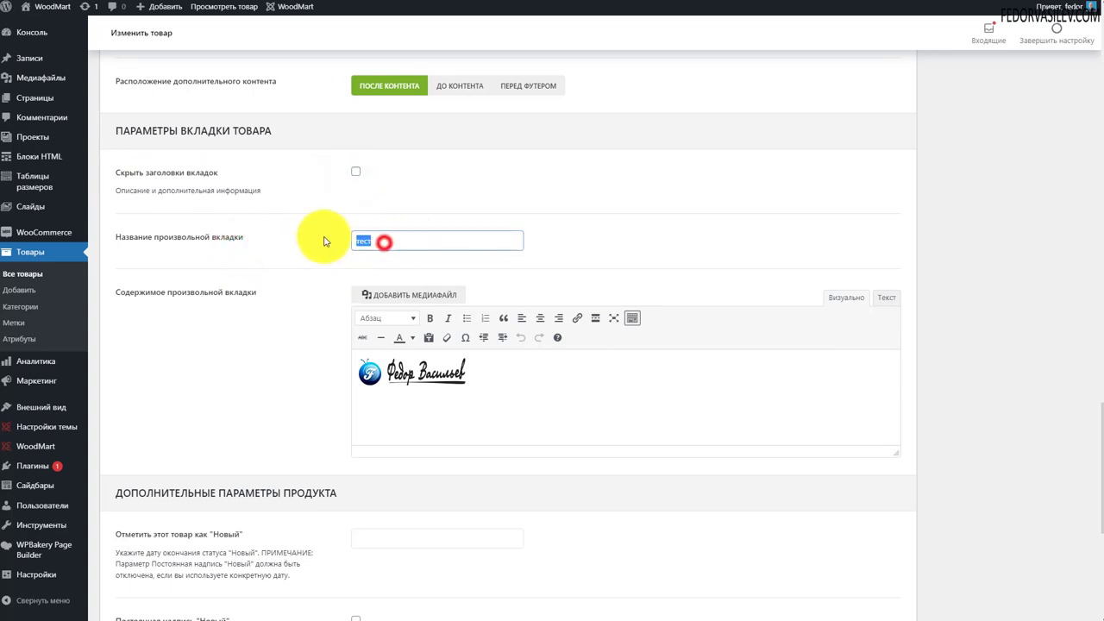
click(479, 382)
click(422, 376)
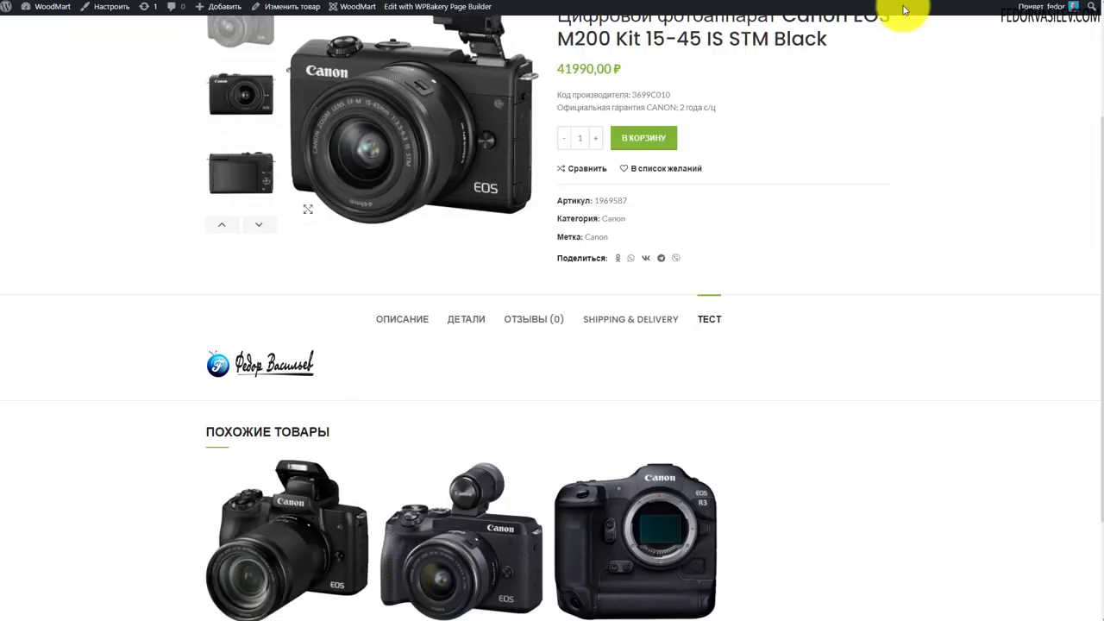
Check the custom "тест" tab and its logo content on the storefront product page
scroll(756, 251, up, 3)
scroll(772, 261, down, 3)
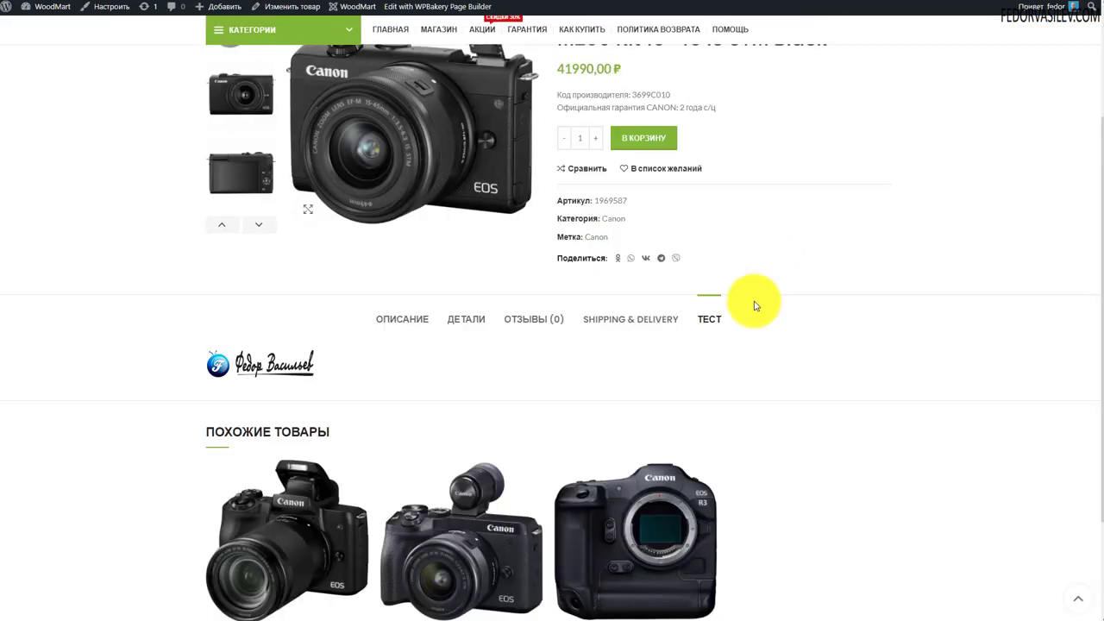
click(655, 320)
click(705, 319)
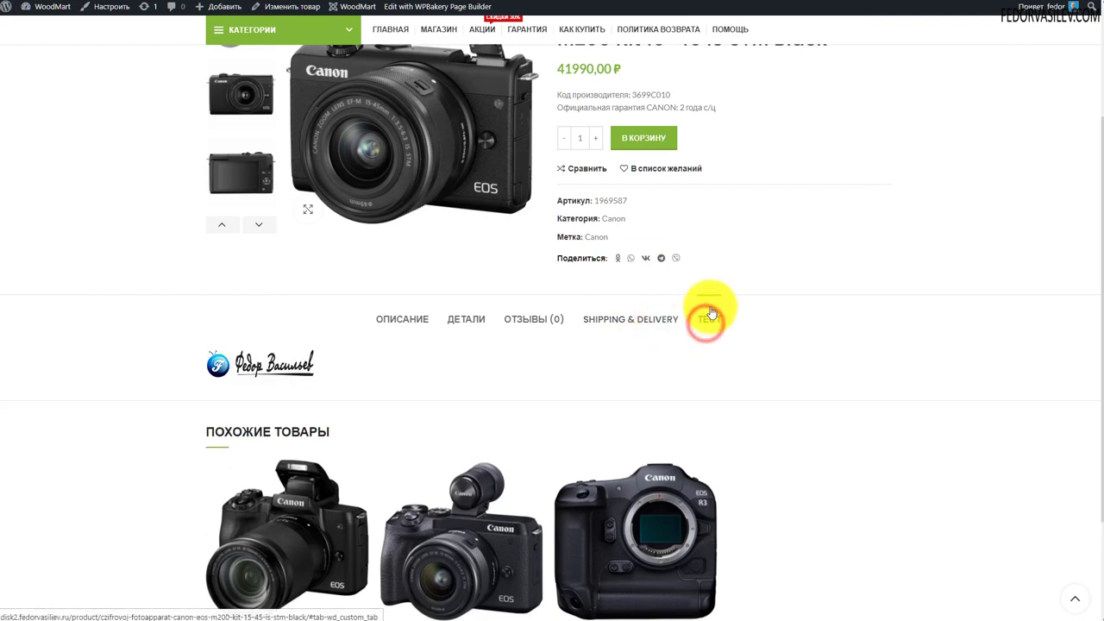
drag(353, 364, 198, 370)
click(373, 366)
click(396, 319)
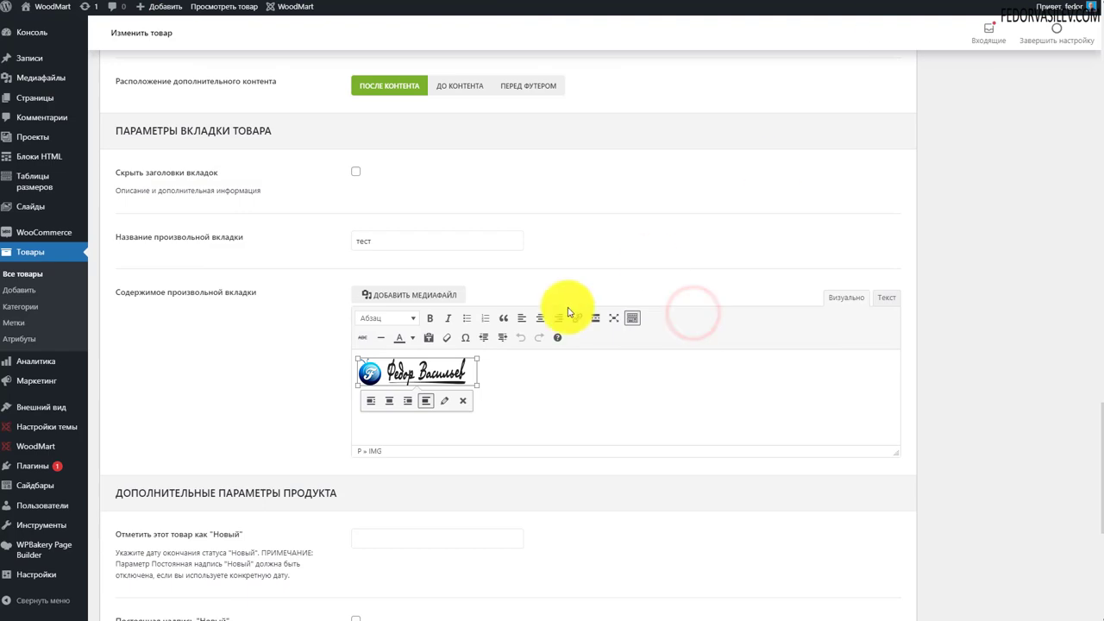
Turn on hiding of the tab headings in the product's tab settings
scroll(307, 239, down, 1)
scroll(336, 312, up, 3)
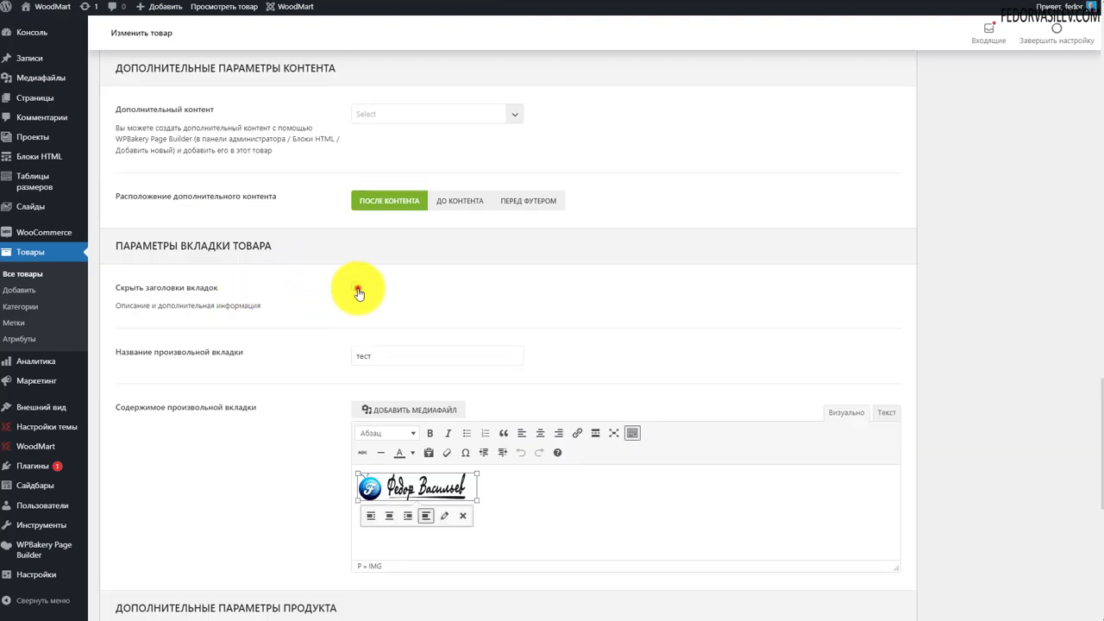
click(356, 287)
click(303, 313)
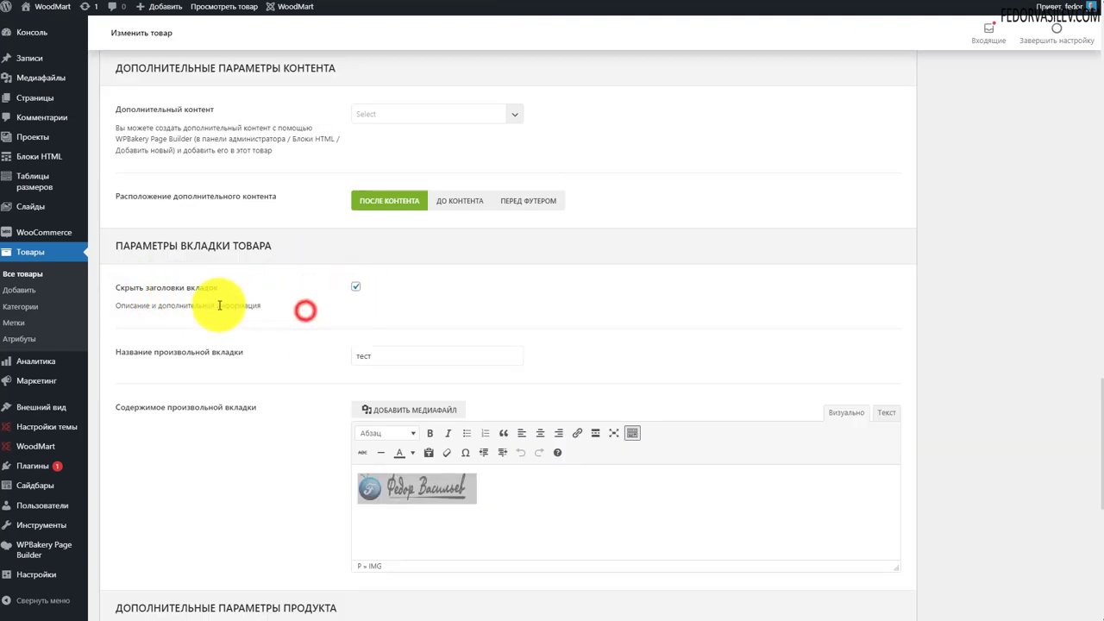
Set the end date of the product's "Новый" status to 2021-12-23 and turn on the permanent "Новый" label
scroll(604, 320, down, 5)
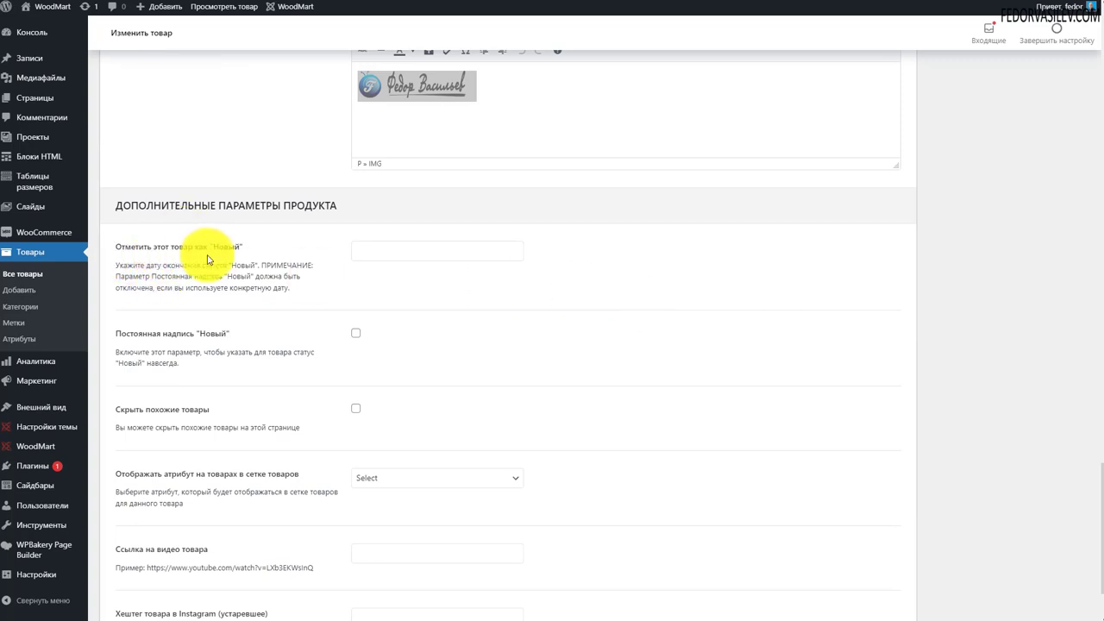
click(357, 250)
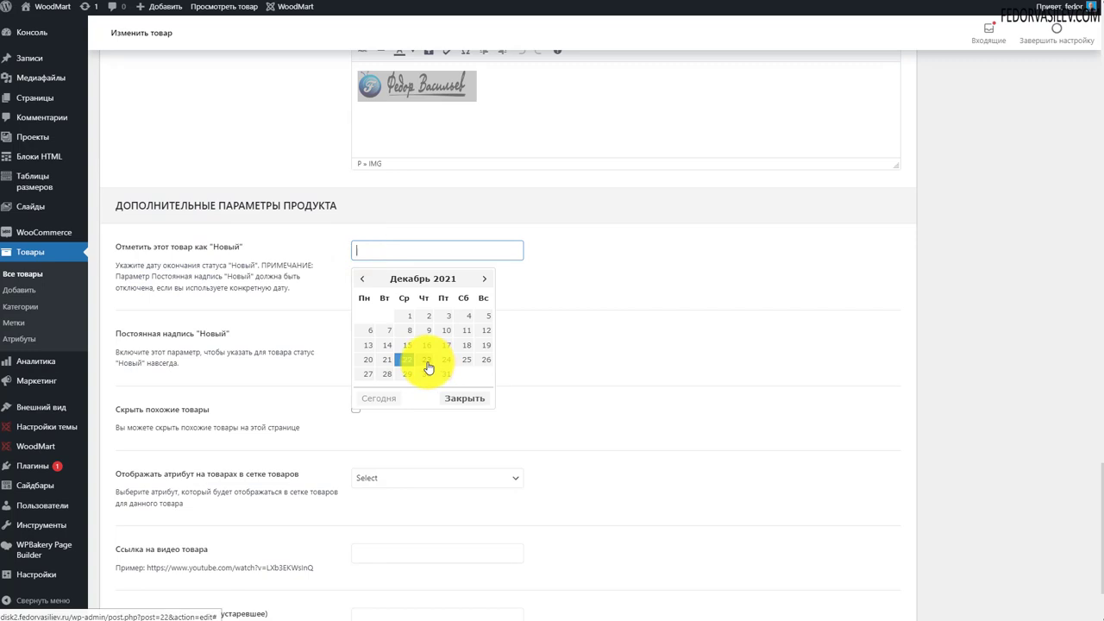
click(426, 360)
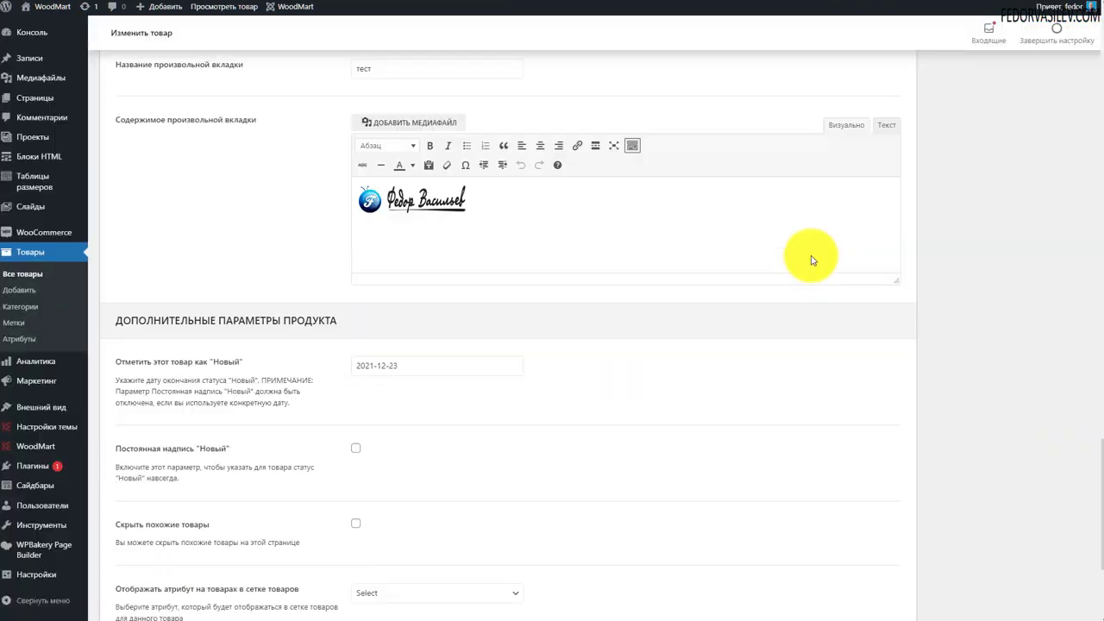
scroll(776, 258, down, 3)
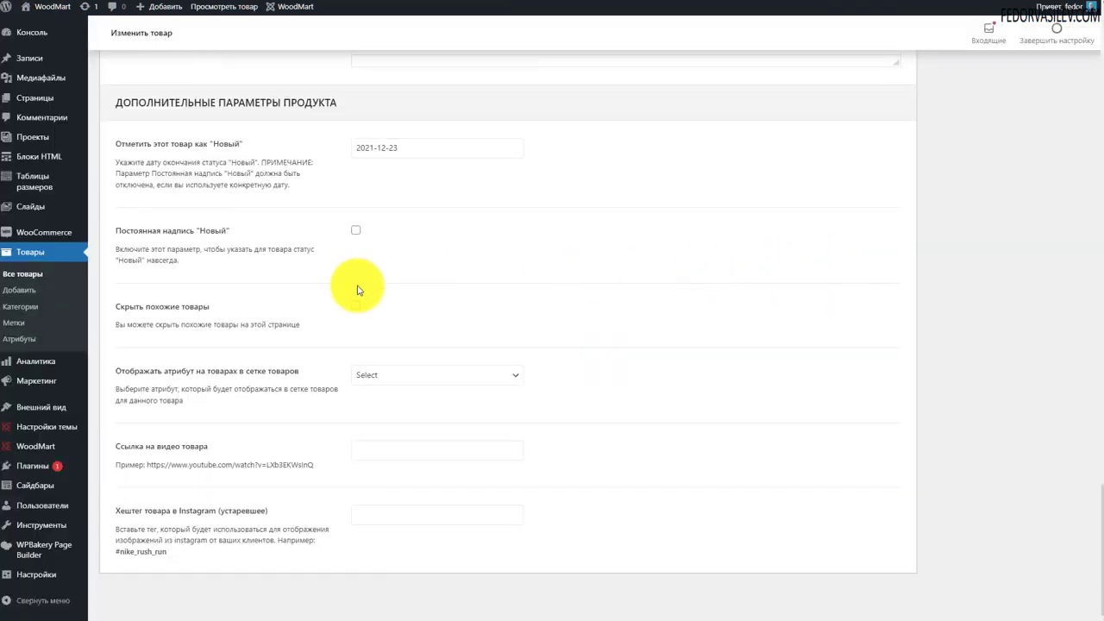
click(357, 231)
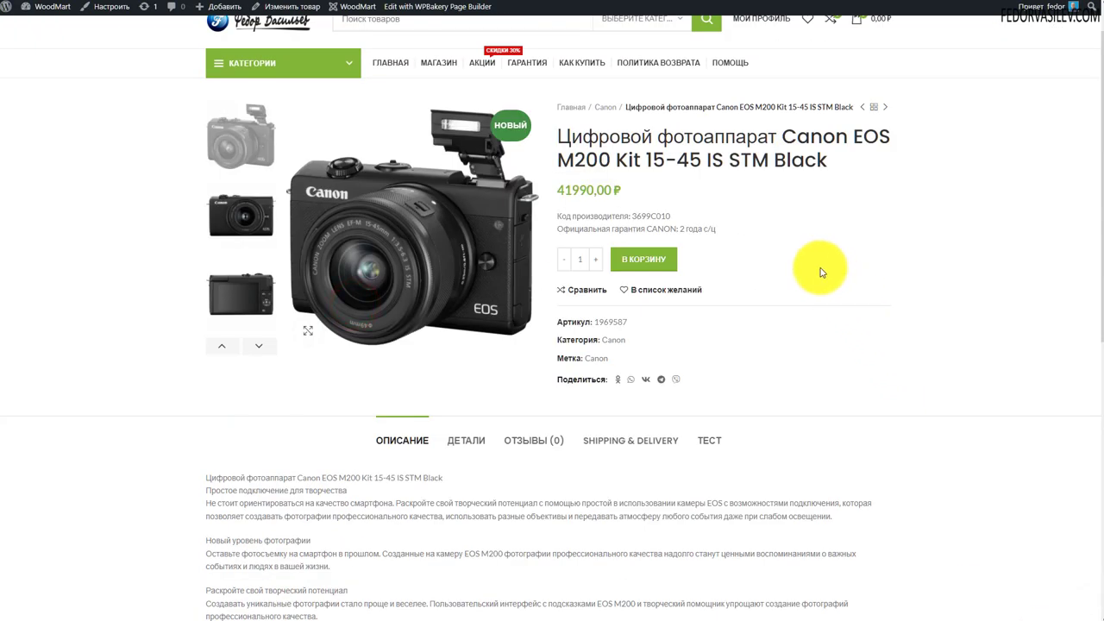
Check the related products section on the storefront and examine the attributes available for the product grid without choosing one
scroll(823, 267, down, 10)
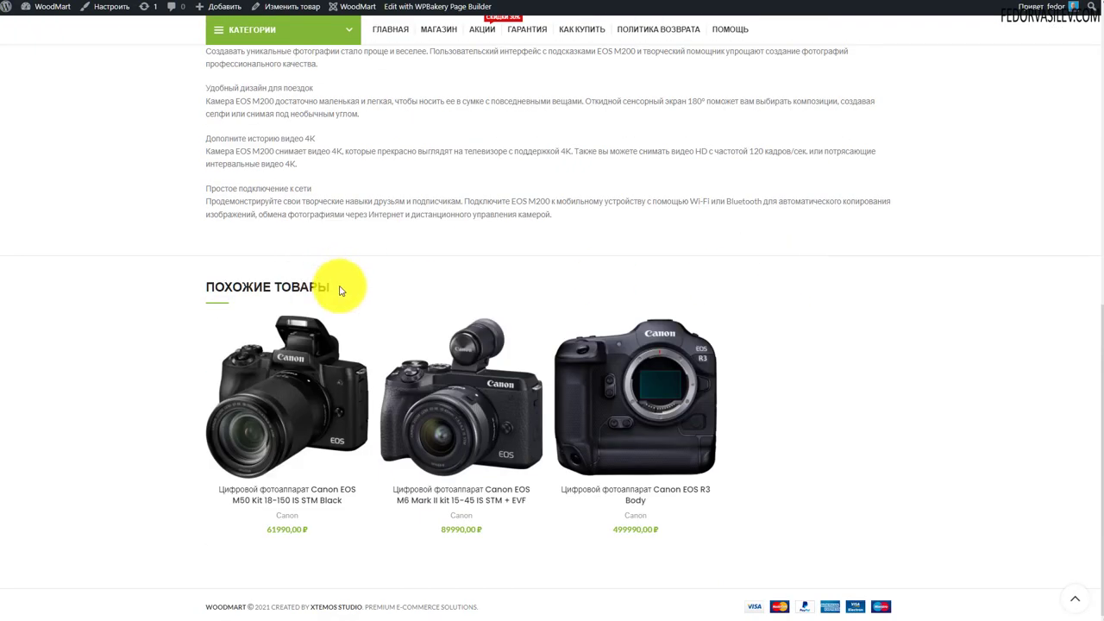
drag(340, 290, 198, 290)
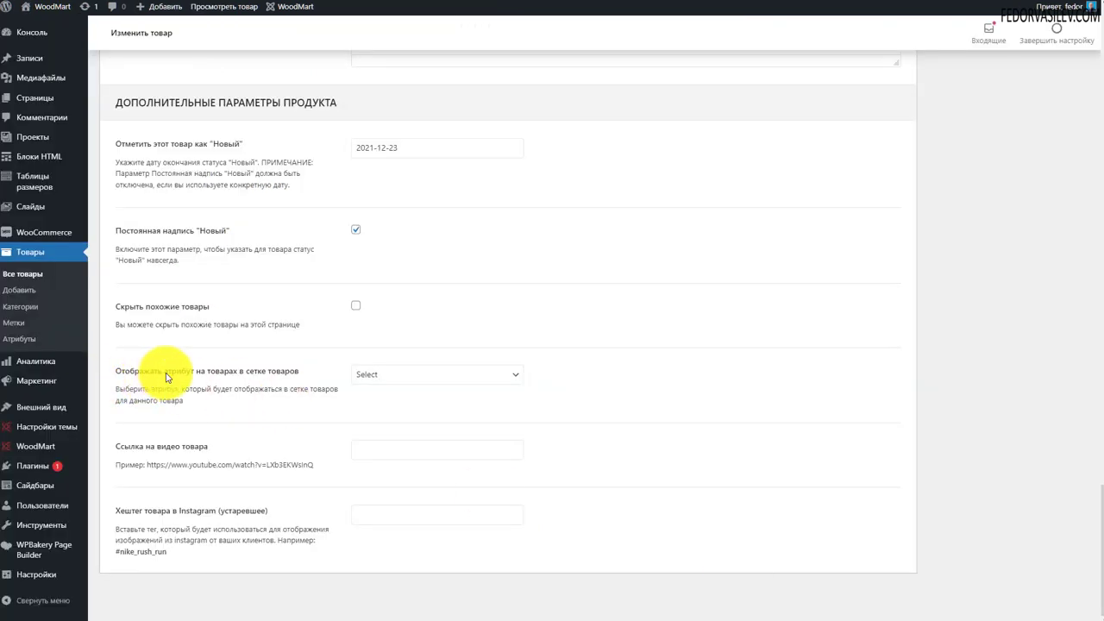
click(370, 374)
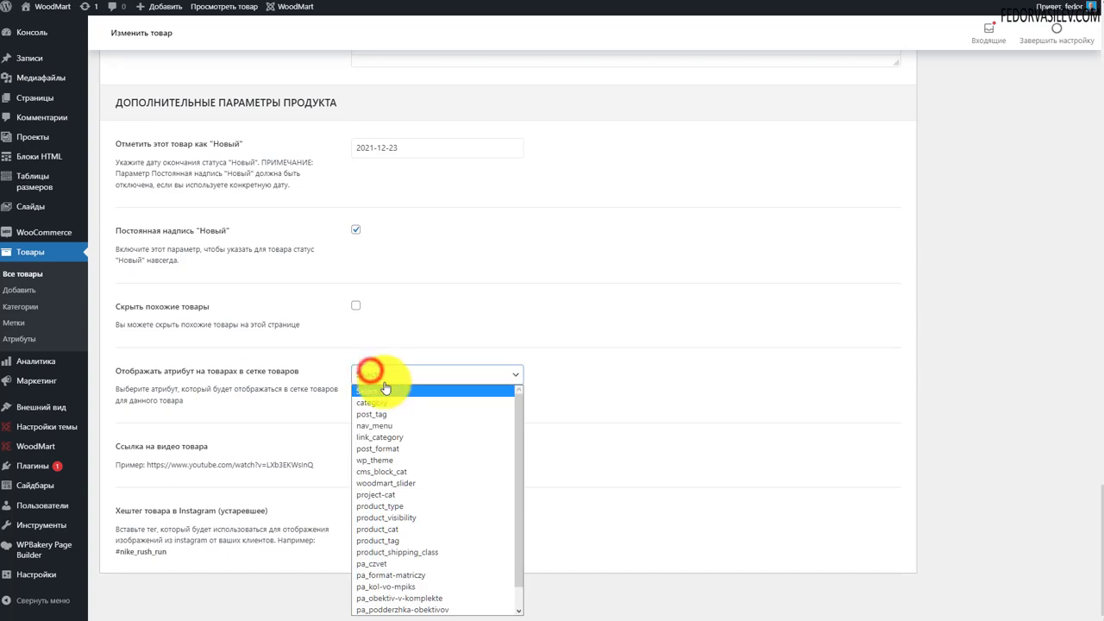
scroll(439, 485, down, 1)
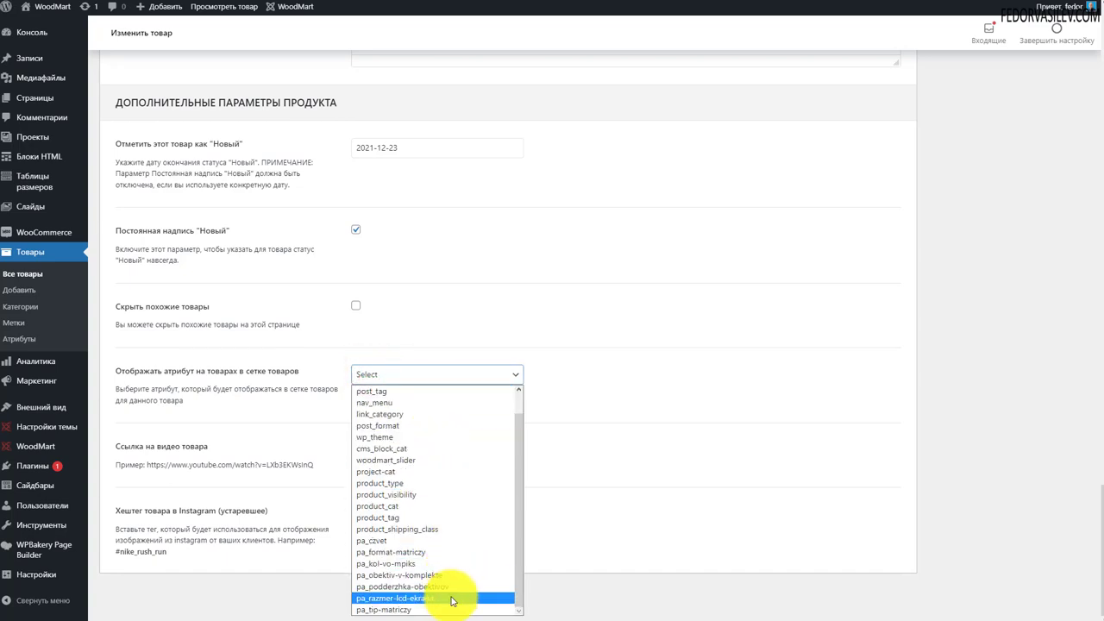
click(588, 393)
click(499, 376)
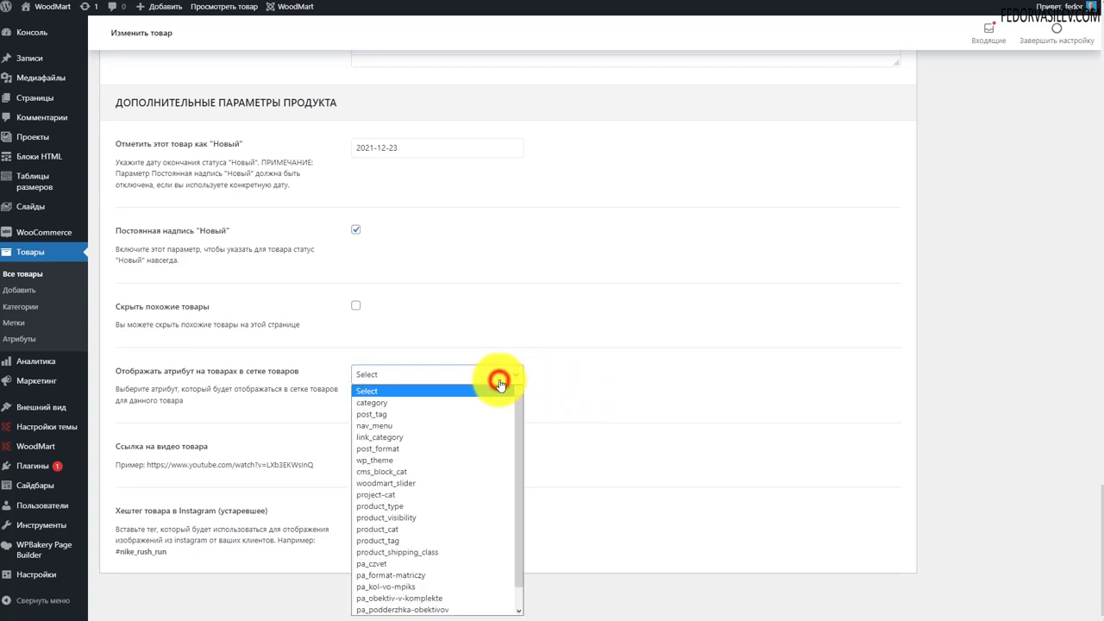
click(607, 394)
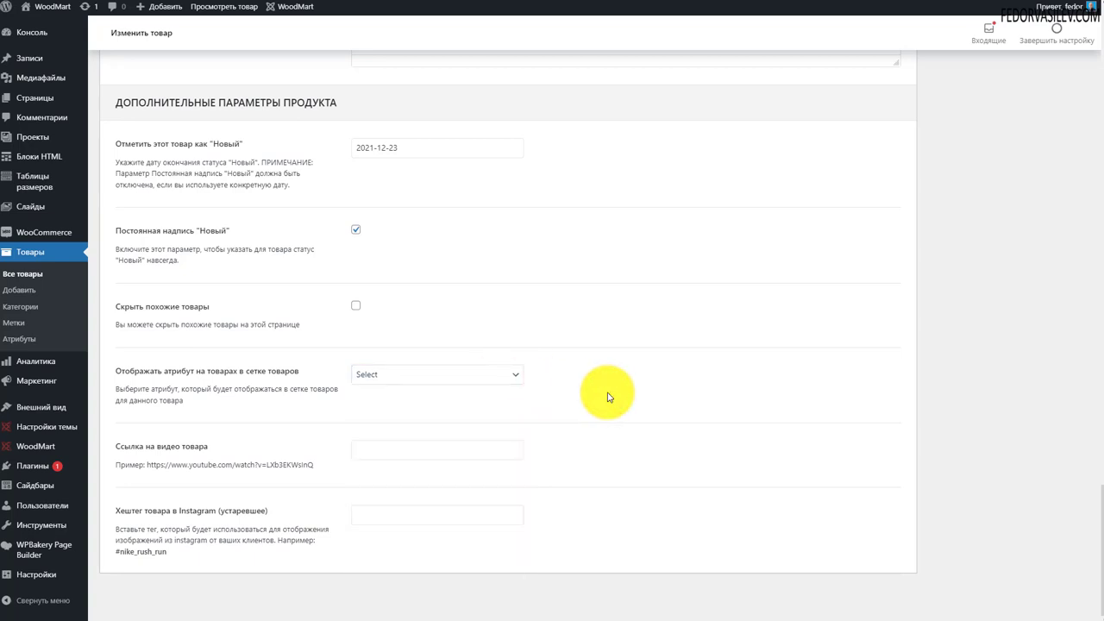
click(319, 464)
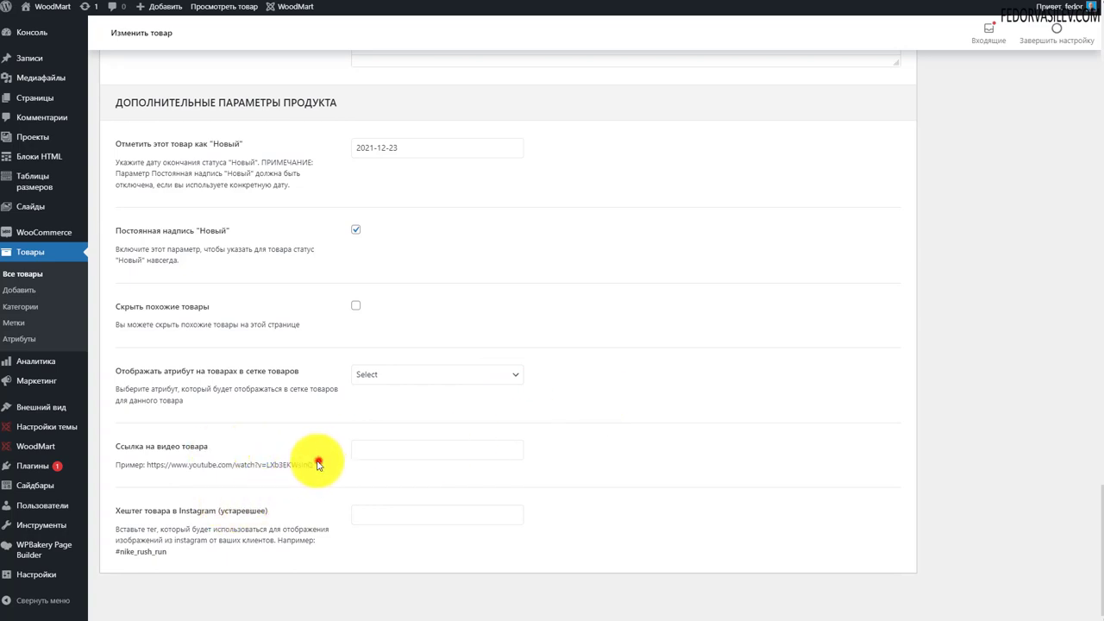
drag(319, 464, 158, 465)
right_click(172, 464)
click(246, 436)
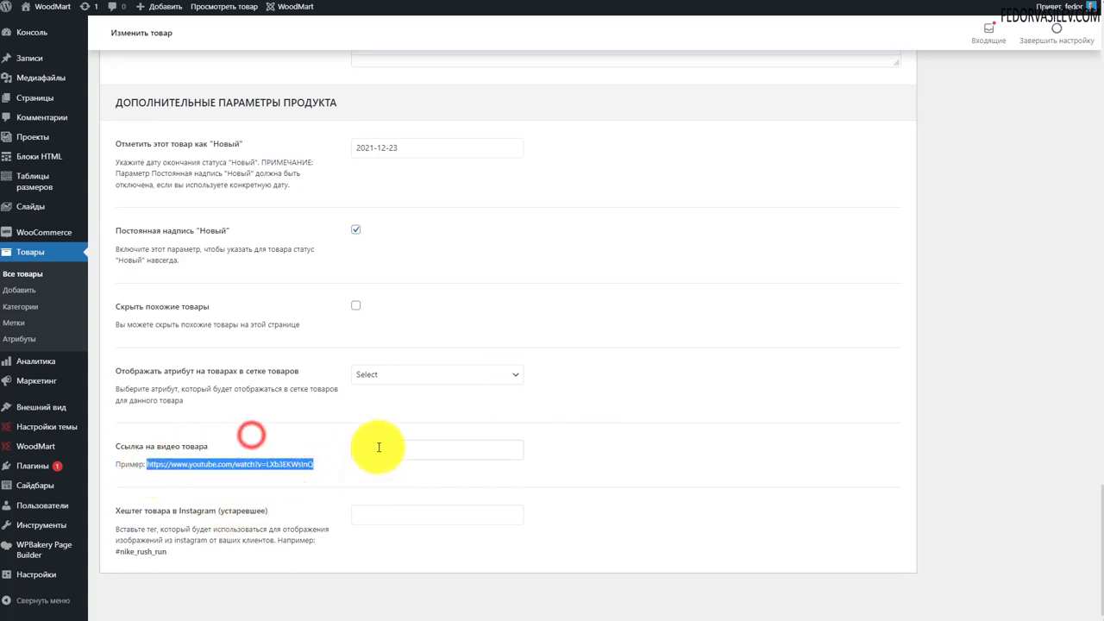
right_click(423, 445)
click(404, 532)
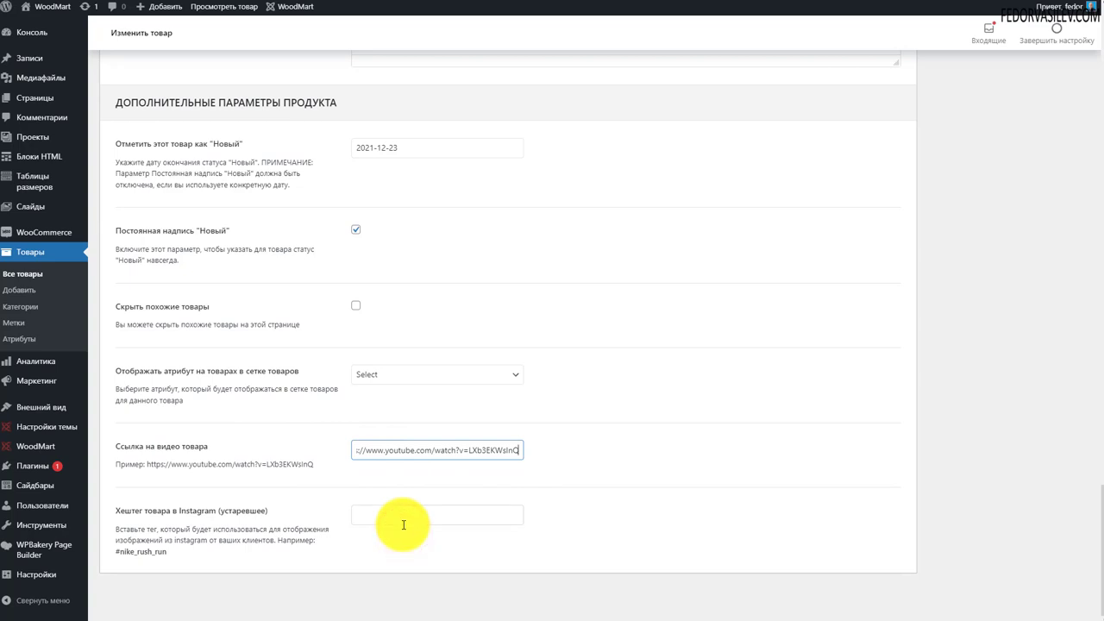
drag(412, 454, 291, 447)
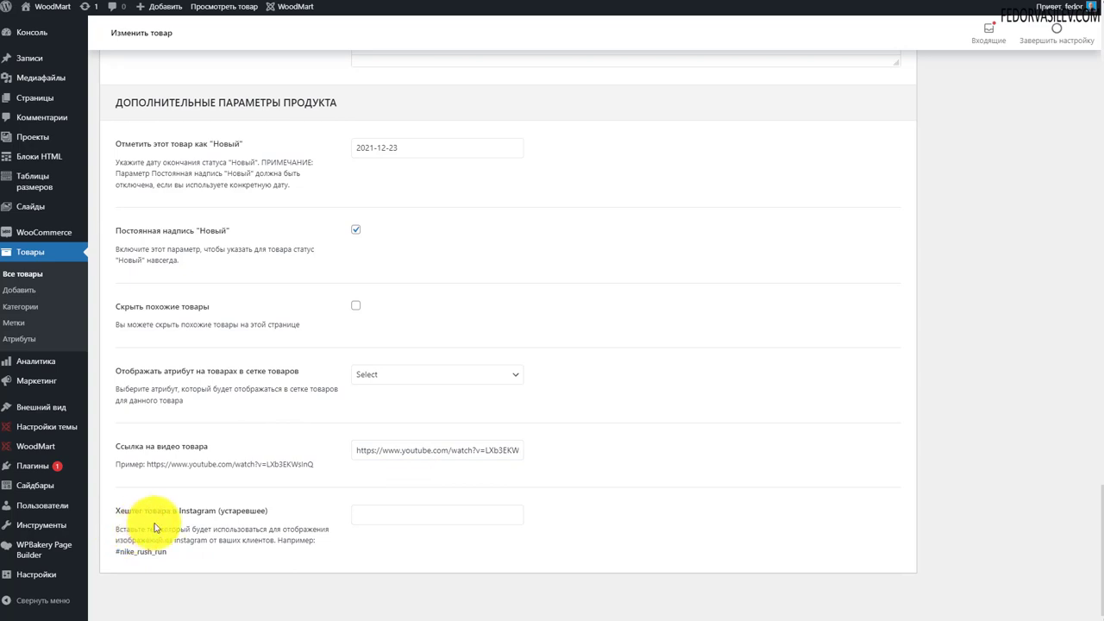
Read the label and description of the product's Instagram hashtag setting
drag(274, 513, 213, 521)
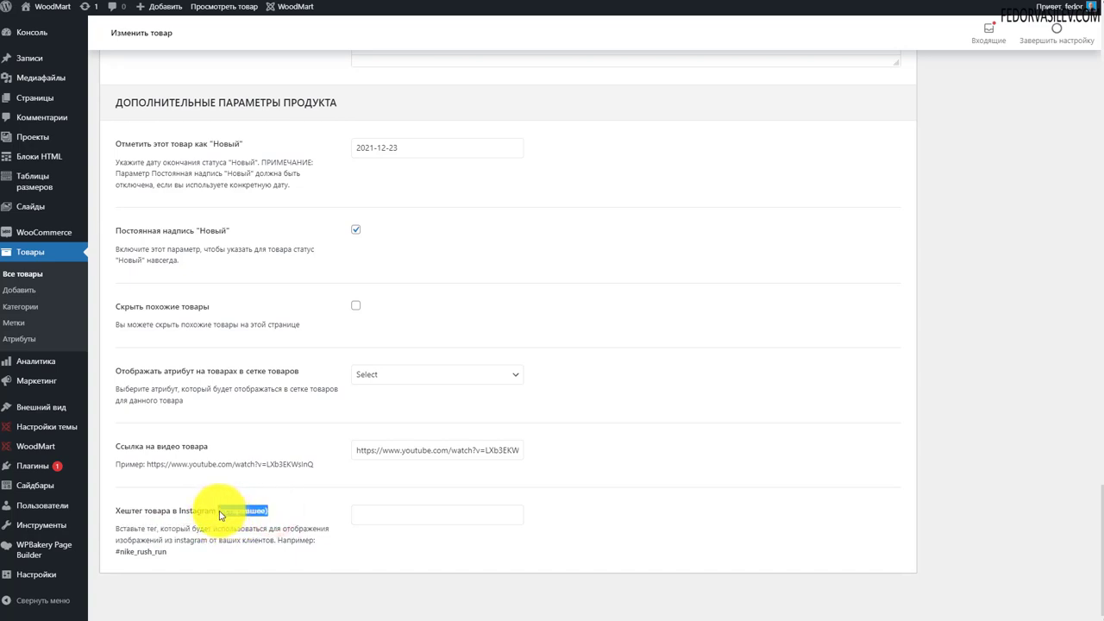
click(205, 546)
drag(274, 513, 217, 518)
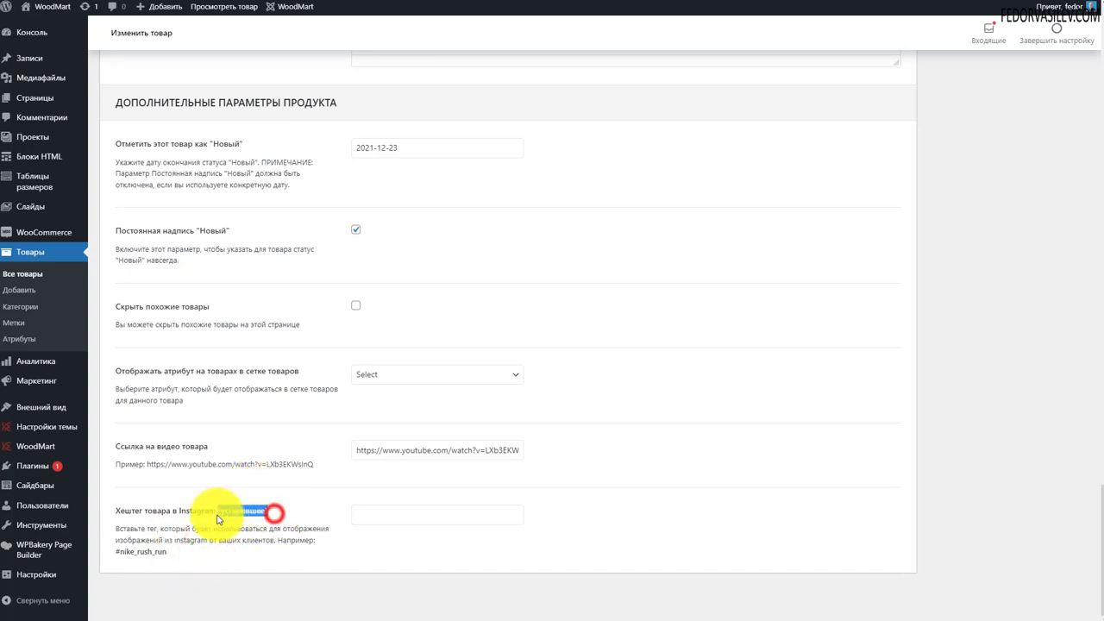
drag(187, 552, 120, 527)
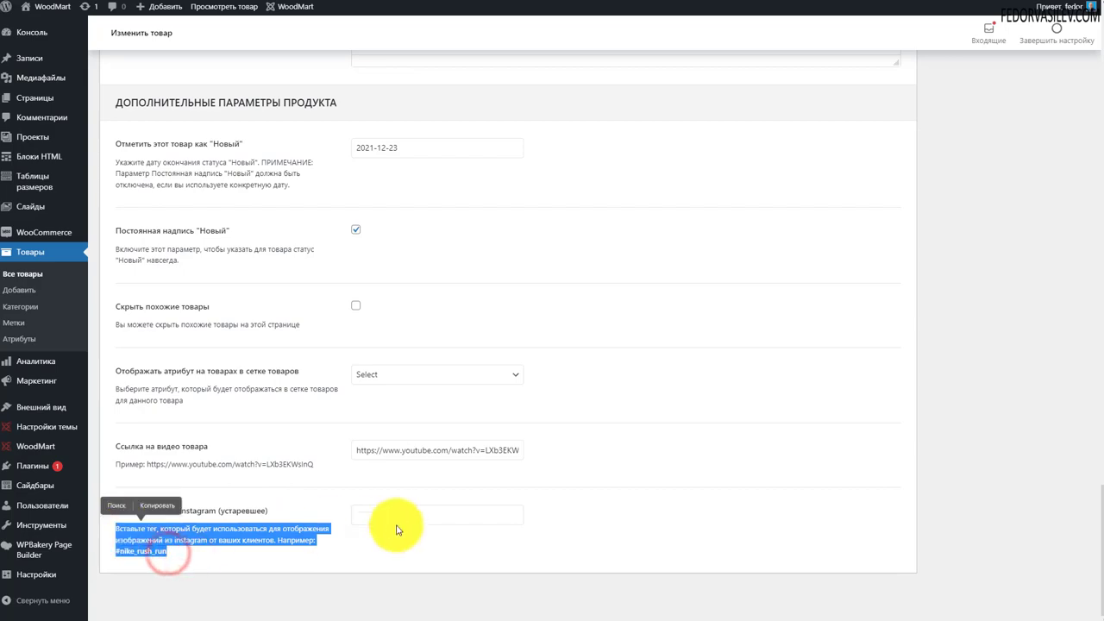
Update the product to save its changed settings
scroll(862, 451, up, 10)
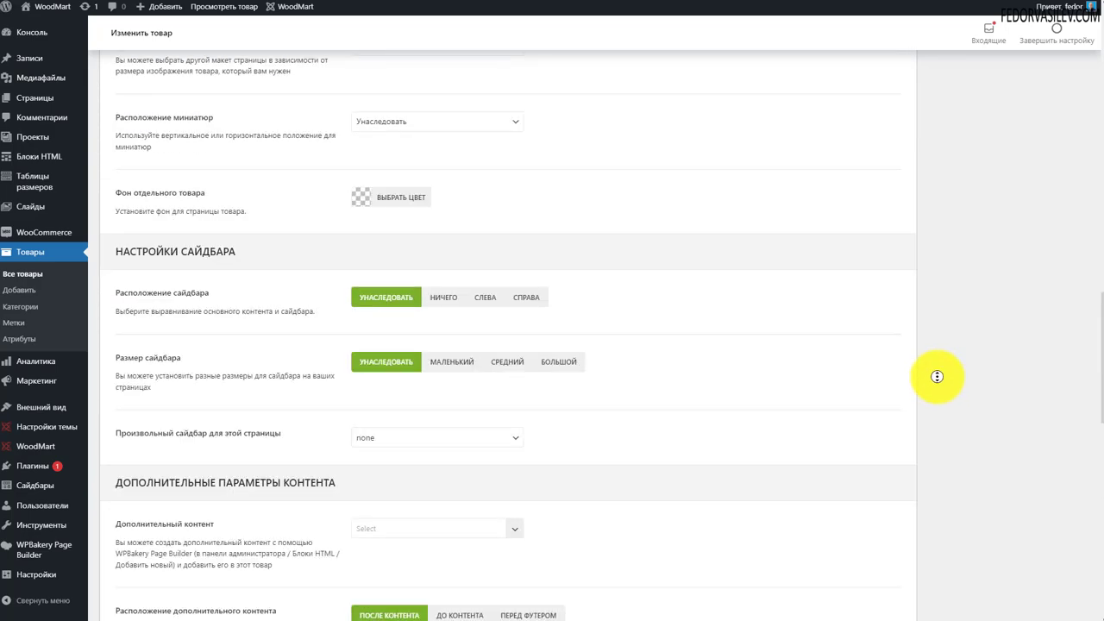
scroll(943, 357, up, 10)
scroll(1000, 248, up, 5)
click(1061, 89)
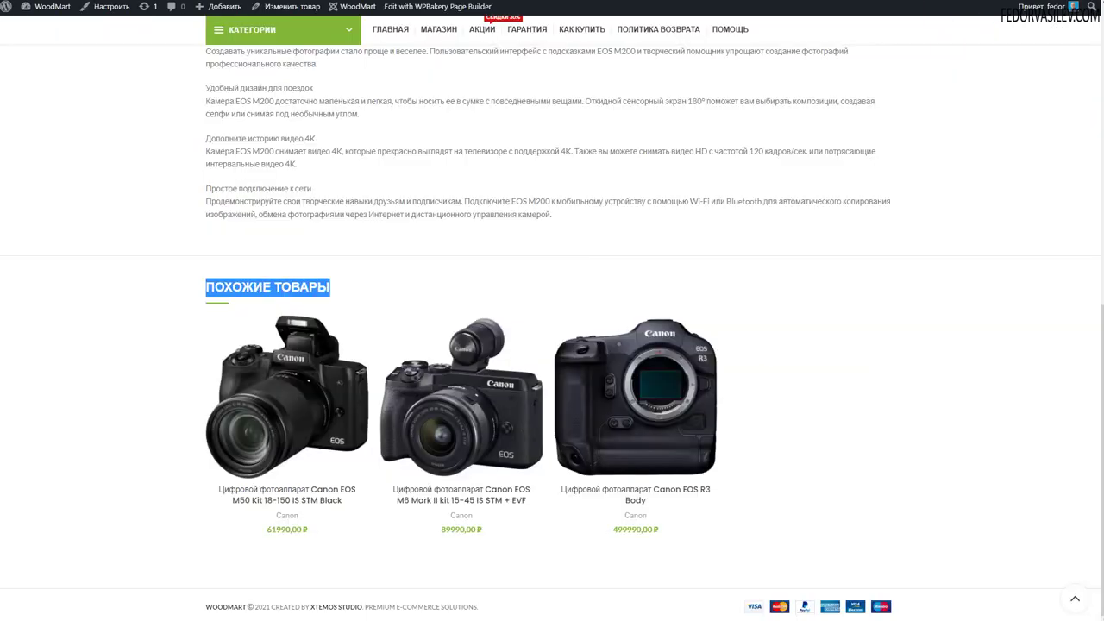
View the product's photos enlarged on the storefront page, step through them, and close the viewer
scroll(170, 256, up, 5)
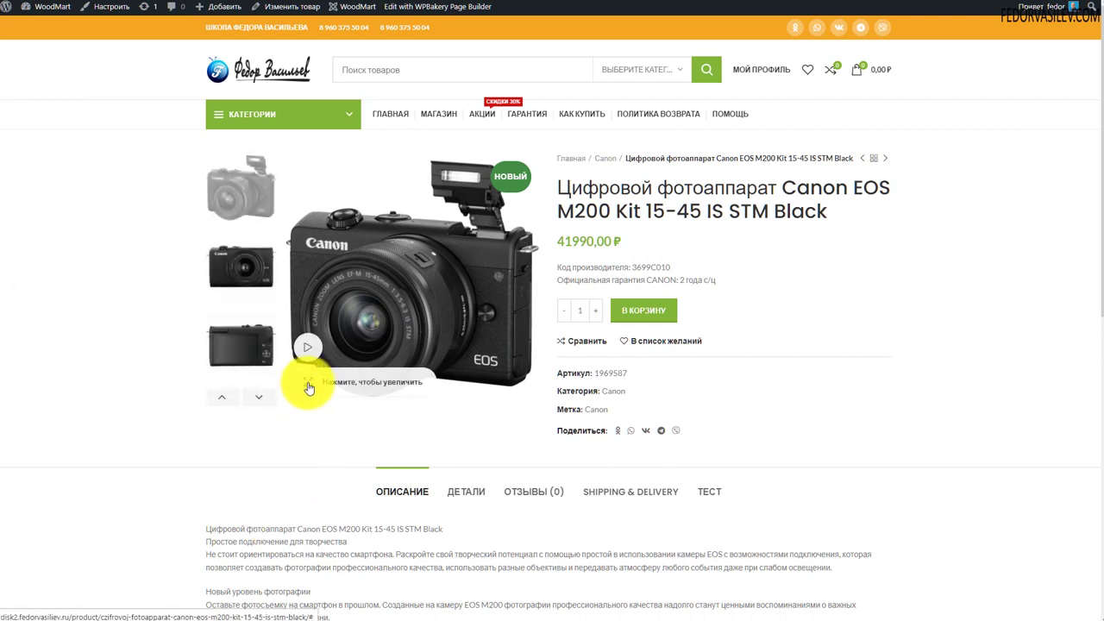
click(353, 389)
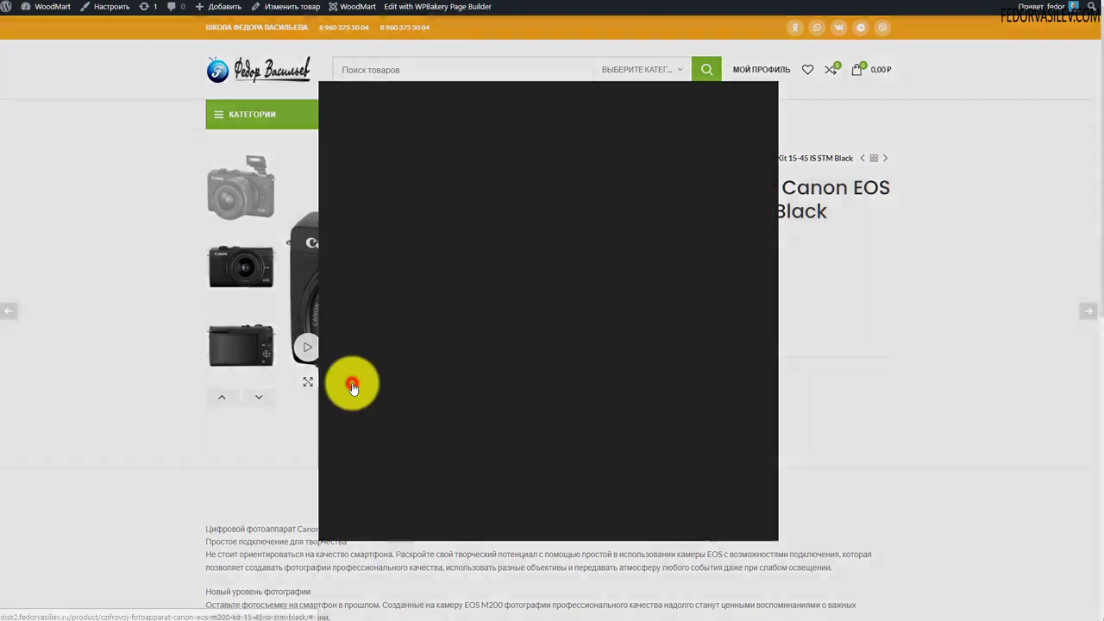
click(1085, 314)
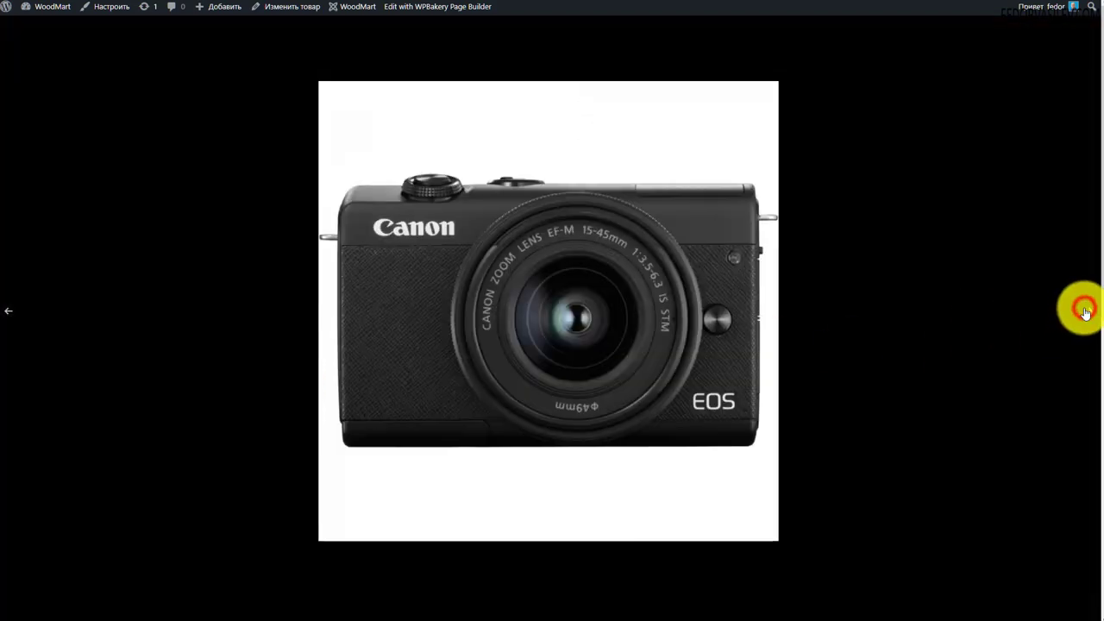
click(1085, 314)
click(1070, 71)
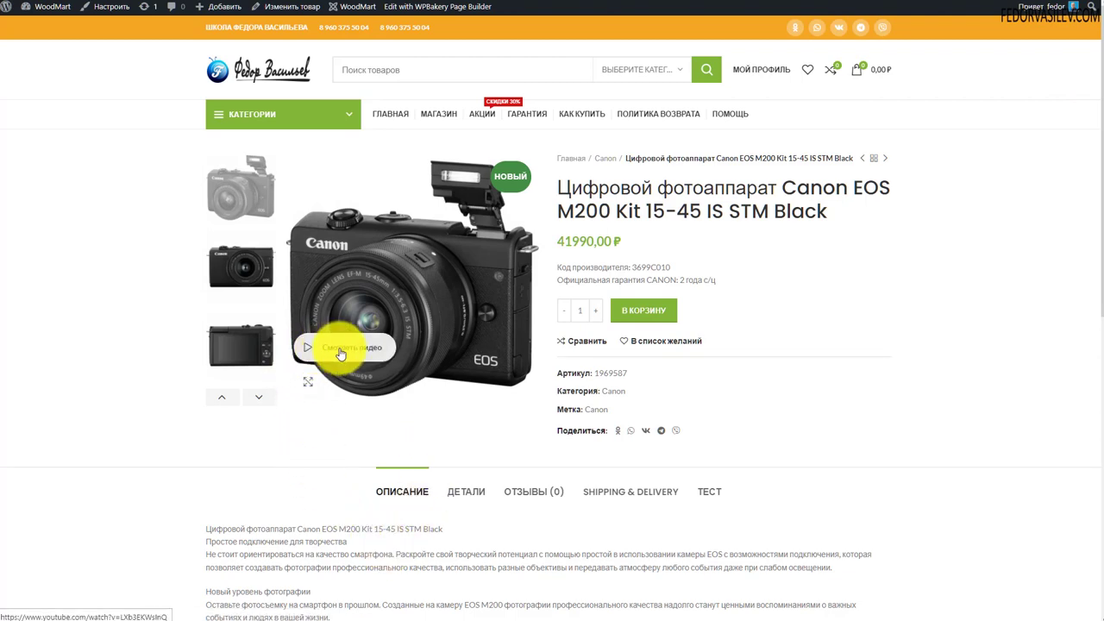
Open and play the product's video on the storefront page, and close it
click(340, 350)
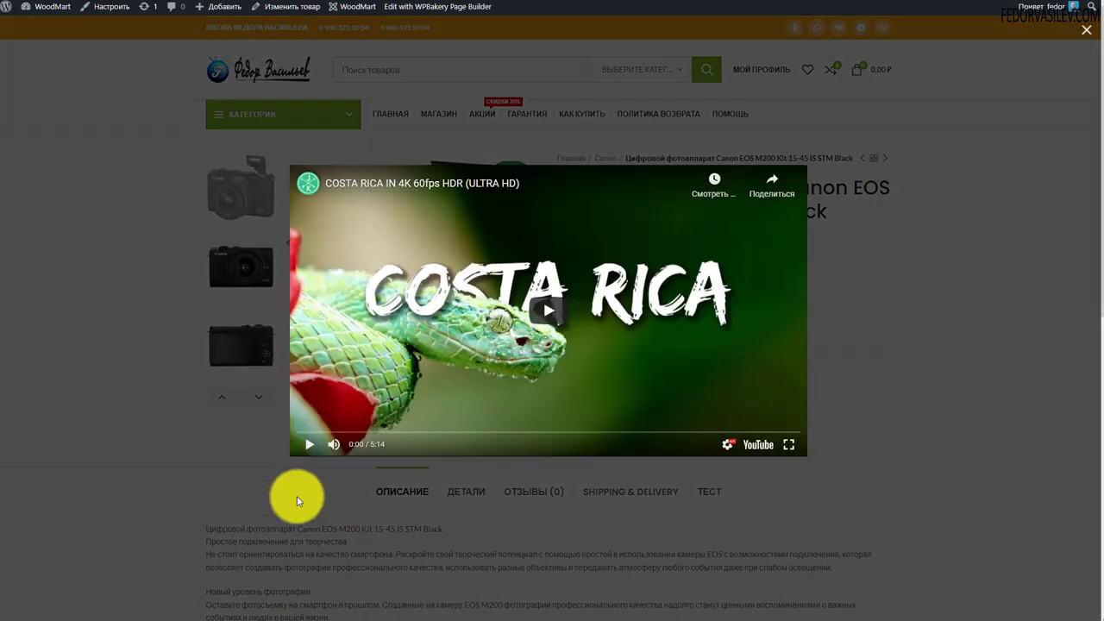
click(546, 306)
click(476, 367)
click(1085, 30)
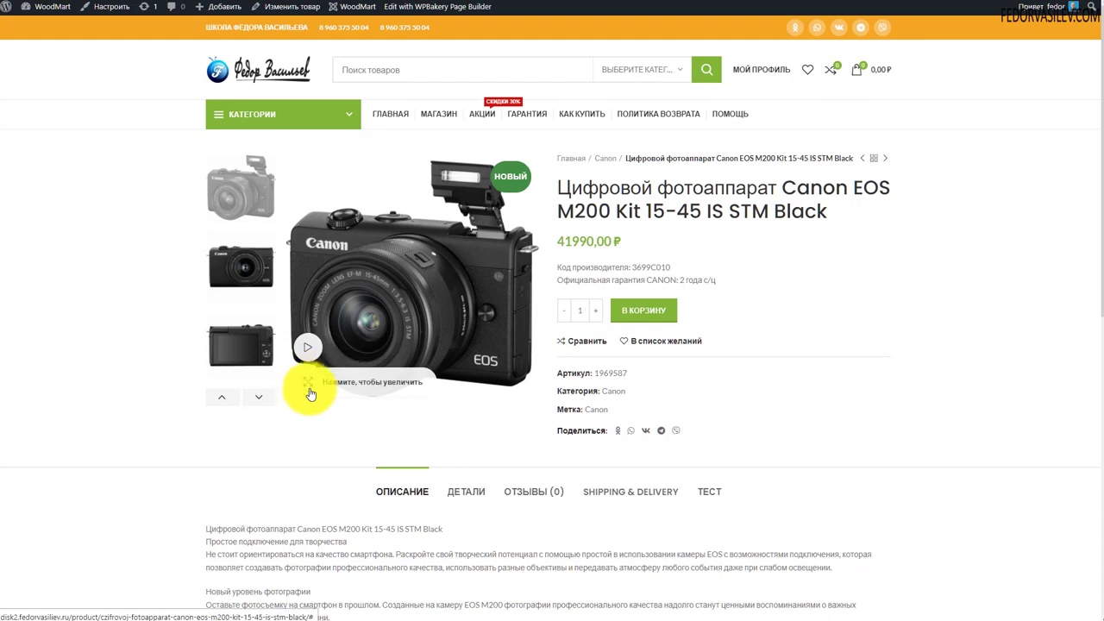
Browse the product's photos through the gallery thumbnails, and open the storefront's Магазин page
click(226, 263)
click(238, 339)
click(245, 209)
click(234, 284)
click(233, 350)
click(246, 393)
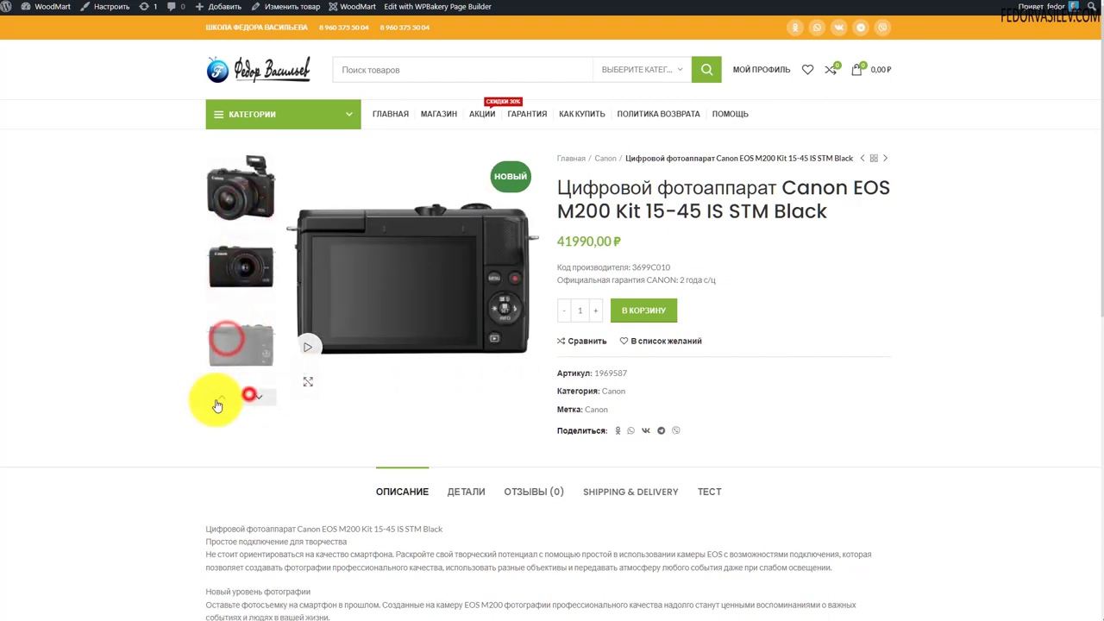
click(215, 397)
click(226, 191)
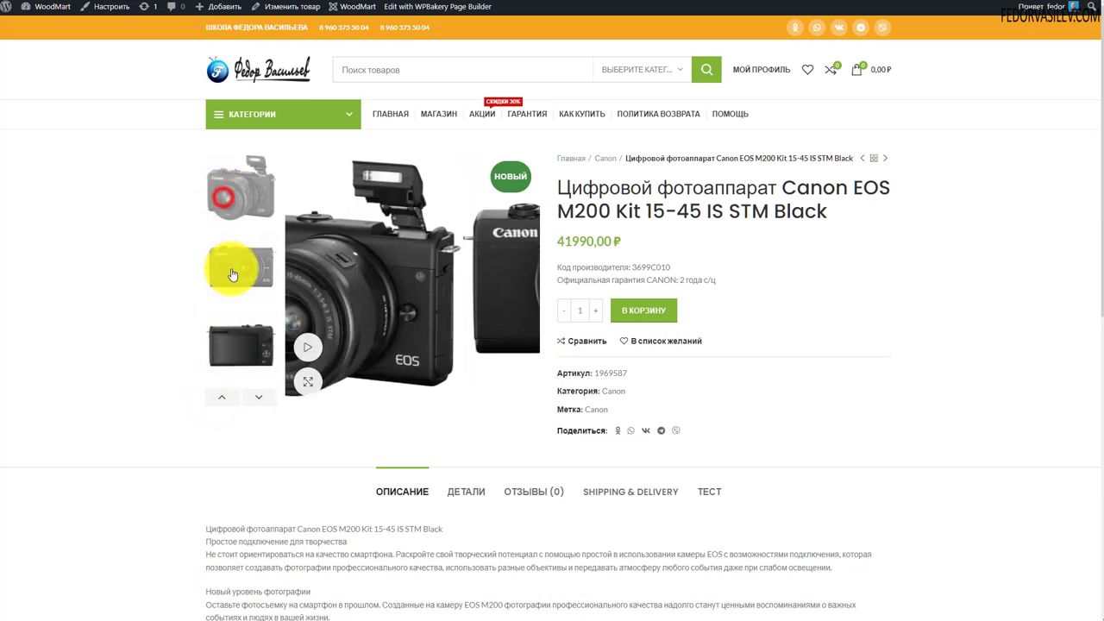
click(230, 268)
click(239, 366)
click(247, 193)
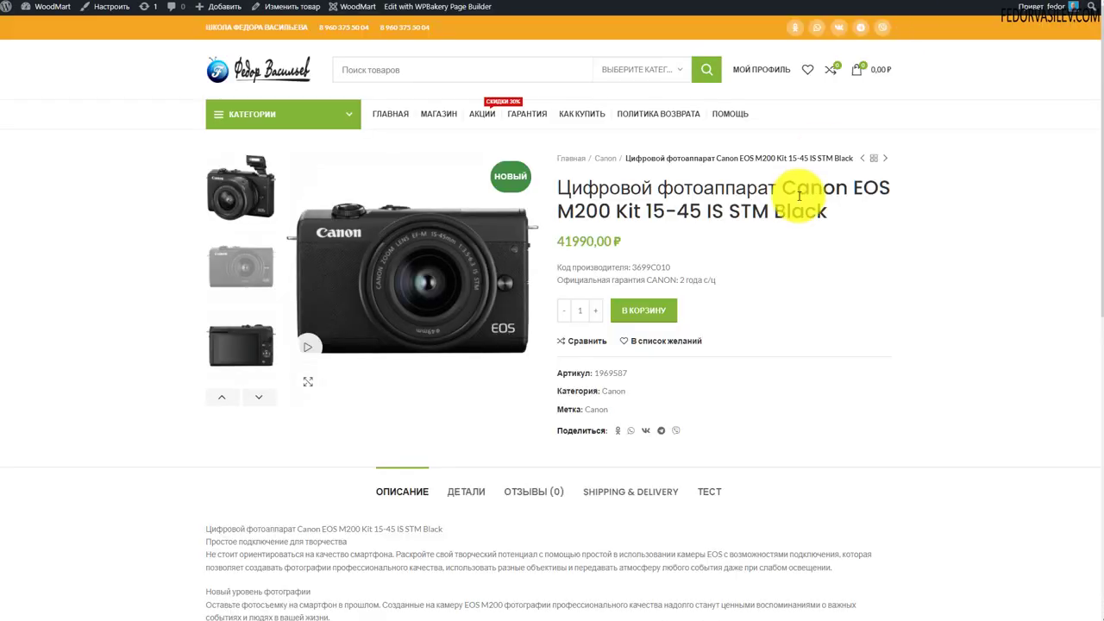
click(441, 113)
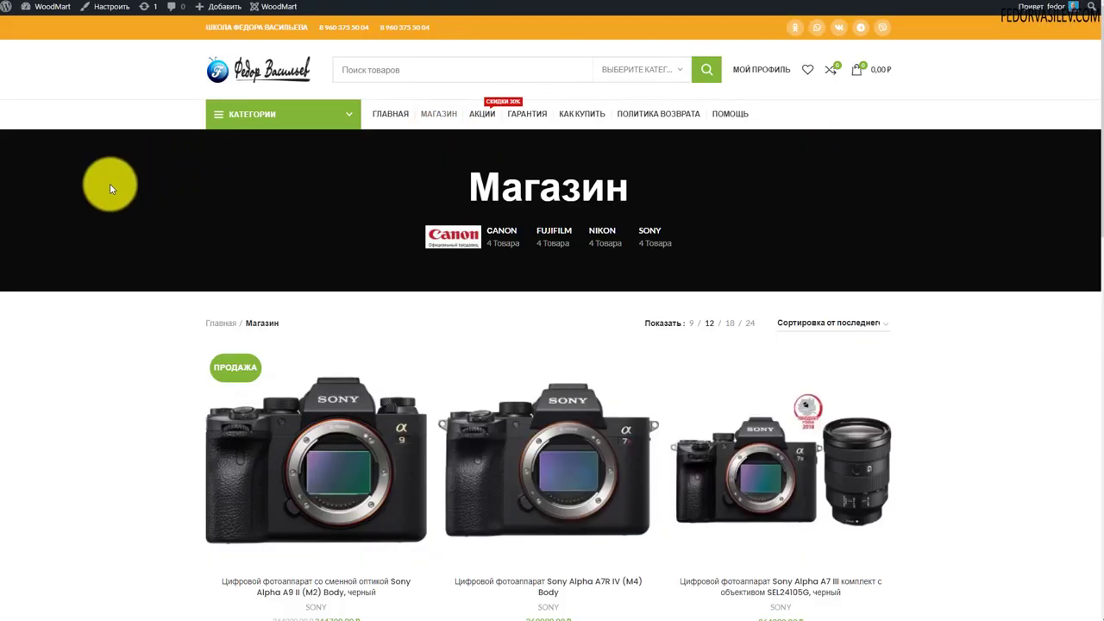
Look over the product grid on the storefront's Магазин page
scroll(109, 182, down, 12)
scroll(123, 192, up, 6)
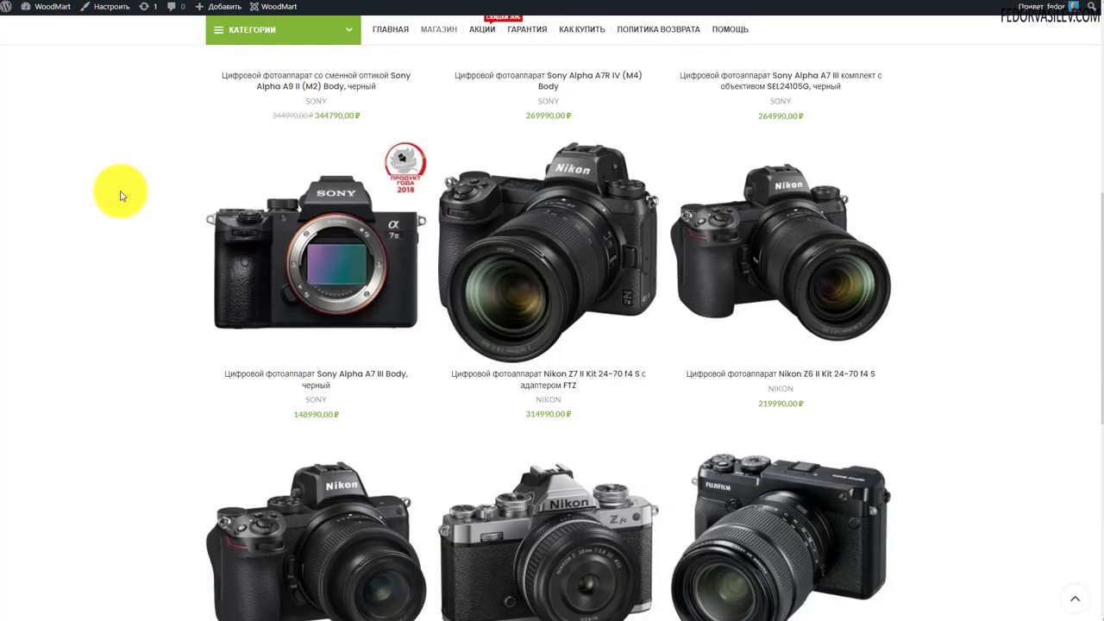
scroll(115, 201, down, 6)
scroll(402, 210, up, 10)
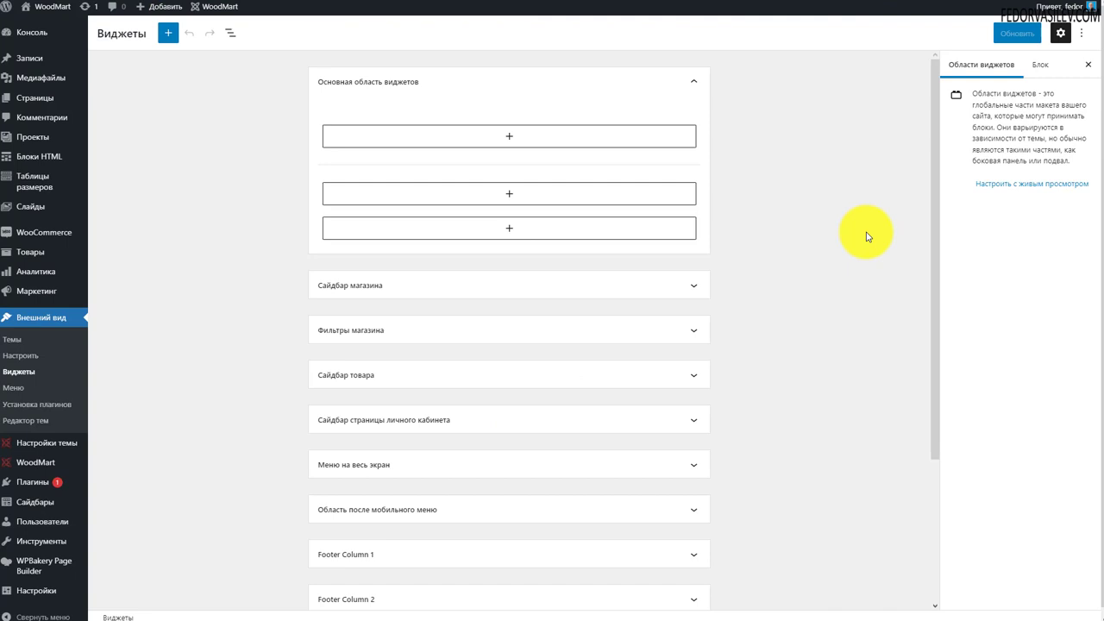
Examine the available widget areas, including Сайдбар магазина, Фильтры магазина, Сайдбар товара and Сайдбар страницы личного кабинета
scroll(805, 294, down, 2)
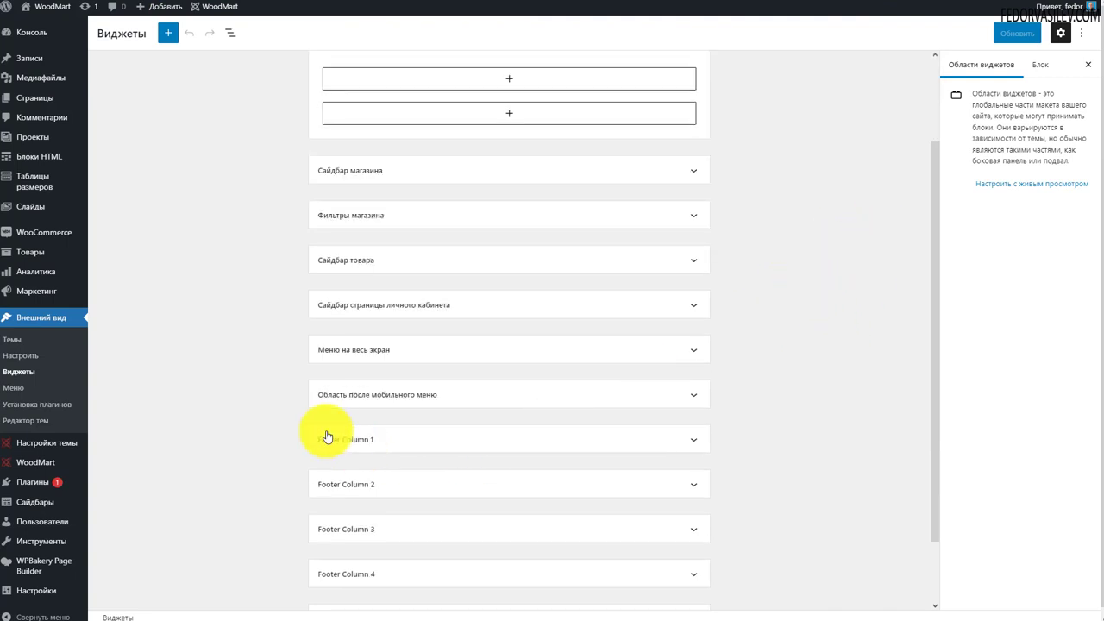
click(365, 170)
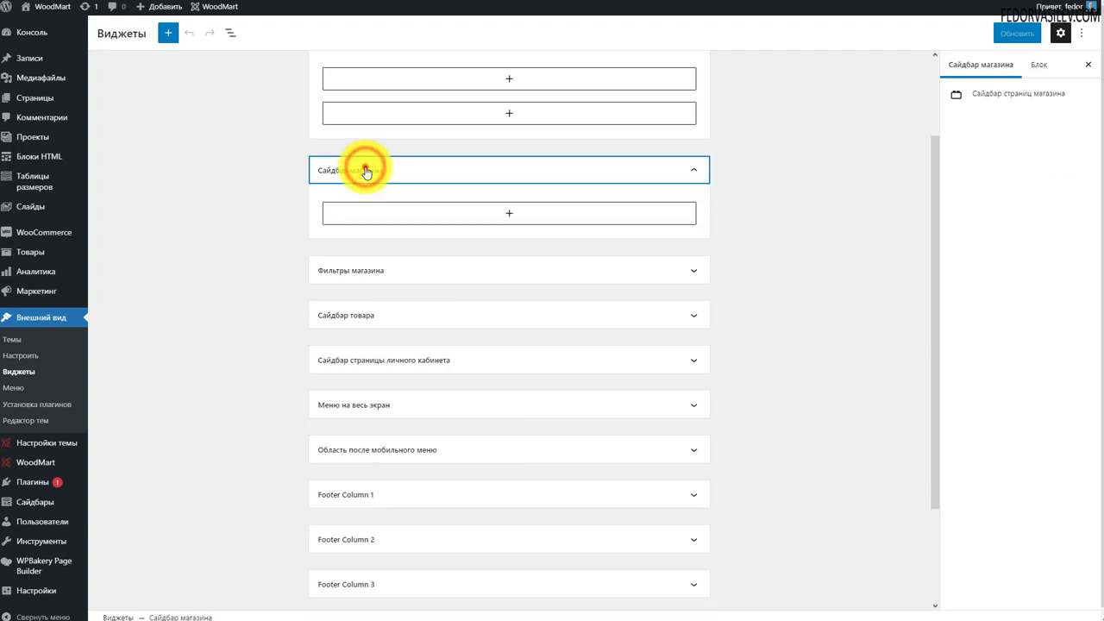
click(366, 170)
click(382, 215)
click(383, 216)
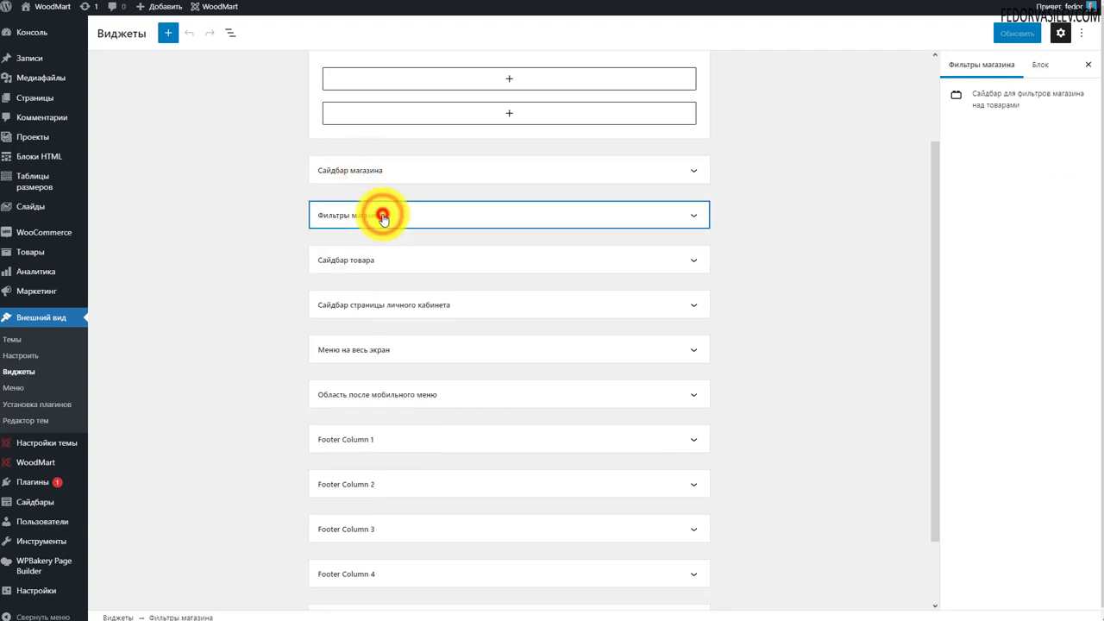
click(393, 263)
click(393, 264)
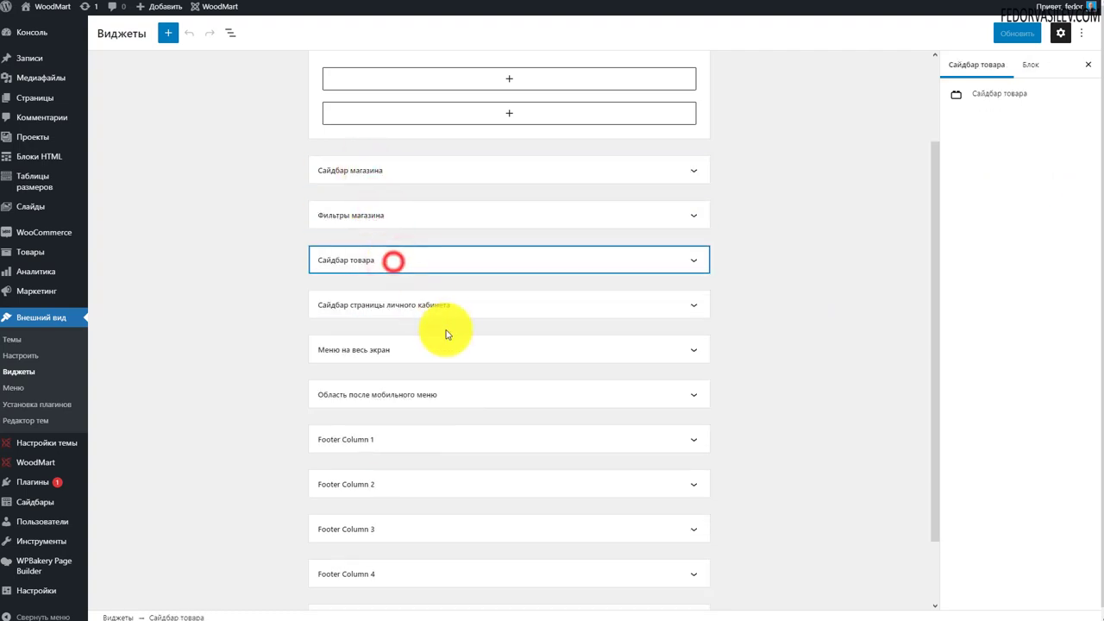
click(466, 307)
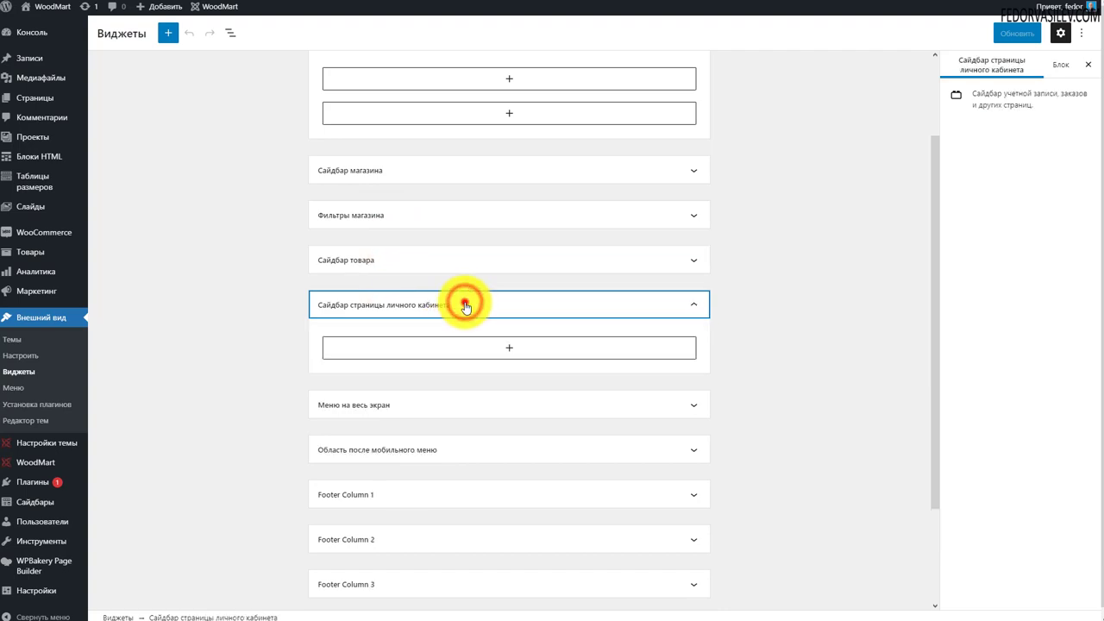
click(465, 307)
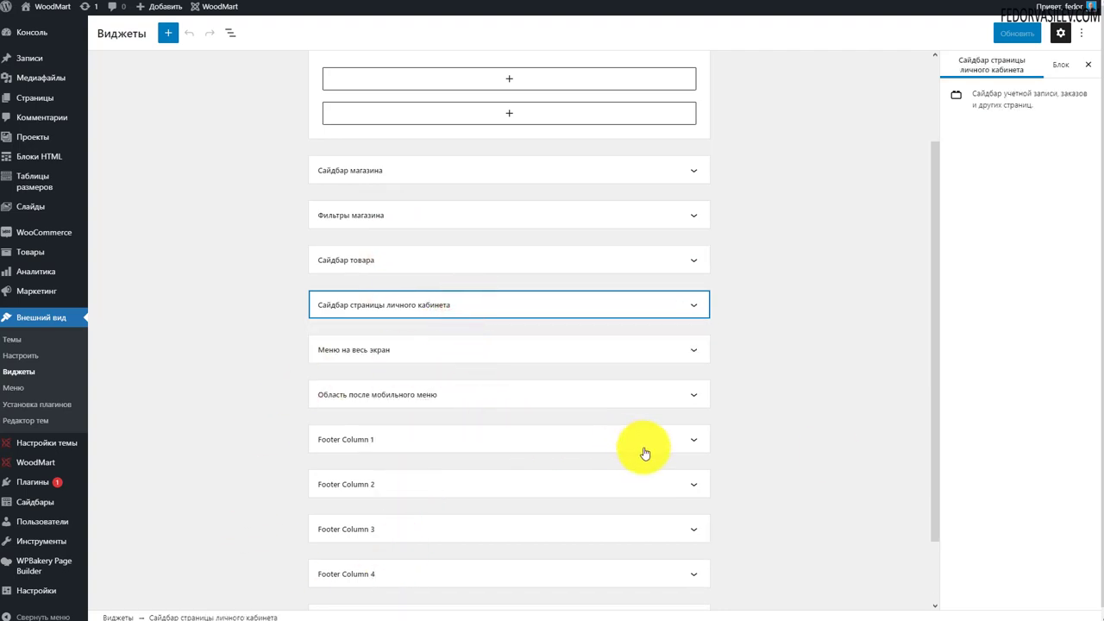
Add a WOODMART Фильтр по цене widget titled Сортировать по цене to Сайдбар магазина and save the widgets
scroll(557, 275, up, 2)
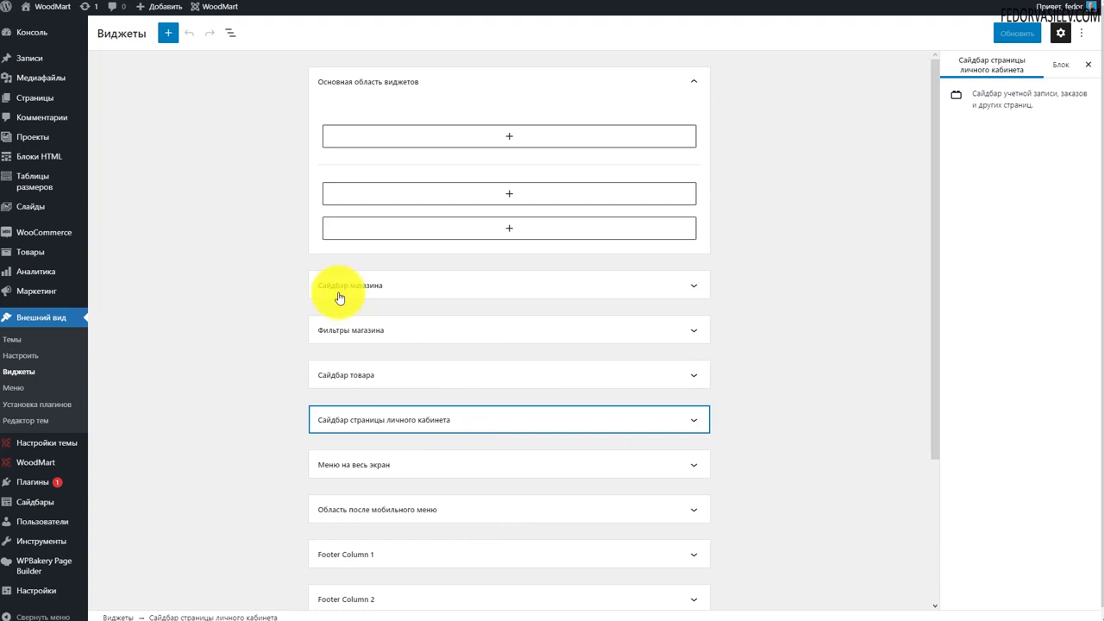
click(372, 291)
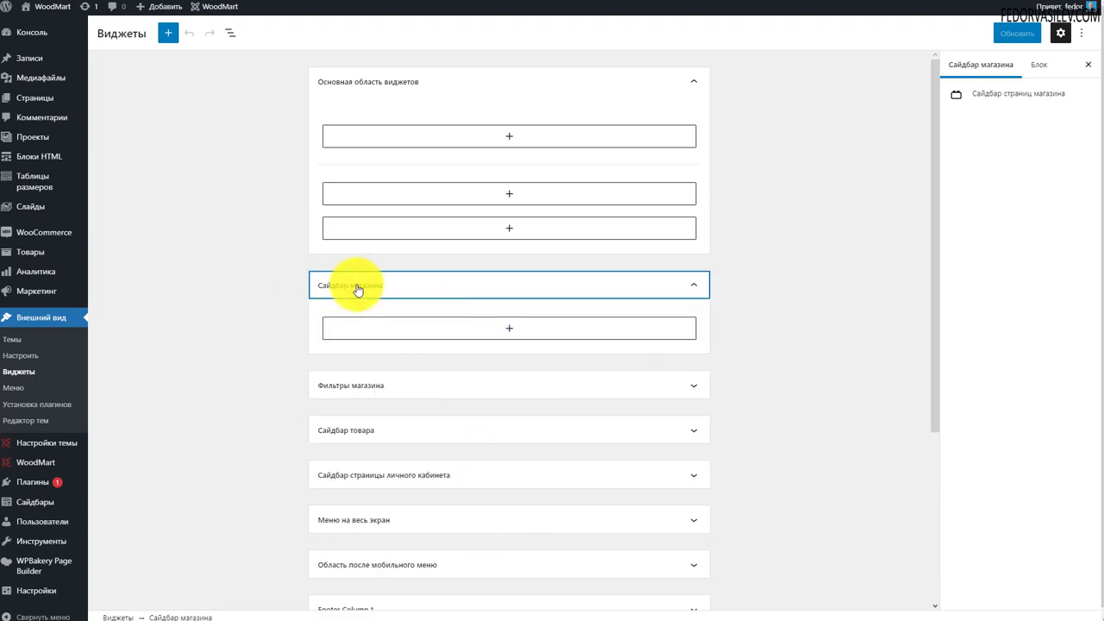
click(509, 332)
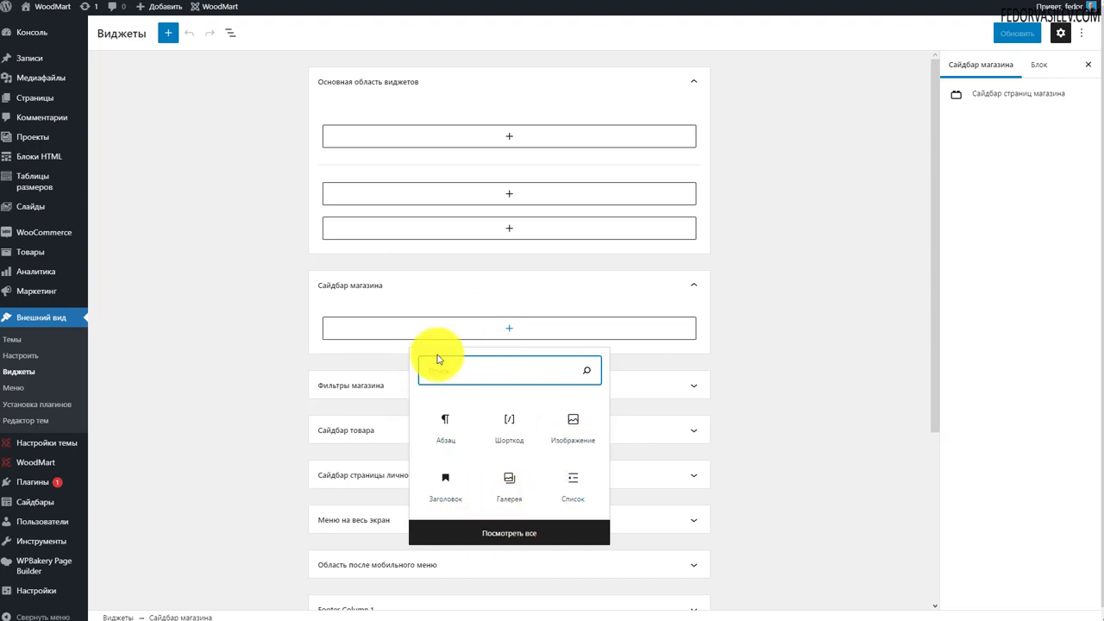
click(514, 534)
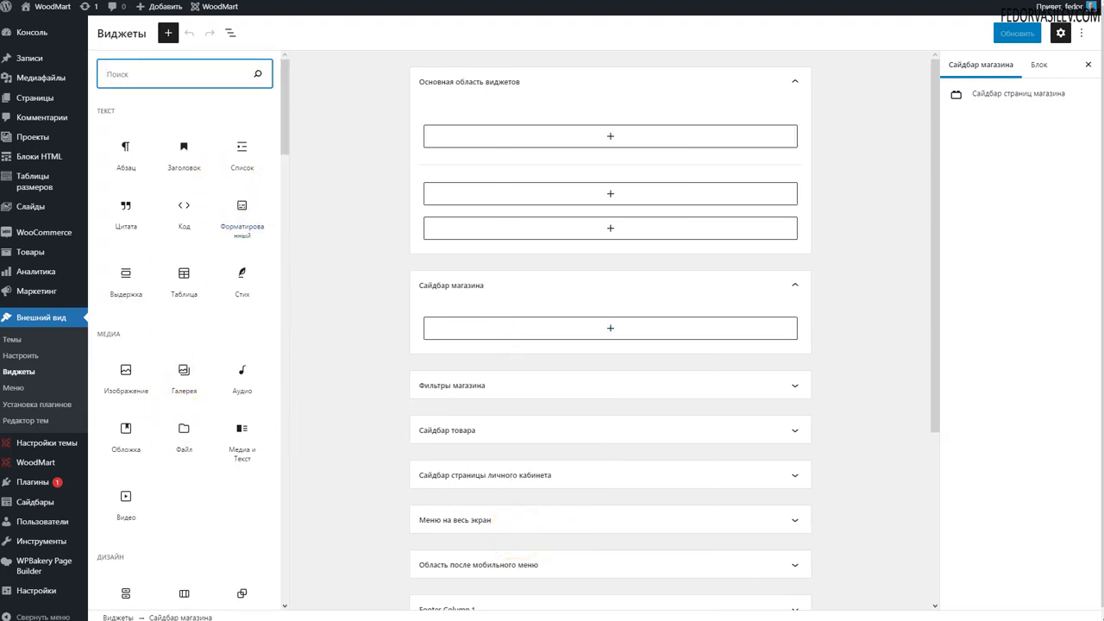
scroll(183, 345, down, 10)
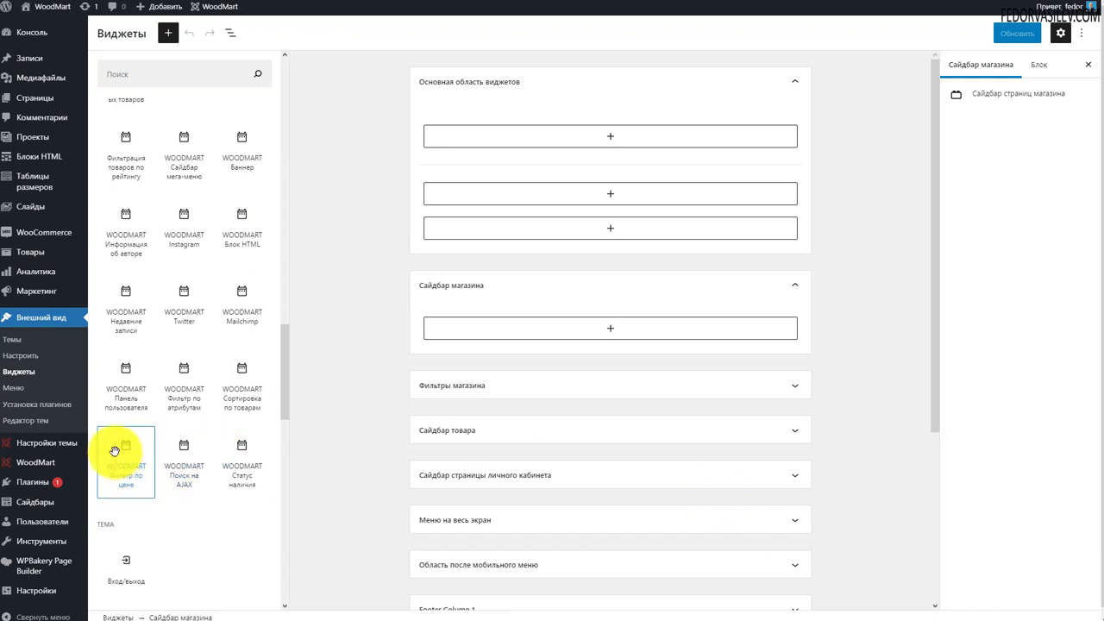
click(125, 472)
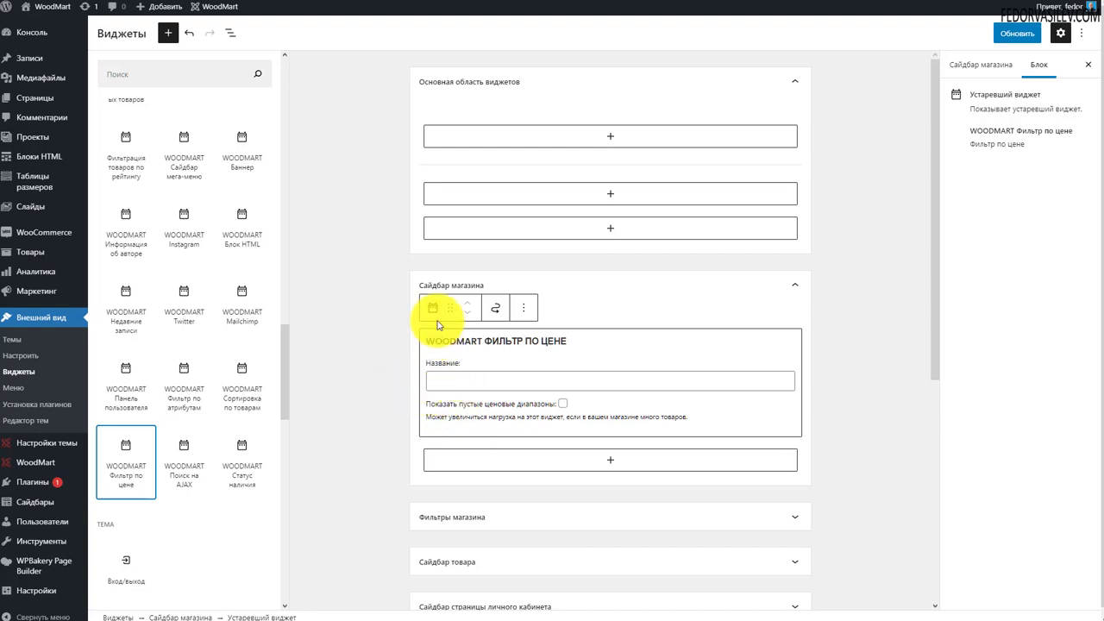
click(472, 382)
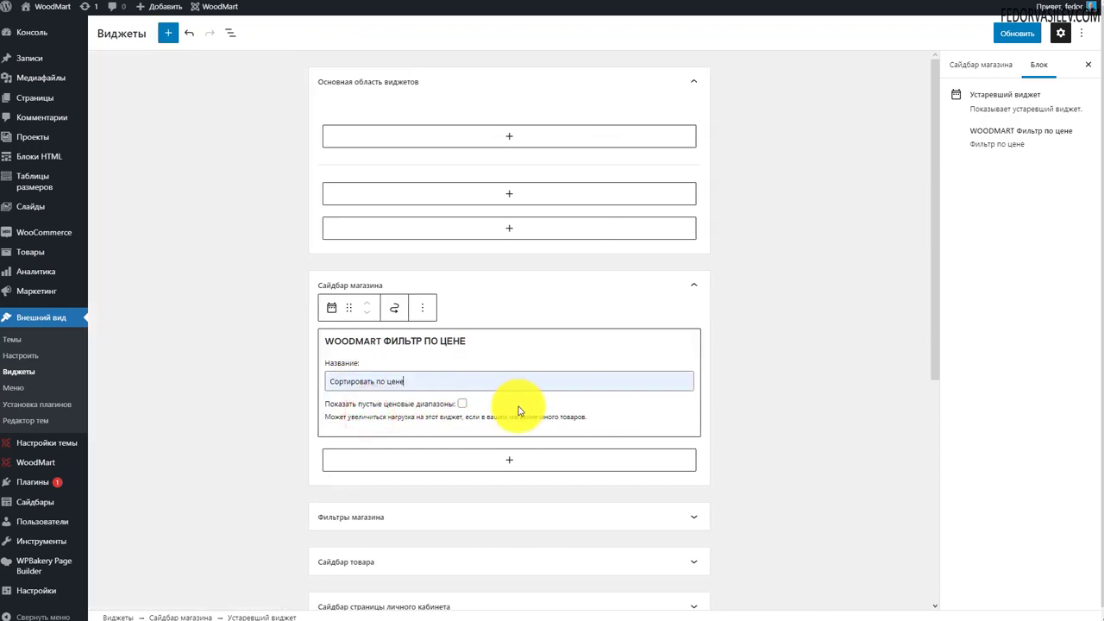
click(1018, 36)
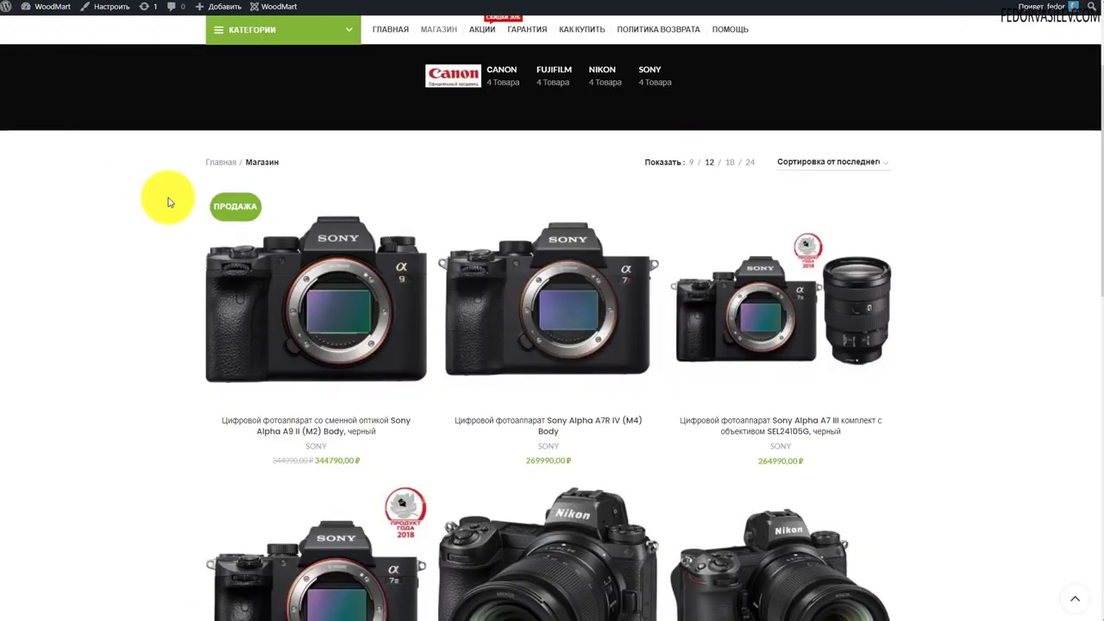
Reload the storefront's Магазин page and check the price filter sidebar beside the product grid
key(F5)
scroll(164, 294, up, 3)
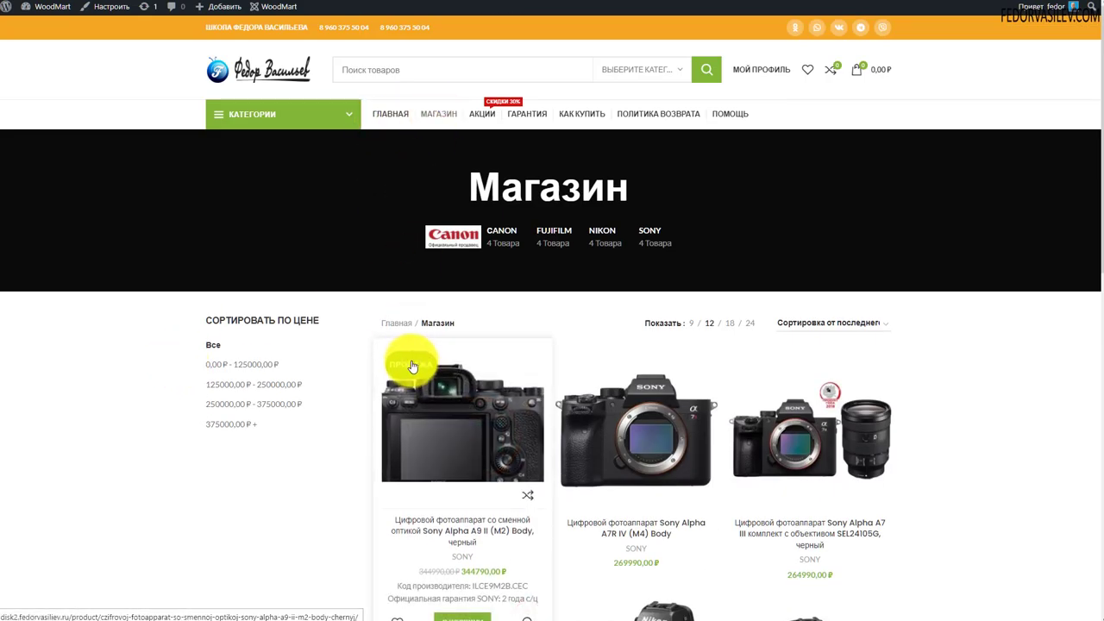
scroll(483, 328, down, 1)
scroll(865, 332, down, 2)
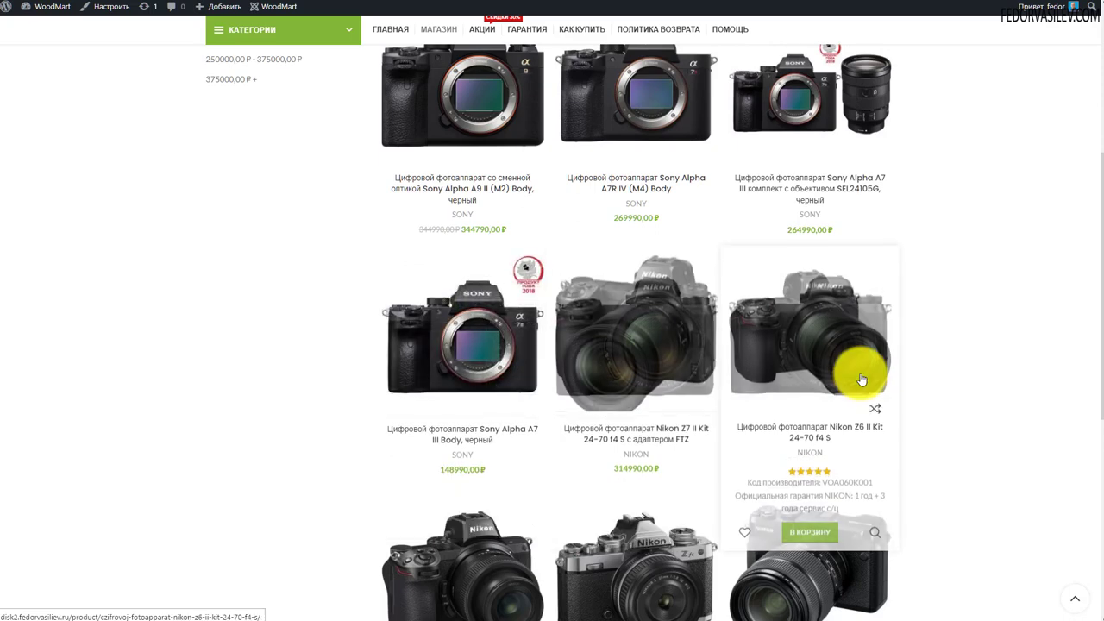
scroll(665, 402, up, 2)
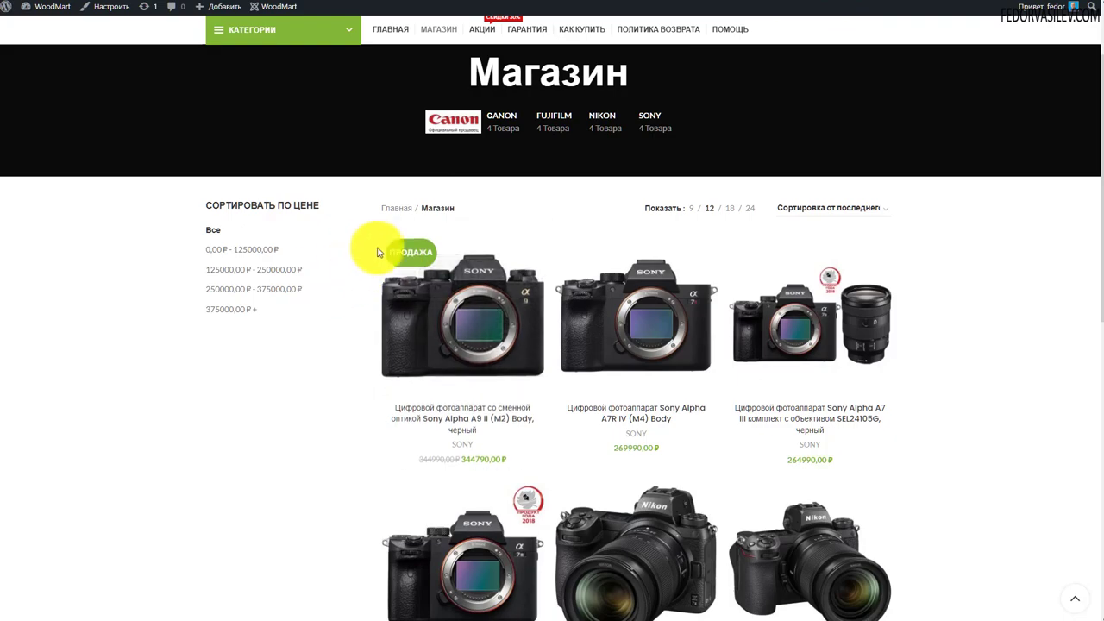
scroll(515, 317, down, 8)
scroll(525, 333, up, 10)
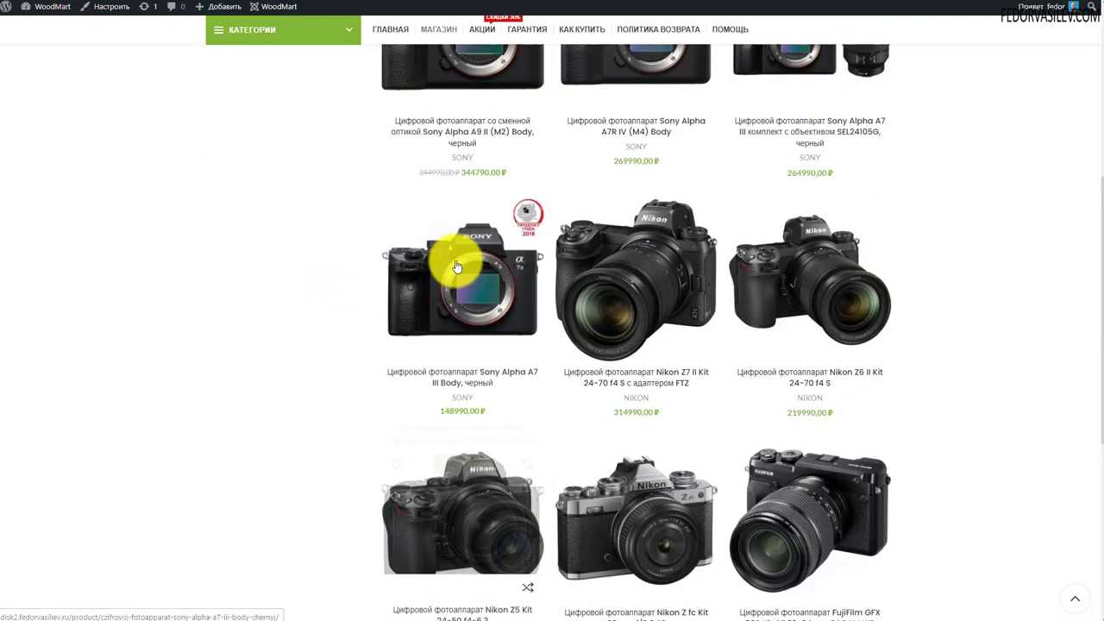
View the storefront's Главная, Акции and Гарантия pages to check whether the shop sidebar shows there
click(382, 118)
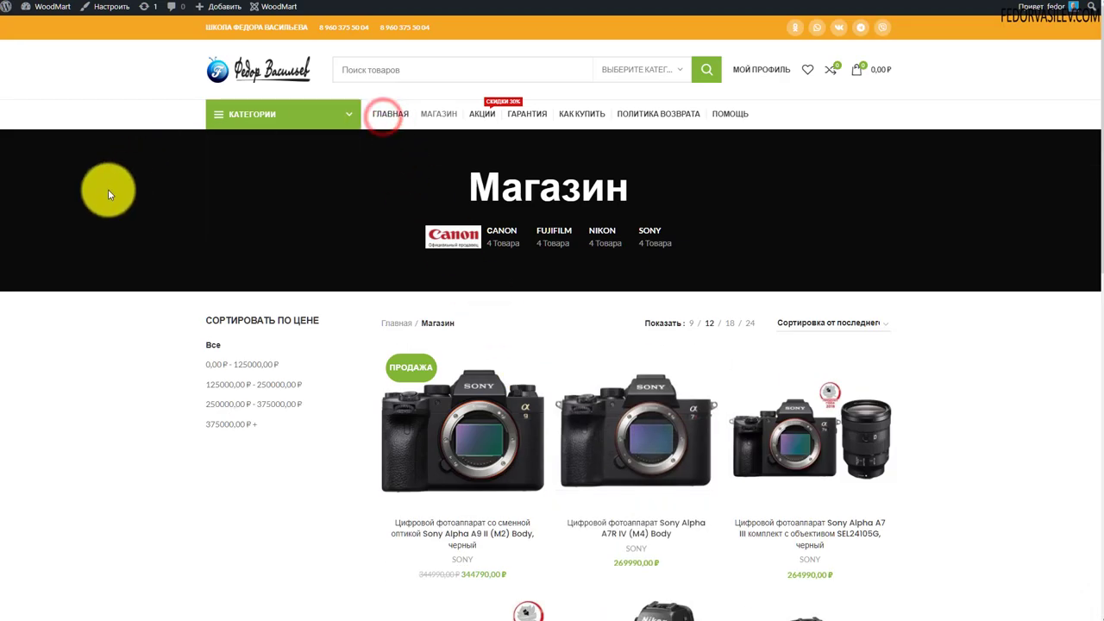
scroll(439, 226, down, 10)
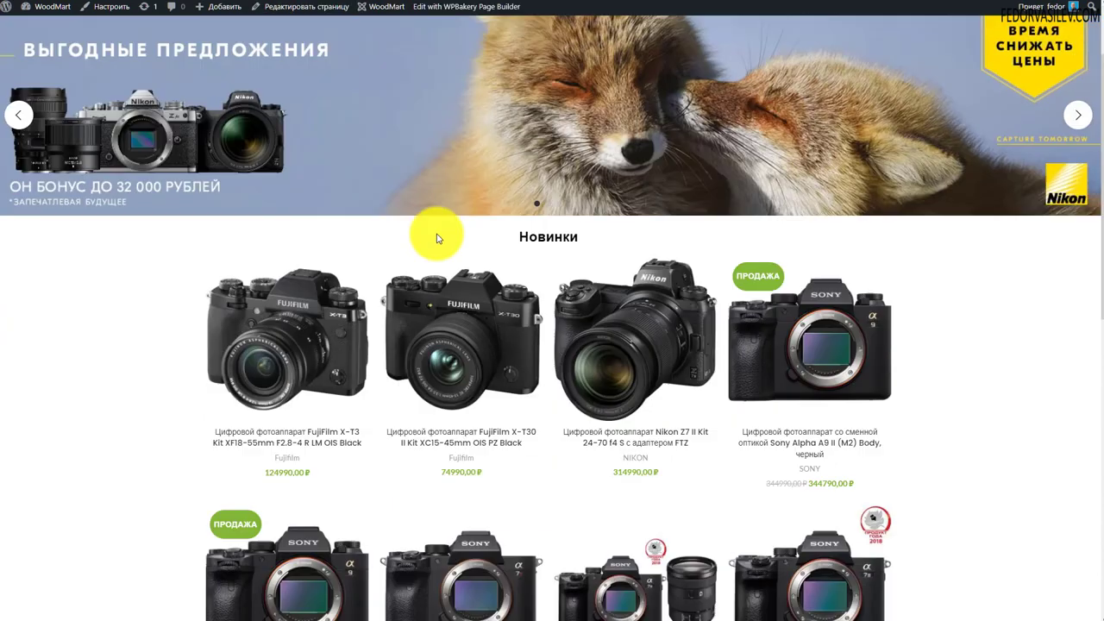
scroll(459, 395, up, 10)
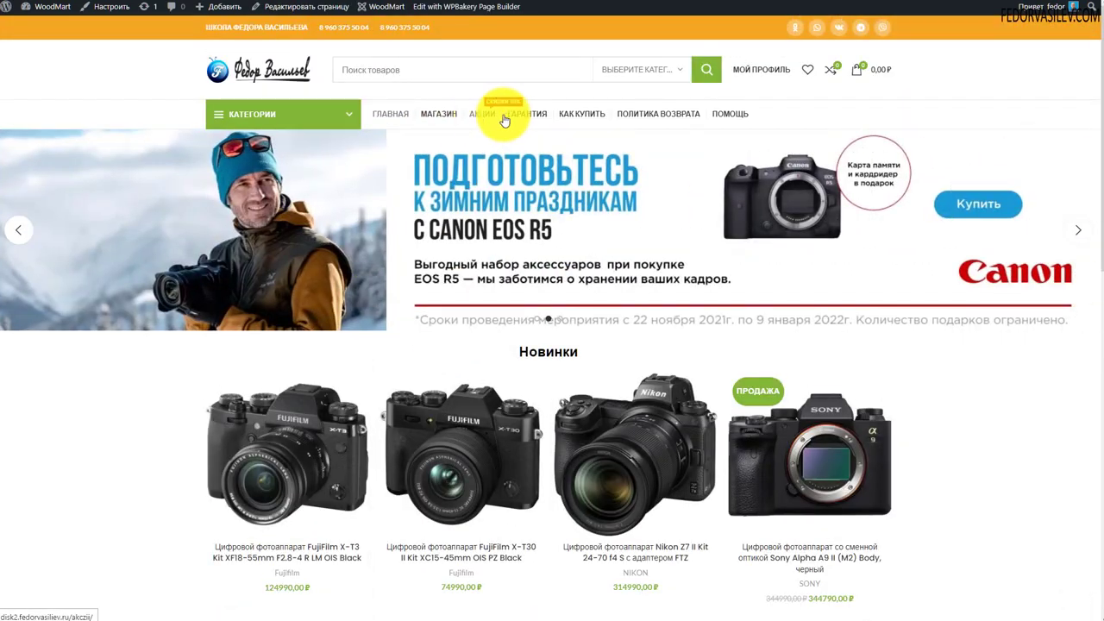
click(481, 116)
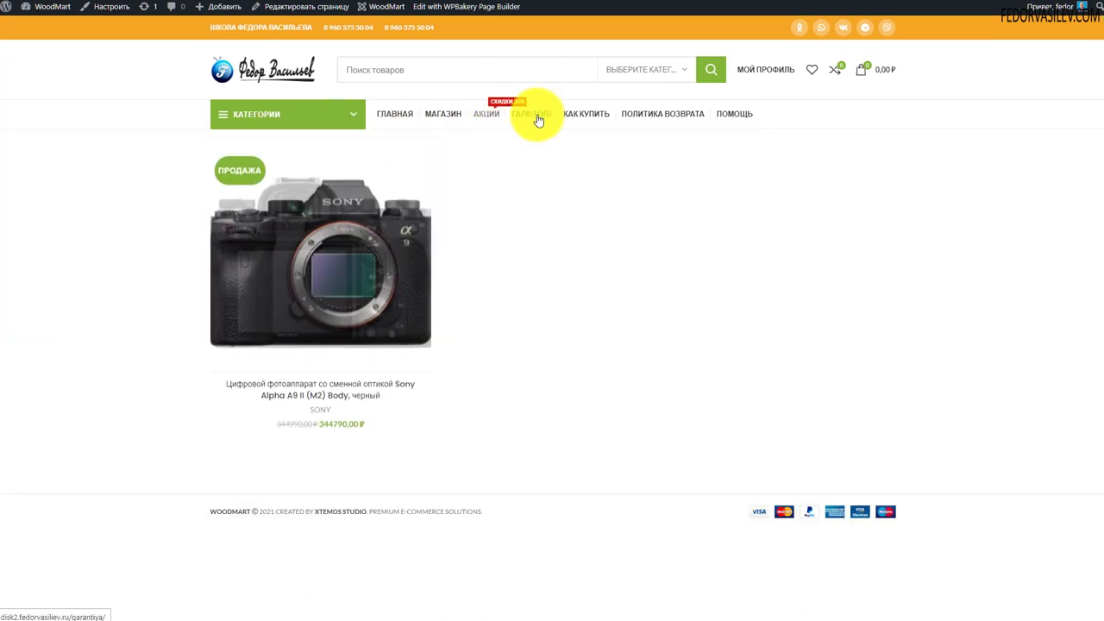
click(536, 115)
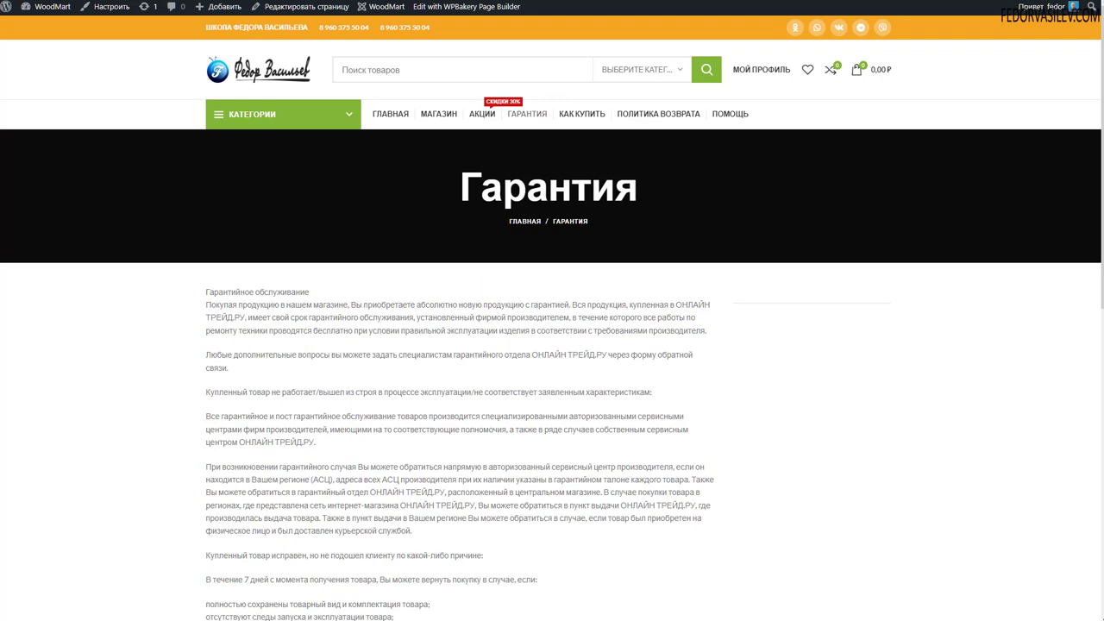
Return to the storefront's Магазин page and examine its Сортировать по цене price ranges
click(437, 114)
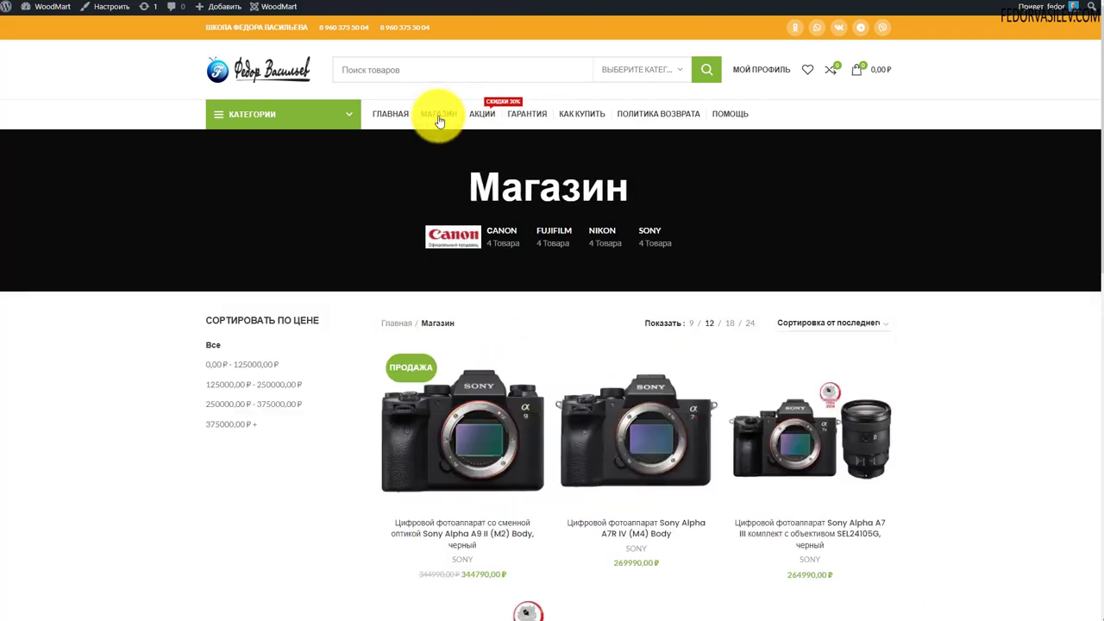
scroll(209, 271, down, 3)
scroll(234, 231, up, 2)
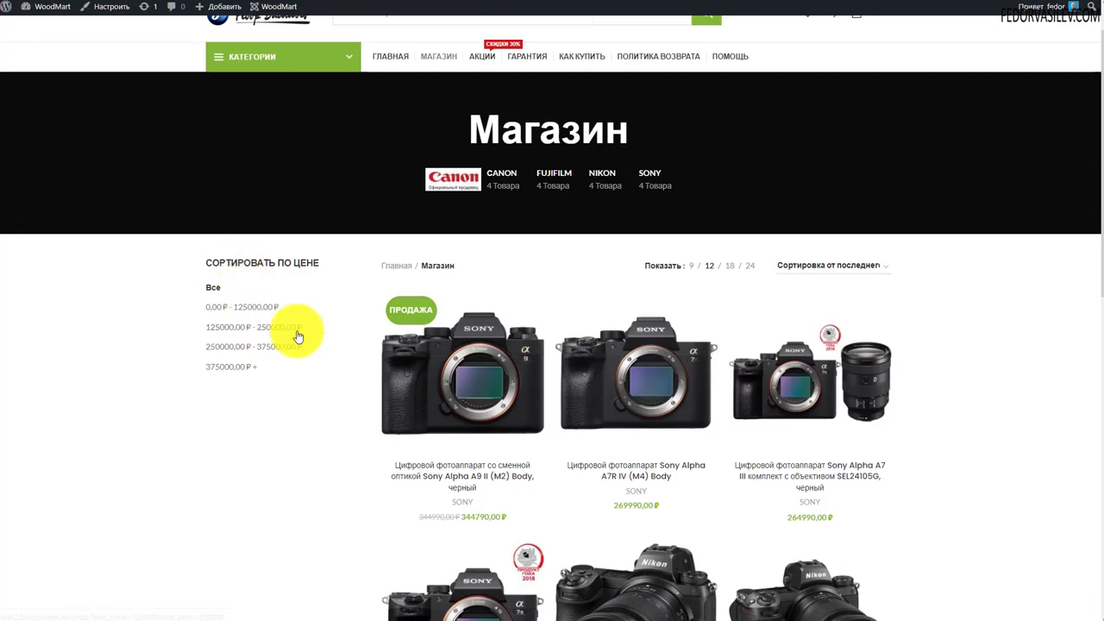
scroll(776, 354, down, 2)
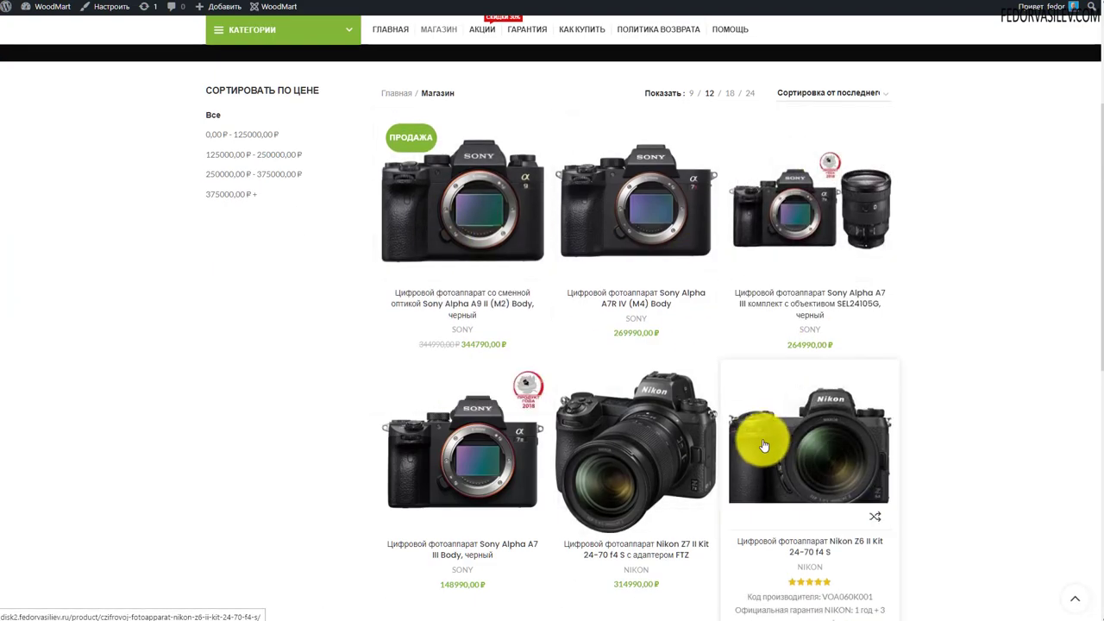
scroll(762, 442, up, 3)
drag(306, 445, 206, 317)
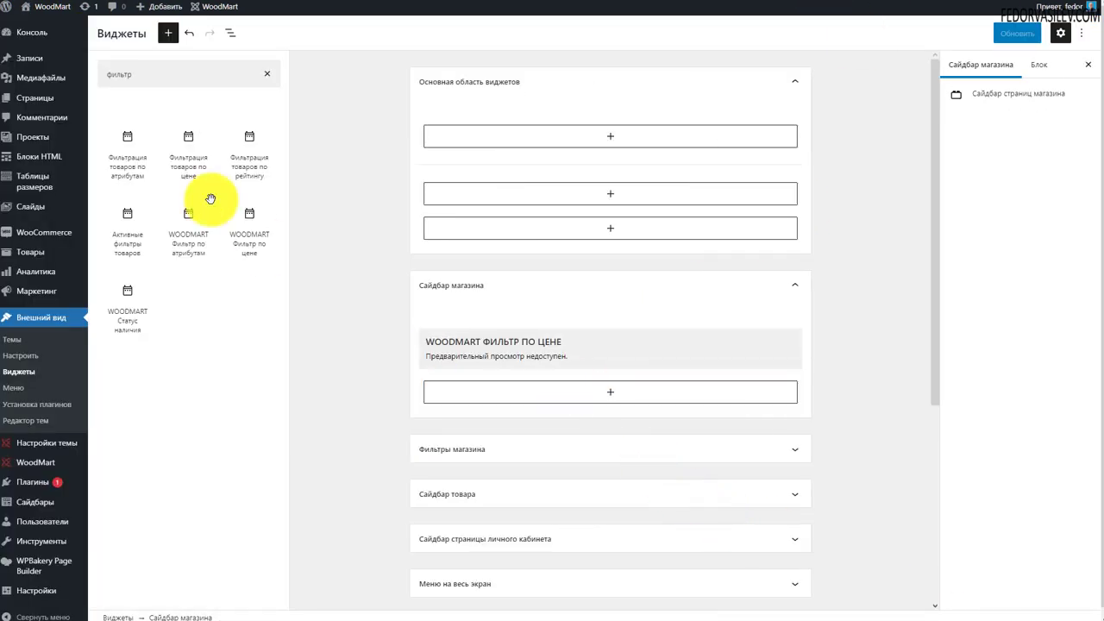
Search the widgets for фильтр and add Фильтрация товаров по цене to Сайдбар магазина
double_click(140, 75)
key(BackSpace)
mouse_move(86, 76)
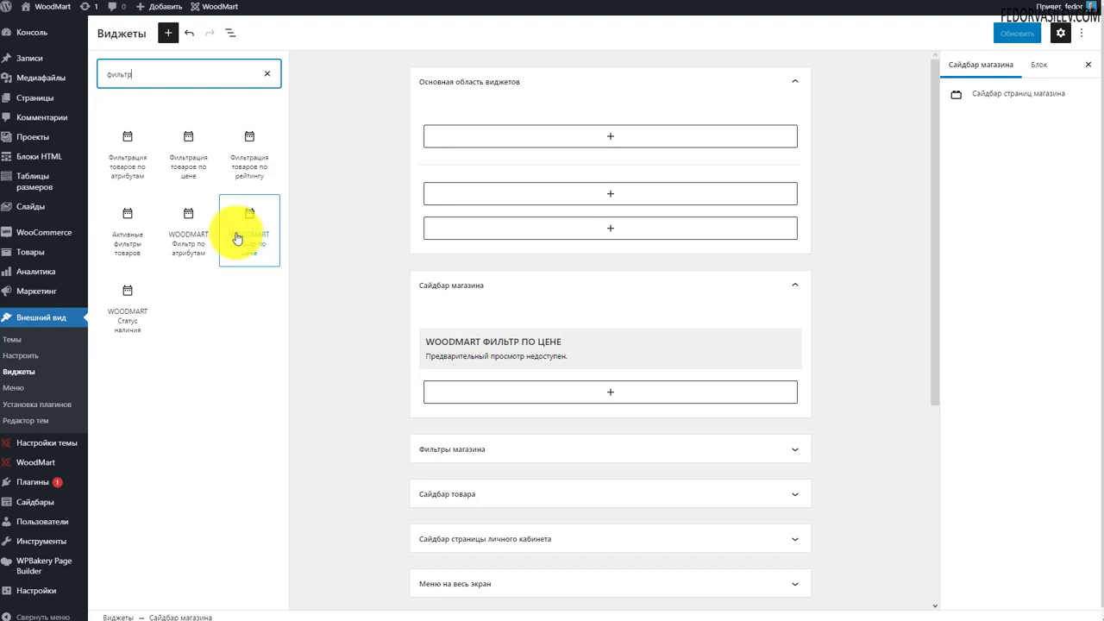
click(183, 147)
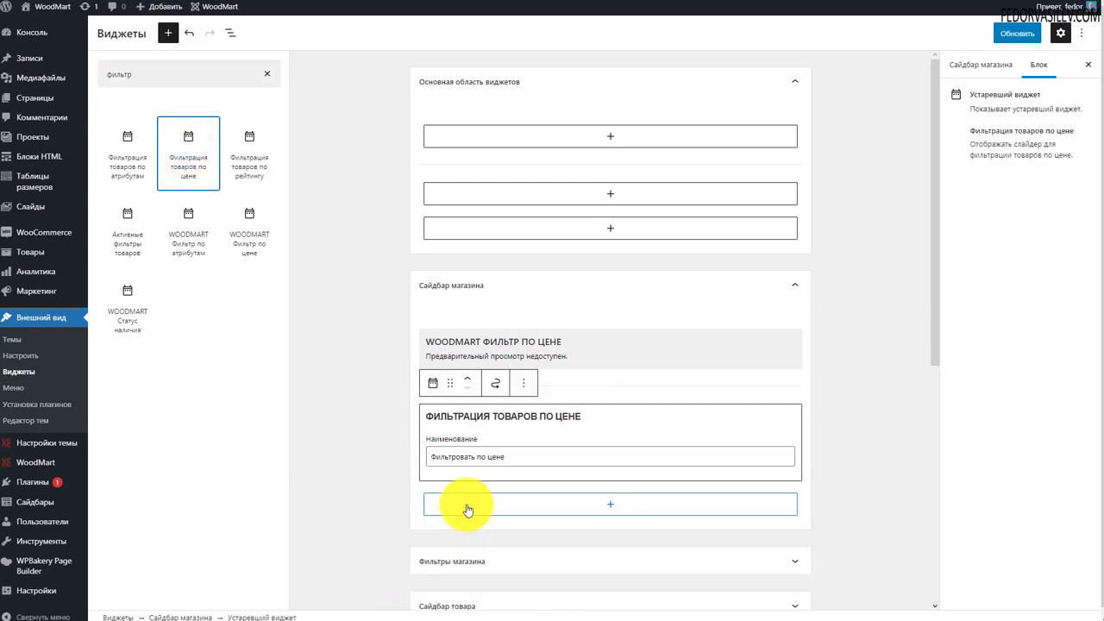
Delete the WOODMART Фильтр по цене widget from Сайдбар магазина
click(505, 353)
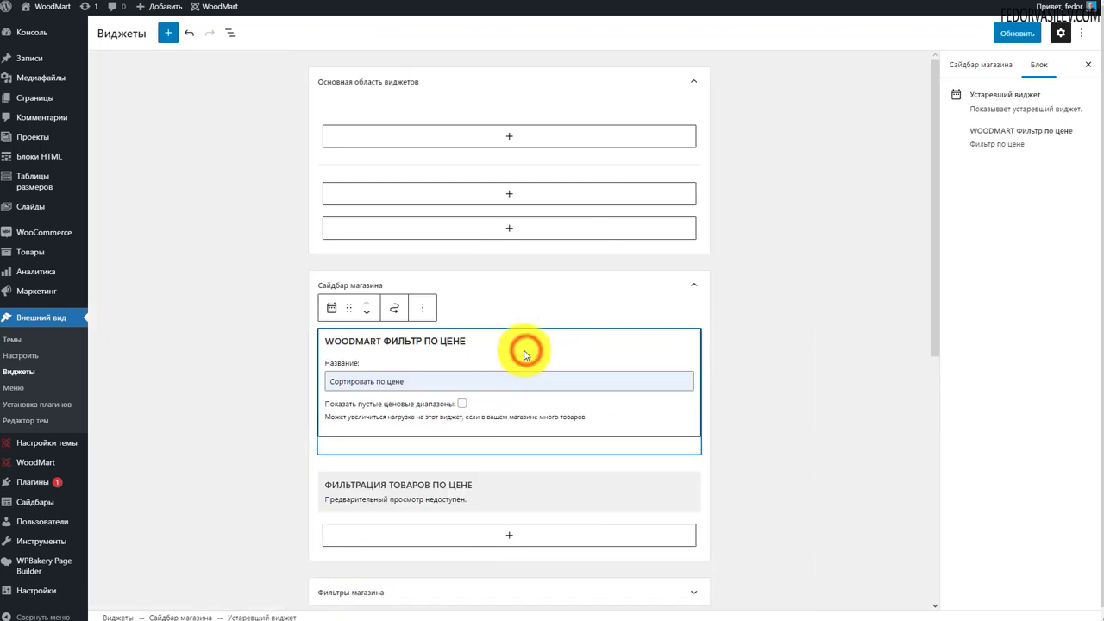
click(421, 307)
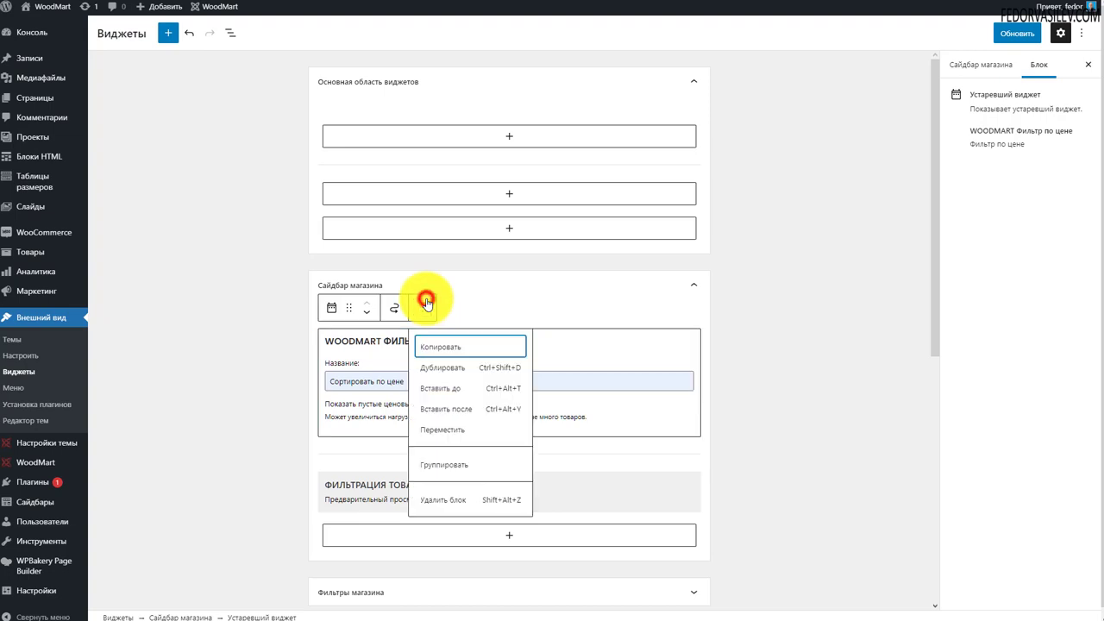
click(442, 500)
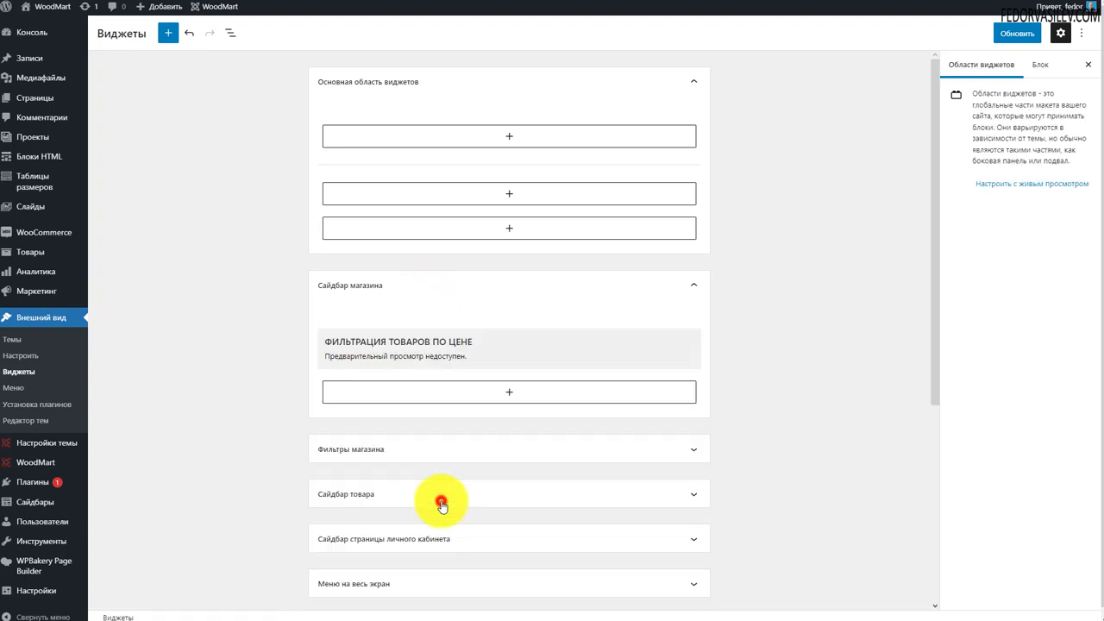
Save the Фильтрация товаров по цене widget titled Фильтровать по цене in Сайдбар магазина and reload the storefront's Магазин page
click(382, 356)
click(376, 383)
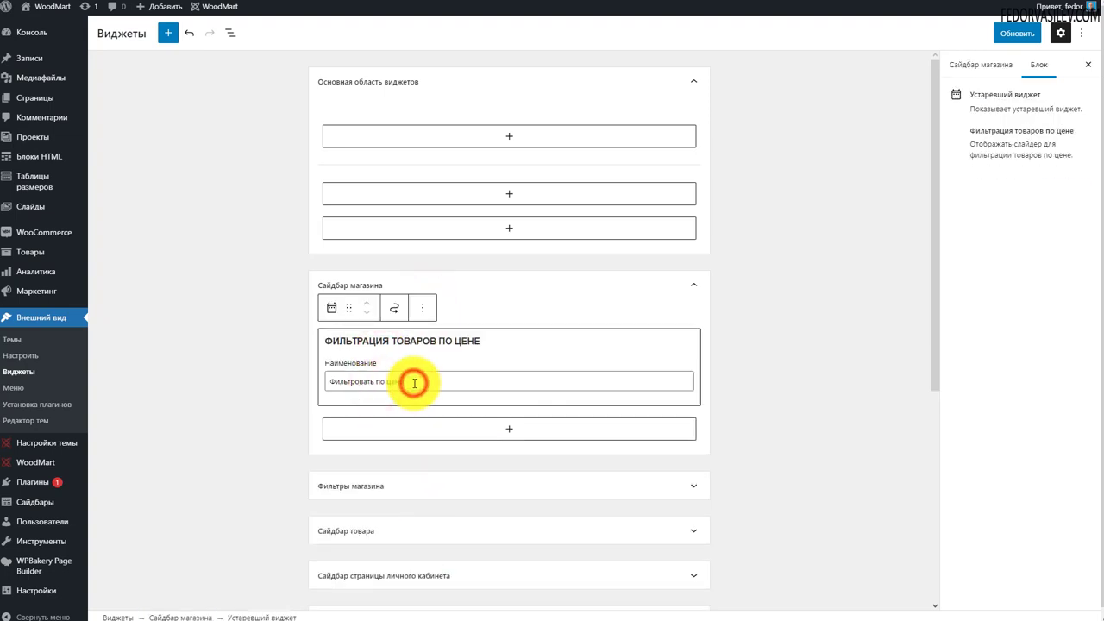
click(413, 383)
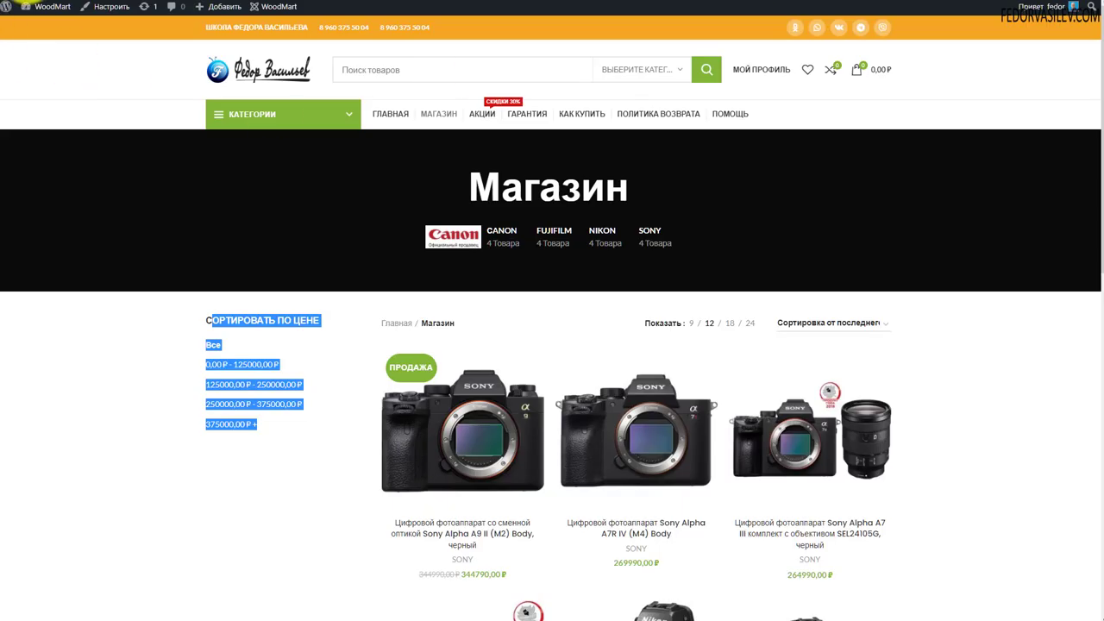
key(F5)
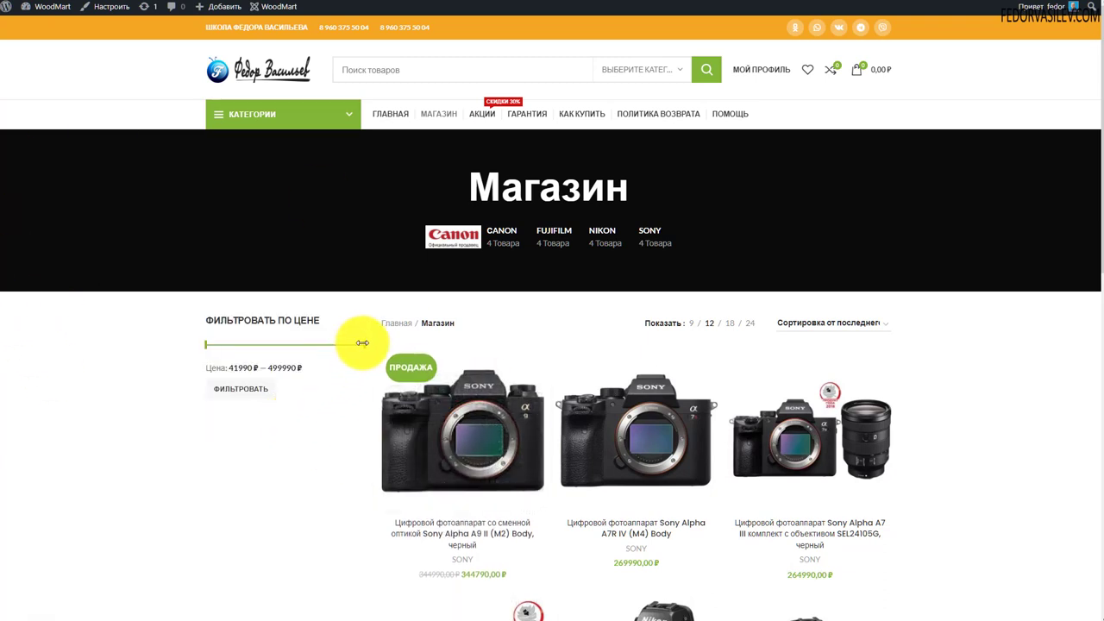
Filter the shop's products by price from 41990 ₽ to 285540 ₽ and look through the filtered cameras
click(205, 348)
drag(342, 344, 290, 344)
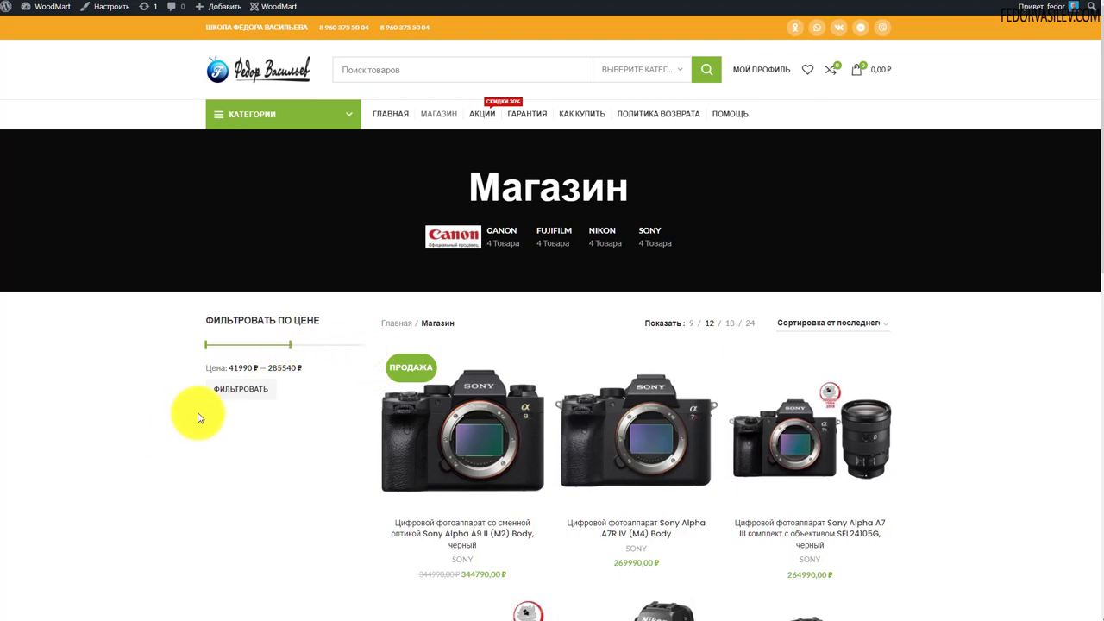
click(227, 388)
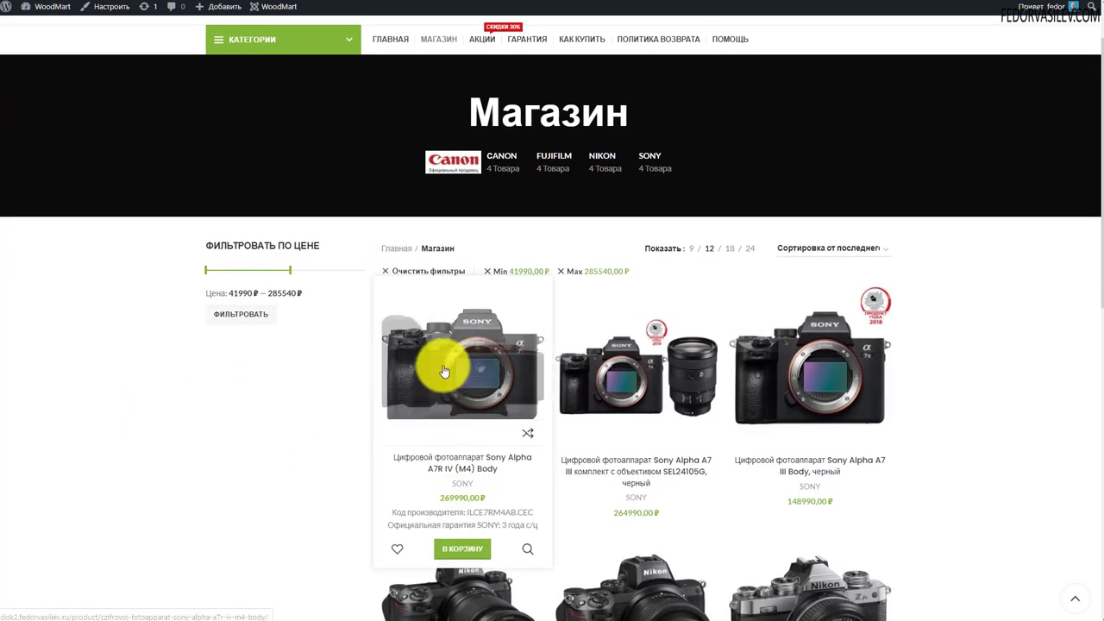
scroll(283, 320, down, 1)
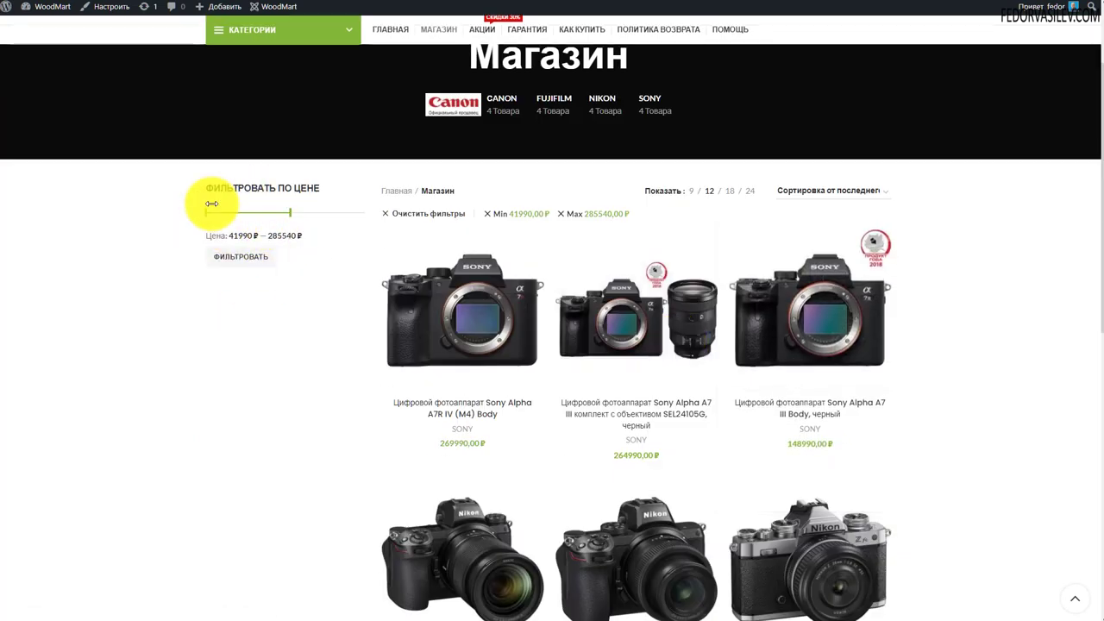
scroll(629, 374, down, 8)
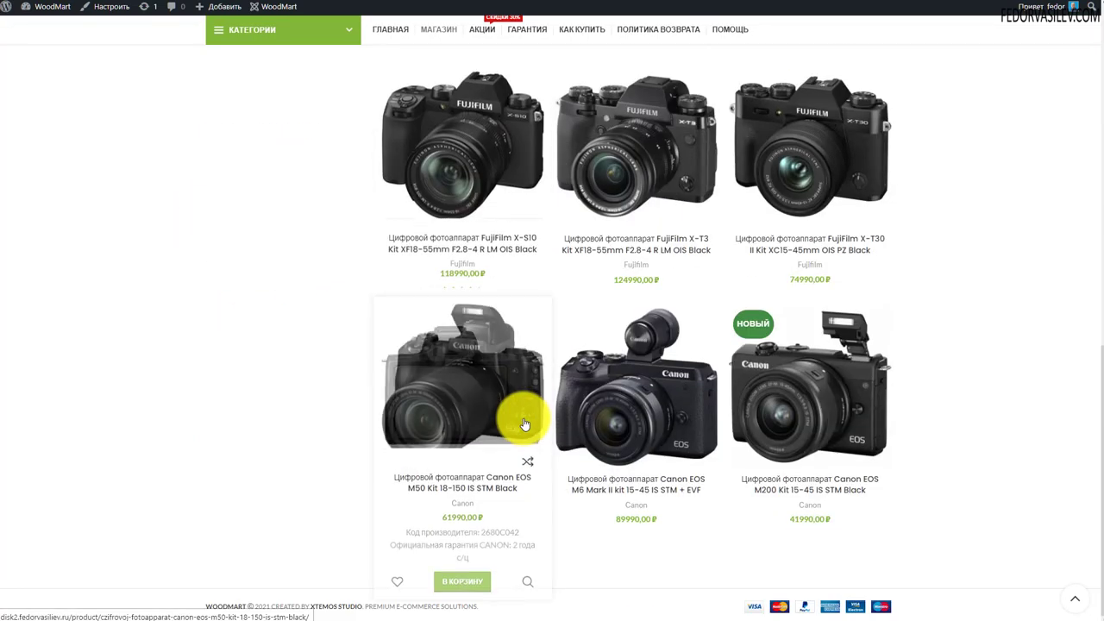
Narrow the price filter's maximum to 154200 ₽ and to 62740 ₽, and examine the filtered cameras
scroll(524, 423, up, 5)
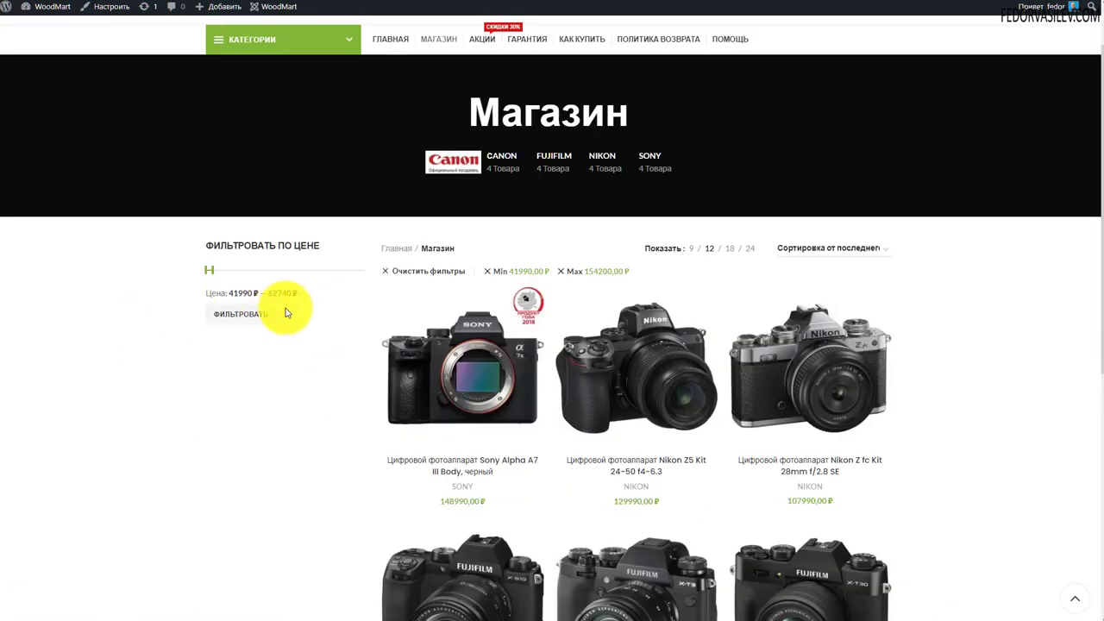
click(247, 314)
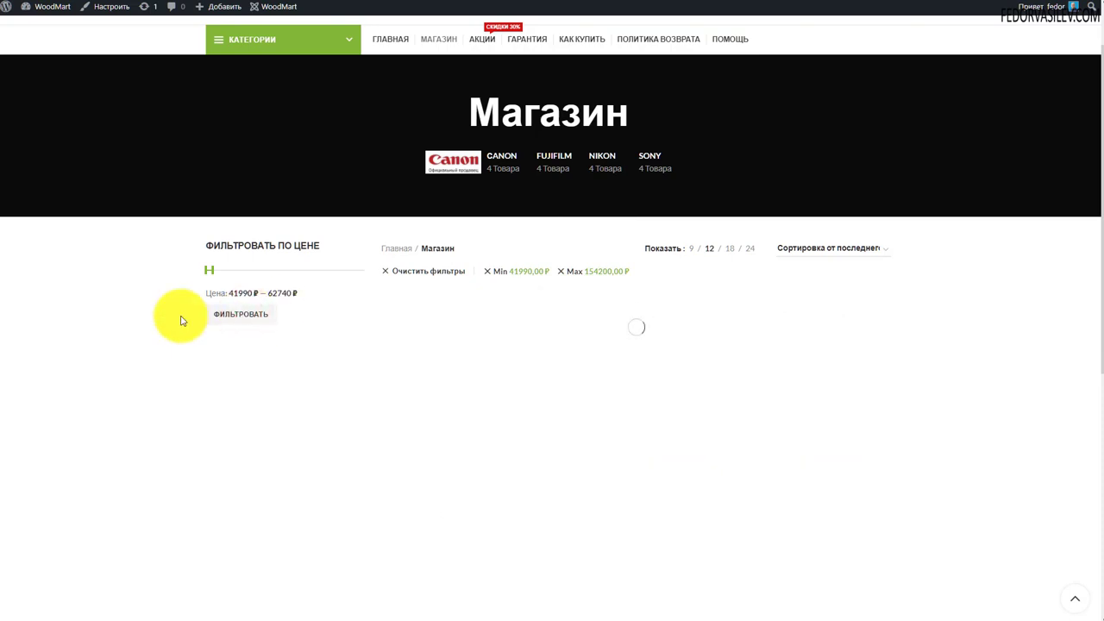
mouse_move(591, 389)
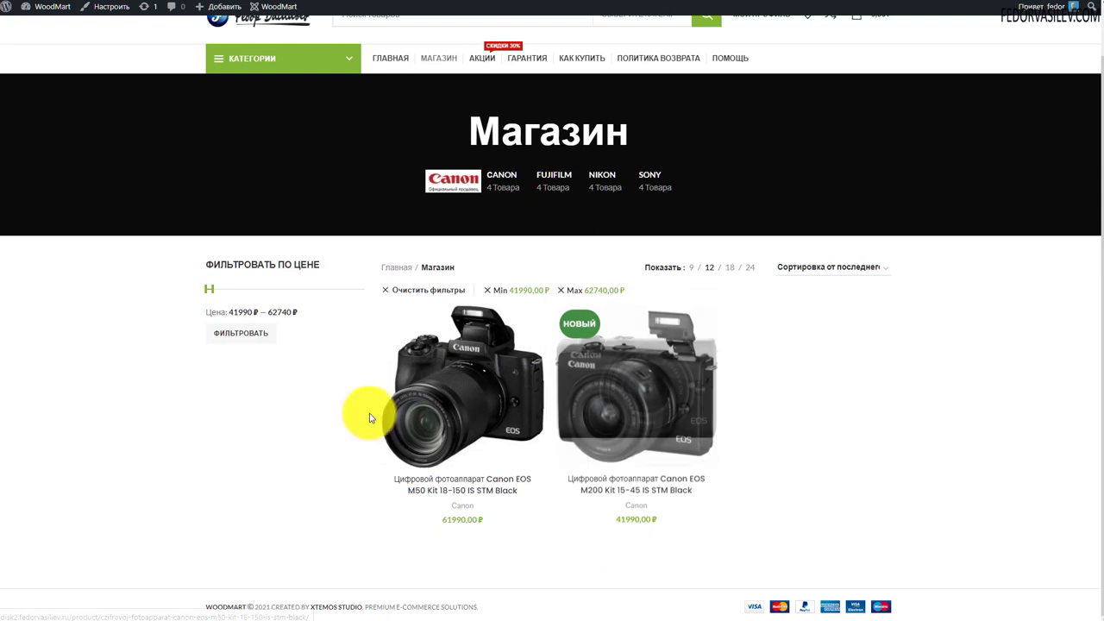
mouse_move(427, 399)
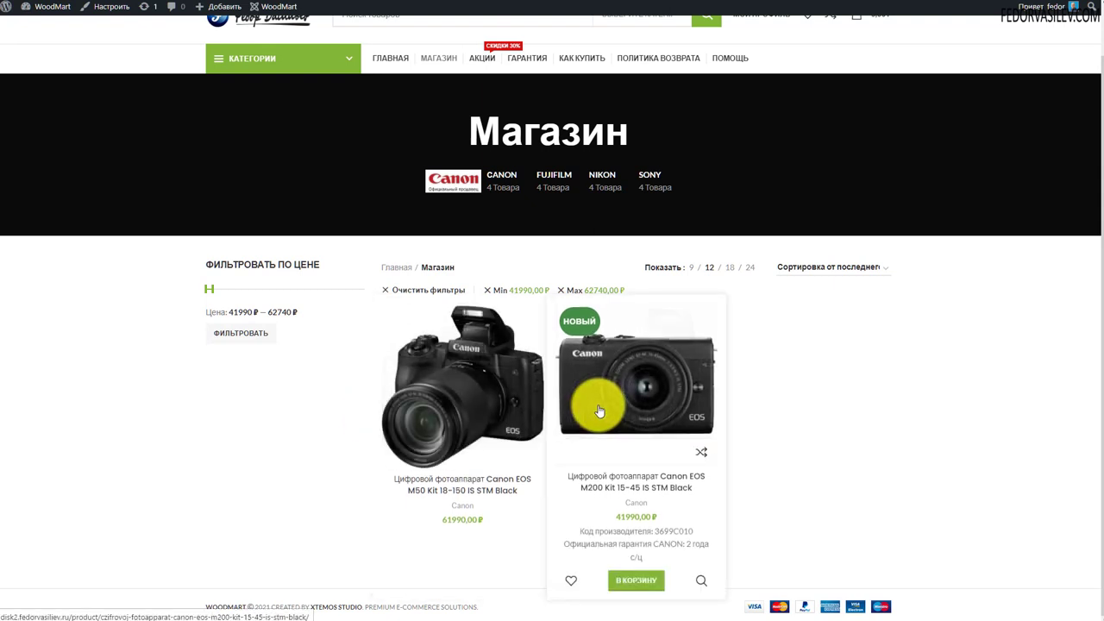
Widen the price filter's maximum back to 499990 ₽ and look through the product list
drag(213, 292, 368, 297)
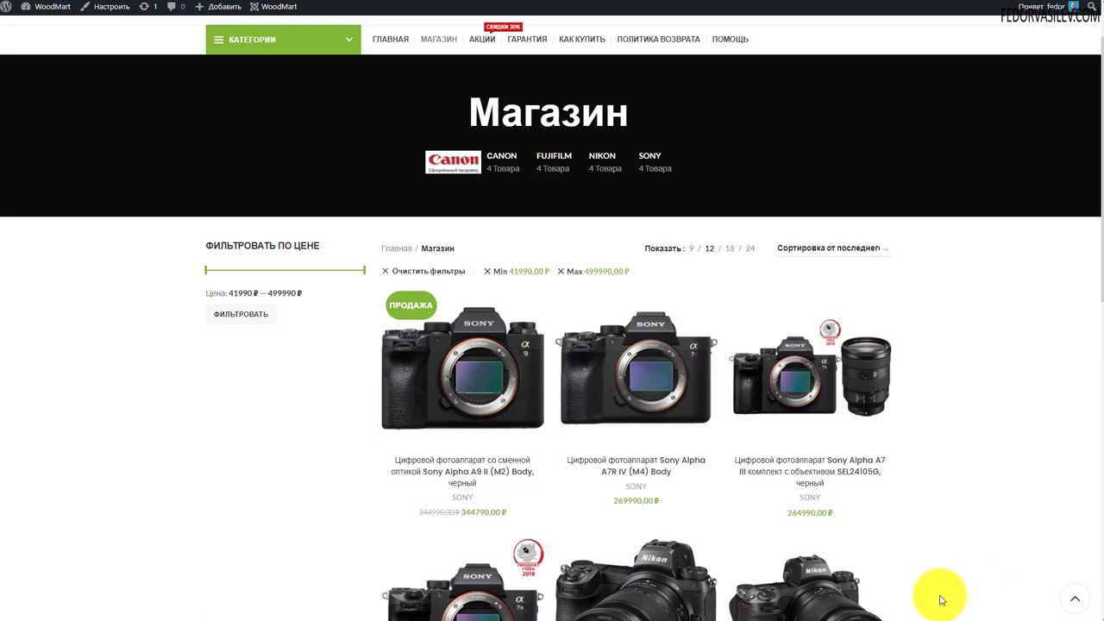
scroll(463, 353, down, 3)
scroll(496, 339, up, 4)
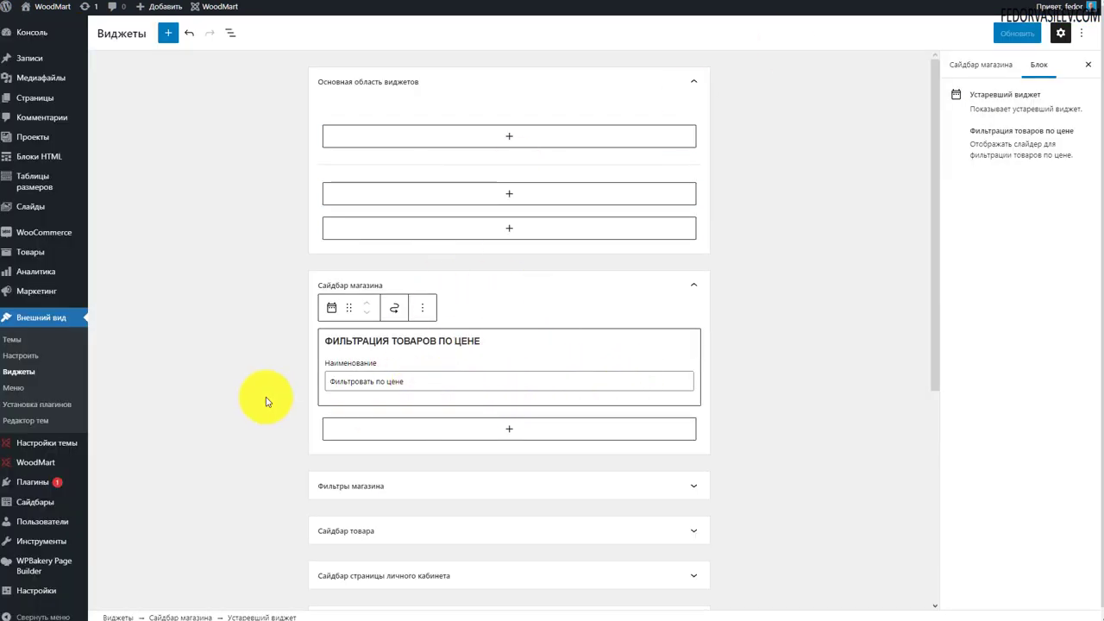
Go to the product attributes in the site admin and open the values of the Цвет attribute
mouse_move(29, 253)
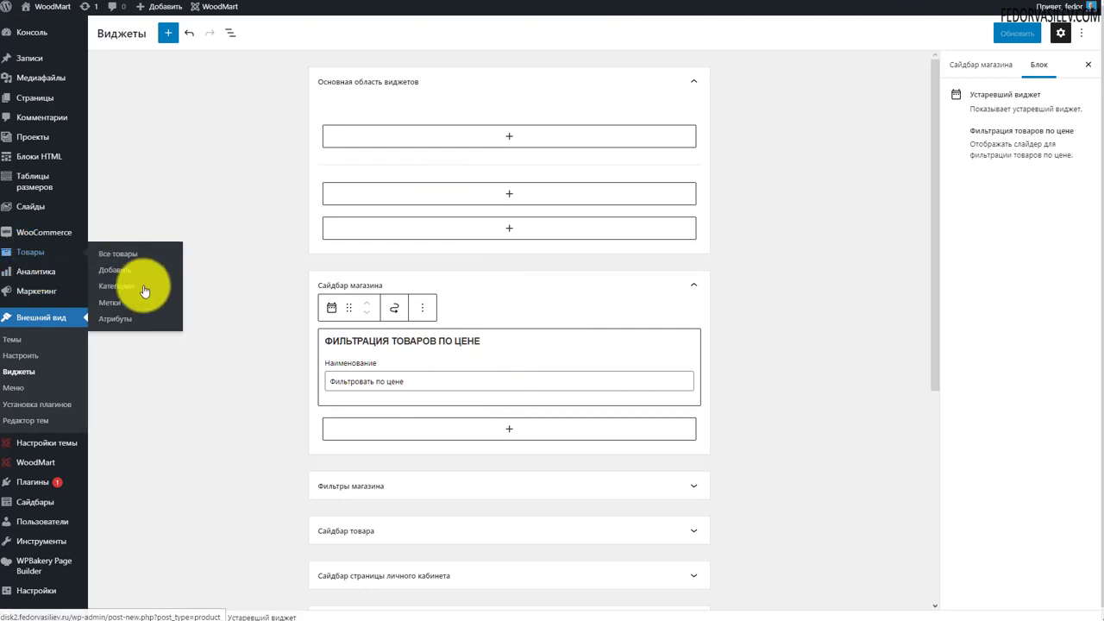
click(119, 326)
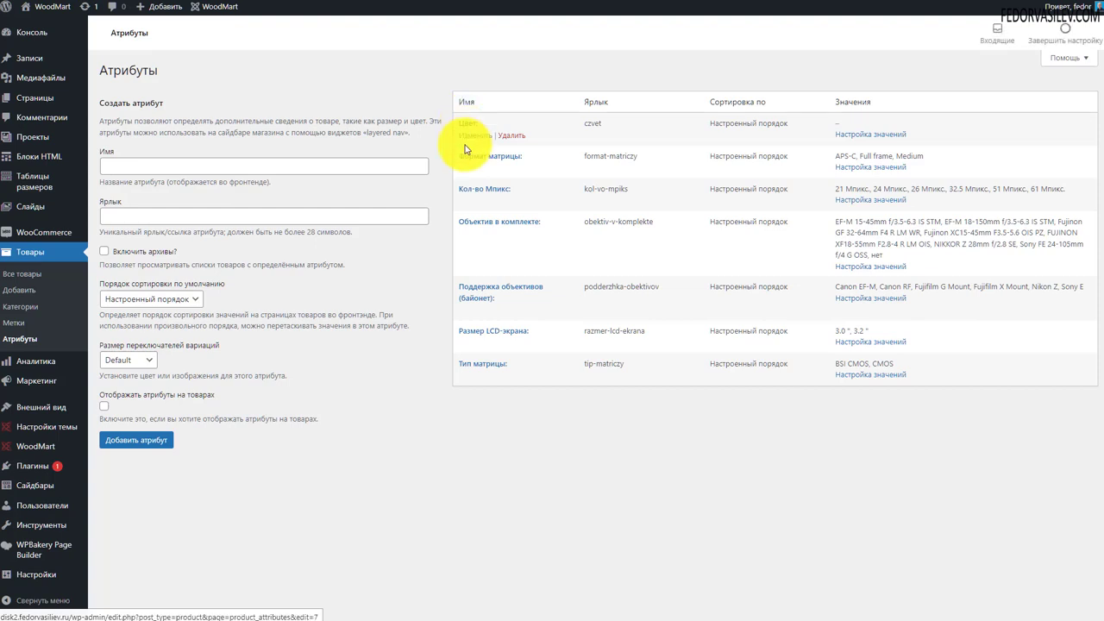
click(467, 123)
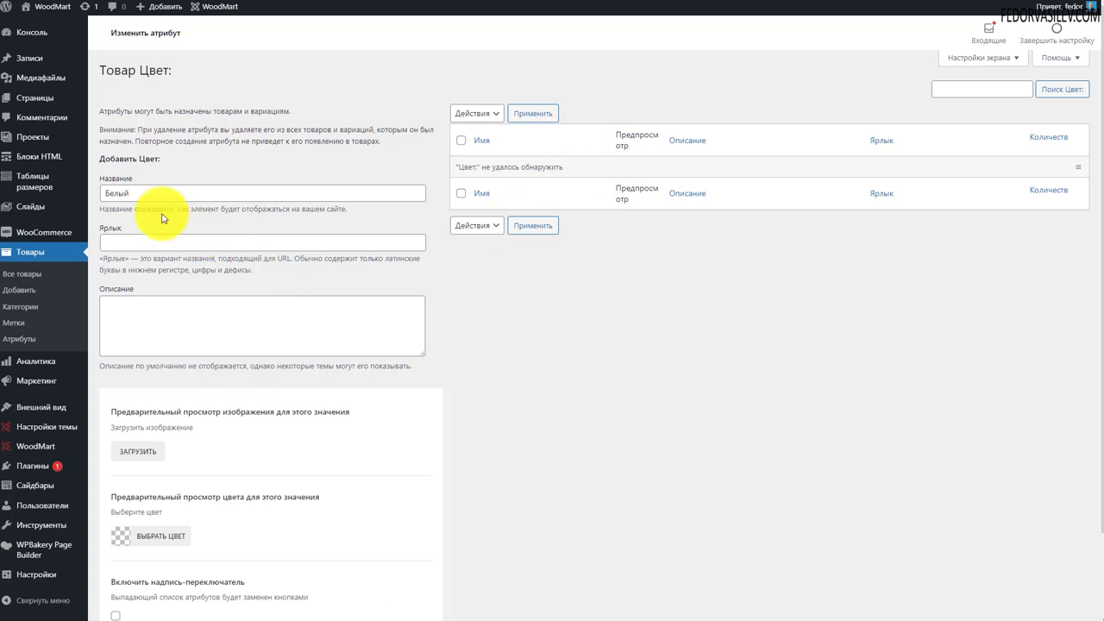
Add the value Белый with a white preview colour to the Цвет attribute
click(154, 191)
click(636, 288)
scroll(238, 479, down, 1)
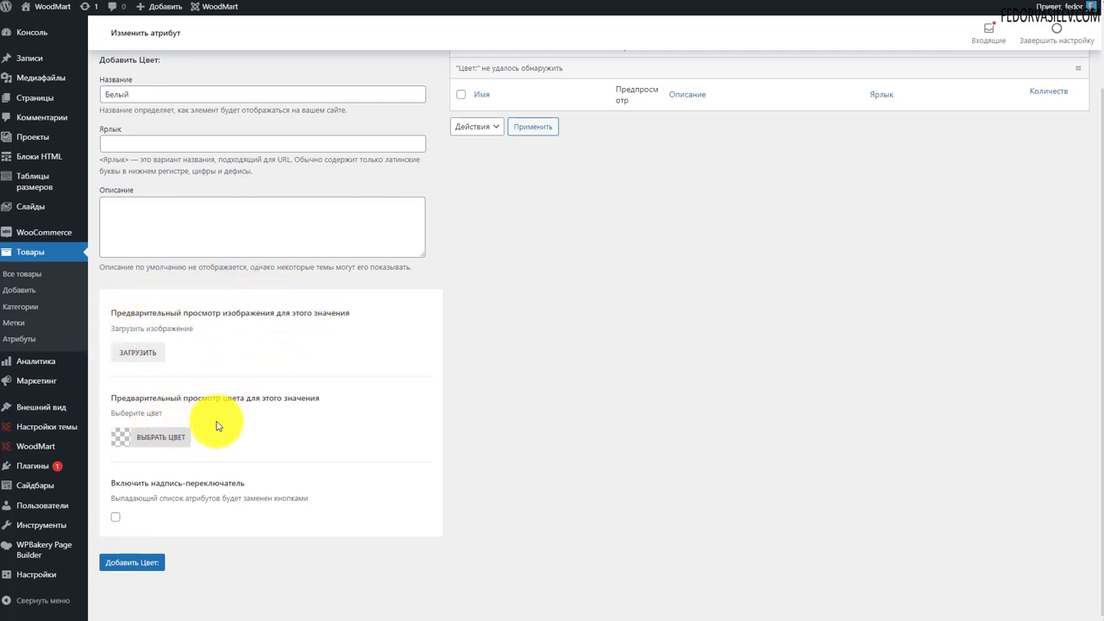
click(121, 438)
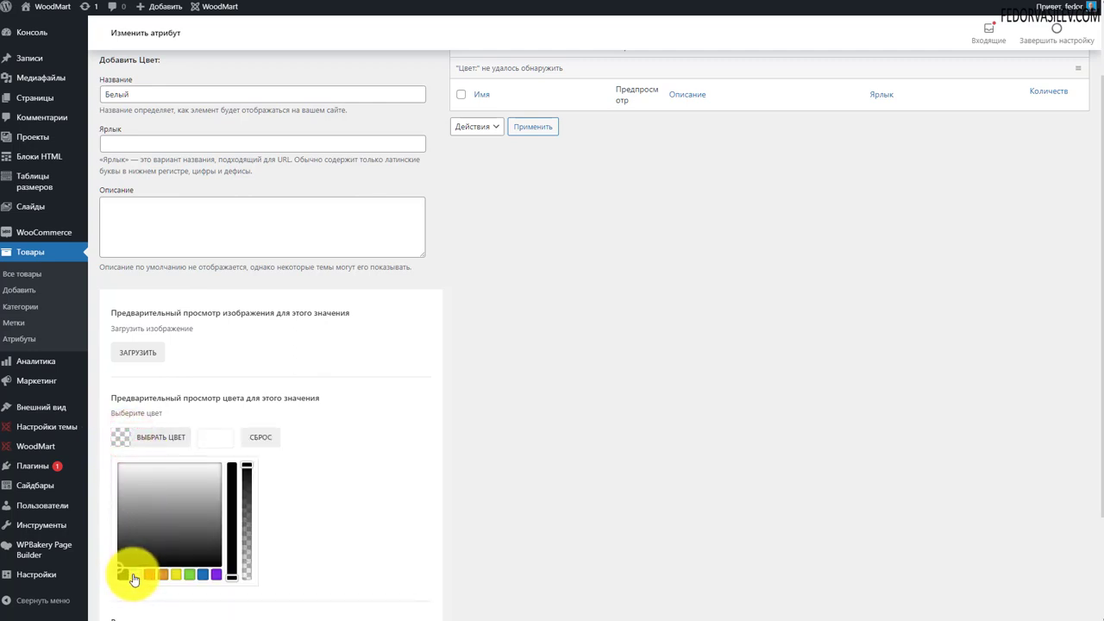
click(135, 575)
click(363, 459)
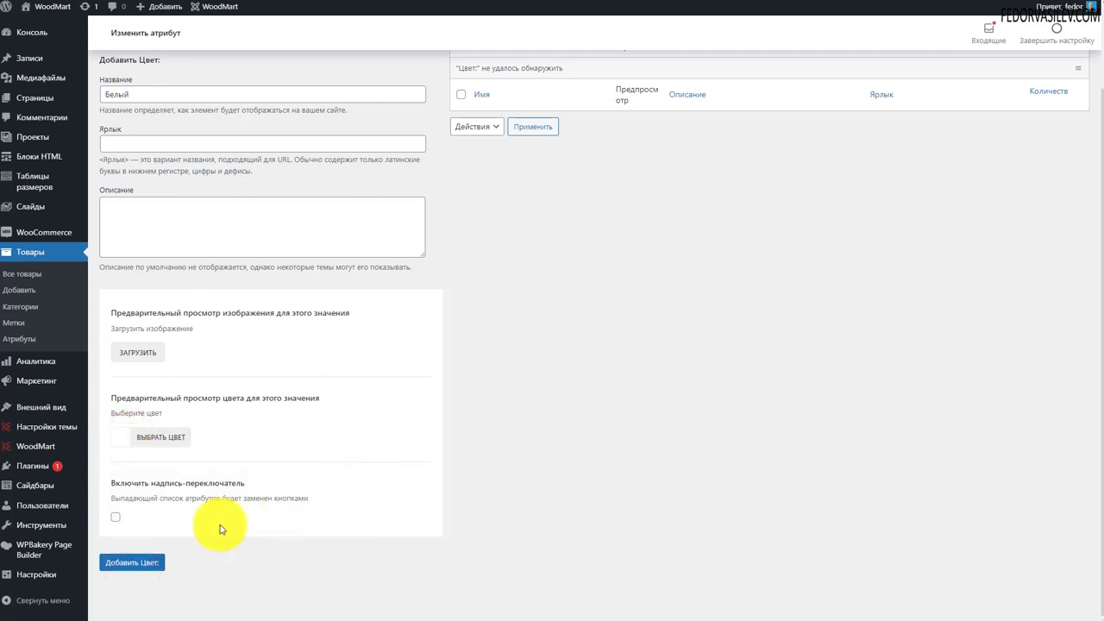
click(138, 563)
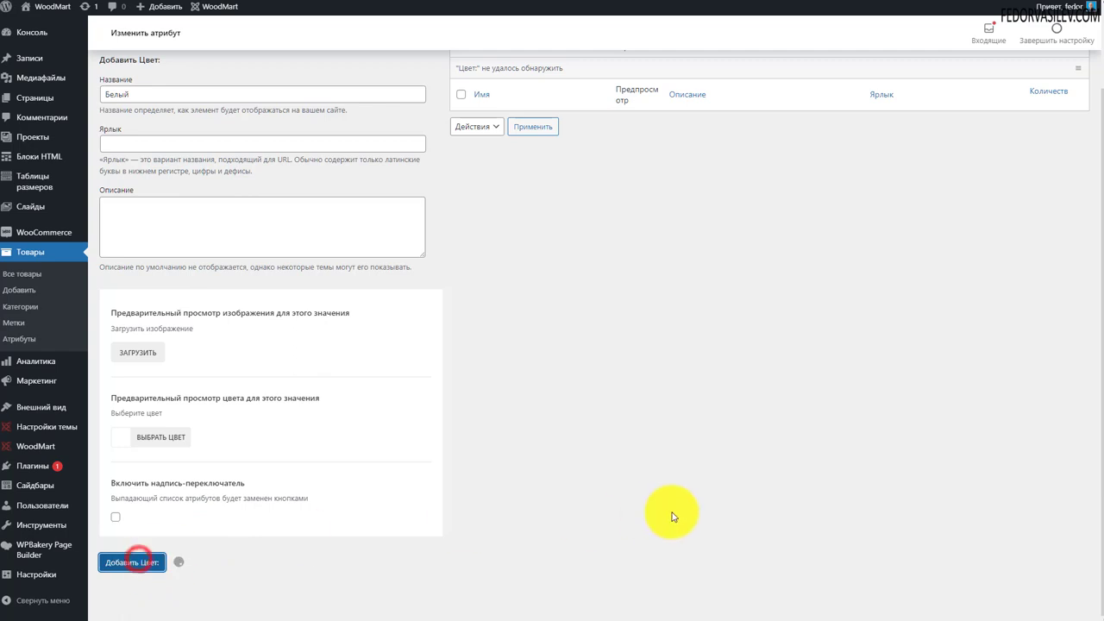
scroll(714, 534, up, 2)
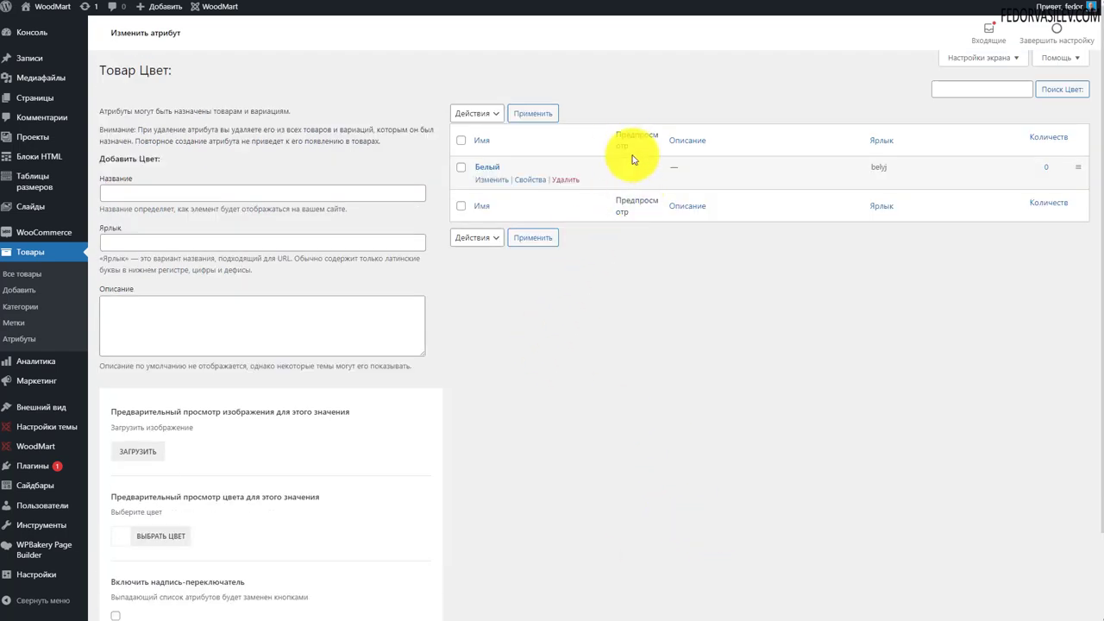
Add the value Черный with a black preview colour to the Цвет attribute
click(157, 195)
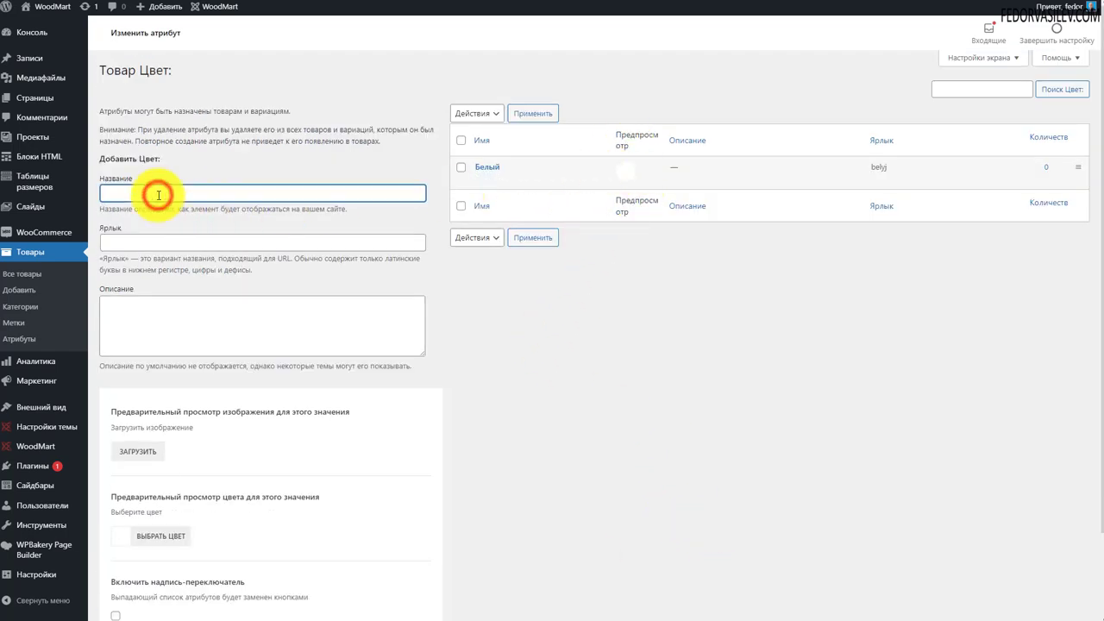
text(Черный)
scroll(108, 362, down, 2)
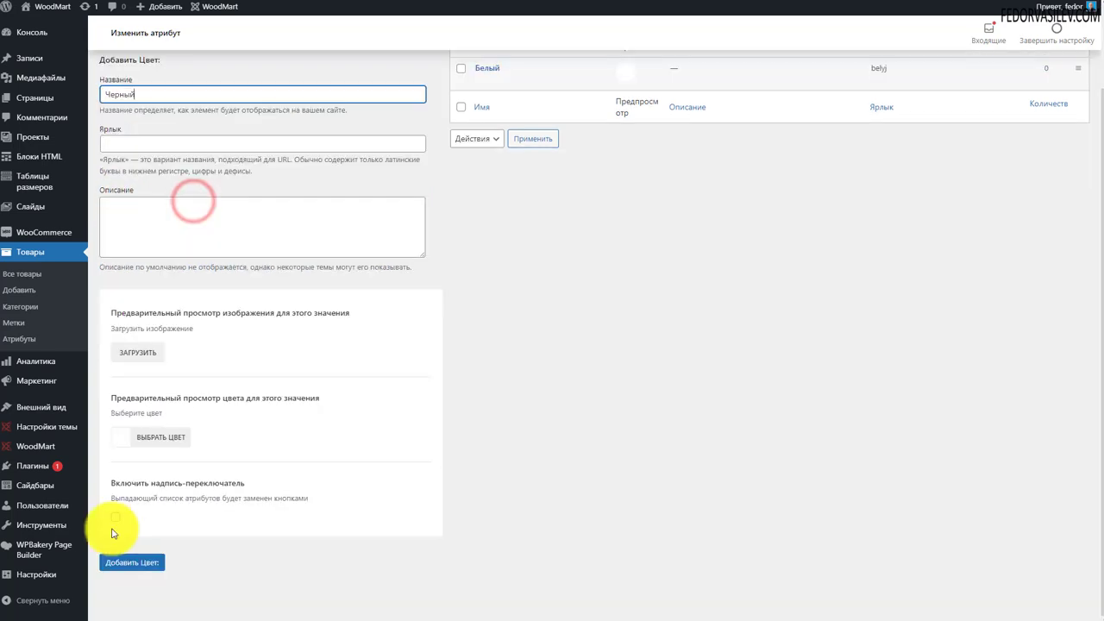
click(119, 435)
click(123, 574)
click(382, 420)
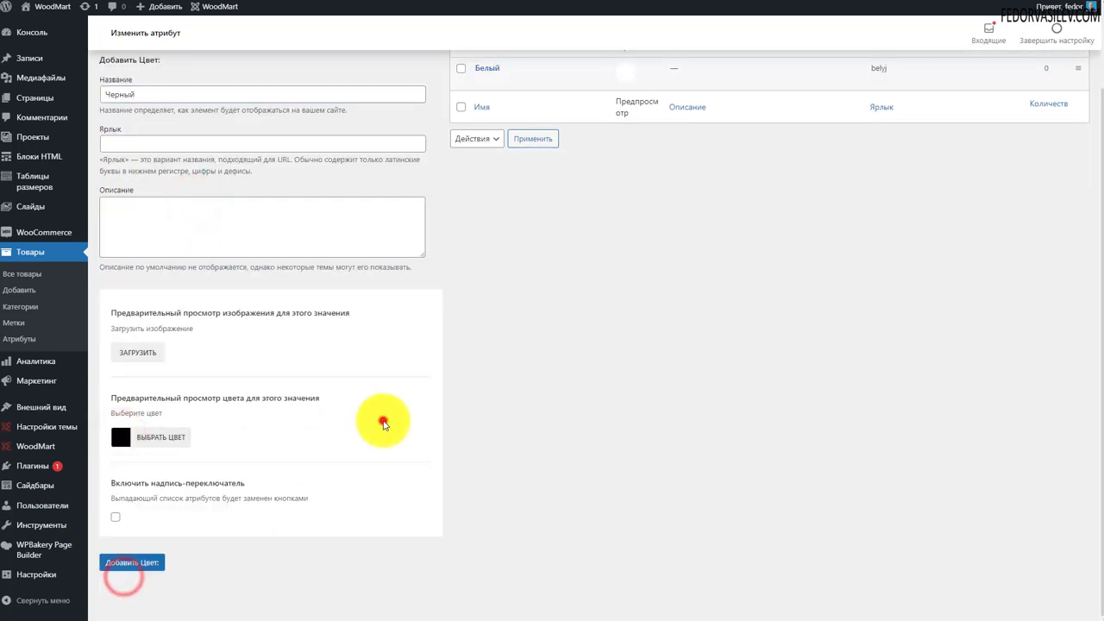
click(145, 561)
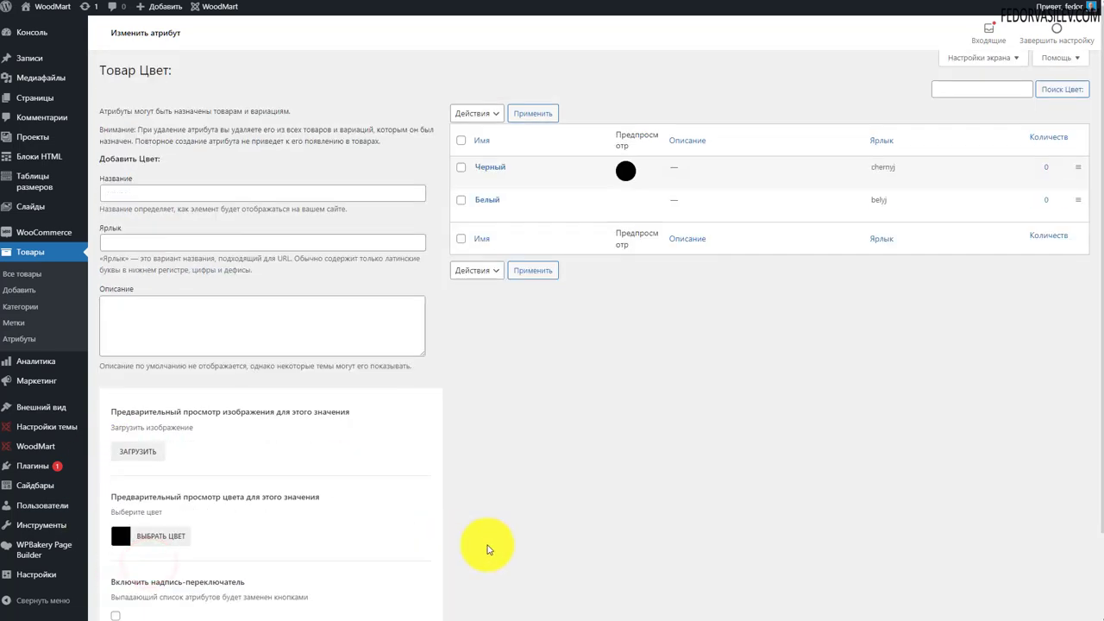
mouse_move(615, 178)
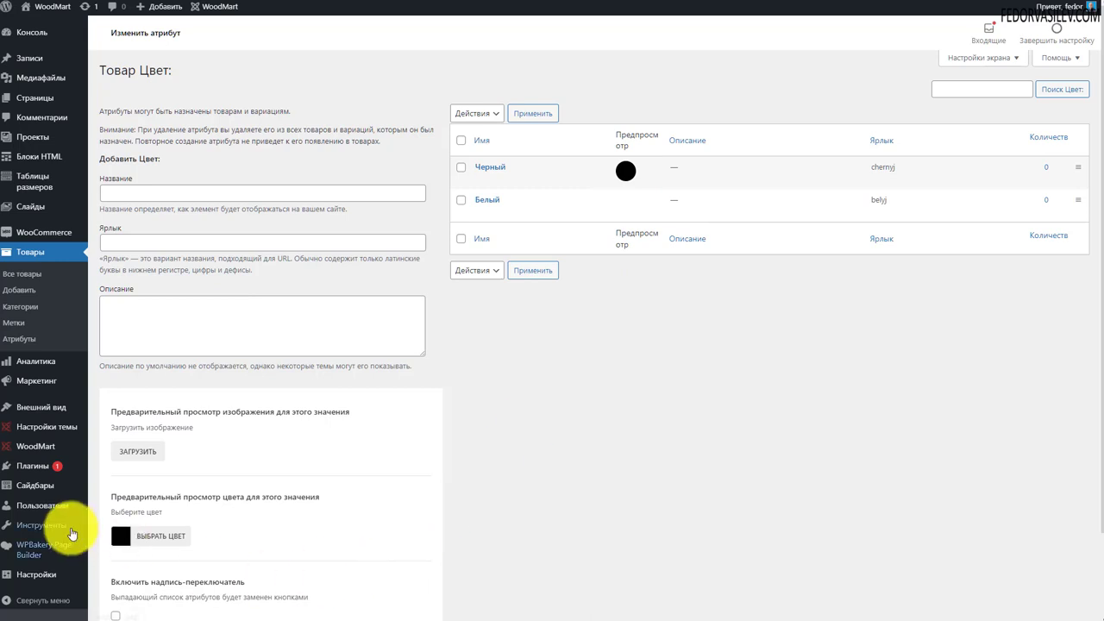
scroll(166, 470, down, 1)
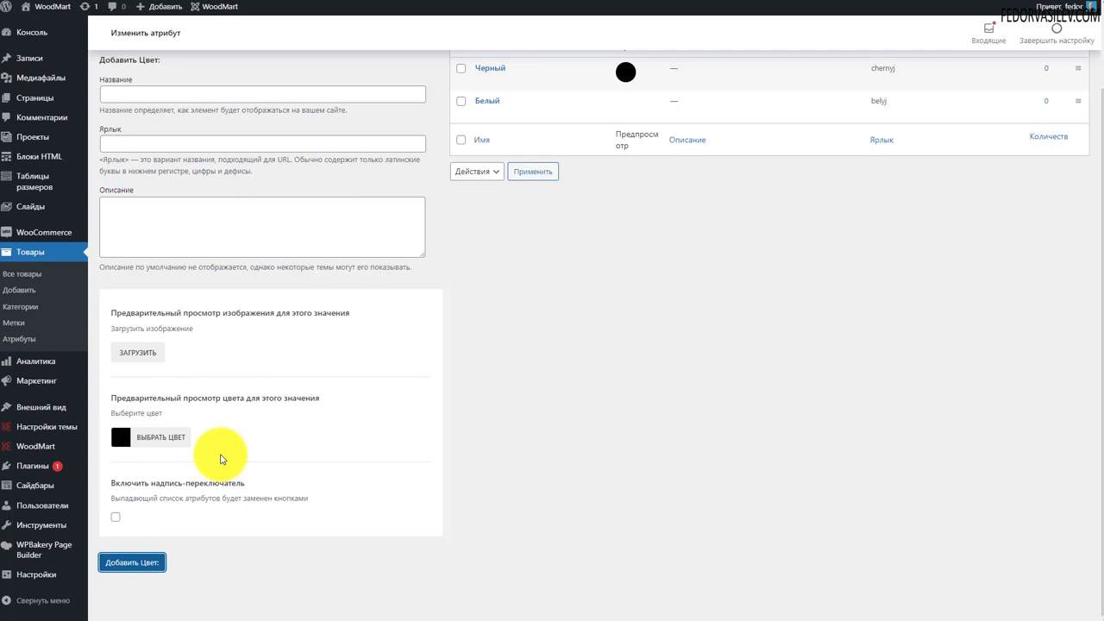
scroll(525, 325, up, 1)
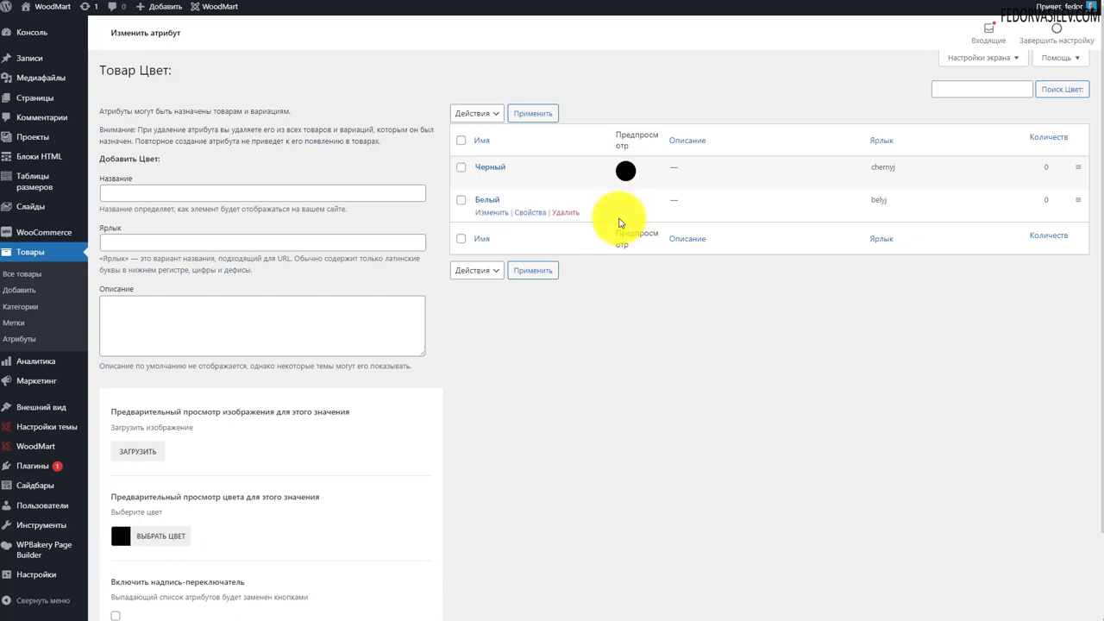
Open the product Цифровой фотоаппарат Canon EOS M200 Kit 15-45 IS STM Black for editing from the product list
click(25, 252)
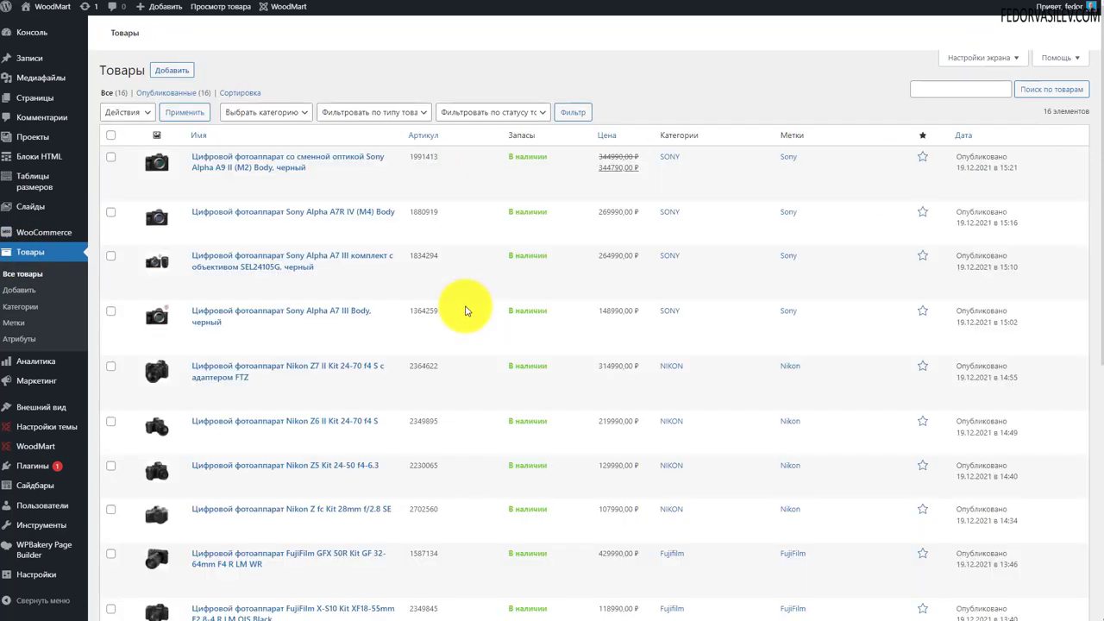
scroll(464, 310, down, 5)
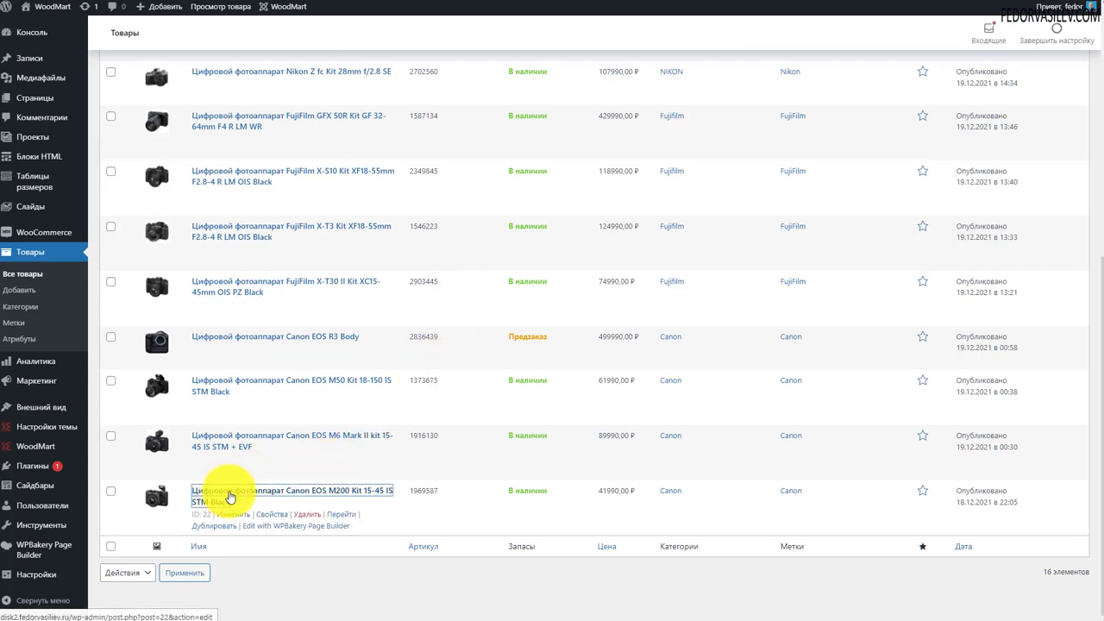
click(230, 497)
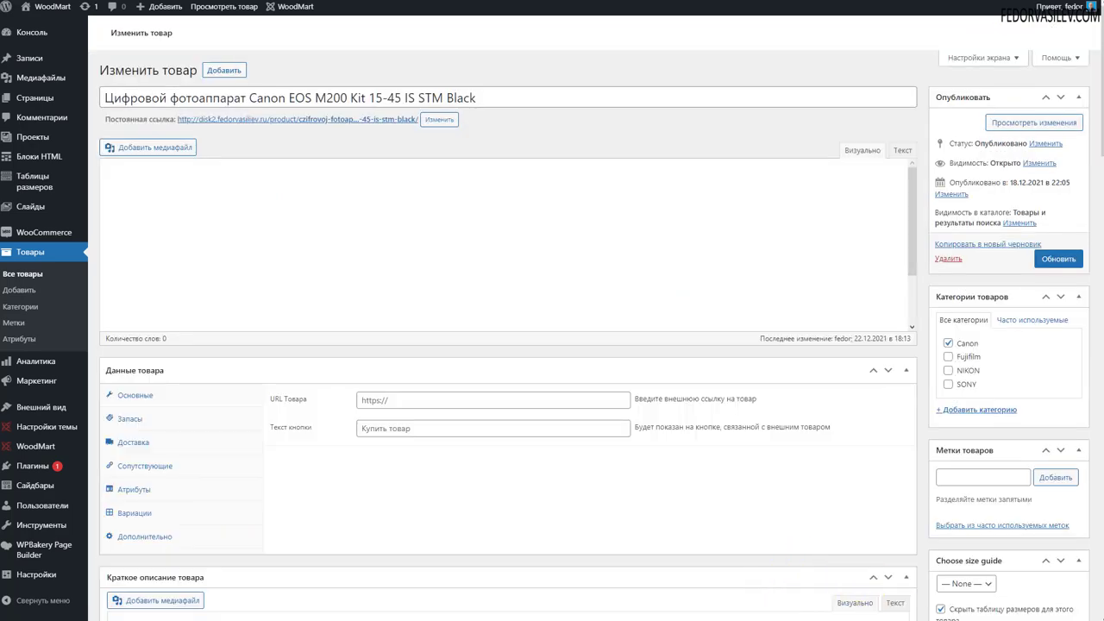
Set the Canon EOS M200 product's type to Вариативный товар and open its attributes
scroll(308, 525, down, 3)
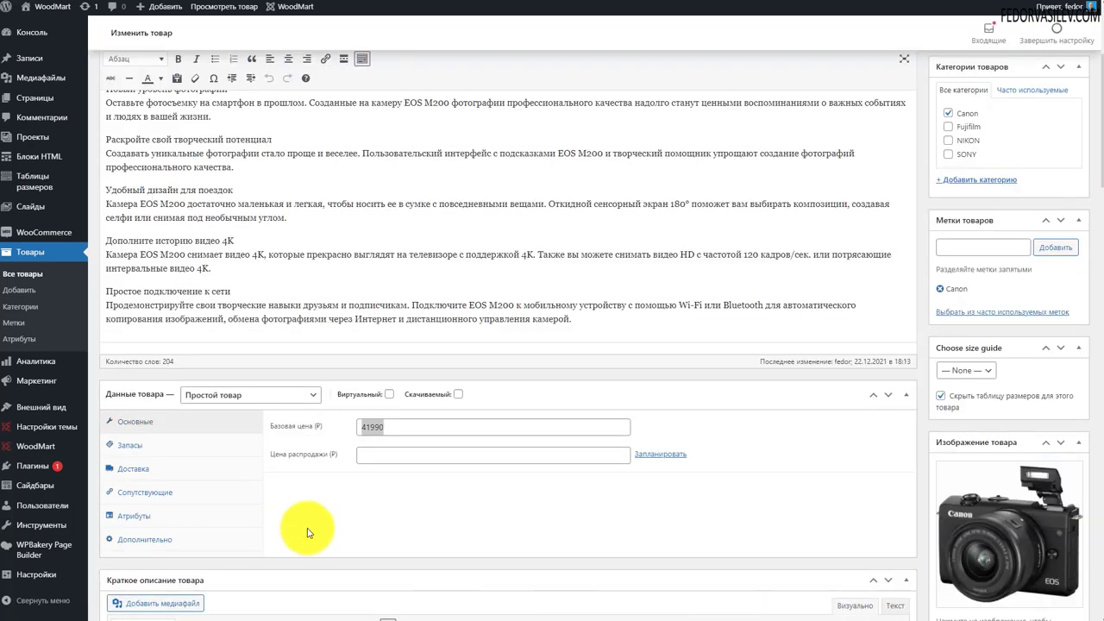
click(259, 399)
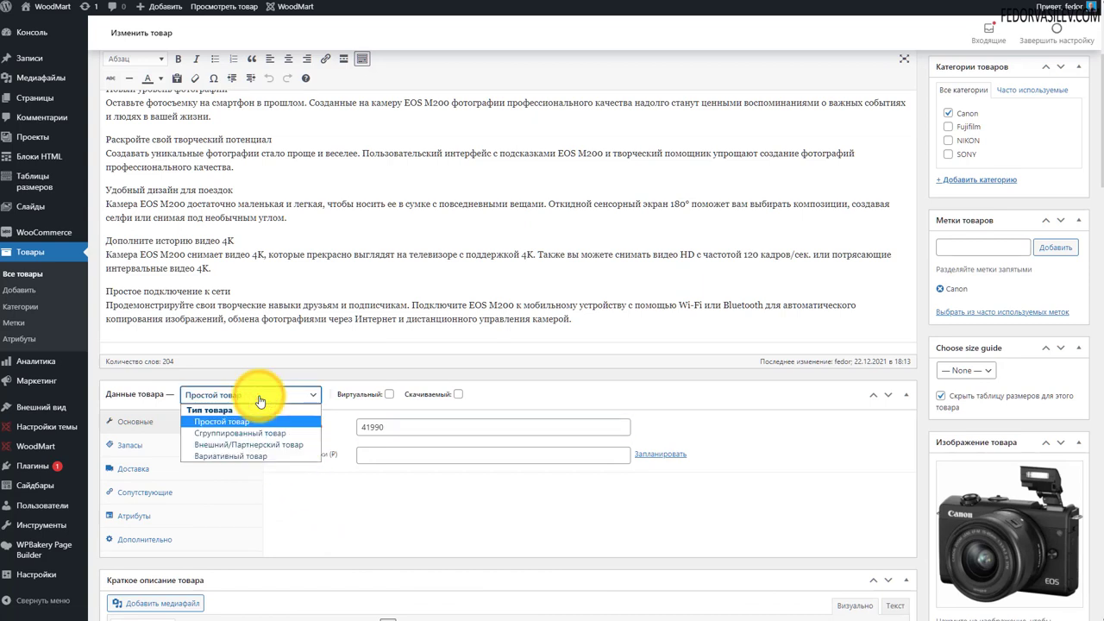
click(247, 456)
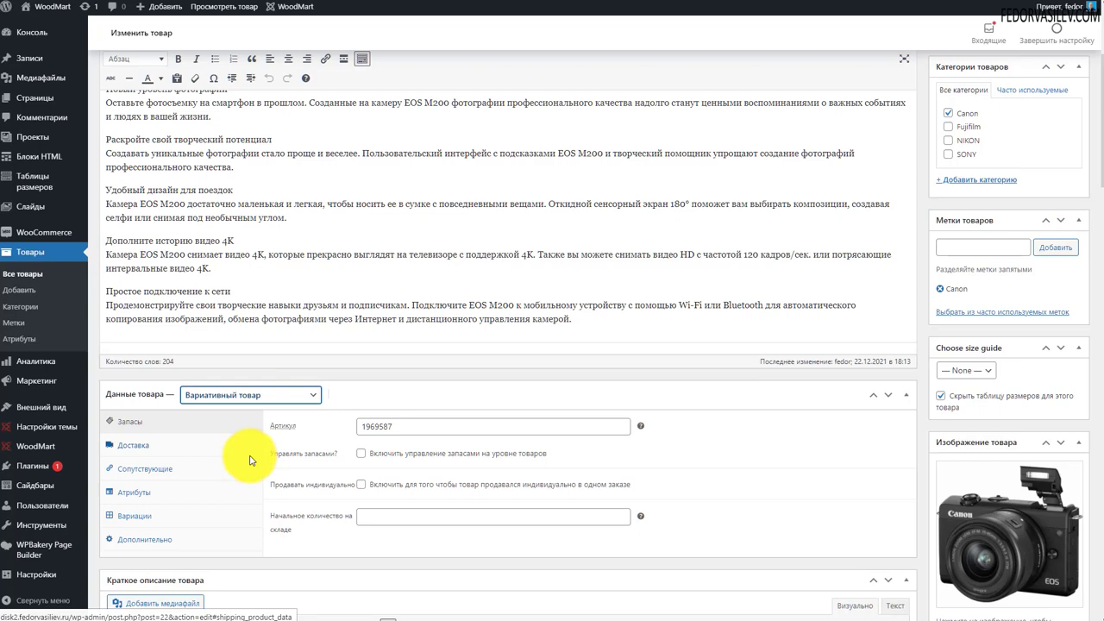
scroll(199, 444, down, 1)
click(145, 435)
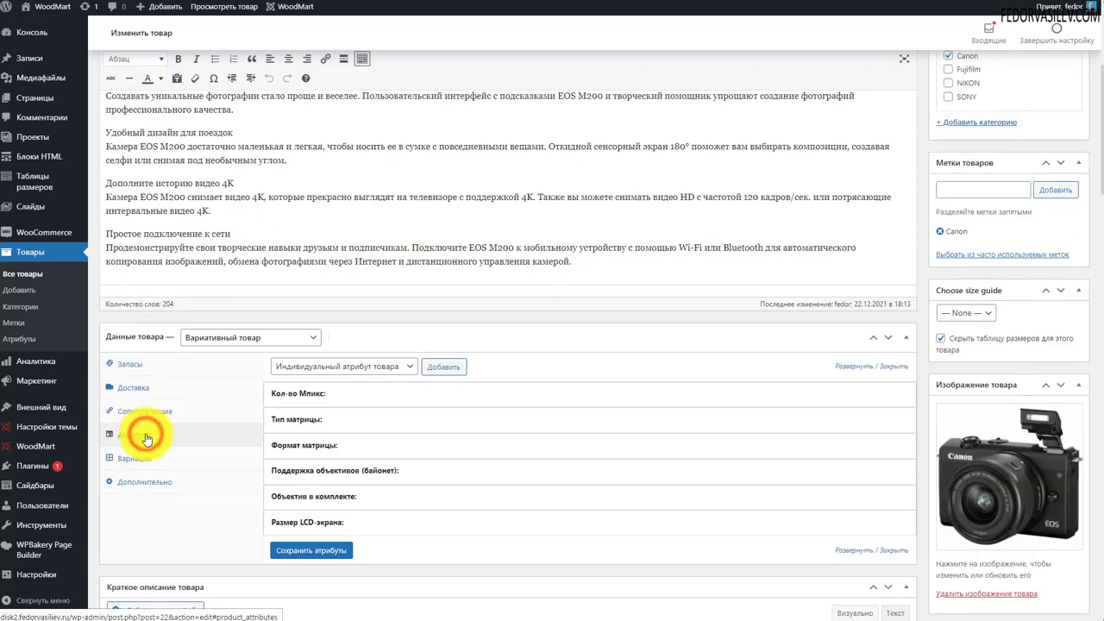
Add the Цвет attribute to the product and assign it the values Белый and Черный
click(319, 366)
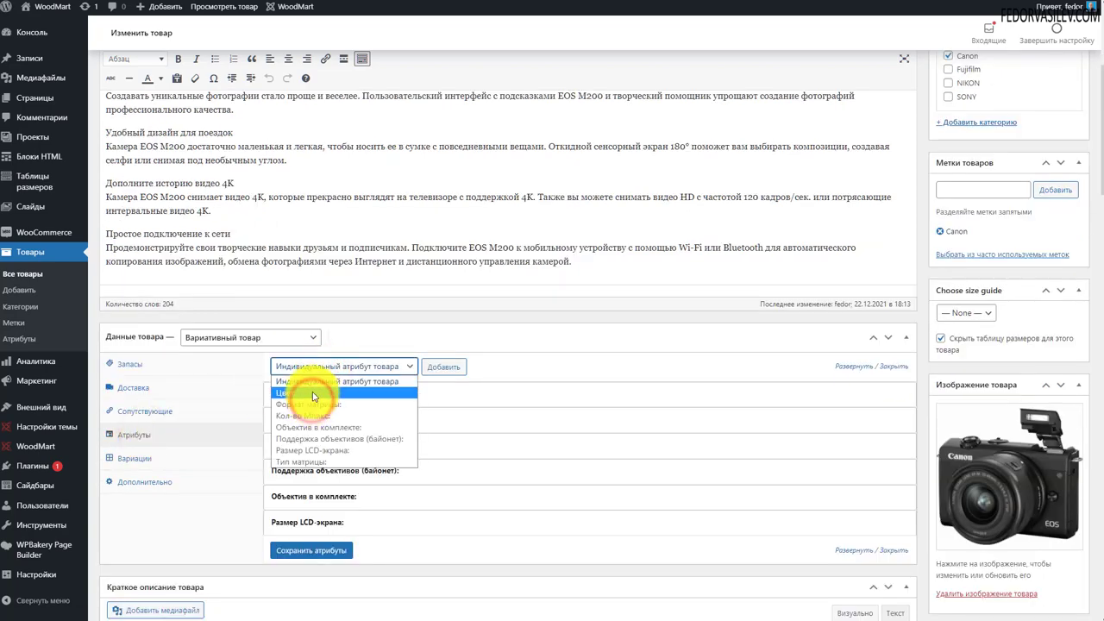
click(311, 392)
click(441, 365)
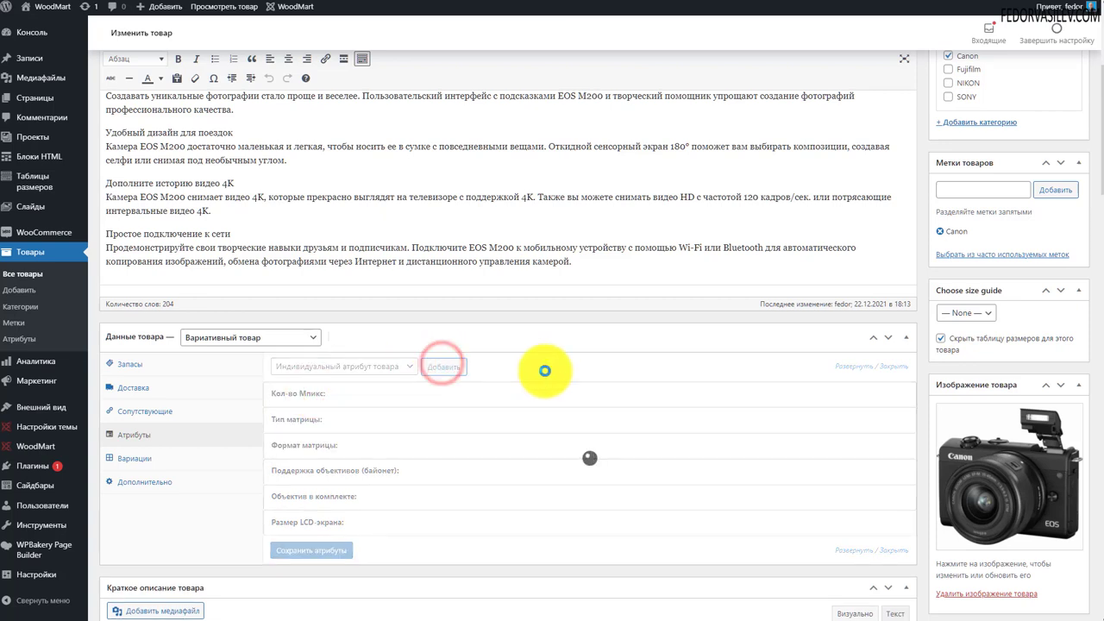
scroll(544, 370, down, 4)
click(423, 363)
click(412, 384)
click(446, 369)
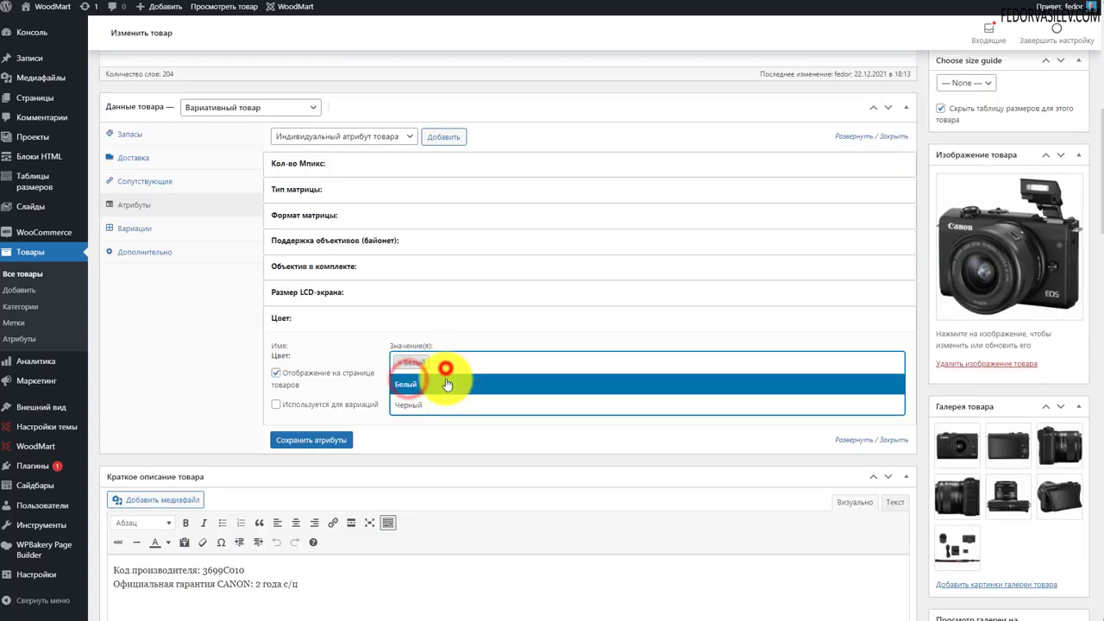
click(441, 408)
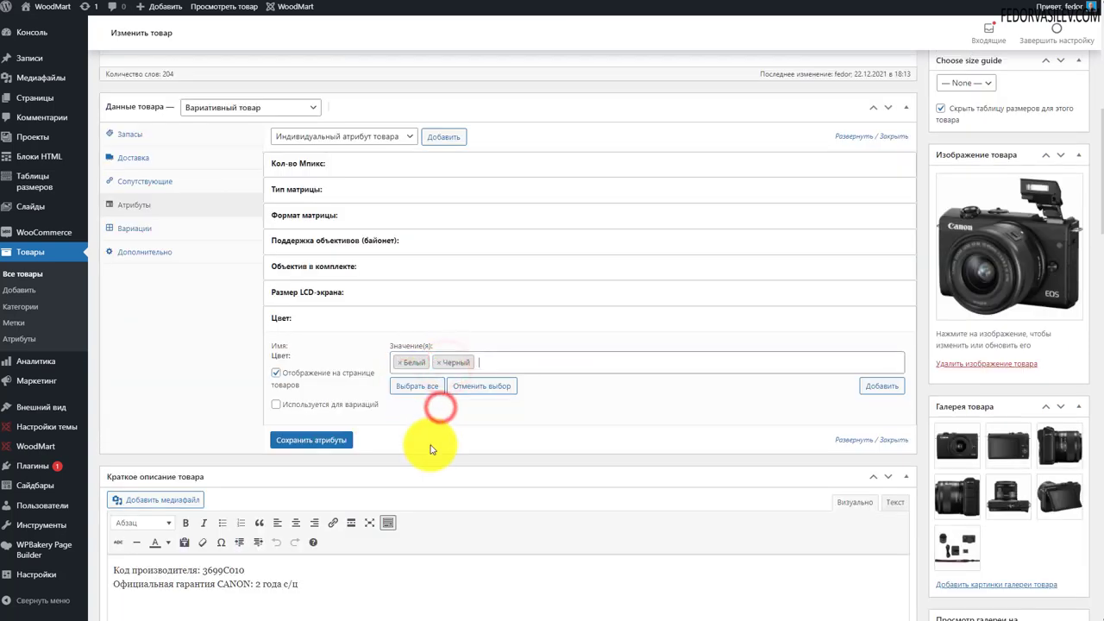
Enable the Цвет attribute for variations, save the attributes and update the product
click(275, 404)
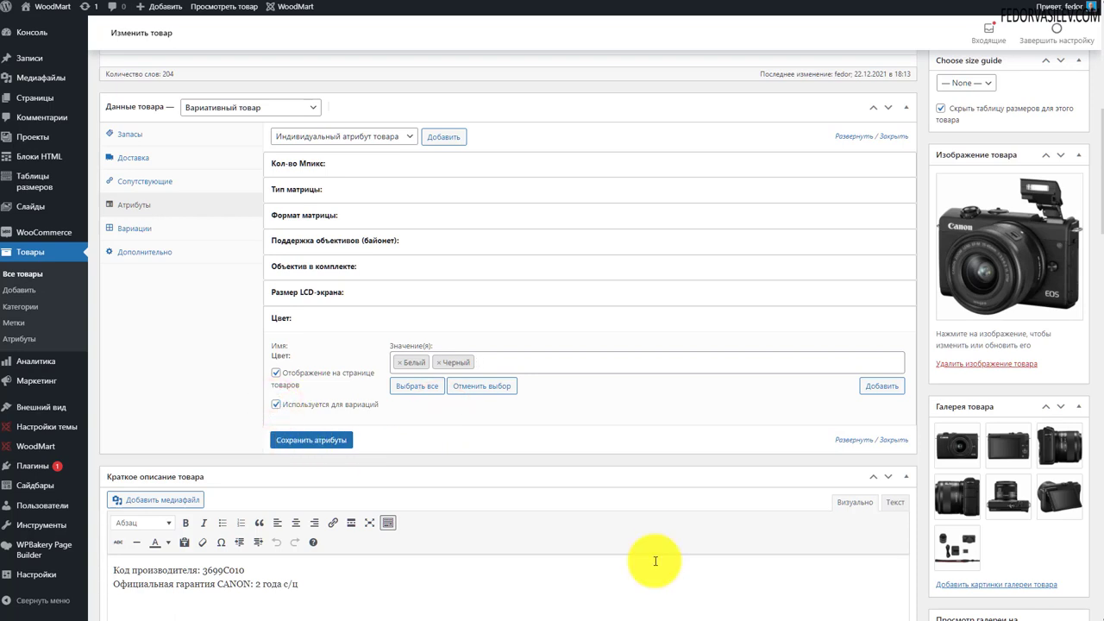
click(324, 443)
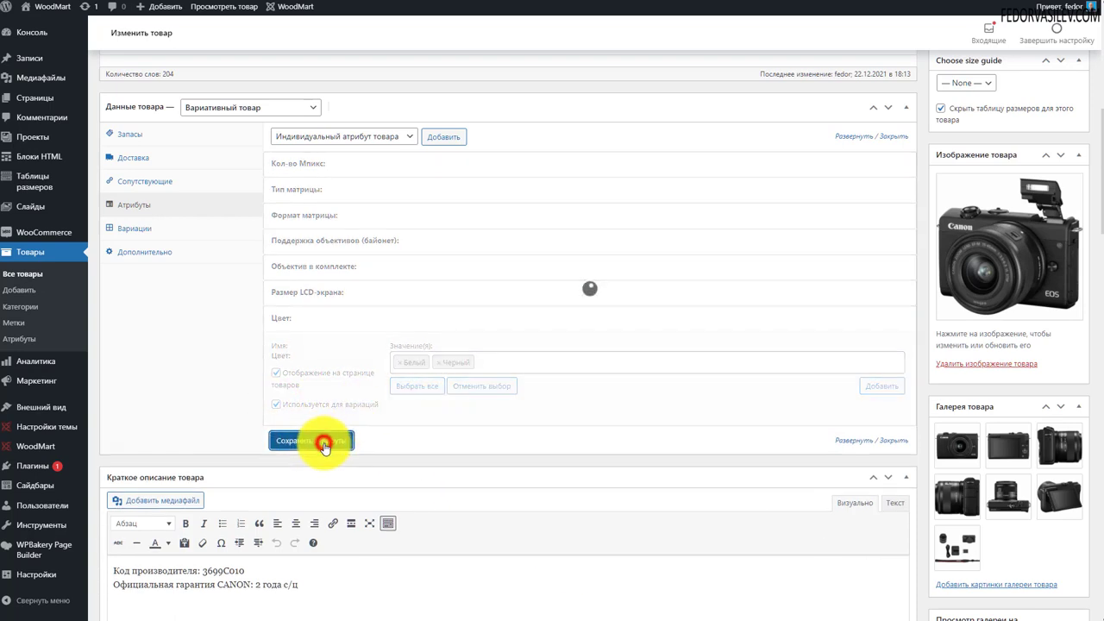
scroll(344, 431, up, 3)
click(139, 406)
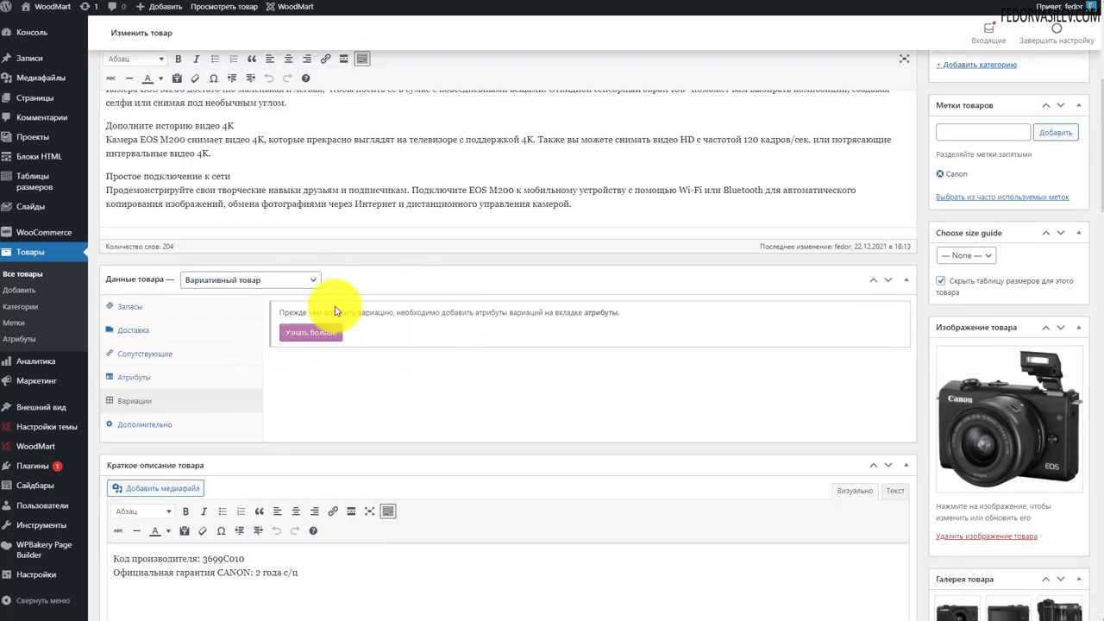
scroll(845, 406, up, 5)
click(1056, 260)
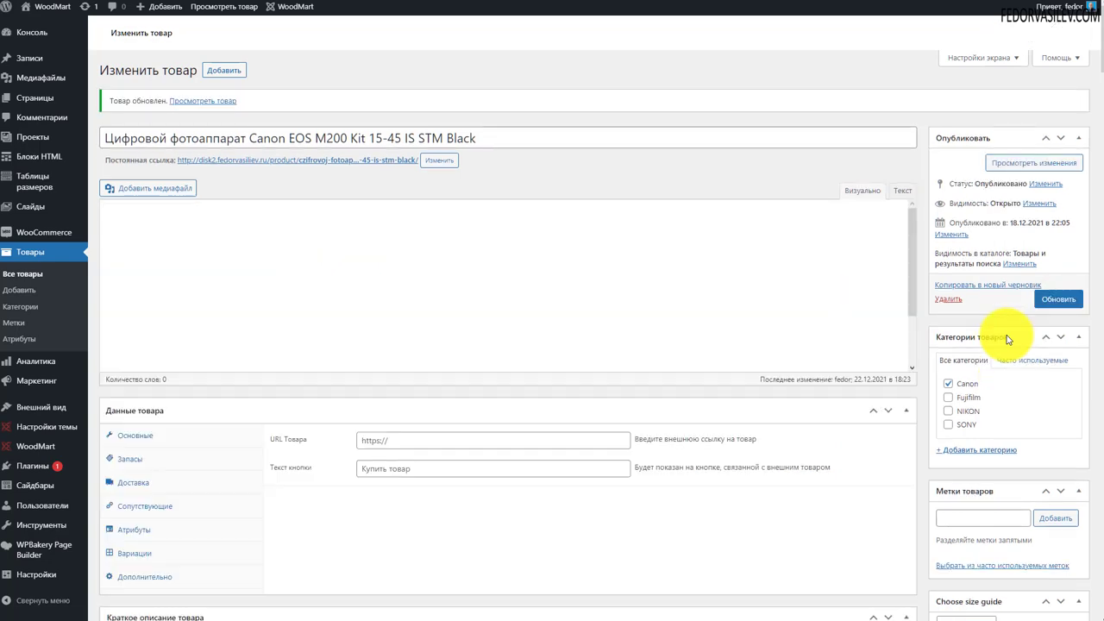
Add a product variation, assign it the colour Белый and save the variation changes
scroll(764, 439, down, 2)
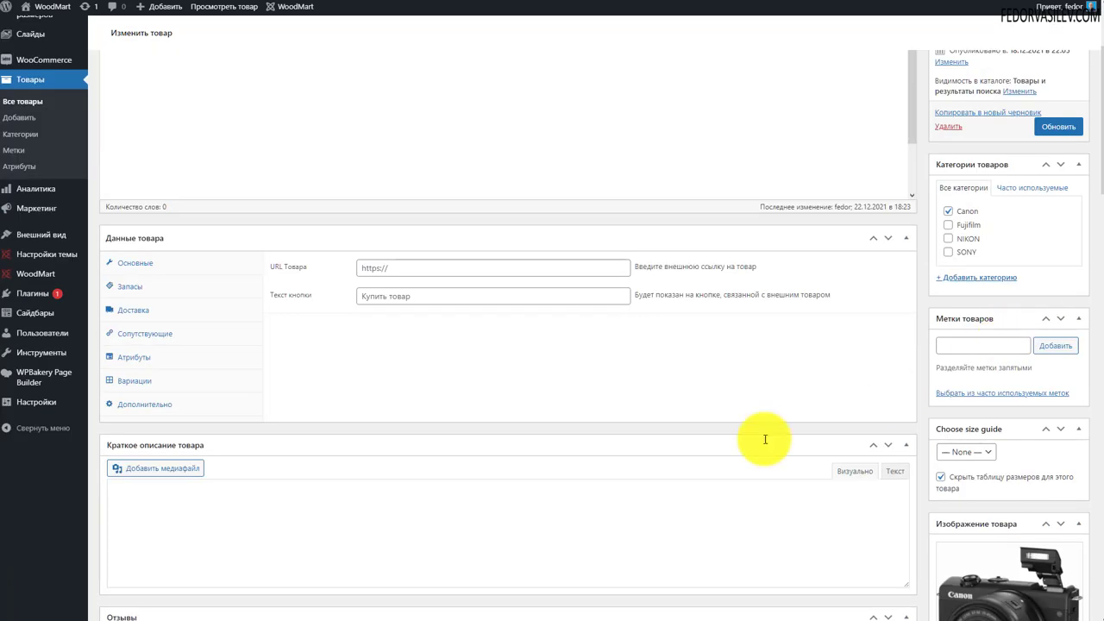
click(139, 384)
click(373, 293)
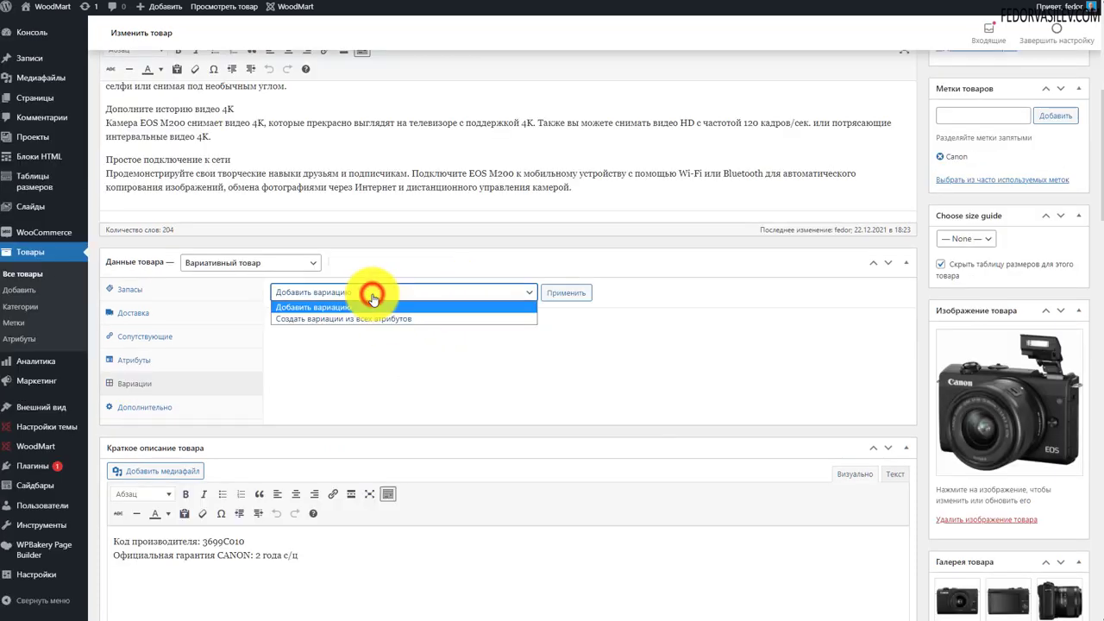
click(558, 292)
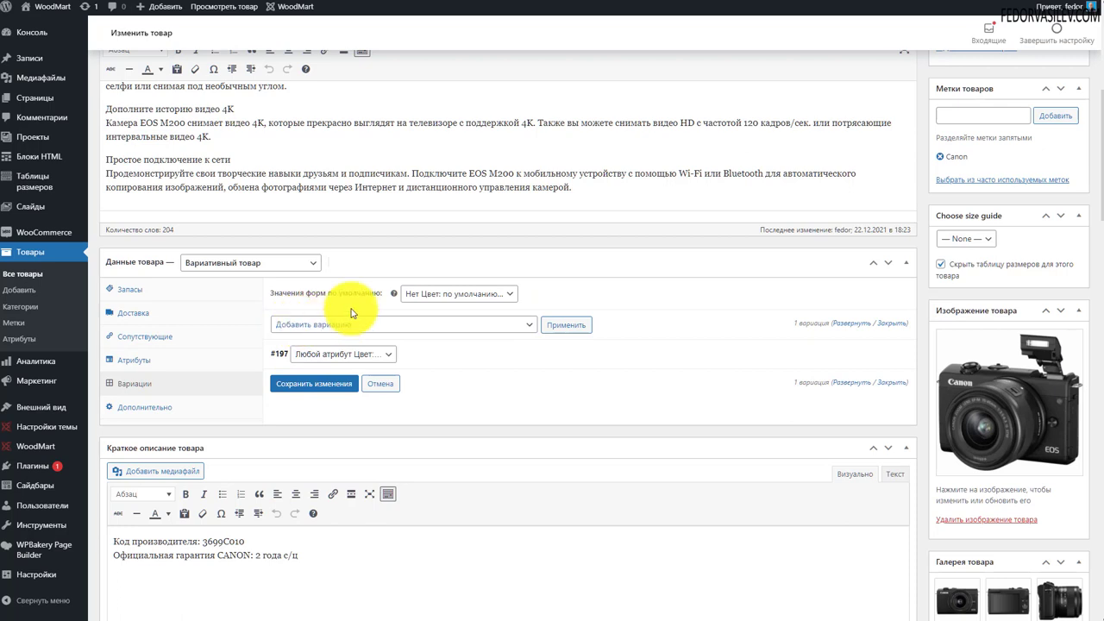
click(436, 293)
click(341, 324)
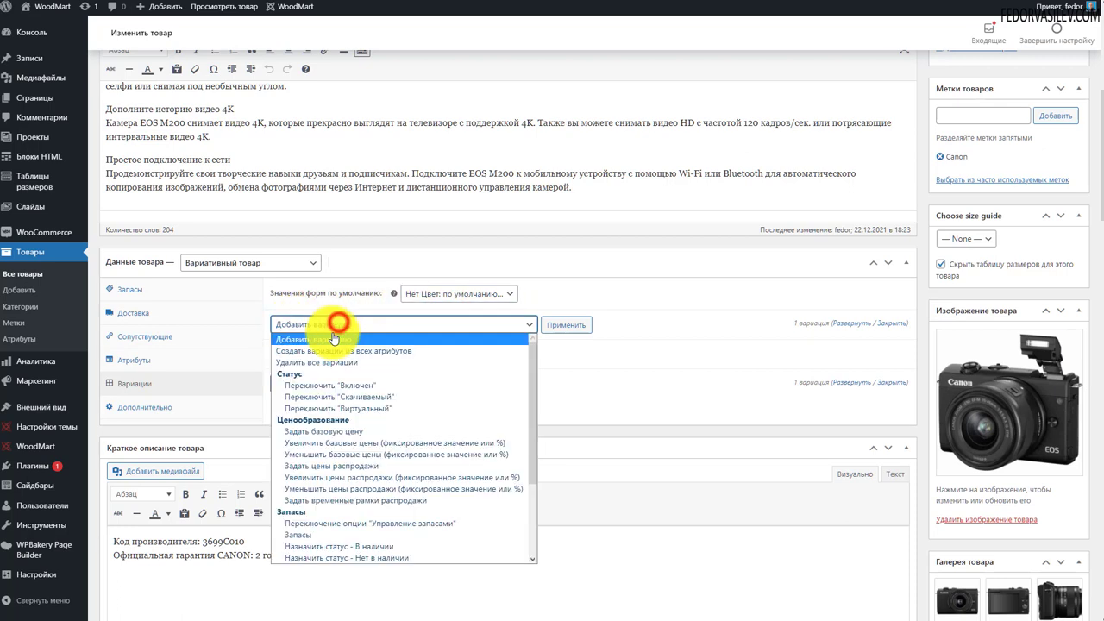
click(571, 284)
click(357, 350)
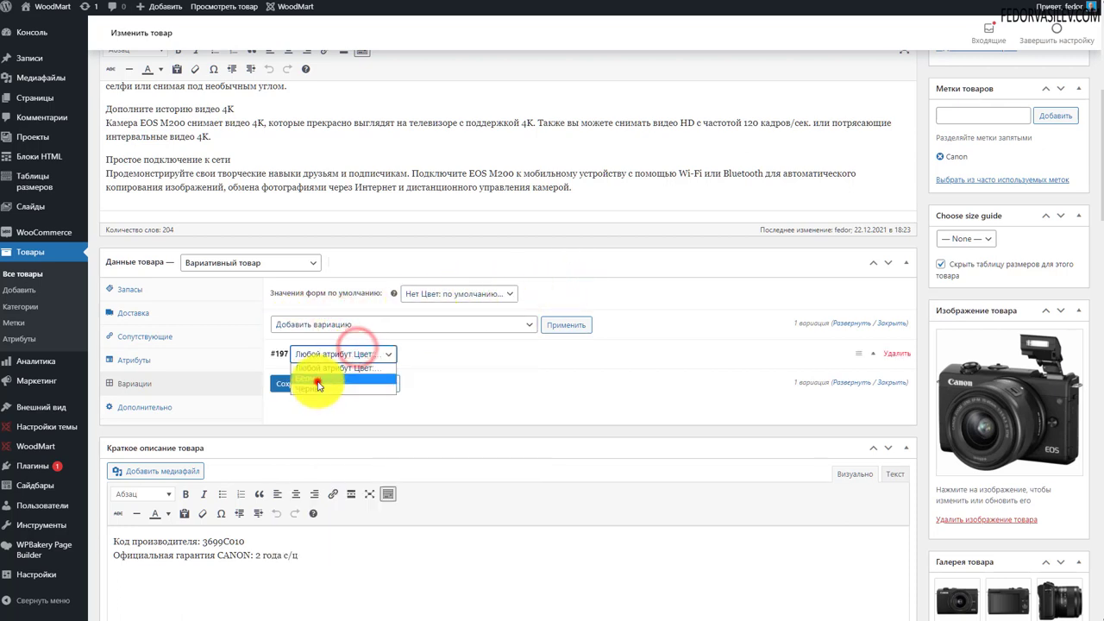
click(319, 380)
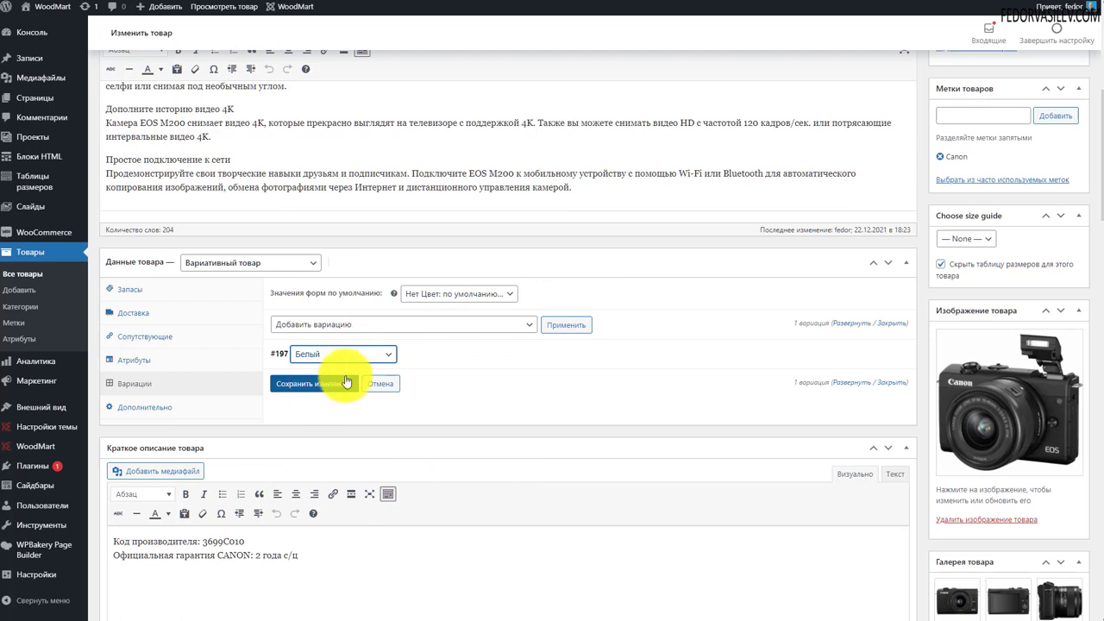
click(331, 390)
Set the default form value for Цвет to Черный and save the variation changes
click(463, 297)
click(422, 331)
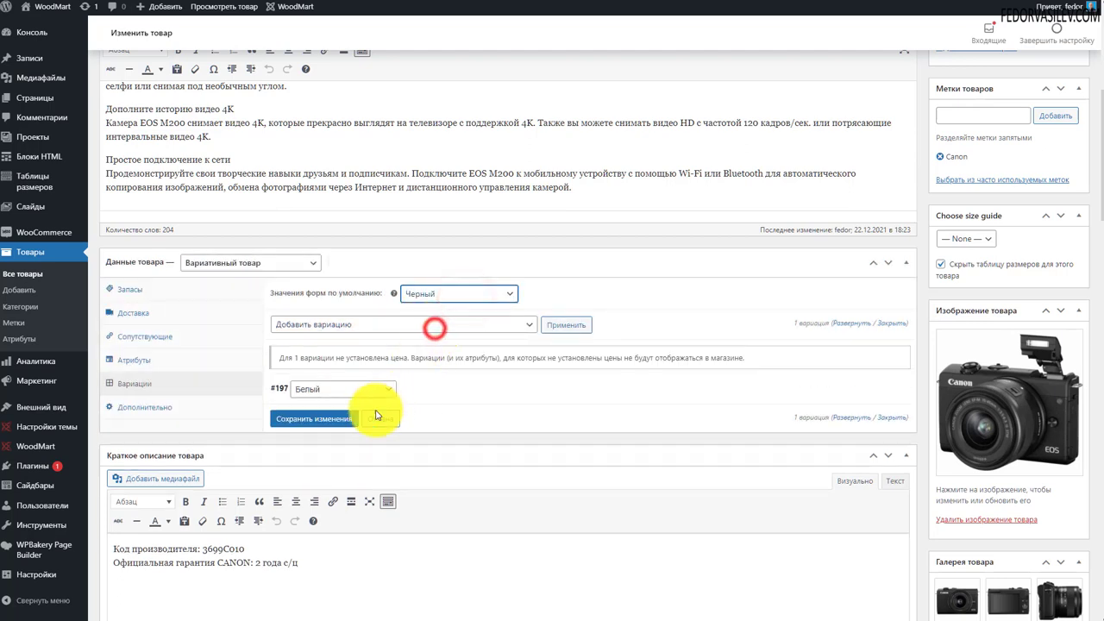
click(312, 419)
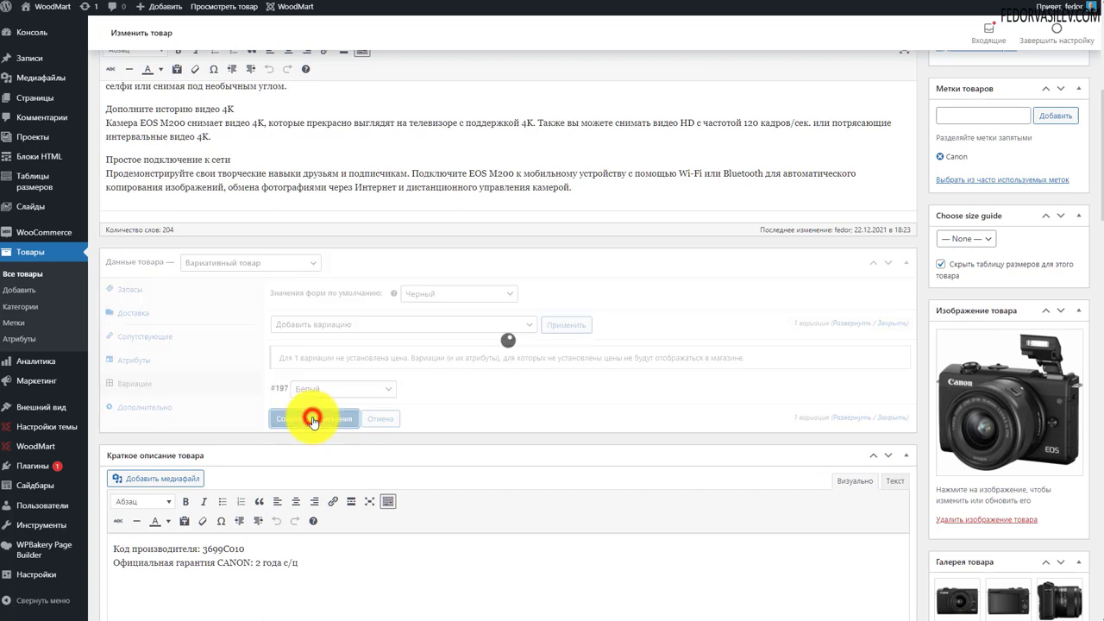
Add a second product variation and assign it the colour Черный
click(566, 327)
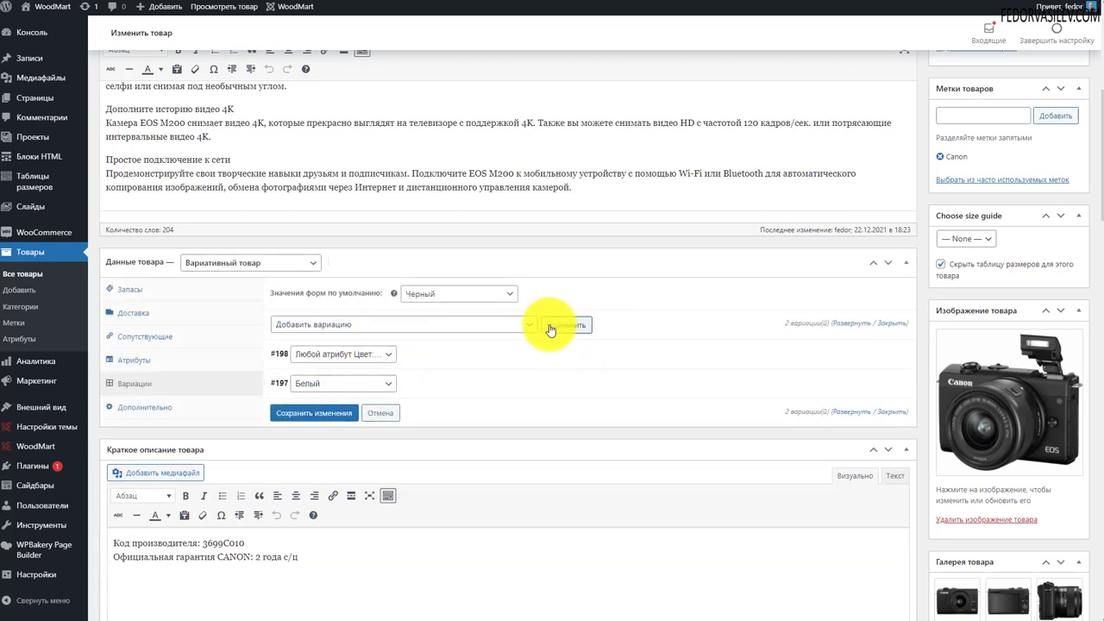
click(337, 353)
click(315, 388)
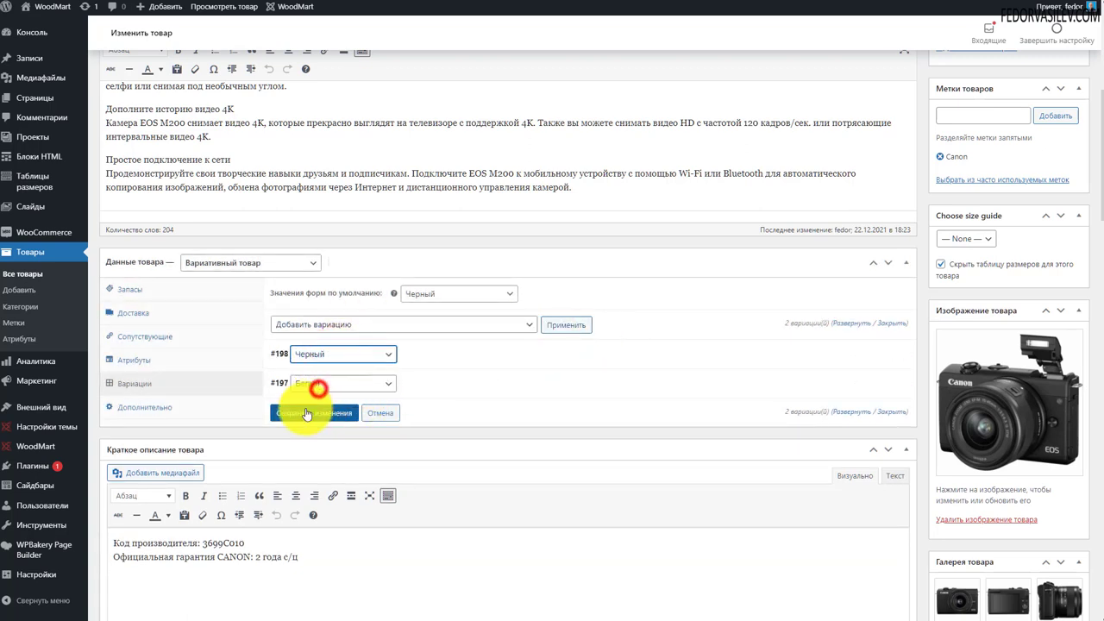
Expand the Черный variation and set its regular price to 41990 ₽
click(428, 361)
scroll(426, 357, down, 2)
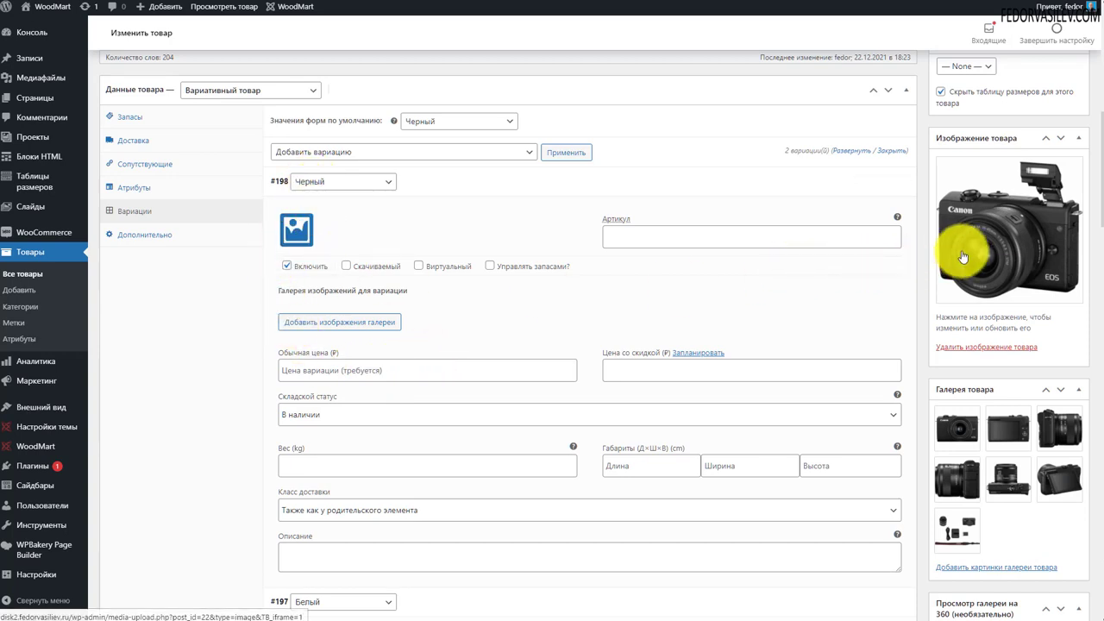
click(630, 237)
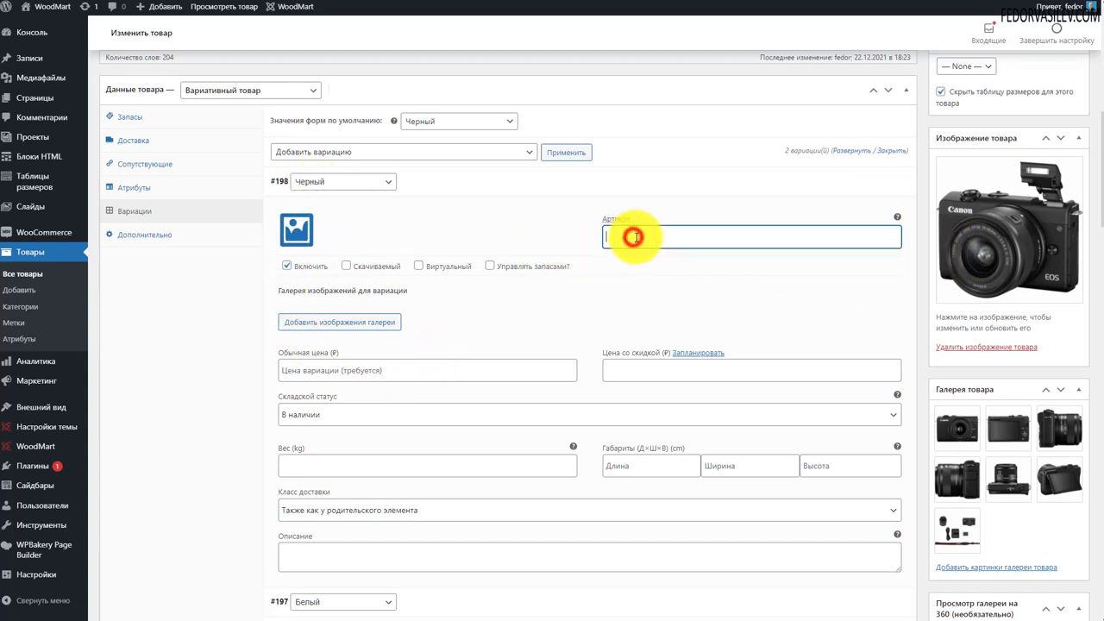
click(318, 372)
text(41990)
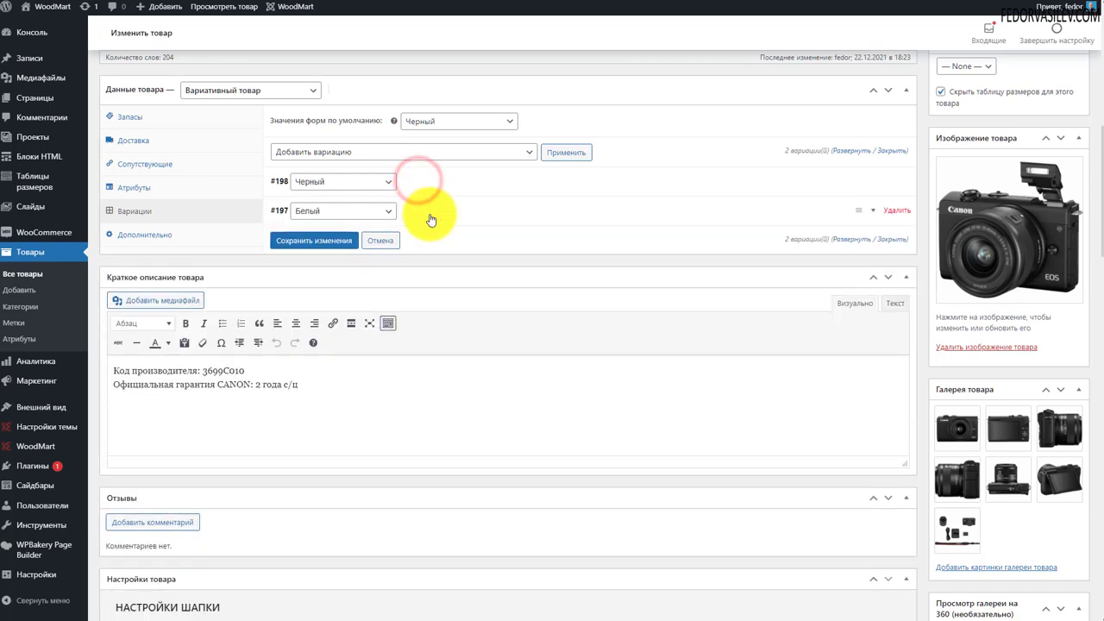
Expand the Белый variation and set its regular price to 41990 ₽
click(430, 219)
click(331, 401)
text(41990)
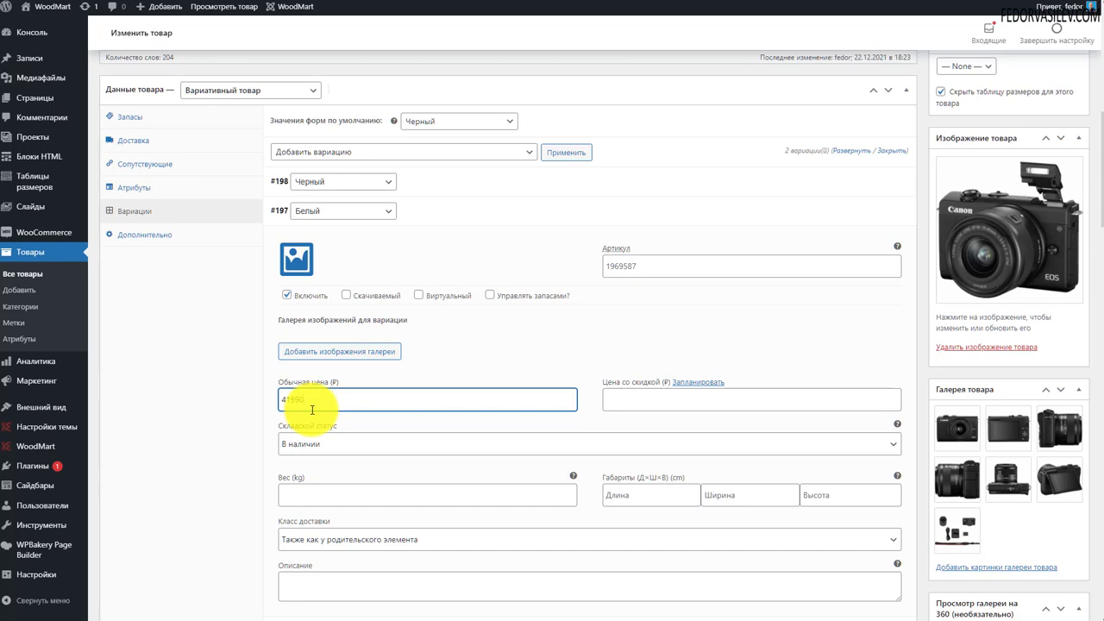
click(624, 400)
click(522, 358)
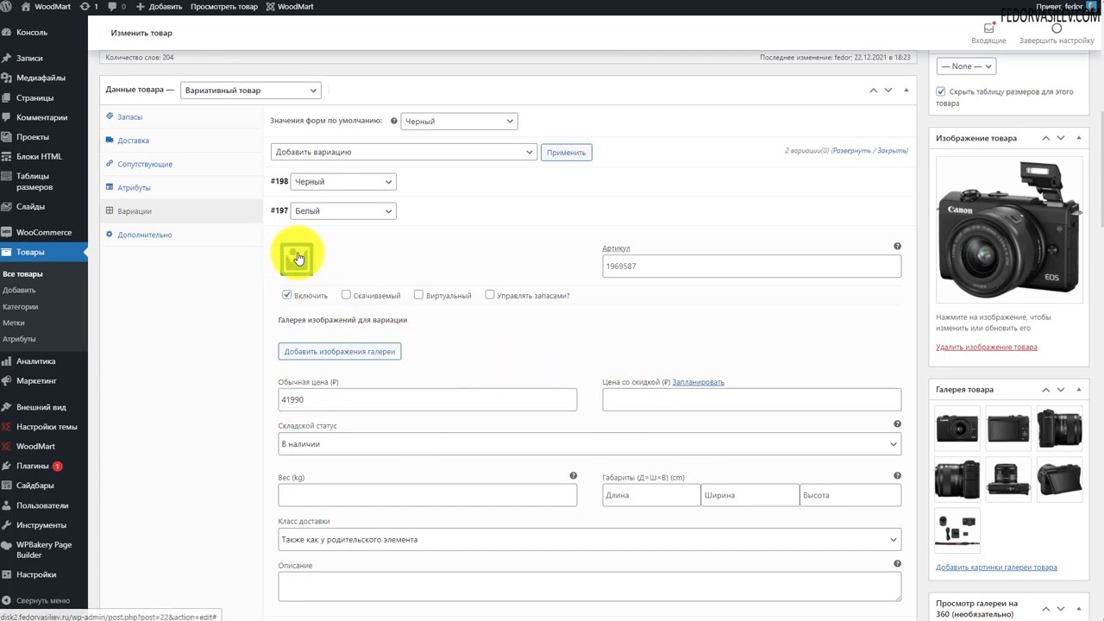
Collapse the Белый variation, save the variation changes and update the product
click(419, 211)
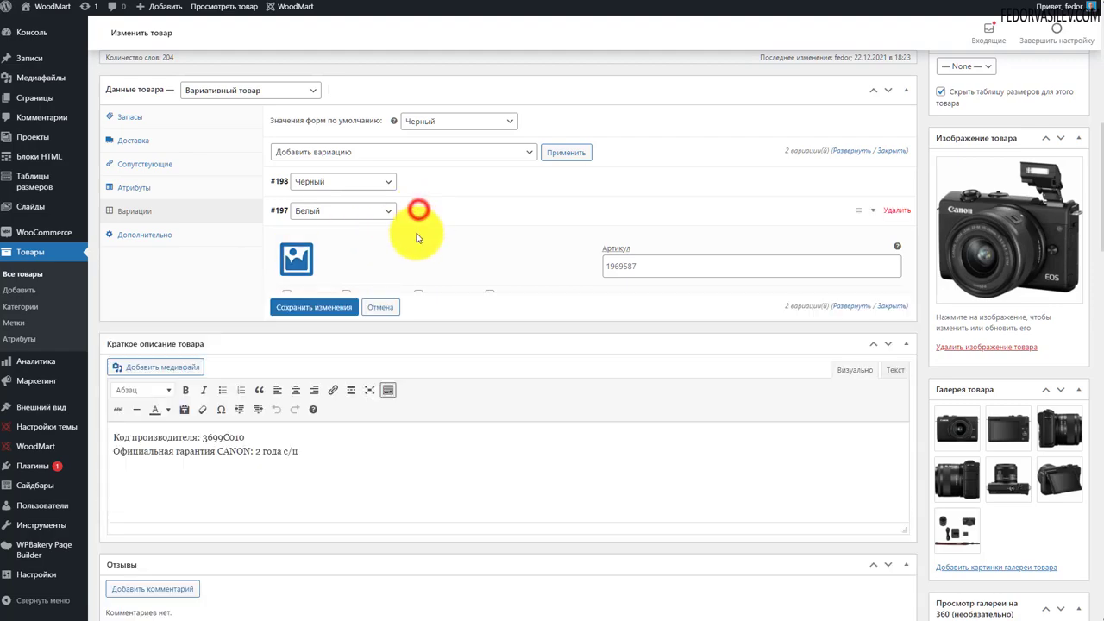
scroll(505, 340, up, 1)
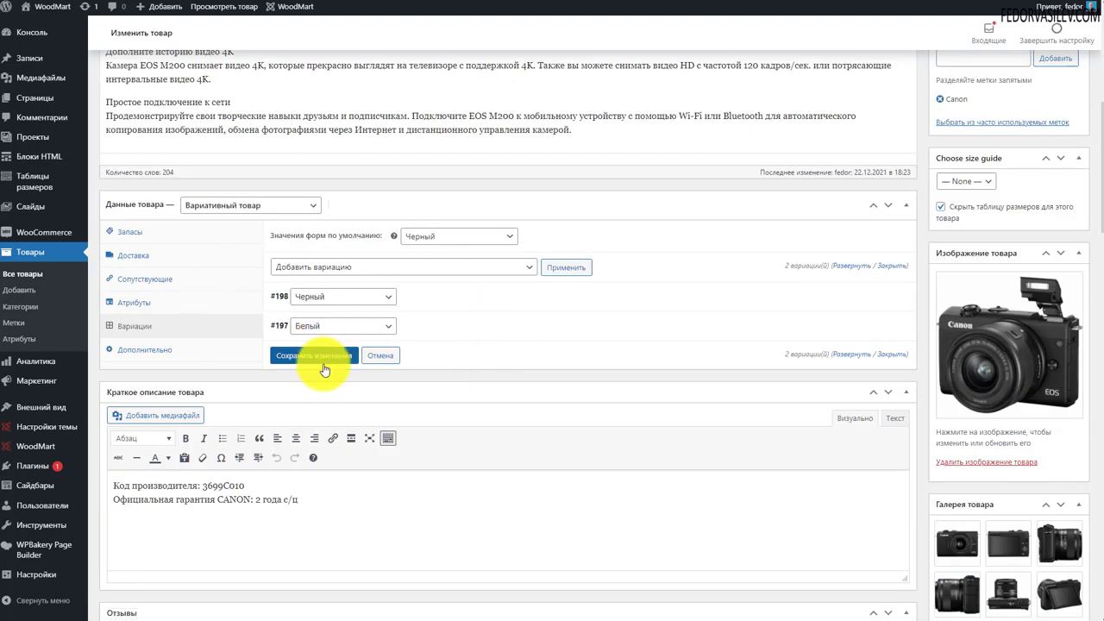
scroll(689, 379, up, 4)
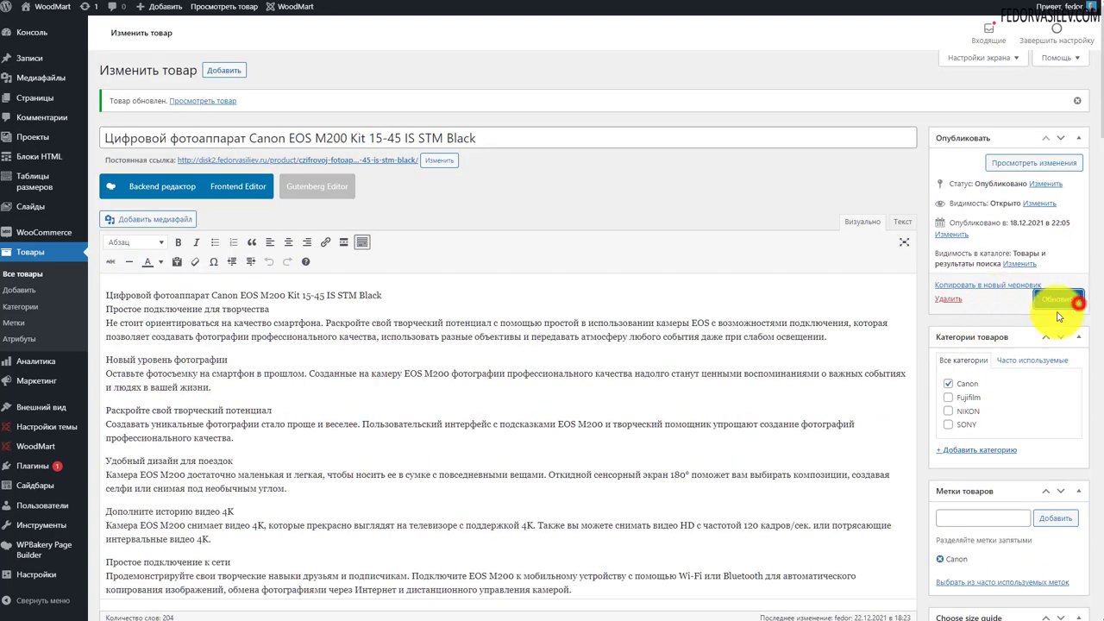
Update the Canon EOS M200 Kit 15-45 product and check its card in the store's Canon category
click(1079, 306)
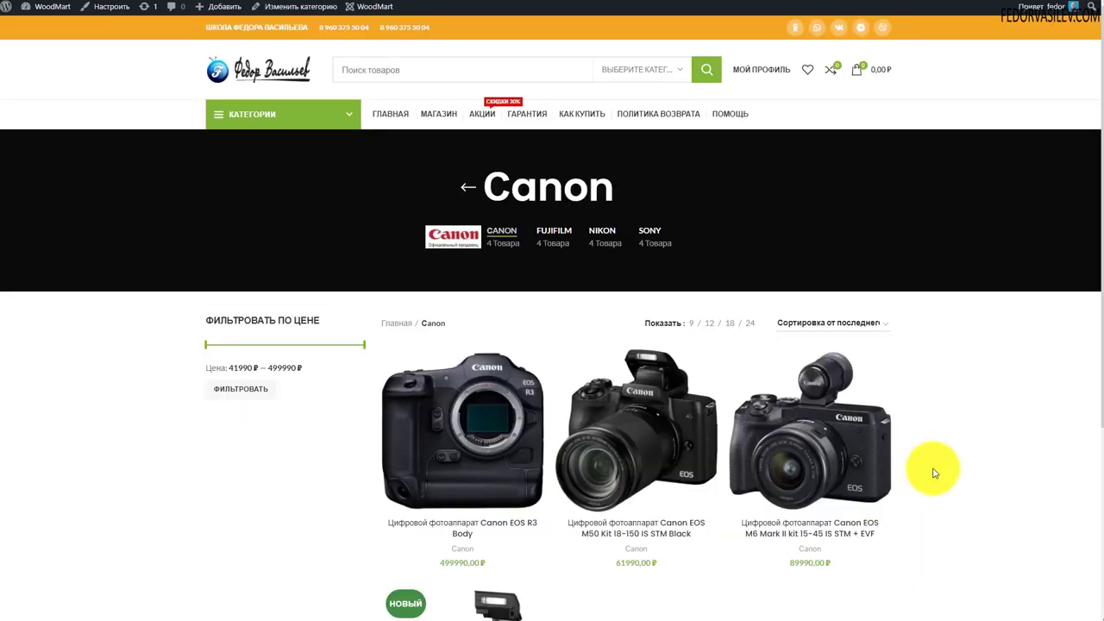
scroll(888, 457, down, 4)
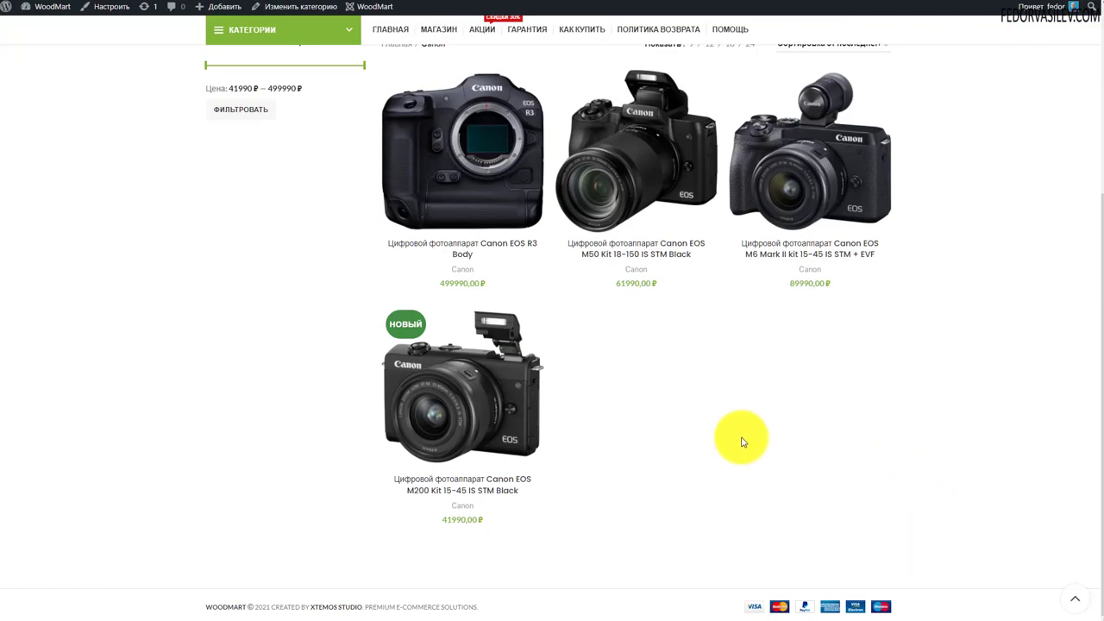
scroll(352, 267, up, 3)
scroll(414, 362, down, 3)
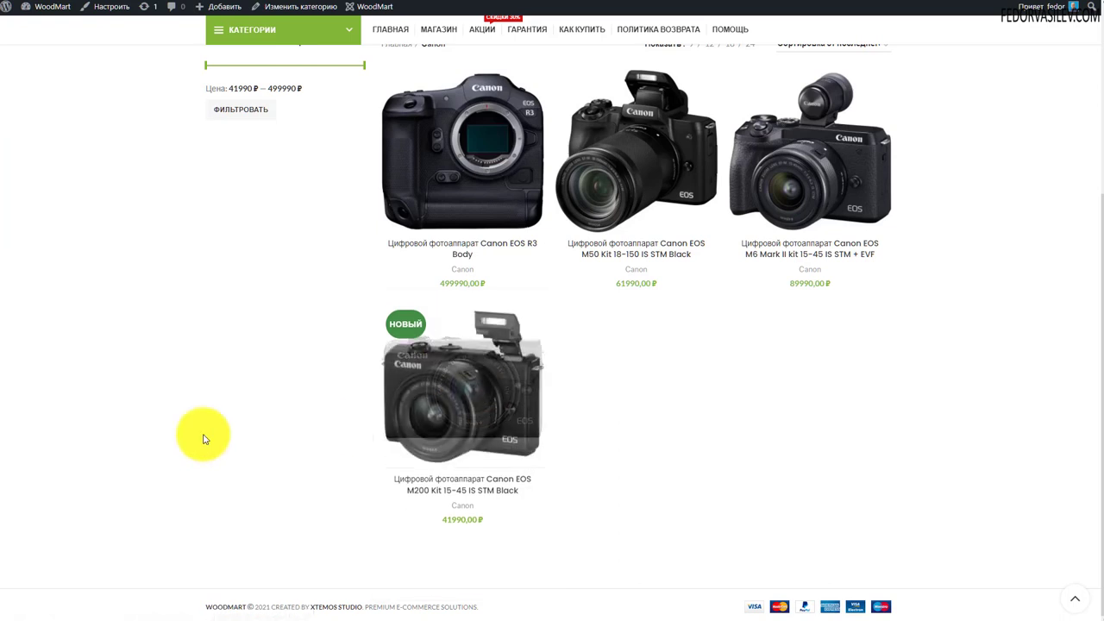
mouse_move(436, 414)
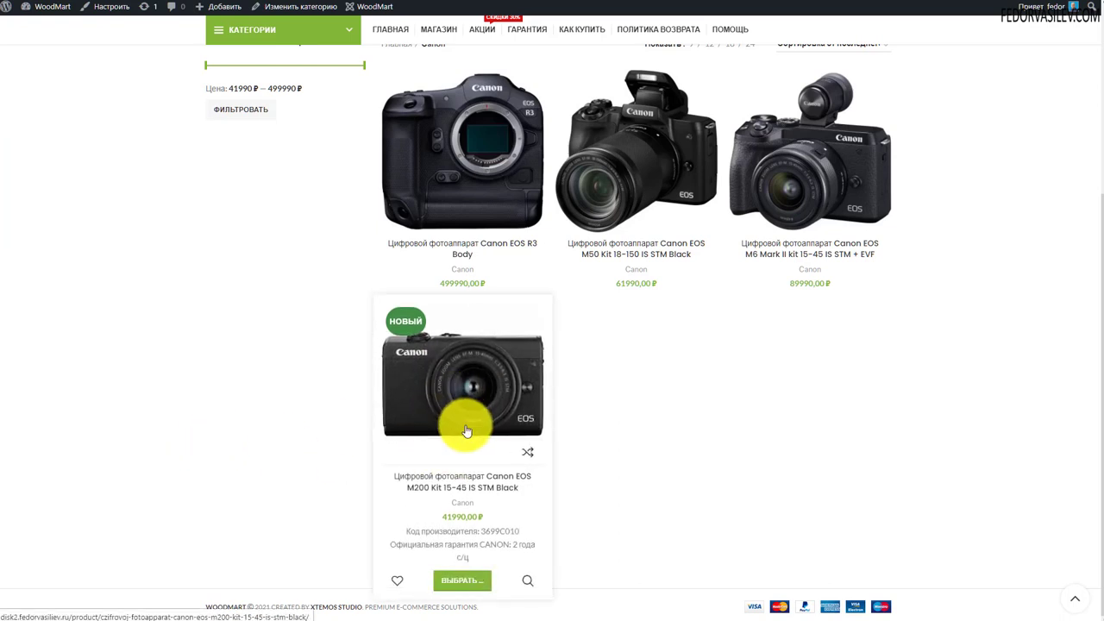
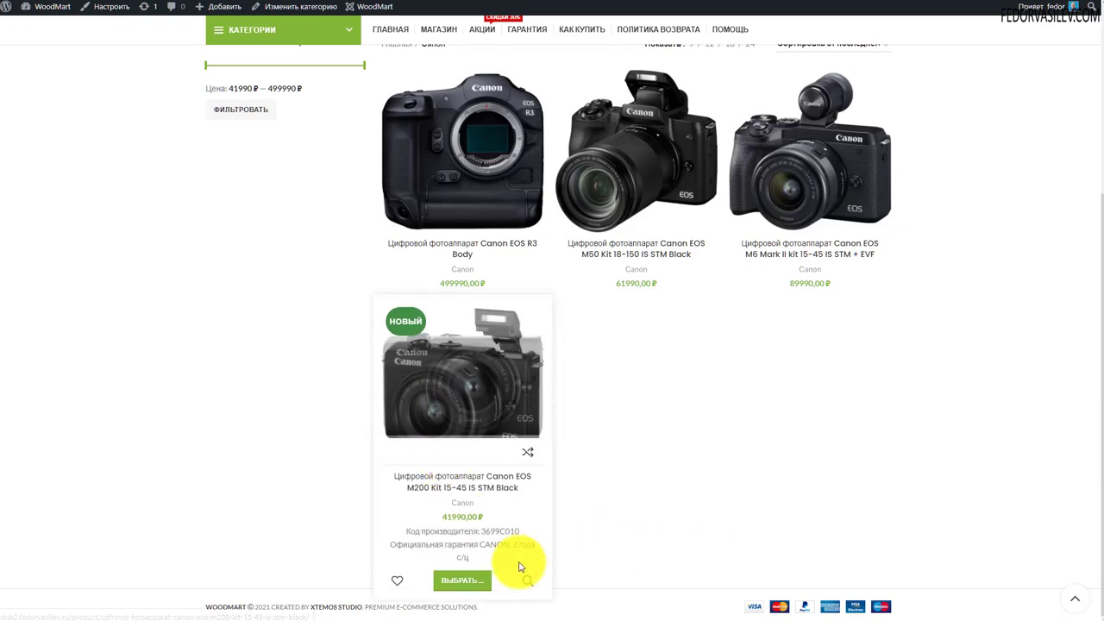
Preview the Canon EOS M200 in quick view, try its colour swatches, and close the preview
click(527, 583)
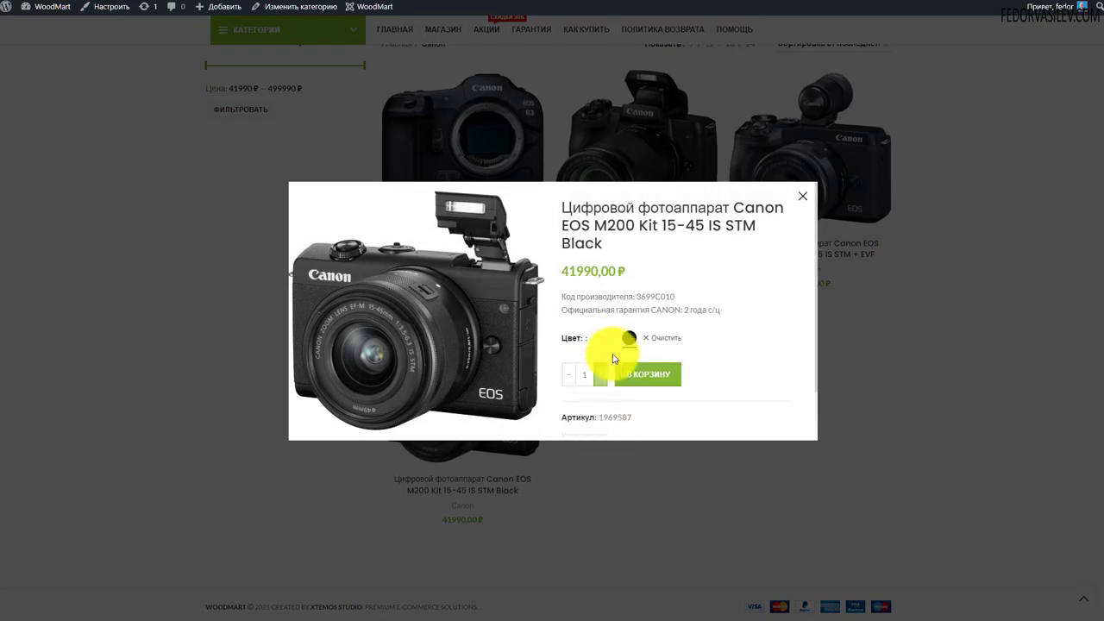
click(630, 336)
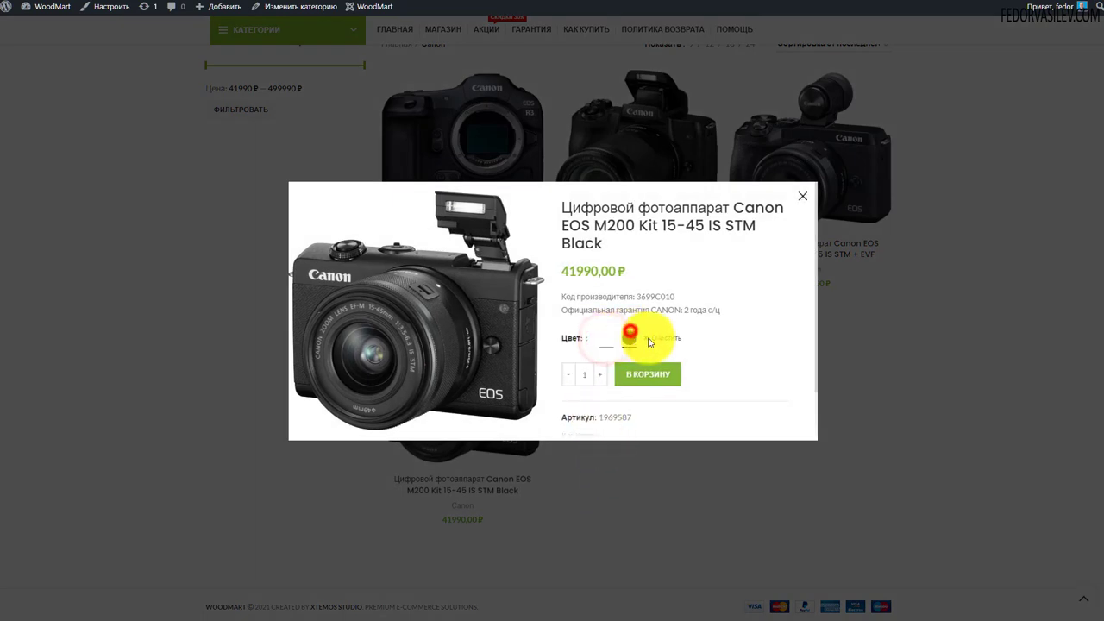
click(802, 193)
Open the Canon EOS M200 product page and switch between its white and black colour options
click(456, 394)
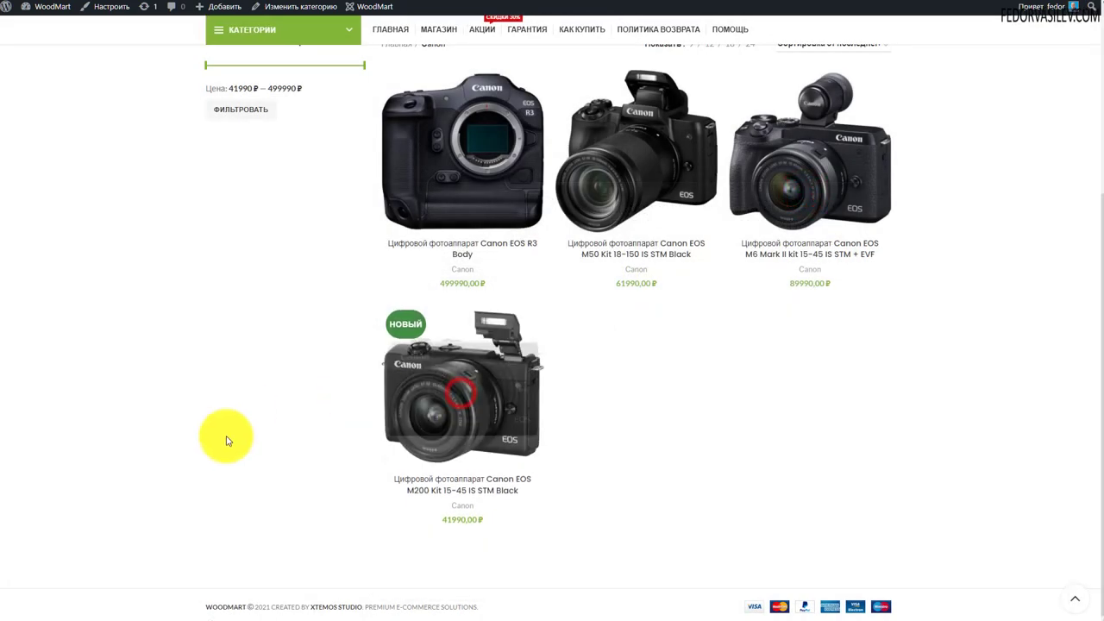
click(601, 313)
click(596, 310)
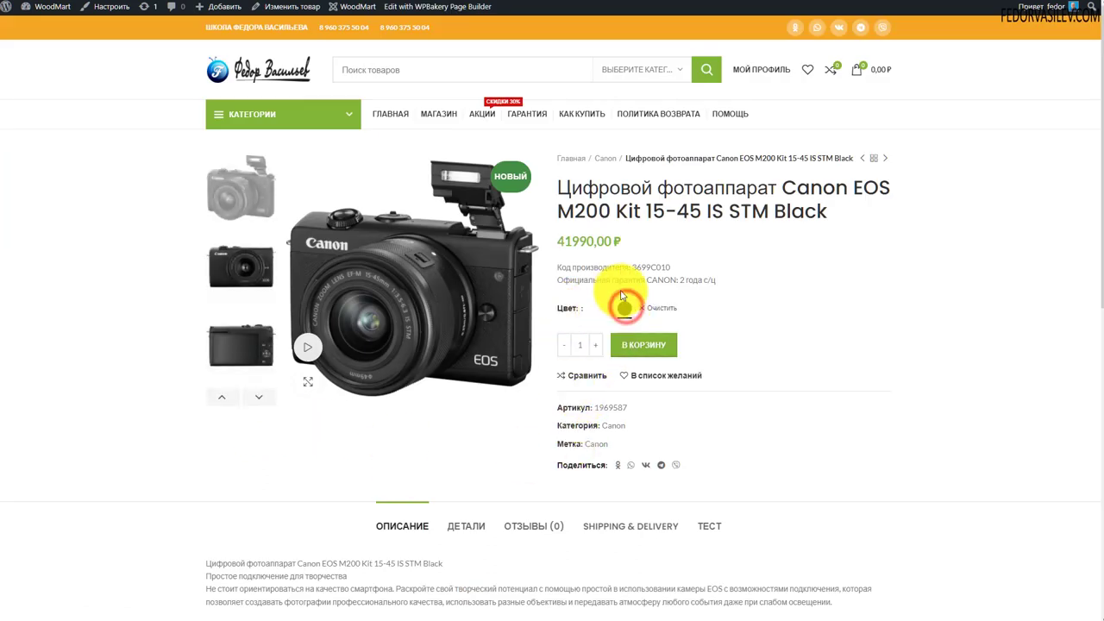
click(601, 312)
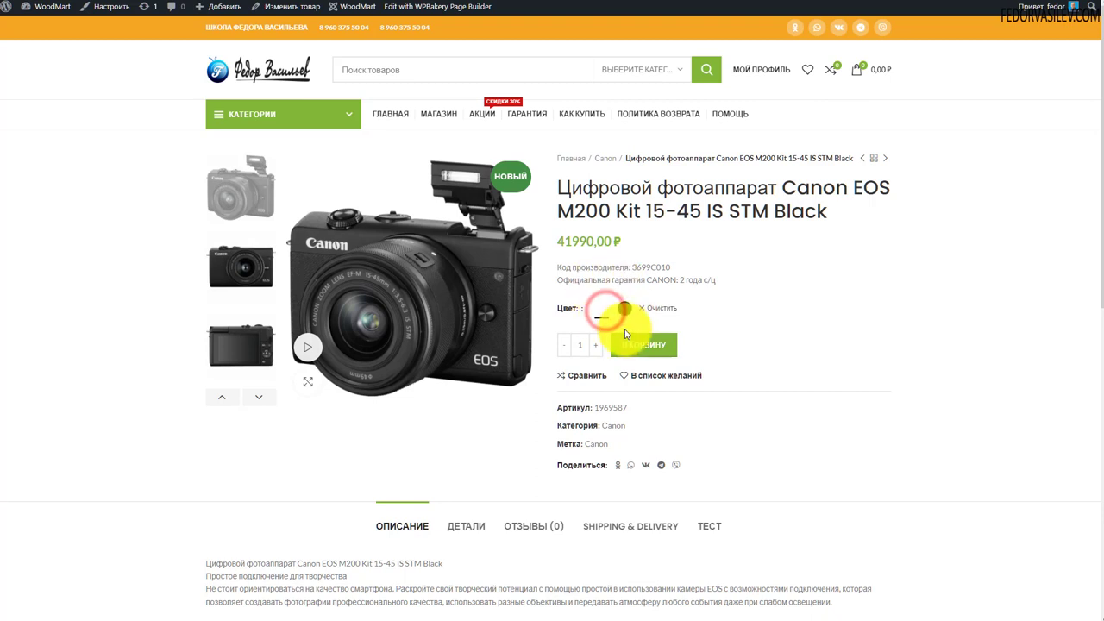
Open the store's Магазин page and examine the filters beside the product list
click(437, 113)
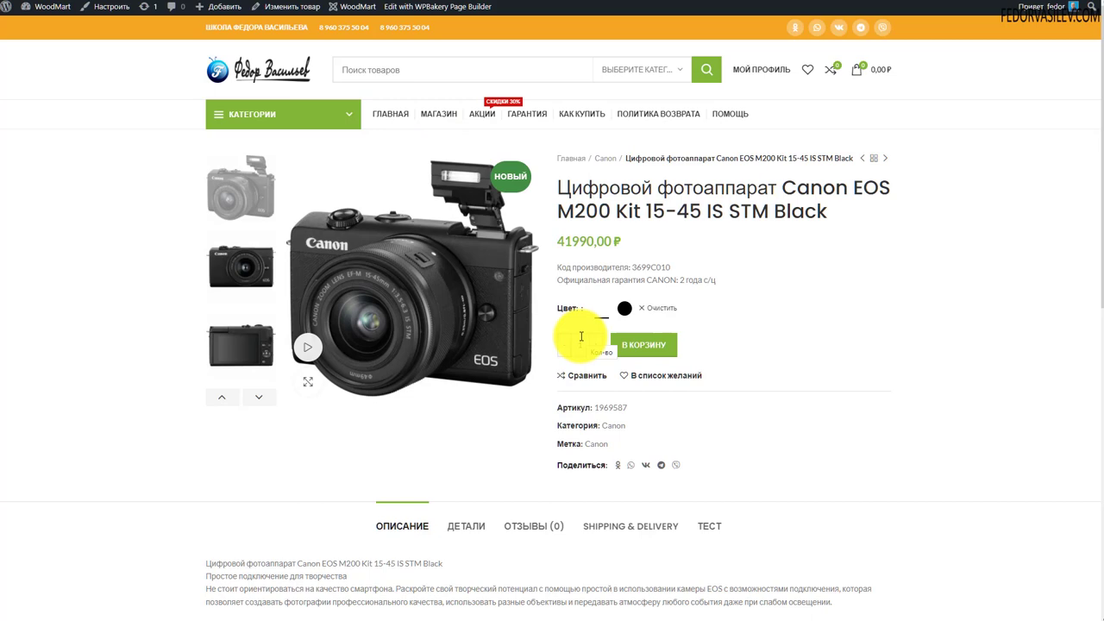
scroll(234, 436, down, 2)
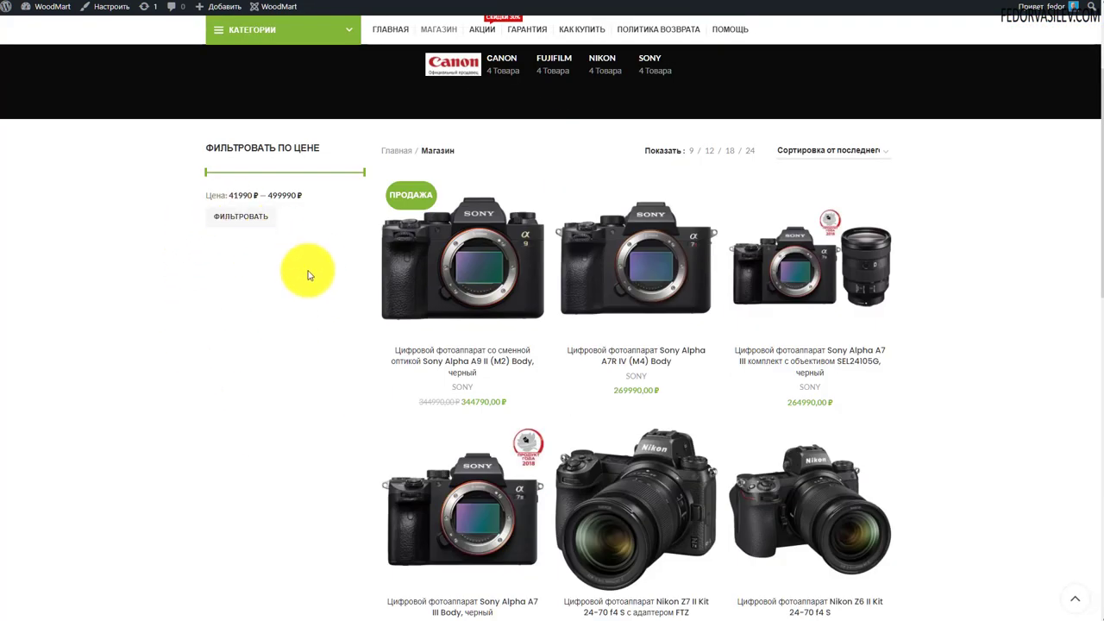
scroll(690, 229, up, 3)
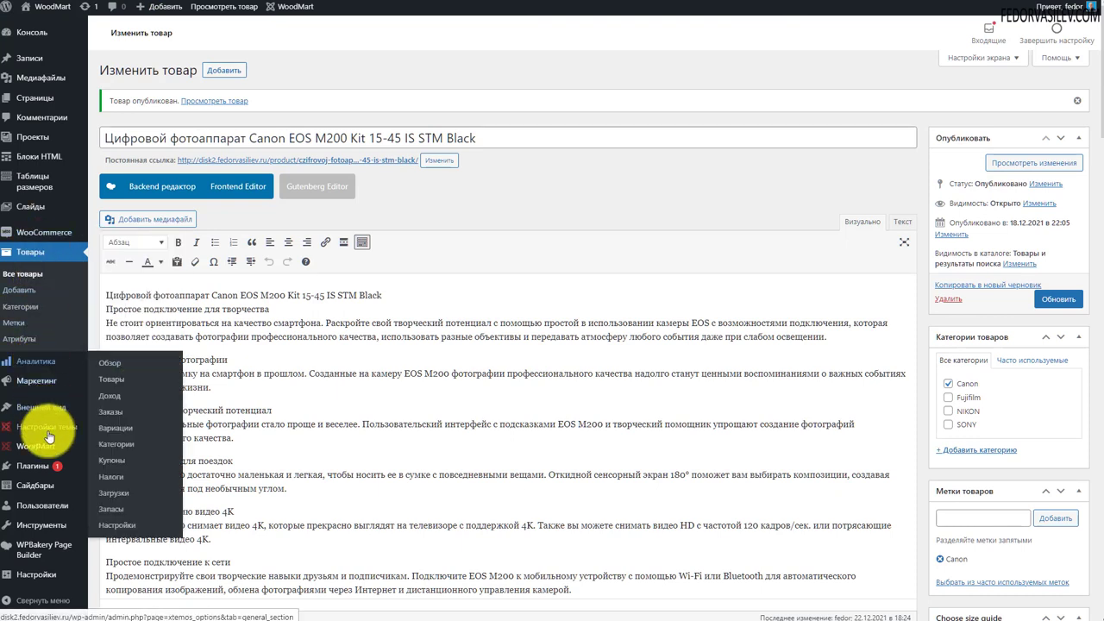
Open the site's widget settings in the admin area and expand the Сайдбар магазина area
mouse_move(47, 407)
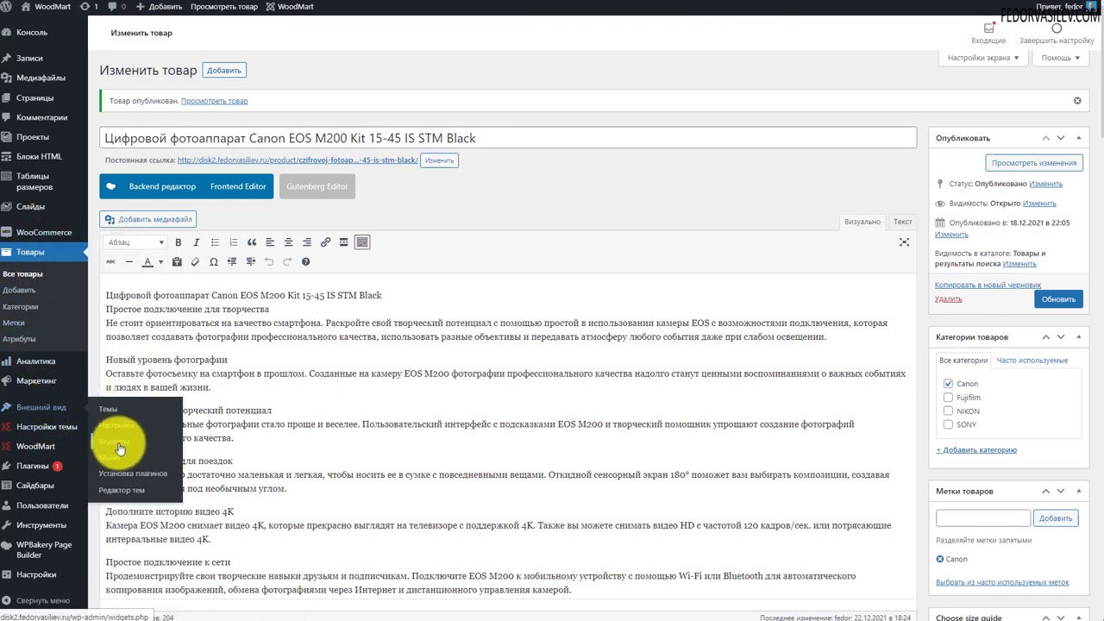
click(121, 445)
click(347, 284)
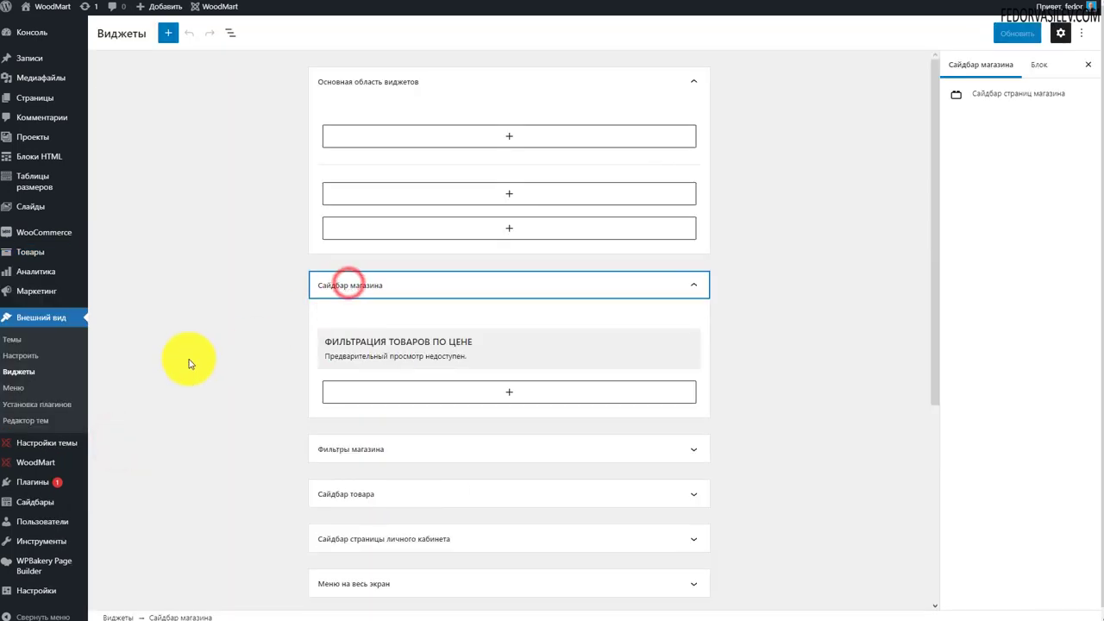
Find blocks matching "фильтр" and add the Фильтрация товаров по атрибутам widget to Сайдбар магазина
click(508, 394)
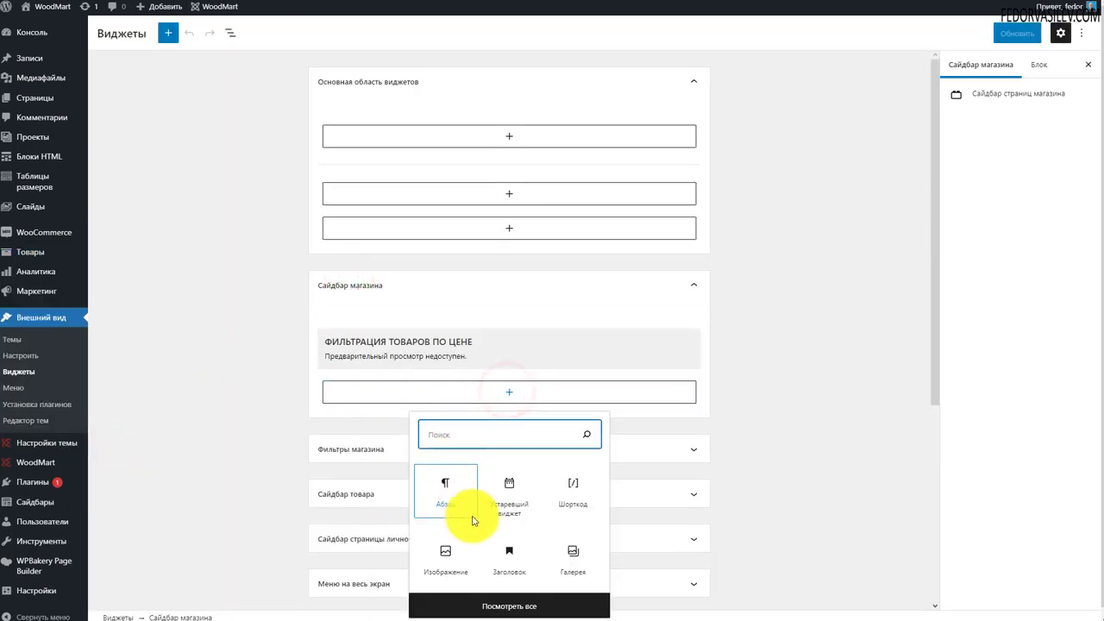
click(510, 604)
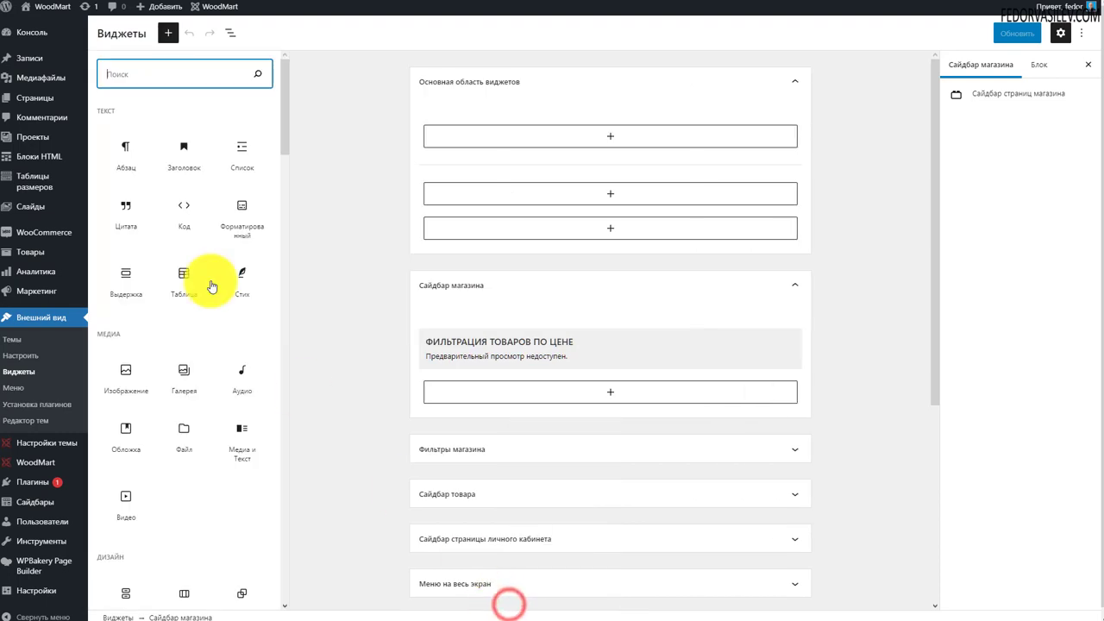
text(фильтр)
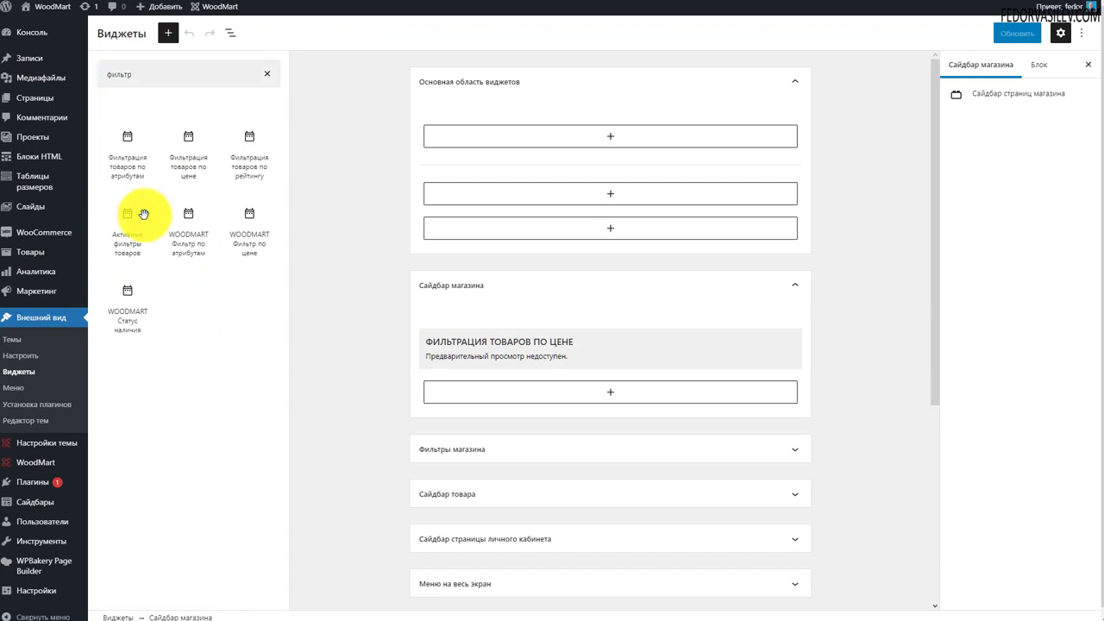
click(126, 172)
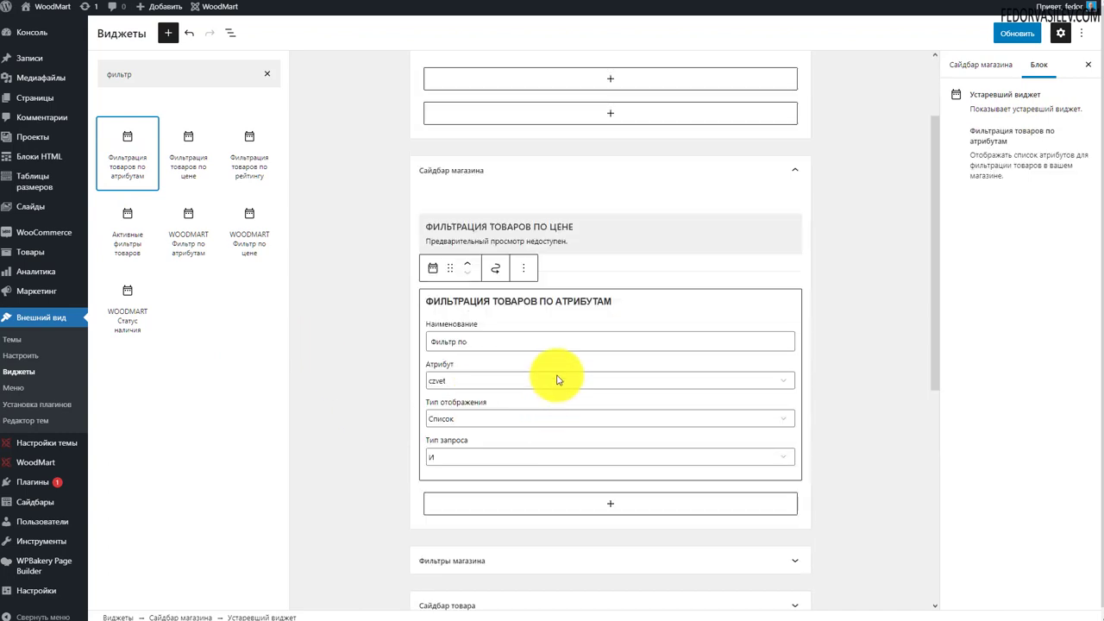
Examine the attributes available for the new filter widget, leaving czvet selected
click(467, 384)
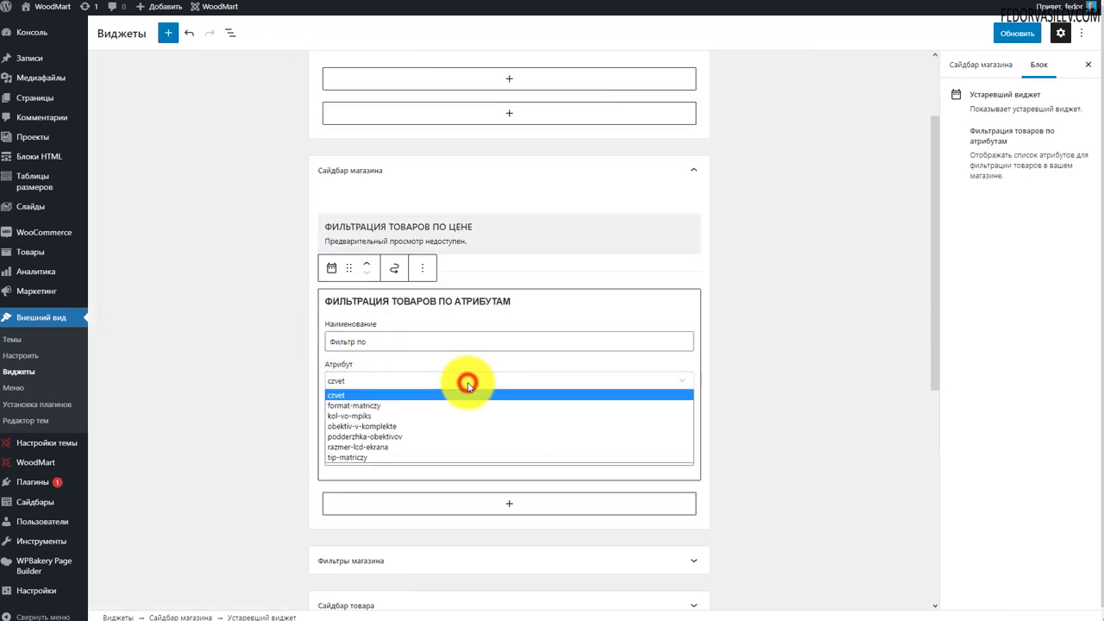
click(370, 381)
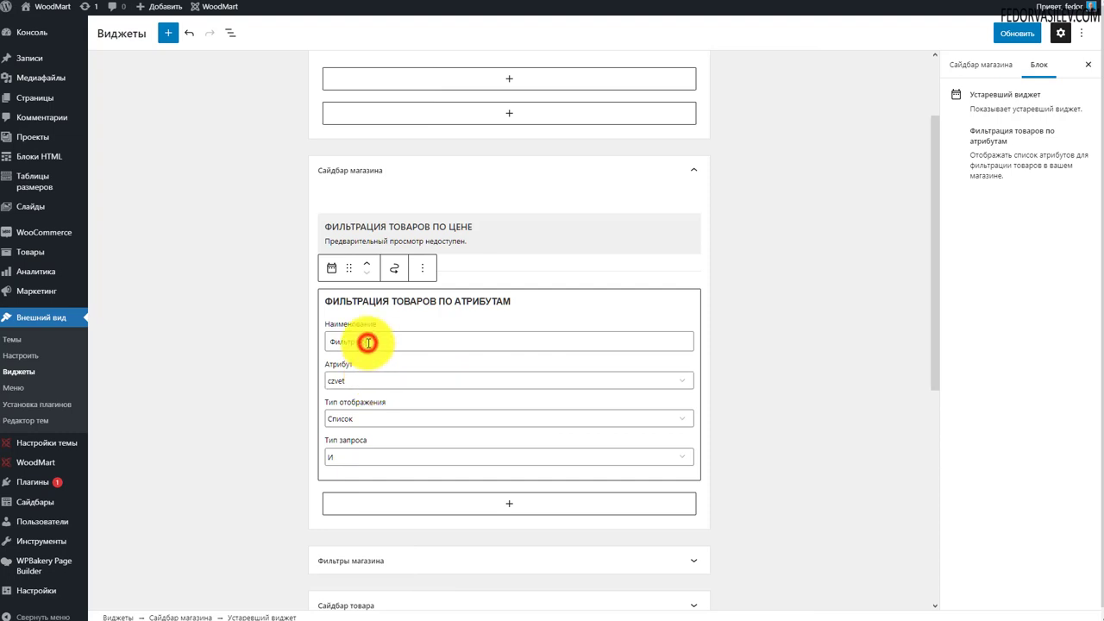
click(372, 380)
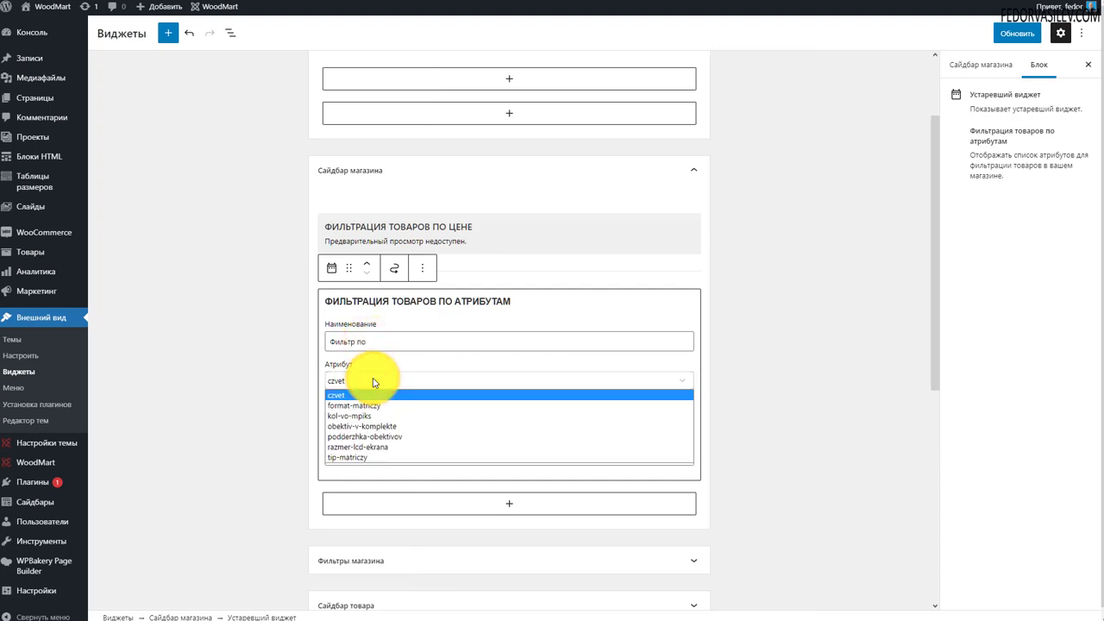
click(328, 395)
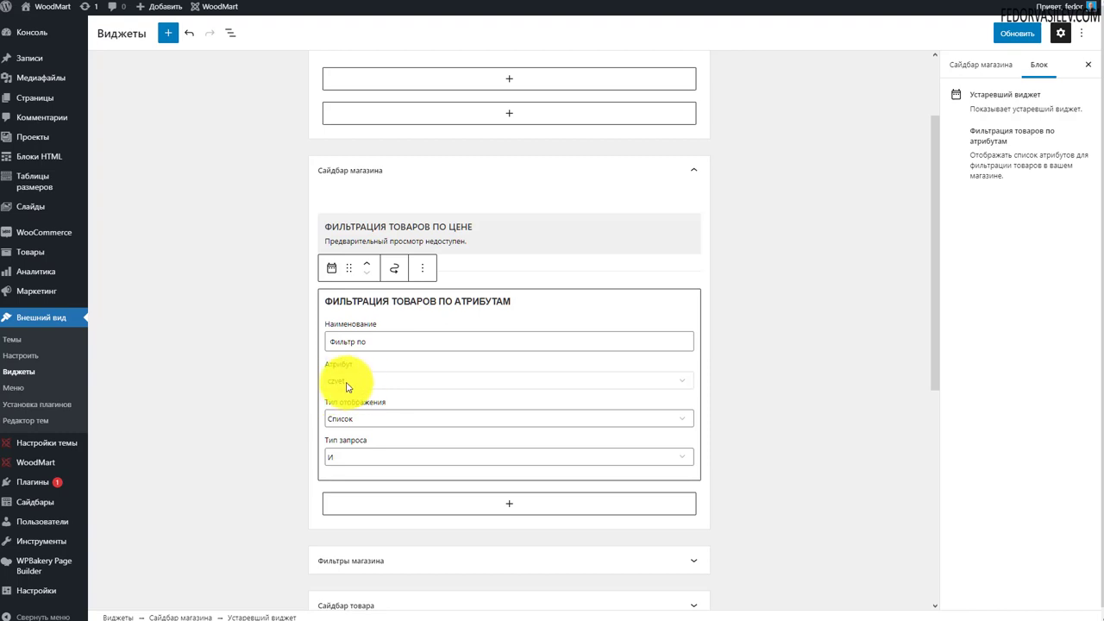
click(348, 385)
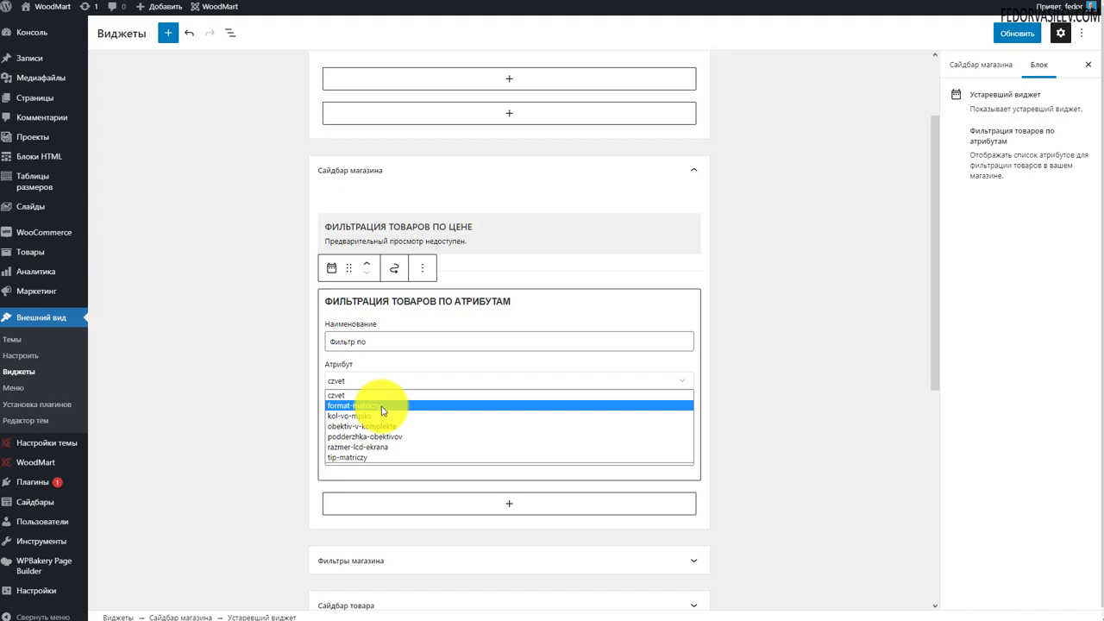
click(353, 397)
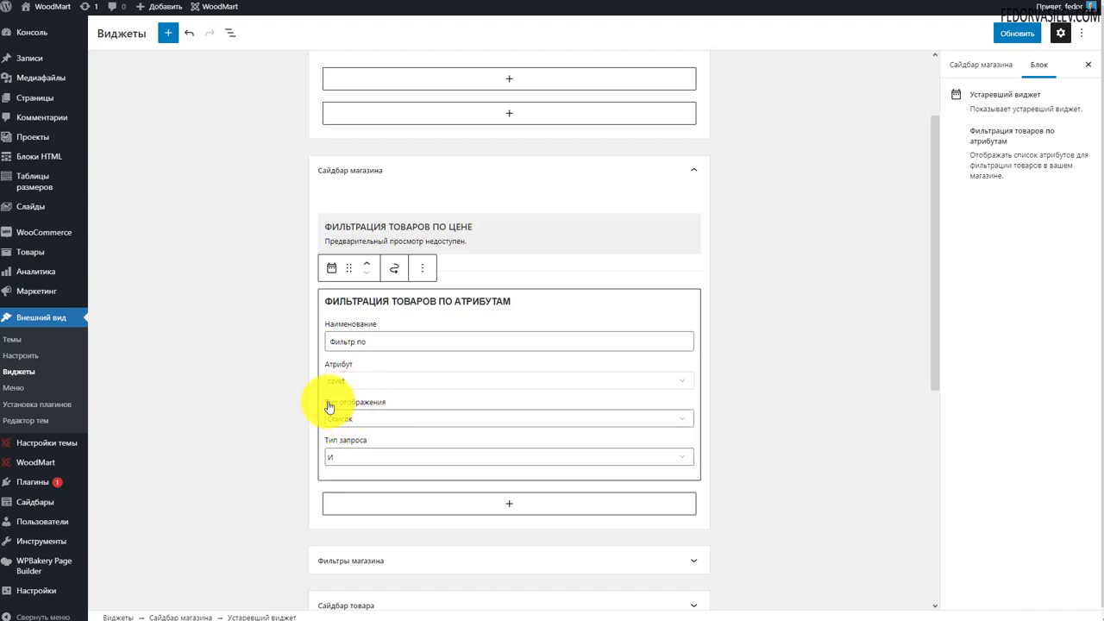
Examine the filter widget's display type and query type options, leaving Список and И selected
click(366, 417)
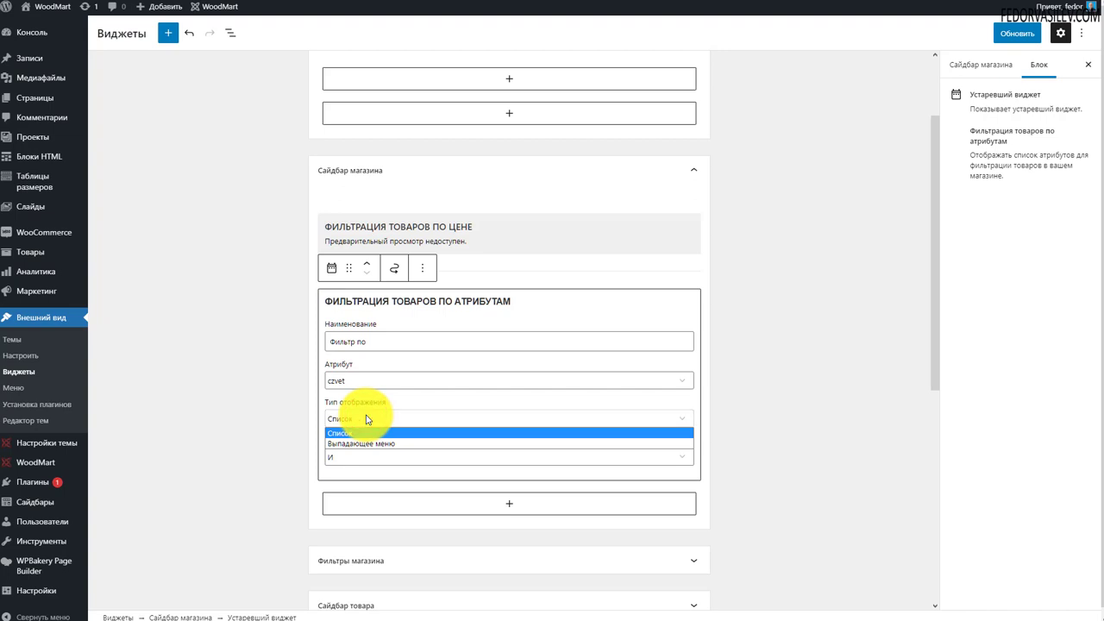
click(366, 419)
scroll(366, 432, down, 1)
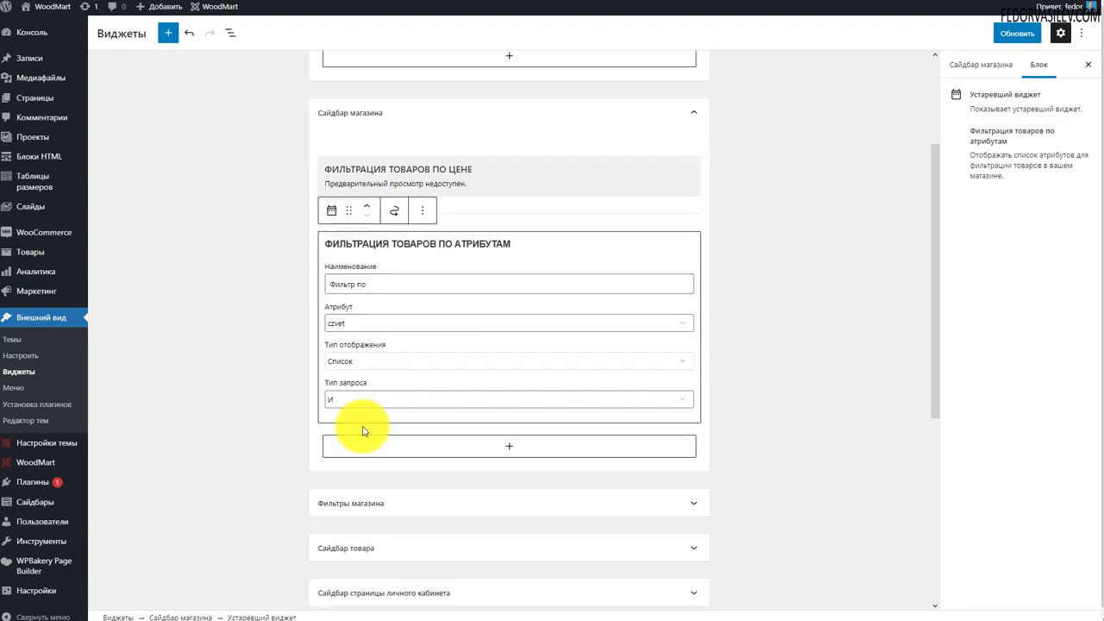
click(382, 399)
click(384, 398)
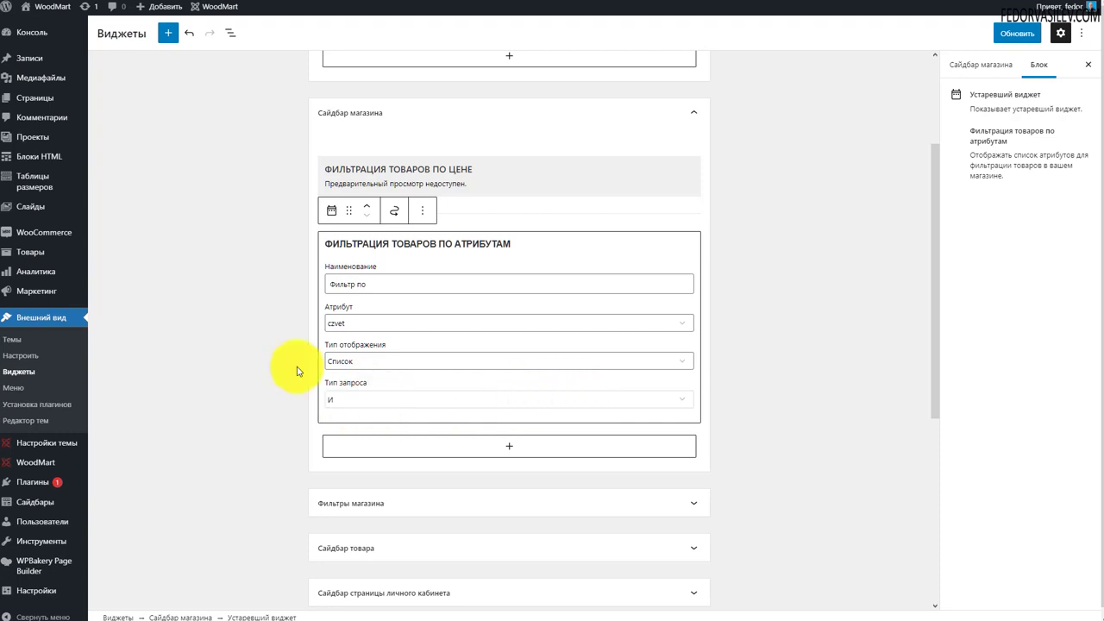
Select czvet as the attribute of the new filter widget and save the widget changes
click(345, 335)
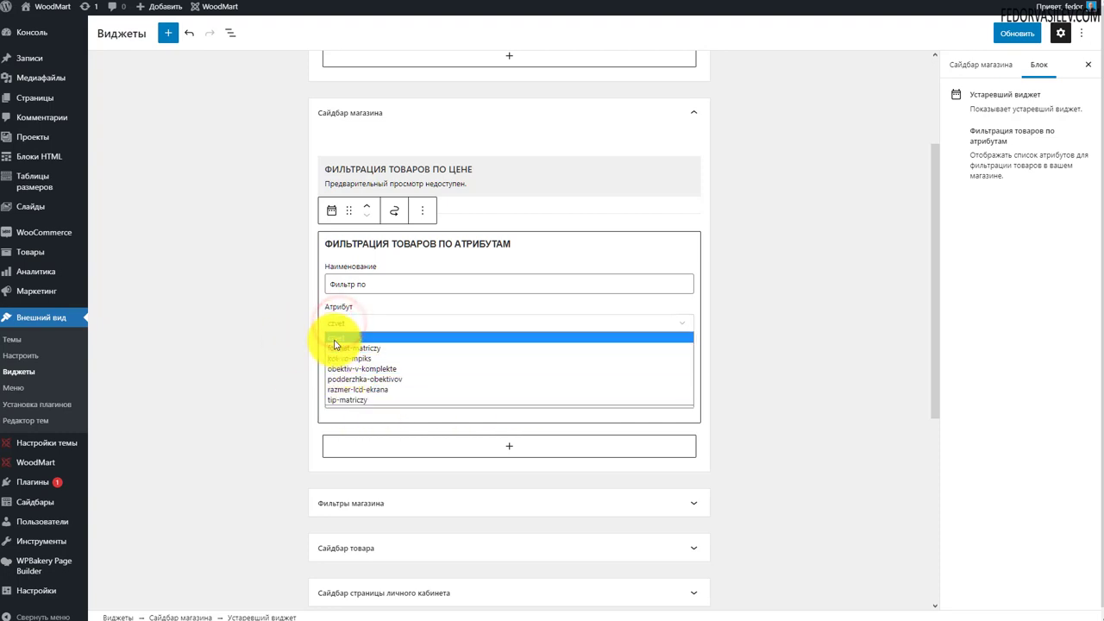
click(336, 338)
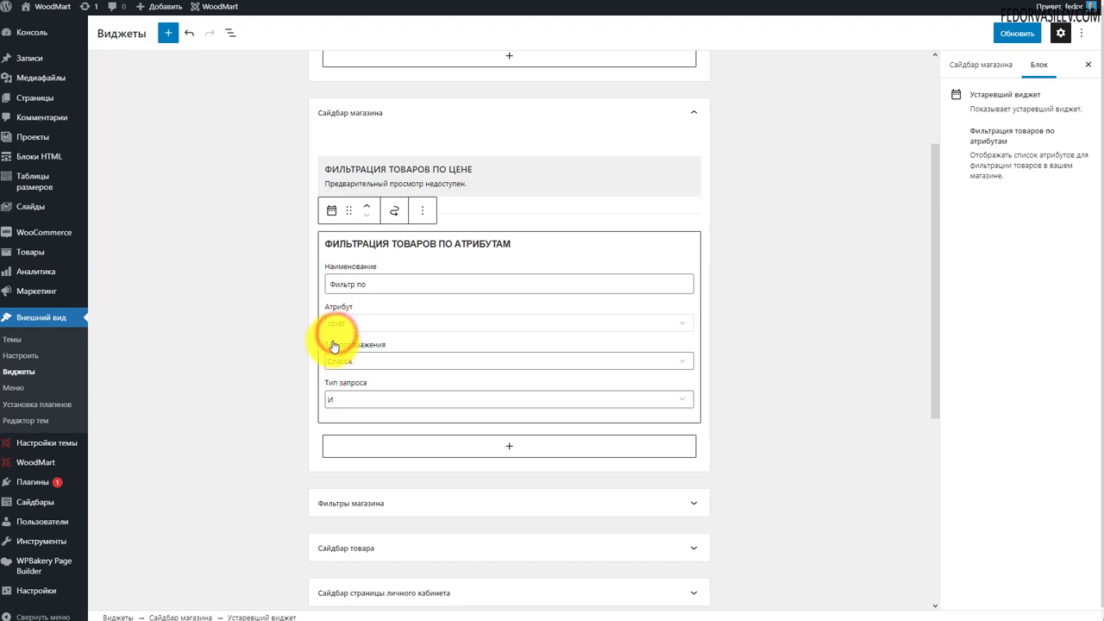
click(335, 321)
click(346, 326)
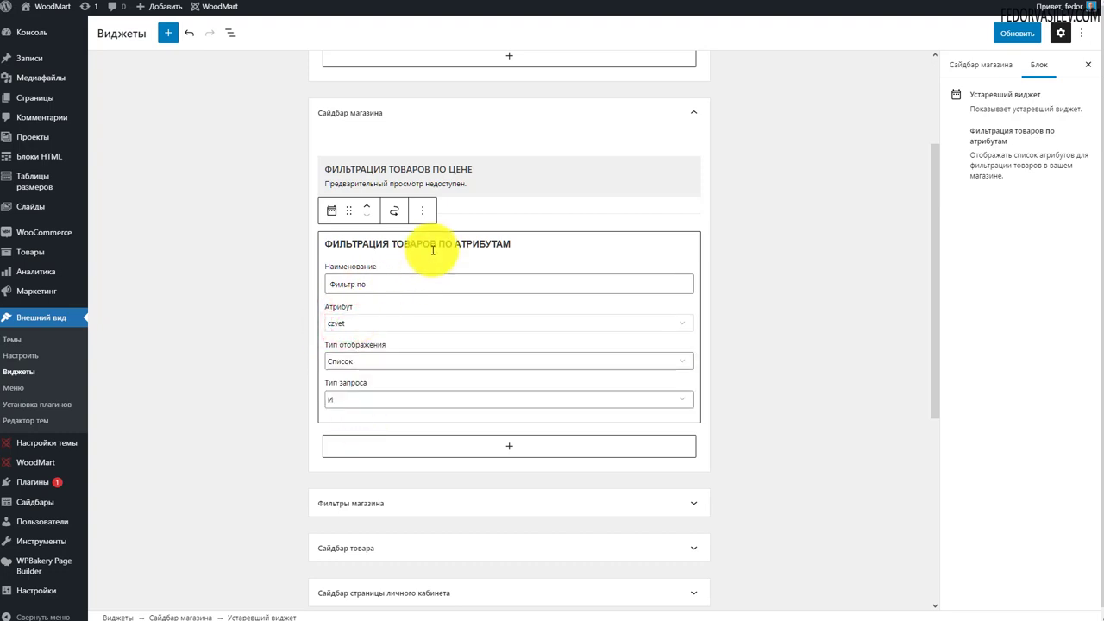
click(352, 321)
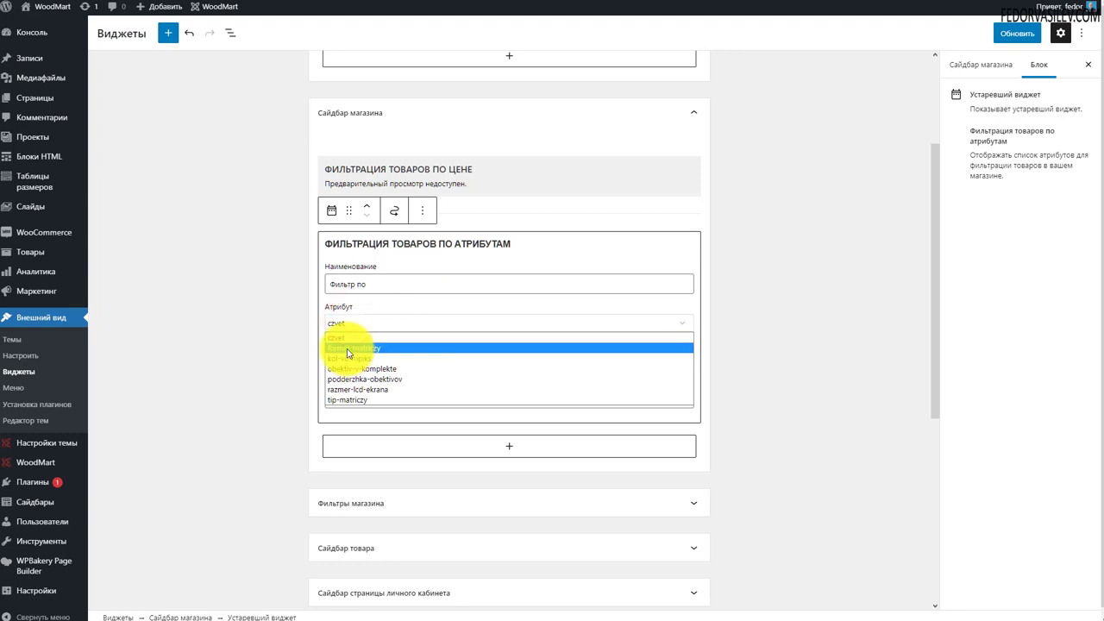
click(341, 323)
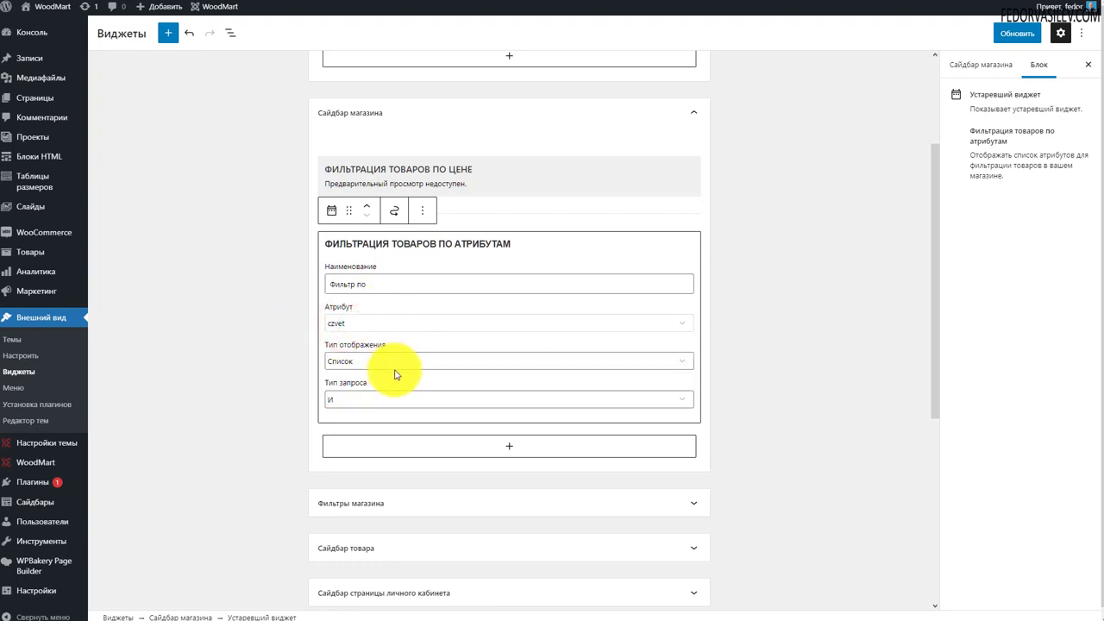
scroll(452, 301, up, 1)
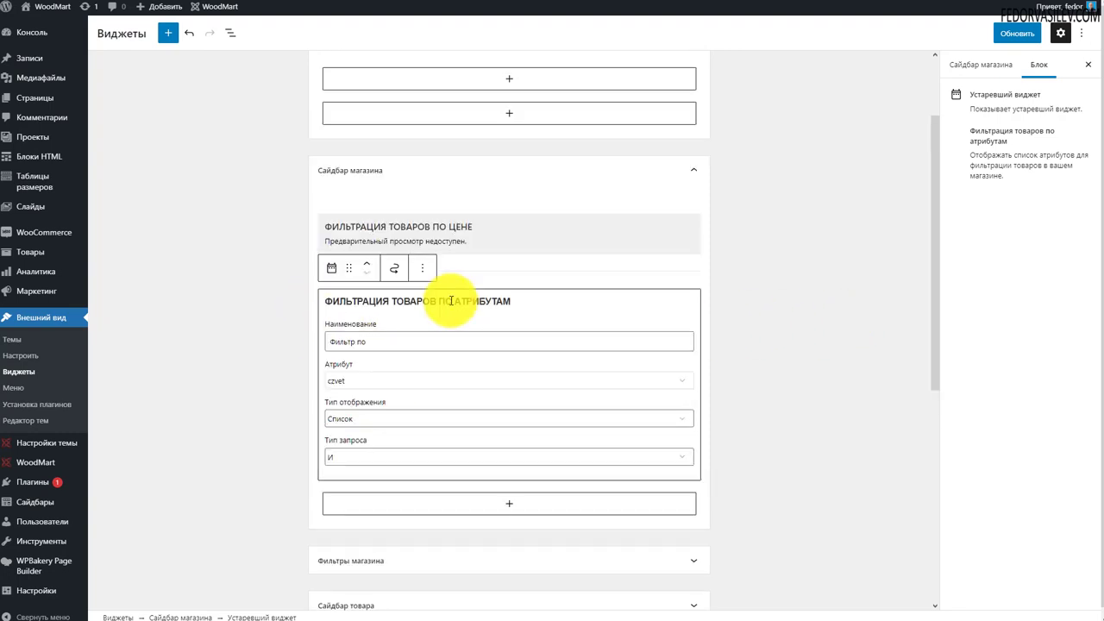
click(1015, 35)
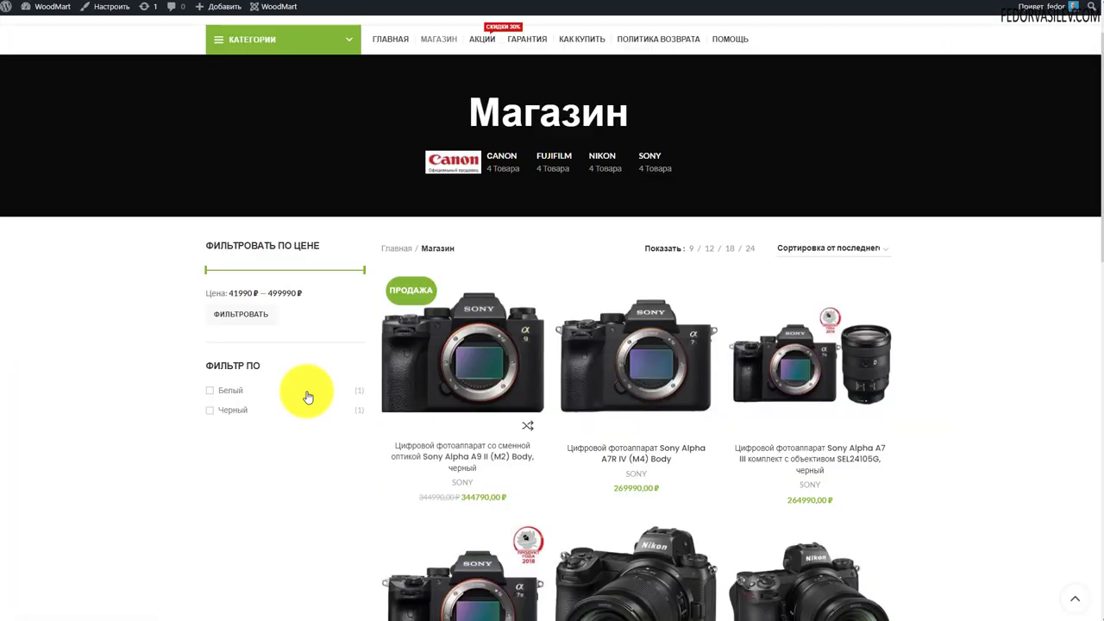
Try the Белый colour filter on the shop page, clear it again and check the filter's heading
click(208, 390)
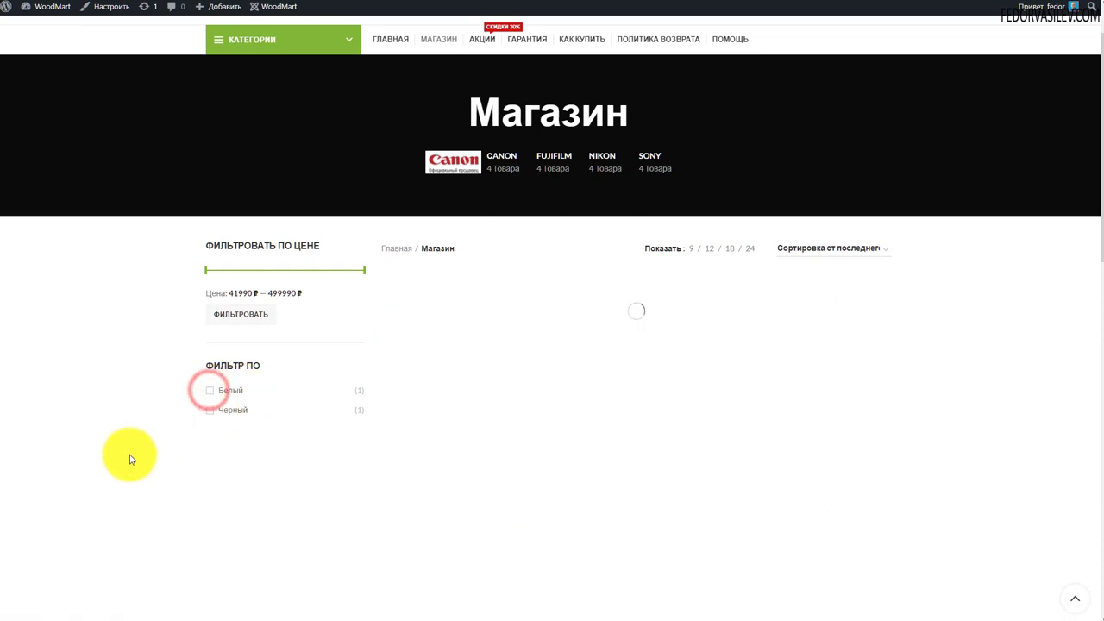
click(209, 291)
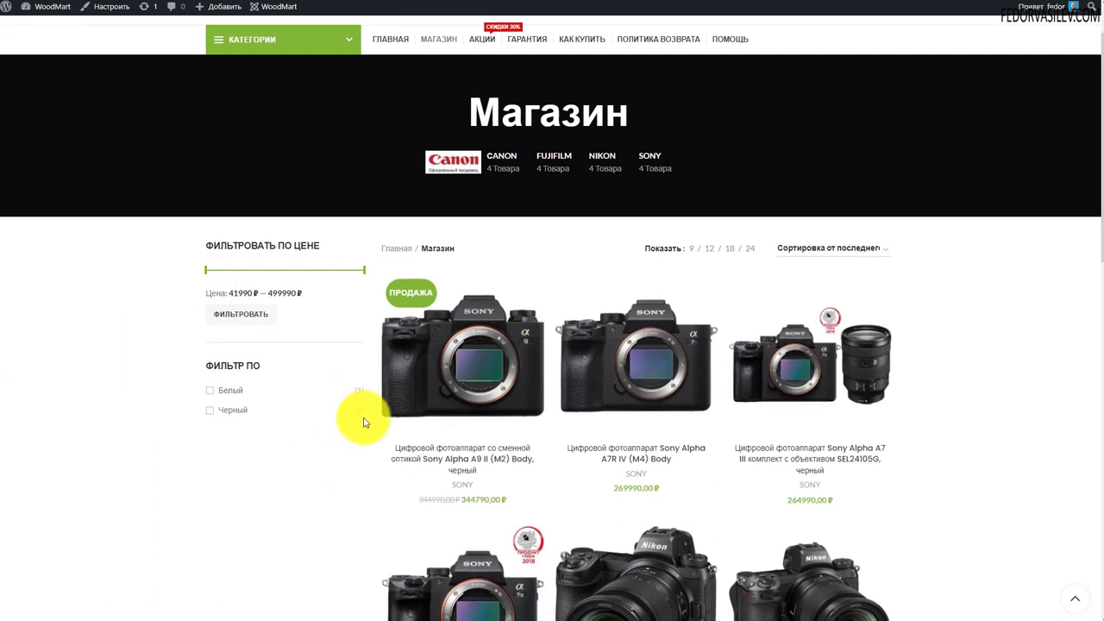
drag(221, 367, 258, 366)
click(292, 377)
Complete the name of the Фильтрация товаров по атрибутам widget as Фильтр по цвету and select the whole name
key(ctrl+Tab)
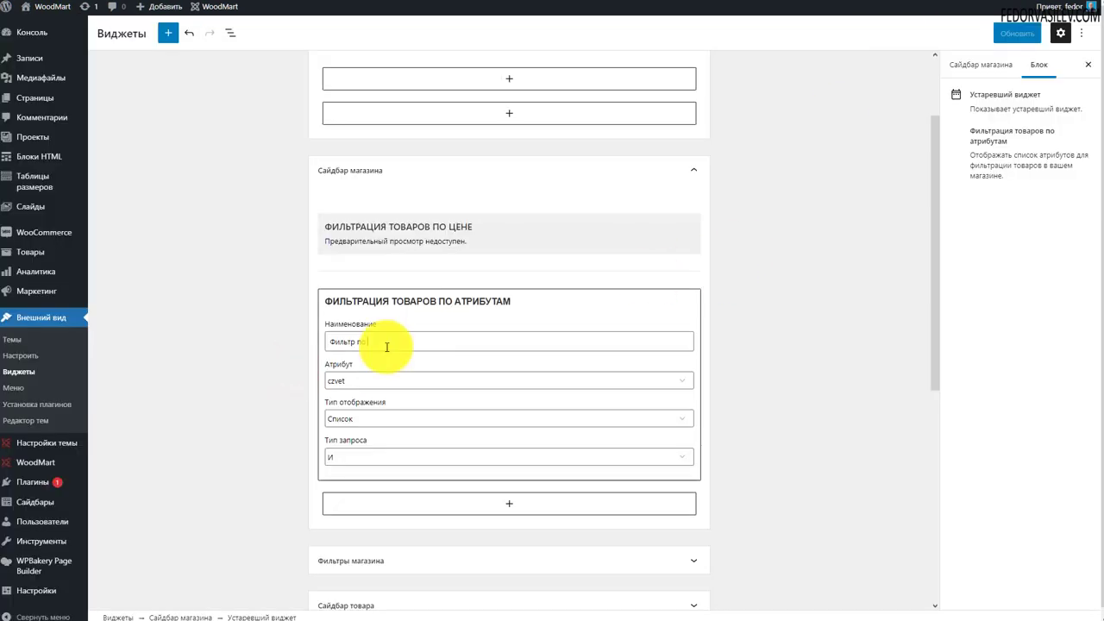
text(цвету)
triple_click(421, 340)
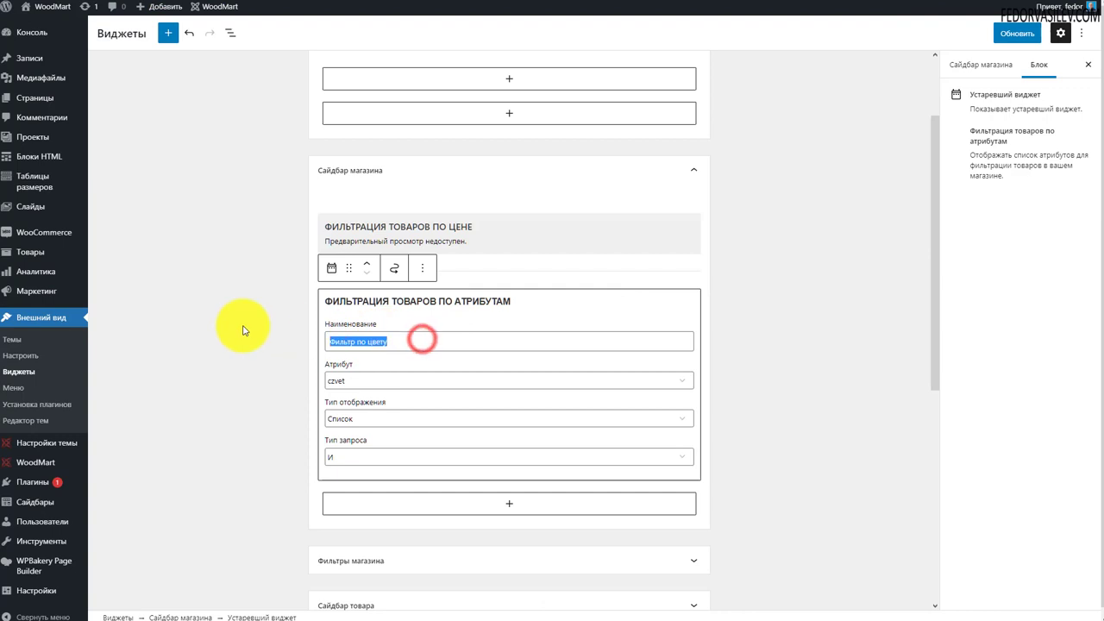
Find blocks matching "фильтр" and add the WOODMART Фильтр по атрибутам widget to Сайдбар магазина
click(506, 508)
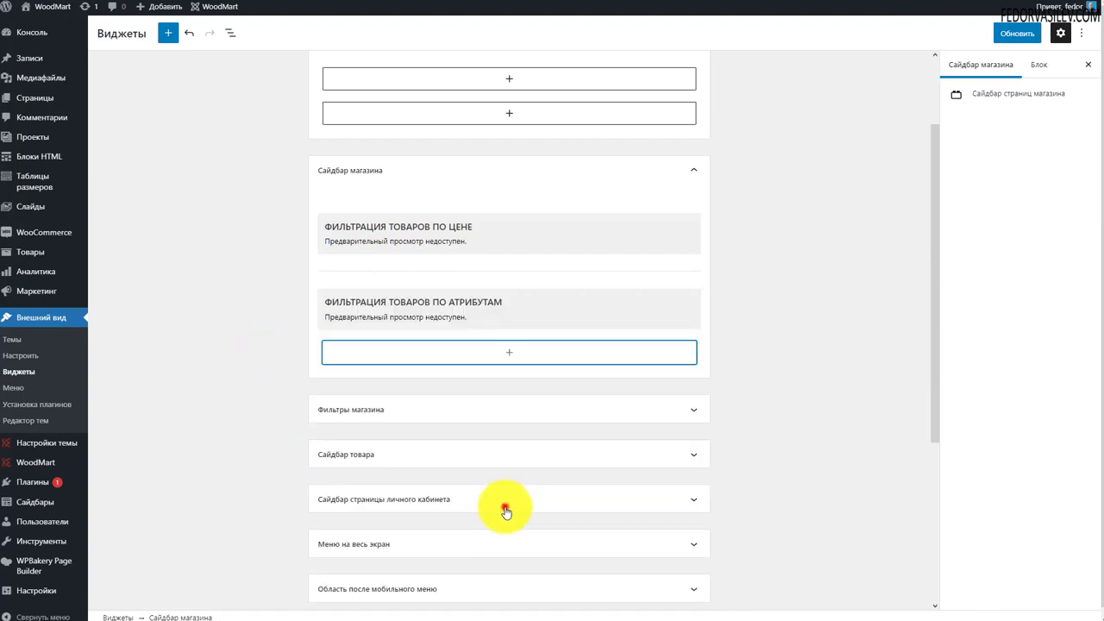
click(507, 351)
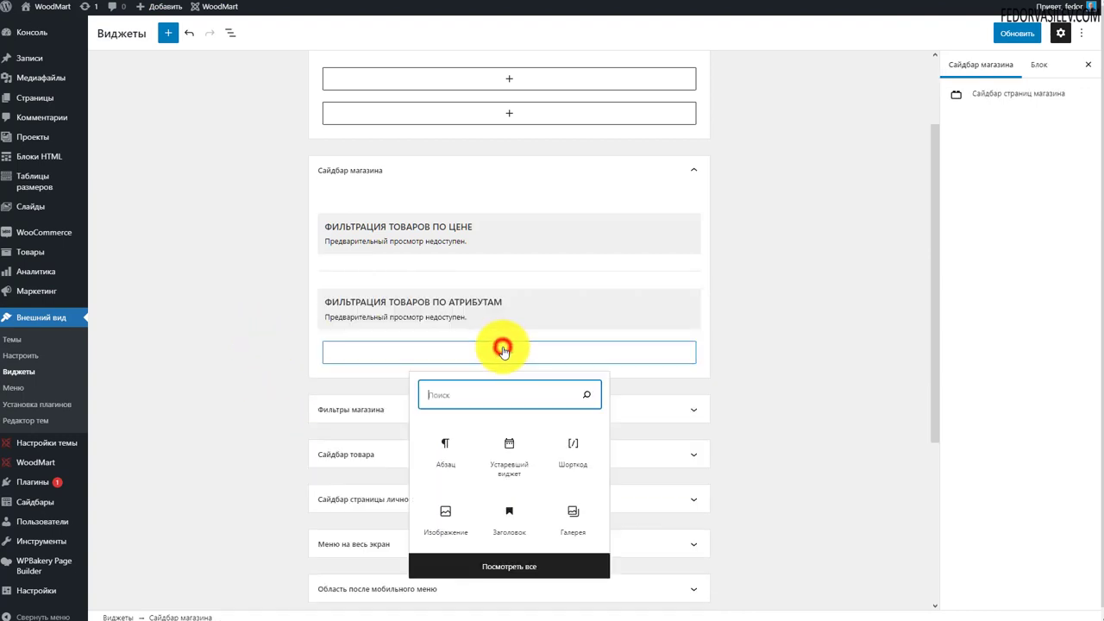
click(506, 569)
click(153, 71)
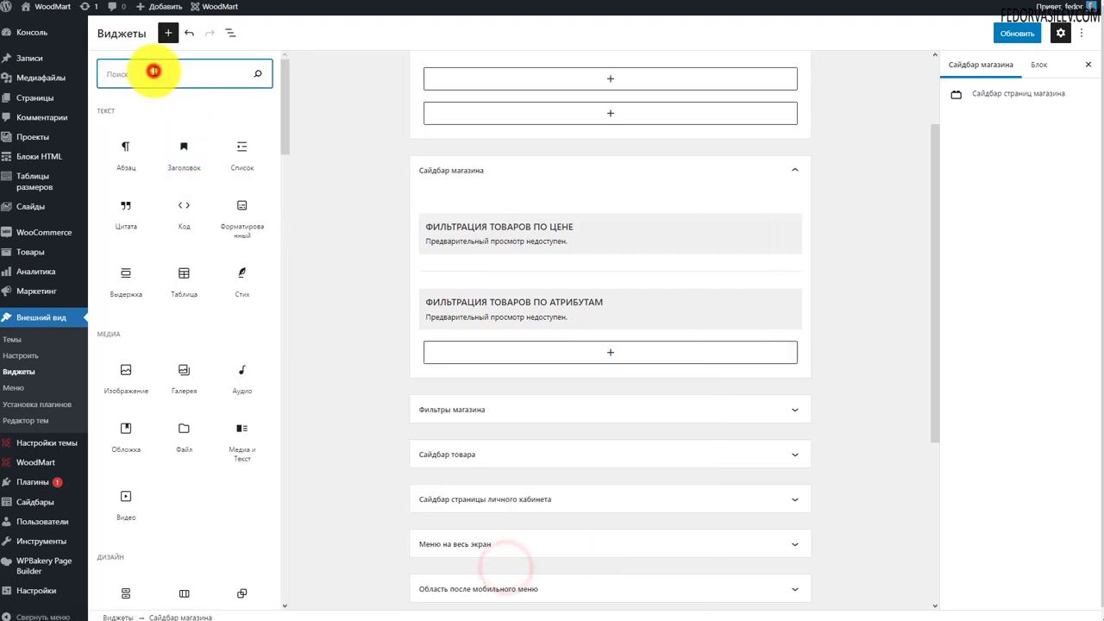
text(фил)
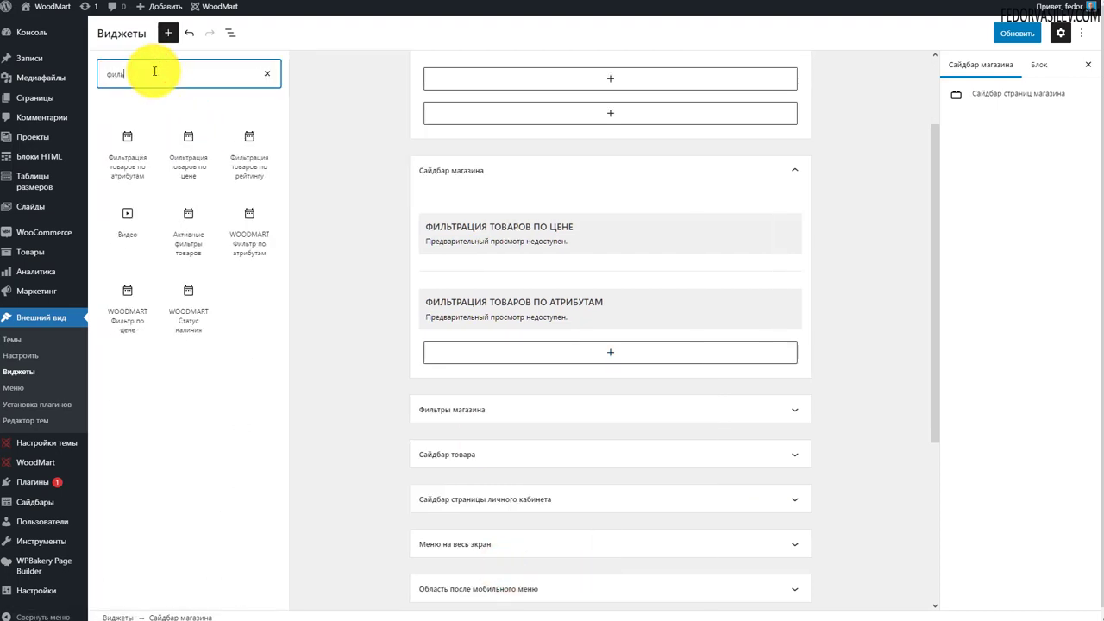
text(ьтр)
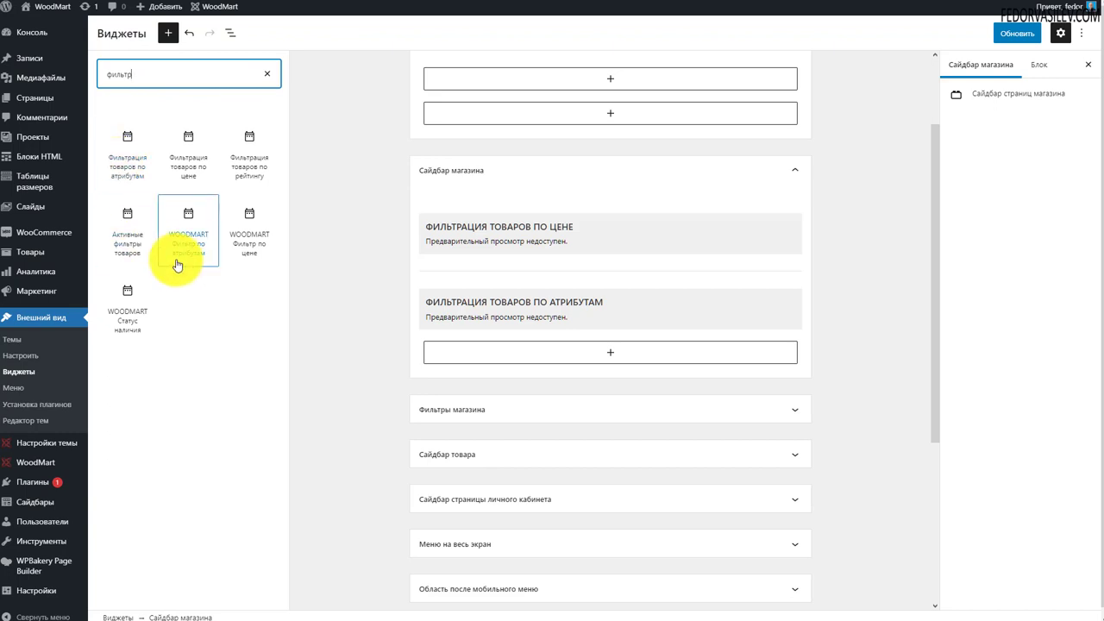
click(182, 237)
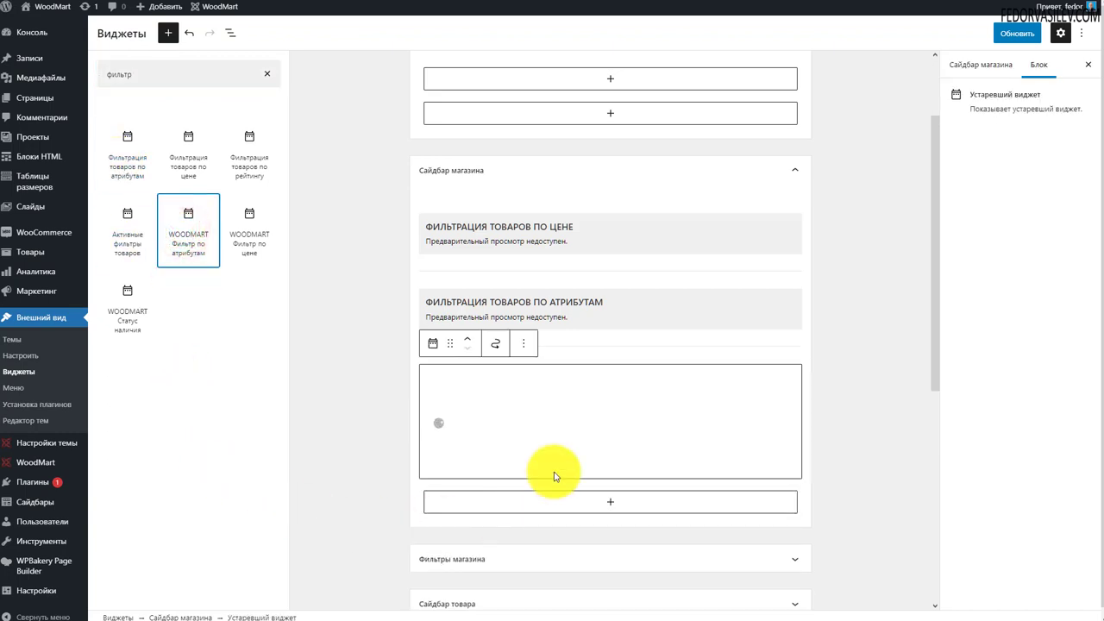
Title the WOODMART filter widget Фильтр по цвету and keep czvet as its property
click(342, 362)
key(Down)
key(Return)
click(343, 404)
click(349, 399)
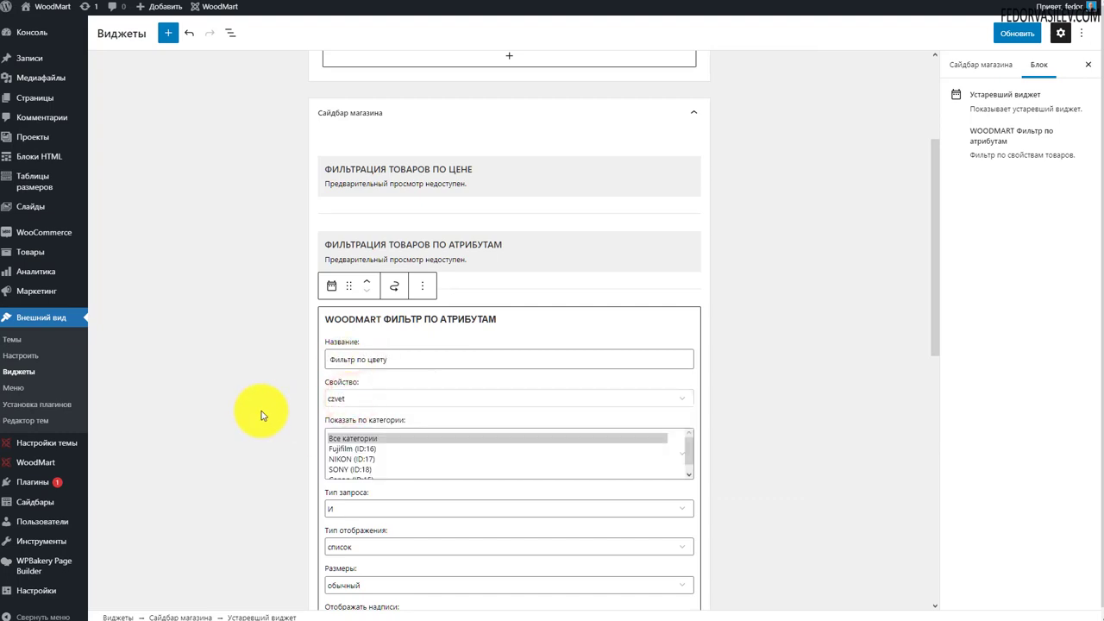
Examine the WOODMART filter's category, display type, size and label options without changing them
scroll(293, 379, down, 1)
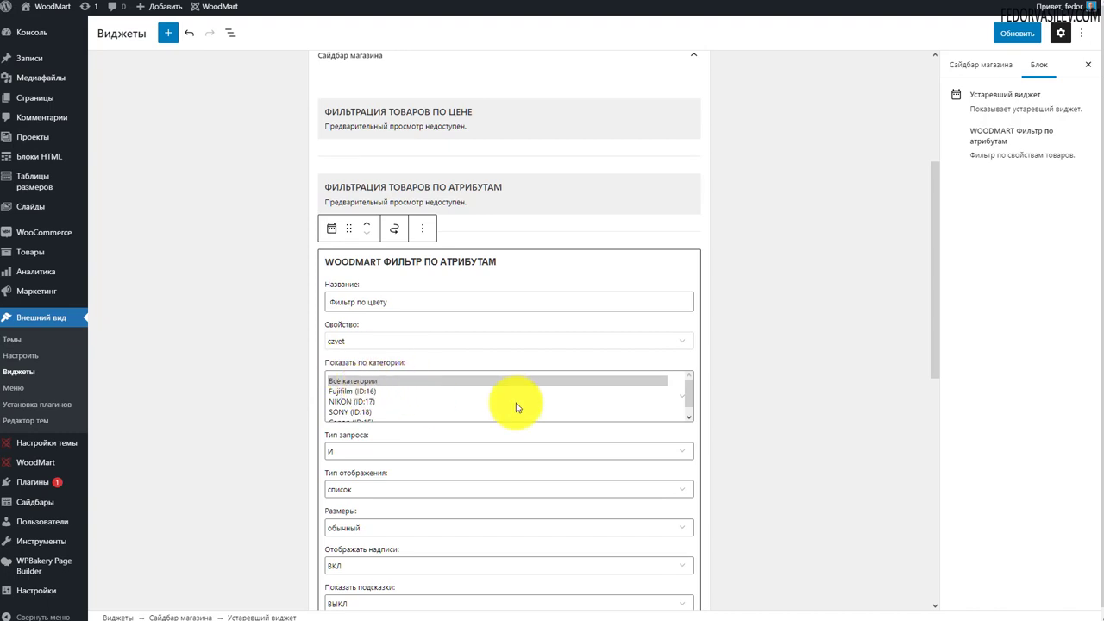
scroll(453, 402, down, 1)
scroll(405, 470, down, 2)
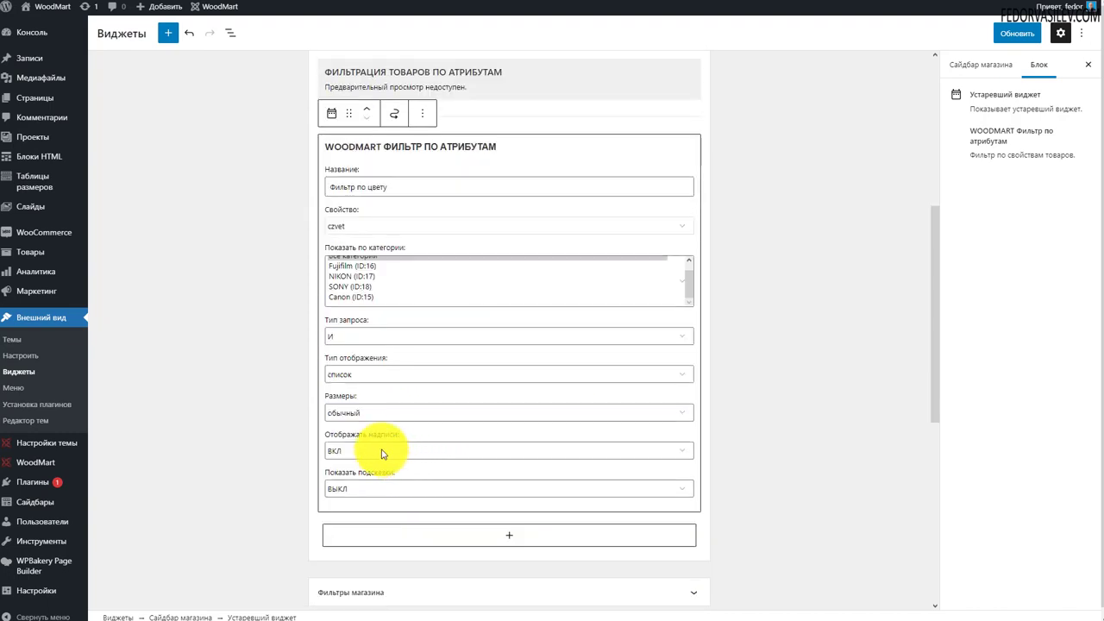
click(375, 374)
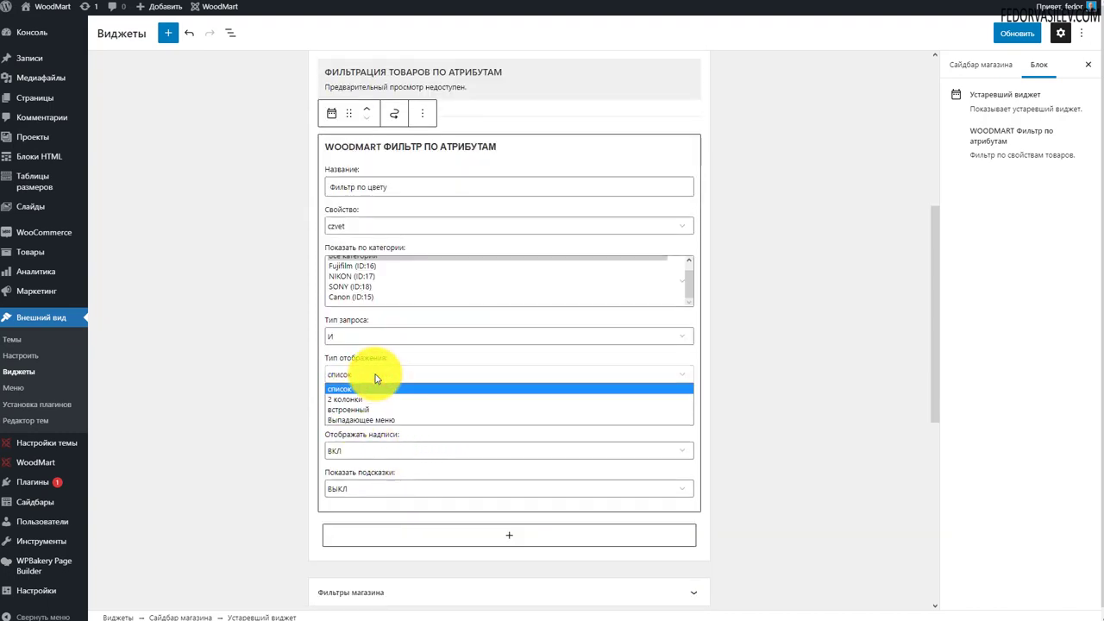
click(375, 374)
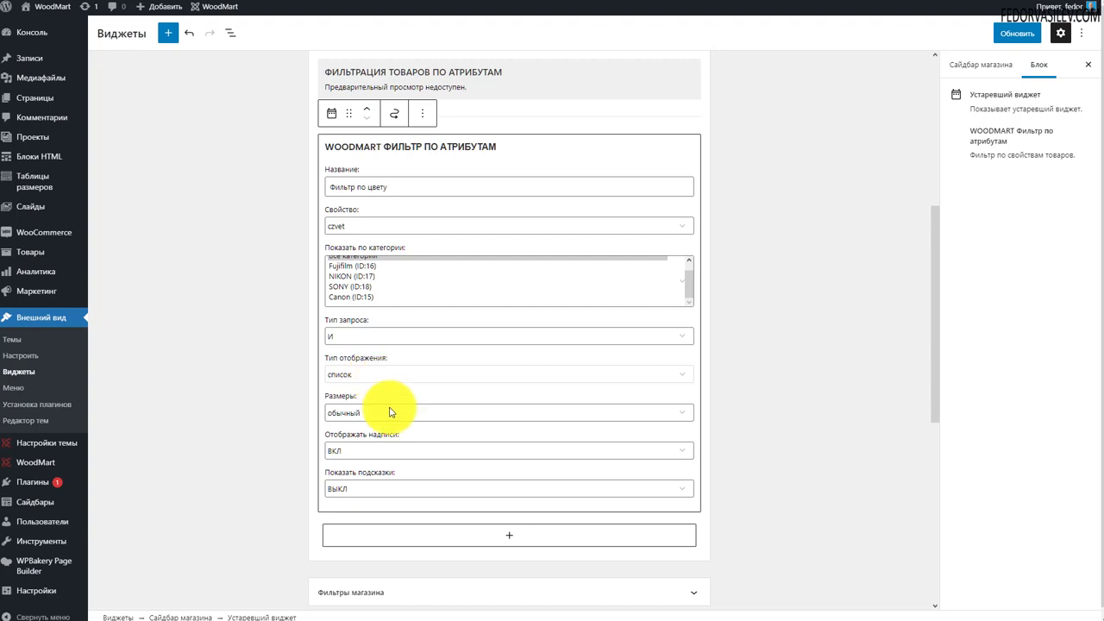
click(388, 412)
click(388, 415)
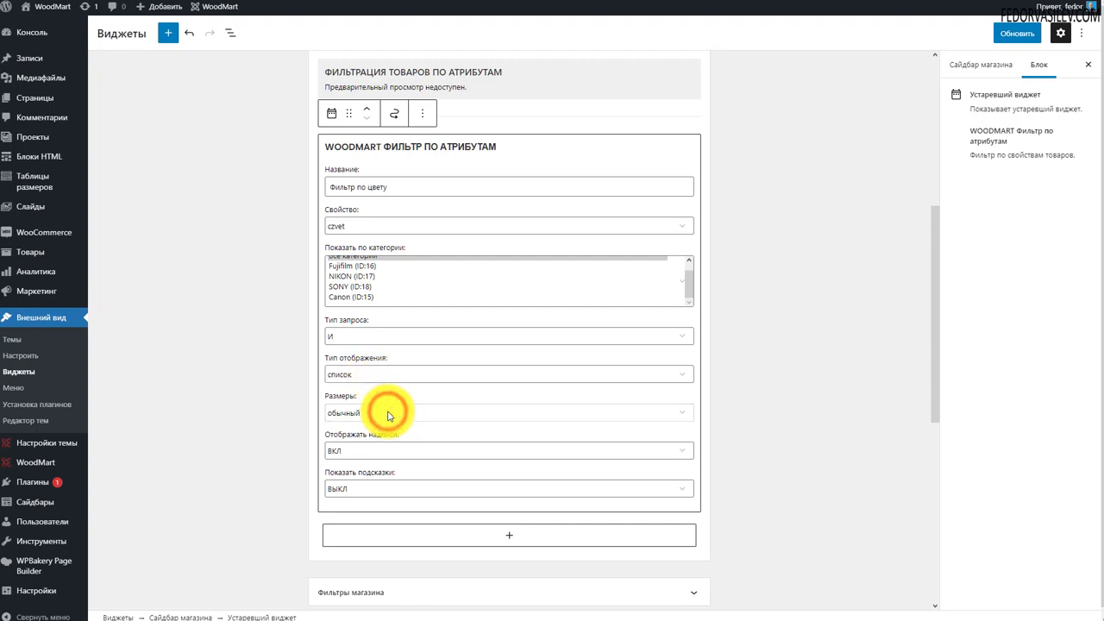
click(401, 454)
click(402, 452)
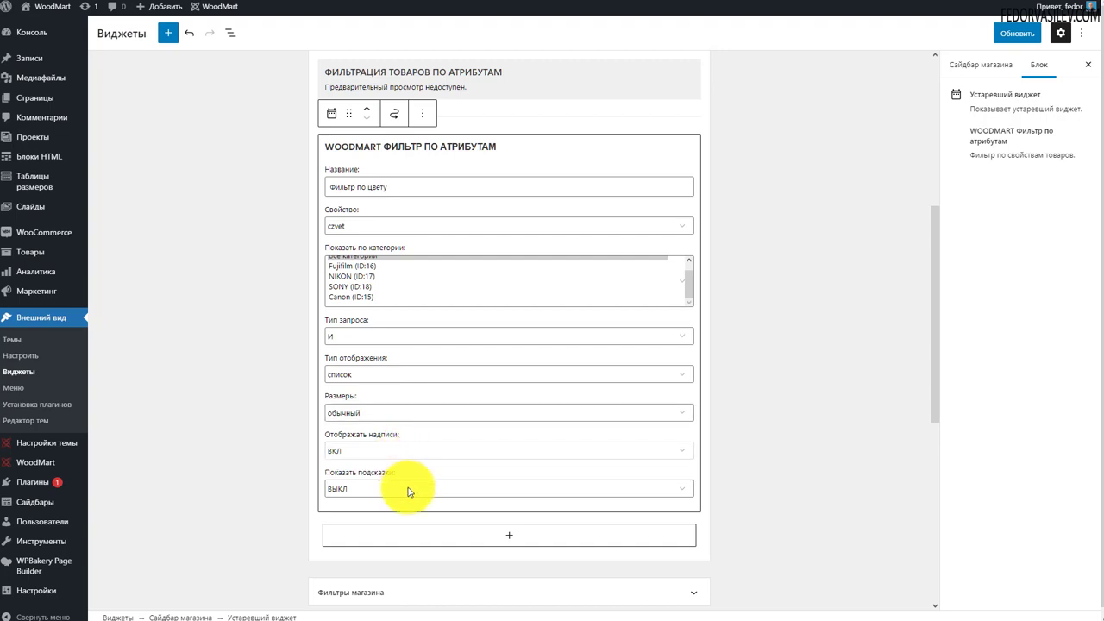
Save the widget changes and switch back to the refreshed shop page
scroll(493, 328, up, 3)
click(998, 34)
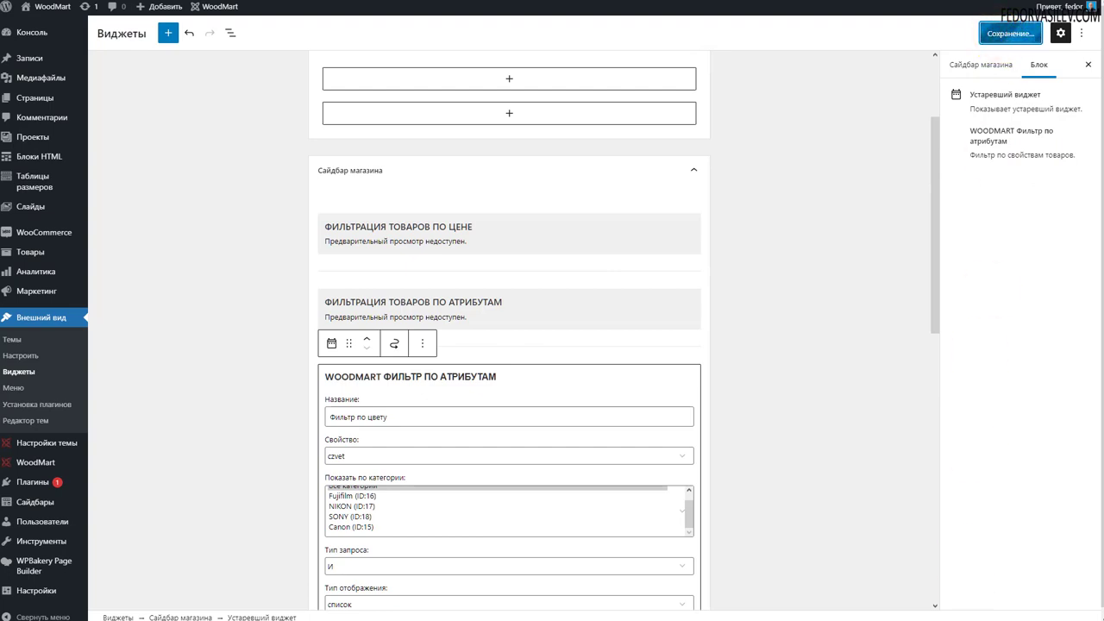
click(1032, 536)
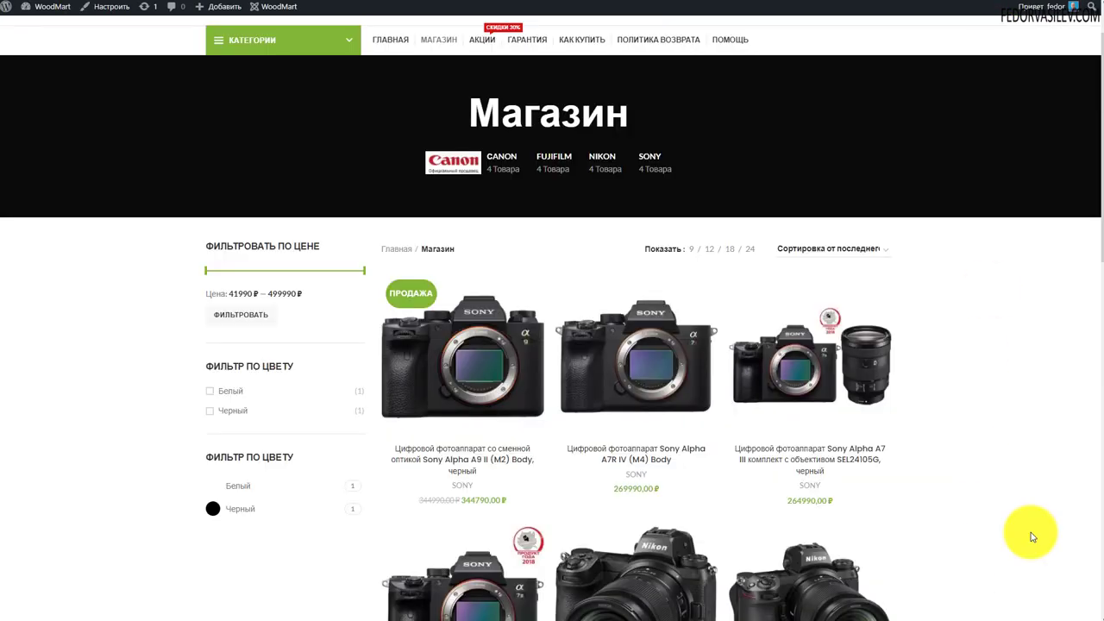
Test the swatch-style Фильтр по цвету on the shop page with the colours Черный and Белый
scroll(209, 345, down, 3)
drag(293, 227, 206, 226)
click(233, 362)
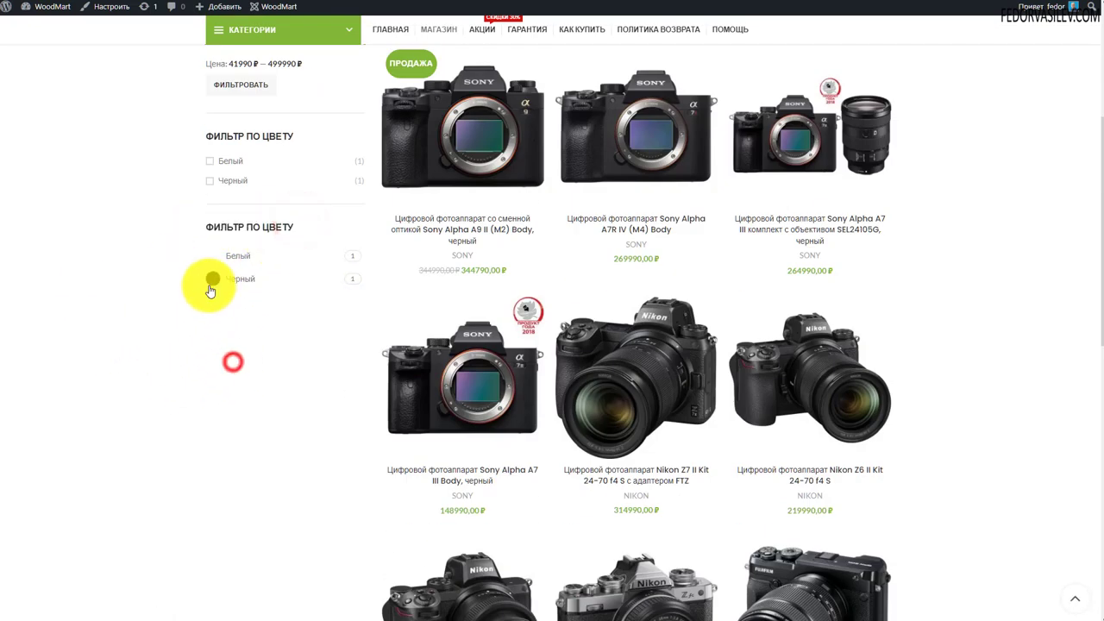
click(214, 290)
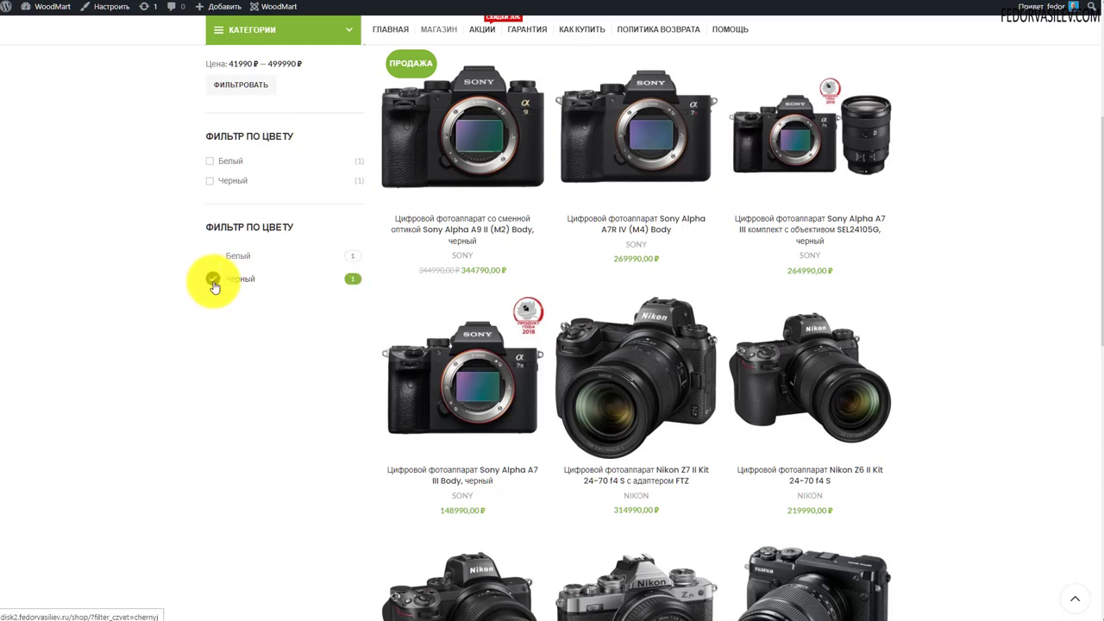
click(214, 284)
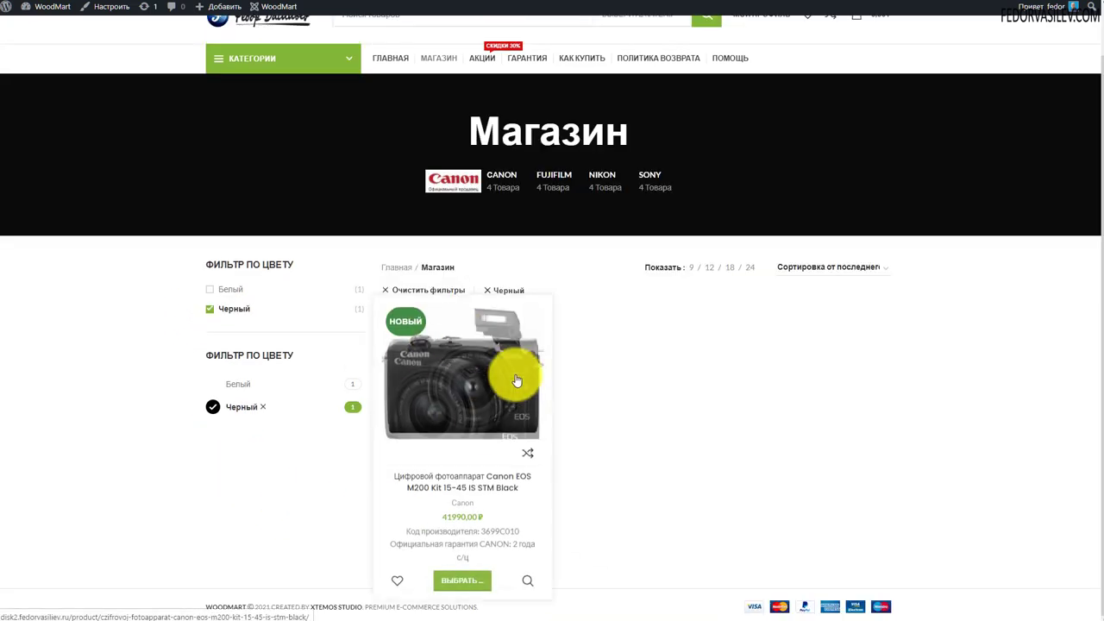
click(213, 381)
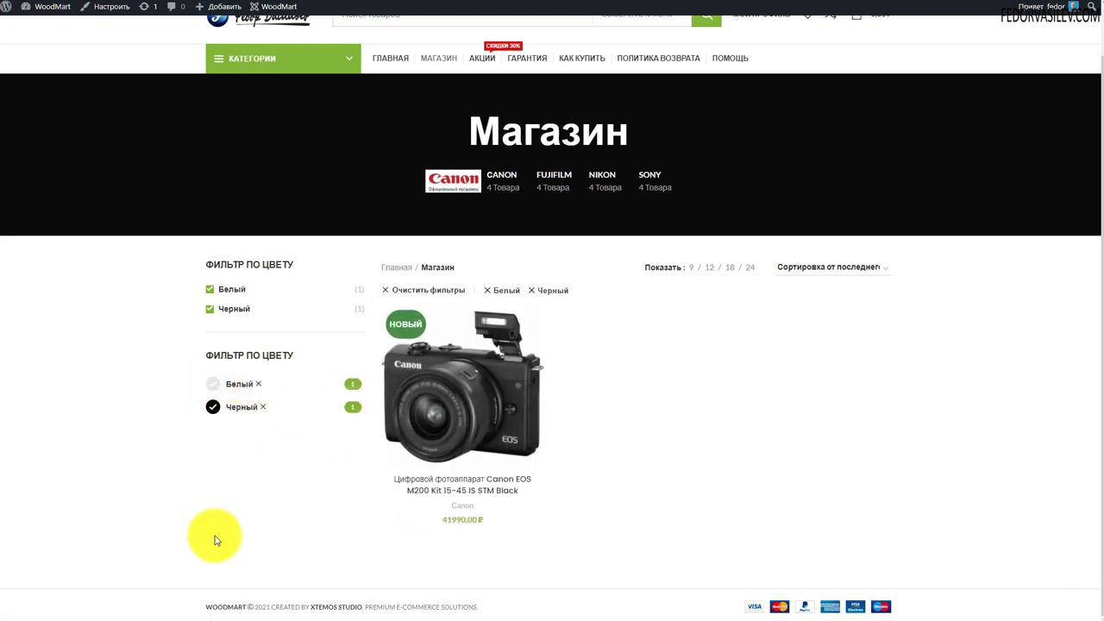
click(267, 413)
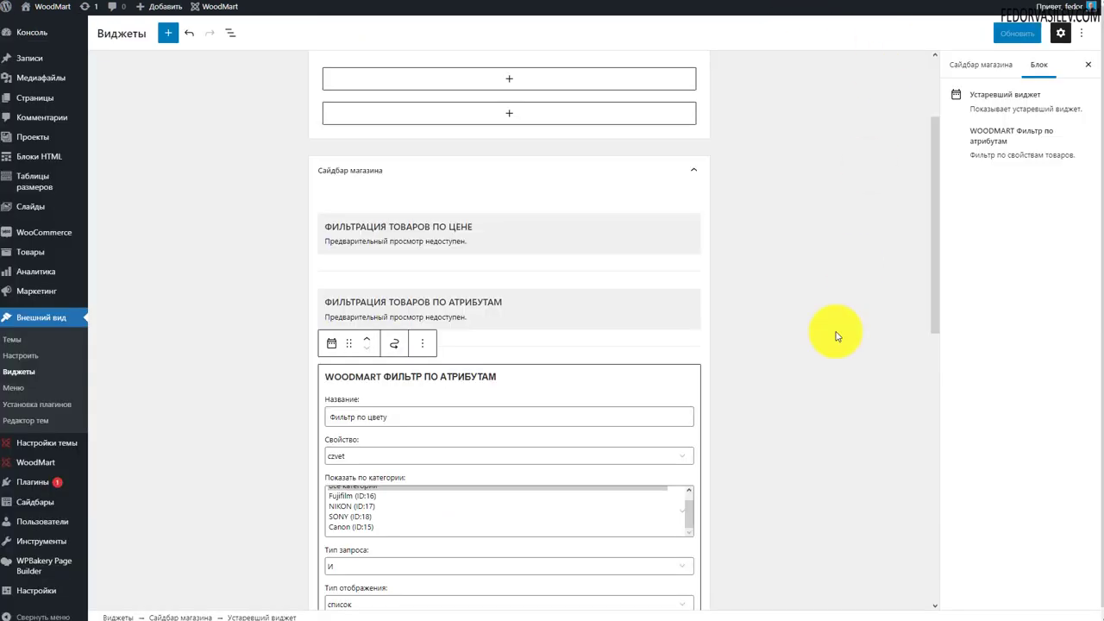
Delete the standard Фильтрация товаров по атрибутам widget from Сайдбар магазина
click(599, 375)
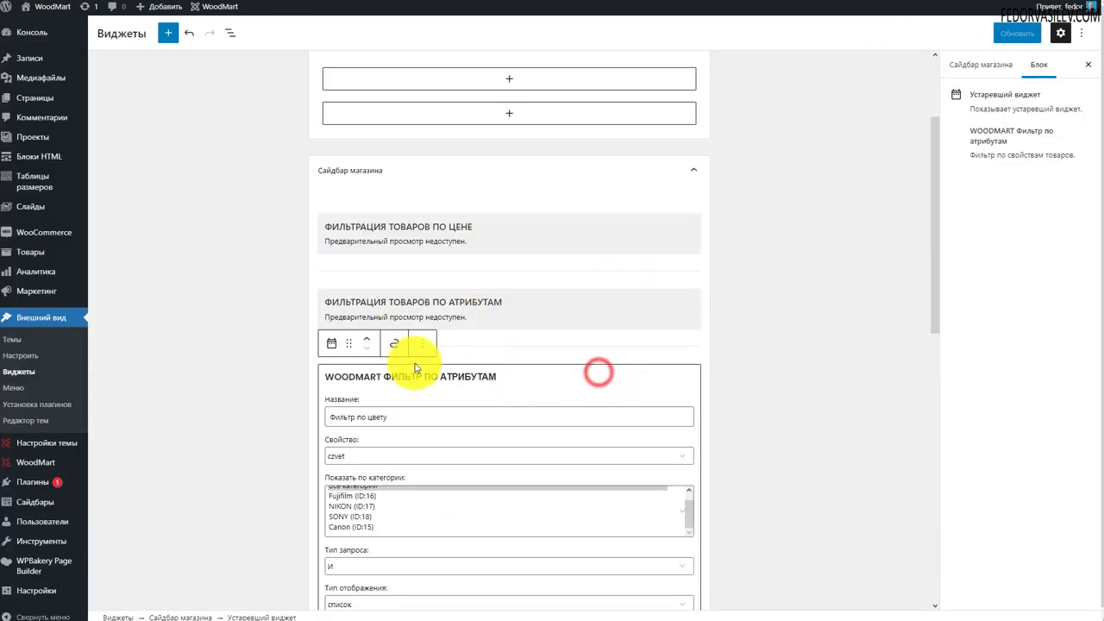
click(510, 305)
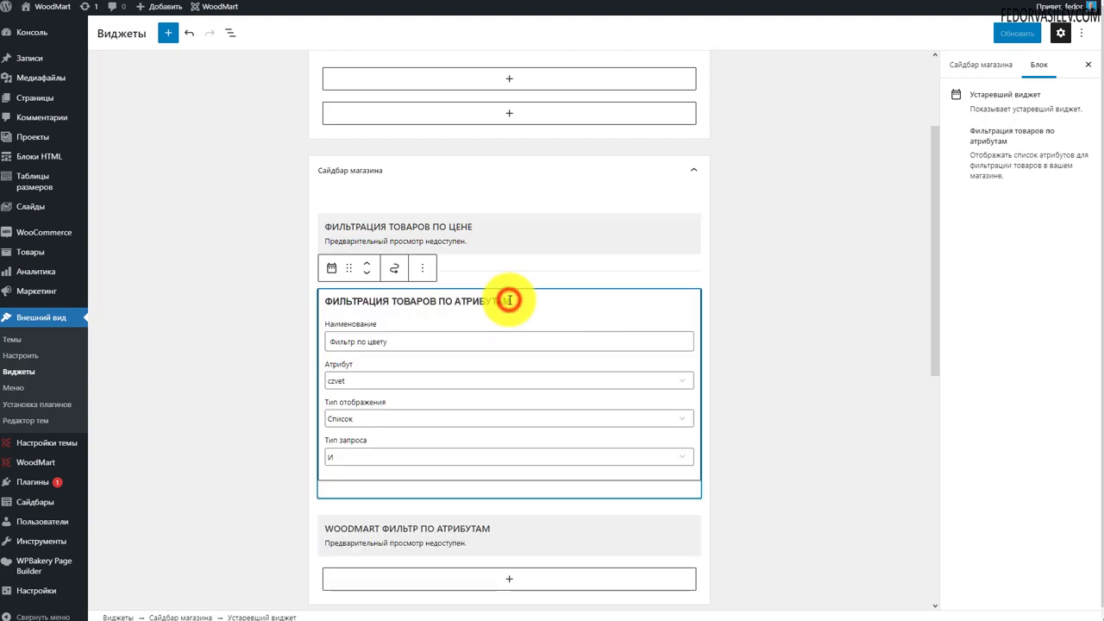
click(428, 269)
click(434, 457)
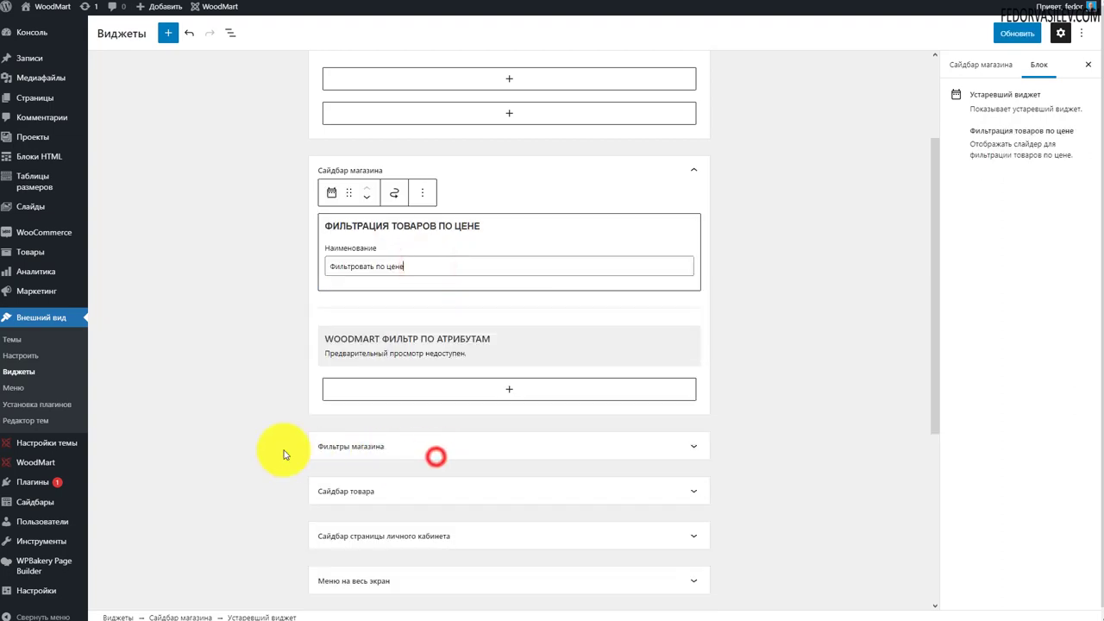
Expand the WOODMART Фильтр по атрибутам widget and examine the attributes offered as its property
click(397, 345)
click(353, 379)
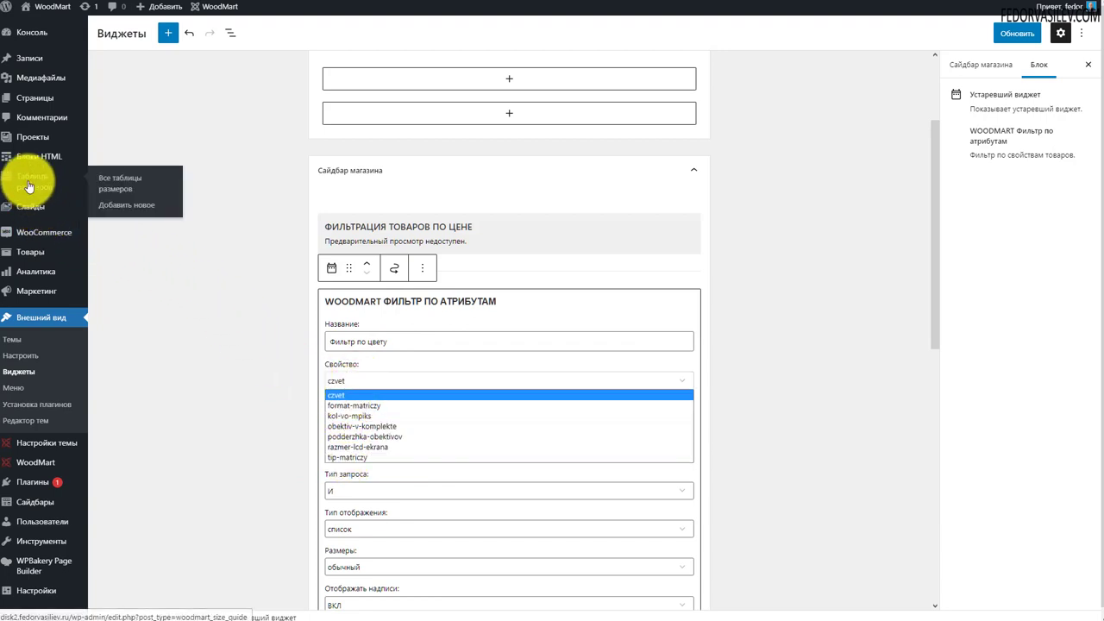
mouse_move(84, 263)
click(115, 318)
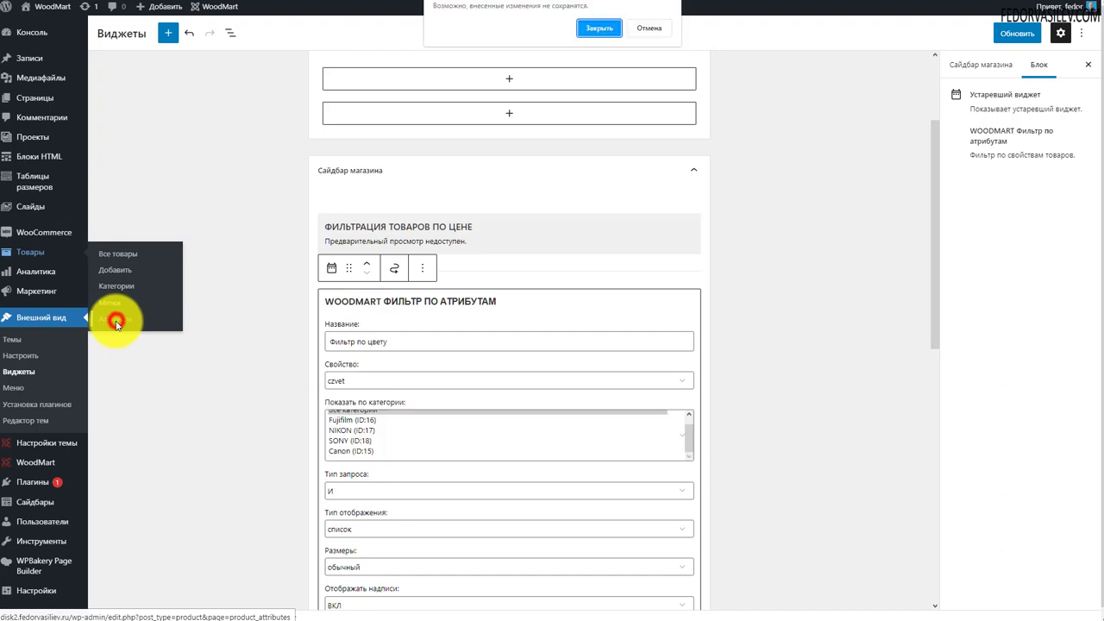
click(876, 99)
click(663, 31)
Save the widget changes and open the product attributes page
click(1002, 33)
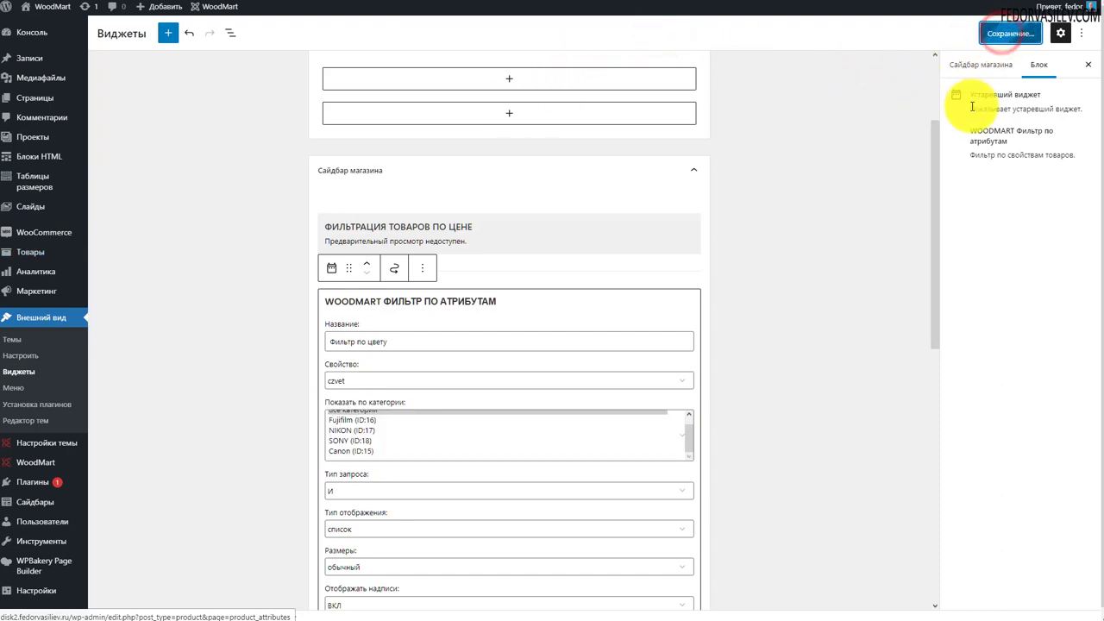
mouse_move(52, 274)
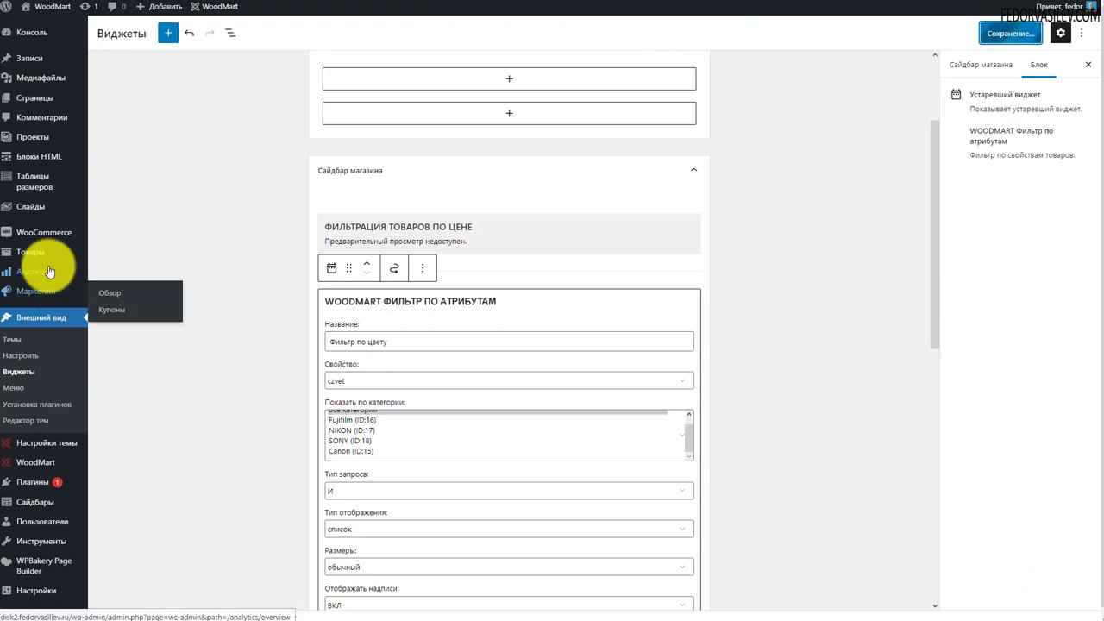
mouse_move(30, 250)
click(114, 320)
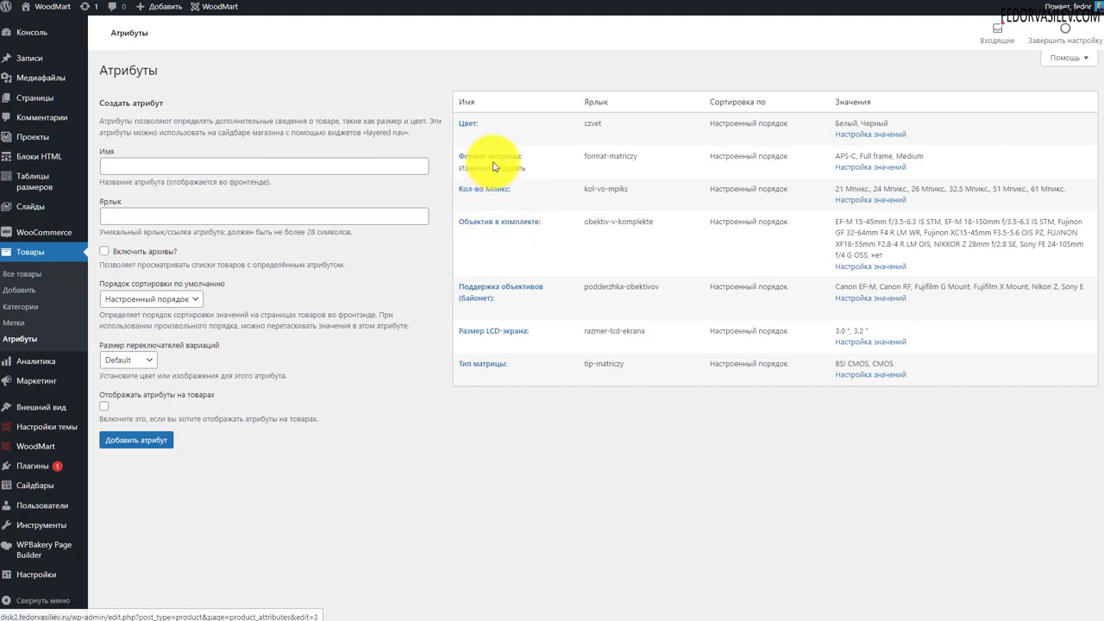
Examine the Ярлык column of the attributes table, in particular the slug of the Цвет attribute
double_click(603, 101)
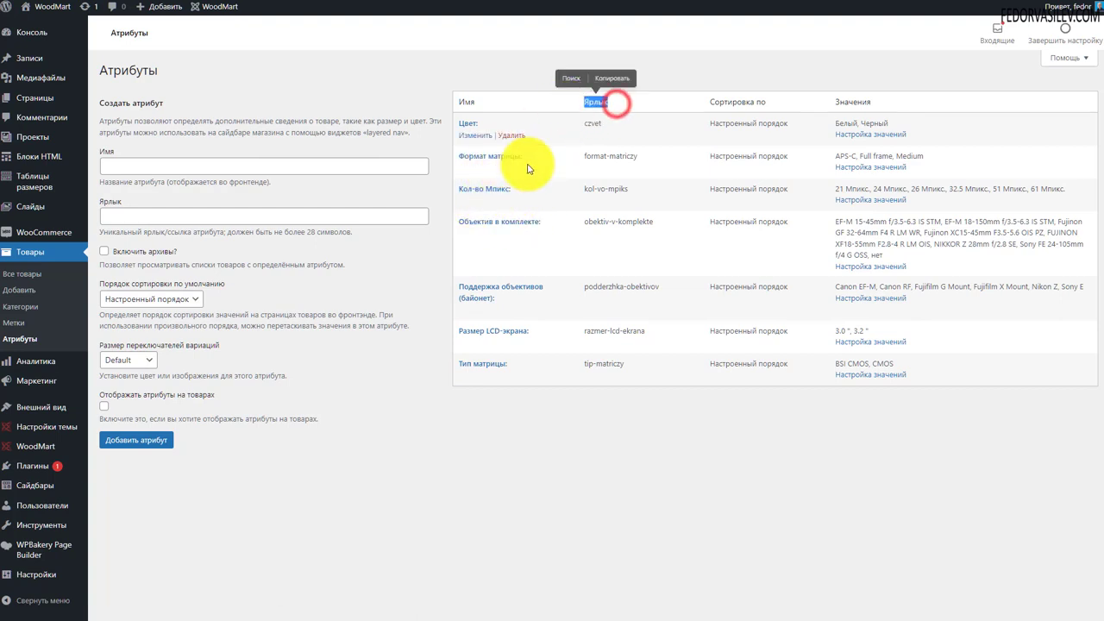
click(631, 130)
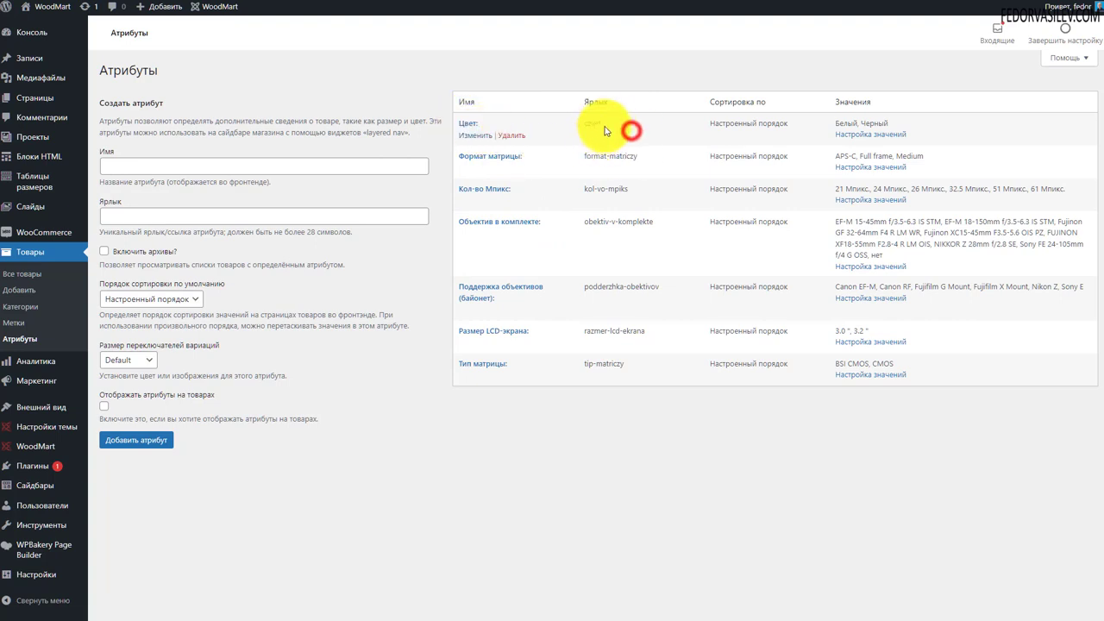
drag(611, 123, 585, 124)
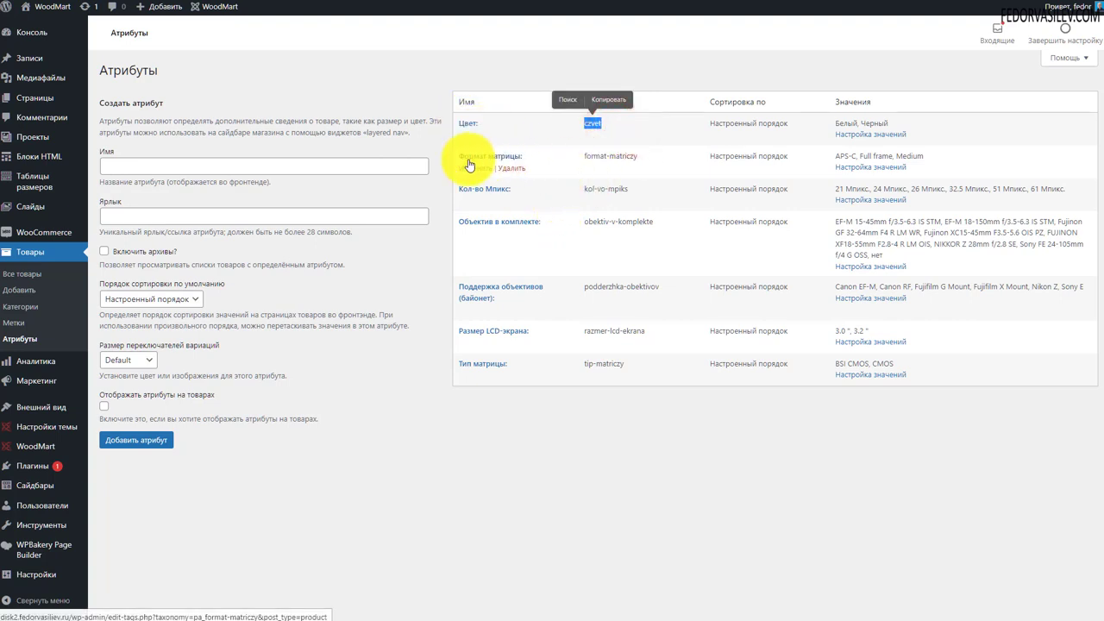
Examine the slugs of the remaining attributes, including Кол-во Мпикс, Объектив в комплекте and Поддержка объективов
click(631, 160)
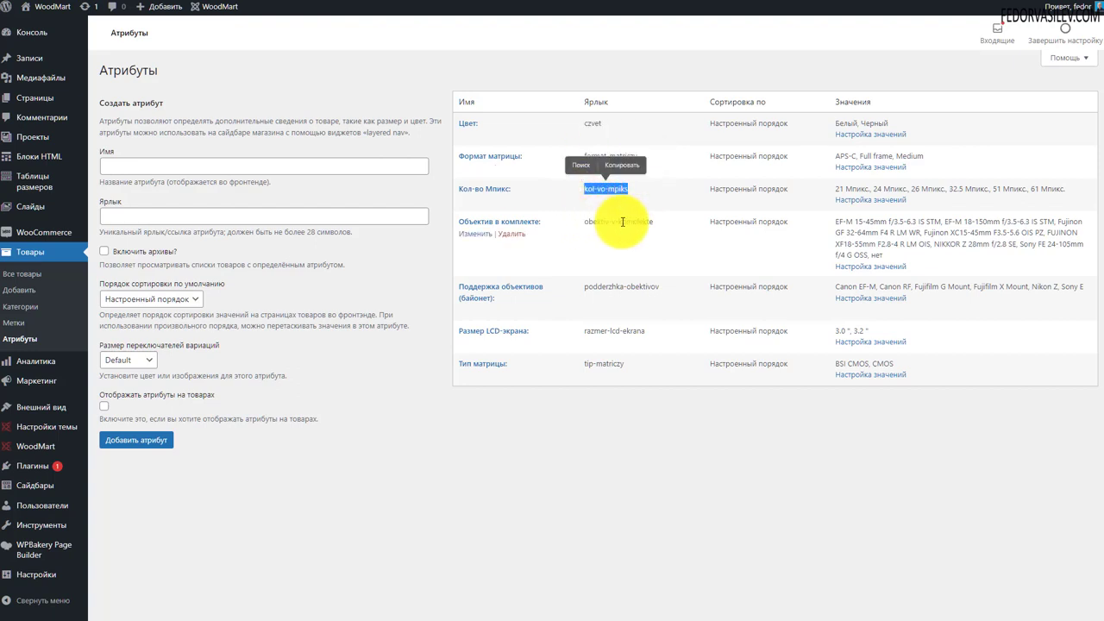
drag(659, 221, 584, 228)
drag(665, 288, 579, 287)
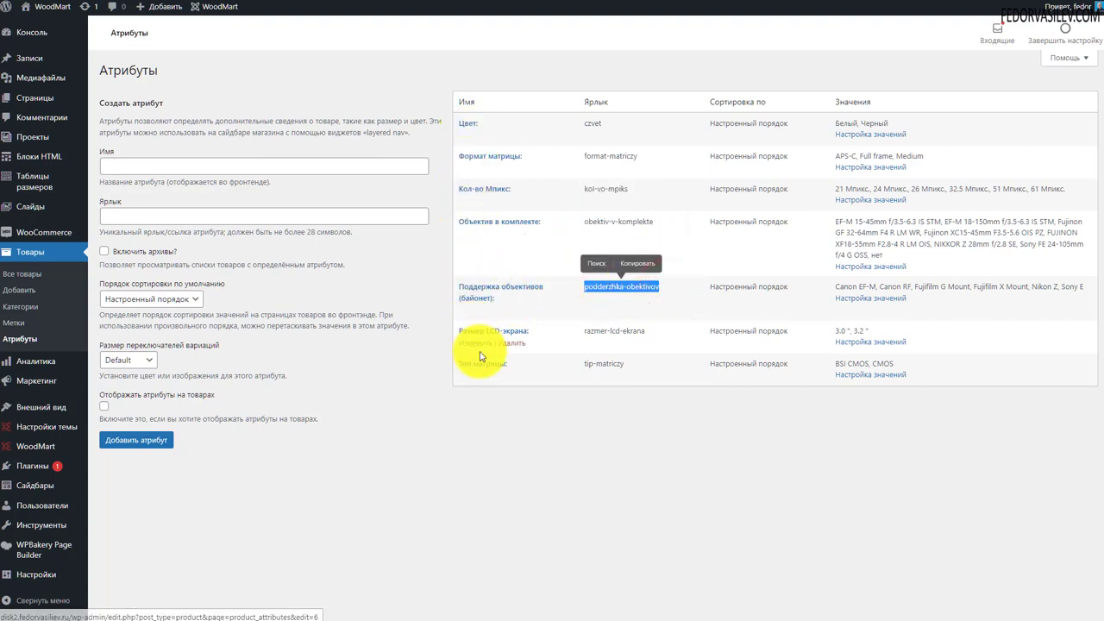
Clear the active filters on the shop page and examine the price and colour filters in the sidebar
click(966, 7)
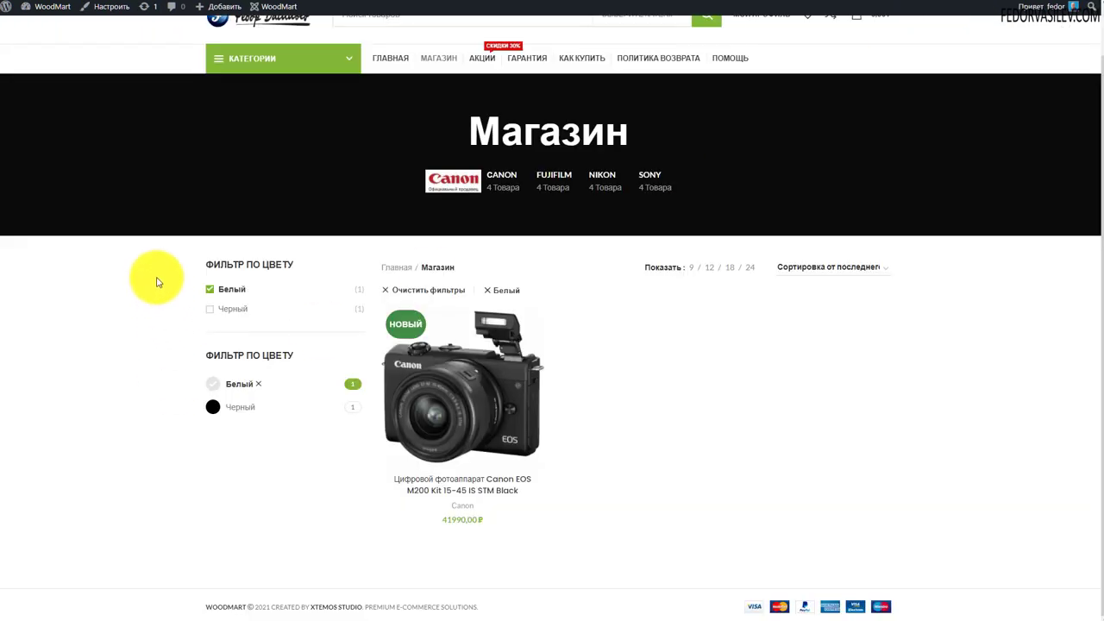
click(393, 297)
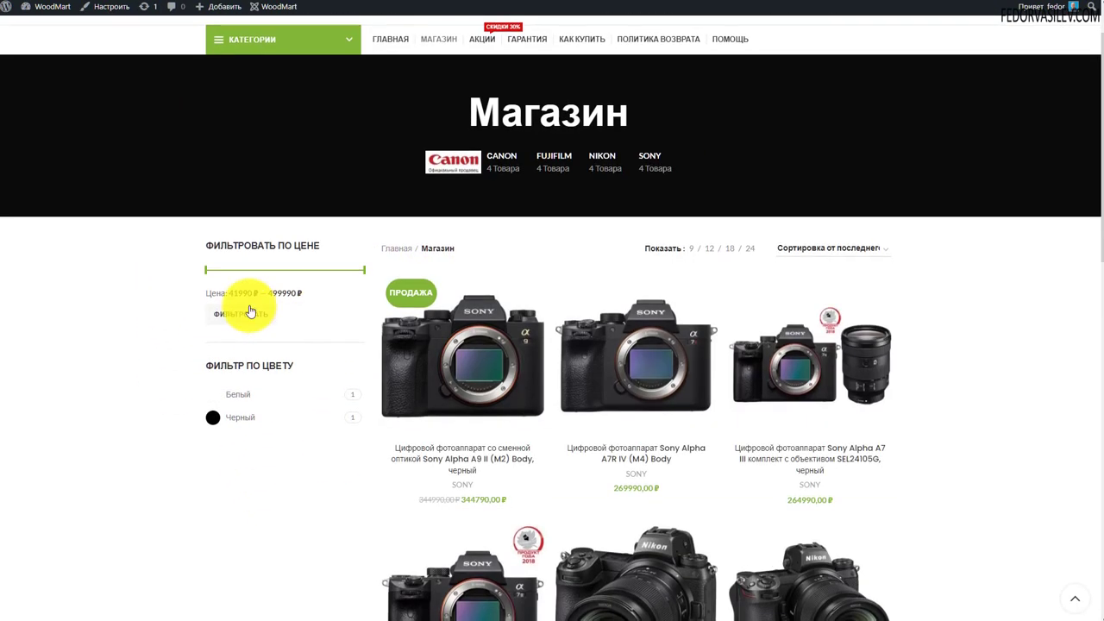
scroll(215, 310, down, 2)
scroll(245, 388, down, 2)
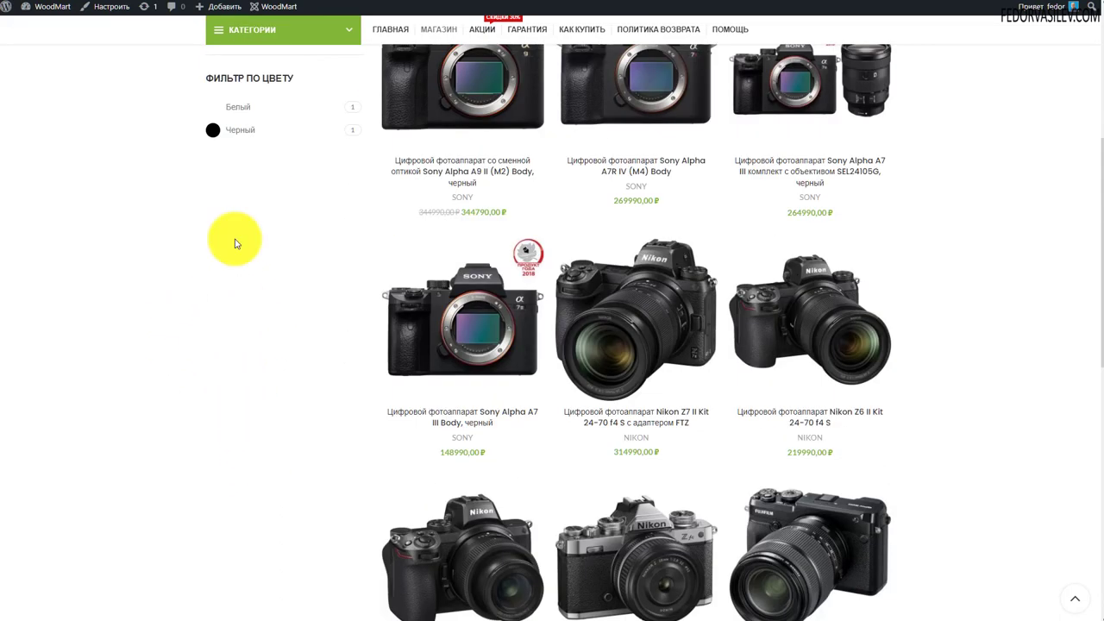
scroll(275, 469, up, 4)
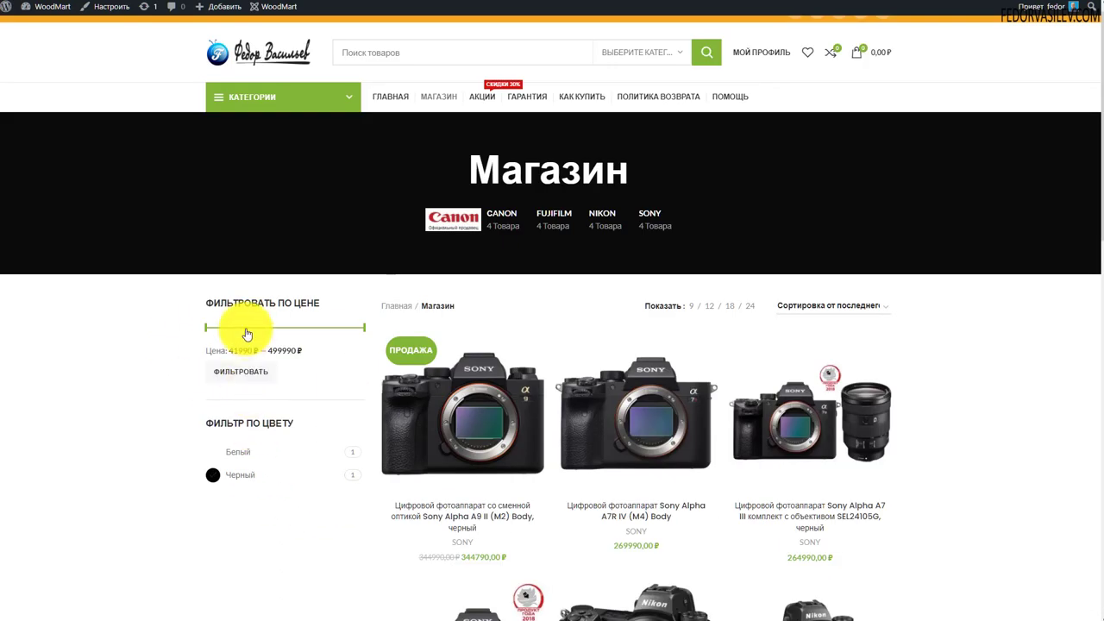
scroll(246, 334, down, 2)
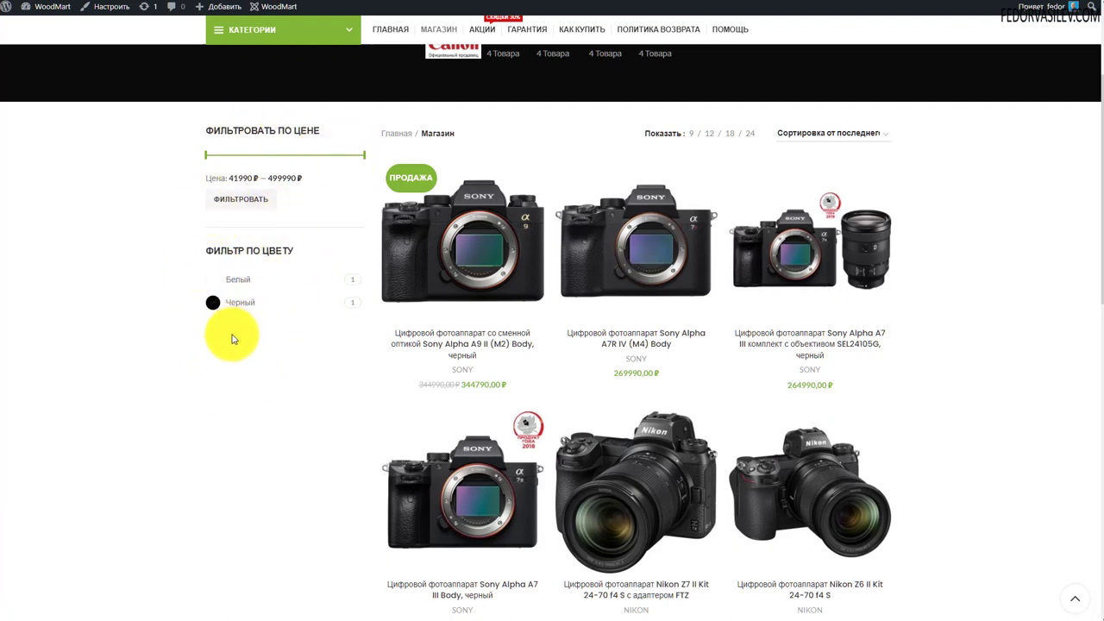
scroll(253, 362, down, 1)
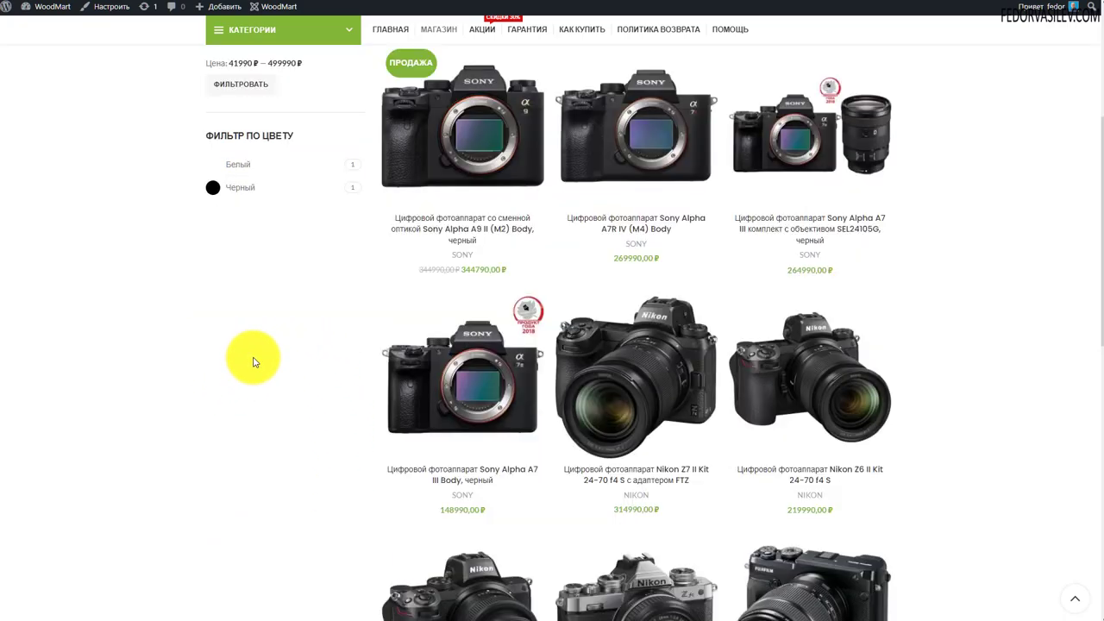
scroll(254, 361, down, 5)
scroll(241, 379, up, 7)
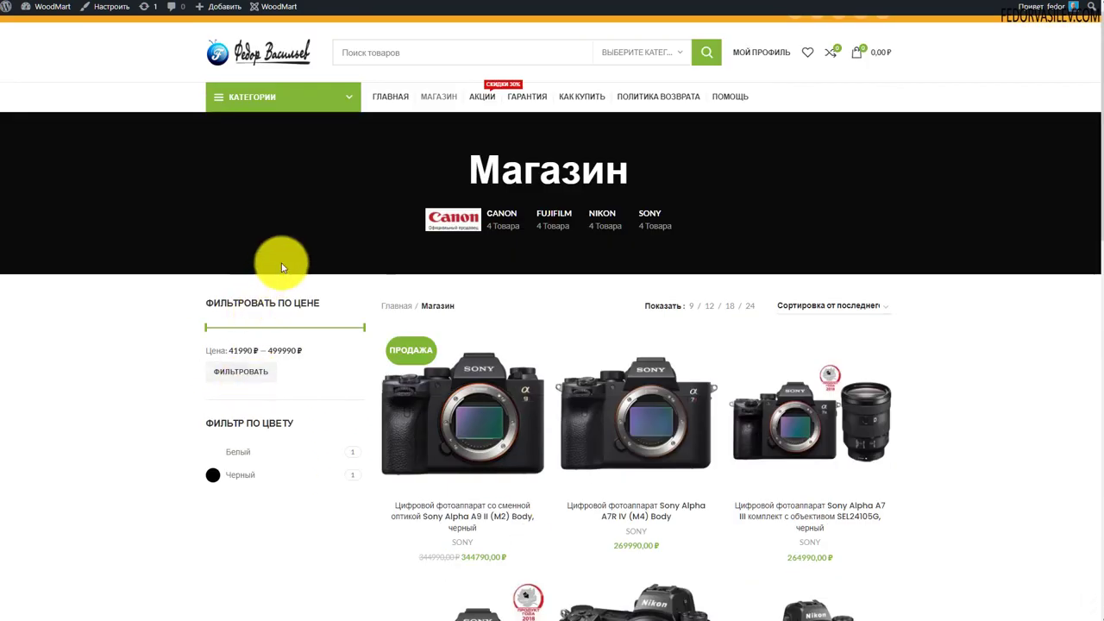
scroll(302, 370, down, 3)
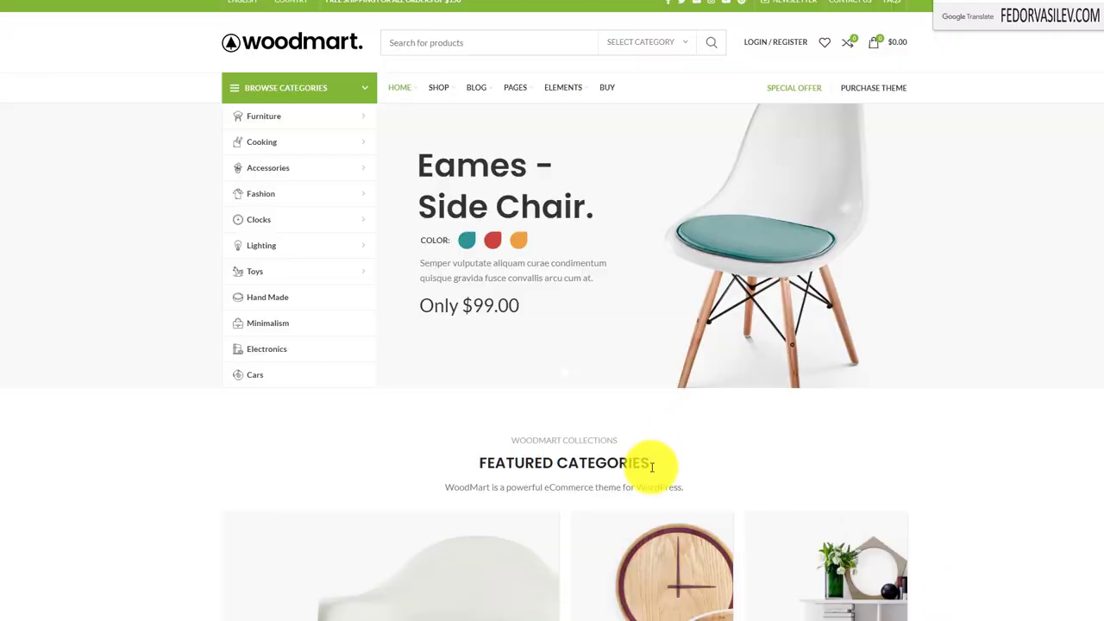
Compare the WoodMart demo home page with the store's home page, including its category menu and the Новинки products
click(1049, 468)
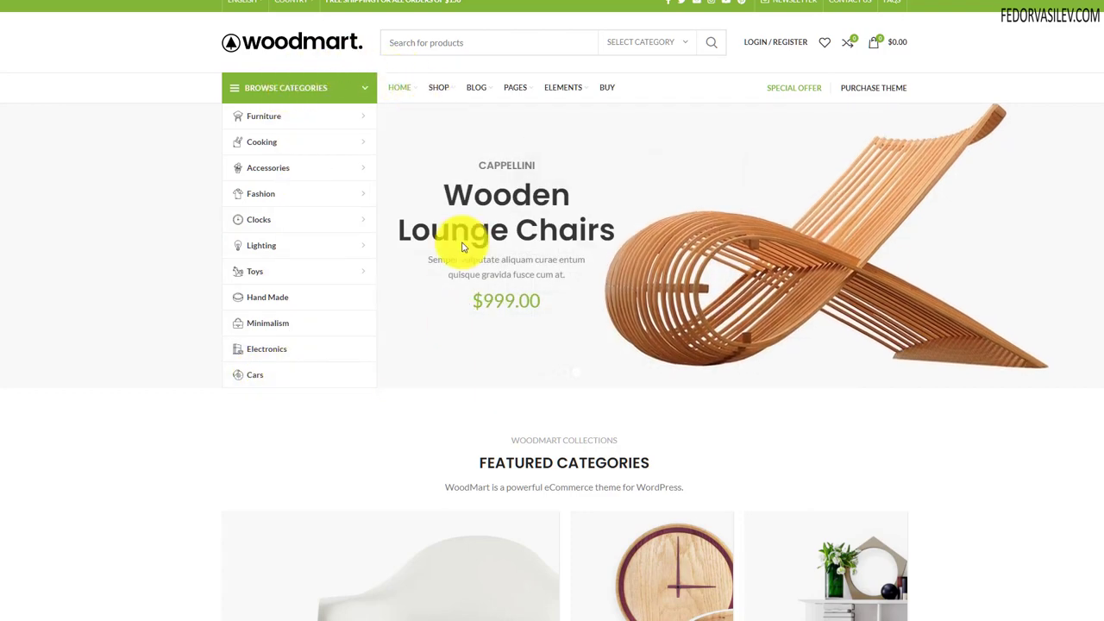
mouse_move(390, 87)
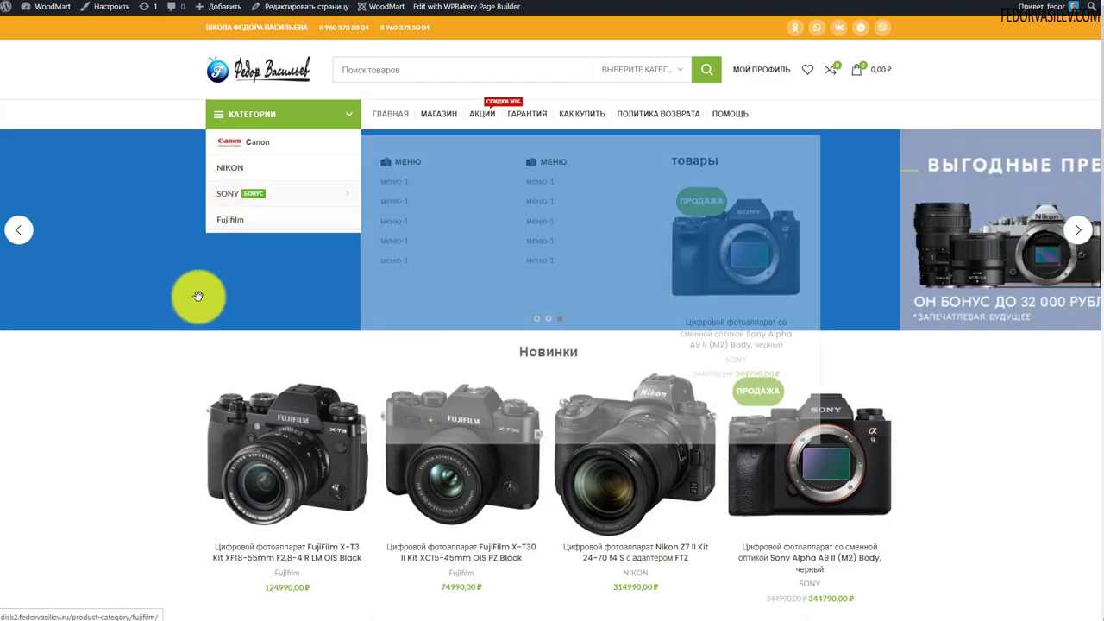
scroll(194, 294, down, 3)
mouse_move(291, 239)
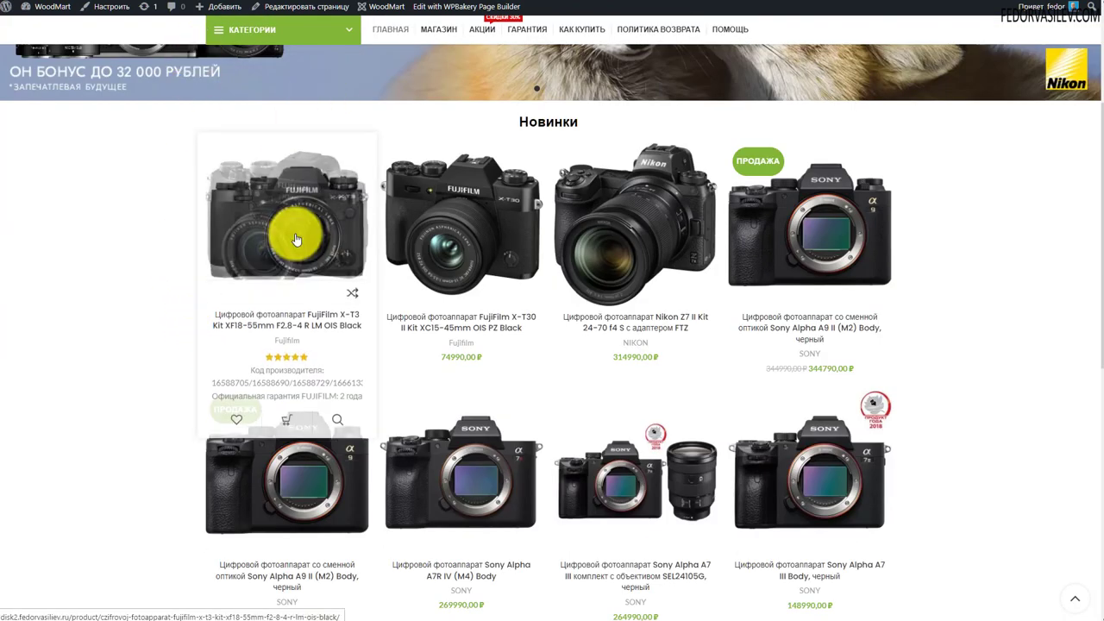
scroll(288, 197, down, 2)
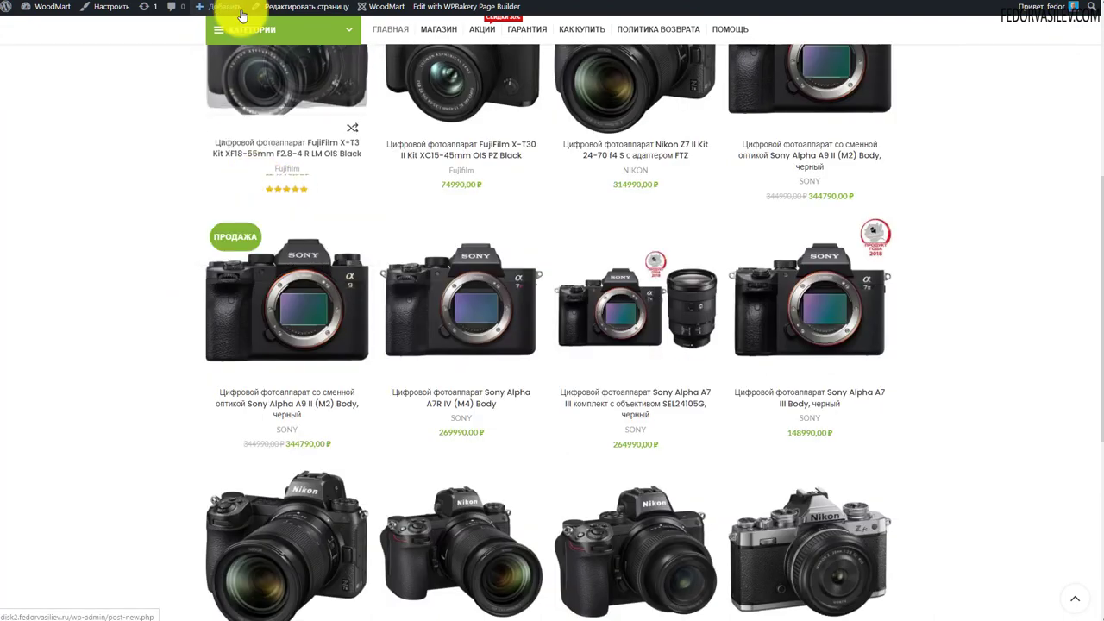
mouse_move(319, 31)
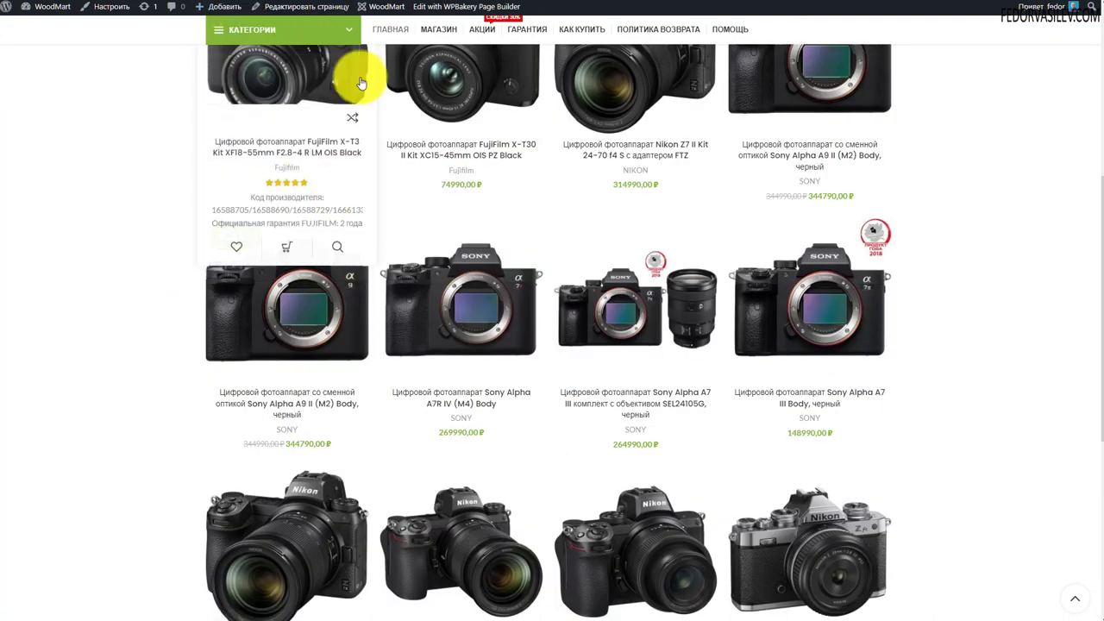
scroll(369, 160, down, 1)
scroll(440, 324, up, 5)
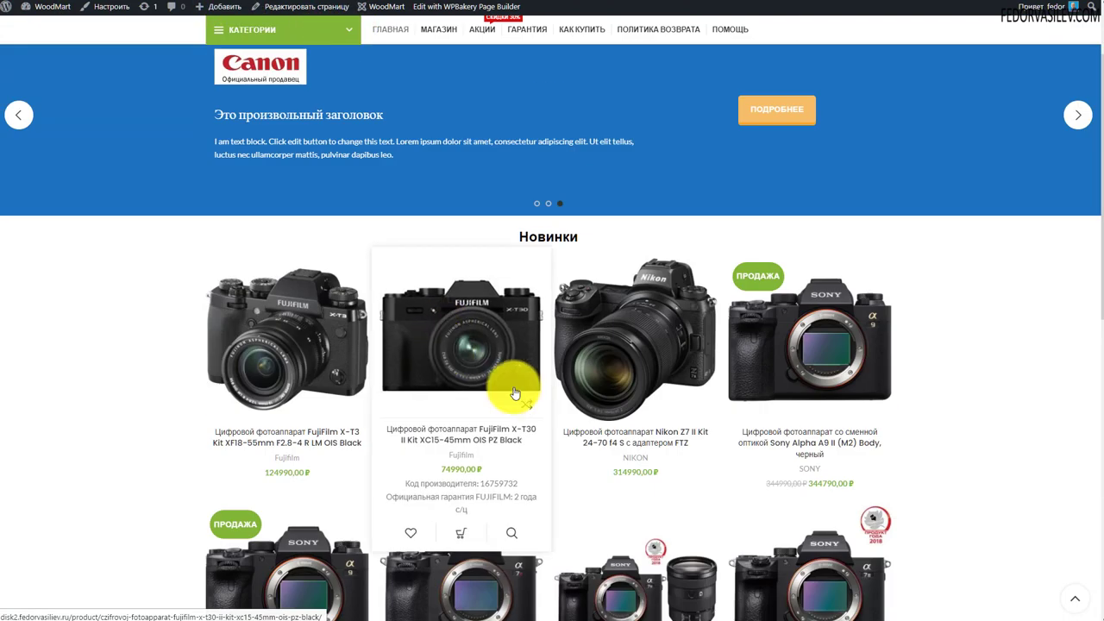
scroll(509, 386, up, 3)
scroll(431, 374, down, 2)
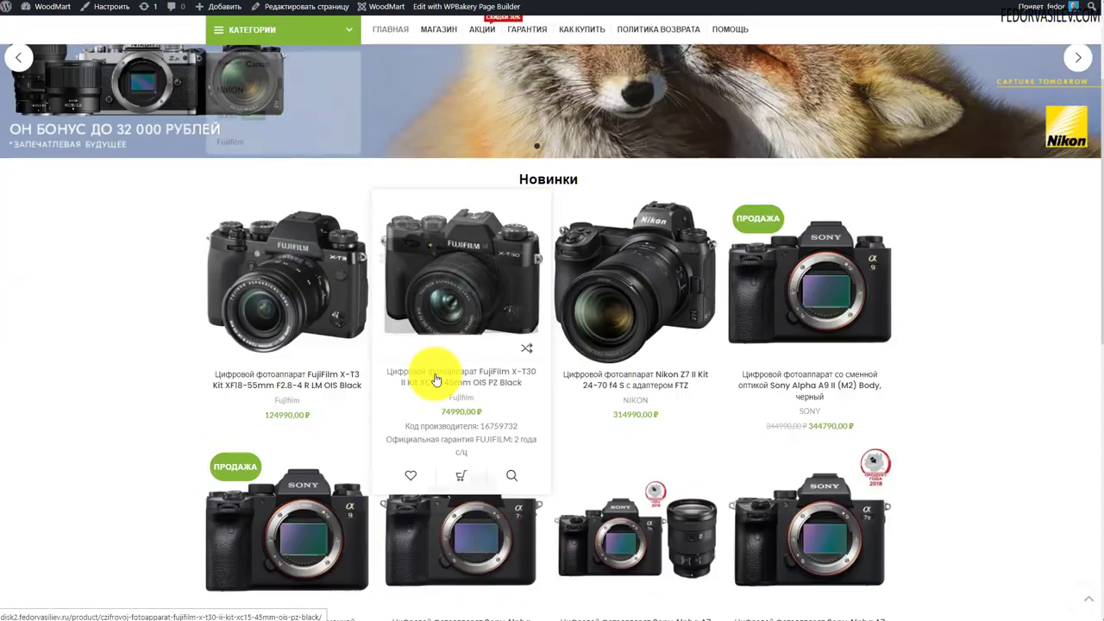
scroll(433, 374, up, 2)
Open the store's Акции page and check how its category menu behaves
click(488, 113)
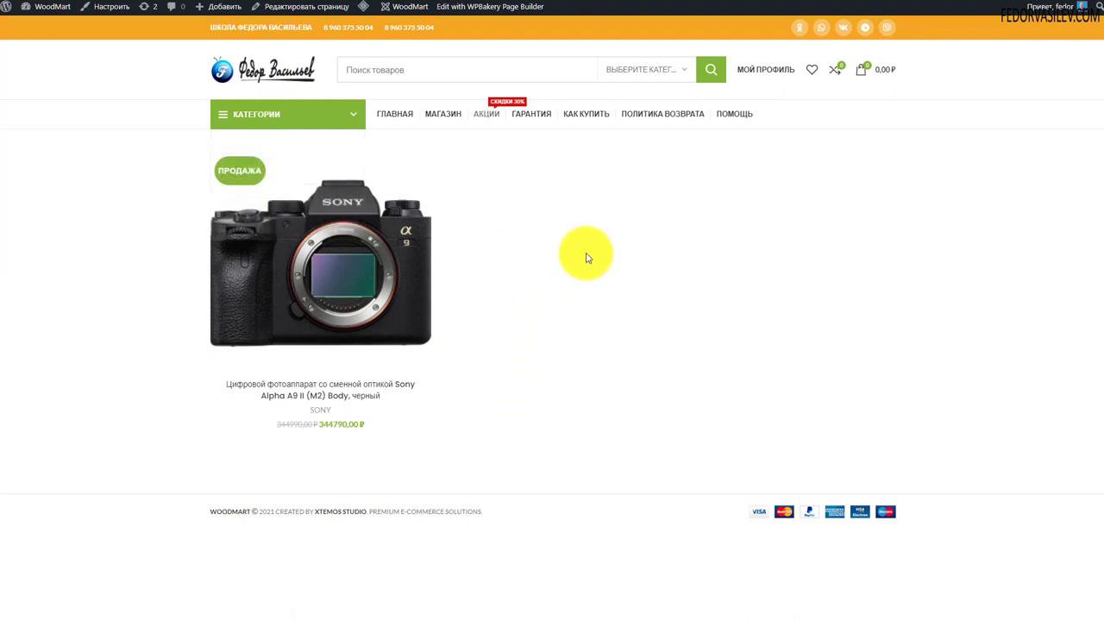
mouse_move(255, 112)
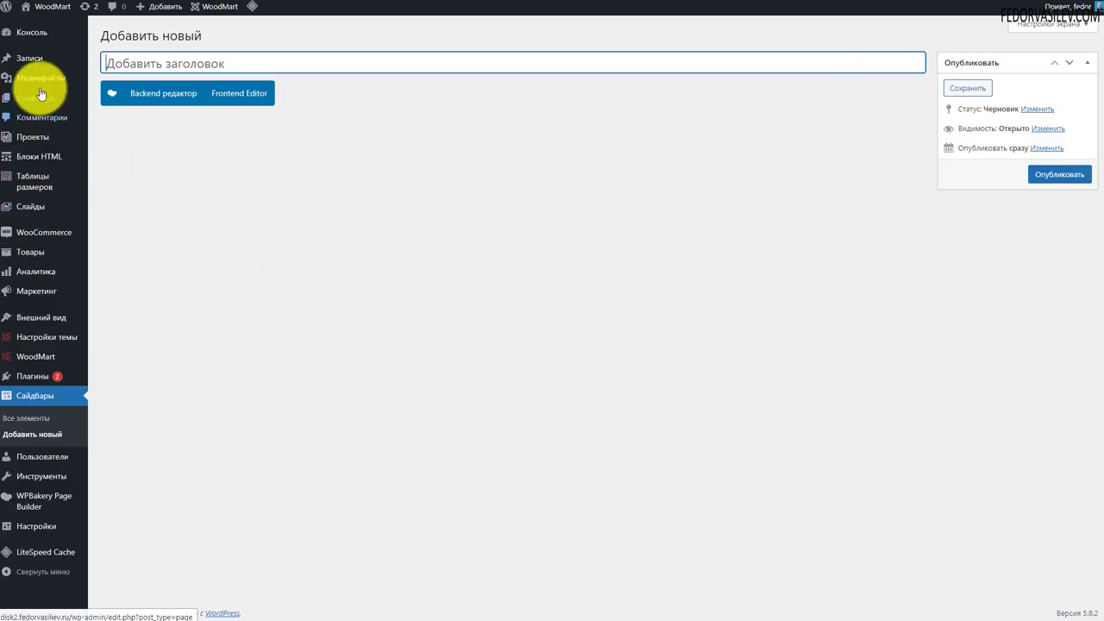
Open the list of all site pages in the WordPress admin
click(39, 90)
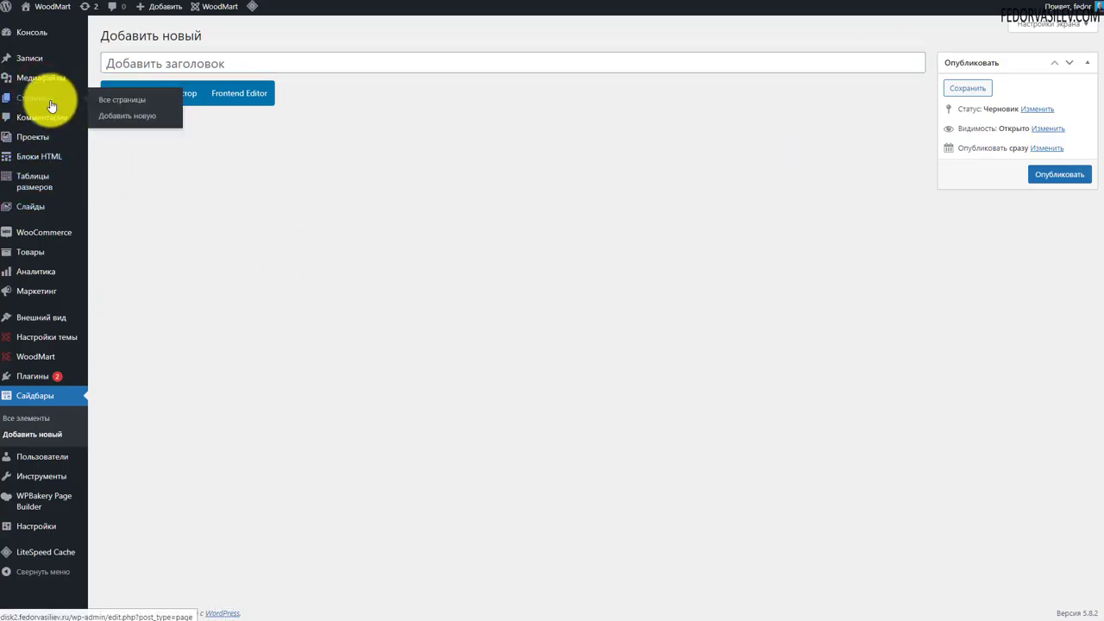
click(49, 103)
mouse_move(526, 204)
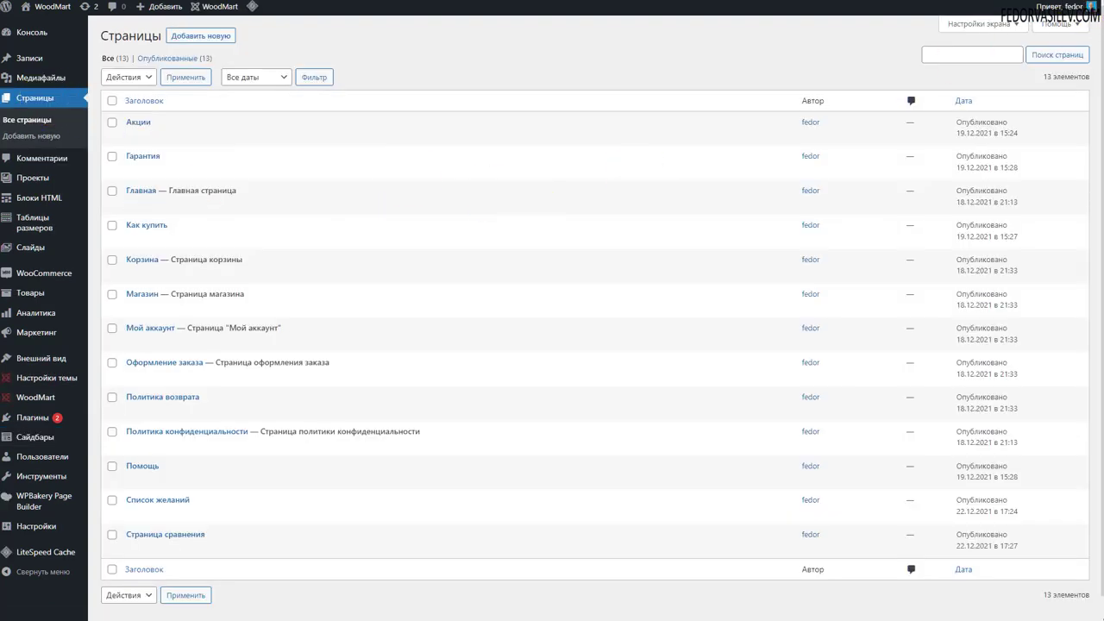
Check the category menu on the store's home page and return to the pages list
key(ctrl+Tab)
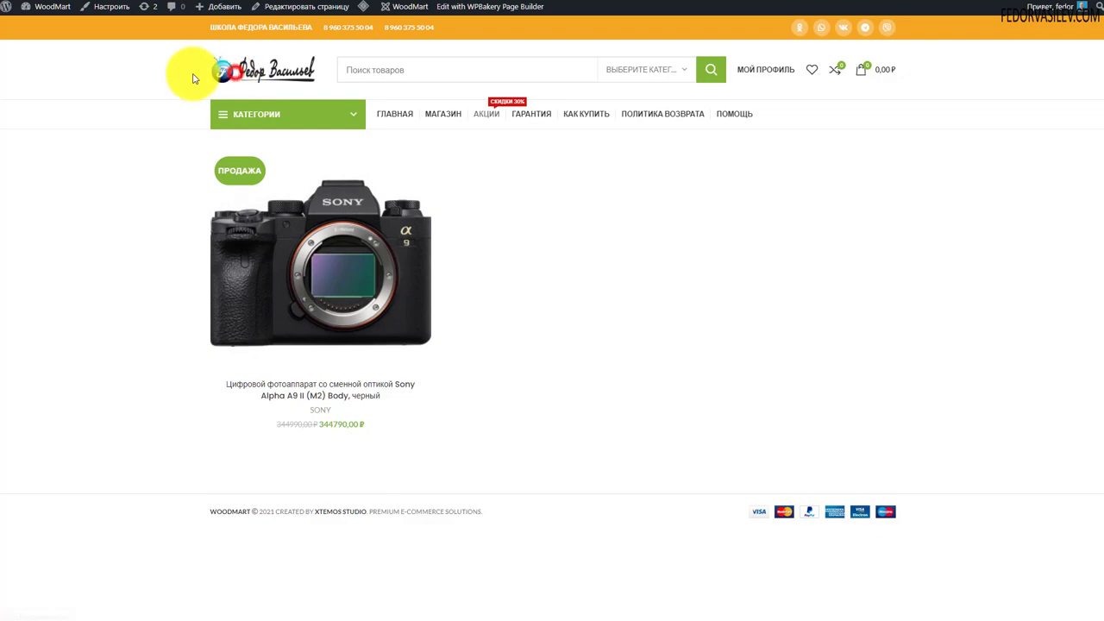
click(194, 78)
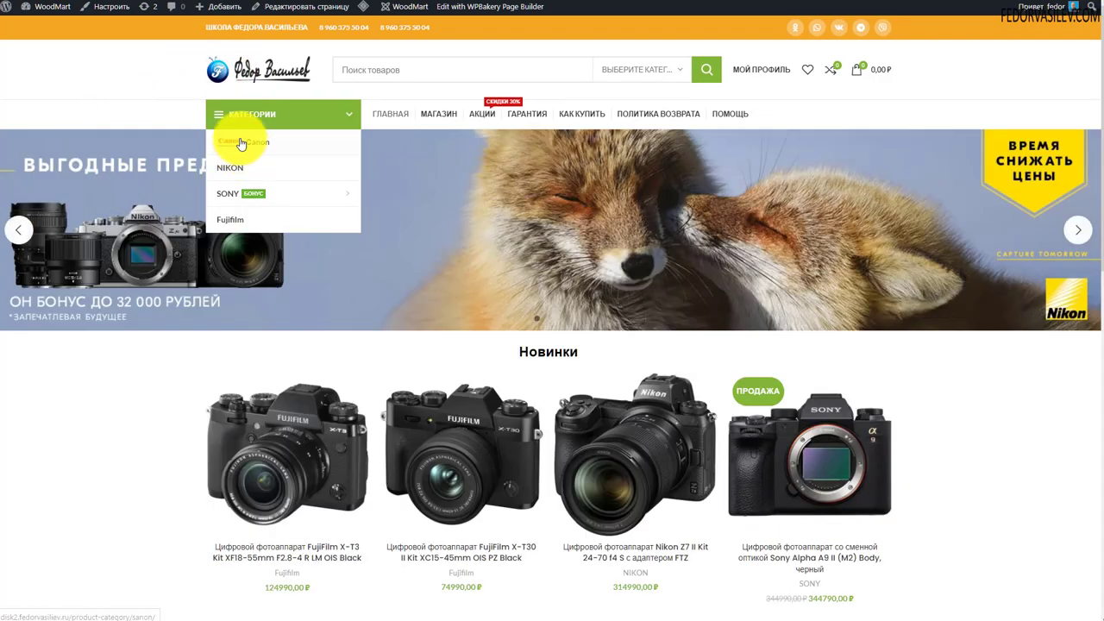
mouse_move(241, 143)
scroll(517, 366, down, 3)
key(ctrl+Tab)
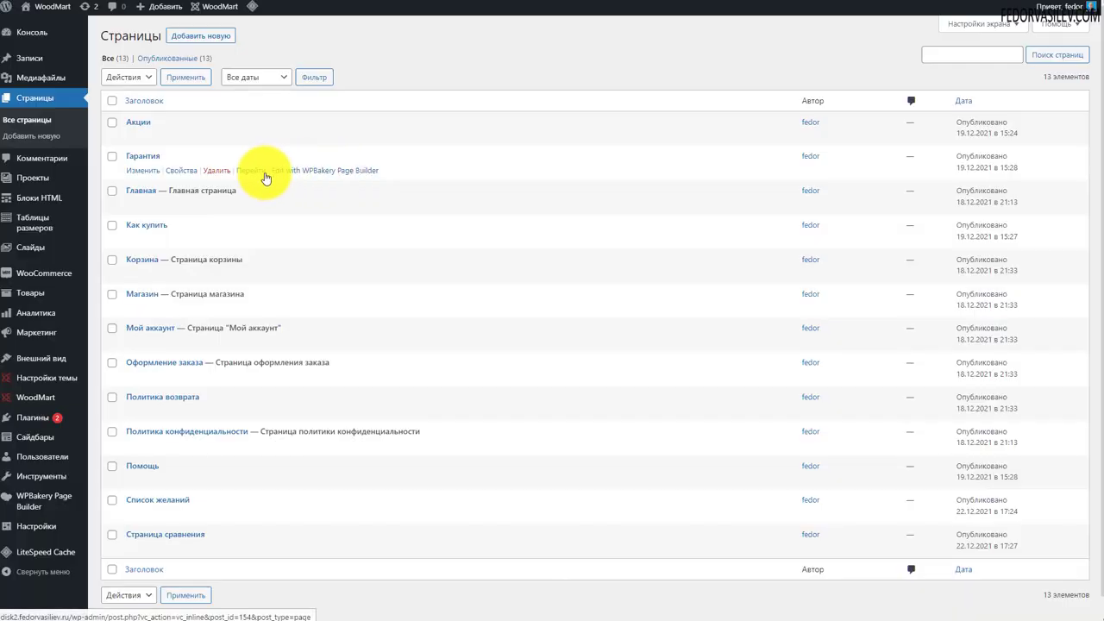
Open the Главная page for editing, examine its header settings such as Открыть меню категорий, and review the home page
click(141, 190)
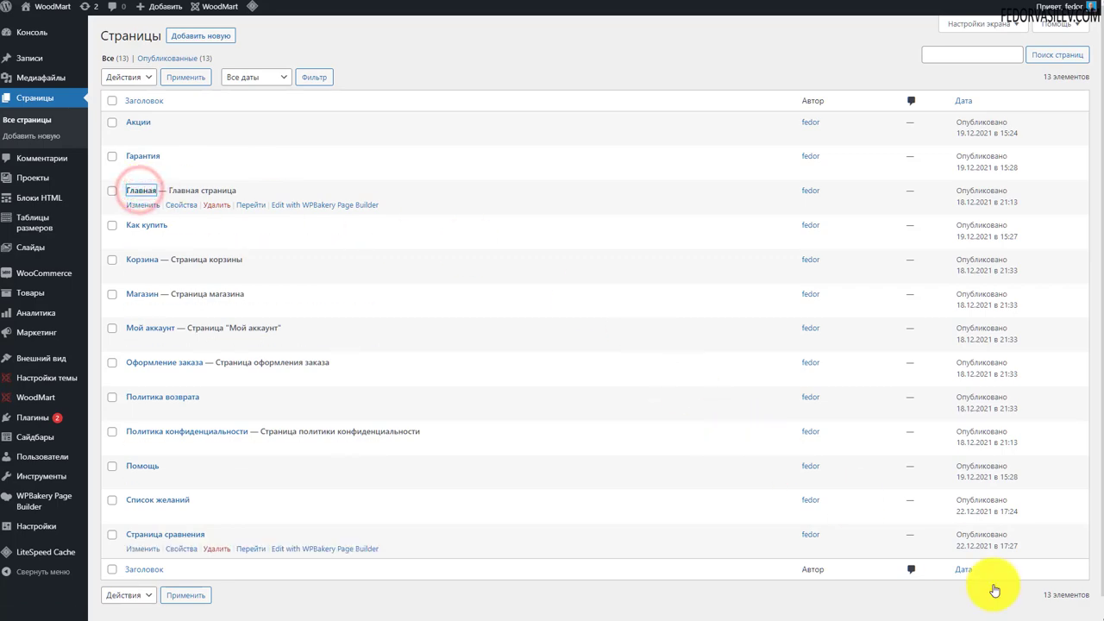
scroll(739, 327, down, 7)
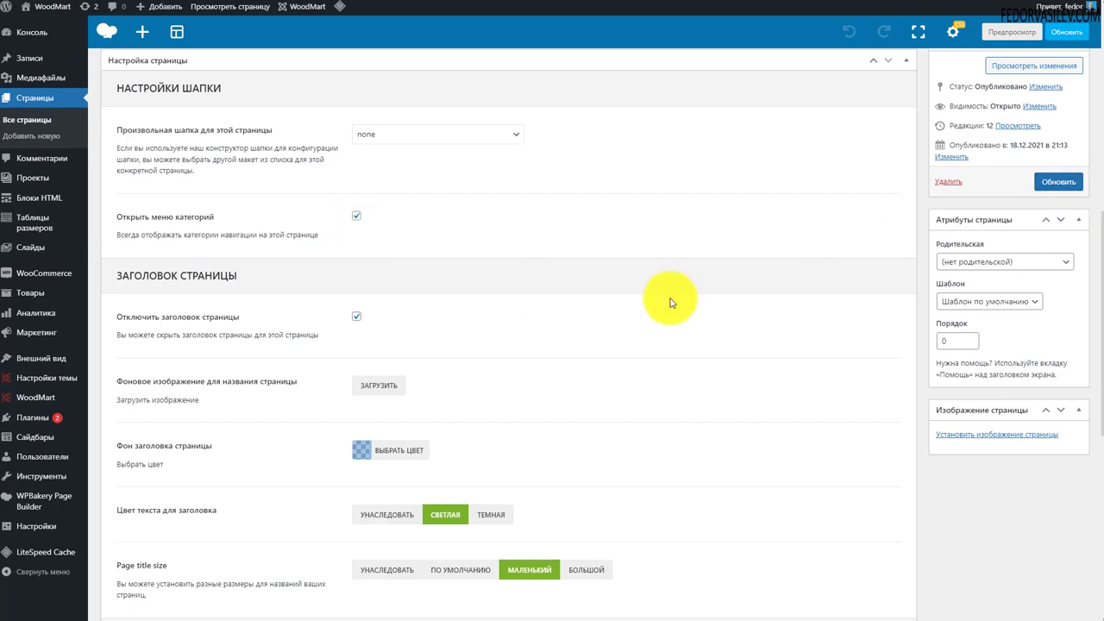
scroll(518, 301, up, 5)
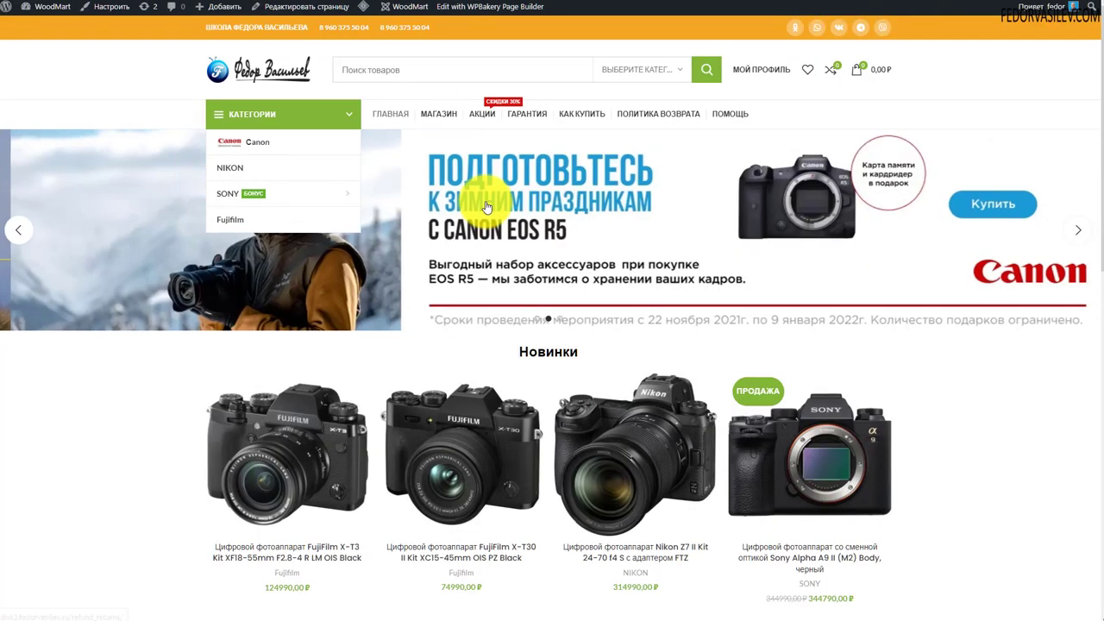
scroll(206, 323, down, 3)
scroll(193, 320, up, 3)
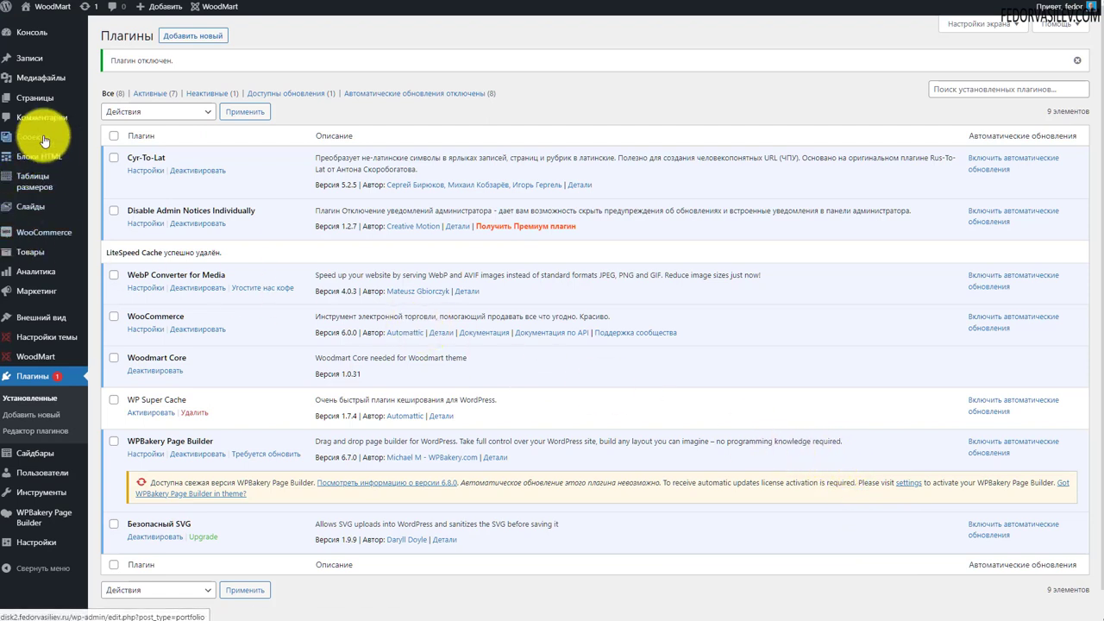
Open the project categories and add a new category named категория
mouse_move(34, 146)
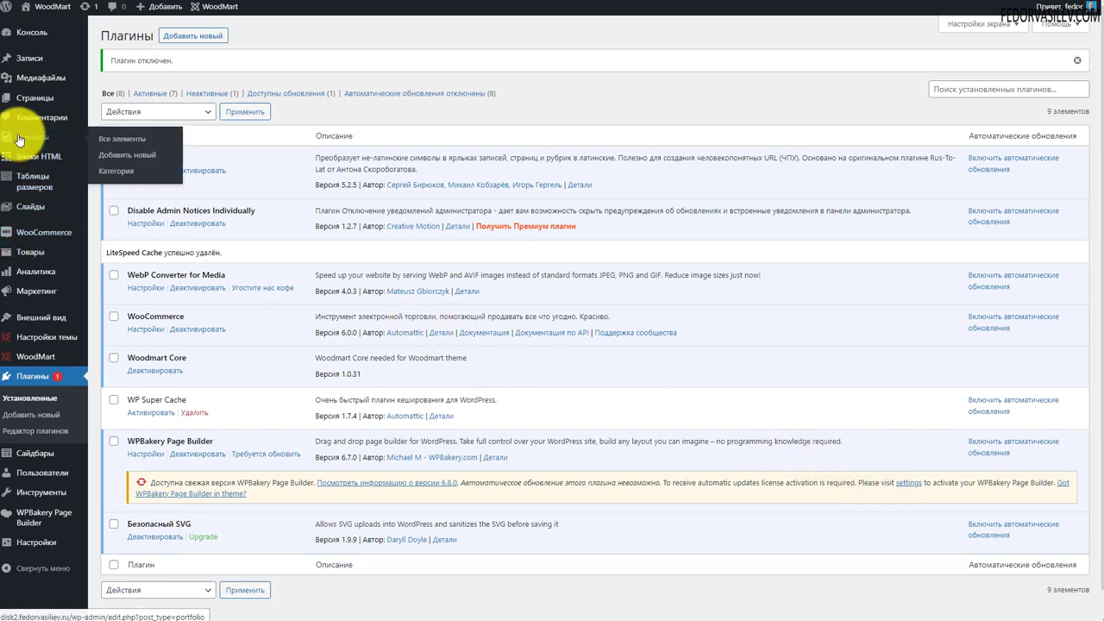
click(19, 140)
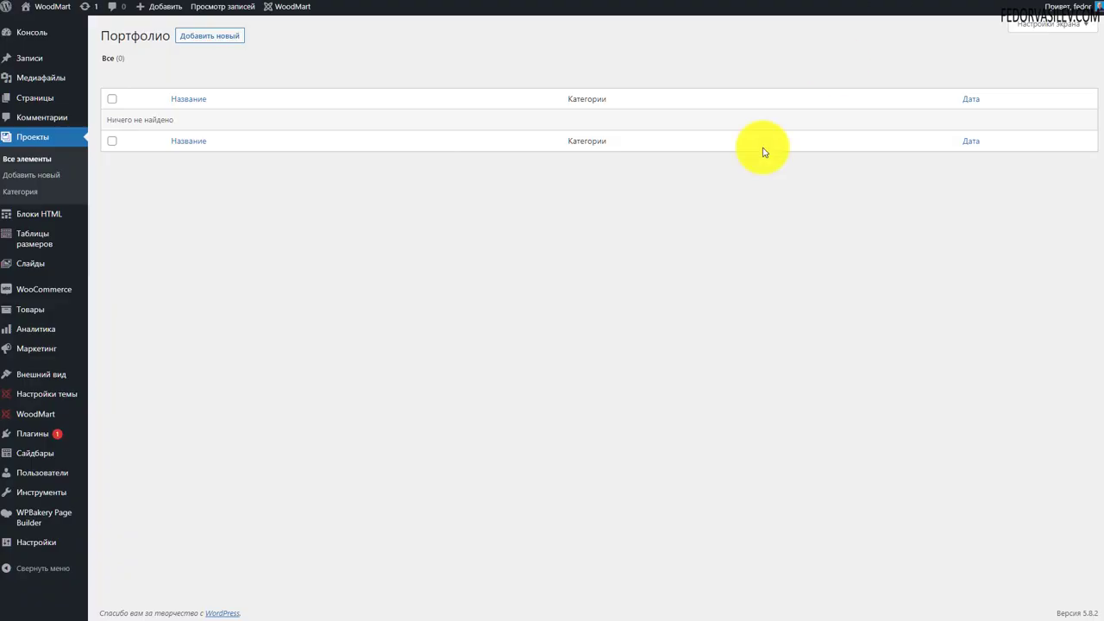
click(20, 191)
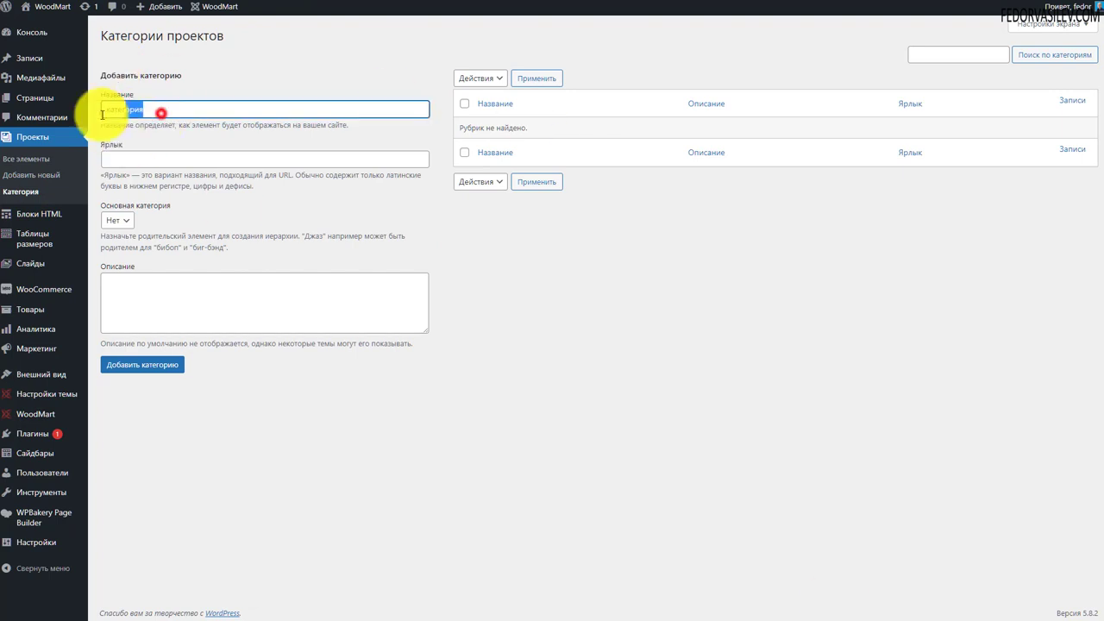
click(152, 363)
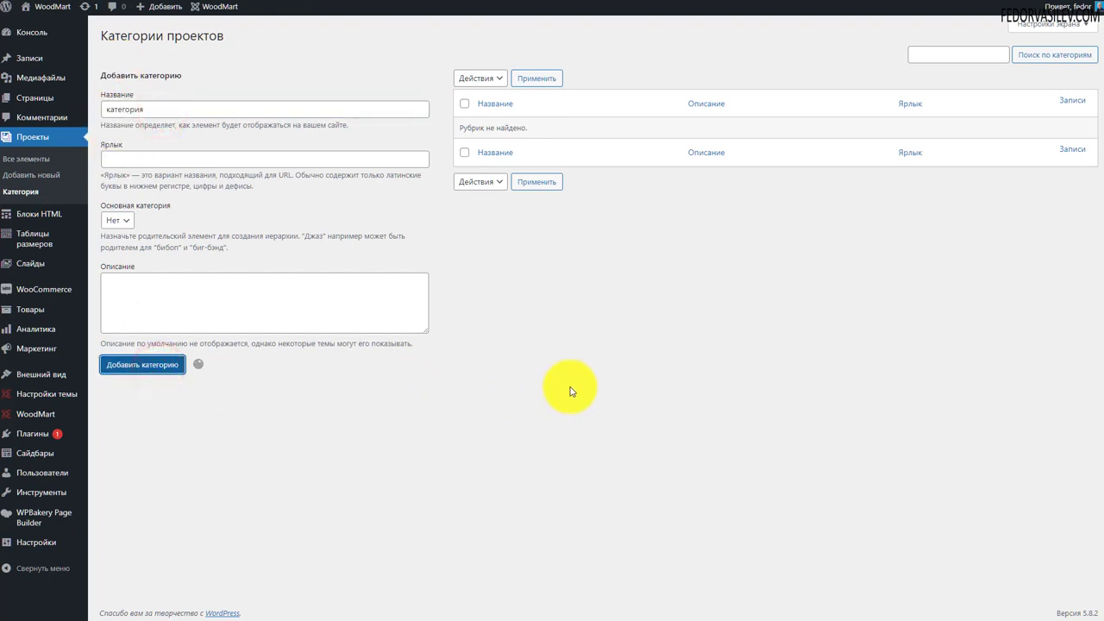
Create a new portfolio project and switch it from the block editor to WPBakery Page Builder editing
click(13, 160)
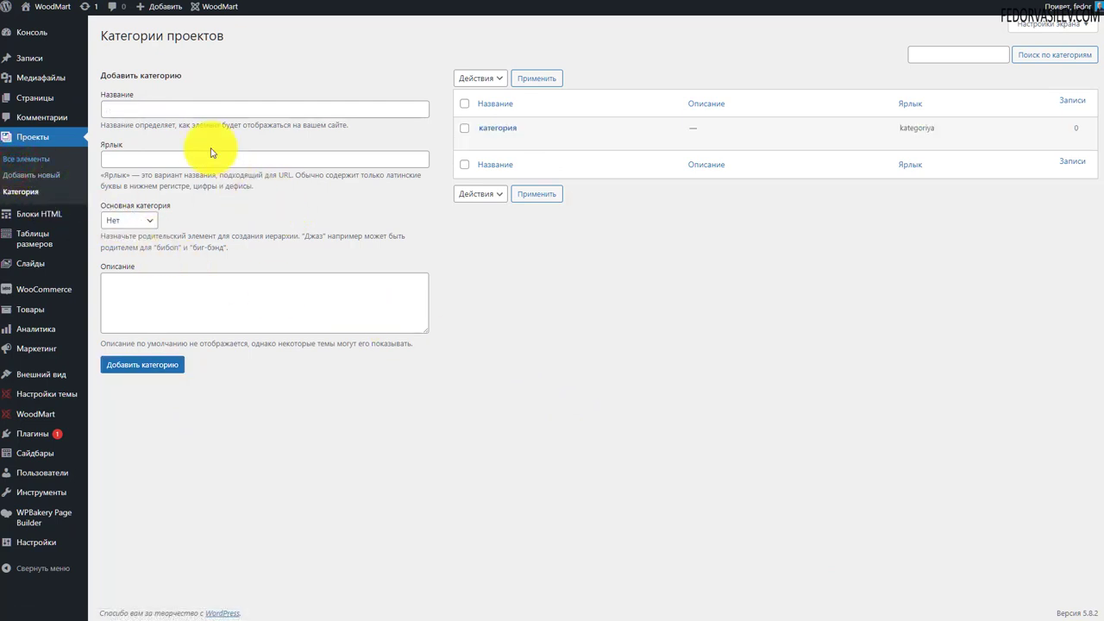
click(178, 35)
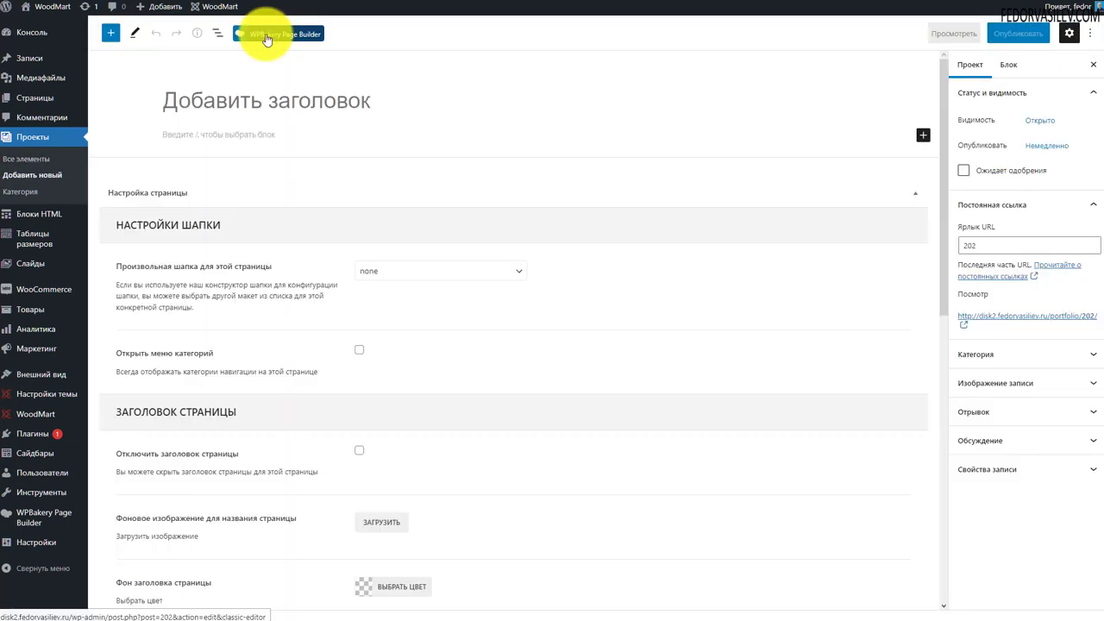
click(265, 35)
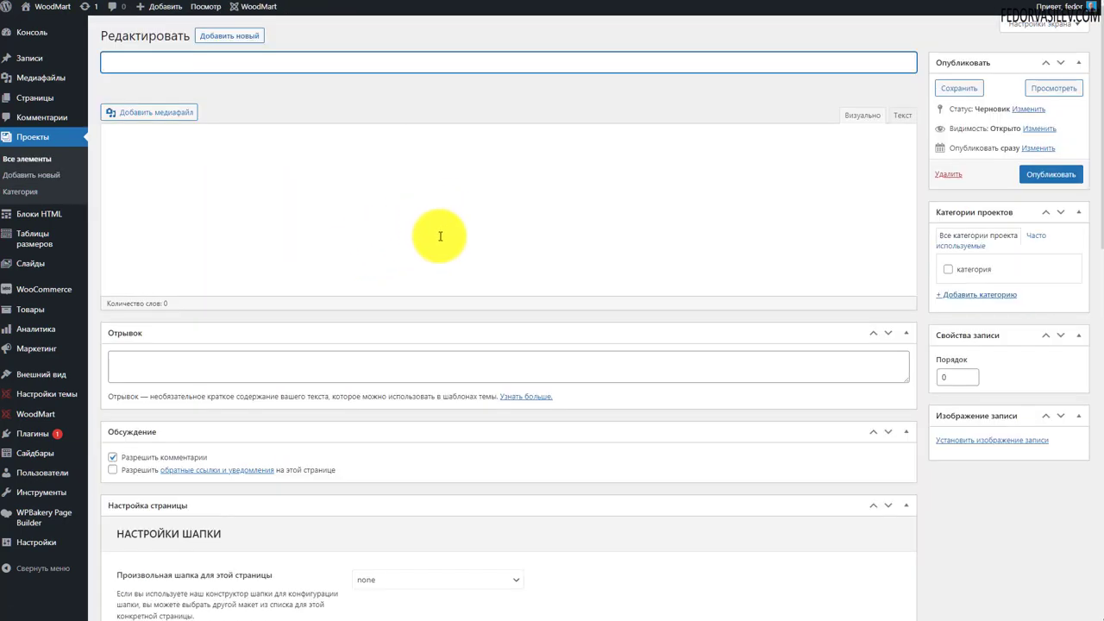
Title the project проект-1, assign it to the project category категория, and switch its content to the WPBakery backend editor
text(проект-1)
click(947, 269)
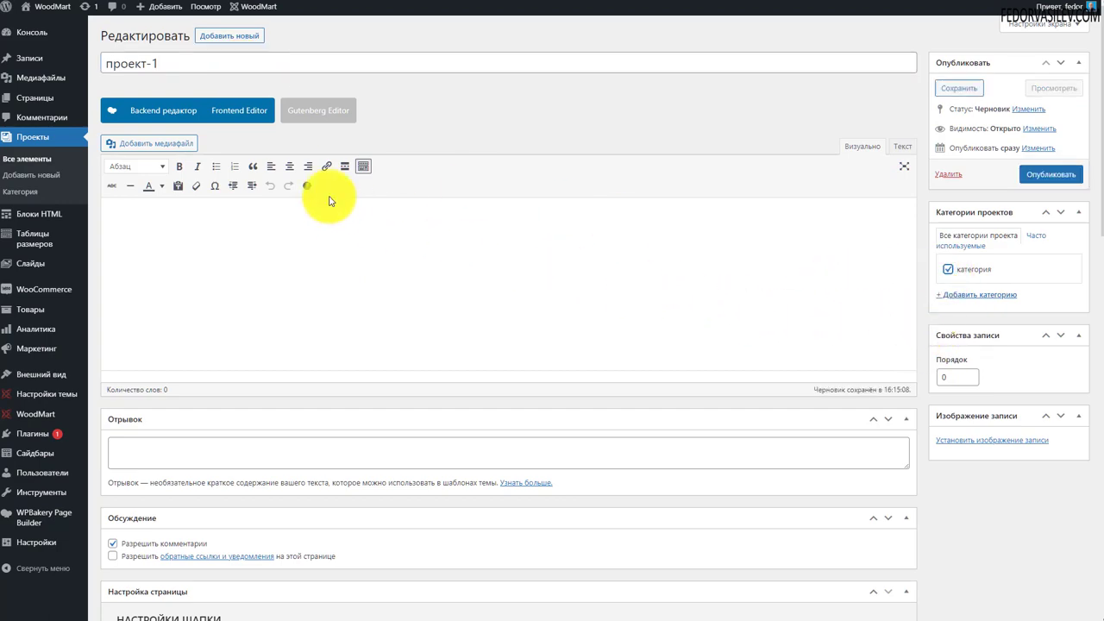
click(168, 111)
Add a row with two equal columns to the blank page and set its Ширина ряда to Растянуть ряд
click(369, 356)
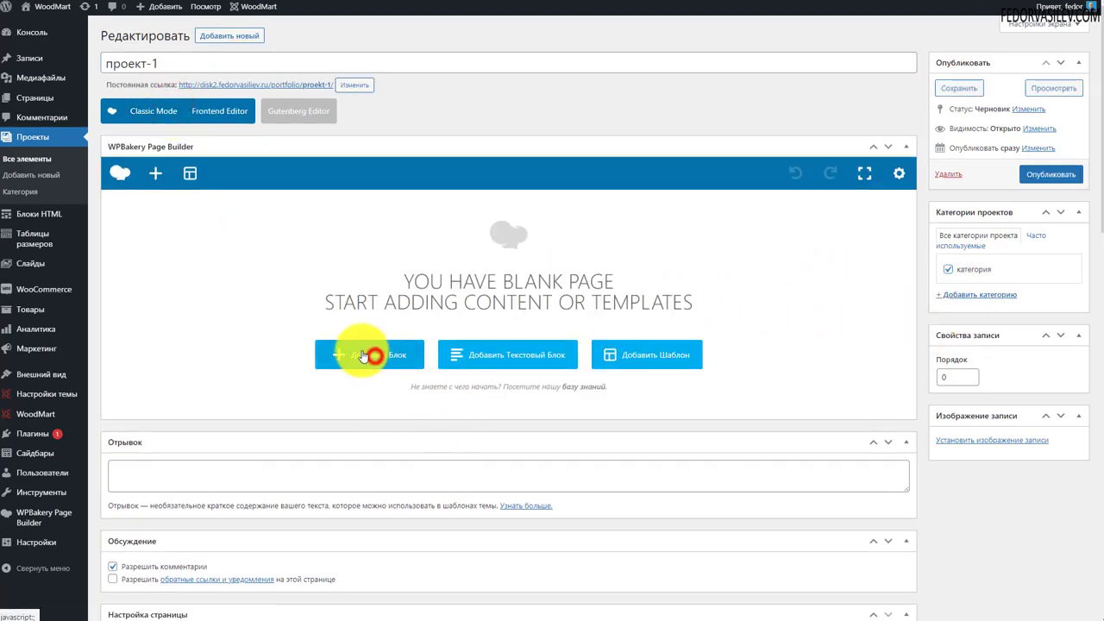
click(224, 129)
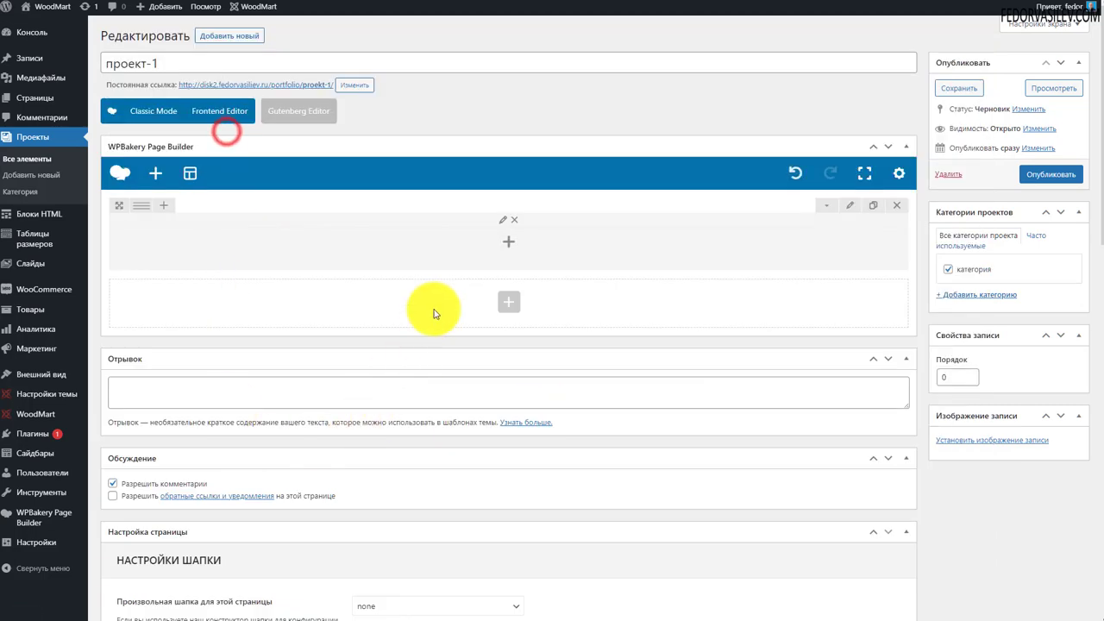
click(158, 206)
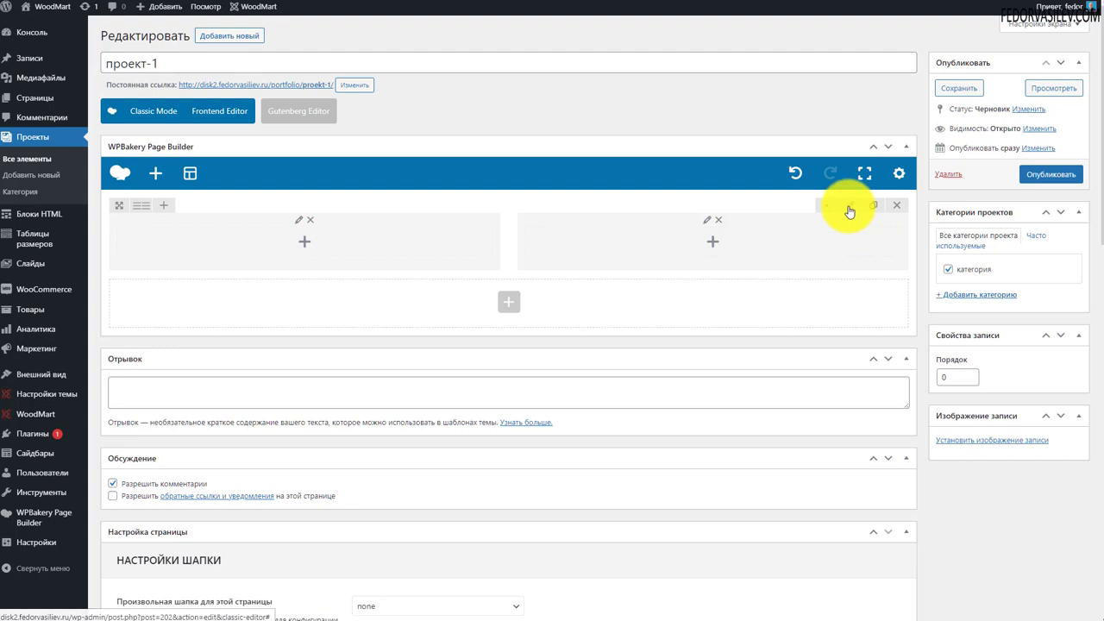
click(849, 211)
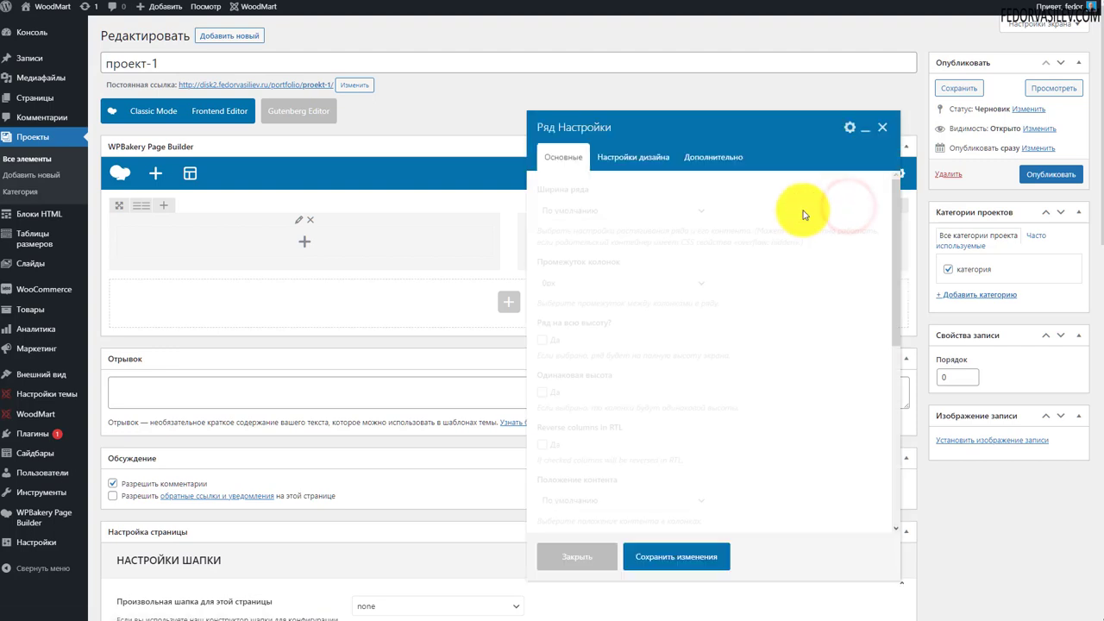
click(617, 224)
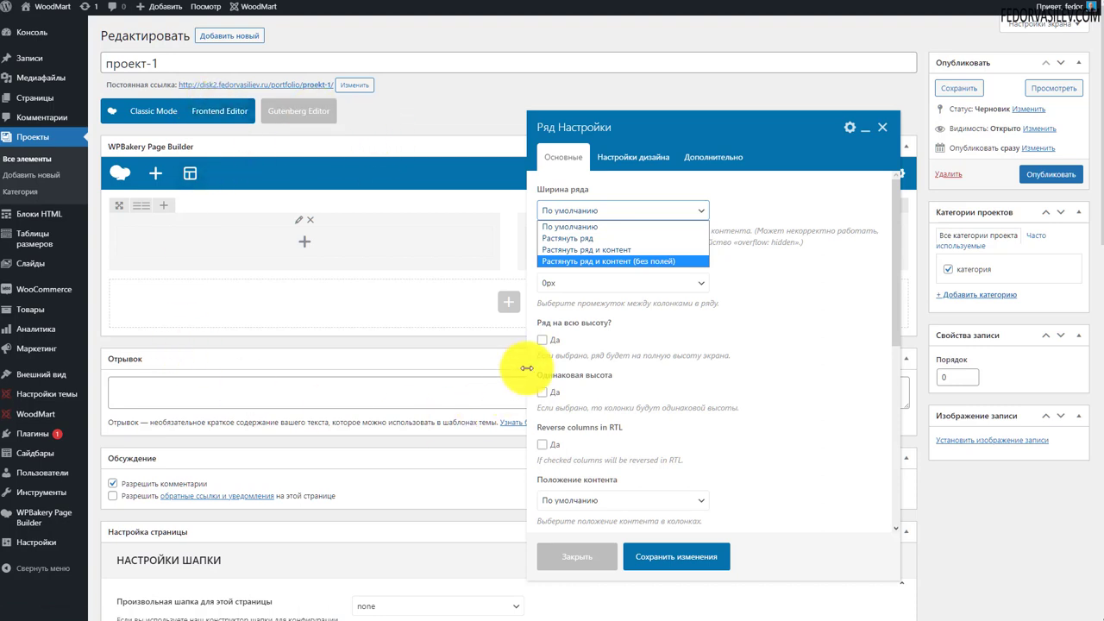
click(614, 240)
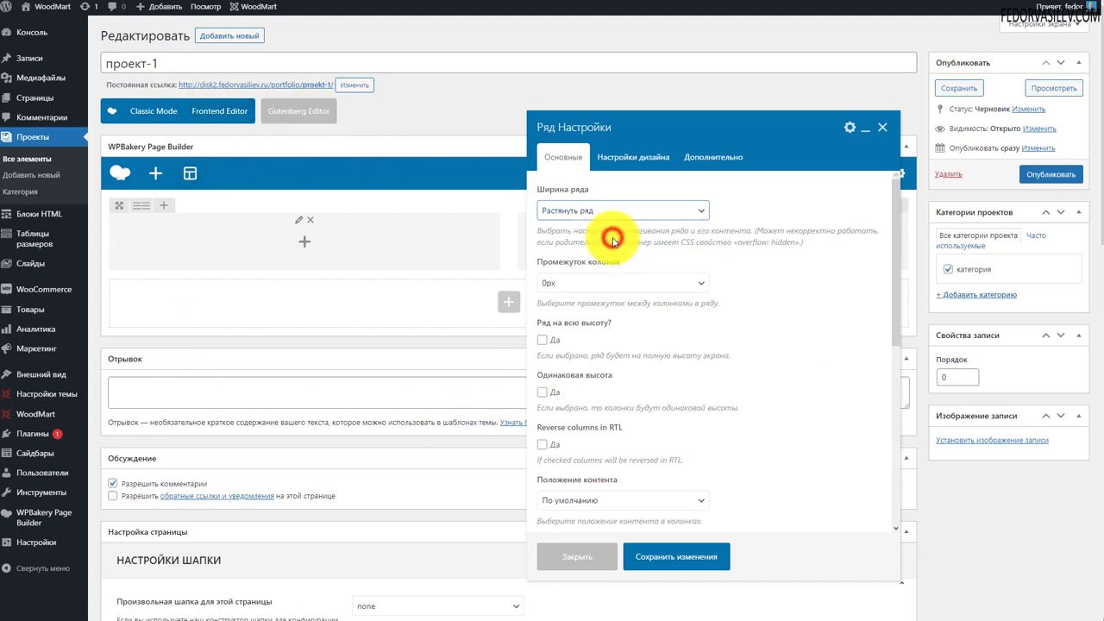
click(673, 556)
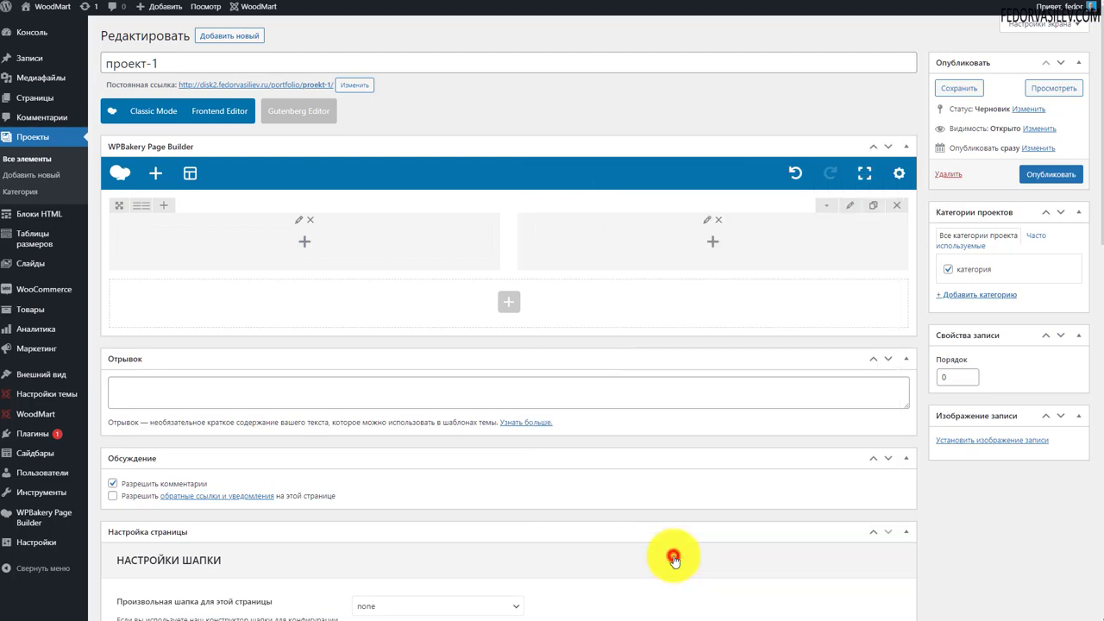
Add a Фото element to the row's first column using the front-view Sony camera body image from the media library
click(305, 245)
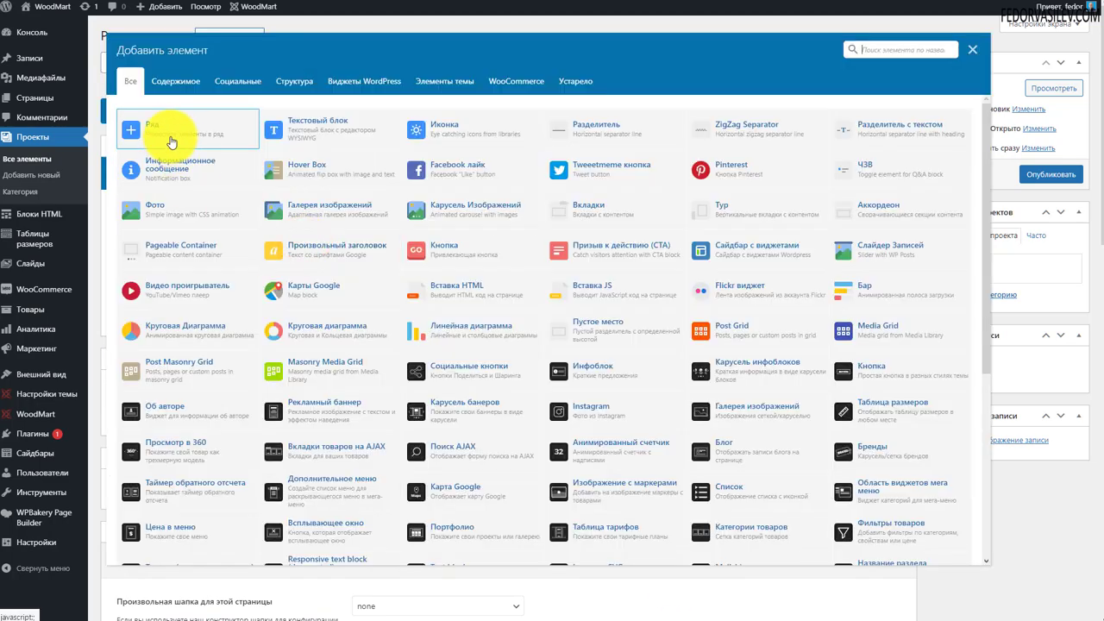
click(158, 214)
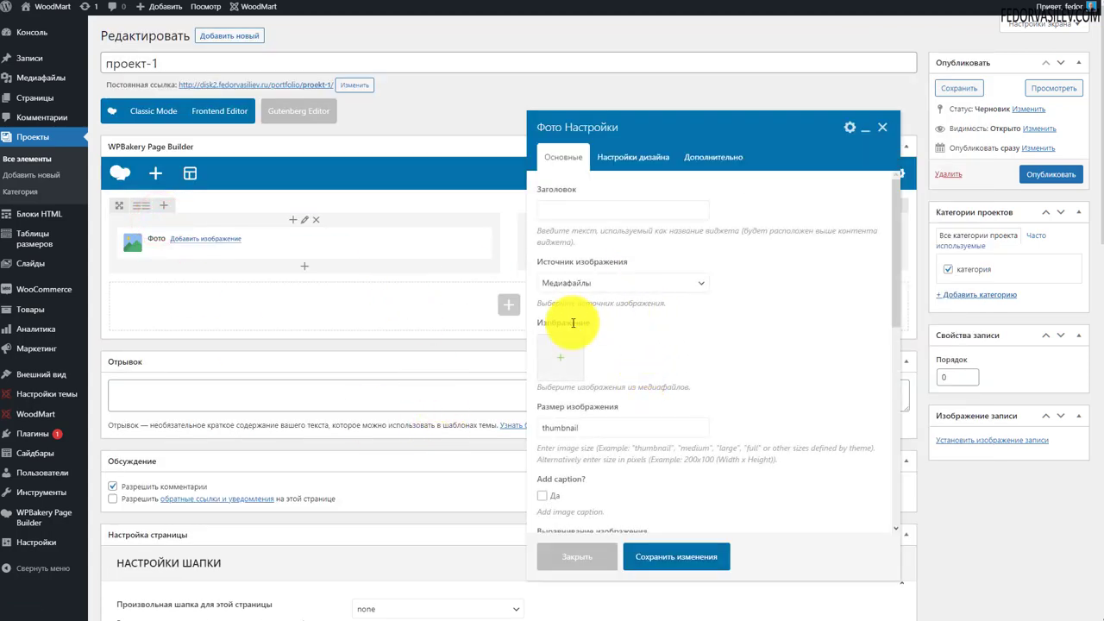
click(565, 348)
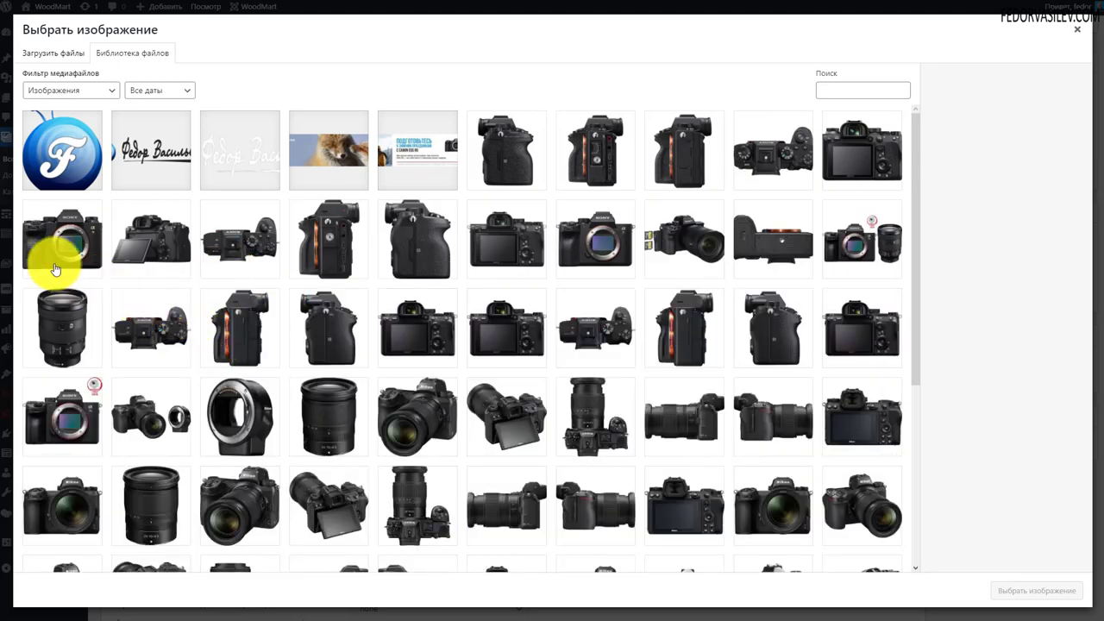
click(60, 252)
click(994, 595)
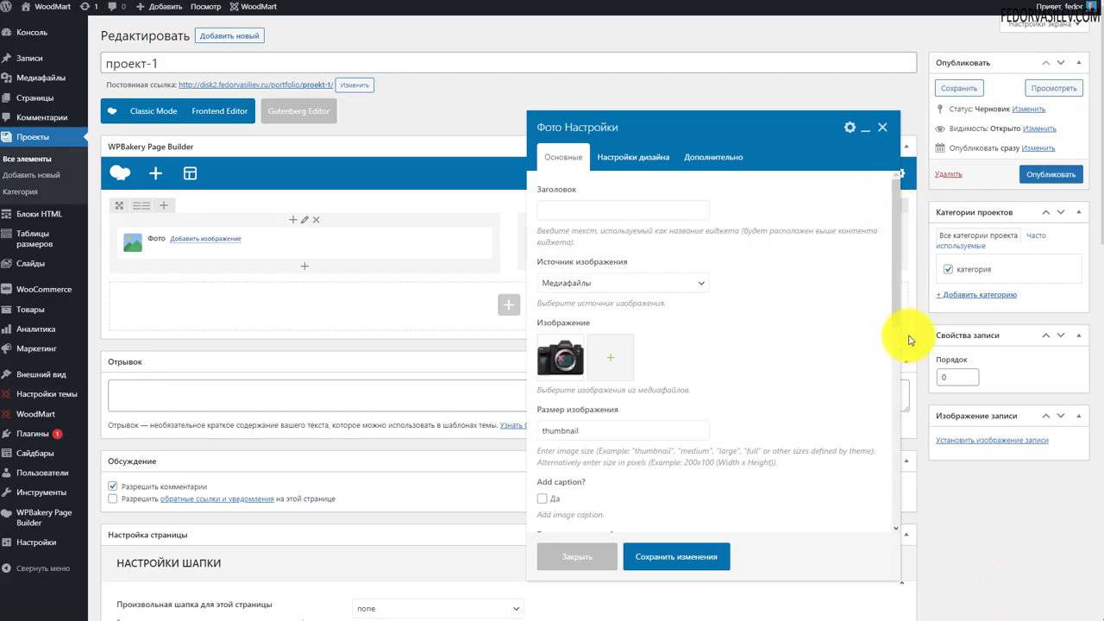
Set the photo element's Размер изображения to full and save its settings
double_click(751, 449)
drag(585, 438, 451, 423)
key(BackSpace)
right_click(553, 439)
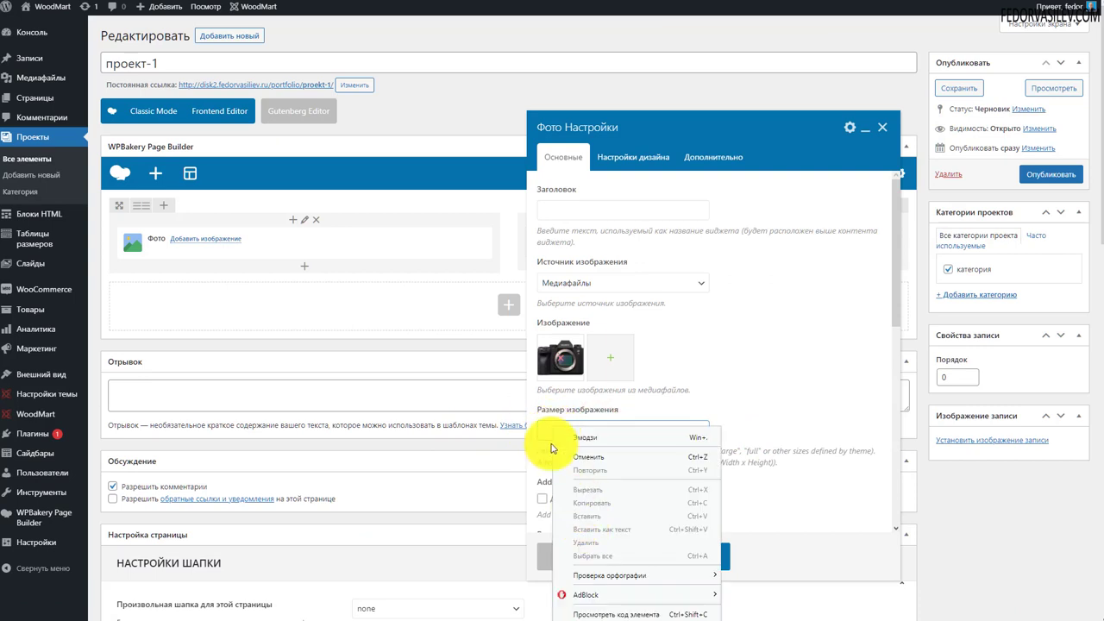
click(550, 432)
click(556, 452)
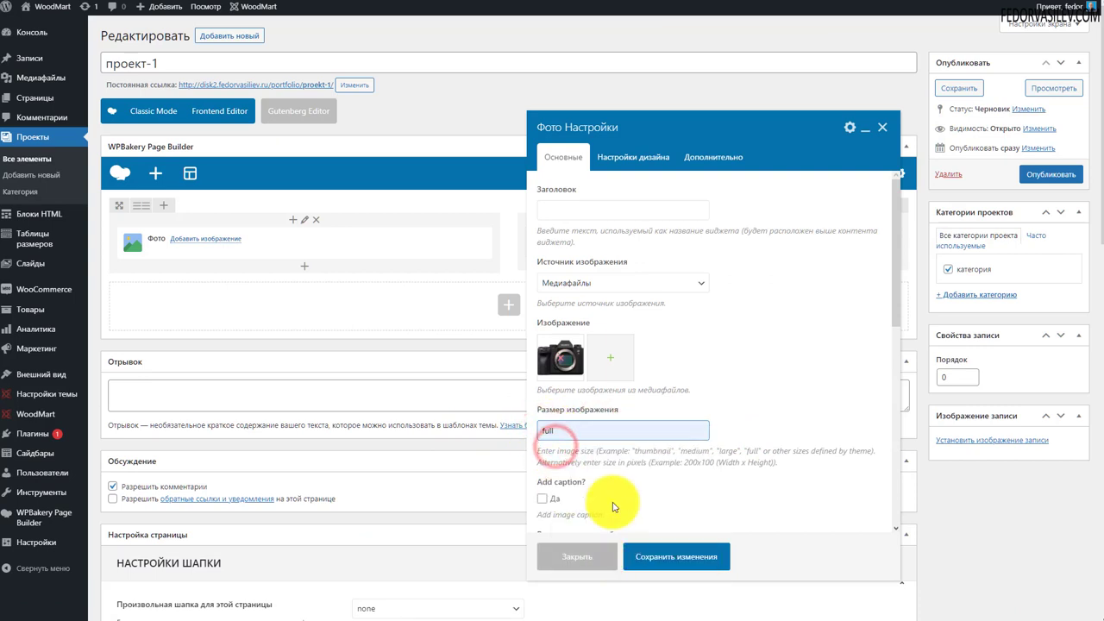
scroll(623, 508, down, 3)
scroll(632, 472, down, 3)
click(656, 556)
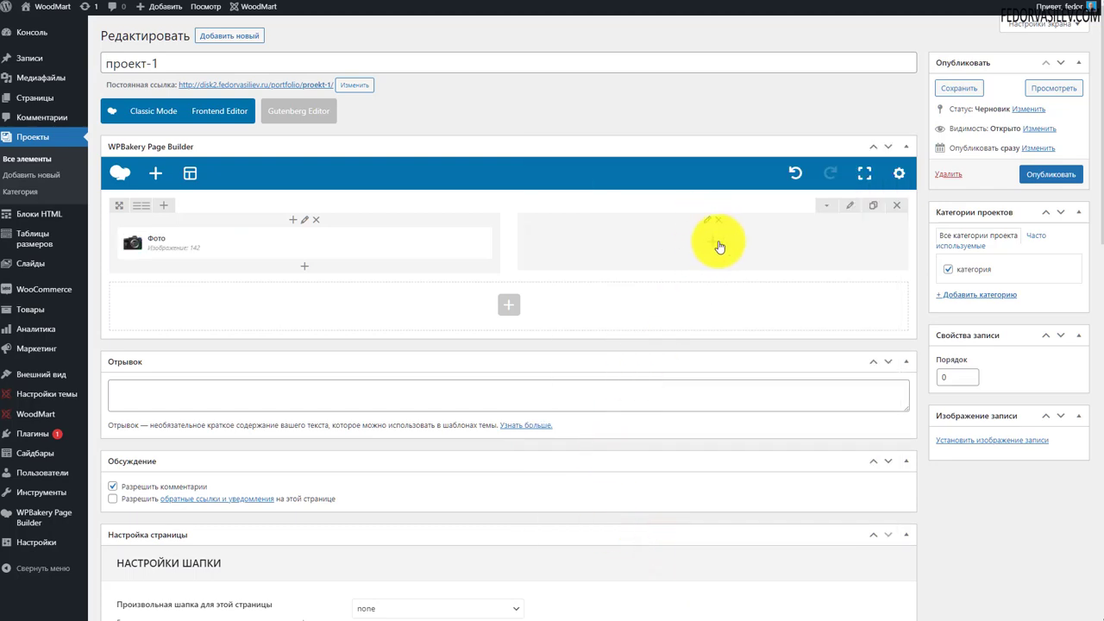
Add a Текстовый блок to the second column, replace its placeholder with the copied Sony a9 description, and save it
click(714, 247)
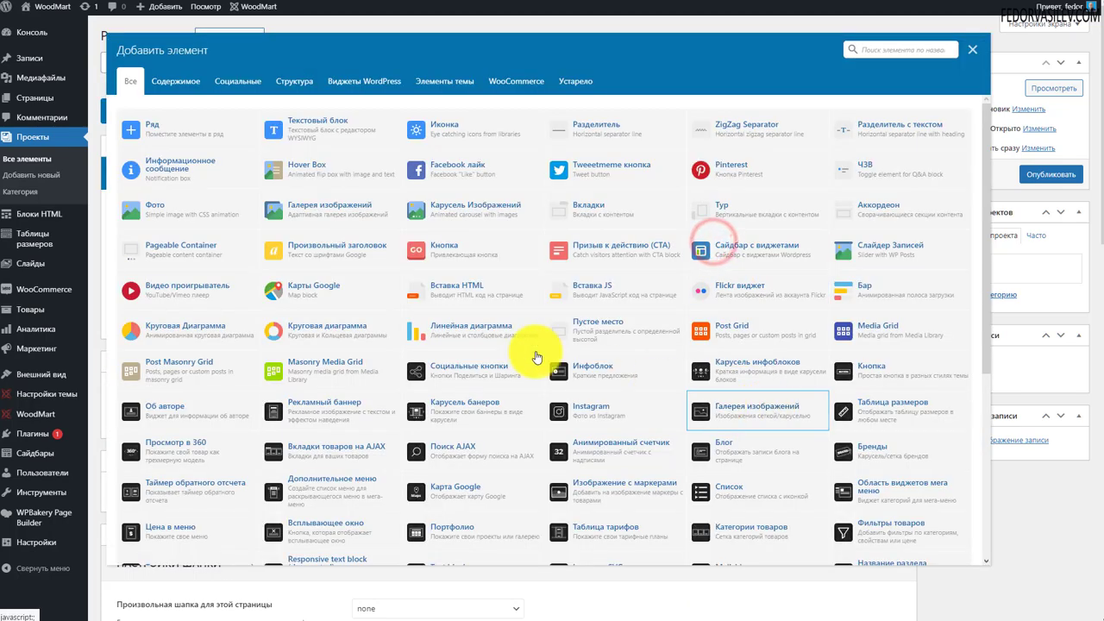
click(319, 136)
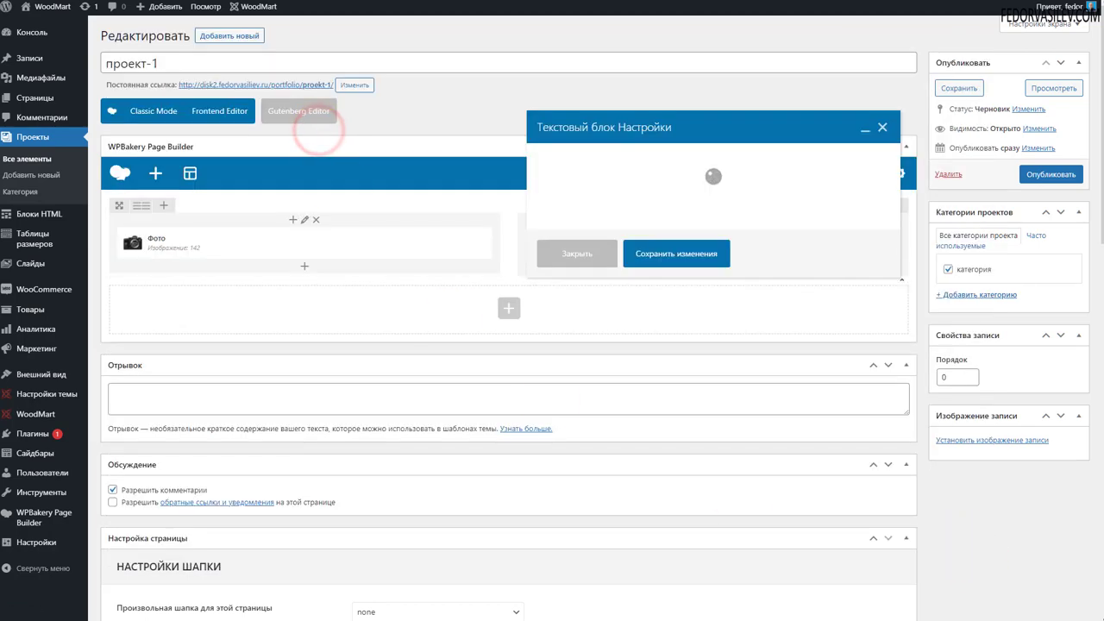
key(ctrl+a)
key(ctrl+v)
drag(652, 368, 492, 247)
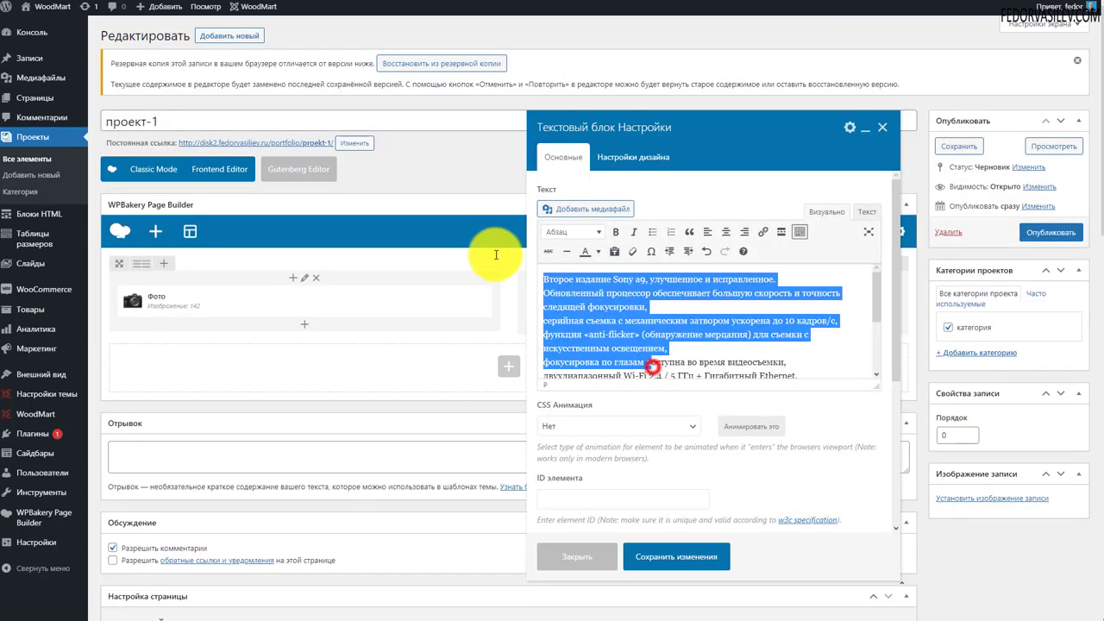
click(644, 342)
scroll(644, 343, down, 3)
scroll(697, 440, down, 6)
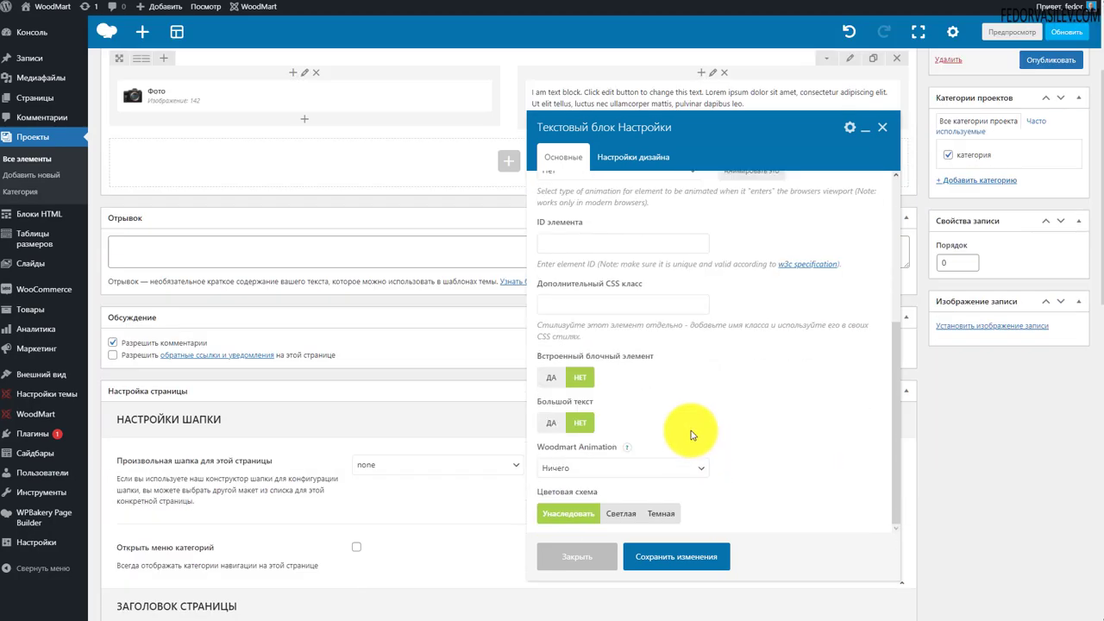
click(673, 558)
scroll(603, 509, up, 4)
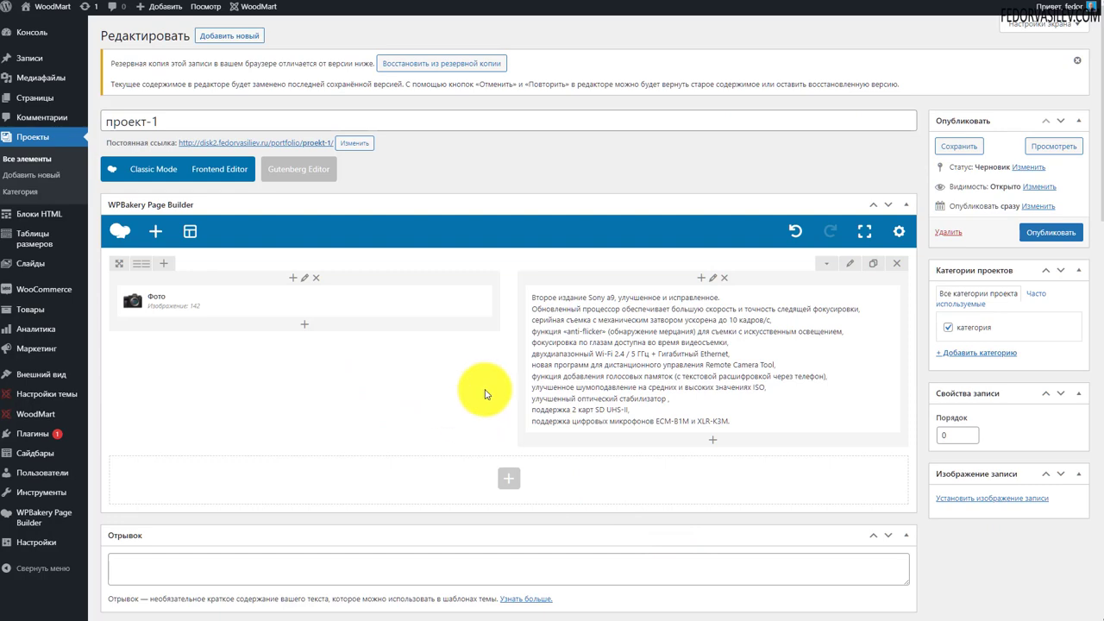
Duplicate the row and swap the photo and text block between the columns of the copy
click(872, 264)
scroll(665, 241, down, 3)
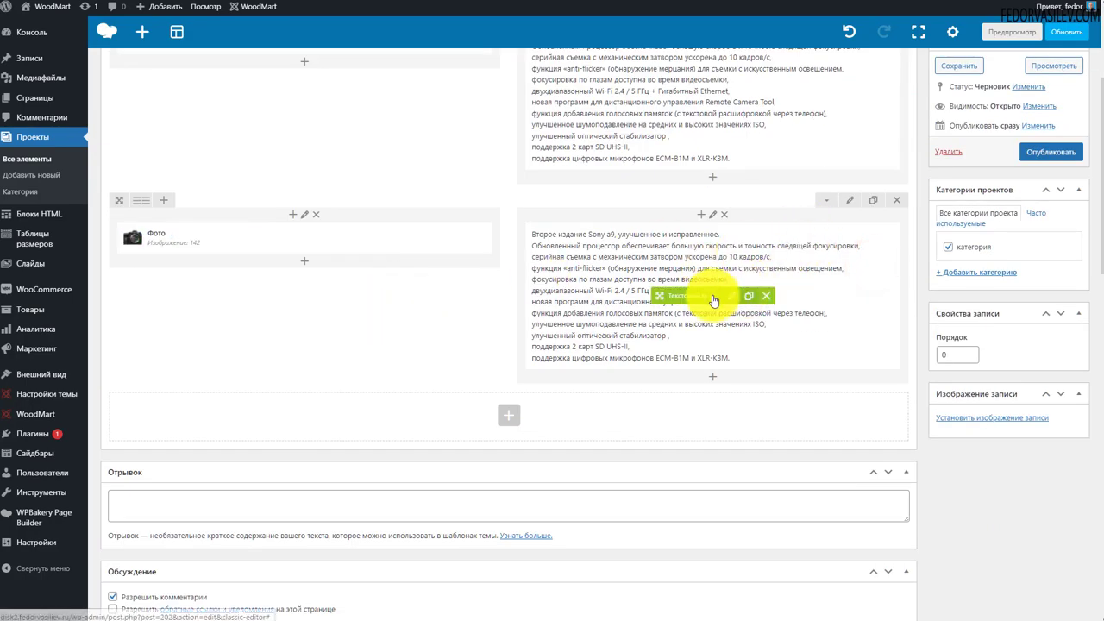
drag(664, 295, 246, 237)
drag(264, 391, 664, 241)
scroll(465, 302, up, 3)
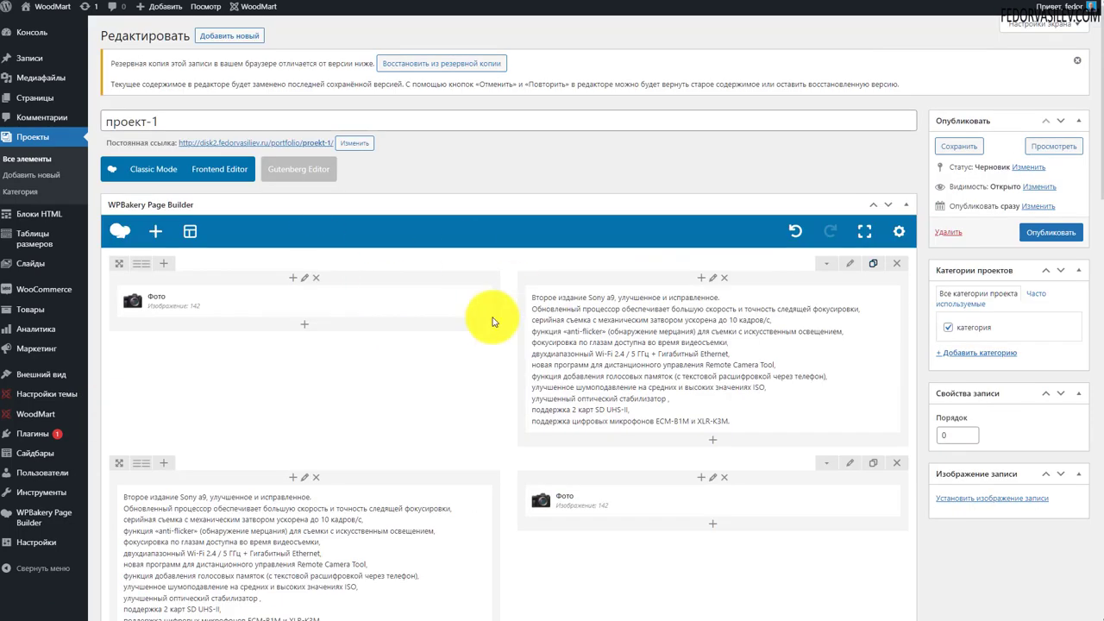
scroll(513, 296, down, 2)
Publish the project проект-1
click(1045, 177)
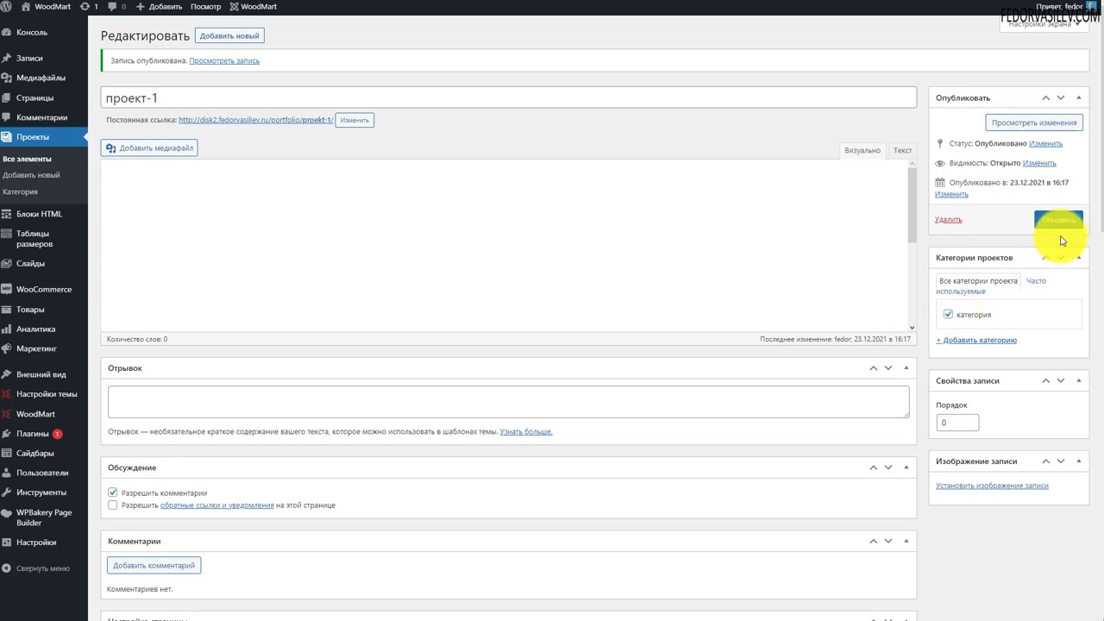
scroll(776, 427, down, 2)
scroll(615, 390, up, 2)
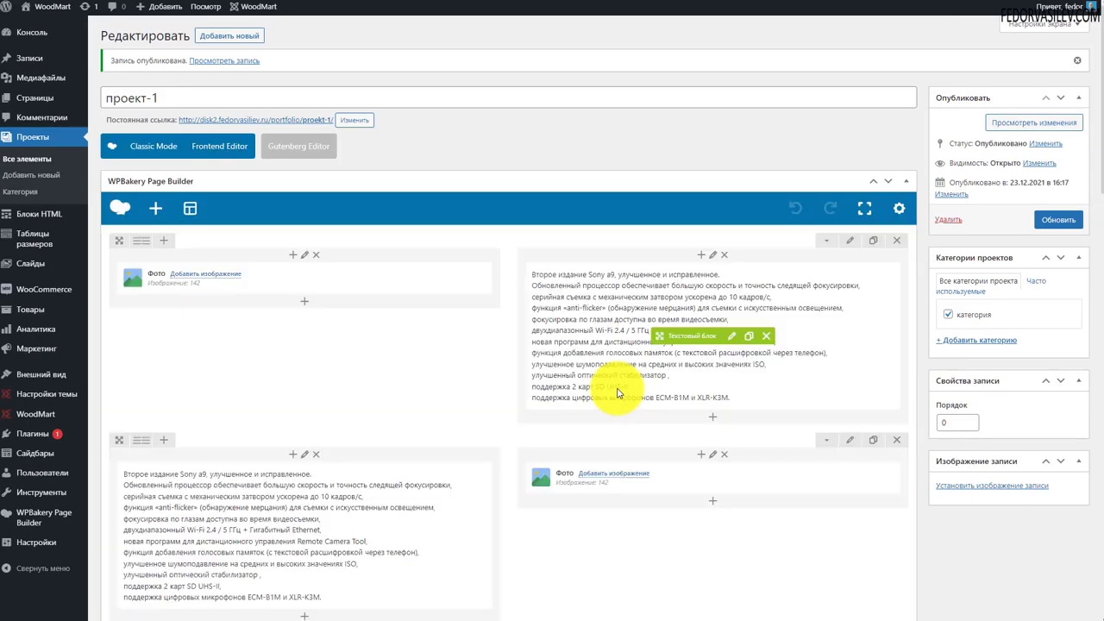
Set the Sony Alpha A7 III with lens picture as the project's featured image and update the project
scroll(616, 388, down, 3)
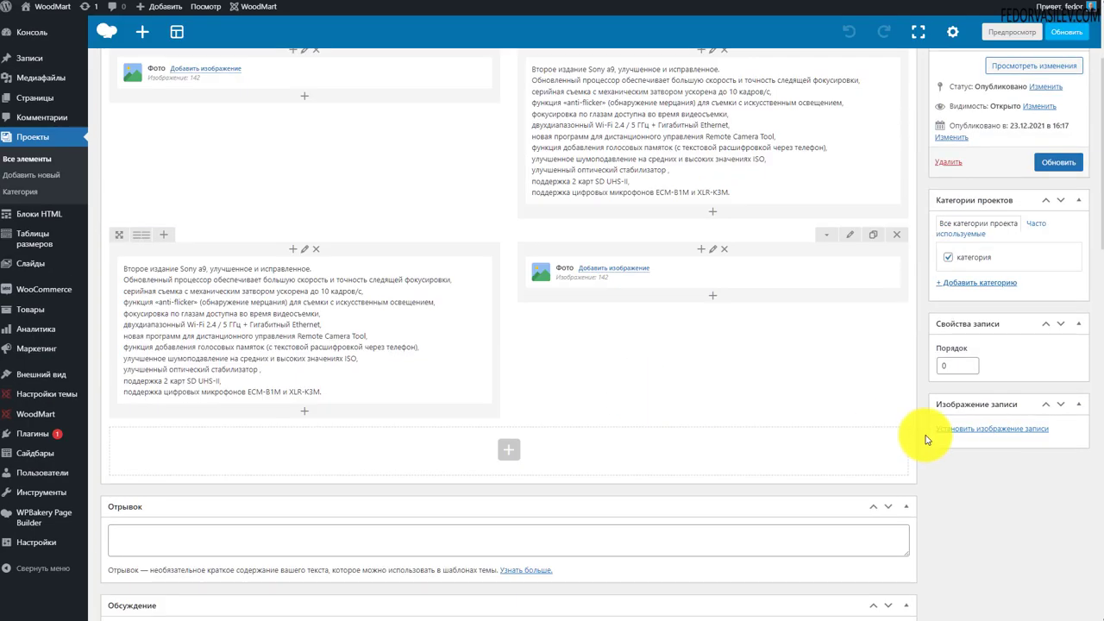
click(989, 430)
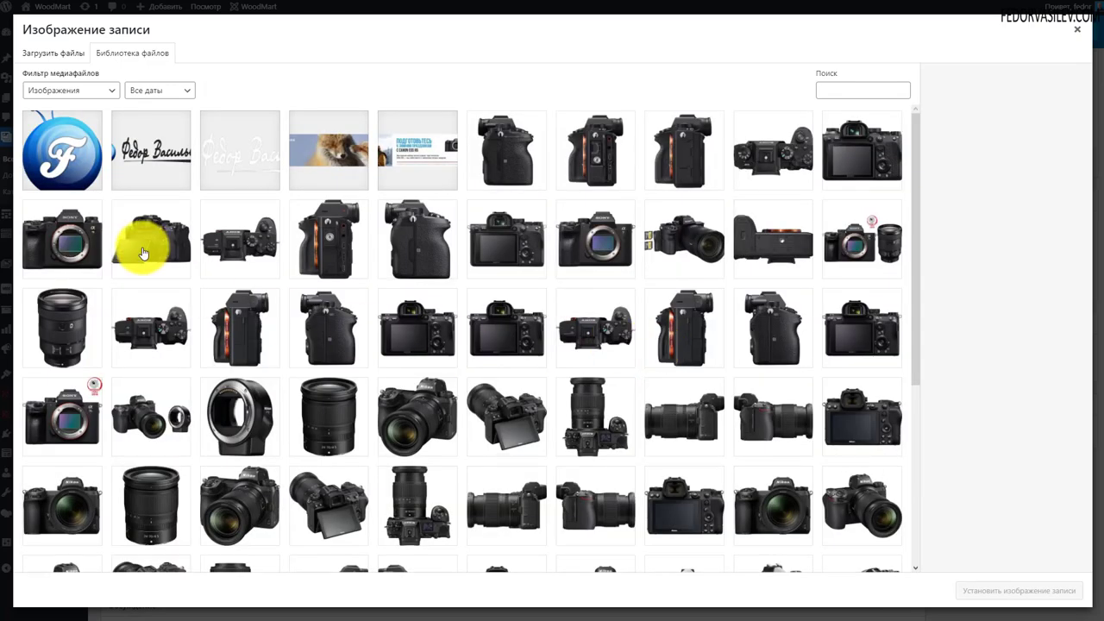
click(851, 227)
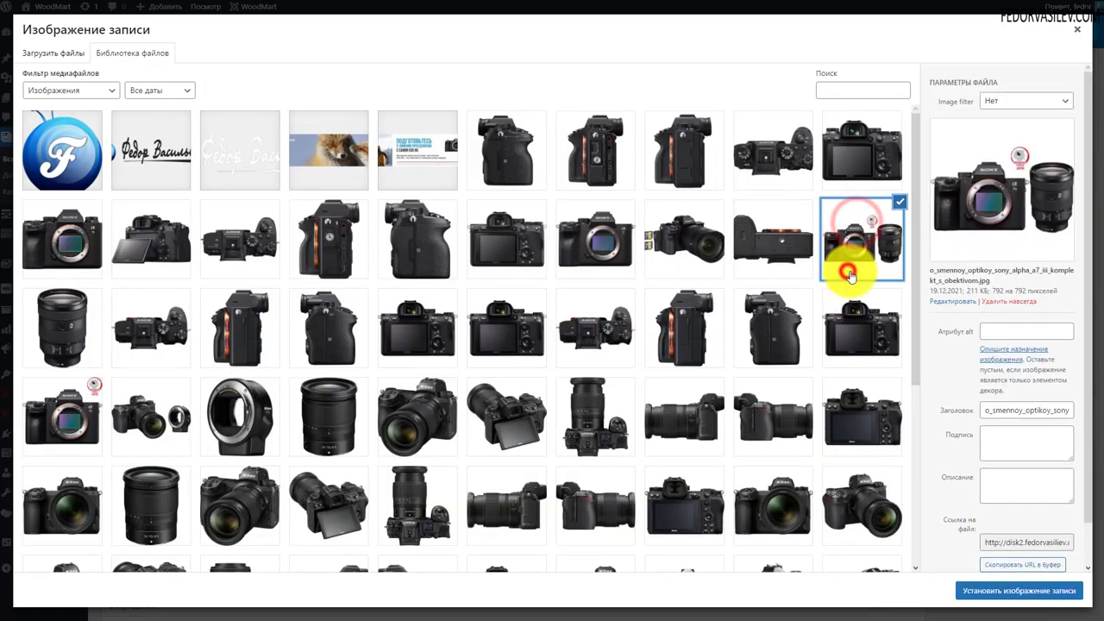
click(1000, 590)
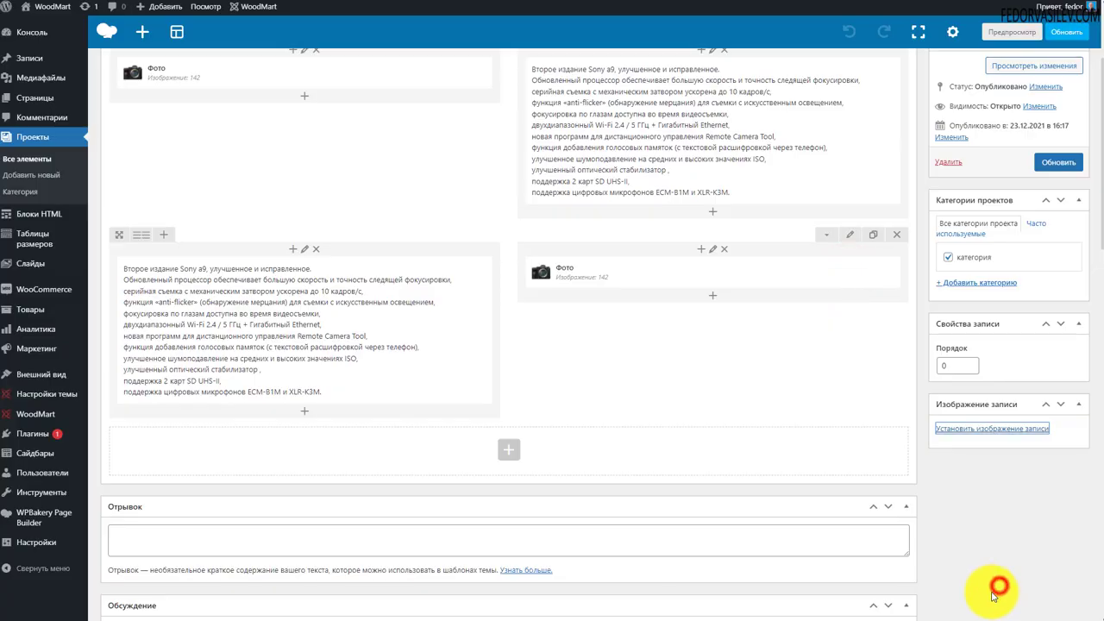
click(1047, 163)
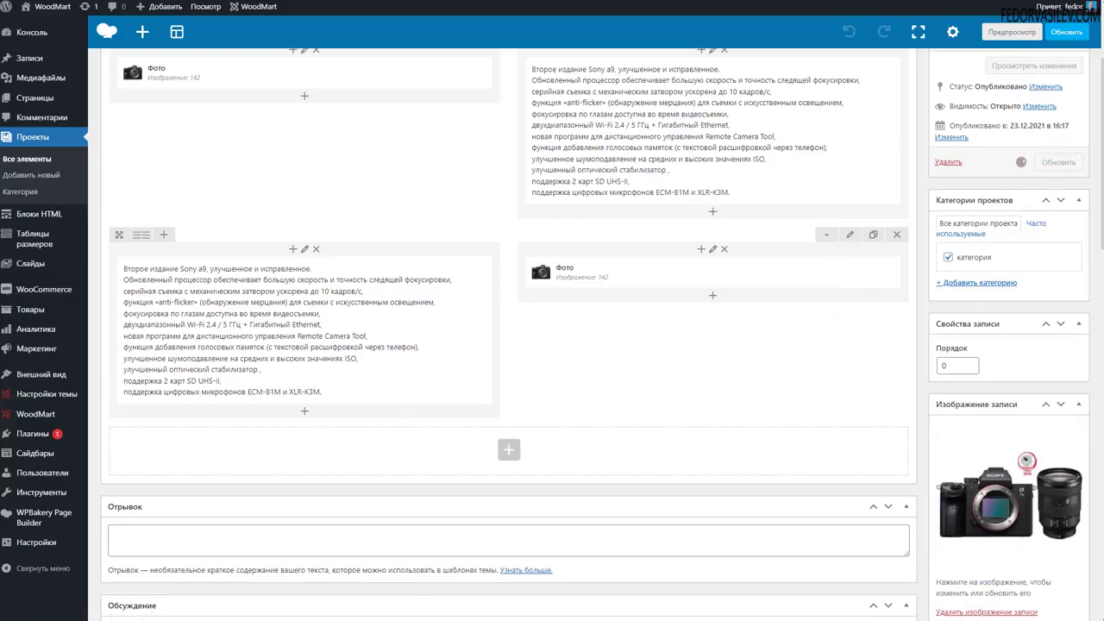
Enable Отключить заголовок страницы in the project's page settings and update the project
scroll(630, 400, down, 10)
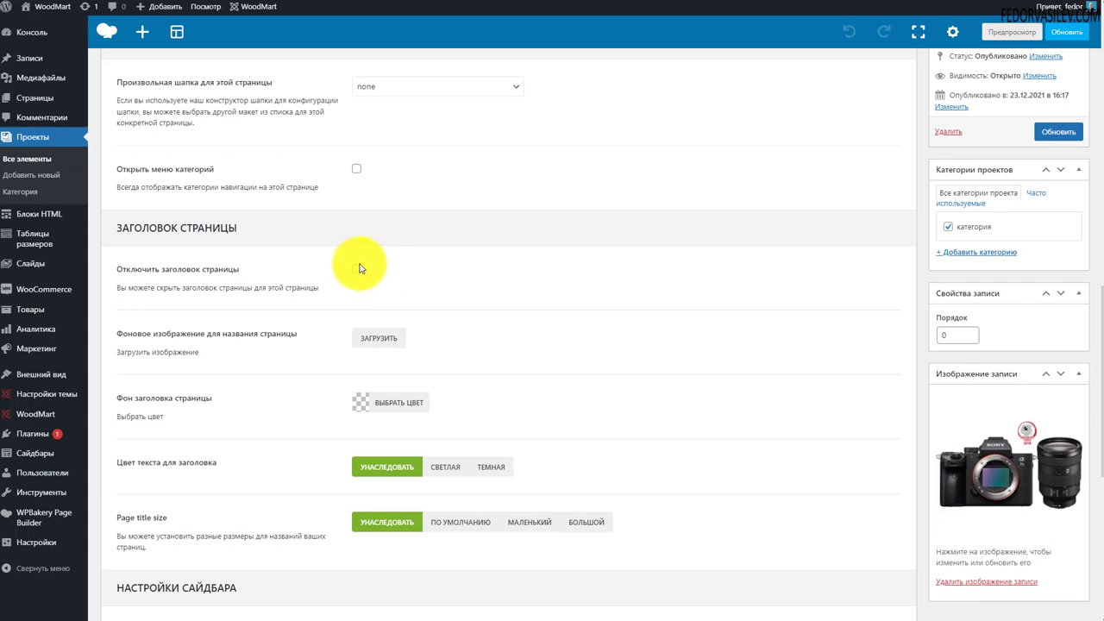
click(357, 270)
scroll(662, 279, down, 2)
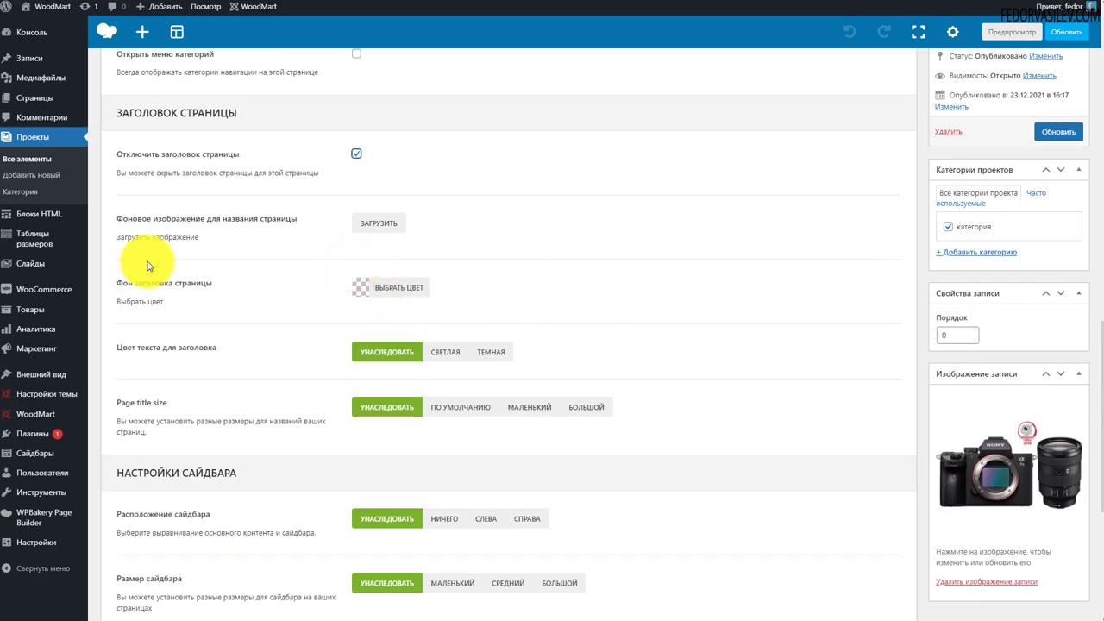
scroll(681, 276, down, 2)
scroll(663, 269, down, 1)
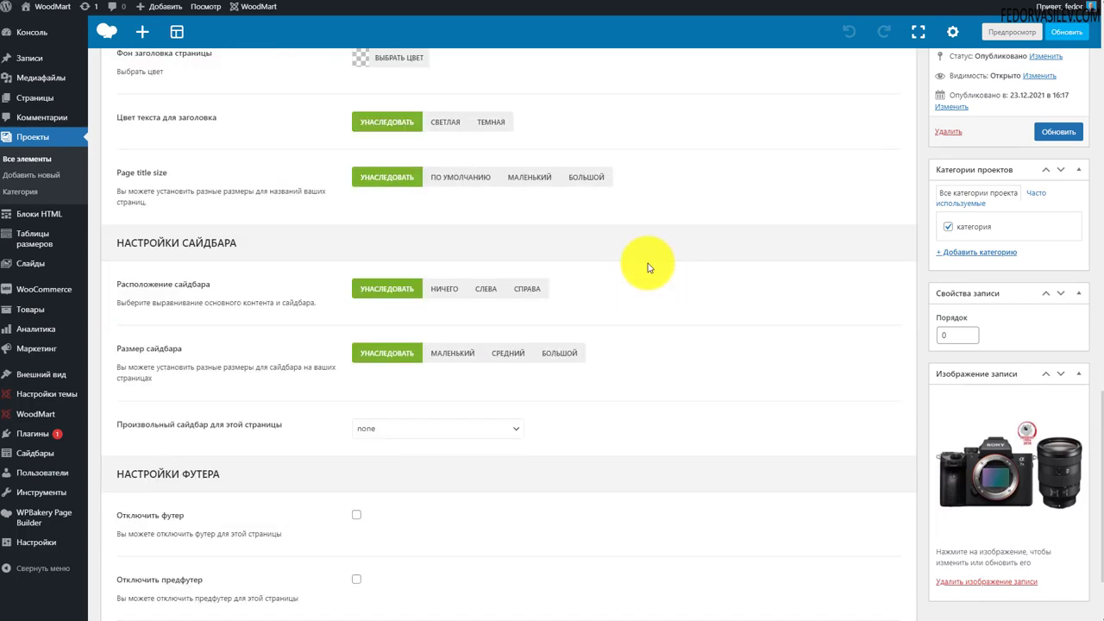
scroll(690, 320, up, 15)
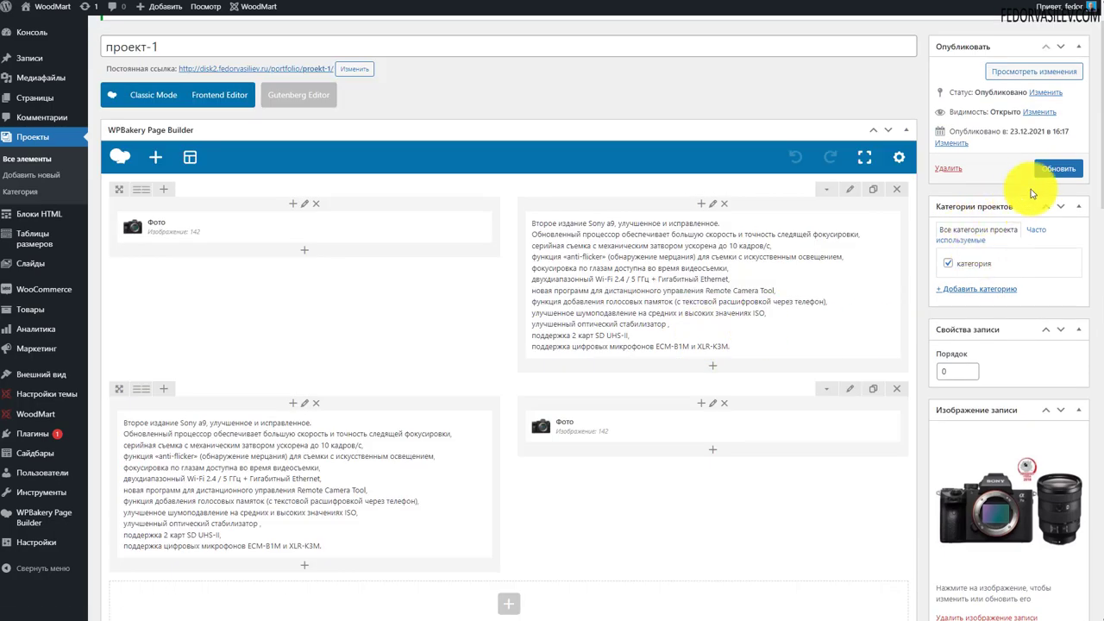
click(1037, 168)
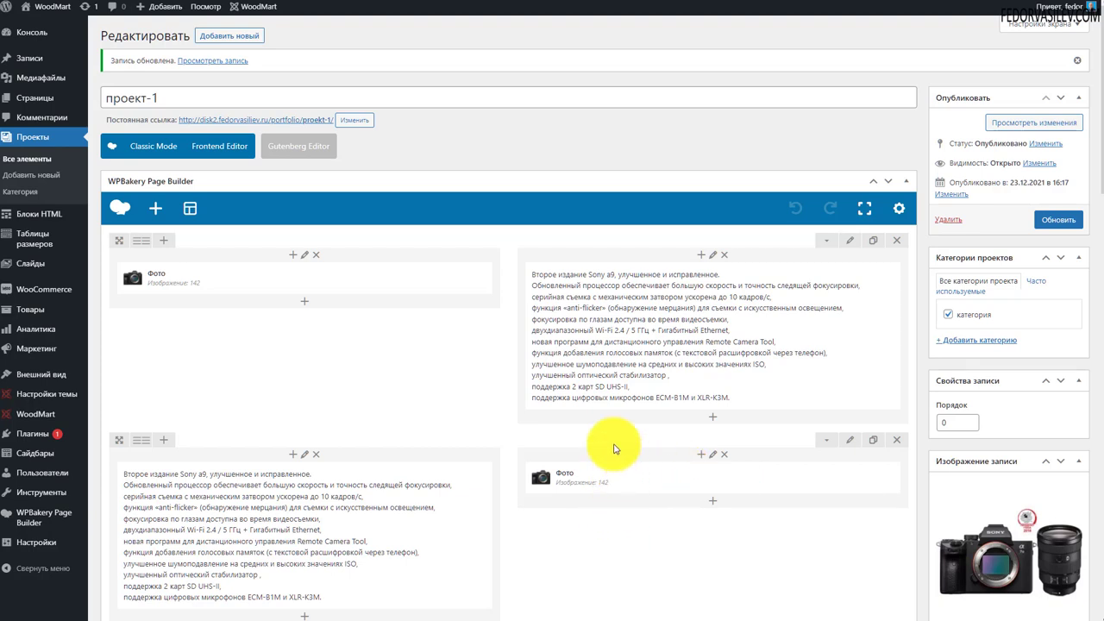
Save the current layout of проект-1 as a reusable WPBakery template named проект
click(184, 209)
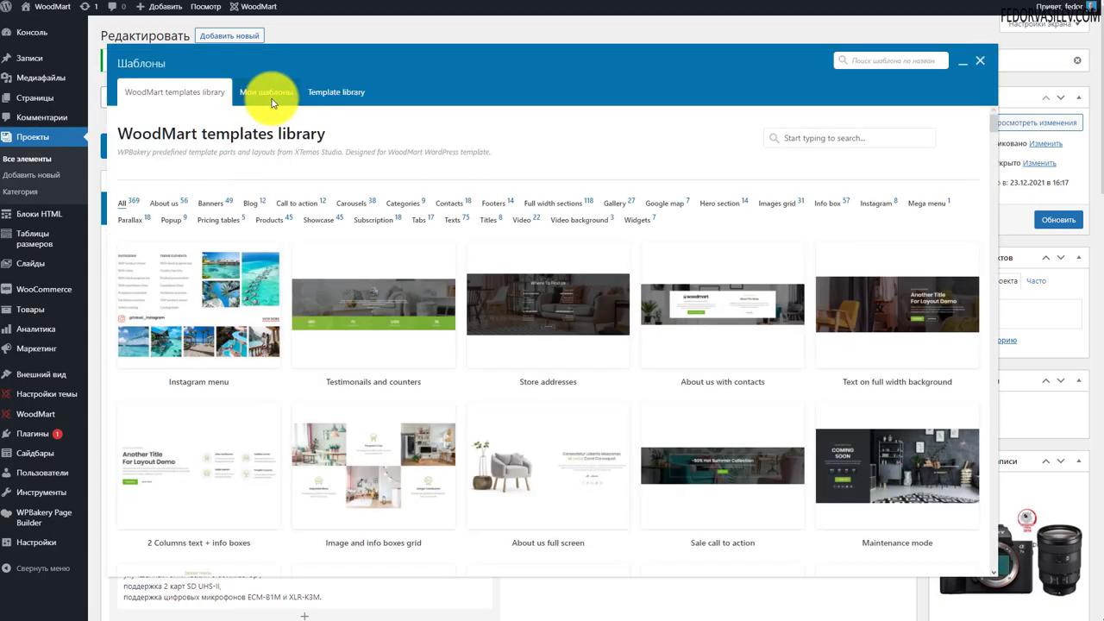
click(272, 102)
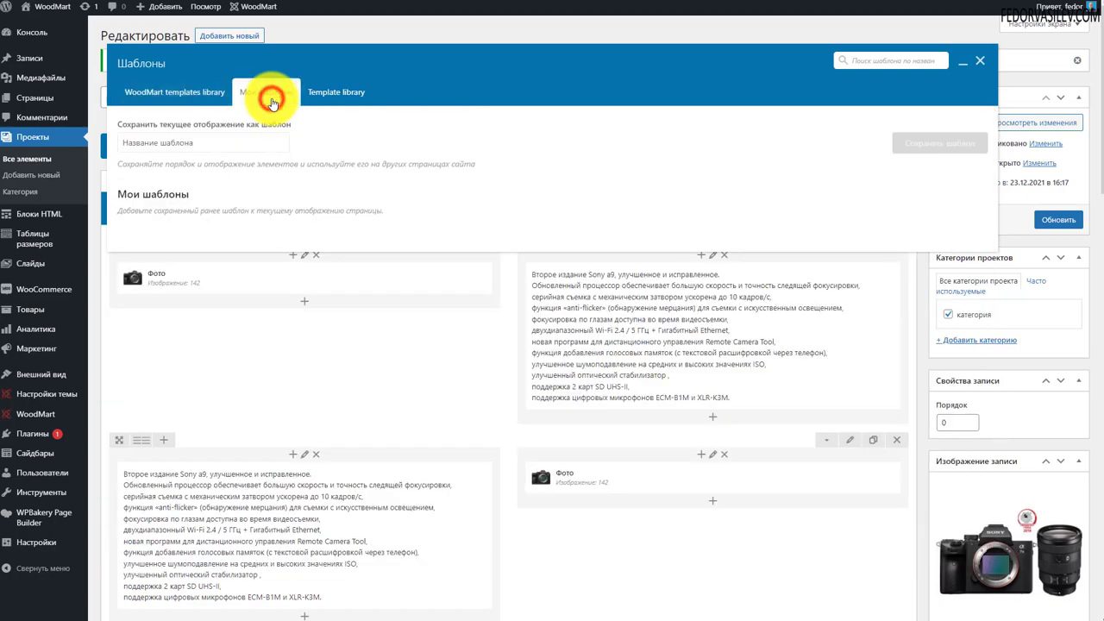
click(161, 139)
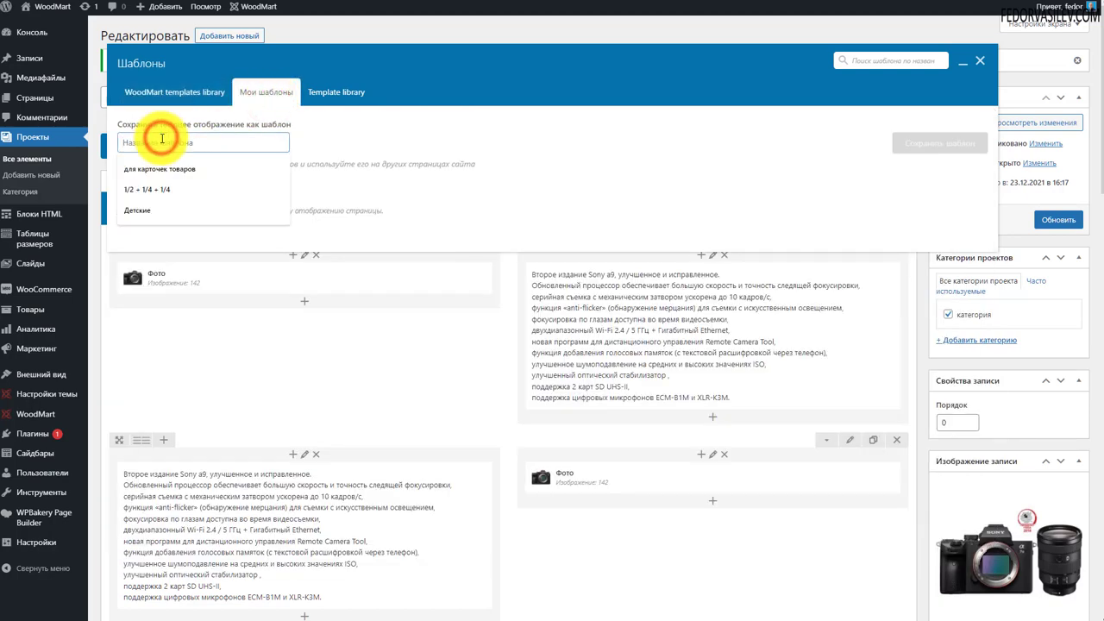
text(проект)
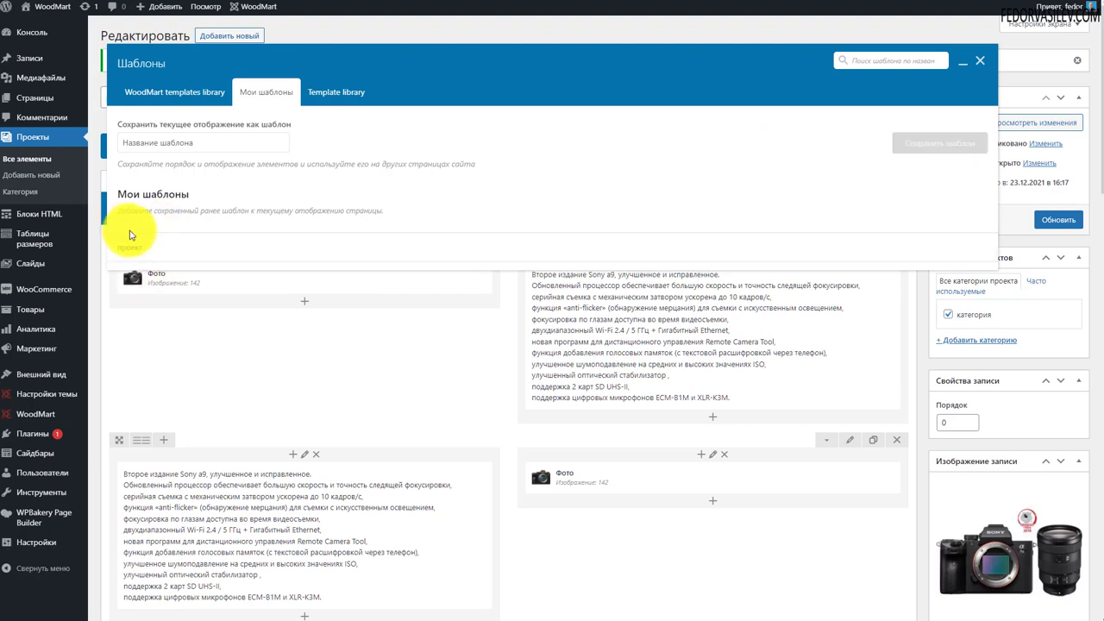
click(981, 64)
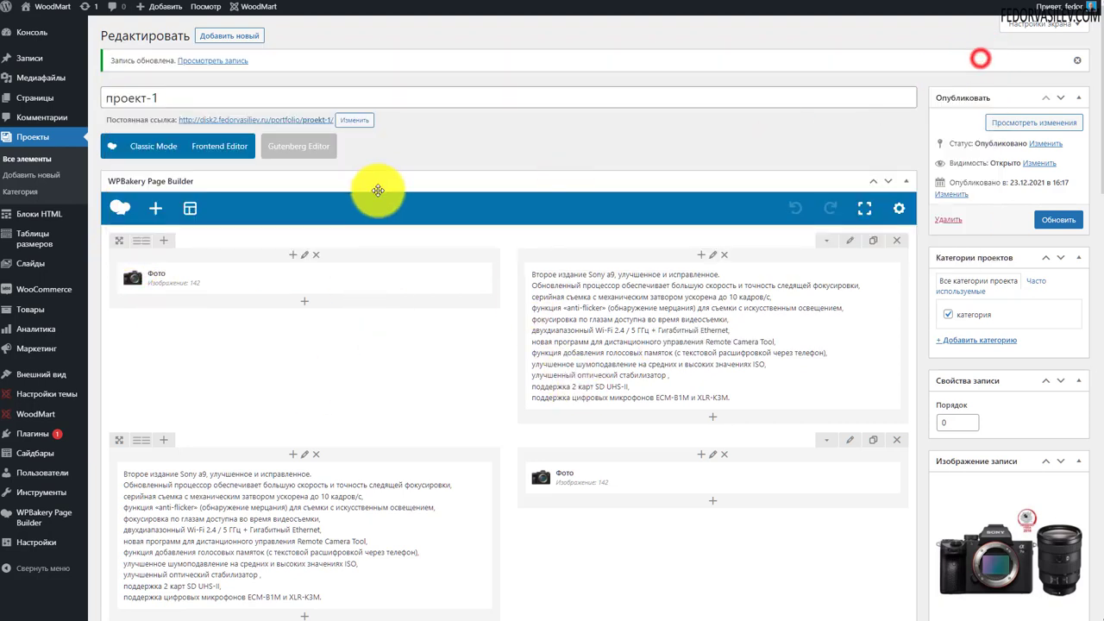
Create the project Проект-2 in категория, fill its blank layout from the saved проект template and publish it
click(223, 44)
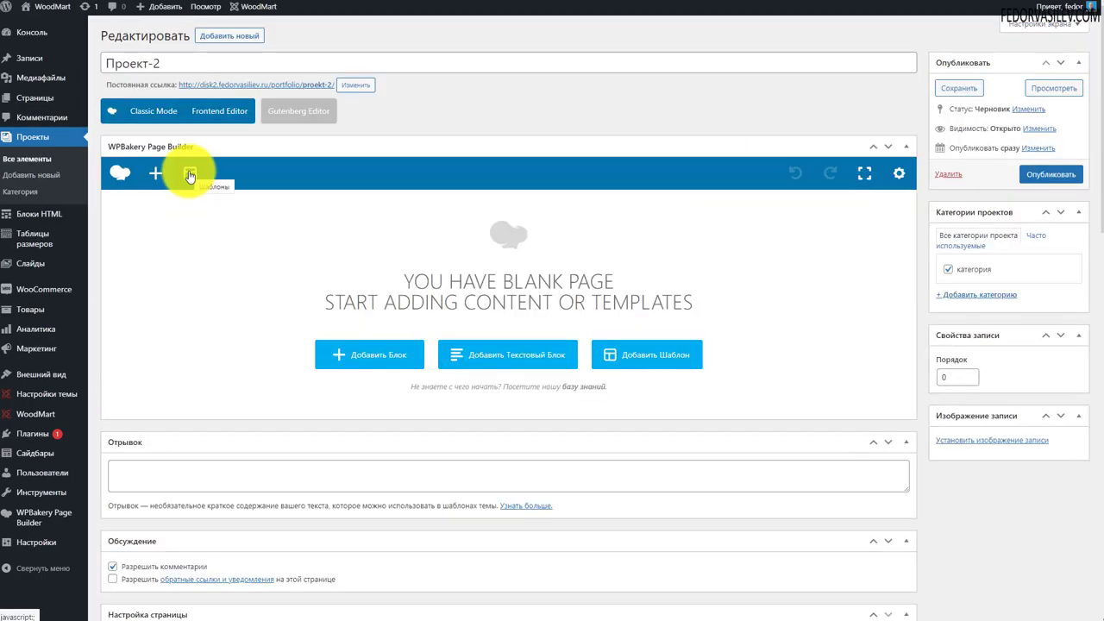
click(190, 175)
click(267, 87)
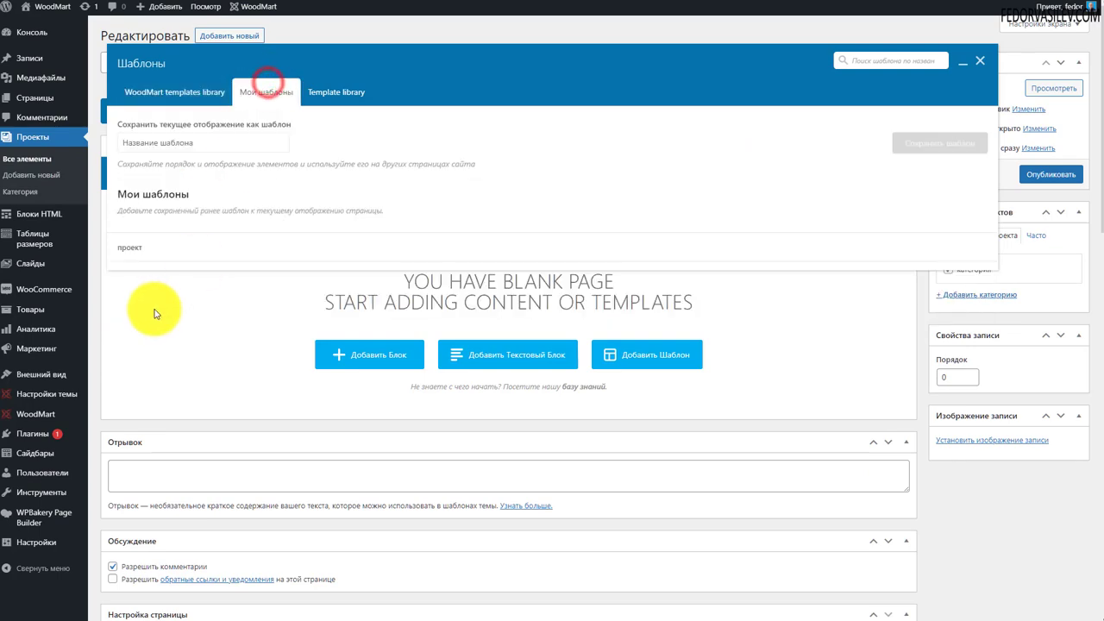
click(132, 248)
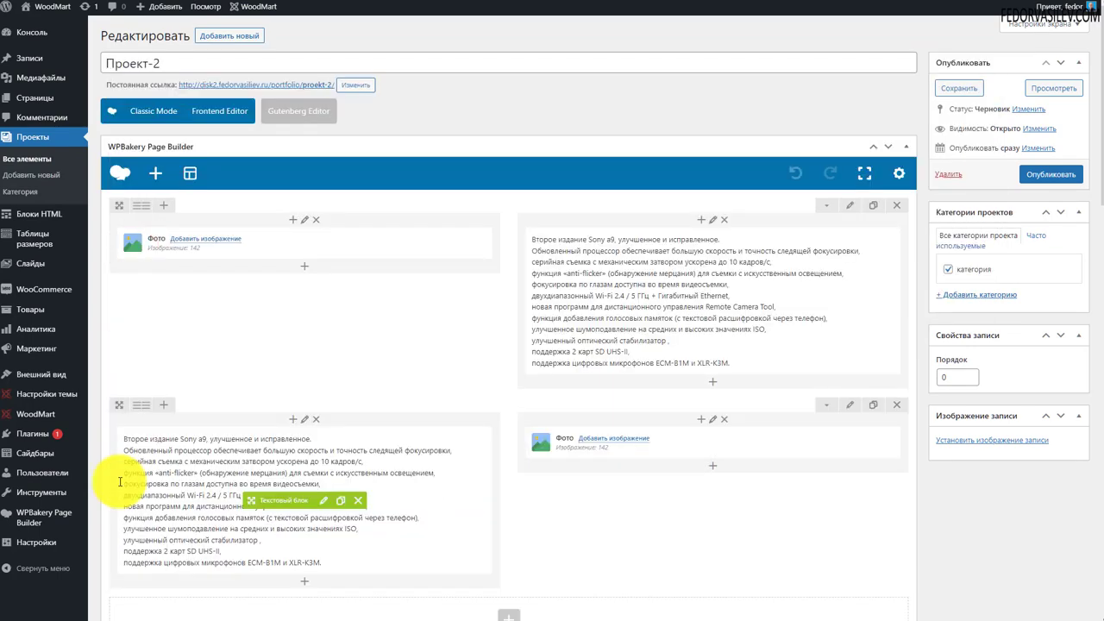
scroll(198, 263, down, 5)
scroll(362, 215, up, 3)
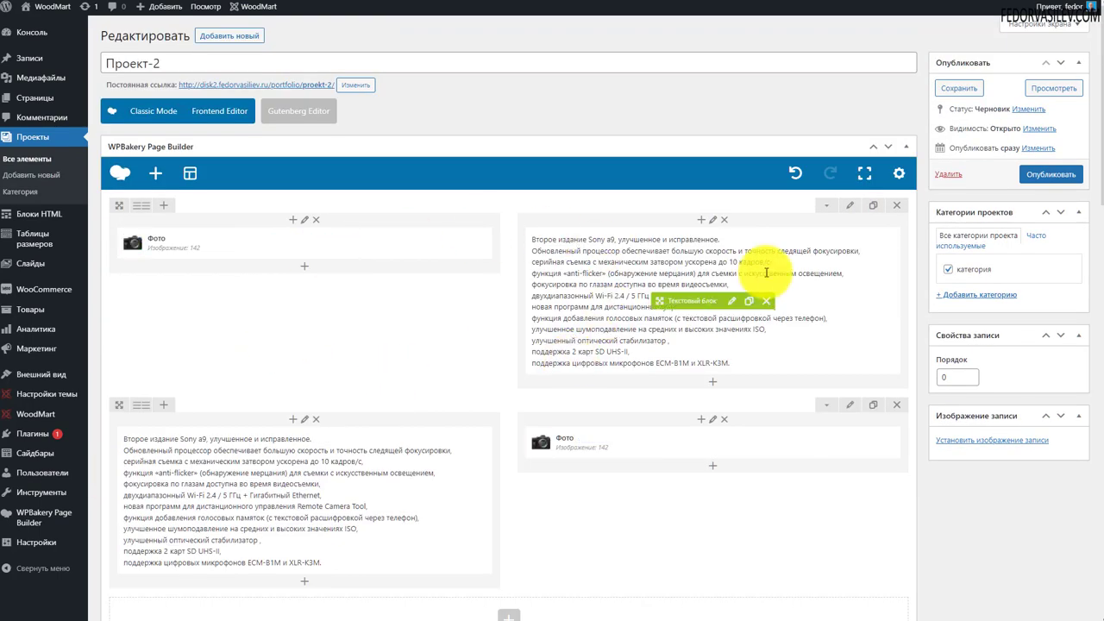
click(1031, 174)
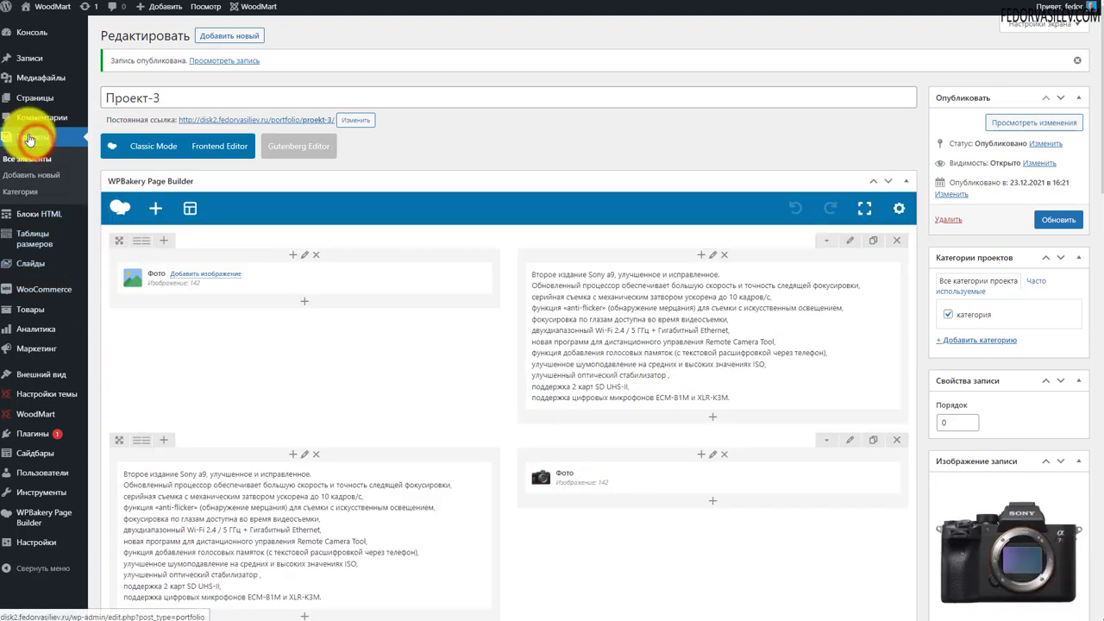
View the list of portfolio projects and look over the Sony Alpha A9 II product page in the store
click(26, 138)
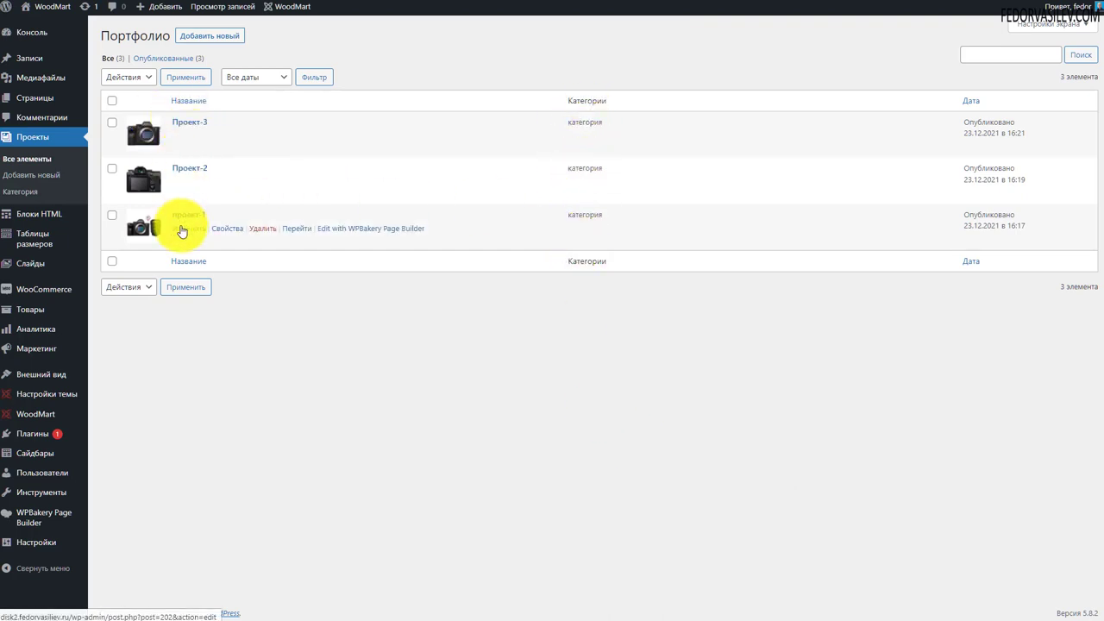
click(181, 229)
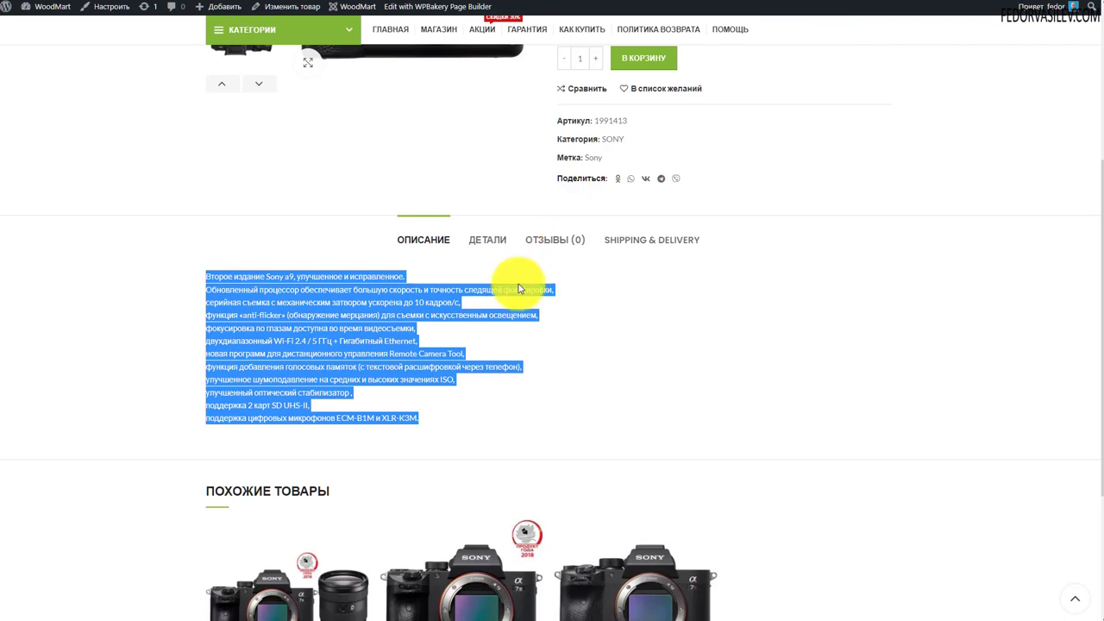
scroll(519, 284, up, 4)
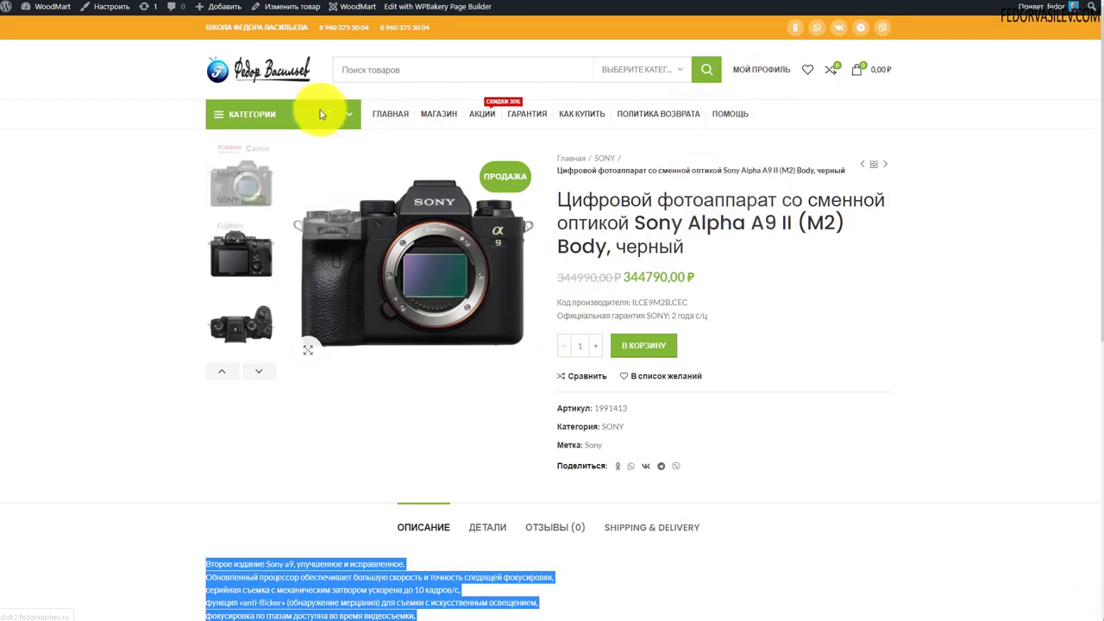
drag(1098, 142, 1061, 473)
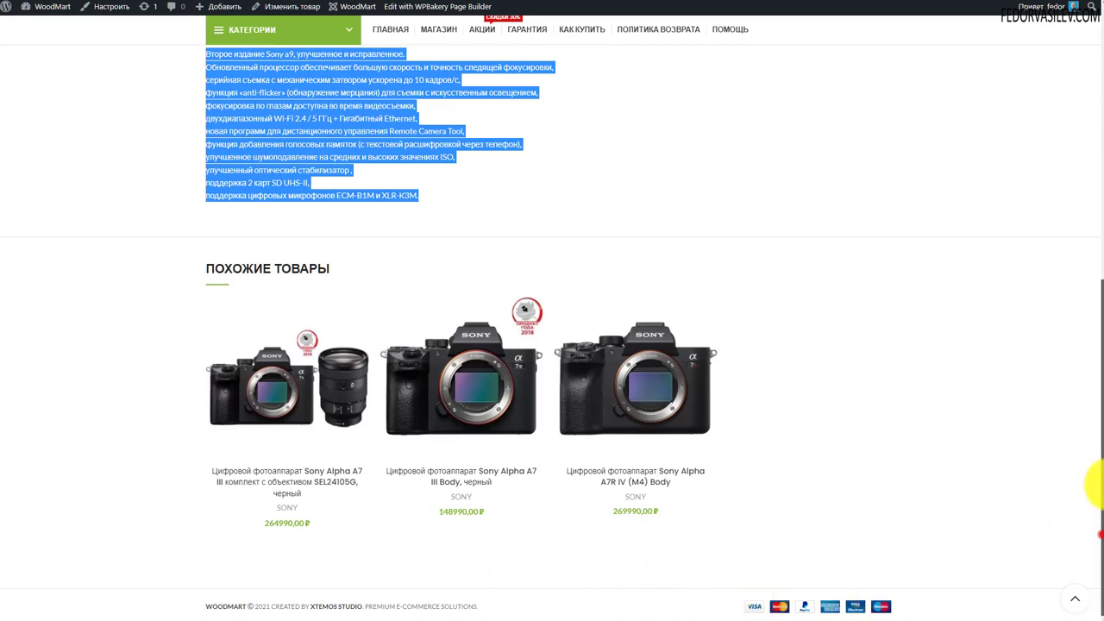
drag(1100, 533, 1100, 259)
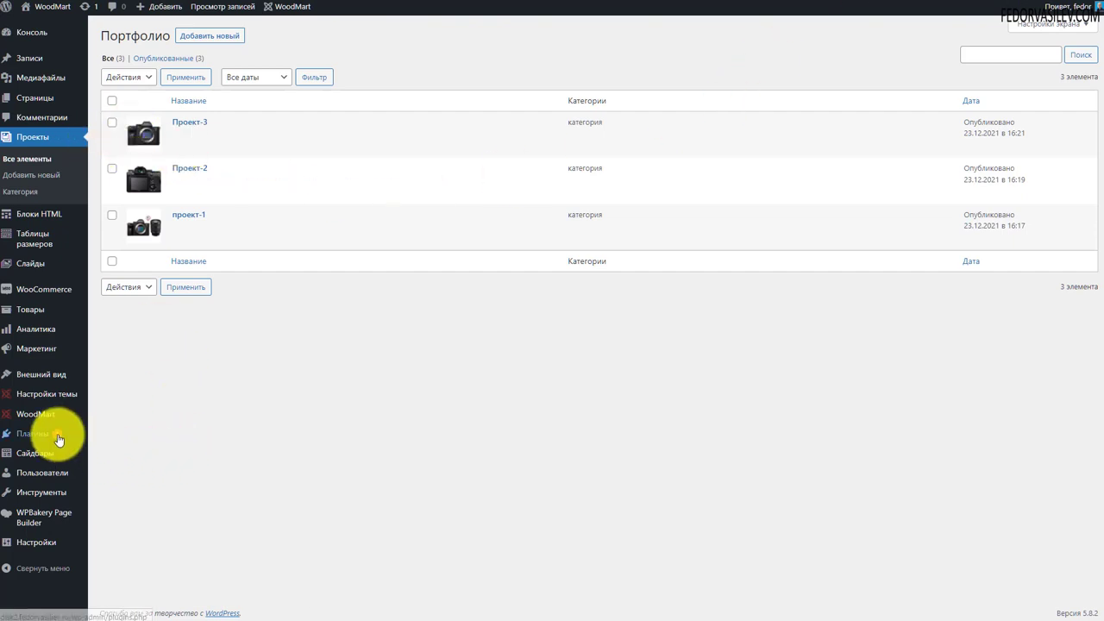
Go to the site's menu settings and load Menu 1 (Главное меню) for editing
mouse_move(37, 384)
click(104, 422)
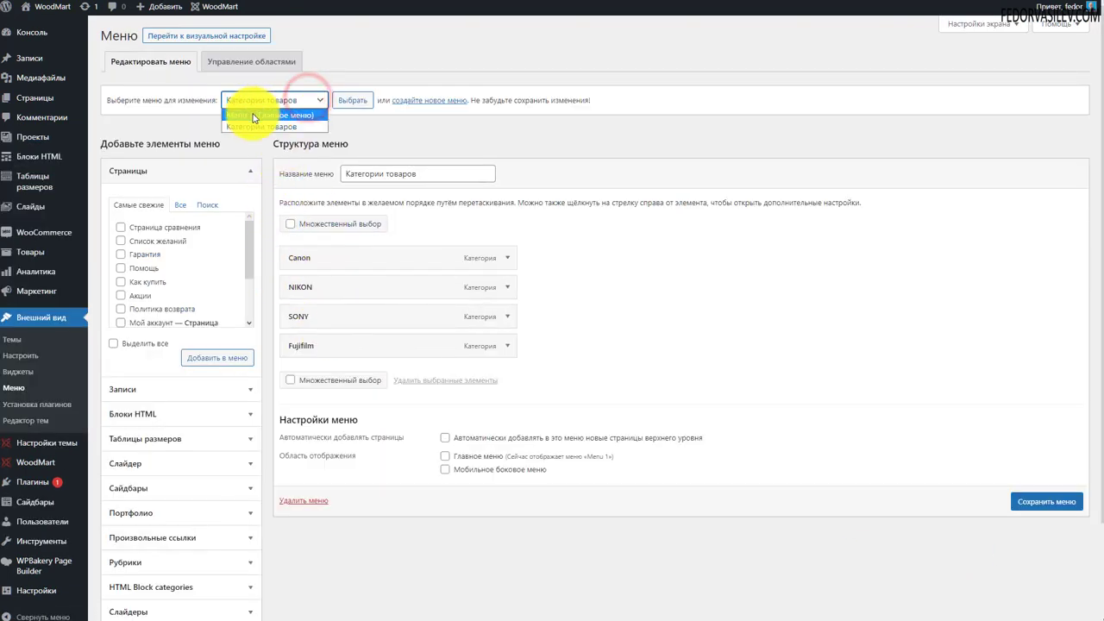
click(361, 102)
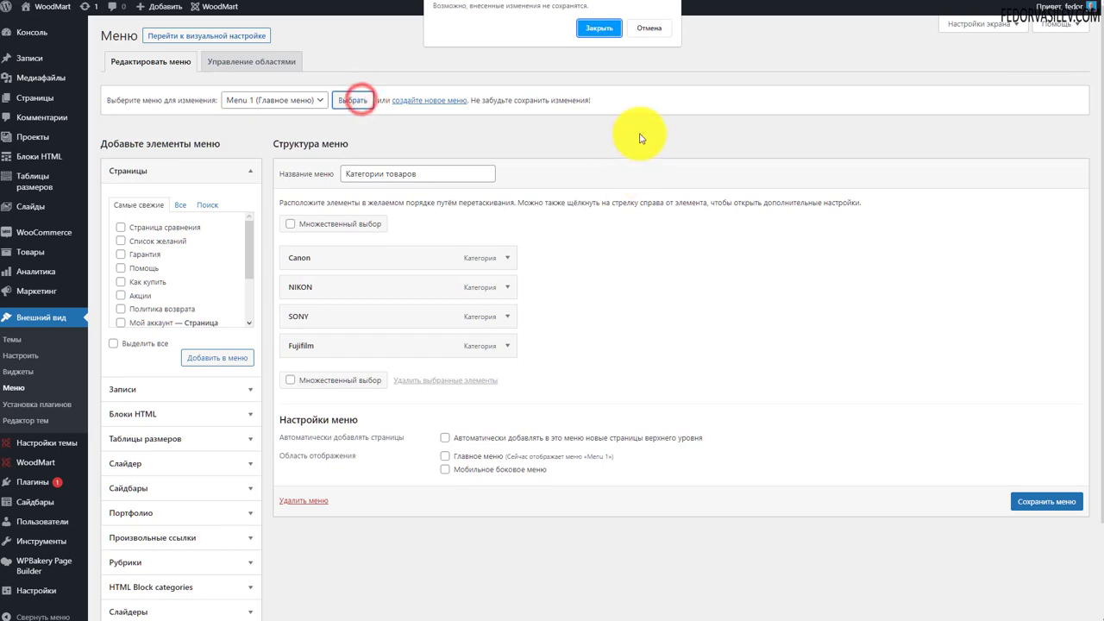
click(603, 35)
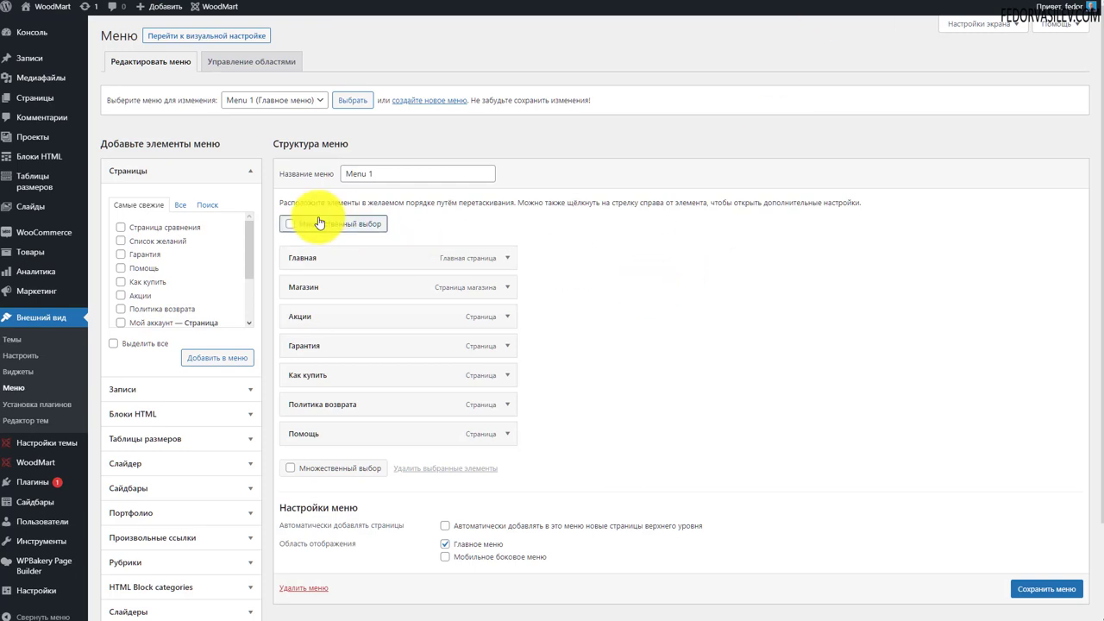
Add the project category категория to Menu 1 and check the new item's link text
click(204, 172)
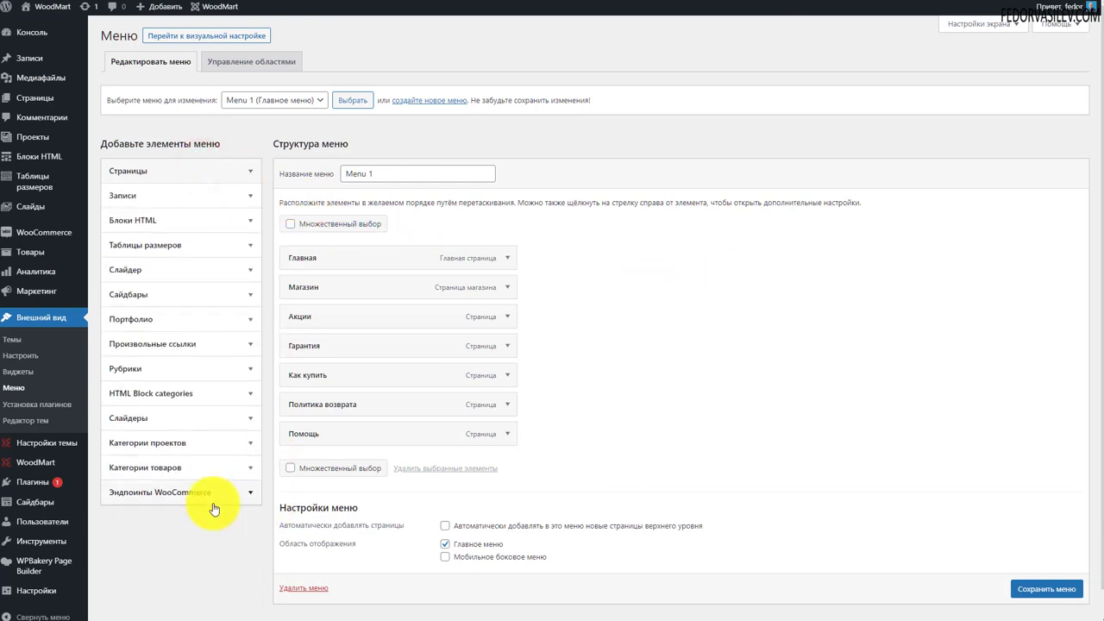
click(148, 443)
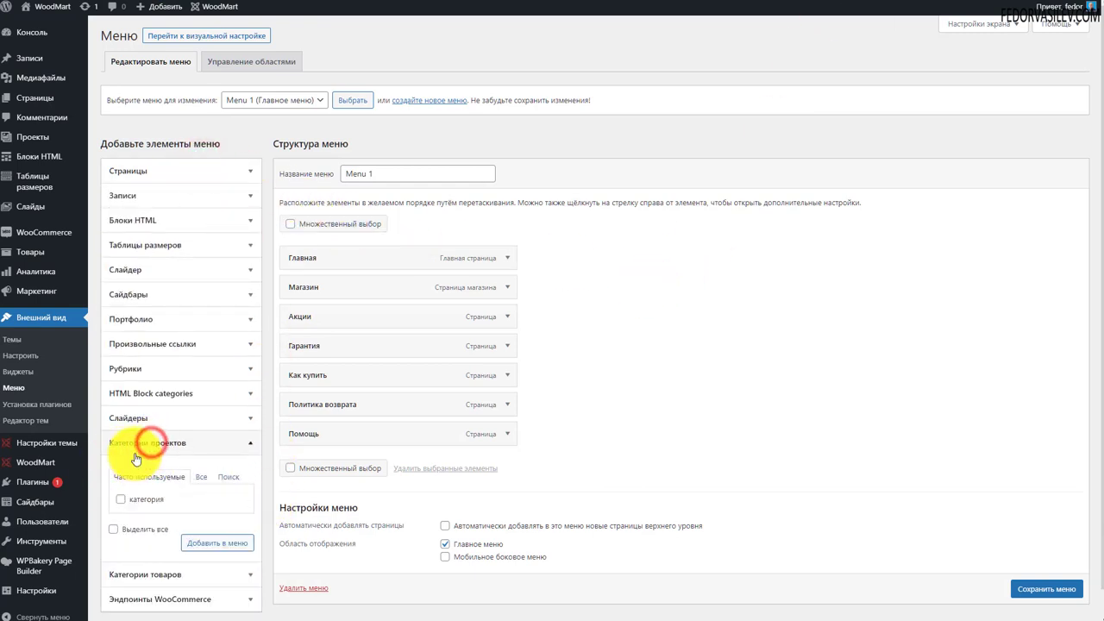
scroll(129, 457, down, 1)
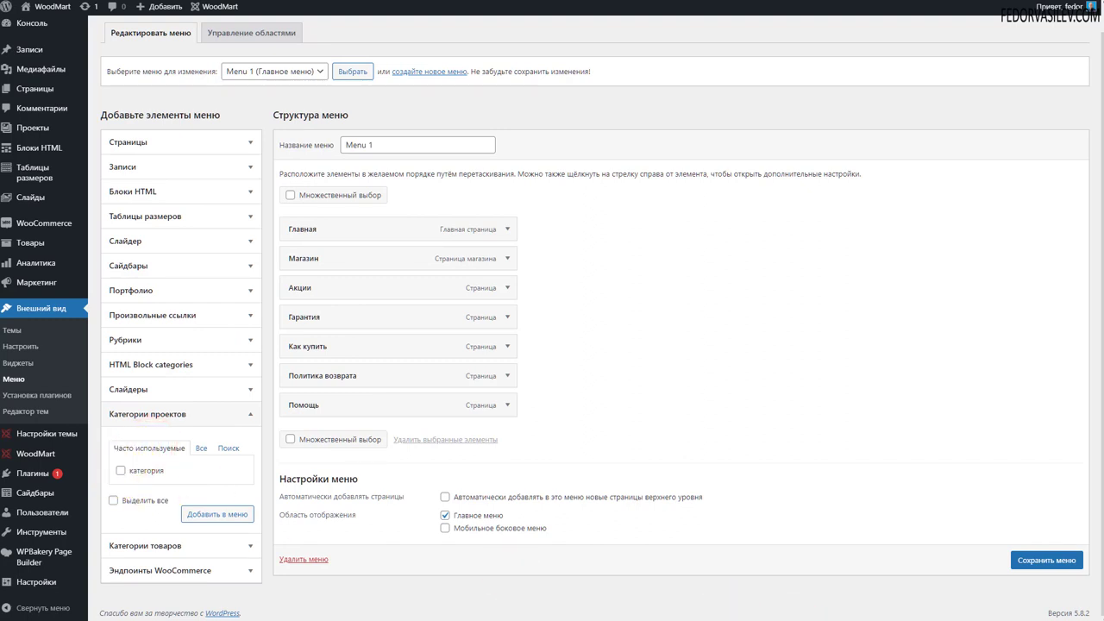
click(119, 470)
click(199, 512)
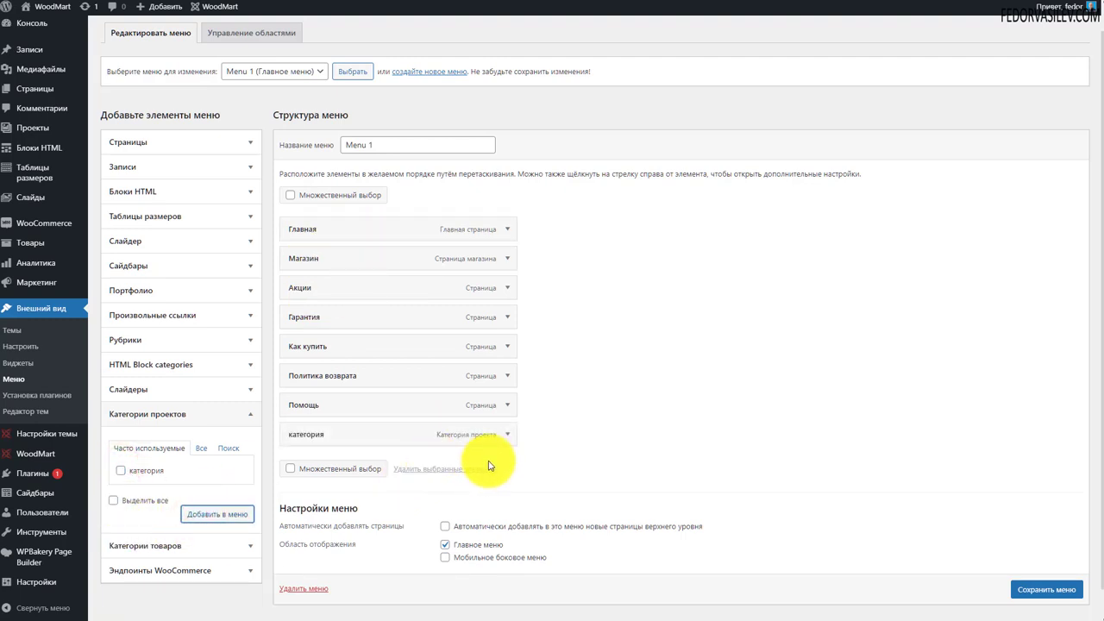
click(505, 433)
drag(343, 473, 280, 476)
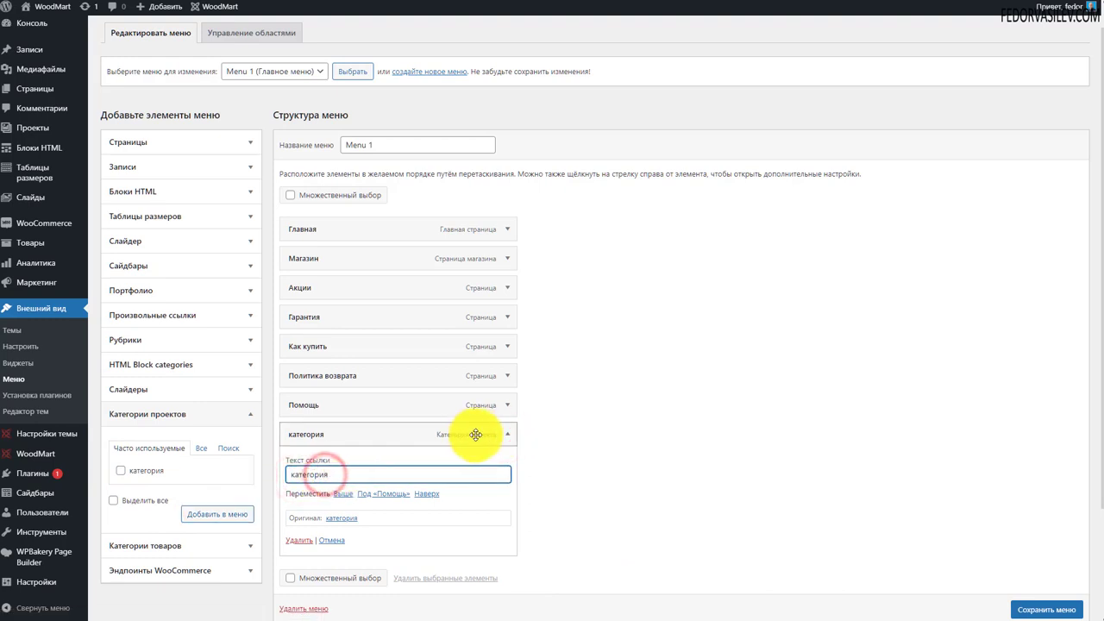
click(505, 435)
Add the portfolio projects Проект-3, Проект-2 and проект-1 to Menu 1
click(125, 293)
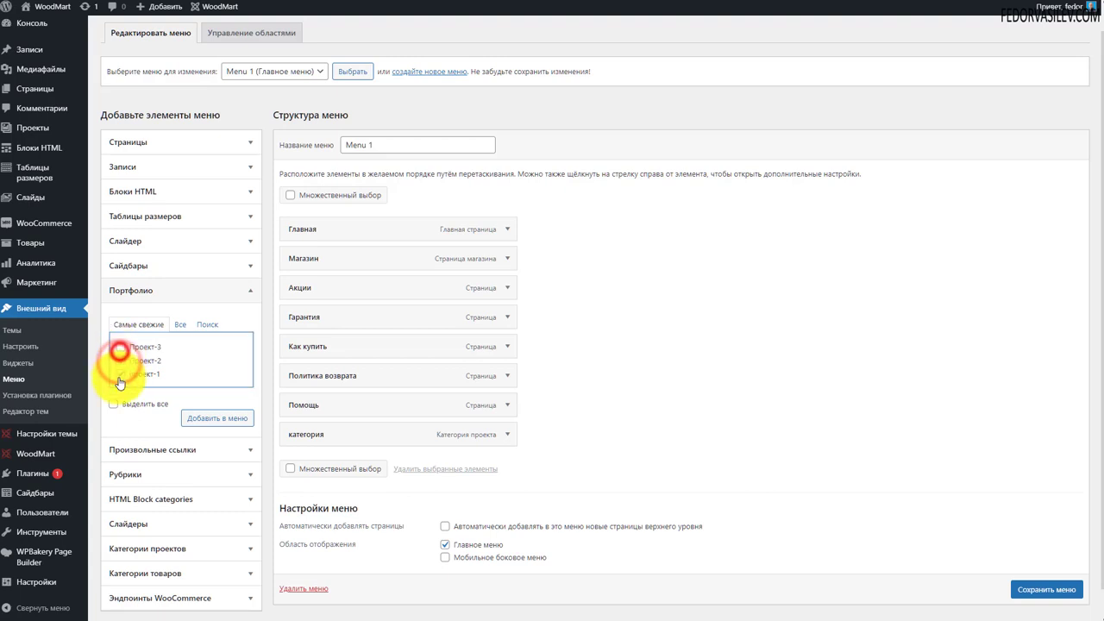
click(125, 406)
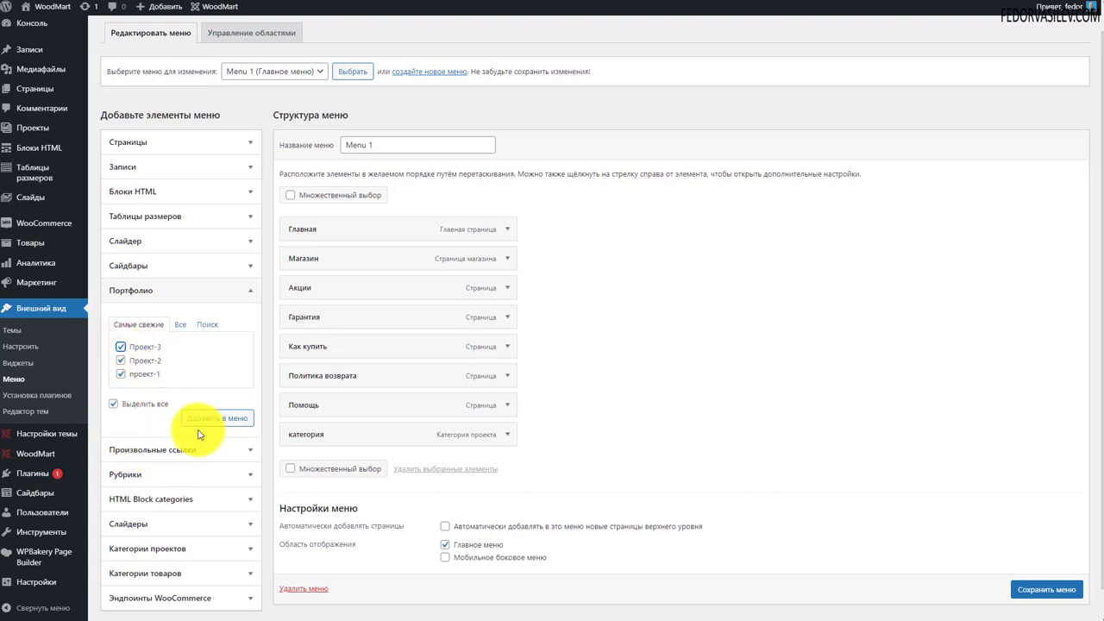
click(207, 422)
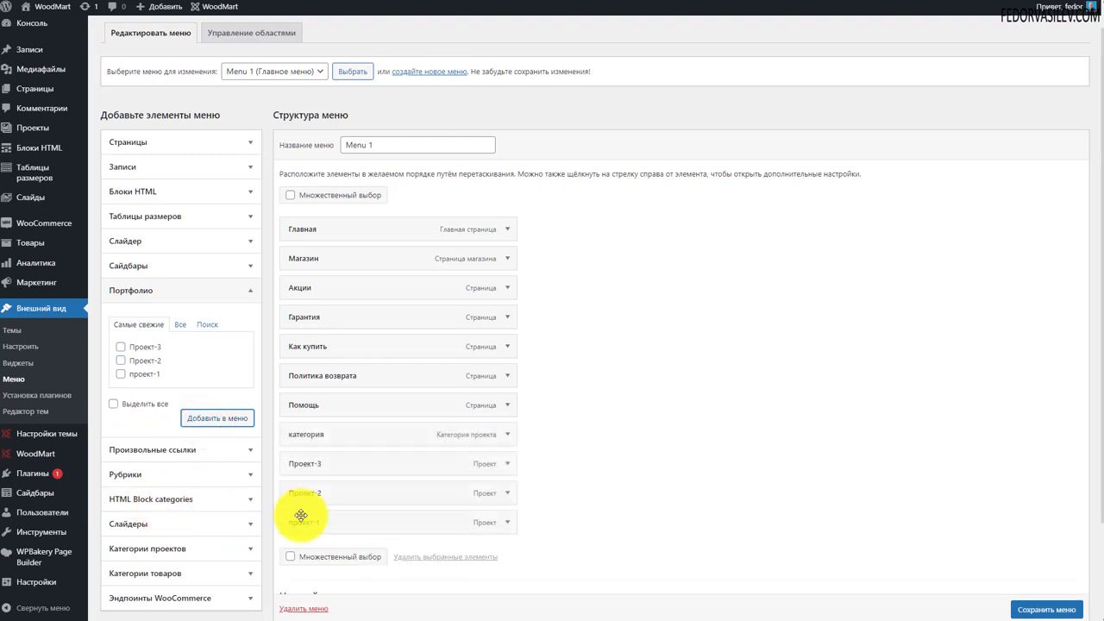
Nest проект-1, Проект-2 and Проект-3 in that order as child items under категория and save the menu
drag(315, 525, 339, 482)
drag(326, 523, 293, 533)
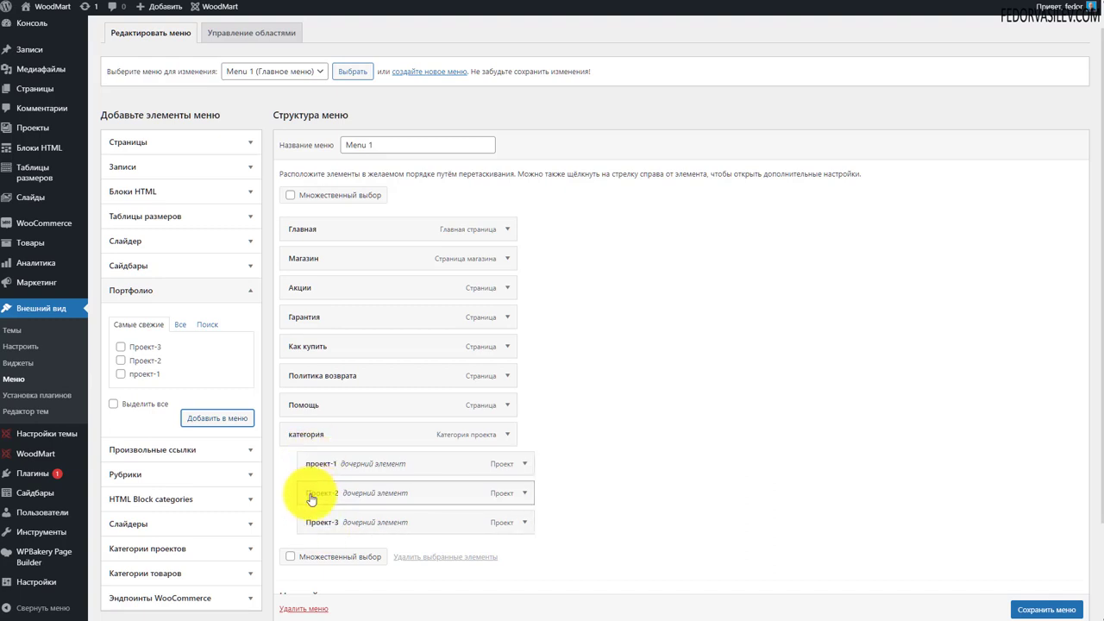
scroll(714, 435, down, 2)
click(1025, 560)
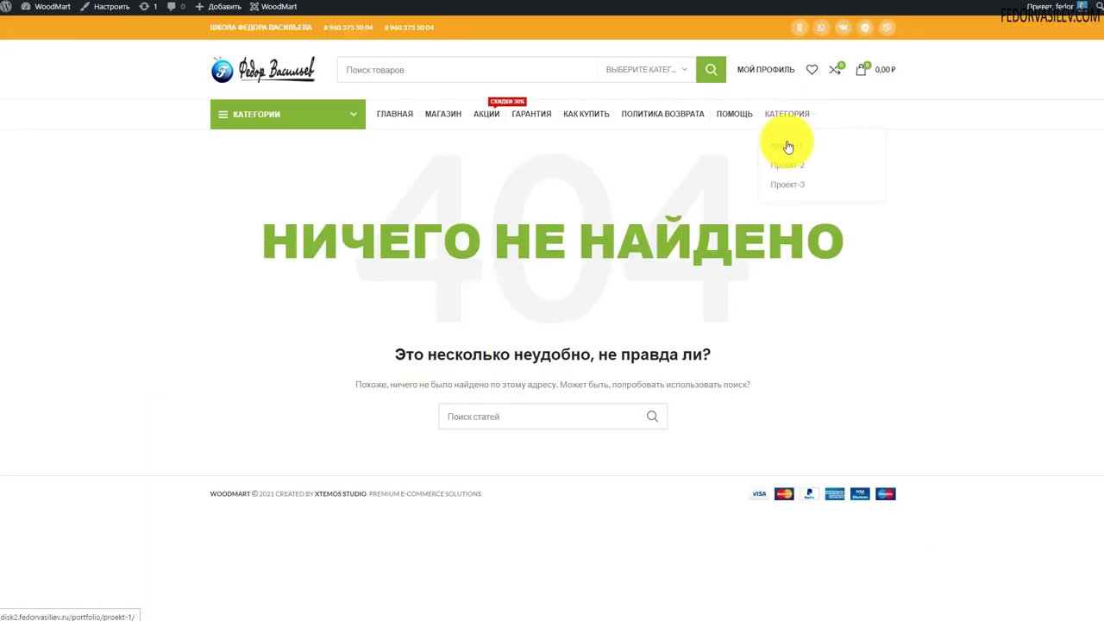
Check the page that the категория menu item leads to on the store site
drag(298, 233, 748, 245)
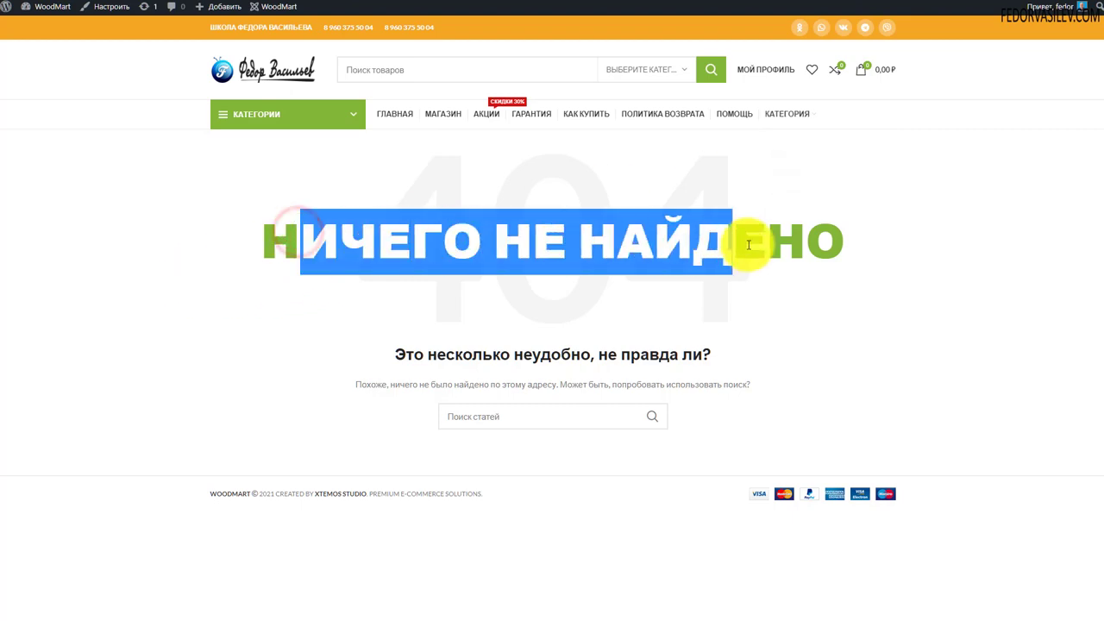
click(776, 332)
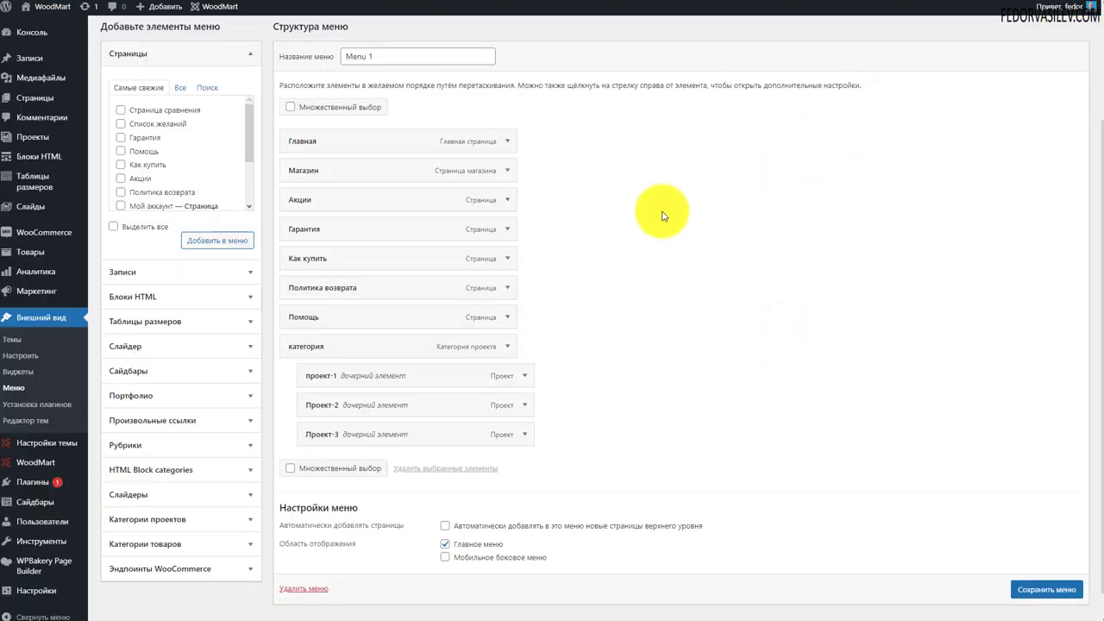
Leave the menu settings and create and publish a new page titled Портфолио
scroll(663, 216, up, 3)
click(32, 97)
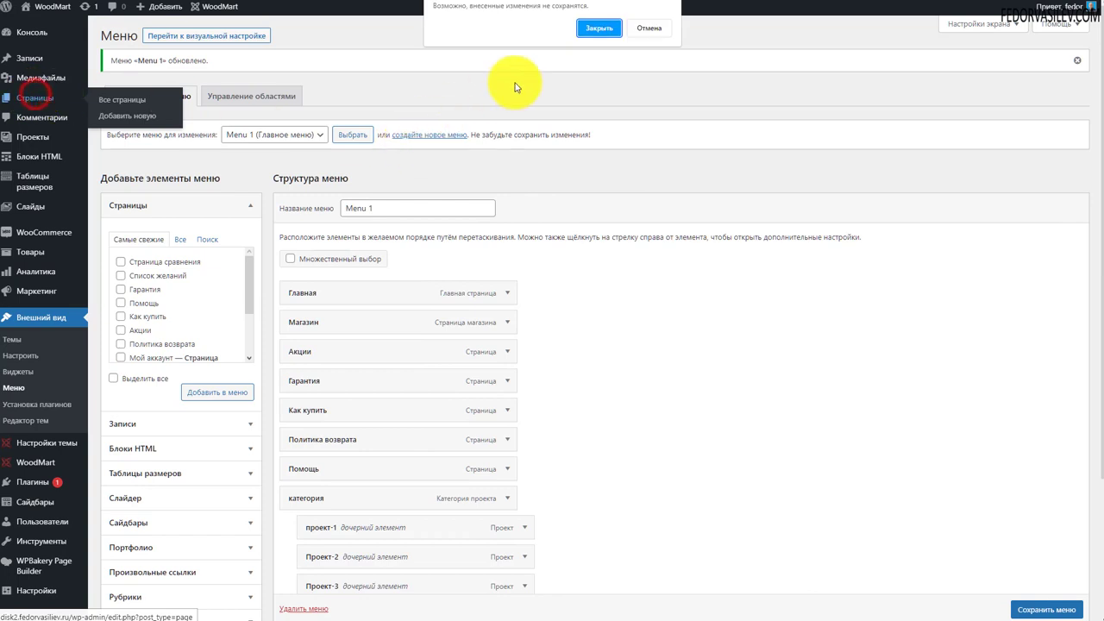
click(599, 28)
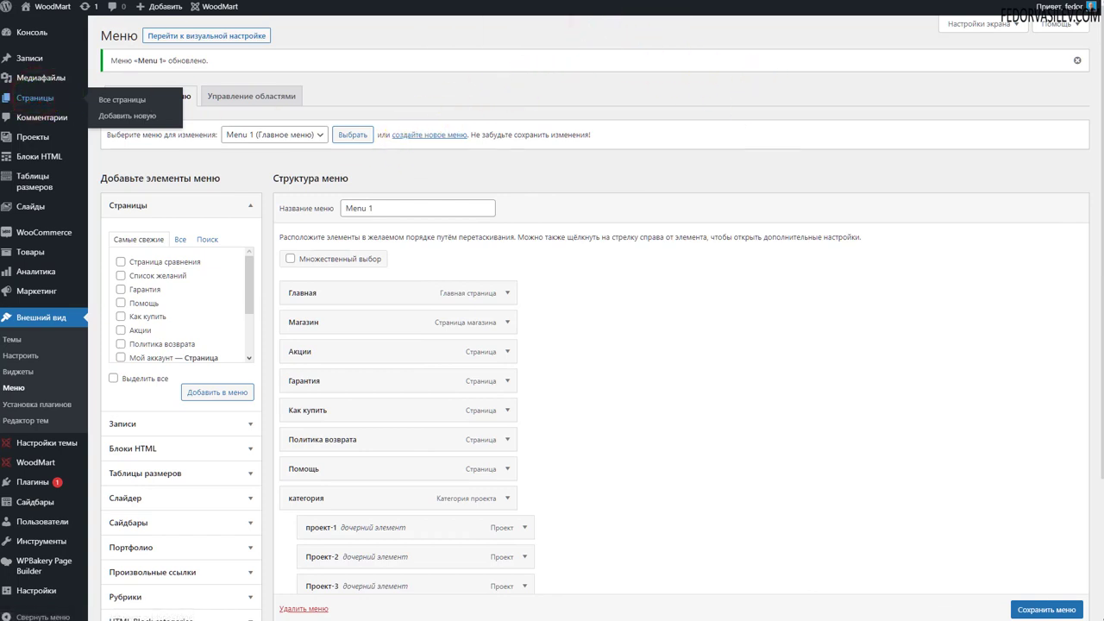
click(214, 36)
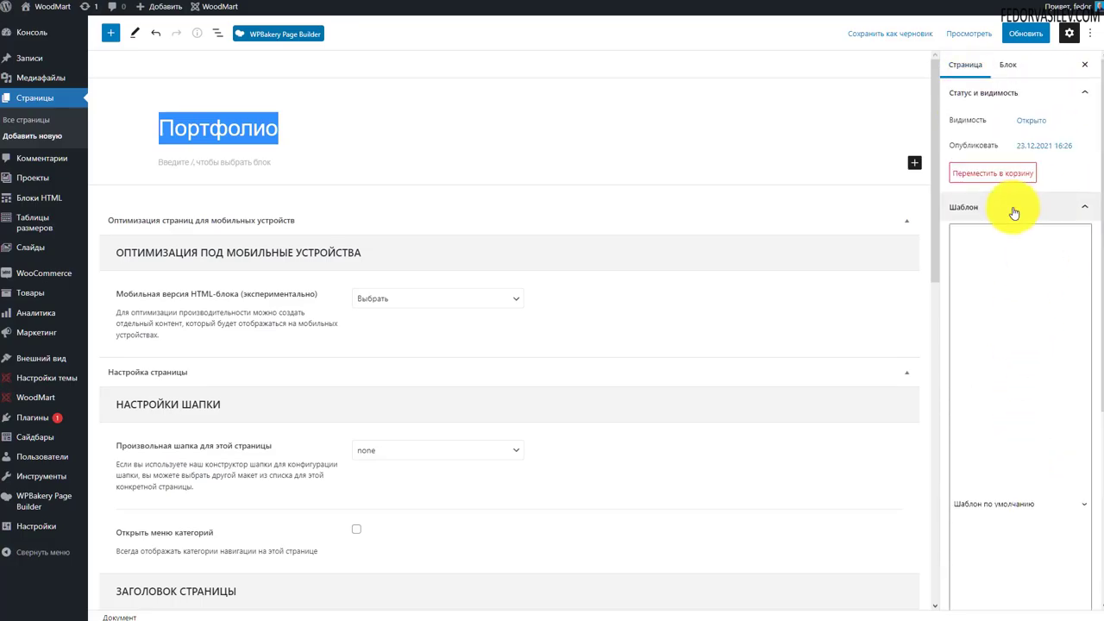
Set the template of the Портфолио page to Портфолио
click(1012, 209)
click(987, 213)
click(989, 363)
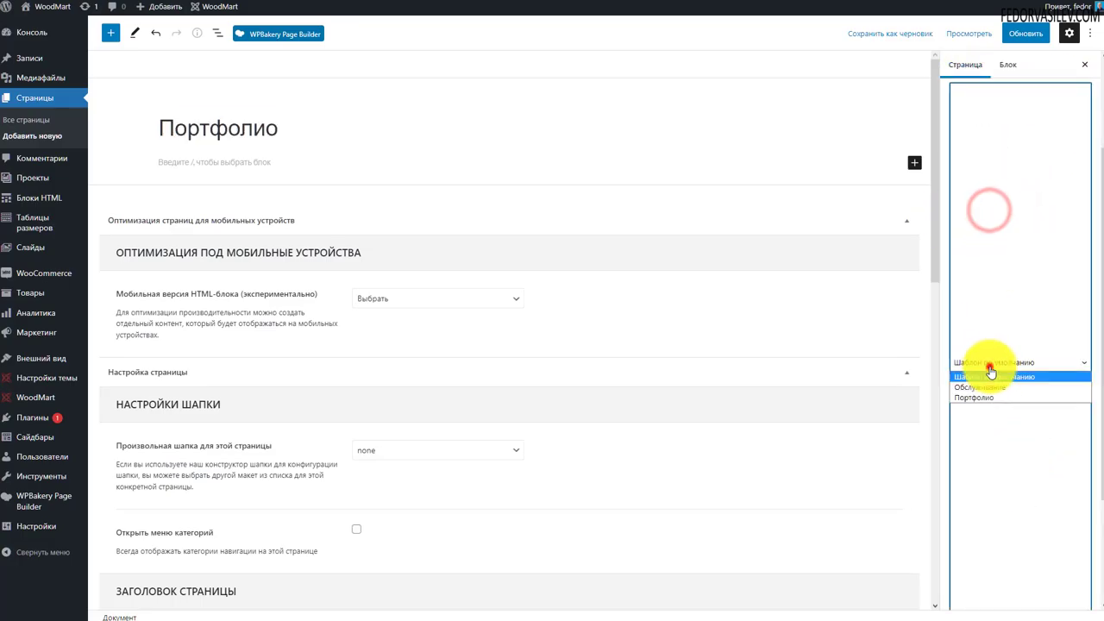
click(981, 398)
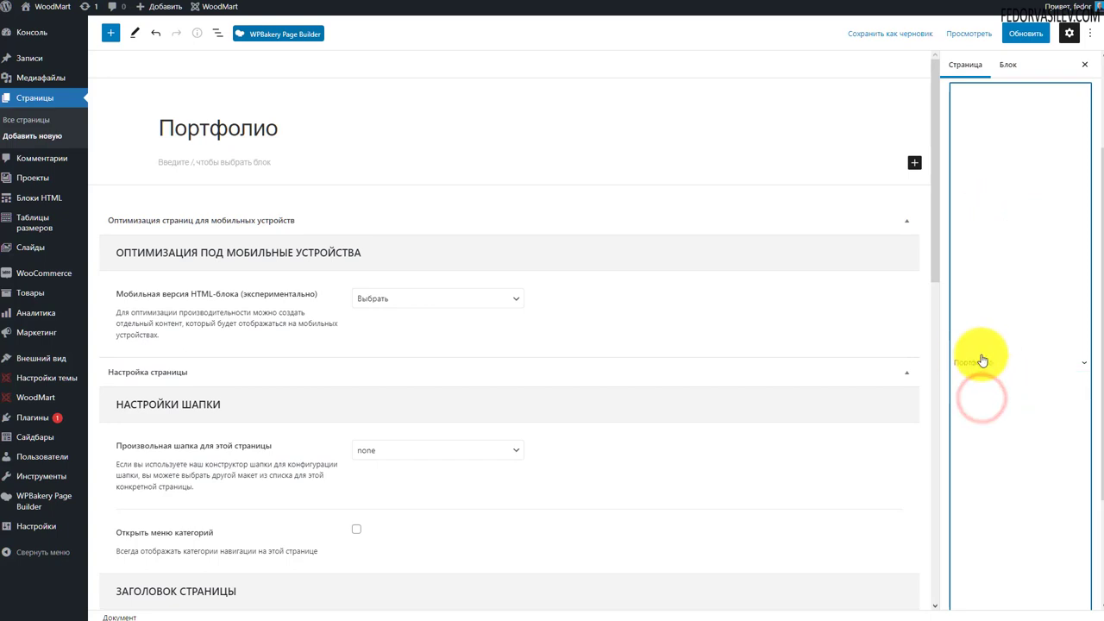
Save the Портфолио page with its template, disable its page title and update the page
click(1026, 35)
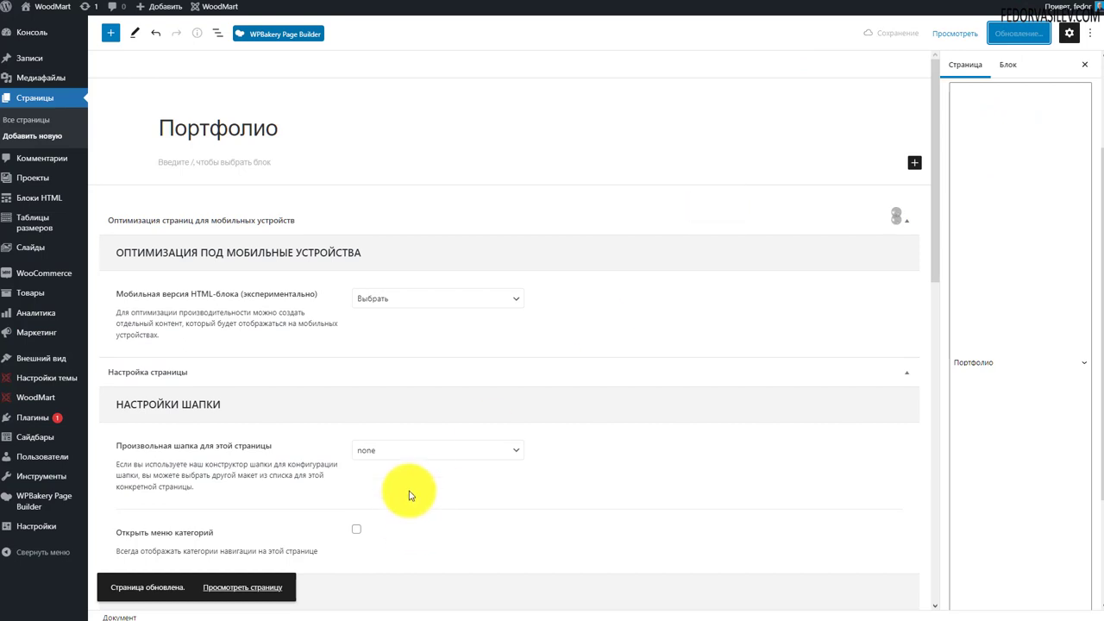
scroll(409, 506, down, 3)
click(353, 346)
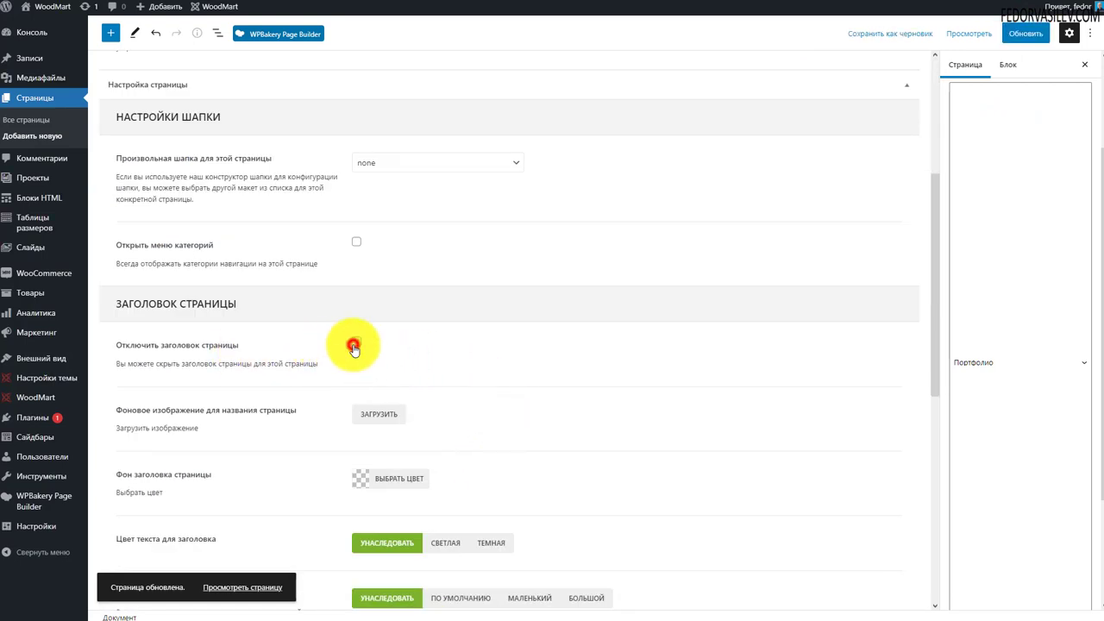
click(1025, 34)
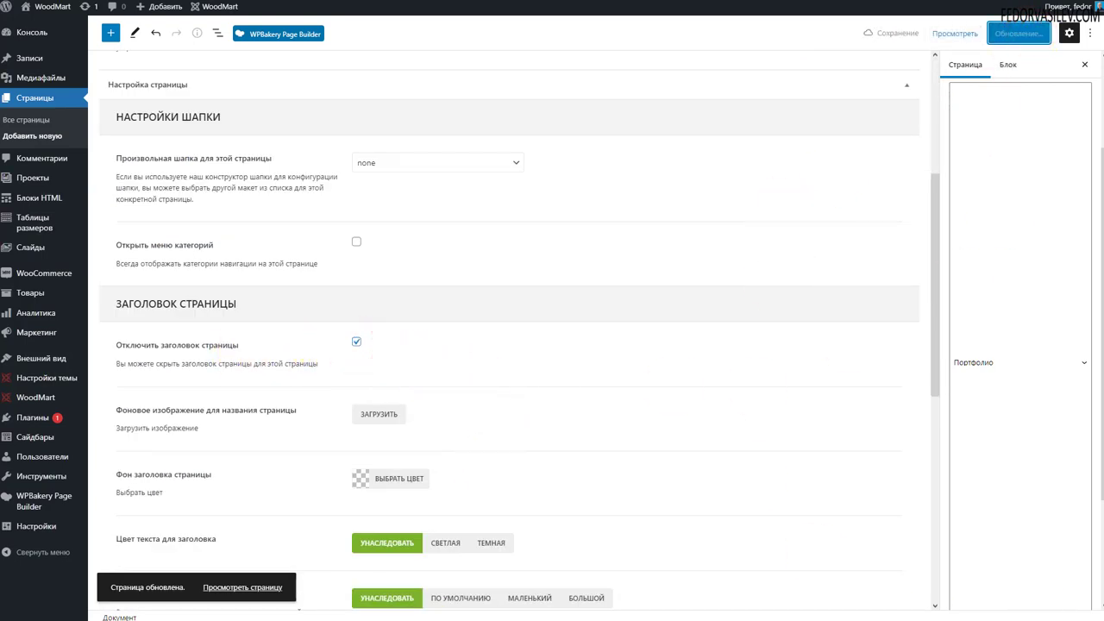
scroll(888, 607, up, 3)
drag(284, 128, 135, 123)
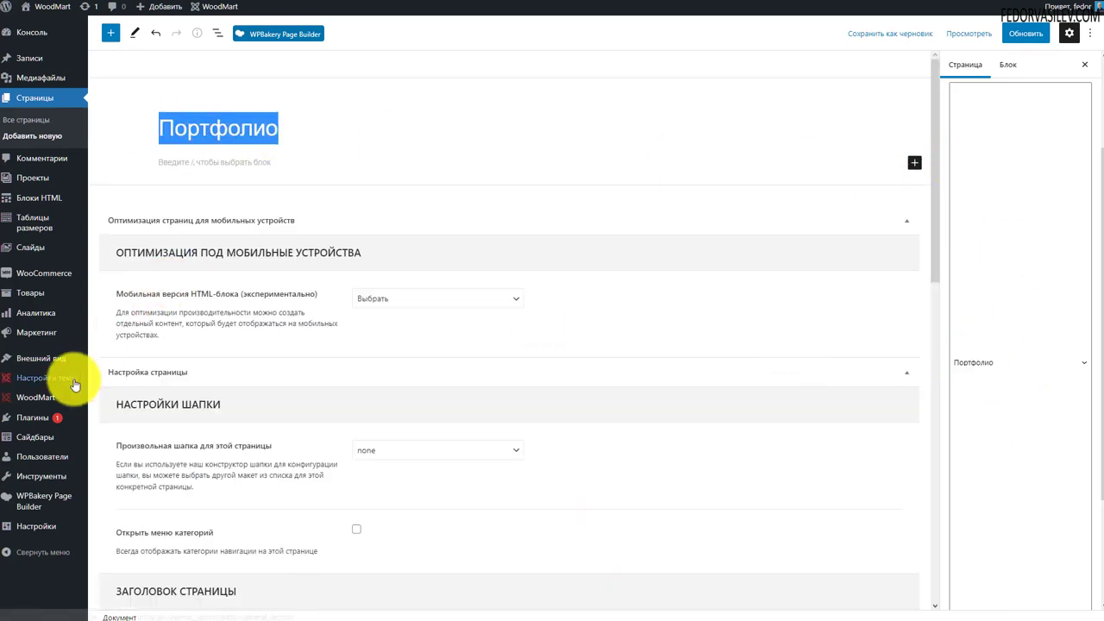
In Menu 1, put the Портфолио page in place of the категория item and its child projects, and save the menu
mouse_move(58, 366)
mouse_move(35, 418)
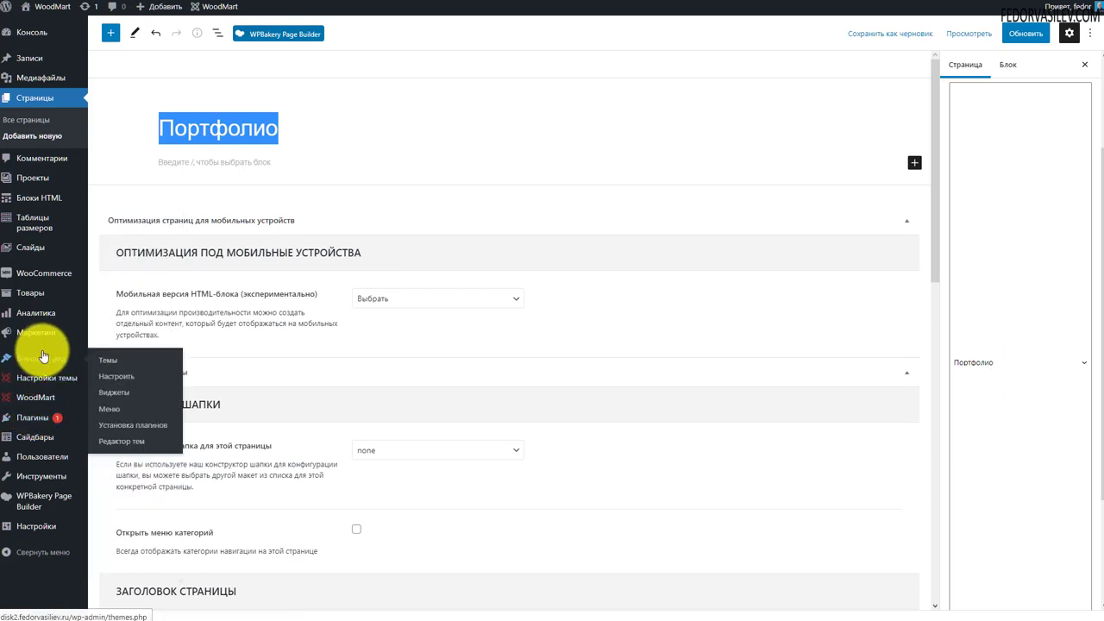
click(112, 408)
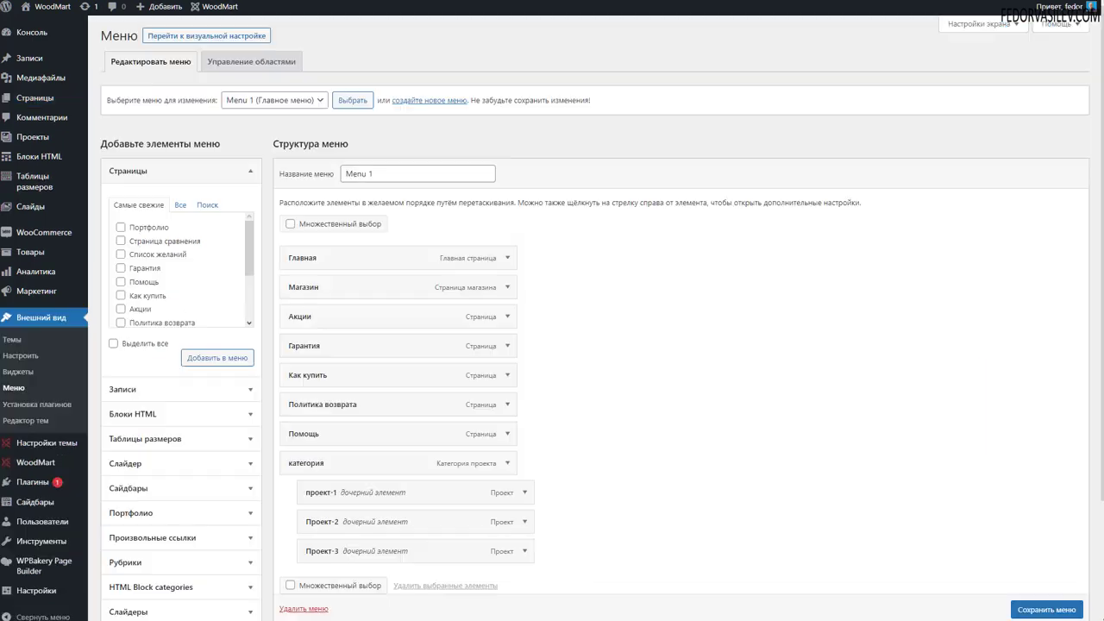
scroll(133, 215, down, 5)
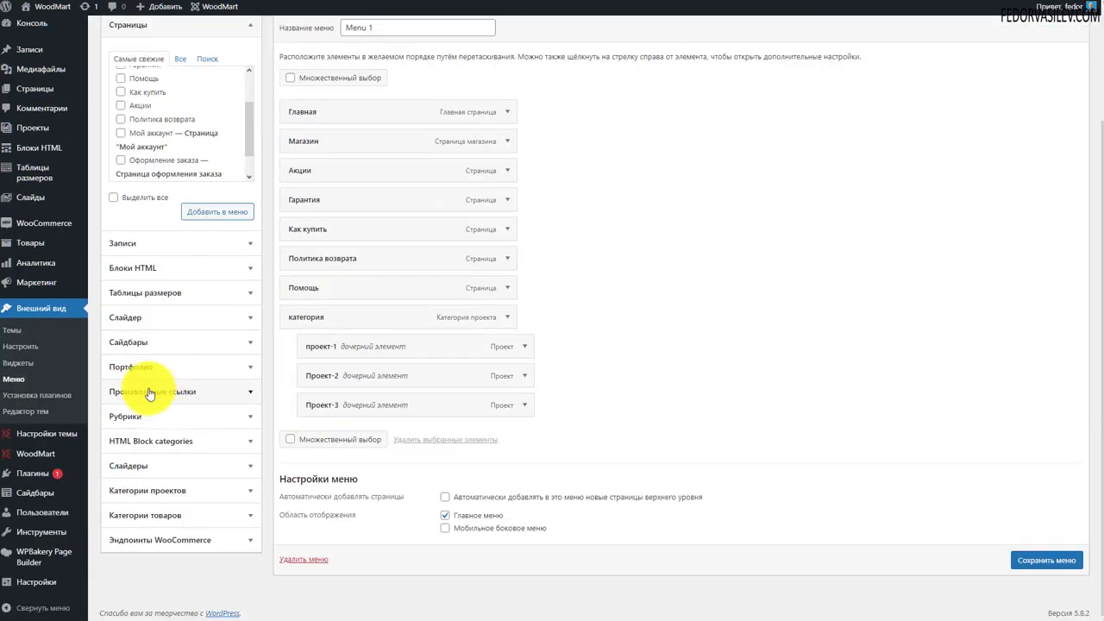
click(134, 367)
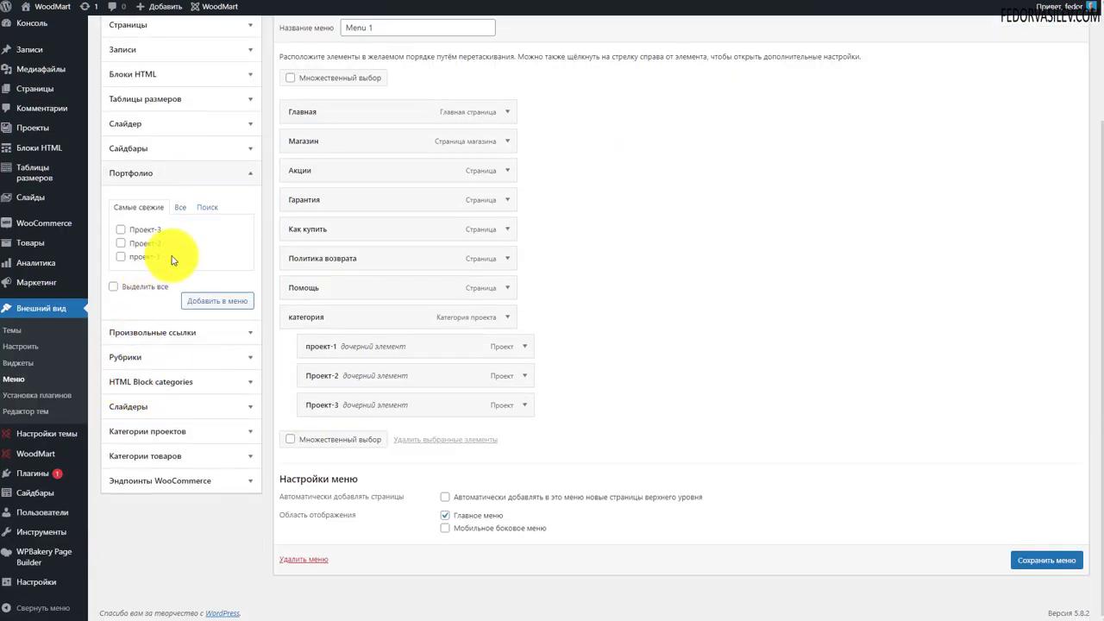
scroll(161, 258, up, 3)
click(140, 172)
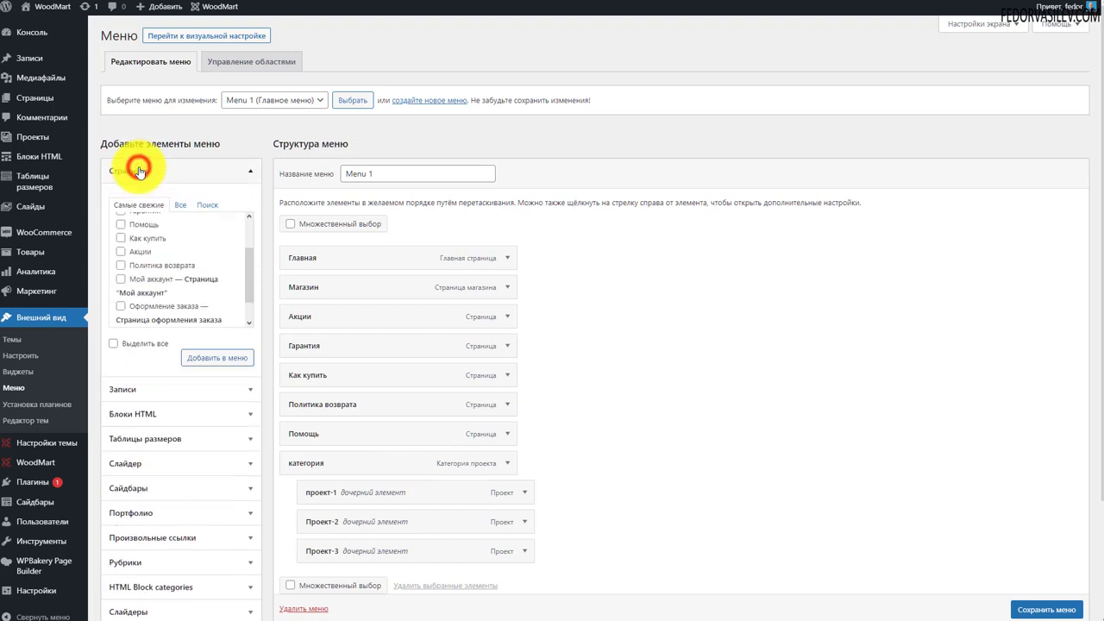
click(180, 205)
scroll(188, 243, down, 3)
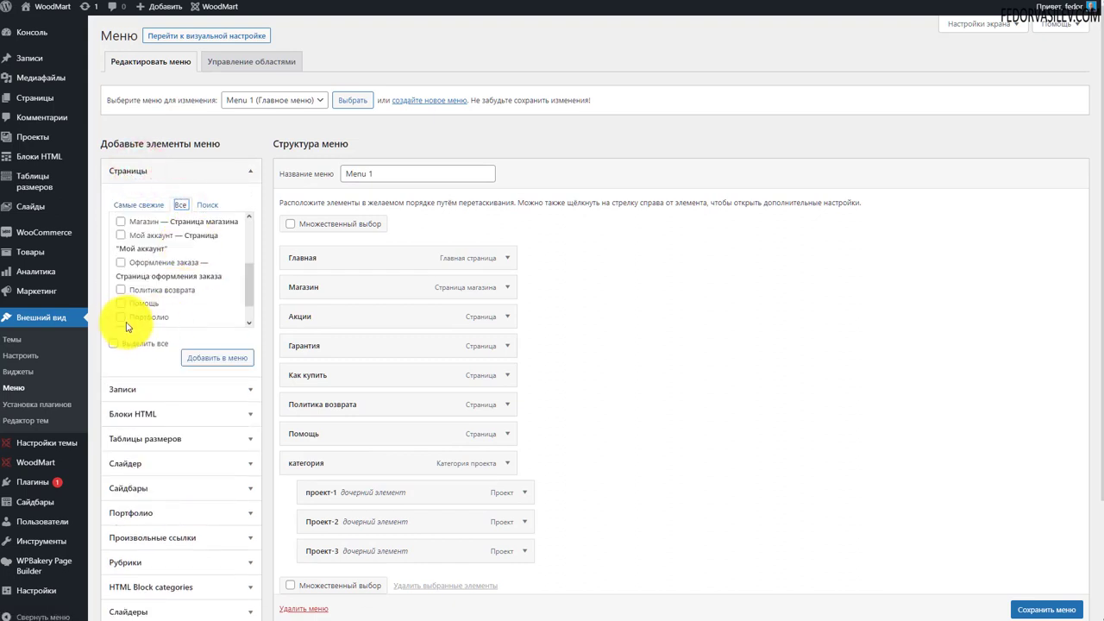
click(121, 317)
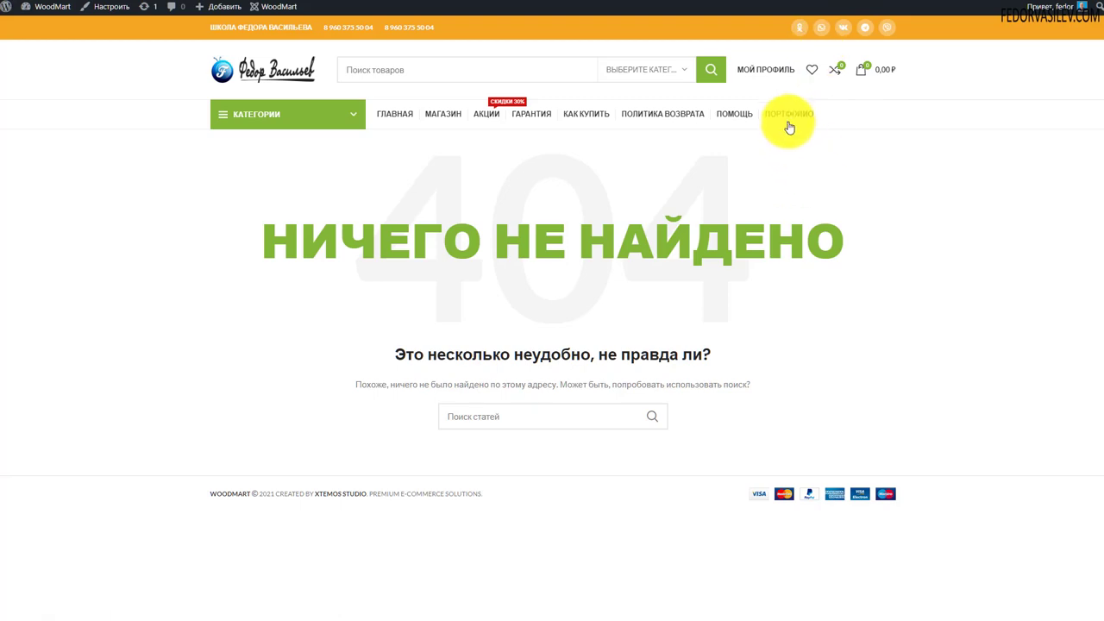
Check the store page that the Портфолио menu item leads to and the portfolio items available for the menu
drag(319, 244, 904, 316)
click(904, 316)
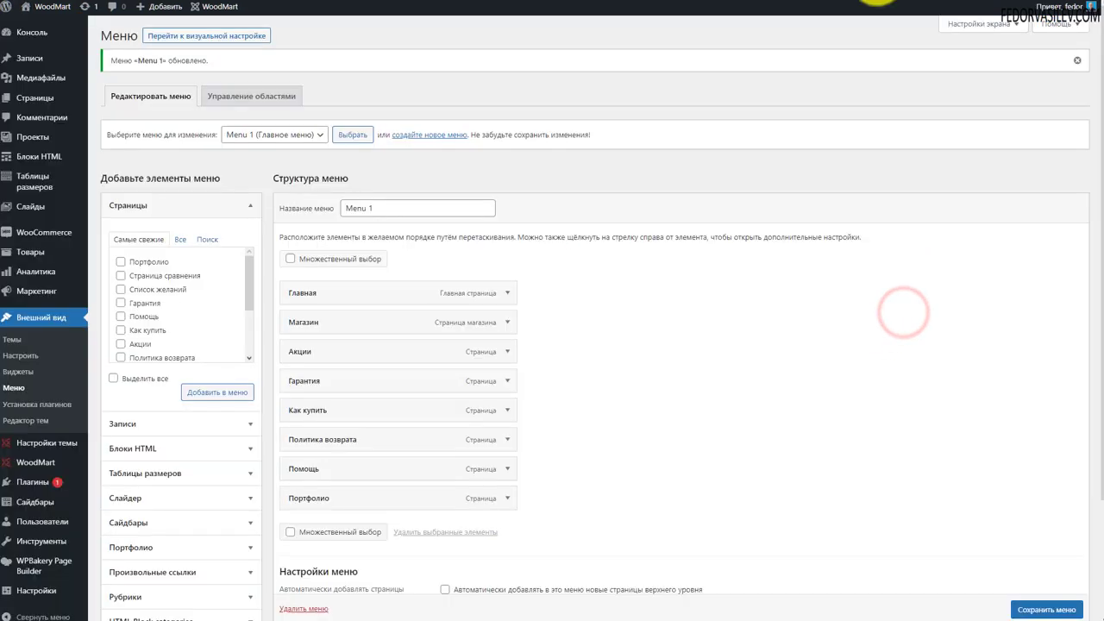
scroll(690, 315, down, 2)
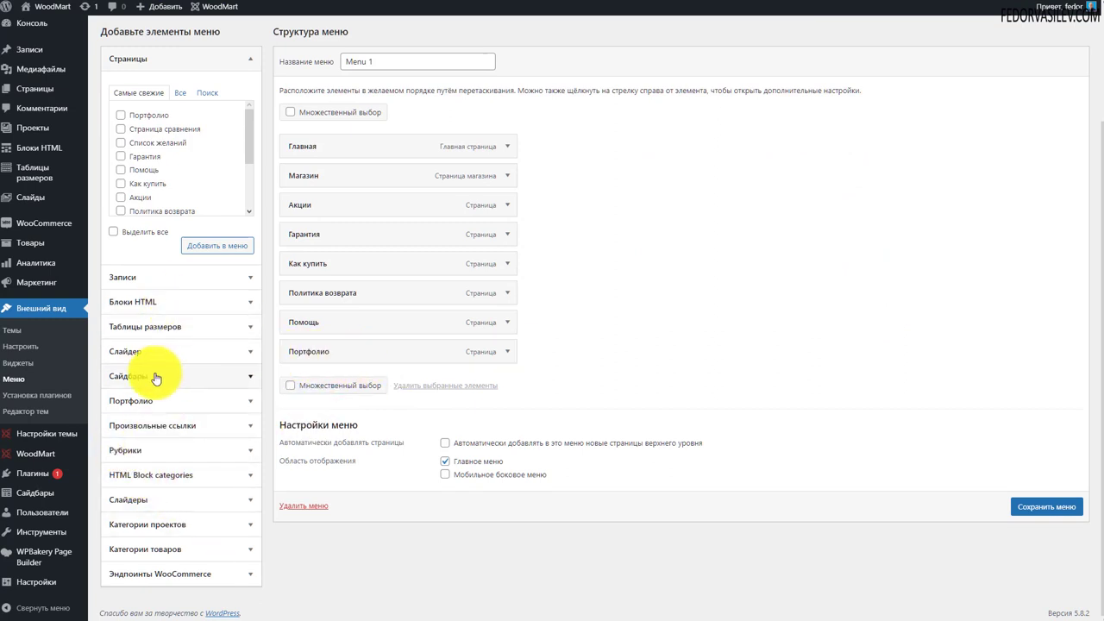
click(146, 400)
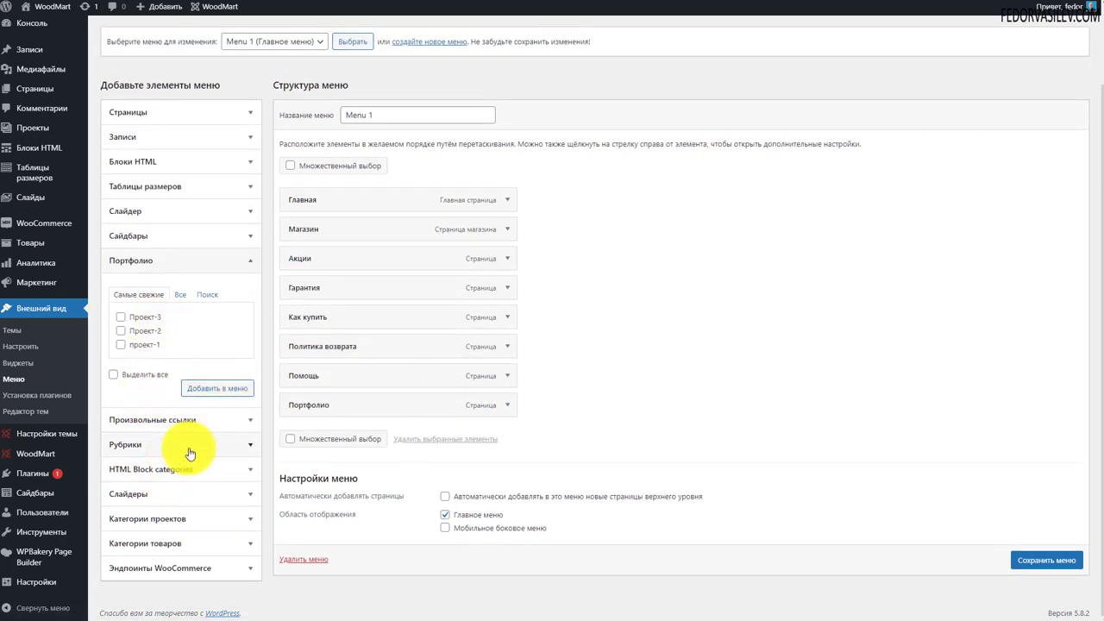
Leave the menu editor without saving and examine the permalink structure, additional prefixes and product link bases in the permalink settings
mouse_move(38, 591)
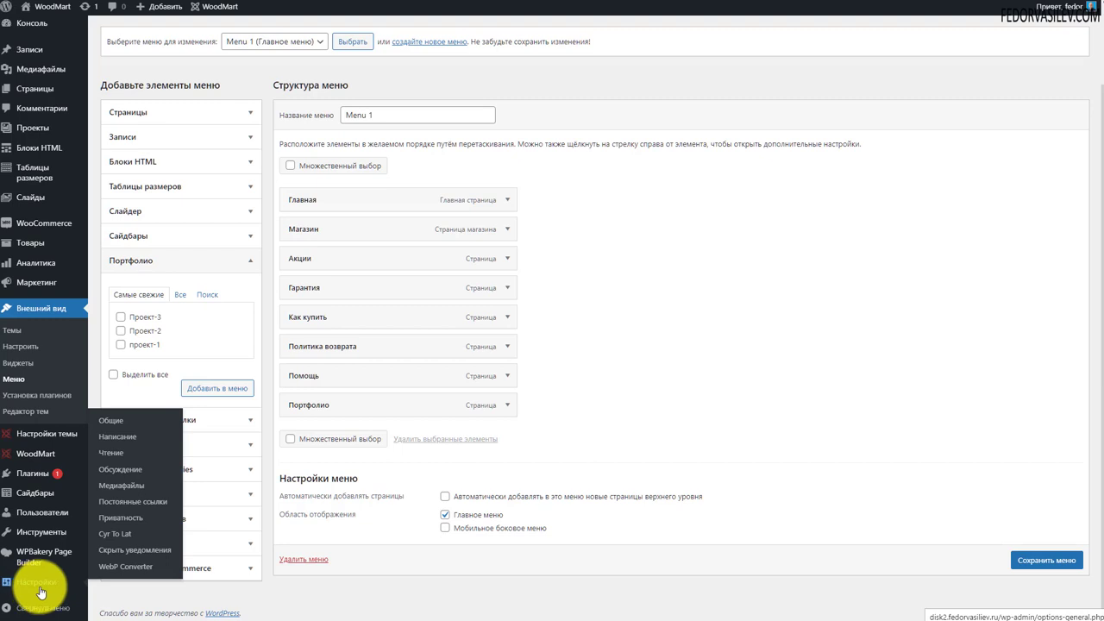
click(132, 501)
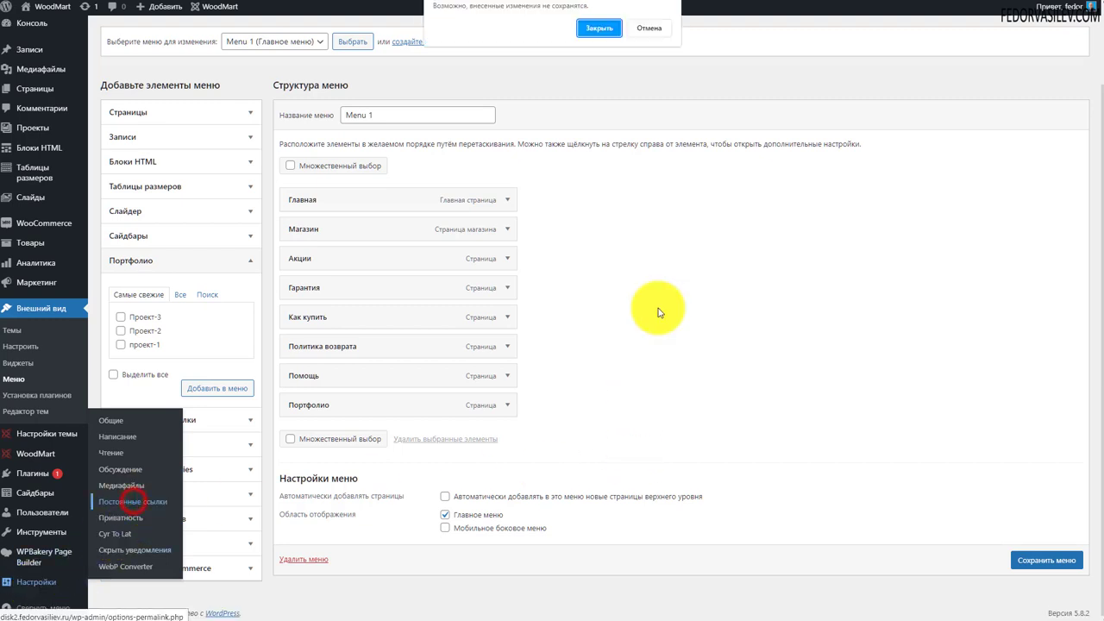
click(598, 27)
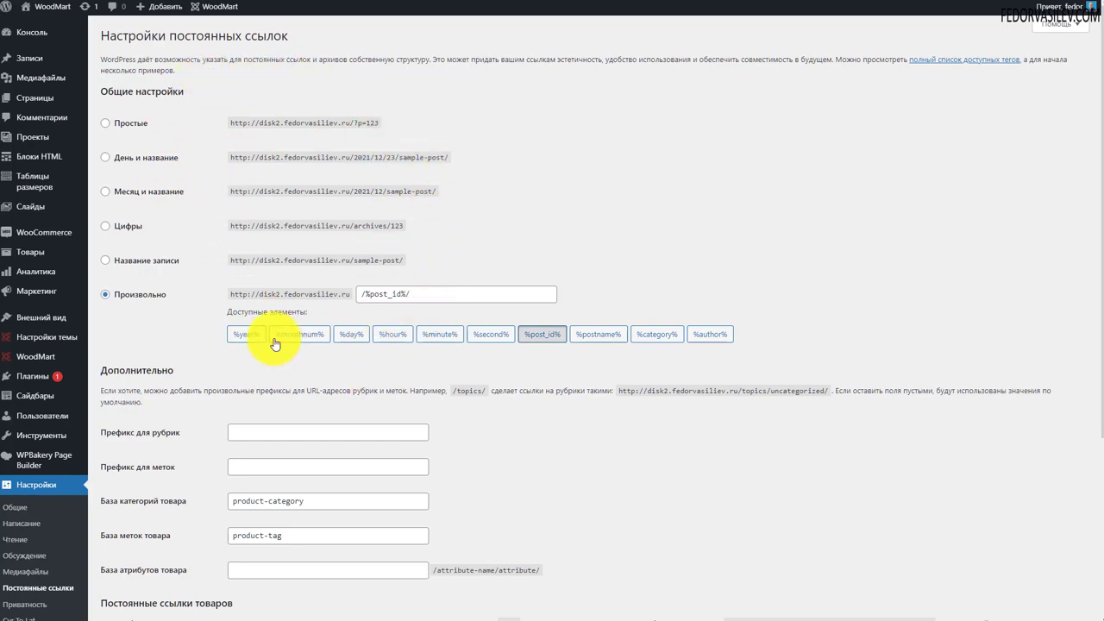
scroll(452, 250, down, 1)
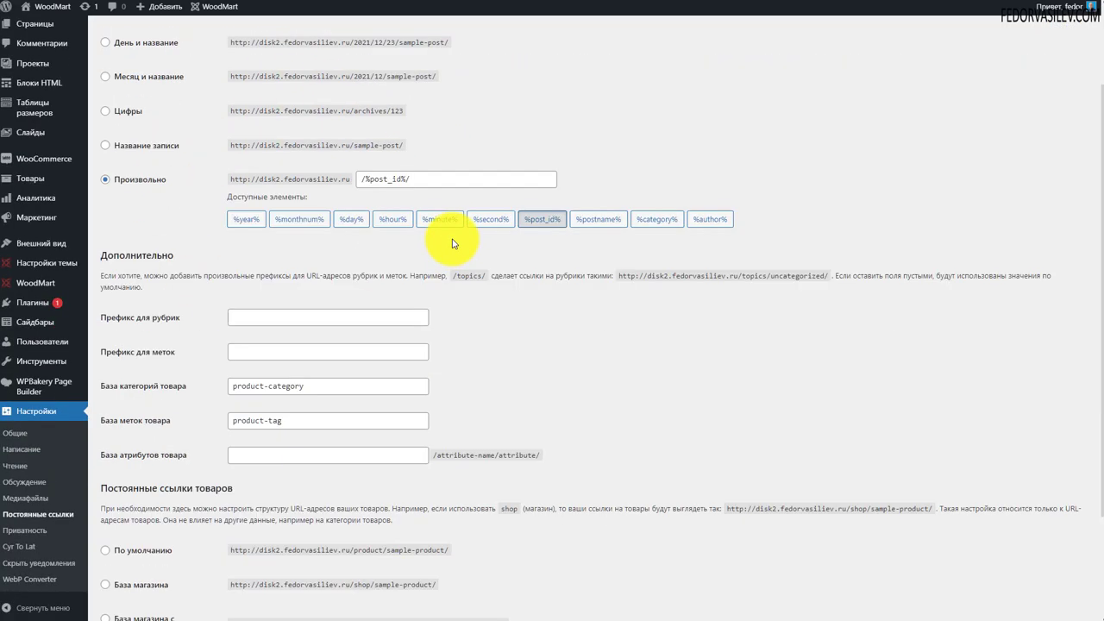
scroll(451, 244, down, 1)
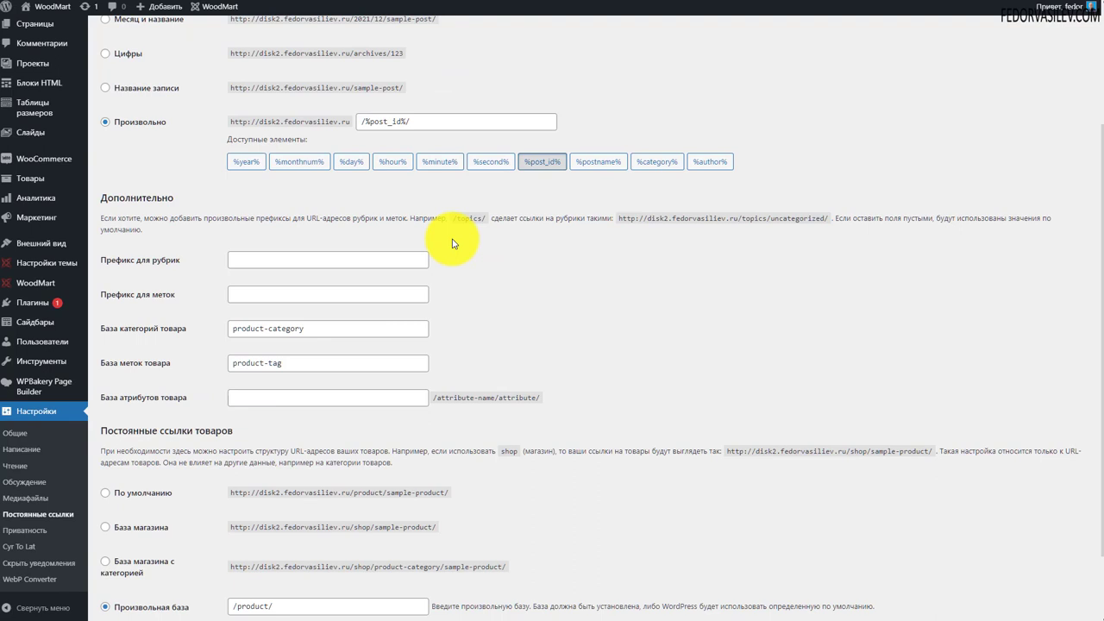
drag(169, 198, 107, 197)
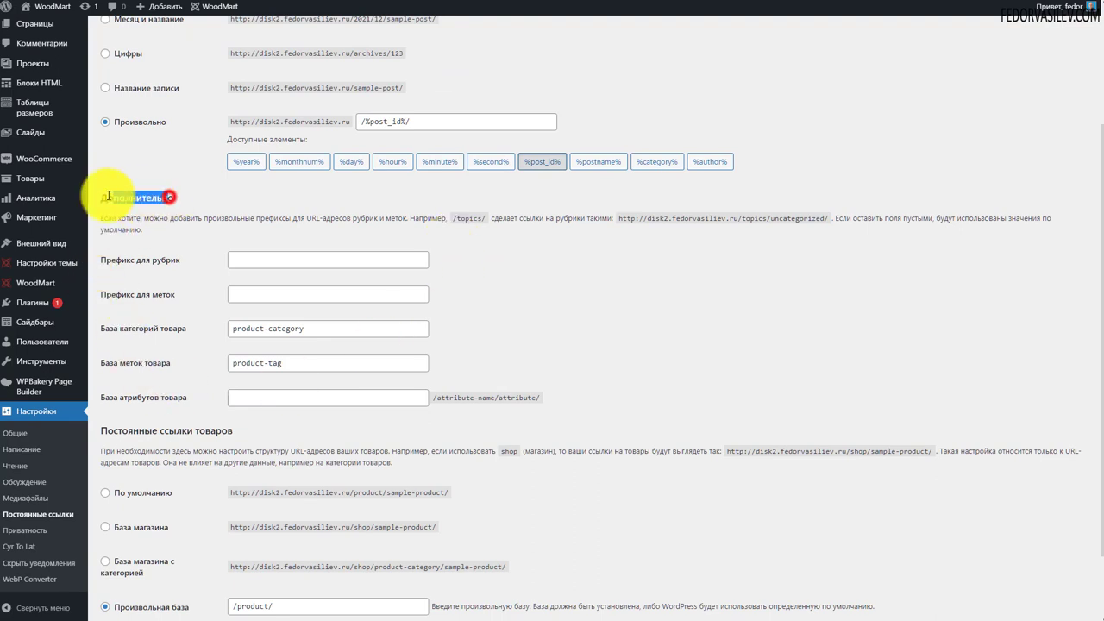
scroll(185, 294, down, 1)
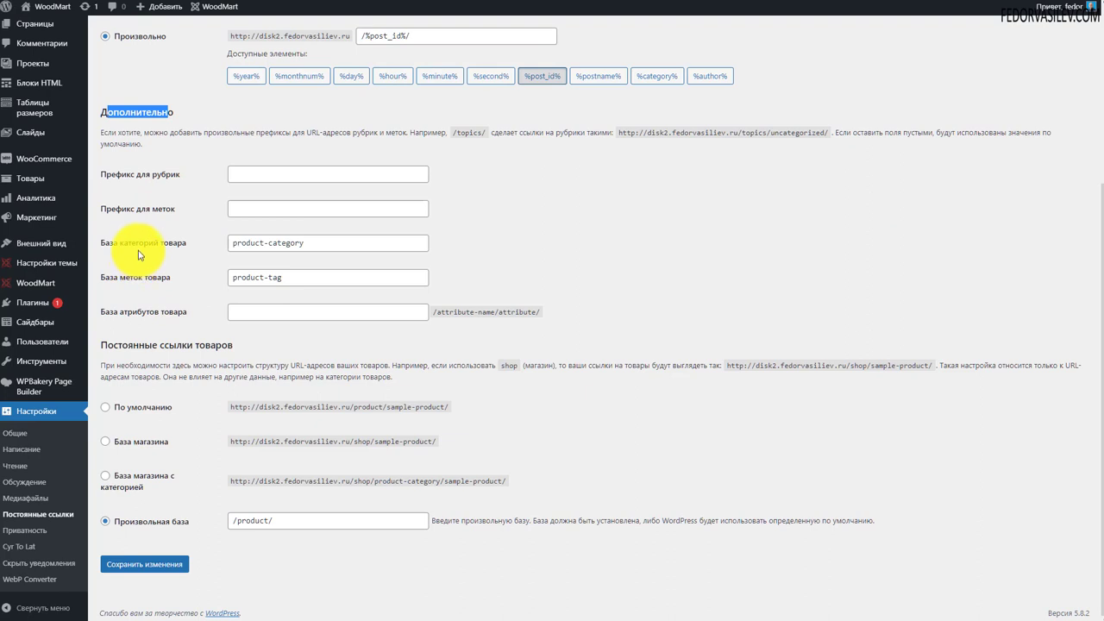
triple_click(296, 519)
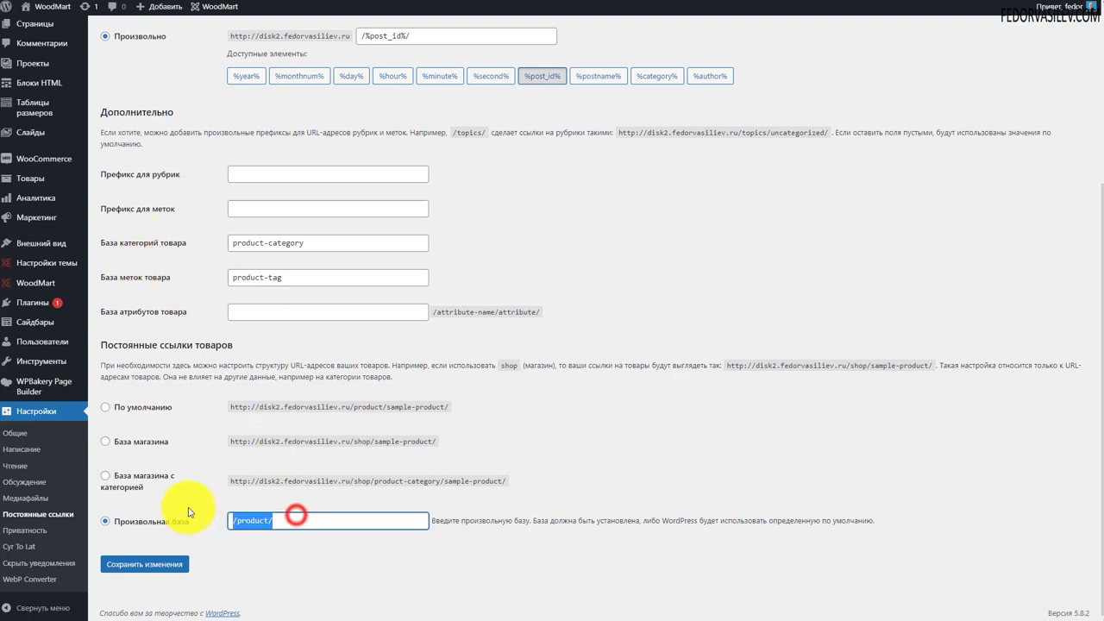
triple_click(302, 280)
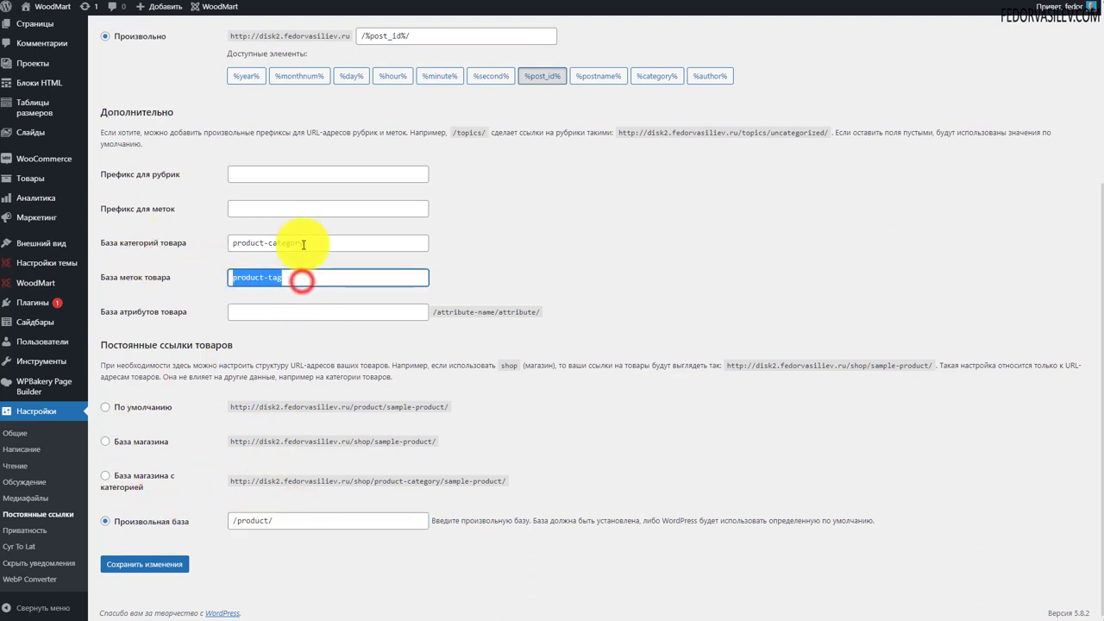
scroll(198, 291, up, 3)
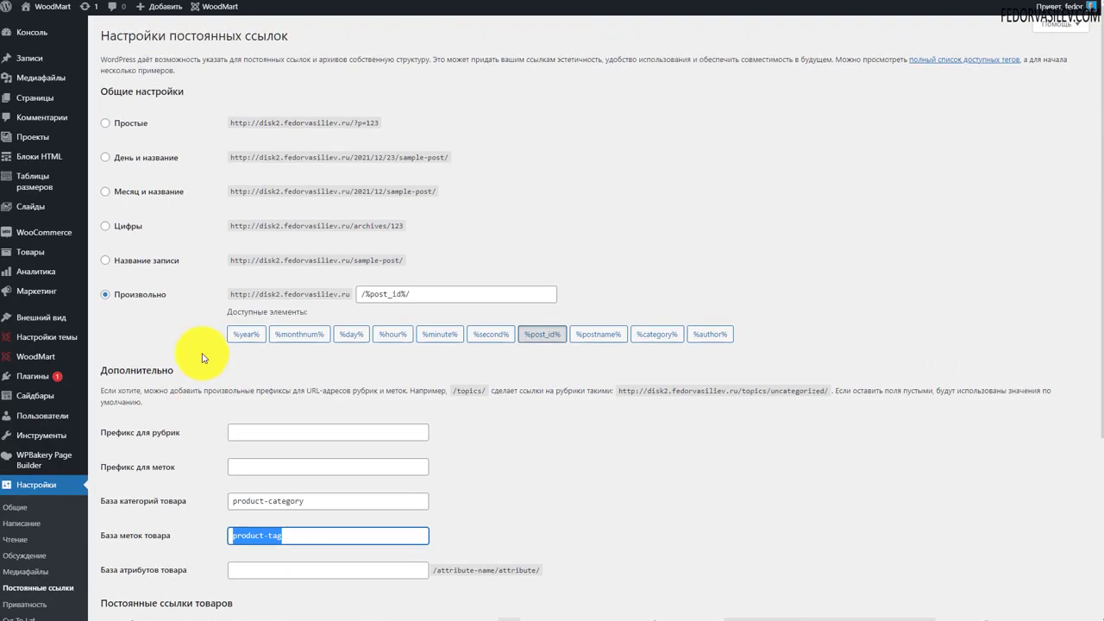
scroll(278, 557, down, 3)
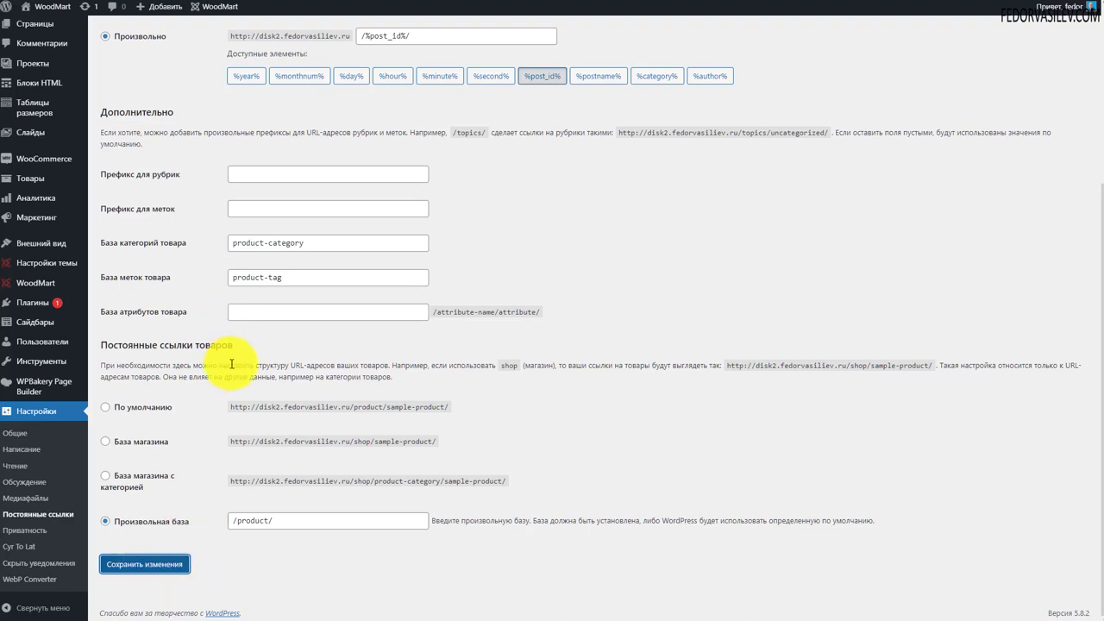
scroll(231, 364, up, 3)
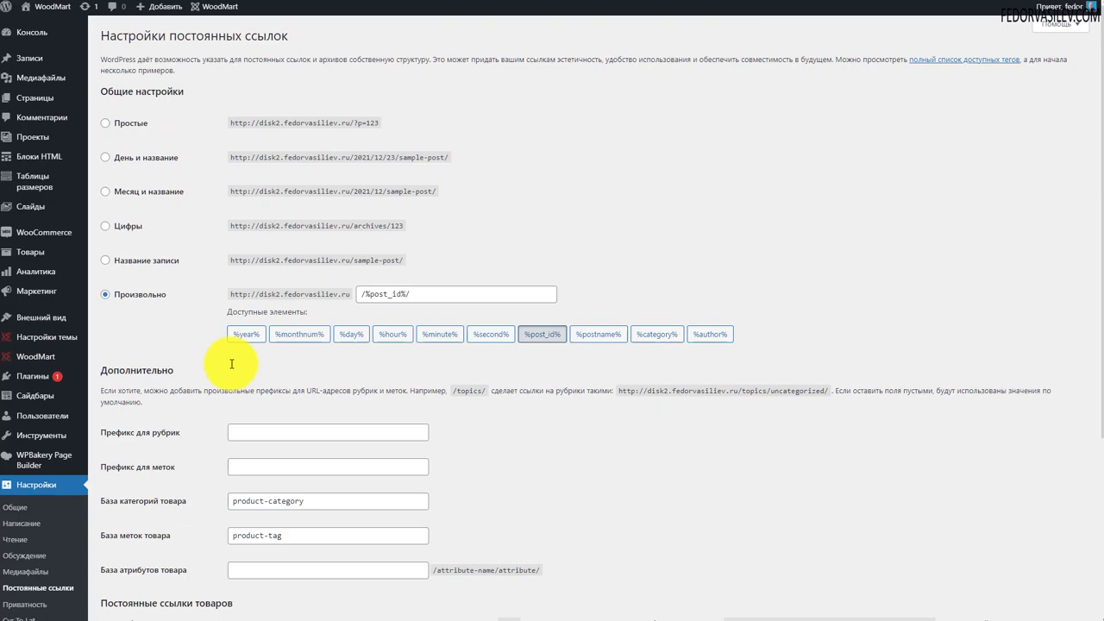
scroll(231, 364, down, 3)
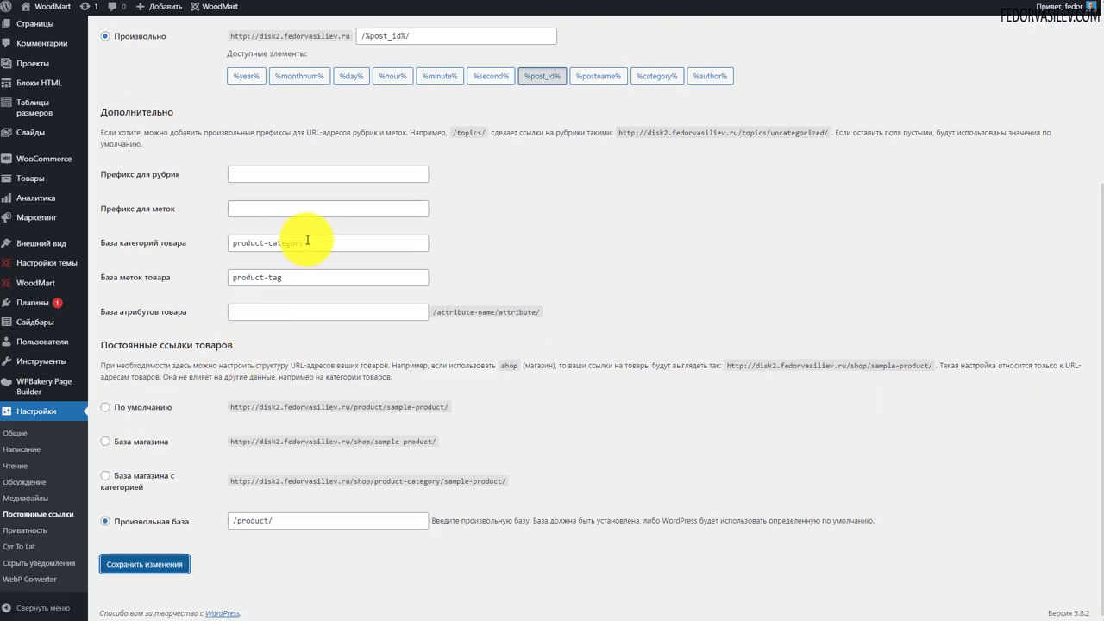
Check the product category base, product tag base and custom product base, and save the permalink settings without changing them
drag(304, 242, 213, 241)
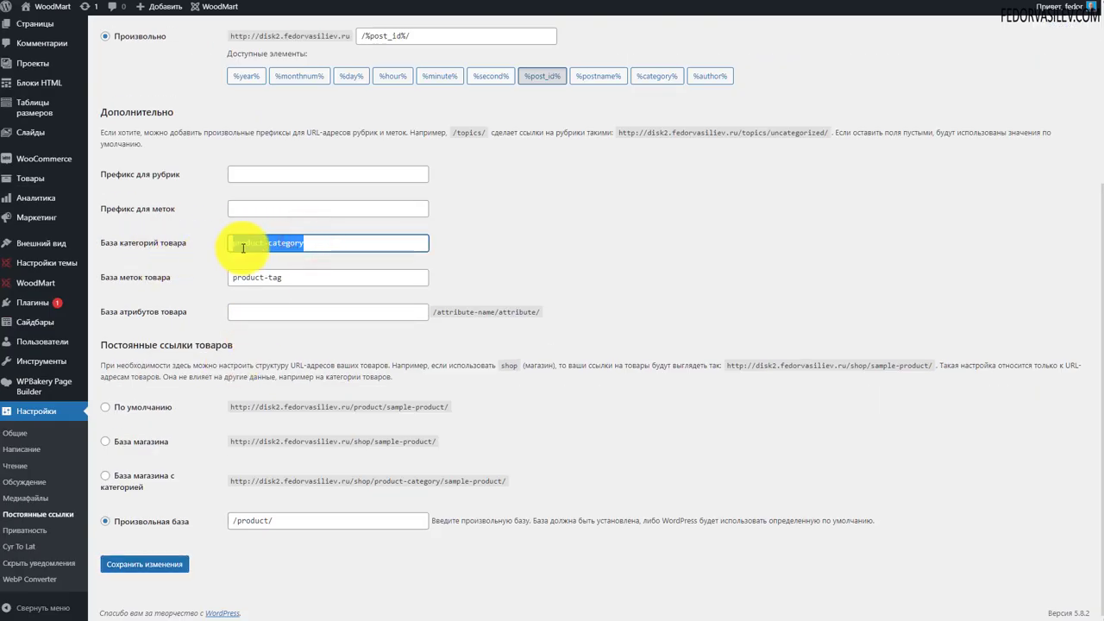
drag(392, 244, 239, 276)
click(239, 279)
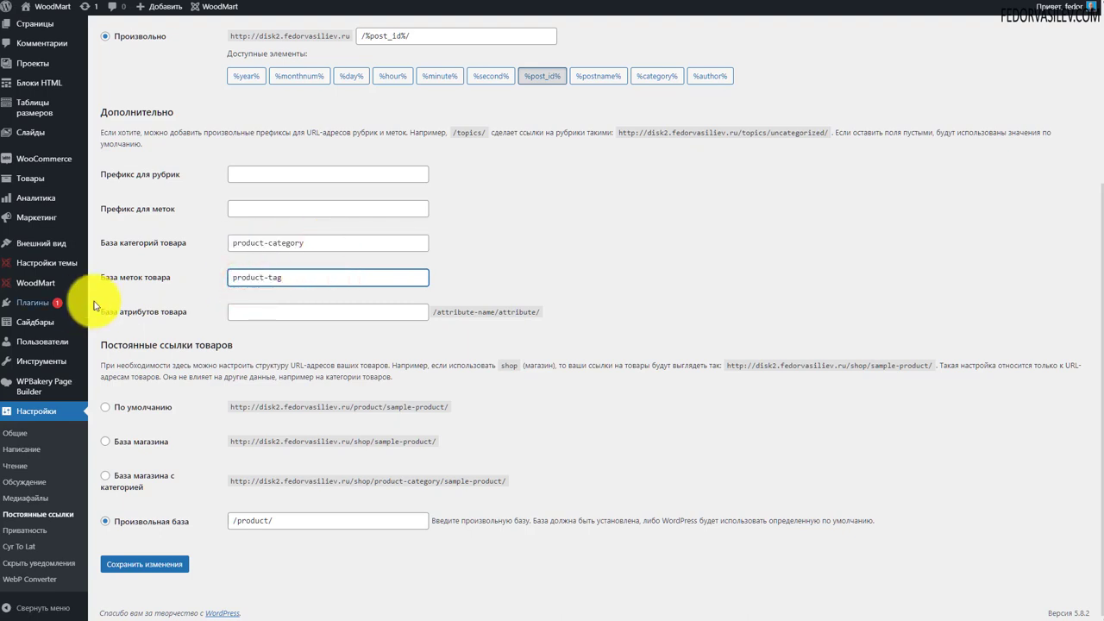
drag(282, 276, 231, 277)
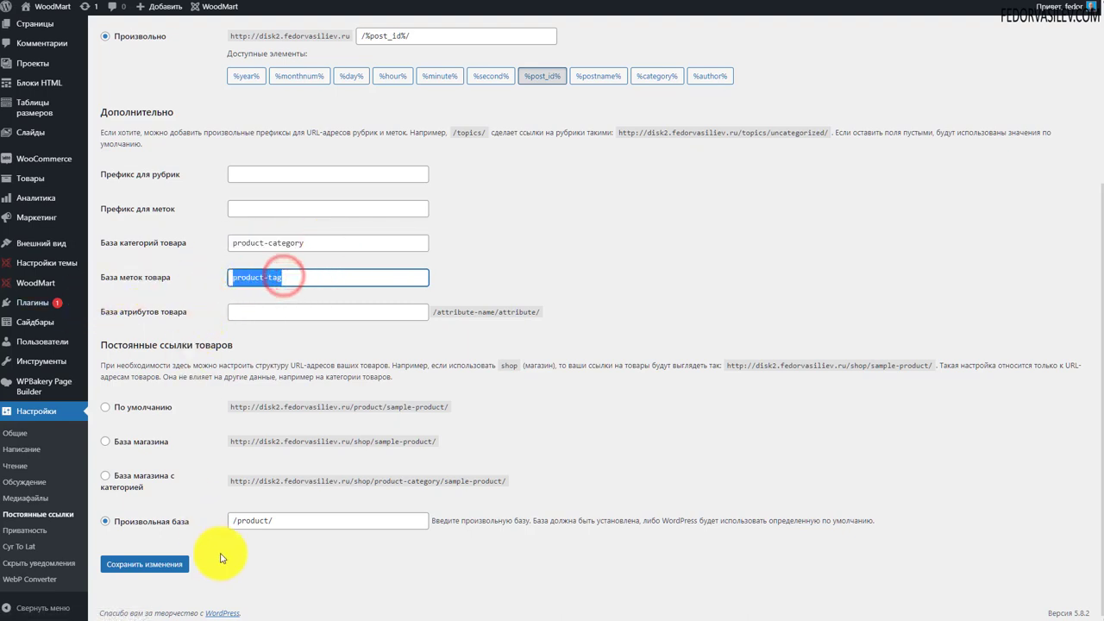
drag(288, 518, 206, 511)
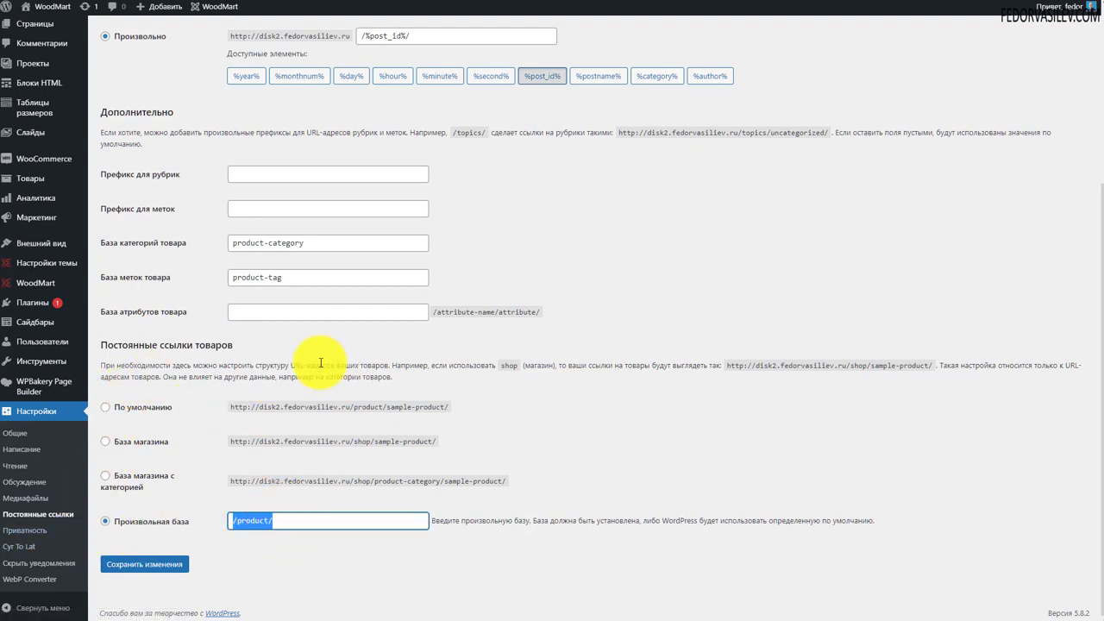
scroll(279, 298, up, 3)
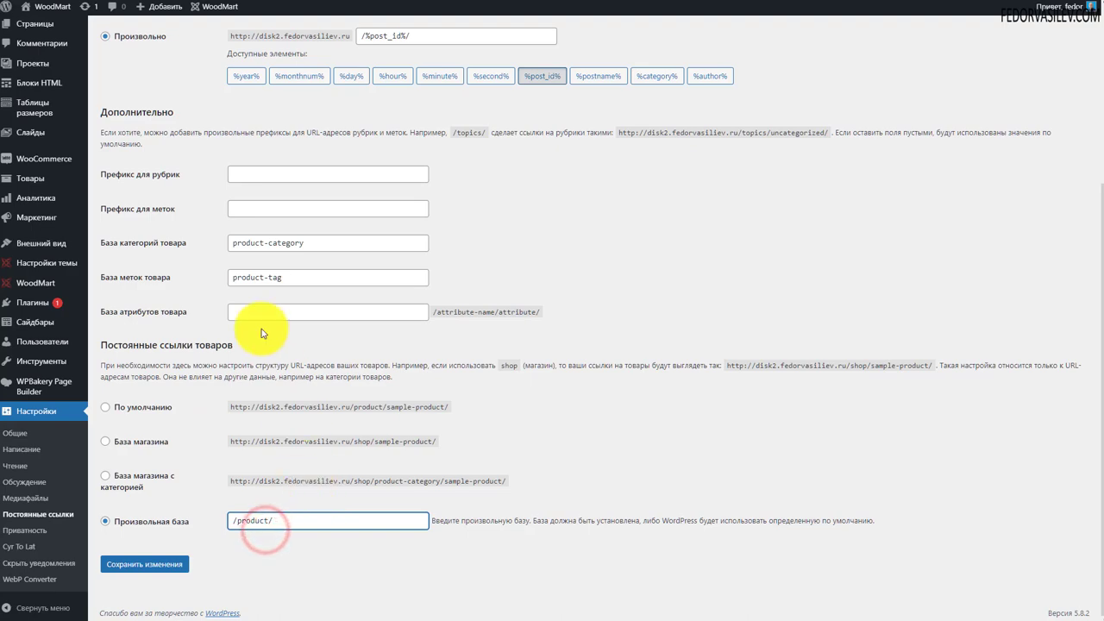
scroll(270, 359, down, 3)
triple_click(305, 276)
triple_click(307, 242)
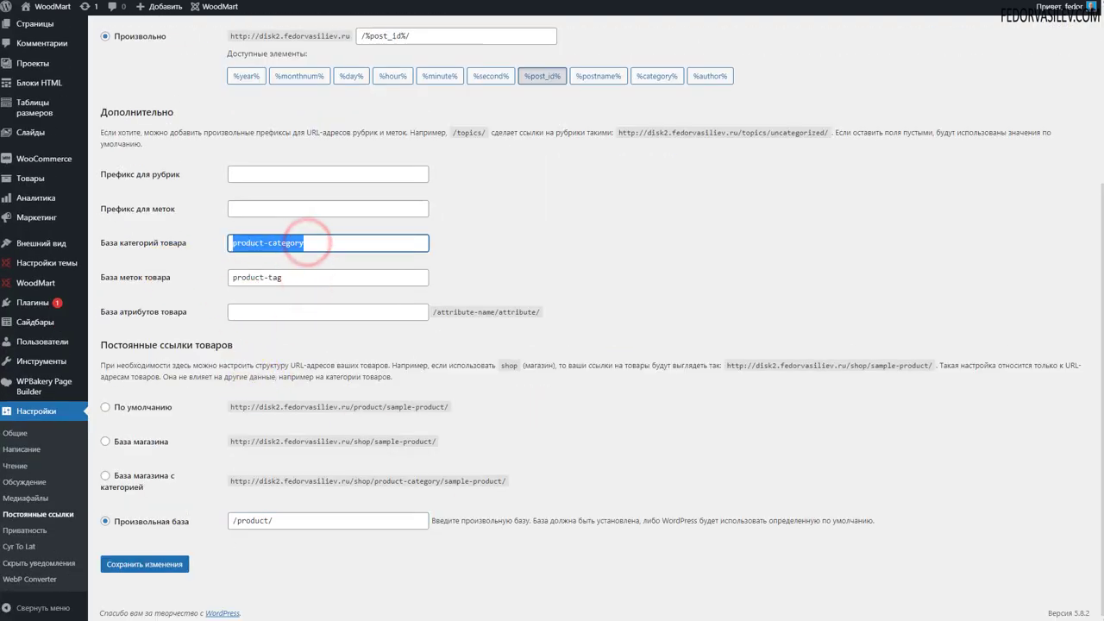
click(253, 224)
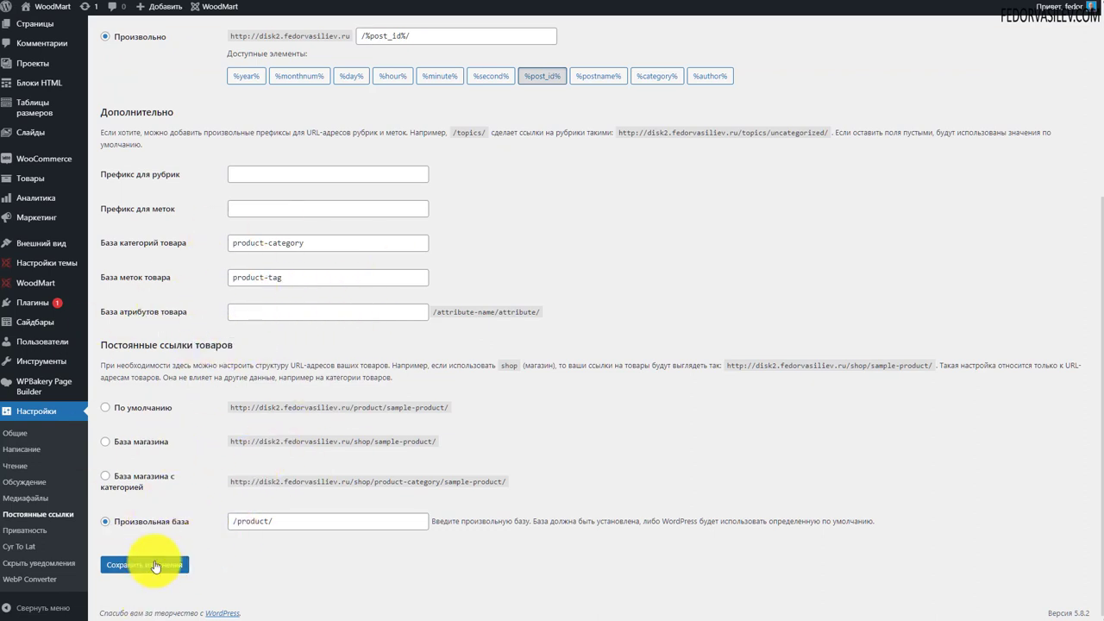
scroll(750, 184, up, 3)
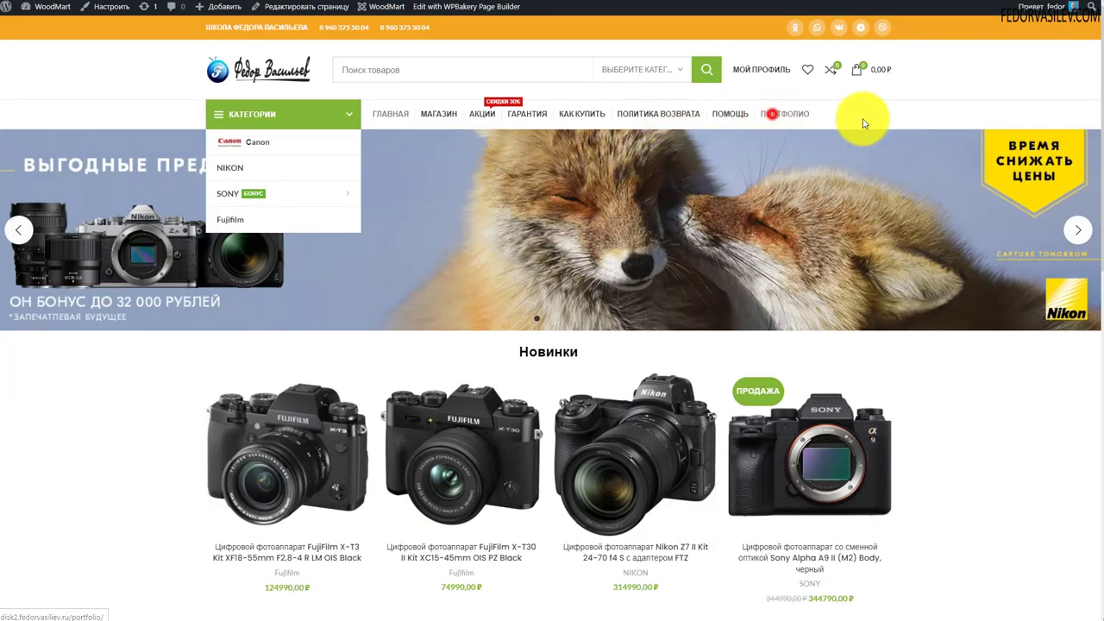
Open the Портфолио page from the store's main menu and view the project images enlarged in the gallery
click(783, 116)
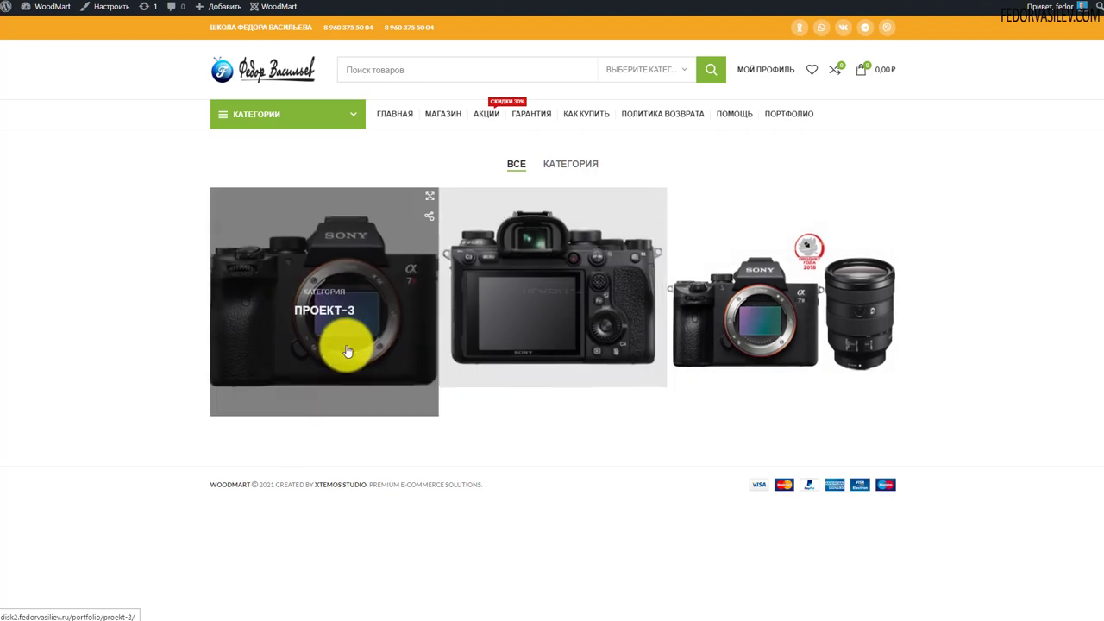
click(430, 201)
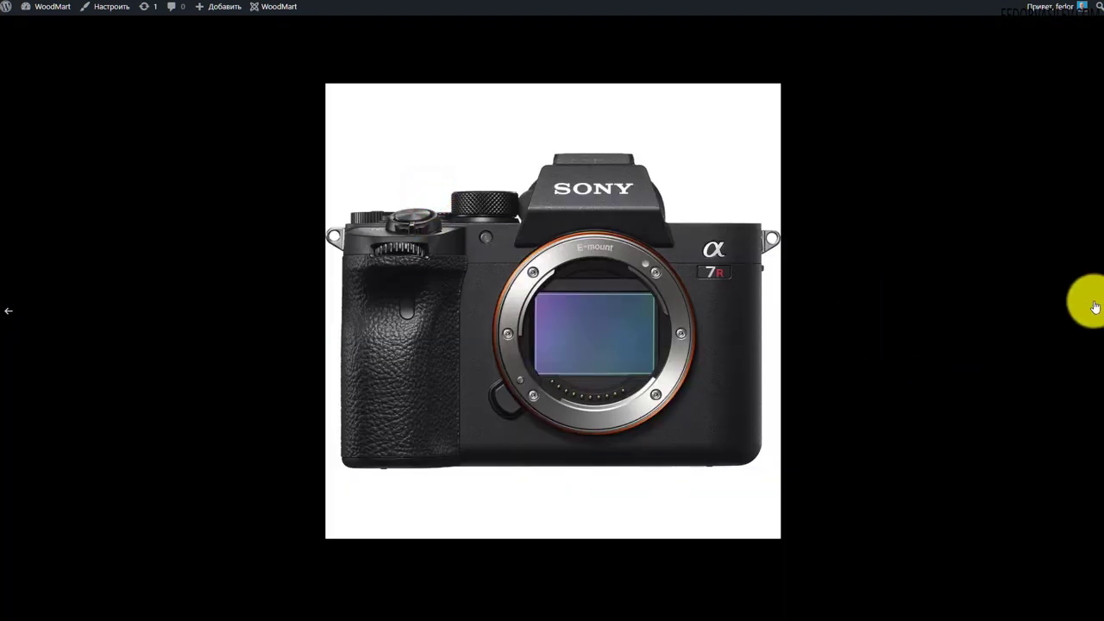
click(1094, 309)
click(1096, 312)
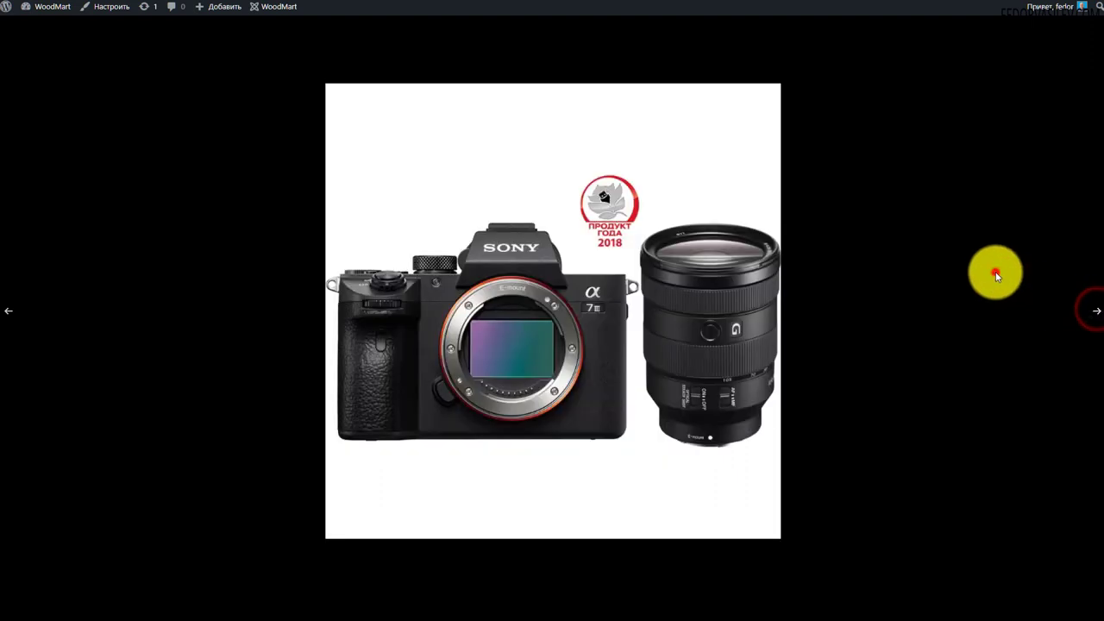
click(996, 274)
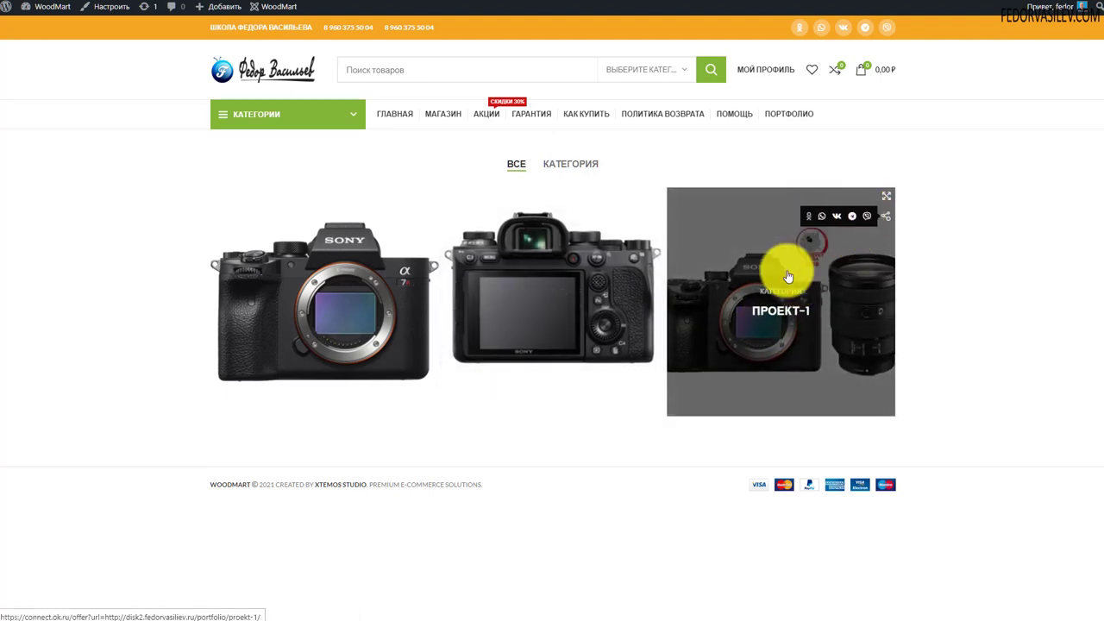
Open Проект-1 from the portfolio and examine its images, descriptions and project navigation
click(778, 309)
click(759, 316)
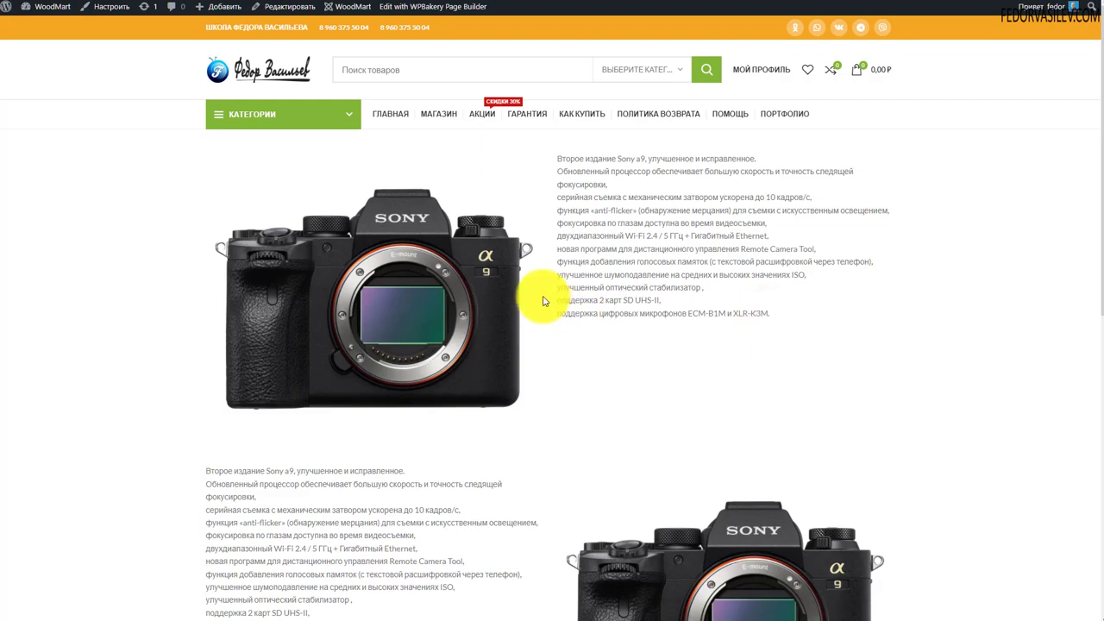
scroll(734, 242, down, 3)
scroll(401, 292, up, 3)
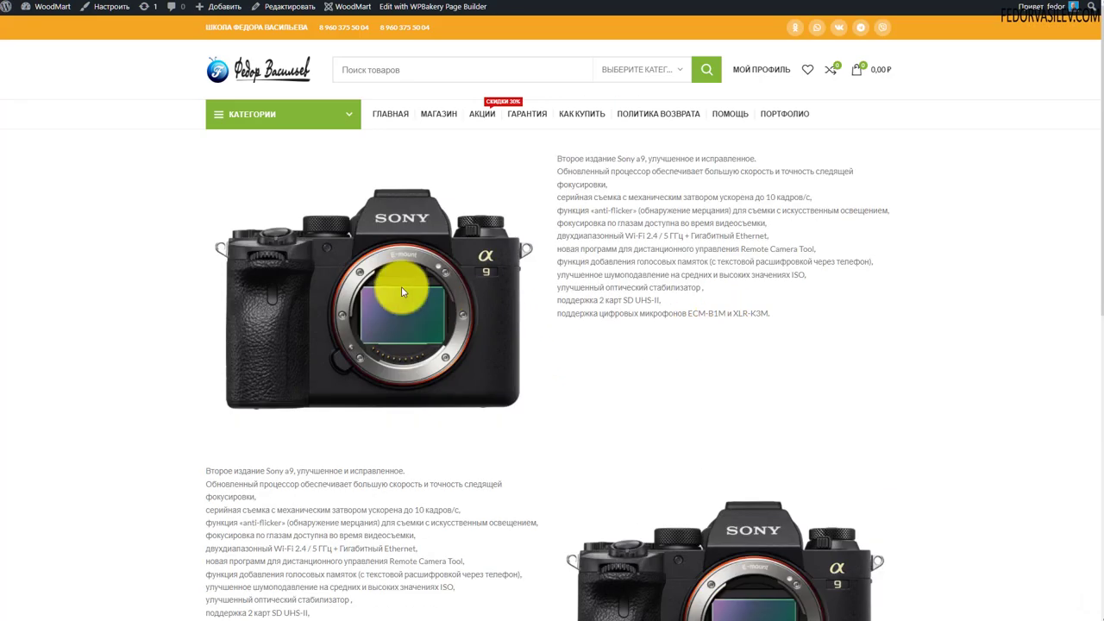
scroll(813, 443, down, 3)
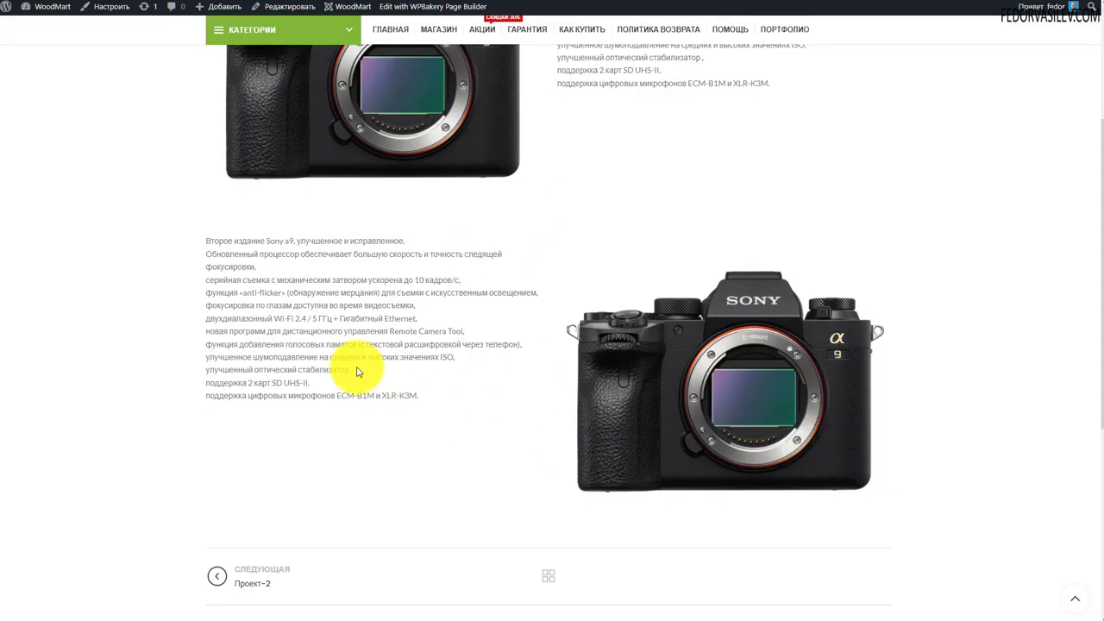
scroll(358, 369, down, 3)
scroll(357, 364, up, 6)
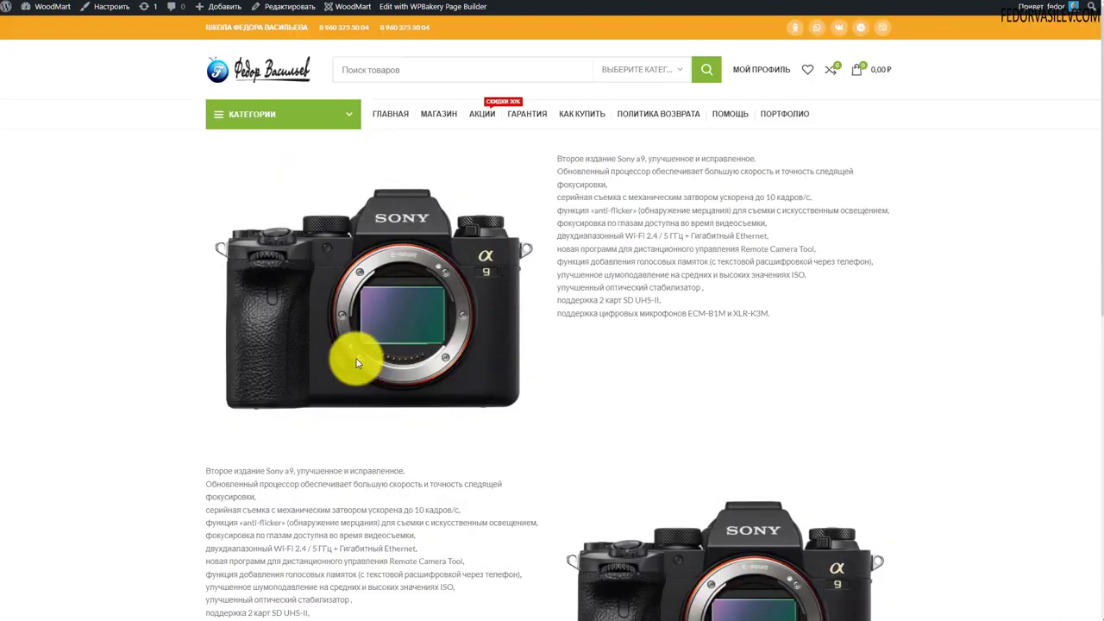
scroll(465, 199, down, 7)
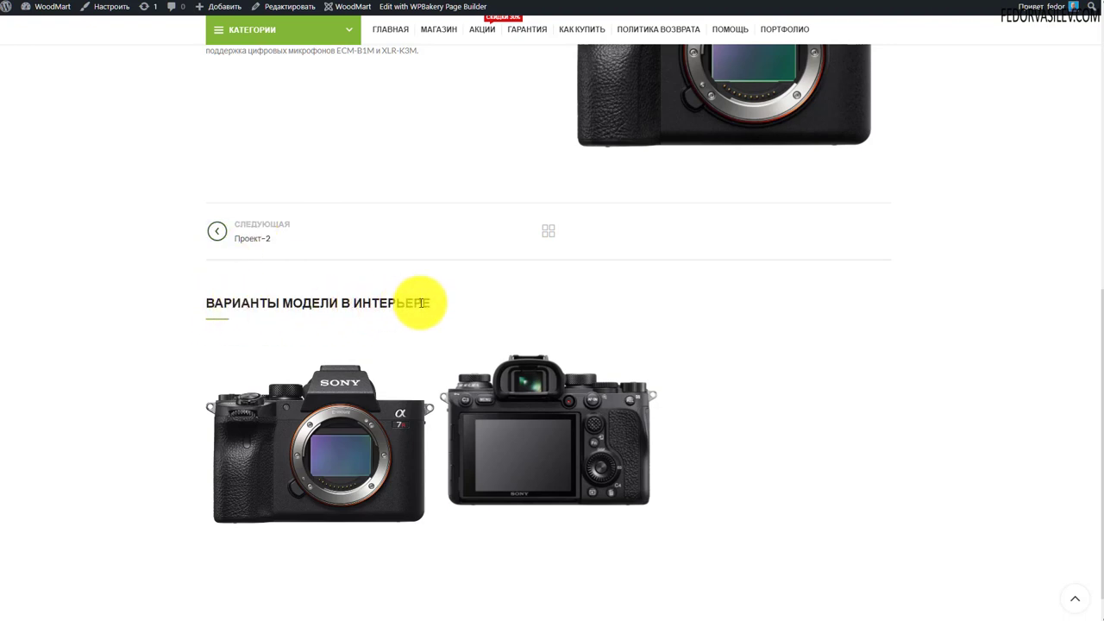
Examine the related projects heading Варианты модели в интерьере on the Проект-1 page
mouse_move(448, 302)
mouse_down()
mouse_move(232, 300)
mouse_move(92, 340)
mouse_up()
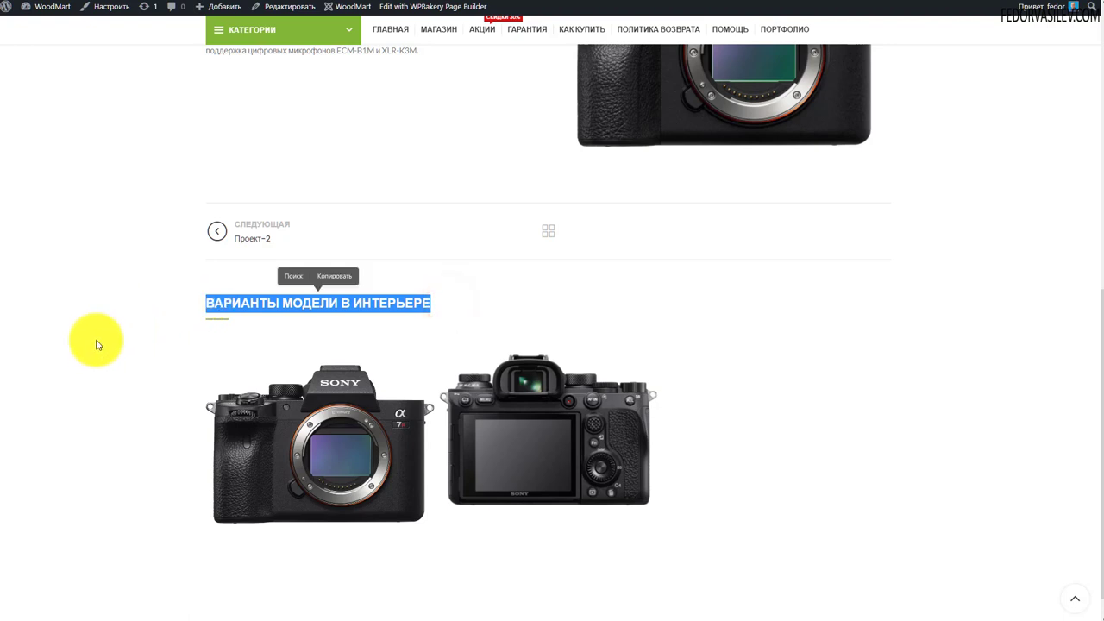
click(508, 301)
drag(440, 305, 82, 393)
click(82, 393)
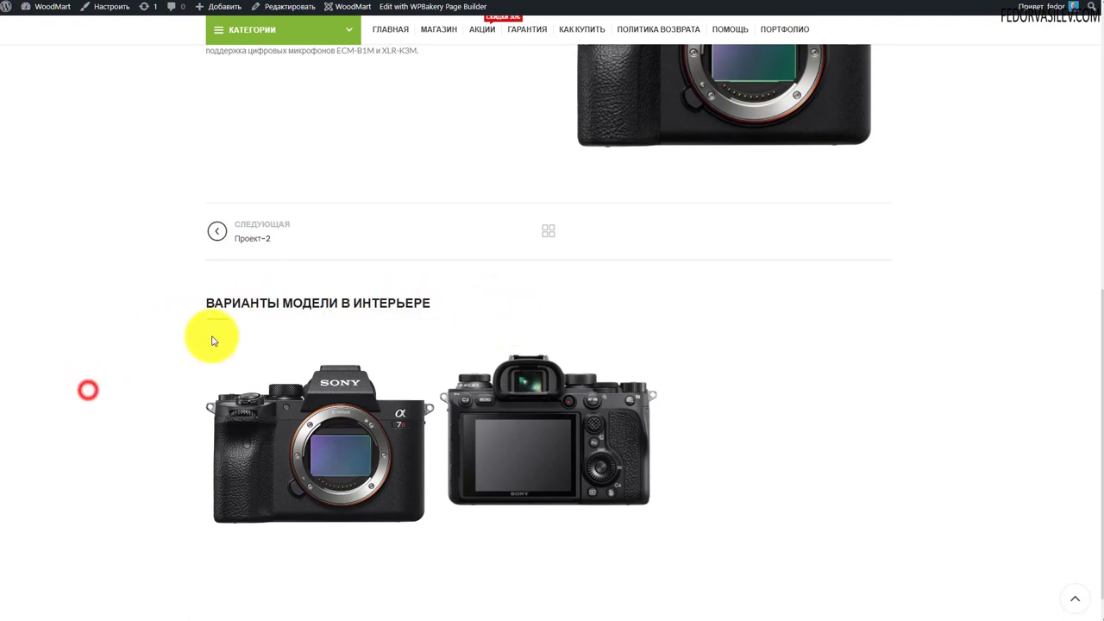
drag(449, 293, 147, 409)
drag(147, 409, 121, 409)
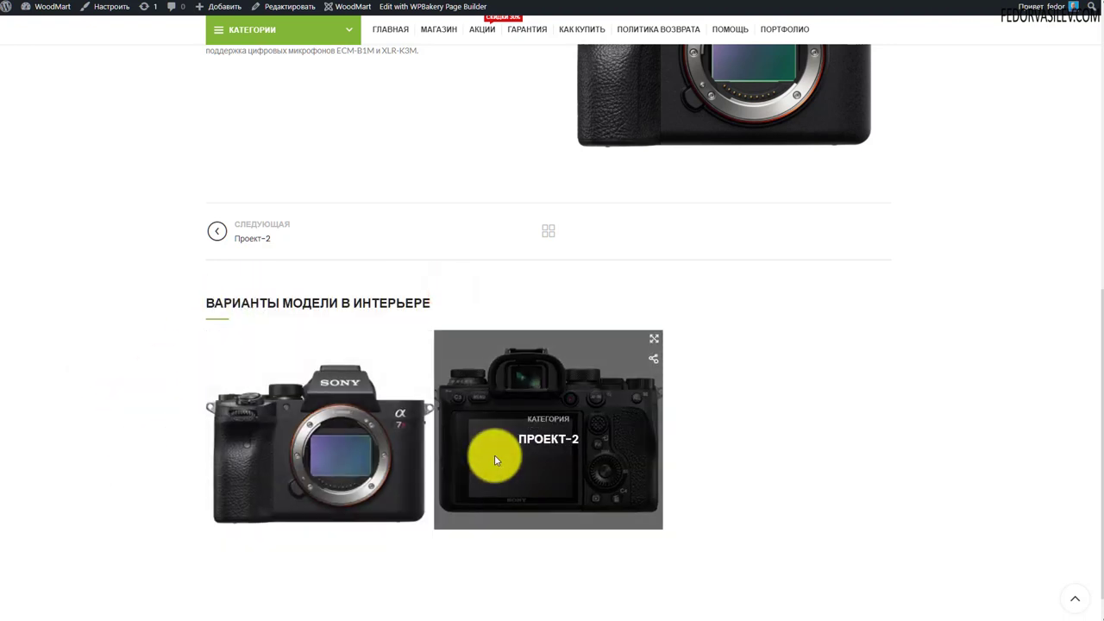
Open Проект-3 from the related projects and examine its page down to its own related projects
click(307, 450)
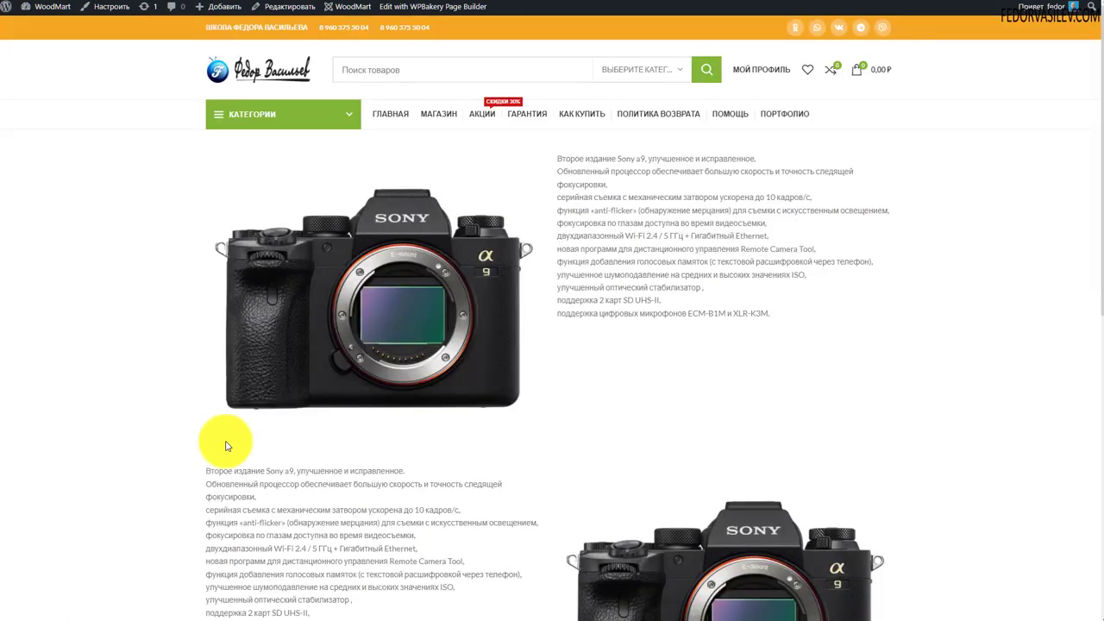
scroll(501, 300, down, 4)
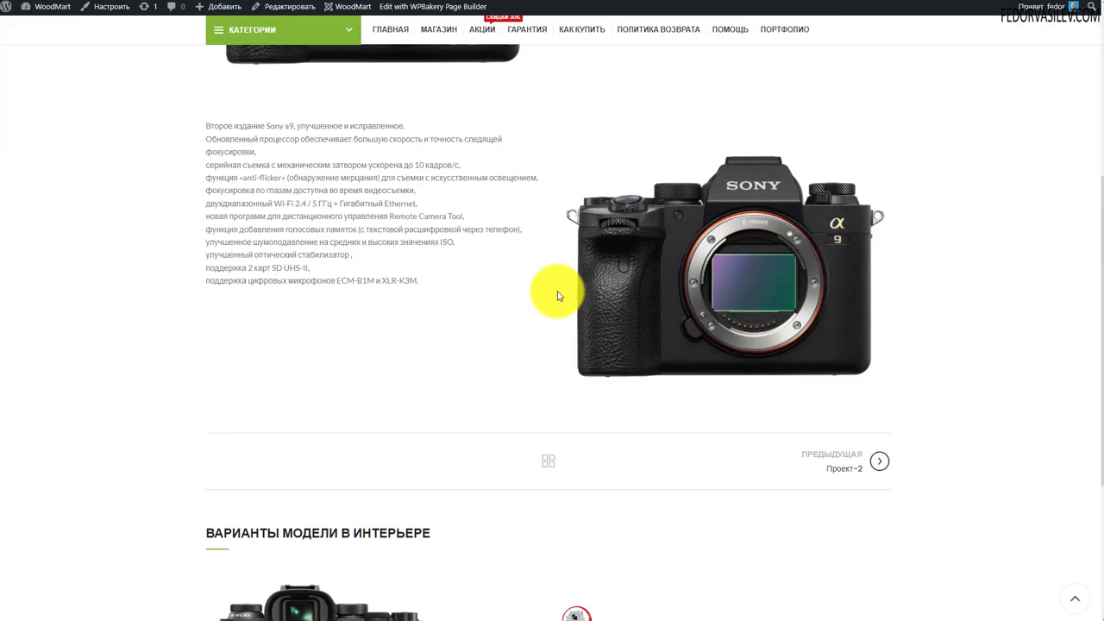
scroll(557, 295, down, 3)
click(569, 364)
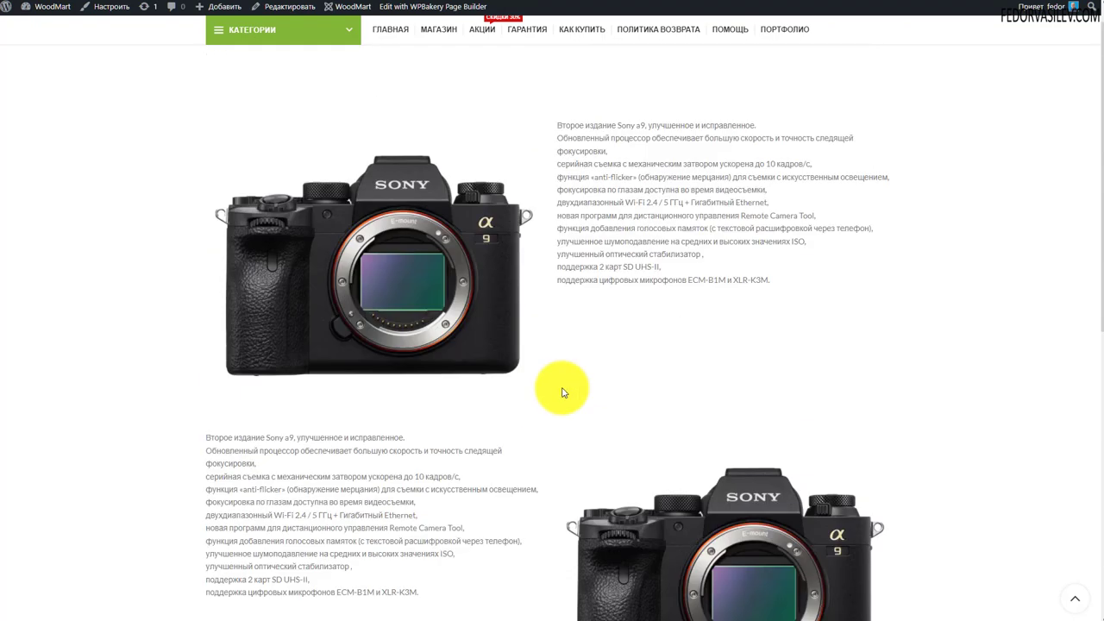
Return to the Портфолио page and check the project filtering by Все and Категория
click(772, 114)
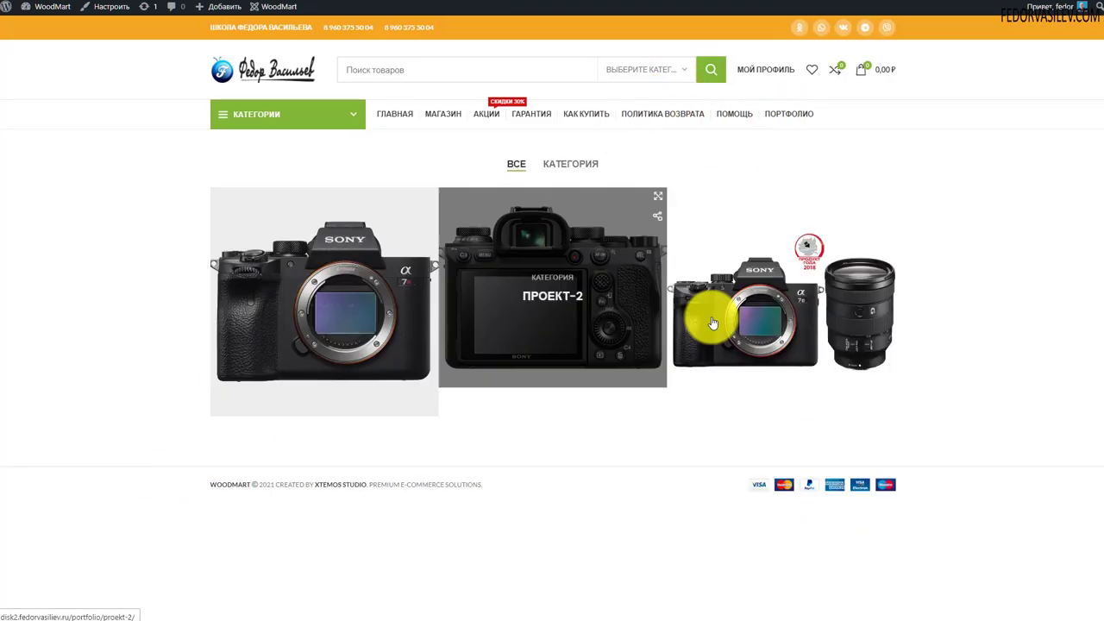
click(570, 164)
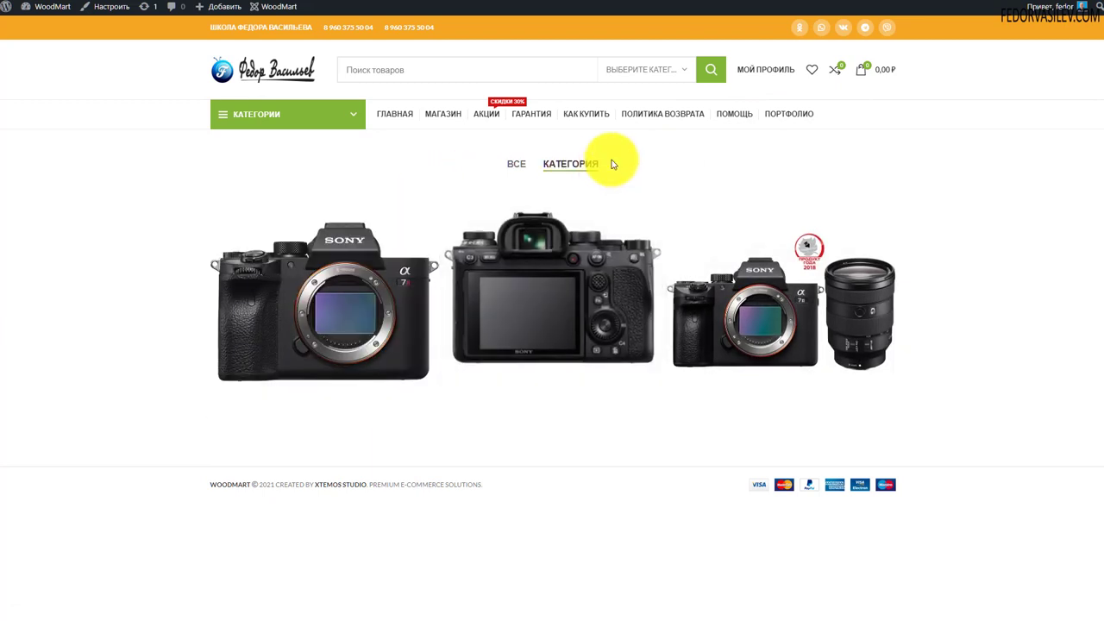
click(513, 166)
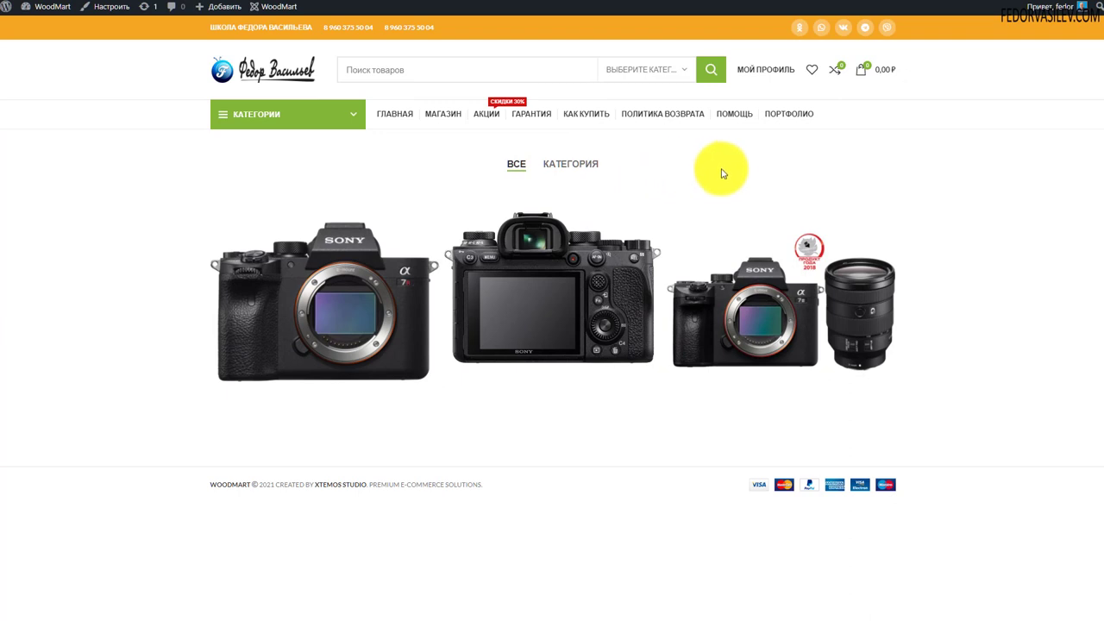
click(580, 166)
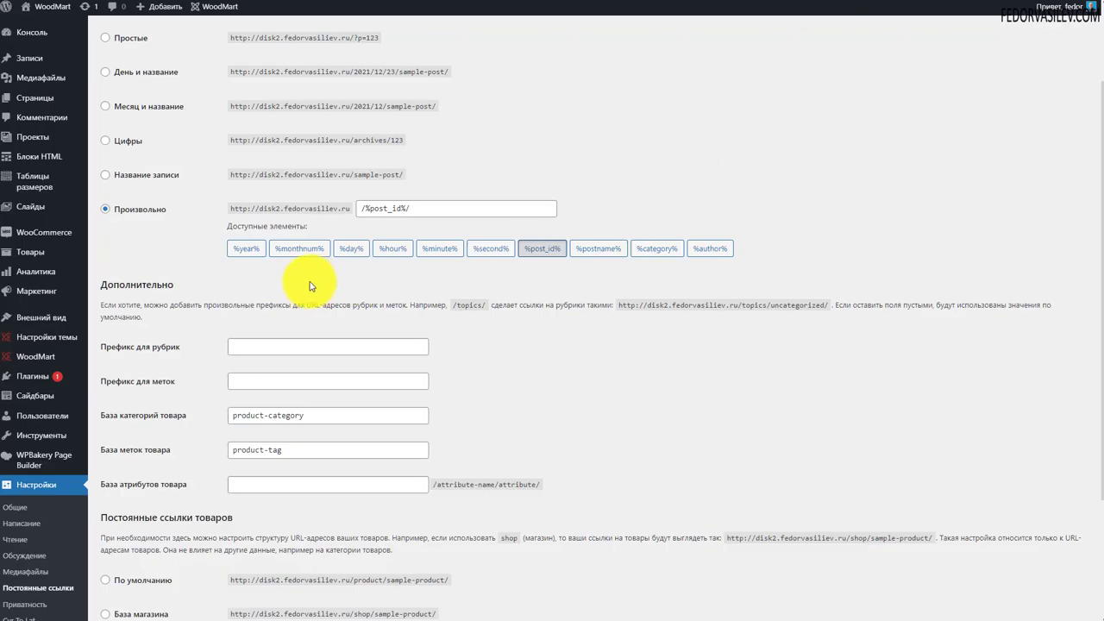
Check the project and category URL slug fields in the theme's portfolio settings and open the portfolio archive settings
mouse_move(75, 342)
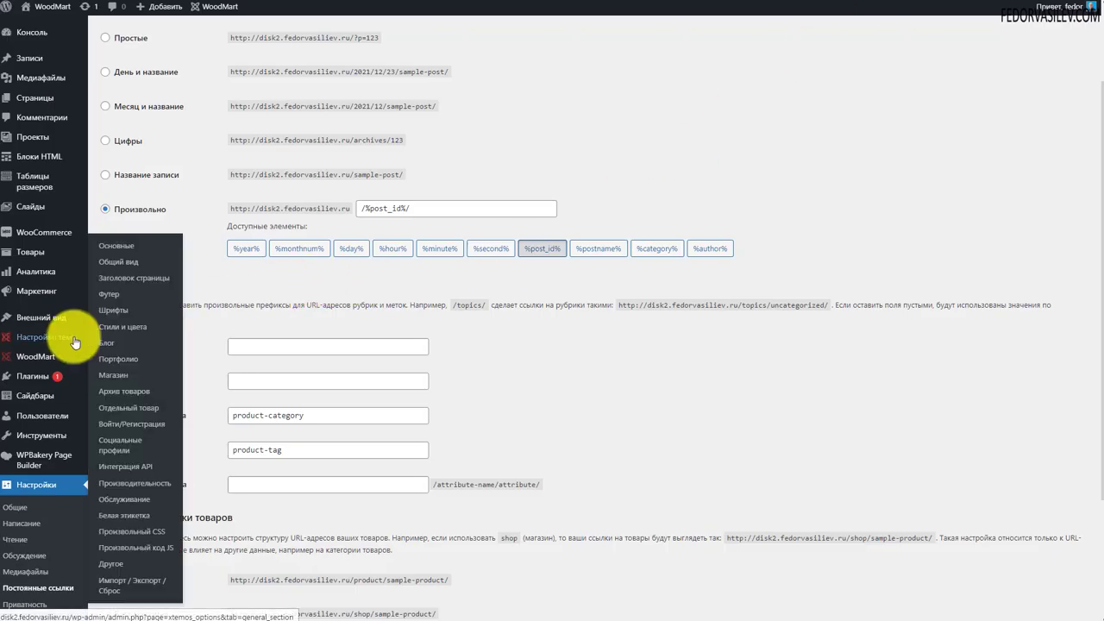
click(124, 364)
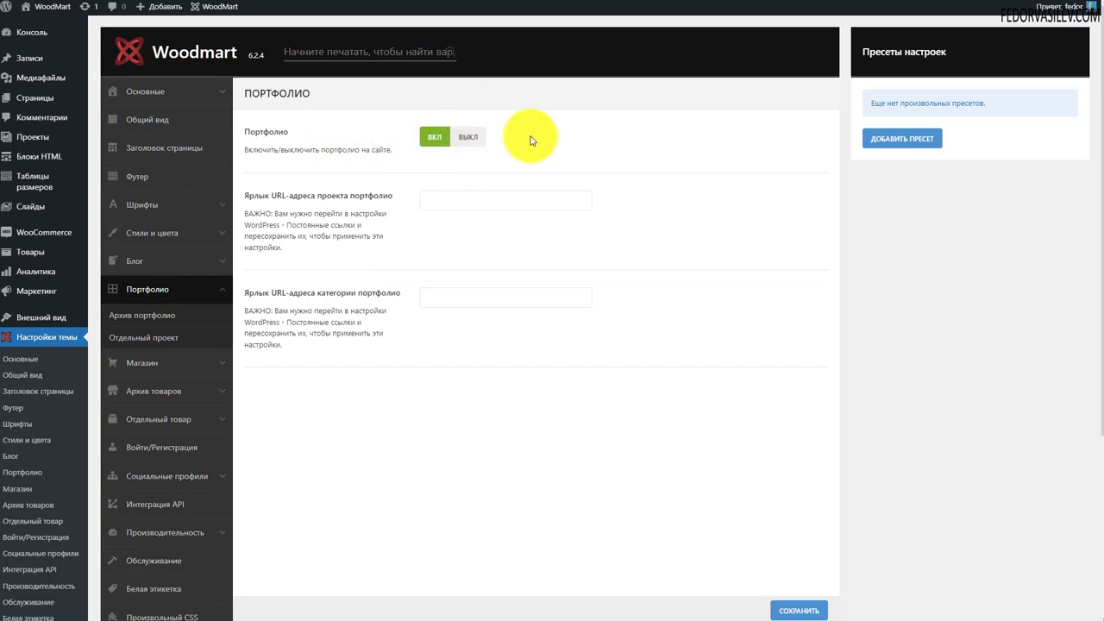
click(457, 198)
click(451, 295)
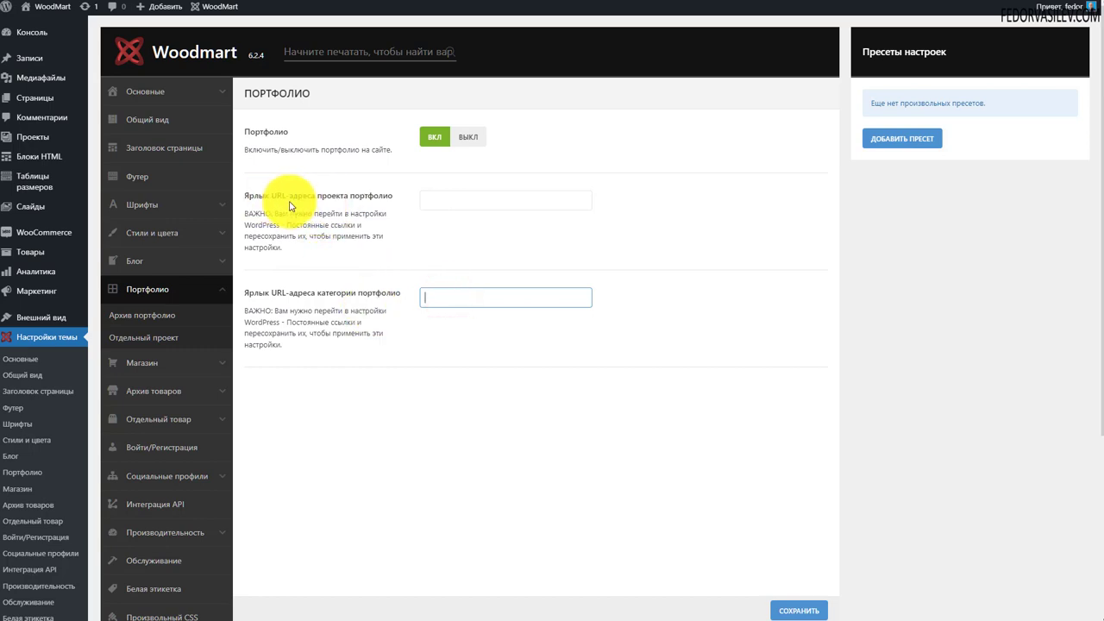
click(142, 315)
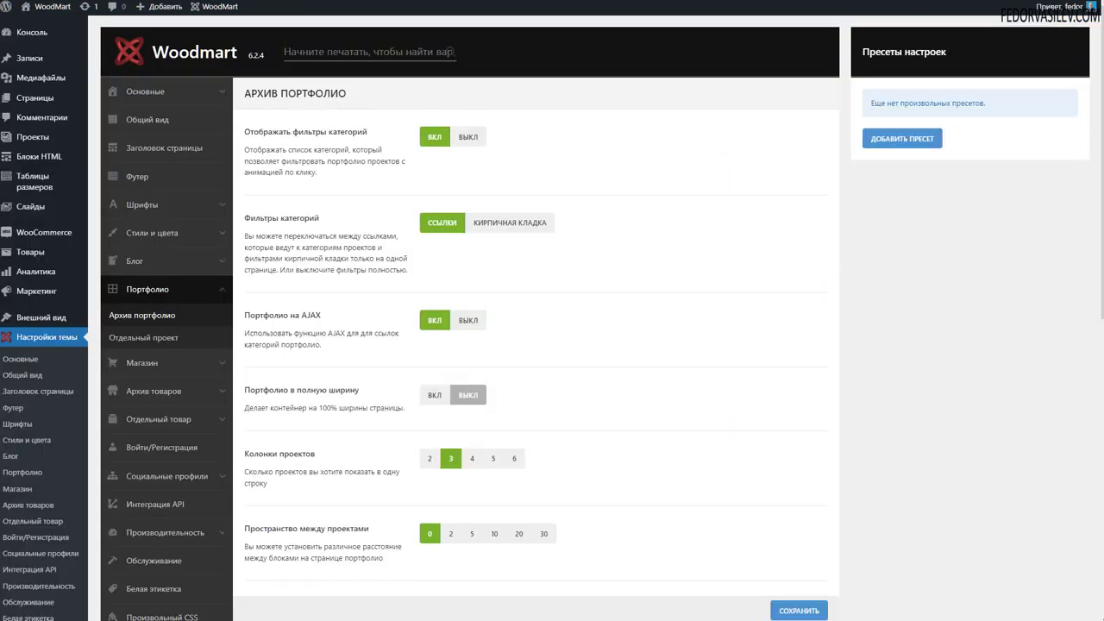
Try switching the category filter display off and on, and the filter type between Ссылки and Кирпичная кладка
click(468, 140)
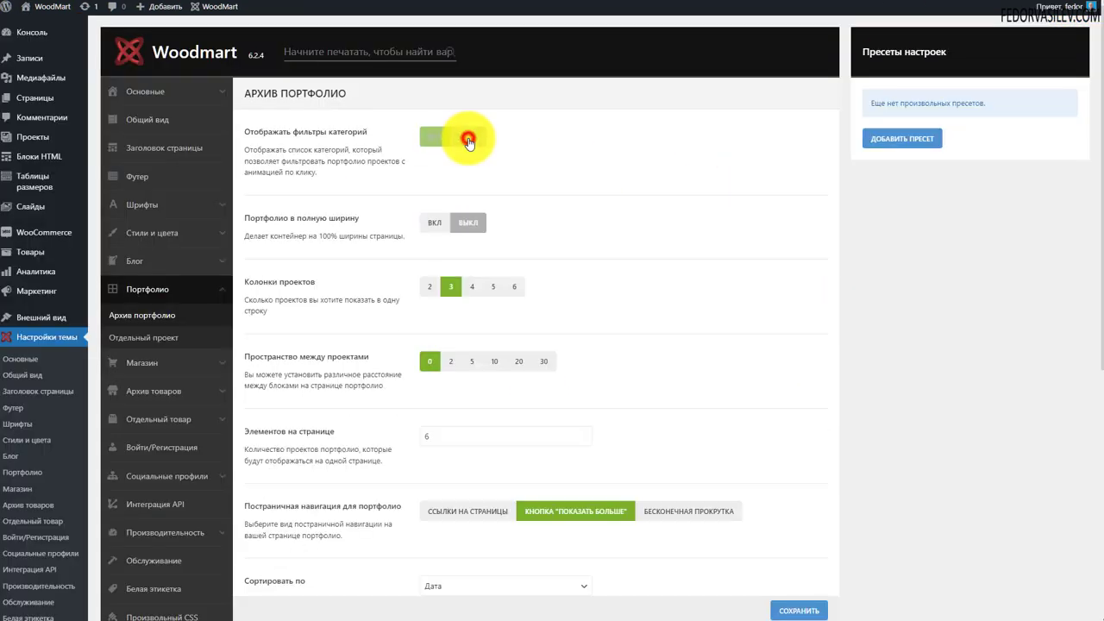
click(435, 141)
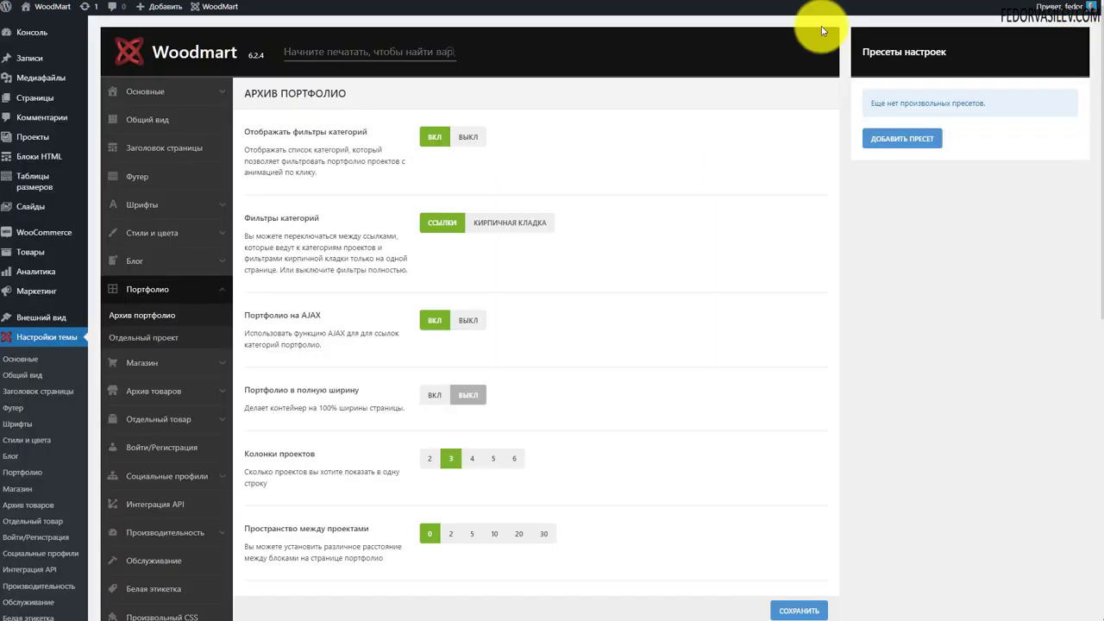
click(468, 140)
click(433, 139)
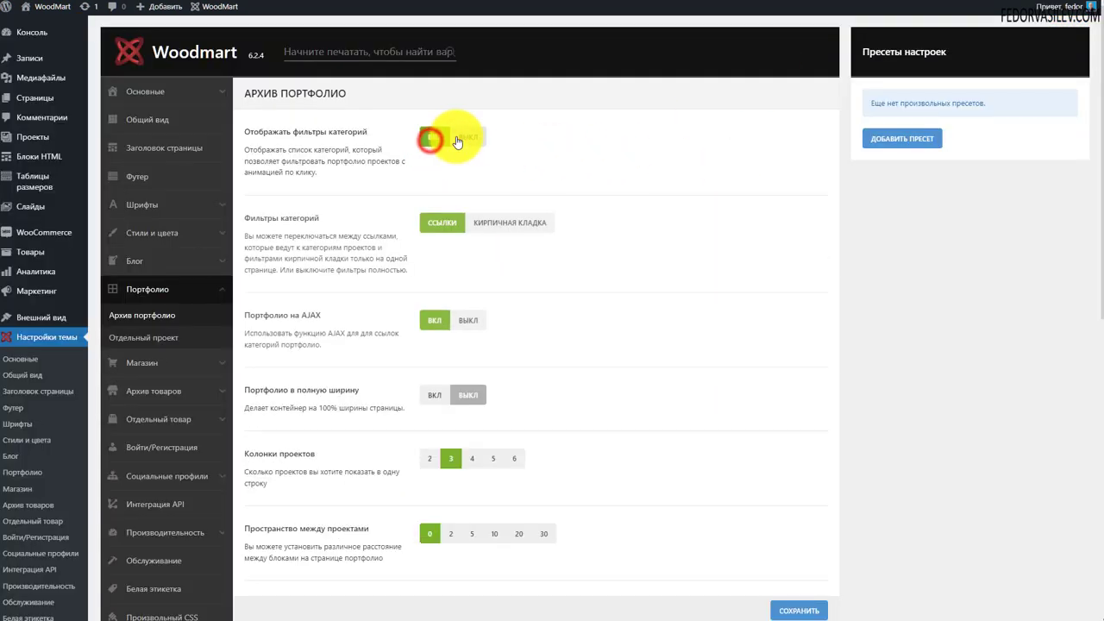
click(517, 224)
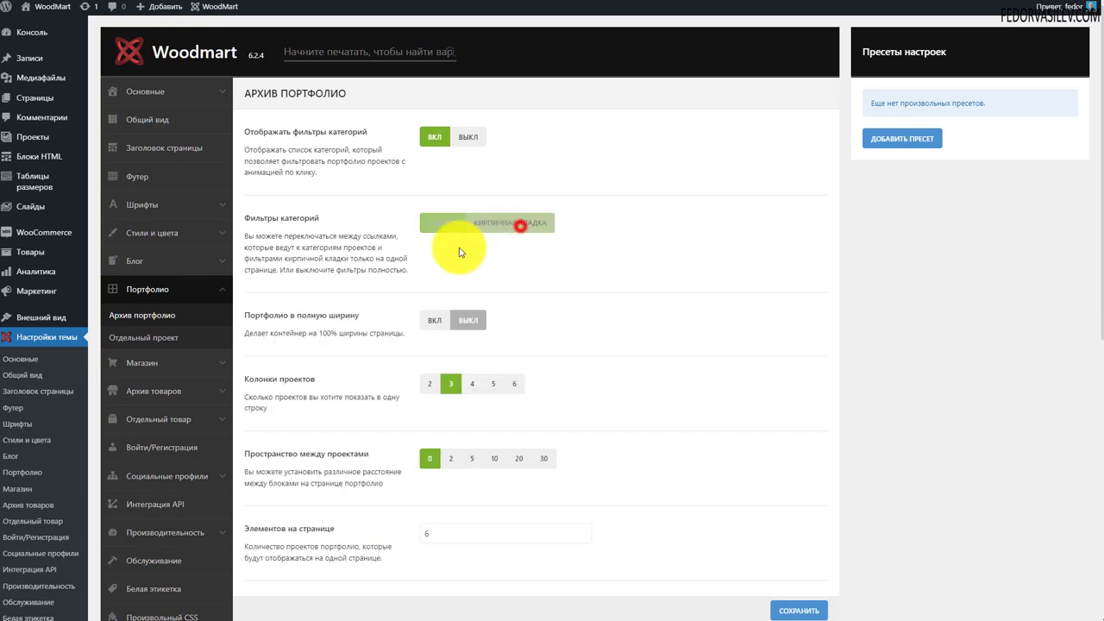
click(448, 226)
click(500, 224)
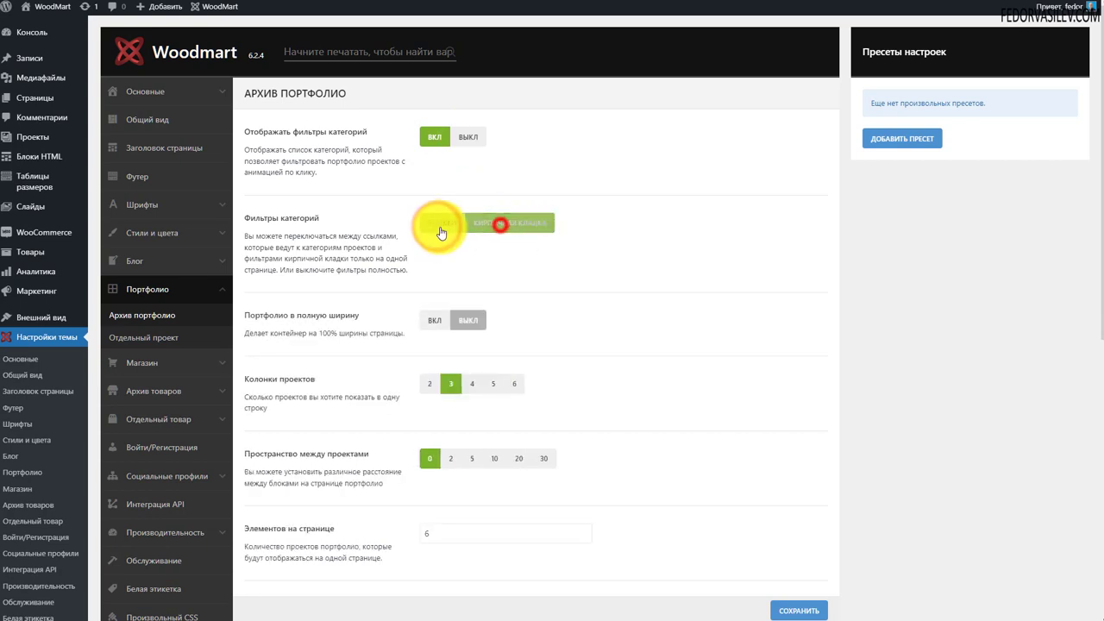
Turn off the display of category filters in the portfolio archive and save the theme settings
click(466, 138)
click(783, 607)
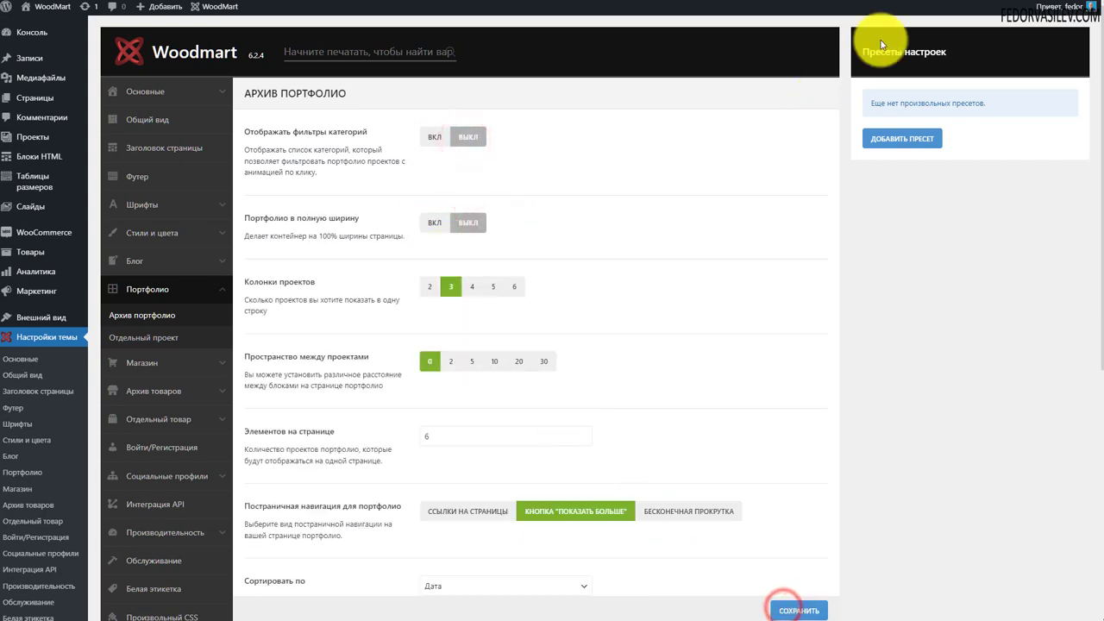
click(938, 541)
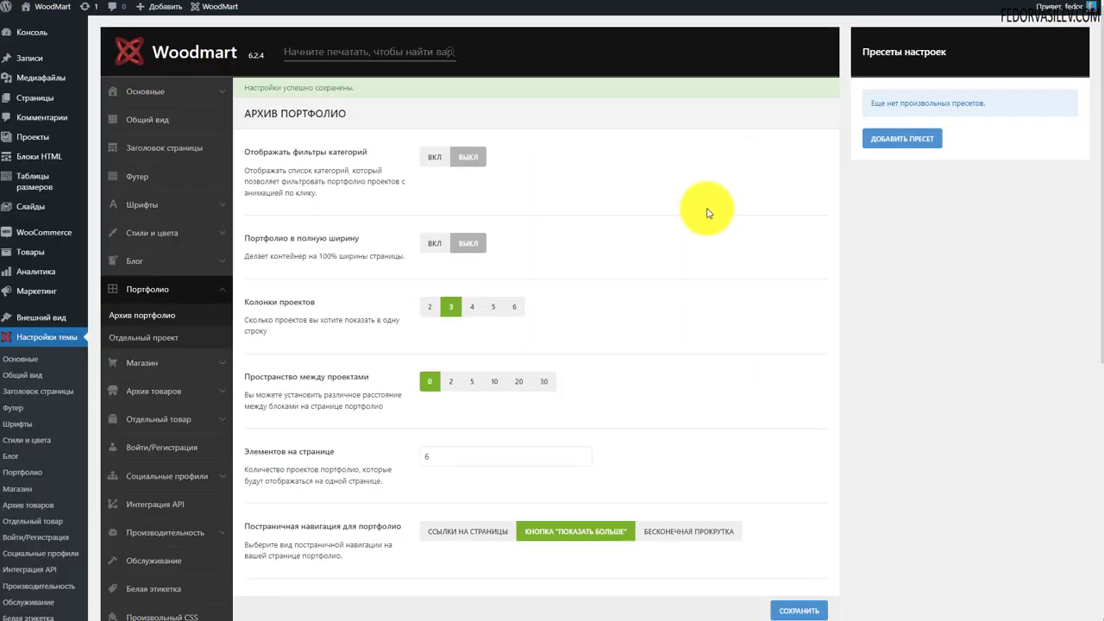
Try the full-width portfolio option, then leave it off and set the portfolio pagination to Бесконечная прокрутка
click(432, 244)
click(470, 245)
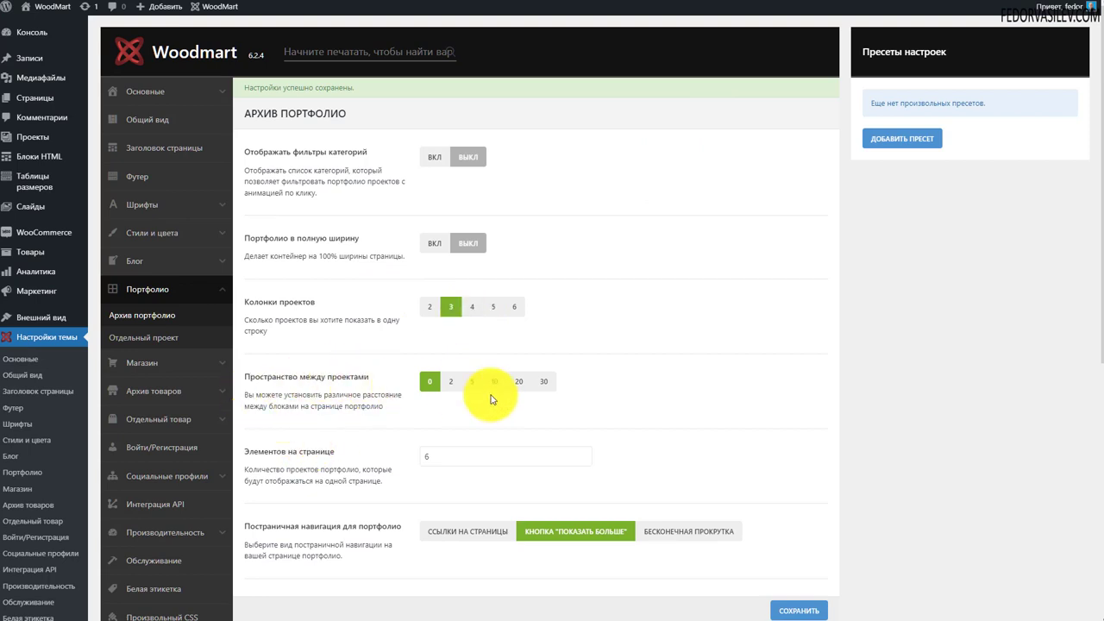
scroll(413, 465, down, 3)
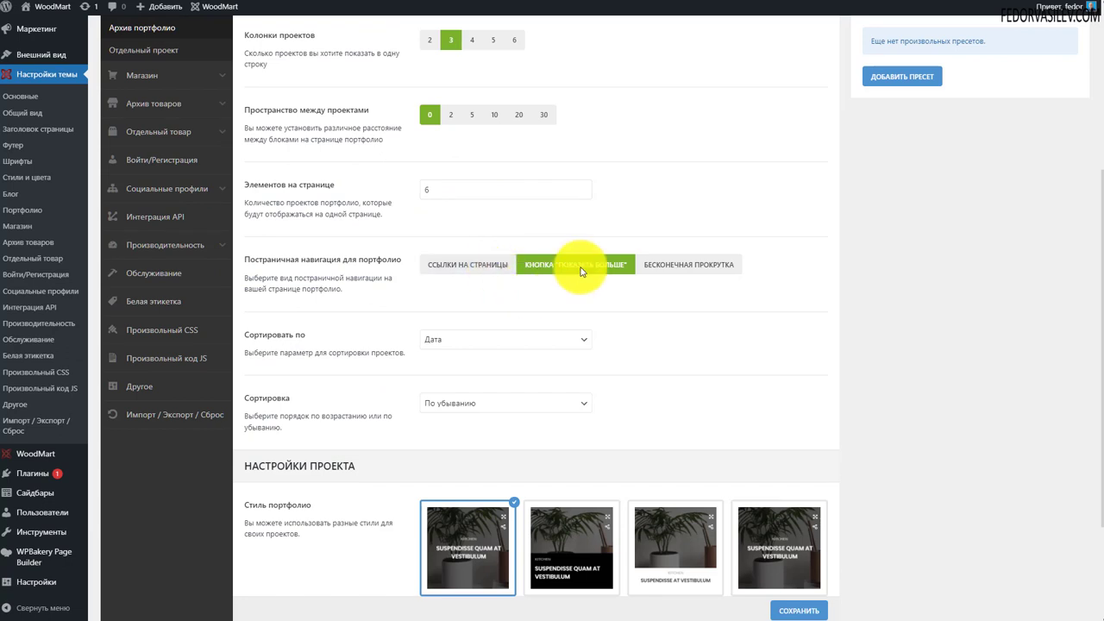
click(685, 276)
scroll(670, 269, down, 2)
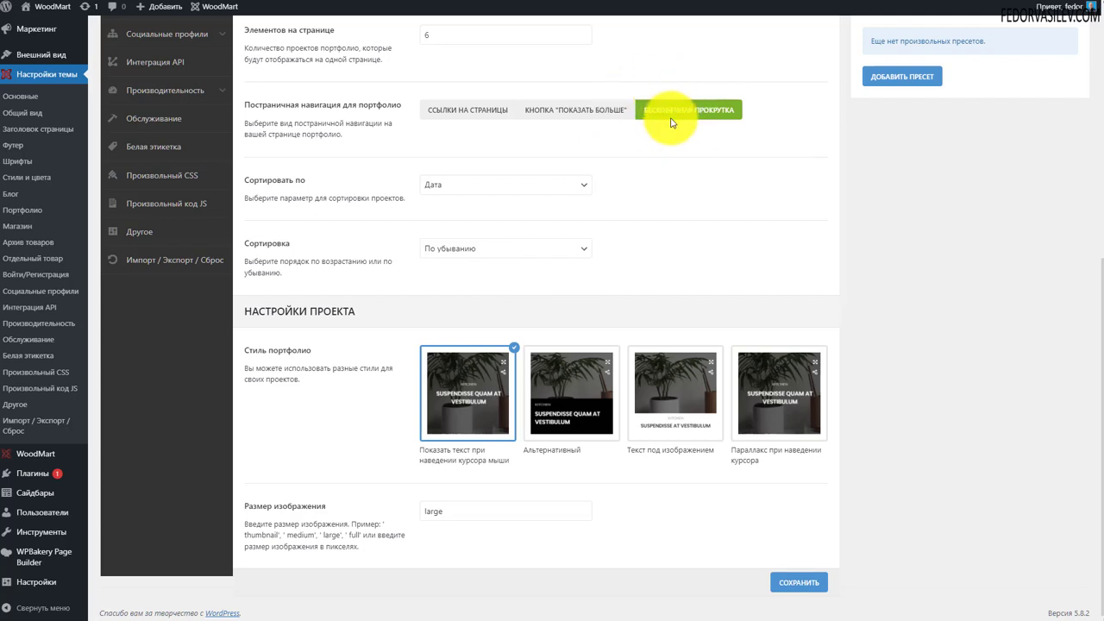
Set the portfolio style to Текст под изображением and save the theme settings
click(678, 199)
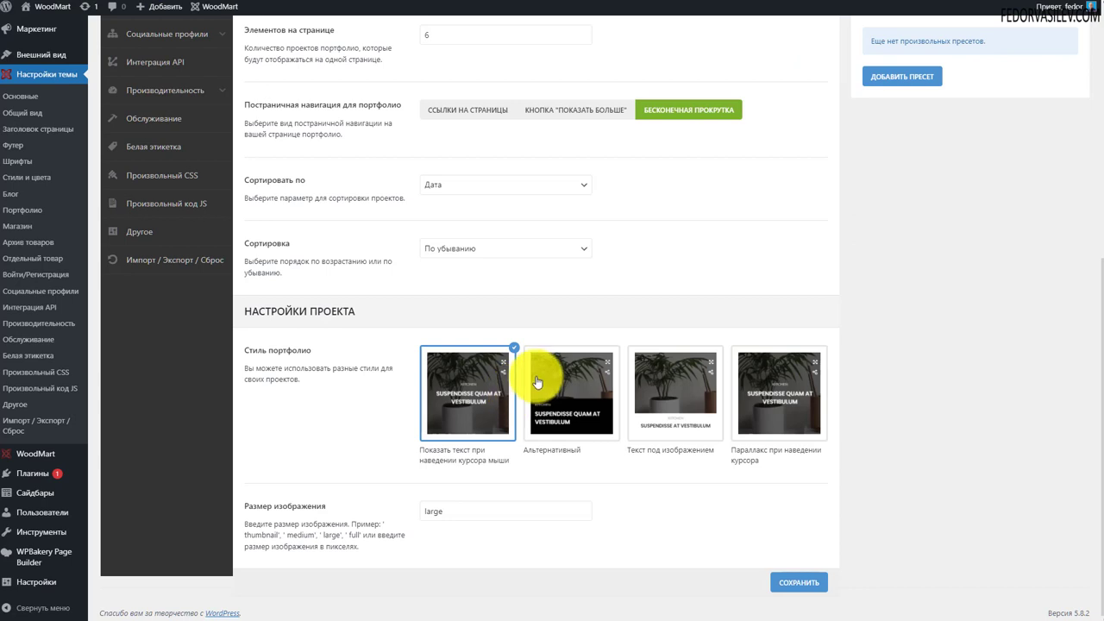
click(673, 414)
click(787, 583)
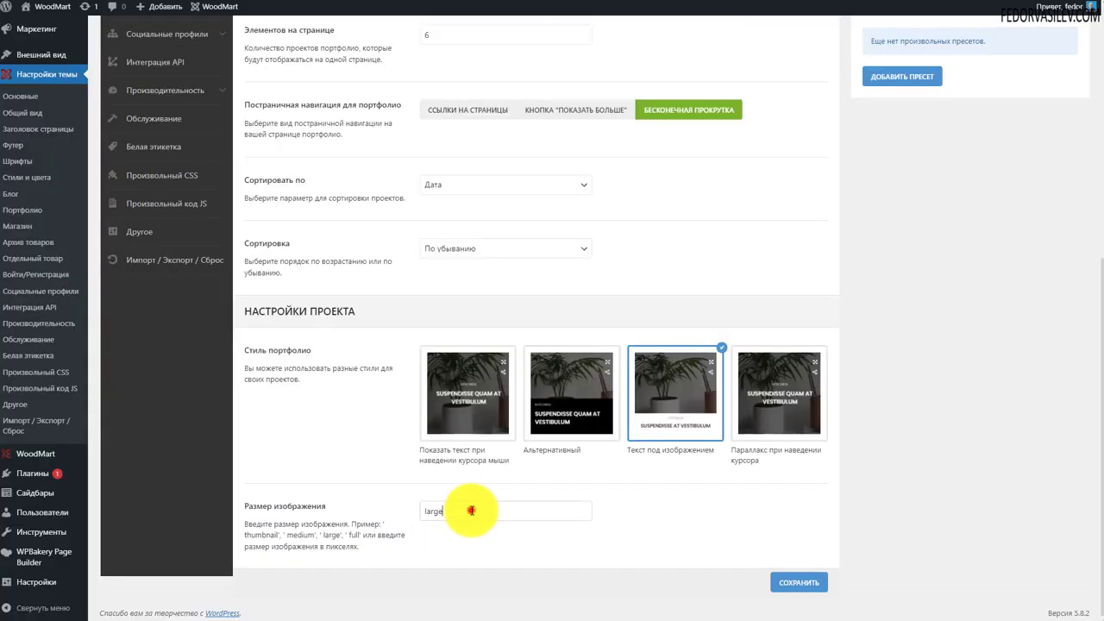
Try the full-width portfolio option with the text-below-image style and check the portfolio page on the storefront
double_click(471, 510)
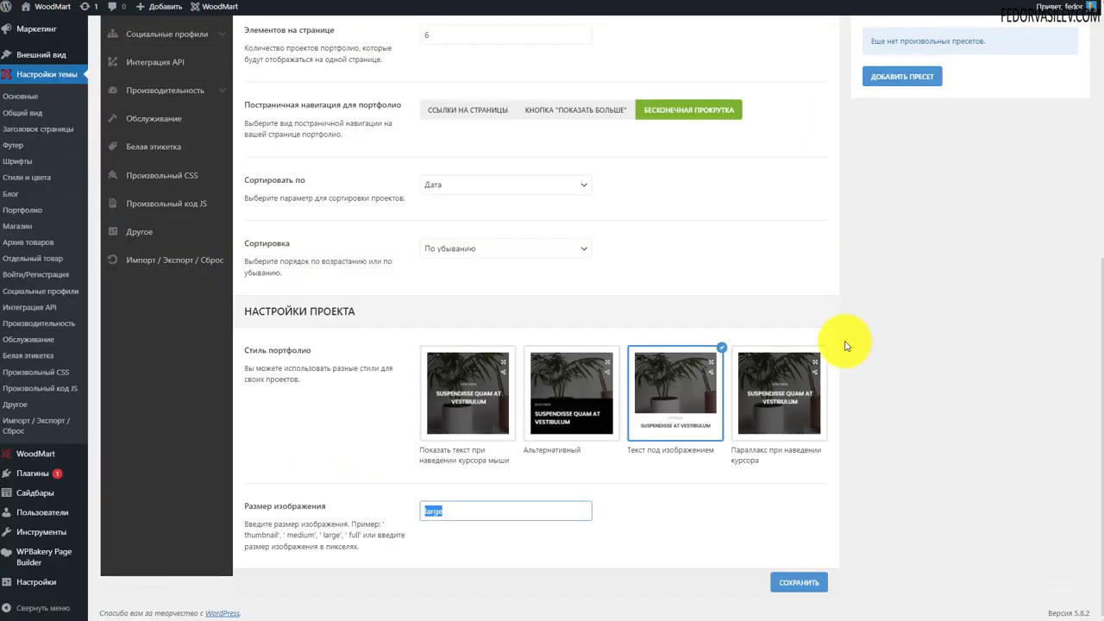
scroll(845, 345, up, 4)
scroll(845, 345, up, 3)
click(434, 311)
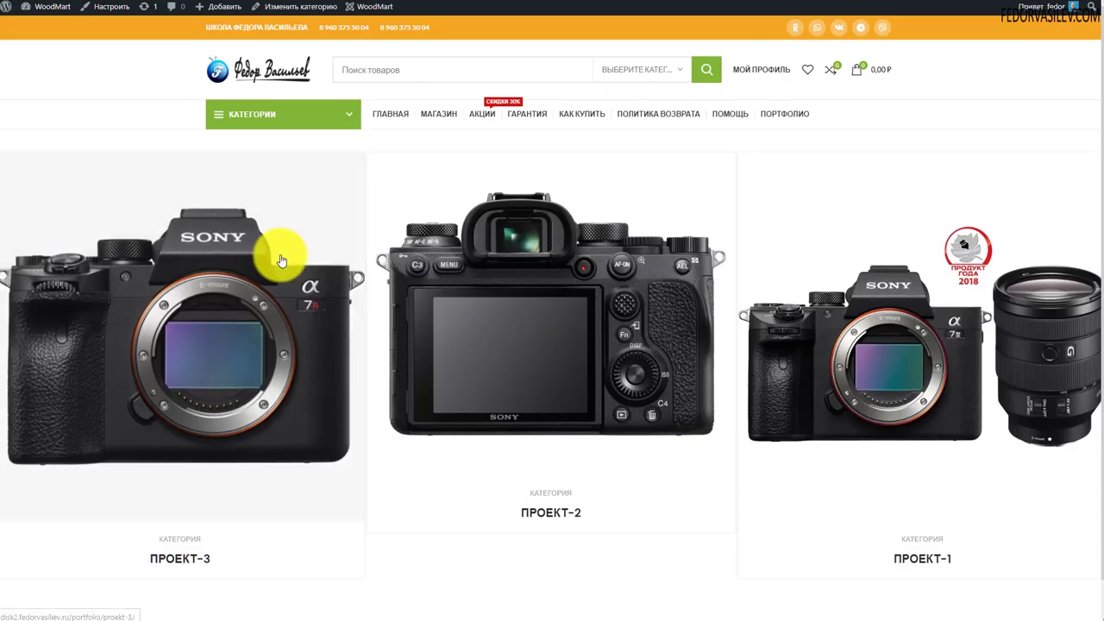
scroll(881, 360, down, 1)
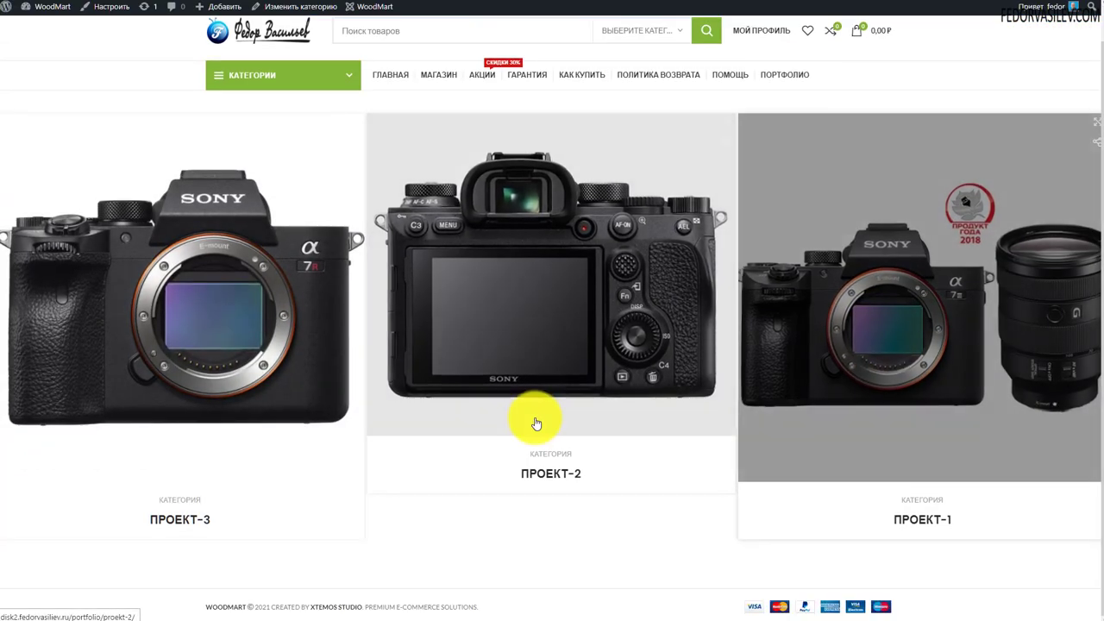
scroll(683, 295, up, 1)
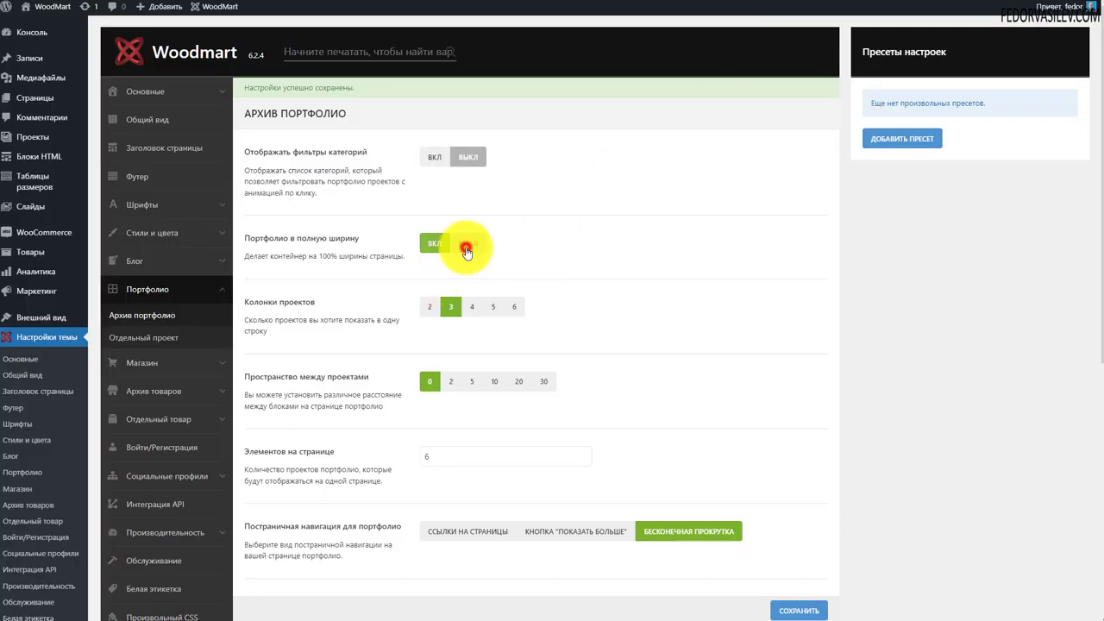
Turn off the full-width portfolio option and set the portfolio style to Показать текст при наведении курсора мыши
click(466, 247)
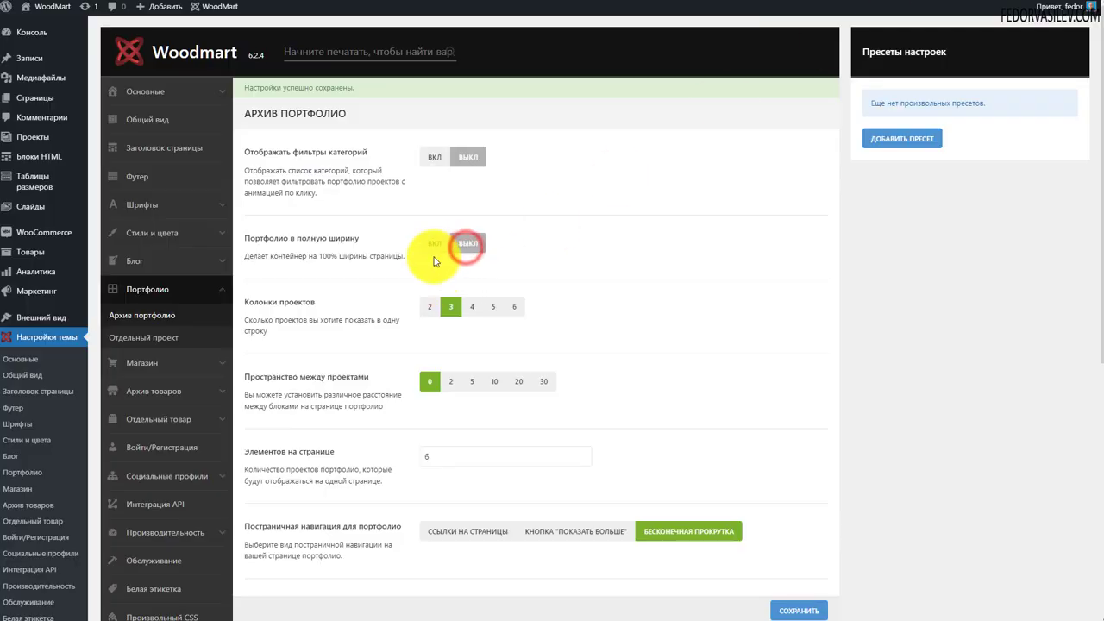
scroll(468, 505, down, 5)
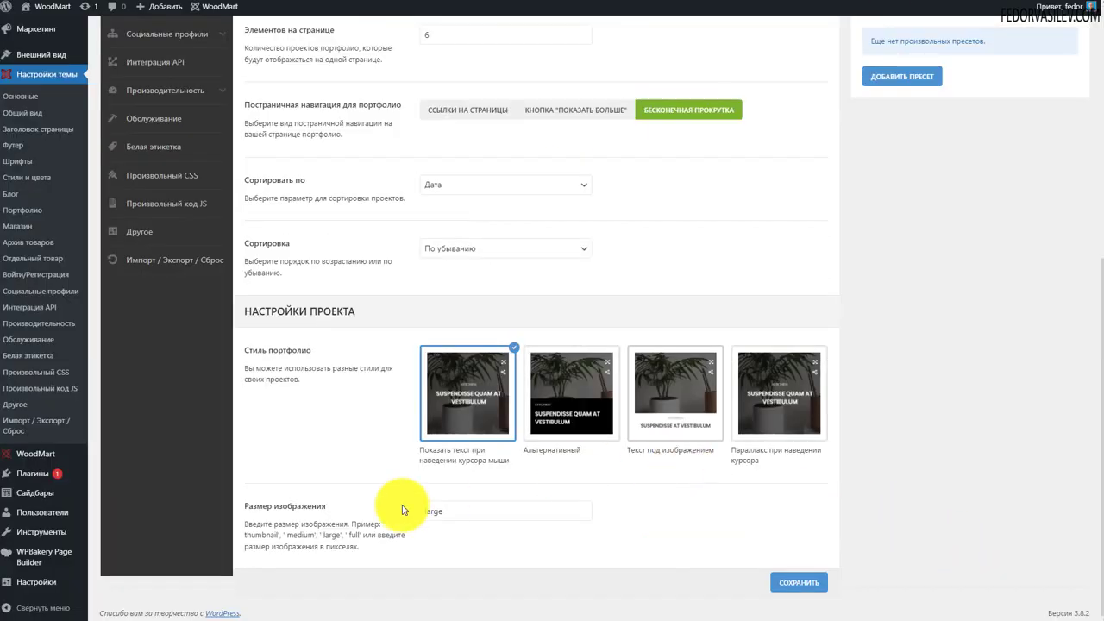
Review the accepted image size values described for the portfolio projects
click(445, 513)
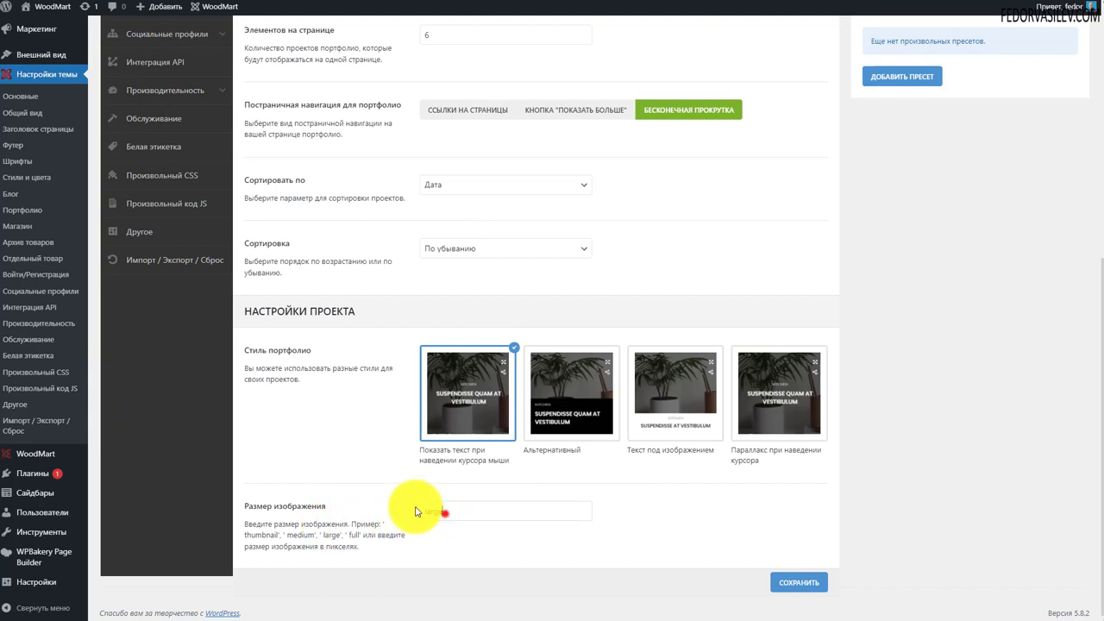
drag(374, 533, 244, 524)
click(329, 535)
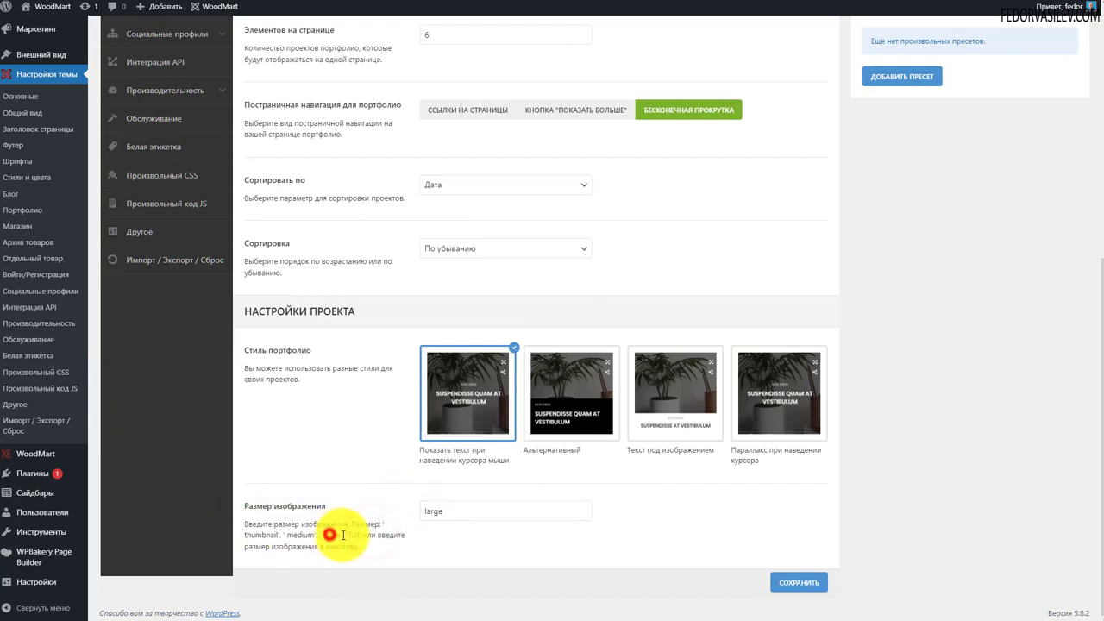
drag(360, 536, 348, 538)
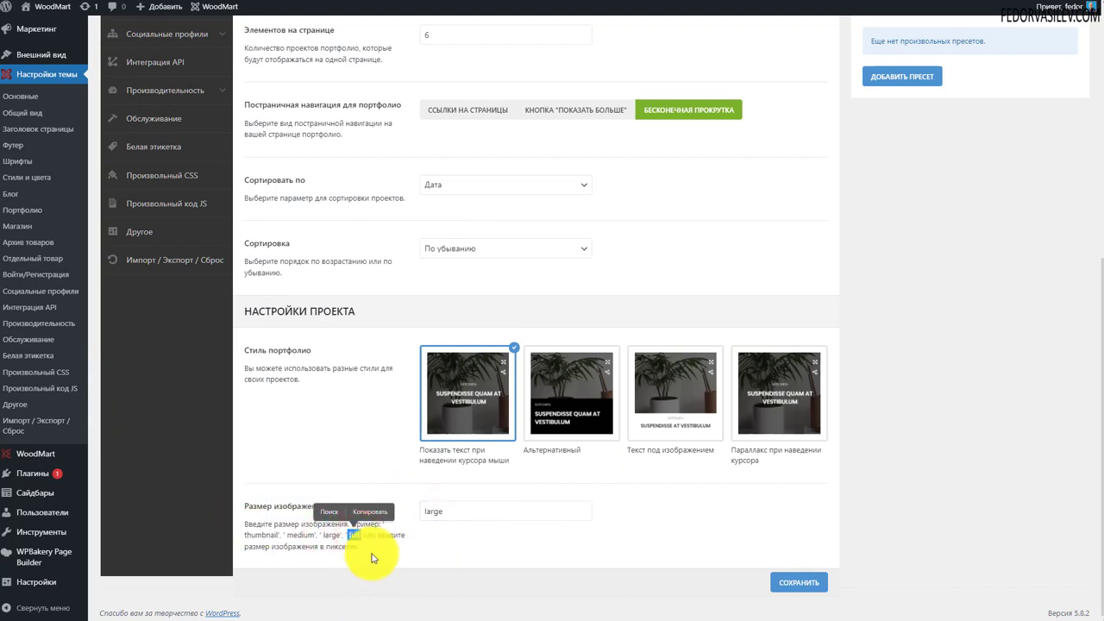
scroll(535, 428, up, 5)
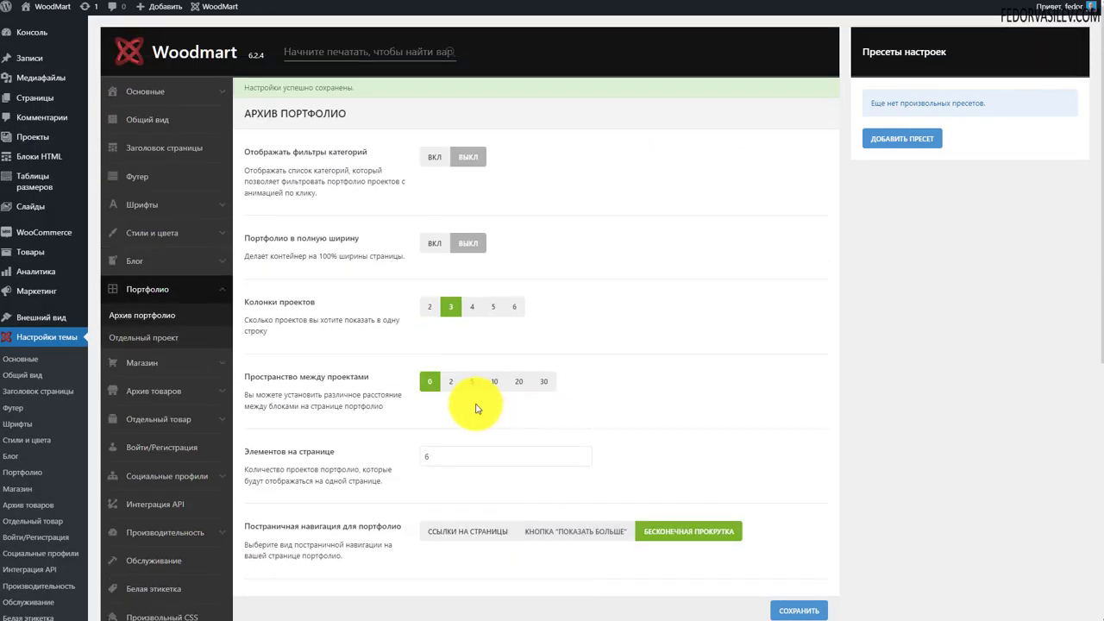
Open the Отдельный проект settings and view the Проект-3 page on the storefront for comparison
click(133, 344)
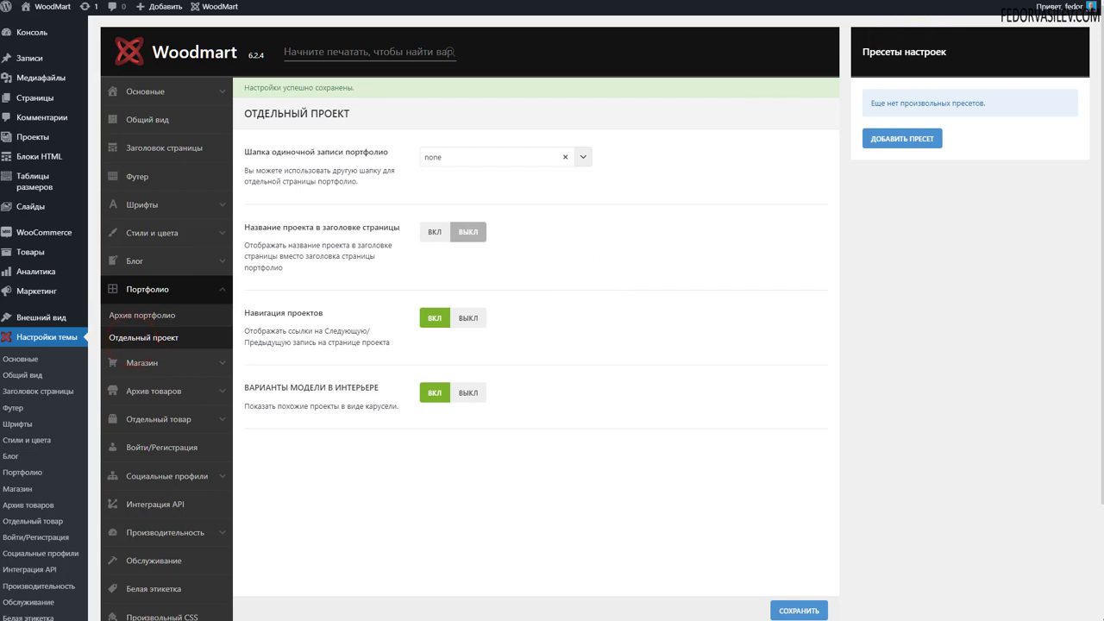
click(946, 3)
click(239, 331)
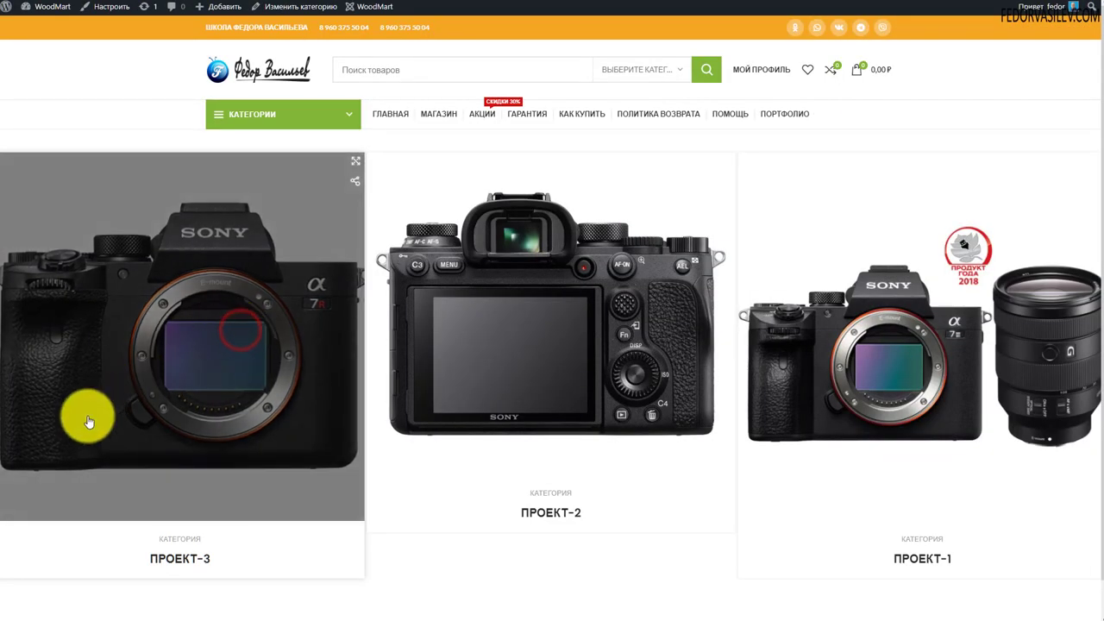
scroll(607, 283, down, 10)
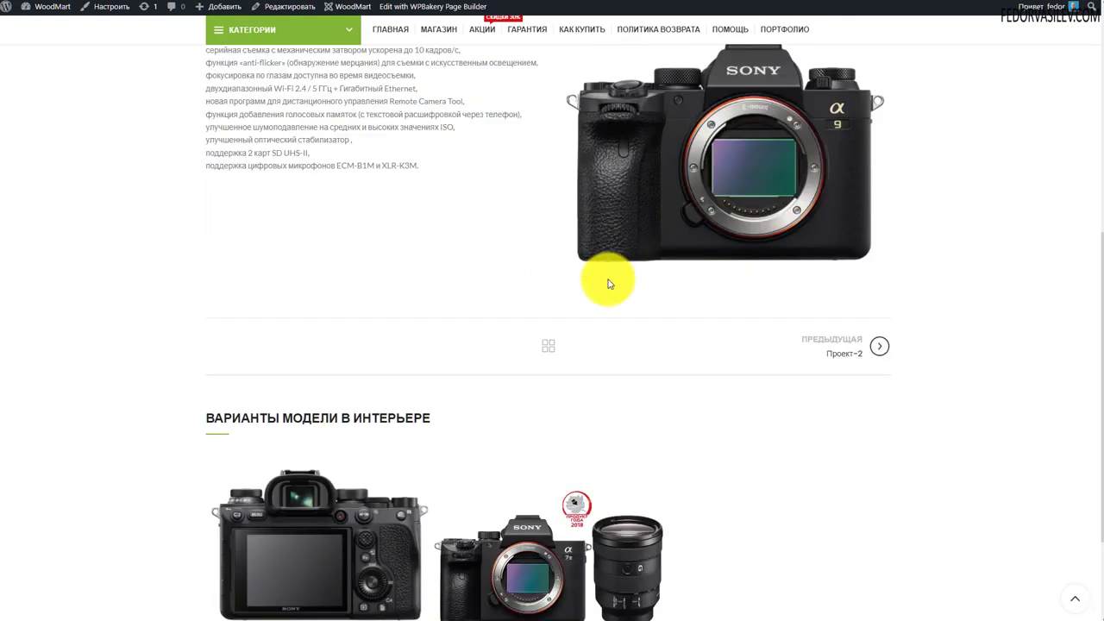
scroll(608, 283, up, 2)
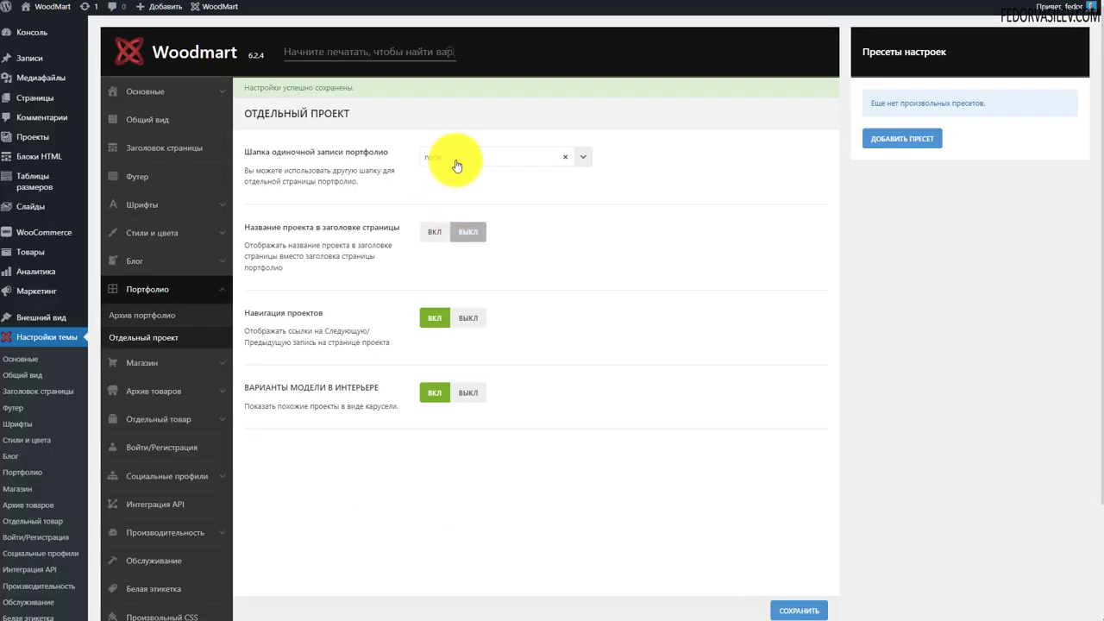
Review the header choices for single portfolio entries and try the project name in page title option on and off
click(454, 157)
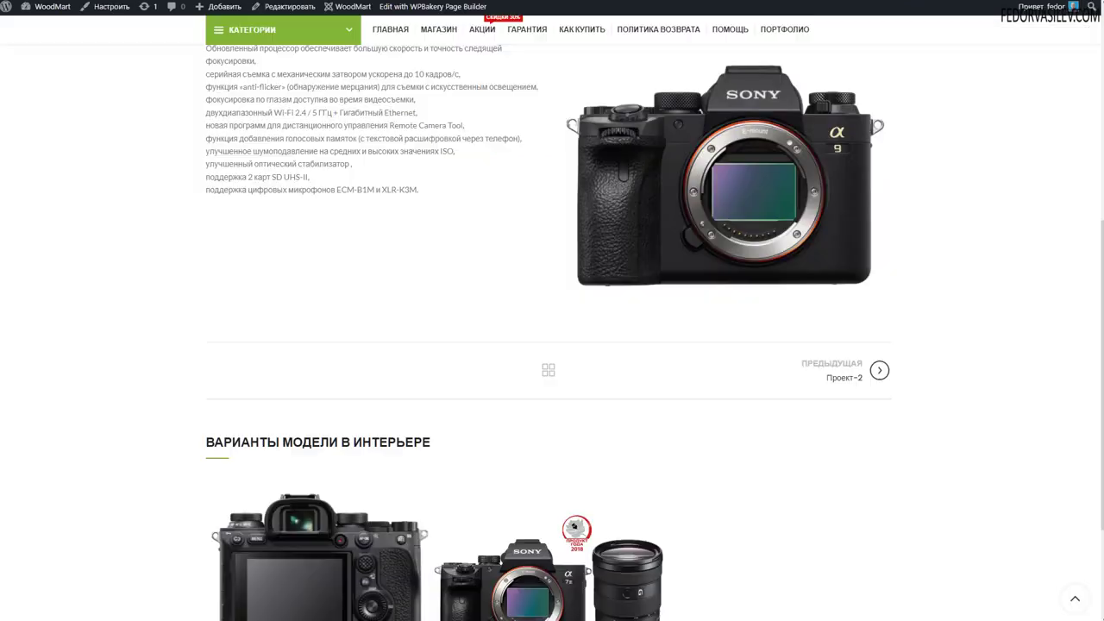
scroll(244, 257, up, 10)
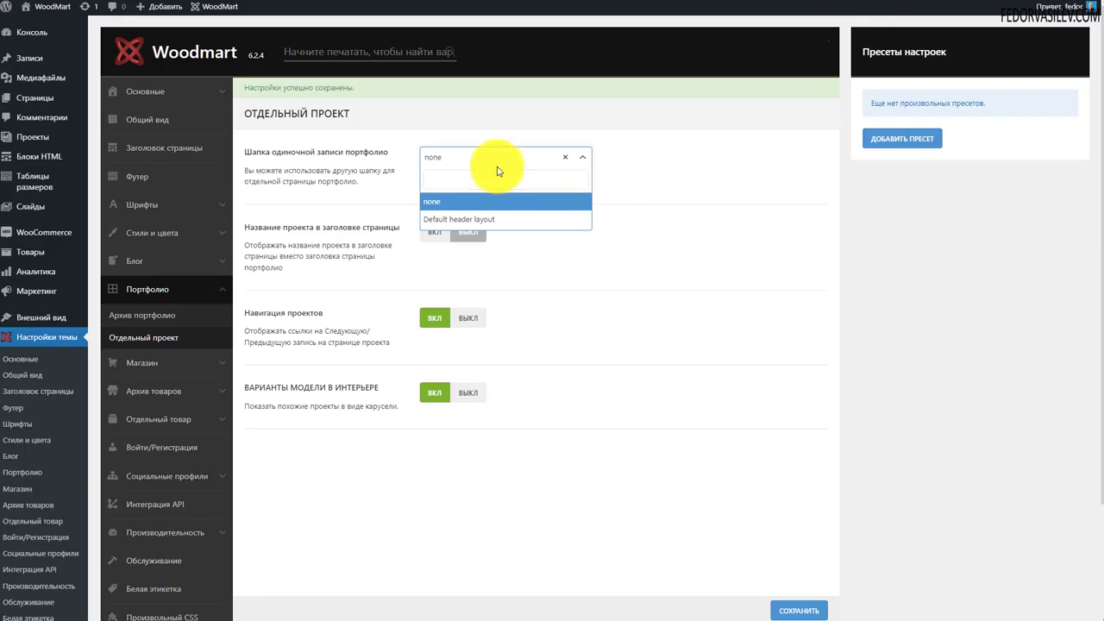
click(632, 177)
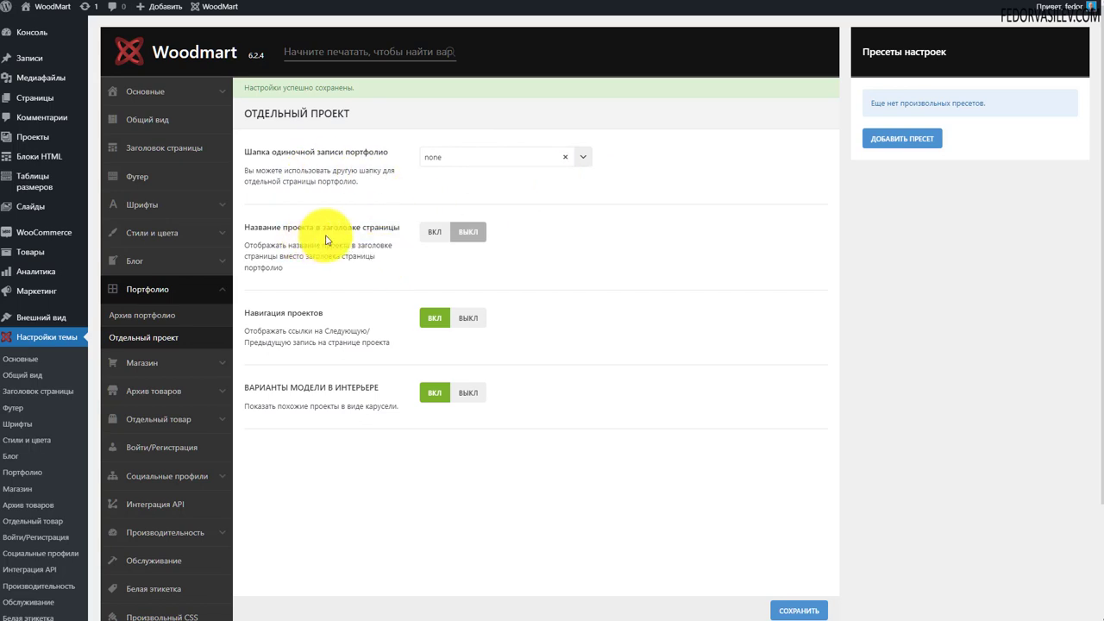
click(436, 233)
click(481, 234)
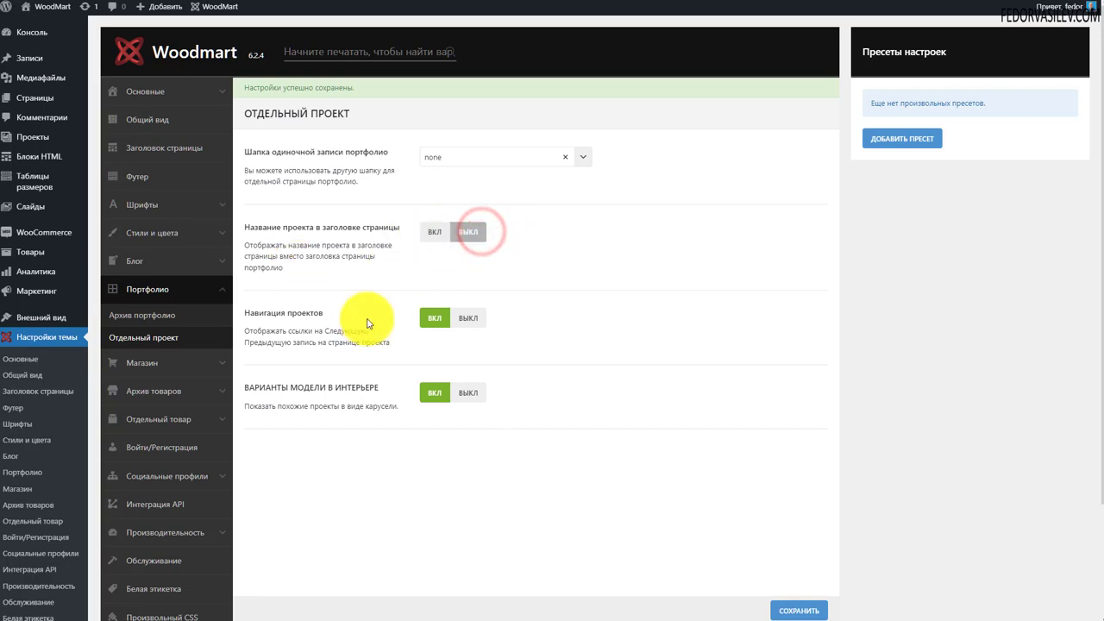
Turn off Навигация проектов, save the theme settings and check the bottom of the Проект-3 page
click(461, 318)
click(785, 609)
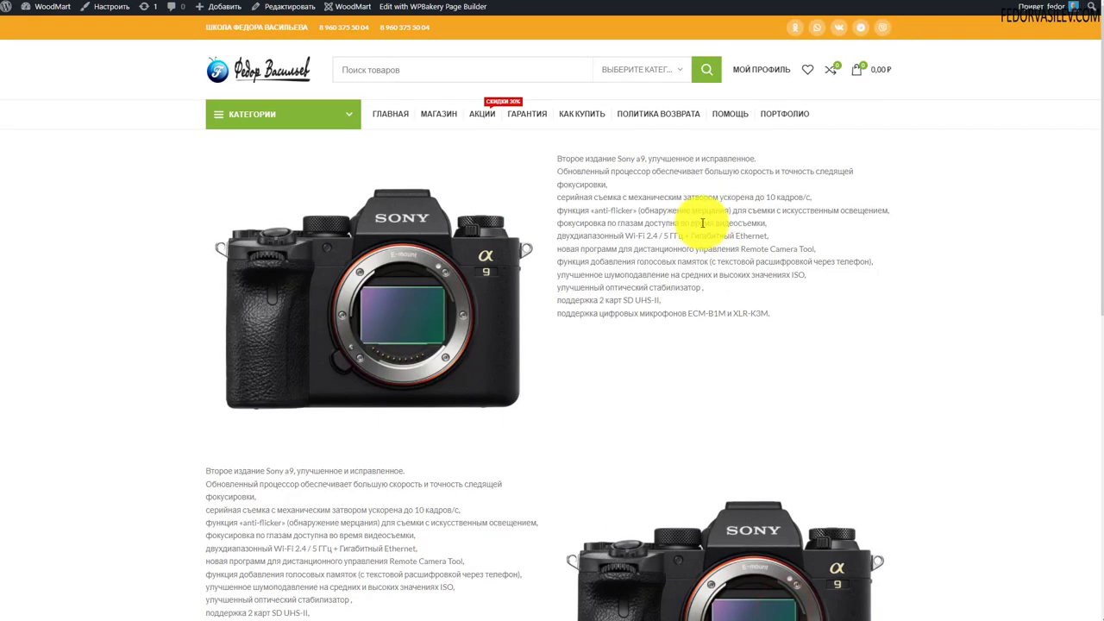
scroll(703, 223, down, 7)
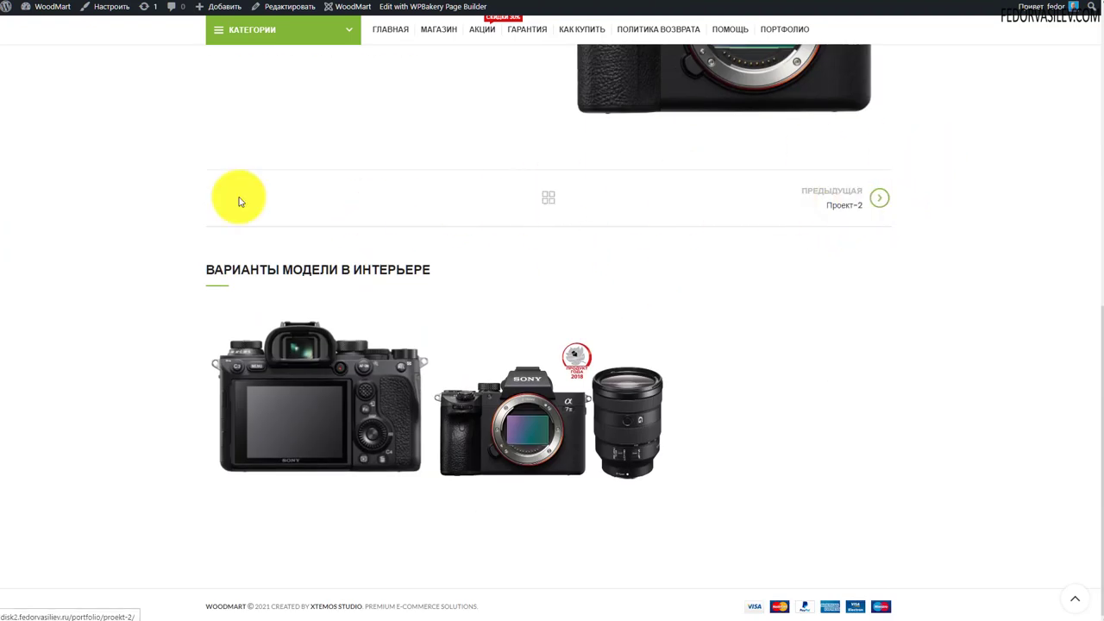
mouse_move(296, 34)
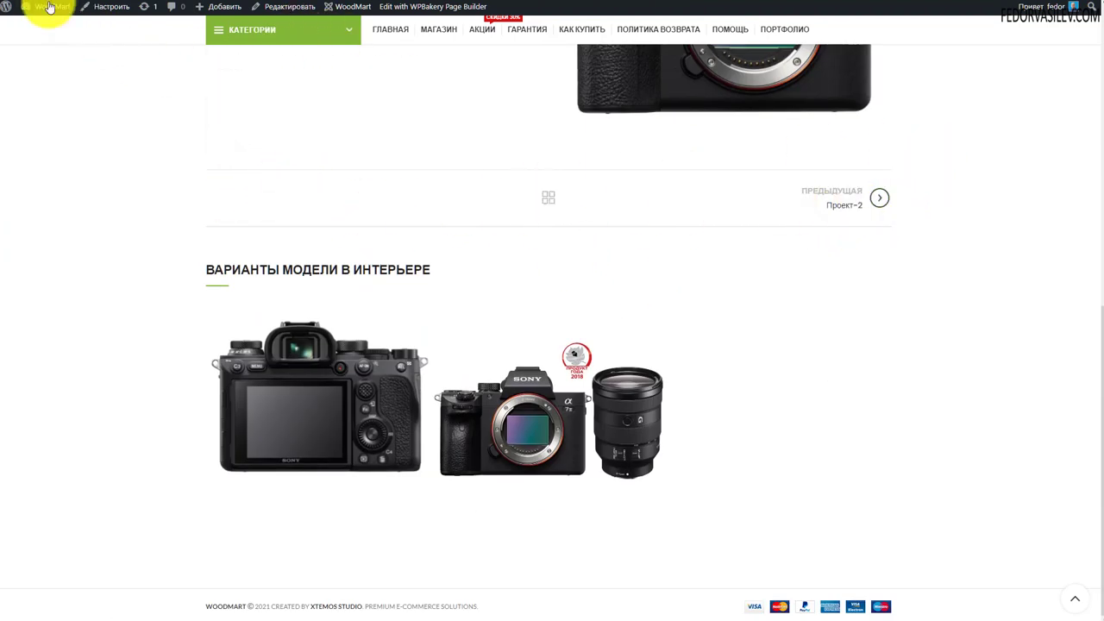
scroll(49, 173, up, 10)
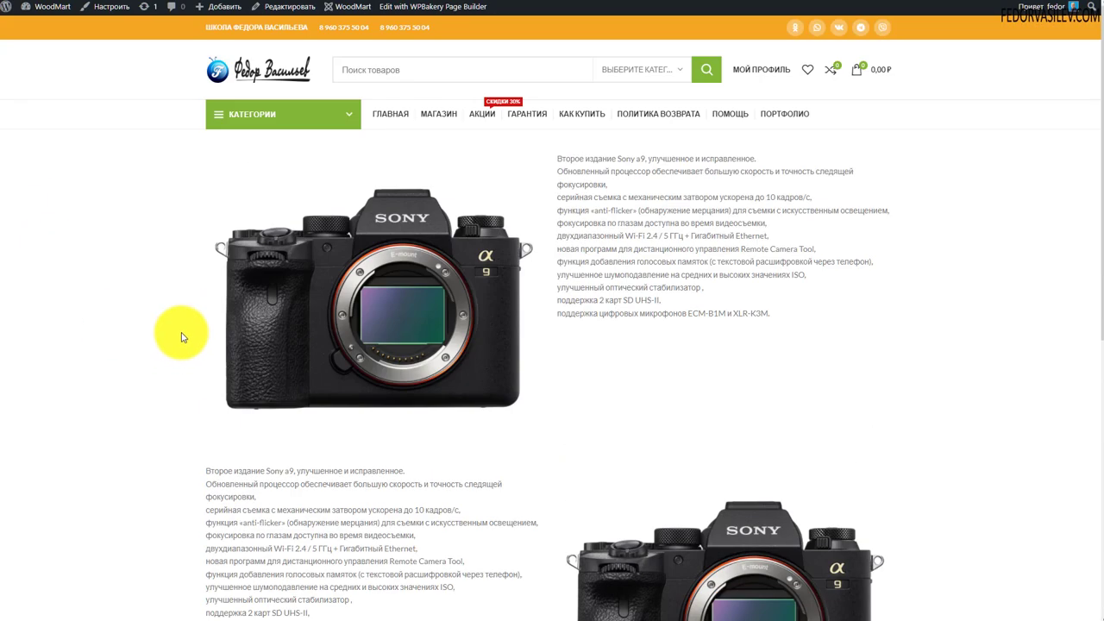
scroll(182, 337, down, 5)
drag(450, 269, 196, 272)
click(100, 380)
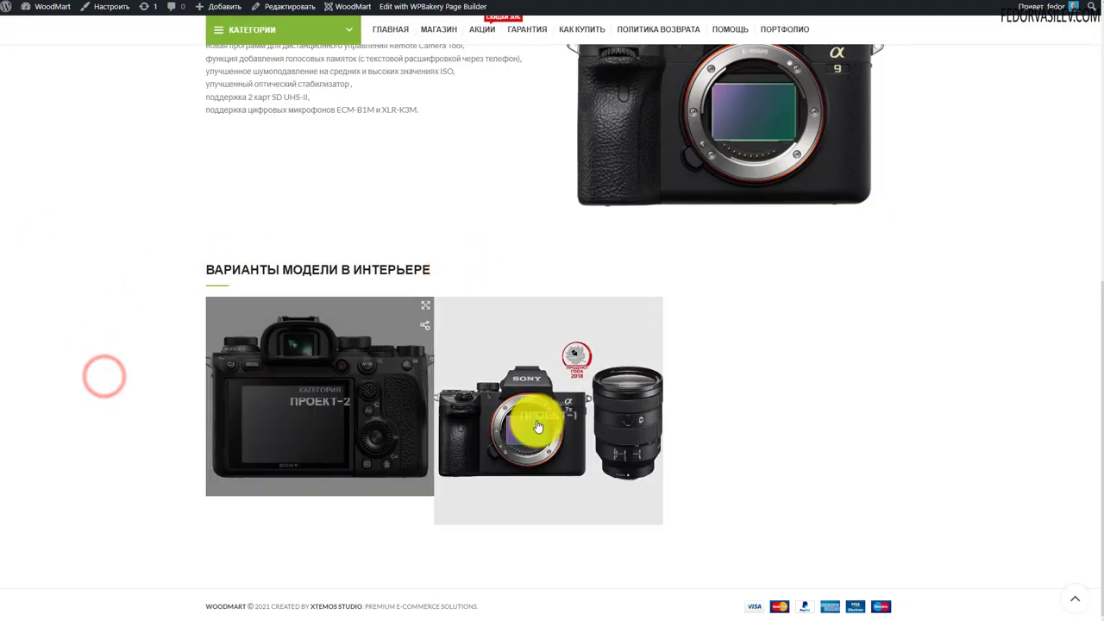
scroll(848, 49, up, 3)
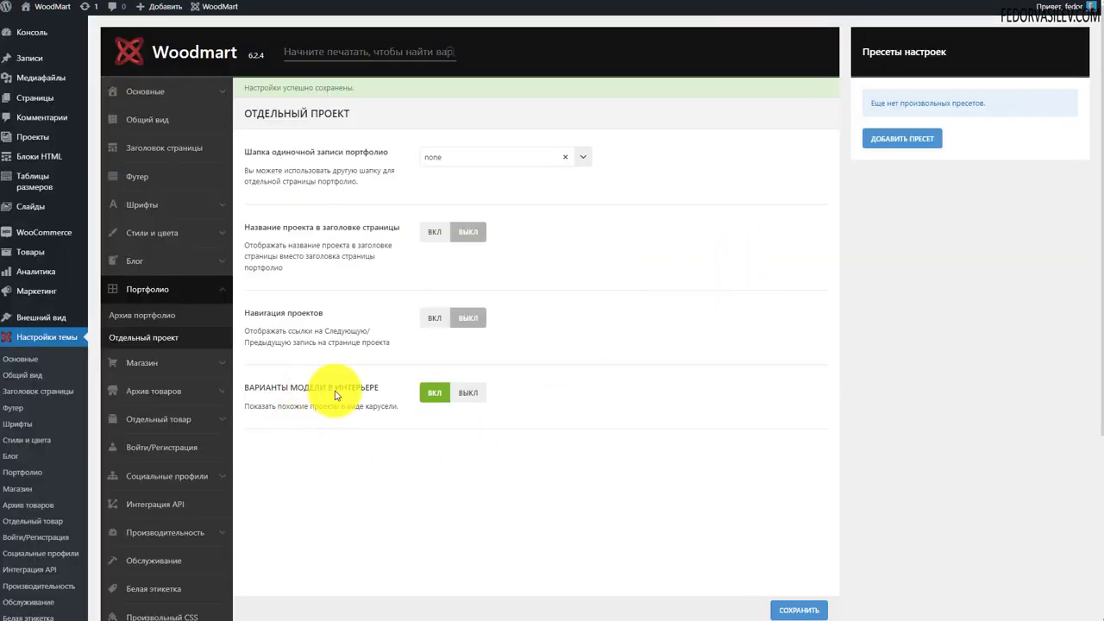
Turn off the related projects carousel ВАРИАНТЫ МОДЕЛИ В ИНТЕРЬЕРЕ and save the theme settings
drag(387, 393, 285, 389)
click(468, 392)
scroll(685, 411, down, 2)
click(785, 549)
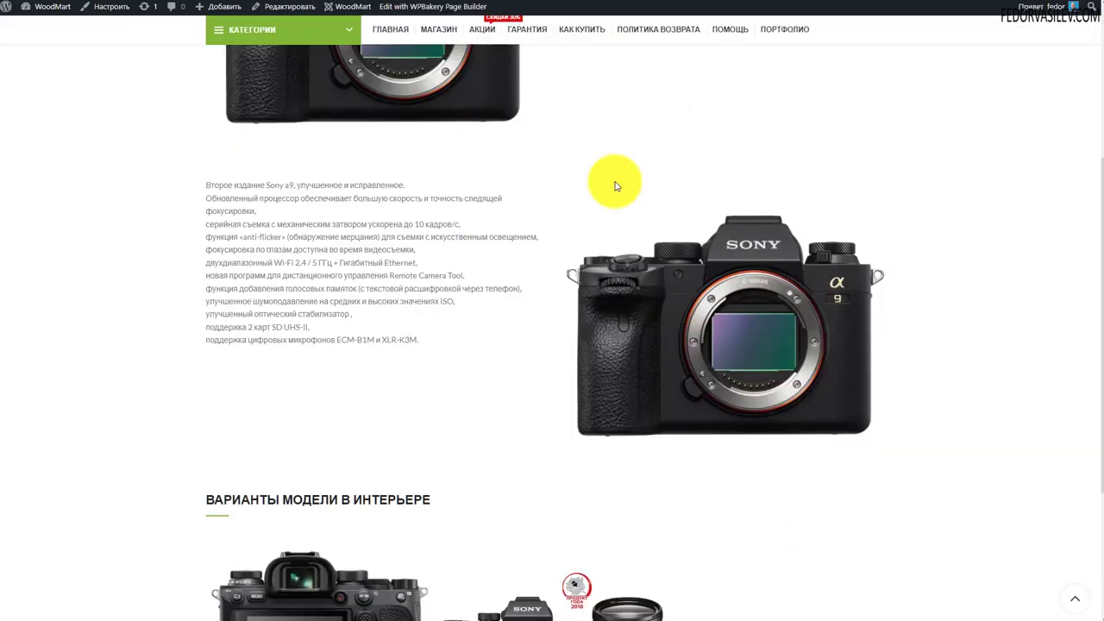
Check the Проект-3 page on the storefront for the related projects carousel and the overall layout
scroll(615, 186, down, 4)
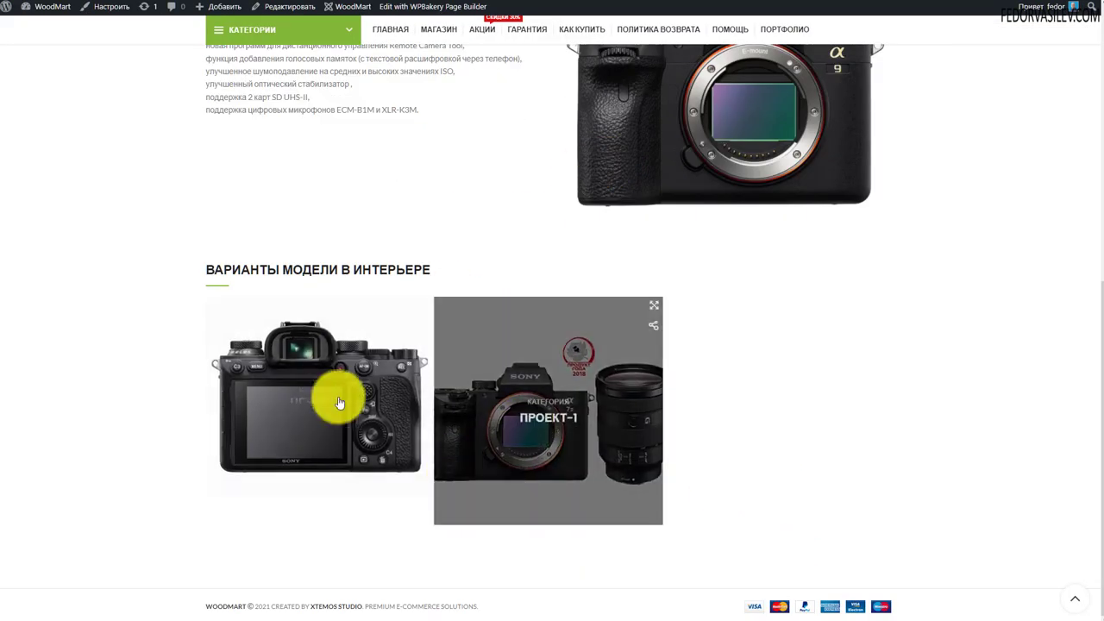
scroll(394, 458, up, 7)
scroll(360, 248, up, 1)
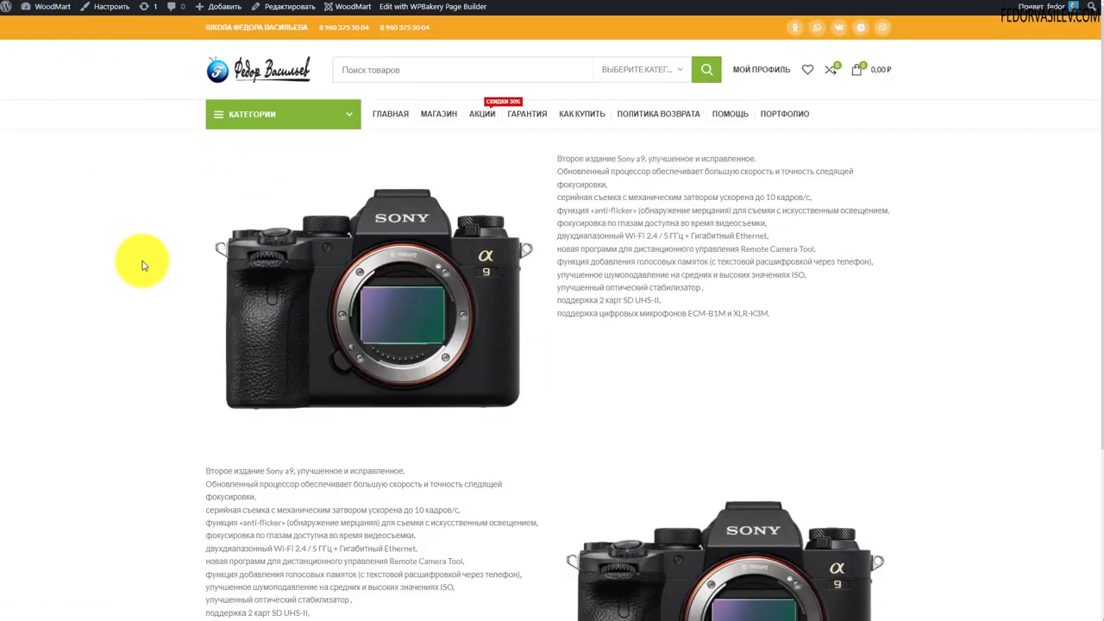
scroll(204, 234, down, 3)
scroll(783, 251, up, 3)
scroll(385, 375, down, 3)
scroll(457, 517, up, 3)
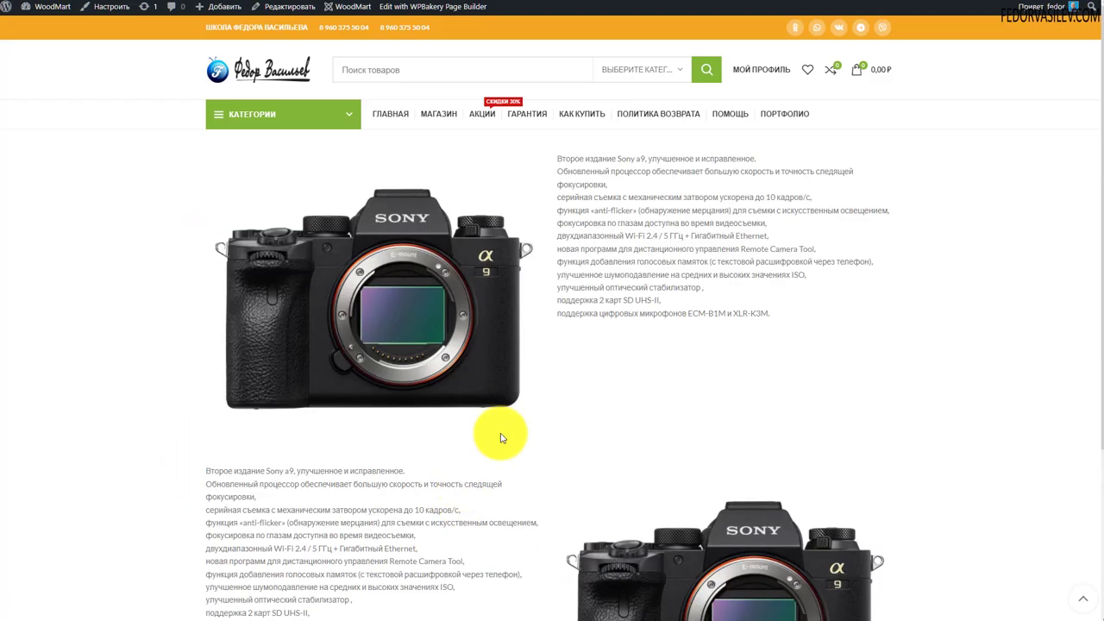
Return to the Портфолио page on the storefront and open a project from it to check its page
click(766, 115)
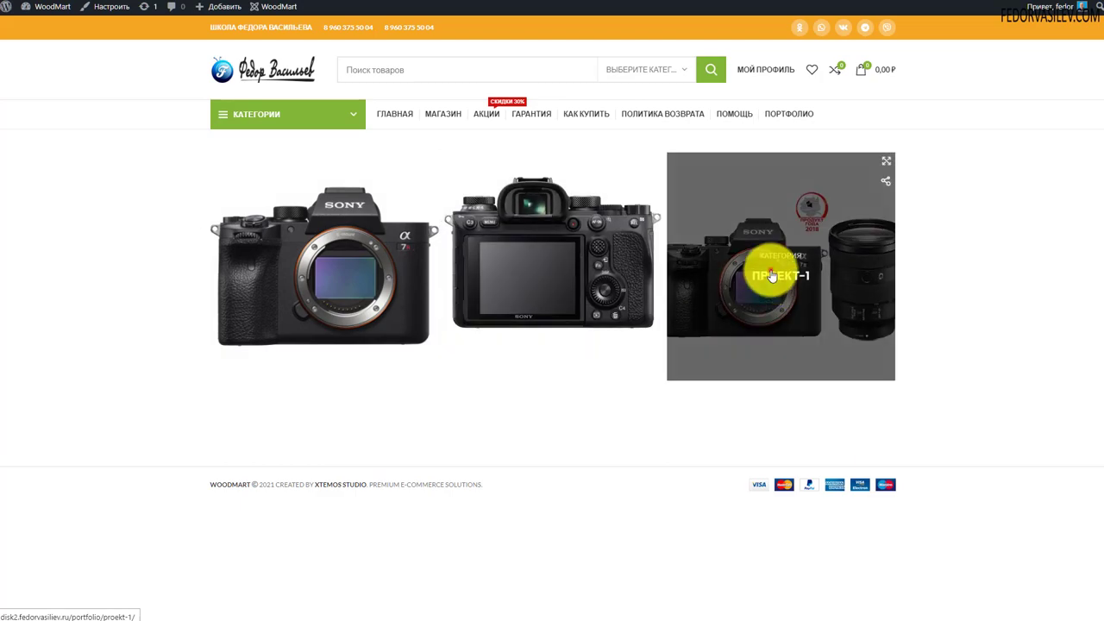
click(533, 280)
scroll(274, 289, down, 3)
scroll(764, 451, up, 3)
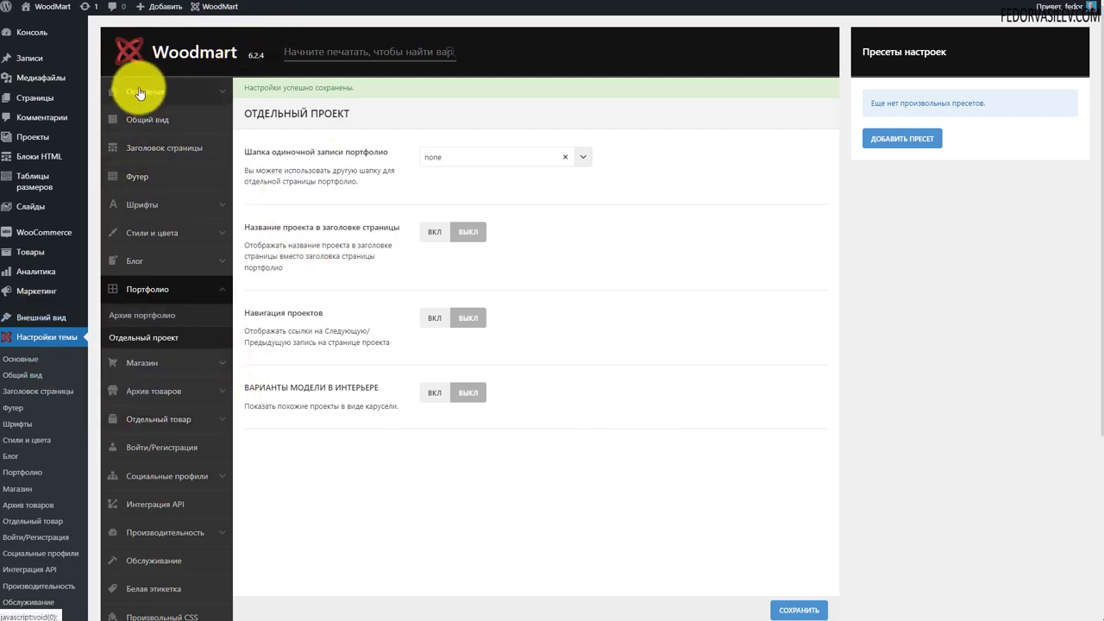
Open the Баннер для шапки settings in the Основные section of the theme settings
scroll(155, 345, down, 3)
scroll(177, 474, up, 3)
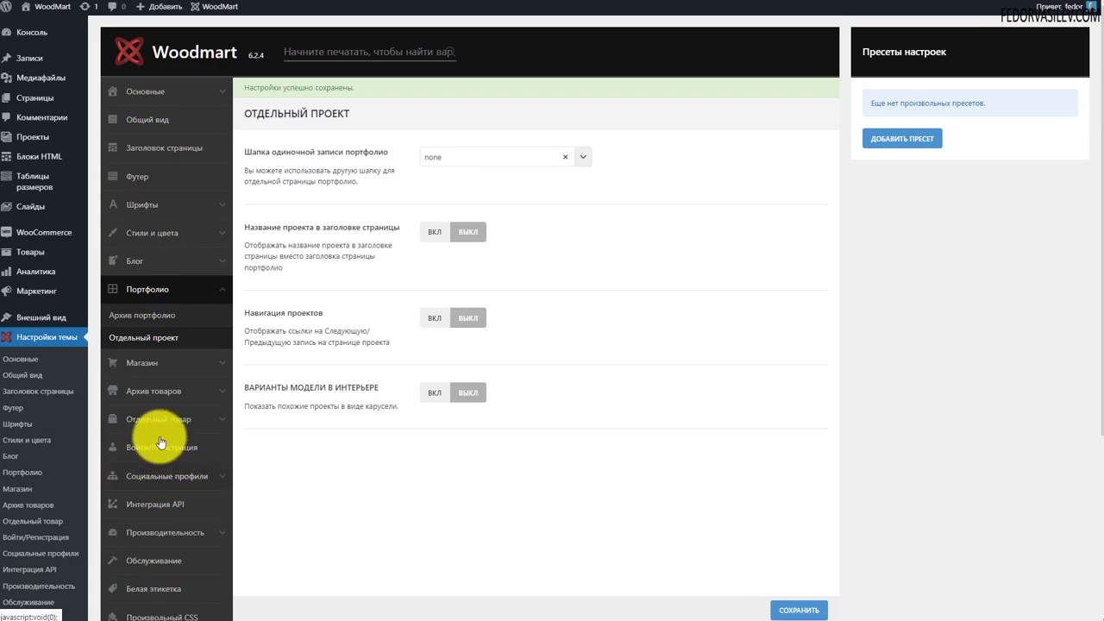
click(155, 93)
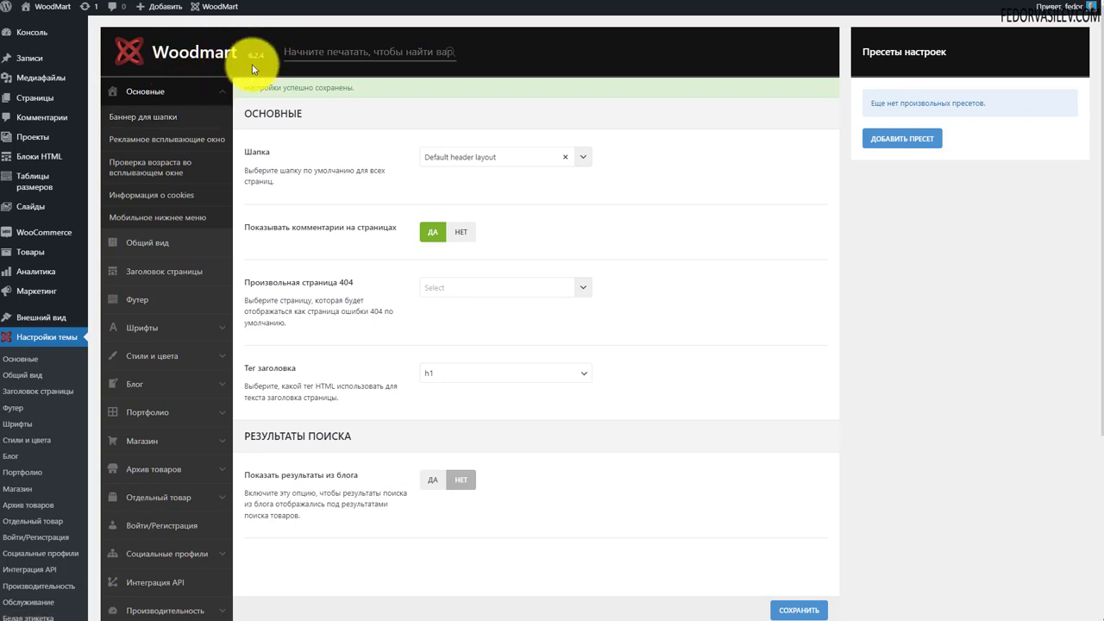
drag(267, 54, 240, 59)
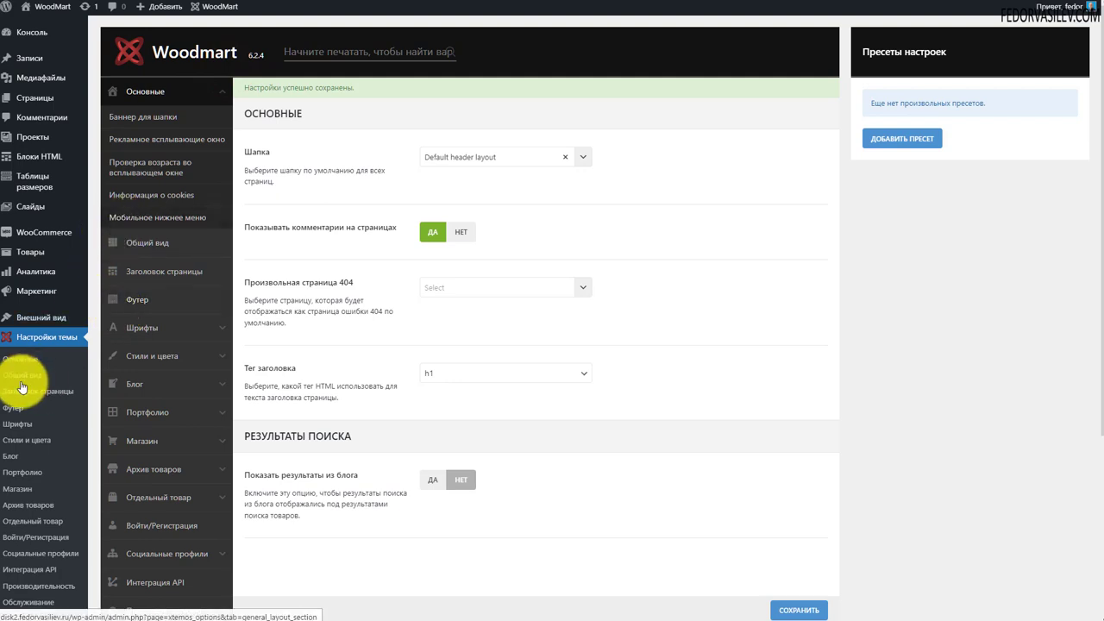
click(216, 91)
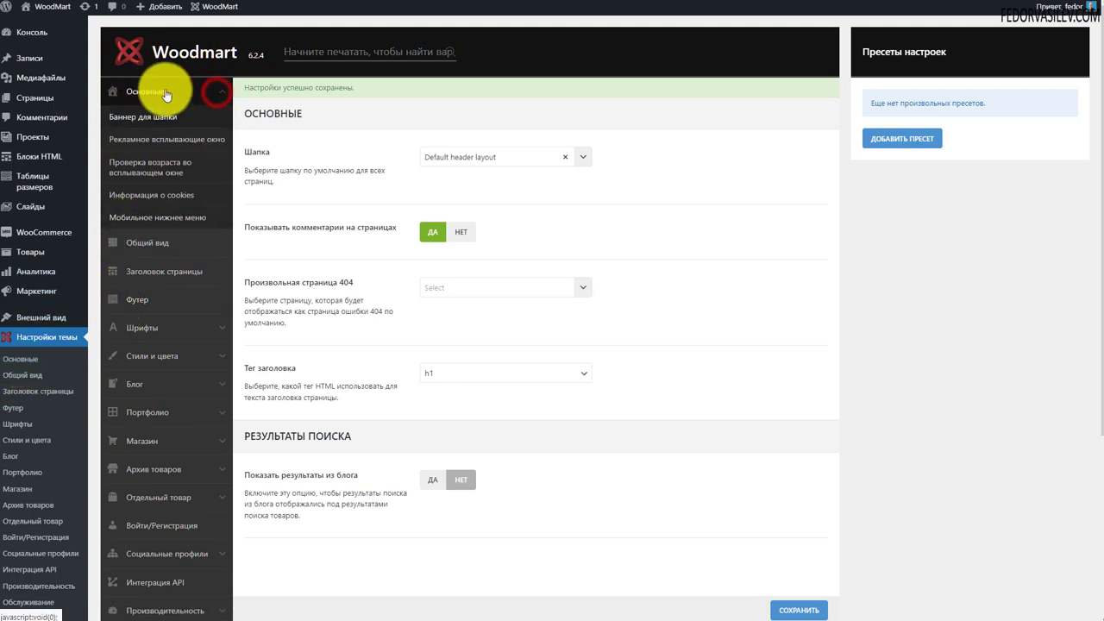
click(123, 121)
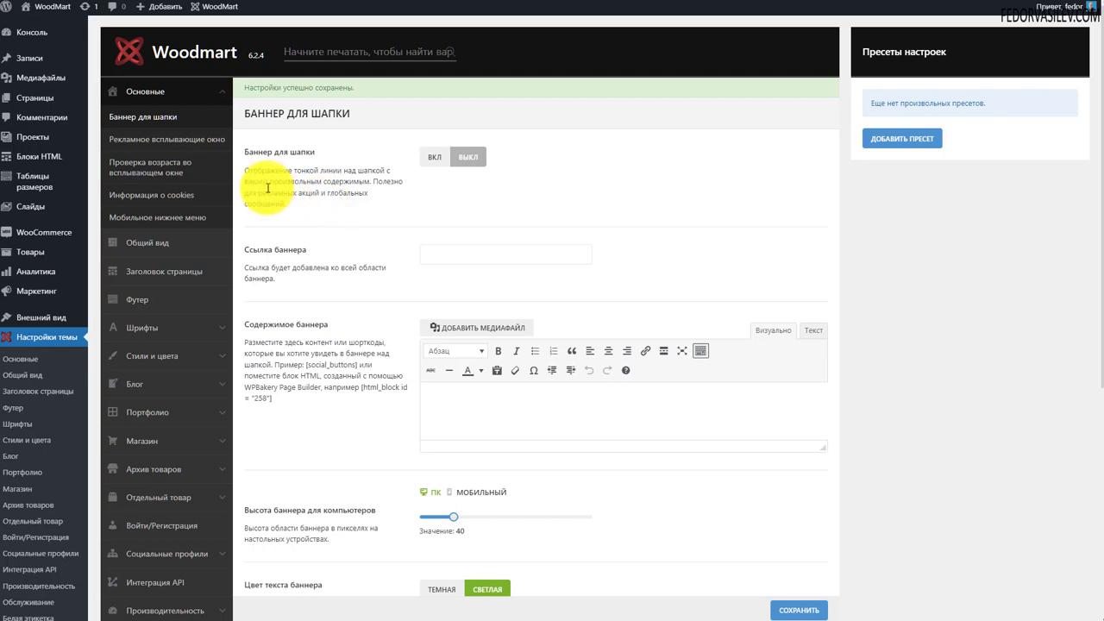
Turn on the header banner with the link # and bold italic content демо текст, and save the theme settings
click(434, 157)
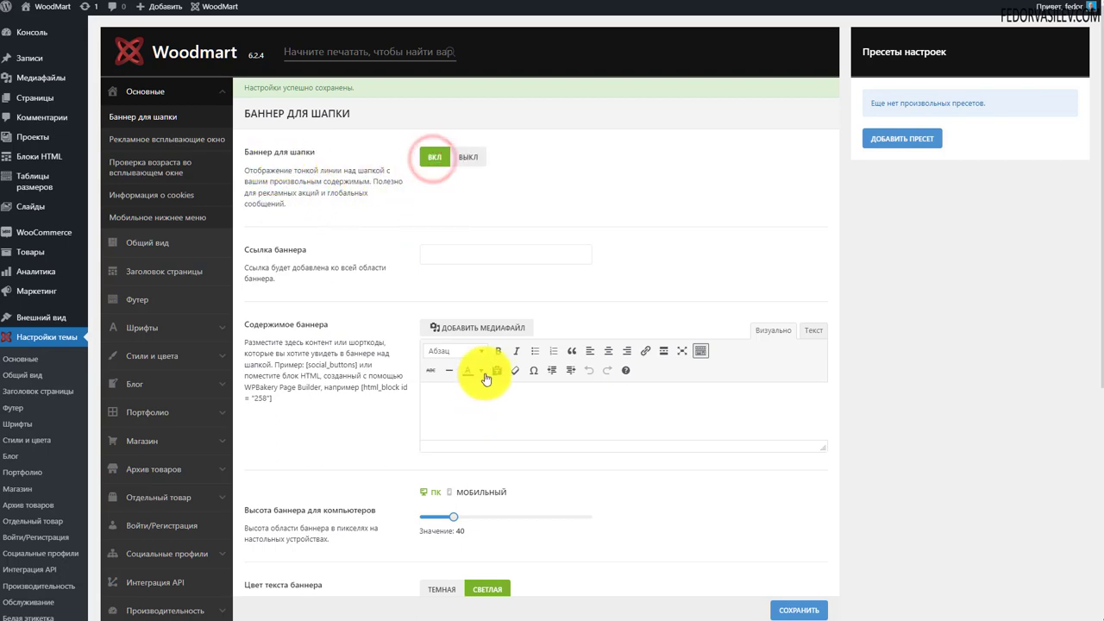
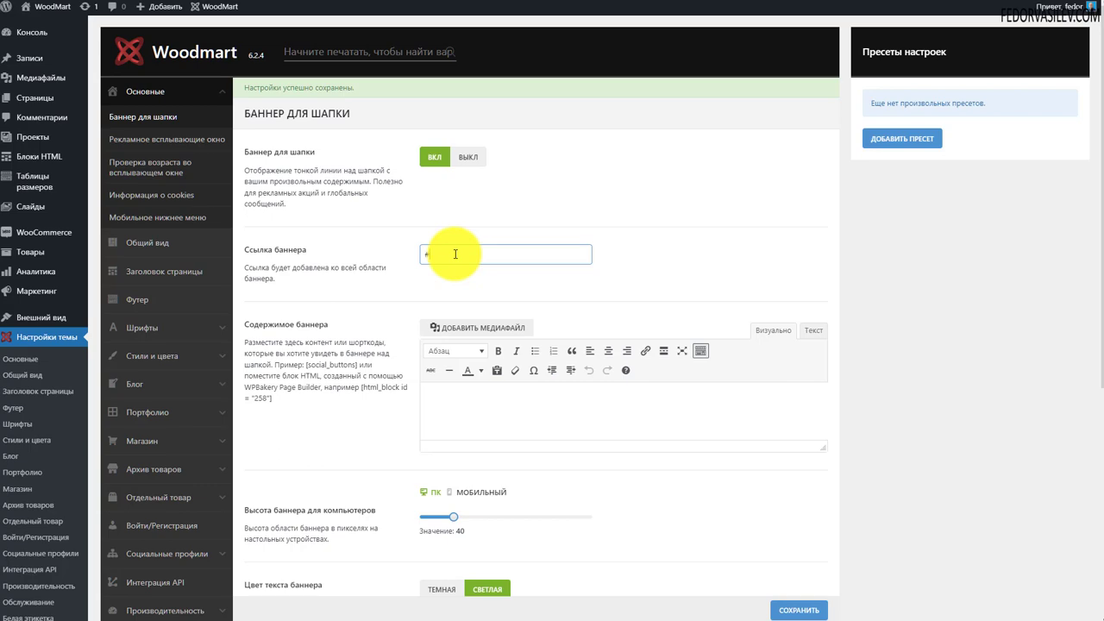
scroll(505, 313, down, 2)
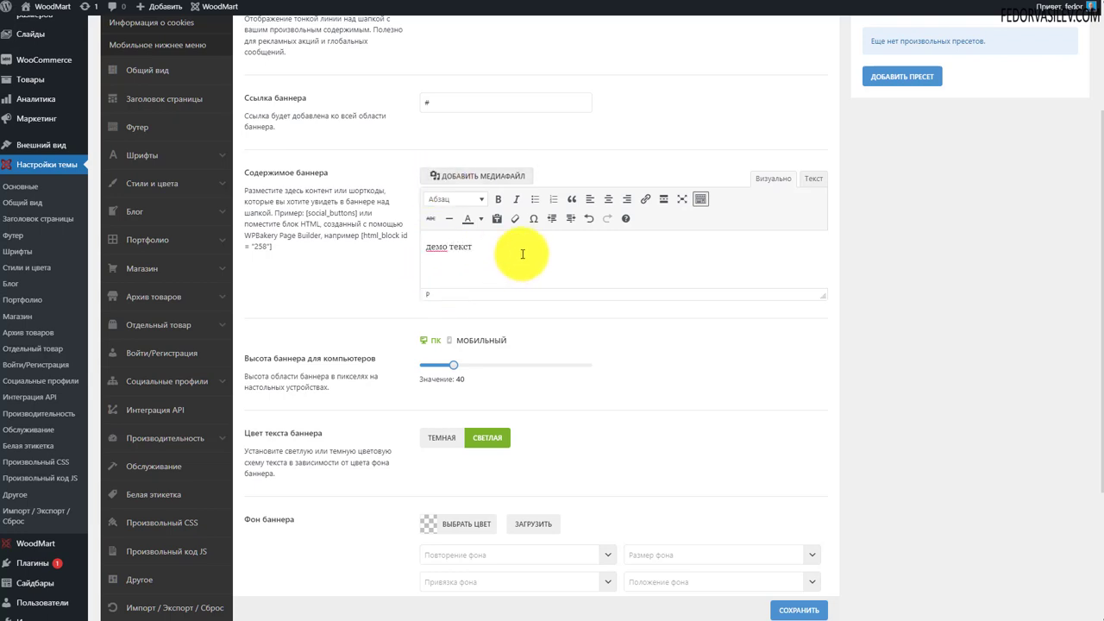
triple_click(511, 253)
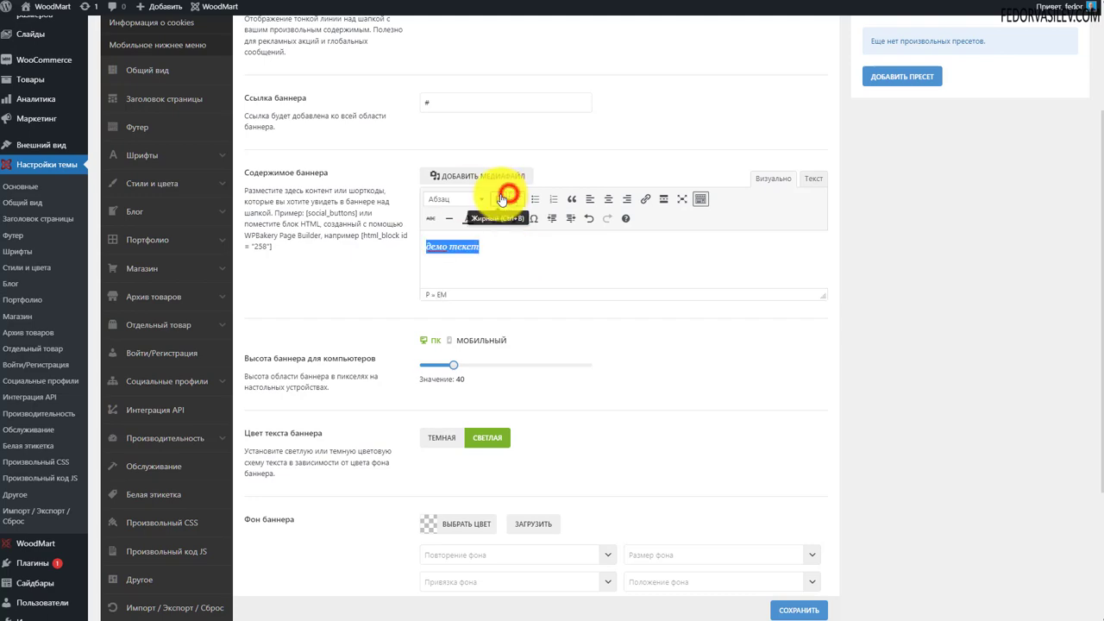
click(471, 175)
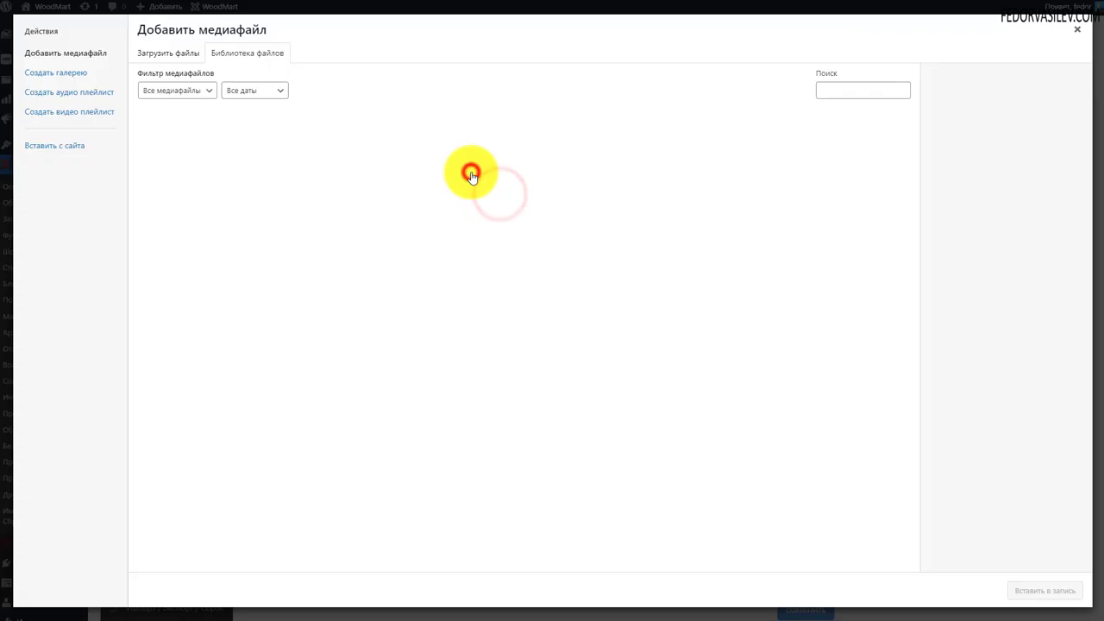
click(1075, 32)
click(503, 252)
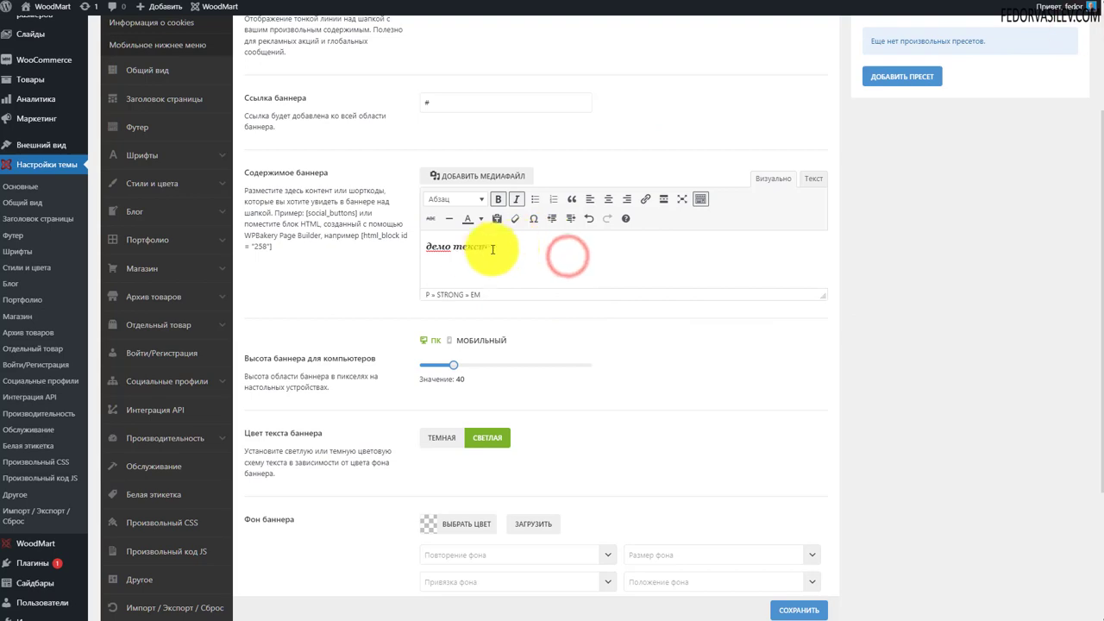
scroll(635, 272, down, 2)
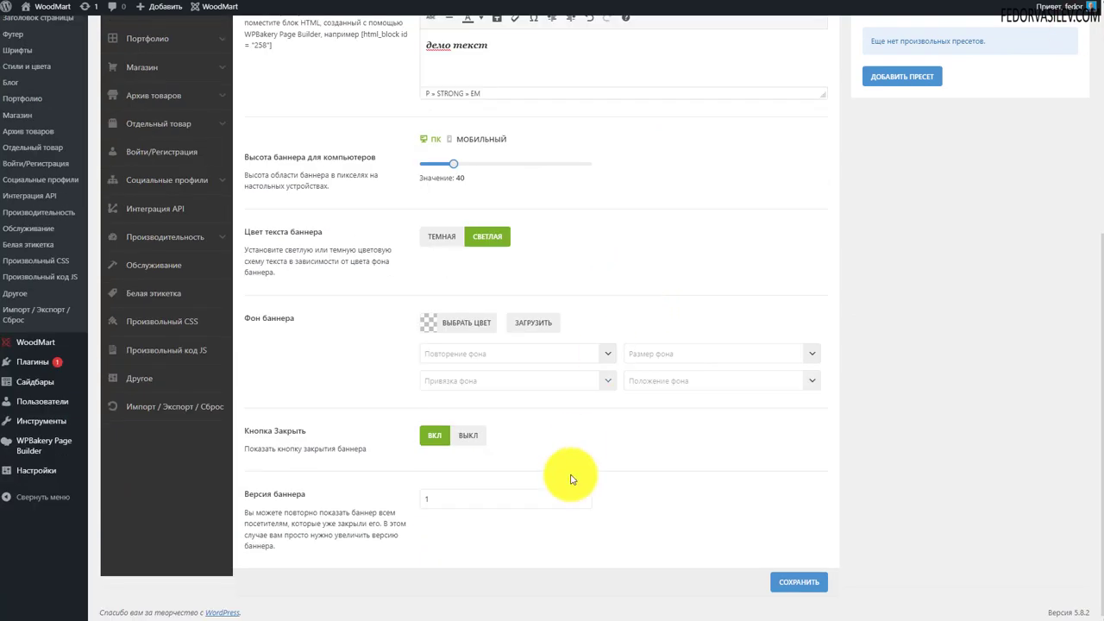
click(788, 590)
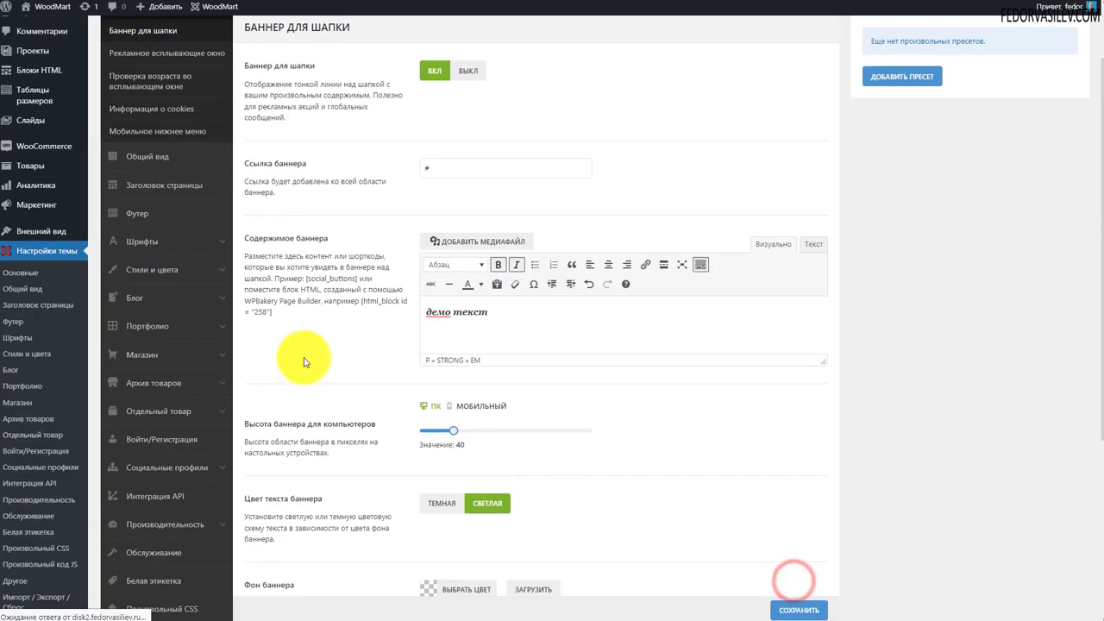
Open the storefront home page to check how the header banner looks
key(ctrl+Tab)
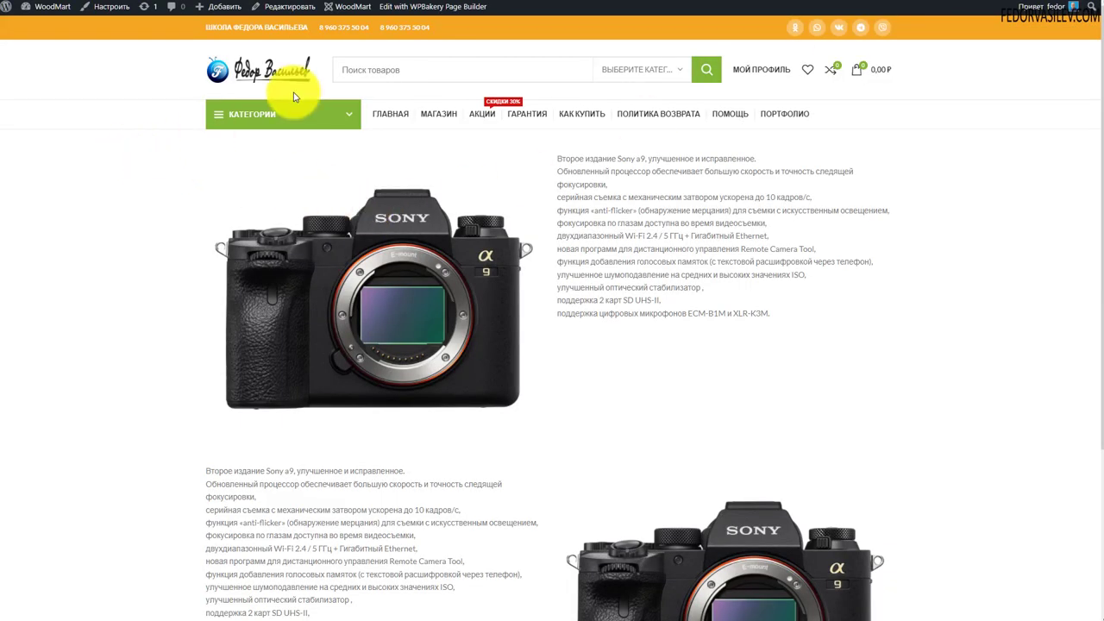
click(253, 69)
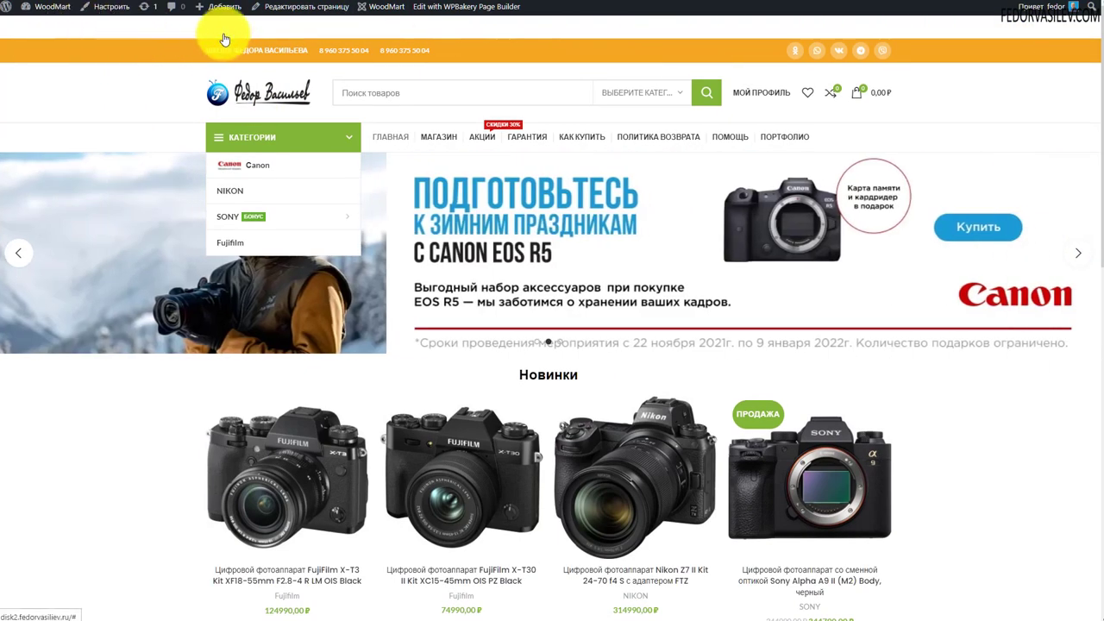
Color the banner text демо текст black and save the theme settings
key(ctrl+a)
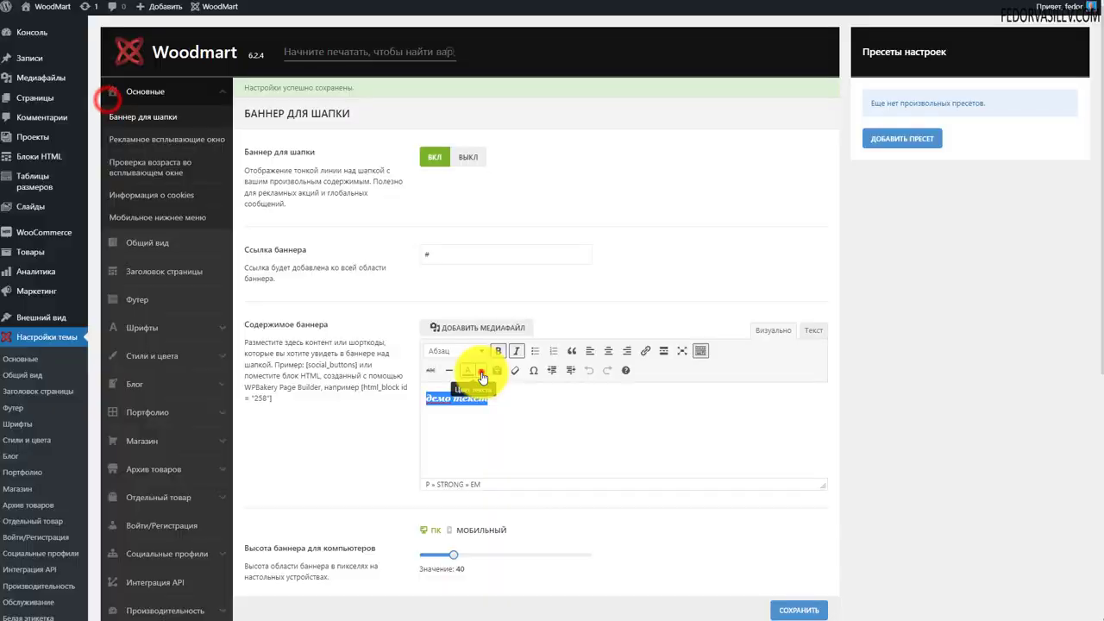
click(480, 371)
click(434, 394)
click(566, 418)
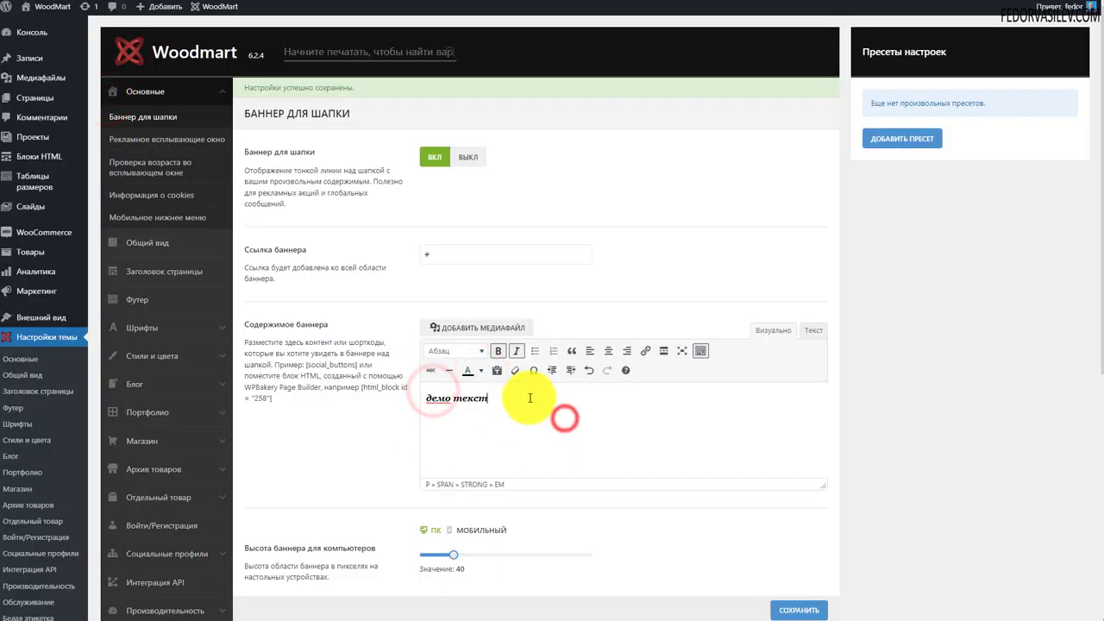
scroll(529, 398, down, 3)
scroll(529, 398, down, 2)
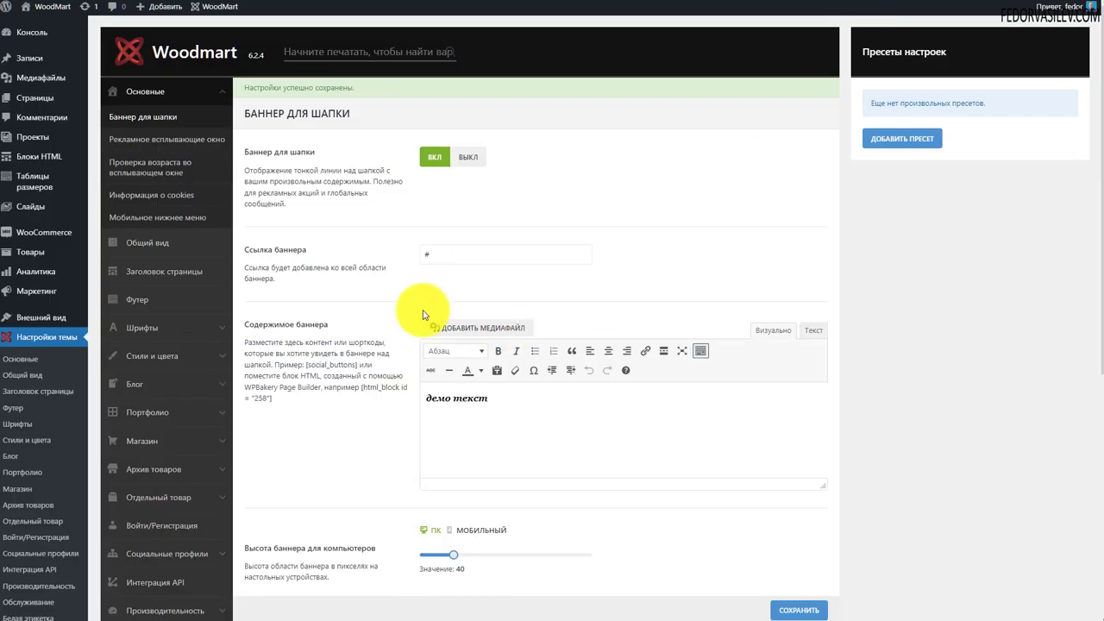
Set the header banner's desktop height to 99 pixels, keep the mobile height, and save the theme settings
double_click(438, 251)
scroll(374, 201, down, 2)
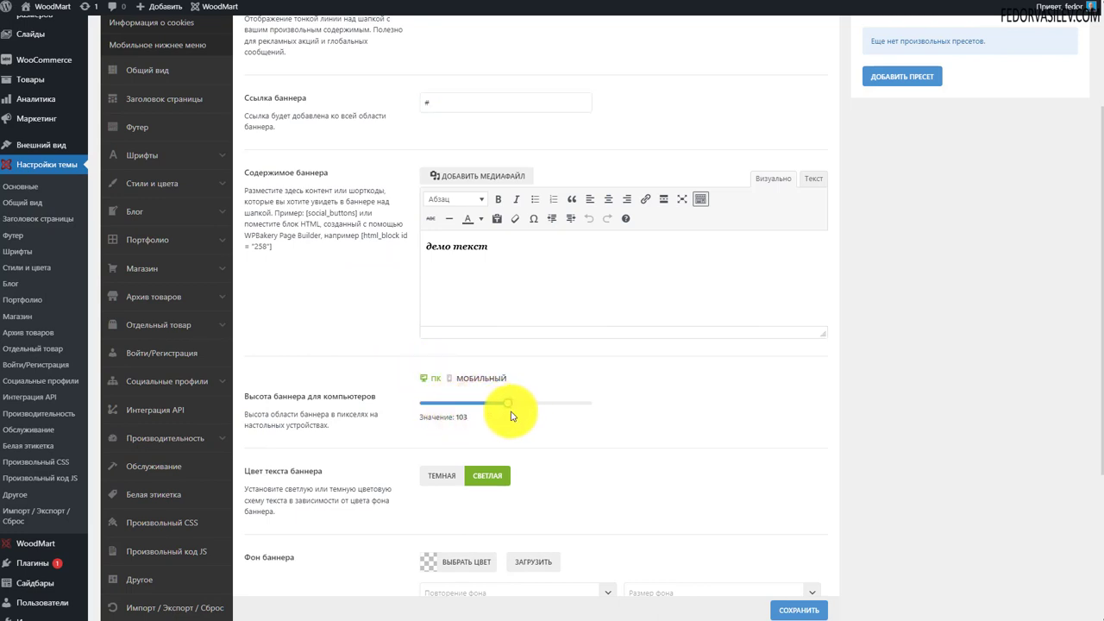
drag(508, 416, 505, 416)
click(469, 380)
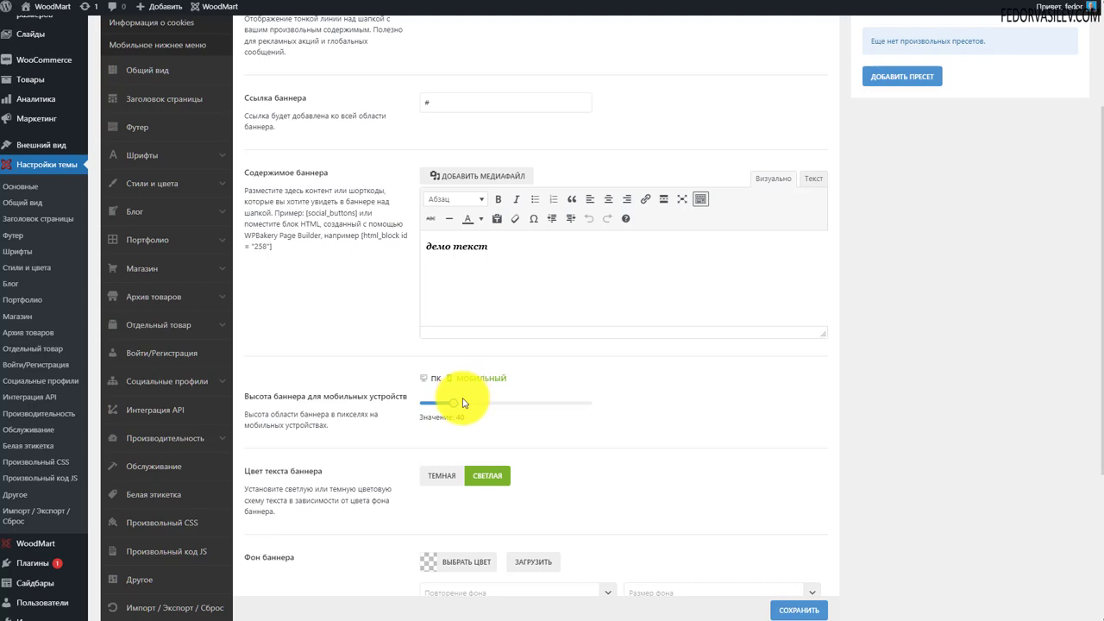
click(426, 381)
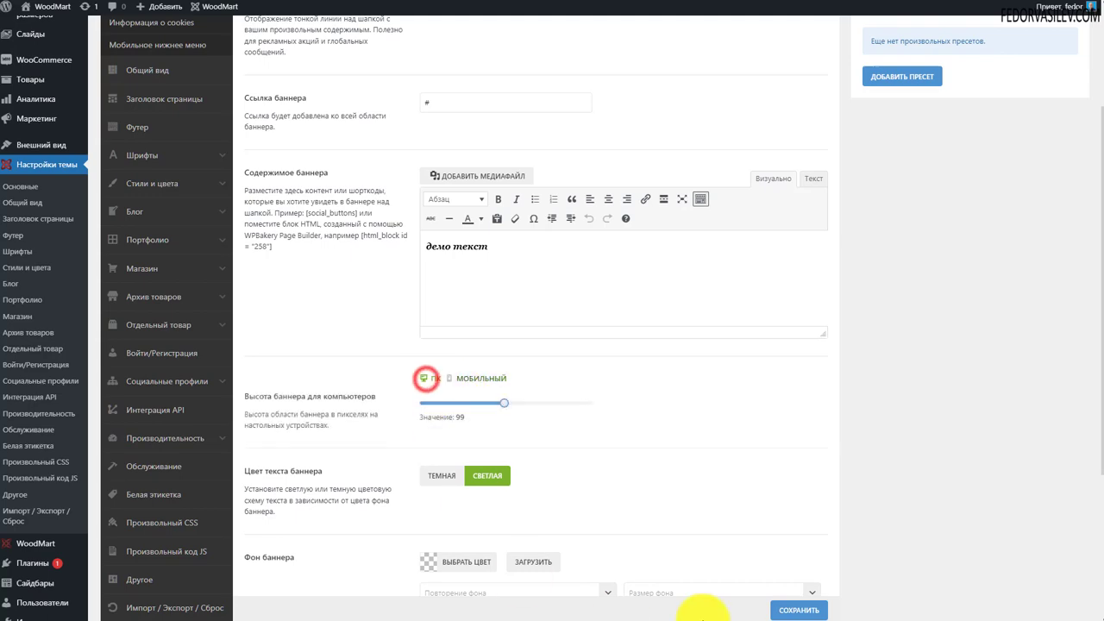
click(773, 611)
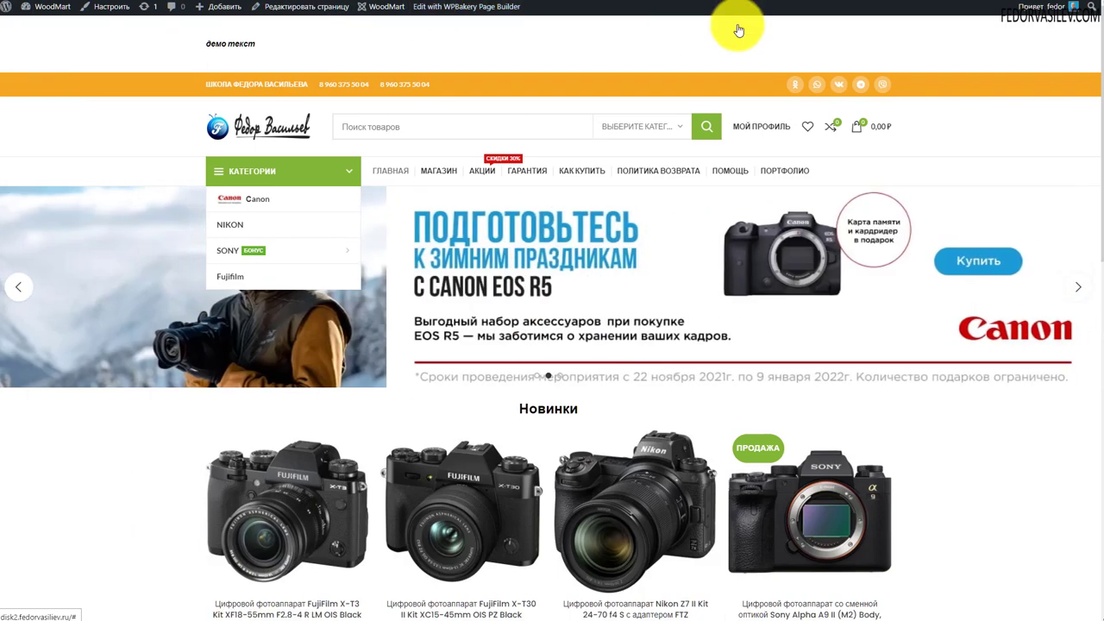
Check the header banner on the storefront home page in desktop view and in the browser's mobile device emulation
mouse_move(1047, 7)
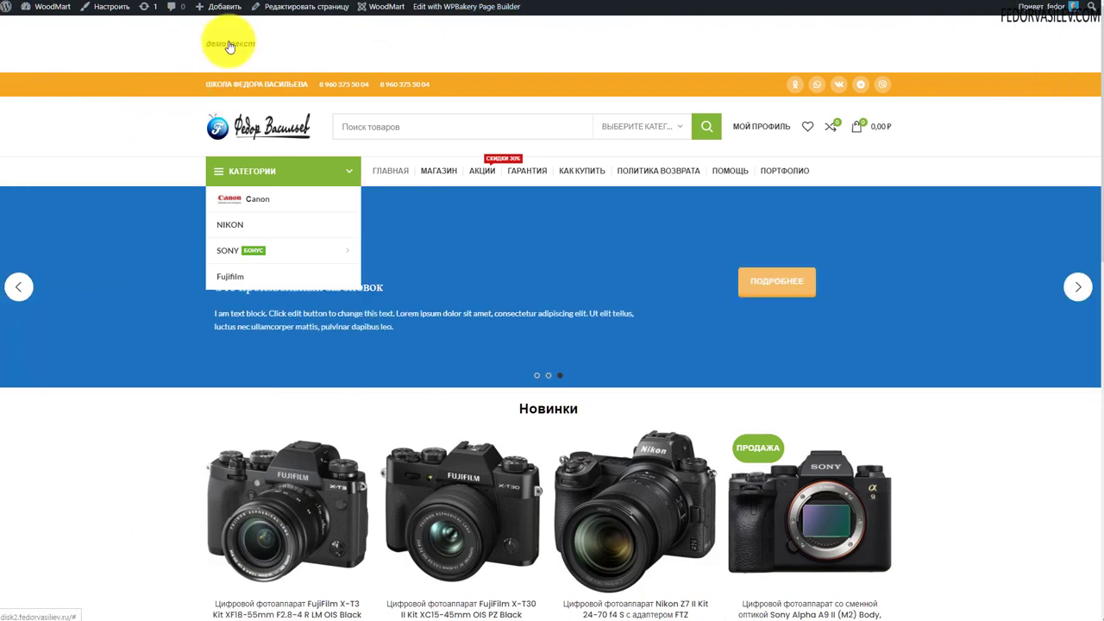
right_click(159, 151)
click(179, 391)
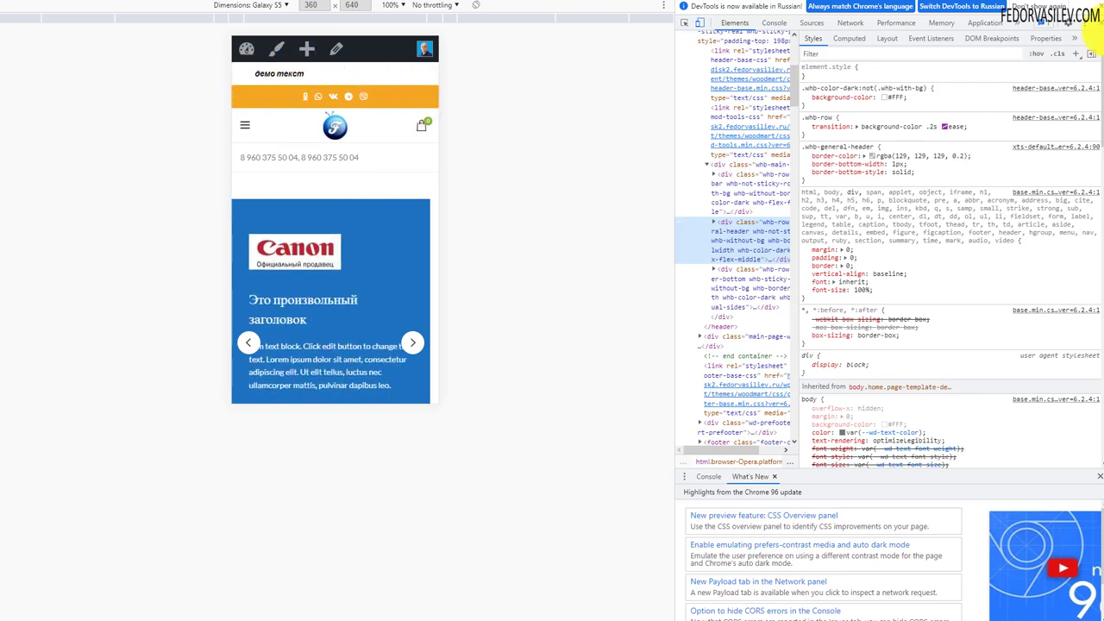
key(F12)
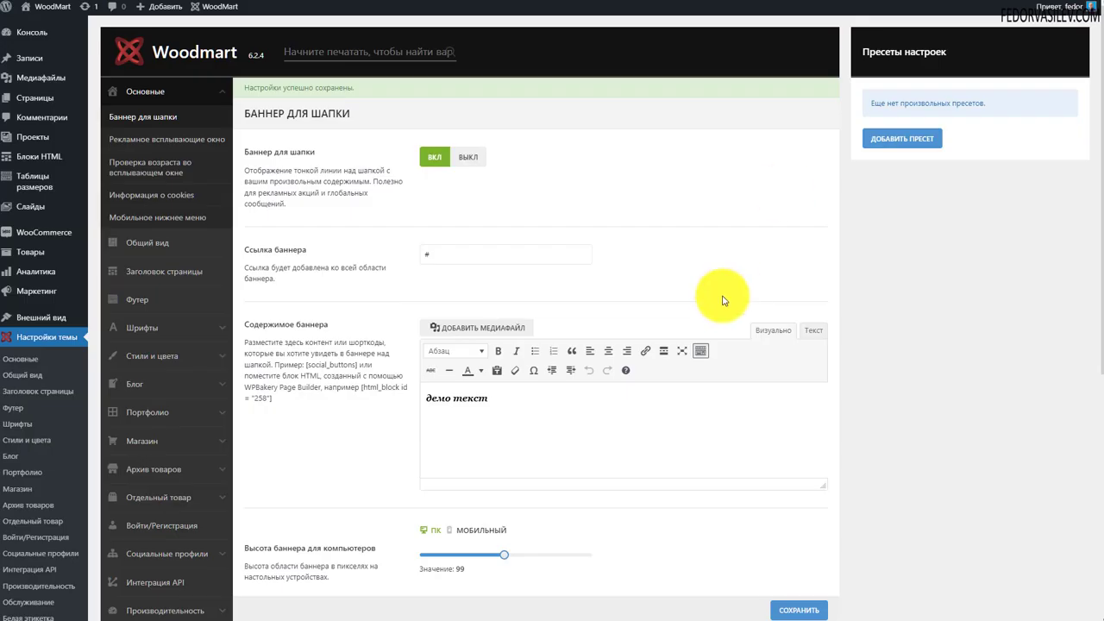
Set the banner text color scheme to Темная, clear the formatting of the banner text, and save the settings
scroll(715, 230, down, 4)
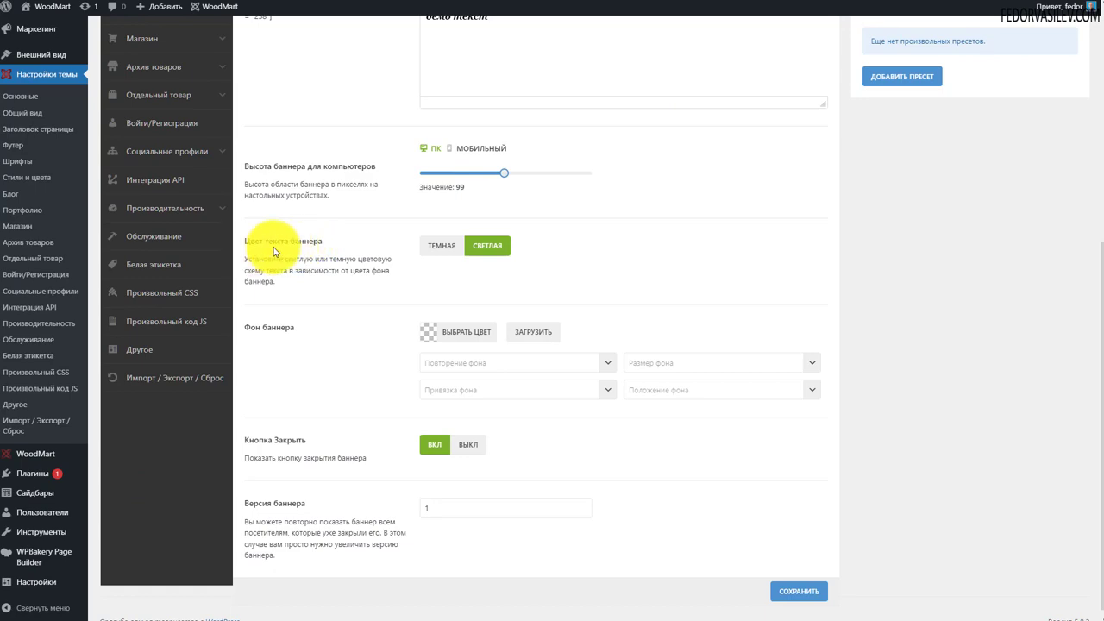
click(433, 247)
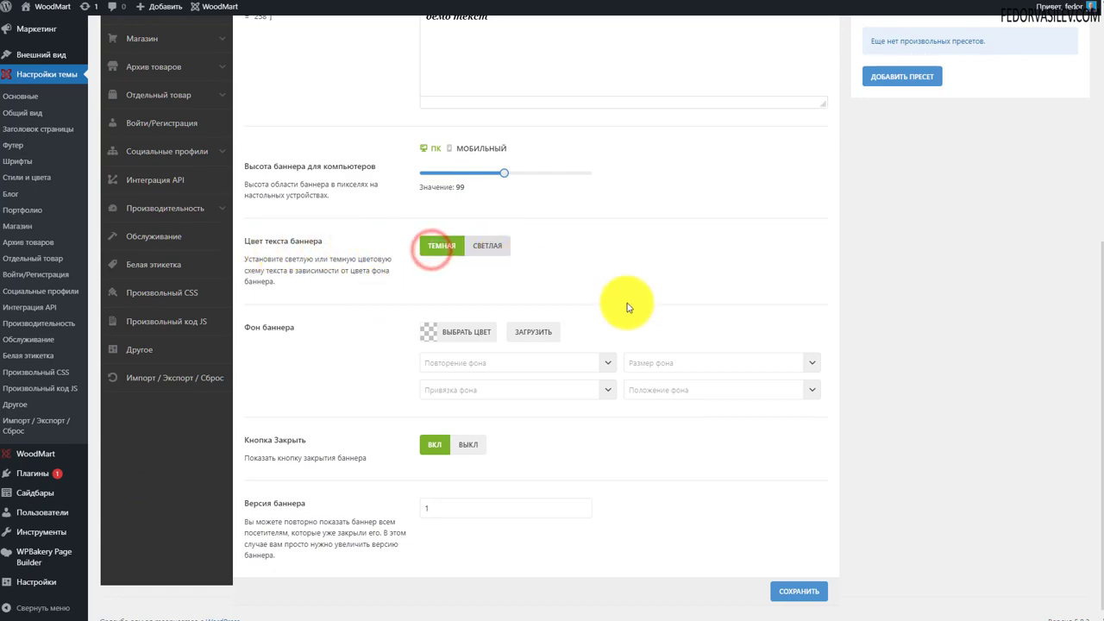
scroll(628, 308, up, 3)
drag(424, 285, 548, 291)
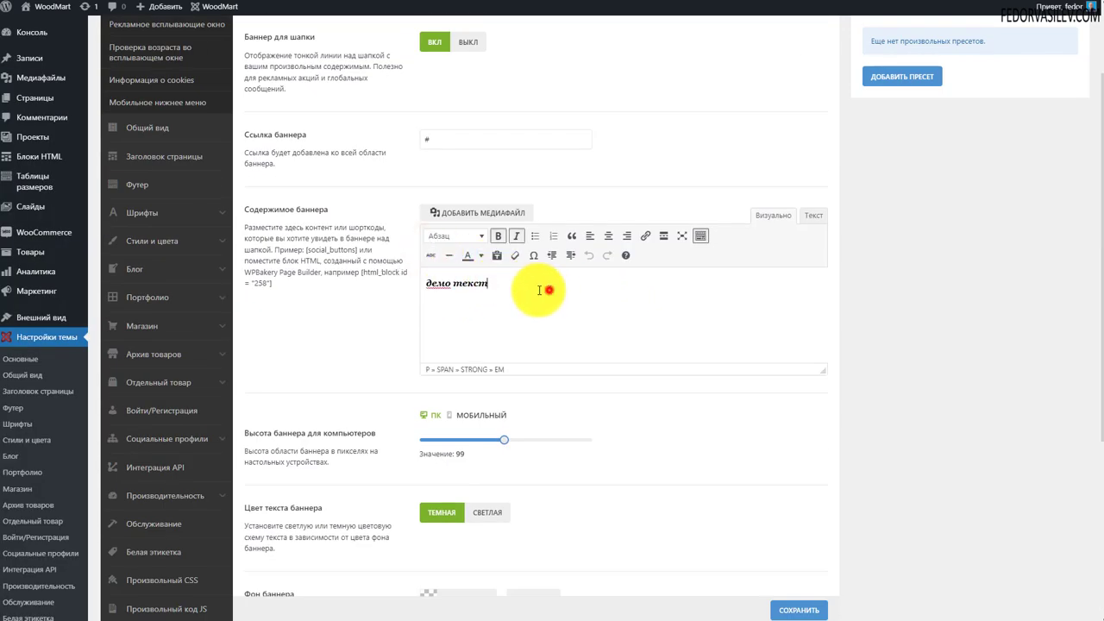
click(515, 255)
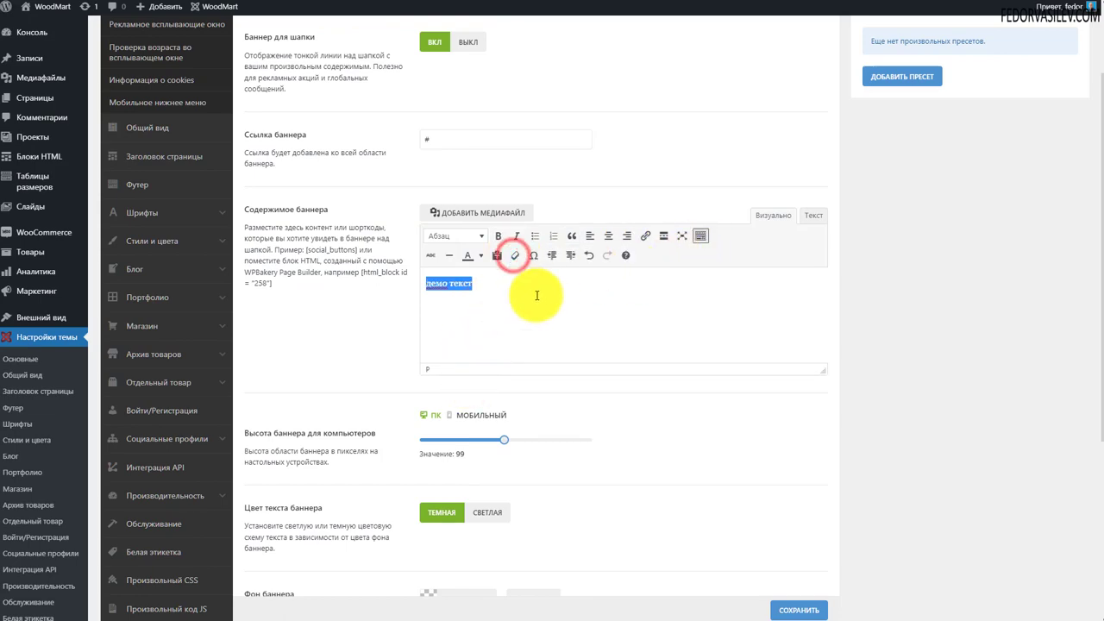
scroll(536, 294, down, 3)
click(443, 246)
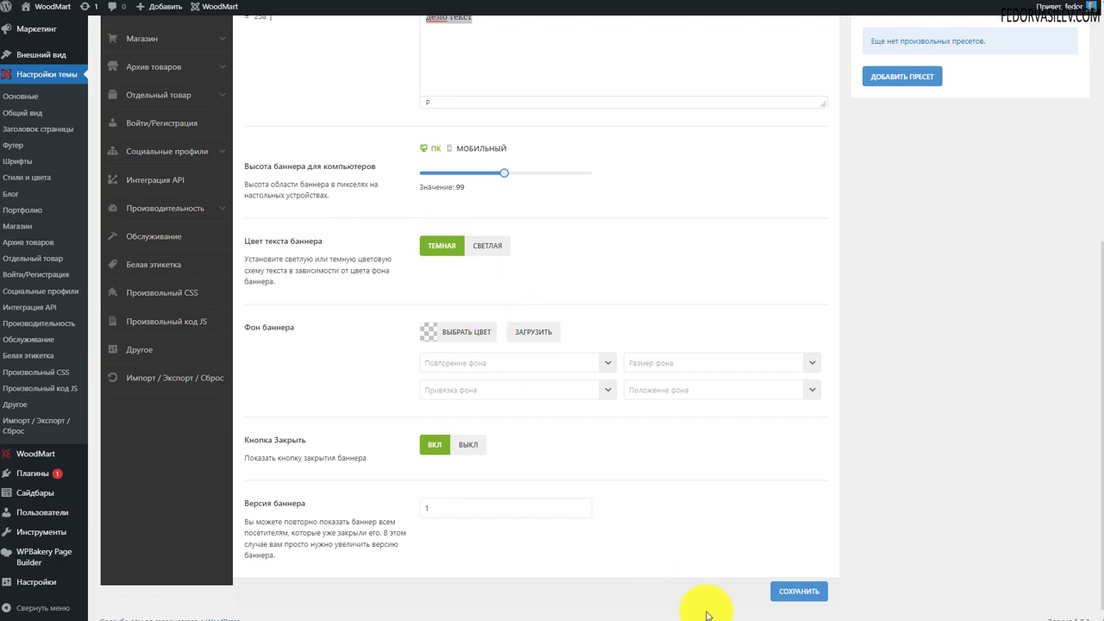
click(794, 593)
Check the banner text on the storefront home page with the dark color scheme
click(53, 6)
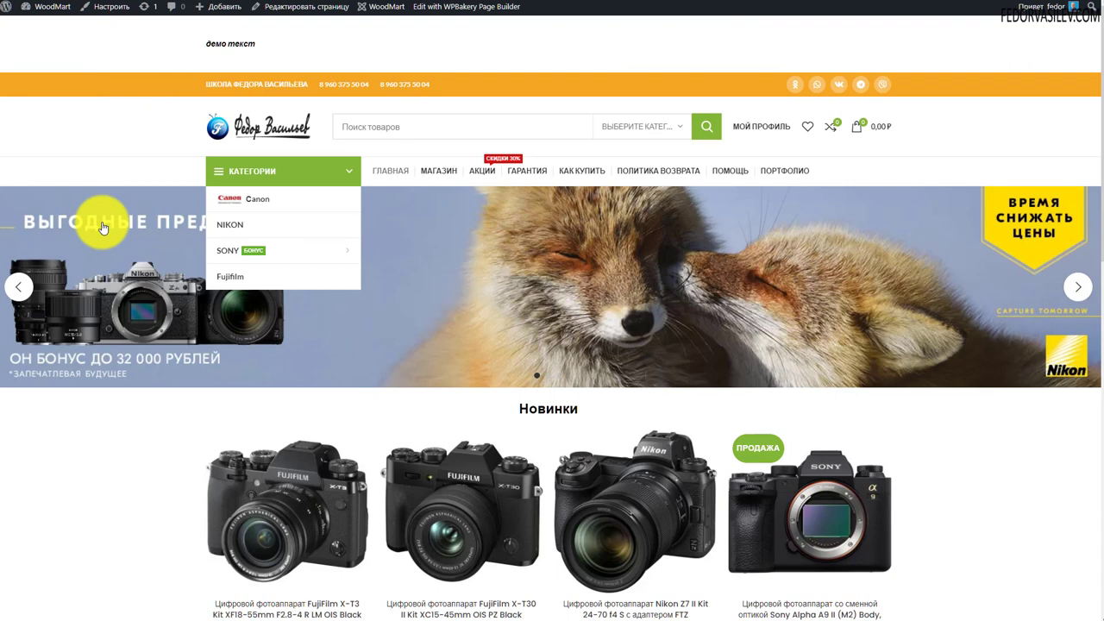
scroll(100, 227, down, 1)
scroll(103, 222, up, 1)
mouse_move(222, 53)
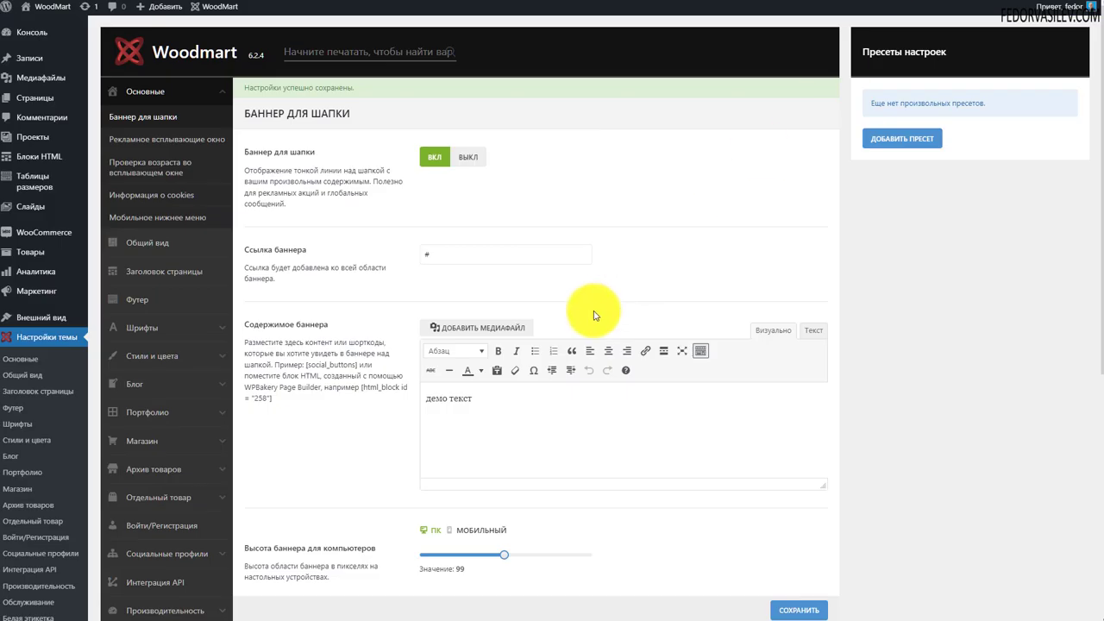
Replace the banner text демо текст with the full-size logo-2015-2.png image from the media library
scroll(583, 307, down, 1)
drag(524, 245, 423, 217)
click(465, 204)
click(729, 257)
scroll(609, 242, down, 1)
scroll(609, 242, up, 2)
drag(427, 282, 499, 288)
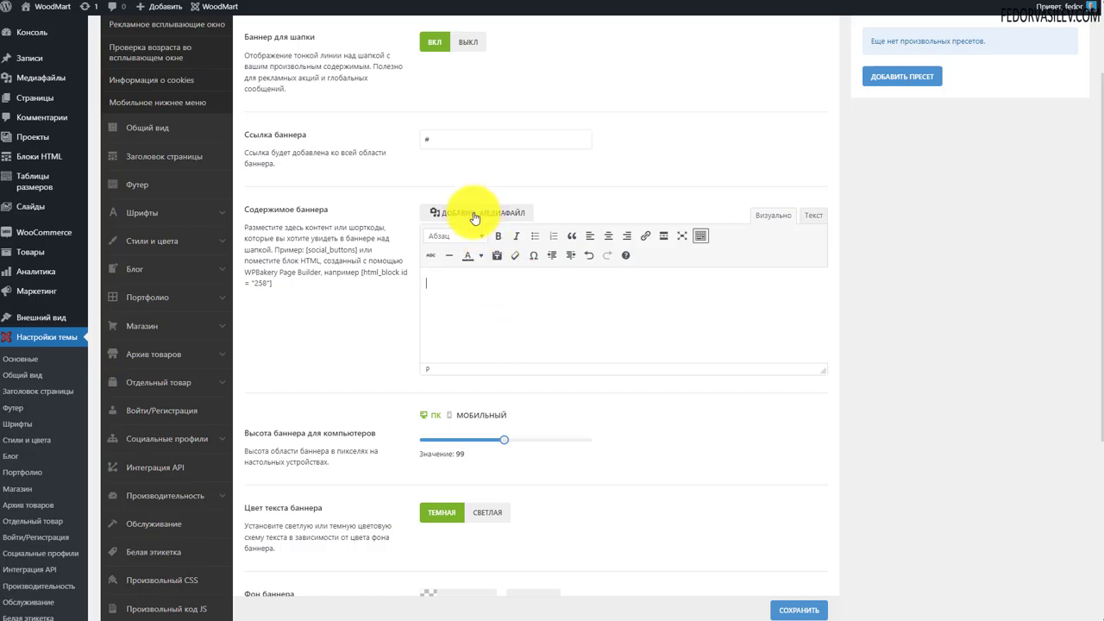
click(475, 212)
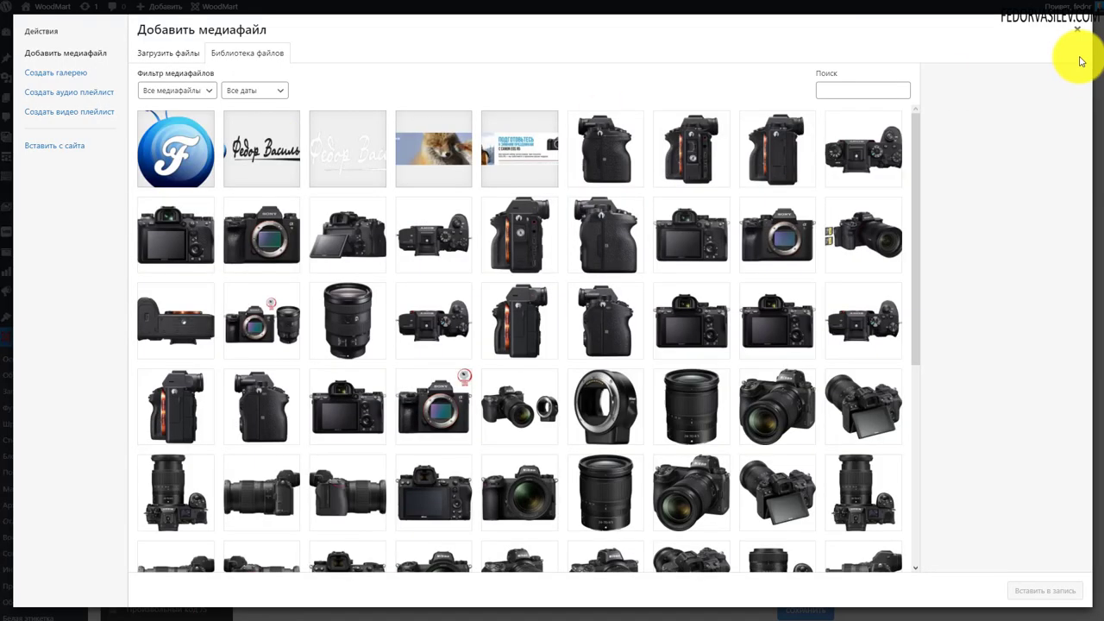
click(287, 155)
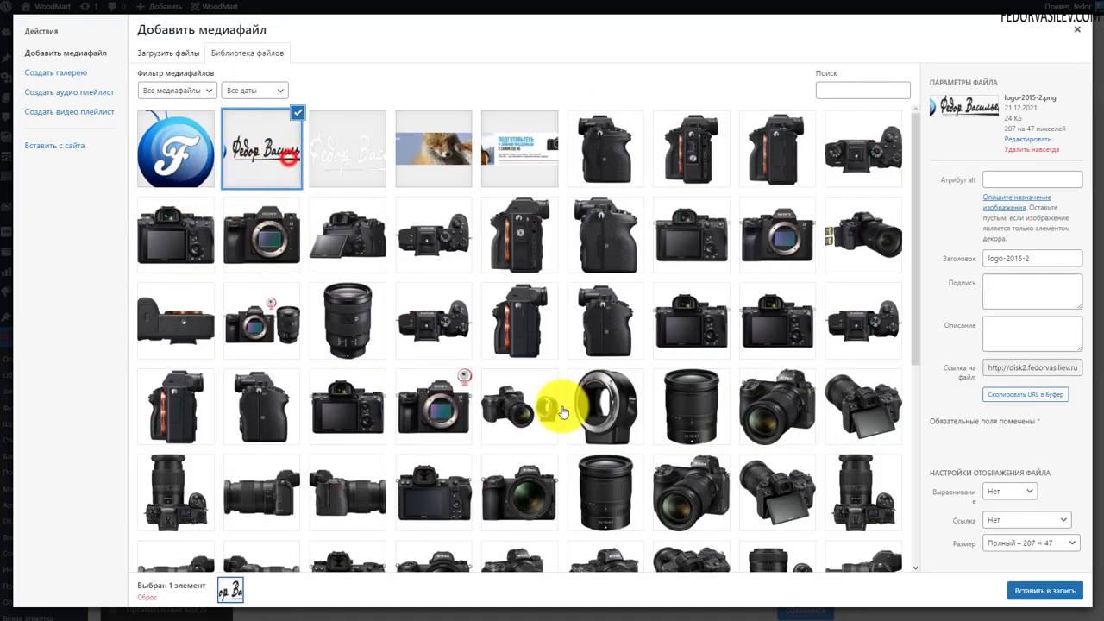
click(1022, 591)
Set the banner's background color to yellow
scroll(770, 377, down, 3)
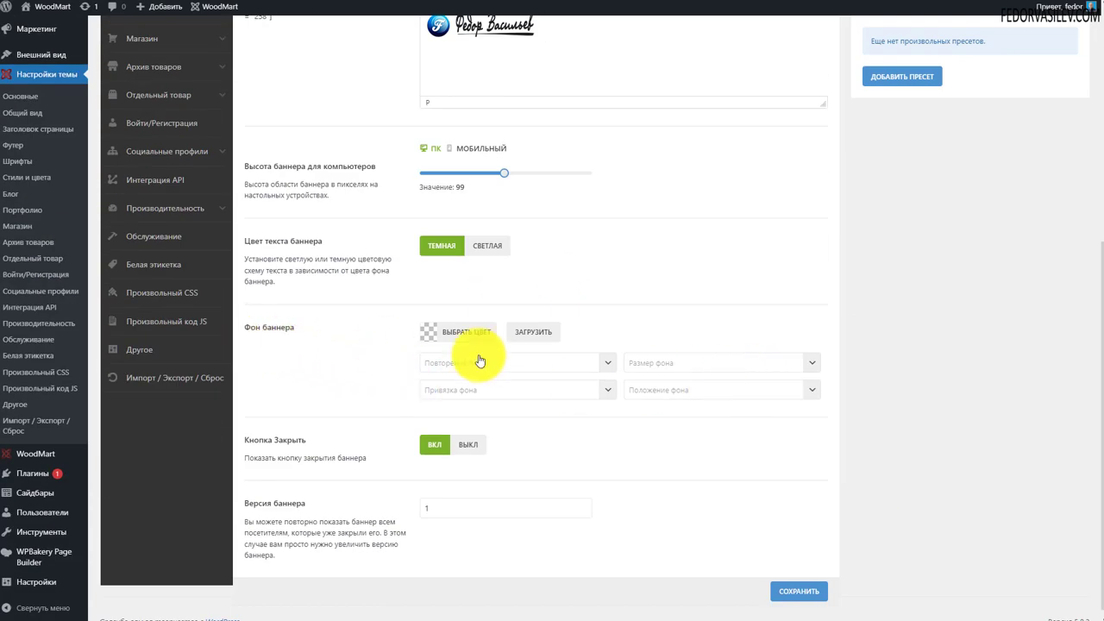
click(427, 332)
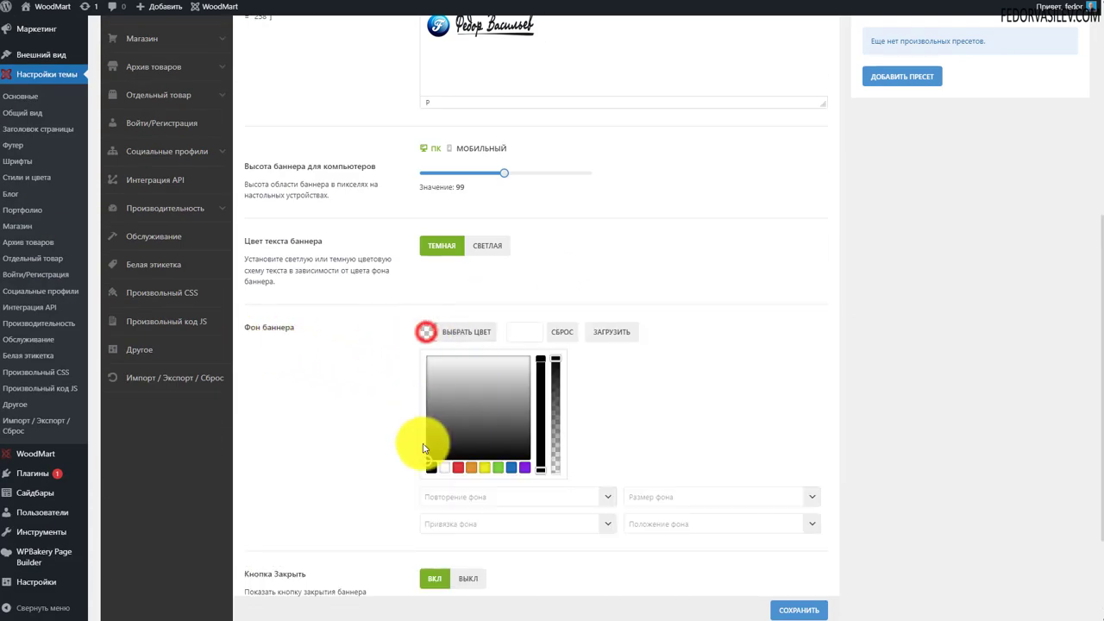
click(485, 469)
click(346, 386)
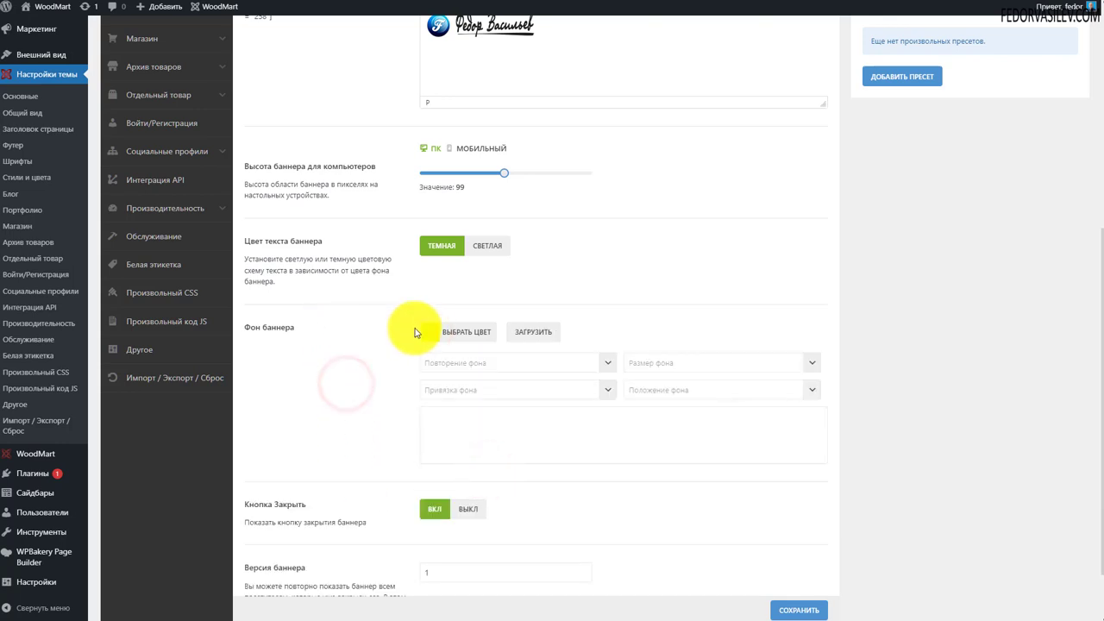
Use the Nikon promo picture with the foxes from the media library as the banner's background image
click(544, 334)
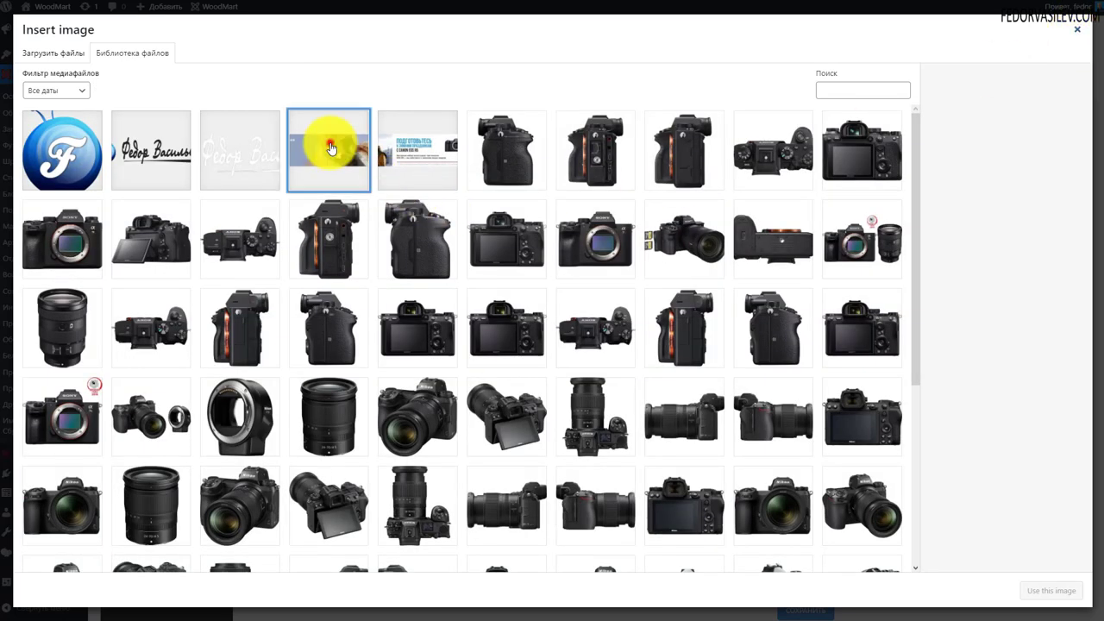
click(329, 142)
click(1066, 599)
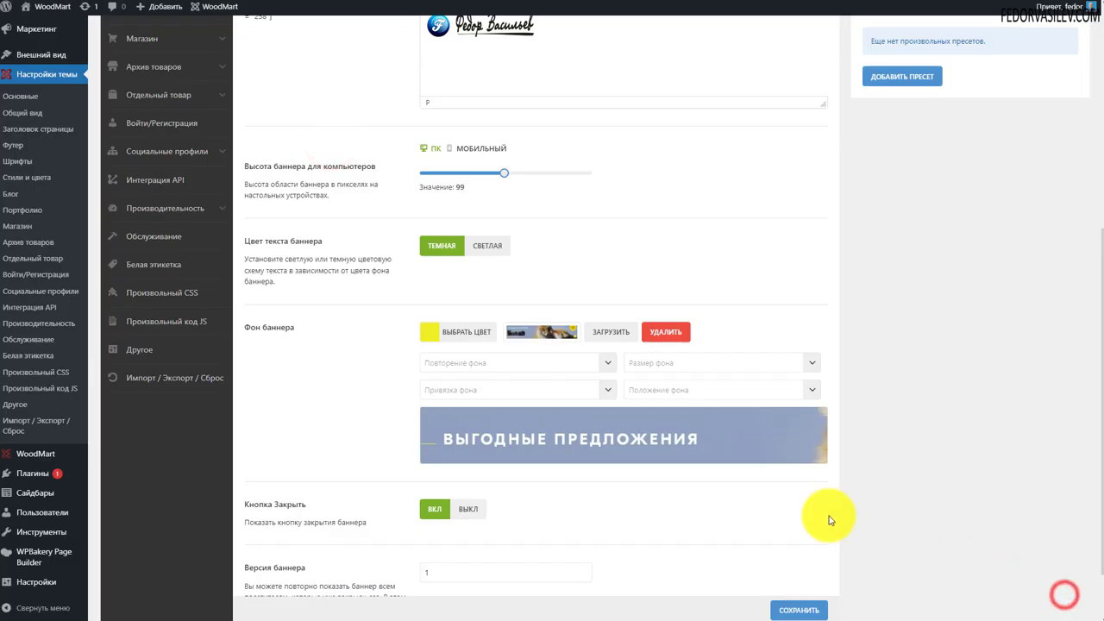
Set the banner background's repeat to Repeat Horizontally and its size to Cover
click(475, 368)
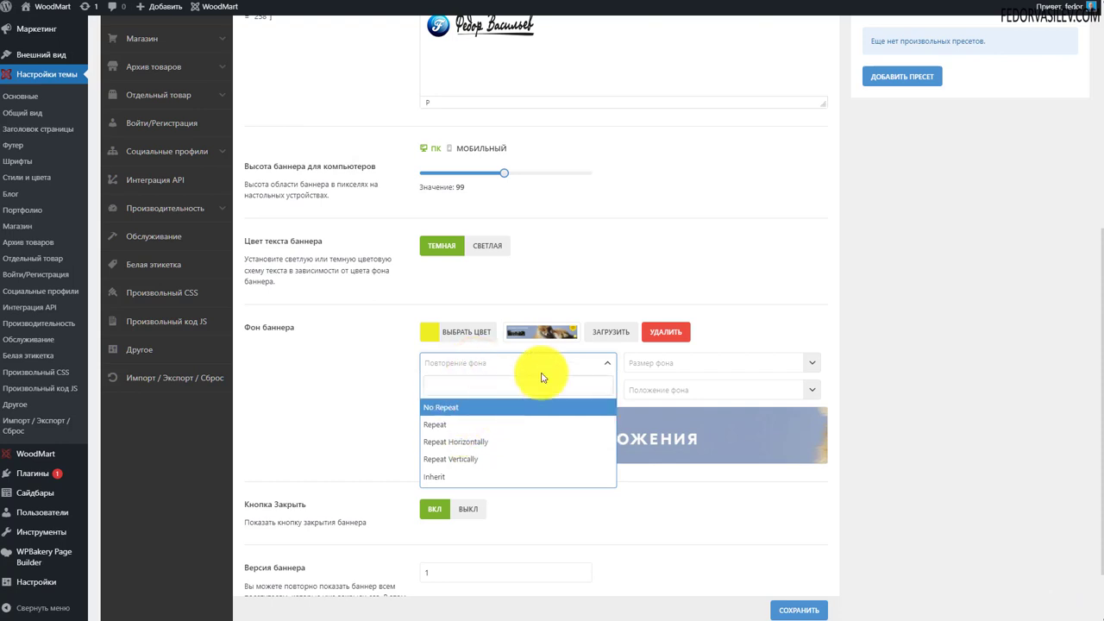
click(510, 447)
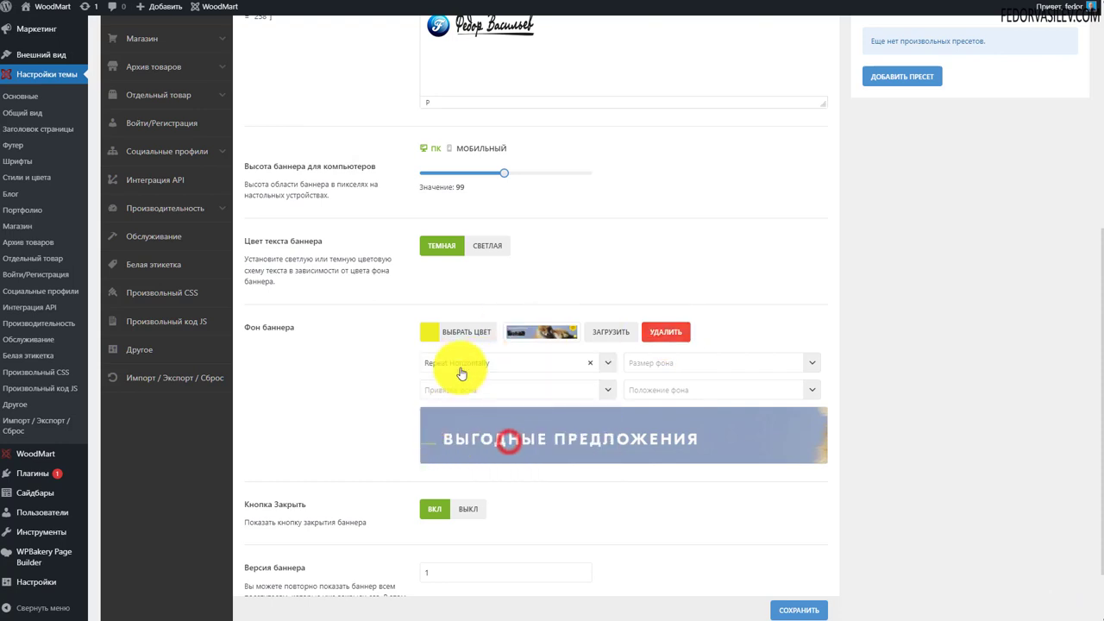
click(684, 363)
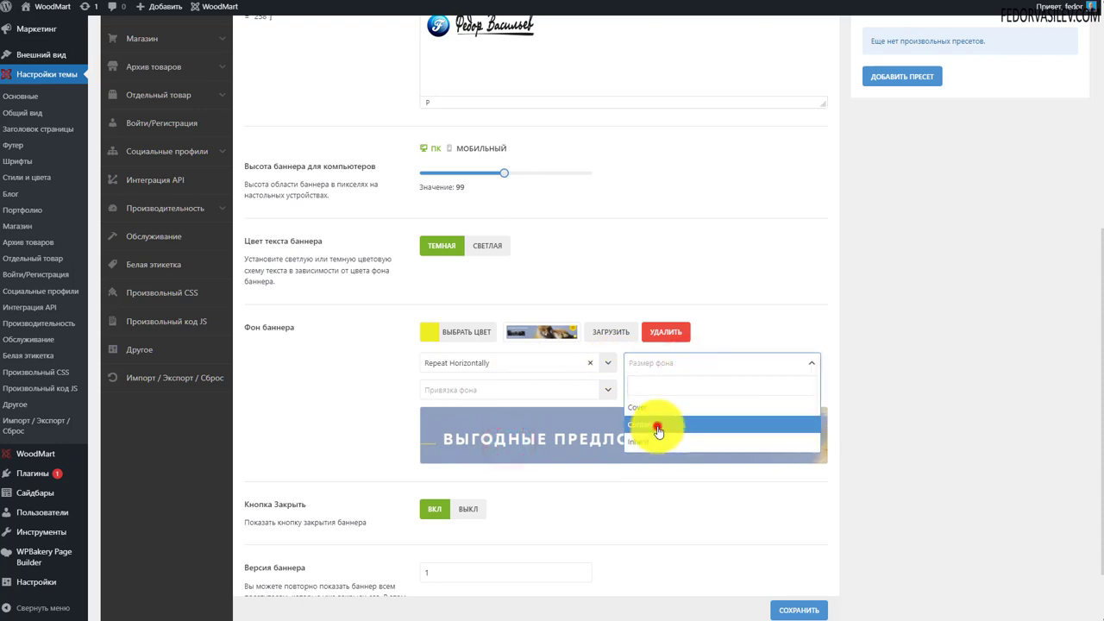
click(658, 426)
click(652, 366)
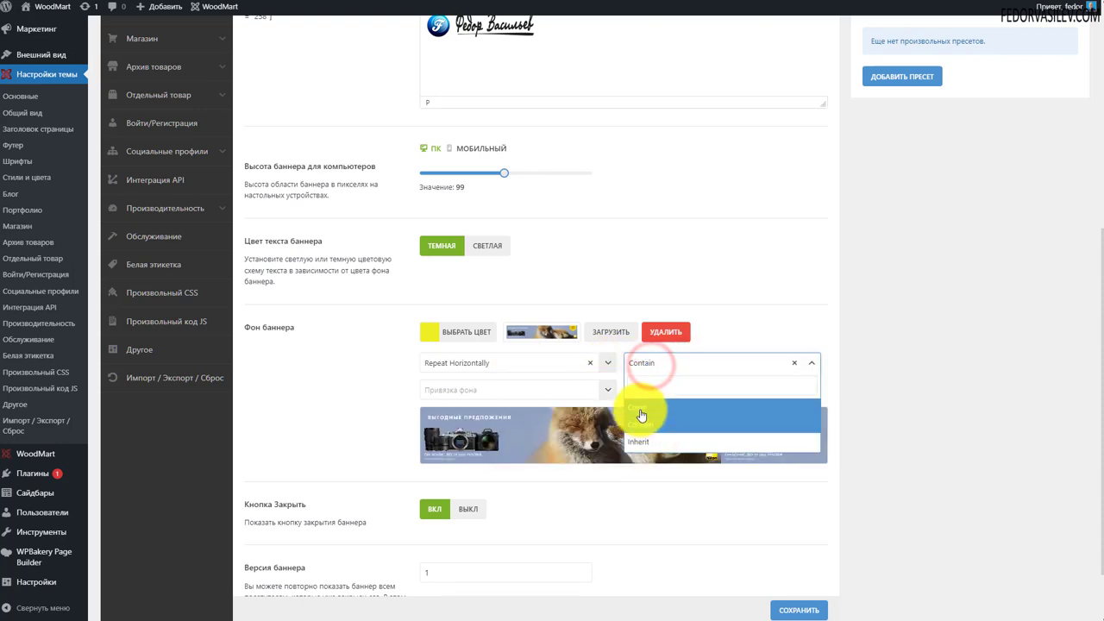
click(645, 411)
Set the banner background's attachment to Fixed and its position to Left Top, and save the theme settings
click(486, 389)
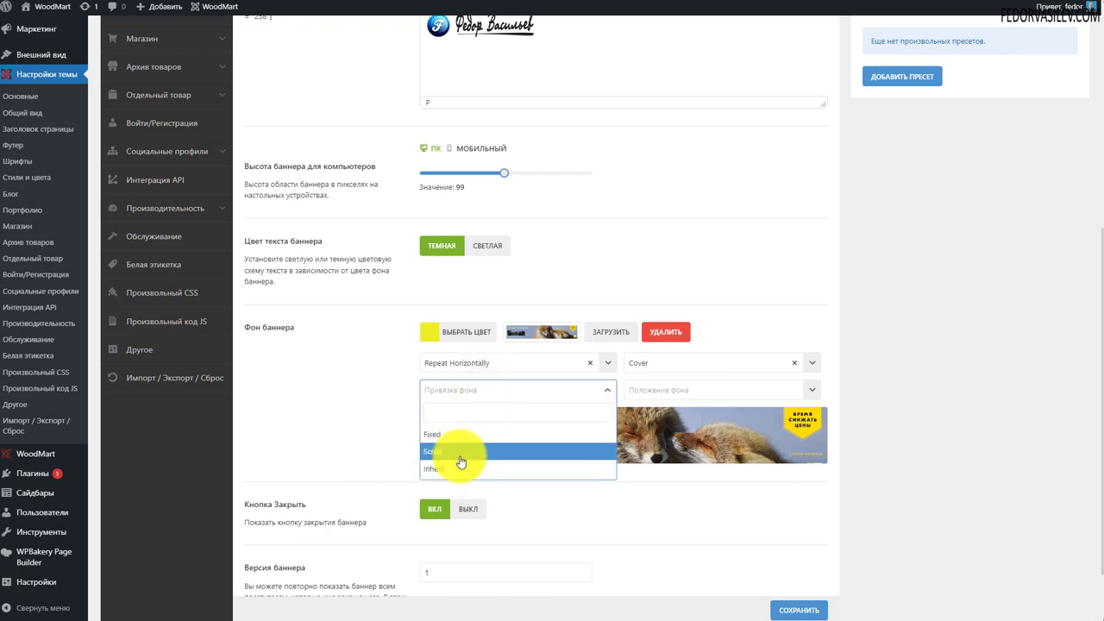
click(462, 436)
click(467, 393)
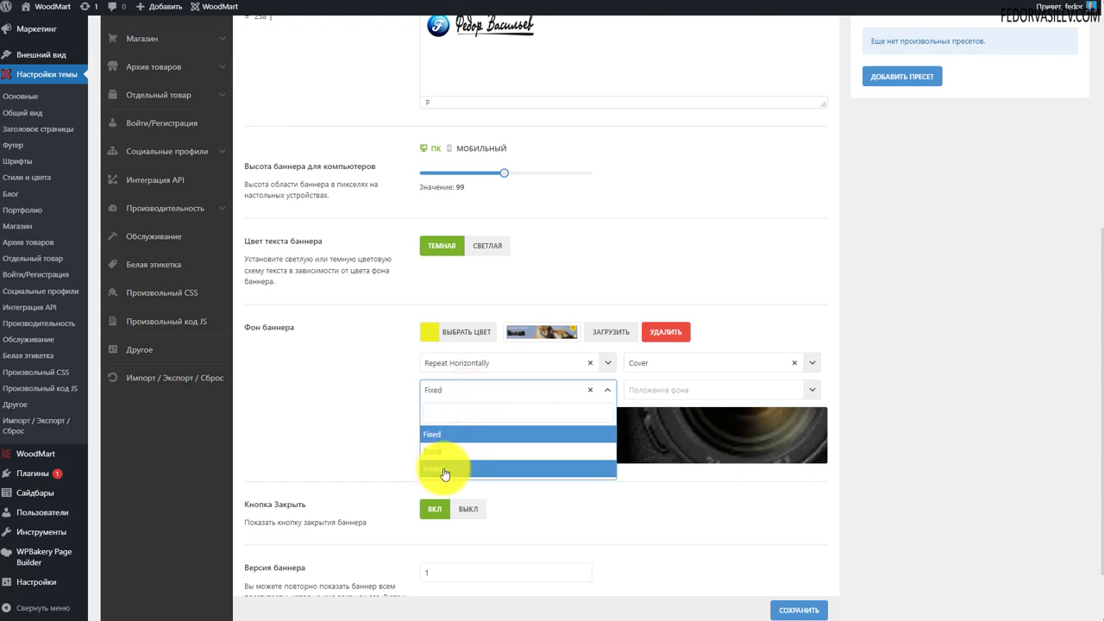
click(320, 426)
click(665, 393)
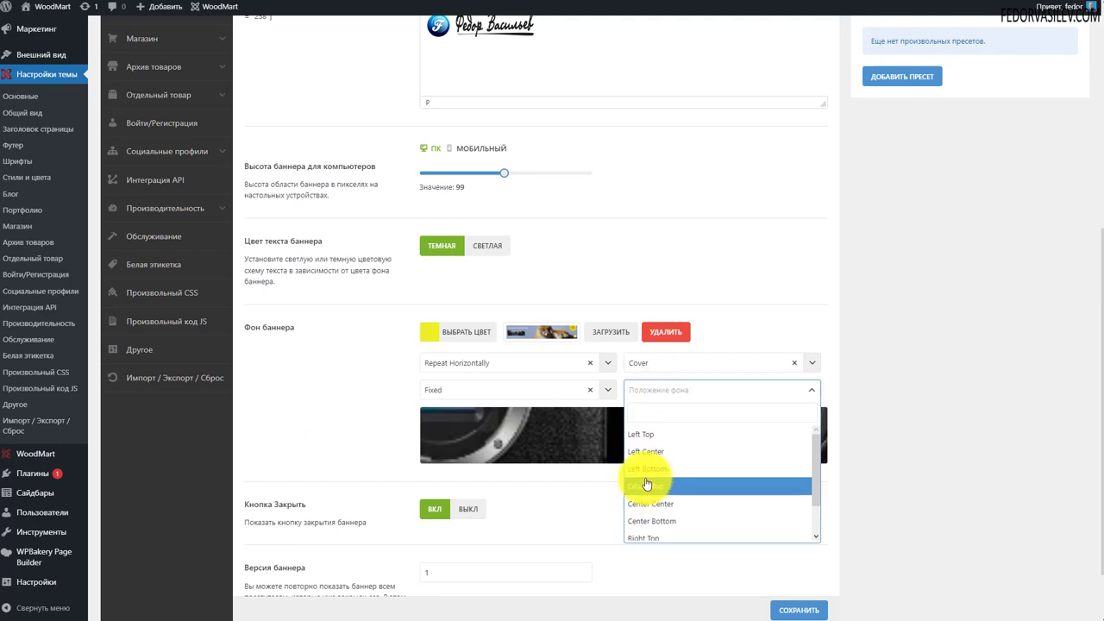
click(643, 434)
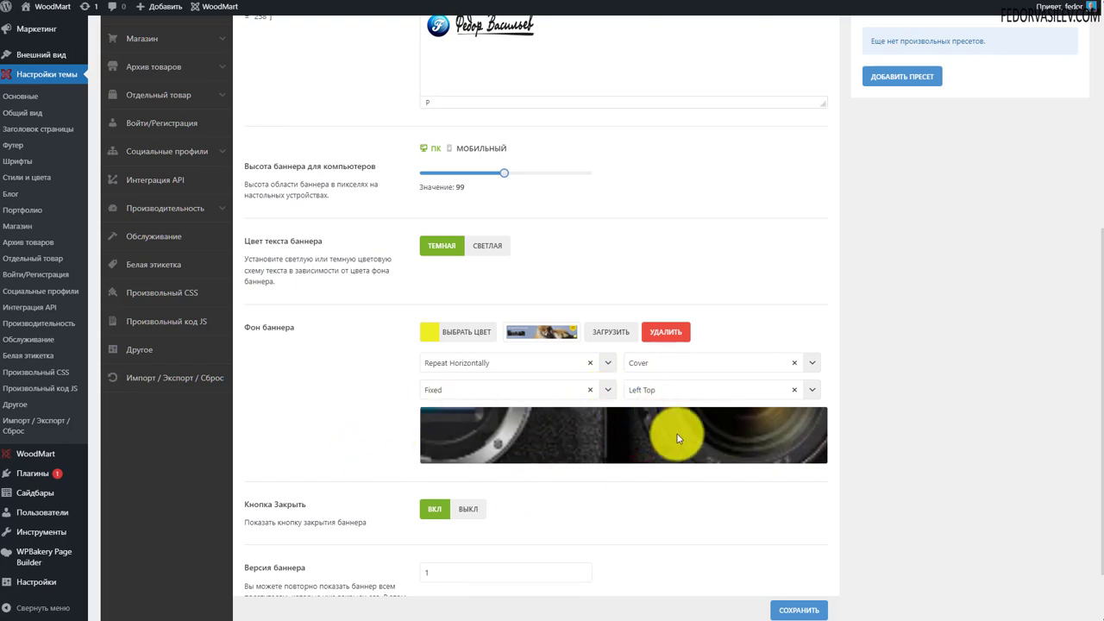
scroll(382, 419, down, 1)
click(809, 581)
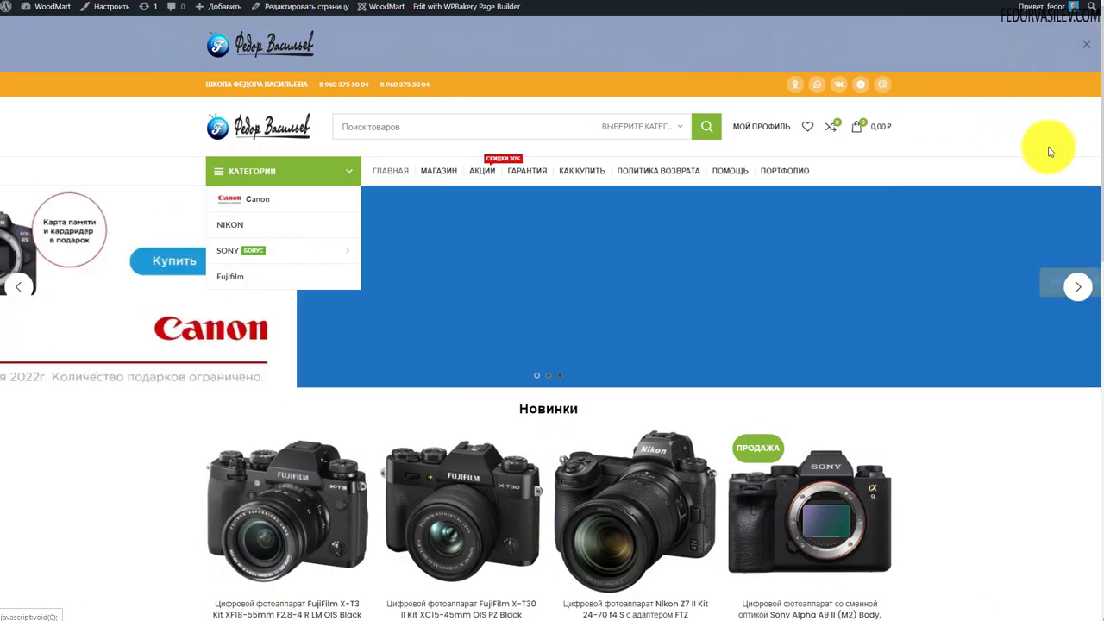
Dismiss the banner on the storefront home page and check the header on the home and Акции pages
click(1086, 52)
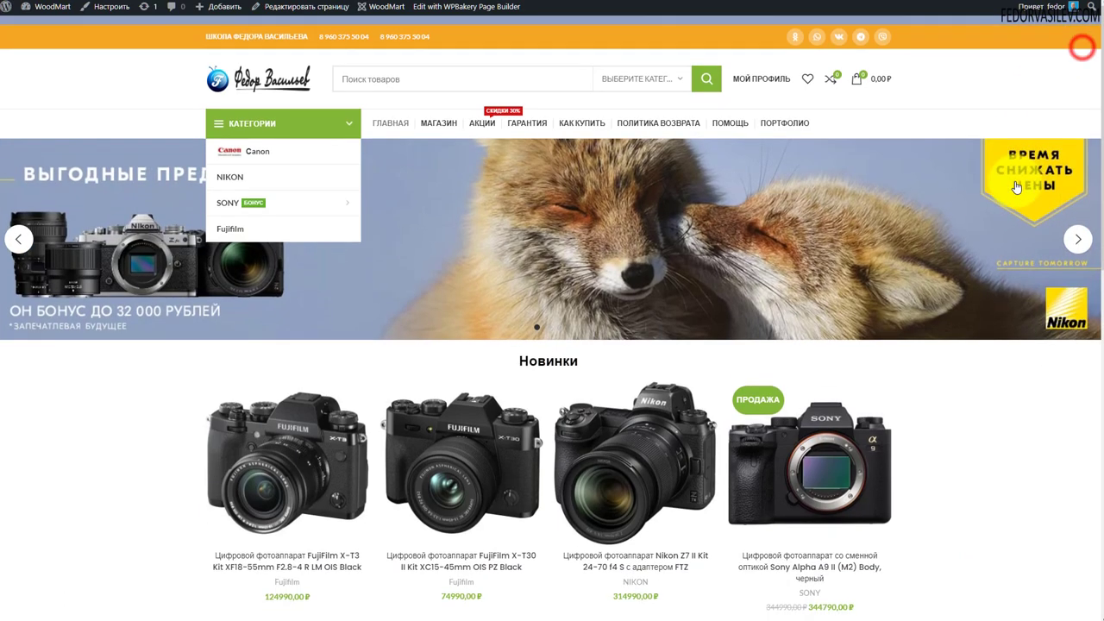
scroll(357, 301, down, 6)
scroll(357, 301, up, 6)
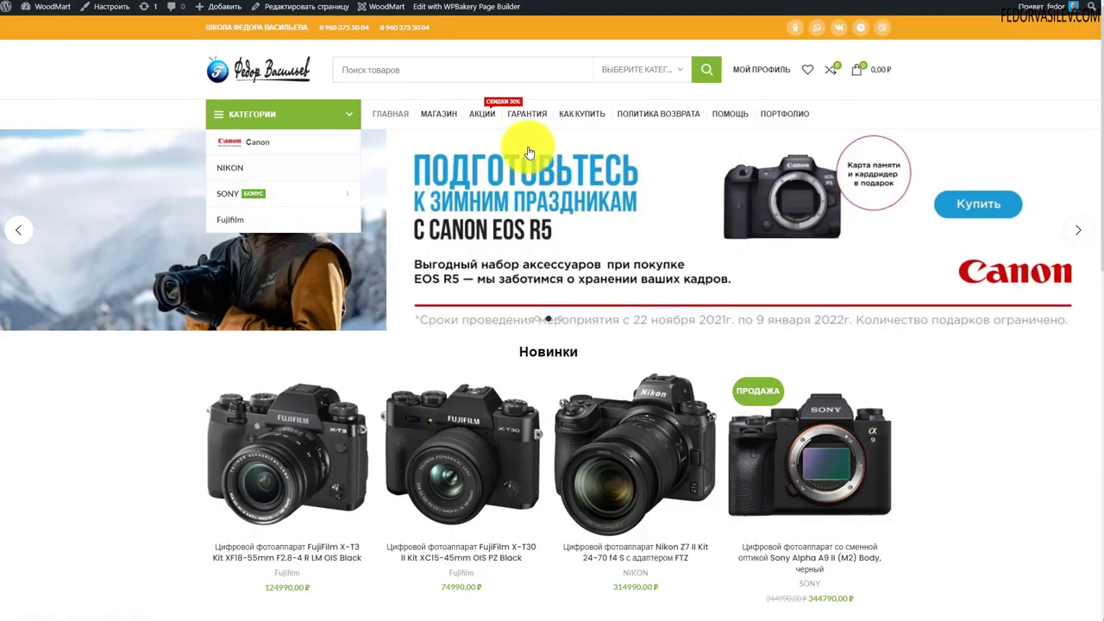
click(483, 113)
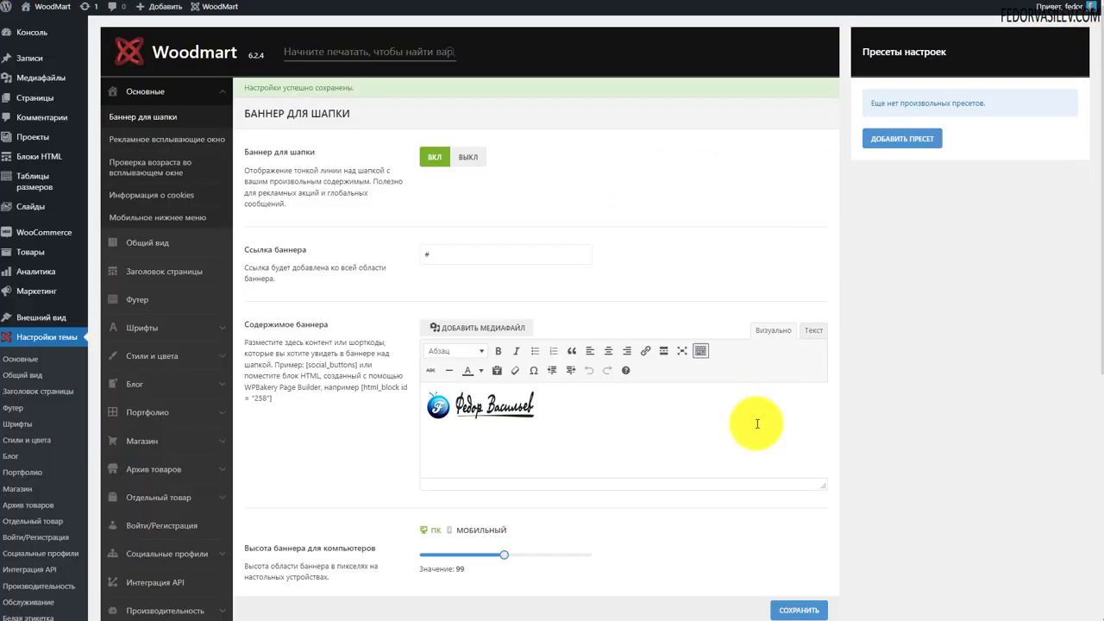
Disable the header banner's close button and save the theme settings
scroll(690, 414, down, 4)
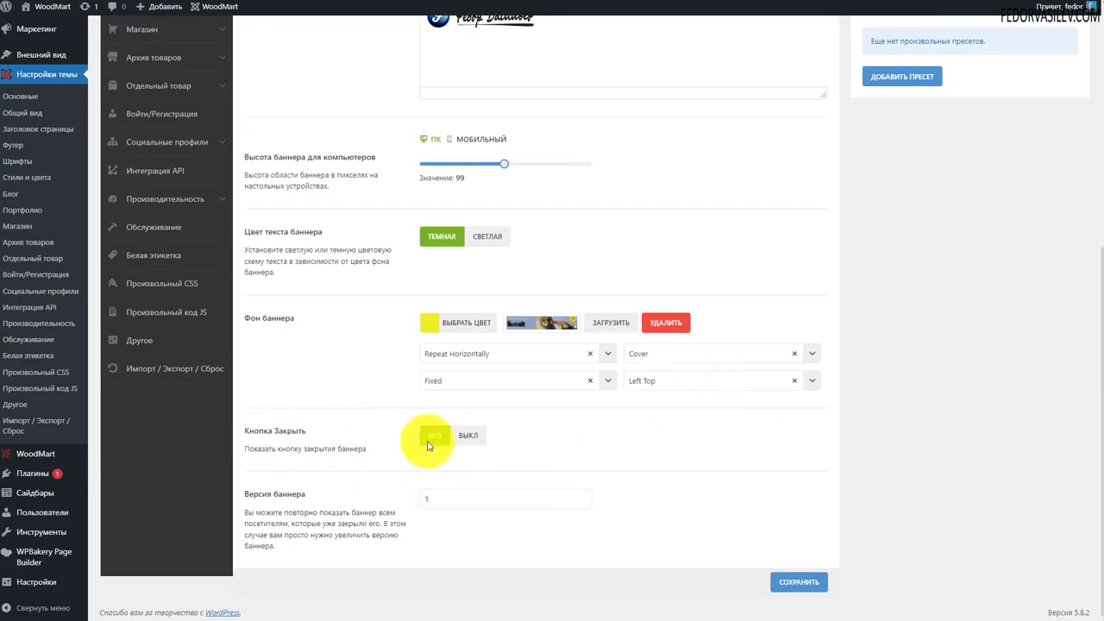
click(468, 435)
scroll(431, 500, up, 1)
click(789, 583)
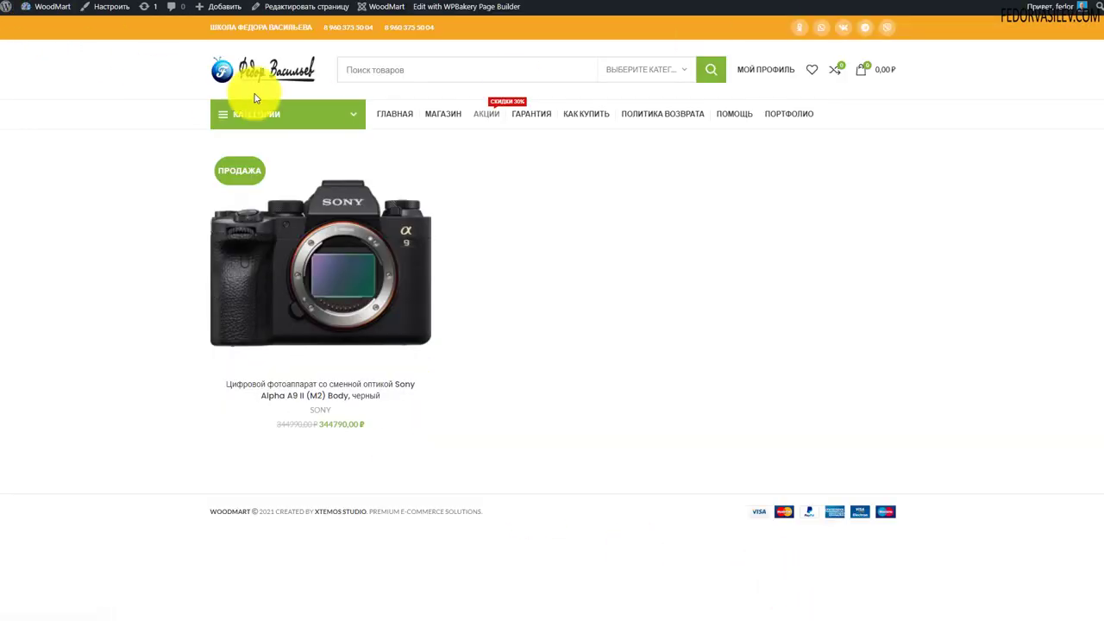
Check the header banner without a close button on the storefront home page
click(241, 58)
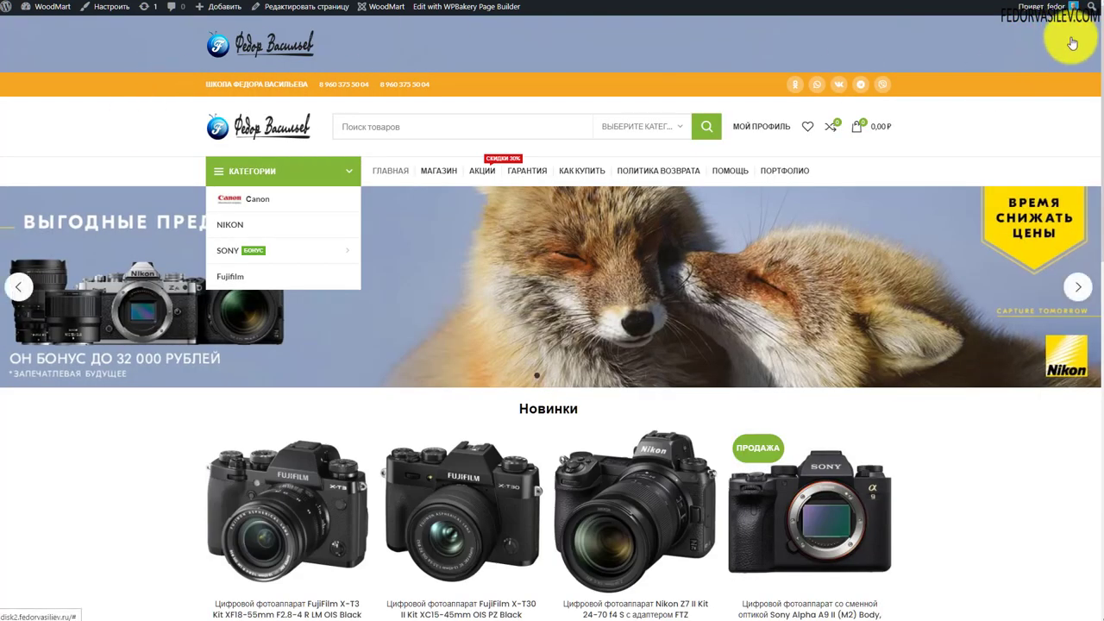
scroll(402, 61, down, 1)
scroll(464, 102, up, 1)
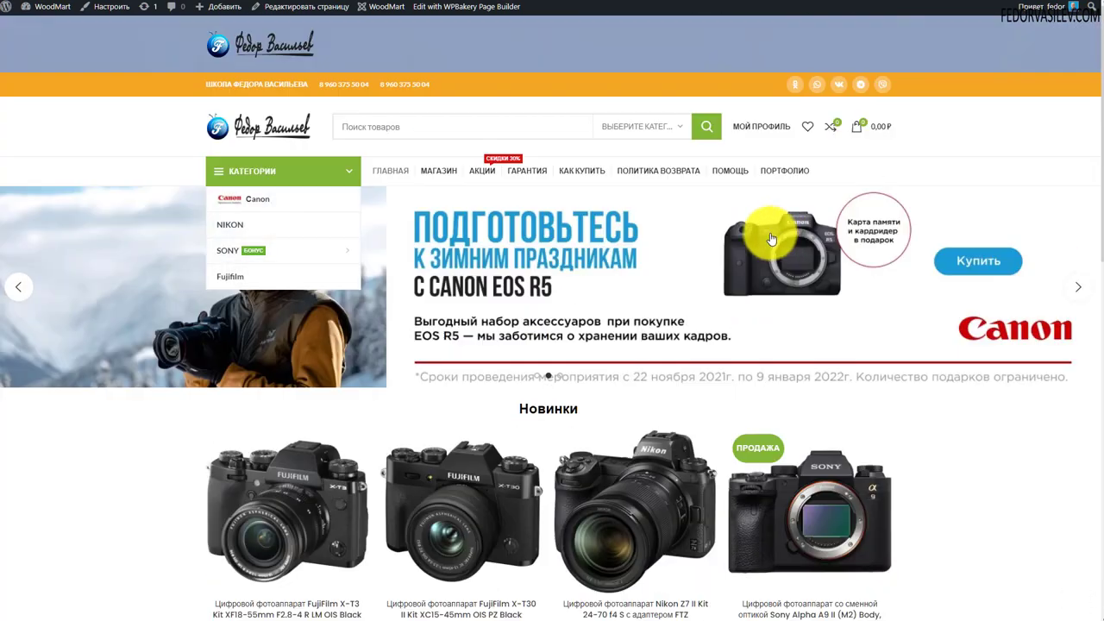
Turn the banner's close button back on, remove its background image and save the theme settings
key(ctrl+Tab)
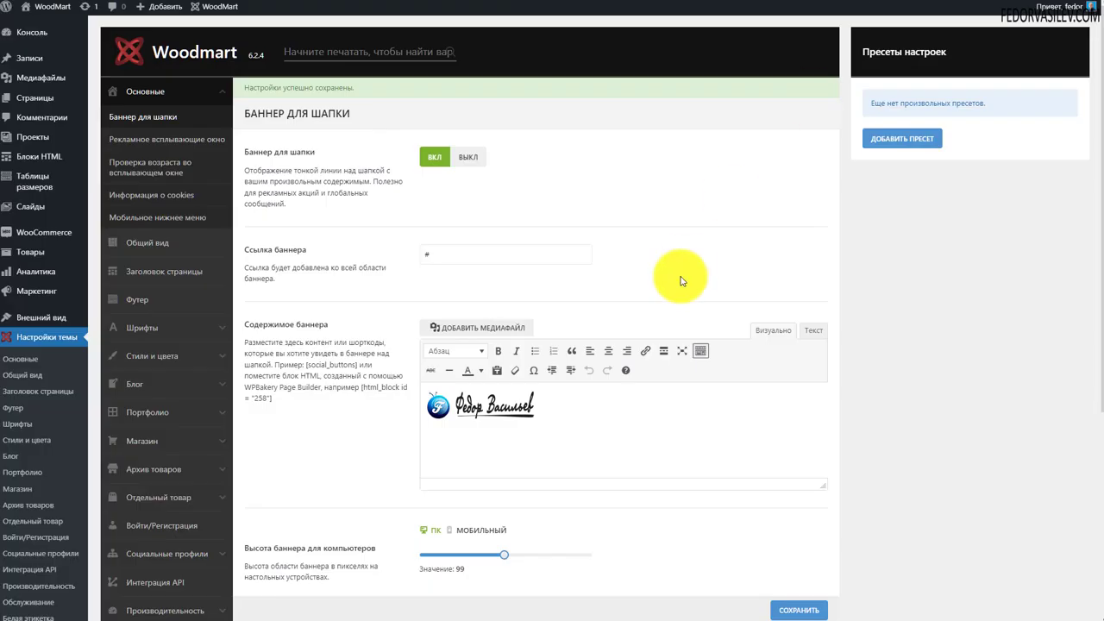
scroll(680, 280, down, 5)
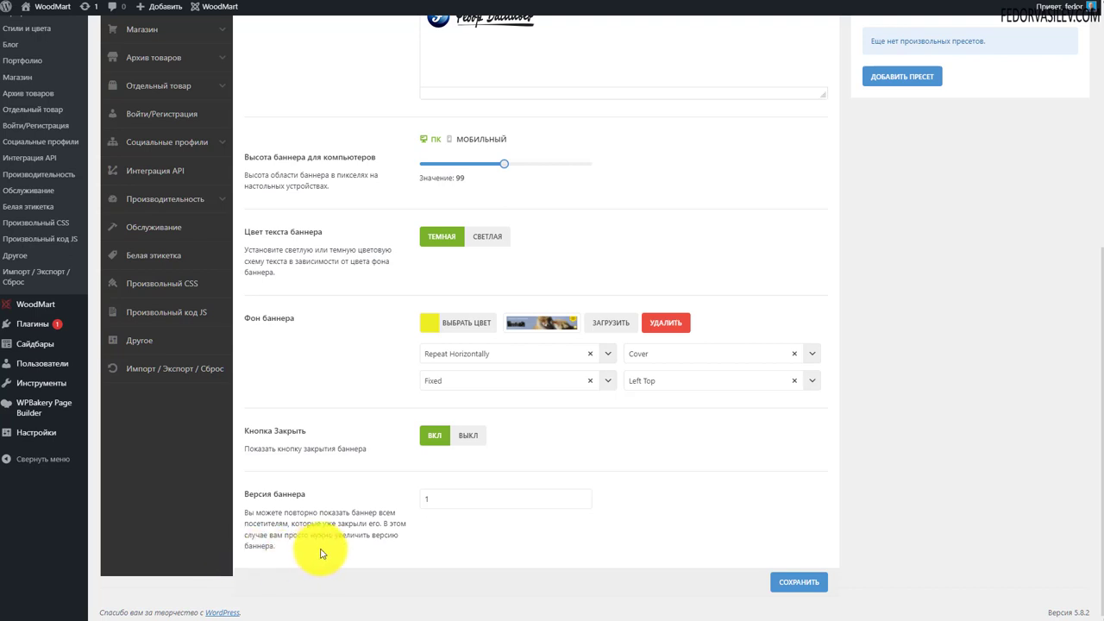
click(451, 500)
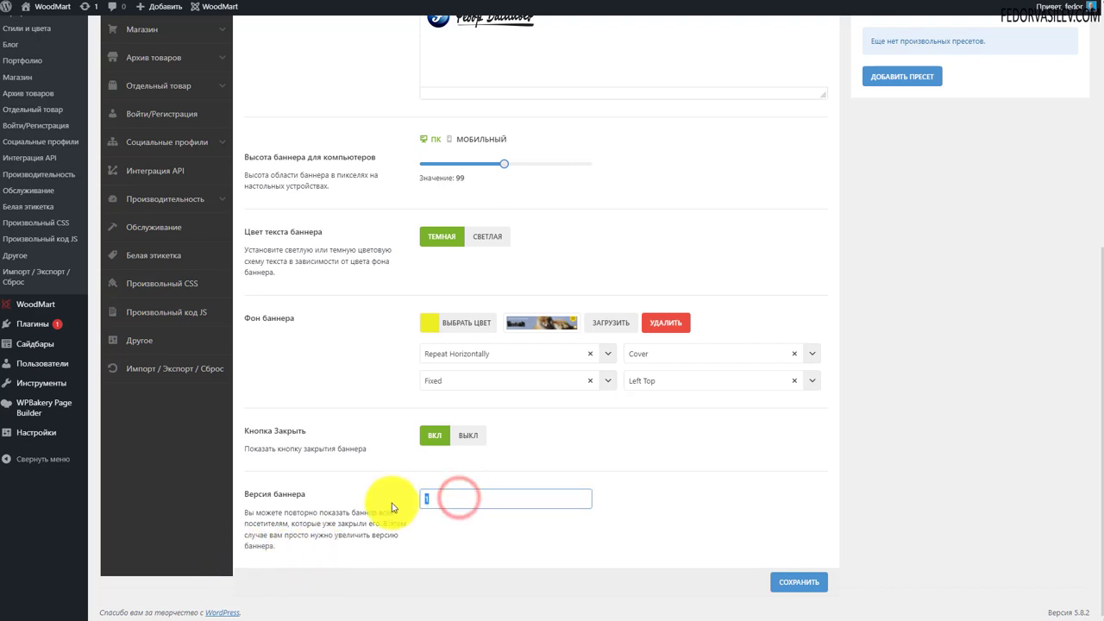
text(1)
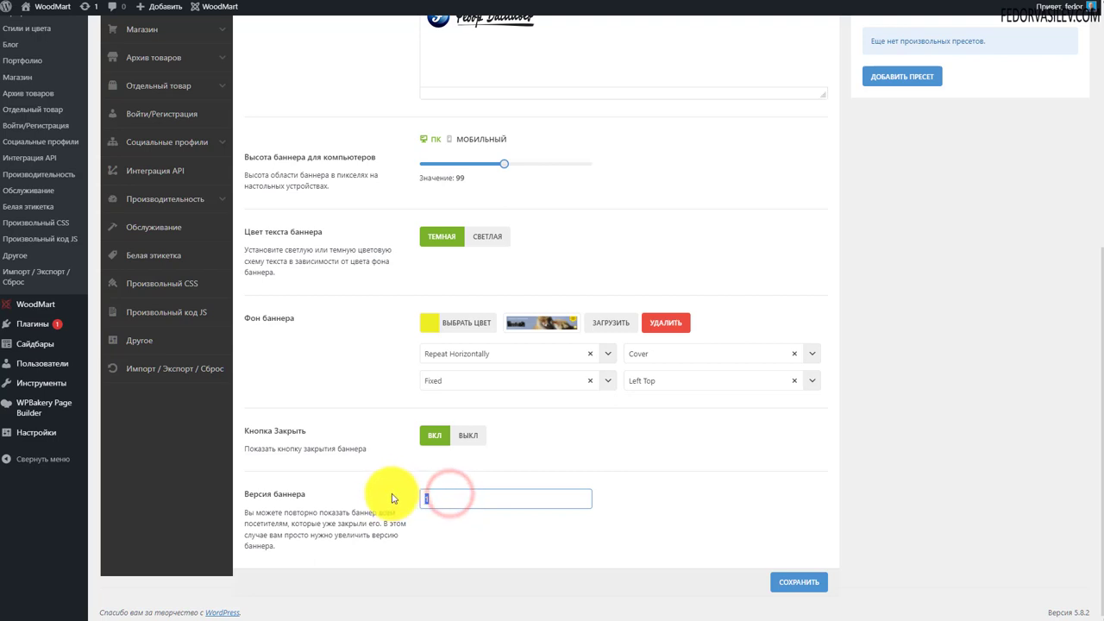
key(ctrl+a)
click(658, 322)
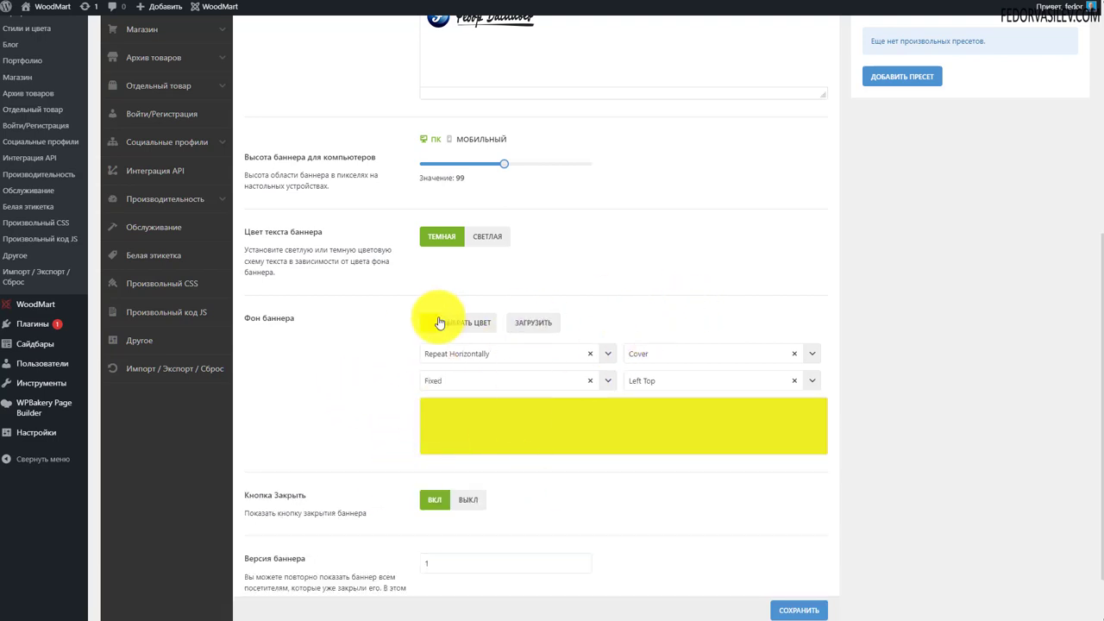
click(789, 608)
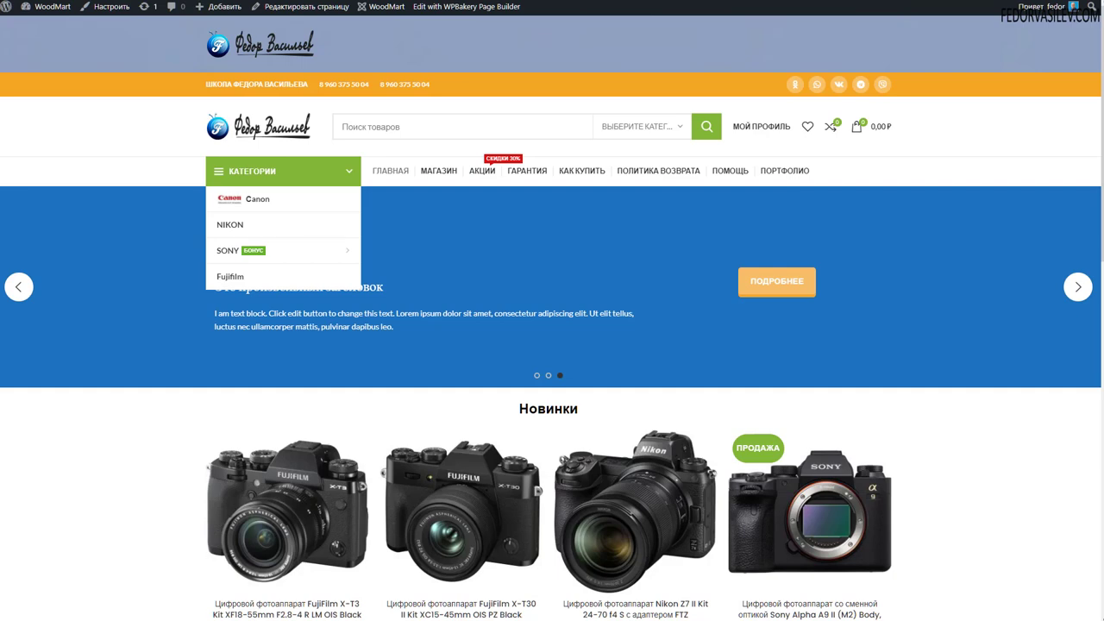
Check the yellow banner on the storefront home page, dismiss it and look over the page without it
scroll(17, 50, down, 1)
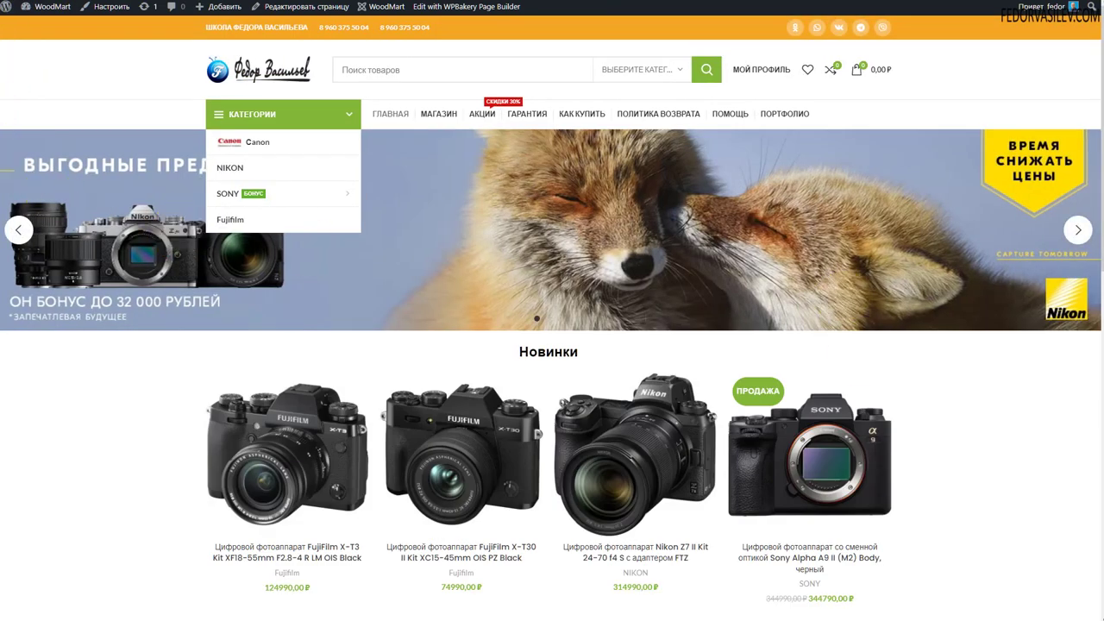
scroll(707, 369, up, 1)
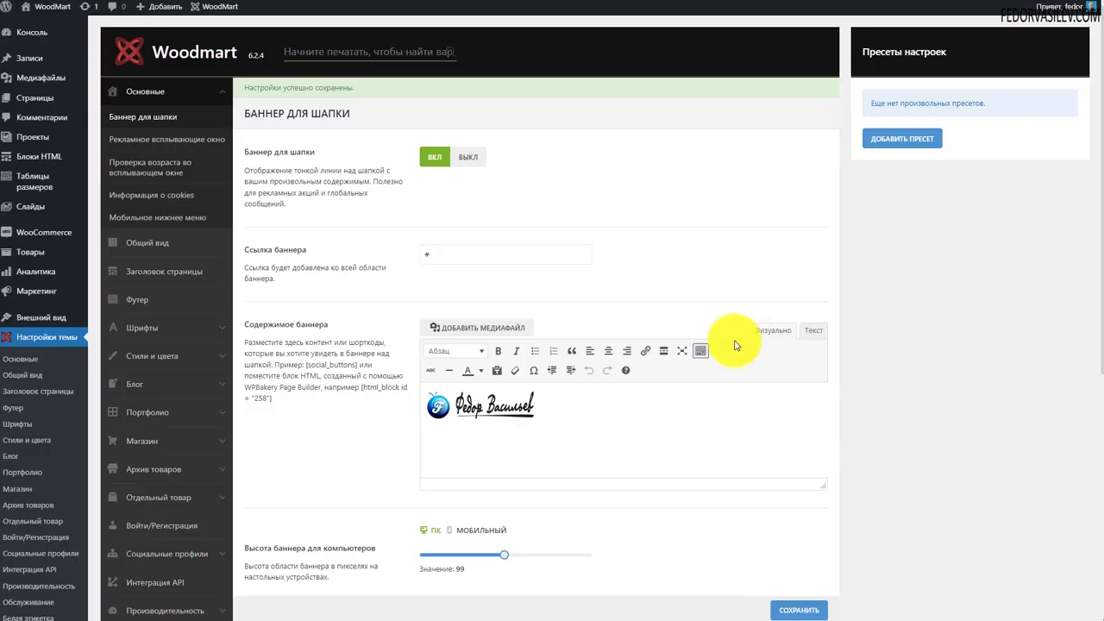
scroll(735, 345, down, 5)
double_click(436, 497)
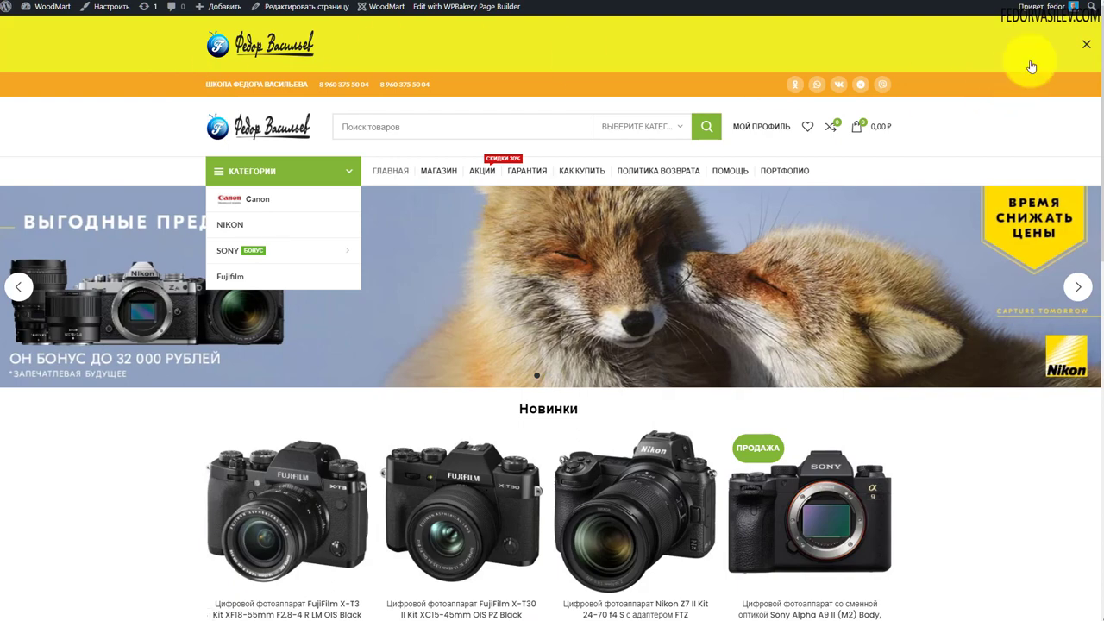
click(1086, 48)
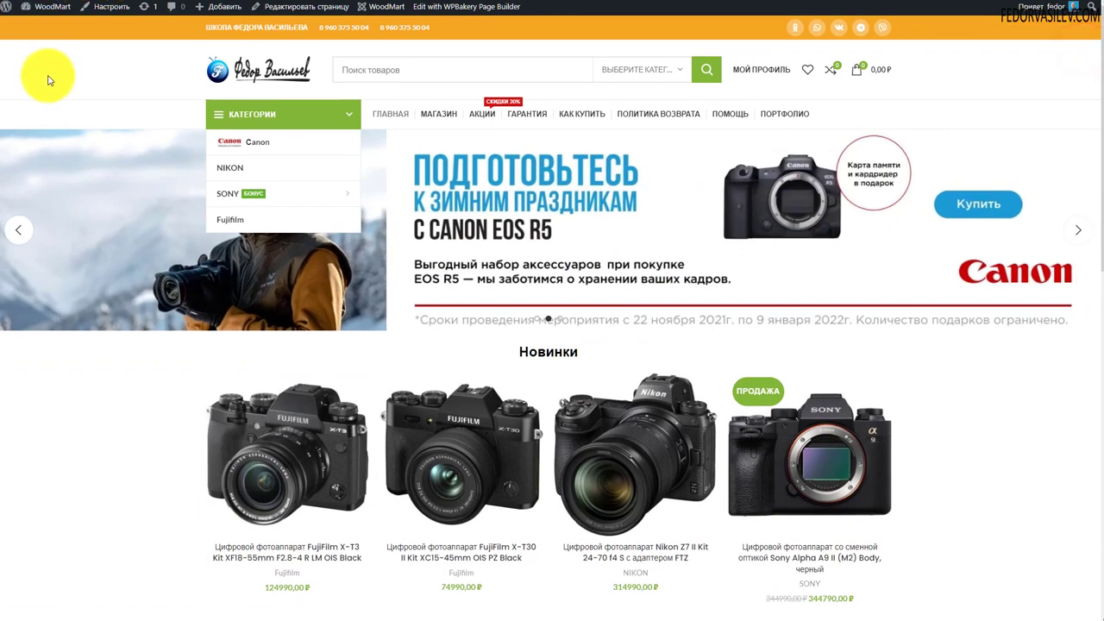
scroll(940, 310, down, 8)
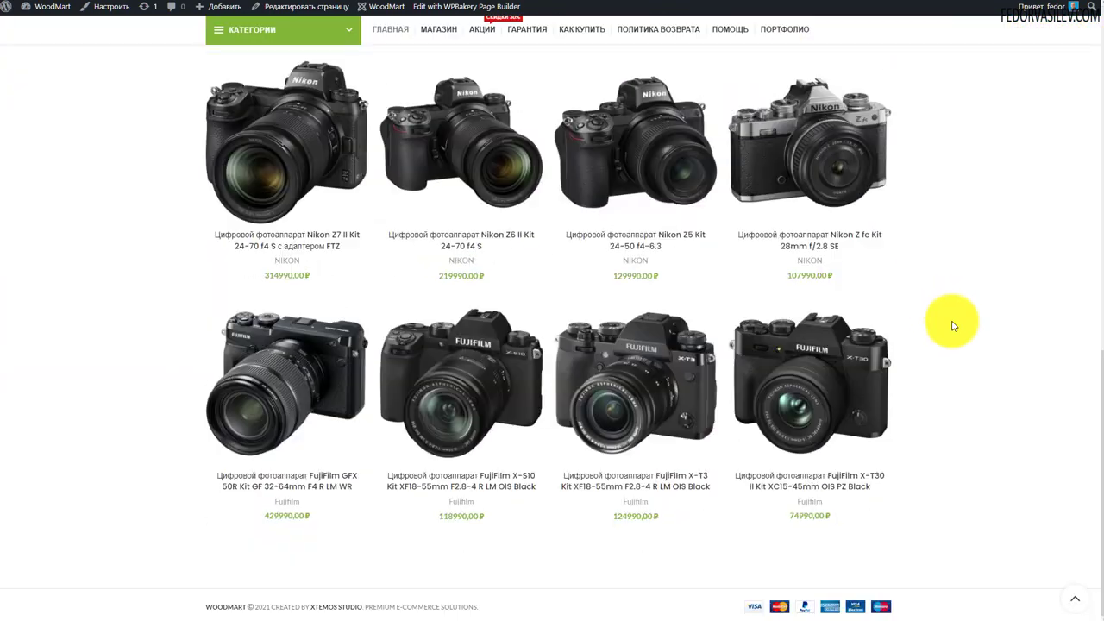
scroll(949, 319, up, 5)
scroll(953, 324, up, 5)
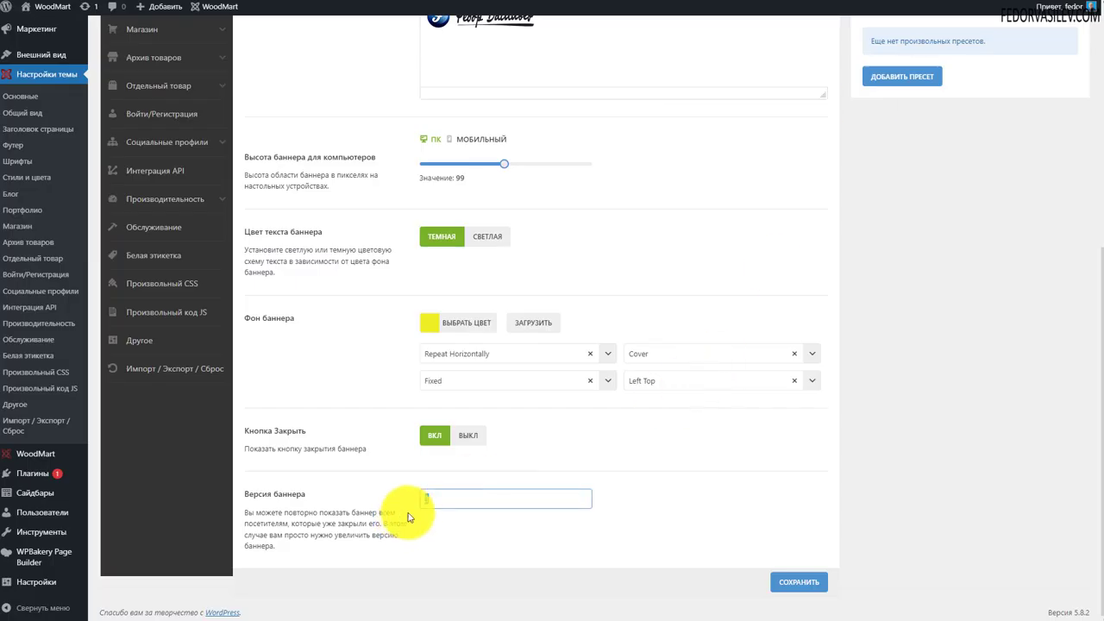
Switch the header banner off and save the theme settings
click(420, 502)
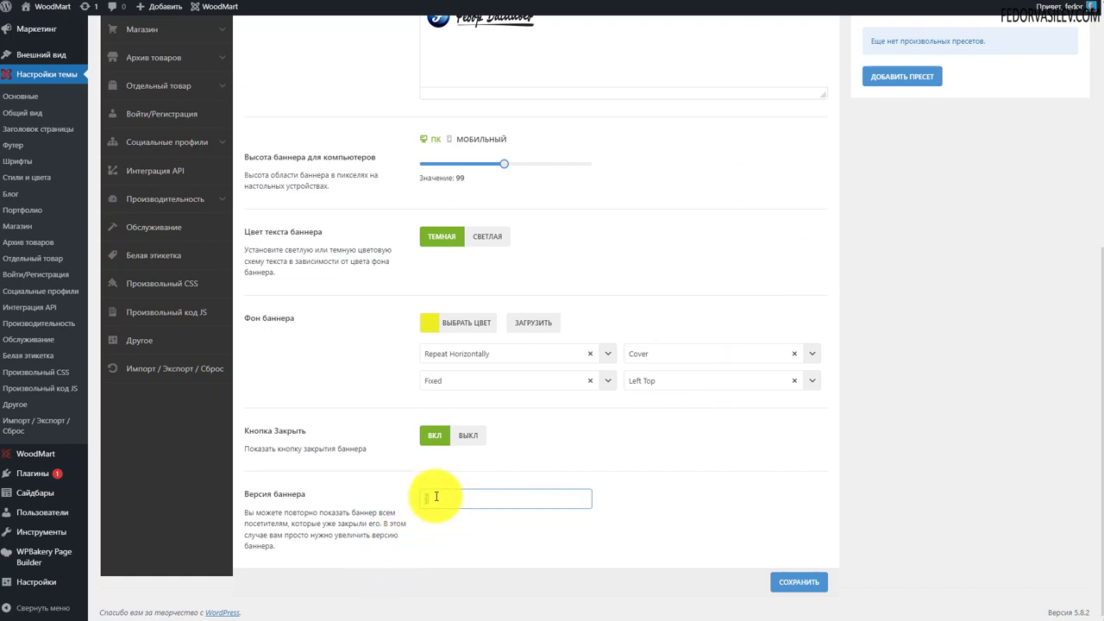
click(444, 499)
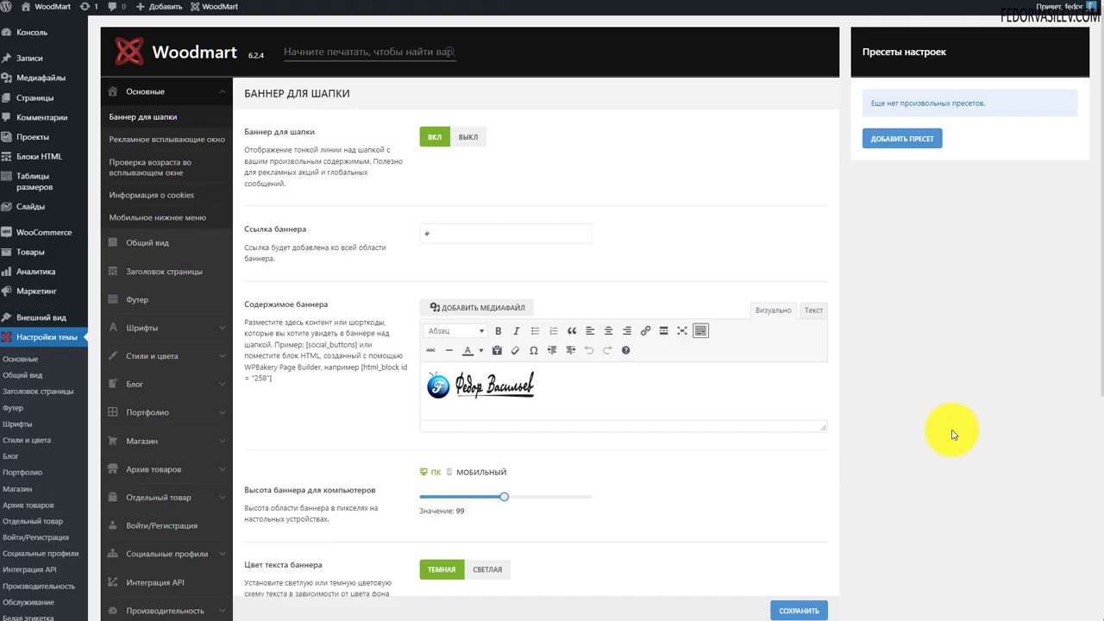
click(467, 137)
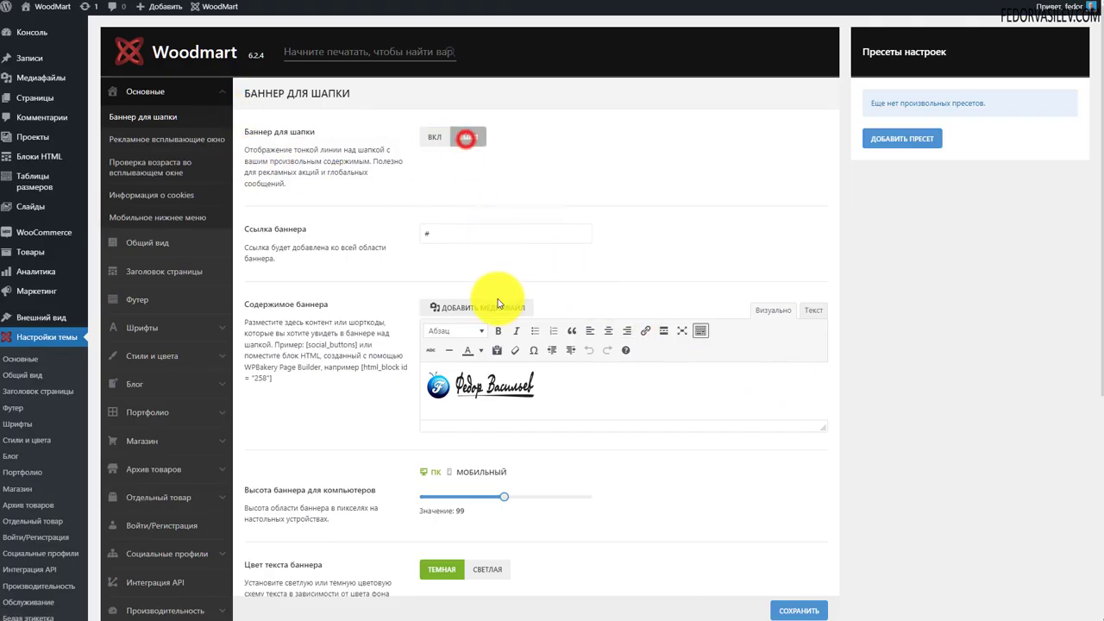
scroll(497, 296, down, 4)
click(784, 607)
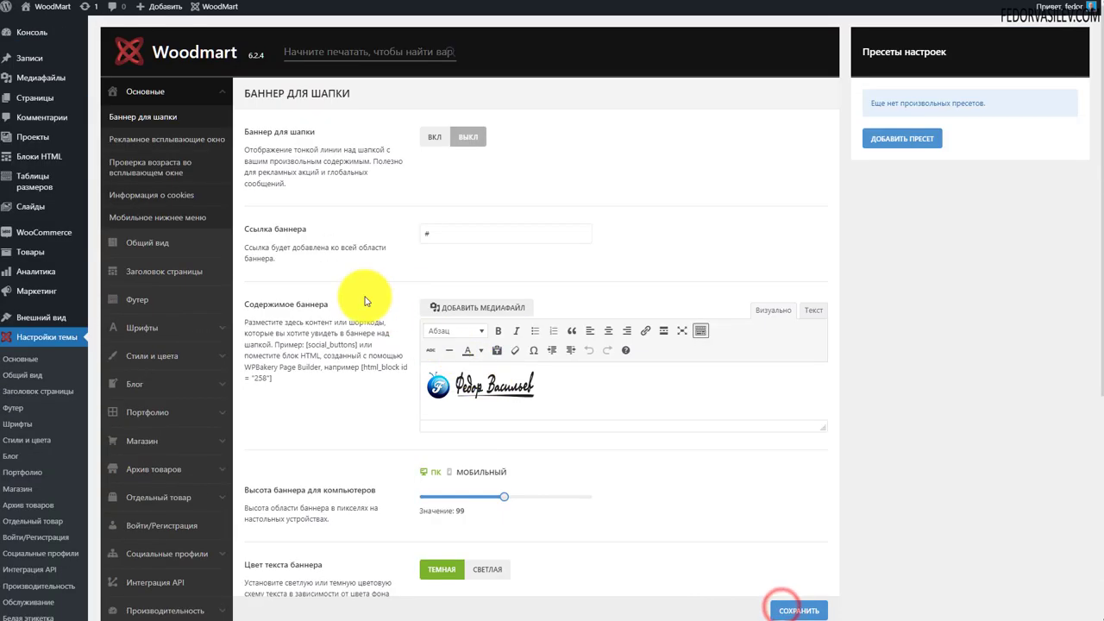
Open the promotional popup settings, enable the popup and set its content type to text
click(163, 140)
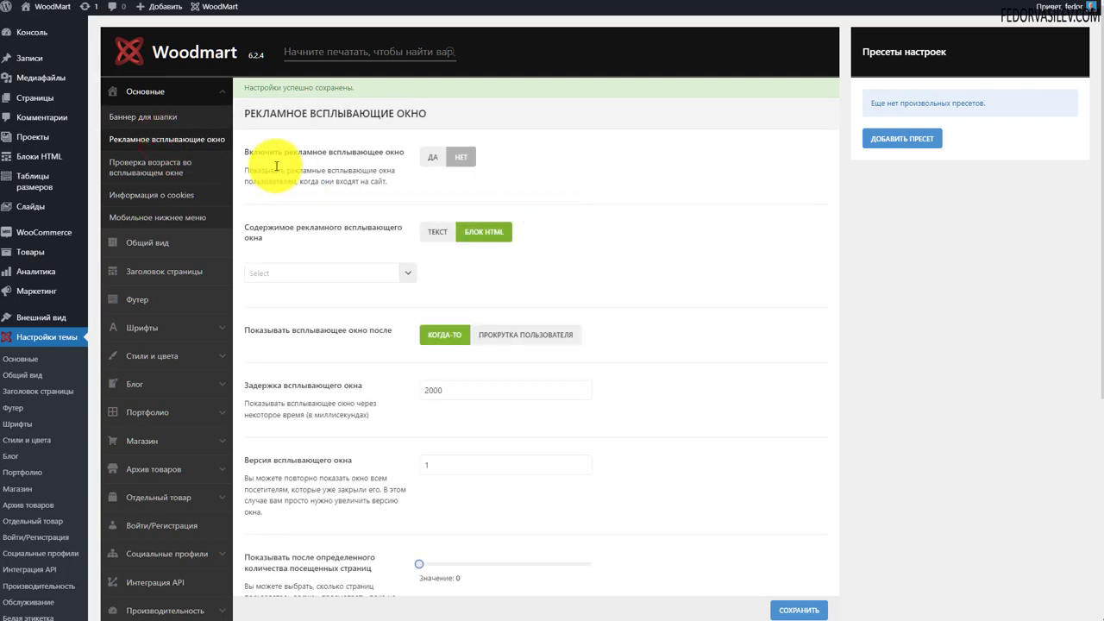
click(430, 159)
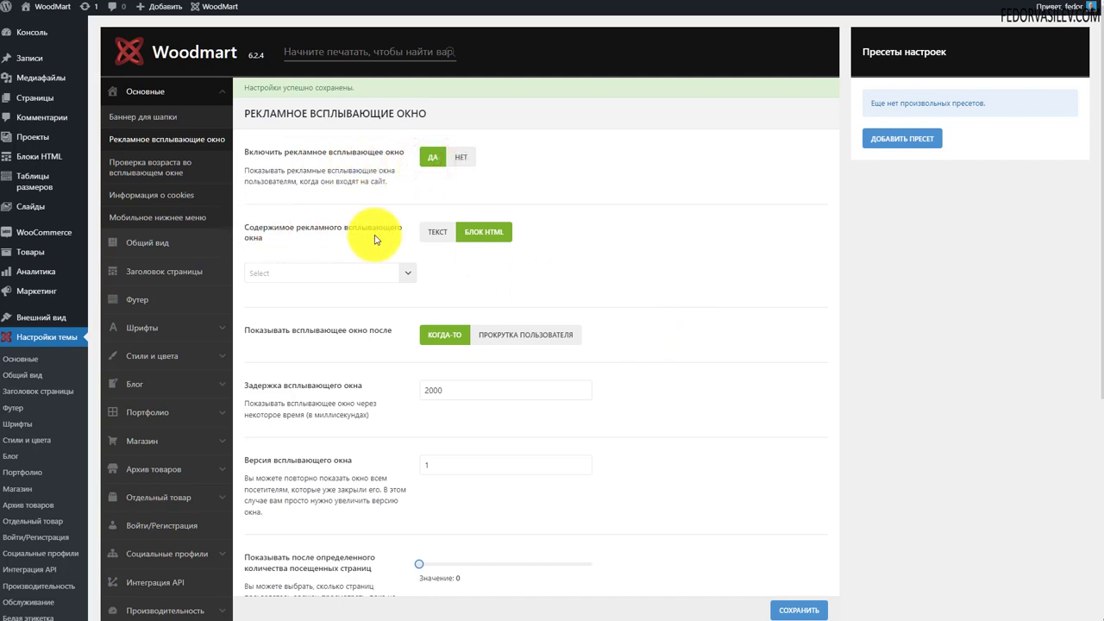
click(369, 271)
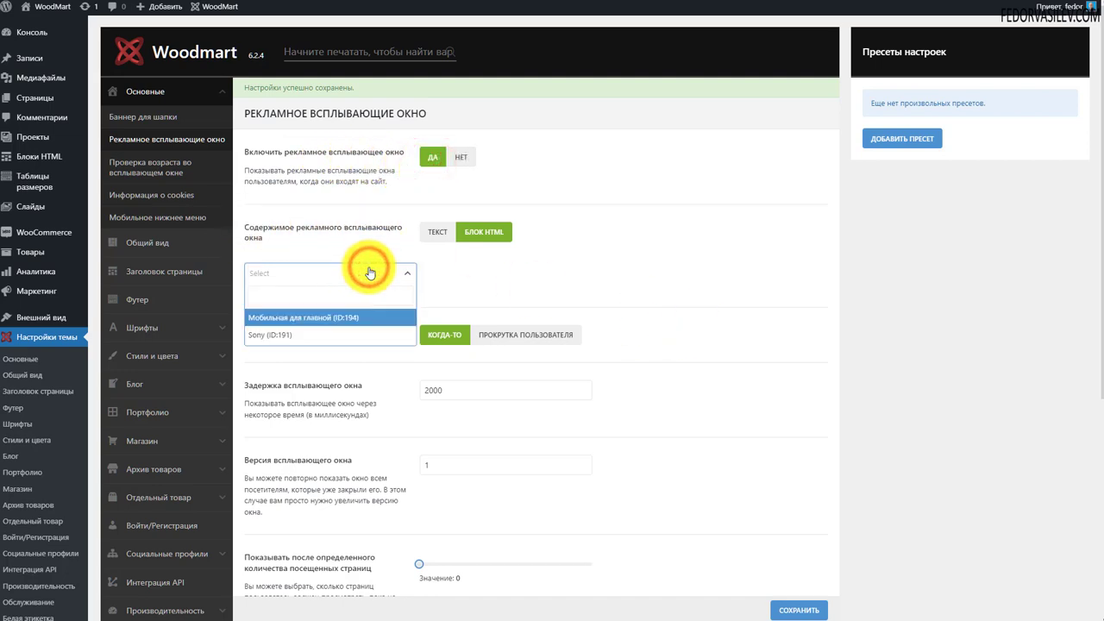
click(435, 233)
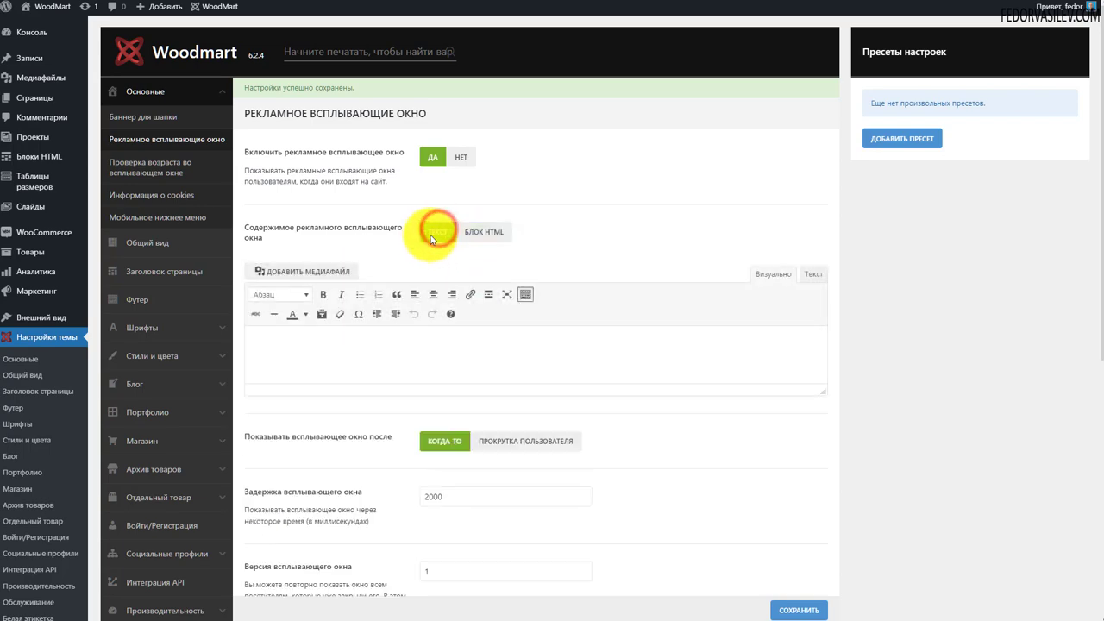
Enter "демо" as the promotional popup's text content and make it bold
scroll(365, 451, down, 2)
click(307, 207)
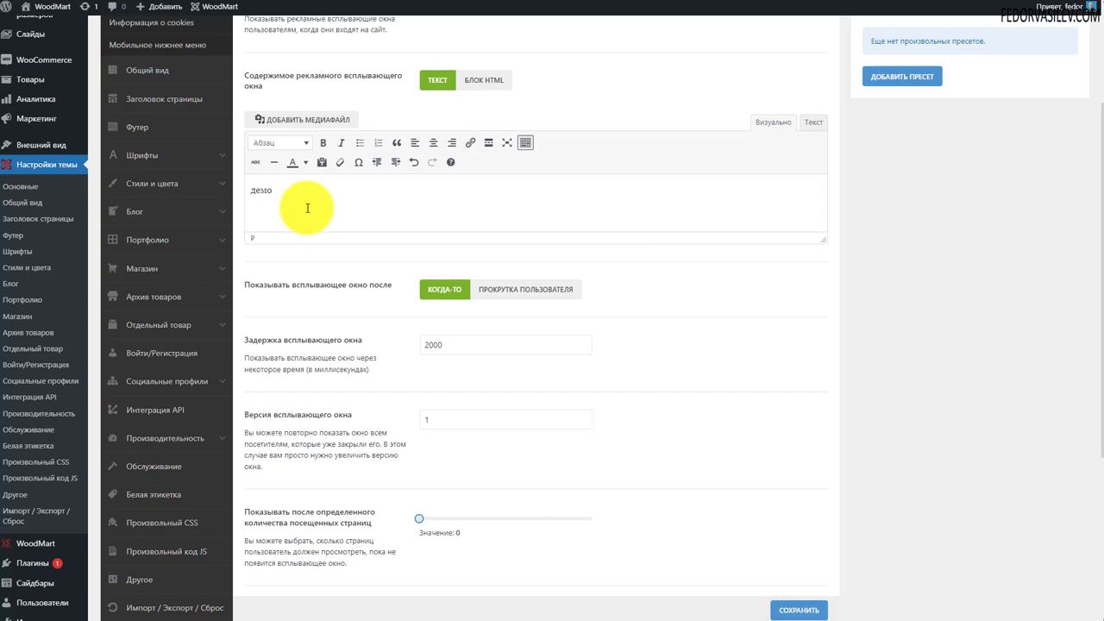
drag(301, 192, 217, 192)
click(324, 142)
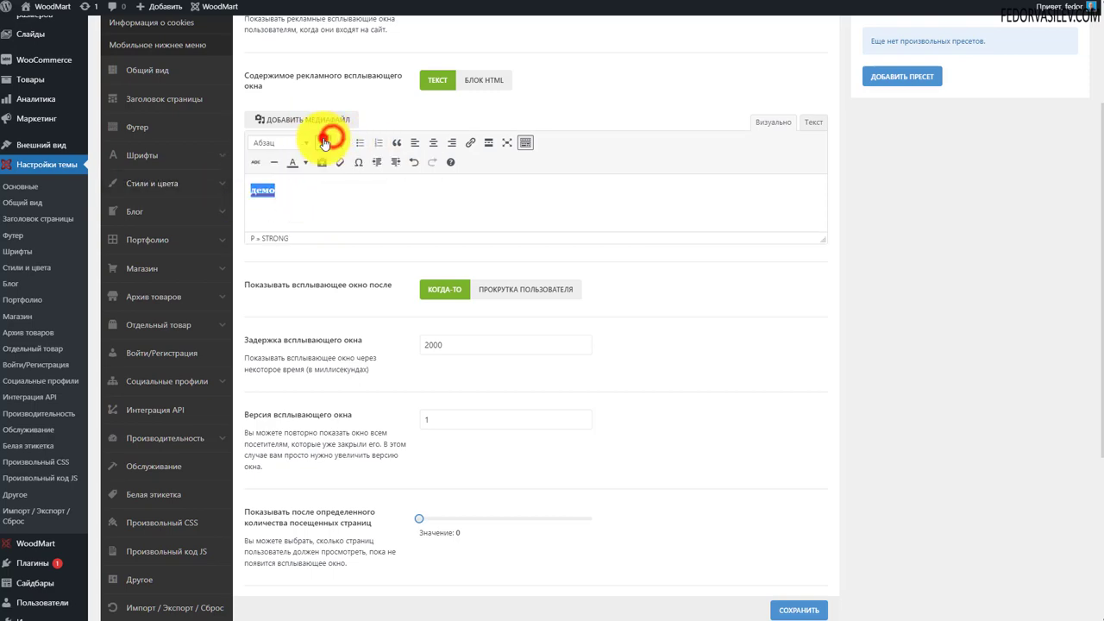
Check which HTML blocks are available as popup content and return the content type to text
scroll(485, 242, up, 2)
click(481, 235)
click(362, 274)
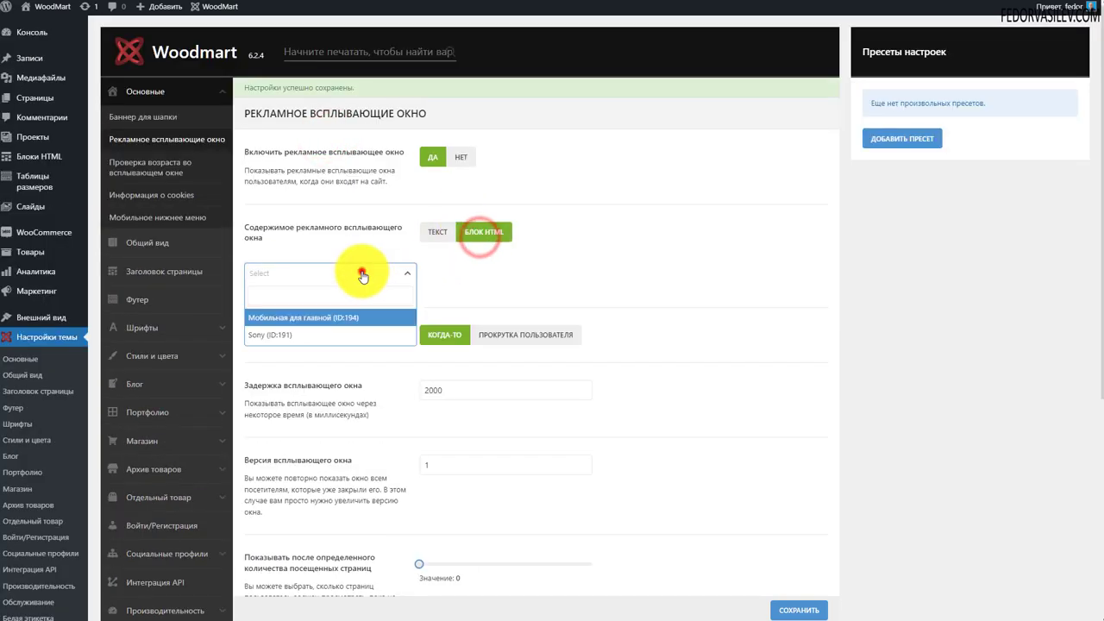
mouse_move(28, 160)
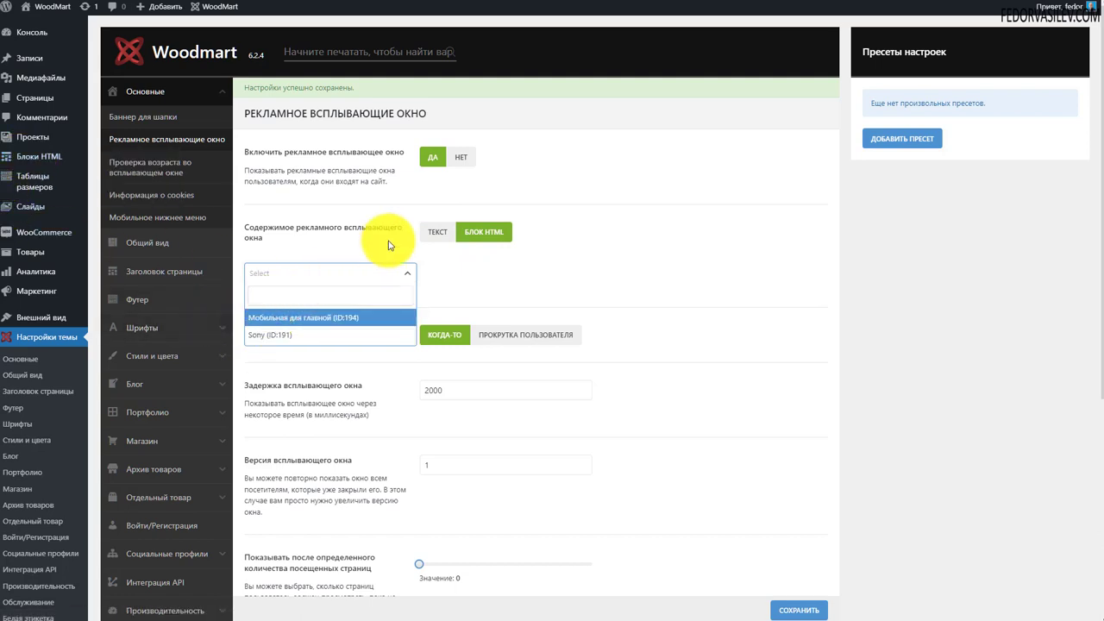
click(432, 234)
Examine the popup's display trigger options and its delay, version and visited-pages settings
scroll(279, 290, down, 2)
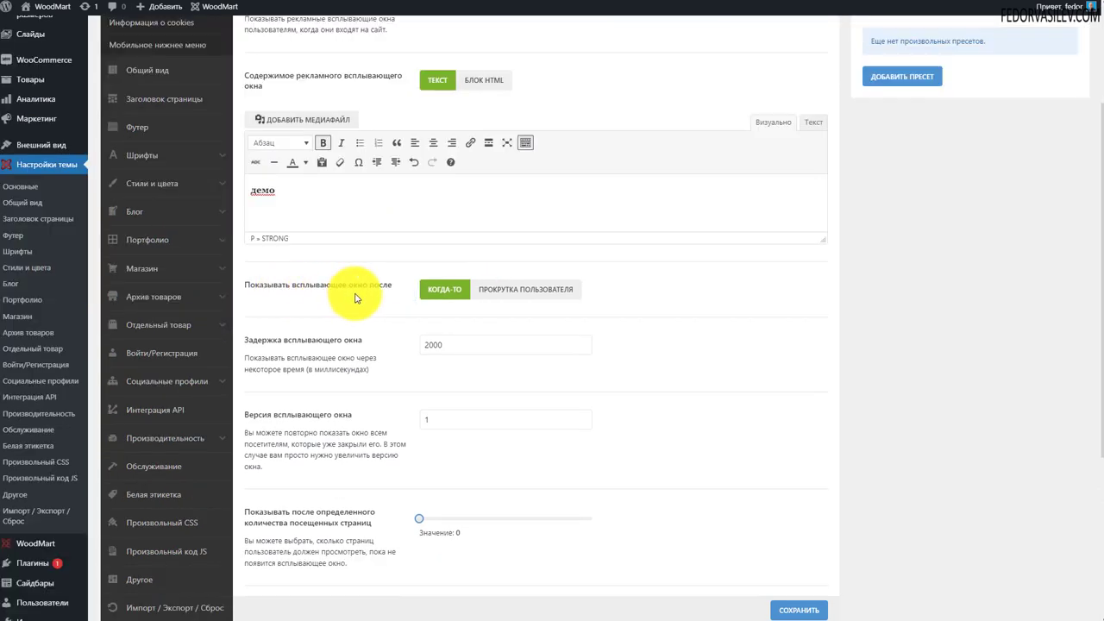
scroll(328, 310, down, 2)
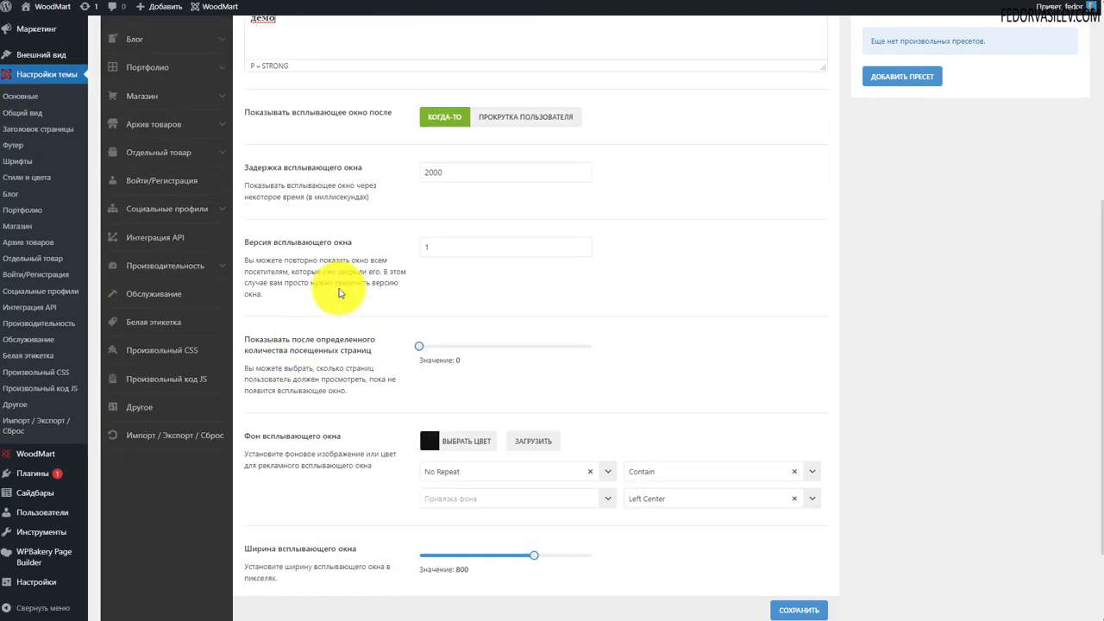
scroll(371, 247, up, 2)
click(488, 231)
click(434, 234)
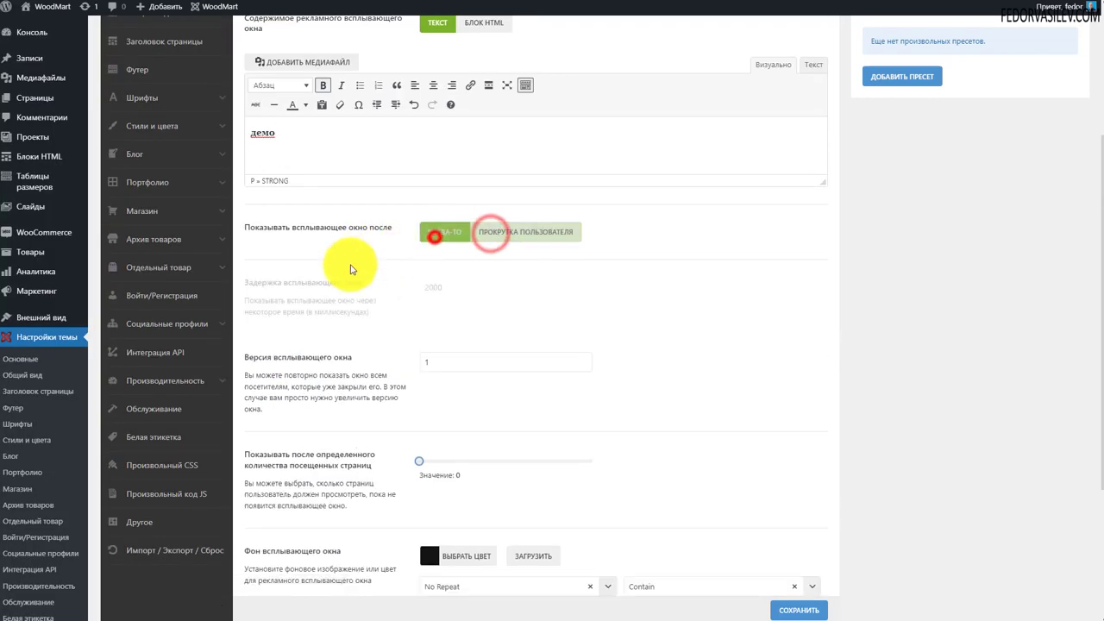
double_click(452, 288)
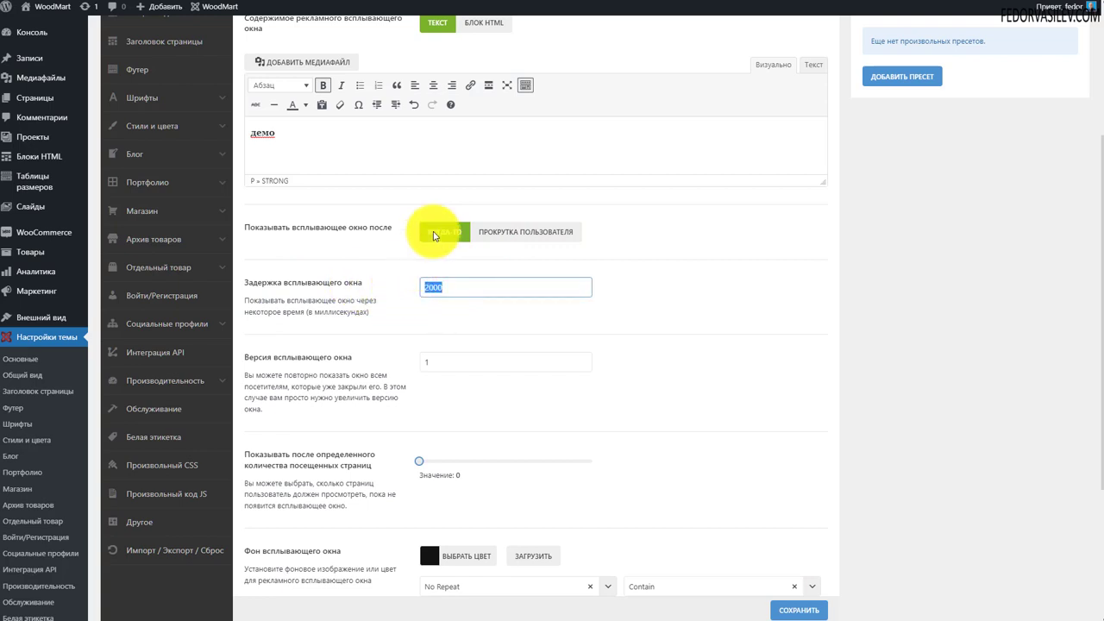
scroll(365, 197, down, 2)
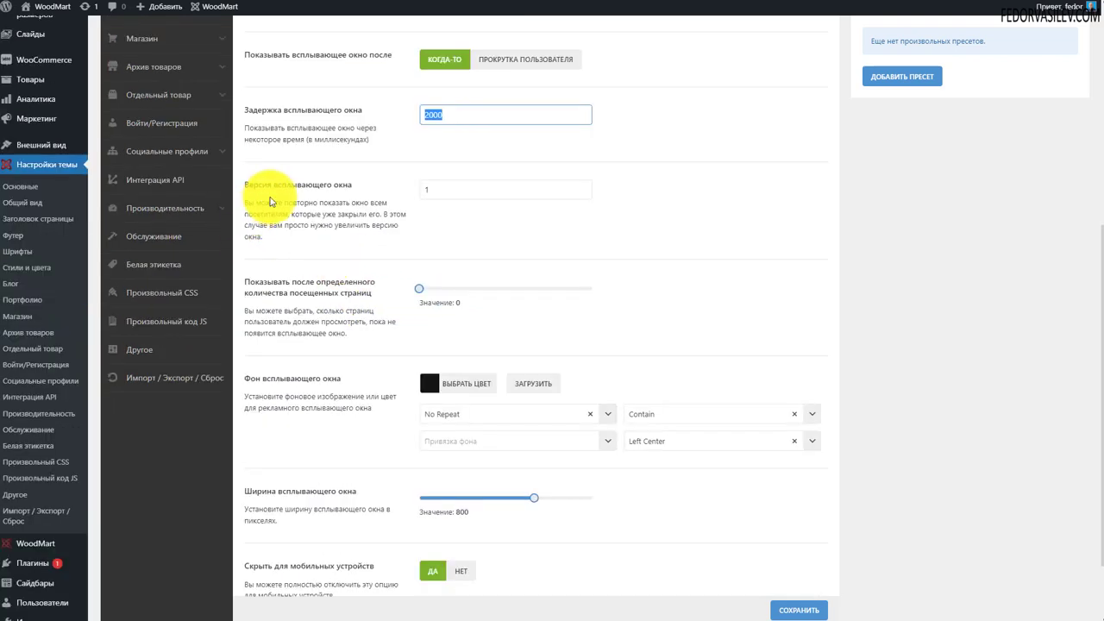
double_click(436, 191)
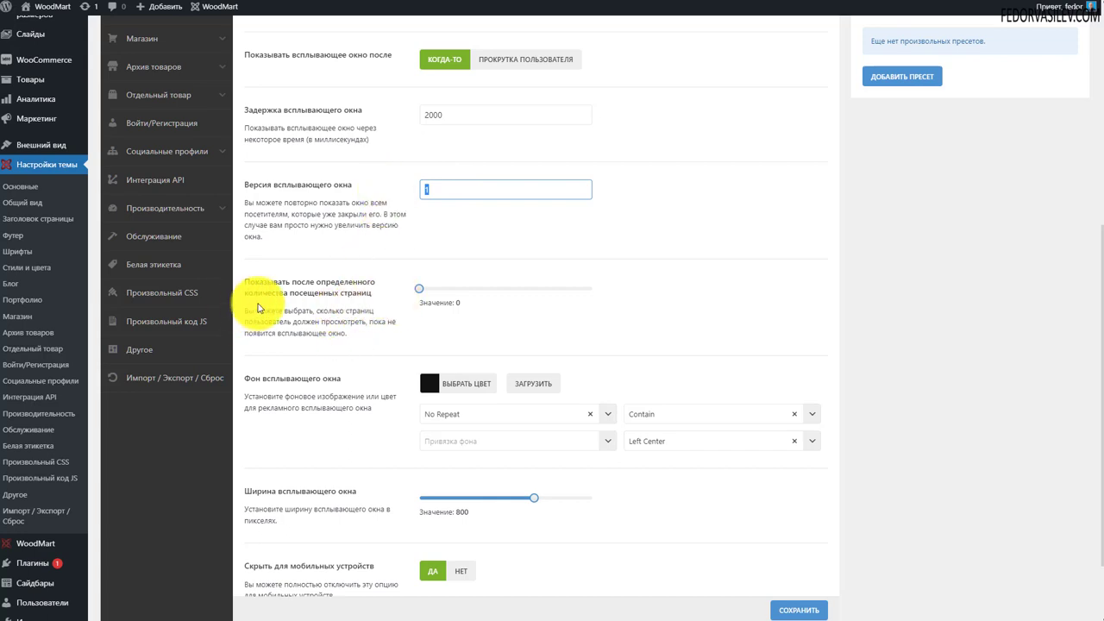
click(421, 290)
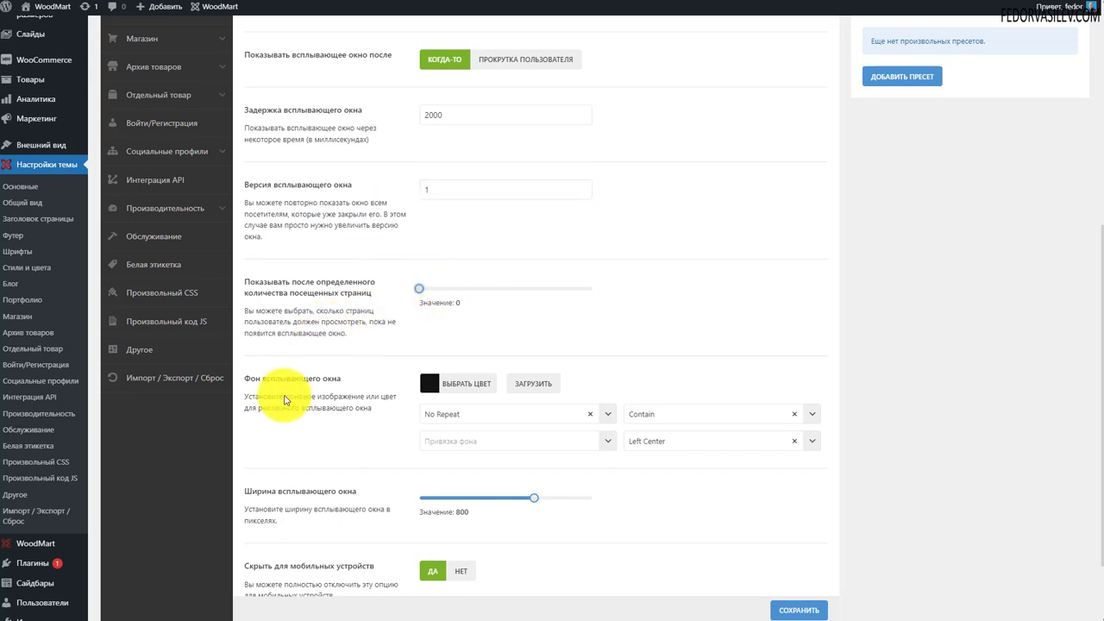
Set the popup's background colour to the orange preset
click(429, 382)
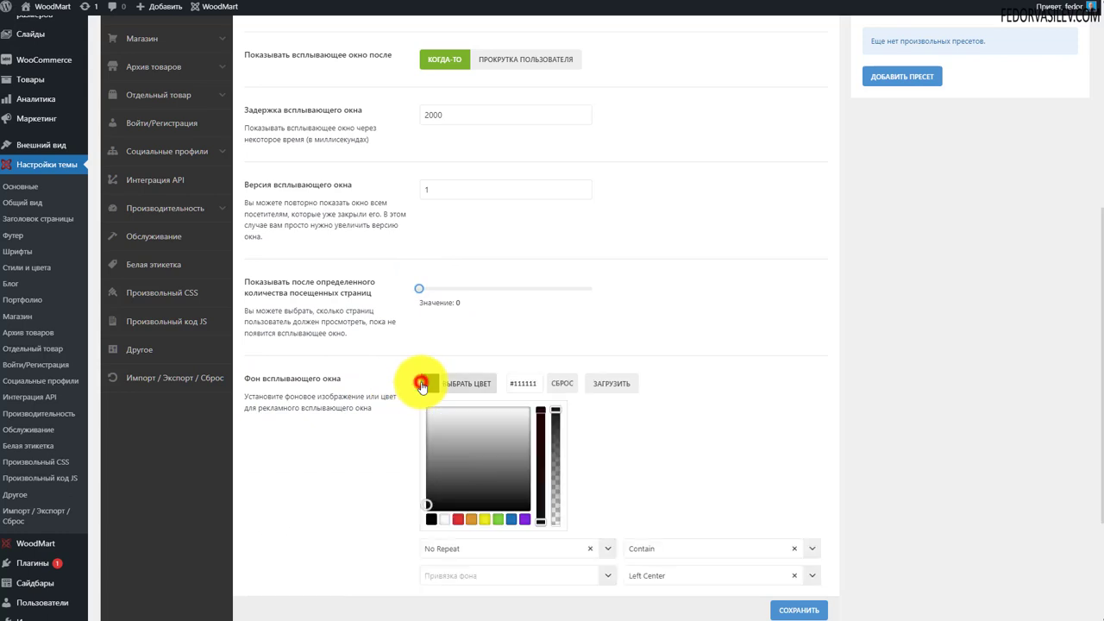
click(459, 518)
click(335, 374)
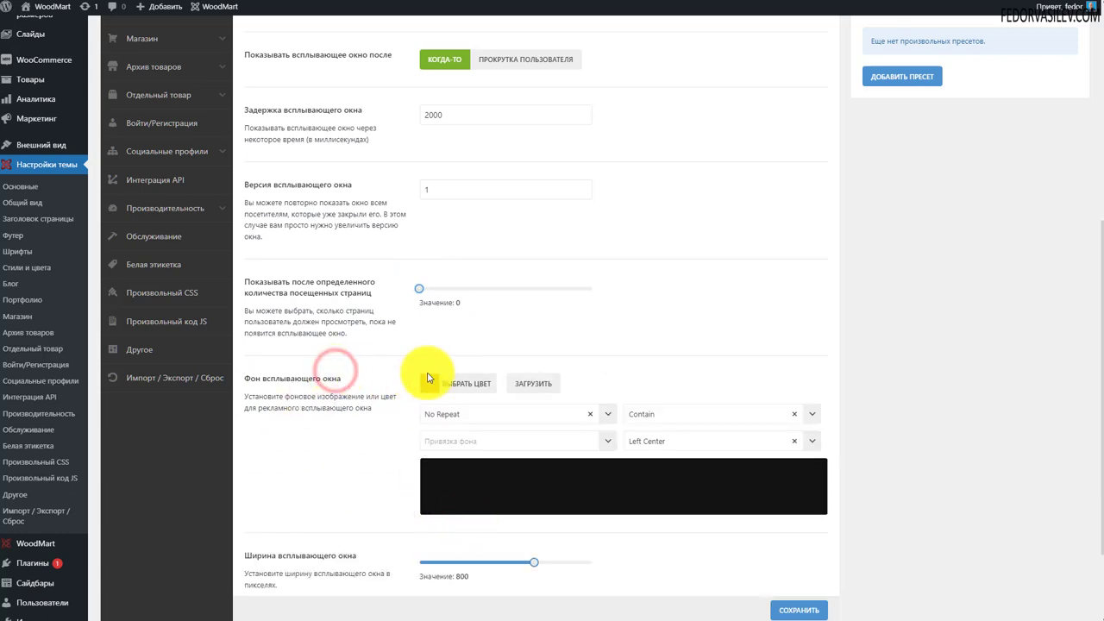
Try turning off the option that hides the popup on mobile devices and turn it back on
scroll(526, 371, down, 2)
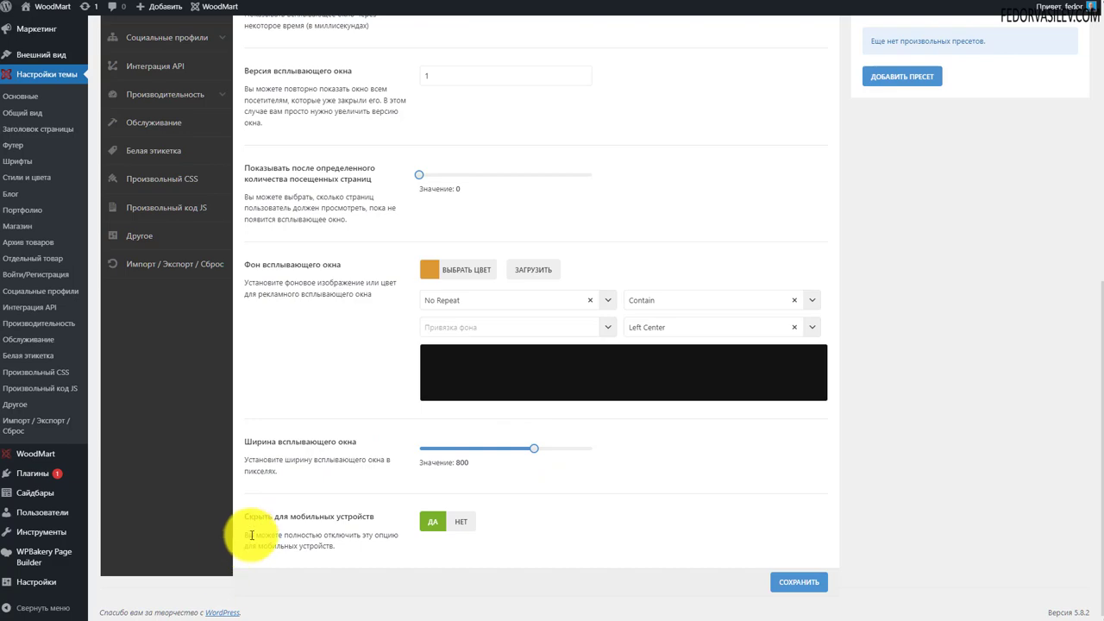
click(475, 529)
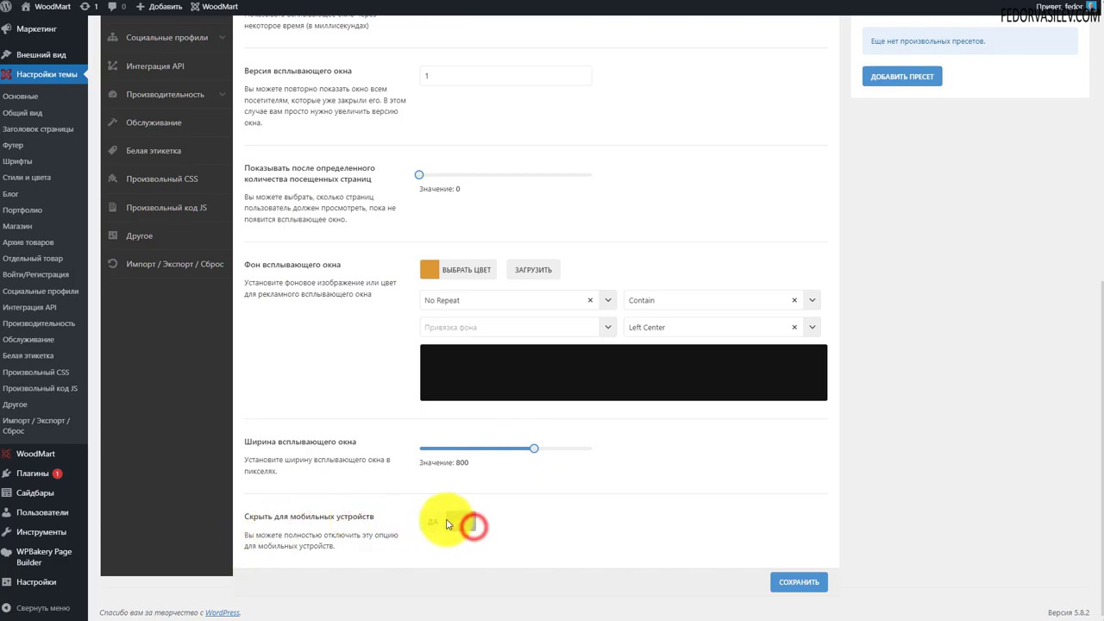
click(430, 522)
Review the popup's content, trigger and background settings and save the theme settings
scroll(552, 492, up, 5)
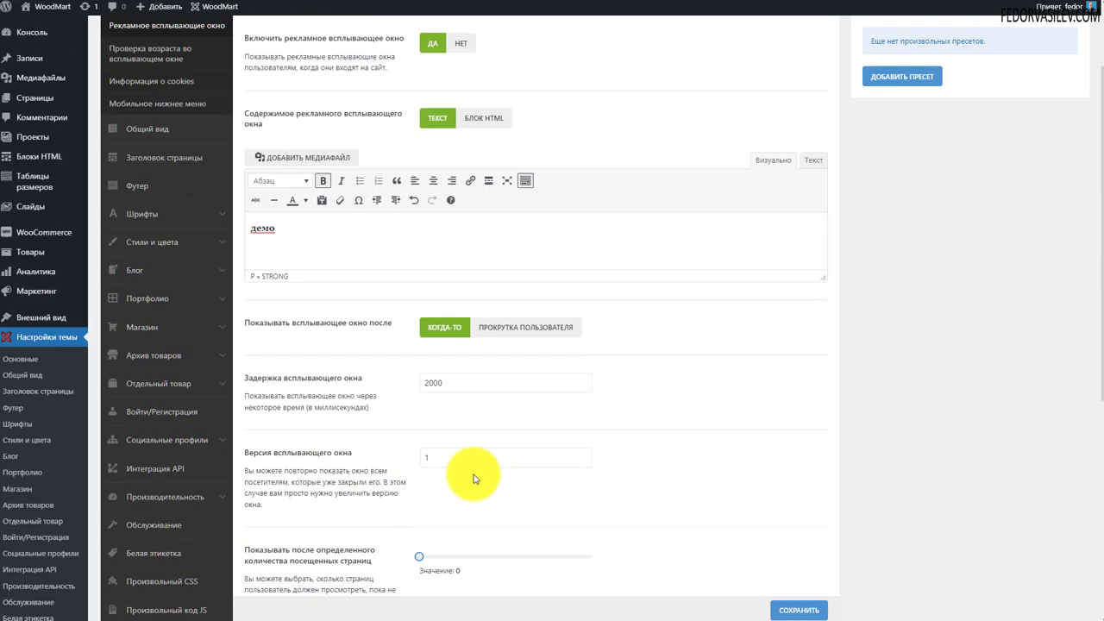
scroll(457, 259, down, 2)
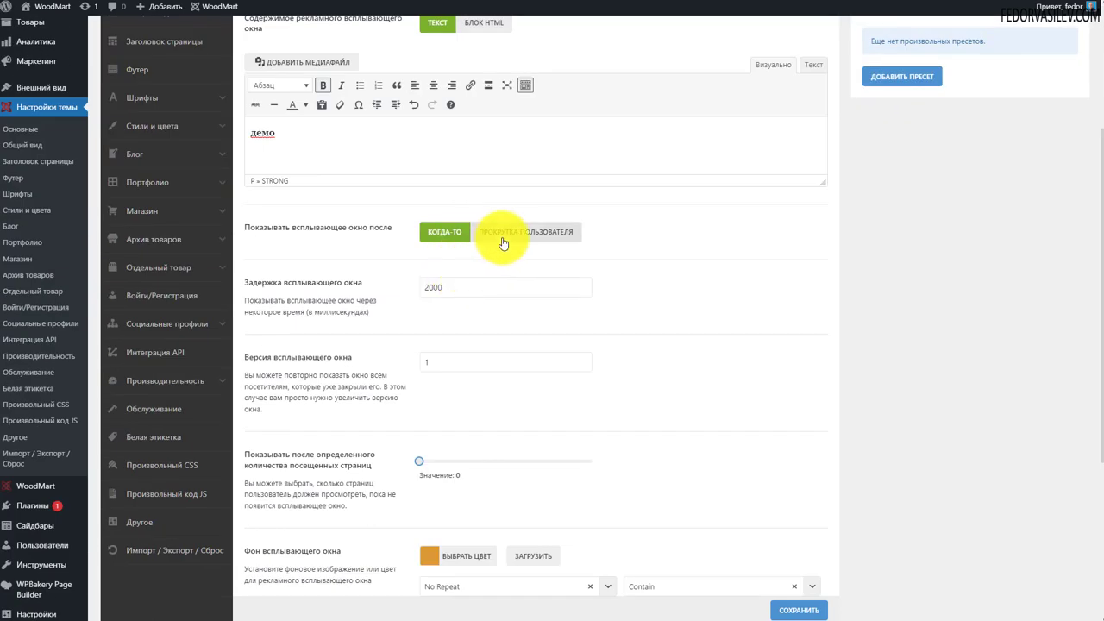
scroll(431, 253, down, 3)
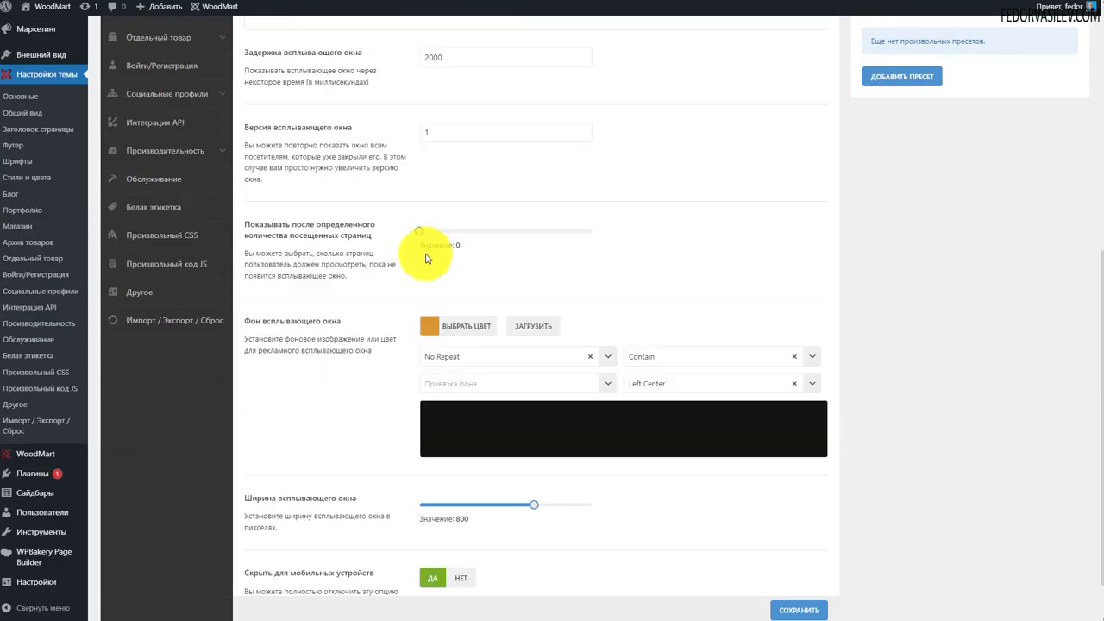
scroll(475, 345, up, 4)
scroll(502, 369, down, 3)
click(792, 604)
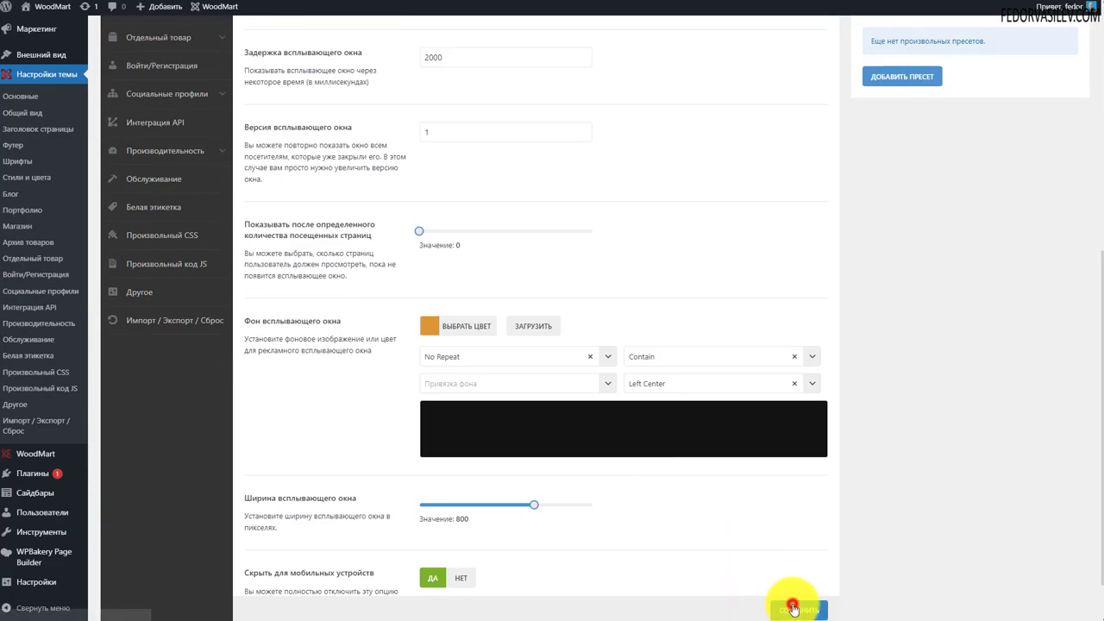
Check the promotional popup on the storefront home page and close it
scroll(545, 437, up, 4)
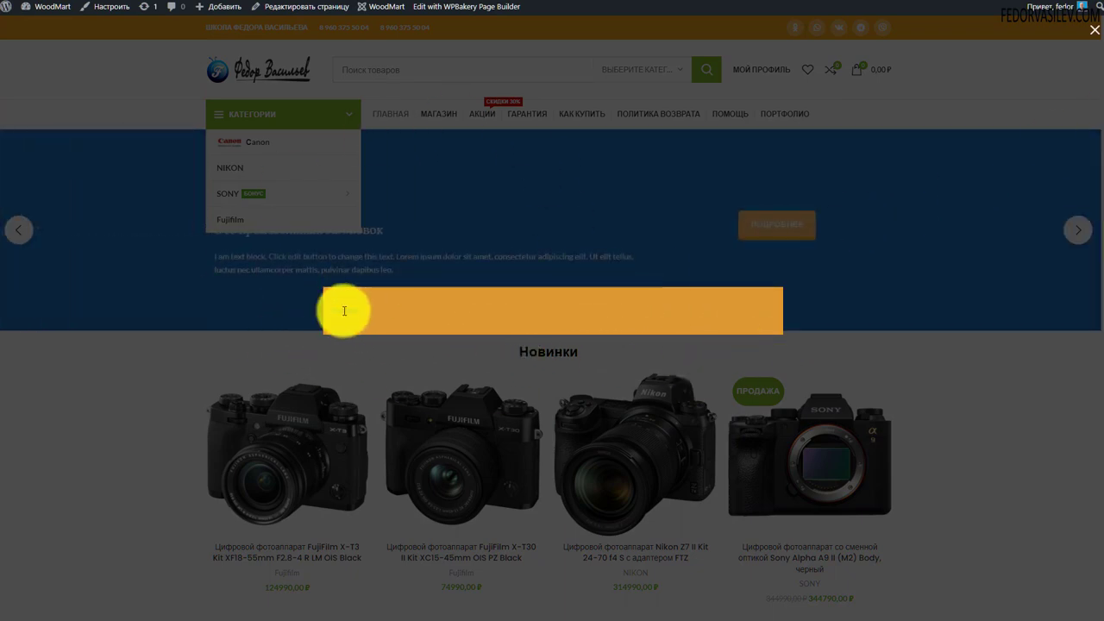
click(1094, 31)
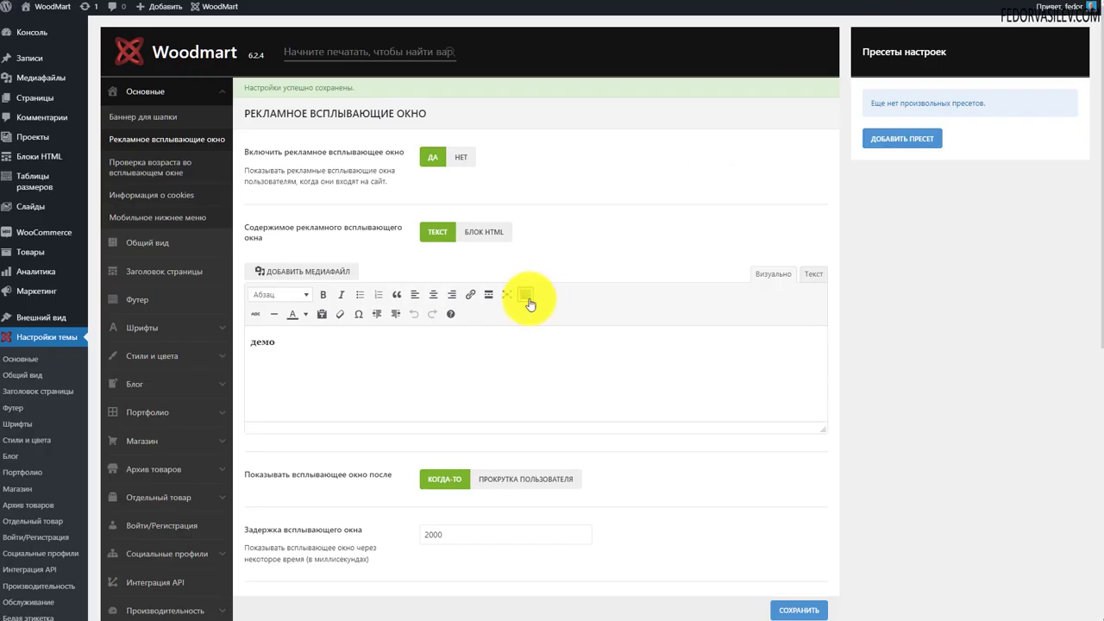
Open the media library for the popup's background image
scroll(458, 291, down, 3)
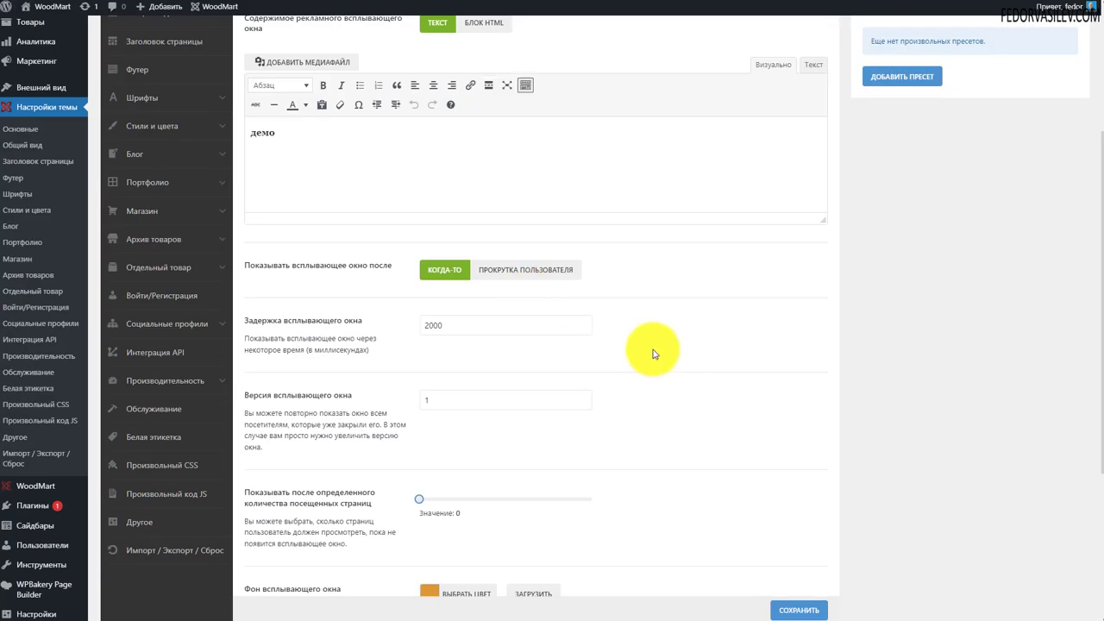
scroll(603, 302, down, 5)
scroll(428, 335, up, 5)
scroll(456, 342, down, 4)
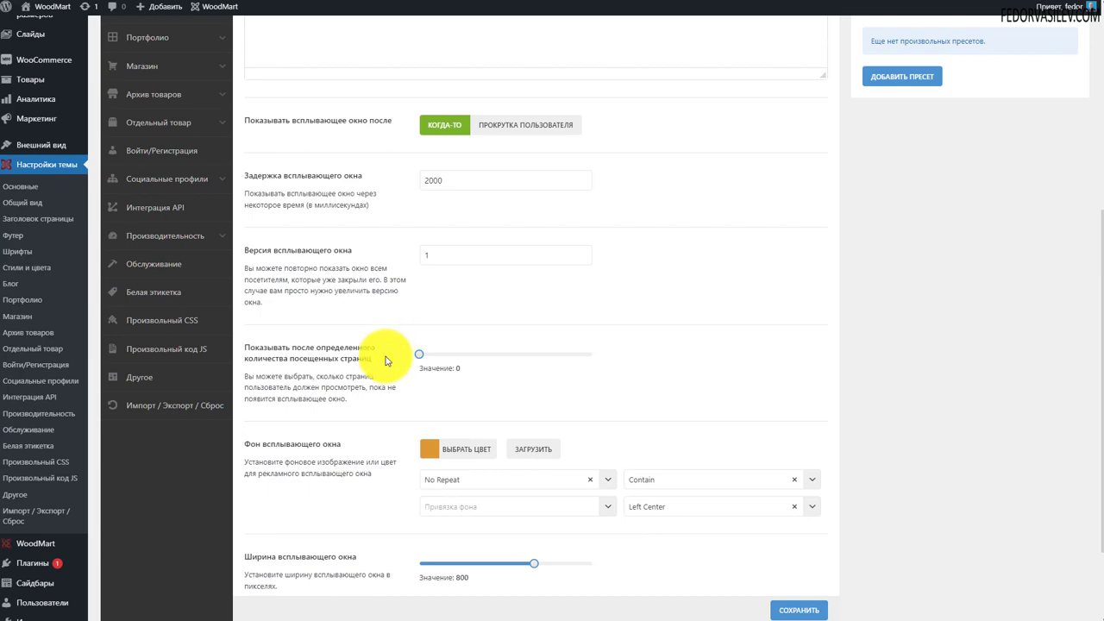
scroll(432, 354, up, 2)
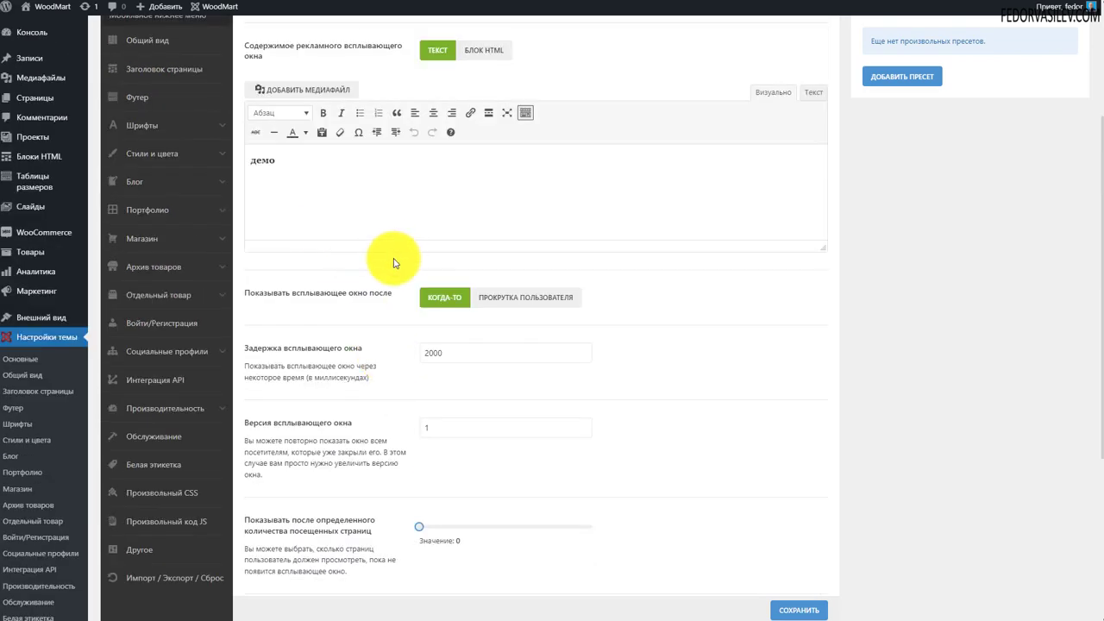
scroll(394, 258, down, 3)
click(529, 392)
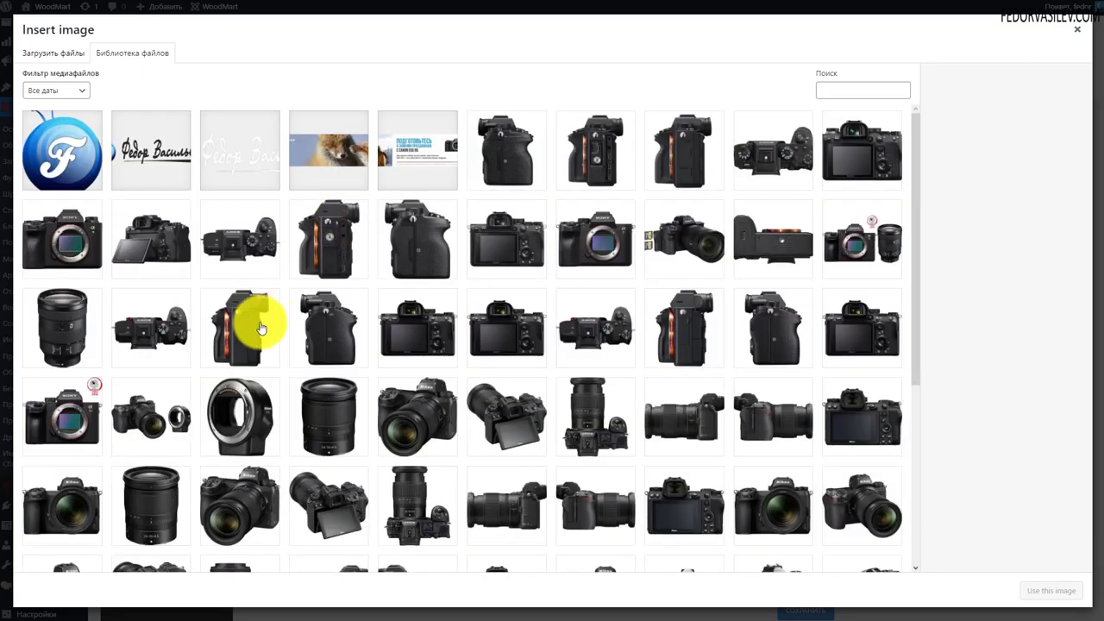
Use the front-view photo of the black Sony Alpha A9 II as the promo popup's background image and review its repeat and size options
click(74, 242)
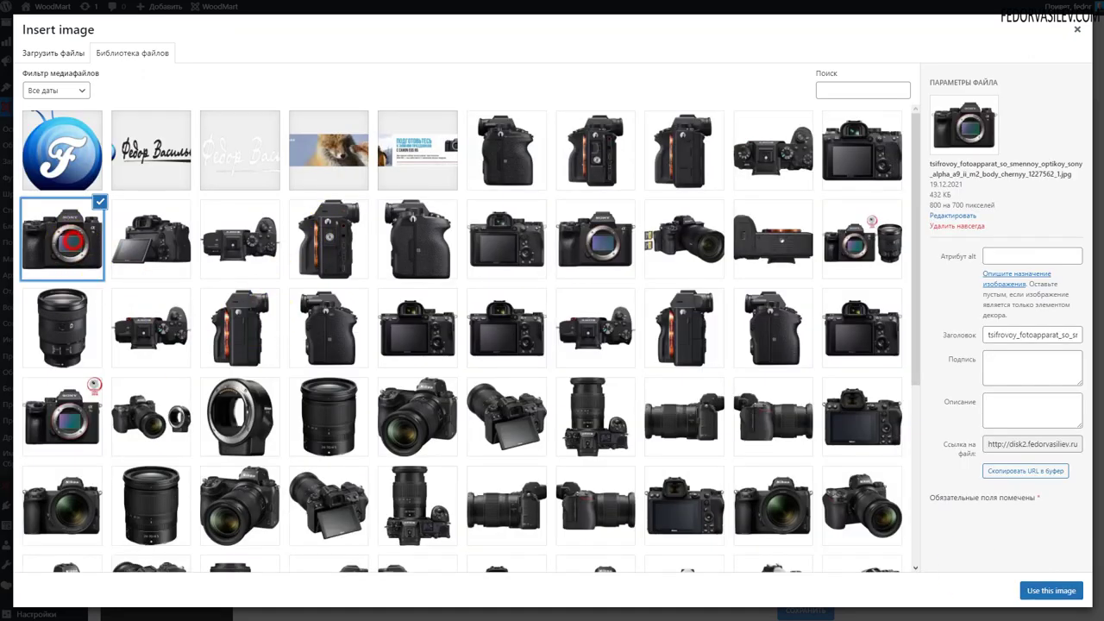
click(1051, 591)
scroll(707, 345, down, 2)
click(475, 309)
click(684, 304)
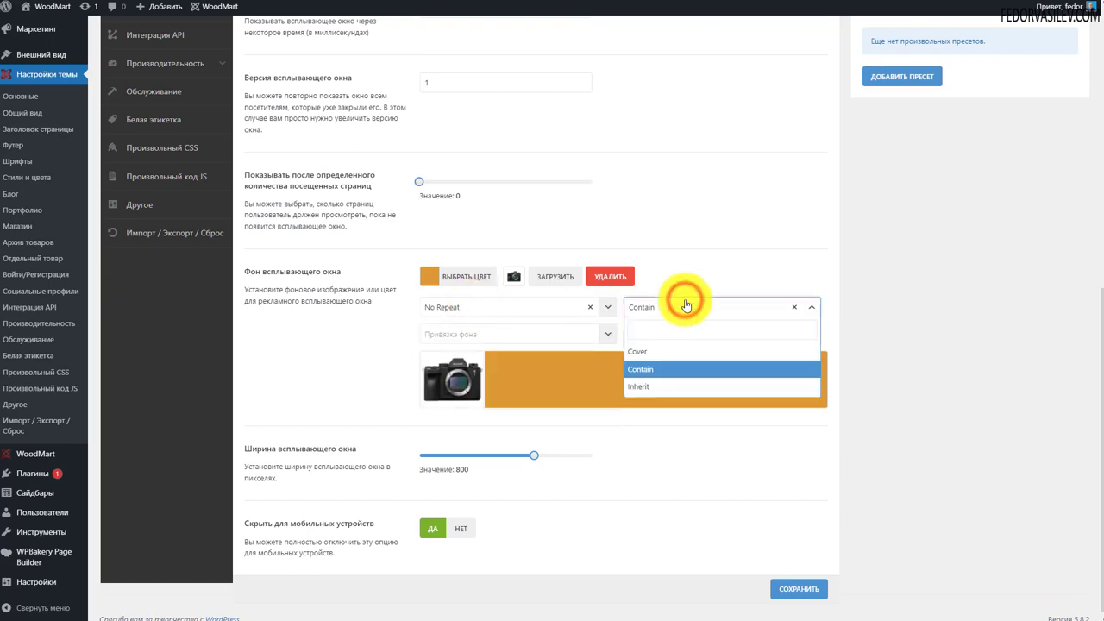
click(685, 305)
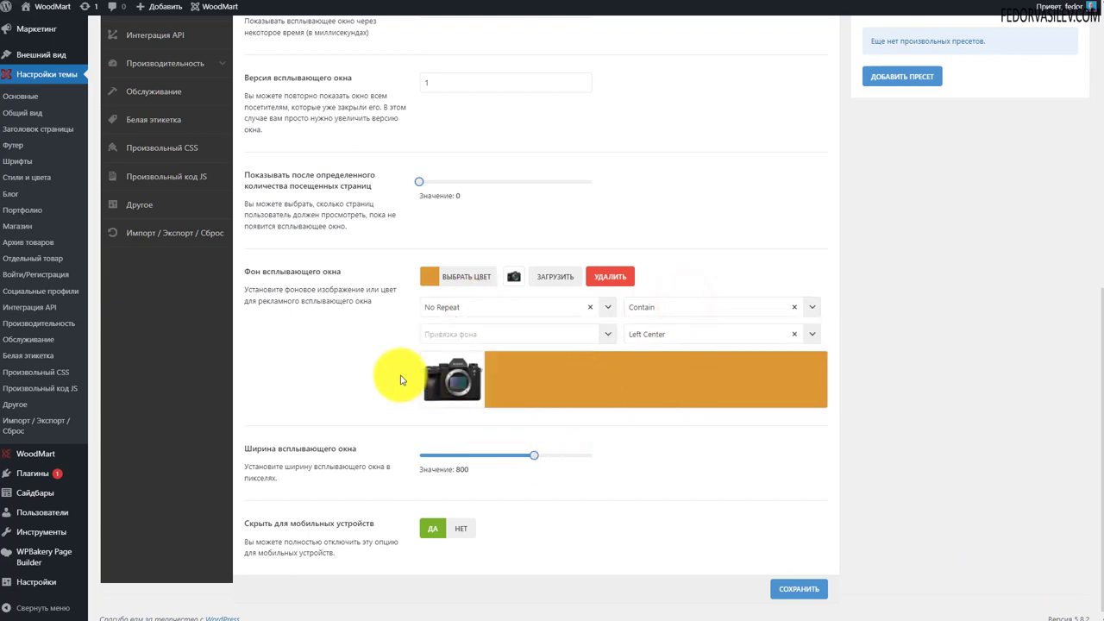
Set the promo popup version to 6, save the settings, and preview the popup on the storefront home page
scroll(423, 345, up, 6)
click(810, 607)
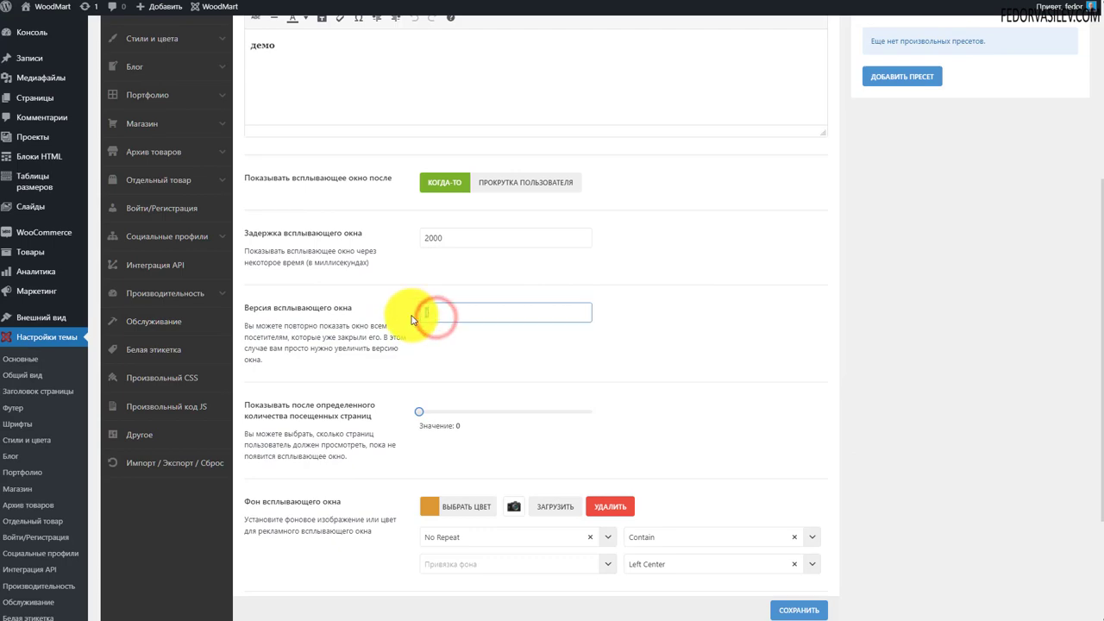
text(6)
scroll(670, 288, down, 2)
click(791, 578)
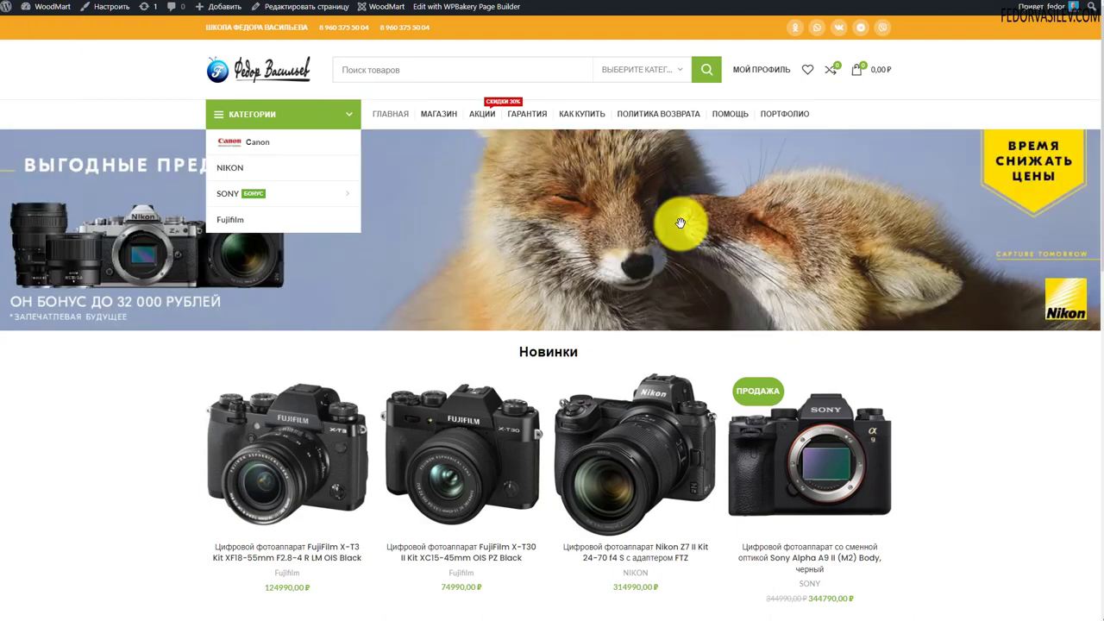
scroll(681, 223, down, 10)
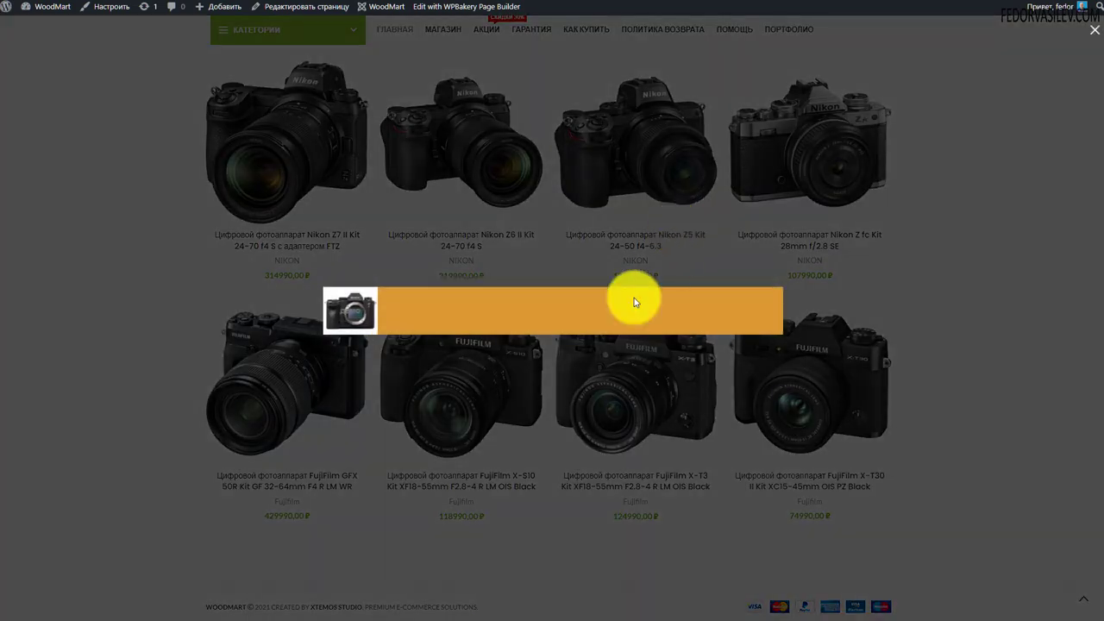
click(336, 316)
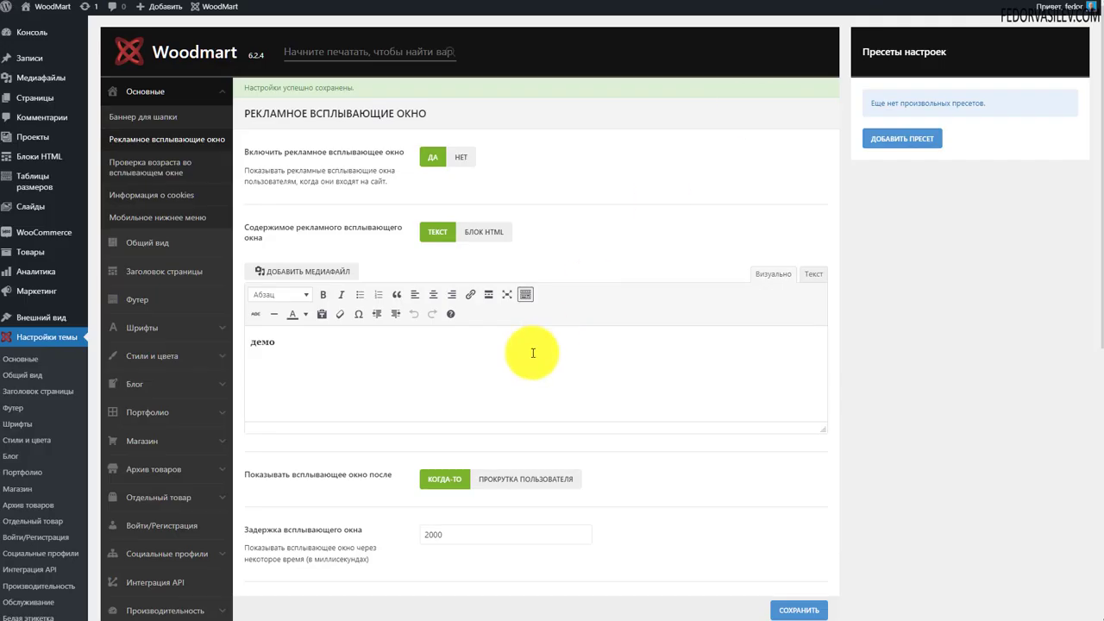
Try the HTML block option for the promo popup content and switch the content back to text
scroll(490, 338, down, 3)
scroll(410, 266, up, 2)
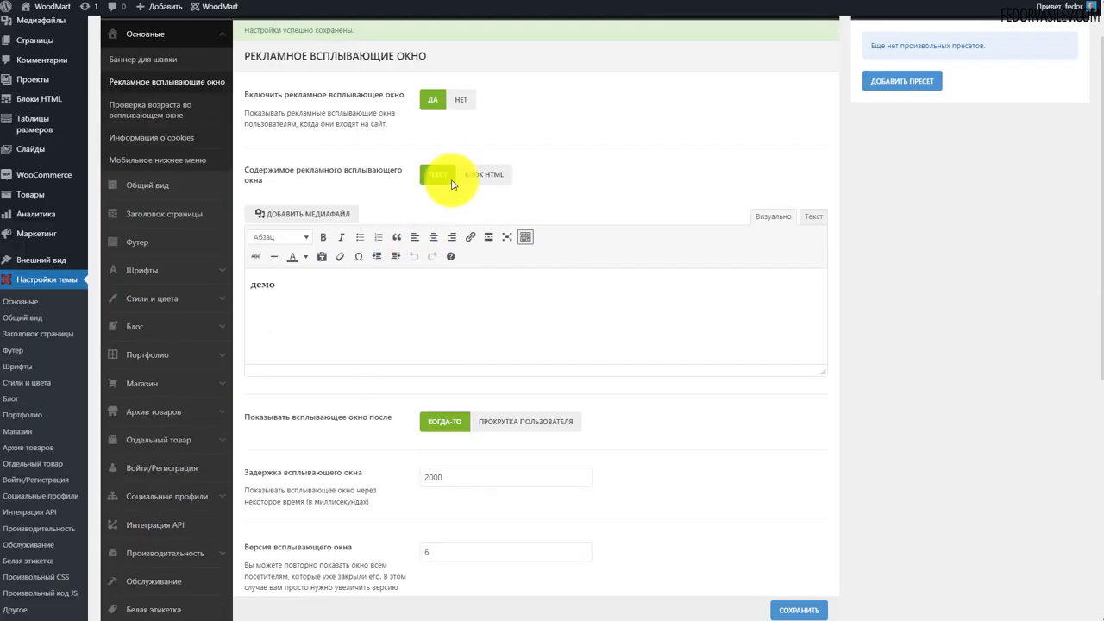
click(468, 176)
click(361, 215)
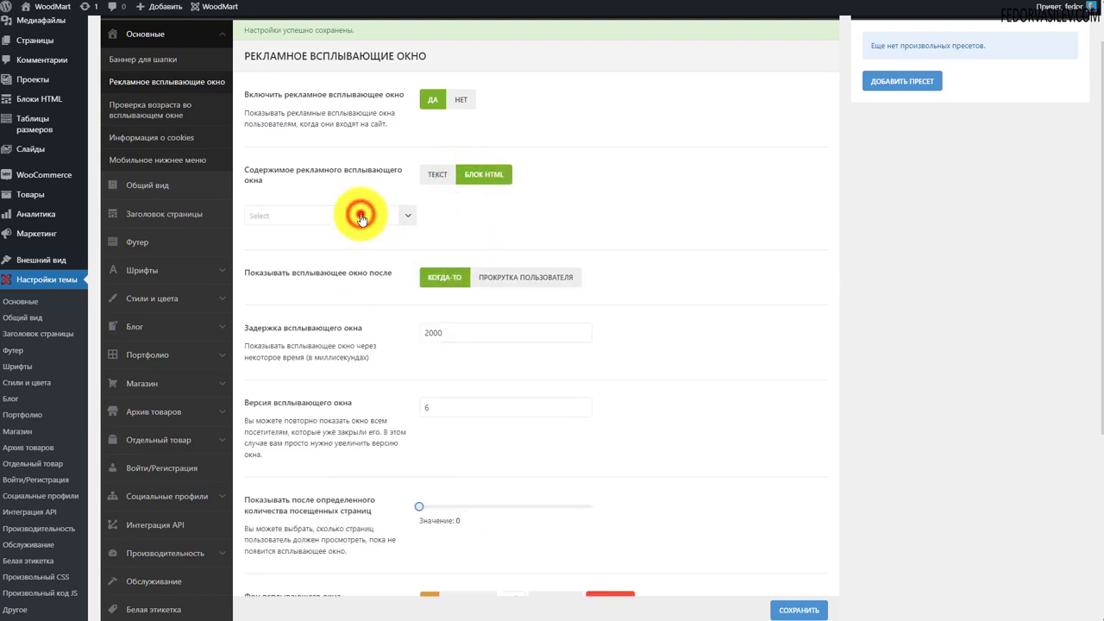
mouse_move(36, 117)
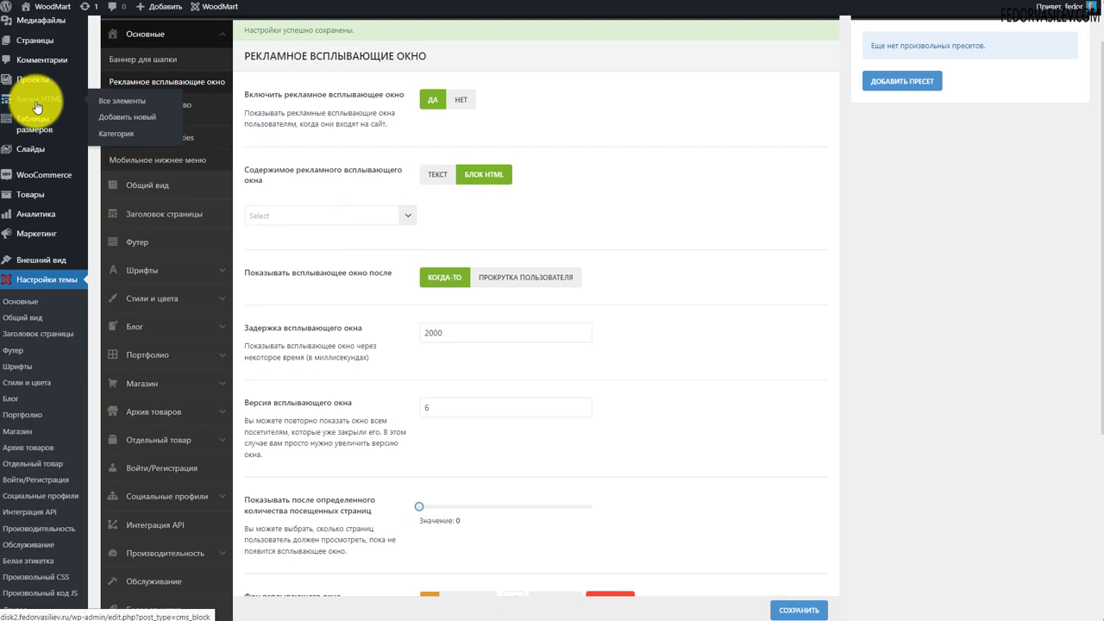
click(437, 174)
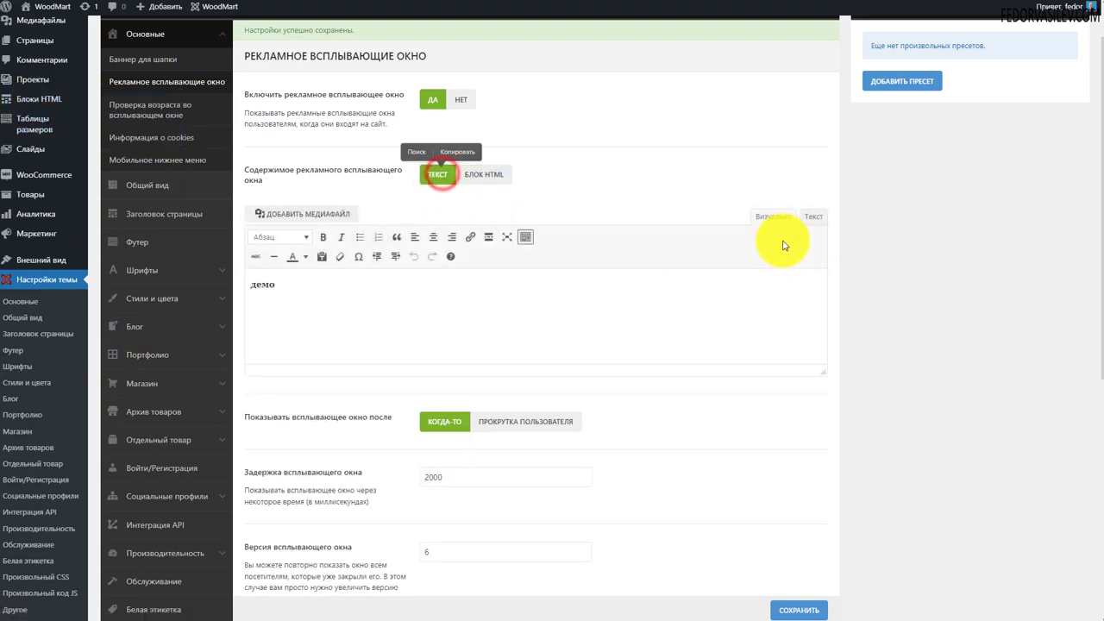
Set the promo popup to appear after user scrolling and remove its background image
scroll(565, 250, down, 2)
click(525, 212)
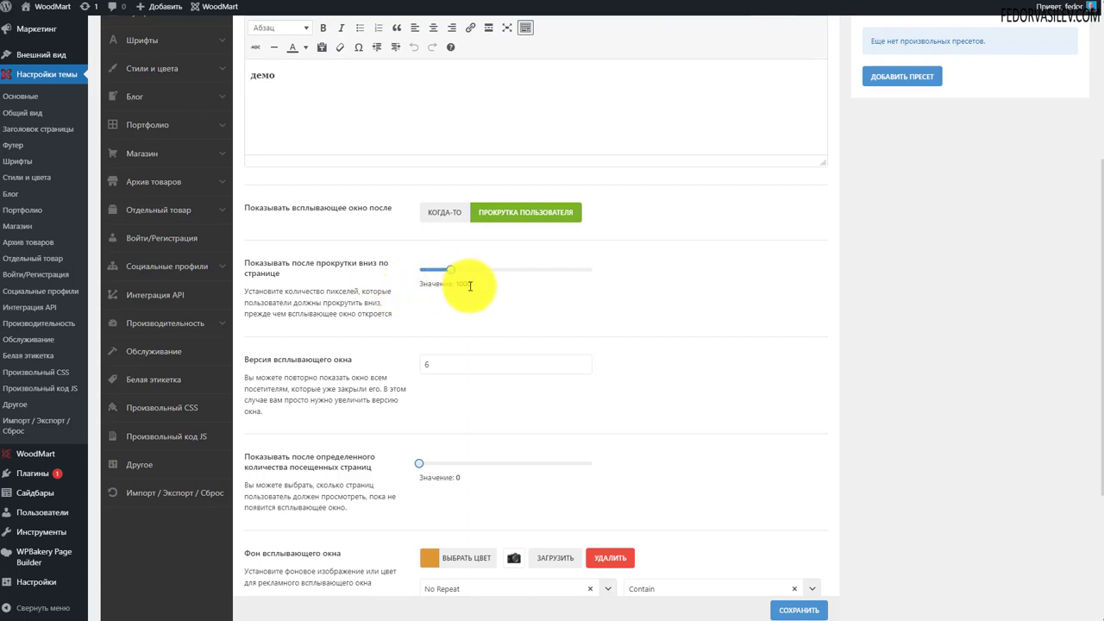
scroll(636, 308, down, 3)
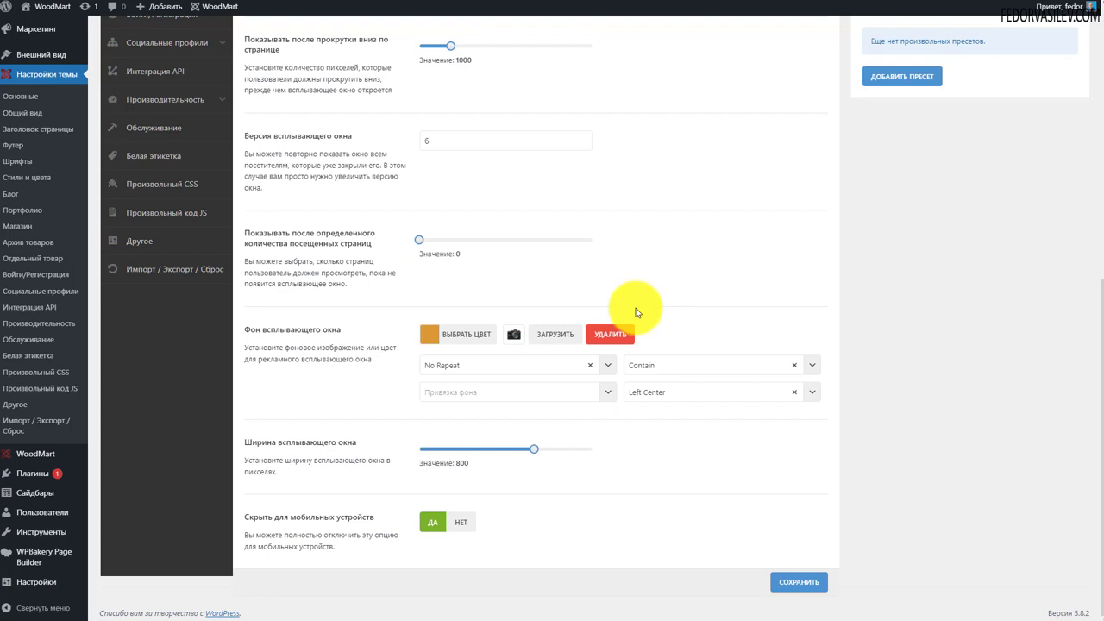
click(612, 333)
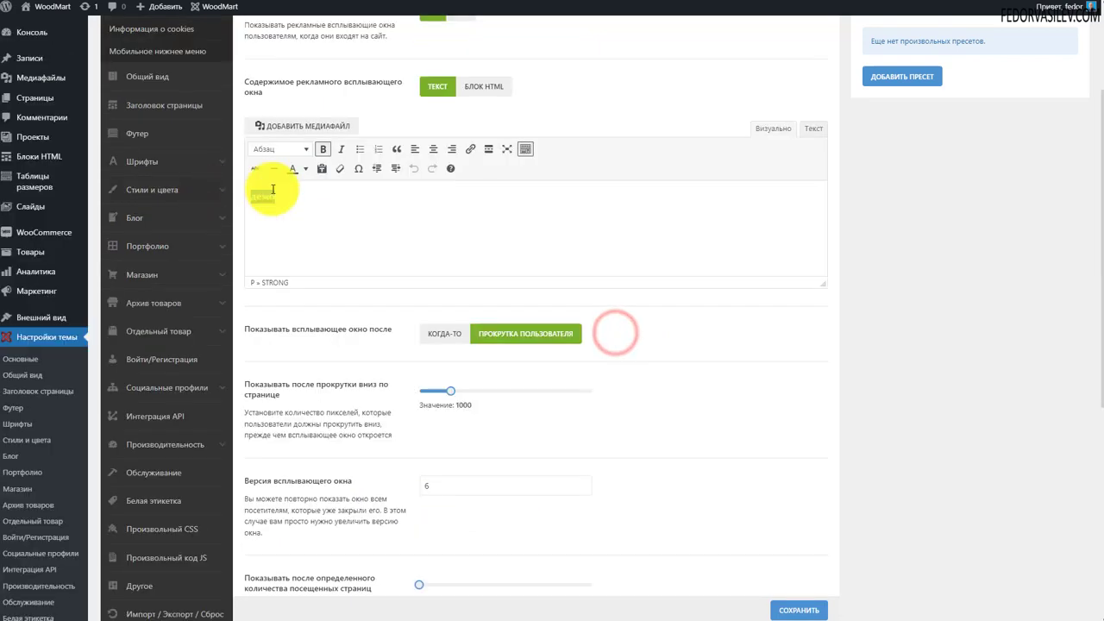
Format the popup text "демо" as white Heading 2 (Заголовок 2) and save the settings
click(307, 176)
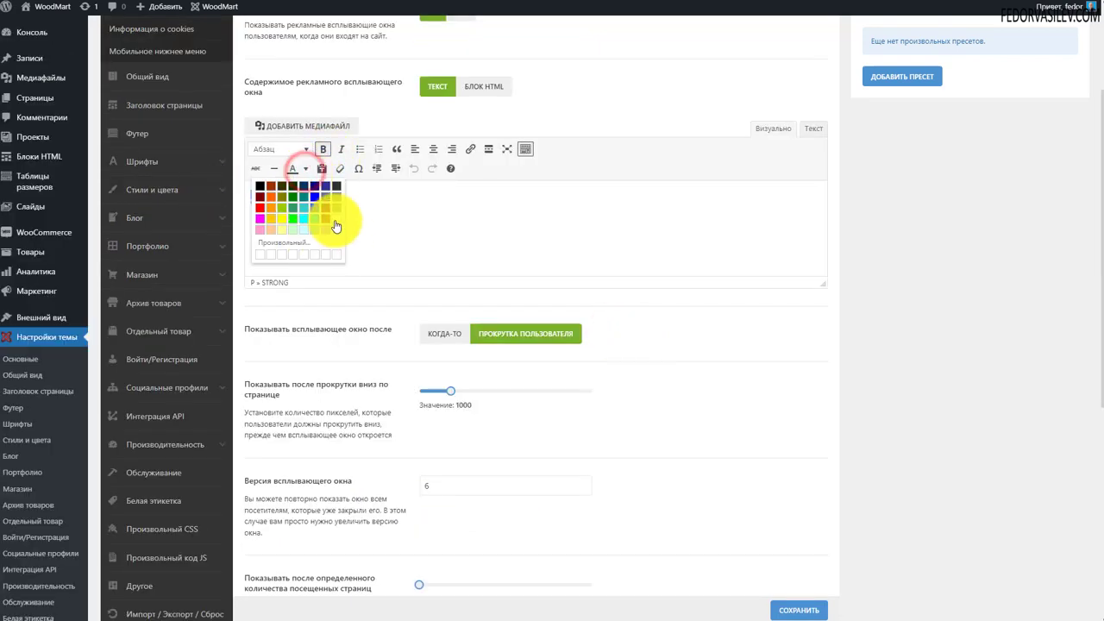
click(334, 218)
click(307, 149)
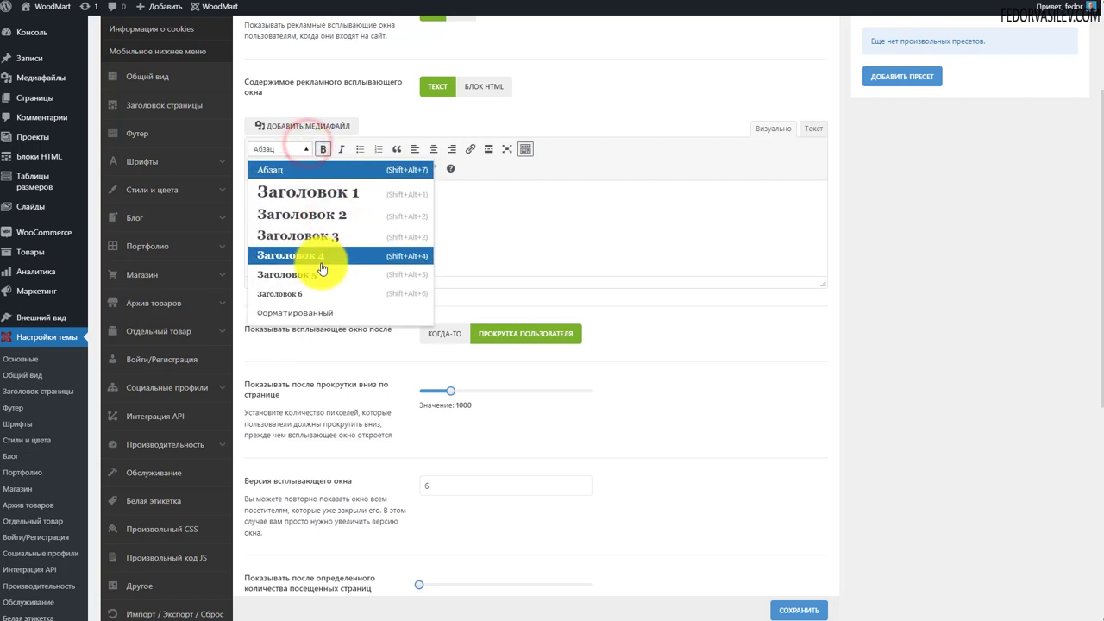
click(334, 215)
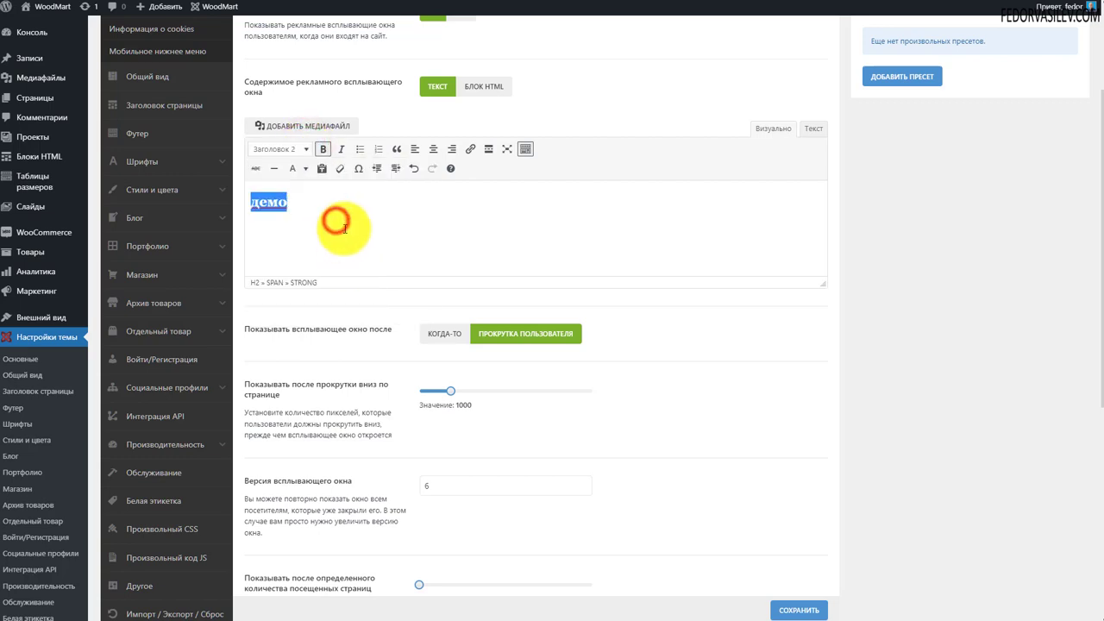
click(798, 610)
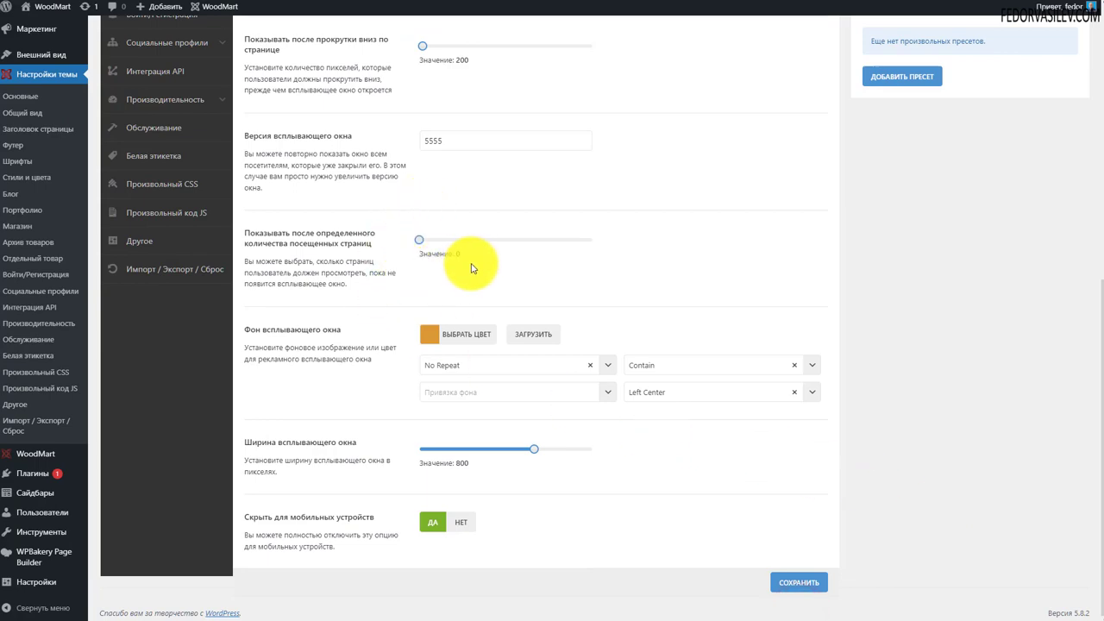
Check the popup's scroll distance setting, test the scroll-triggered popup on the storefront home page, and close it
scroll(468, 275, up, 3)
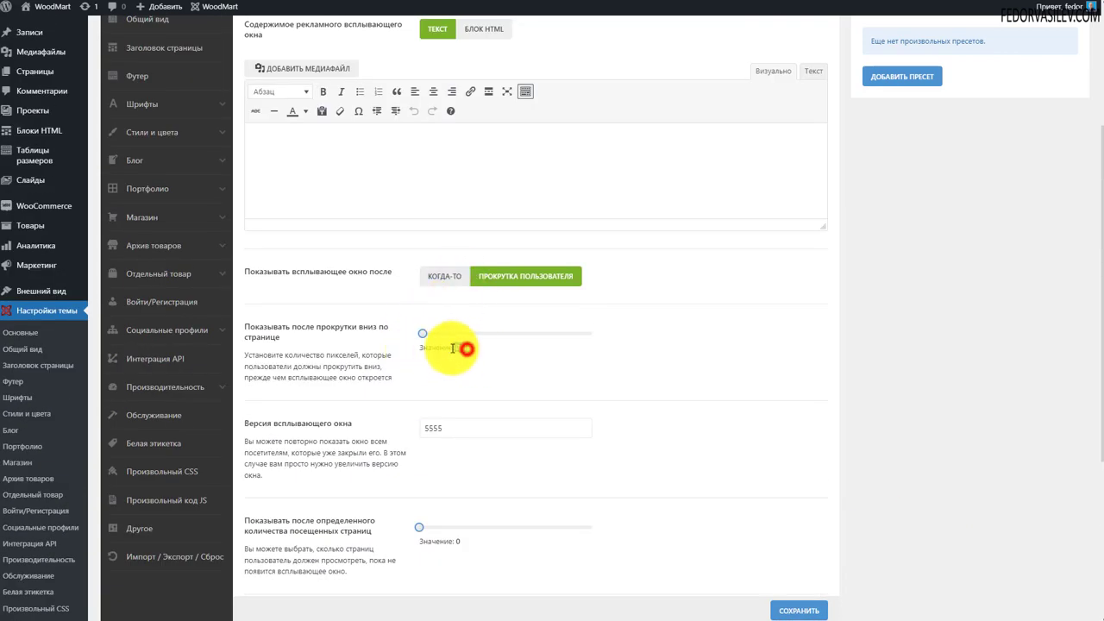
double_click(456, 347)
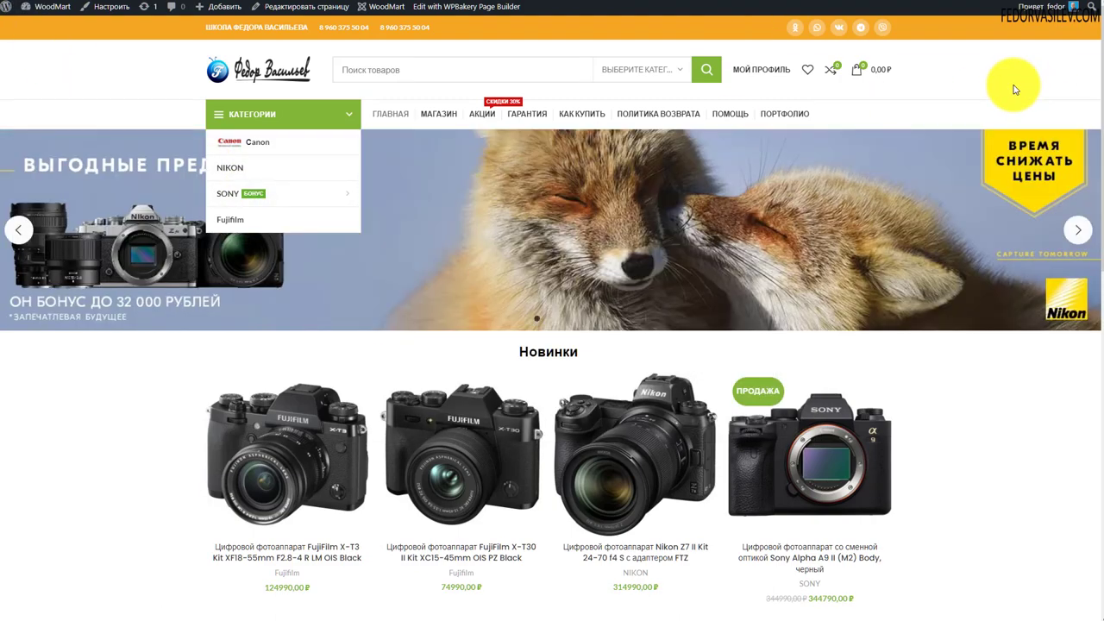
scroll(1013, 88, down, 9)
scroll(966, 345, up, 6)
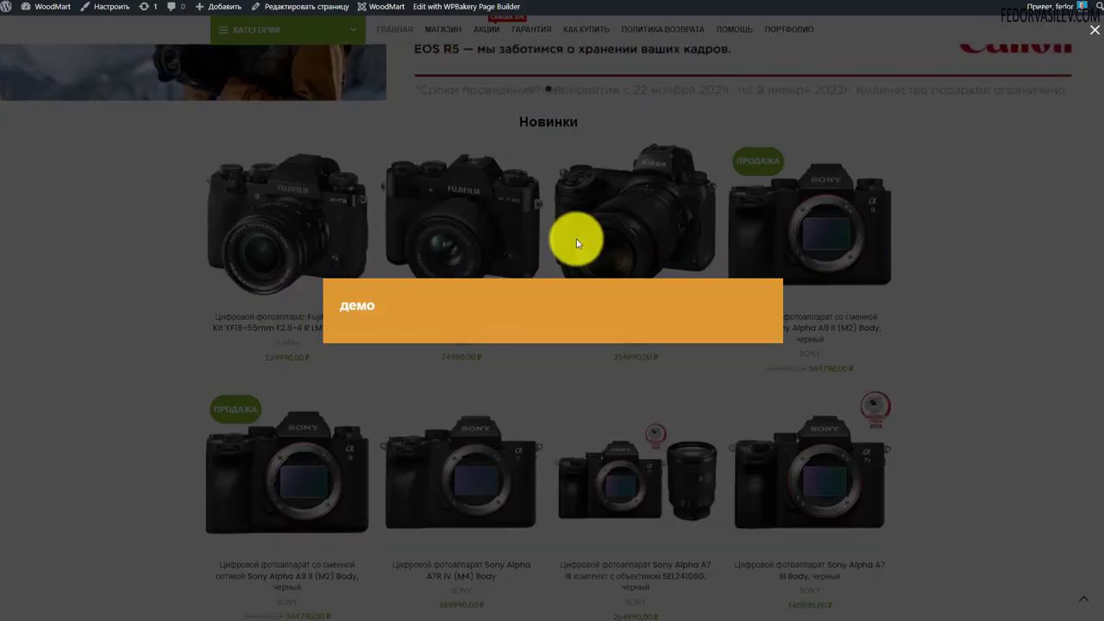
click(1090, 33)
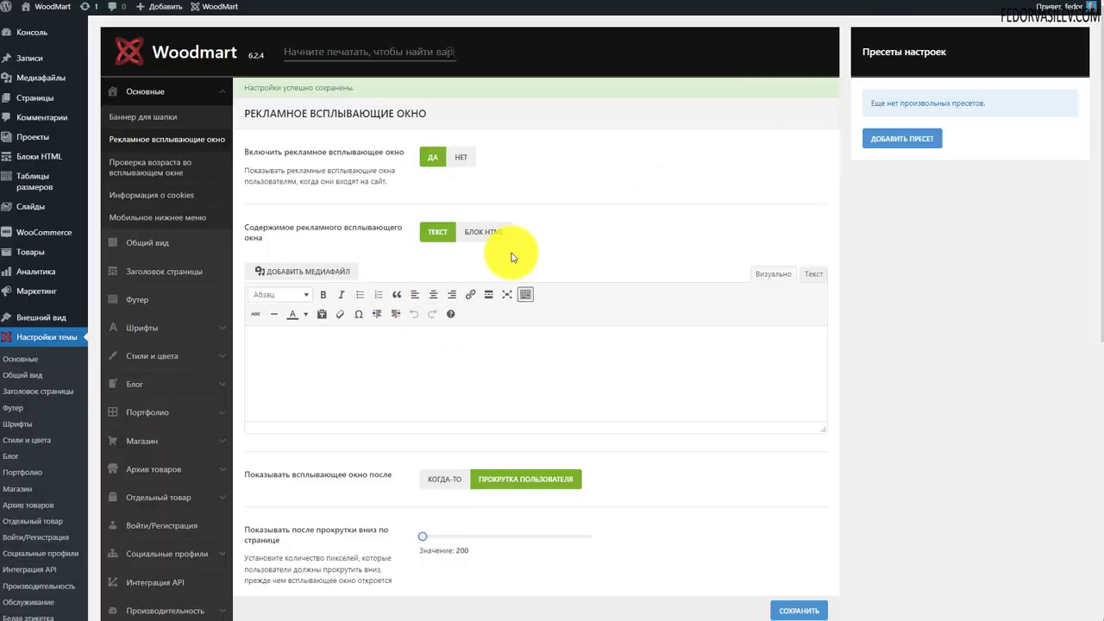
Open the age verification popup settings and enlarge the editor for the popup message
scroll(557, 239, down, 6)
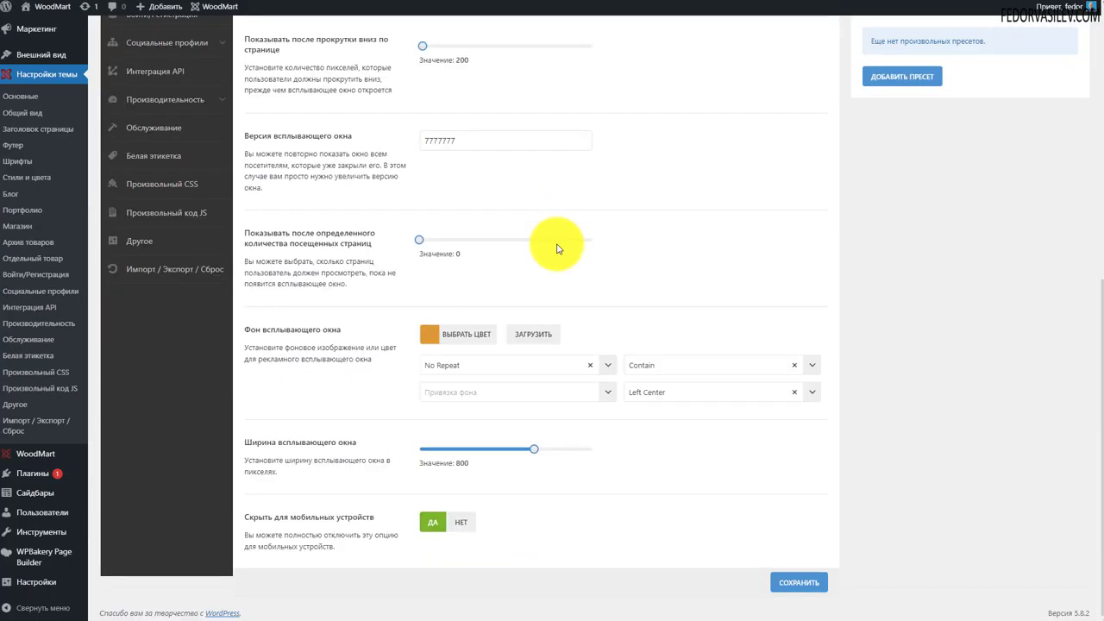
scroll(561, 247, up, 6)
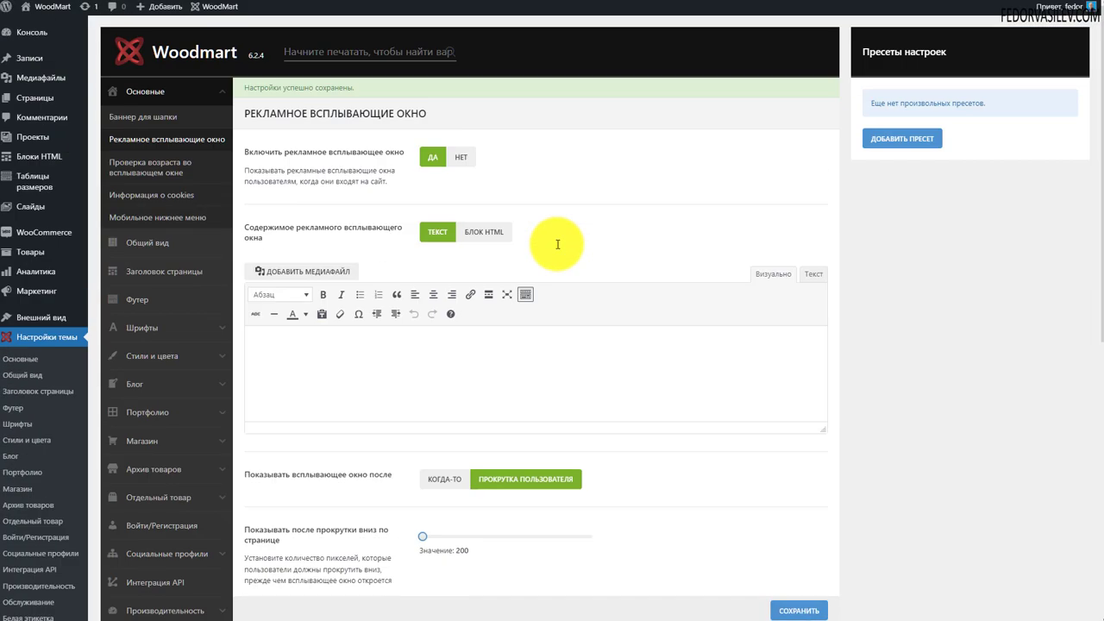
click(134, 175)
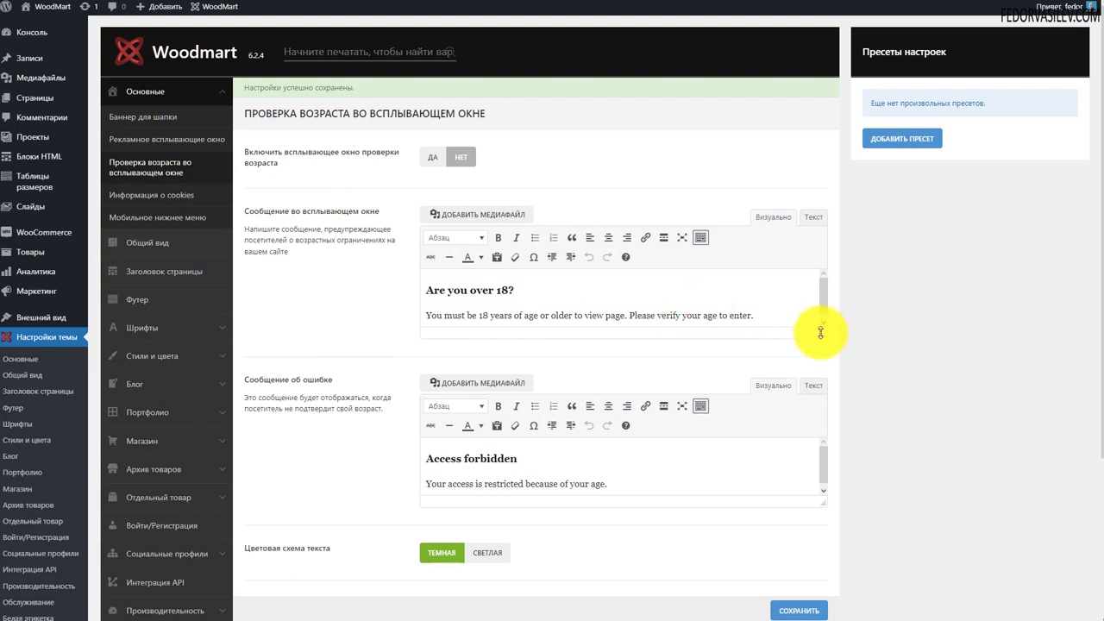
drag(820, 332, 655, 350)
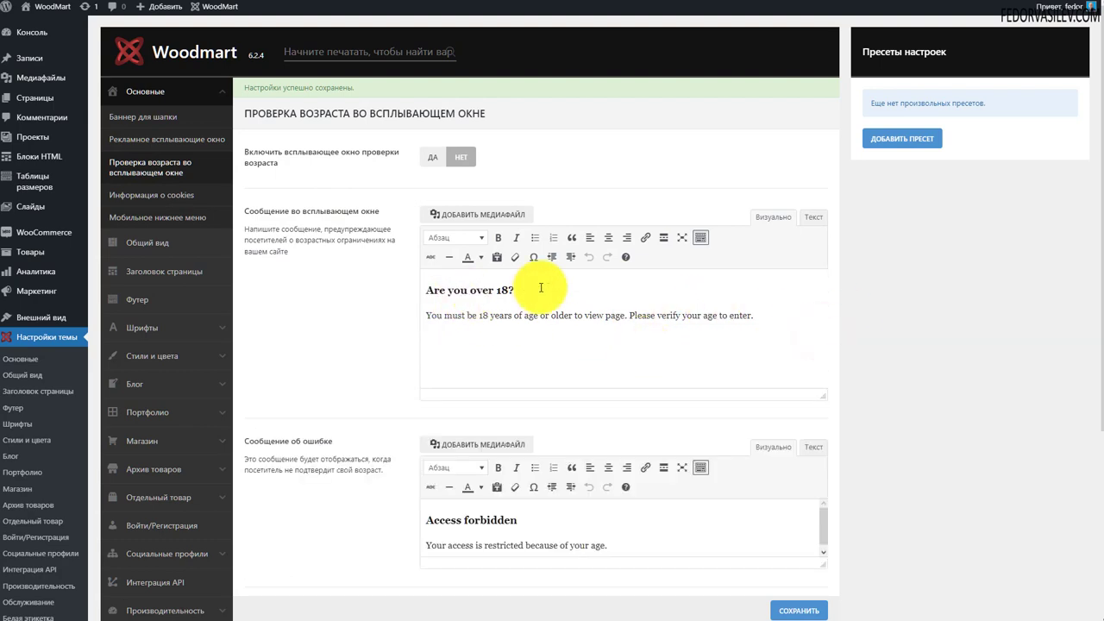
Translate the English age verification message into Russian in Yandex Translate and copy the translation
drag(766, 317, 437, 294)
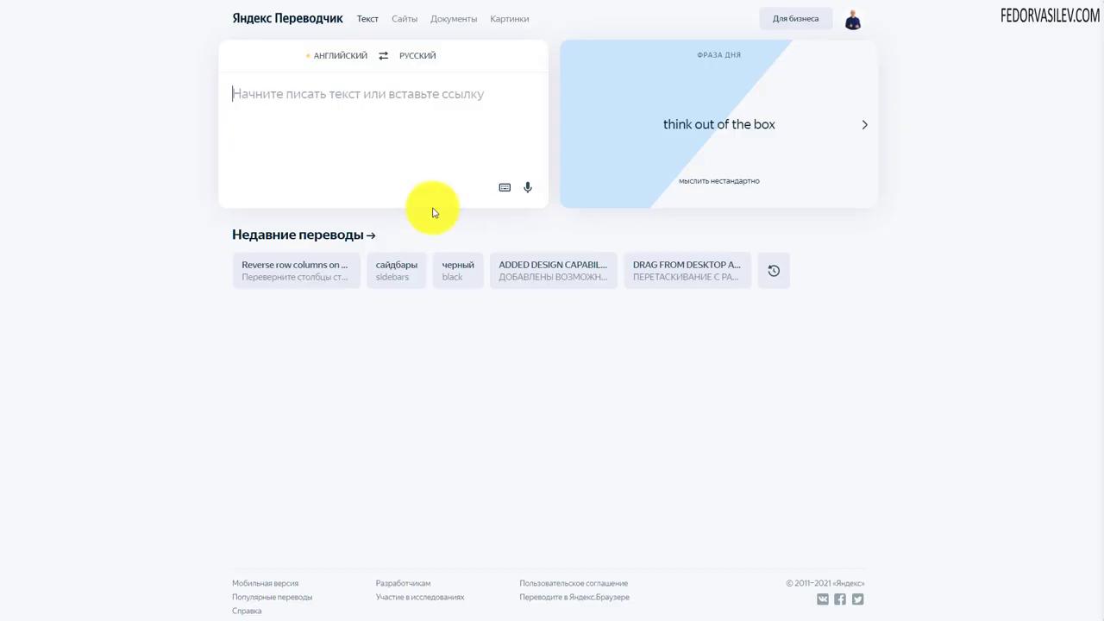
text(Are you over 18?  You must be 18 years of age or older to view page. Please verify your age to enter.)
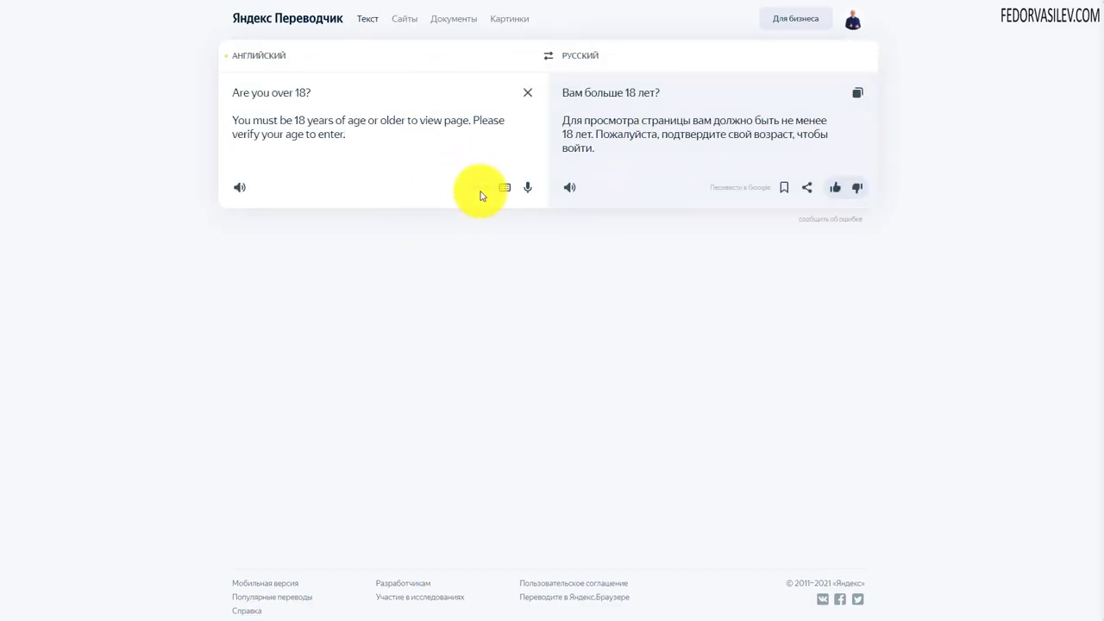
drag(609, 148, 560, 91)
key(ctrl+c)
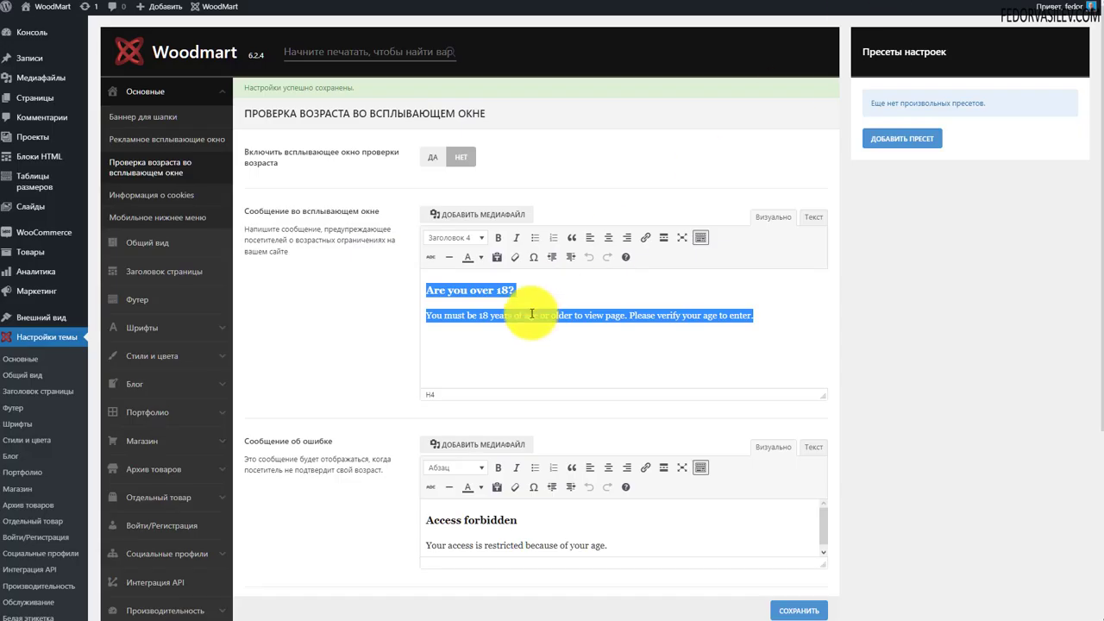
Replace the age verification message with the copied Russian translation and format "Вам больше 18 лет?" as Heading 2
key(BackSpace)
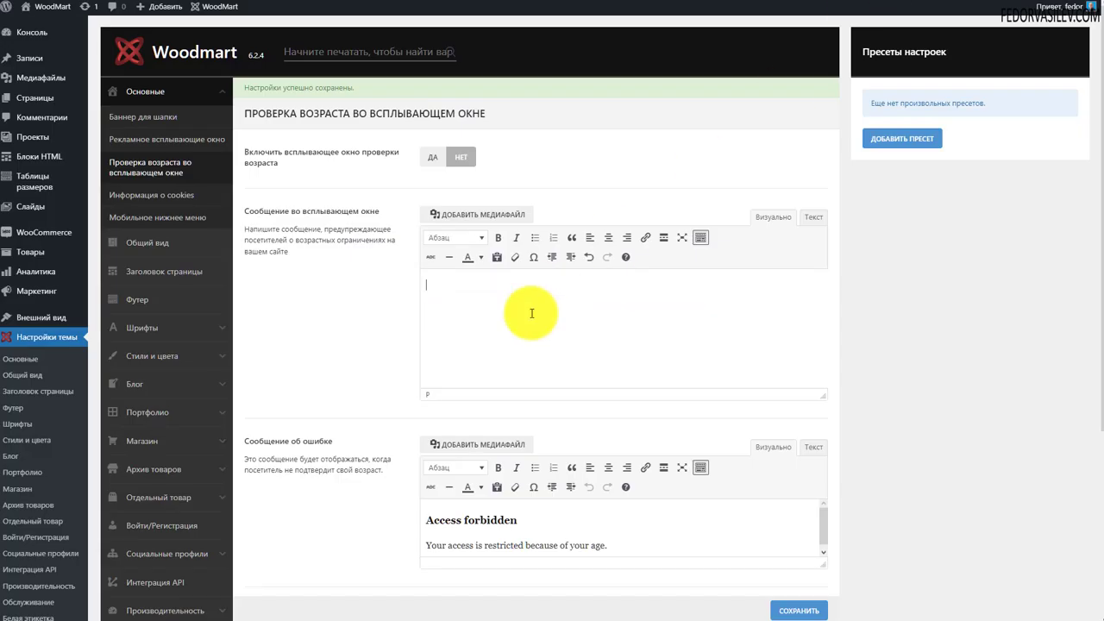
key(ctrl+v)
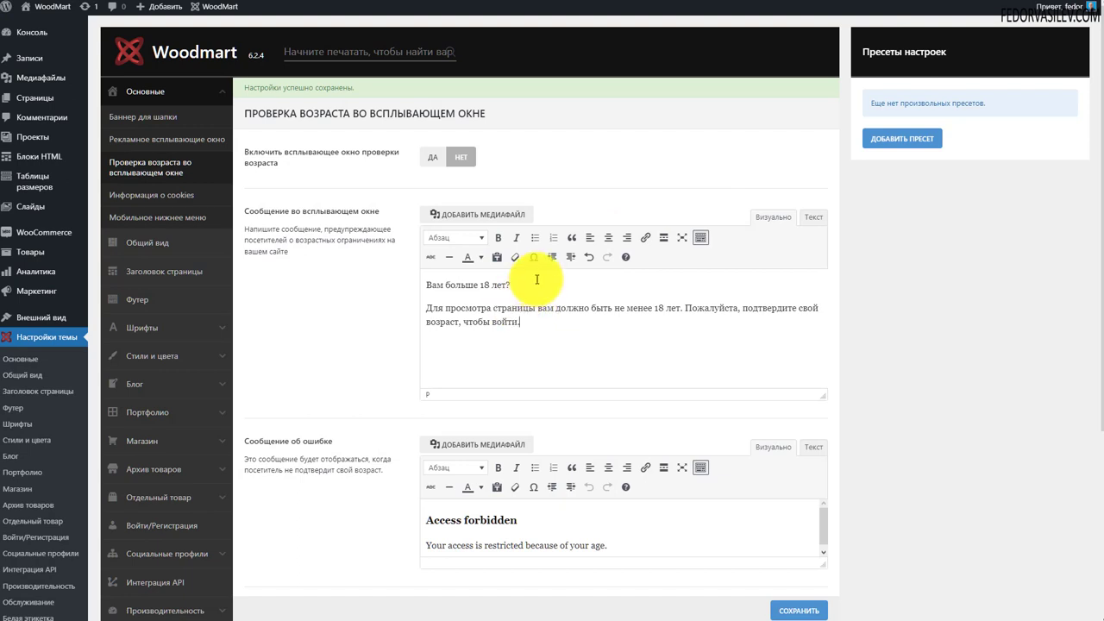
drag(533, 285, 402, 283)
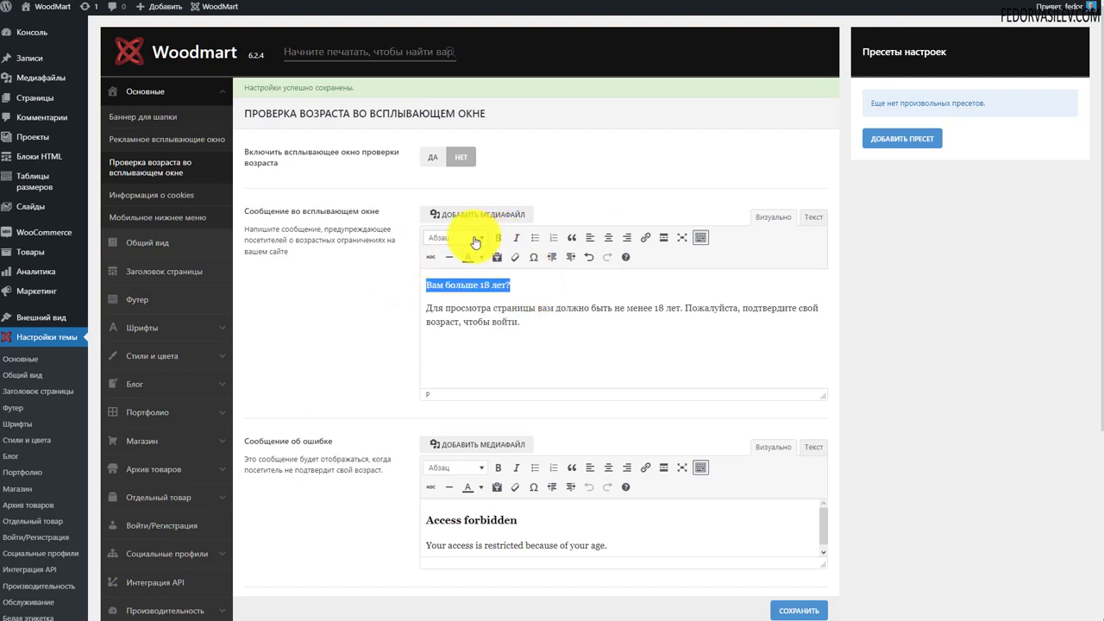
click(473, 237)
click(490, 299)
click(505, 317)
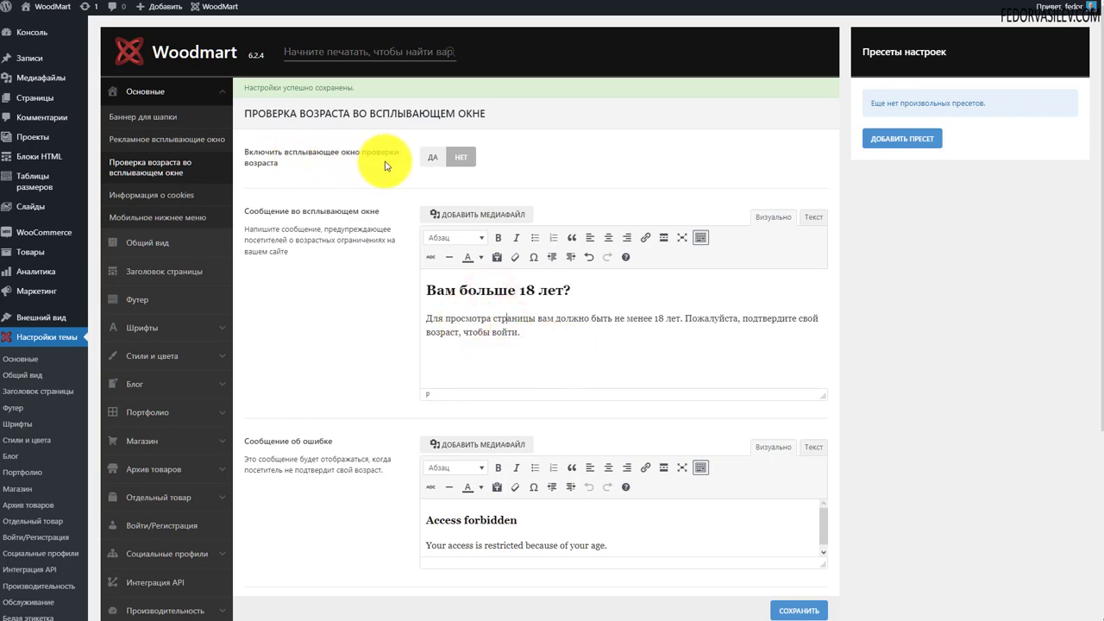
Enable the age verification popup and enlarge the editor for its error message
click(432, 157)
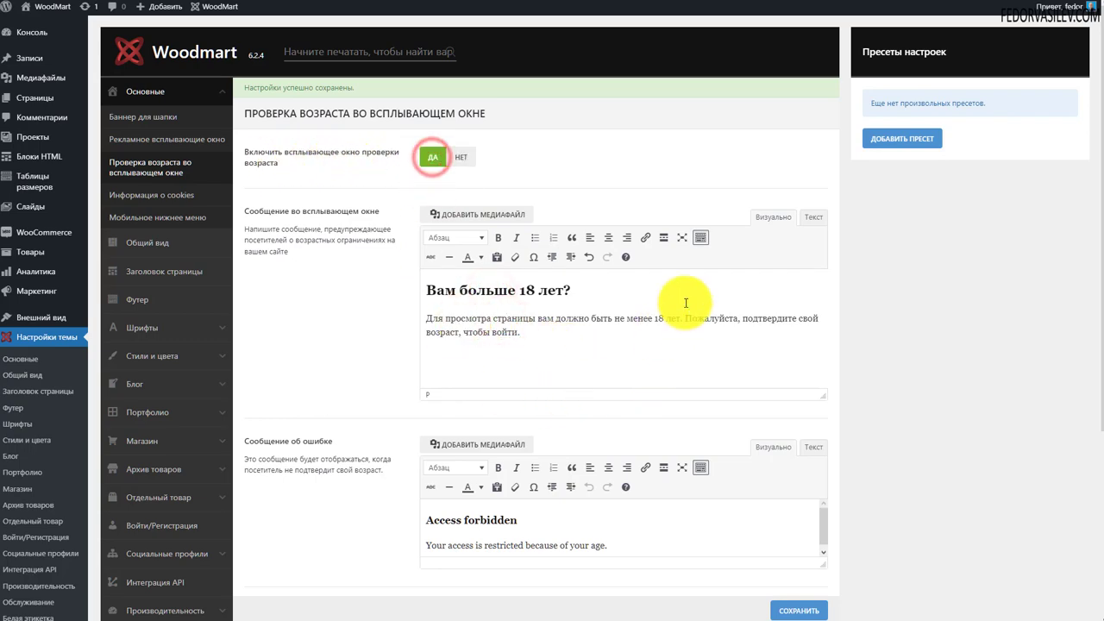
scroll(604, 302, down, 1)
click(548, 225)
key(ctrl+a)
click(520, 215)
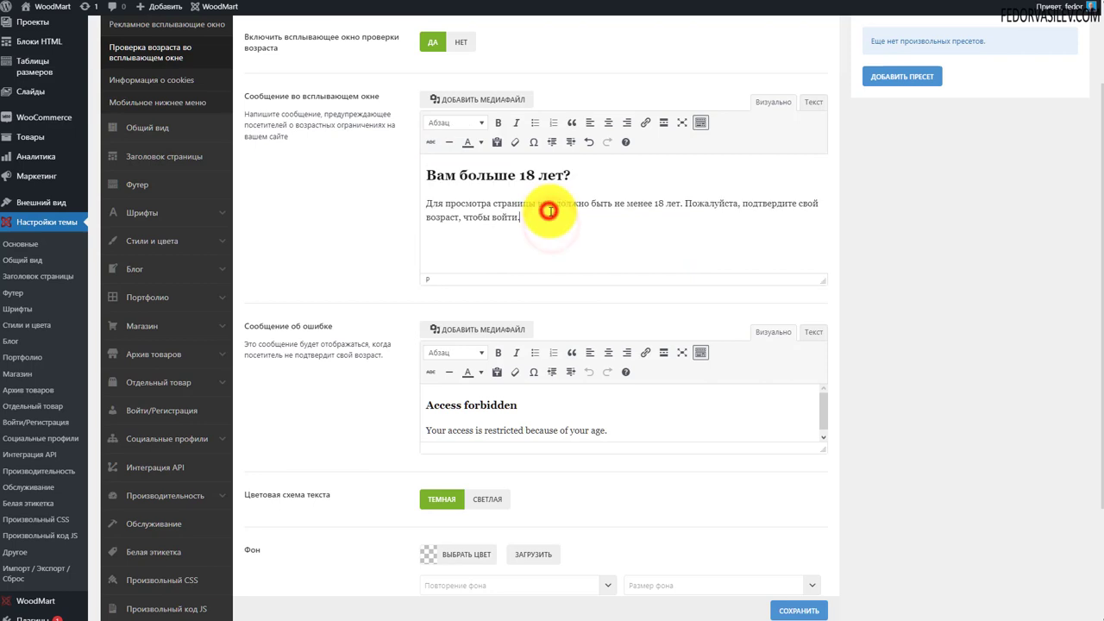
scroll(543, 211, down, 1)
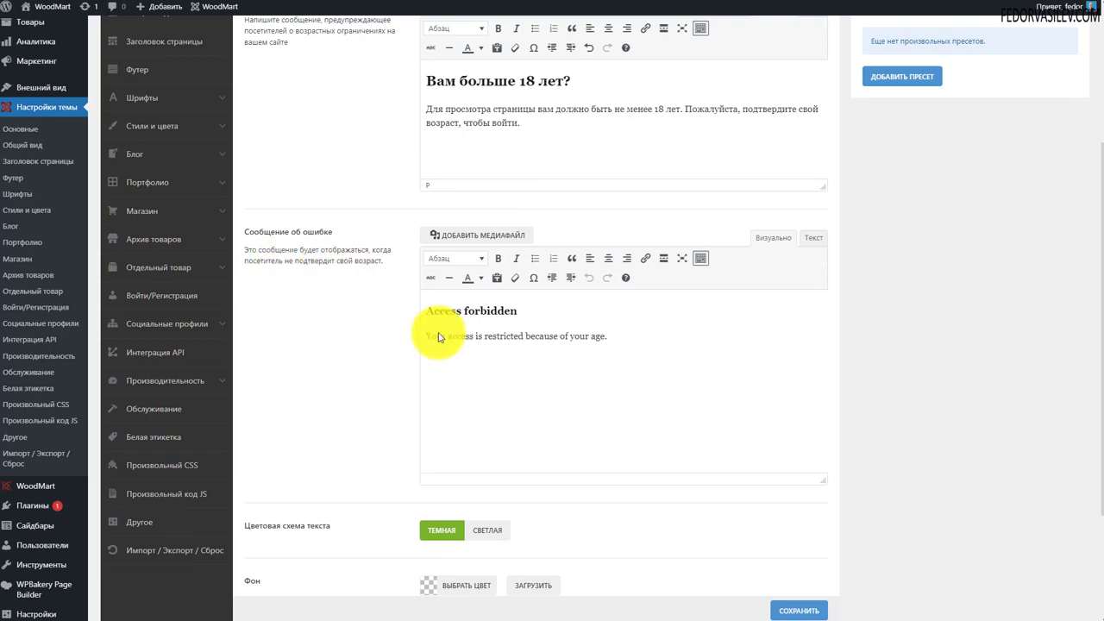
Translate the English error message "Access forbidden" and its explanatory line into Russian in Yandex Translate and copy the translation
drag(634, 335, 346, 298)
key(ctrl+c)
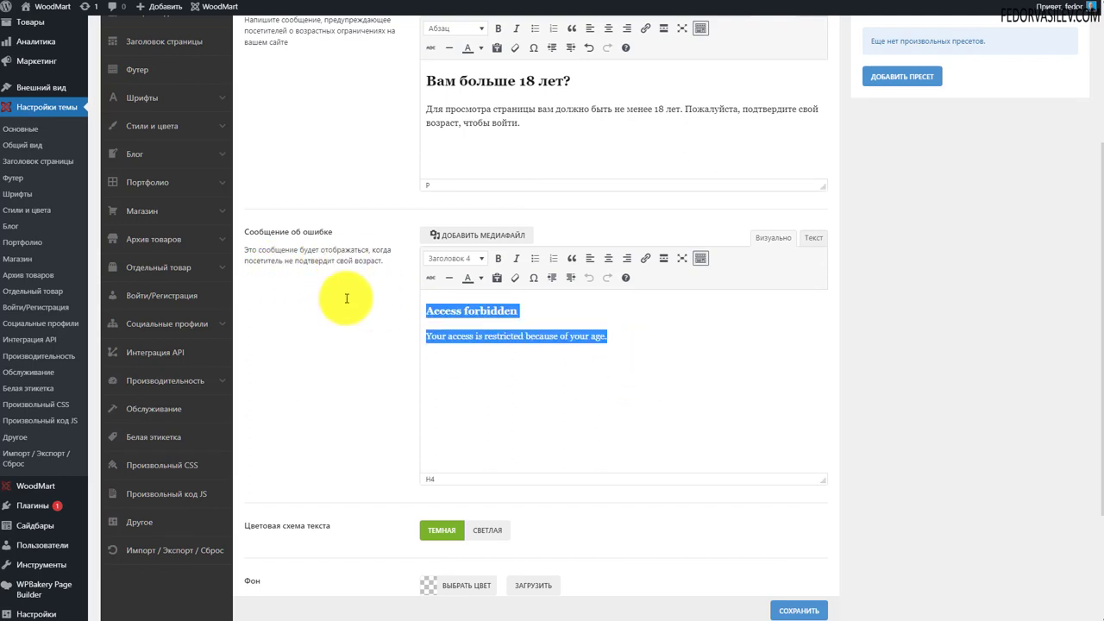
key(ctrl+Tab)
click(528, 93)
key(ctrl+v)
drag(807, 124, 653, 152)
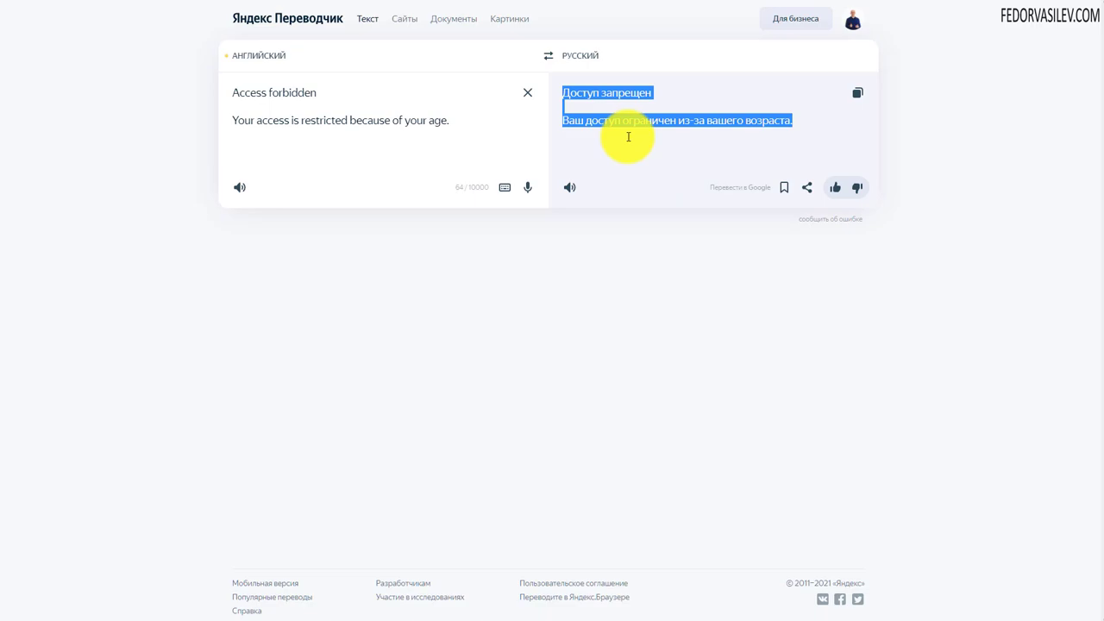
Replace the age verification error message with the copied Russian translation and format "Доступ запрещен" as Heading 3
key(alt+Tab)
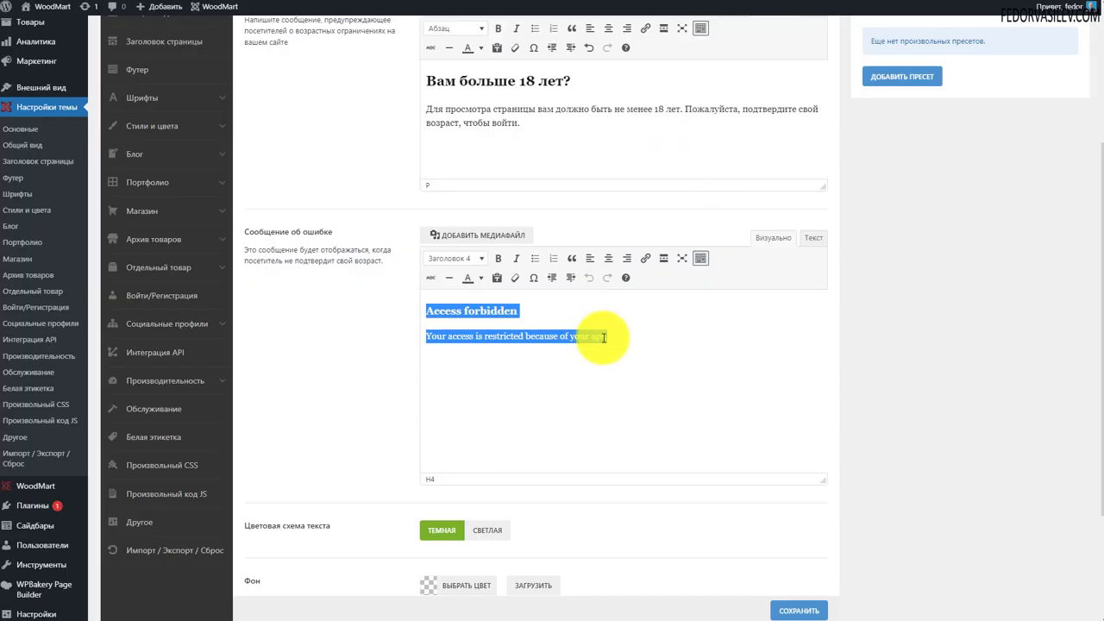
text(Доступ запрещен Ваш доступ ограничен из-за вашего возраста.)
triple_click(497, 309)
click(445, 259)
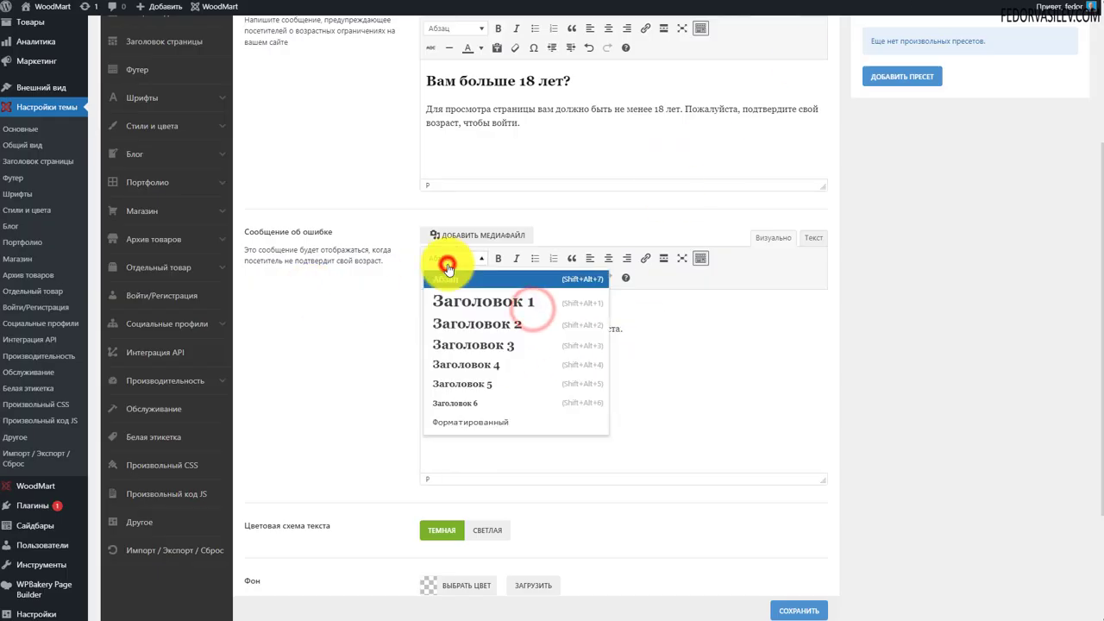
click(512, 346)
click(494, 329)
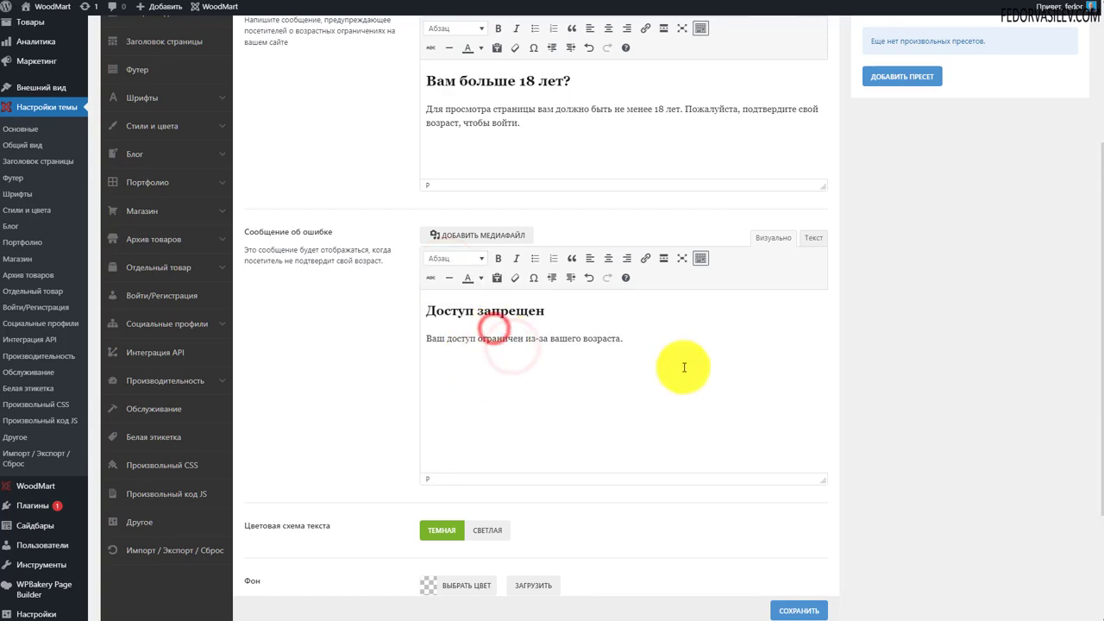
Try the light text color scheme, return to dark, and look through the popup's background color and repeat options
scroll(681, 369, up, 2)
scroll(681, 371, down, 4)
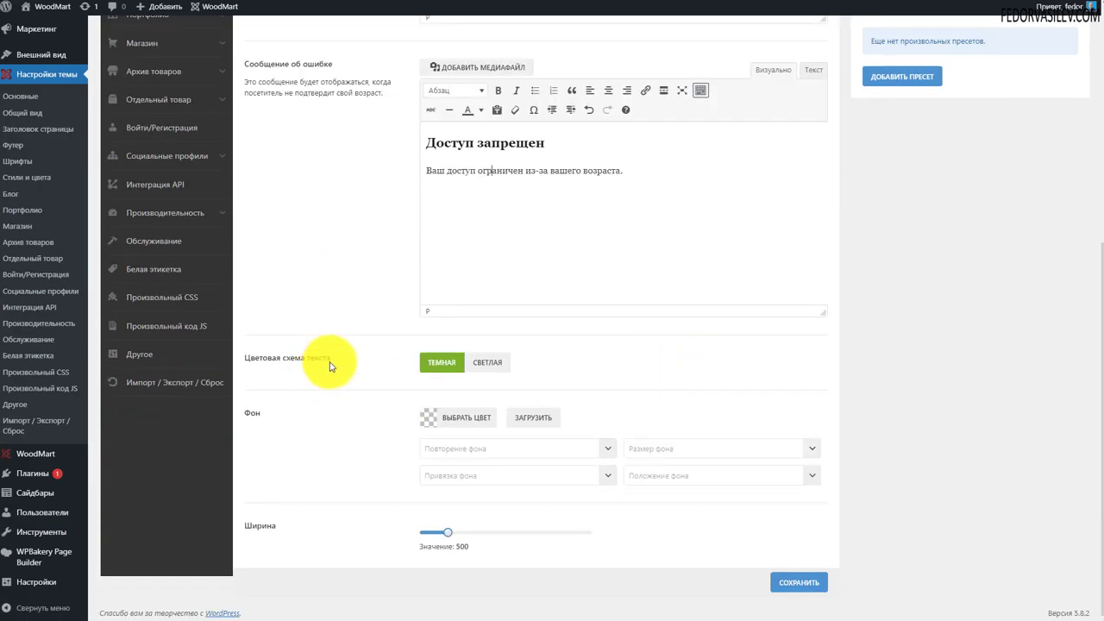
click(486, 365)
click(442, 363)
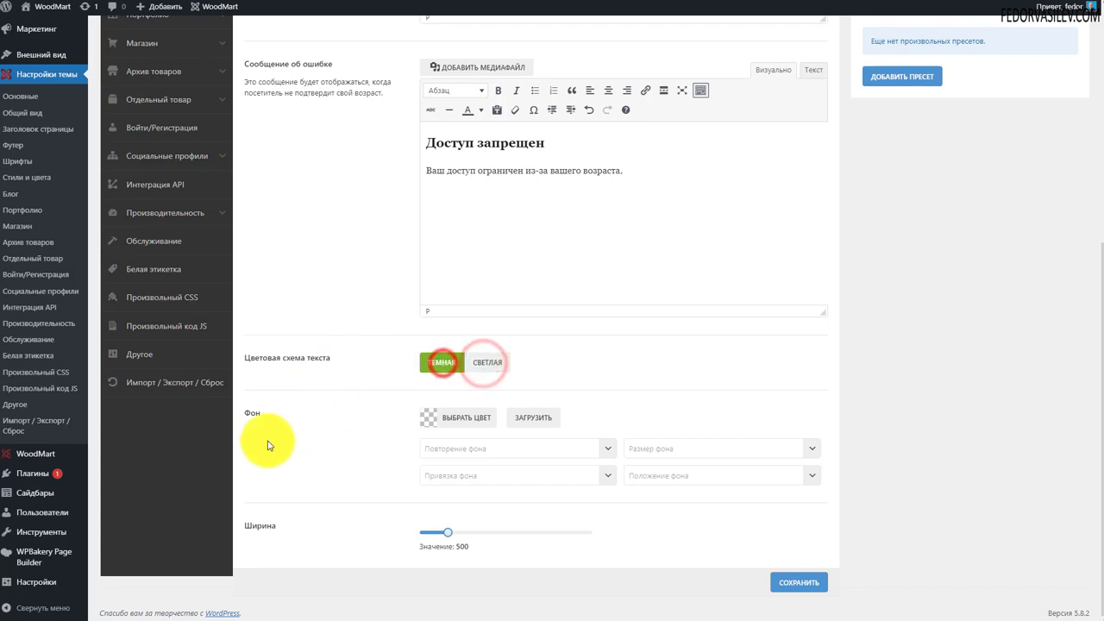
click(426, 418)
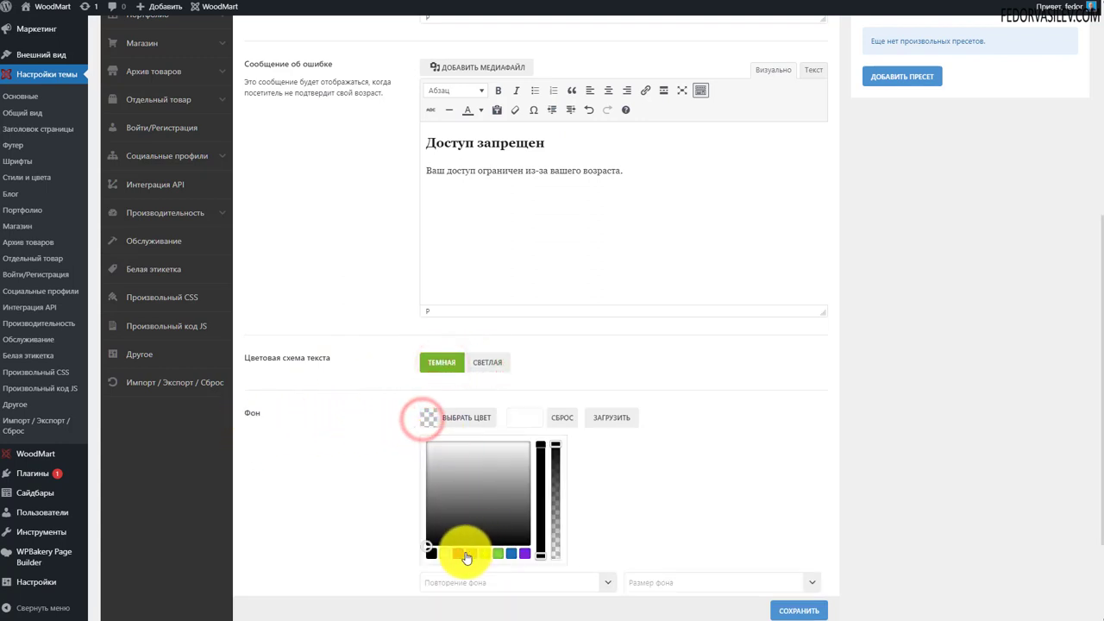
click(357, 457)
scroll(343, 429, down, 1)
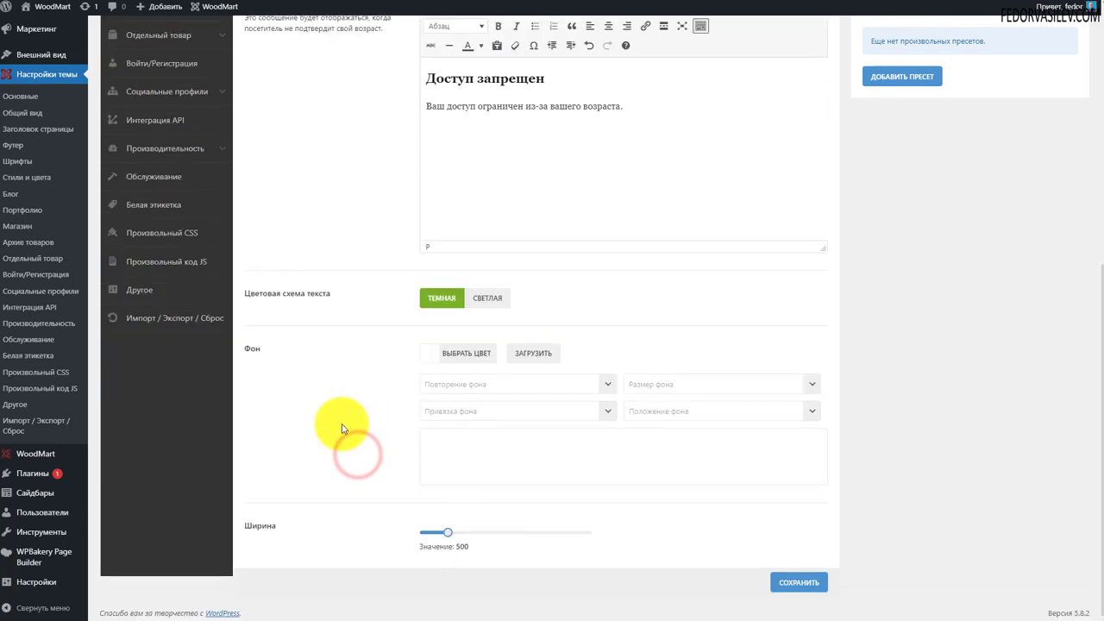
click(460, 383)
click(300, 390)
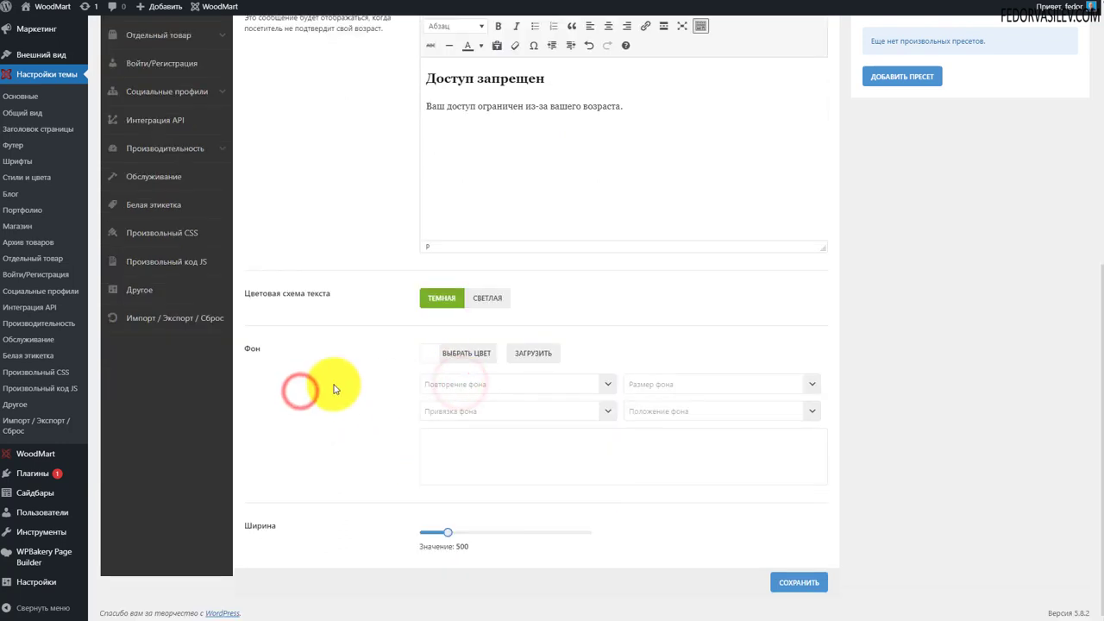
Save the age verification settings and test the popup on the storefront with both the under-18 and 18-or-older answers
click(795, 593)
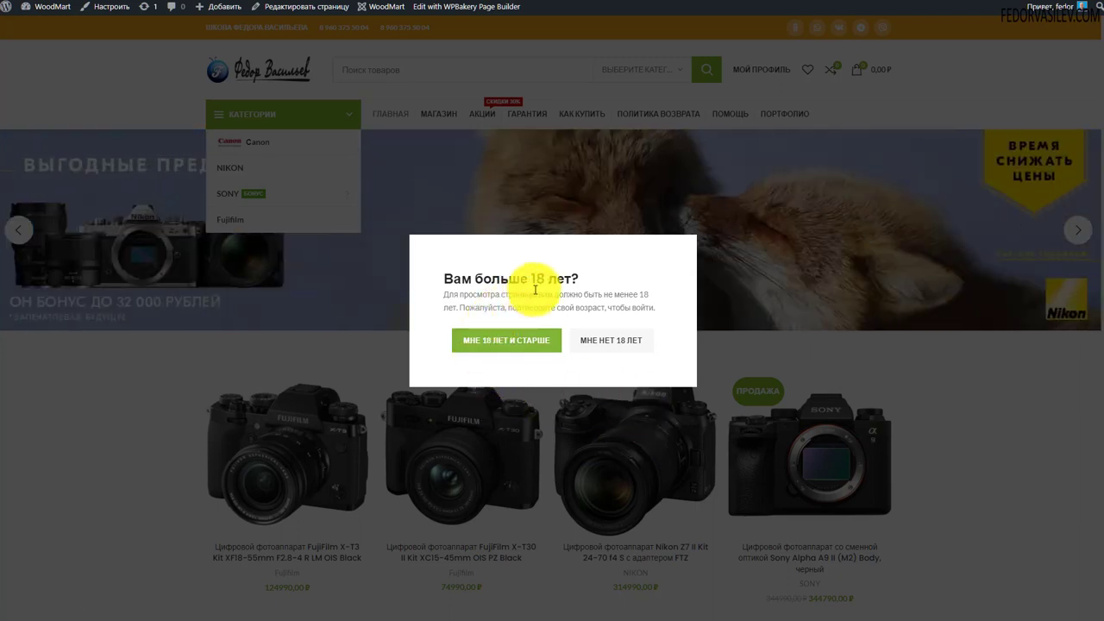
click(627, 342)
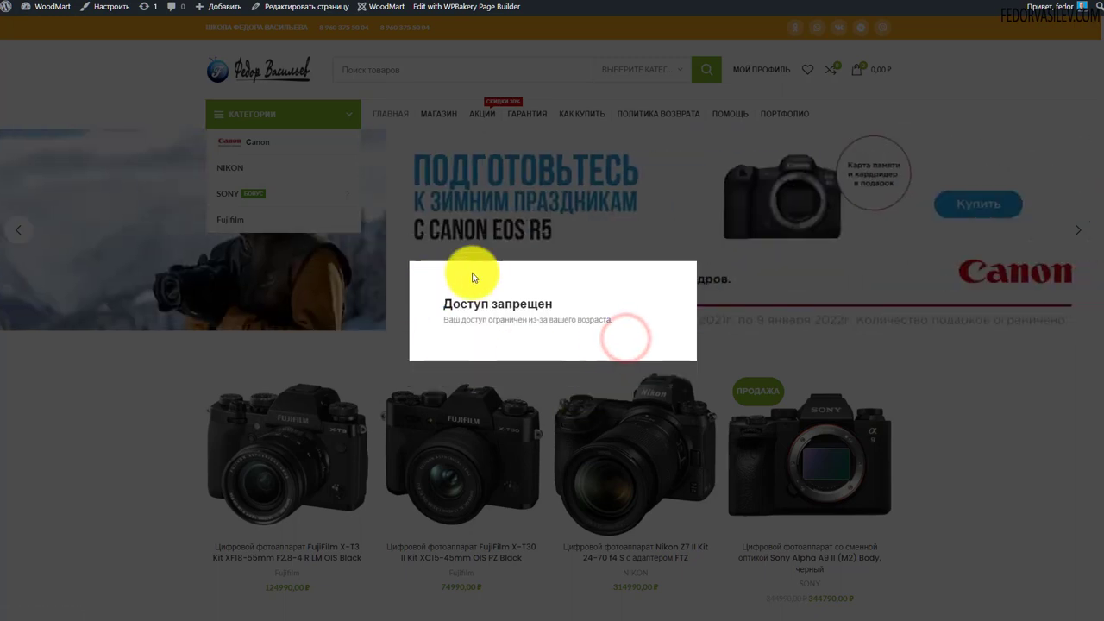
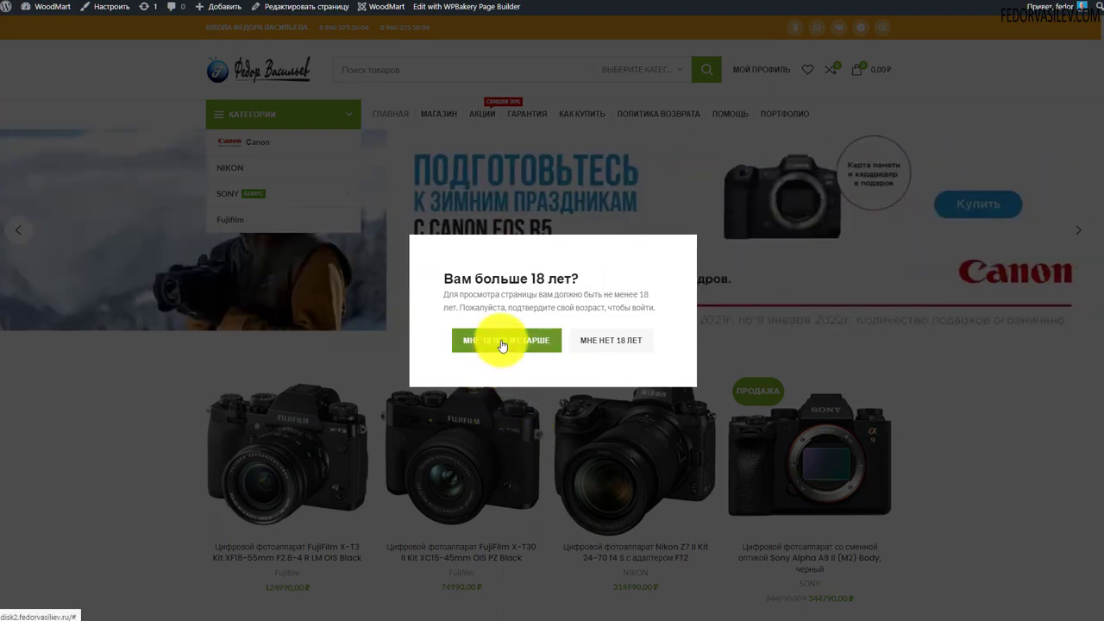
click(502, 345)
scroll(451, 411, down, 10)
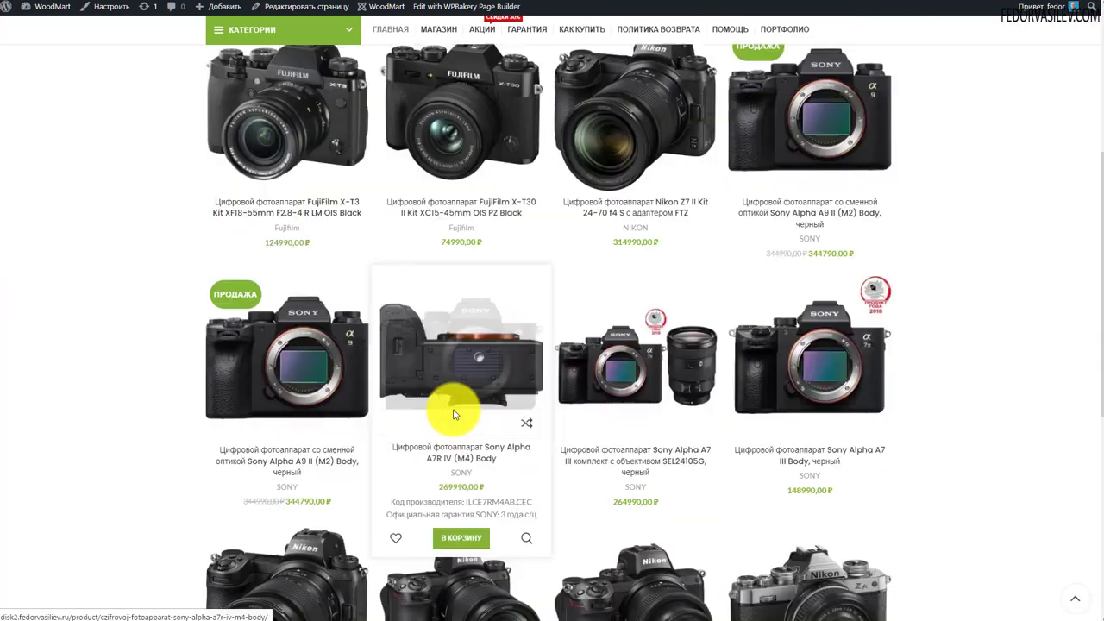
scroll(616, 527, up, 5)
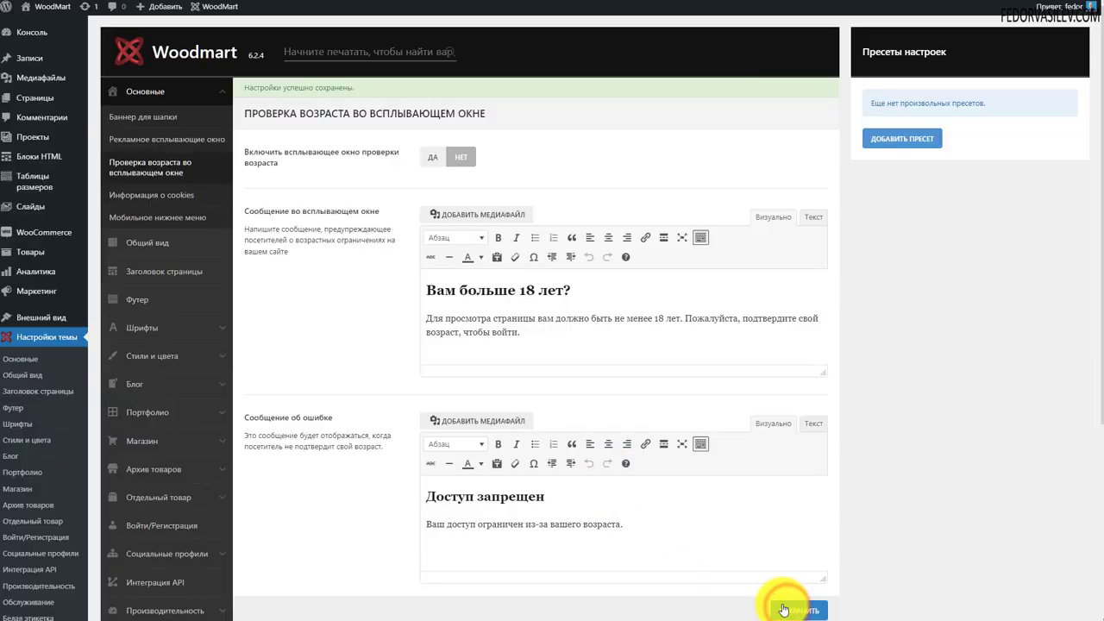
Turn off the age verification popup, save the settings, and open the cookie information settings
click(780, 610)
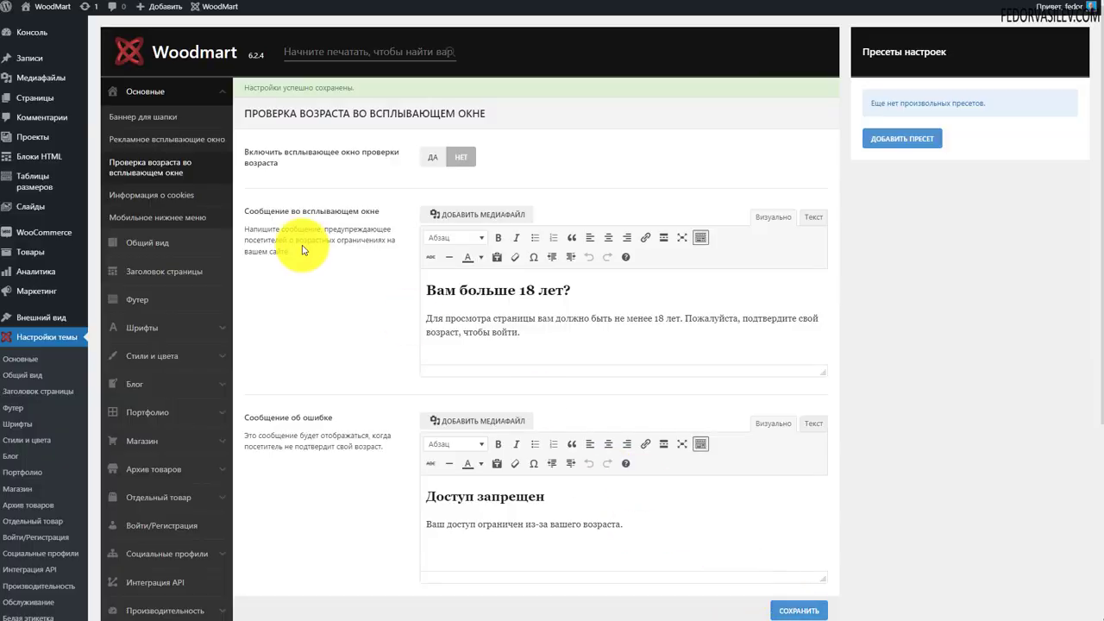
click(153, 194)
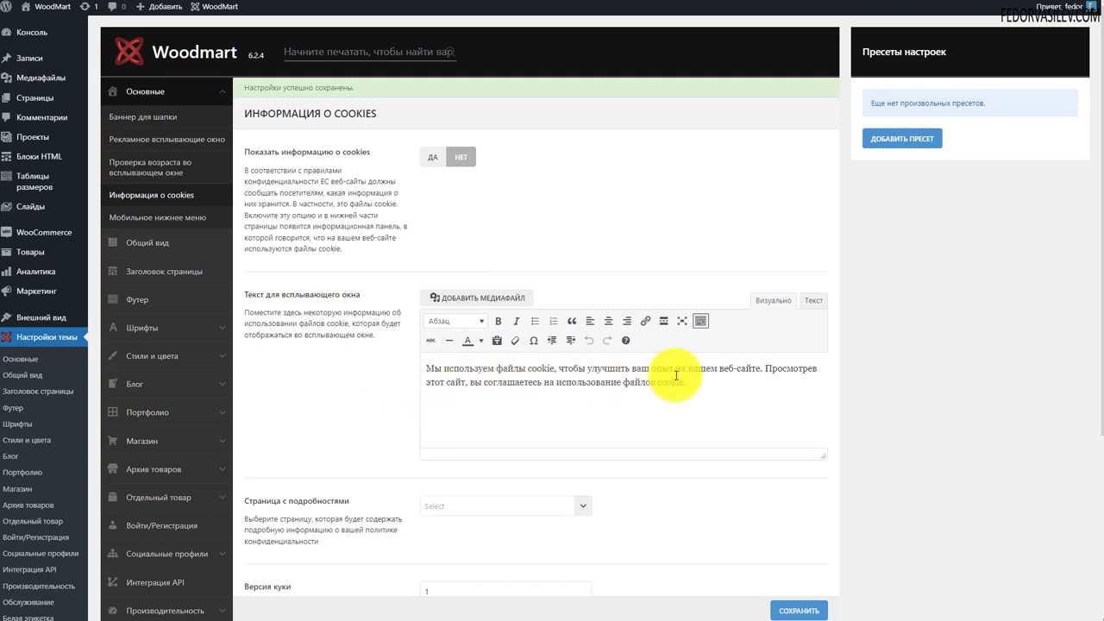
drag(699, 385, 440, 370)
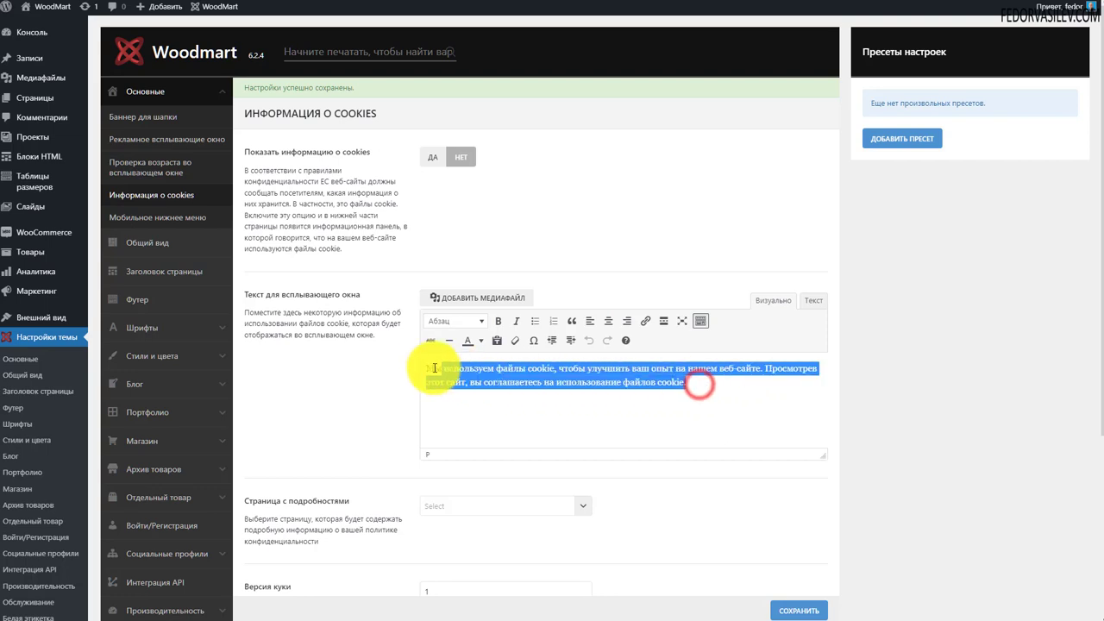
click(523, 385)
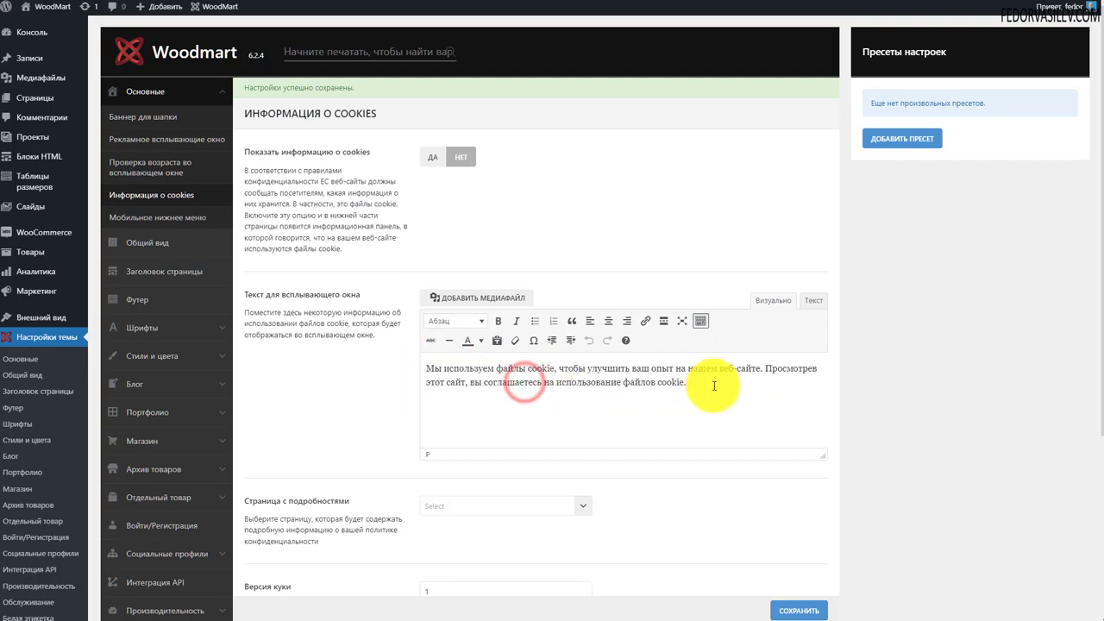
drag(714, 385, 402, 362)
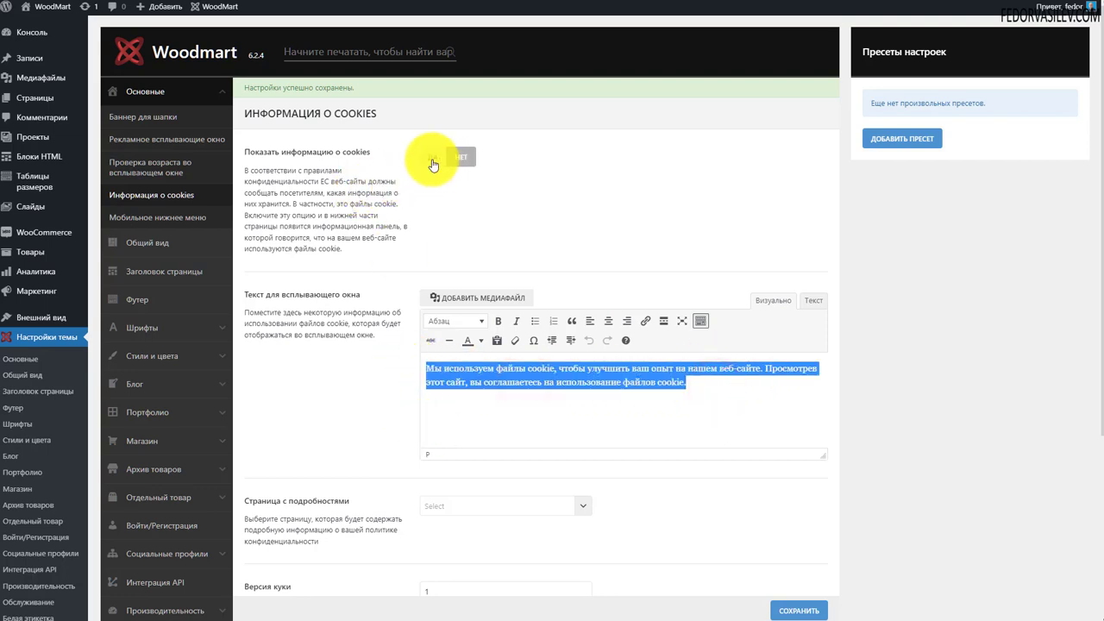
Enable the cookie information notice and check its popup text
click(430, 155)
scroll(555, 224, down, 2)
click(437, 264)
drag(707, 271, 433, 285)
scroll(650, 323, down, 2)
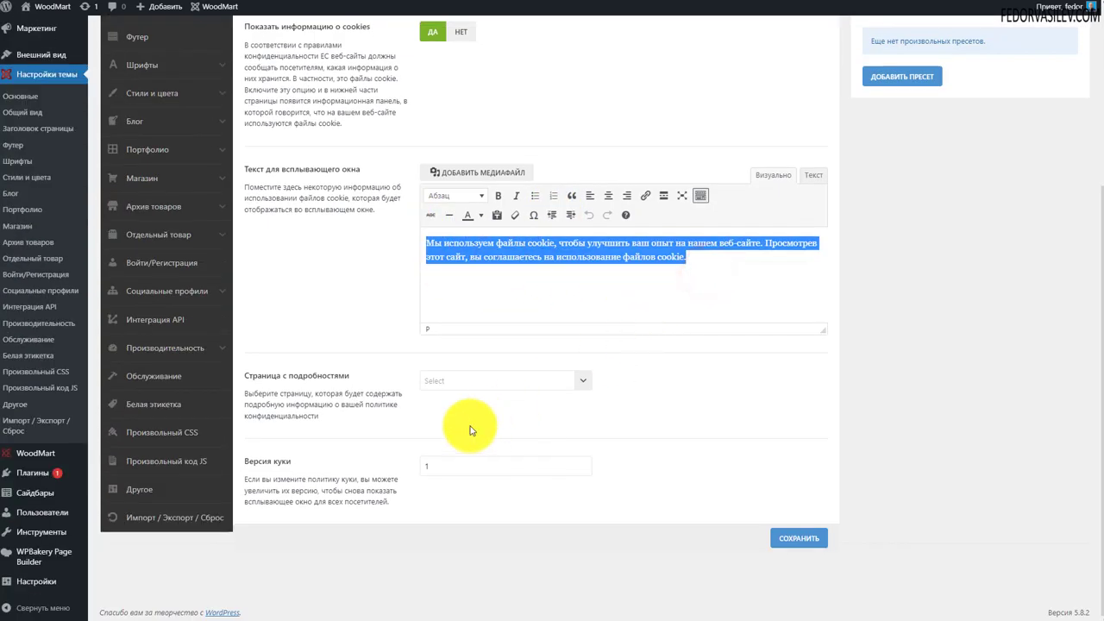
Set the cookie notice's details page to "Политика конфиденциальности"
click(474, 380)
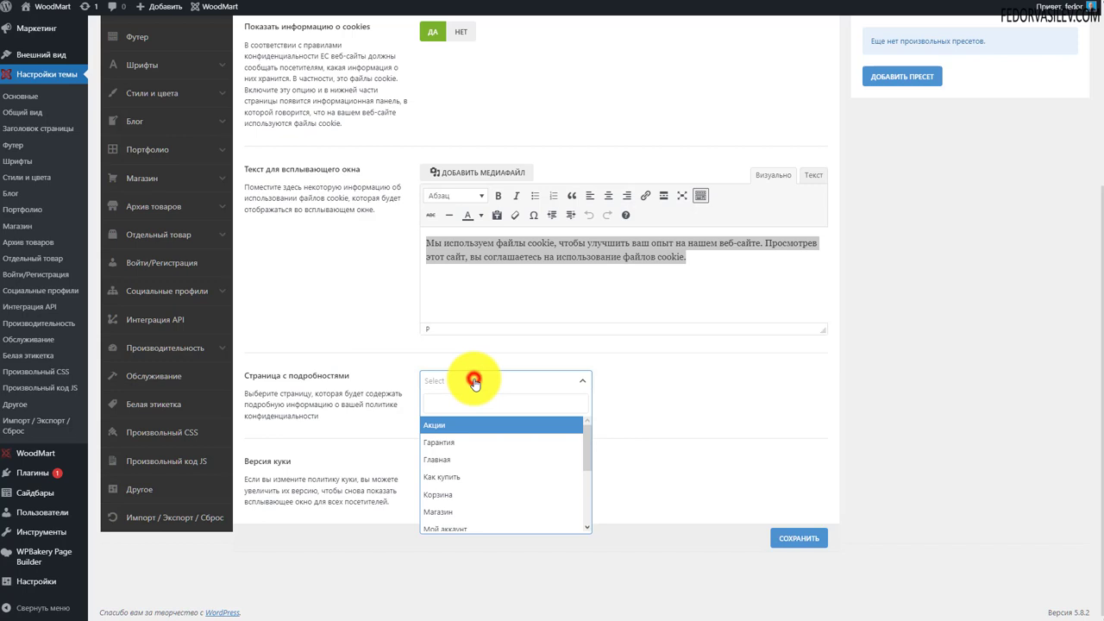
click(310, 376)
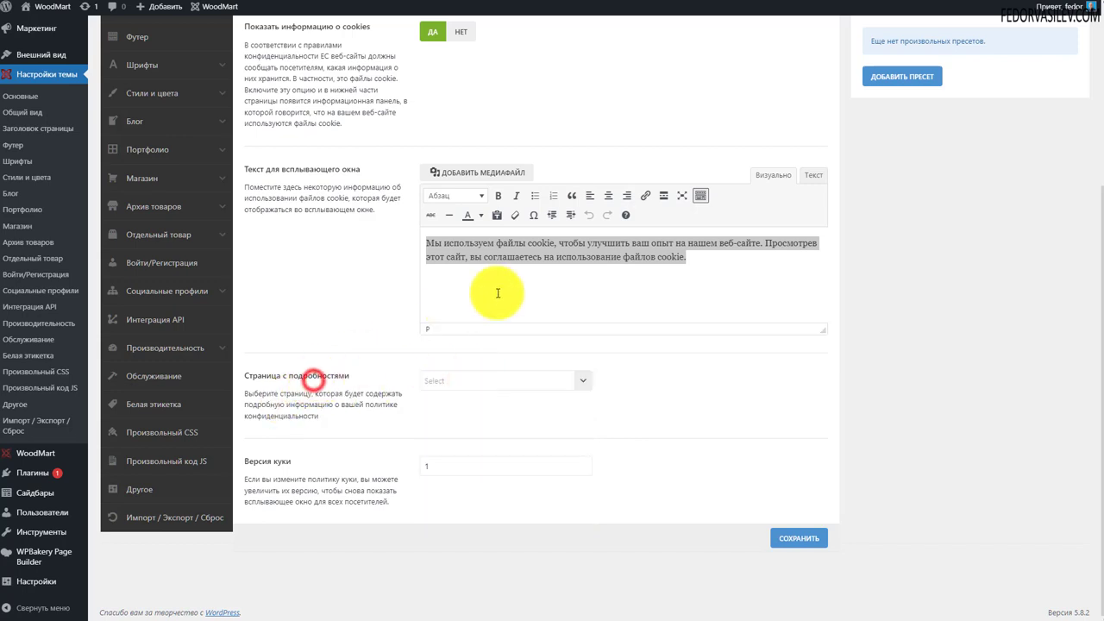
click(439, 386)
scroll(460, 466, down, 3)
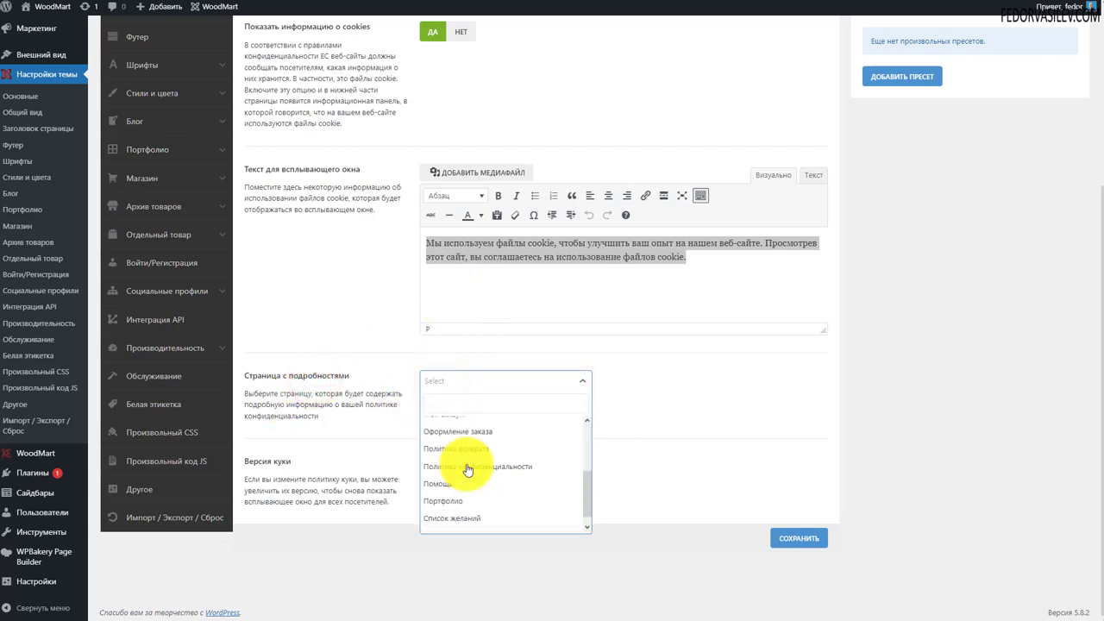
click(445, 447)
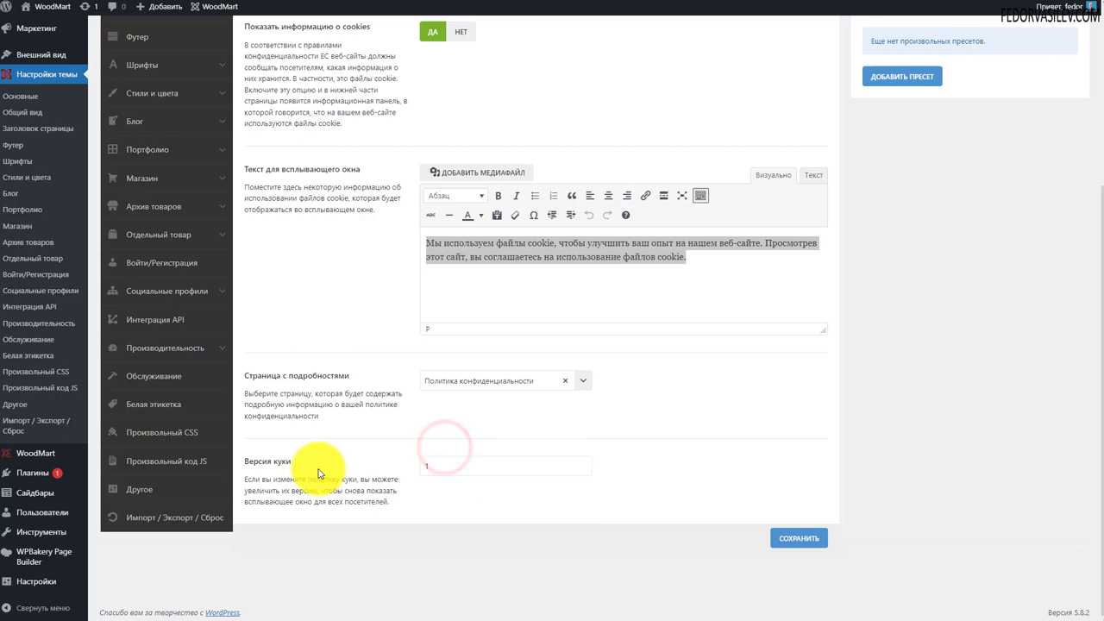
click(468, 381)
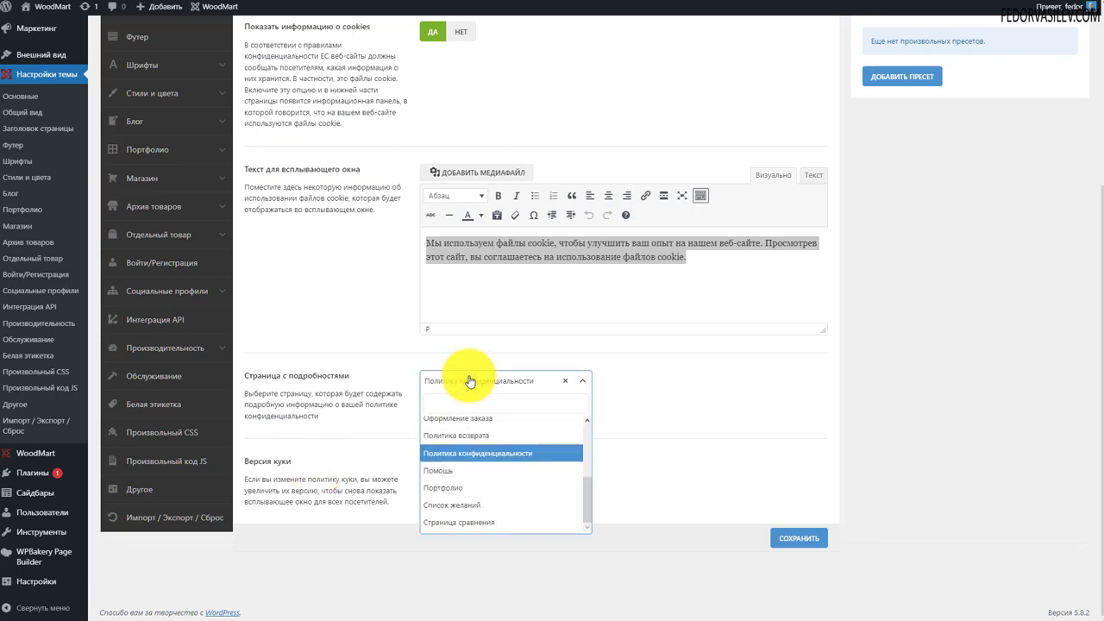
click(468, 380)
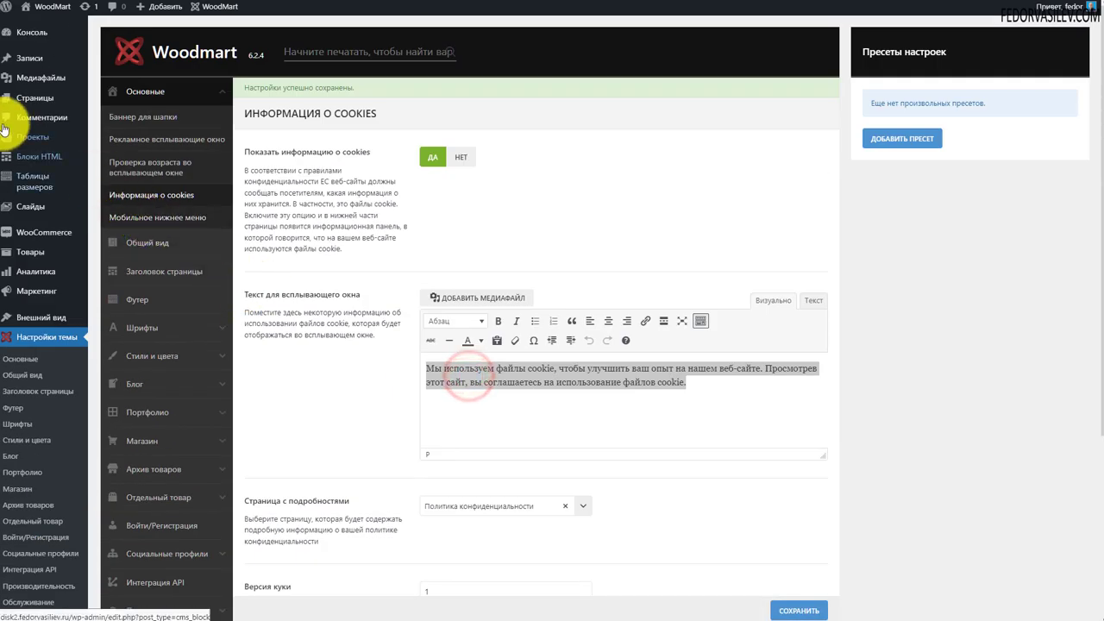
mouse_move(18, 101)
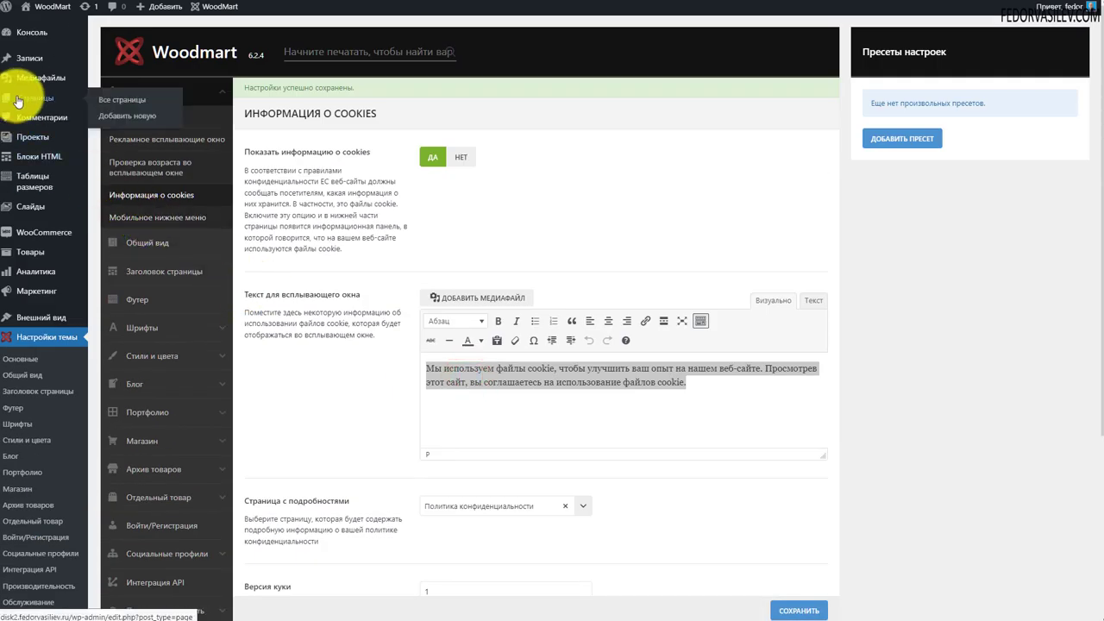
scroll(572, 207, down, 2)
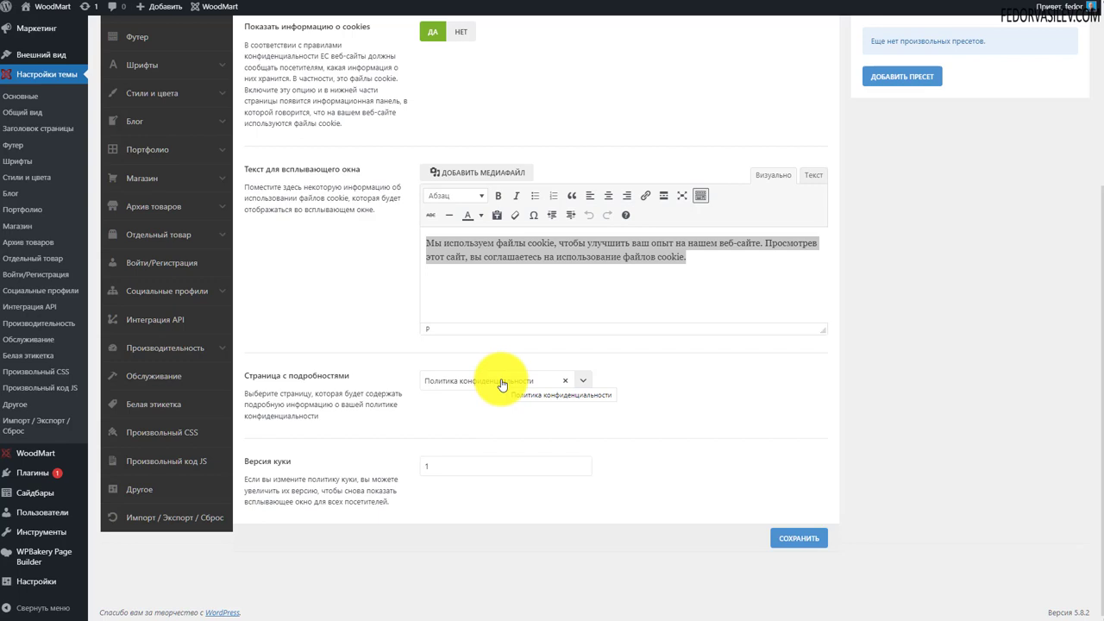
Set the cookie version to 10 and save the cookie notice settings
click(452, 459)
double_click(440, 466)
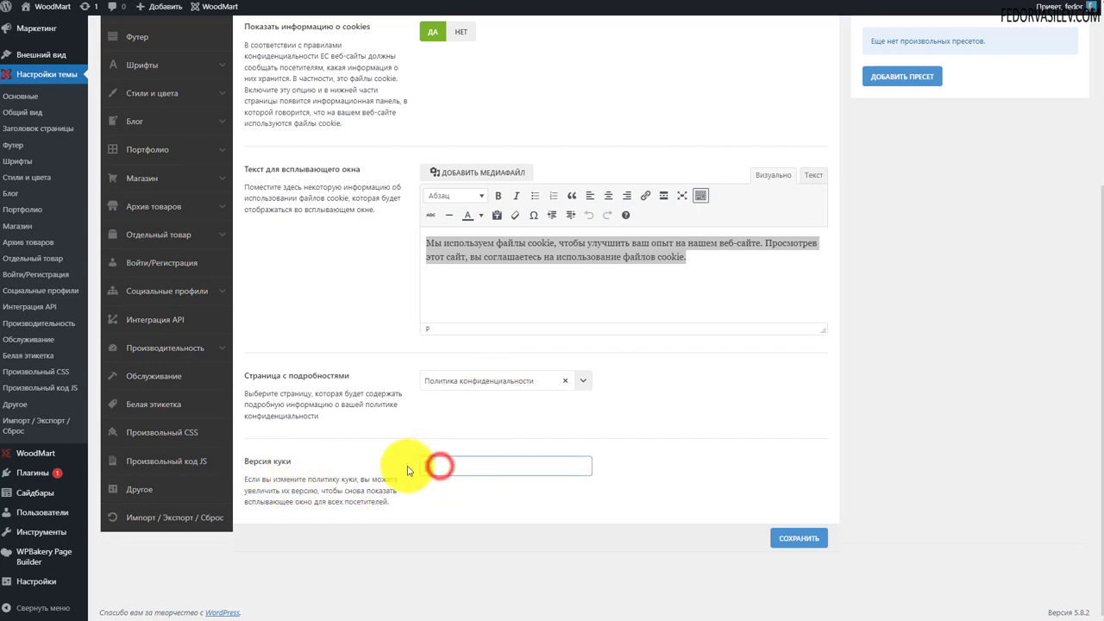
text(10)
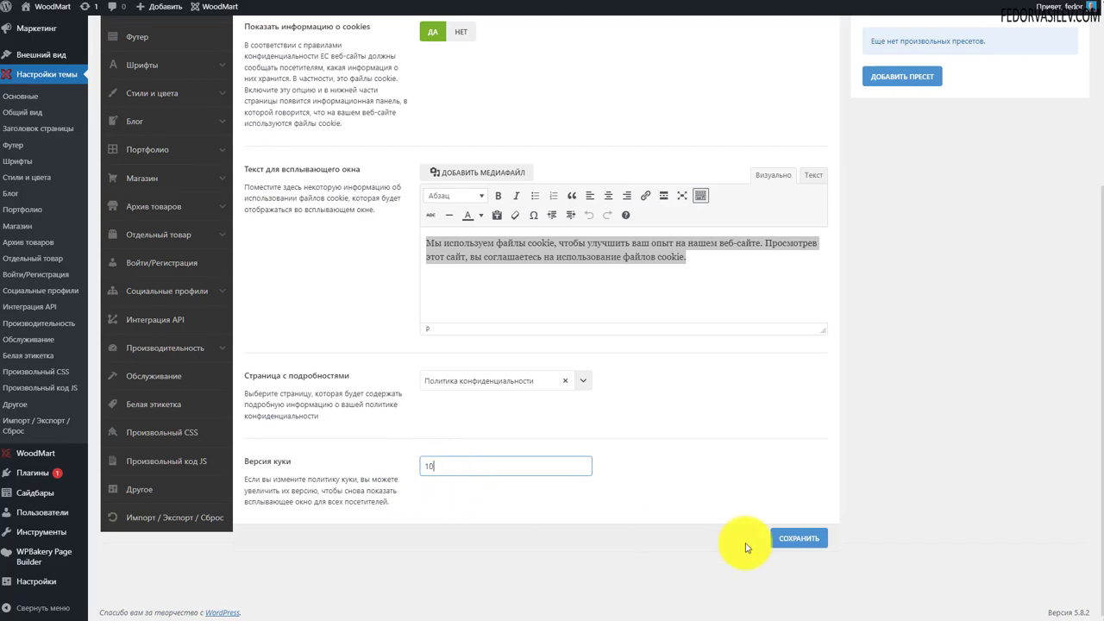
click(798, 534)
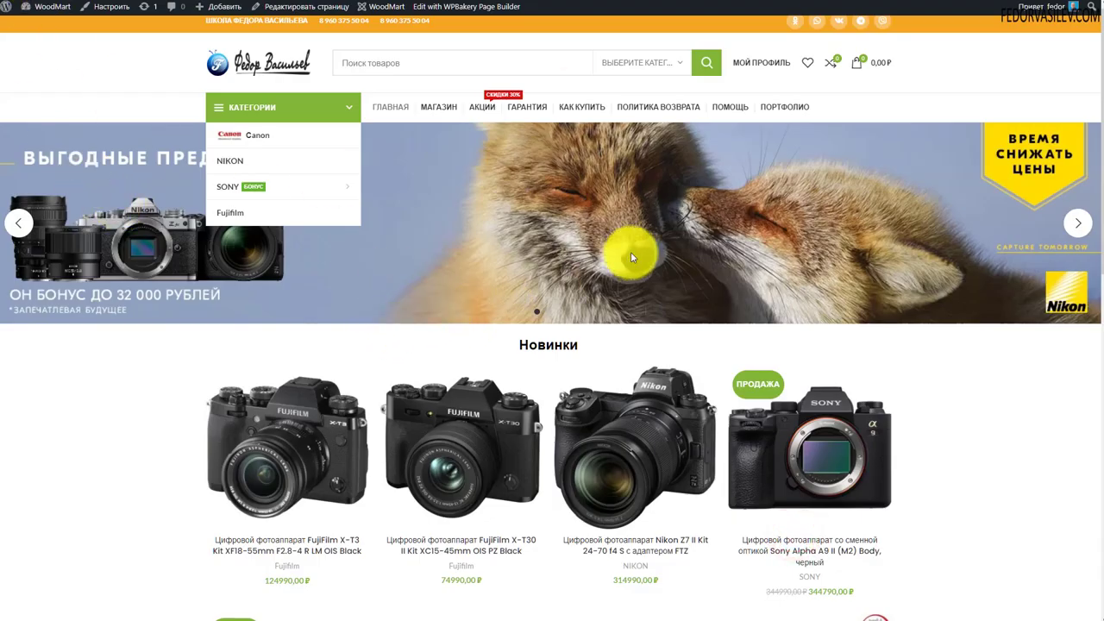
Check the cookie notice on the store's home page, follow its more-information link and review the privacy policy page
scroll(632, 256, up, 1)
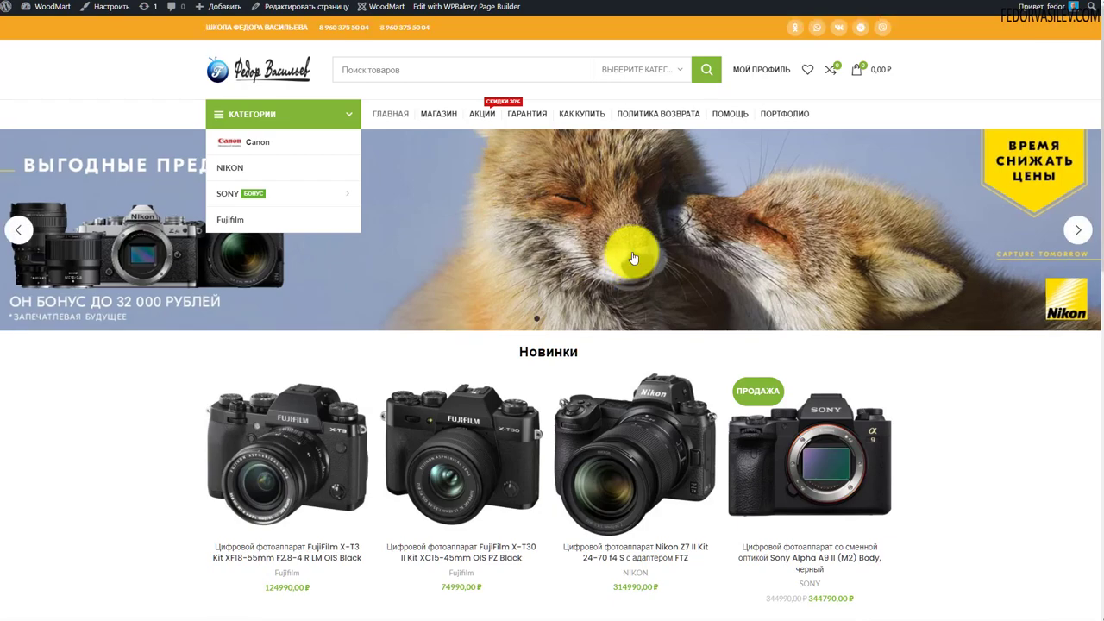
scroll(632, 256, down, 10)
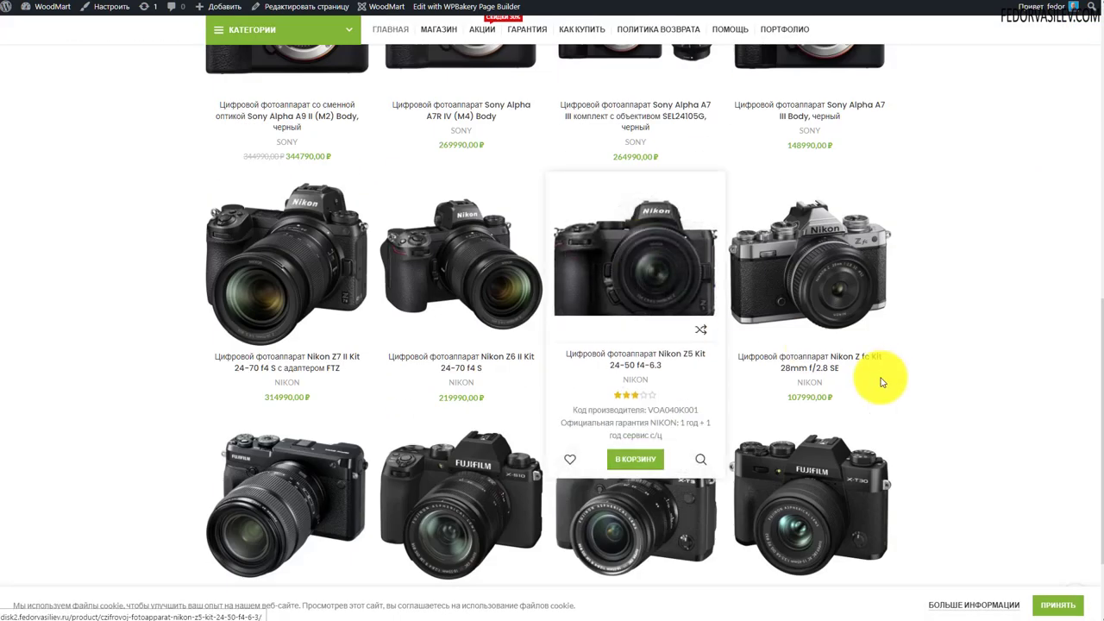
scroll(874, 363, up, 10)
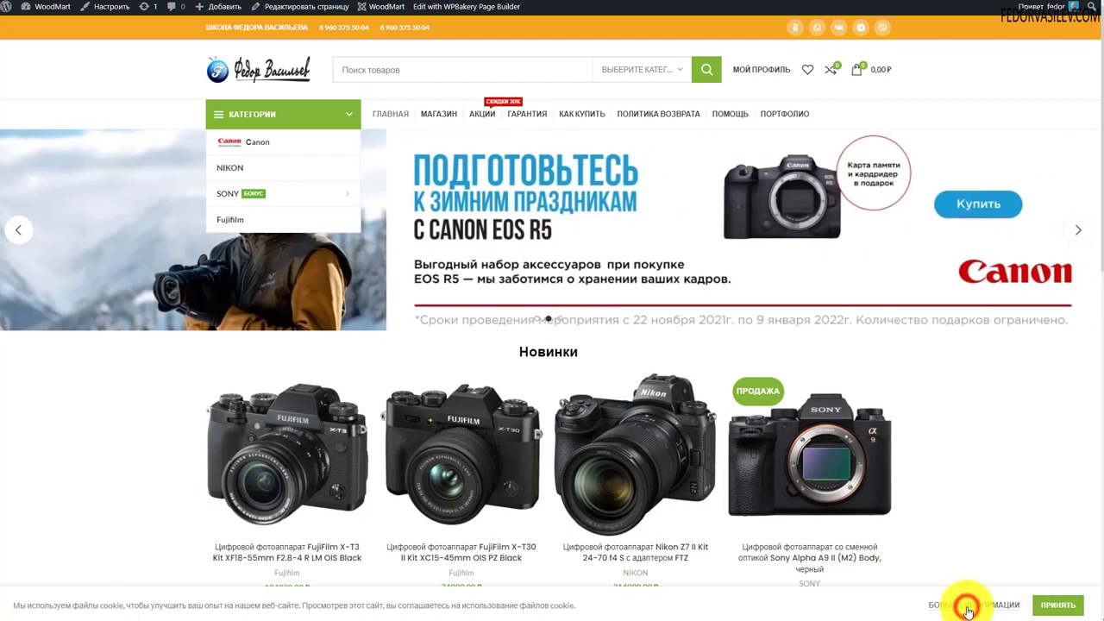
click(967, 607)
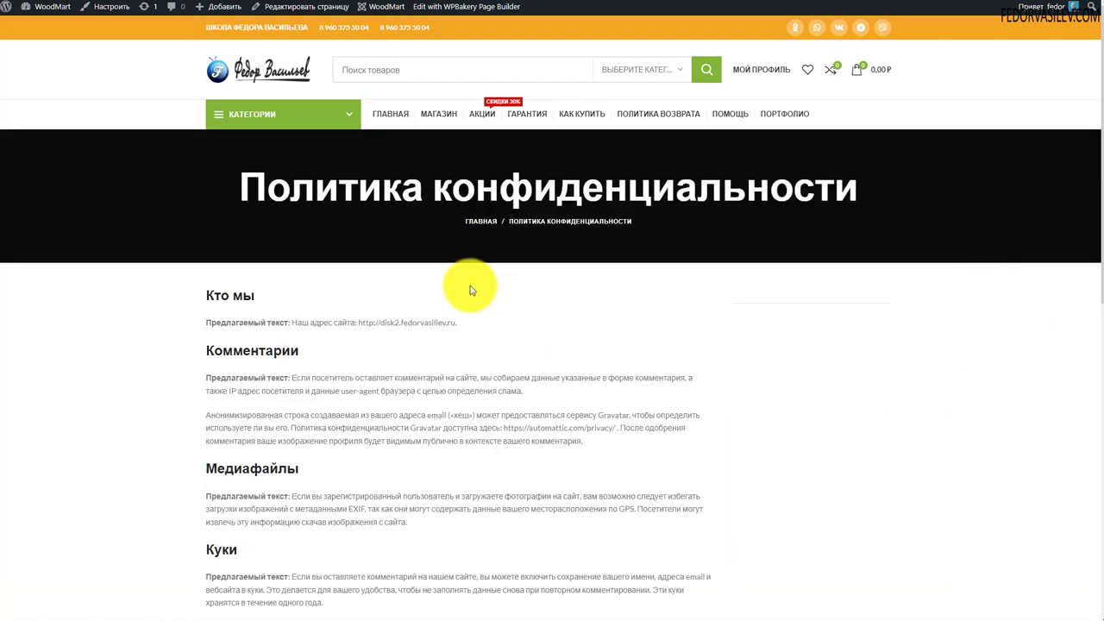
scroll(431, 276, down, 8)
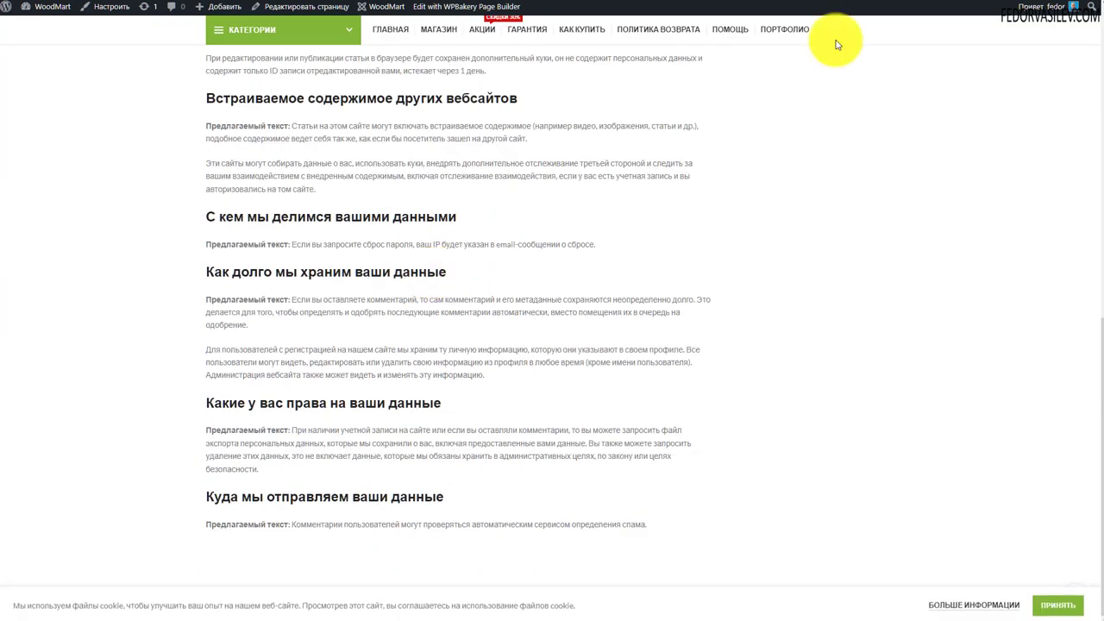
Compare the details page chosen in the cookie notice settings with the privacy policy page on the storefront
key(ctrl+Tab)
scroll(505, 254, down, 2)
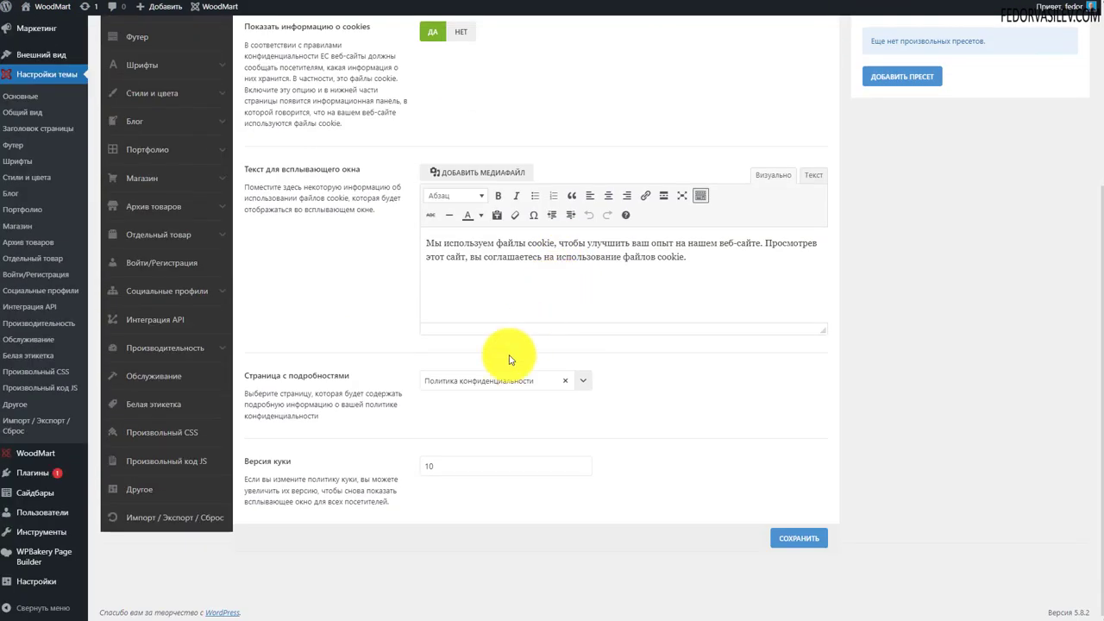
click(492, 388)
click(354, 331)
key(ctrl+Tab)
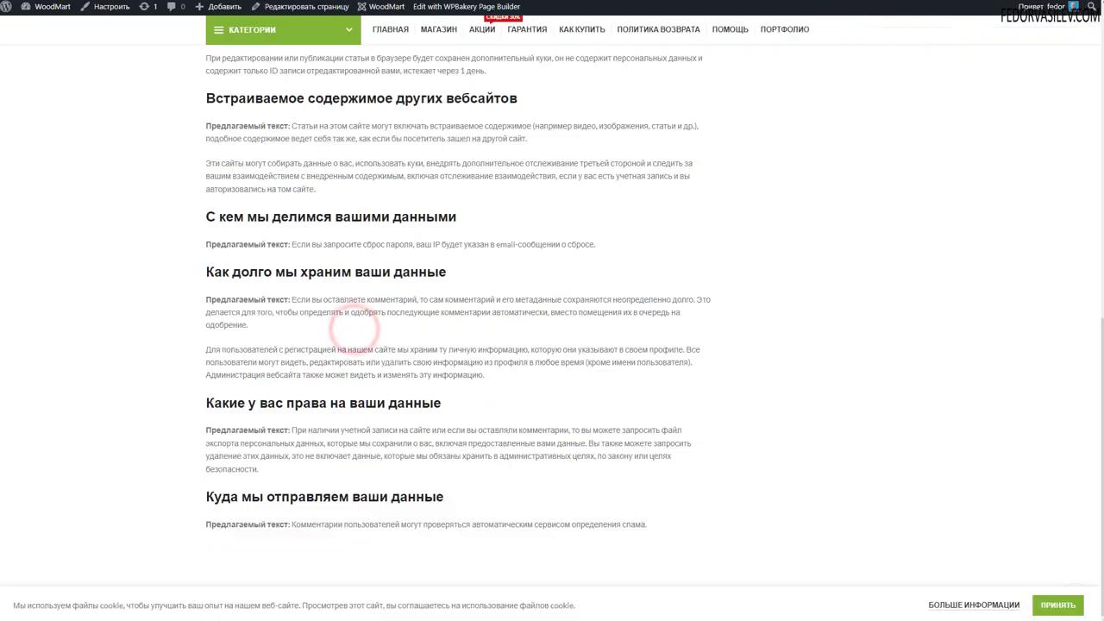
Accept the cookie notice, return to the store's home page and check whether the notice still appears
click(1056, 606)
scroll(850, 474, up, 9)
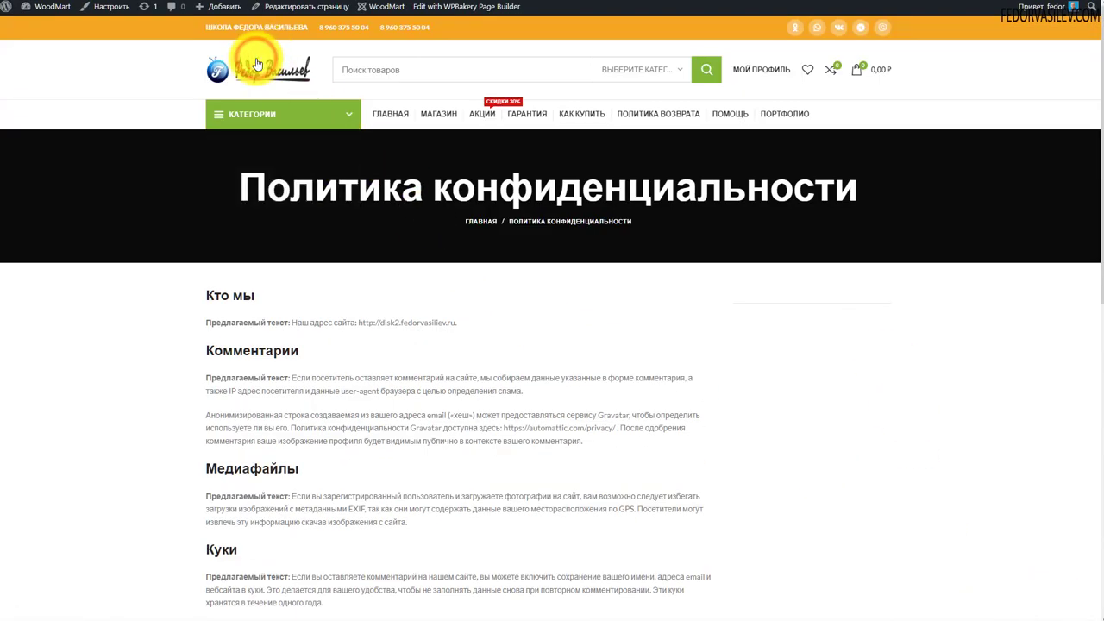
click(256, 64)
scroll(579, 217, down, 15)
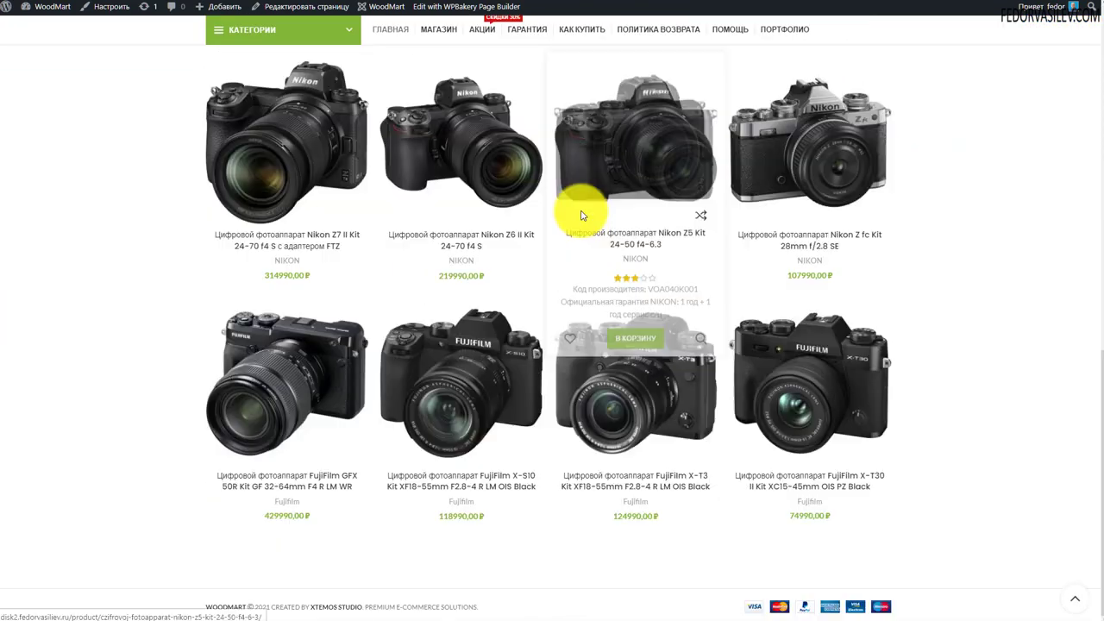
scroll(1009, 591, up, 15)
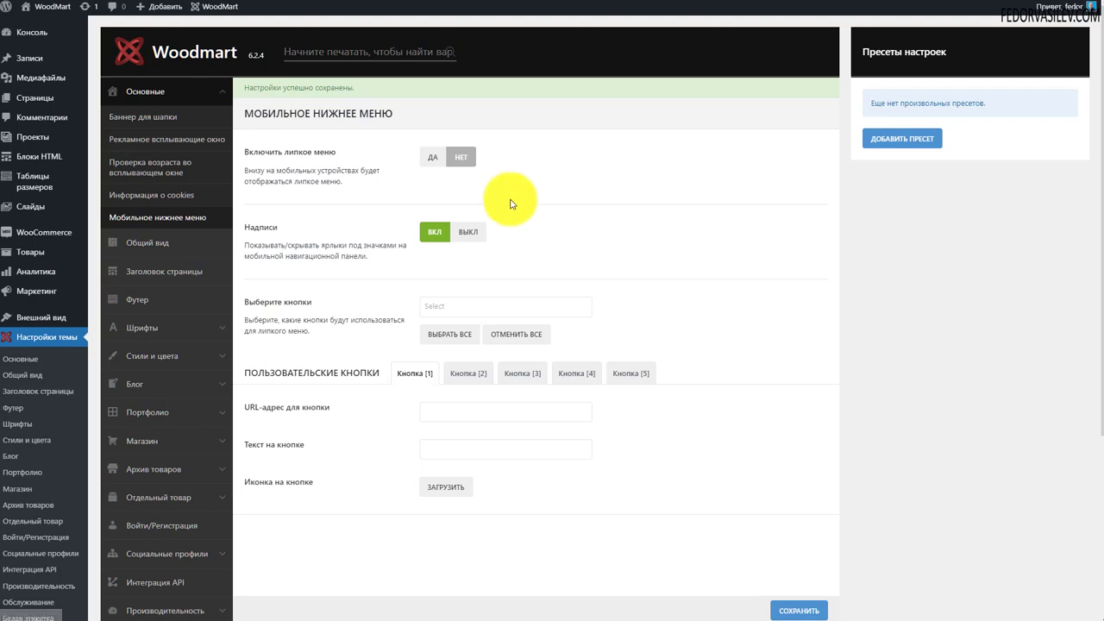
Enable the sticky mobile bottom menu and preview the reloaded home page in mobile device emulation
click(423, 160)
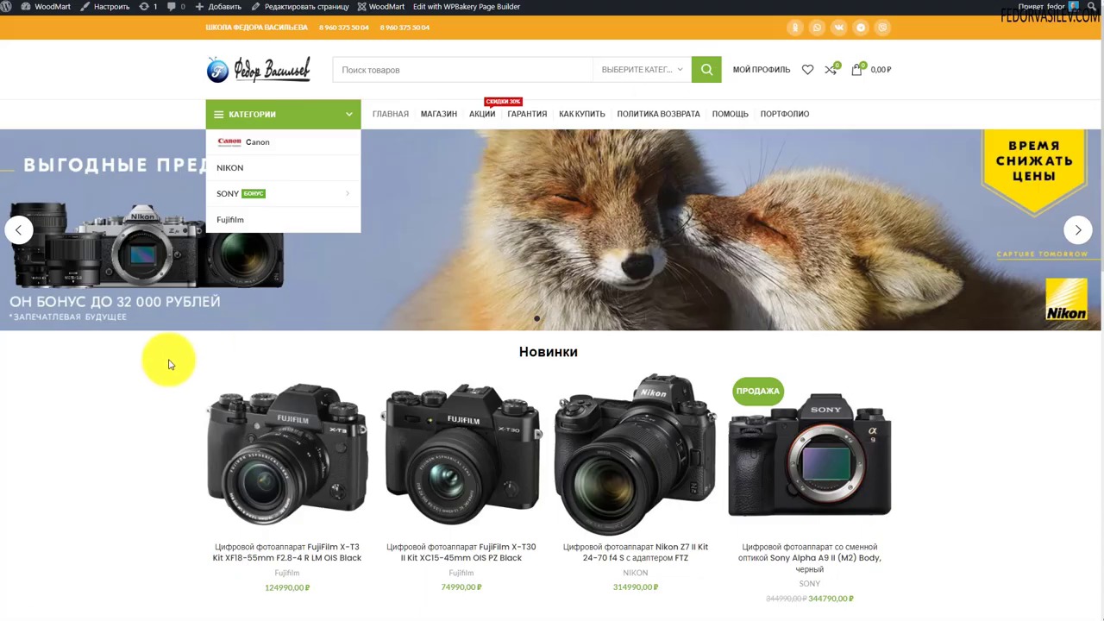
right_click(142, 80)
click(168, 317)
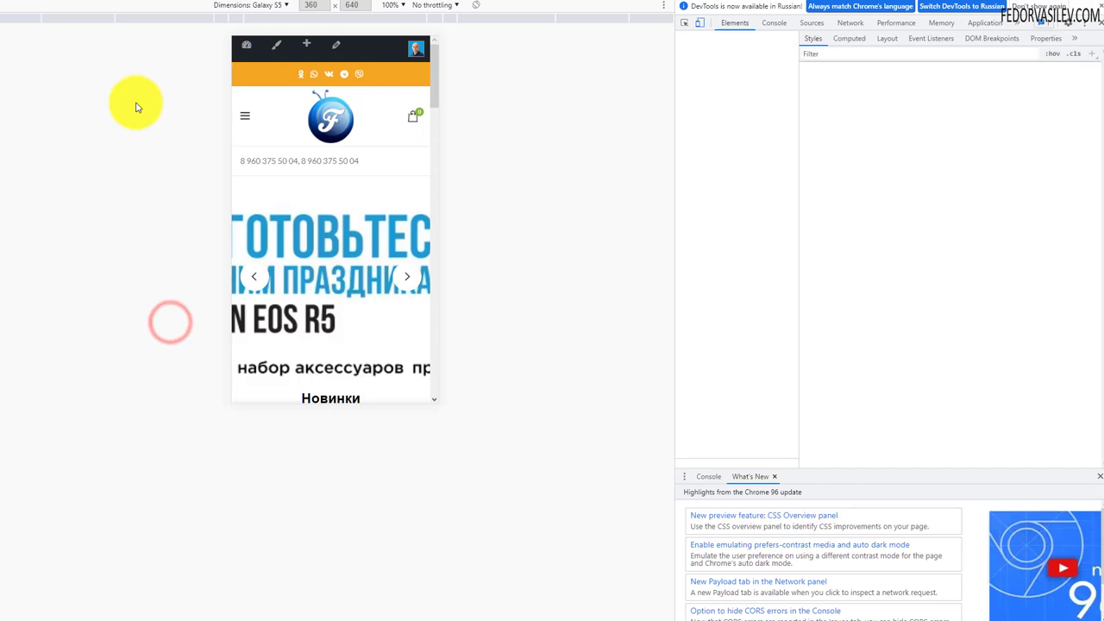
scroll(291, 216, down, 10)
scroll(353, 373, down, 10)
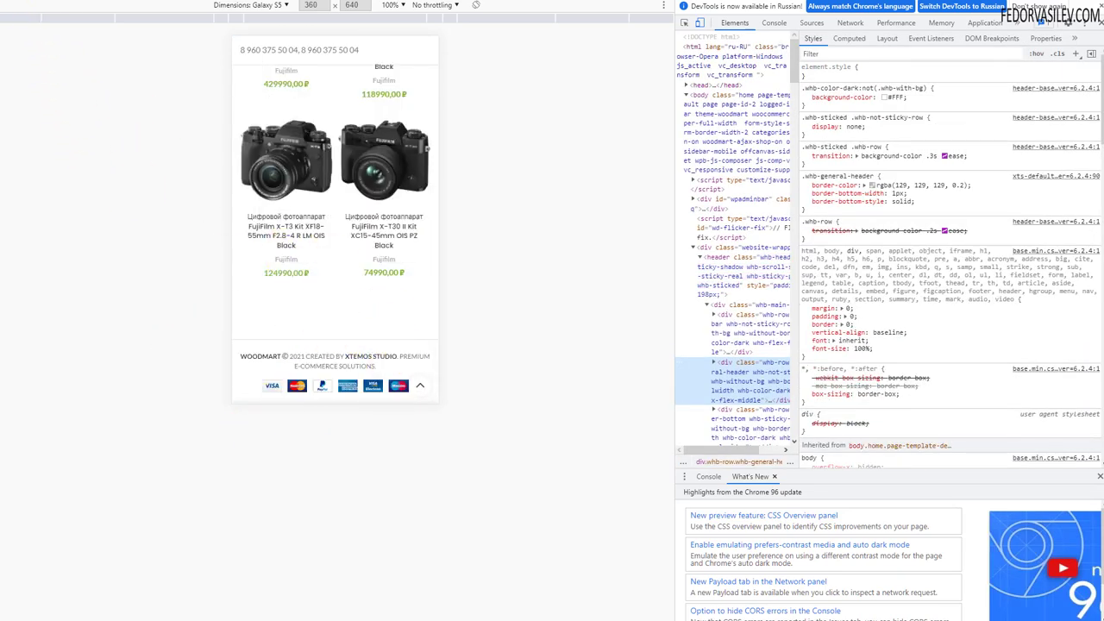
key(F5)
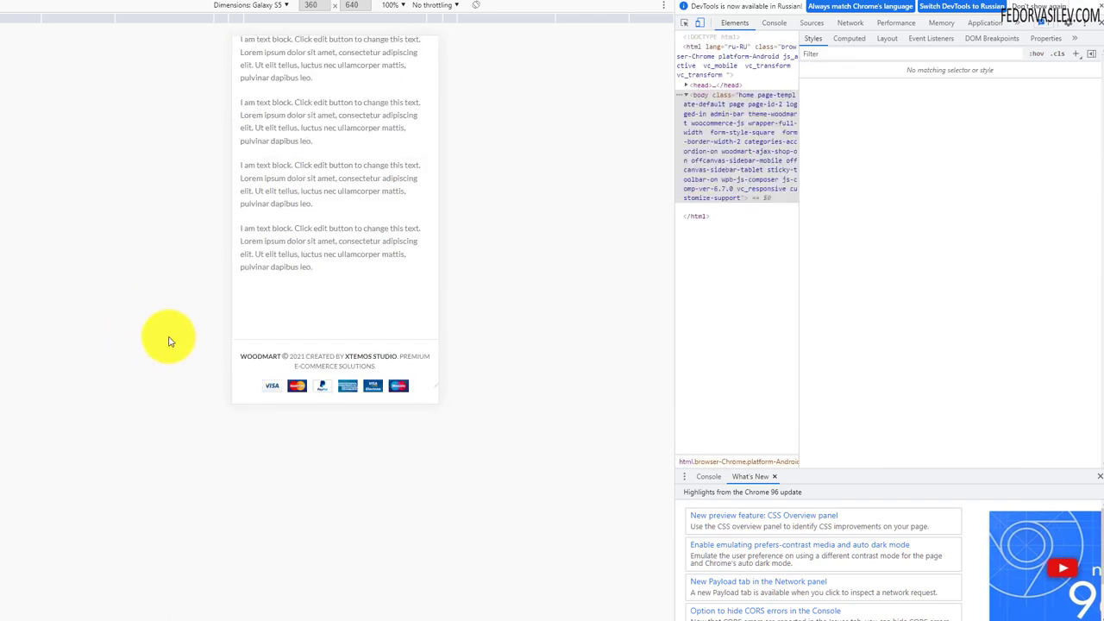
scroll(305, 368, up, 5)
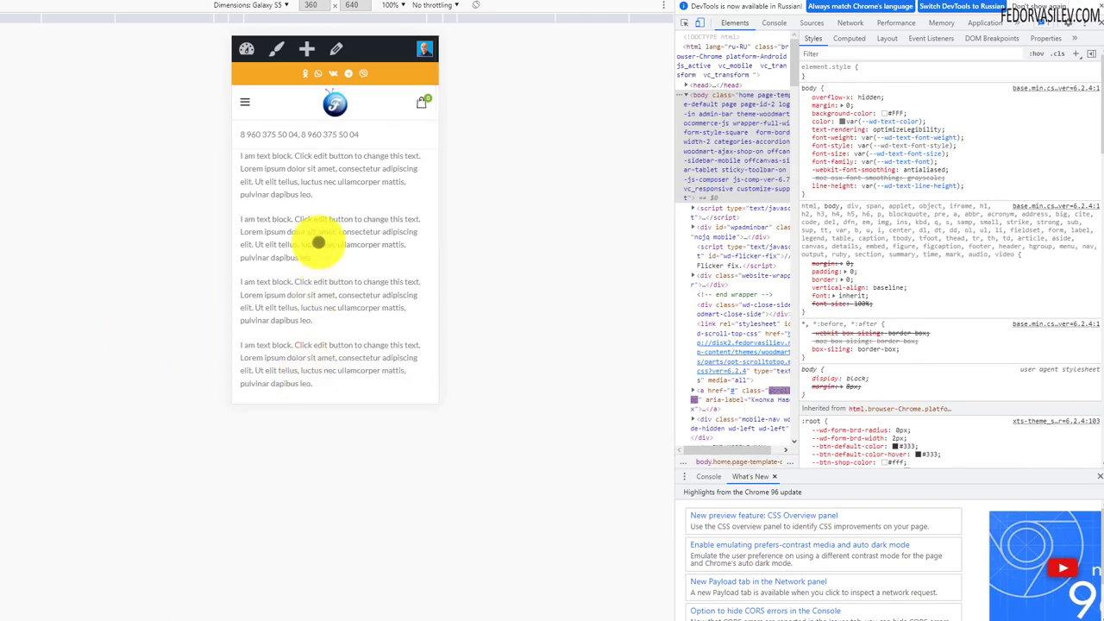
scroll(278, 126, down, 5)
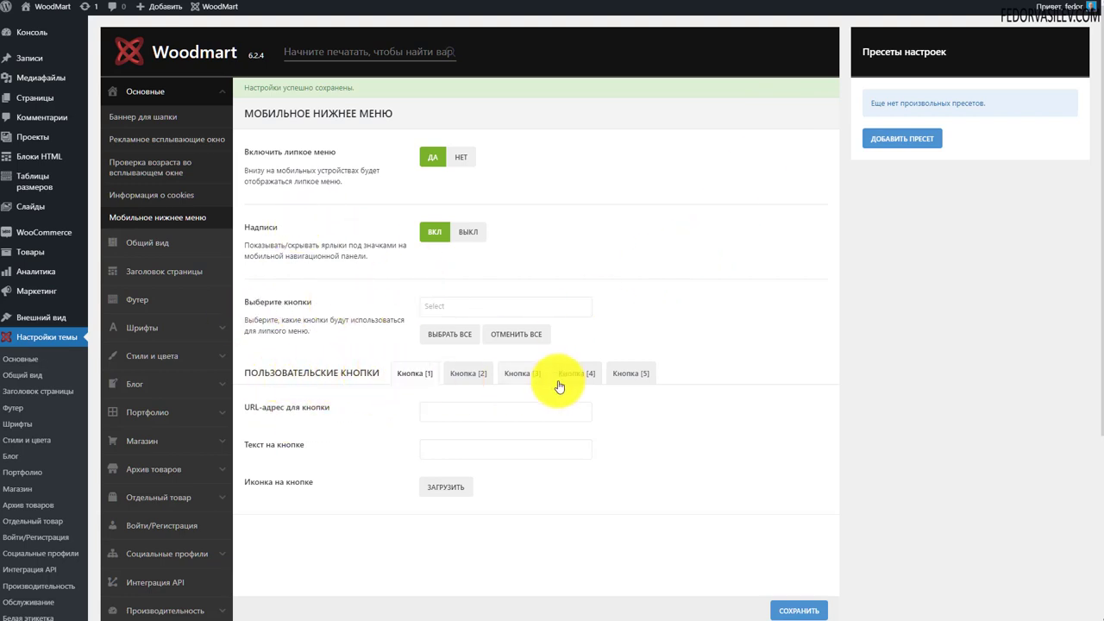
Review the URL and text fields available for the mobile menu's custom buttons
click(629, 377)
click(406, 374)
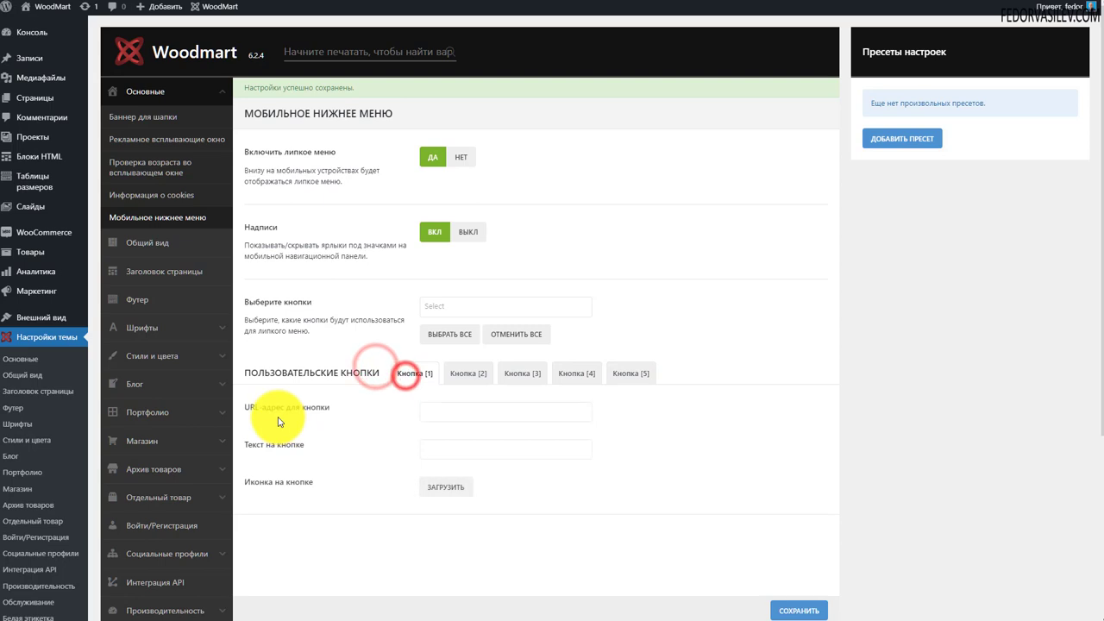
click(437, 415)
click(459, 450)
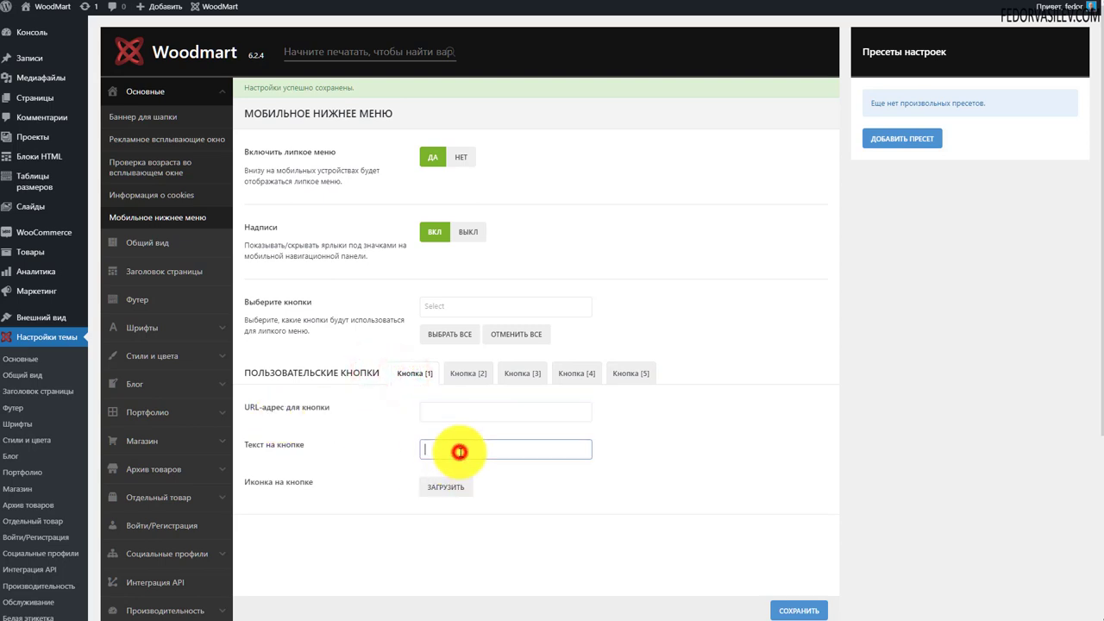
Set the sticky mobile menu's buttons to Страница магазина, Корзина, Мой профиль and Сравнить, removing all other buttons
click(448, 309)
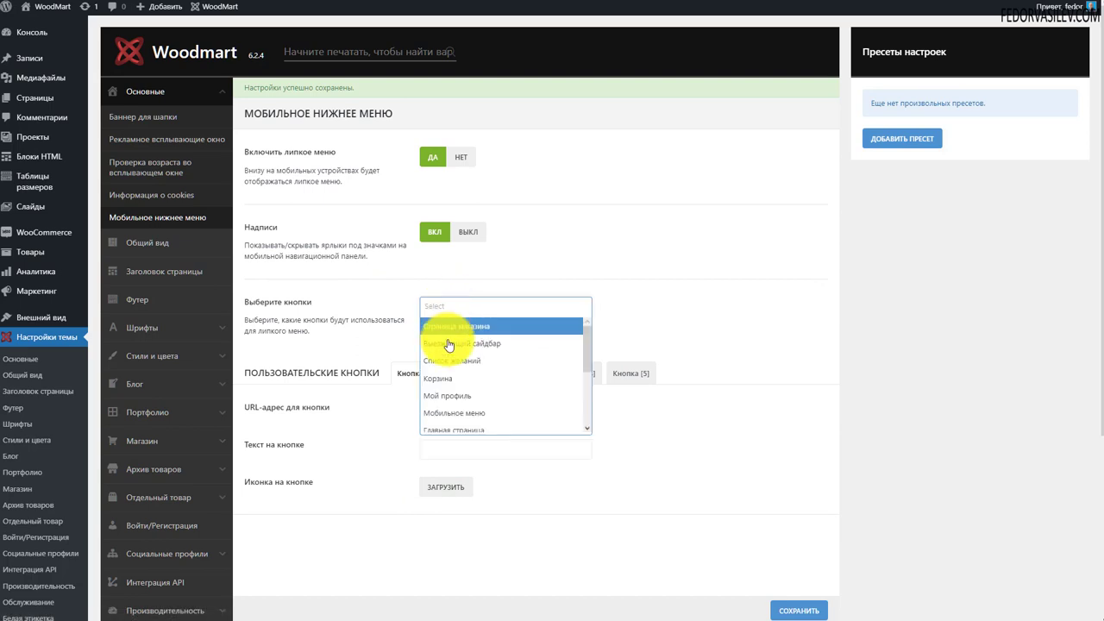
click(448, 333)
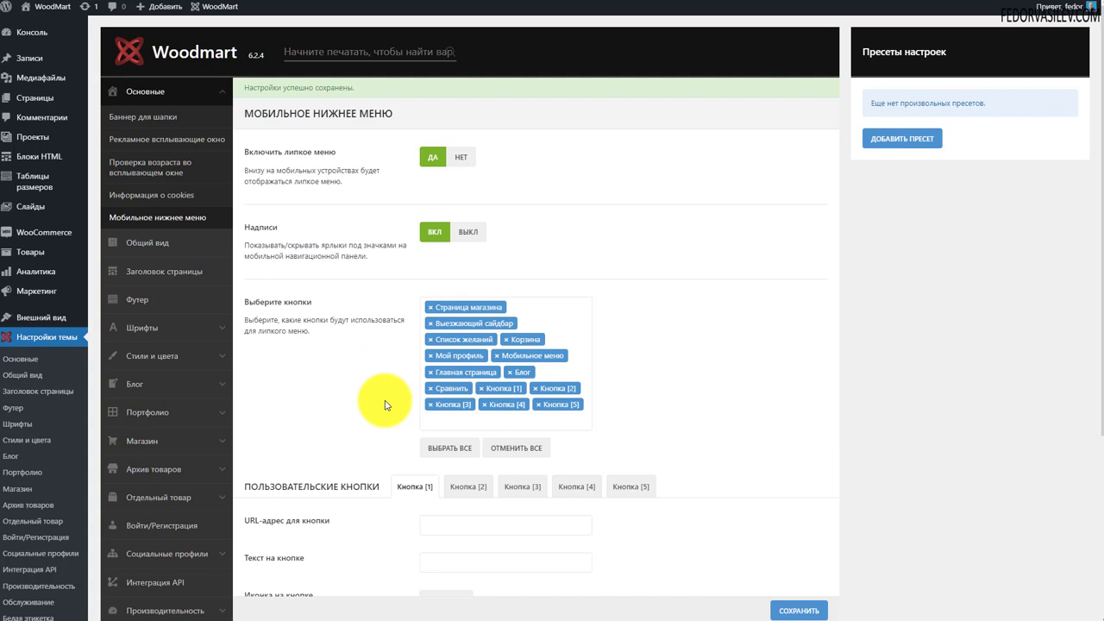
click(476, 347)
click(431, 339)
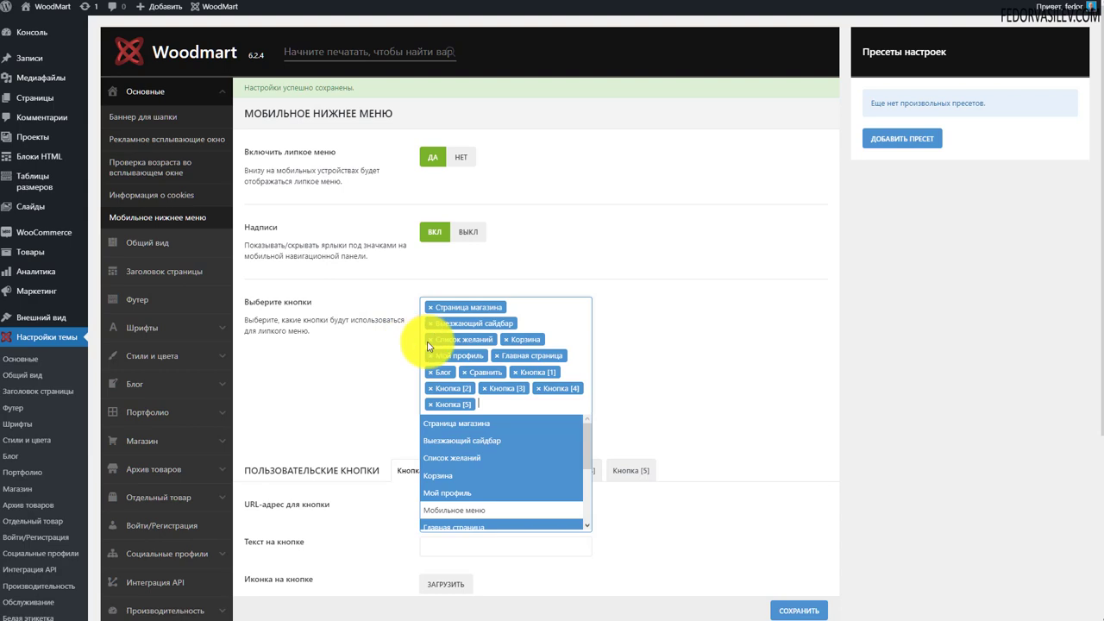
click(430, 339)
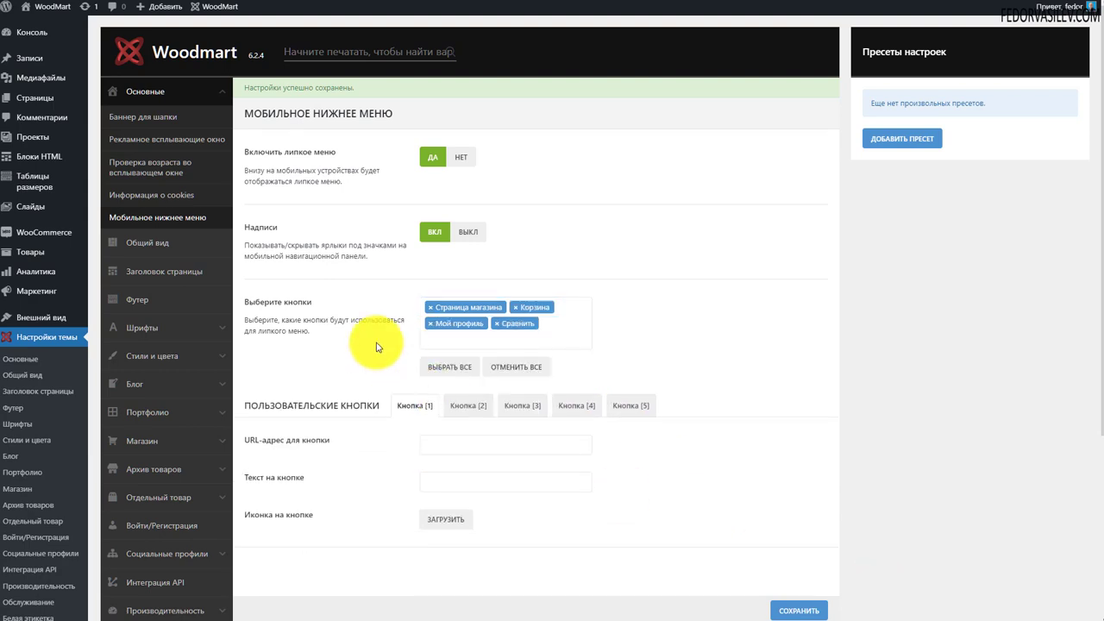
mouse_move(502, 323)
mouse_down()
mouse_move(524, 301)
mouse_move(443, 316)
mouse_move(480, 394)
mouse_move(522, 332)
mouse_up()
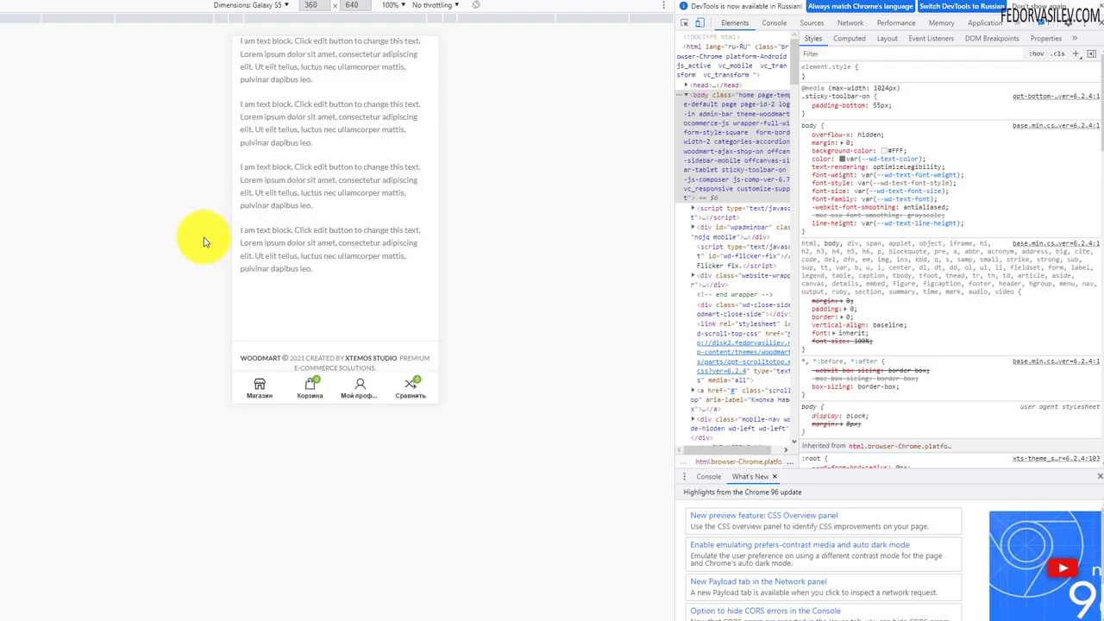
Preview the sticky bottom menu along the whole home page in the mobile view
scroll(327, 259, up, 10)
scroll(296, 216, down, 5)
scroll(315, 255, down, 5)
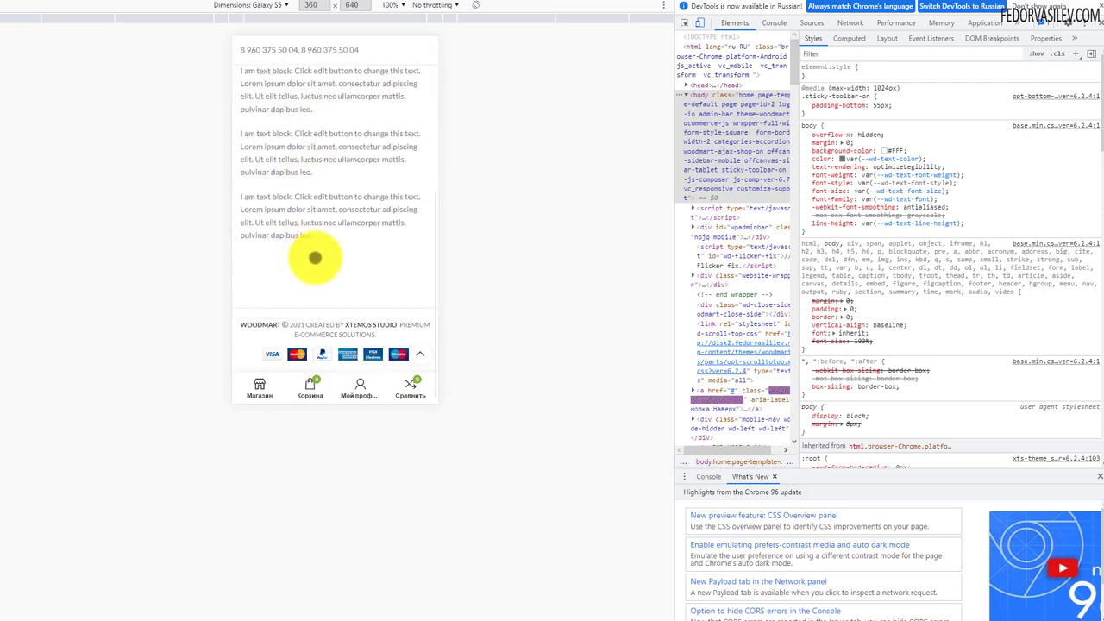
scroll(290, 307, up, 10)
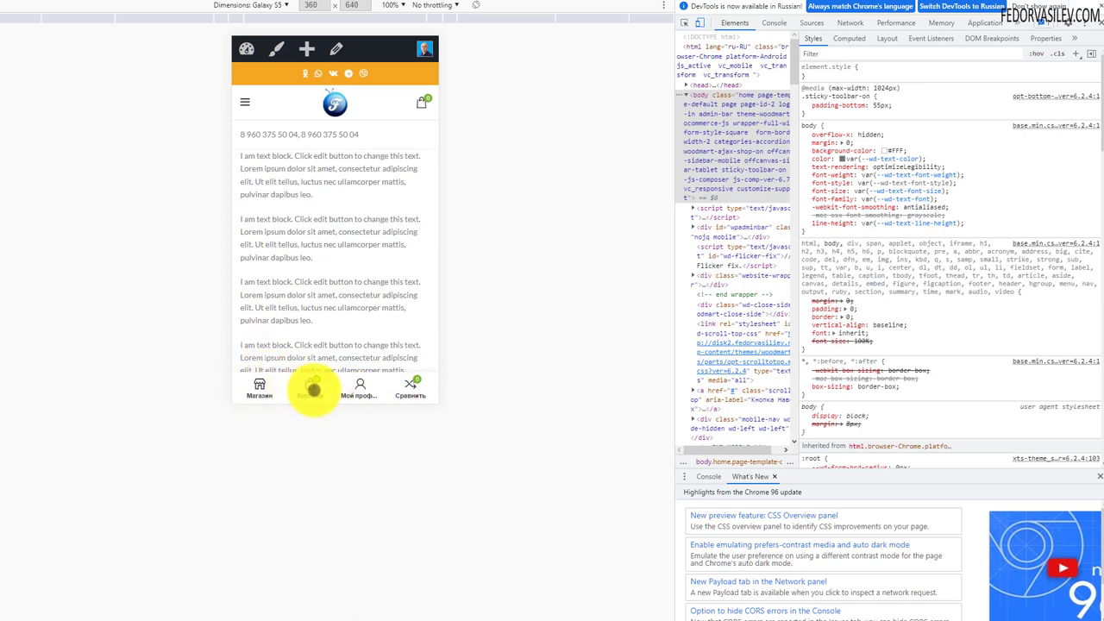
Test the cart and profile buttons of the mobile bottom menu, review the account page and close the device emulation
click(309, 391)
click(242, 129)
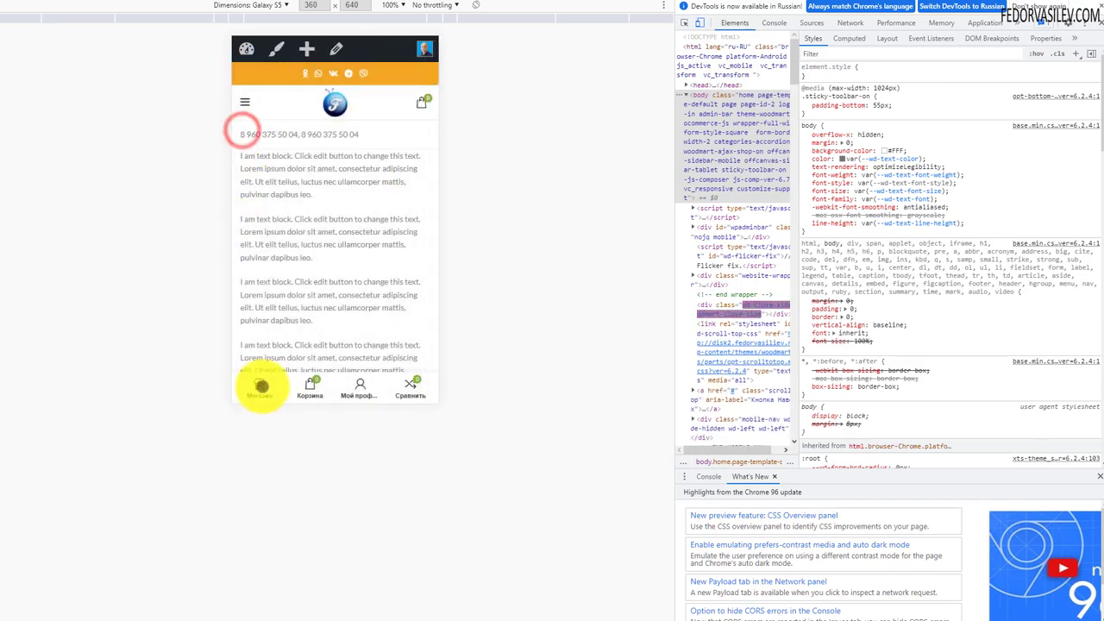
click(357, 398)
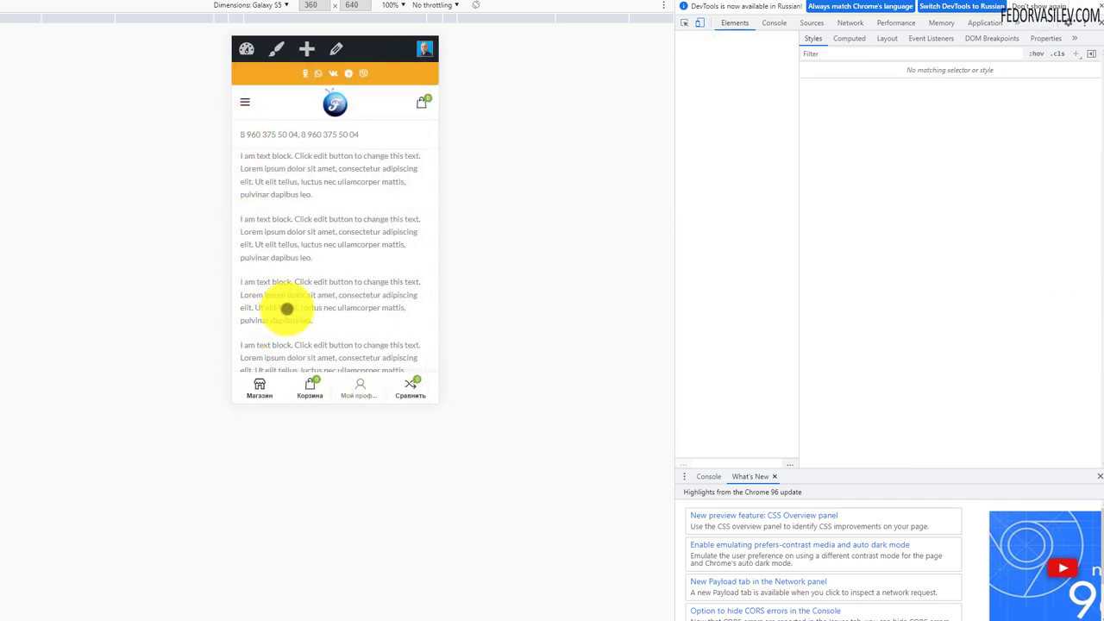
scroll(306, 285, down, 5)
scroll(305, 285, down, 2)
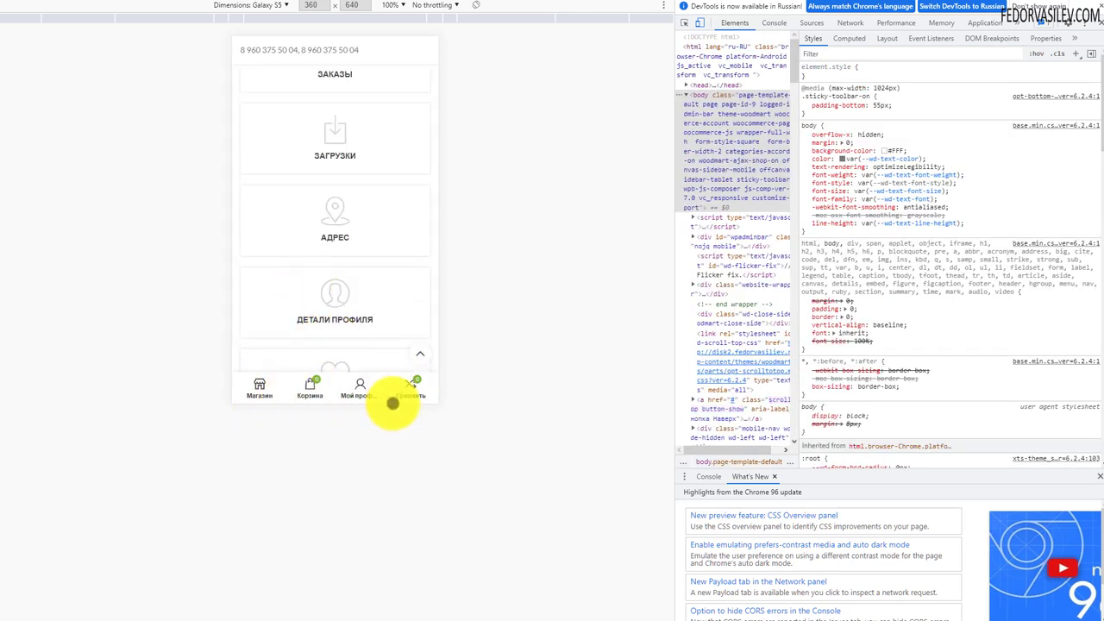
scroll(388, 397, up, 8)
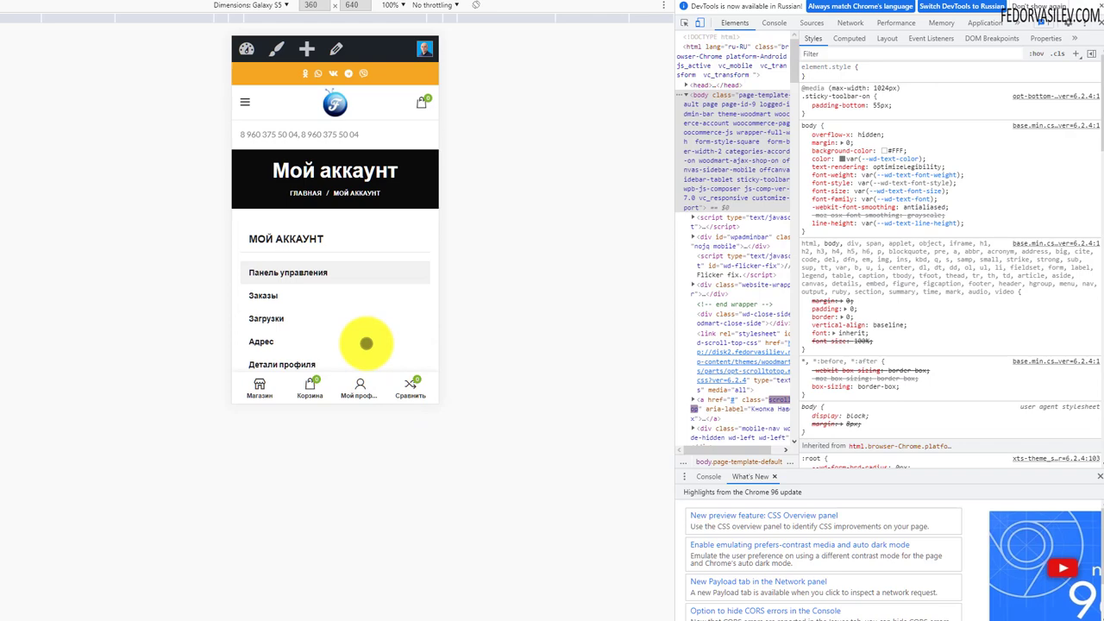
click(1093, 22)
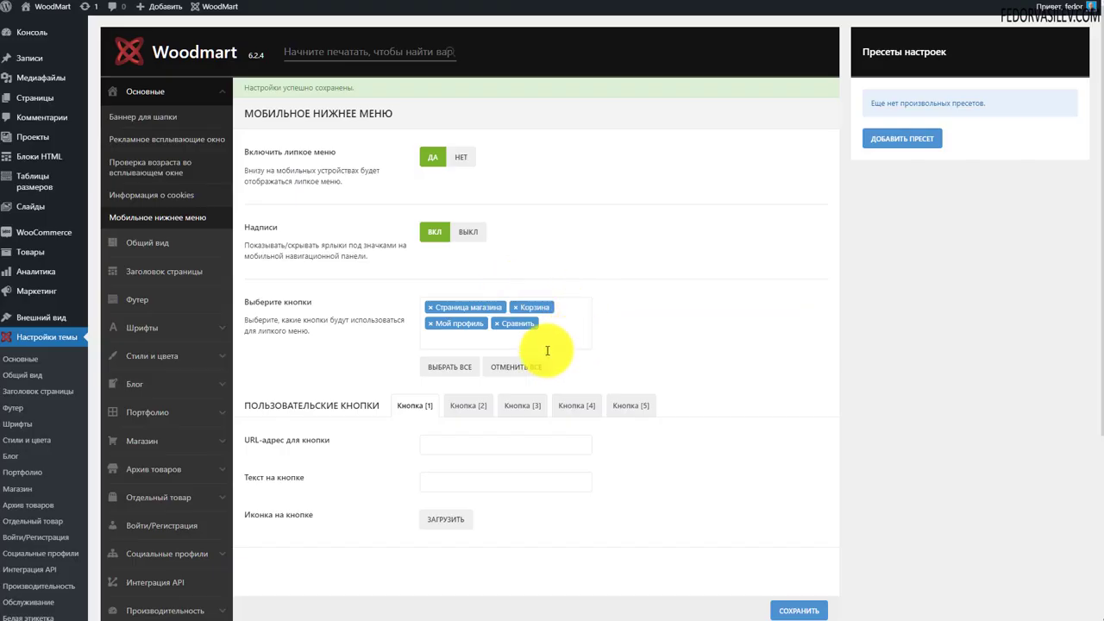
Review custom button 1's URL field and the file upload options for its icon without choosing a file
click(427, 445)
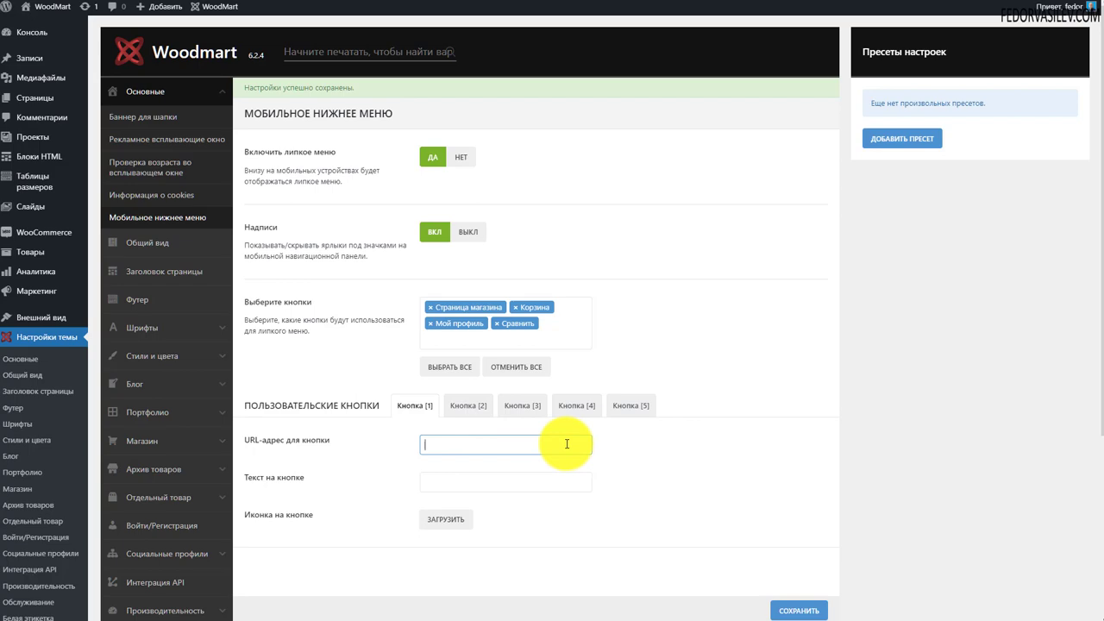
click(452, 521)
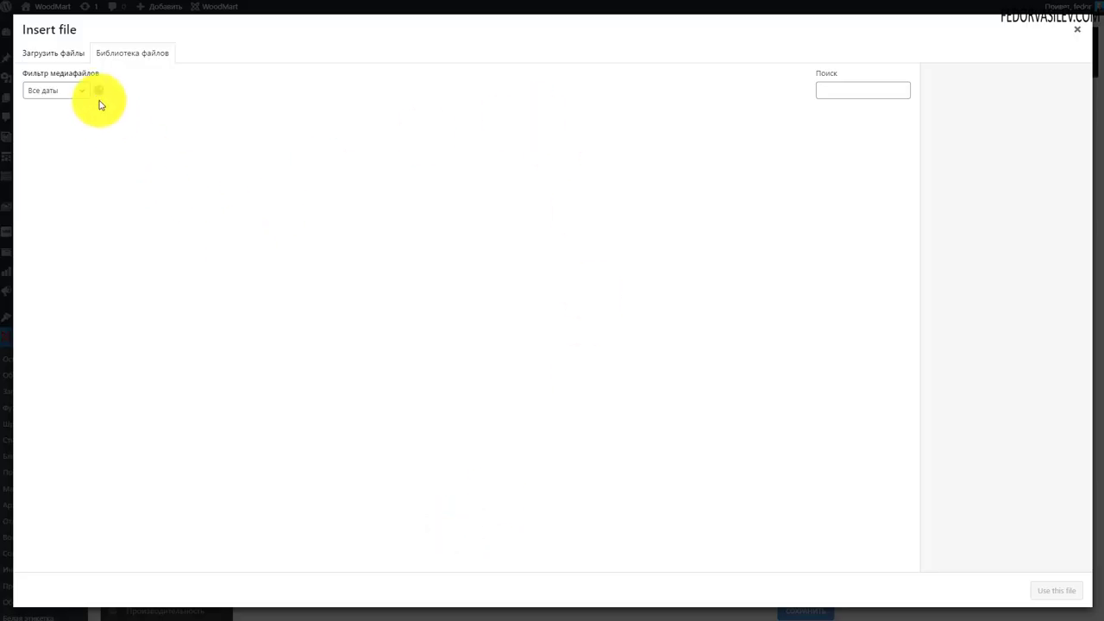
click(54, 53)
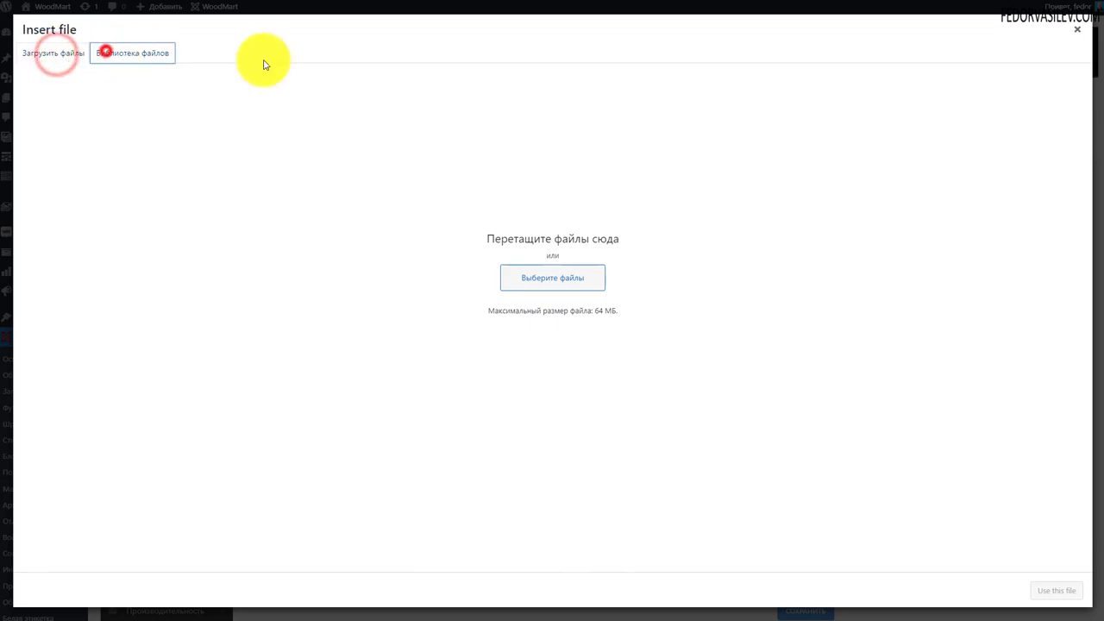
key(Escape)
Leave the file library and review the site width options in the theme's Общий вид settings
click(156, 244)
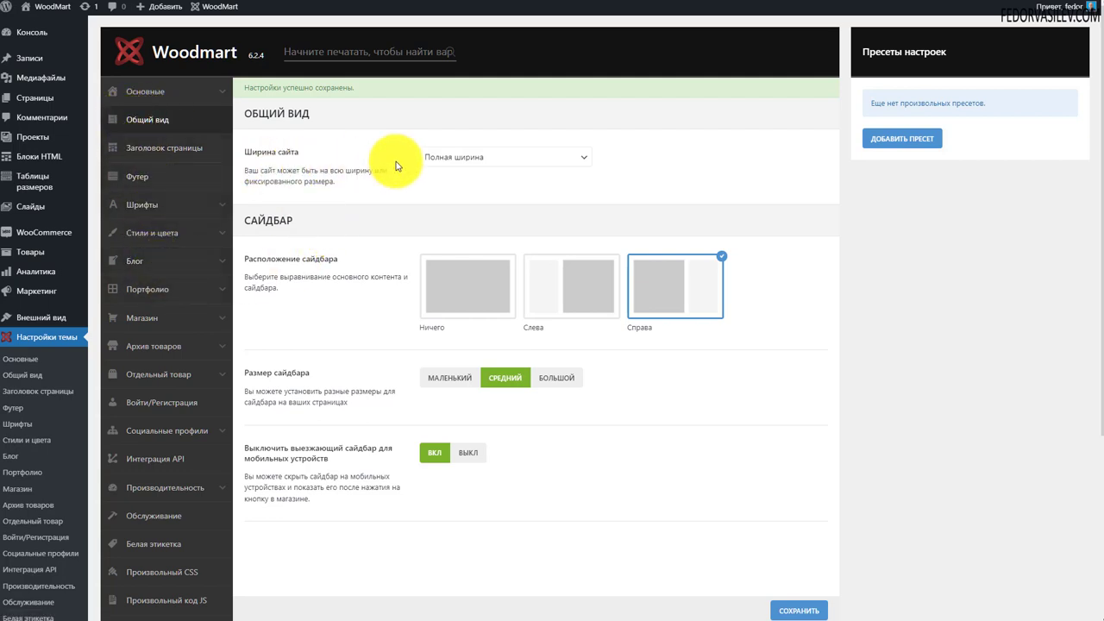
click(515, 163)
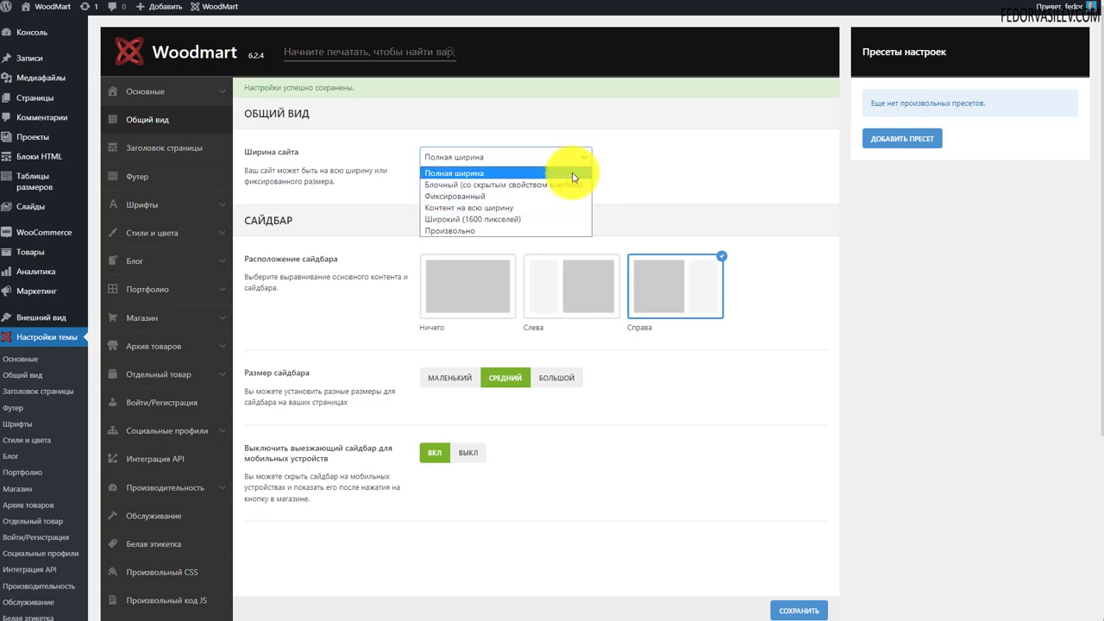
click(699, 159)
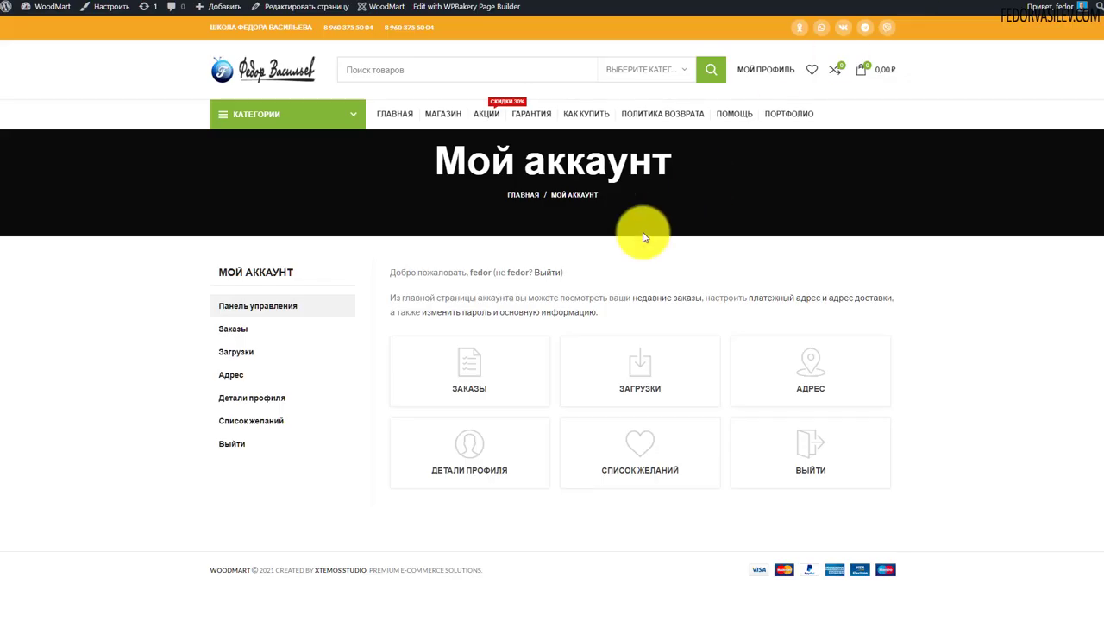
Open the Как купить page and examine its content width and sidebar area, comparing them with the theme's sidebar settings
click(599, 115)
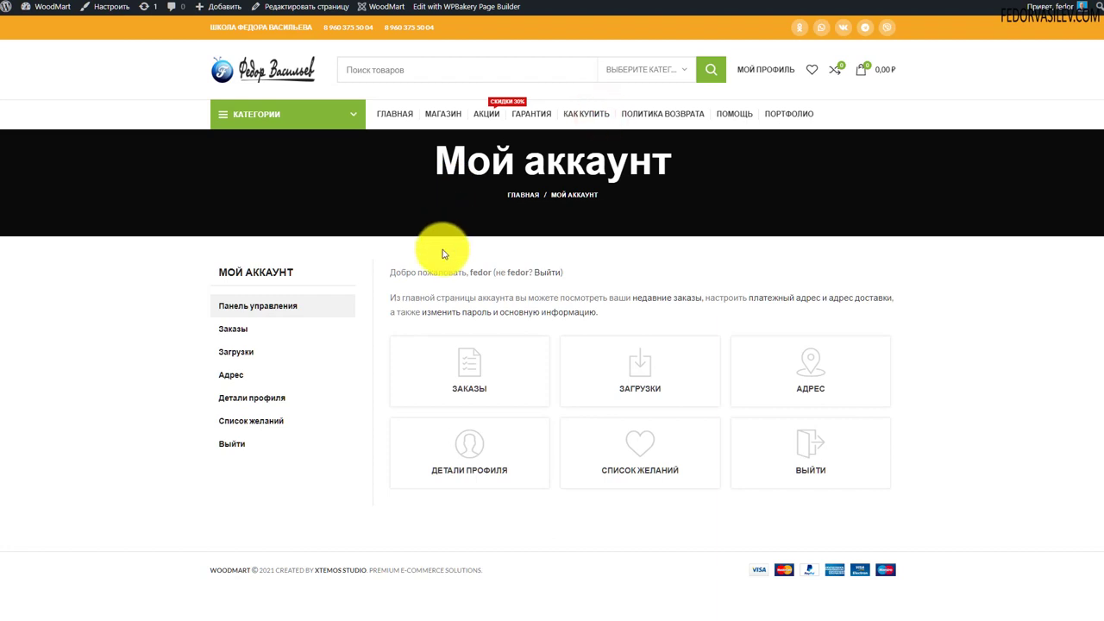
click(905, 304)
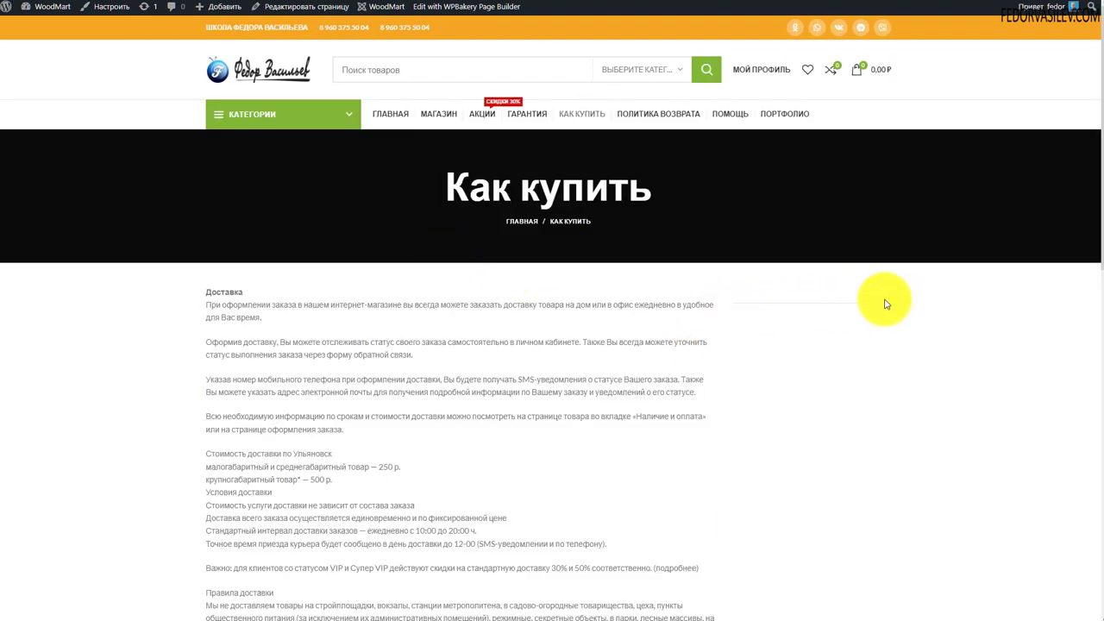
scroll(791, 289, down, 3)
scroll(798, 290, up, 3)
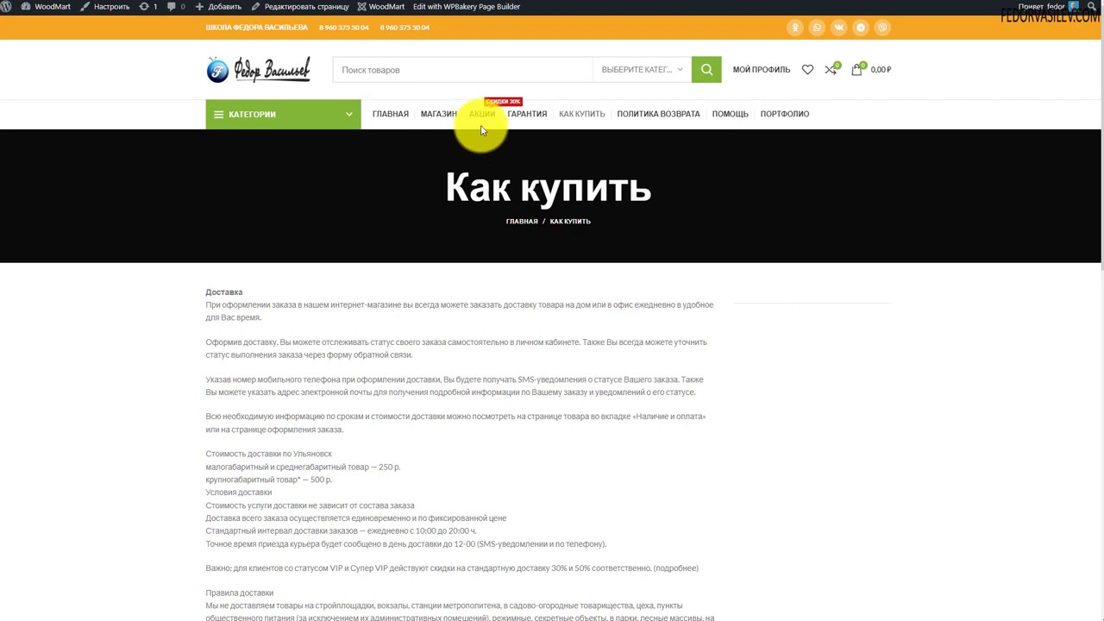
scroll(751, 276, down, 3)
scroll(751, 256, up, 3)
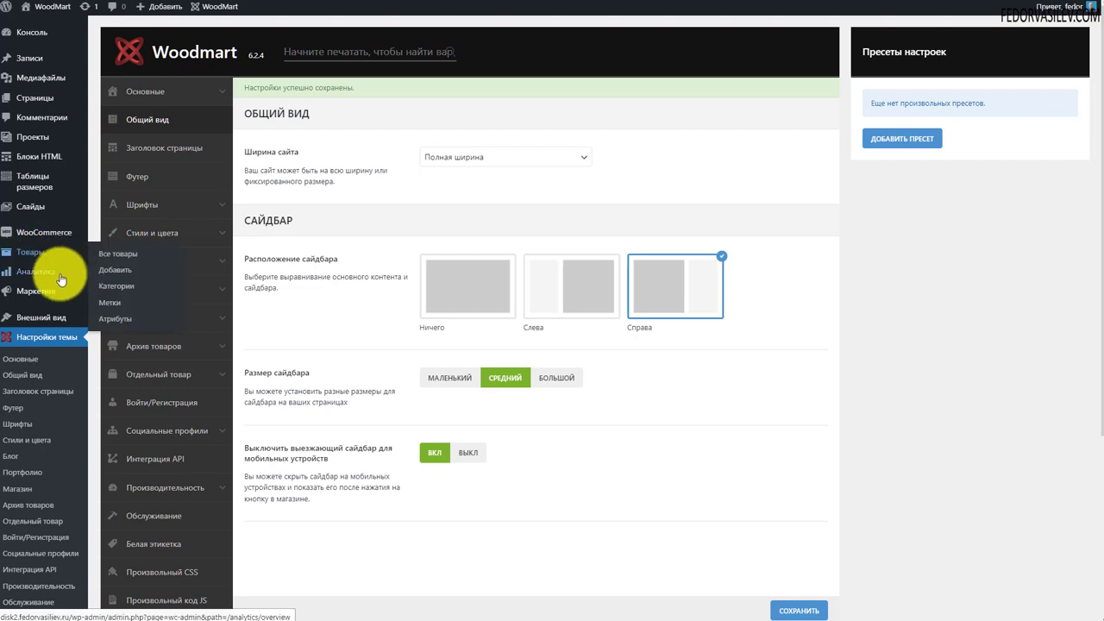
mouse_move(54, 321)
scroll(125, 330, down, 1)
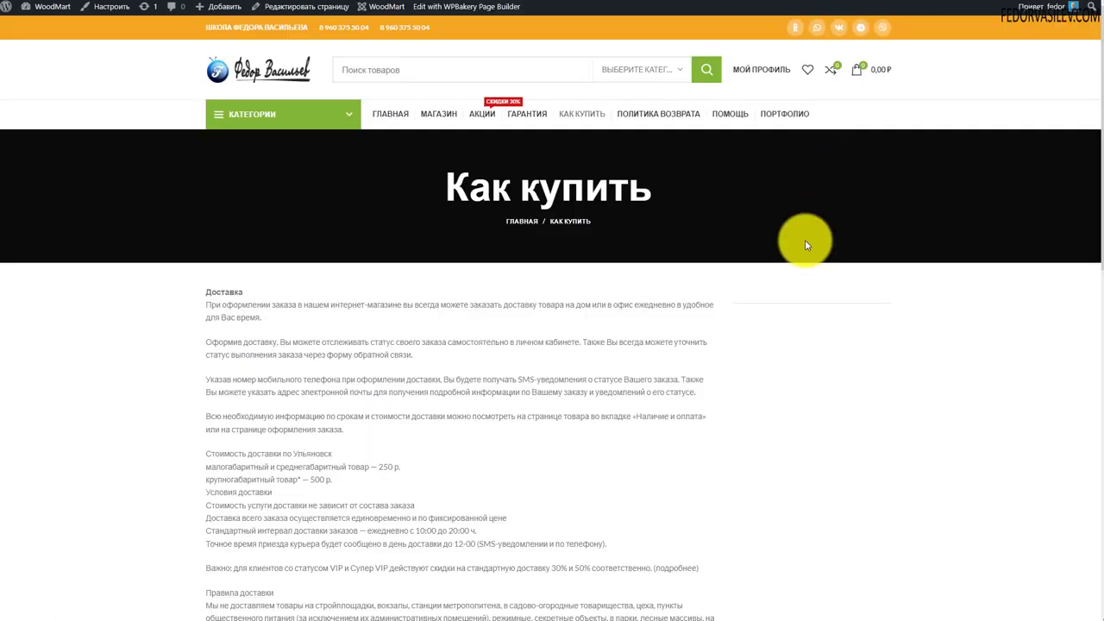
click(910, 289)
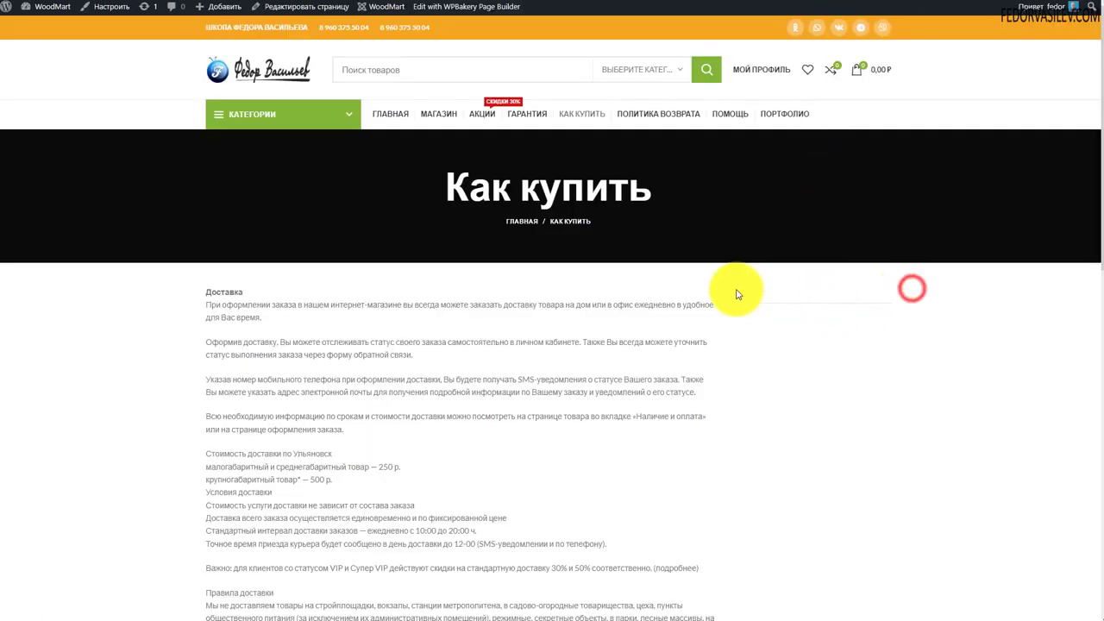
Open the Магазин page and examine the filter sidebar beside the product grid
click(441, 116)
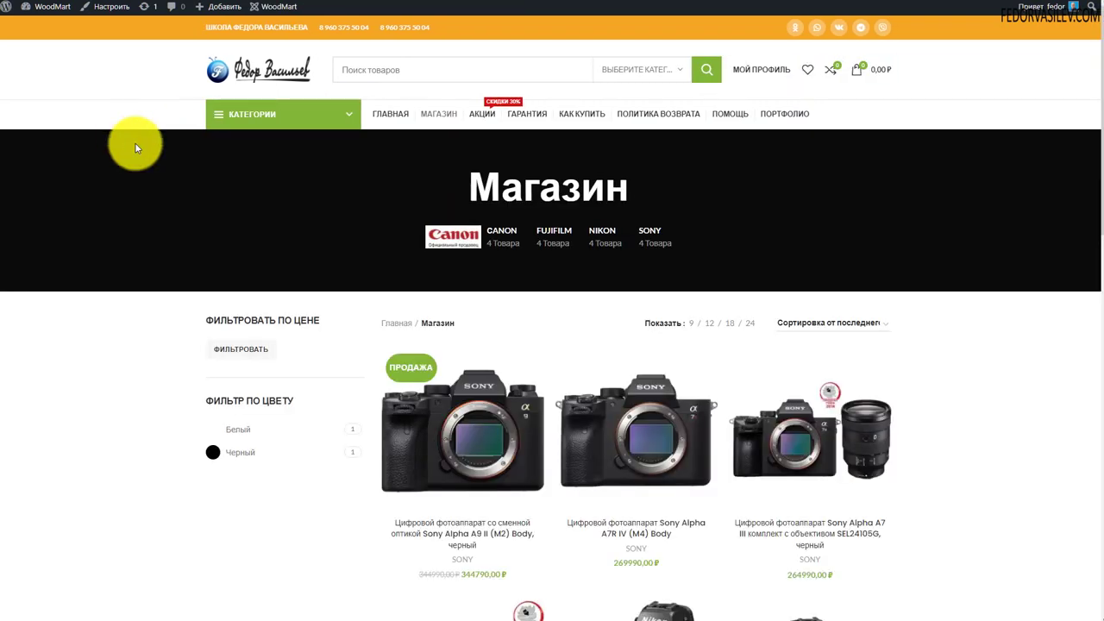
scroll(190, 143, down, 3)
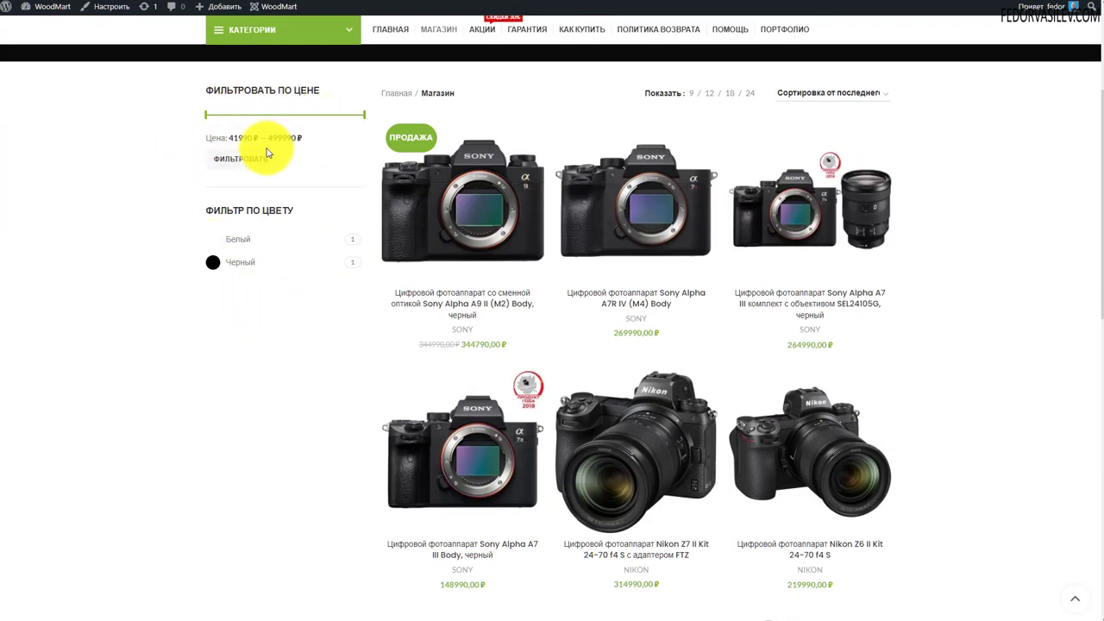
scroll(284, 153, up, 2)
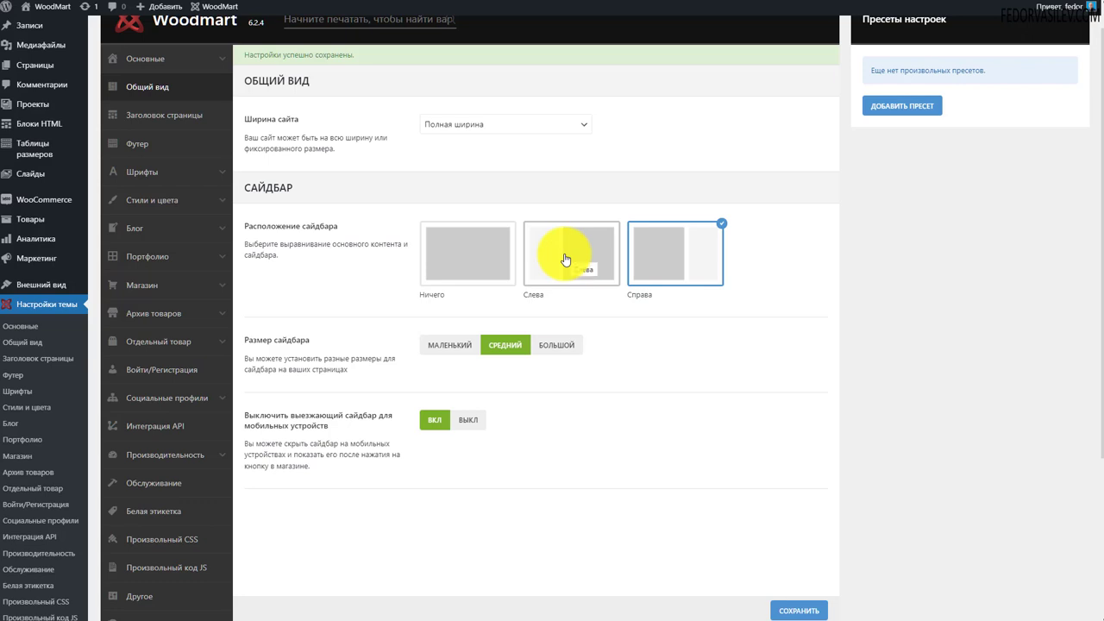
Try the Слева and Ничего options for the sidebar position
click(565, 259)
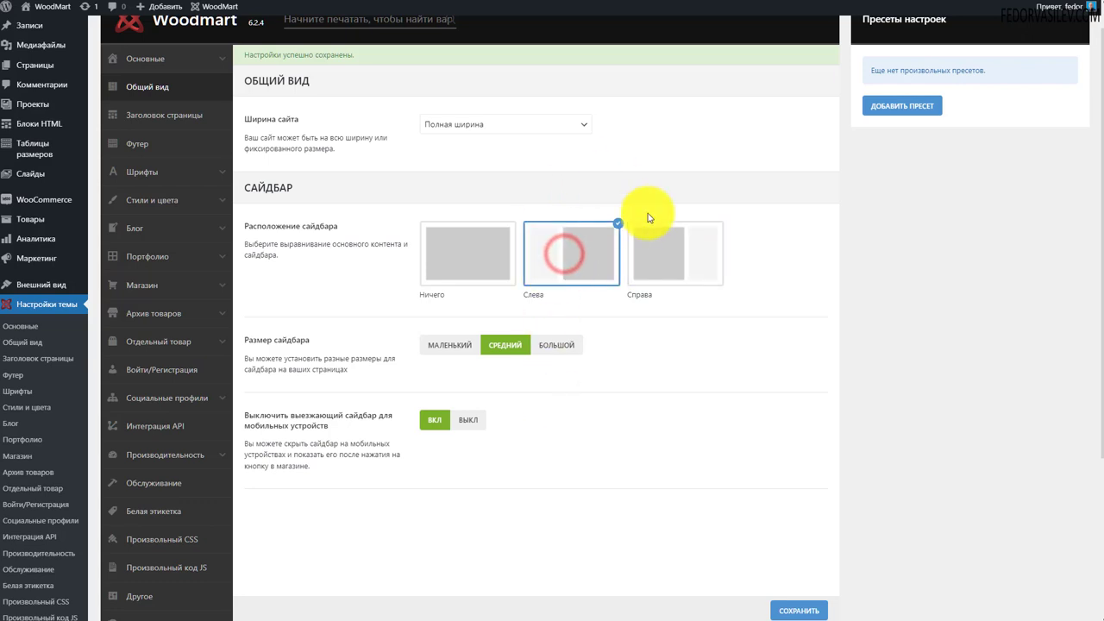
click(455, 256)
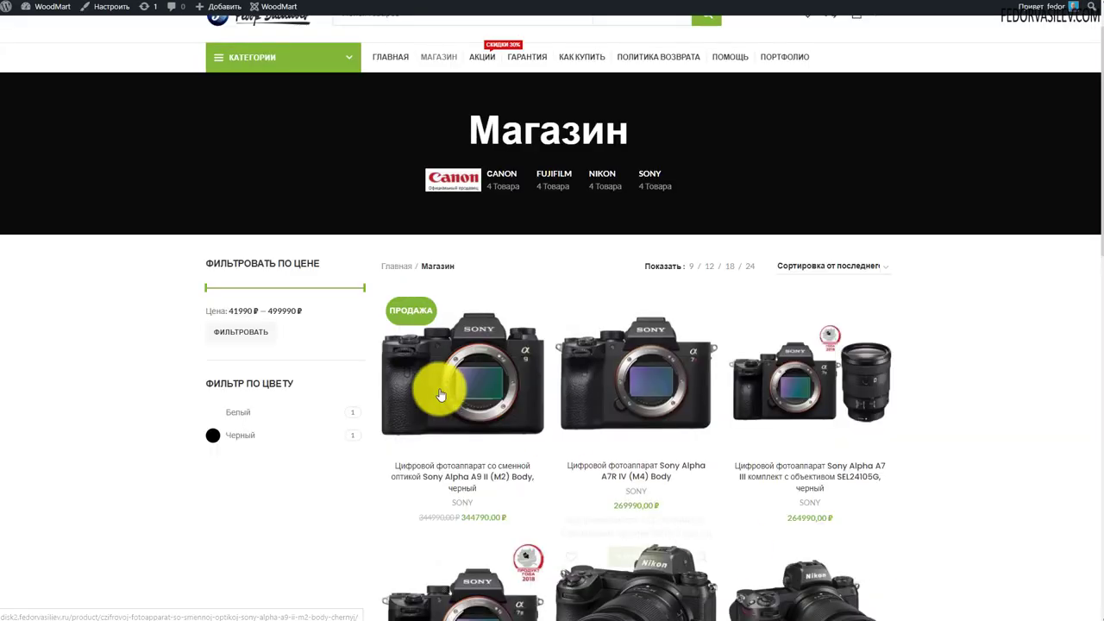
Compare the sidebar layout of the Магазин page with the full-width text of the Гарантия page
scroll(480, 394, down, 2)
scroll(316, 332, up, 2)
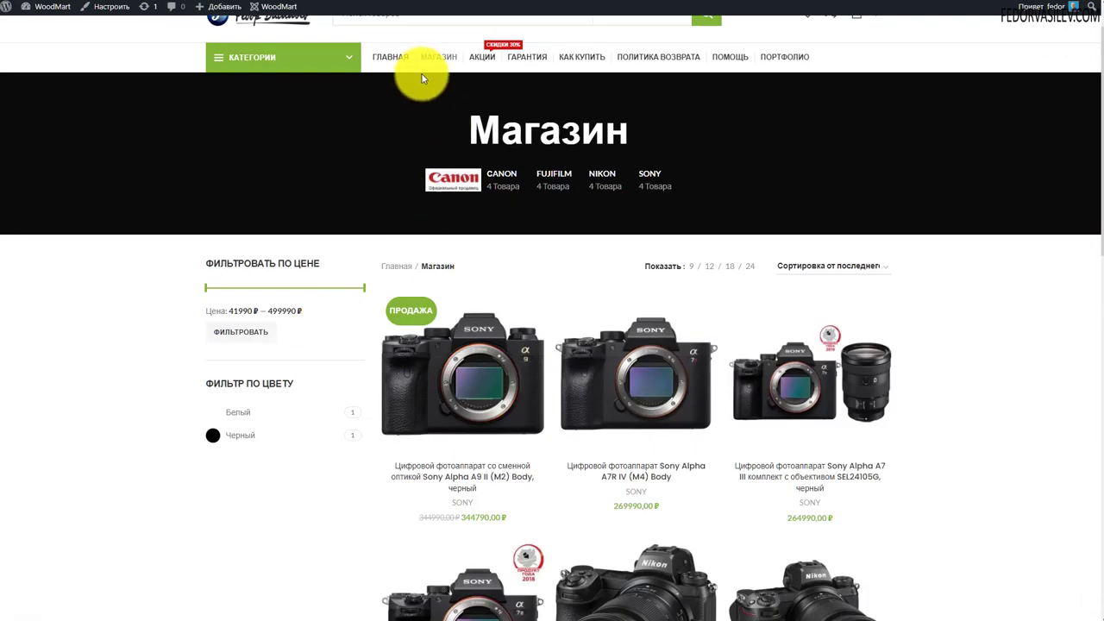
scroll(222, 228, down, 2)
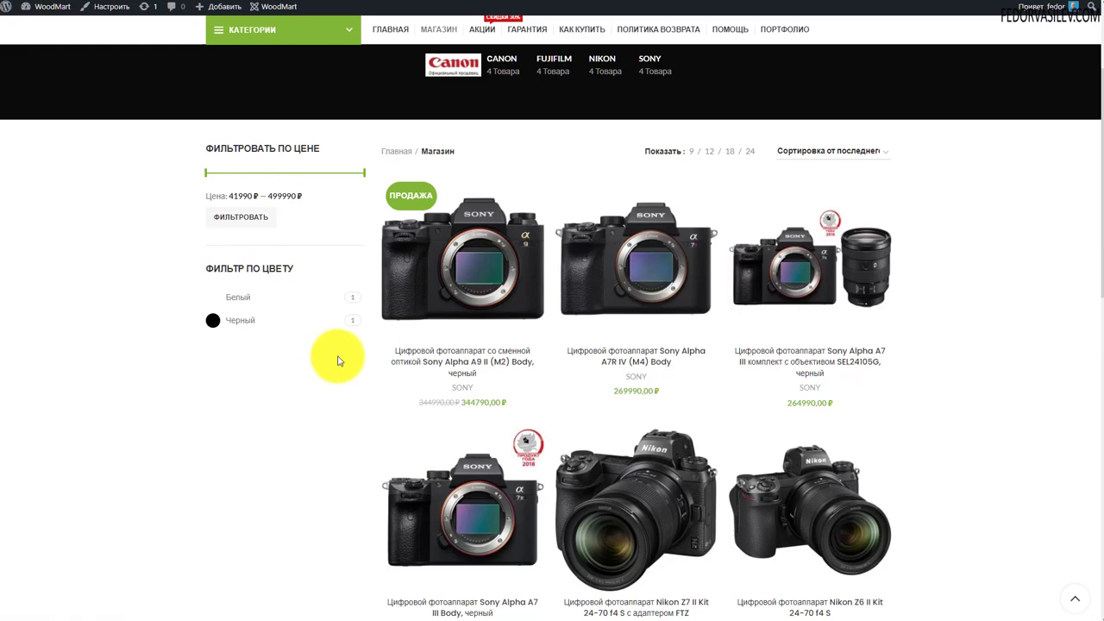
scroll(337, 360, up, 3)
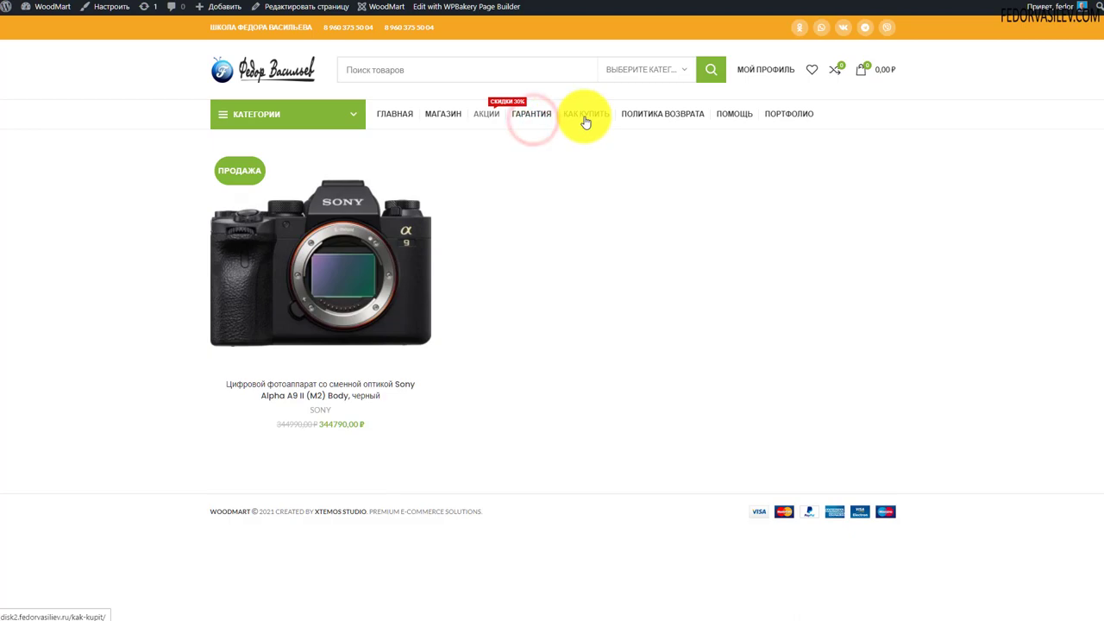
scroll(269, 199, down, 5)
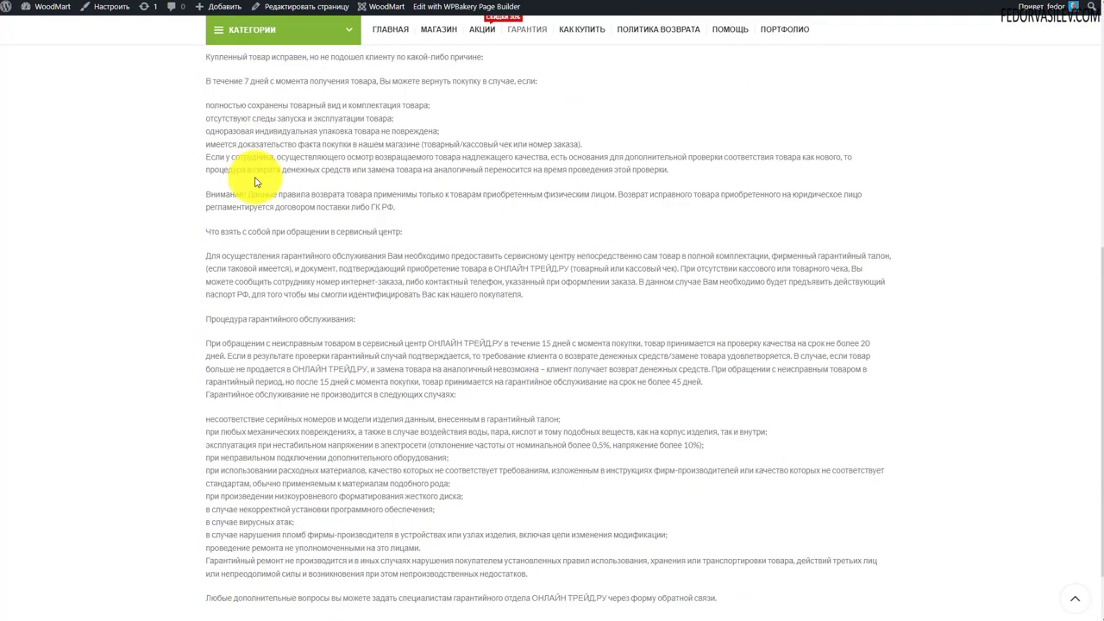
scroll(768, 318, up, 5)
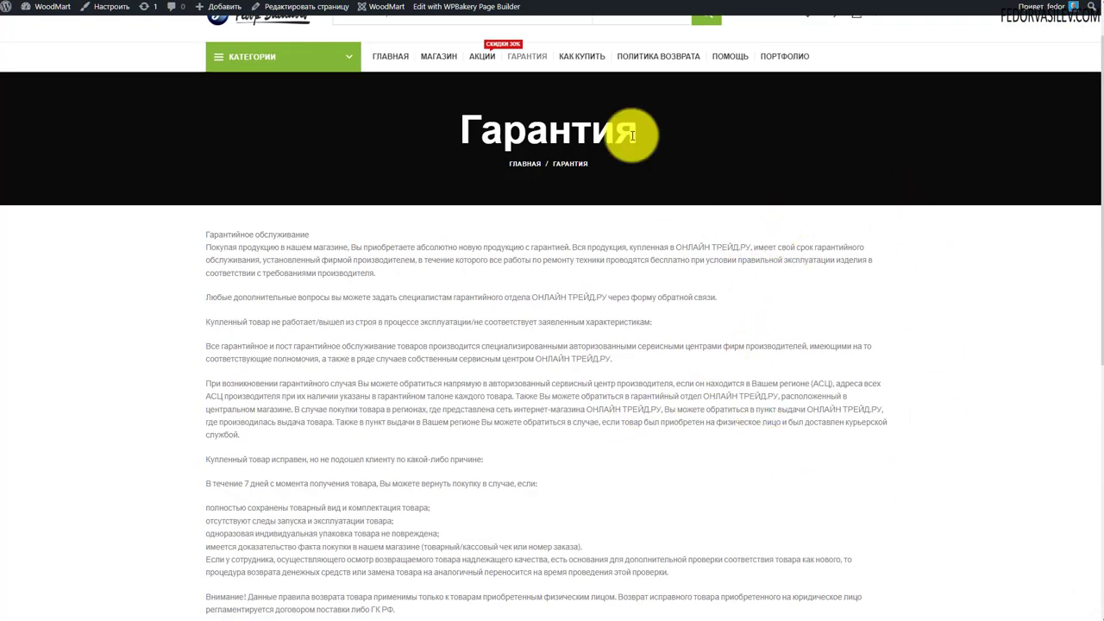
click(565, 61)
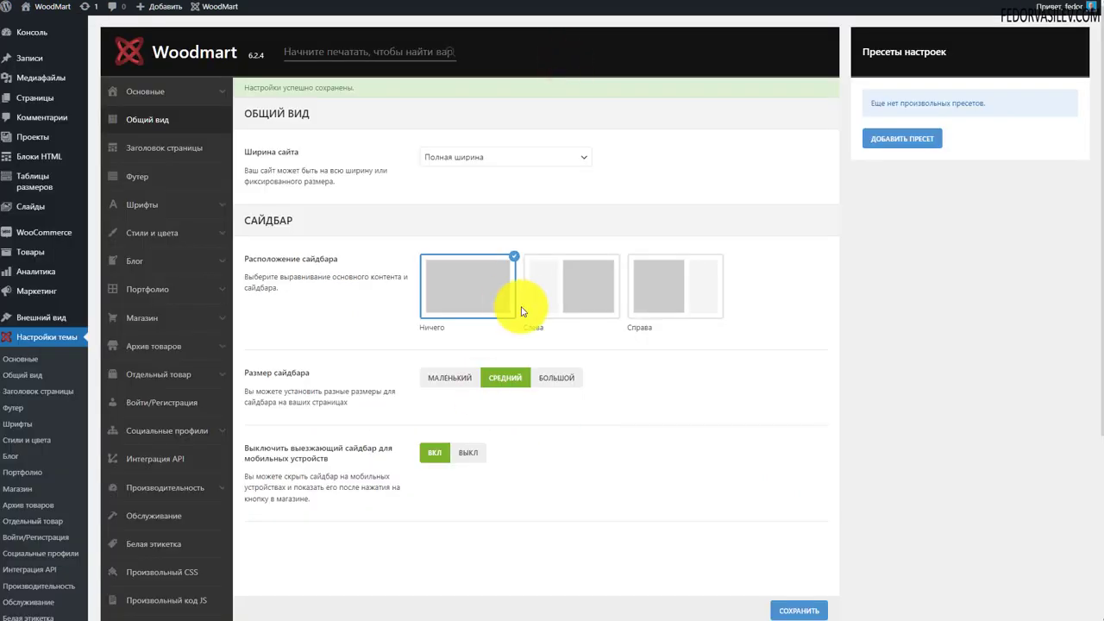
Set the sidebar position to Справа and, after trying the other sizes, its size to Средний
click(642, 288)
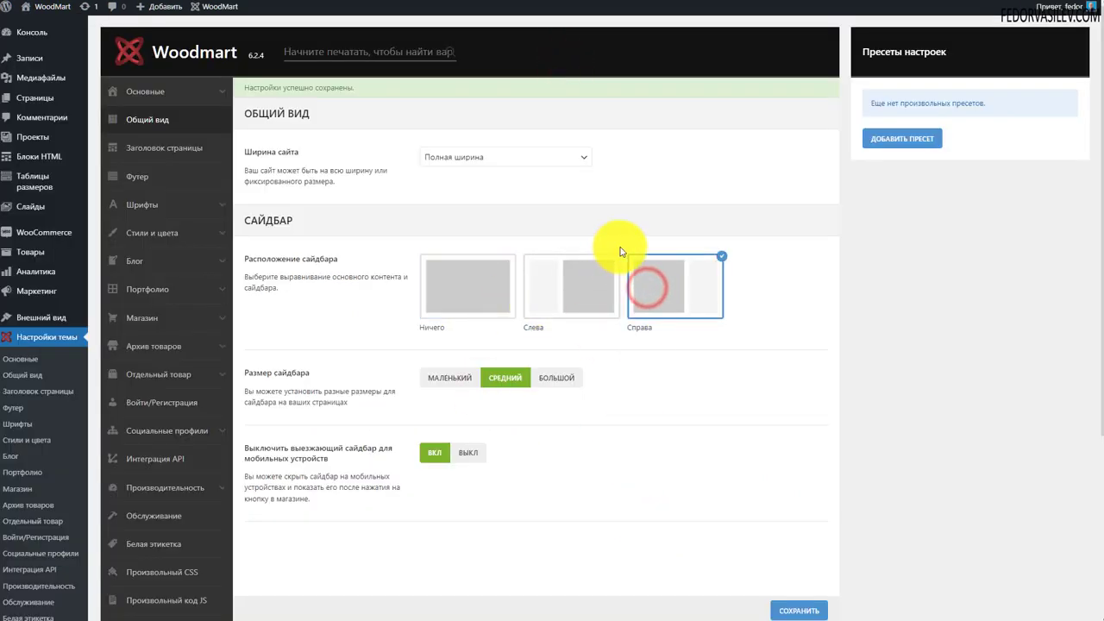
click(447, 378)
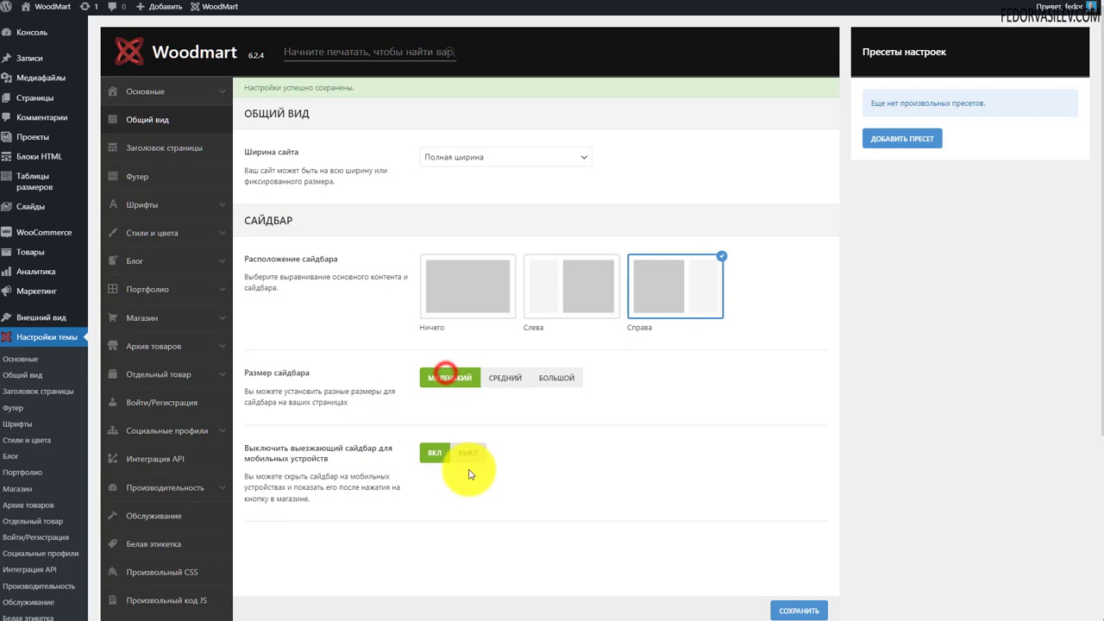
click(502, 380)
click(555, 376)
click(505, 378)
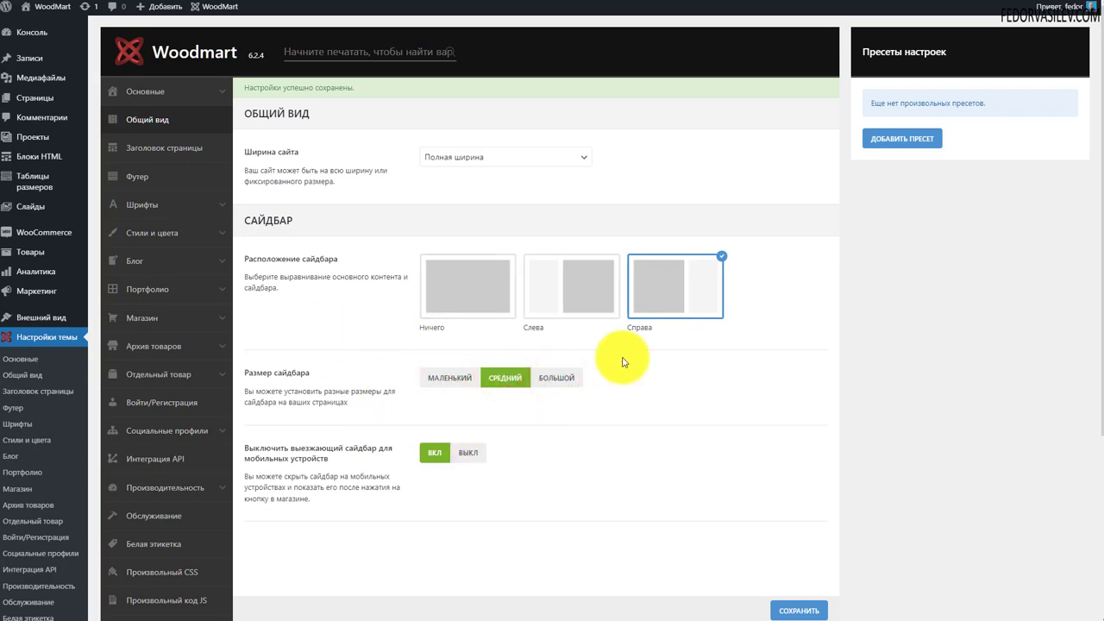
Set the option that disables the slide-out sidebar on mobile devices to Вкл and save the layout settings
scroll(624, 362, down, 2)
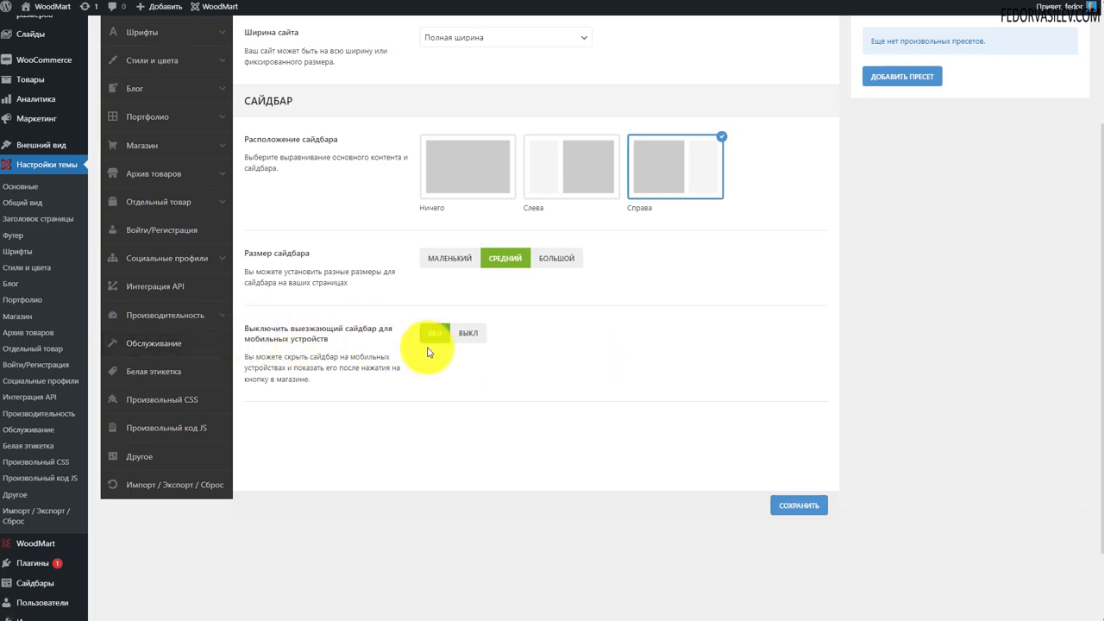
click(469, 336)
click(432, 331)
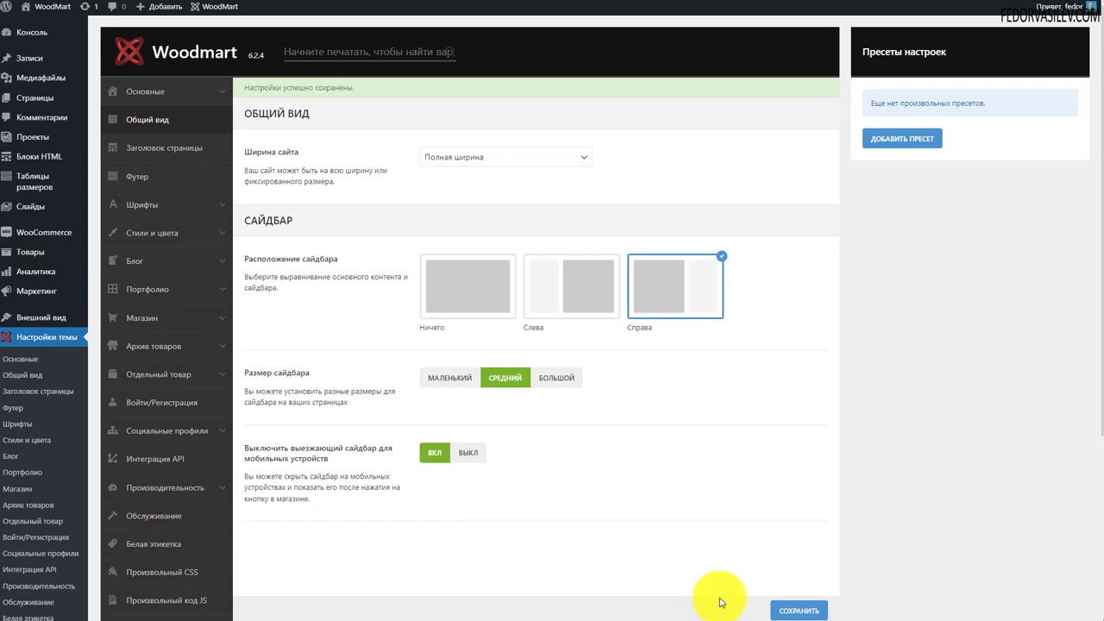
click(791, 608)
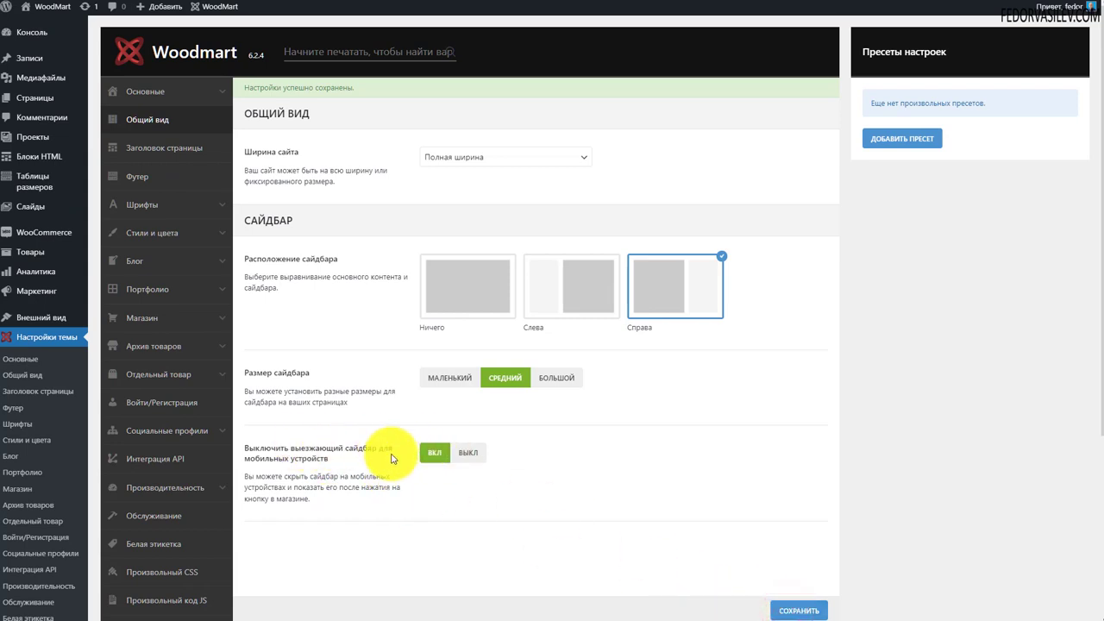
In the Заголовок страницы settings, set the page title design to По умолчанию and save
click(119, 148)
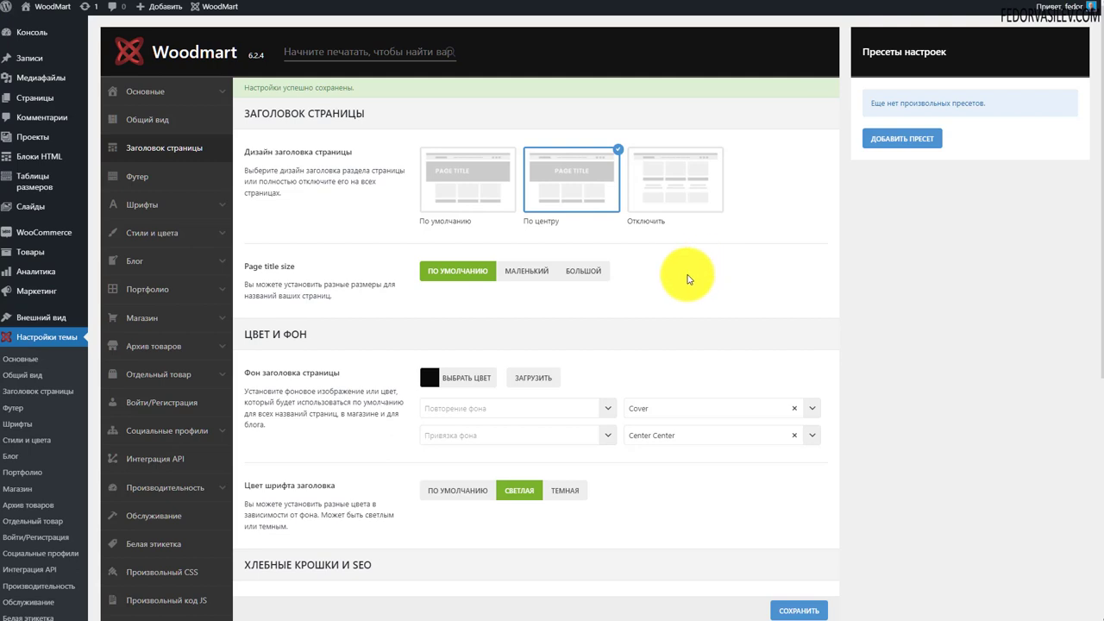
click(447, 176)
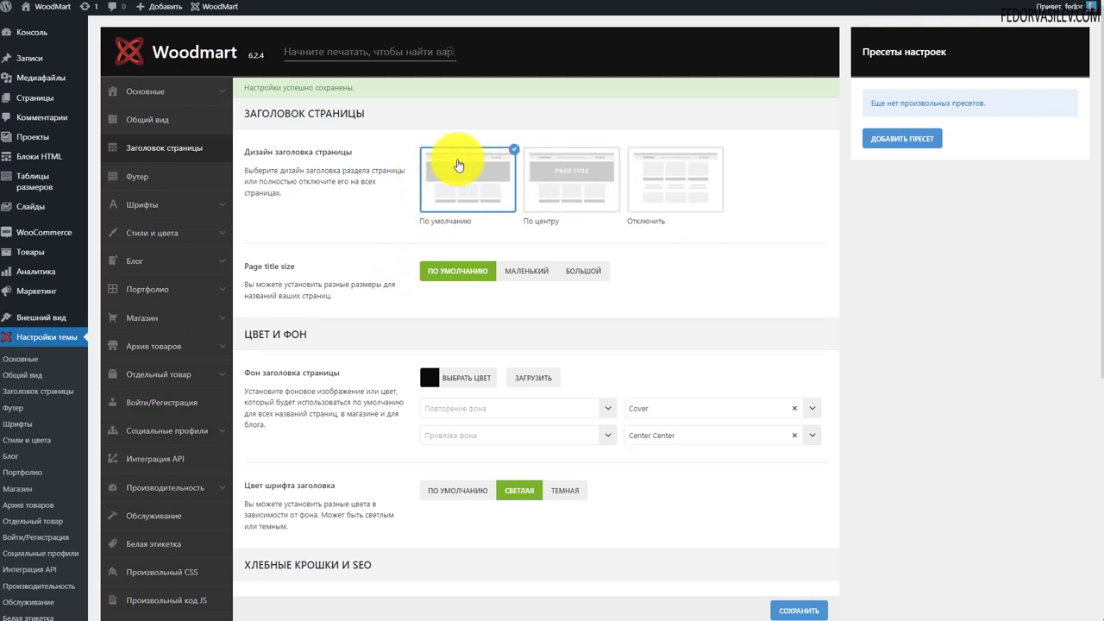
click(778, 609)
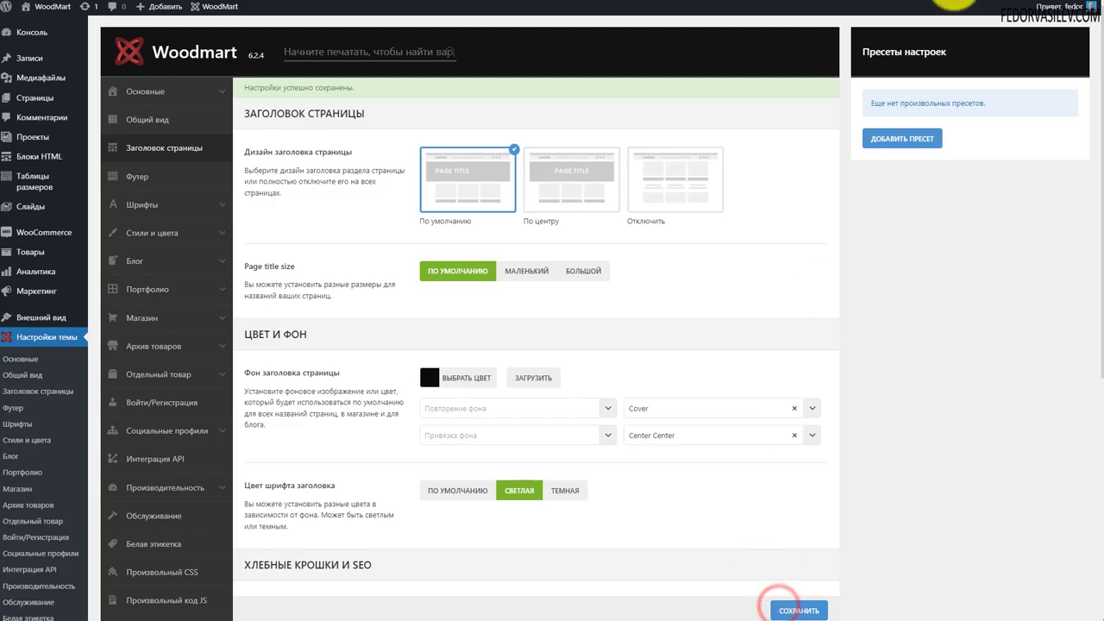
Reload the Как купить page and check the title's alignment, the breadcrumbs and the text below them
click(44, 59)
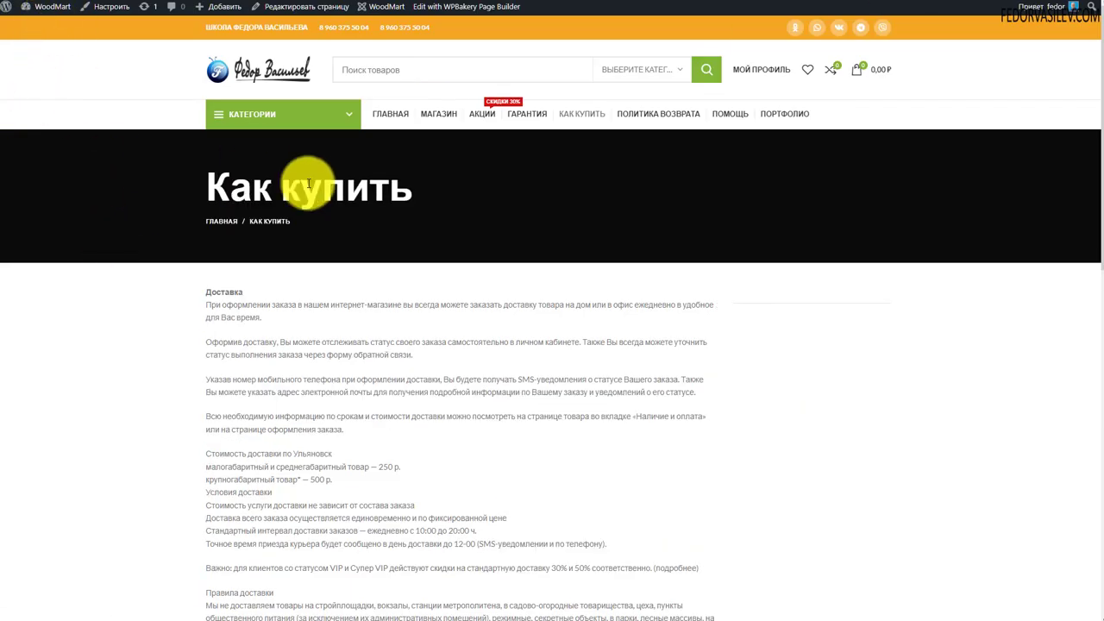
drag(315, 222, 209, 191)
click(136, 213)
scroll(186, 168, down, 5)
scroll(215, 198, up, 5)
scroll(294, 222, down, 5)
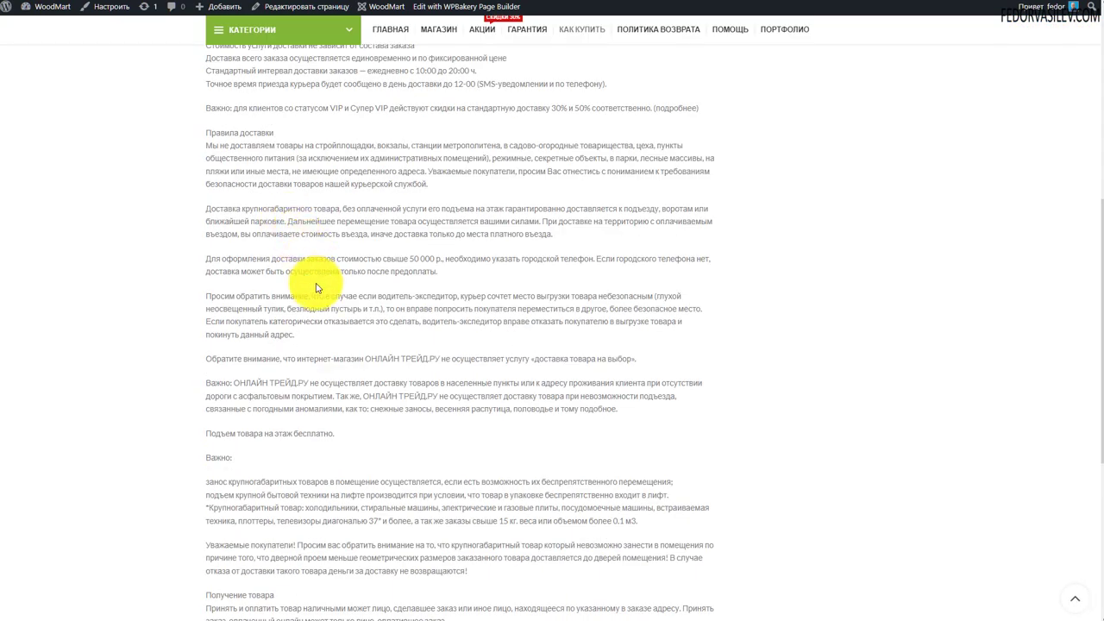
scroll(222, 259, up, 4)
drag(198, 169, 424, 453)
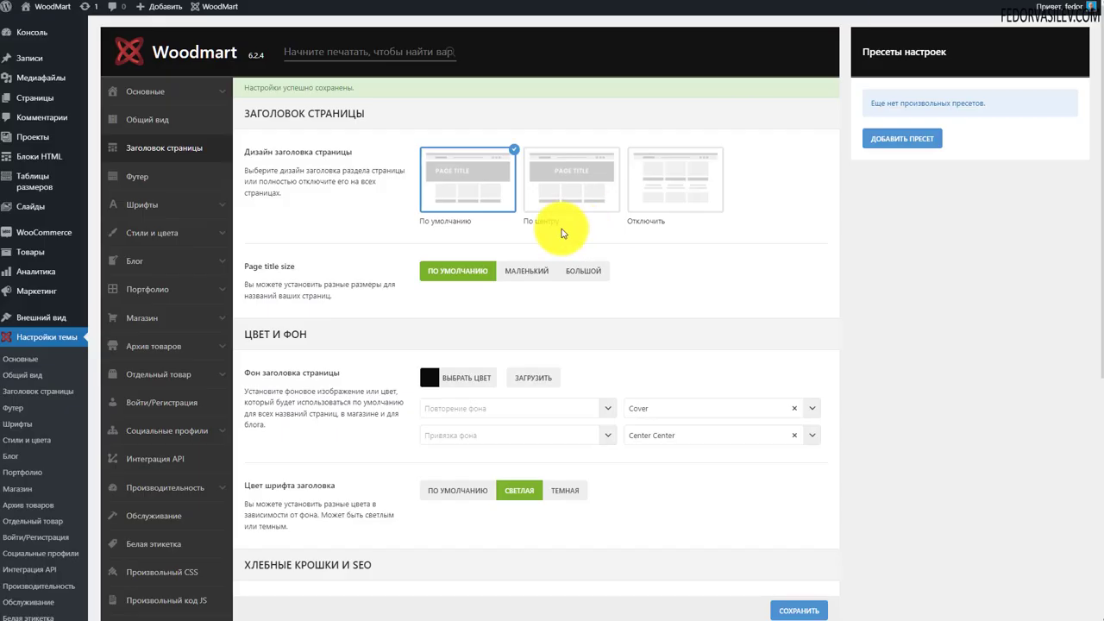
Set the page title design to Отключить and save the settings
click(565, 181)
click(665, 168)
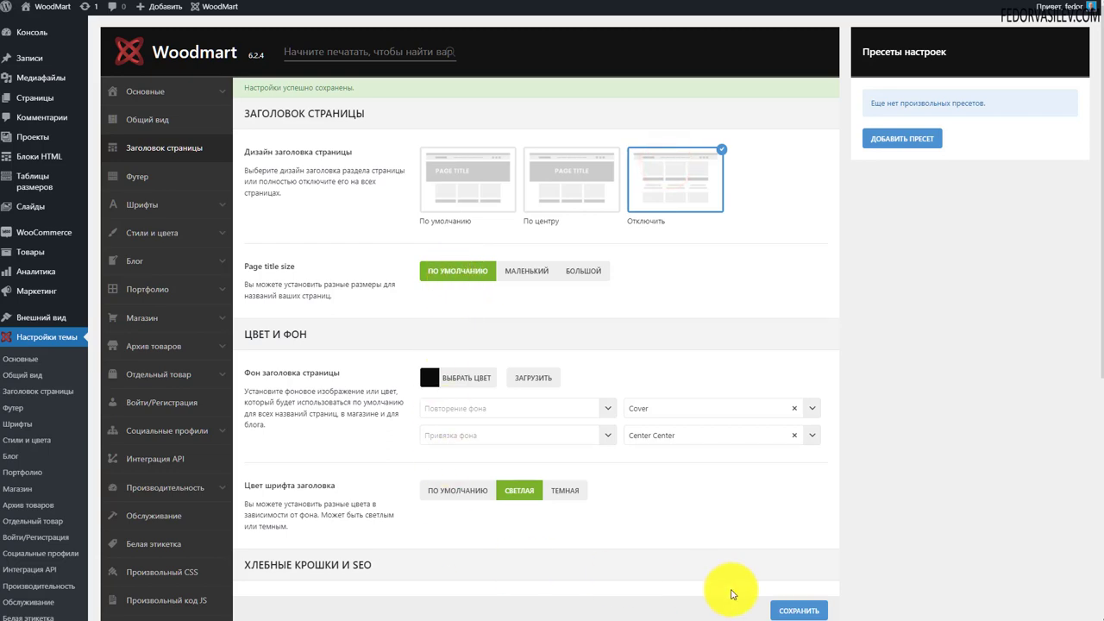
click(788, 612)
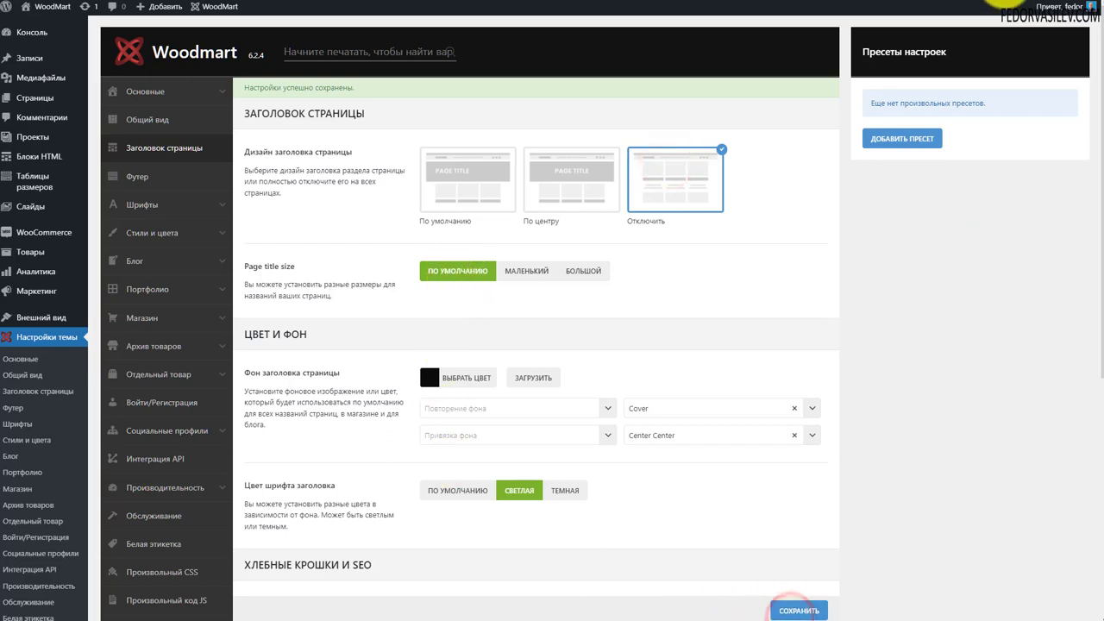
Reload the Как купить page and check the area above its text for the page title and breadcrumbs
click(930, 1)
scroll(399, 216, up, 2)
drag(382, 220, 167, 177)
click(164, 177)
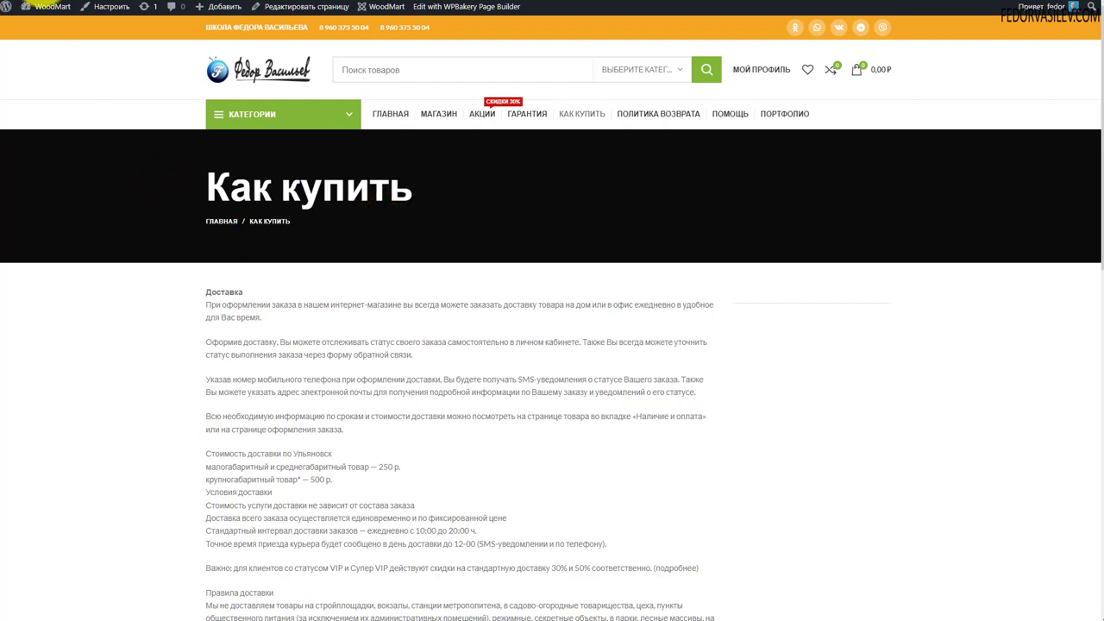
key(F5)
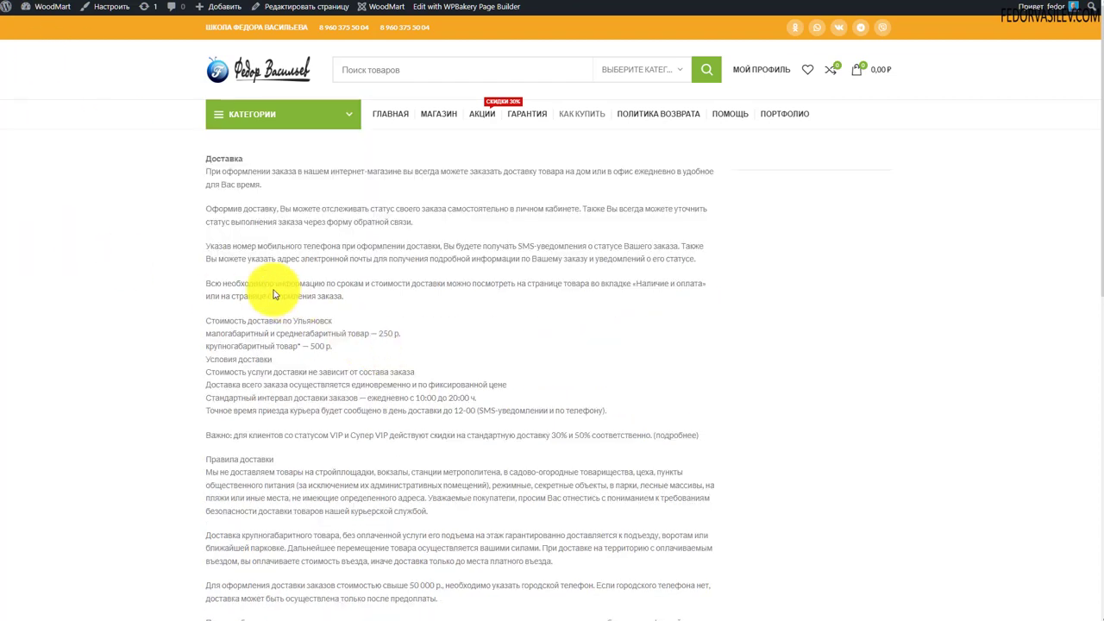
scroll(402, 180, down, 2)
scroll(517, 215, up, 2)
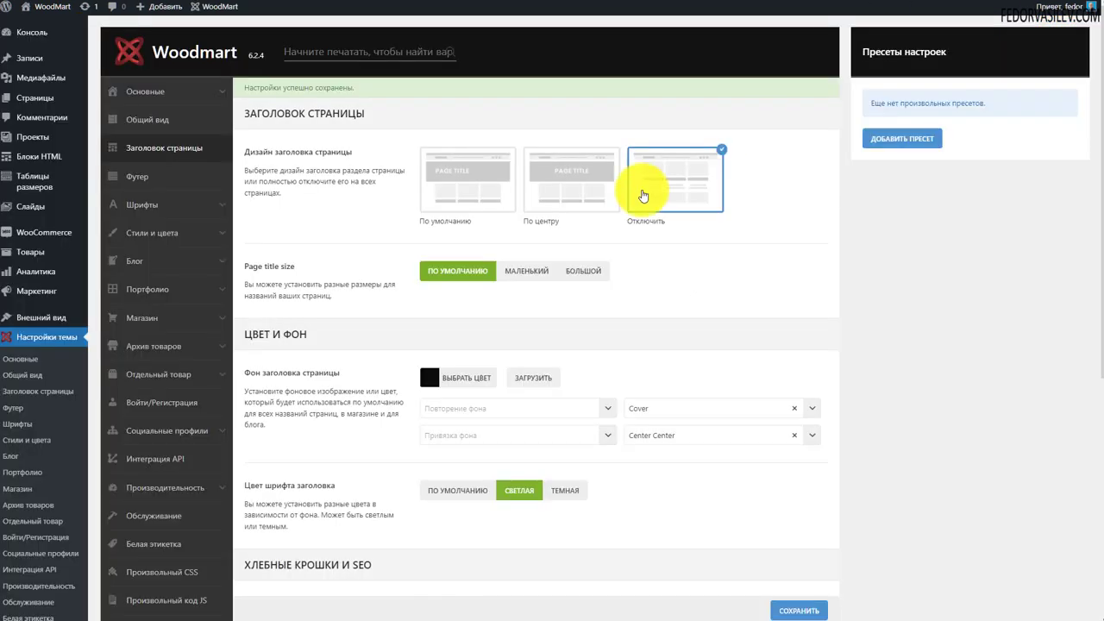
Set the page title design to По центру and save the settings
click(576, 179)
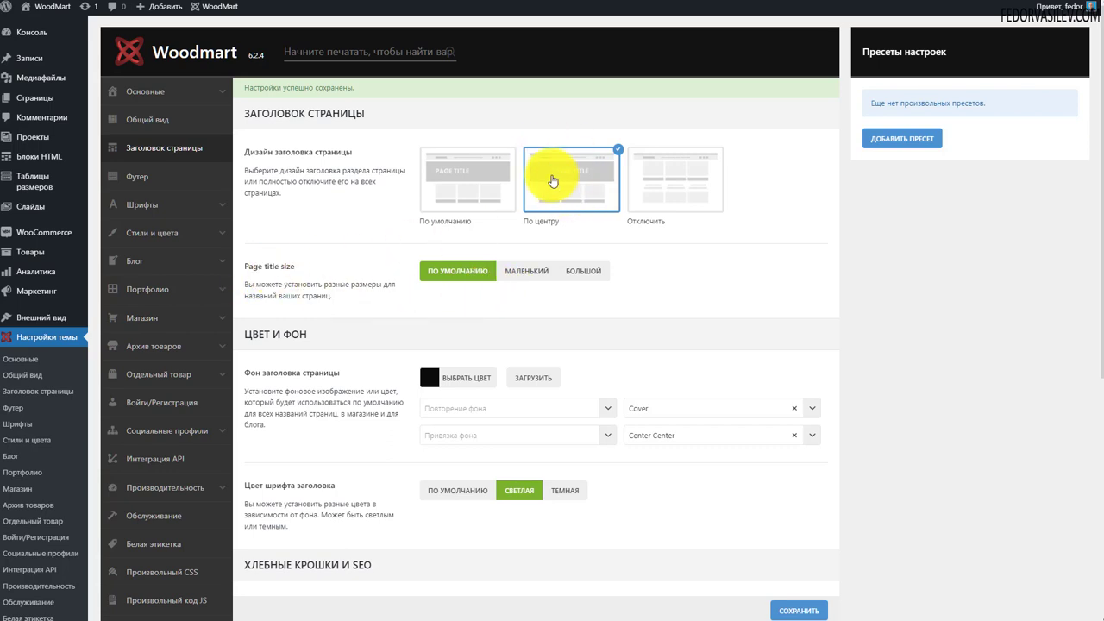
click(920, 1)
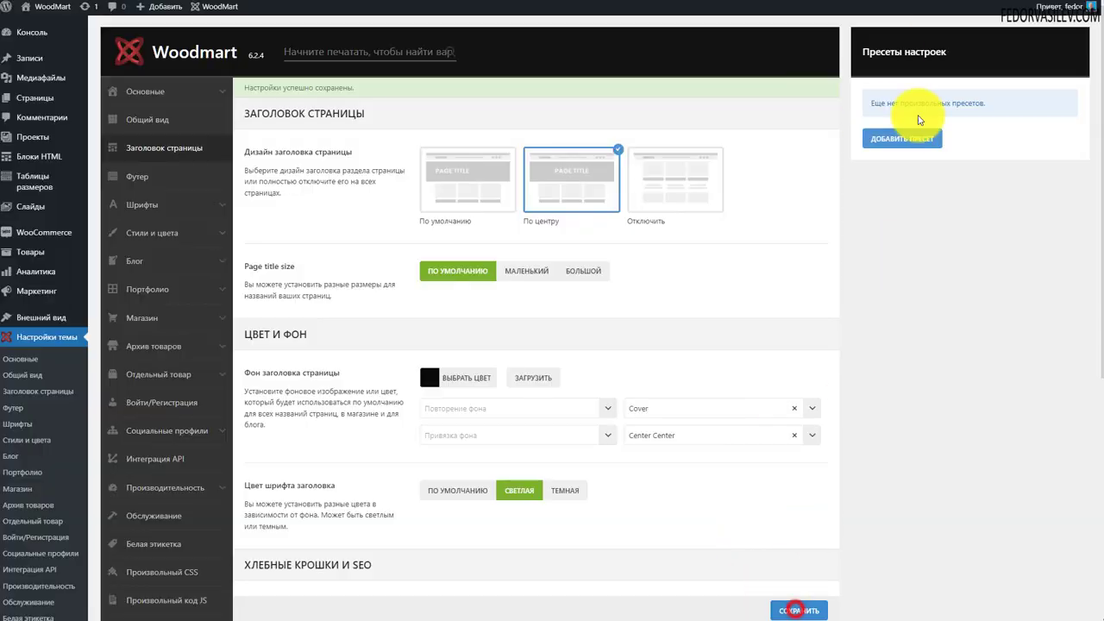
click(797, 608)
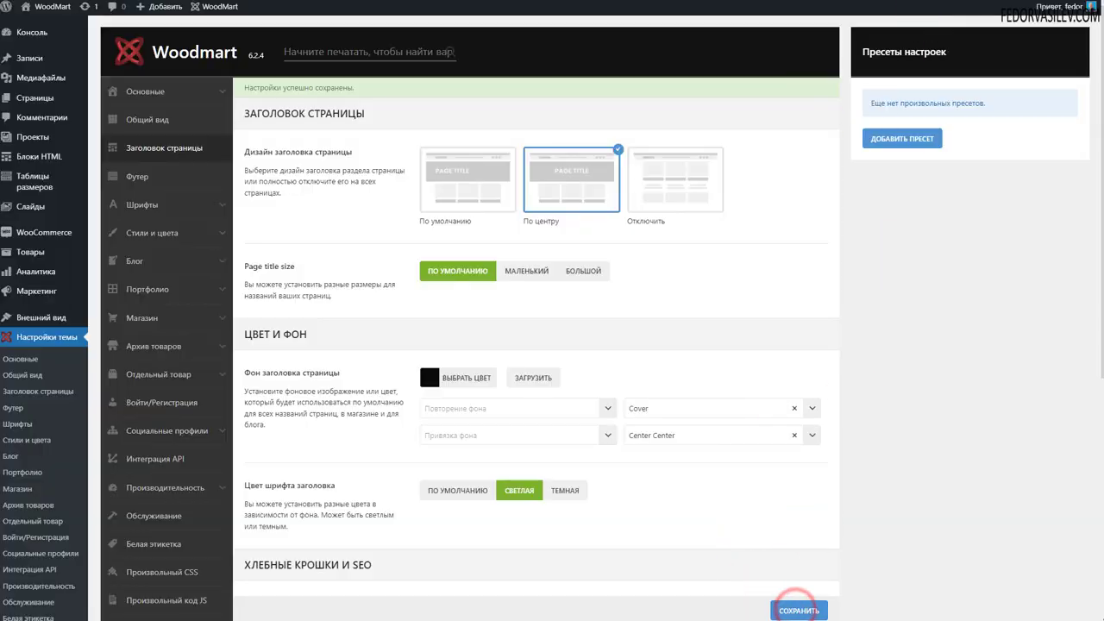
Reload the Как купить page to check the title's alignment, and review the Page title size setting
click(13, 7)
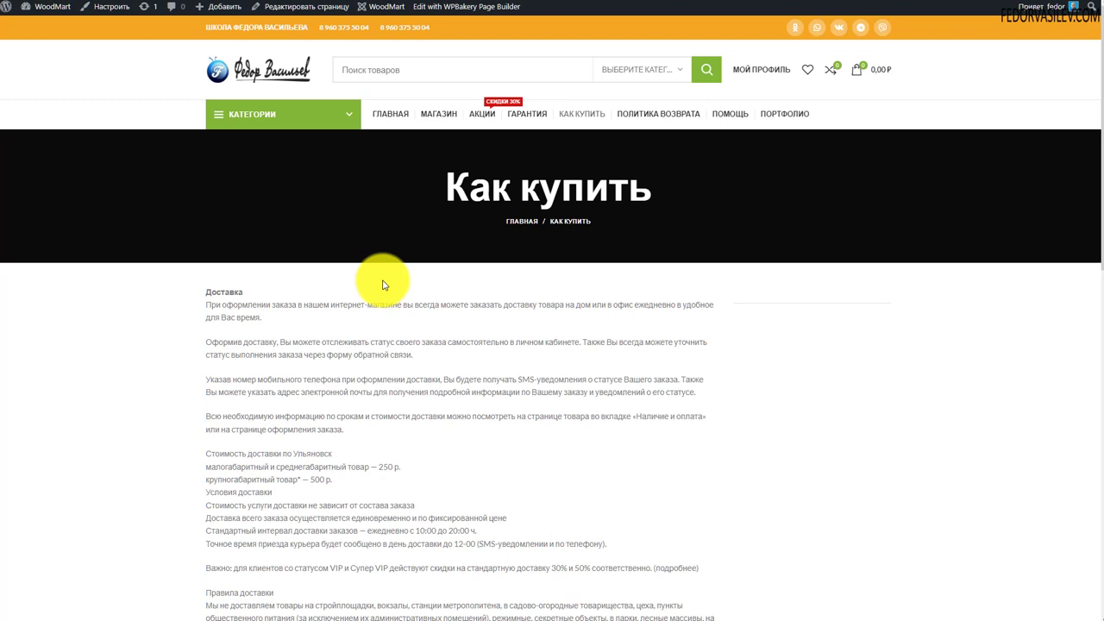
drag(625, 220, 483, 151)
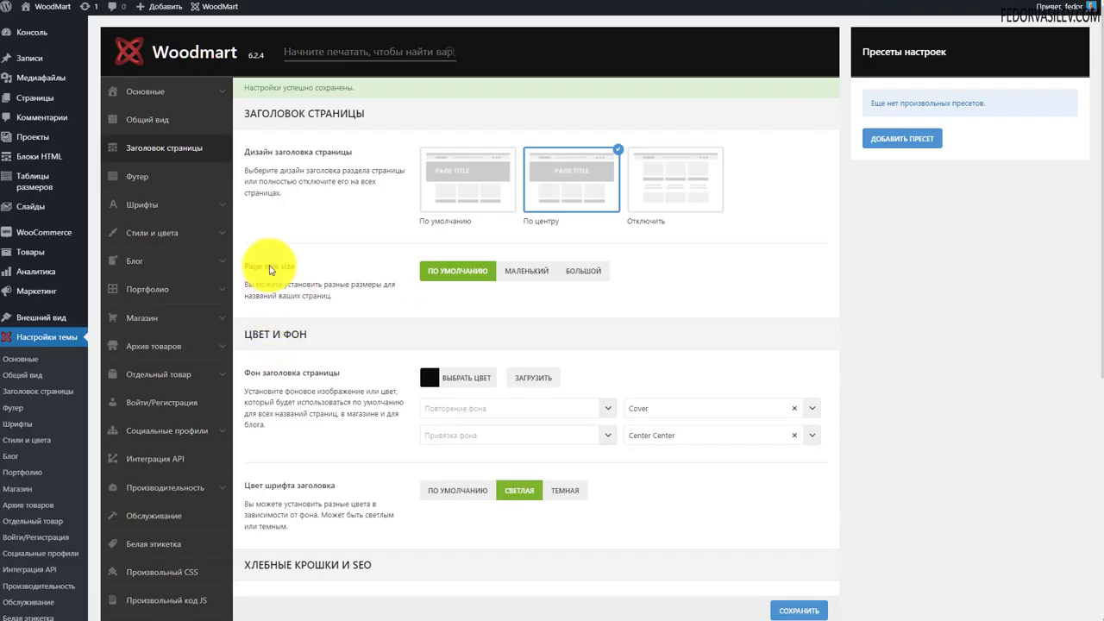
drag(319, 295, 264, 267)
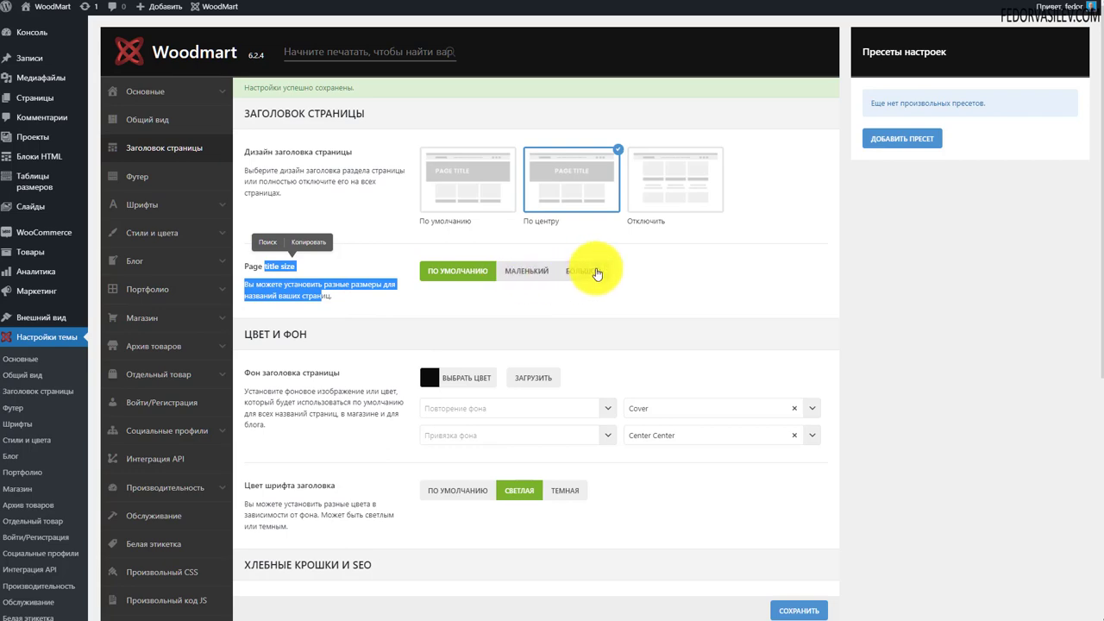
Set the page title background to the orange preset colour and save the settings
scroll(716, 284, down, 3)
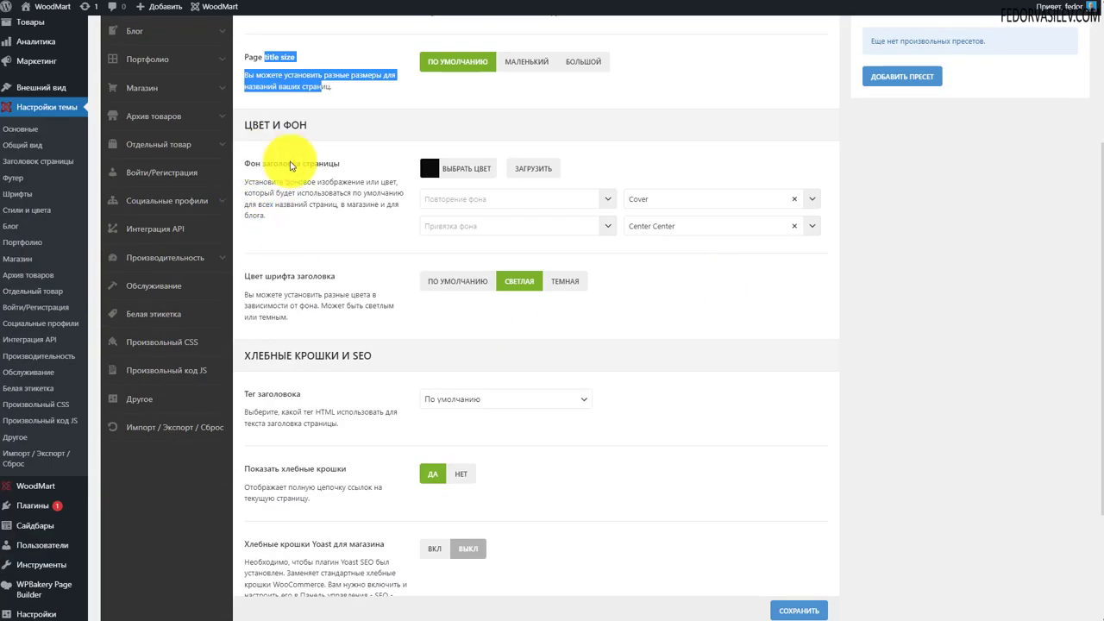
click(426, 165)
click(468, 303)
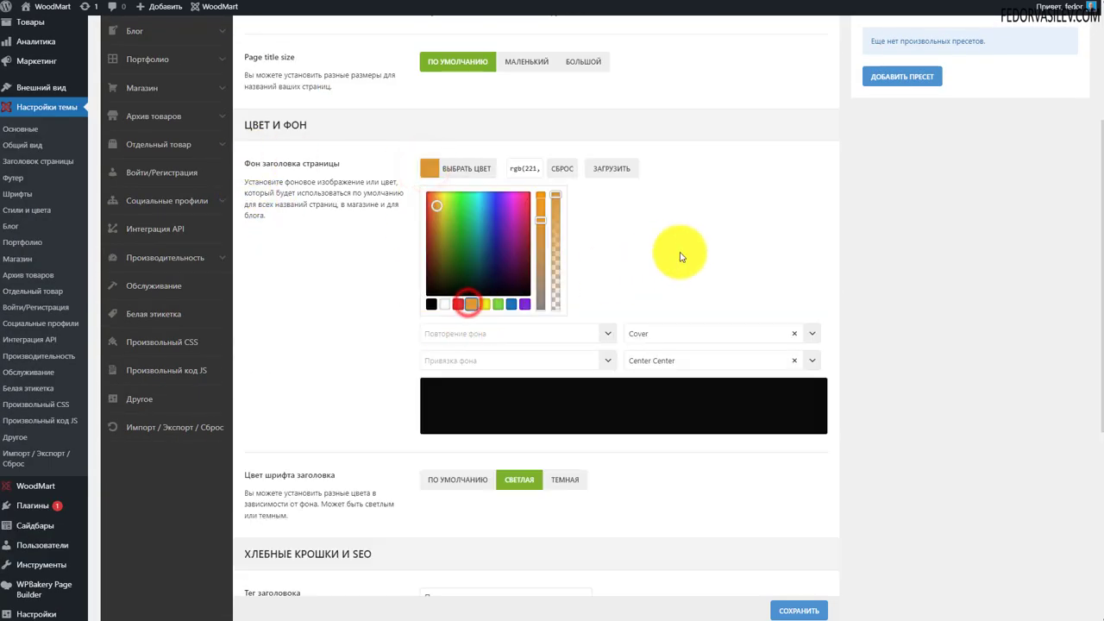
scroll(690, 293, up, 3)
click(729, 341)
click(798, 609)
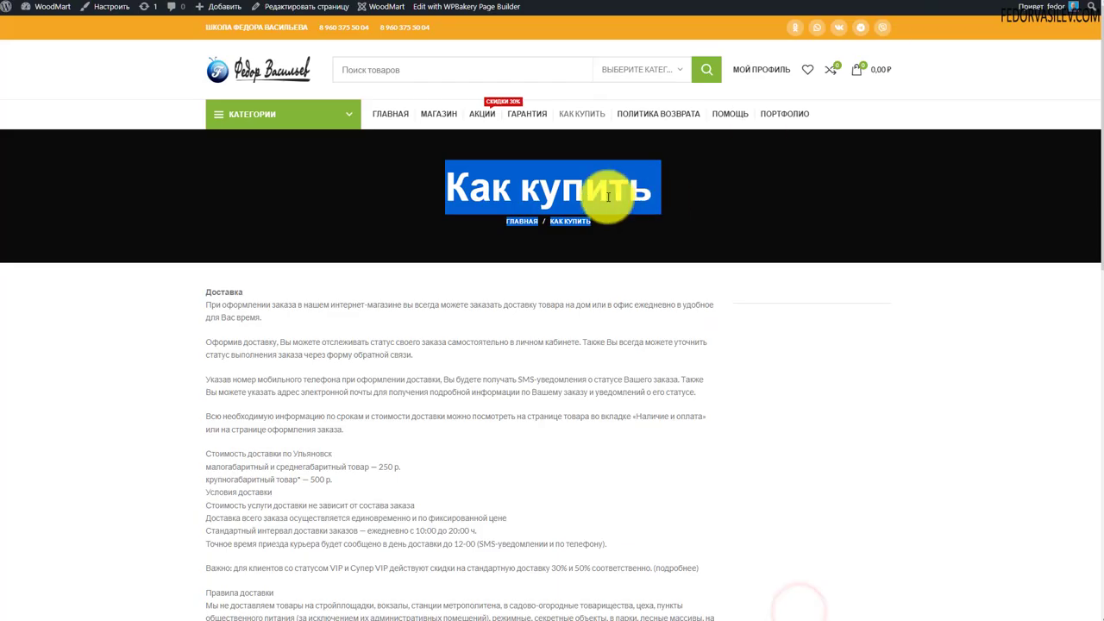
Reload the Как купить page, open Политика возврата, and check the title background on both pages
click(347, 175)
click(455, 176)
triple_click(489, 190)
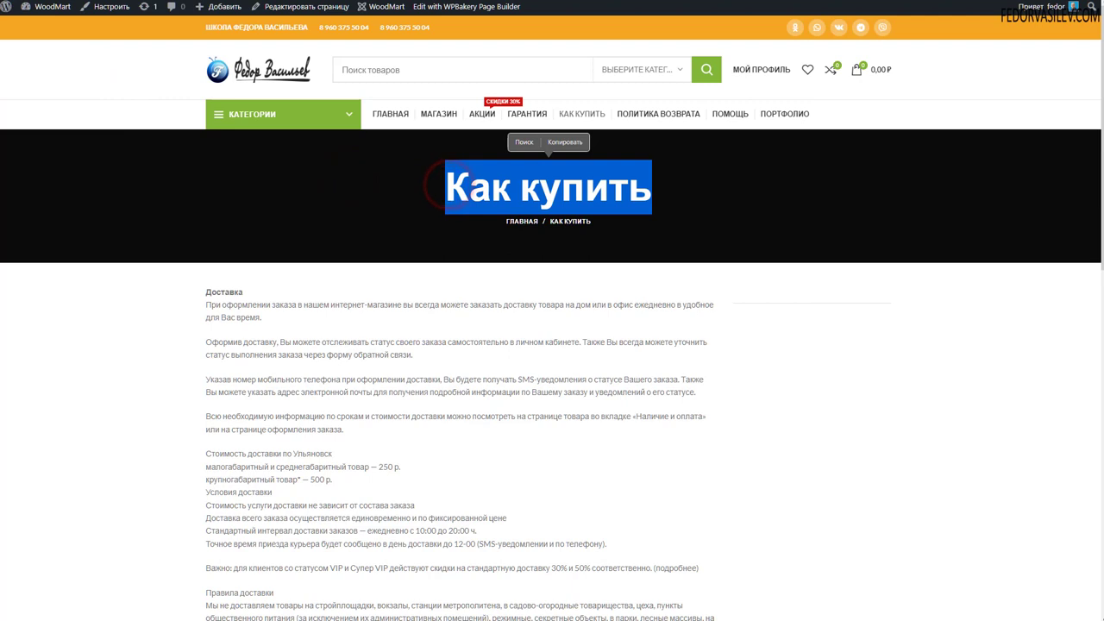
key(F5)
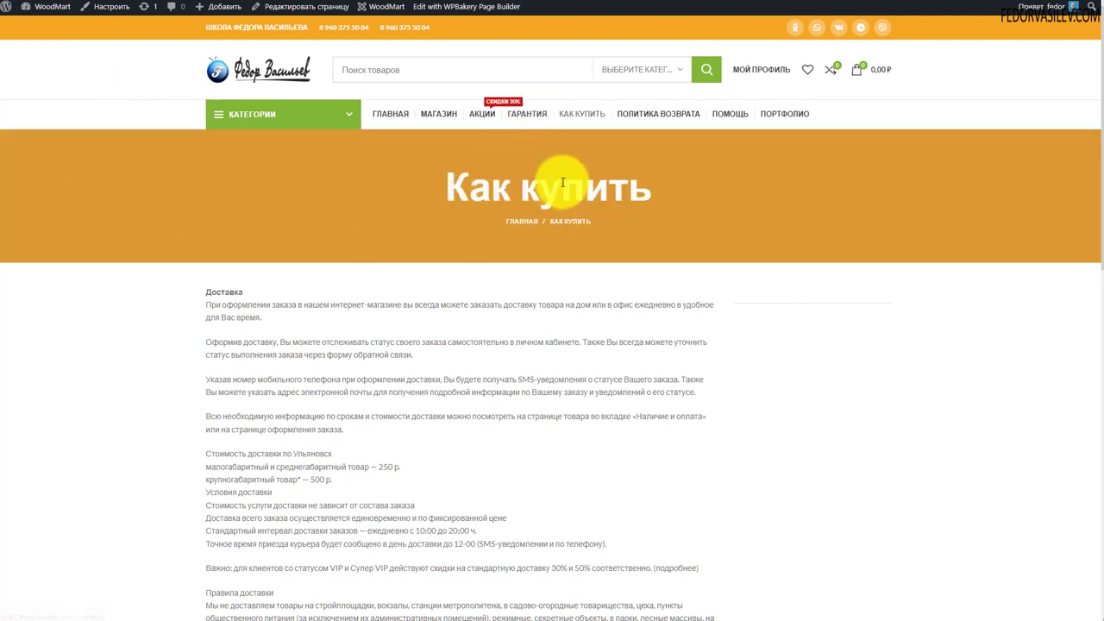
click(639, 113)
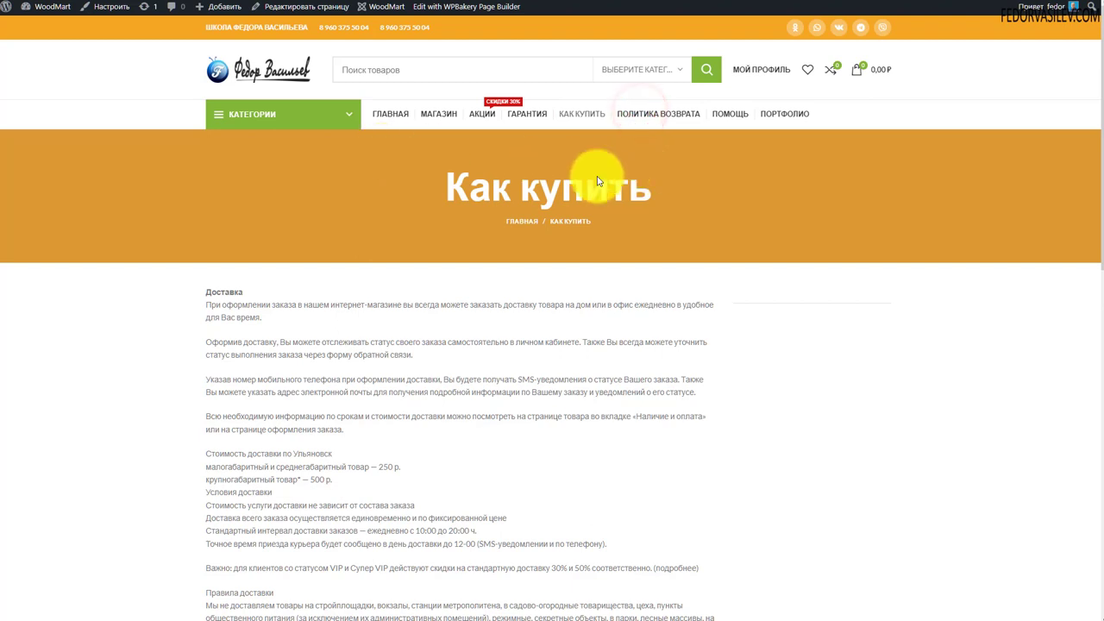
drag(707, 181, 406, 193)
click(261, 193)
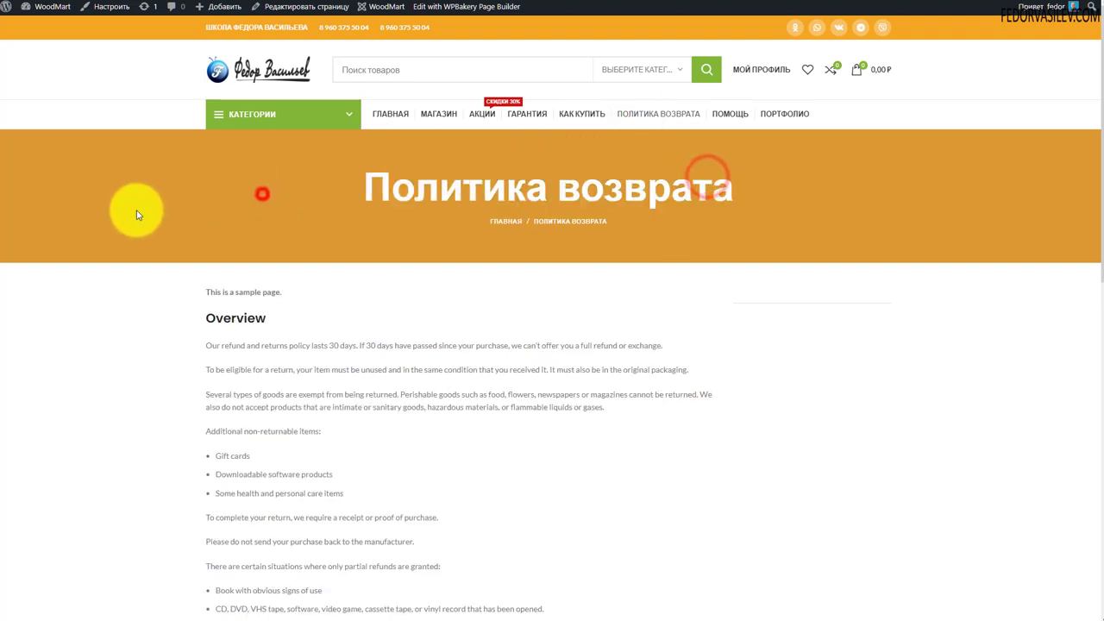
Look at the image upload and the repeat options for the page title background without choosing any
scroll(469, 267, down, 2)
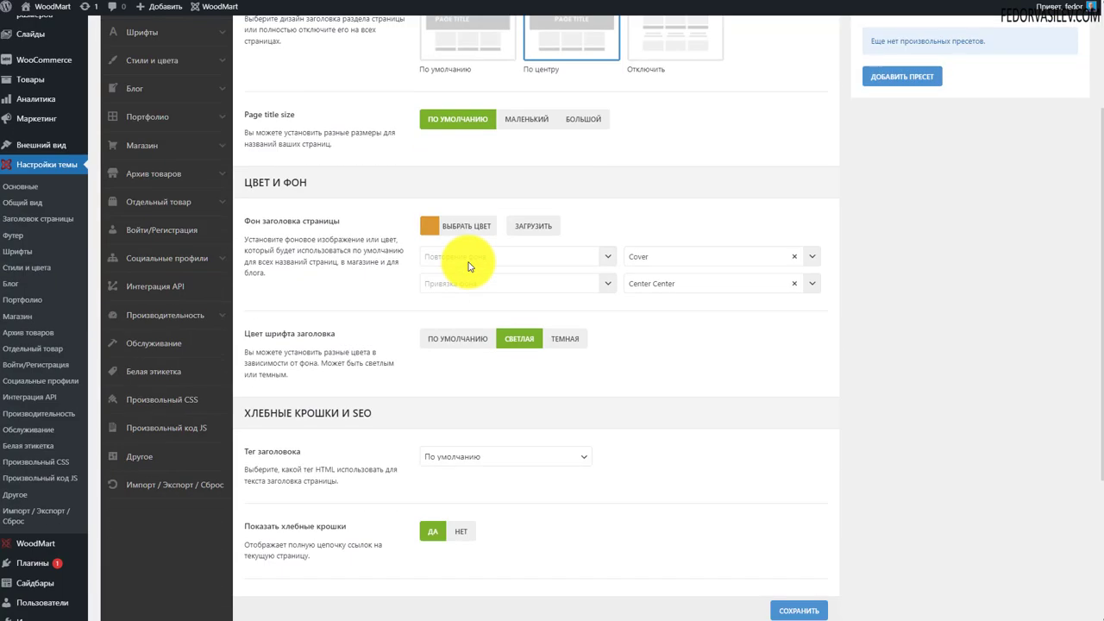
click(531, 230)
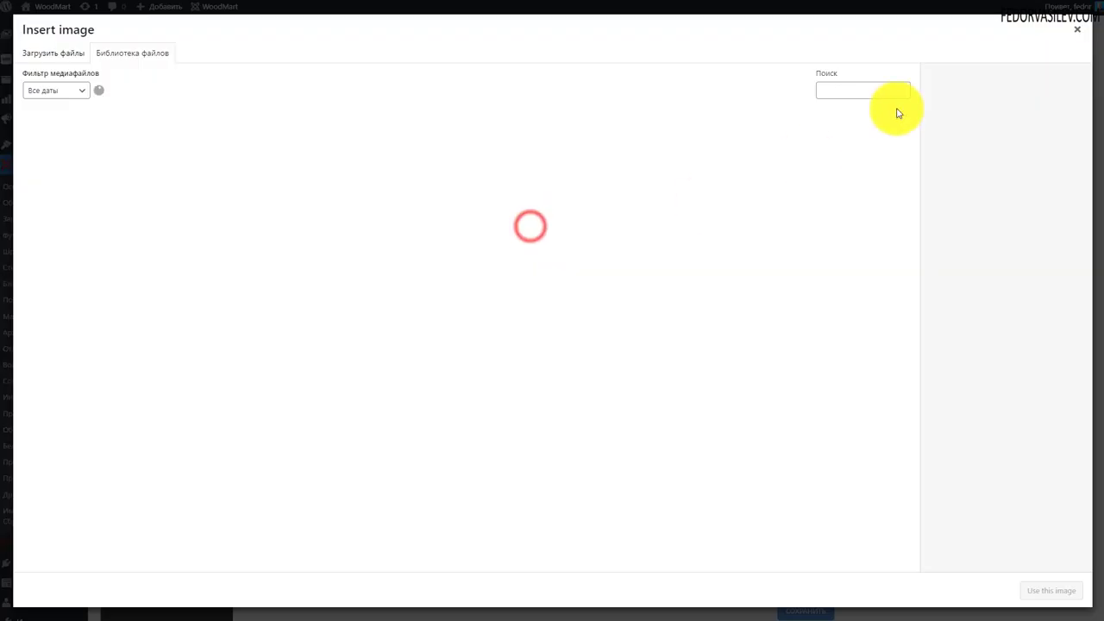
click(1077, 32)
click(457, 256)
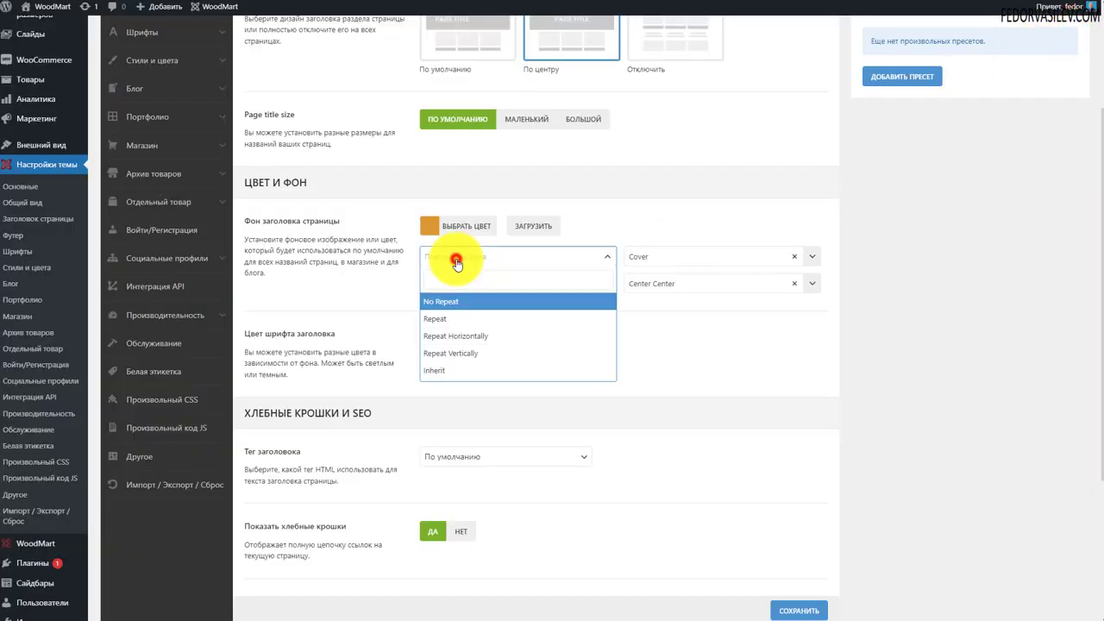
click(618, 215)
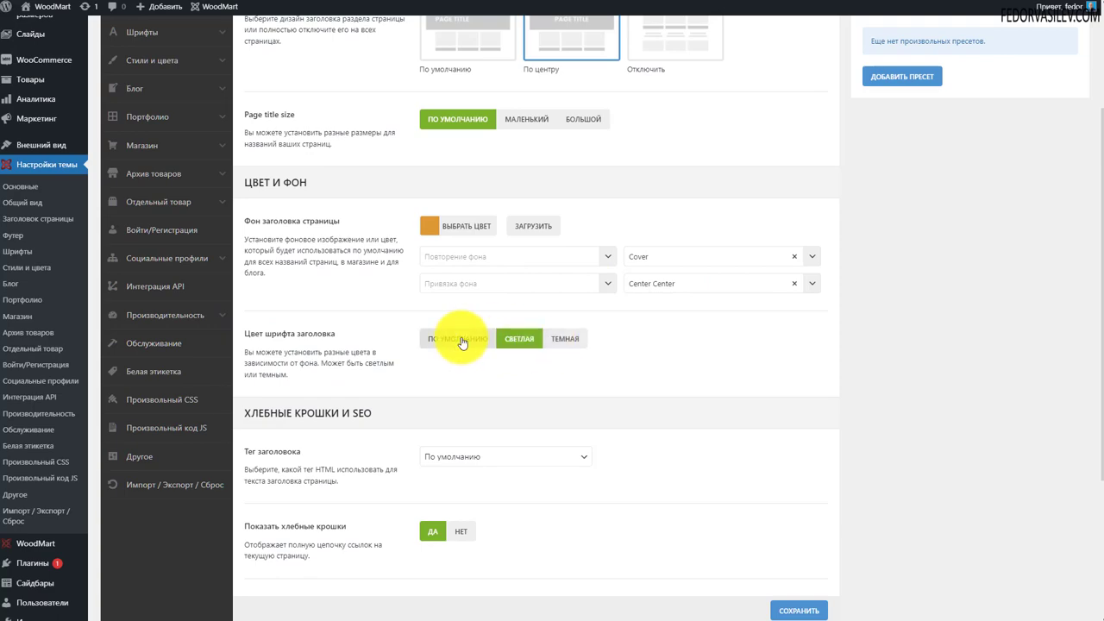
Review the HTML tags offered for the page title text in the breadcrumbs and SEO section, keeping По умолчанию
scroll(284, 300, down, 3)
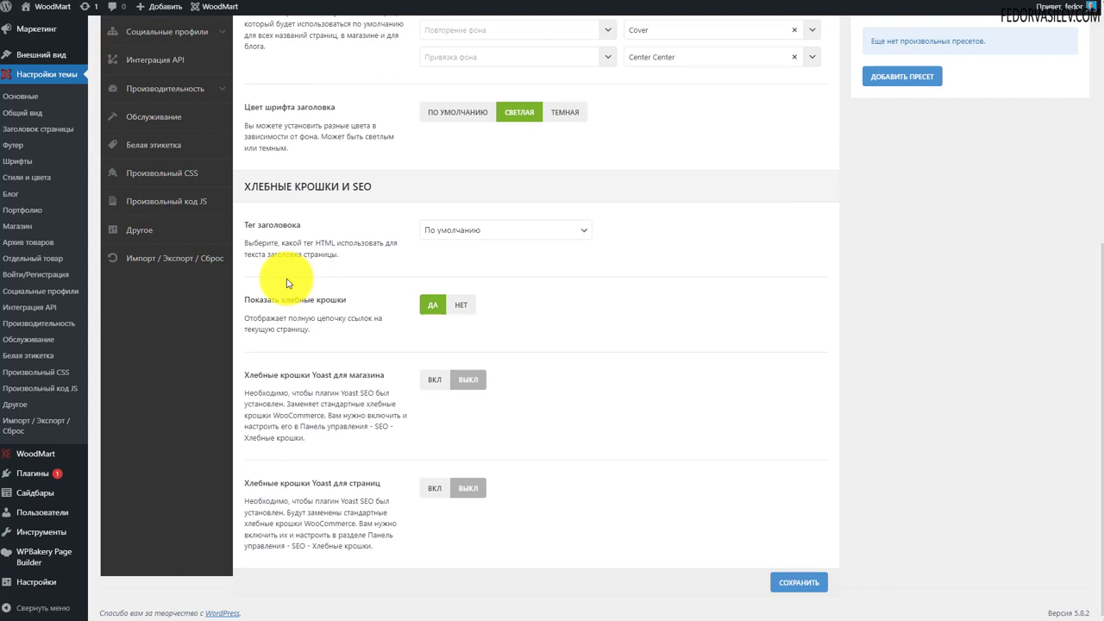
click(448, 239)
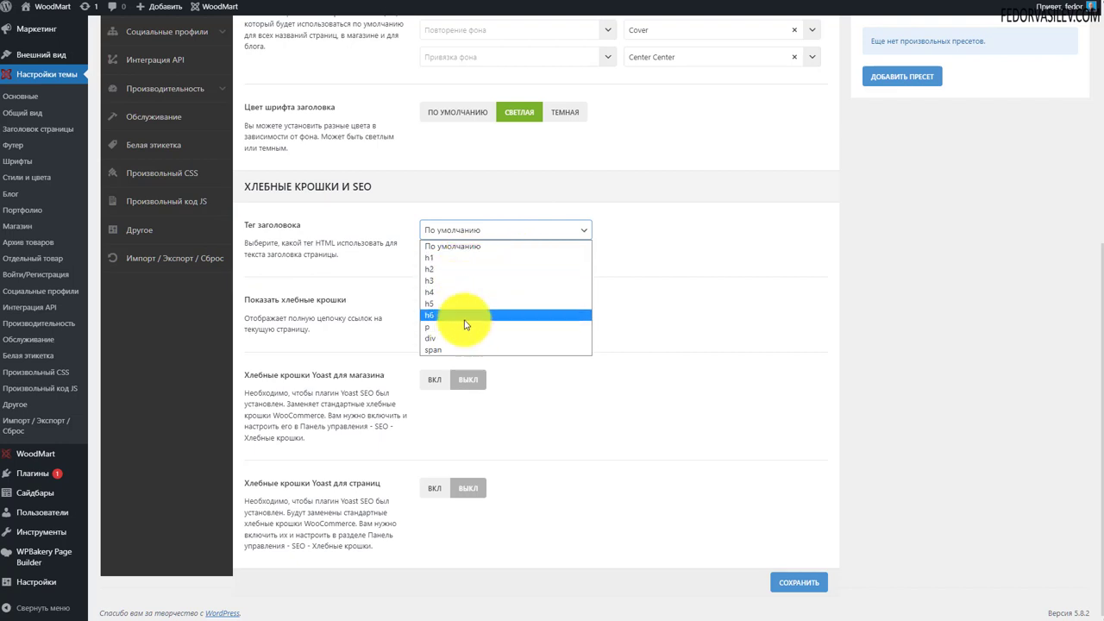
click(707, 252)
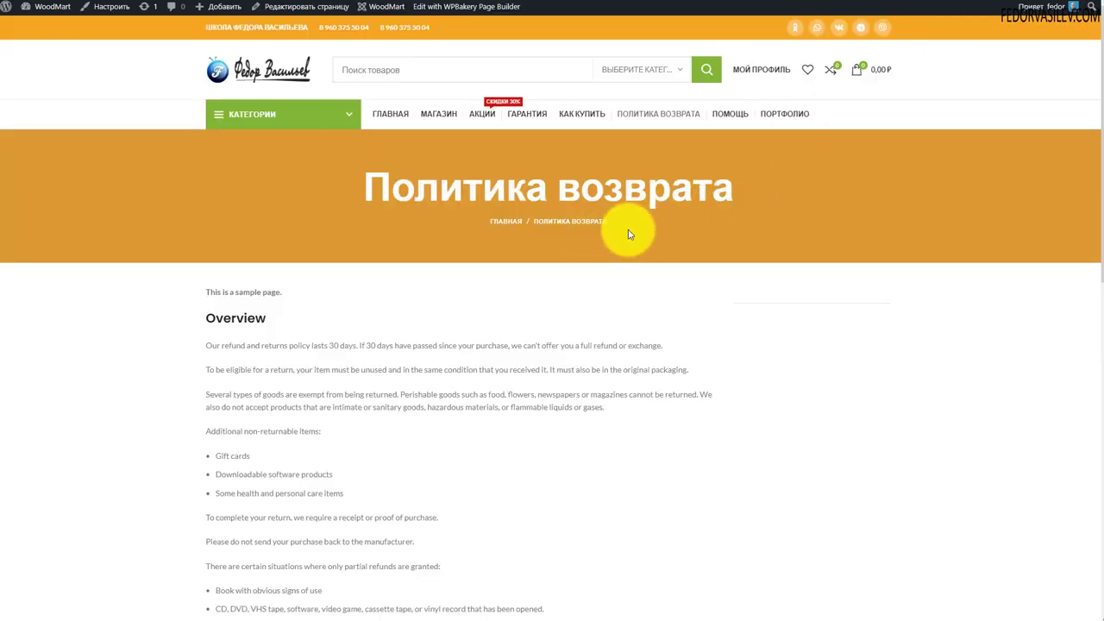
Examine the breadcrumbs on the Политика возврата page and on the FujiFilm X-T3 product page reached from the home page
drag(637, 222, 500, 224)
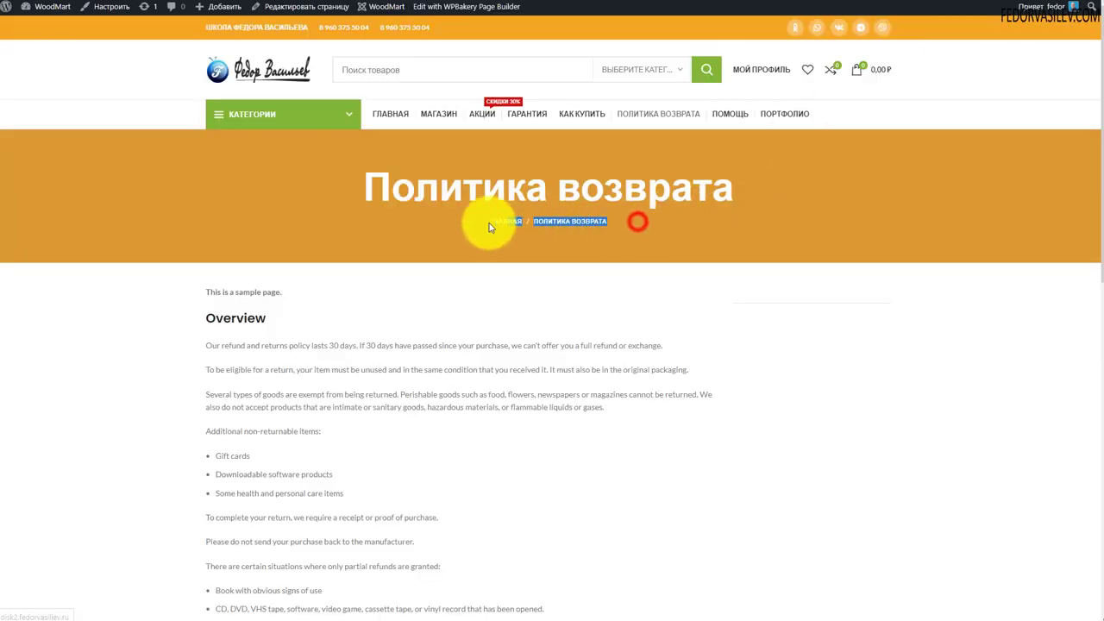
click(500, 248)
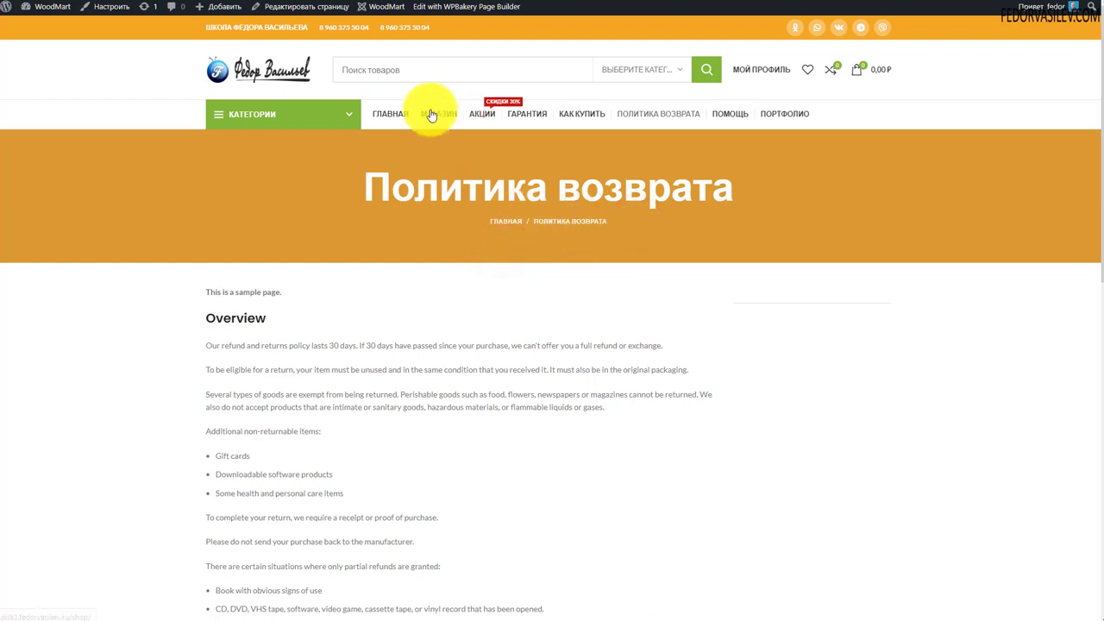
click(281, 69)
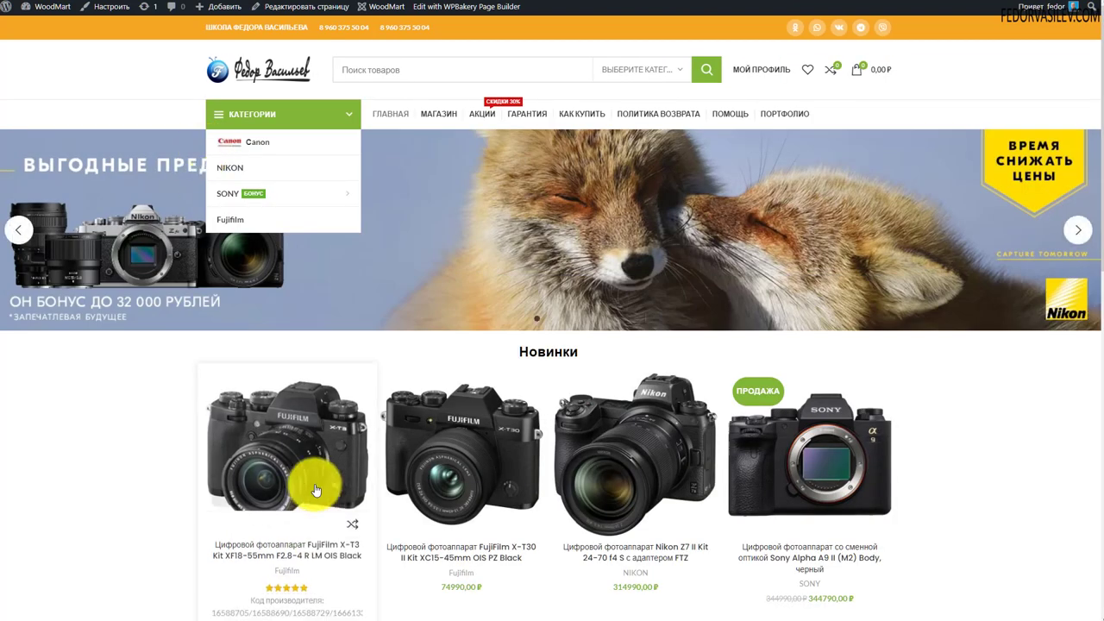
click(296, 416)
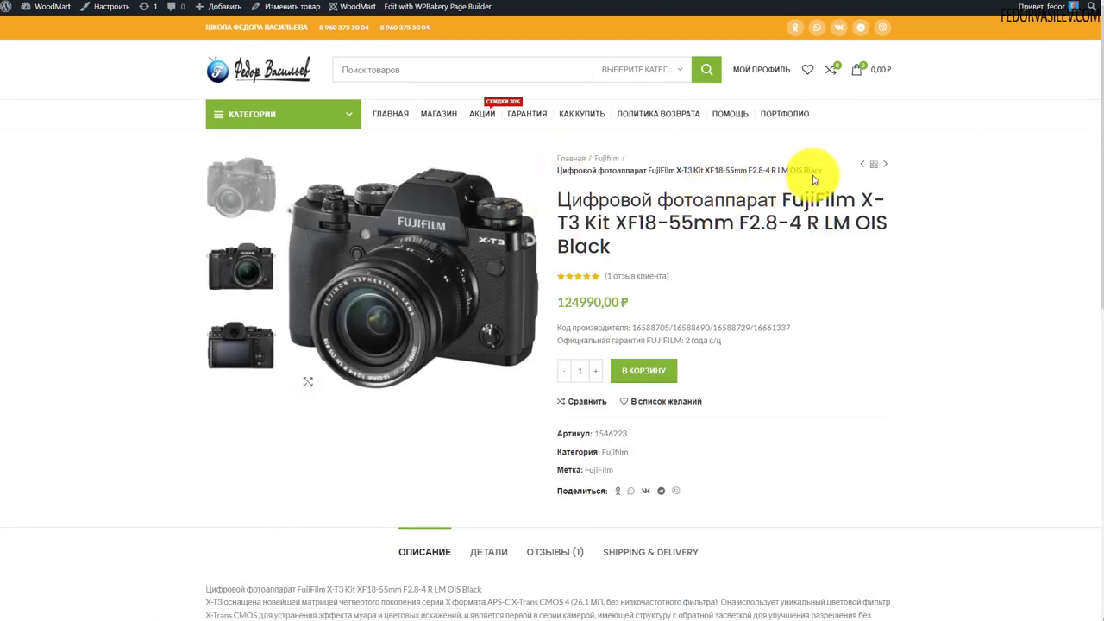
drag(823, 172, 683, 152)
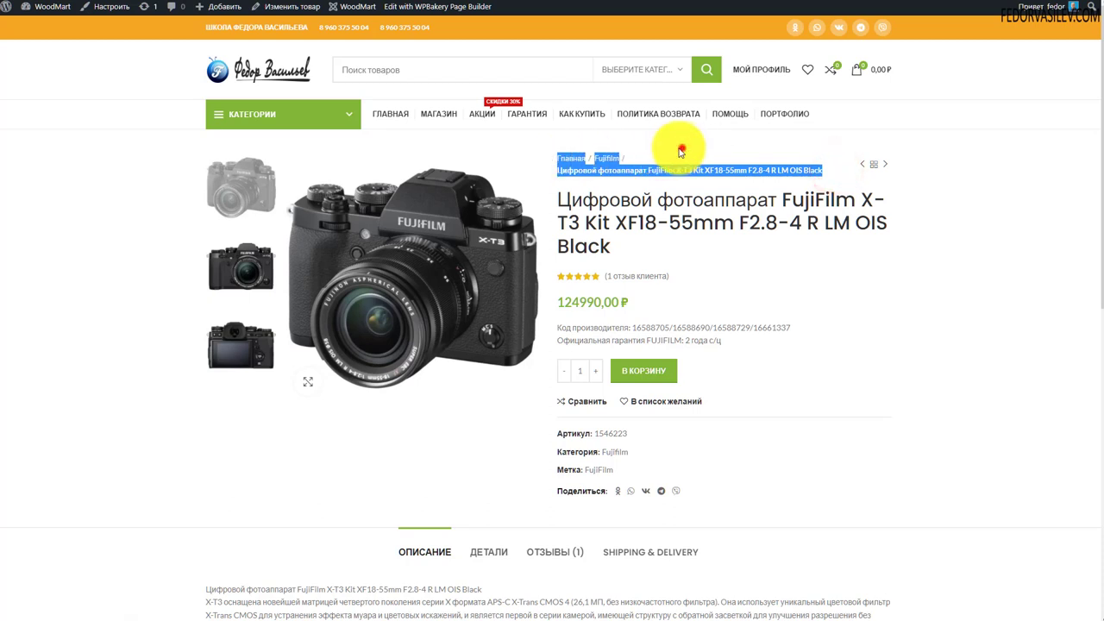
click(682, 152)
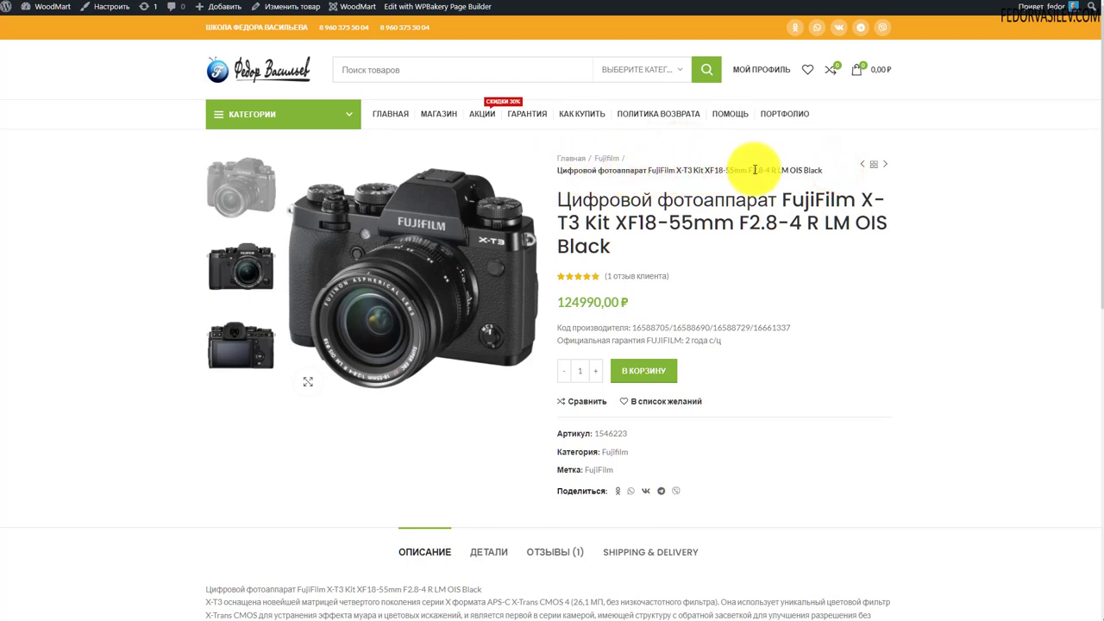
Open the Fujifilm category from the product's breadcrumbs and examine the breadcrumbs above its product list
click(605, 159)
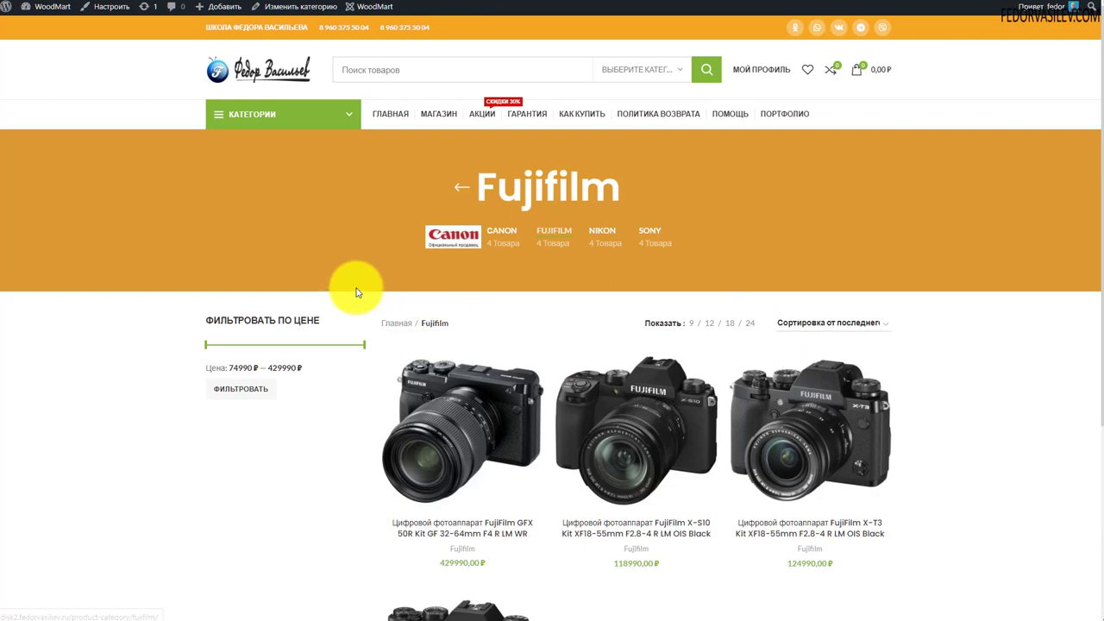
drag(475, 312, 387, 325)
click(531, 318)
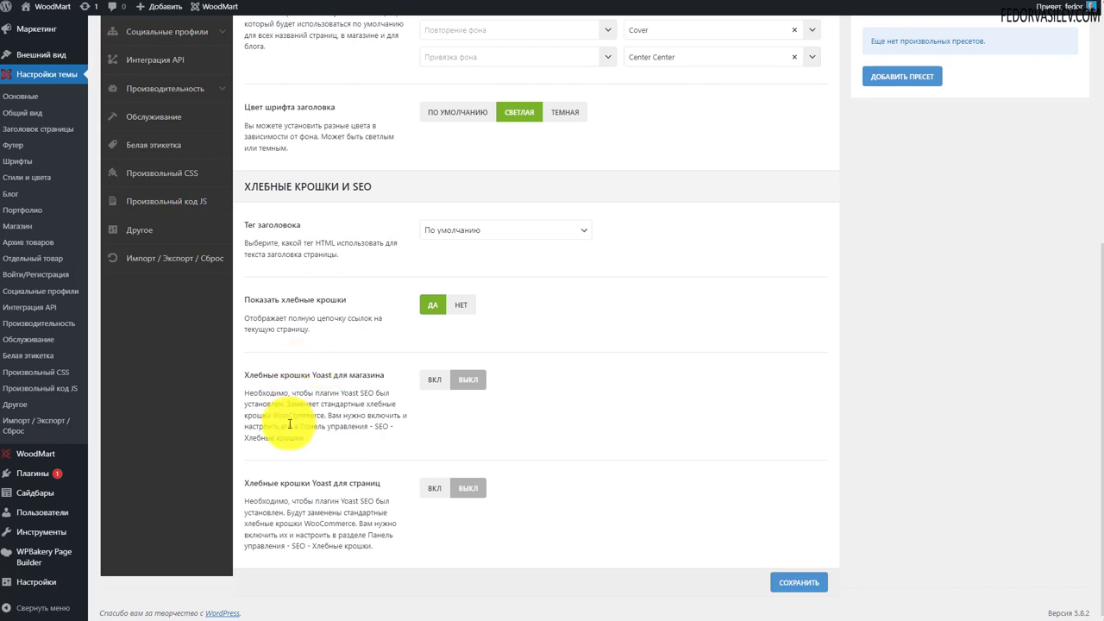
Read the description of the Yoast breadcrumbs option for the store in the page title settings
drag(313, 375, 362, 446)
click(362, 446)
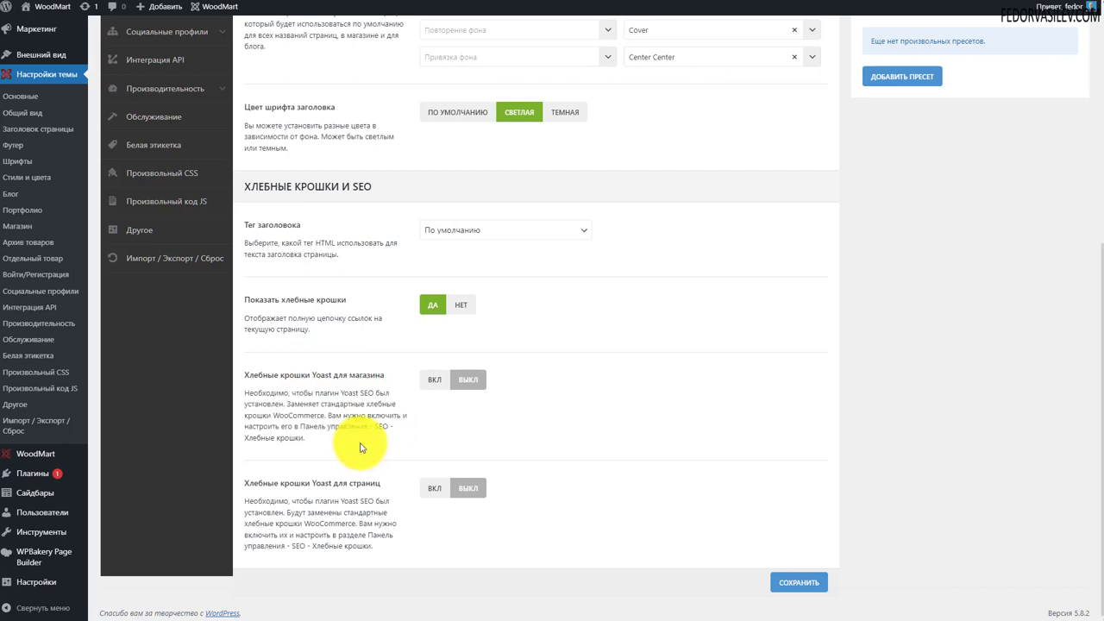
scroll(360, 447, up, 5)
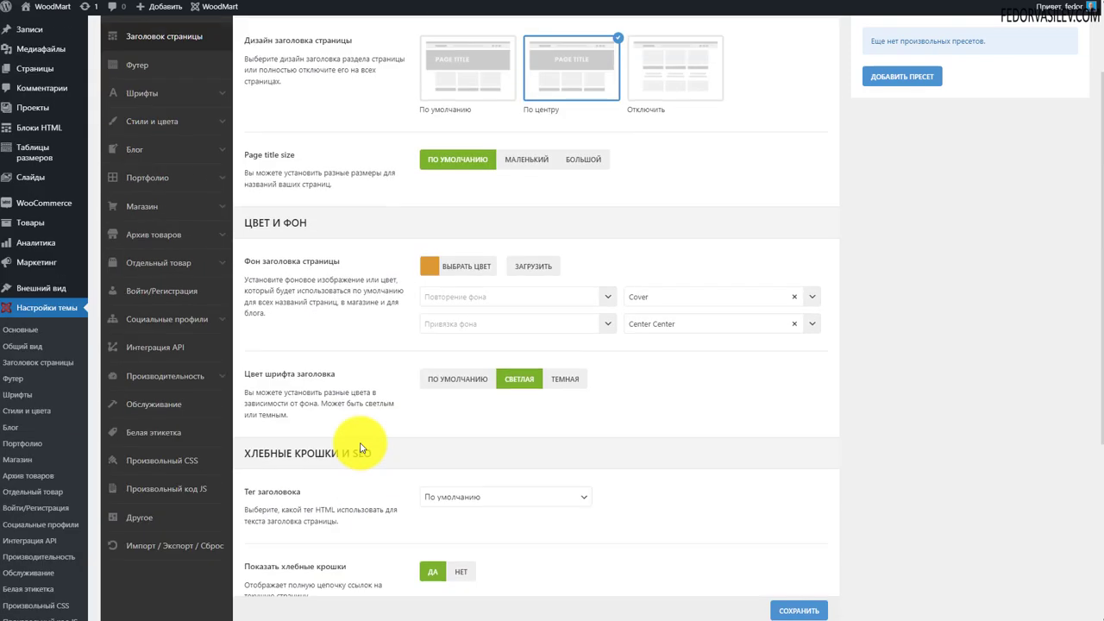
scroll(361, 448, down, 5)
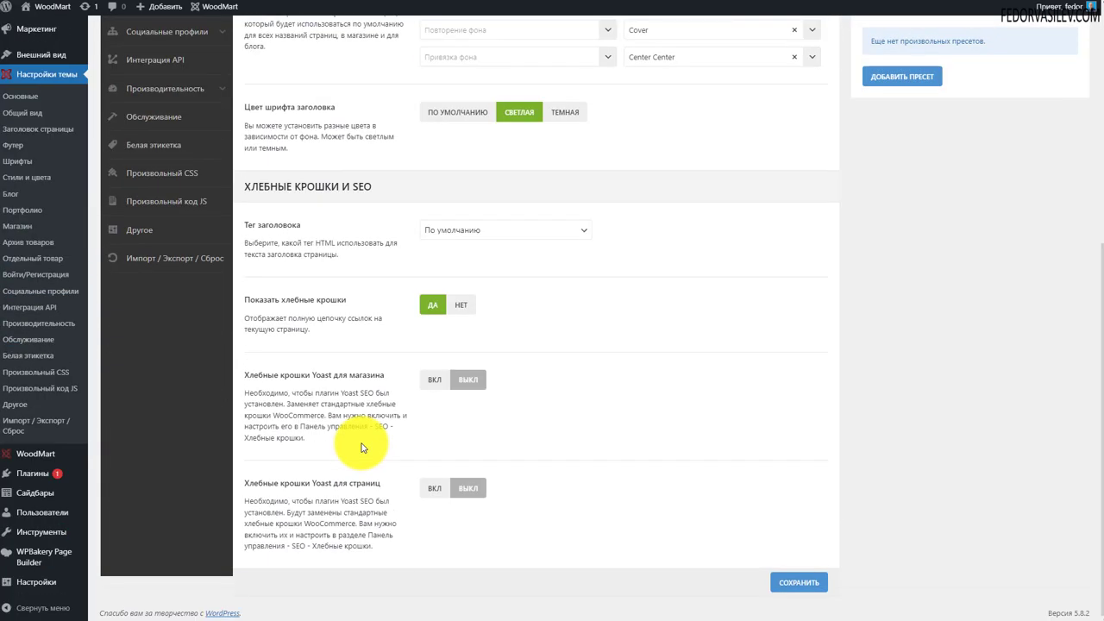
drag(306, 373, 324, 380)
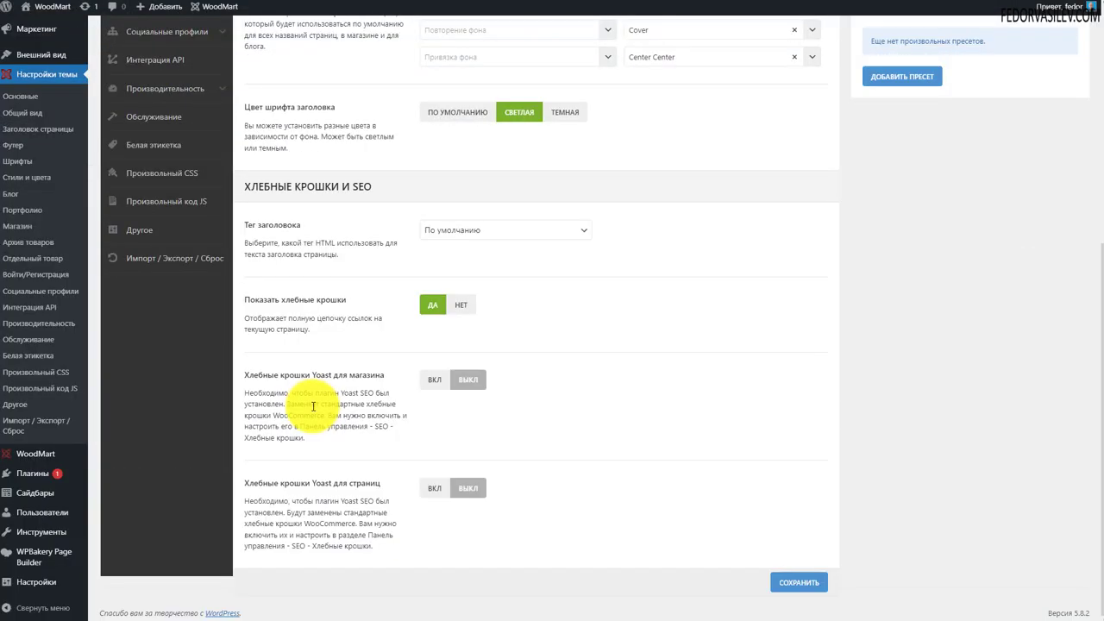
Examine the requirements for replacing the store's standard WooCommerce breadcrumbs with the Yoast ones
drag(313, 377, 342, 377)
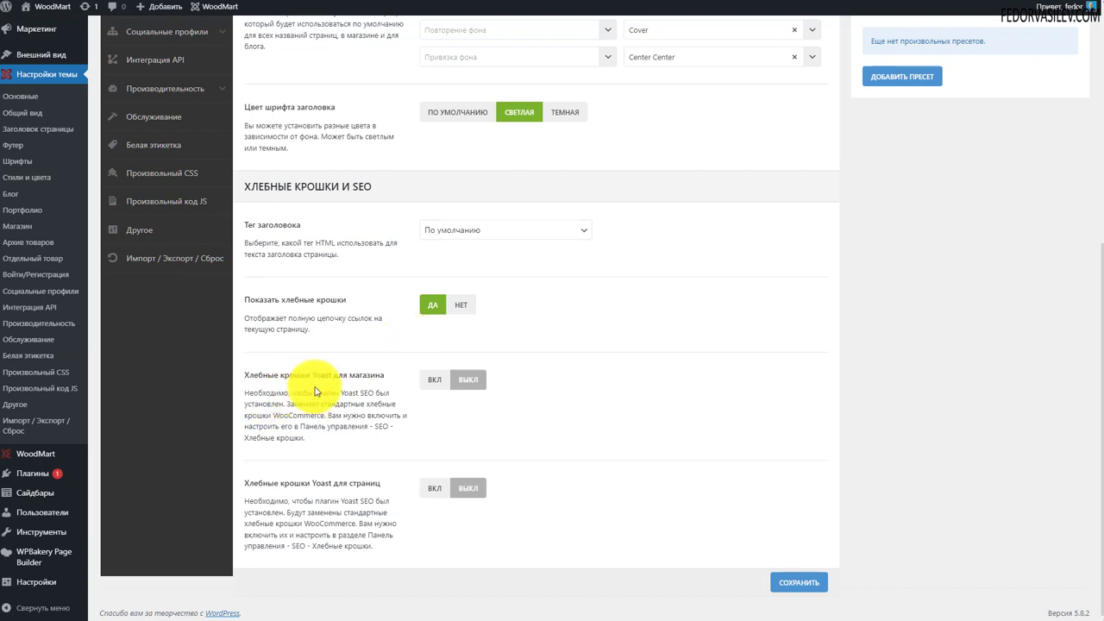
drag(280, 374, 384, 374)
click(278, 419)
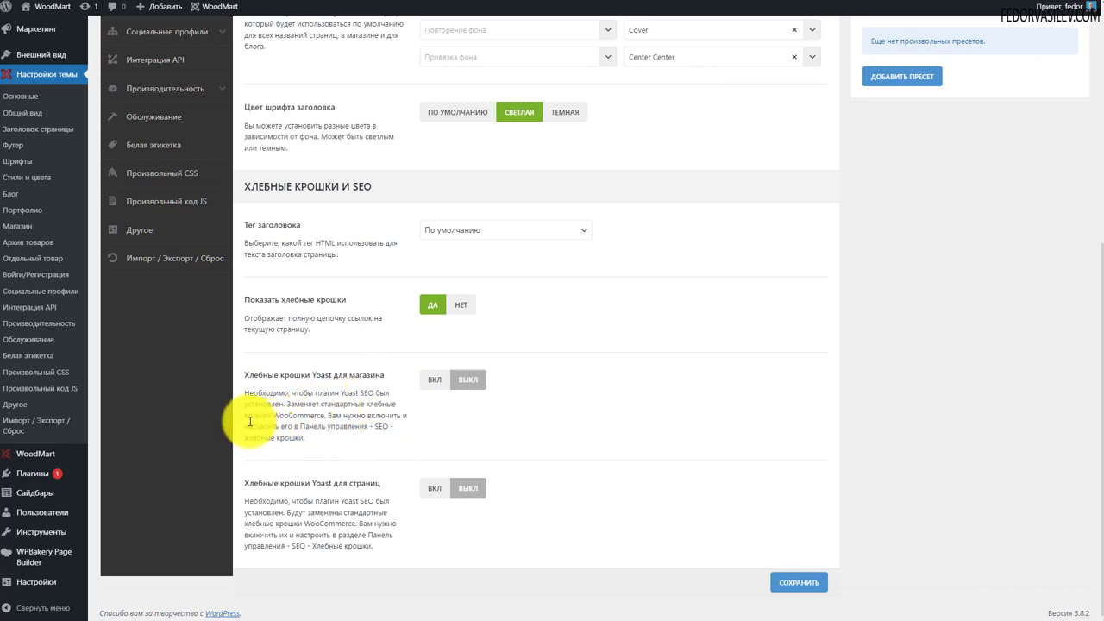
drag(263, 417, 404, 435)
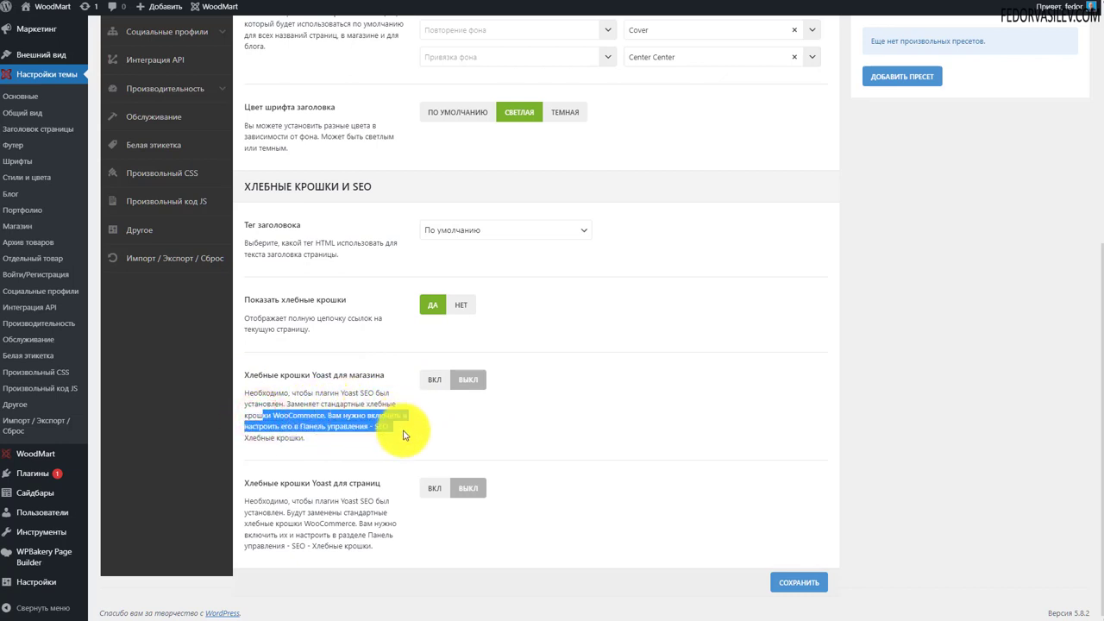
Try enabling the Yoast breadcrumbs for the store and for pages, returning both options to ВЫКЛ
click(434, 380)
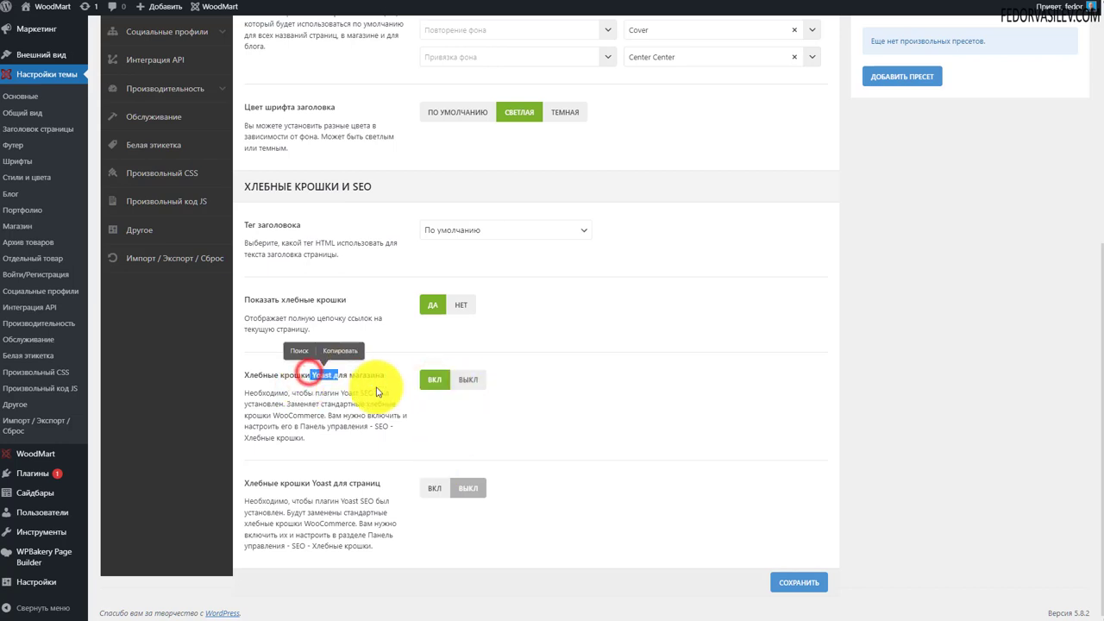
click(472, 379)
click(435, 381)
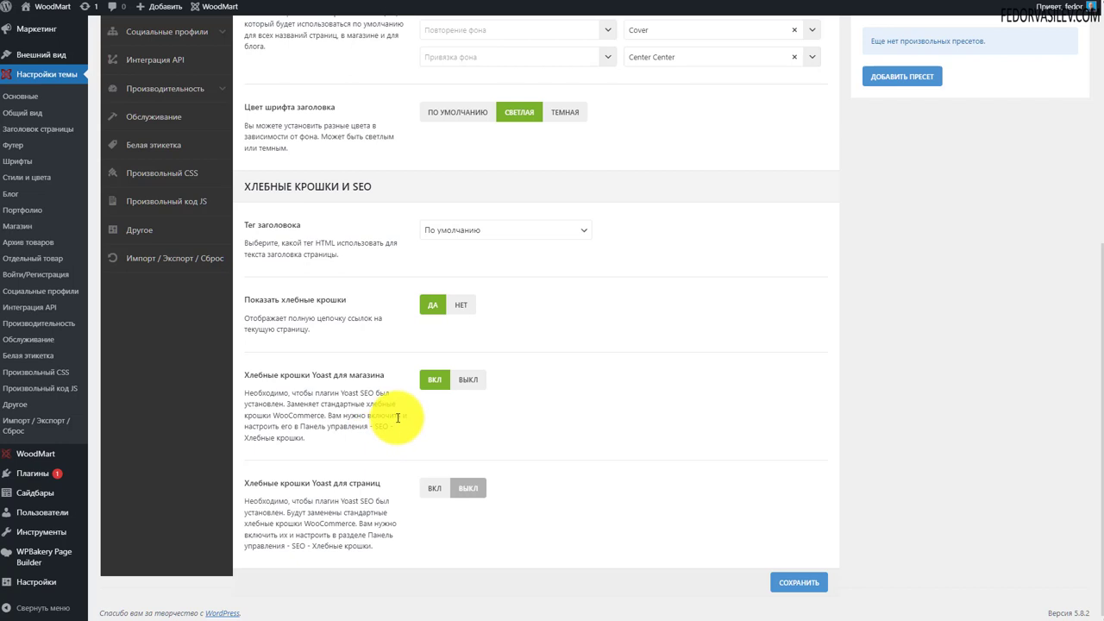
drag(304, 377, 329, 376)
click(384, 397)
click(461, 384)
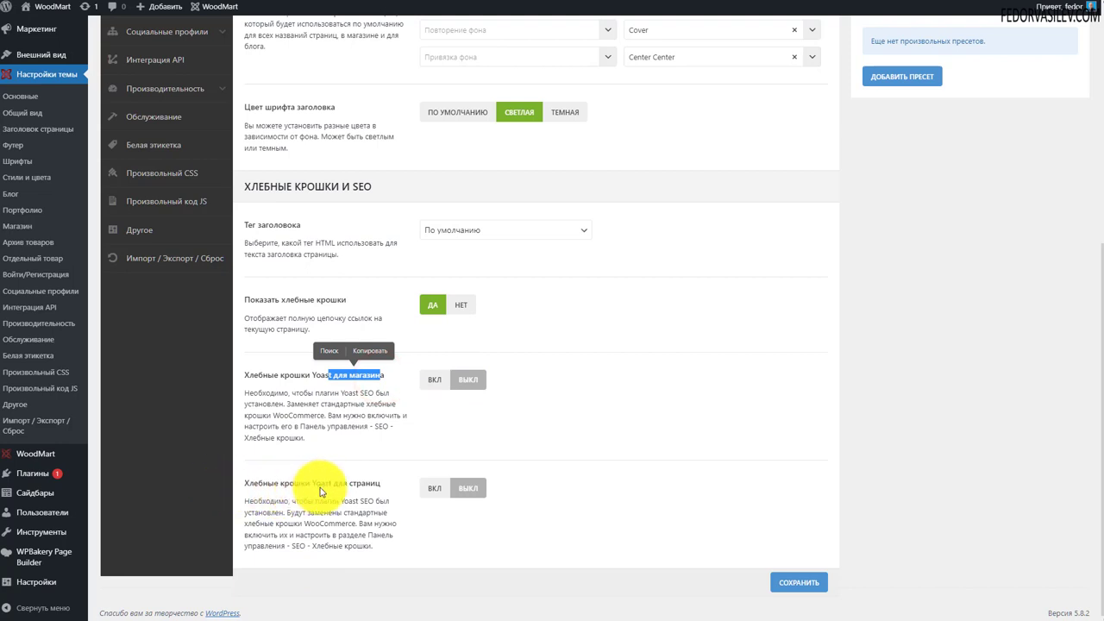
drag(390, 484, 337, 484)
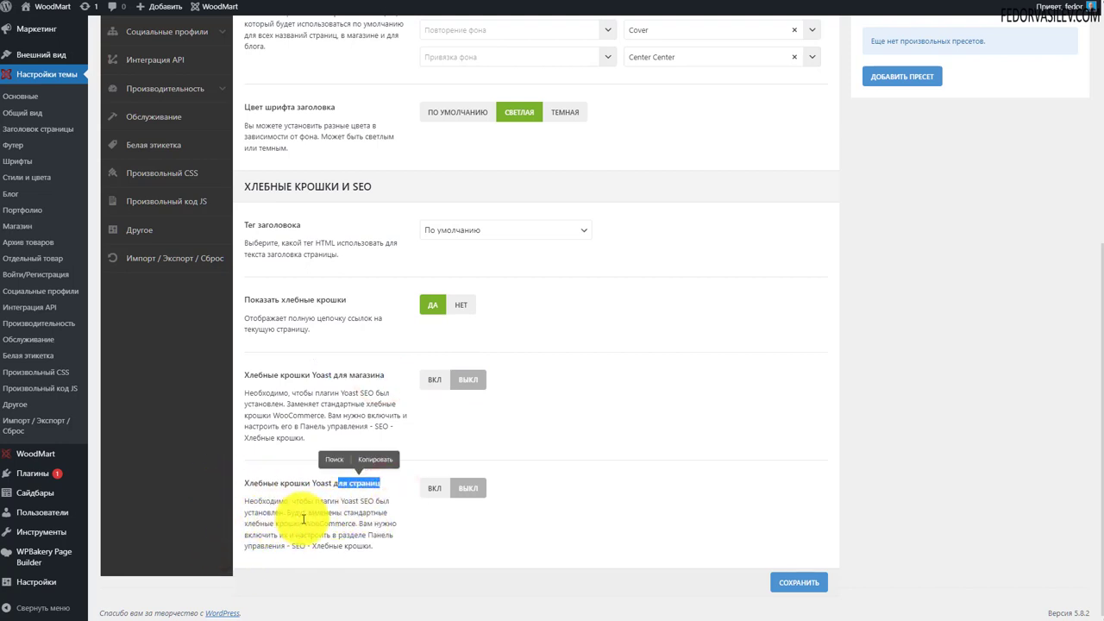
click(434, 488)
click(467, 488)
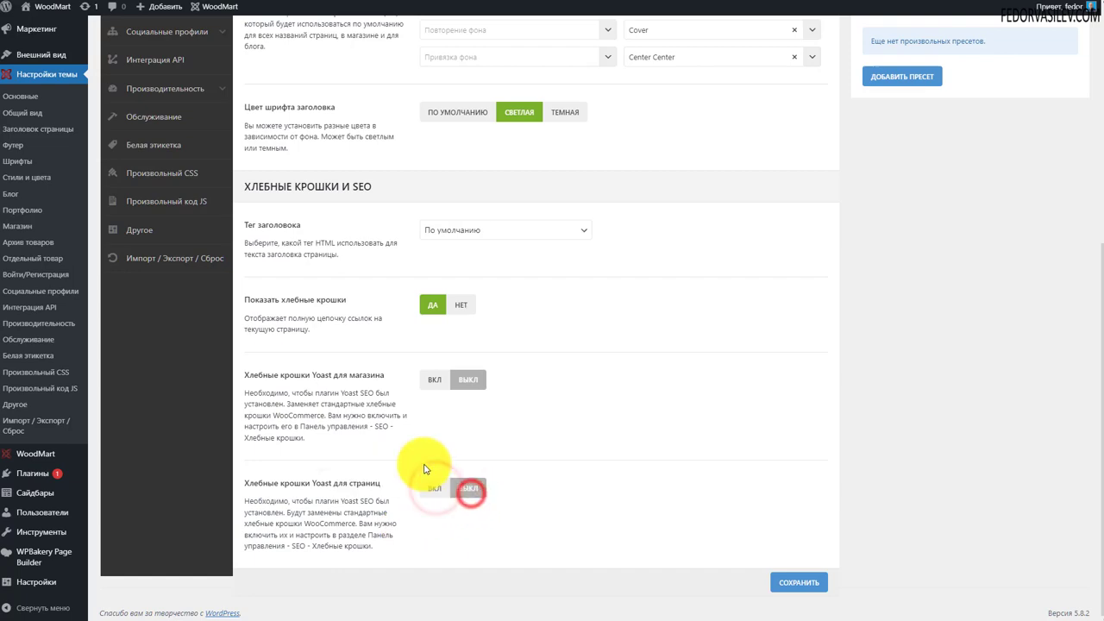
Review the page title design, colour and breadcrumb options and save the page title settings
scroll(423, 468, up, 3)
scroll(423, 468, up, 2)
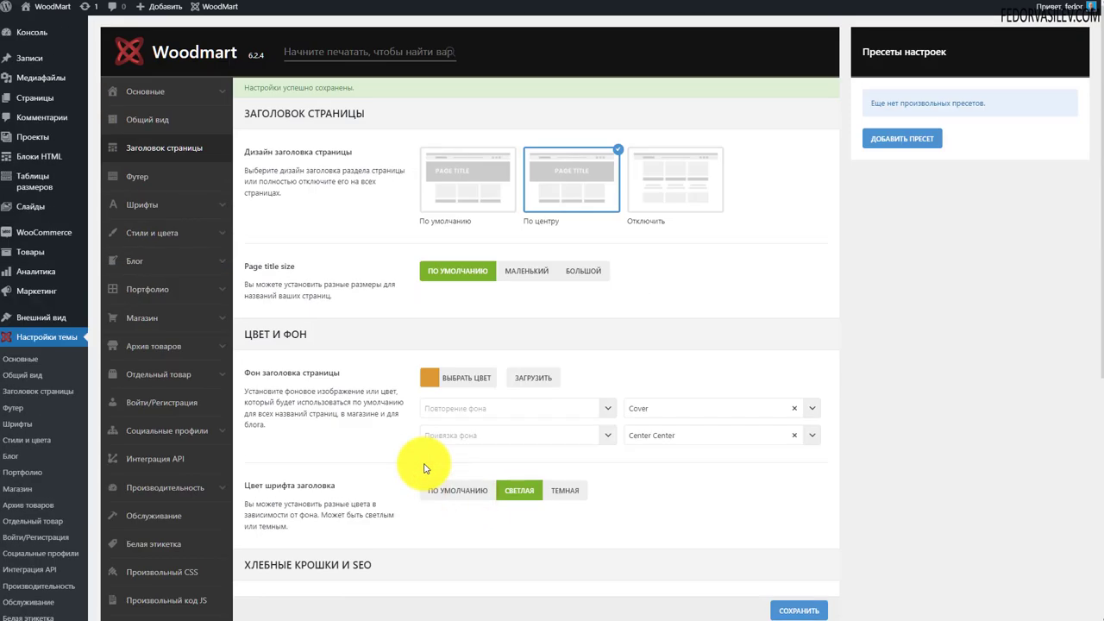
scroll(423, 468, down, 4)
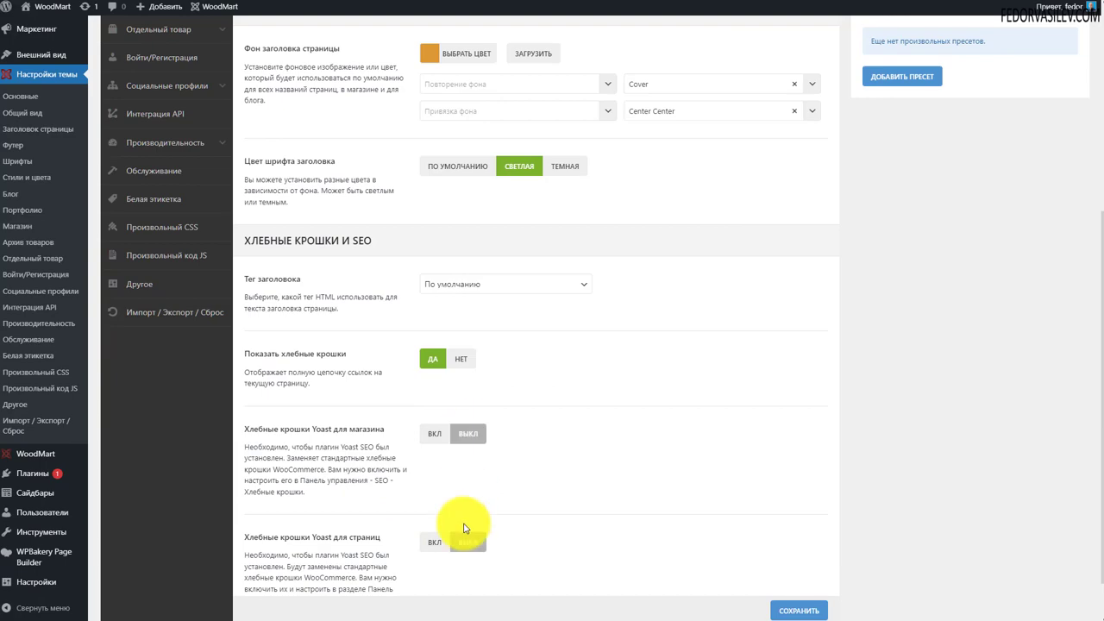
scroll(362, 552, up, 2)
scroll(342, 445, down, 2)
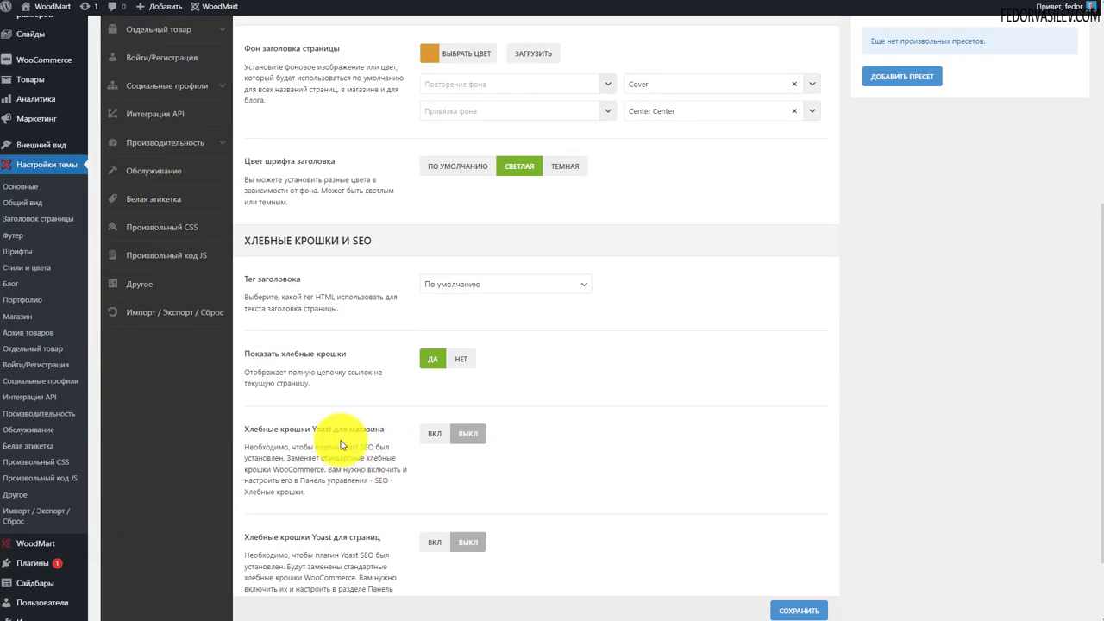
drag(320, 387, 266, 345)
click(334, 389)
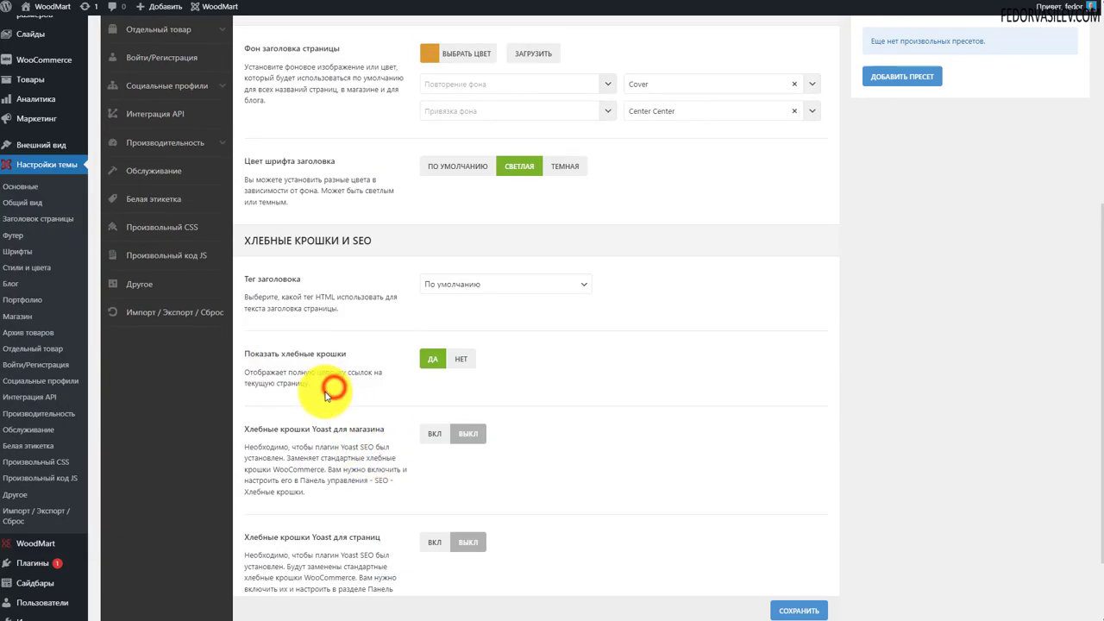
scroll(320, 382, up, 10)
scroll(707, 592, down, 8)
click(781, 605)
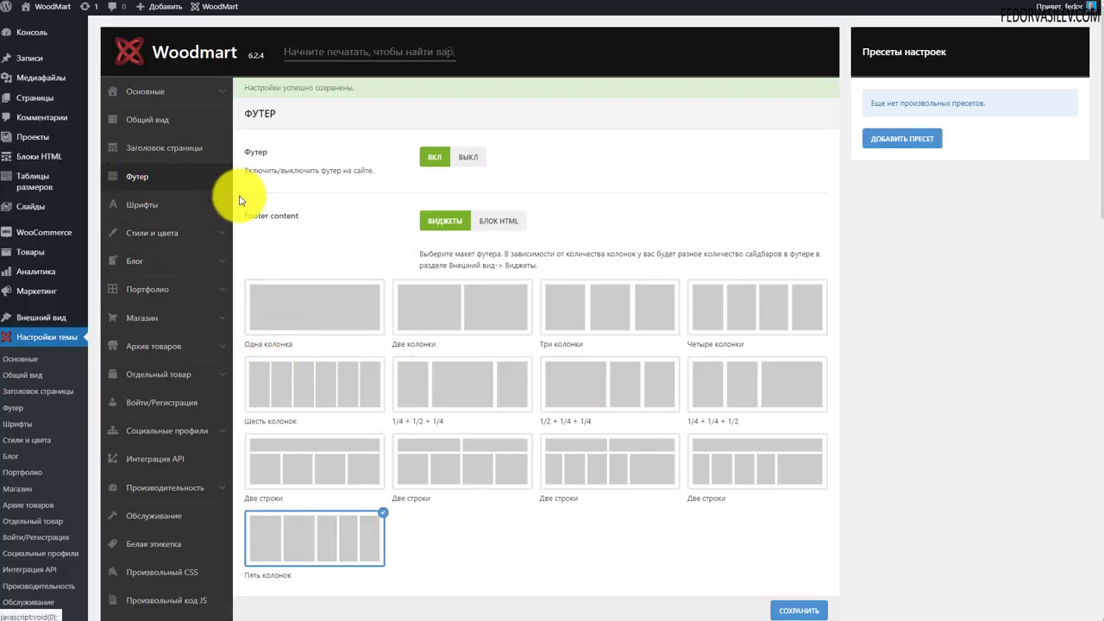
Set the Футер option to ВЫКЛ in the theme's footer settings and save
scroll(315, 303, down, 5)
scroll(362, 301, up, 5)
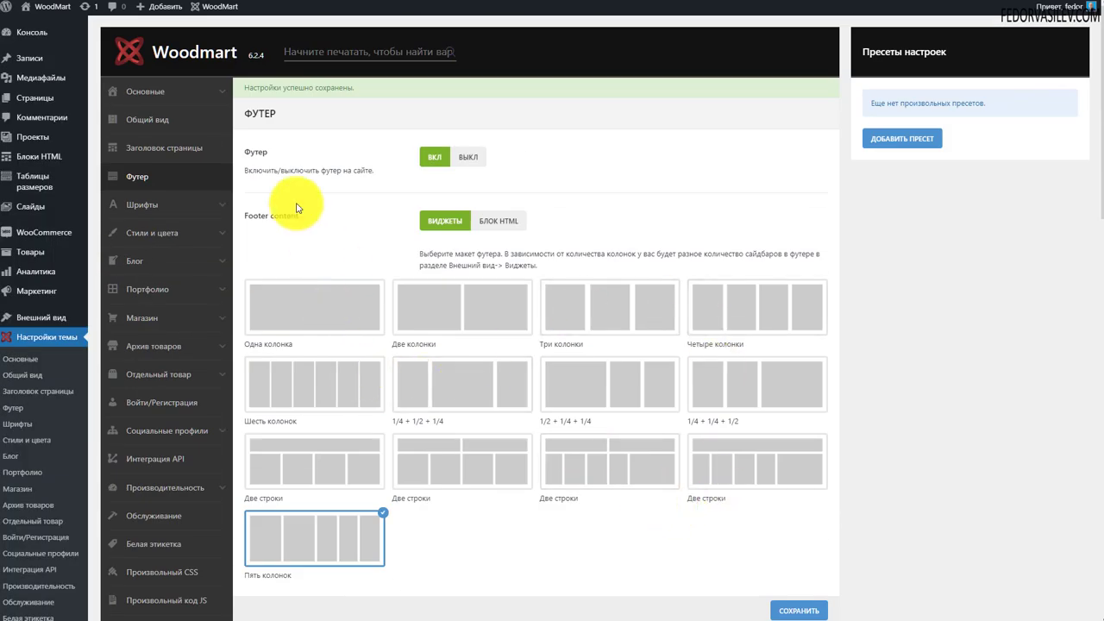
click(466, 160)
click(792, 610)
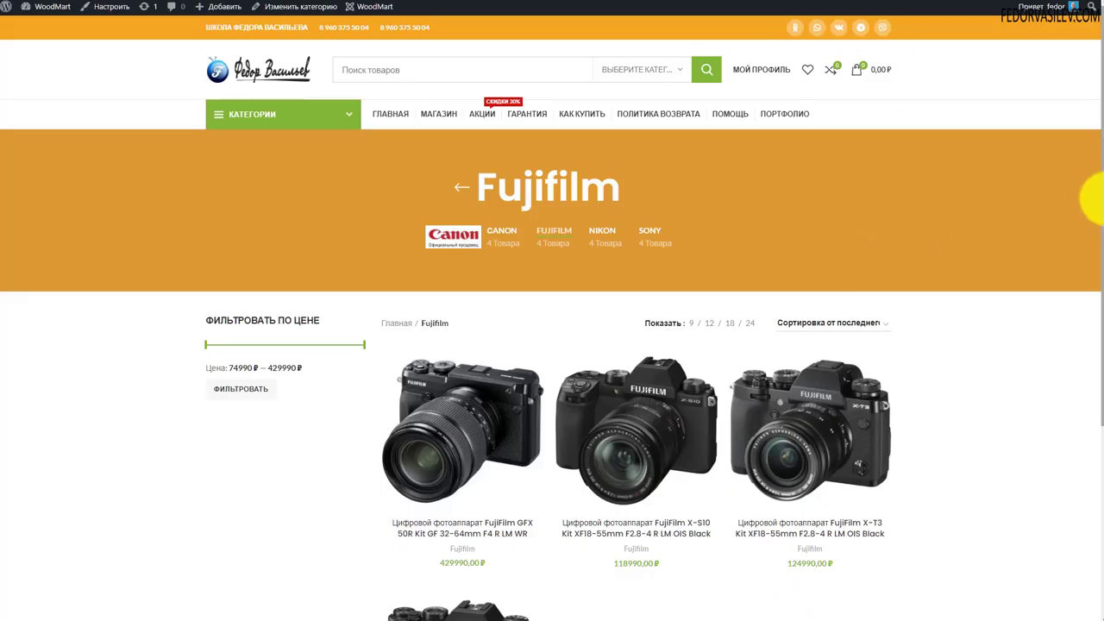
Examine the bottom of the Fujifilm category page, including its copyright line, with the footer turned off
scroll(1090, 198, down, 5)
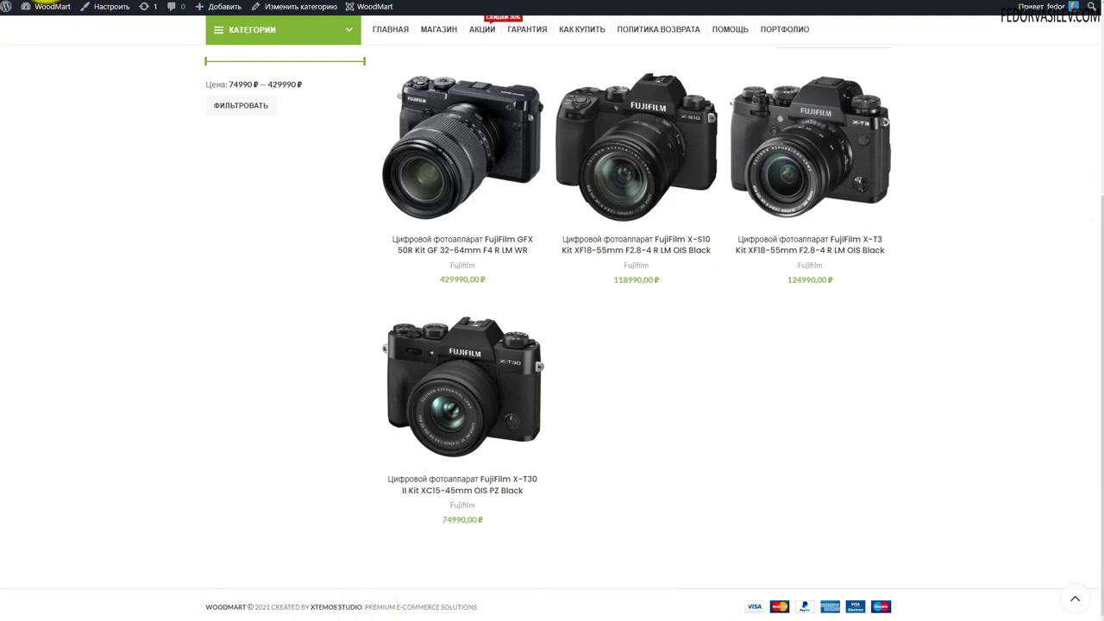
drag(531, 610, 198, 600)
click(503, 608)
drag(503, 611, 204, 605)
click(581, 601)
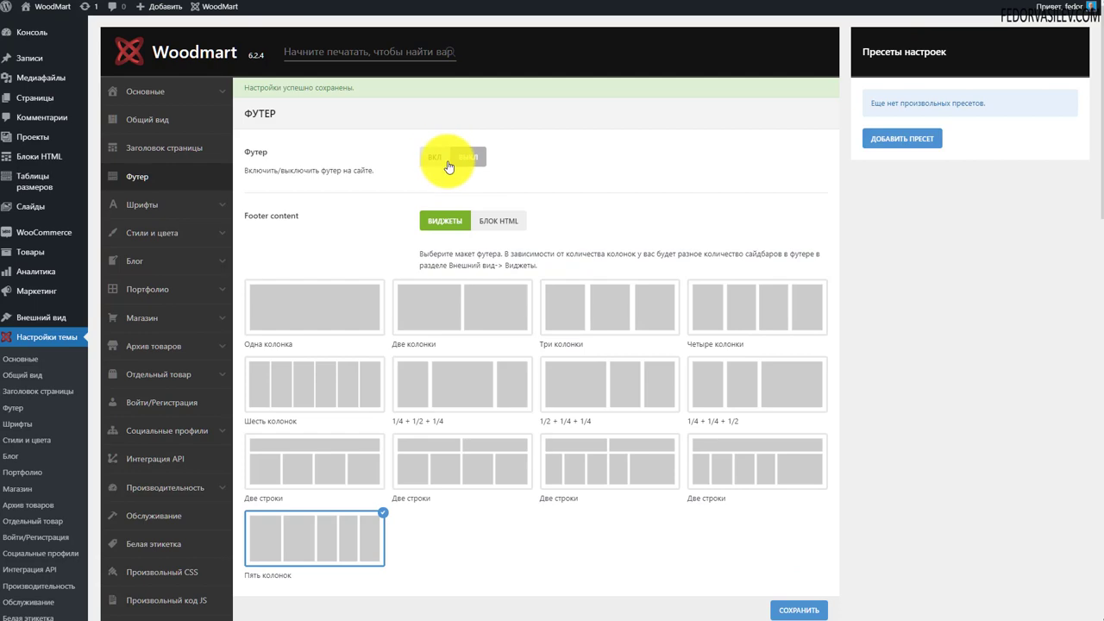
Set the Футер option back to ВКЛ in the footer settings
click(427, 157)
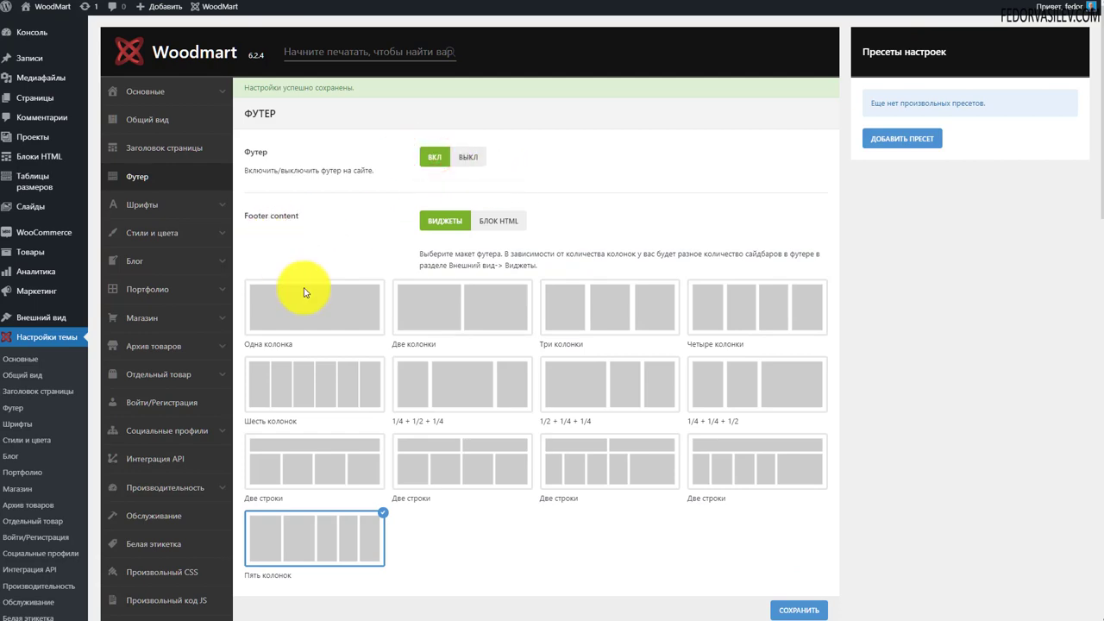
scroll(383, 336, down, 2)
scroll(383, 337, up, 2)
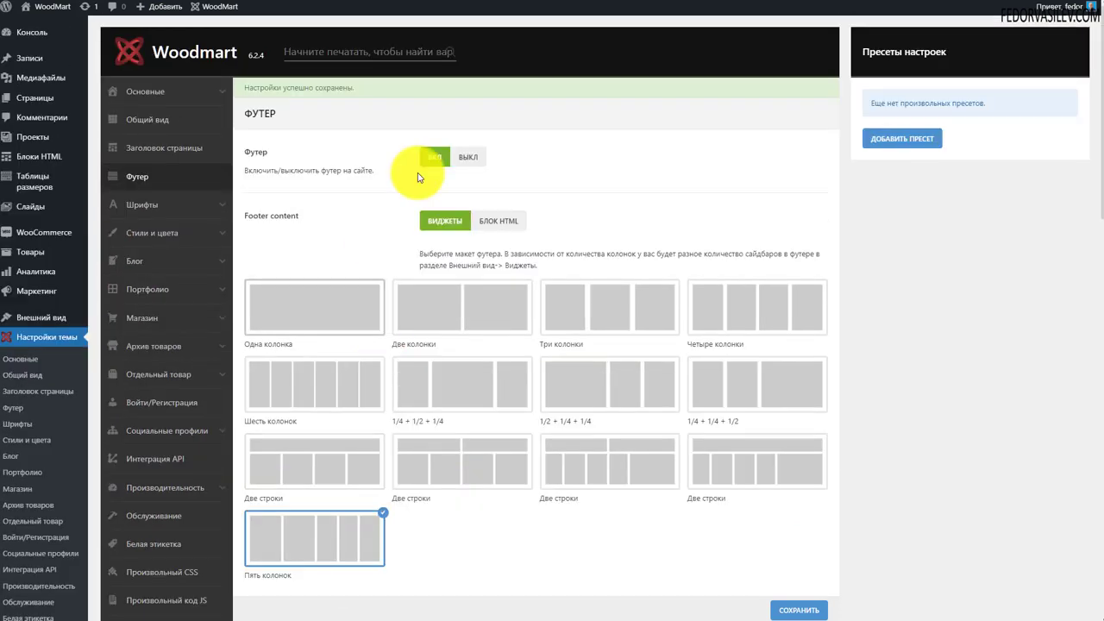
click(463, 156)
click(433, 156)
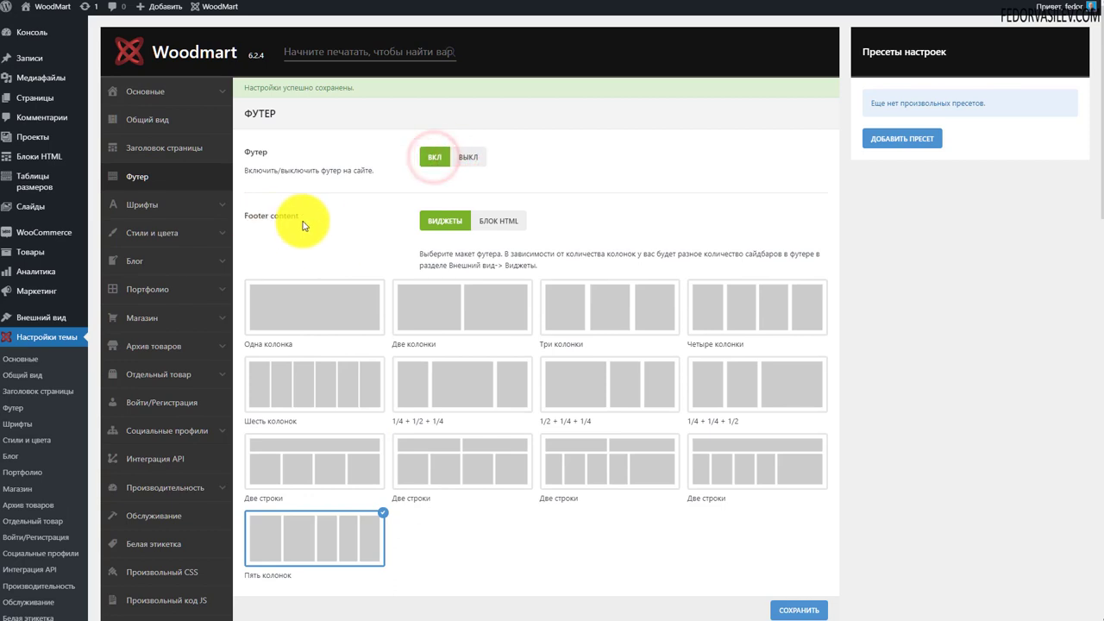
Try Блок HTML as the footer content, look through the selectable blocks, and return to Виджеты
click(493, 219)
click(332, 257)
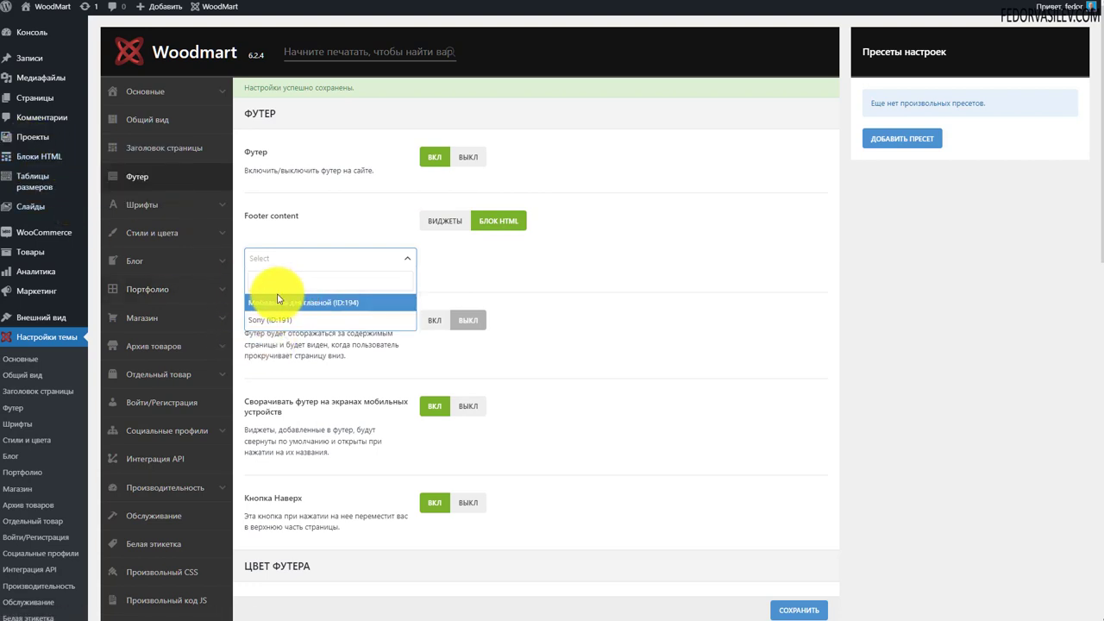
click(474, 263)
click(435, 221)
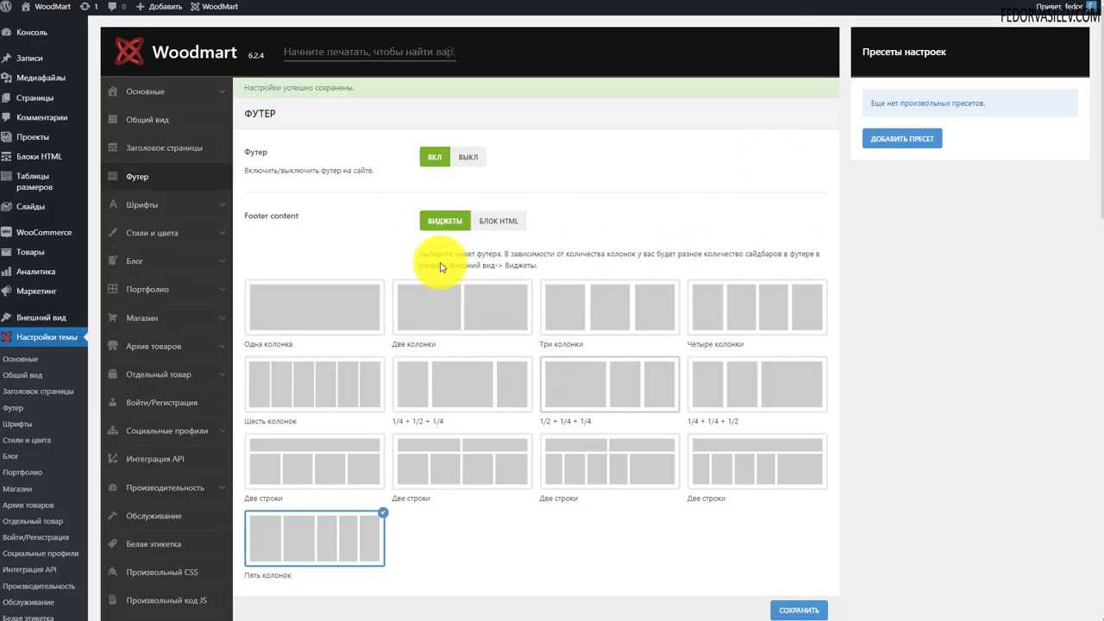
Choose the Четыре колонки layout for the footer widgets and save the footer settings
click(593, 328)
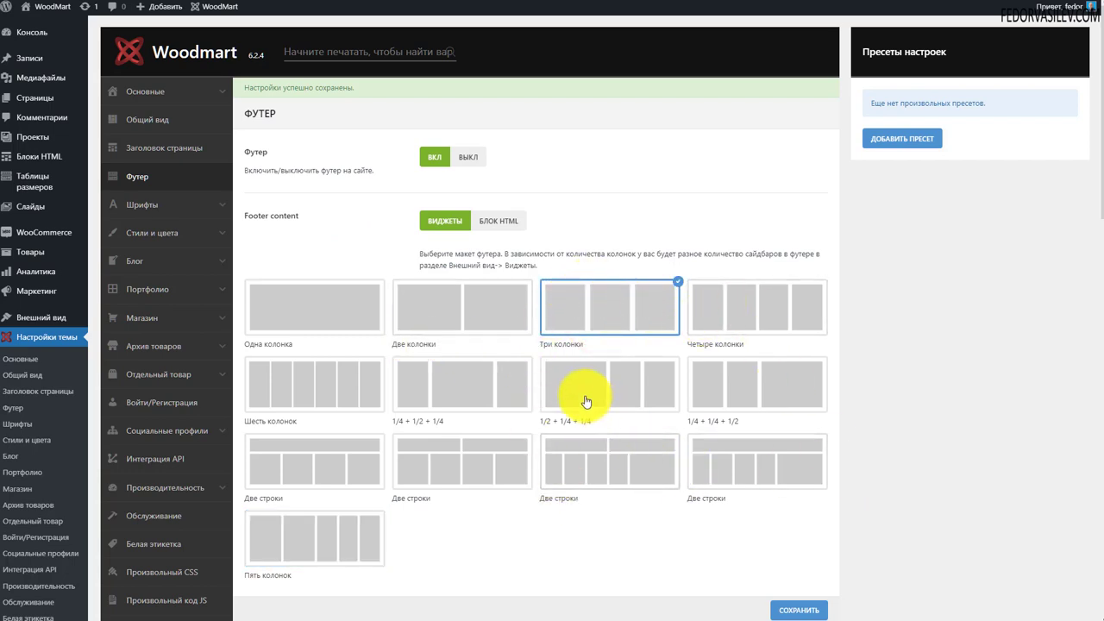
click(739, 321)
scroll(638, 394, down, 3)
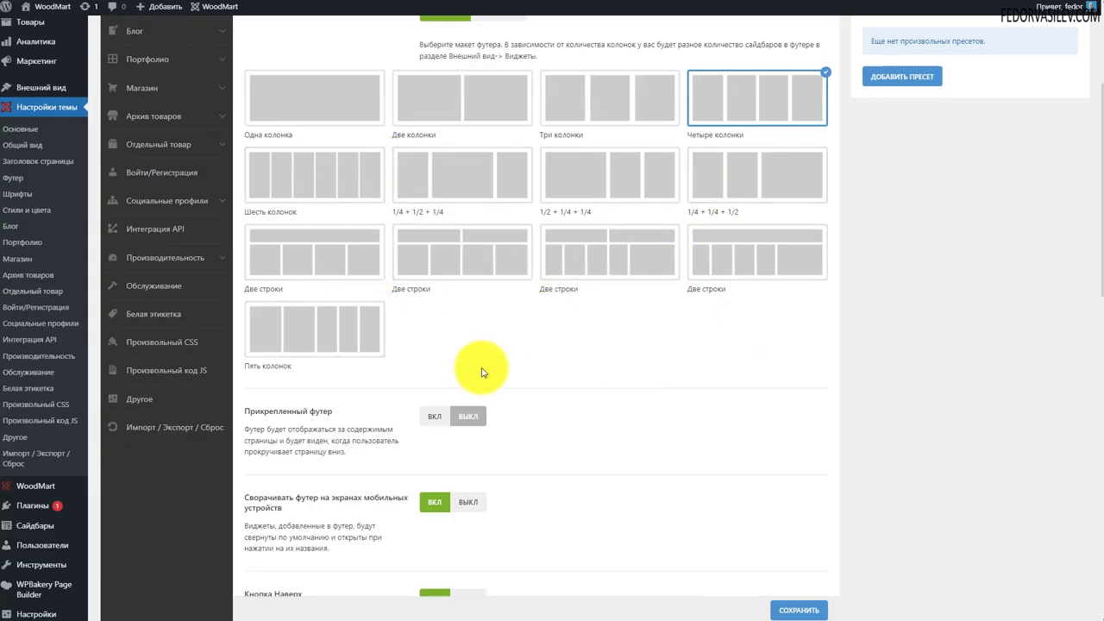
scroll(482, 302, up, 3)
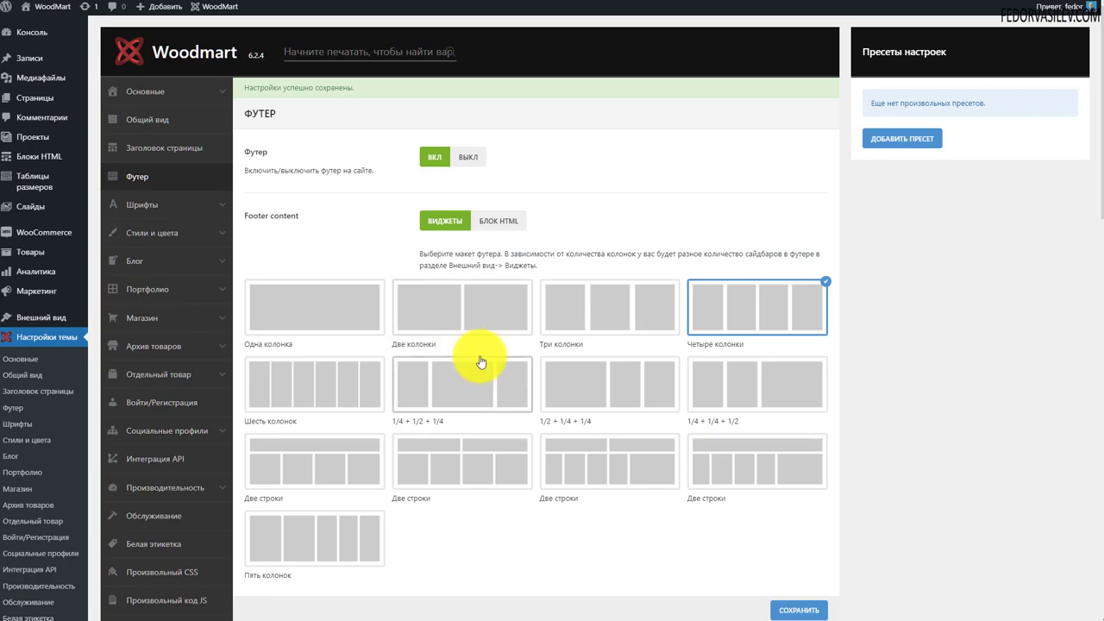
scroll(732, 174, down, 2)
scroll(732, 174, down, 3)
click(797, 610)
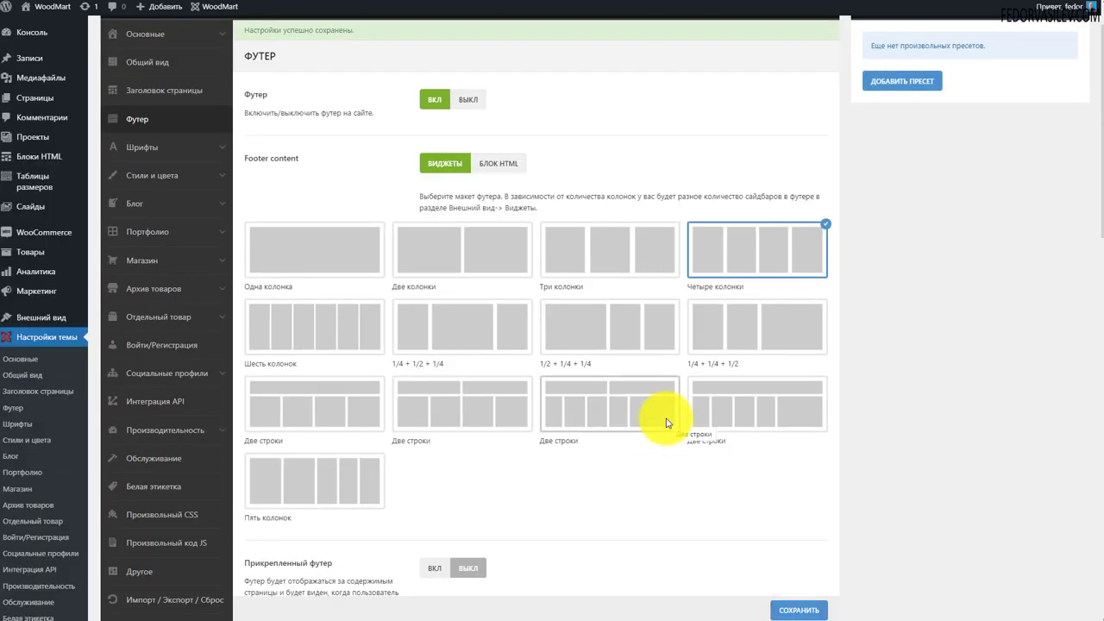
Open the WordPress widgets page and expand the Footer Column 1 widget area
scroll(739, 284, up, 1)
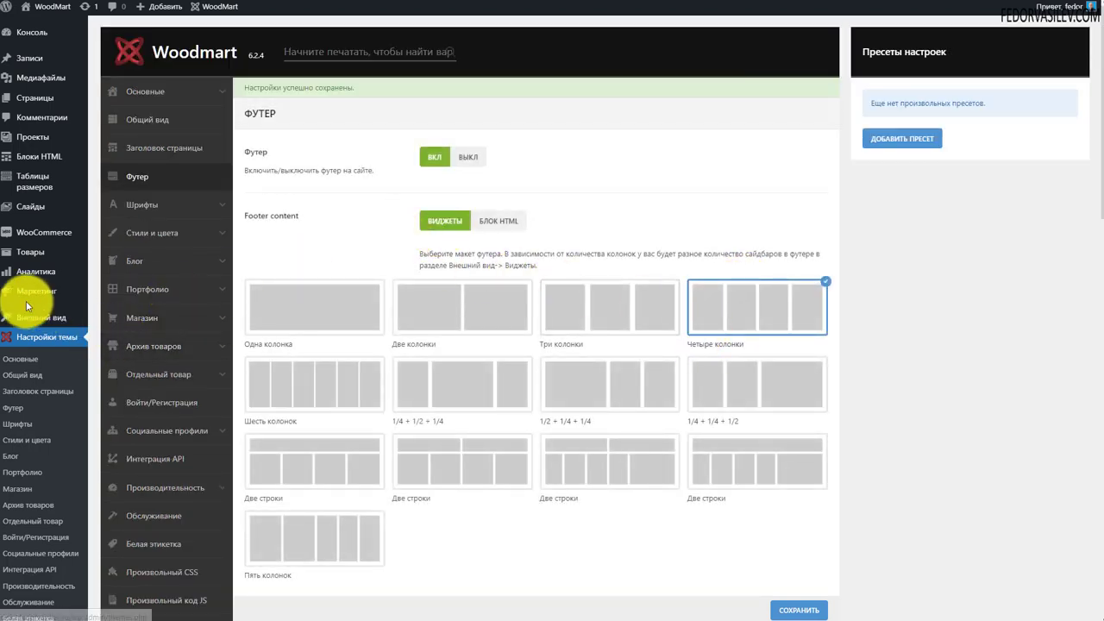
mouse_move(34, 320)
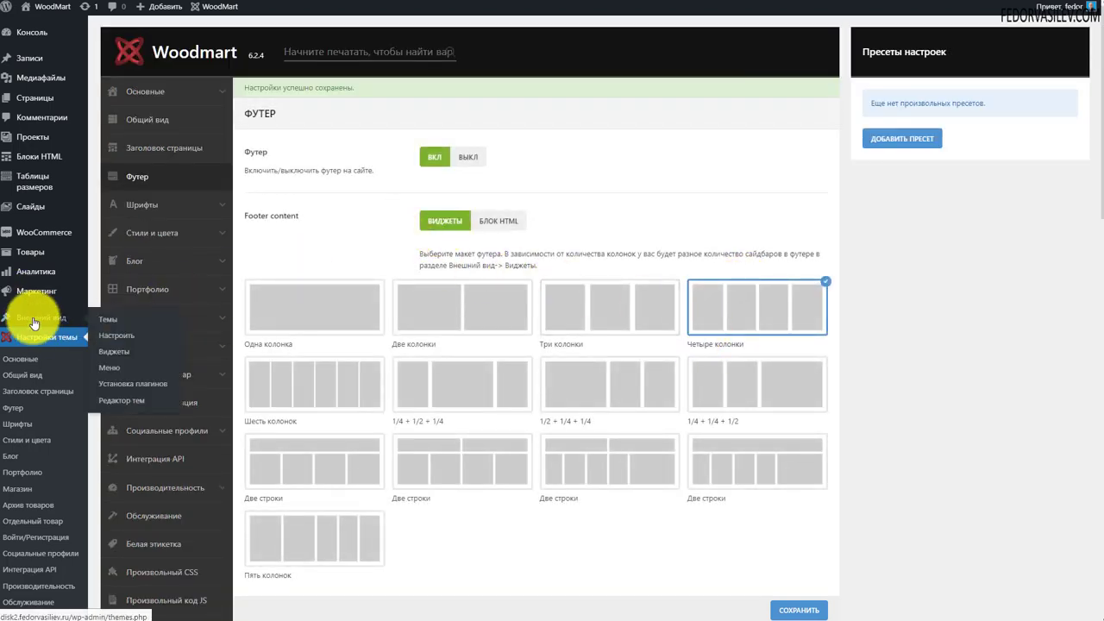
click(104, 359)
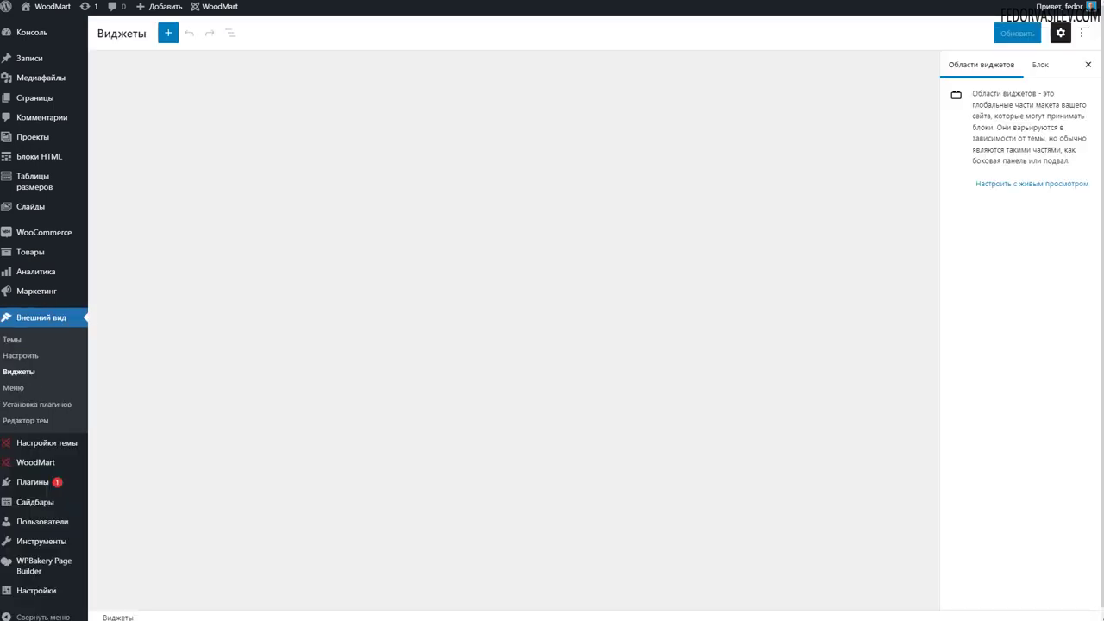
click(333, 404)
click(332, 401)
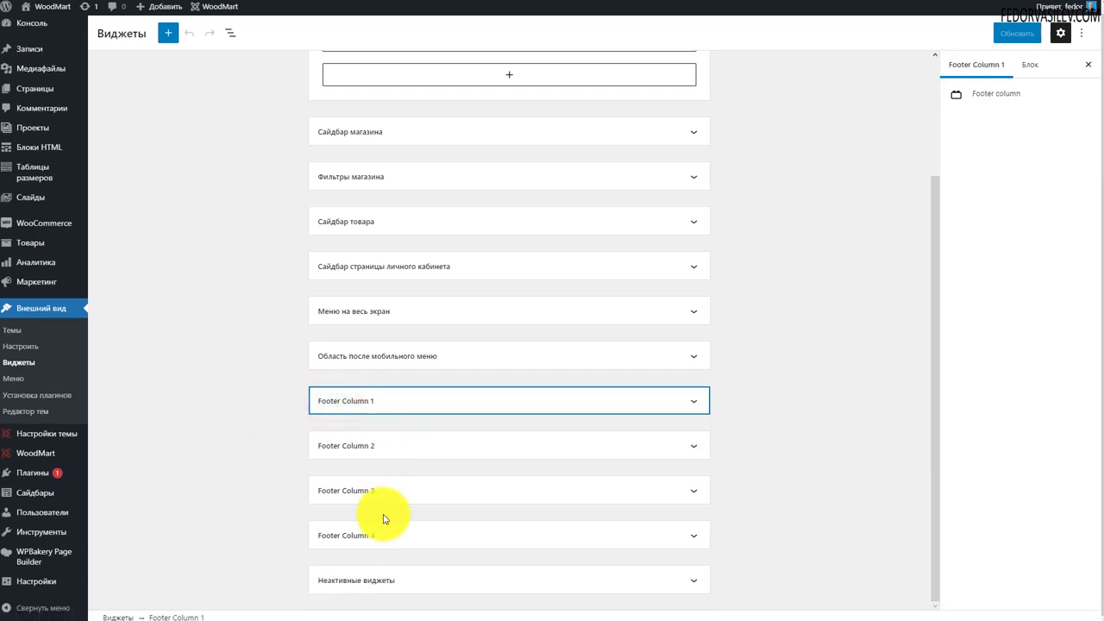
click(353, 411)
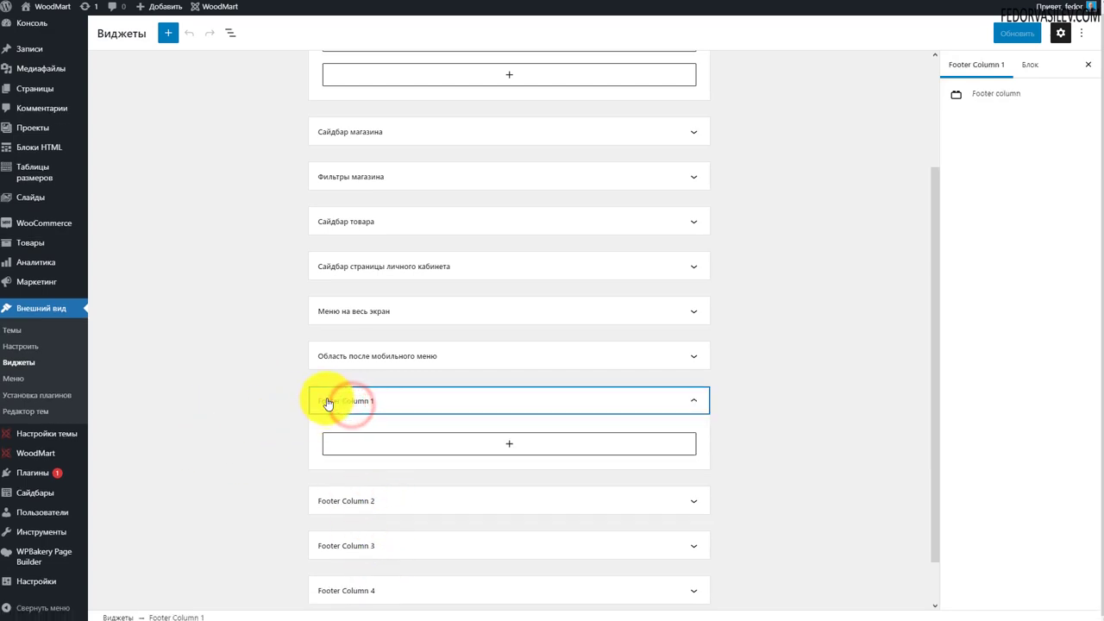
Find the Список страниц block by searching for "меню", add it to Footer Column 1, and expand Footer Column 2
click(509, 445)
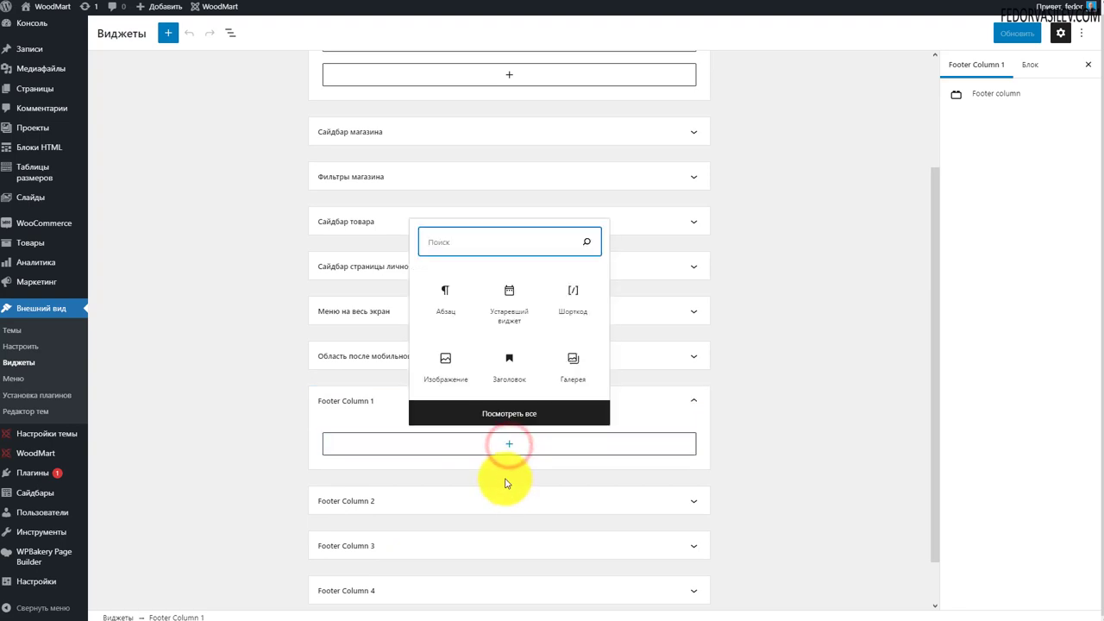
click(500, 414)
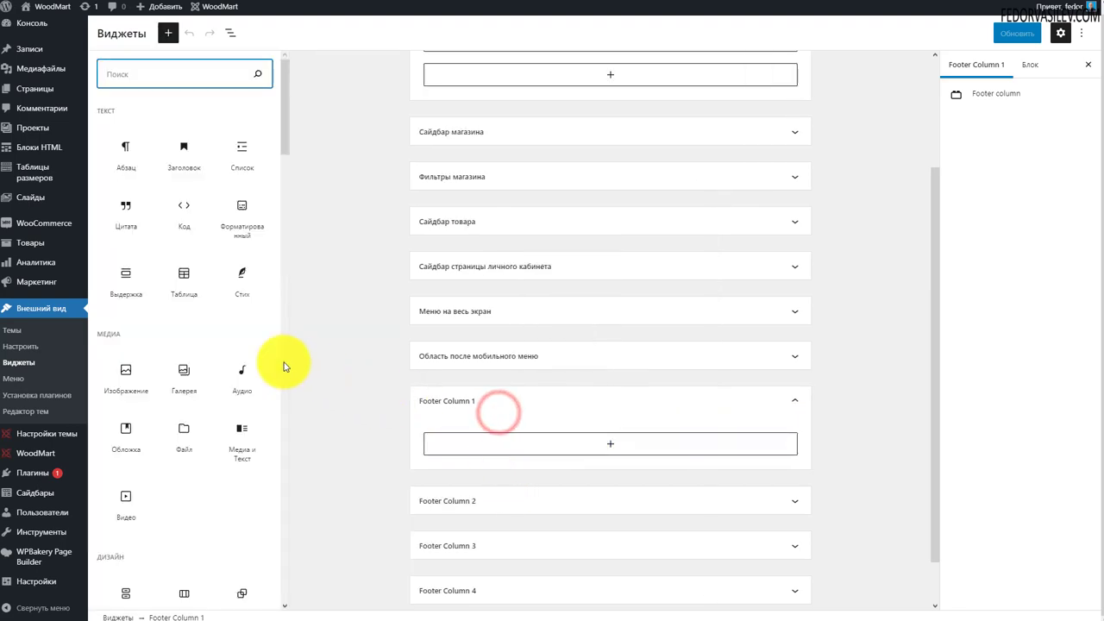
scroll(227, 313, down, 10)
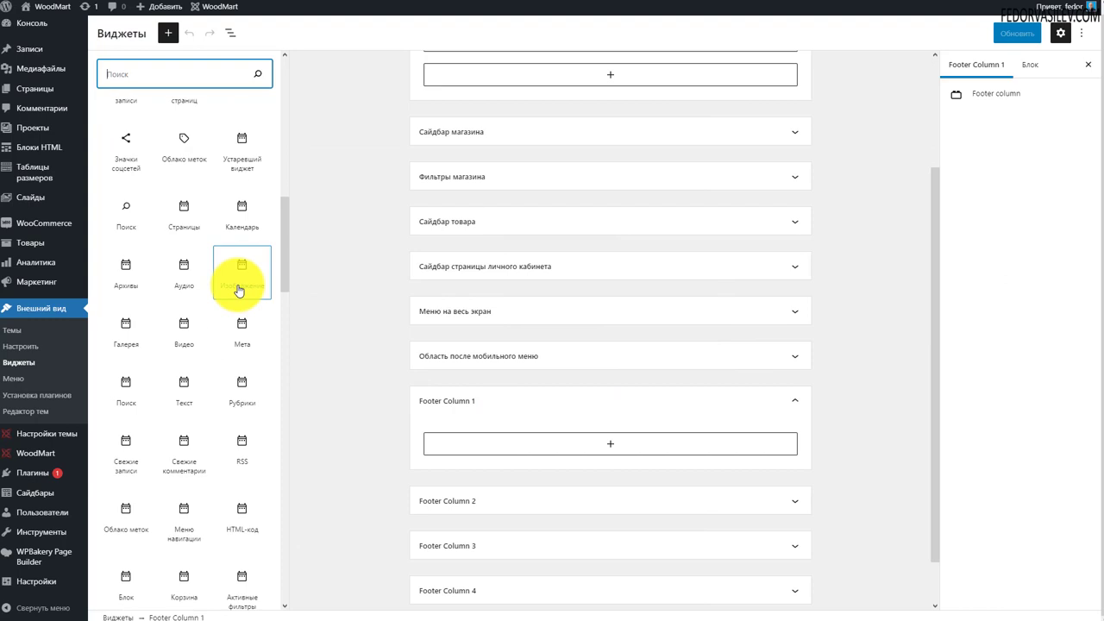
scroll(214, 338, down, 3)
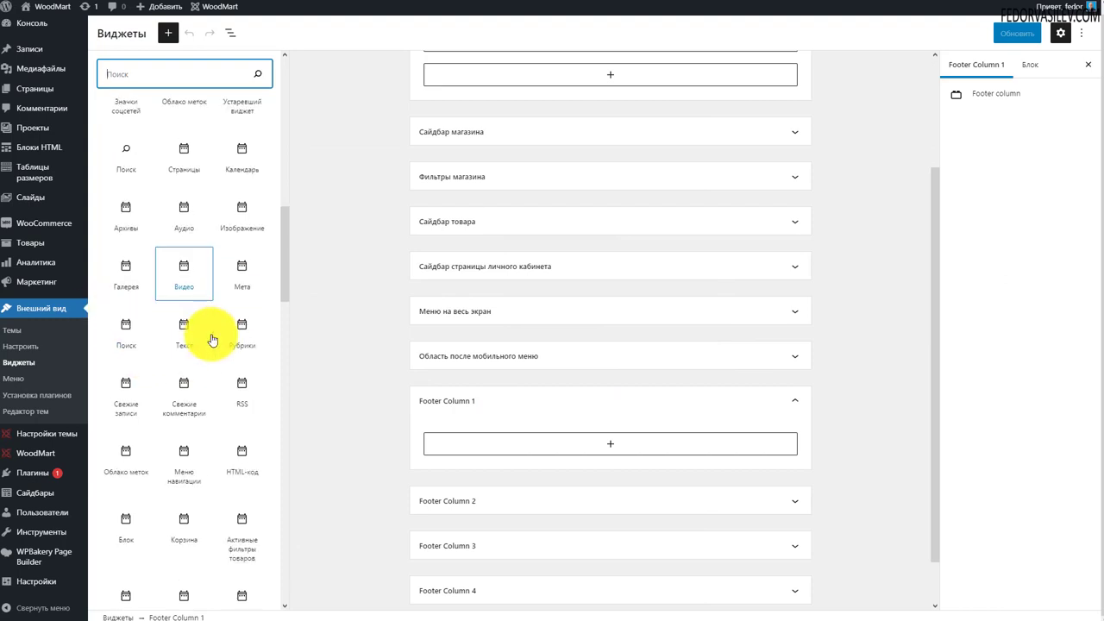
scroll(213, 340, down, 5)
scroll(213, 340, down, 4)
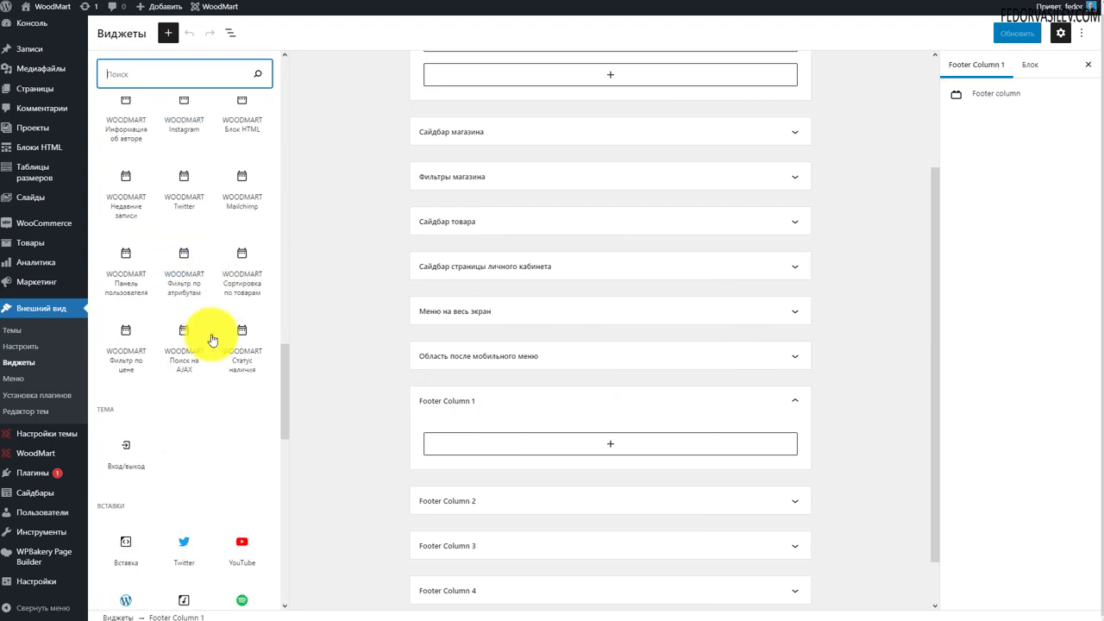
click(183, 78)
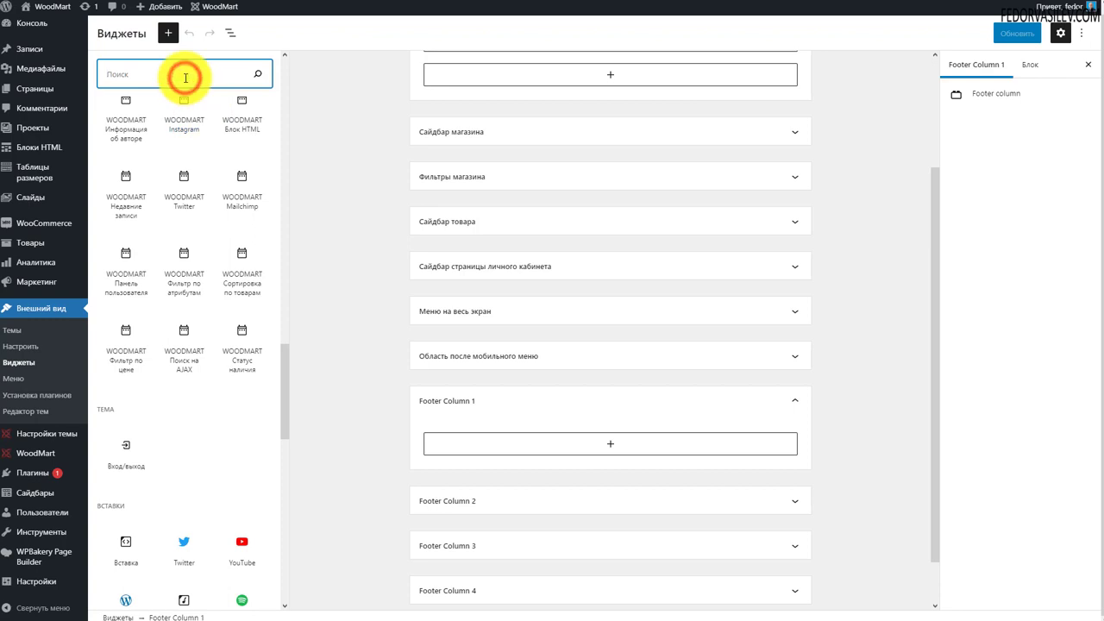
text(меню)
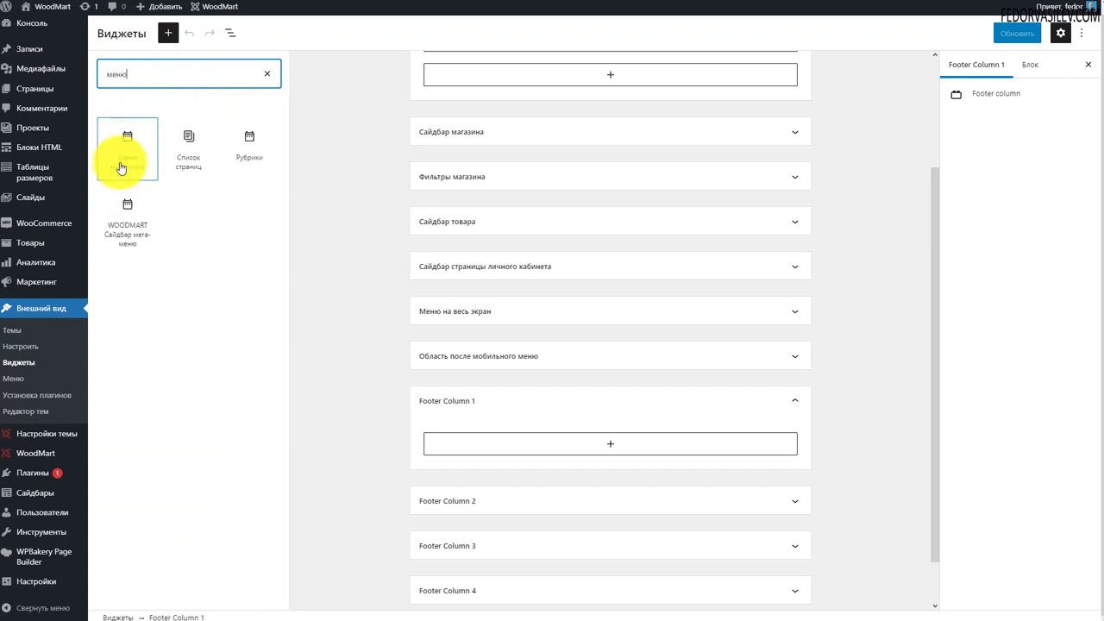
click(191, 158)
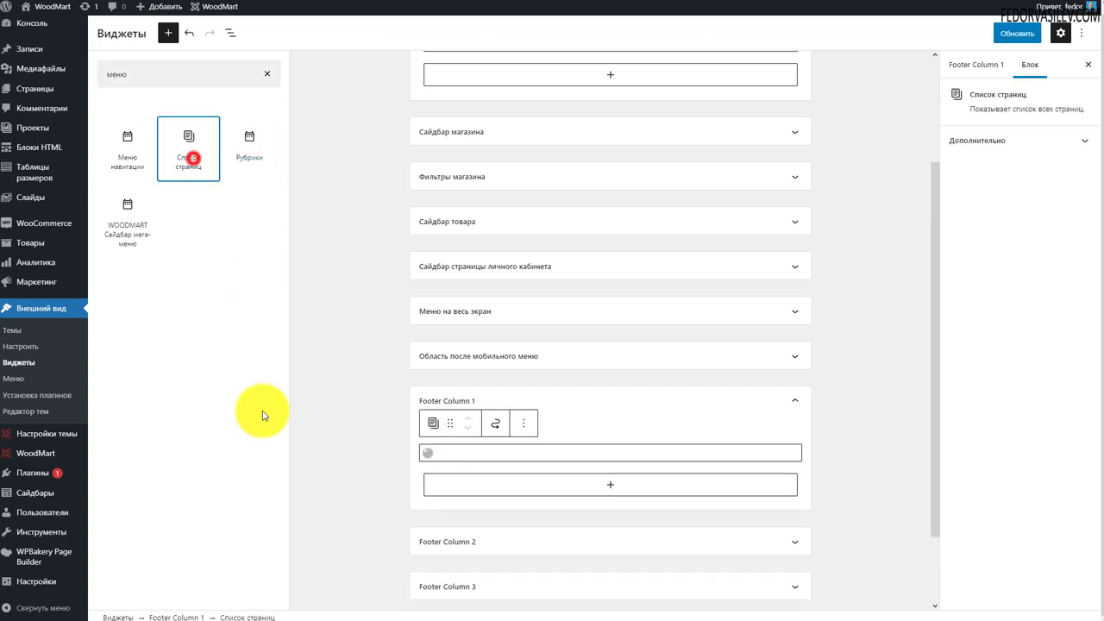
scroll(388, 388, down, 3)
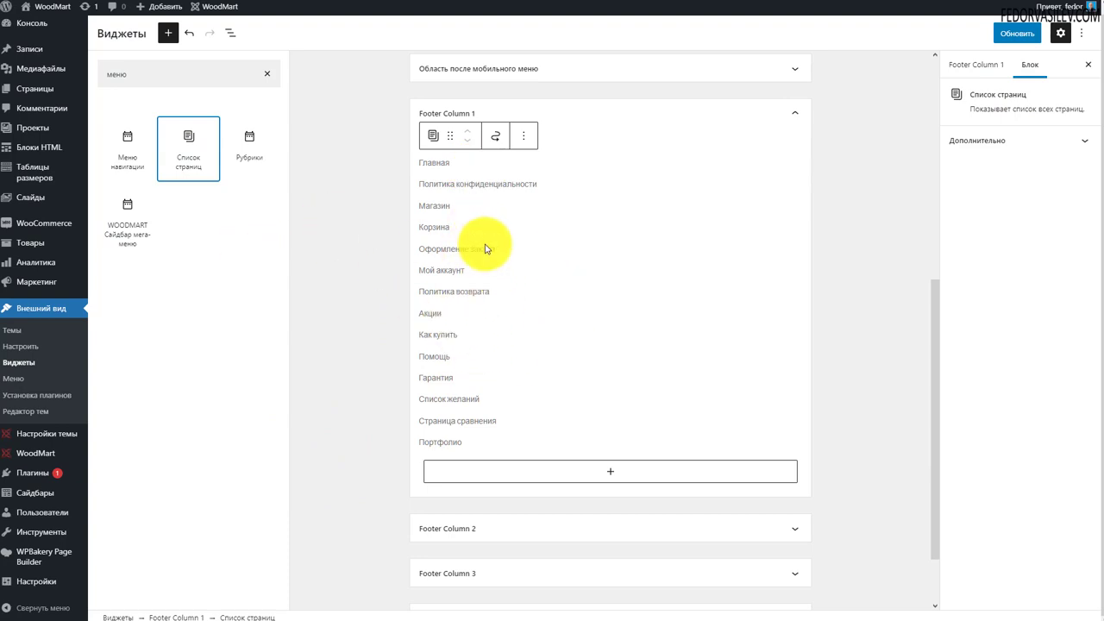
scroll(561, 284, down, 1)
click(451, 445)
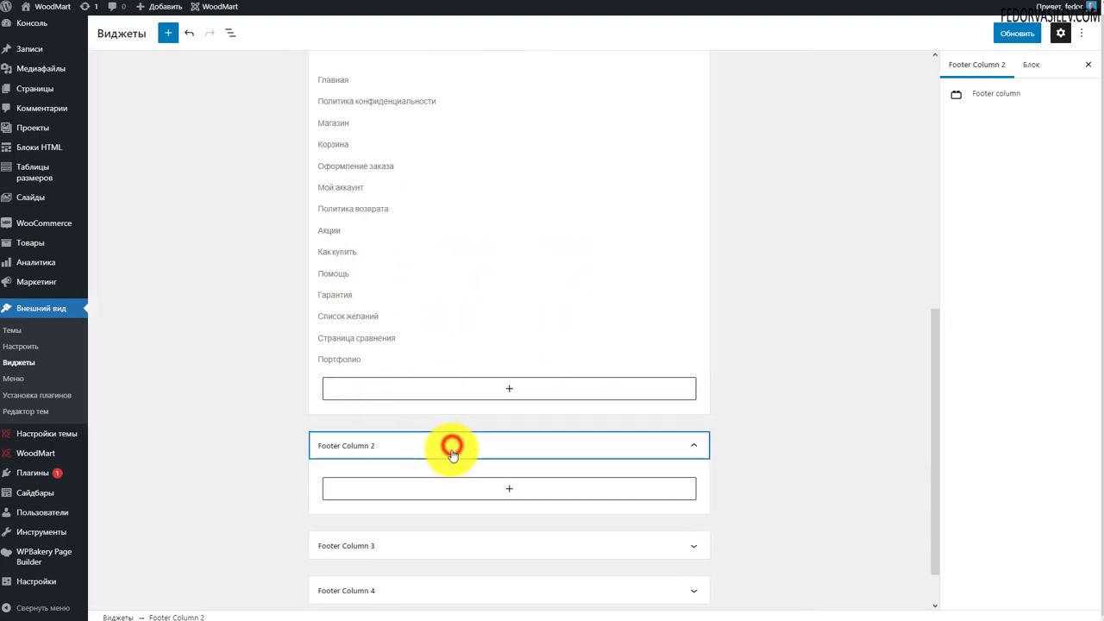
Try the Рубрики widget in Footer Column 2, found by searching for "меню", and remove it
click(498, 489)
text(меню)
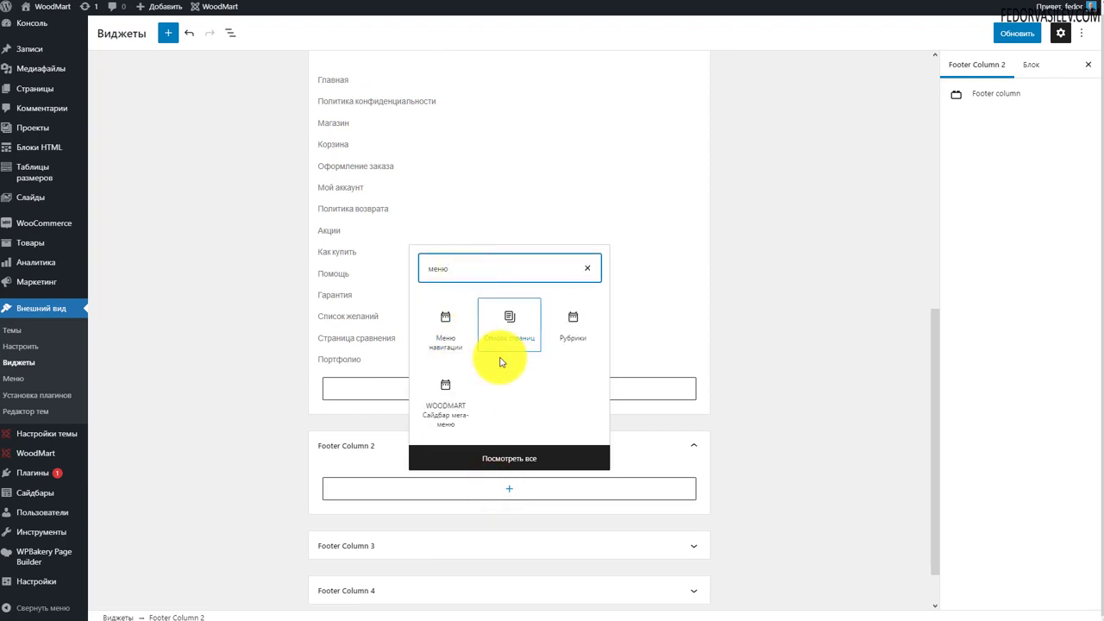
click(565, 333)
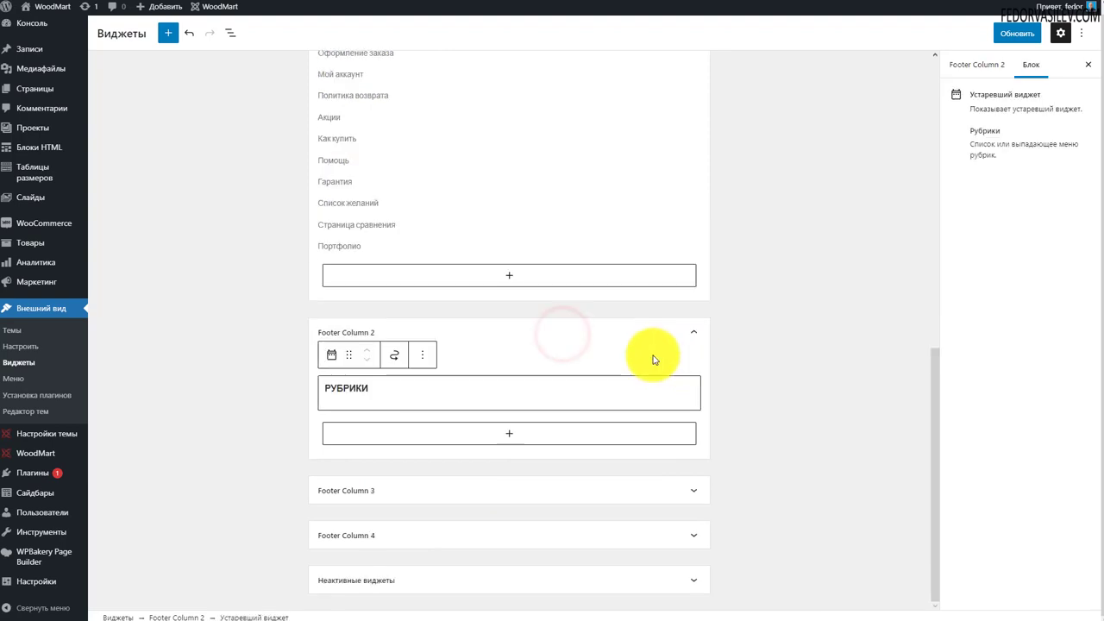
click(382, 354)
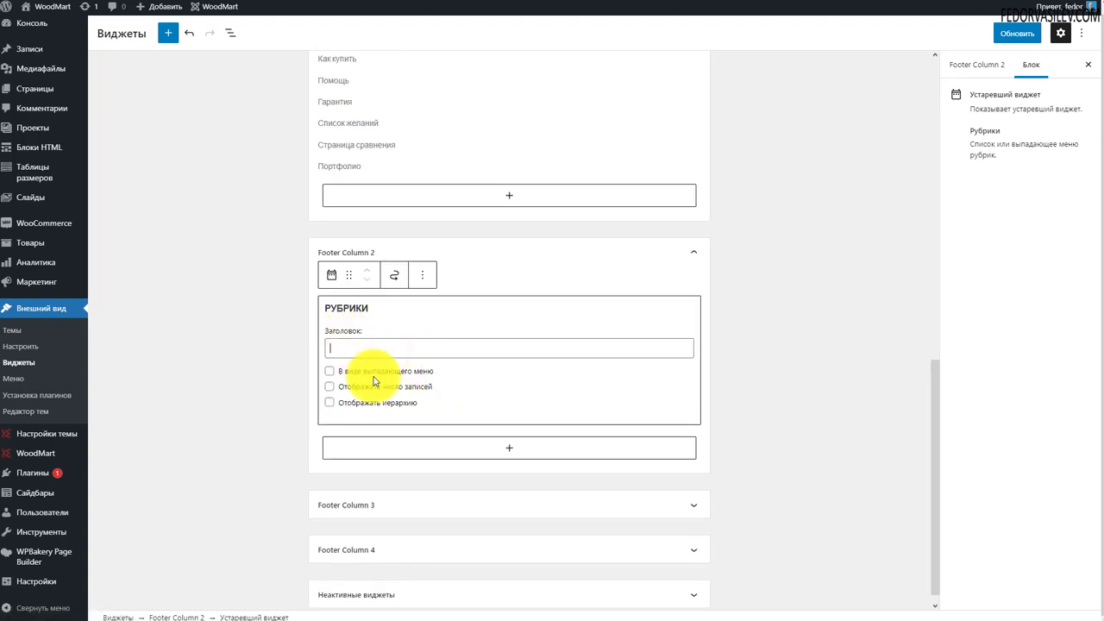
click(422, 274)
click(449, 463)
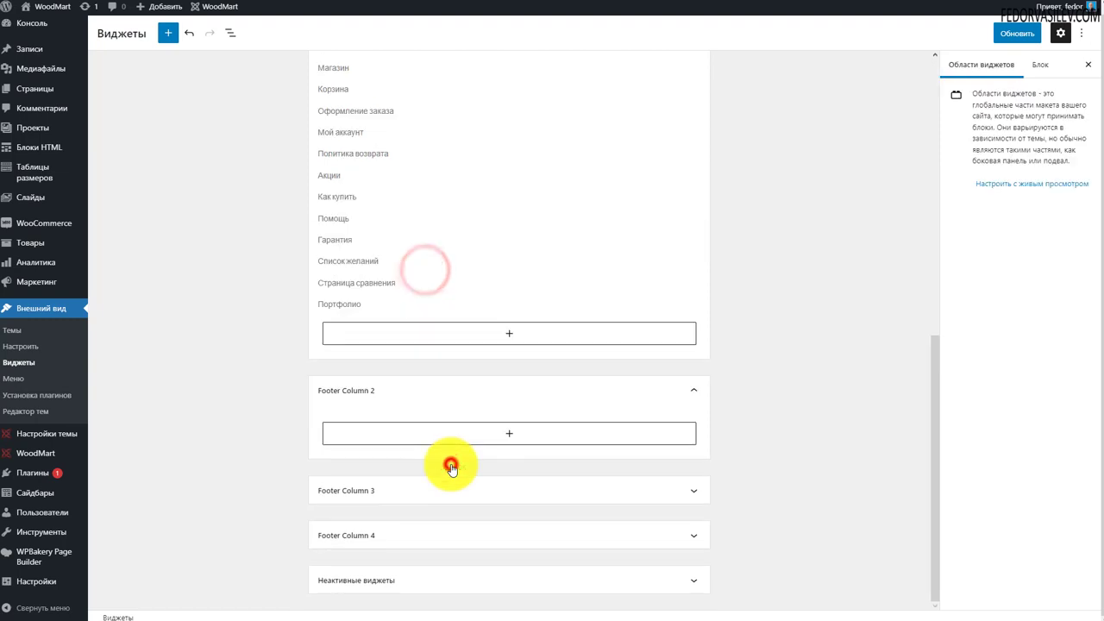
Add a legacy widget to Footer Column 2 and set it to Категории товаров
click(483, 433)
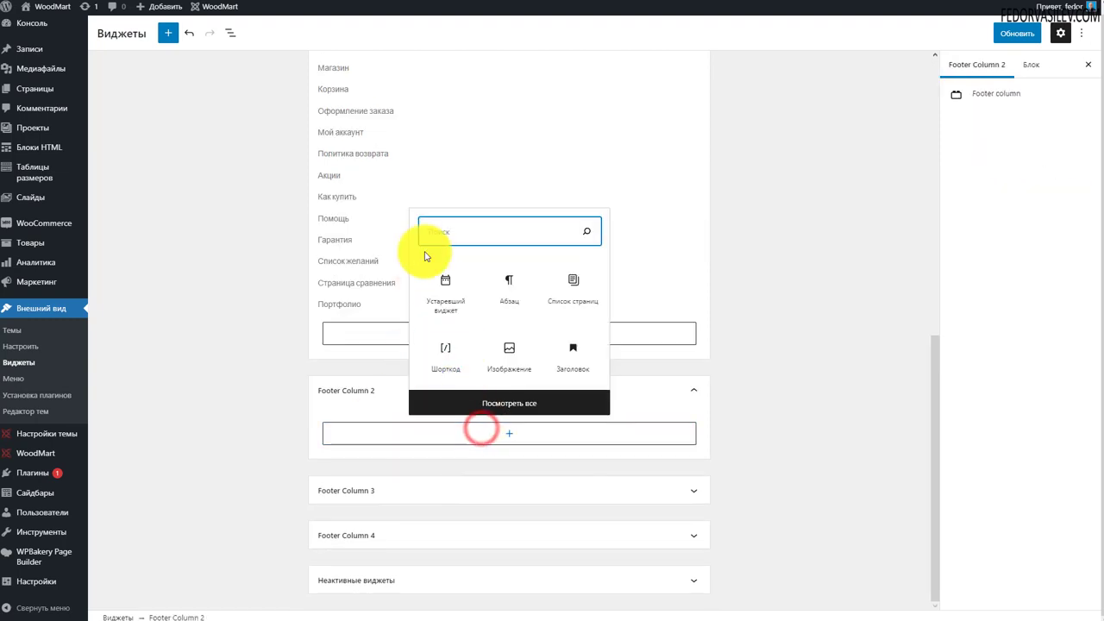
click(445, 288)
scroll(243, 318, down, 3)
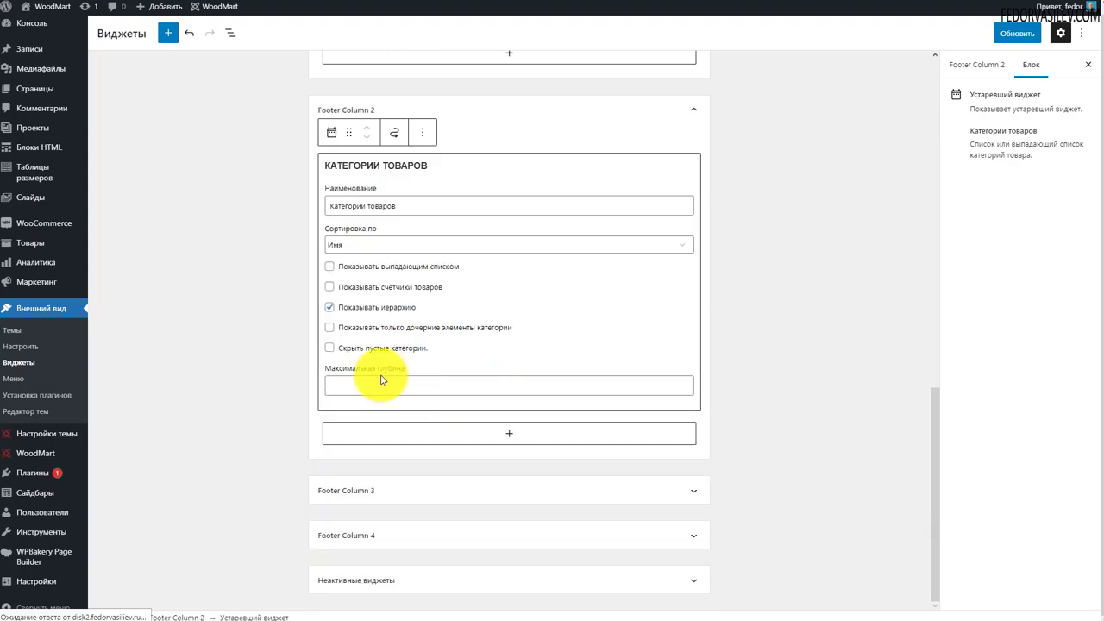
Add an image block to Footer Column 3 with the front-view Sony α9 camera photo from the media library
click(407, 488)
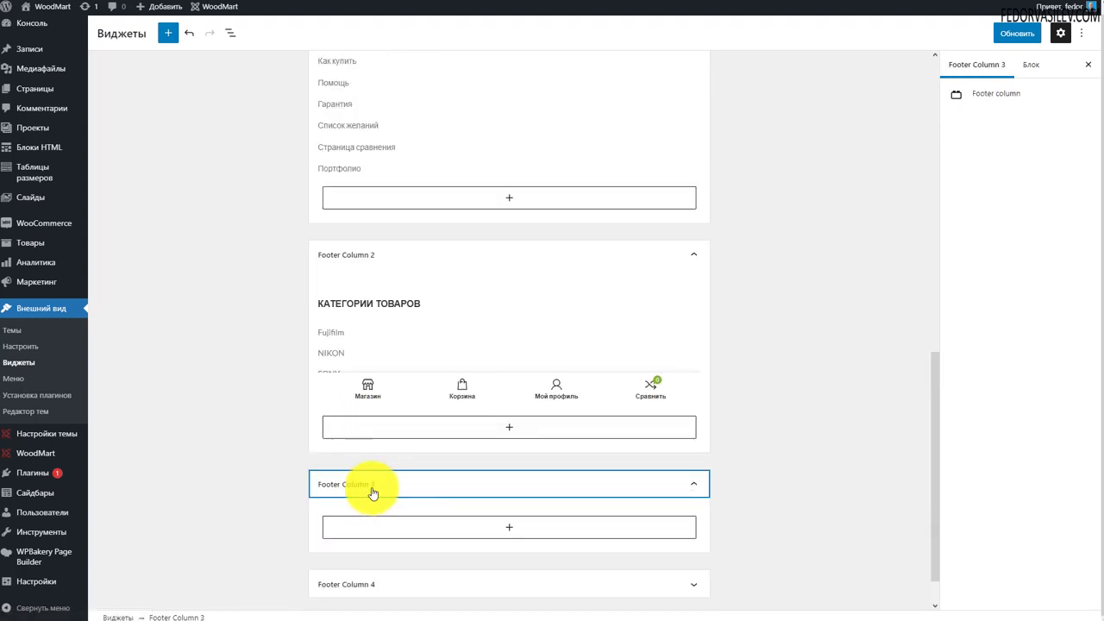
click(504, 528)
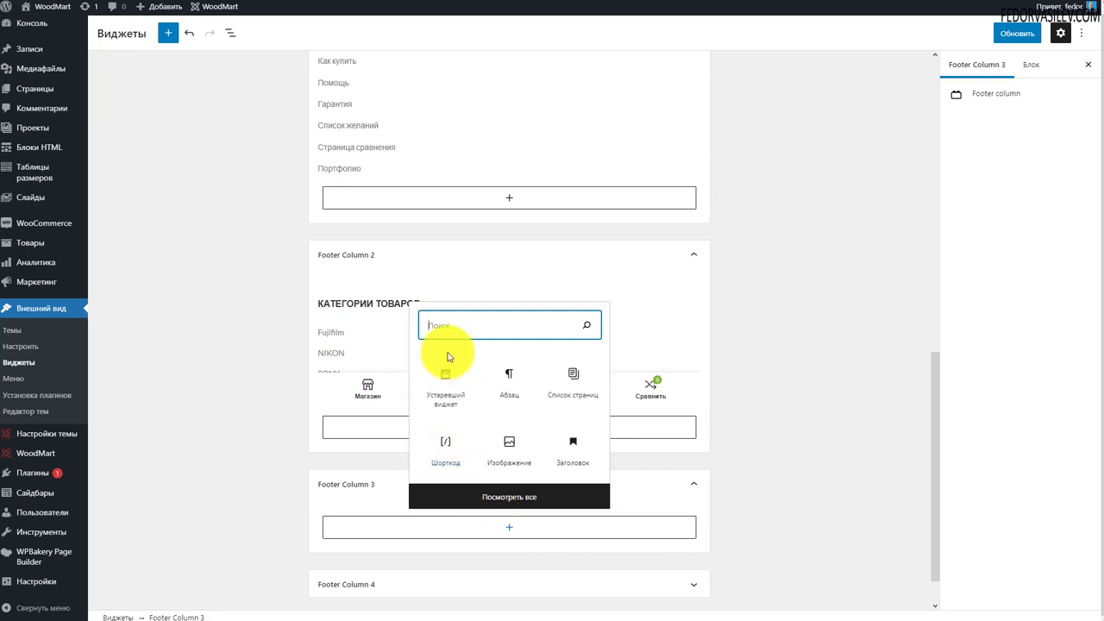
click(509, 446)
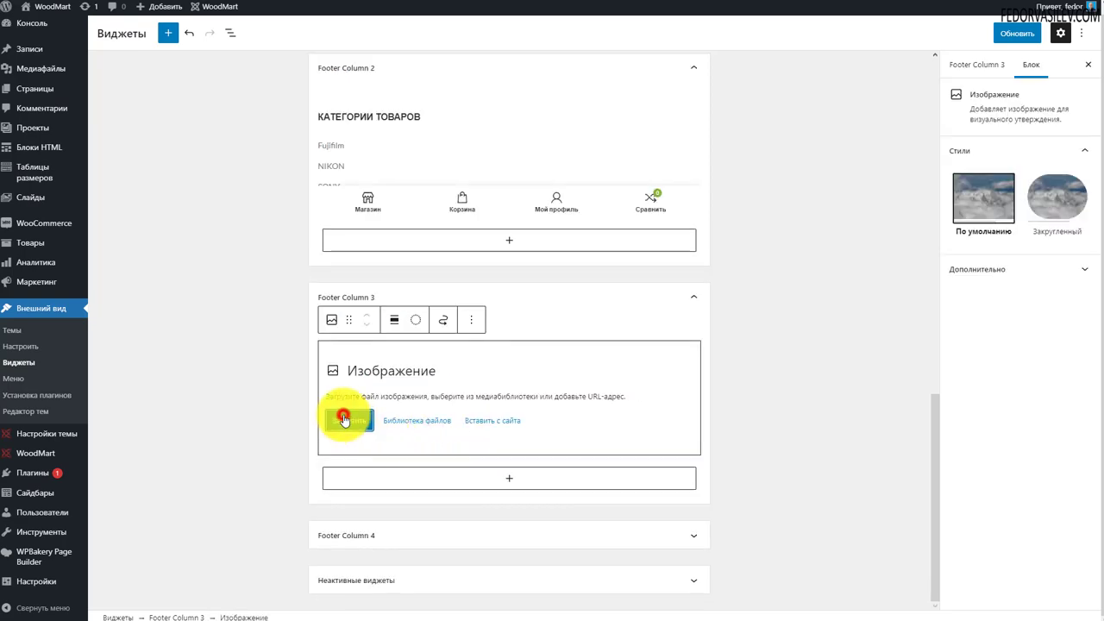
click(343, 419)
click(356, 398)
click(414, 425)
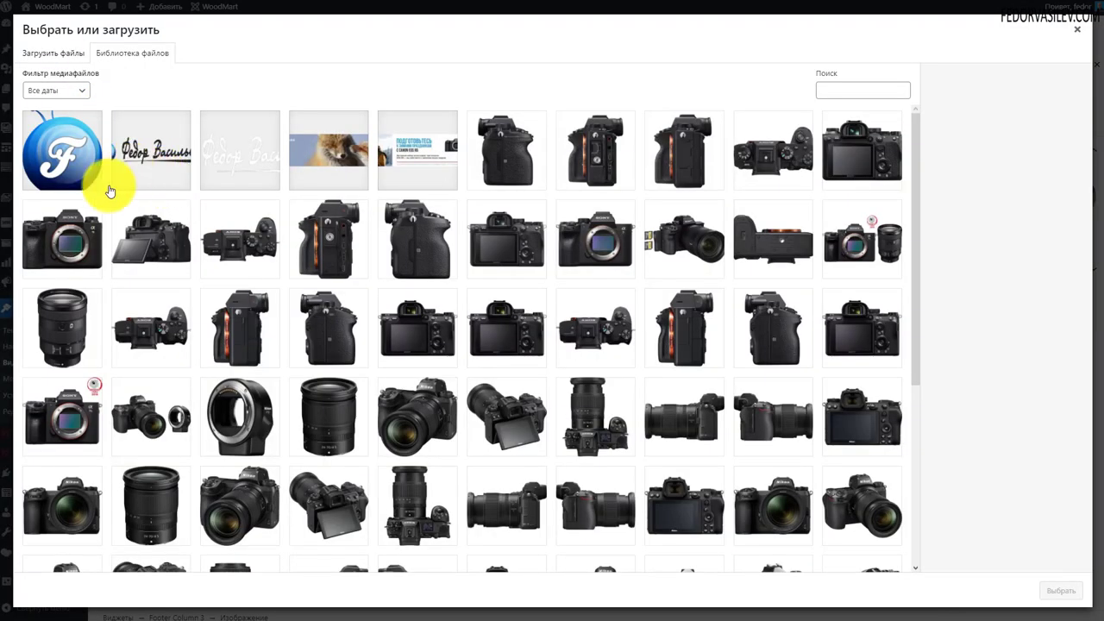
click(62, 238)
click(1060, 591)
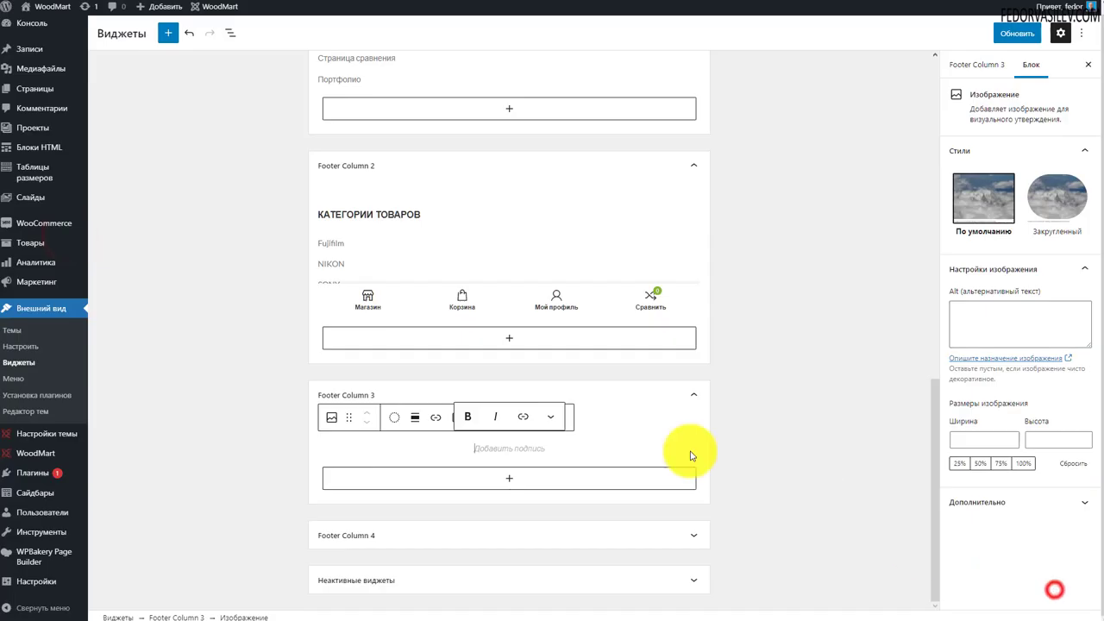
Expand Footer Column 4 and add a Календарь block to it
click(389, 530)
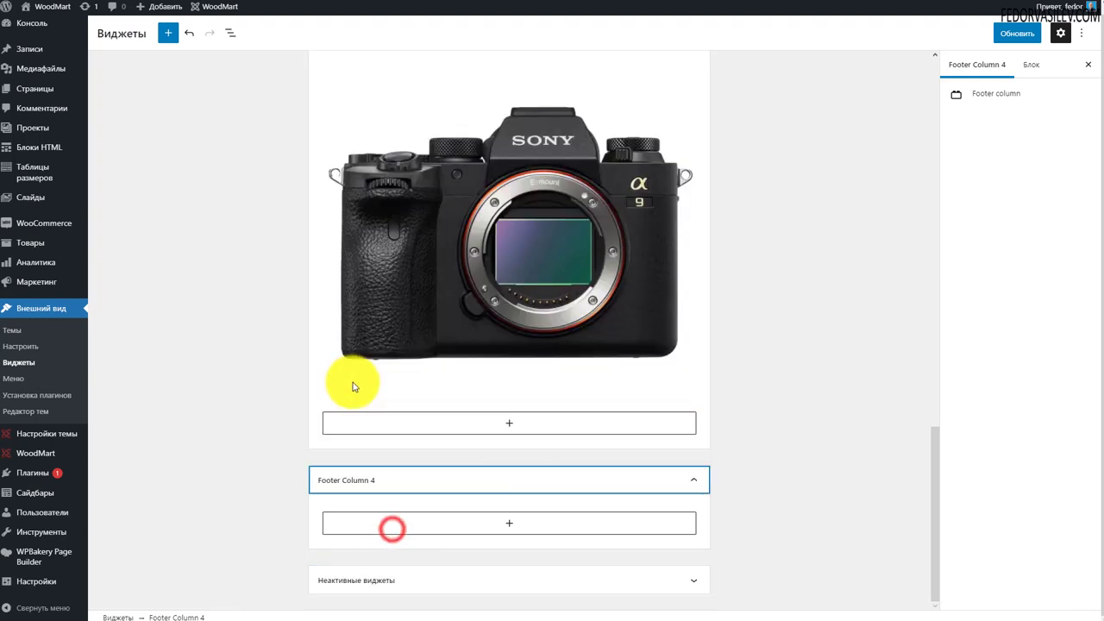
click(511, 522)
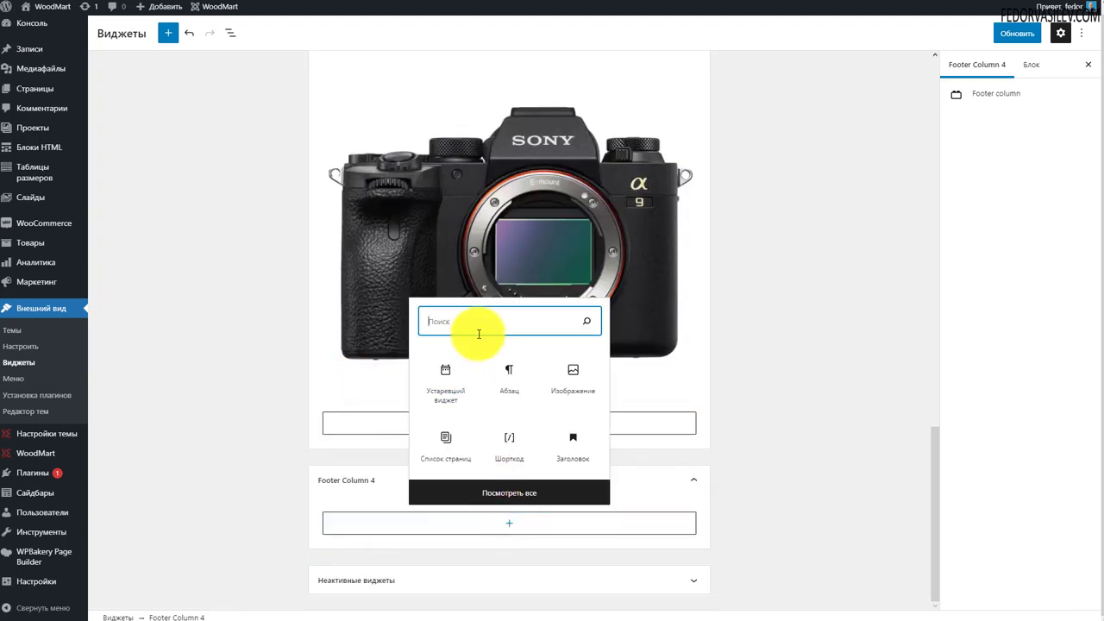
click(511, 389)
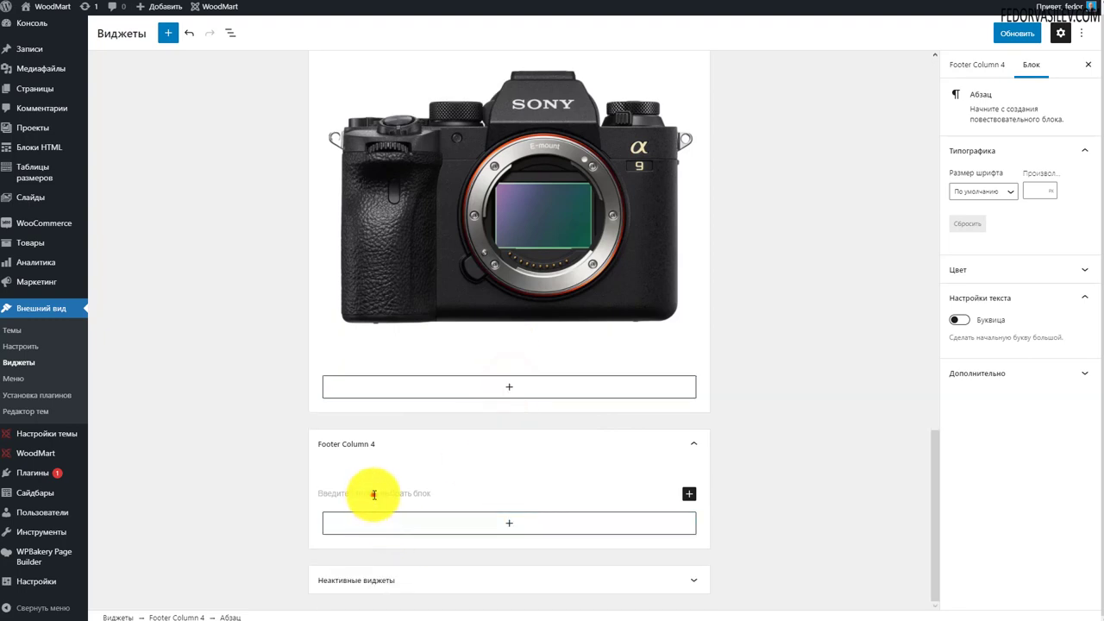
click(374, 494)
click(688, 494)
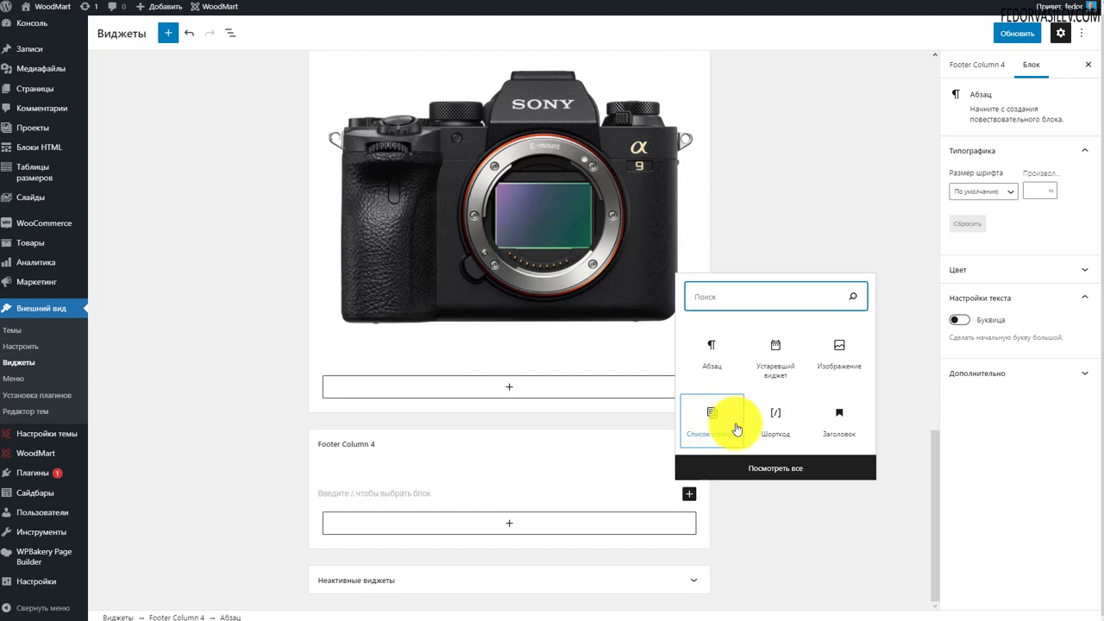
click(749, 467)
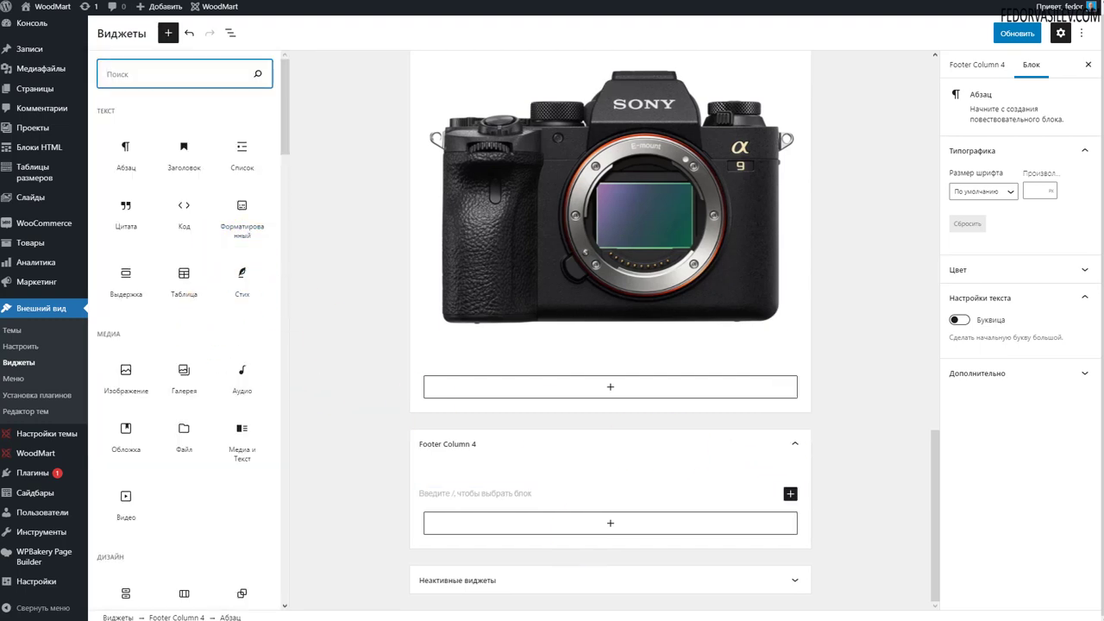
scroll(216, 345, down, 5)
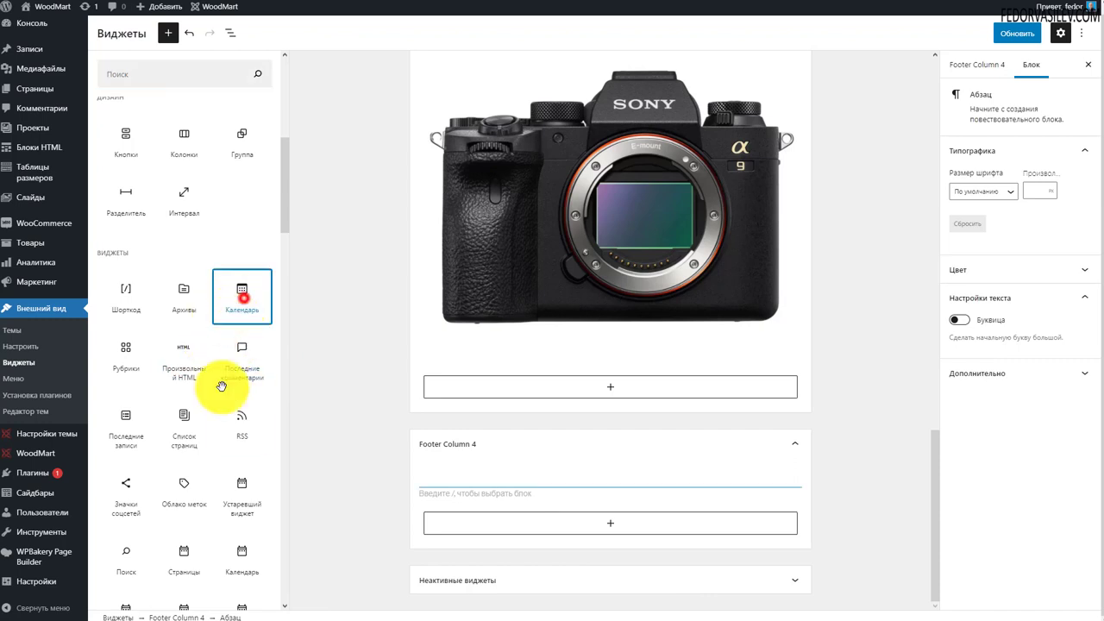
click(243, 297)
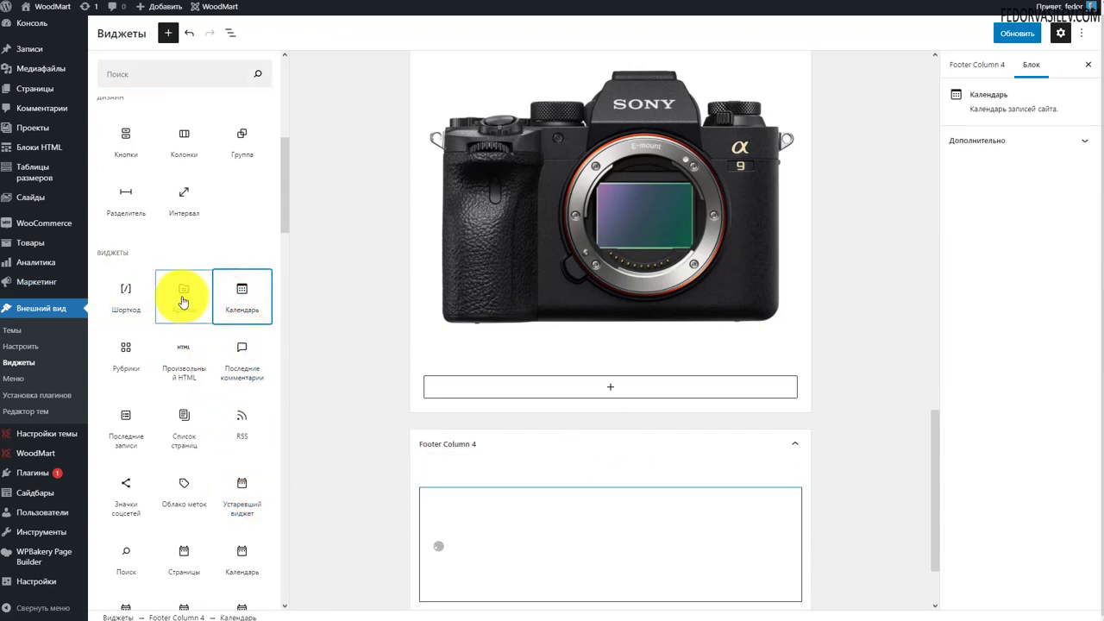
Save the widget changes and check the footer on the store's front page
scroll(558, 445, down, 1)
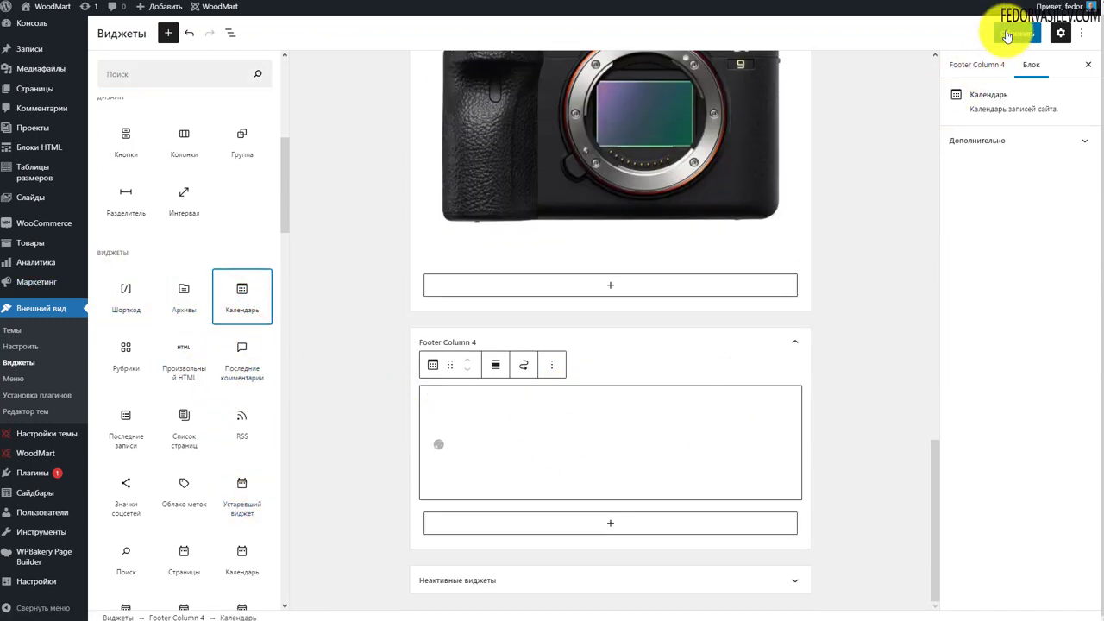
click(1010, 33)
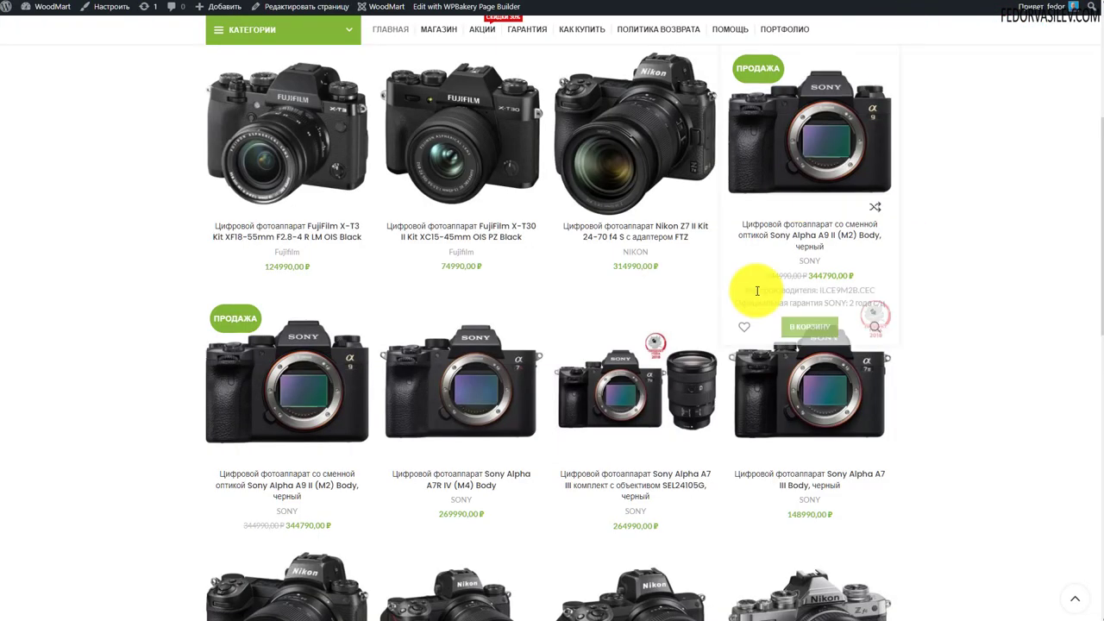
scroll(751, 267, down, 8)
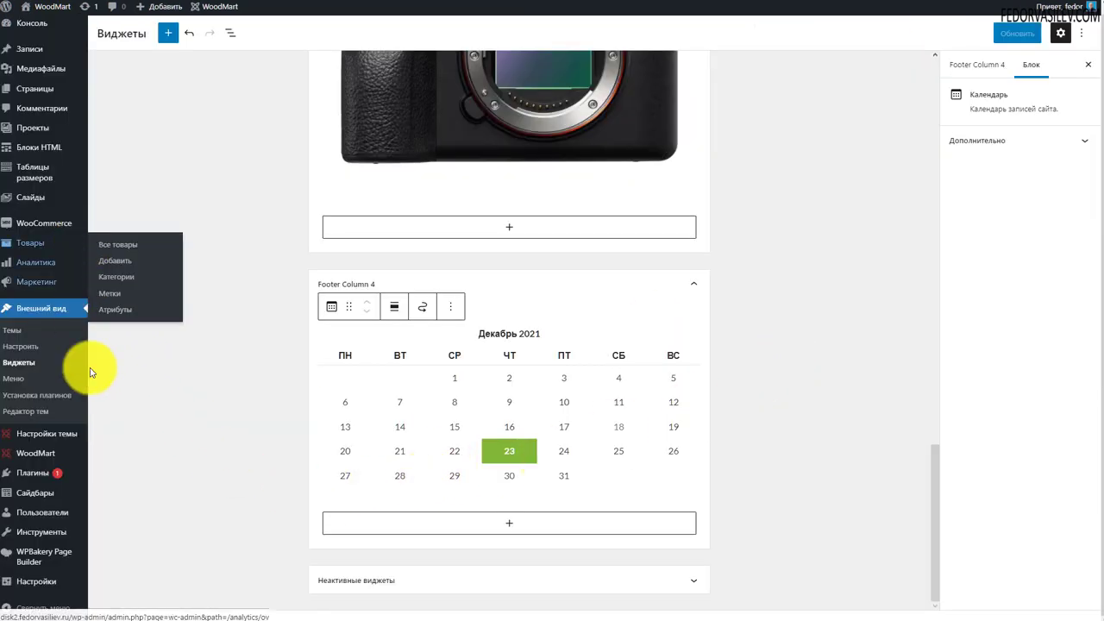
Open the theme's Футер settings and review the options below the column layouts
mouse_move(63, 444)
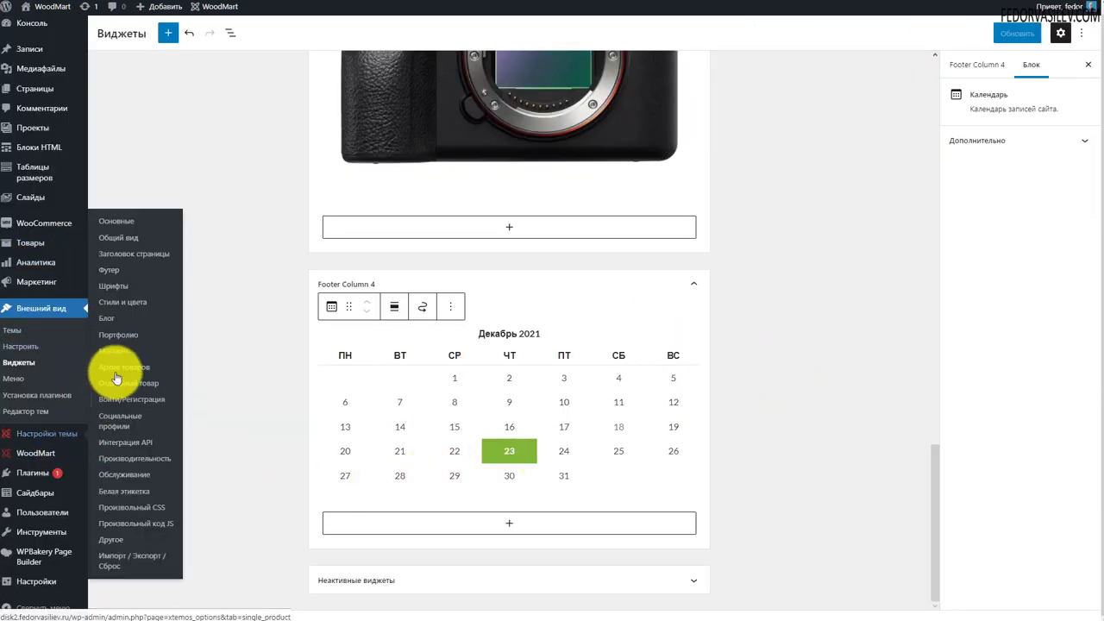
click(112, 273)
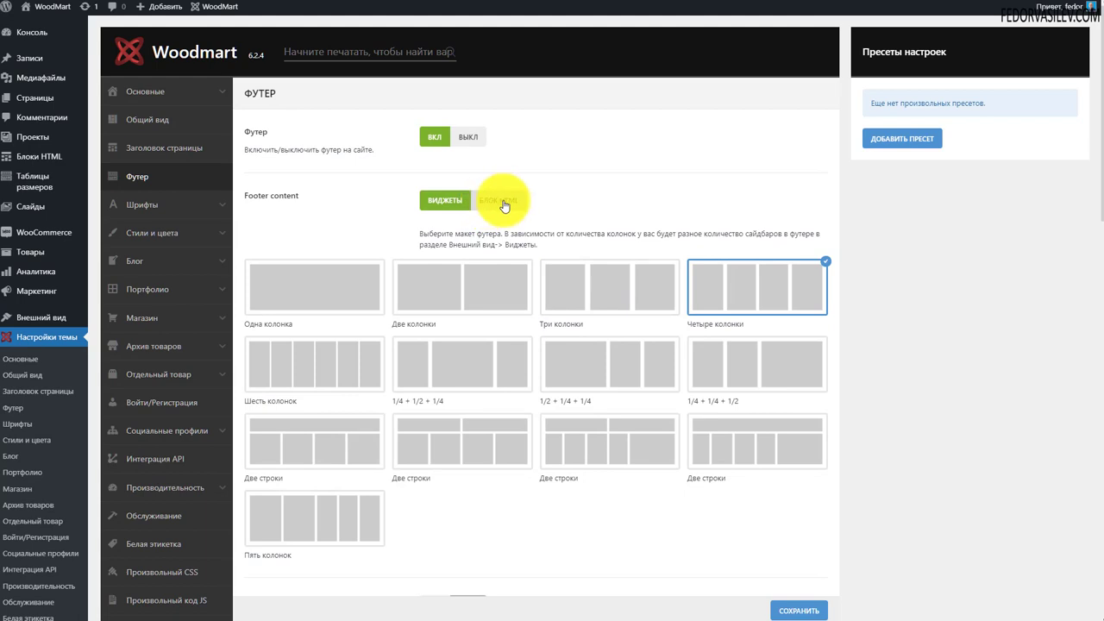
scroll(571, 207, down, 3)
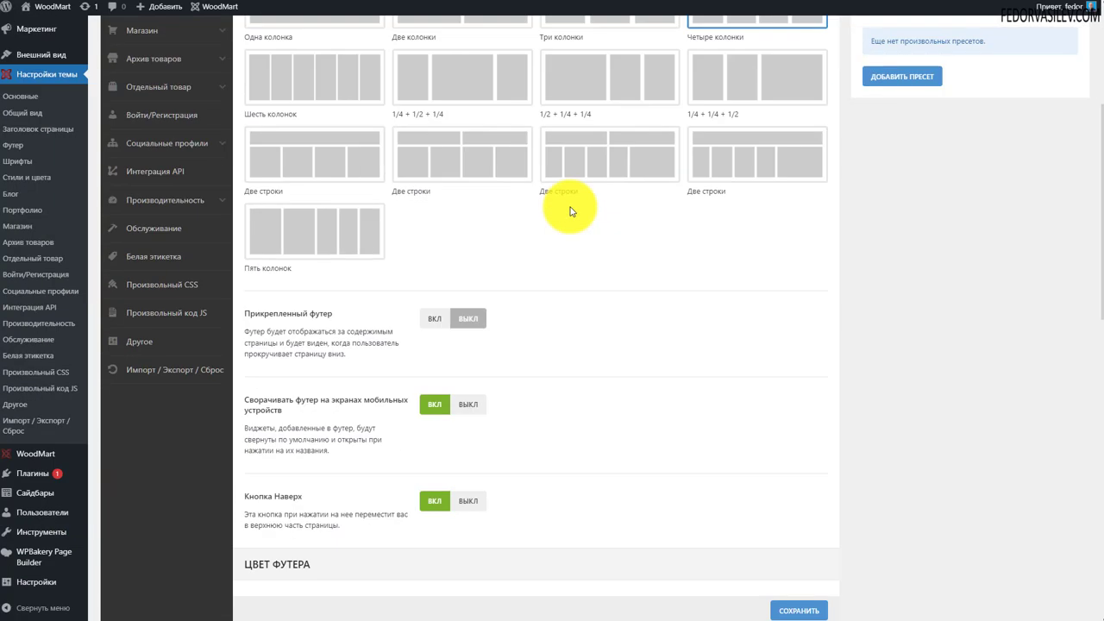
scroll(331, 278, down, 1)
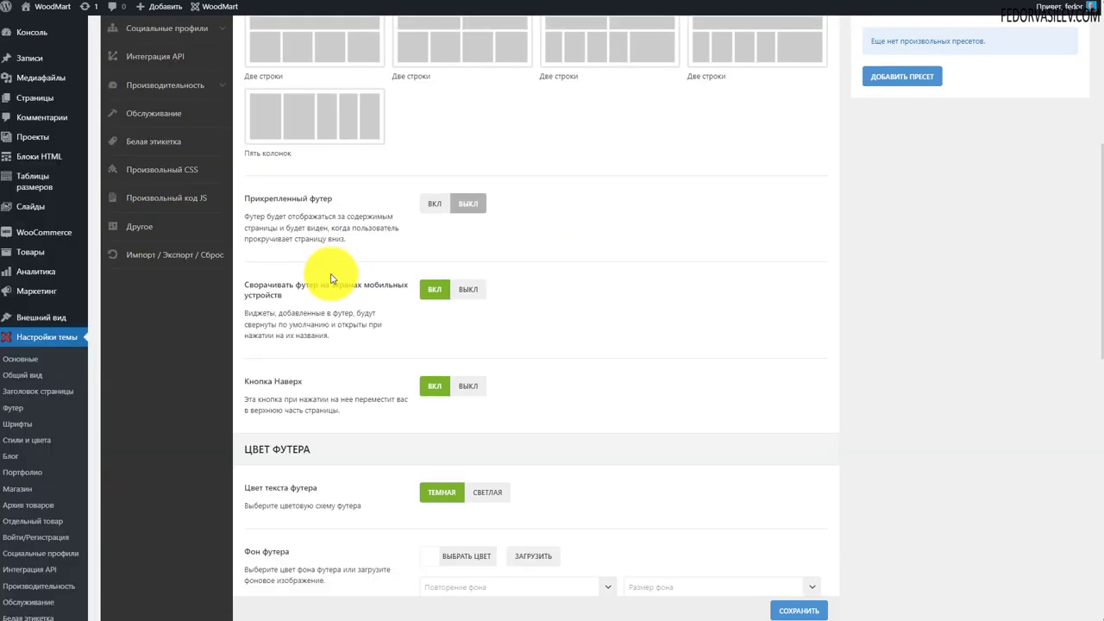
Turn on the Прикрепленный футер option in the footer settings
click(434, 207)
drag(343, 239, 297, 228)
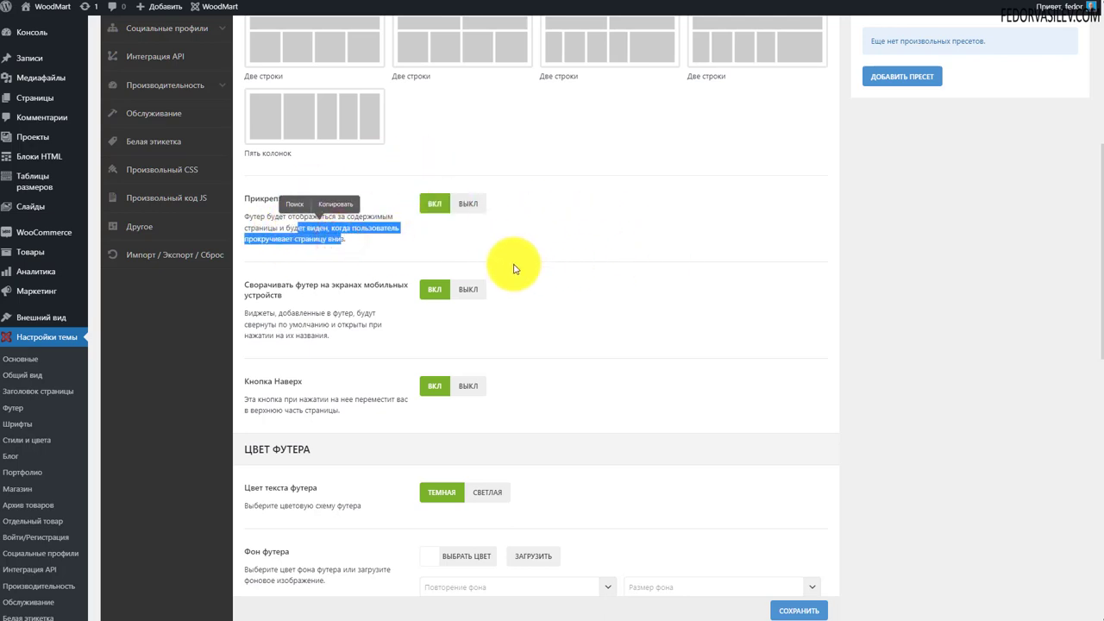
scroll(684, 250, down, 1)
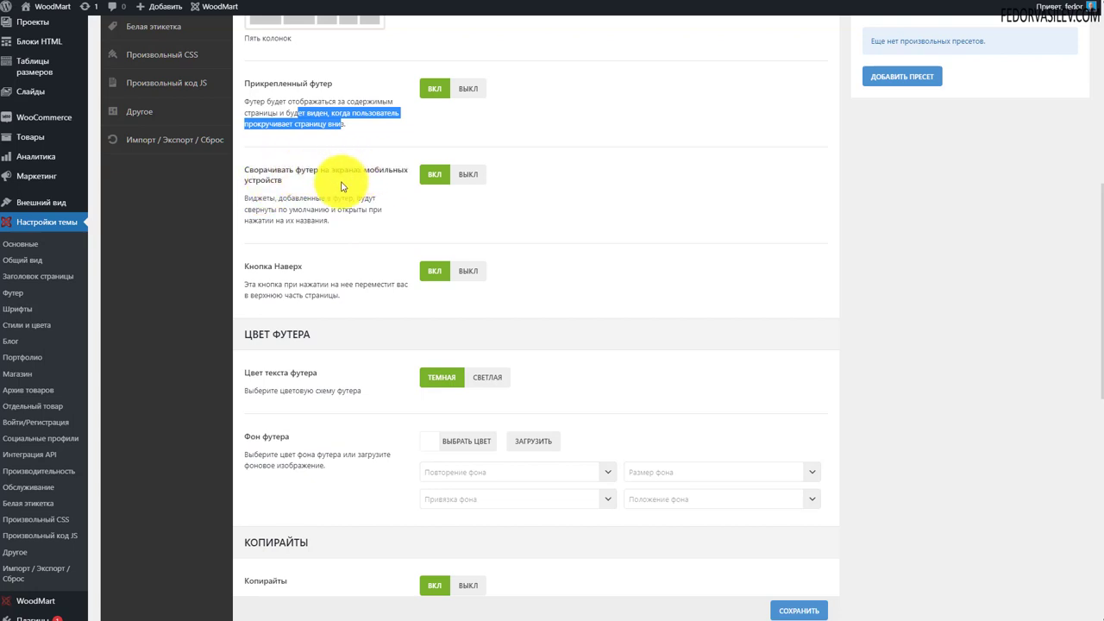
Try Кнопка Наверх off and back on, and test the back-to-top button on the store's front page
click(469, 271)
click(431, 276)
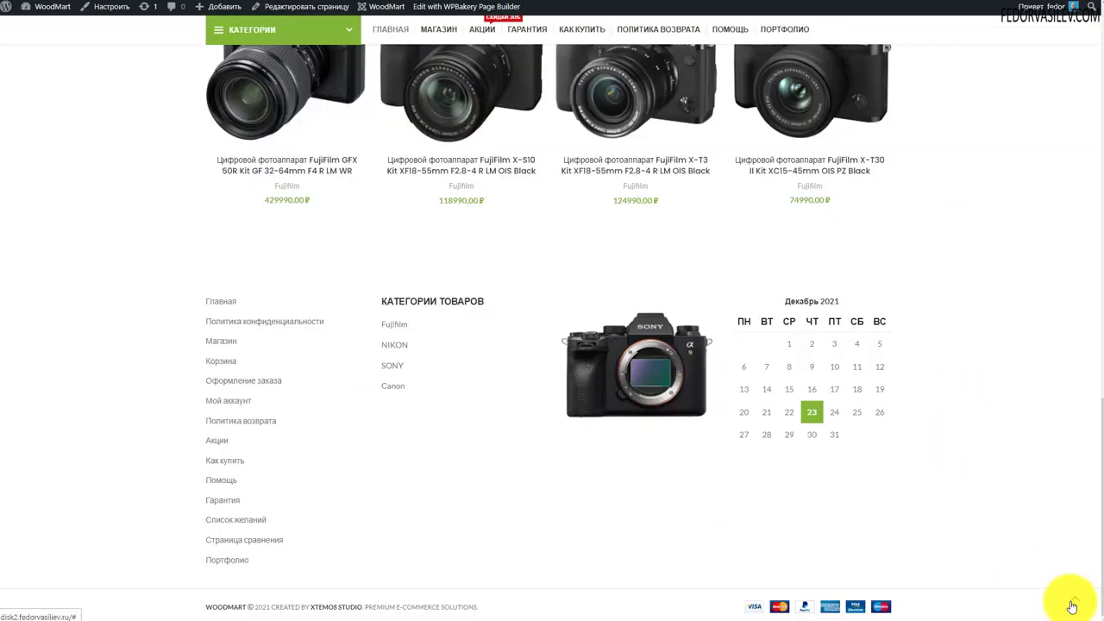
click(1071, 607)
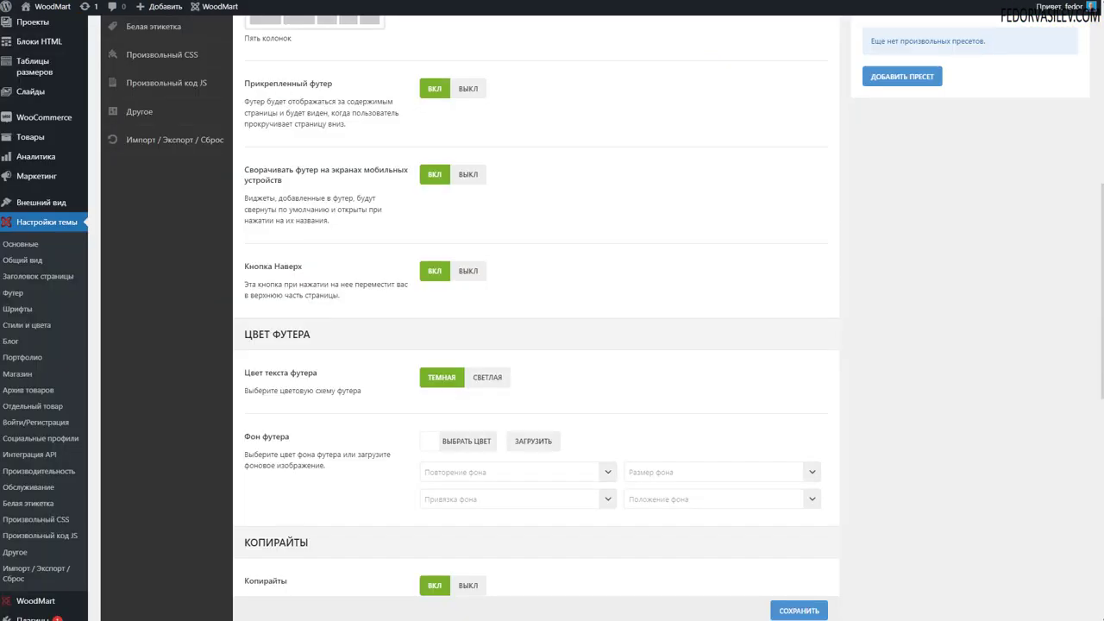
Keep the footer text colour at Темная, set the footer background to a mid grey and save the settings
scroll(332, 169, down, 1)
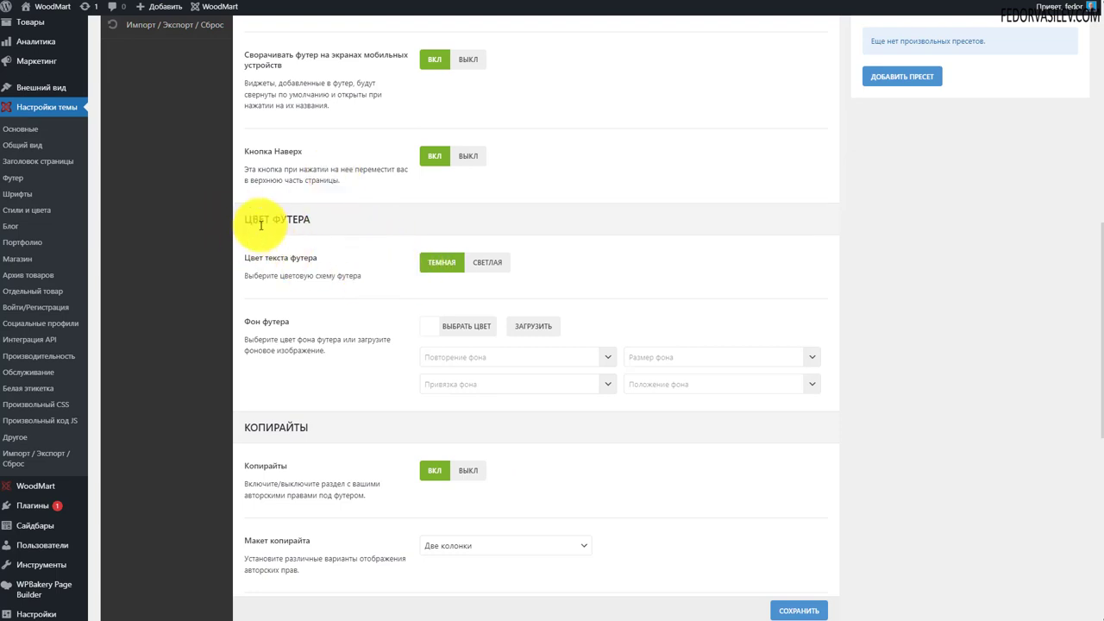
click(475, 262)
click(438, 262)
click(430, 325)
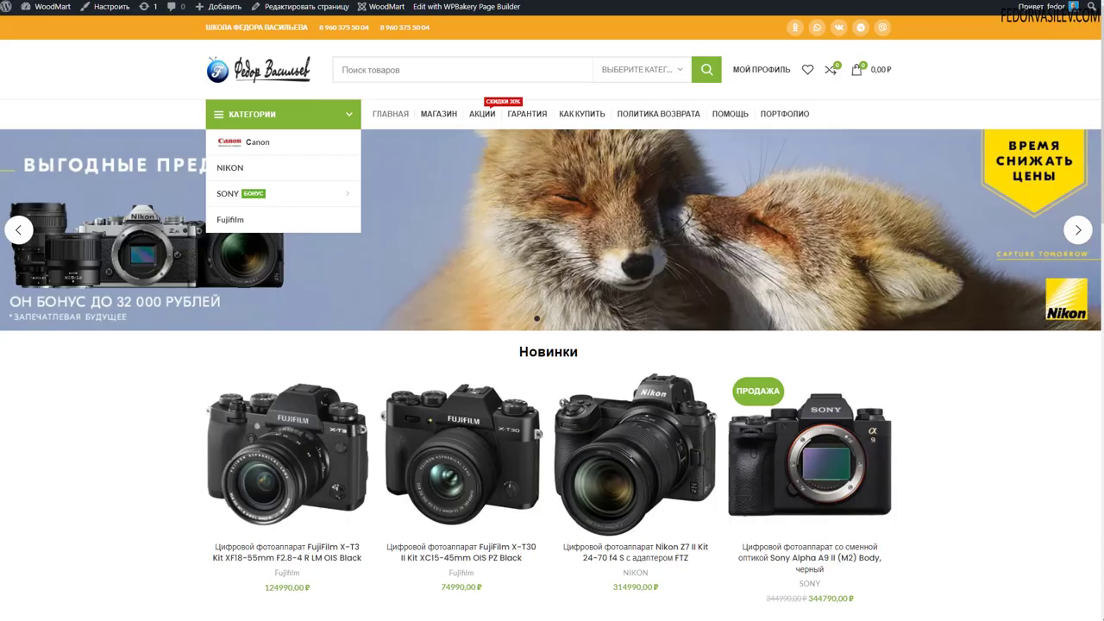
scroll(905, 362, down, 15)
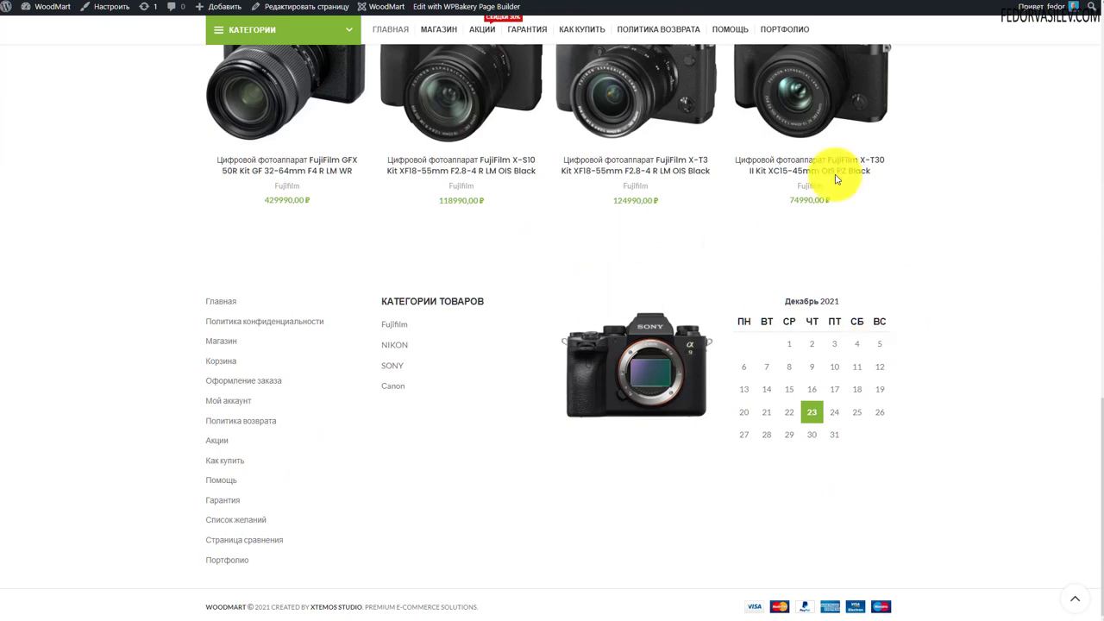
click(880, 4)
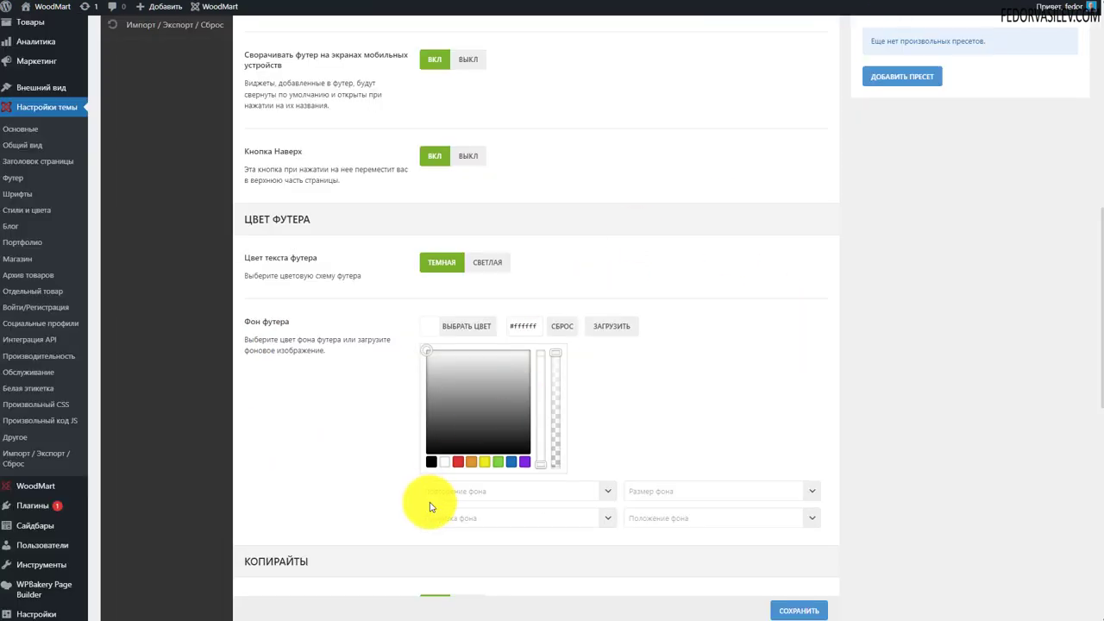
click(448, 420)
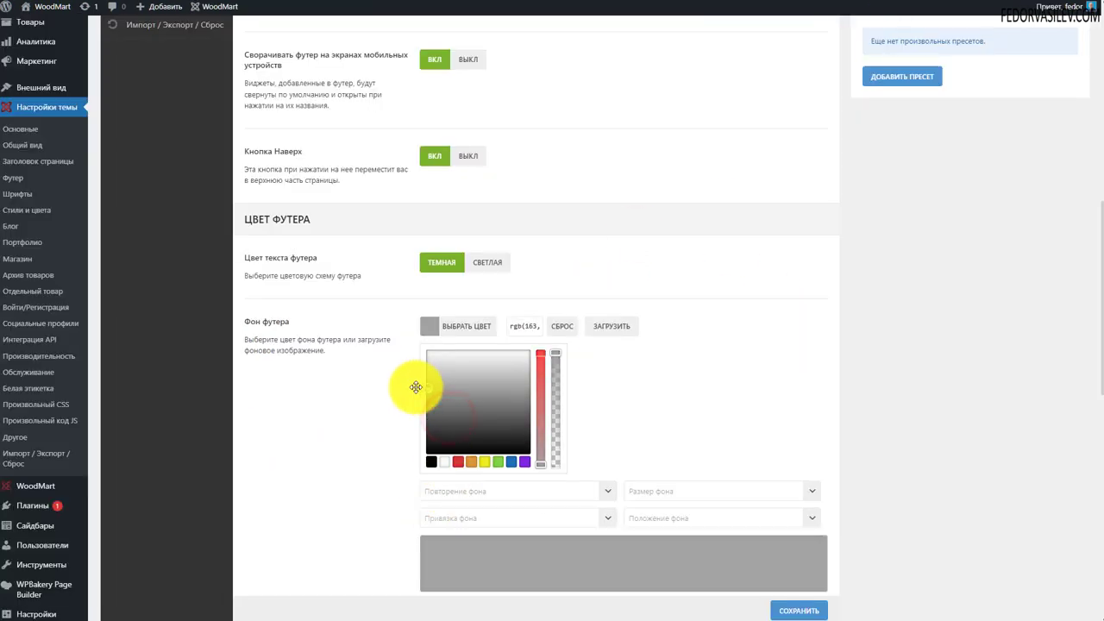
click(414, 389)
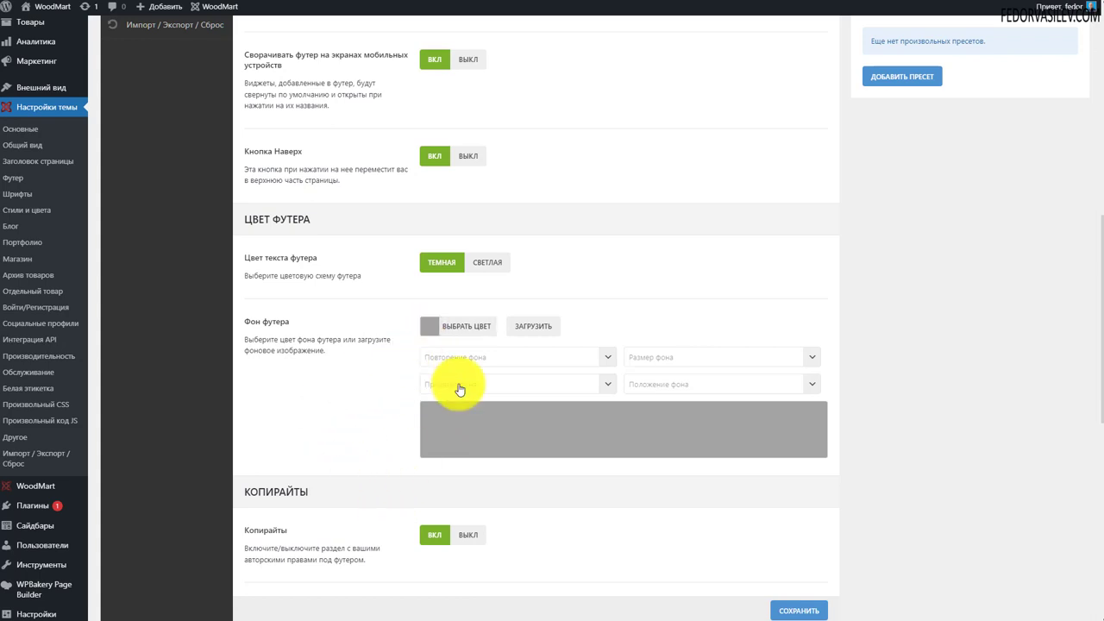
scroll(504, 383, down, 2)
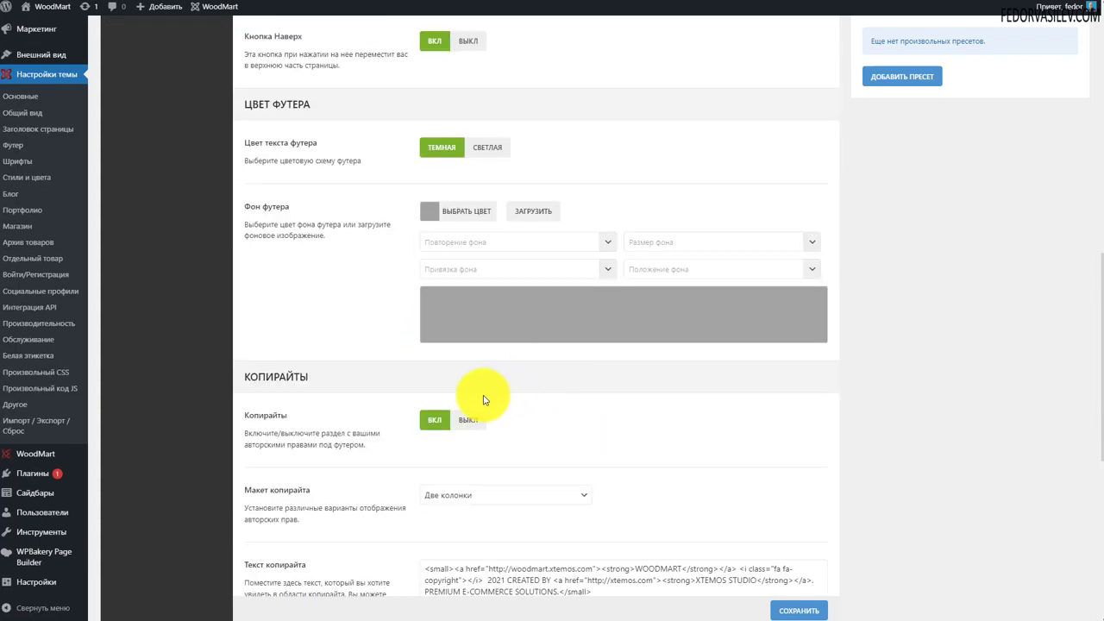
click(782, 612)
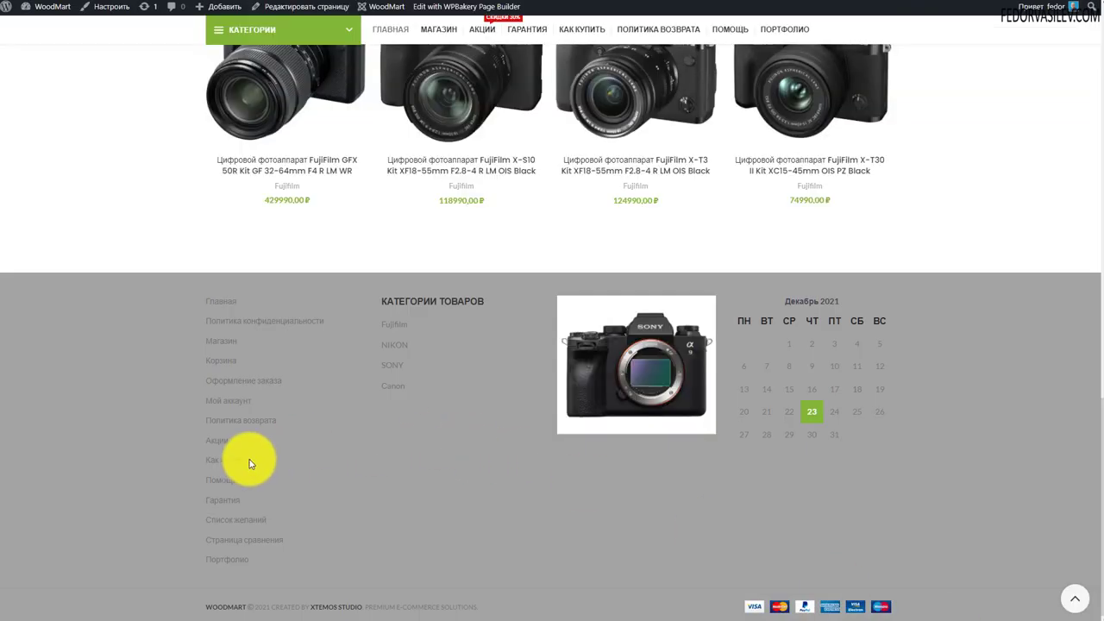
Check the grey footer background and its links on the store's front page
scroll(233, 431, up, 3)
scroll(173, 388, down, 3)
scroll(129, 362, up, 10)
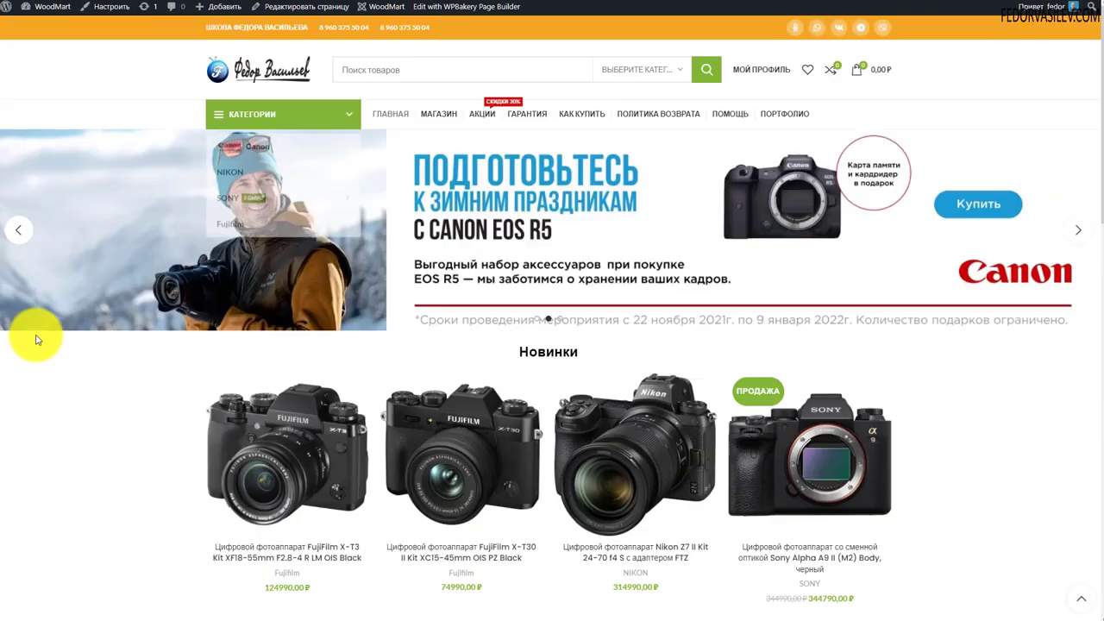
scroll(129, 345, down, 15)
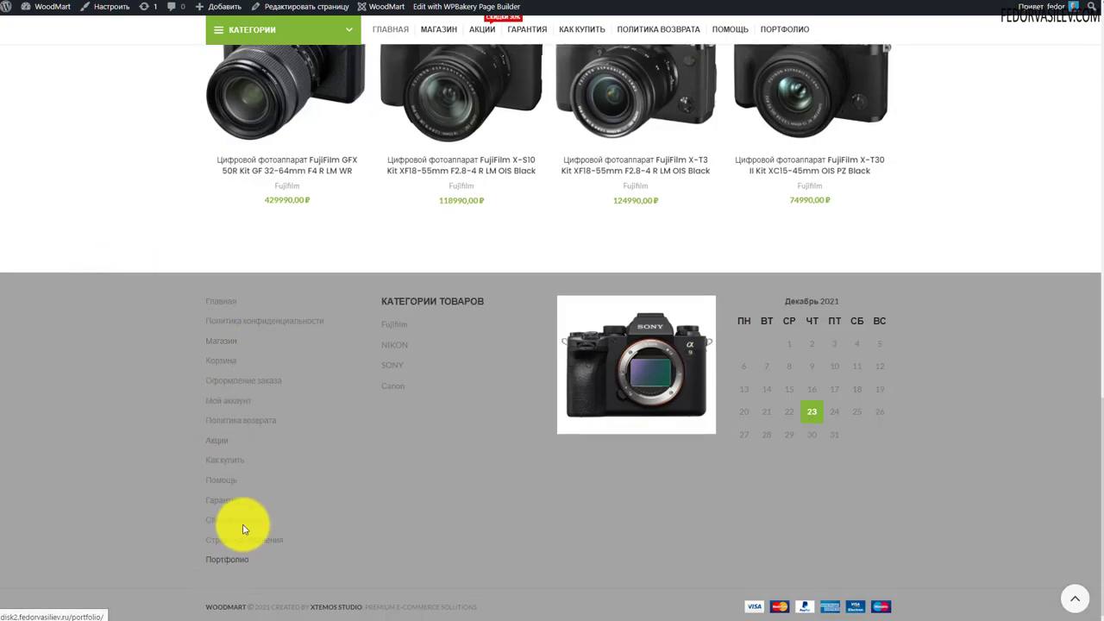
scroll(533, 304, down, 10)
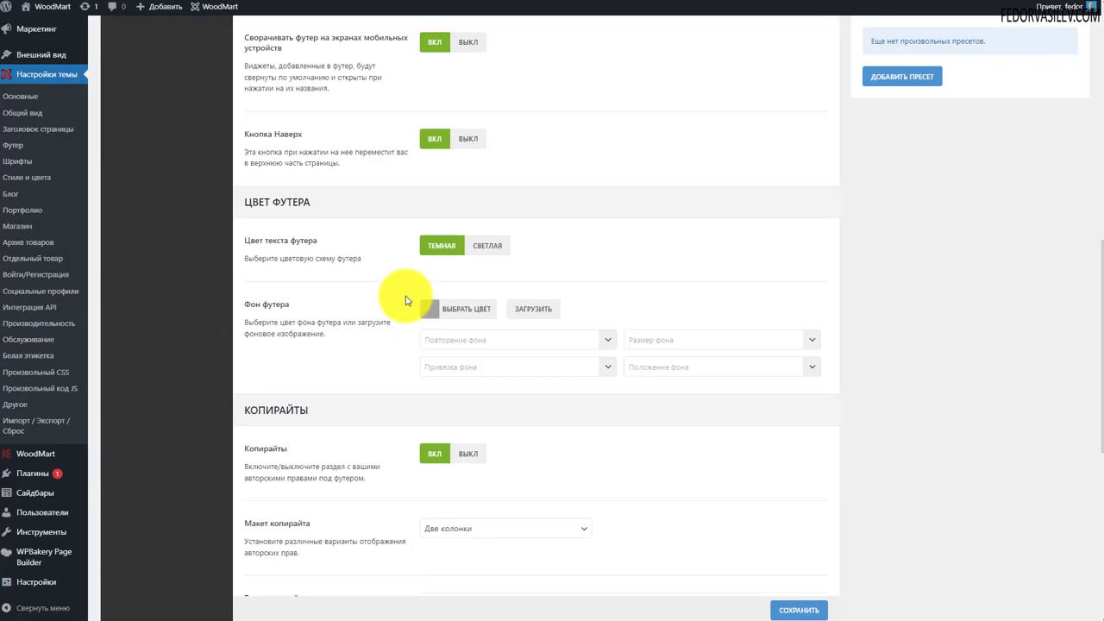
Set the footer text colour to Светлая and the footer background to black, and save the settings
click(487, 245)
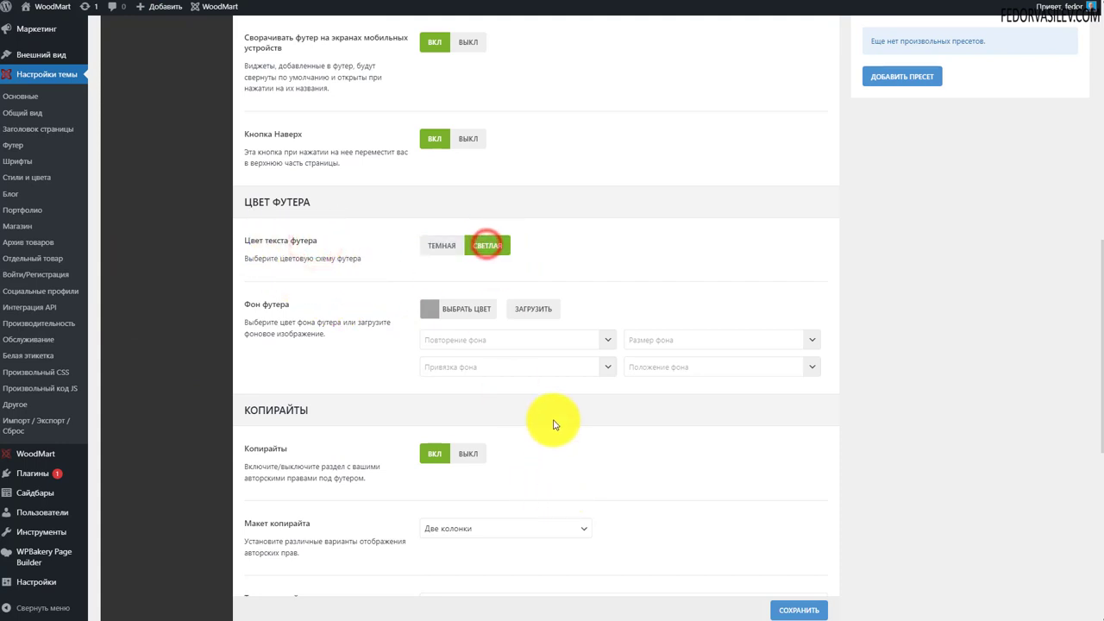
click(429, 312)
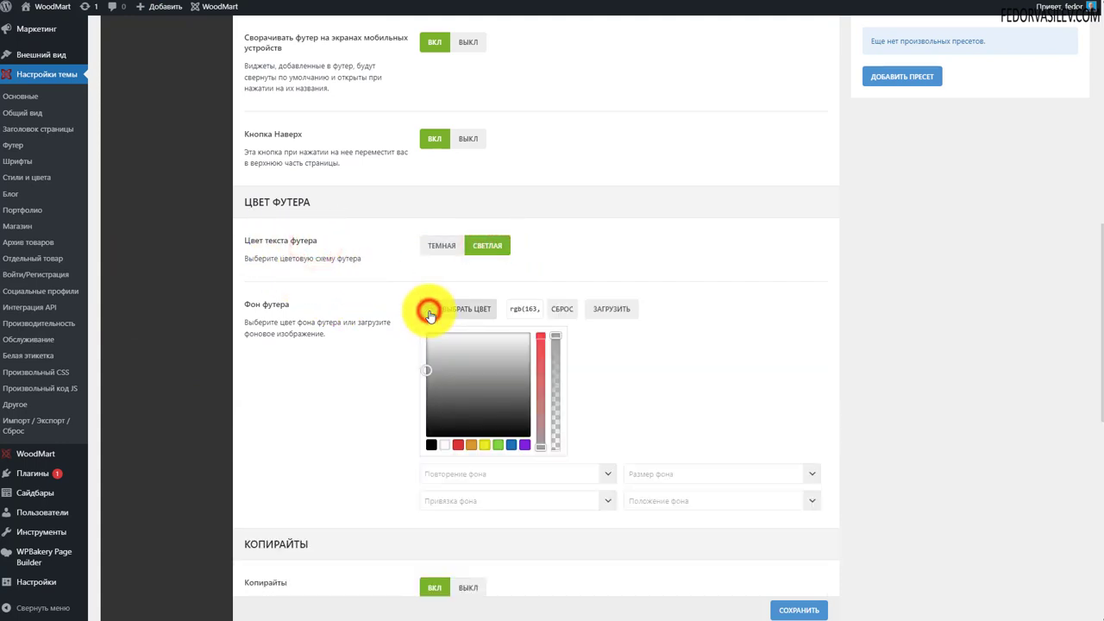
click(431, 446)
click(368, 366)
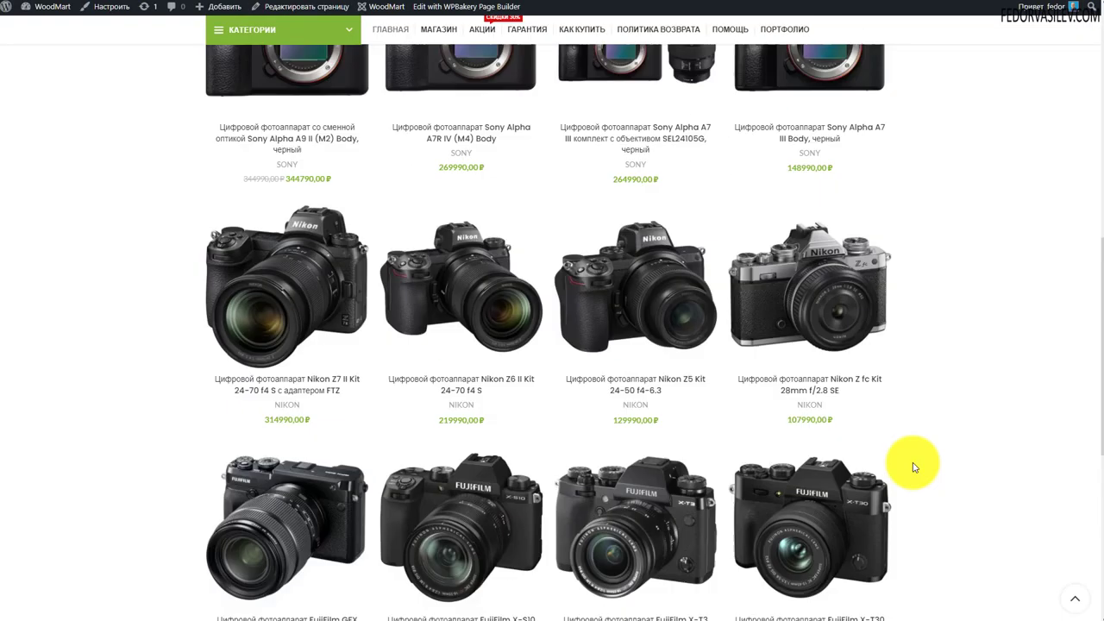
Examine how the fixed footer is revealed at the end of the store's front page
scroll(912, 458, down, 4)
scroll(914, 457, up, 4)
scroll(914, 457, down, 4)
drag(1093, 387, 1071, 447)
scroll(998, 448, up, 4)
scroll(988, 440, down, 5)
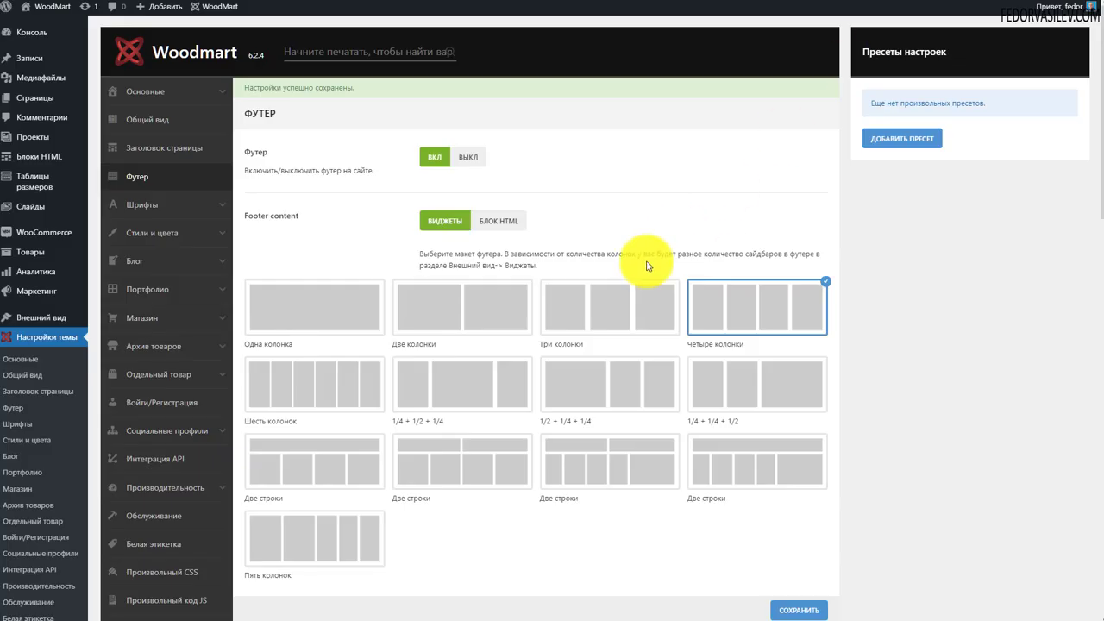
Turn off Прикрепленный футер and save the footer settings
scroll(509, 271, down, 4)
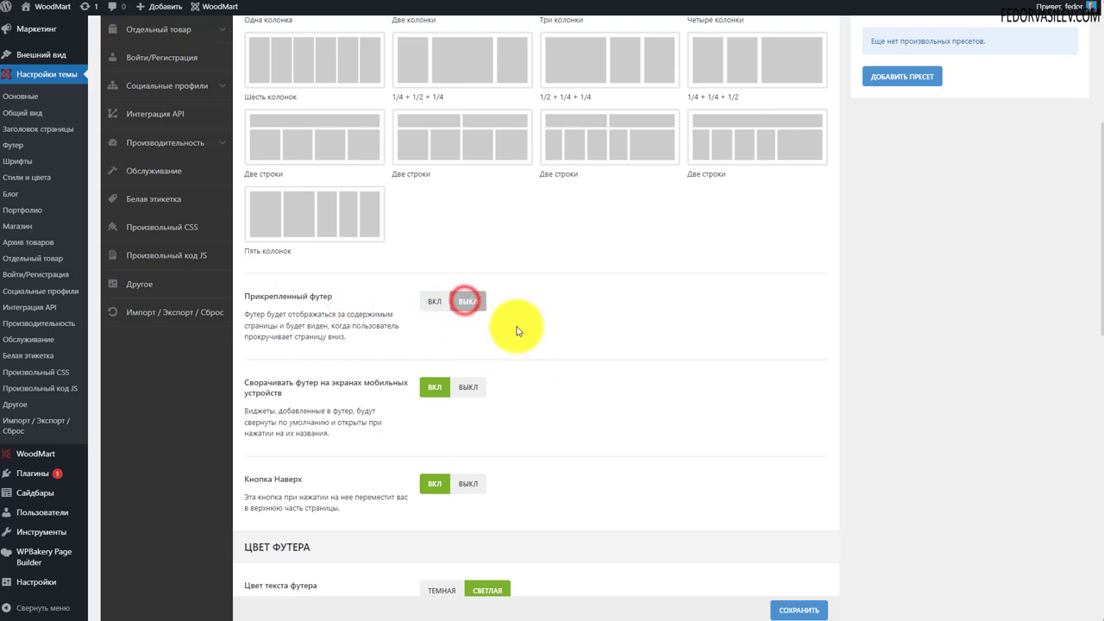
scroll(487, 348, down, 3)
click(792, 605)
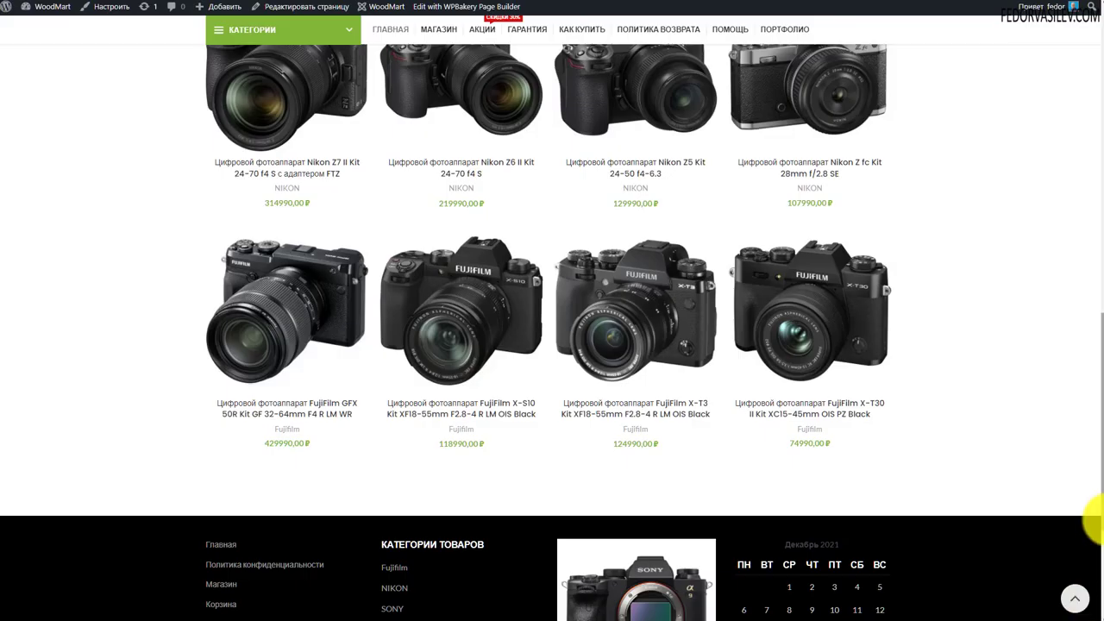
Check how the footer scrolls with the front page when Прикрепленный футер is off
scroll(1090, 517, down, 3)
scroll(1090, 517, up, 3)
scroll(1090, 517, down, 3)
scroll(1088, 518, up, 3)
scroll(1082, 534, down, 2)
scroll(1079, 446, up, 3)
scroll(1084, 546, down, 5)
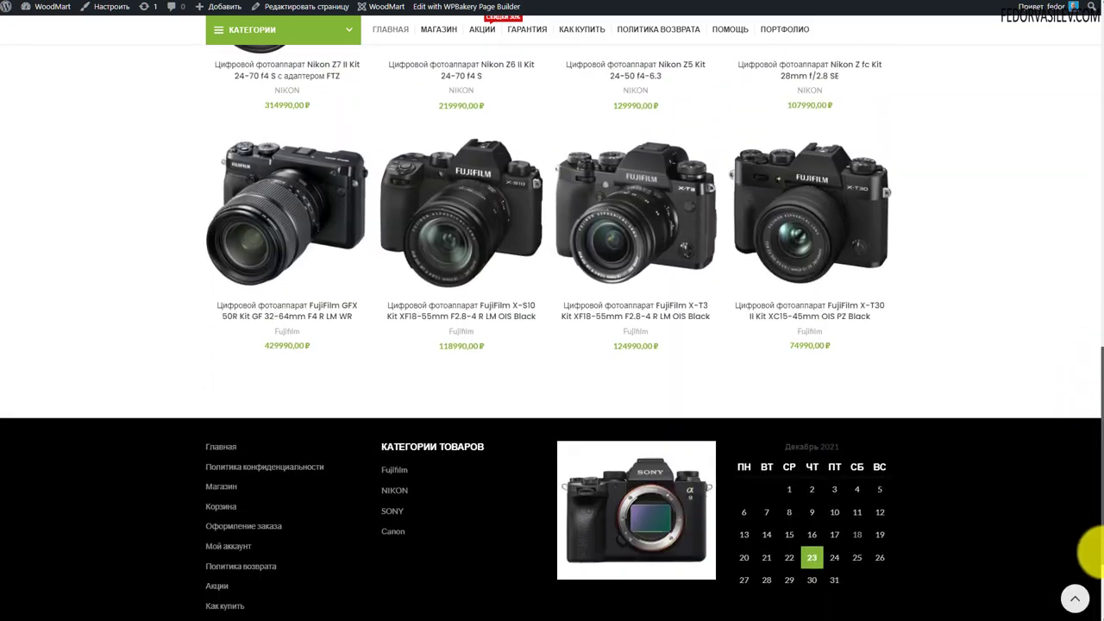
Examine the light link text on the black footer and test the back-to-top button on the front page
scroll(1100, 596, down, 1)
drag(420, 390, 386, 299)
drag(318, 516, 169, 380)
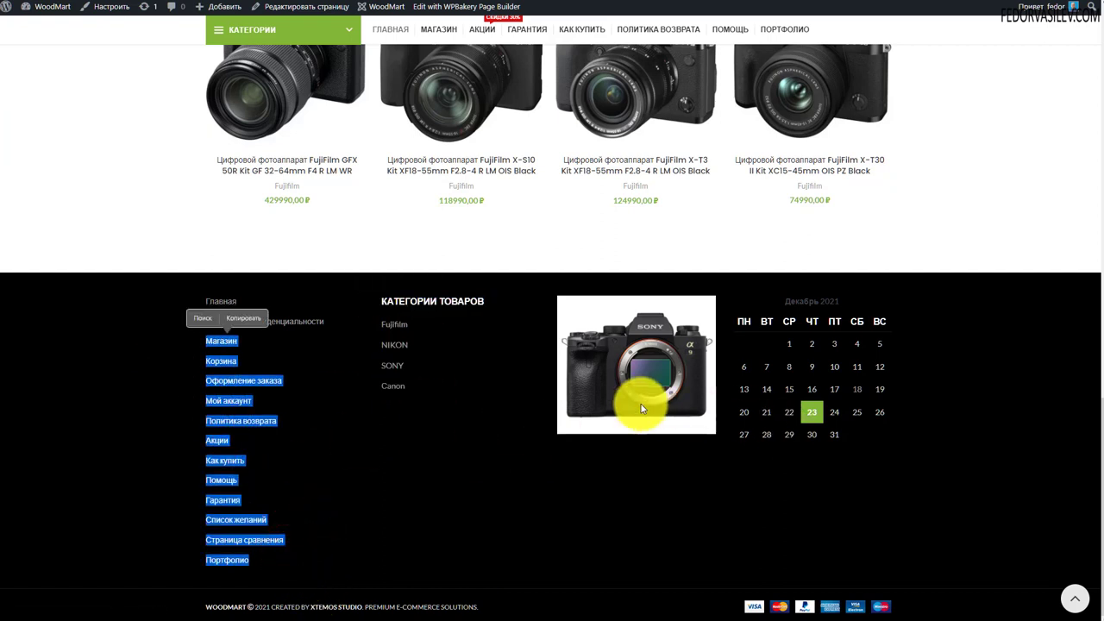
scroll(1065, 518, up, 15)
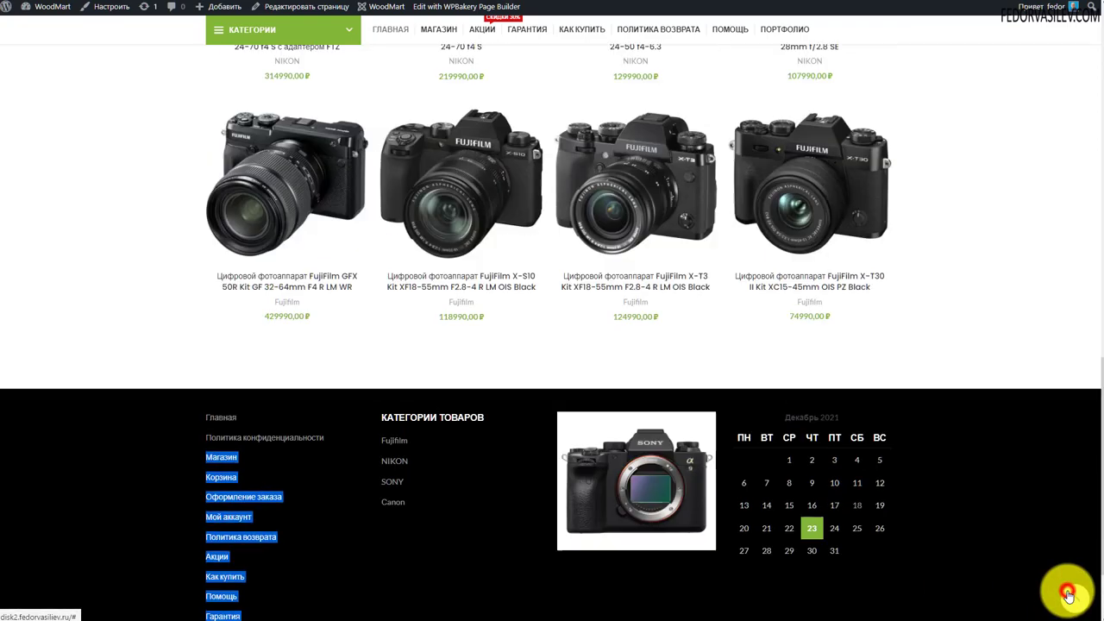
scroll(1088, 259, down, 3)
scroll(1095, 361, down, 10)
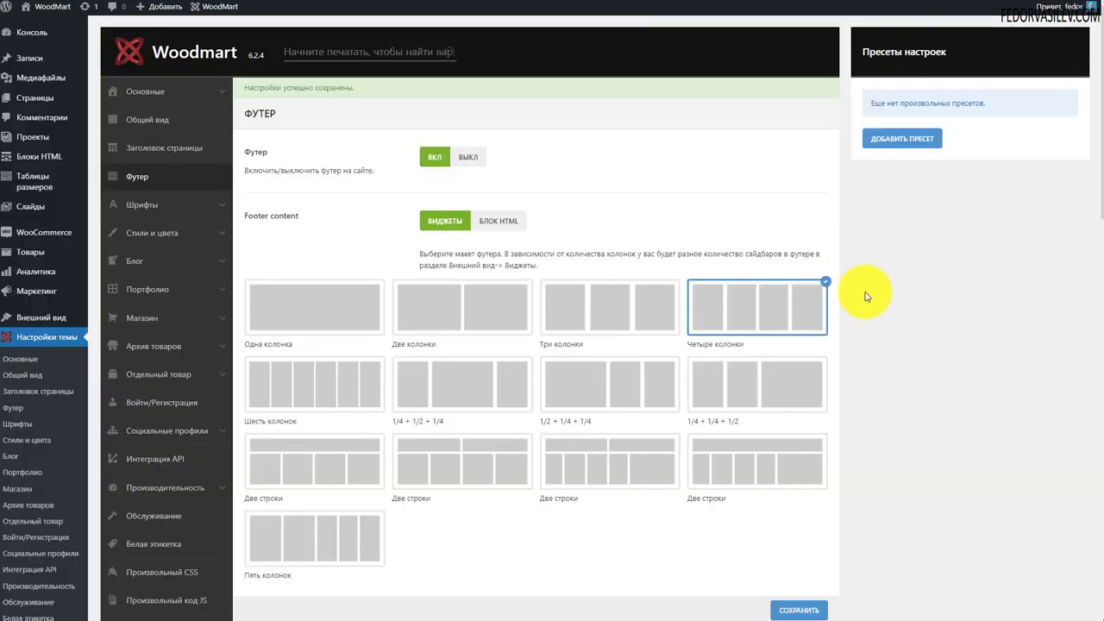
Try switching Копирайты off and back on while inspecting the copyright line in the store's footer
scroll(552, 241, down, 7)
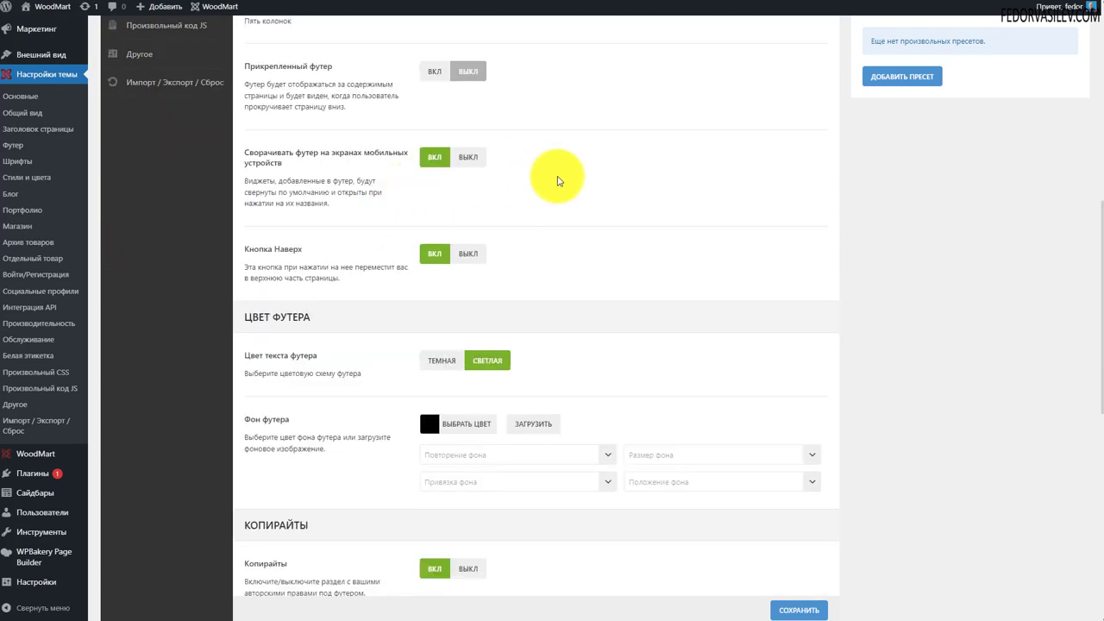
scroll(557, 181, down, 5)
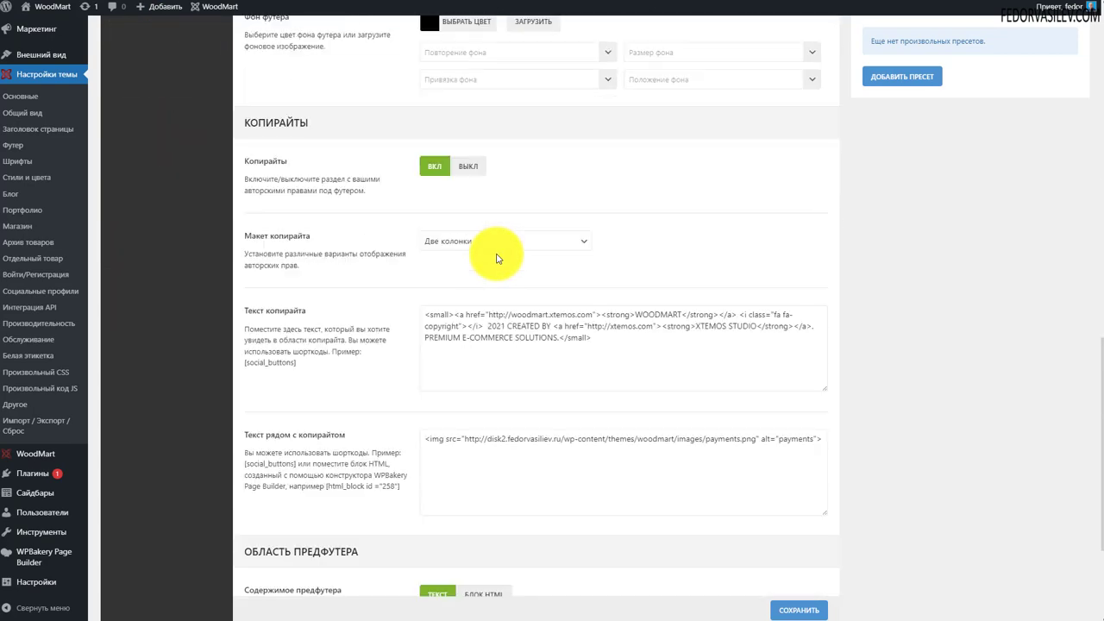
click(470, 166)
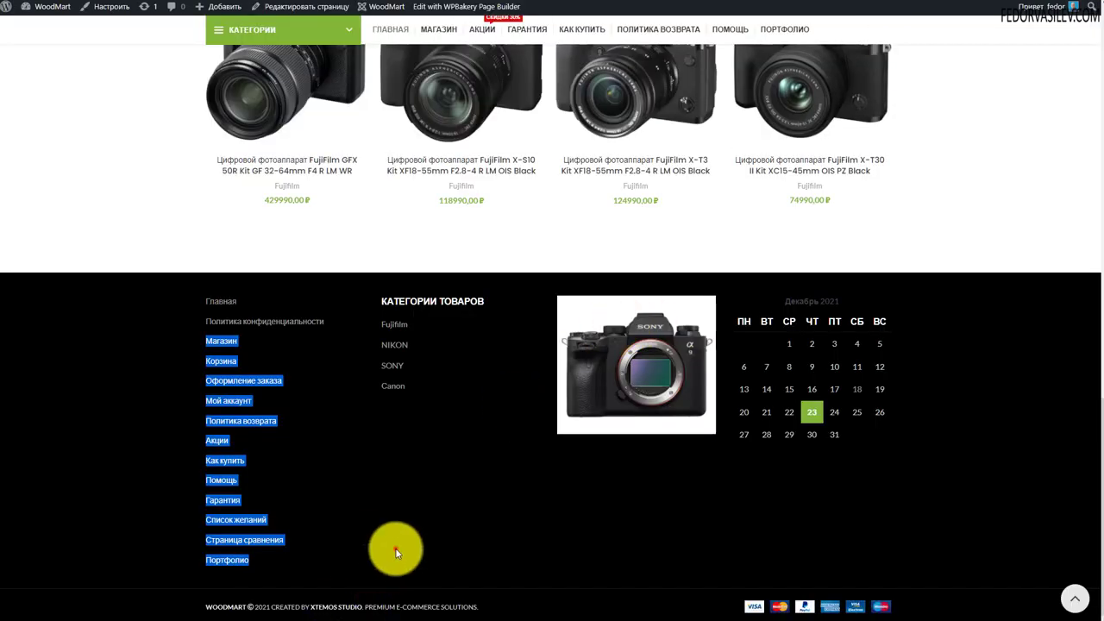
click(394, 548)
drag(479, 608, 209, 611)
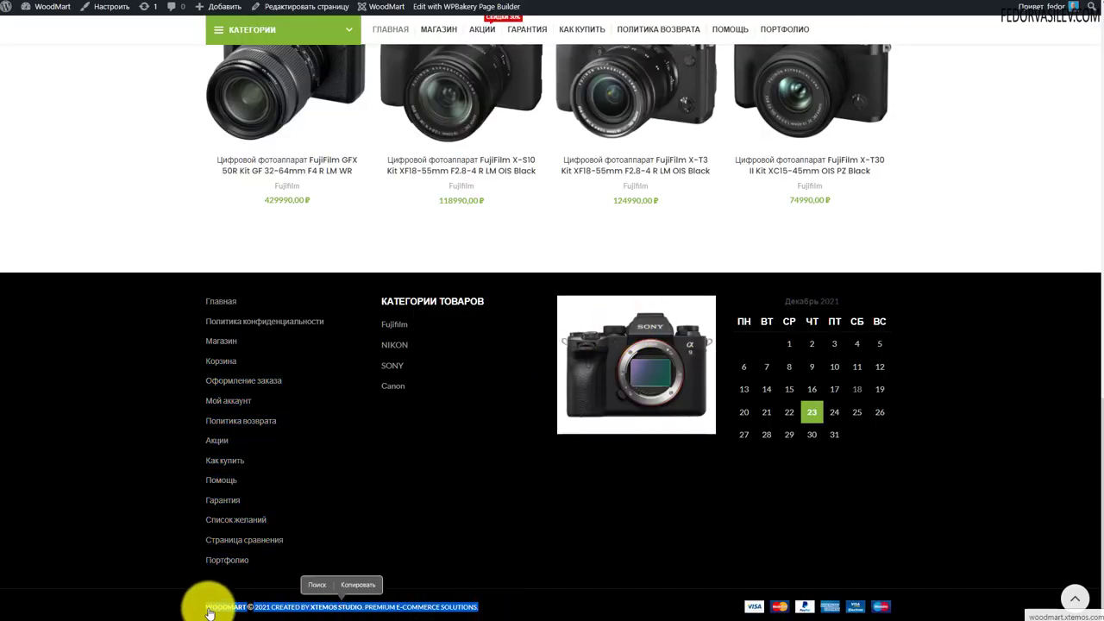
click(250, 610)
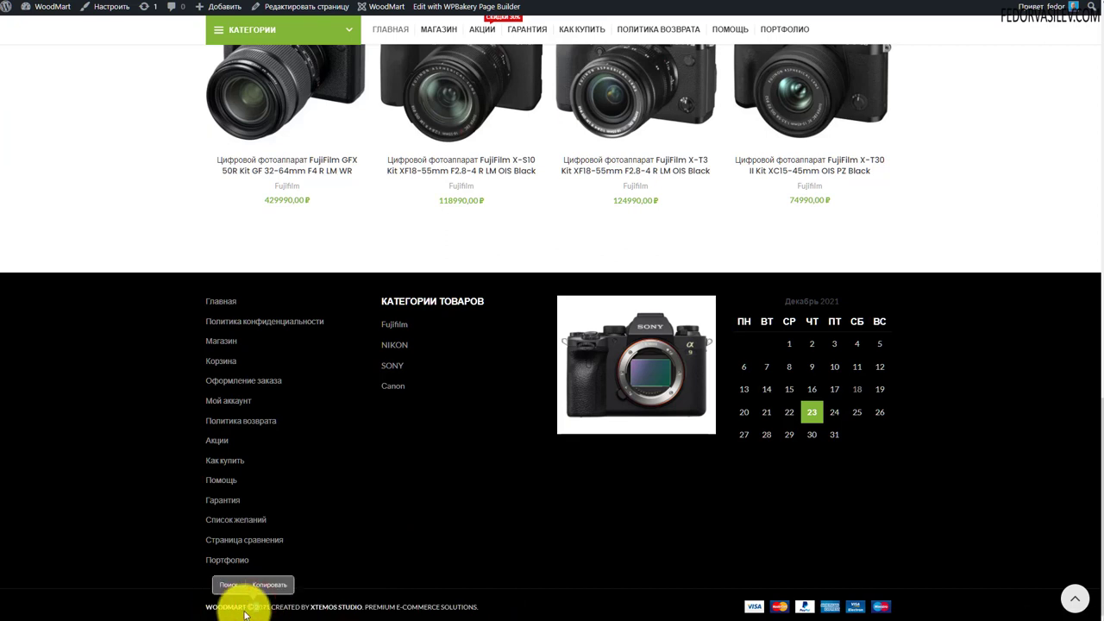
click(293, 608)
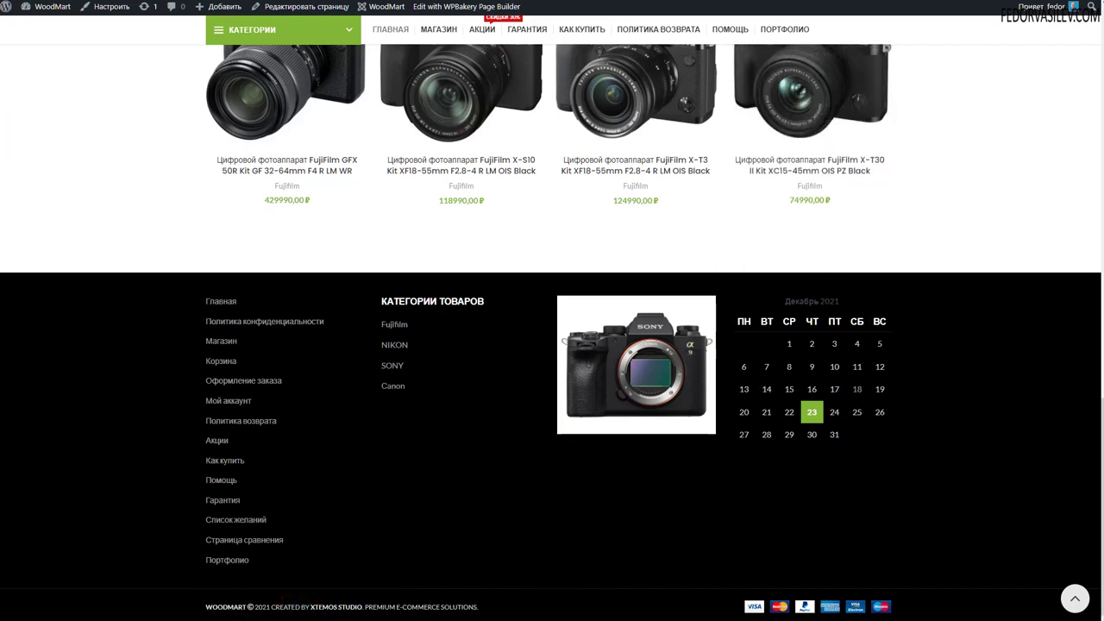
click(888, 2)
click(435, 164)
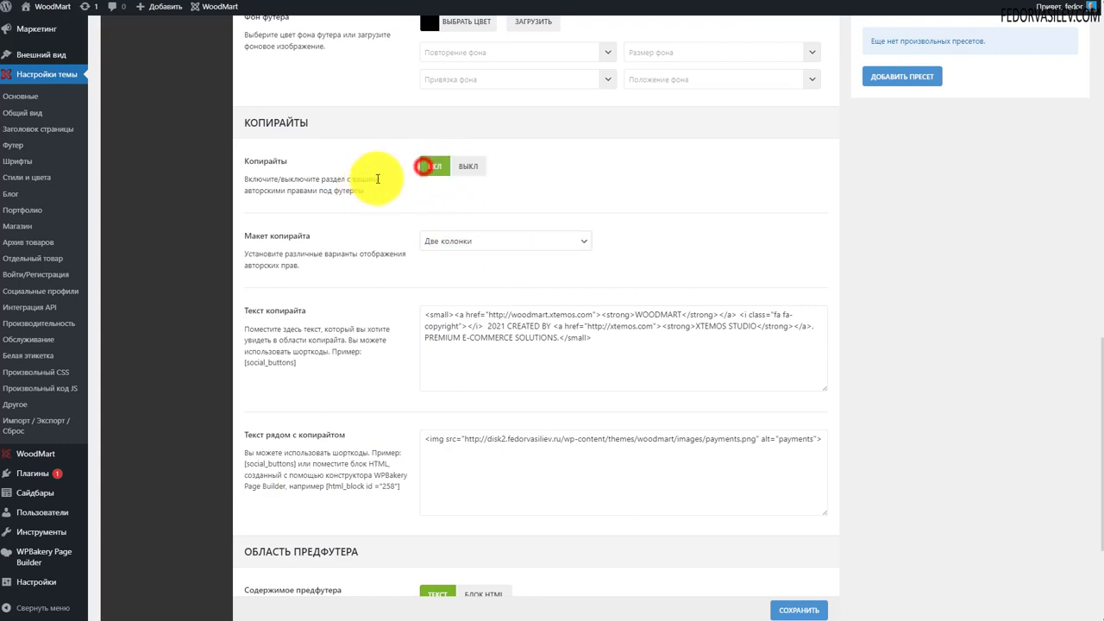
Review the Макет копирайта options and compare the Текст копирайта code with the copyright line in the store's footer
click(467, 241)
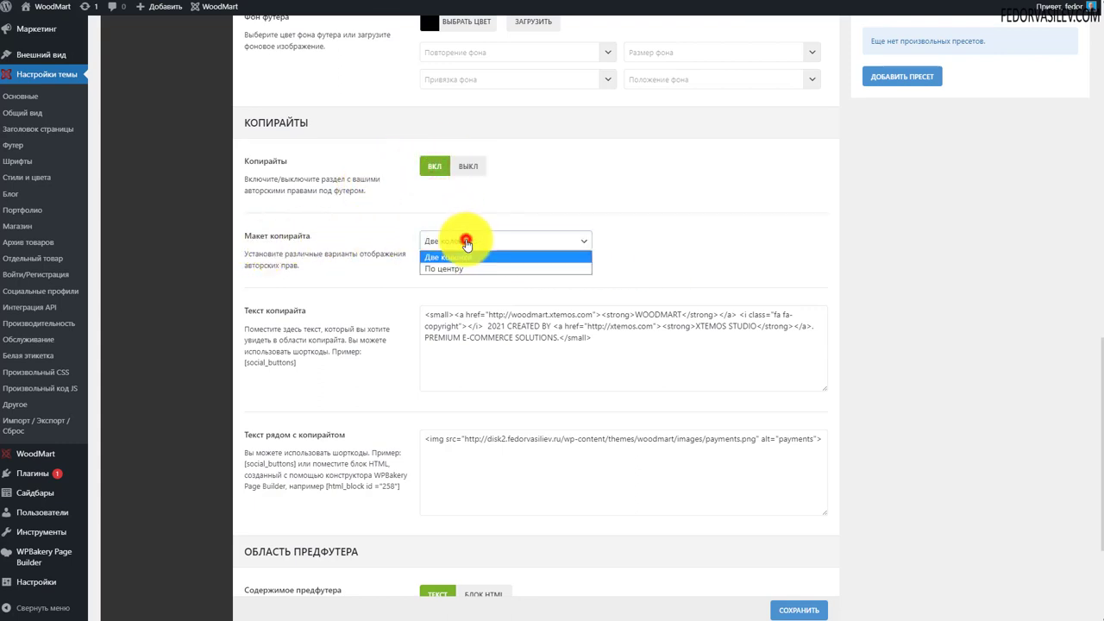
click(689, 244)
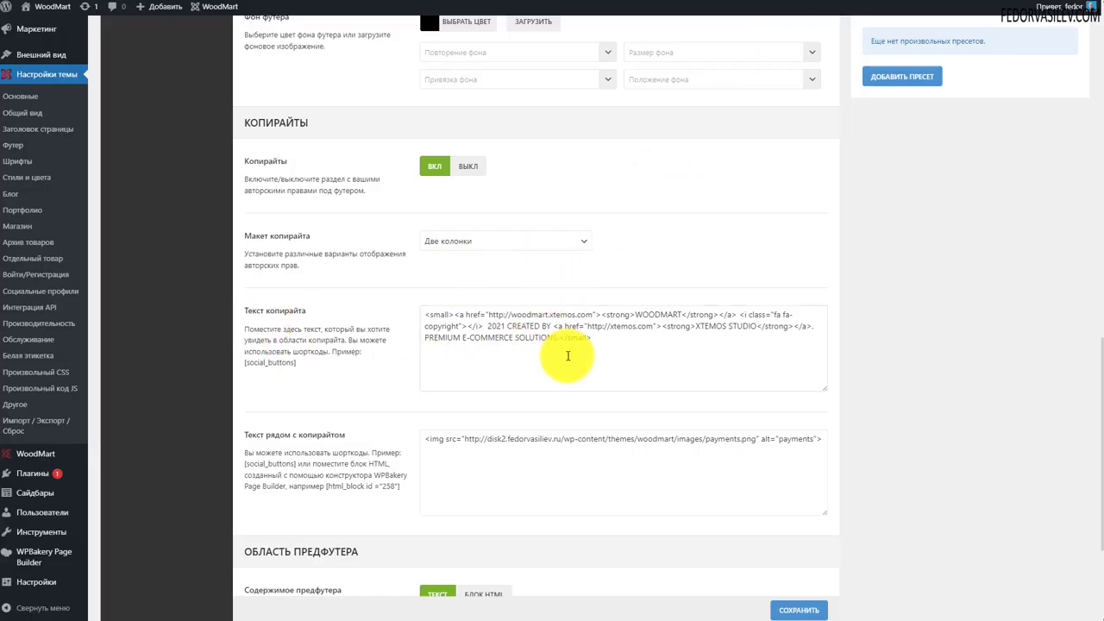
click(622, 331)
key(ctrl+a)
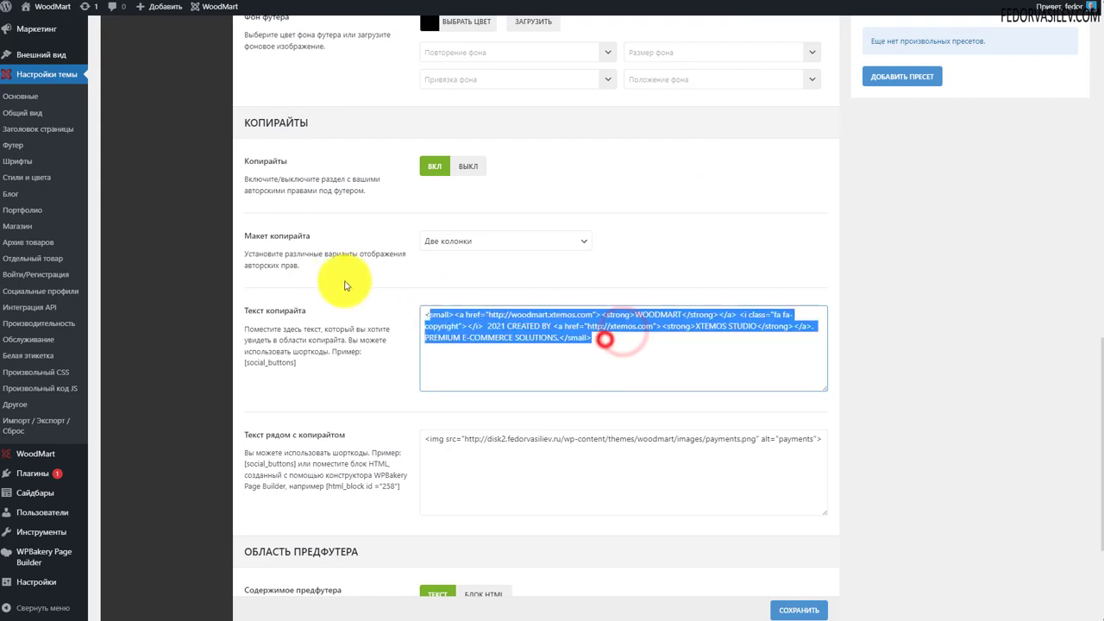
click(482, 340)
drag(493, 315, 594, 318)
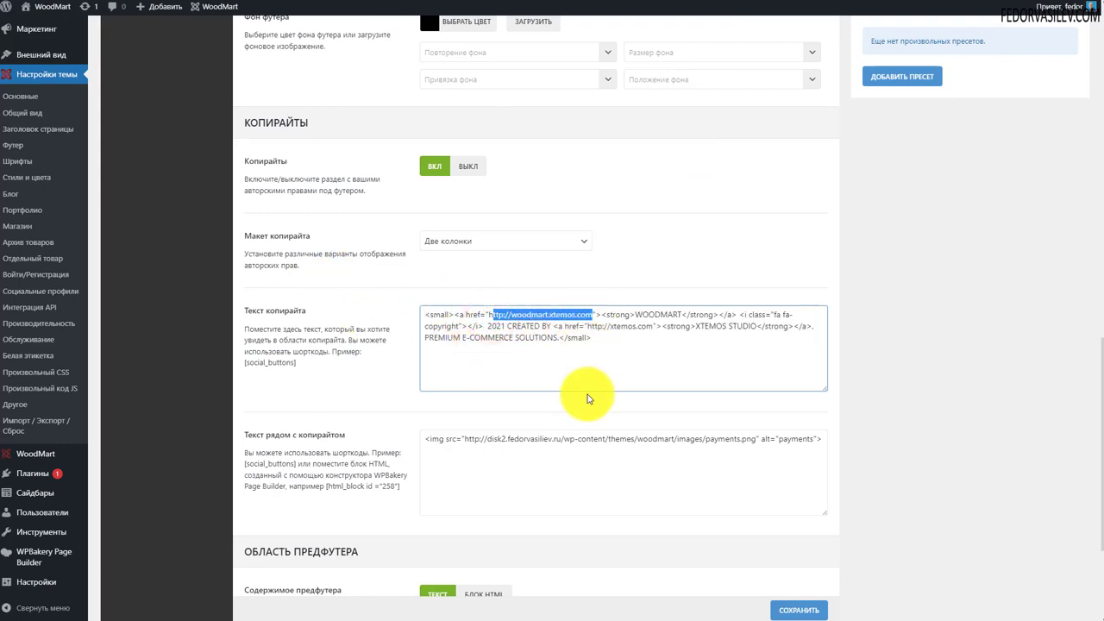
drag(637, 313, 679, 314)
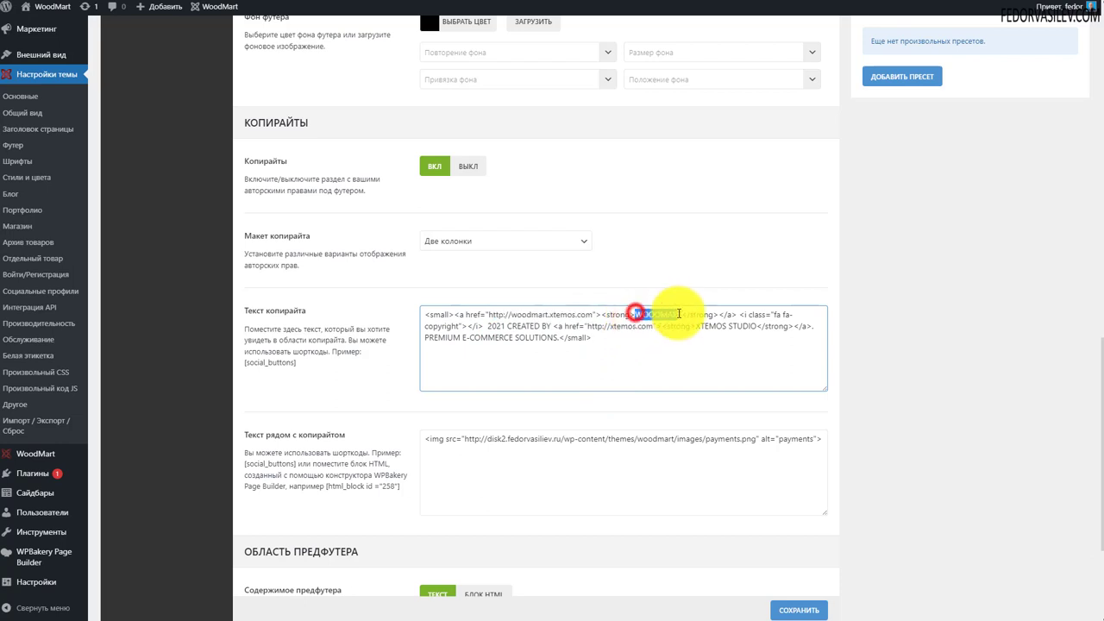
key(ctrl+Tab)
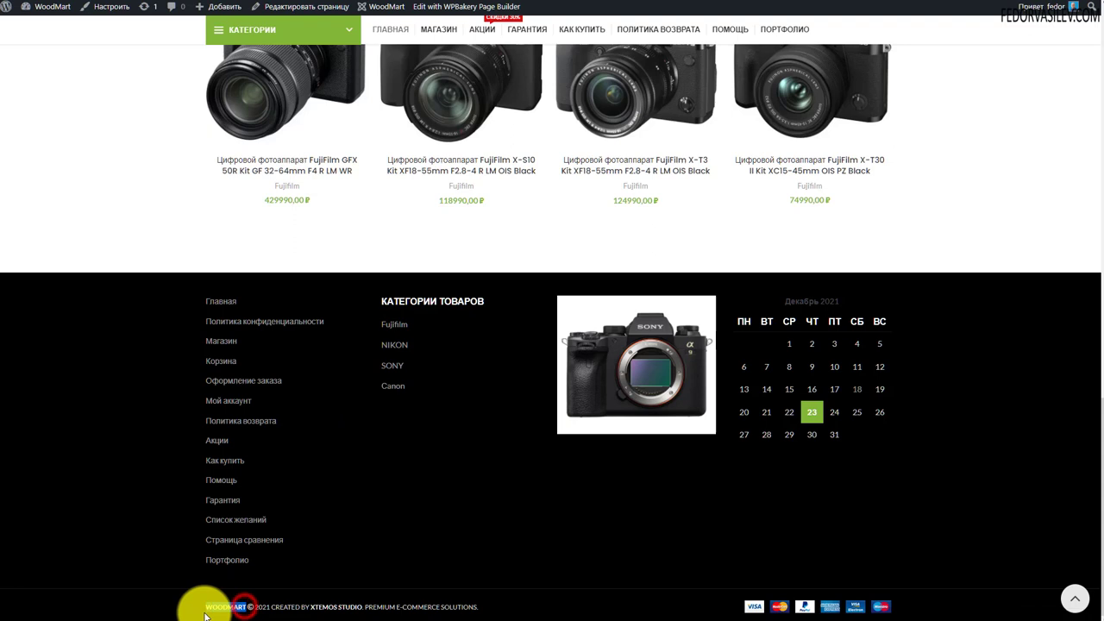
key(ctrl+Tab)
click(660, 359)
key(ctrl+a)
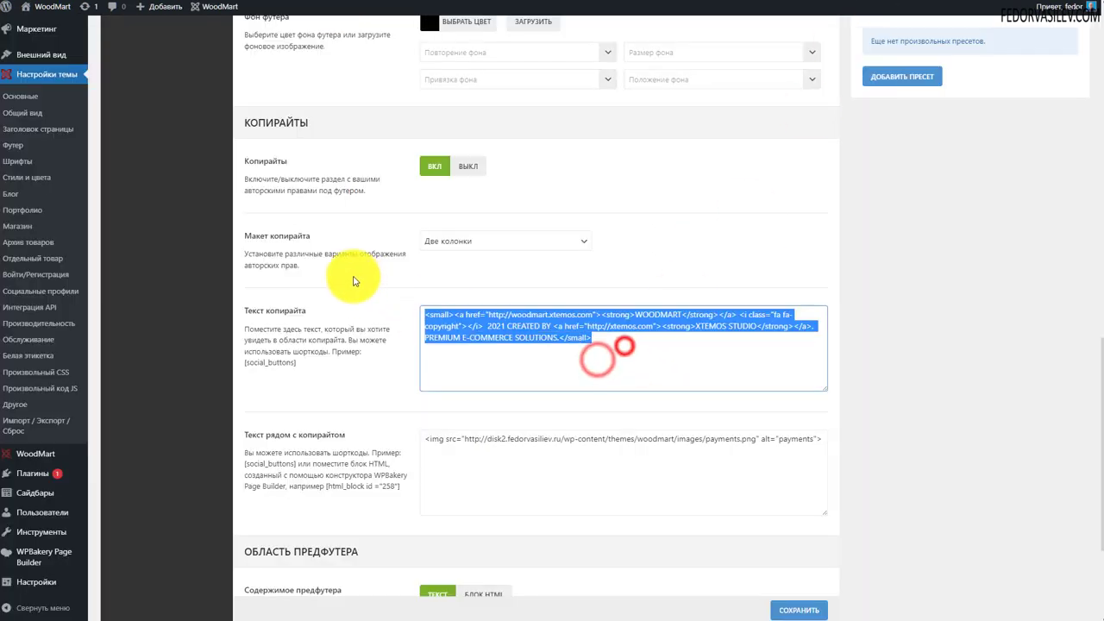
click(621, 371)
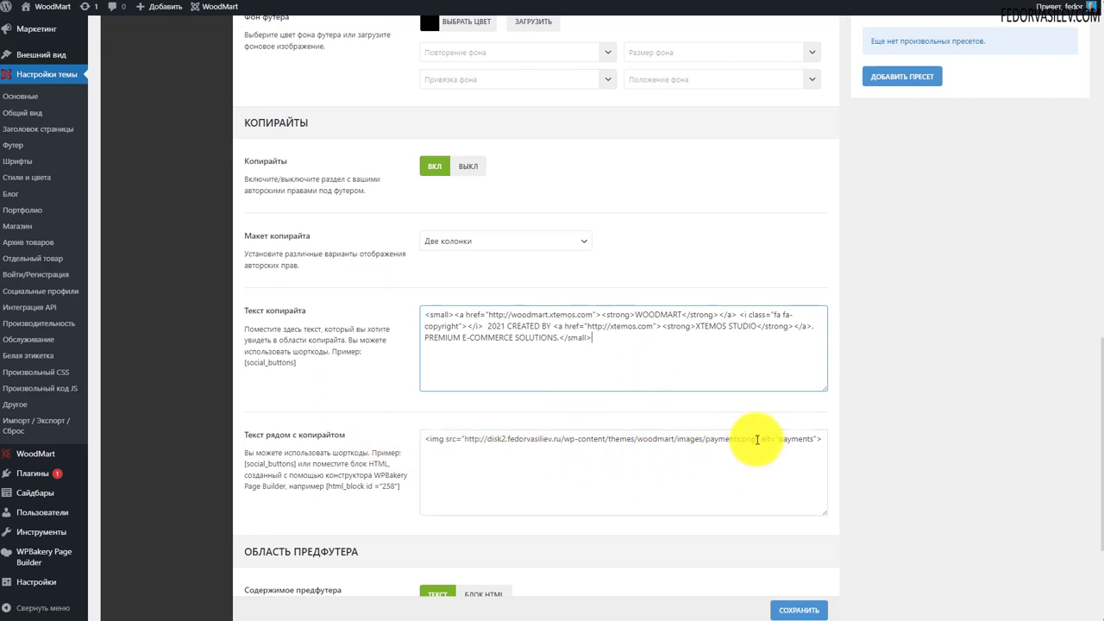
Clear the payments image code from Текст рядом с копирайтом, save the settings and check the footer on the reloaded front page
drag(761, 438, 465, 447)
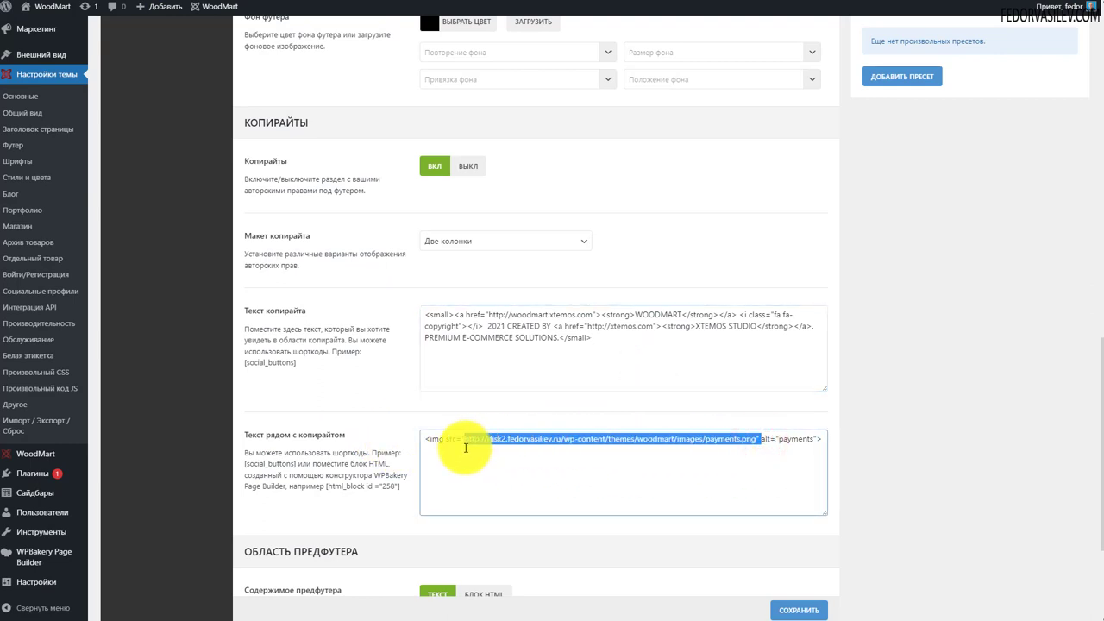
key(ctrl+a)
right_click(802, 488)
click(842, 517)
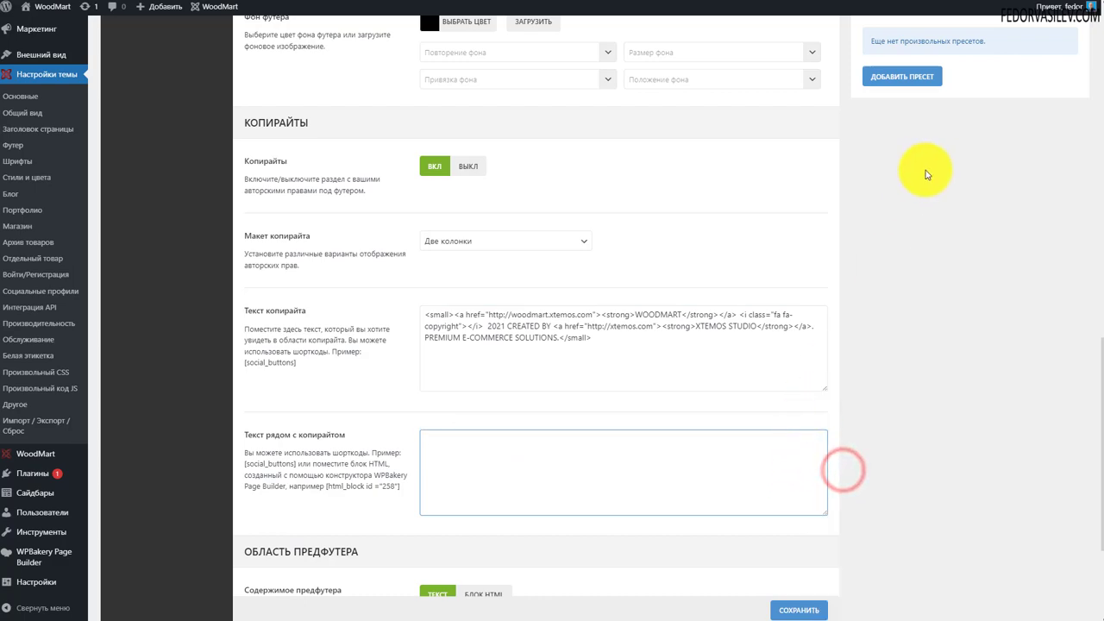
scroll(776, 591, down, 2)
click(786, 608)
key(ctrl+Tab)
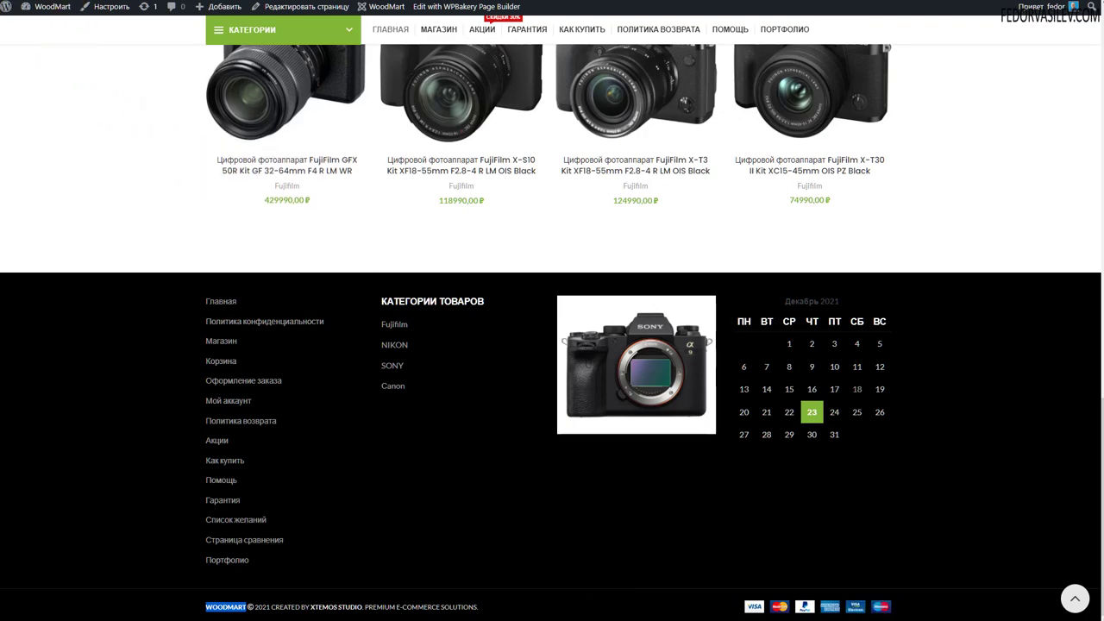
key(F5)
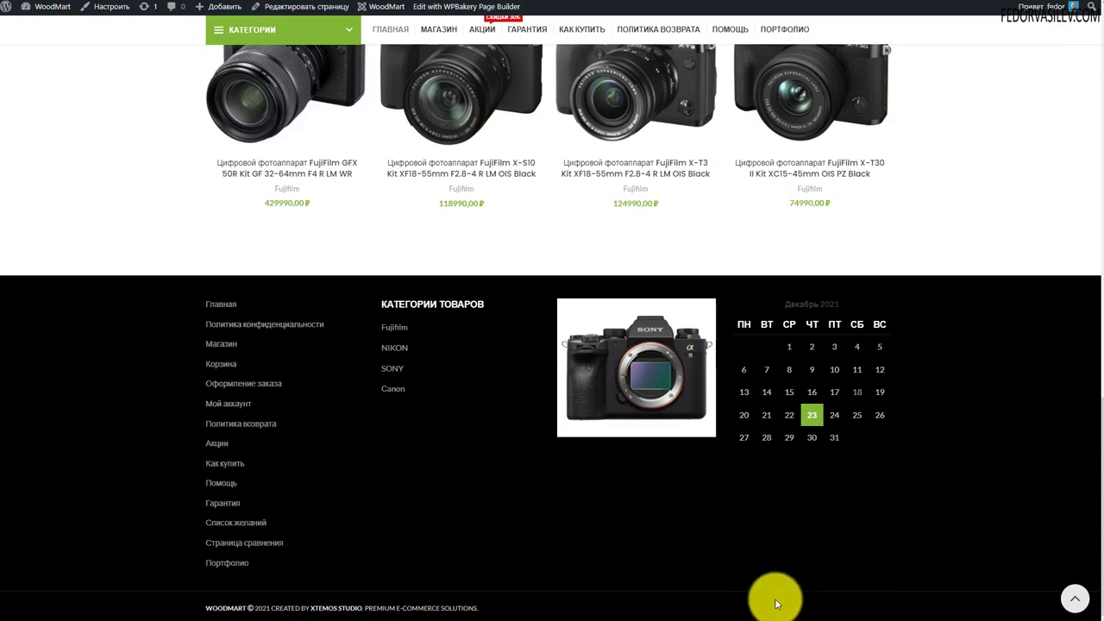
Restore the deleted payments image code in Текст рядом с копирайтом
key(ctrl+Tab)
scroll(672, 310, down, 10)
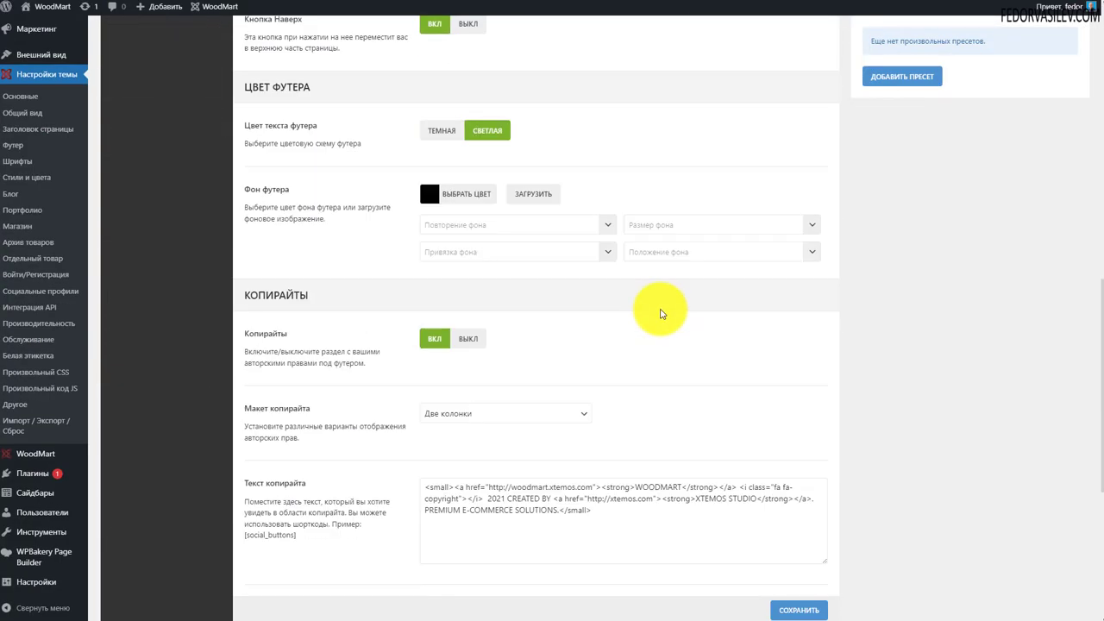
click(549, 366)
right_click(500, 392)
click(513, 437)
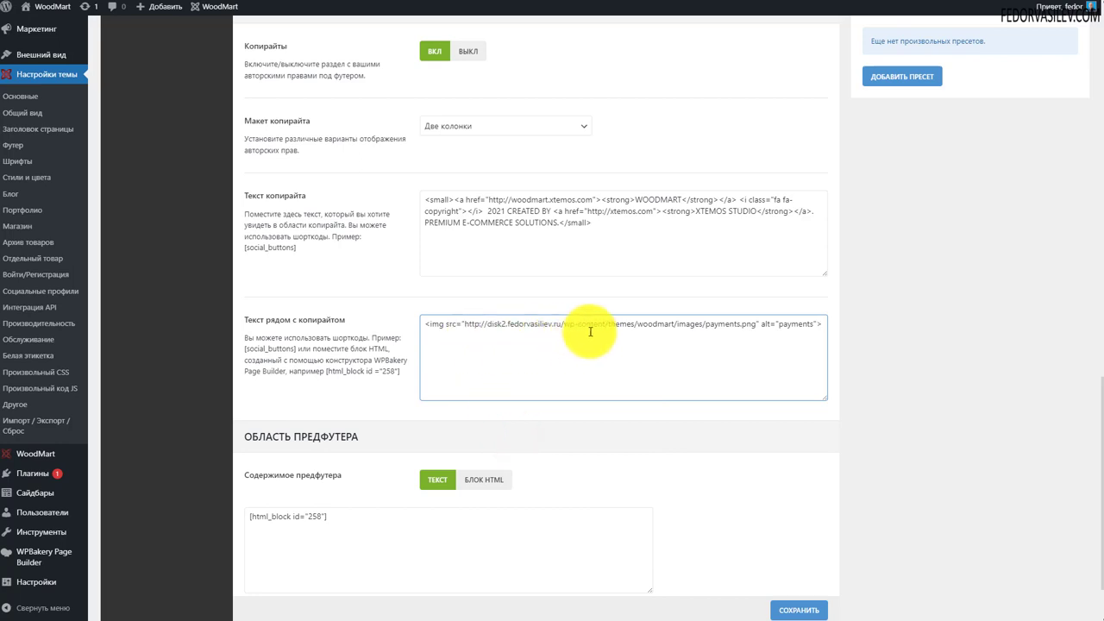
Examine the image folder path and the payments.png file name in the Текст рядом с копирайтом code
drag(605, 325, 691, 324)
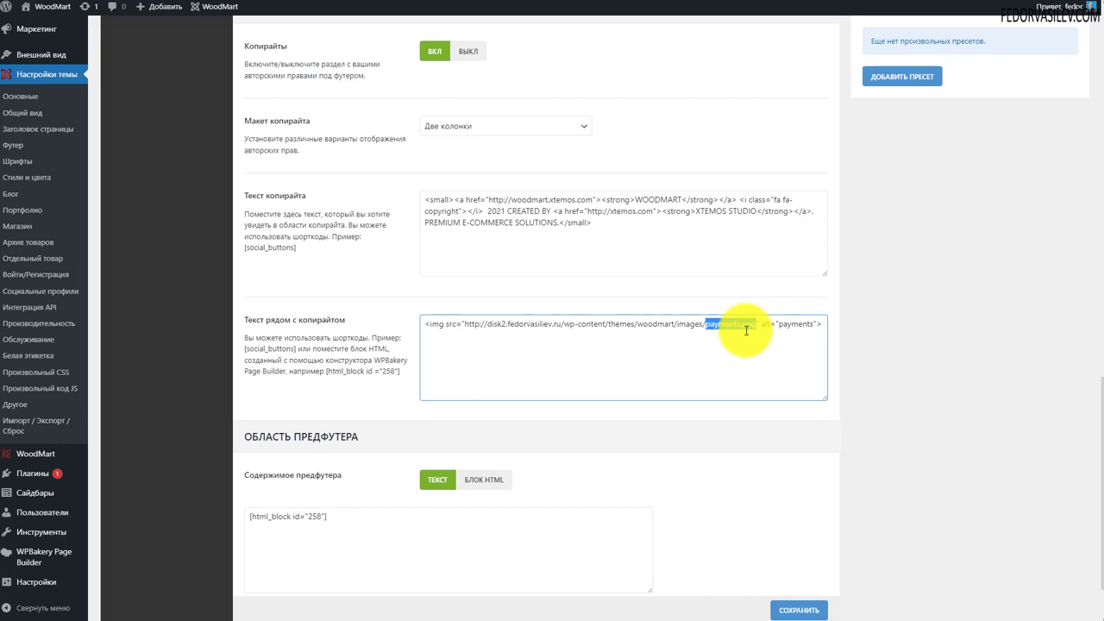
click(745, 330)
drag(706, 329, 724, 328)
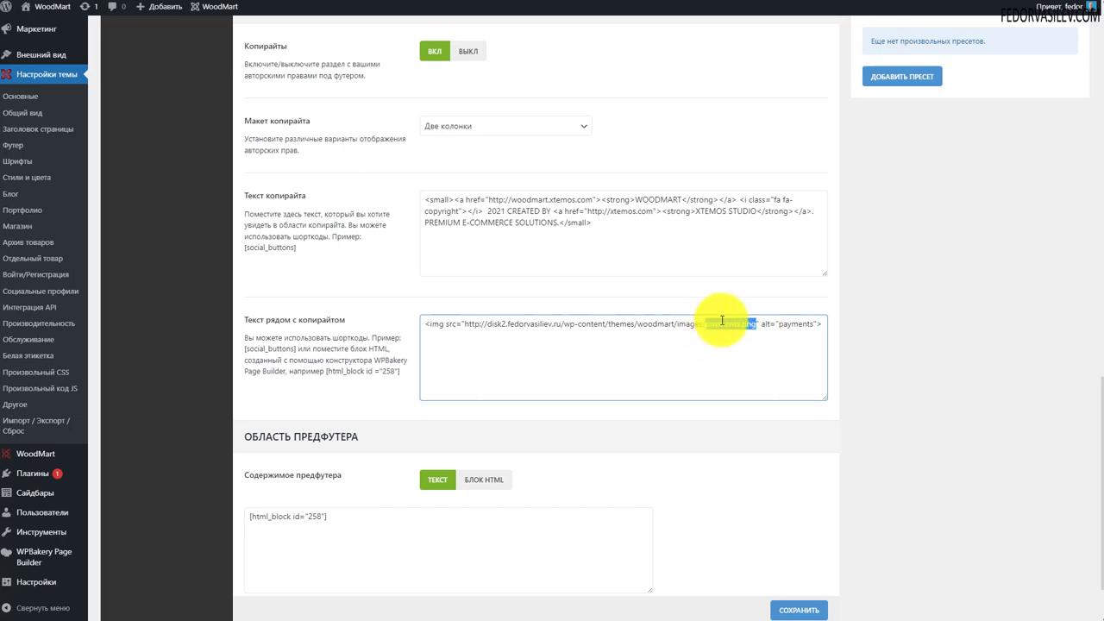
click(750, 480)
Try switching Содержимое предфутера to Блок HTML and back to Текст, examining the prefooter's block shortcode
scroll(750, 480, down, 1)
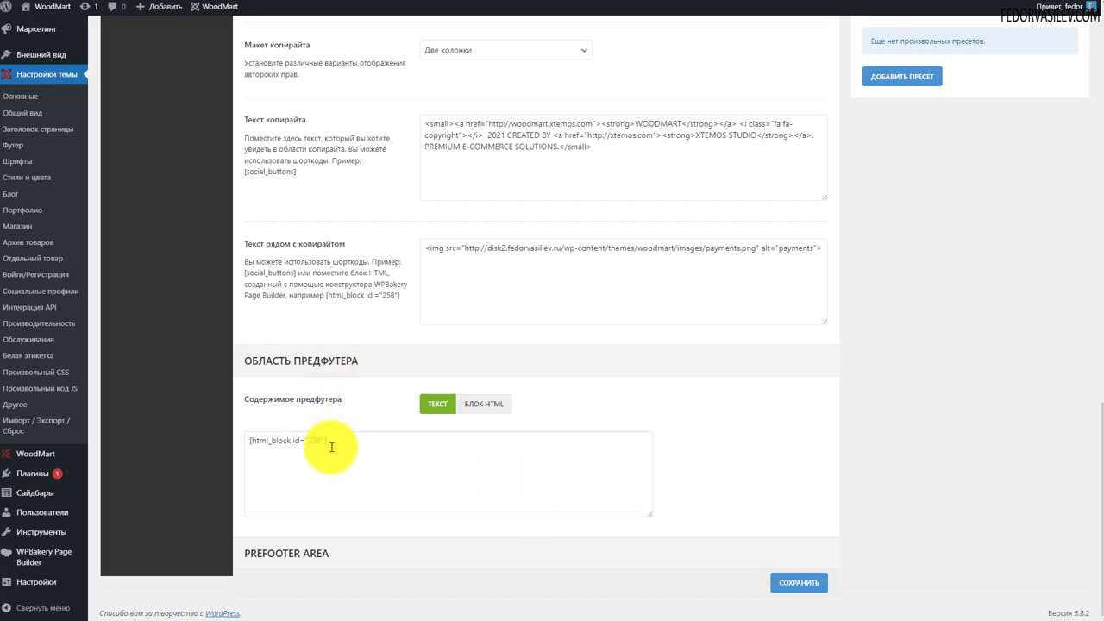
drag(343, 402, 296, 402)
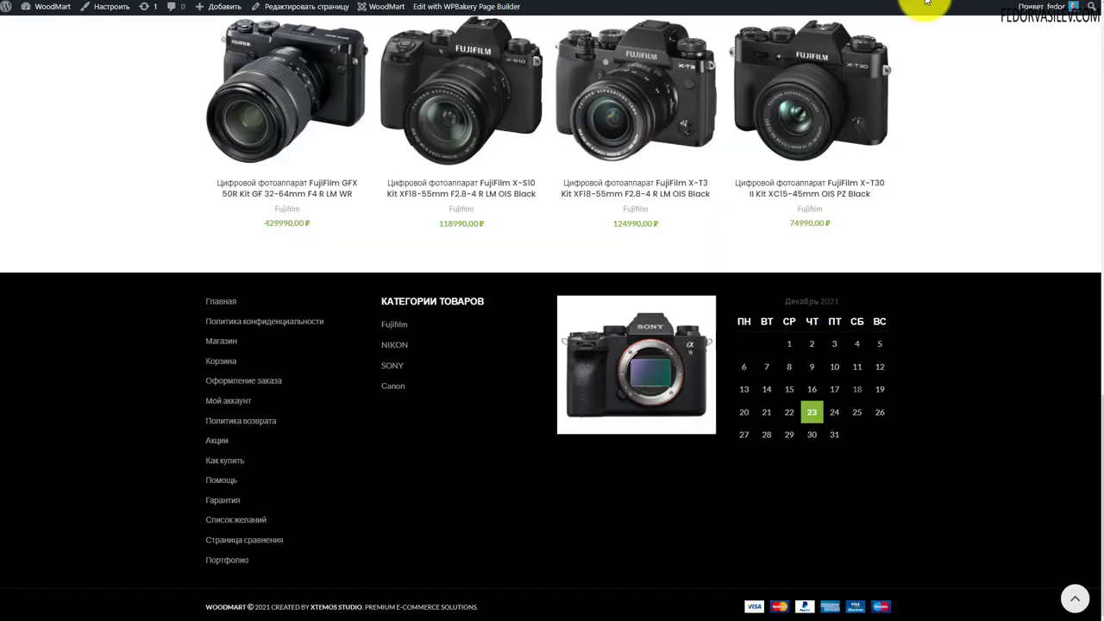
scroll(838, 274, up, 3)
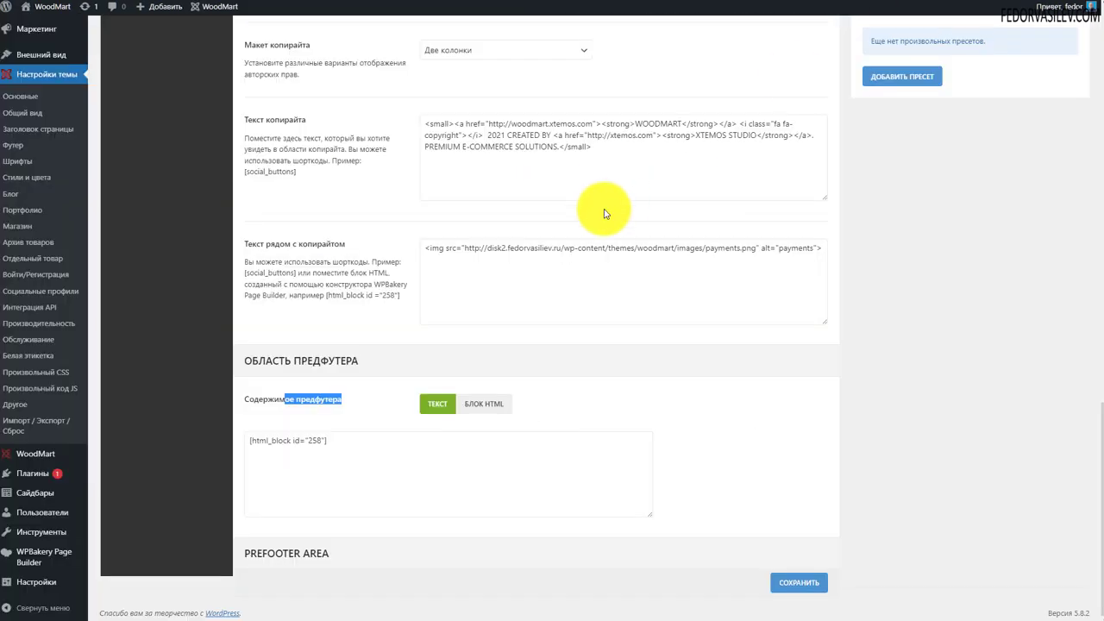
click(484, 405)
click(464, 535)
click(369, 520)
scroll(345, 480, up, 5)
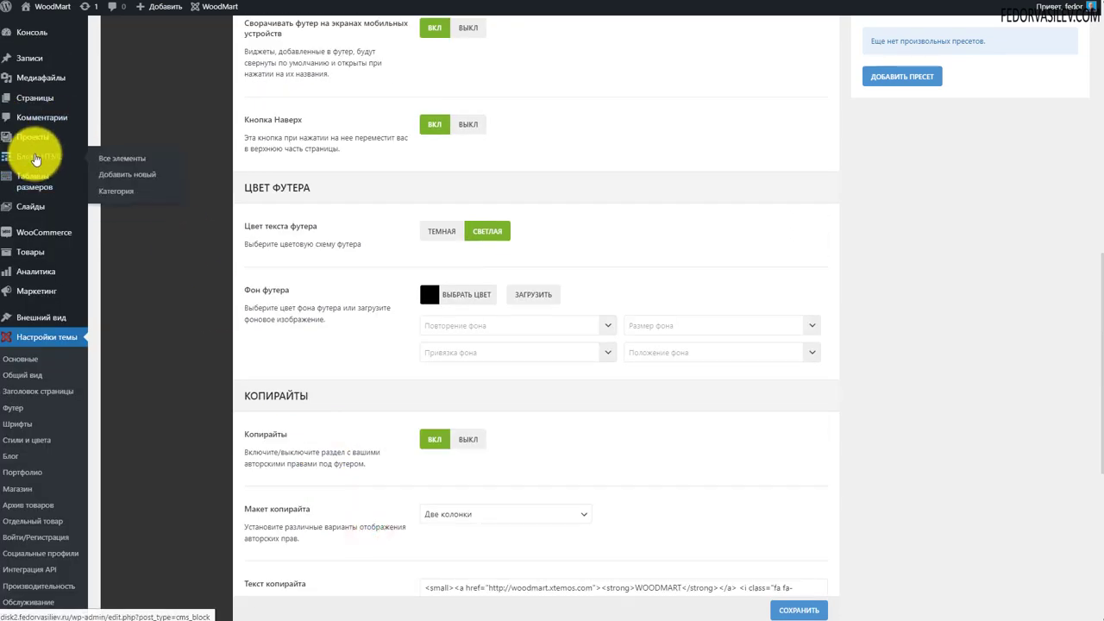
scroll(217, 197, down, 5)
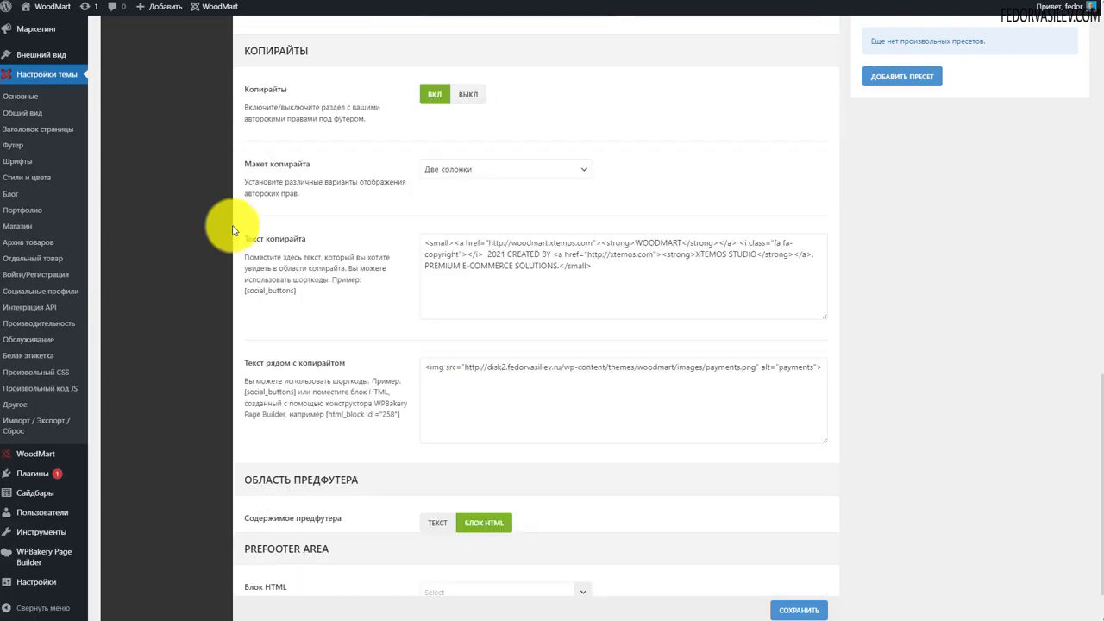
click(496, 540)
click(381, 528)
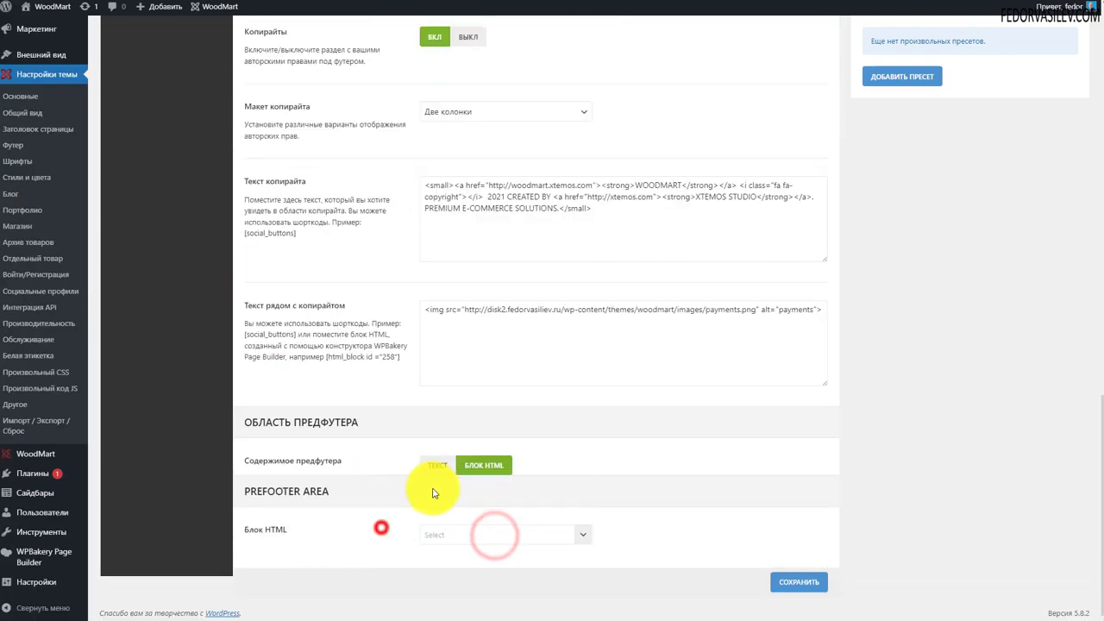
click(430, 463)
drag(379, 448, 197, 443)
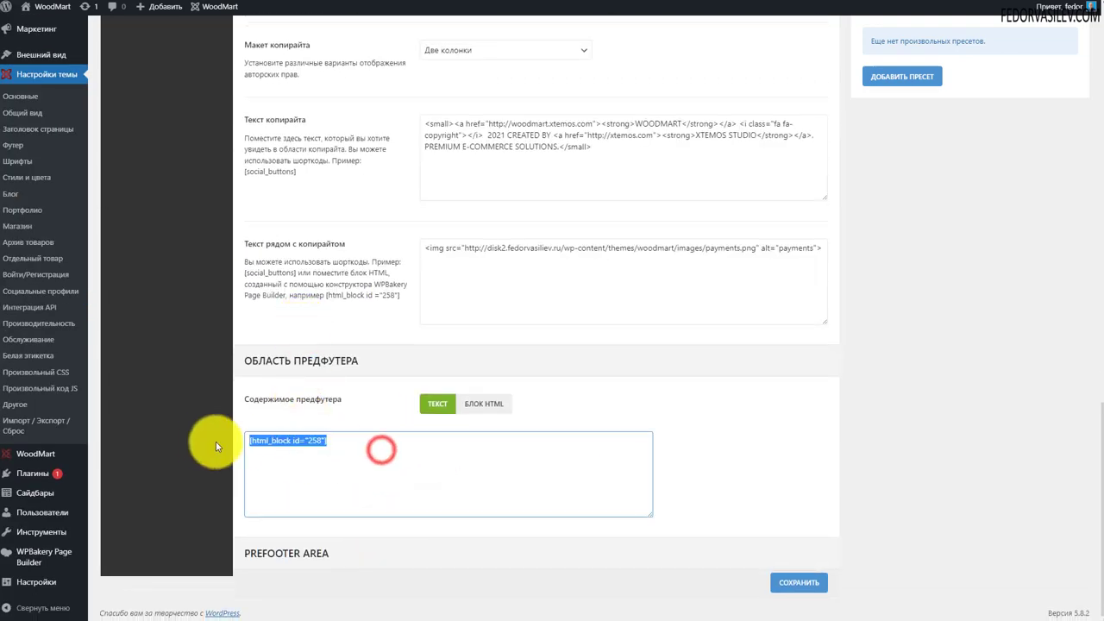
Inspect the front page's footer in the developer tools' Galaxy S5 mobile view, expanding the collapsed Категории товаров widget
scroll(698, 552, up, 4)
scroll(715, 518, up, 10)
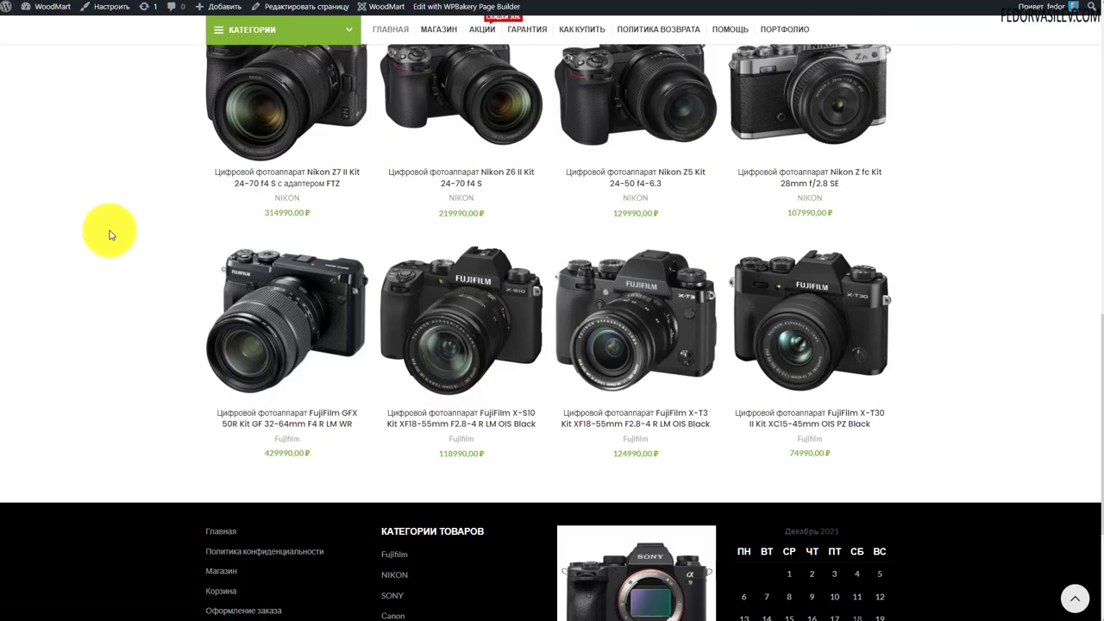
right_click(112, 233)
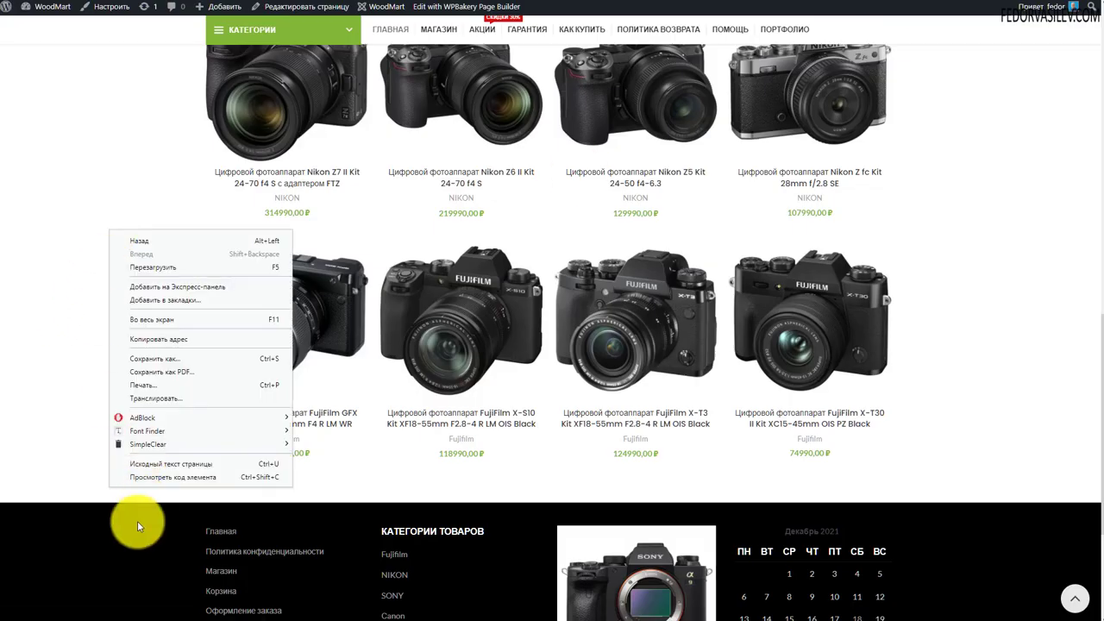
click(154, 480)
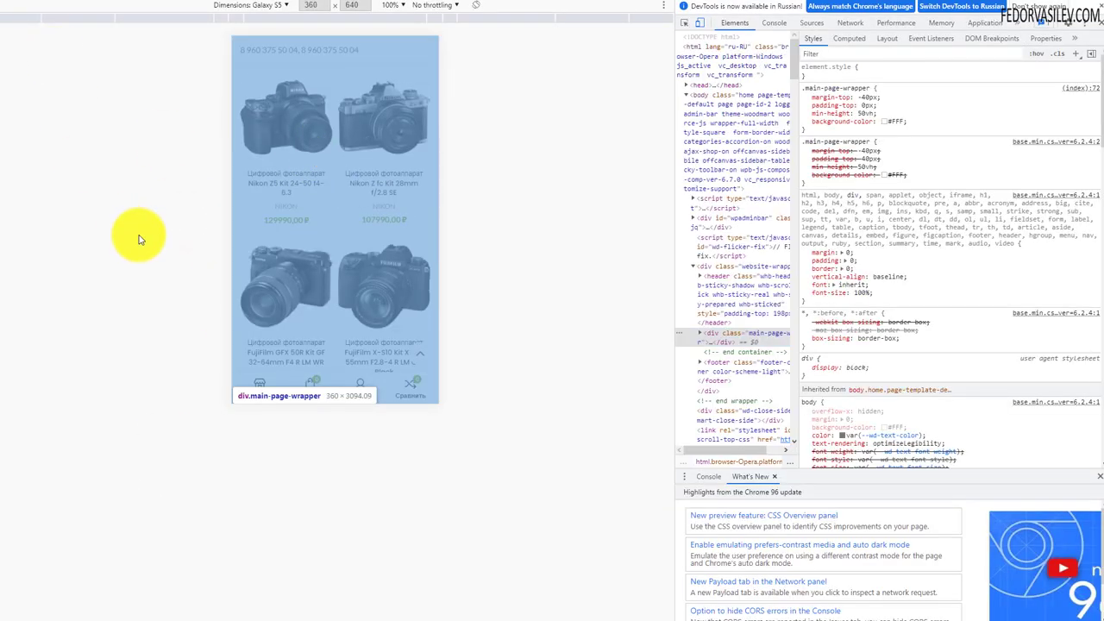
key(F5)
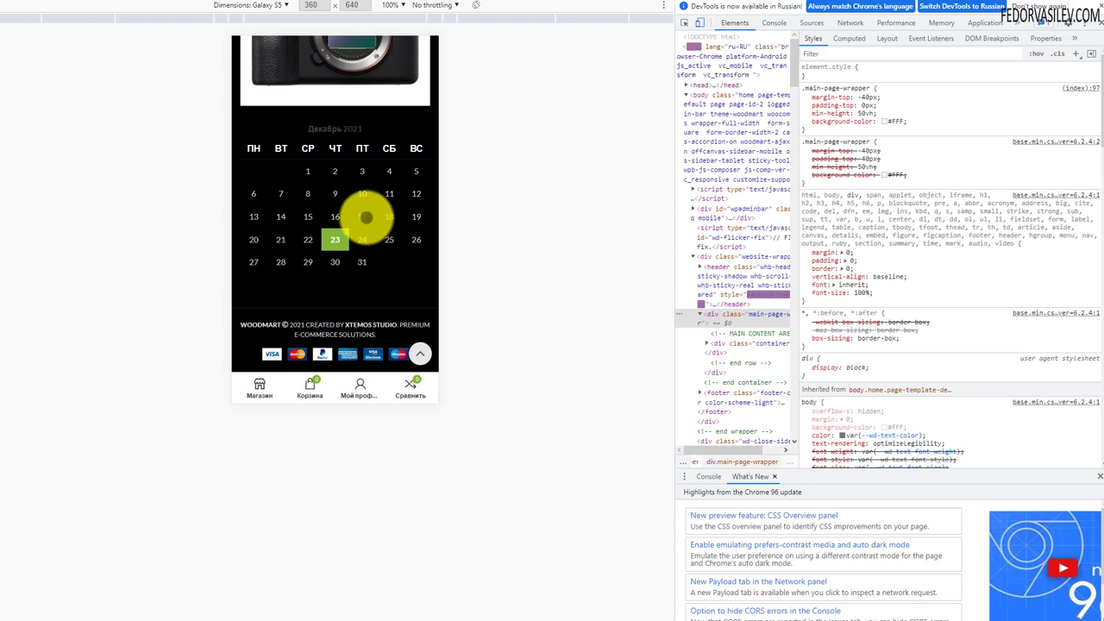
scroll(340, 323, up, 10)
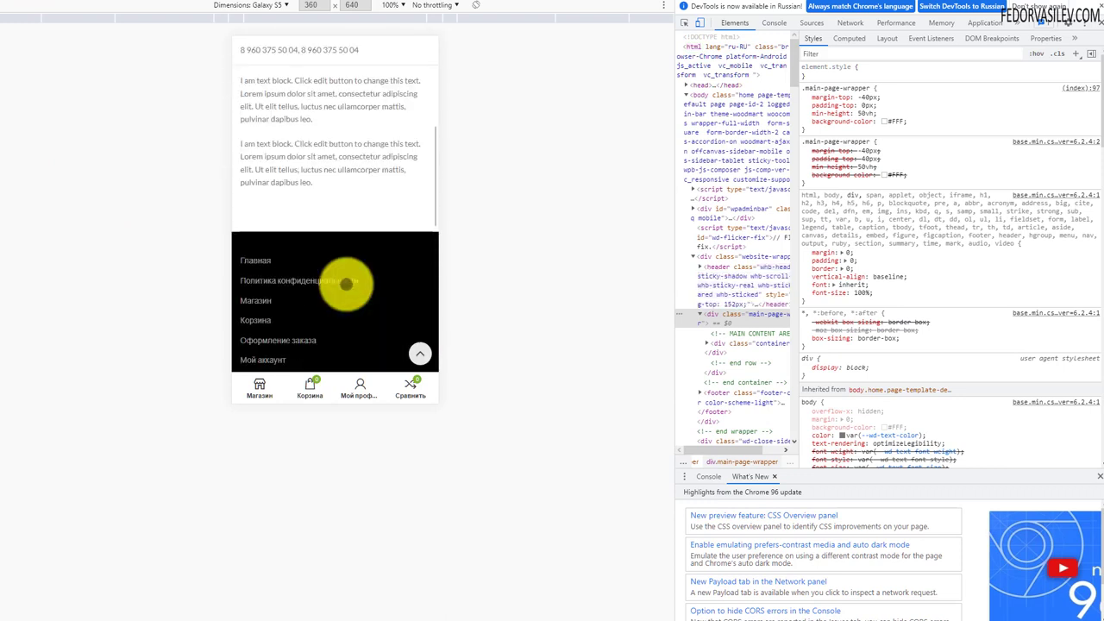
scroll(345, 279, down, 5)
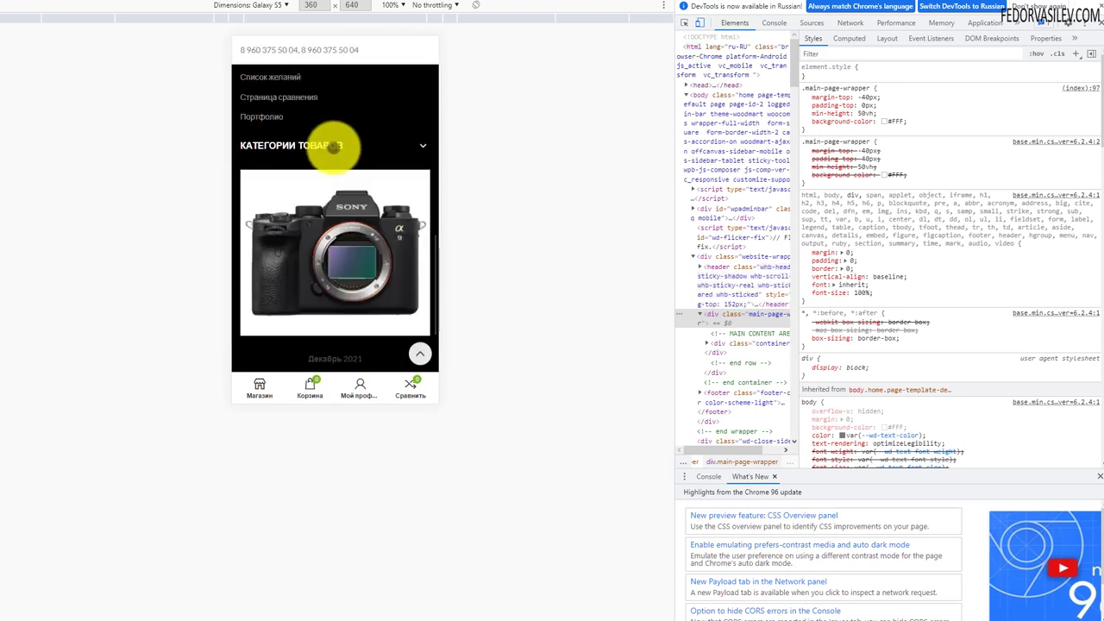
click(423, 147)
scroll(308, 153, down, 3)
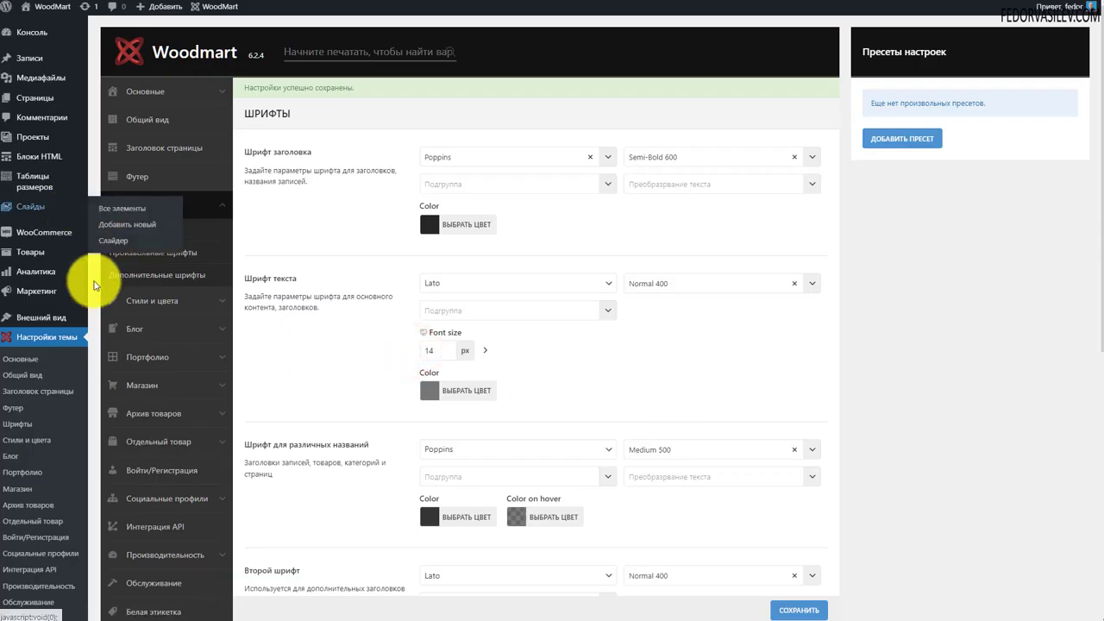
Look over the theme's Шрифты settings and inspect the font family of the front page's Новинки heading with Font Finder
scroll(483, 280, down, 5)
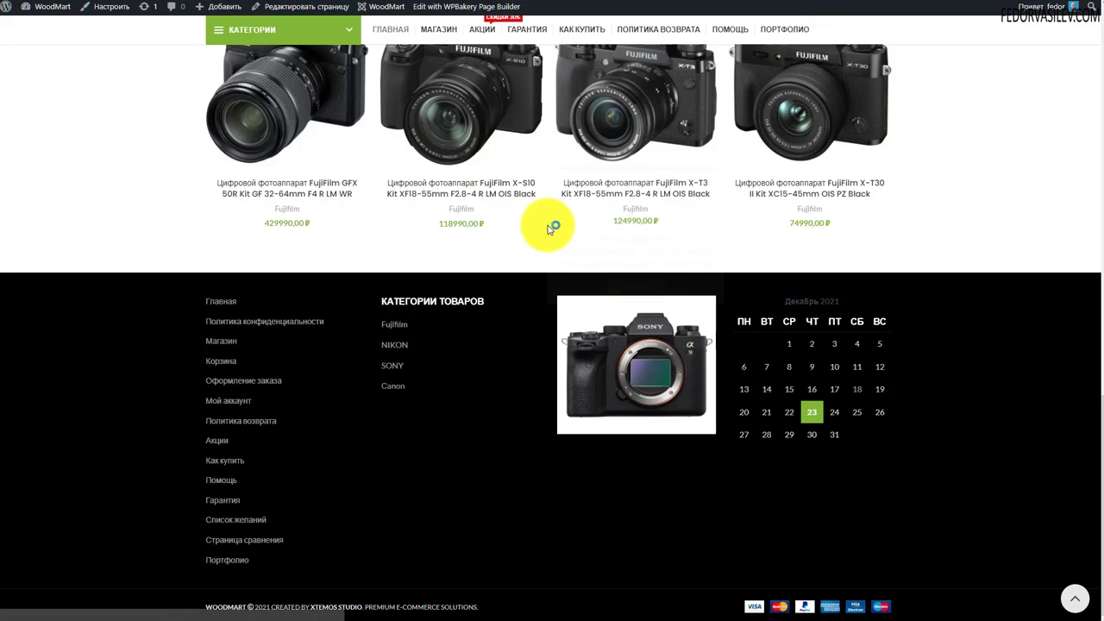
scroll(554, 221, up, 15)
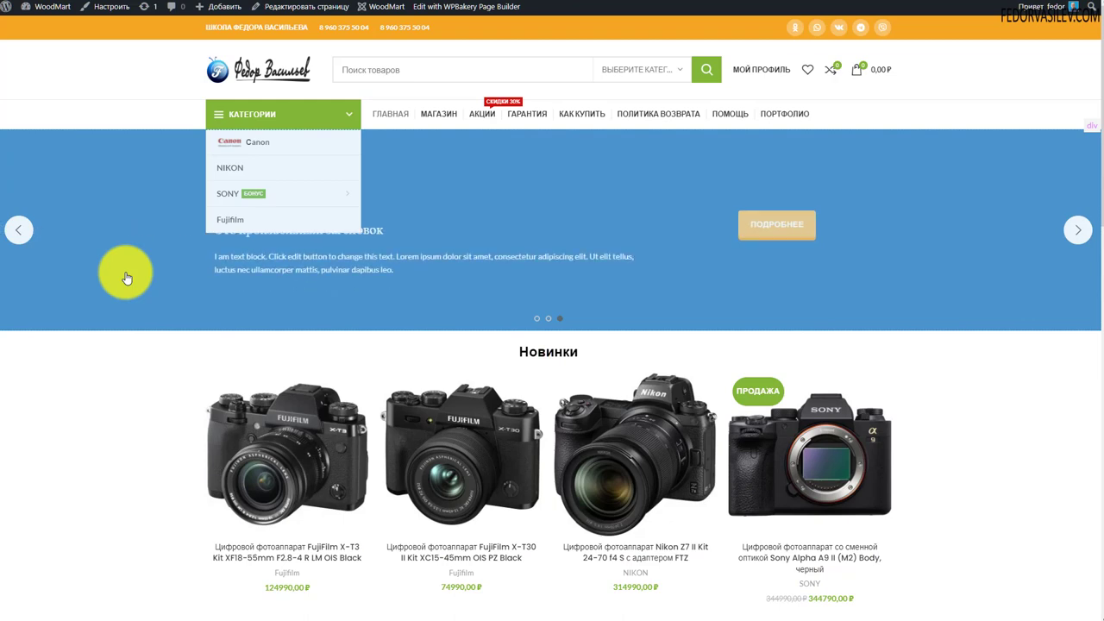
scroll(125, 277, down, 3)
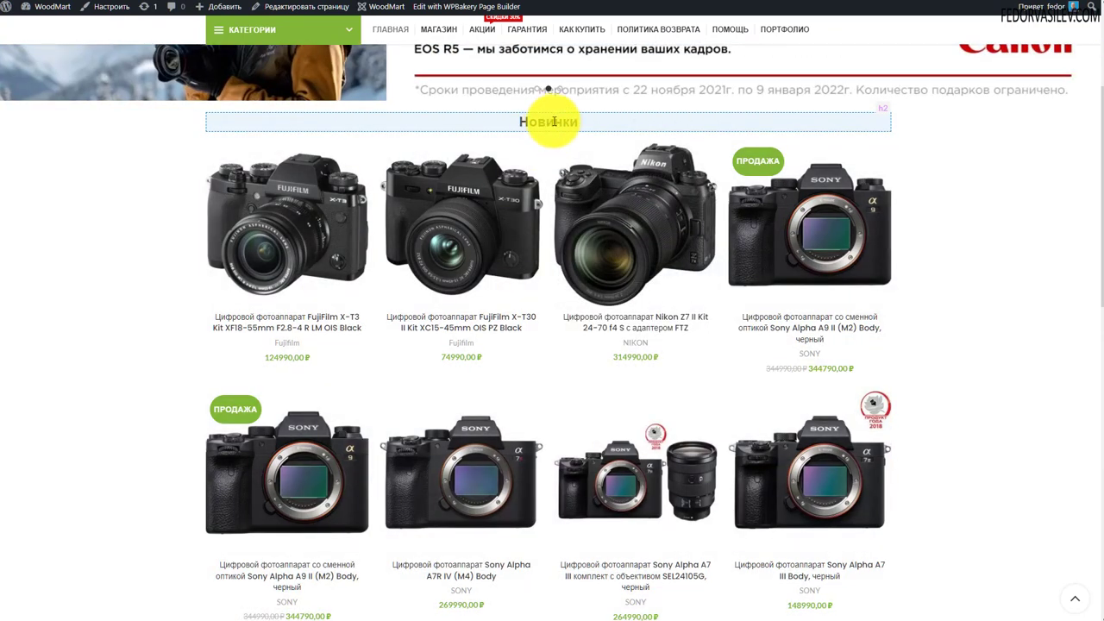
click(556, 120)
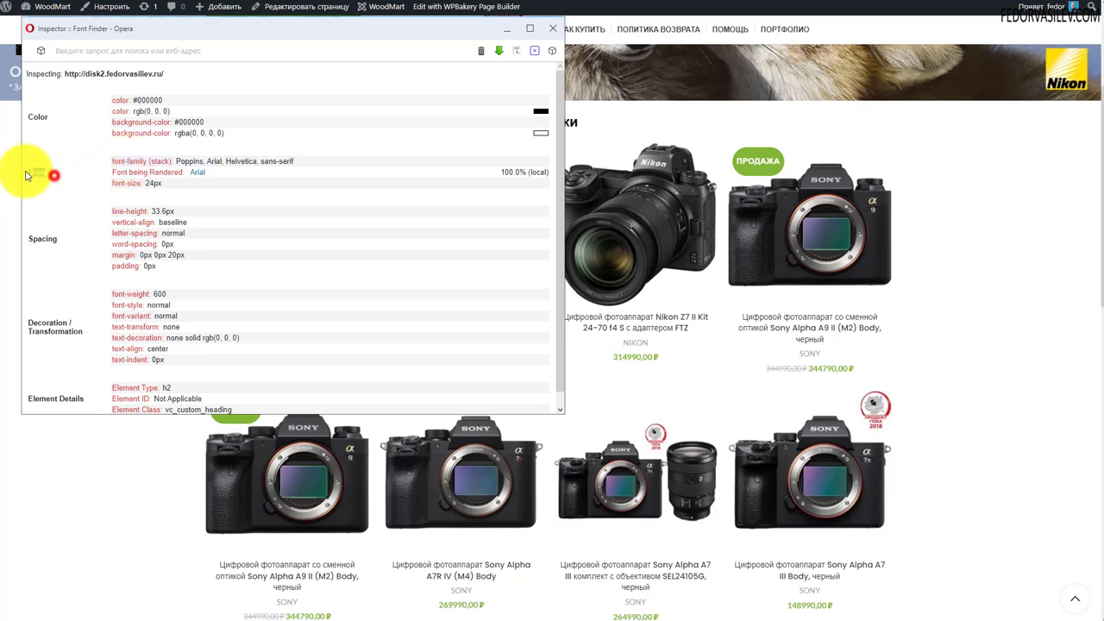
drag(29, 172, 26, 97)
drag(176, 161, 204, 161)
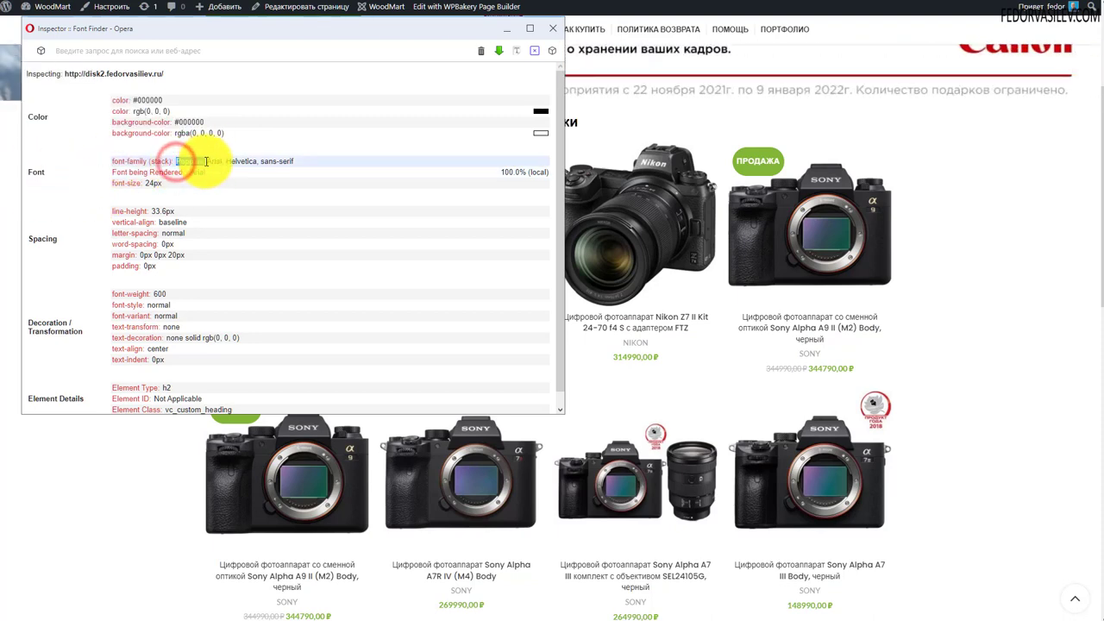
Close the Font Finder inspector and examine the Шрифт заголовка description and its list of font families
click(552, 28)
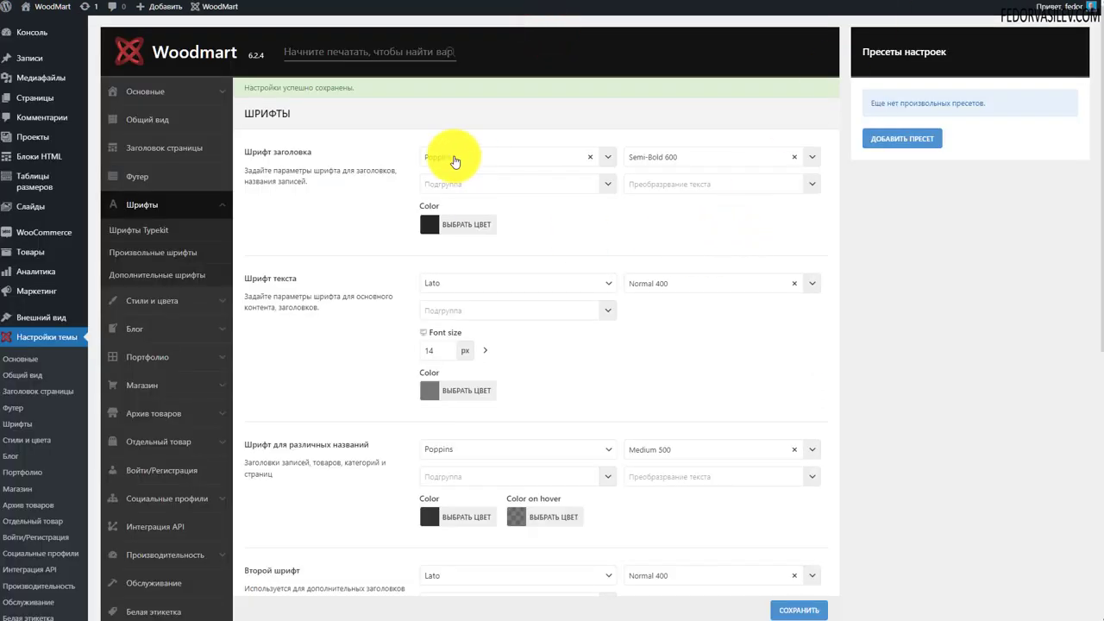
drag(316, 182, 245, 152)
click(342, 192)
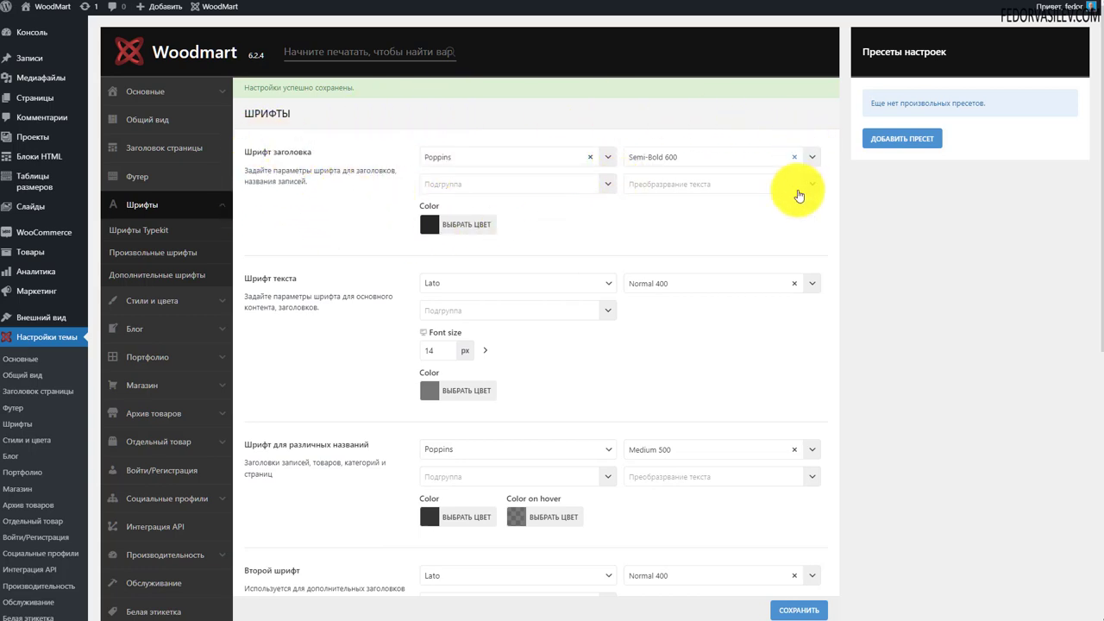
drag(341, 191, 246, 149)
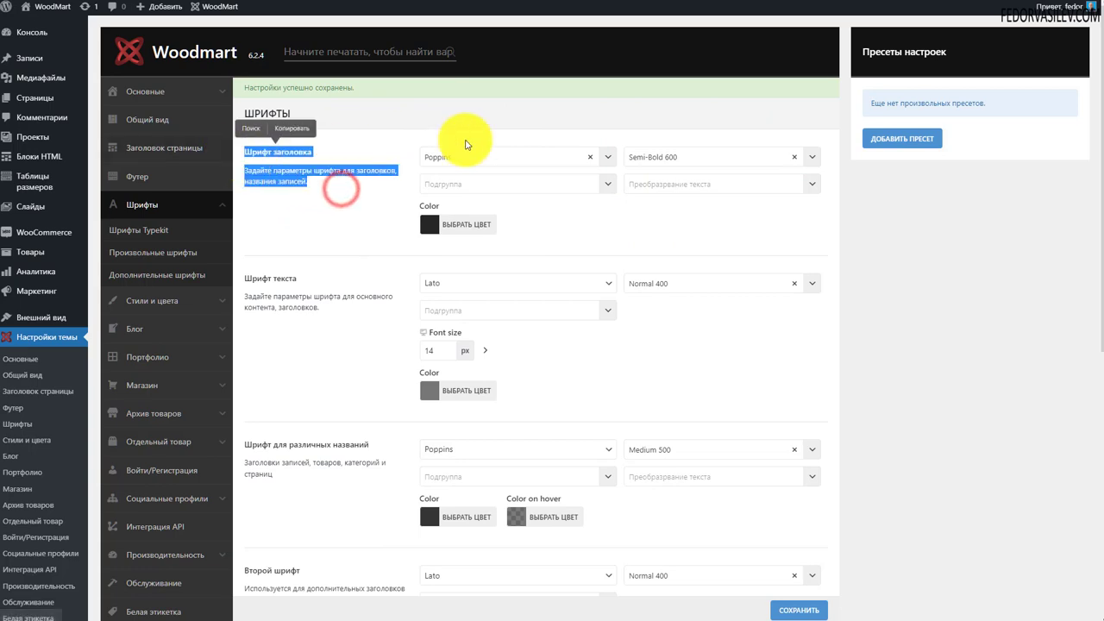
click(361, 203)
click(445, 159)
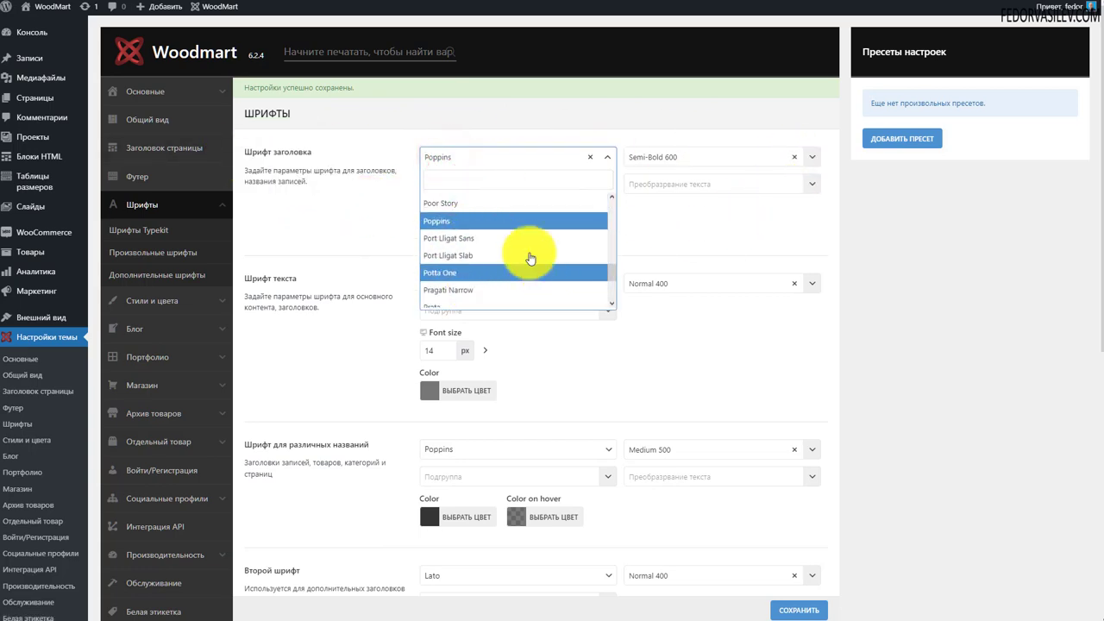
scroll(546, 273, down, 5)
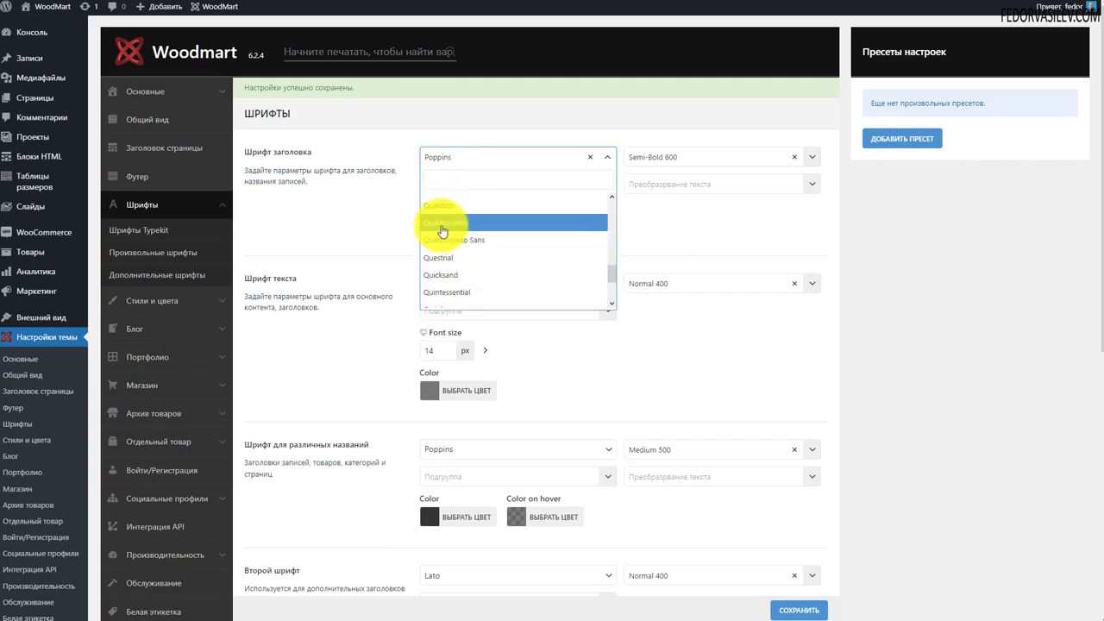
click(355, 231)
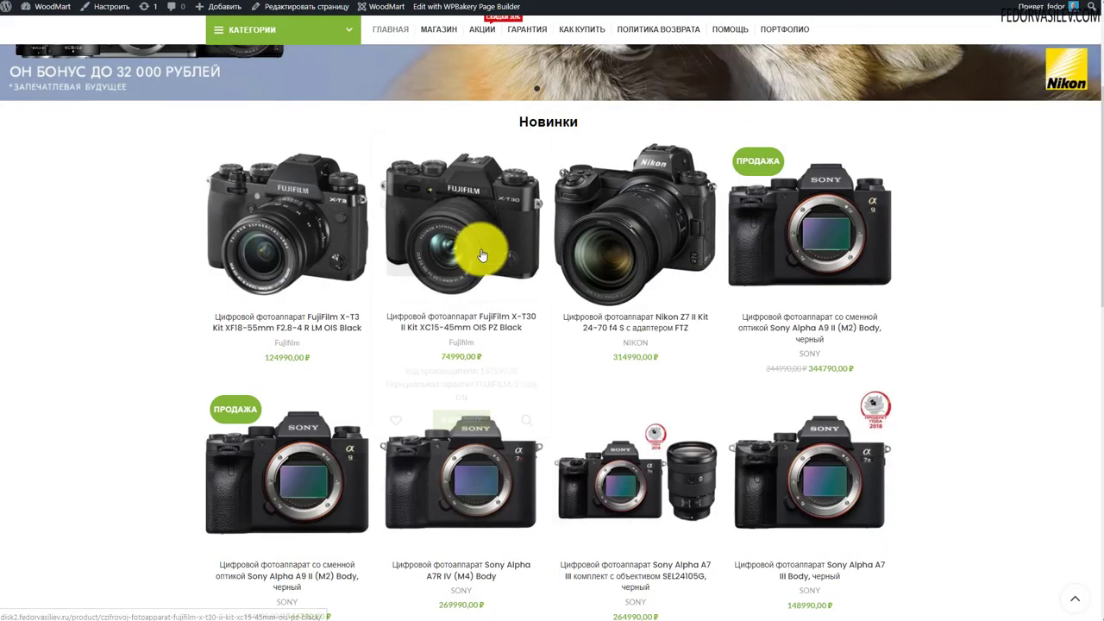
Look at the front page's Новинки heading and browse the Шрифт заголовка weight and text transformation options
drag(589, 123, 474, 135)
scroll(362, 308, down, 4)
scroll(382, 301, up, 7)
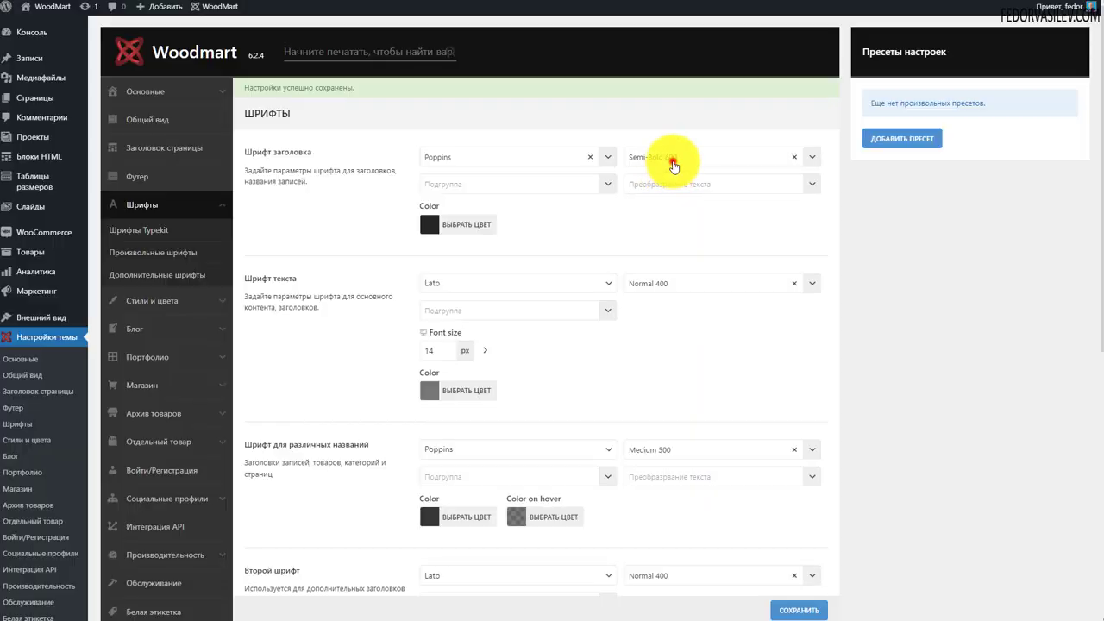
click(673, 167)
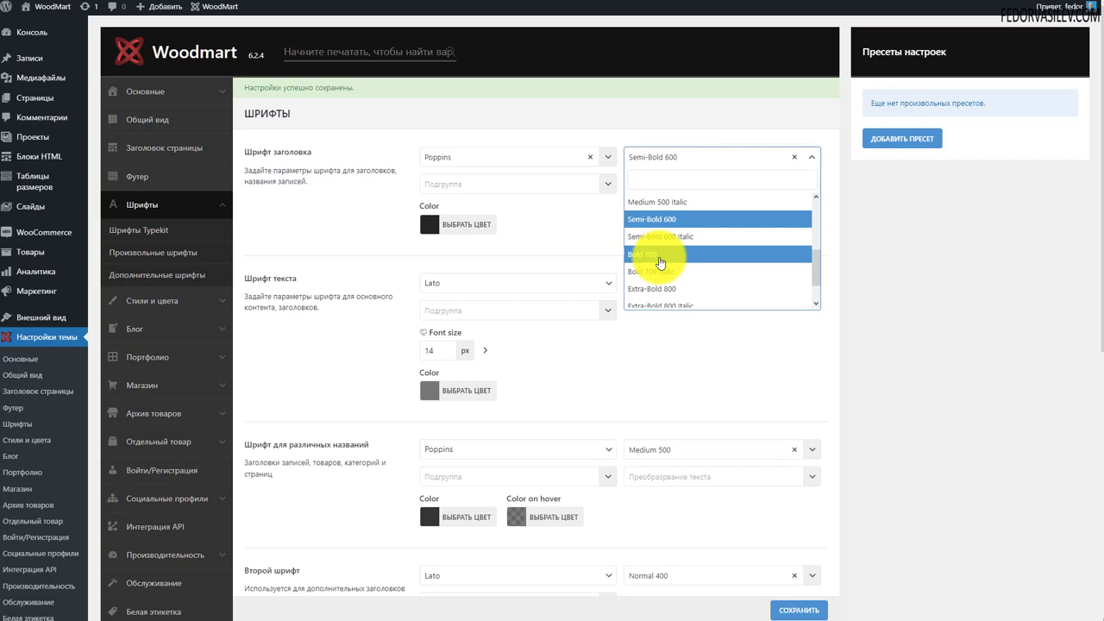
click(382, 222)
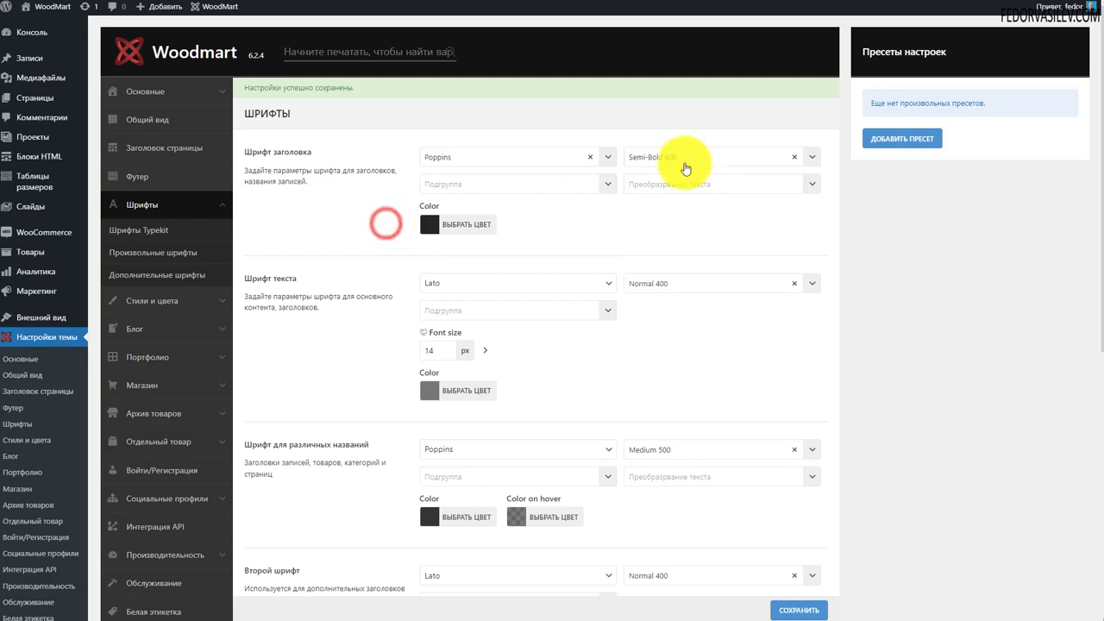
click(520, 191)
click(366, 210)
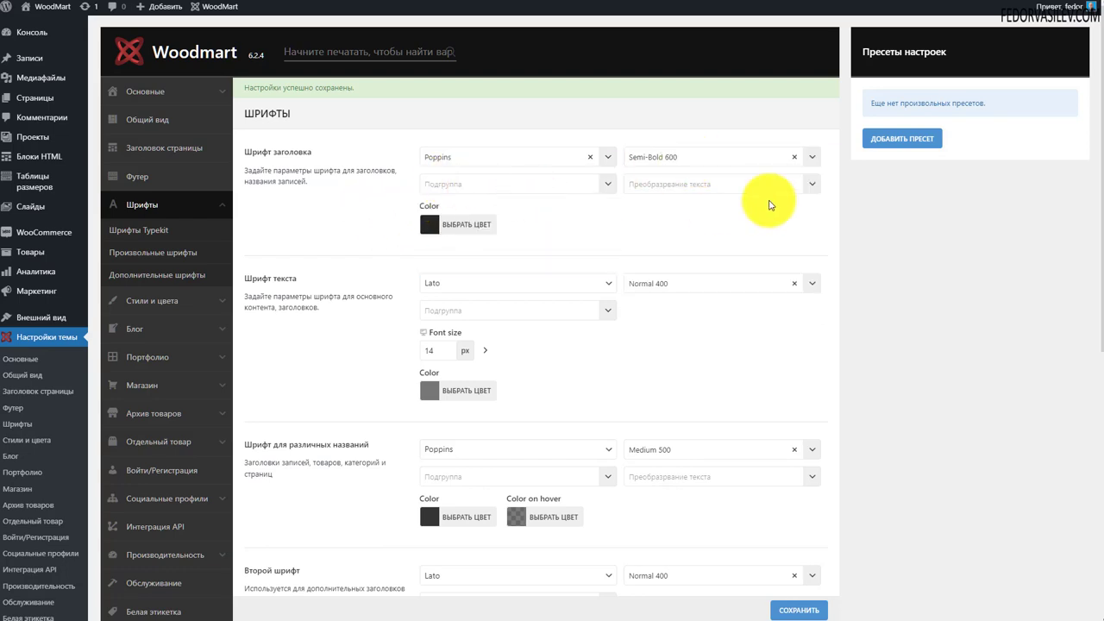
click(727, 184)
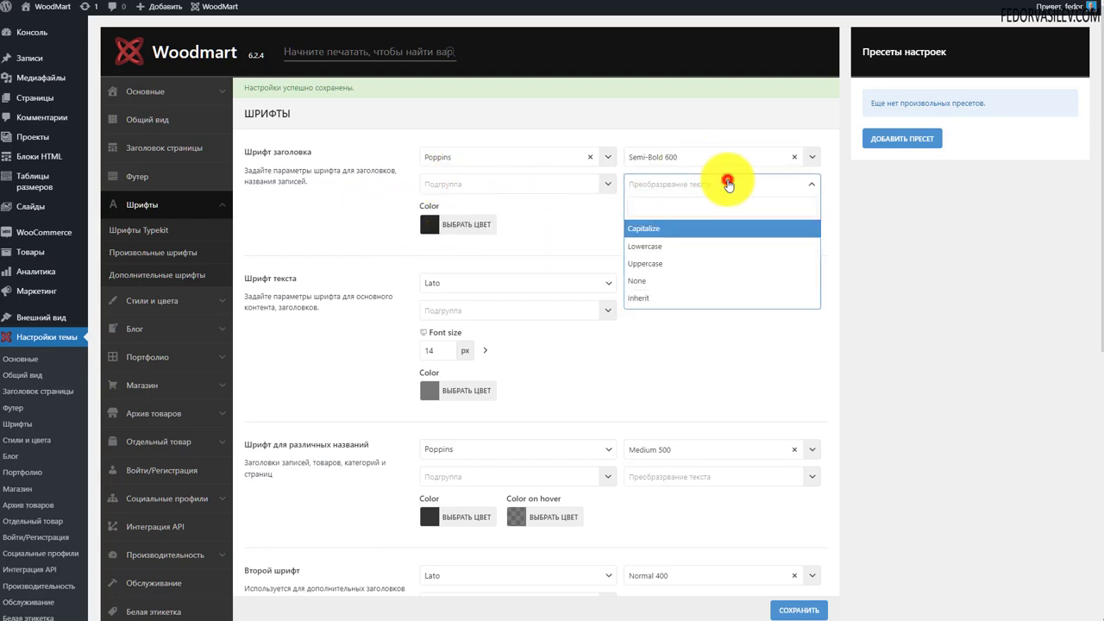
click(539, 231)
Set the Шрифт заголовка color to black and review which headings and post titles the setting covers
click(428, 222)
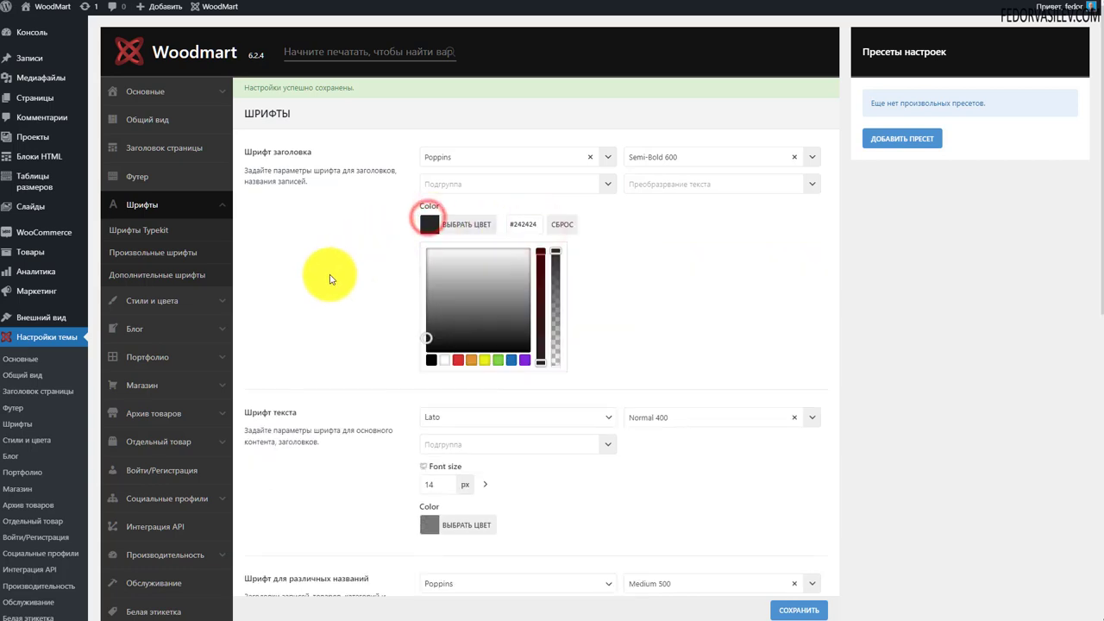
click(431, 359)
drag(308, 182, 244, 170)
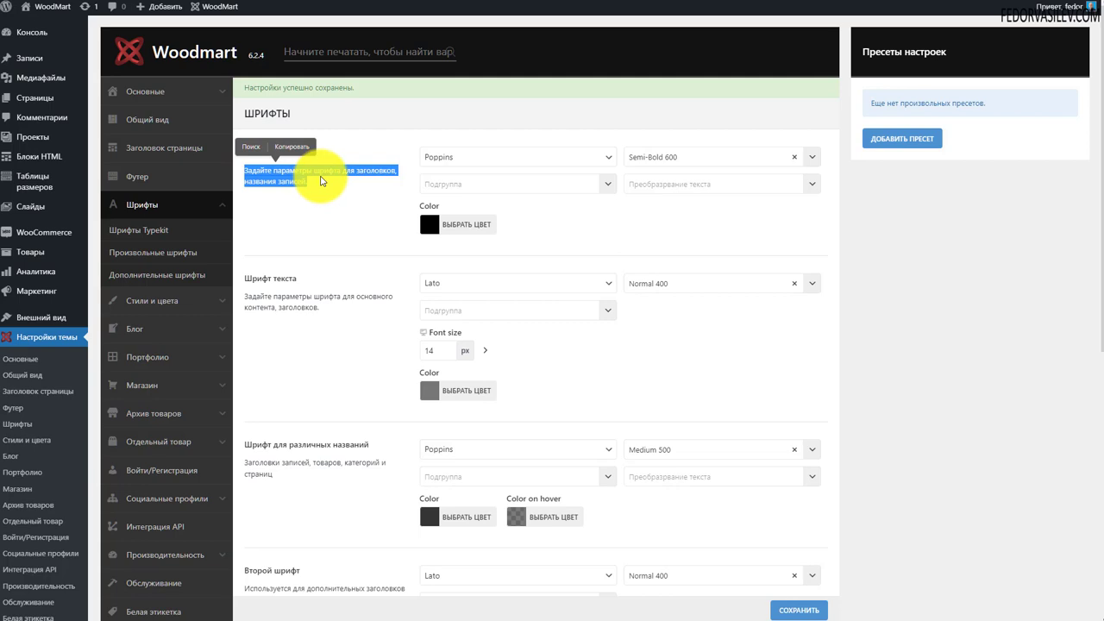
click(357, 200)
drag(308, 181, 275, 183)
mouse_move(30, 57)
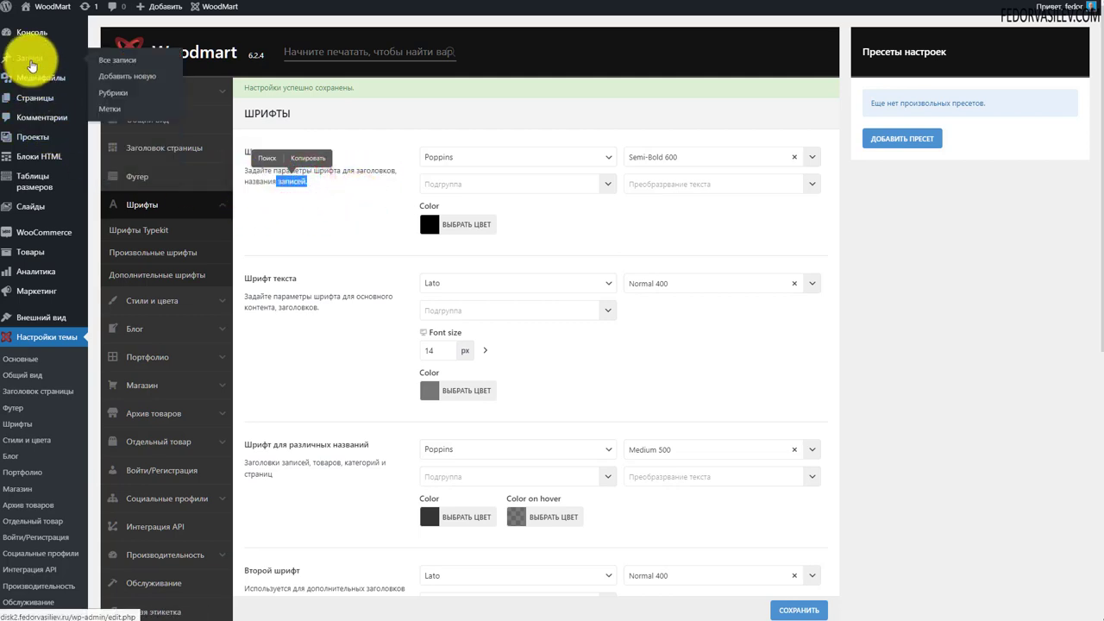
click(308, 226)
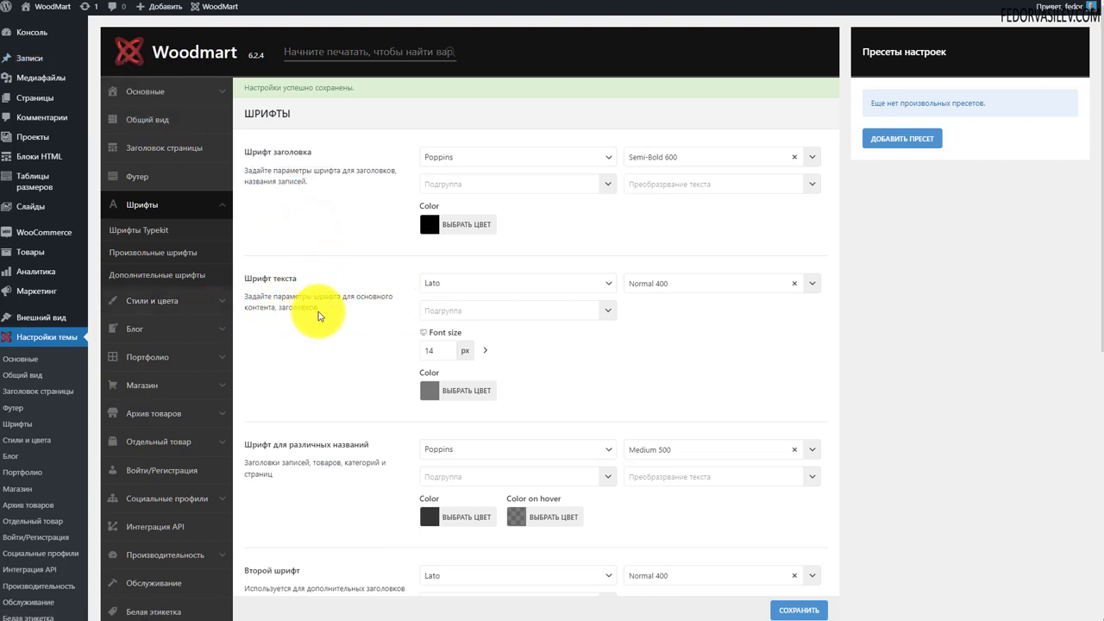
Set the Шрифт текста color to blue, keeping the Lato font, and save the theme settings
drag(319, 308, 261, 296)
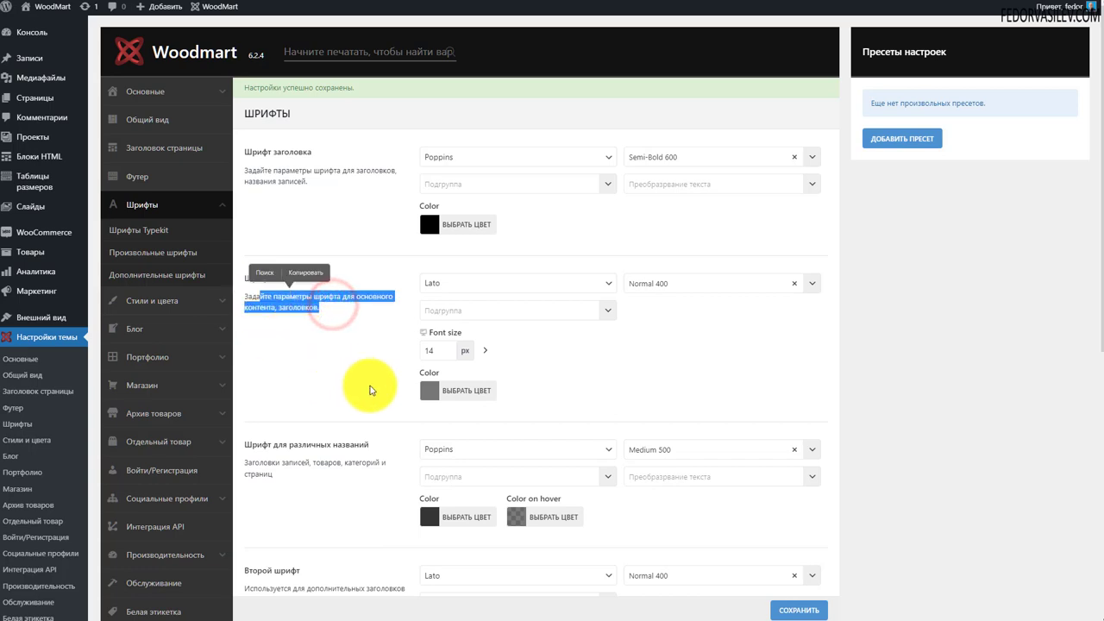
click(446, 289)
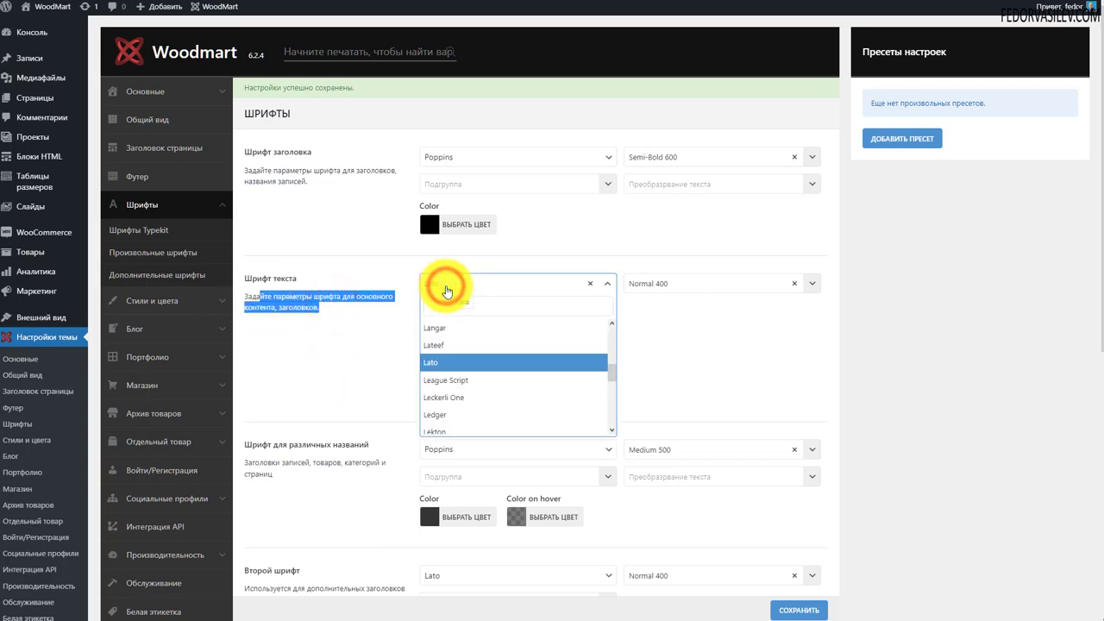
click(358, 257)
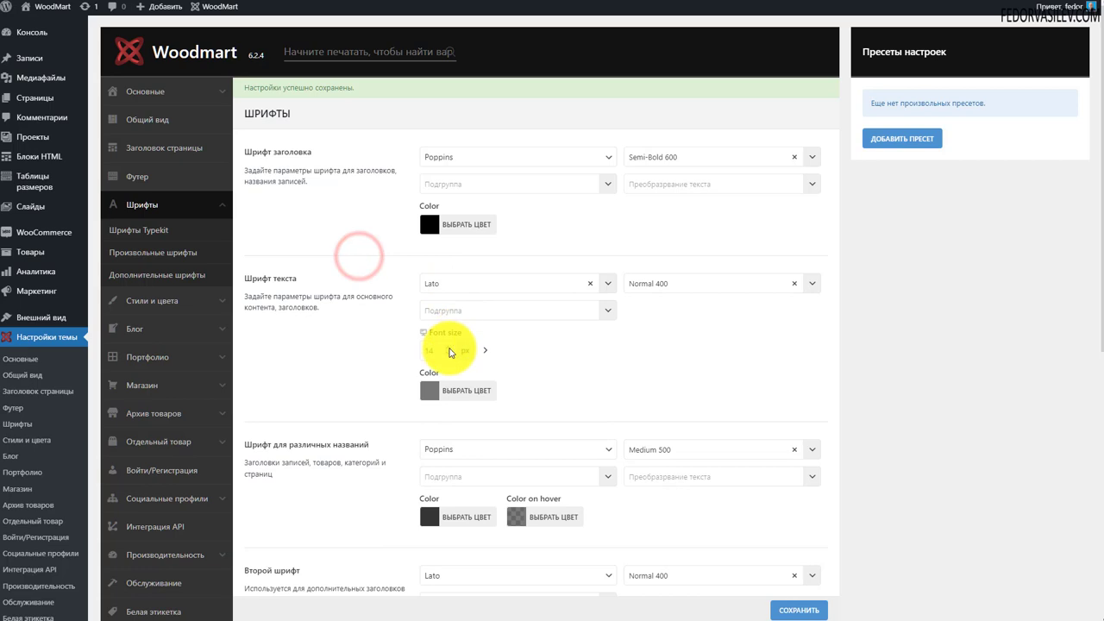
click(428, 390)
click(443, 525)
click(676, 371)
click(794, 609)
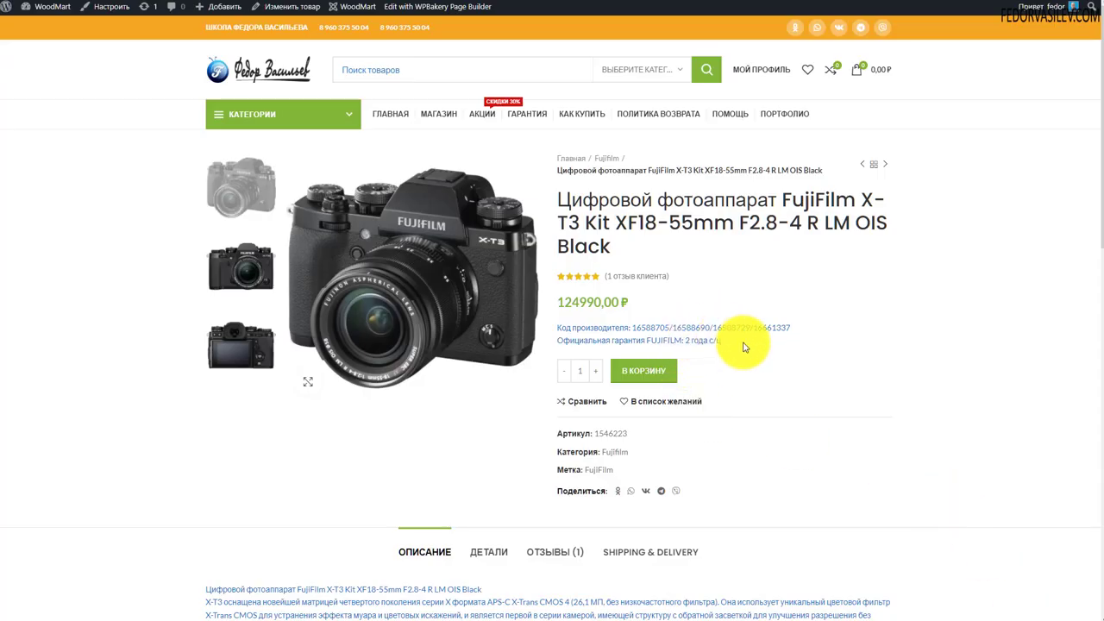
Check the text color on the FujiFilm X-T3 product page in the short description and the Описание and Детали sections
drag(744, 342, 603, 332)
scroll(900, 315, down, 4)
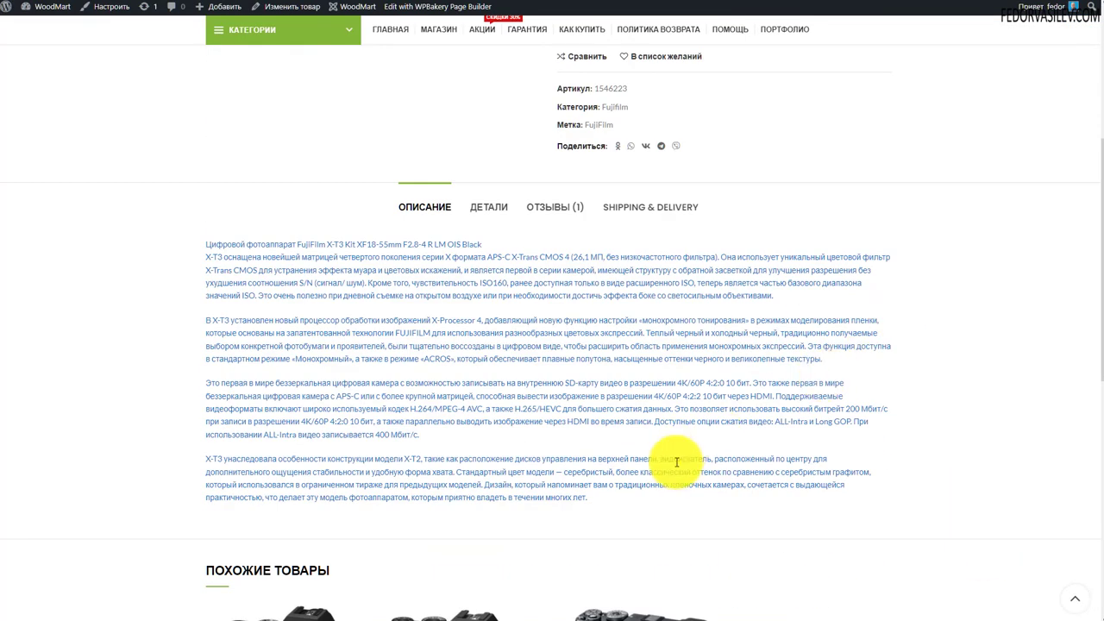
drag(646, 479, 334, 312)
click(201, 192)
click(509, 205)
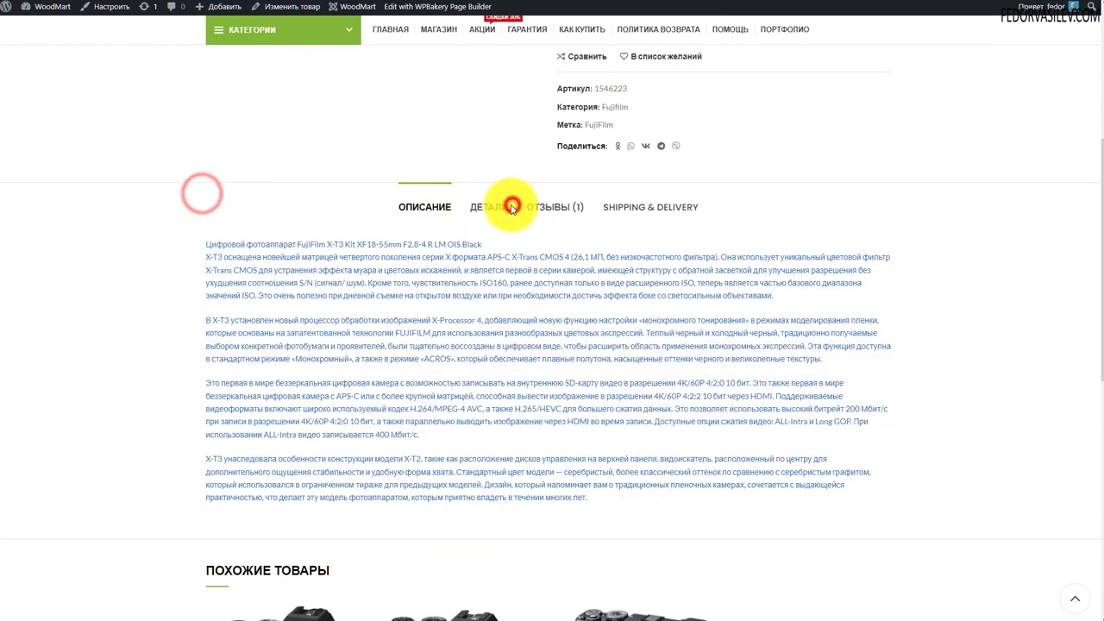
drag(754, 397, 679, 295)
click(801, 344)
scroll(882, 402, down, 5)
scroll(414, 224, up, 10)
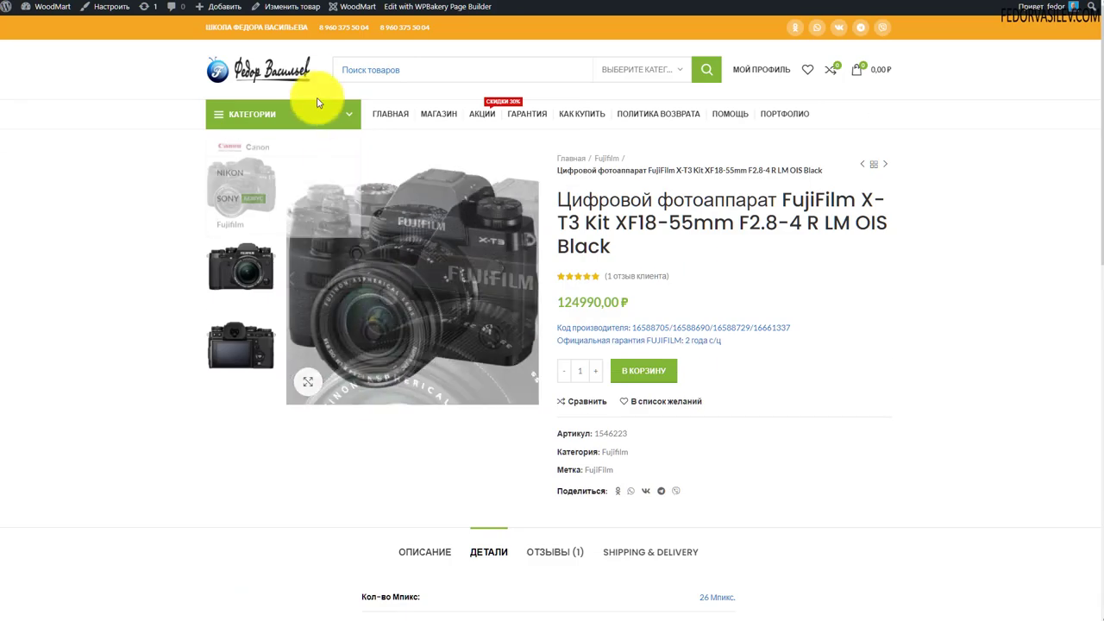
click(291, 73)
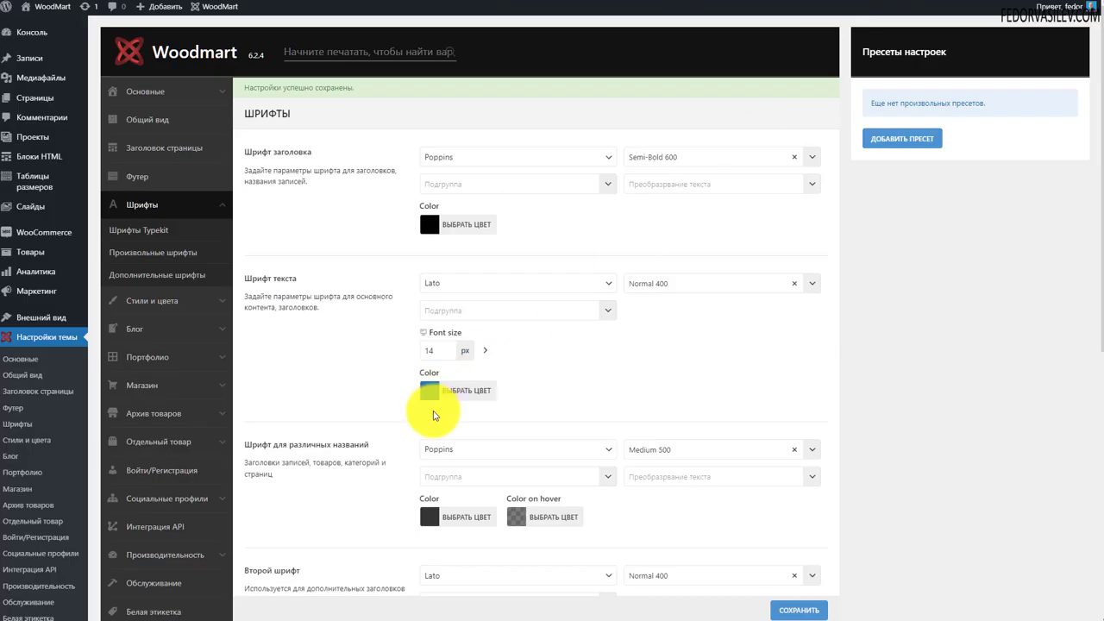
Change the Шрифт текста color to a dark gray
click(457, 389)
drag(426, 431, 426, 498)
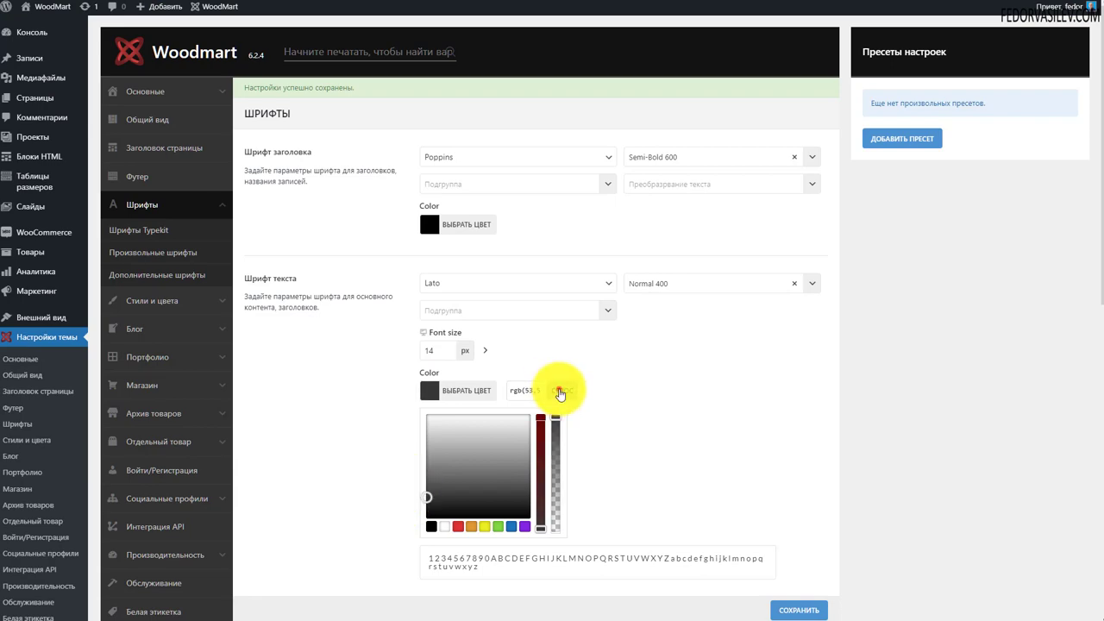
click(435, 493)
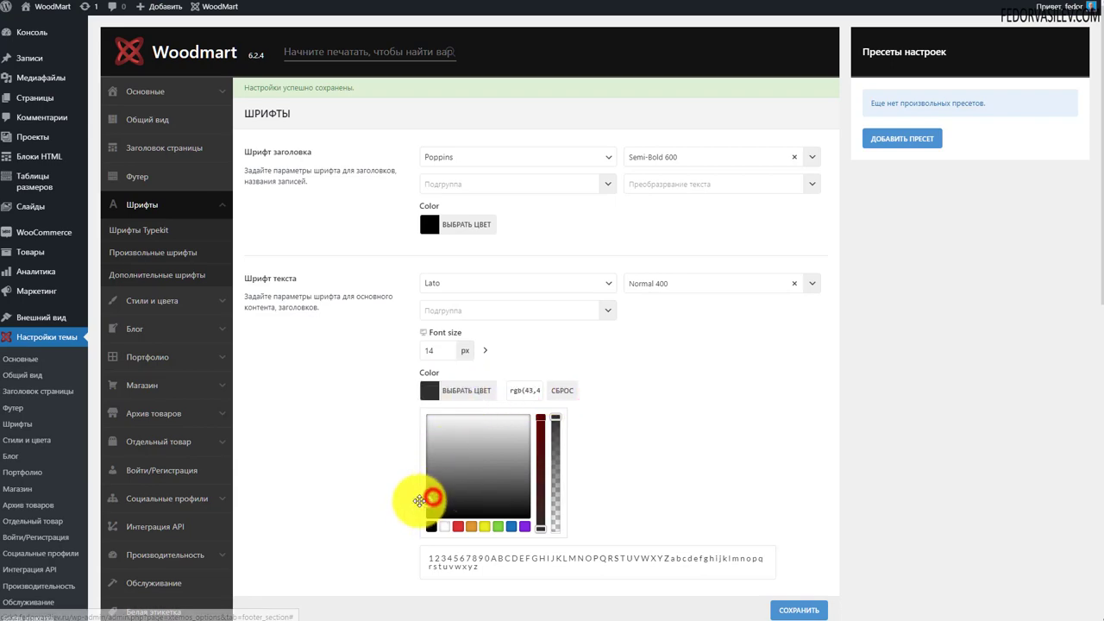
double_click(429, 350)
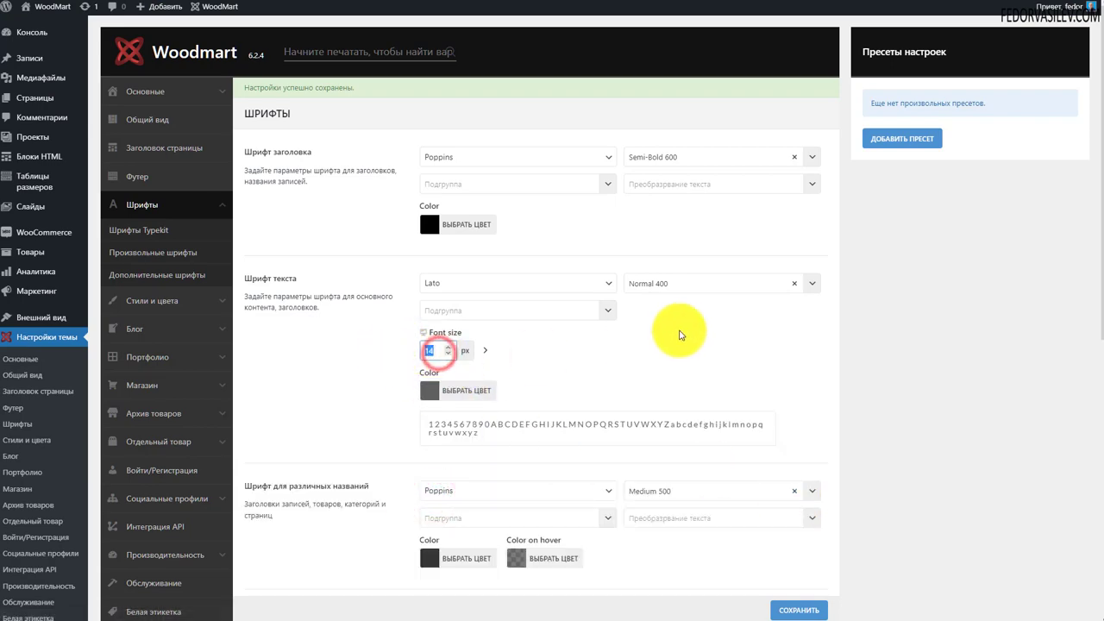
Look over the remaining font settings, including Шрифт для различных названий, Второй шрифт, Заголовки виджетов and Шрифт для шапки
scroll(724, 346, down, 3)
scroll(306, 312, down, 2)
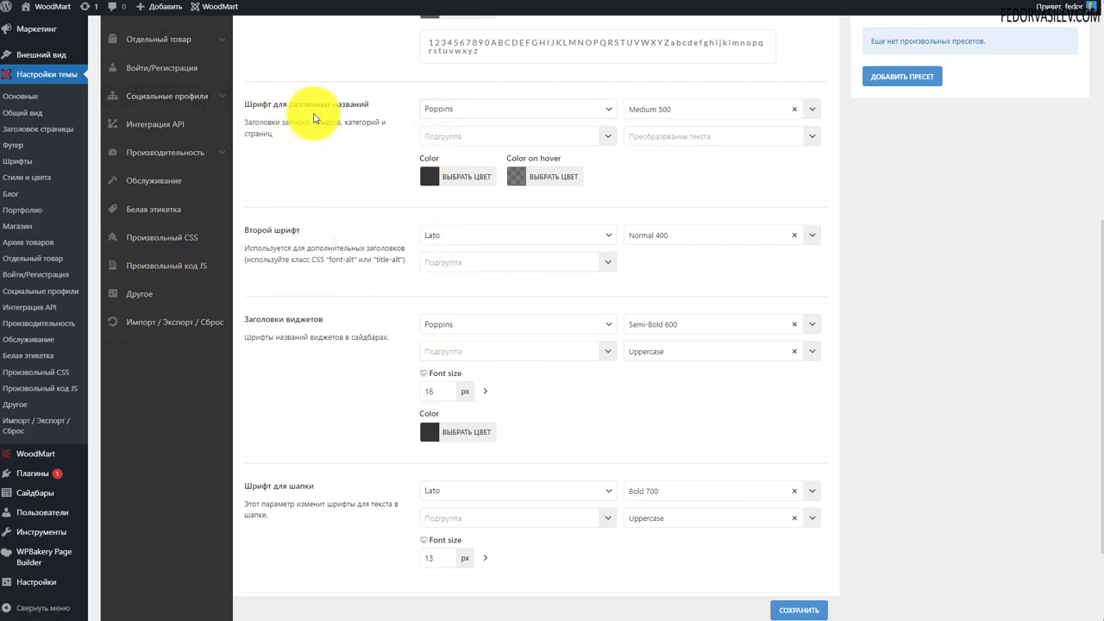
drag(316, 146, 263, 104)
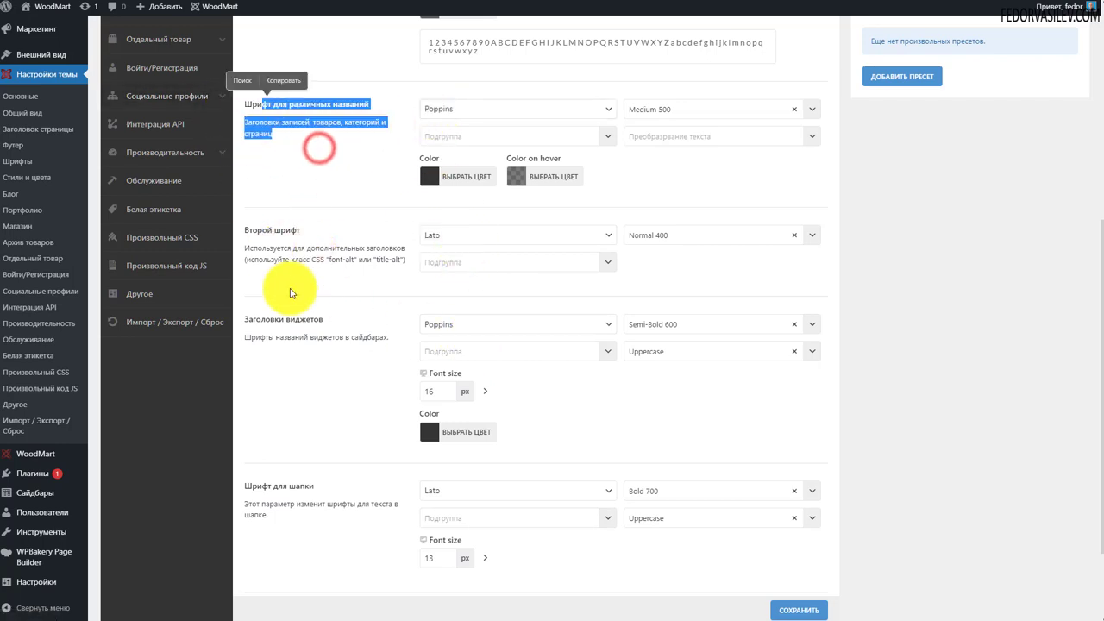
drag(302, 259, 266, 229)
drag(350, 336, 261, 319)
scroll(359, 334, down, 1)
scroll(547, 513, up, 5)
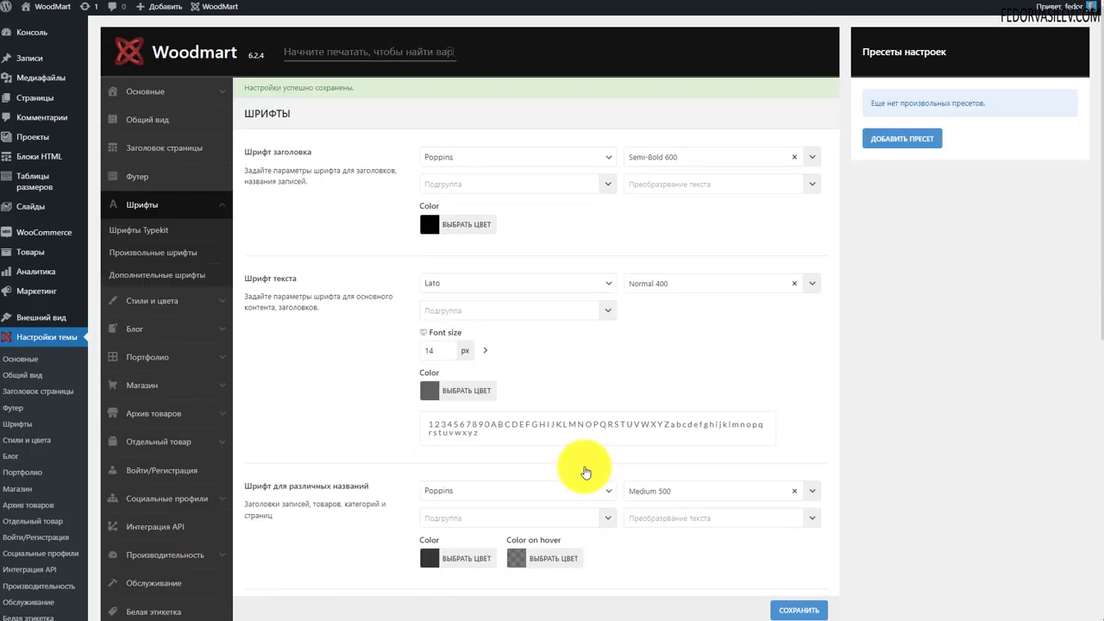
Examine the Шрифты Typekit settings, reading the account instructions and the Typekit Kit ID and Шрифты Typekit fields
click(129, 233)
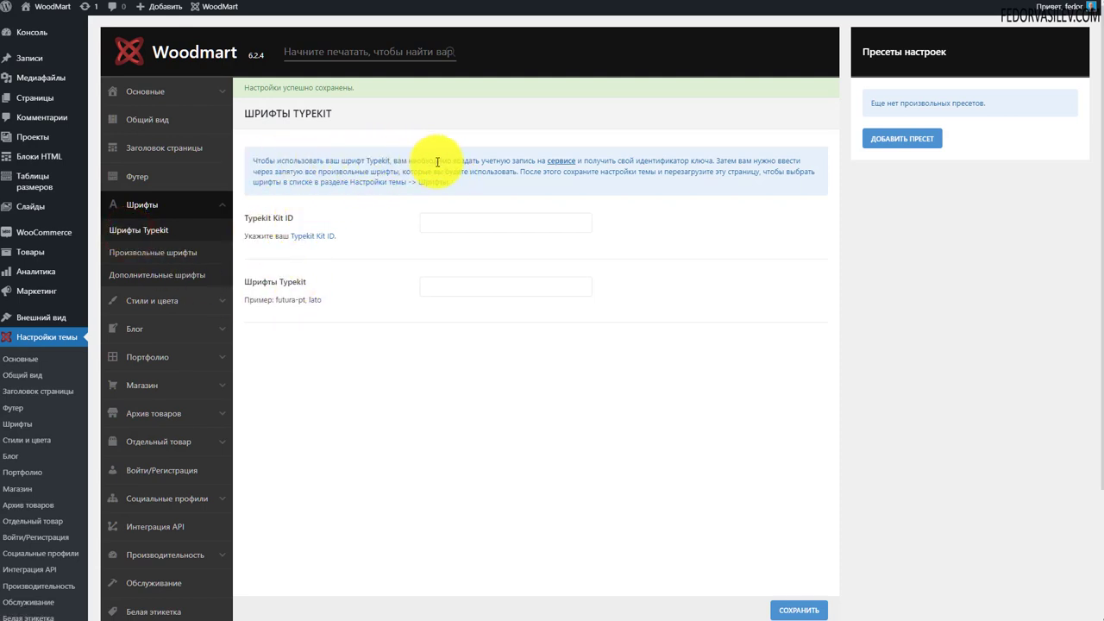
drag(492, 161, 715, 172)
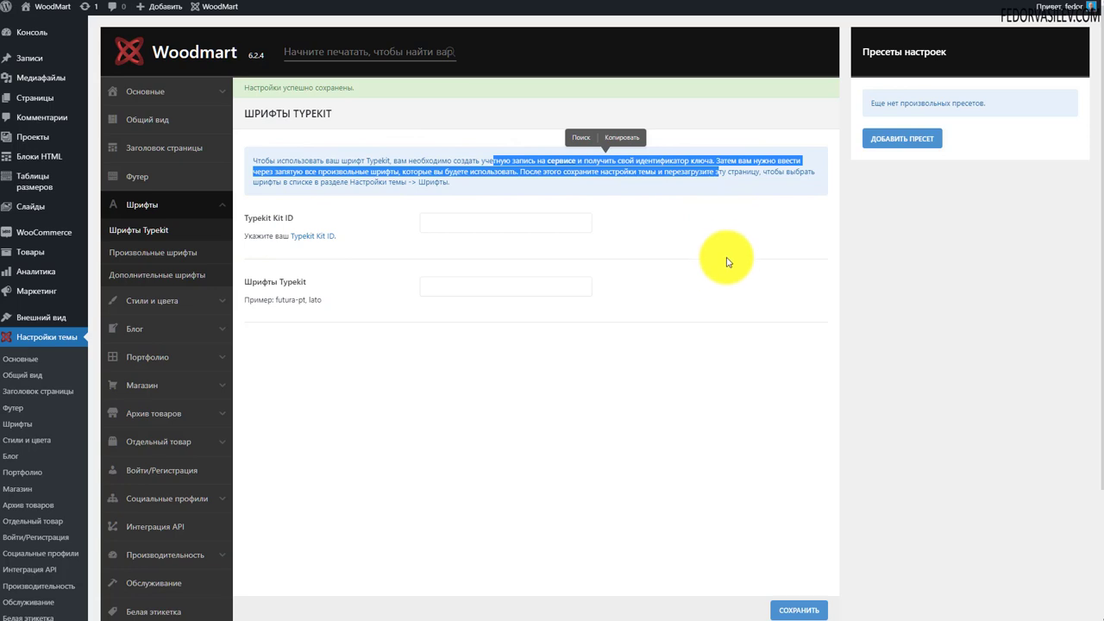
click(726, 248)
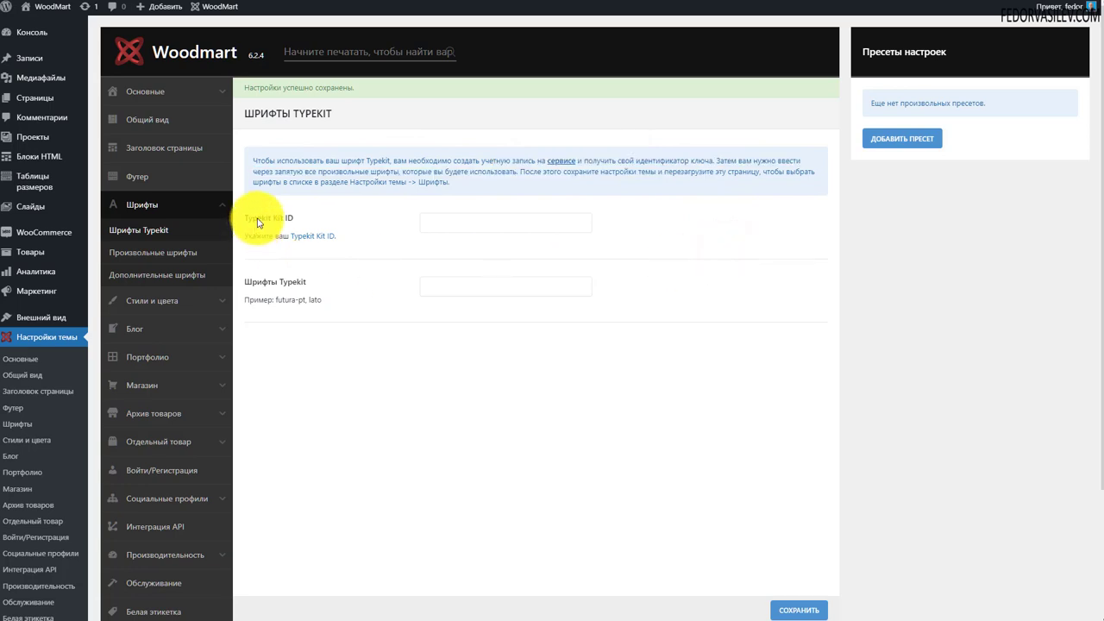
click(450, 223)
click(452, 284)
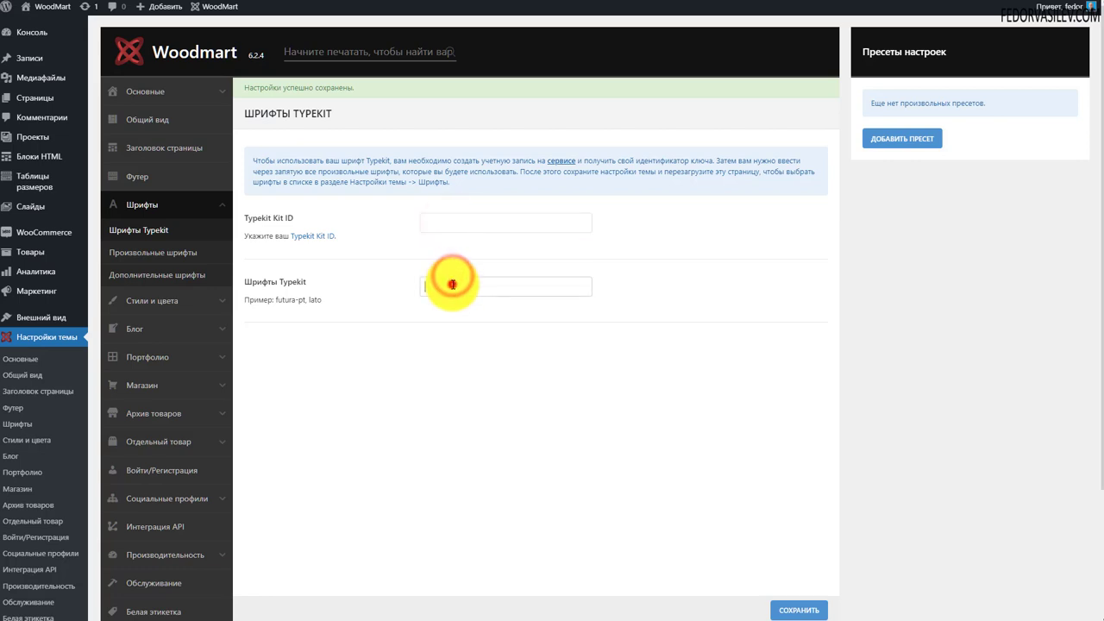
click(712, 510)
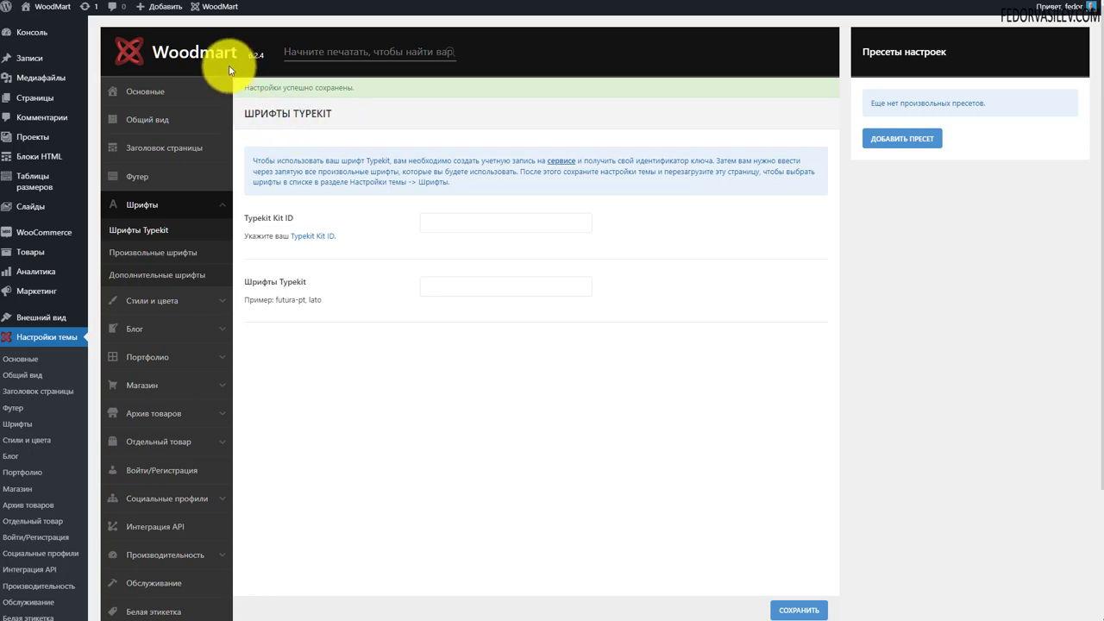
Examine the Произвольные шрифты settings, reading the note and the font name, weight, .woff and .woff2 fields
click(164, 253)
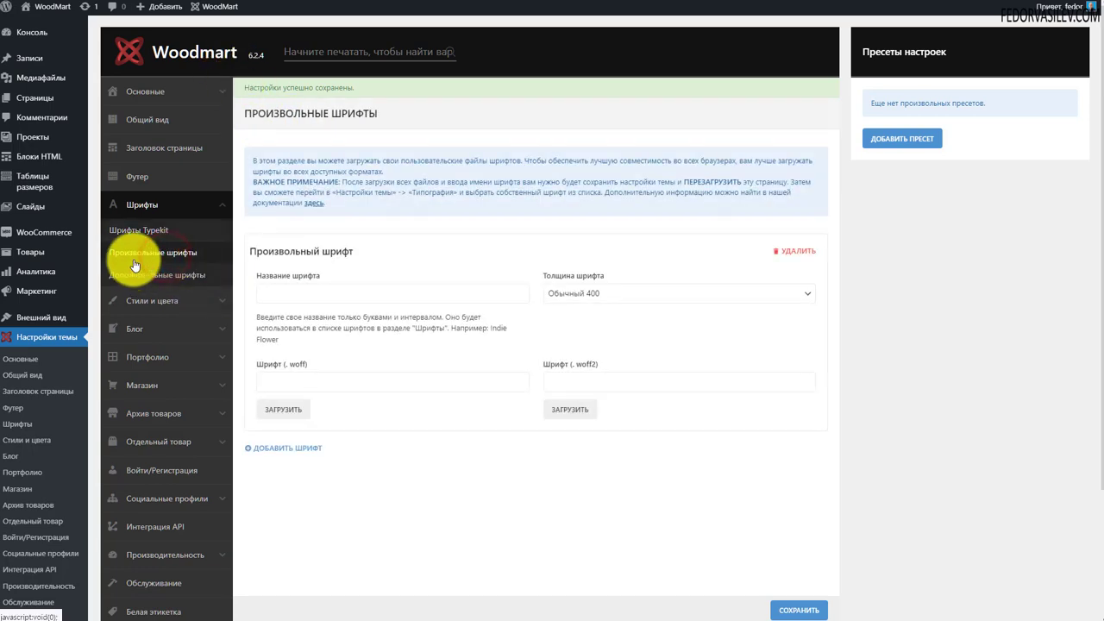
drag(356, 205, 250, 159)
click(349, 205)
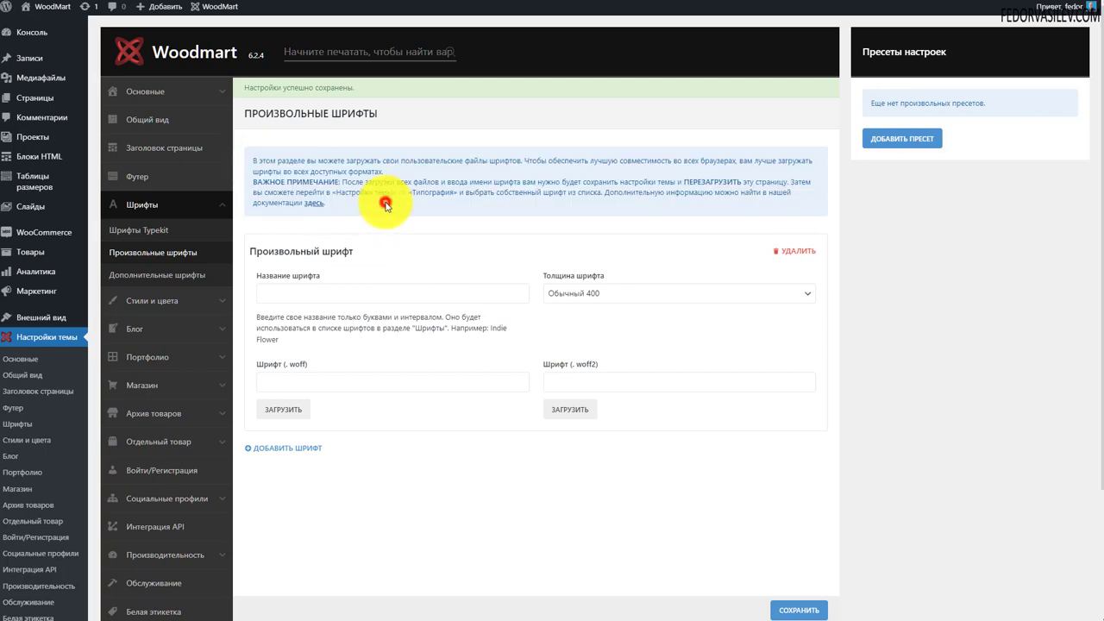
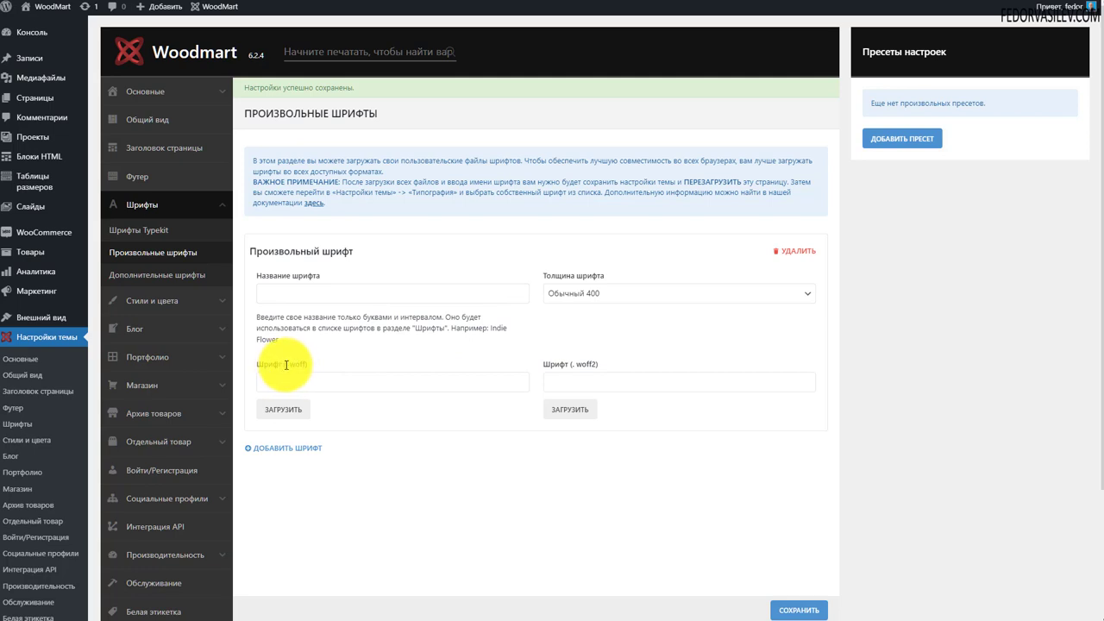
double_click(585, 363)
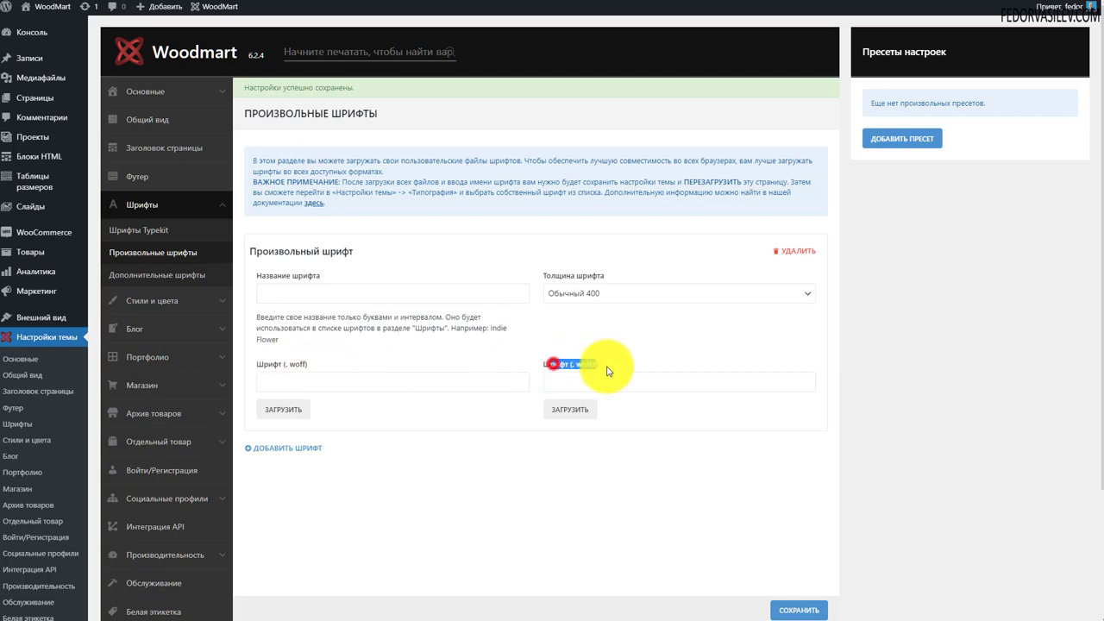
click(352, 374)
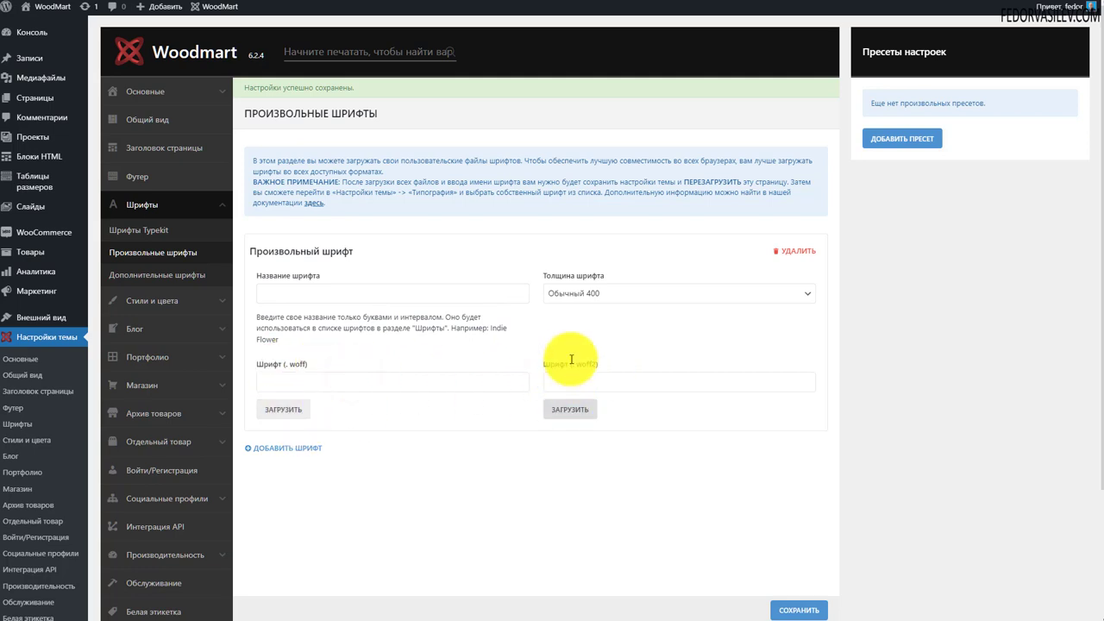
click(574, 293)
click(574, 295)
click(344, 299)
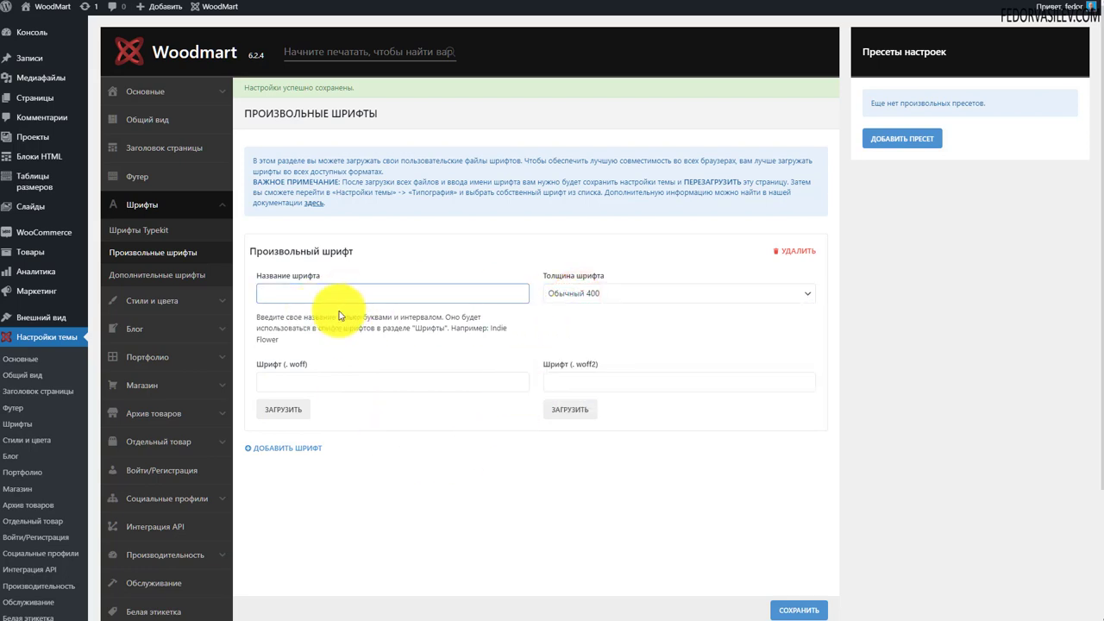
Add two more custom font blocks to the Произвольные шрифты settings
scroll(569, 291, down, 1)
scroll(568, 292, down, 1)
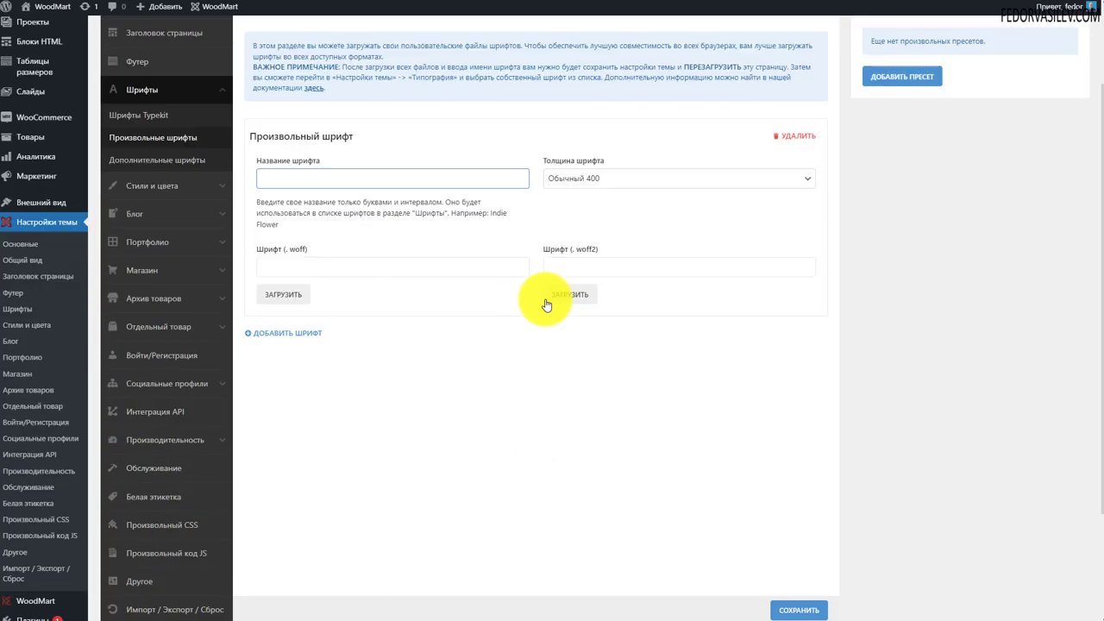
click(274, 334)
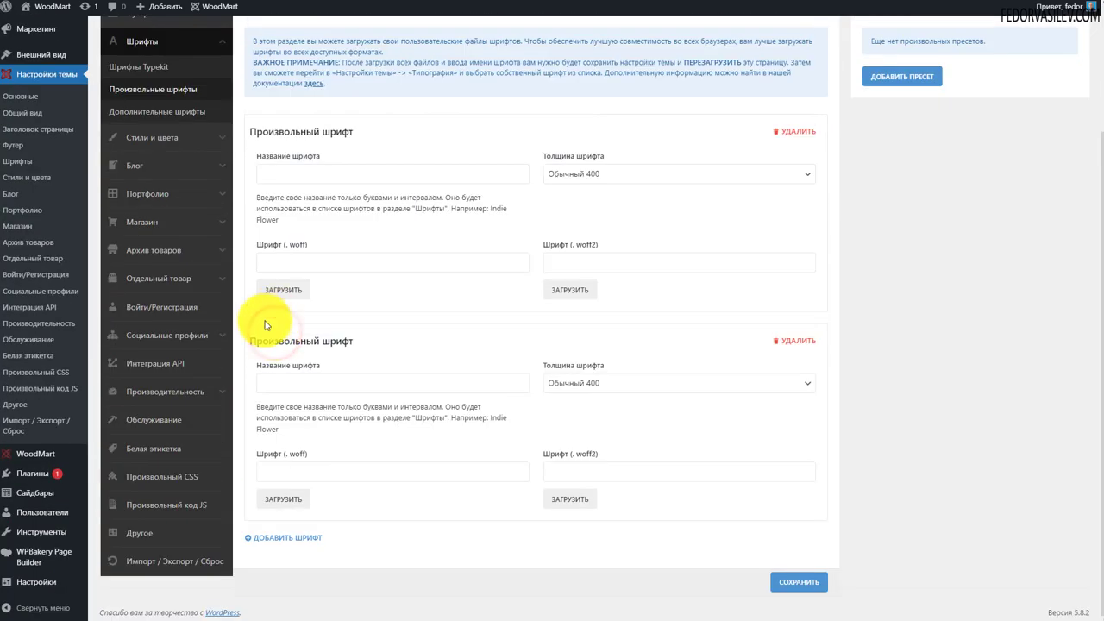
click(275, 537)
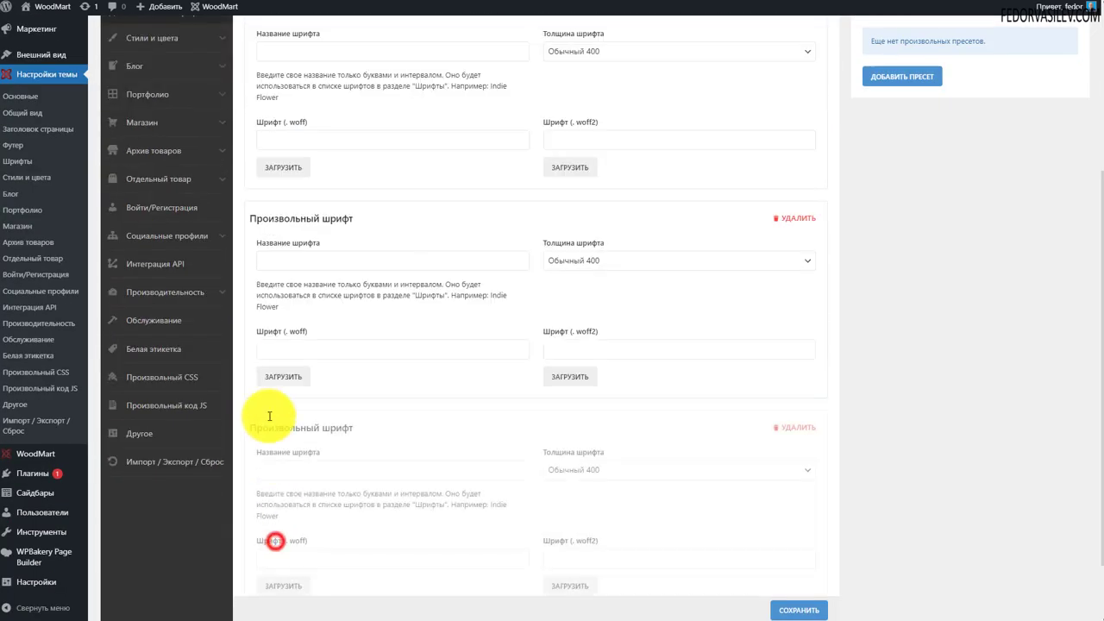
Look through all the custom font blocks and their name, weight and upload fields
scroll(288, 451, down, 3)
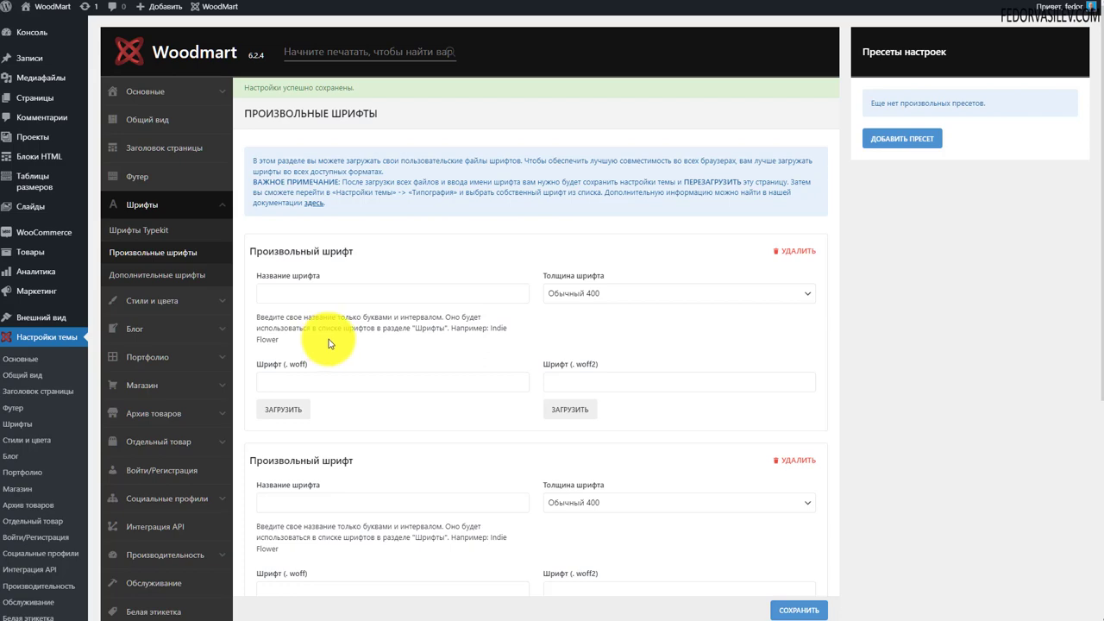
scroll(326, 344, down, 4)
scroll(424, 296, down, 3)
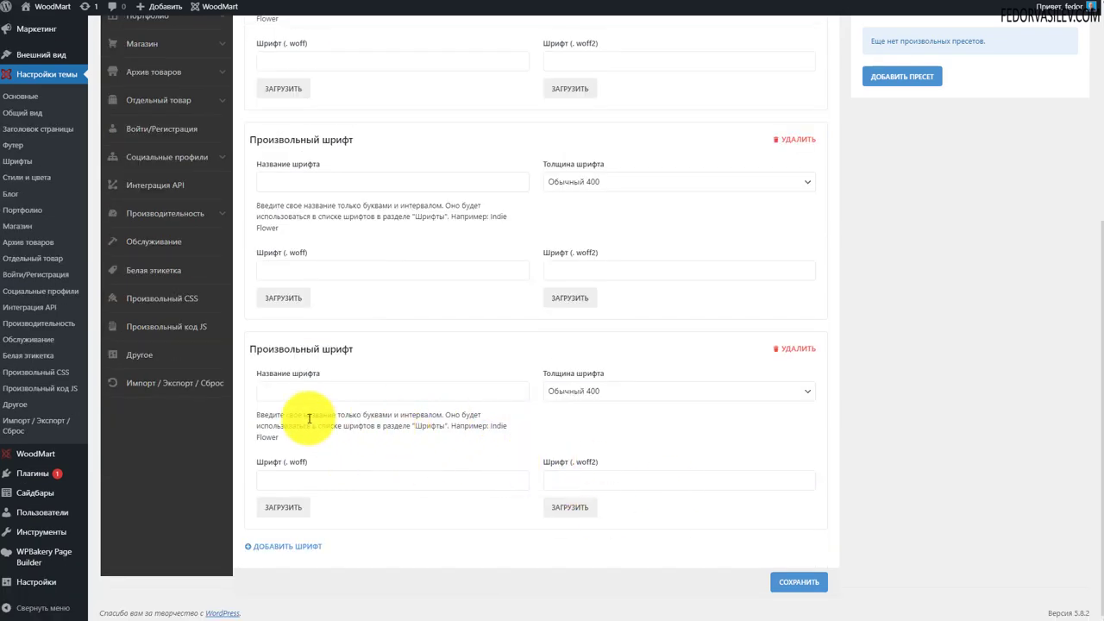
scroll(308, 419, up, 2)
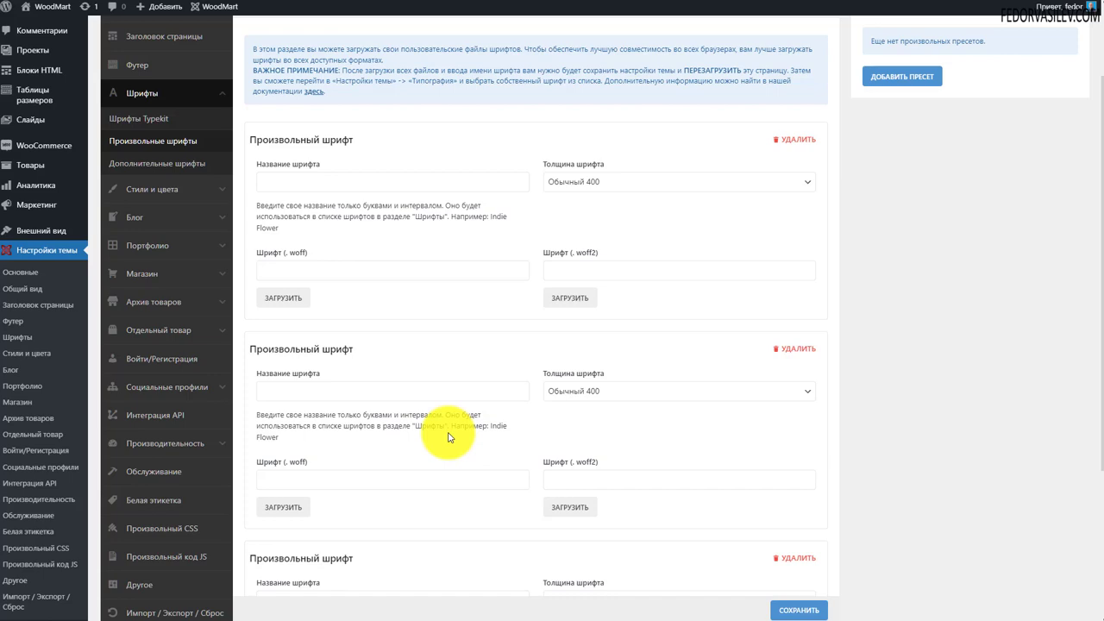
scroll(448, 437, up, 1)
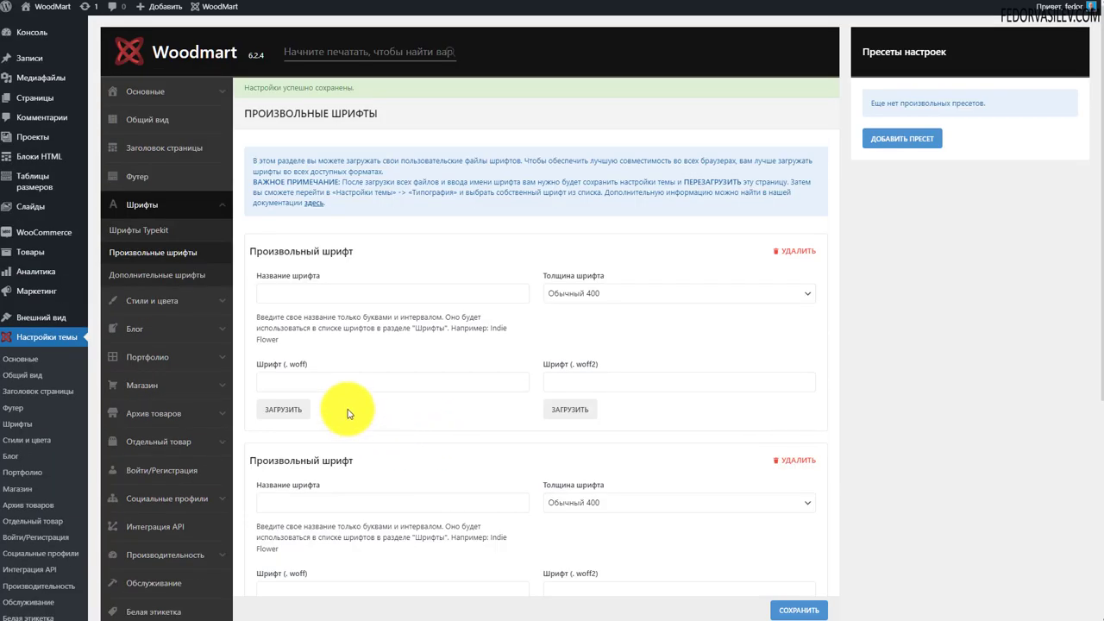
scroll(408, 351, down, 4)
scroll(411, 356, up, 4)
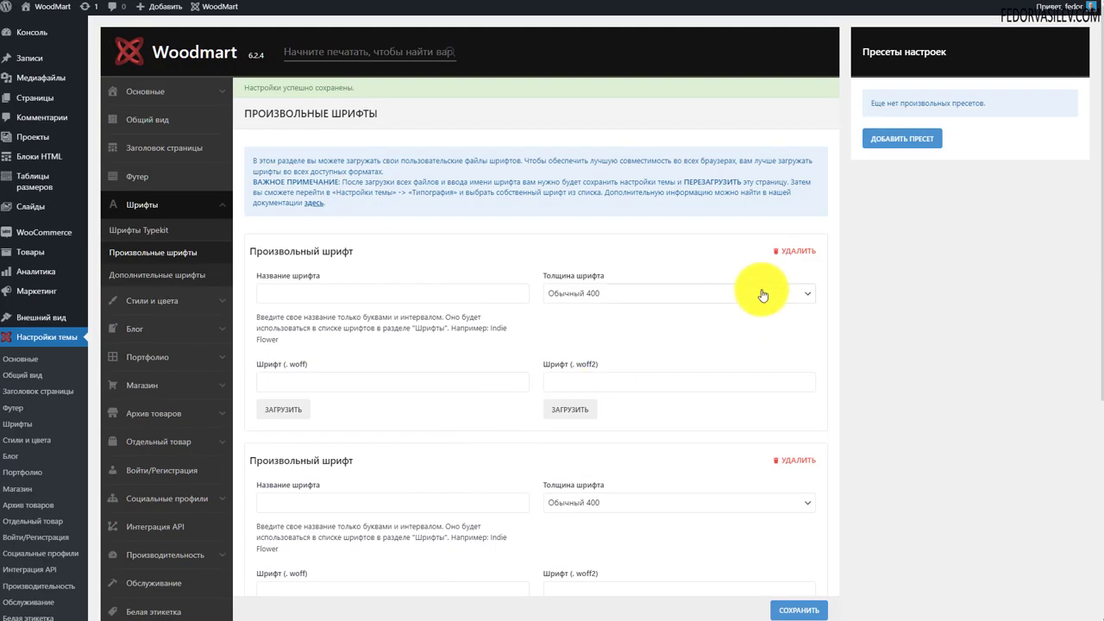
Look over the Дополнительные шрифты rule fields and the Стили и цвета settings
click(182, 280)
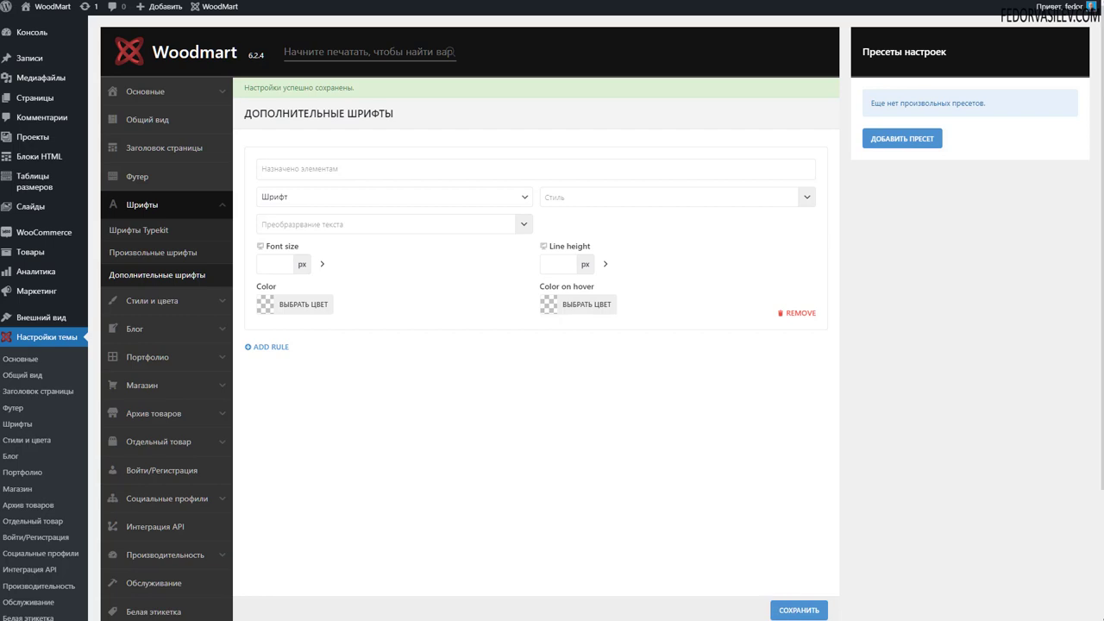
click(219, 301)
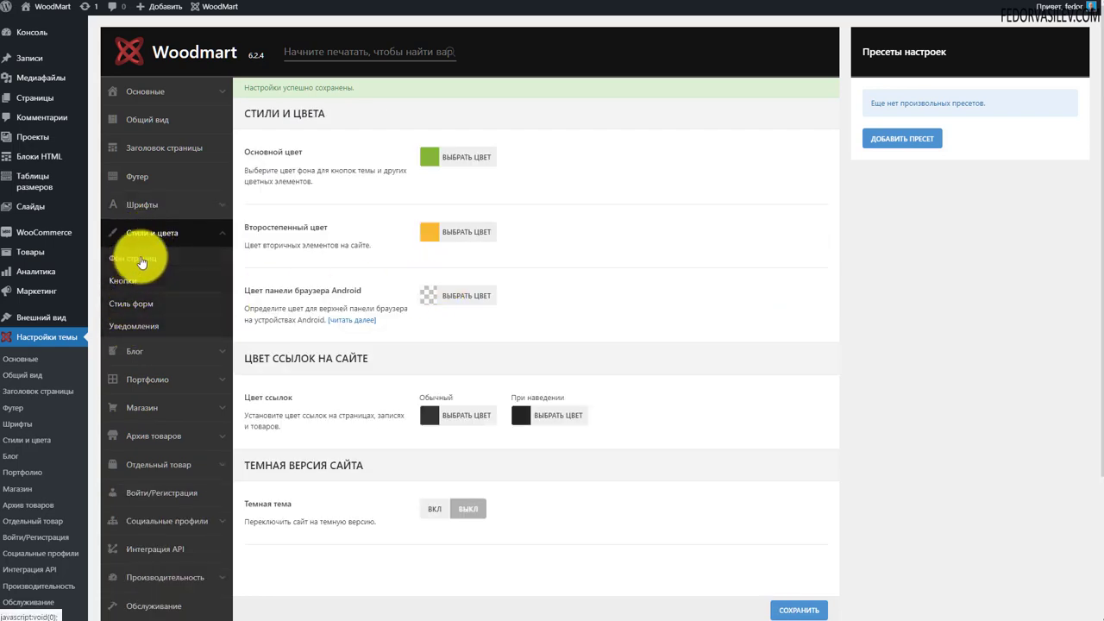
click(164, 230)
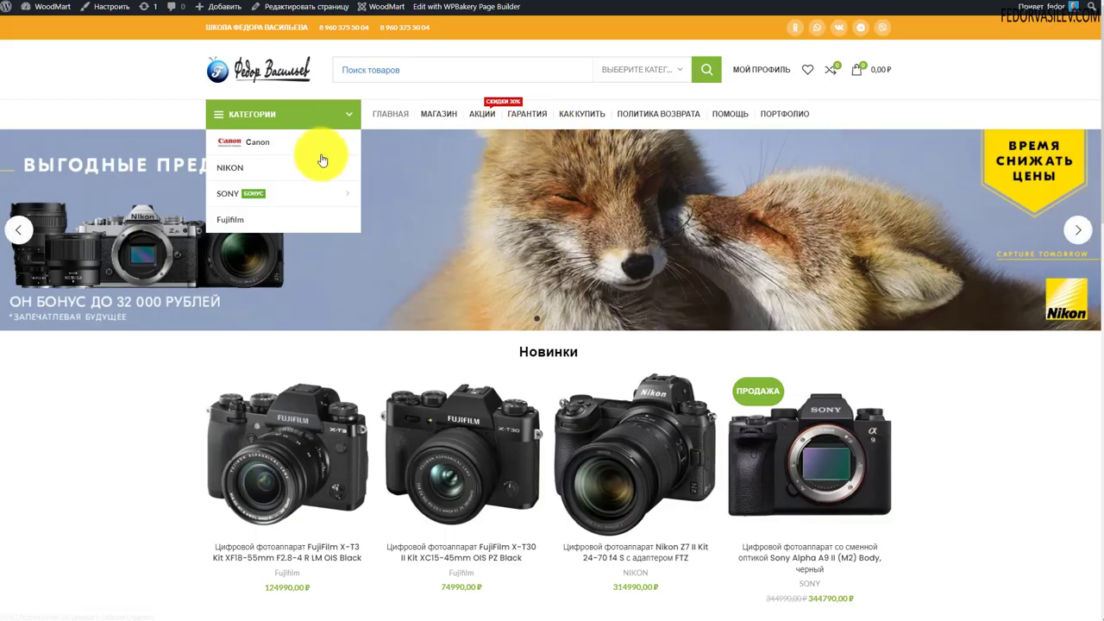
Check the green elements on the store's home page and change the Основной цвет to orange
scroll(623, 319, down, 5)
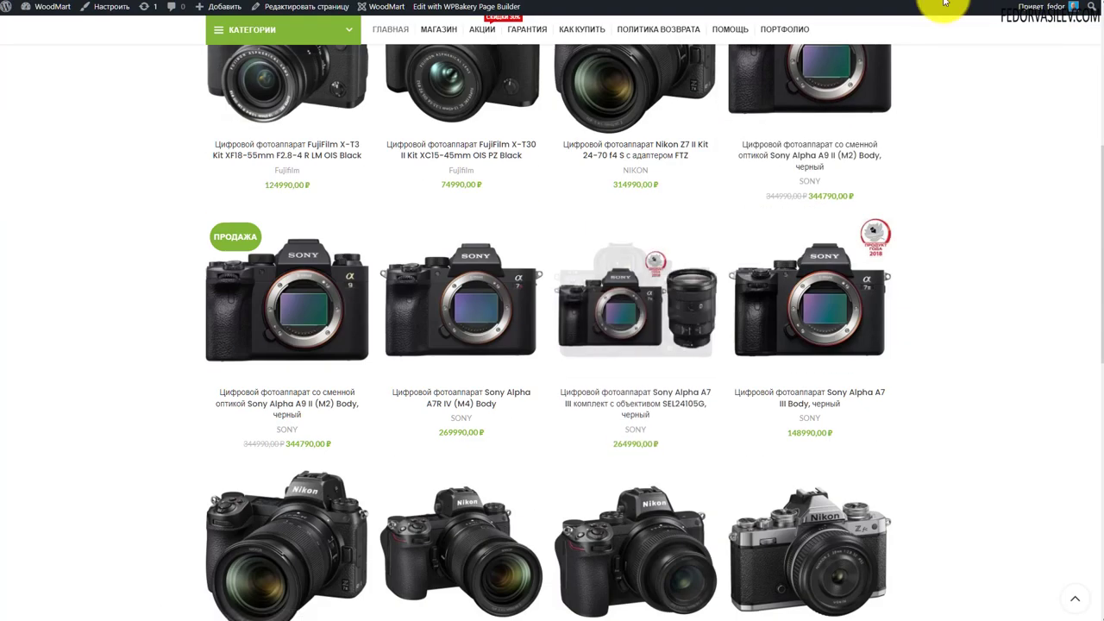
scroll(850, 160, up, 5)
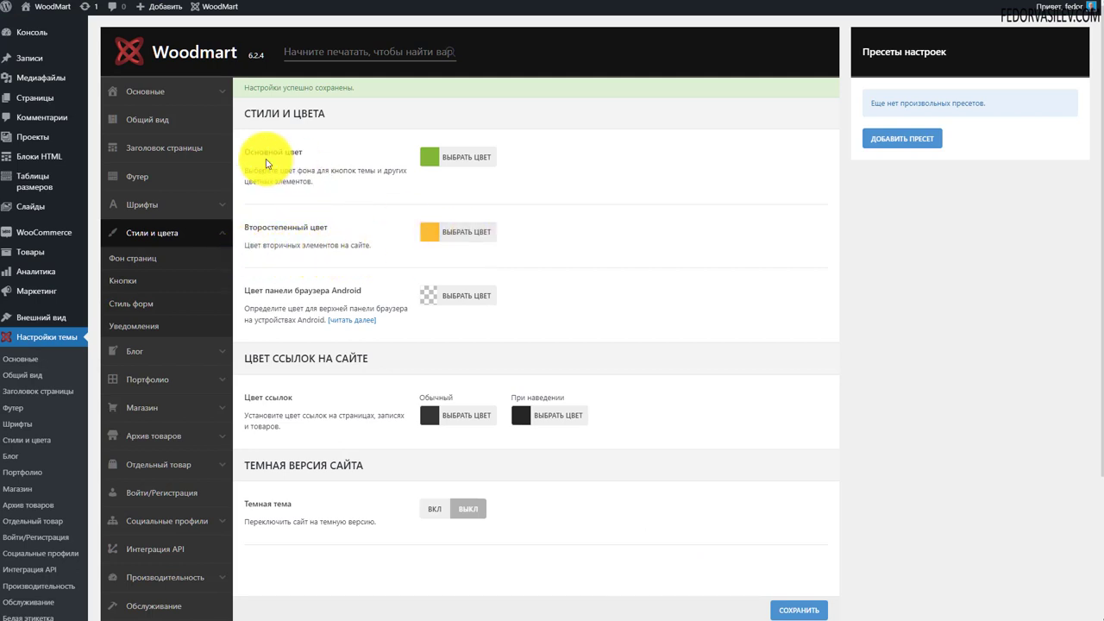
click(431, 156)
click(470, 292)
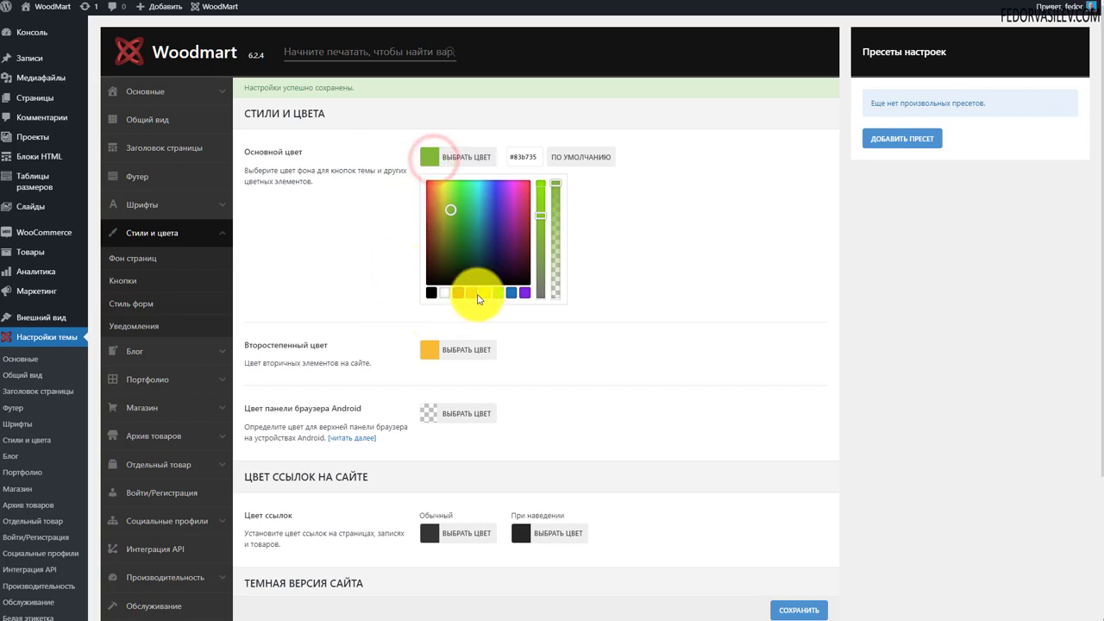
click(661, 249)
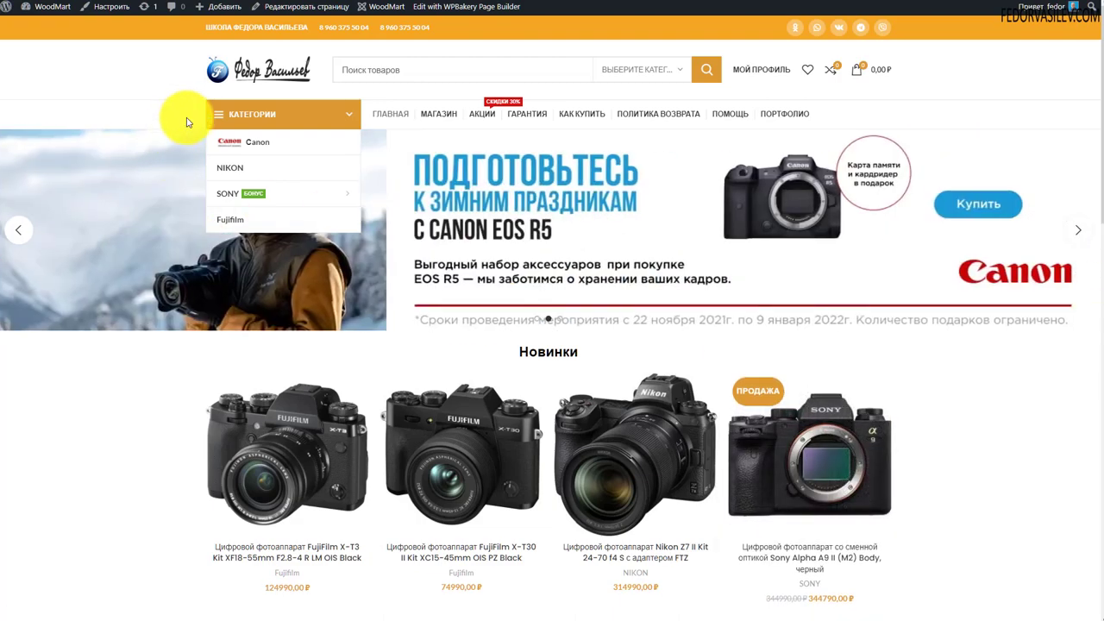
Check the new main color across the home page's menu, badges, prices and footer, and reread the Основной цвет description
mouse_move(288, 200)
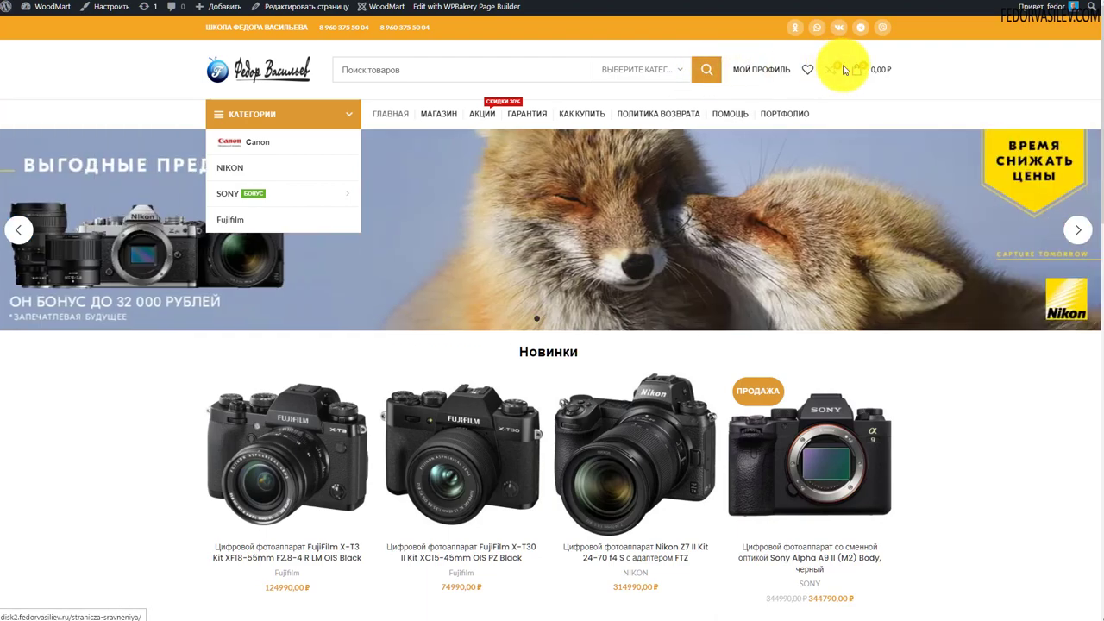
scroll(778, 44, down, 3)
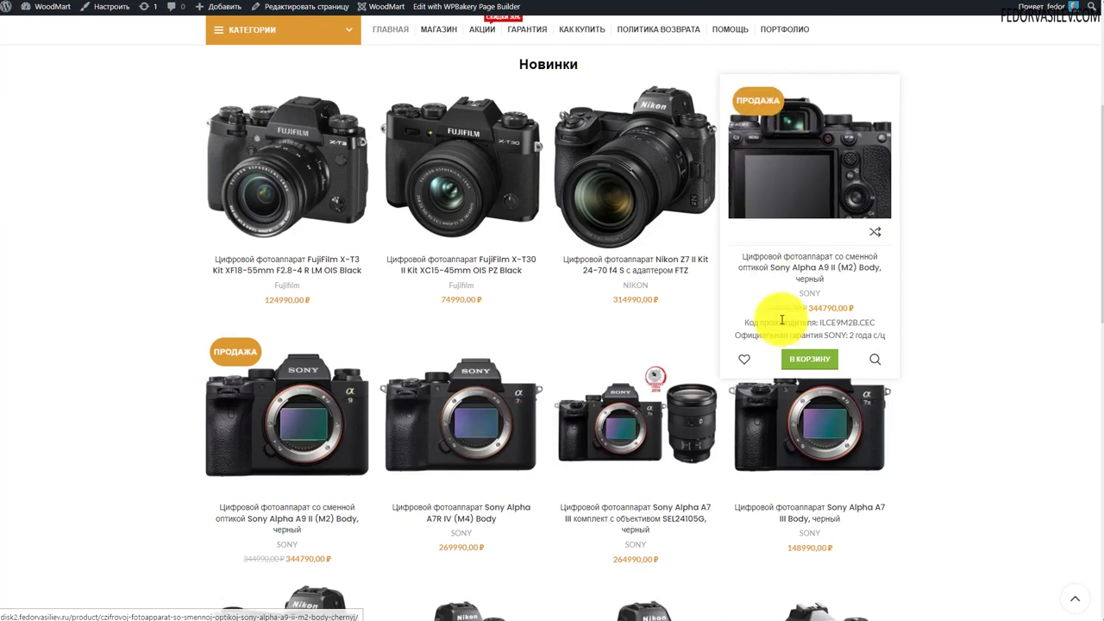
drag(665, 296, 612, 296)
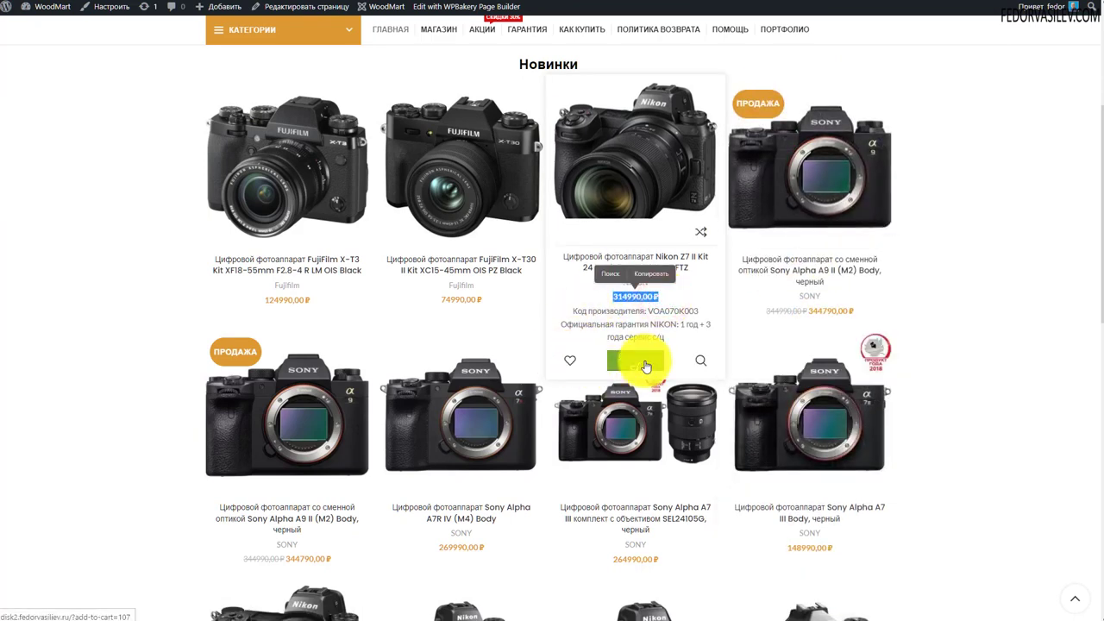
scroll(635, 431, down, 9)
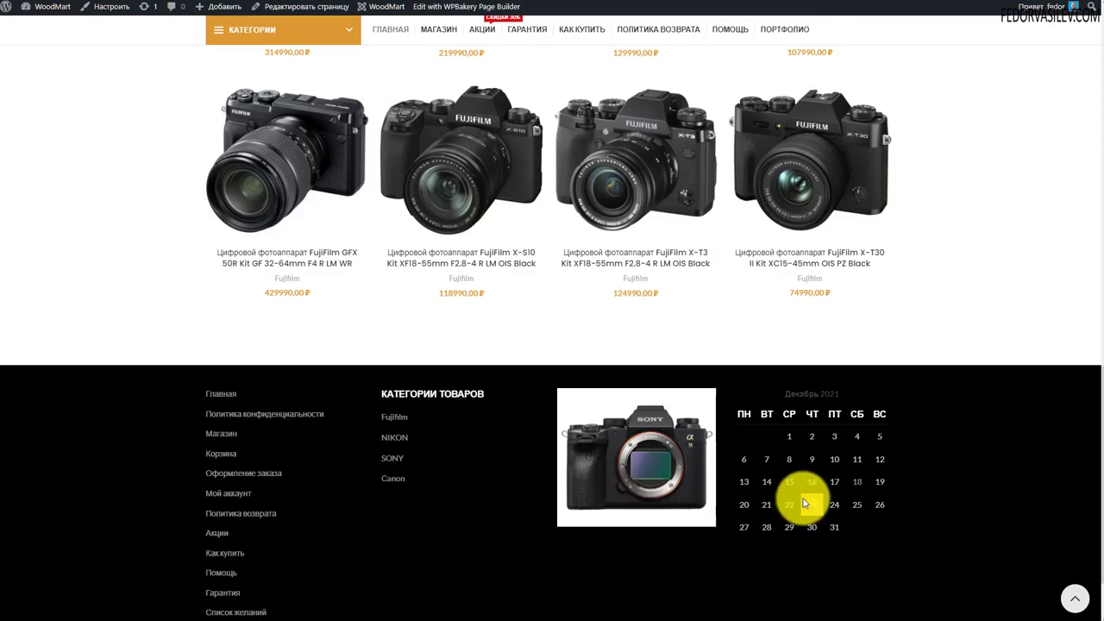
scroll(924, 468, up, 10)
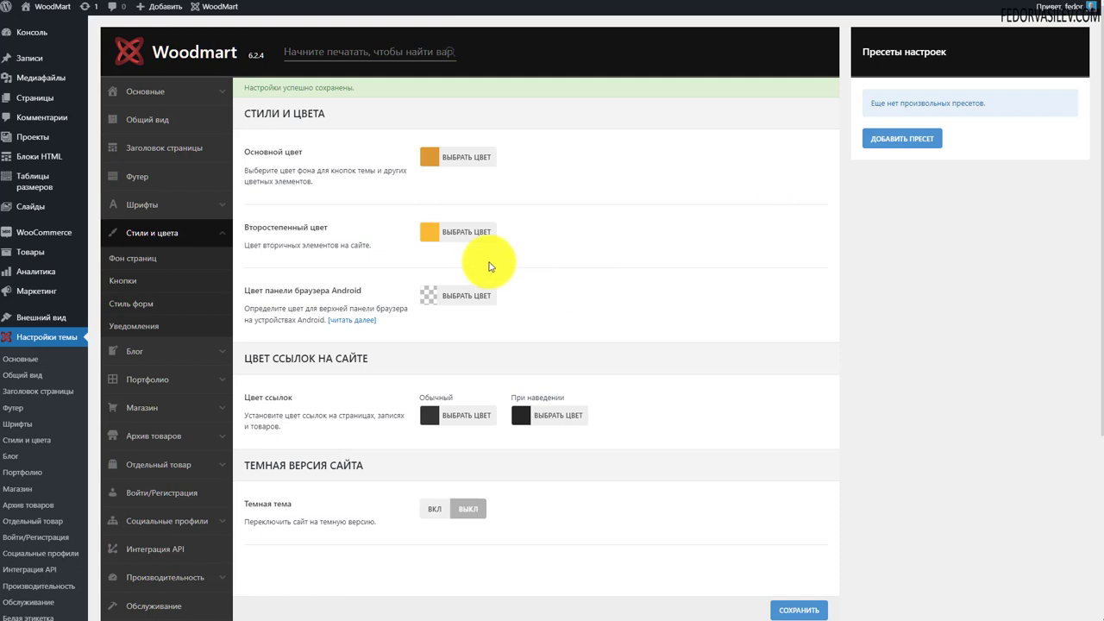
drag(327, 179, 247, 147)
click(668, 182)
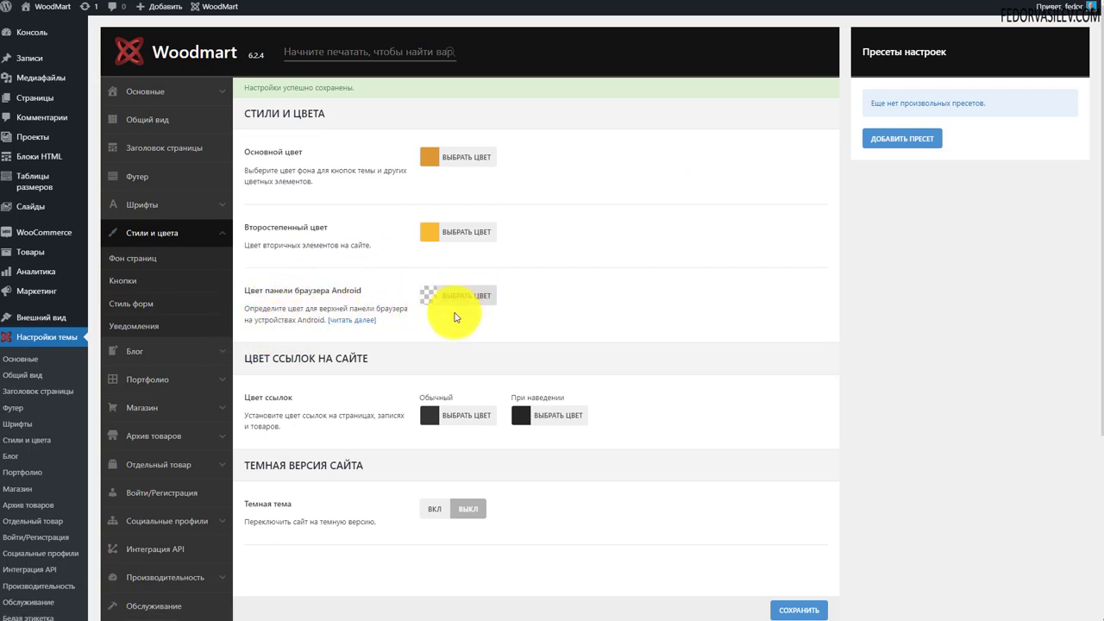
Open the linked article on the Android browser bar color in a new tab and read its Meta Theme Color section
right_click(359, 325)
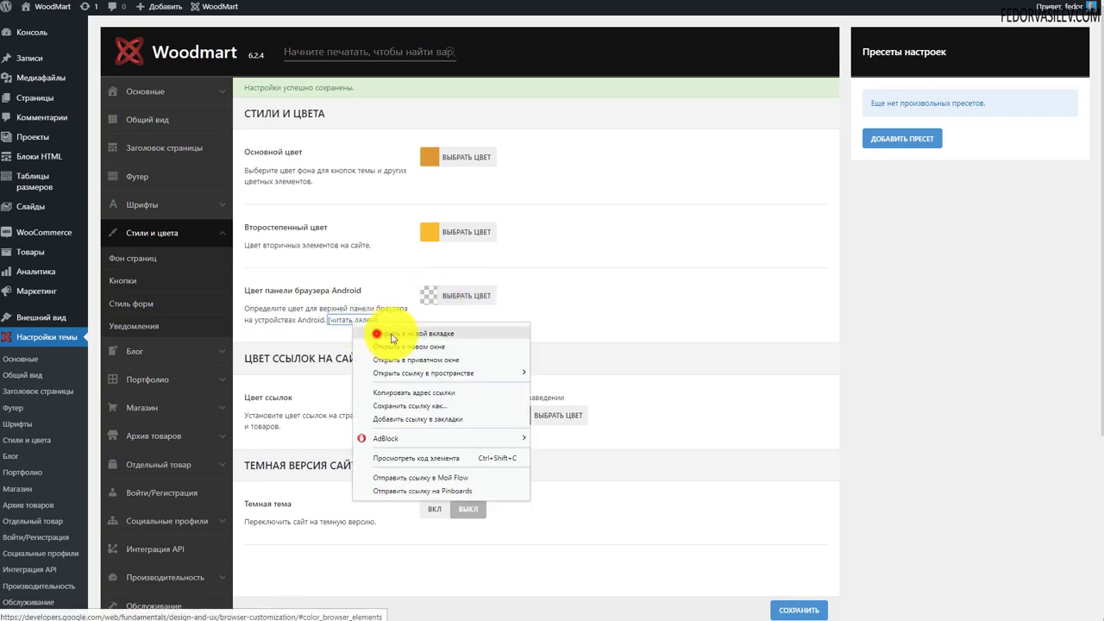
click(376, 334)
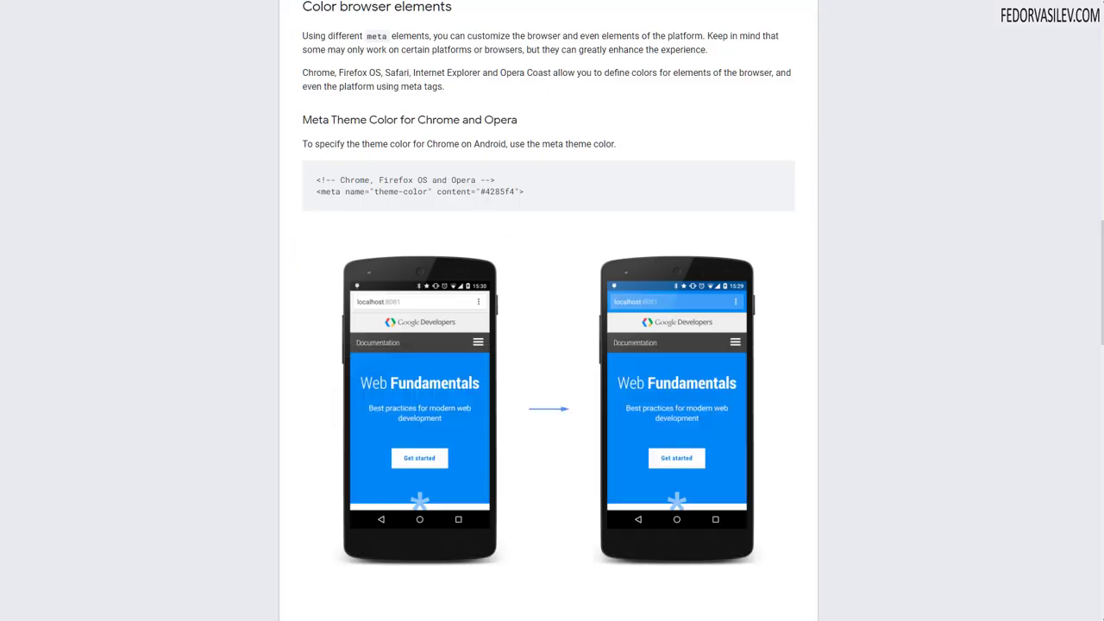
scroll(591, 103, down, 2)
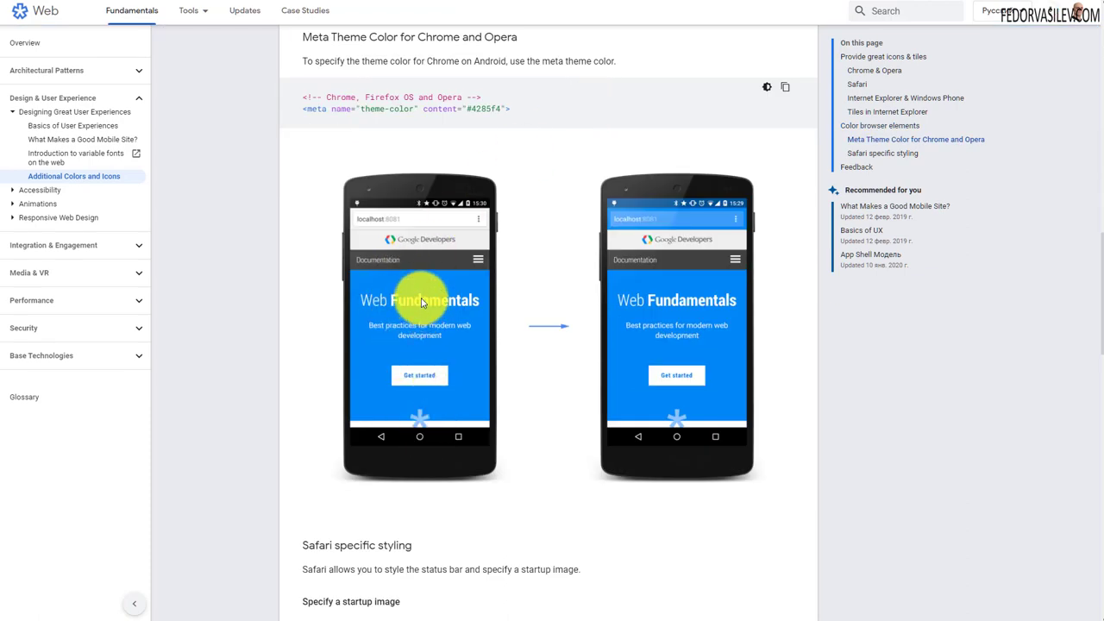
scroll(423, 297, down, 7)
scroll(421, 294, down, 4)
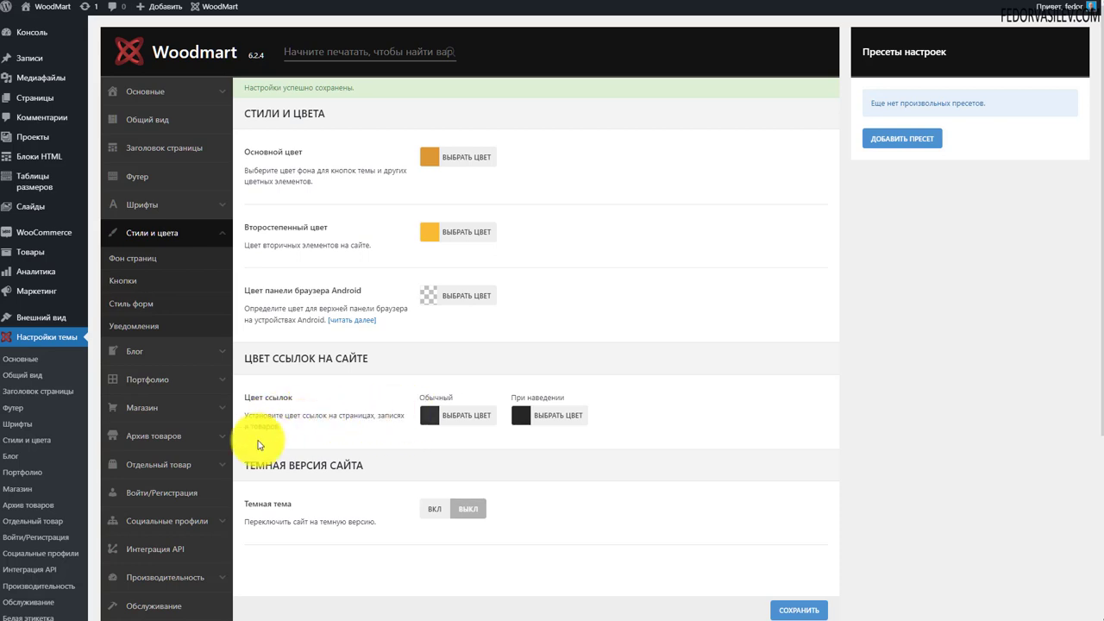
View the color choices for links При наведении and turn on Темная тема for the site
click(522, 416)
click(488, 373)
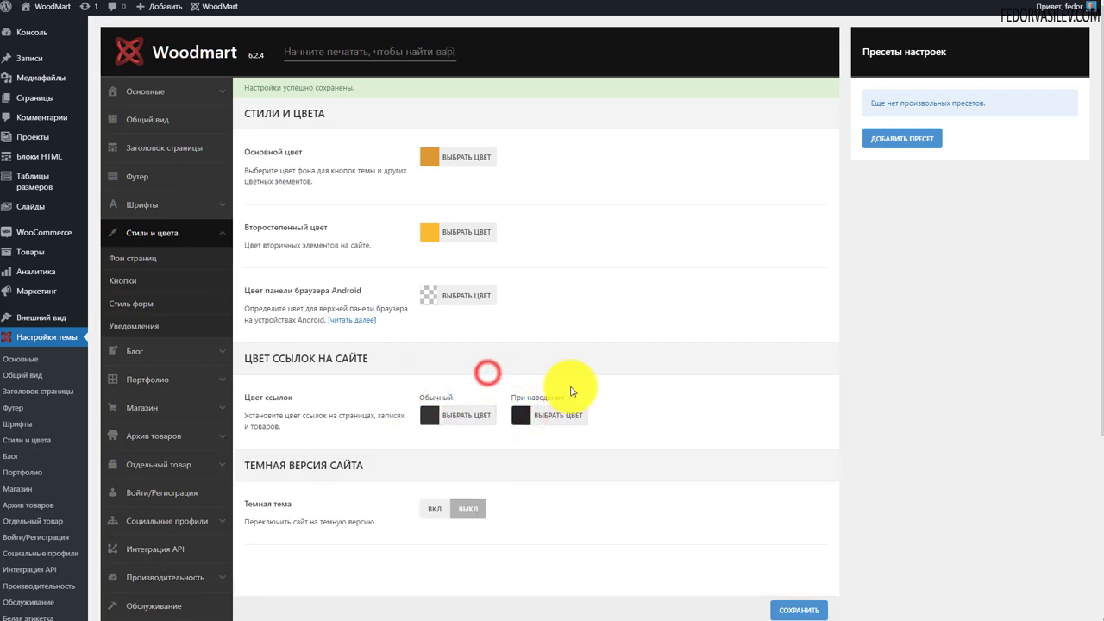
scroll(432, 380, down, 2)
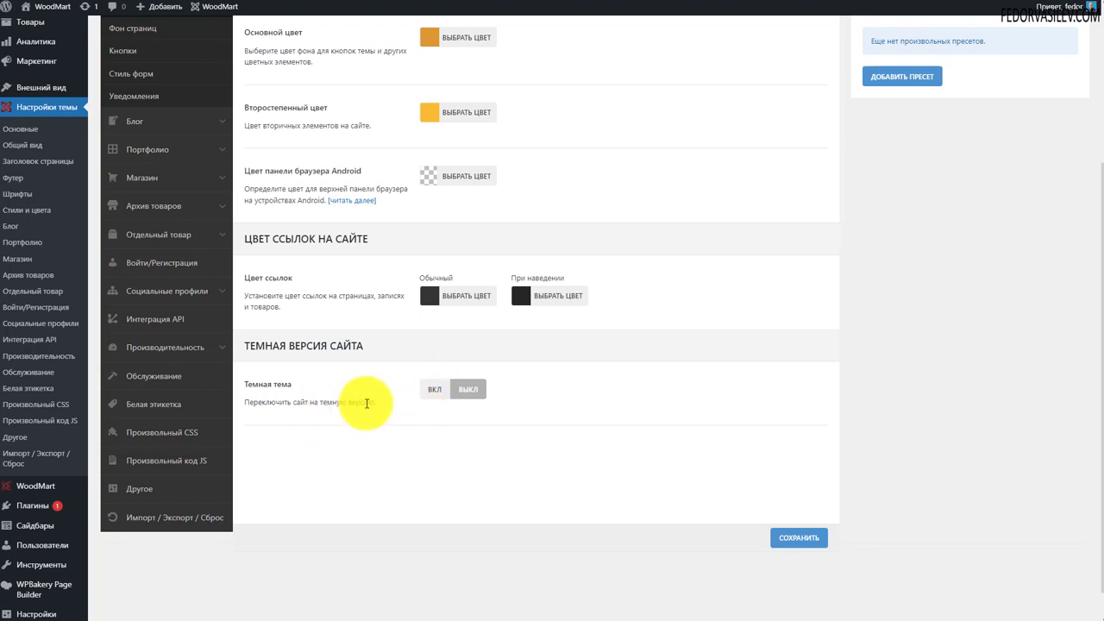
click(433, 389)
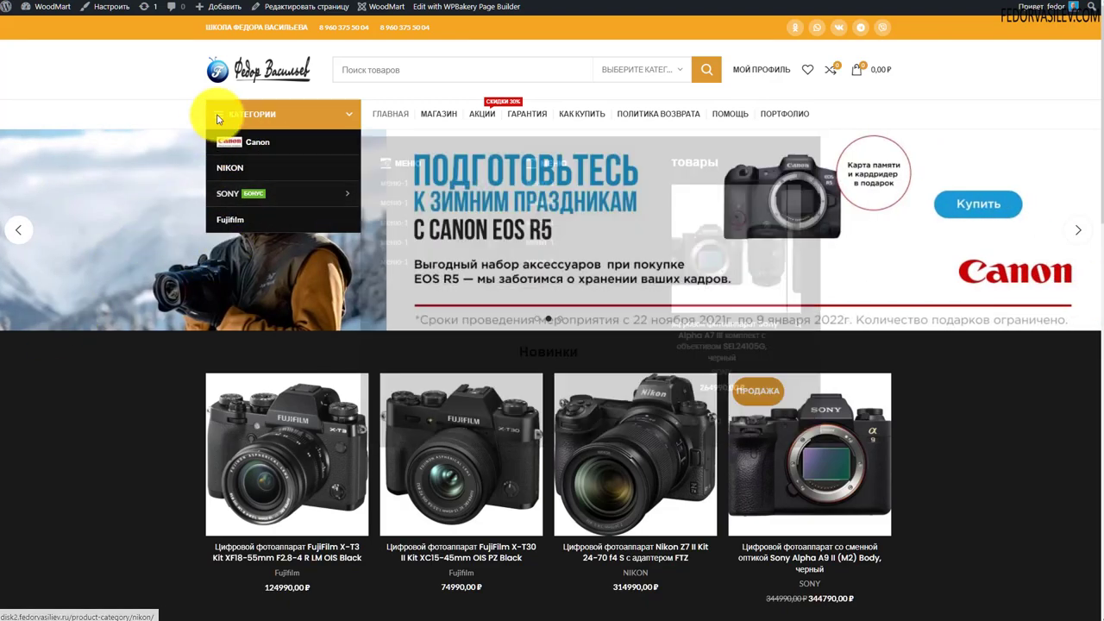
Examine the dark version of the store's home page from the header down to the footer and back
scroll(98, 259, down, 4)
scroll(99, 263, down, 4)
scroll(125, 249, down, 5)
scroll(37, 300, up, 10)
scroll(50, 308, up, 3)
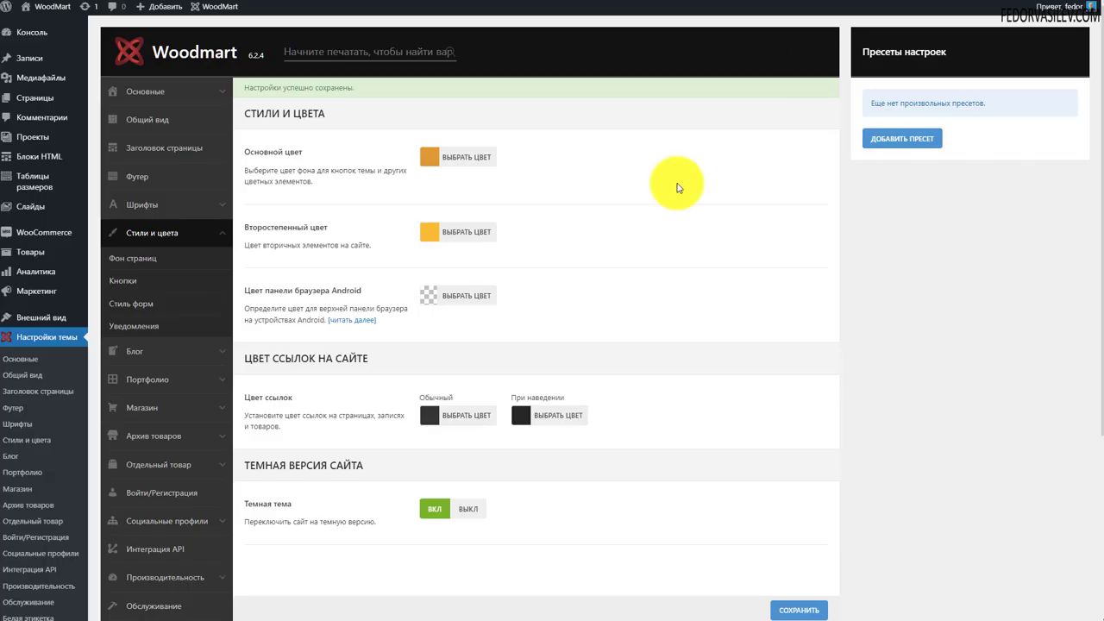
Switch Темная тема off and save the theme settings
scroll(470, 328, down, 3)
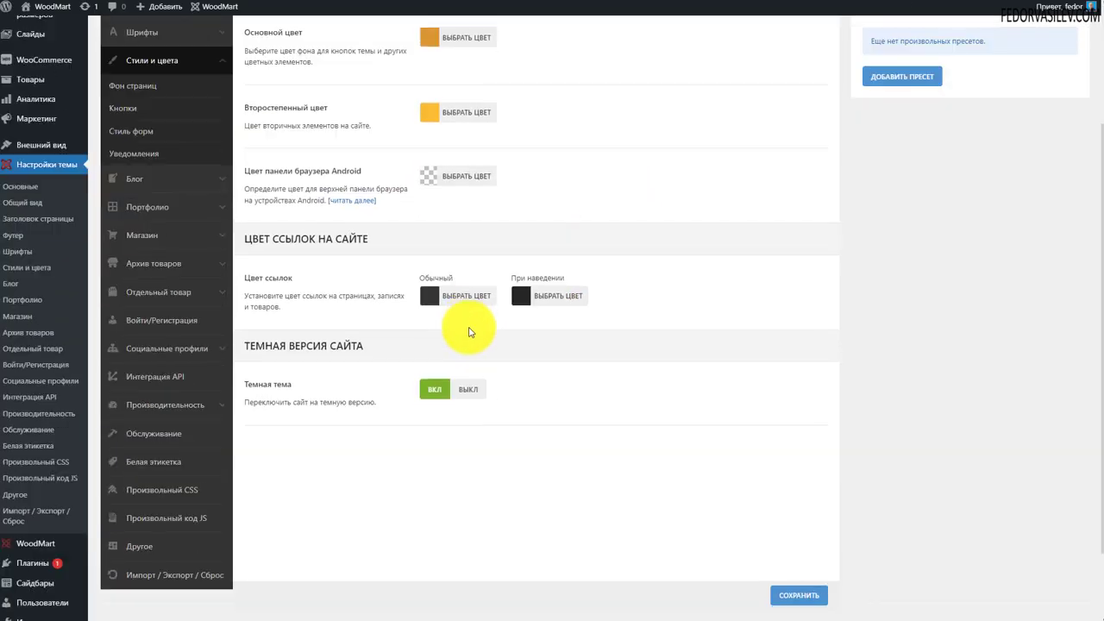
click(470, 393)
click(793, 607)
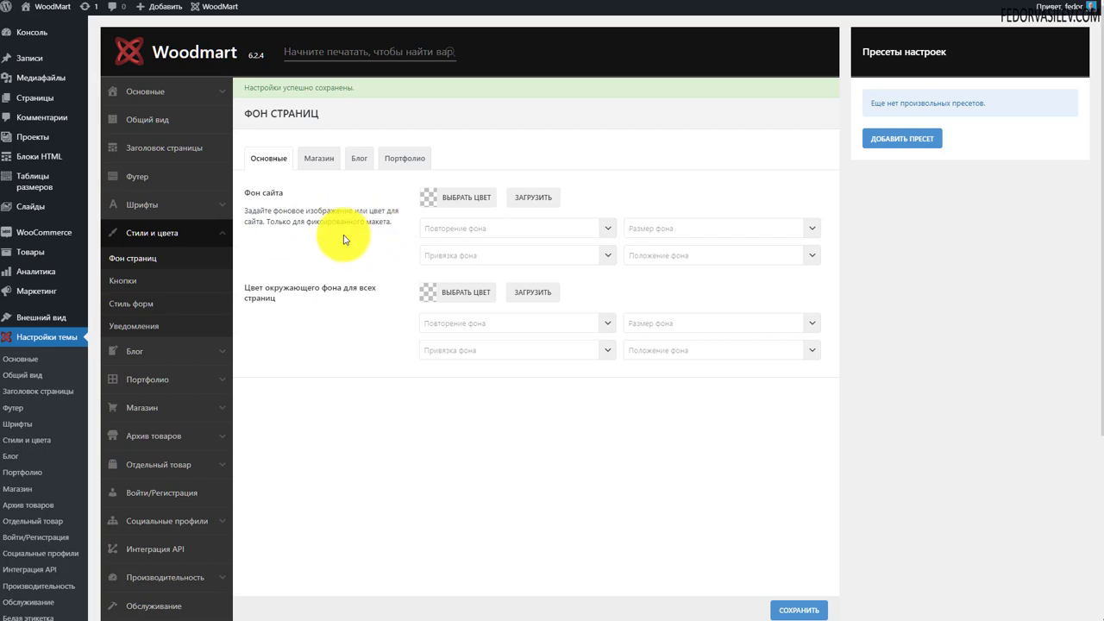
Set the general site background colour (Фон сайта) to yellow
click(428, 196)
click(716, 202)
click(517, 227)
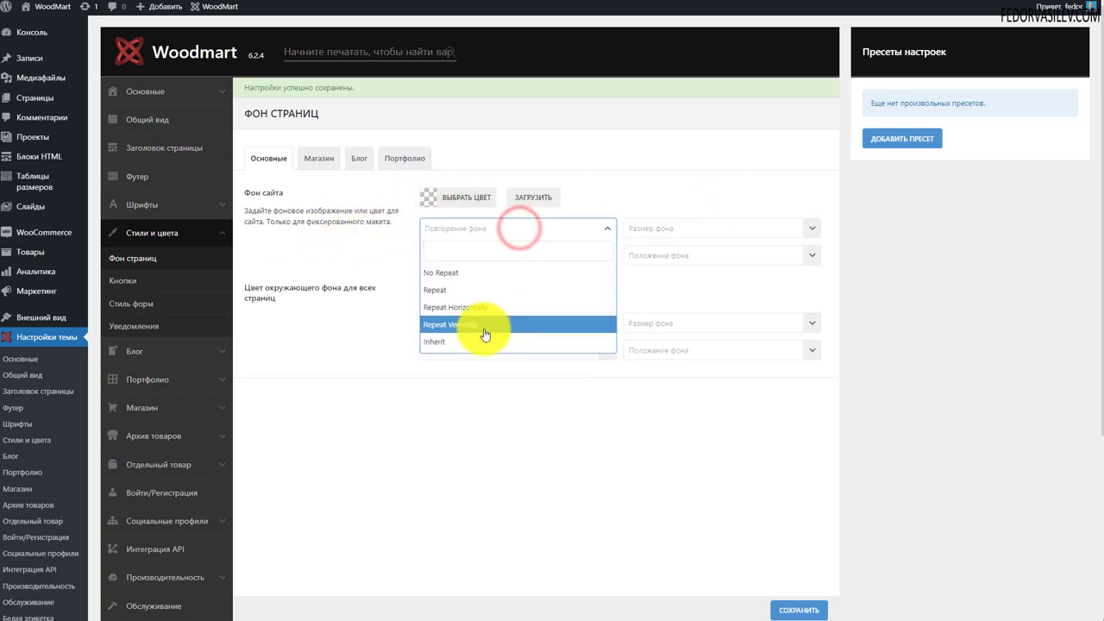
click(648, 196)
click(531, 197)
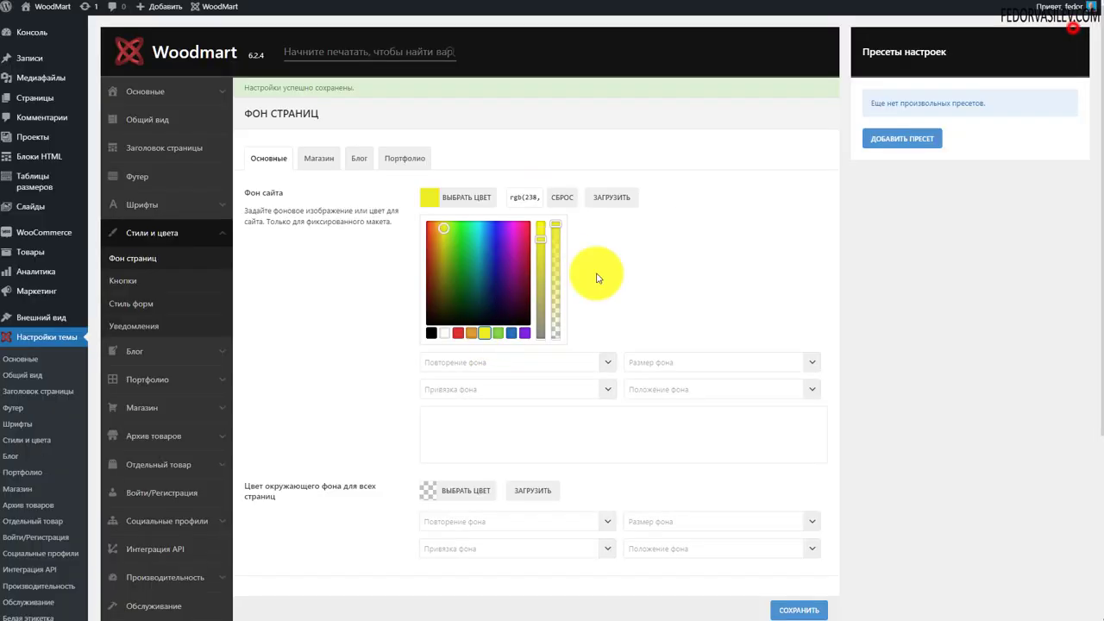
click(716, 217)
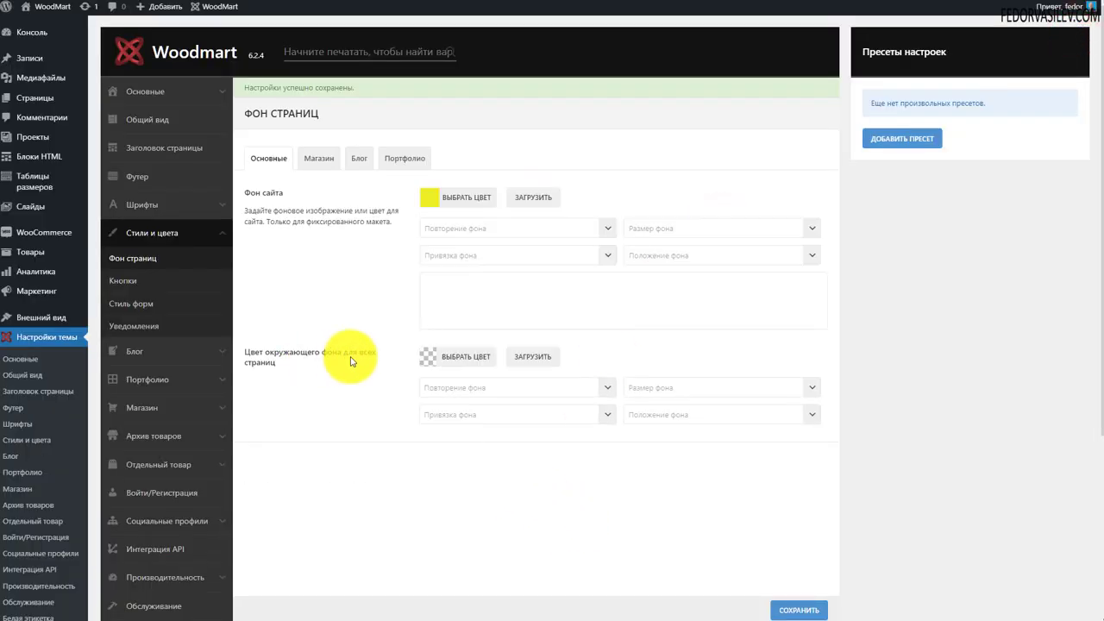
Set the surrounding background colour for all pages to blue and save the theme settings
click(421, 362)
click(513, 493)
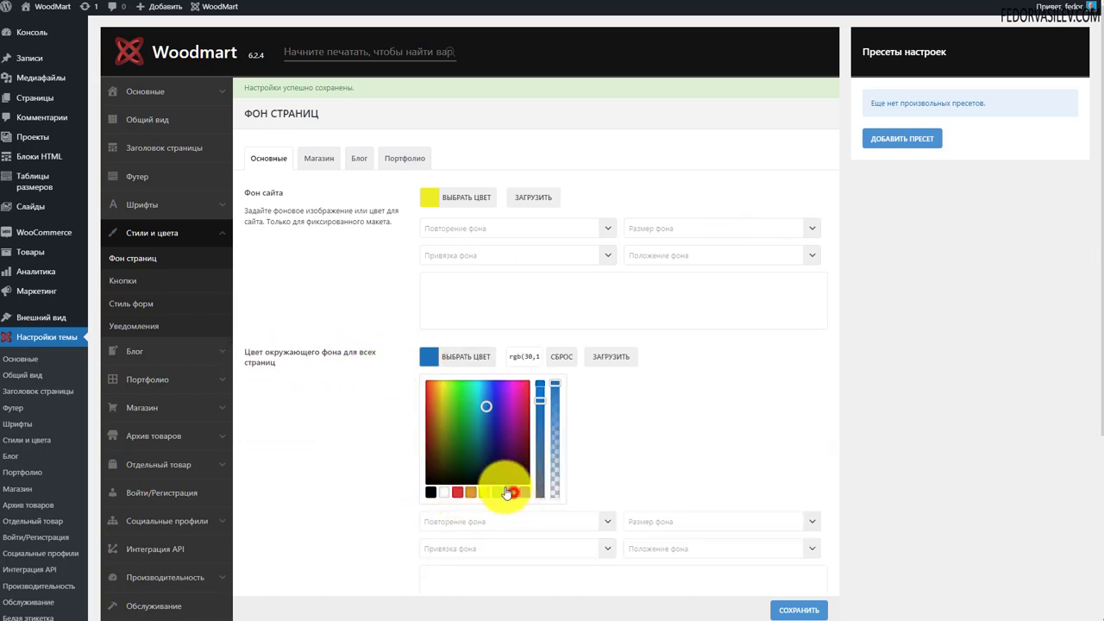
click(363, 300)
click(783, 609)
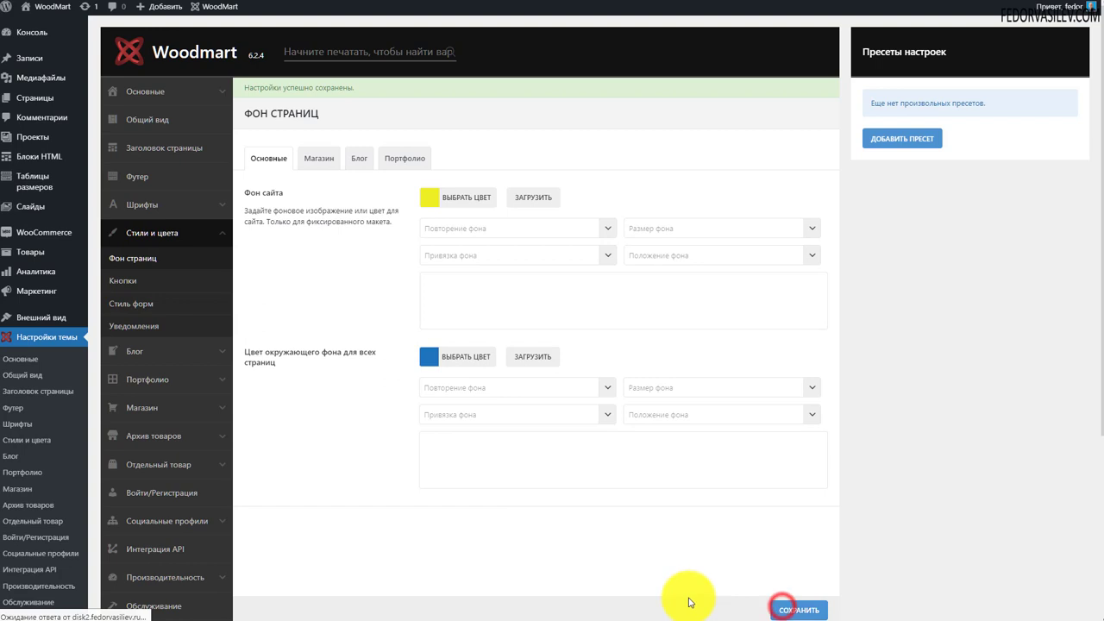
Reload the storefront home page and examine how the page background is applied from the slider down to the footer
key(F5)
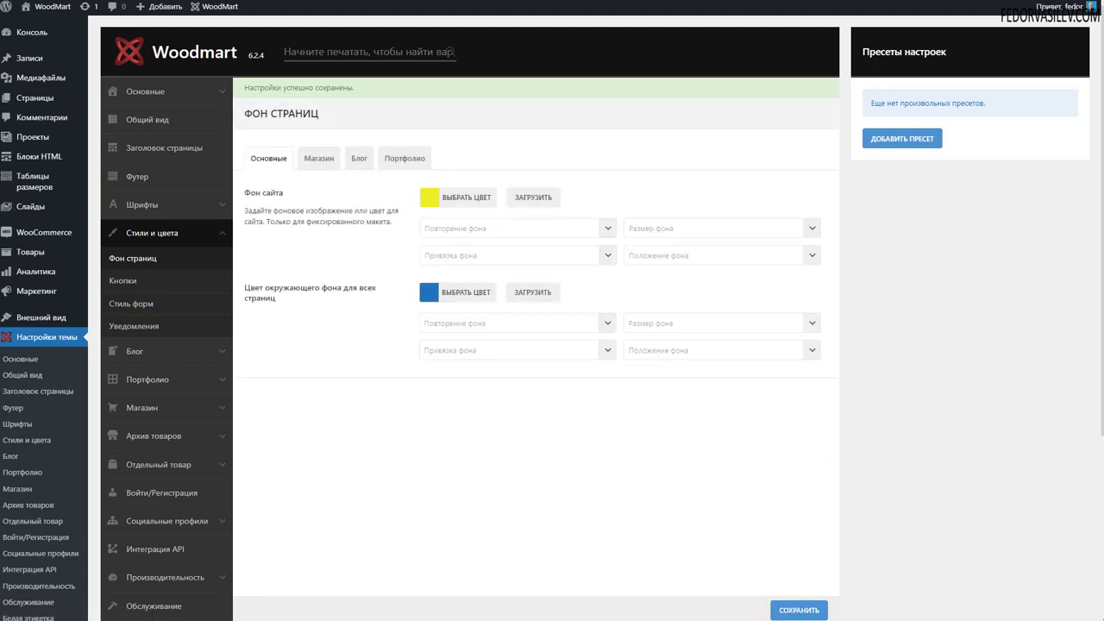
key(ctrl+Tab)
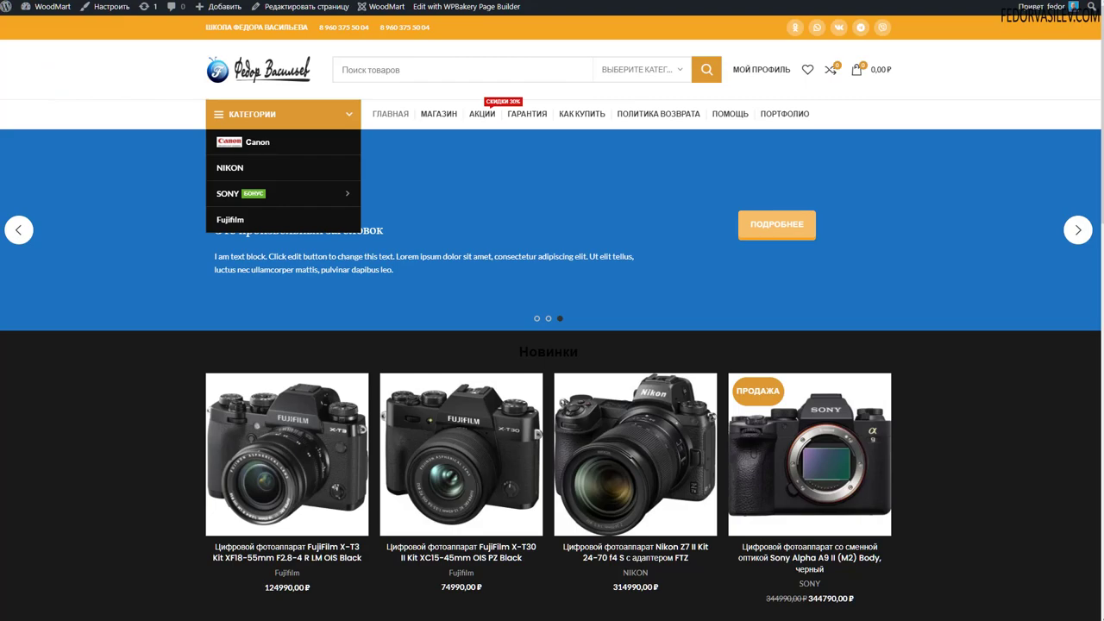
key(ctrl+Tab)
key(ctrl+Tab)
key(F5)
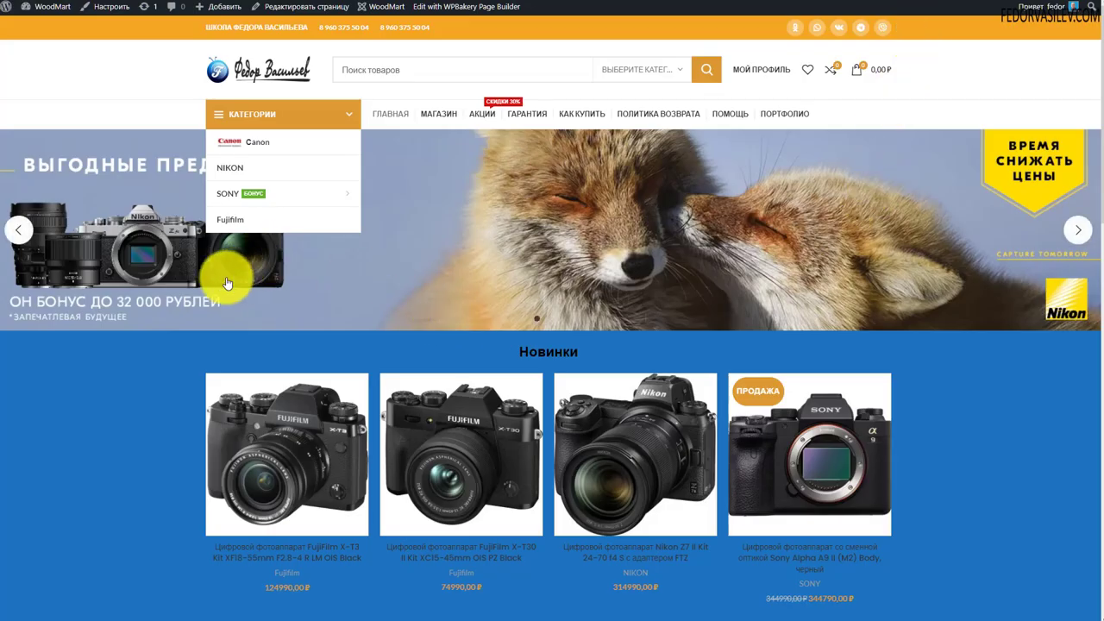
scroll(67, 250, down, 12)
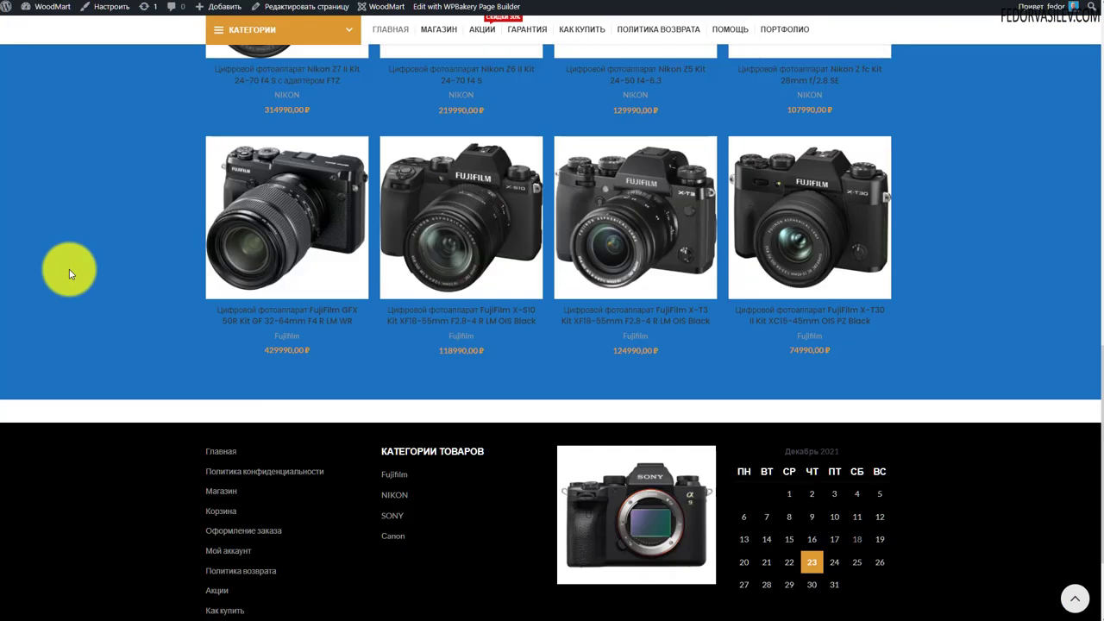
key(ctrl+Tab)
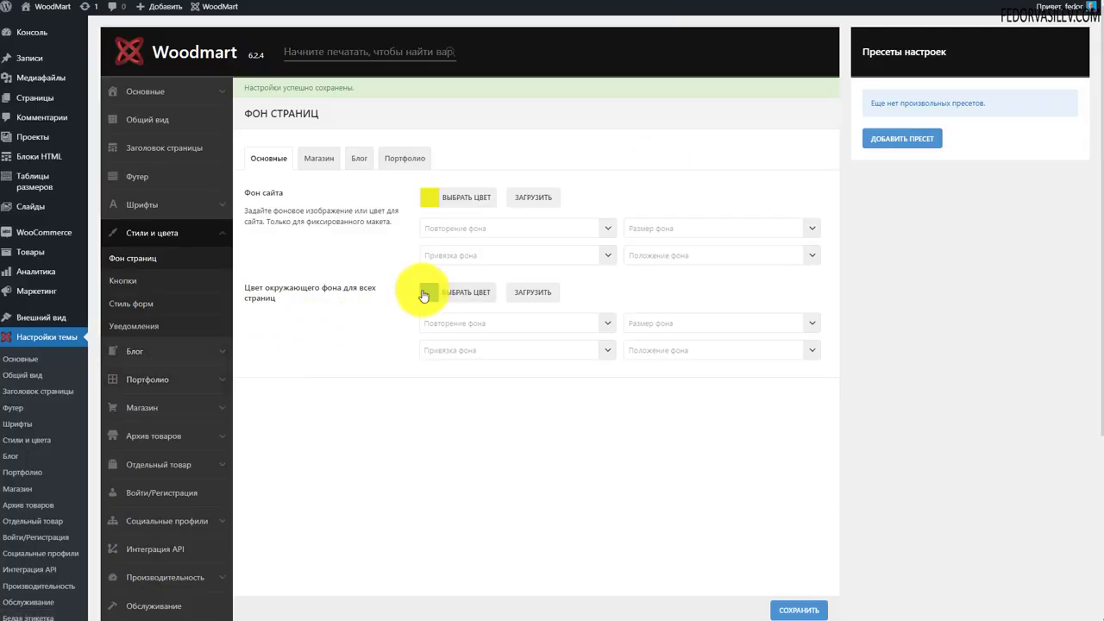
key(ctrl+Tab)
scroll(958, 209, down, 2)
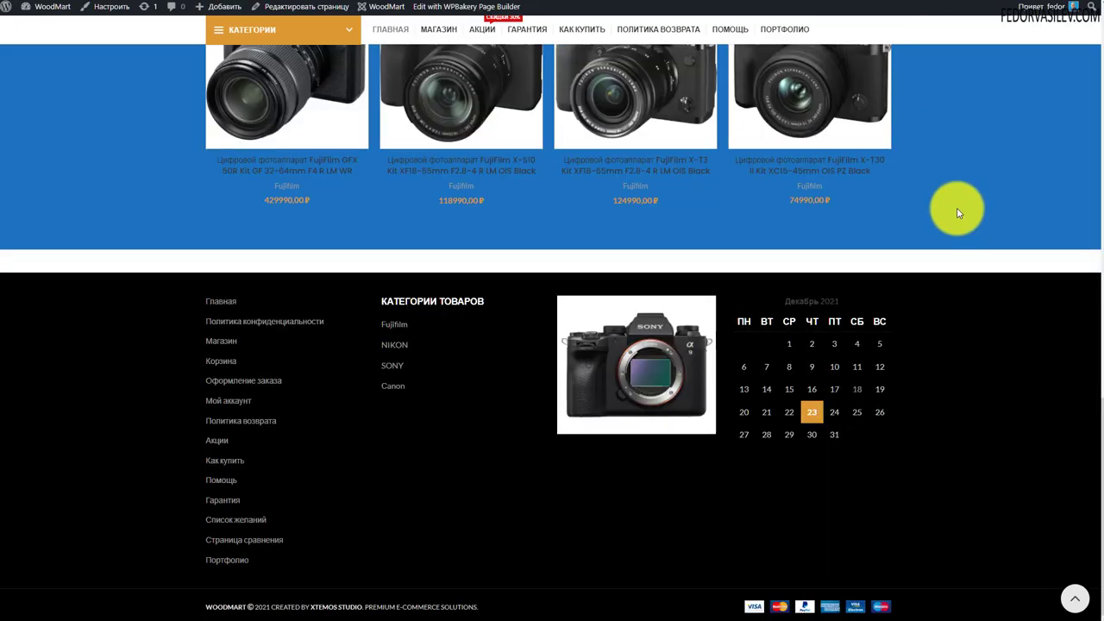
scroll(704, 274, up, 15)
Open the FujiFilm X-T3 product page and check its background around the product details and description
click(230, 405)
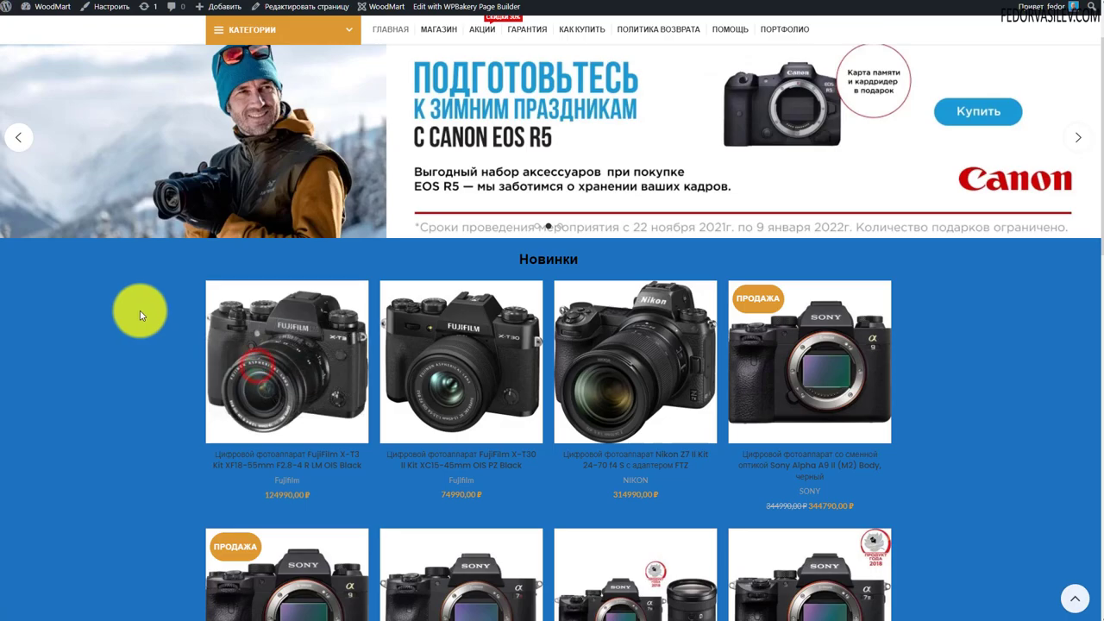
scroll(111, 216, down, 15)
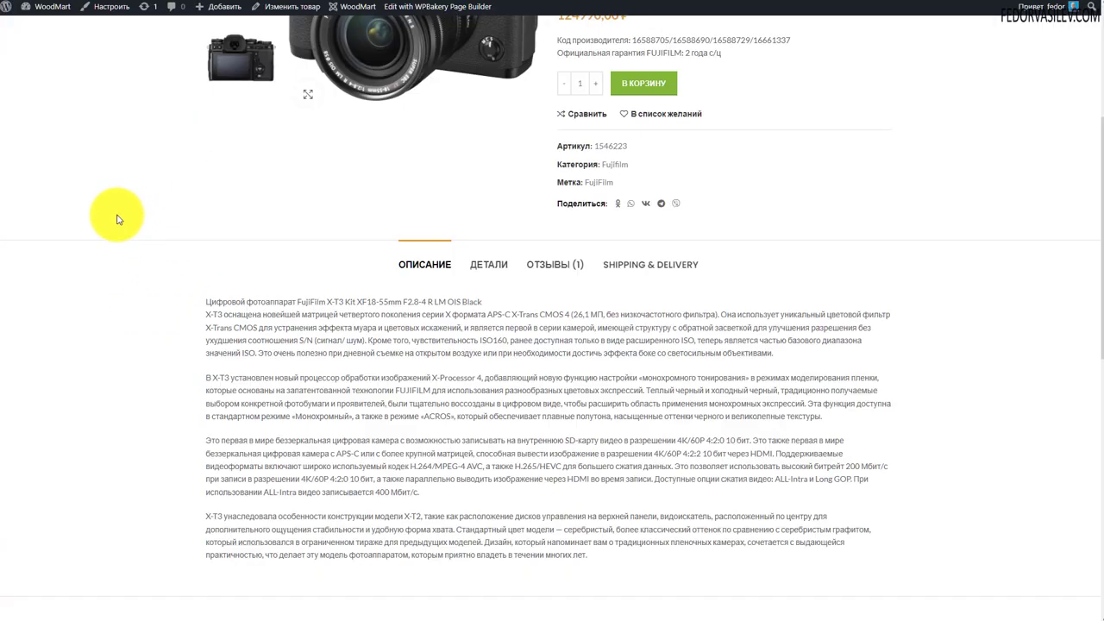
scroll(111, 221, up, 15)
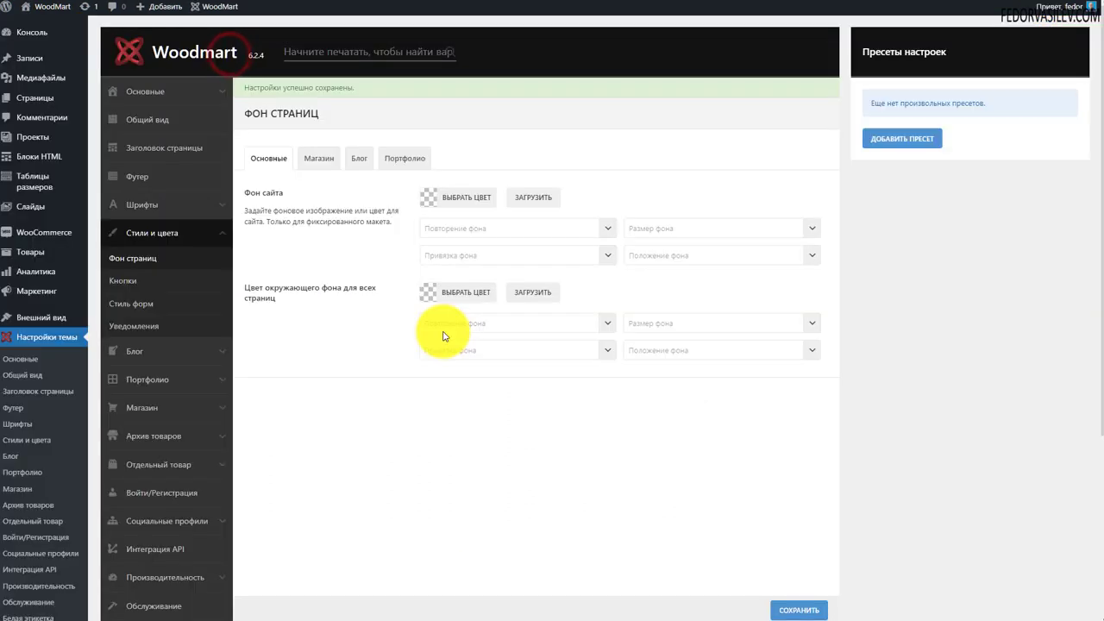
In the shop background settings, set the single product background (Фон отдельного товара) to green and save
click(318, 158)
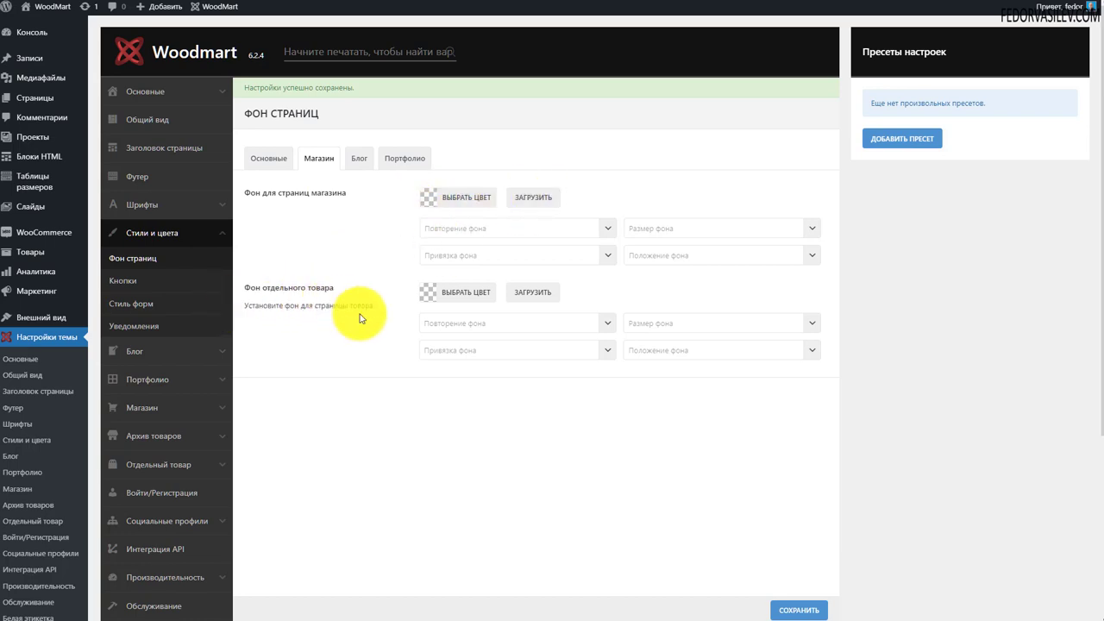
click(427, 292)
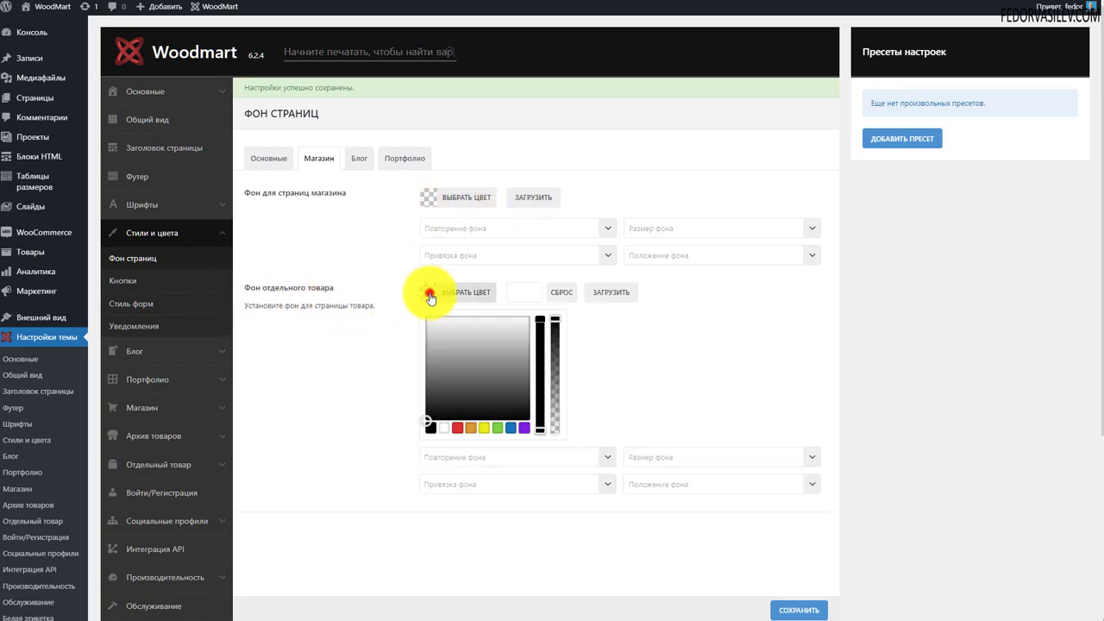
click(497, 428)
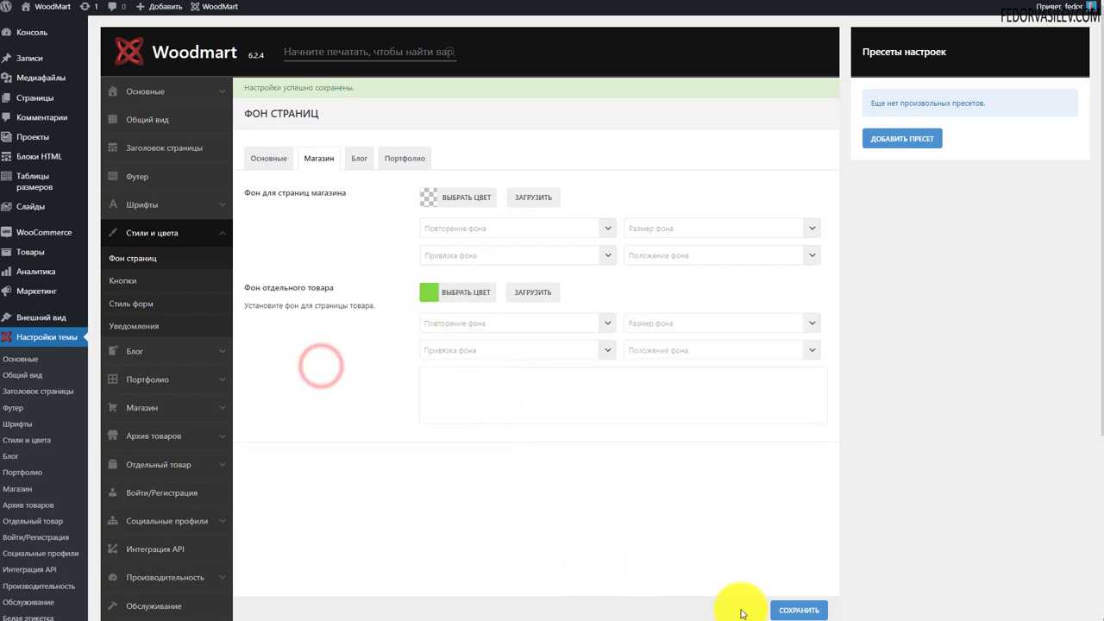
click(778, 611)
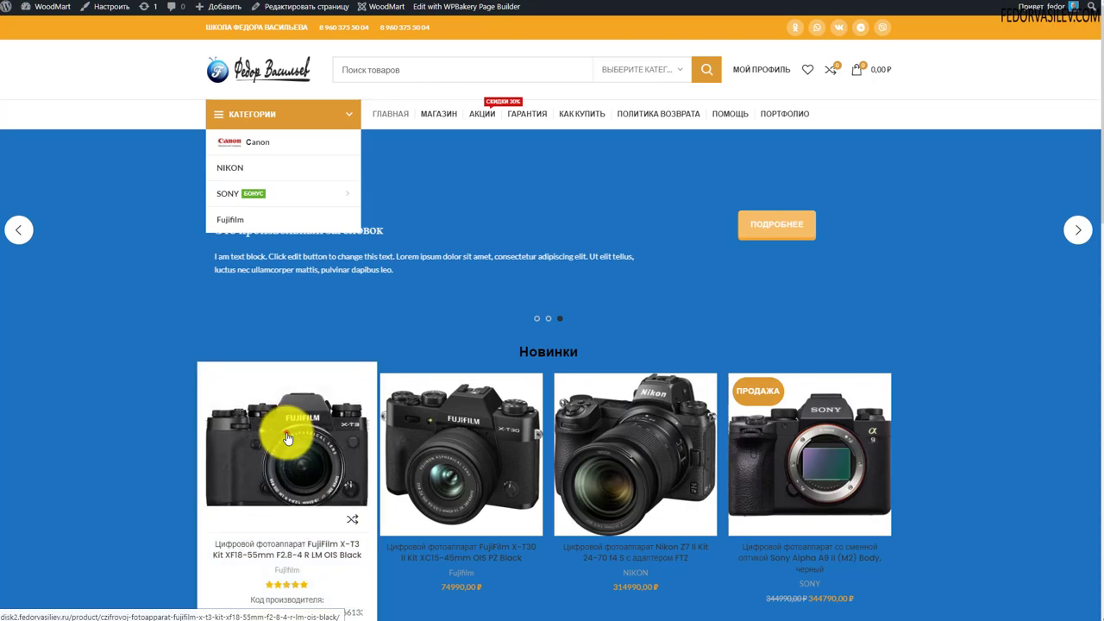
Open the FujiFilm X-T3 product page and the related GFX 50R page and examine the product background on both
click(287, 438)
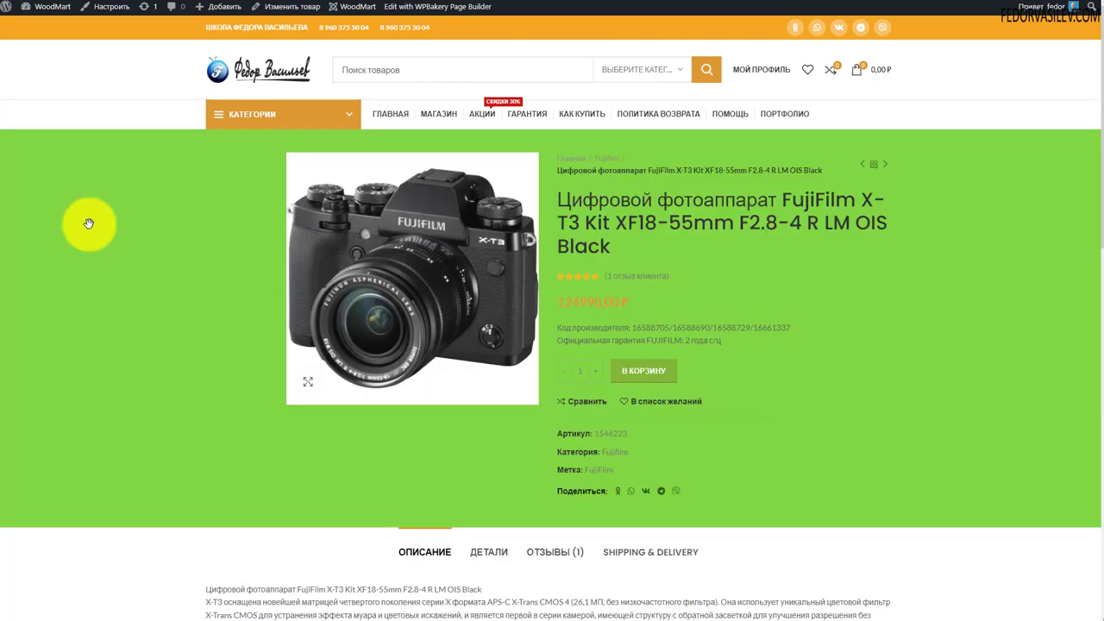
scroll(889, 461, down, 5)
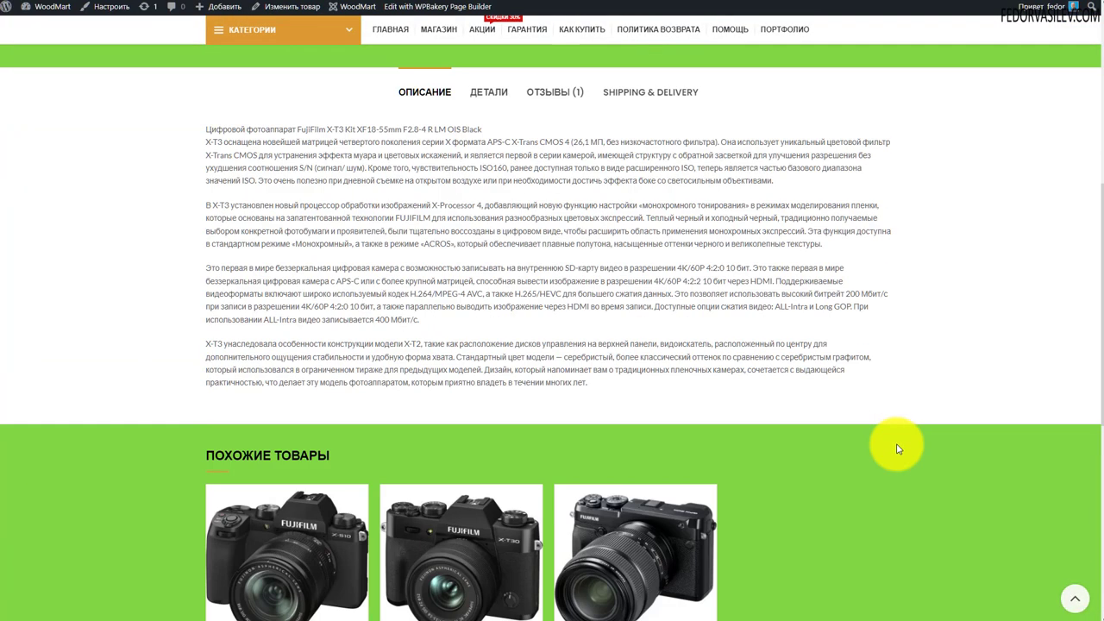
scroll(897, 449, down, 4)
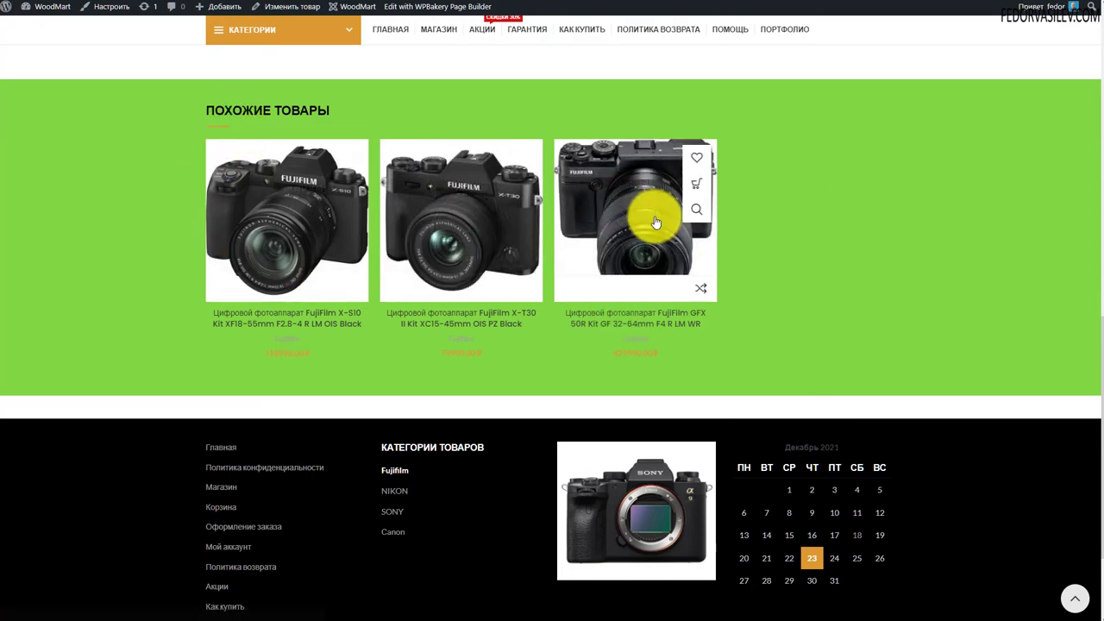
click(655, 223)
scroll(779, 207, down, 3)
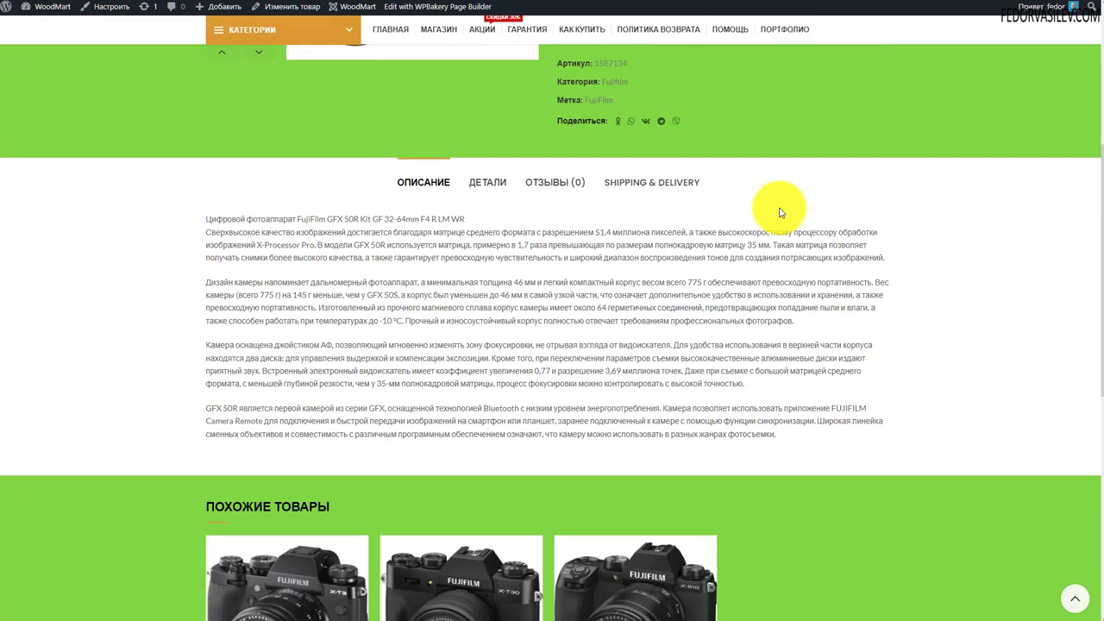
scroll(779, 212, up, 4)
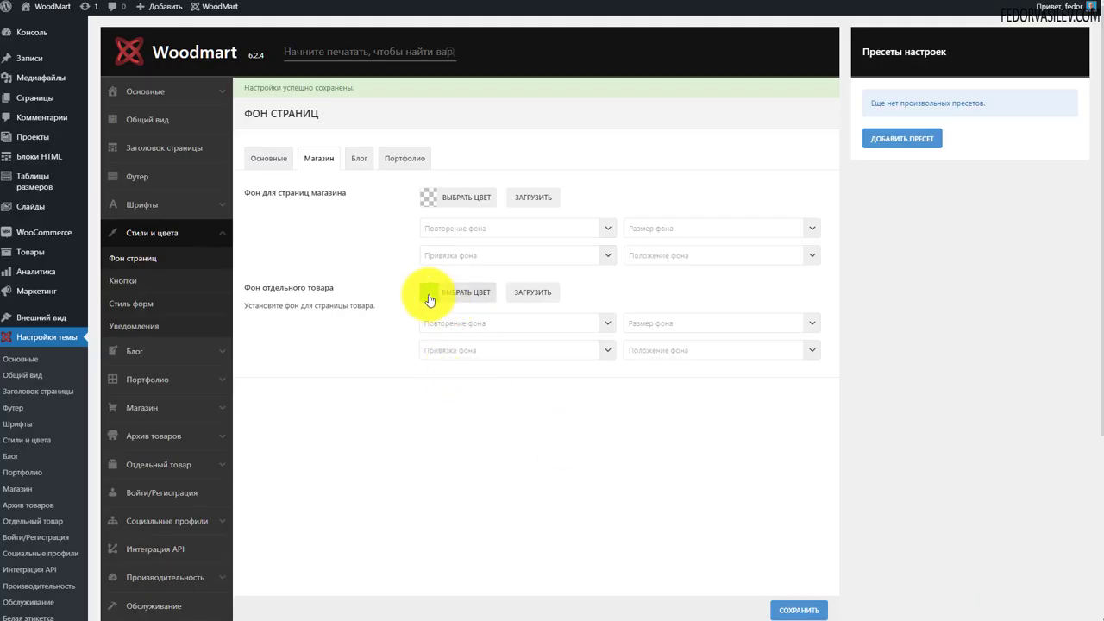
Reset the single product background colour
click(427, 292)
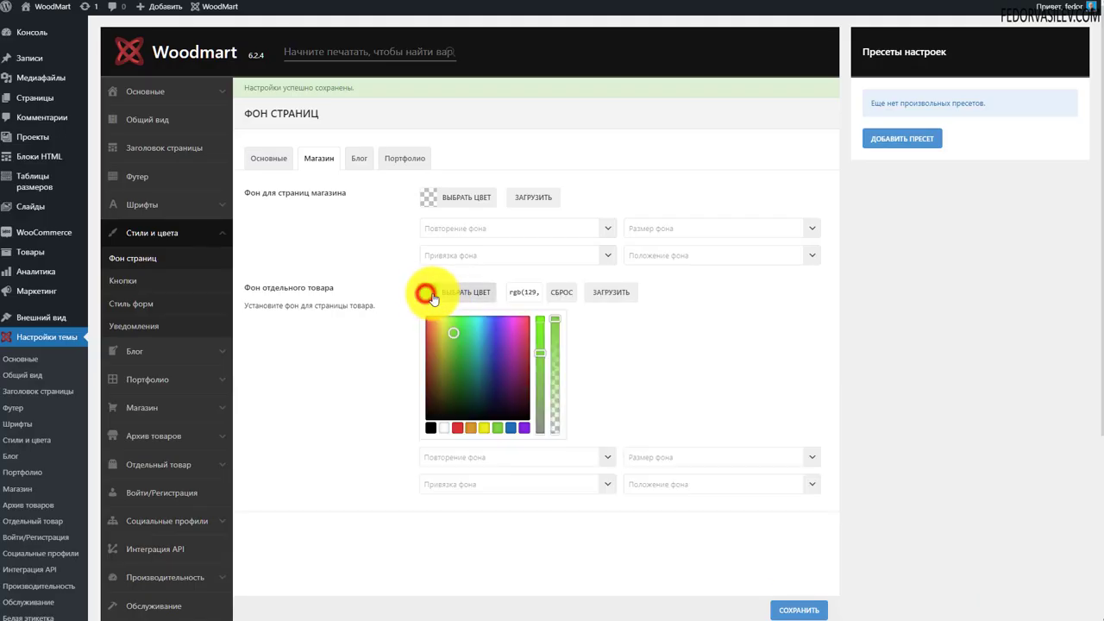
click(565, 295)
click(316, 256)
Look at the page background settings for the blog and the portfolio
click(356, 159)
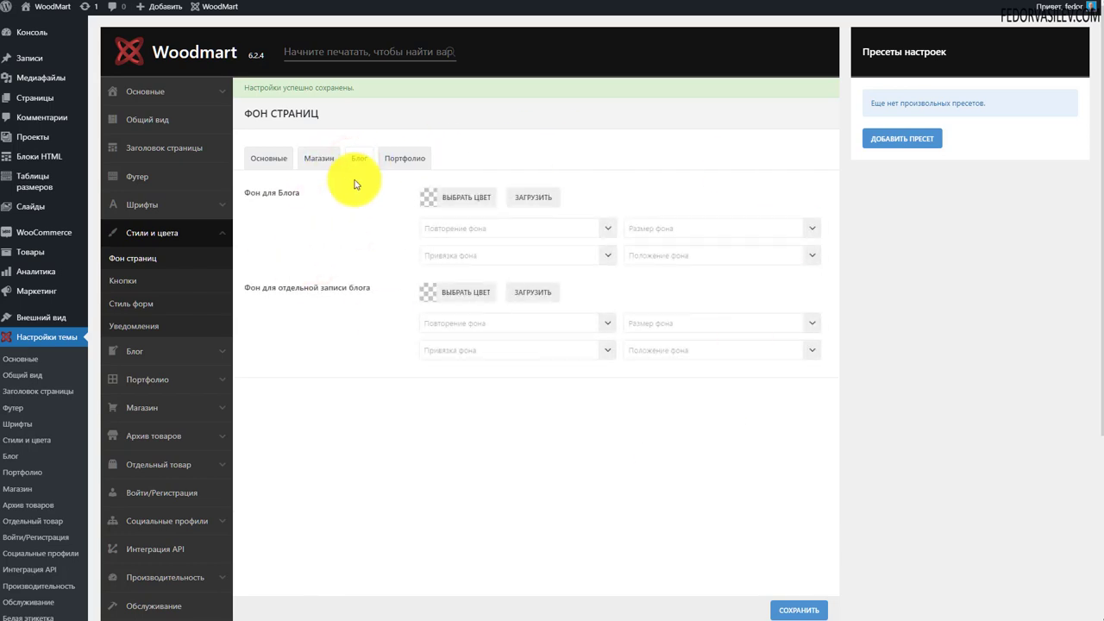
click(404, 160)
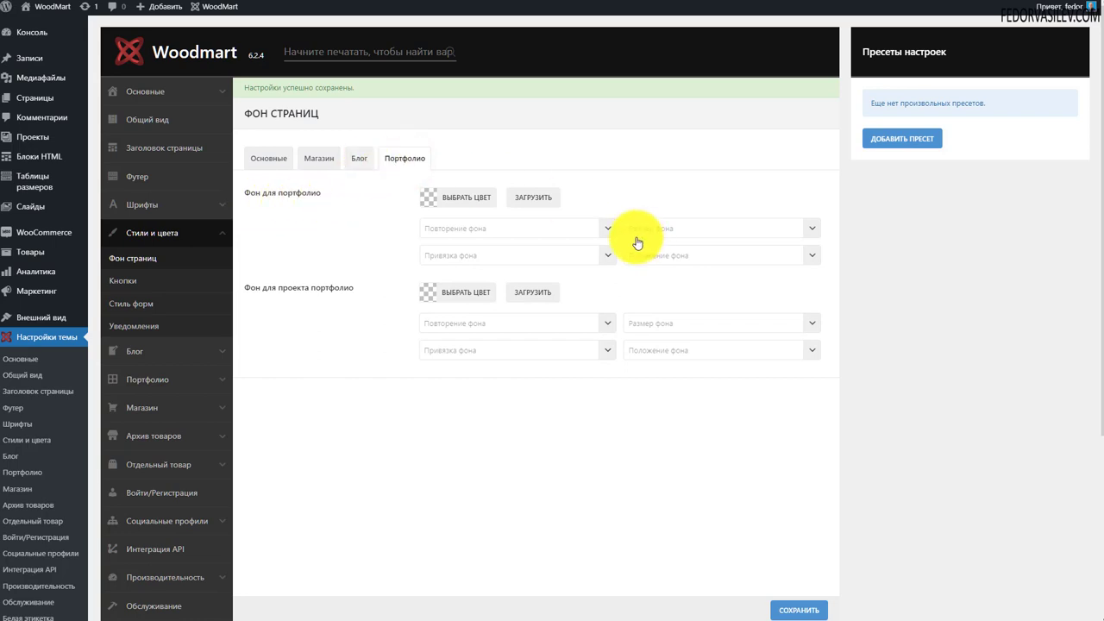
In the button settings, give default buttons the 3D style and an orange background, and save the settings
click(122, 280)
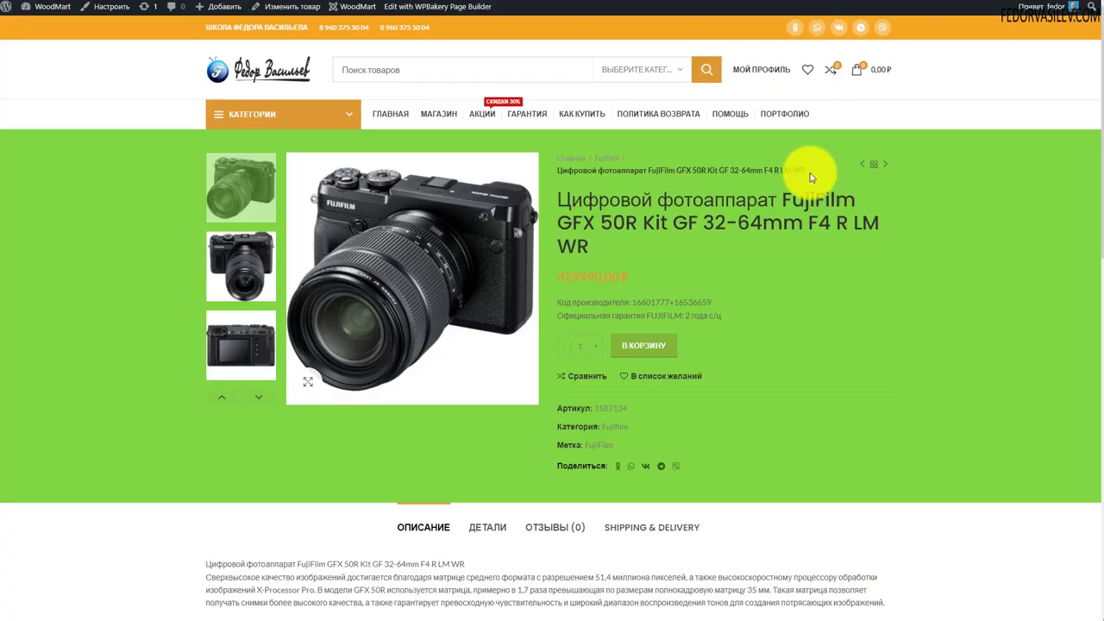
scroll(776, 225, down, 2)
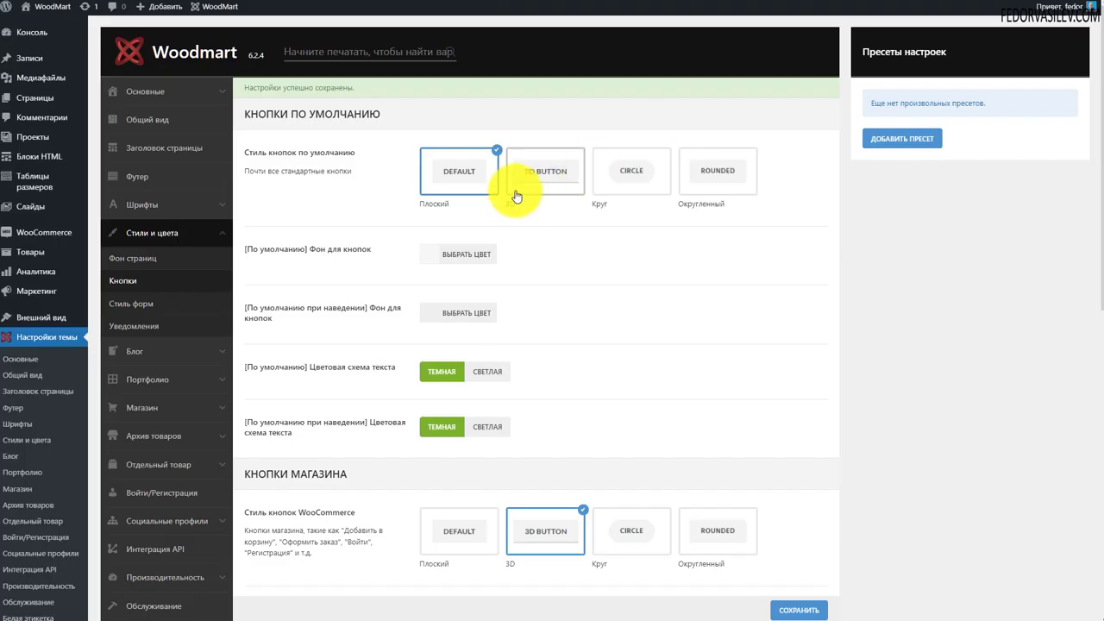
click(530, 171)
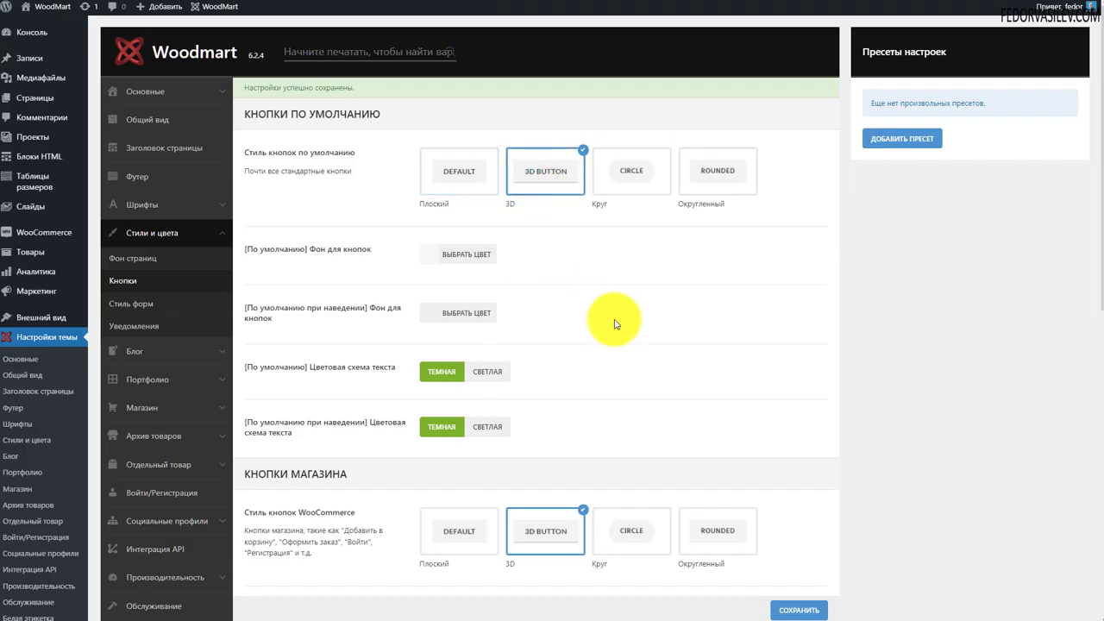
click(425, 259)
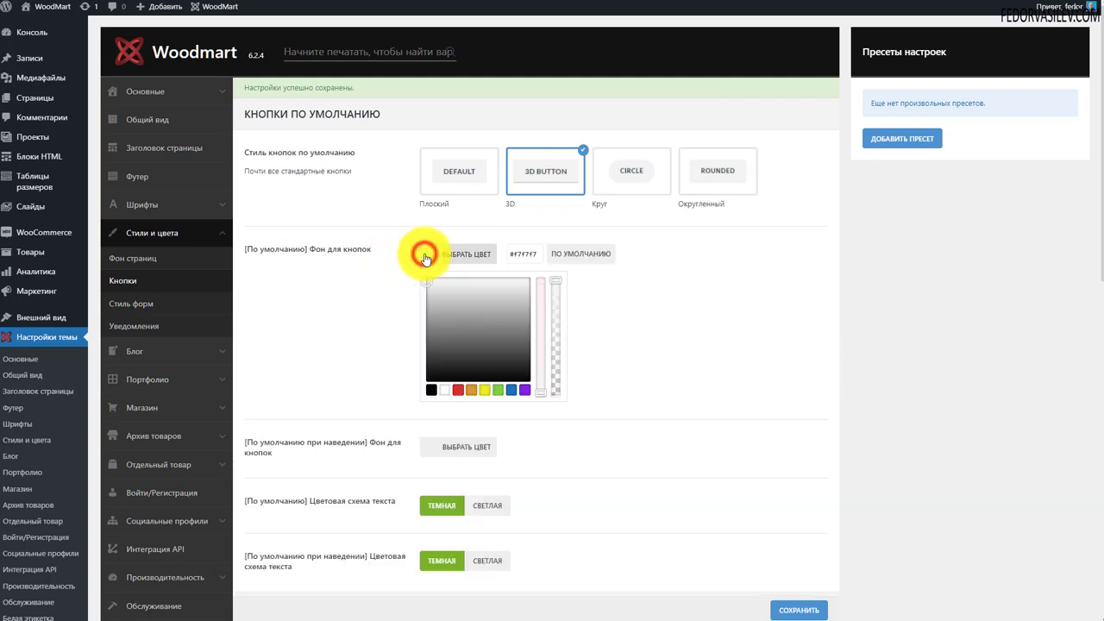
click(473, 392)
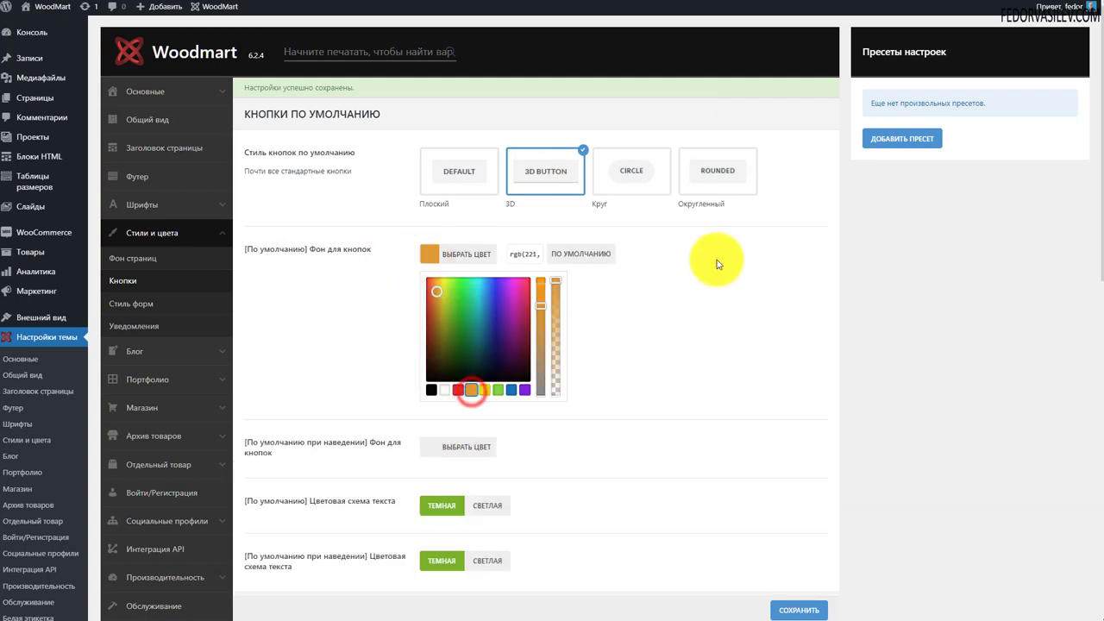
click(714, 259)
click(799, 610)
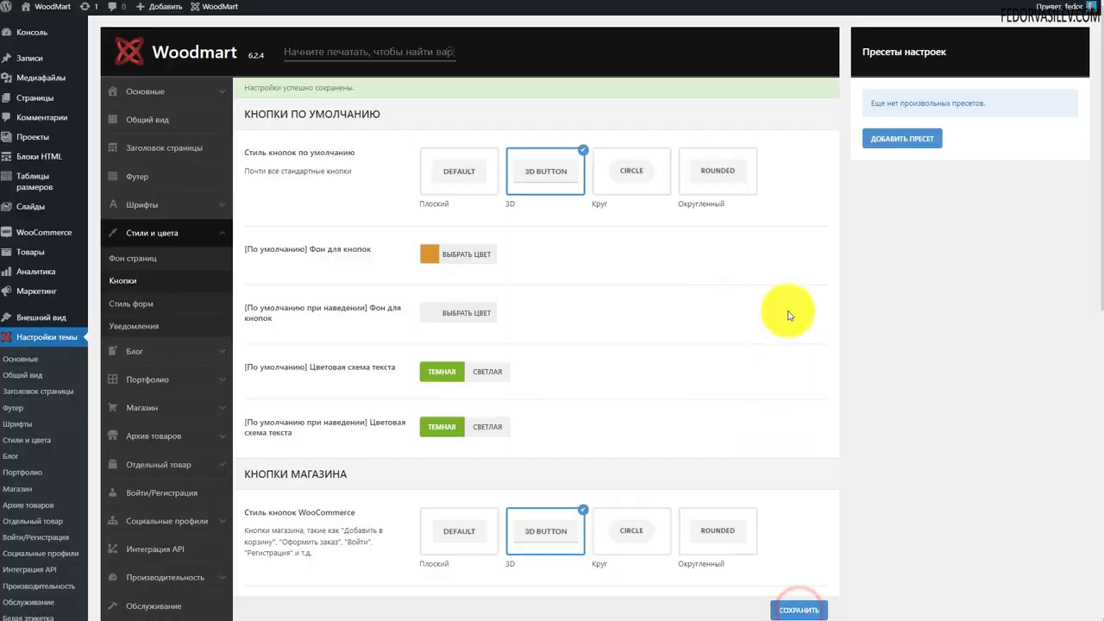
Go to the storefront home page and check its product sections with the saved button settings
key(ctrl+Tab)
click(239, 80)
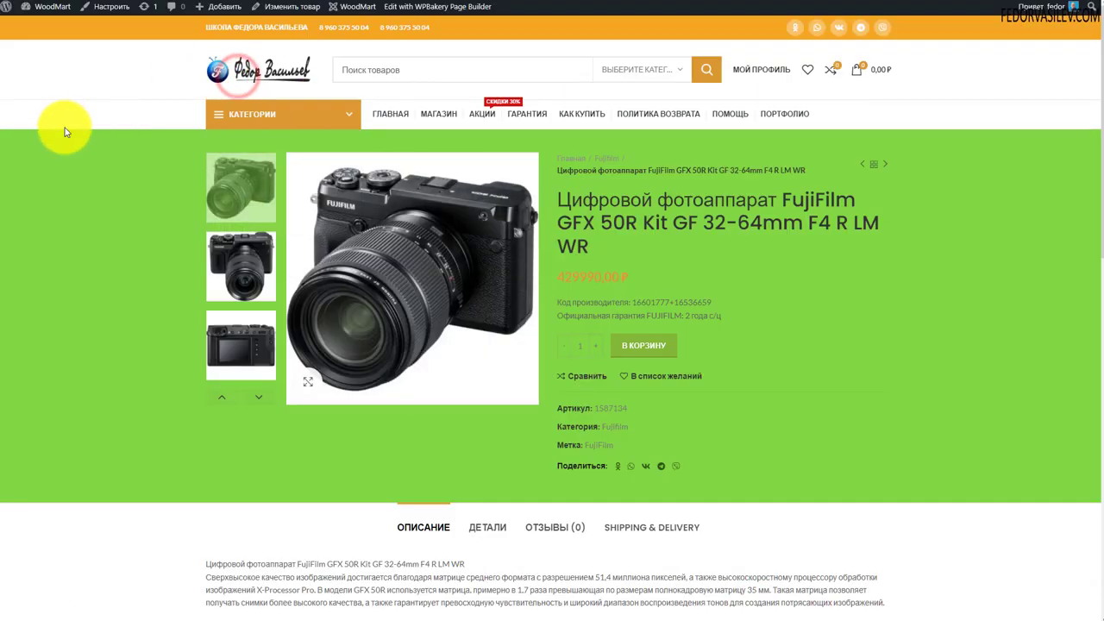
scroll(99, 116, down, 3)
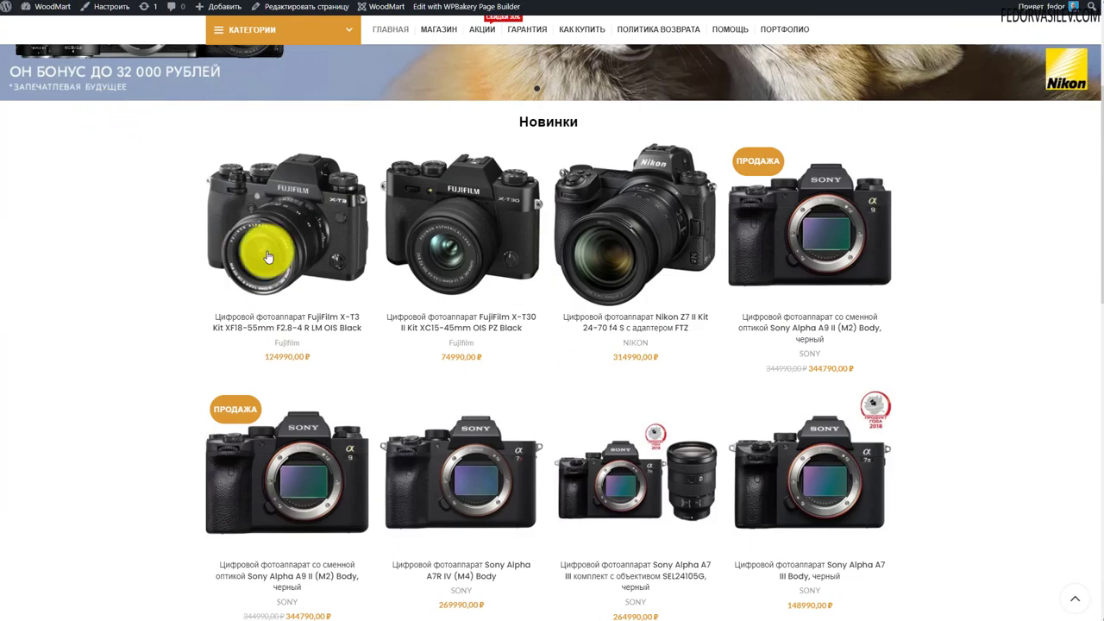
scroll(917, 271, down, 7)
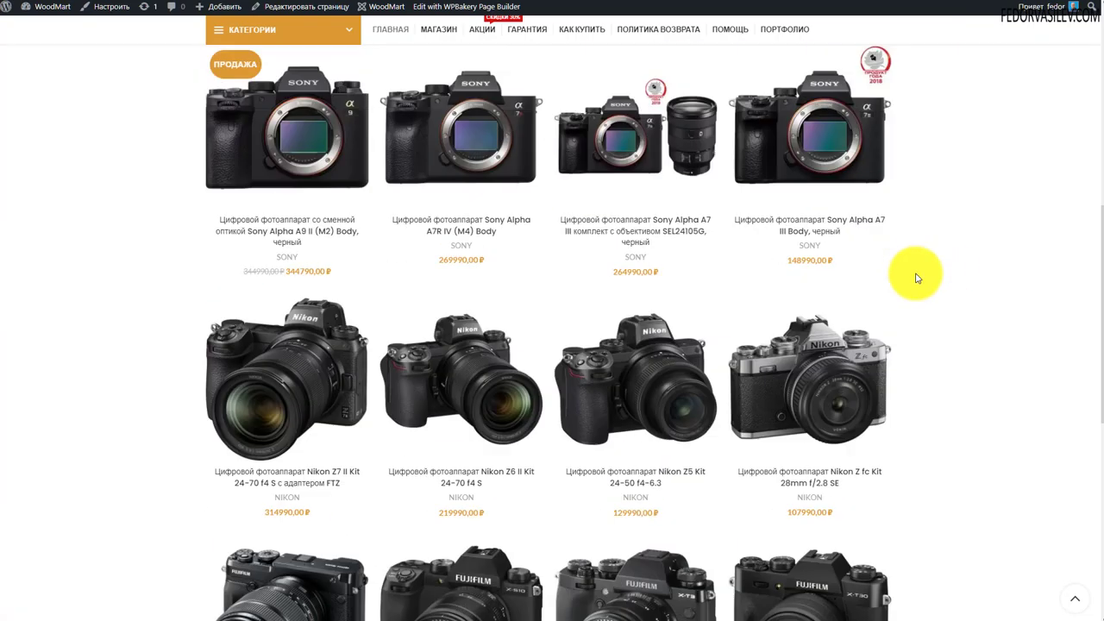
Open the FujiFilm X-T3 Kit product page from the Новинки section of the storefront home page
scroll(791, 310, up, 10)
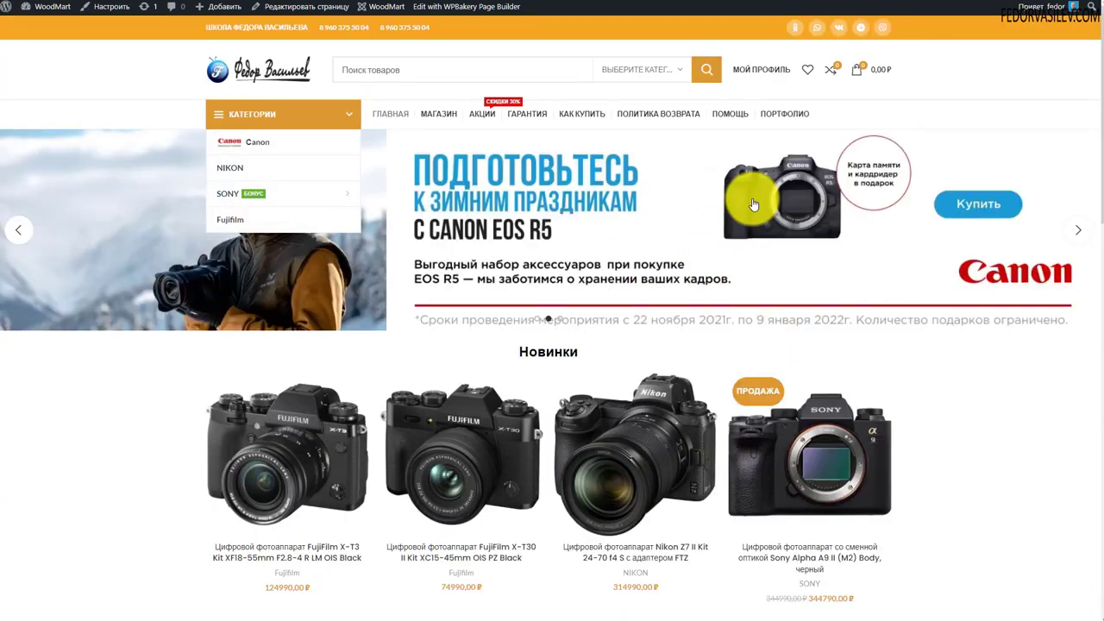
scroll(756, 340, down, 3)
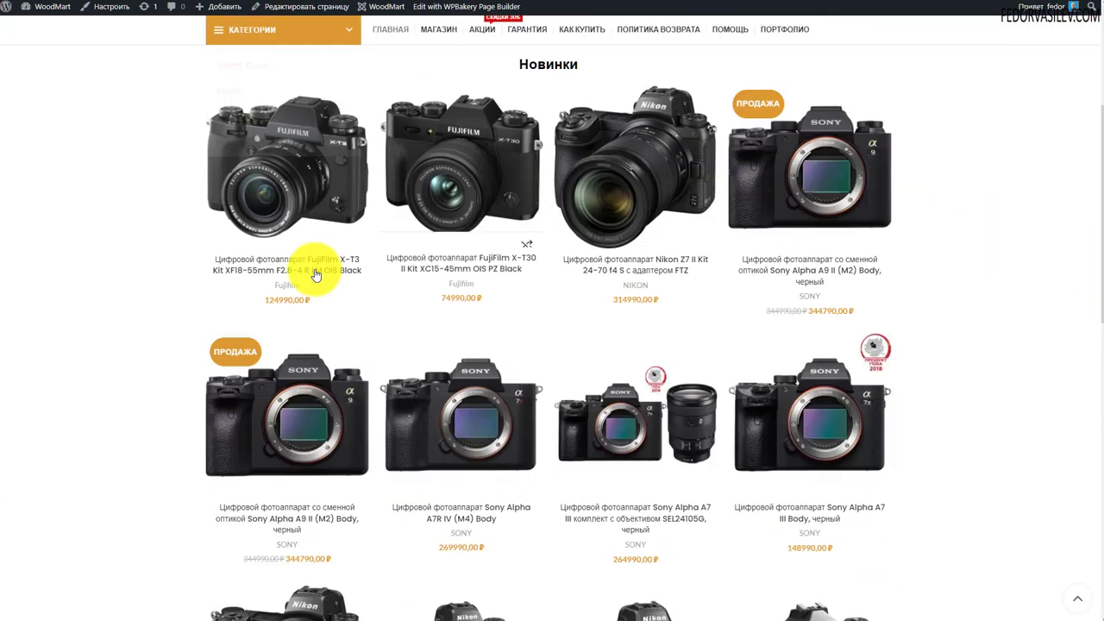
click(252, 218)
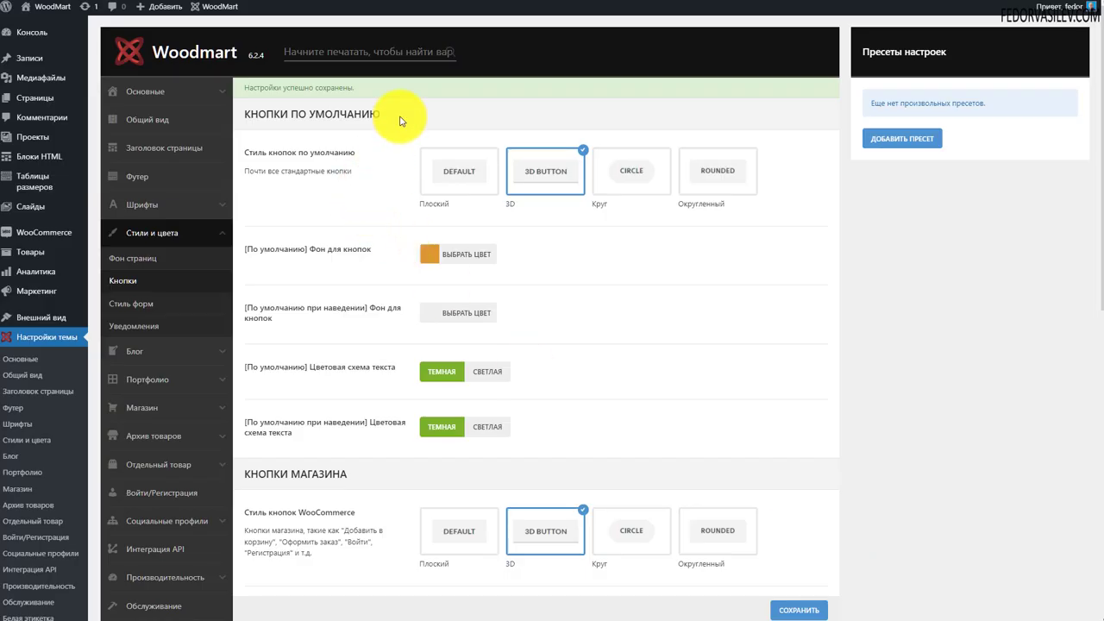
Compare the default and shop button sections of the theme settings with the product page
drag(398, 115, 264, 114)
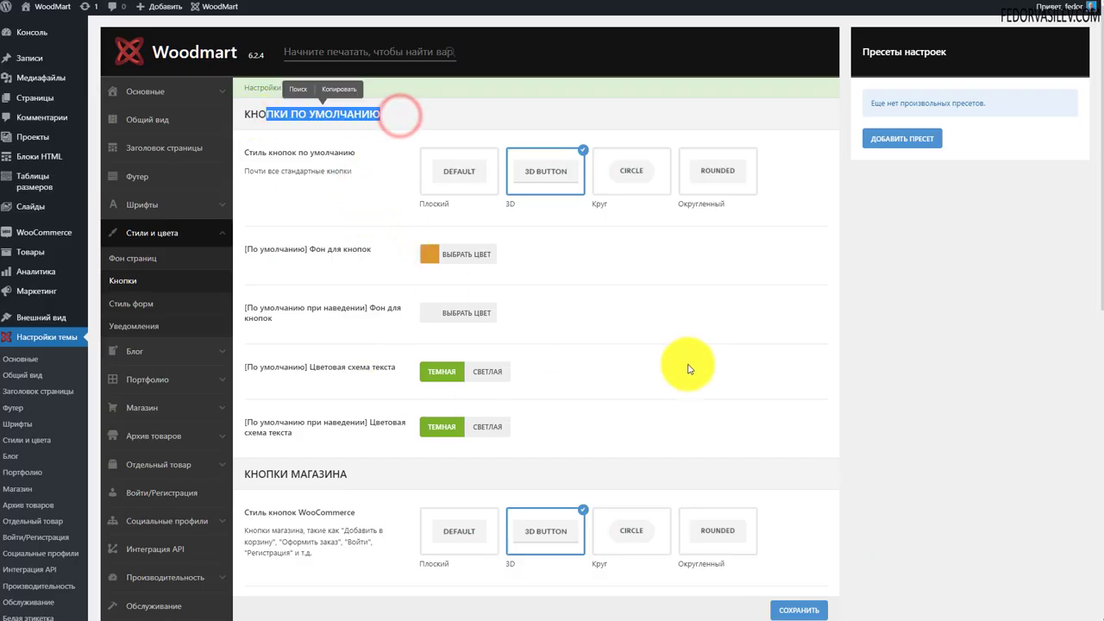
scroll(653, 316, down, 3)
drag(343, 201, 280, 207)
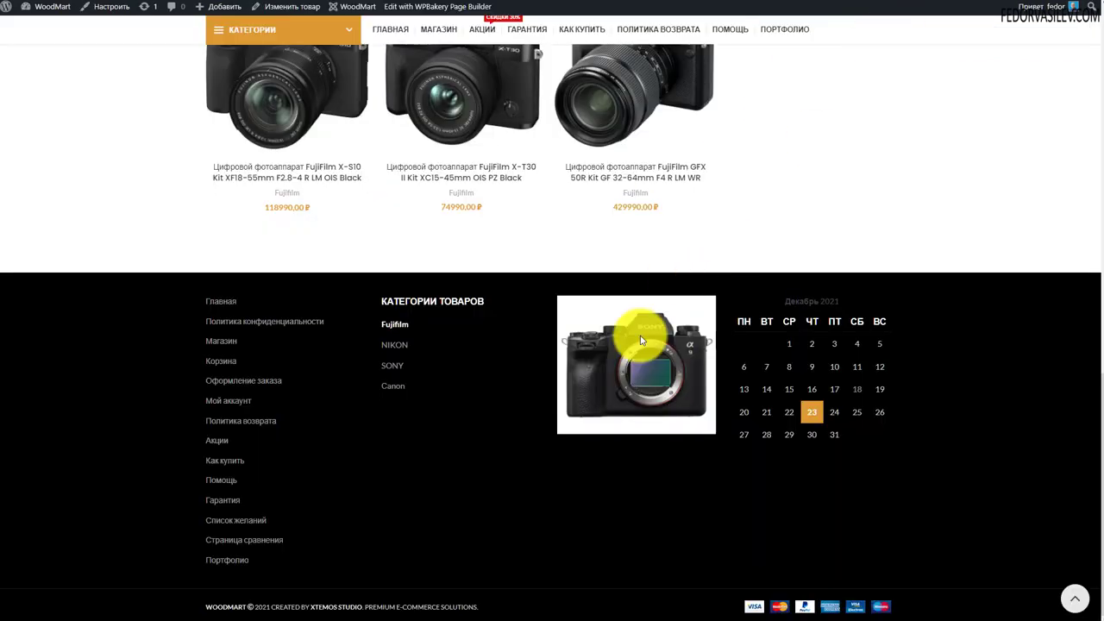
scroll(635, 327, up, 15)
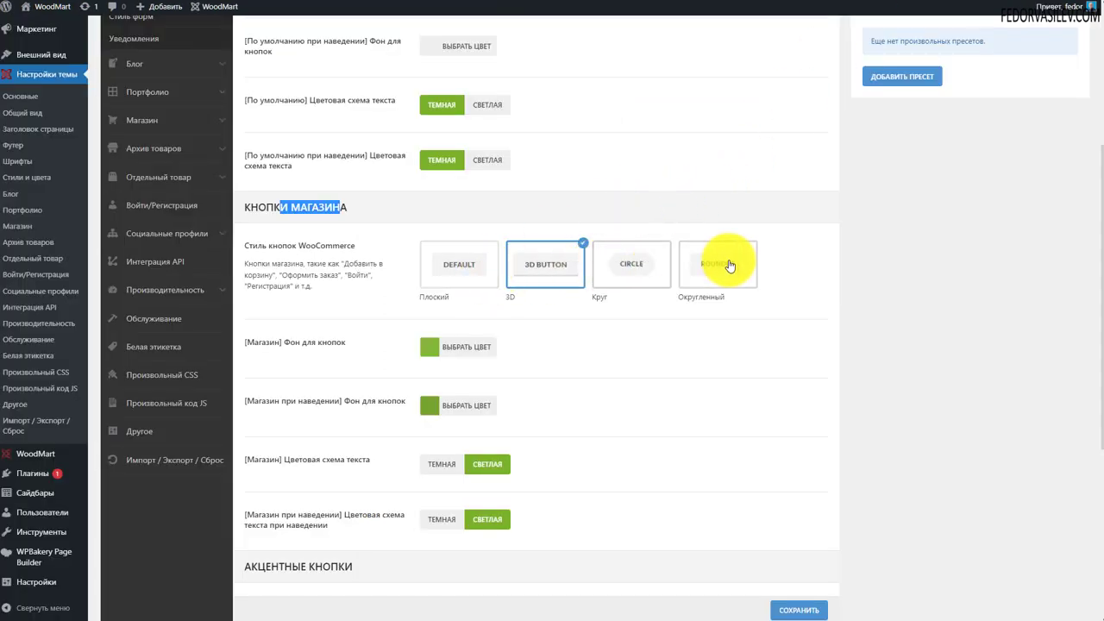
Set the shop buttons' background to the preset orange in the button settings
scroll(434, 273, down, 2)
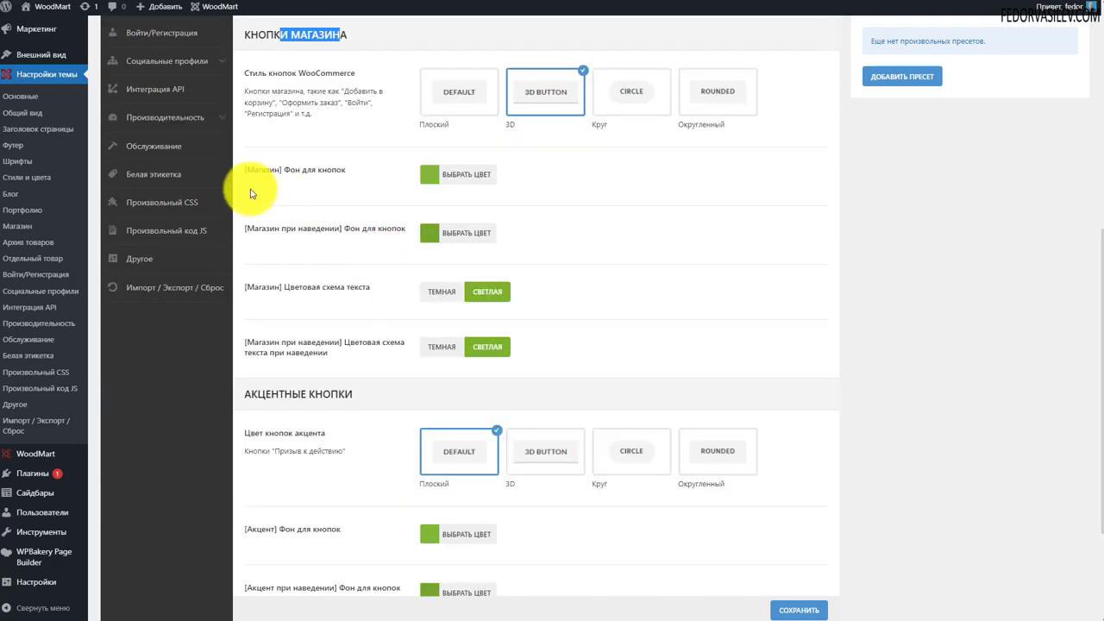
click(429, 176)
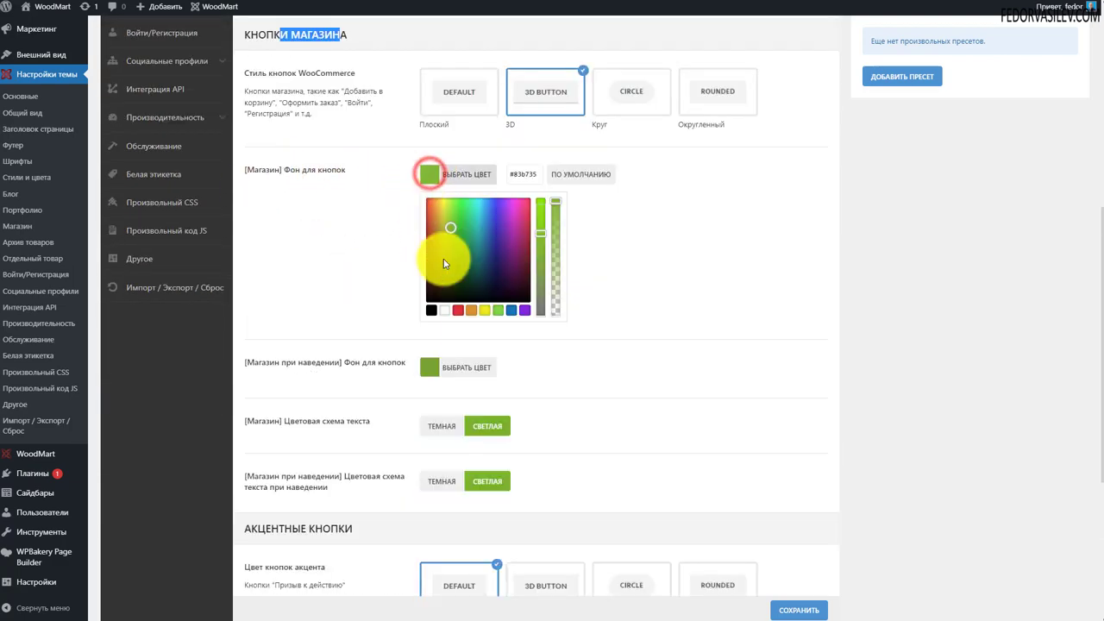
click(471, 309)
click(312, 231)
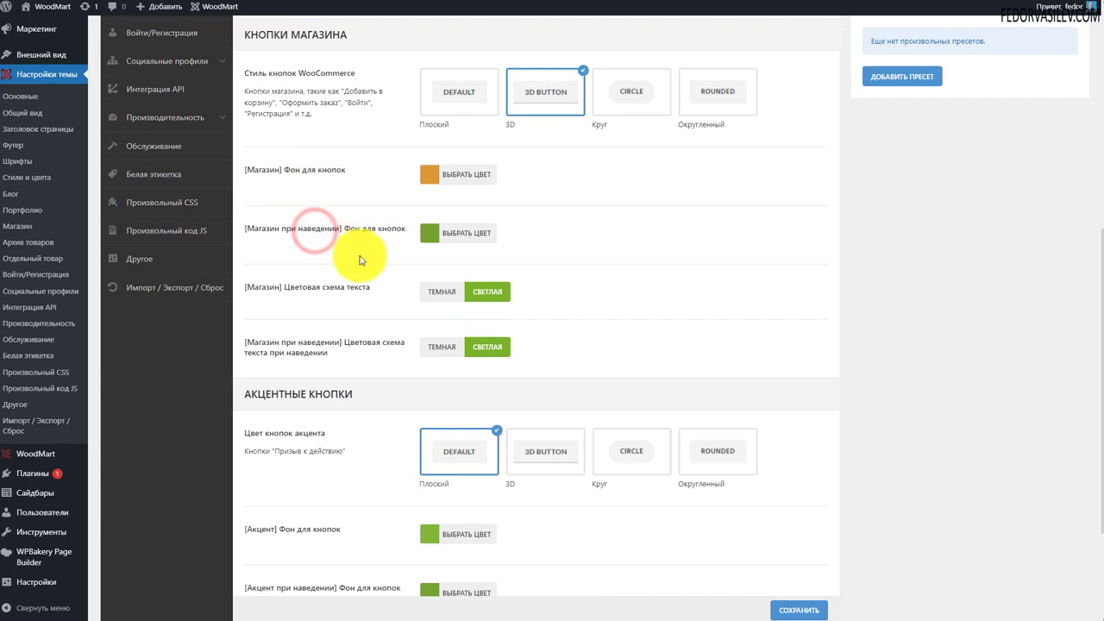
Set the shop buttons' hover background to a slightly darker shade of the preset orange
click(428, 236)
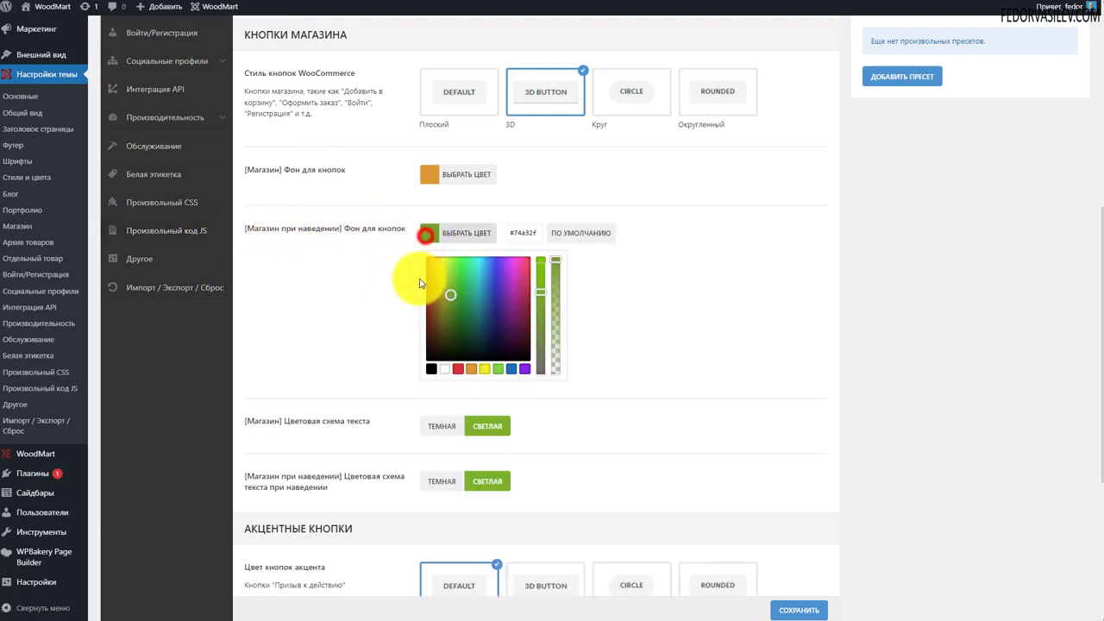
click(469, 369)
click(438, 274)
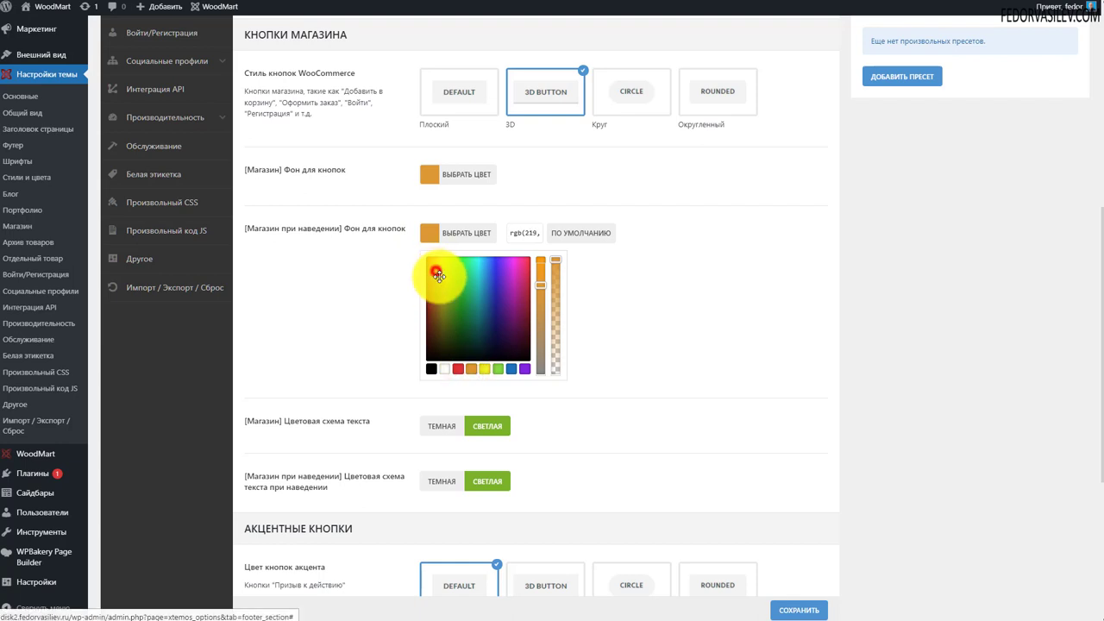
click(382, 200)
Give the accent buttons the 3D style and the preset orange background
scroll(304, 297, down, 2)
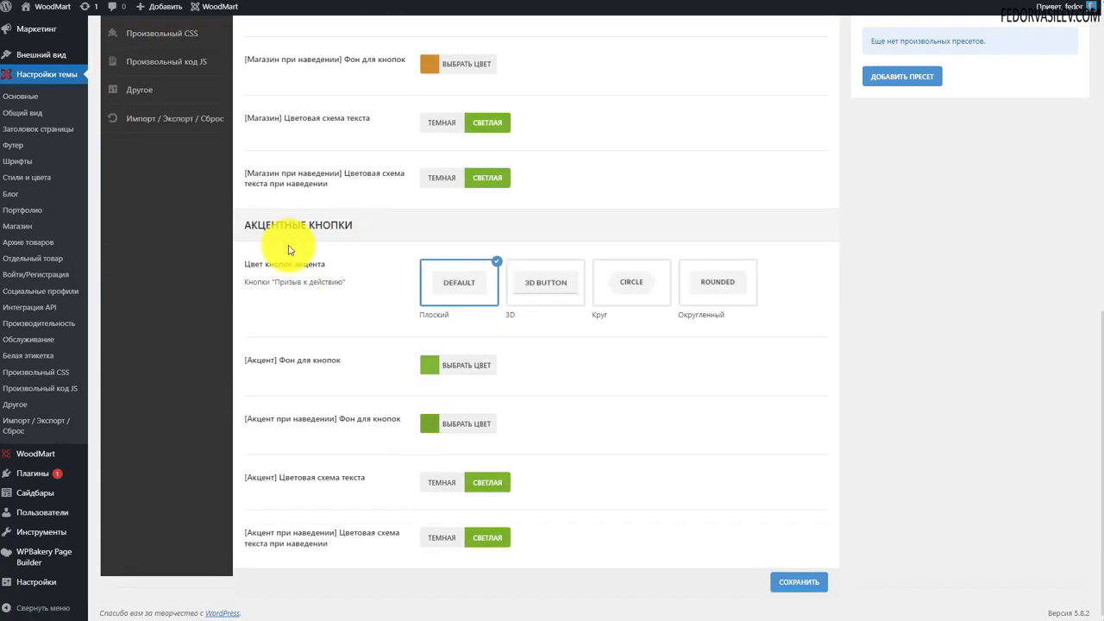
click(522, 289)
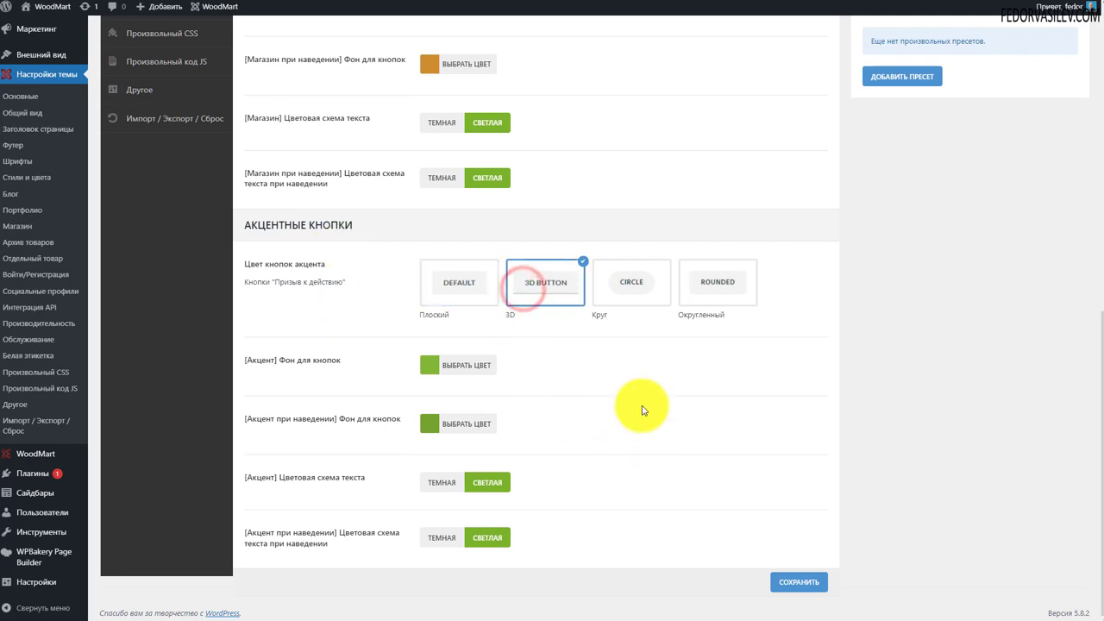
click(428, 364)
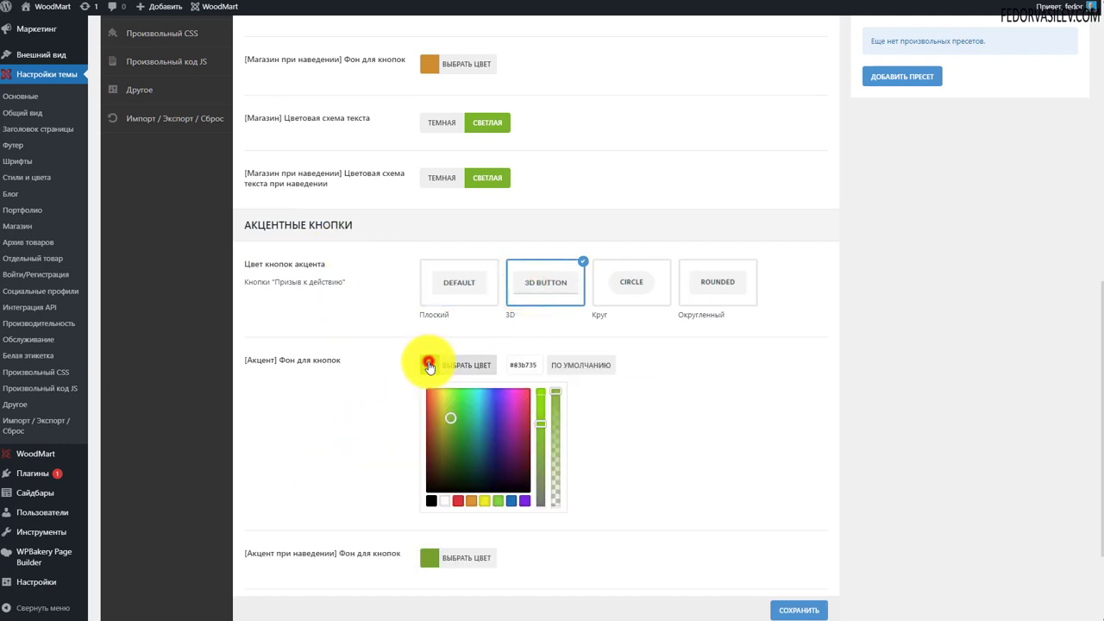
click(471, 500)
click(353, 386)
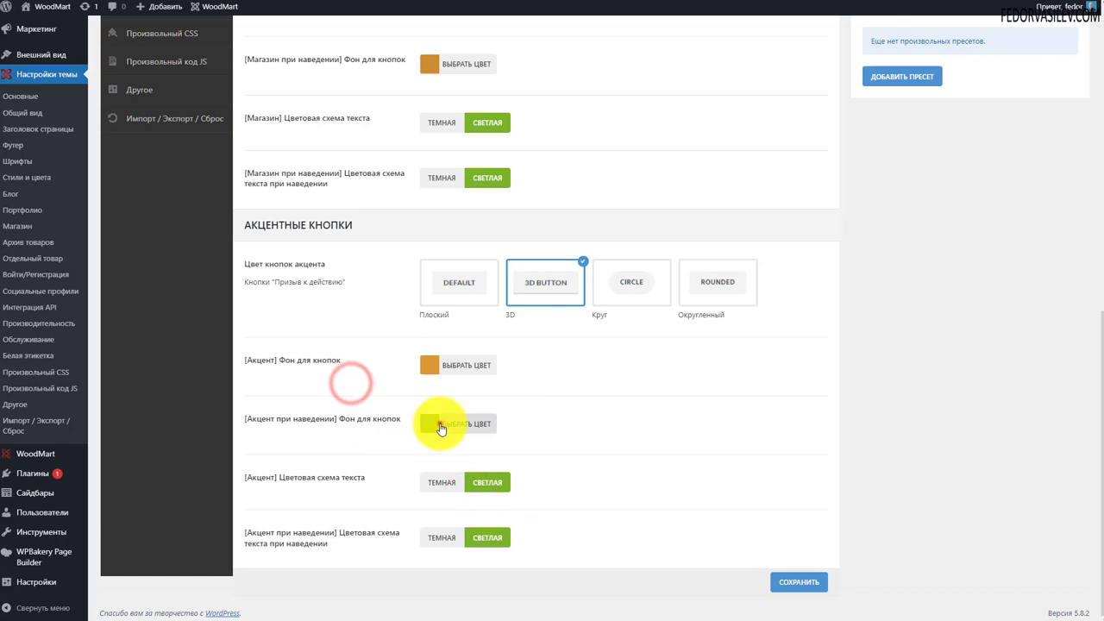
Set the accent buttons' hover background to a slightly darker shade of the preset orange
click(431, 423)
click(471, 559)
click(437, 470)
click(320, 371)
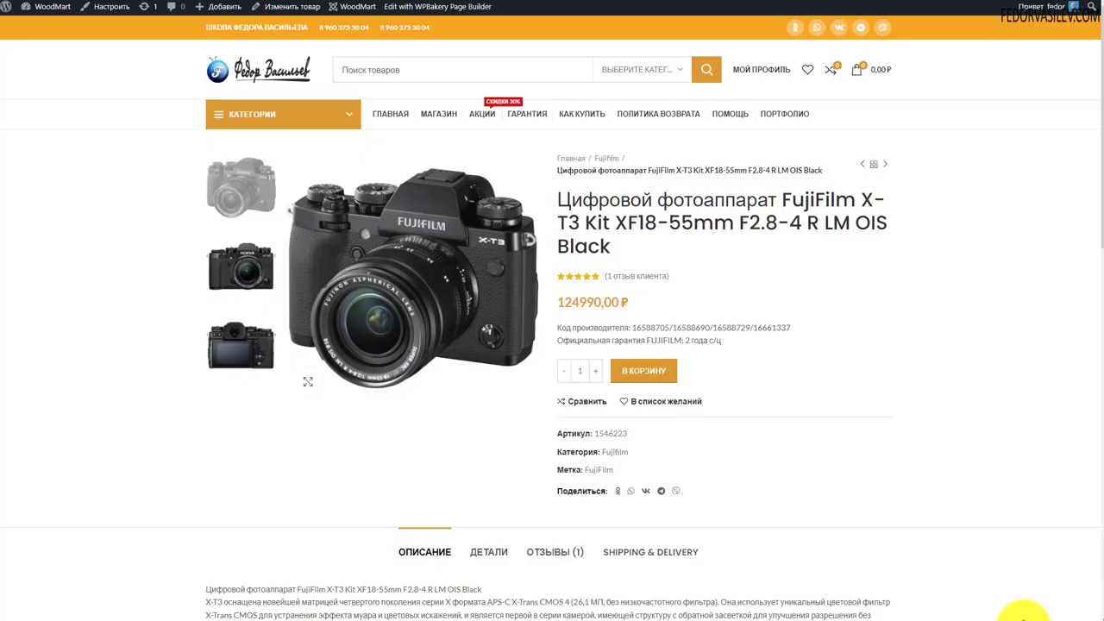
Add the FujiFilm X-T3 Kit camera to the cart and proceed to checkout
click(637, 369)
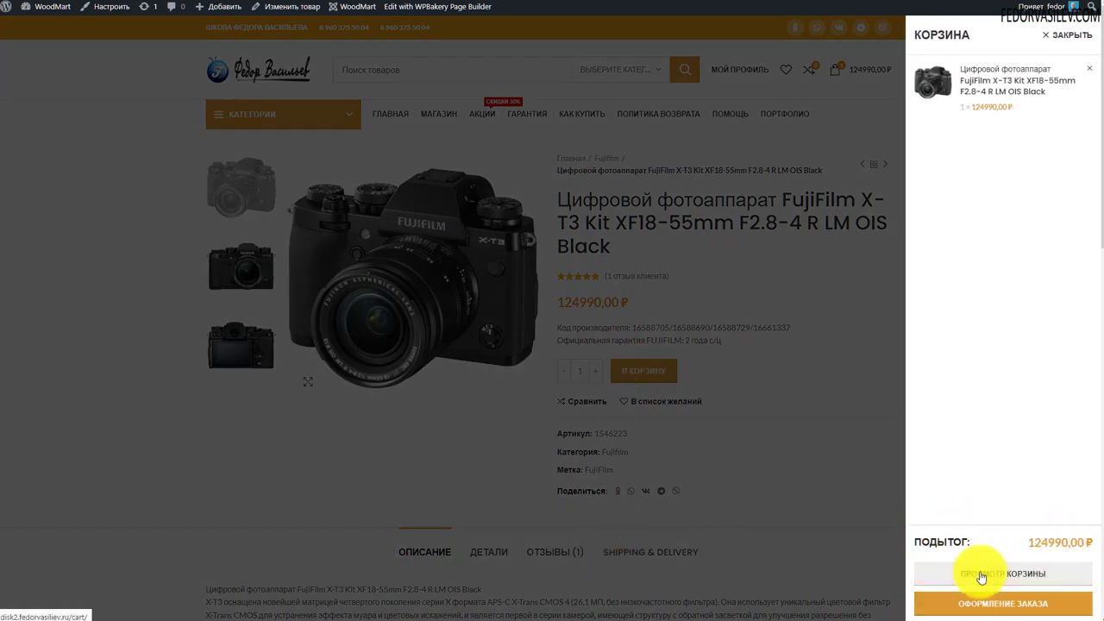
click(955, 603)
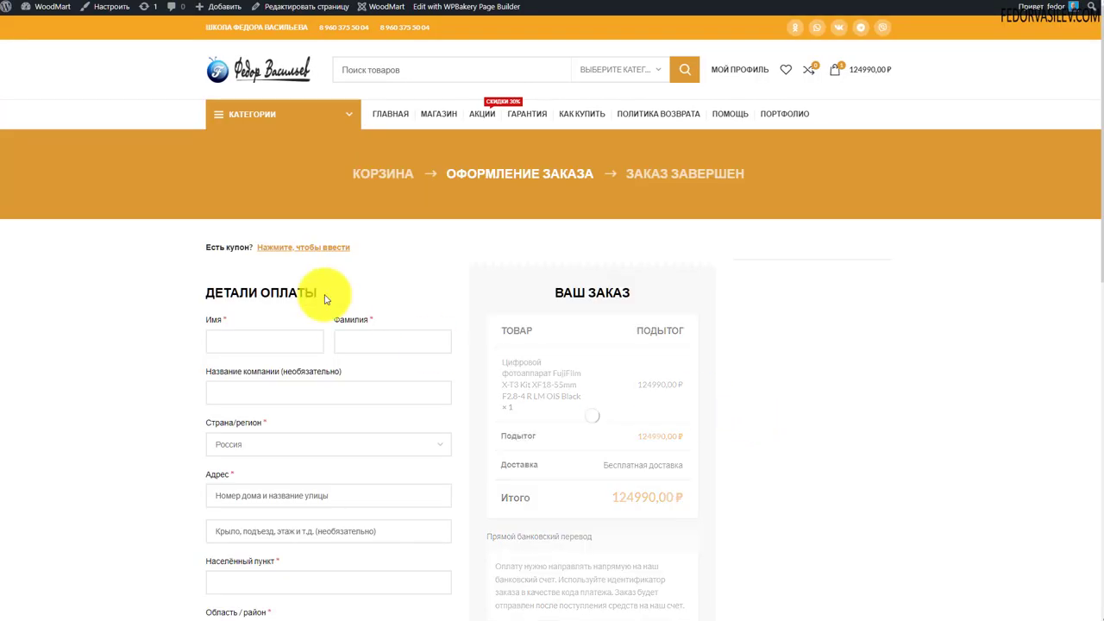
Examine the checkout page's billing form, order summary, order confirmation button and sidebar area
scroll(411, 254, down, 4)
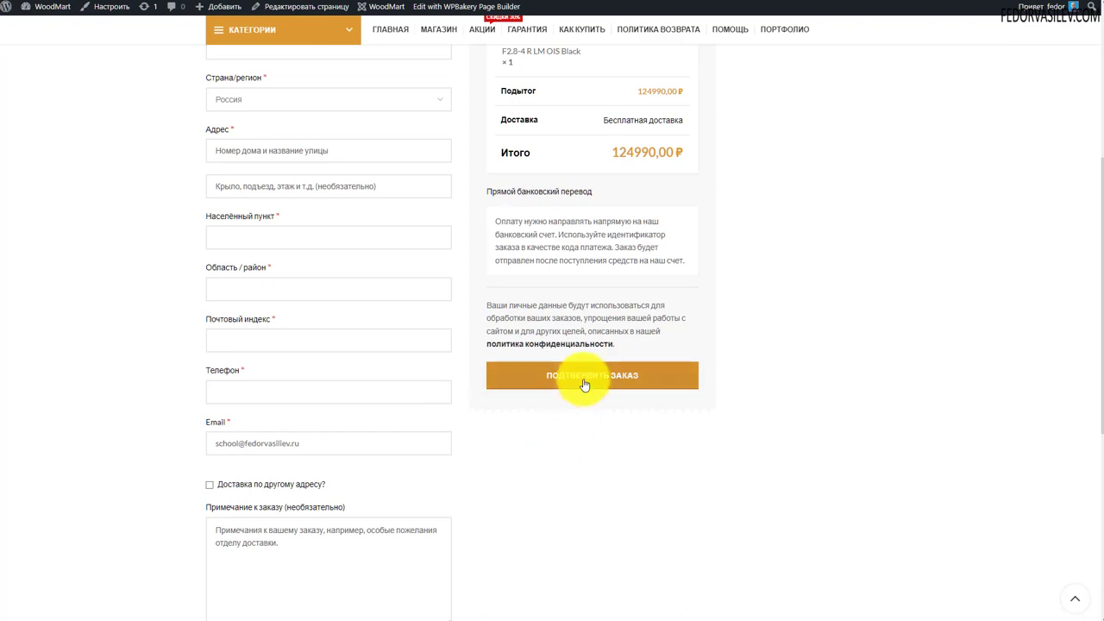
scroll(584, 382, down, 4)
scroll(584, 381, up, 8)
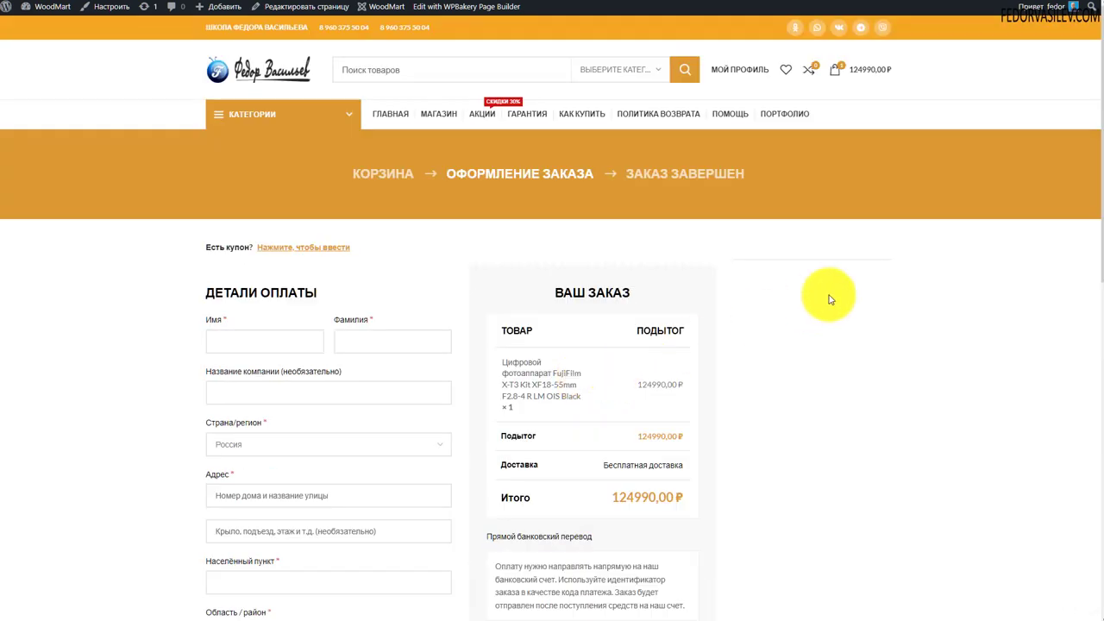
scroll(377, 286, down, 3)
scroll(383, 431, down, 1)
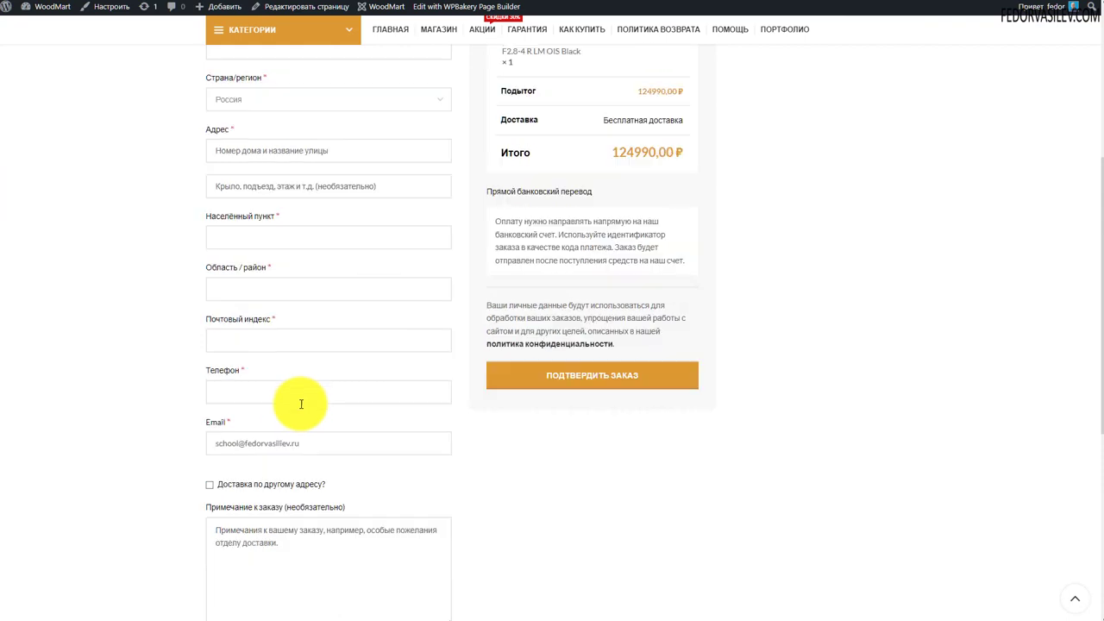
scroll(383, 431, up, 4)
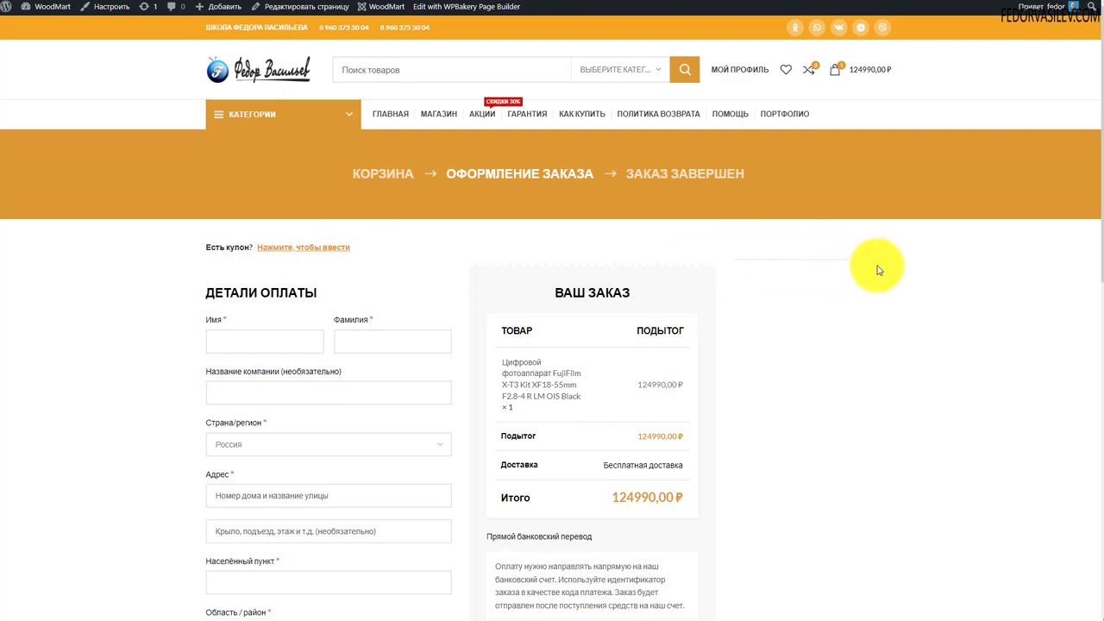
scroll(729, 263, down, 3)
scroll(759, 319, up, 5)
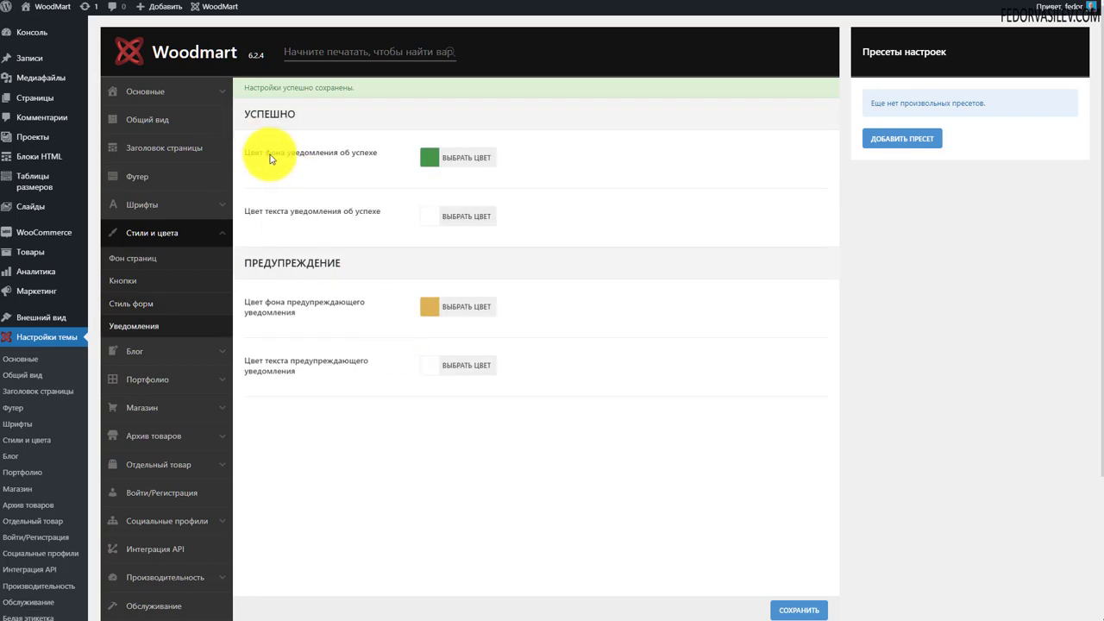
Look at the background colour choices for success notifications in the theme settings
click(419, 157)
click(724, 179)
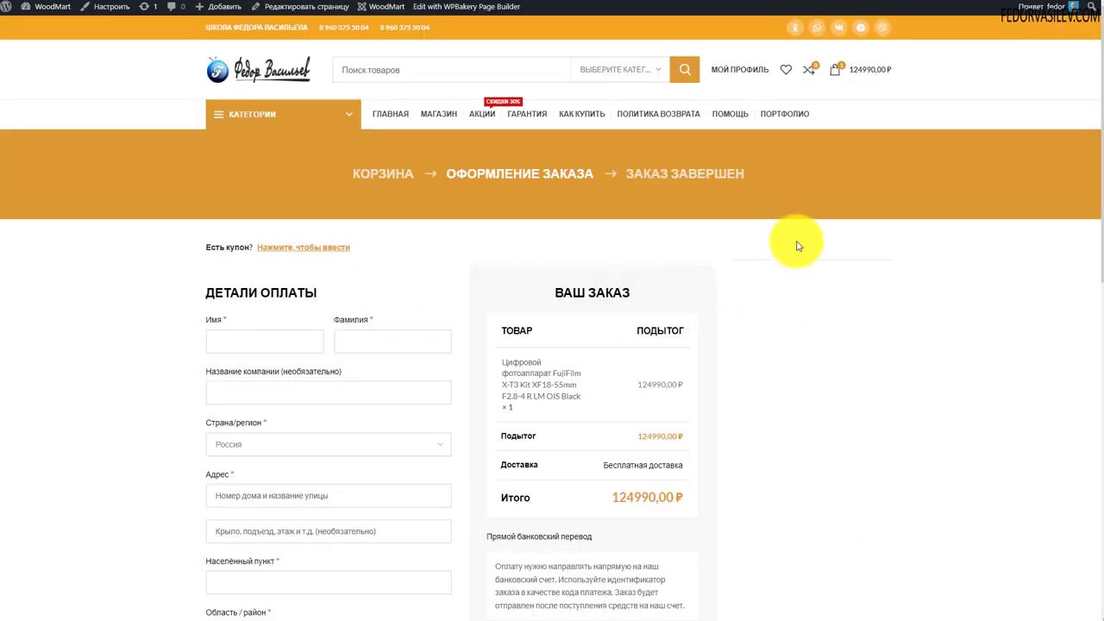
In the editor for the Оформление заказа page, set the sidebar position to Ничего and update the page
scroll(828, 302, down, 3)
scroll(808, 251, up, 3)
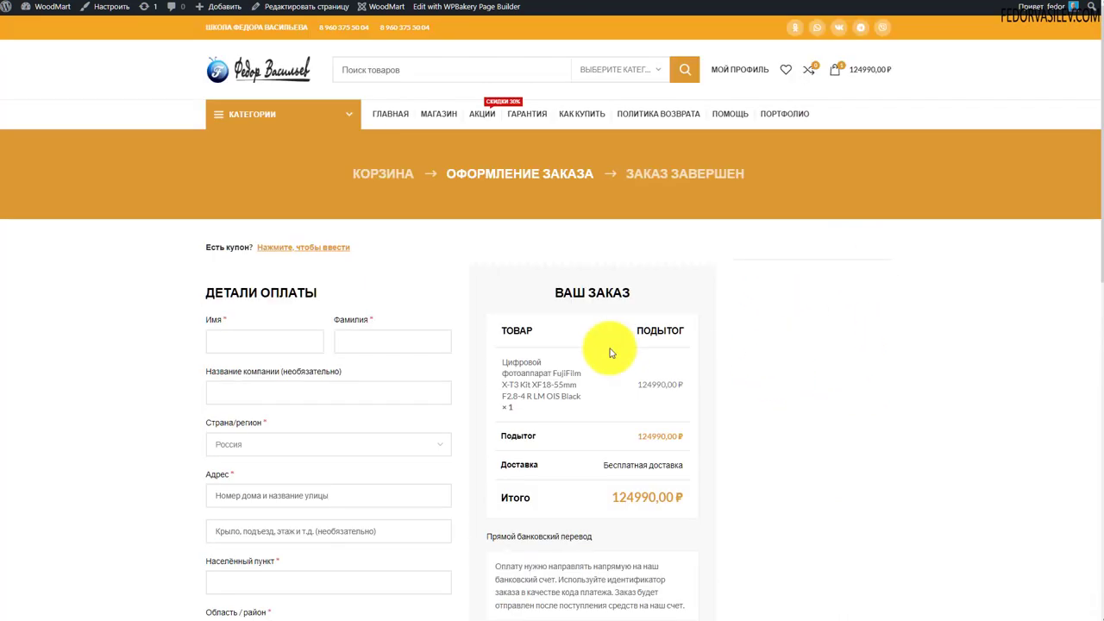
key(ctrl+Tab)
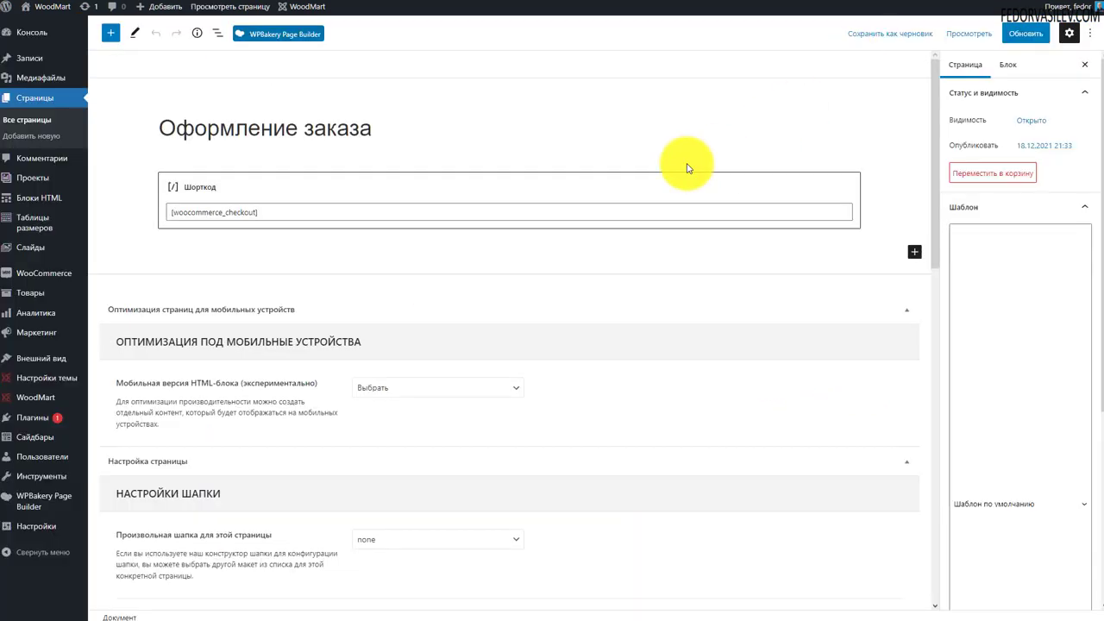
drag(377, 126, 111, 103)
scroll(653, 270, down, 3)
scroll(662, 268, down, 5)
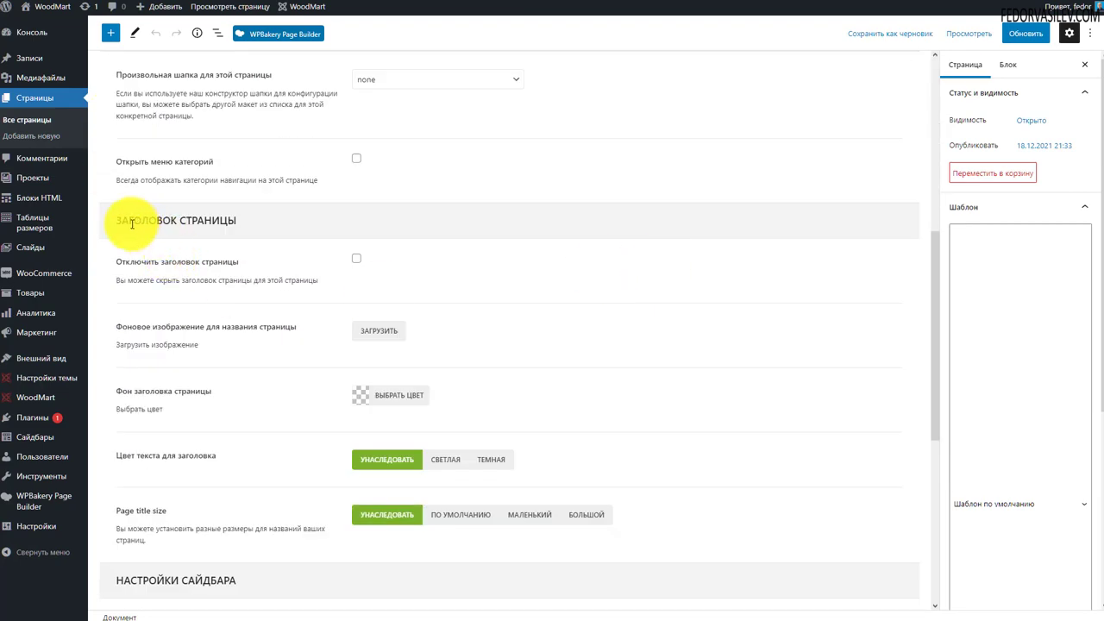
scroll(132, 224, down, 7)
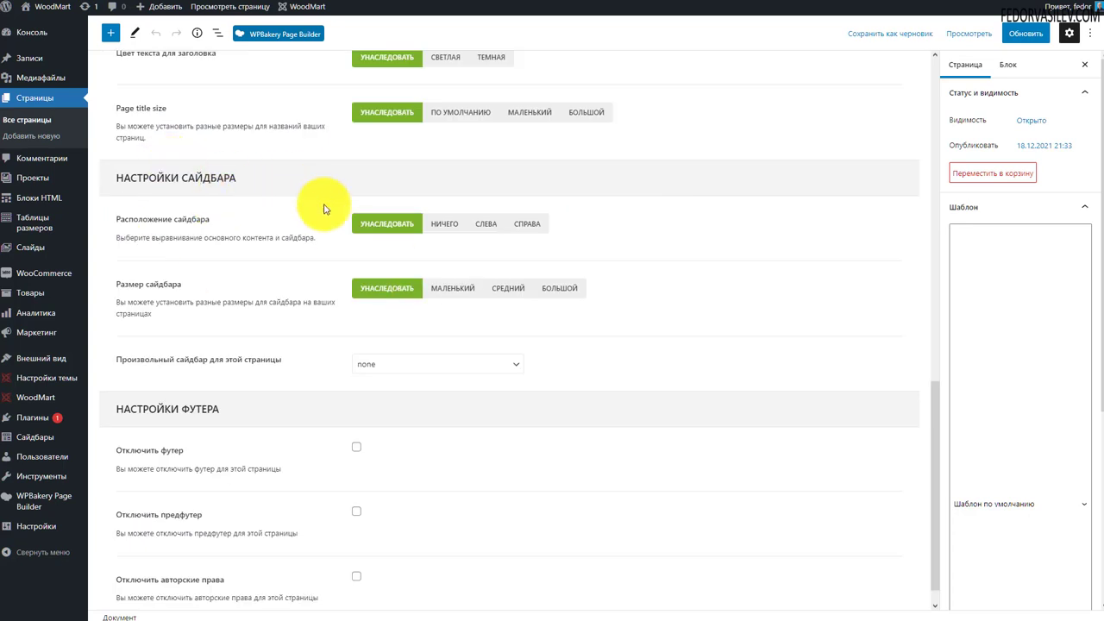
click(445, 223)
click(1019, 34)
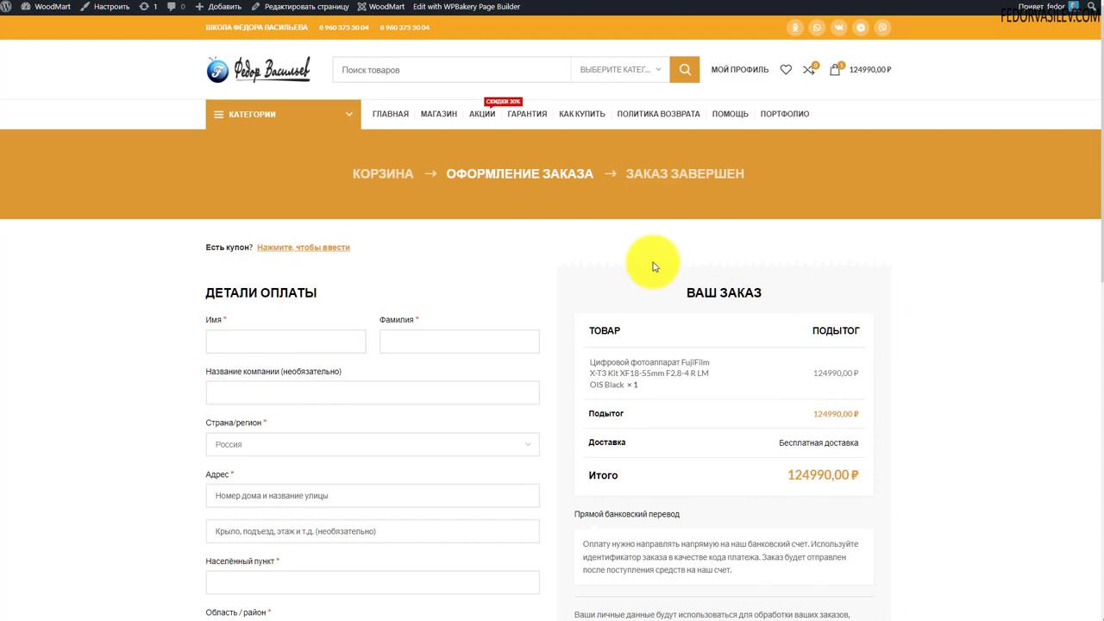
Review the updated checkout page's billing form and order summary, and try confirming the order
scroll(517, 349, down, 1)
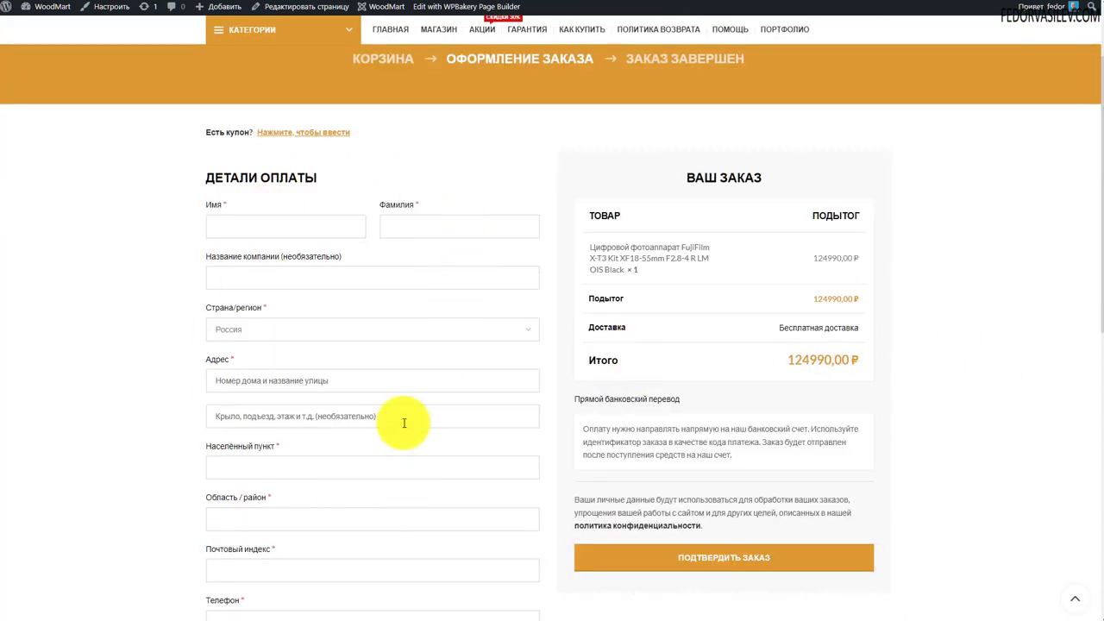
scroll(233, 146, down, 2)
scroll(248, 375, down, 2)
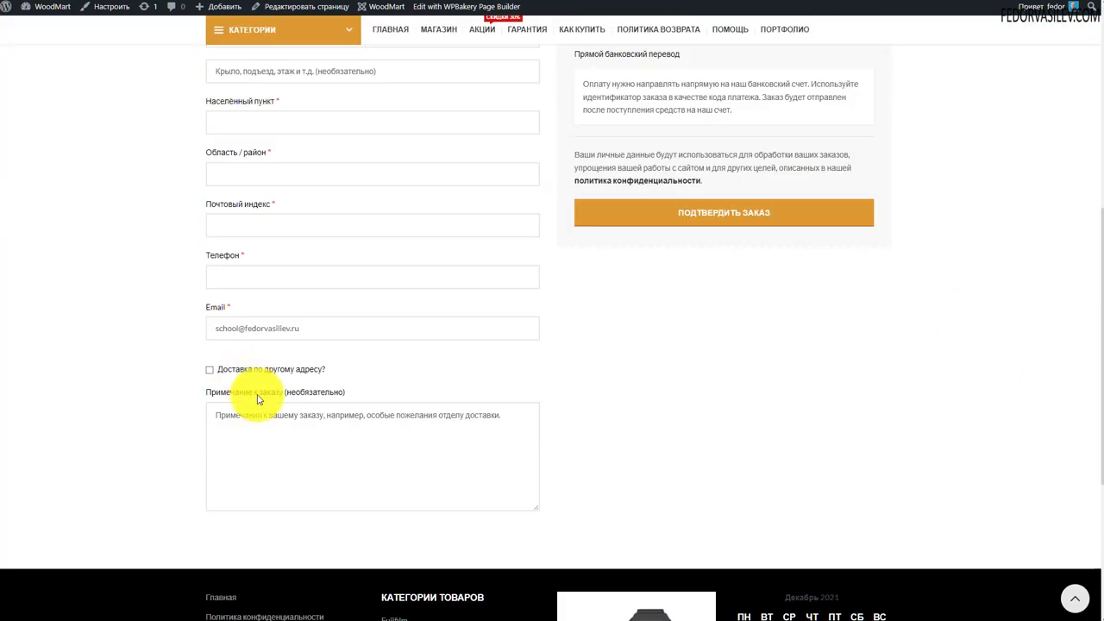
scroll(267, 405, up, 3)
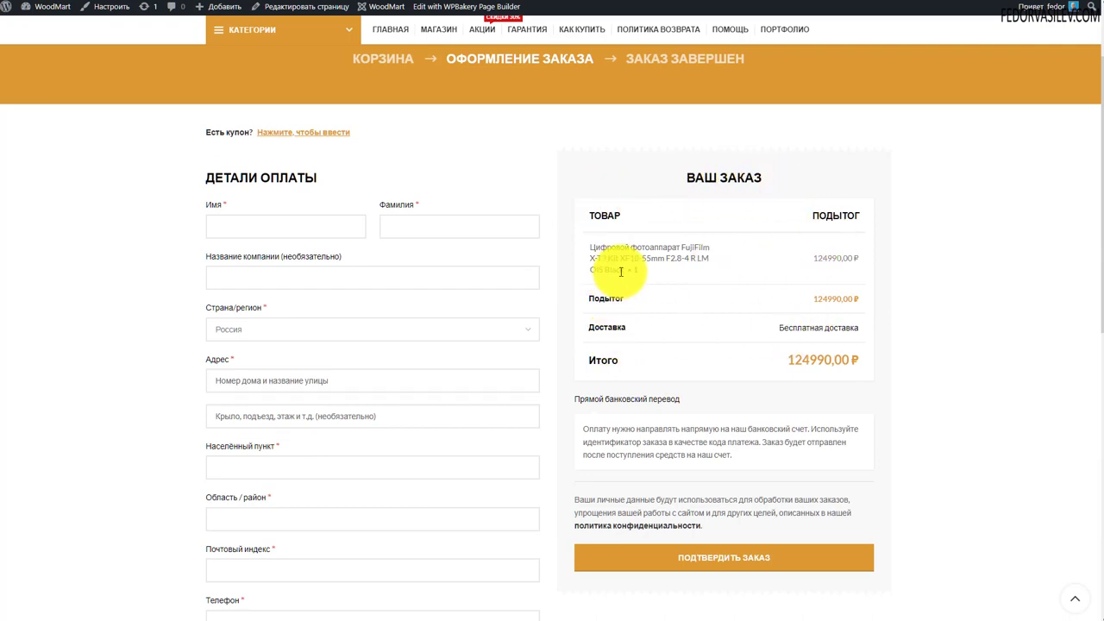
scroll(616, 285, down, 2)
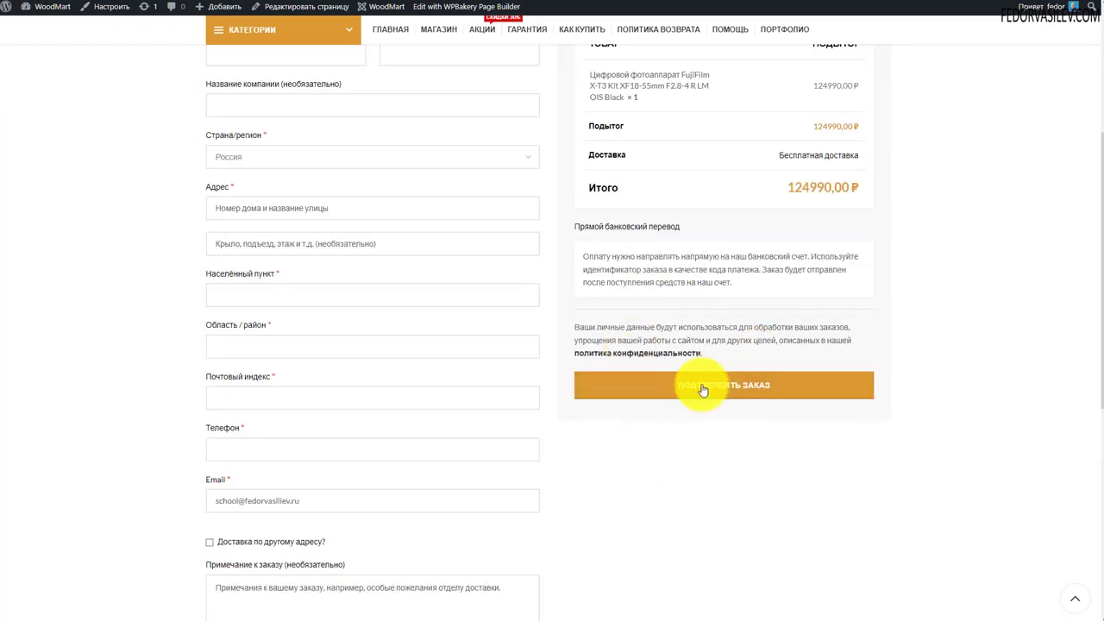
click(699, 388)
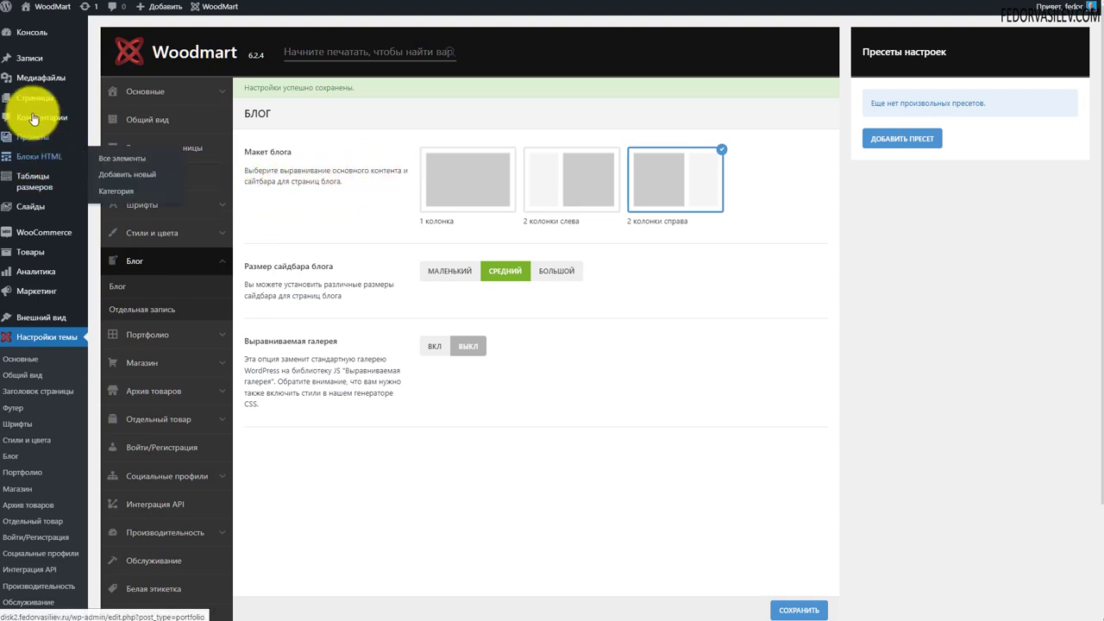
mouse_move(28, 62)
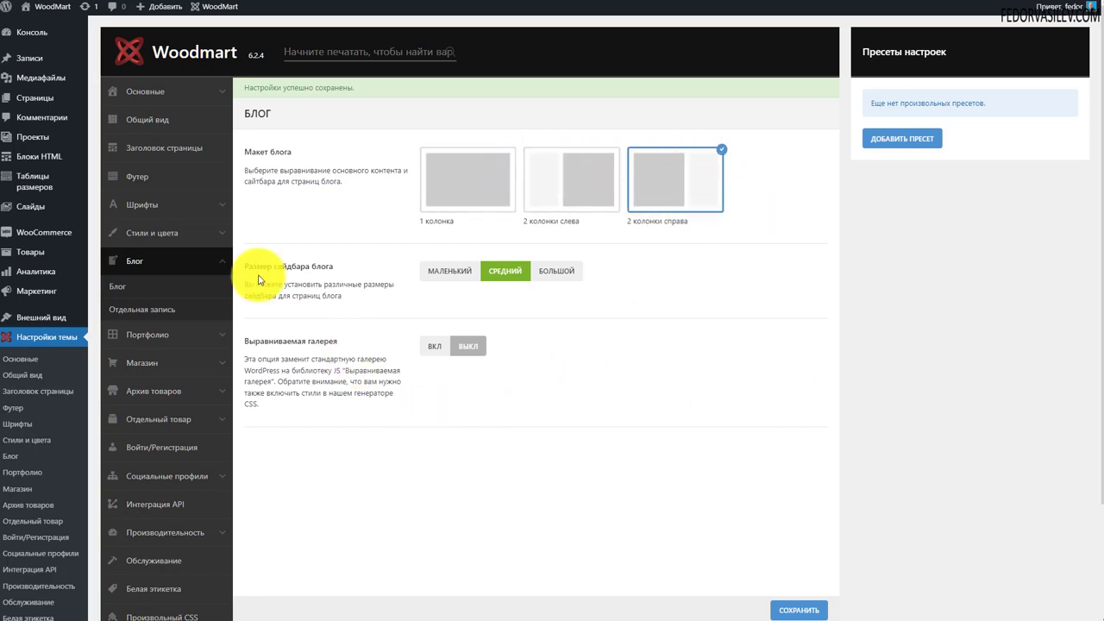
Try the Большой blog sidebar size and enabling Выравниваемая галерея, returning them to Средний and ВЫКЛ
click(549, 271)
click(492, 274)
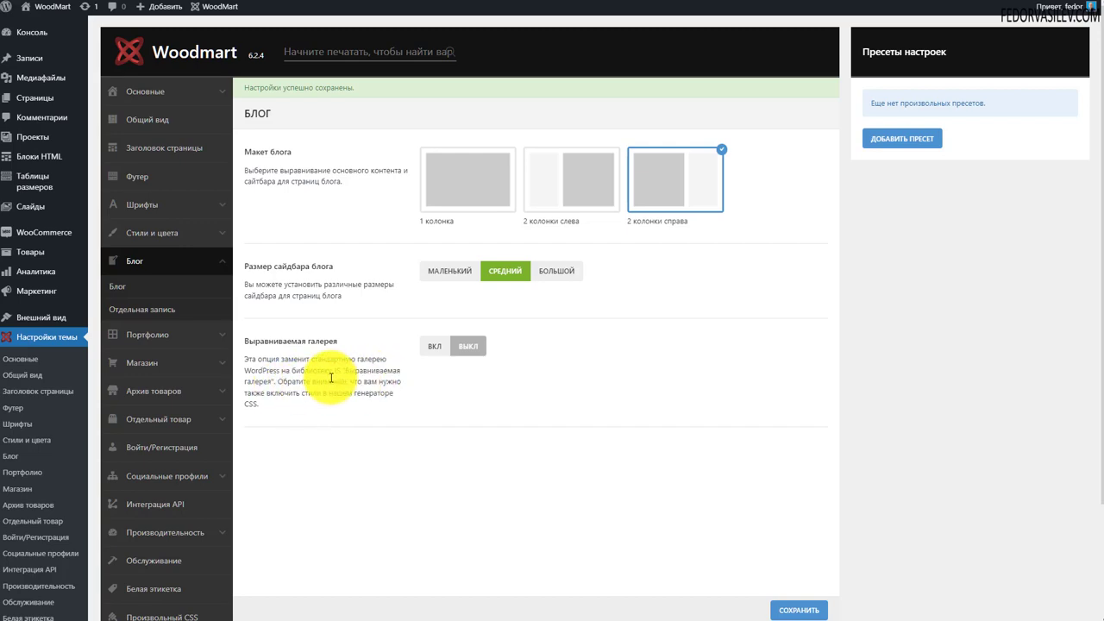
drag(339, 369, 392, 393)
click(433, 346)
click(468, 346)
scroll(431, 328, down, 1)
scroll(438, 345, up, 1)
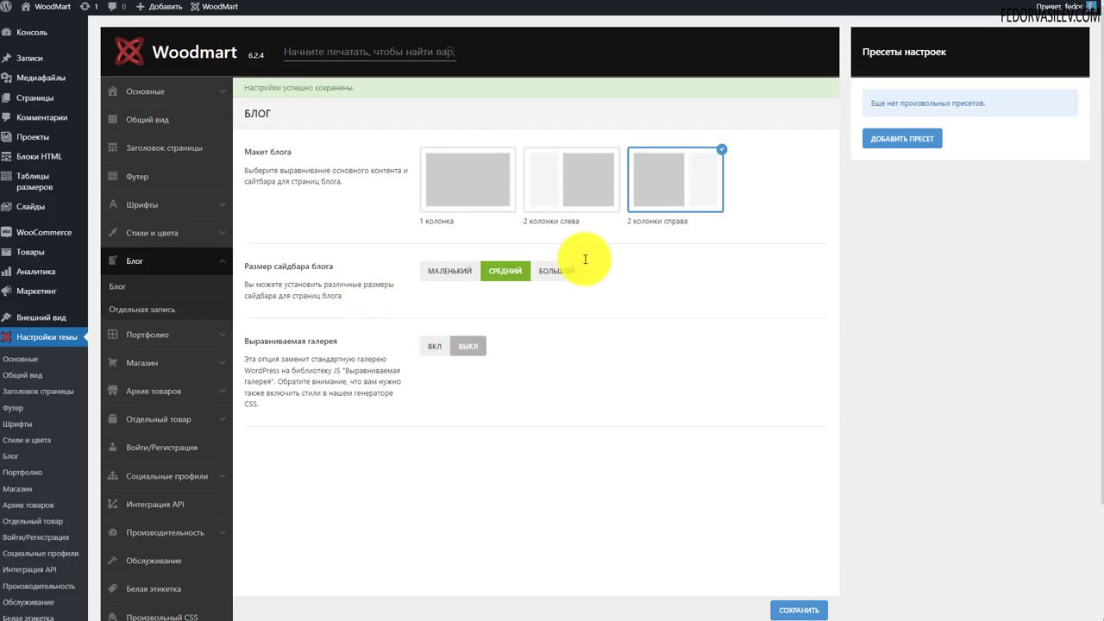
click(433, 346)
click(468, 345)
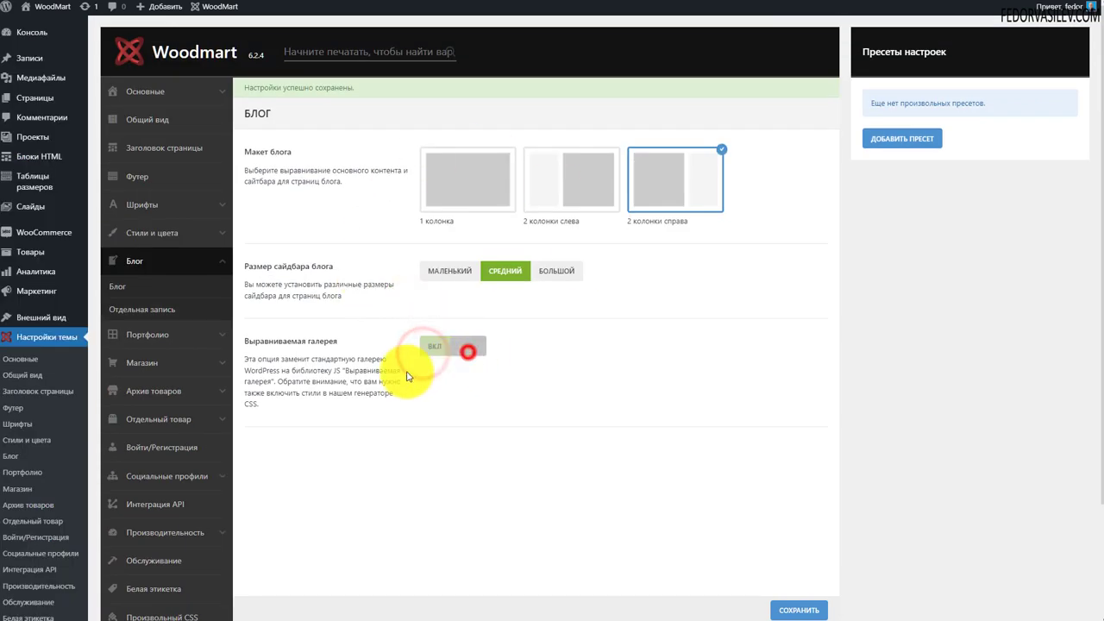
In the Блог subsection, look through the Дизайн блога choices and try the Плоский style before restoring С тенью
click(158, 286)
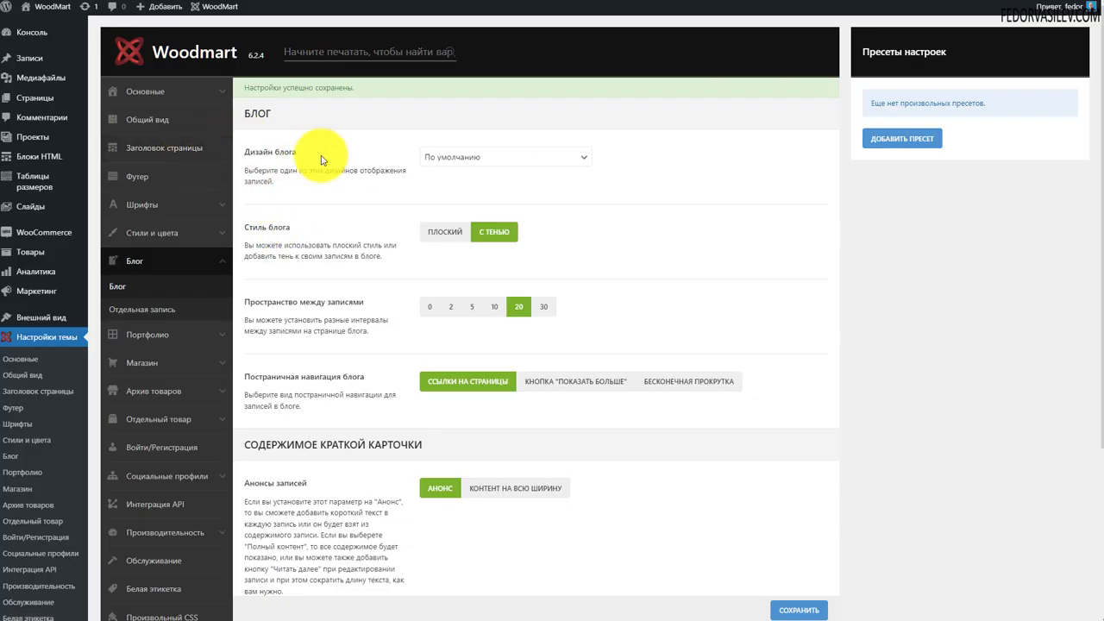
click(456, 157)
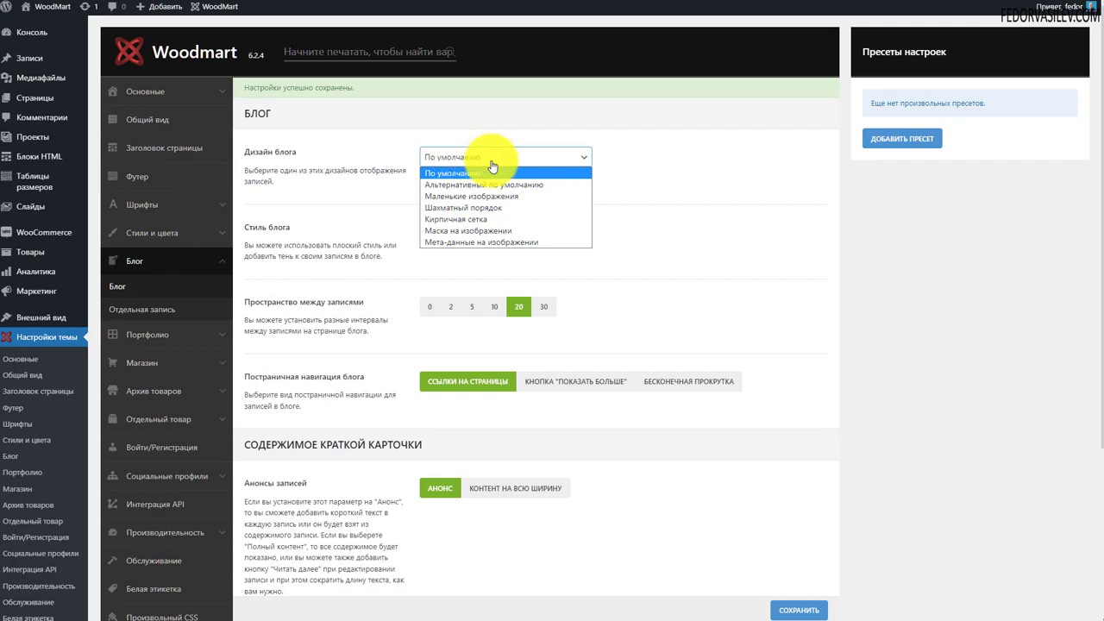
click(668, 193)
click(509, 155)
click(652, 176)
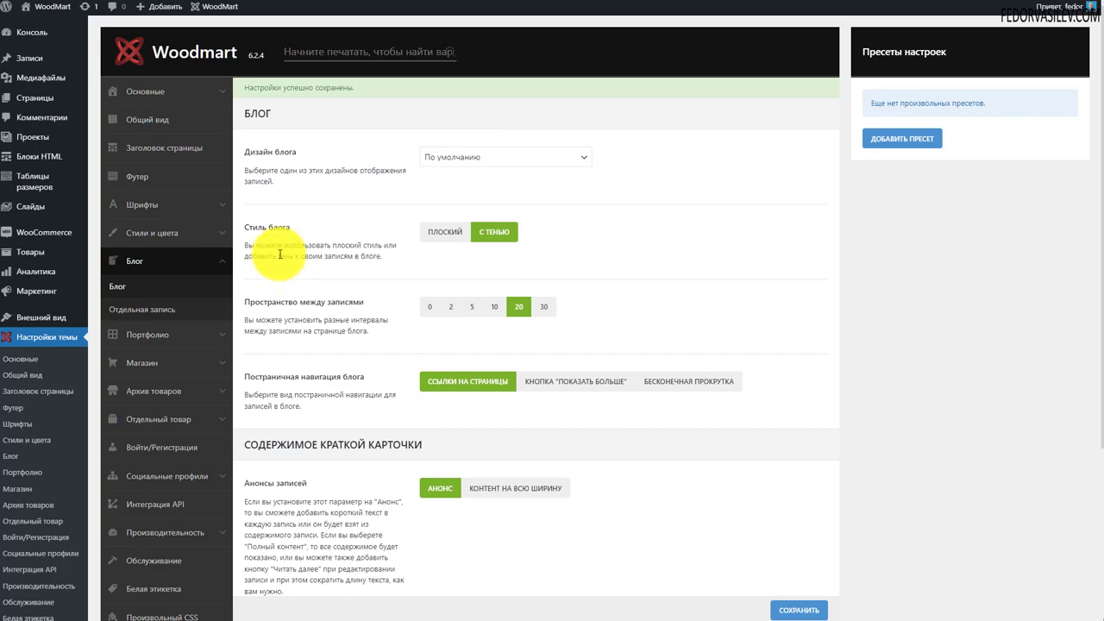
click(448, 235)
click(509, 237)
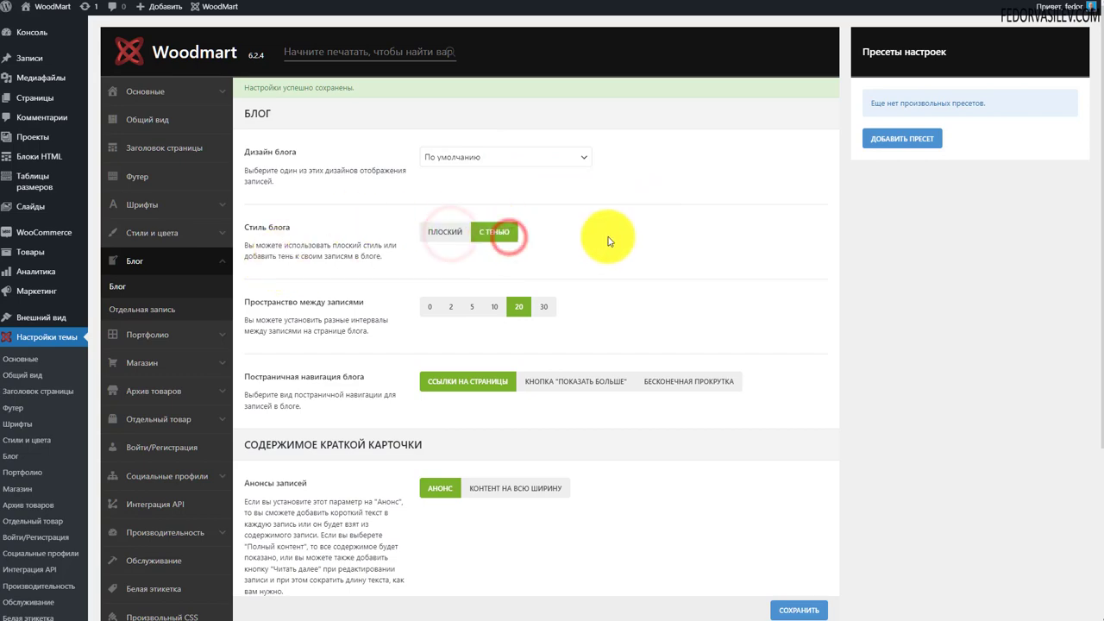
Review the blog's post spacing, pagination, excerpt type and excerpt length settings
scroll(293, 316, down, 2)
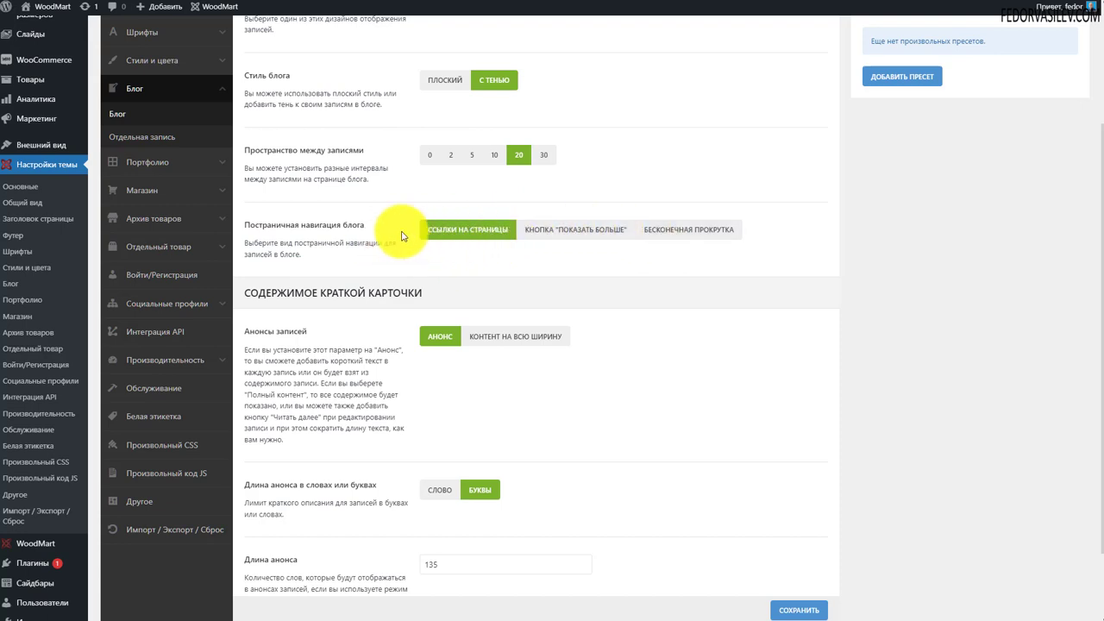
scroll(707, 216, down, 1)
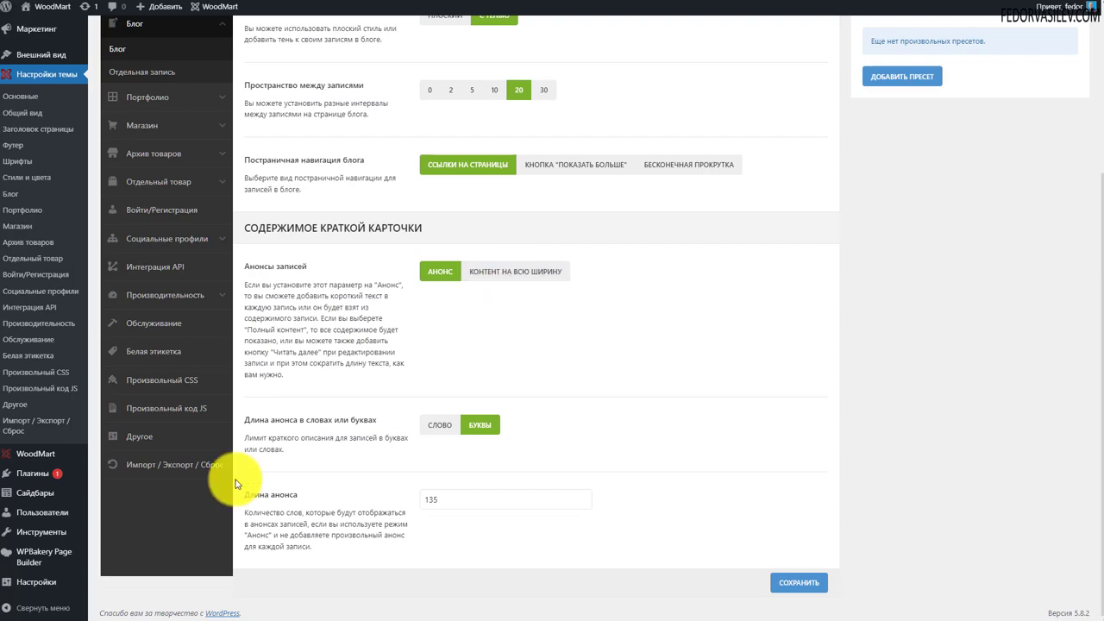
key(ctrl+s)
scroll(380, 126, down, 3)
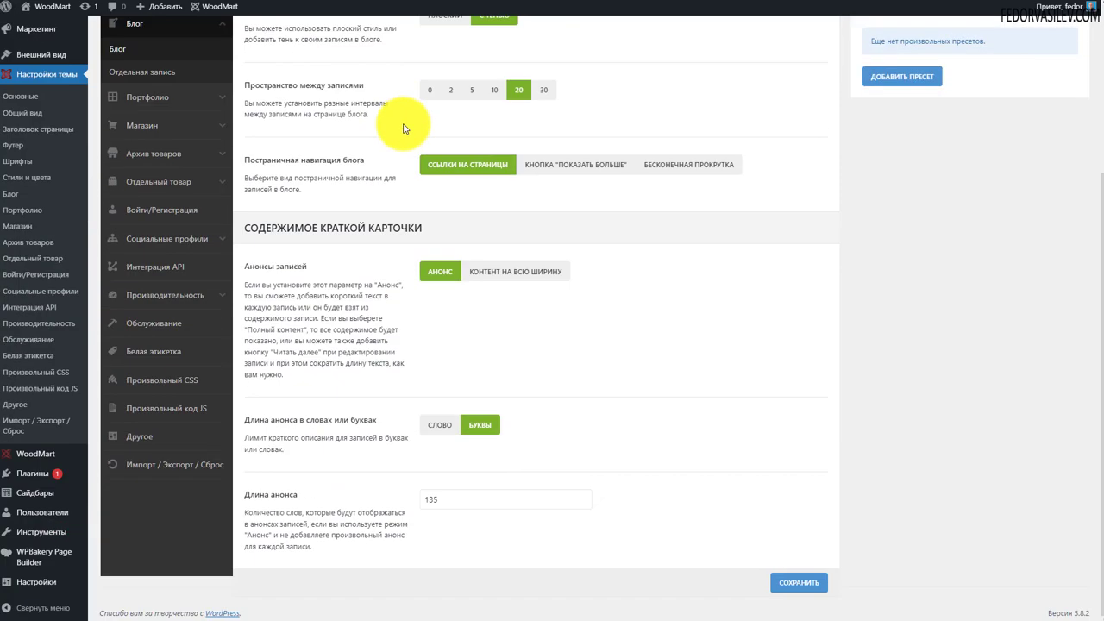
scroll(407, 176, up, 3)
scroll(420, 159, down, 3)
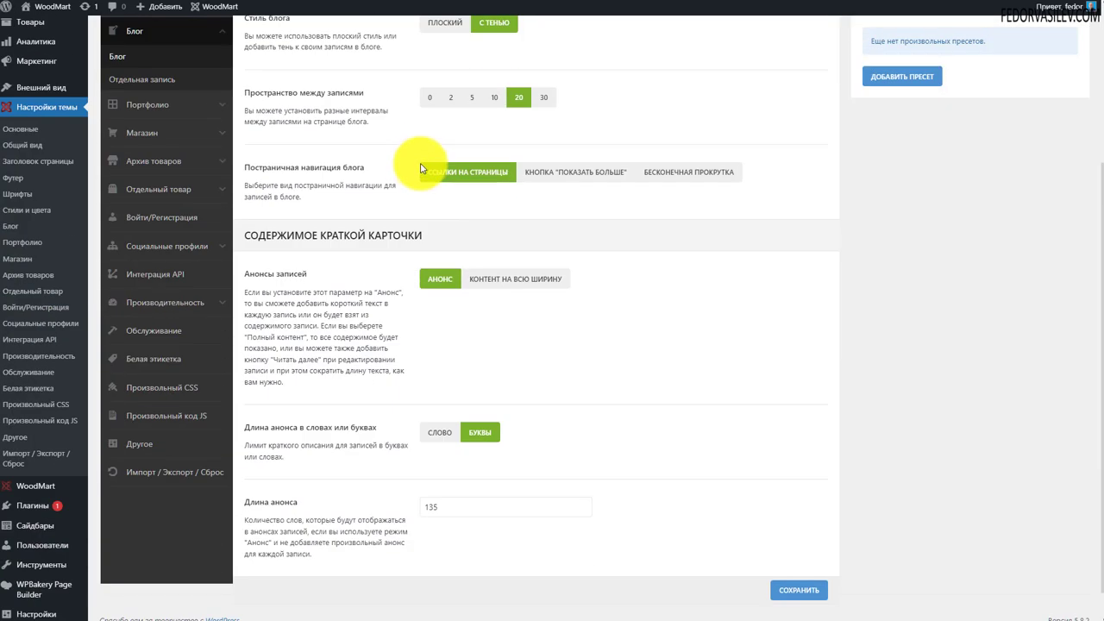
scroll(431, 263, up, 3)
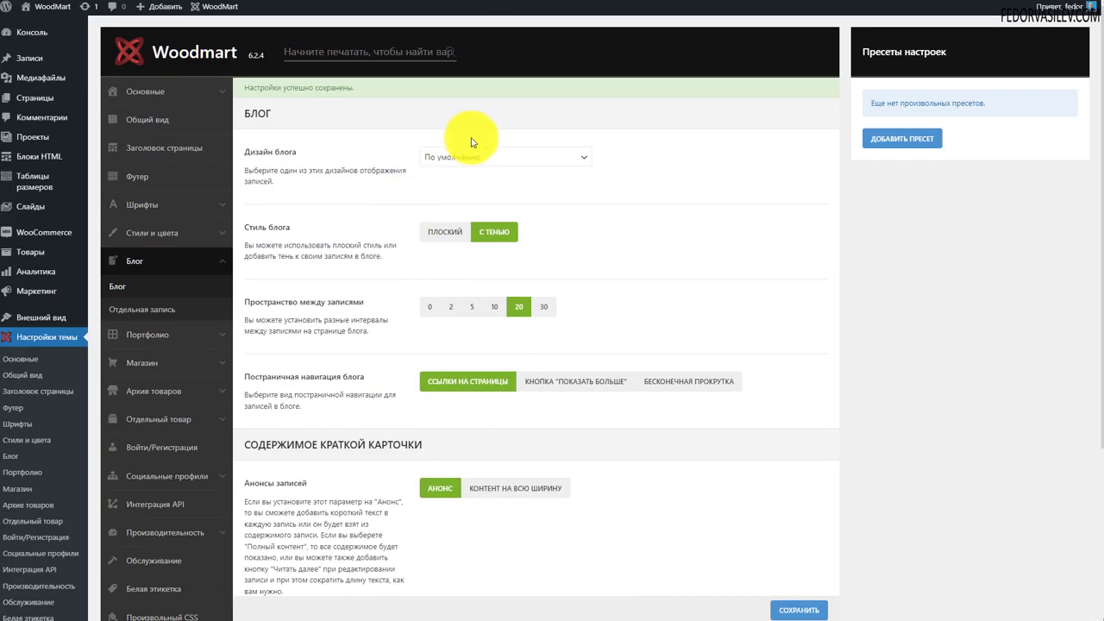
scroll(471, 142, down, 3)
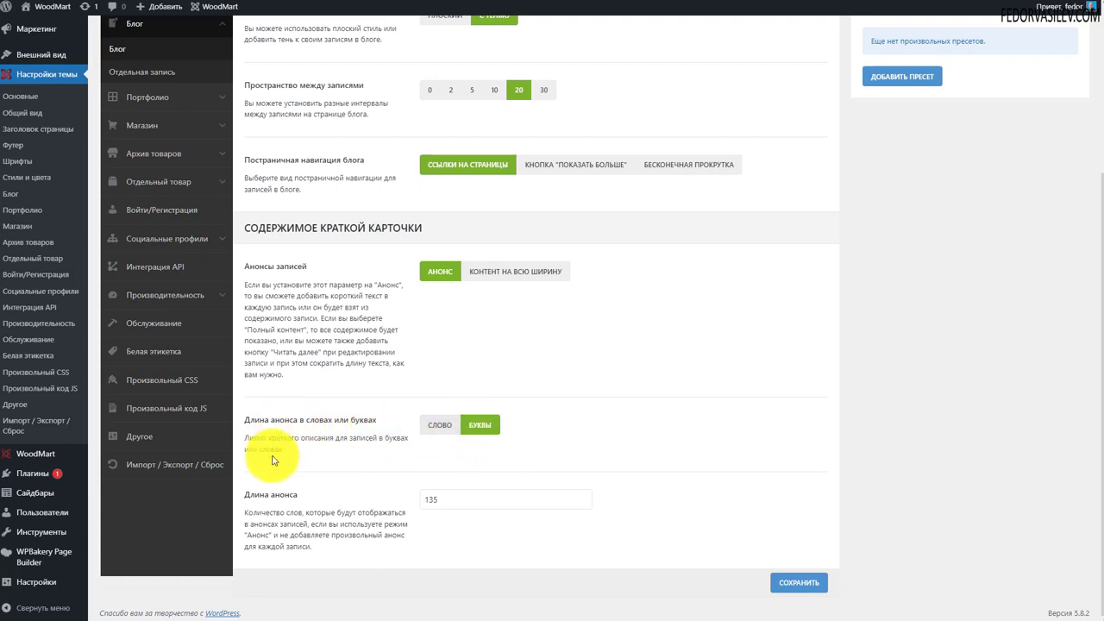
drag(297, 547, 254, 494)
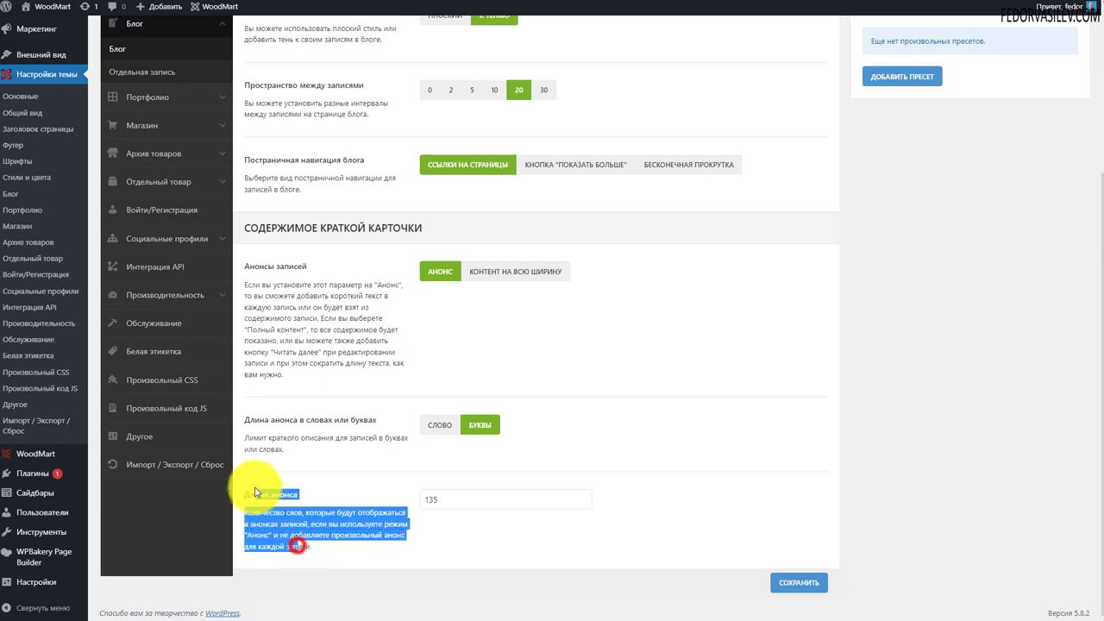
click(414, 499)
key(Return)
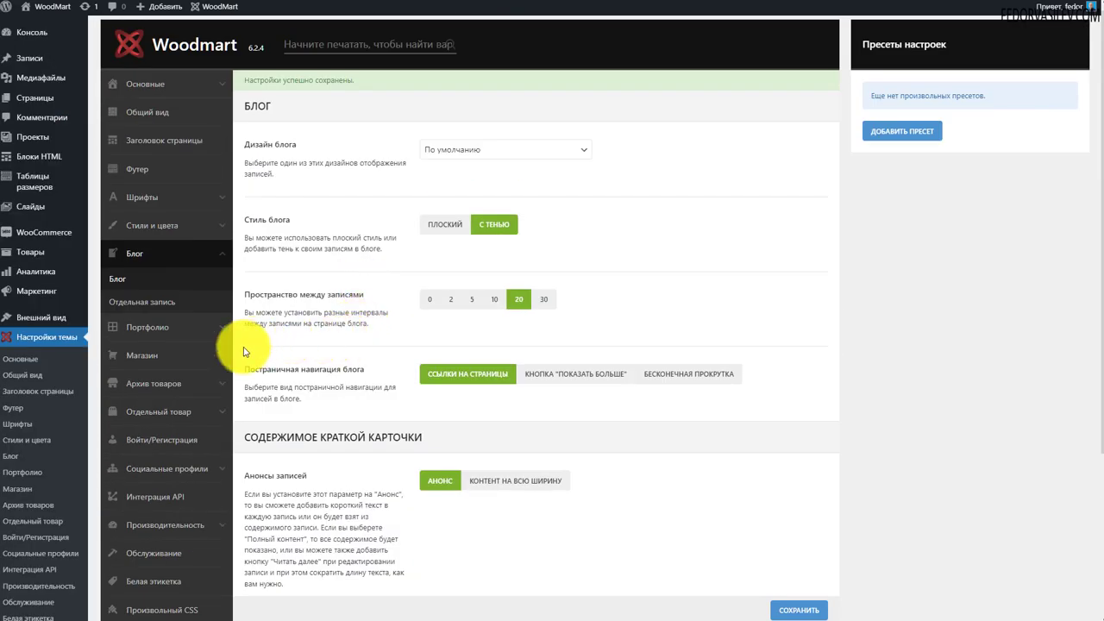
Look at the header choices for single posts in the Отдельная запись settings
click(140, 304)
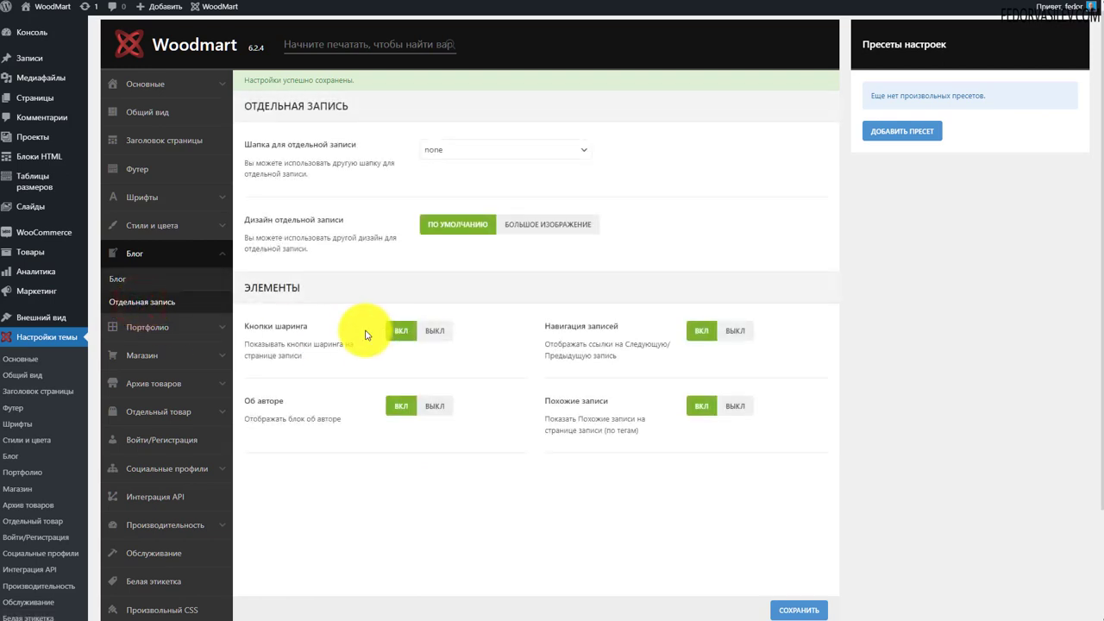
click(139, 281)
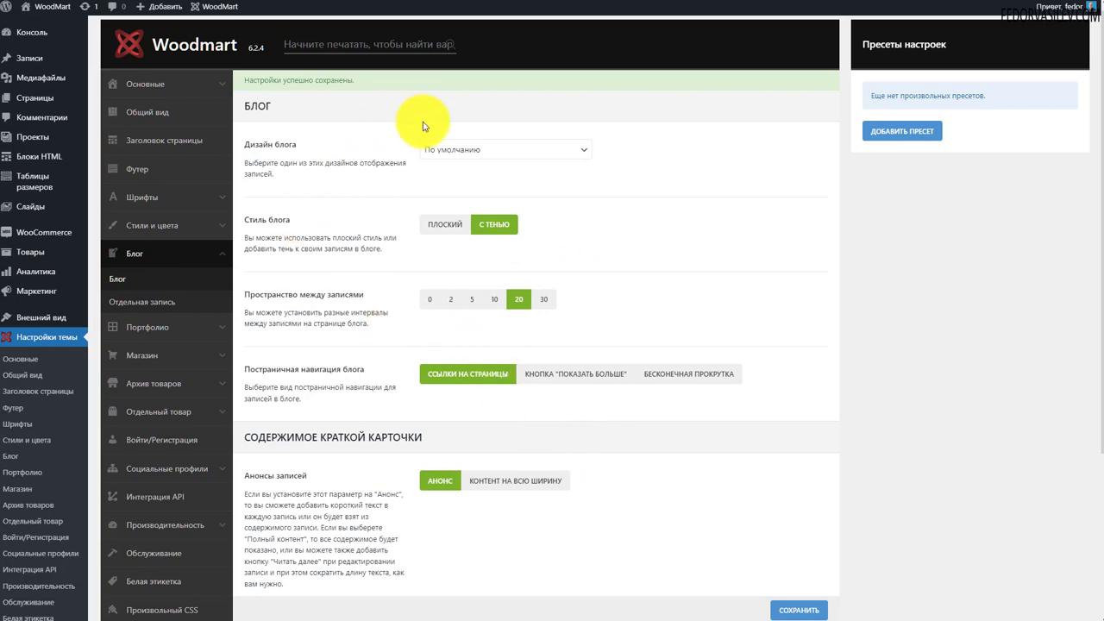
click(126, 298)
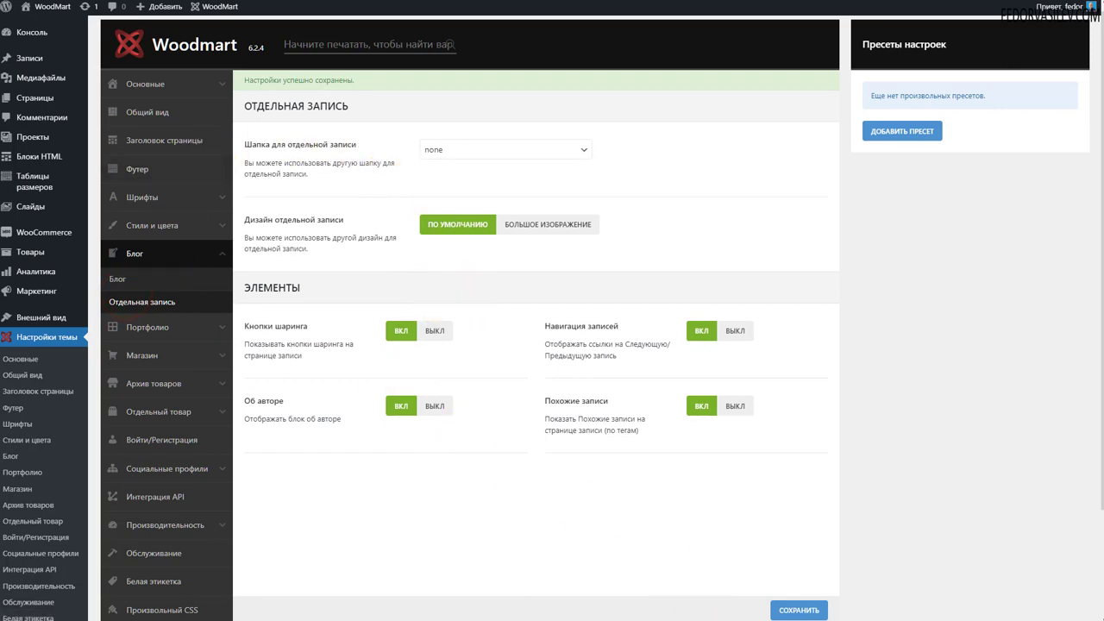
scroll(406, 291, up, 1)
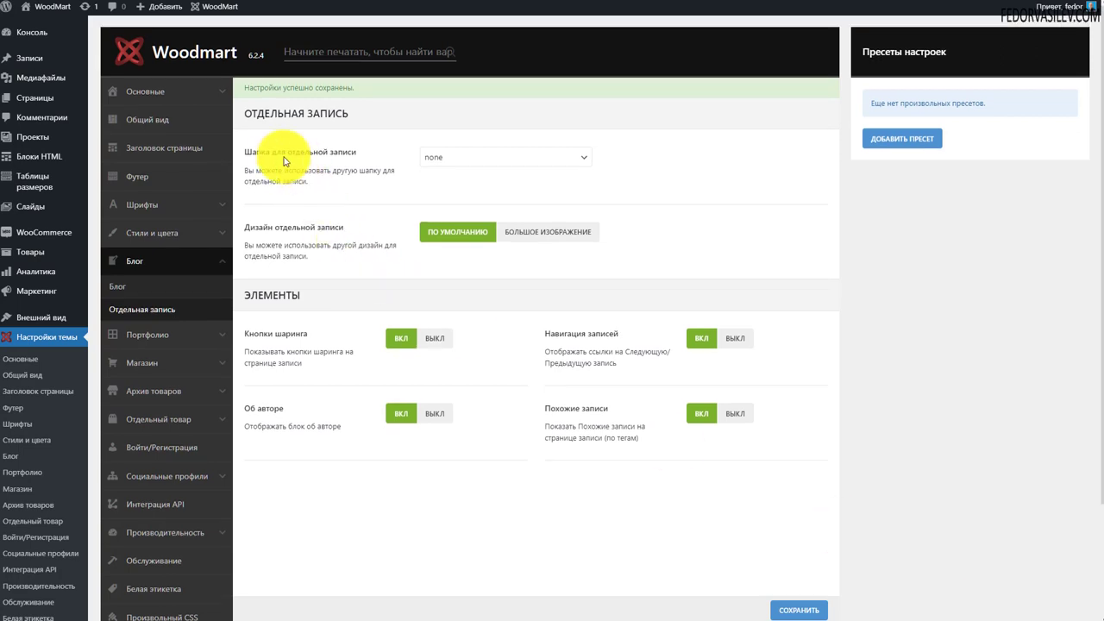
click(444, 160)
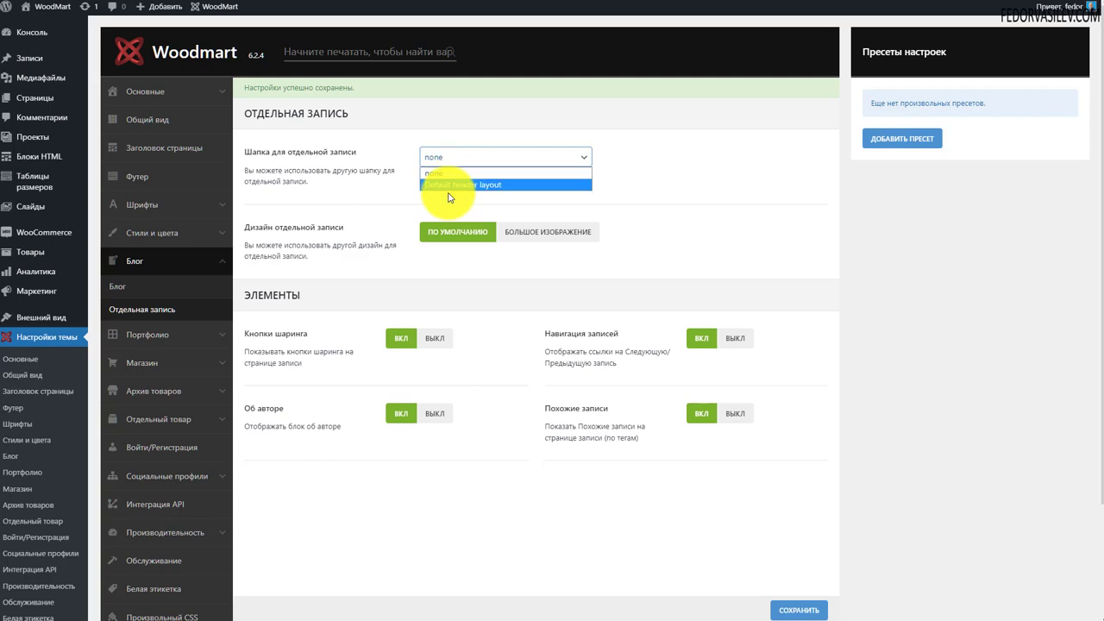
click(727, 162)
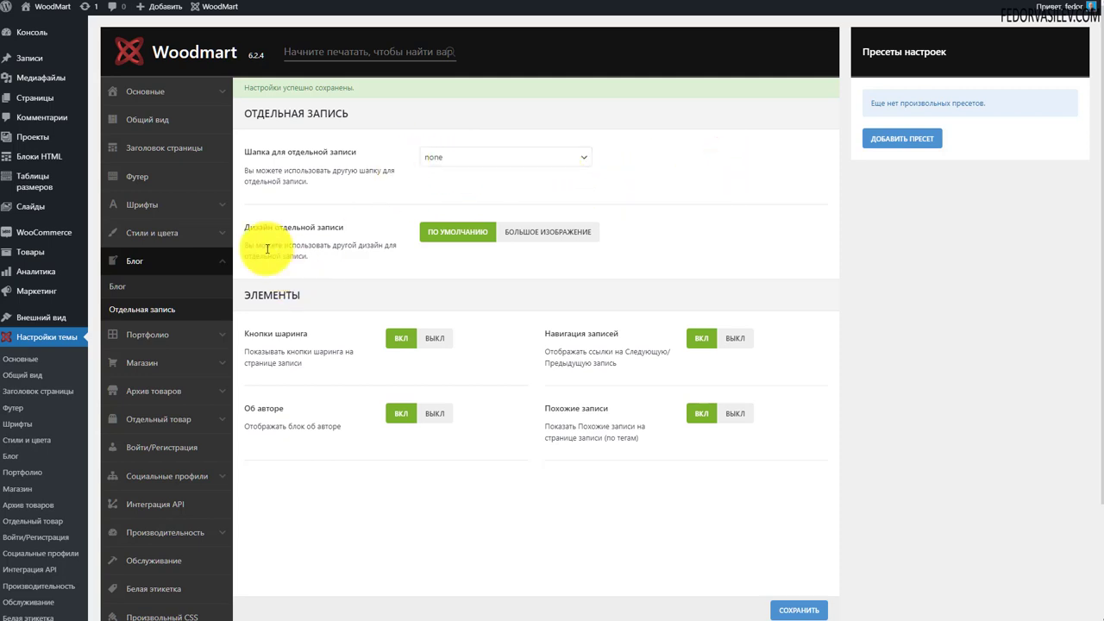
Try the Большое изображение post design and disabling Кнопки шаринга and Об авторе, restoring По умолчанию and both elements to ВКЛ
click(546, 239)
click(466, 232)
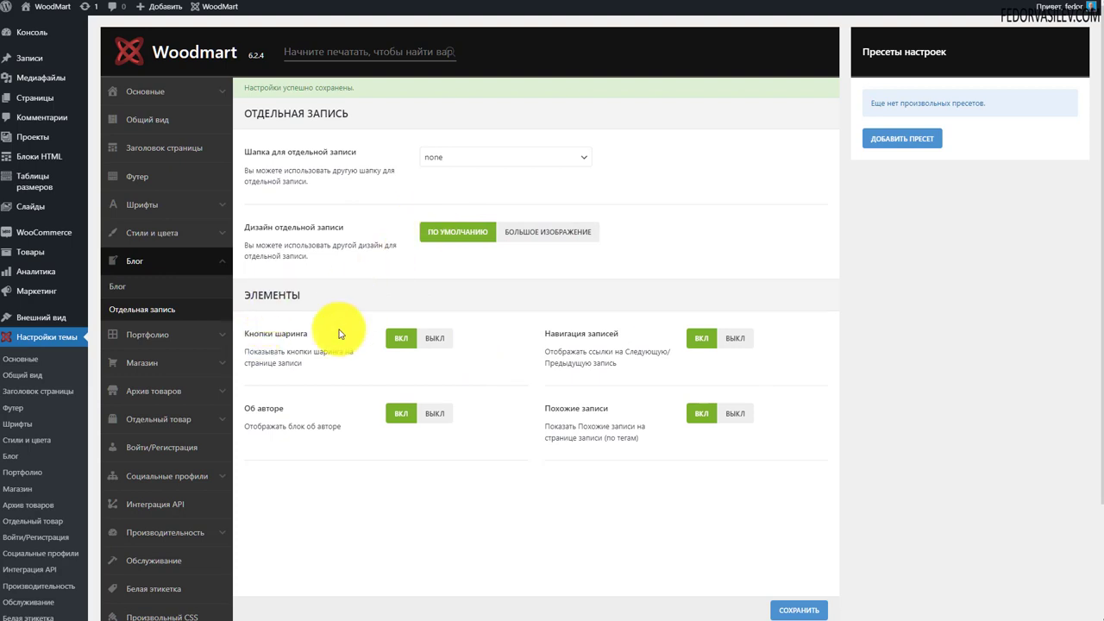
click(433, 414)
click(434, 338)
click(401, 338)
click(390, 416)
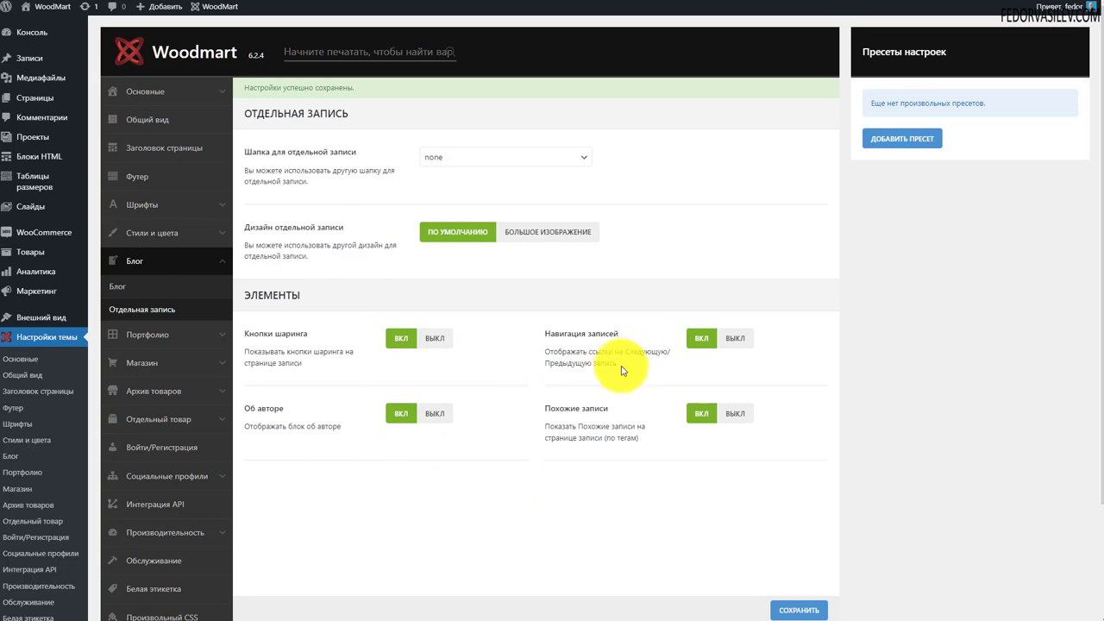
Read the descriptions of the Навигация записей and Похожие записи elements for single posts
drag(548, 351, 617, 363)
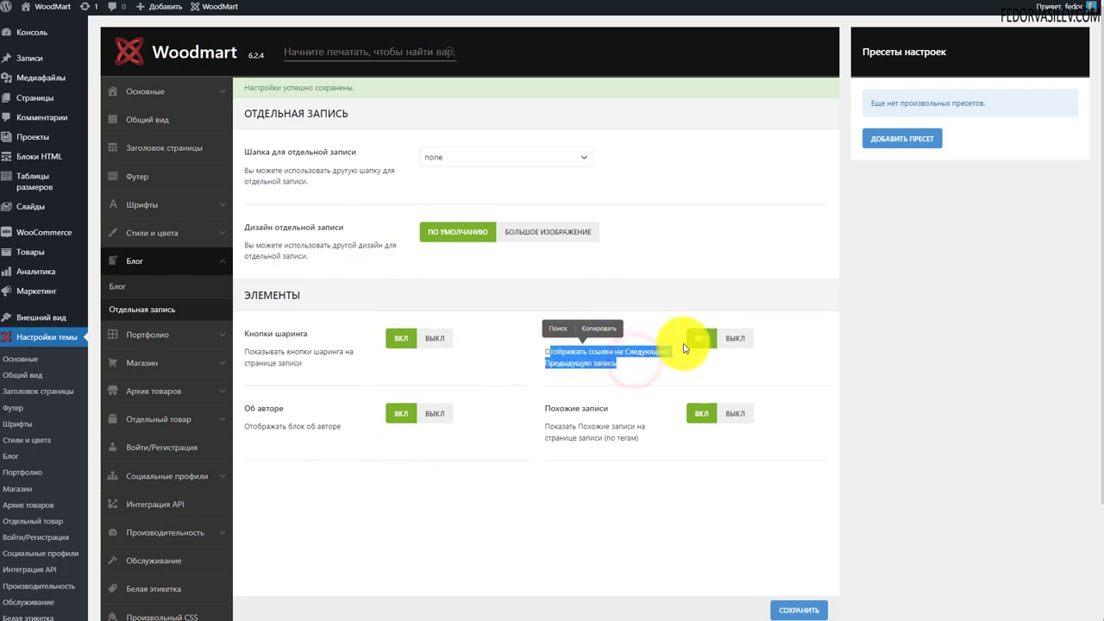
click(830, 353)
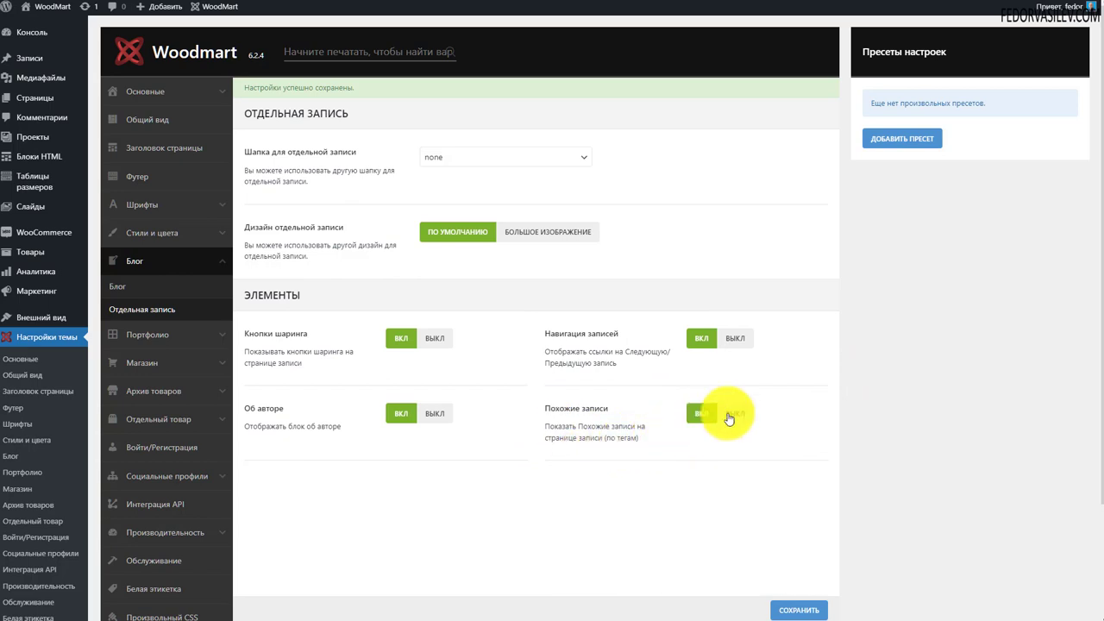
drag(611, 426, 640, 438)
click(672, 443)
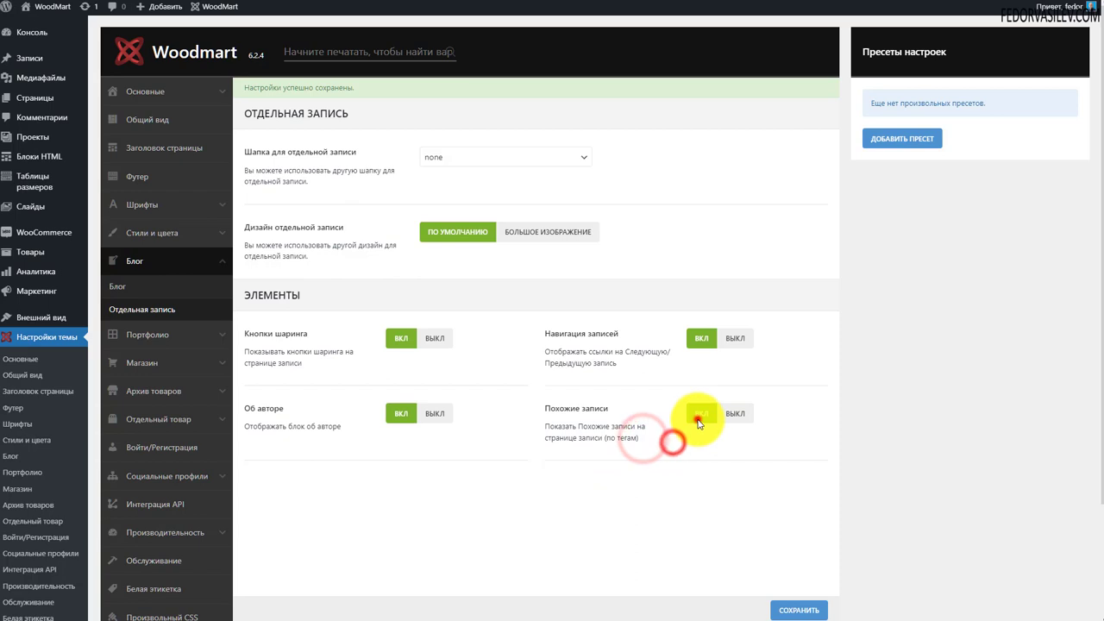
click(698, 421)
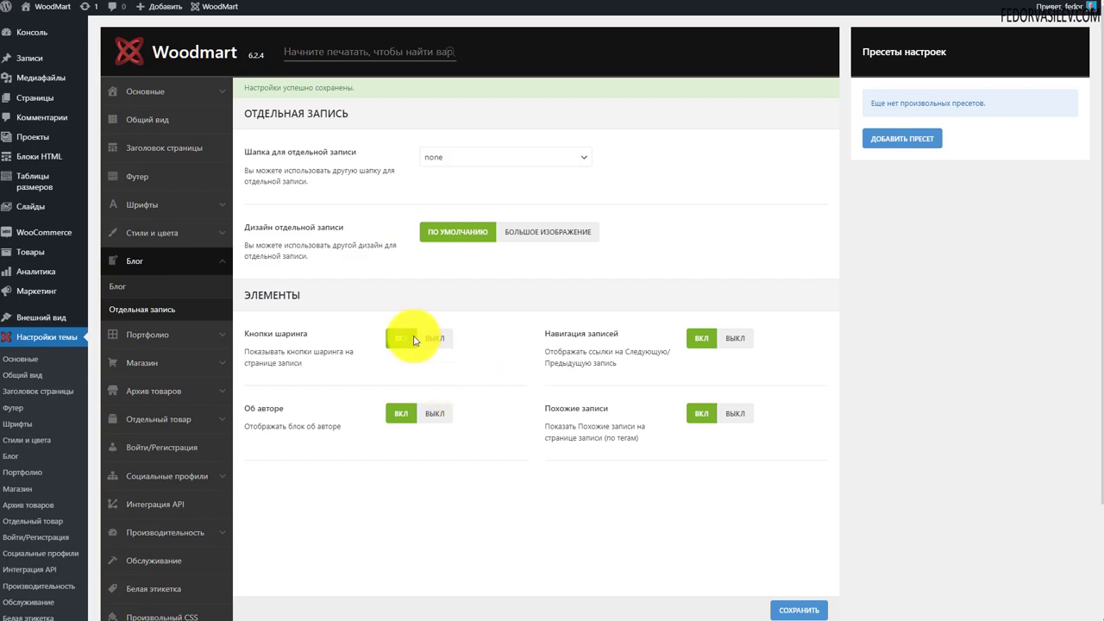
Look over the storefront checkout page's header menu and footer for the Портфолио links
mouse_move(14, 67)
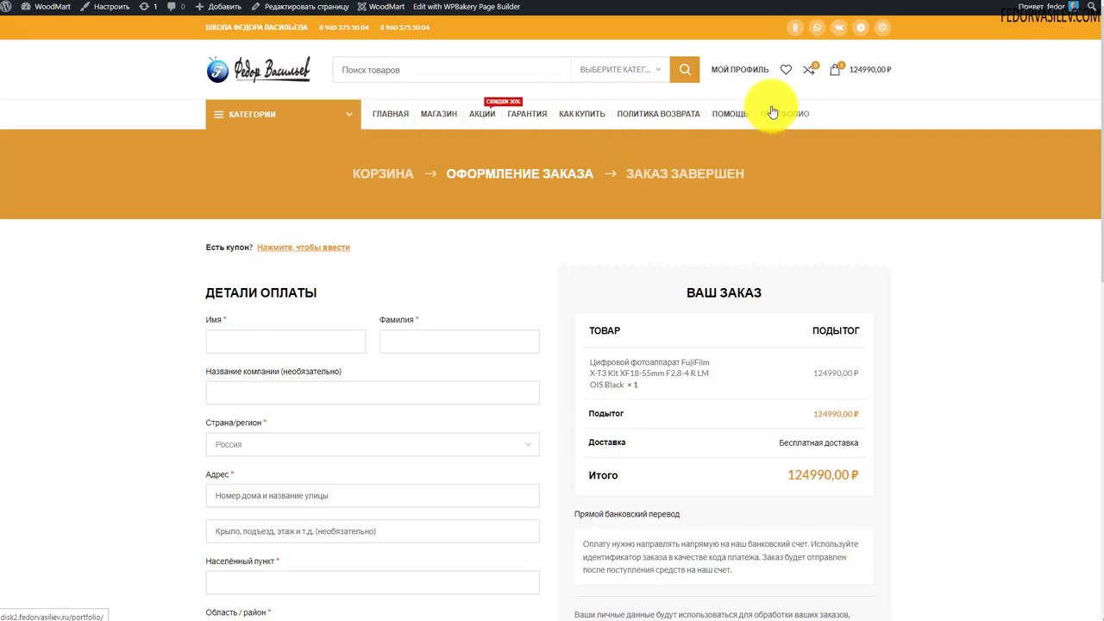
scroll(698, 123, down, 9)
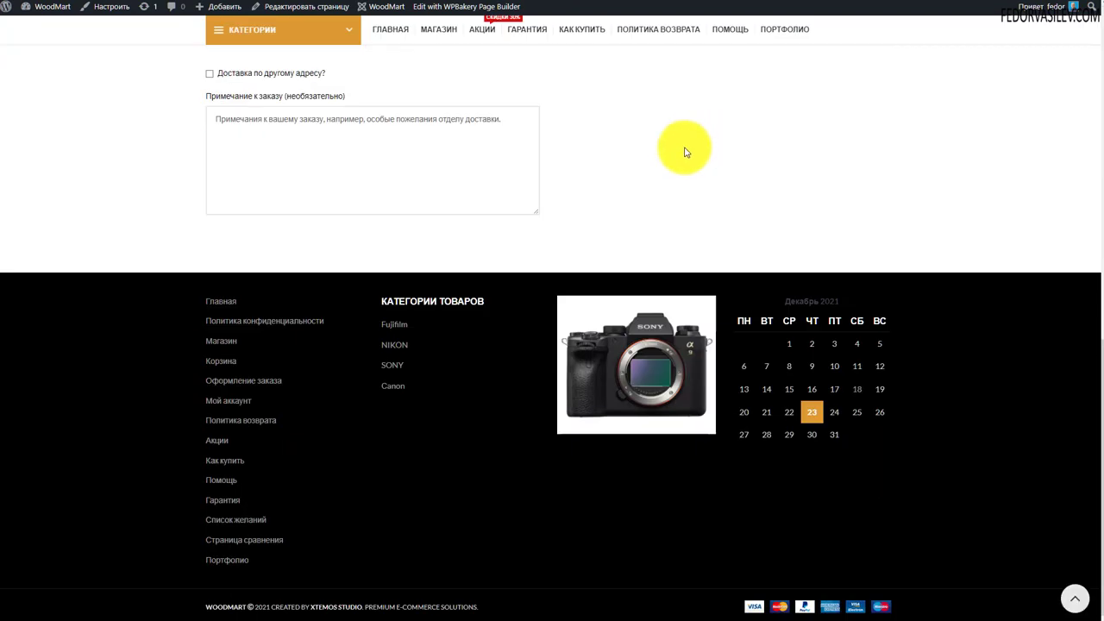
scroll(687, 152, up, 10)
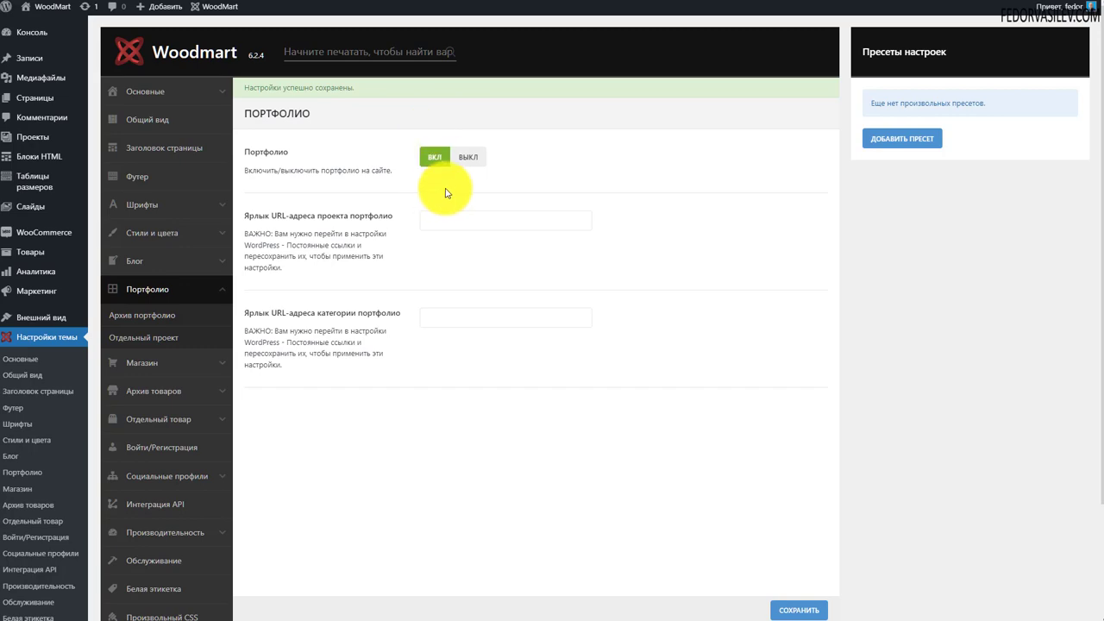
Review the theme's general portfolio settings, the Архив портфолио options and the Отдельный проект options
click(471, 216)
click(160, 314)
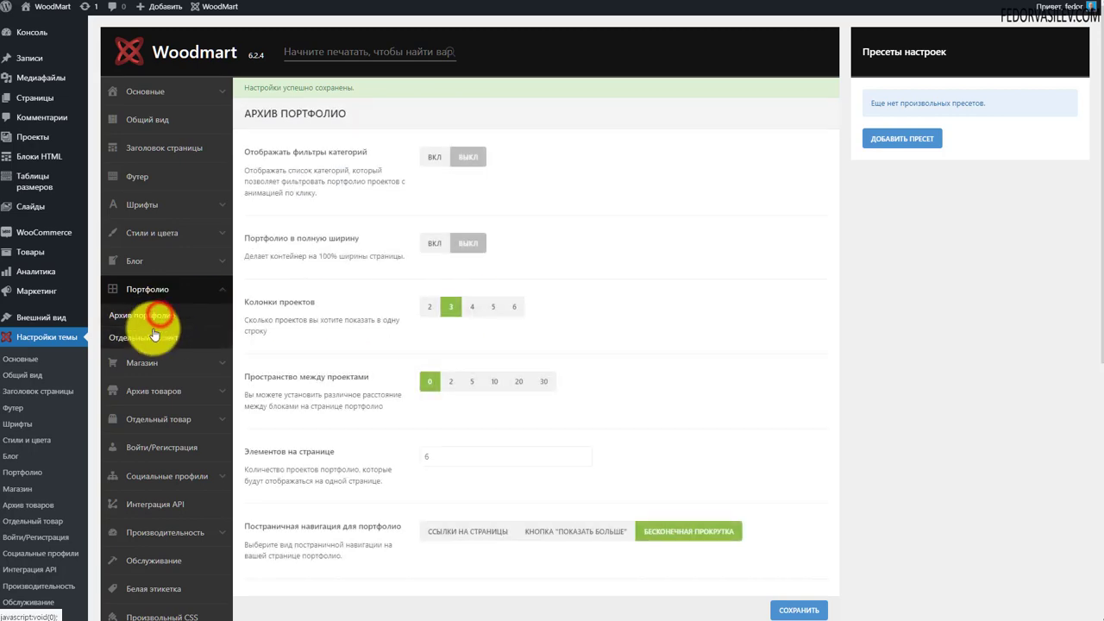
scroll(421, 250, down, 5)
scroll(420, 255, up, 5)
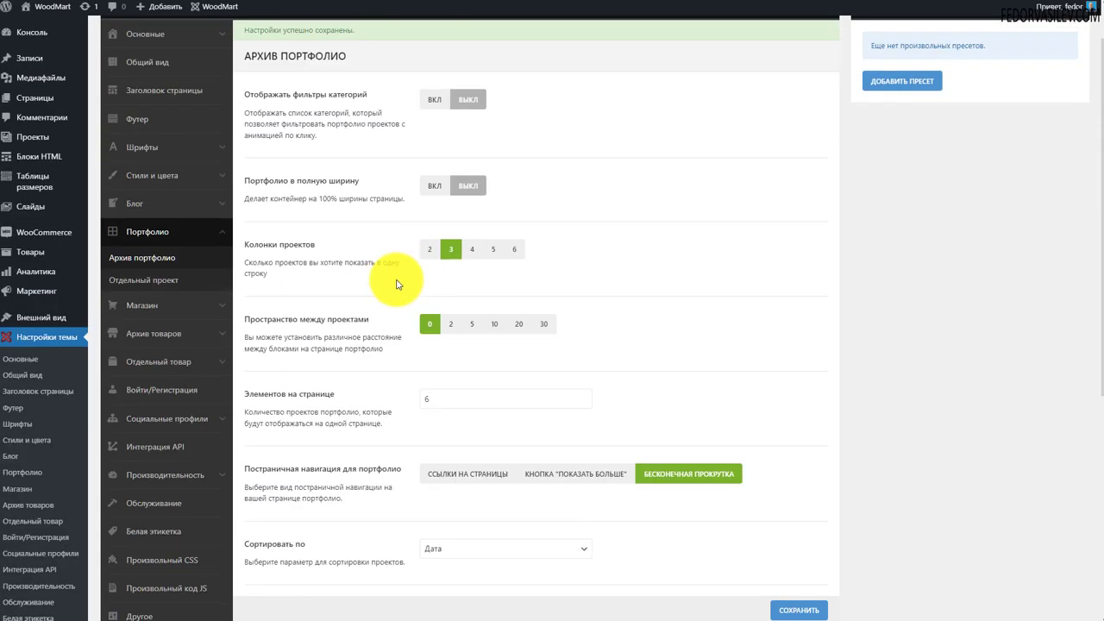
click(168, 281)
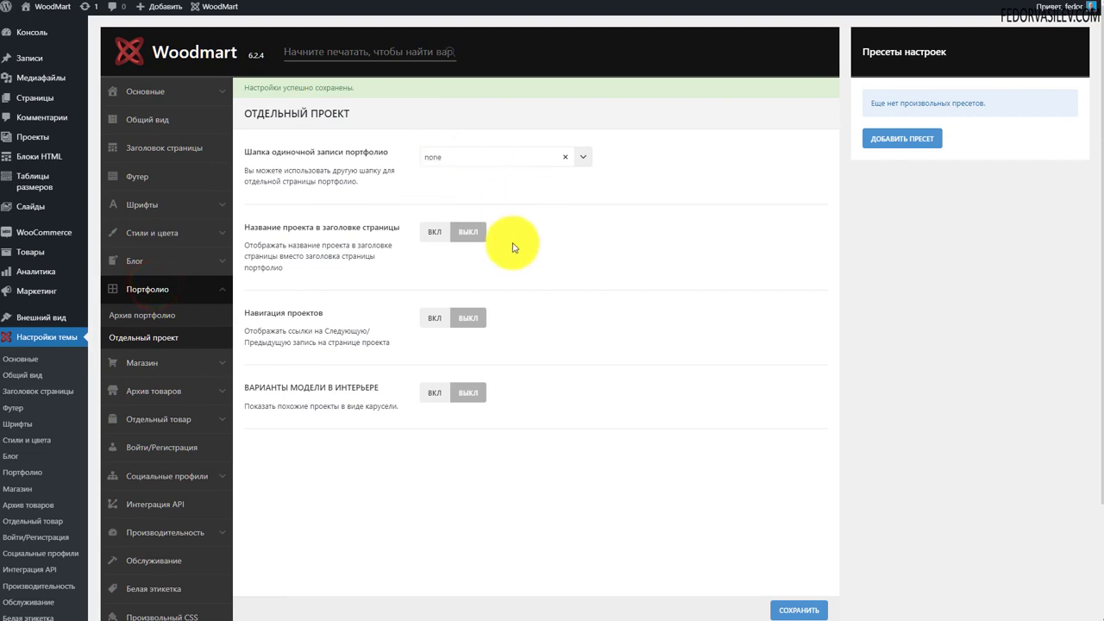
Open the Магазин theme settings and examine how the cart side panel closes and opens on the storefront
click(145, 363)
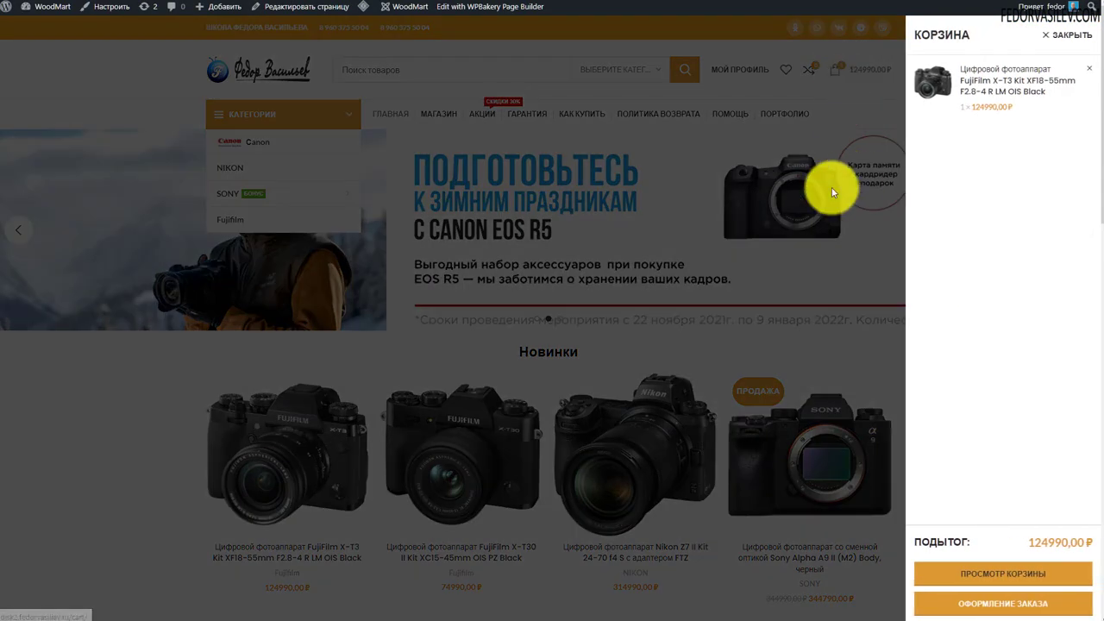
click(825, 100)
click(850, 72)
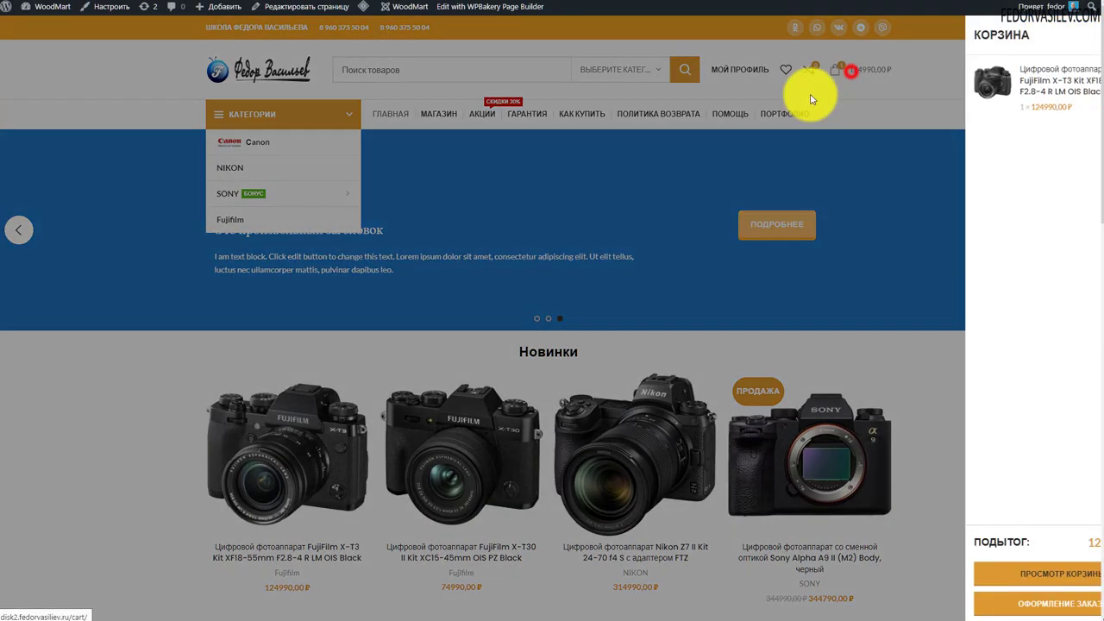
Close the storefront cart panel and save the shop settings with Отображать всплывающее окно as the action after adding to cart
click(864, 115)
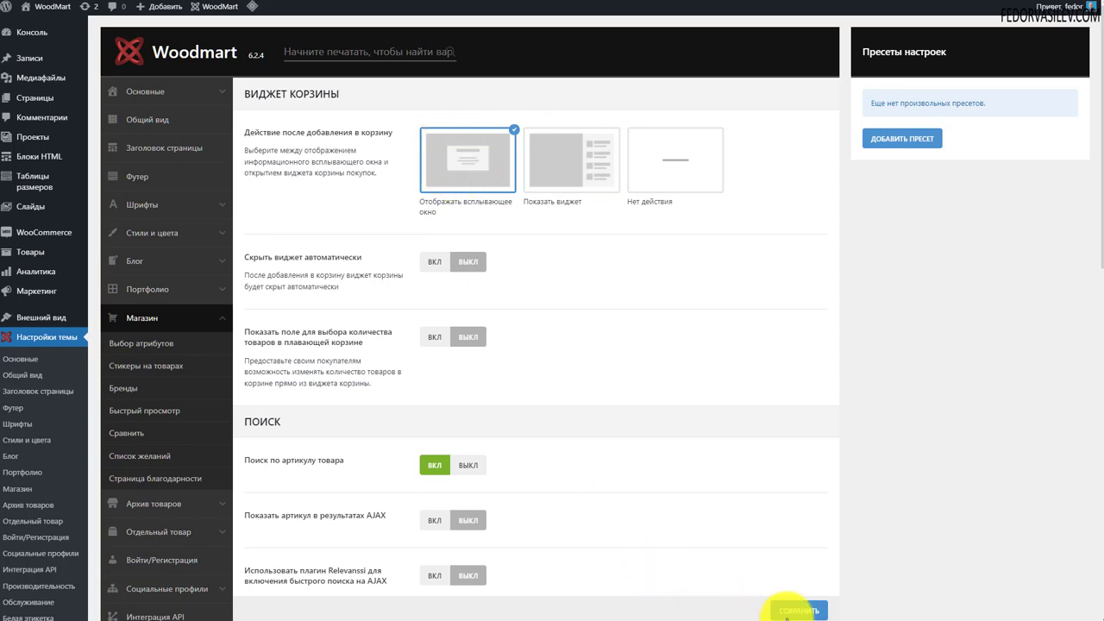
click(793, 611)
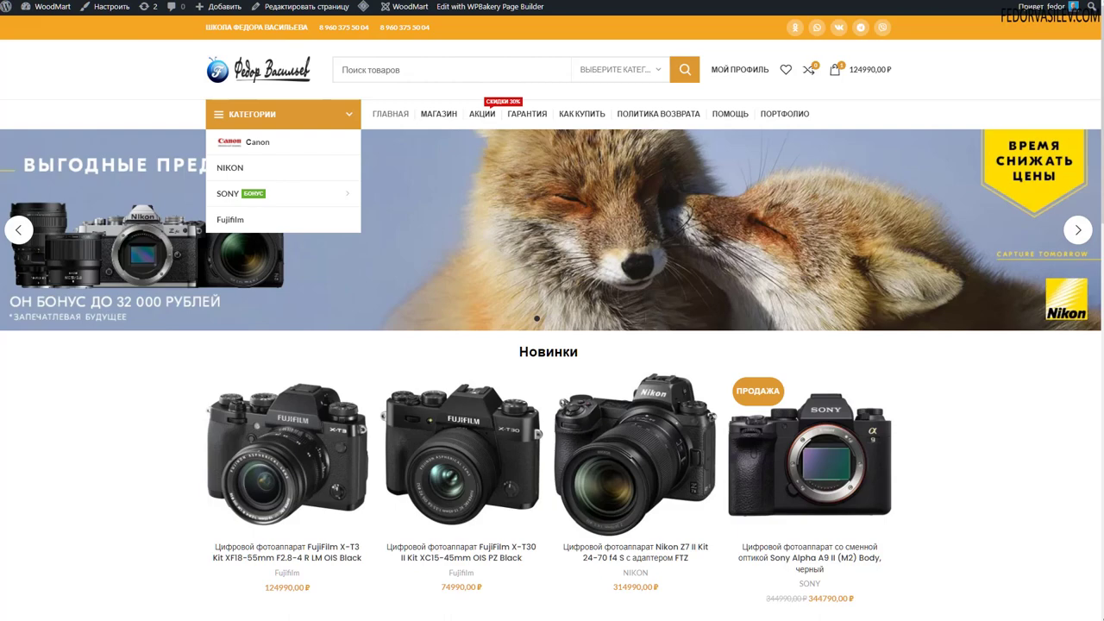
Open the storefront cart side panel, remove the second product from it and close the panel
scroll(1011, 526, down, 1)
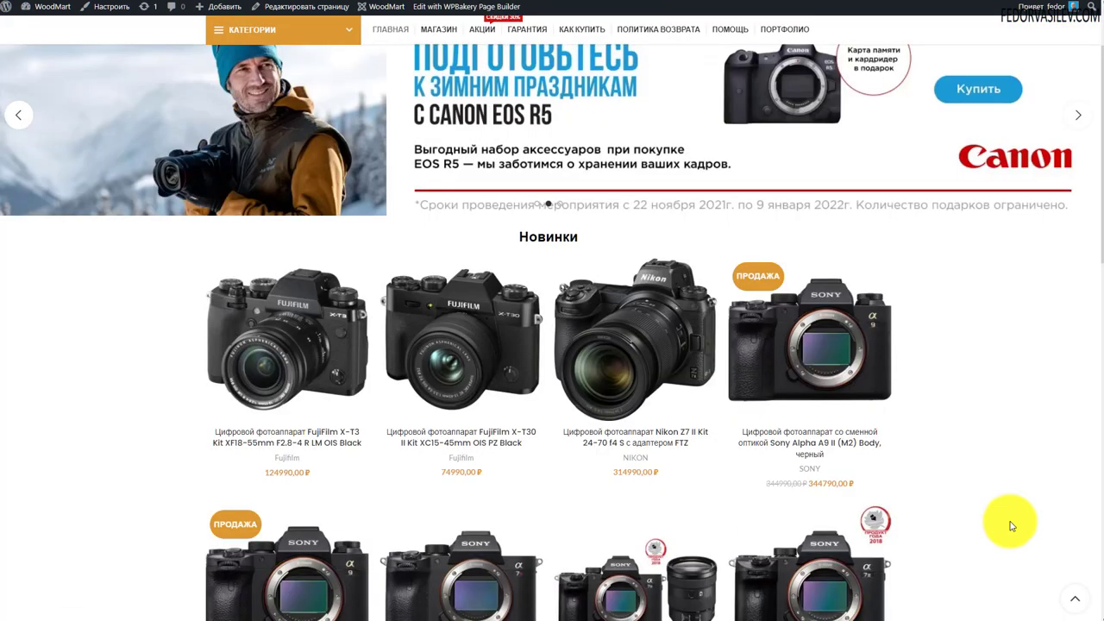
scroll(940, 94, up, 1)
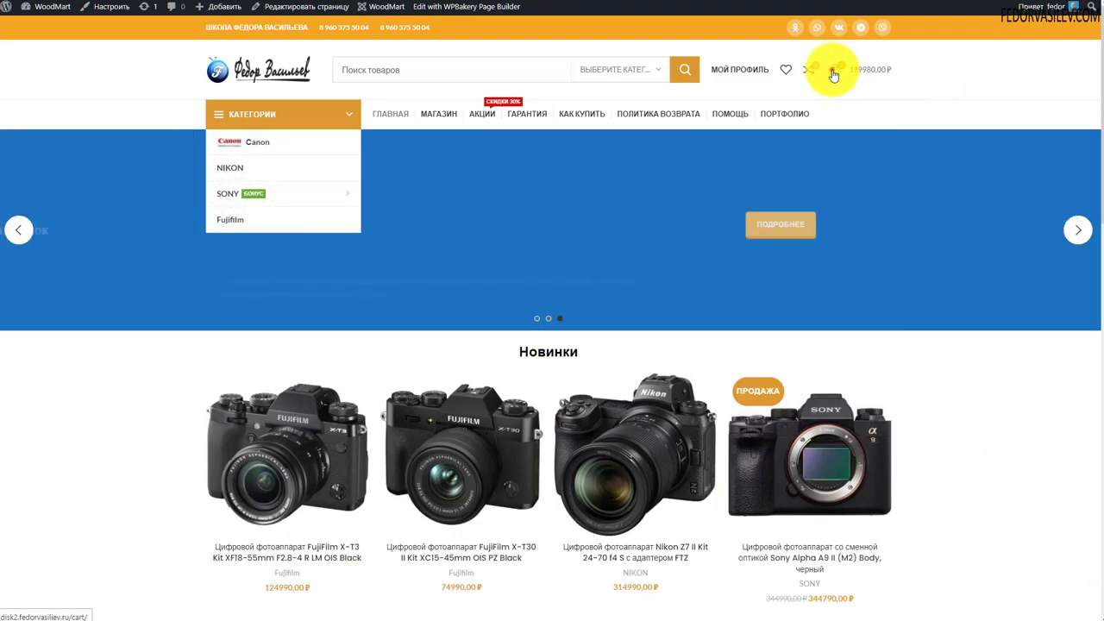
click(833, 73)
click(1089, 137)
click(791, 356)
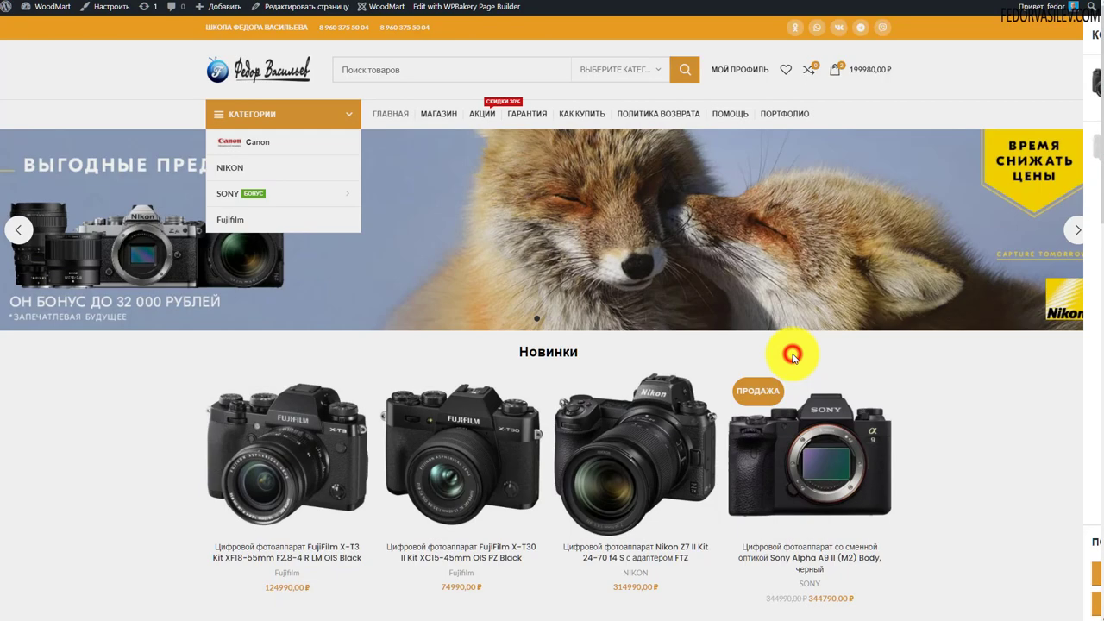
Add the FujiFilm X-T3 Kit to the cart on the storefront and open the cart page from the confirmation popup
scroll(792, 356, down, 3)
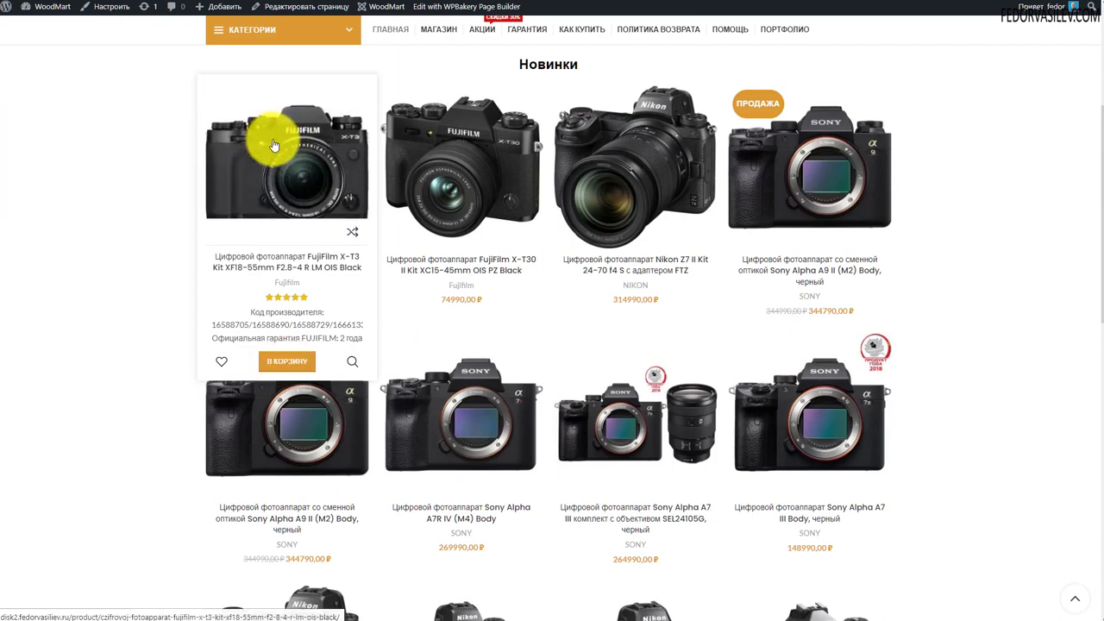
click(291, 363)
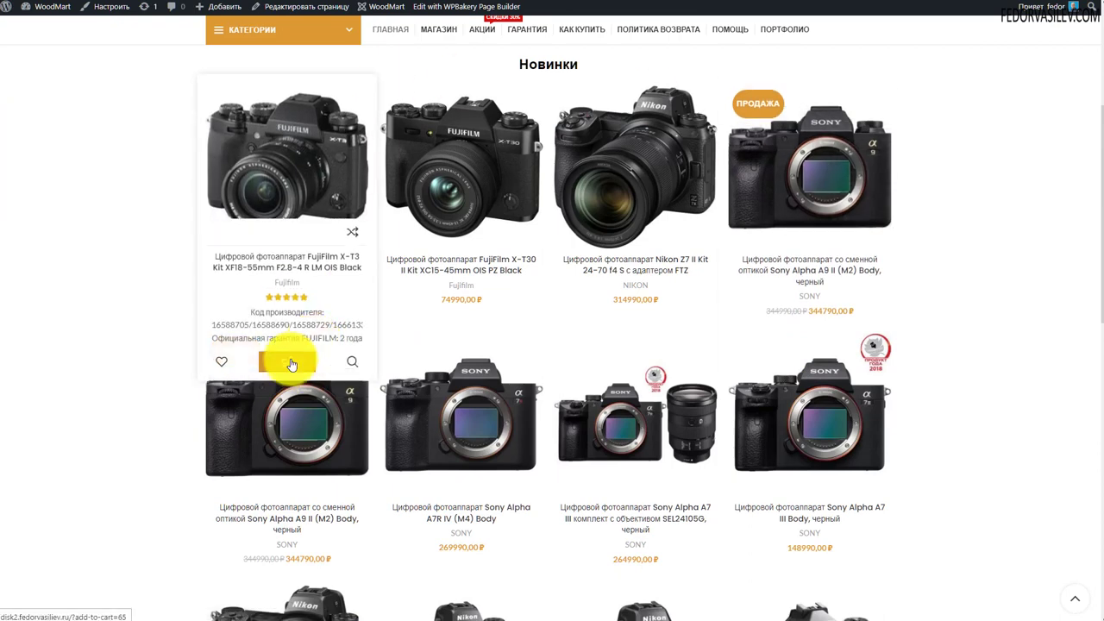
click(328, 173)
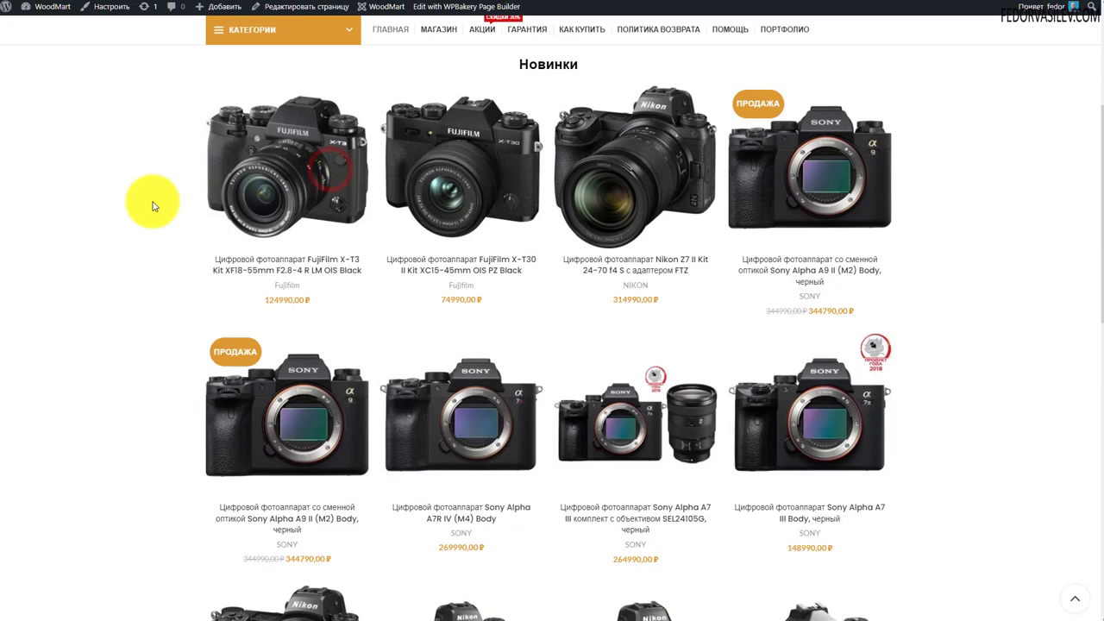
click(642, 374)
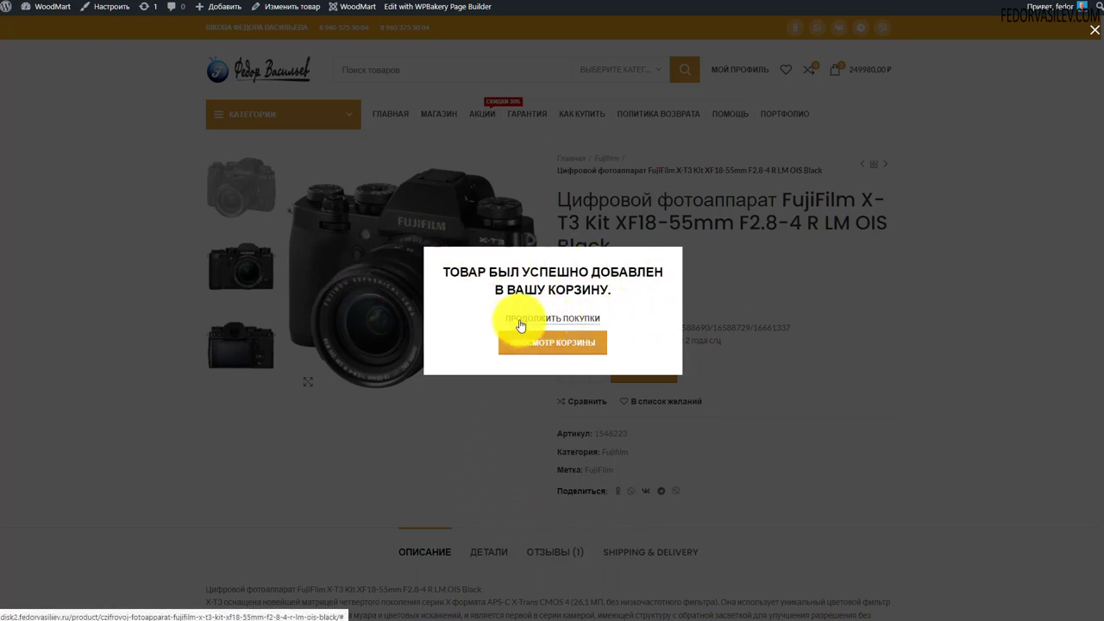
click(548, 347)
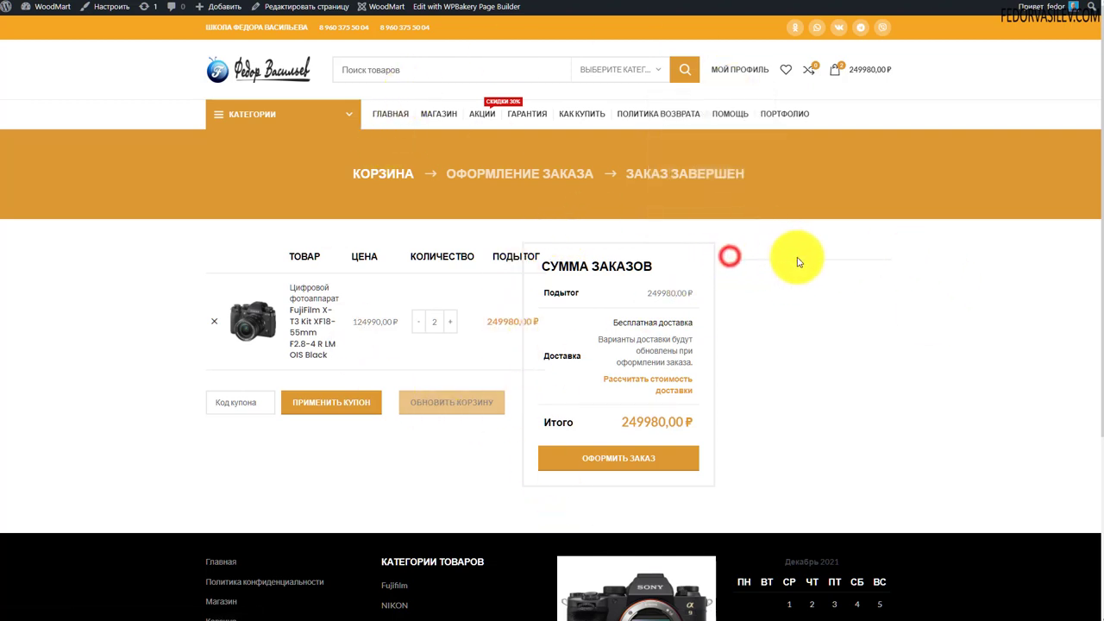
click(907, 253)
drag(739, 261, 813, 313)
click(874, 336)
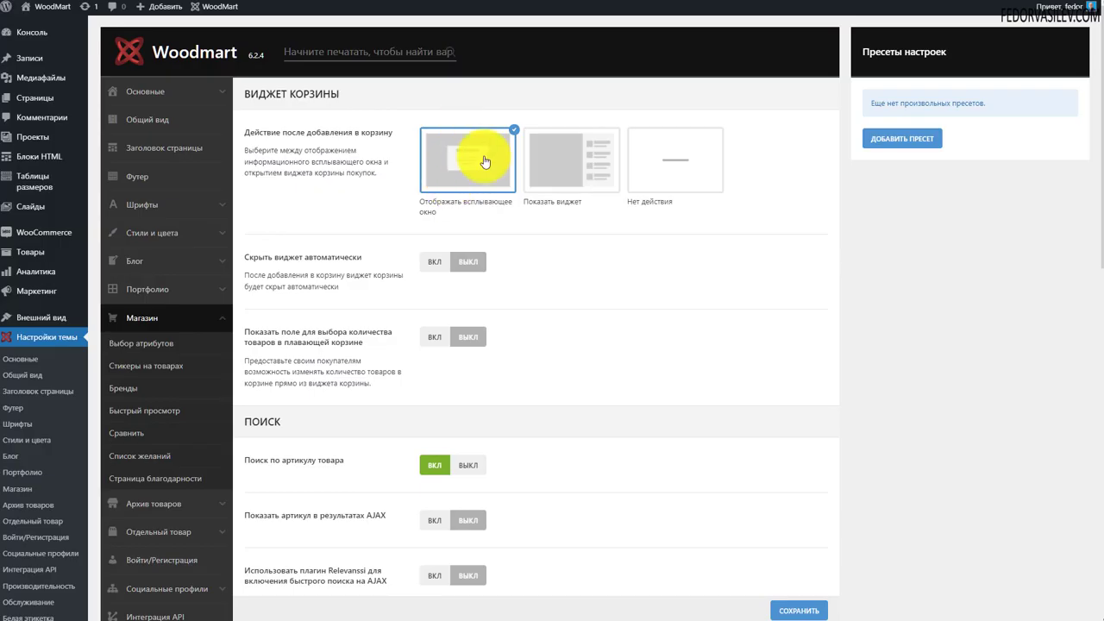
Try the Нет действия cart action and the Скрыть виджет автоматически option, restoring the popup action and switching automatic hiding off
click(706, 158)
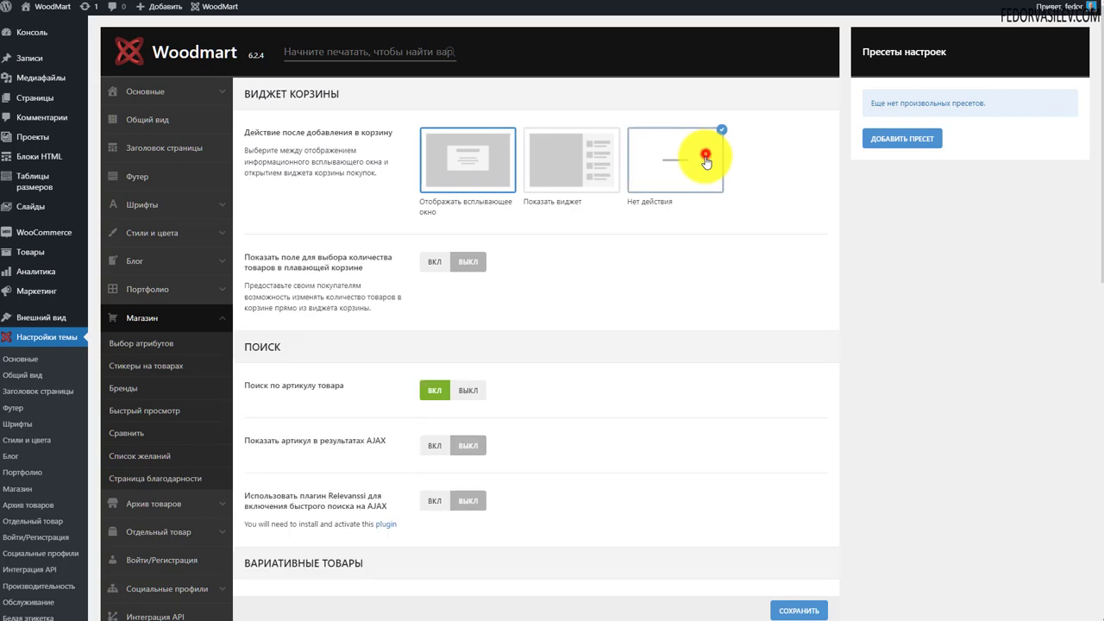
click(488, 163)
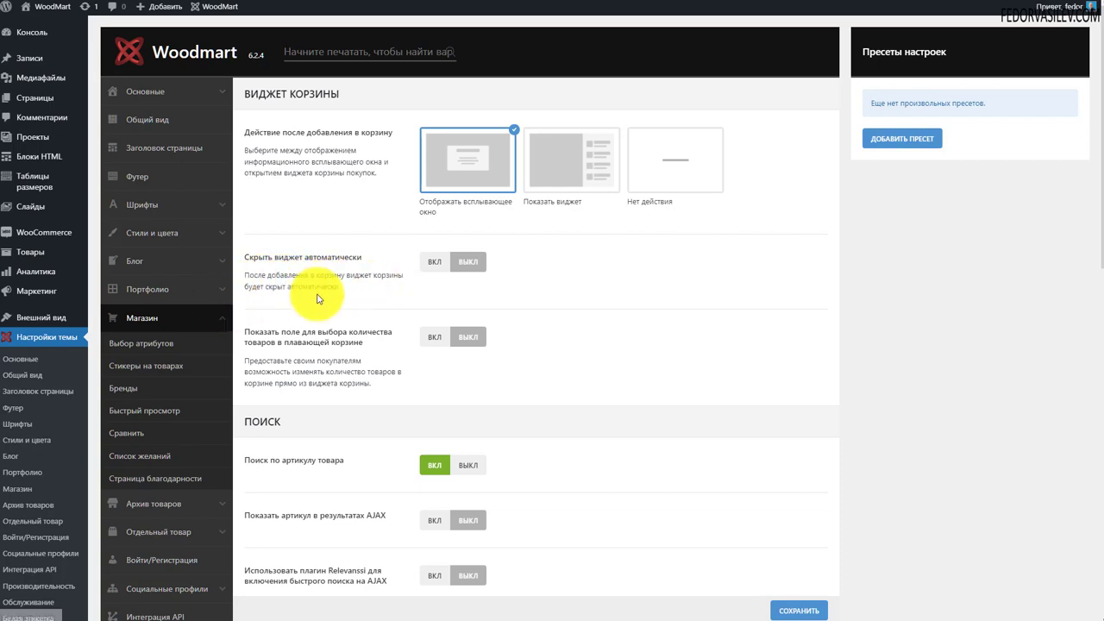
click(433, 266)
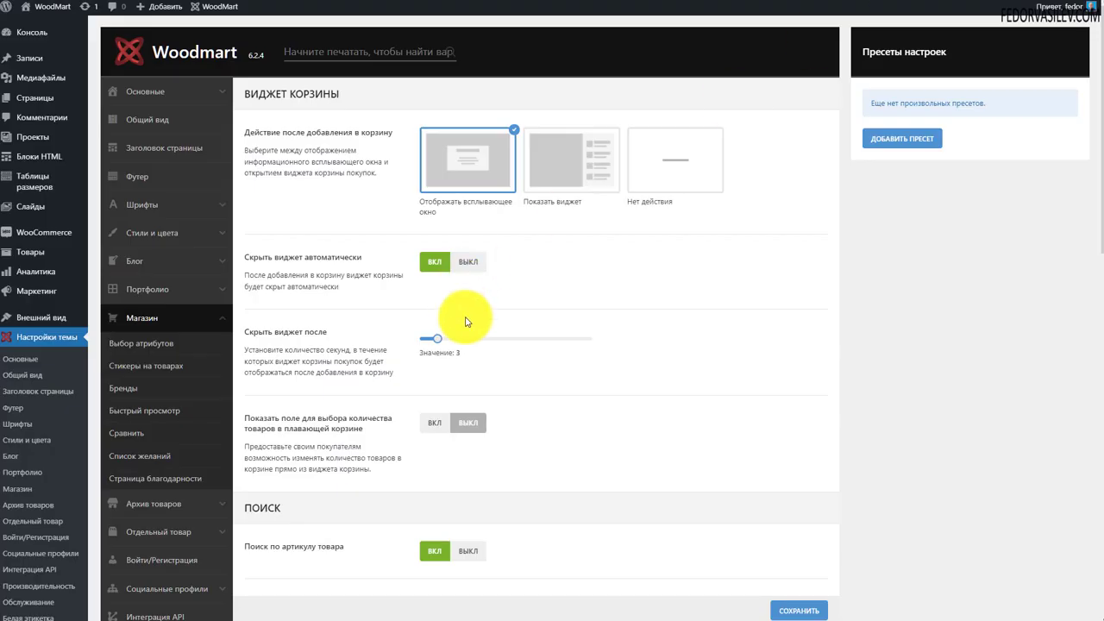
click(472, 261)
click(430, 263)
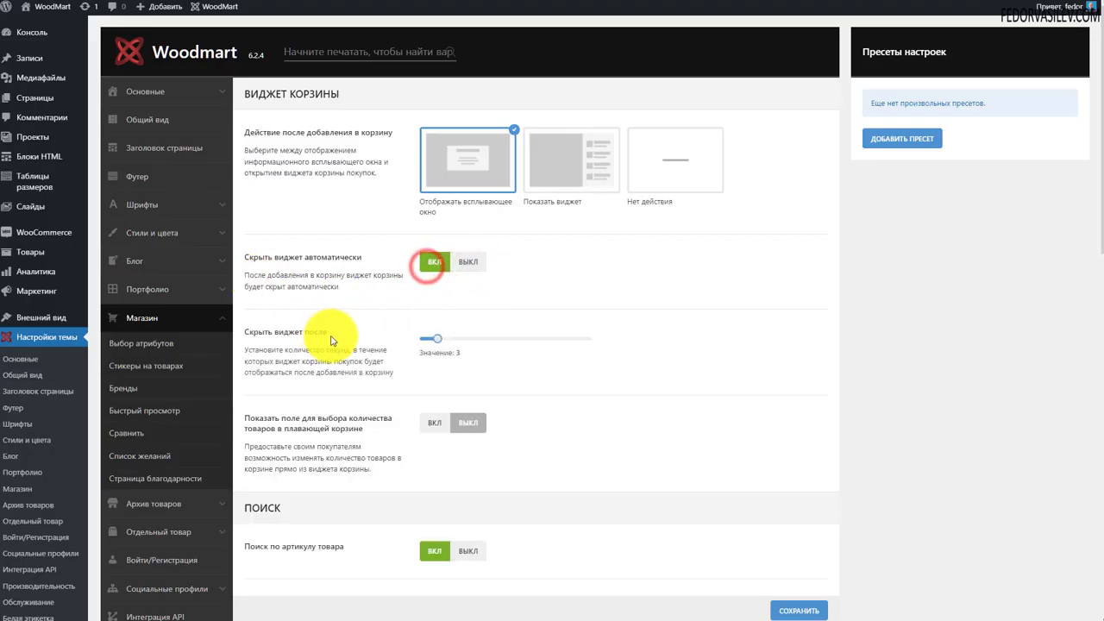
click(457, 261)
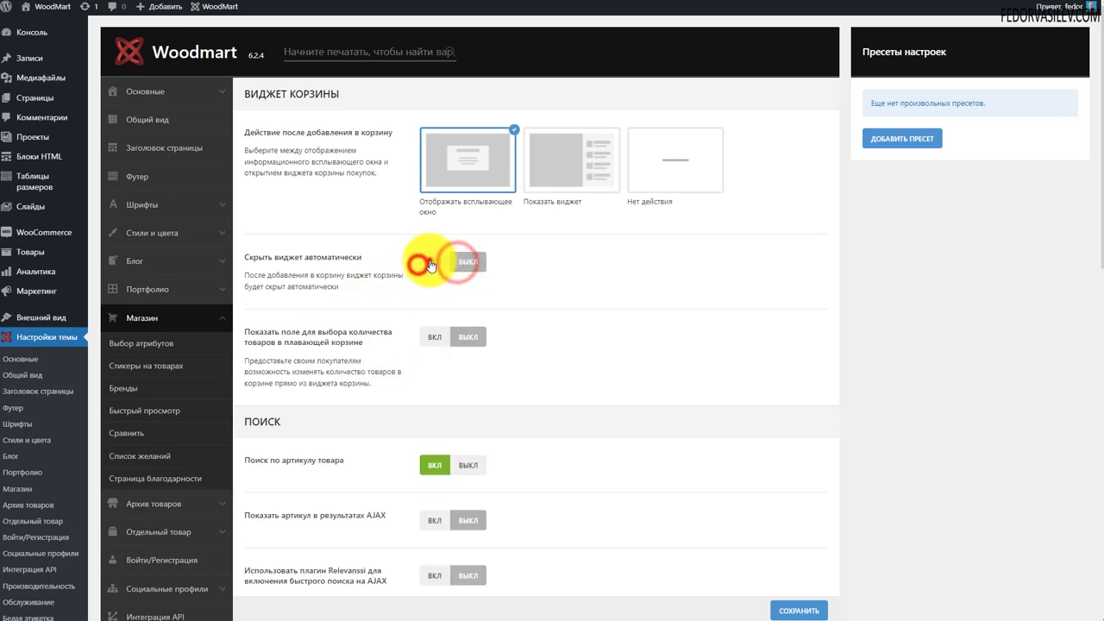
click(429, 263)
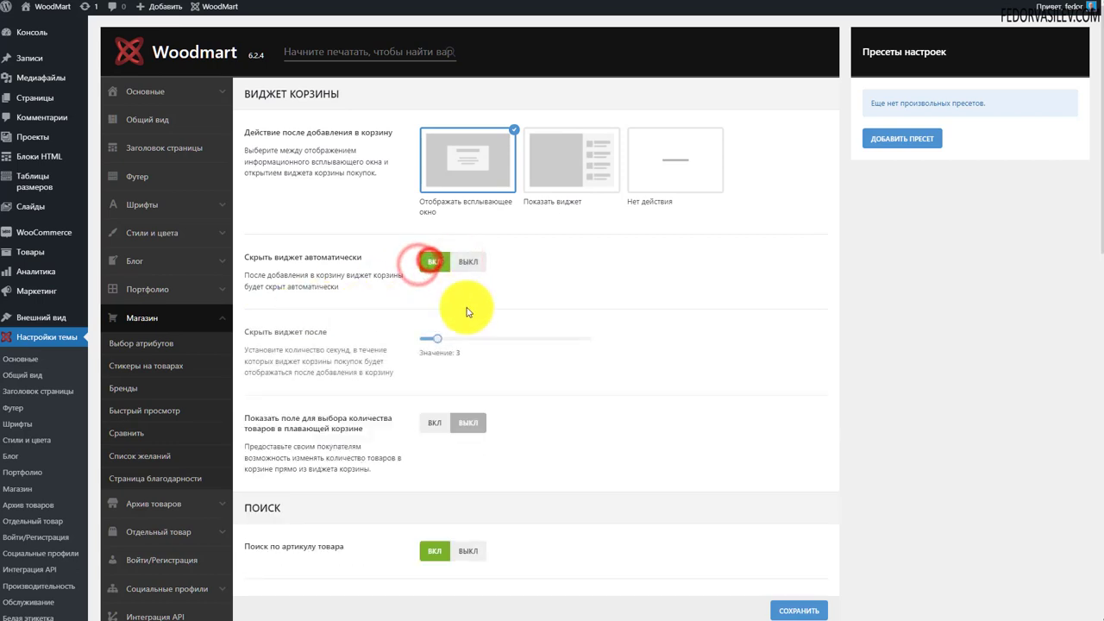
click(465, 261)
Set Действие после добавления в корзину to Нет действия and save the theme settings
click(651, 170)
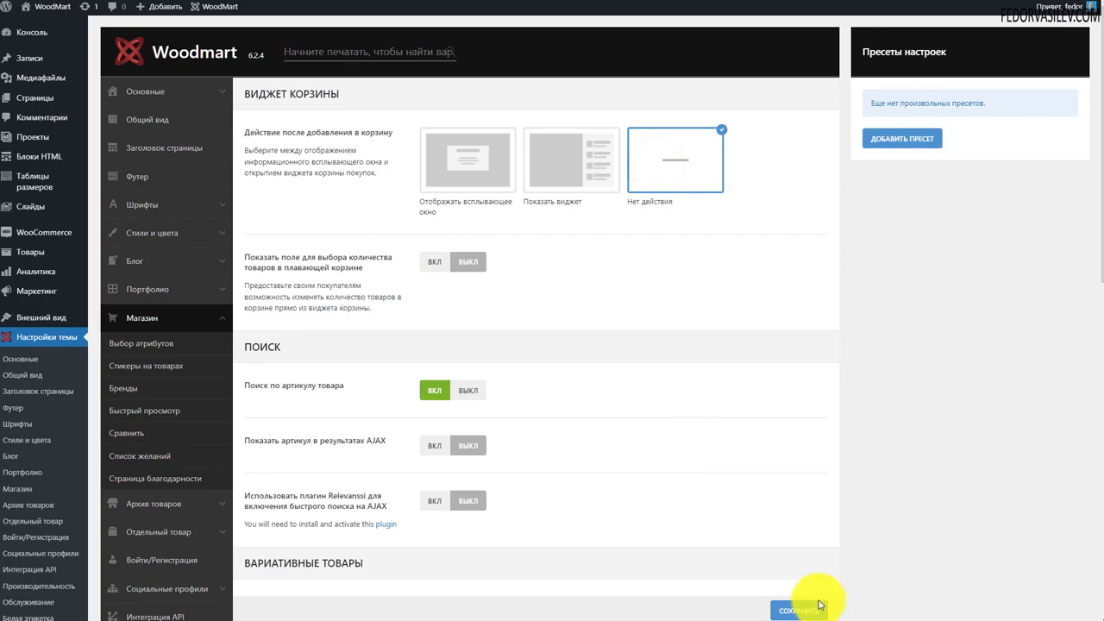
click(786, 611)
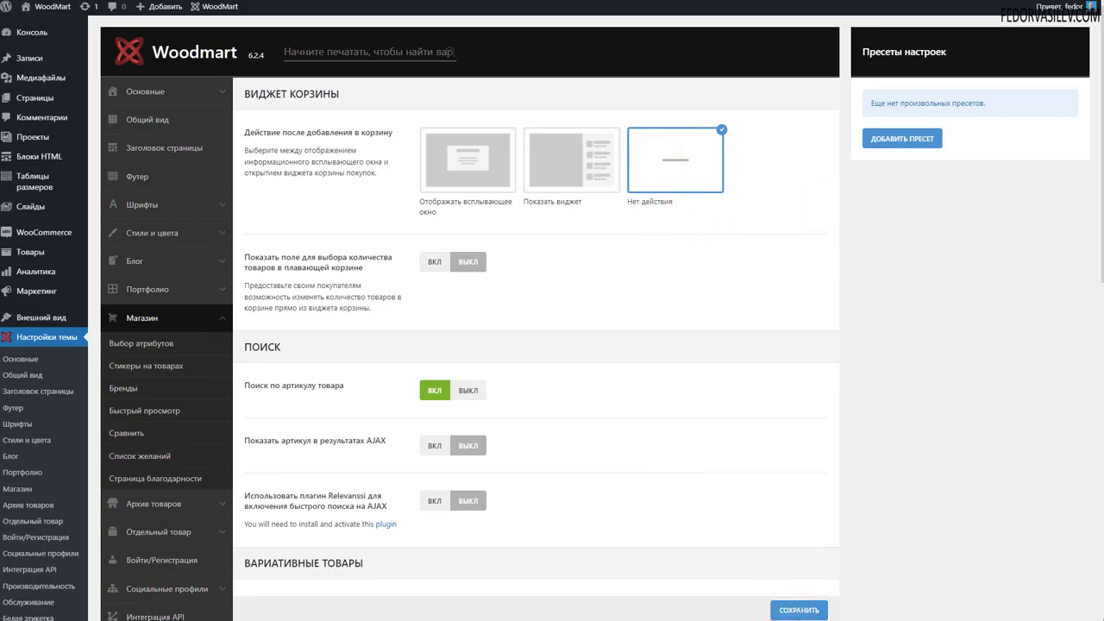
Return to the storefront homepage and add the FujiFilm X-T3 Kit to the cart
click(280, 60)
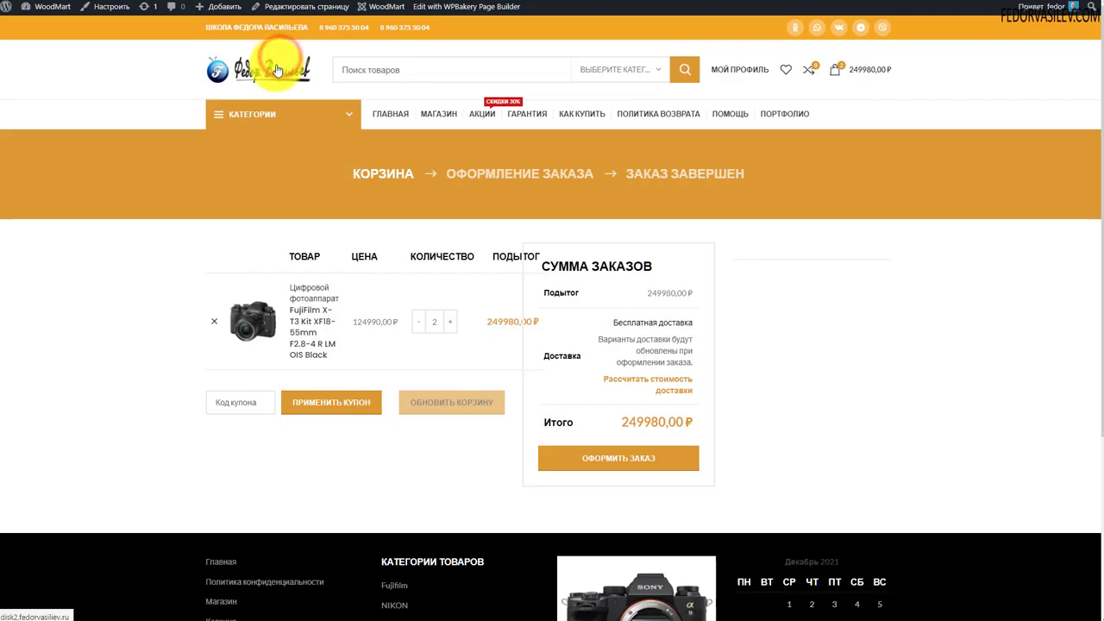
scroll(290, 468, down, 3)
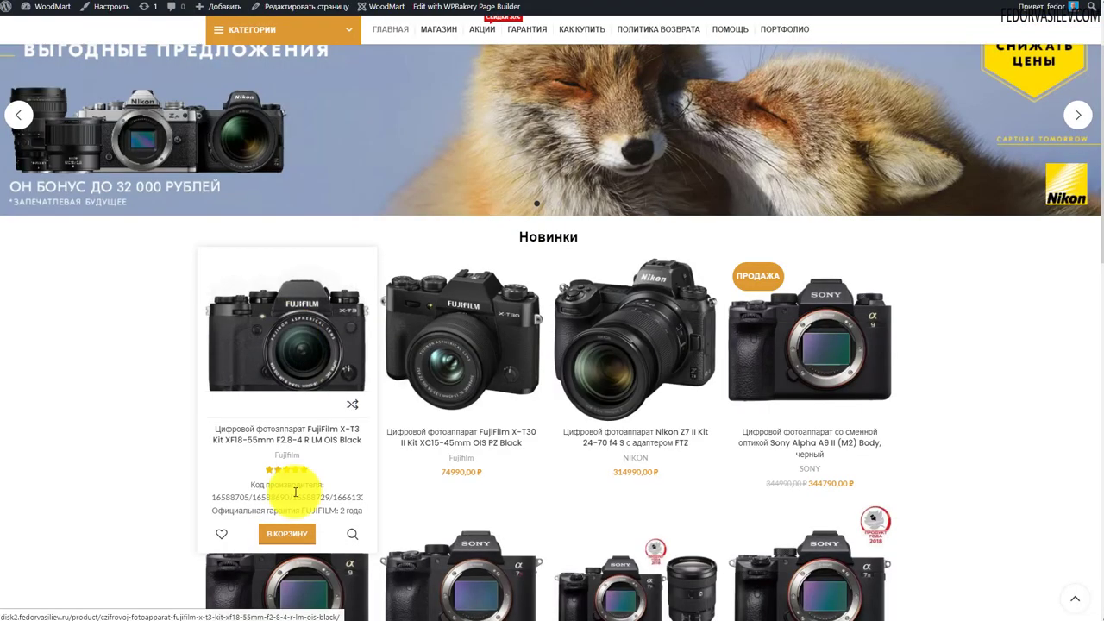
click(296, 536)
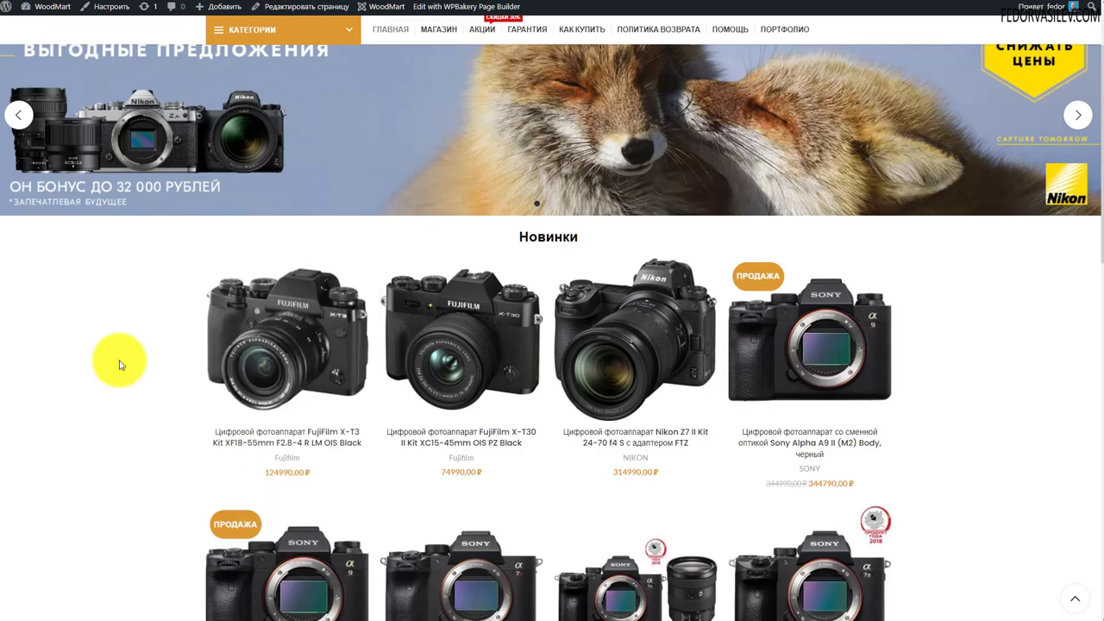
Look over the homepage after adding the product and examine the contents of the cart side panel
scroll(120, 364, up, 2)
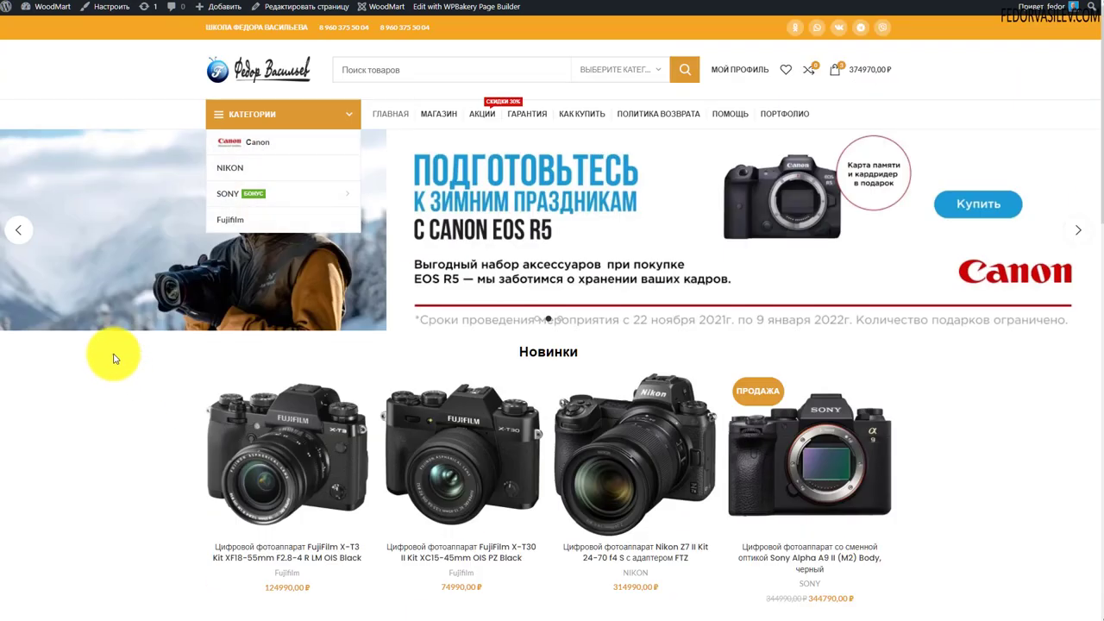
scroll(461, 253, down, 5)
scroll(239, 434, up, 4)
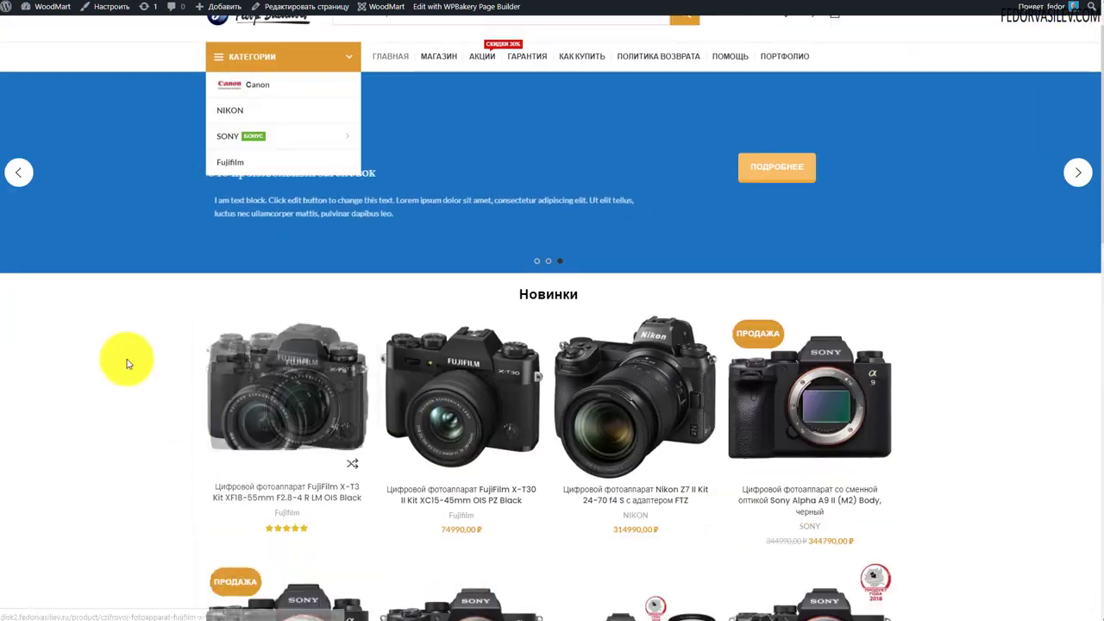
scroll(134, 365, down, 2)
scroll(172, 402, up, 3)
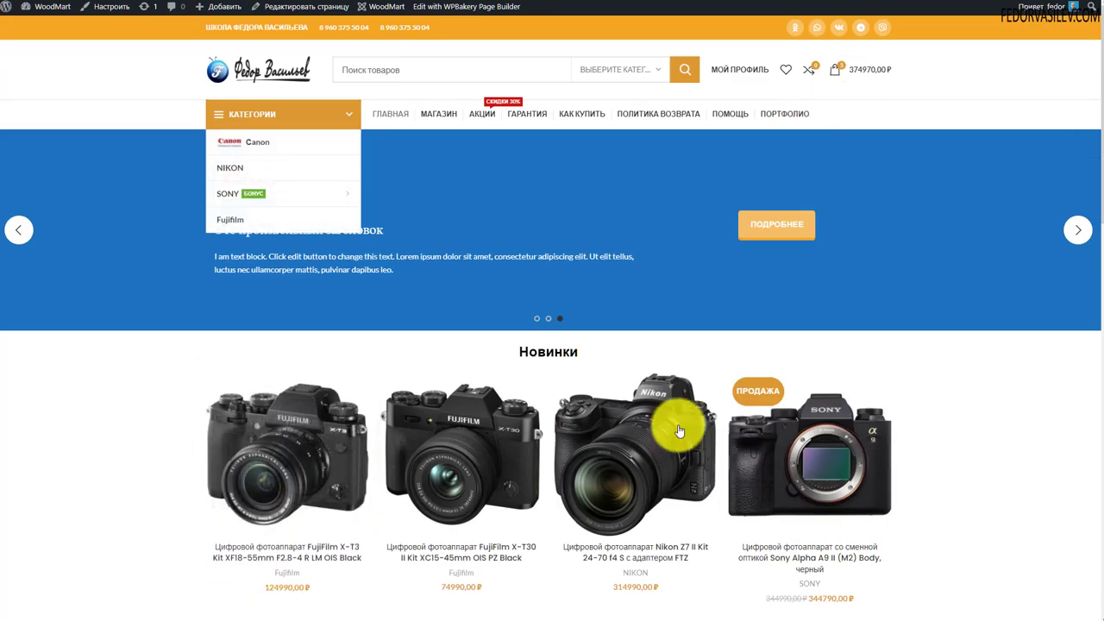
scroll(667, 360, down, 3)
scroll(841, 107, up, 3)
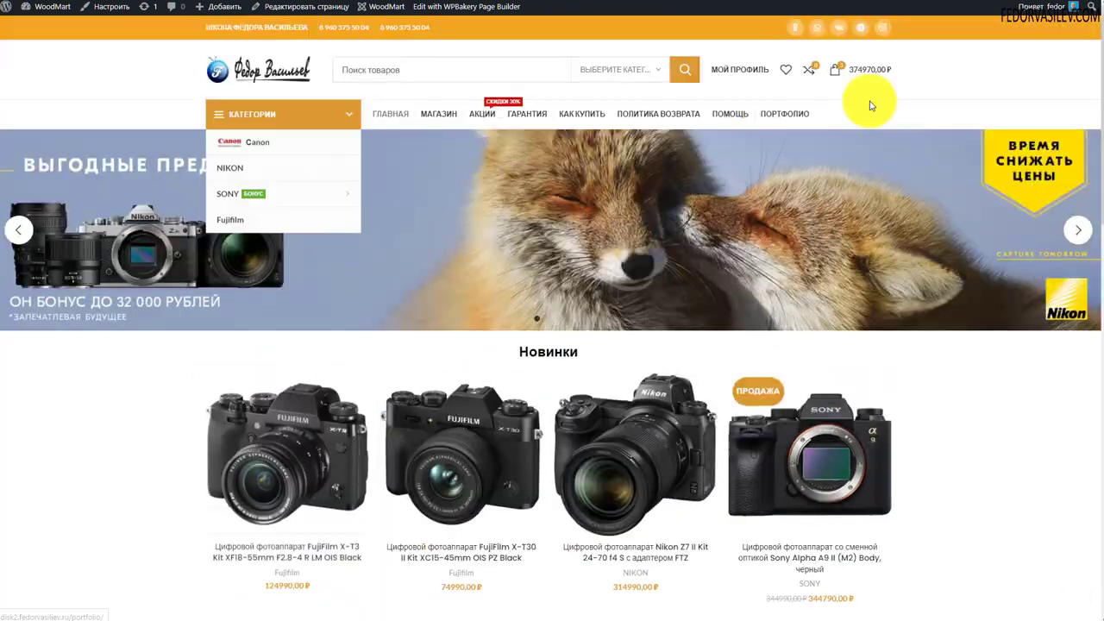
click(871, 69)
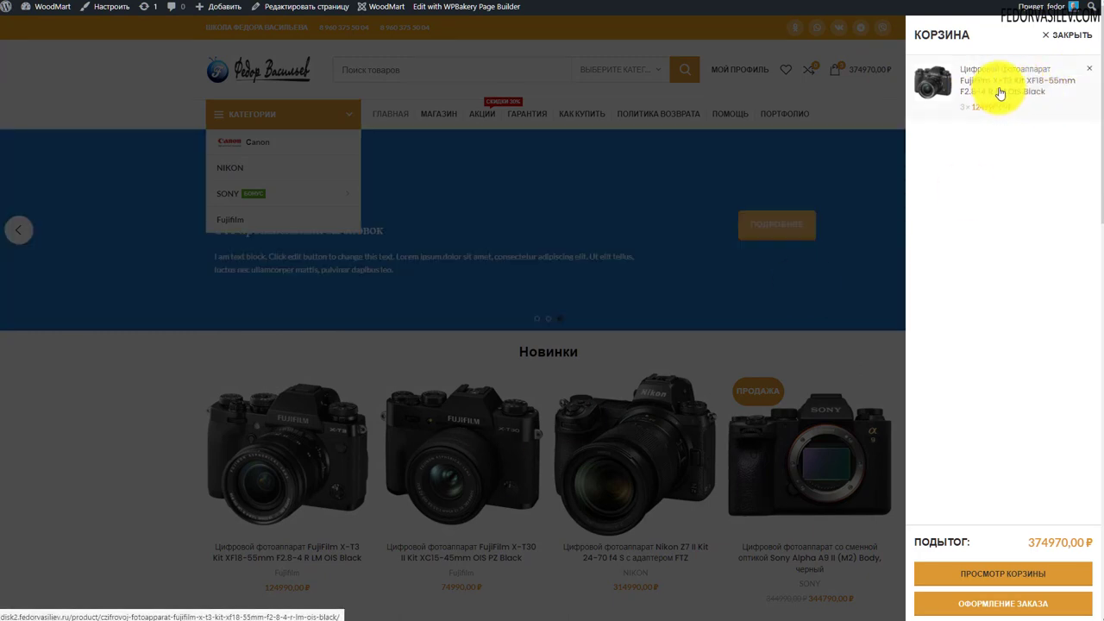
click(96, 395)
scroll(347, 465, down, 2)
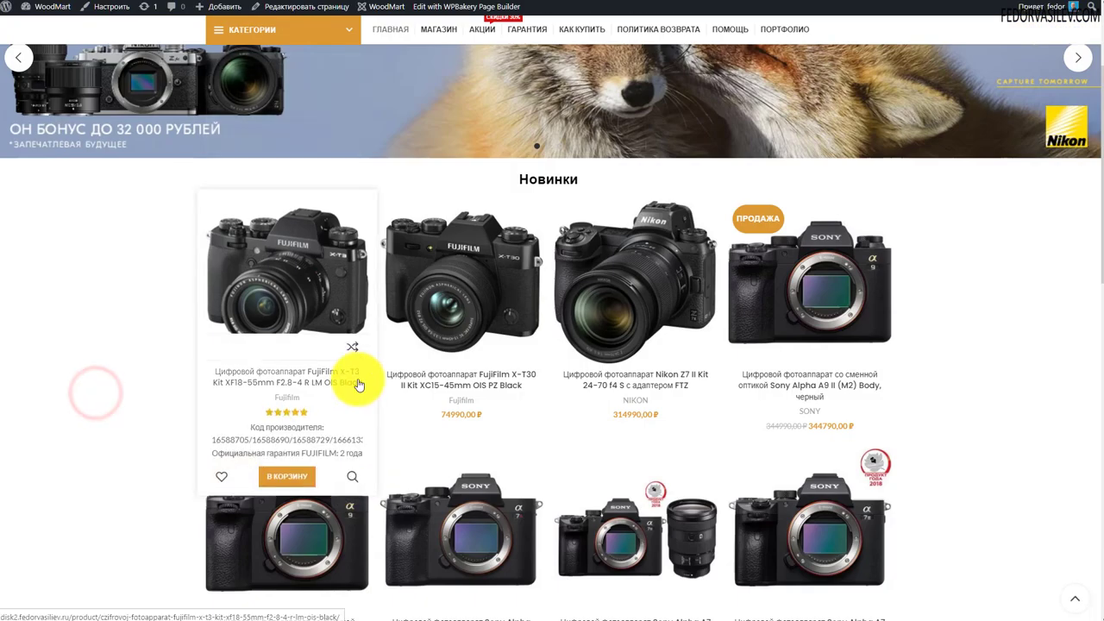
scroll(357, 374, up, 2)
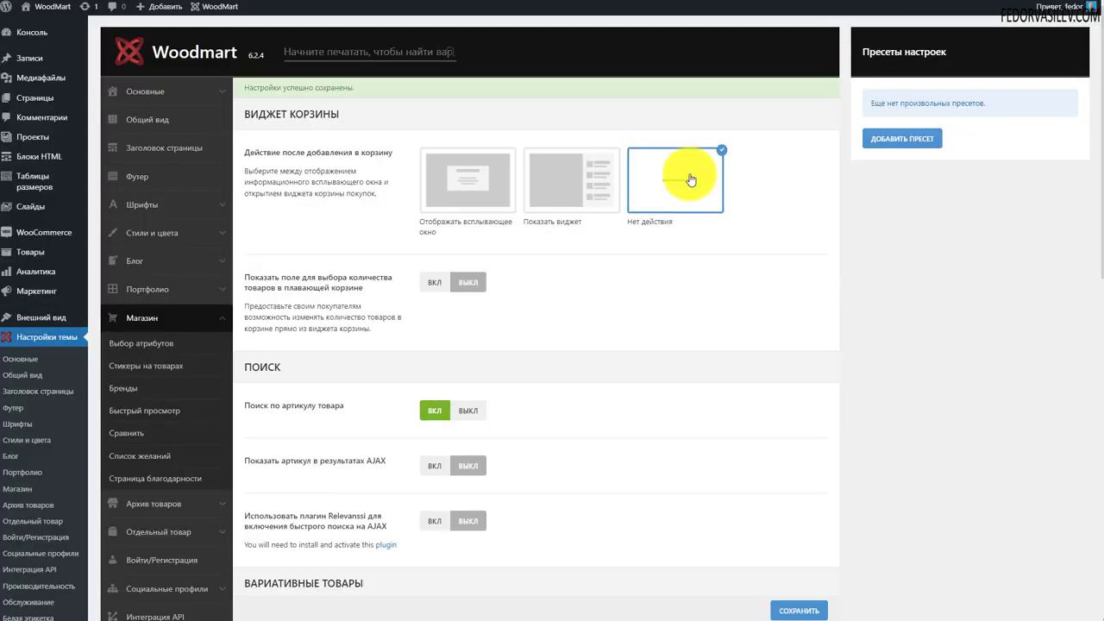
Set the after-add cart action to Отображать всплывающее окно and try enabling the quantity field in the floating cart
click(494, 177)
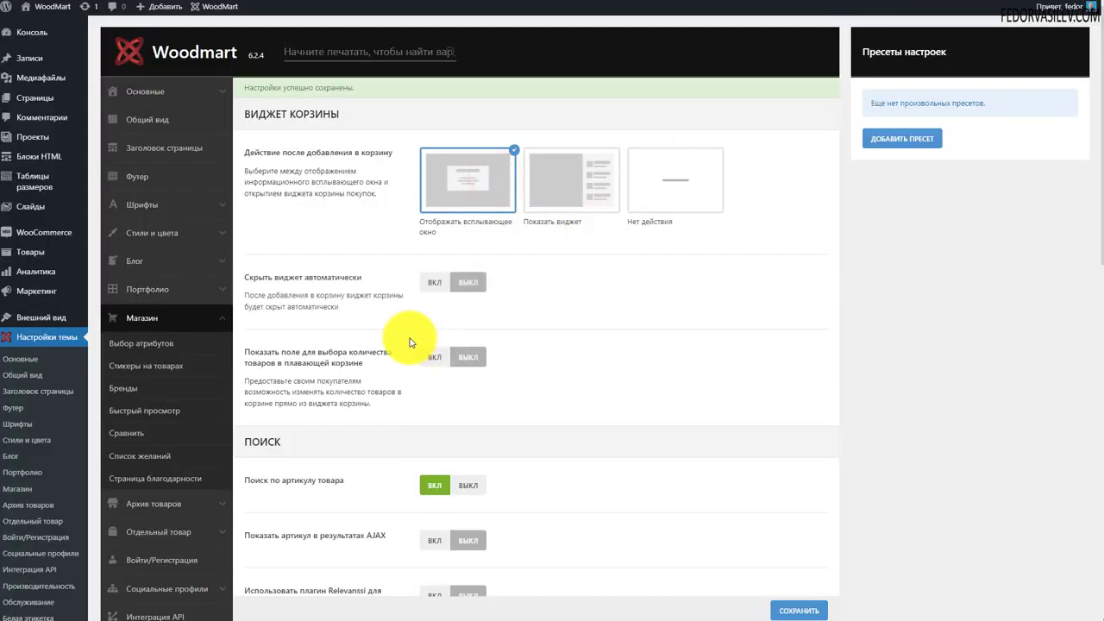
click(435, 357)
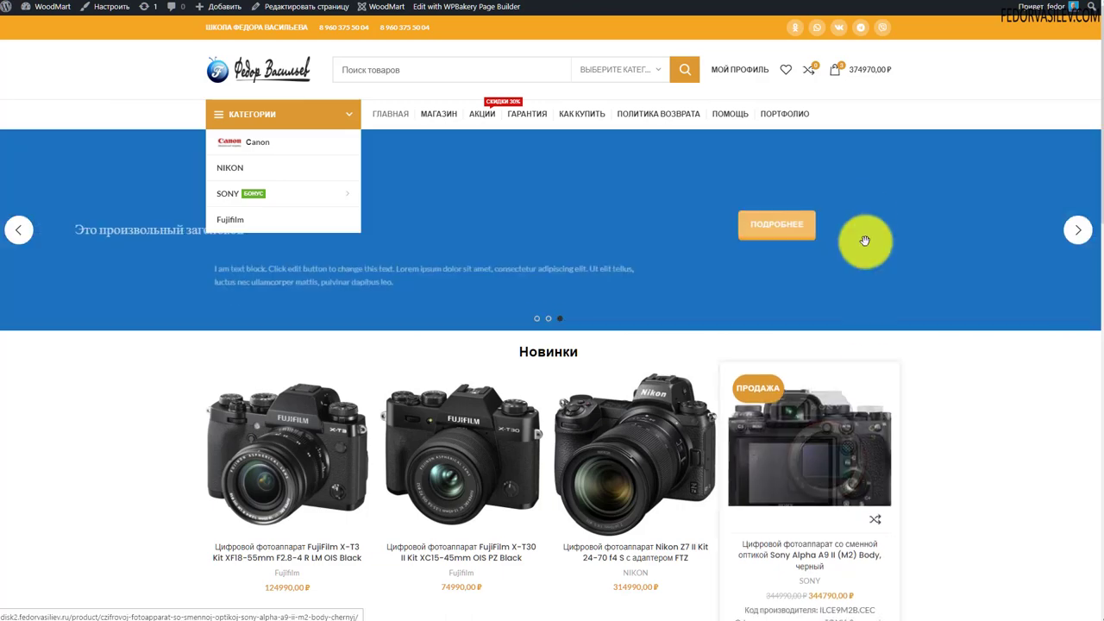
Reopen the storefront cart side panel and check how the product quantity is presented there
click(873, 69)
click(819, 100)
click(867, 69)
click(998, 118)
click(972, 116)
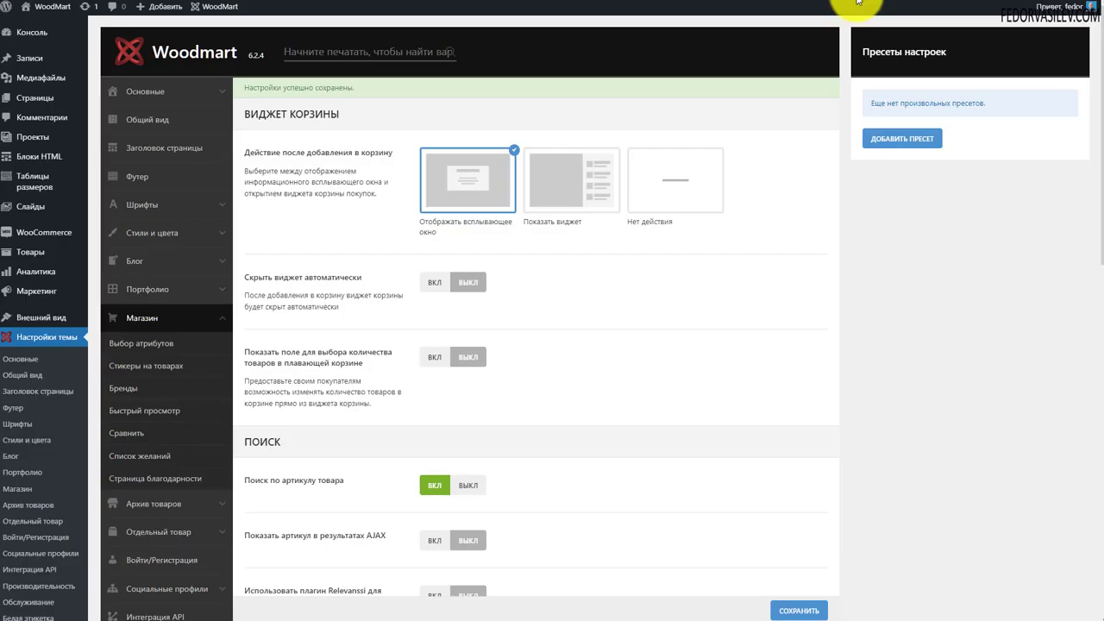
In the Поиск settings, keep Поиск по артикулу товара enabled and turn on Показать артикул в результатах AJAX
scroll(539, 271, down, 3)
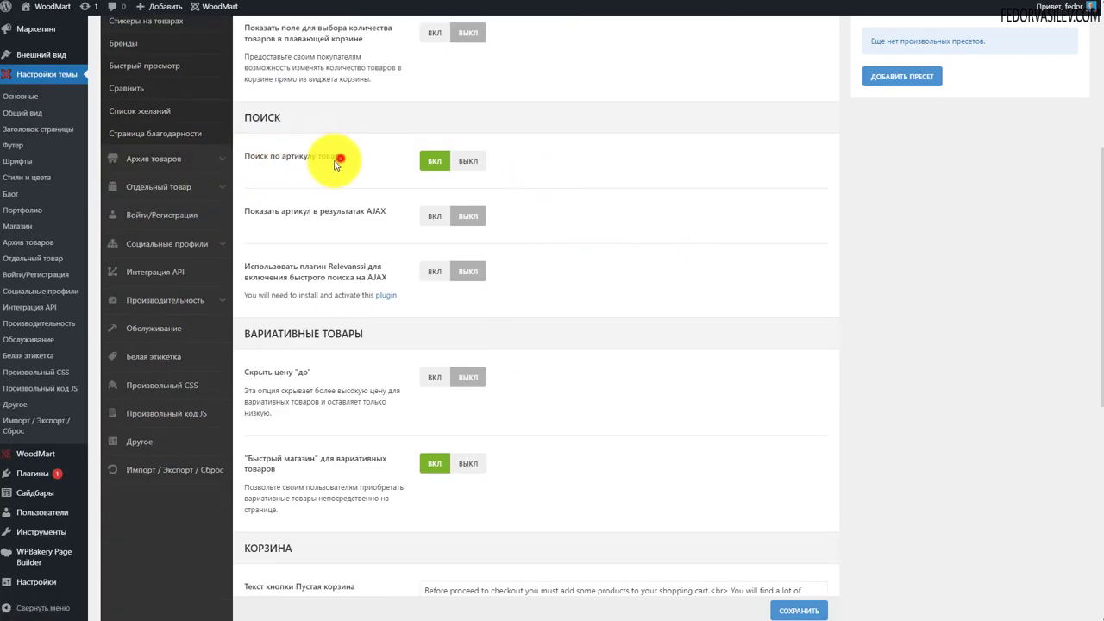
click(435, 161)
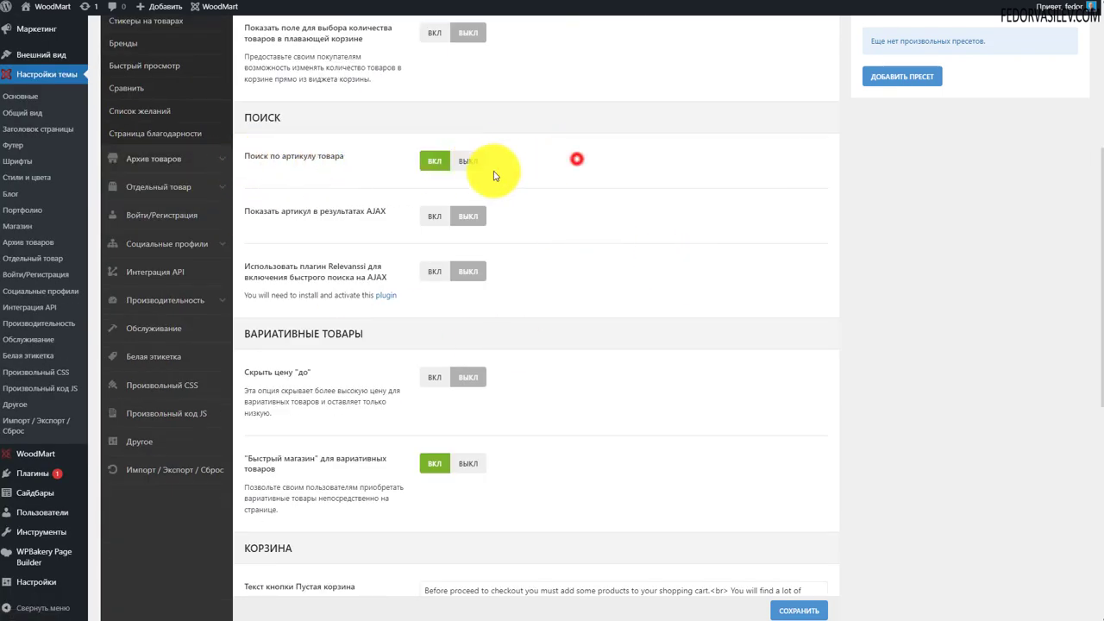
click(431, 218)
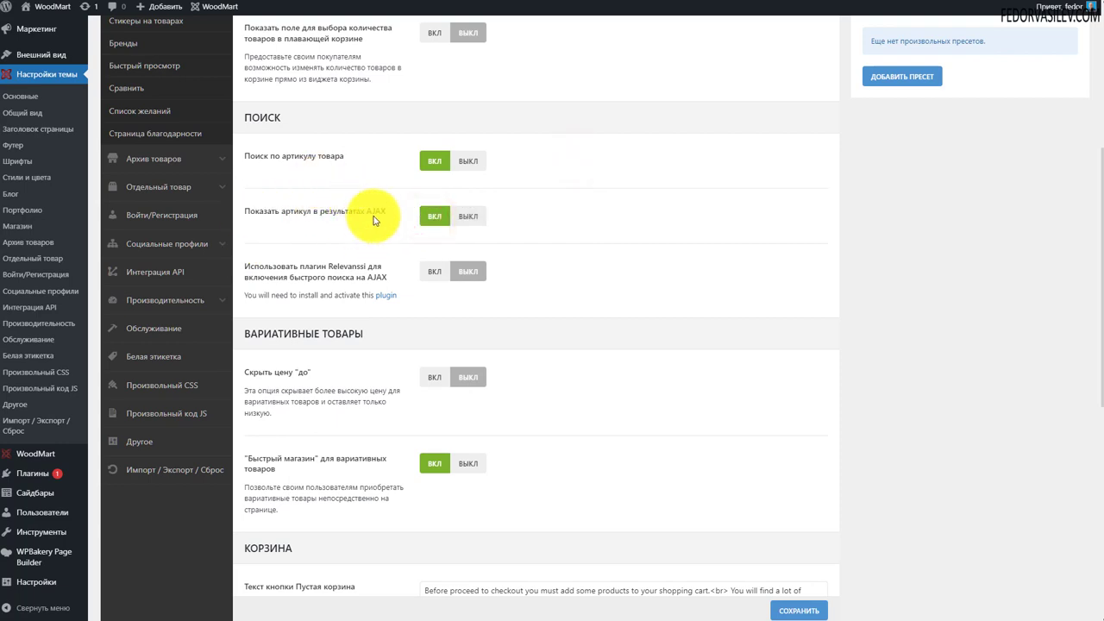
Try enabling the Relevanssi option for fast AJAX search and look over the plugin's page on WordPress.org
scroll(373, 220, down, 2)
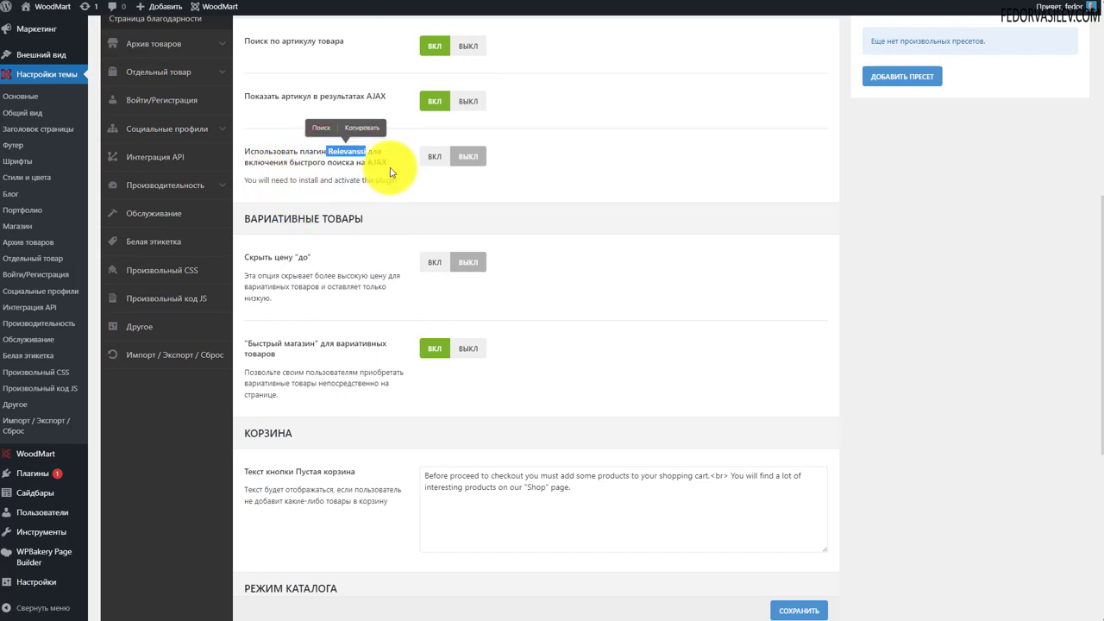
drag(245, 180, 286, 177)
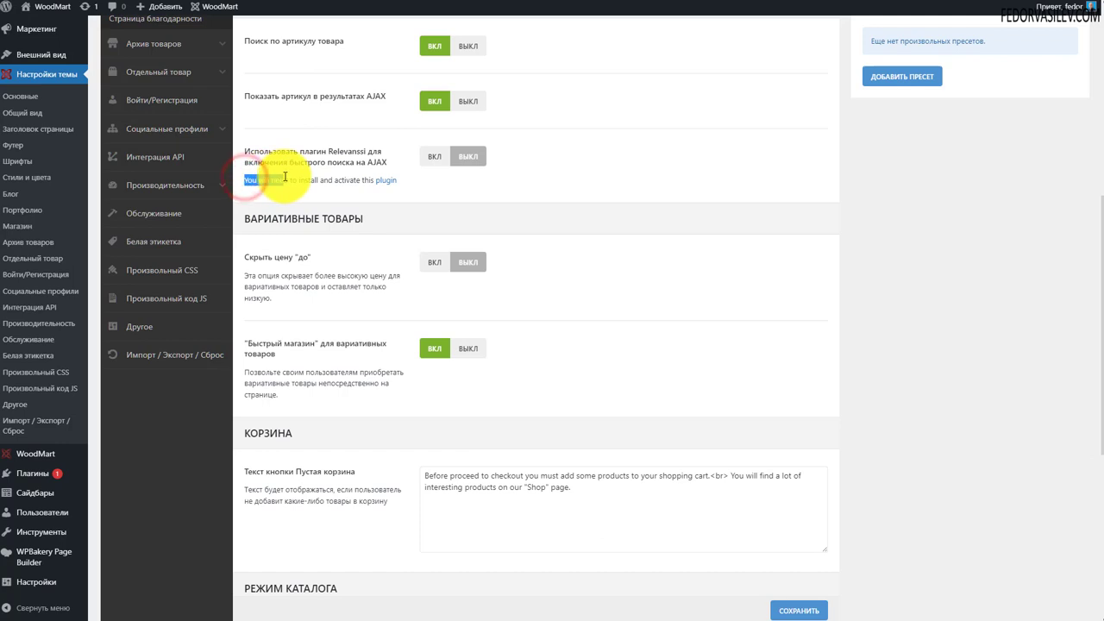
click(424, 187)
scroll(431, 282, up, 2)
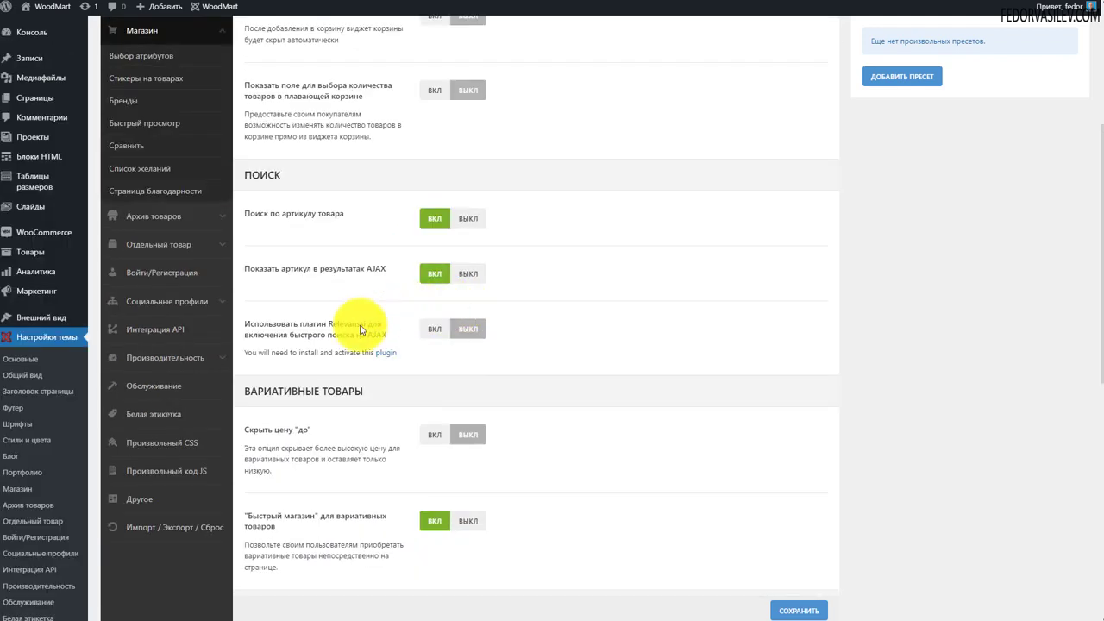
click(433, 333)
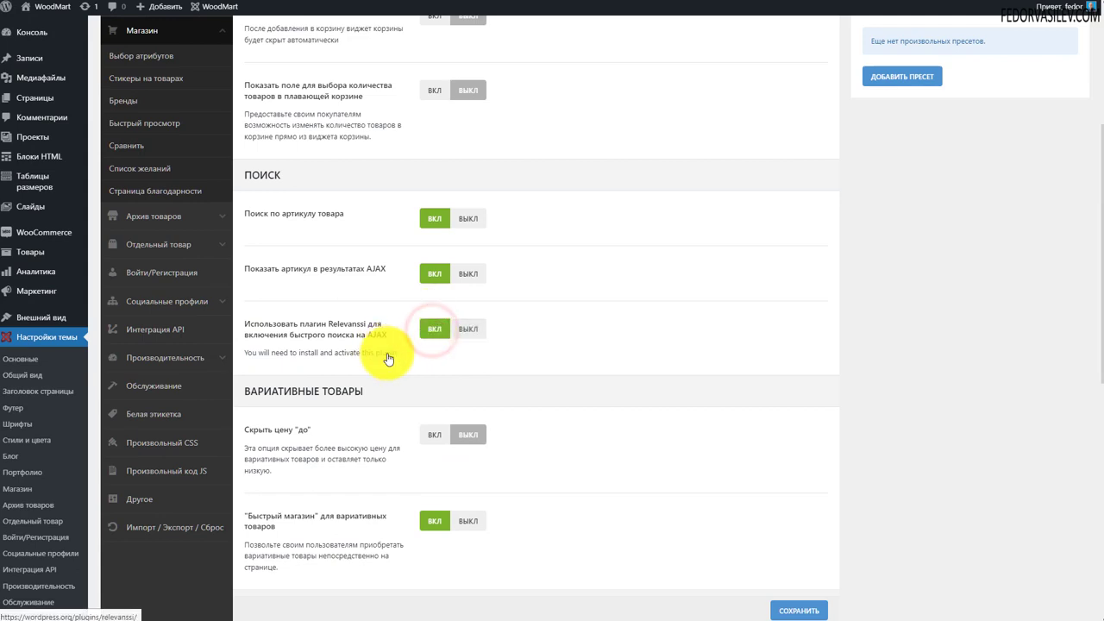
click(388, 359)
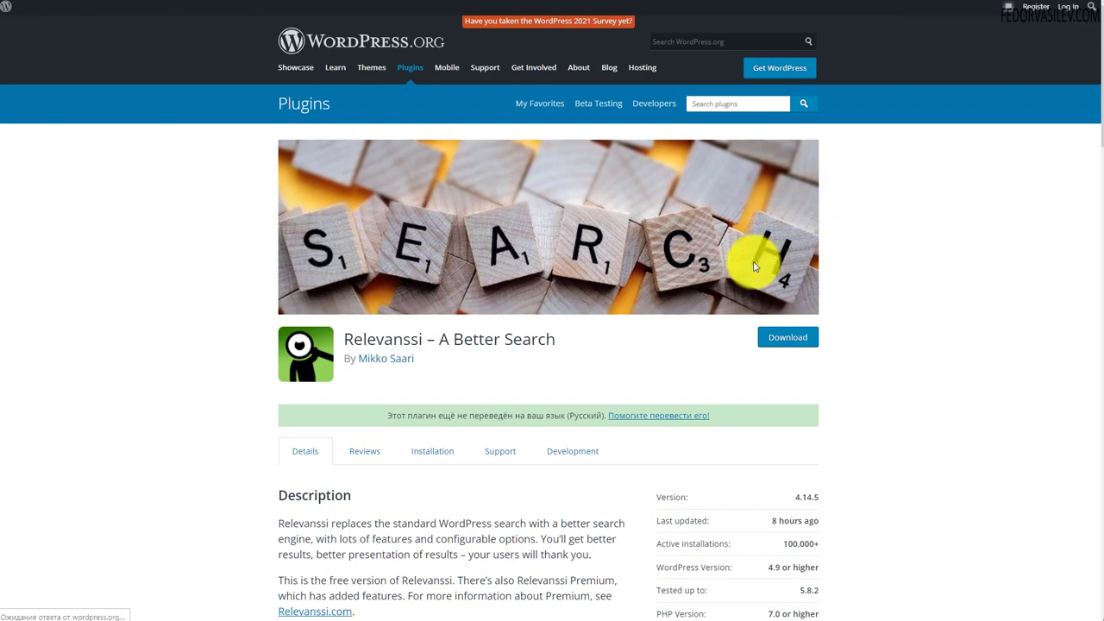
scroll(436, 263, down, 3)
scroll(436, 263, up, 3)
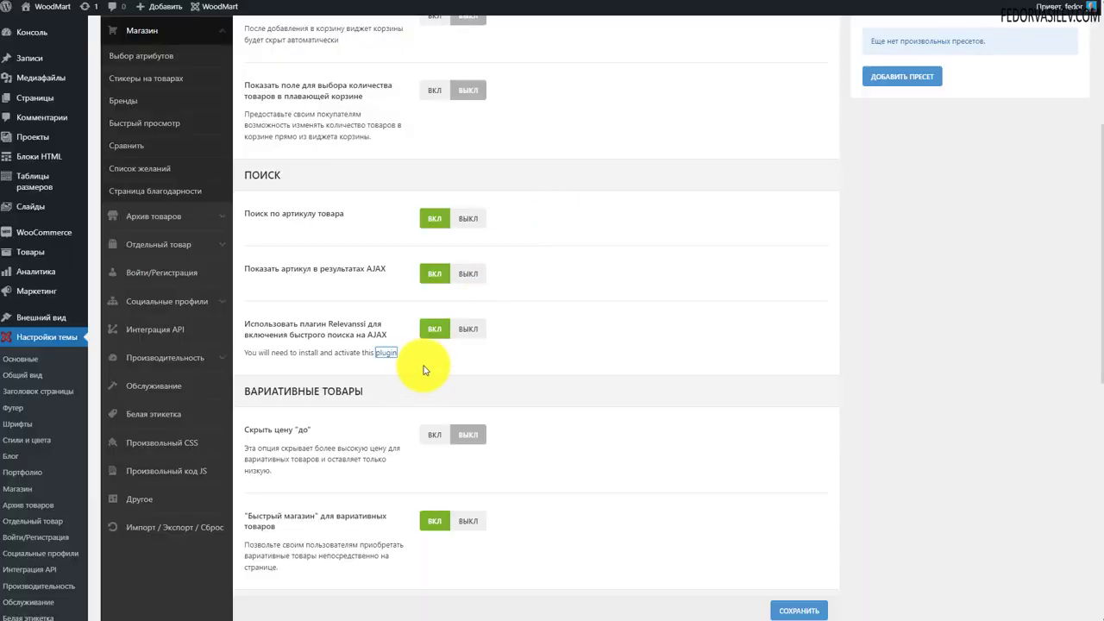
click(469, 330)
Save the shop settings with Поиск по артикулу товара and Показать артикул в результатах AJAX enabled
scroll(456, 381, up, 2)
click(369, 385)
click(297, 352)
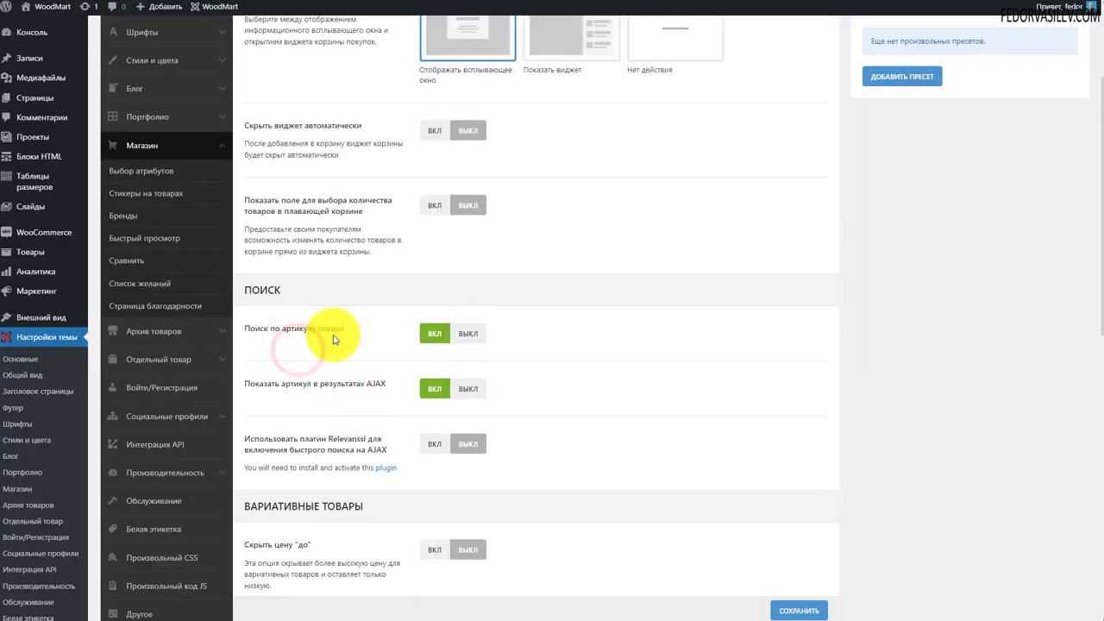
click(787, 611)
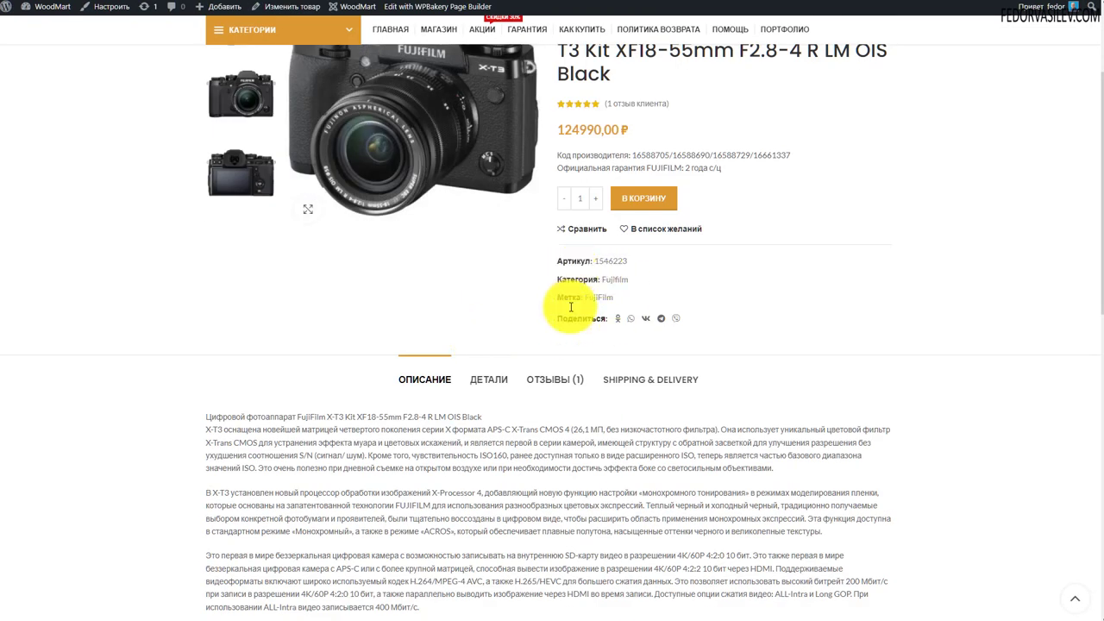
Copy the article number 1546223 from the FujiFilm X-T3 Kit product page on the storefront
scroll(635, 308, up, 2)
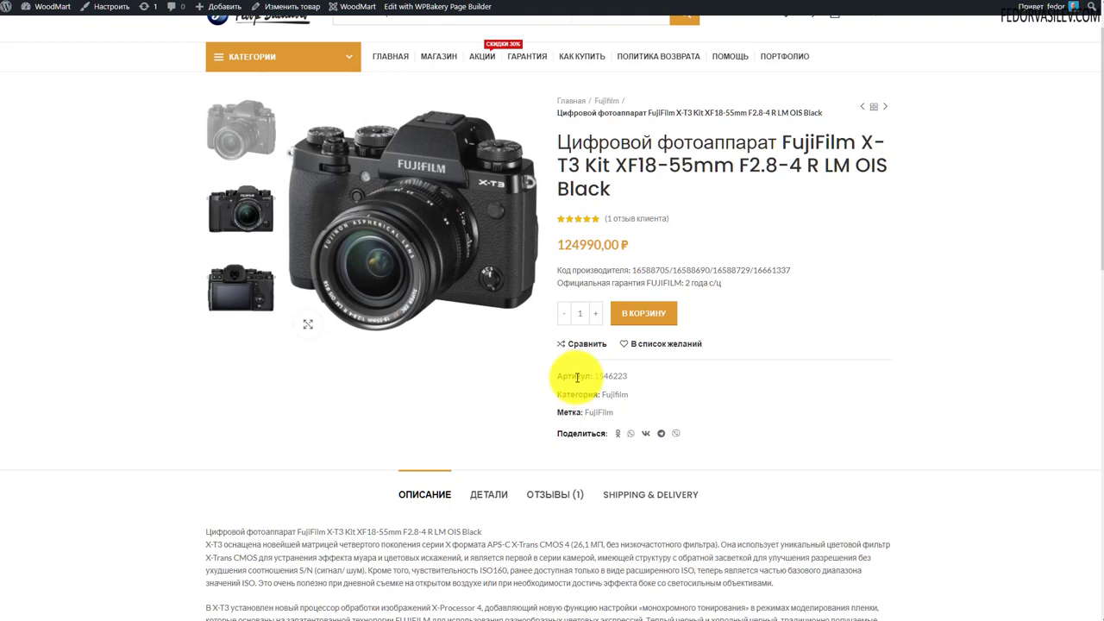
drag(633, 376, 598, 377)
key(ctrl+c)
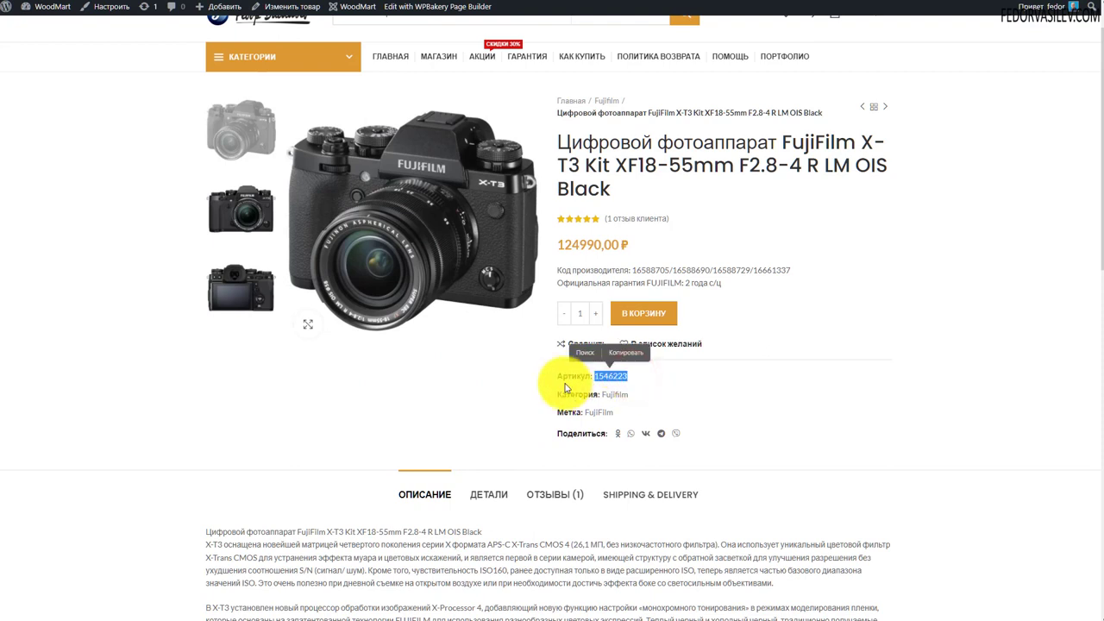
click(622, 354)
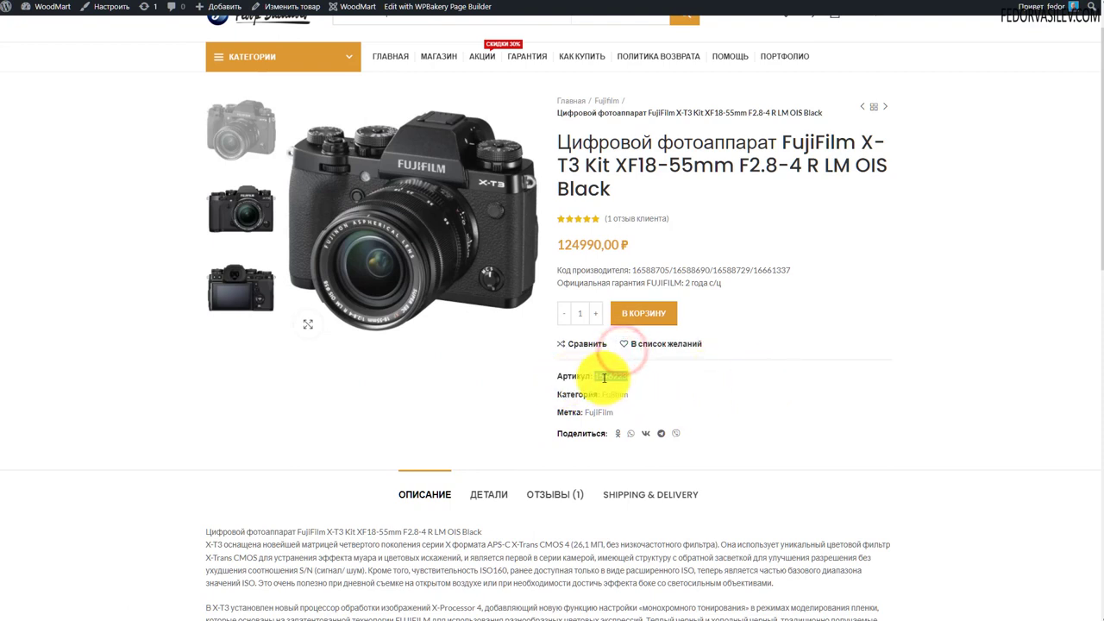
scroll(742, 361, up, 1)
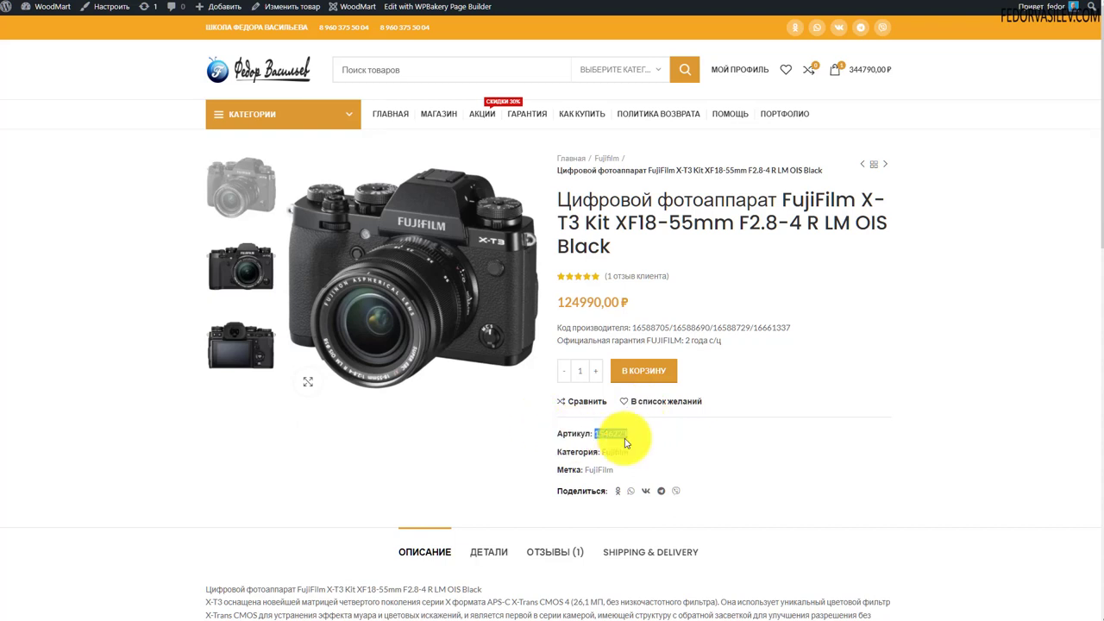
click(749, 453)
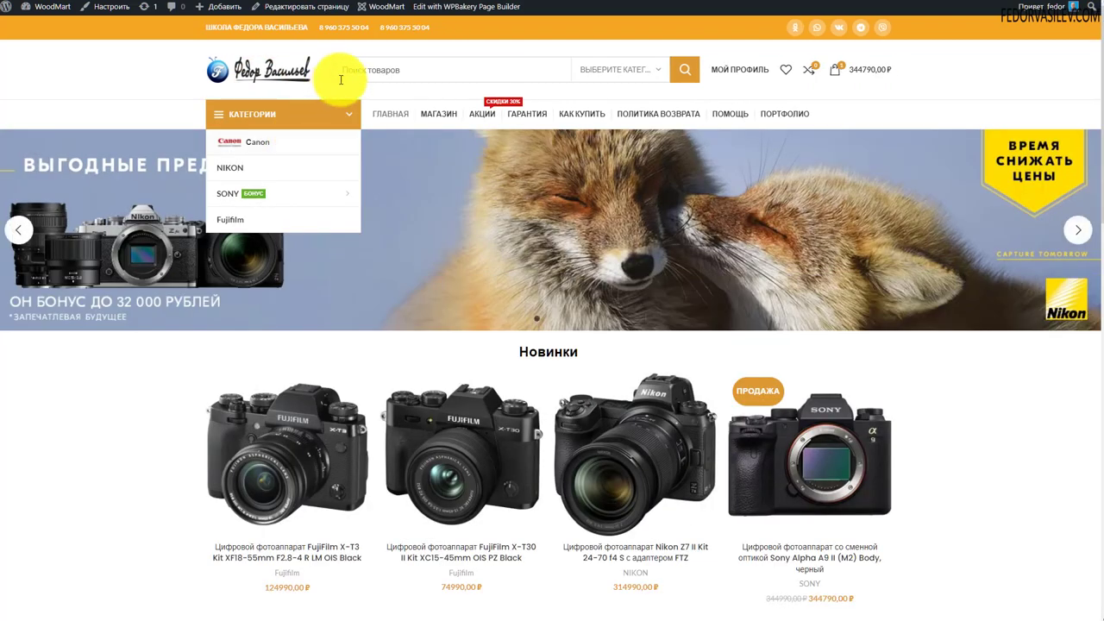
Search the storefront for article number 1546223, open the matching product and check its Артикул value
right_click(361, 68)
click(380, 157)
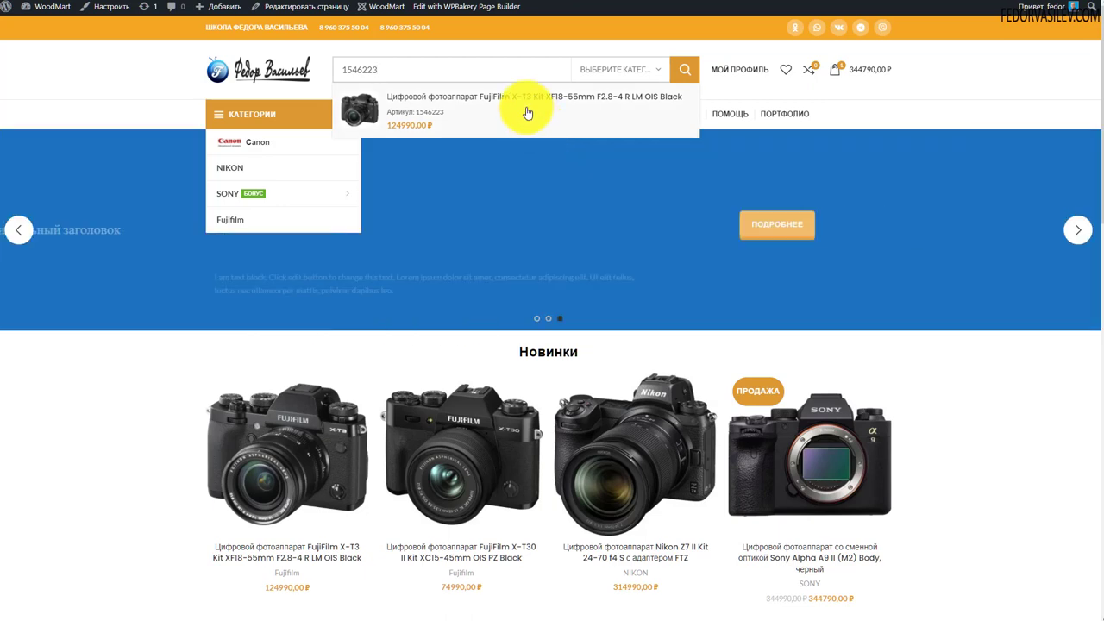
click(523, 95)
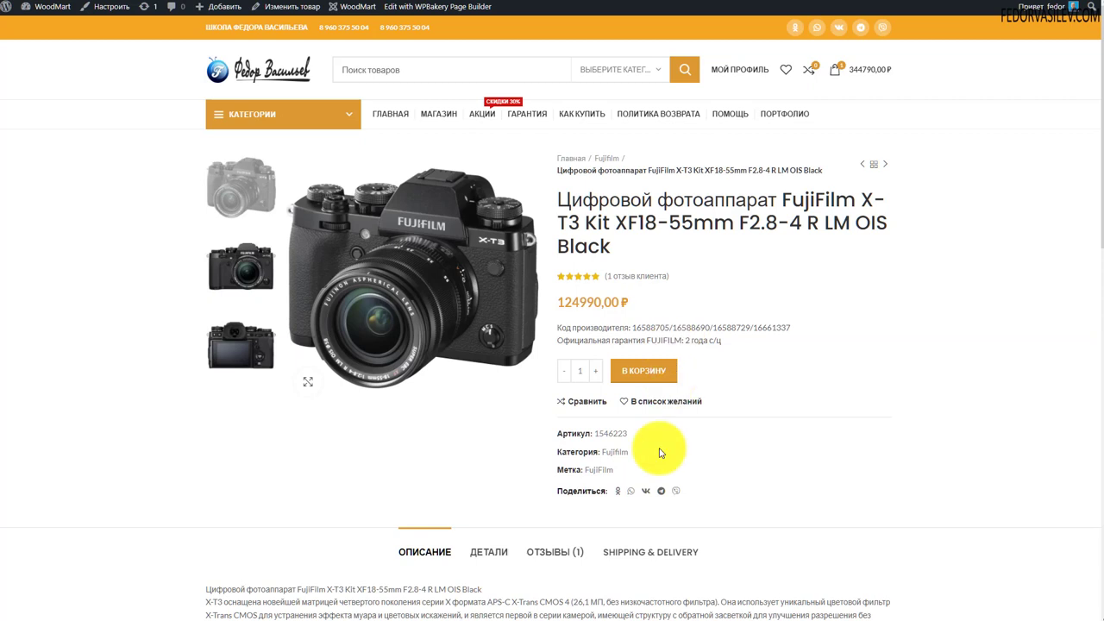
click(635, 433)
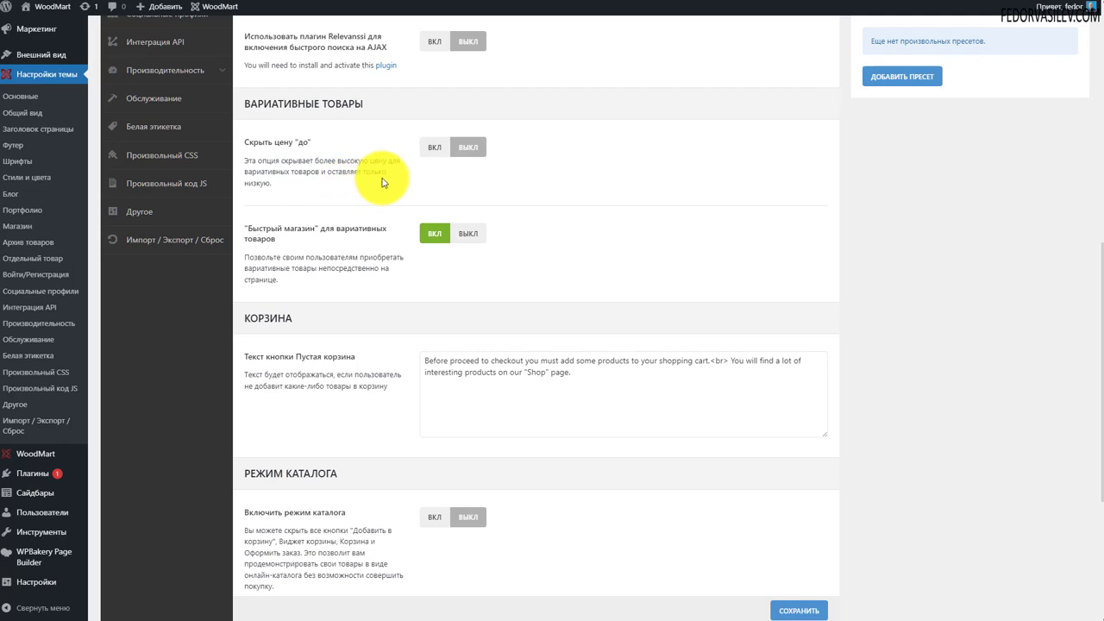
Try turning on Скрыть цену "до" in the Вариативные товары settings
click(433, 149)
click(462, 148)
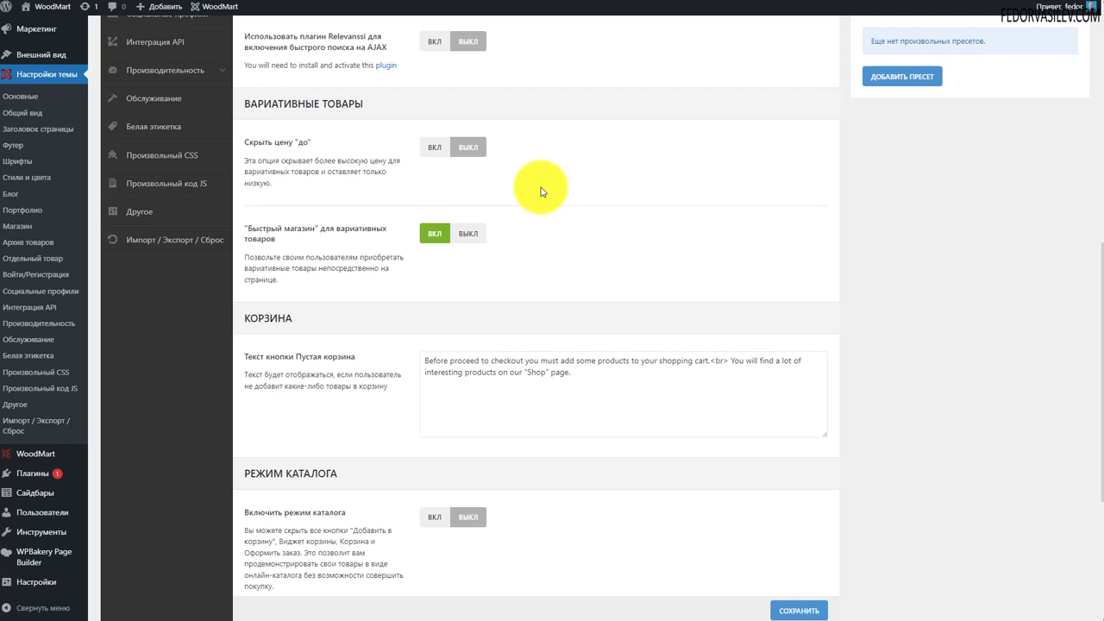
click(438, 155)
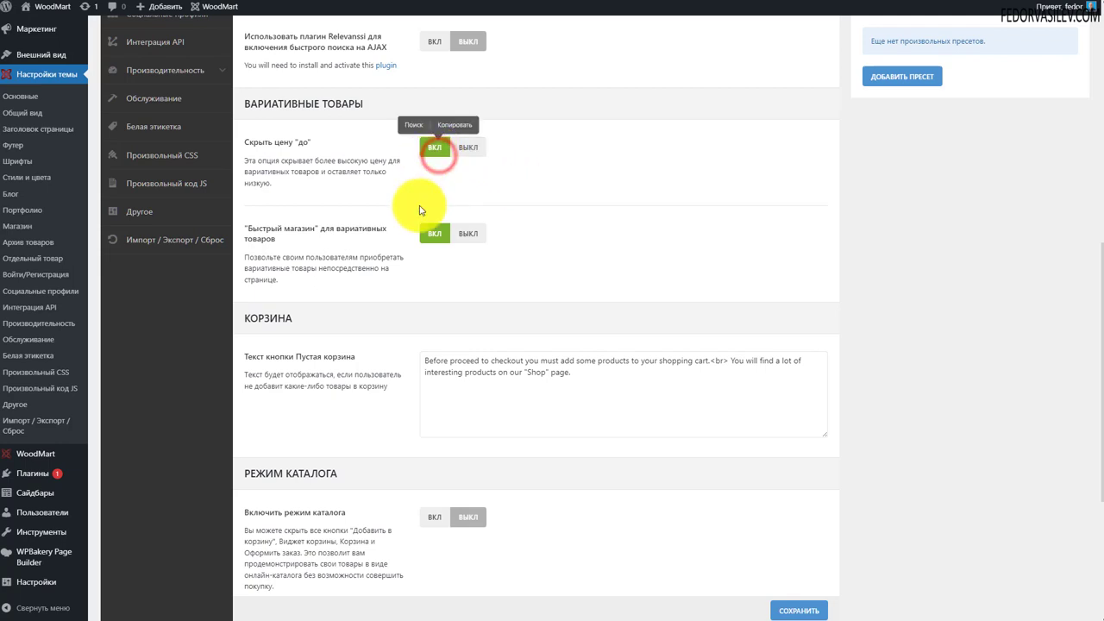
click(419, 200)
click(460, 149)
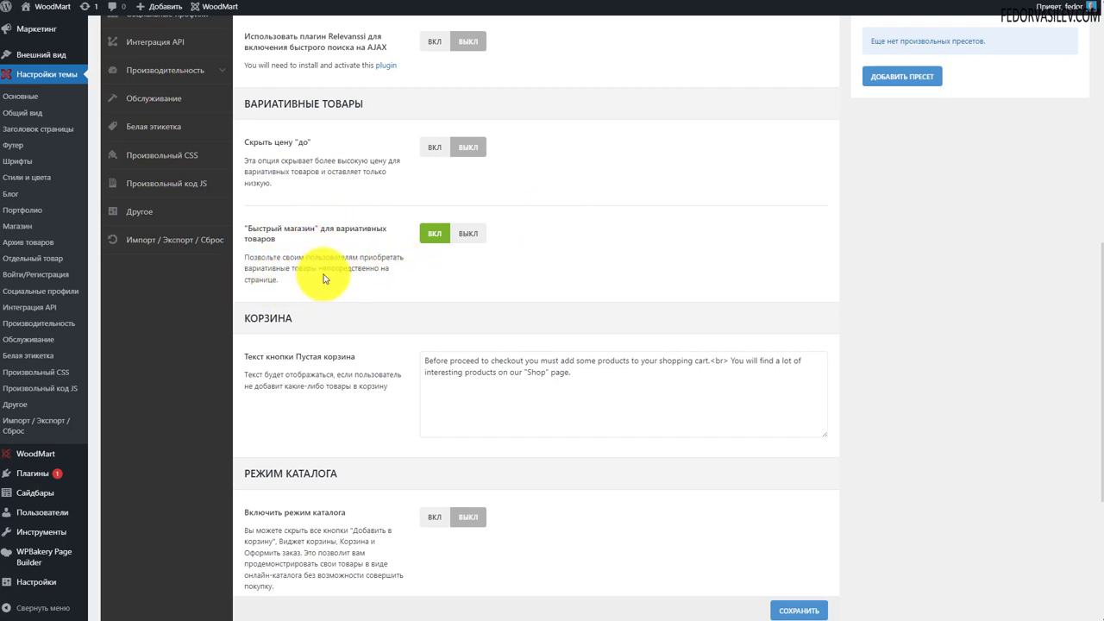
Look through the storefront homepage products, open the Canon category and examine its product listing
scroll(517, 289, up, 2)
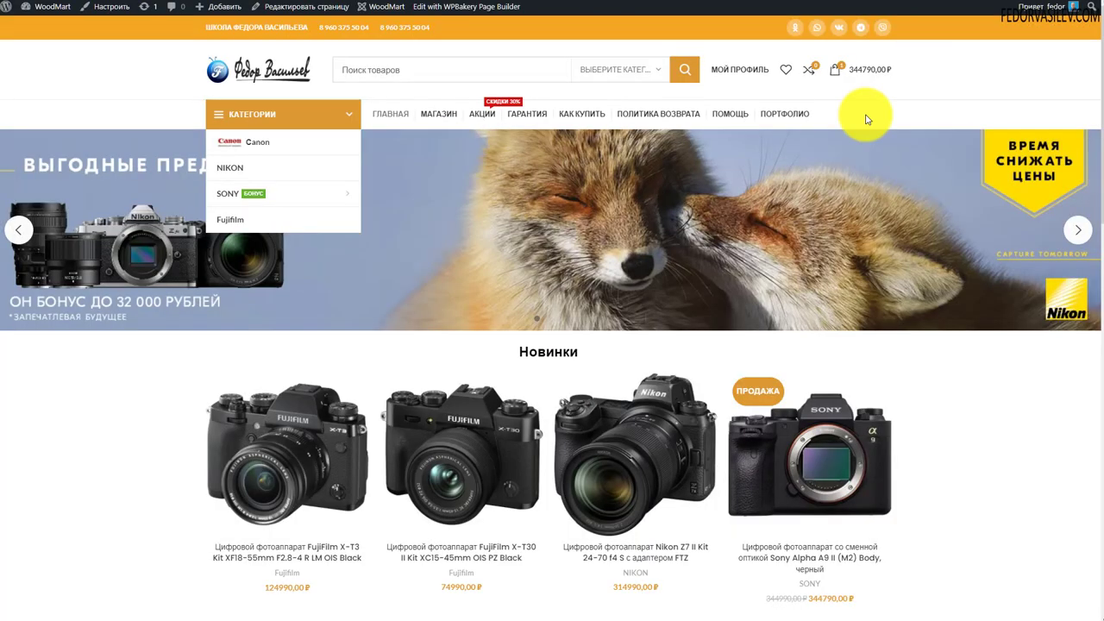
scroll(582, 224, down, 4)
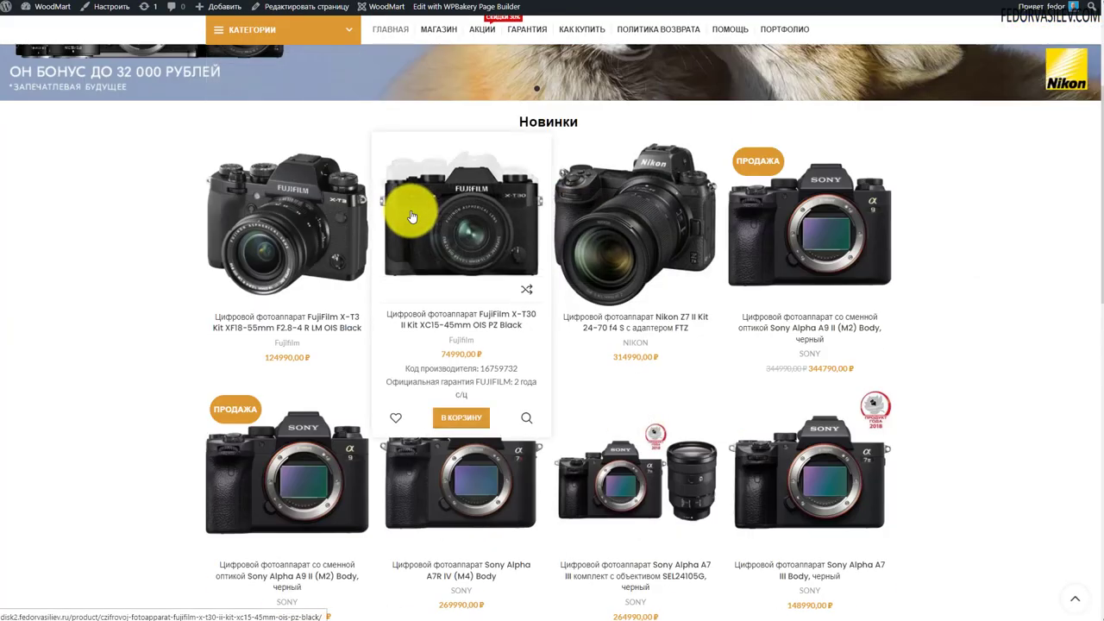
scroll(411, 216, up, 4)
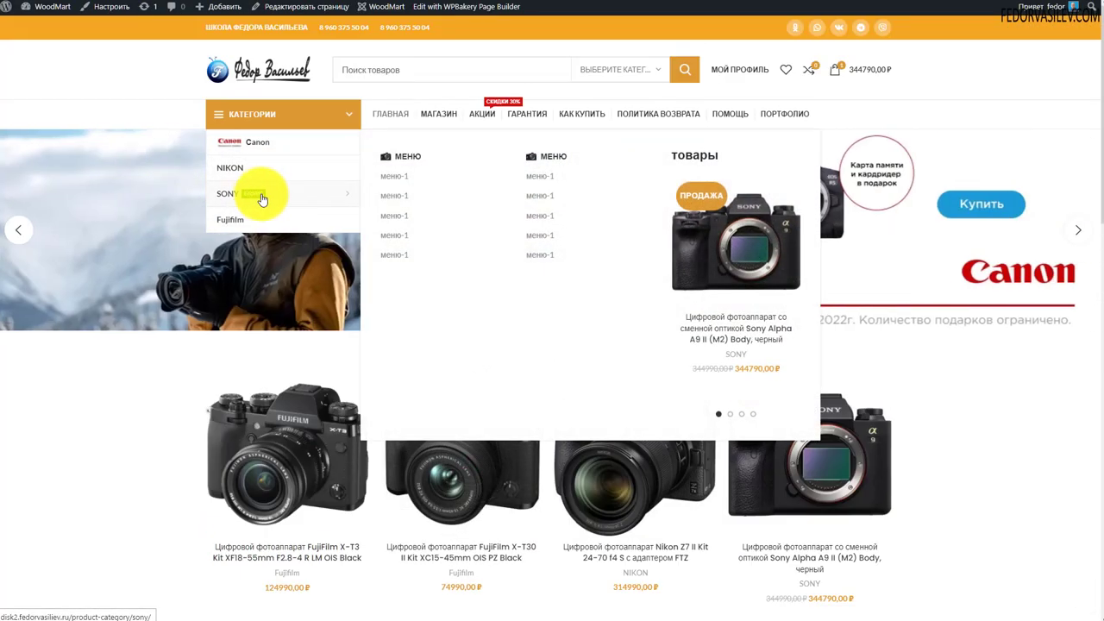
click(249, 143)
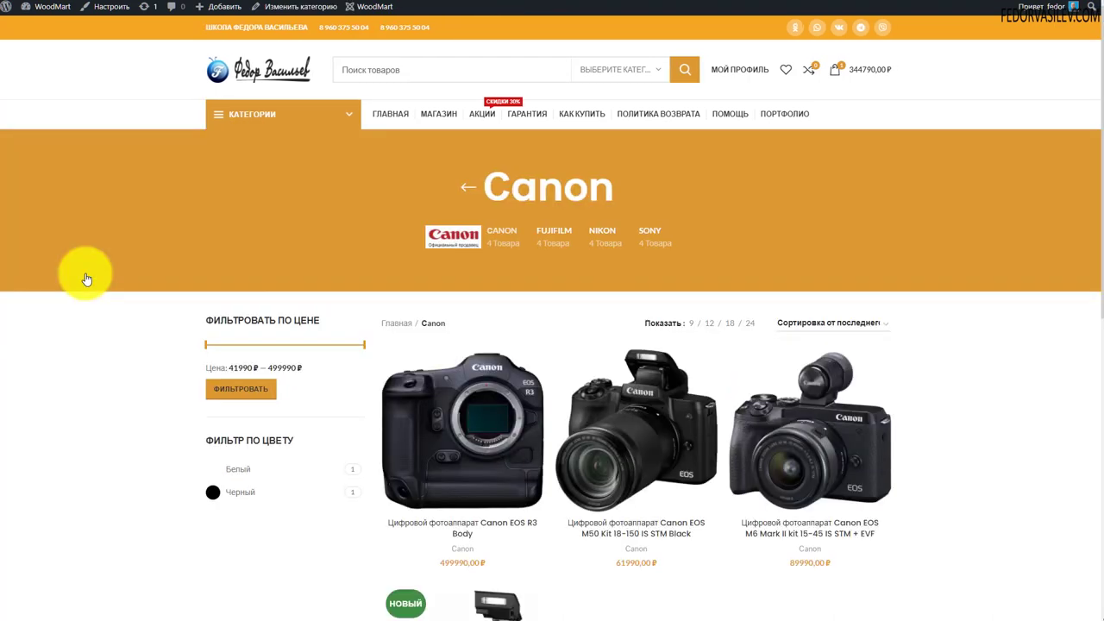
scroll(85, 274, down, 3)
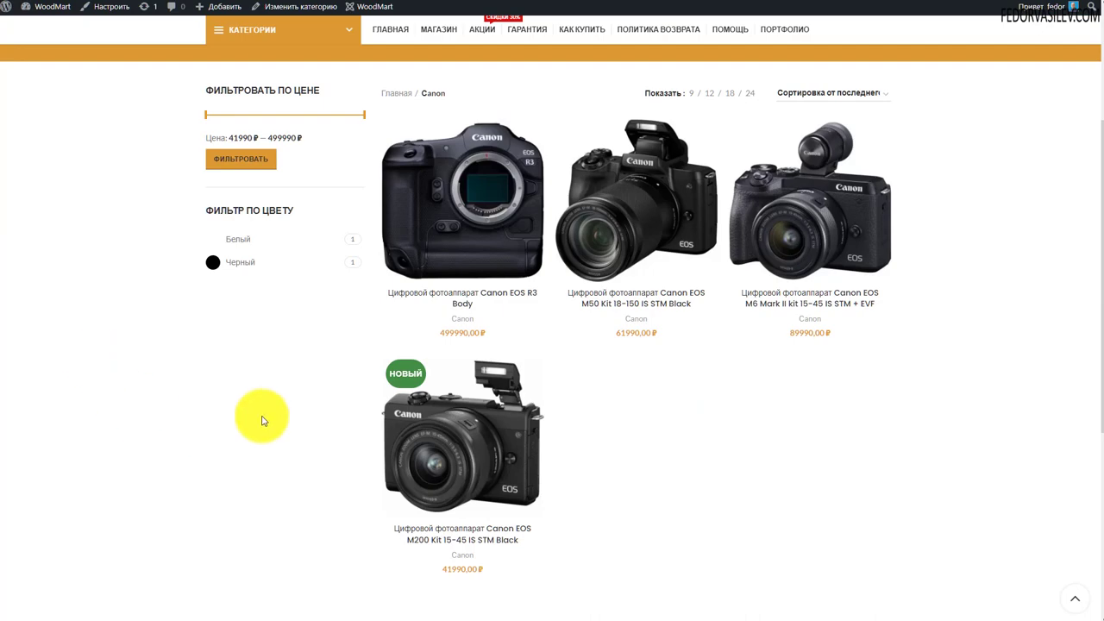
scroll(460, 409, down, 1)
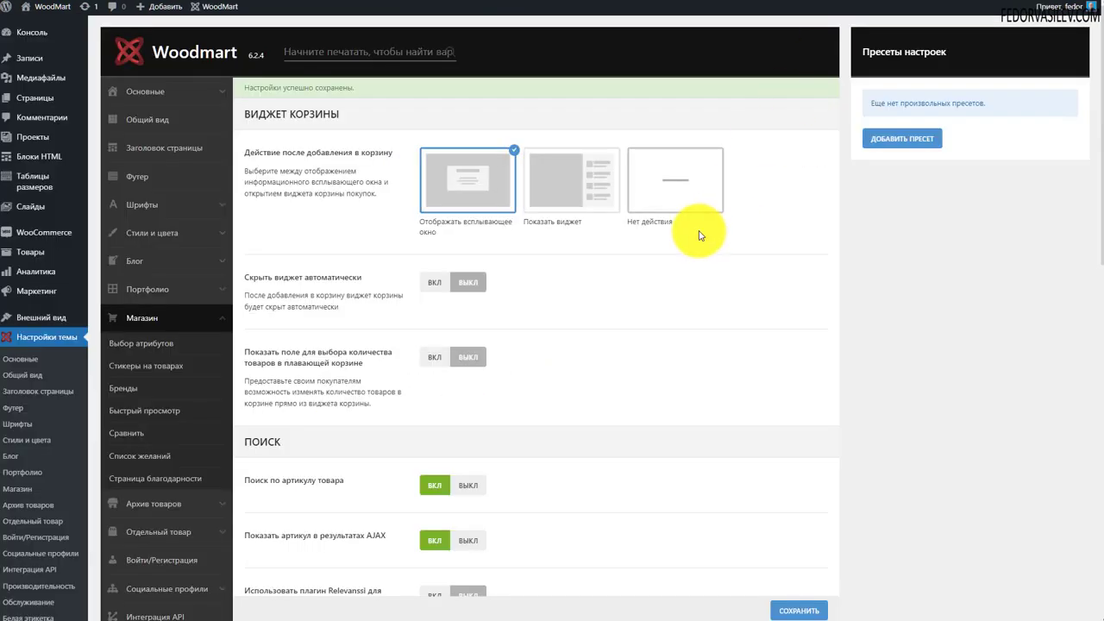
Review the "Быстрый магазин" setting and check how option selection works for the Canon EOS M200 on the storefront, choosing the black colour
scroll(699, 234, down, 5)
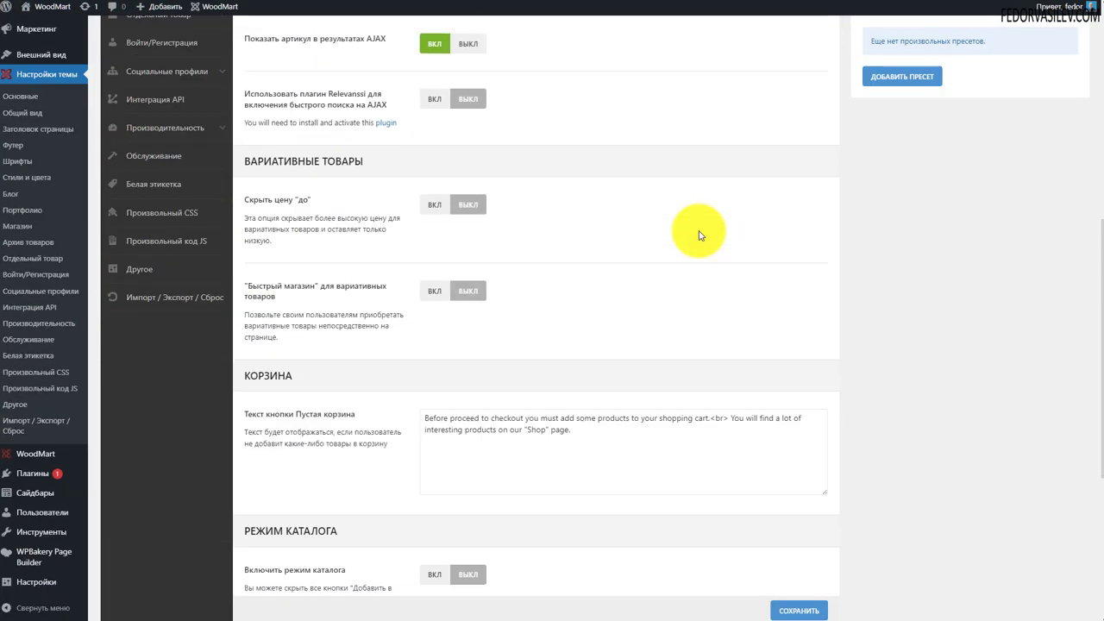
scroll(700, 232, down, 1)
drag(305, 284, 271, 229)
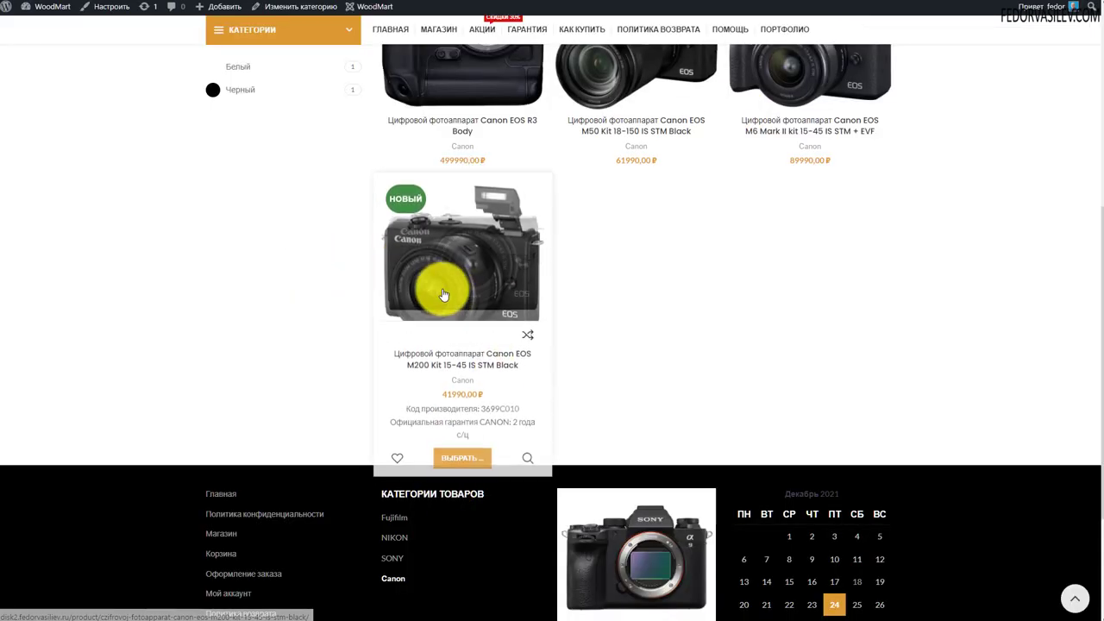
click(463, 463)
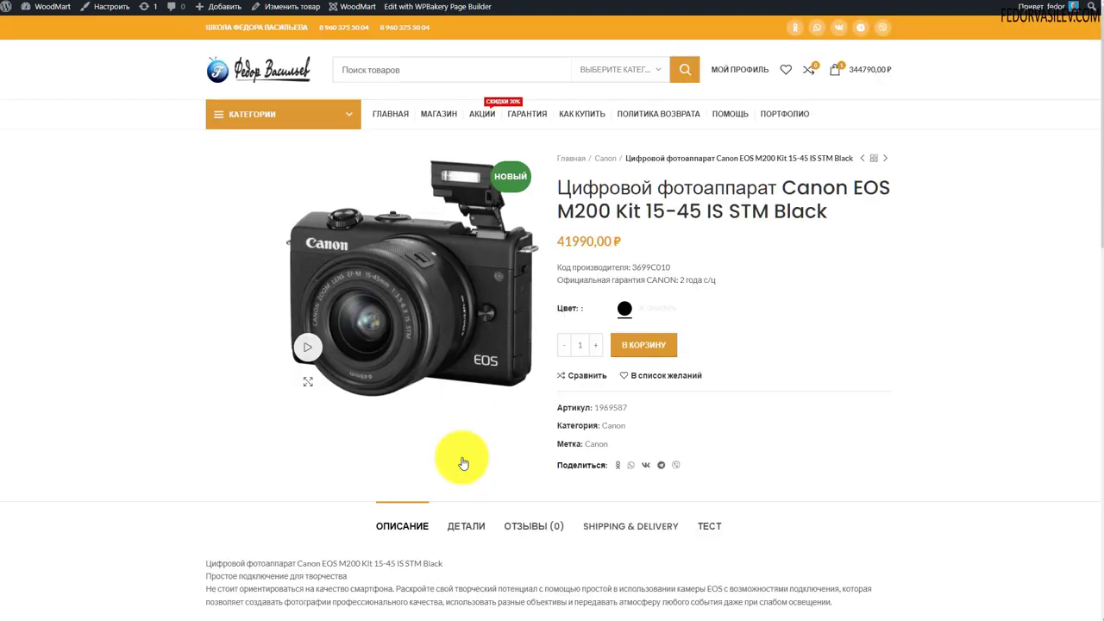
click(624, 308)
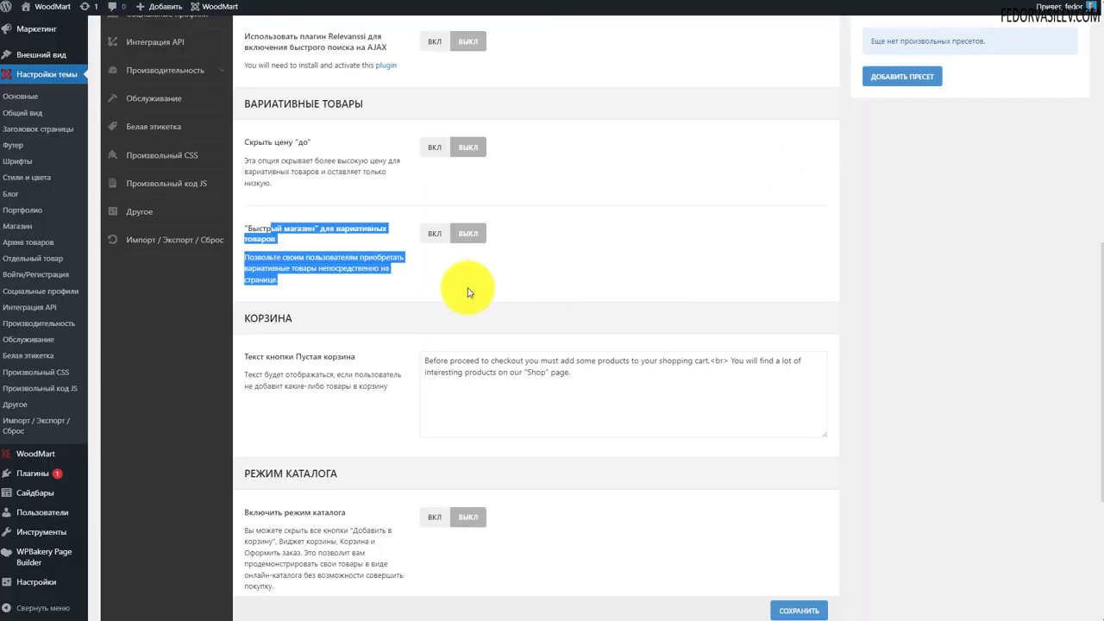
Enable "Быстрый магазин" для вариативных товаров and save the theme settings
click(456, 276)
click(435, 233)
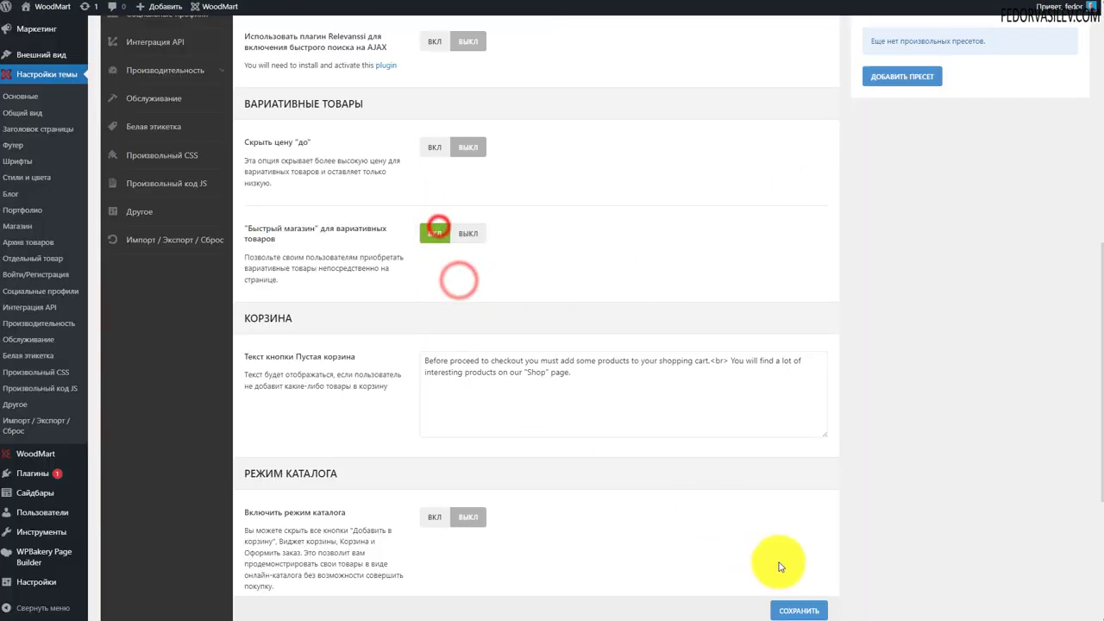
click(800, 610)
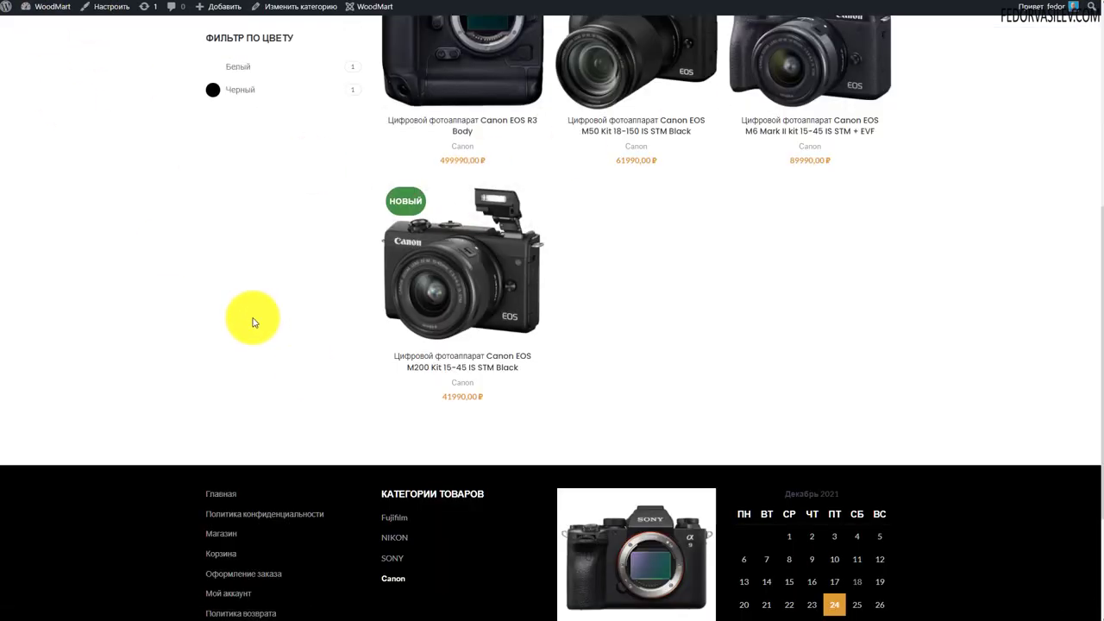
Add the black Canon EOS M200 to the cart directly from the Canon category listing and dismiss the cart popup
mouse_move(426, 347)
click(445, 459)
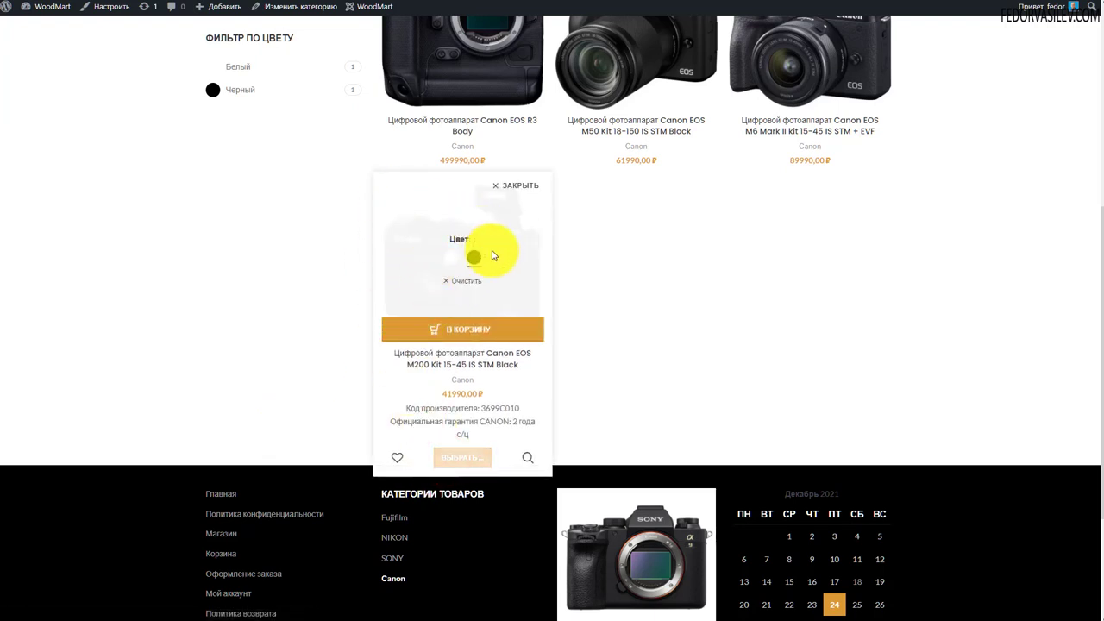
click(471, 257)
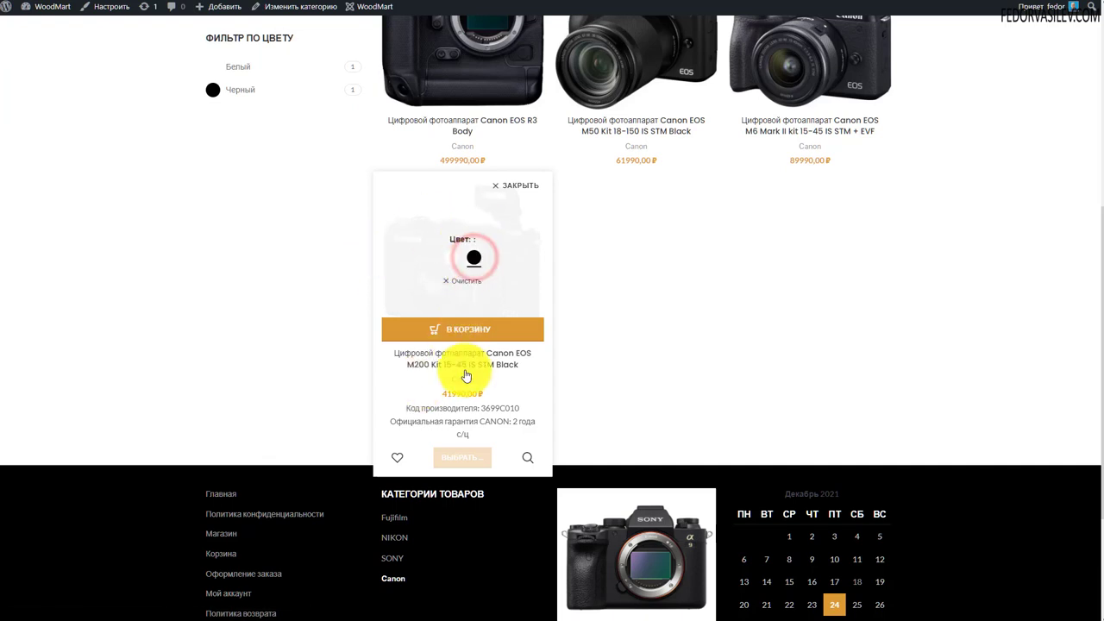
click(450, 332)
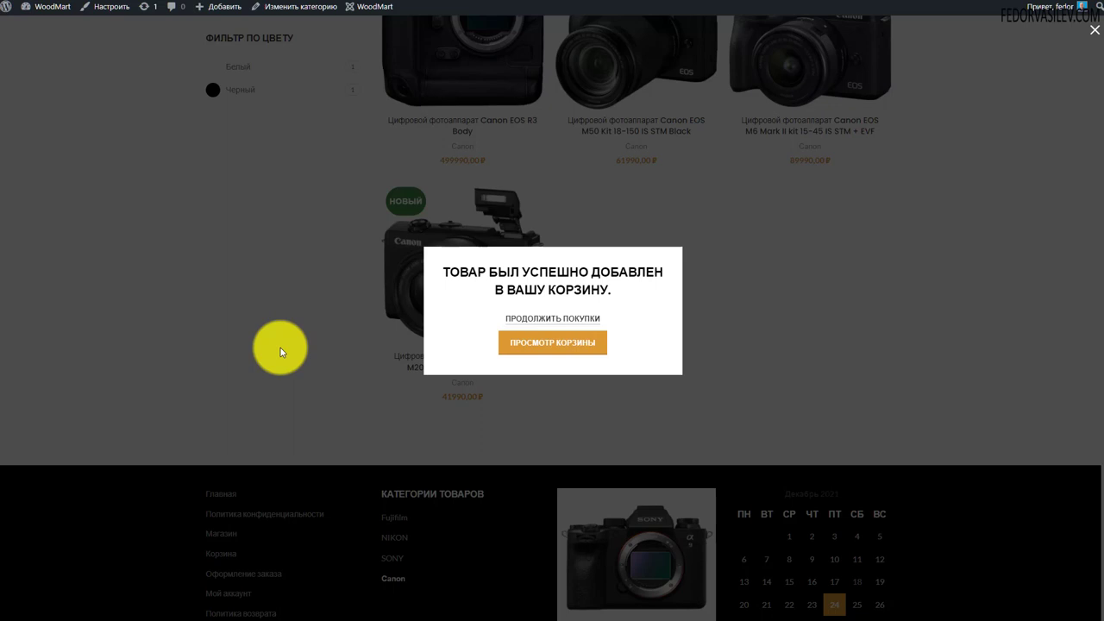
click(708, 218)
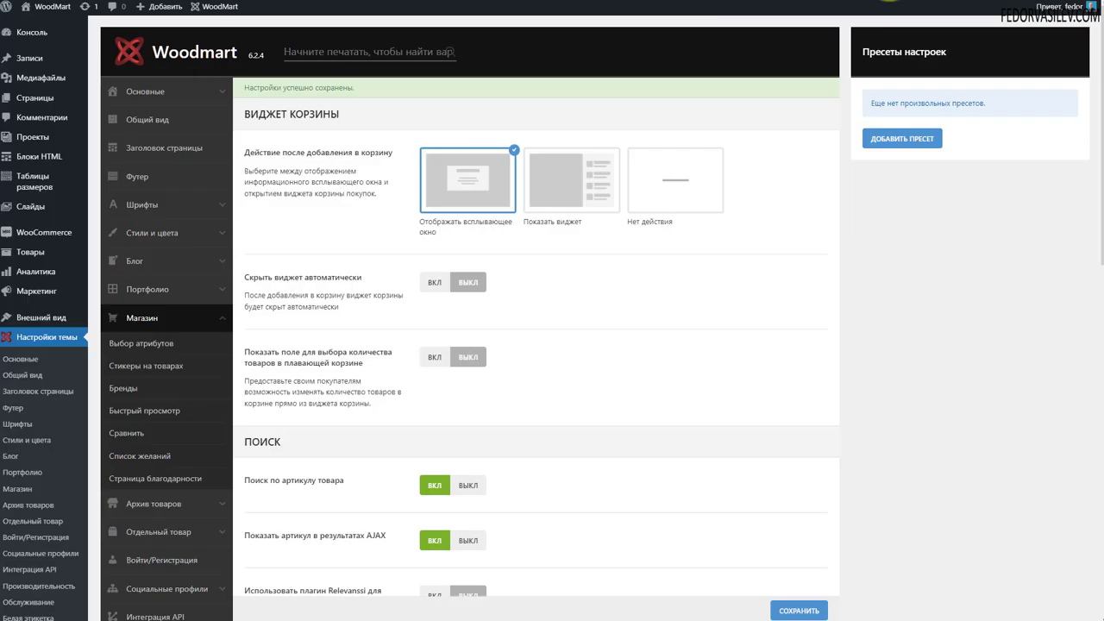
Replace the English "Текст кнопки Пустая корзина" message with its Russian translation, keeping the <br> tag between the two sentences
scroll(443, 320, down, 5)
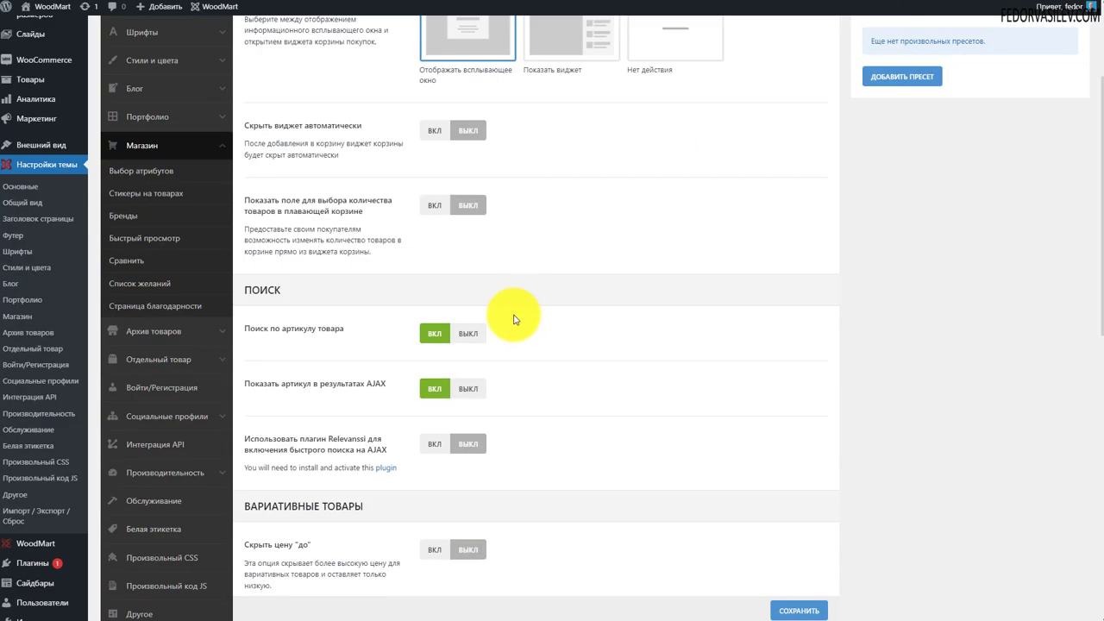
scroll(522, 310, down, 5)
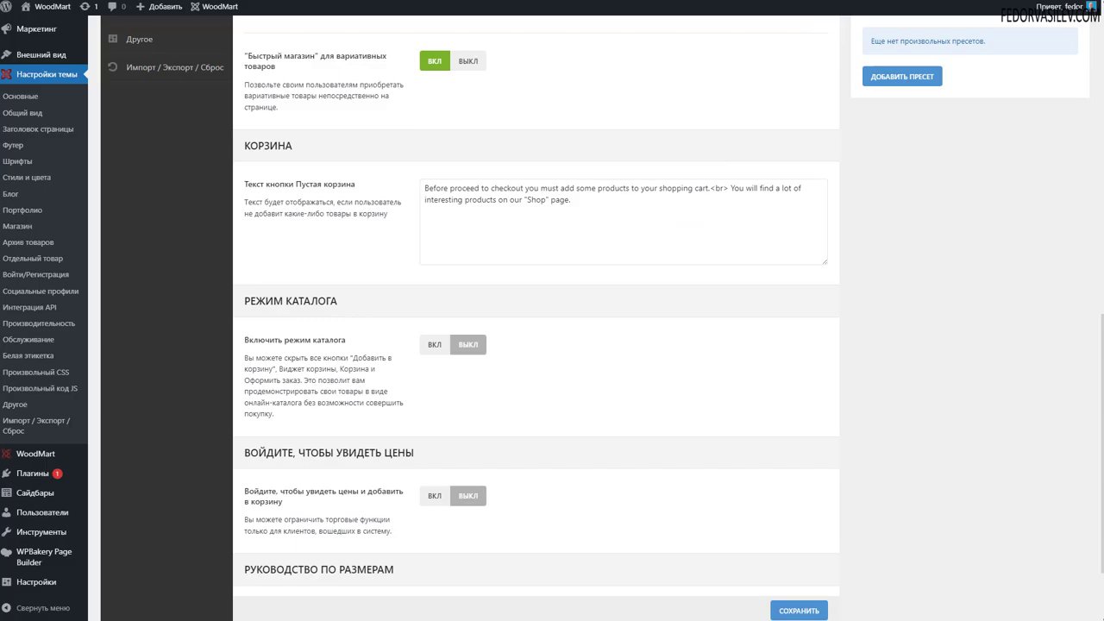
drag(709, 360, 422, 361)
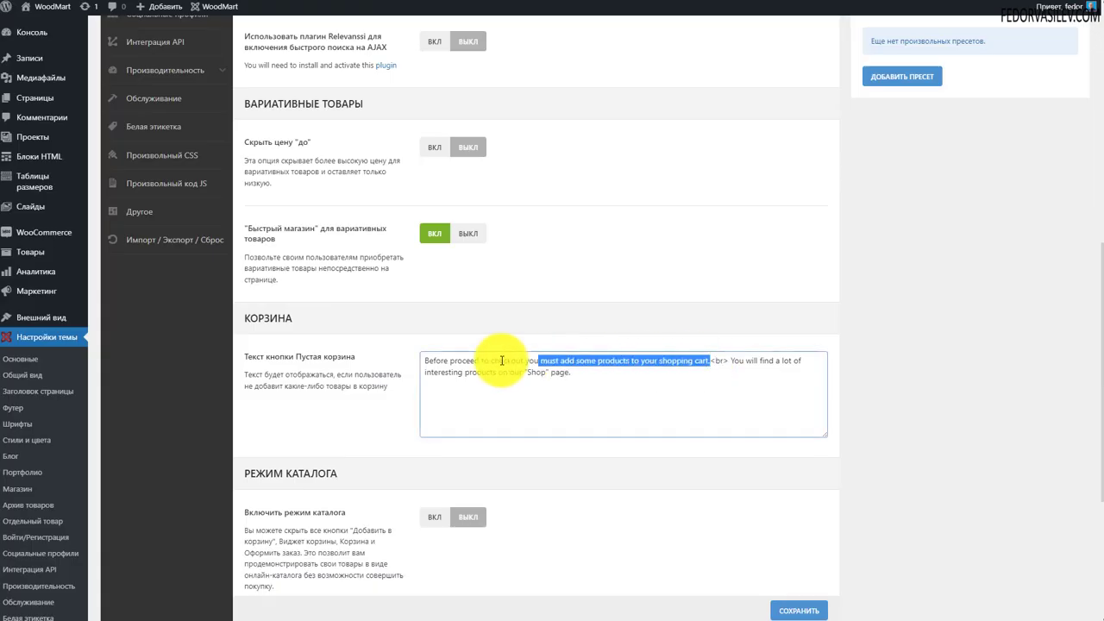
right_click(429, 363)
click(451, 404)
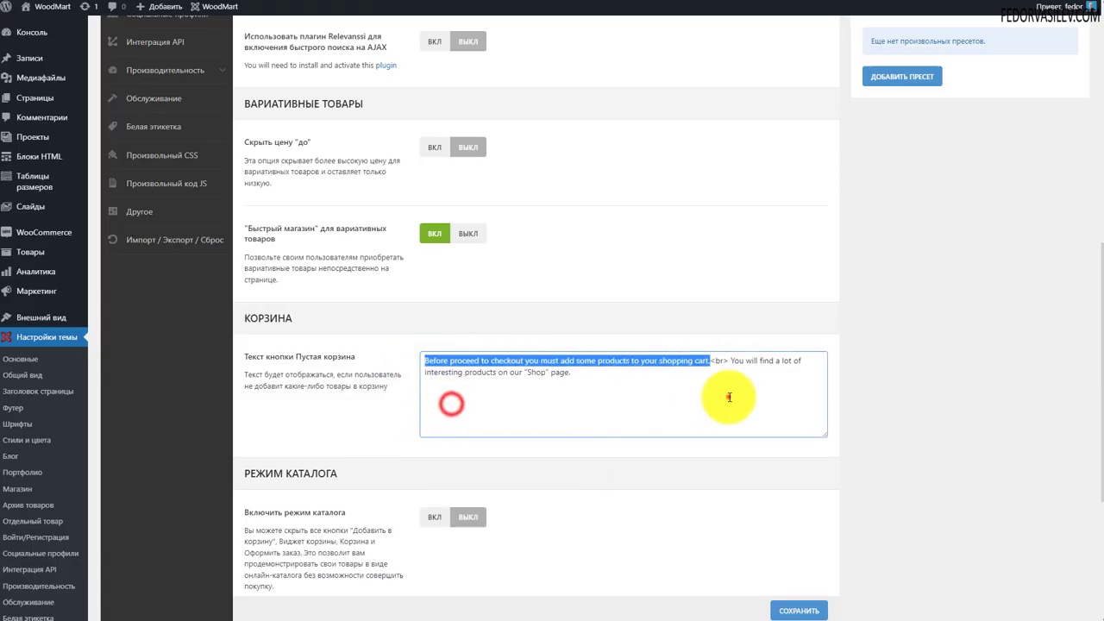
drag(711, 360, 729, 360)
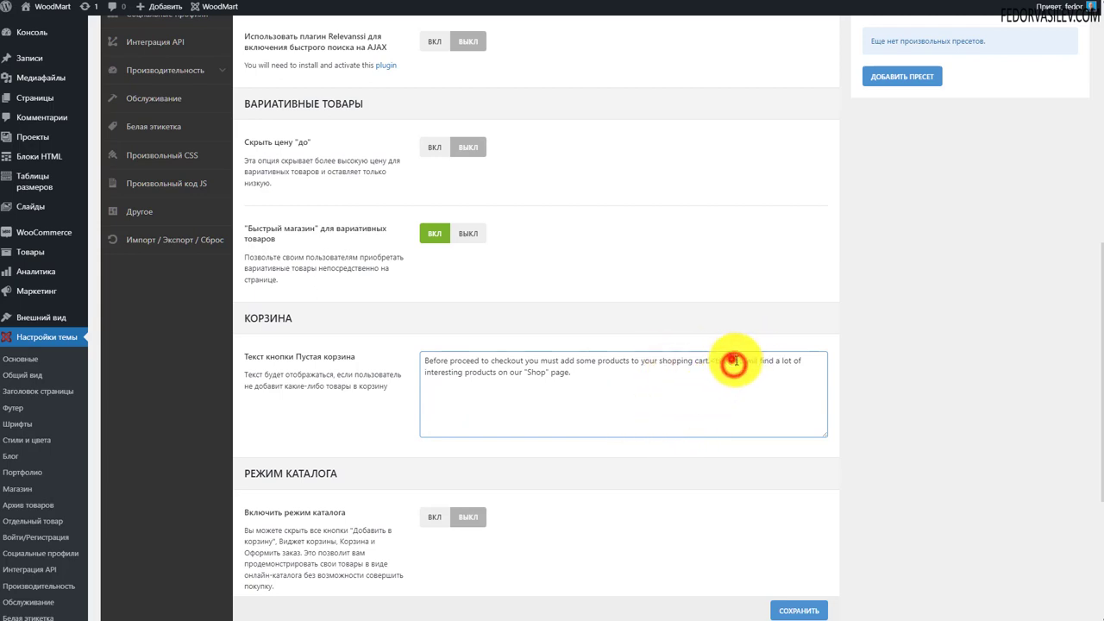
drag(732, 360, 764, 381)
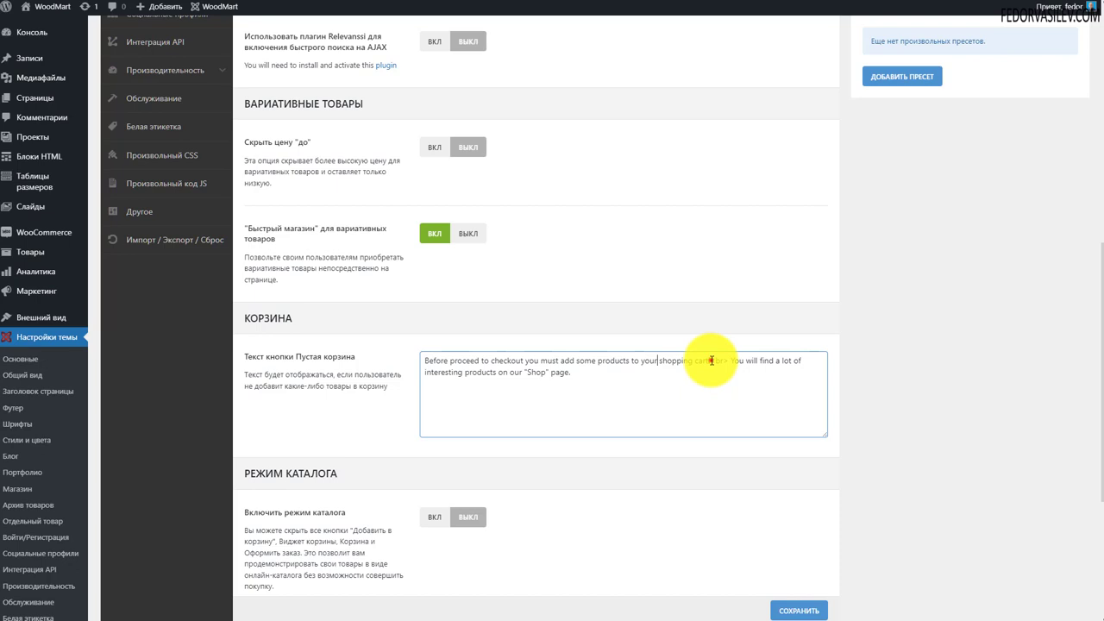
drag(709, 360, 414, 357)
key(ctrl+v)
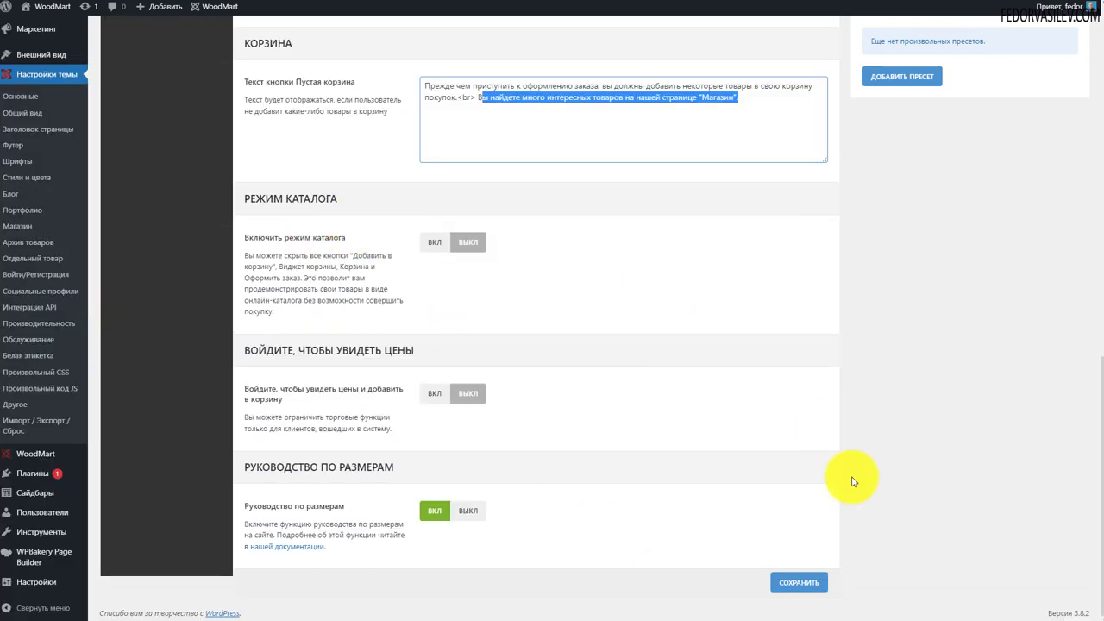
Enable "Включить режим каталога" and save the theme settings
click(630, 450)
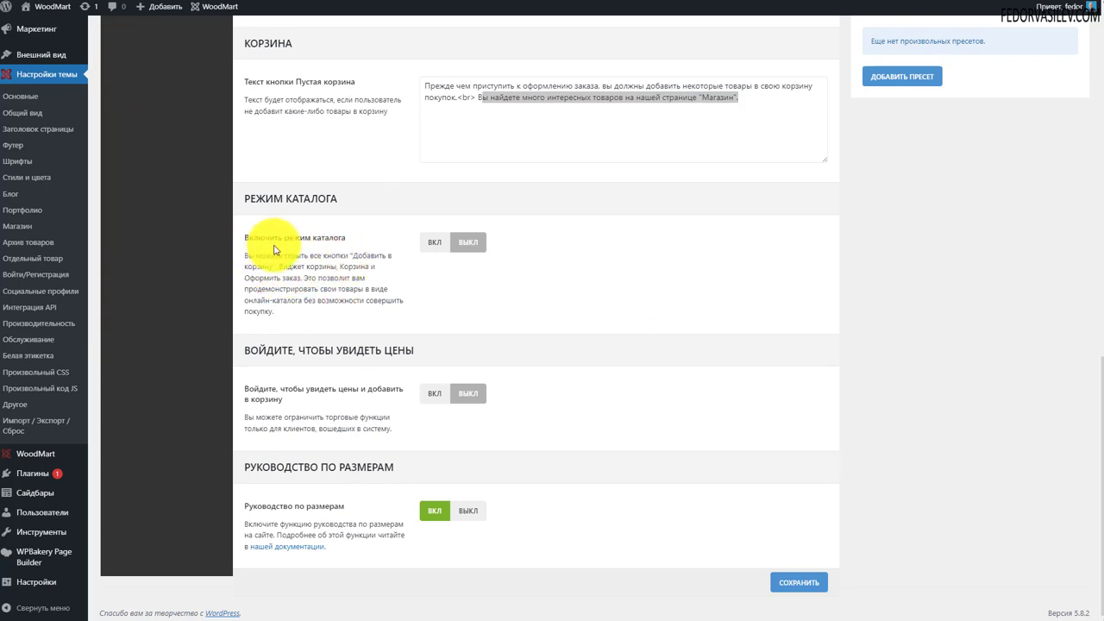
click(433, 243)
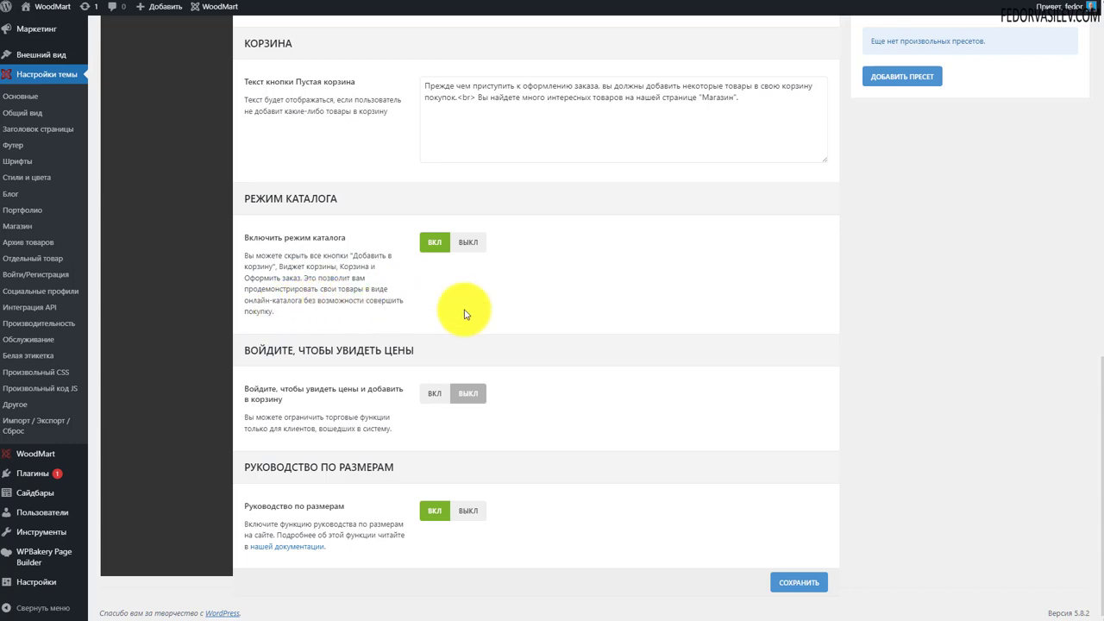
click(781, 583)
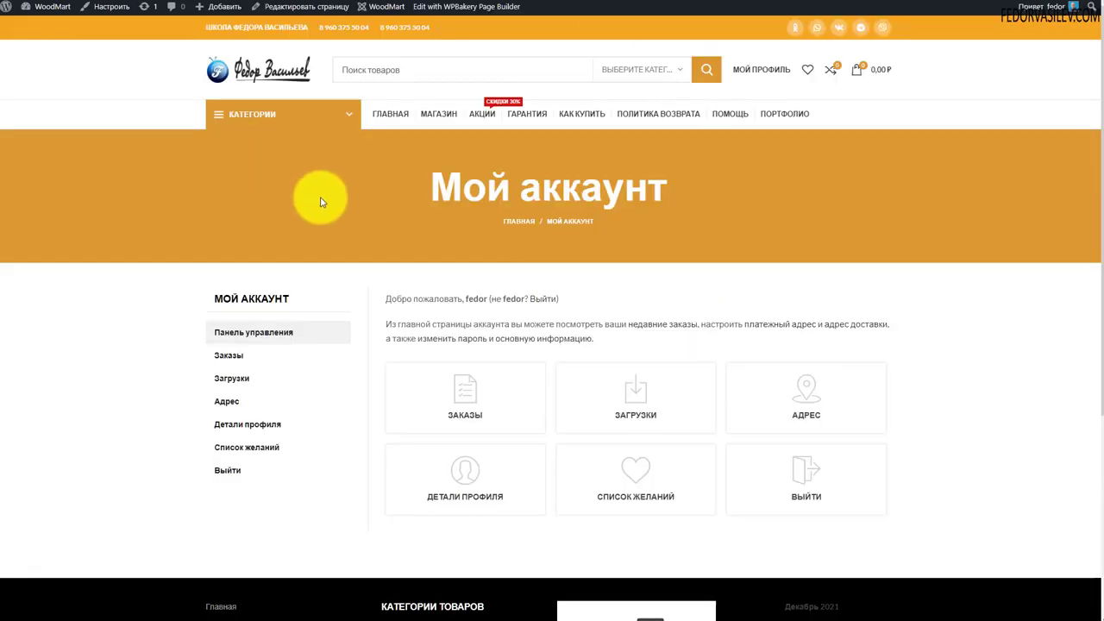
Open the storefront homepage, go to the FujiFilm X-T30 II product page and check it and its related products for cart buttons
click(274, 76)
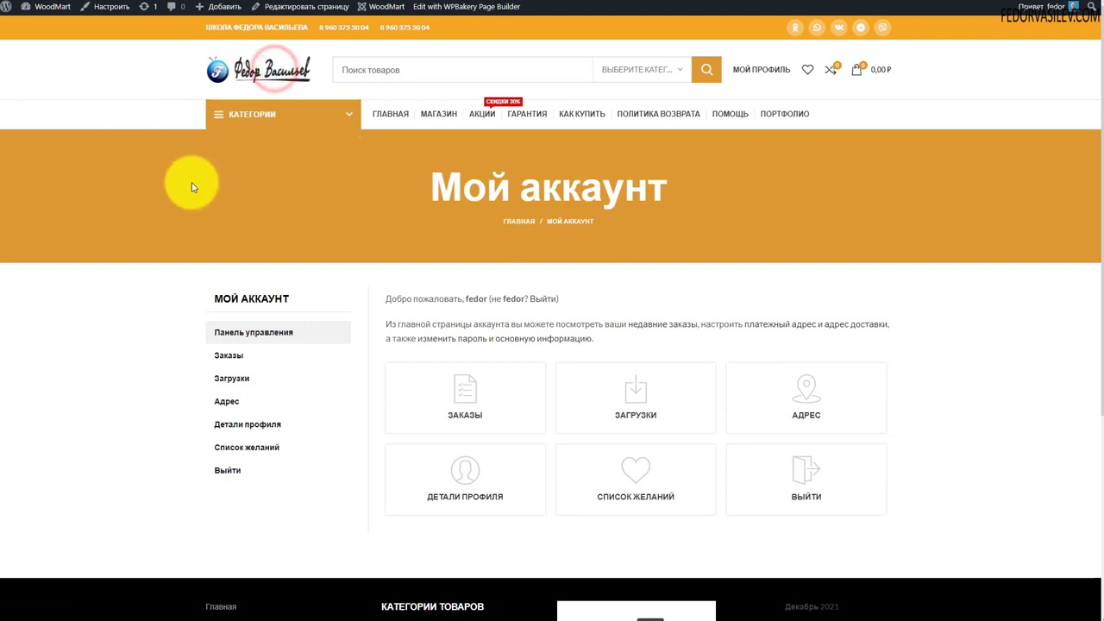
scroll(164, 137, down, 3)
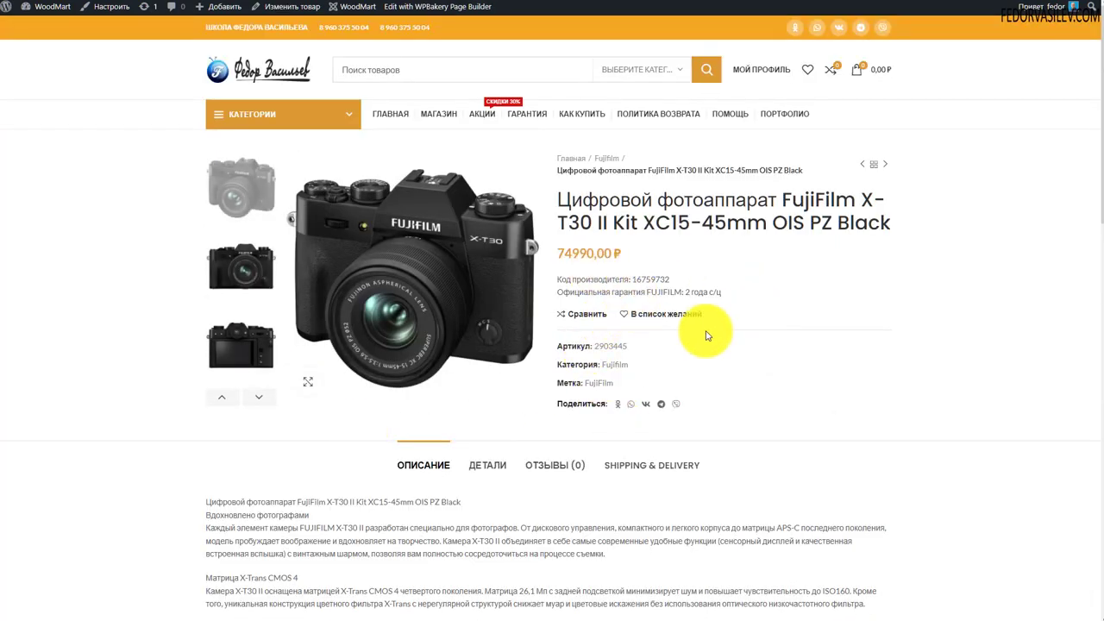
scroll(604, 382, down, 15)
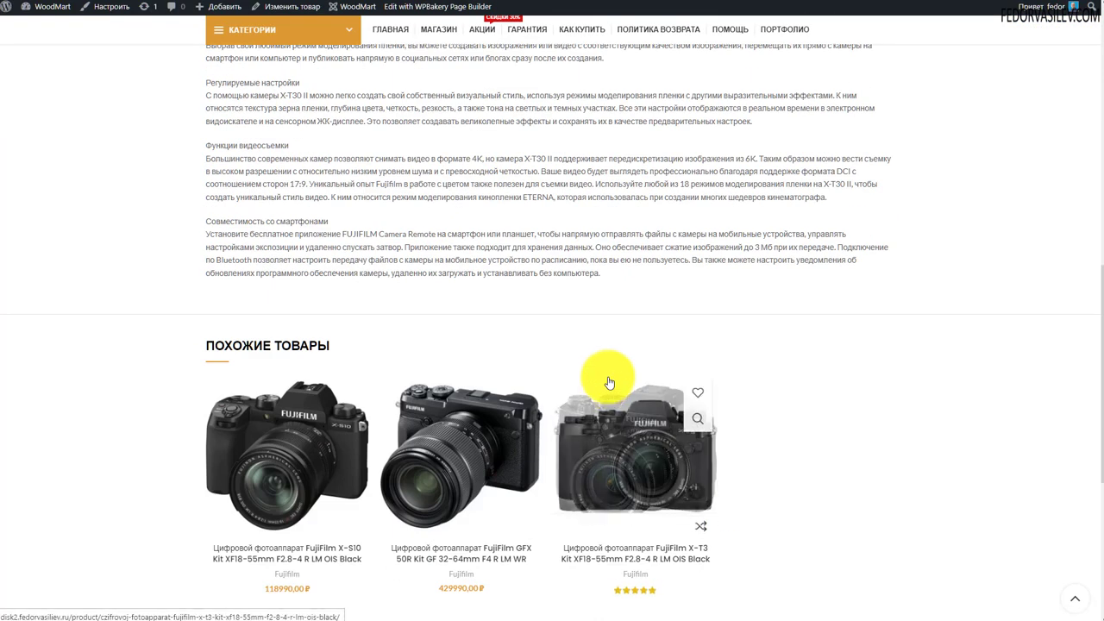
scroll(607, 375, up, 15)
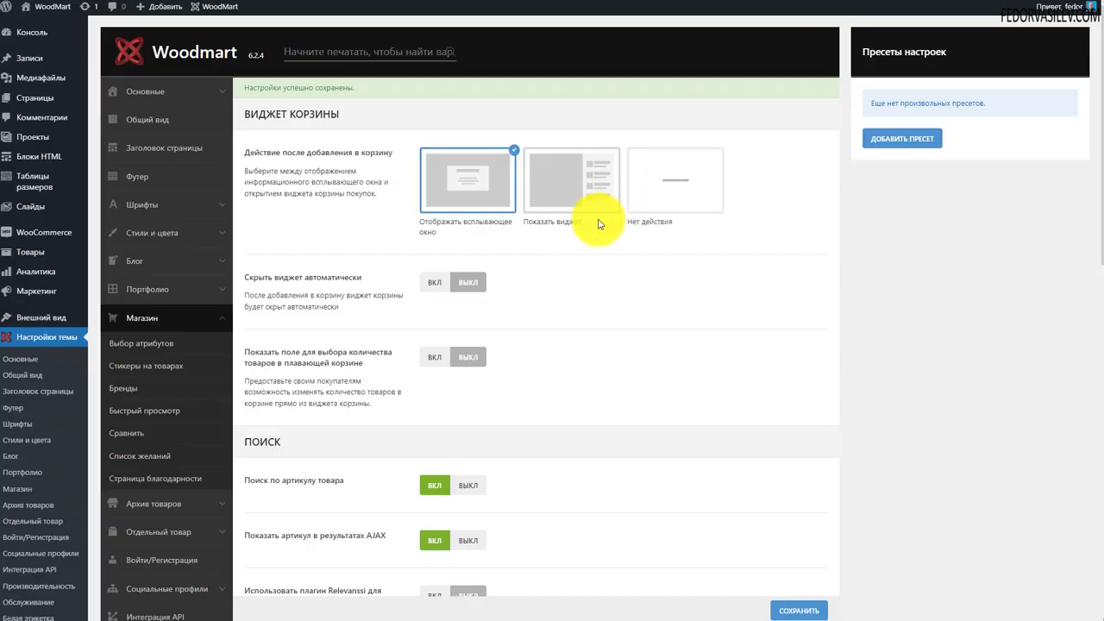
Disable "Включить режим каталога" and enable "Войдите, чтобы увидеть цены и добавить в корзину"
scroll(595, 221, down, 10)
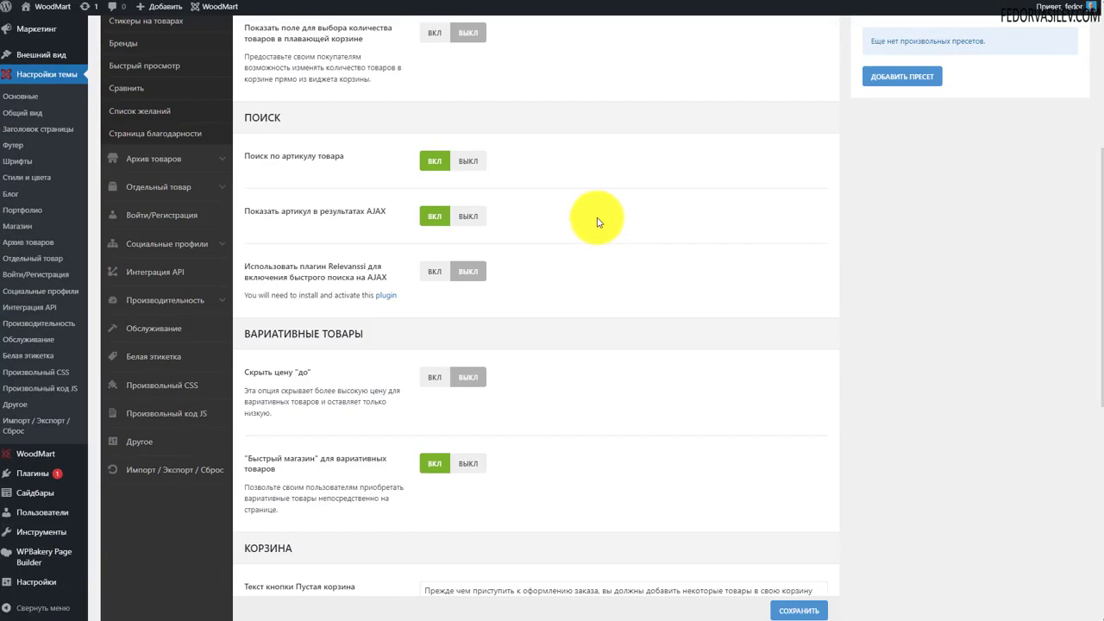
click(469, 246)
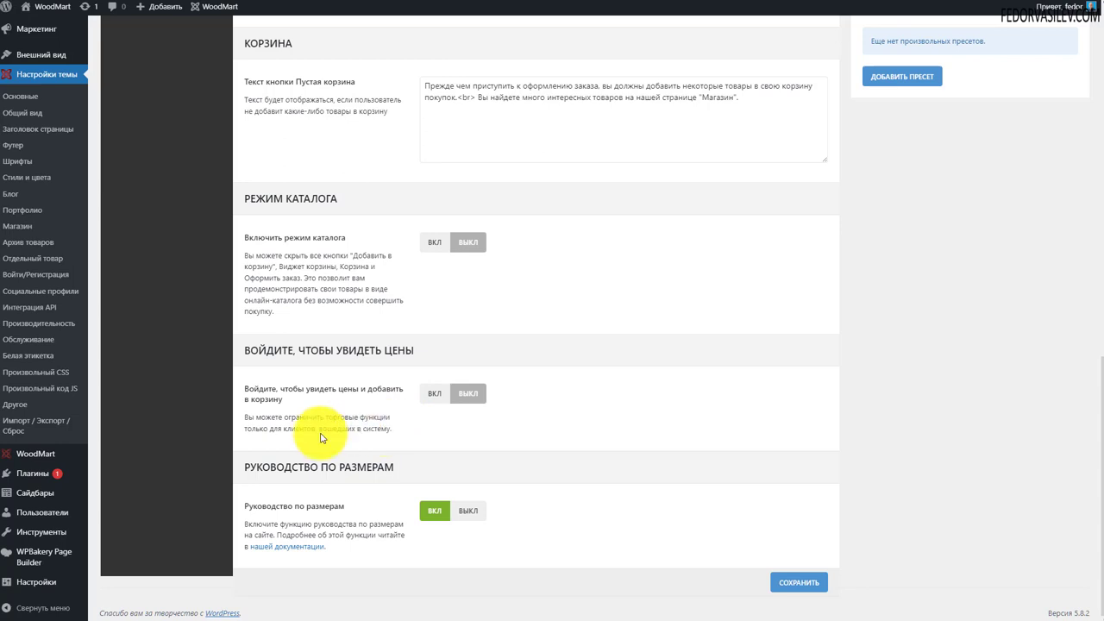
click(435, 395)
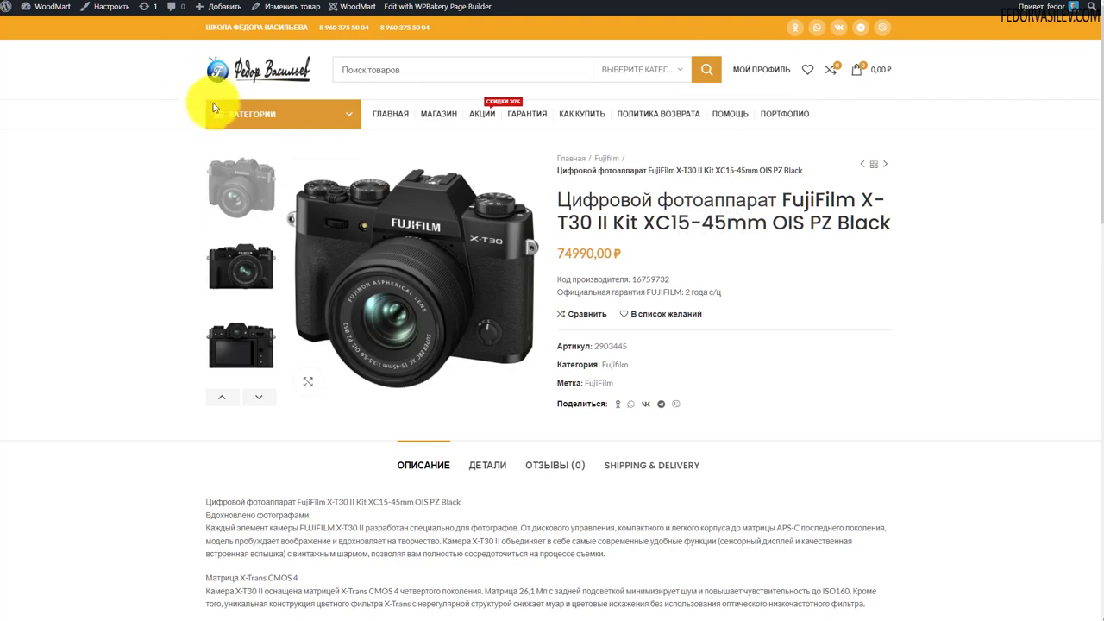
Open the storefront homepage, check the FujiFilm X-T30 II price while logged in, and log out of the account
click(390, 113)
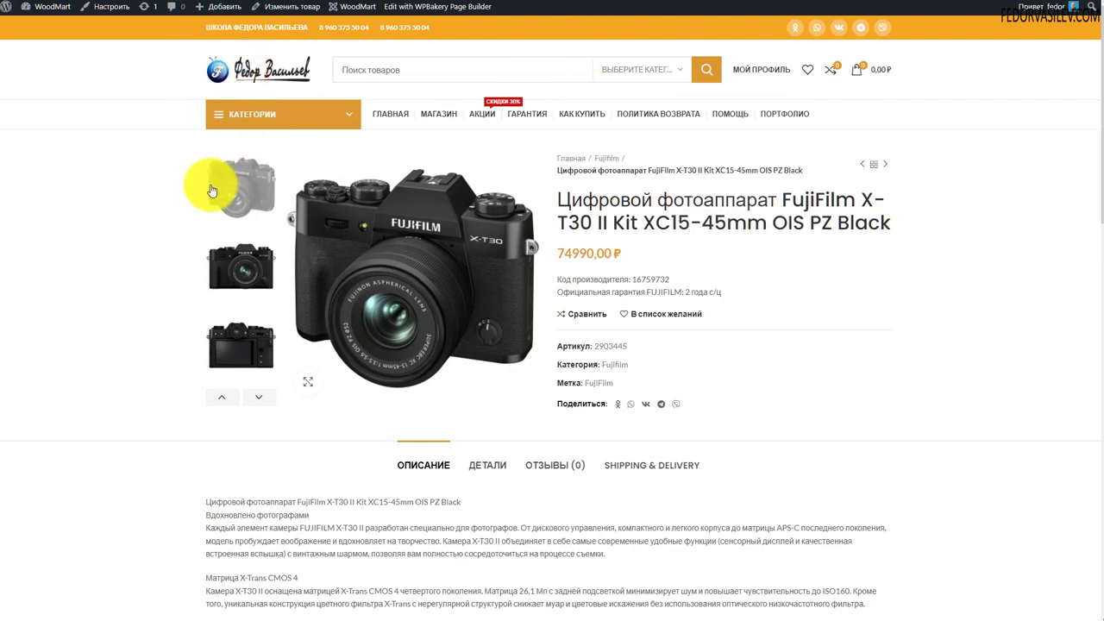
scroll(435, 399, down, 2)
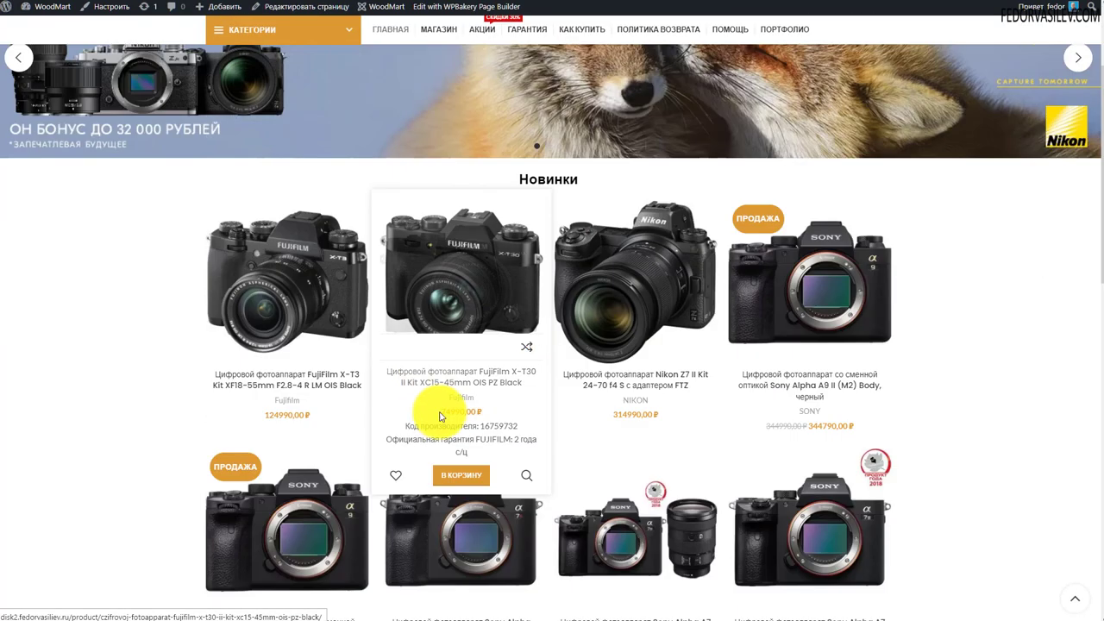
drag(438, 412, 491, 418)
scroll(492, 418, up, 2)
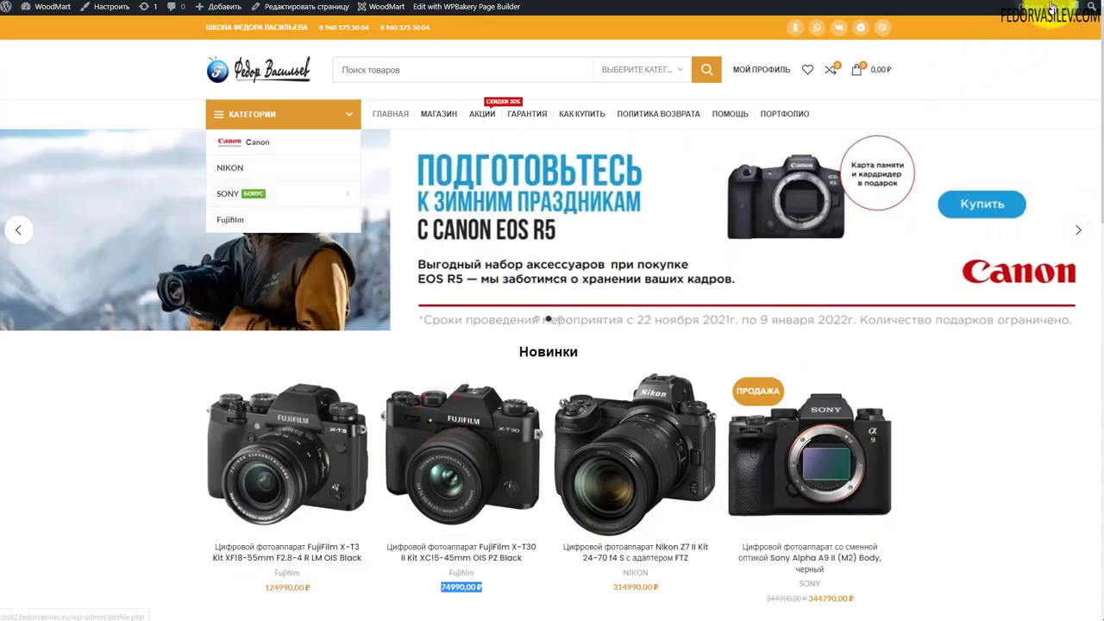
mouse_move(1042, 7)
click(998, 71)
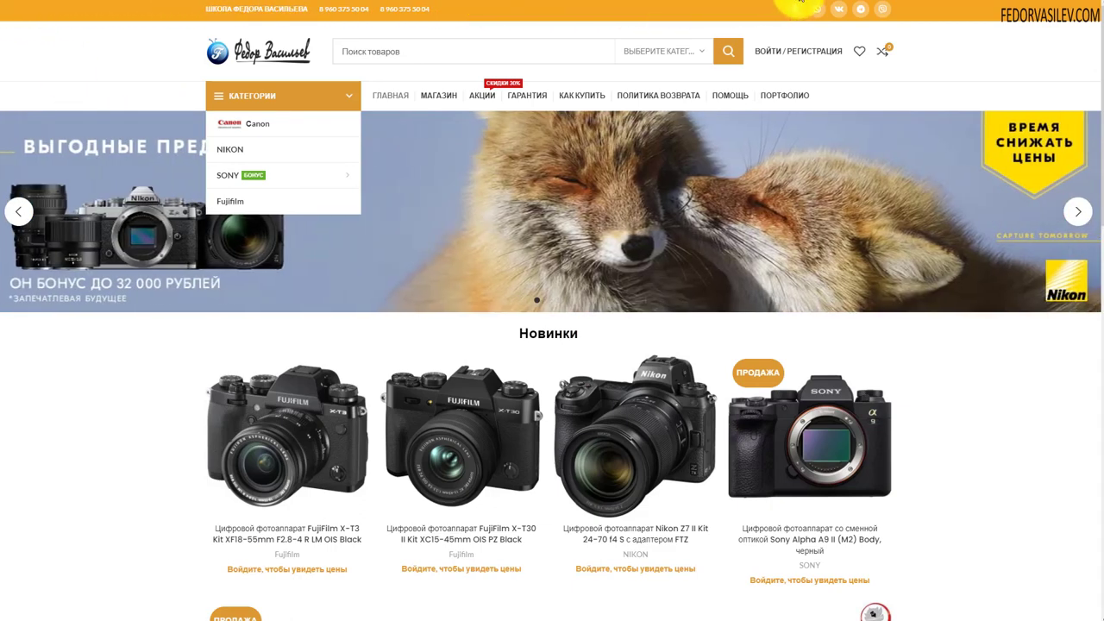
Examine how prices and cart options appear to a logged-out visitor on the homepage products and the FujiFilm X-T30 II product page
scroll(168, 162, down, 4)
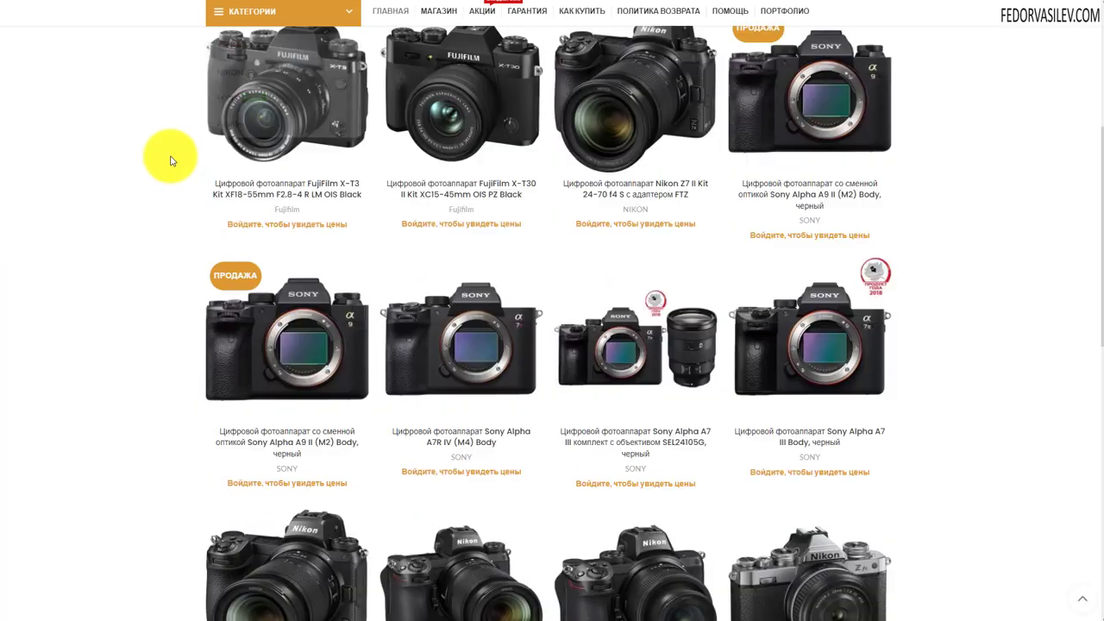
mouse_move(440, 334)
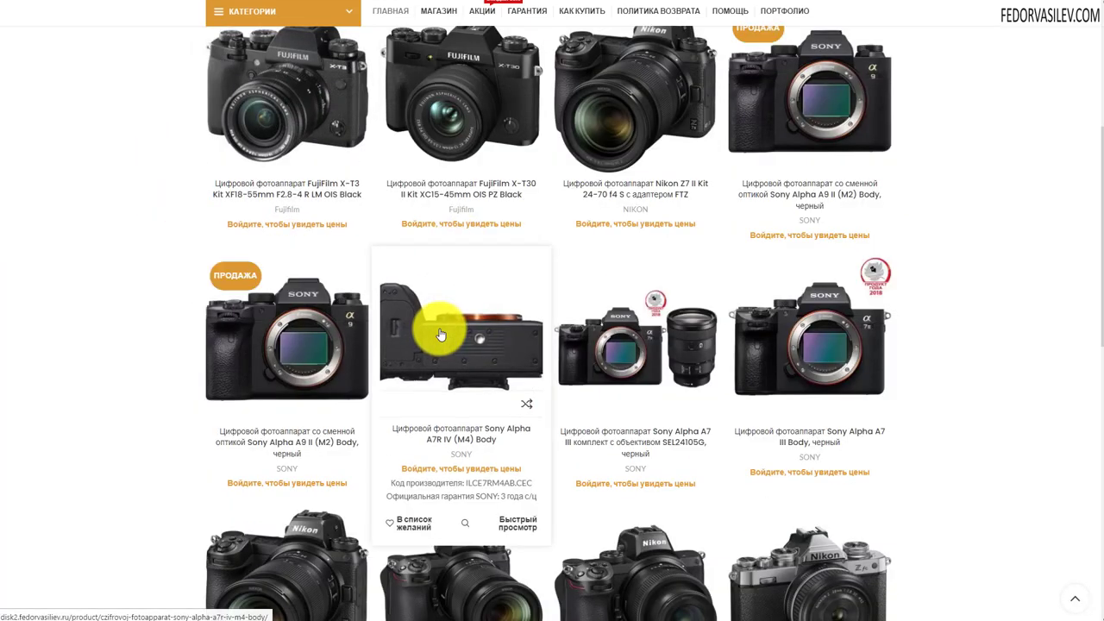
mouse_move(424, 111)
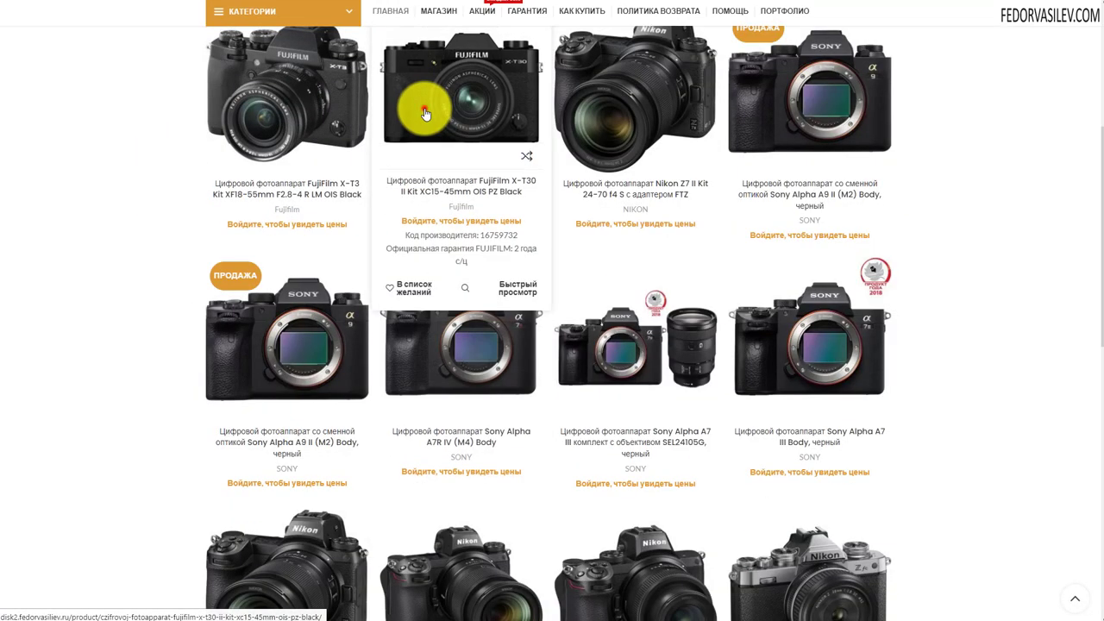
click(453, 222)
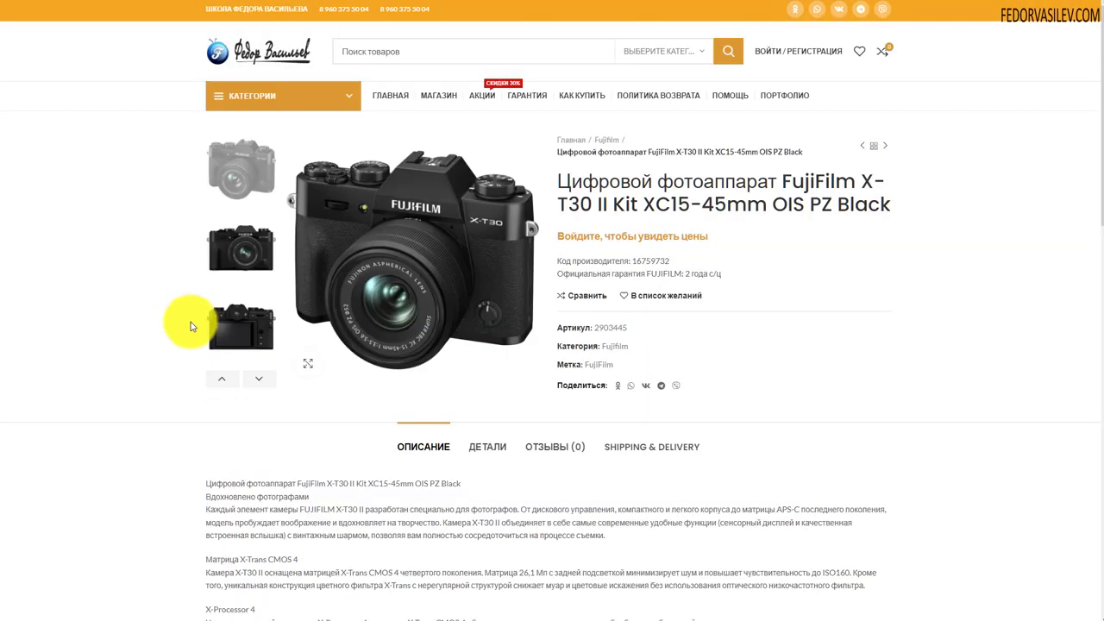
scroll(421, 428, down, 10)
scroll(433, 394, up, 10)
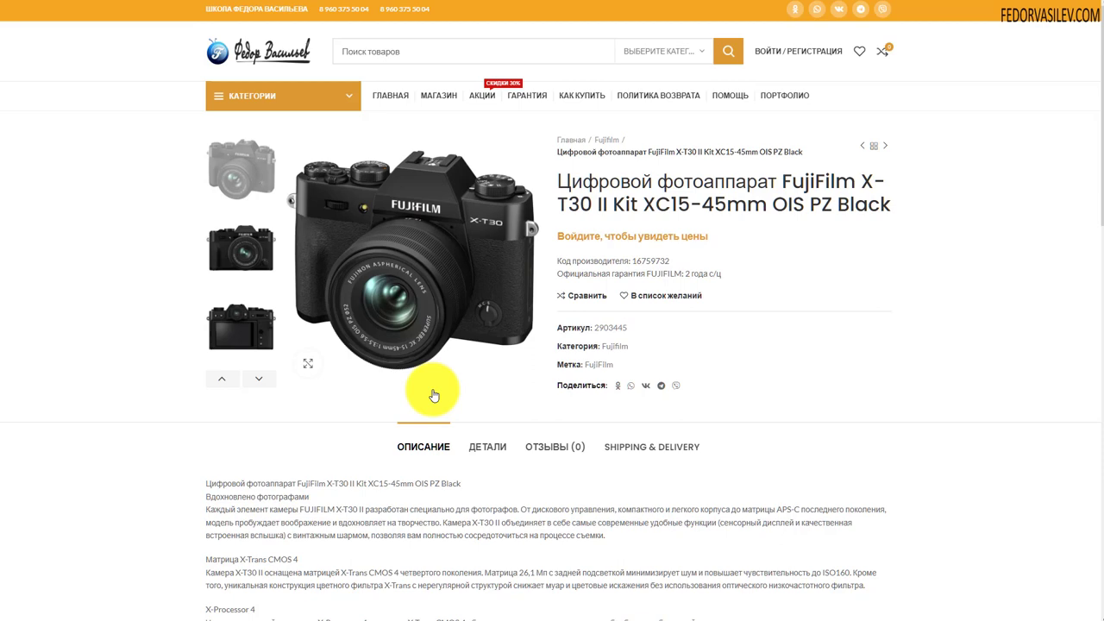
Follow the "Войдите, чтобы увидеть цены" link and log back in with the saved username and account password
click(572, 244)
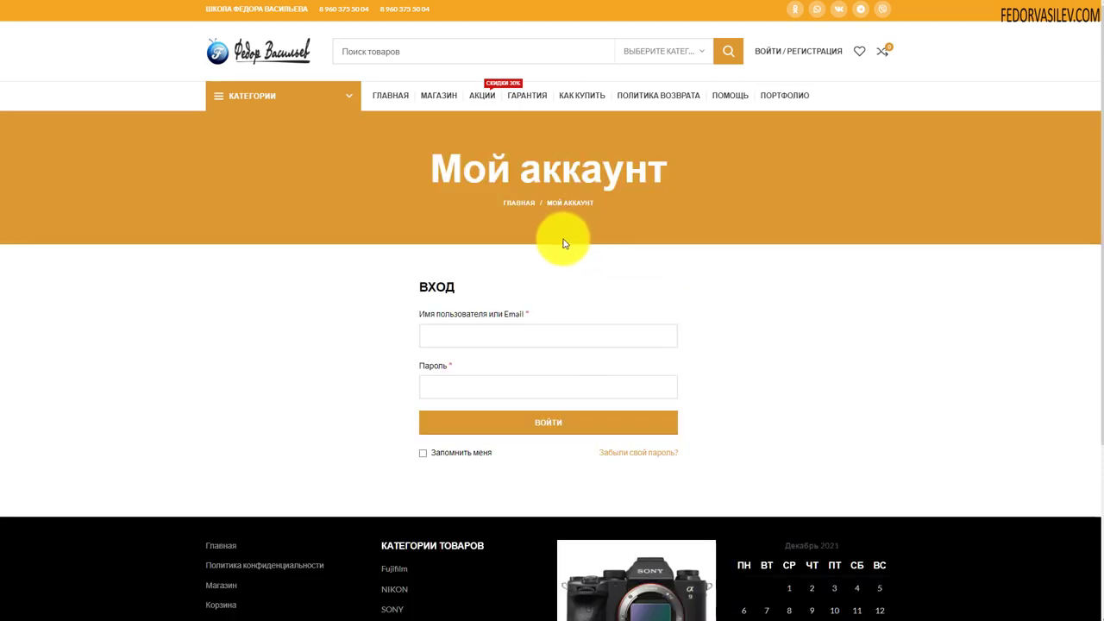
scroll(517, 276, down, 2)
scroll(406, 232, up, 1)
click(455, 219)
click(440, 250)
click(446, 312)
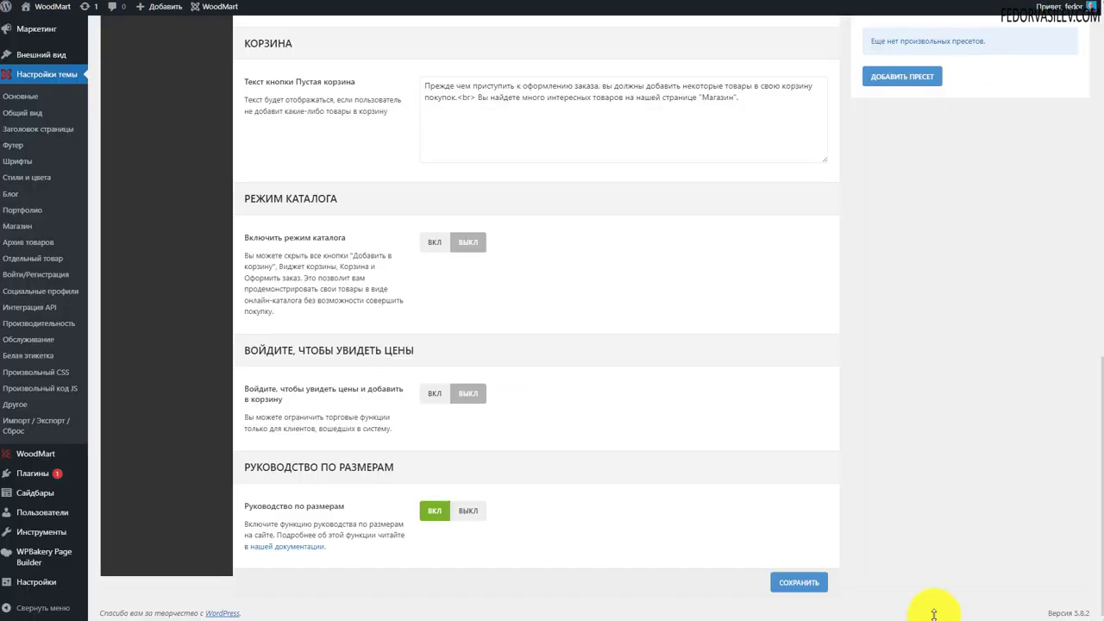
Disable "Руководство по размерам" in the shop settings and save the theme settings
drag(372, 467, 328, 466)
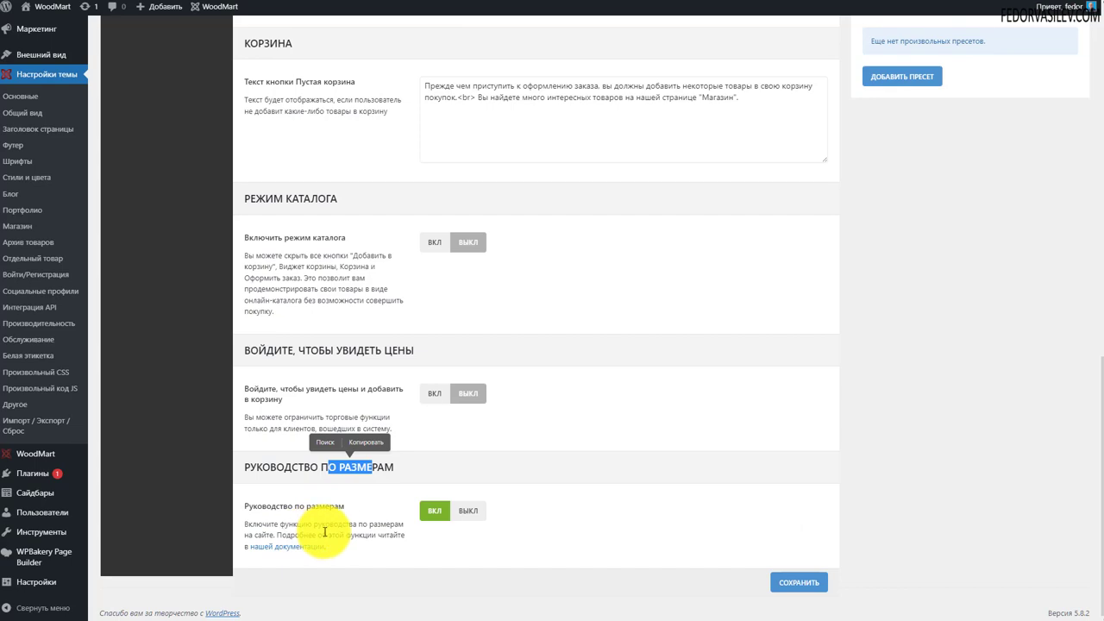
scroll(369, 443, up, 5)
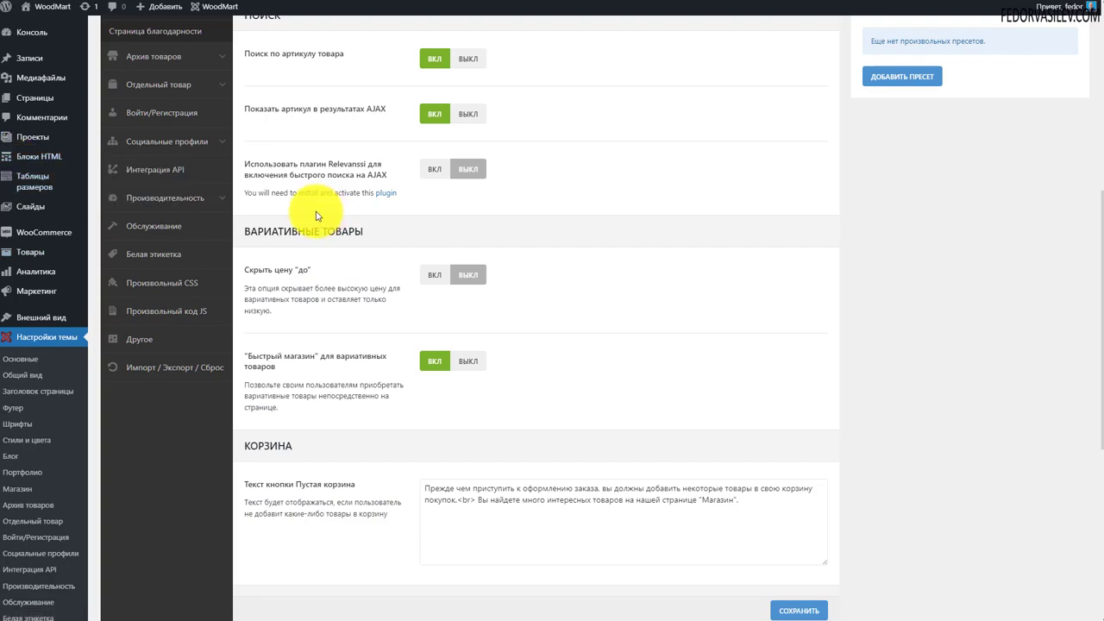
scroll(450, 321, down, 5)
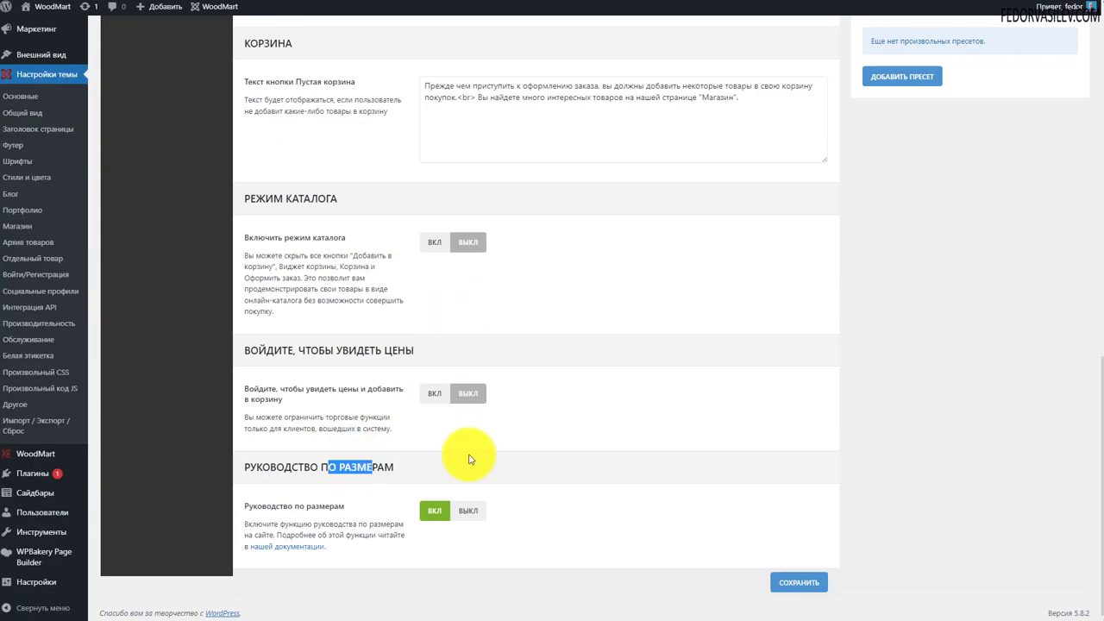
click(536, 507)
click(468, 518)
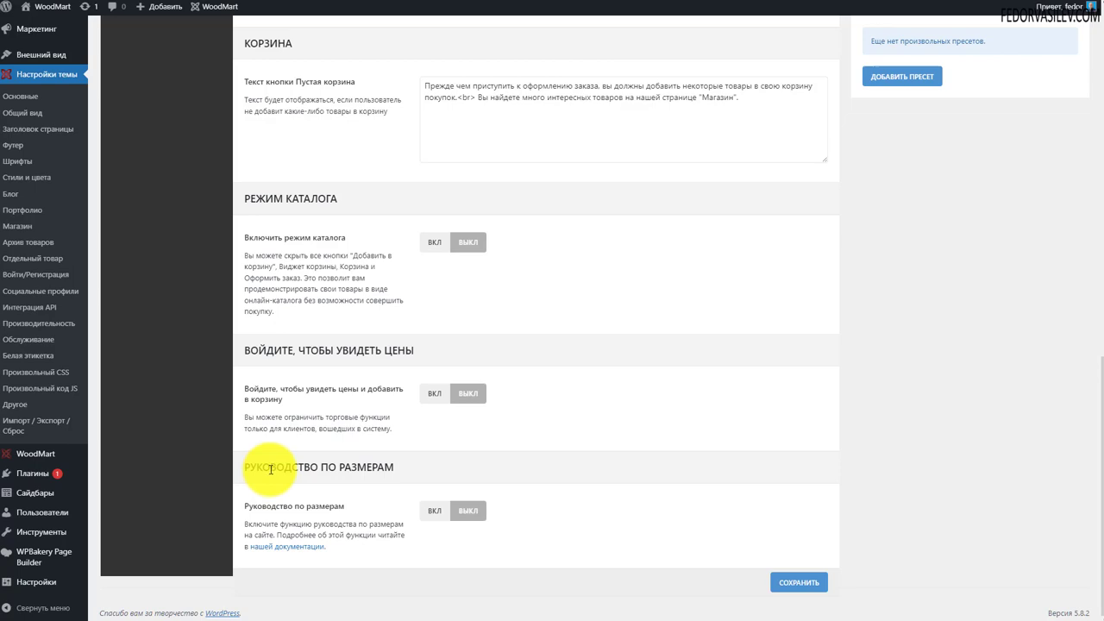
click(783, 586)
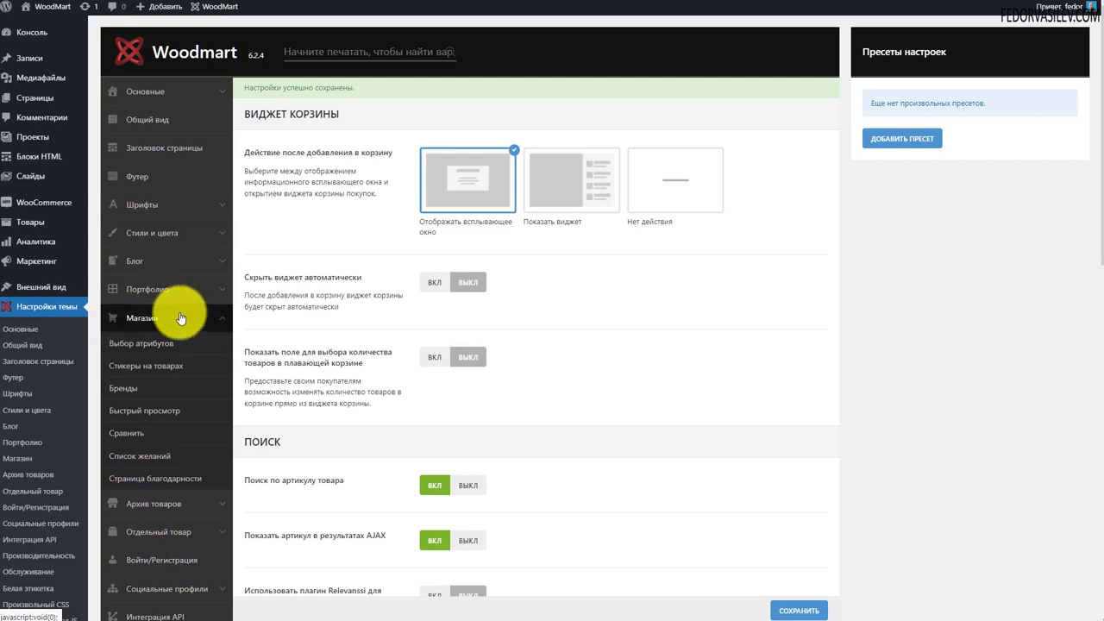
Set the attribute displayed on products in the grid to «Цвет:» in the shop's «Выбор атрибутов» settings
click(127, 345)
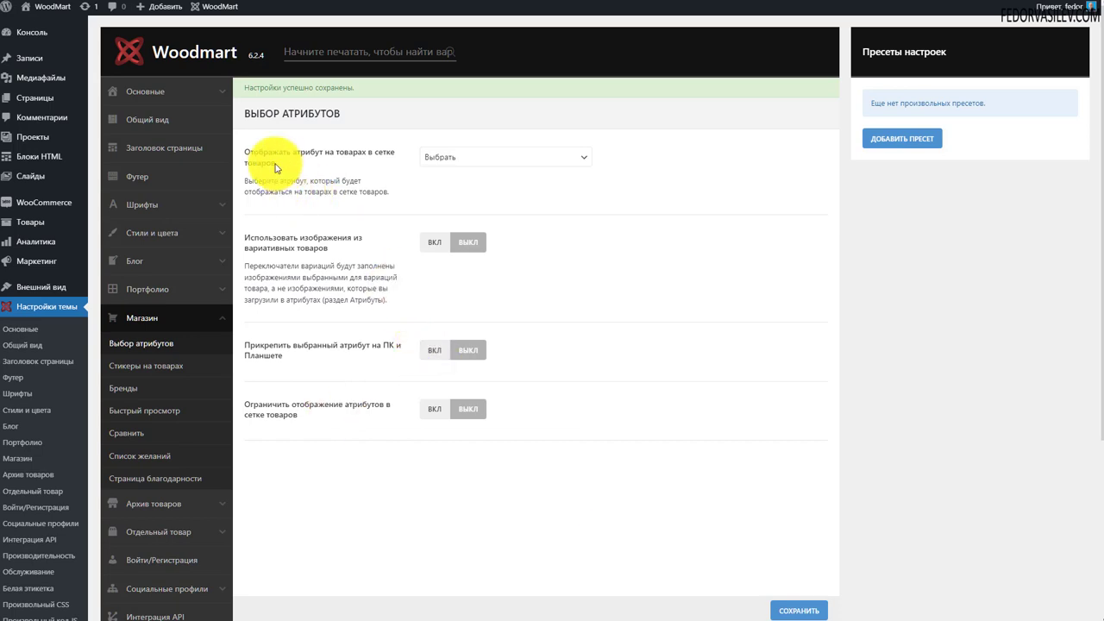
click(444, 162)
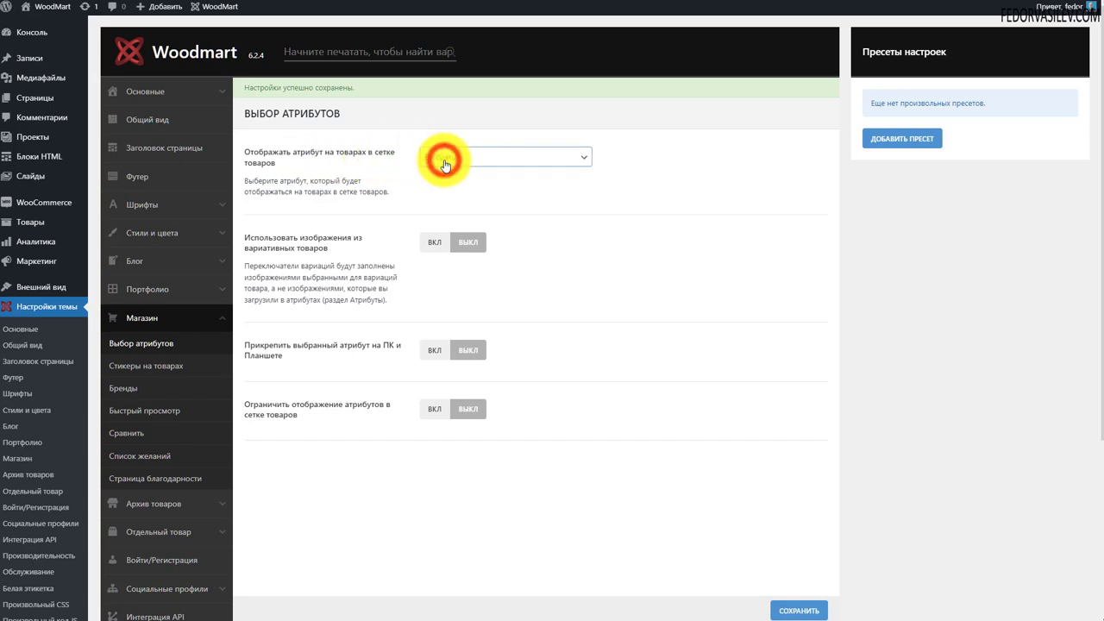
click(667, 173)
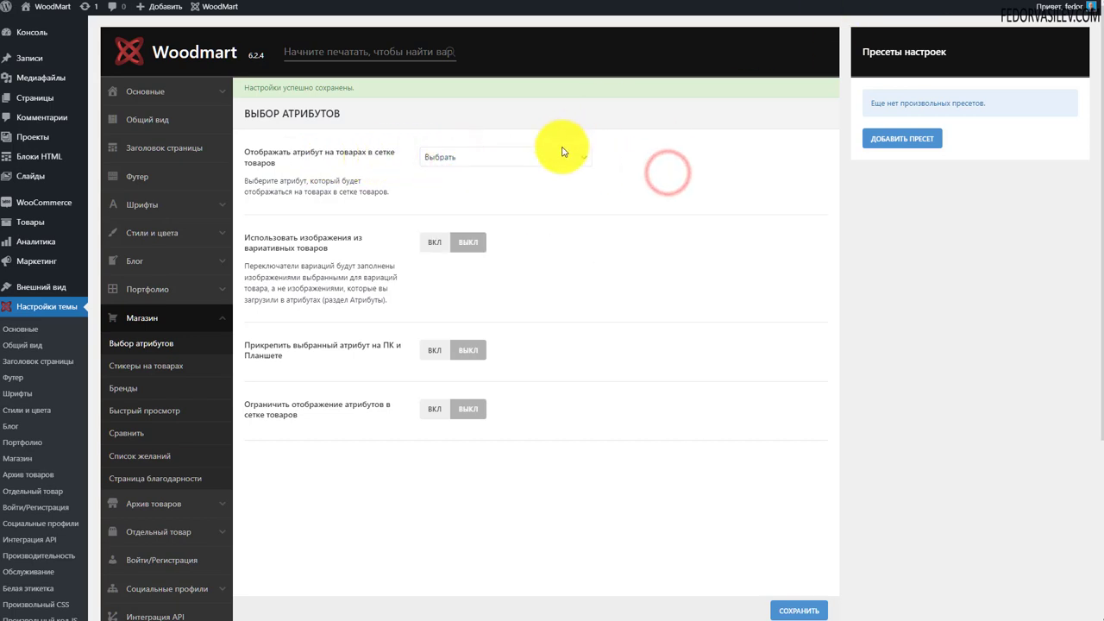
click(547, 156)
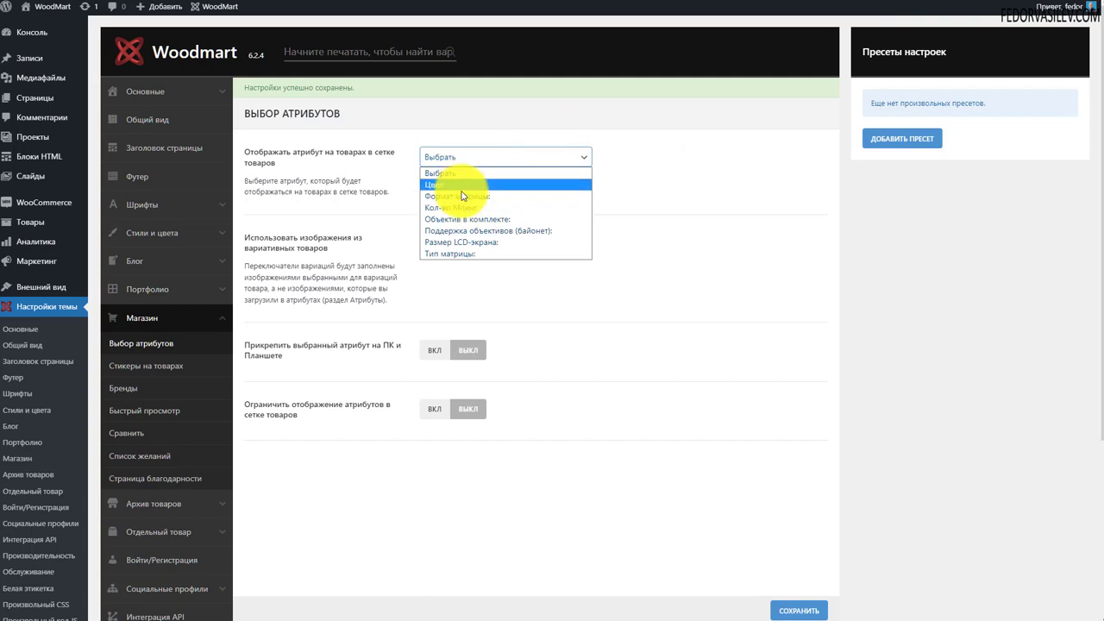
click(678, 186)
click(525, 163)
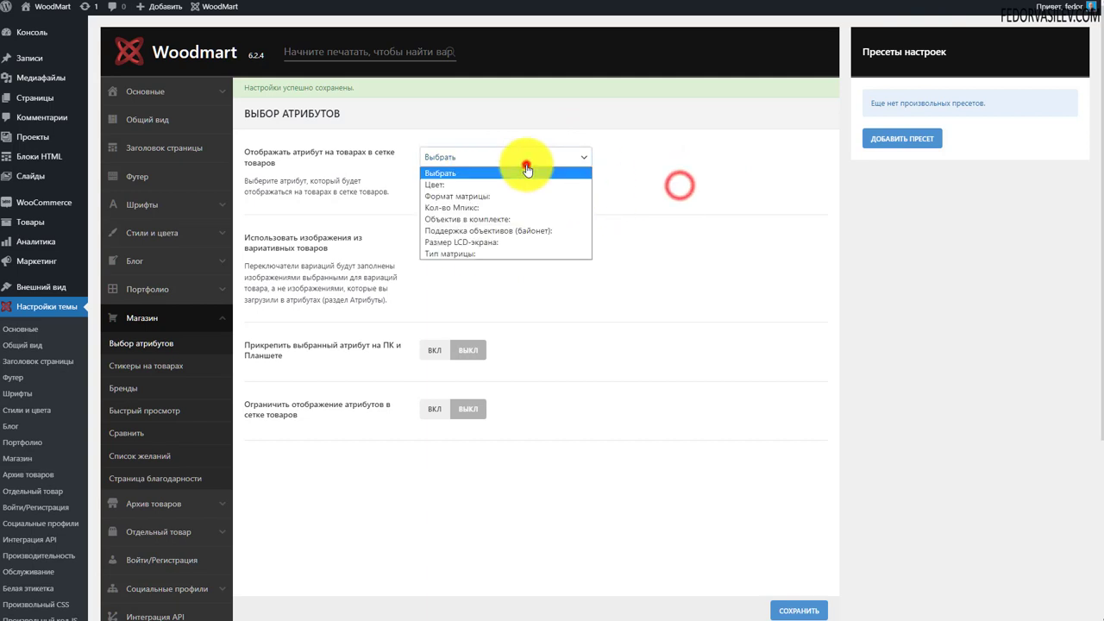
click(465, 185)
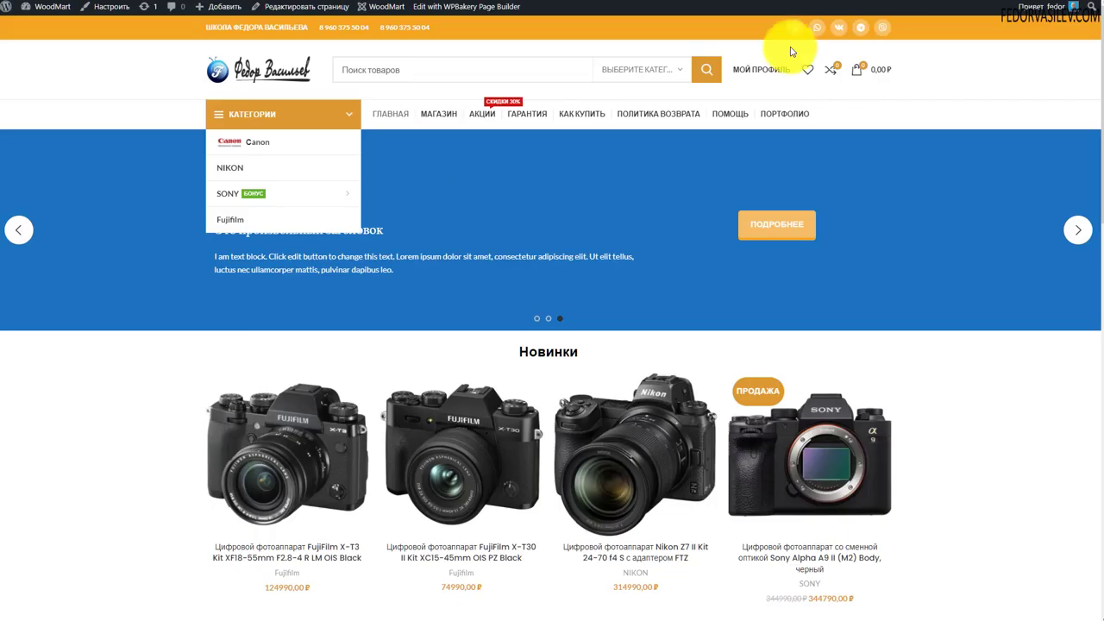
Browse the storefront homepage products and open the Canon category to examine its product grid
scroll(496, 212, down, 5)
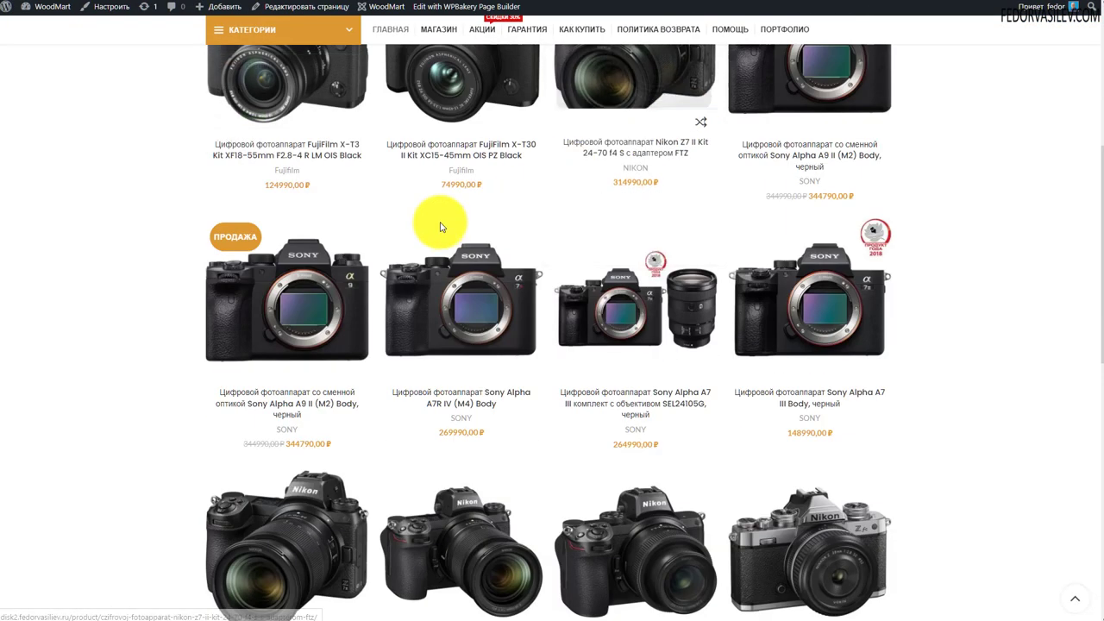
scroll(389, 286, up, 10)
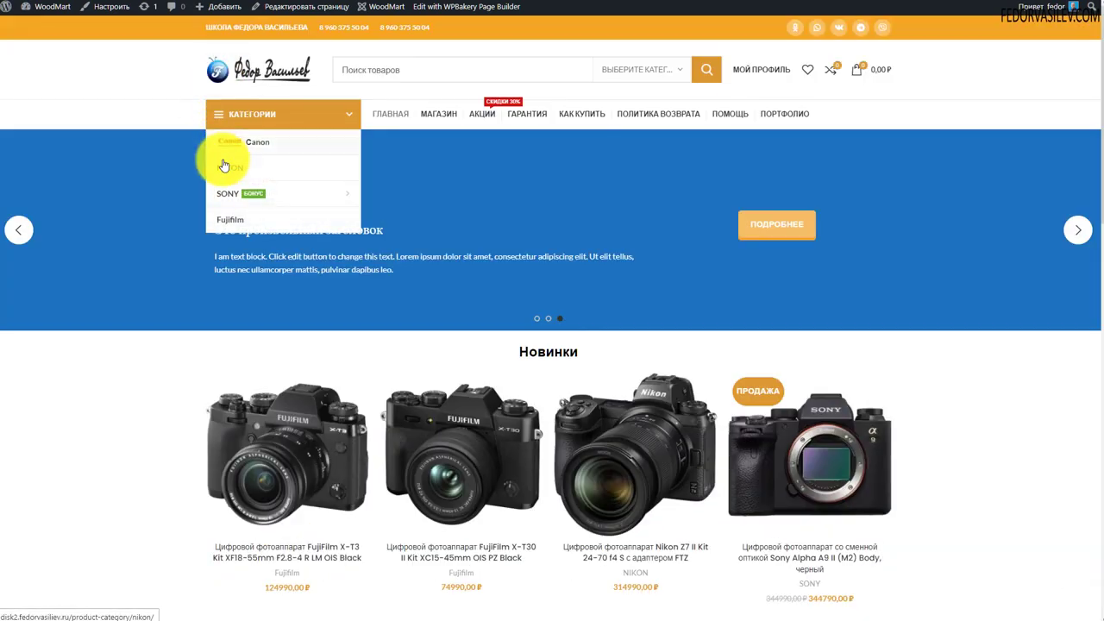
click(235, 143)
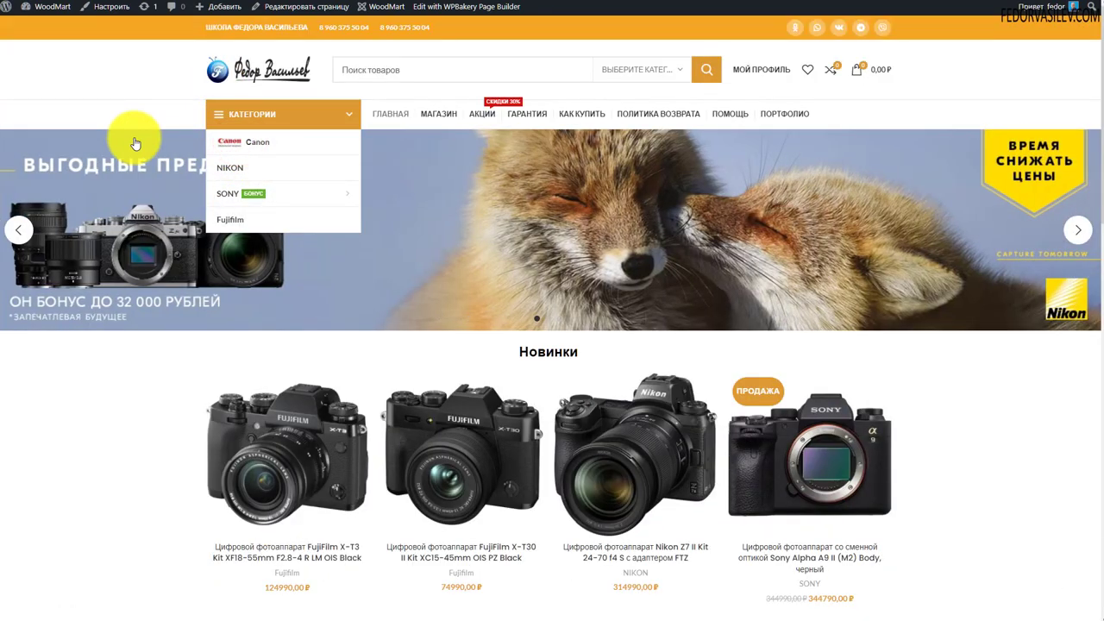
scroll(133, 140, down, 3)
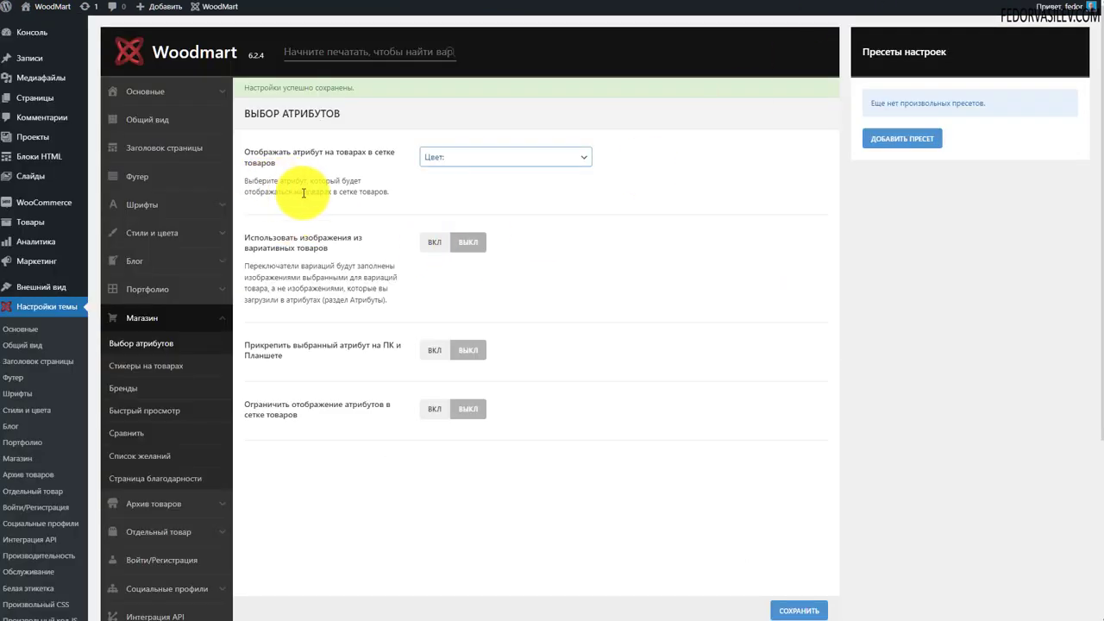
drag(389, 192, 320, 192)
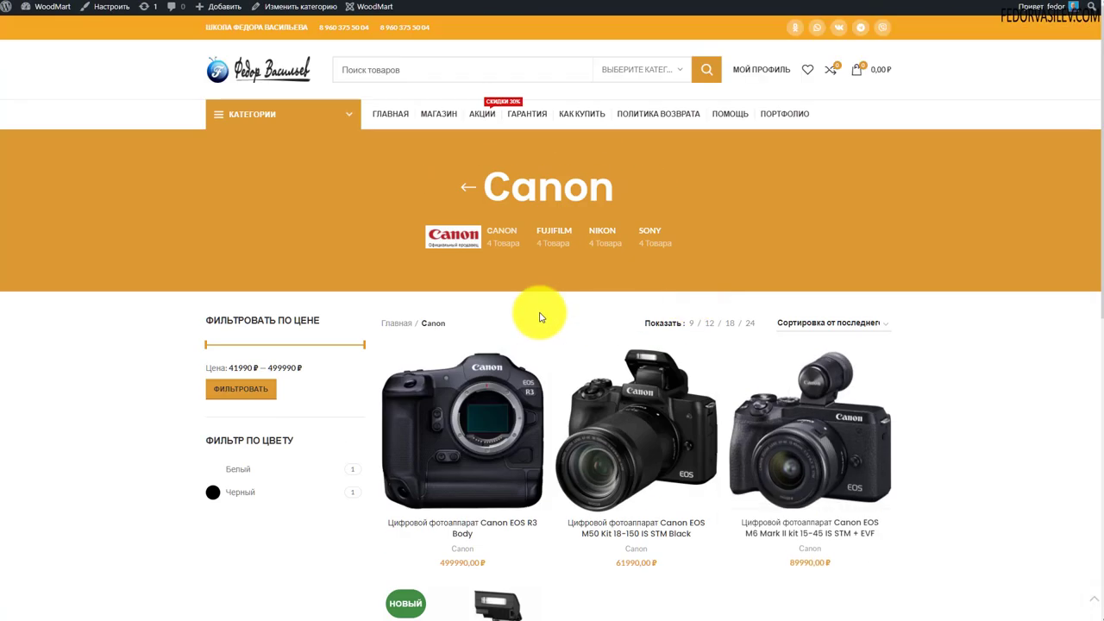
scroll(517, 258, down, 4)
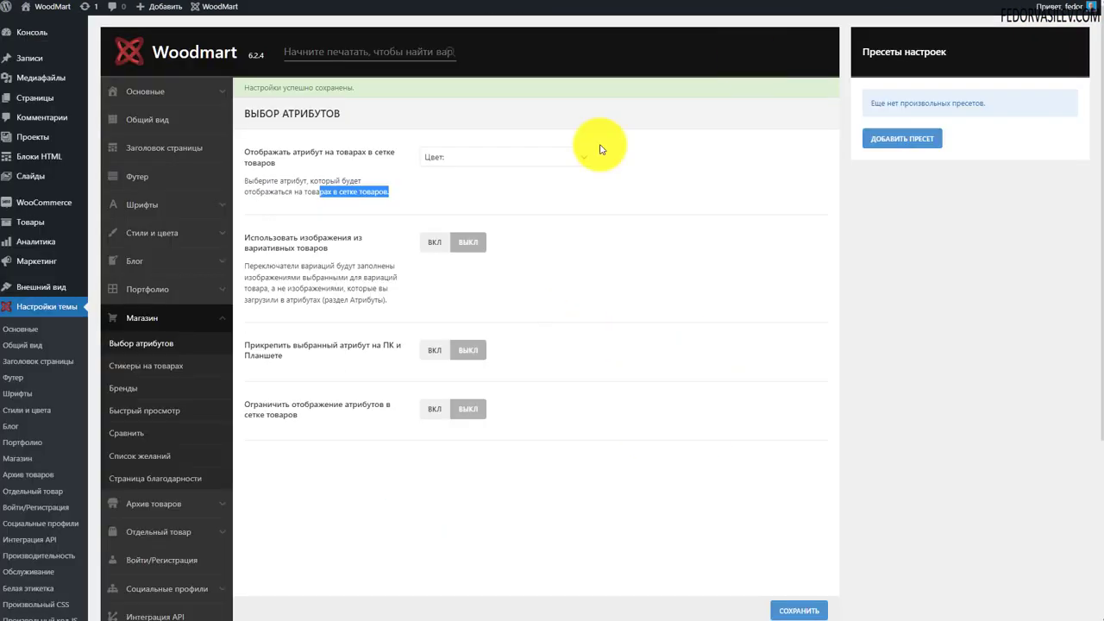
Save the theme settings with «Цвет:» as the grid attribute and check the Canon EOS M200 color swatch in the Canon category
click(552, 157)
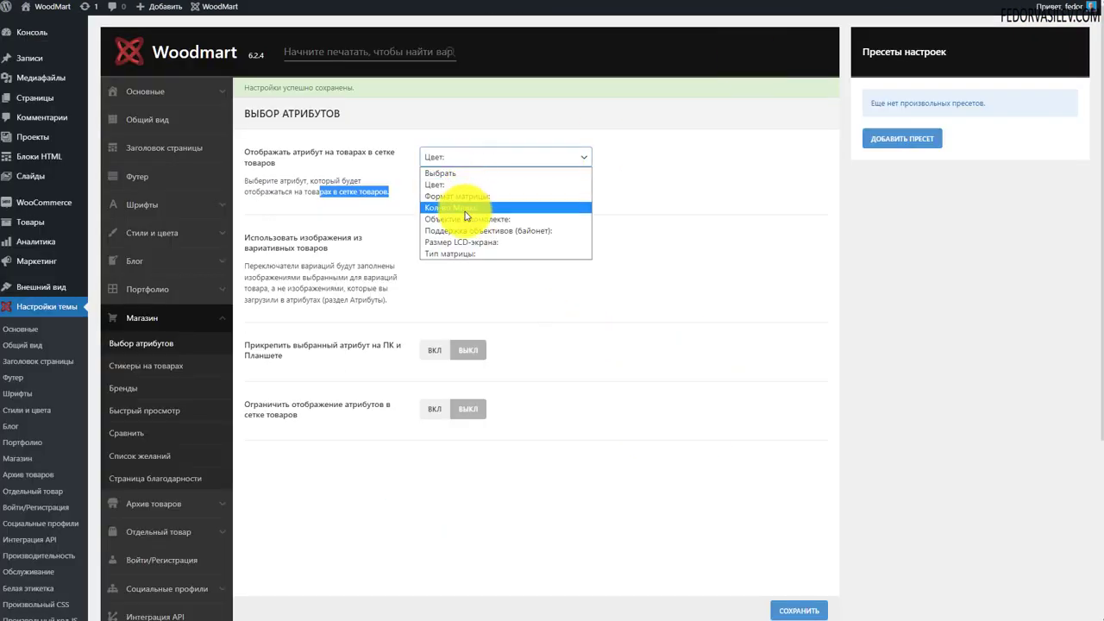
click(457, 186)
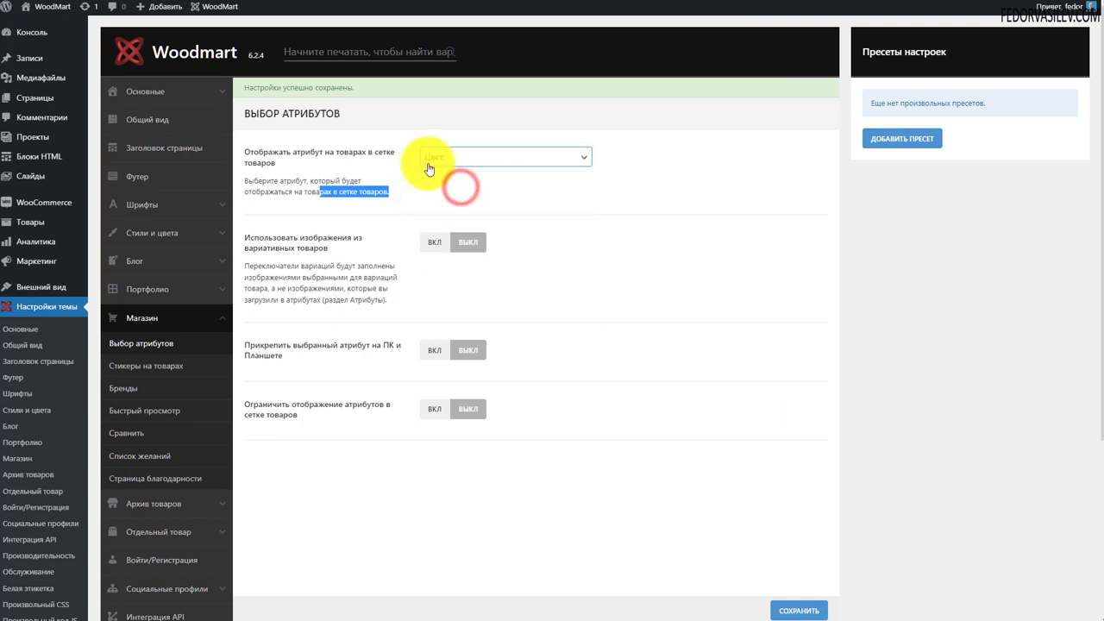
click(799, 611)
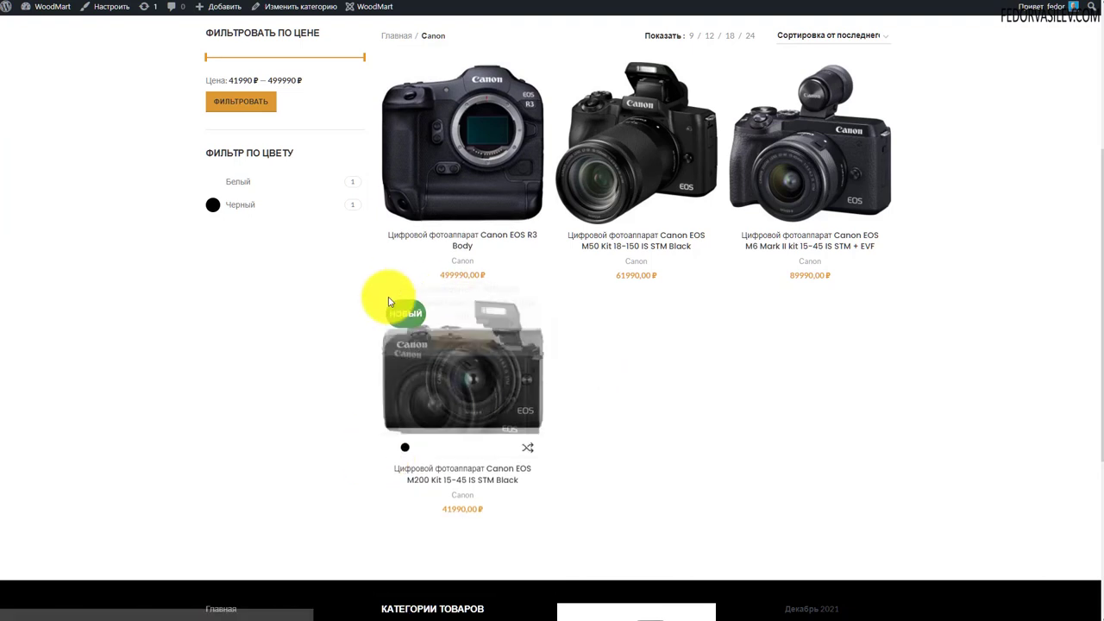
click(404, 447)
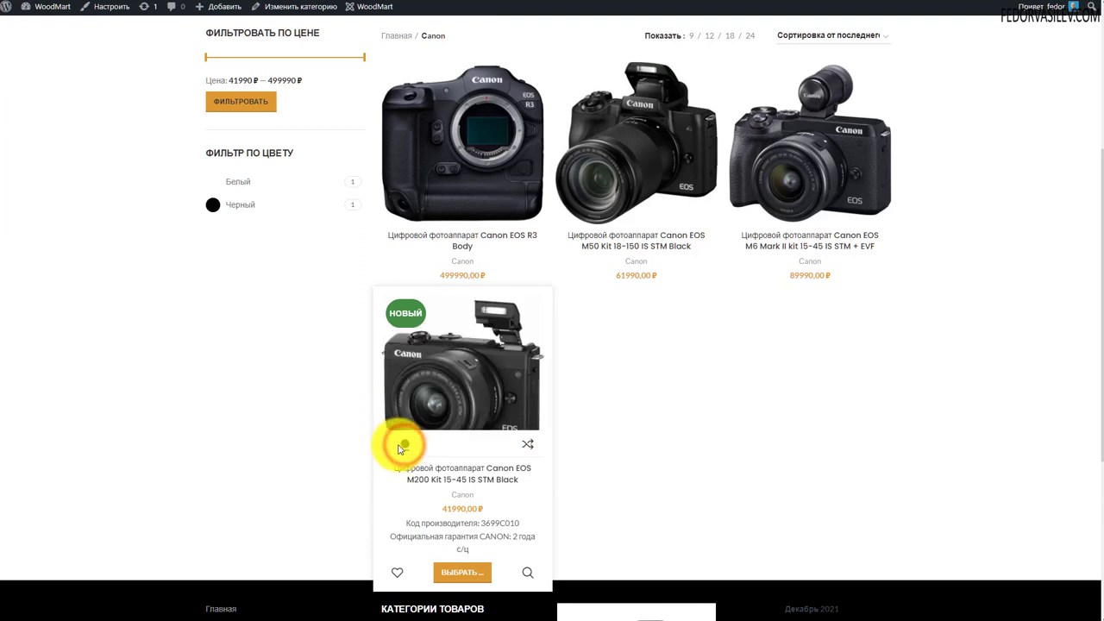
click(392, 446)
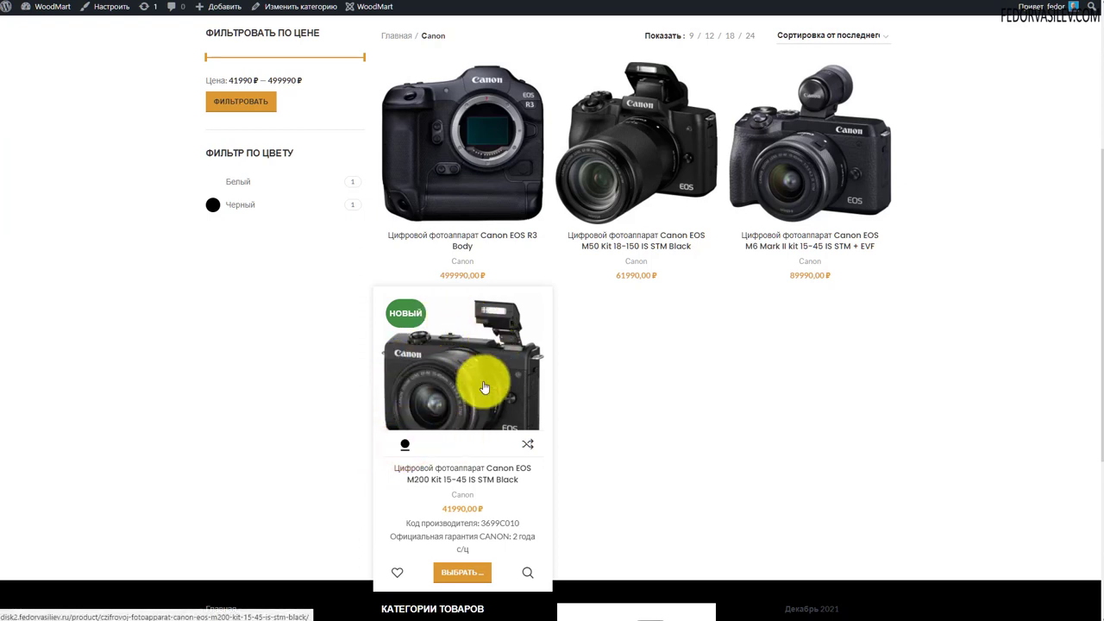
click(390, 447)
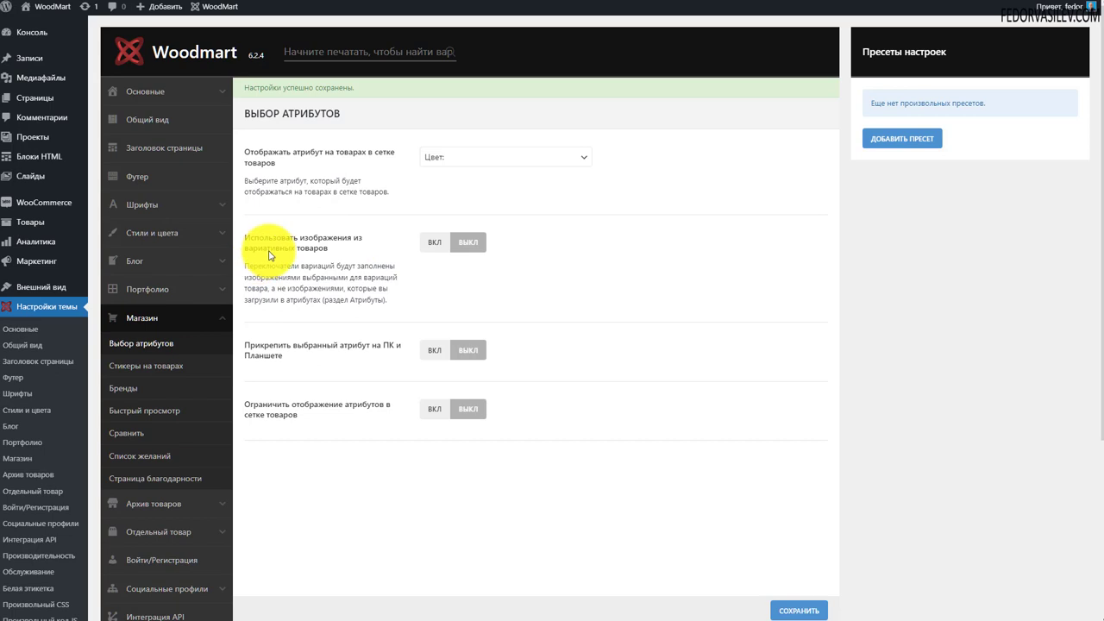
Try the «Использовать изображения из вариативных товаров» option and switch it back off
drag(382, 291, 266, 267)
click(430, 240)
click(468, 241)
click(432, 244)
click(469, 242)
triple_click(363, 294)
click(492, 276)
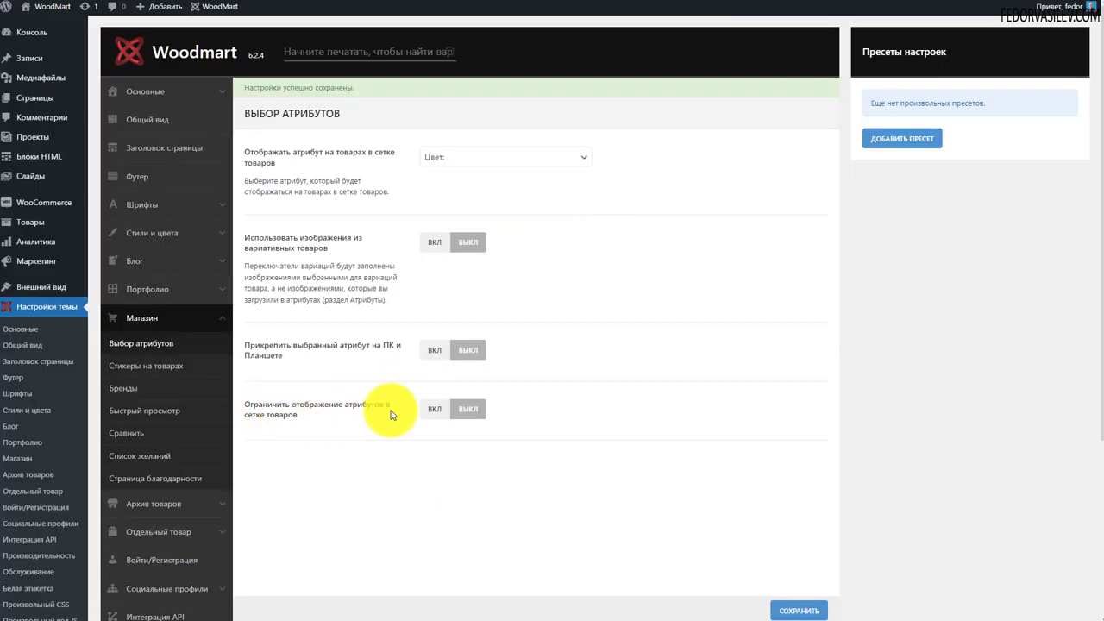
Try the «Ограничить отображение атрибутов в сетке товаров» option, switch it back off and save the theme settings
click(436, 410)
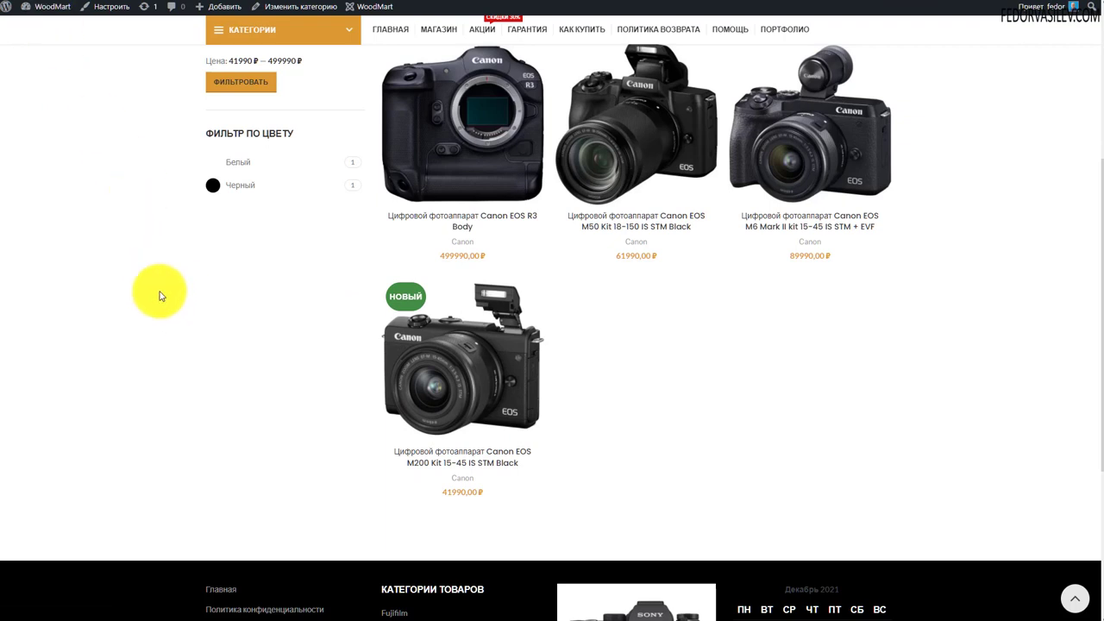
mouse_move(420, 374)
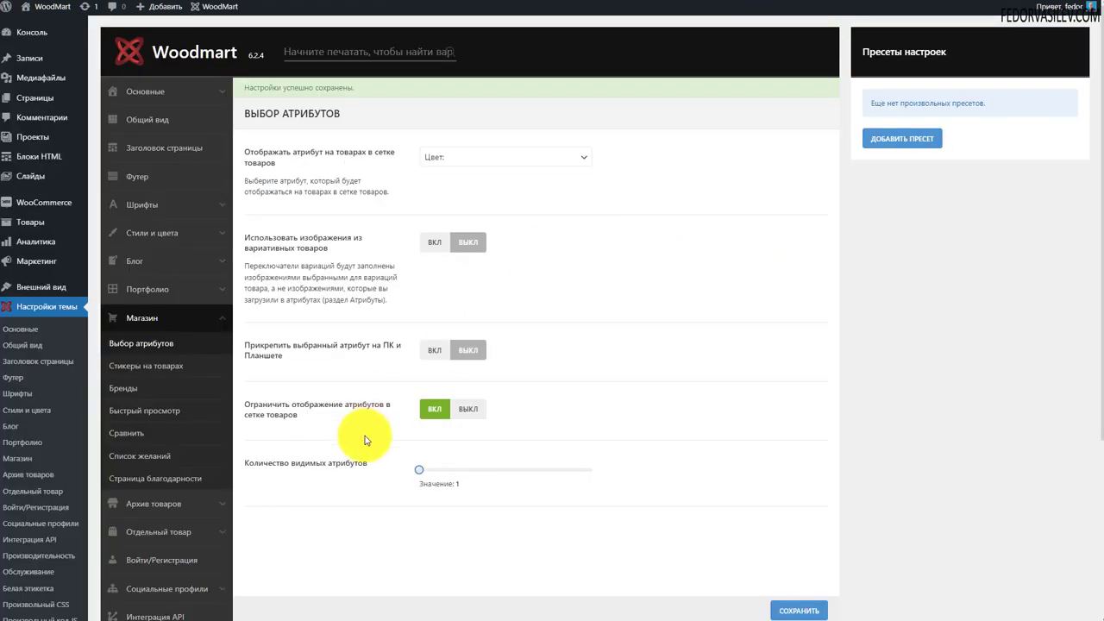
click(466, 410)
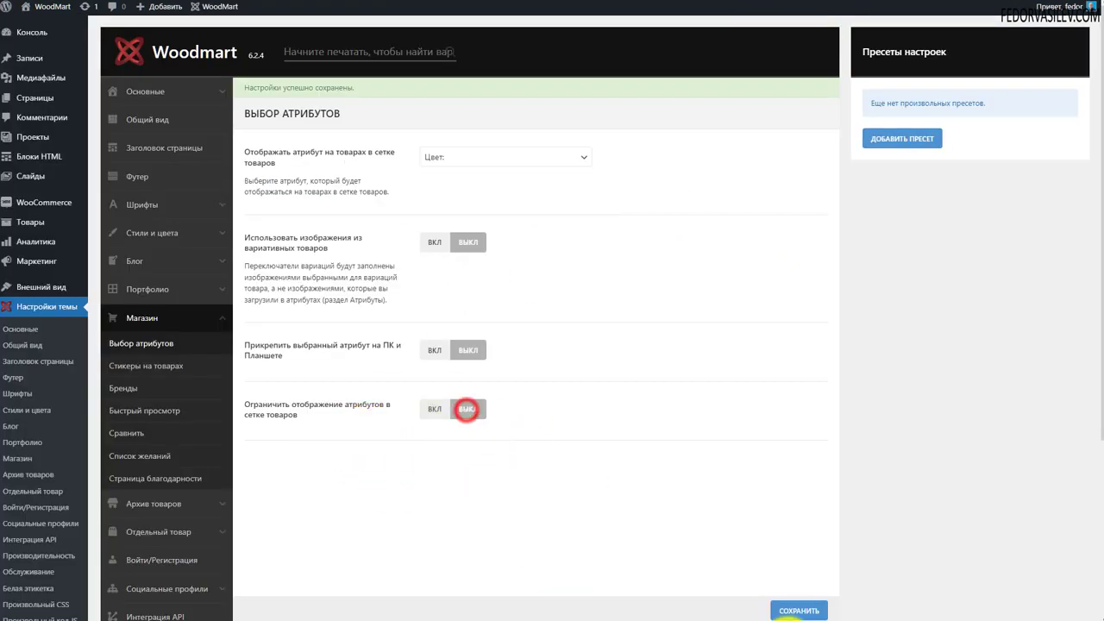
click(800, 610)
Set the product sticker shape to «Прямоугольная» and the «Новый» label display period to 5 days, saving the theme settings
click(117, 370)
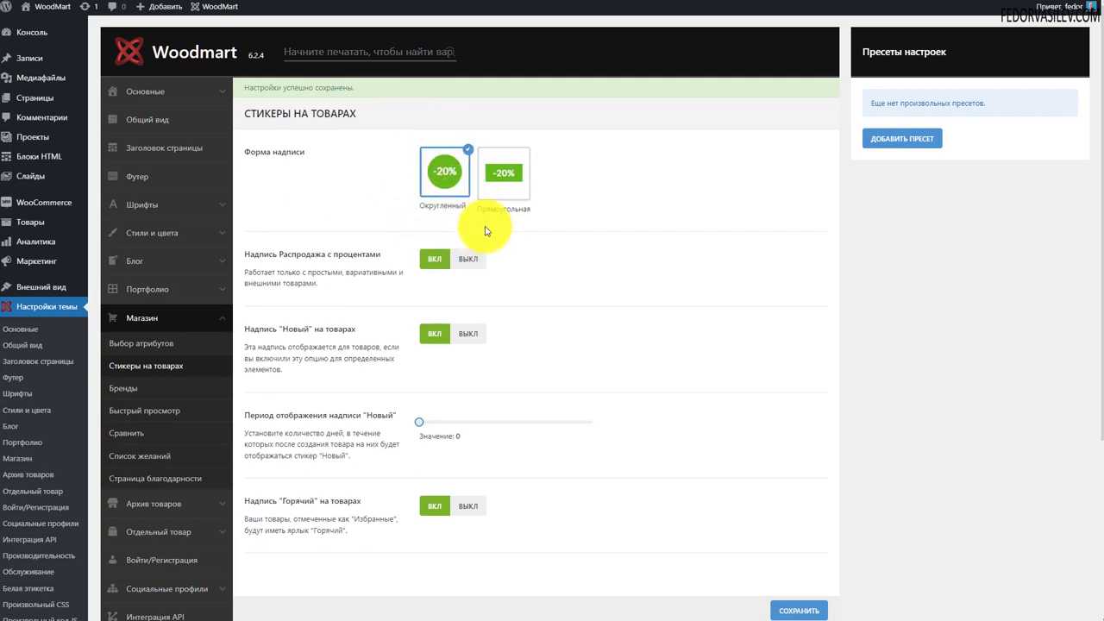
click(485, 176)
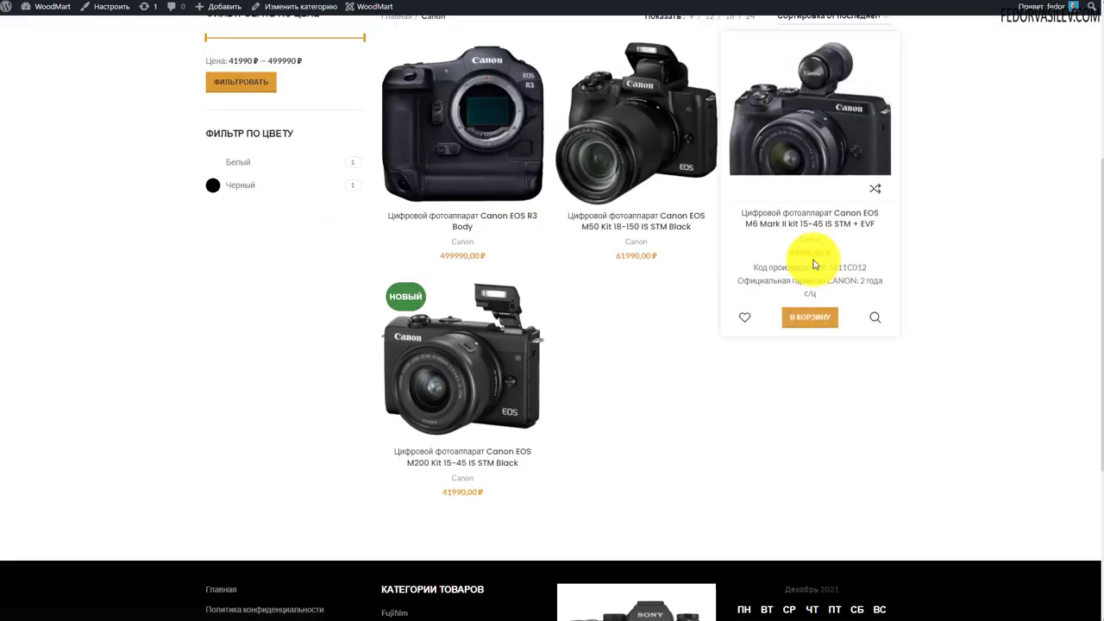
mouse_move(394, 301)
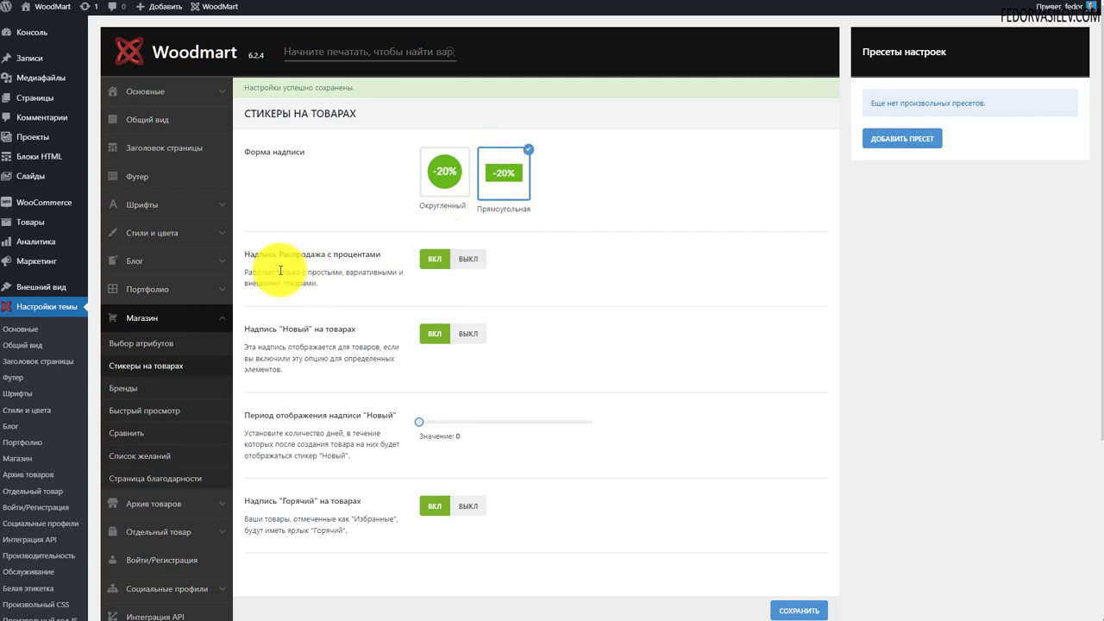
click(421, 258)
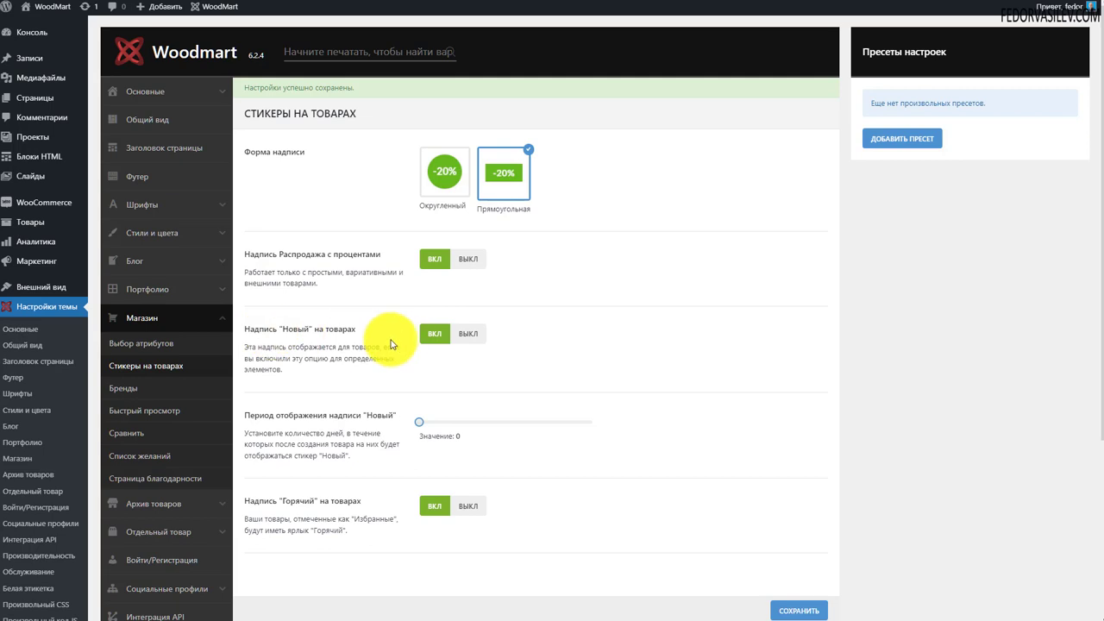
click(463, 330)
click(430, 333)
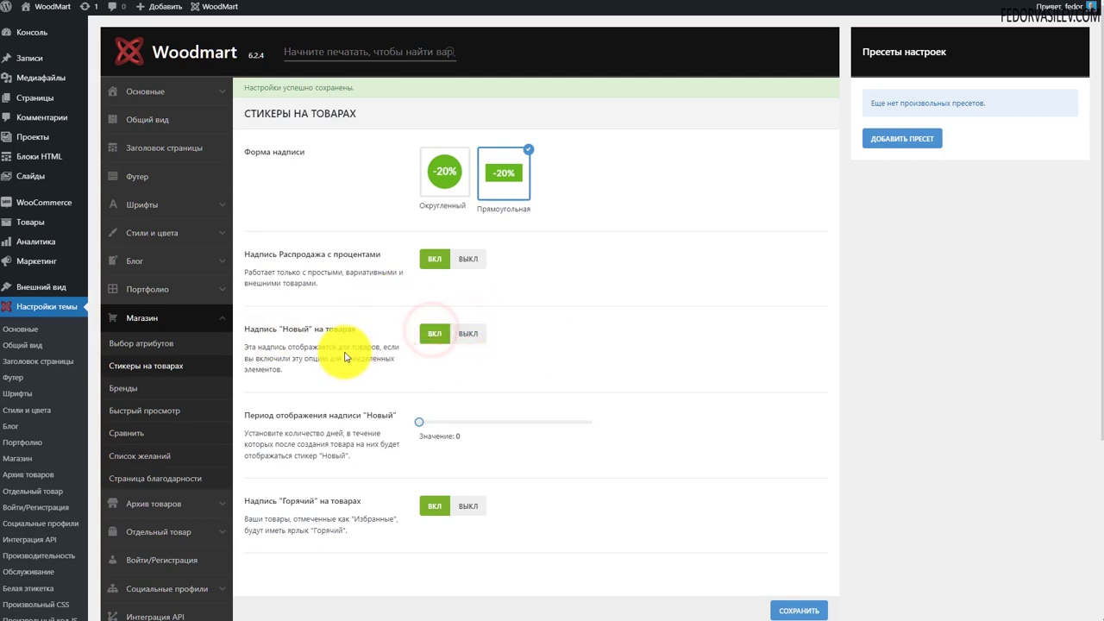
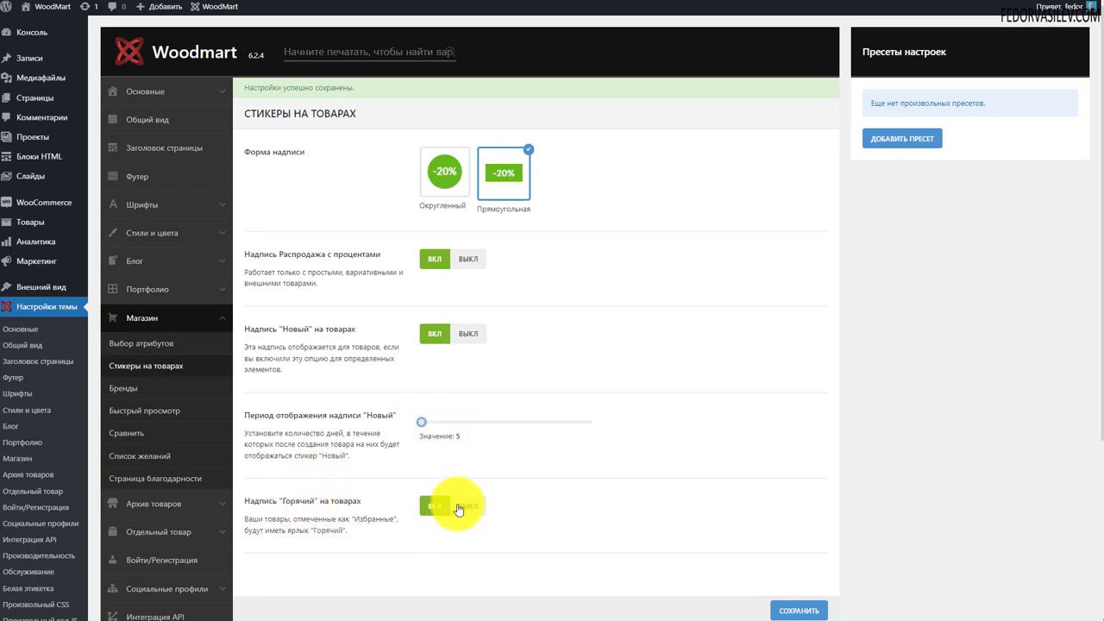
click(786, 612)
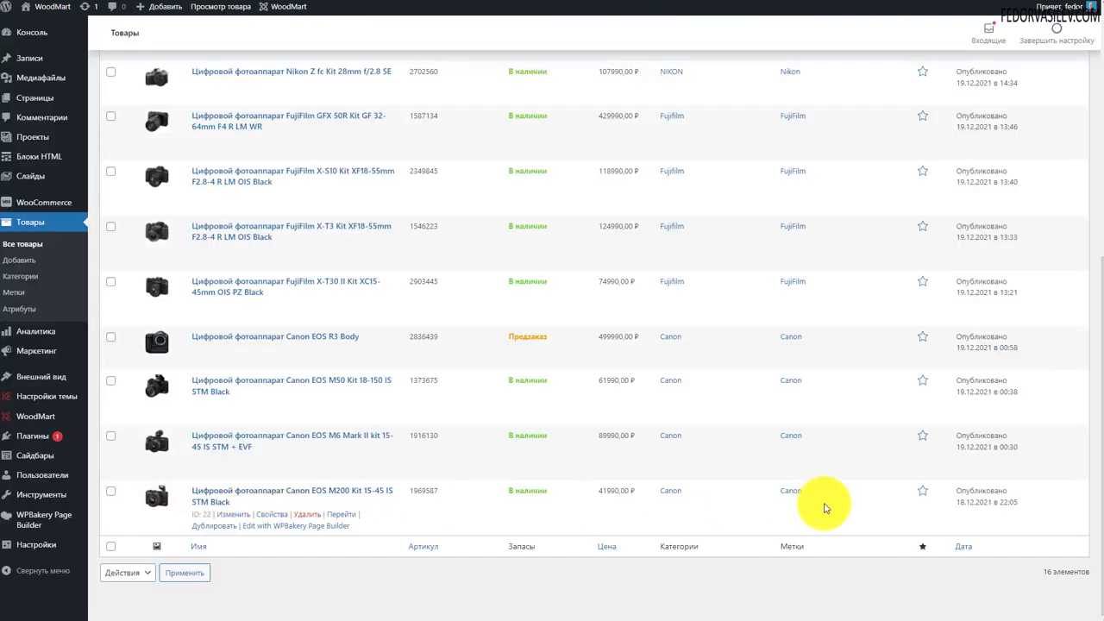
Mark the Canon EOS M200 Kit as featured in the product list and reload the storefront's Canon category to check its stickers
click(921, 493)
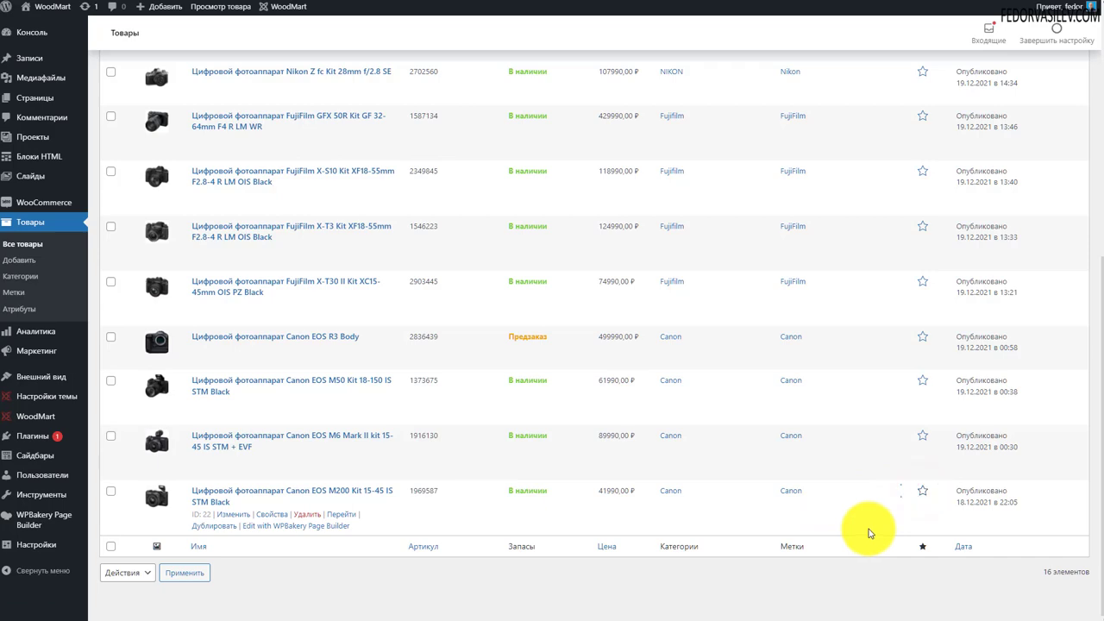
scroll(868, 528, down, 6)
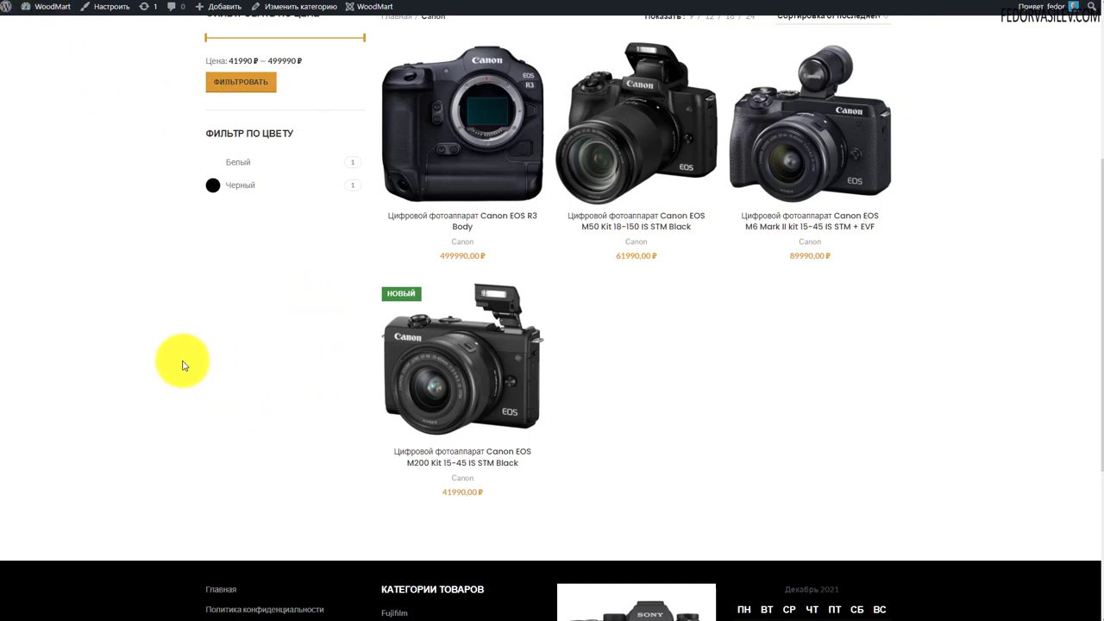
key(F5)
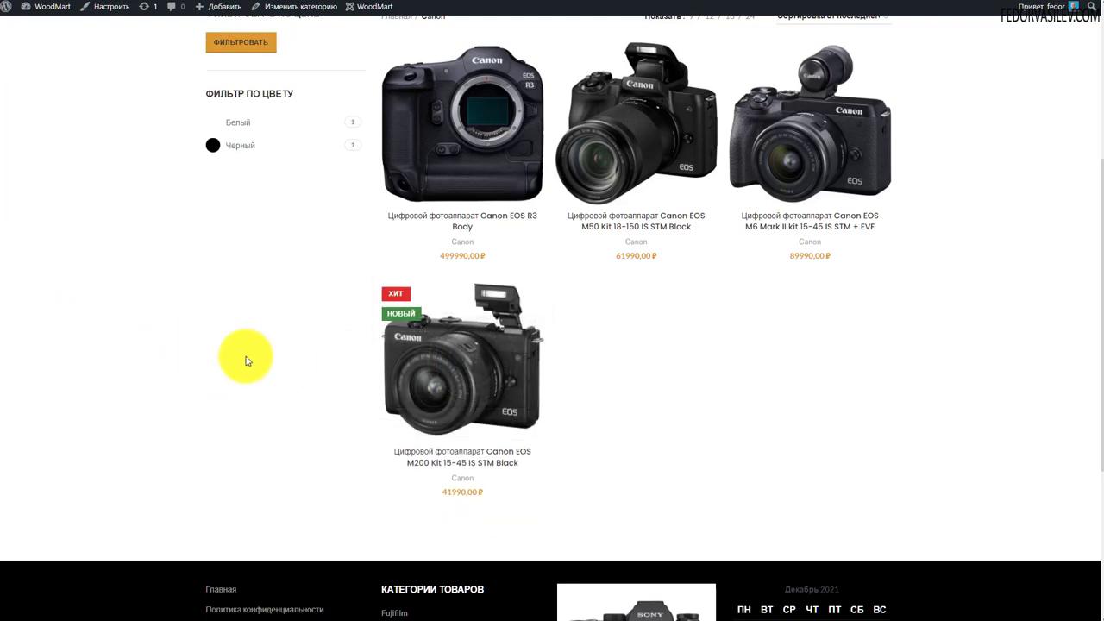
mouse_move(369, 320)
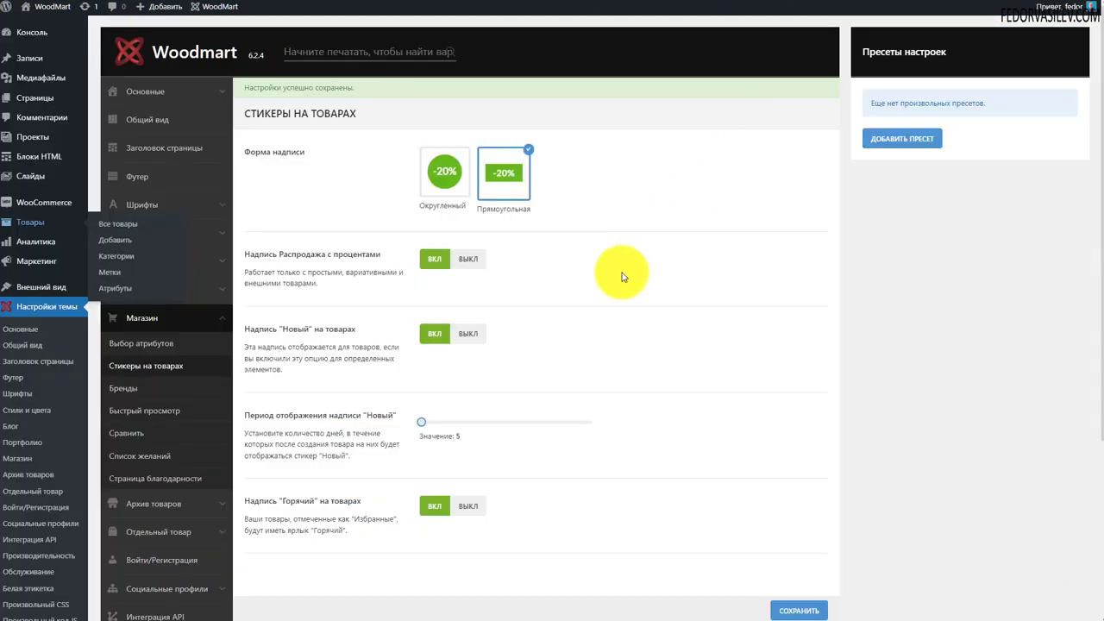
Review the «Надпись "Горячий" на товарах» setting and open the shop's «Бренды» settings
scroll(555, 270, down, 2)
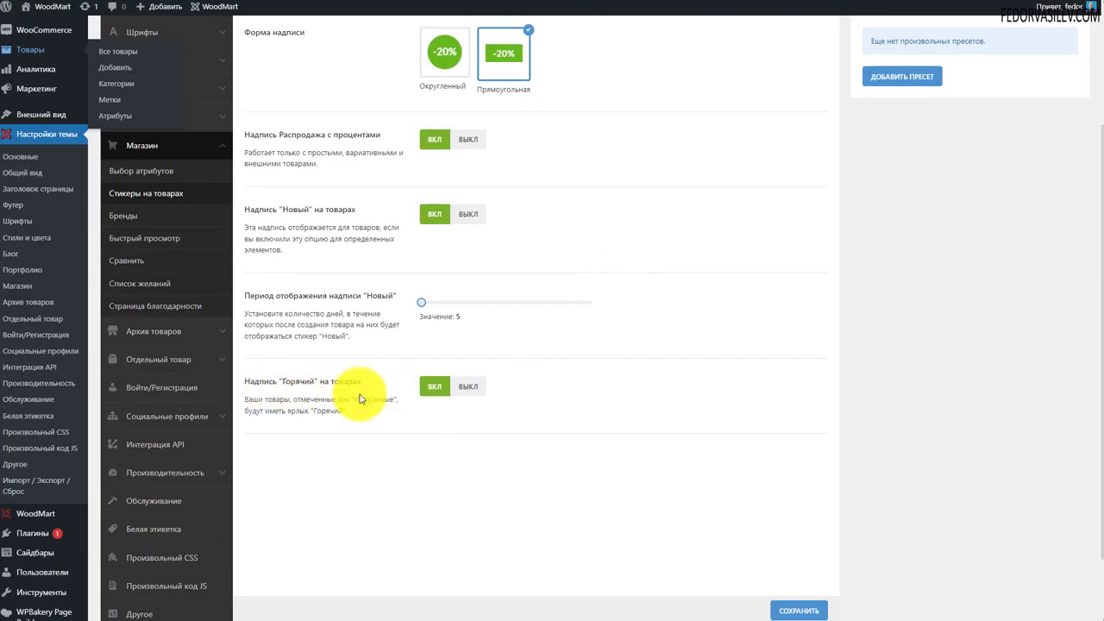
drag(374, 391, 301, 382)
click(576, 459)
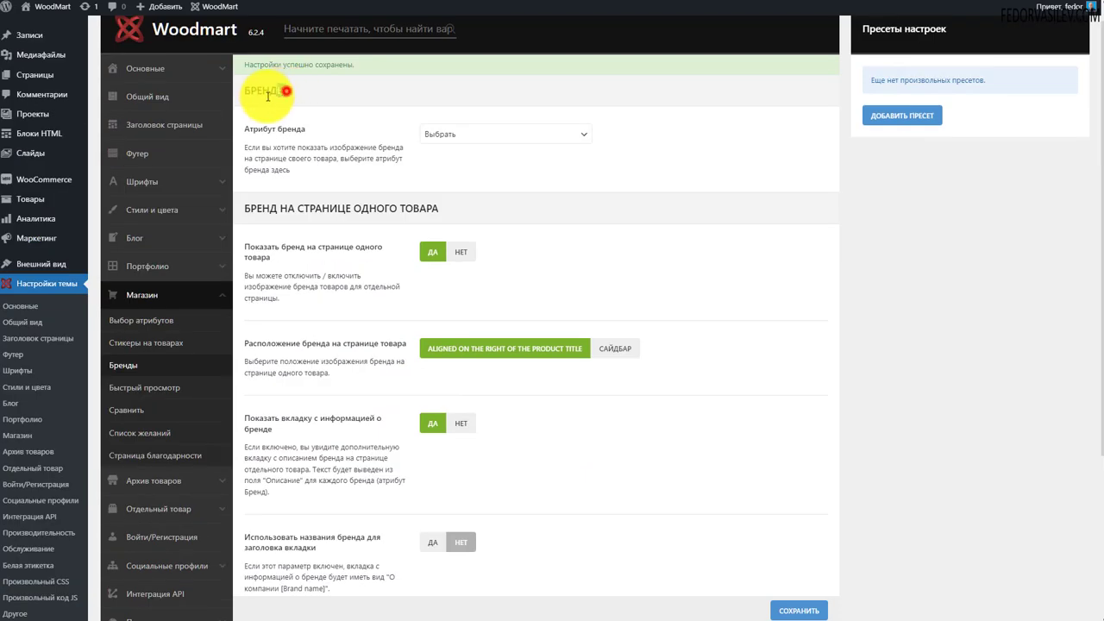
Choose «Цвет:» as the brand attribute in the brand settings, keeping the brand display on the single product page switched on
drag(286, 91, 251, 91)
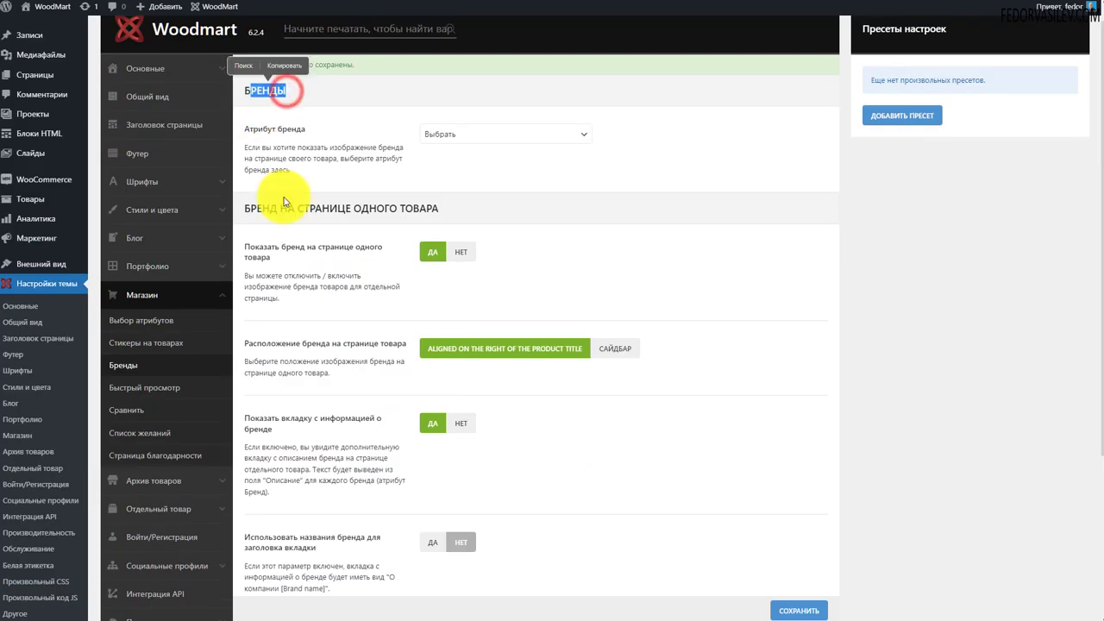
click(374, 141)
click(498, 134)
click(298, 146)
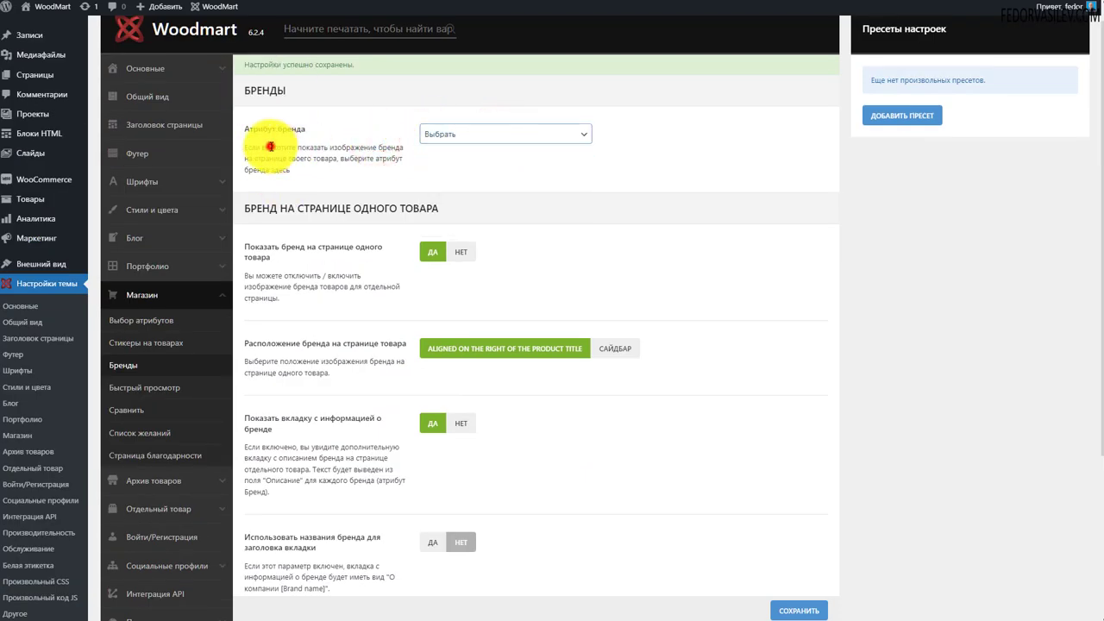
drag(257, 148, 244, 148)
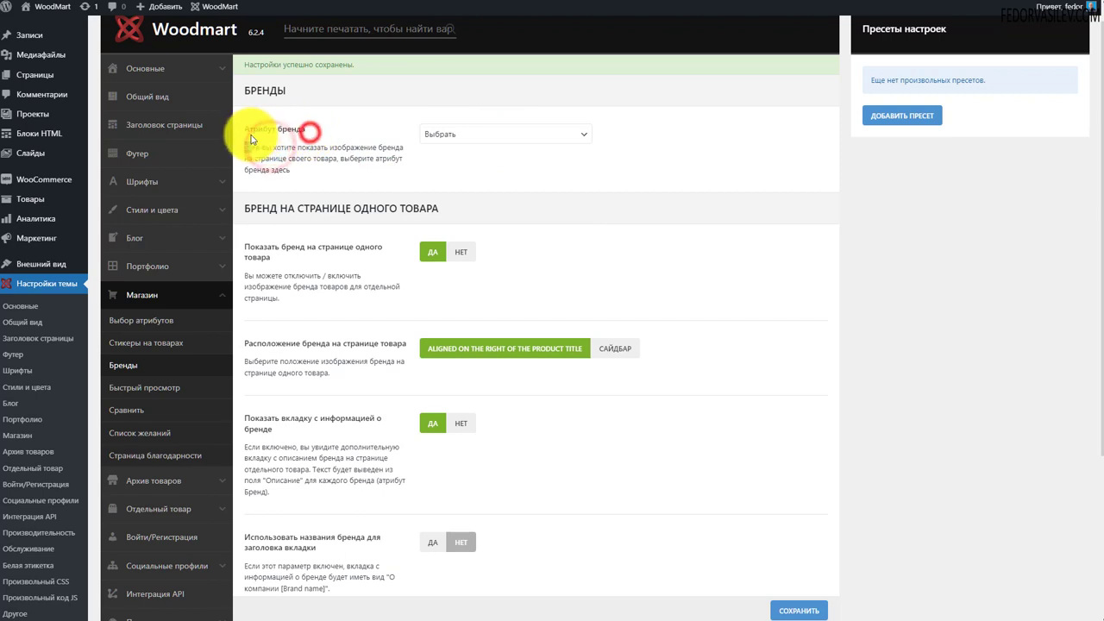
click(500, 148)
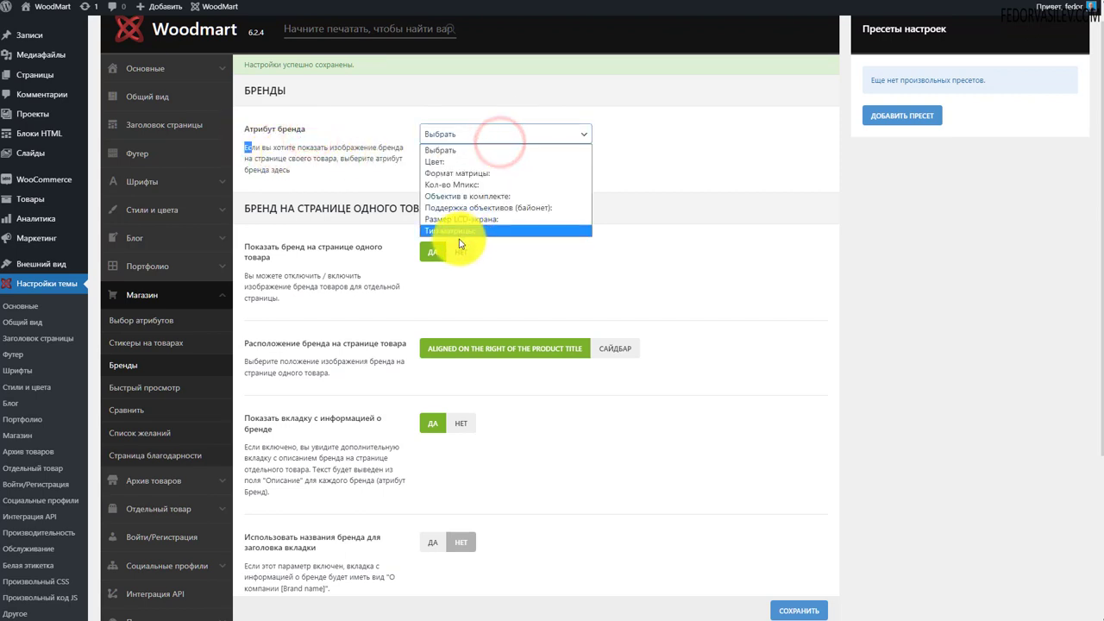
click(435, 163)
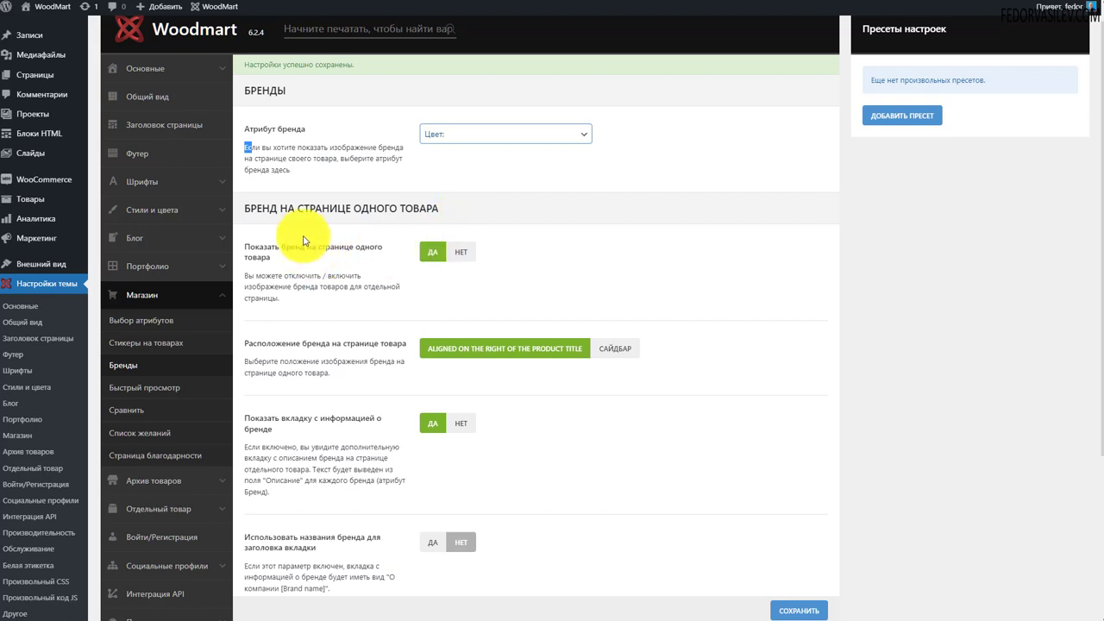
click(428, 250)
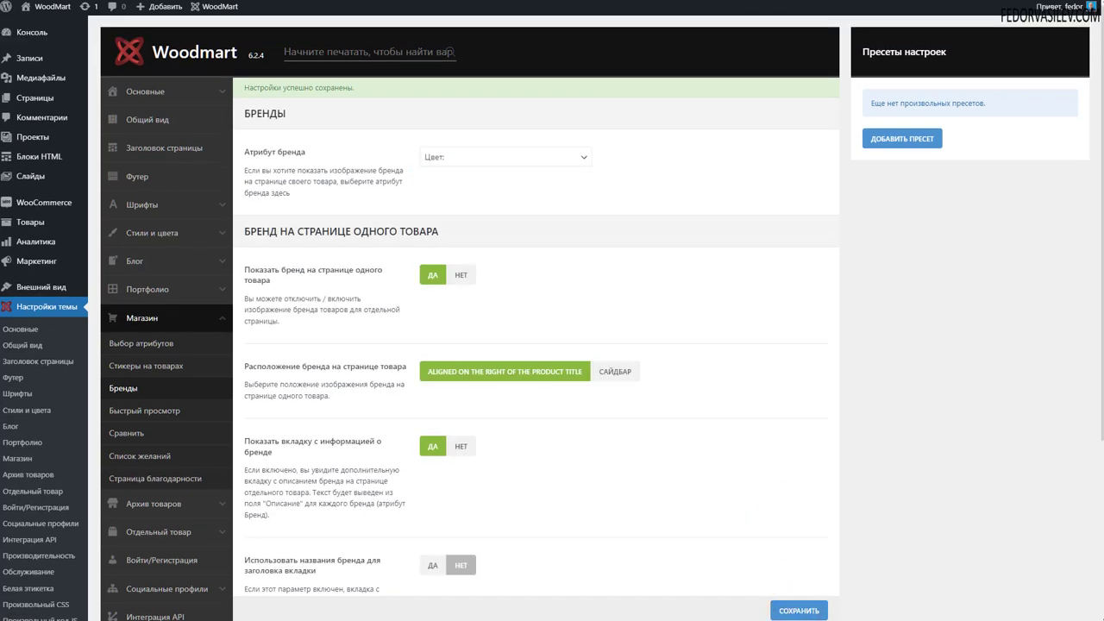
Open the Canon EOS M200 Kit product page on the storefront and check the brand display beside the product title
click(559, 156)
click(685, 155)
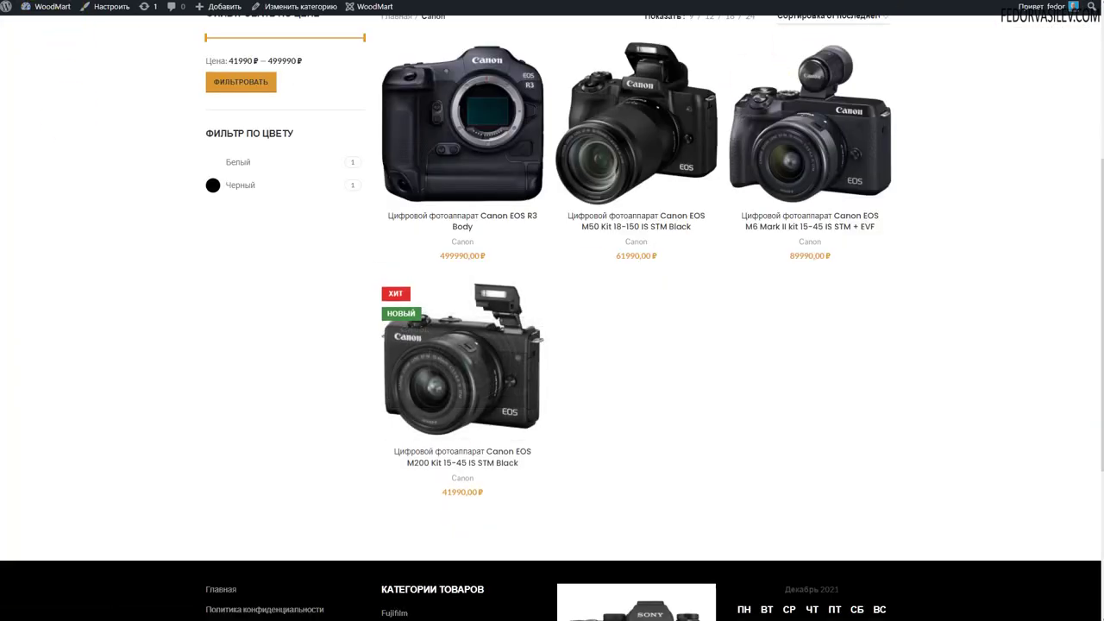
click(431, 387)
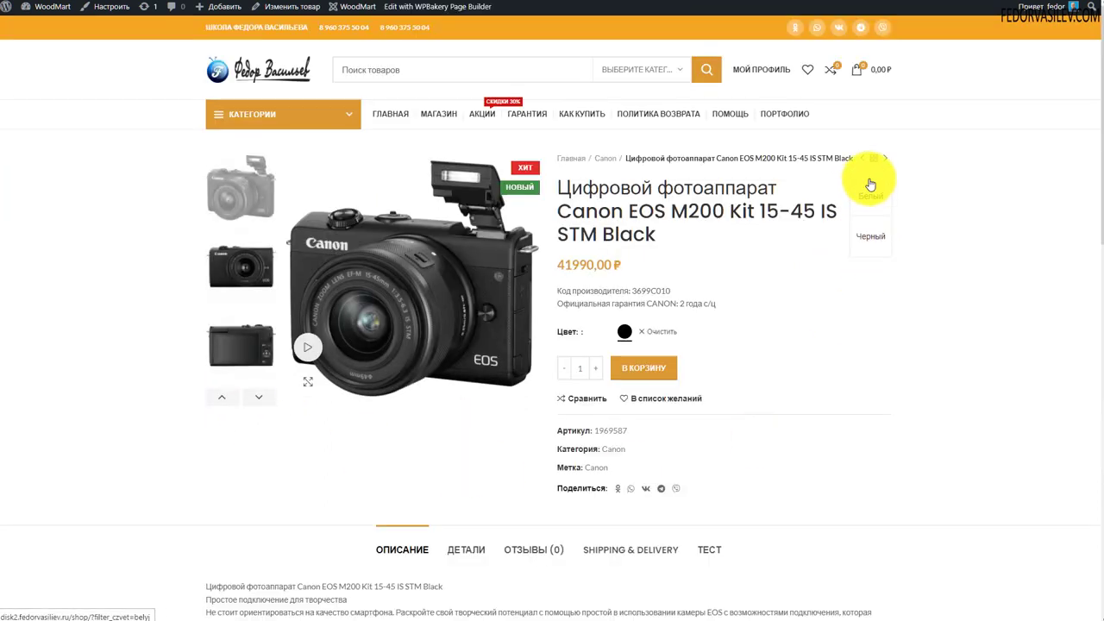
mouse_move(880, 239)
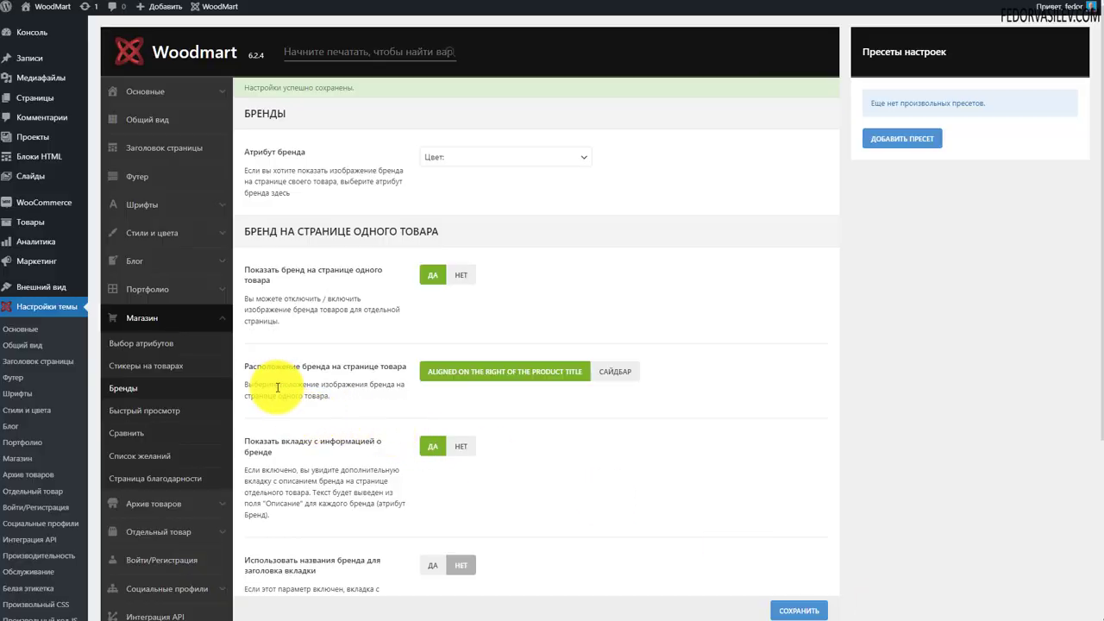
Try the «Сайдбар» option for the brand position on the product page and restore the alignment beside the product title
drag(343, 367, 406, 367)
click(615, 370)
click(561, 371)
Switch off «Показать бренд на странице одного товара», keep the brand name out of the tab title and save the theme settings
click(460, 274)
drag(287, 290, 258, 271)
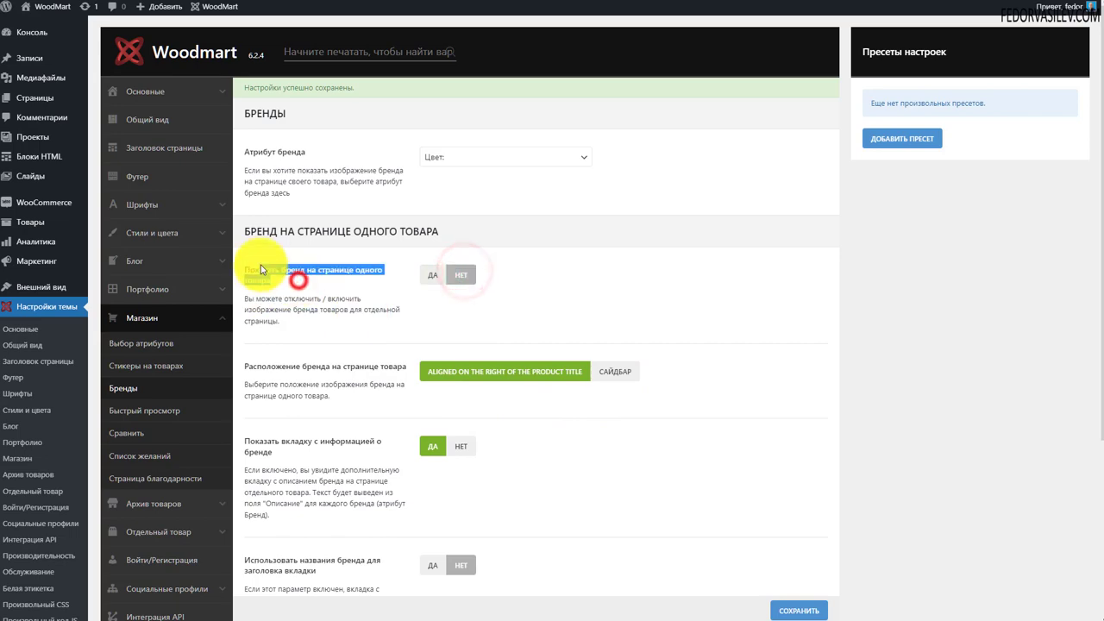
click(591, 296)
scroll(620, 300, down, 2)
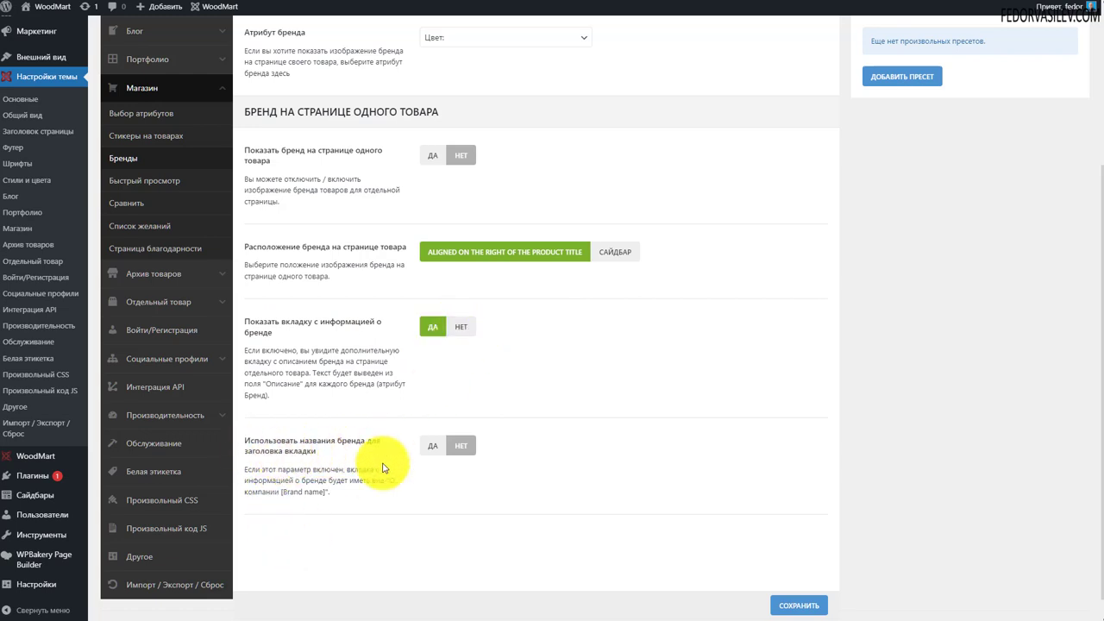
click(435, 442)
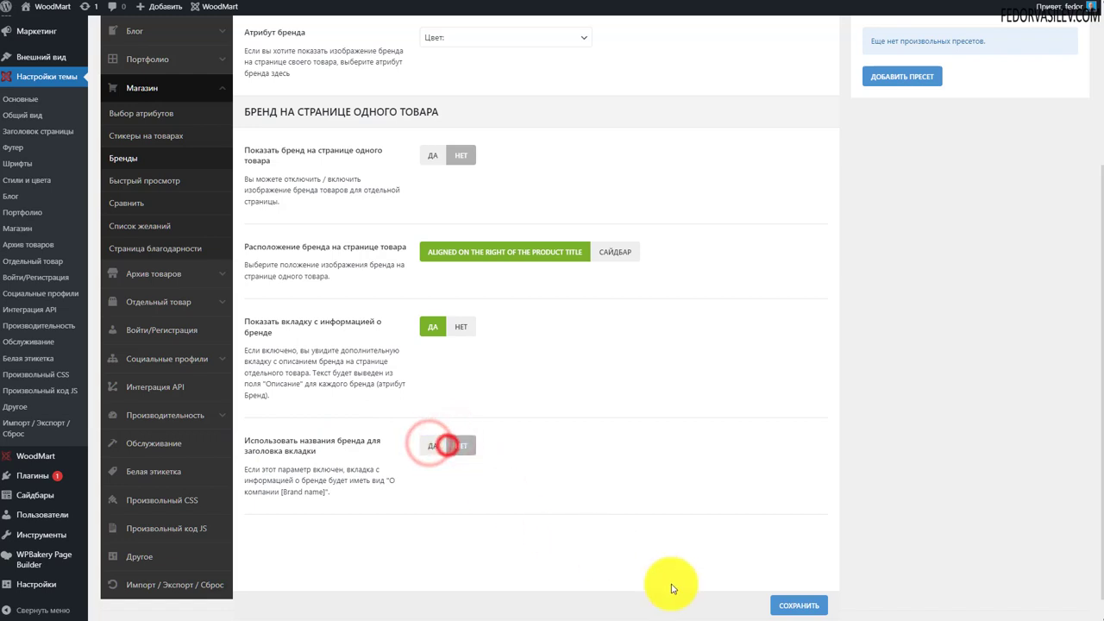
click(799, 605)
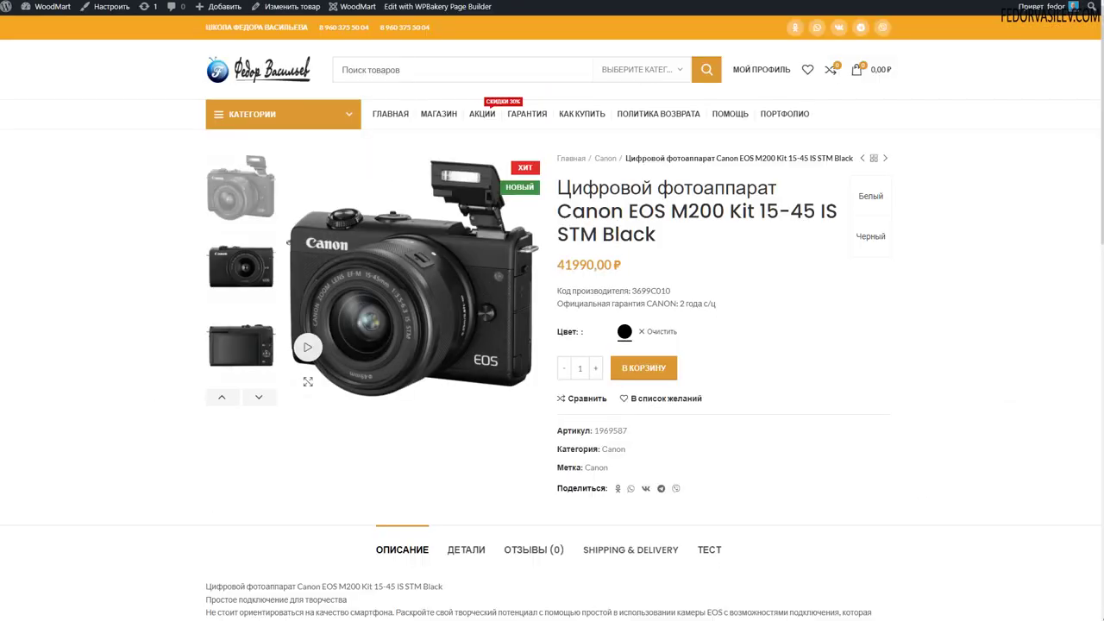
Open the storefront's shop page and browse the images in the quick view of the Sony Alpha A9 II
click(446, 118)
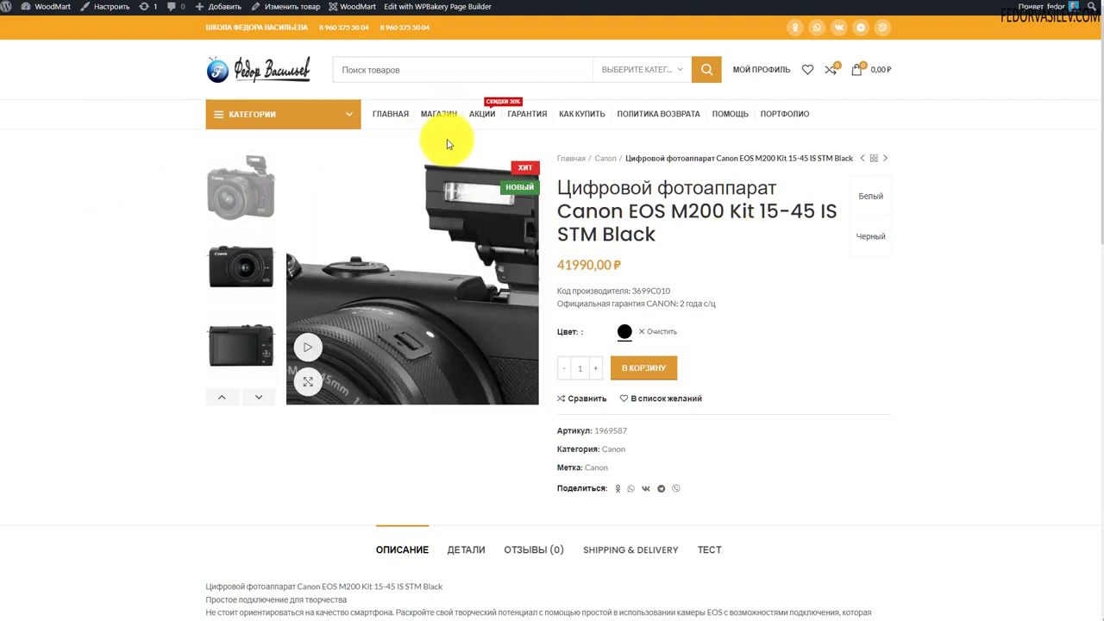
click(428, 118)
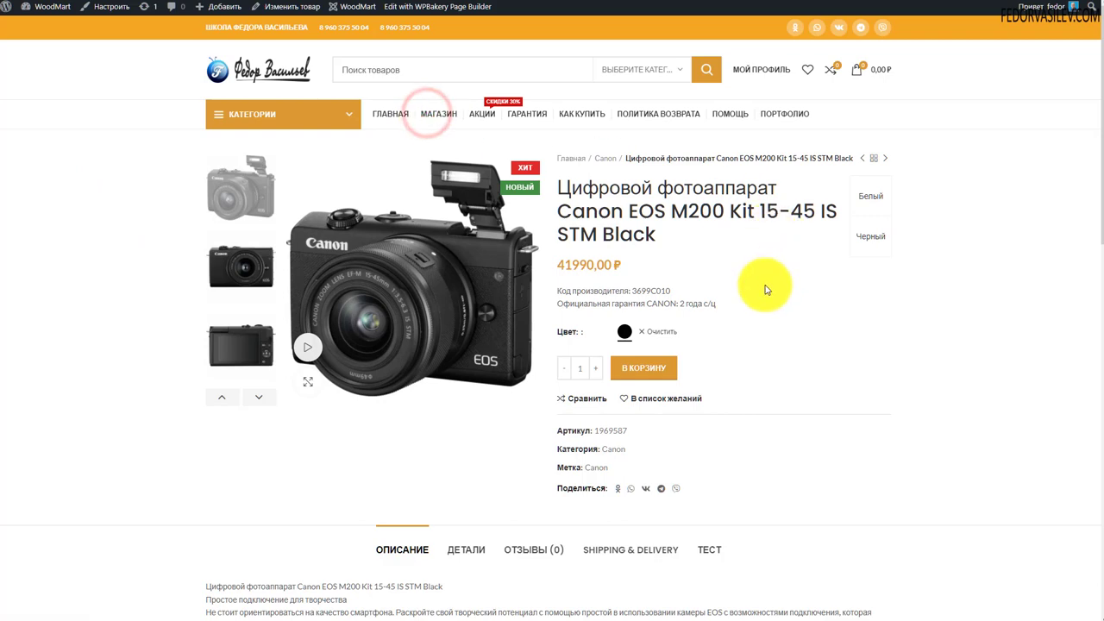
scroll(451, 227, down, 3)
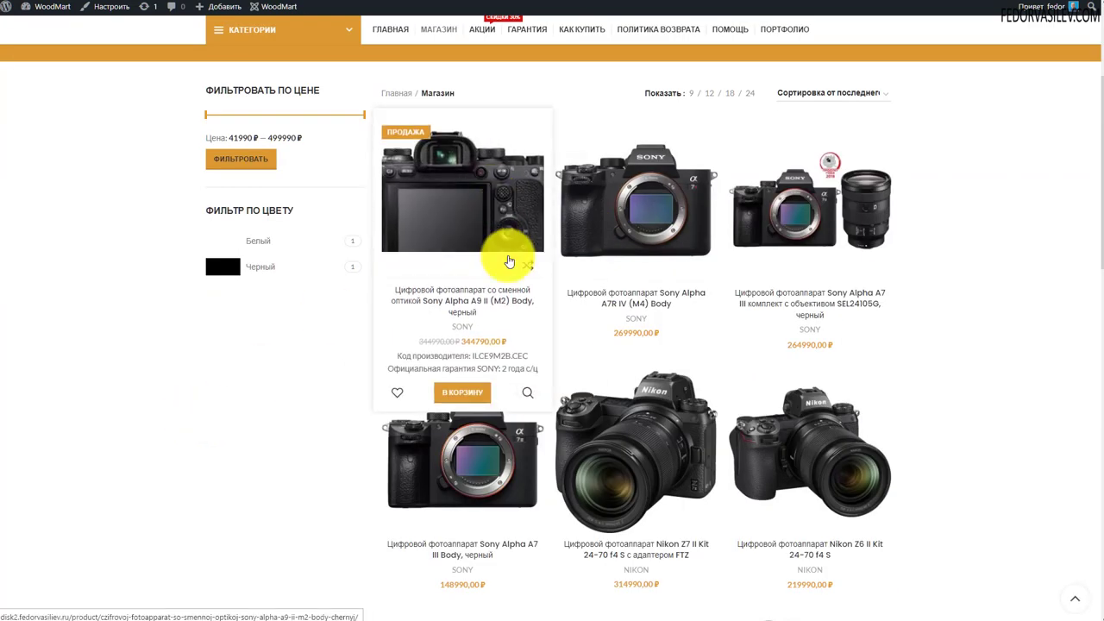
click(527, 396)
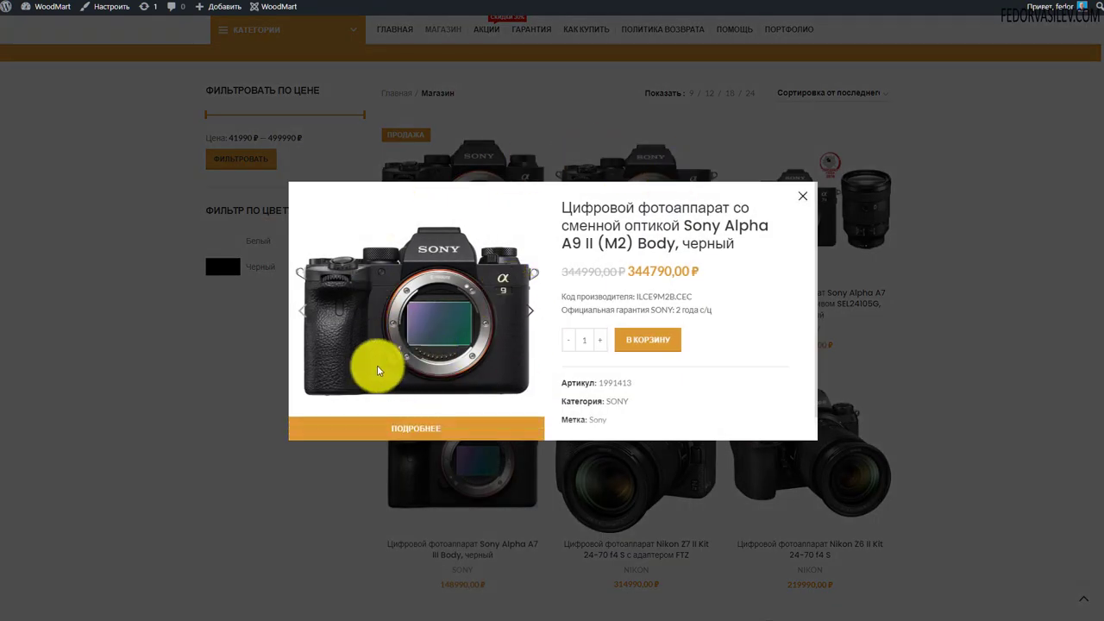
click(529, 313)
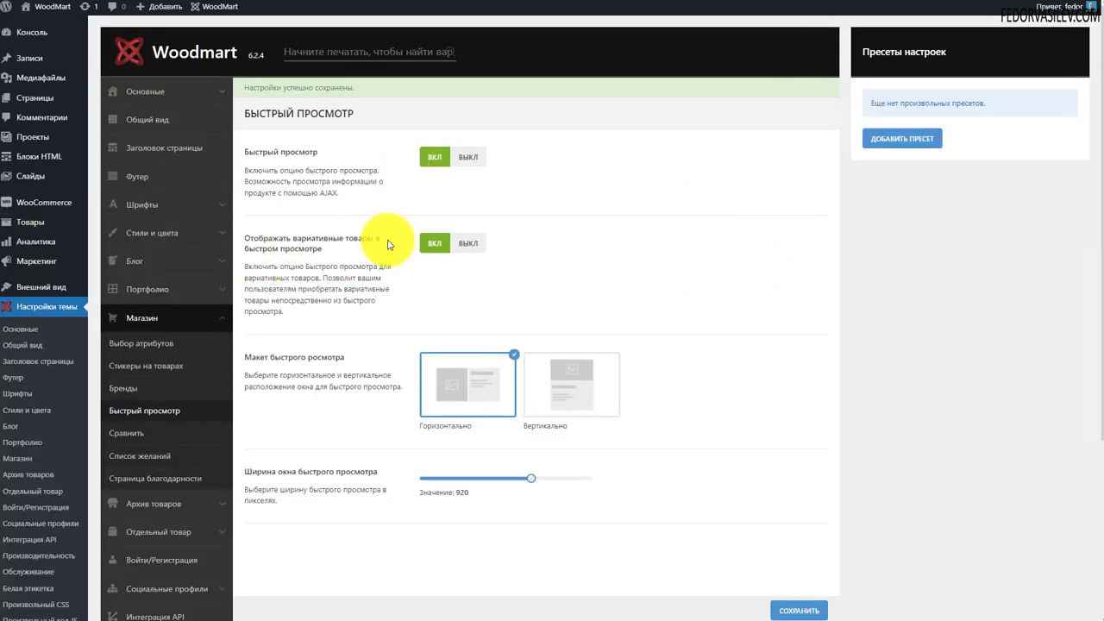
Check the «Отображать вариативные товары в быстром просмотре» option by switching the colour in the quick view of the Canon EOS M200 Kit
click(469, 245)
click(431, 244)
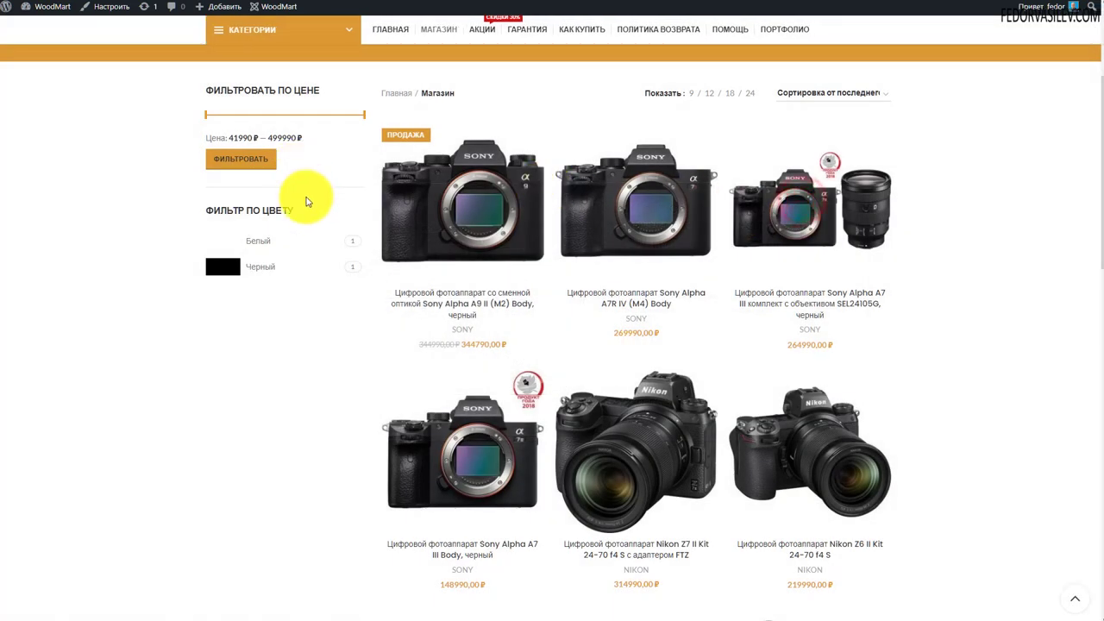
scroll(308, 185, up, 3)
mouse_move(288, 120)
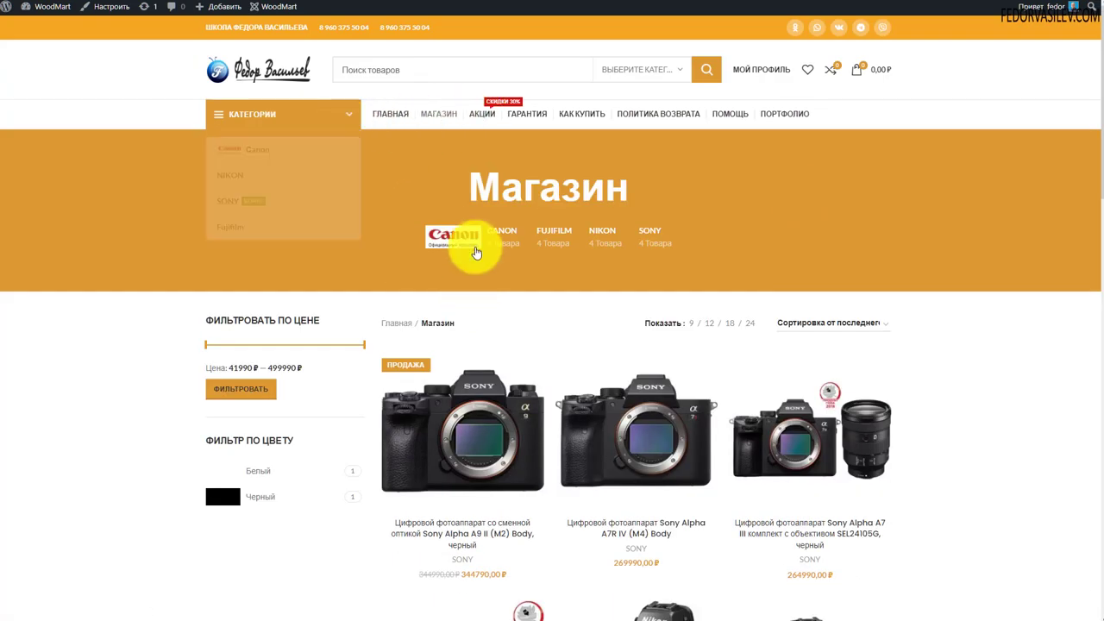
click(501, 232)
scroll(303, 203, down, 5)
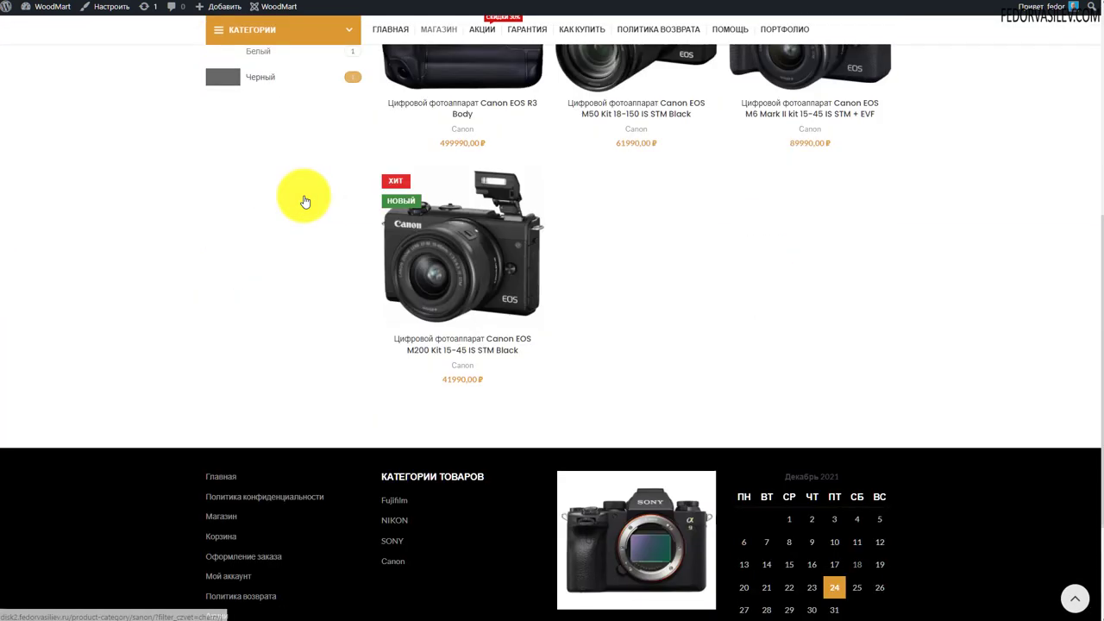
click(525, 444)
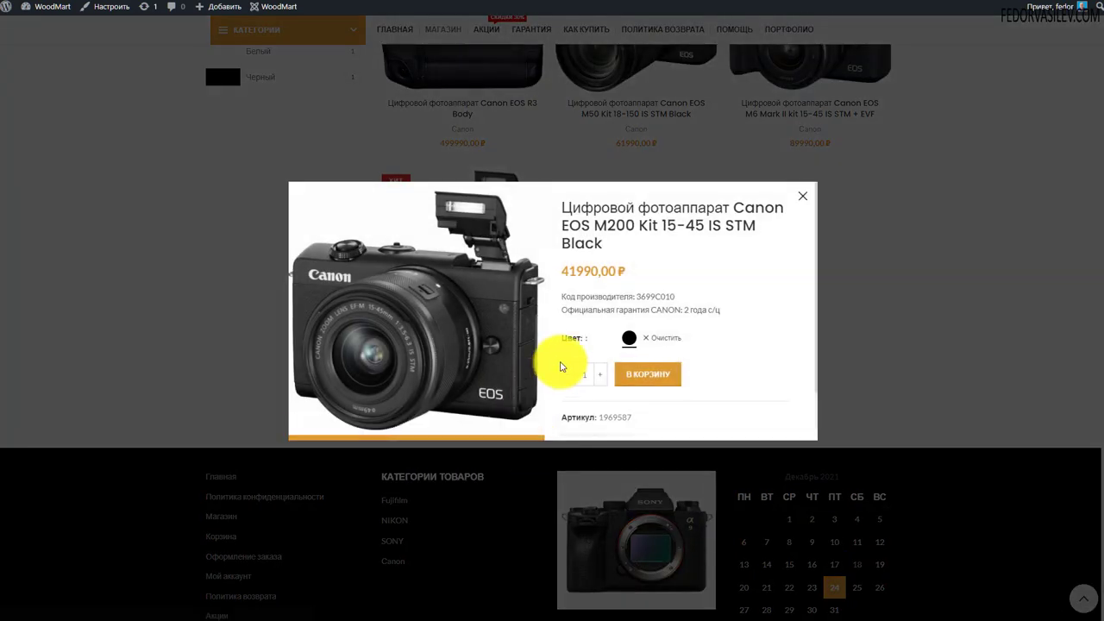
click(628, 337)
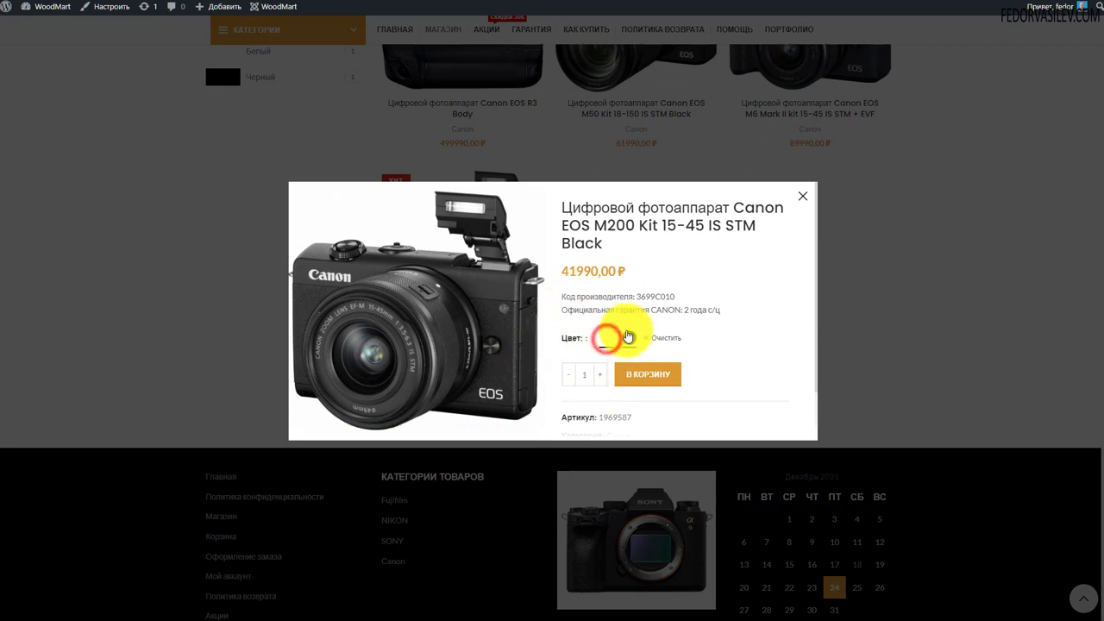
scroll(627, 340, down, 1)
scroll(587, 333, up, 1)
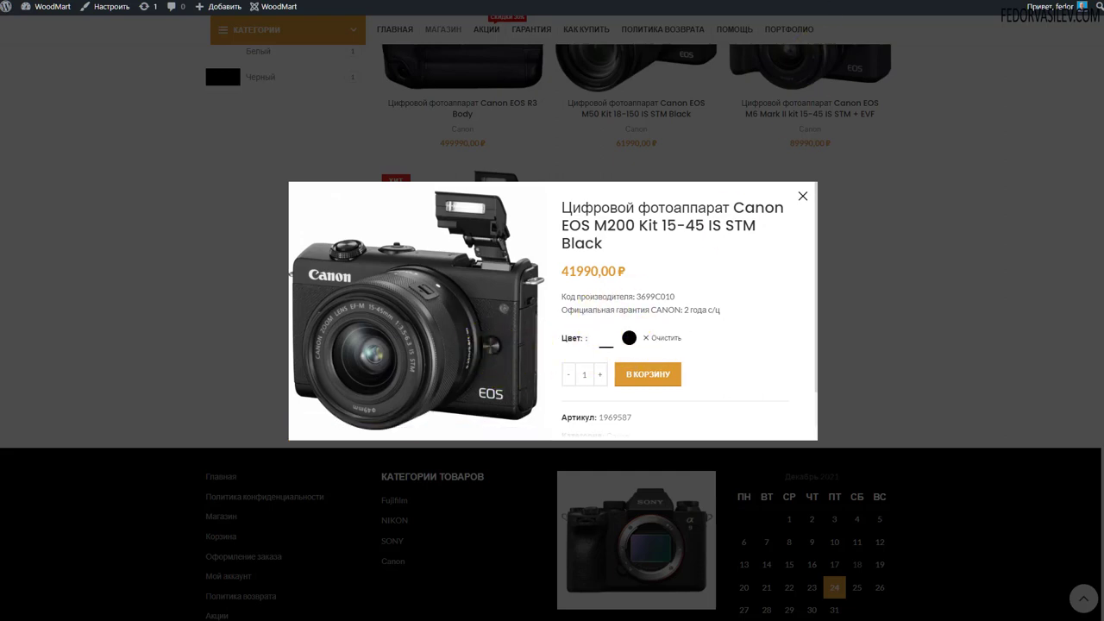
click(834, 2)
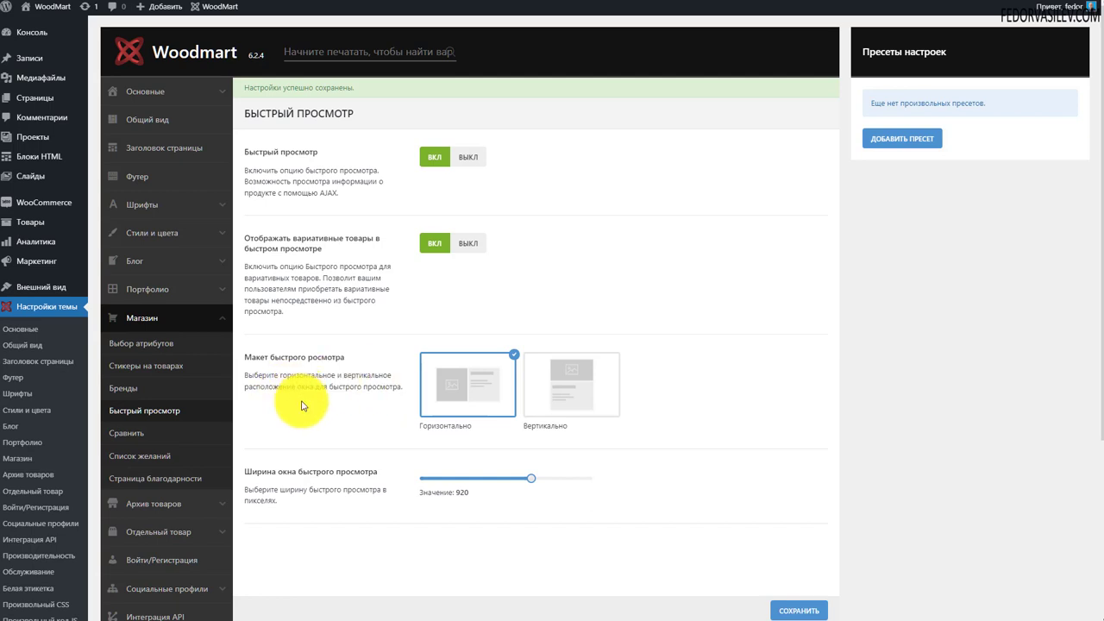
Set the quick view layout to «Вертикально» and check it on the Canon EOS M200 Kit in the storefront
click(554, 386)
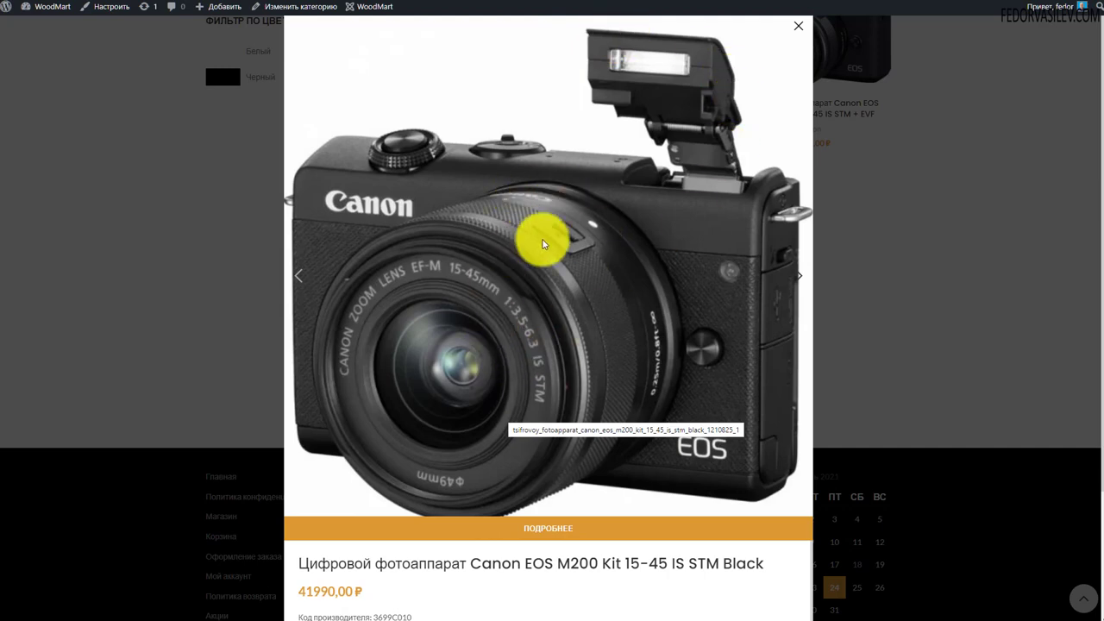
scroll(518, 246, down, 2)
click(559, 369)
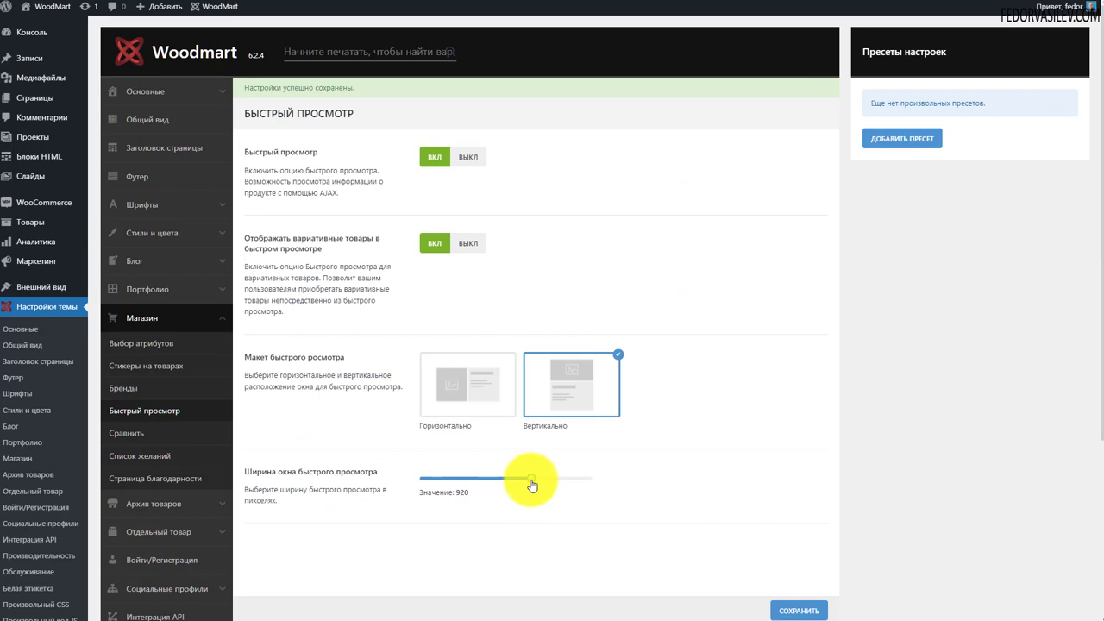
Reduce the quick view window width and inspect the narrower quick view of the Canon EOS M200 Kit
drag(487, 486, 466, 479)
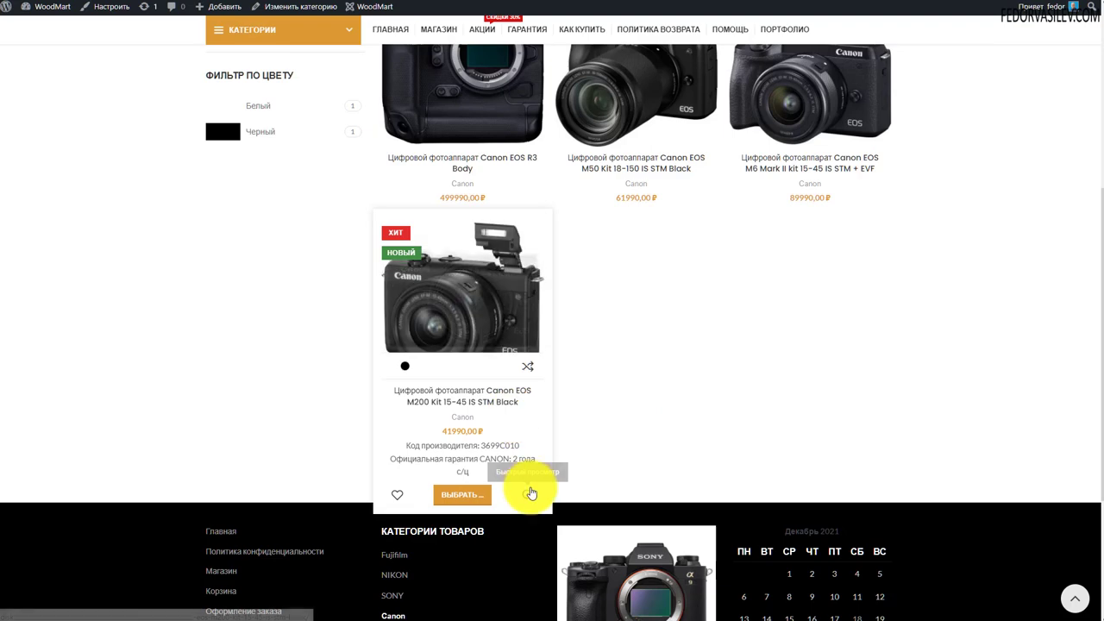
click(526, 499)
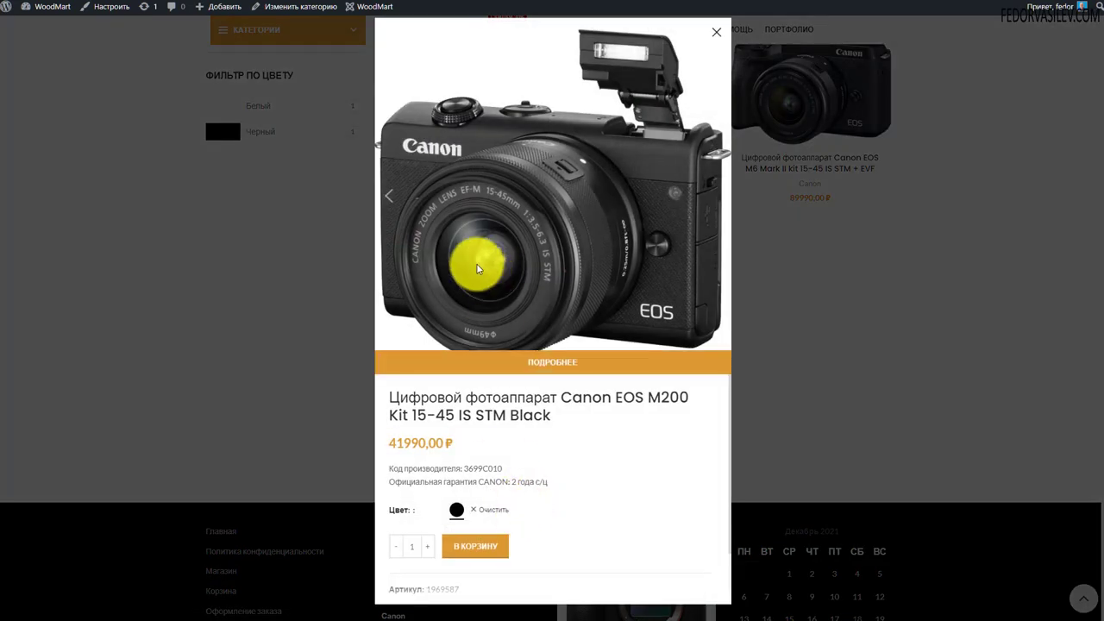
scroll(454, 478, down, 2)
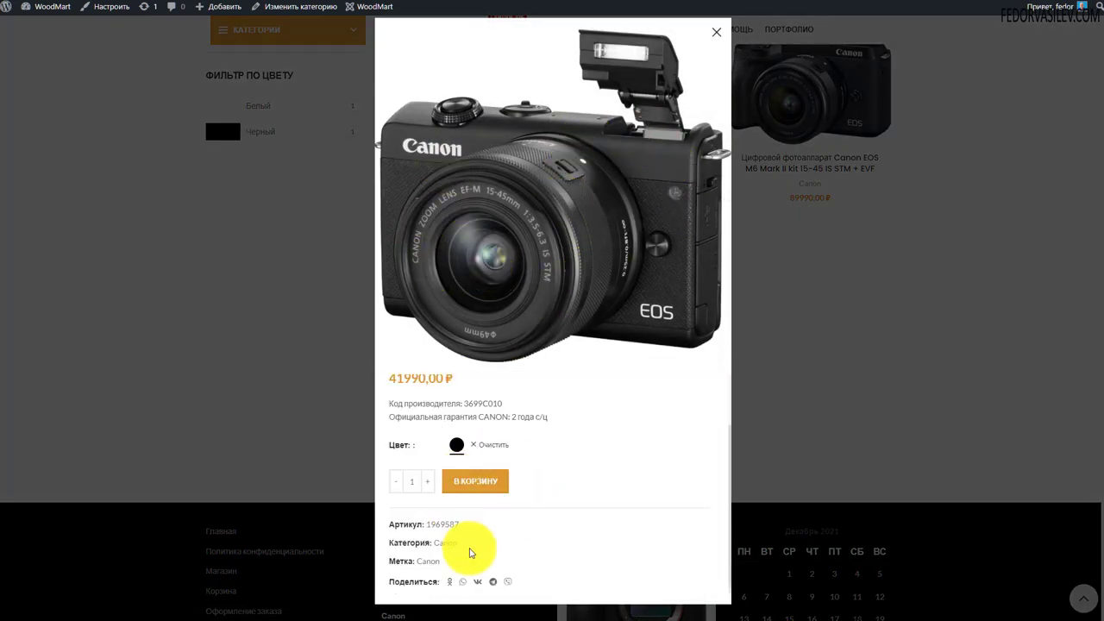
scroll(465, 511, up, 2)
scroll(439, 443, down, 2)
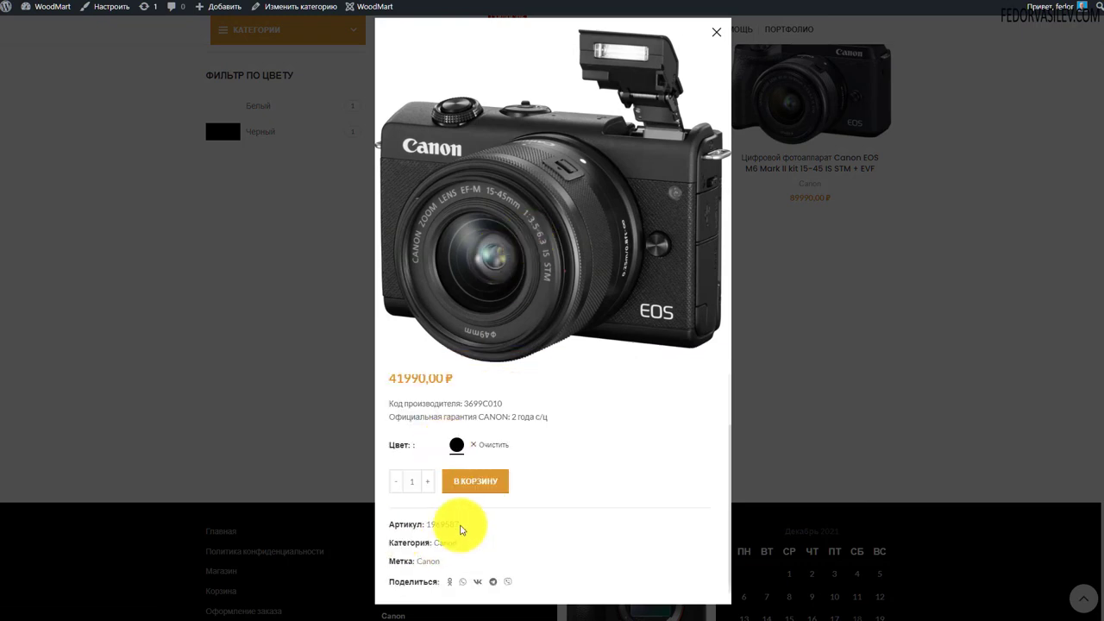
scroll(456, 449, up, 2)
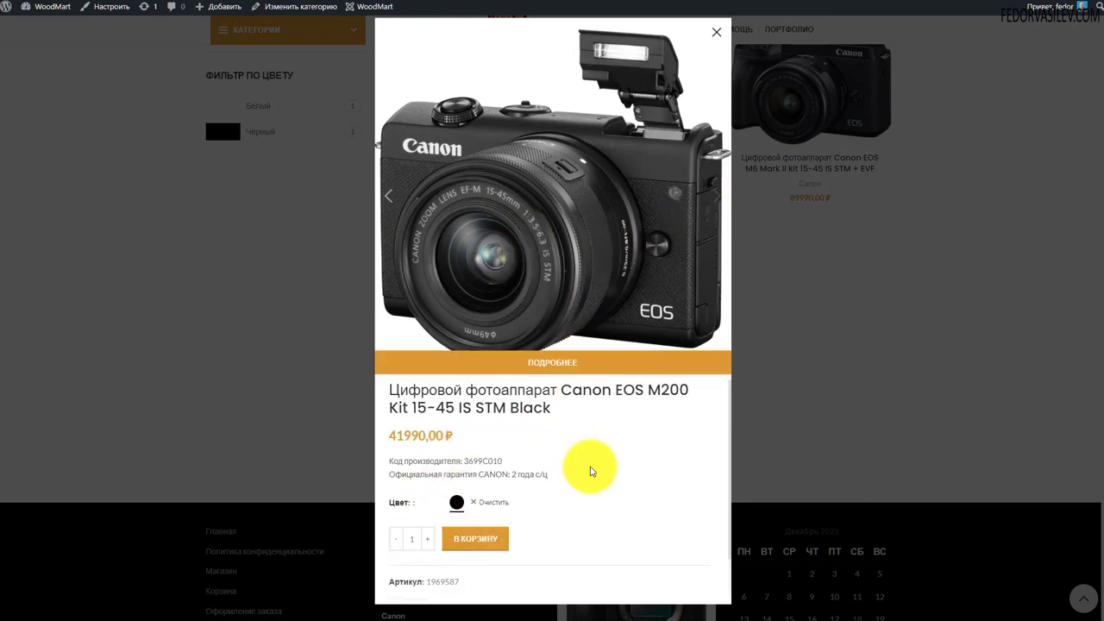
scroll(595, 450, down, 1)
scroll(528, 511, up, 1)
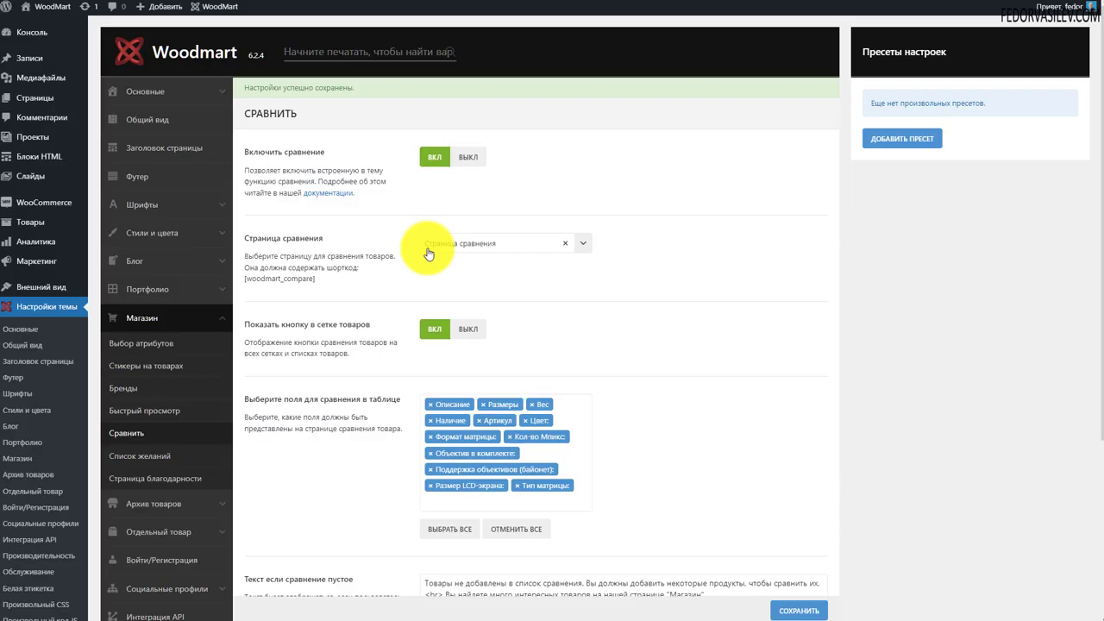
Review the shop's «Сравнить» settings, including the comparison page, the table fields and the empty comparison text
click(455, 252)
click(465, 263)
scroll(461, 407, down, 2)
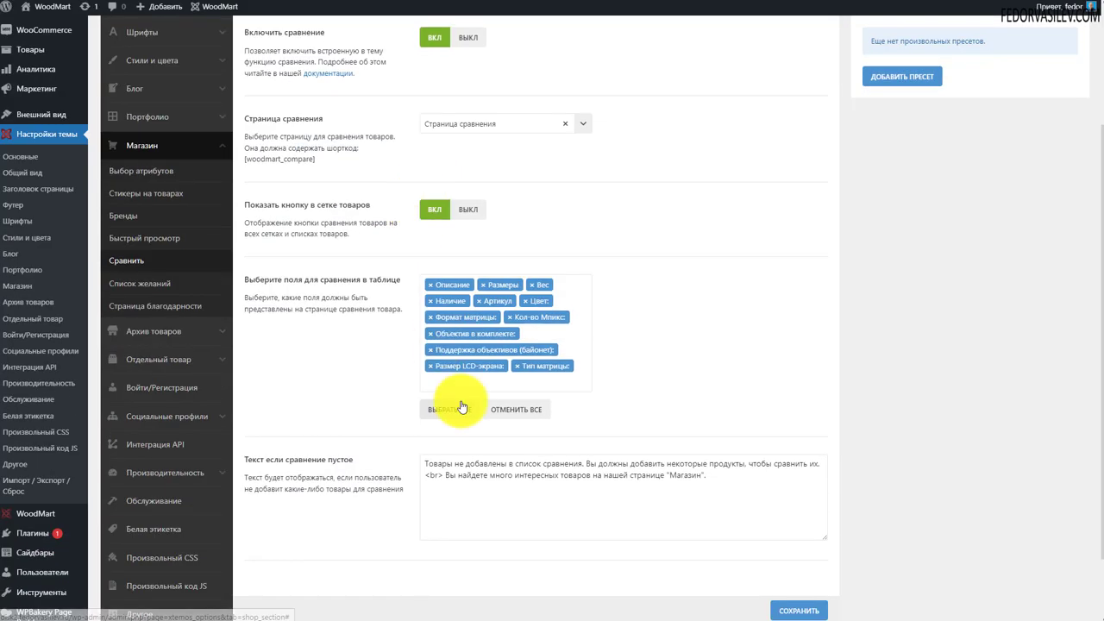
scroll(461, 407, up, 2)
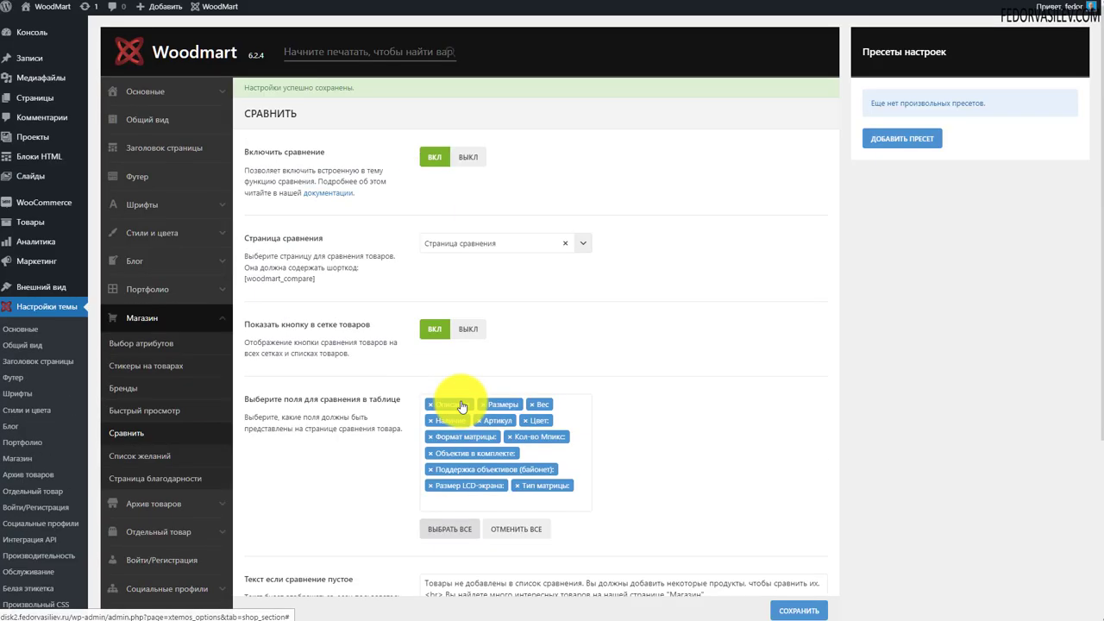
Review the shop's «Список желаний» settings, including the wishlist page, the button options and the empty wishlist text
click(147, 455)
scroll(337, 197, down, 3)
scroll(337, 207, down, 1)
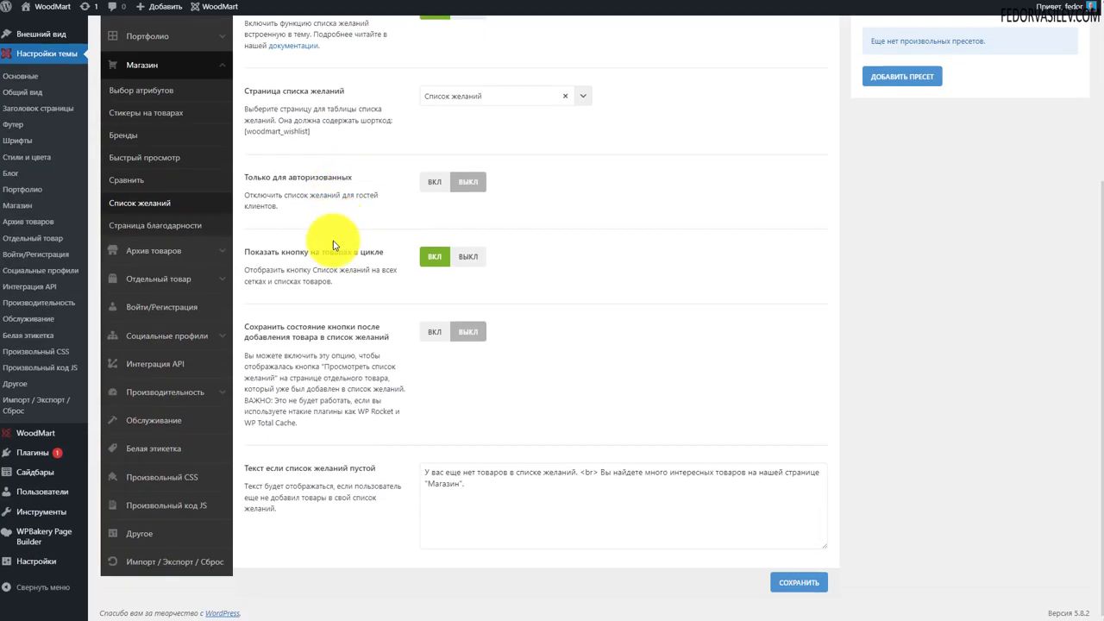
scroll(337, 250, up, 3)
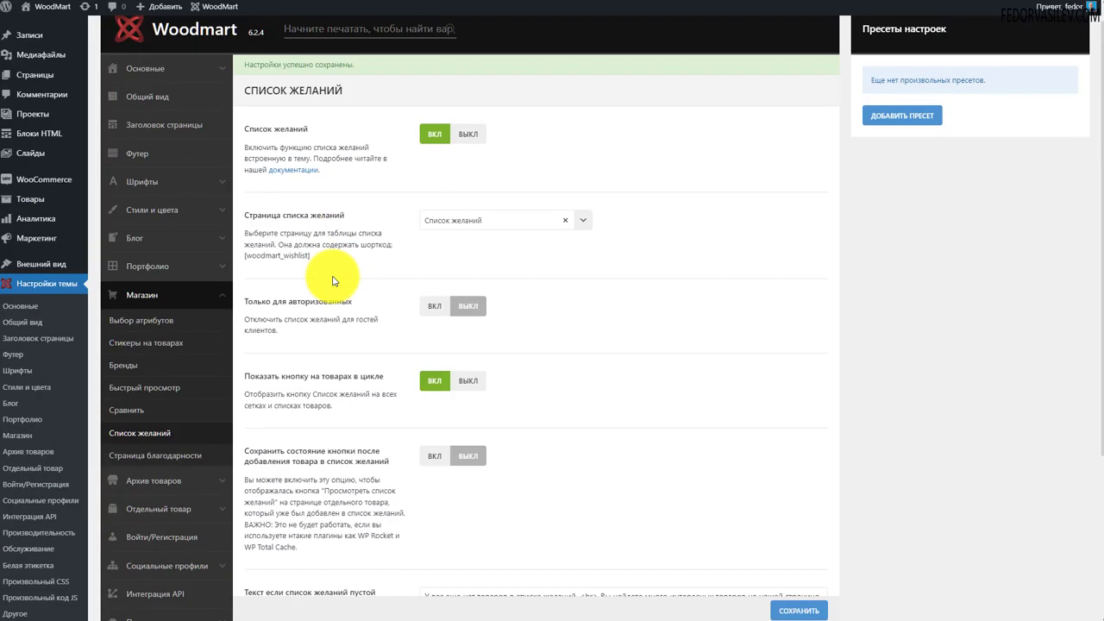
Explore the «Текст» and «Блок HTML» choices for the additional content of the «Страница благодарности», ending on «Текст»
click(152, 456)
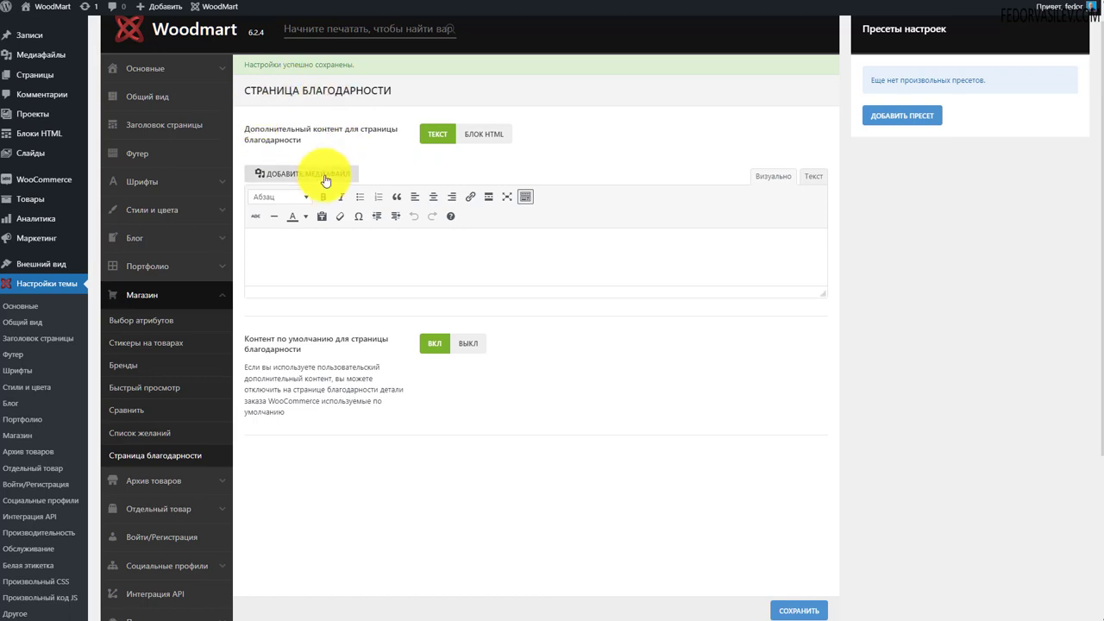
click(466, 136)
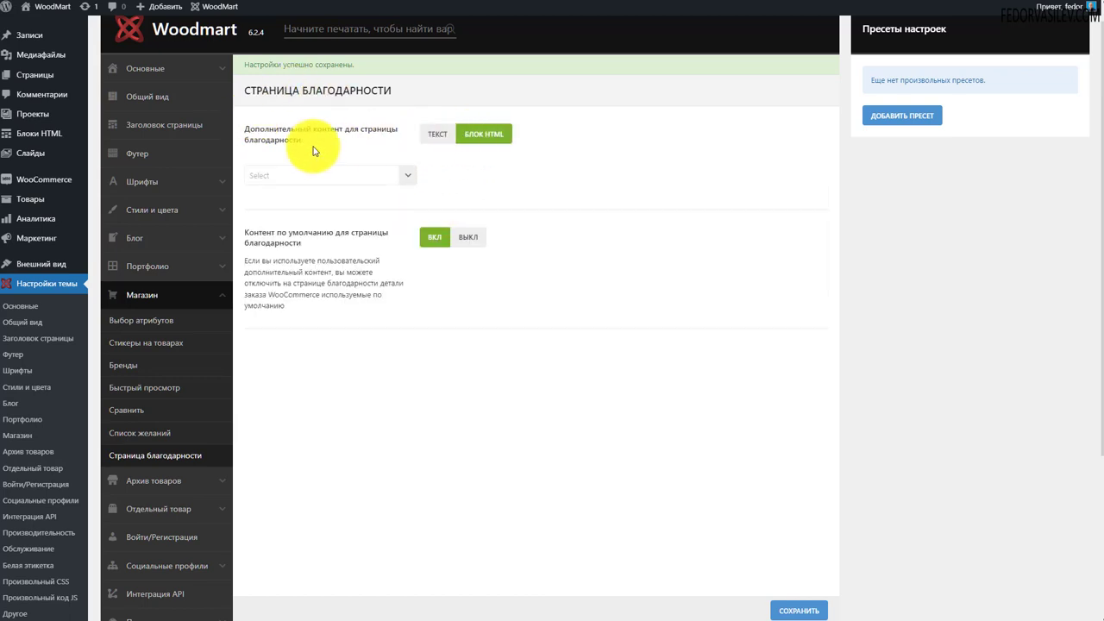
mouse_move(23, 138)
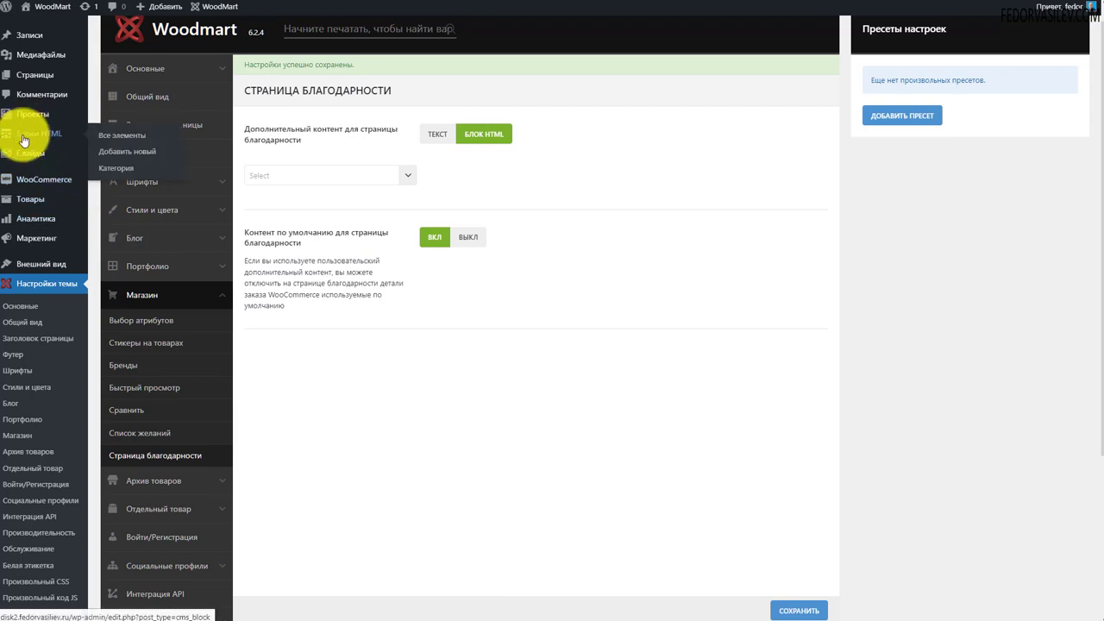
click(406, 175)
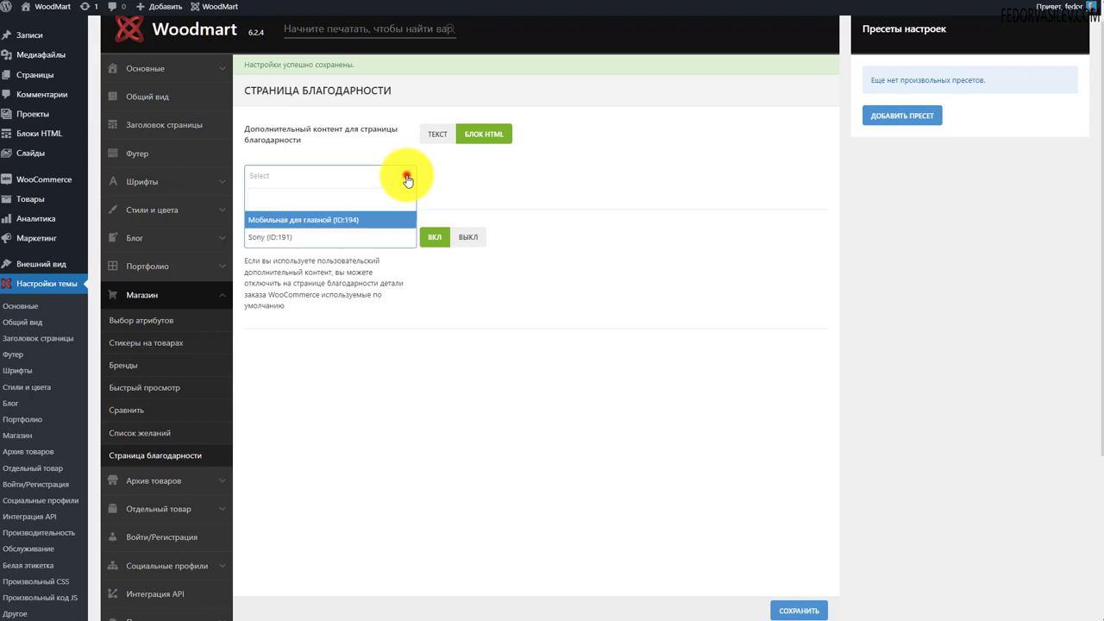
click(470, 179)
click(437, 133)
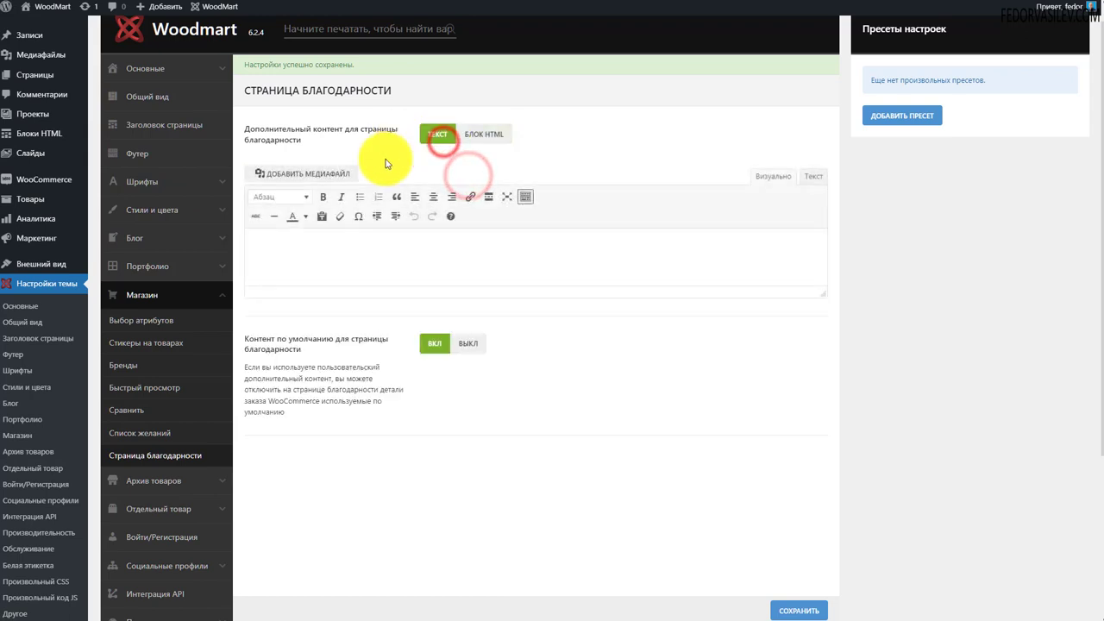
click(399, 251)
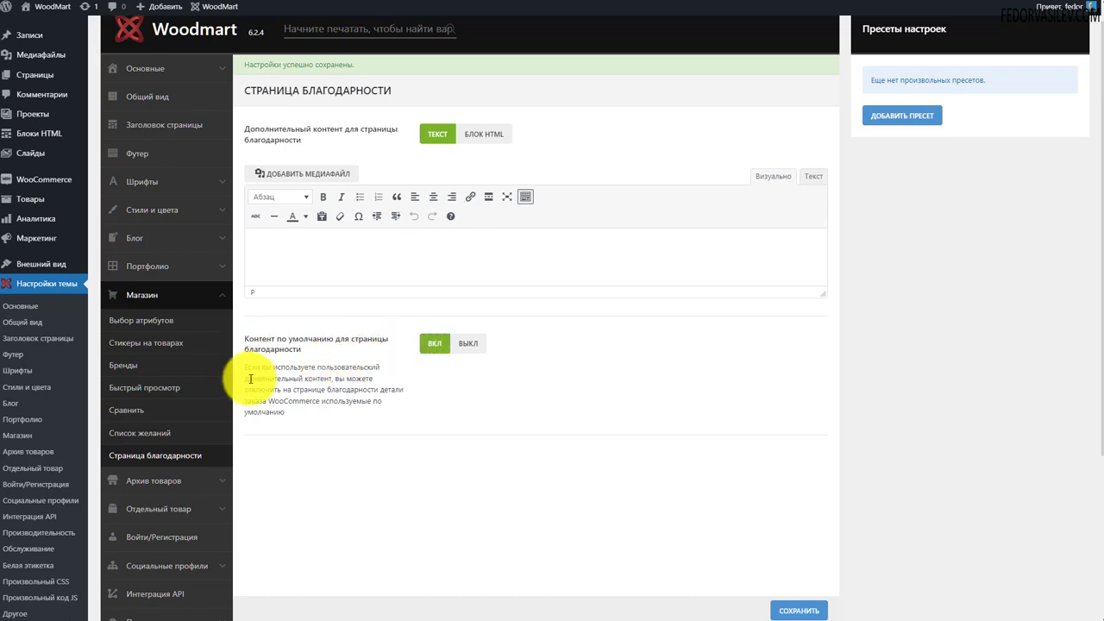
Try switching «Контент по умолчанию для страницы благодарности» off and back on, and read its description
click(478, 345)
click(432, 343)
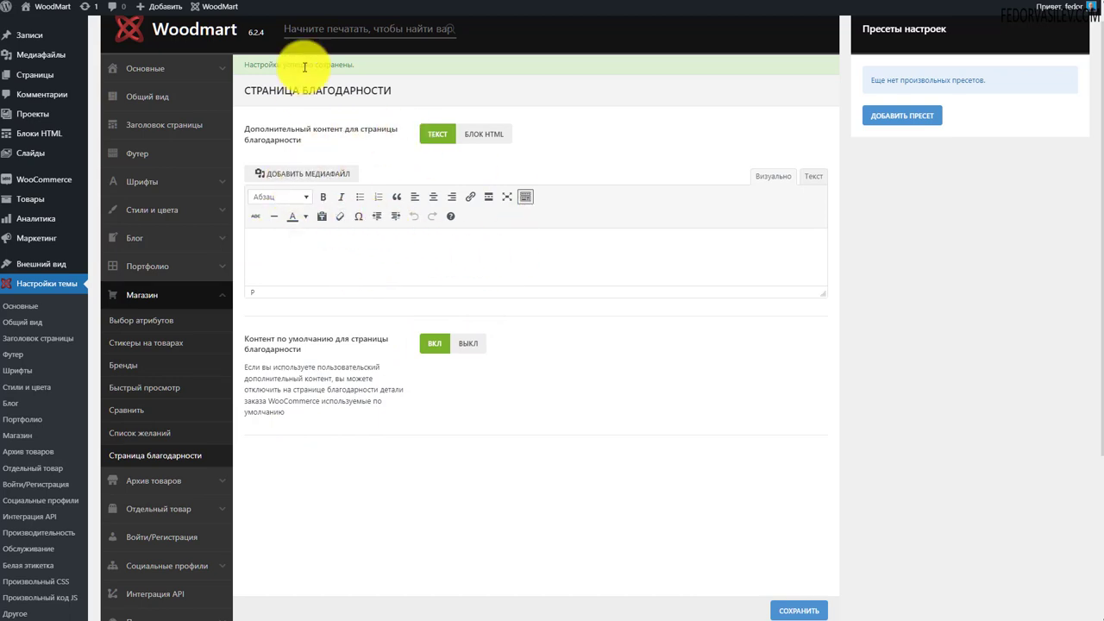
drag(353, 339, 288, 341)
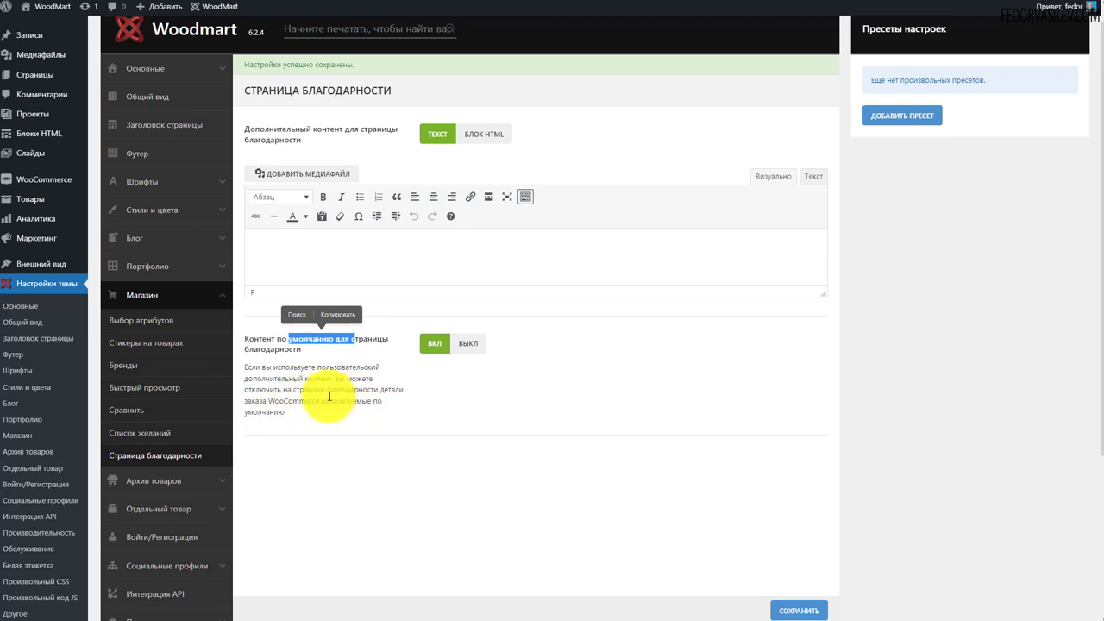
drag(293, 400, 245, 366)
click(466, 400)
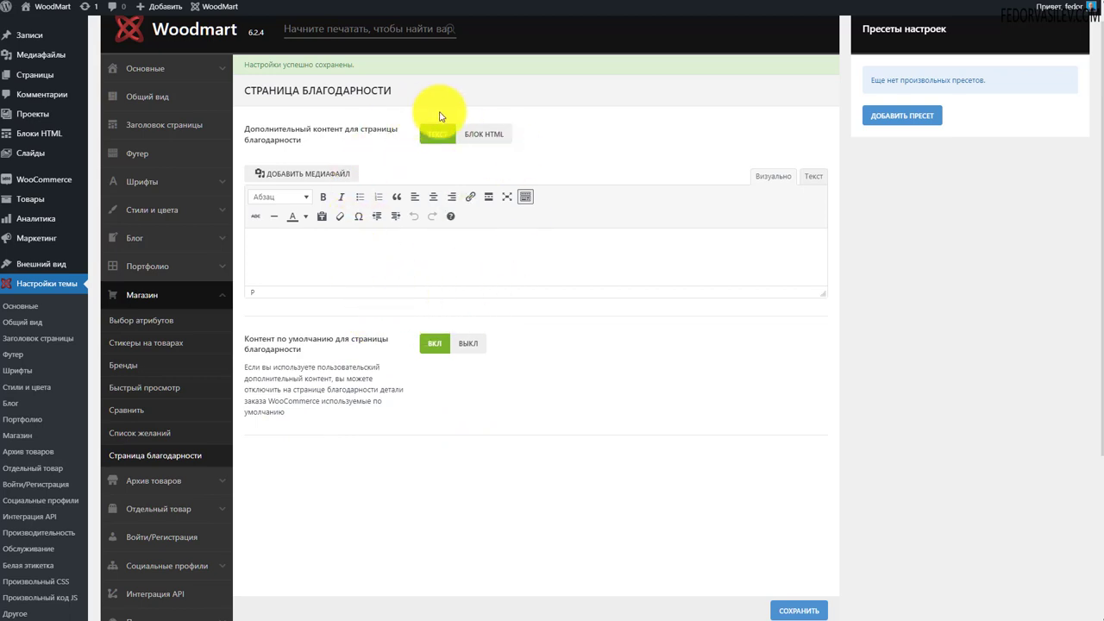
click(414, 261)
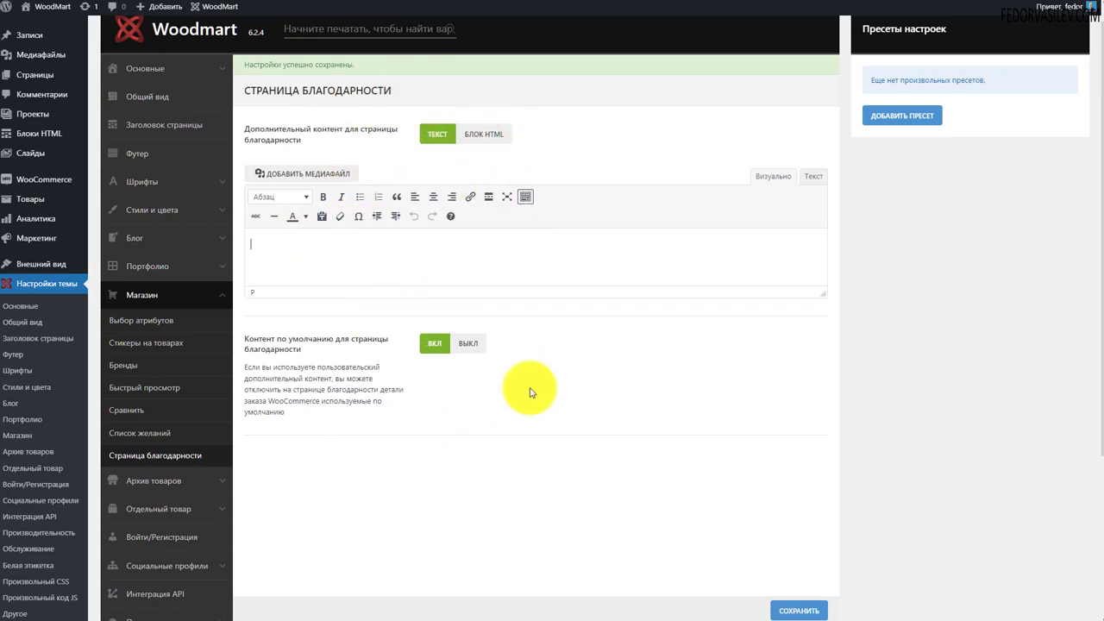
Open the «Архив товаров» settings and check AJAX loading in the storefront by switching between the Canon, Nikon, Sony and Fujifilm categories
click(153, 480)
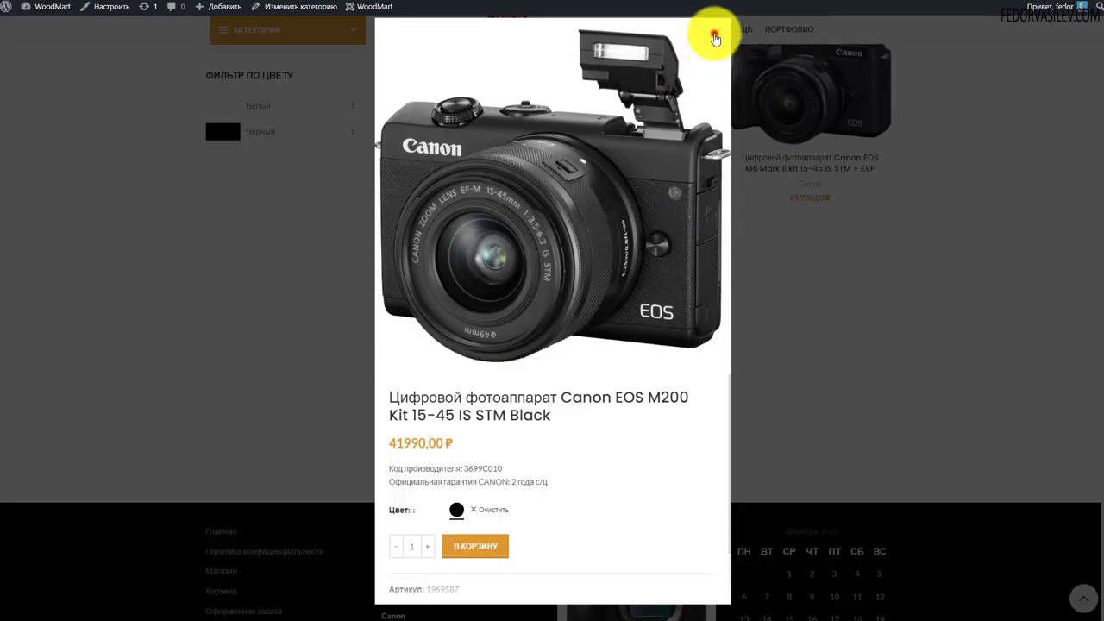
click(715, 38)
scroll(636, 387, up, 4)
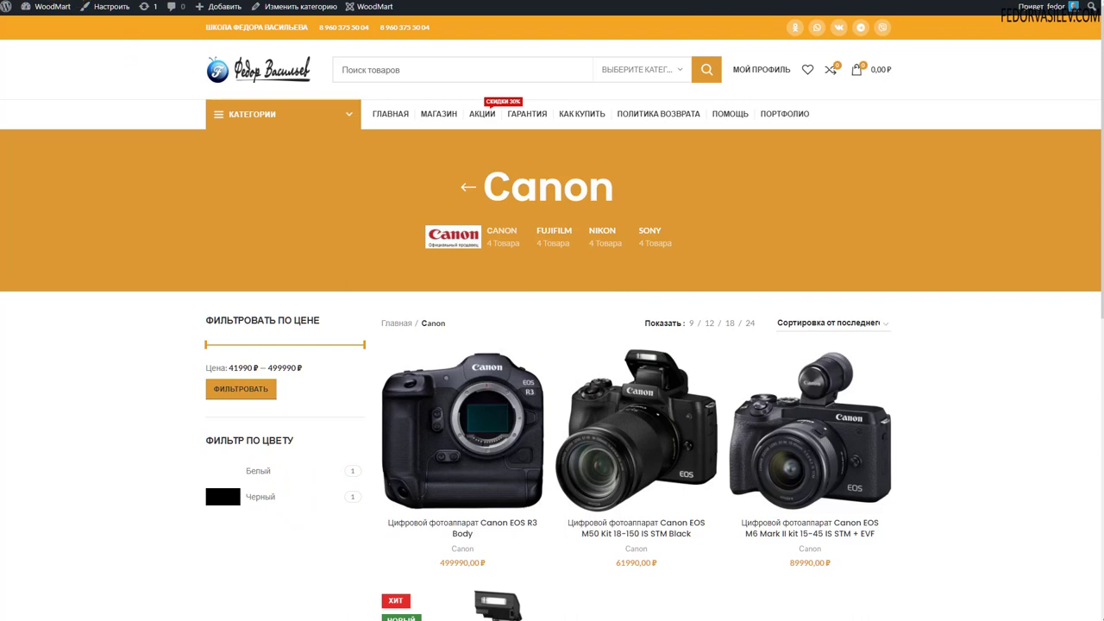
click(506, 236)
scroll(621, 362, down, 1)
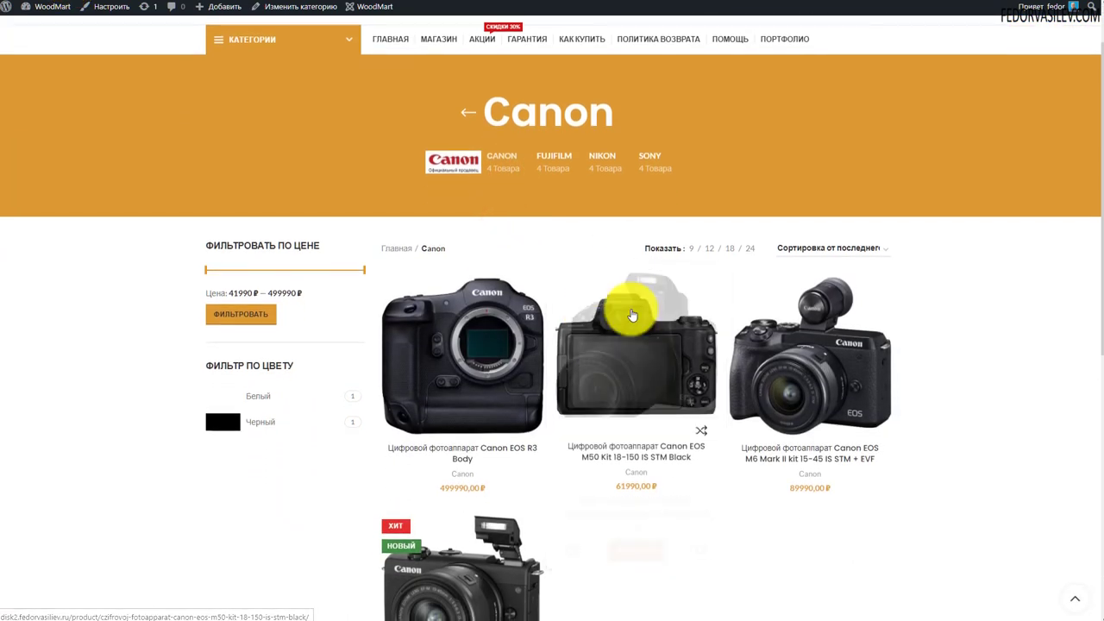
click(597, 156)
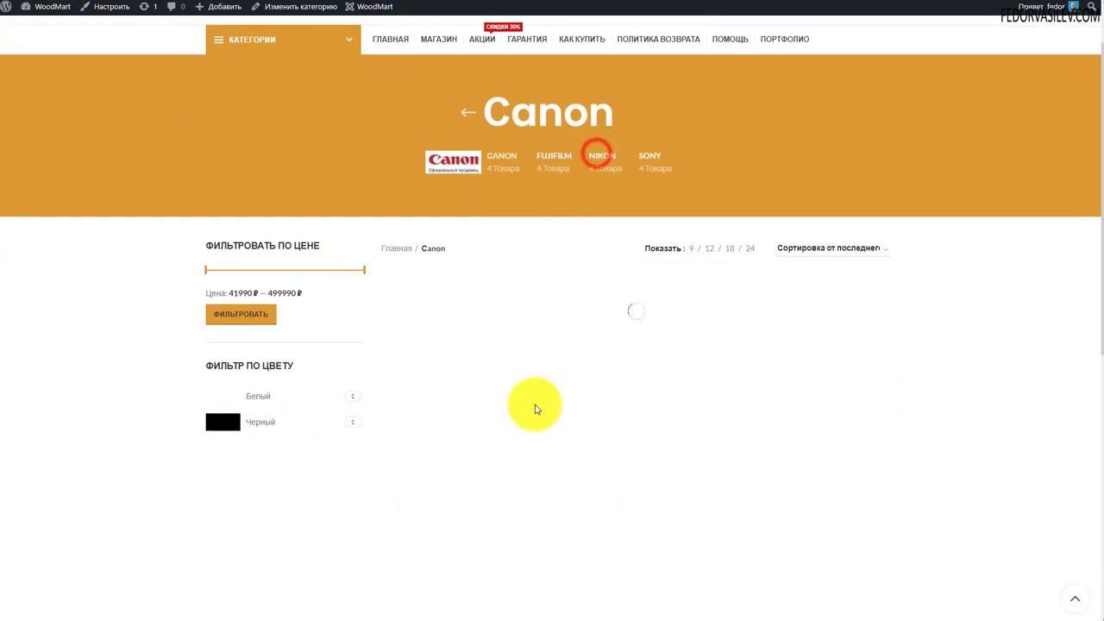
click(649, 157)
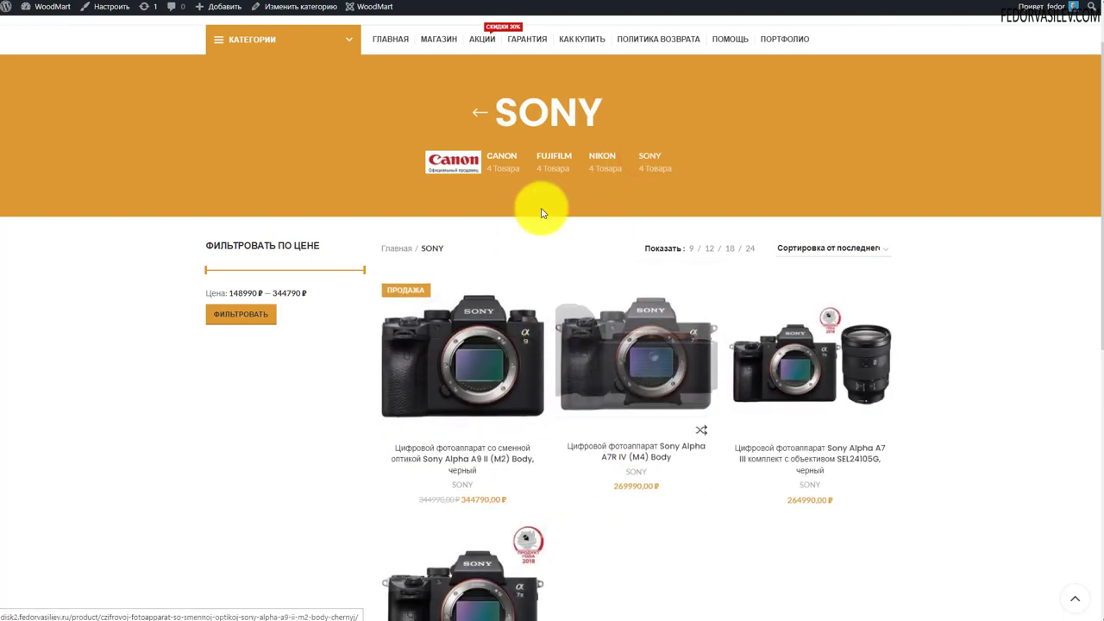
click(553, 156)
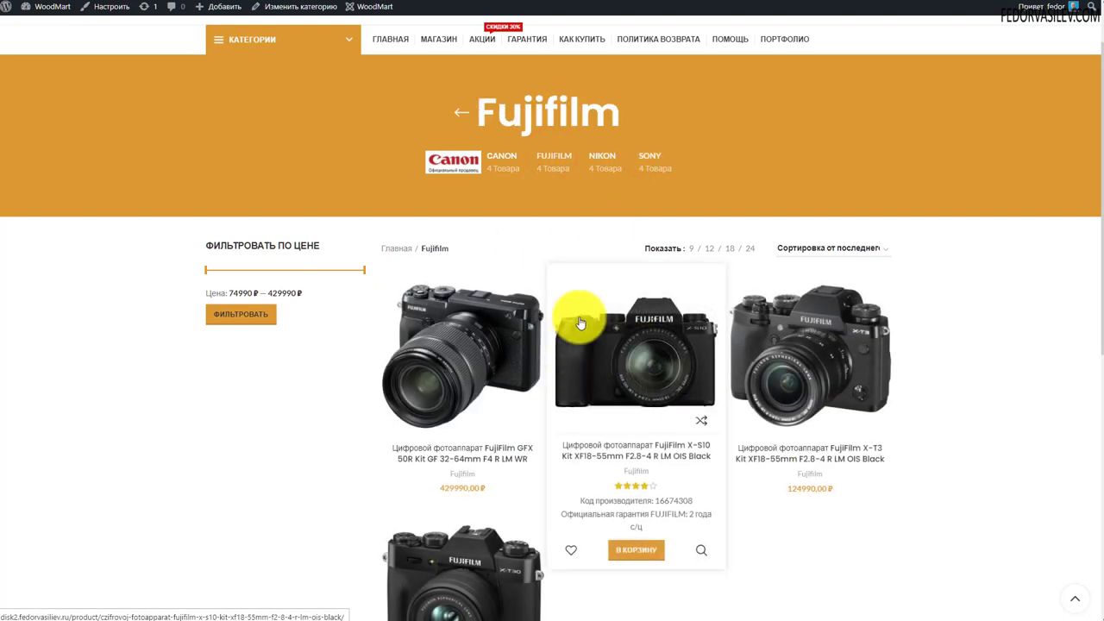
click(505, 161)
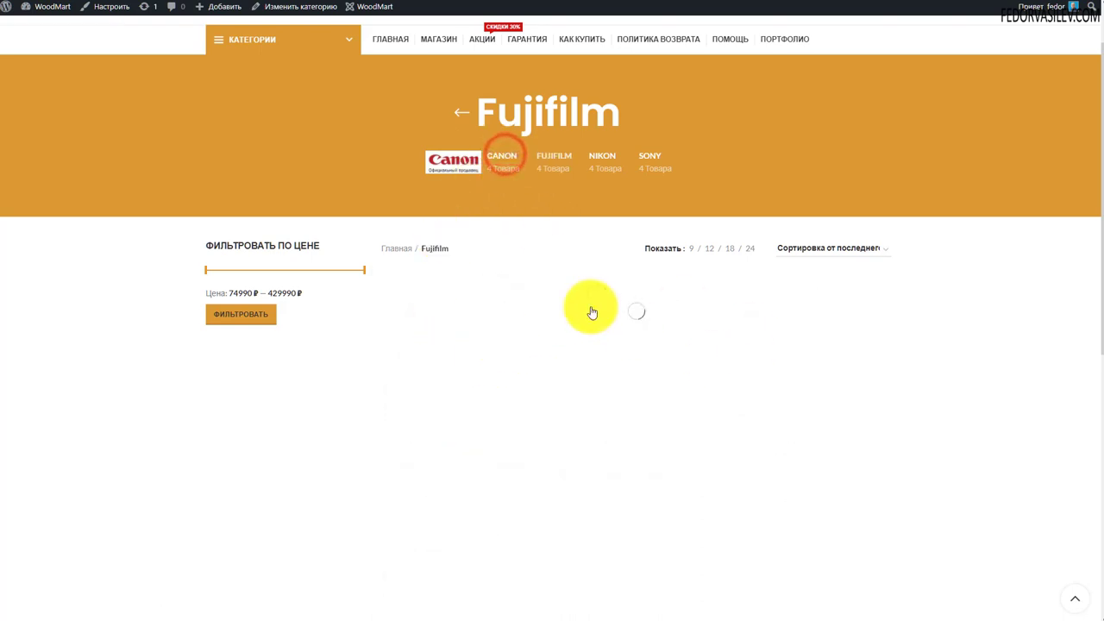
Test «Магазин AJAX» set to «Нет» by switching to the Nikon and Canon categories, and restore it to «Да»
click(768, 5)
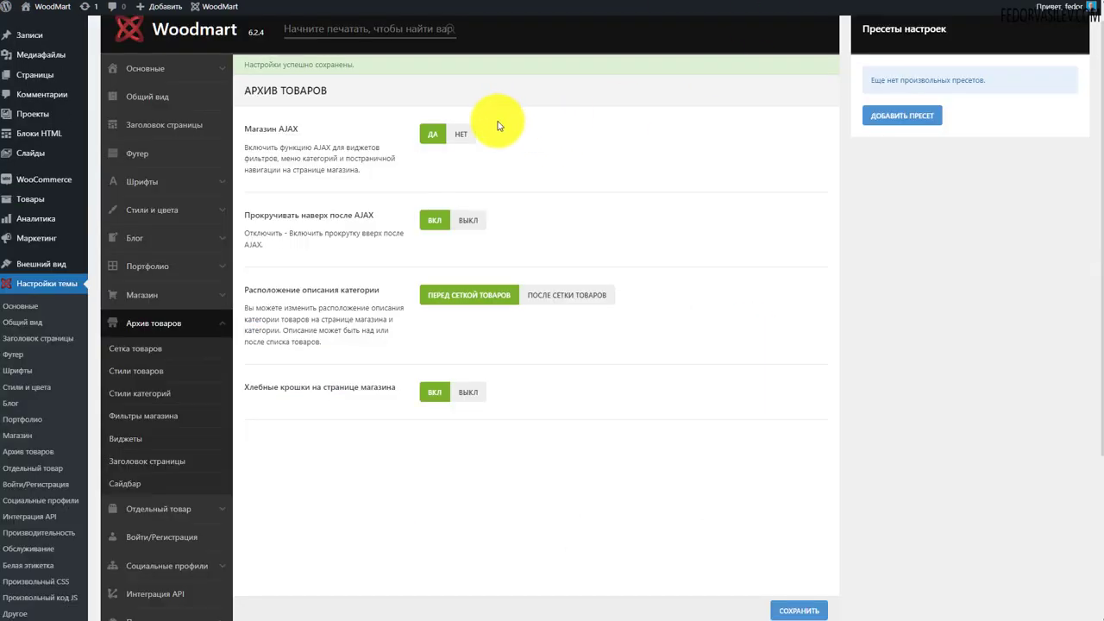
click(463, 133)
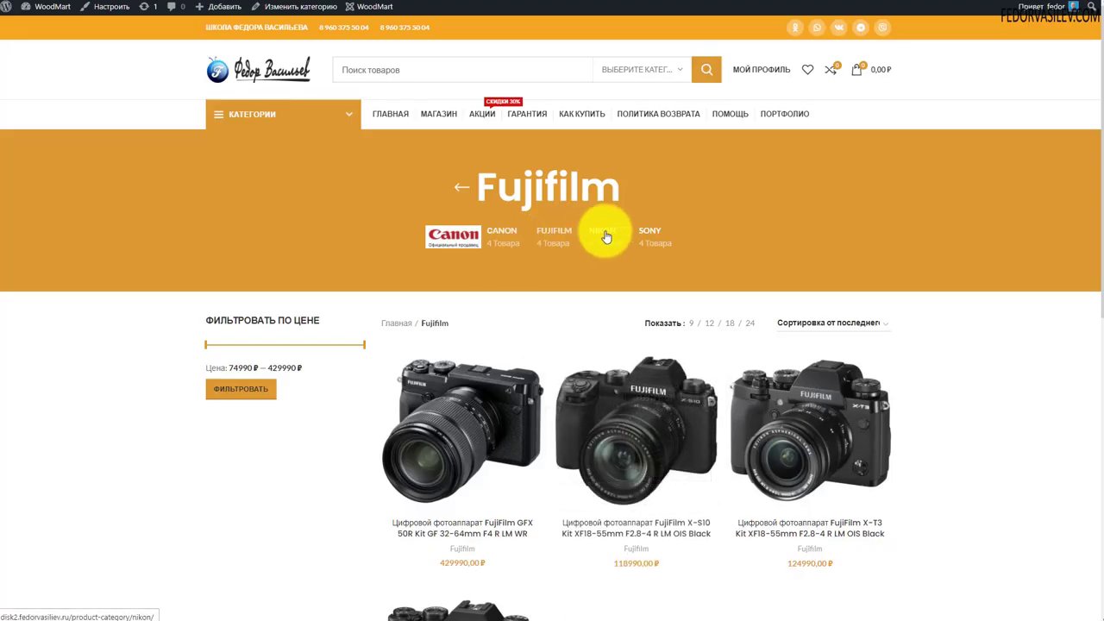
click(605, 232)
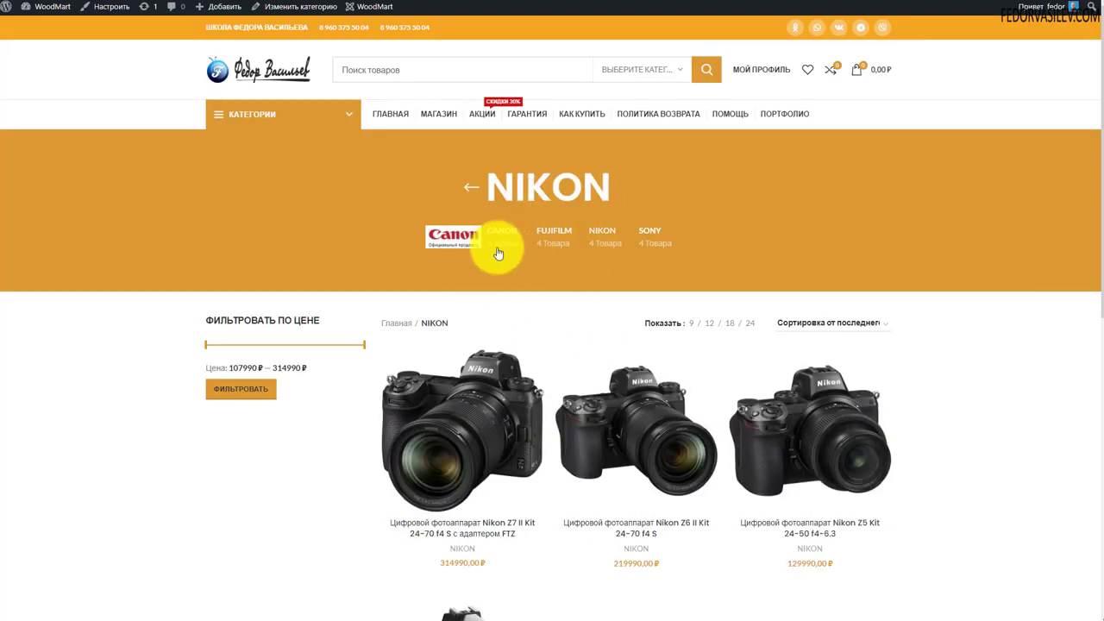
click(496, 231)
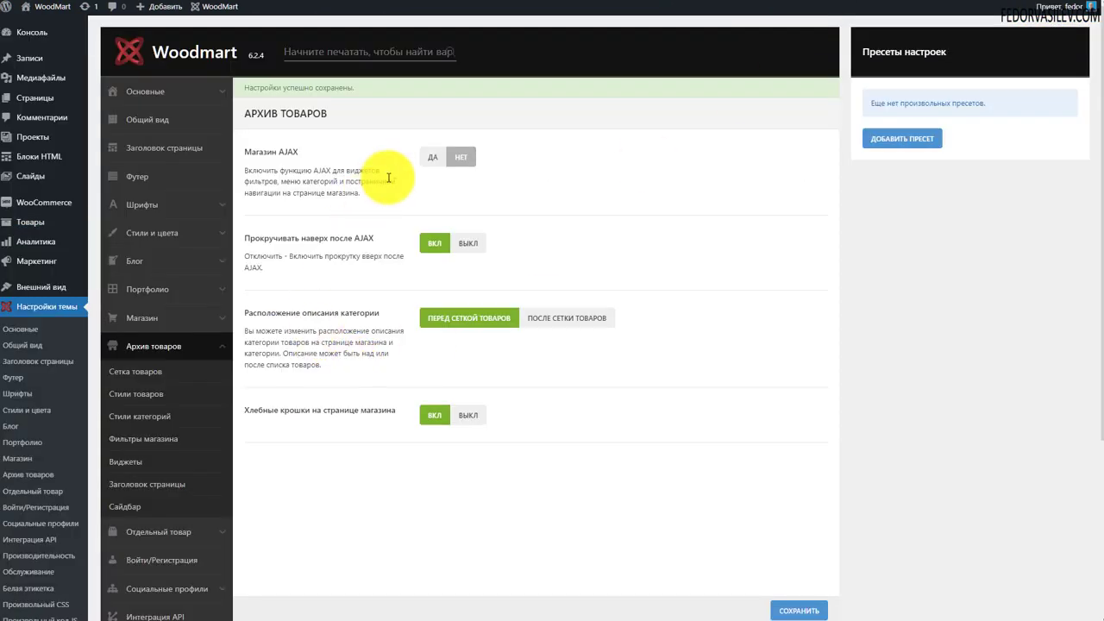
click(434, 157)
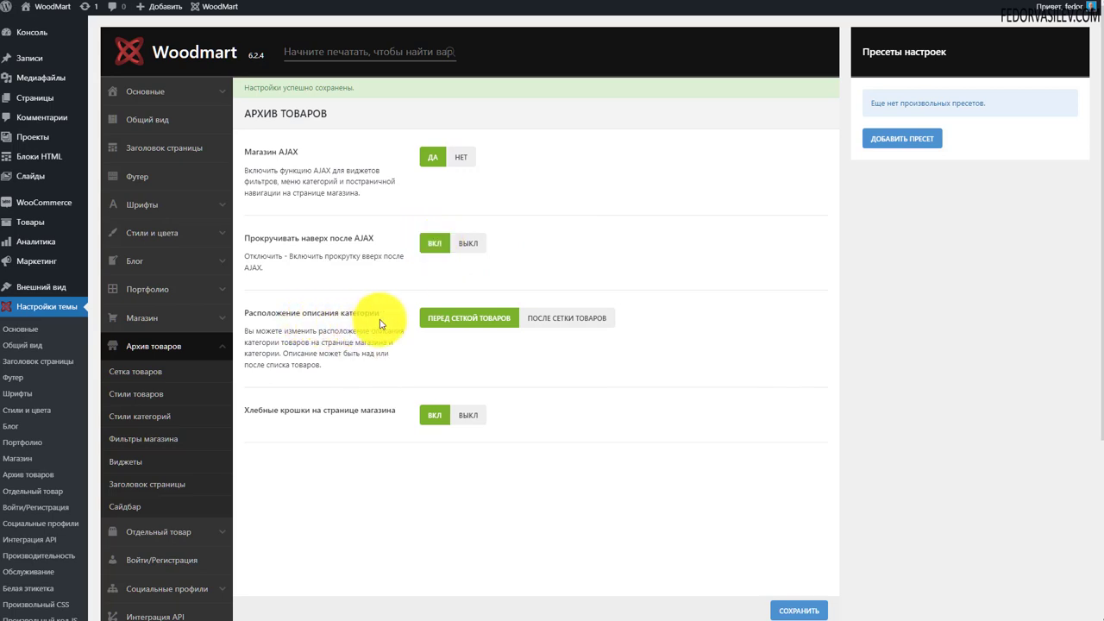
Try the «После сетки товаров» position for the category description and return it to «Перед сеткой товаров»
click(546, 315)
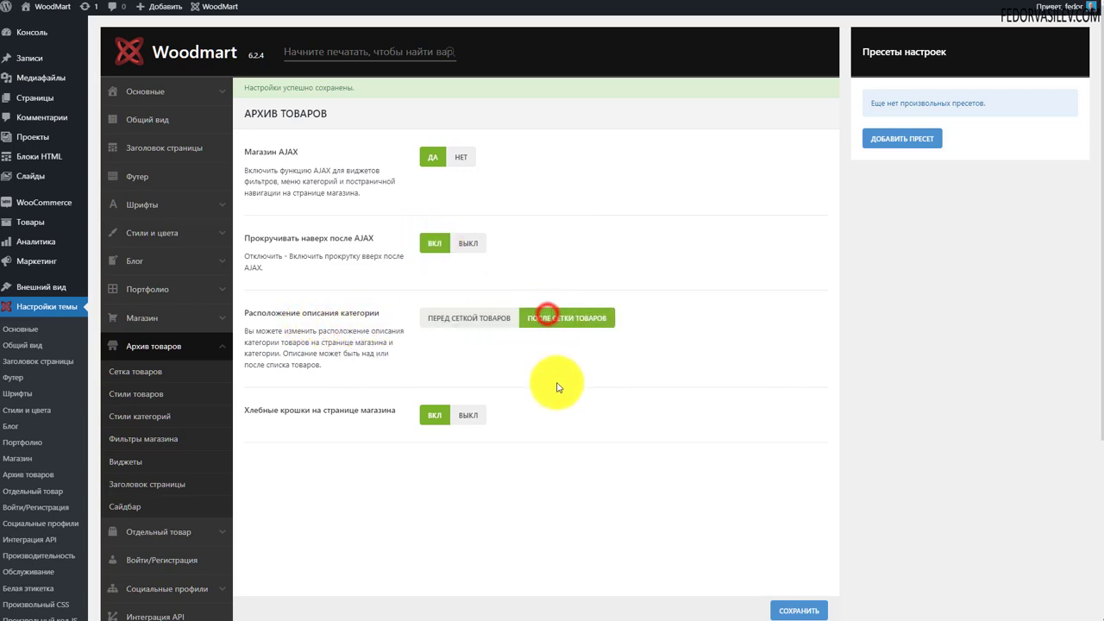
click(492, 317)
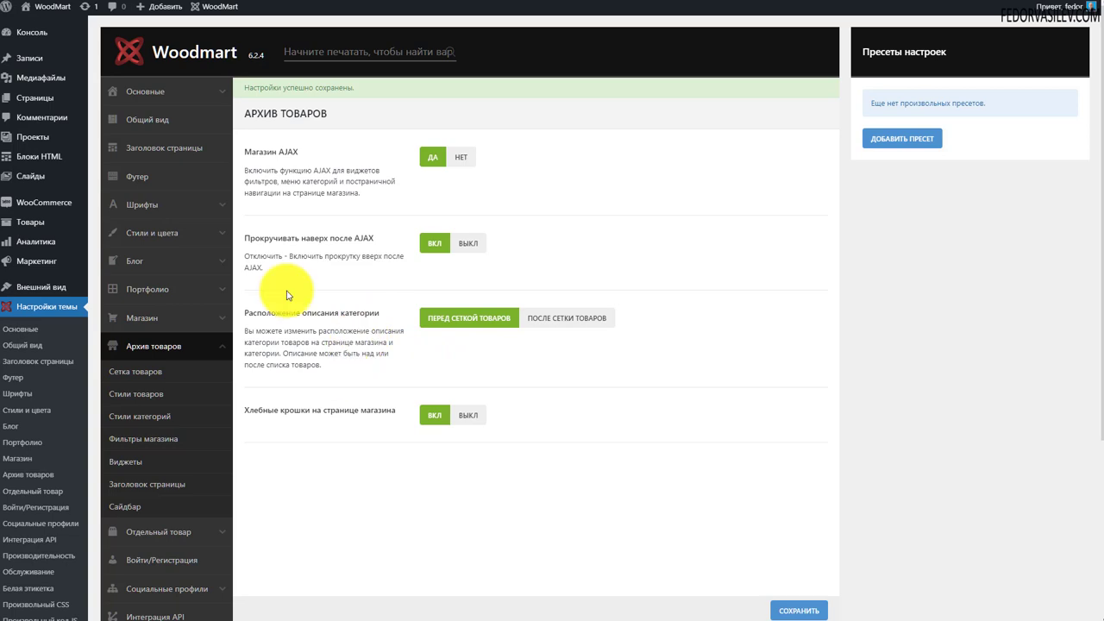
drag(282, 312, 382, 313)
click(532, 326)
click(470, 319)
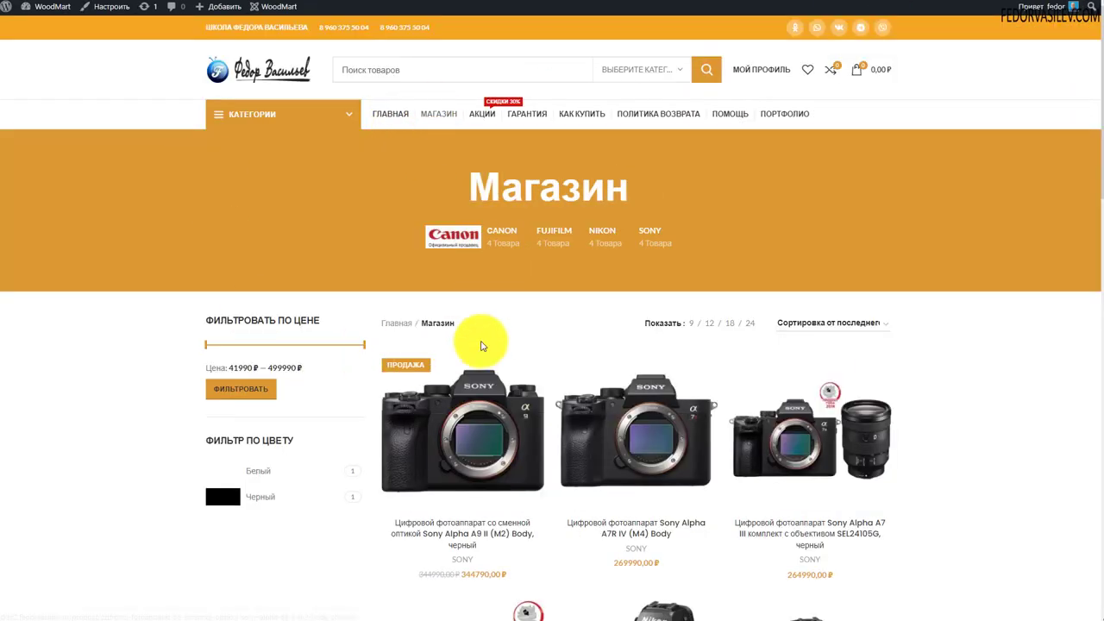
Turn off «Хлебные крошки на странице магазина», save the settings and check the breadcrumb area on the reloaded shop page
drag(494, 315, 387, 330)
click(384, 323)
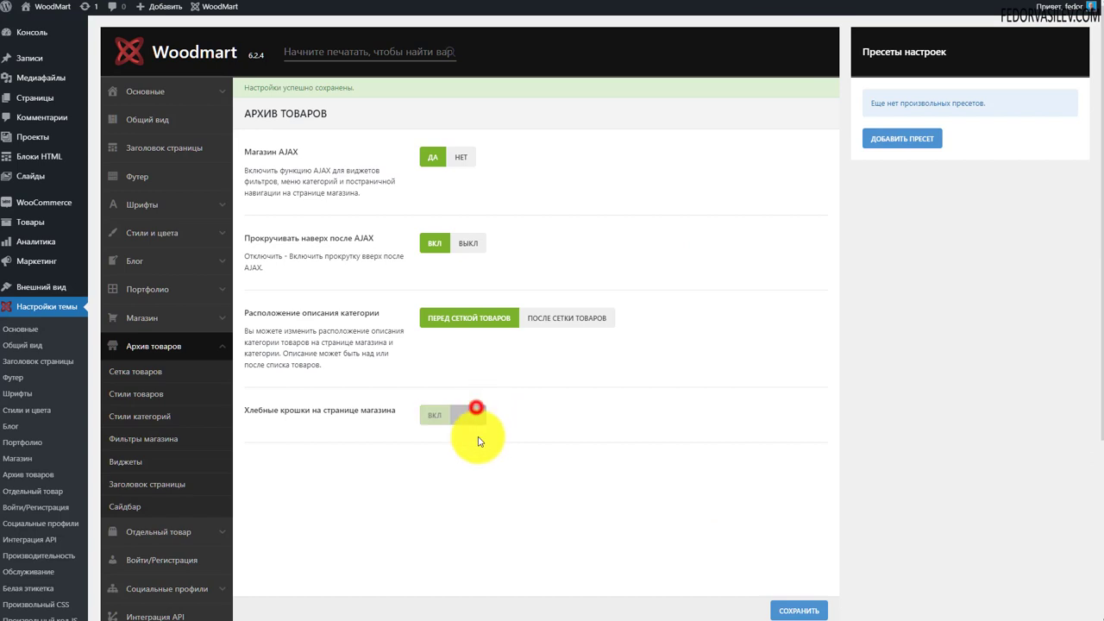
click(474, 412)
click(807, 610)
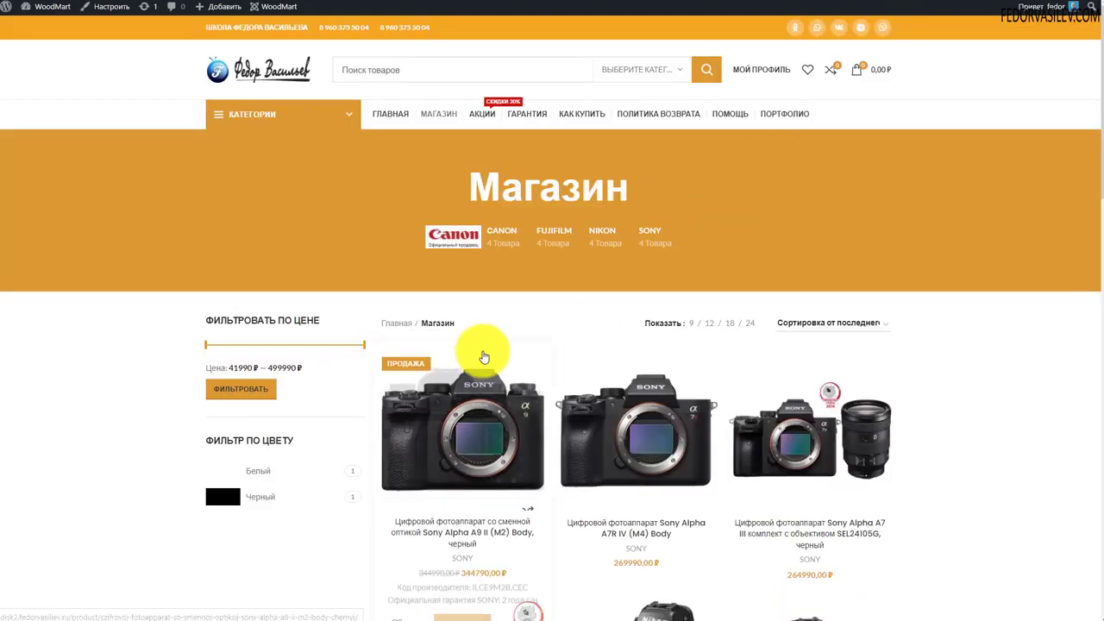
drag(482, 322, 394, 327)
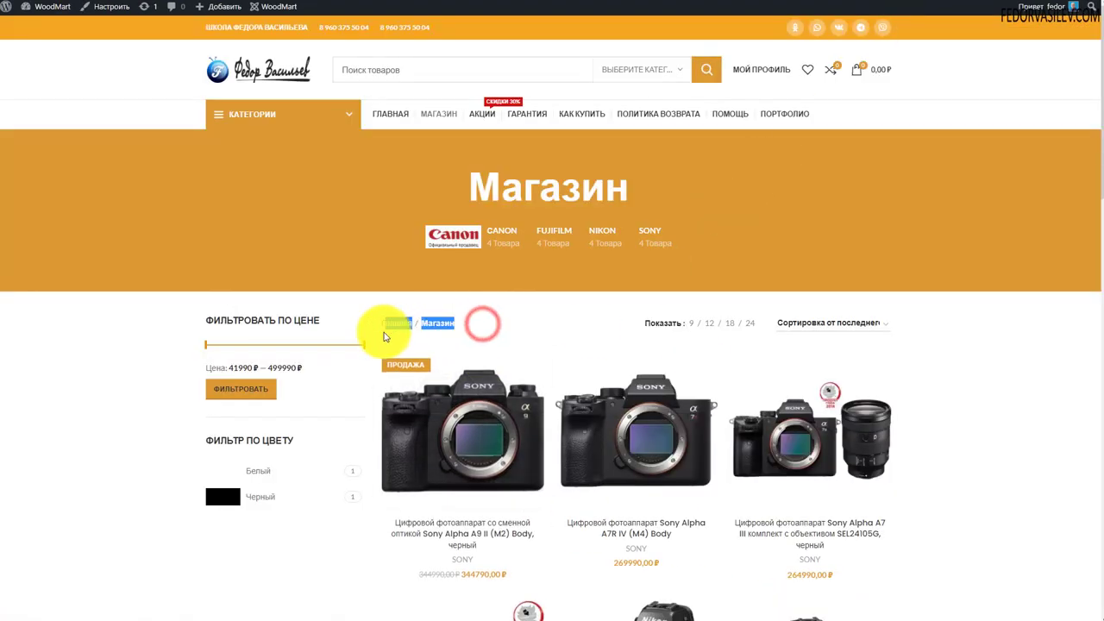
click(521, 309)
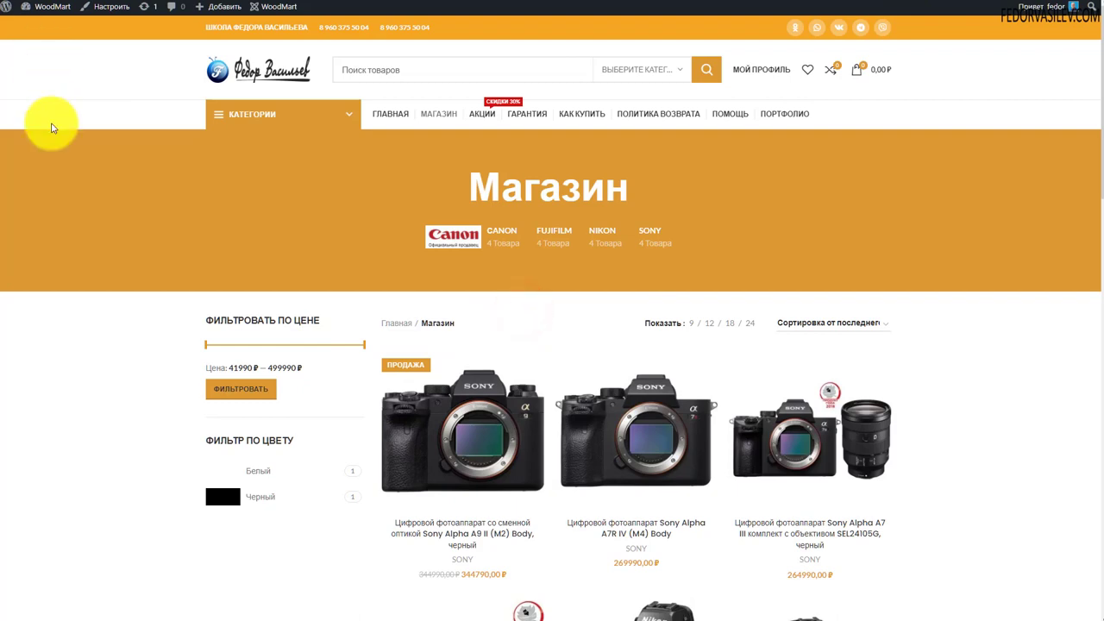
key(F5)
click(492, 317)
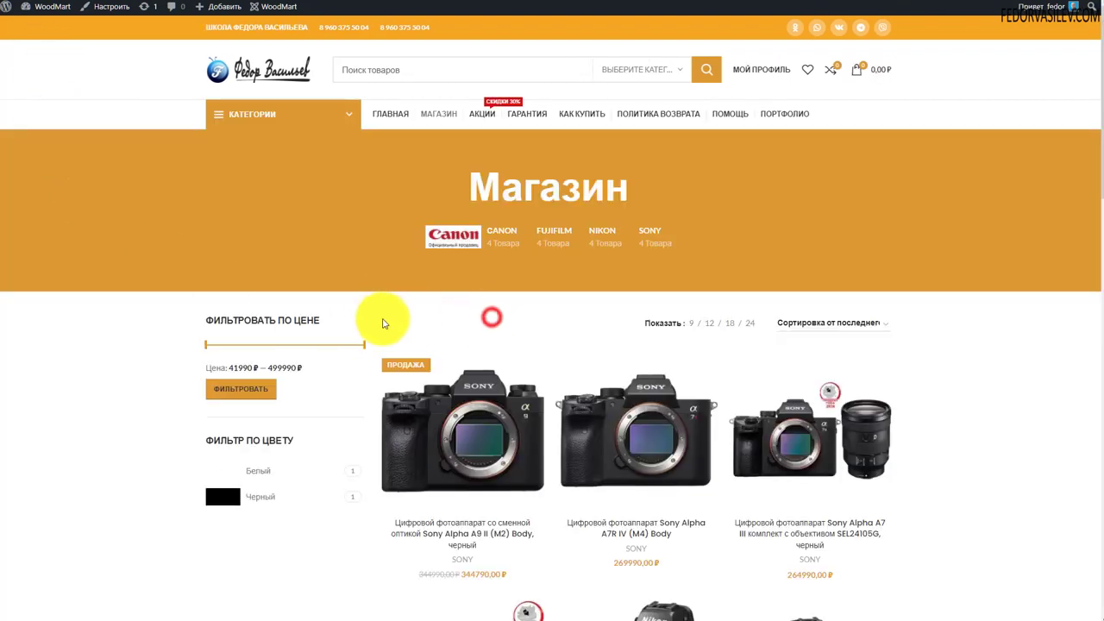
Look through the product grid on the storefront's «Магазин» page
scroll(488, 290, down, 8)
scroll(524, 382, up, 8)
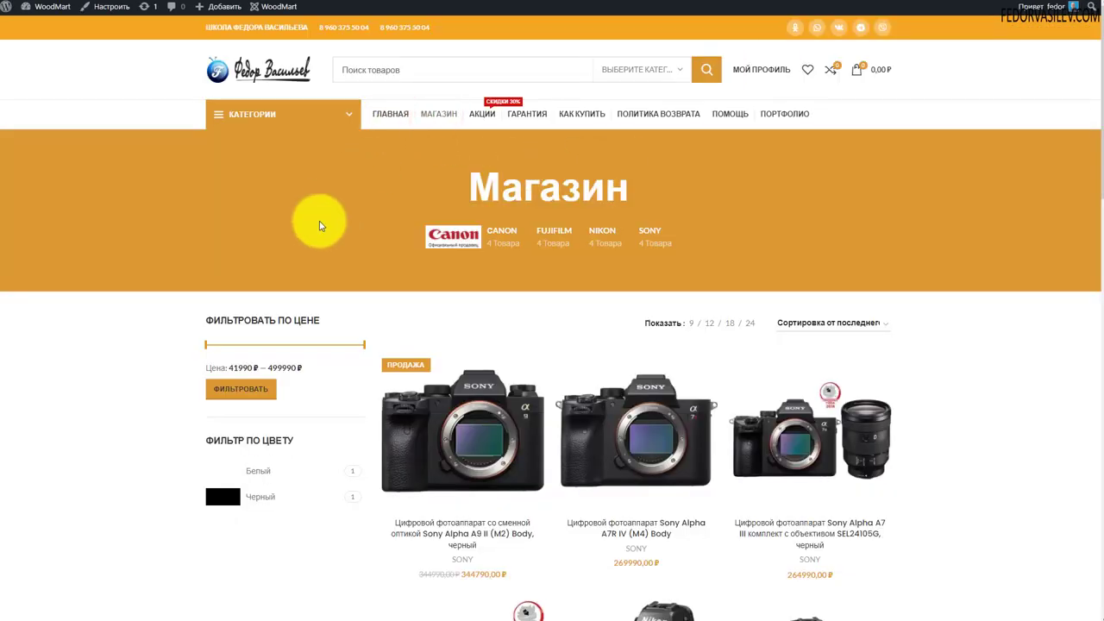
scroll(698, 227, down, 1)
scroll(503, 345, up, 1)
scroll(503, 345, down, 5)
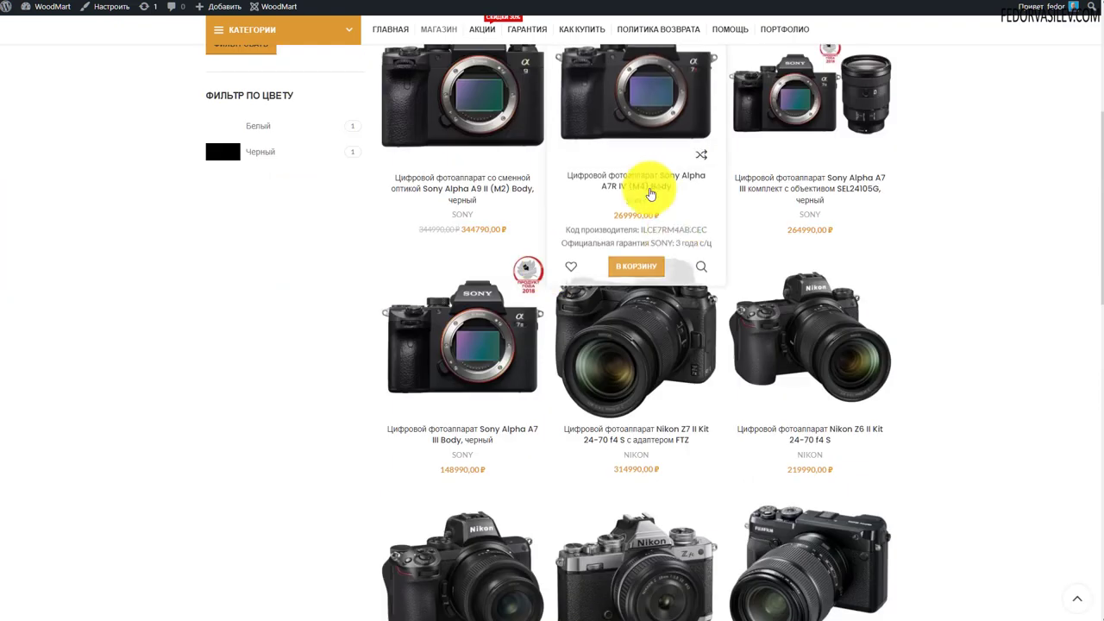
scroll(636, 185, up, 4)
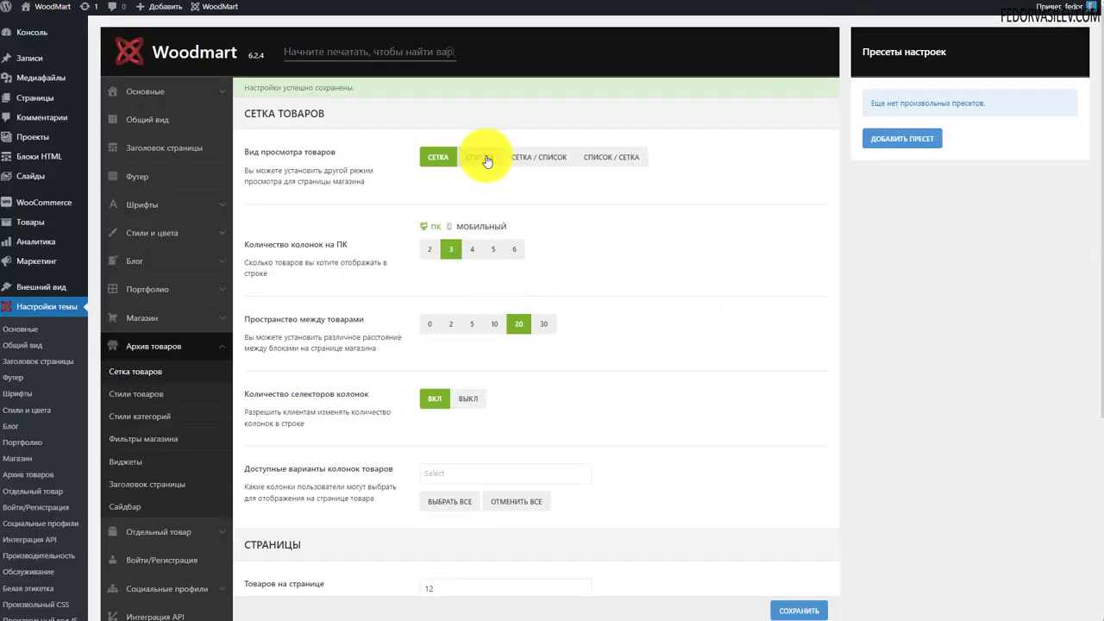
Compare the «Список» and «Сетка» options of «Вид просмотра товаров» and return the setting to «Сетка»
click(483, 157)
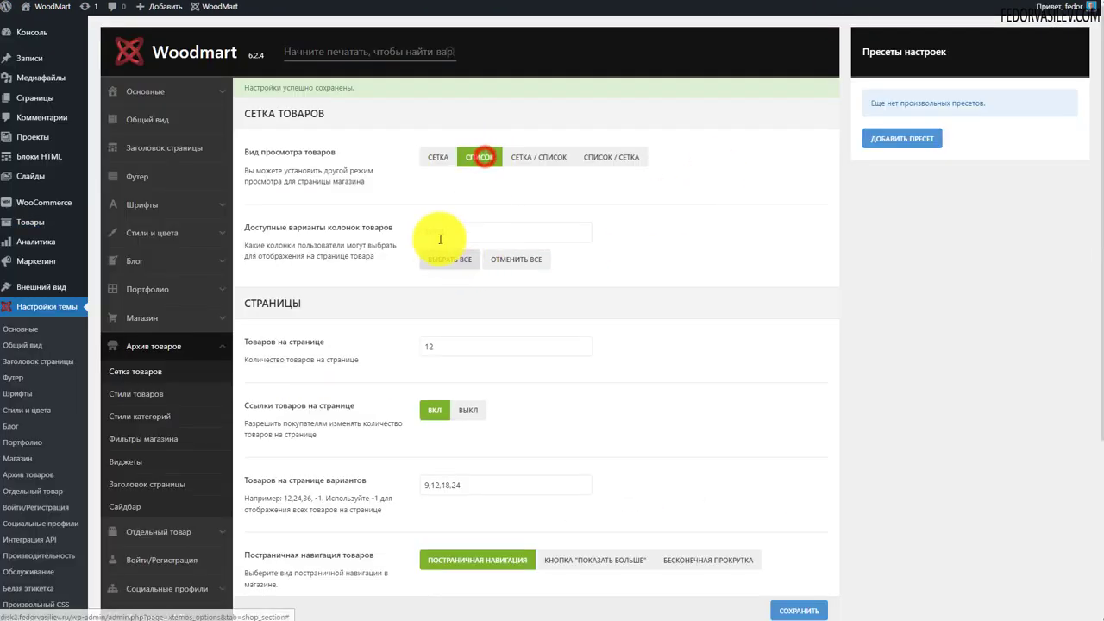
click(436, 157)
click(479, 157)
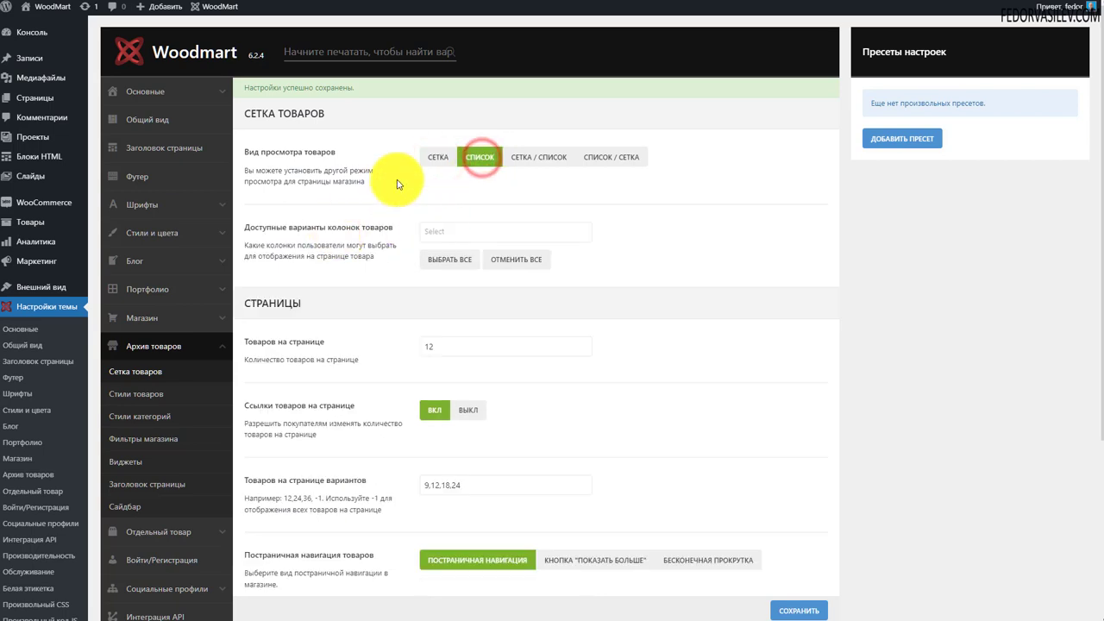
click(438, 157)
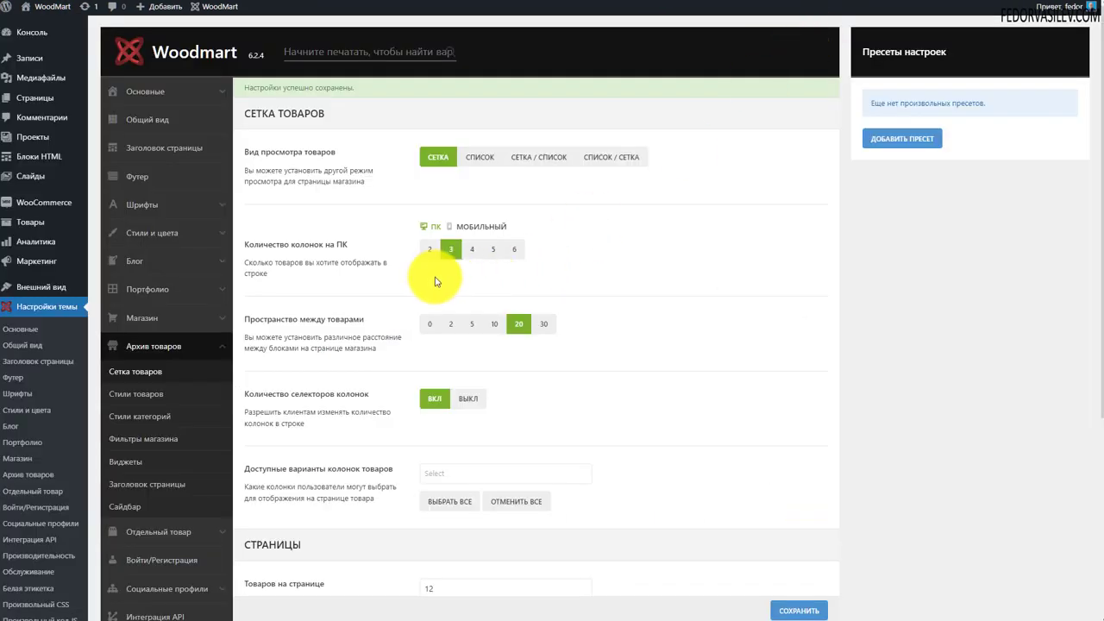
Try «Количество колонок на ПК» set to 2 on the shop page, look at the mobile variant and return the desktop value to 3
click(795, 612)
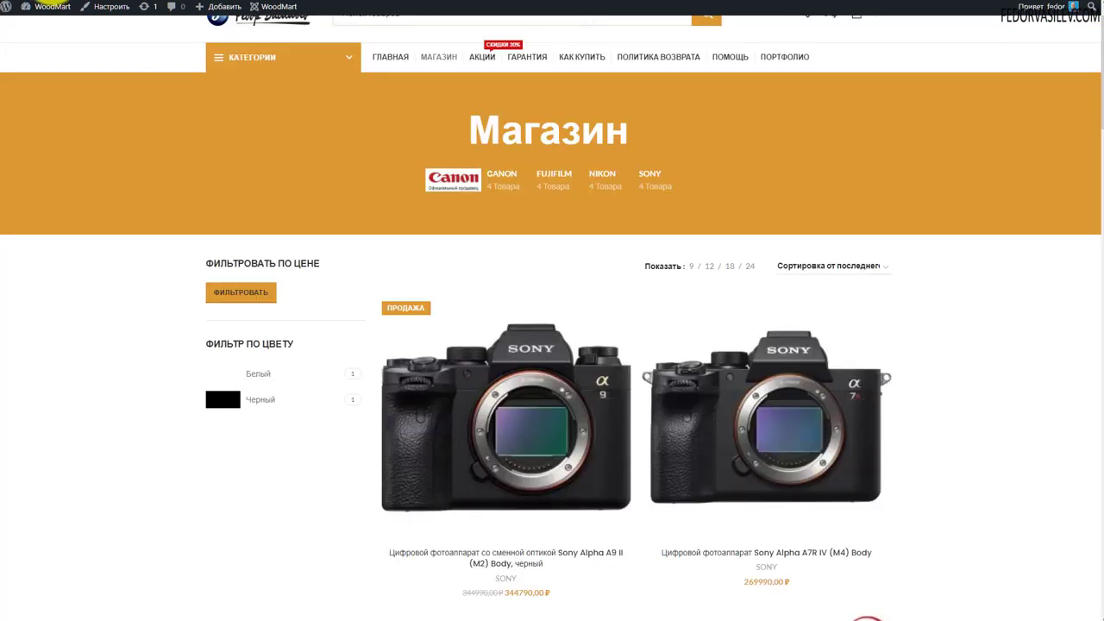
scroll(816, 388, down, 4)
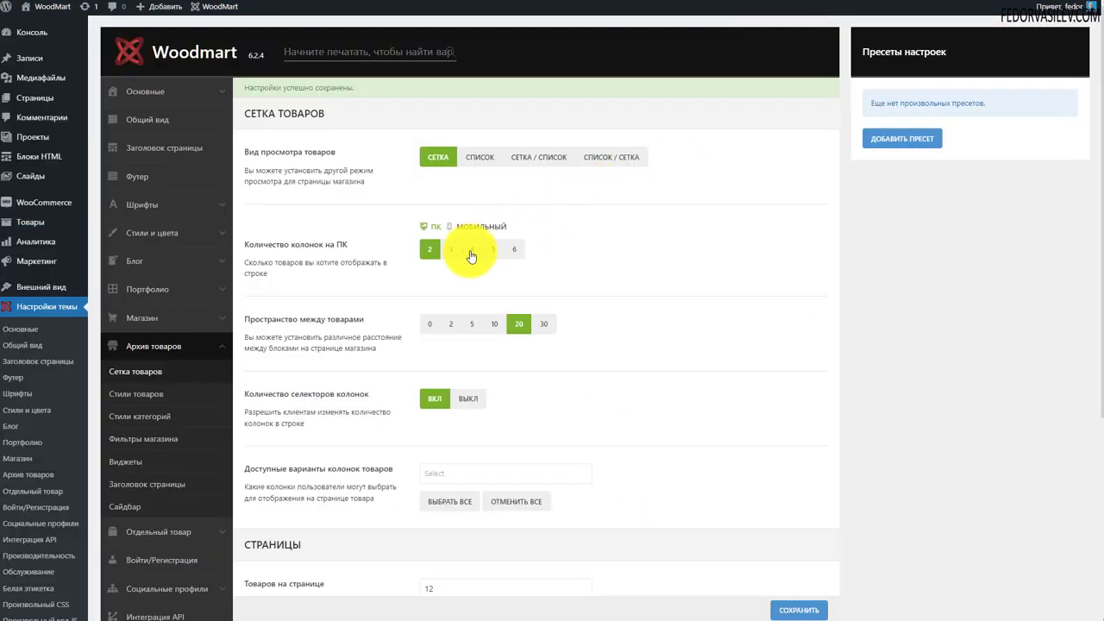
click(461, 228)
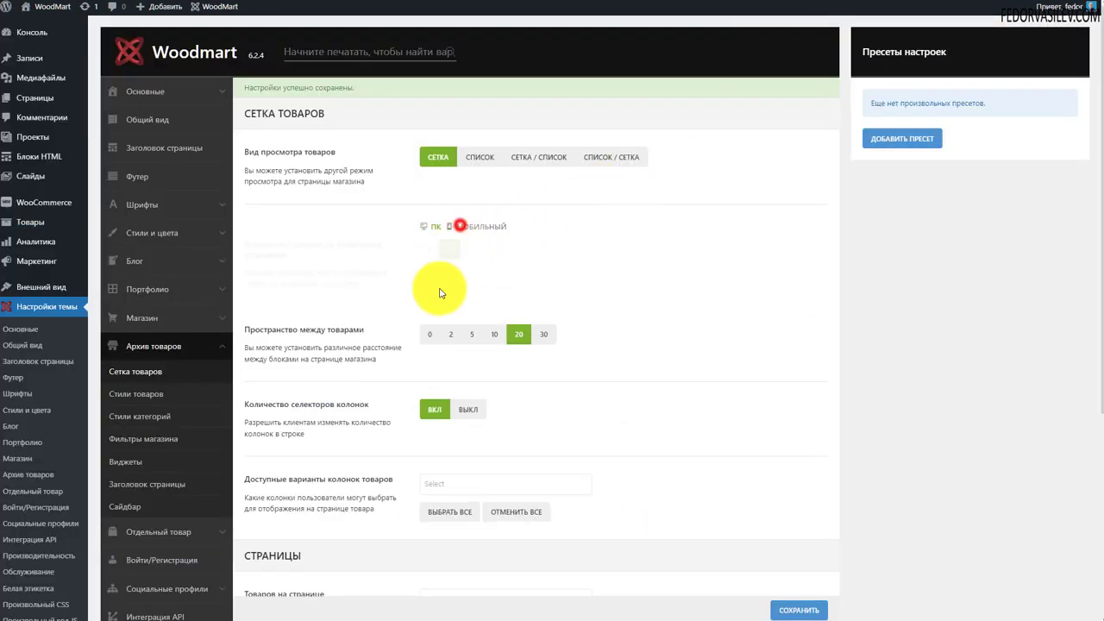
click(424, 227)
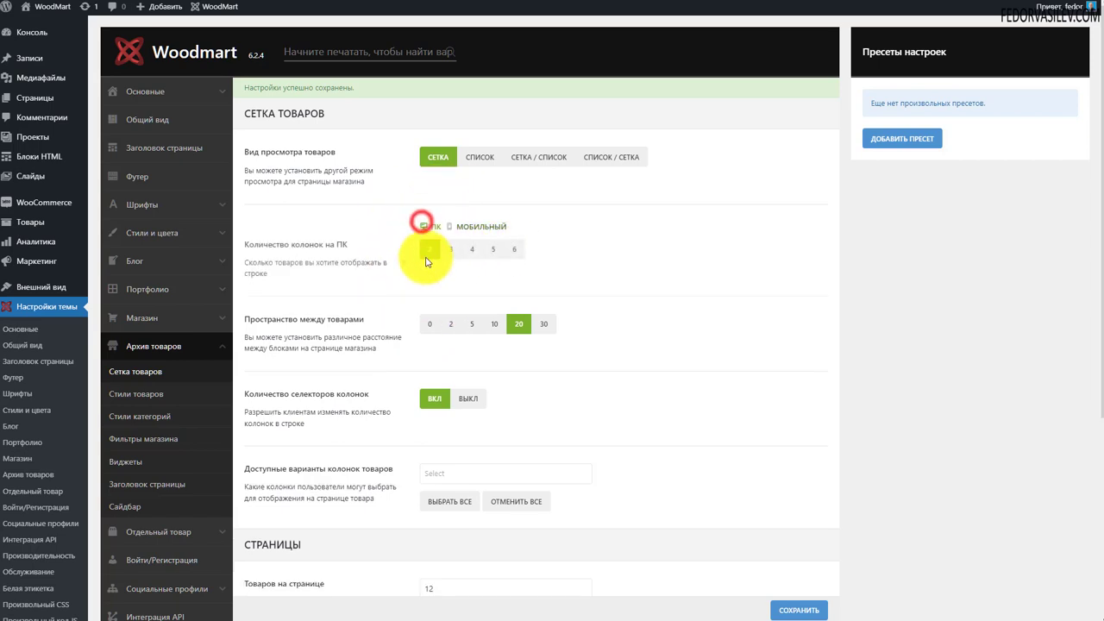
click(450, 253)
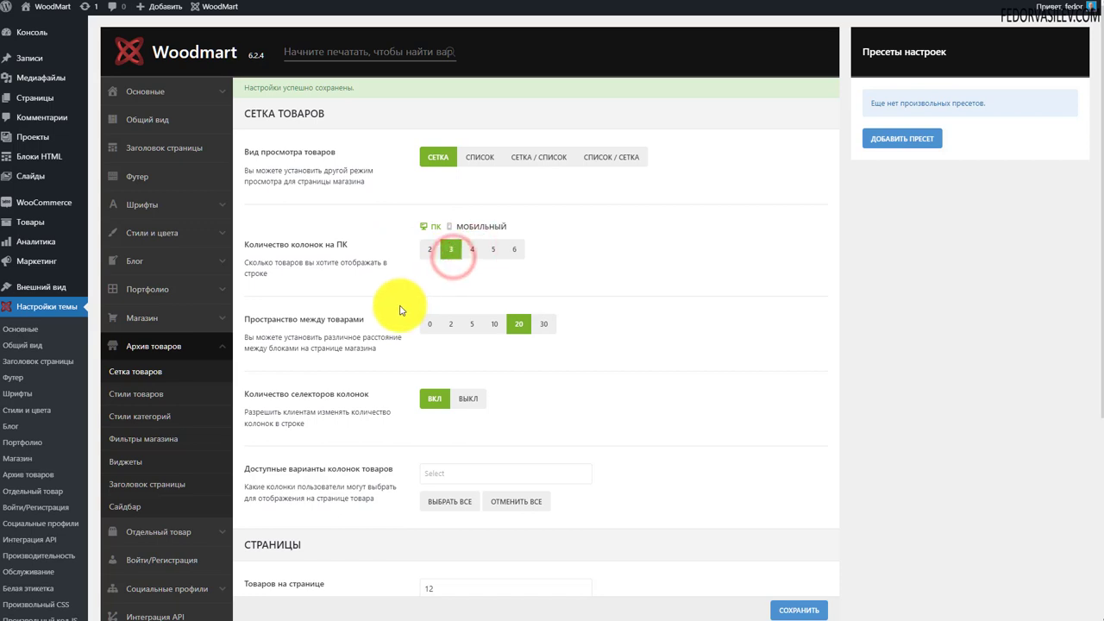
drag(274, 270, 252, 238)
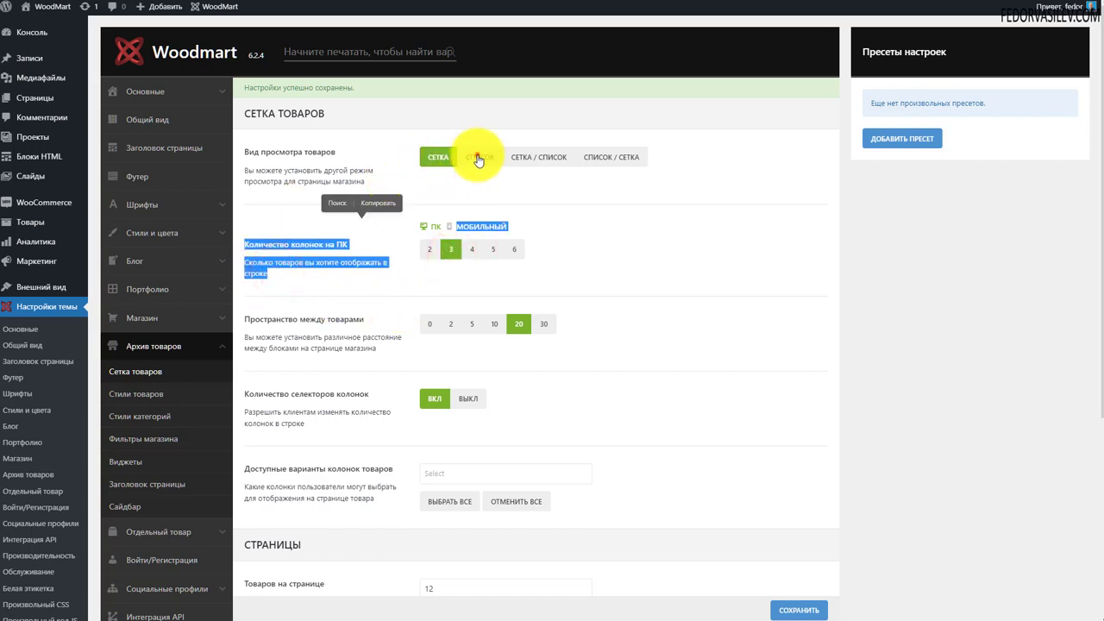
Set «Вид просмотра товаров» to «Список» and select all options of «Доступные варианты колонок товаров»
click(480, 159)
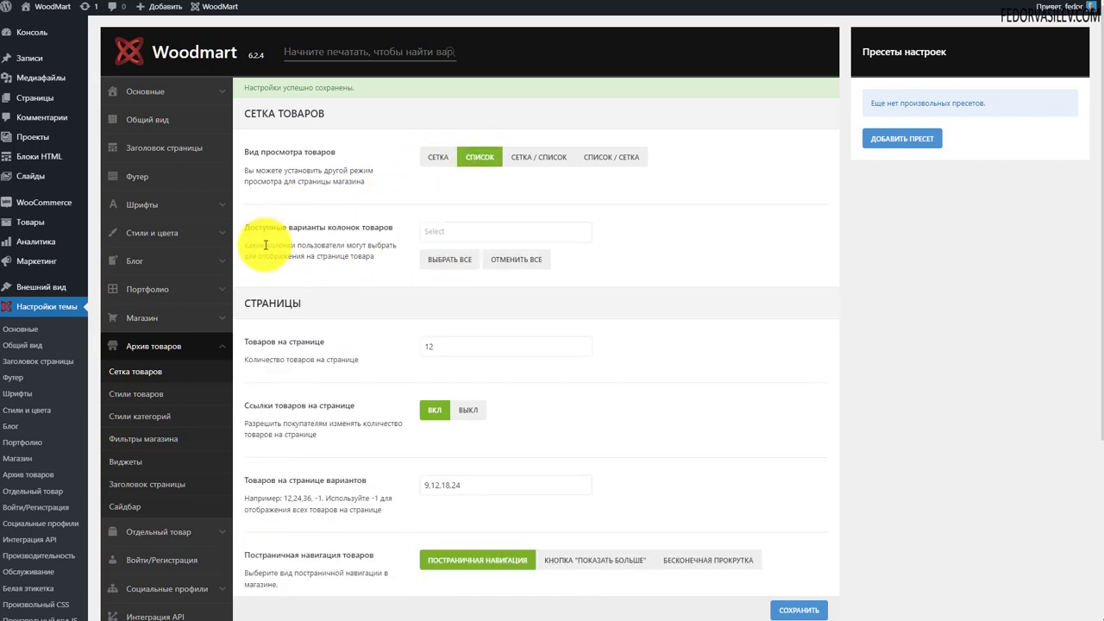
click(541, 257)
click(466, 226)
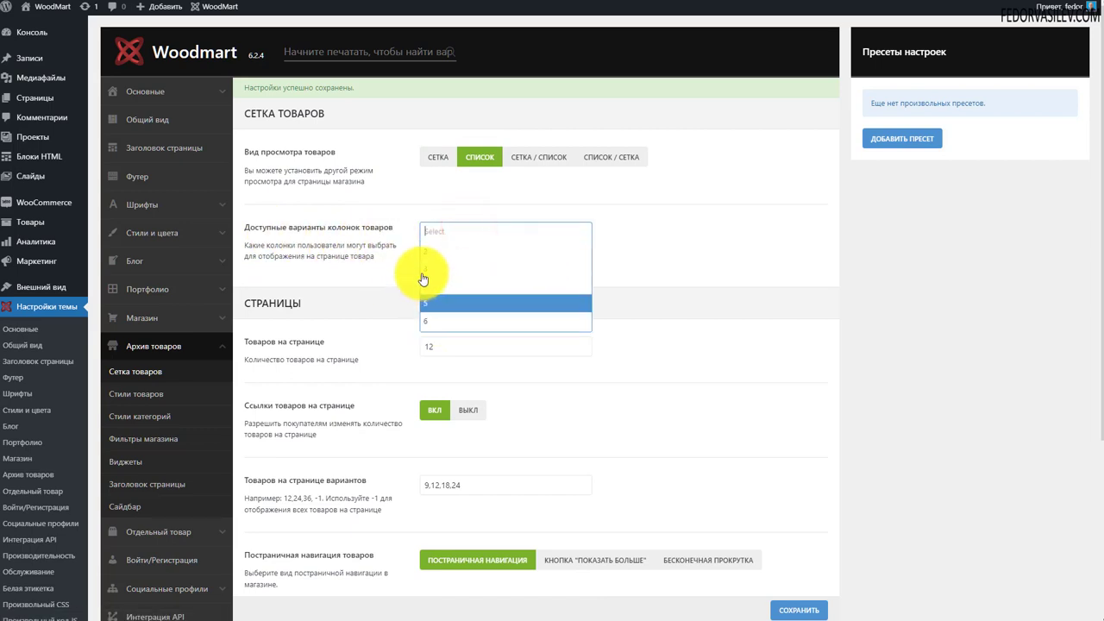
click(334, 253)
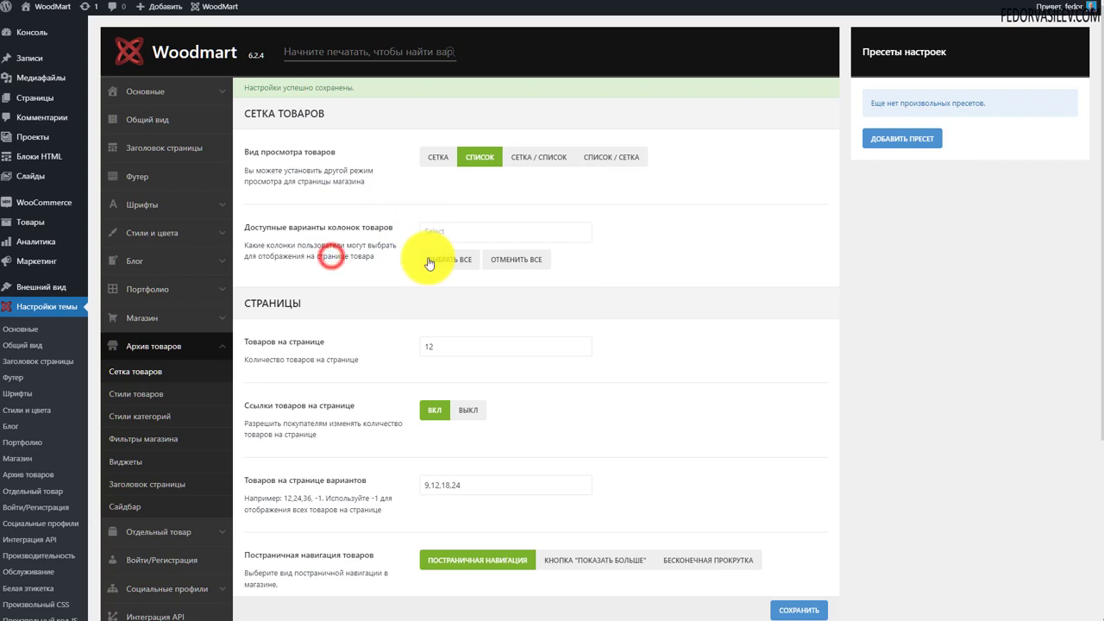
click(450, 255)
click(426, 235)
click(449, 255)
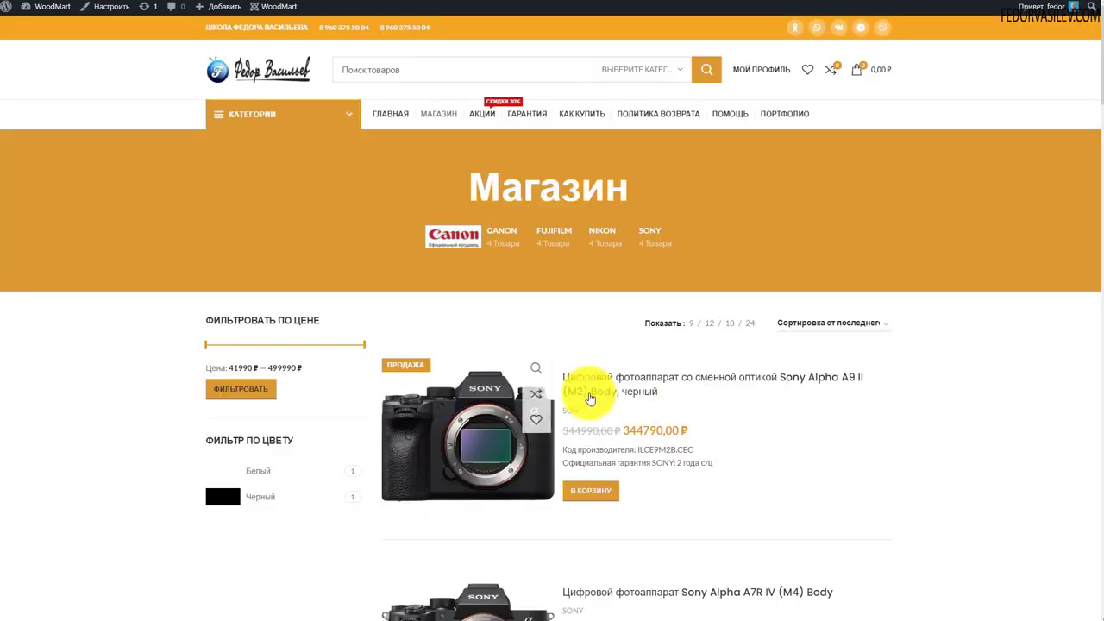
Look through the list view of the products on the storefront's «Магазин» page
scroll(328, 300, down, 3)
scroll(492, 210, down, 3)
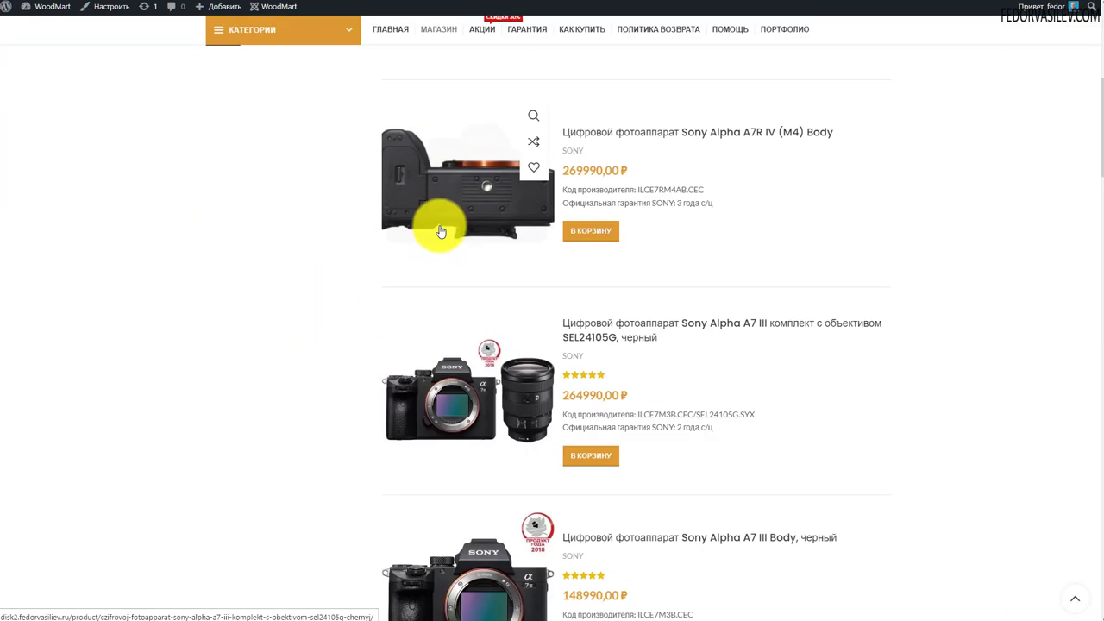
scroll(451, 345, down, 3)
scroll(479, 488, up, 10)
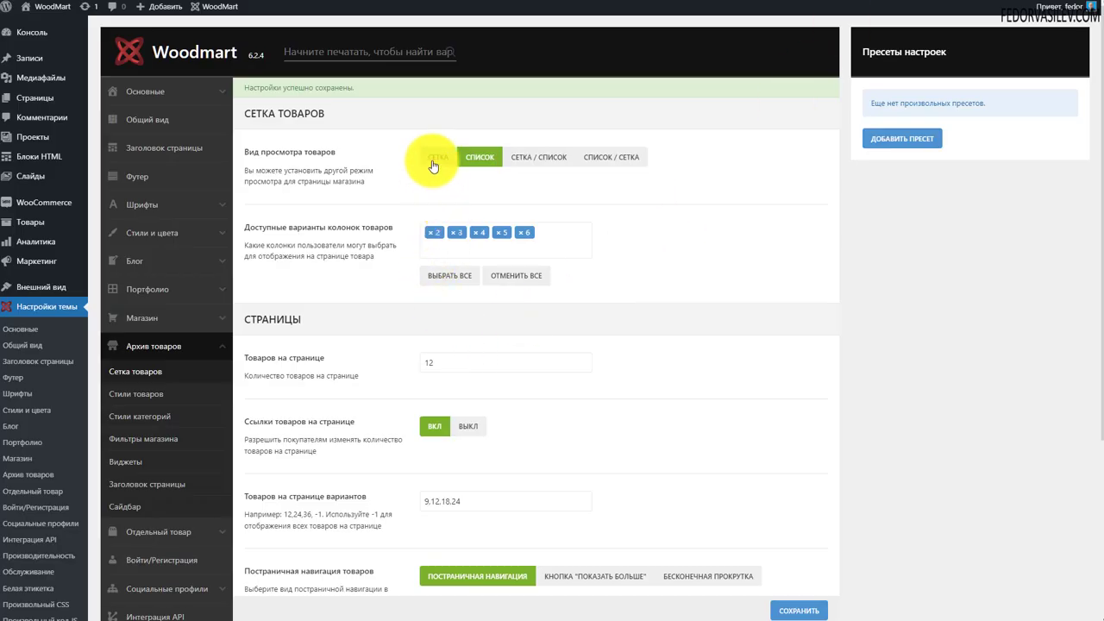
Try the «Сетка / Список» and «Список / Сетка» product views and set «Вид просмотра товаров» to «Сетка»
click(434, 158)
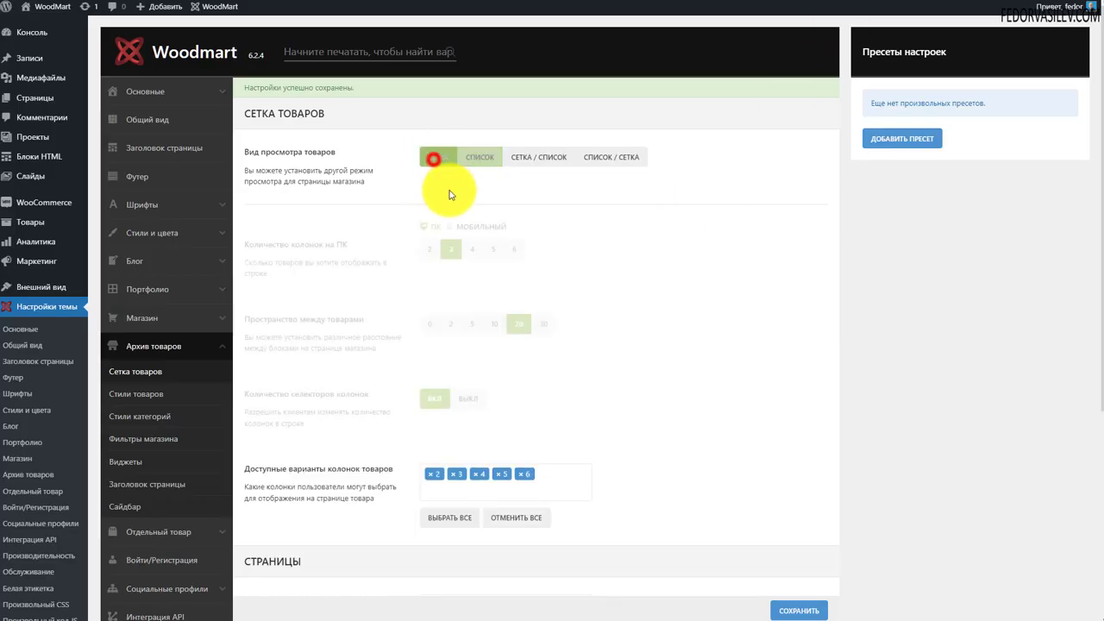
click(550, 162)
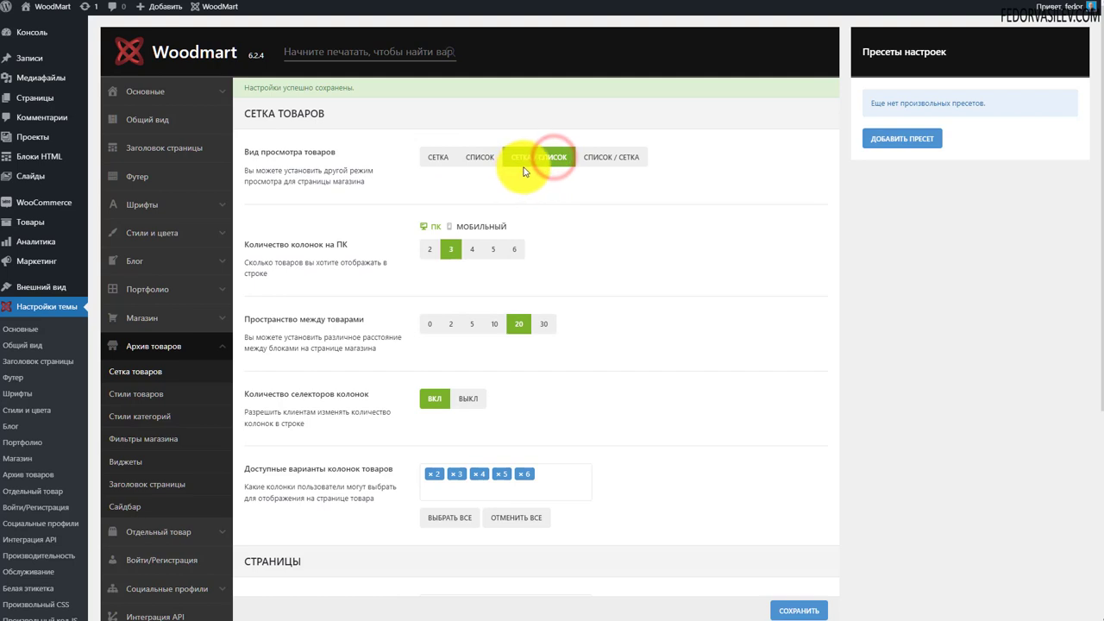
click(604, 159)
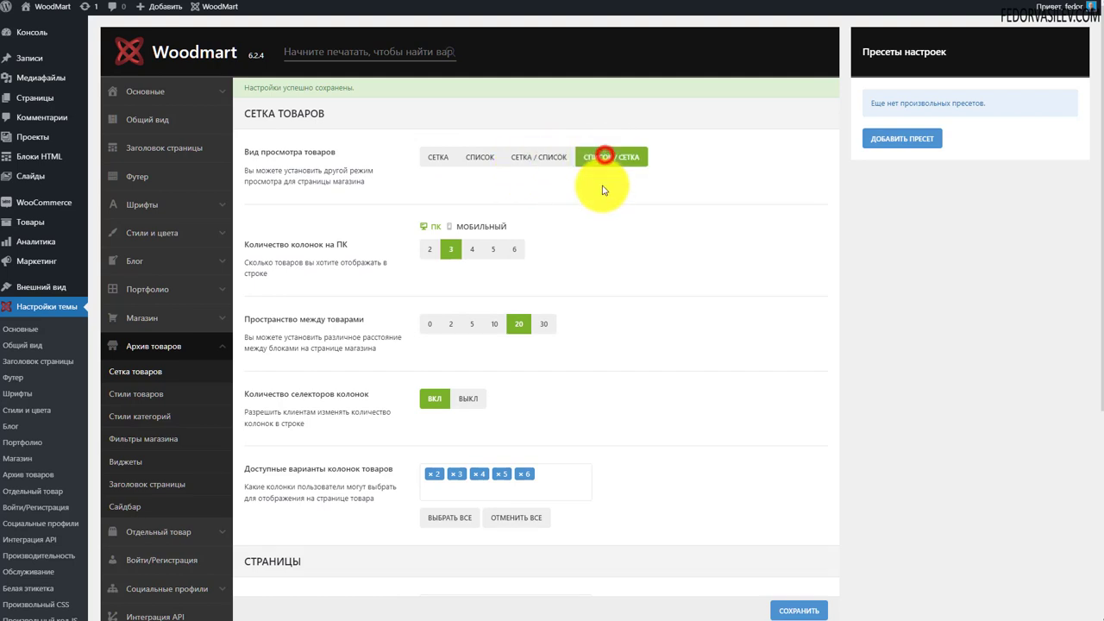
click(435, 158)
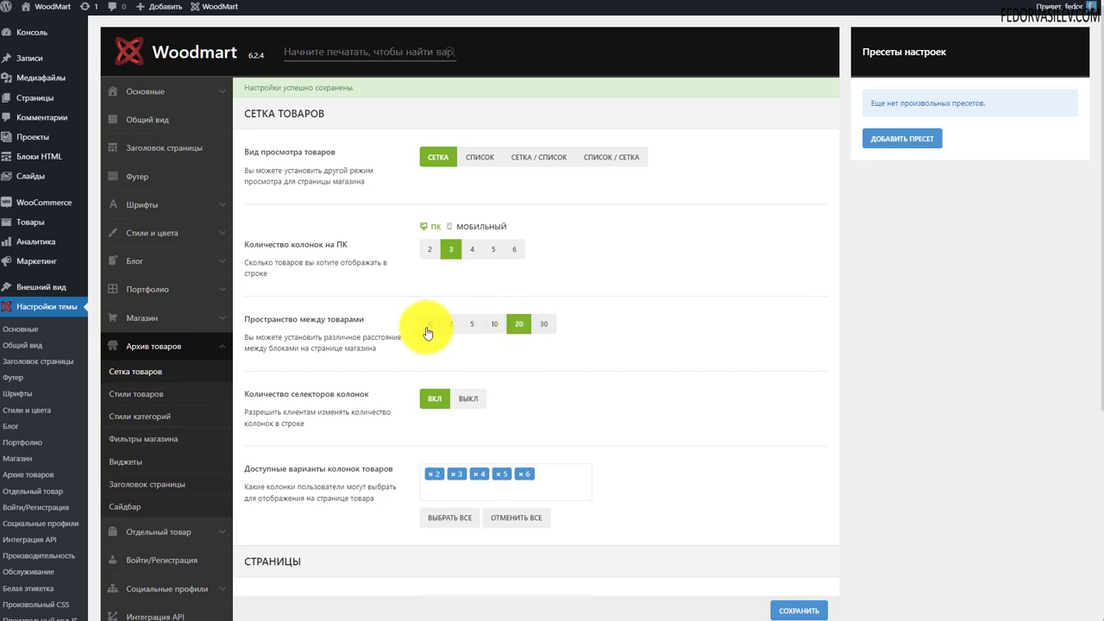
Leave only 2 in «Доступные варианты колонок товаров» and reload the storefront's «Магазин» page
scroll(698, 303, down, 3)
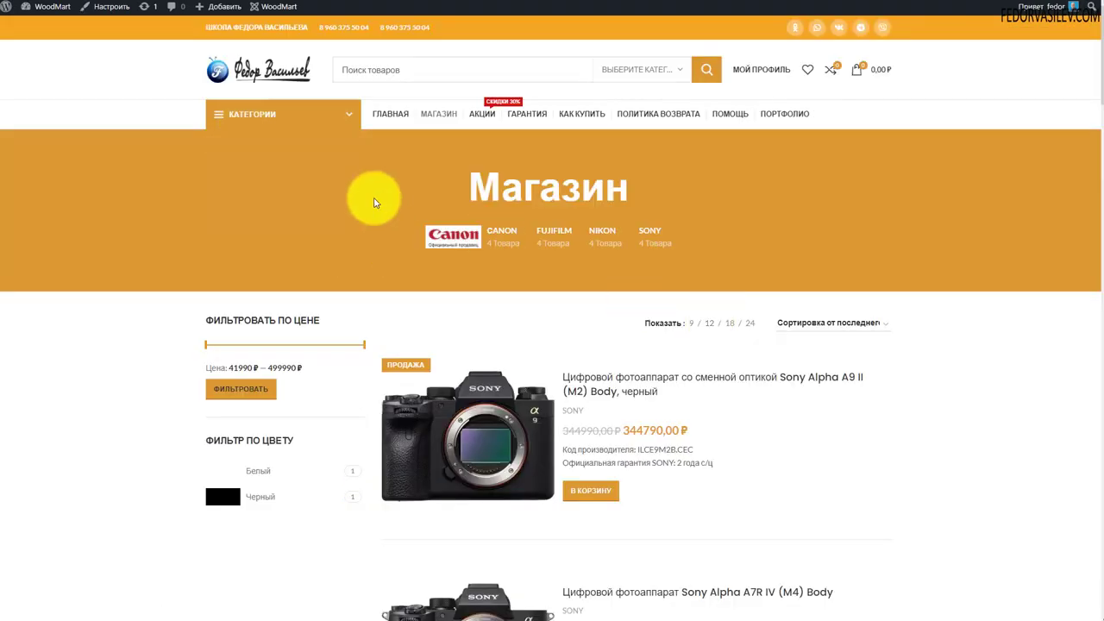
click(423, 113)
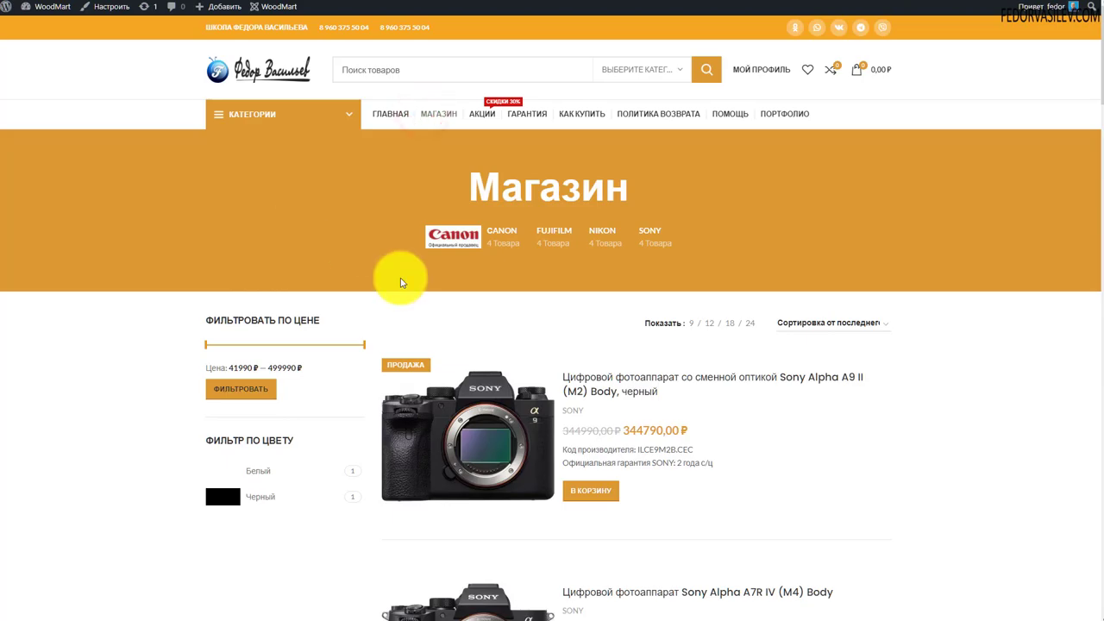
click(458, 474)
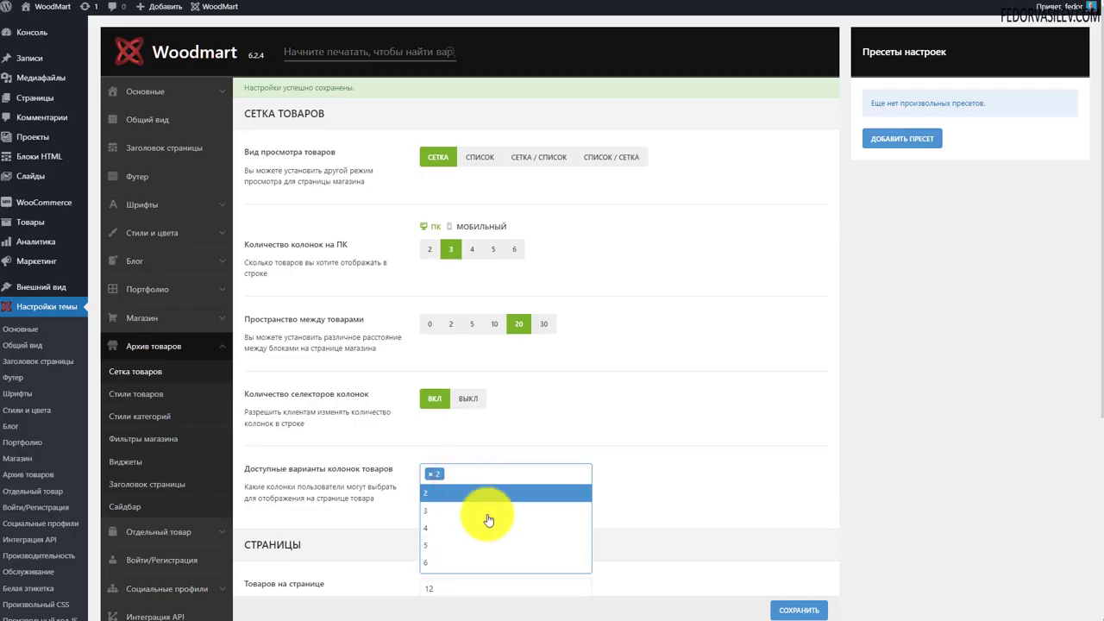
click(692, 417)
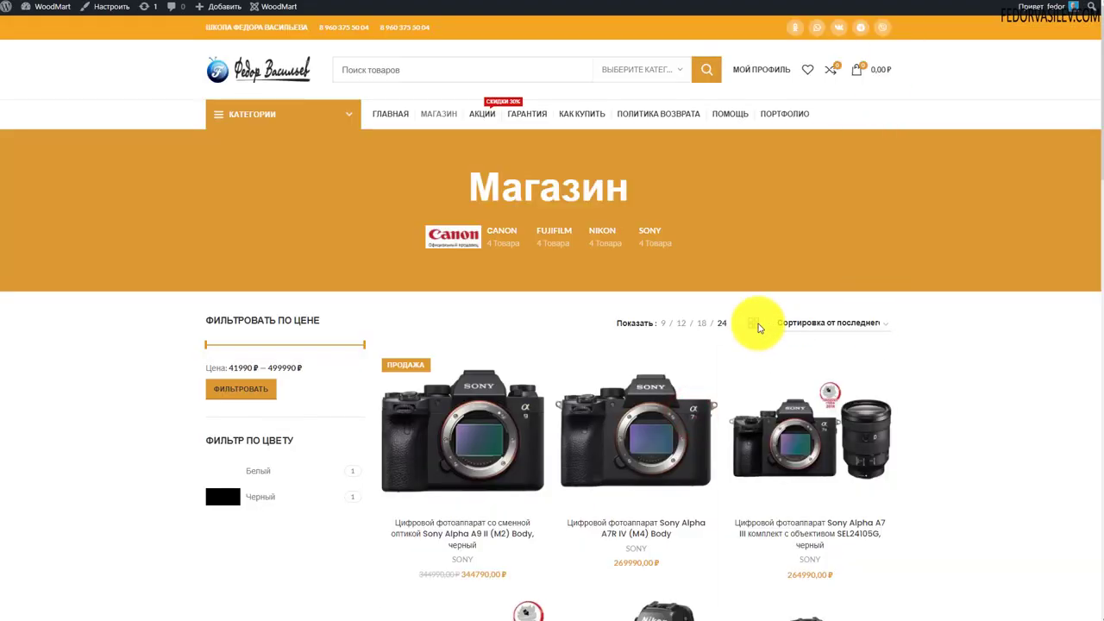
Switch the storefront's product grid to two columns and look through the products
click(752, 326)
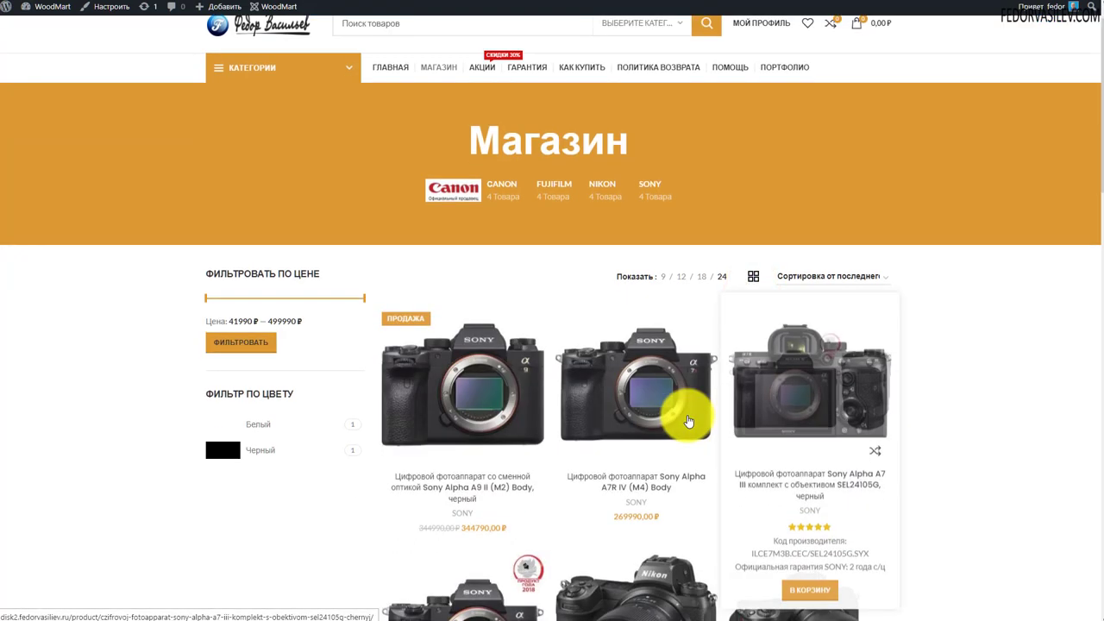
scroll(370, 319, down, 9)
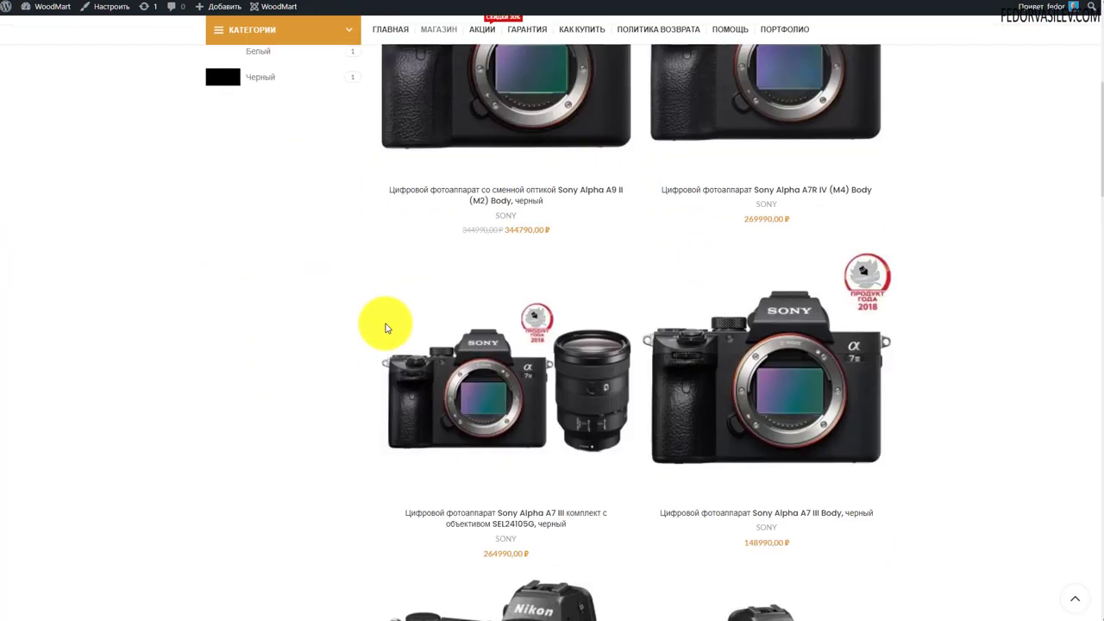
scroll(645, 404, up, 10)
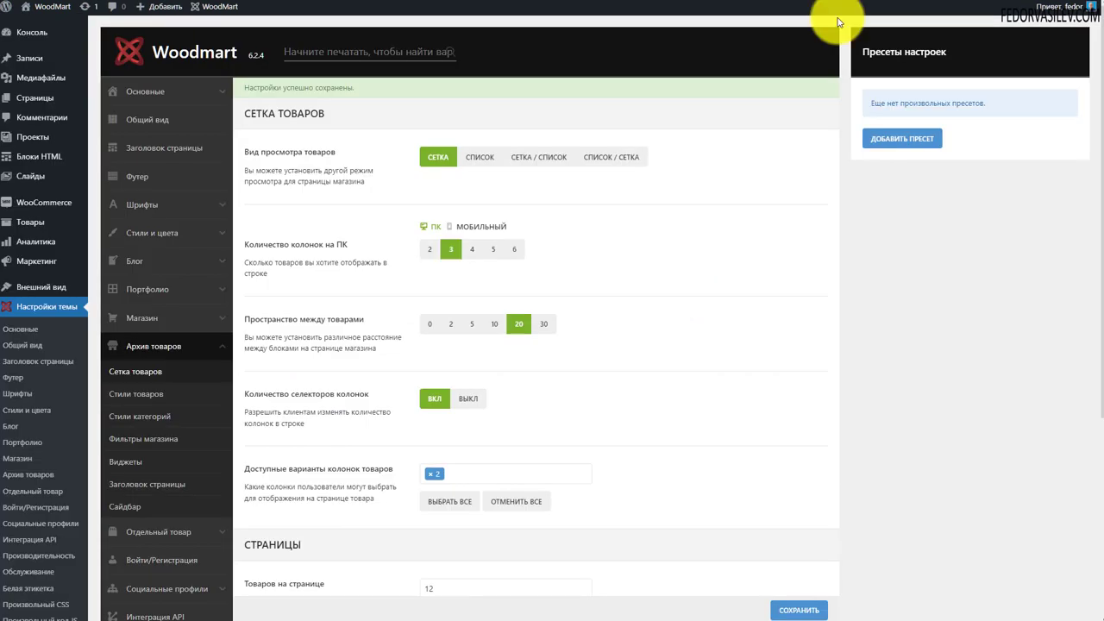
Add 3, 4 and 5 to «Доступные варианты колонок товаров», save the settings and check the column switcher on the reloaded shop page
click(462, 472)
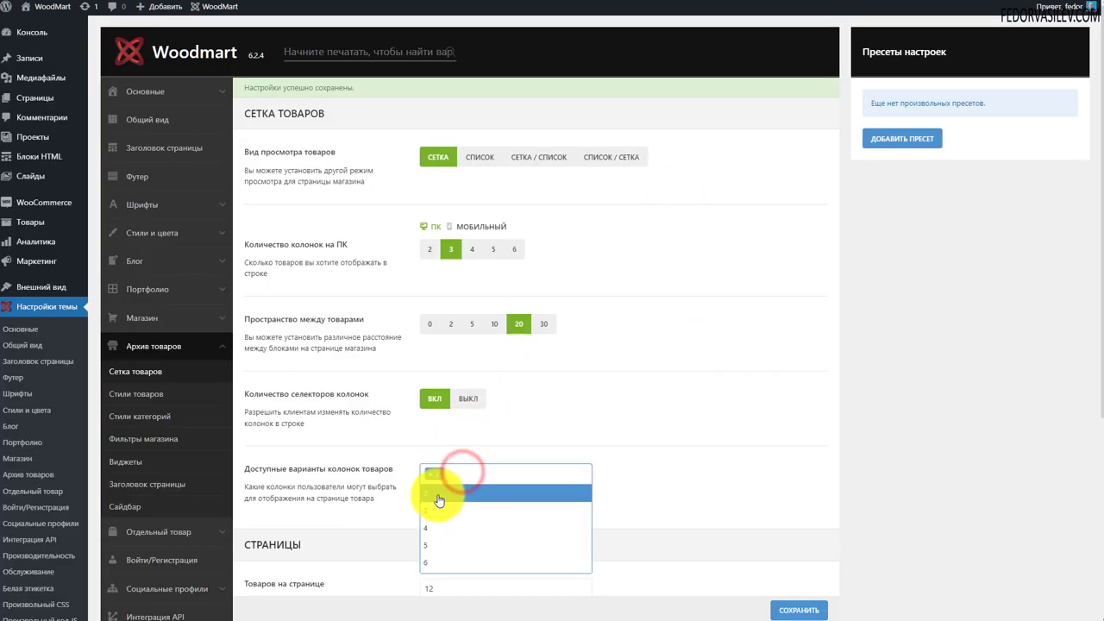
click(434, 516)
click(481, 472)
click(448, 522)
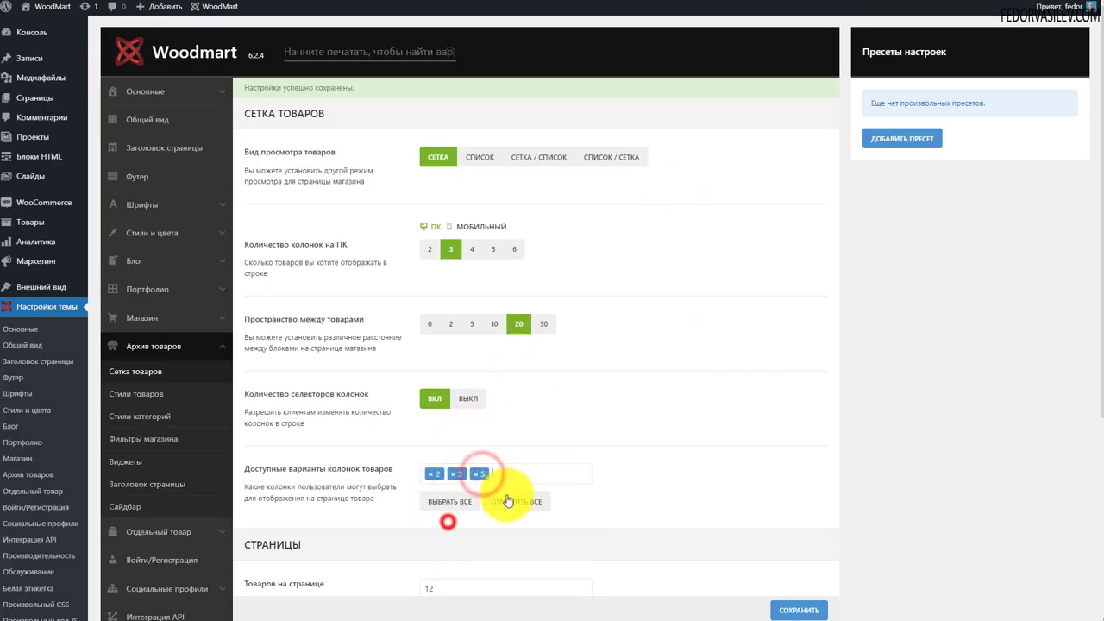
click(514, 476)
click(441, 553)
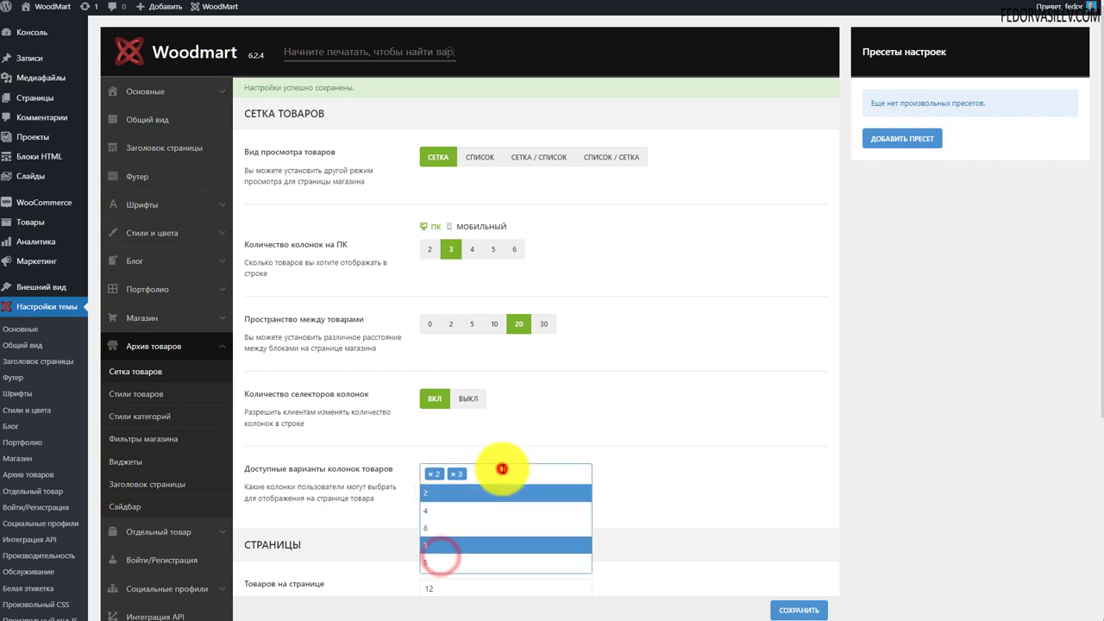
click(447, 527)
click(506, 474)
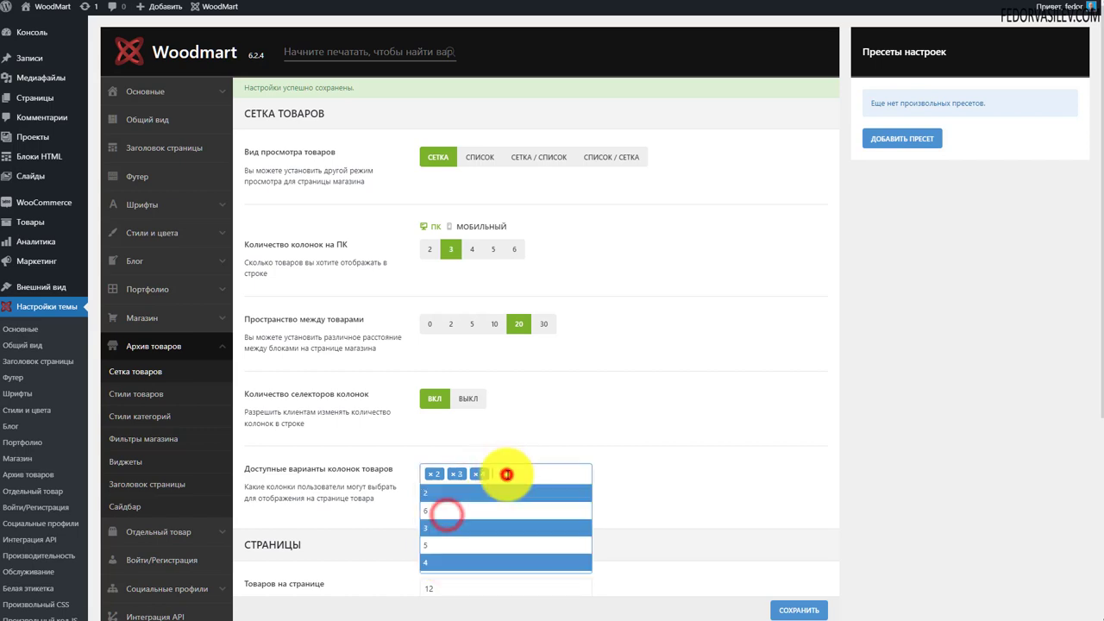
click(437, 546)
click(527, 470)
click(429, 576)
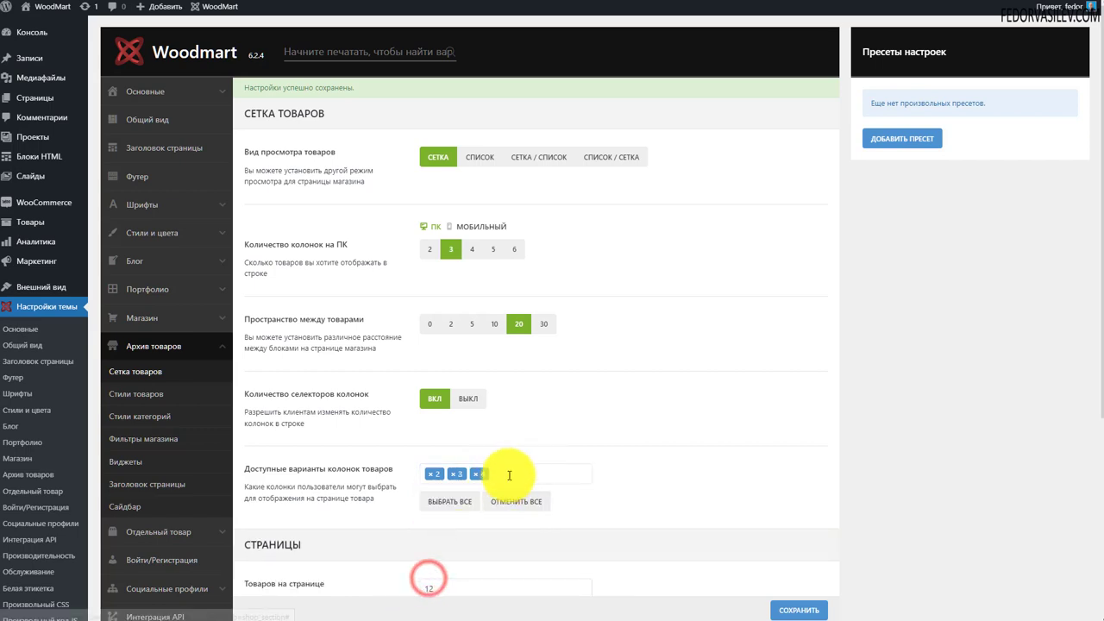
click(509, 473)
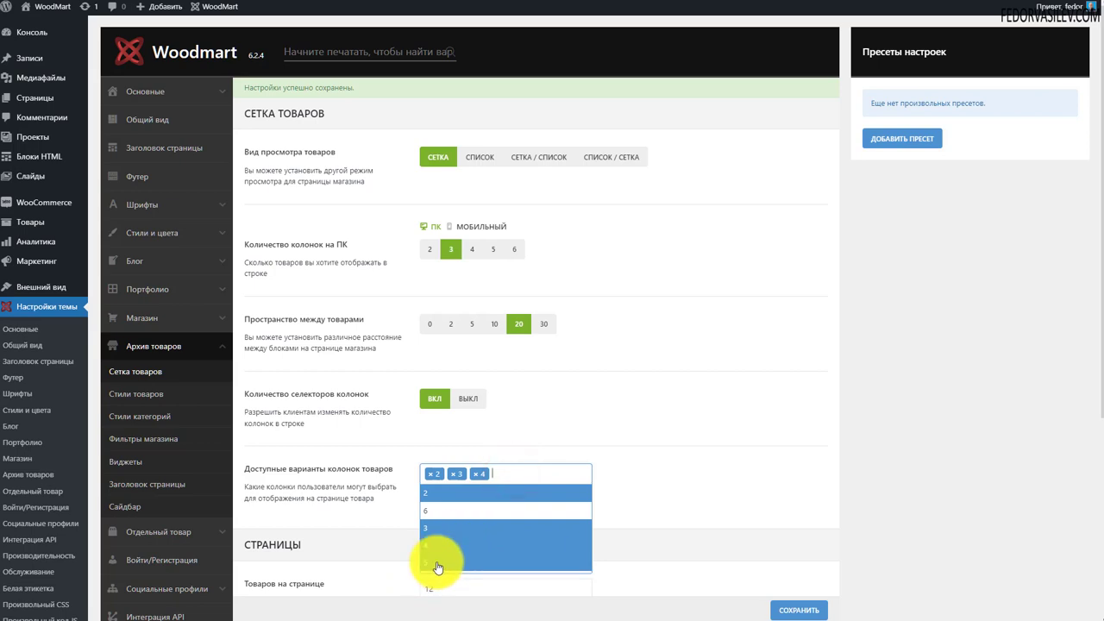
click(437, 564)
click(786, 611)
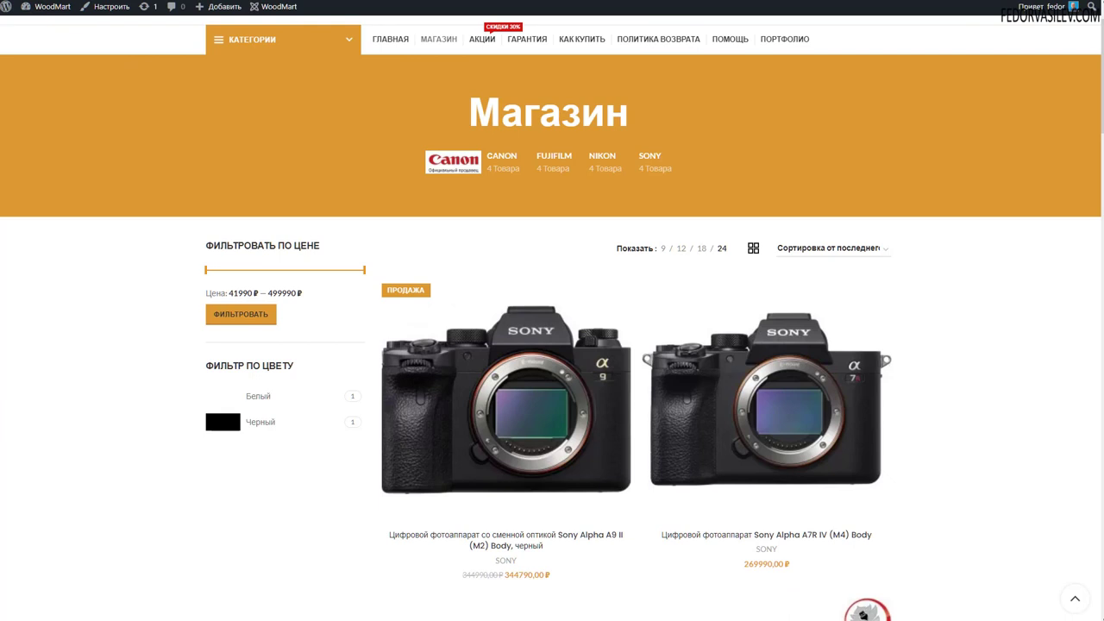
mouse_move(697, 402)
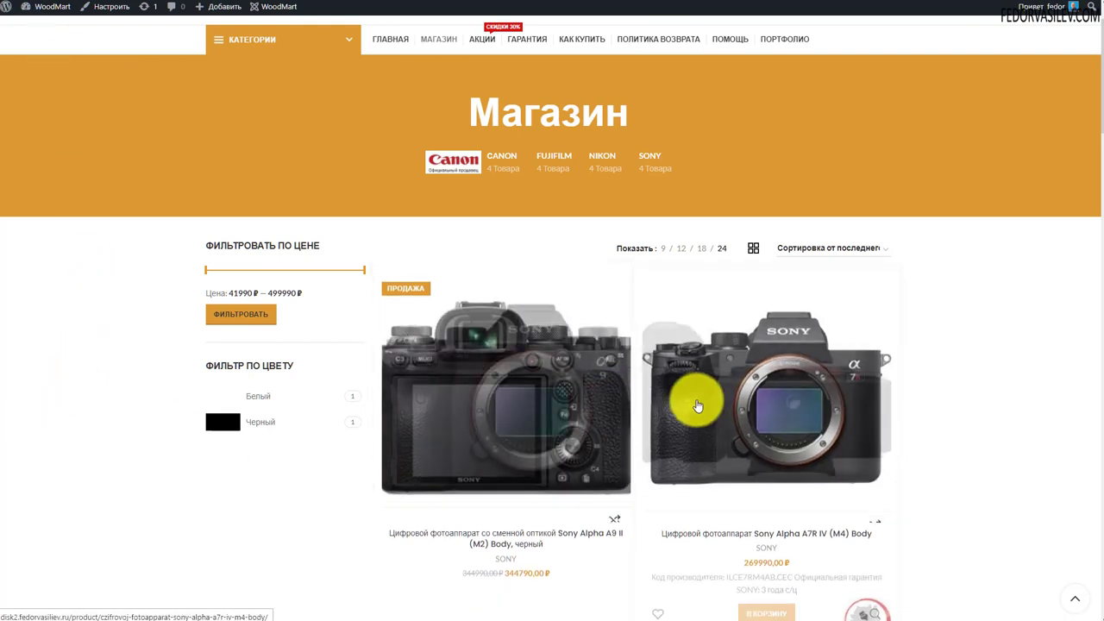
mouse_move(714, 276)
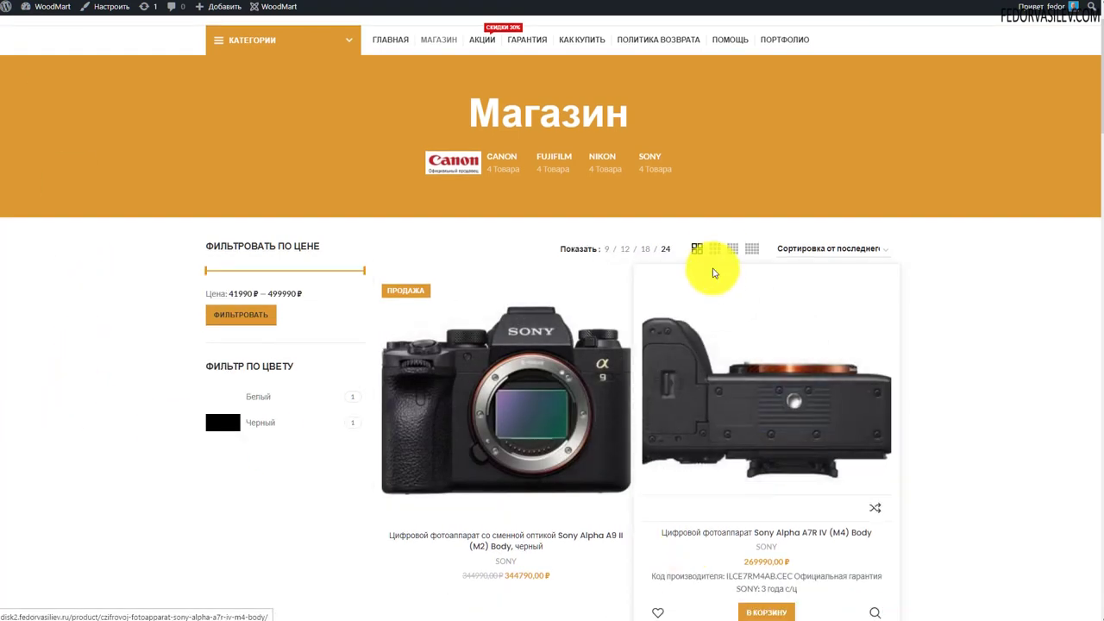
Switch the storefront's product grid to three, four and five columns and look through the products
click(715, 248)
click(732, 248)
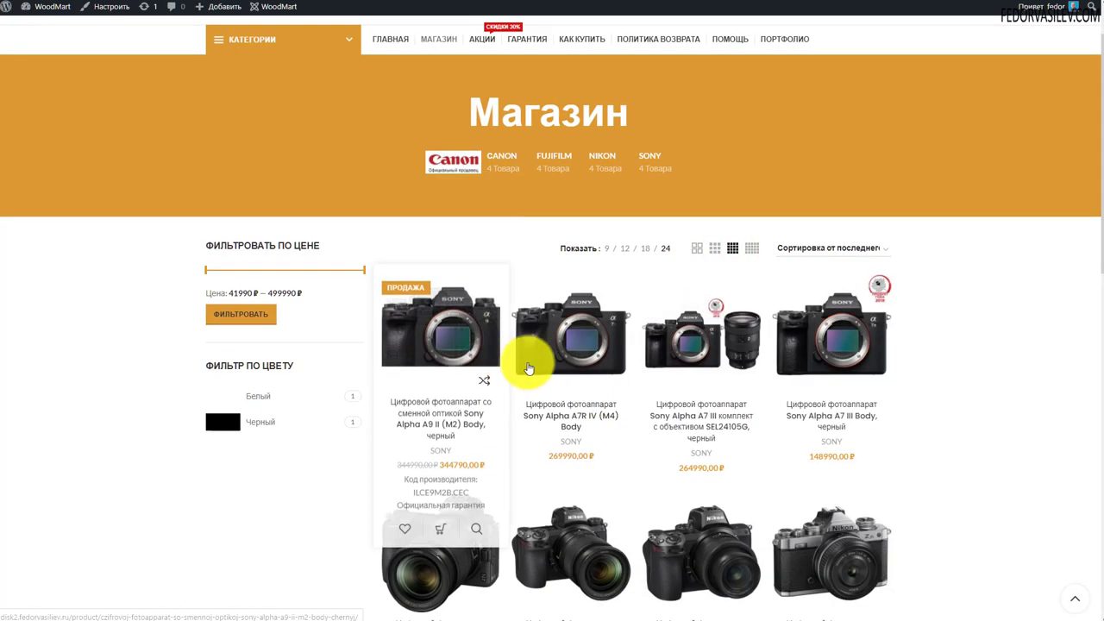
click(752, 247)
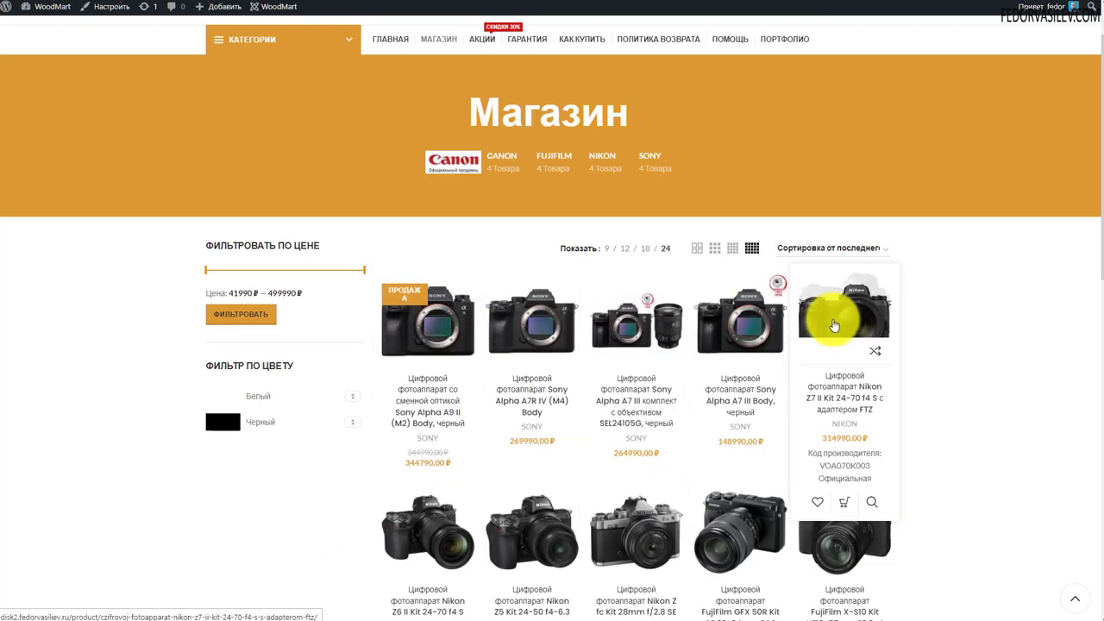
scroll(834, 298, down, 5)
scroll(662, 425, up, 10)
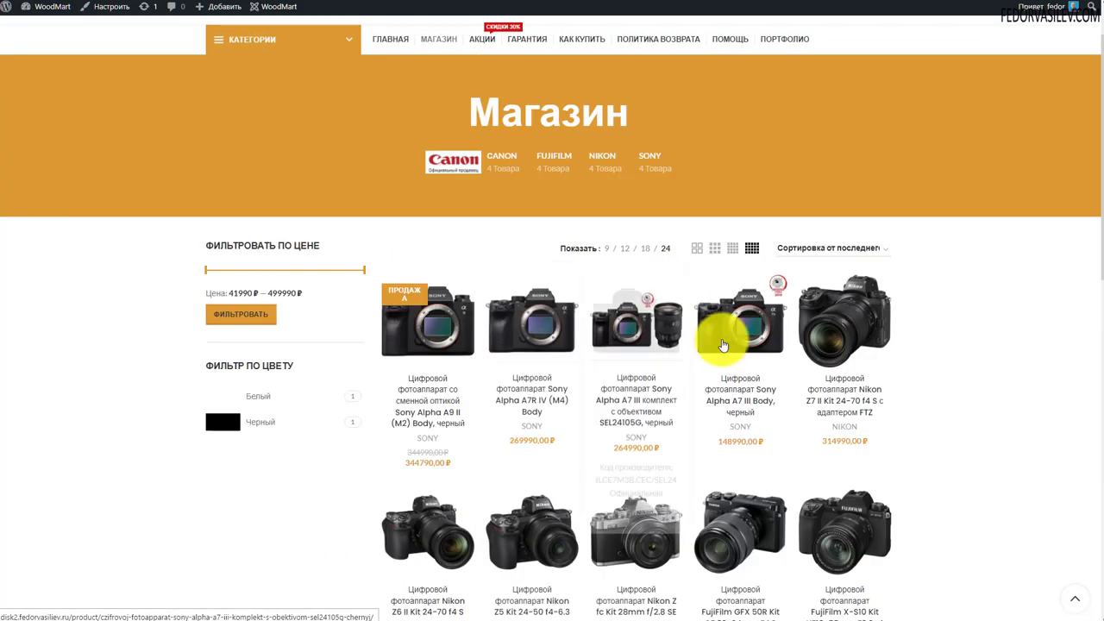
Return to the theme settings and examine «Товаров на странице» in the «Страницы» section
key(ctrl+Tab)
drag(361, 272, 271, 305)
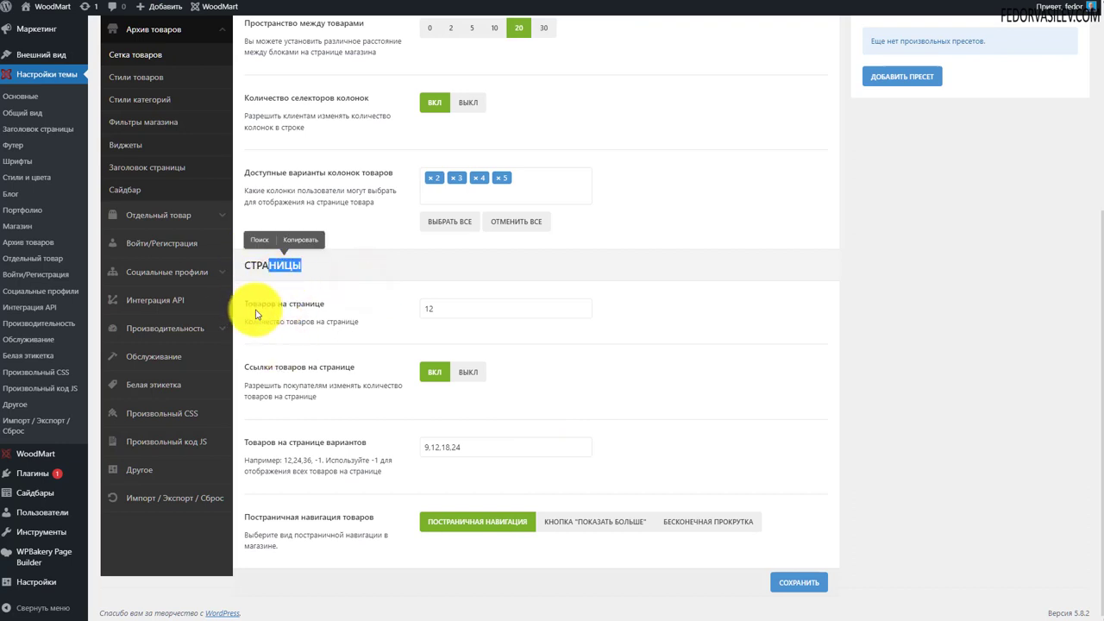
double_click(463, 309)
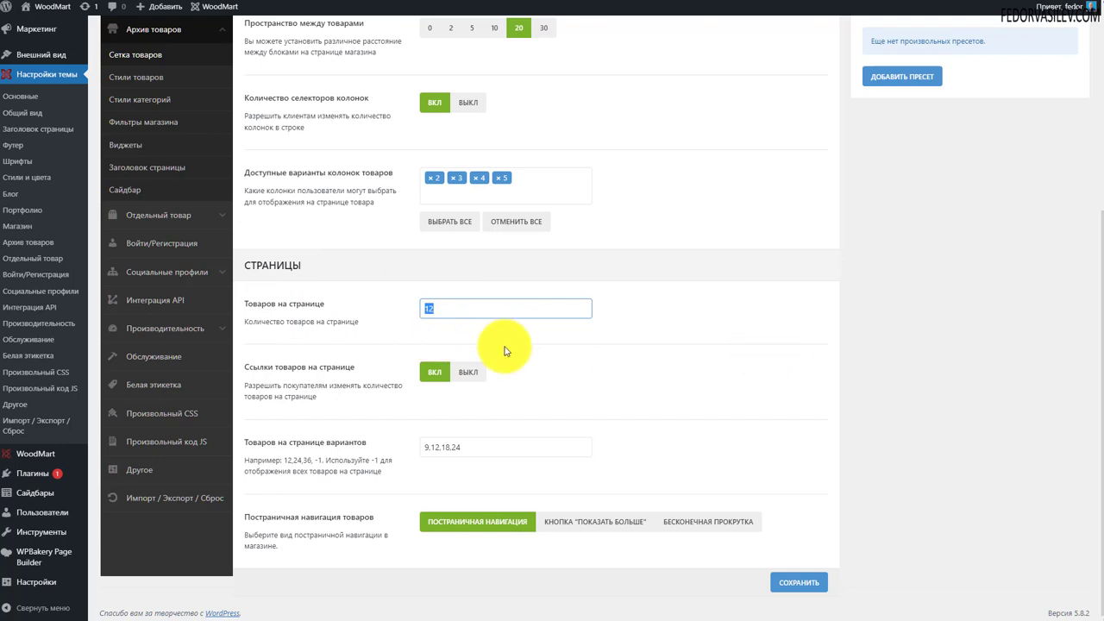
click(435, 309)
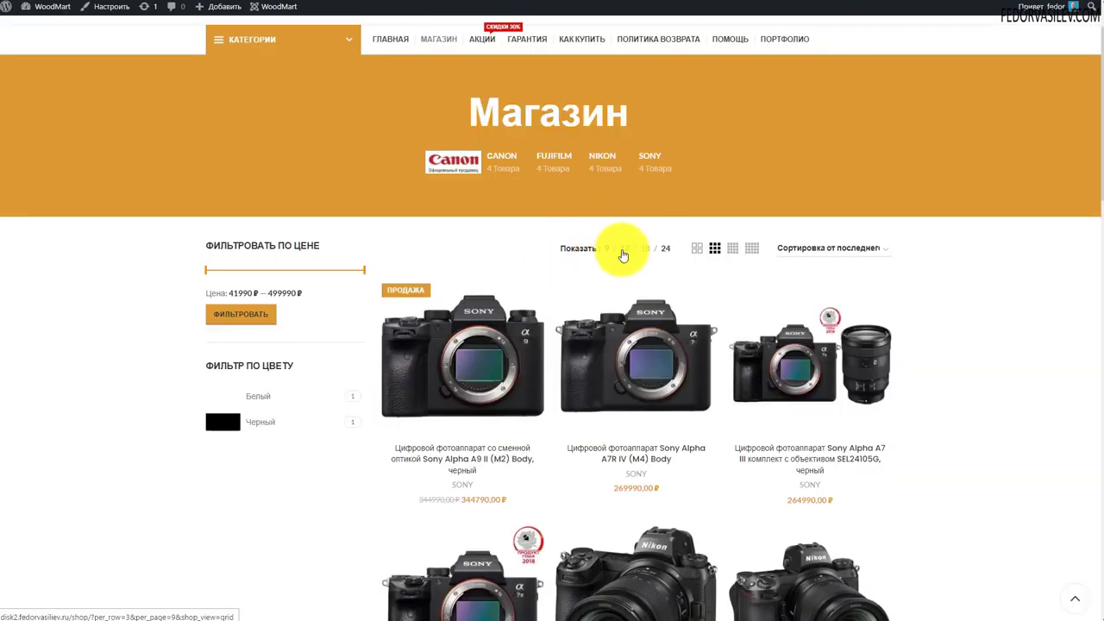
Show 18 products per page on the storefront's «Магазин» page and look through them
click(645, 248)
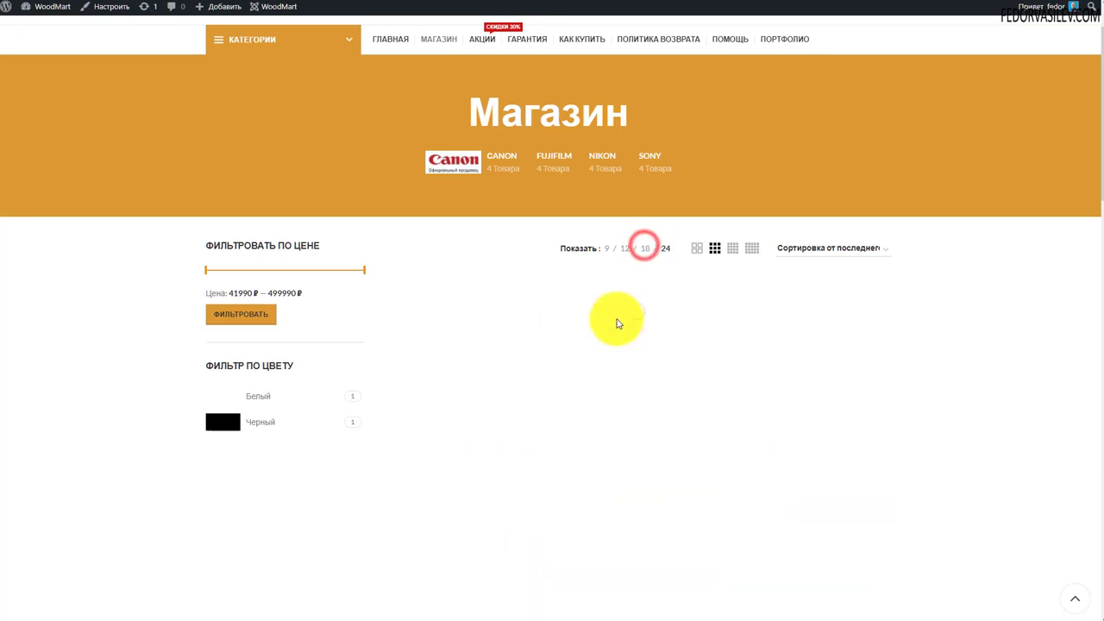
scroll(552, 388, down, 5)
scroll(517, 335, down, 3)
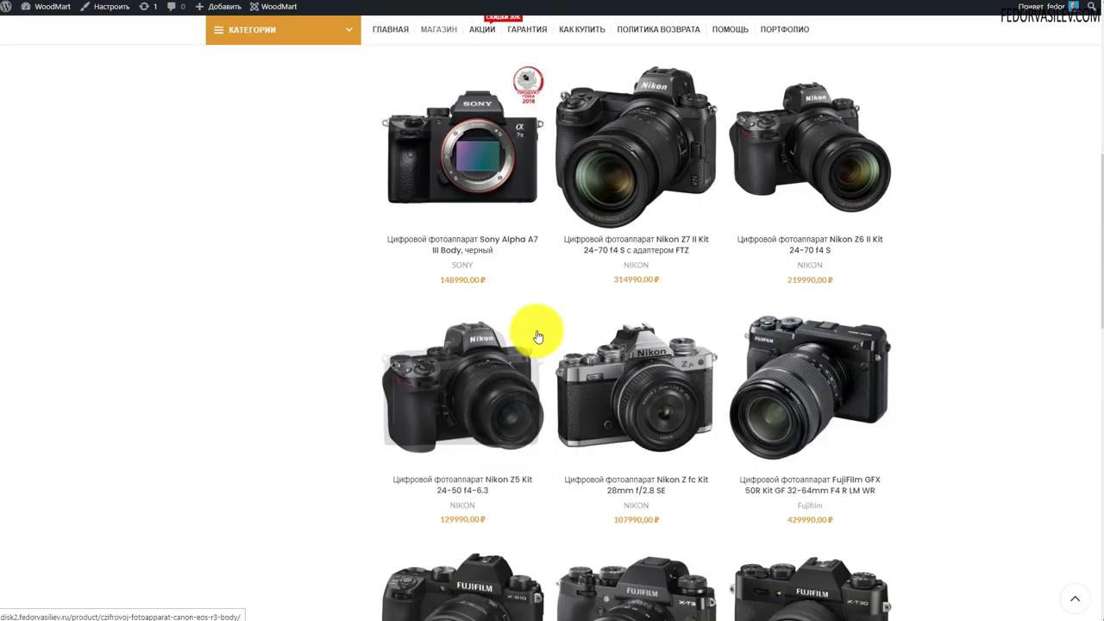
scroll(689, 258, up, 10)
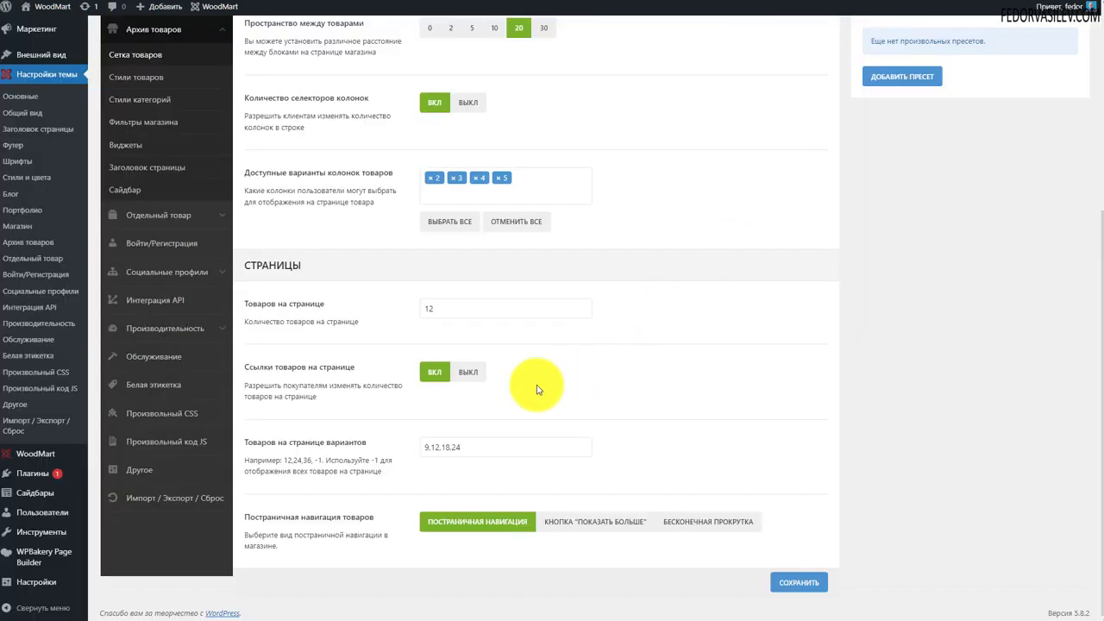
Review «Товаров на странице варианты», turn off «Ссылки товаров на странице» and check the product count links on the reloaded shop page
drag(470, 447, 345, 452)
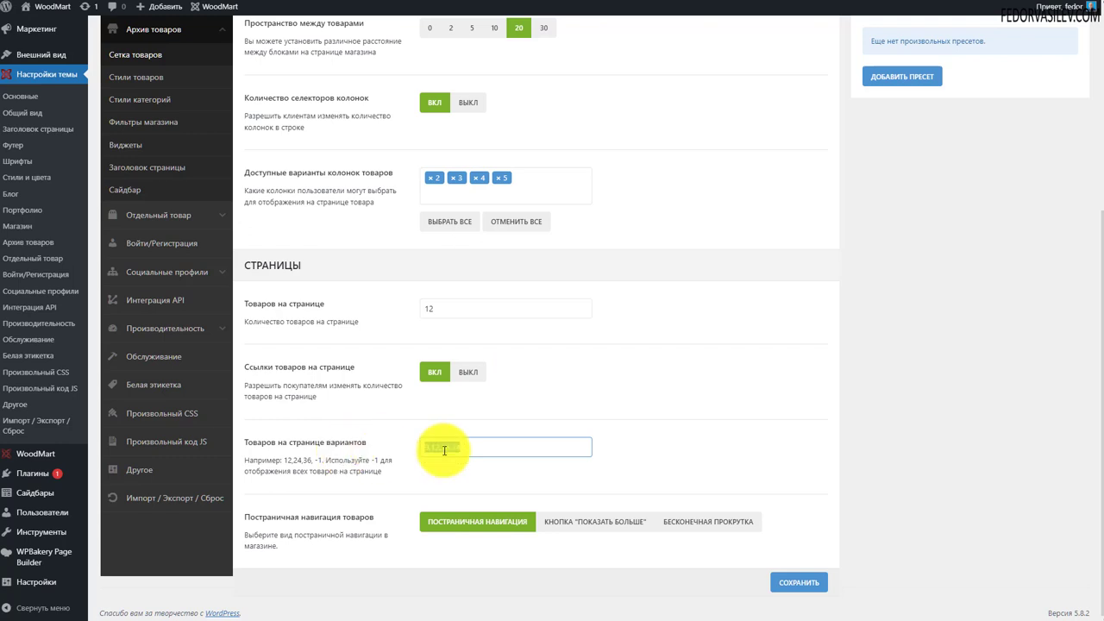
drag(488, 447, 424, 447)
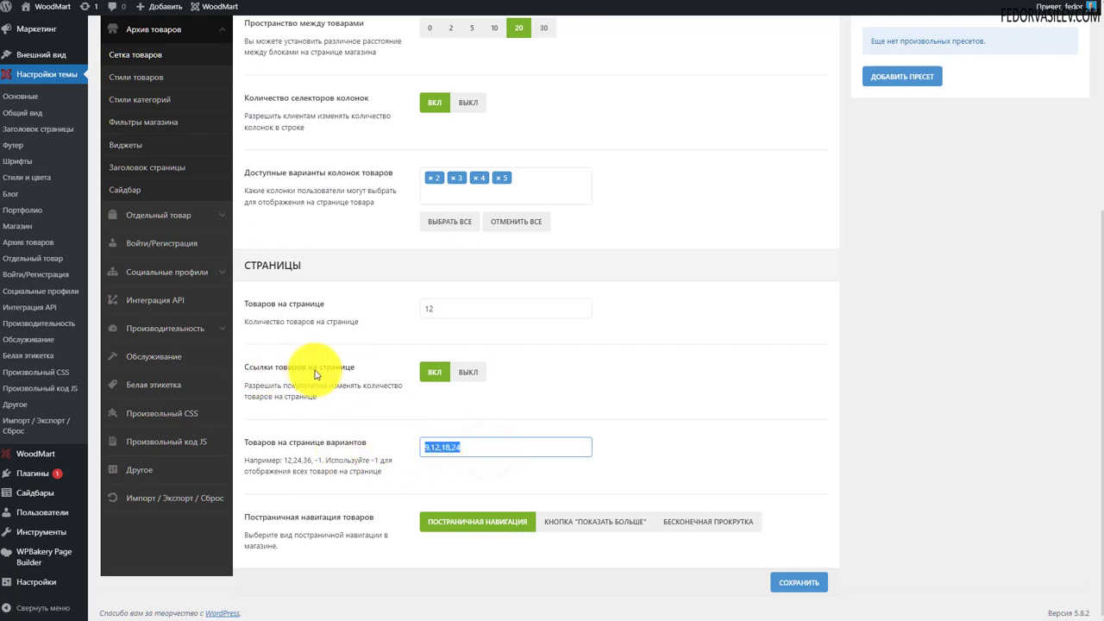
click(463, 372)
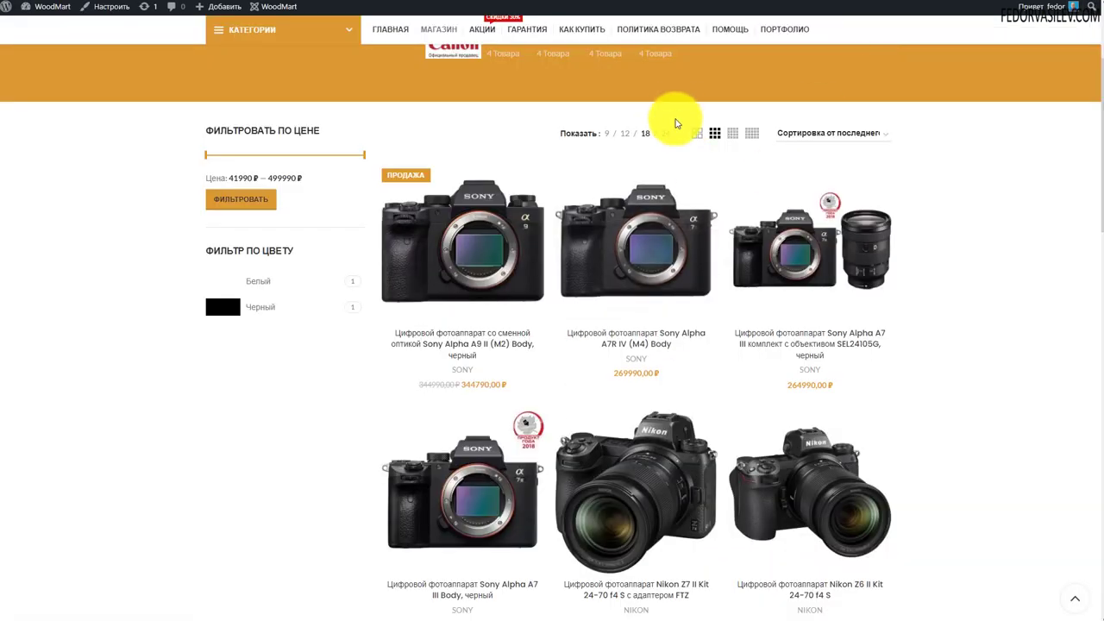
drag(677, 134, 579, 136)
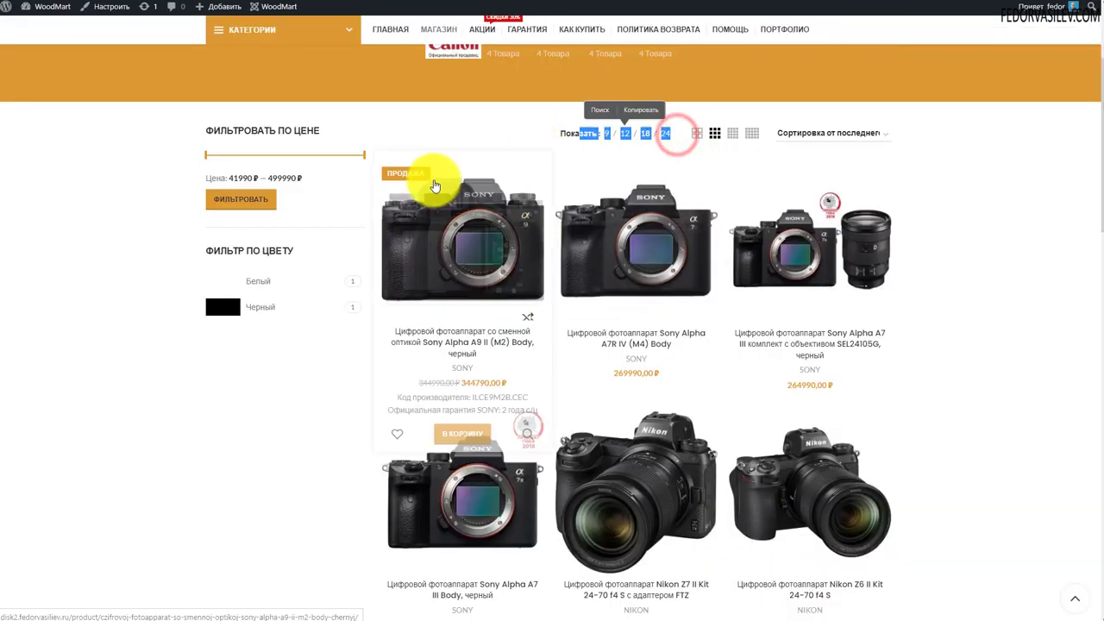
scroll(431, 178, up, 3)
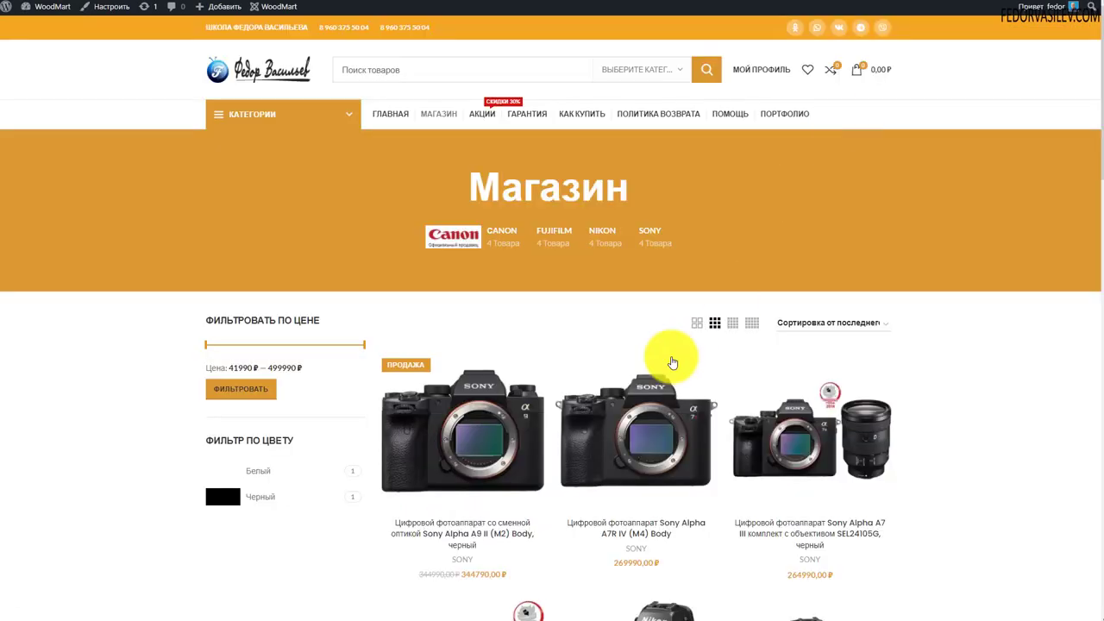
scroll(670, 345, down, 10)
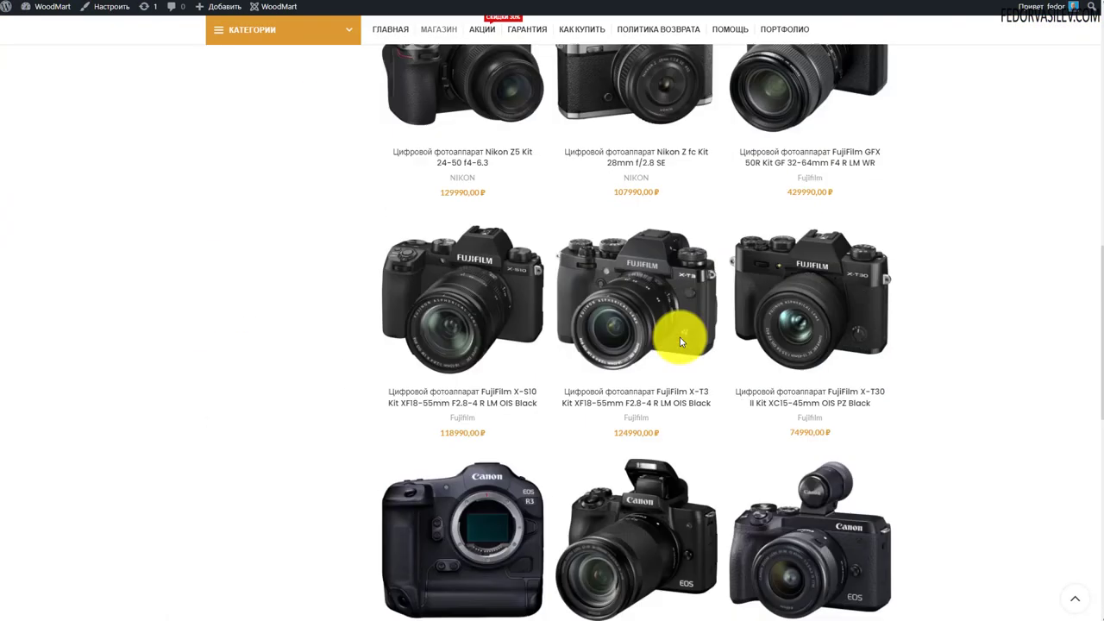
scroll(523, 433, up, 15)
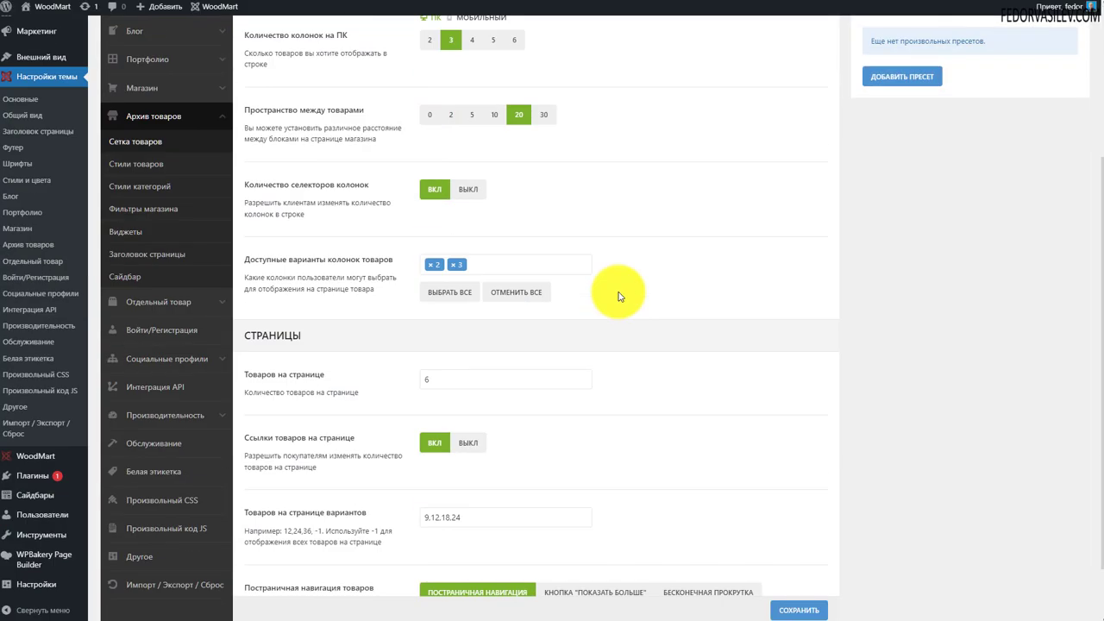
Review the products-per-page options in «Страницы» and check the page navigation below the storefront's products
scroll(615, 291, down, 1)
triple_click(323, 366)
triple_click(481, 437)
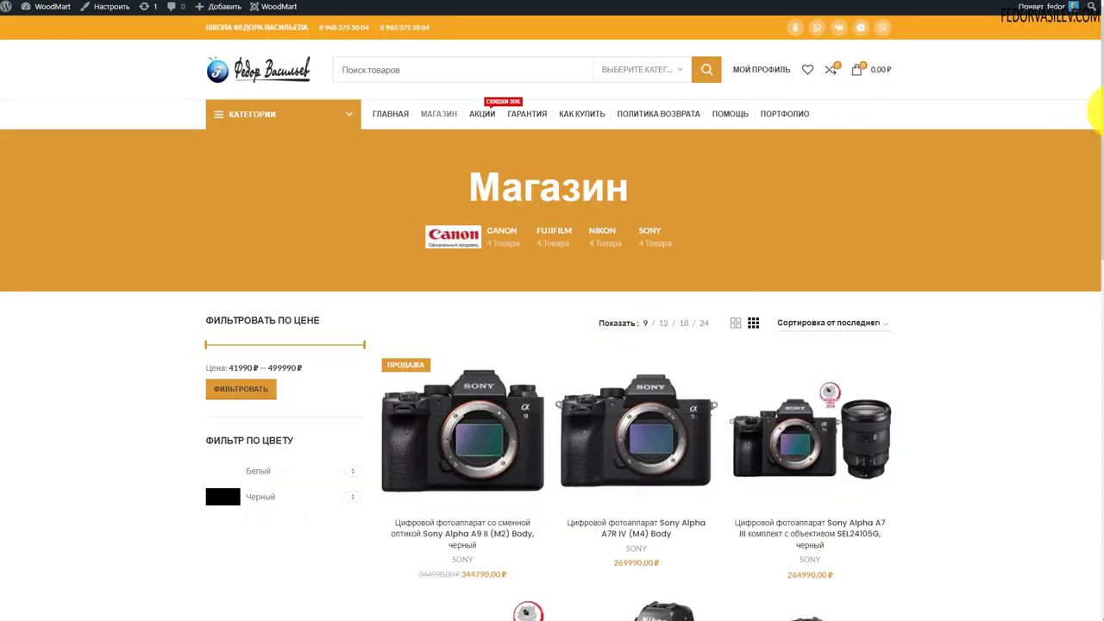
scroll(752, 348, down, 10)
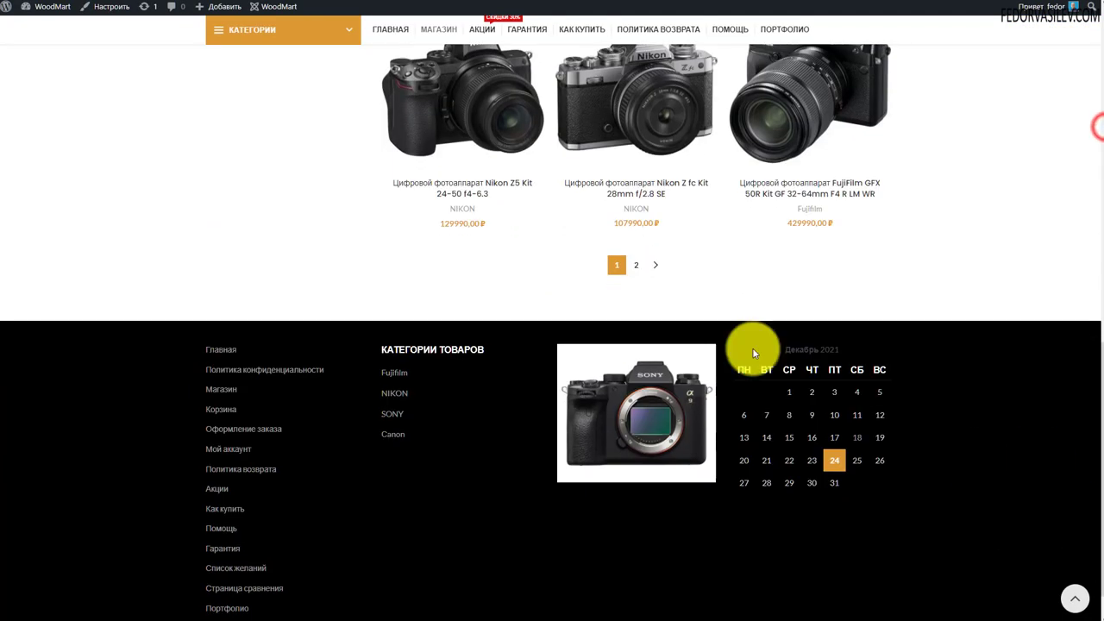
click(621, 270)
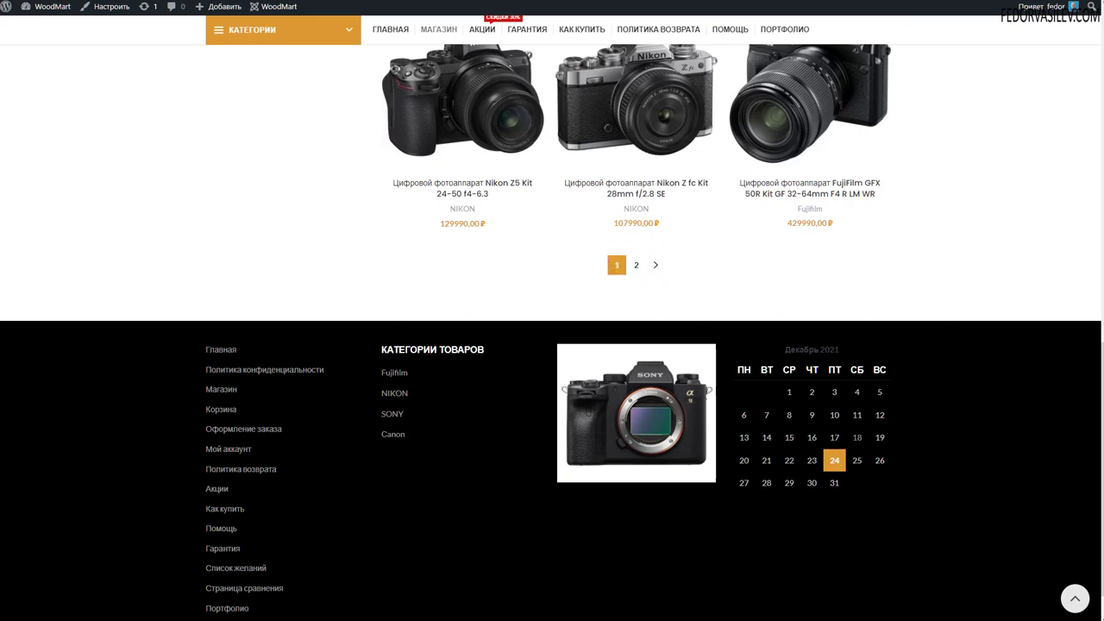
Set «Постраничная навигация товаров» to «Кнопка "Показать больше"» and save the theme settings
key(ctrl+Tab)
click(572, 523)
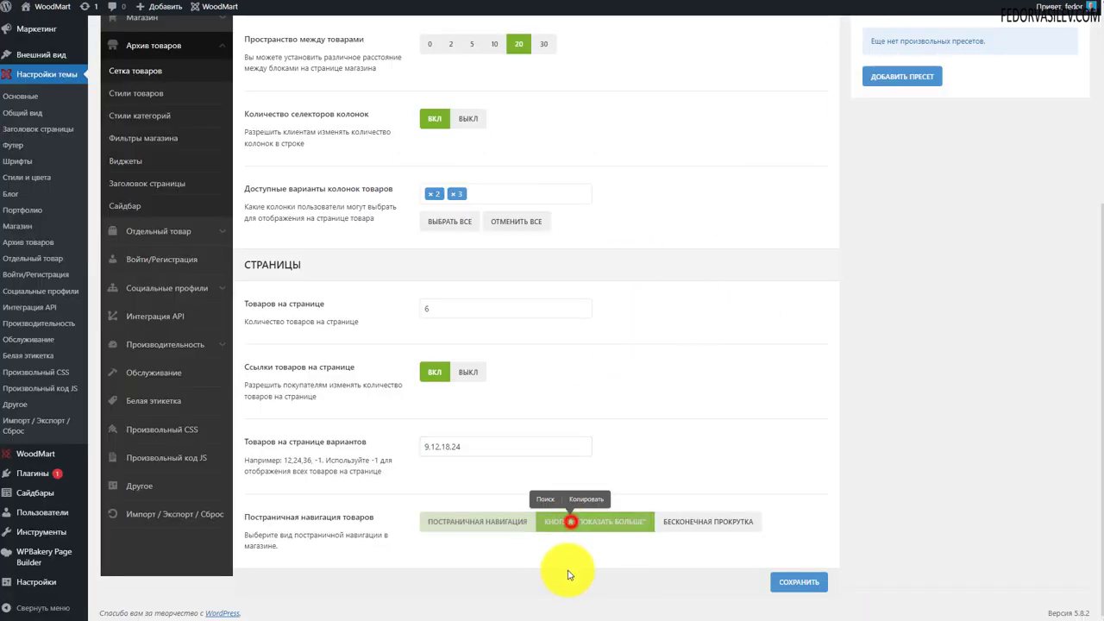
click(799, 583)
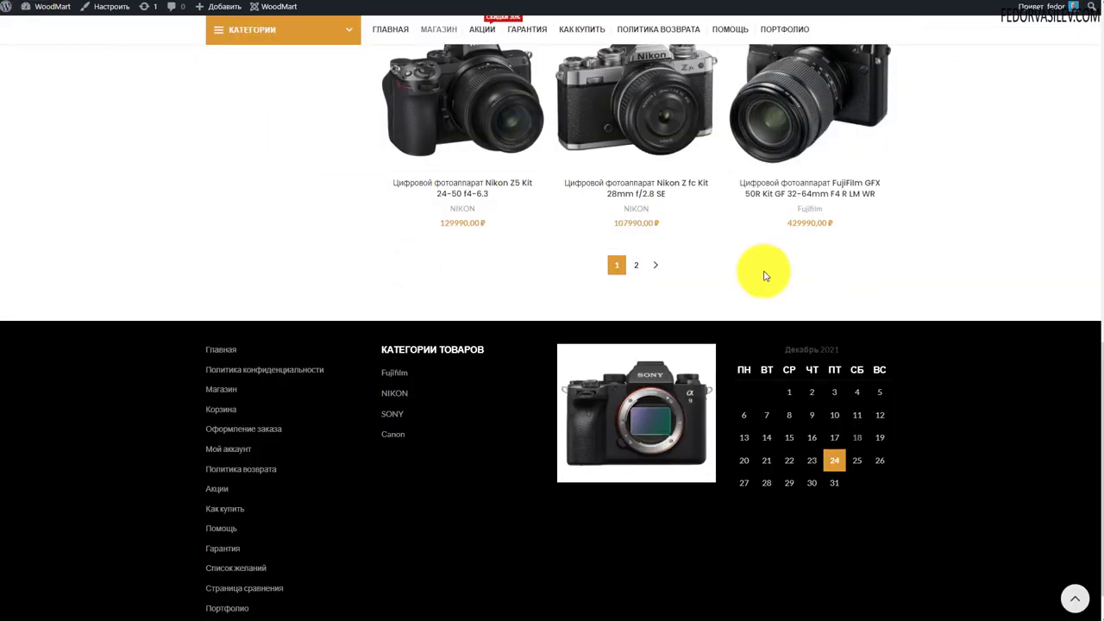
Reload the shop page, load more products with «Загрузить еще товары» and look through the extended list
key(F5)
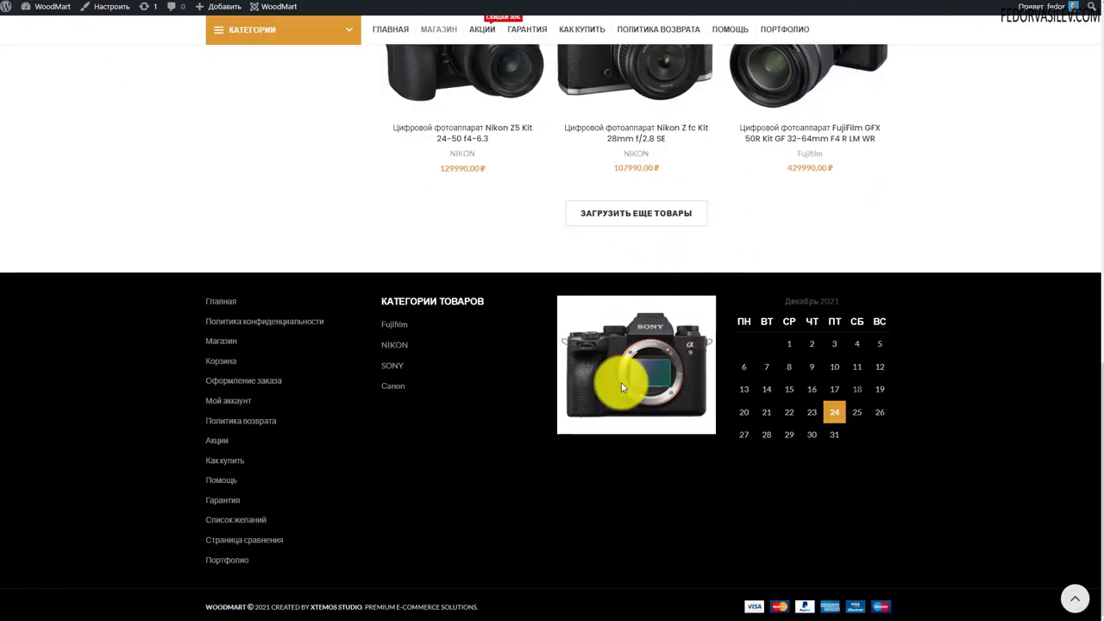
scroll(586, 380, up, 3)
click(649, 443)
scroll(525, 367, down, 8)
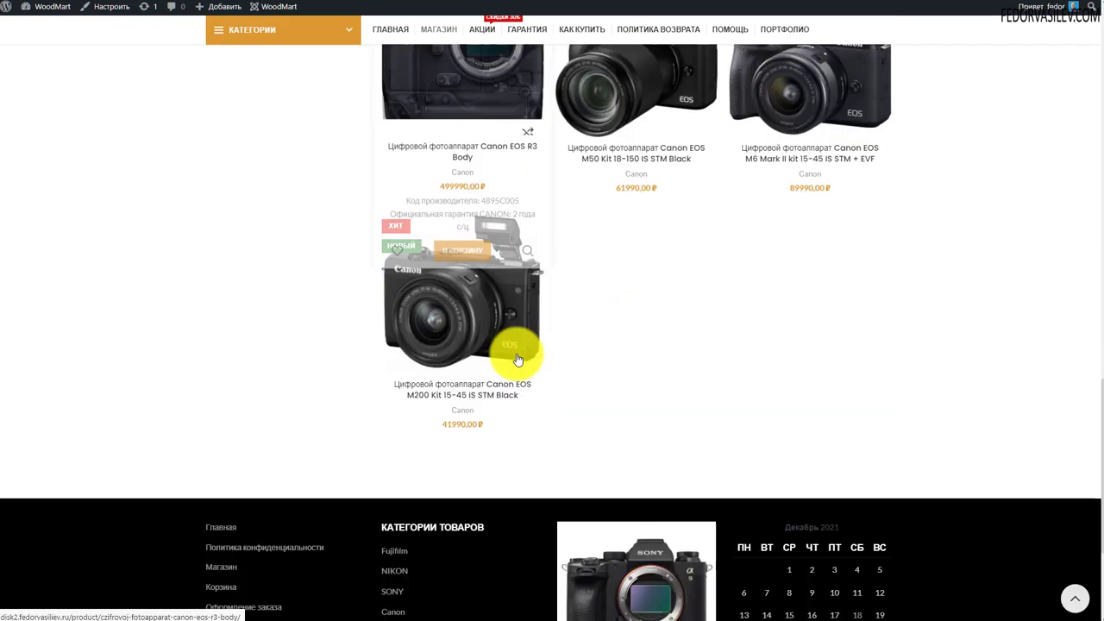
scroll(517, 357, up, 15)
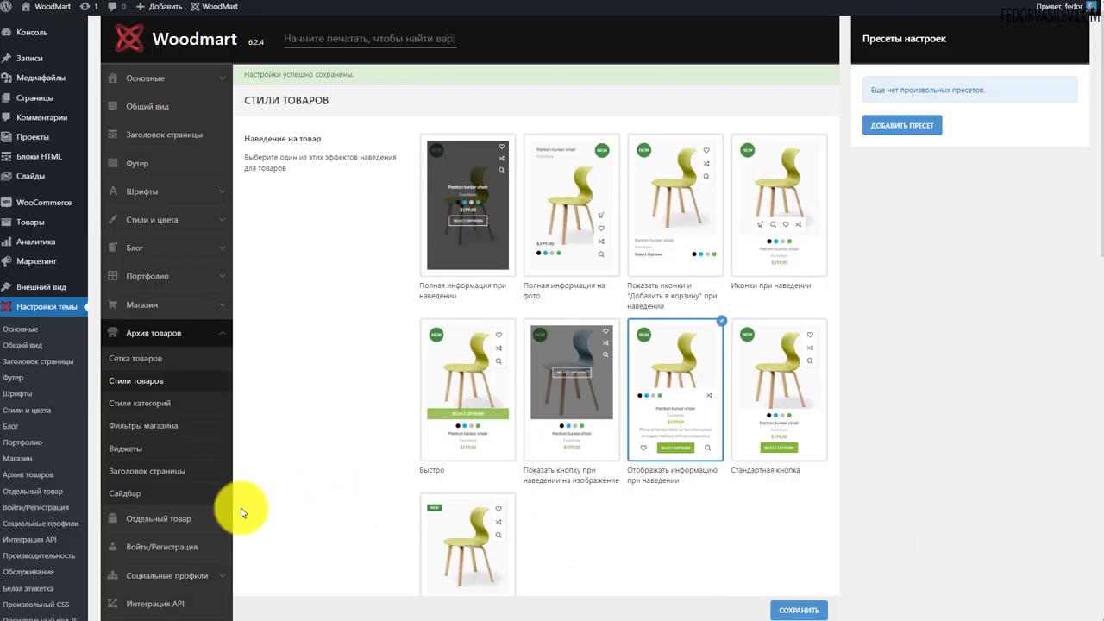
Look through the «Наведение на товар» effects in the «Стили товаров» settings
scroll(296, 335, down, 2)
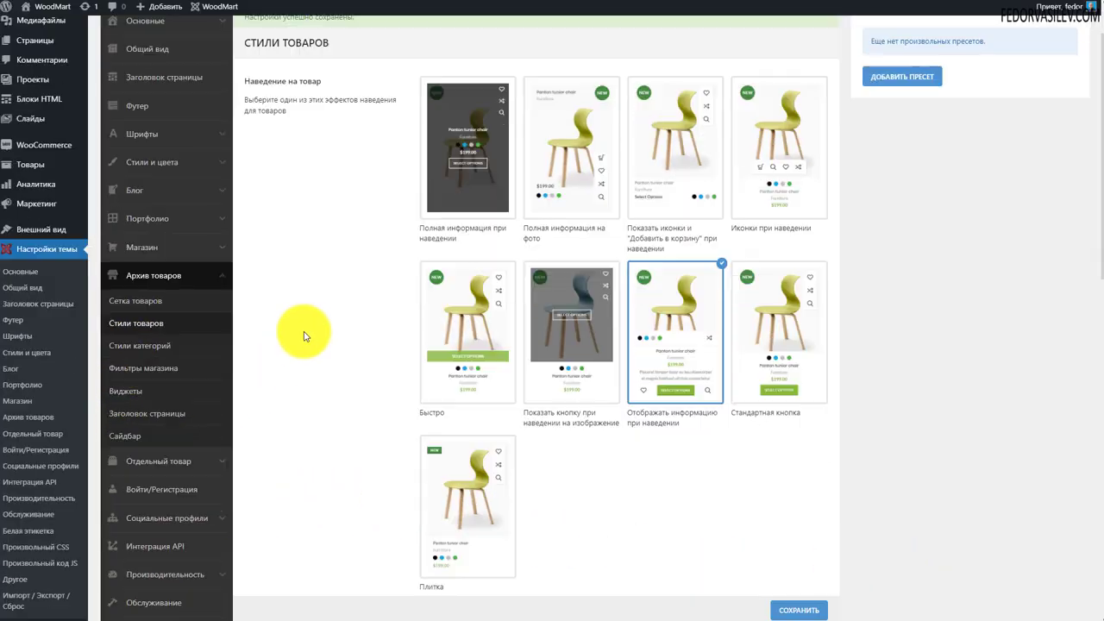
scroll(302, 338, up, 2)
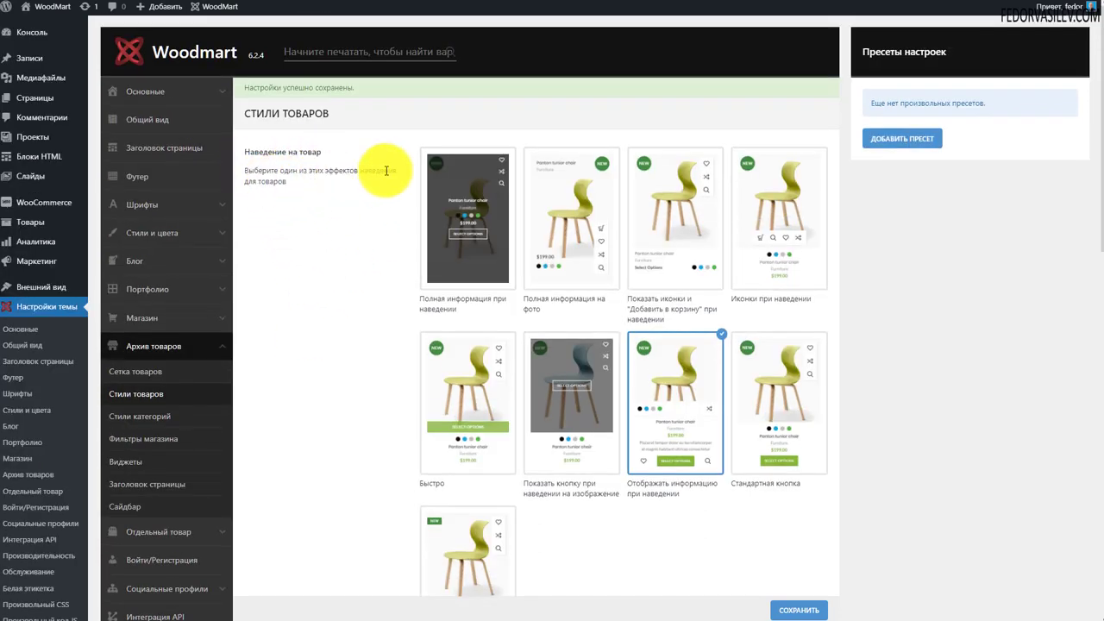
Compare the product hover styles, keep «Отображать информацию при наведении» selected and save the theme settings
scroll(312, 323, down, 2)
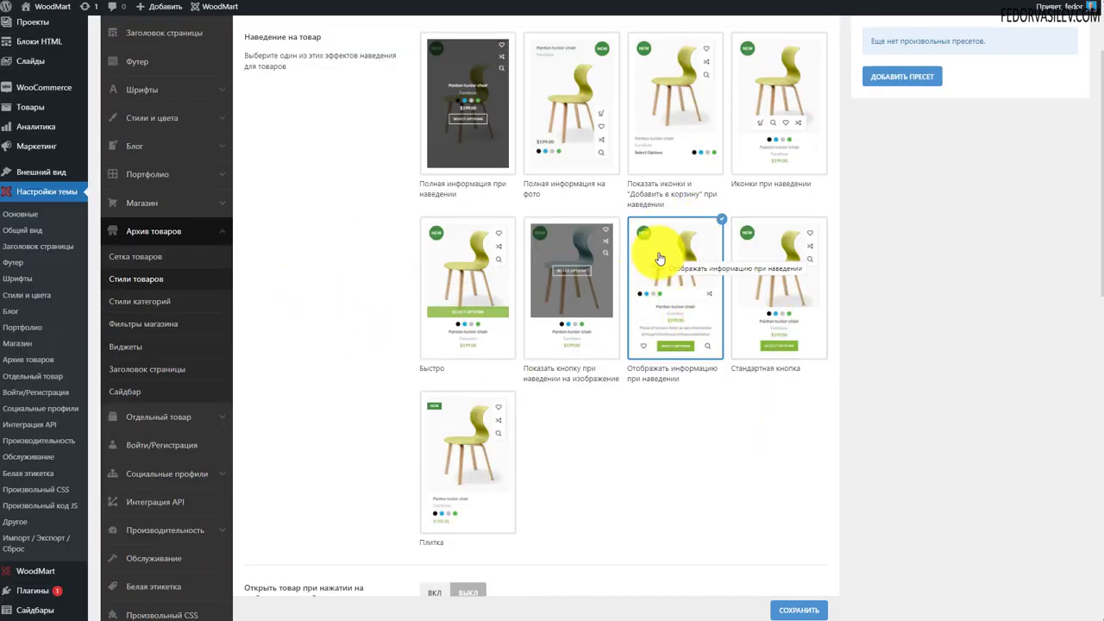
scroll(665, 438, up, 2)
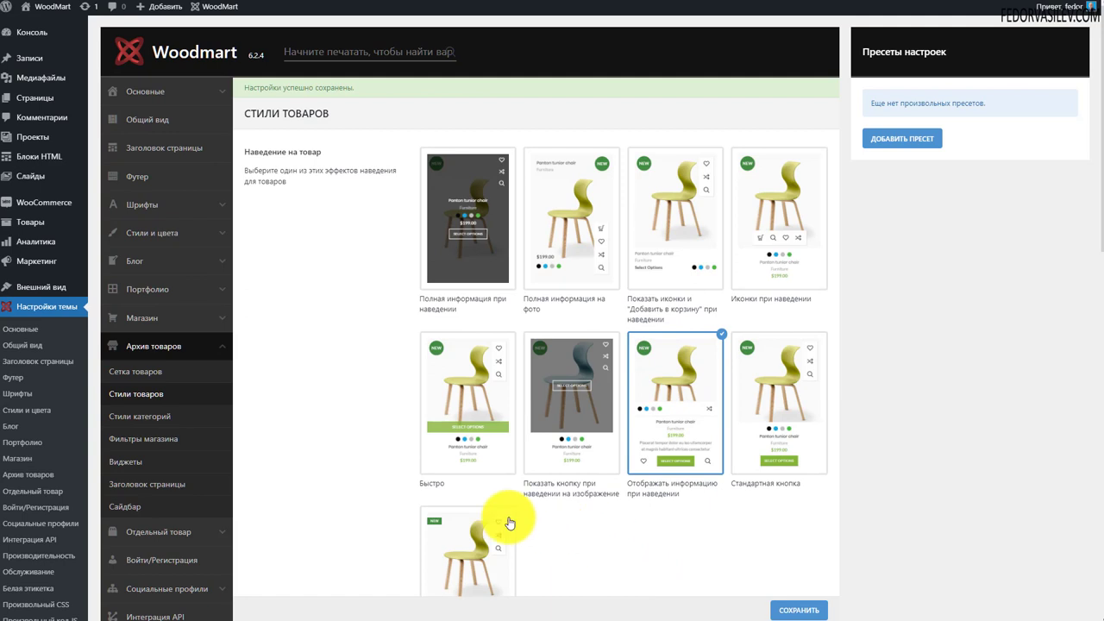
click(580, 237)
click(667, 252)
click(670, 379)
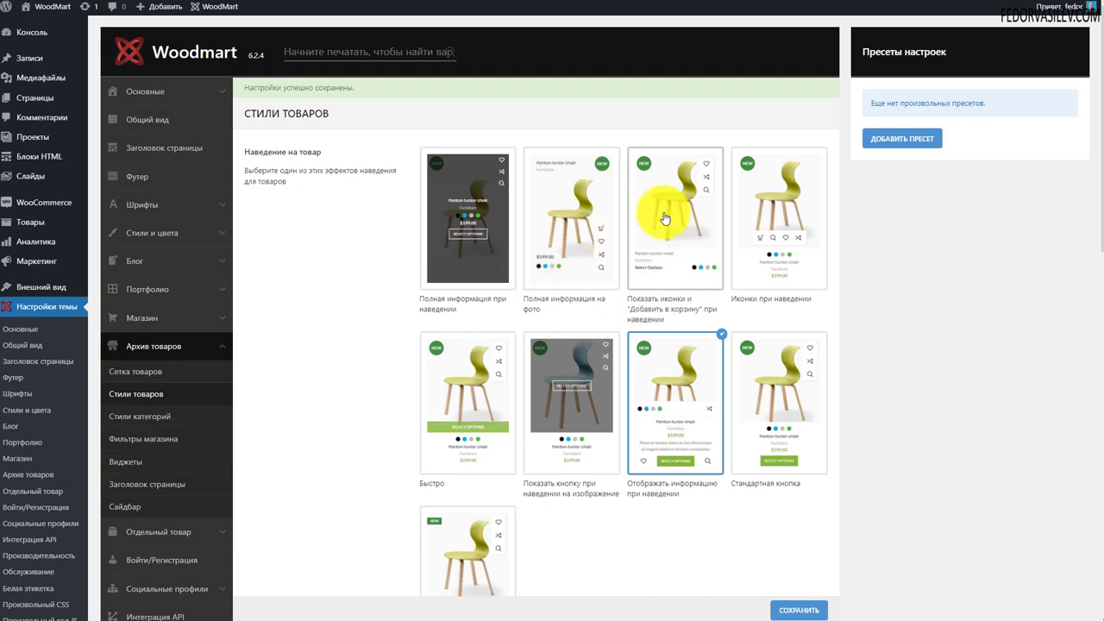
scroll(681, 274, down, 2)
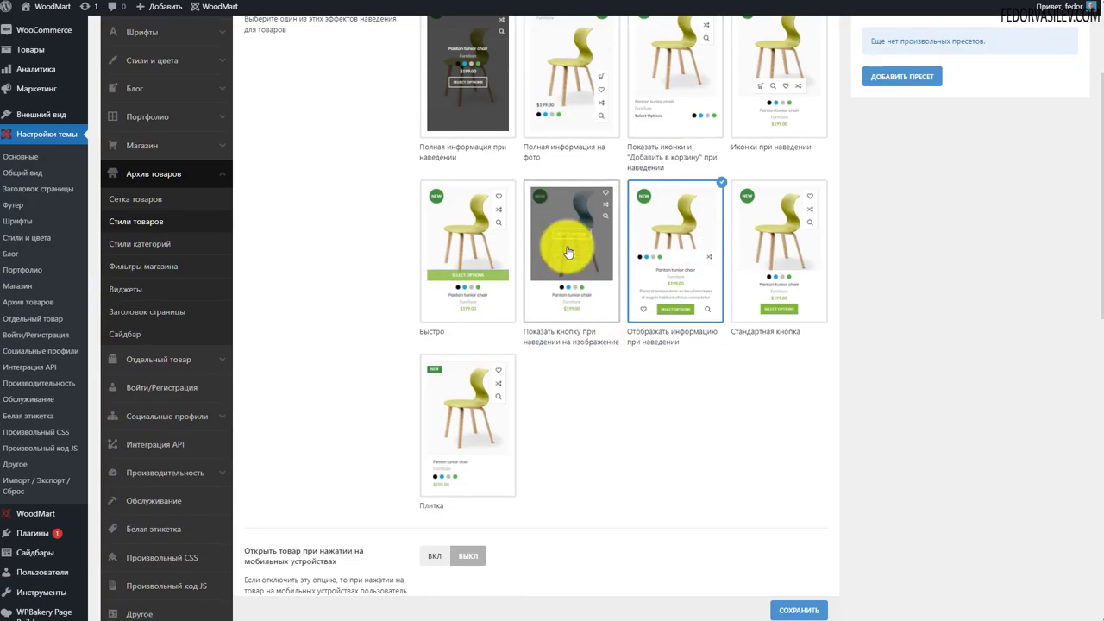
scroll(564, 320, up, 2)
scroll(463, 181, down, 3)
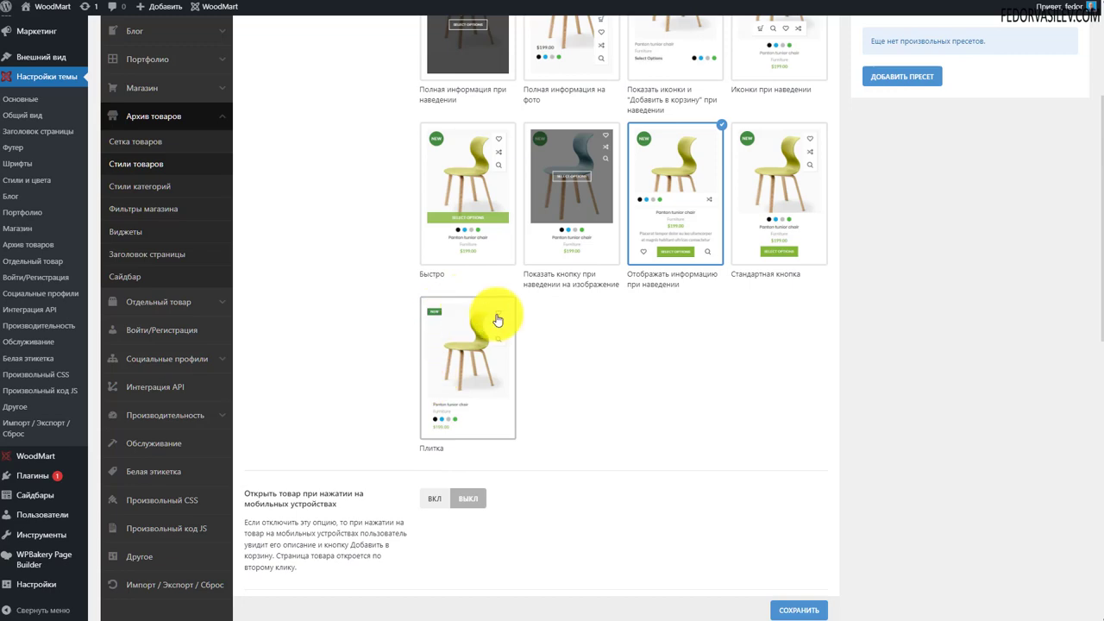
click(798, 610)
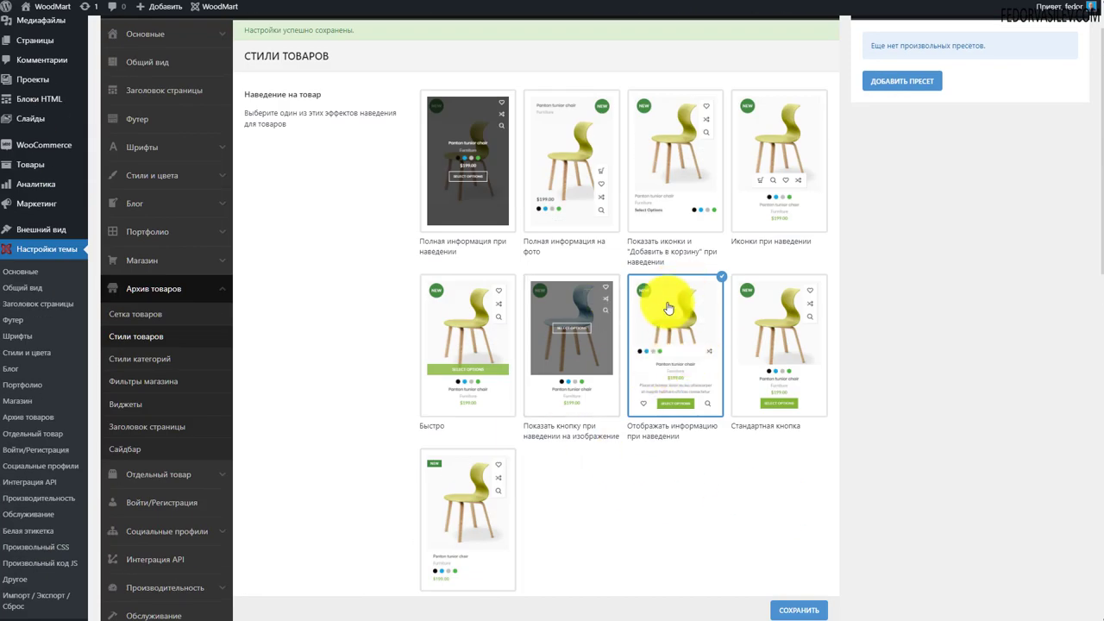
Try switching «Открыть товар при нажатии на мобильных устройствах» and «Рамка в сетке» on and back off
scroll(685, 310, down, 3)
scroll(700, 327, down, 3)
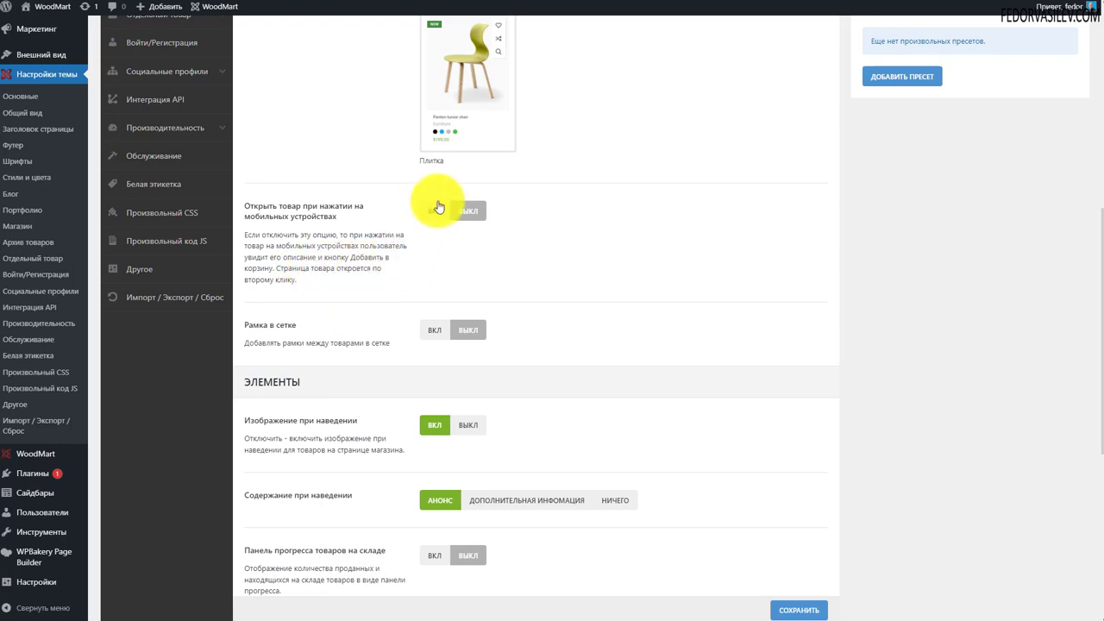
click(472, 212)
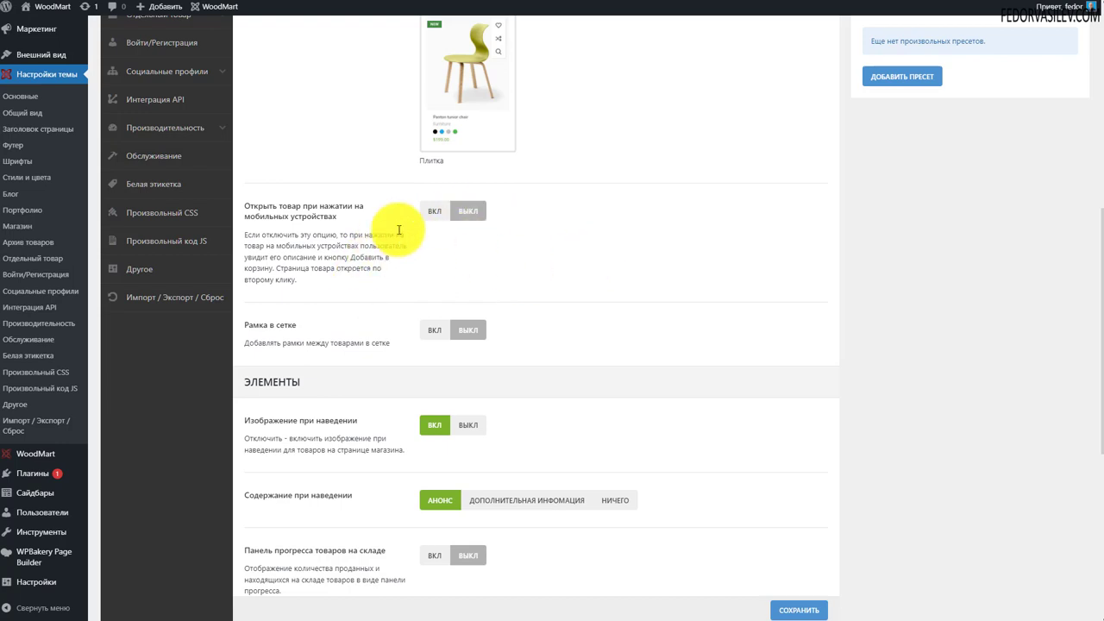
click(453, 210)
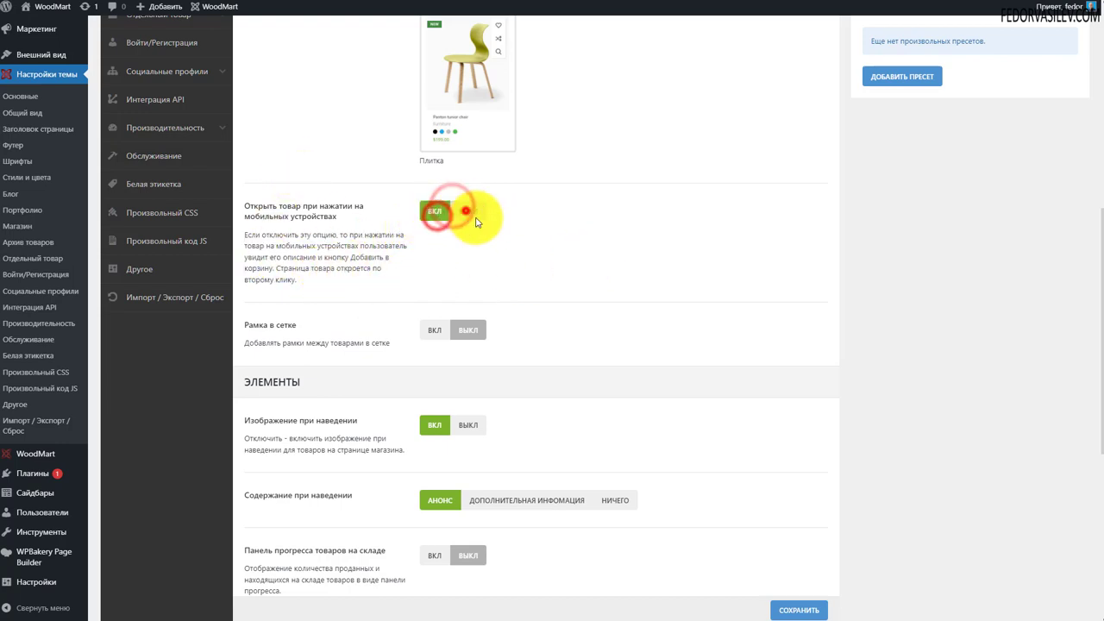
scroll(529, 184, down, 3)
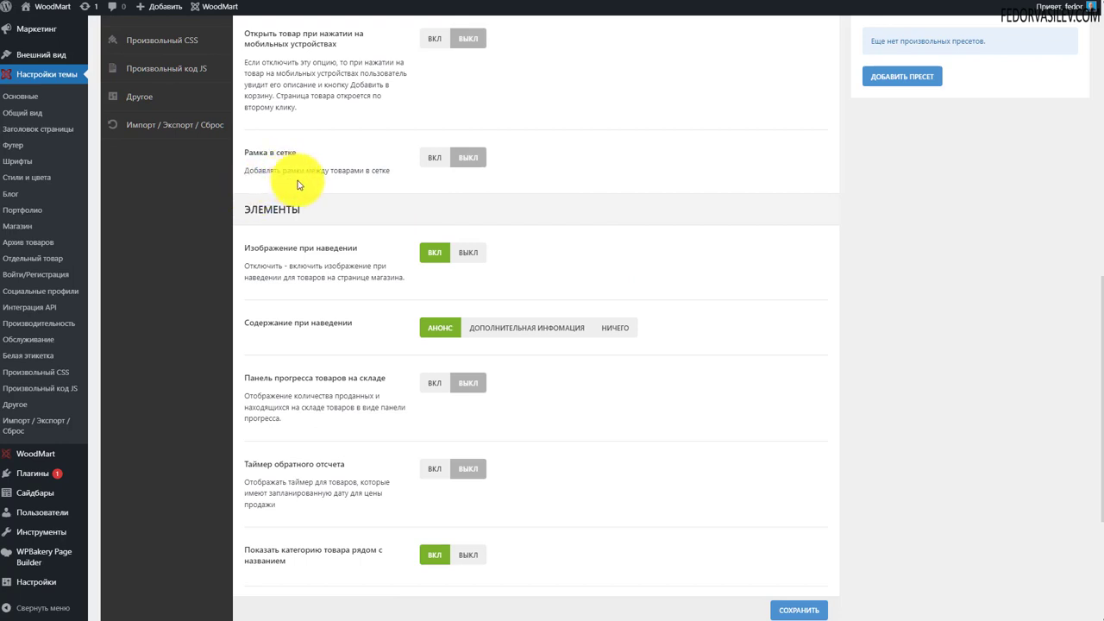
click(426, 158)
click(458, 158)
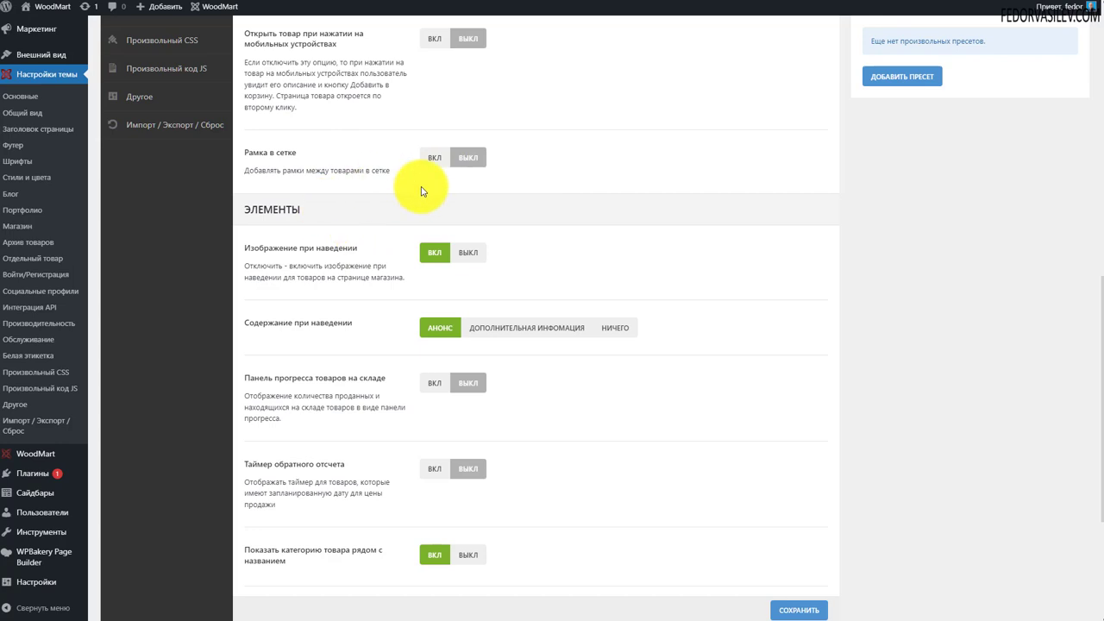
Switch «Изображение при наведении» in the elements section off and back on
scroll(604, 202, down, 1)
scroll(605, 205, down, 1)
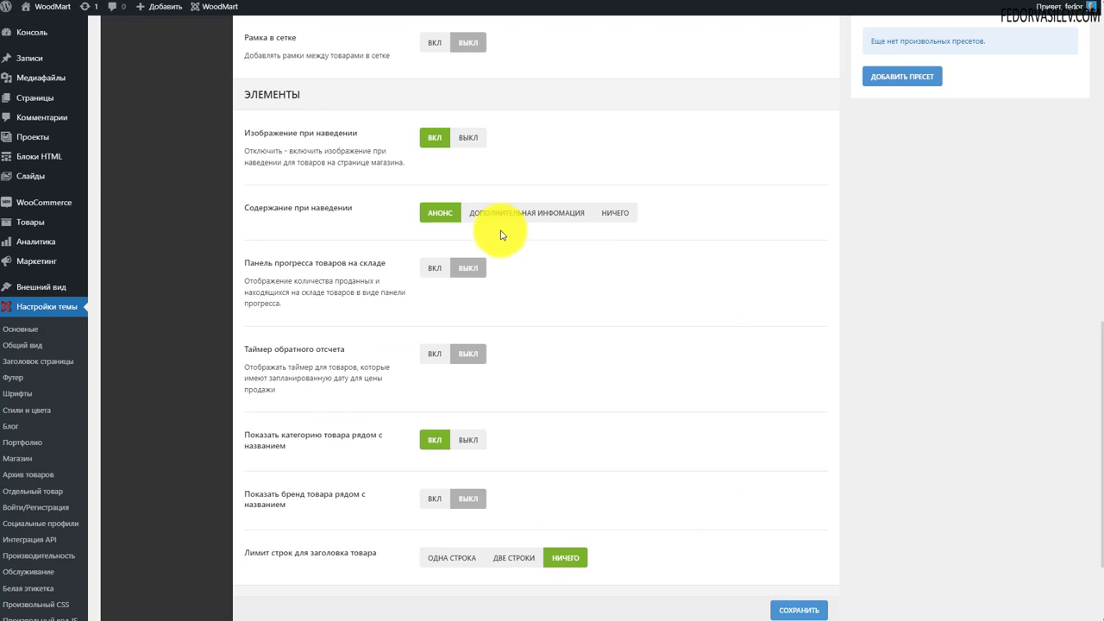
click(471, 138)
click(431, 143)
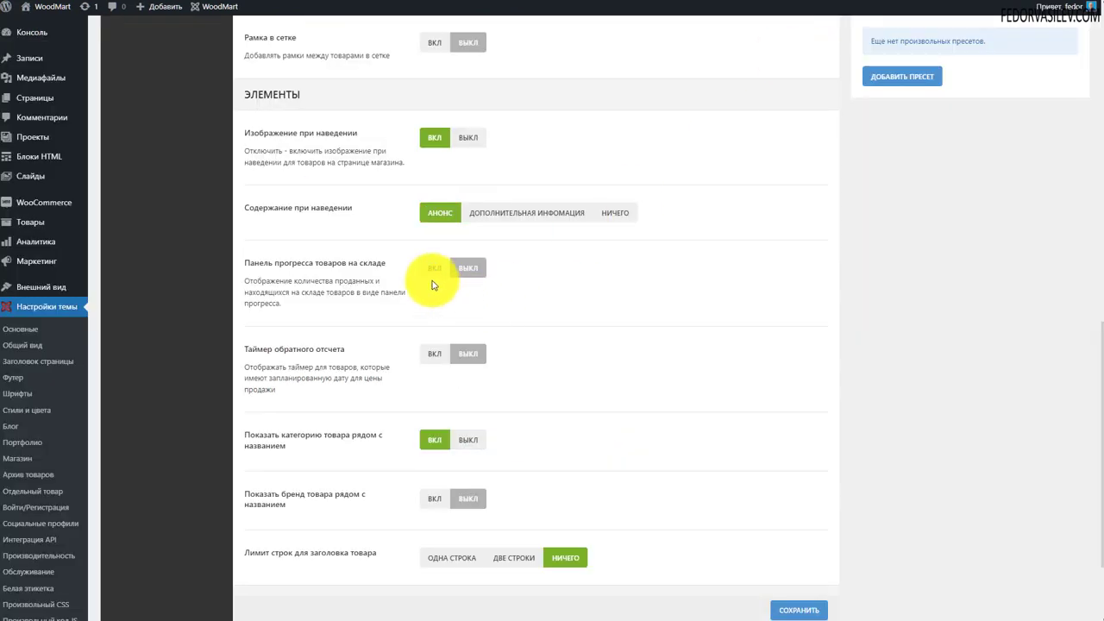
Set «Содержание при наведении» to «Ничего», save the settings and check a product card in the shop
click(615, 213)
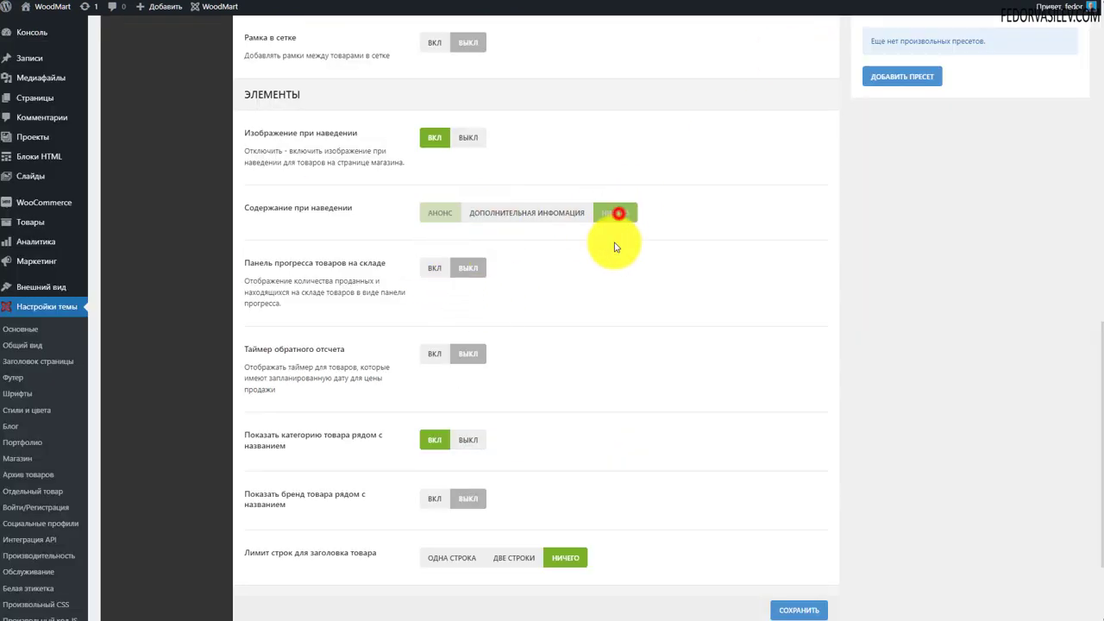
click(783, 609)
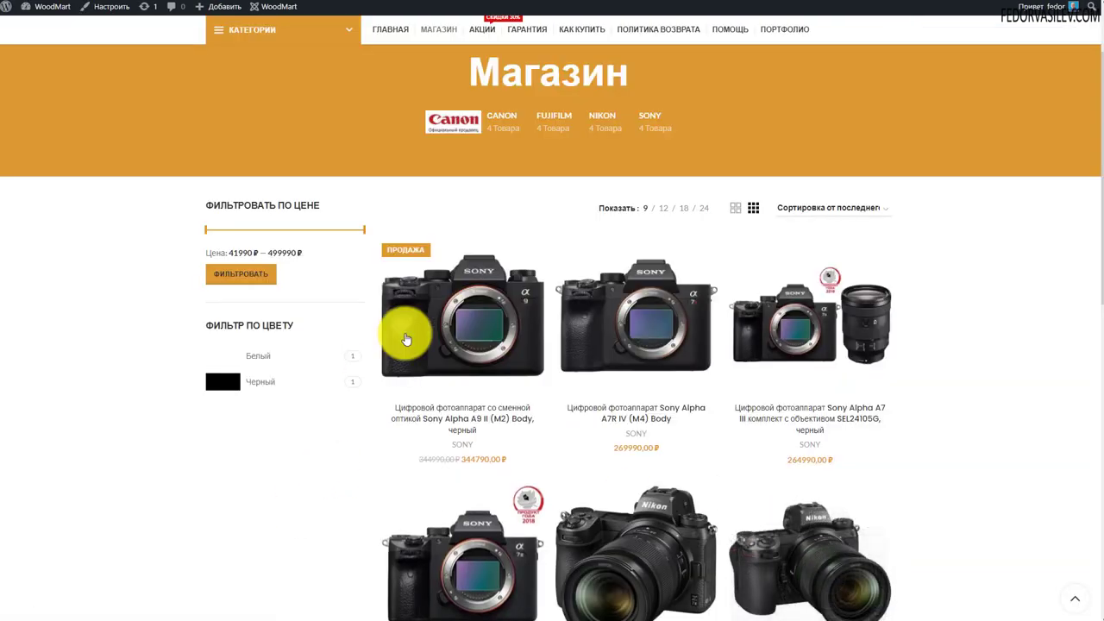
mouse_move(506, 328)
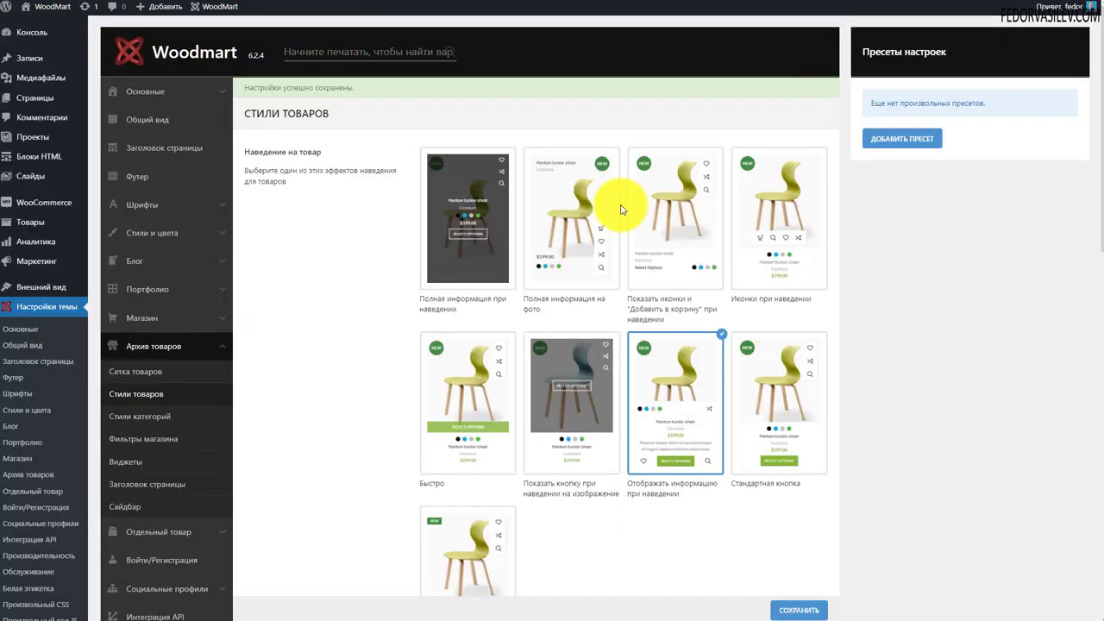
Set «Содержание при наведении» back to «Анонс» and try switching «Панель прогресса товаров на складе» on and off
scroll(620, 201, down, 10)
click(442, 212)
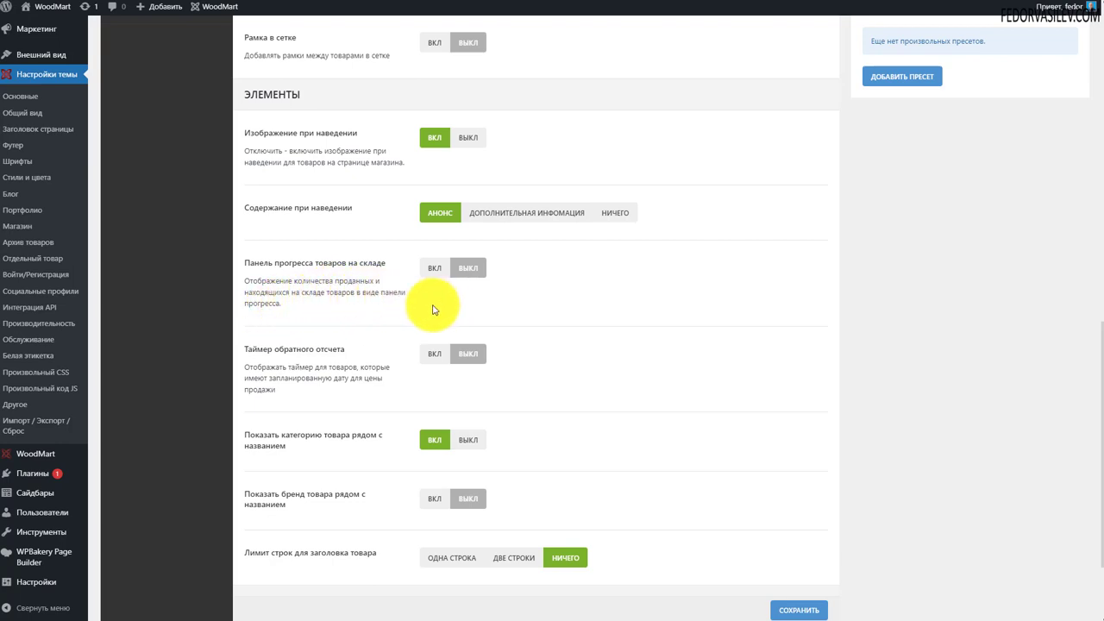
click(428, 269)
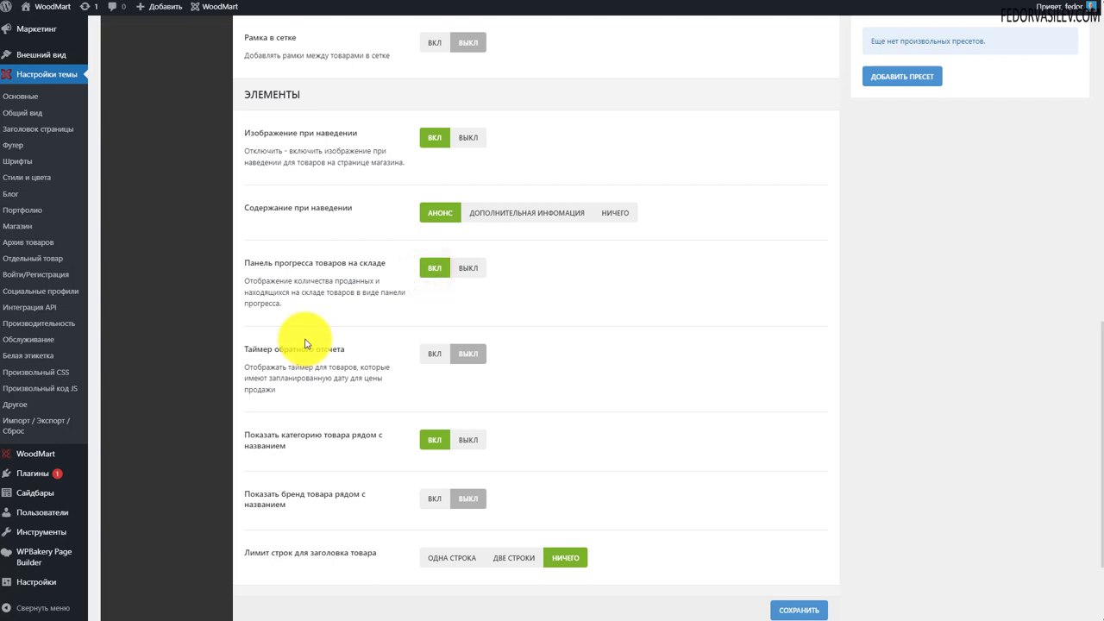
click(466, 267)
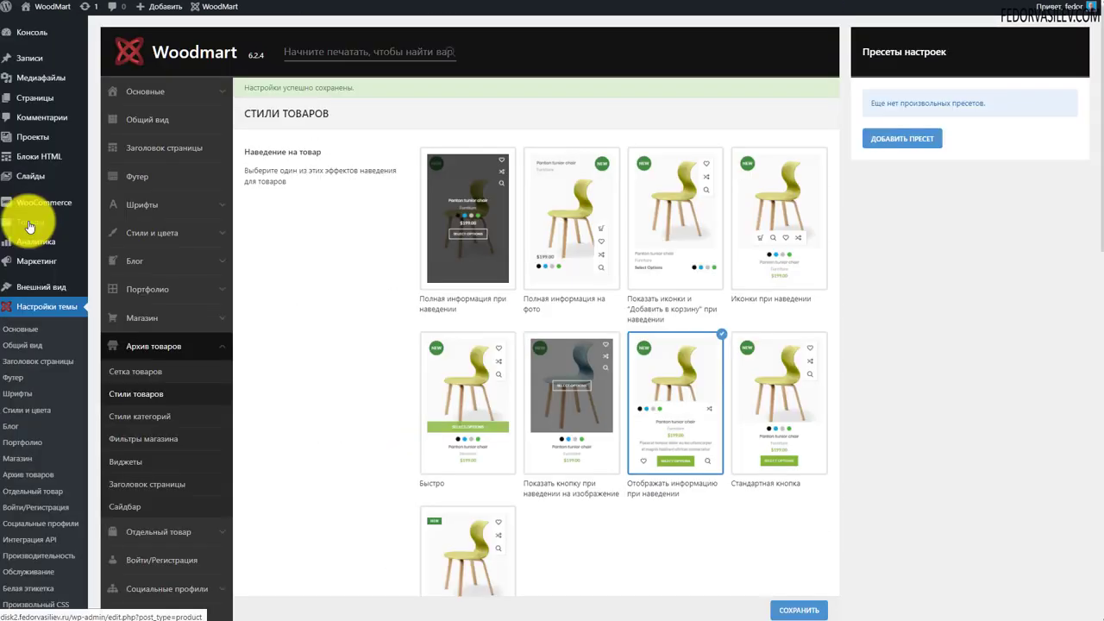
Go to the store's product list and open the Canon EOS M200 Kit 15-45 product's inventory data for editing
right_click(66, 227)
key(Escape)
click(69, 231)
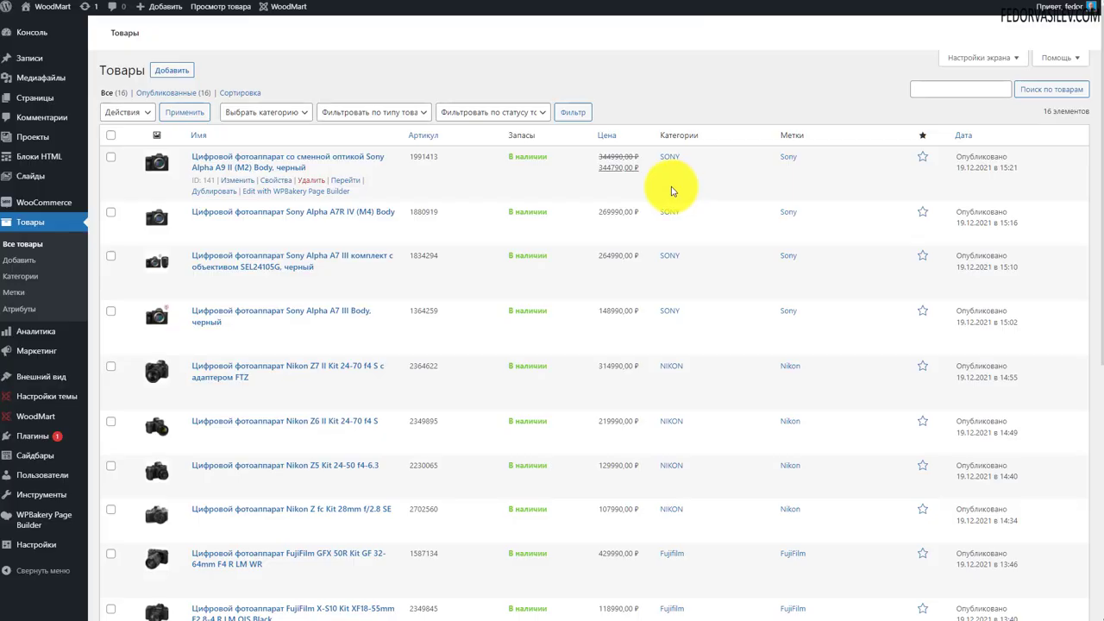
scroll(431, 271, down, 10)
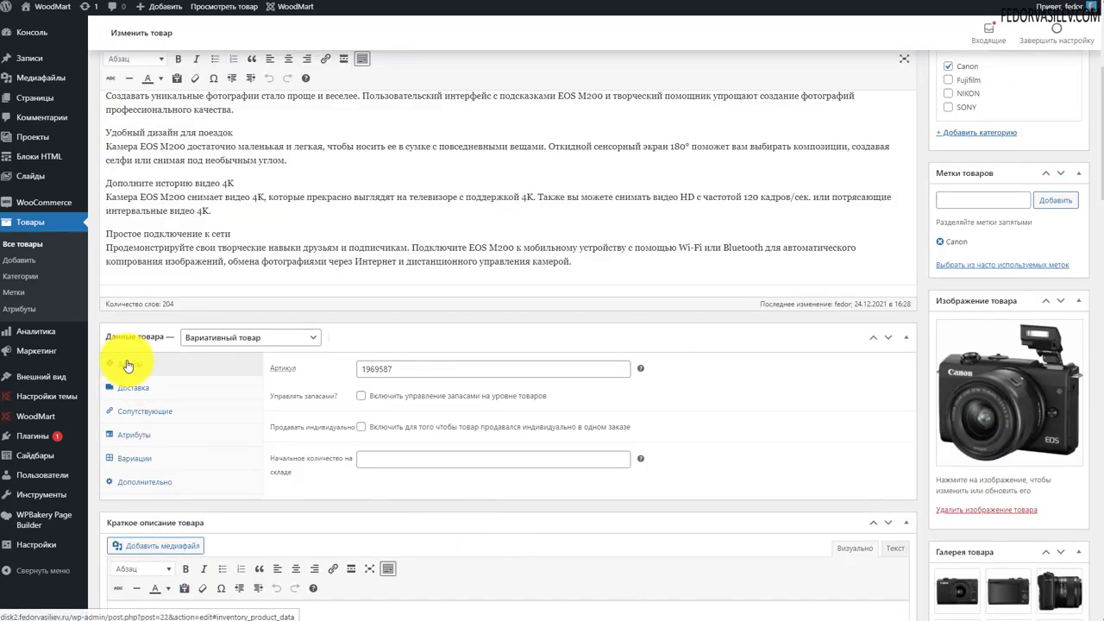
Enable product-level stock management with a quantity of 5, update the product and check the availability on its store page
click(361, 396)
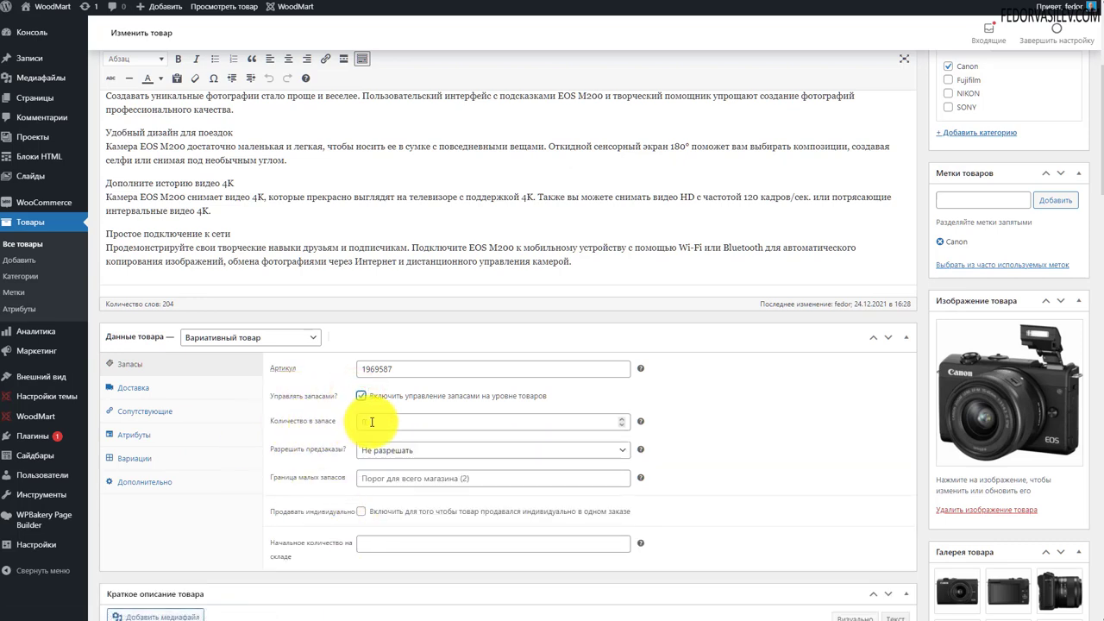
click(371, 421)
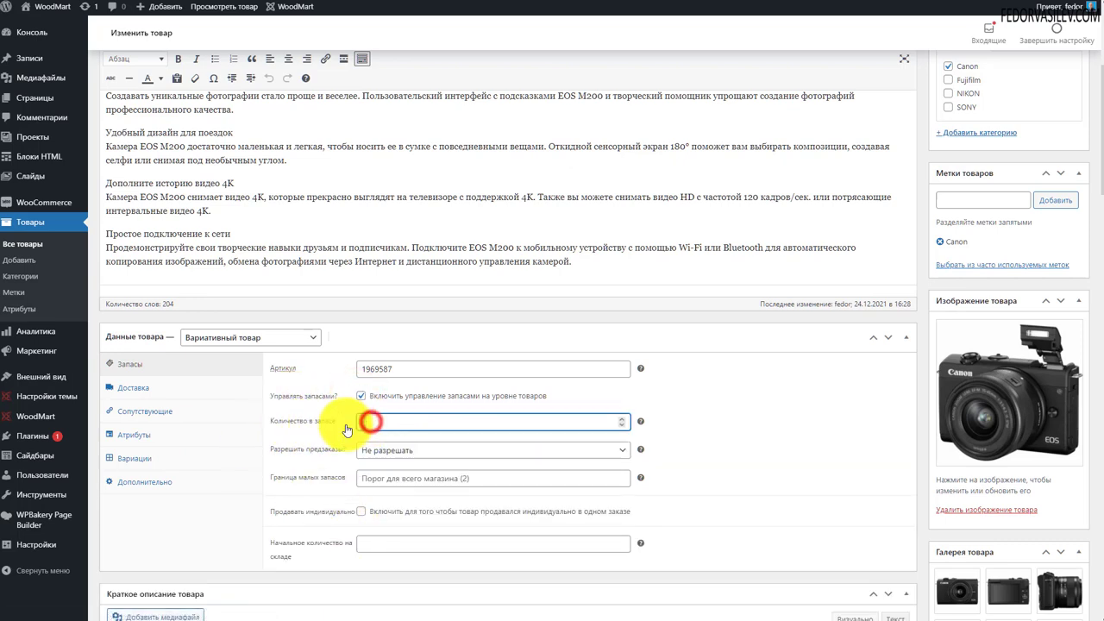
click(339, 522)
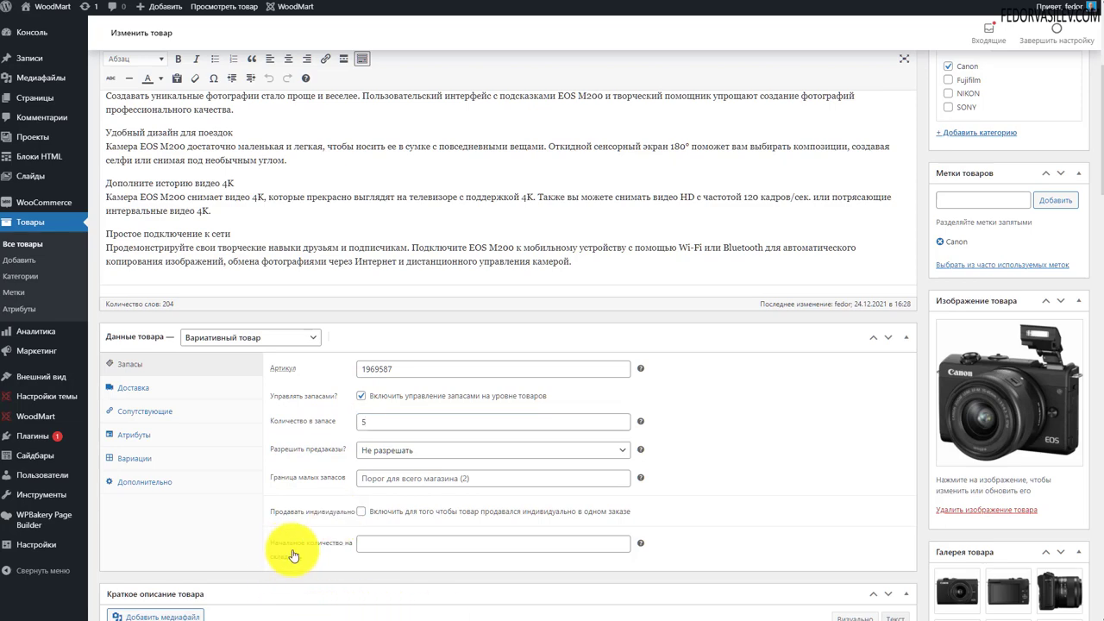
text(5)
scroll(899, 451, up, 3)
click(1059, 273)
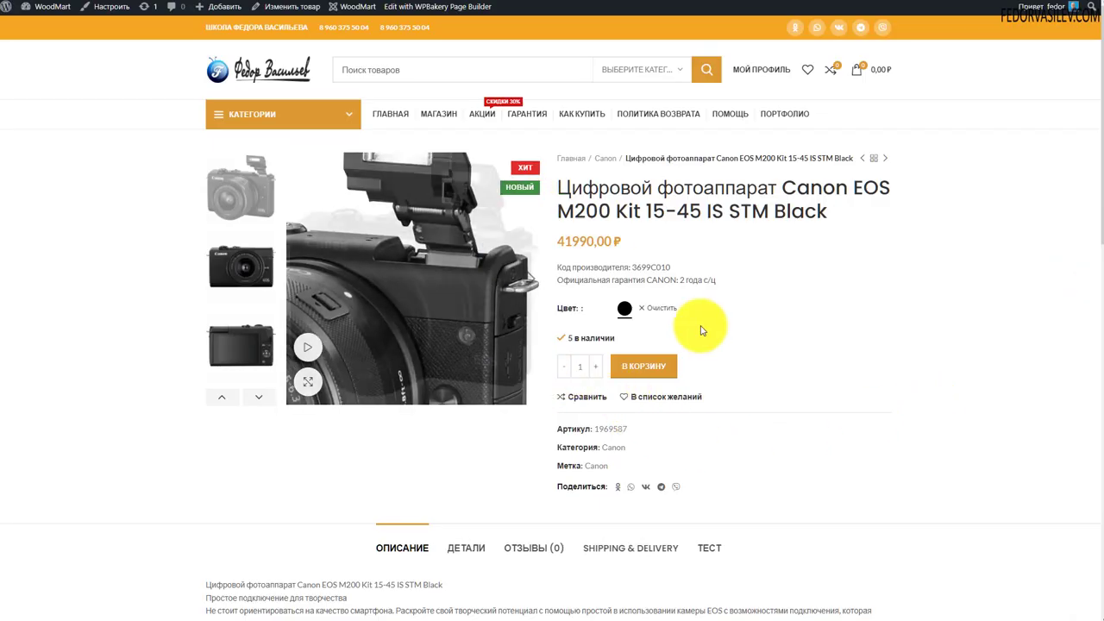
drag(617, 338, 573, 342)
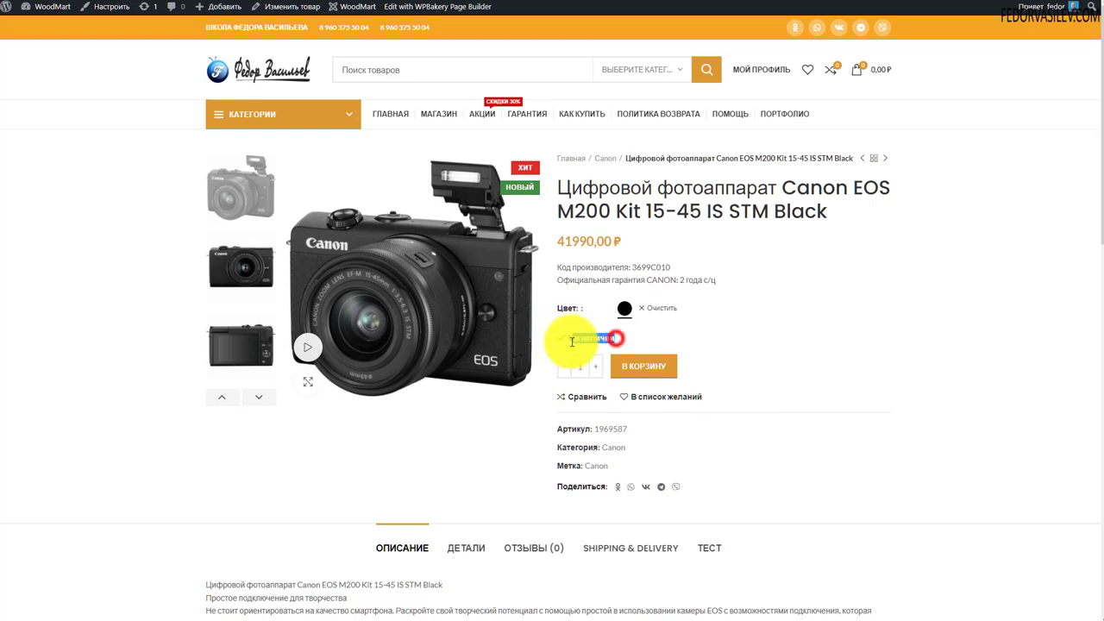
click(913, 362)
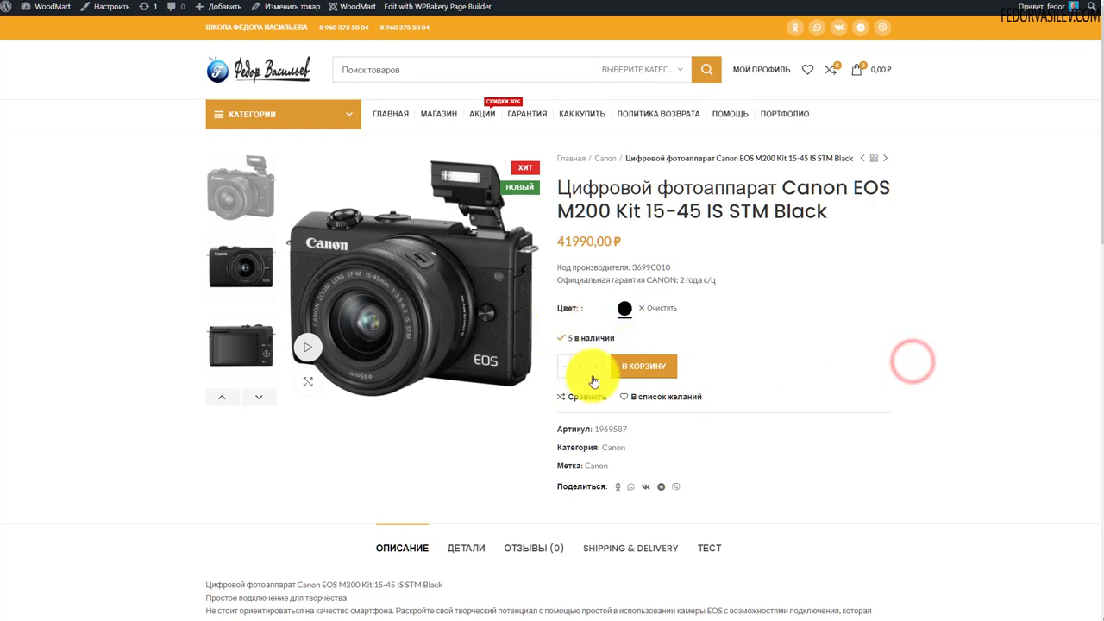
Switch on «Панель прогресса товаров на складе» in the theme's product style settings
click(434, 202)
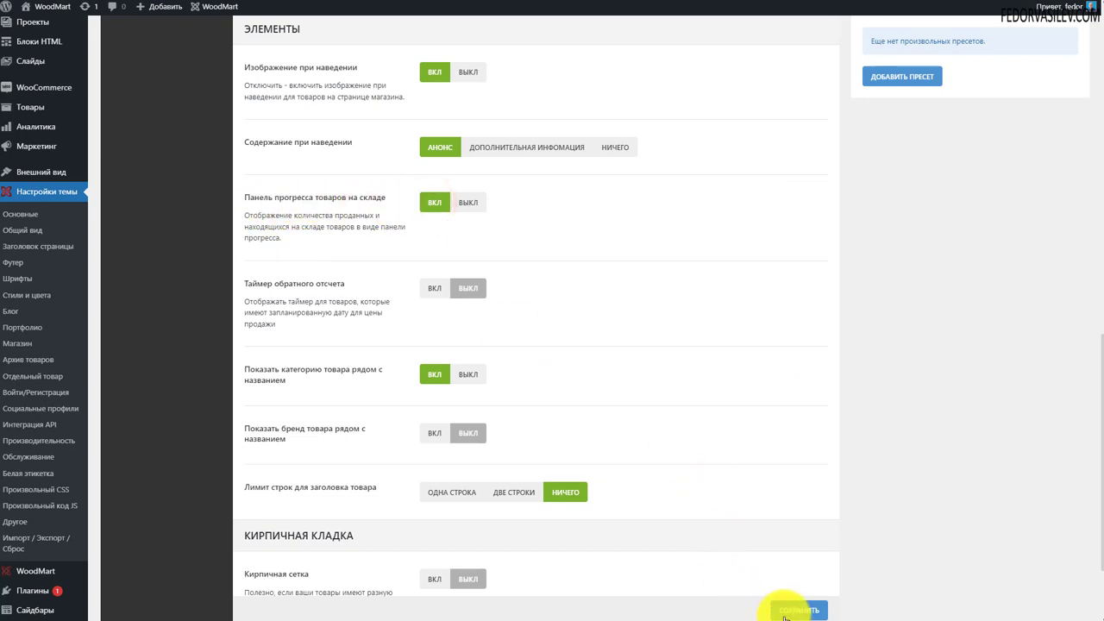
scroll(517, 431, up, 1)
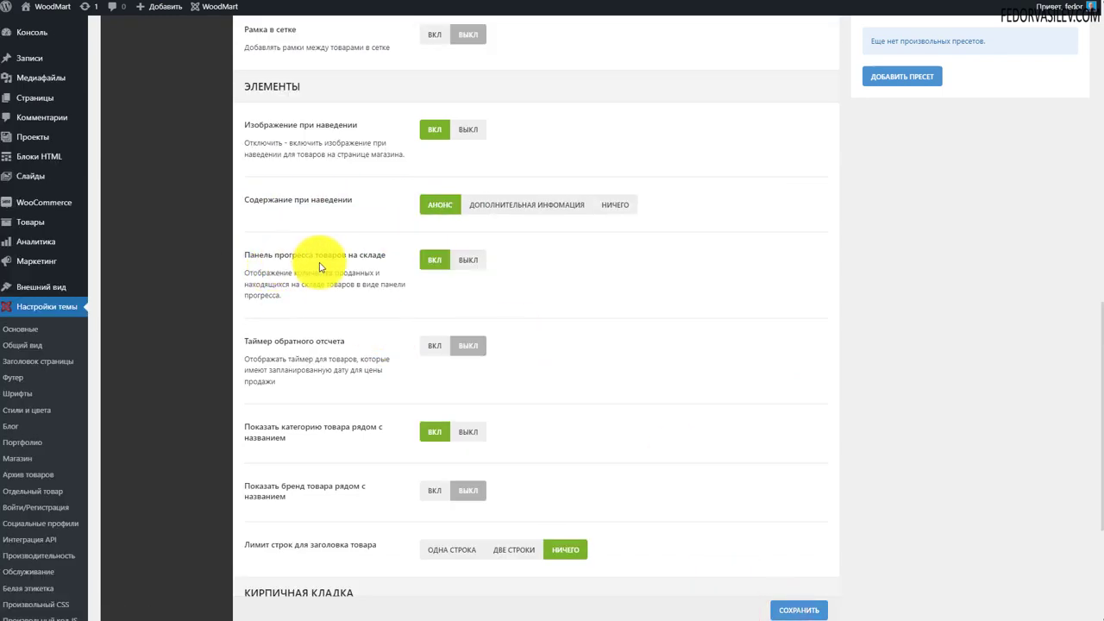
drag(374, 298, 328, 254)
click(521, 300)
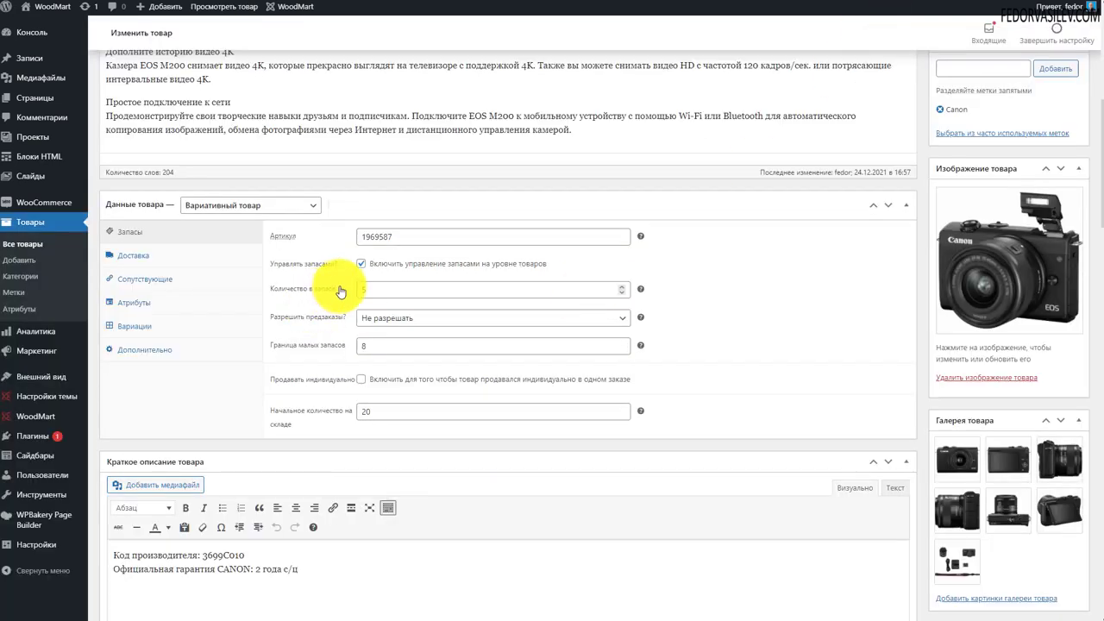
Check the Canon EOS M200's stock quantity and the progress bar on its shop card, and view its price on the product page
click(376, 294)
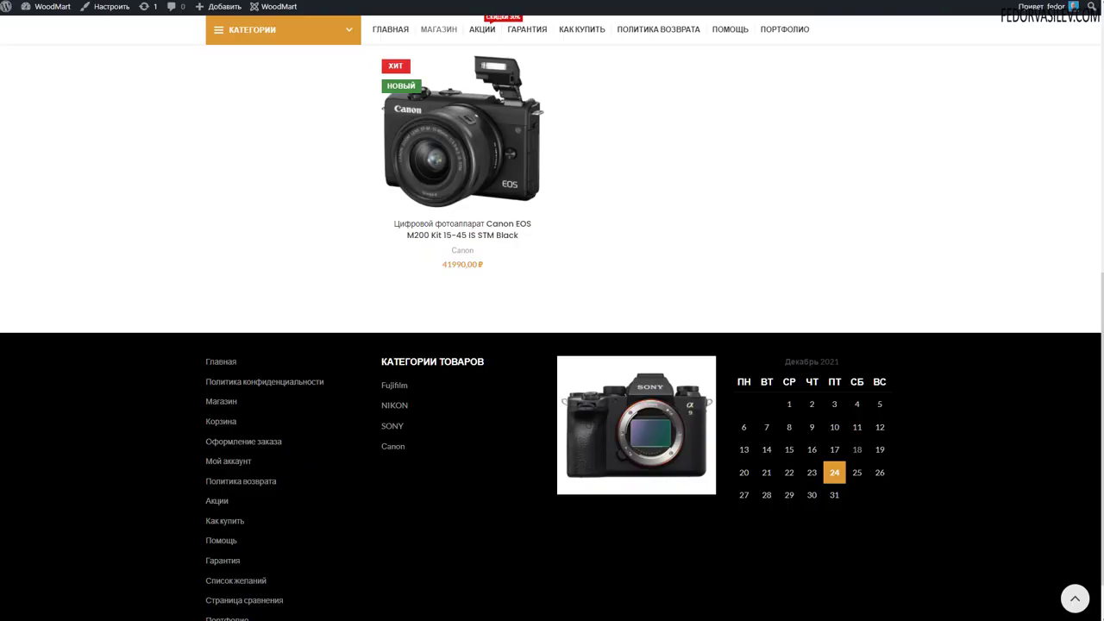
scroll(490, 374, up, 3)
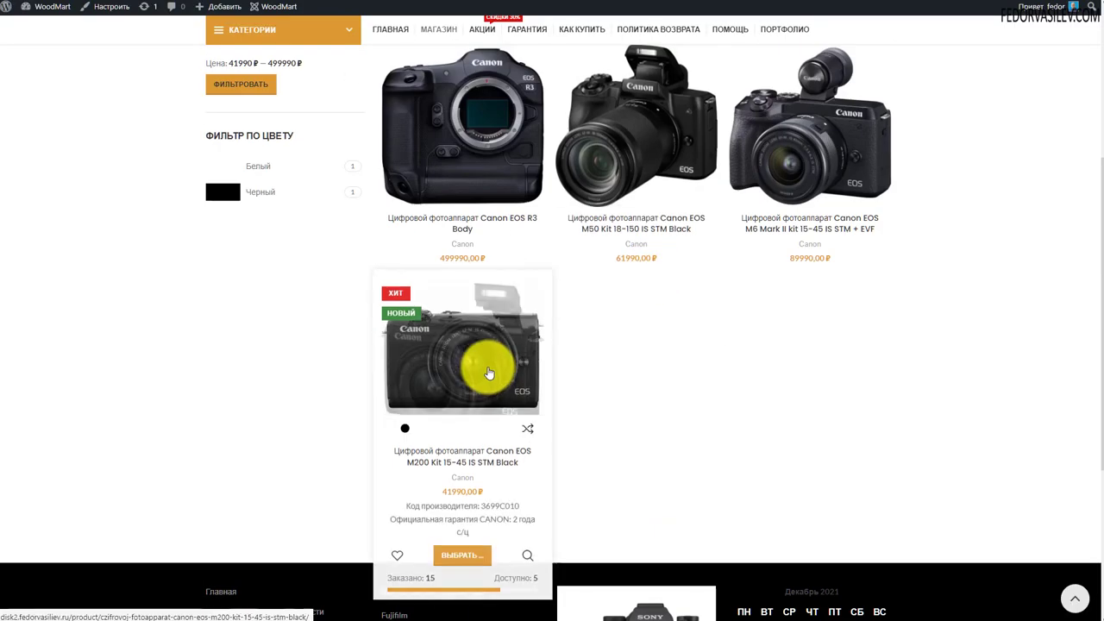
scroll(434, 296, down, 2)
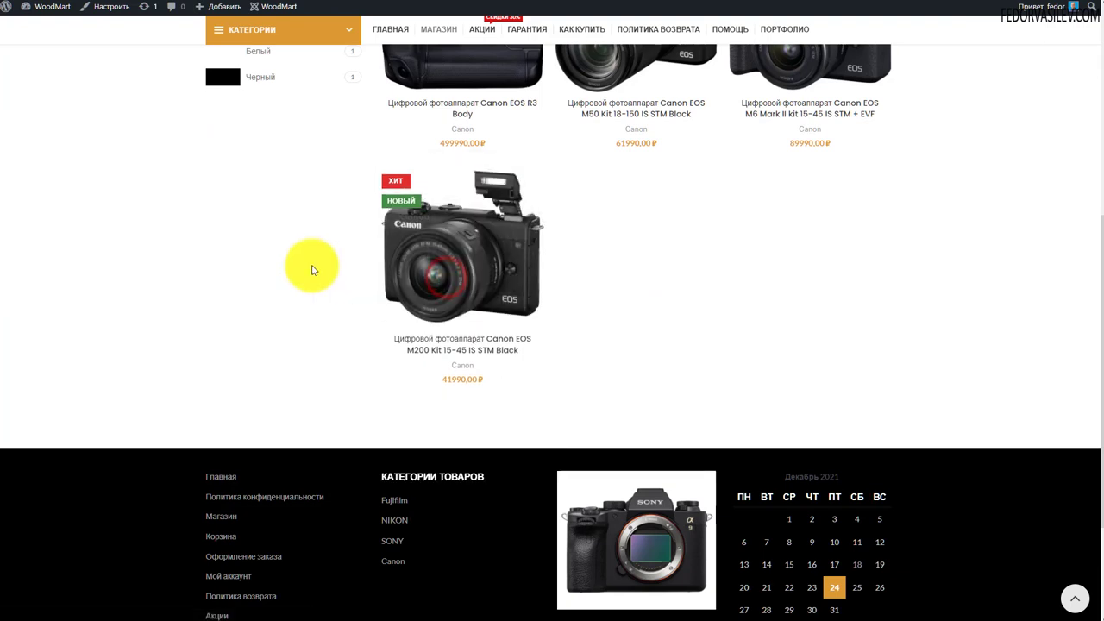
click(460, 276)
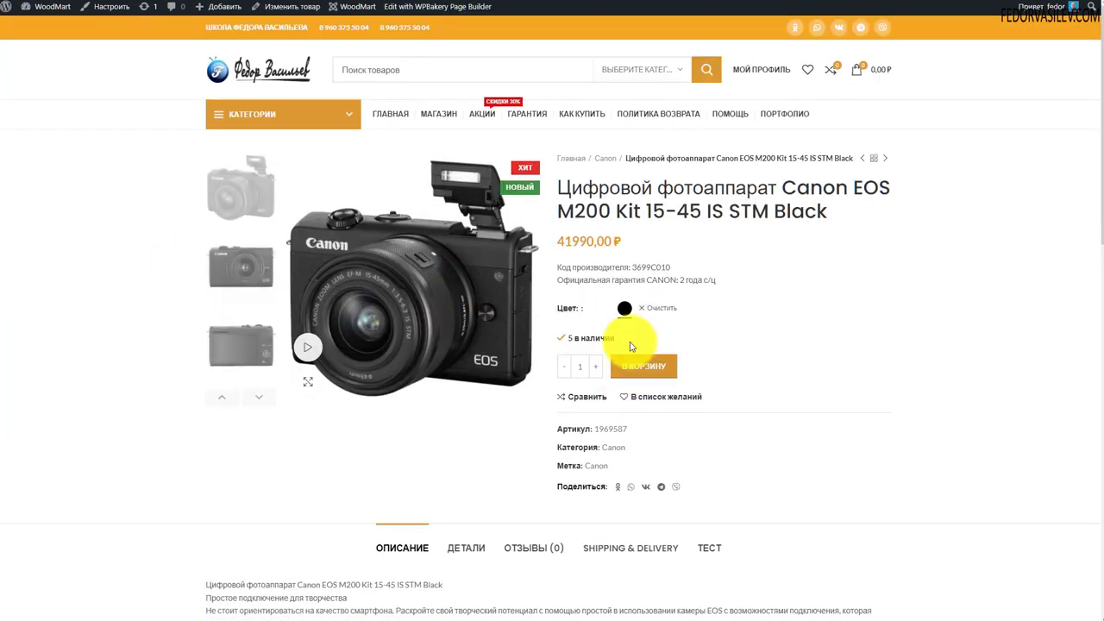
drag(559, 241, 641, 234)
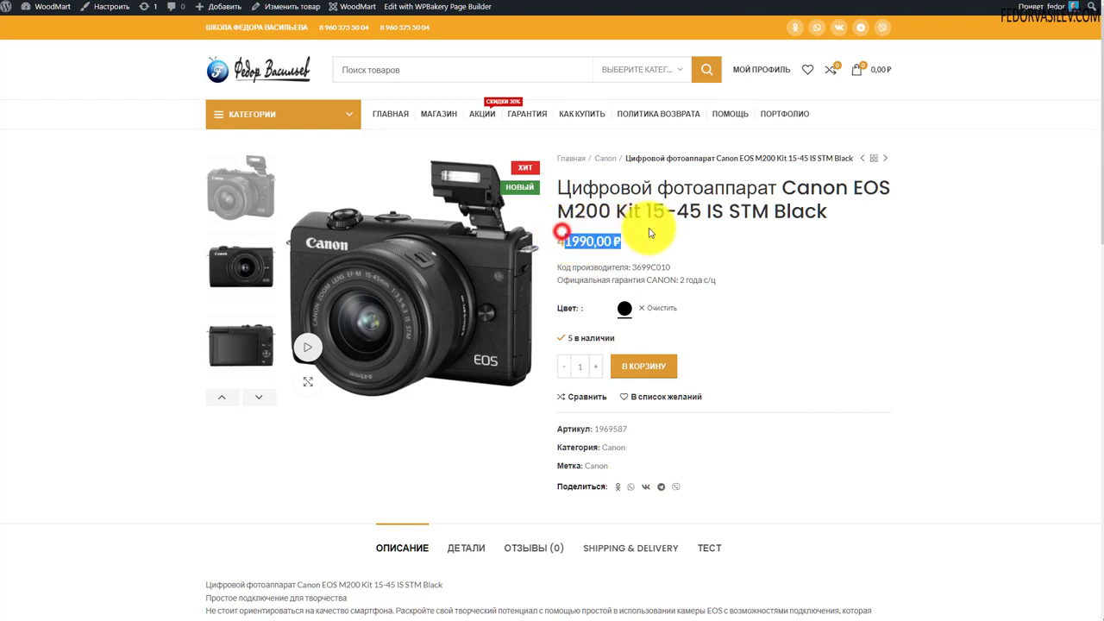
Review the WoodMart documentation's illustrated instructions for enabling the stock progress bar
click(811, 279)
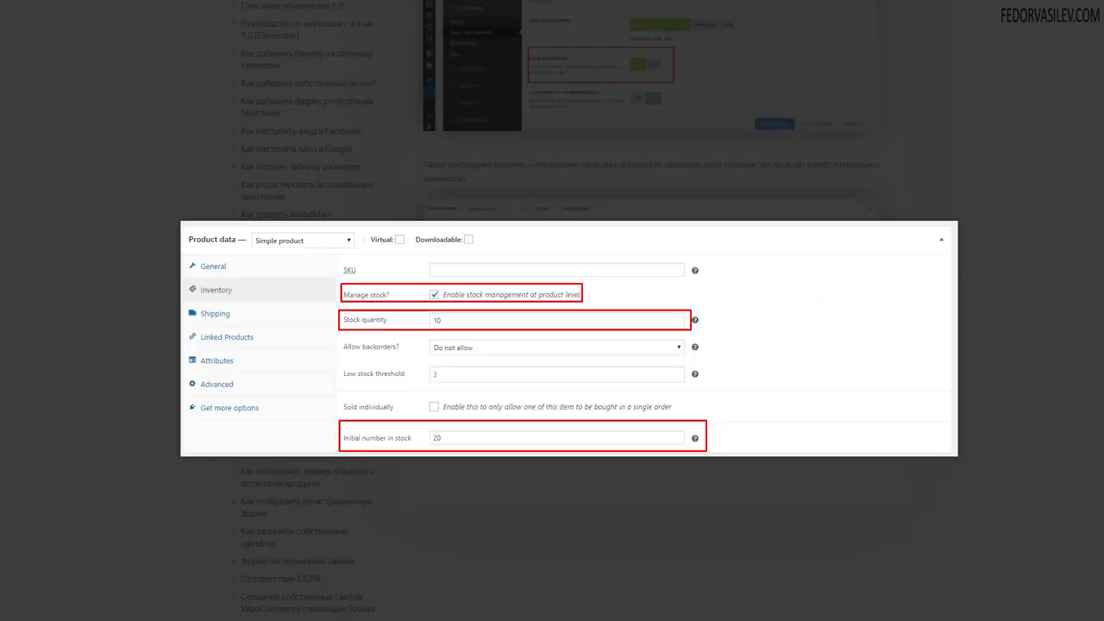
click(1055, 296)
scroll(759, 360, up, 10)
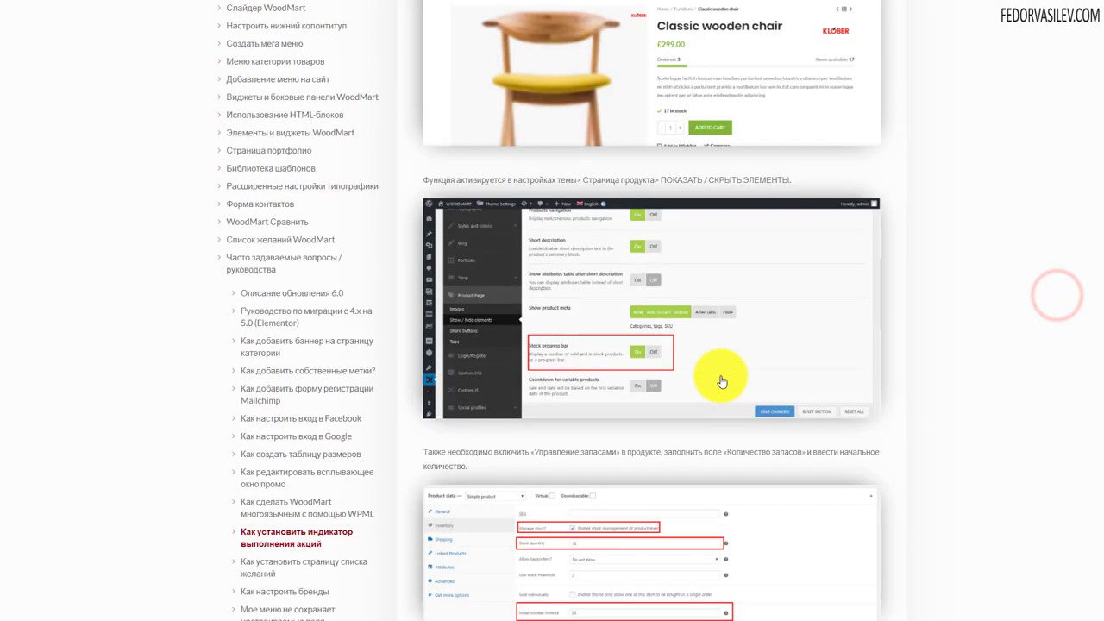
scroll(722, 382, down, 2)
click(658, 195)
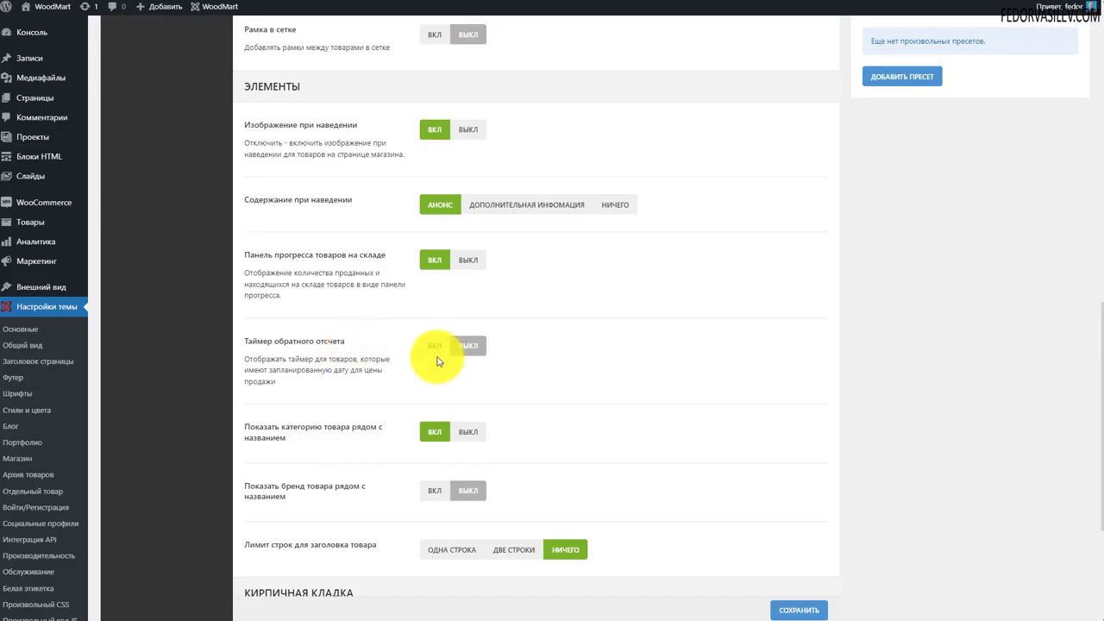
Switch on «Таймер обратного отсчета» in the theme's product style settings
click(434, 354)
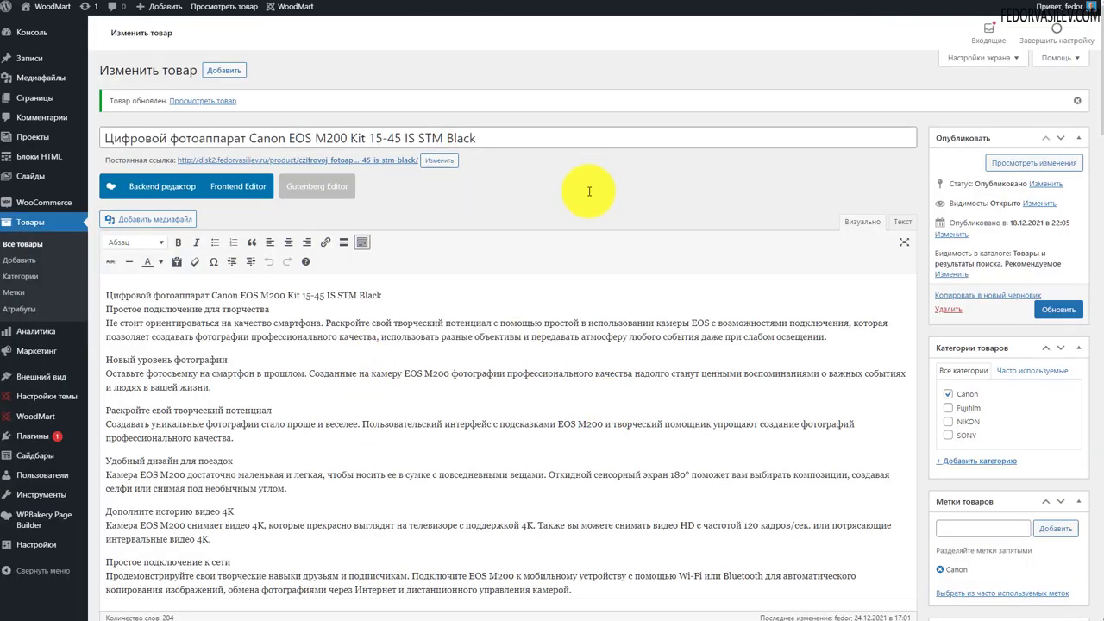
Show the Canon EOS M200's variations in its product data and expand the white variation
scroll(586, 190, down, 10)
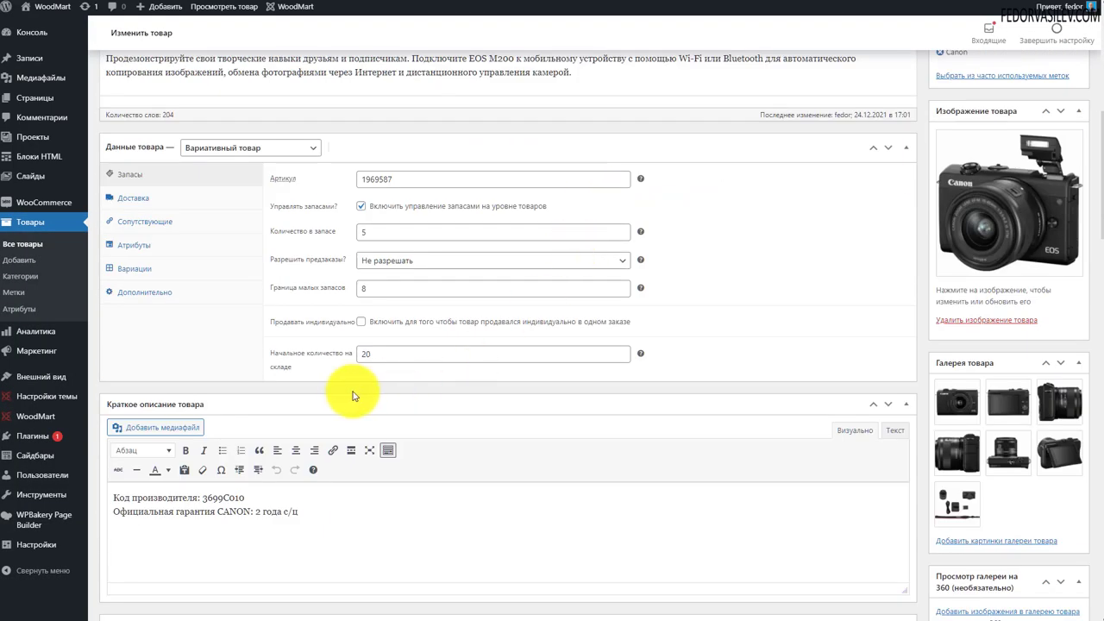
click(365, 151)
click(365, 151)
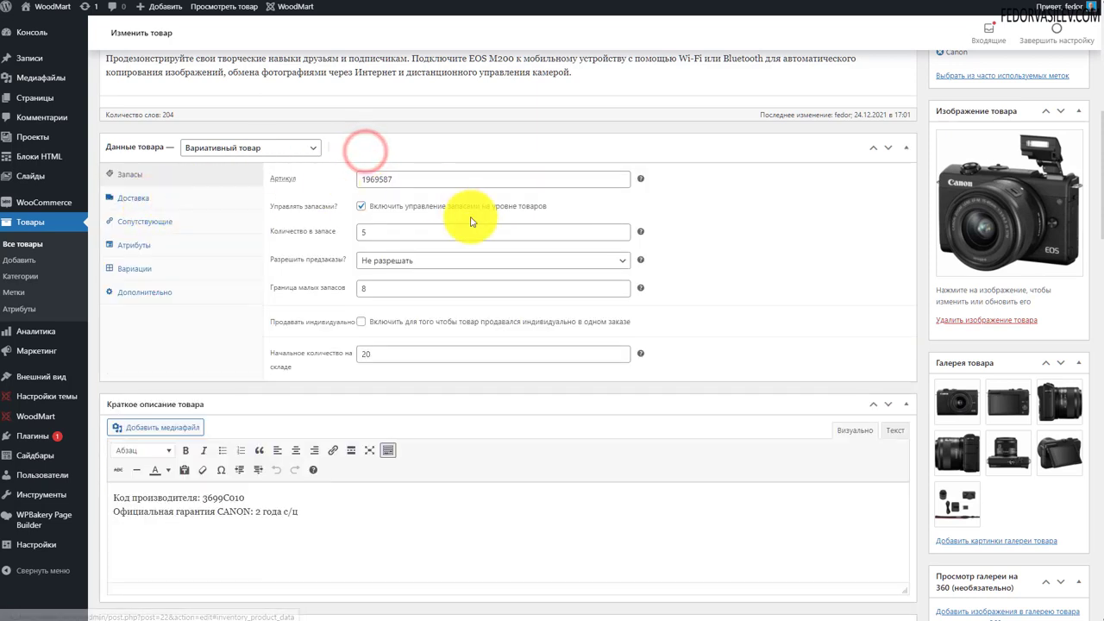
click(140, 270)
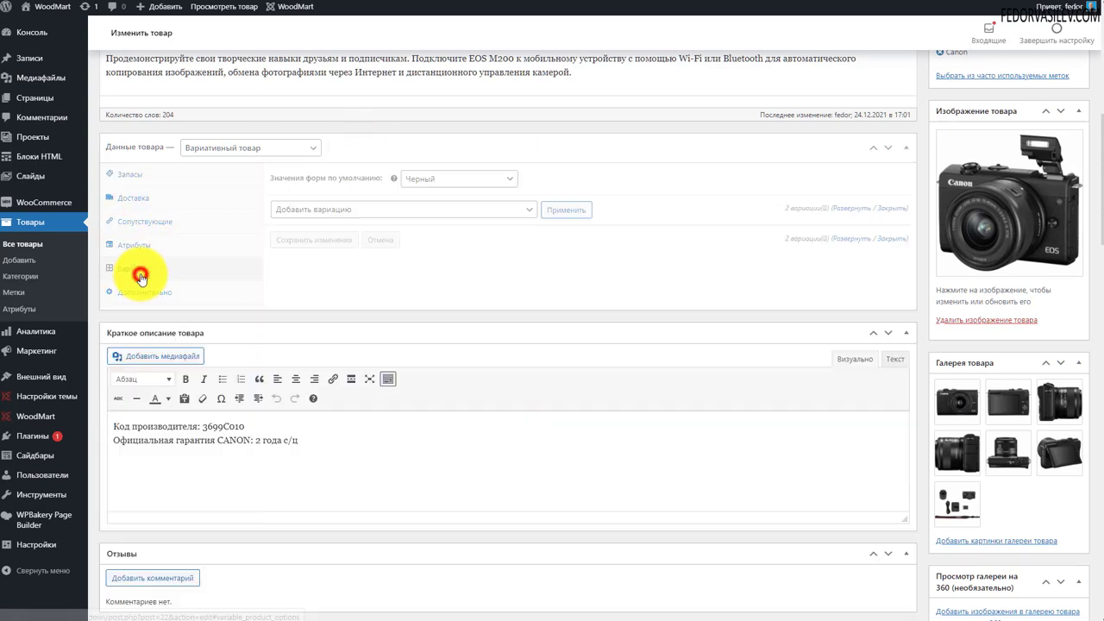
click(434, 239)
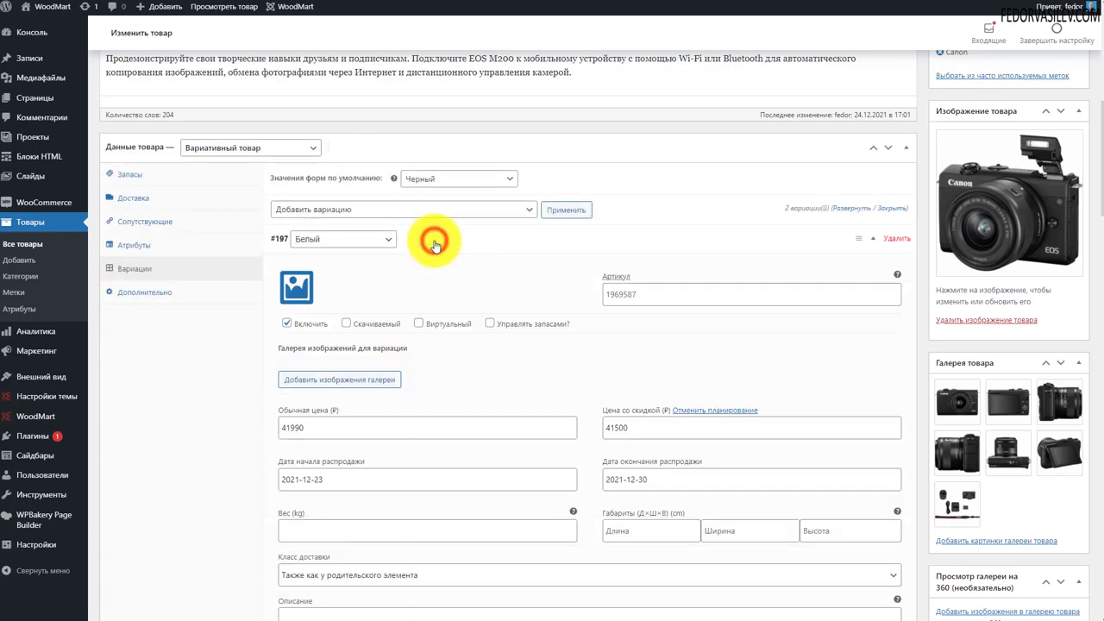
Check the sale price and the sale start and end dates of the white variation, and view the black variation's pricing
scroll(435, 246, down, 2)
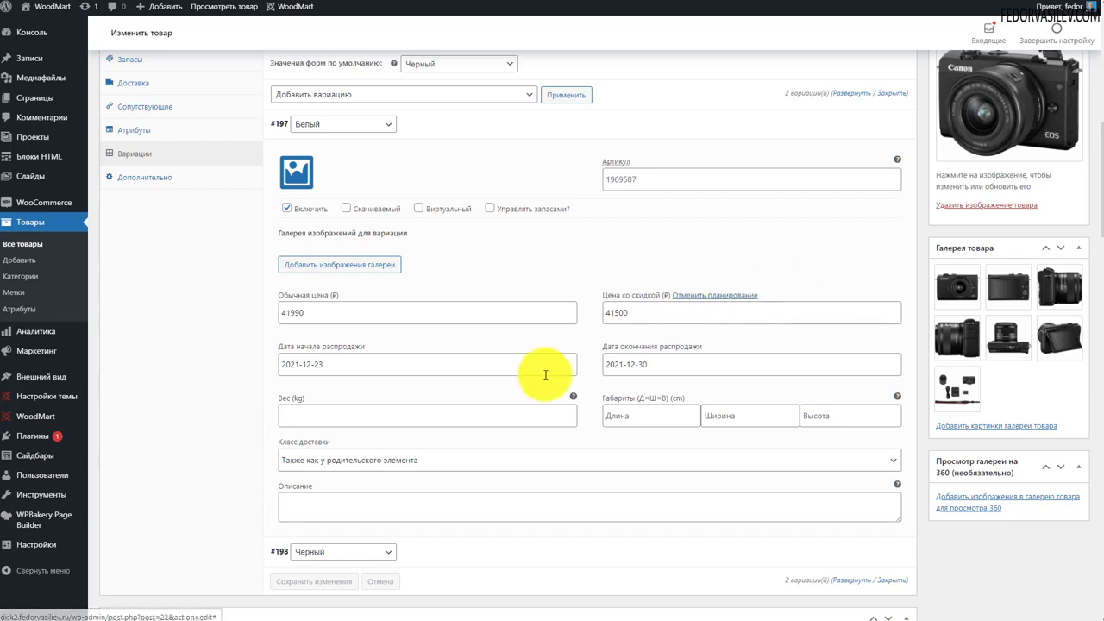
click(314, 369)
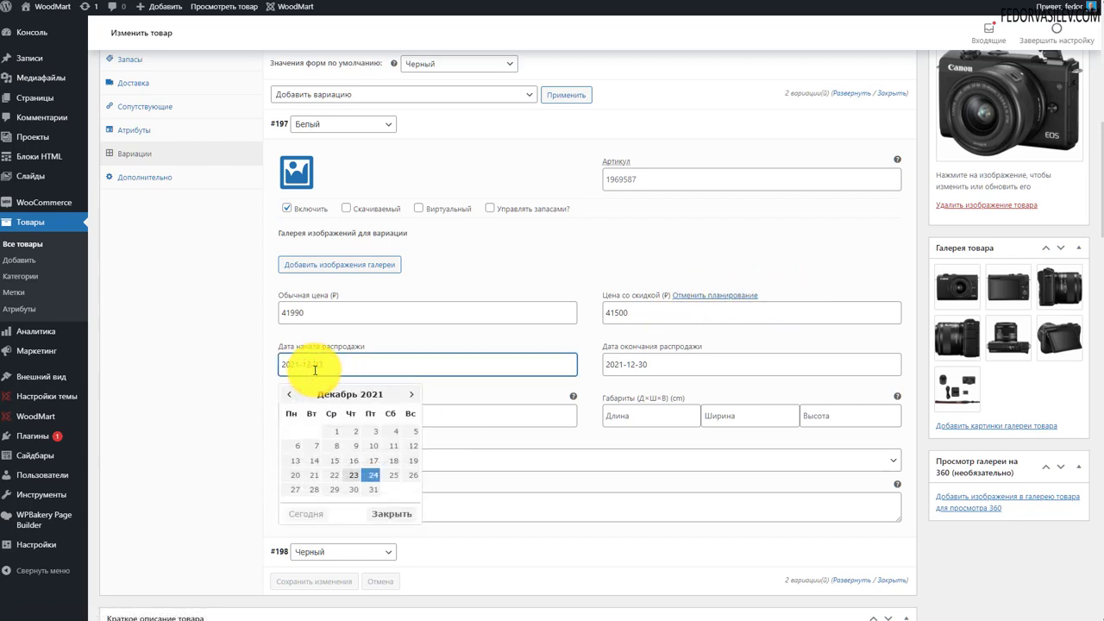
click(622, 364)
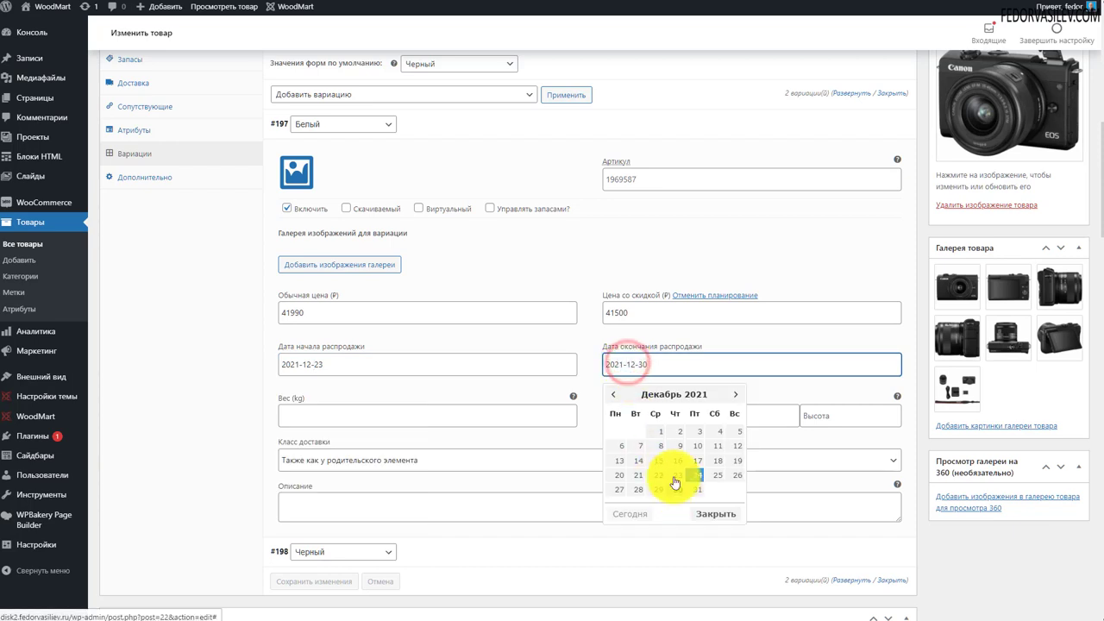
drag(614, 315, 644, 309)
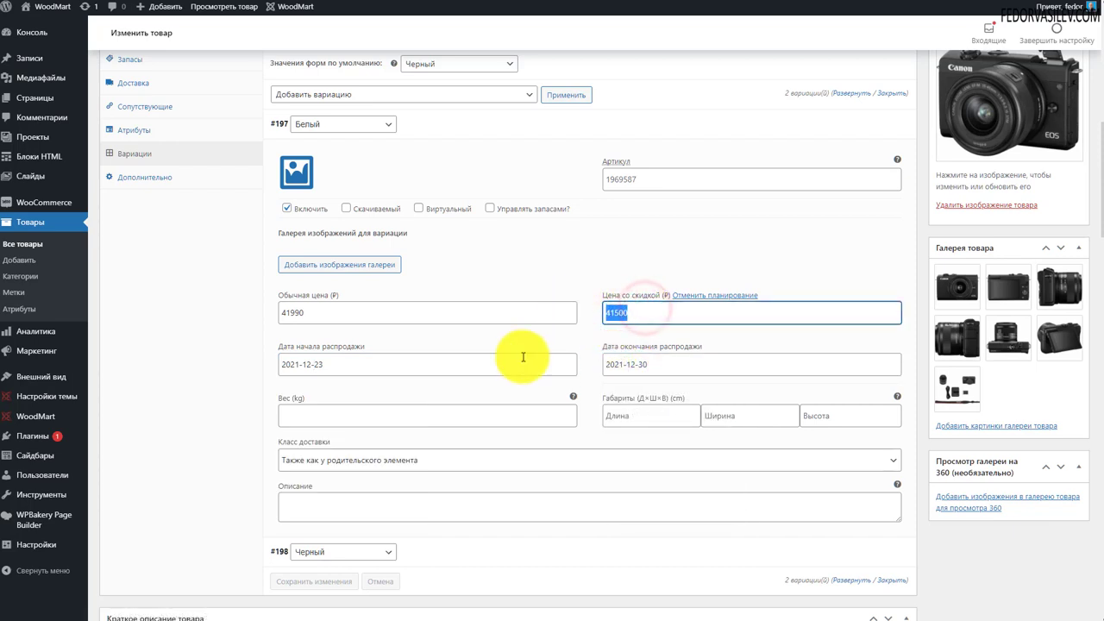
scroll(509, 222, up, 1)
click(482, 188)
click(476, 210)
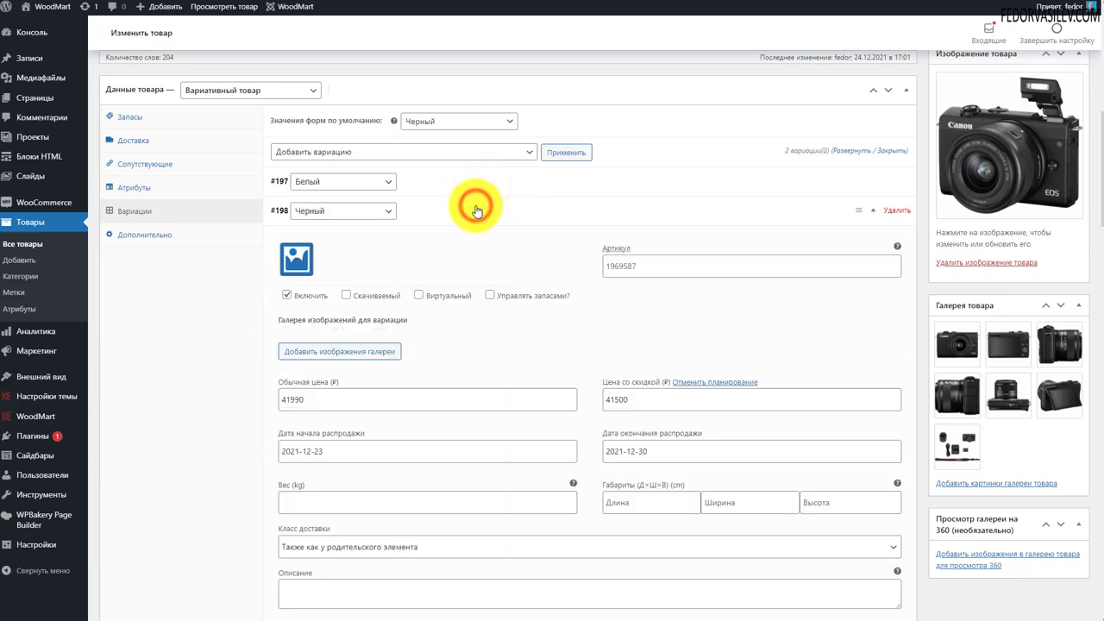
click(476, 210)
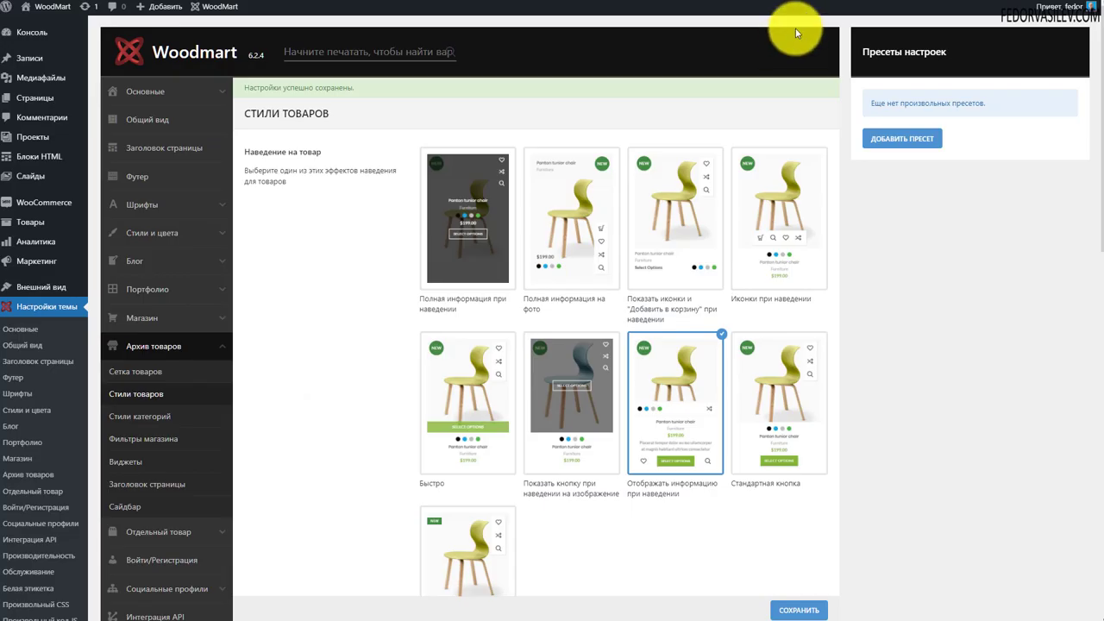
Review the «Таймер обратного отсчета» option and its description in the product style settings
scroll(784, 347, down, 10)
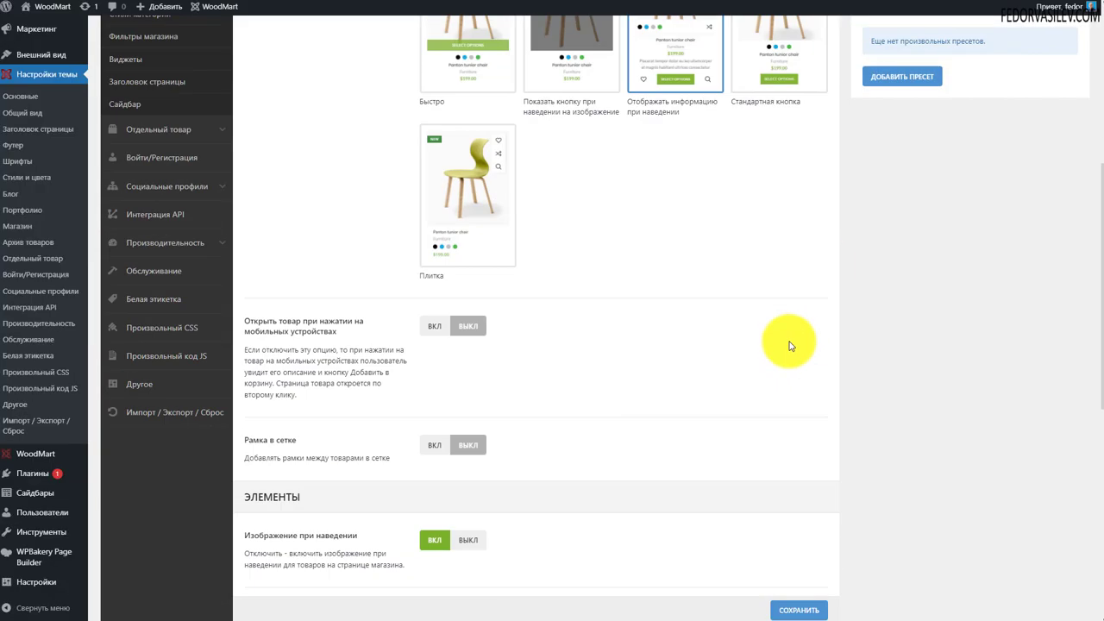
scroll(723, 302, down, 1)
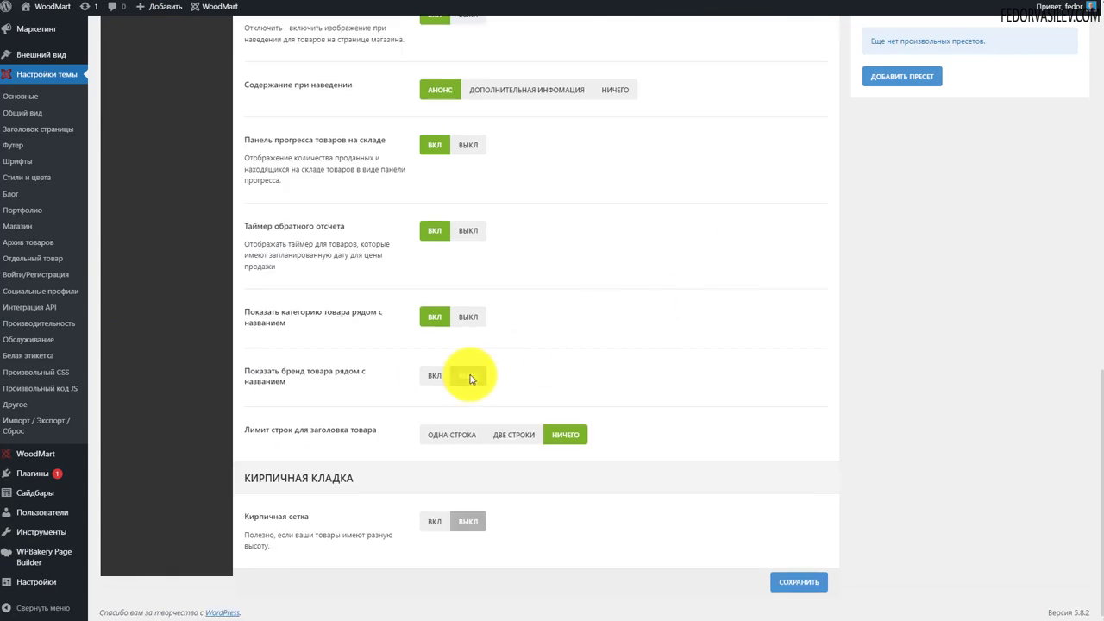
drag(302, 276, 263, 230)
click(301, 276)
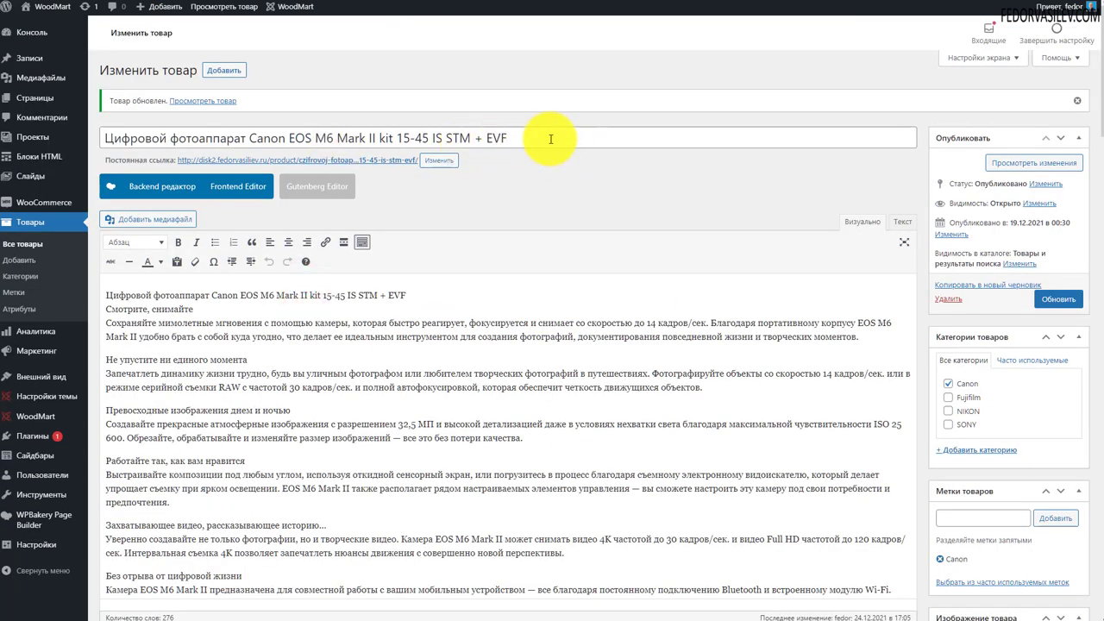
Check the sale start and end dates in the Canon EOS M6 Mark II's product data
triple_click(550, 138)
scroll(690, 147, down, 5)
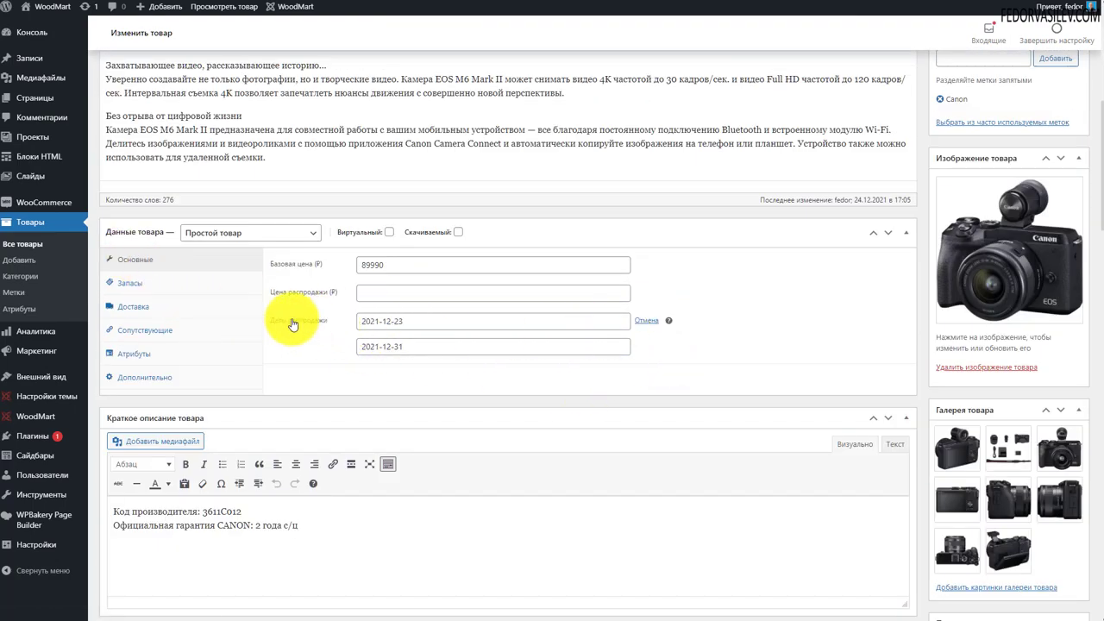
click(394, 320)
click(342, 351)
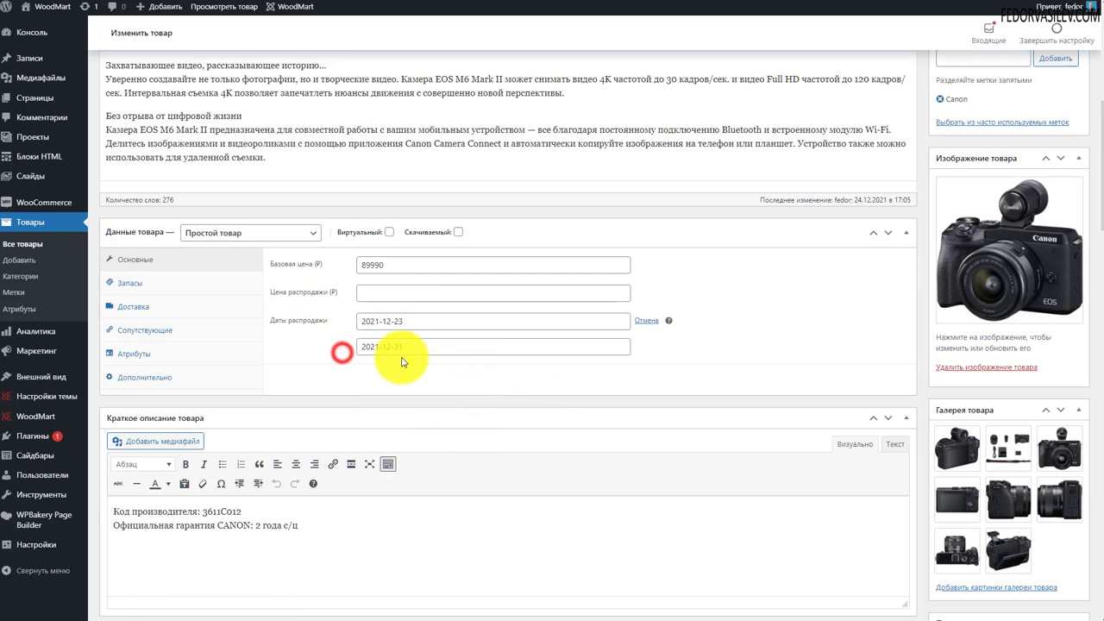
click(402, 348)
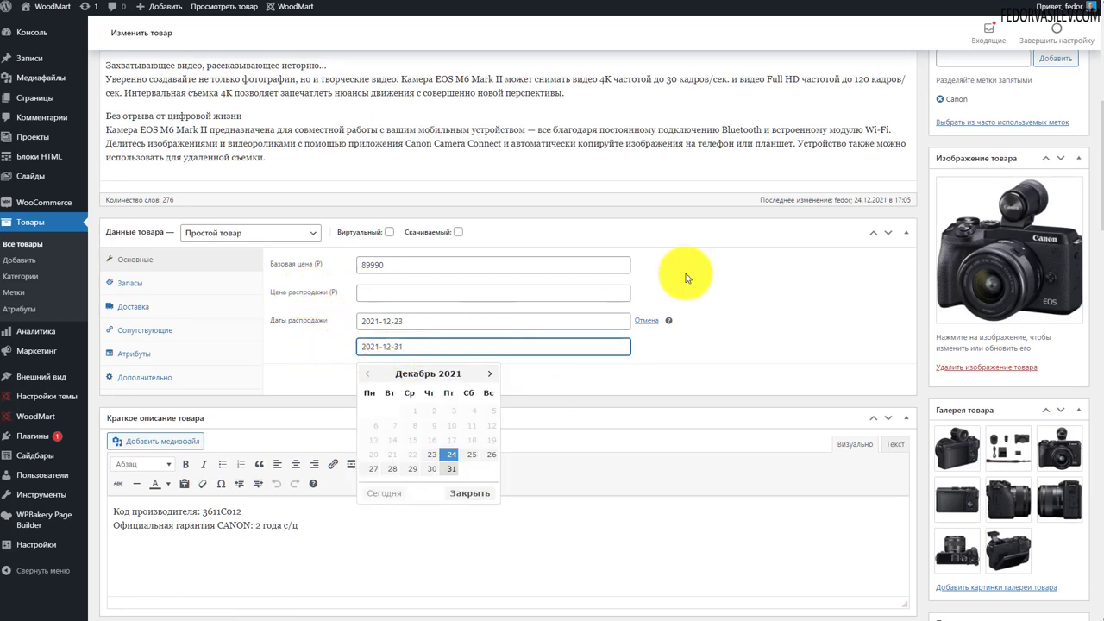
click(763, 275)
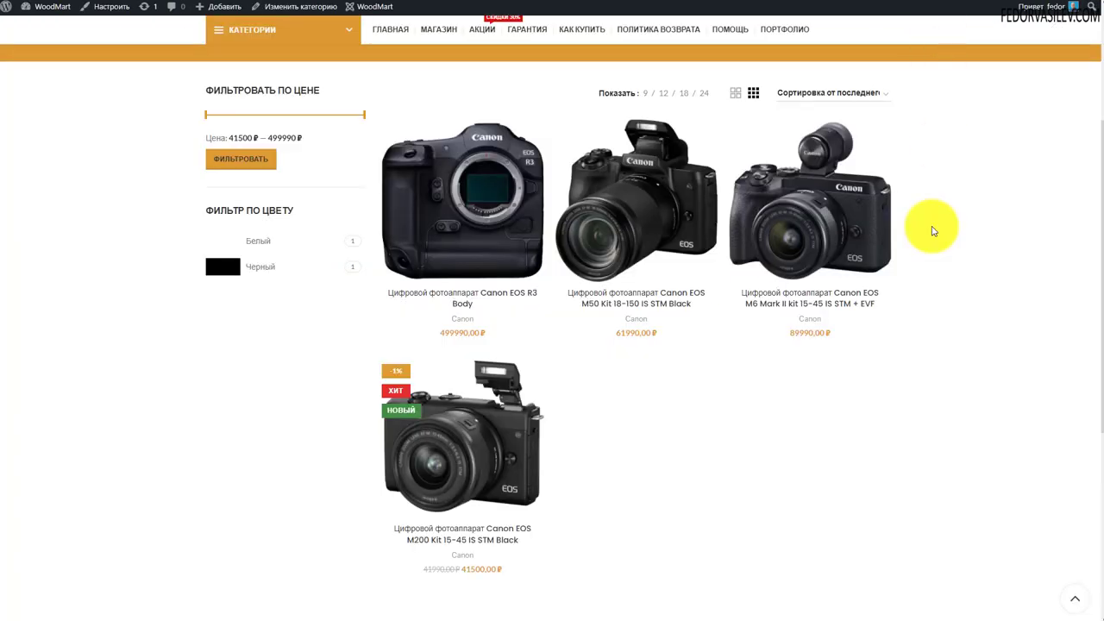
View the countdown timer on the Canon EOS M6 Mark II's shop card and look over its product page
mouse_move(830, 239)
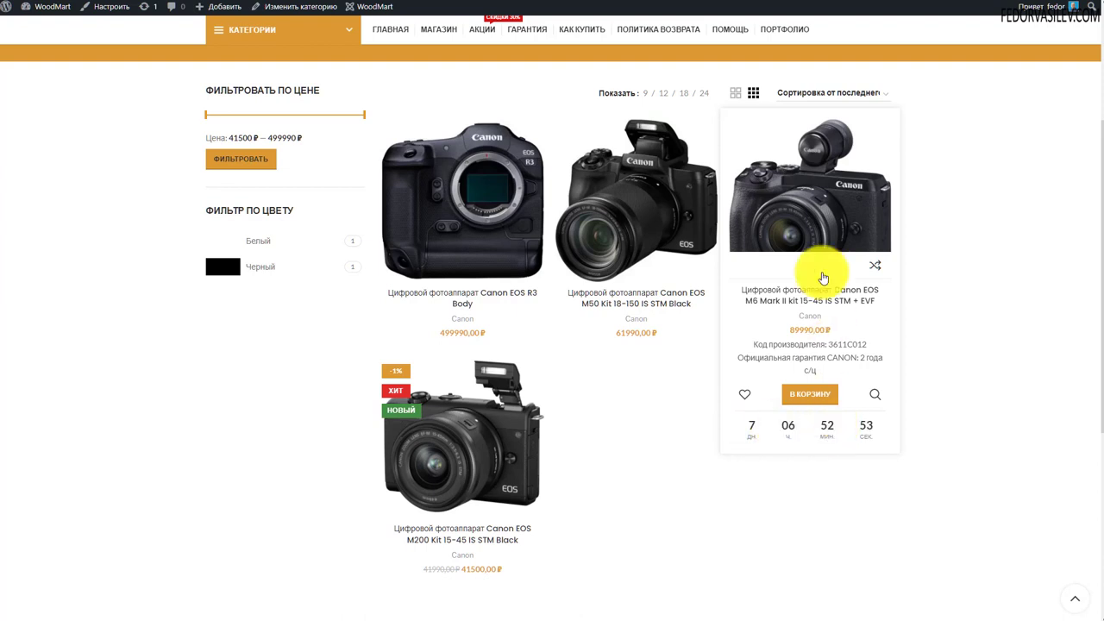
click(793, 177)
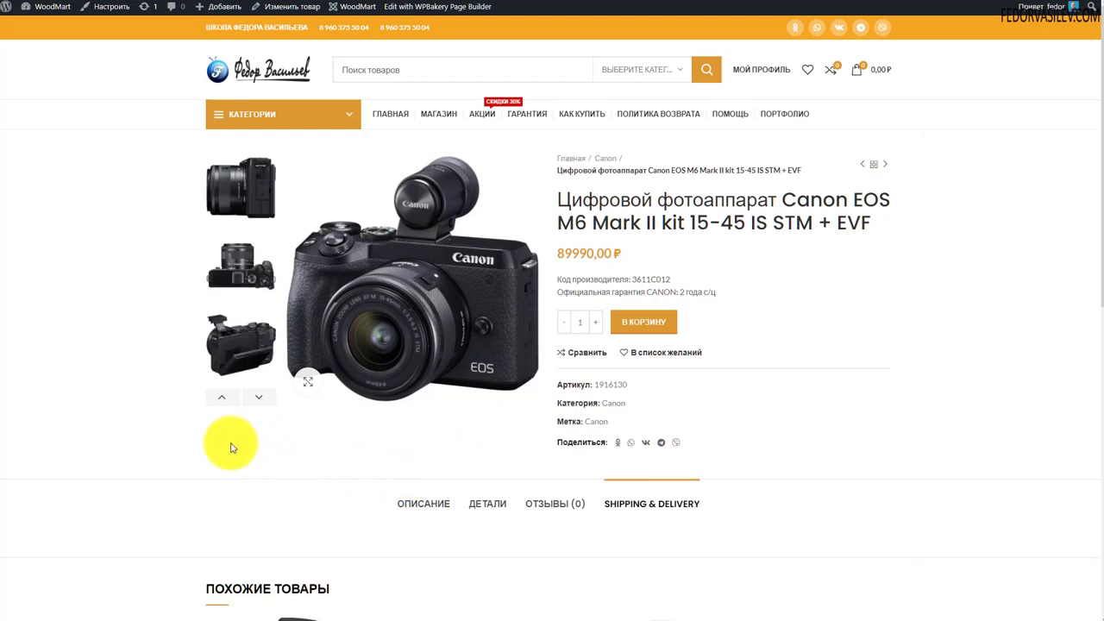
click(215, 397)
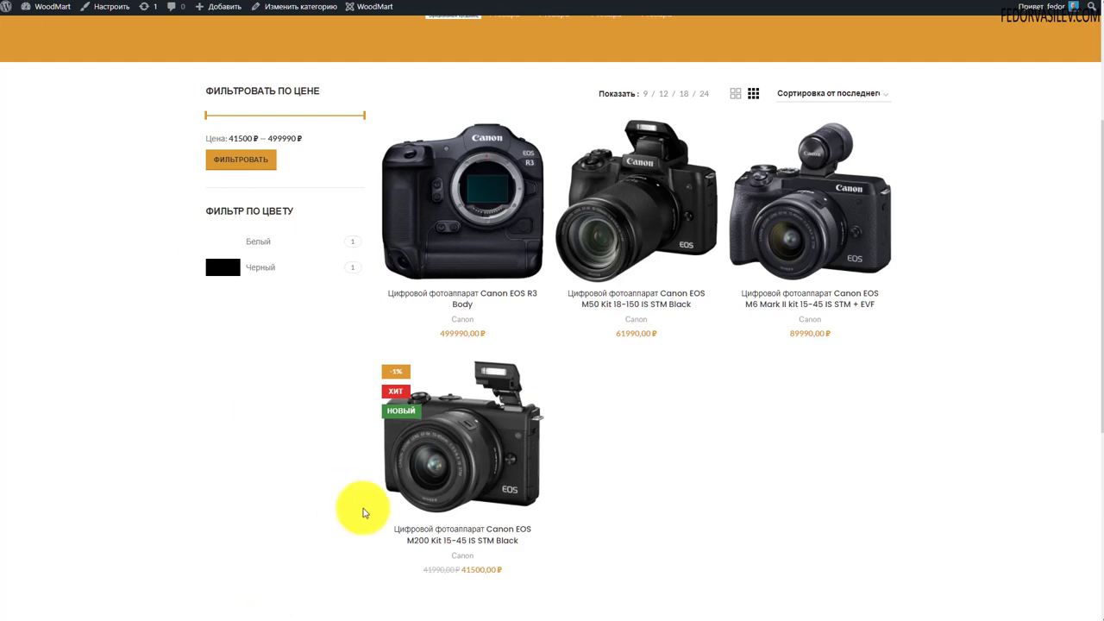
Compare the product cards in the Canon category and examine the countdown timer on the Canon EOS M6 Mark II's card
scroll(365, 512, up, 2)
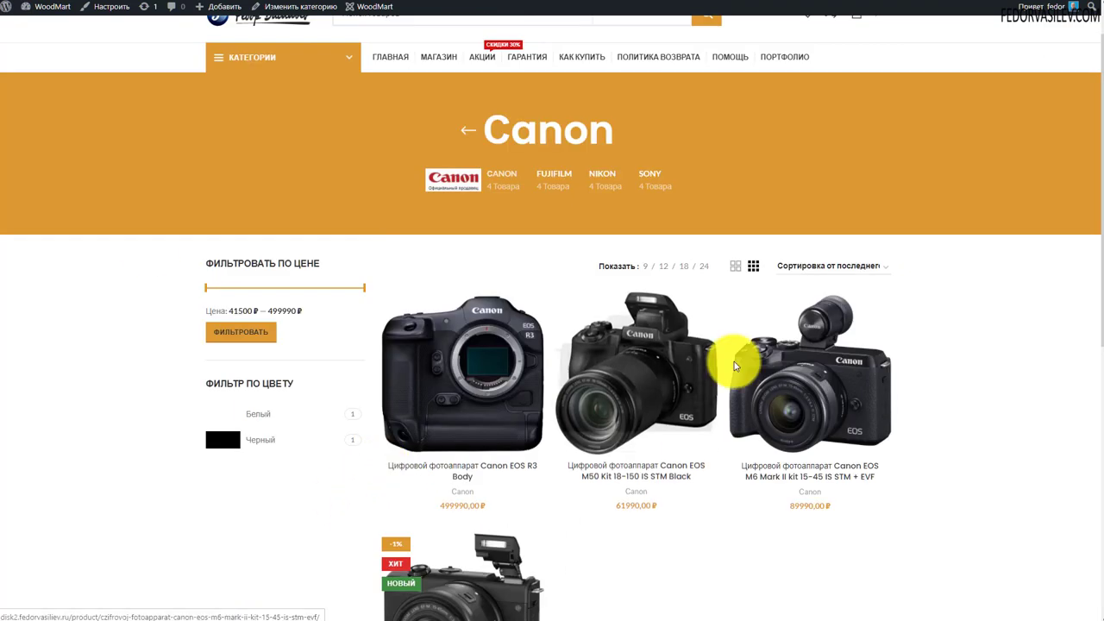
scroll(732, 360, down, 4)
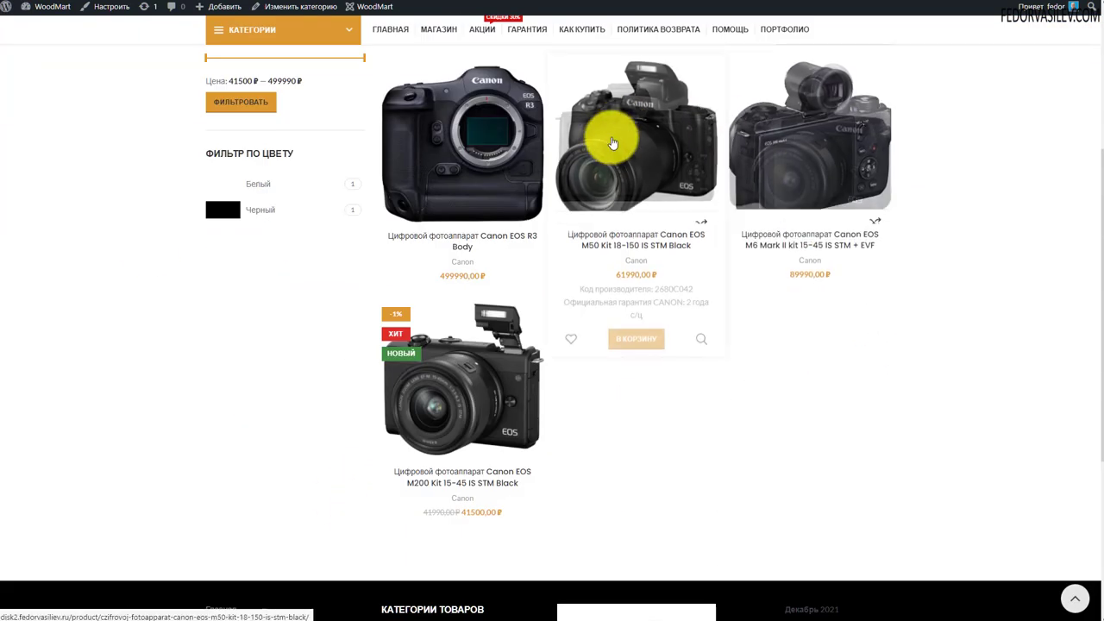
scroll(377, 215, up, 1)
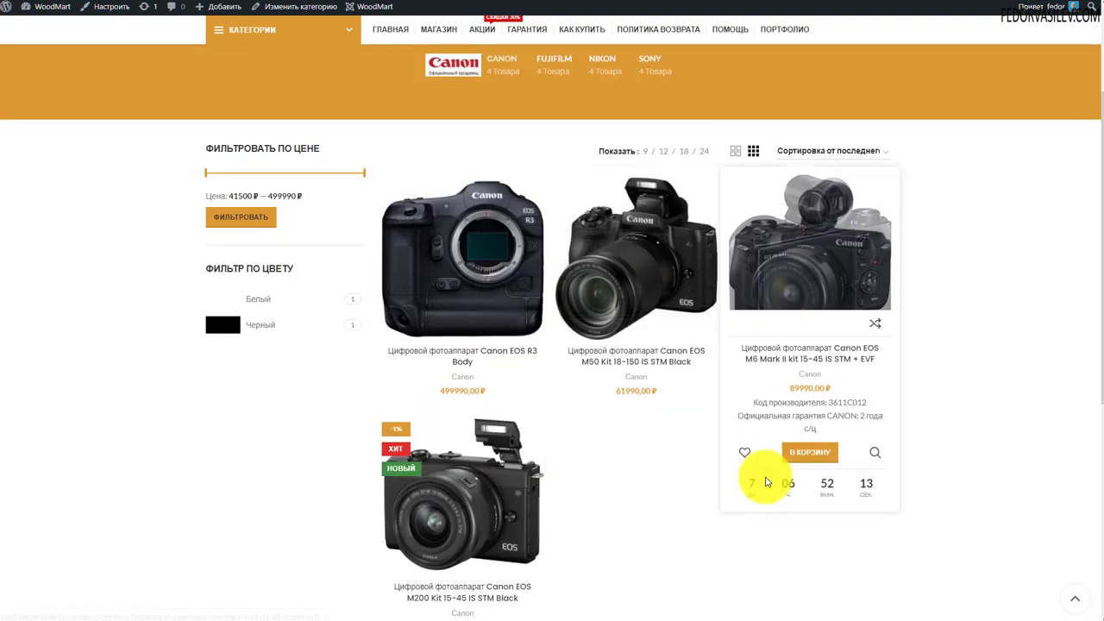
drag(865, 483, 764, 500)
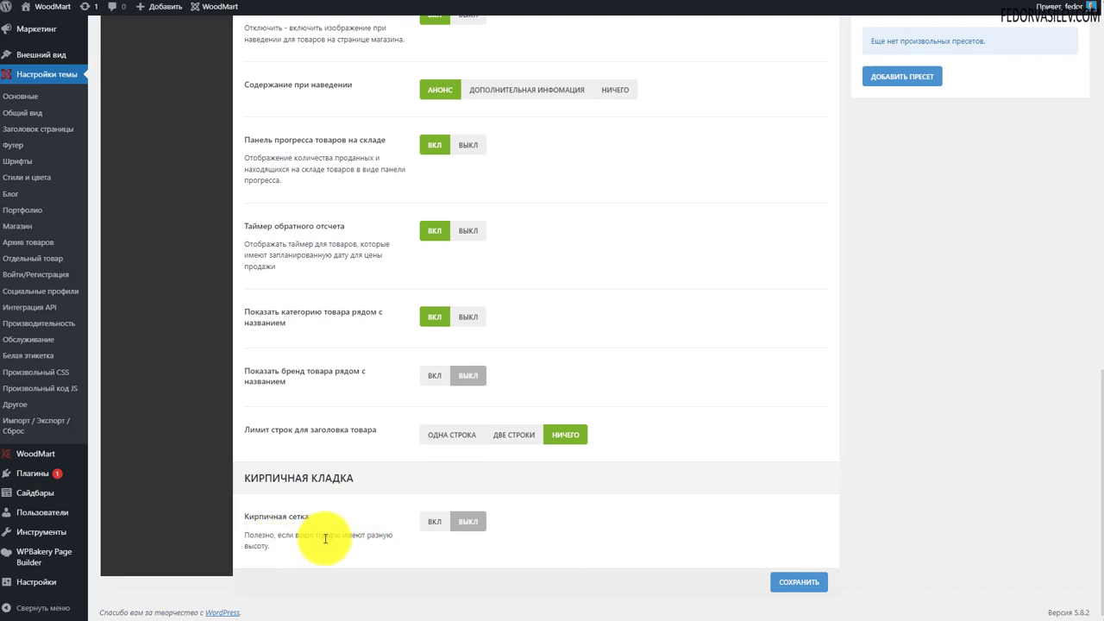
Switch on «Кирпичная сетка» to examine the «Сетка товаров с различными размерами» option, and switch the grid back off
click(435, 522)
scroll(535, 483, down, 2)
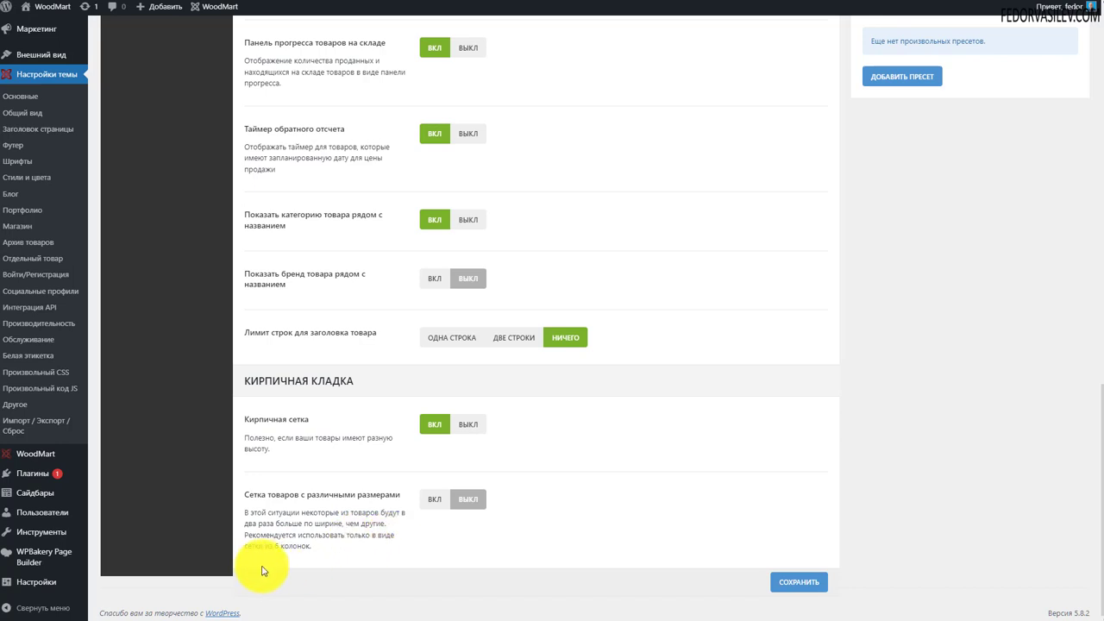
click(466, 500)
click(459, 431)
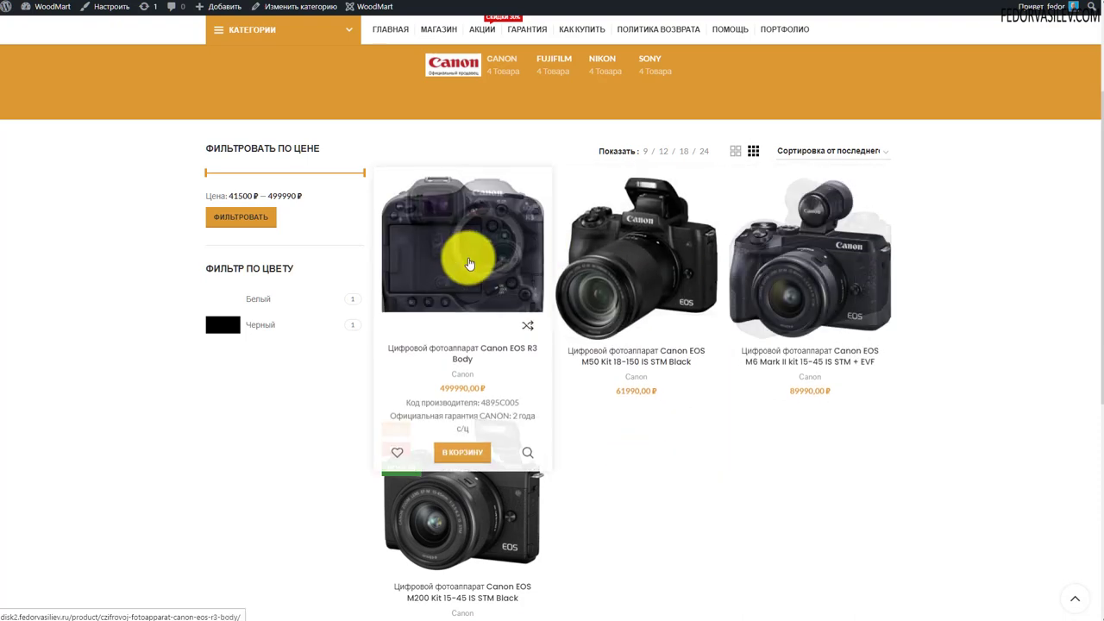
Review the category designs in the «Стили категорий» settings, and check the shop's category tiles by opening the Canon category
click(879, 0)
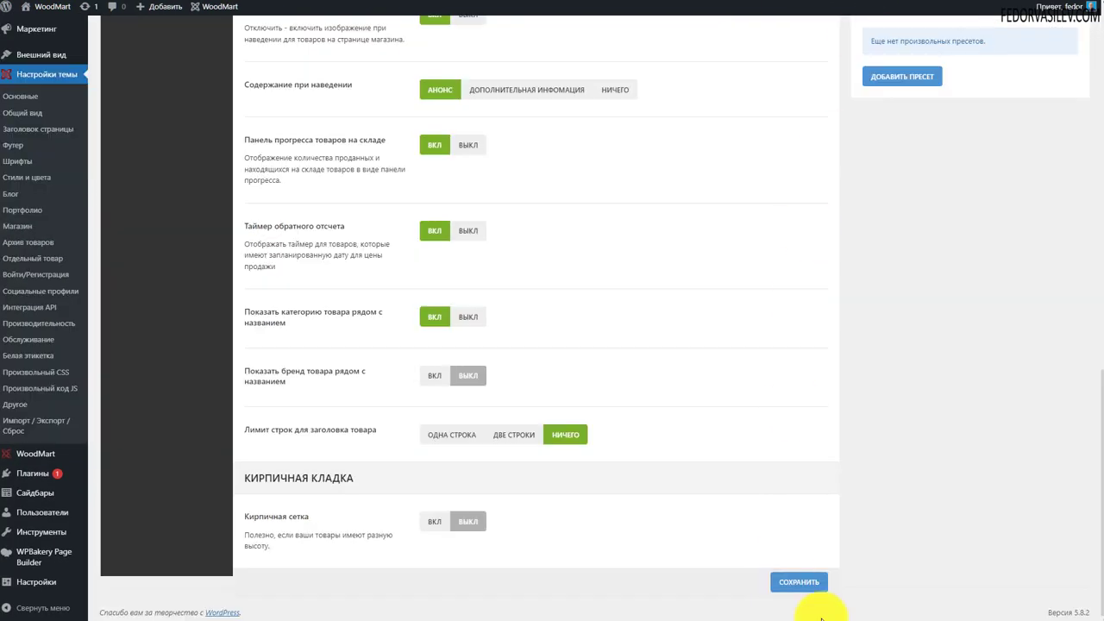
click(138, 417)
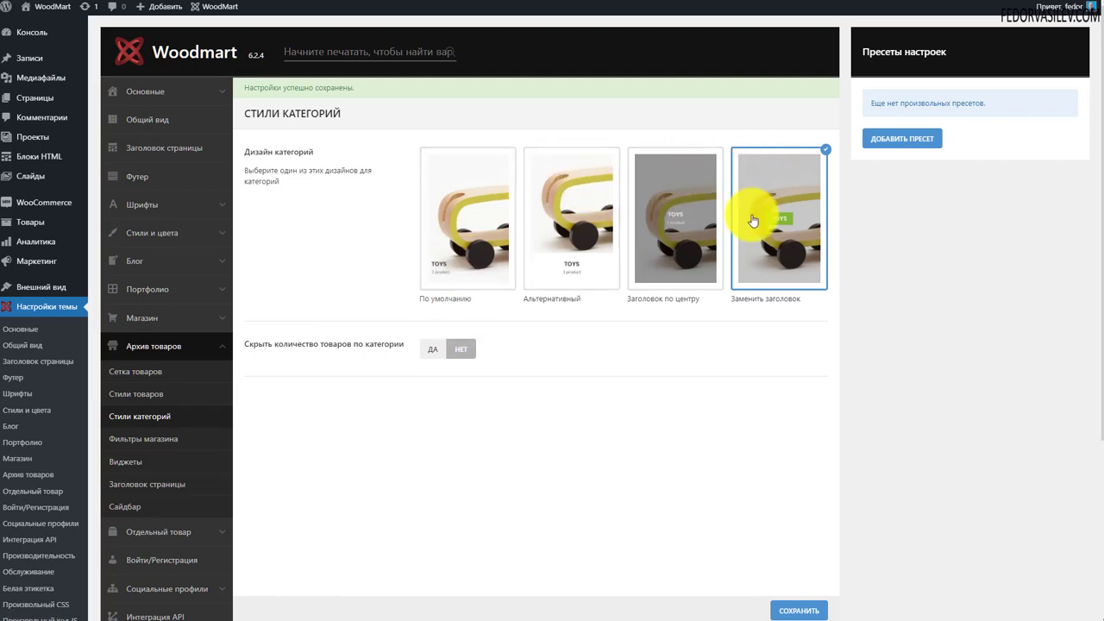
scroll(661, 259, down, 2)
scroll(603, 285, up, 2)
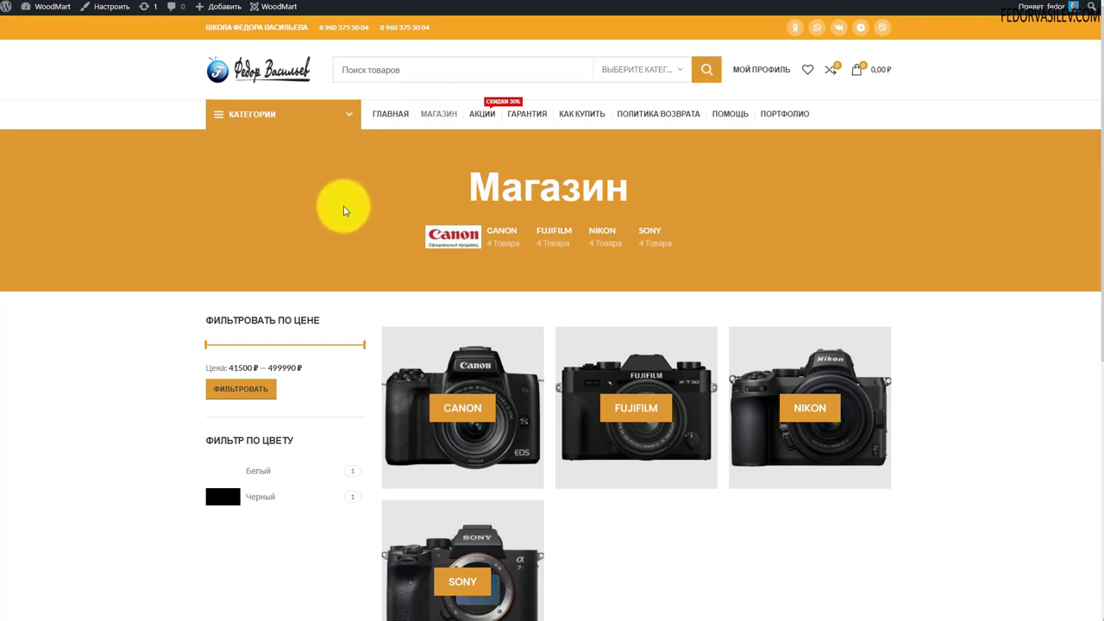
scroll(345, 210, down, 2)
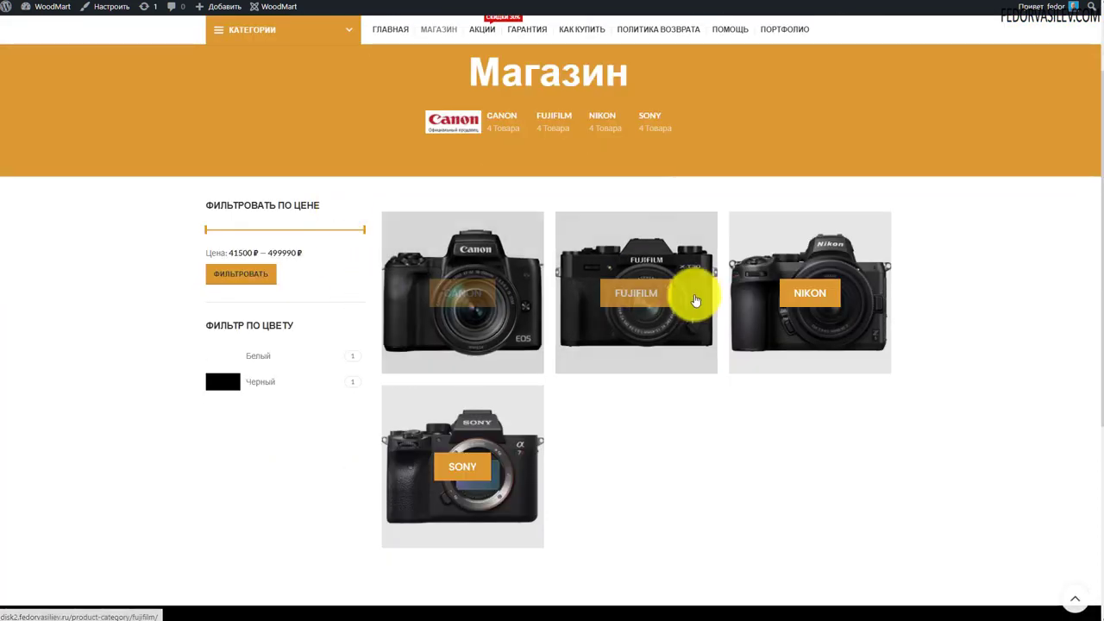
click(458, 297)
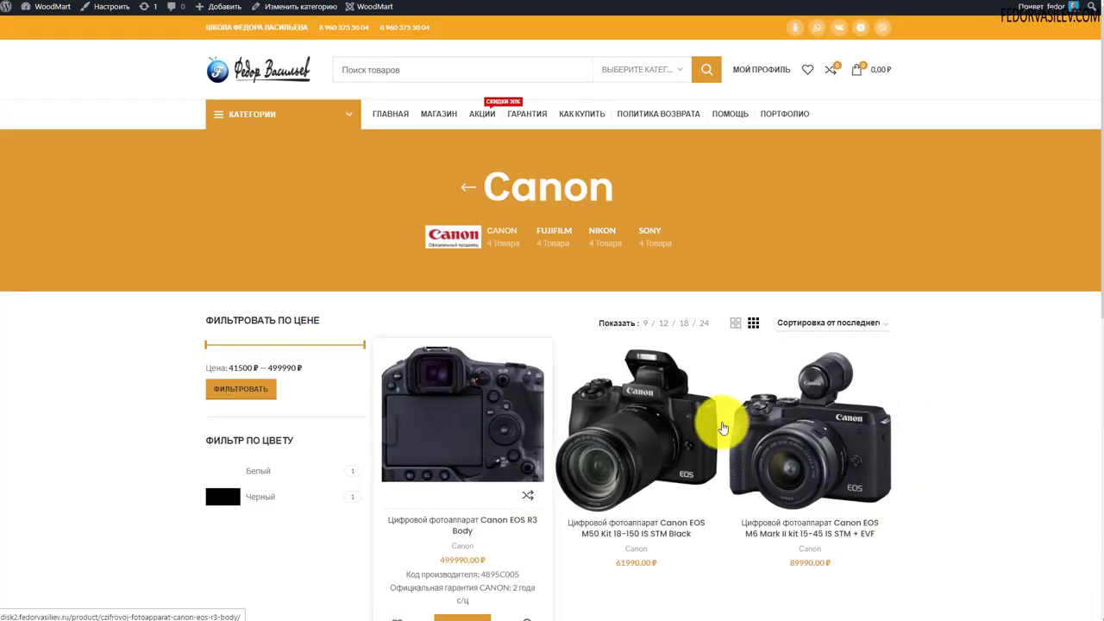
Look over the product cards in the shop's Canon category
scroll(744, 413, down, 4)
scroll(435, 371, up, 3)
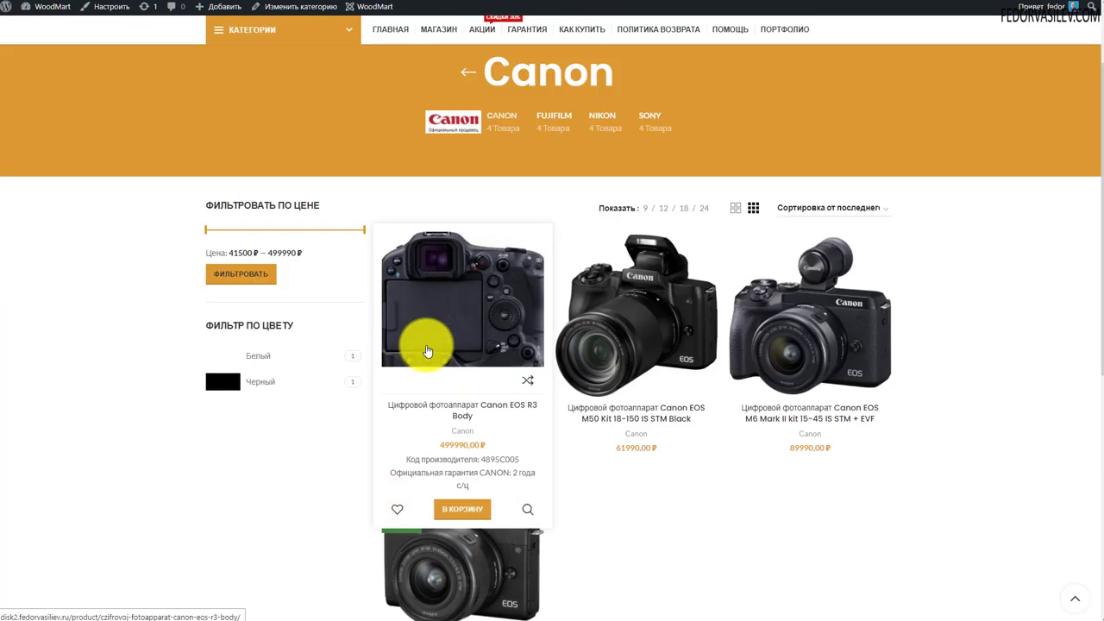
scroll(819, 215, up, 2)
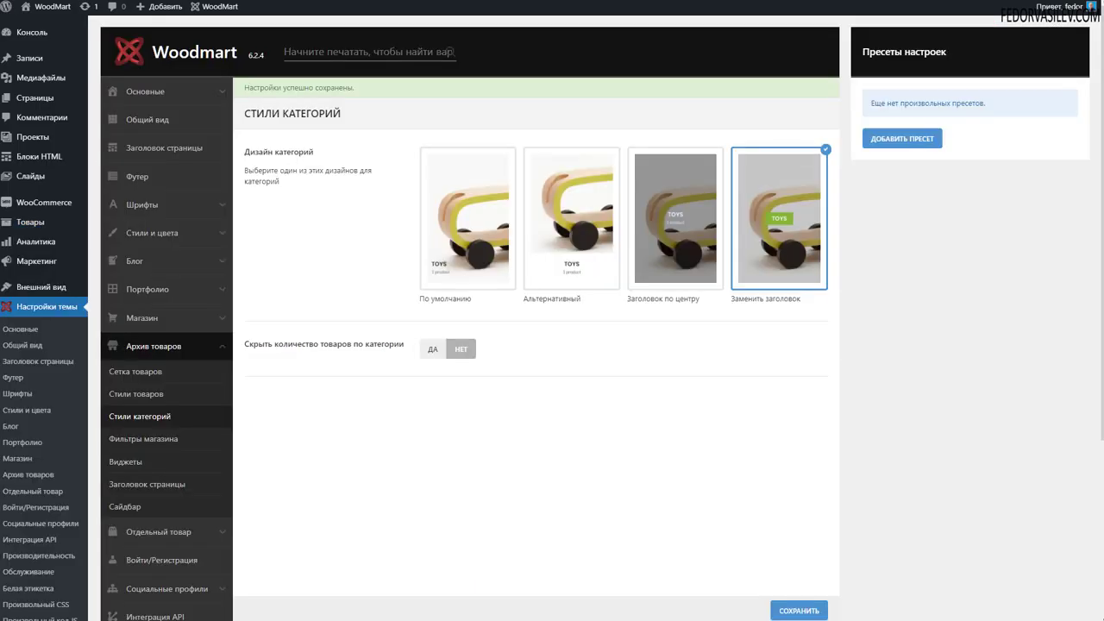
In the customizer's WooCommerce «Каталог товаров» section, set the shop page to «Показывать товары»
mouse_move(41, 382)
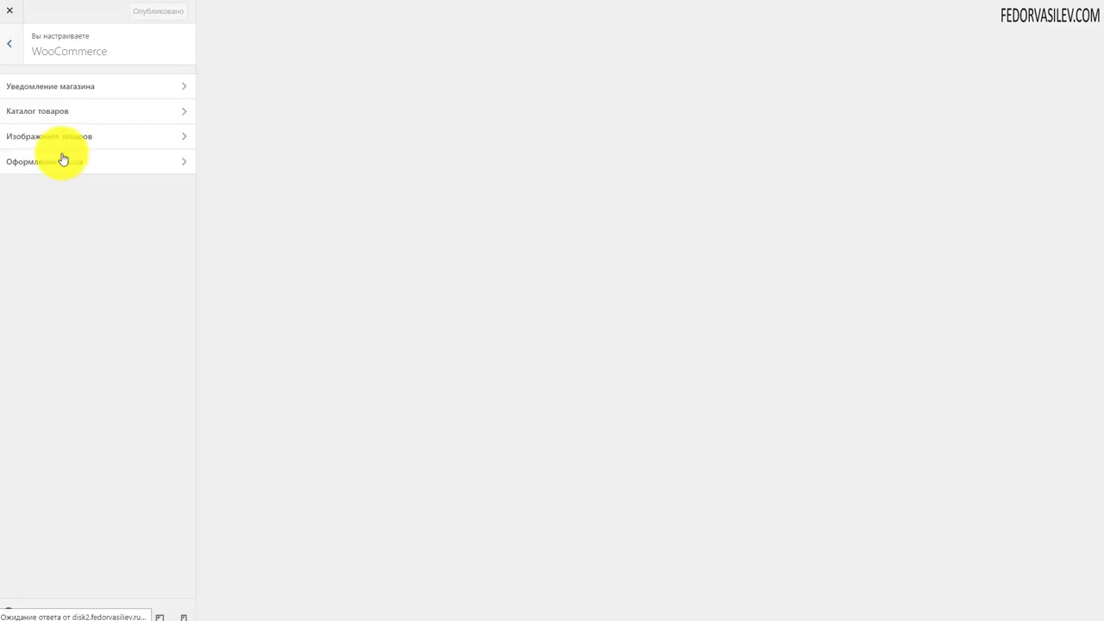
click(59, 118)
click(34, 123)
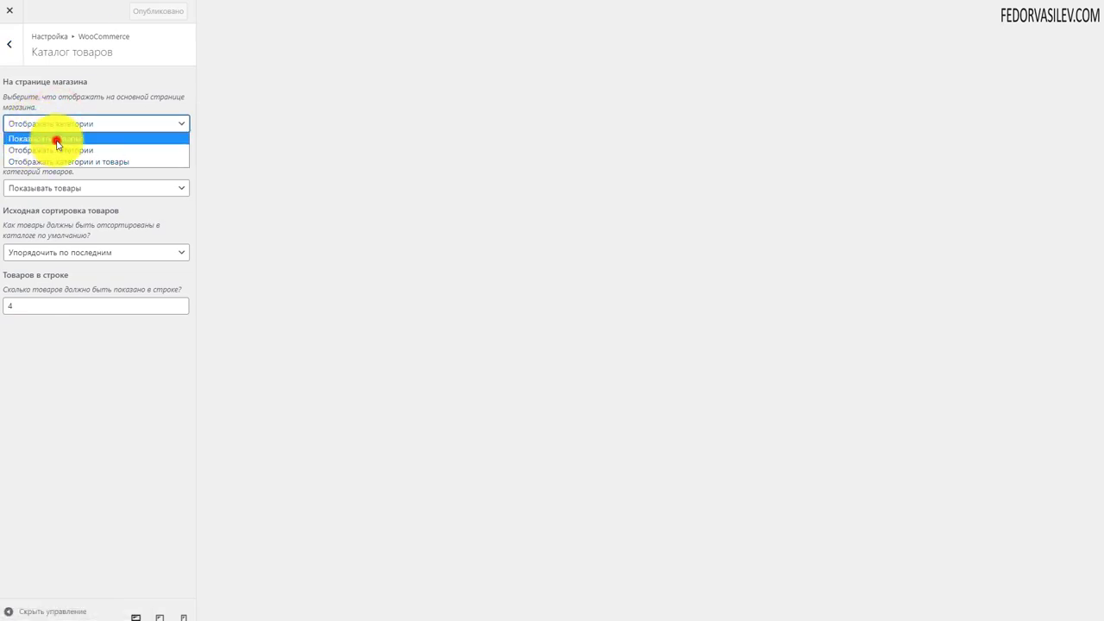
click(57, 139)
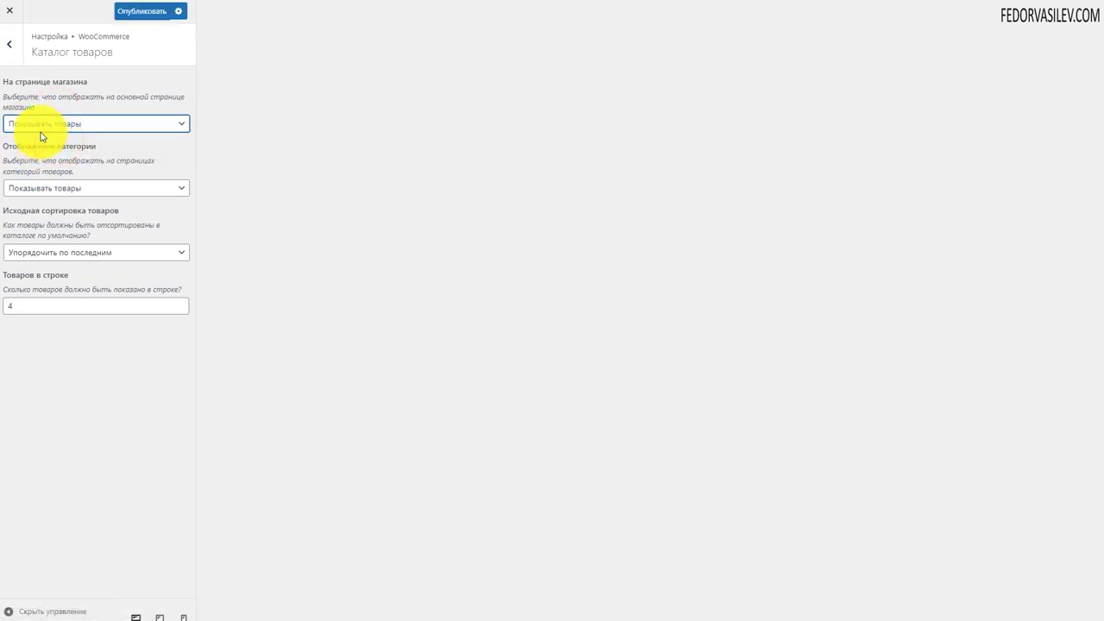
Examine the product listing in the customizer preview, and set the shop page display to «Отображать категории»
click(57, 122)
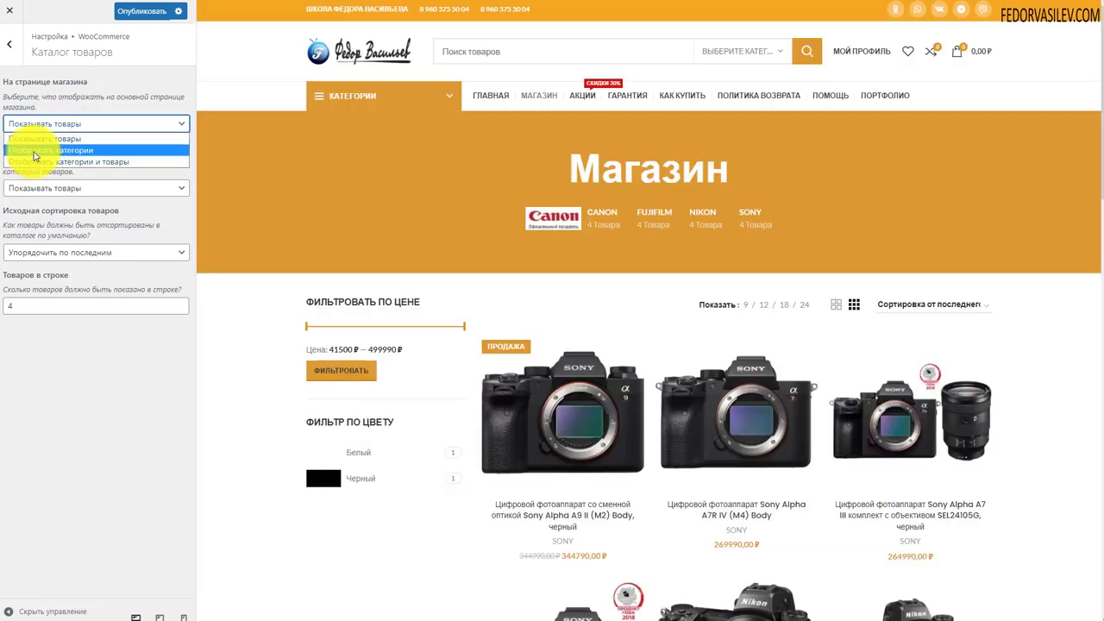
click(35, 138)
scroll(628, 197, down, 3)
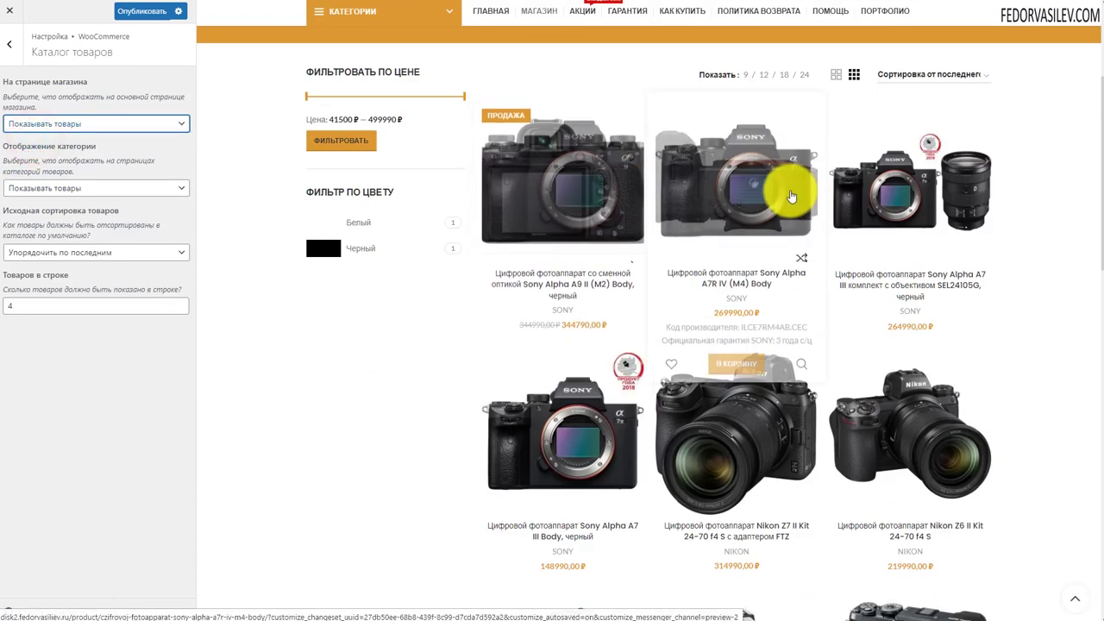
scroll(792, 196, up, 2)
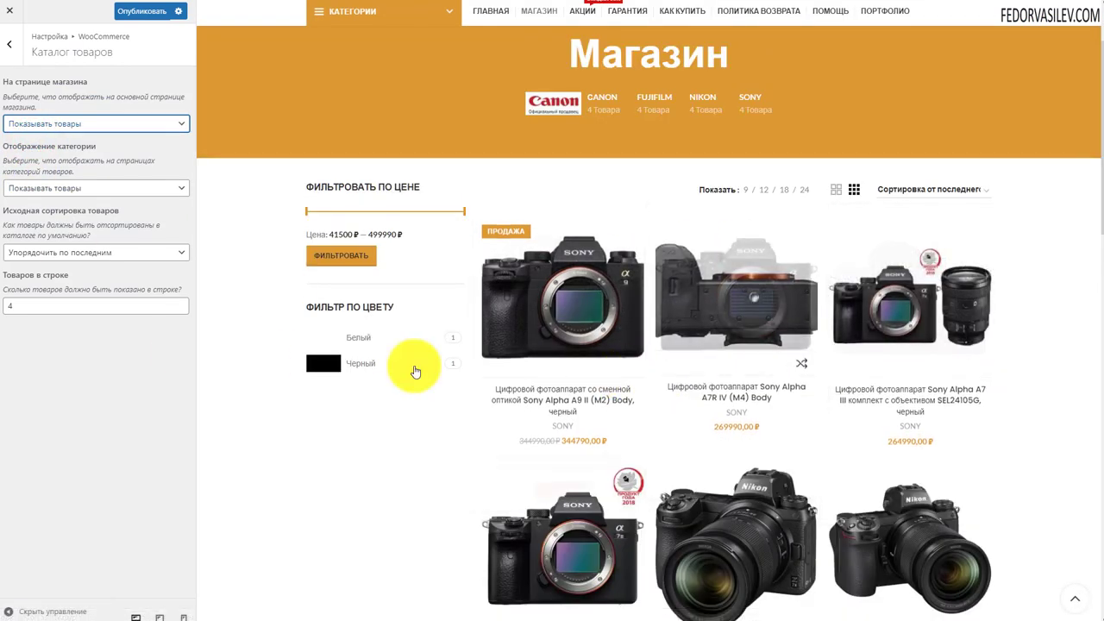
click(34, 125)
click(48, 151)
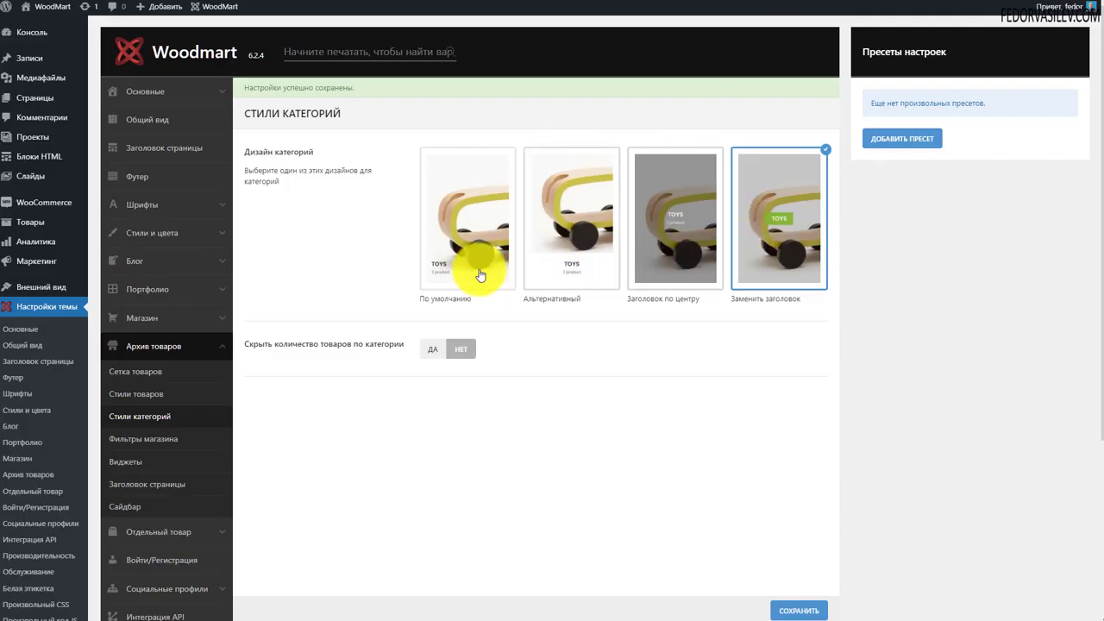
Select the «По умолчанию» category design and review the «Категории с тенью» and «Скрыть количество товаров по категории» options
click(455, 198)
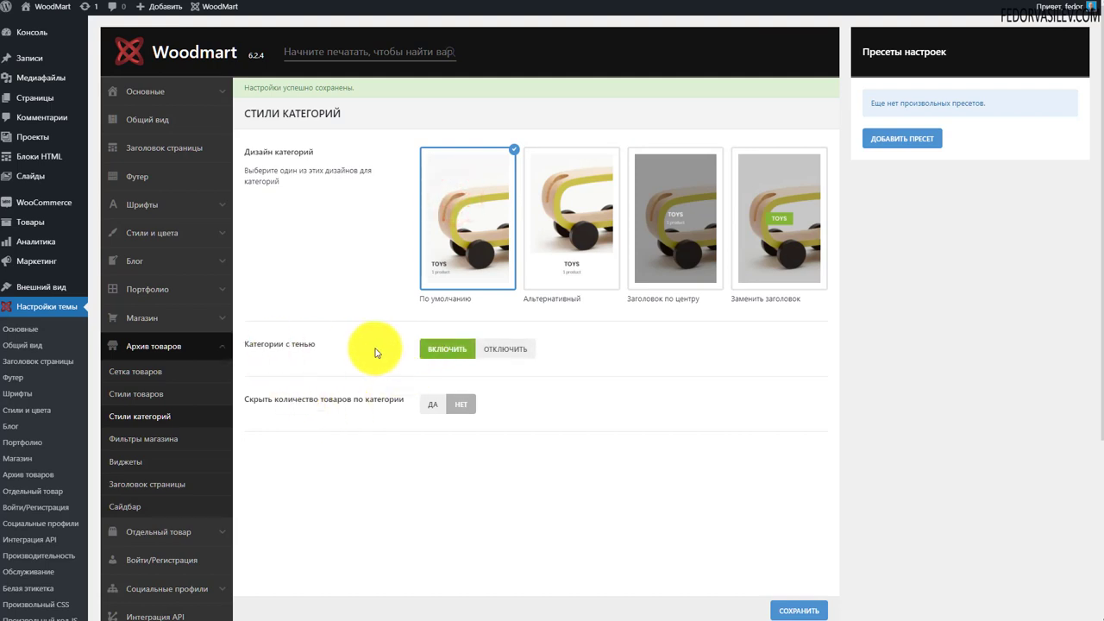
click(528, 347)
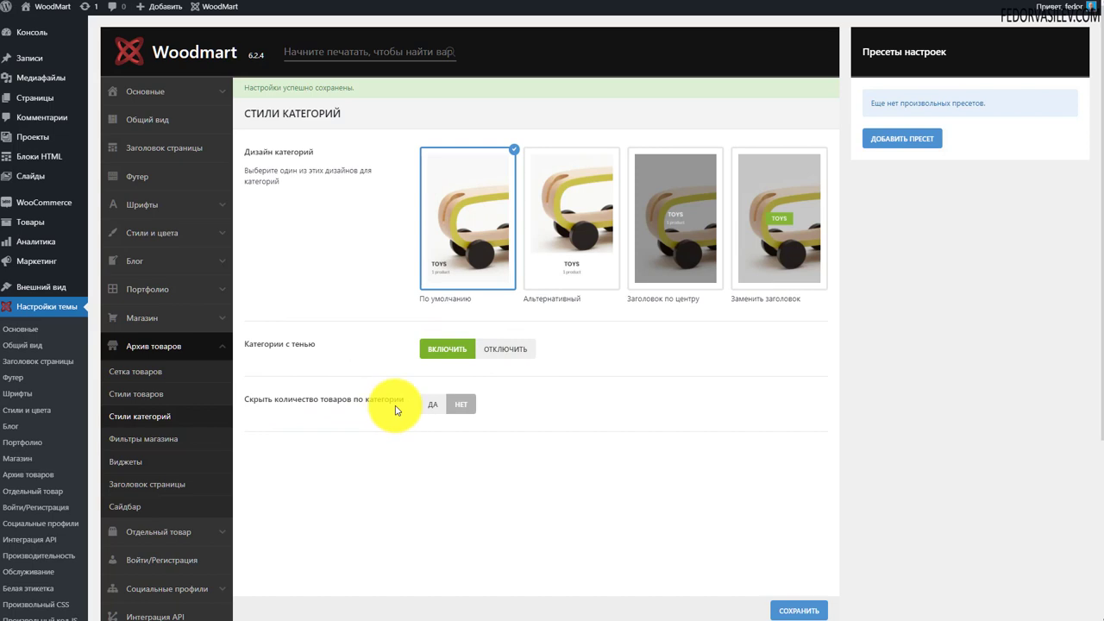
click(440, 410)
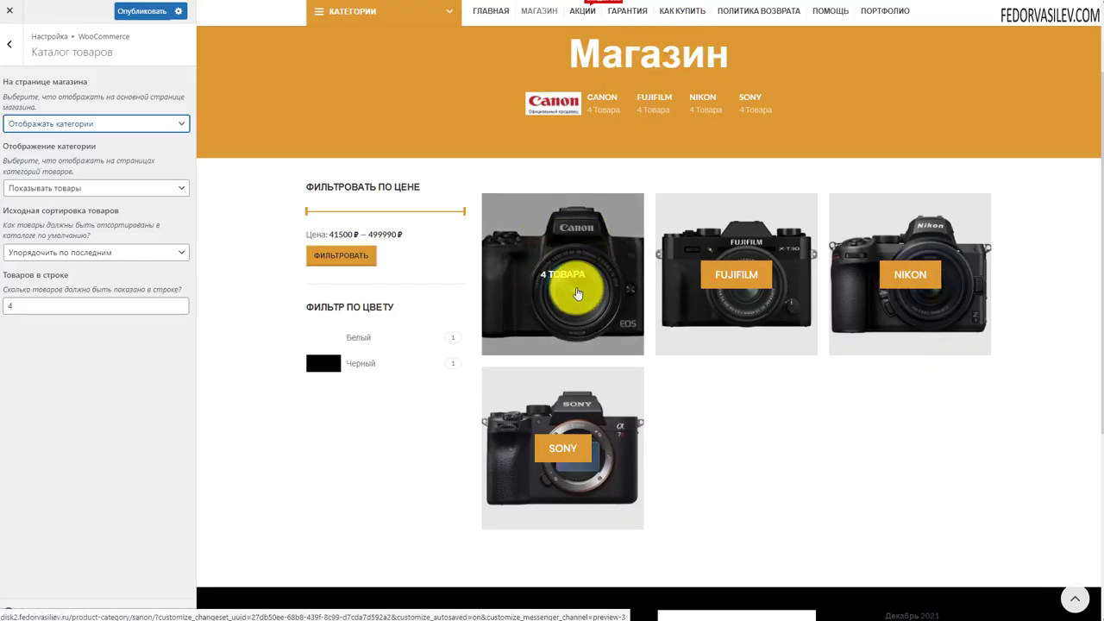
Check the Canon category tile in the customizer preview, set the shop page back to «Показывать товары» and publish the change
click(567, 293)
click(56, 126)
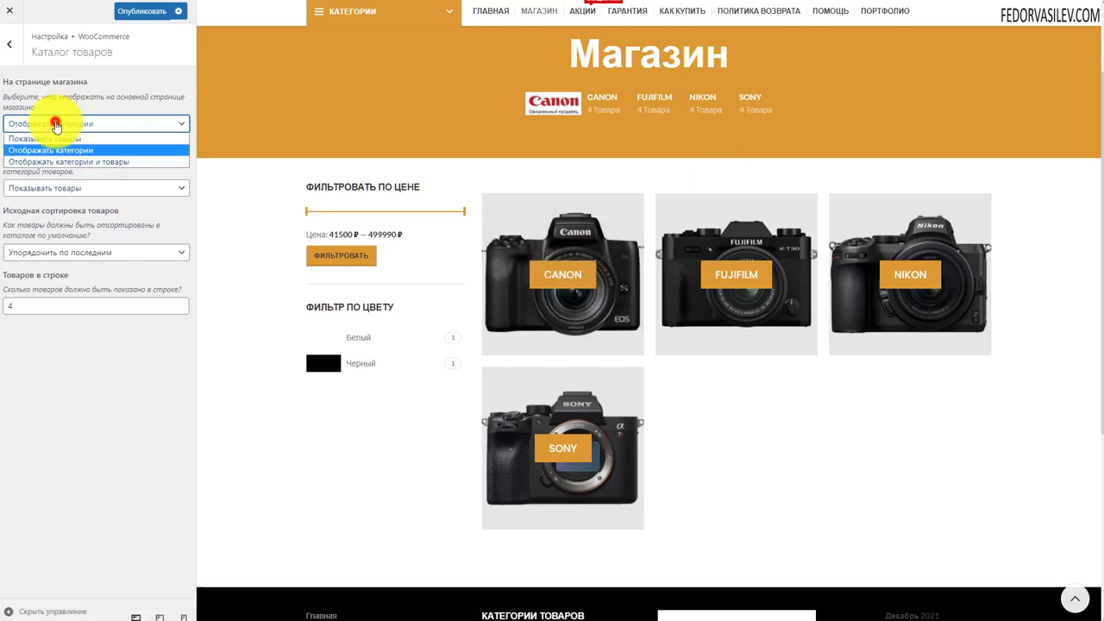
click(54, 138)
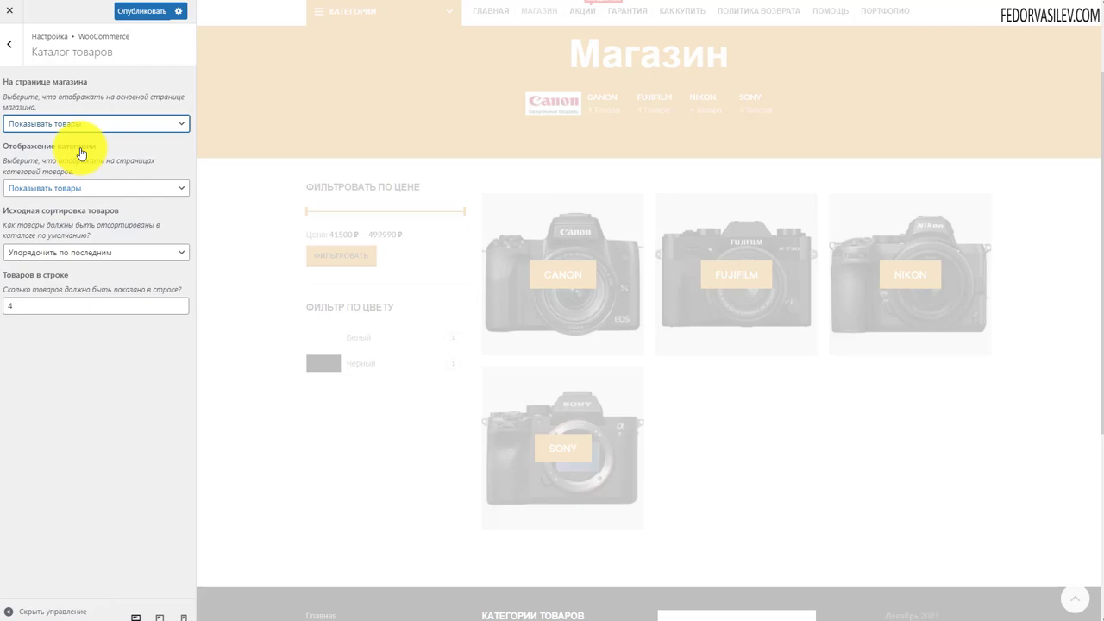
click(138, 12)
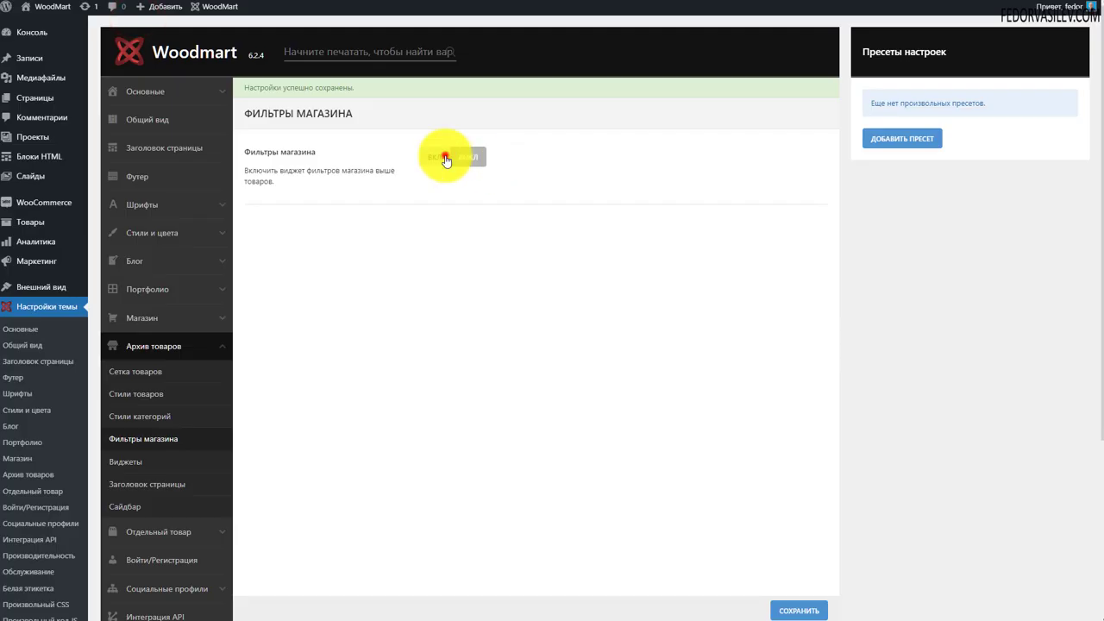
Switch on «Фильтры магазина», set the filter content type to «Произвольный контент» and review the available HTML blocks
click(435, 157)
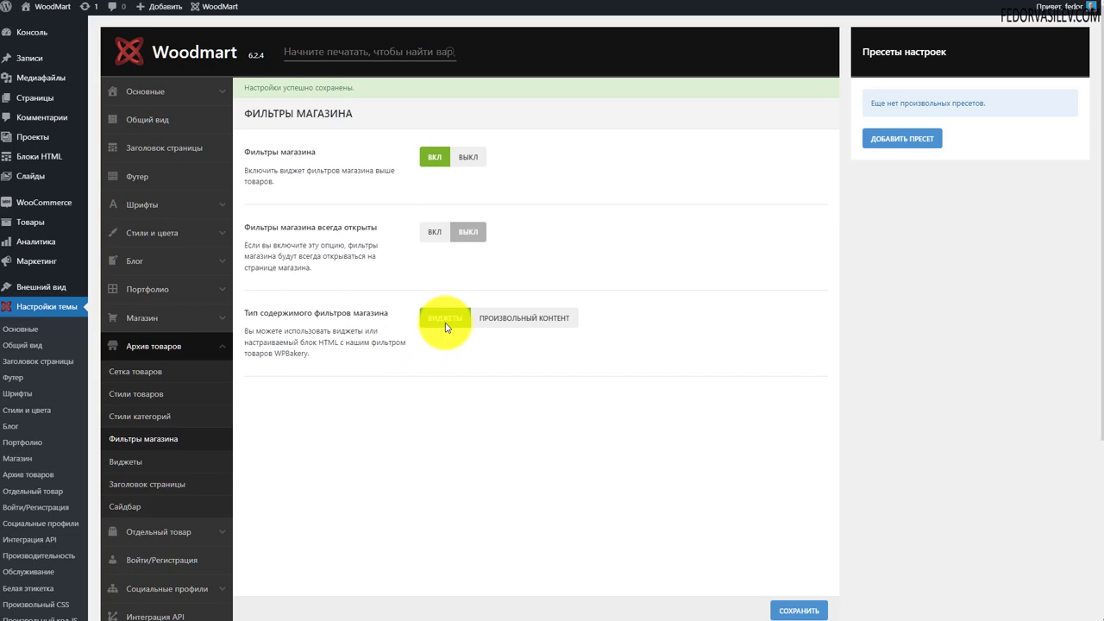
click(504, 318)
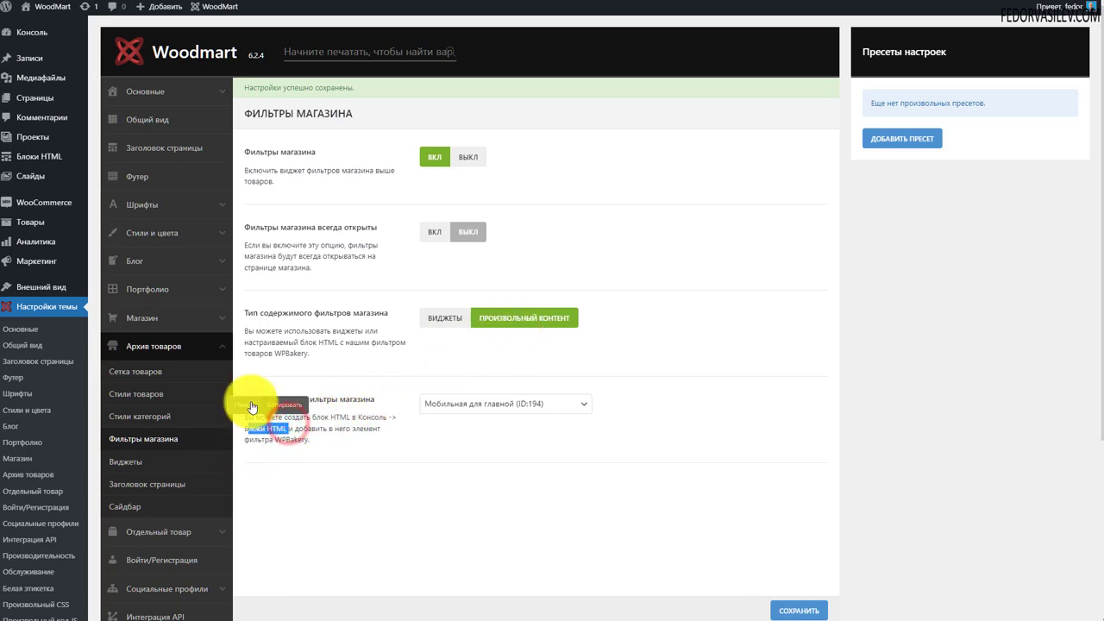
click(494, 403)
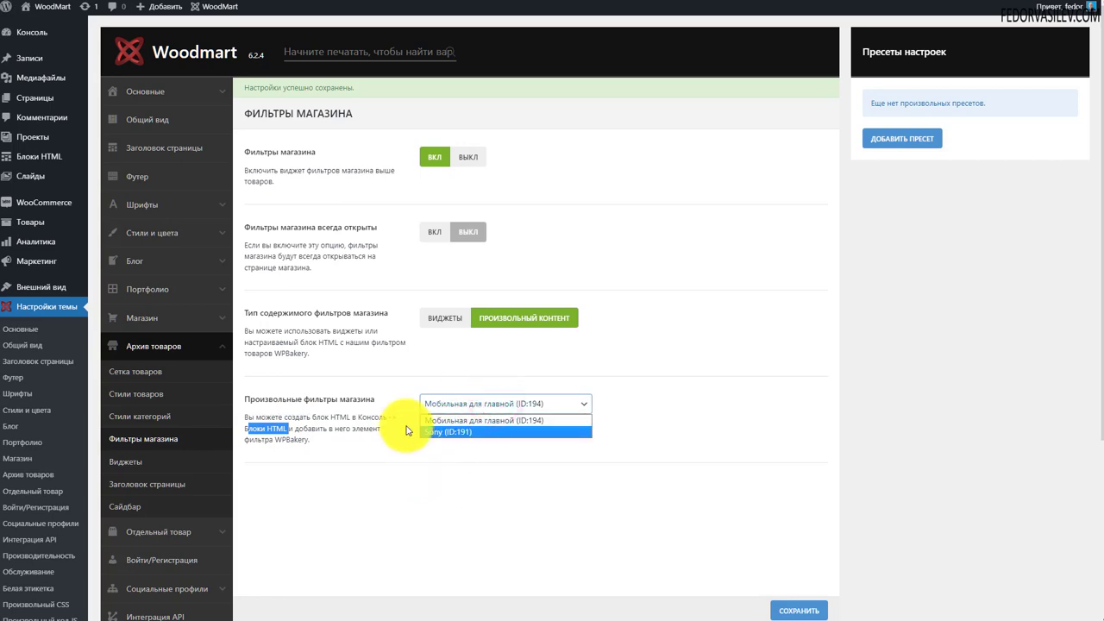
click(380, 376)
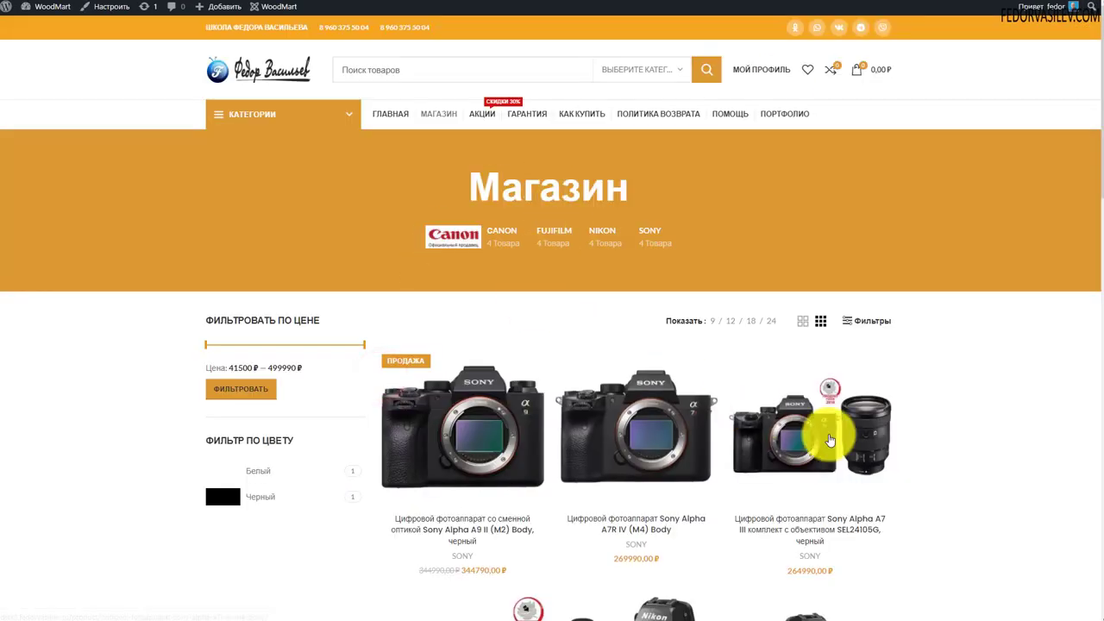
Expand the filter area above the shop's products to view its sorting and price options, and collapse it again
click(873, 328)
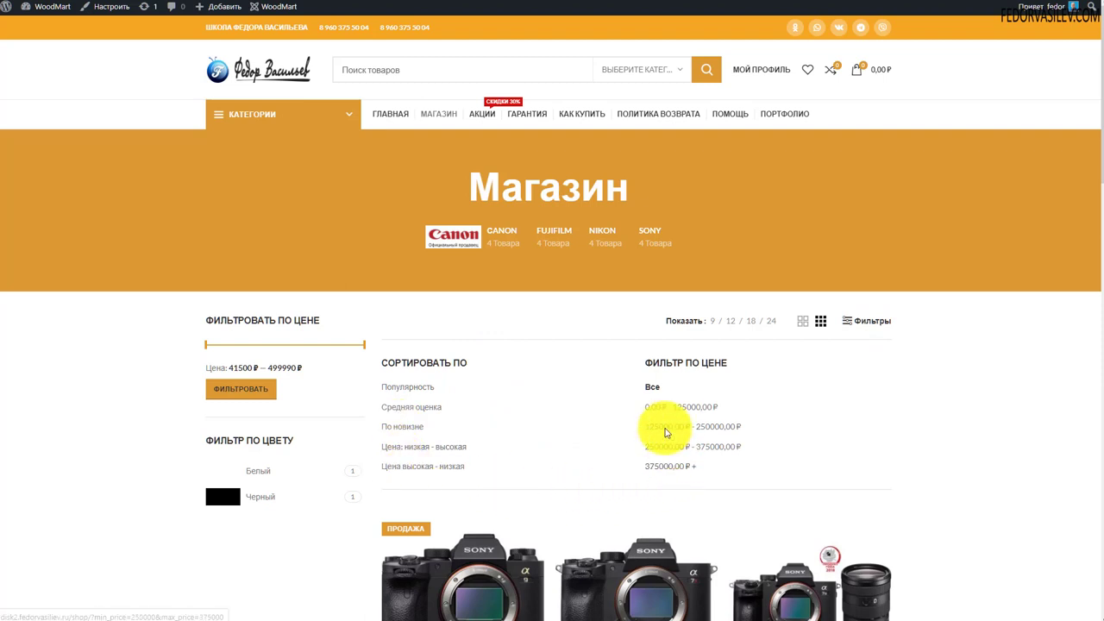
click(858, 321)
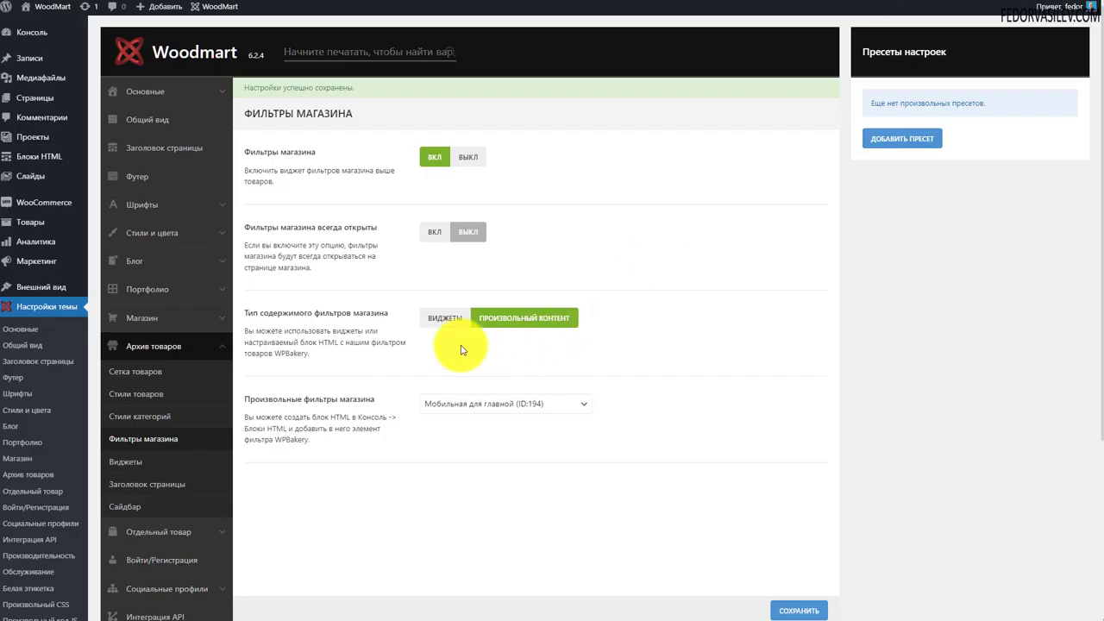
Set the filter content type to «Виджеты» with the filters always open, save, and examine the filter area in the shop
click(444, 318)
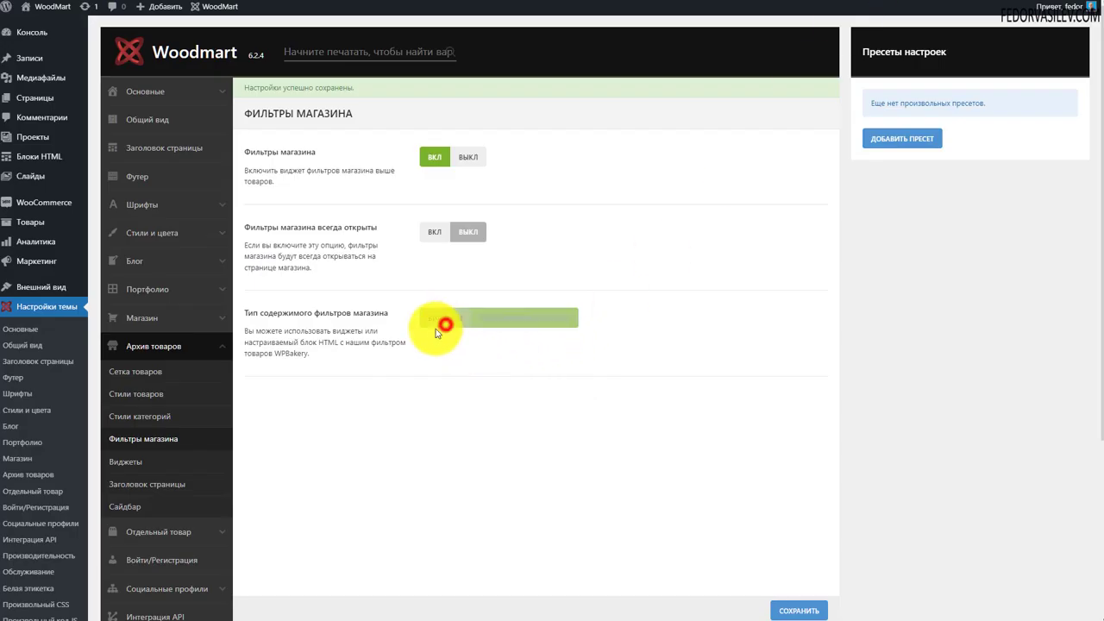
click(780, 611)
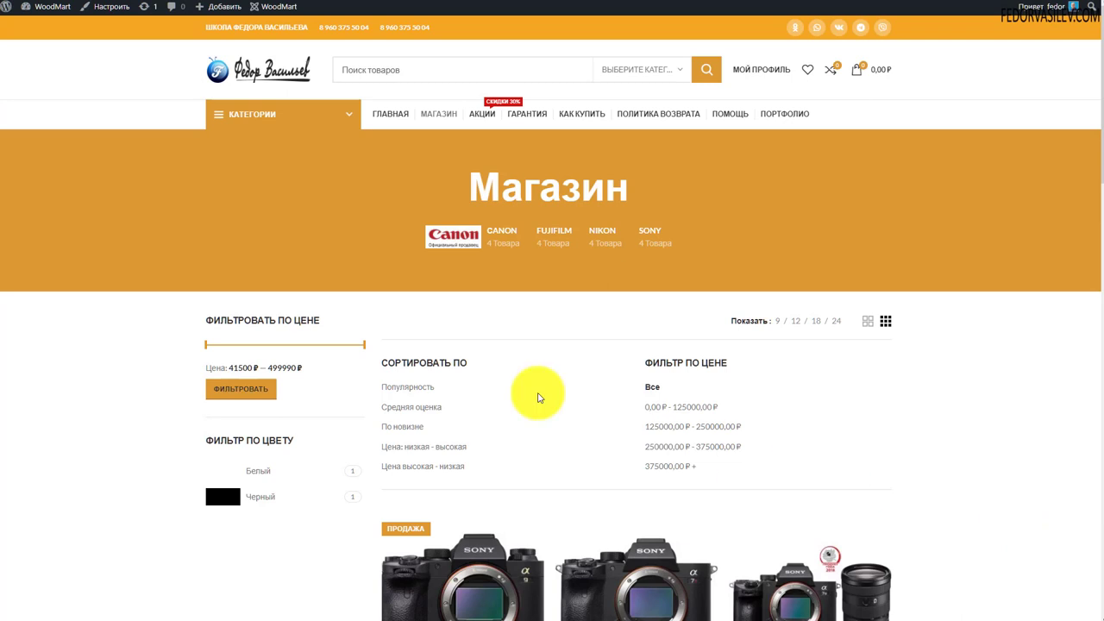
scroll(810, 388, down, 1)
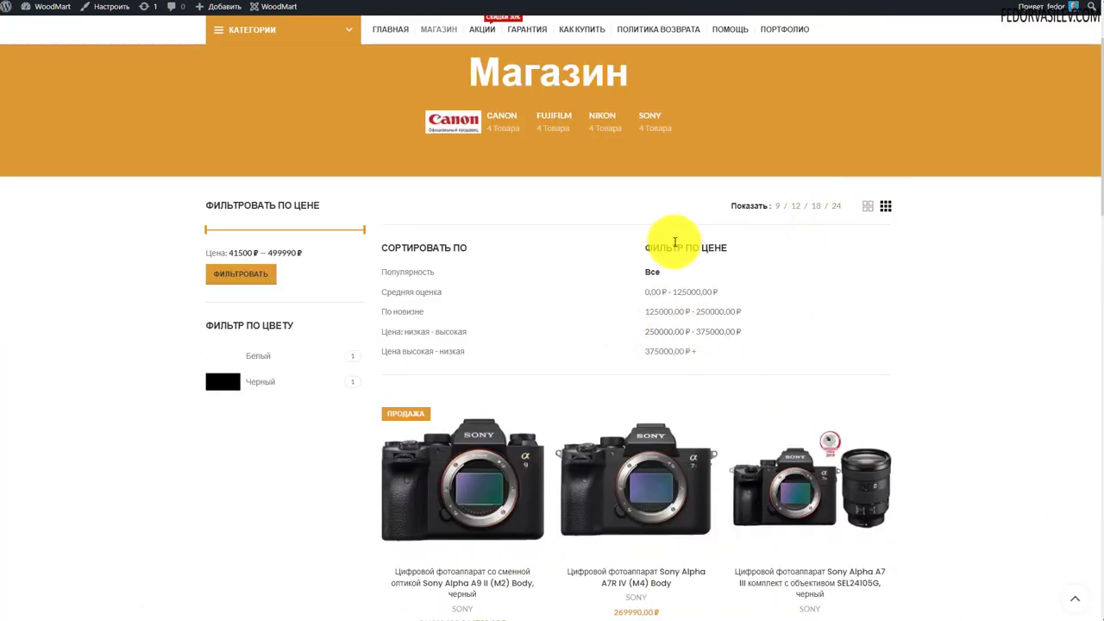
drag(653, 246, 697, 313)
click(848, 310)
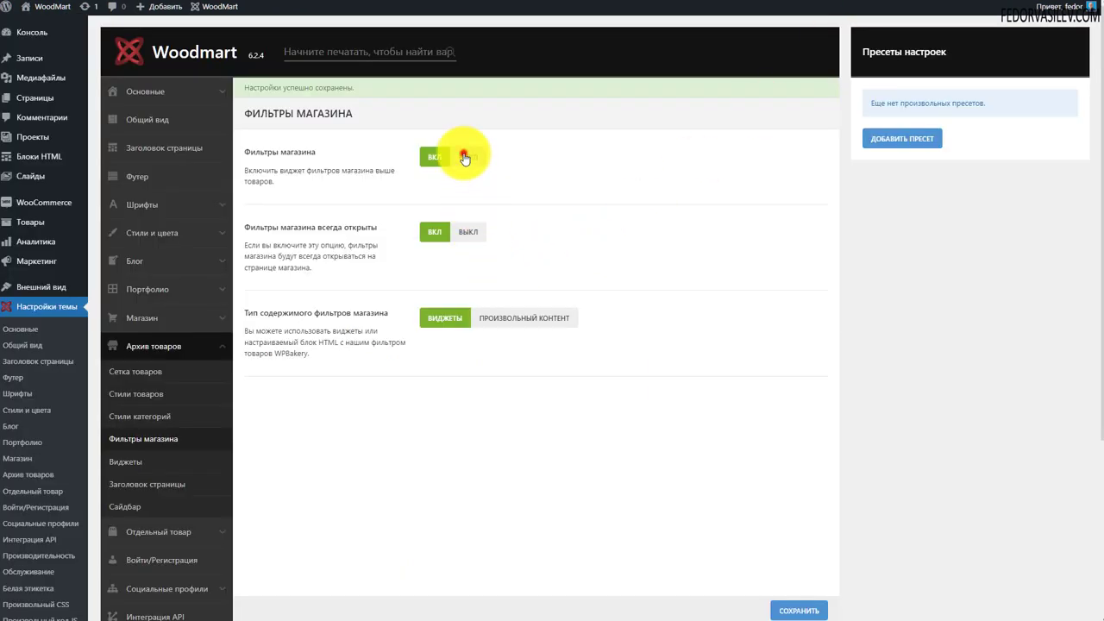
Switch off «Фильтры магазина», save the theme settings and open the «Виджеты» section of the product archive
click(466, 156)
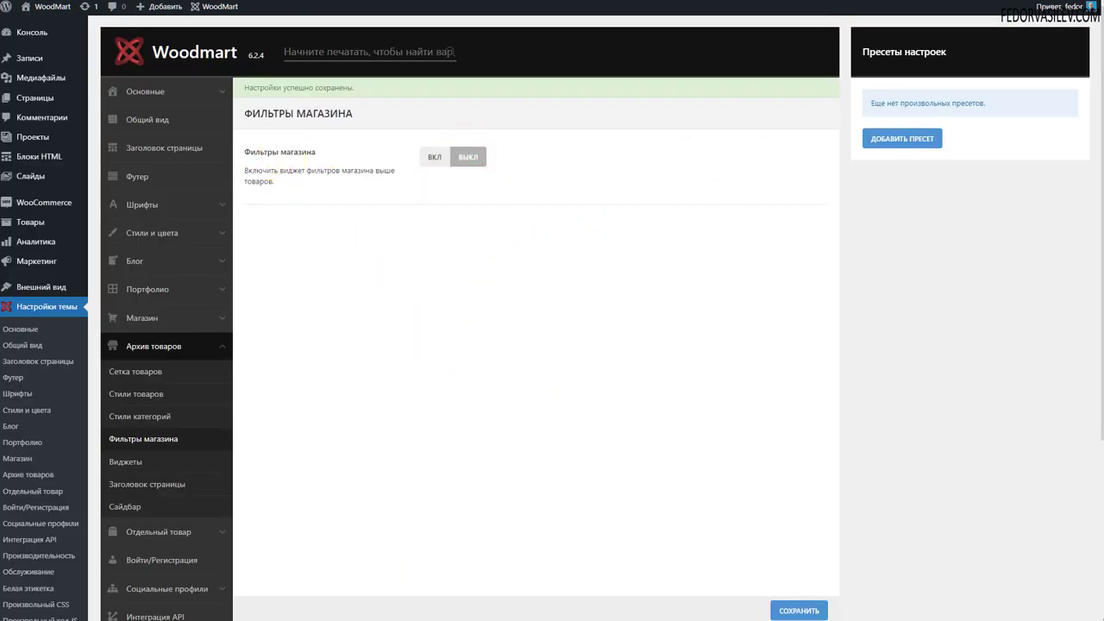
click(799, 610)
click(125, 462)
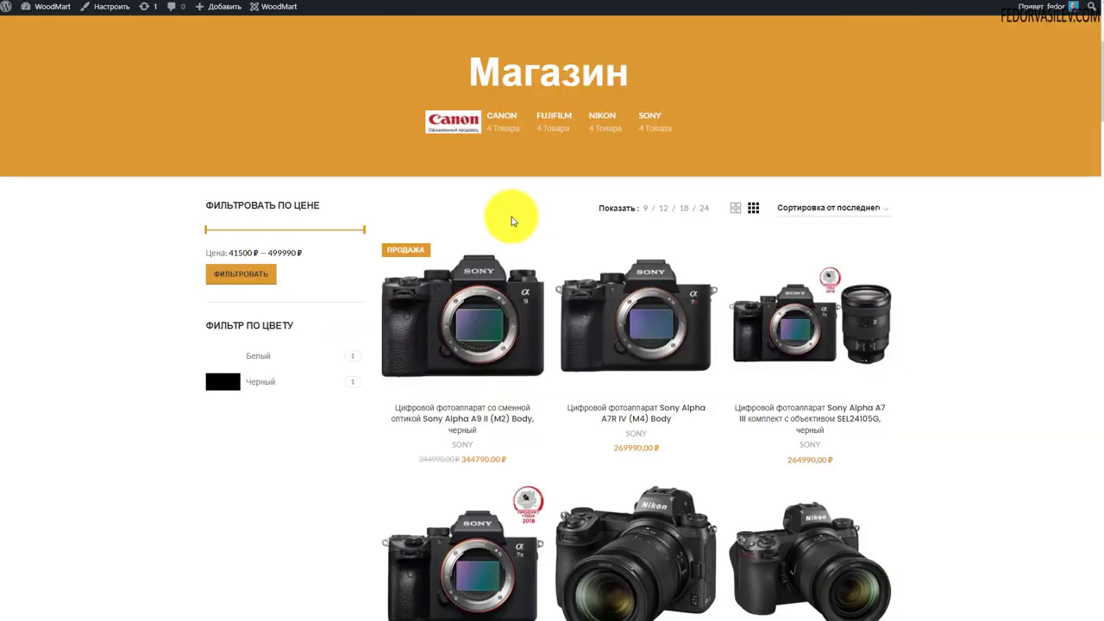
Examine the shop page's category links, sidebar filters and product list alongside the «Виджеты» settings
scroll(362, 211, up, 2)
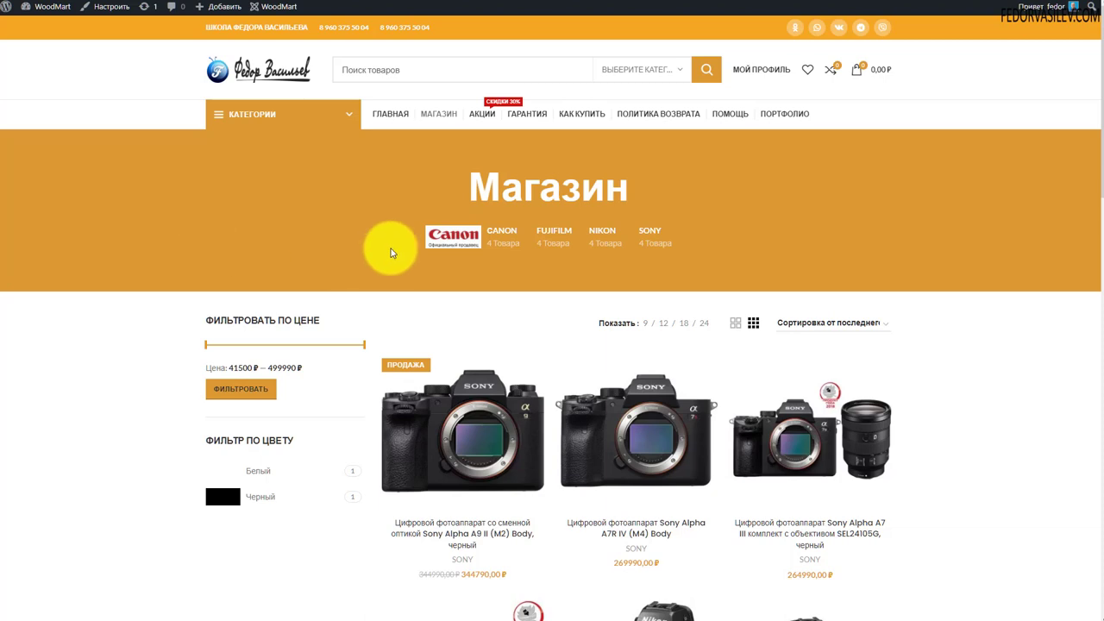
scroll(284, 241, down, 2)
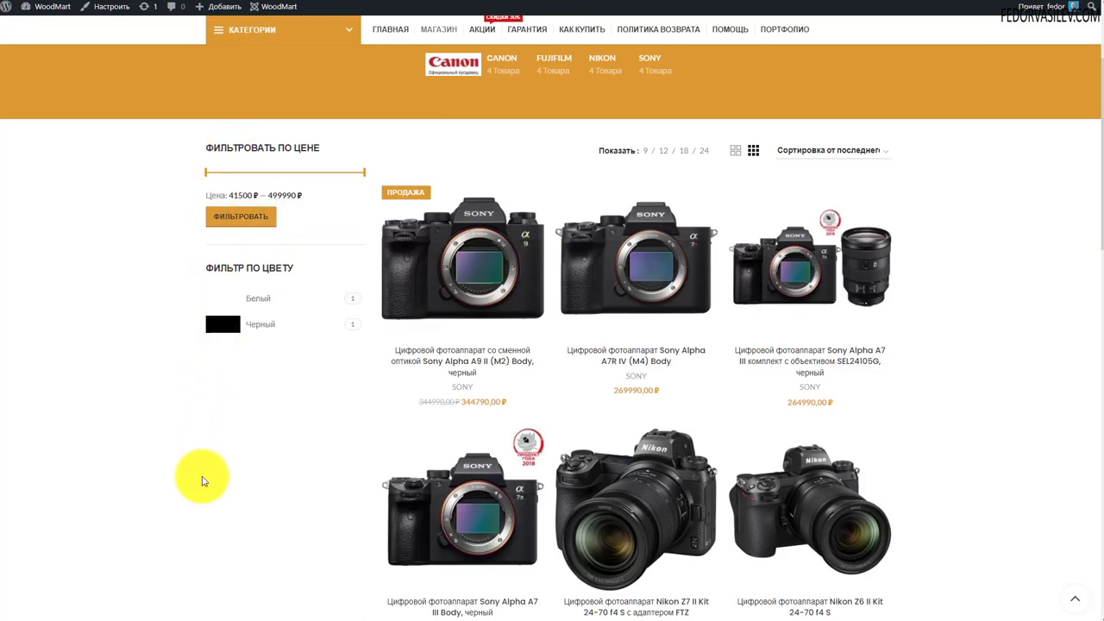
scroll(325, 413, up, 1)
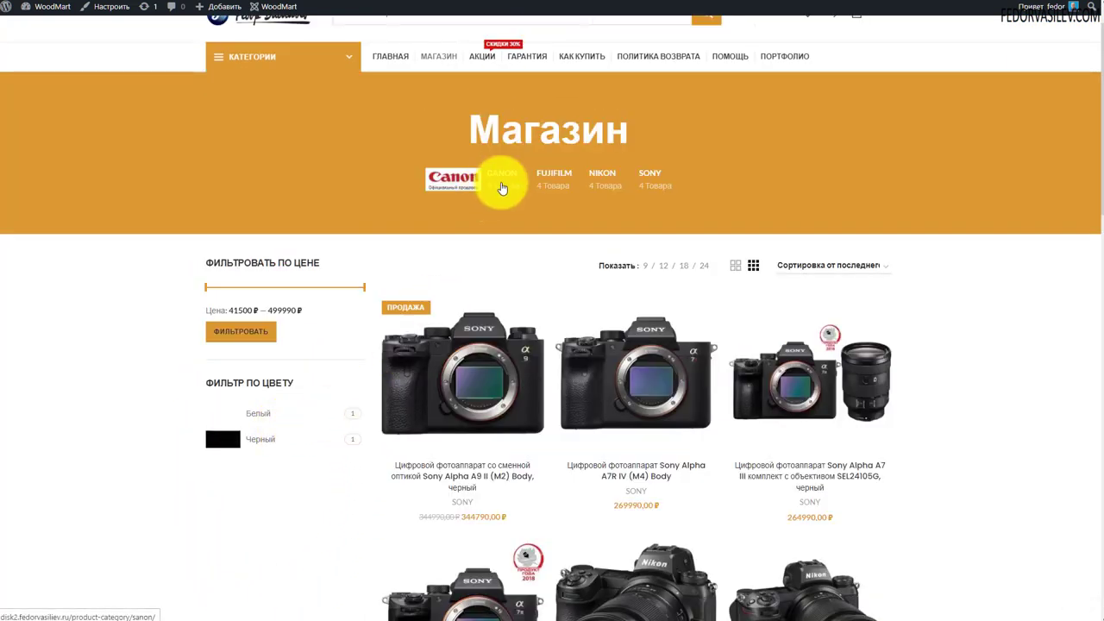
scroll(207, 211, down, 1)
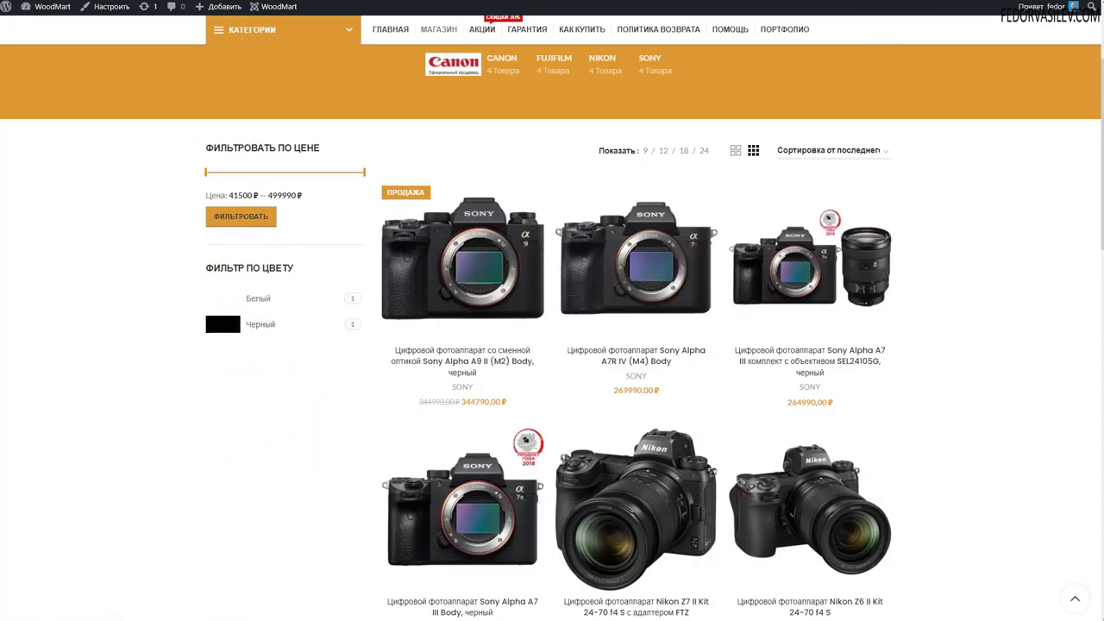
click(891, 2)
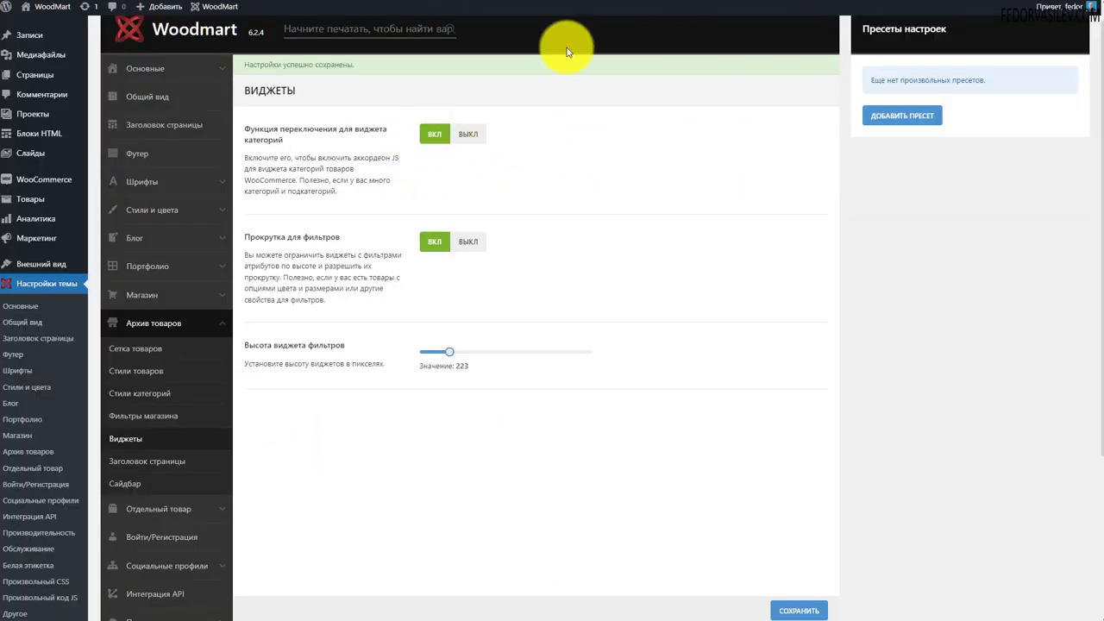
key(ctrl+Tab)
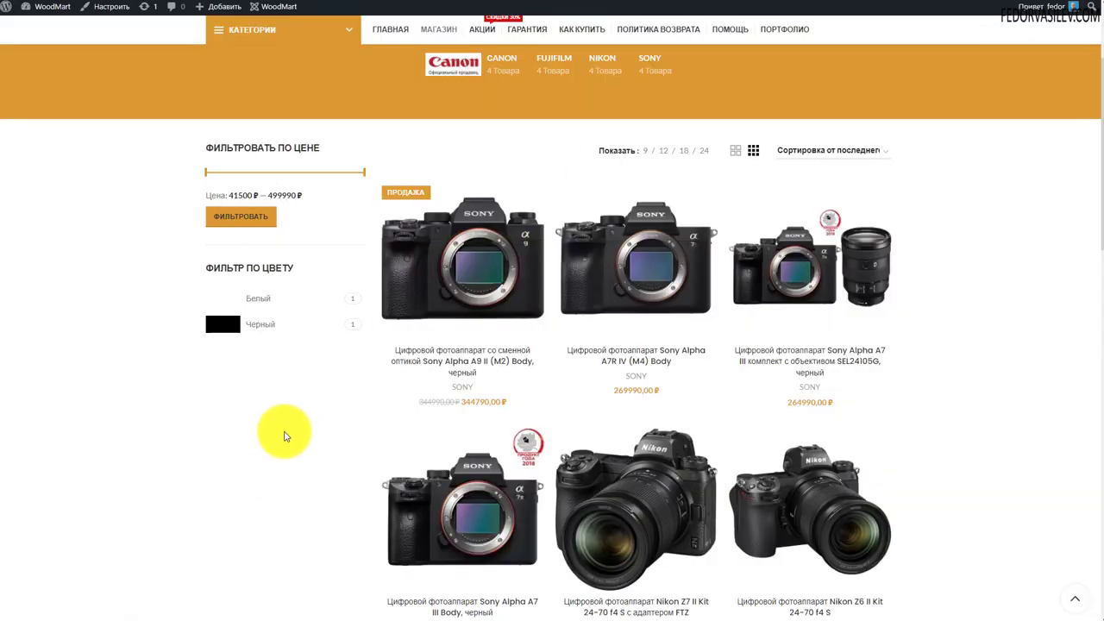
scroll(267, 177, down, 5)
scroll(278, 246, down, 6)
scroll(298, 256, up, 8)
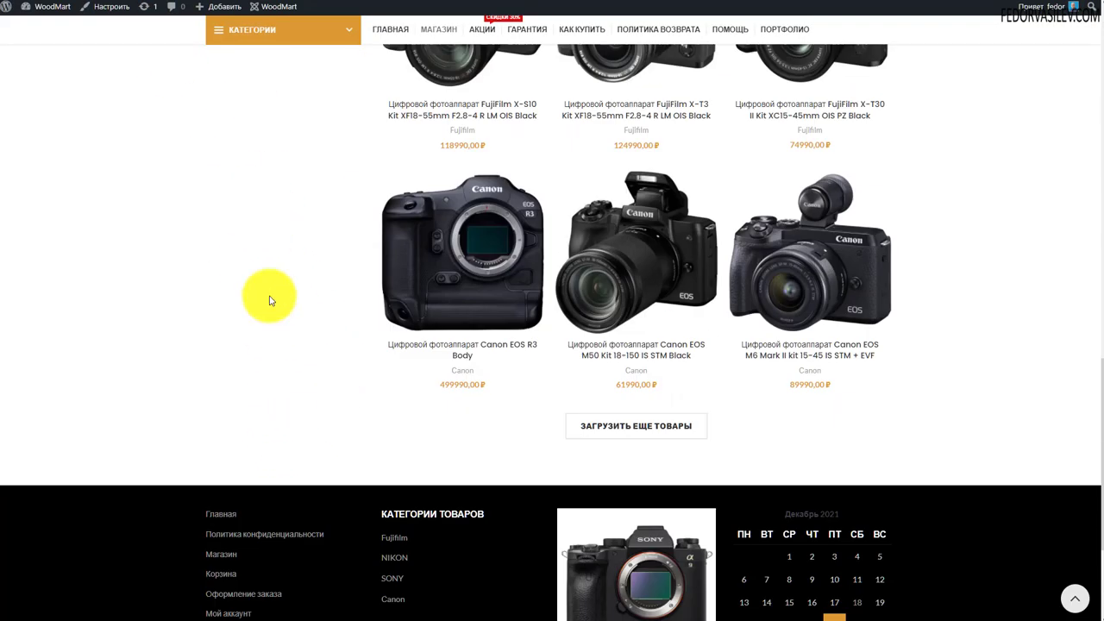
scroll(808, 178, up, 10)
key(ctrl+Tab)
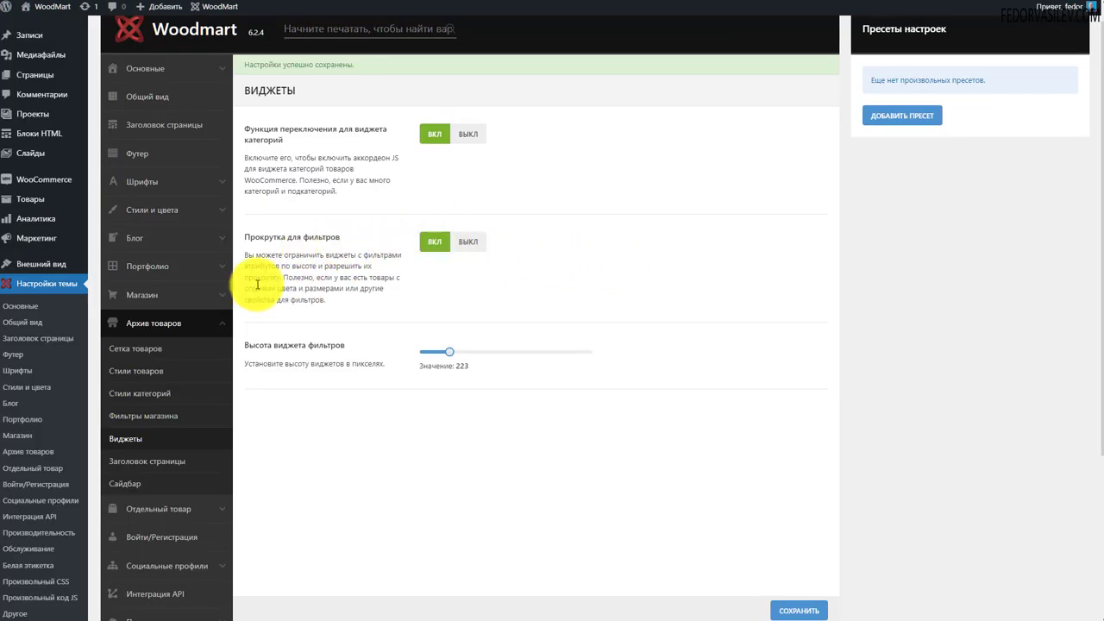
Compare the «Прокрутка для фильтров» description with the price and colour filters in the shop's sidebar
triple_click(298, 290)
click(358, 298)
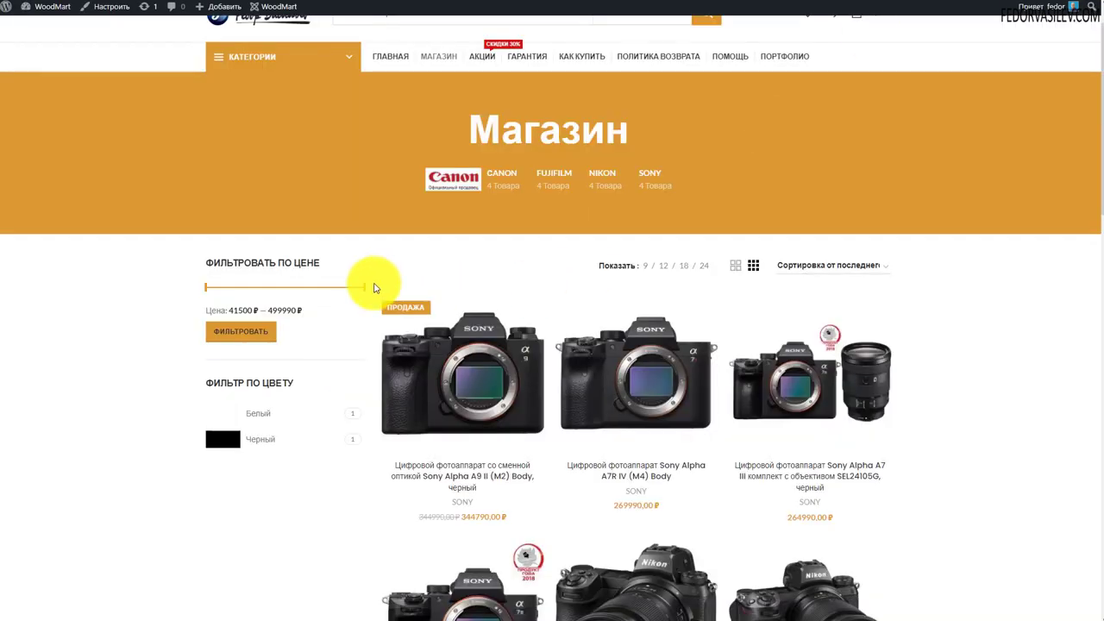
scroll(293, 263, down, 3)
scroll(293, 264, up, 3)
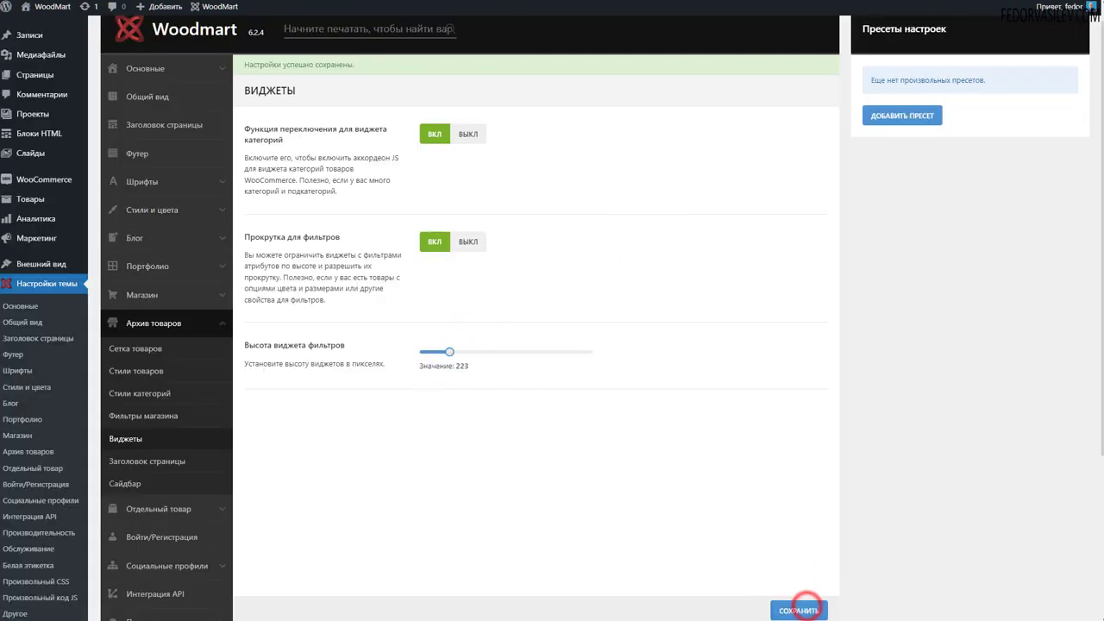
Open the «Заголовок страницы» section of the product archive and examine the title area on the shop page
click(142, 461)
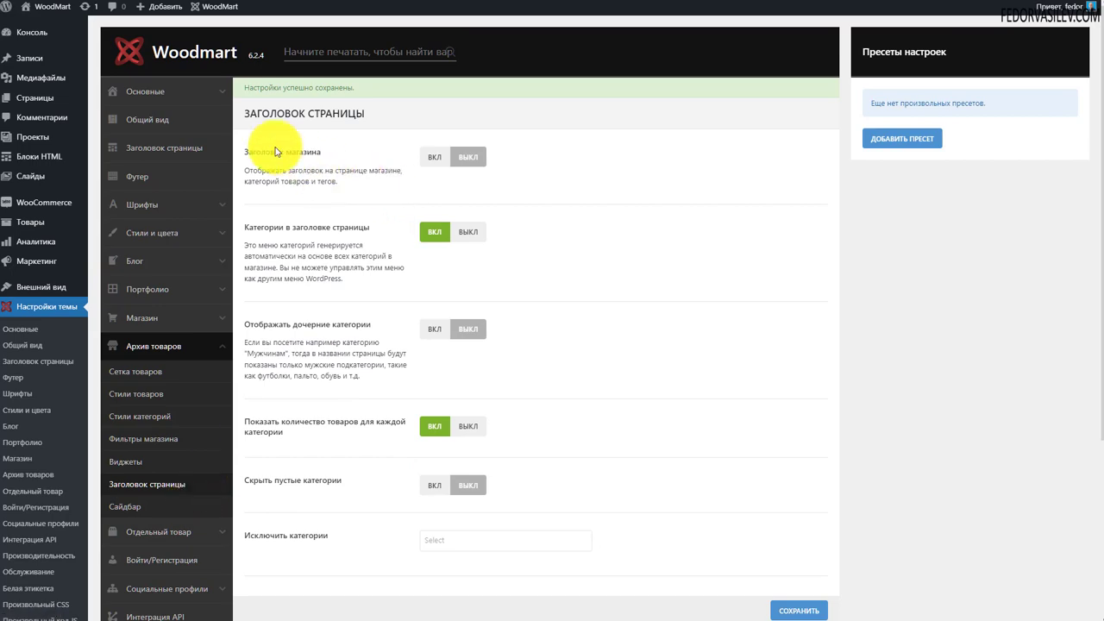
drag(335, 181, 262, 170)
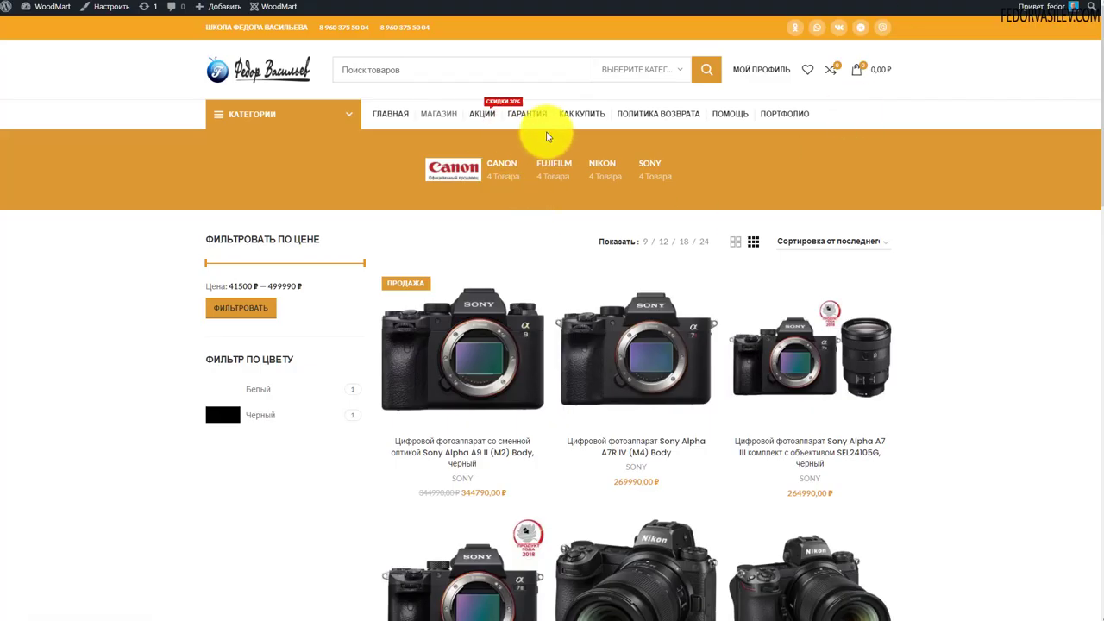
click(544, 129)
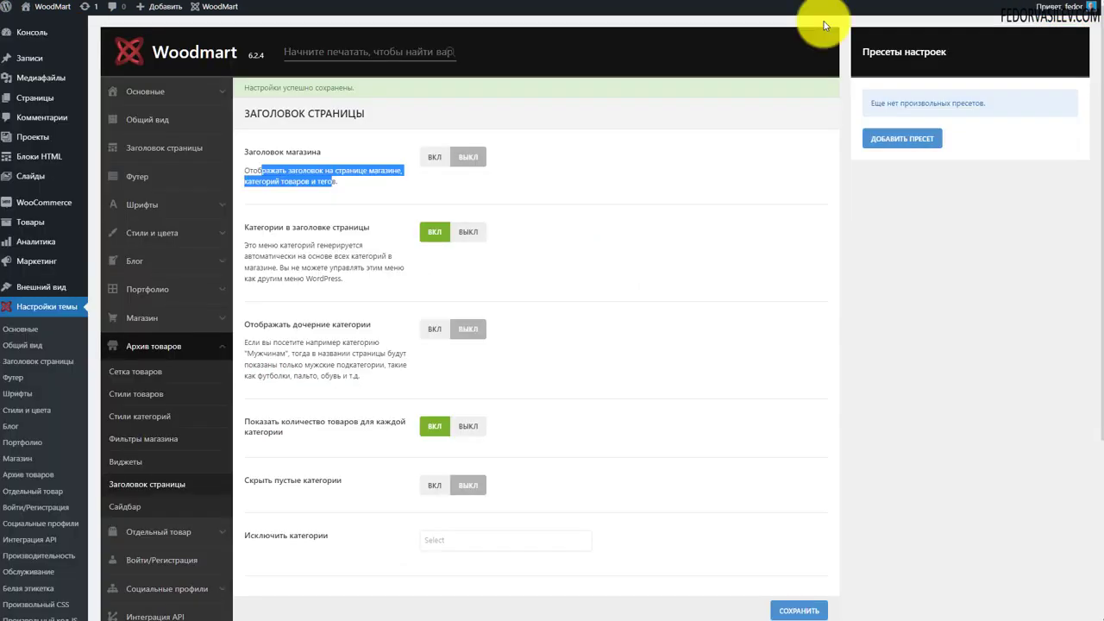
Switch on «Заголовок магазина», save the theme settings and reload the shop page to check its title
drag(361, 183, 250, 173)
click(434, 157)
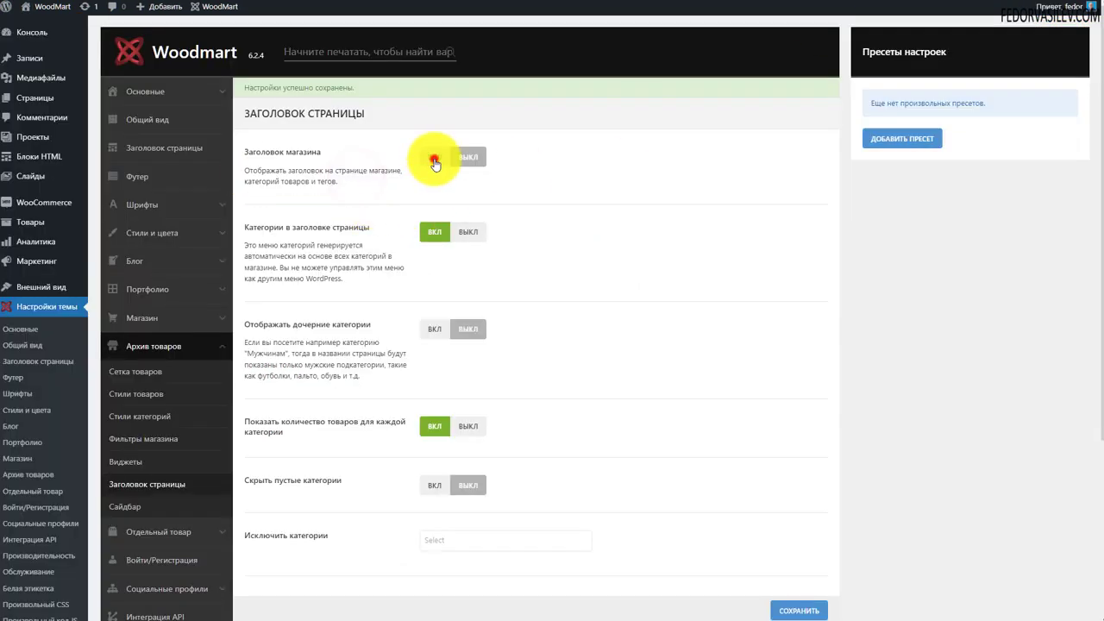
click(790, 610)
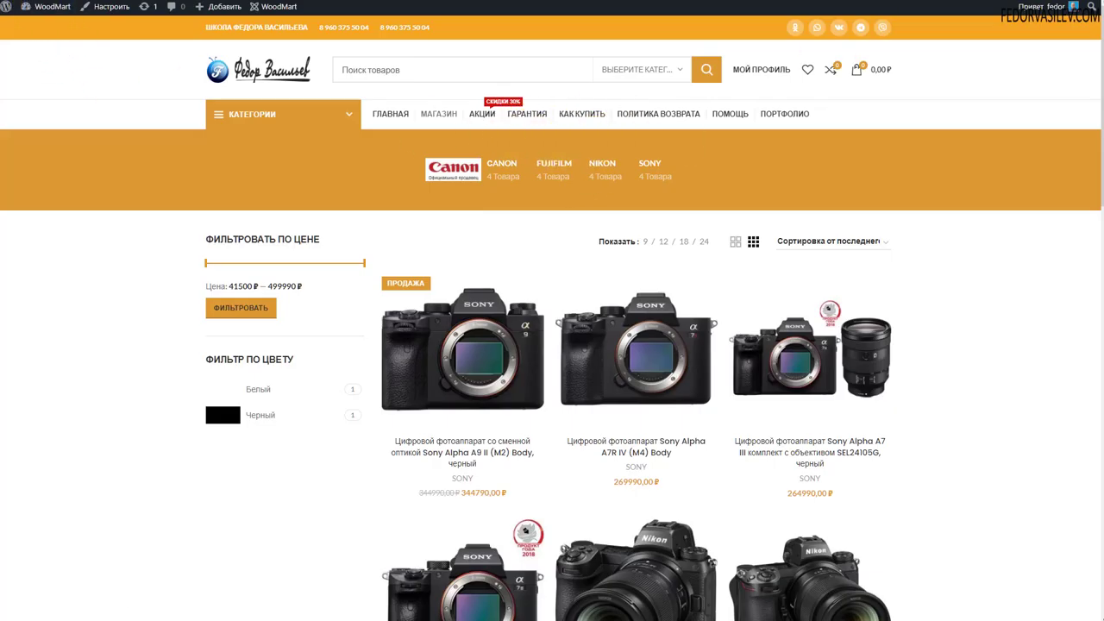
key(F5)
drag(615, 168, 444, 188)
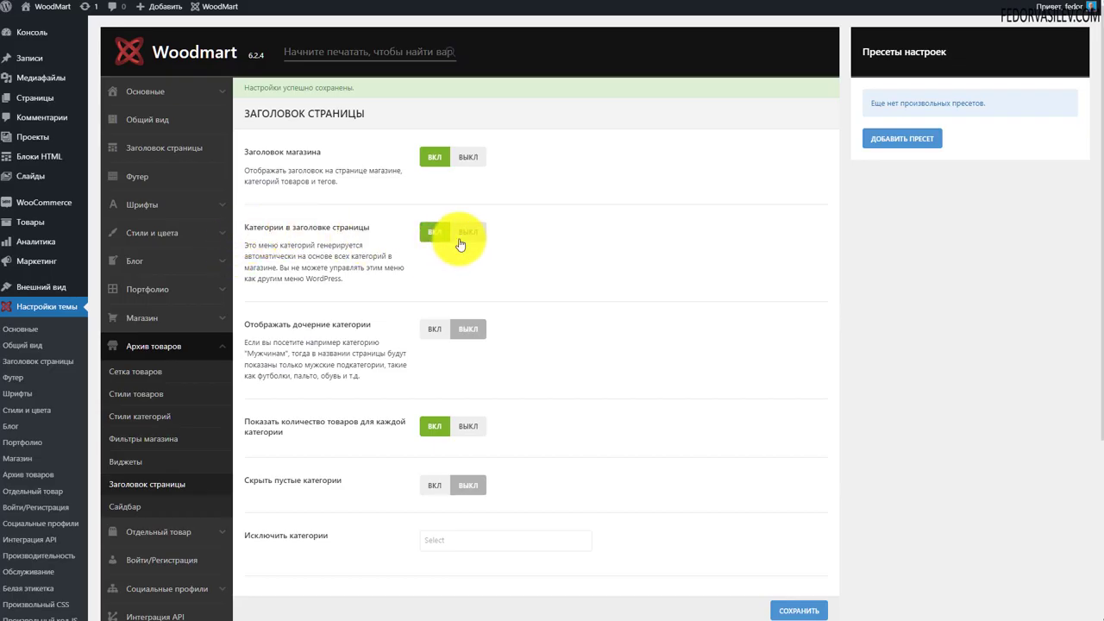
Switch «Категории в заголовке страницы» off and back on to see which options depend on it
click(460, 234)
click(425, 232)
click(466, 233)
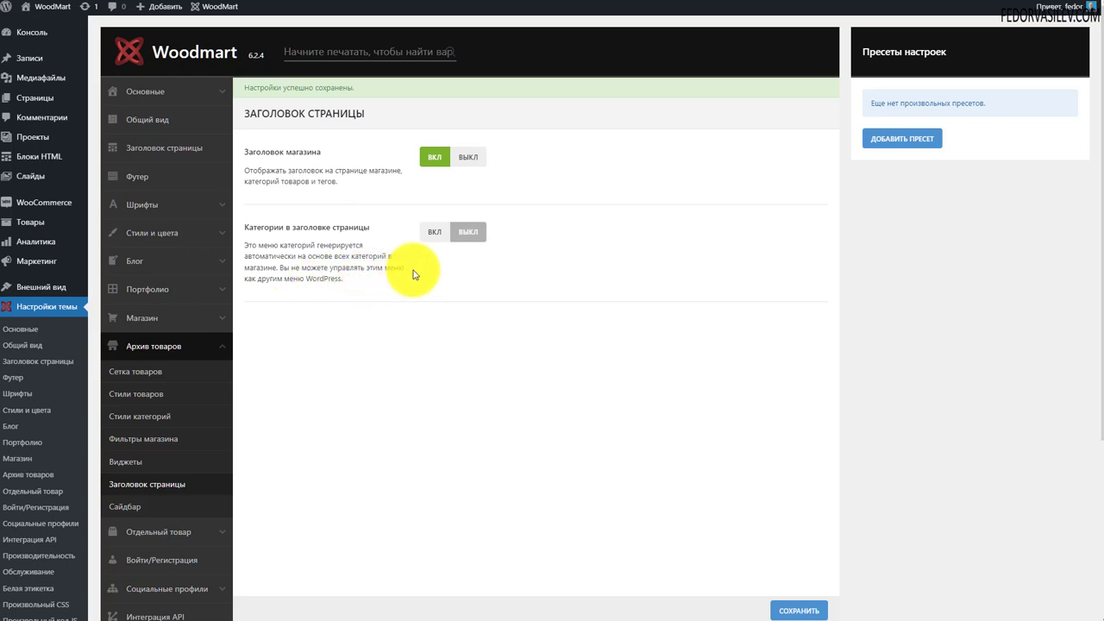
click(434, 231)
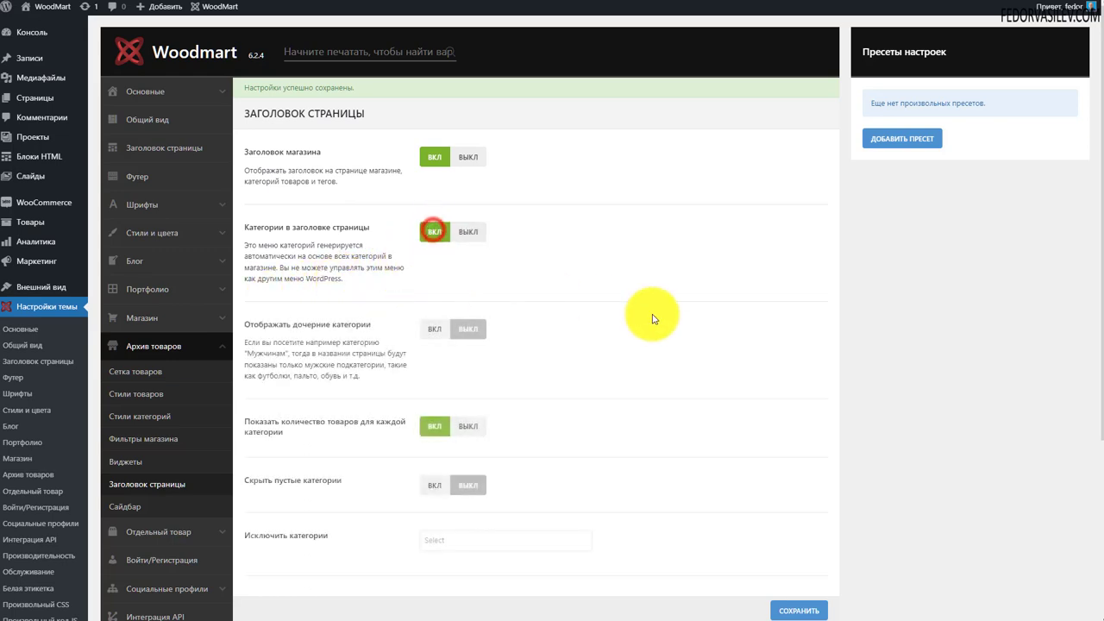
Switch «Отображать дочерние категории» on and off again while reviewing the page title options
scroll(646, 317, down, 2)
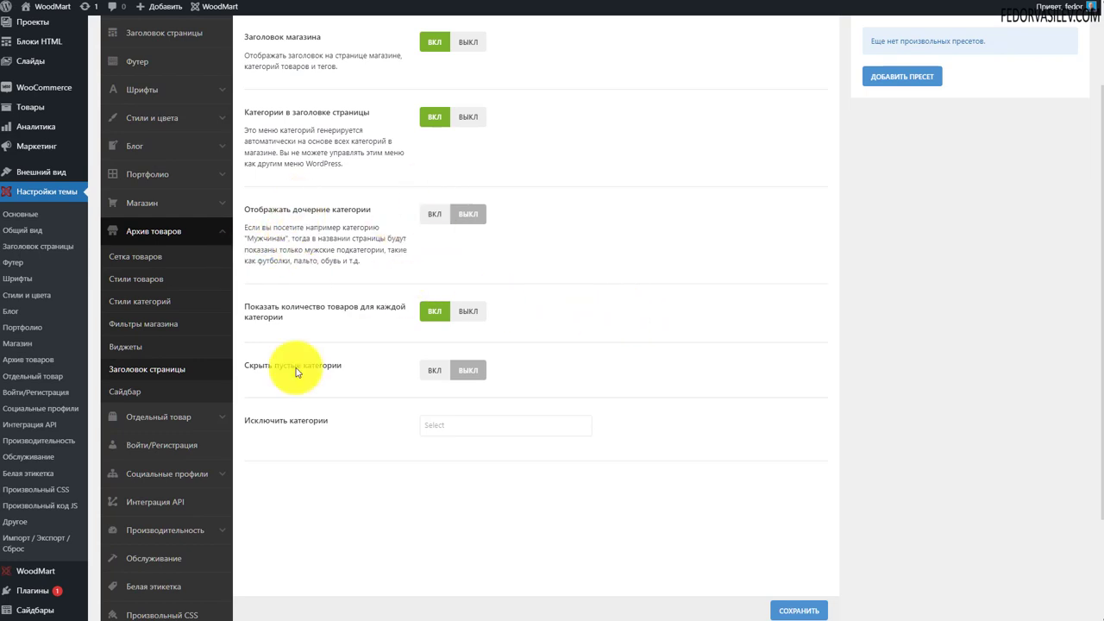
scroll(304, 302, up, 1)
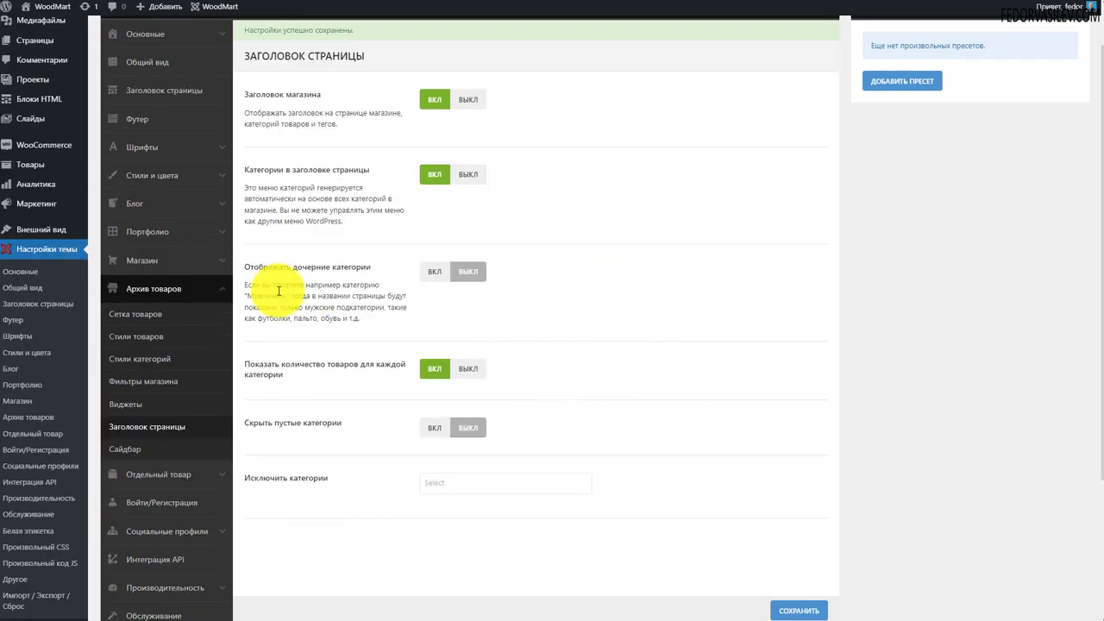
click(441, 271)
click(467, 272)
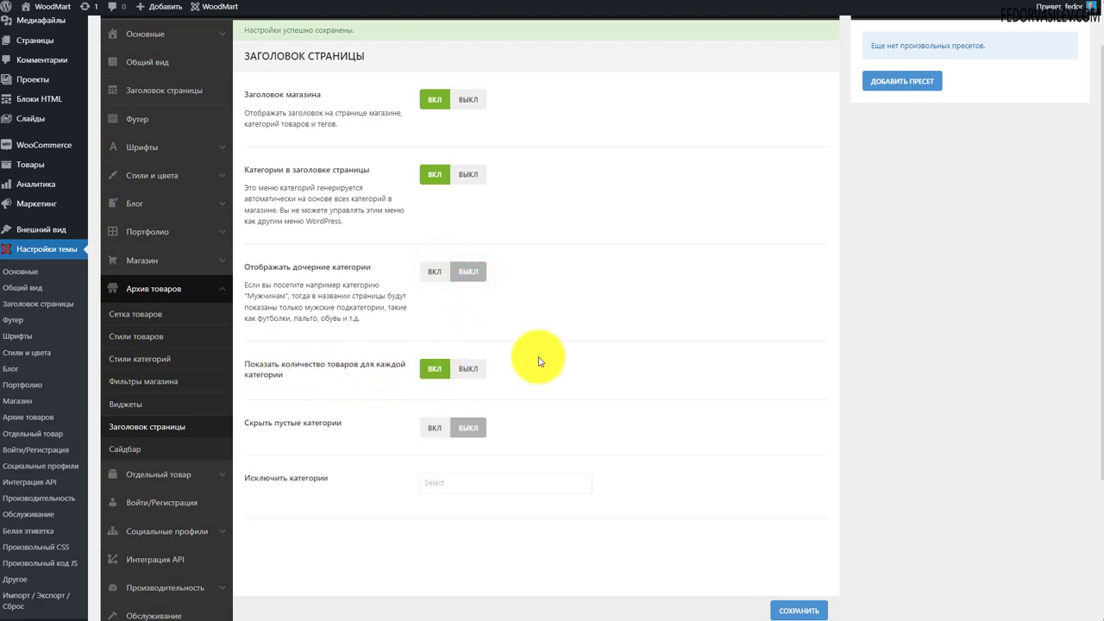
View the categories offered under «Исключить категории» and close the list without choosing any
scroll(437, 369, down, 1)
click(471, 369)
click(448, 416)
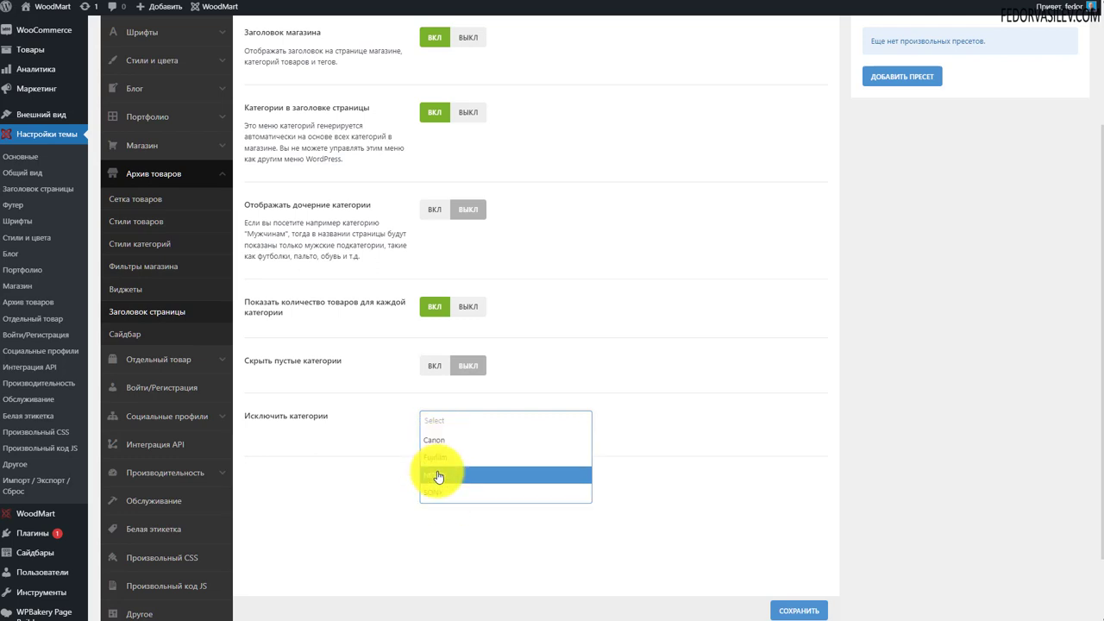
click(328, 416)
click(463, 413)
click(363, 436)
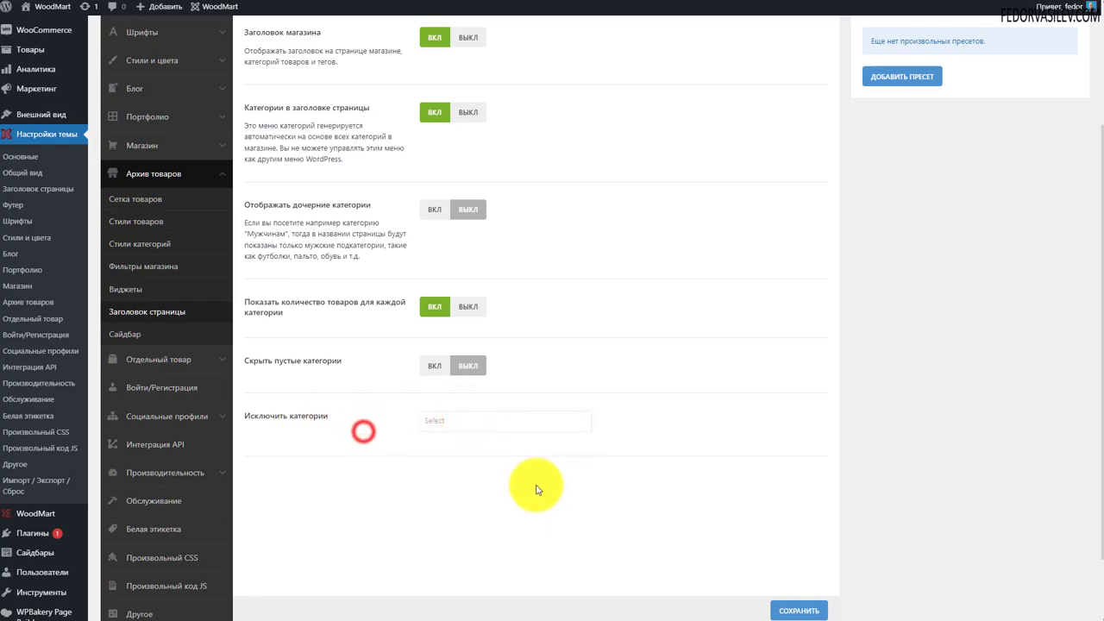
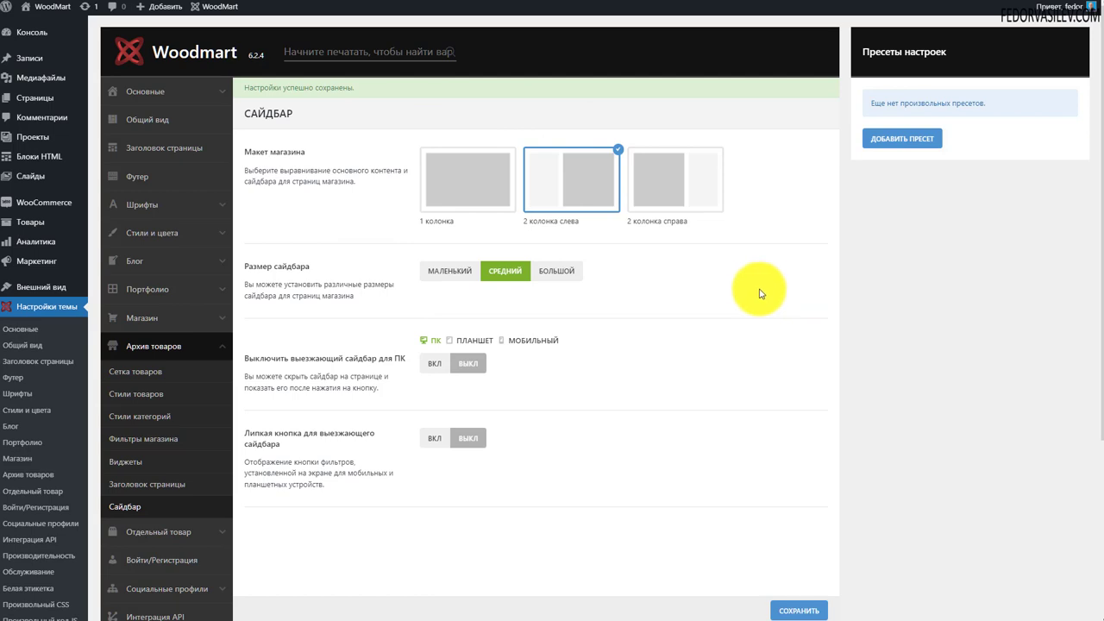
Switch «Выключить выезжающий сайдбар для ПК» on and off again, also viewing the tablet and mobile variants
scroll(758, 293, down, 1)
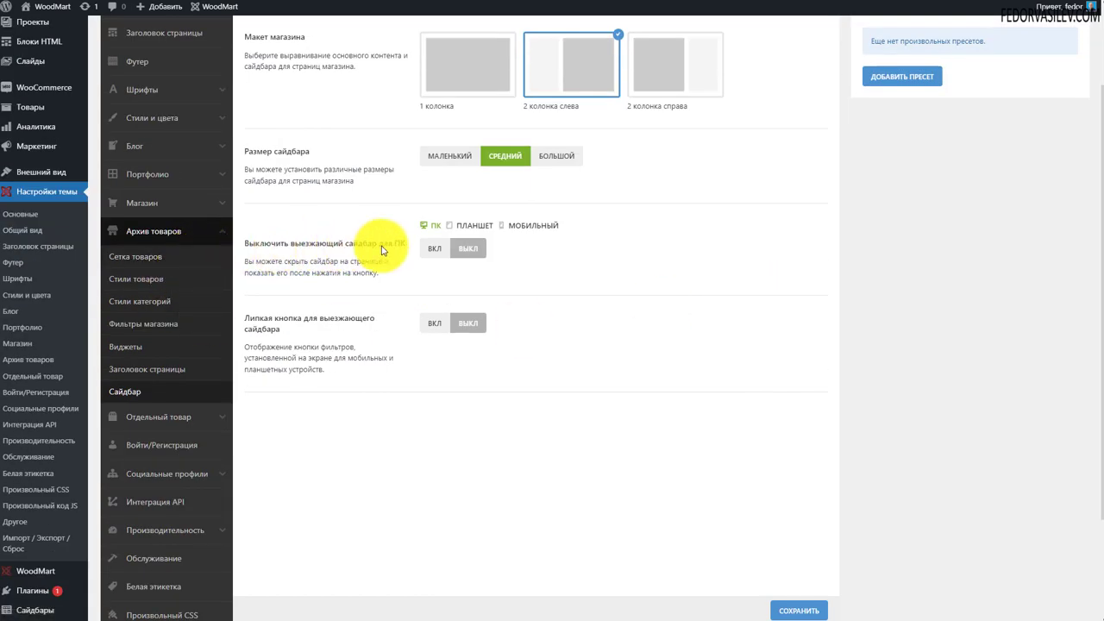
click(435, 252)
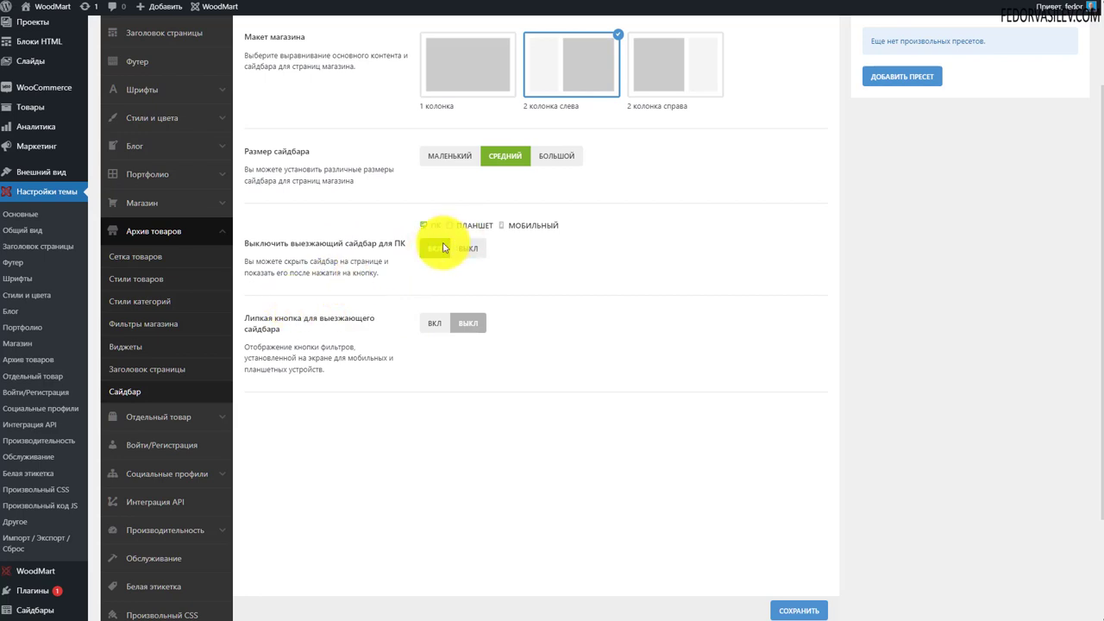
click(476, 225)
click(514, 224)
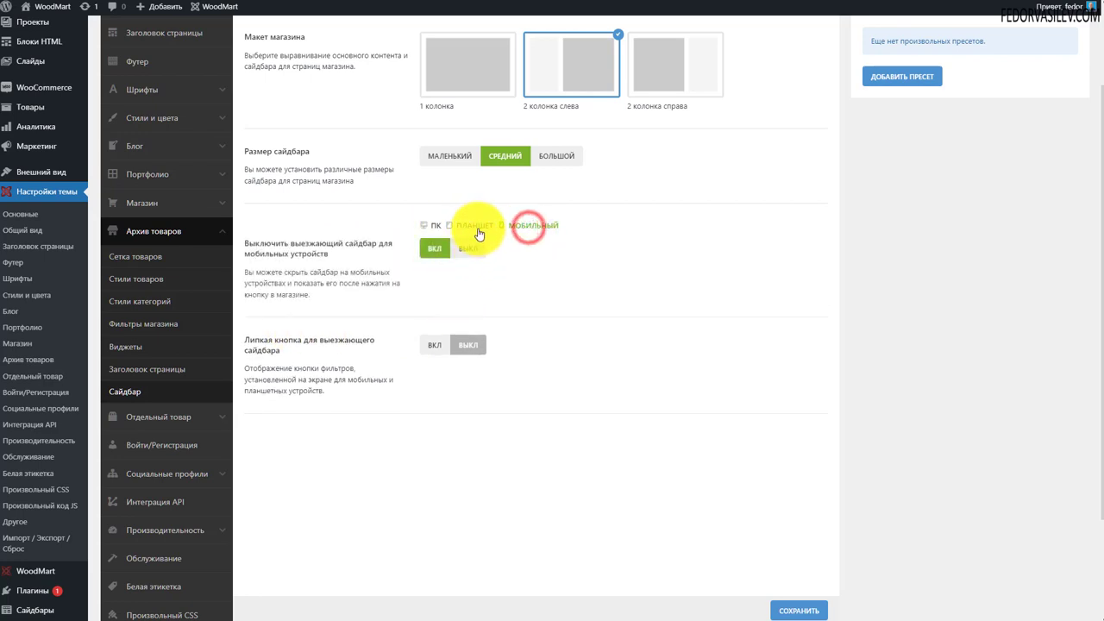
click(426, 224)
click(467, 251)
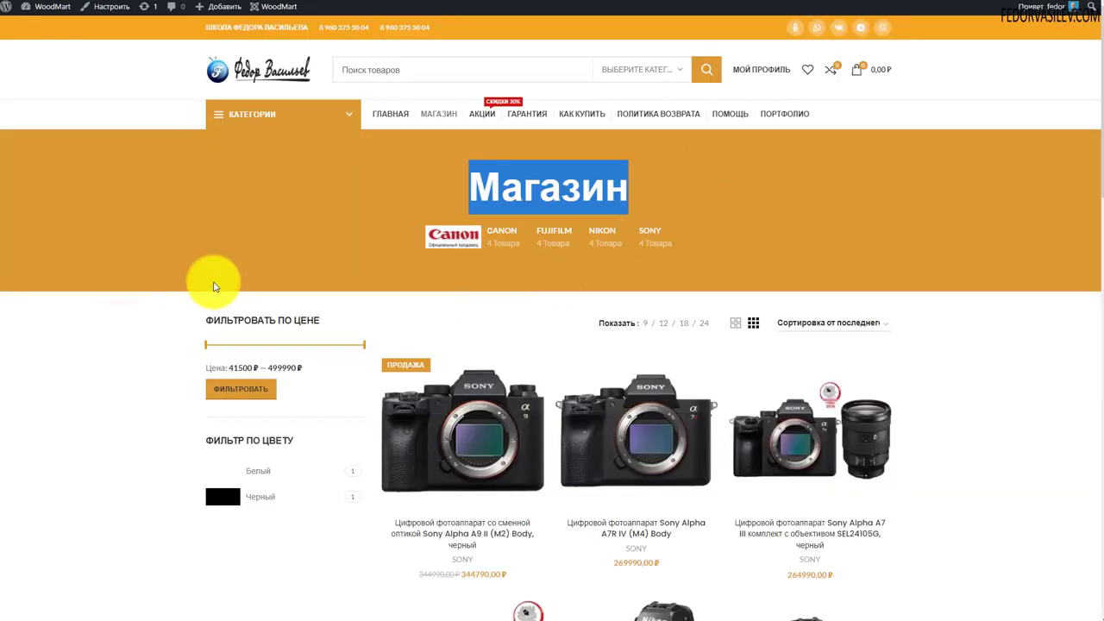
Look over the shop's sidebar filters and inspect the page in the developer tools' mobile preview
scroll(217, 284, down, 2)
click(321, 430)
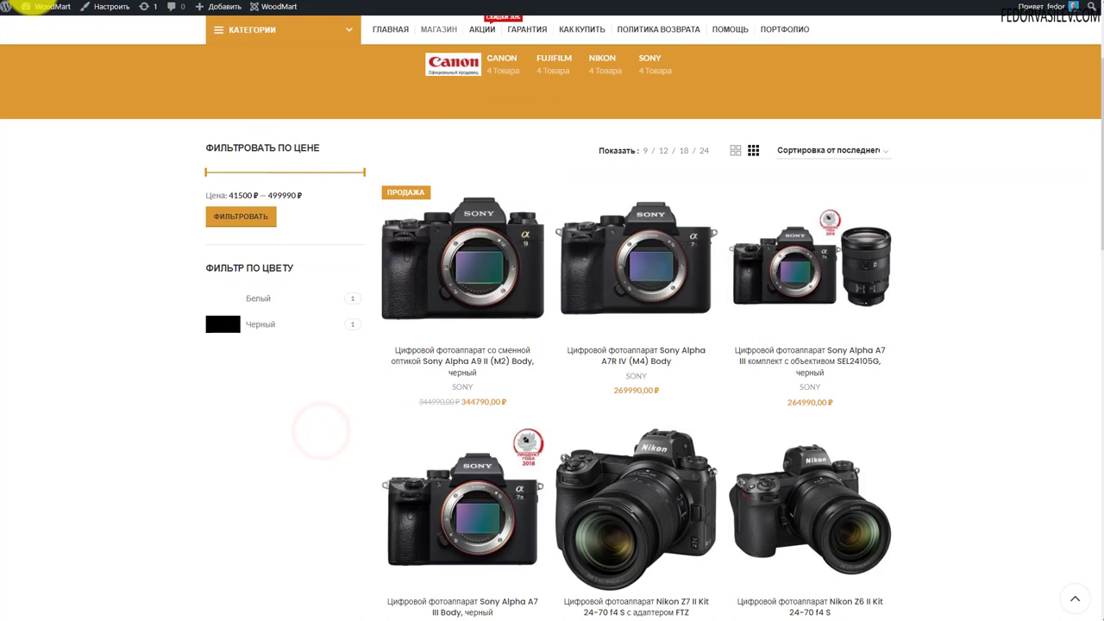
right_click(73, 91)
click(103, 331)
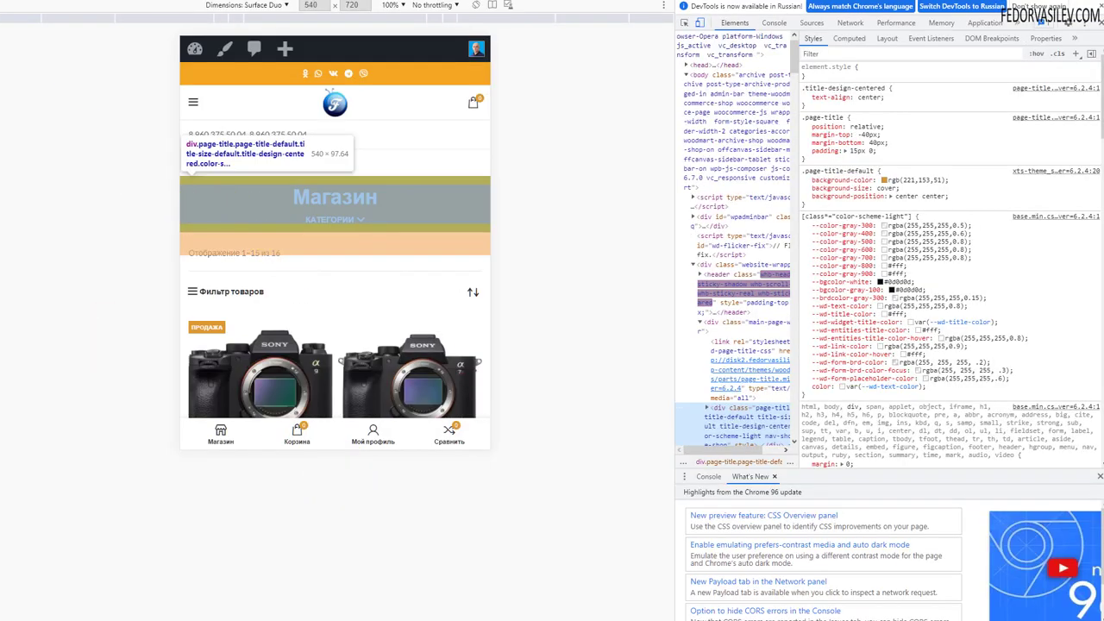
Open and close the «Фильтр товаров» sidebar several times in the shop's mobile preview
click(207, 435)
click(228, 265)
click(418, 266)
click(188, 261)
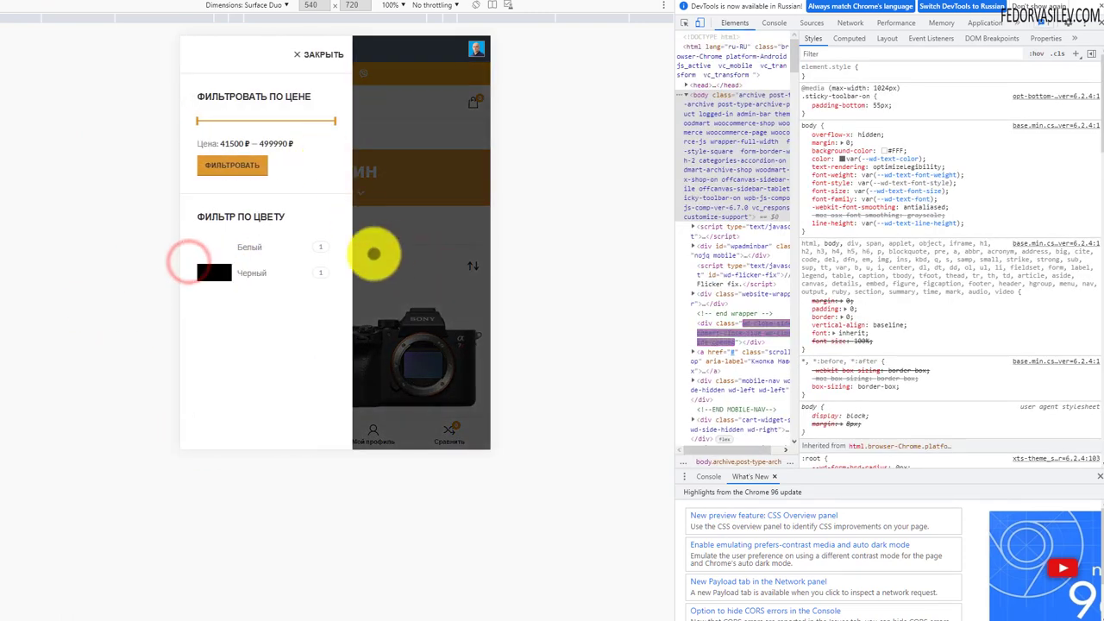
click(383, 251)
click(198, 266)
click(407, 268)
click(197, 263)
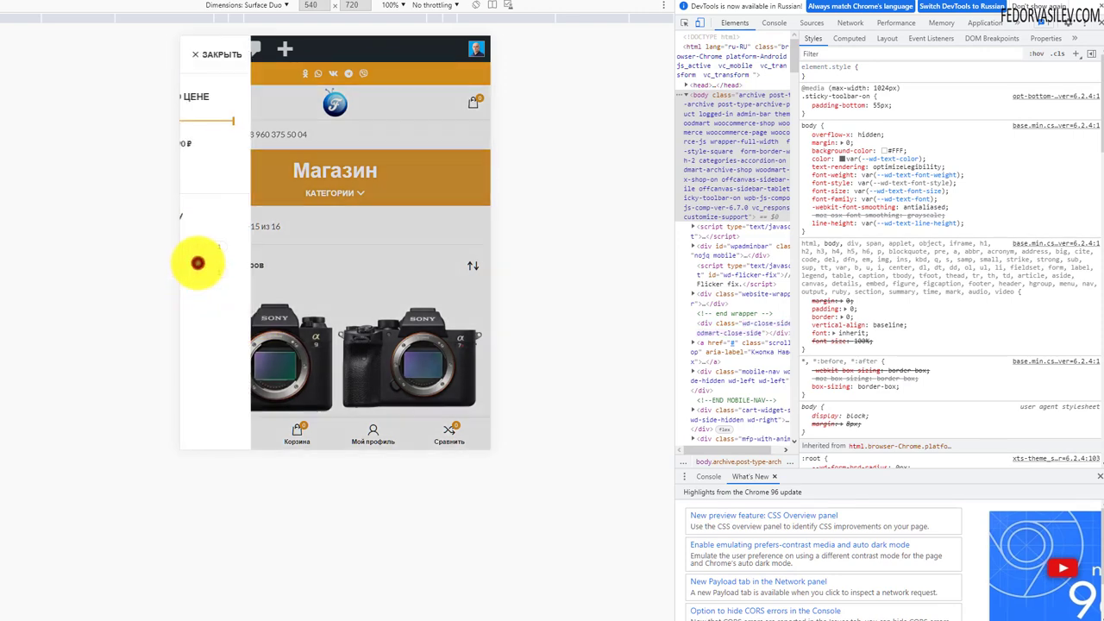
click(406, 246)
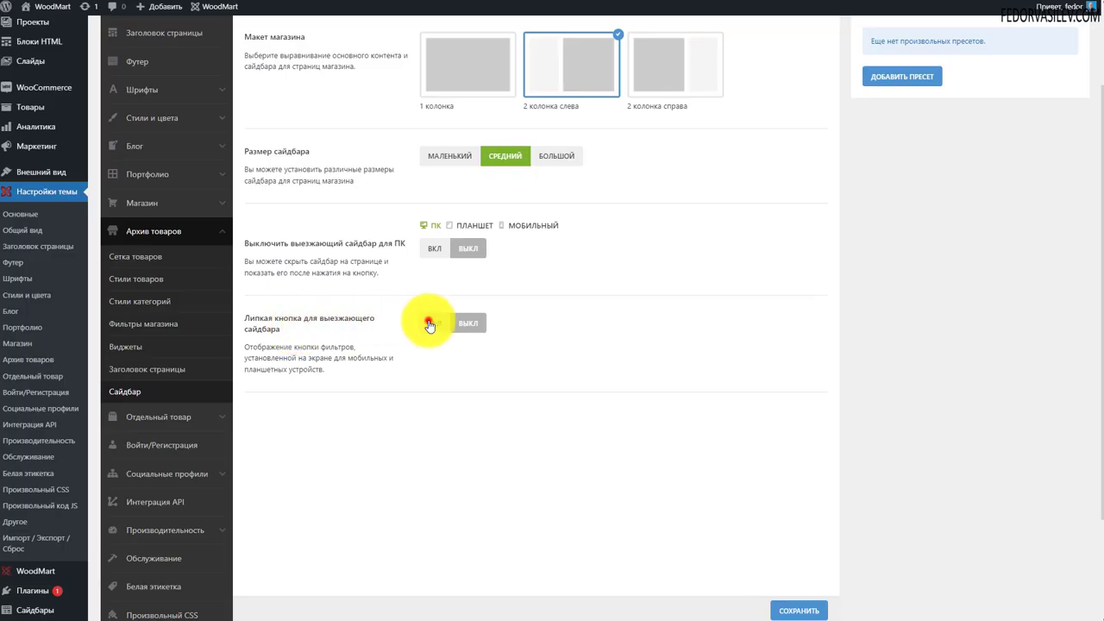
Switch on «Липкая кнопка для выезжающего сайдбара», save the theme settings and reload the shop in the mobile preview
click(433, 322)
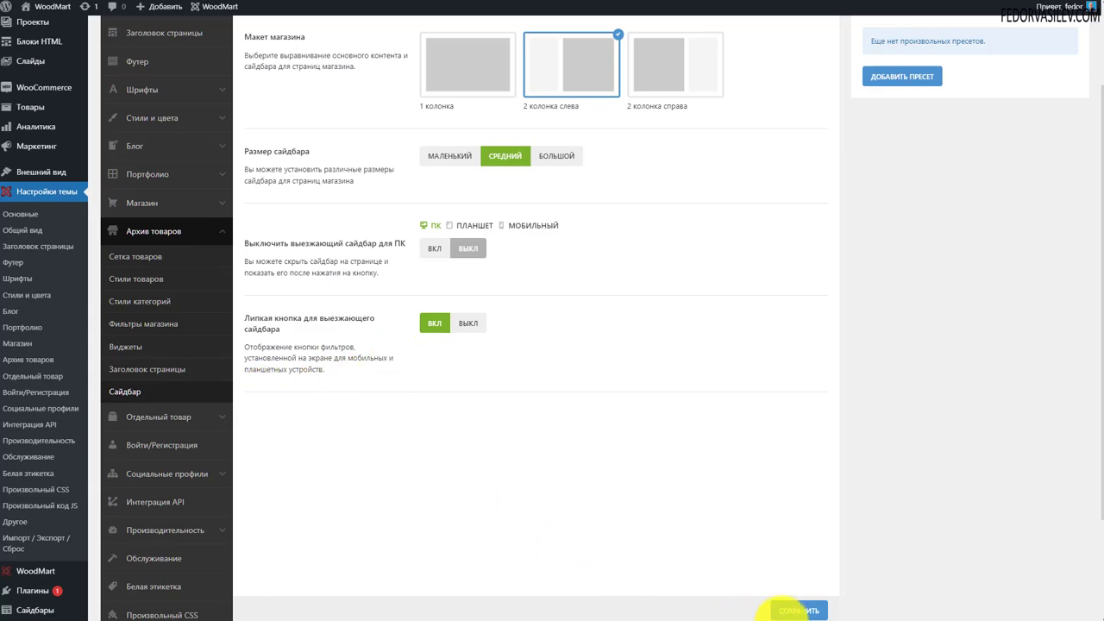
click(782, 610)
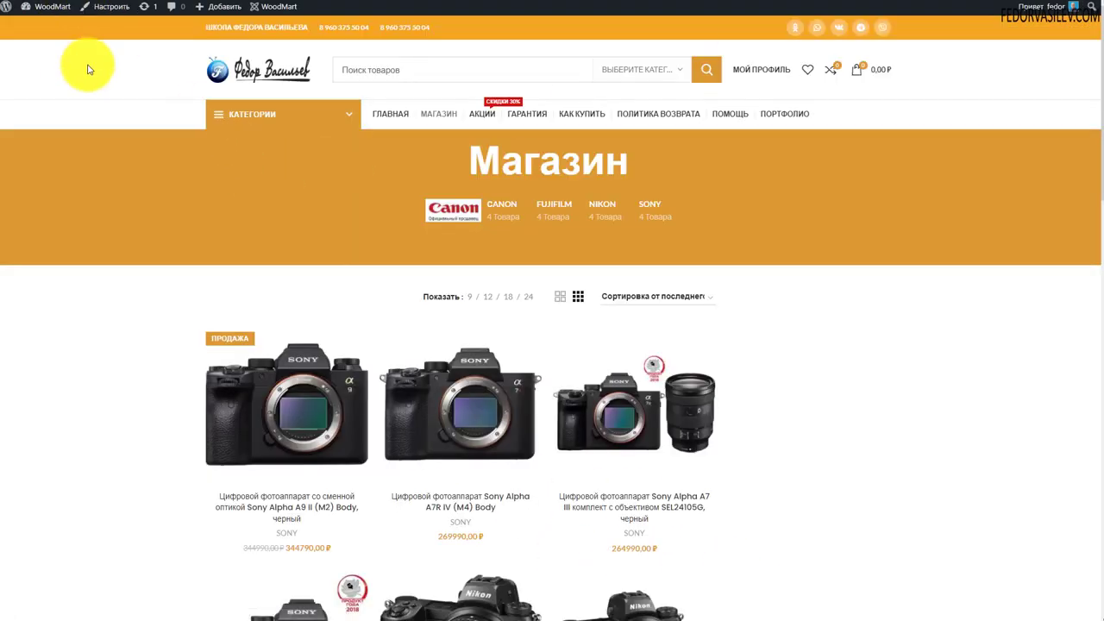
key(ctrl+shift+i)
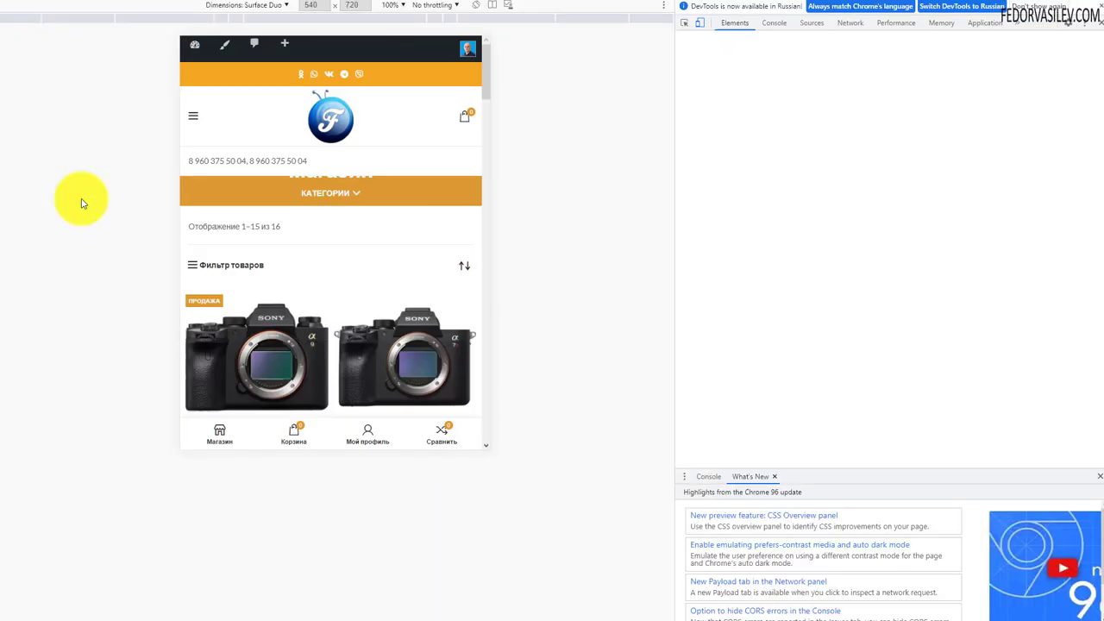
click(28, 228)
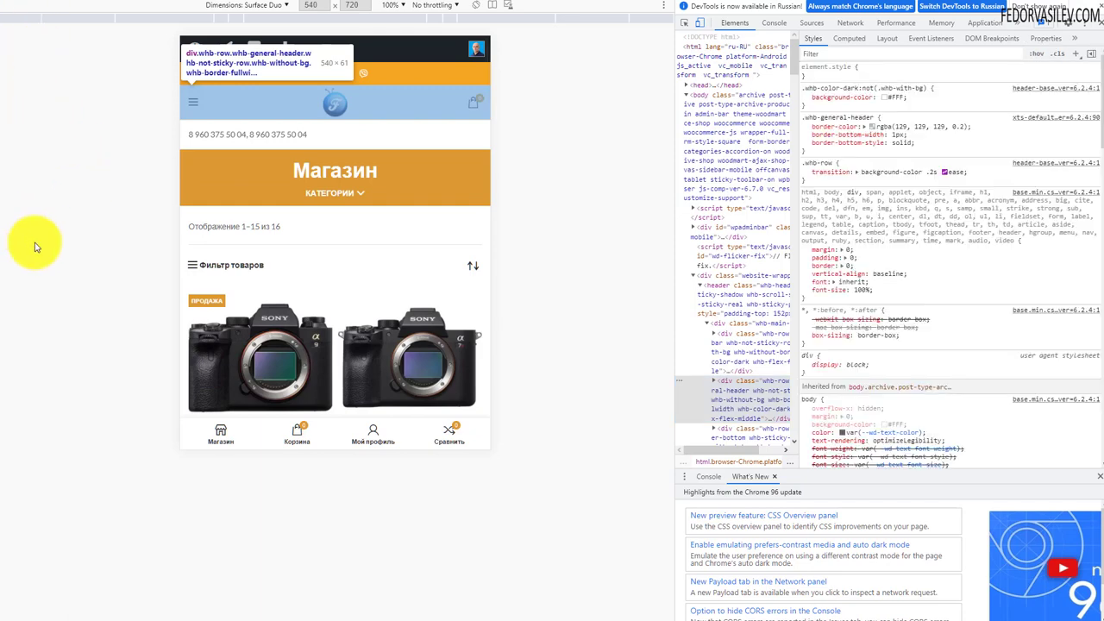
key(F5)
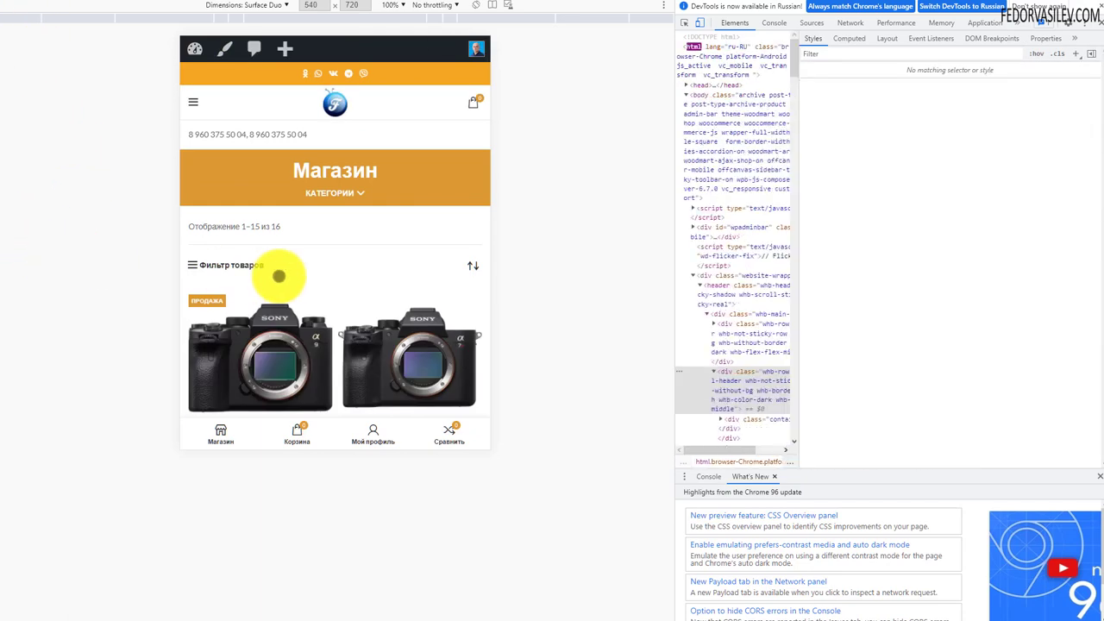
Examine the shop's product list and the «Фильтр товаров» sidebar in the mobile preview at 430 px width
scroll(327, 259, down, 3)
scroll(342, 251, down, 5)
scroll(344, 258, up, 10)
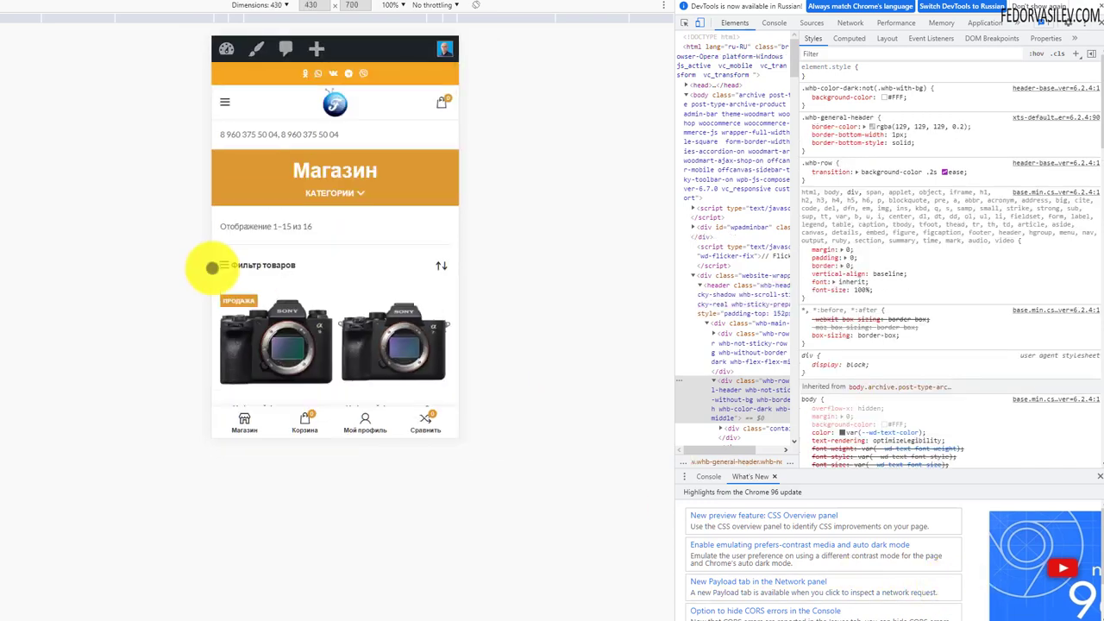
click(229, 264)
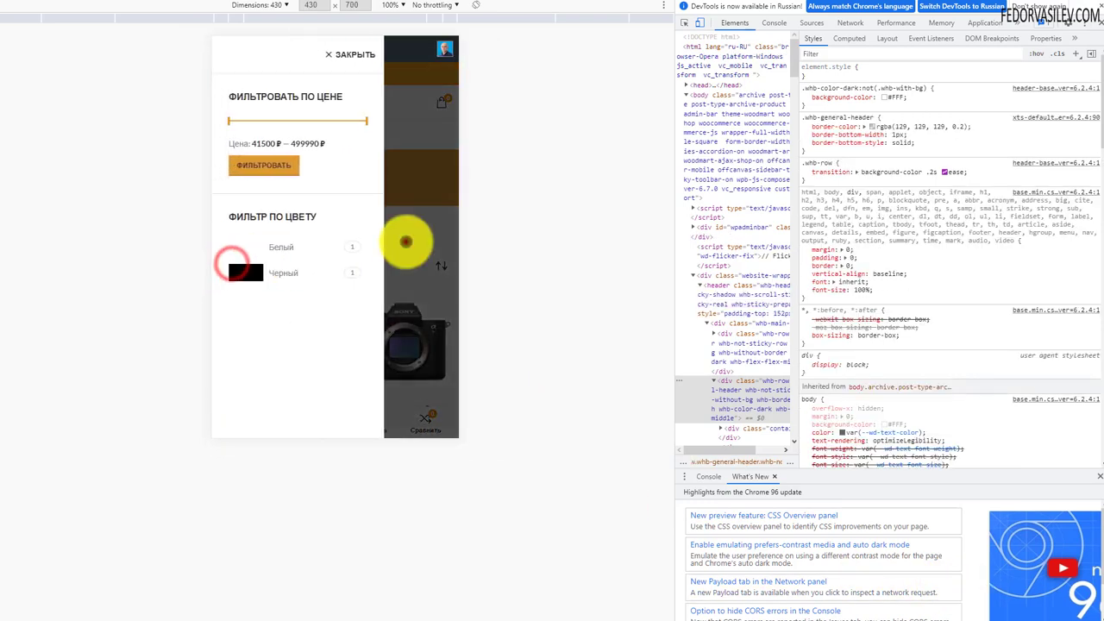
click(404, 244)
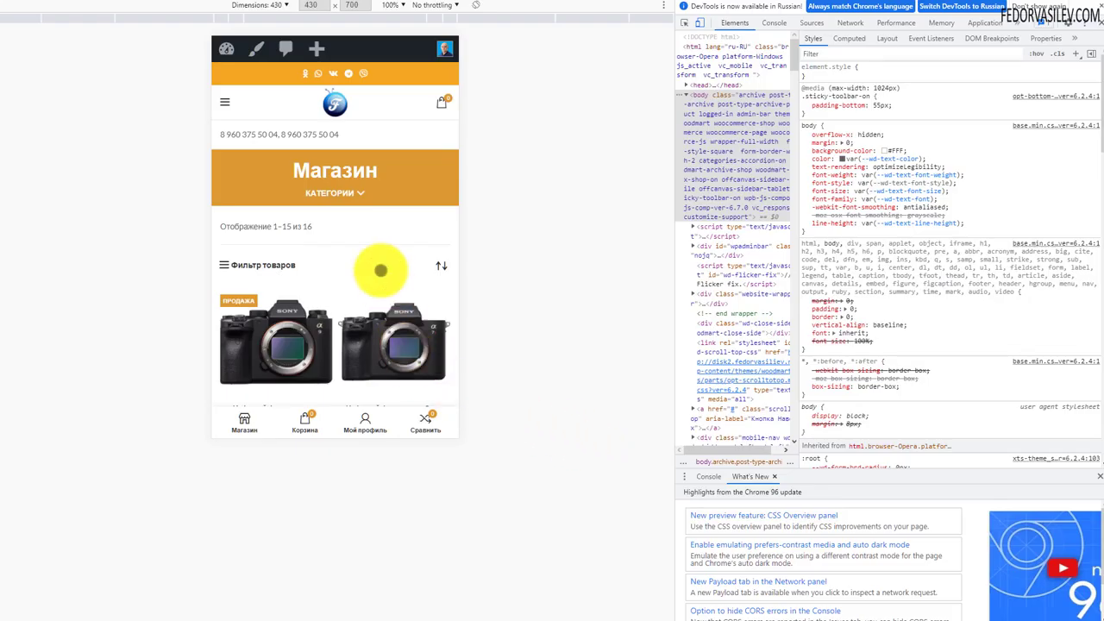
scroll(377, 268, down, 5)
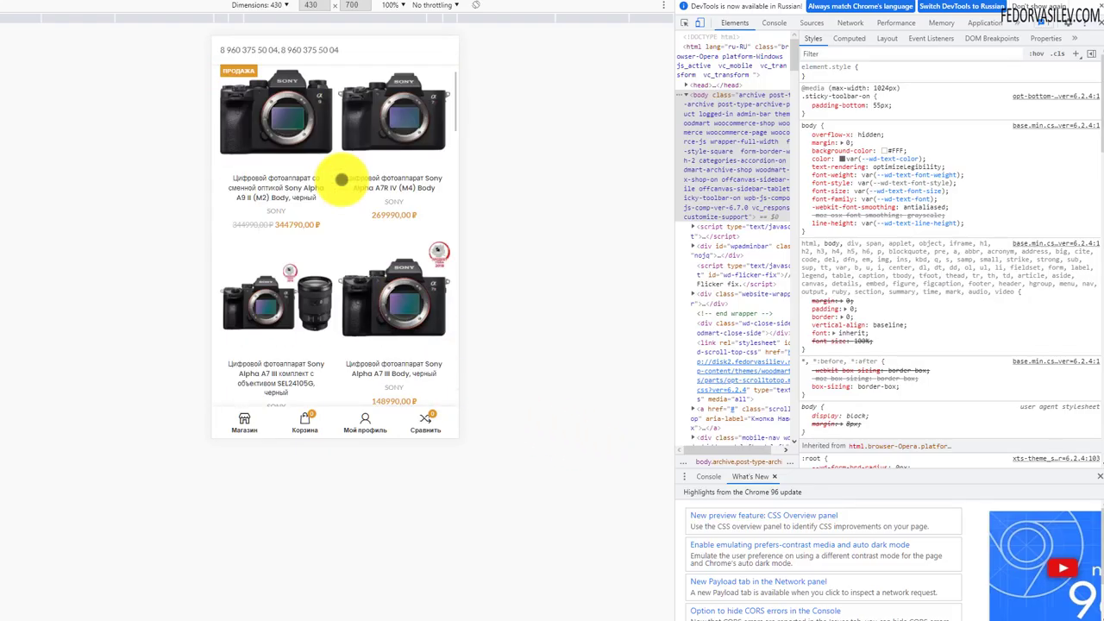
scroll(341, 169, up, 5)
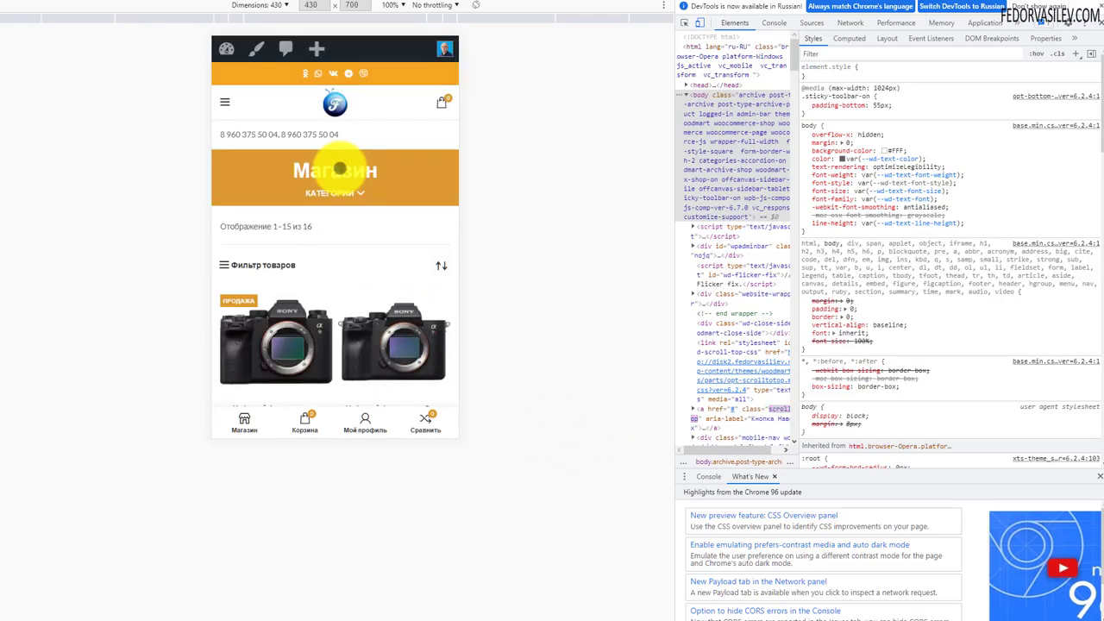
Examine the sticky filter button while going through the shop's mobile product list, opening and closing the filter sidebar
scroll(269, 168, down, 5)
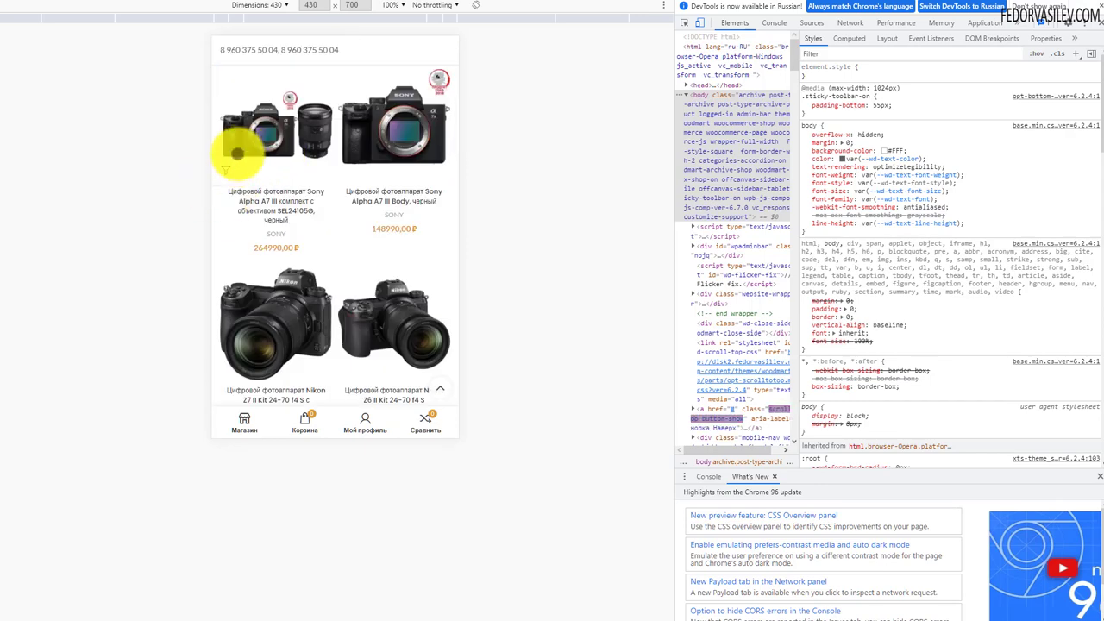
scroll(374, 173, down, 4)
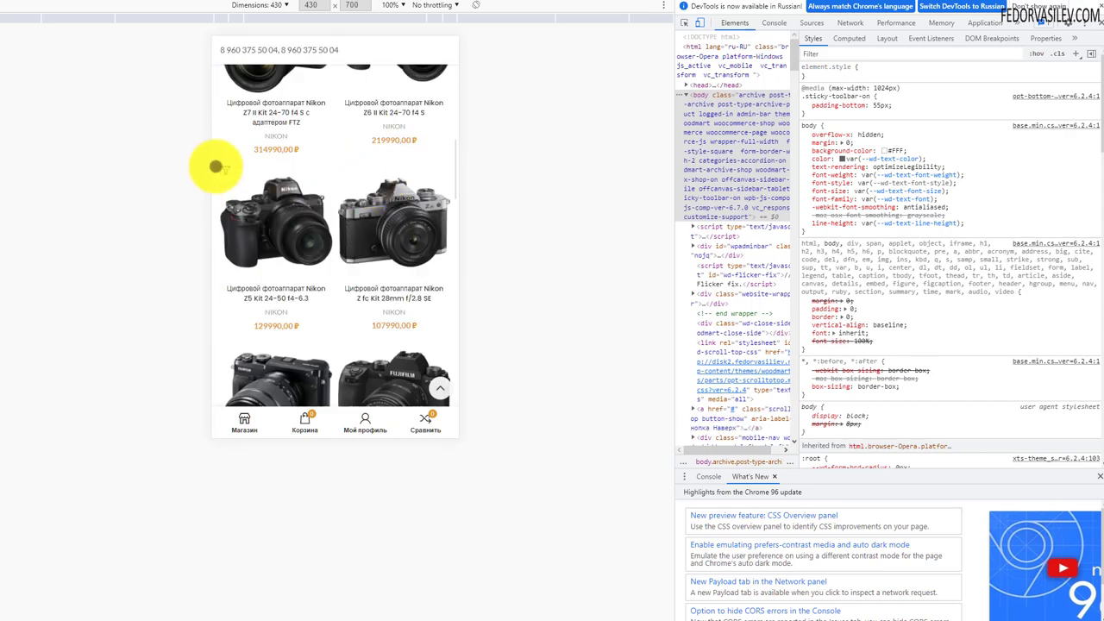
click(221, 164)
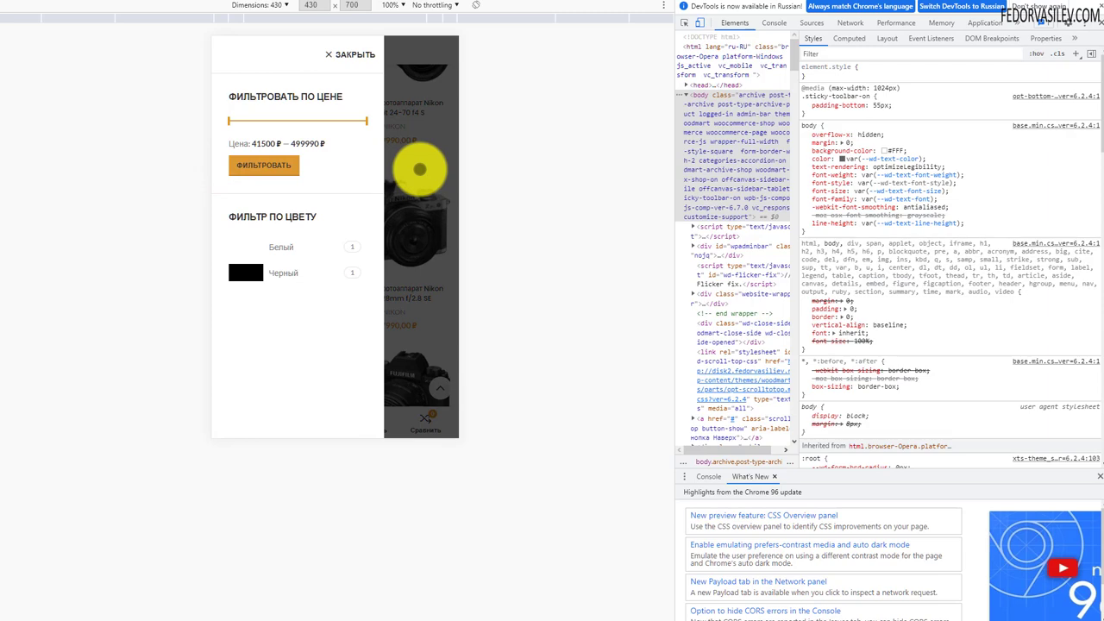
click(420, 173)
scroll(259, 199, down, 4)
scroll(258, 199, up, 10)
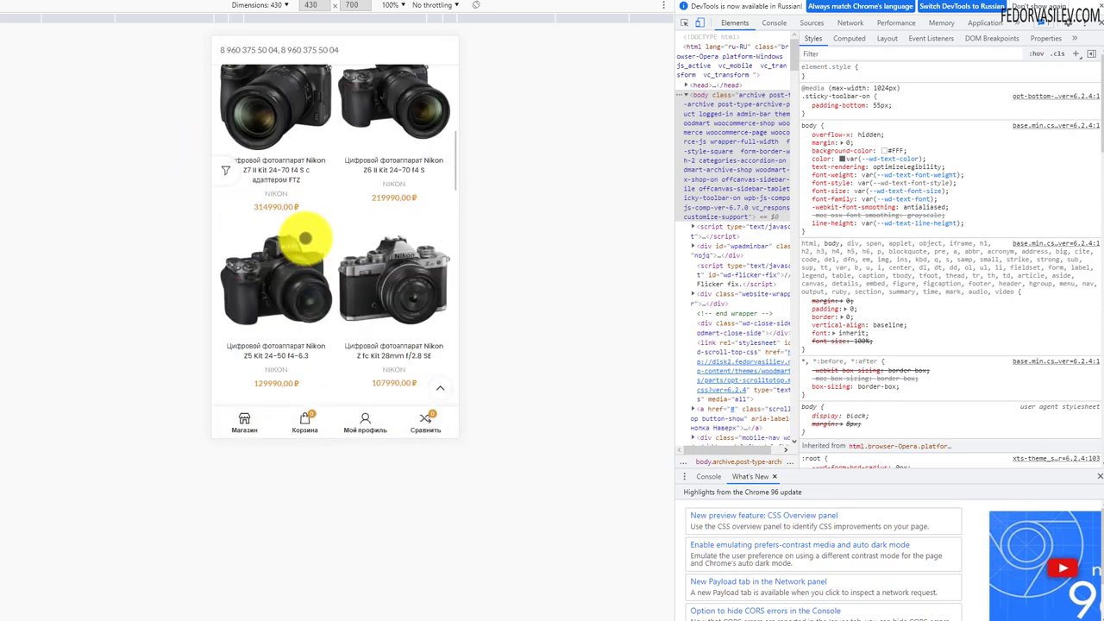
scroll(259, 207, down, 2)
scroll(303, 235, down, 4)
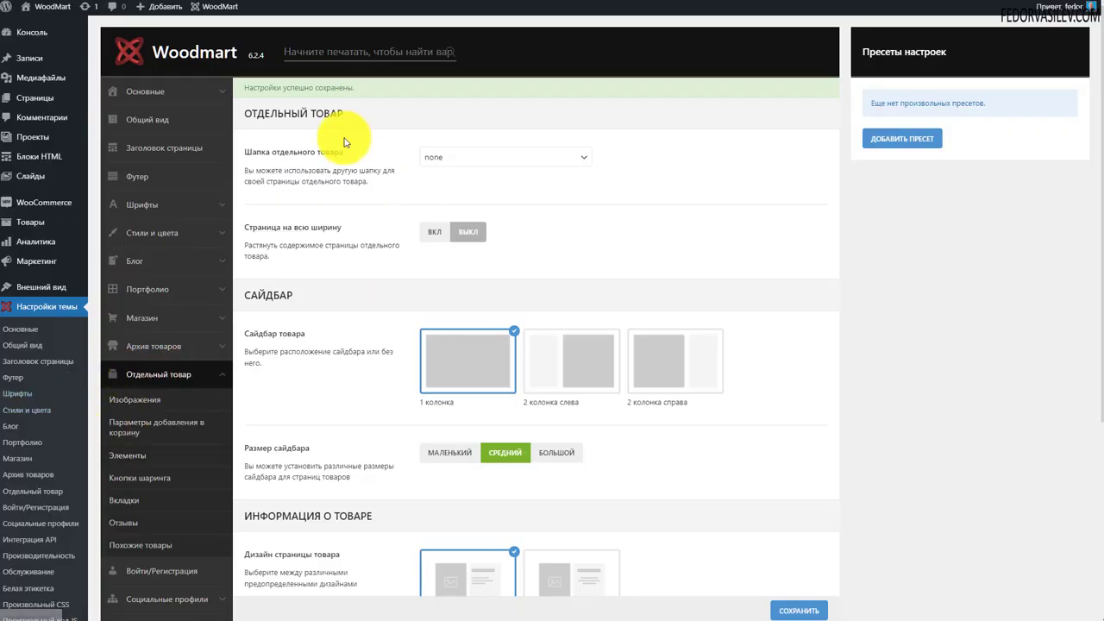
Check the «Шапка отдельного товара» choices and look through the desktop shop's product list and its Canon category
click(433, 158)
click(788, 158)
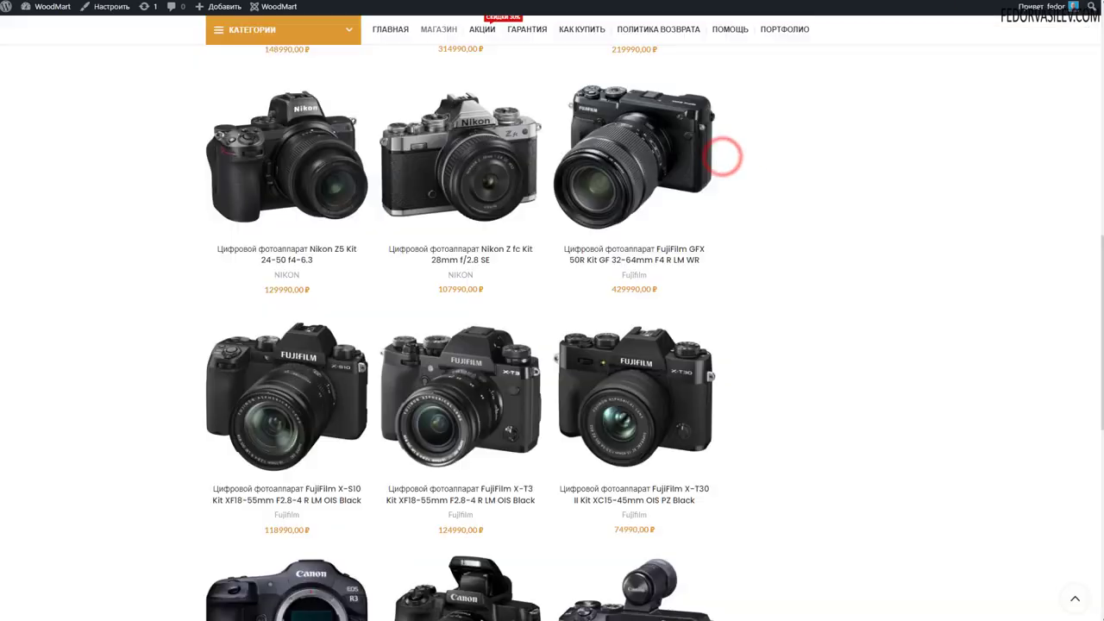
scroll(202, 311, up, 10)
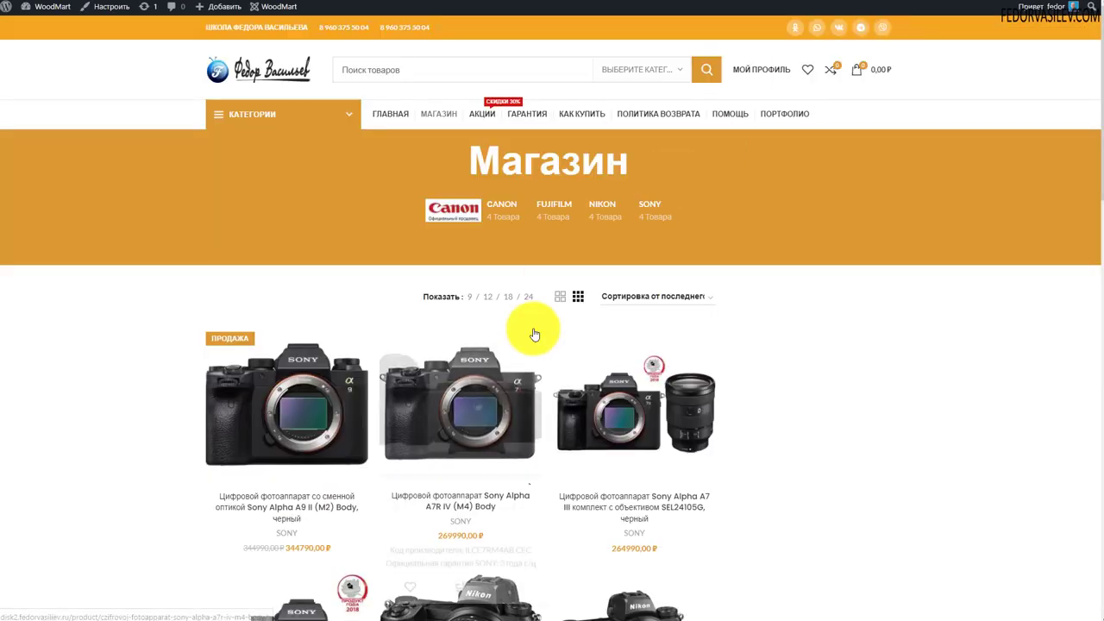
scroll(529, 333, down, 10)
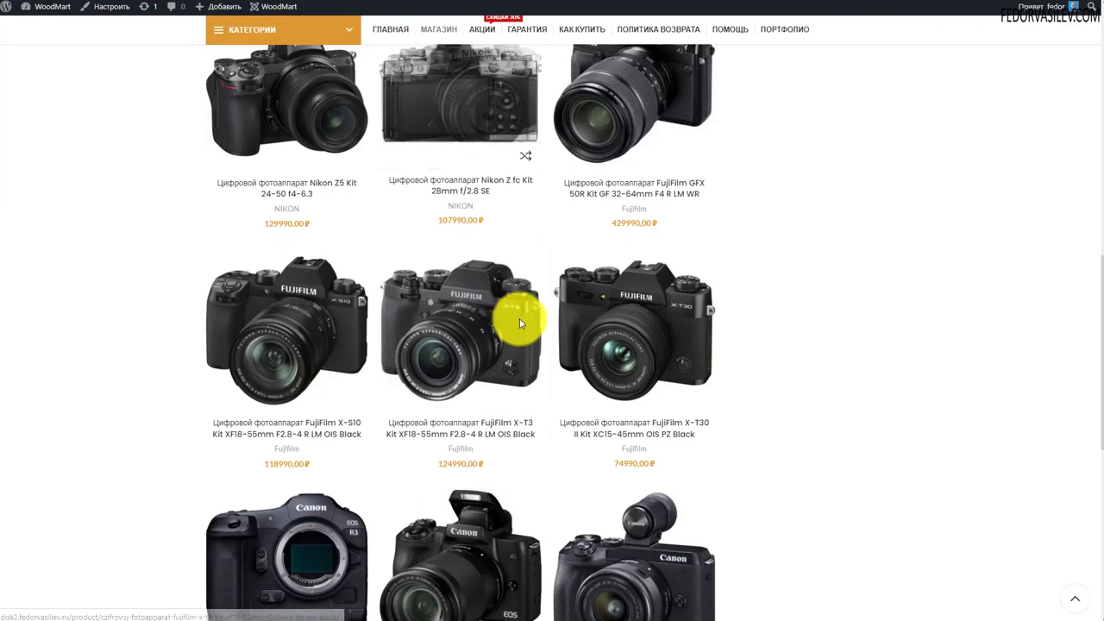
scroll(320, 348, down, 2)
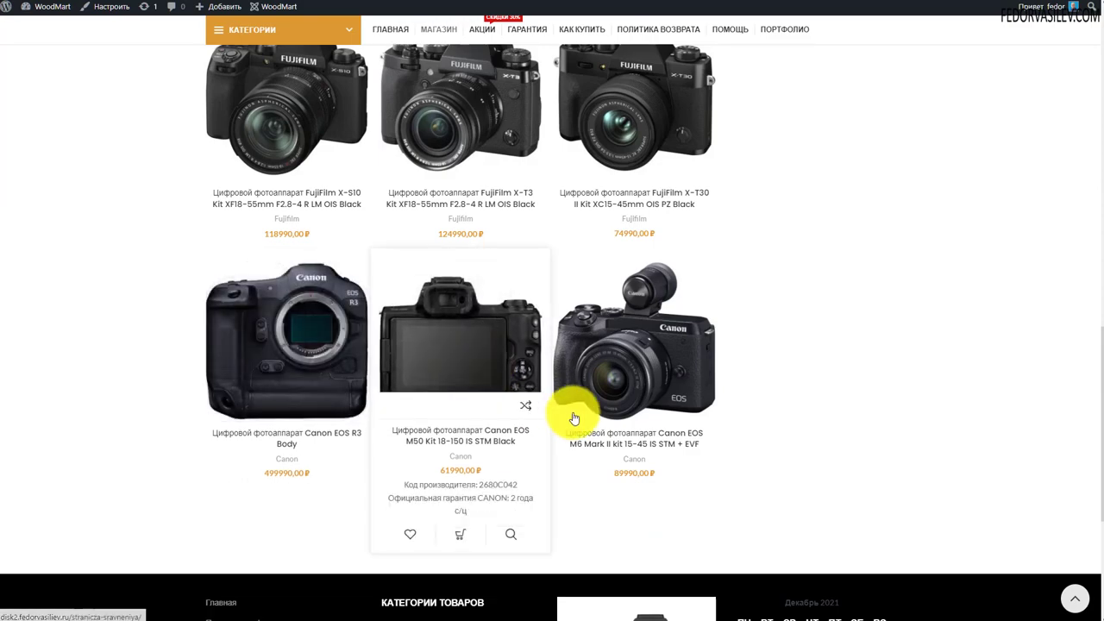
scroll(543, 406, up, 15)
scroll(465, 354, up, 2)
click(501, 205)
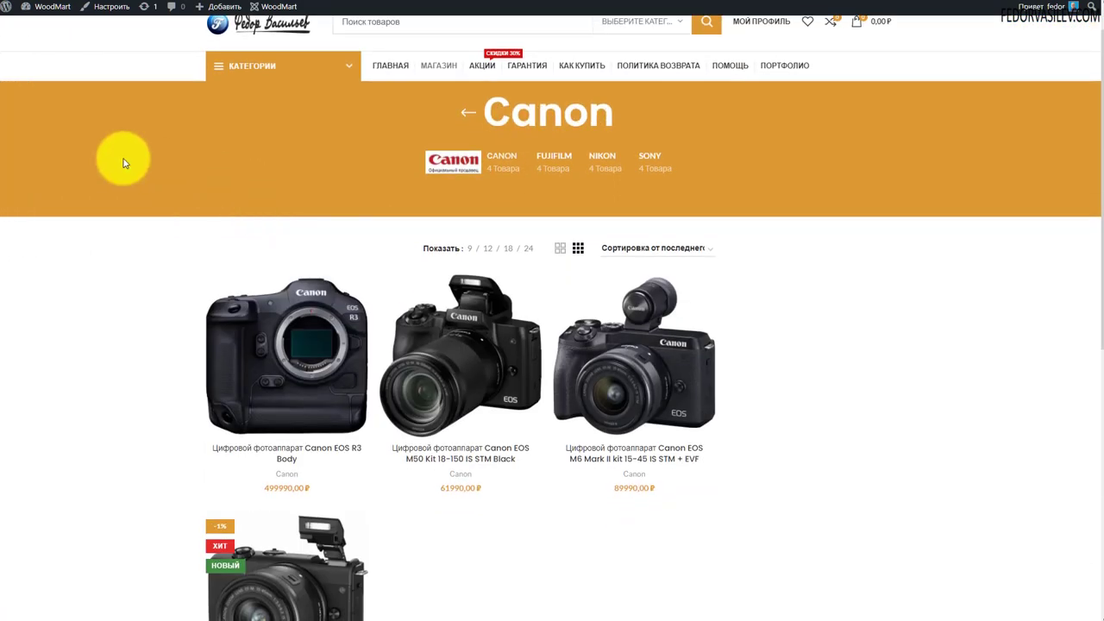
scroll(233, 276, down, 2)
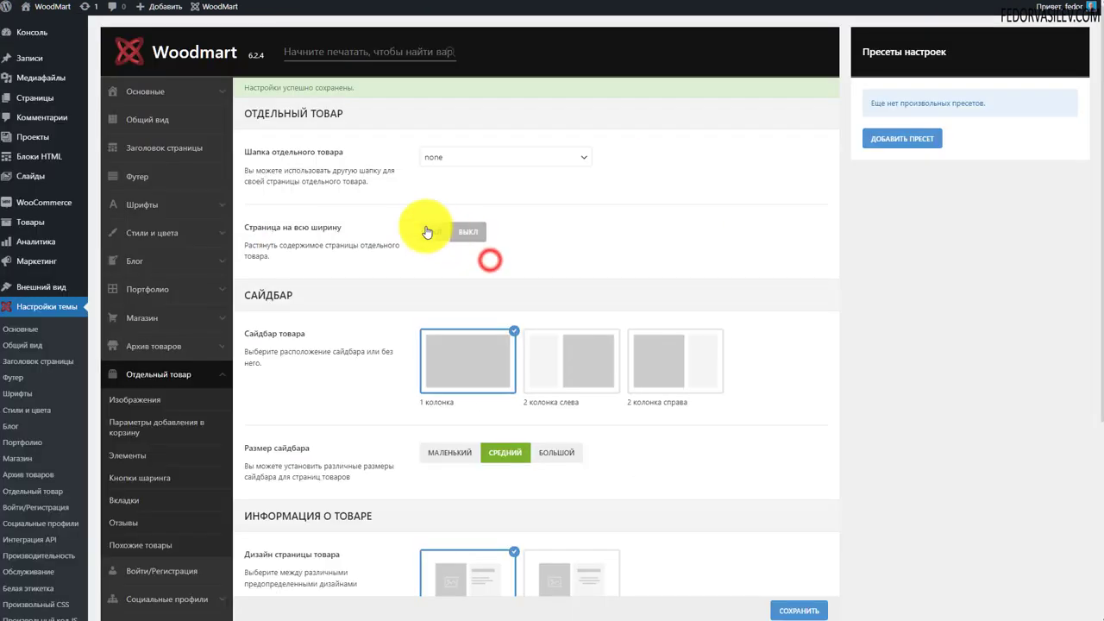
Switch on «Страница на всю ширину» for single products and examine the Canon EOS M200 page's gallery, description and related products
click(434, 231)
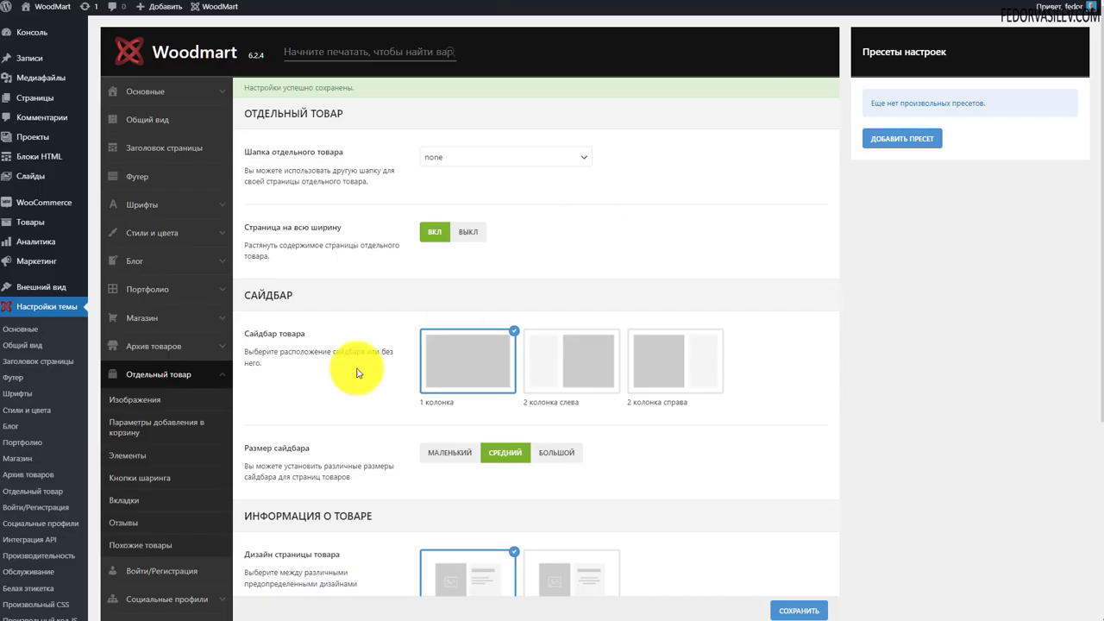
scroll(733, 362, down, 4)
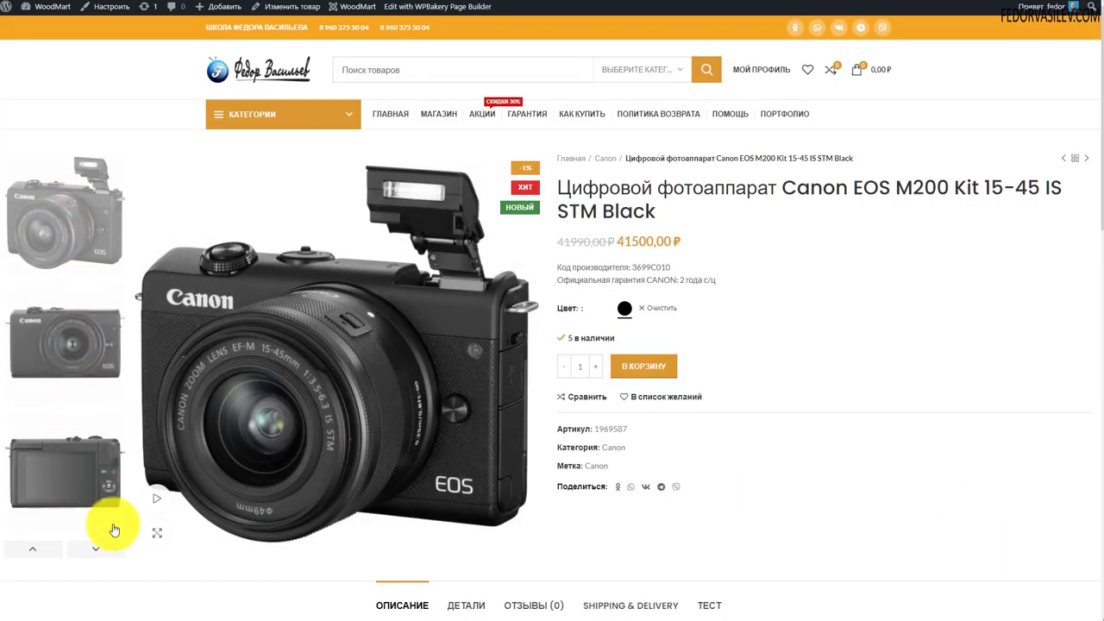
click(92, 469)
click(55, 231)
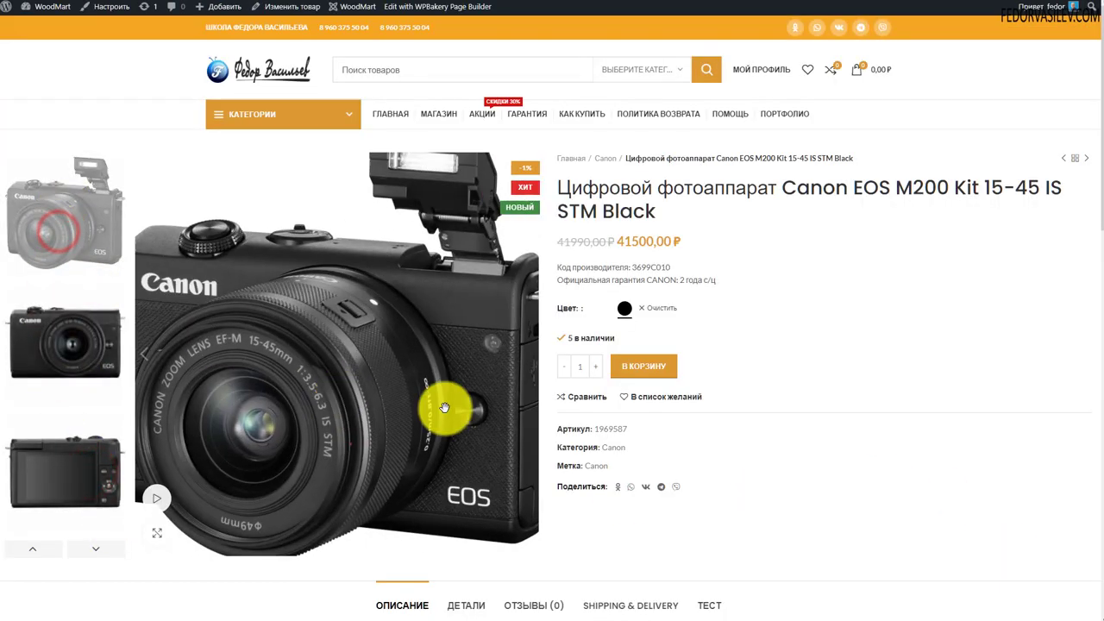
scroll(1030, 250, down, 3)
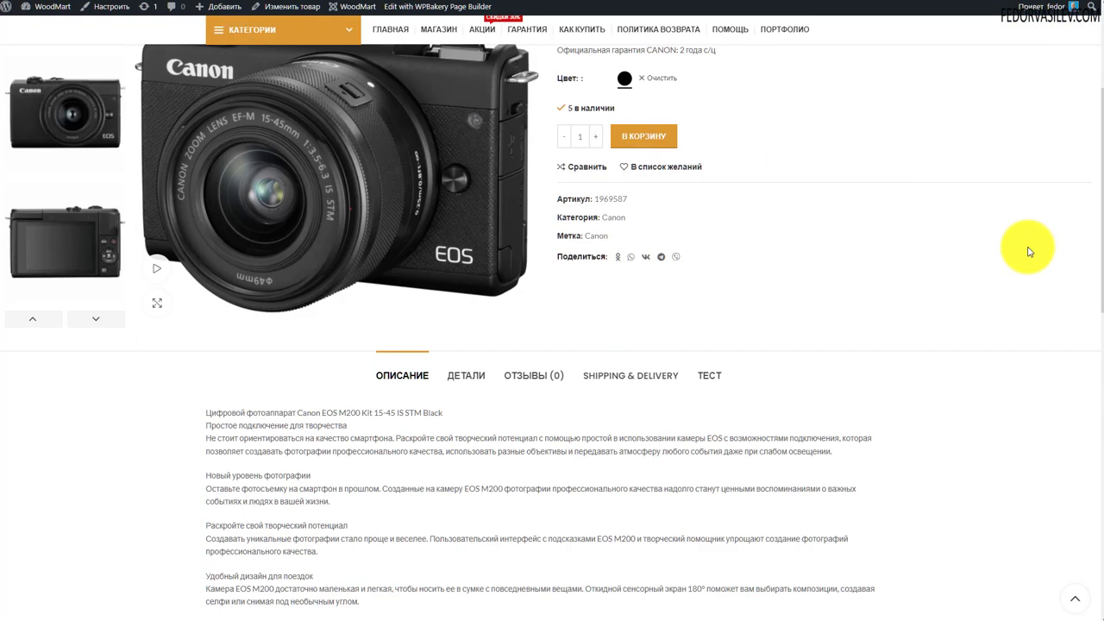
scroll(862, 293, down, 7)
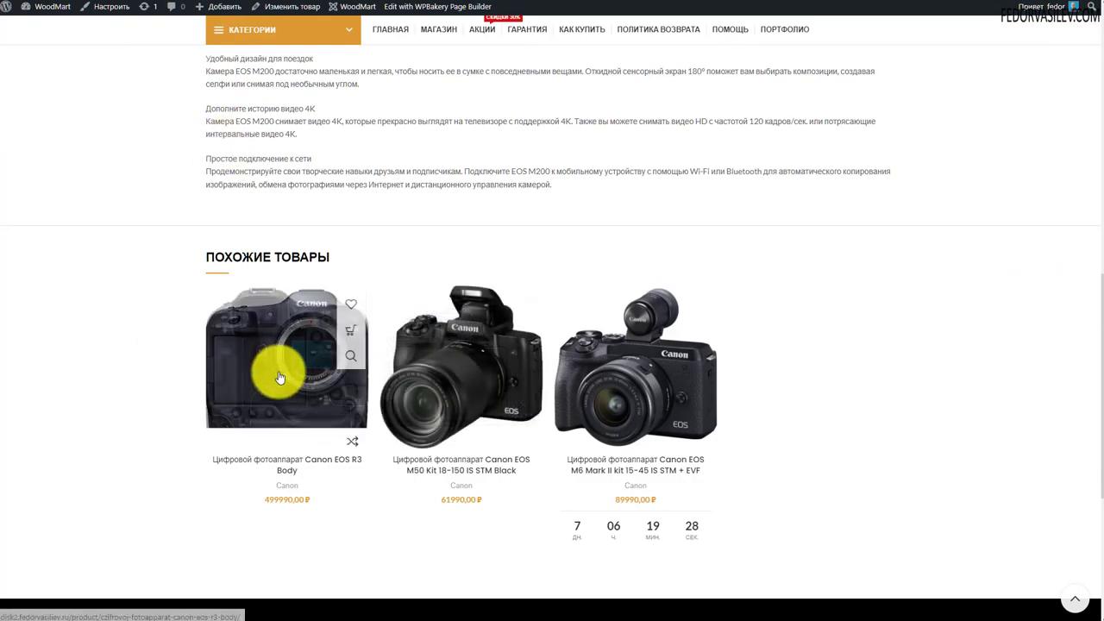
scroll(280, 378, down, 2)
click(709, 416)
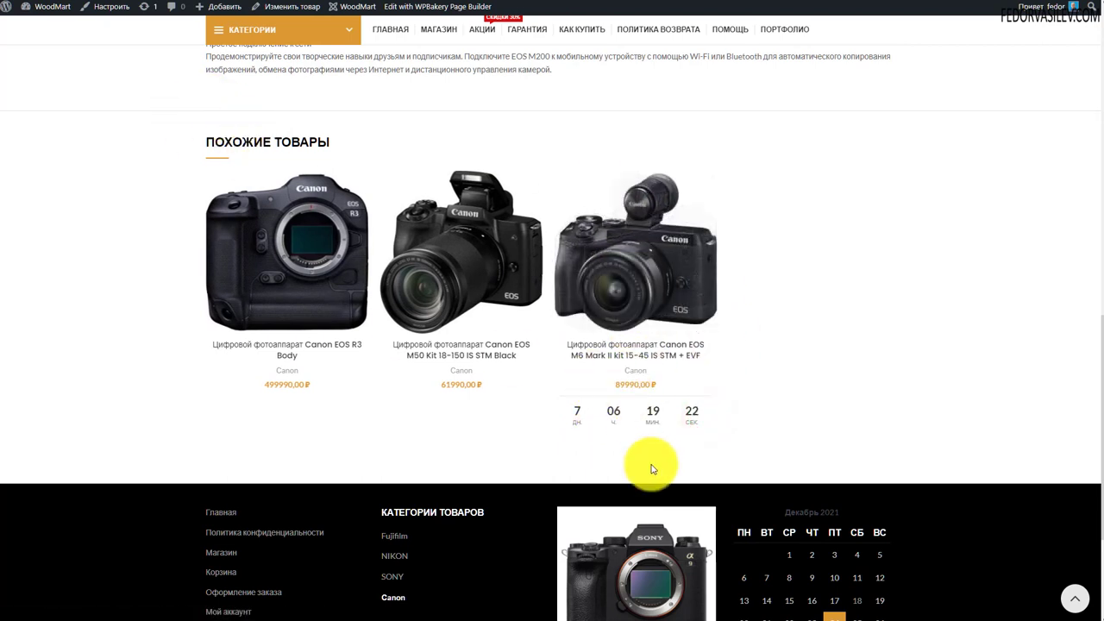
click(621, 326)
scroll(961, 370, up, 1)
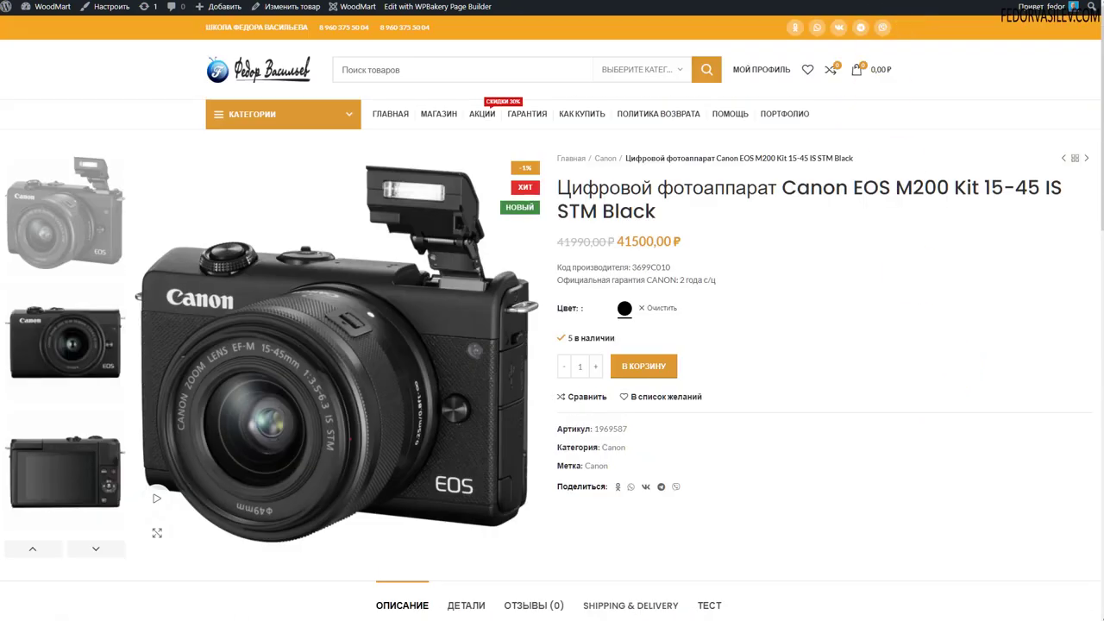
Switch off «Страница на всю ширину» and review the sidebar position and size options for single products
key(ctrl+Tab)
click(468, 231)
drag(291, 247, 272, 228)
click(681, 254)
scroll(690, 250, down, 2)
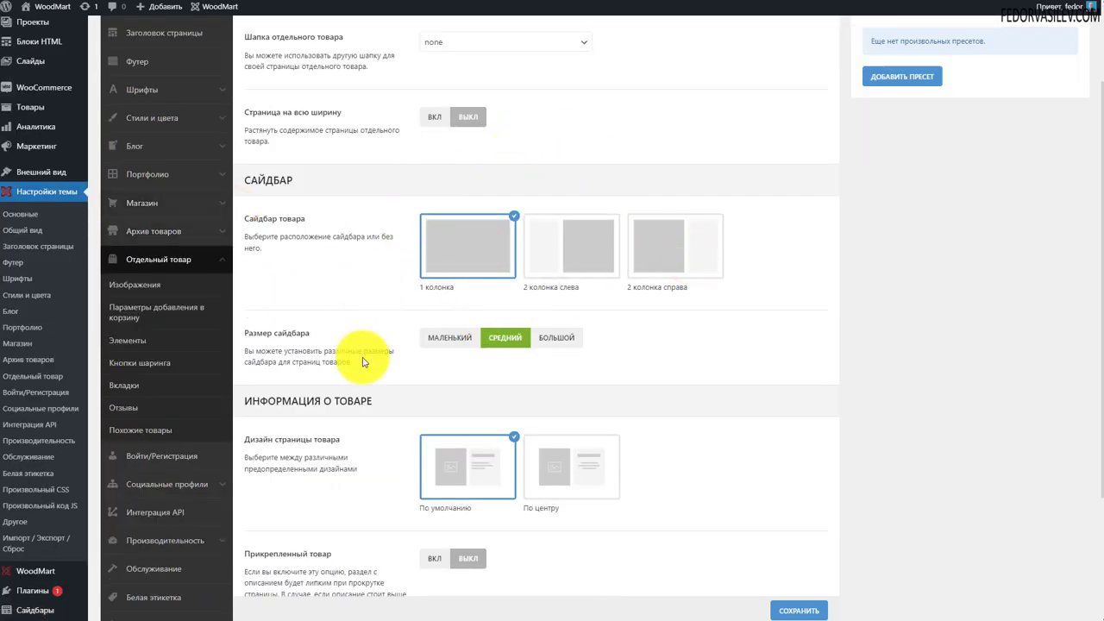
scroll(345, 285, up, 2)
drag(301, 113, 300, 113)
scroll(517, 155, down, 4)
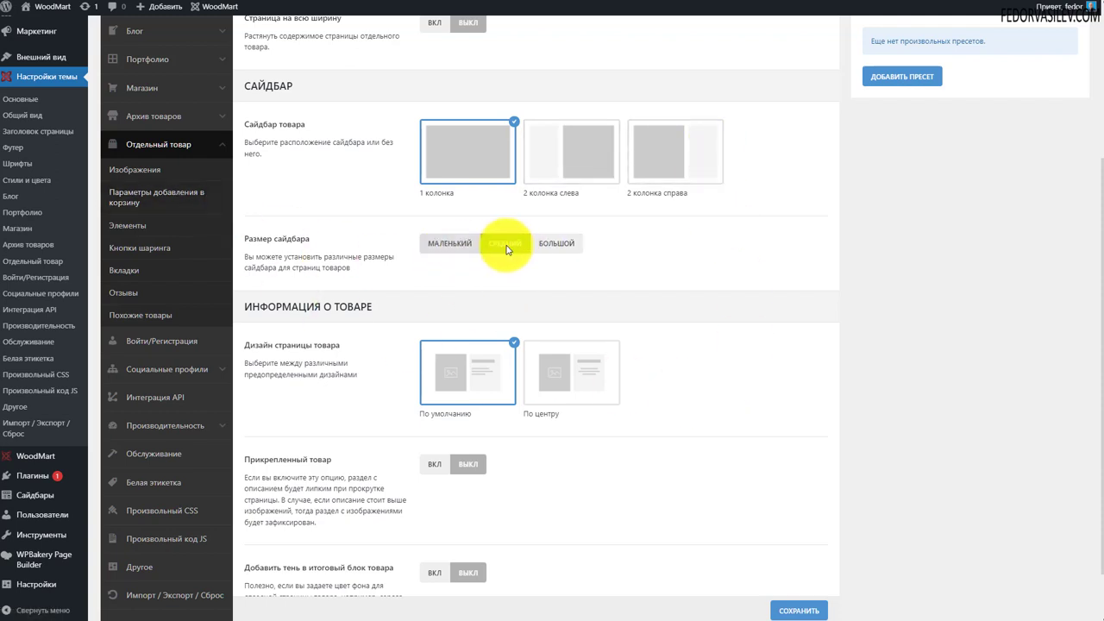
scroll(670, 276, down, 1)
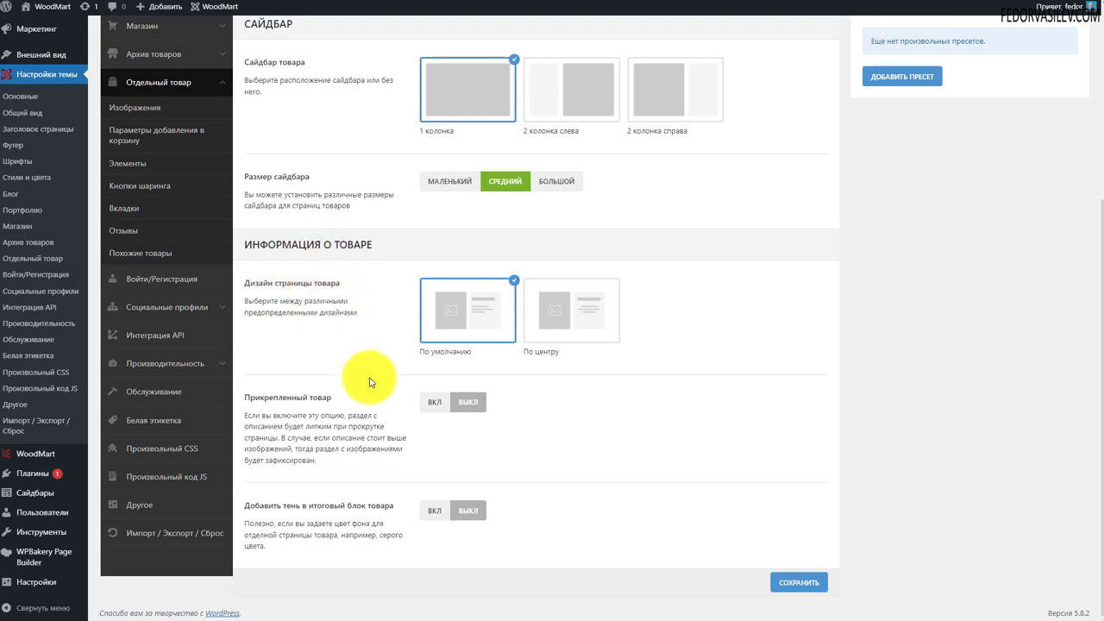
Keep the product page design at «По умолчанию», switch on «Прикрепленный товар» and save the theme settings
click(555, 316)
click(473, 325)
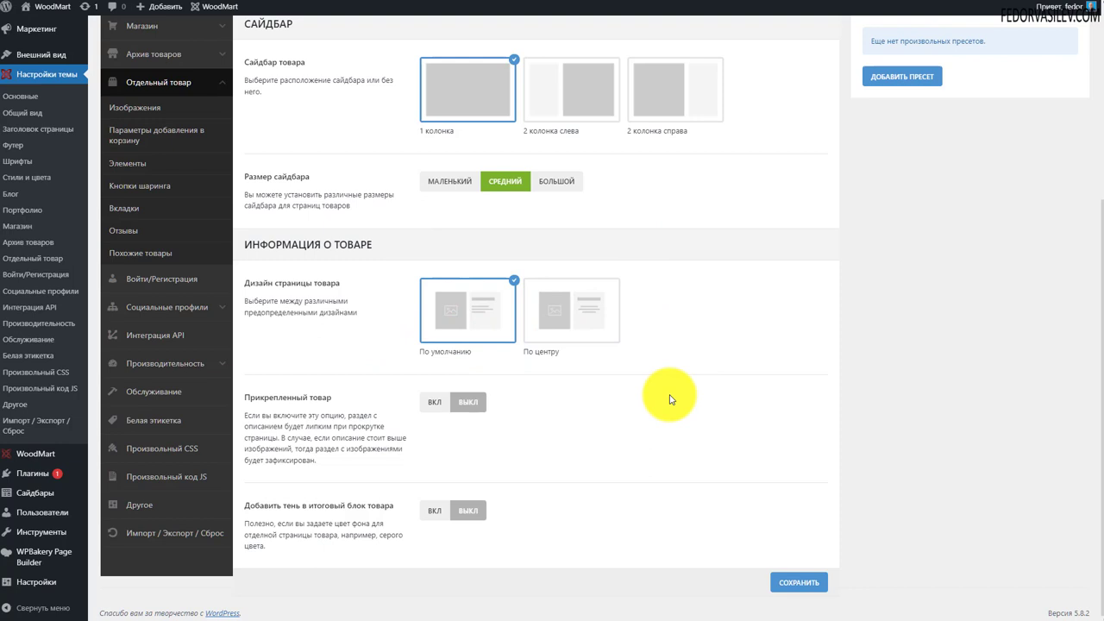
click(433, 402)
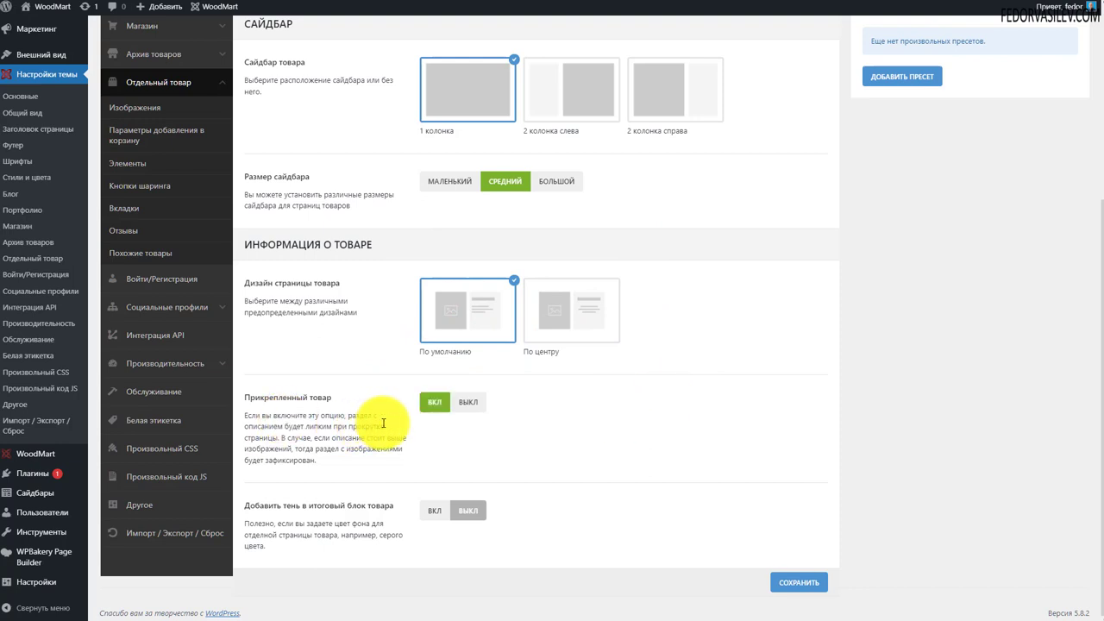
click(792, 582)
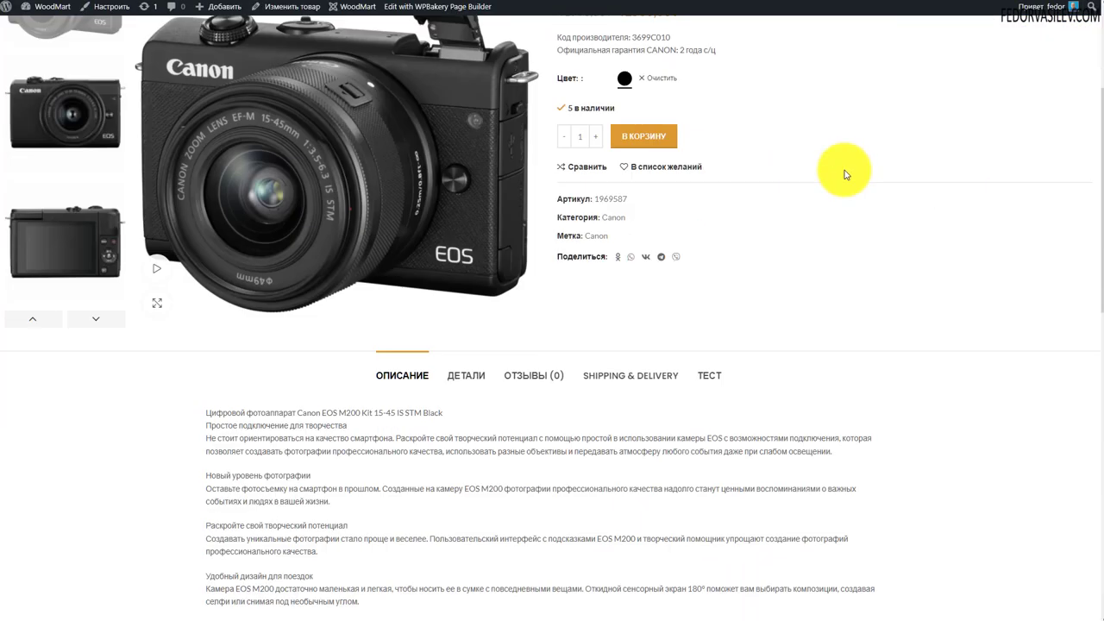
Check how the image and description sections of the Canon EOS M200 product page behave when the page is scrolled
scroll(841, 168, down, 2)
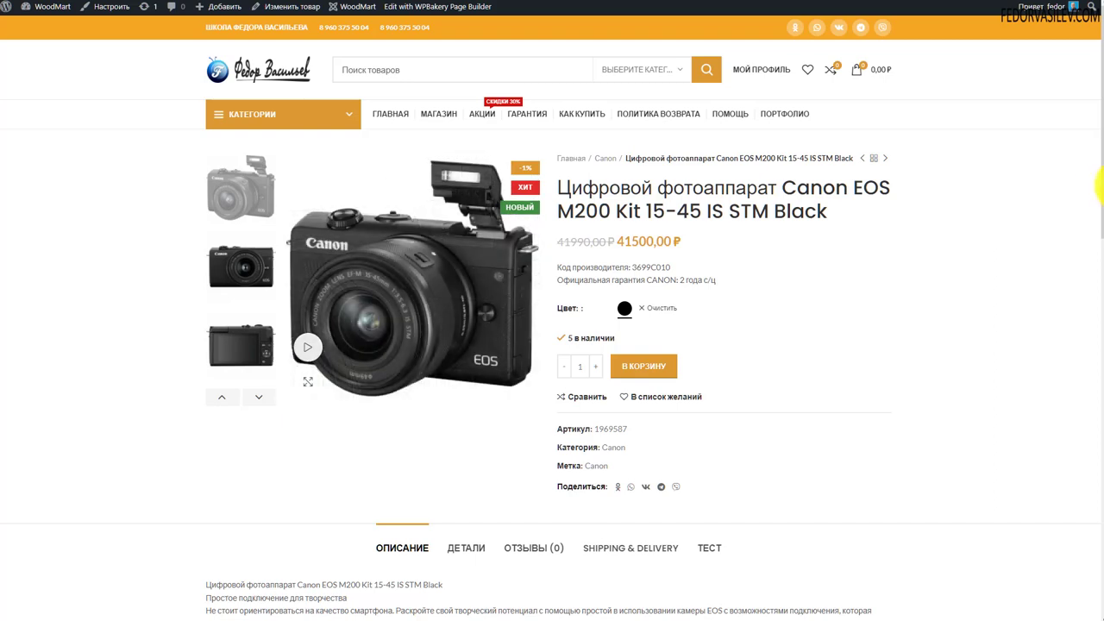
drag(1088, 160, 1091, 266)
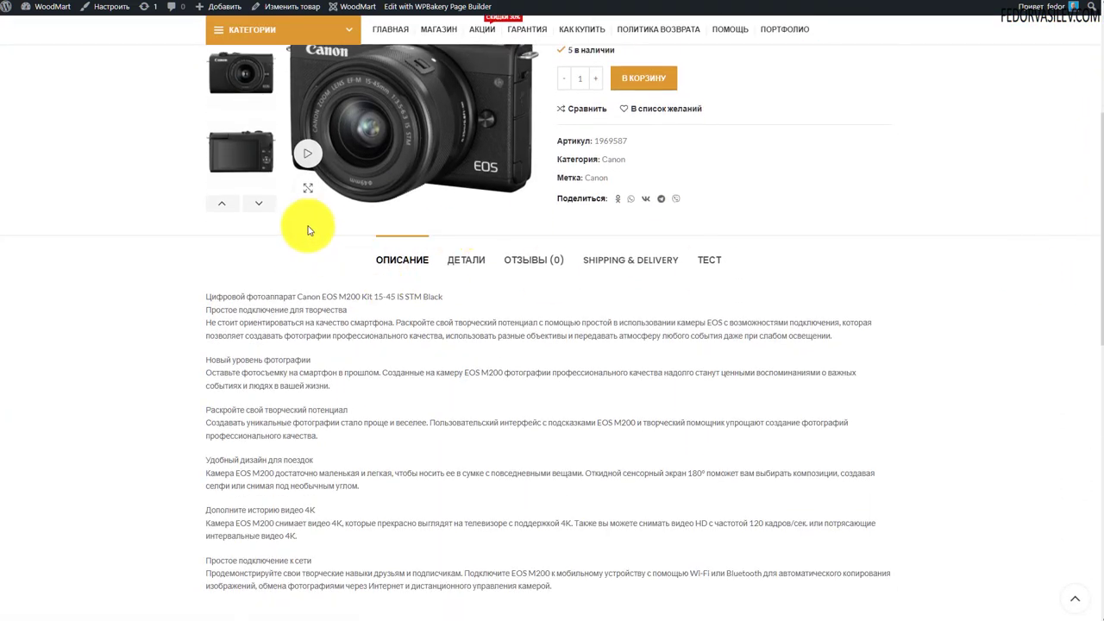
drag(1088, 292, 1095, 341)
scroll(1095, 341, down, 5)
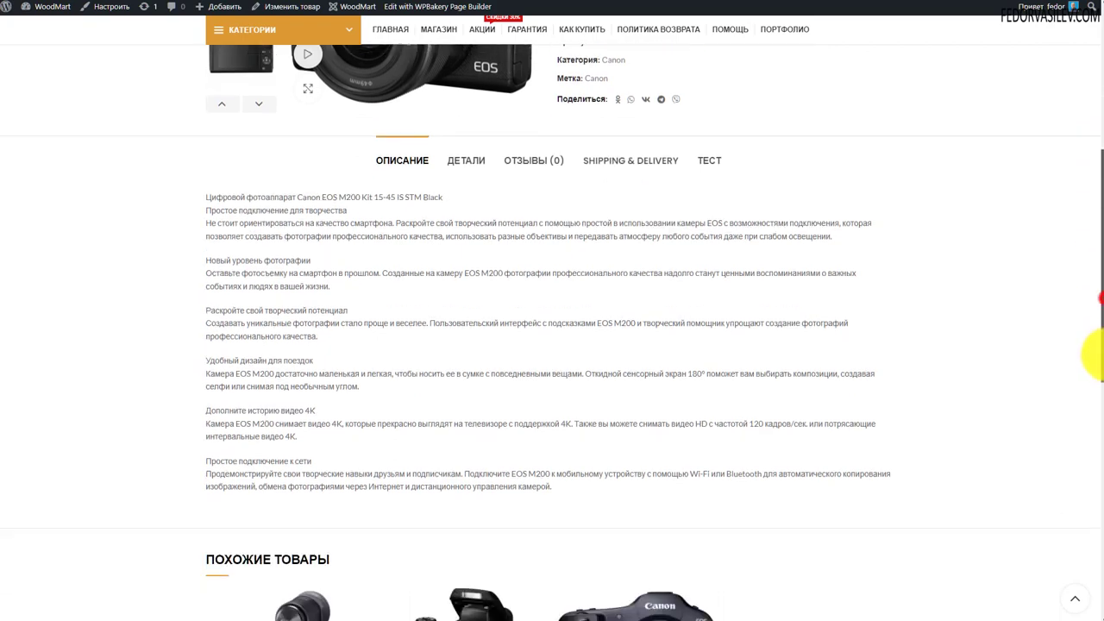
scroll(1101, 300, up, 6)
scroll(917, 210, up, 3)
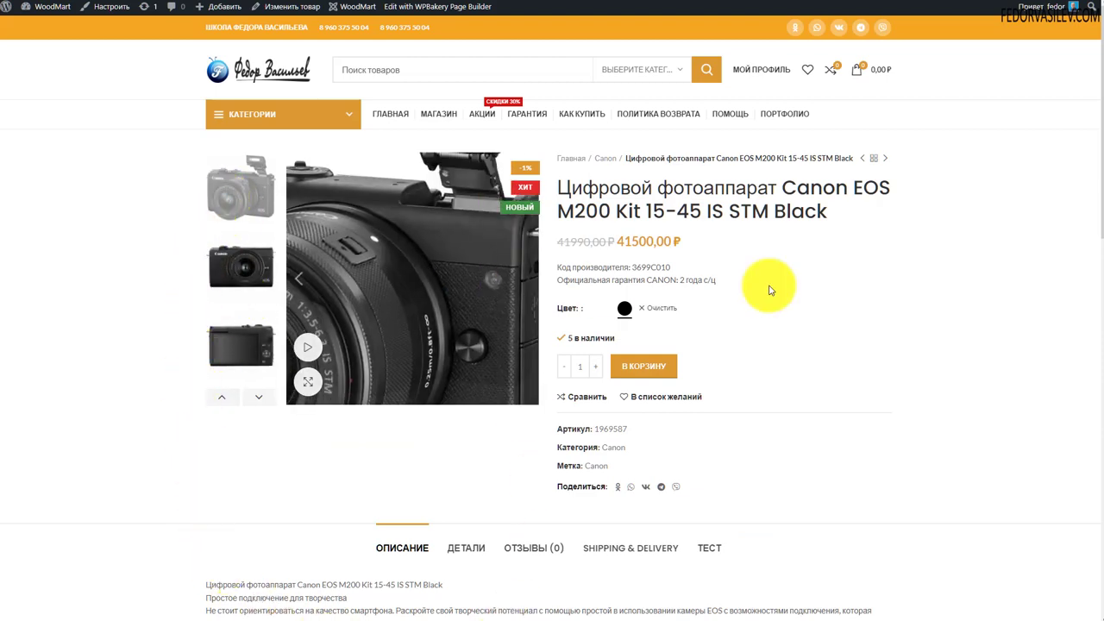
mouse_move(1097, 195)
mouse_down()
mouse_move(1078, 394)
mouse_move(1091, 190)
mouse_up()
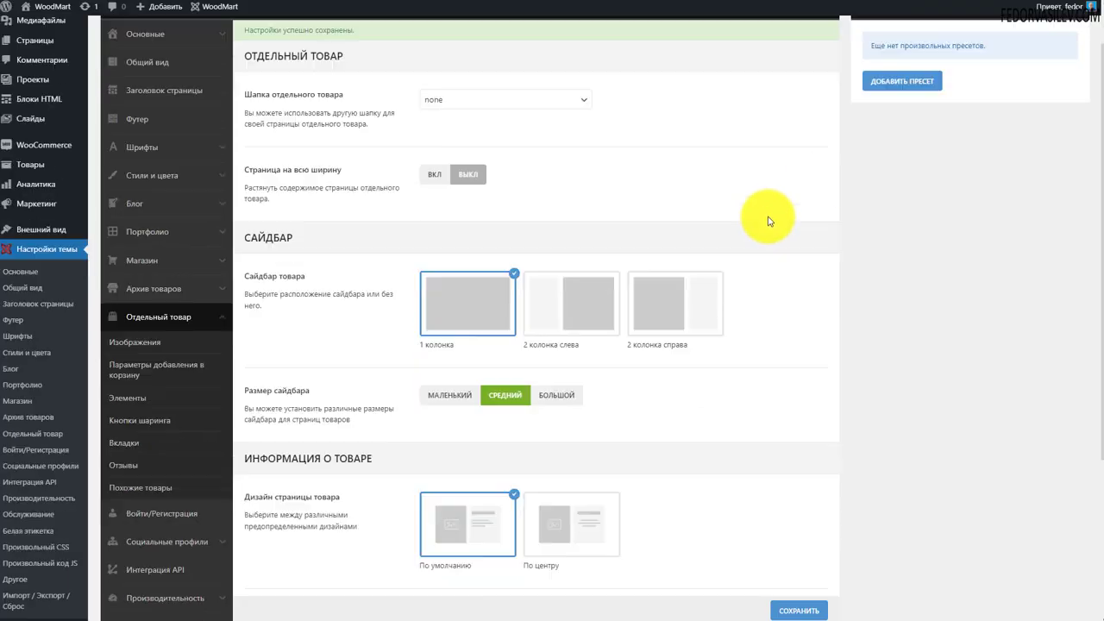
Switch «Добавить тень в итоговый блок товара» on and back off, and save the theme settings
scroll(768, 216, down, 5)
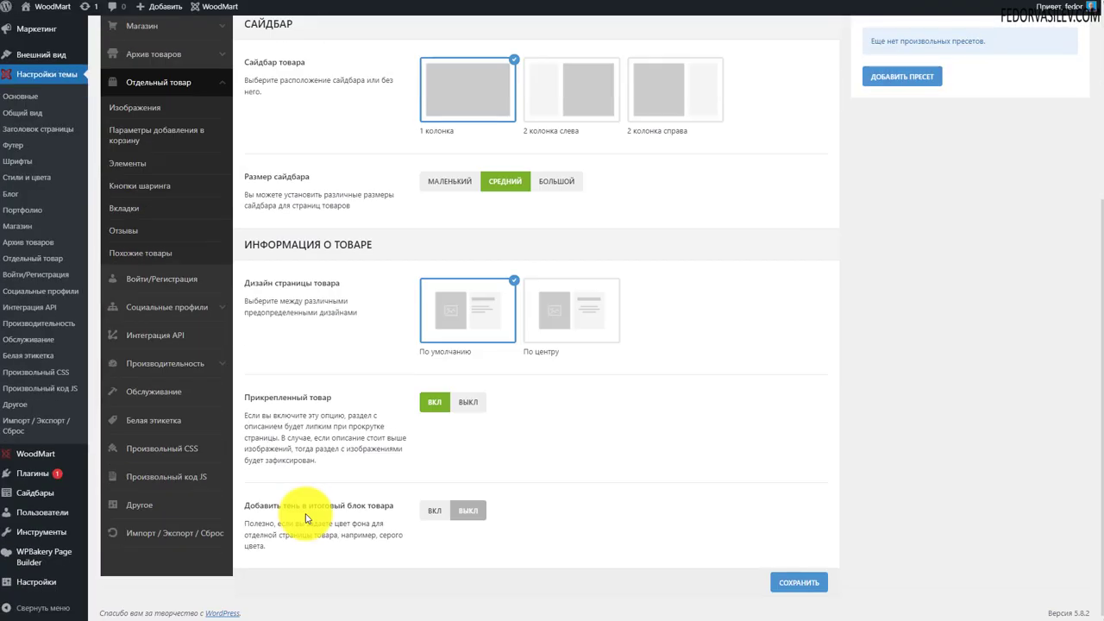
click(433, 510)
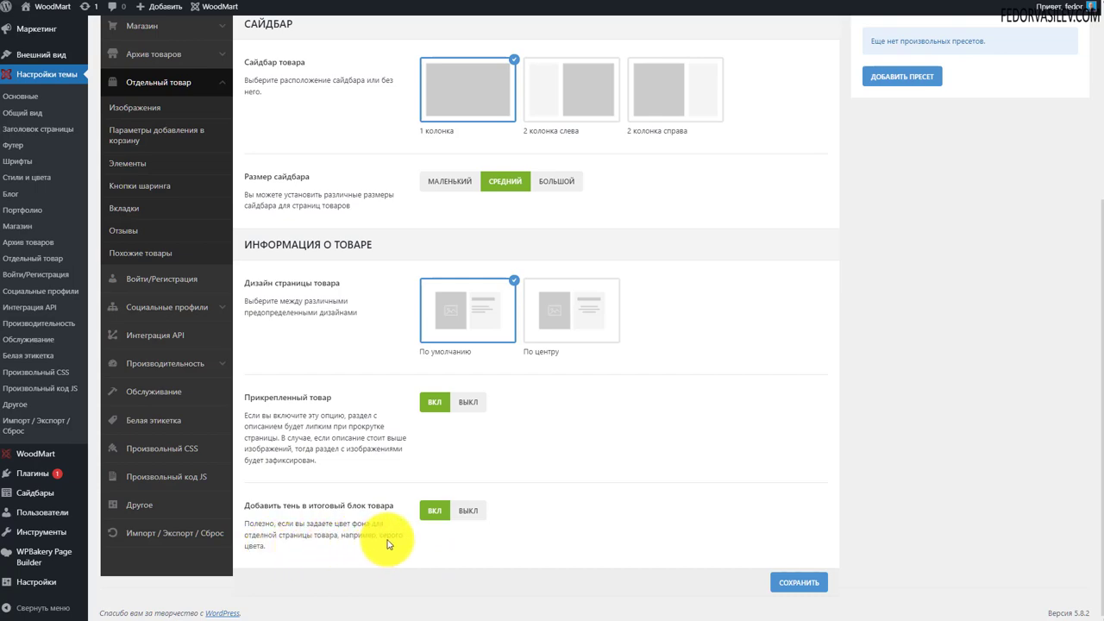
click(448, 512)
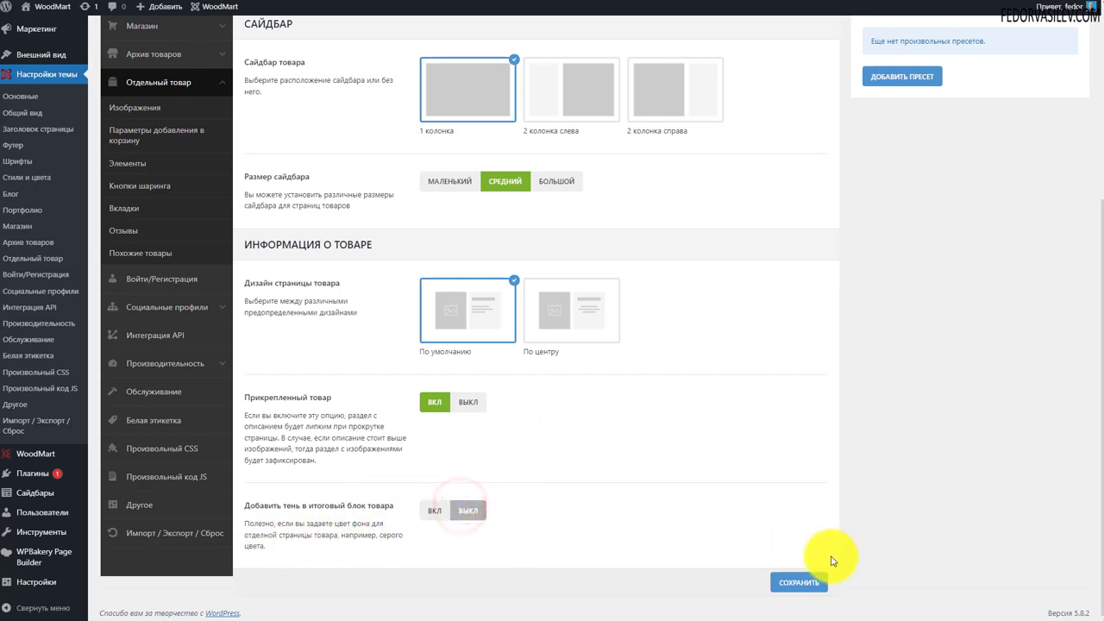
click(800, 583)
scroll(407, 473, down, 3)
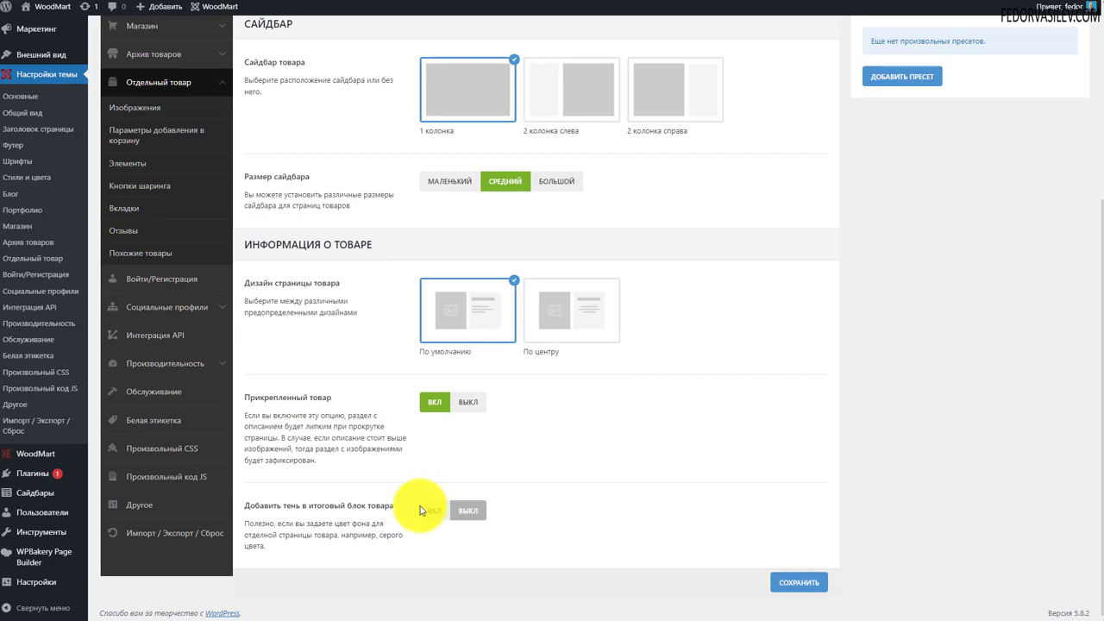
click(433, 514)
scroll(526, 469, up, 3)
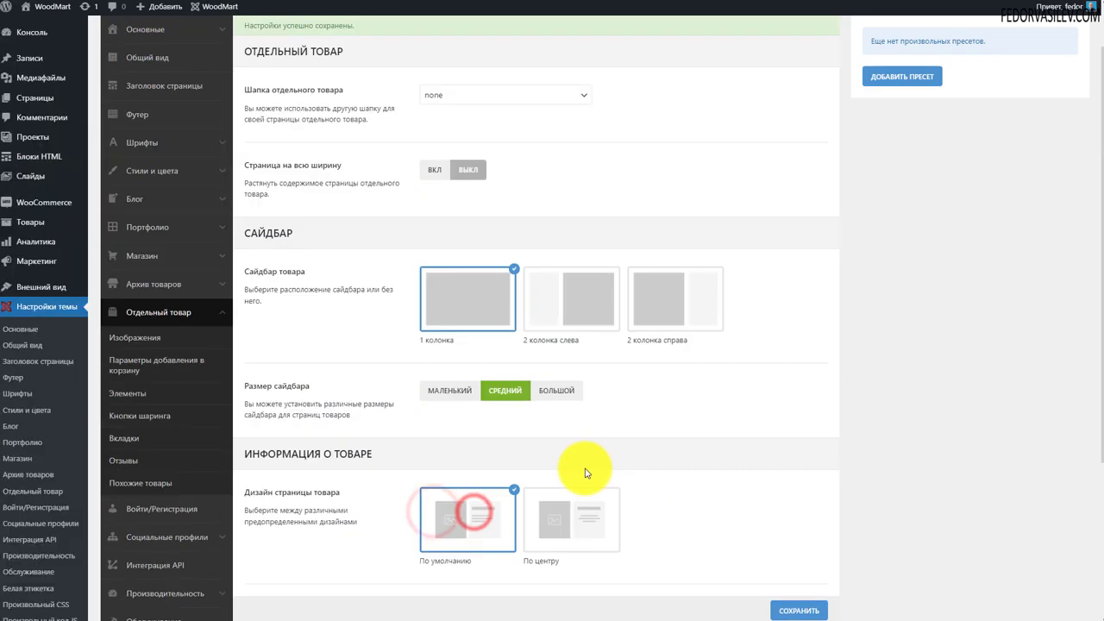
Open the «Изображения» settings of the «Отдельный товар» section
click(133, 338)
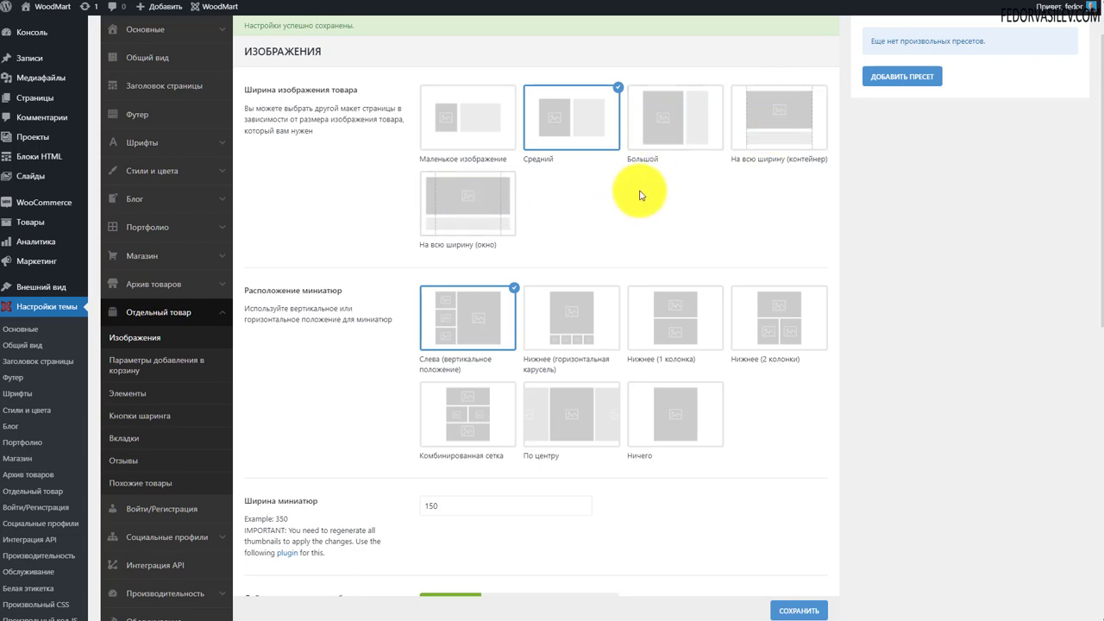
Set «Ширина изображения товара» to «Большой», save, and check the layout of the Canon EOS M200 product page
click(672, 107)
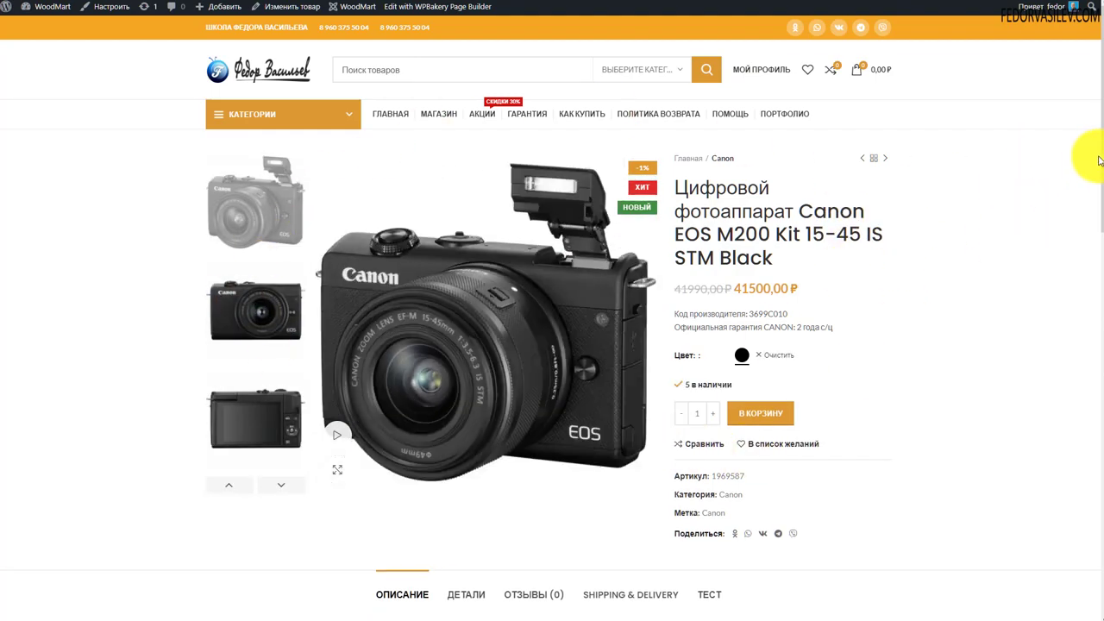
scroll(1088, 259, down, 4)
scroll(1086, 290, up, 4)
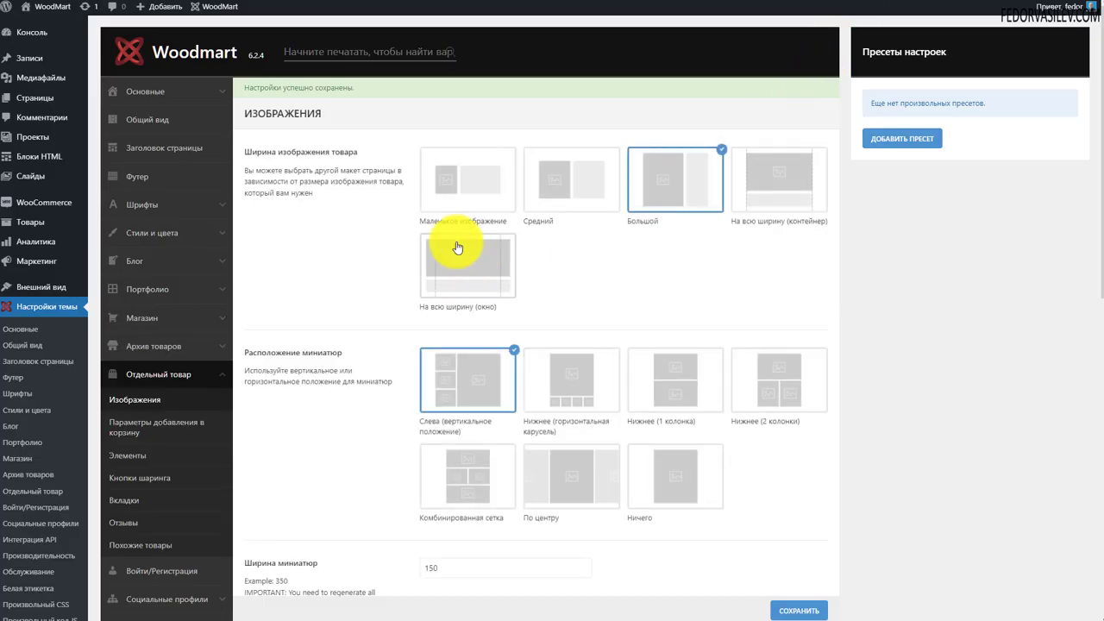
Set «Ширина изображения товара» to «Маленькое изображение» and browse the vertical thumbnail carousel on the product page
click(462, 178)
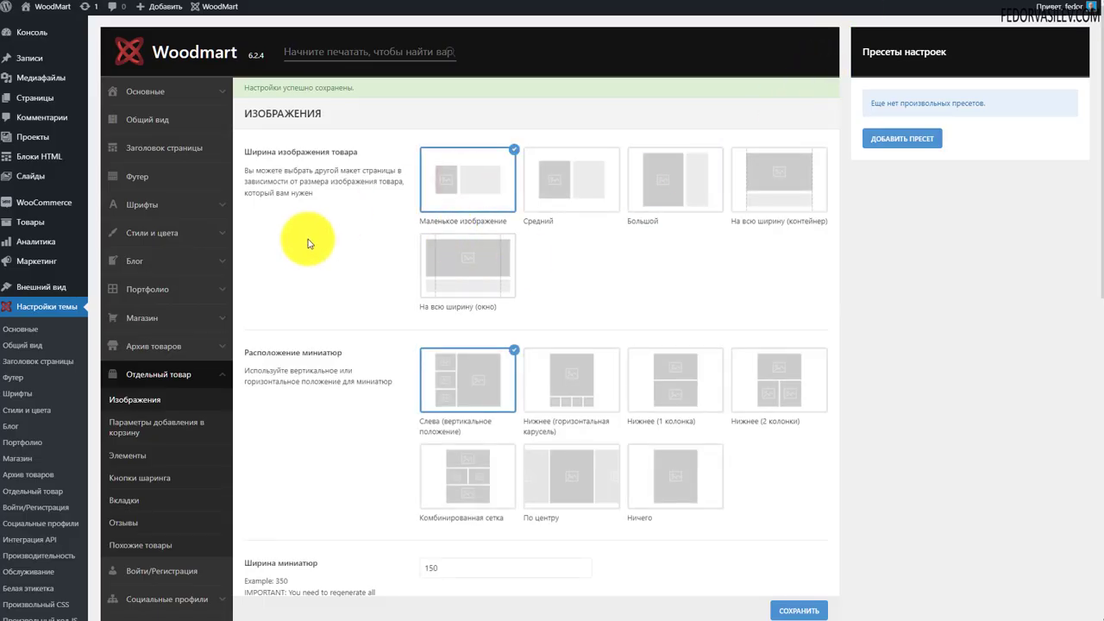
scroll(307, 244, down, 1)
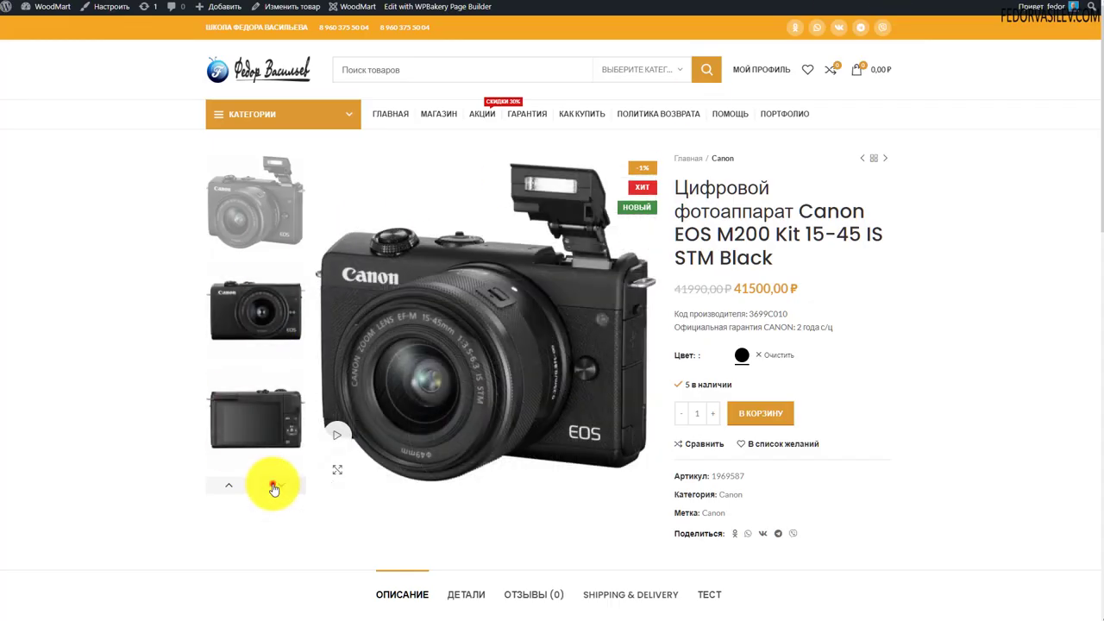
click(274, 484)
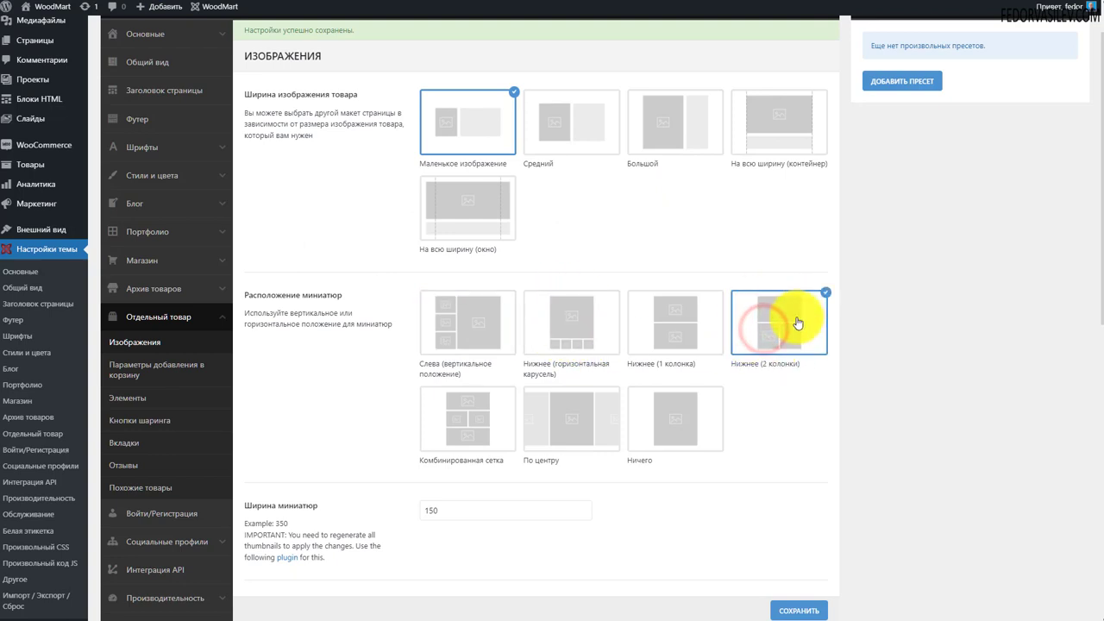
Set «Расположение миниатюр» to «Комбинированная сетка», save, and examine how the product page's image grid behaves when scrolled
click(465, 427)
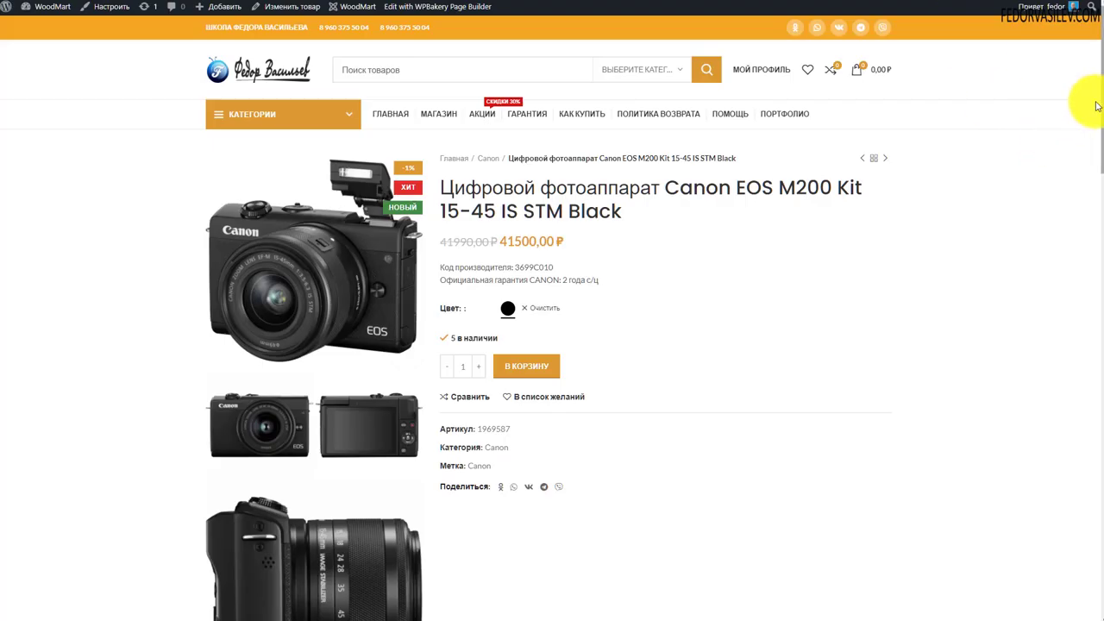
scroll(1090, 164, down, 4)
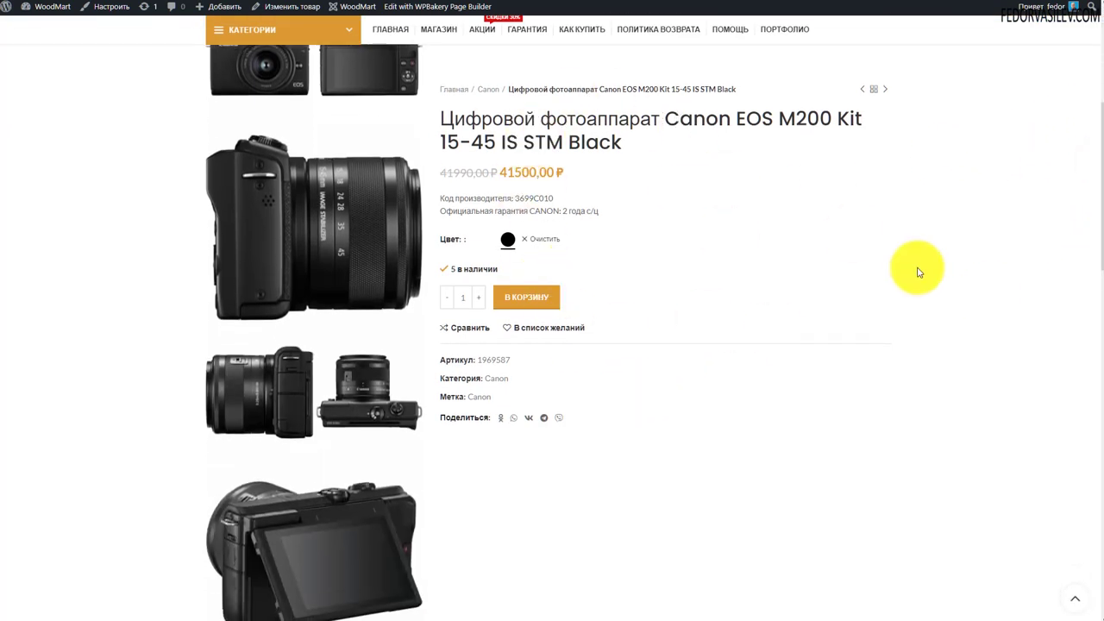
scroll(1091, 253, down, 4)
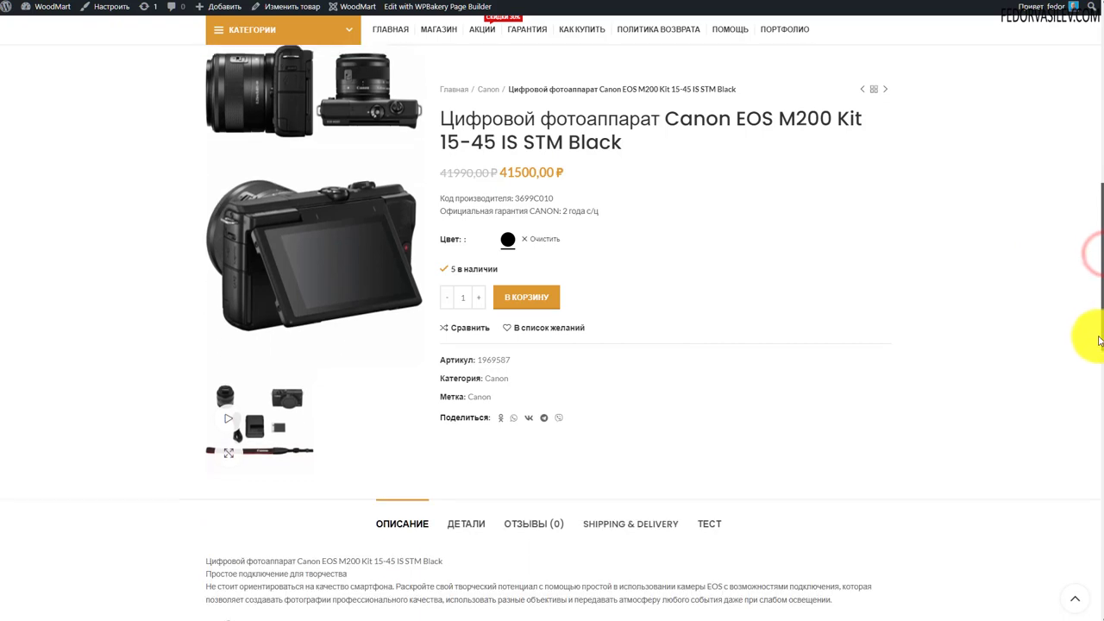
scroll(1086, 357, up, 6)
scroll(1087, 268, down, 5)
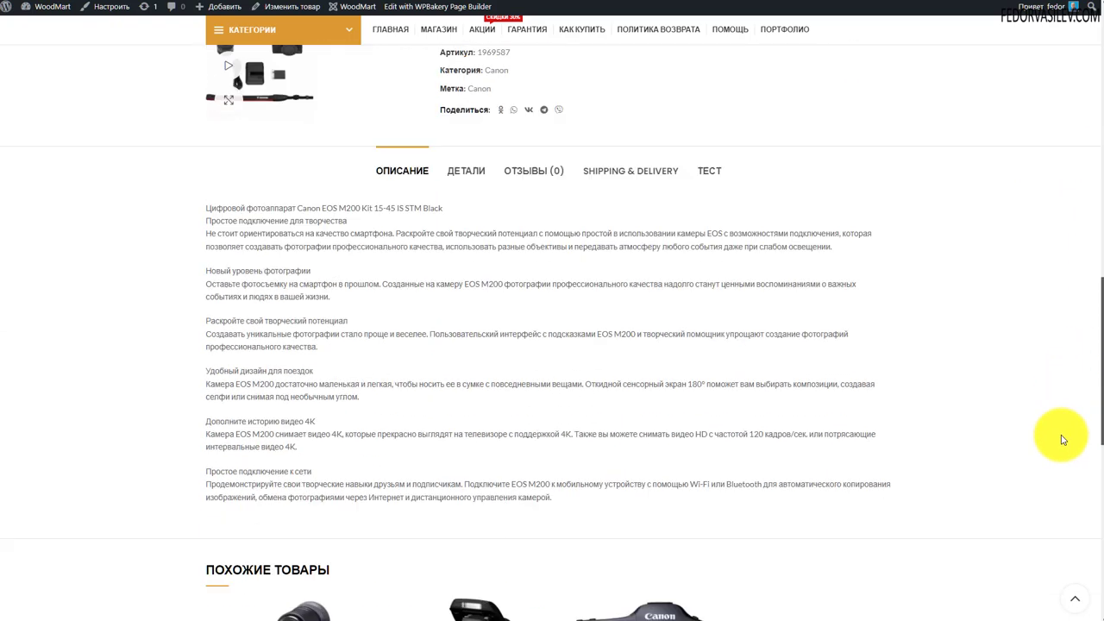
scroll(1069, 344, up, 7)
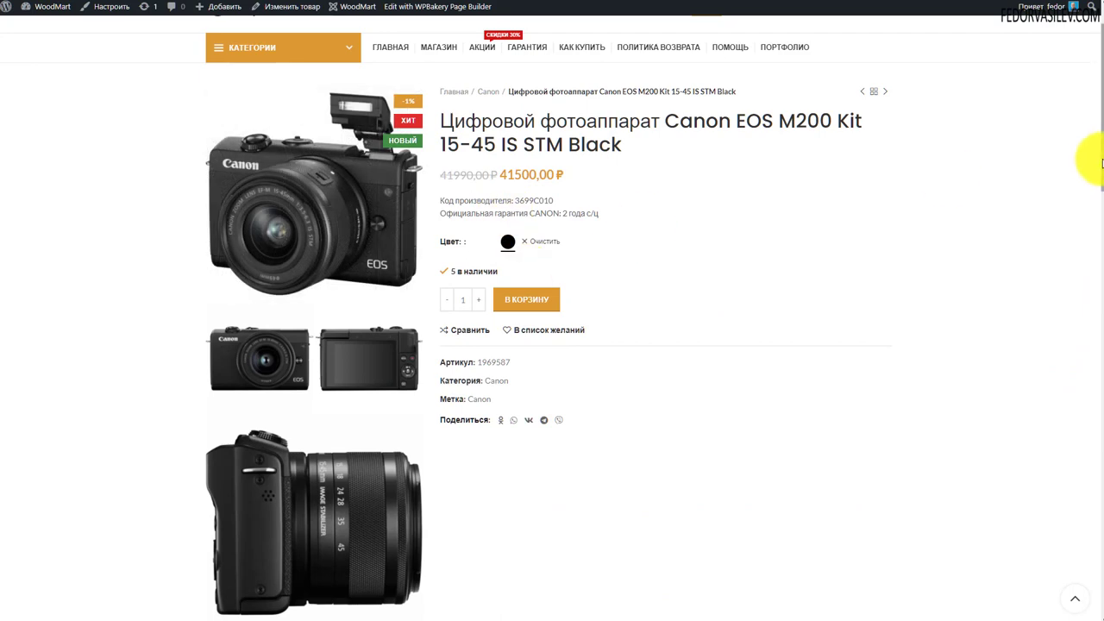
scroll(1097, 215, down, 7)
drag(1093, 343, 1097, 35)
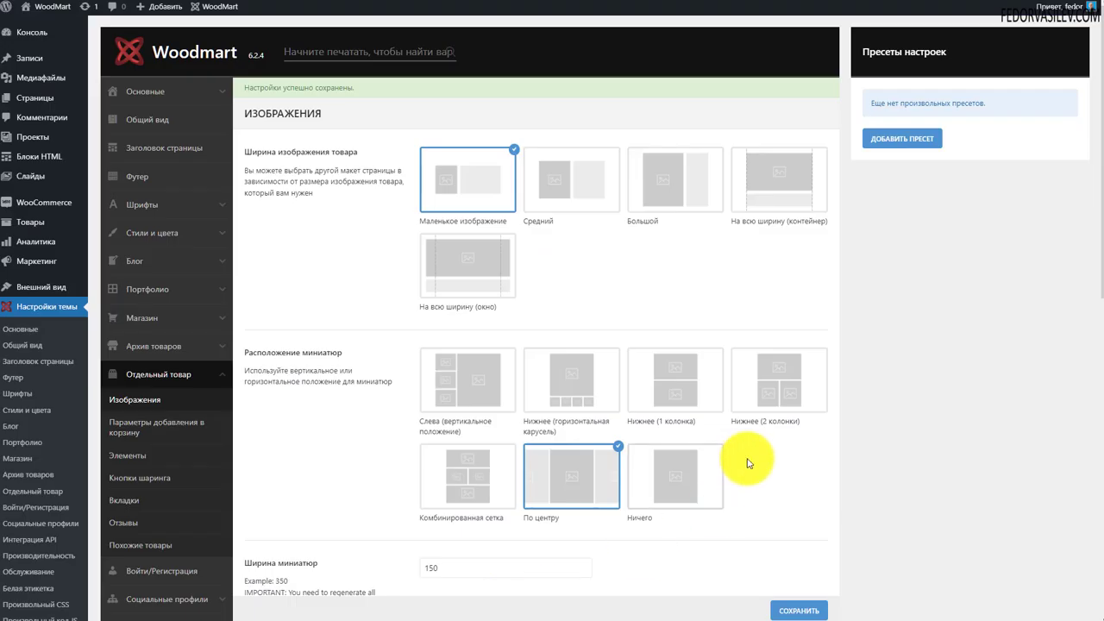
Set «Расположение миниатюр» to «Нижнее (горизонтальная карусель)», save, and try the thumbnail carousel on the product page
click(780, 376)
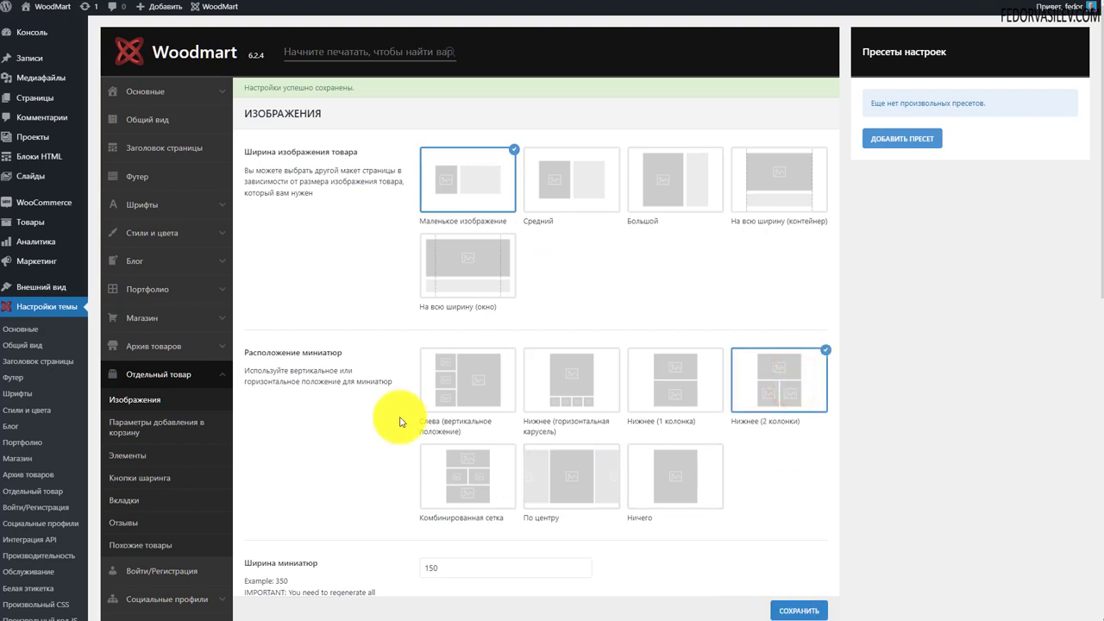
click(561, 380)
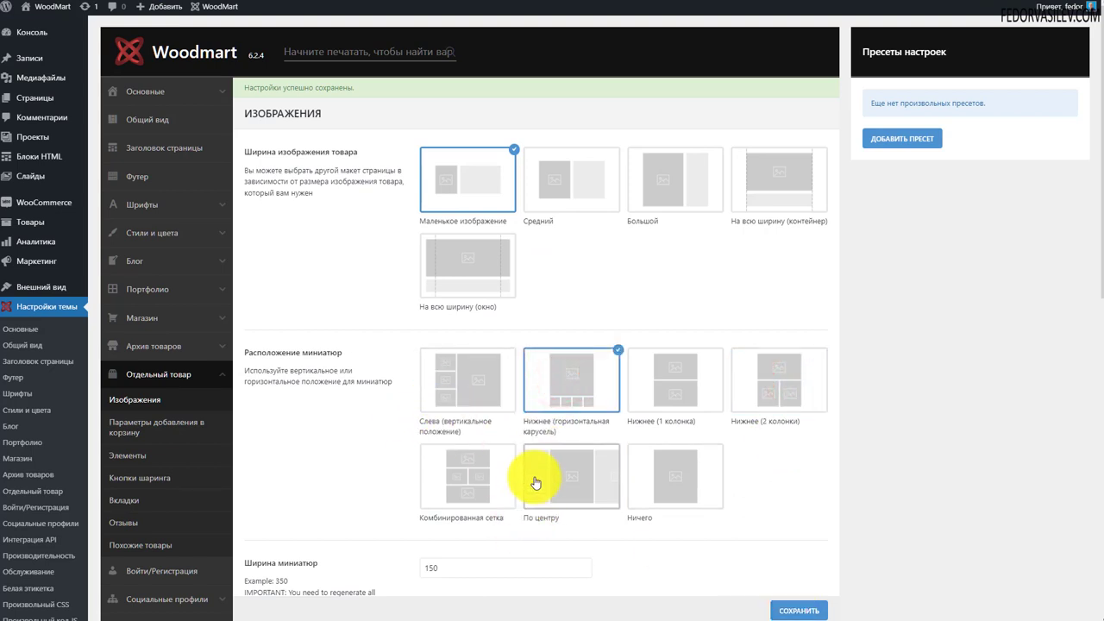
click(797, 610)
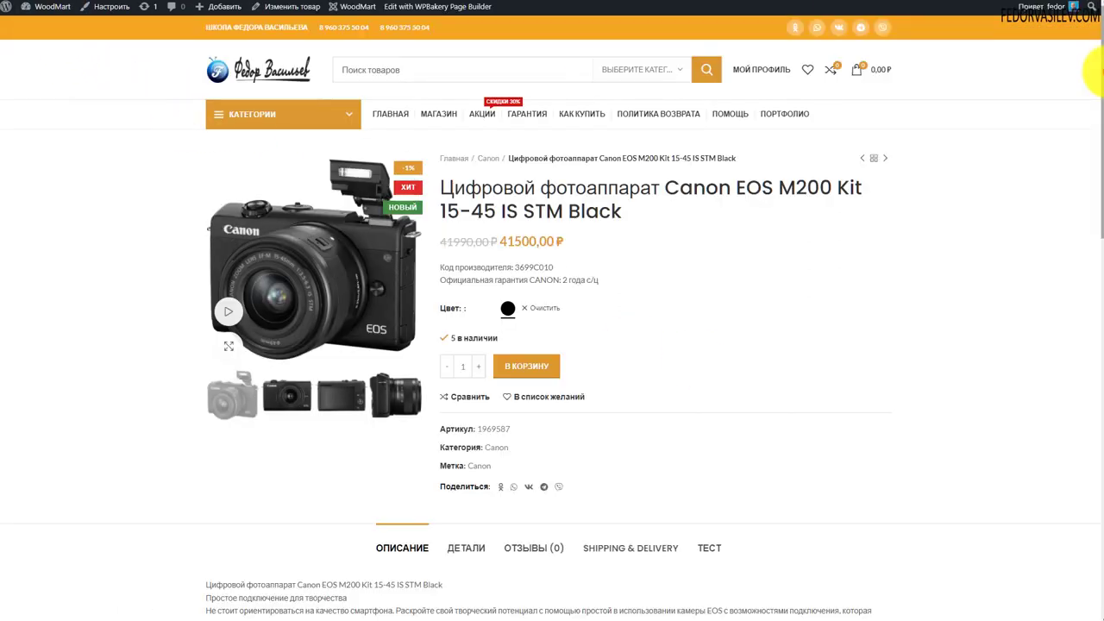
click(406, 394)
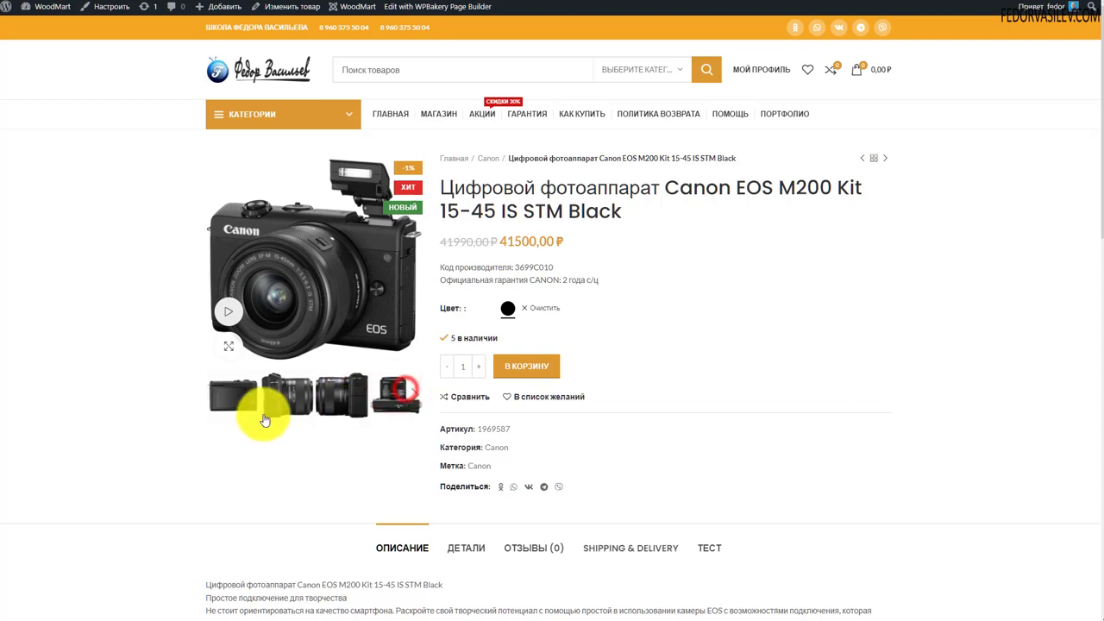
click(217, 395)
drag(1097, 258, 1095, 181)
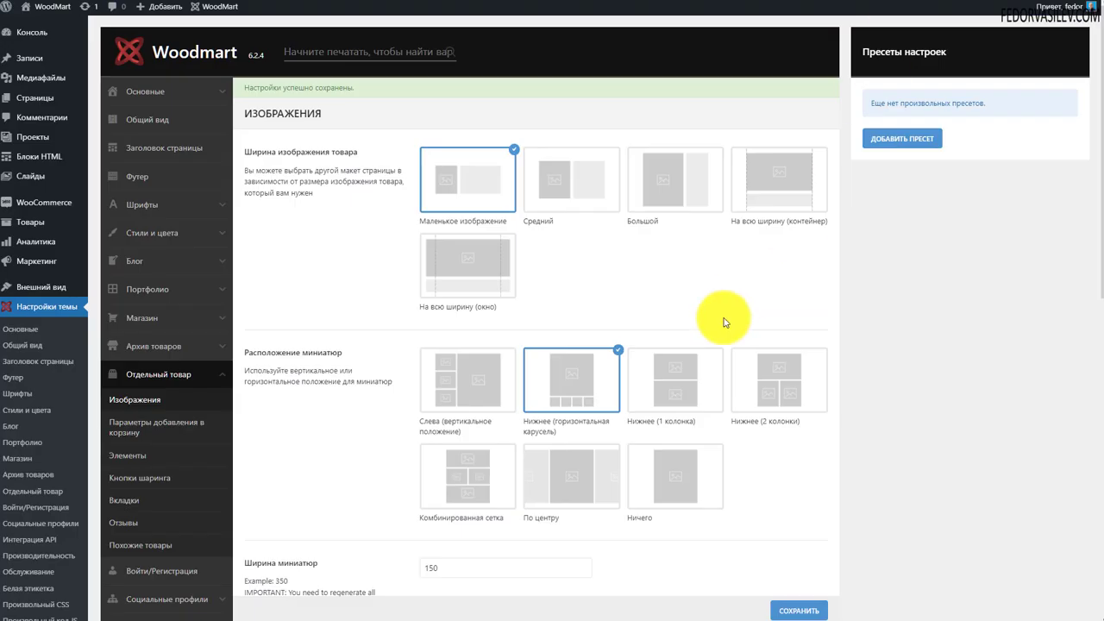
Set «Расположение миниатюр» to «Слева (вертикальное положение)», save, and look through the thumbnails under the product page's main image
click(479, 377)
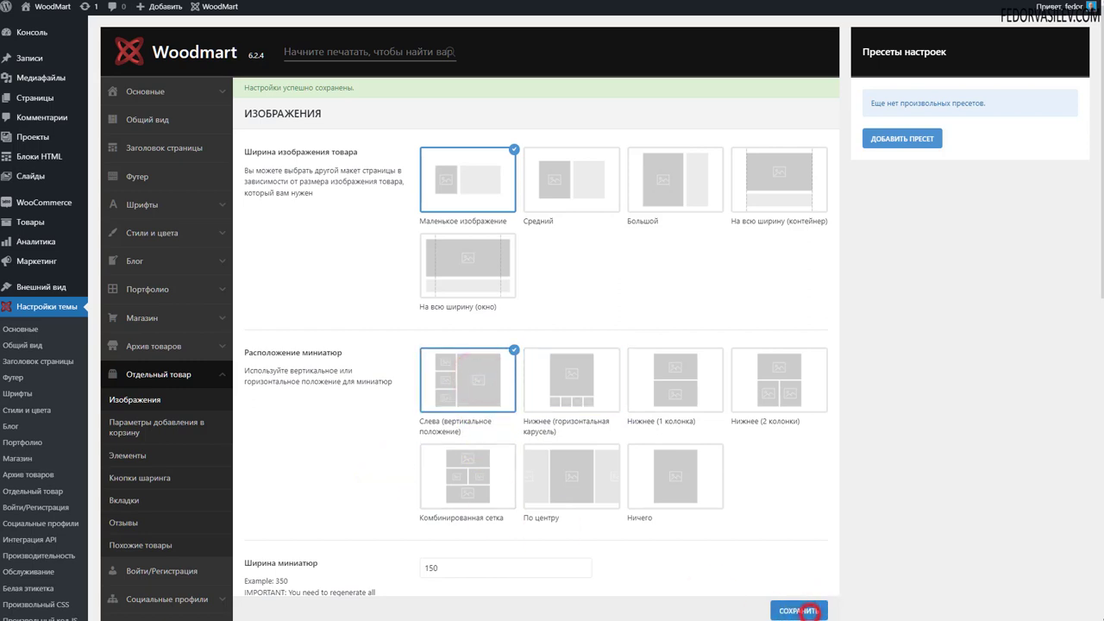
scroll(419, 271, down, 4)
double_click(430, 273)
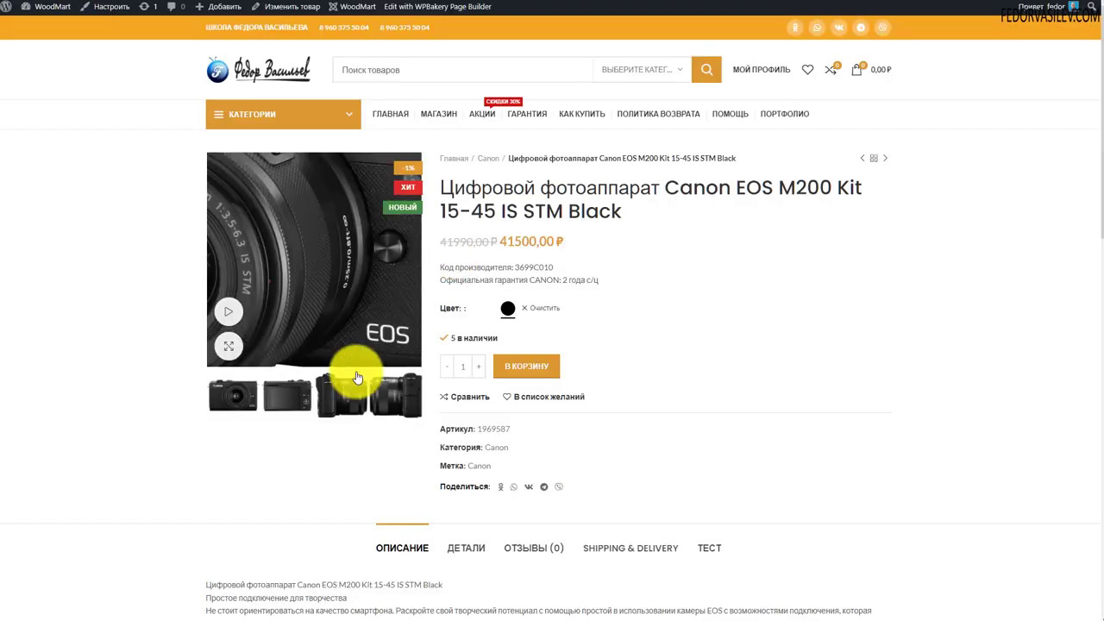
click(288, 397)
click(320, 406)
click(360, 414)
click(337, 411)
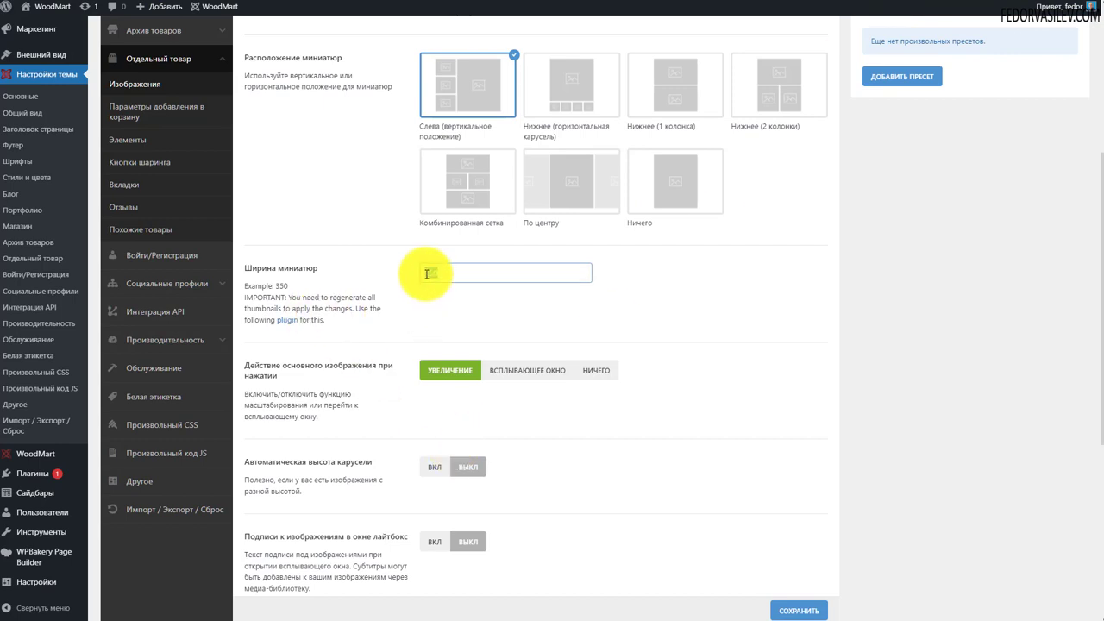
Read the note under «Ширина миниатюр» about regenerating thumbnails after changing the width
drag(245, 308, 328, 321)
click(279, 319)
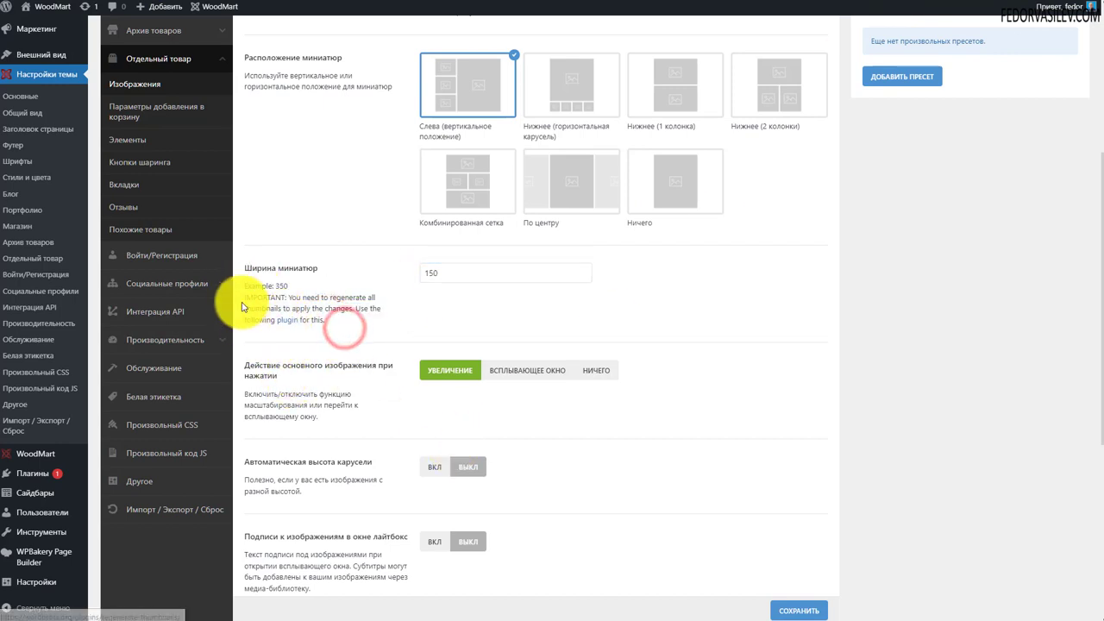
triple_click(318, 321)
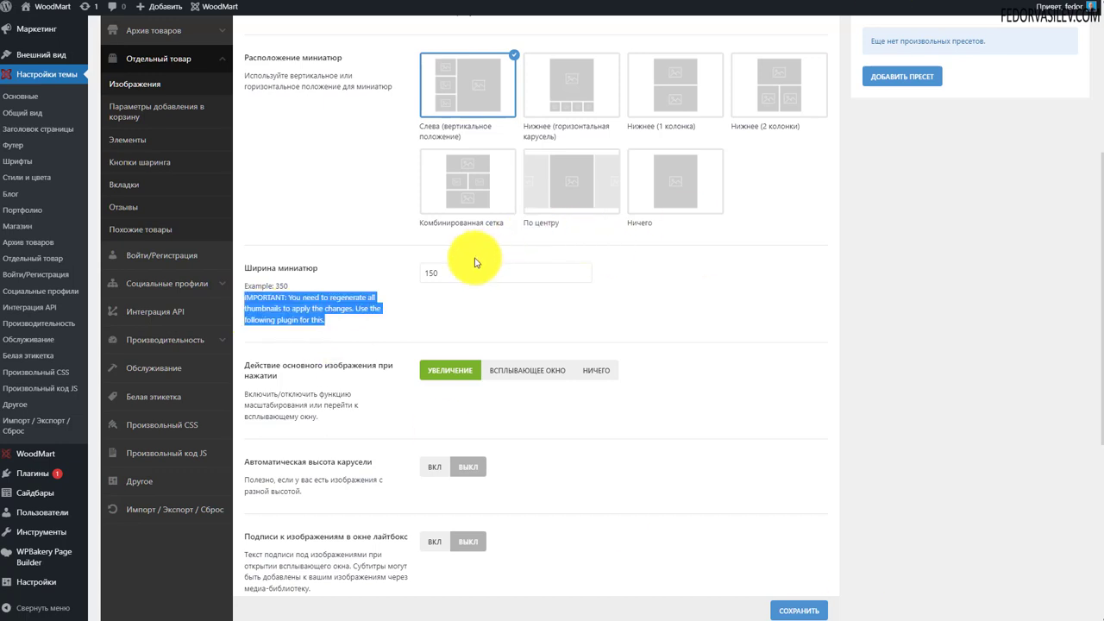
double_click(444, 273)
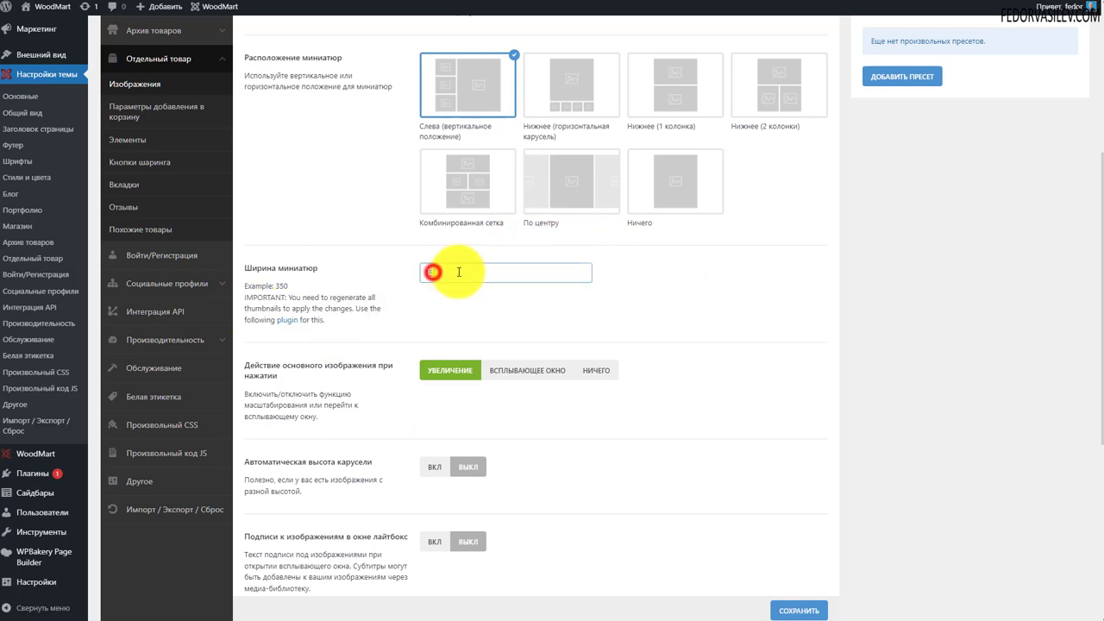
Open the plugin page linked in the «Ширина миниатюр» note, review the Regenerate Thumbnails description, and return to the image settings
right_click(291, 325)
click(313, 329)
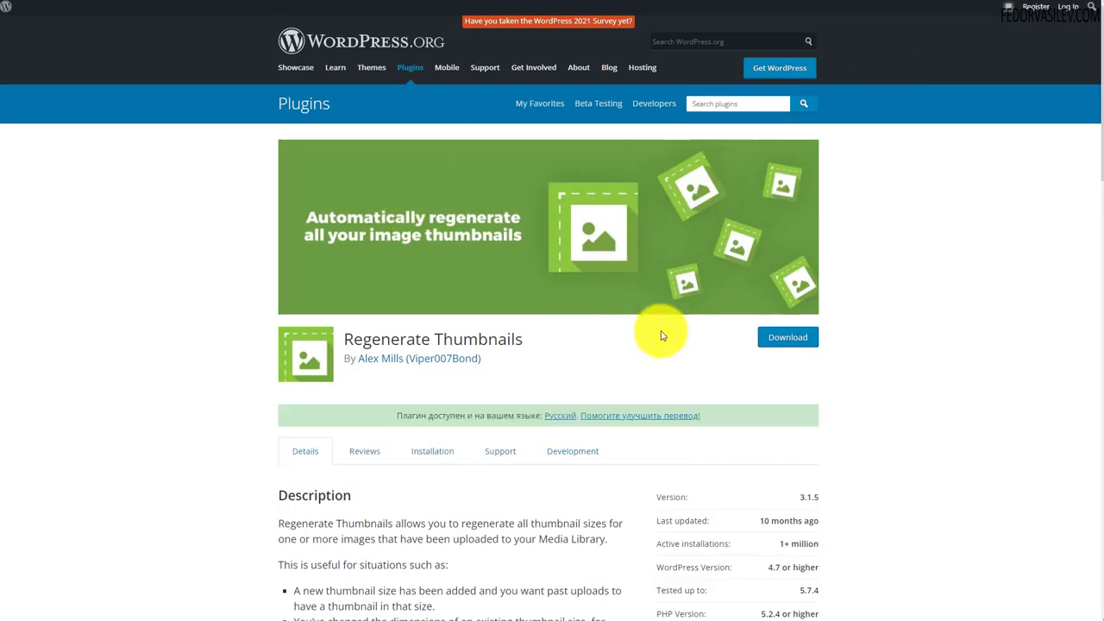
scroll(412, 254, down, 2)
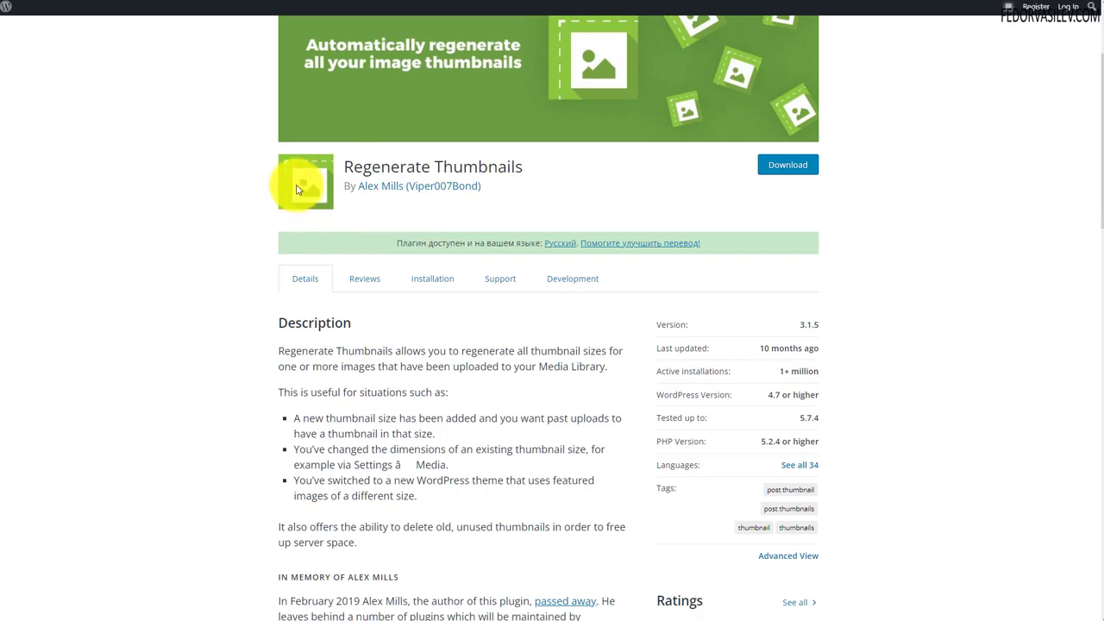
scroll(394, 177, up, 2)
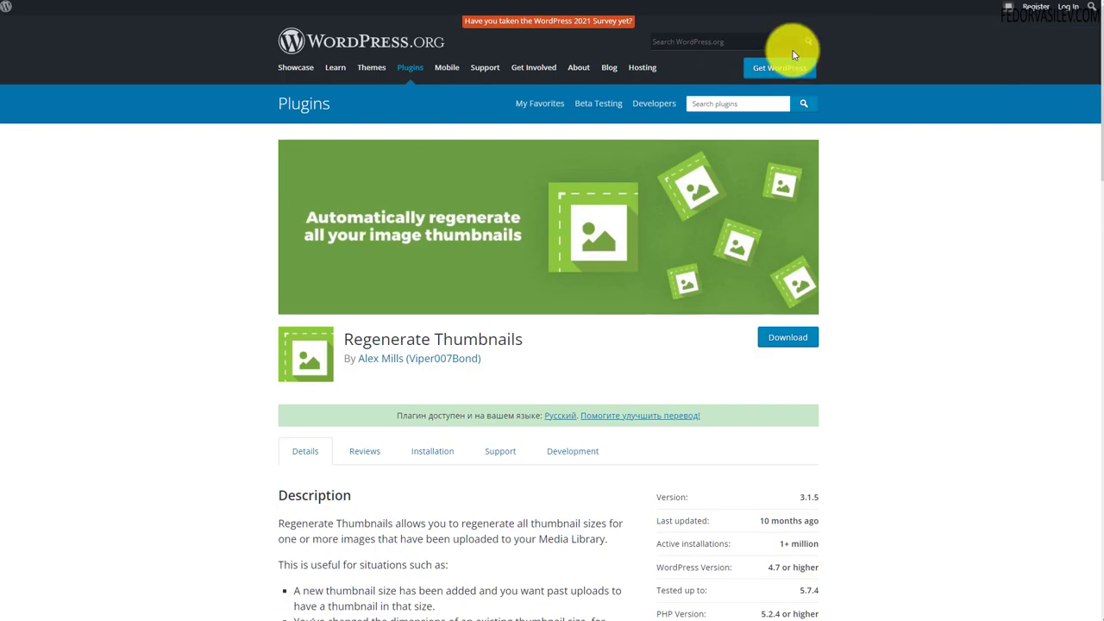
key(ctrl+w)
click(509, 272)
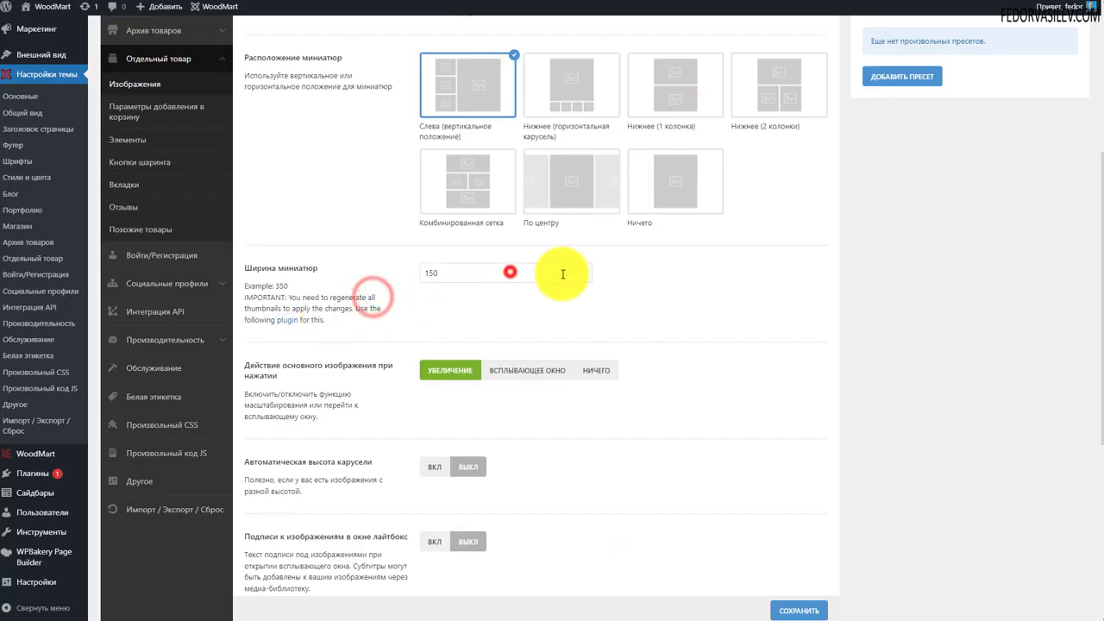
Try «Всплывающее окно» and «Ничего» for «Действие основного изображения при нажатии», and return it to «Увеличение»
scroll(562, 271, down, 1)
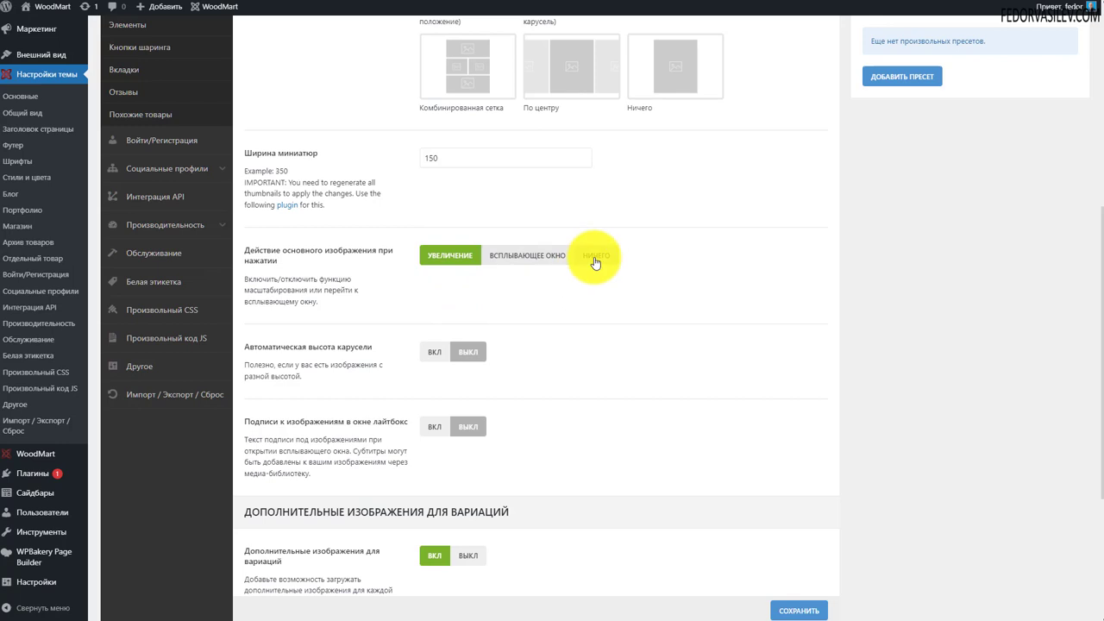
click(514, 257)
click(440, 253)
click(524, 255)
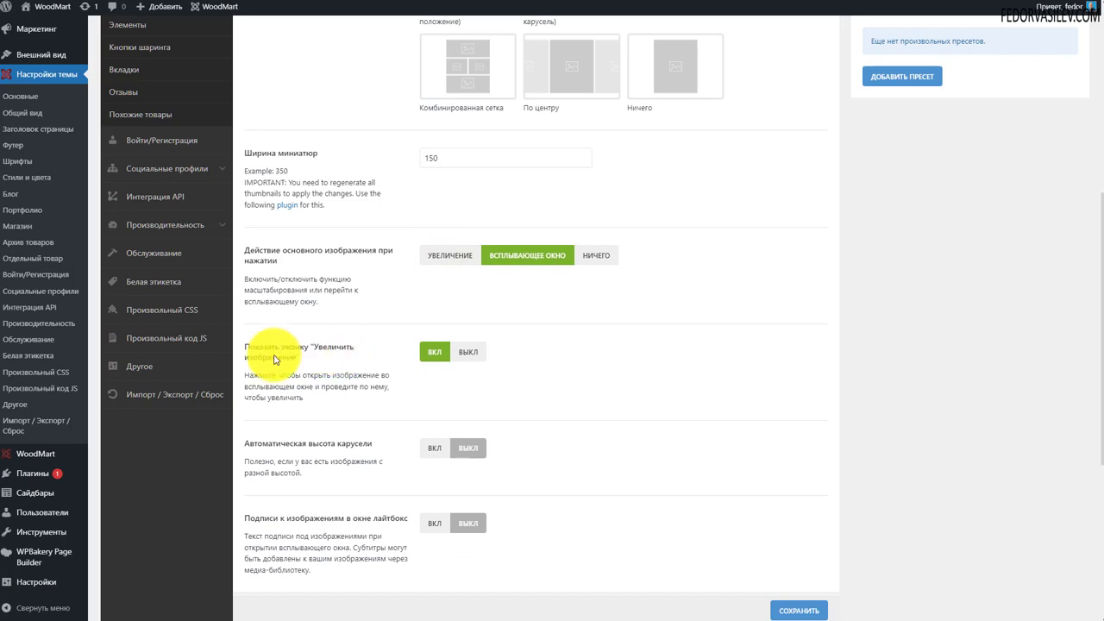
click(431, 352)
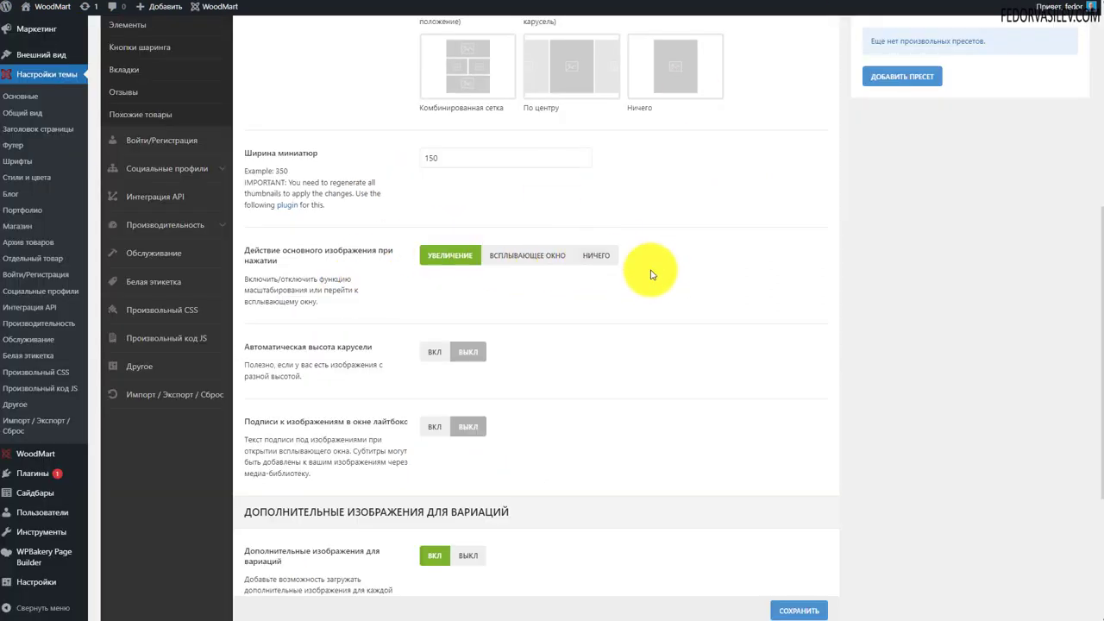
click(595, 255)
click(437, 257)
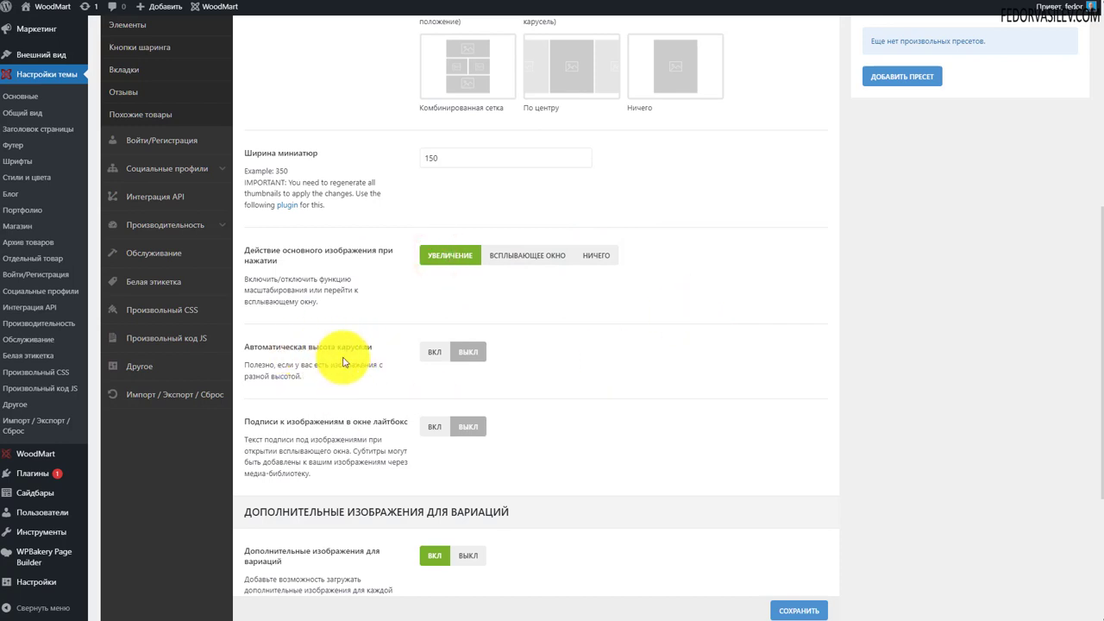
Switch «Автоматическая высота карусели» and «Подписи к изображениям в окне лайтбокс» on and back off
click(437, 351)
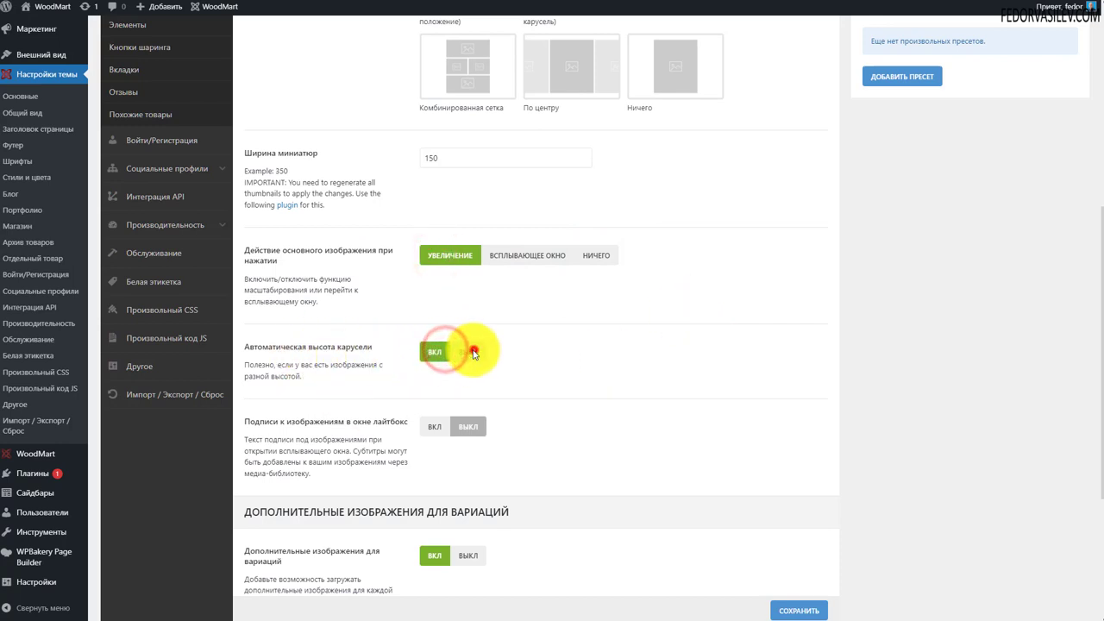
click(474, 354)
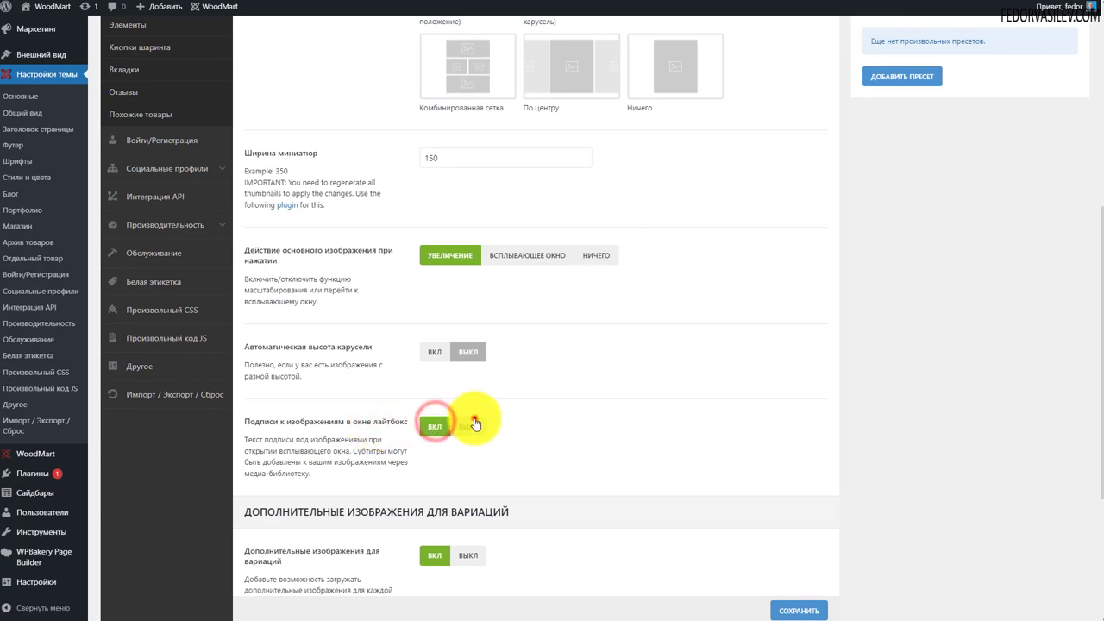
click(473, 425)
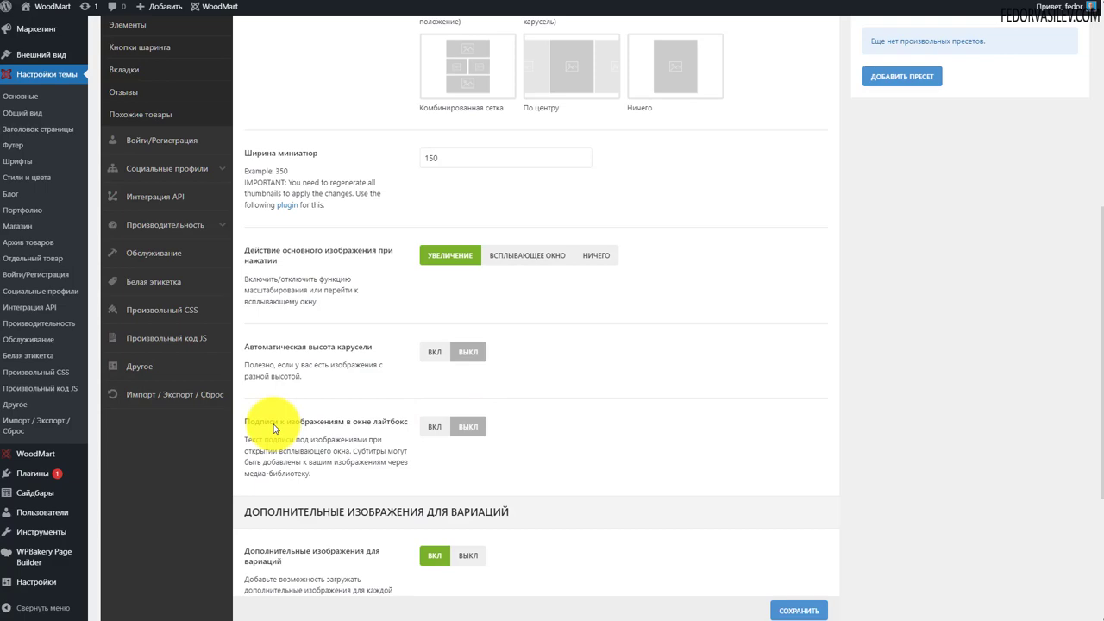
click(434, 425)
click(467, 423)
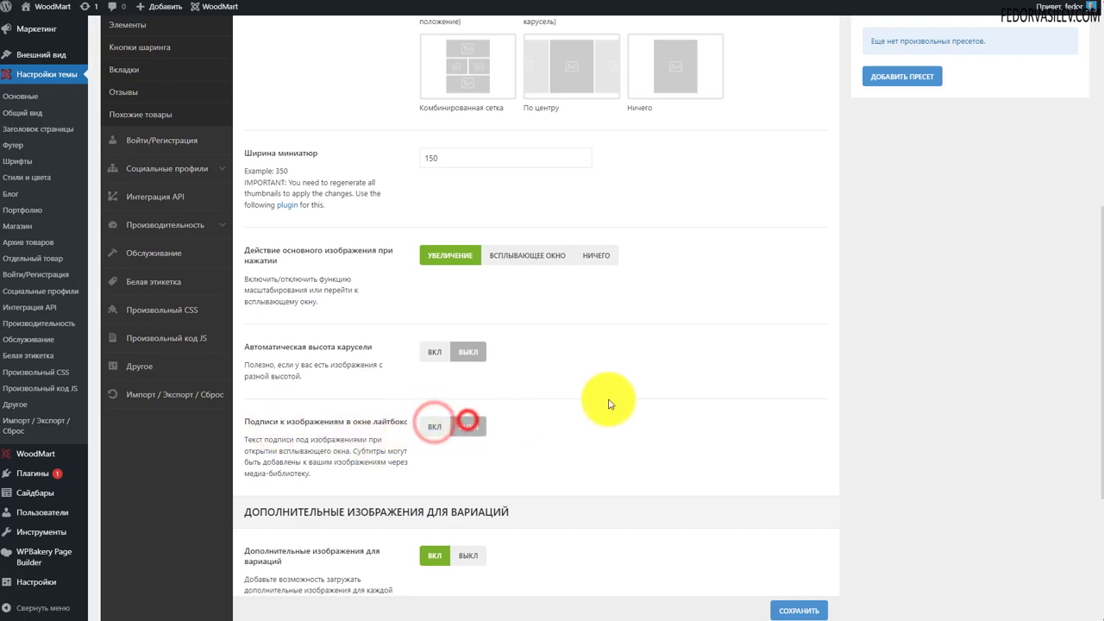
Review the «Дополнительные изображения для вариаций» section, including «Метод хранения данных» and «Порог вариации AJAX», keep the variation images on, and save the settings
scroll(608, 404, down, 3)
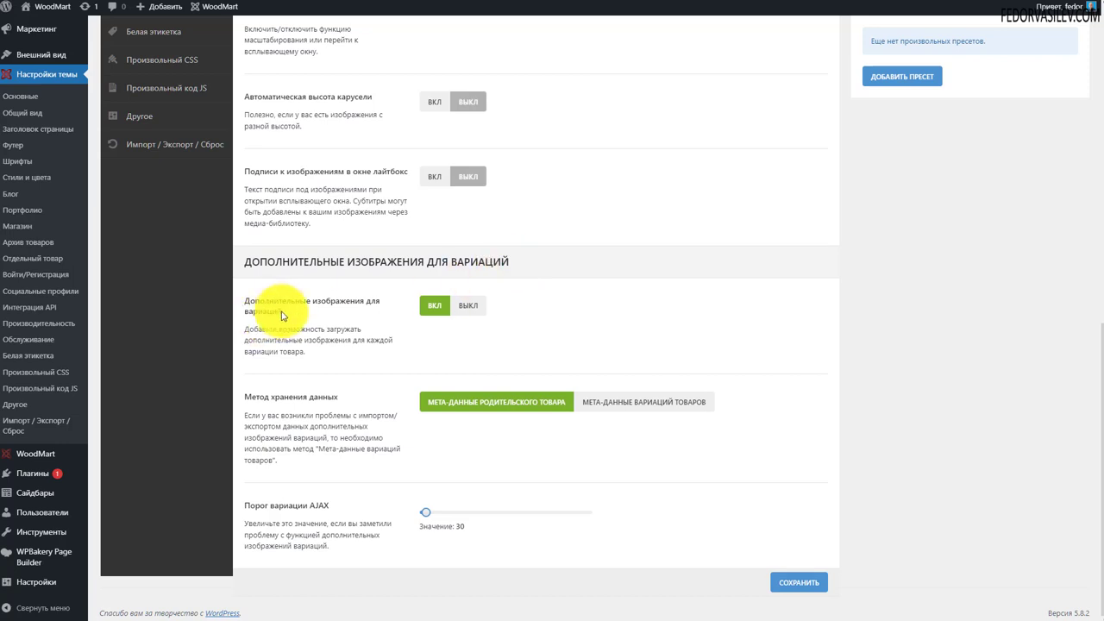
click(436, 304)
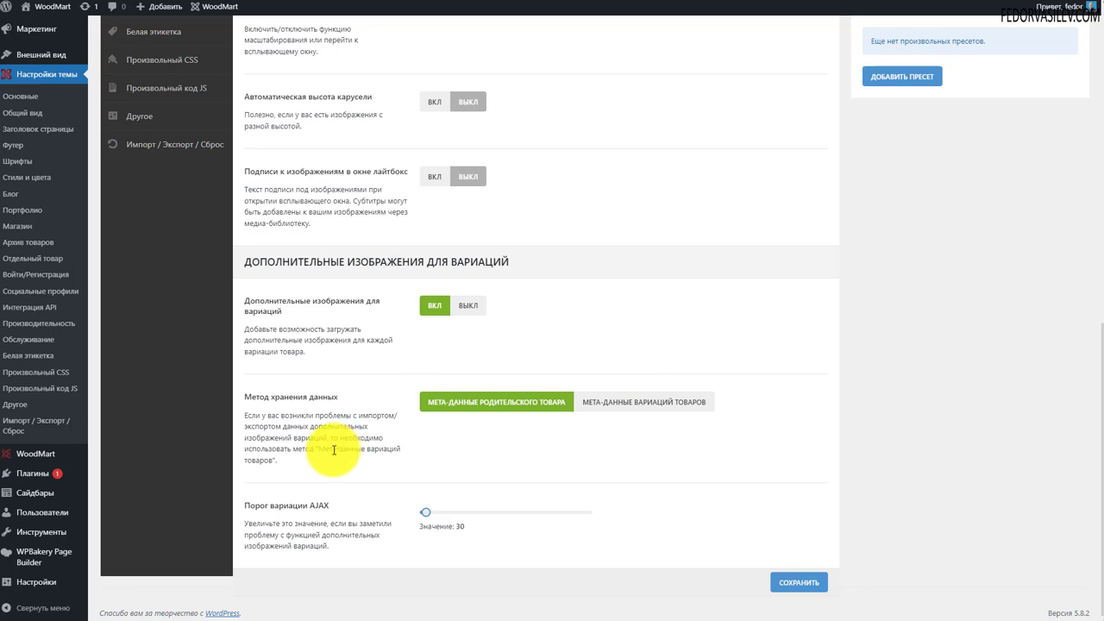
drag(332, 448, 259, 397)
click(405, 433)
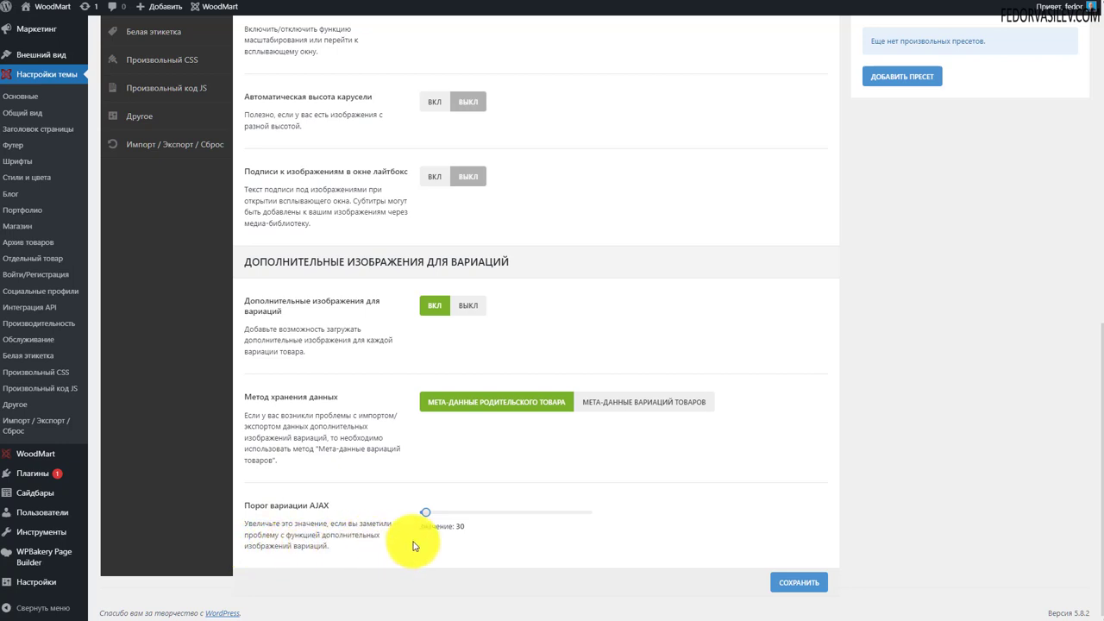
drag(237, 562, 304, 514)
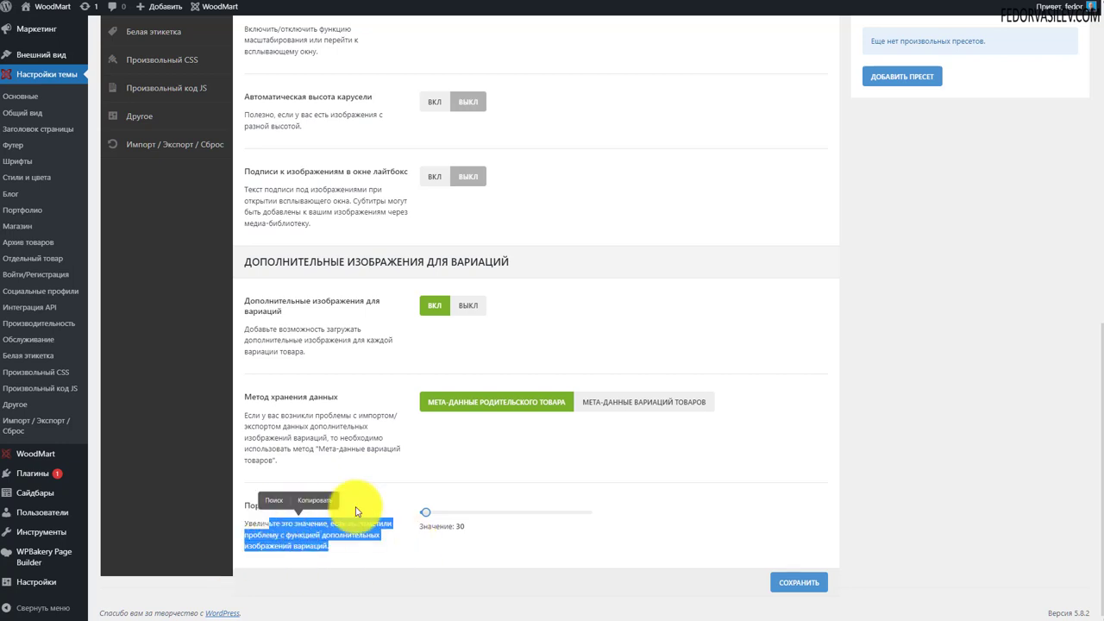
click(645, 478)
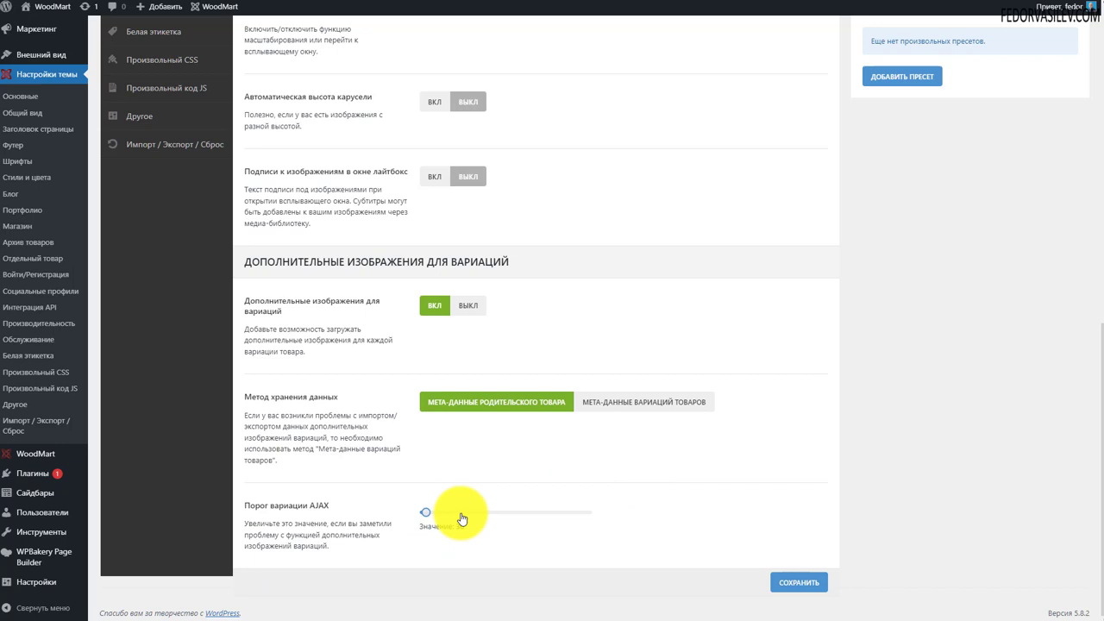
click(795, 582)
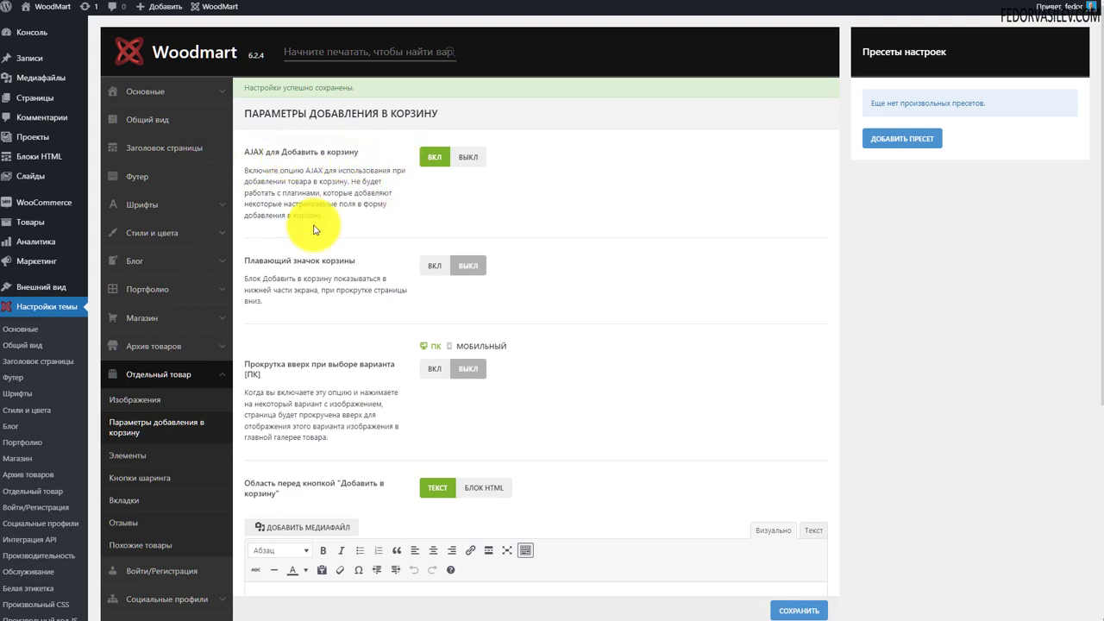
Read the AJAX note in «Параметры добавления в корзину», and switch «Плавающий значок корзины» on and back off
drag(290, 215, 320, 189)
click(583, 211)
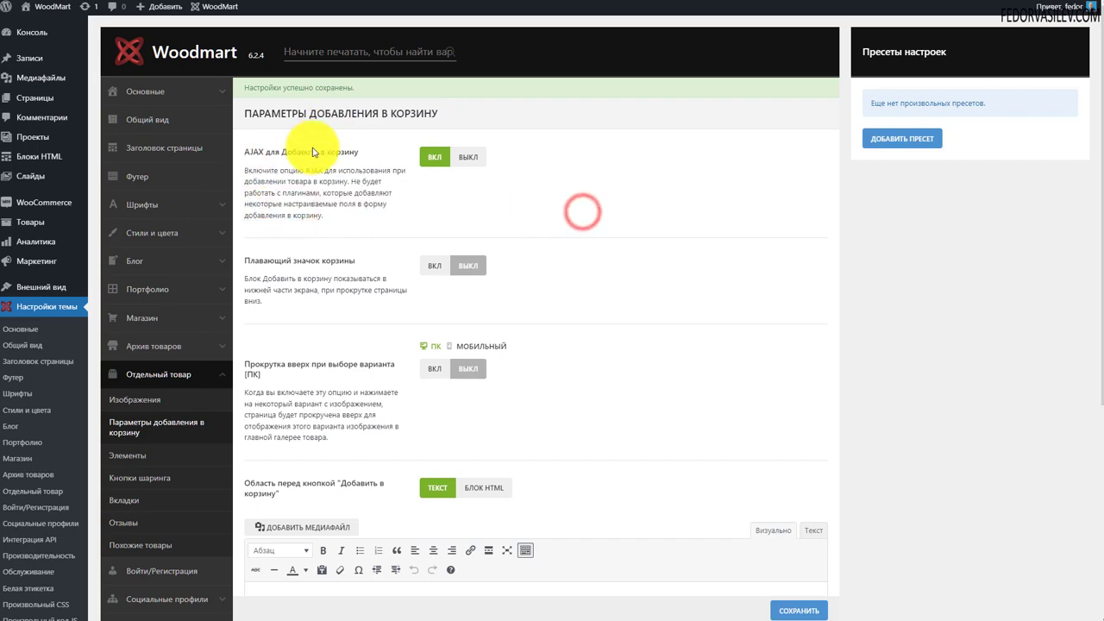
scroll(581, 176, down, 2)
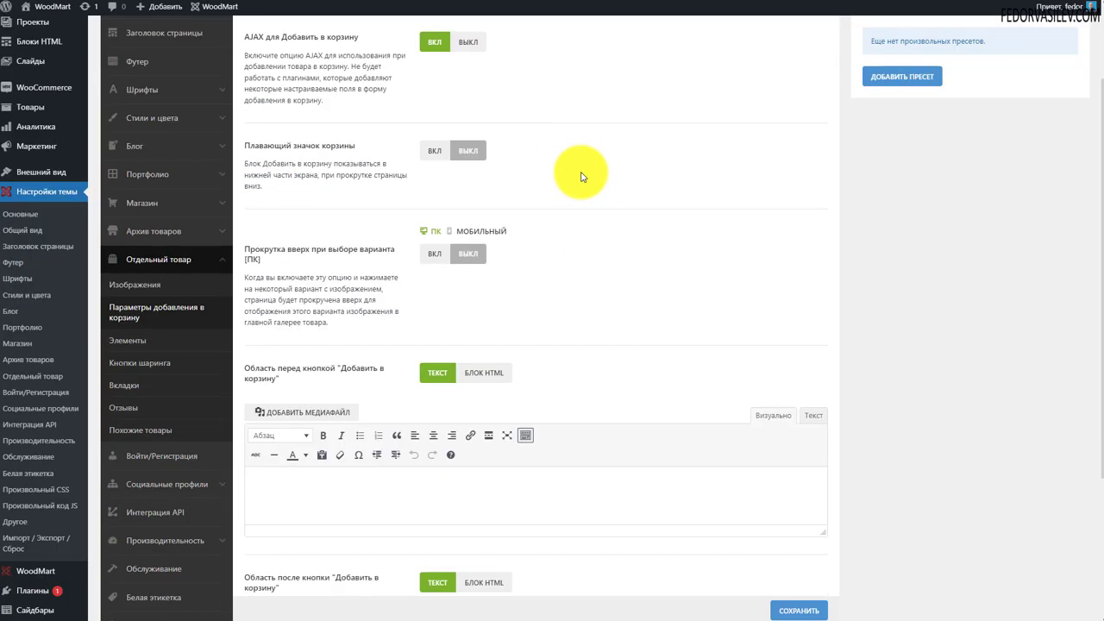
click(429, 154)
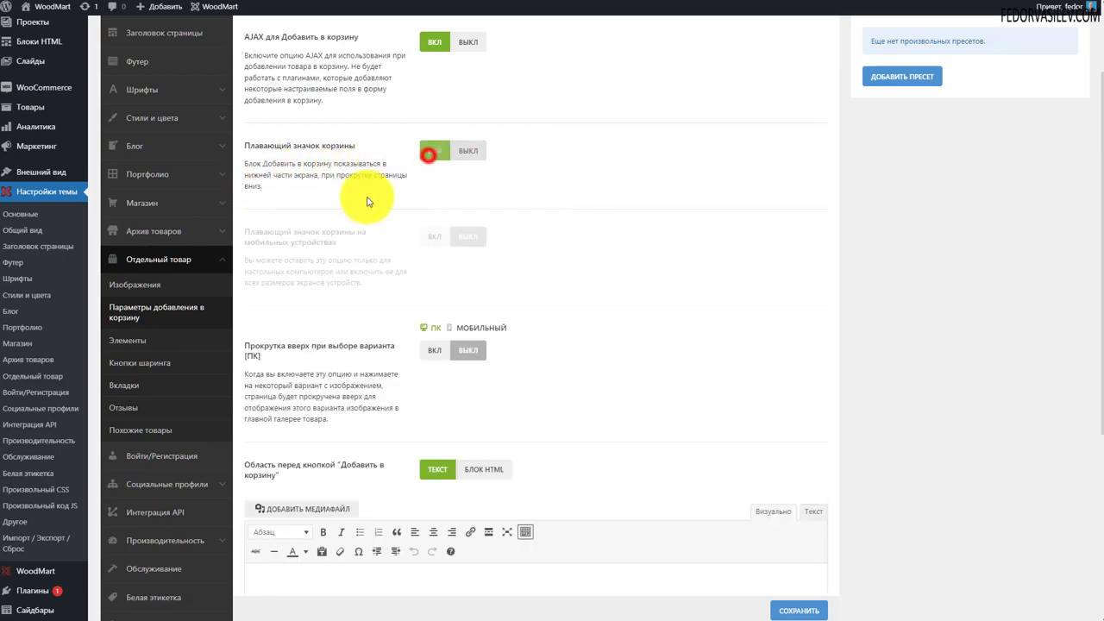
click(468, 150)
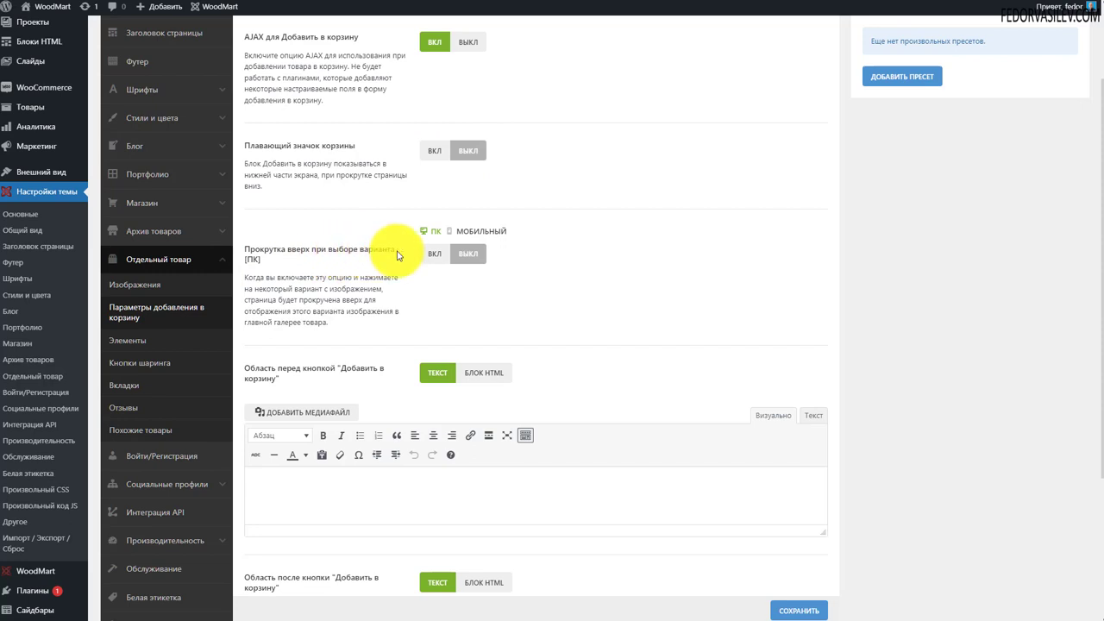
Check the mobile and PC variants of «Прокрутка вверх при выборе варианта», and switch the PC option on and back off
click(452, 230)
click(436, 228)
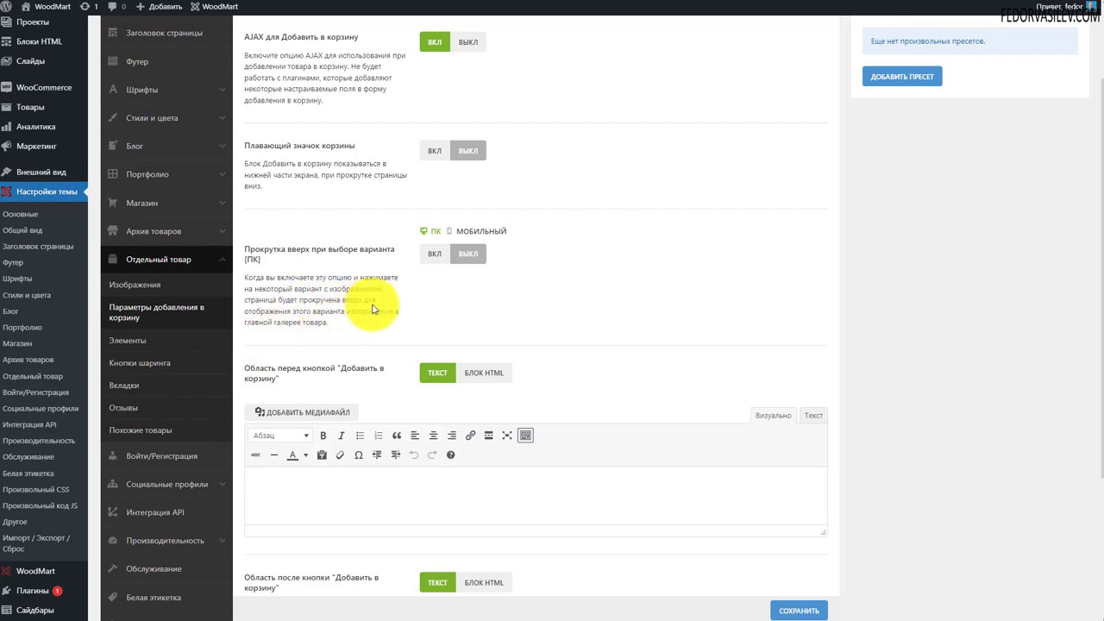
click(436, 253)
click(470, 254)
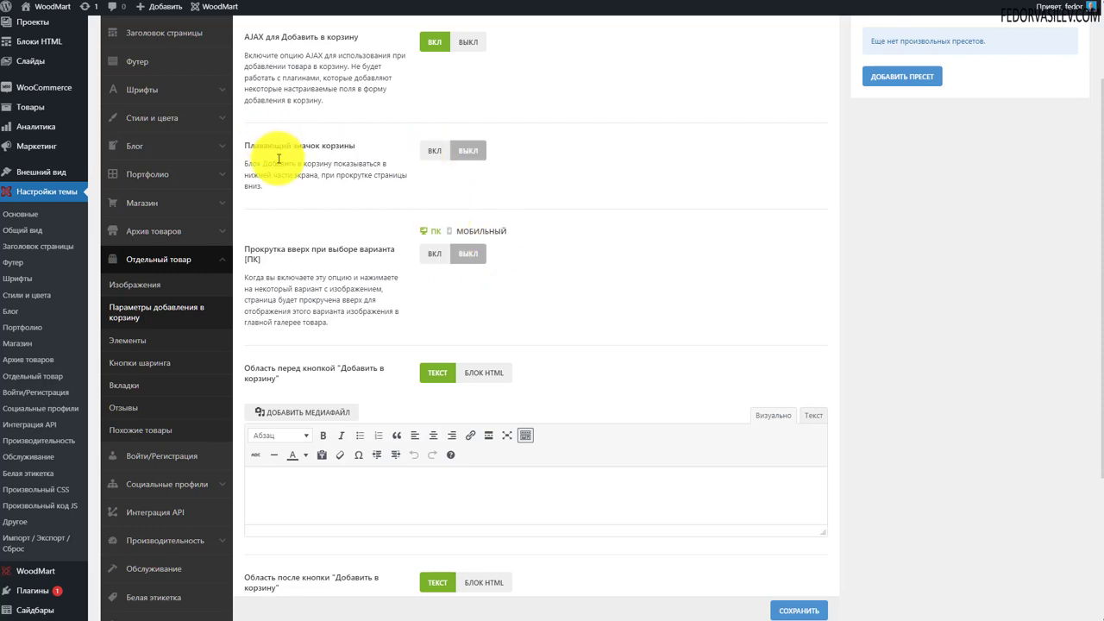
Turn on «Плавающий значок корзины», keep its mobile device option off, and save the settings
click(430, 152)
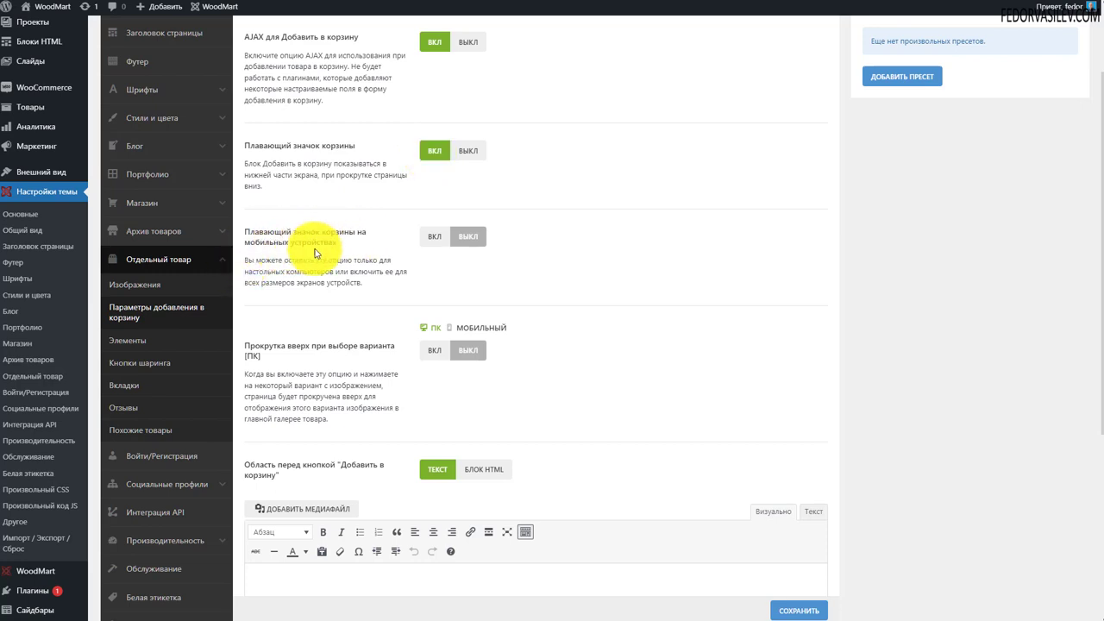
click(435, 238)
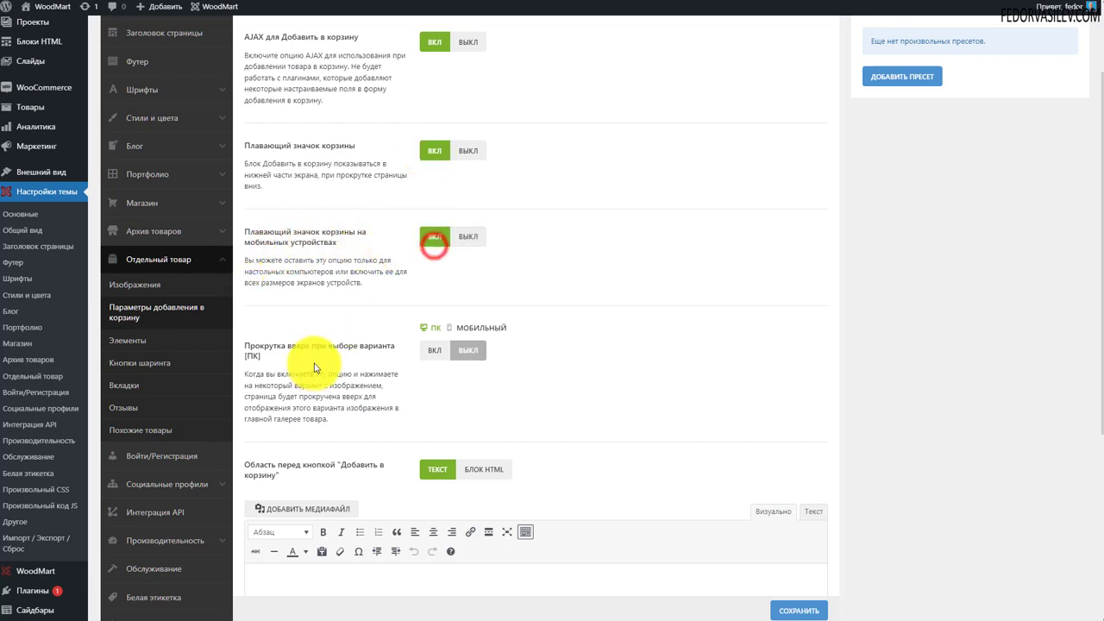
click(461, 241)
click(426, 237)
click(470, 236)
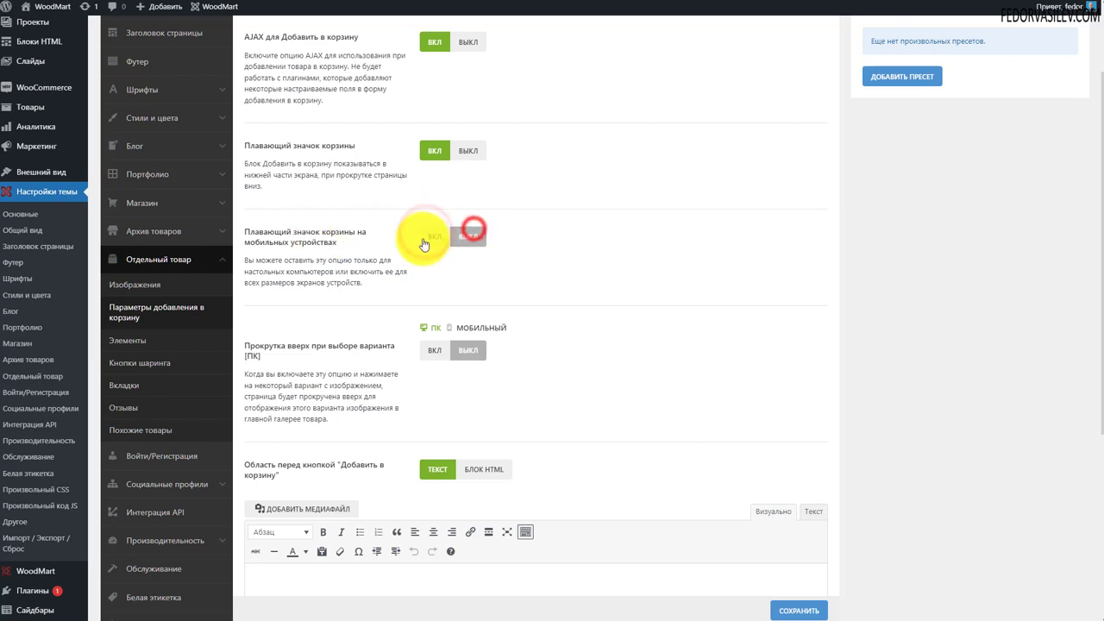
click(798, 601)
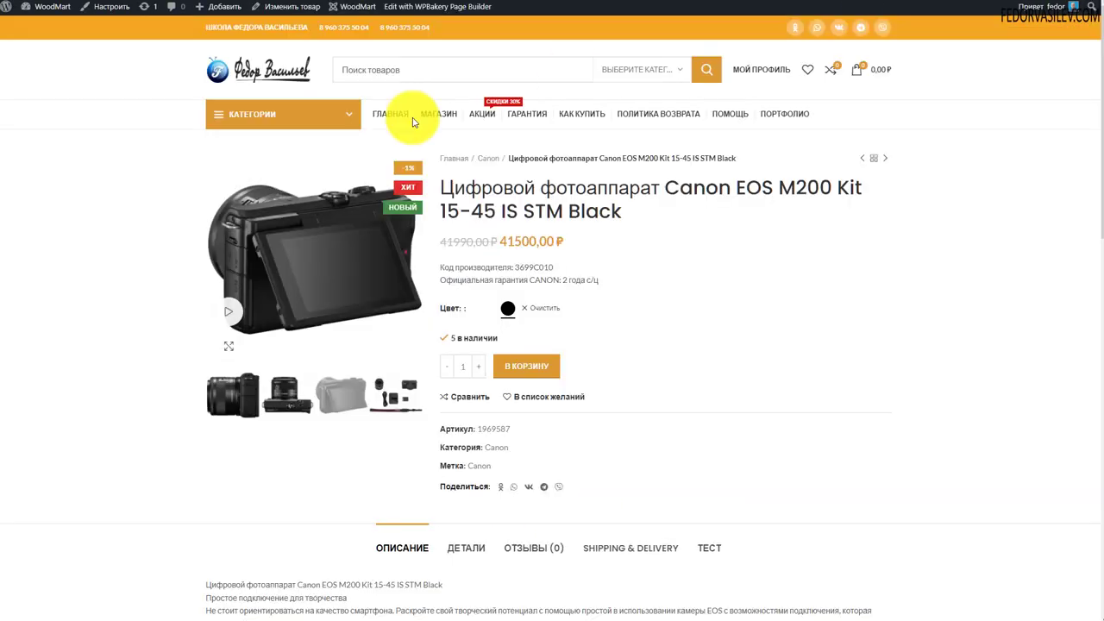
Examine the floating add-to-cart bar along the whole length of the Canon EOS M200 product page
drag(1096, 140, 1084, 443)
scroll(712, 375, up, 3)
scroll(675, 423, down, 3)
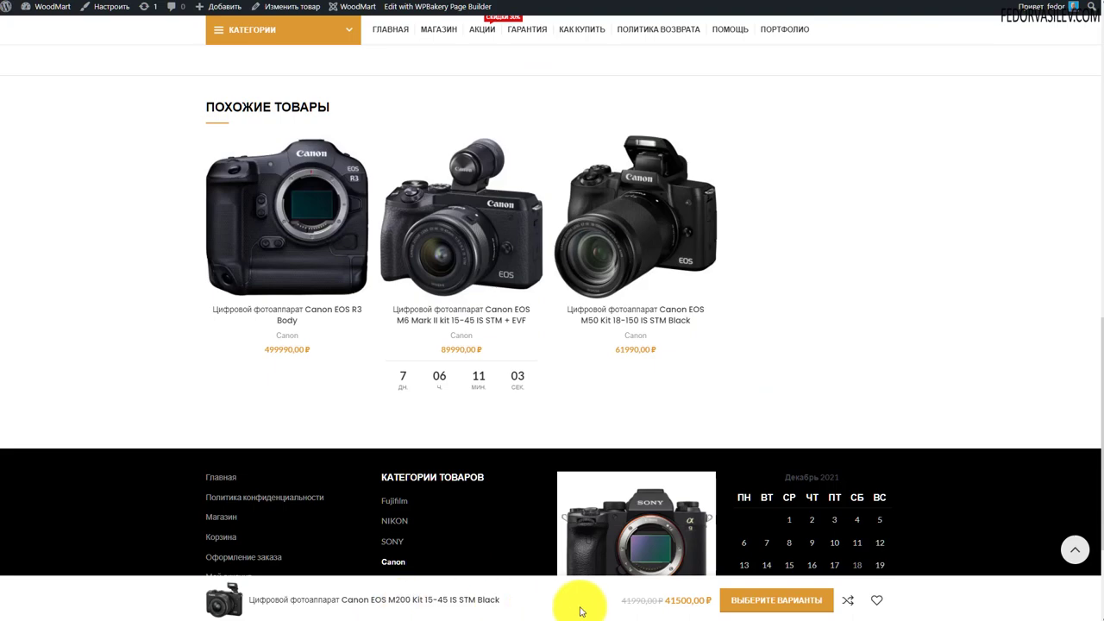
scroll(882, 253, up, 20)
scroll(267, 554, down, 20)
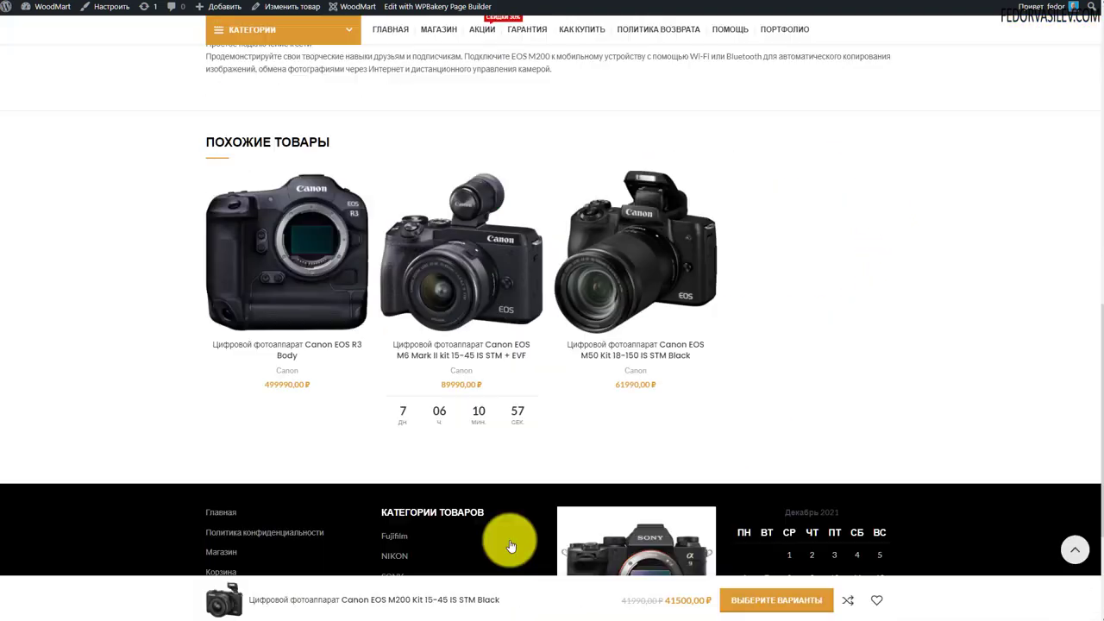
scroll(475, 574, up, 20)
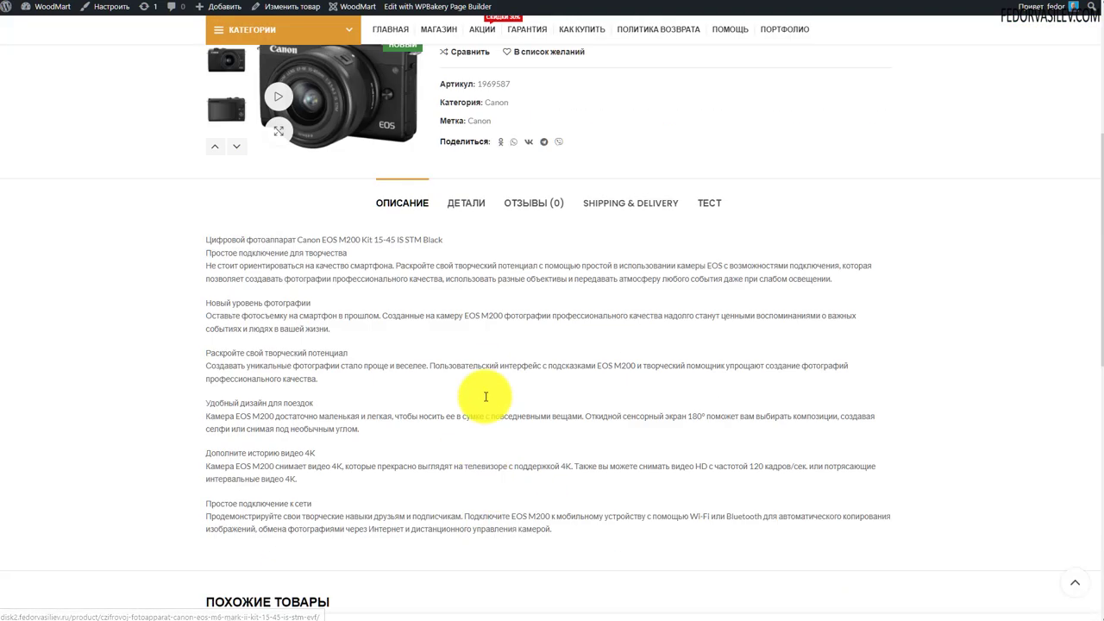
drag(746, 189, 831, 188)
scroll(806, 357, down, 5)
scroll(788, 247, up, 5)
click(793, 244)
scroll(823, 395, down, 9)
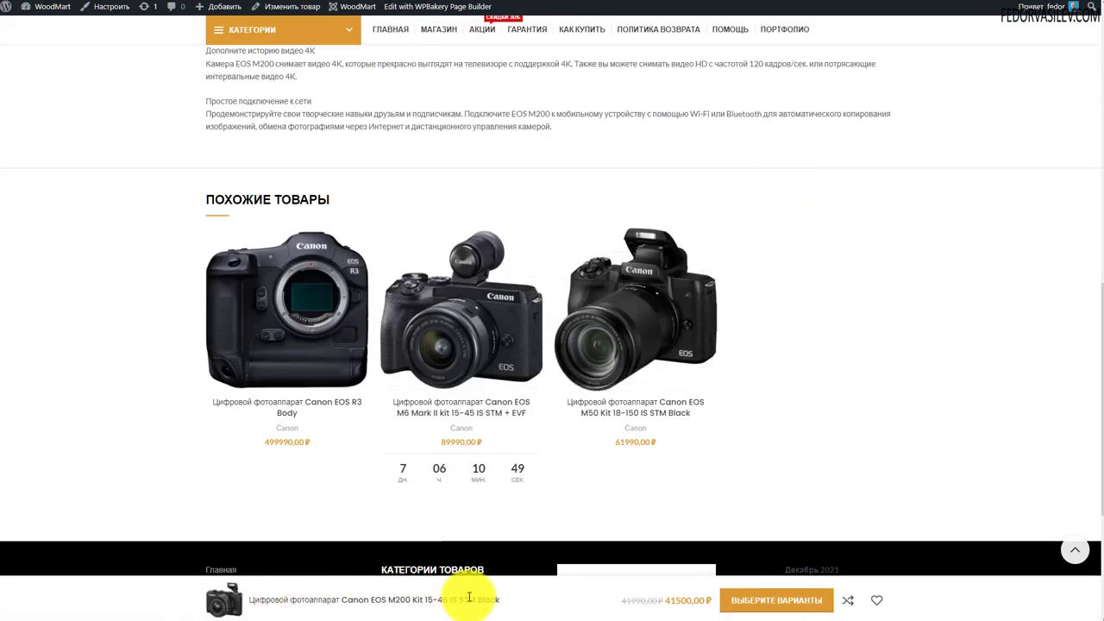
scroll(665, 593, down, 2)
scroll(586, 535, up, 10)
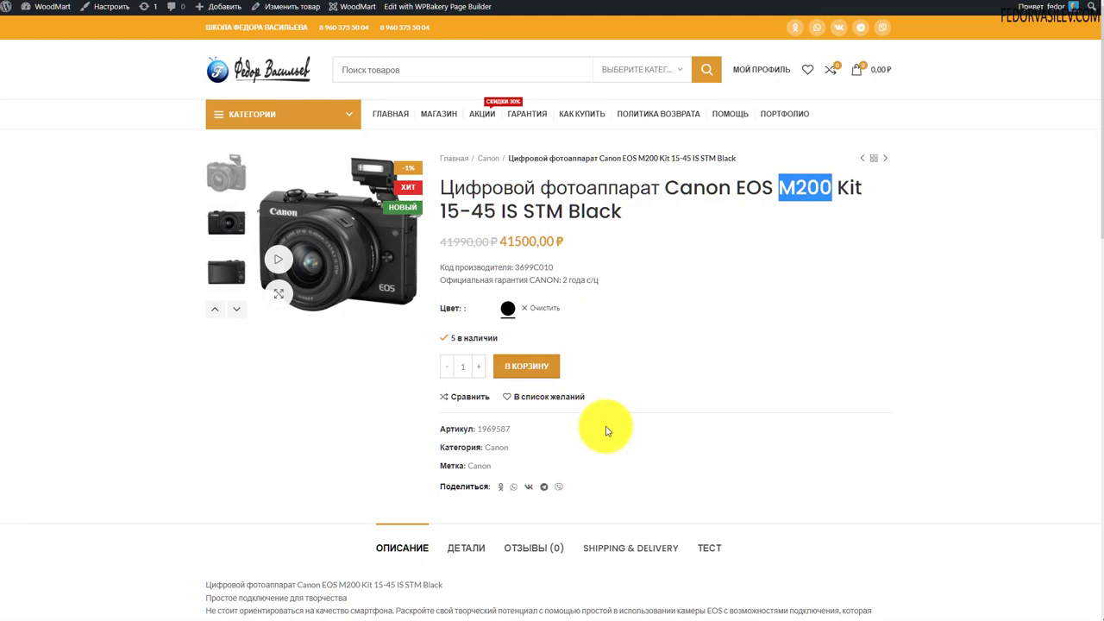
scroll(635, 313, down, 5)
scroll(636, 313, down, 3)
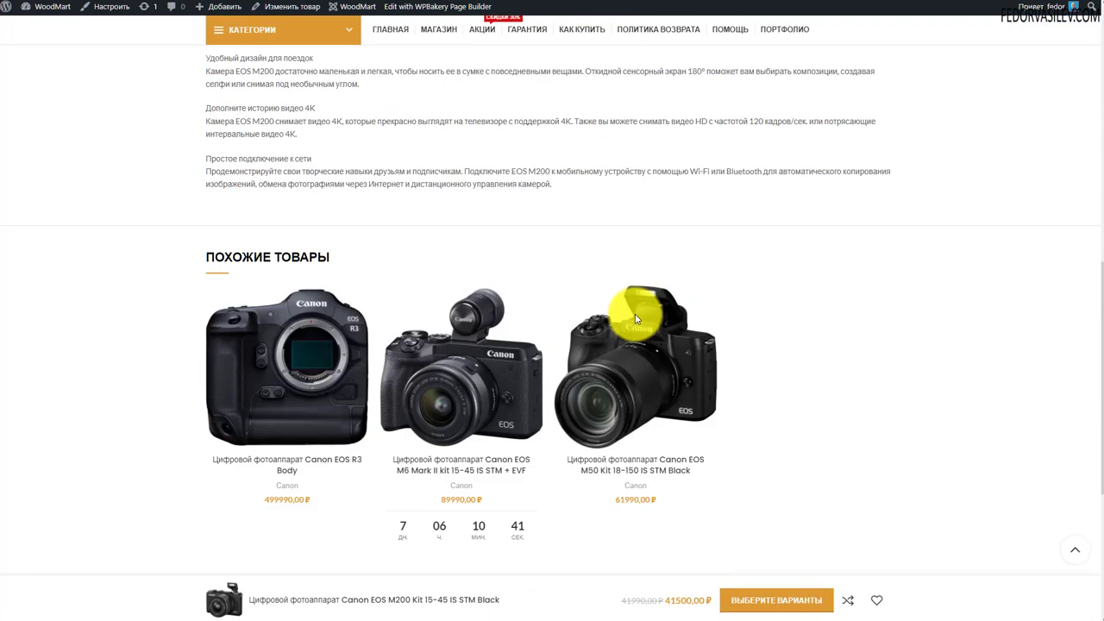
scroll(702, 419, up, 8)
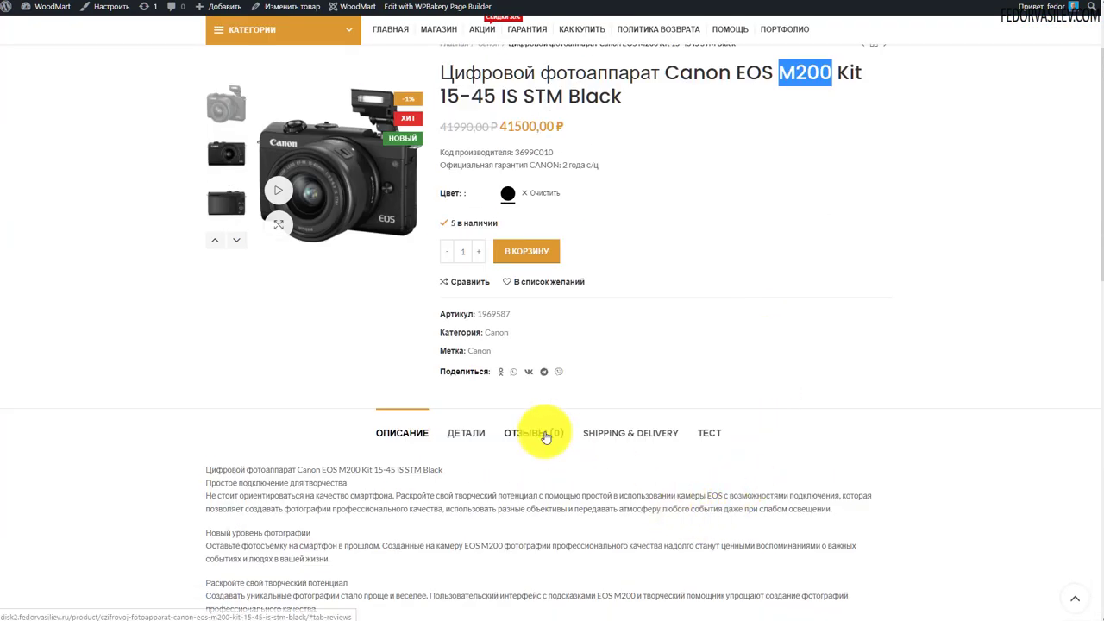
scroll(539, 310, down, 10)
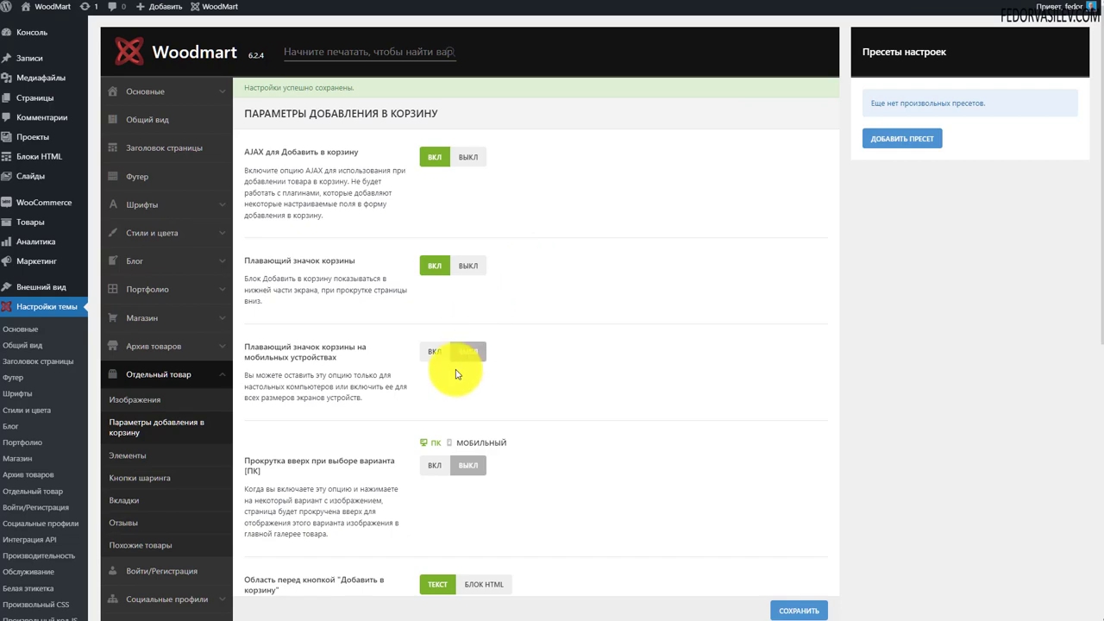
Try «Блок HTML» for the area before the «Добавить в корзину» button, and return it to «Текст»
scroll(466, 336, down, 1)
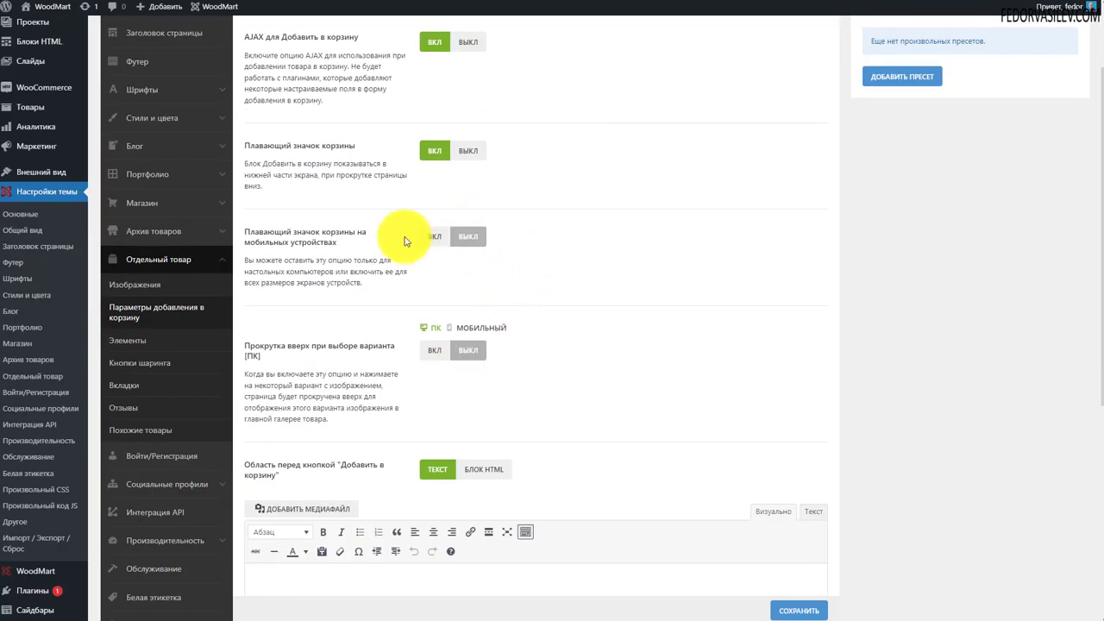
scroll(530, 272, down, 1)
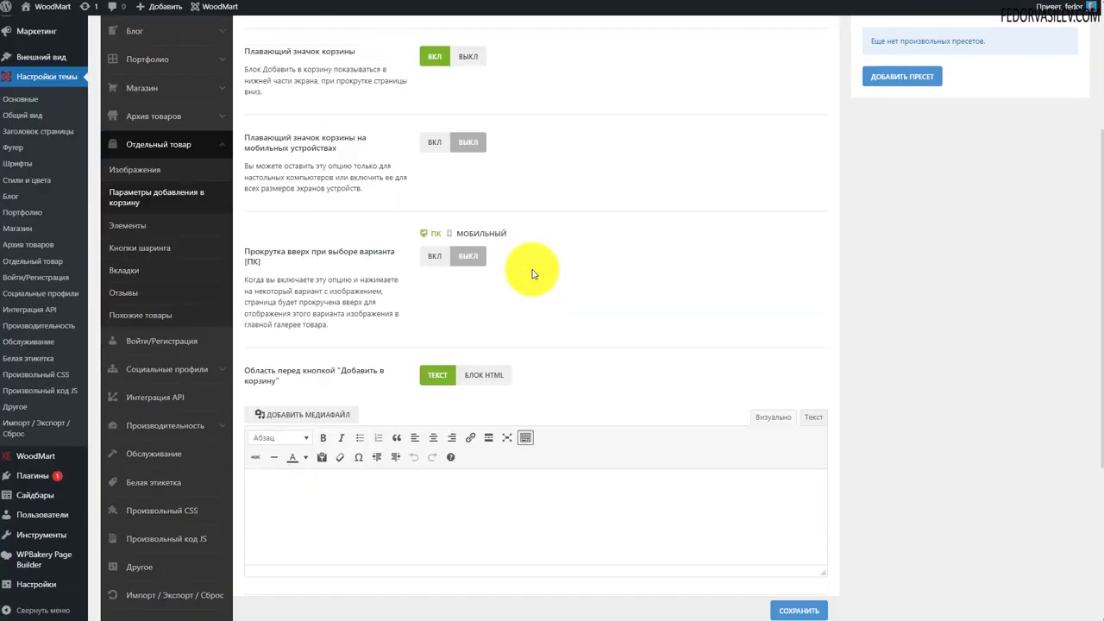
scroll(414, 319, down, 2)
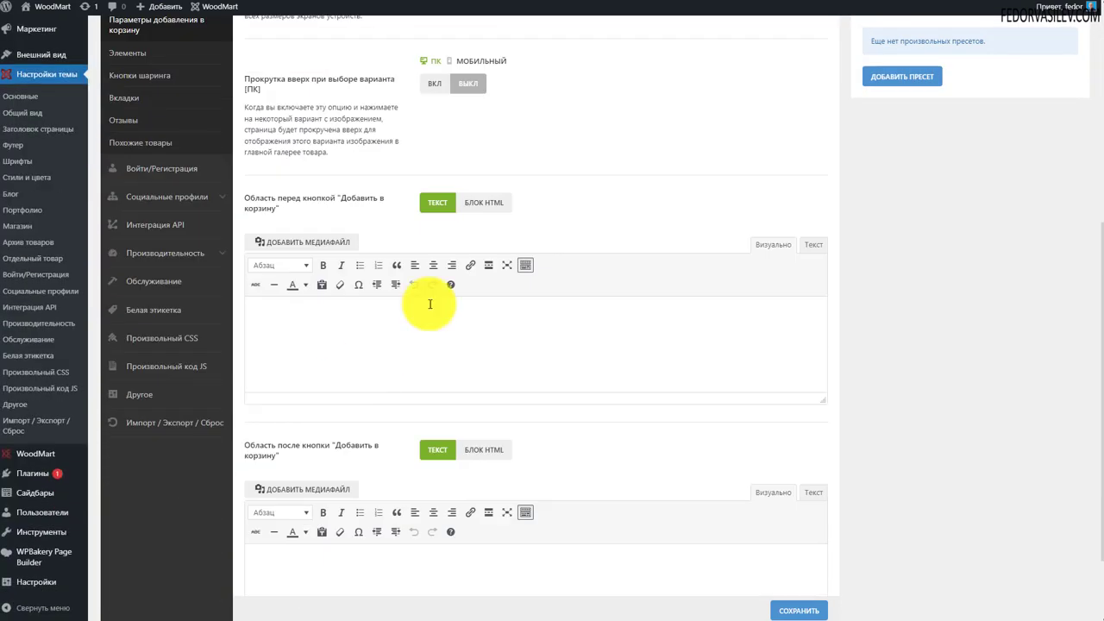
click(483, 203)
click(365, 288)
click(496, 290)
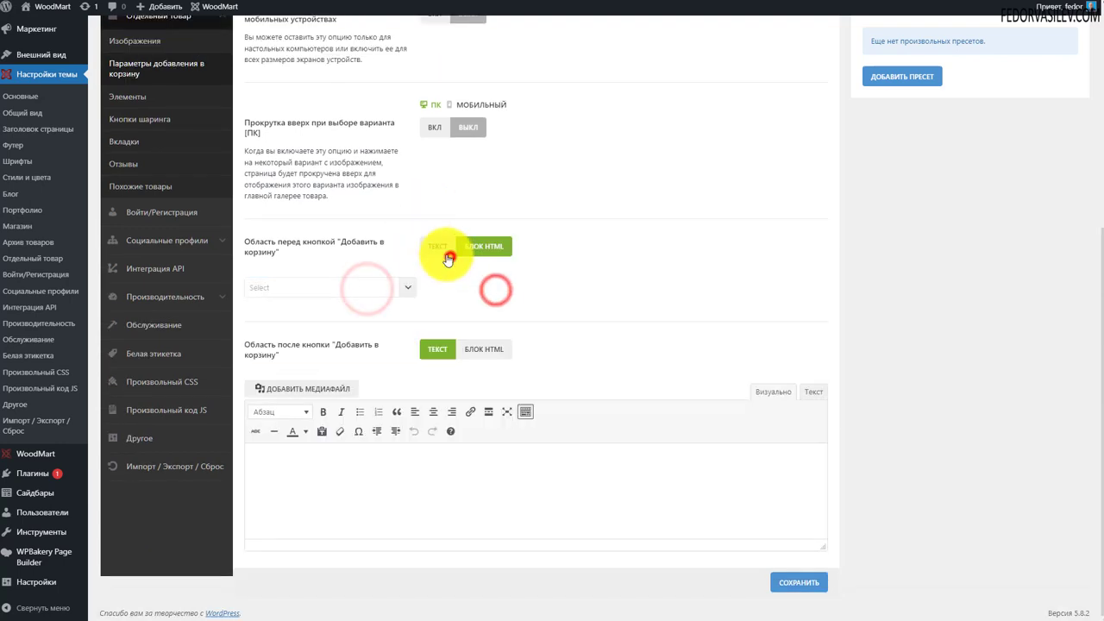
click(436, 247)
Leave the text areas before and after the «Добавить в корзину» button empty, and save the settings
scroll(319, 293, down, 2)
click(297, 317)
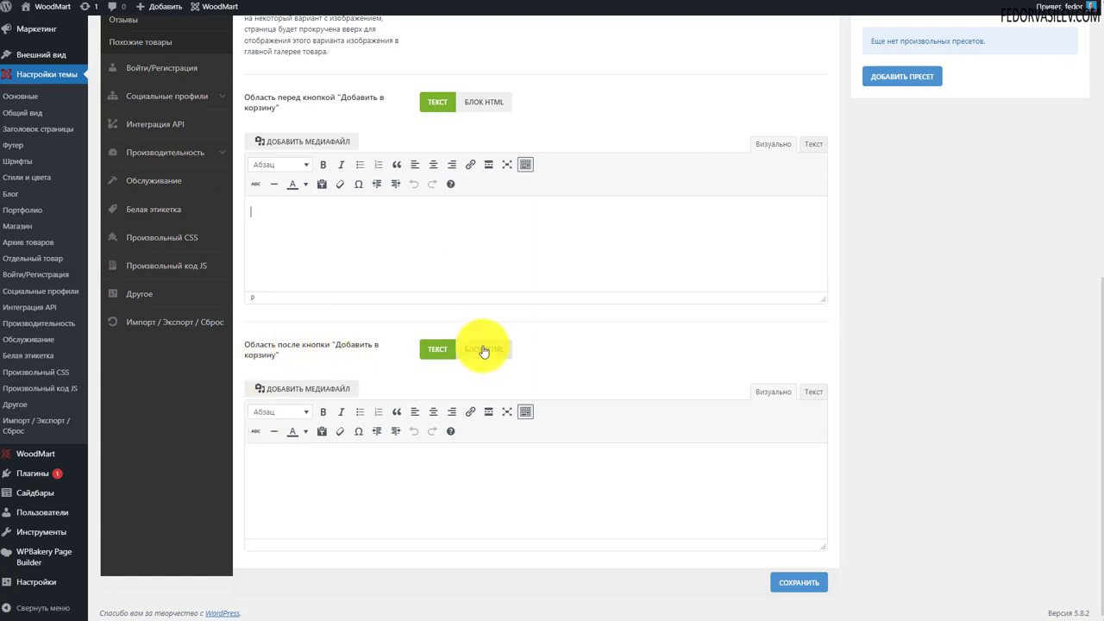
click(346, 467)
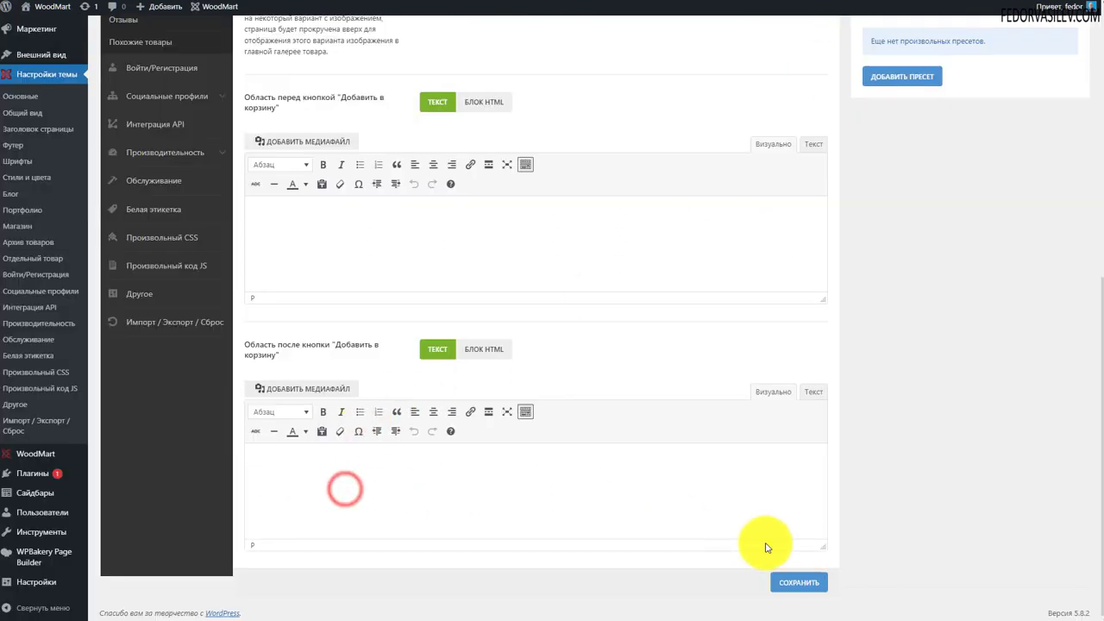
click(798, 580)
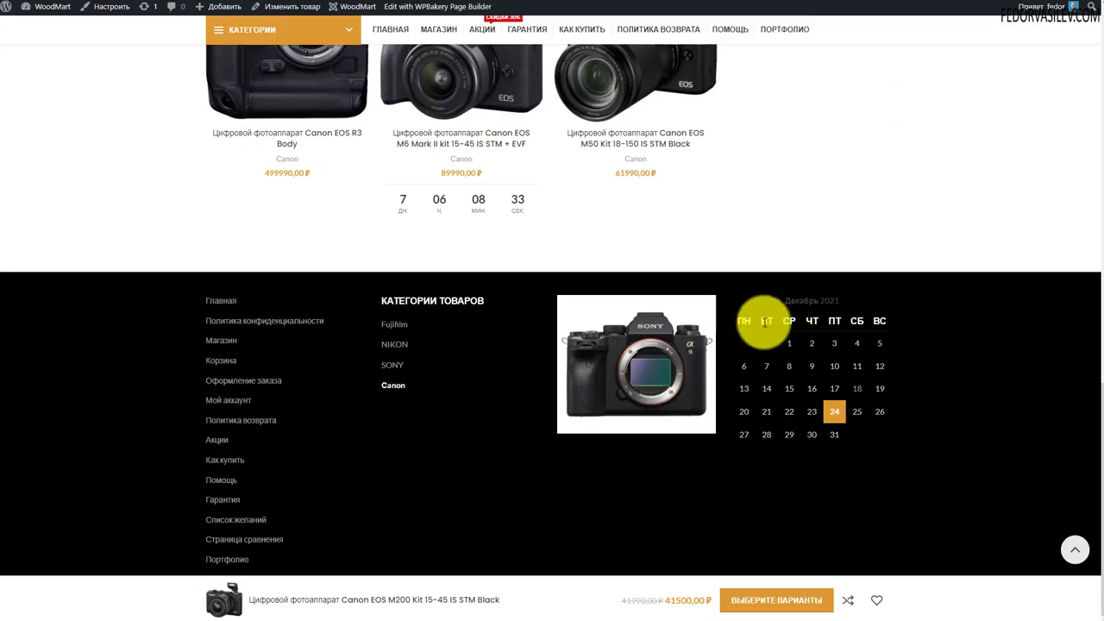
Locate the SKU, category and tag on the product page, and set «Показать мета-данные товара» in «Элементы» to «После вкладок»
scroll(715, 357, up, 15)
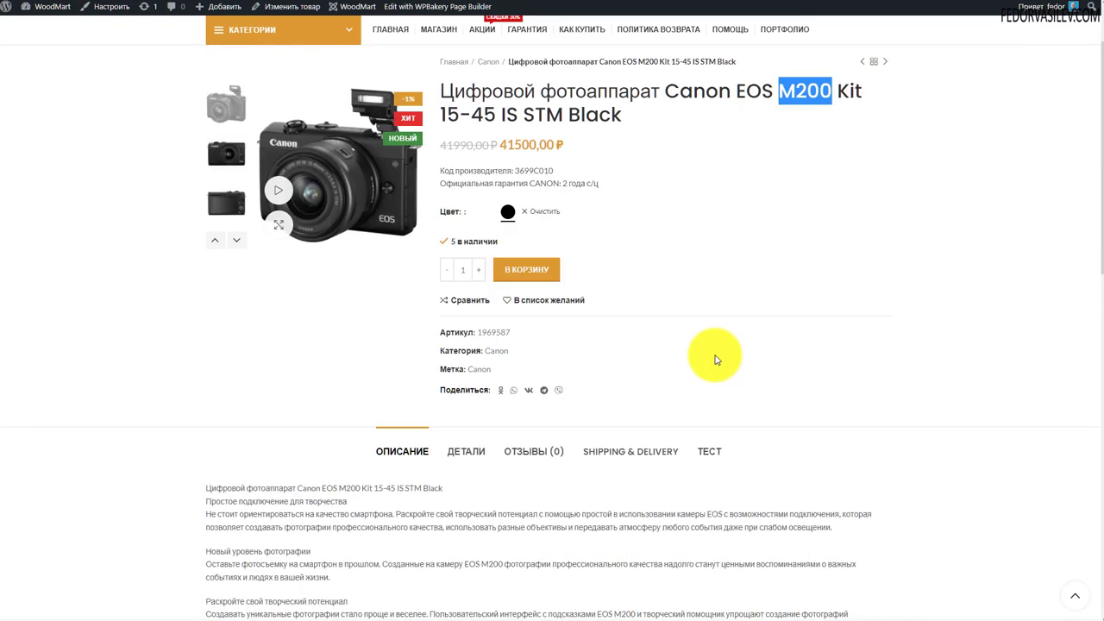
scroll(715, 357, up, 1)
drag(714, 357, 419, 432)
triple_click(442, 428)
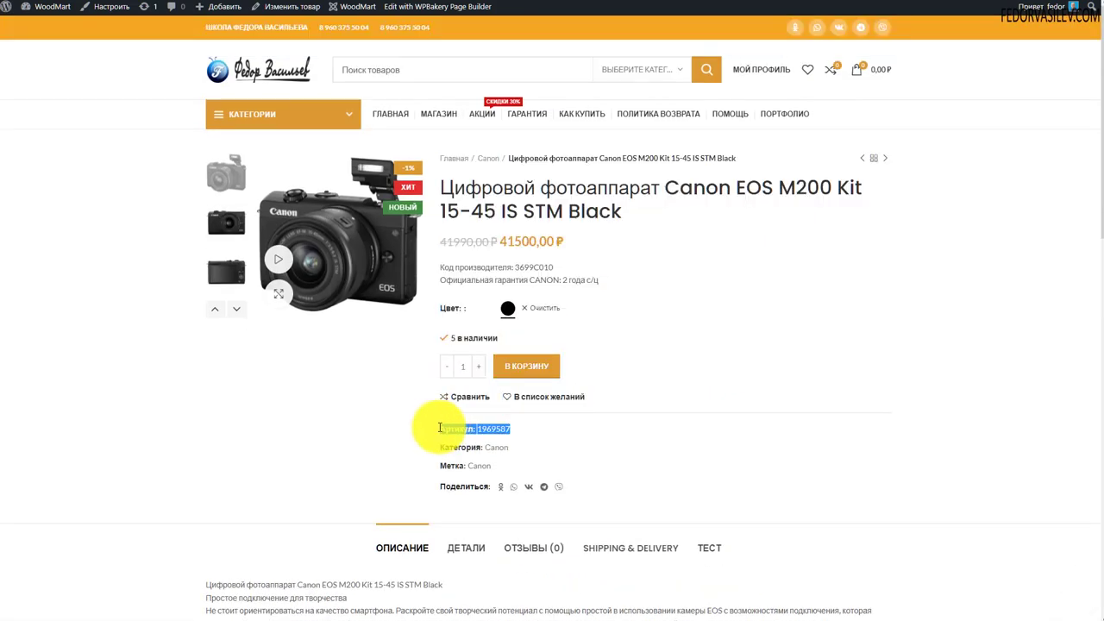
drag(510, 447, 450, 466)
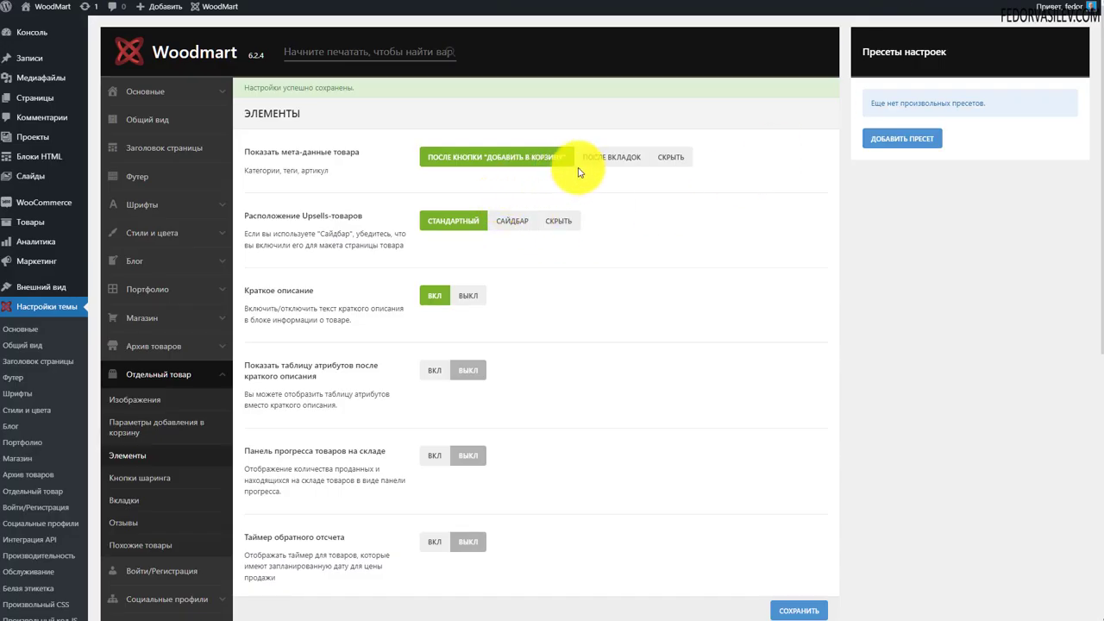
click(598, 157)
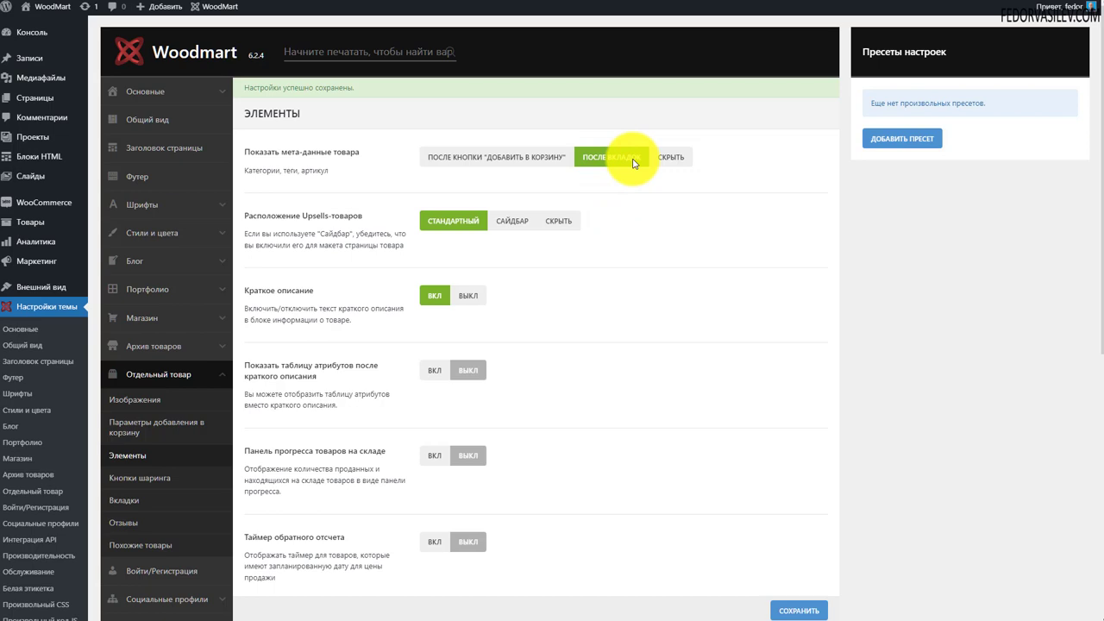
Set «Показать мета-данные товара» to «После кнопки "Добавить в корзину"», and keep «Расположение Upsells-товаров» at «Стандартный» after trying its other options
click(665, 158)
click(495, 156)
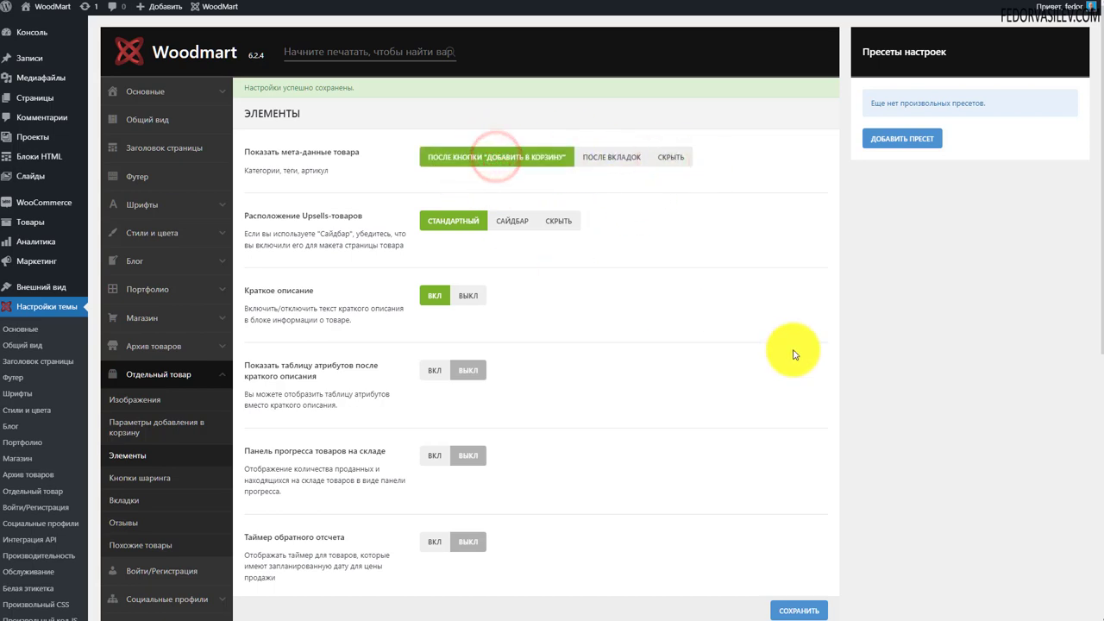
click(518, 226)
click(563, 226)
click(460, 231)
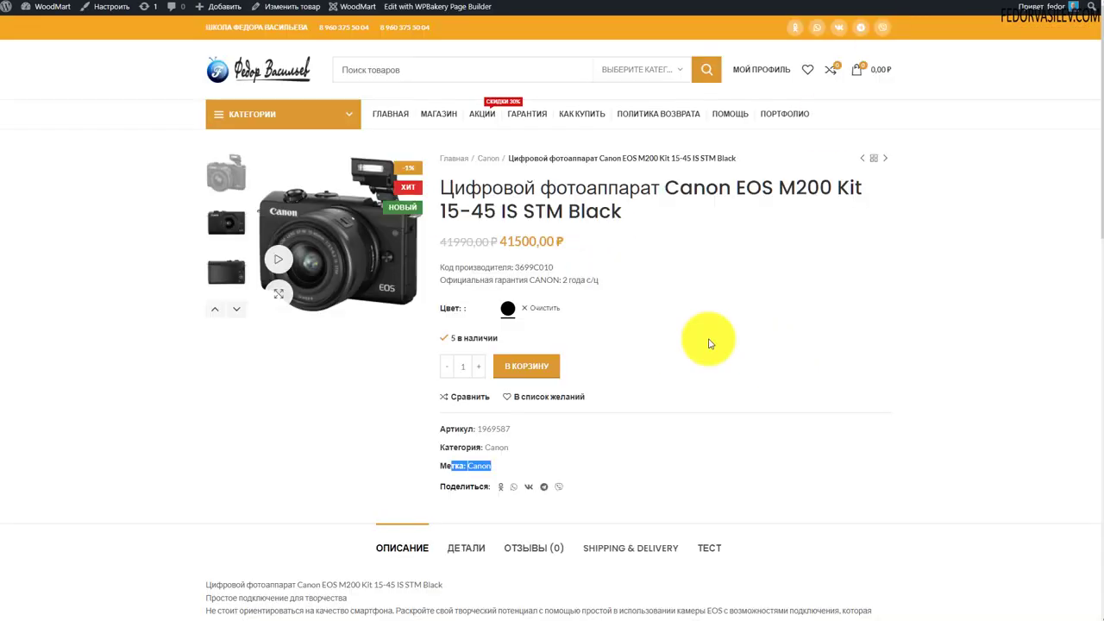
Look over the Canon EOS M200 page, and find the «Апсейл» field in the linked-products data of the Sony Alpha A9 II product
scroll(710, 340, down, 6)
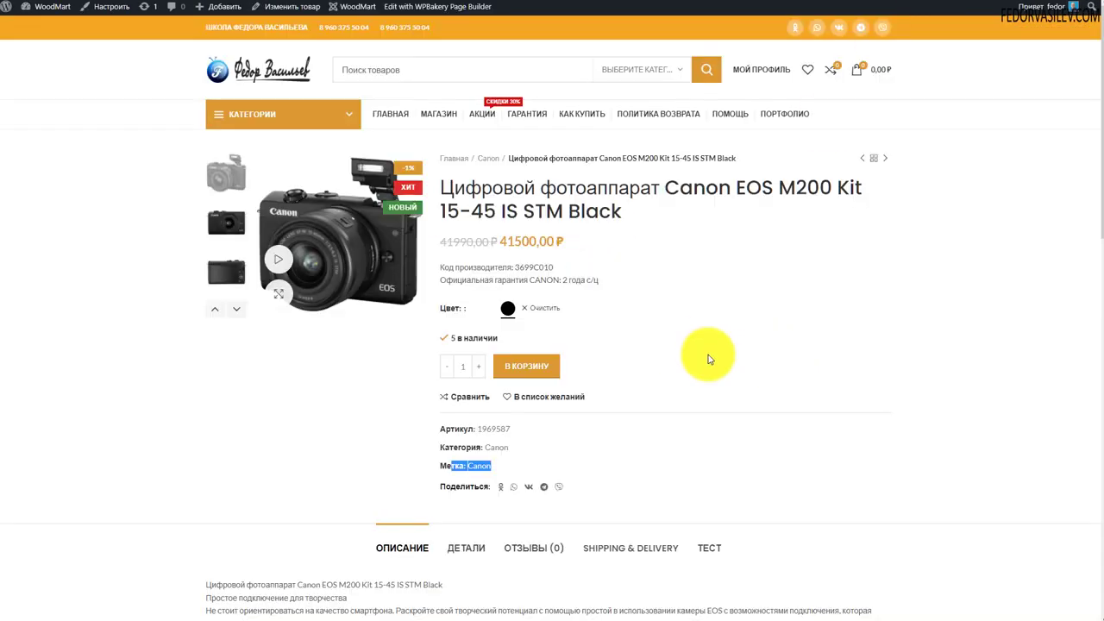
scroll(707, 365, up, 2)
scroll(680, 356, up, 5)
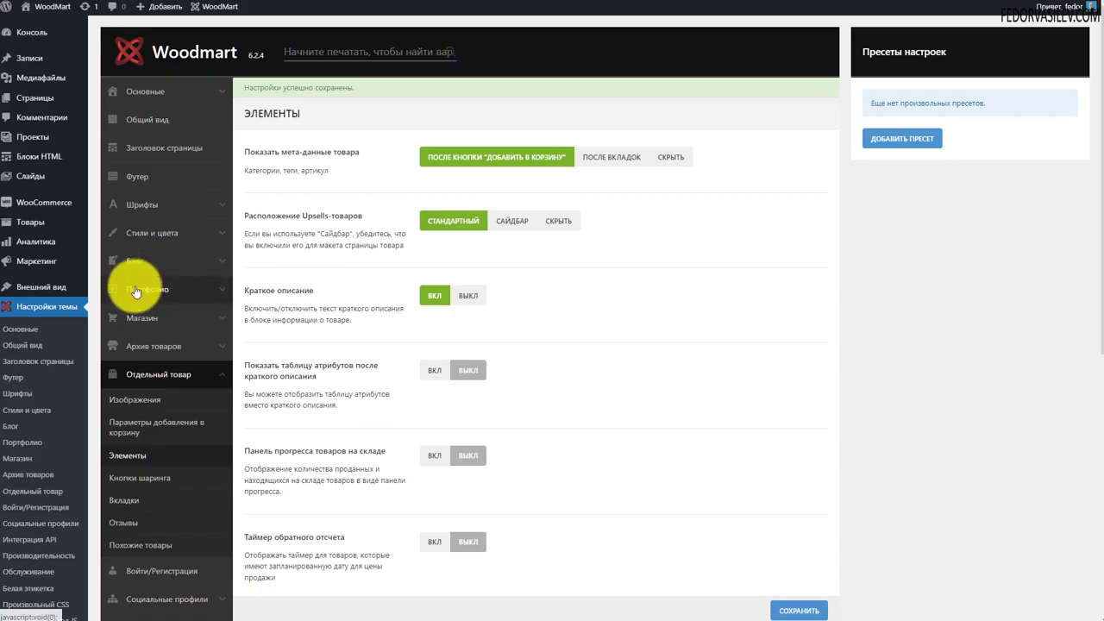
right_click(45, 231)
click(47, 235)
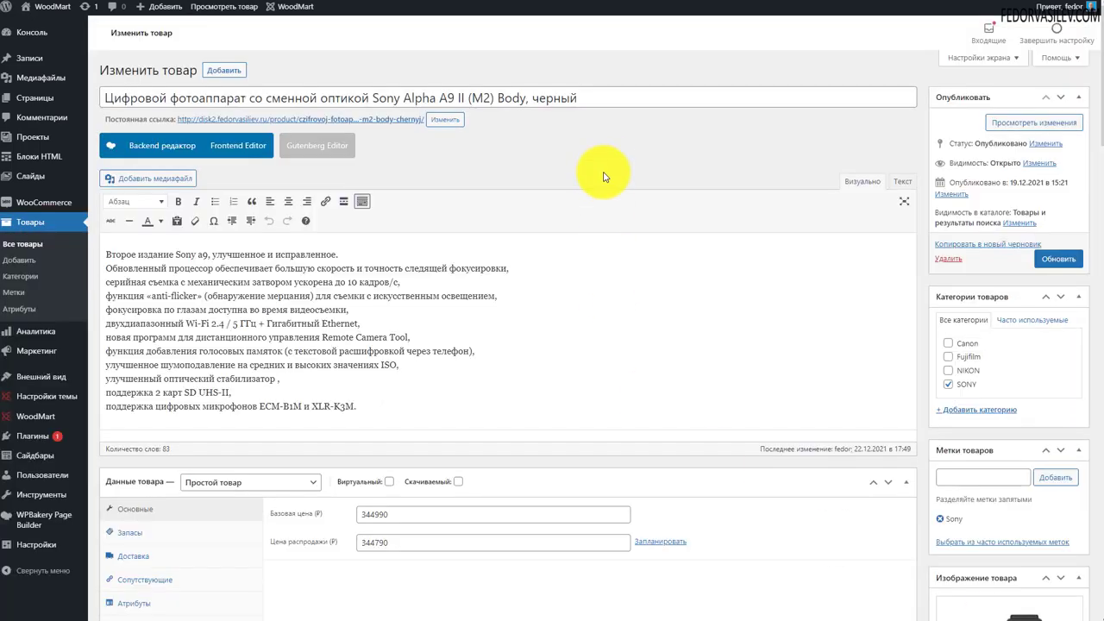
scroll(603, 172, down, 2)
click(112, 412)
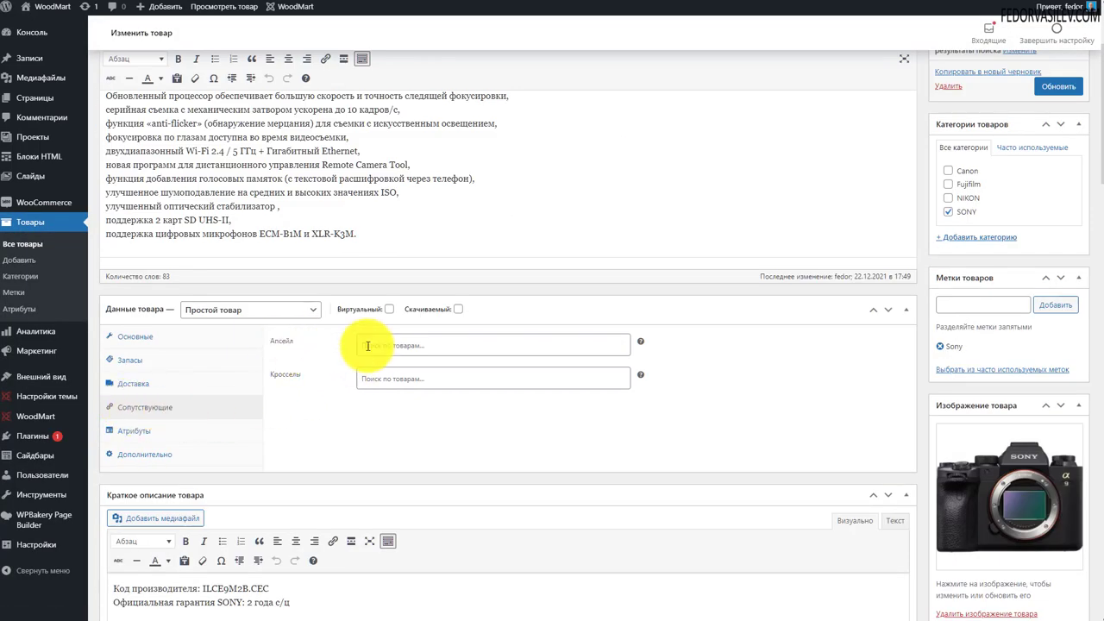
mouse_move(642, 343)
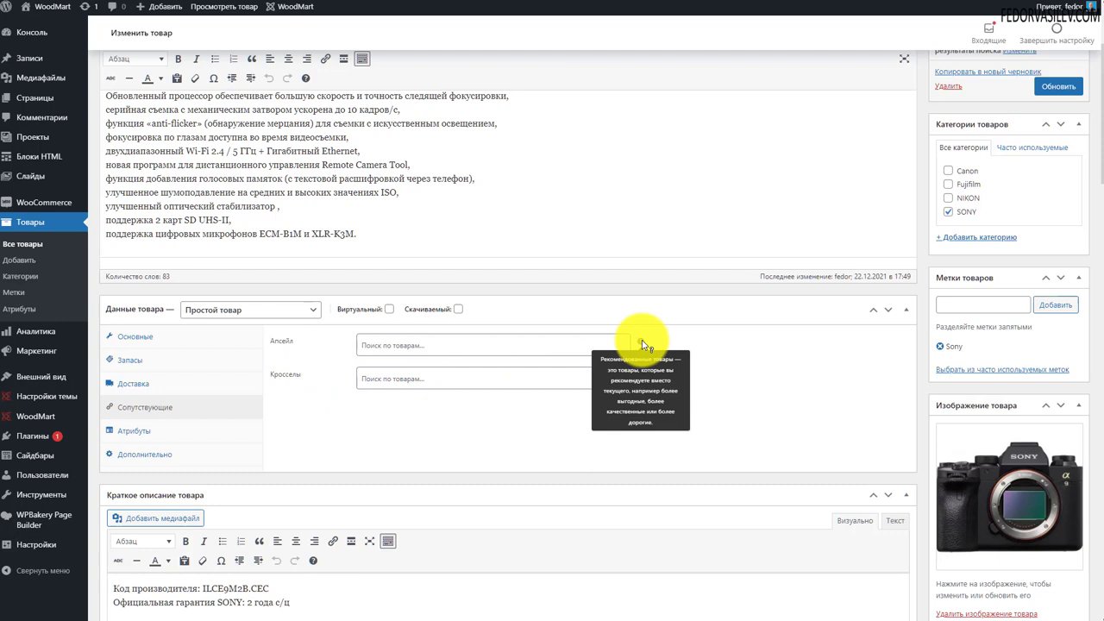
click(396, 337)
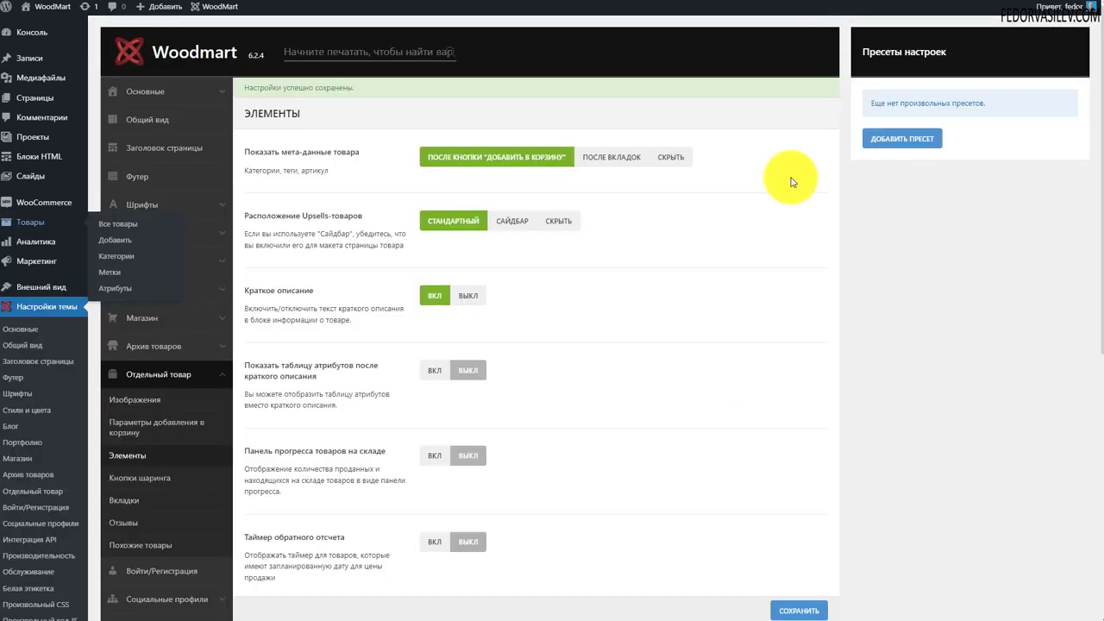
drag(363, 216, 296, 216)
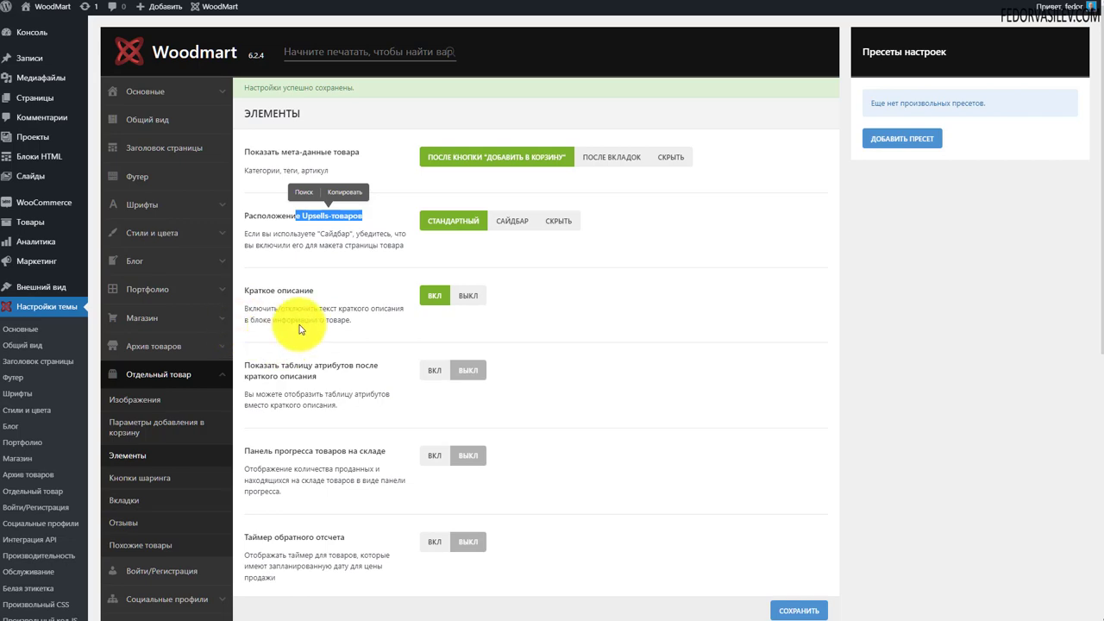
Compare the «Краткое описание» setting with the short description in the Sony product editor and on the Canon EOS M200 page
drag(351, 320, 274, 308)
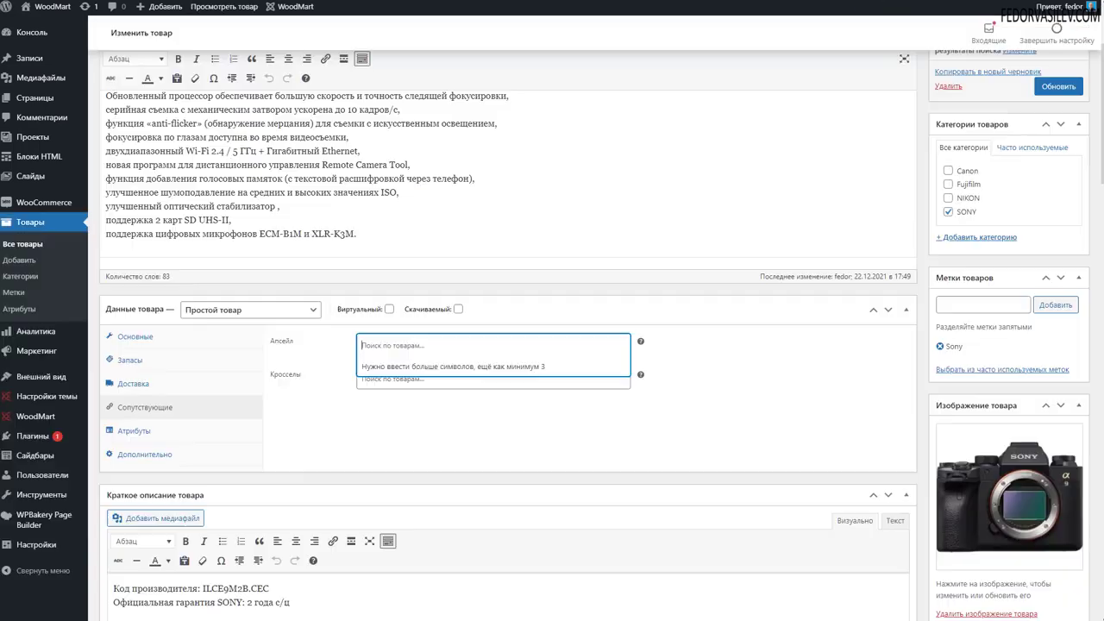
scroll(751, 229, up, 2)
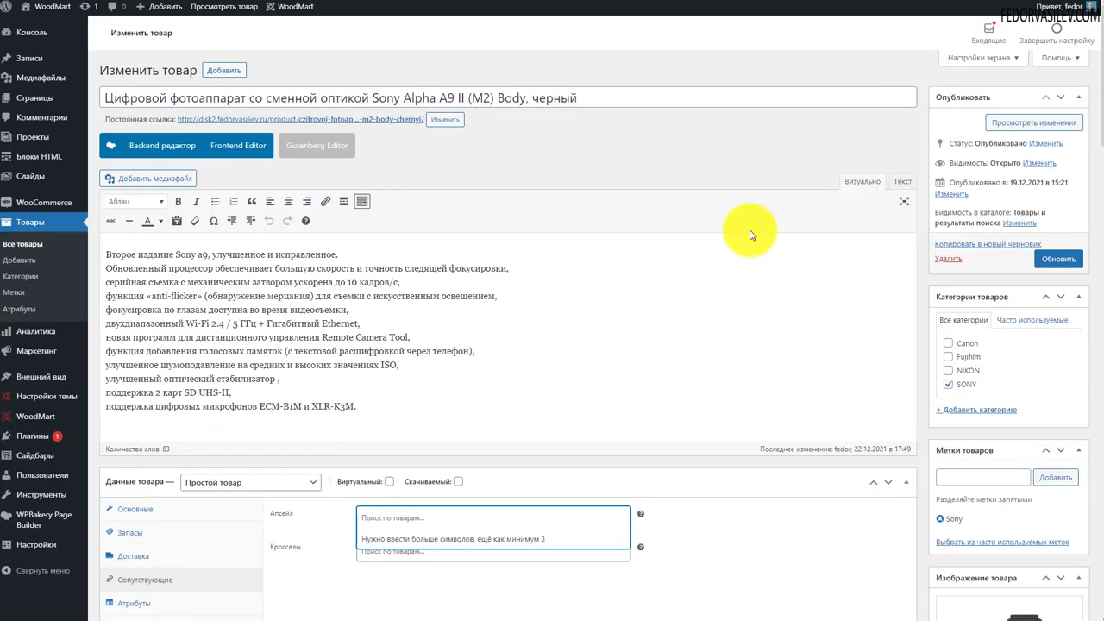
scroll(739, 246, down, 5)
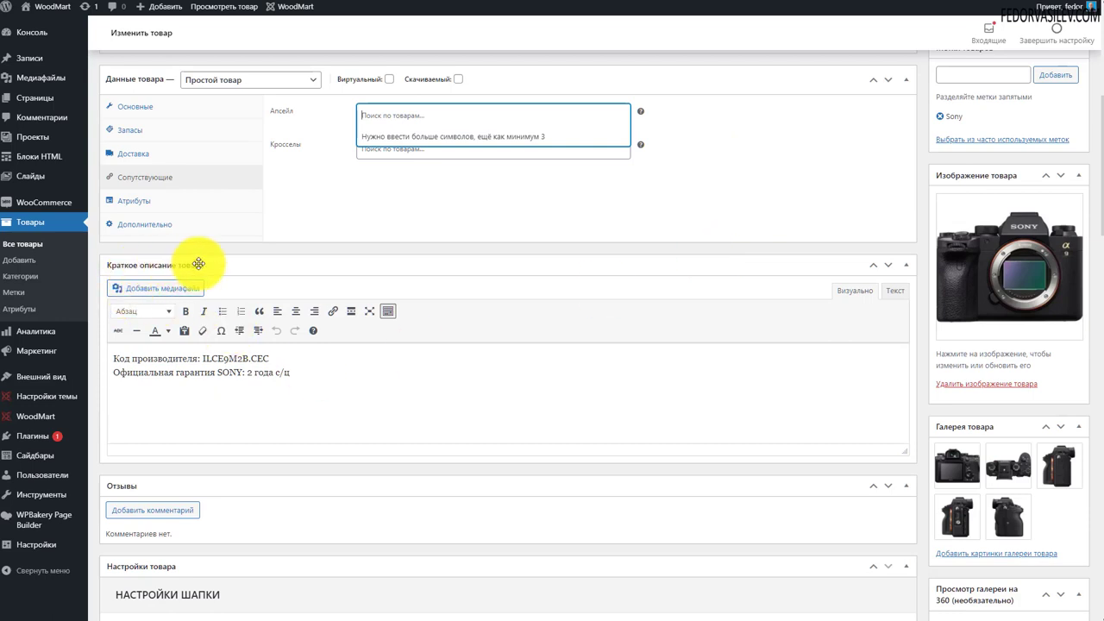
drag(335, 374, 113, 356)
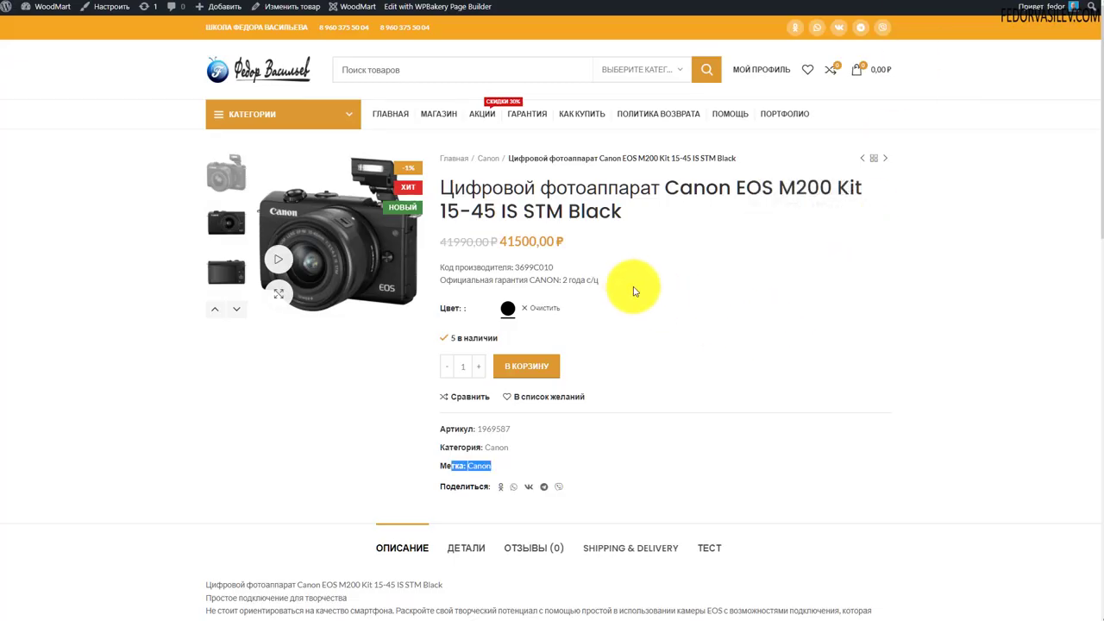
drag(619, 282, 439, 276)
click(815, 282)
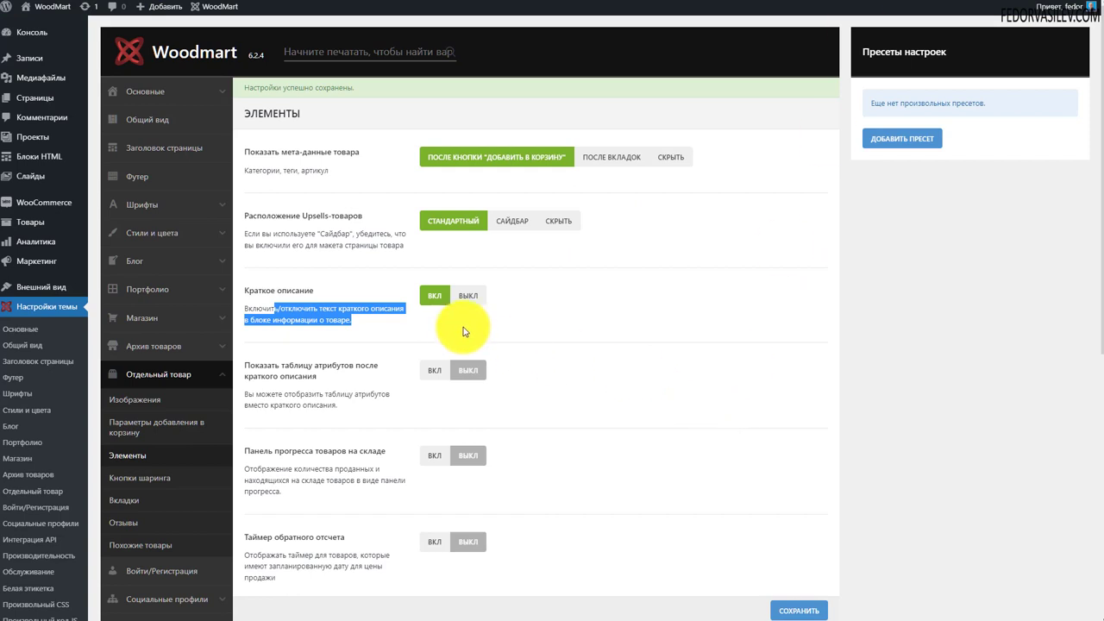
click(463, 334)
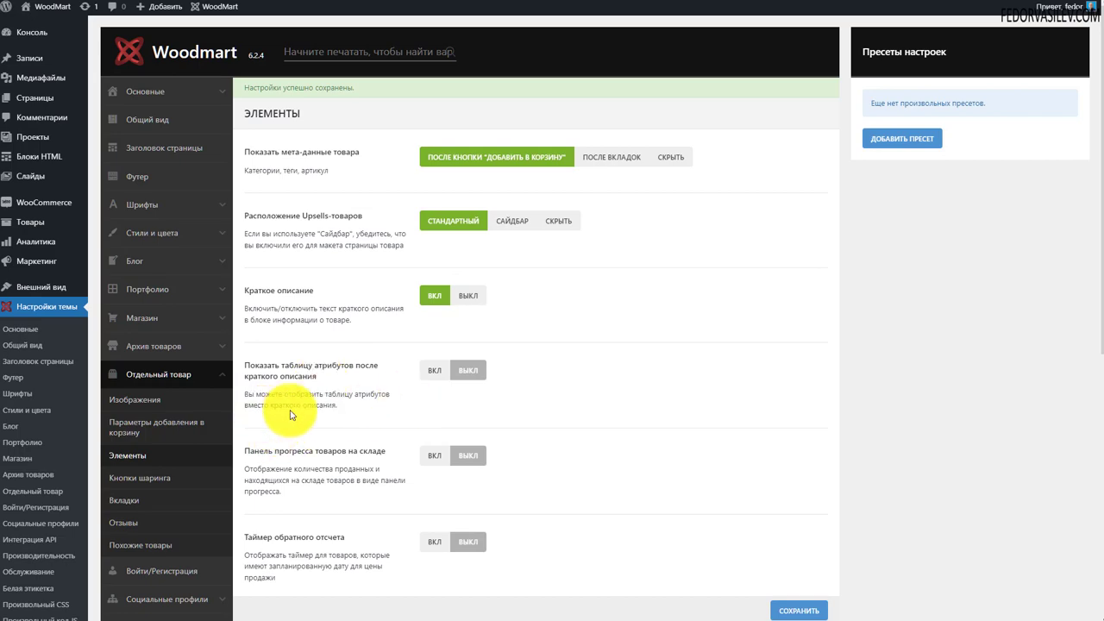
Examine the attribute table under «Детали» on the Canon EOS M200 product page
scroll(603, 348, down, 1)
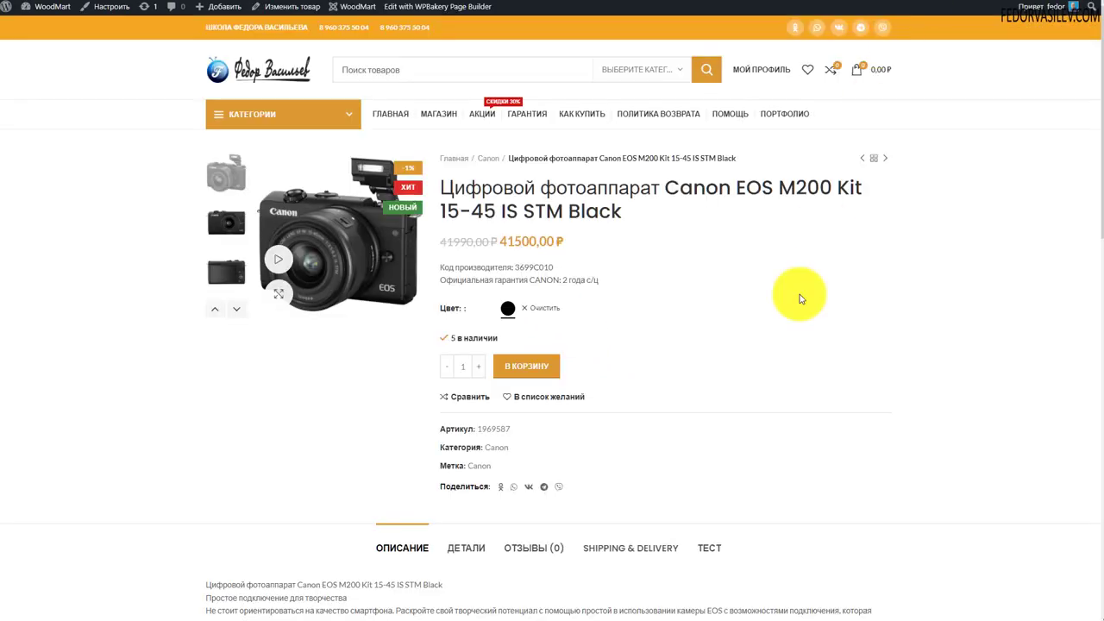
scroll(788, 301, down, 3)
click(466, 260)
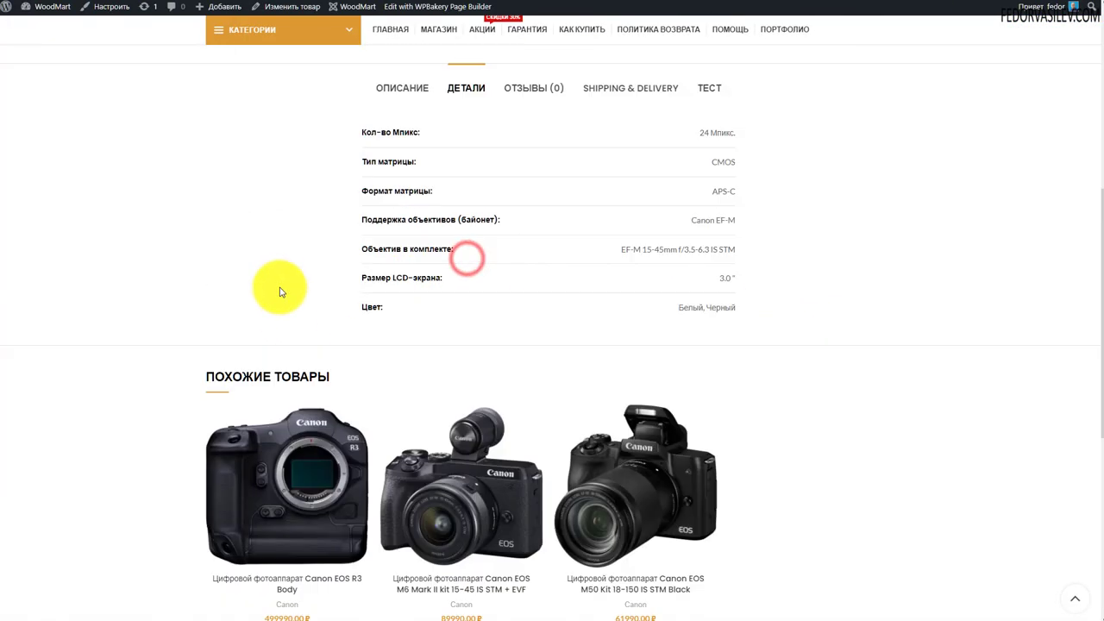
scroll(595, 345, up, 3)
scroll(514, 435, up, 1)
scroll(504, 440, down, 1)
scroll(603, 379, up, 2)
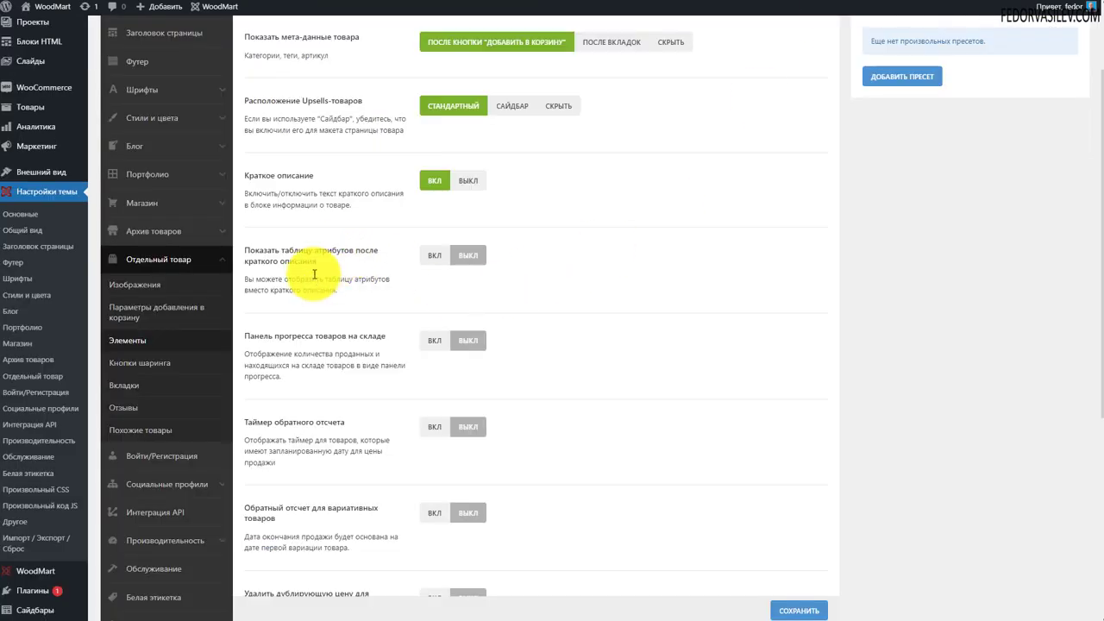
Turn on «Показать таблицу атрибутов после краткого описания», save the settings, and check the area below the short description on the product page
click(435, 257)
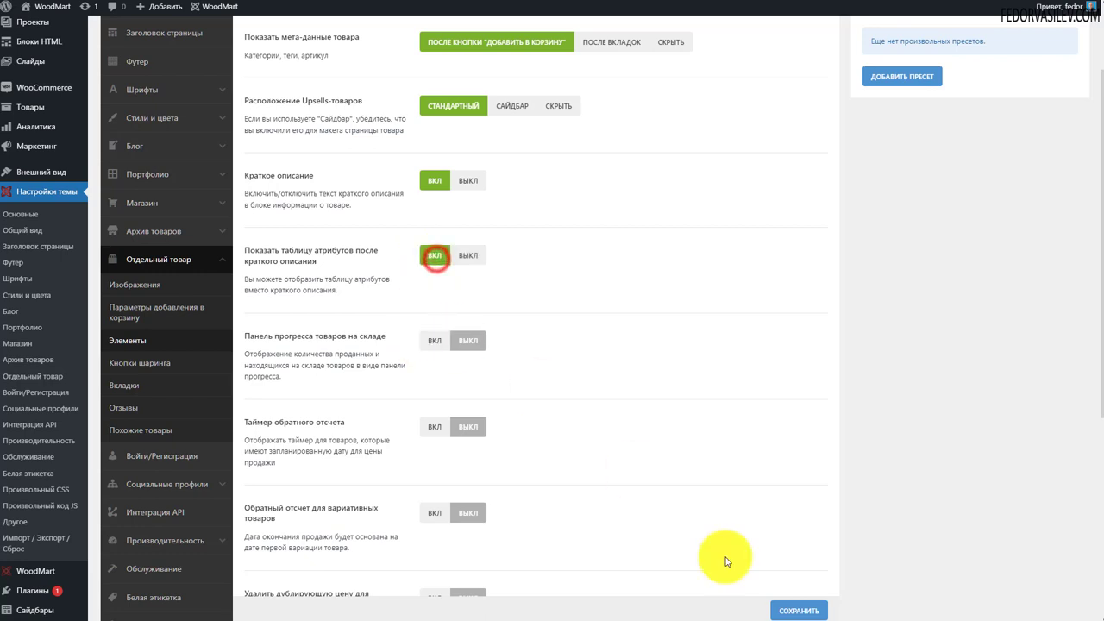
click(796, 611)
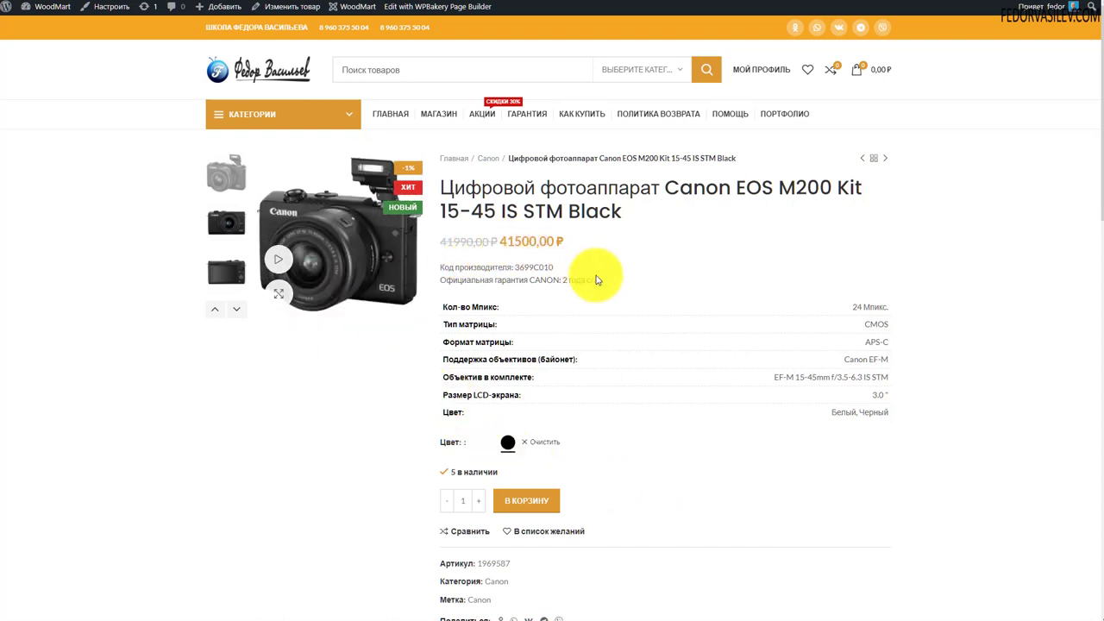
drag(595, 280, 509, 266)
click(723, 269)
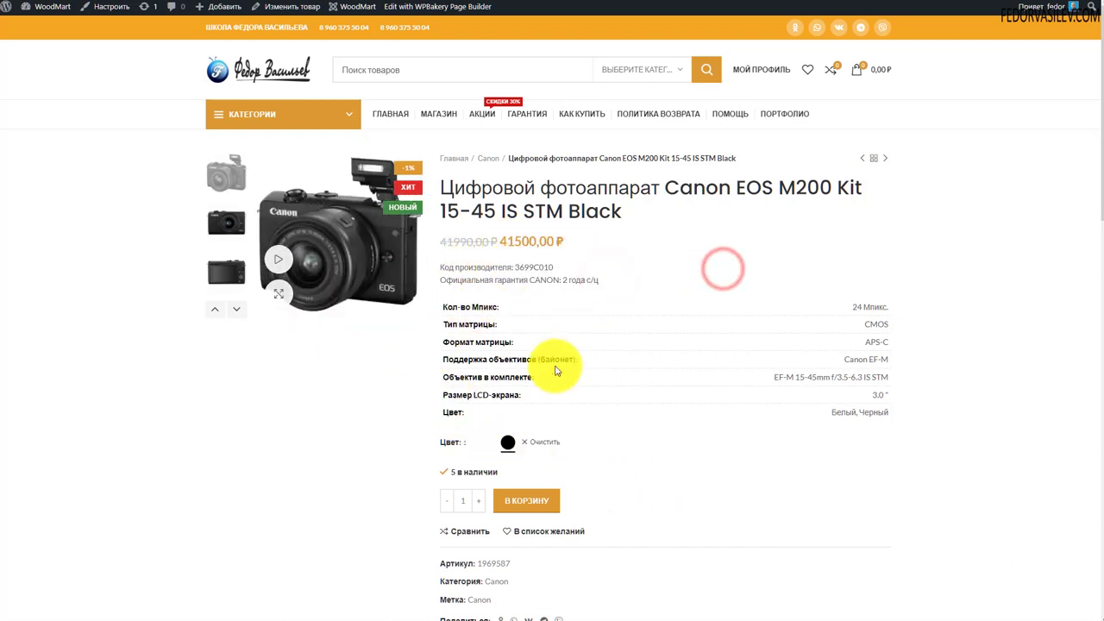
Check the remaining description, reviews and delivery sections and the attribute table on the Canon page, and look through the Sony product editor
scroll(554, 210, down, 4)
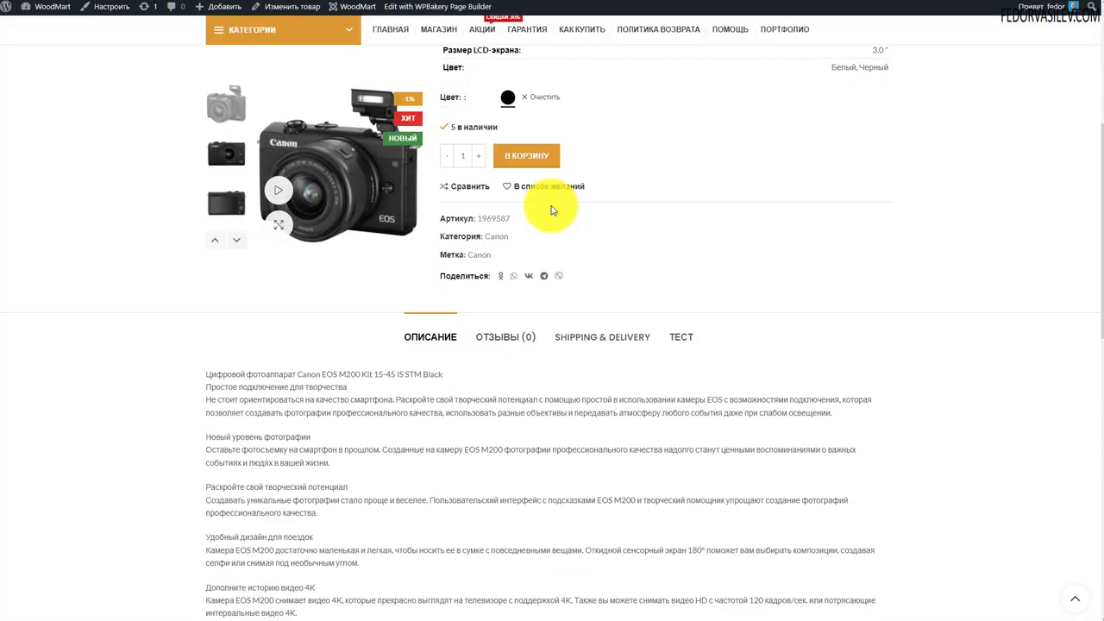
click(489, 338)
click(608, 337)
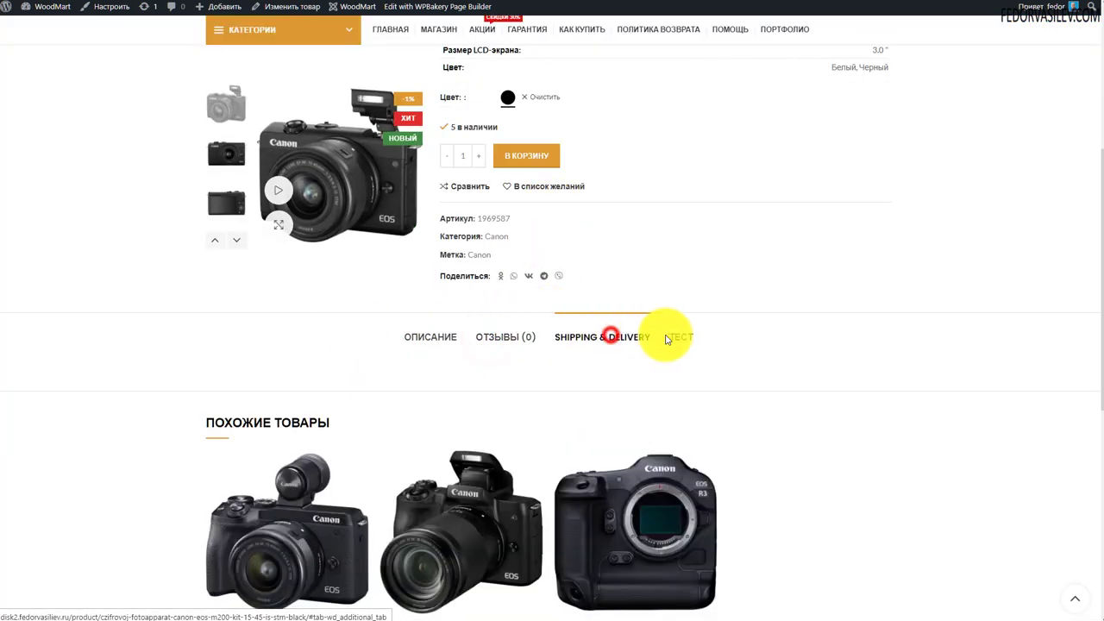
click(429, 336)
scroll(457, 396, up, 4)
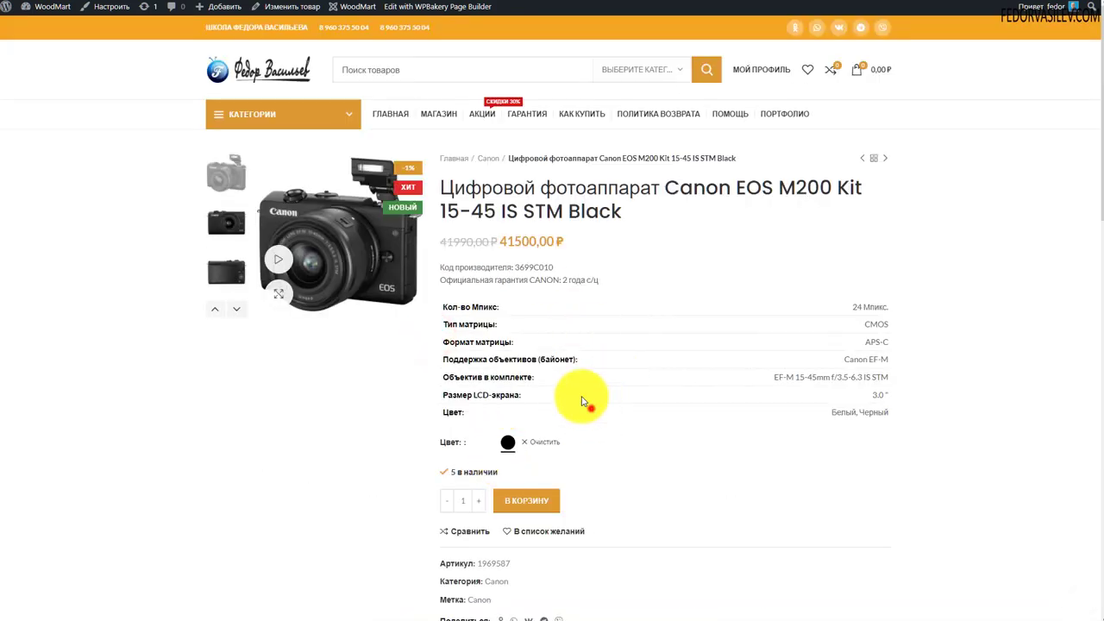
drag(591, 406, 554, 230)
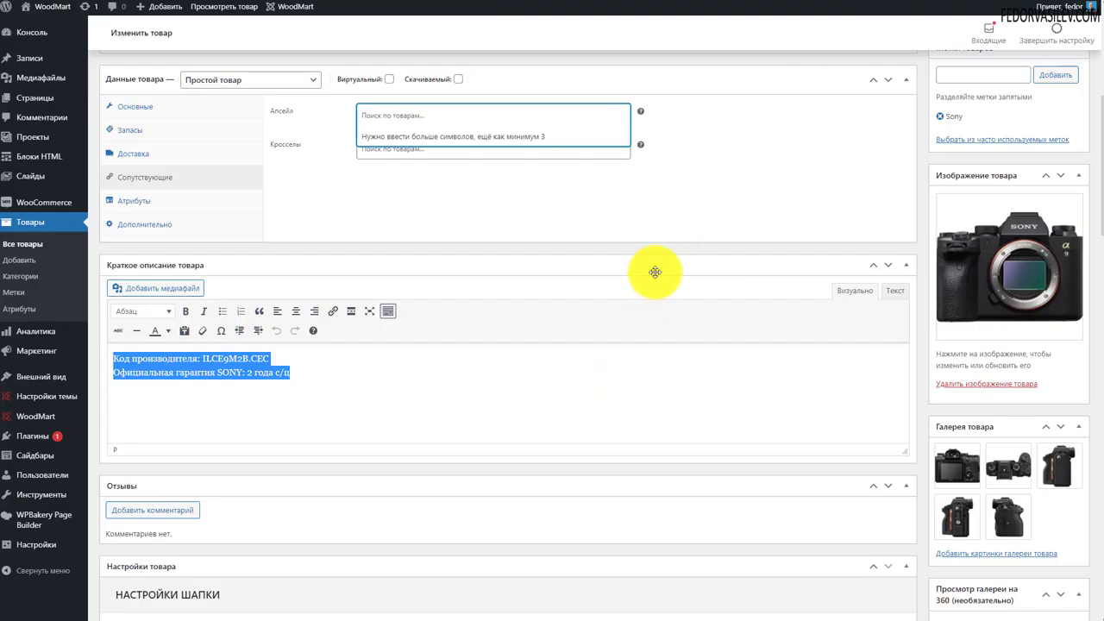
scroll(652, 280, down, 6)
scroll(572, 370, up, 10)
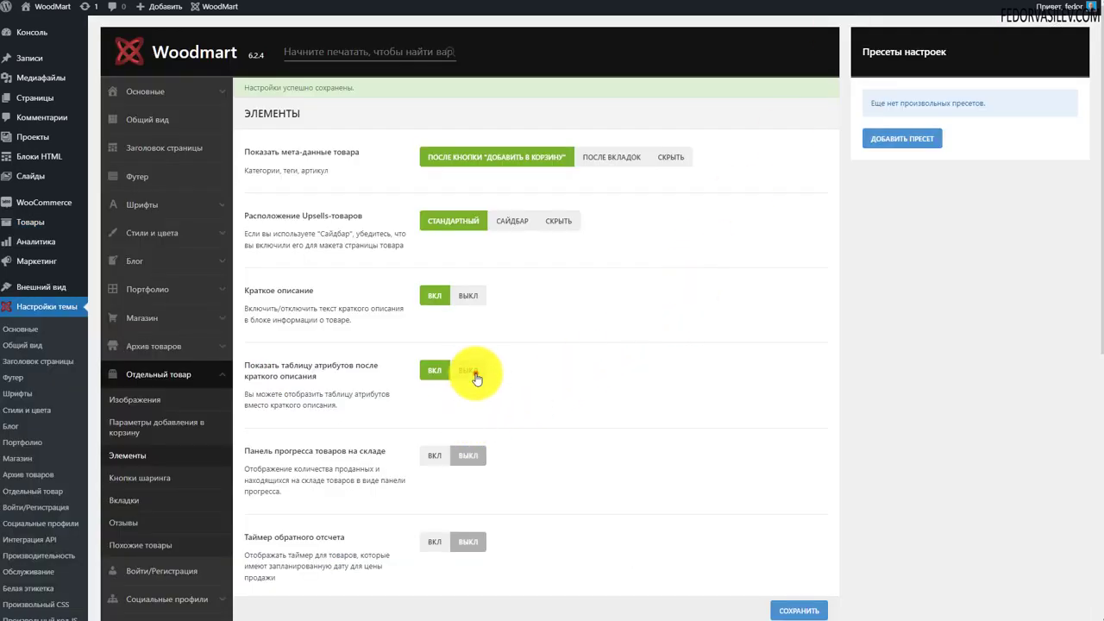
Turn off «Показать таблицу атрибутов после краткого описания», turn on «Панель прогресса товаров на складе», and save the settings
click(474, 376)
scroll(732, 379, down, 3)
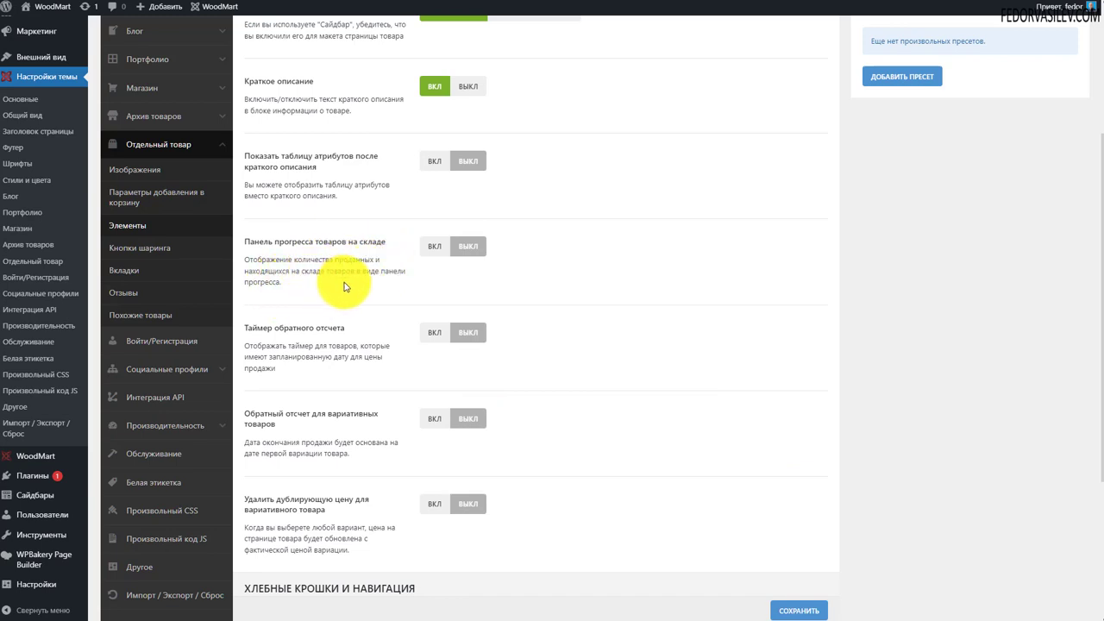
click(436, 246)
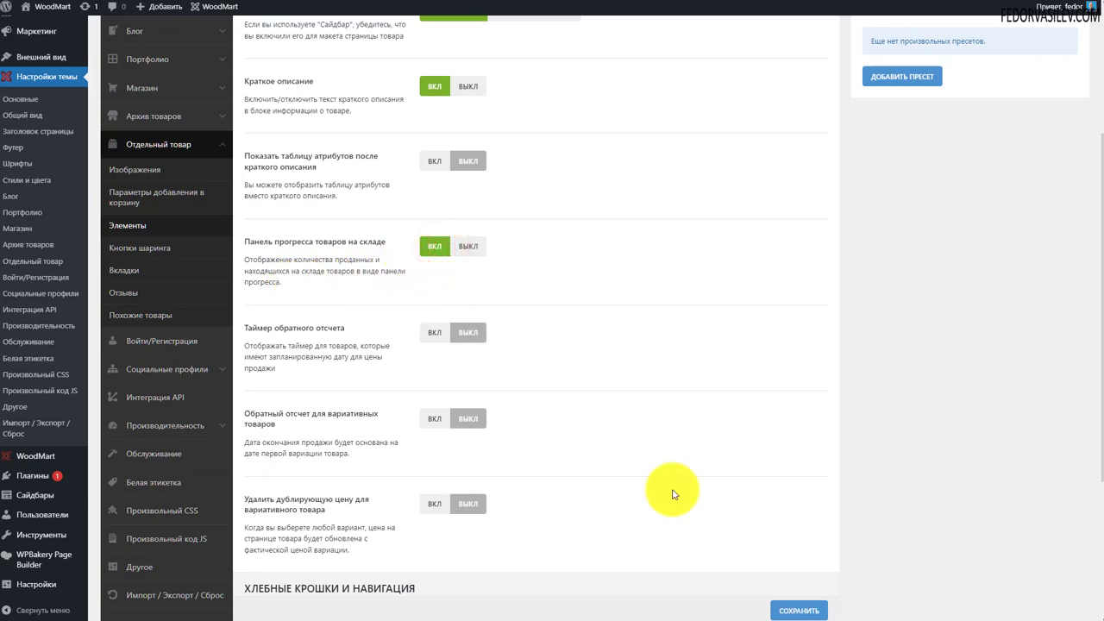
click(780, 612)
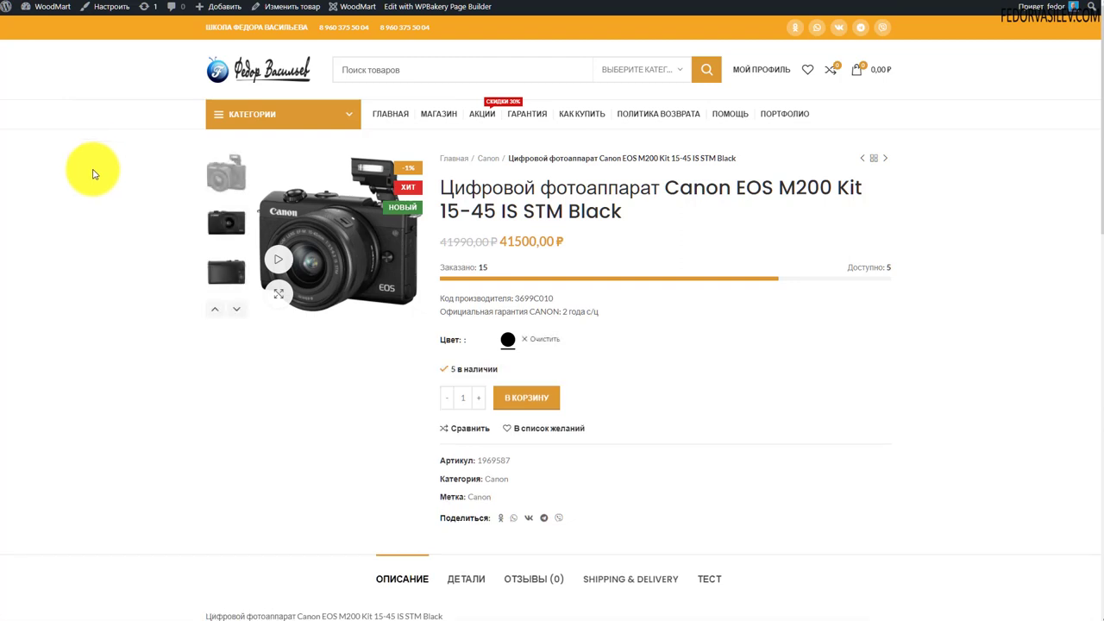
Open the Canon category and check the stock progress bar on the Canon EOS M200 product card
click(486, 155)
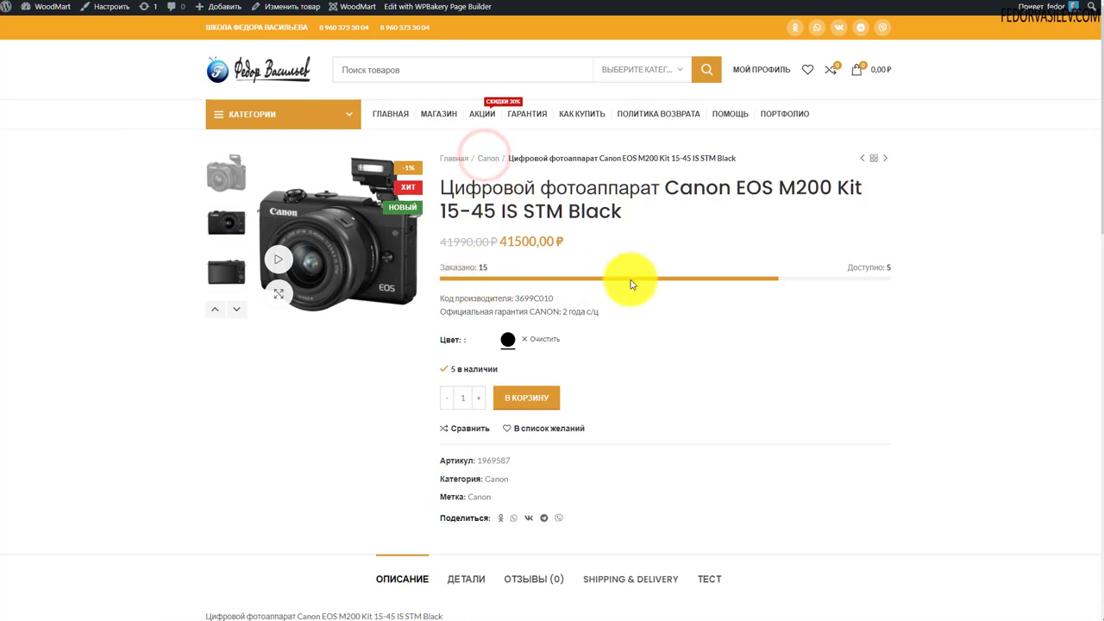
scroll(477, 285, down, 5)
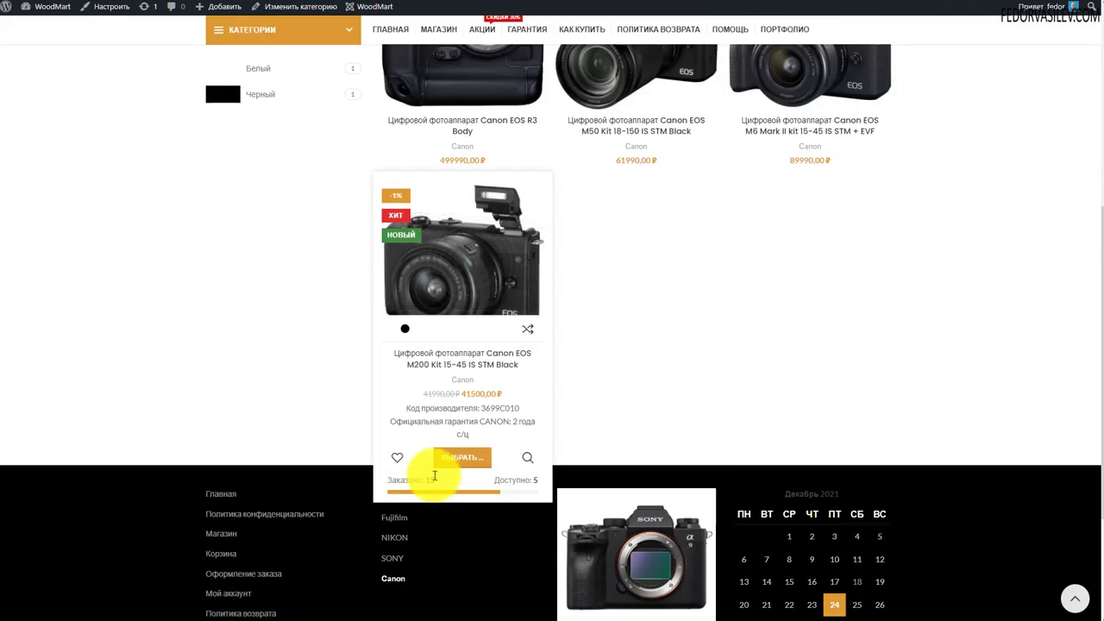
click(420, 282)
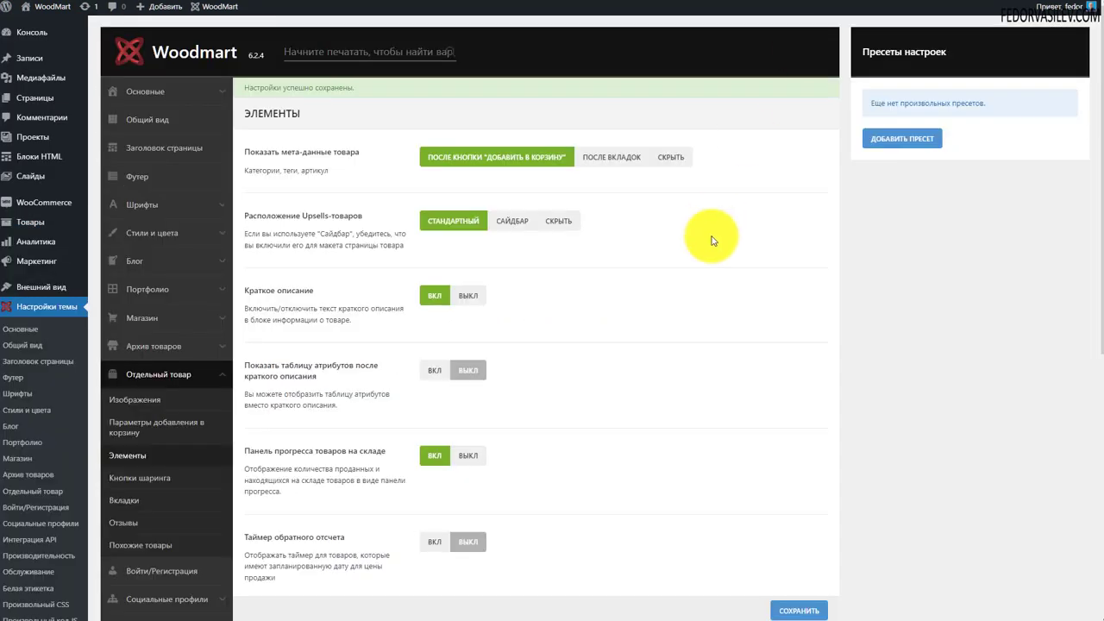
Turn on «Таймер обратного отсчета» for the single product page and save the settings
scroll(710, 233, down, 3)
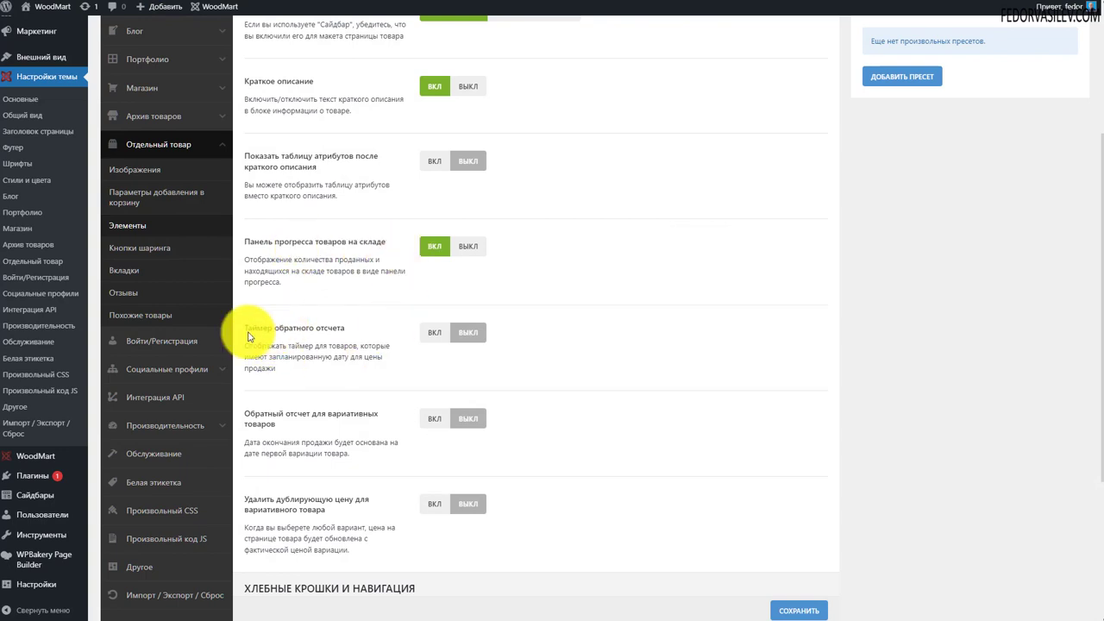
click(434, 332)
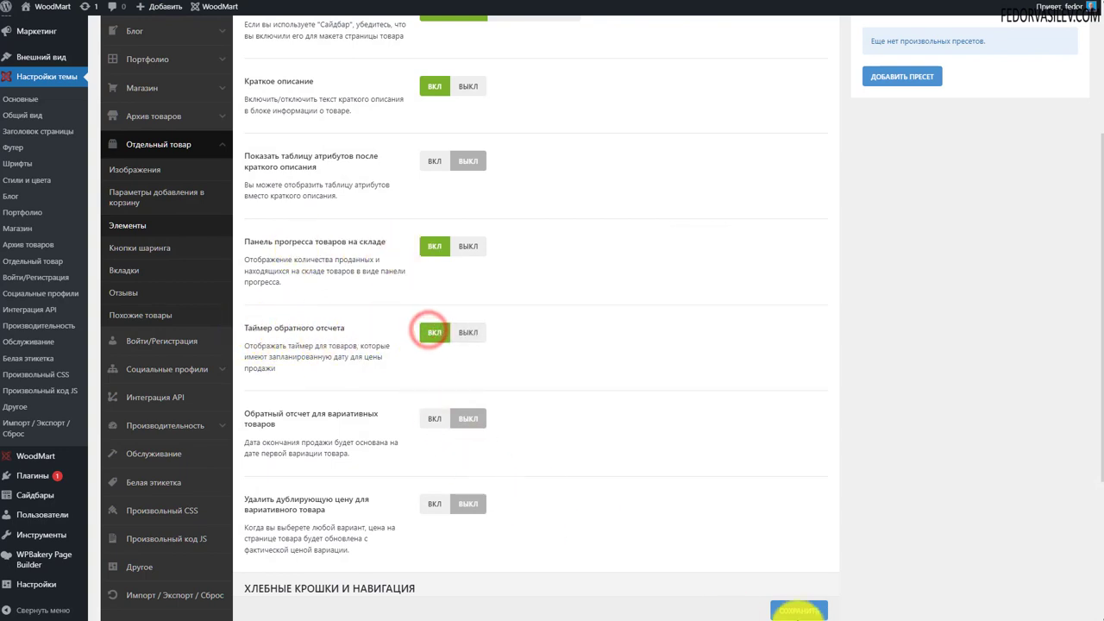
click(794, 610)
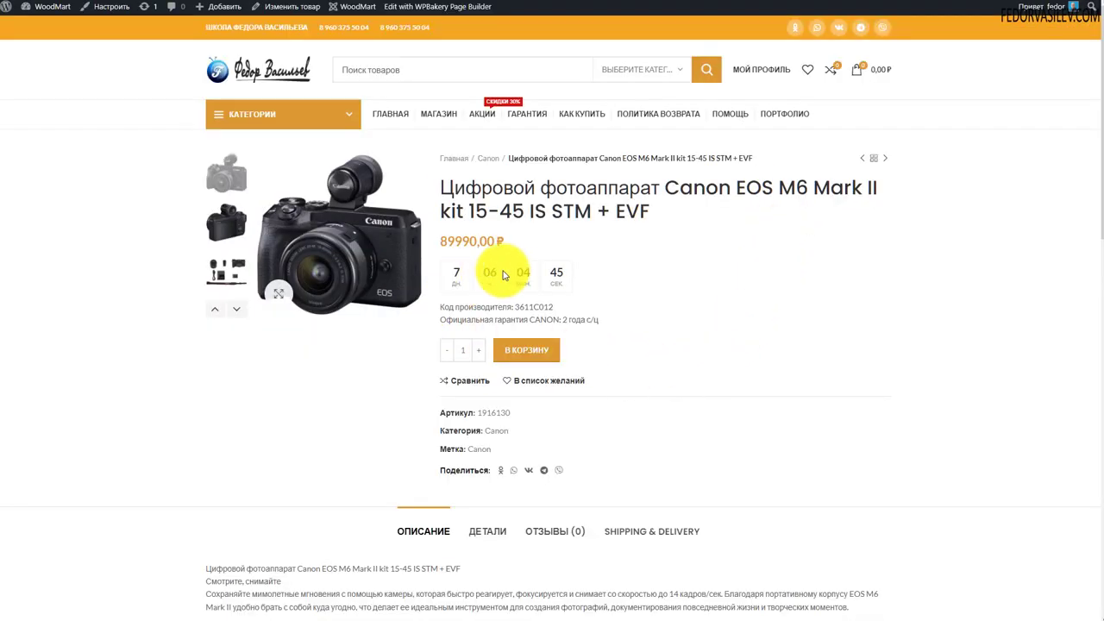
Check the countdown timer and the page sections on the Canon EOS M6 Mark II product page
scroll(681, 276, down, 10)
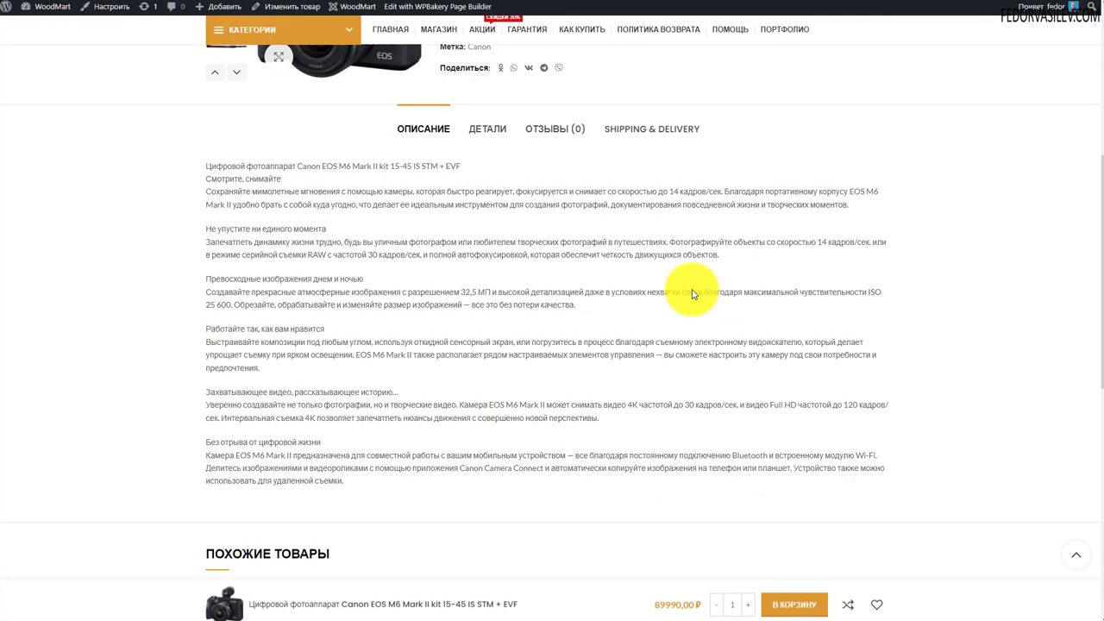
scroll(690, 290, down, 3)
scroll(690, 291, up, 15)
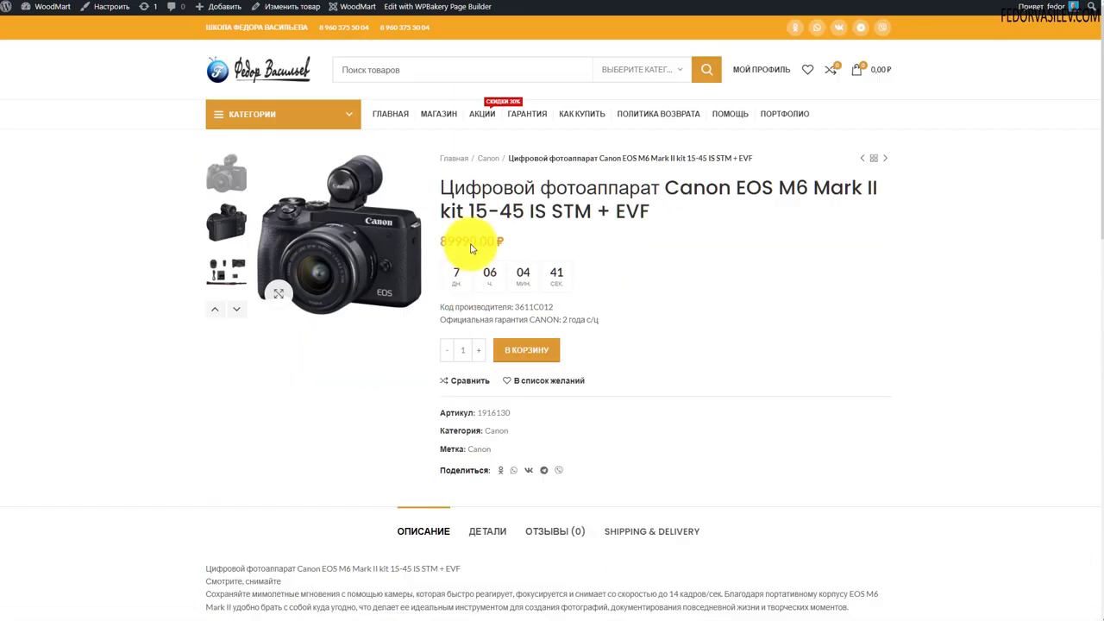
Check the countdown timer on the Canon EOS M6 Mark II card in the Canon category and in its quick view
click(489, 158)
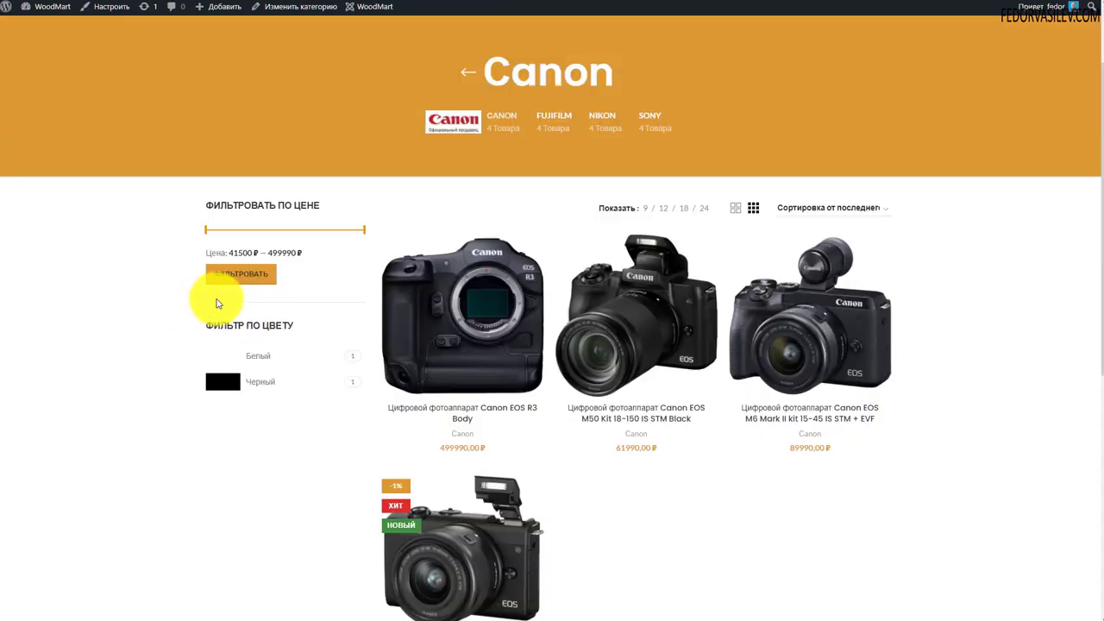
scroll(864, 276, down, 2)
drag(743, 427, 852, 441)
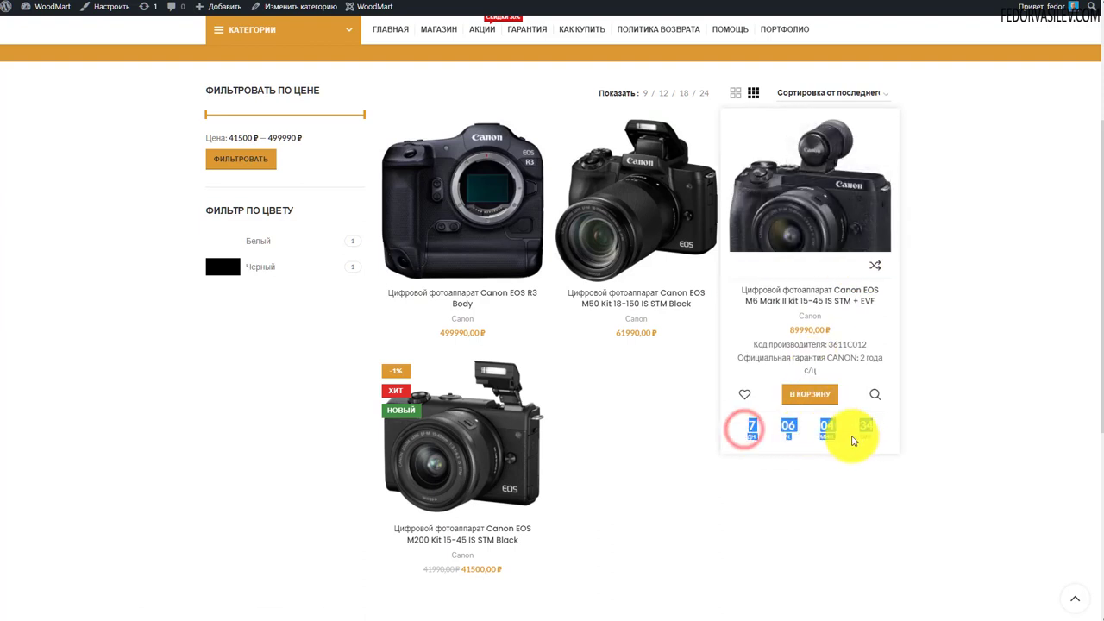
click(802, 230)
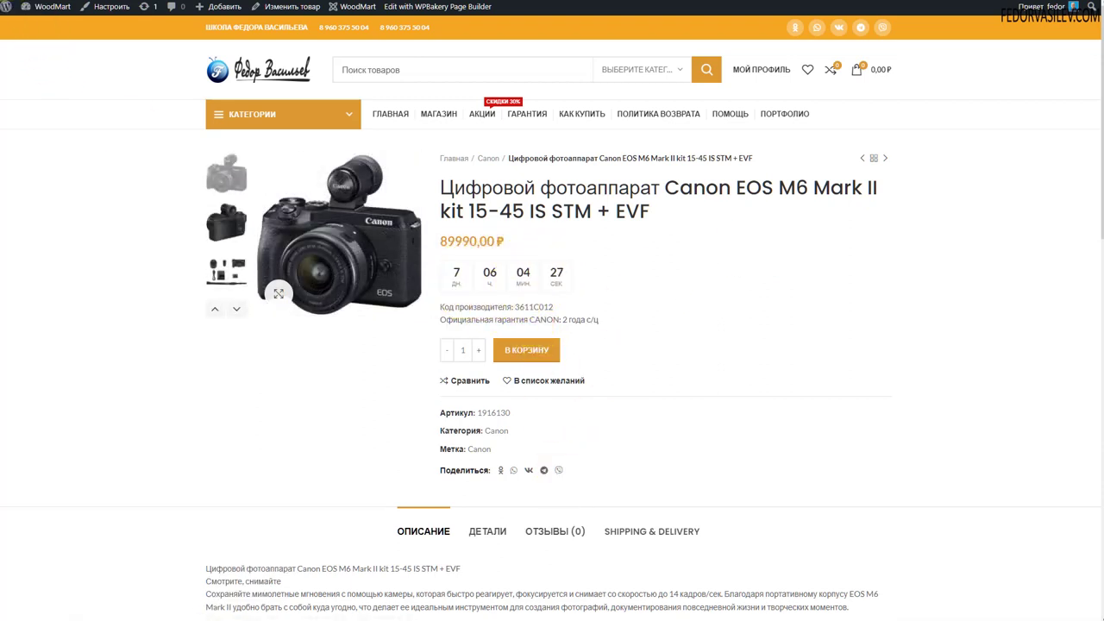
key(alt+Left)
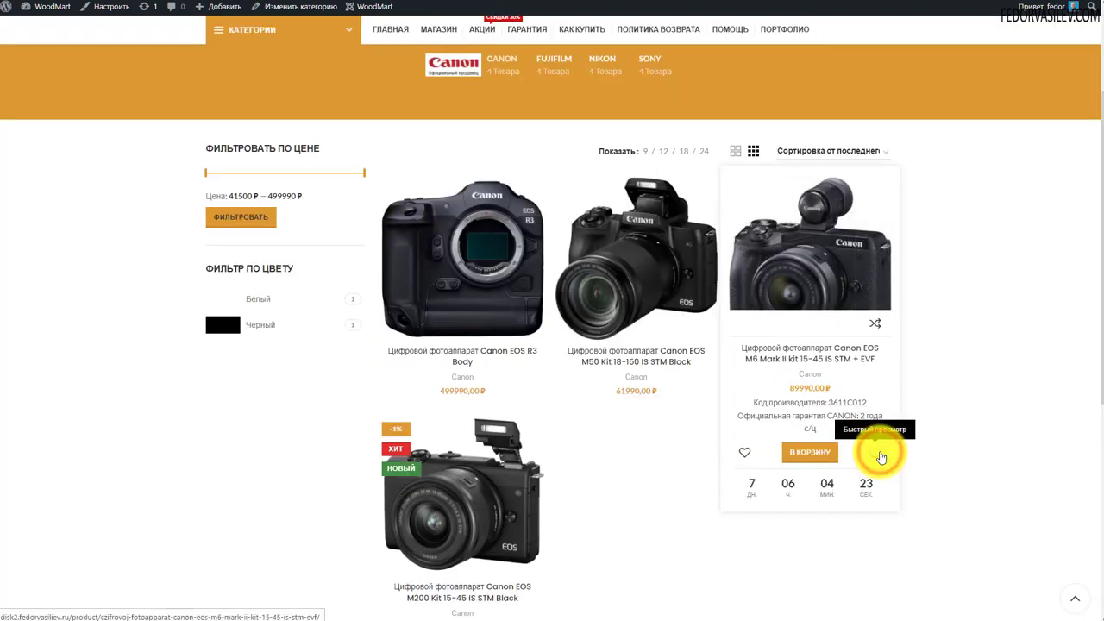
click(881, 456)
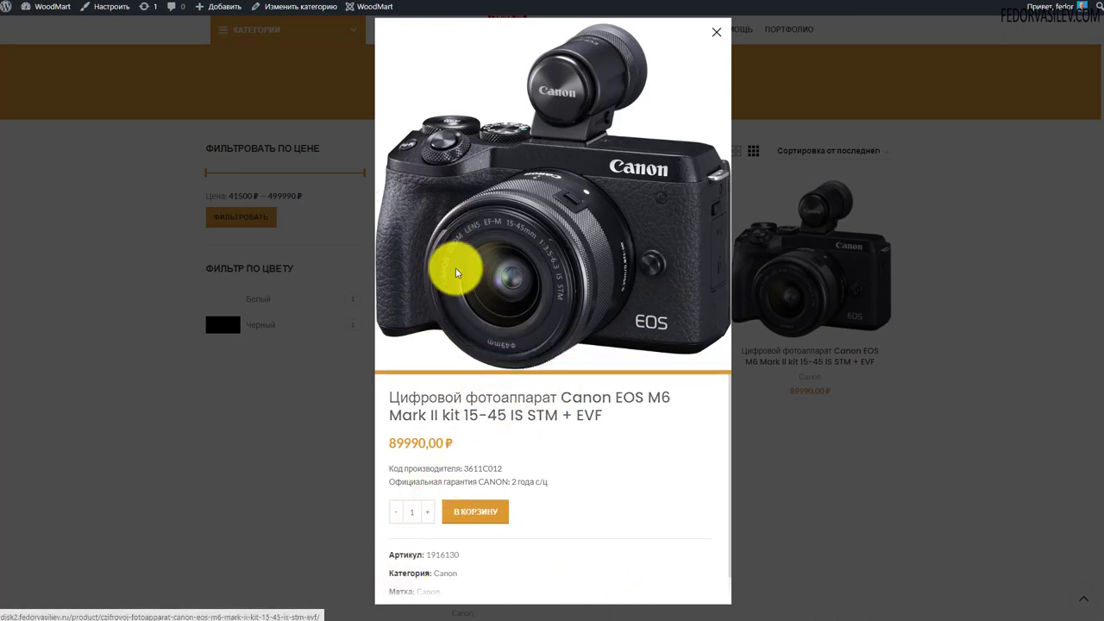
click(716, 32)
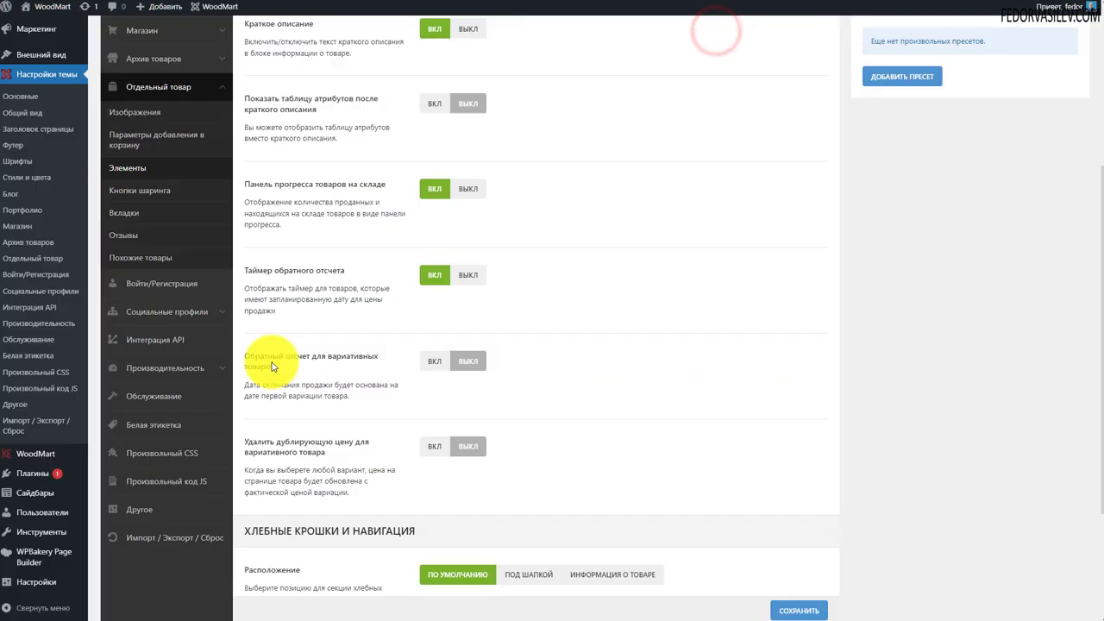
Turn on «Обратный отсчет для вариативных товаров» and «Удалить дублирующую цену для вариативного товара», and save the settings
click(429, 361)
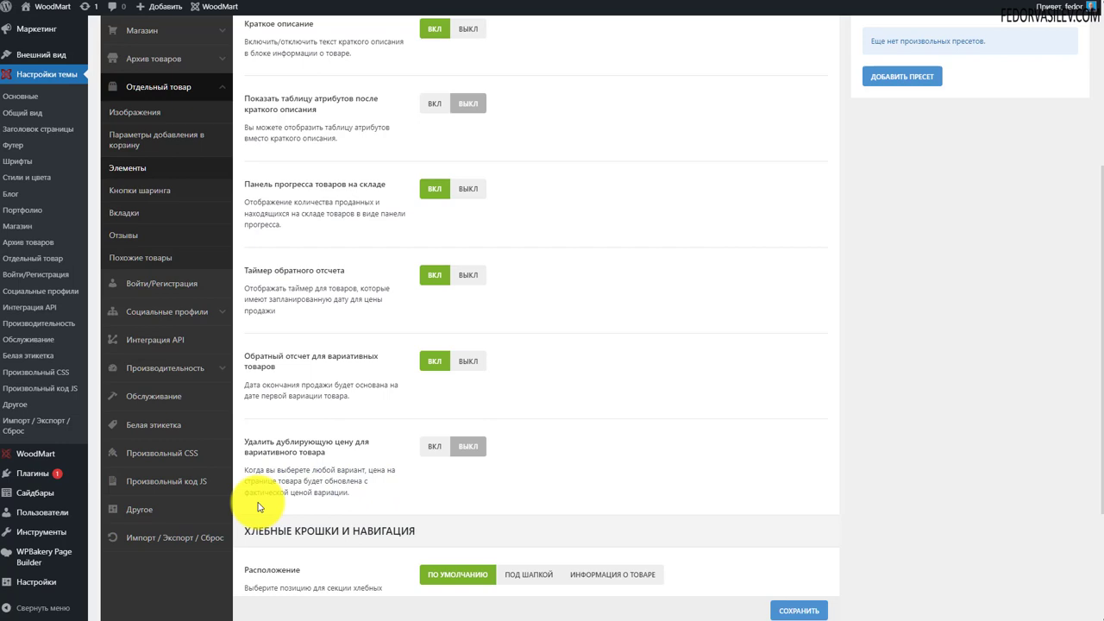
click(426, 447)
scroll(417, 312, down, 2)
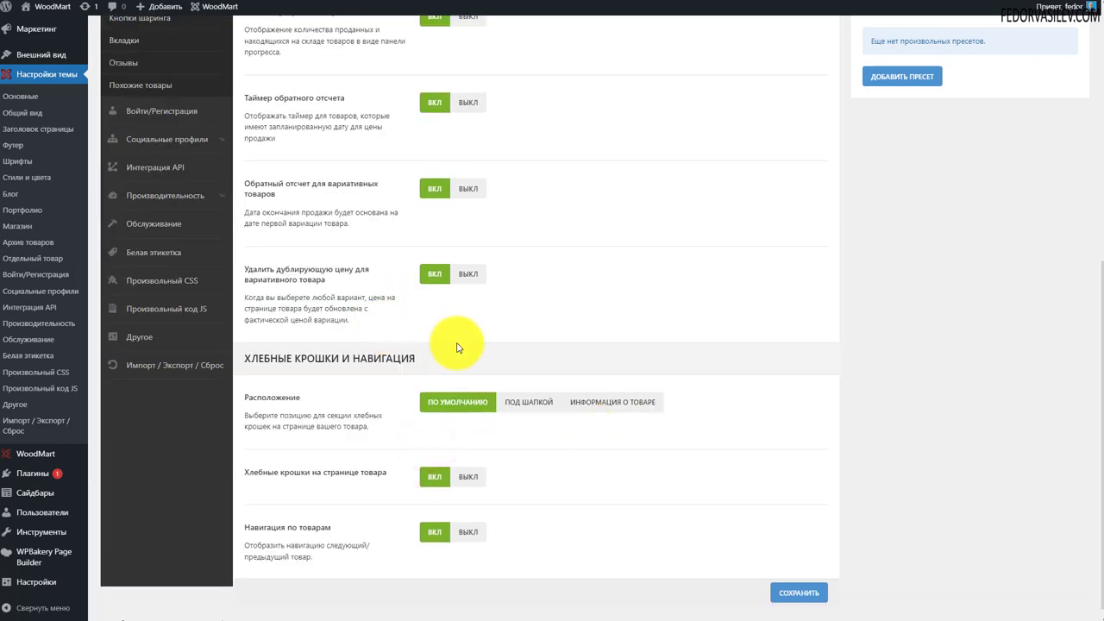
click(805, 593)
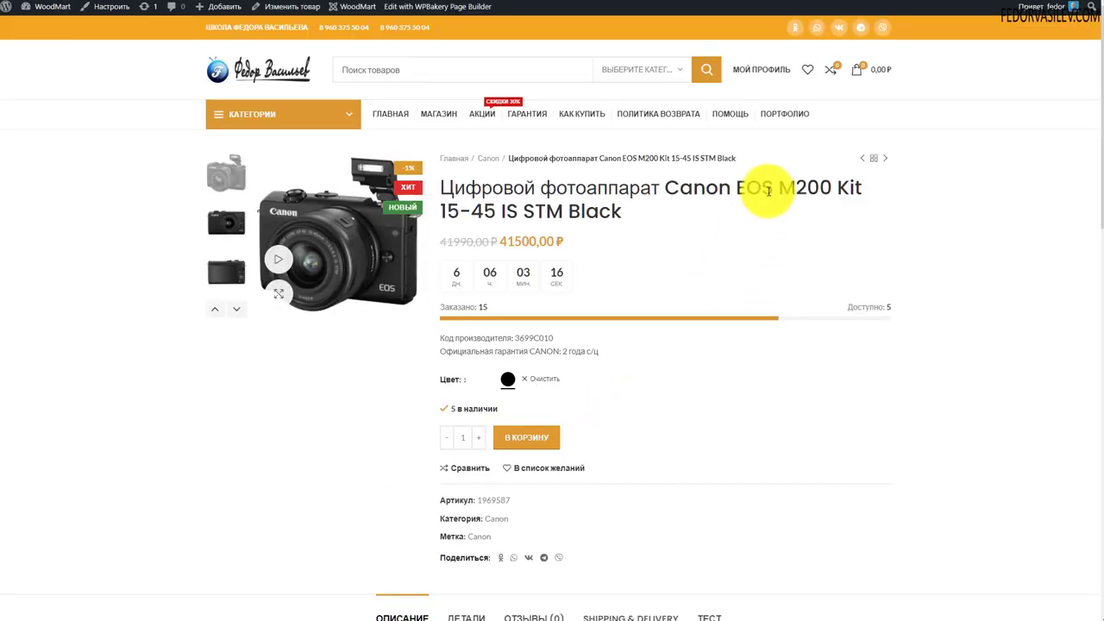
Examine the title and breadcrumbs on the Canon EOS M200 page, and switch «Хлебные крошки на странице товара» off and back on
double_click(779, 187)
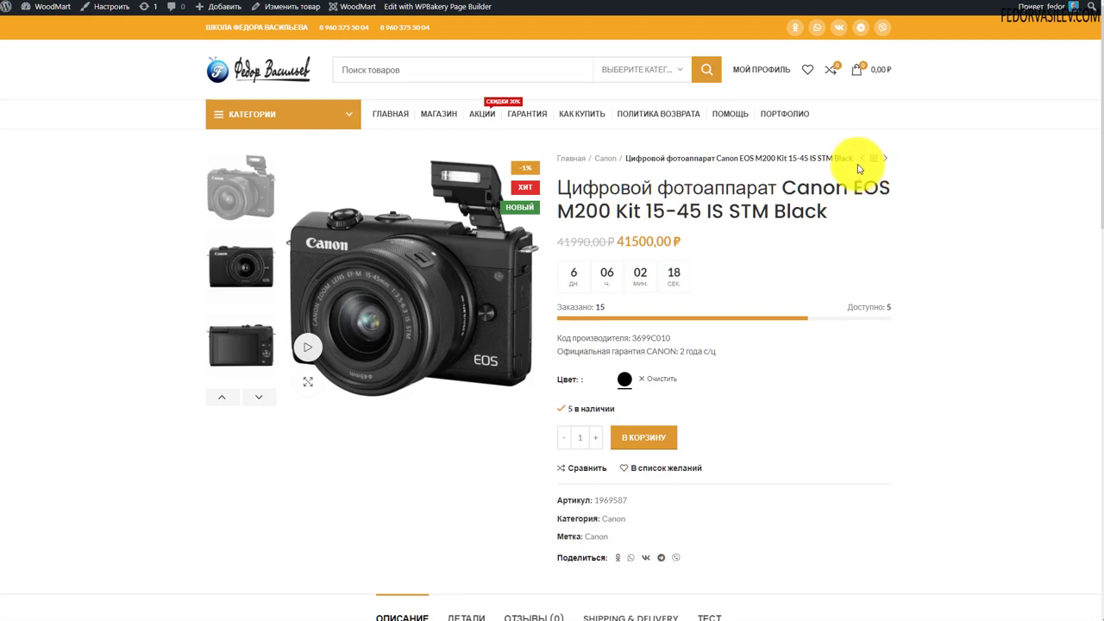
drag(559, 158, 853, 158)
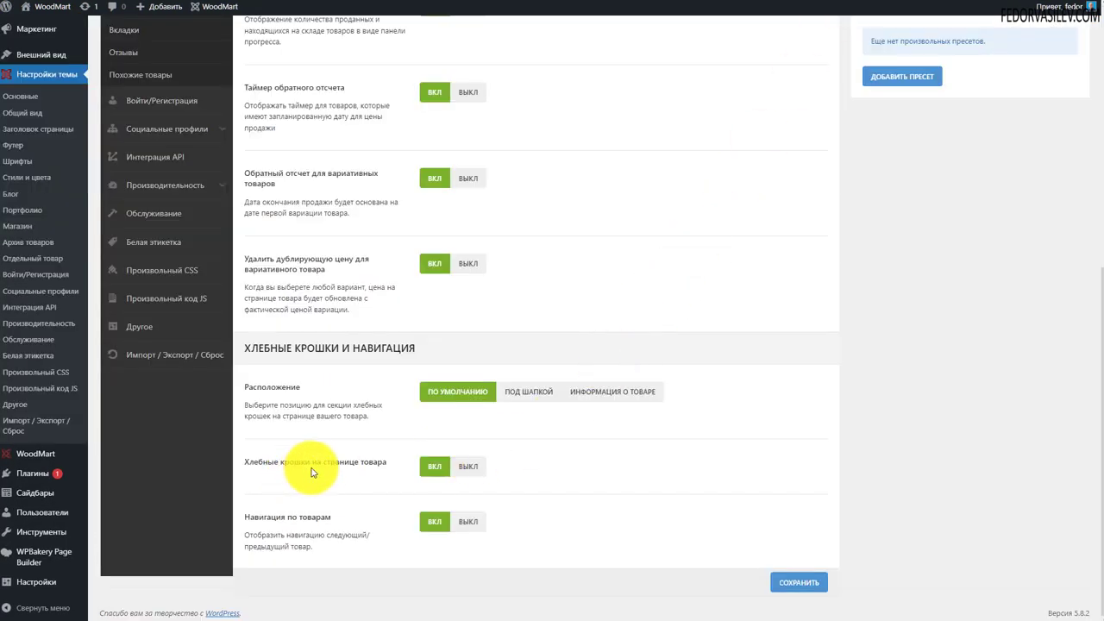
click(470, 466)
click(435, 464)
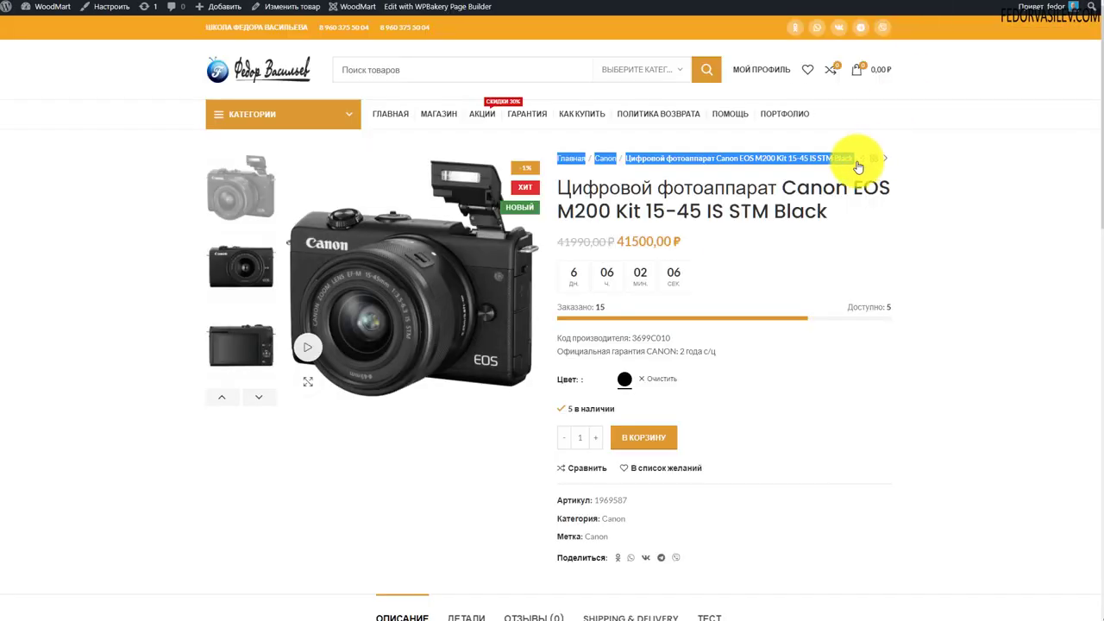
Turn on «Навигация по товарам» for the single product page and save the settings
mouse_move(882, 158)
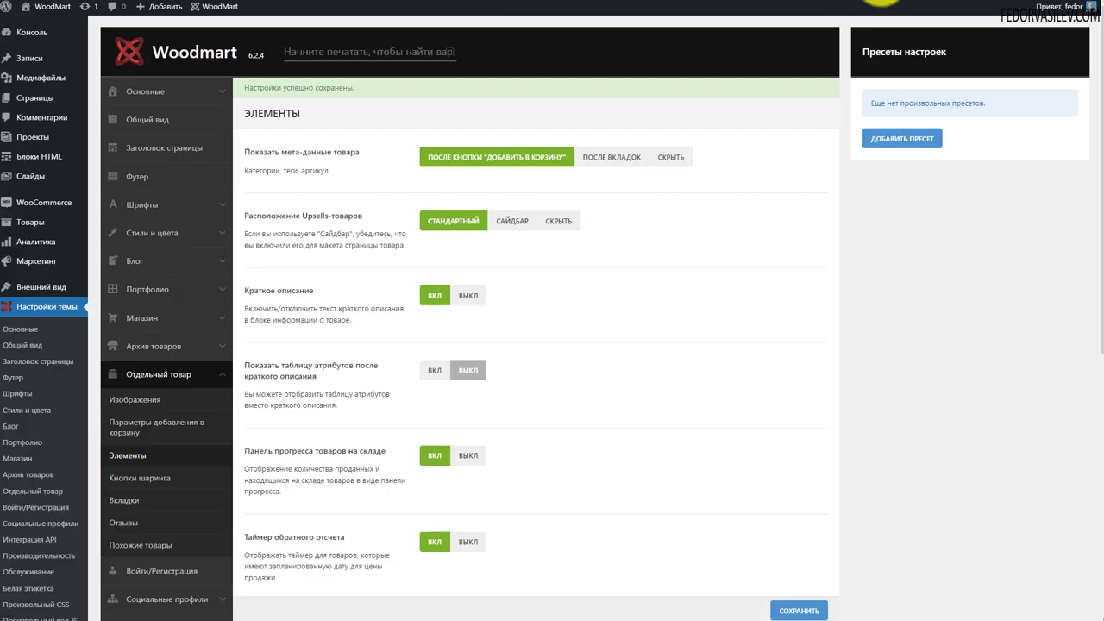
scroll(815, 386, down, 10)
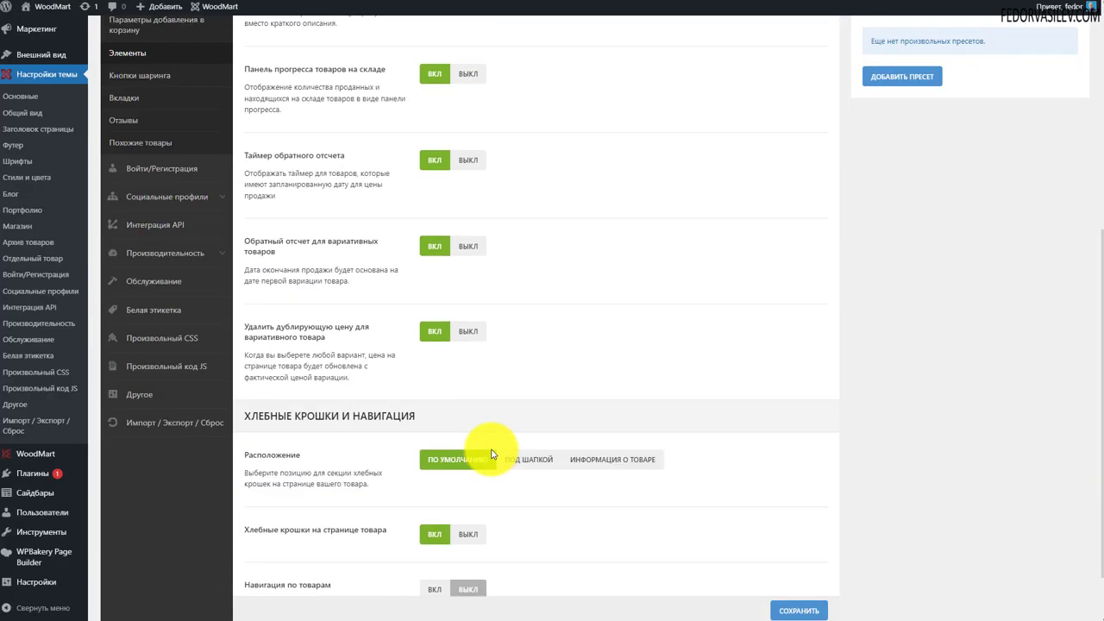
scroll(491, 457, down, 1)
click(433, 521)
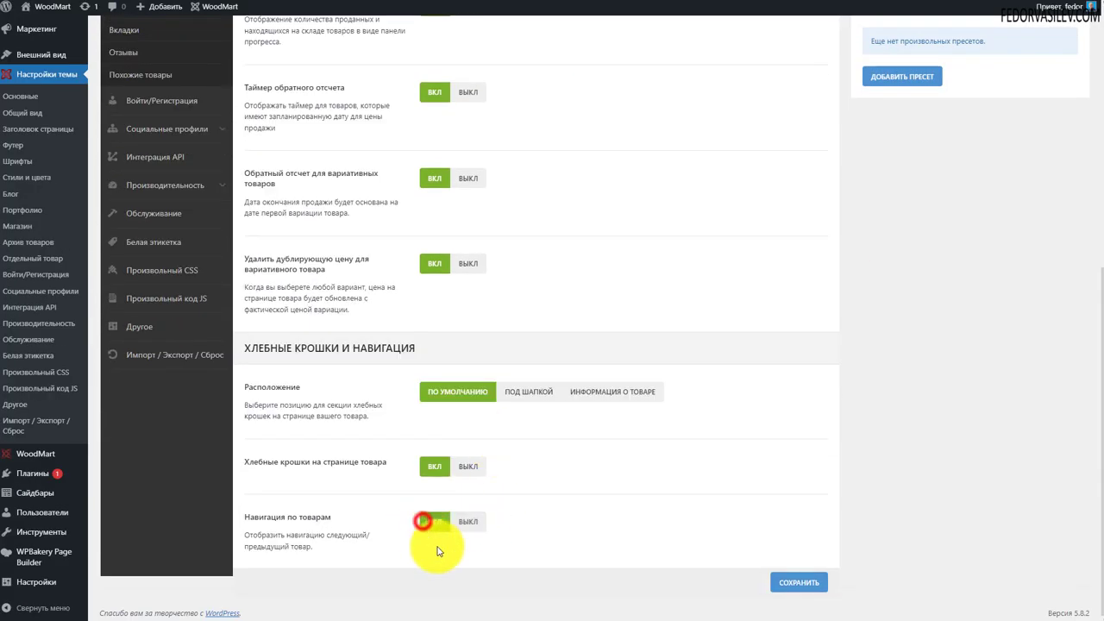
click(799, 582)
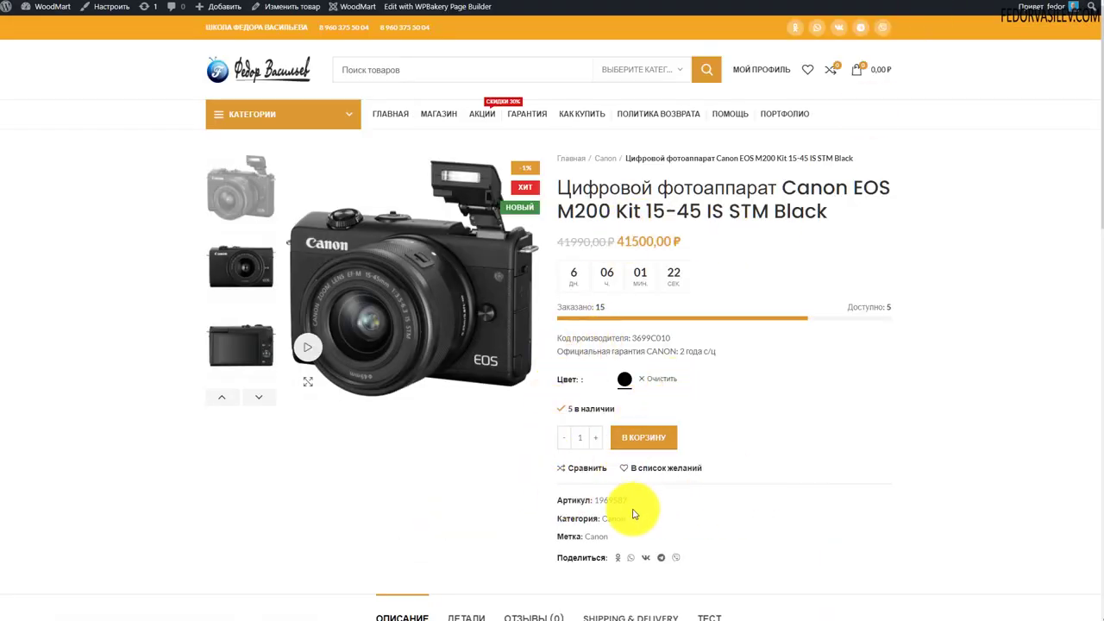
Examine the «Поделиться» social icons on the Canon EOS M200 product page
scroll(621, 481, down, 2)
click(717, 447)
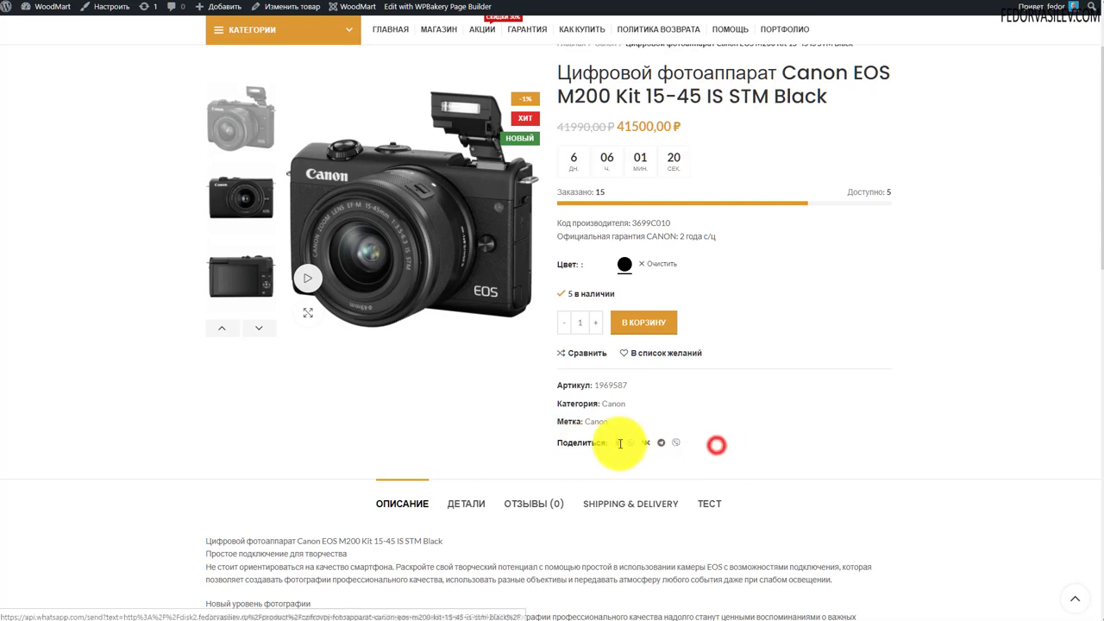
click(617, 446)
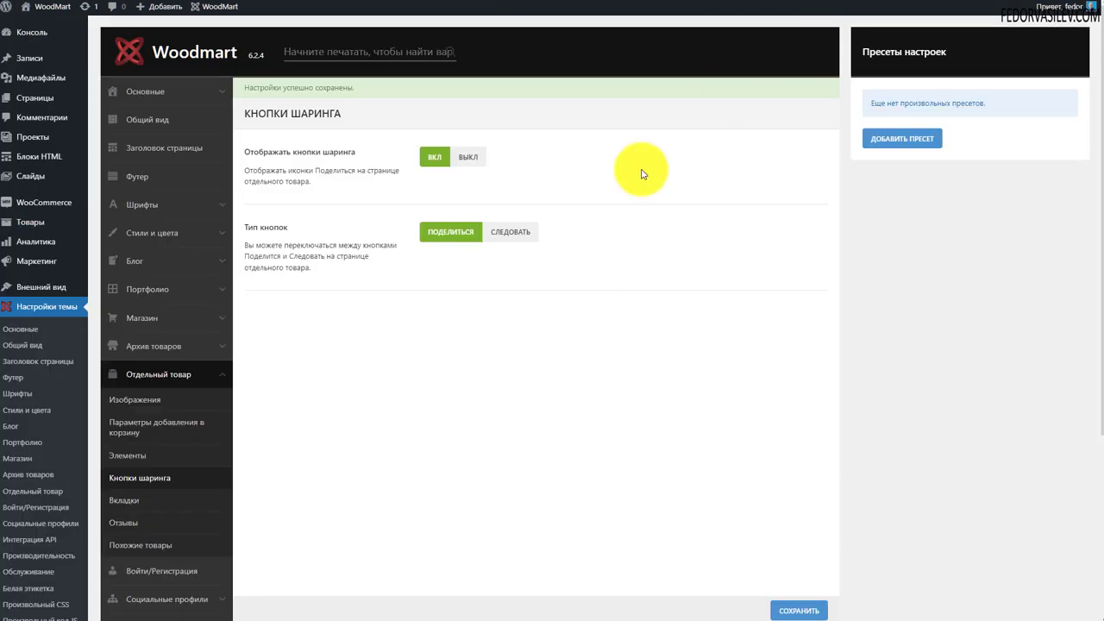
Try the «Следовать» button type in the share button settings, compare it with the product page, and return it to «Поделиться»
scroll(529, 279, down, 3)
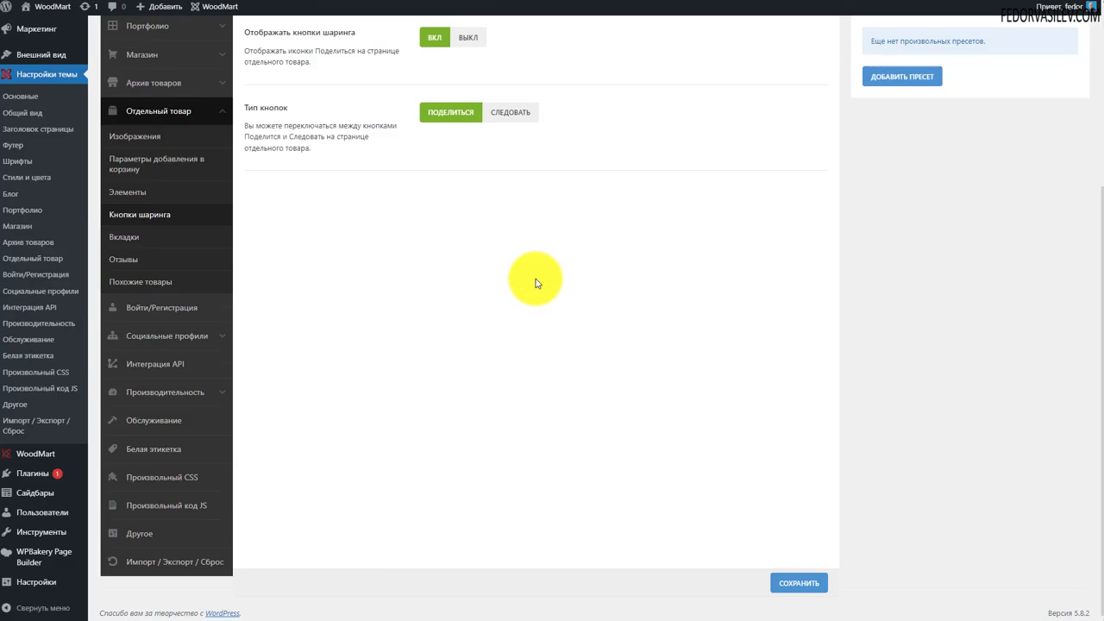
scroll(534, 282, up, 3)
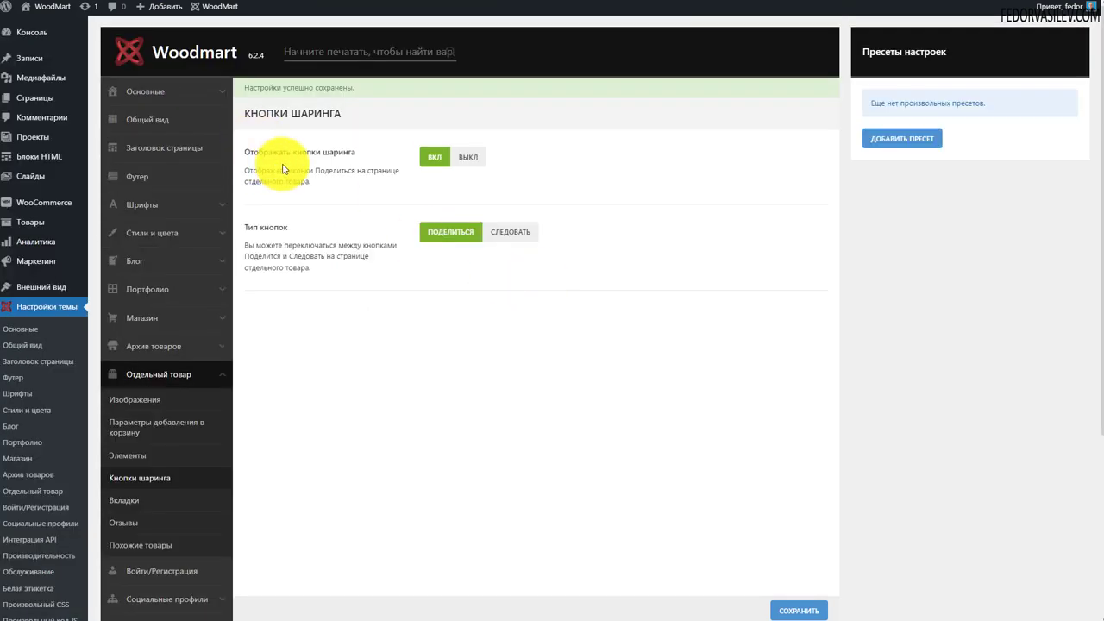
click(458, 157)
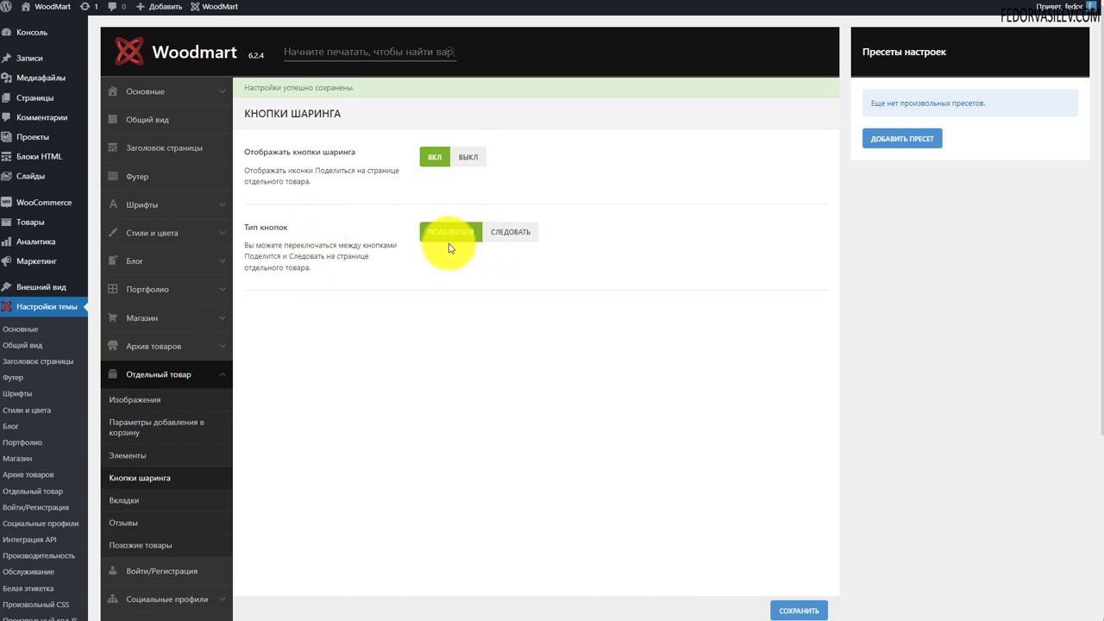
click(517, 231)
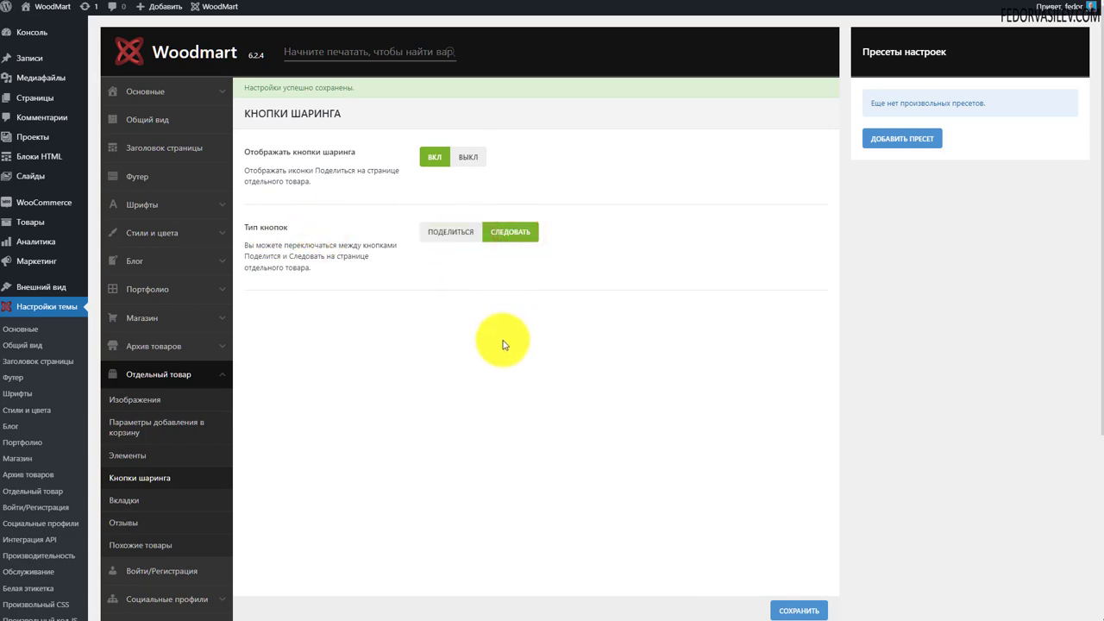
click(447, 239)
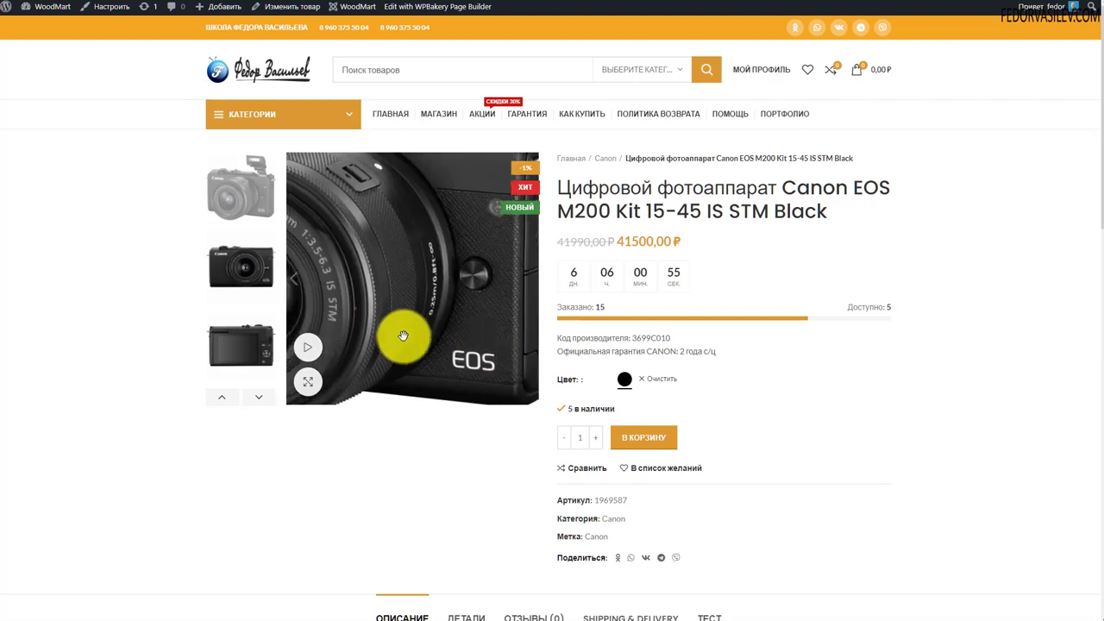
scroll(655, 379, down, 3)
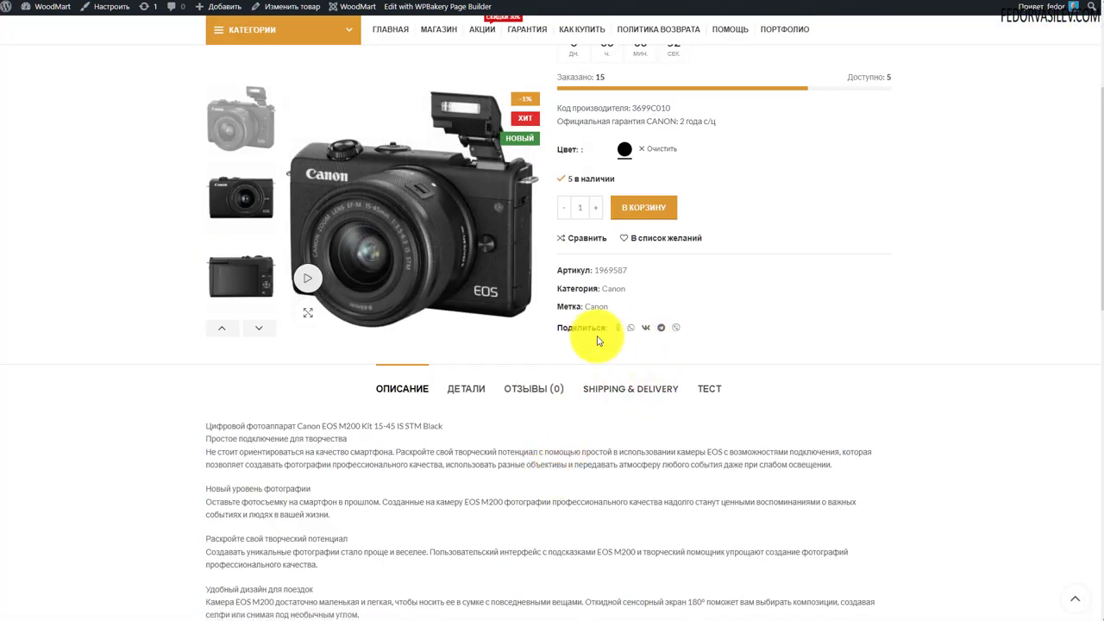
scroll(594, 340, up, 3)
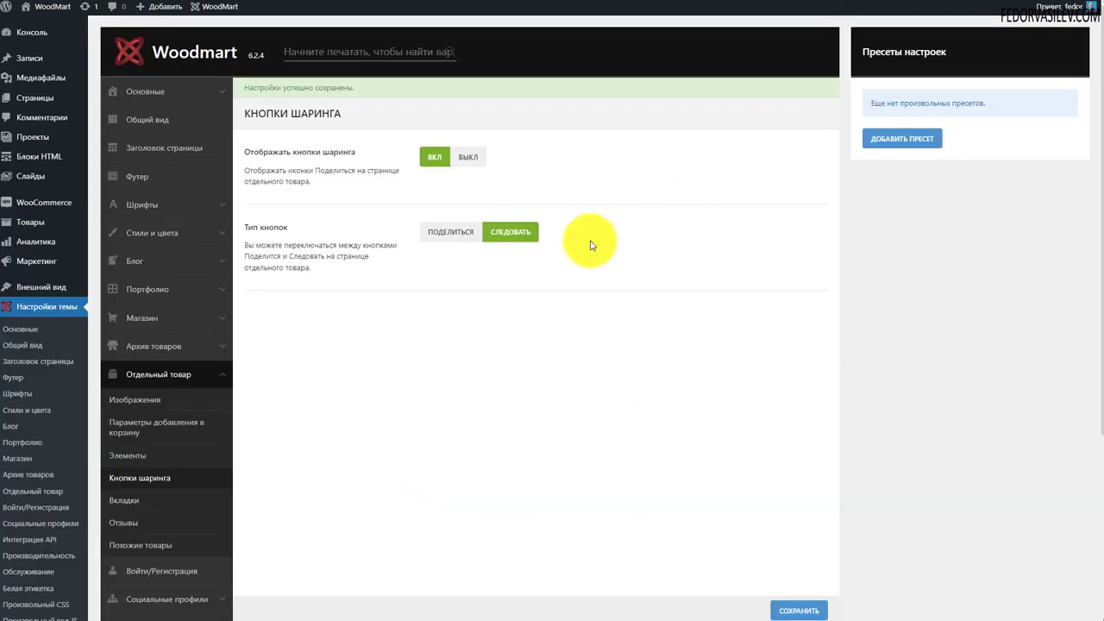
click(449, 228)
Open the «Вкладки» theme settings and look through the description, details, reviews, Shipping & Delivery and test tabs on the Canon EOS M200 page
scroll(468, 316, down, 3)
click(125, 379)
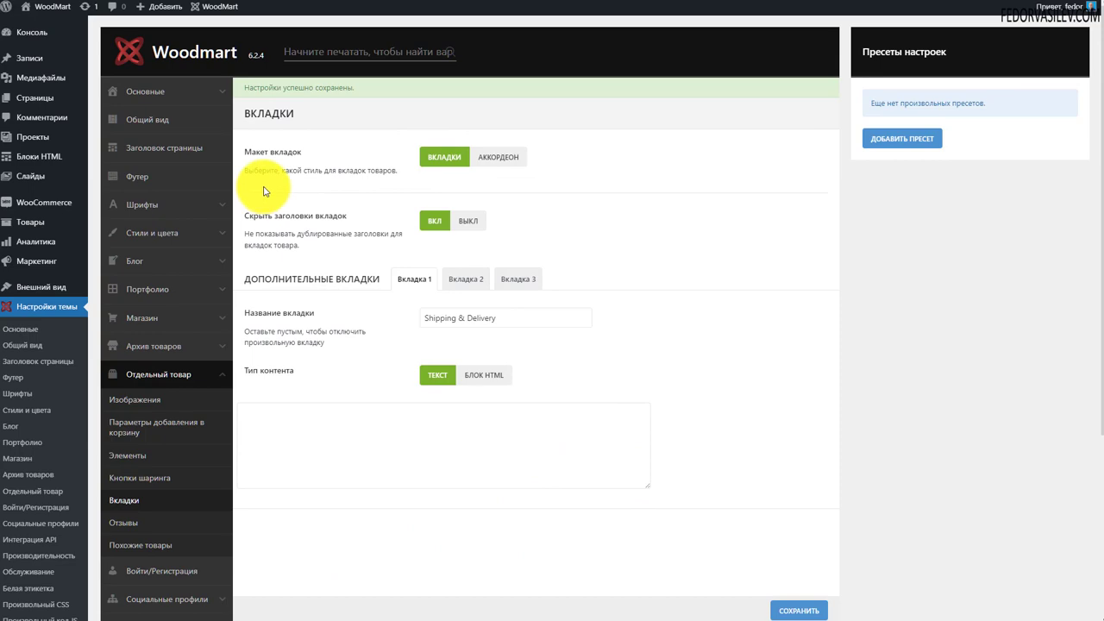
key(ctrl+Tab)
scroll(745, 181, up, 3)
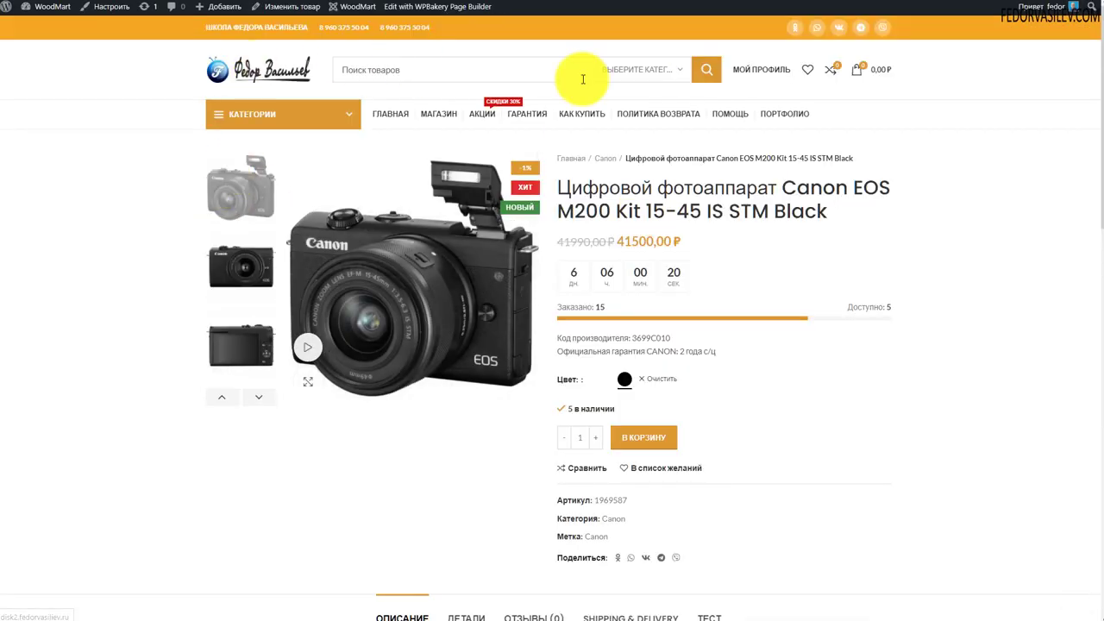
scroll(400, 382, down, 2)
scroll(399, 382, down, 2)
click(400, 330)
click(479, 333)
click(523, 330)
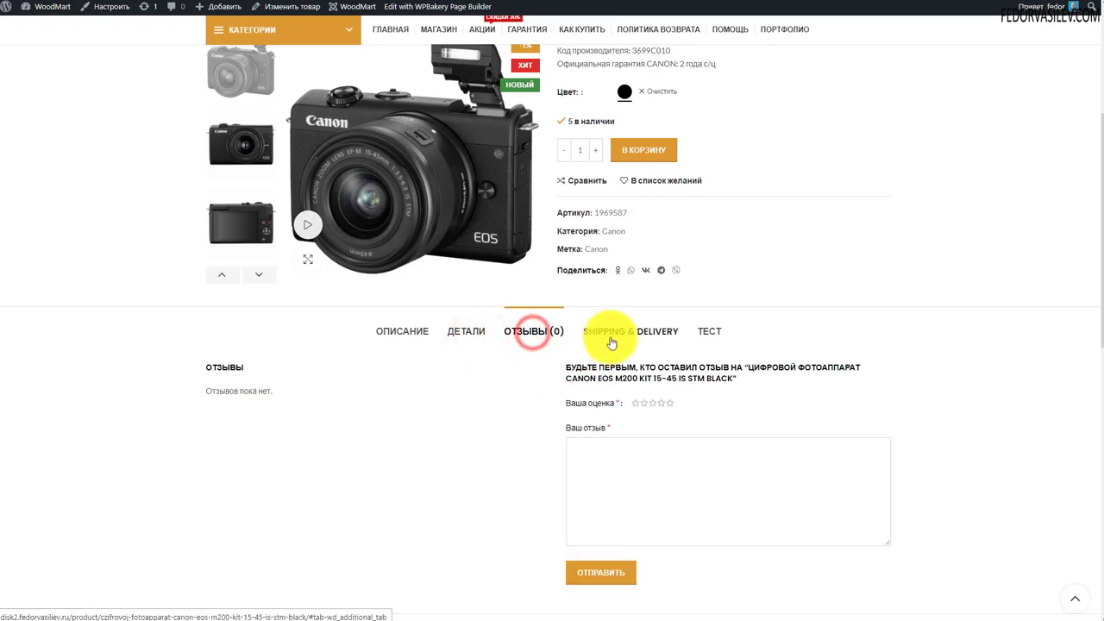
click(616, 329)
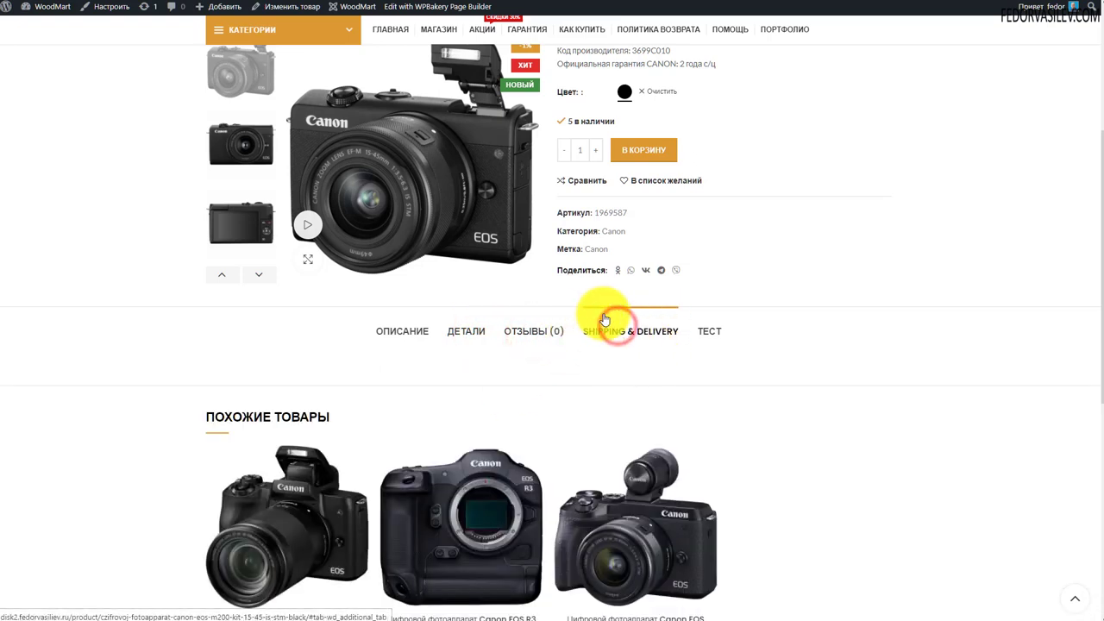
click(707, 333)
click(626, 327)
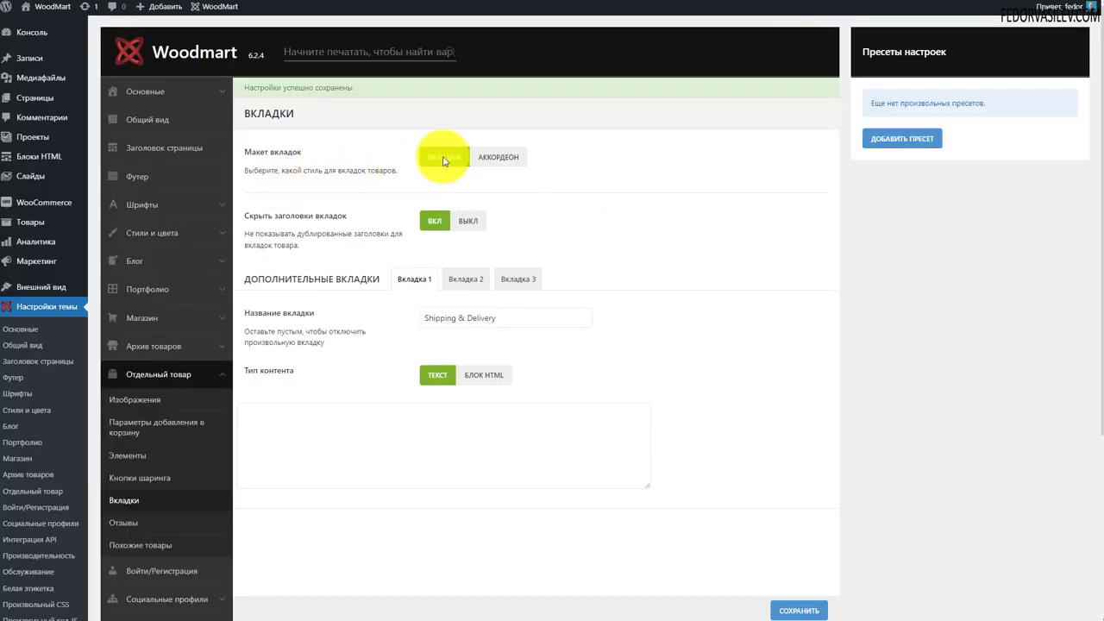
Set the product tabs layout to «Аккордеон», placed «После кнопки "Добавить в корзину"», and save the settings
click(505, 162)
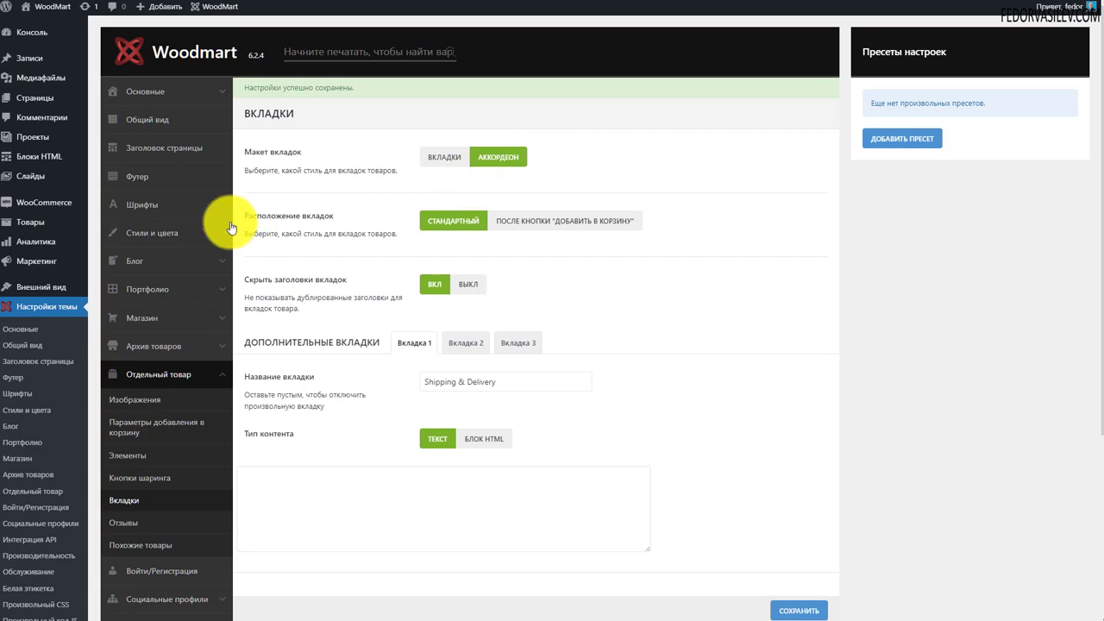
click(558, 222)
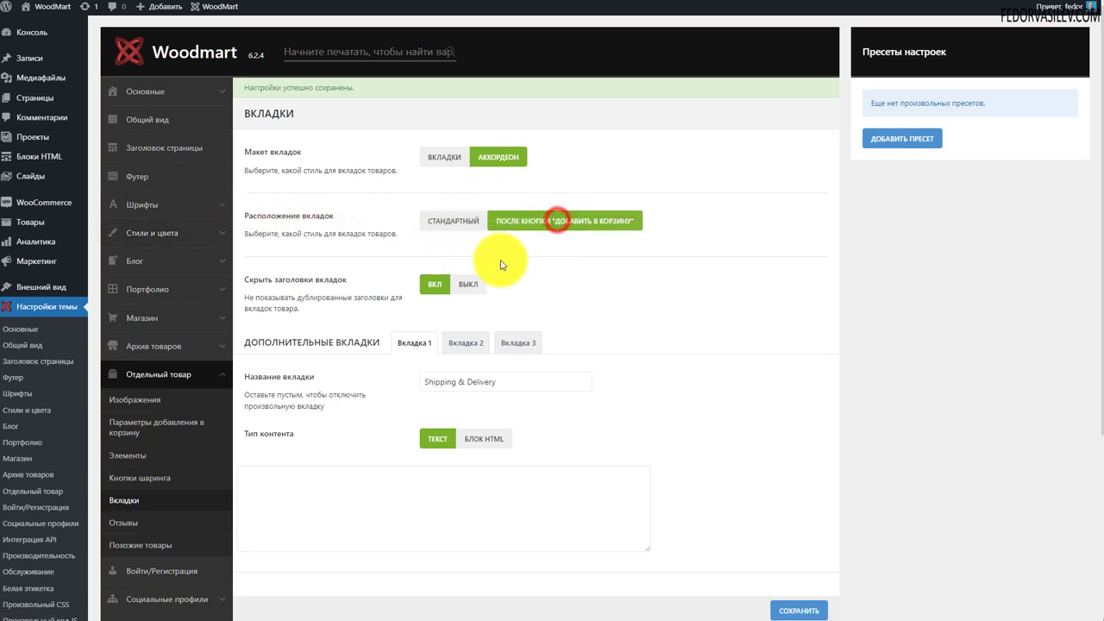
click(798, 610)
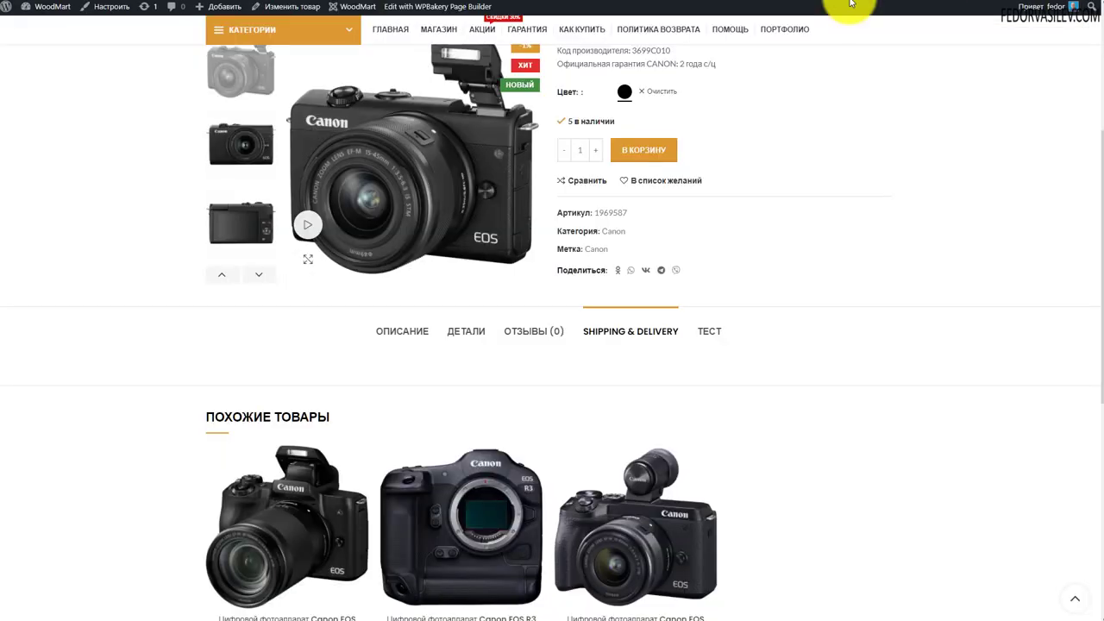
Reload the Canon EOS M200 product page and look through the description, details and reviews sections of the accordion below the add-to-cart button
scroll(115, 199, up, 3)
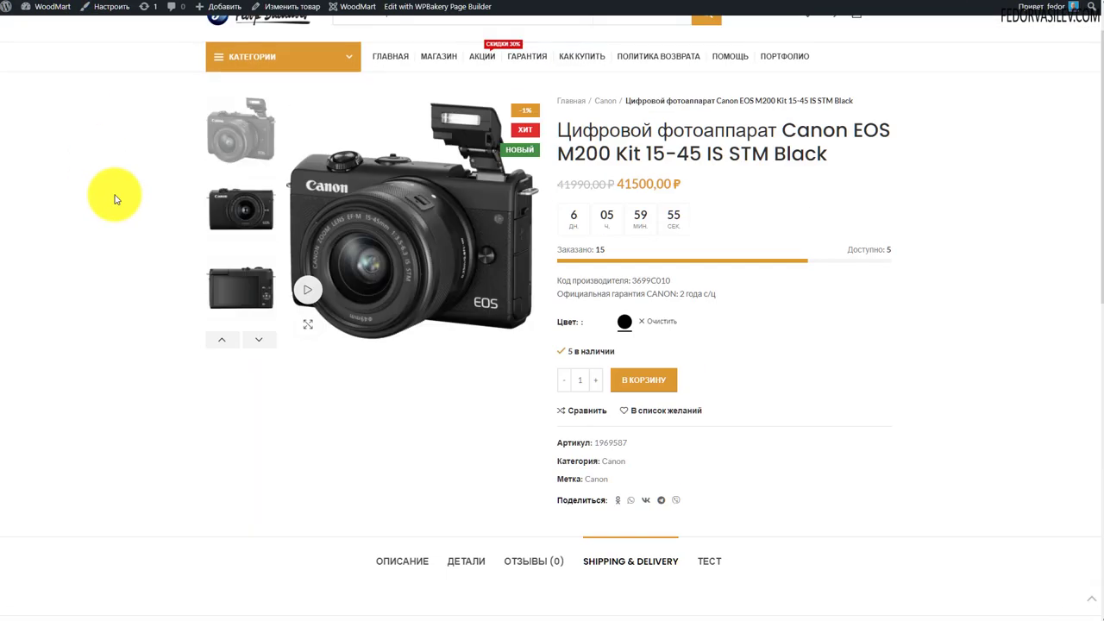
key(F5)
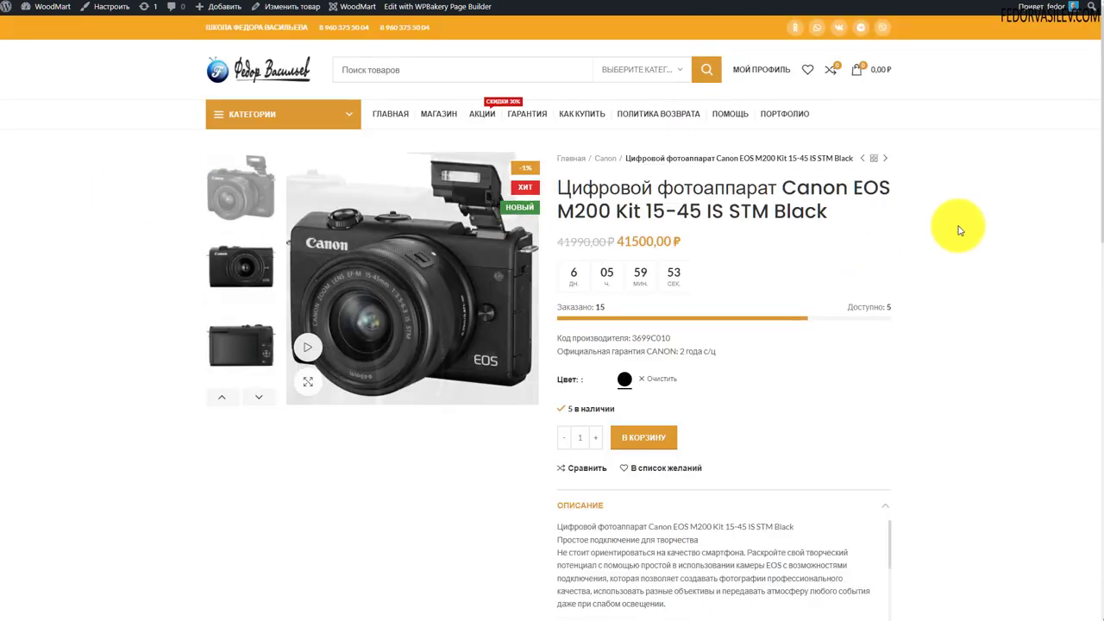
scroll(953, 234, down, 2)
scroll(961, 208, down, 3)
scroll(962, 208, up, 5)
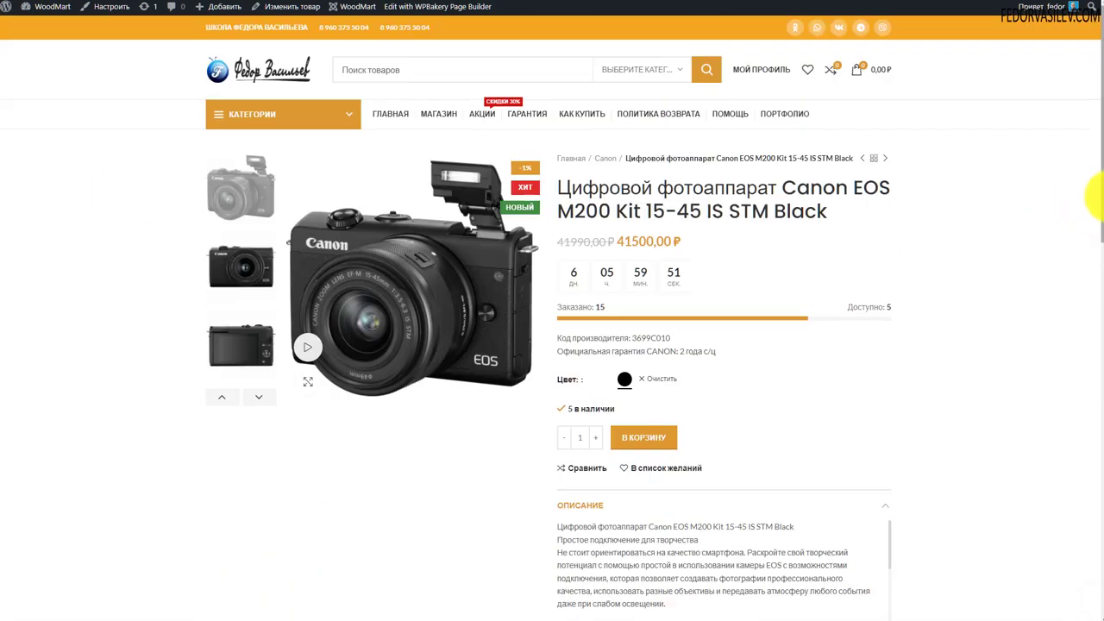
drag(1099, 210, 926, 176)
click(1061, 171)
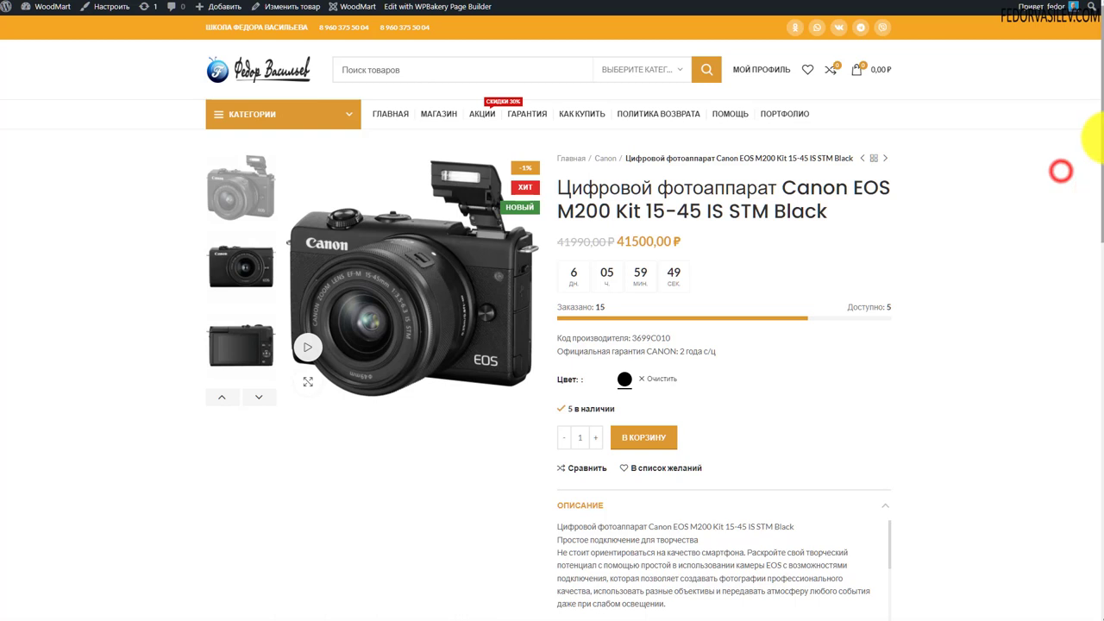
drag(1093, 136, 1086, 276)
click(793, 164)
click(621, 187)
click(620, 187)
click(631, 220)
click(630, 218)
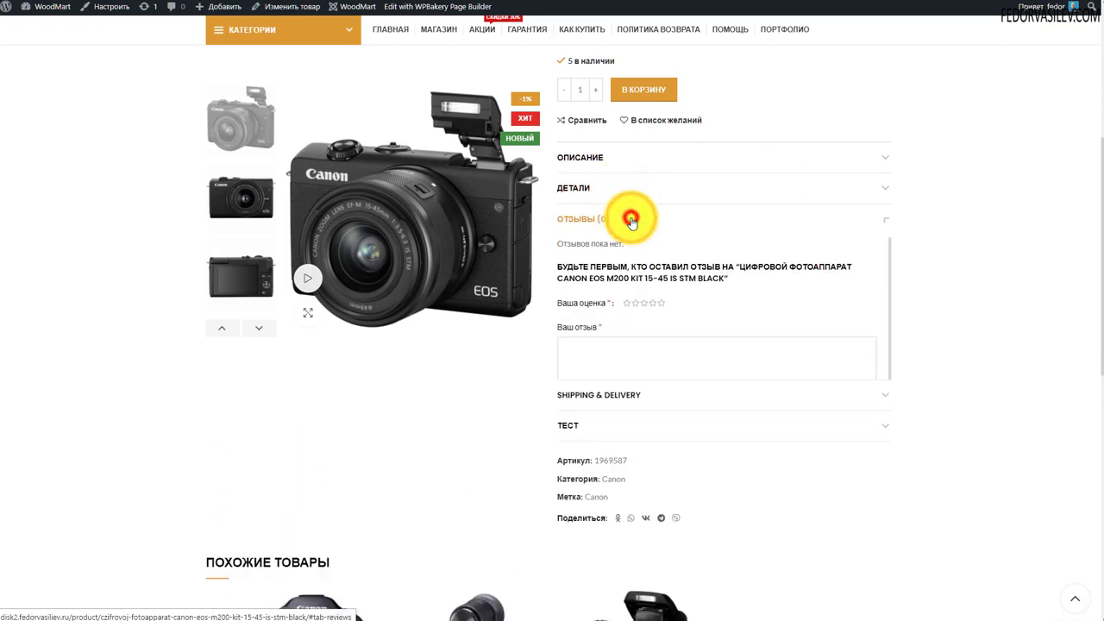
drag(1095, 320, 1084, 9)
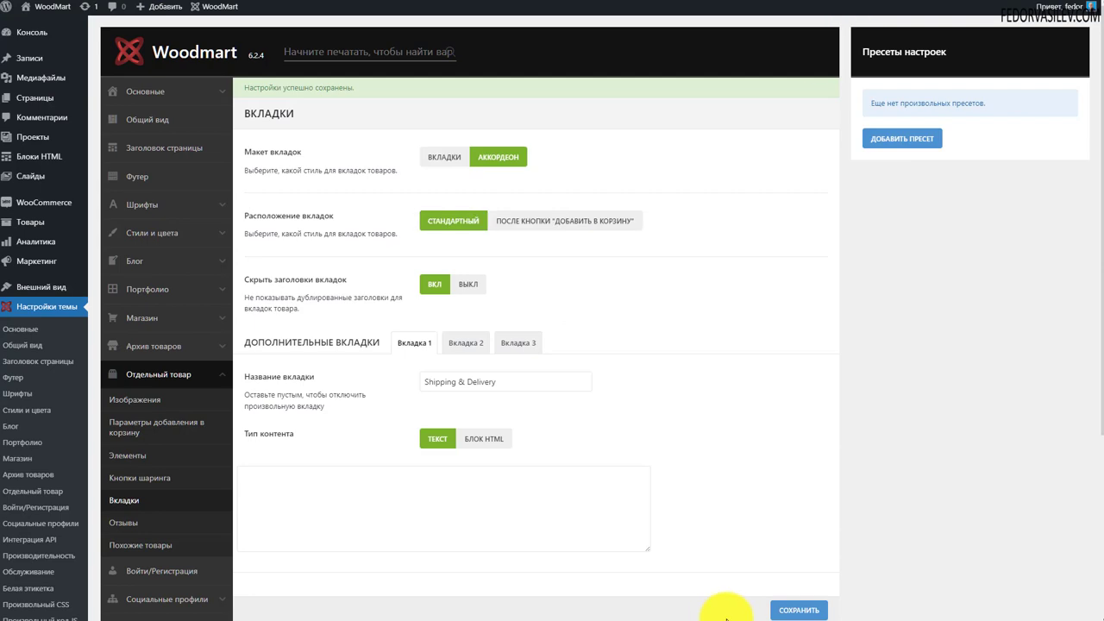
Try the accordion in the «Стандартный» location, saving the settings and opening its sections on the reloaded Canon EOS M200 page
click(782, 609)
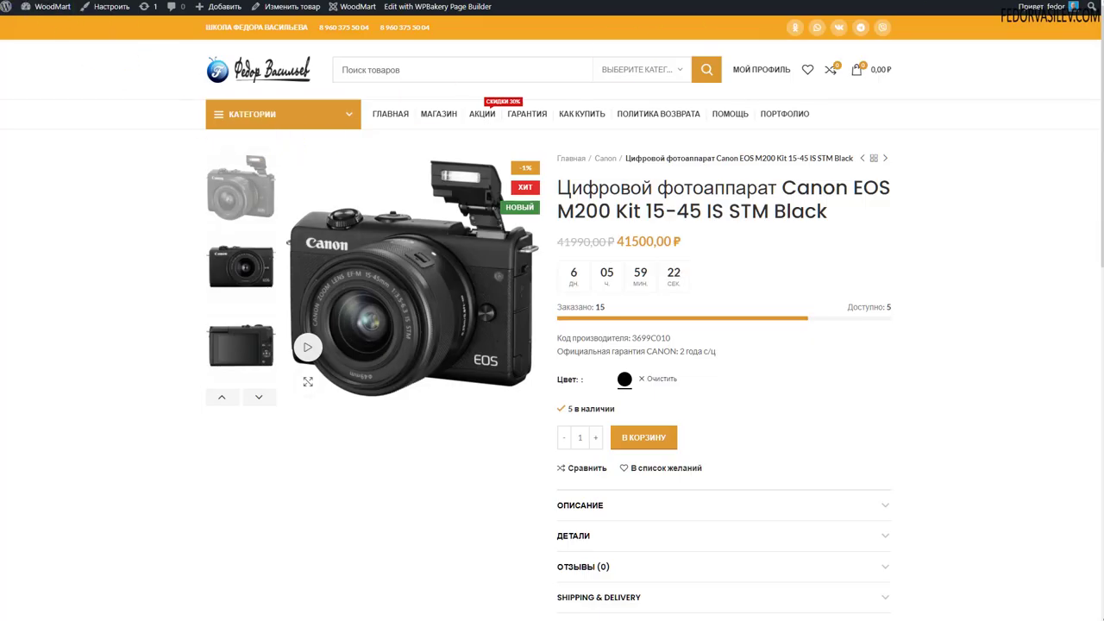
key(F5)
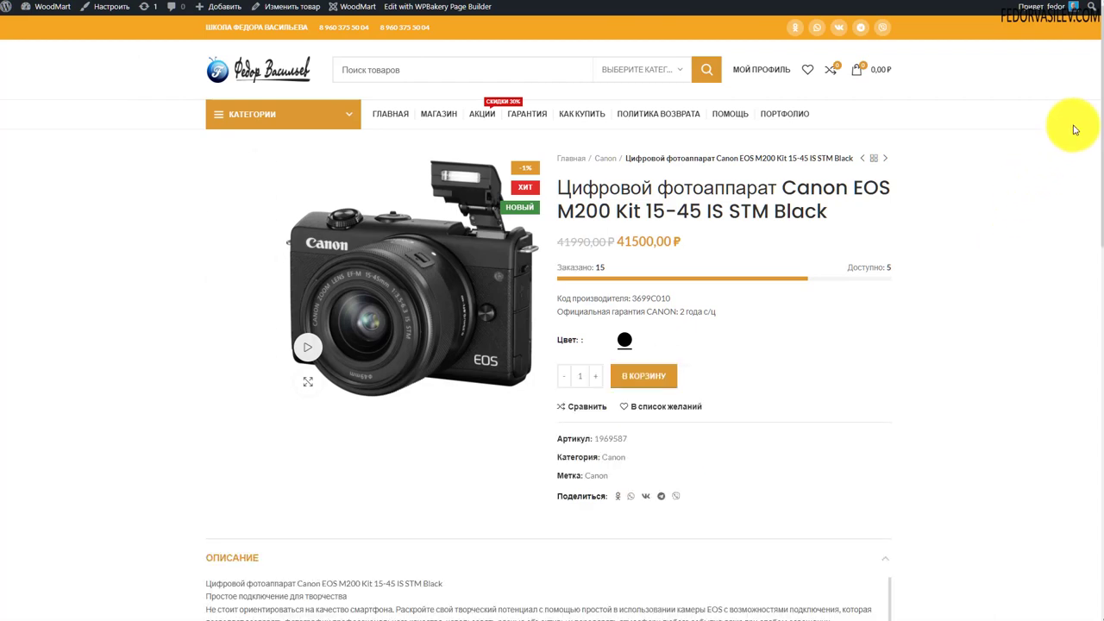
scroll(1095, 97, down, 3)
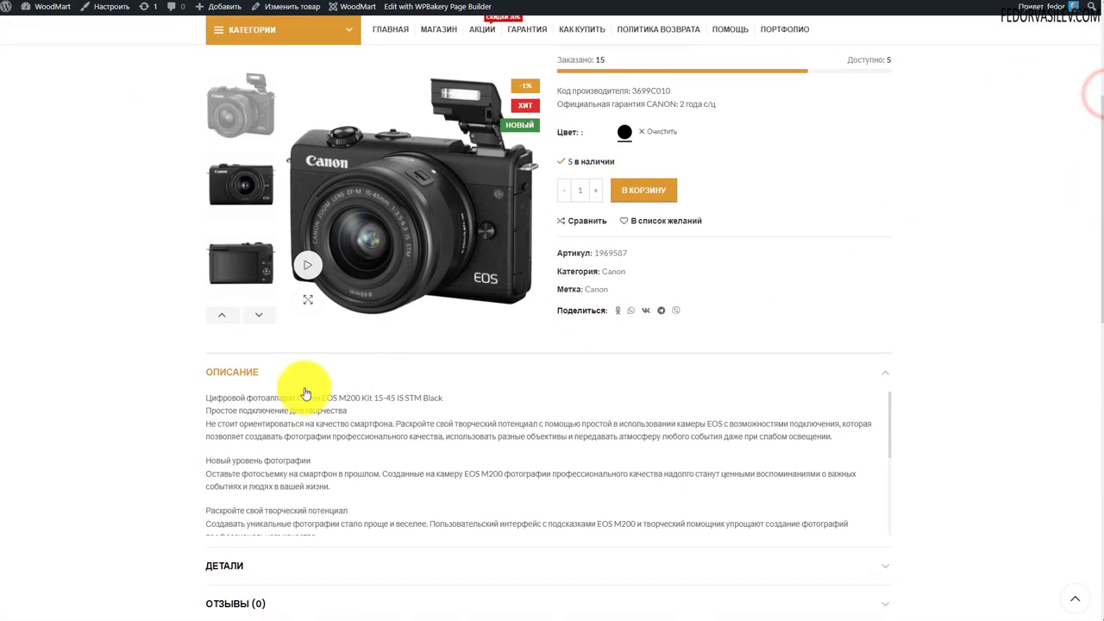
drag(1097, 298, 1096, 195)
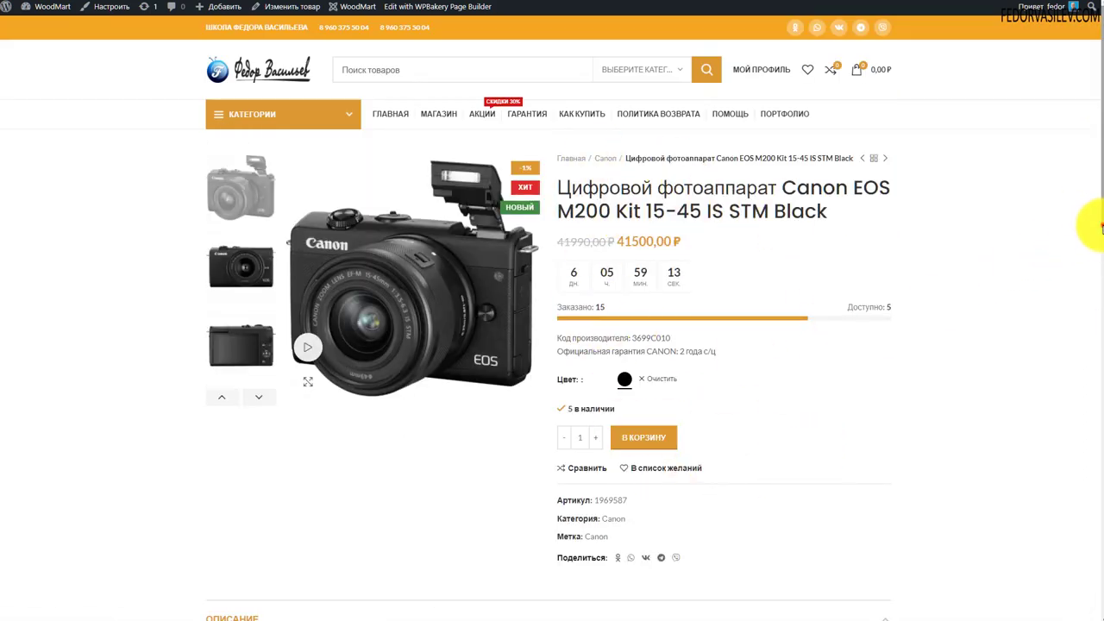
scroll(1097, 229, down, 5)
click(284, 372)
click(286, 407)
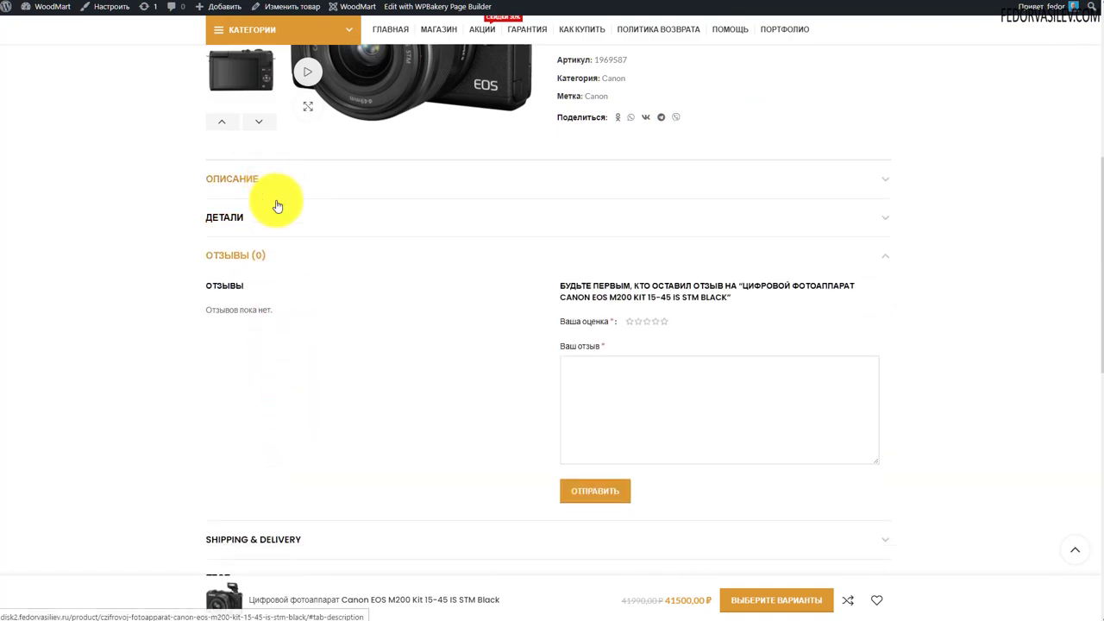
scroll(275, 258, up, 3)
click(293, 409)
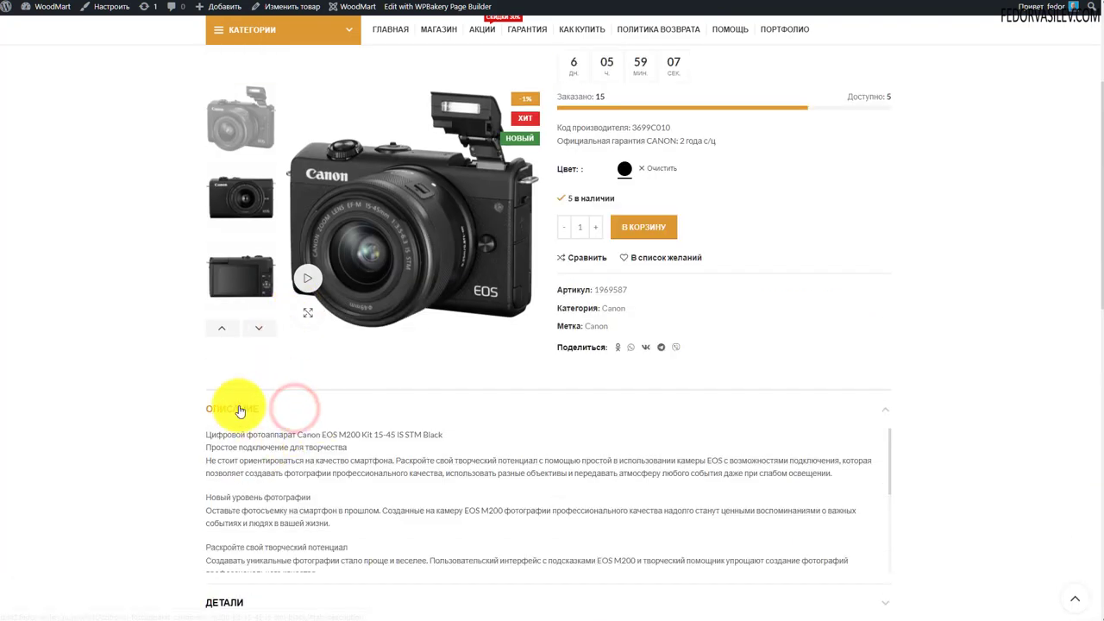
scroll(677, 377, down, 2)
scroll(668, 258, up, 4)
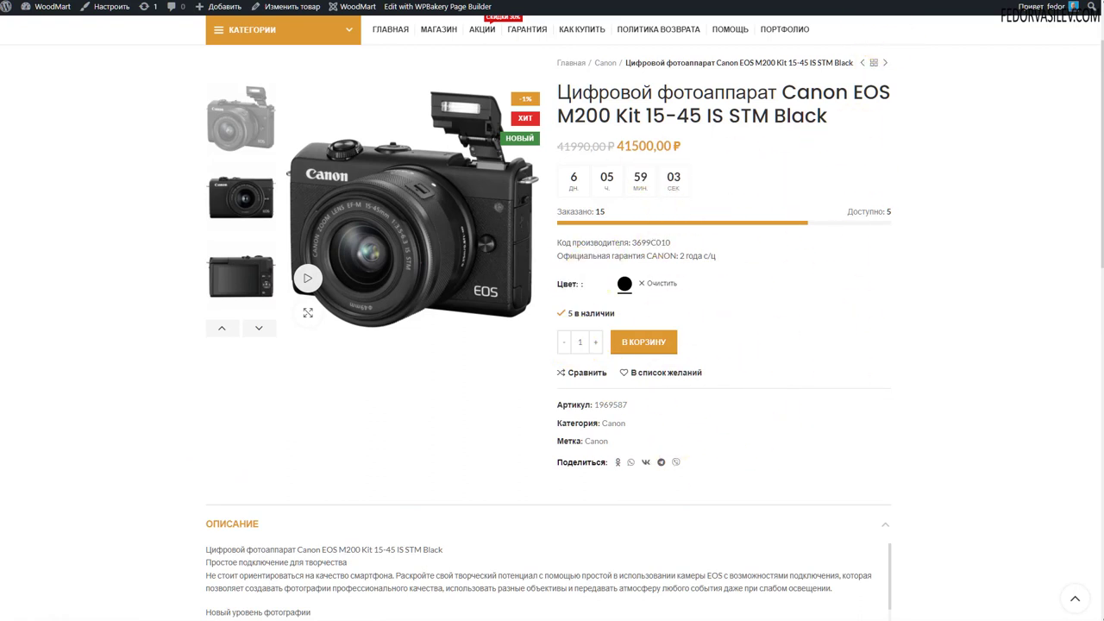
Set the product tabs layout to «Вкладки», keep «Скрыть заголовки вкладок» on, and save the settings
click(715, 1)
click(436, 157)
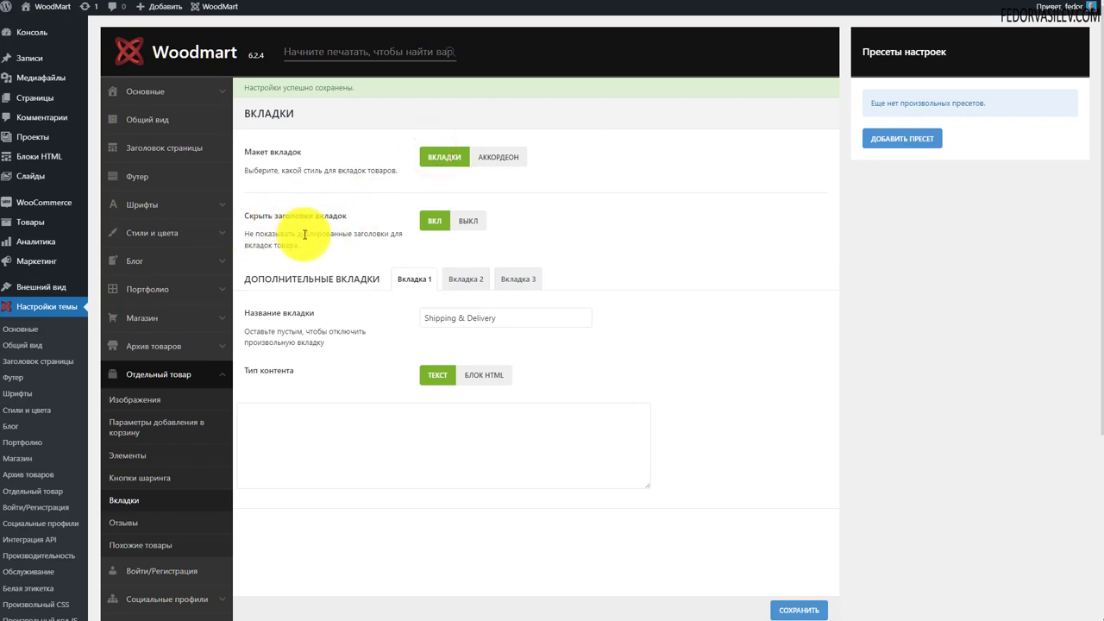
click(460, 219)
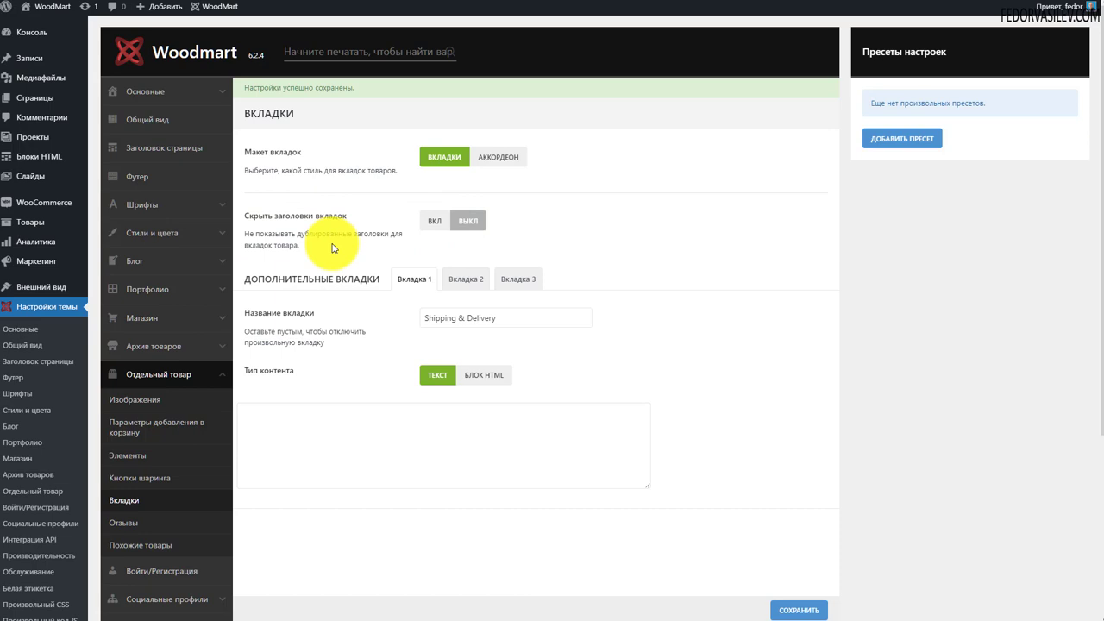
click(435, 221)
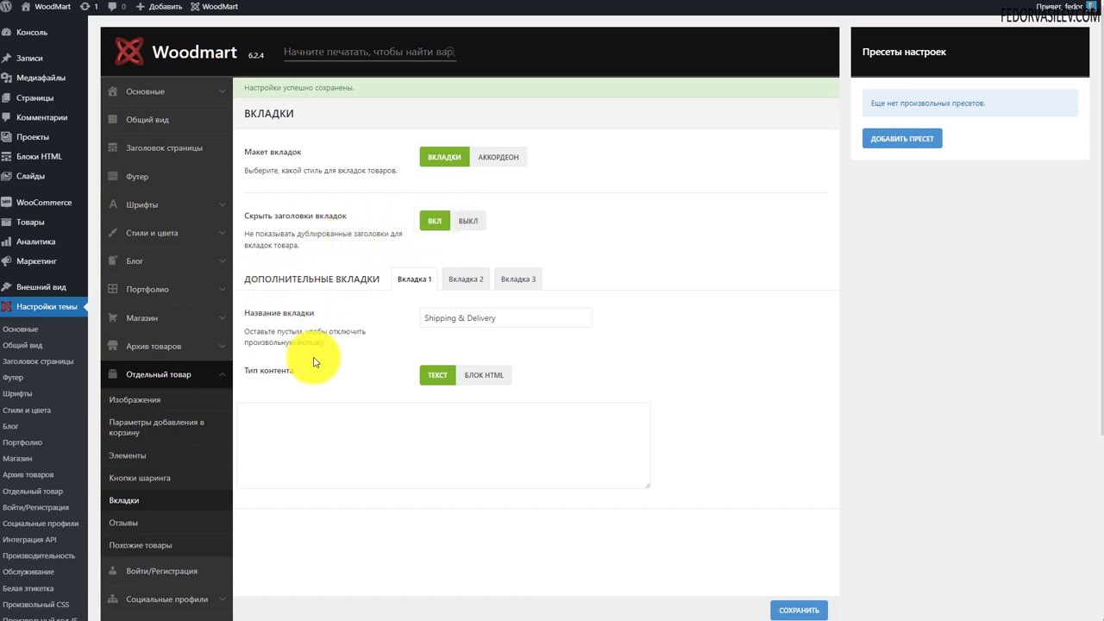
drag(513, 316, 405, 324)
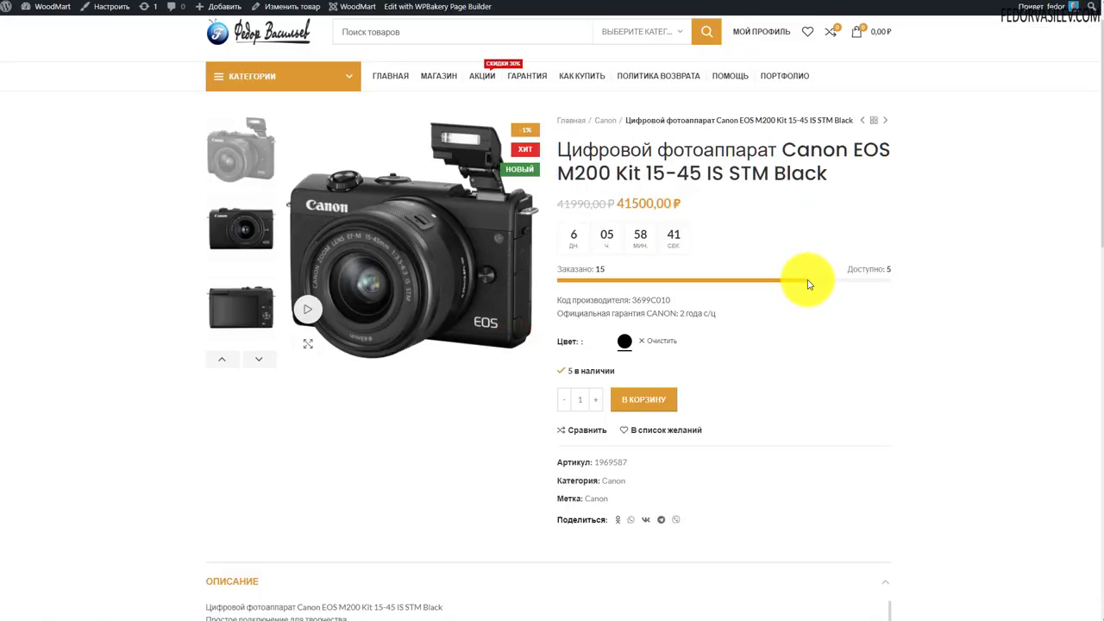
scroll(802, 276, down, 5)
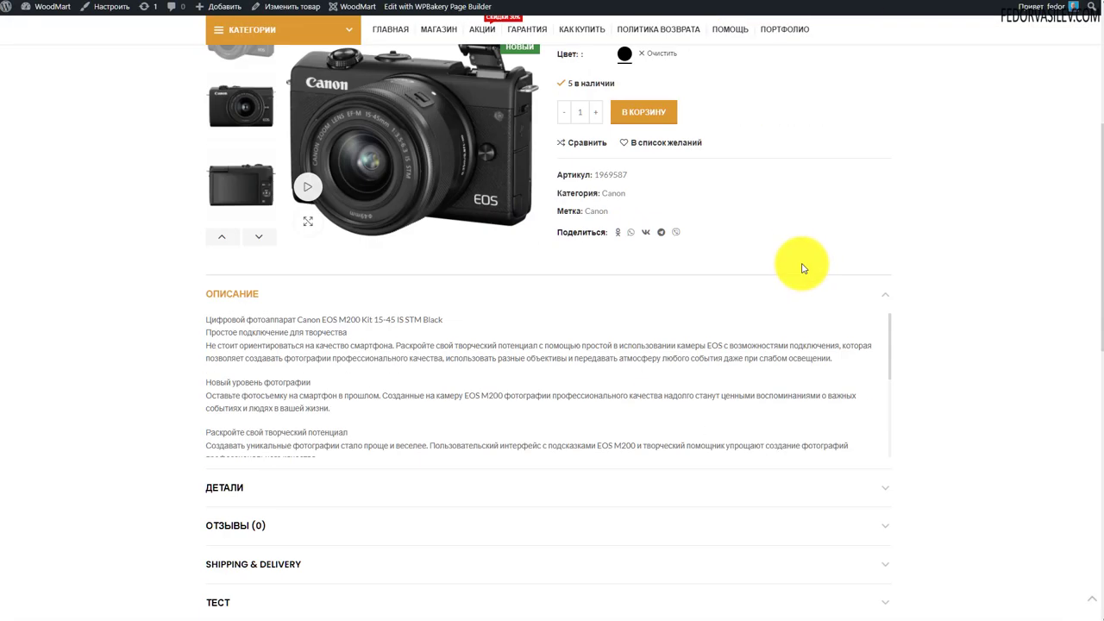
scroll(919, 75, up, 5)
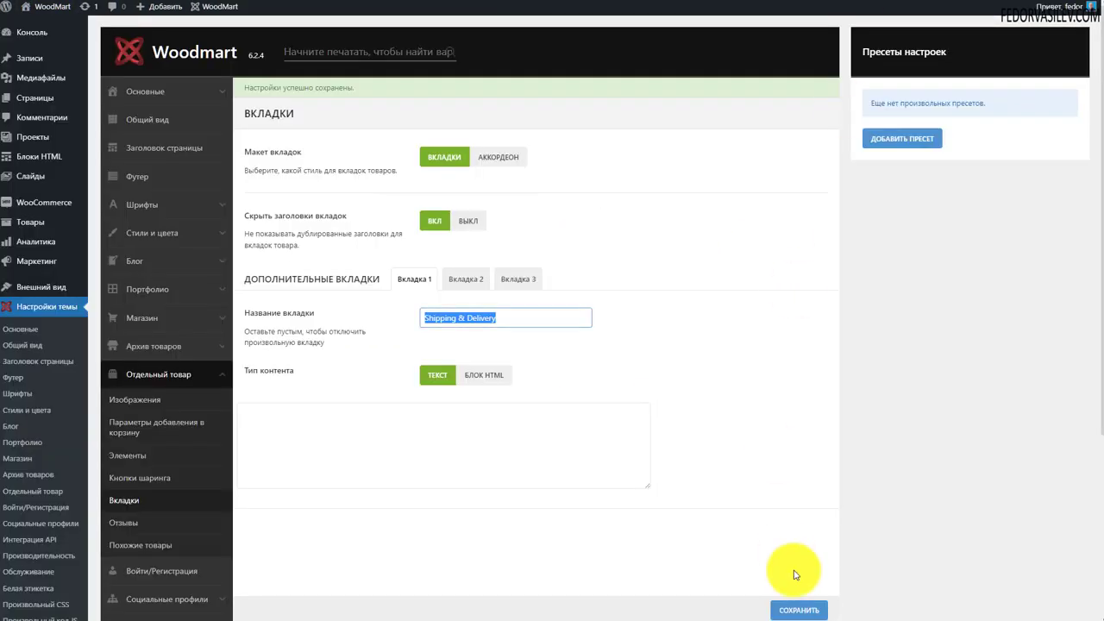
click(800, 610)
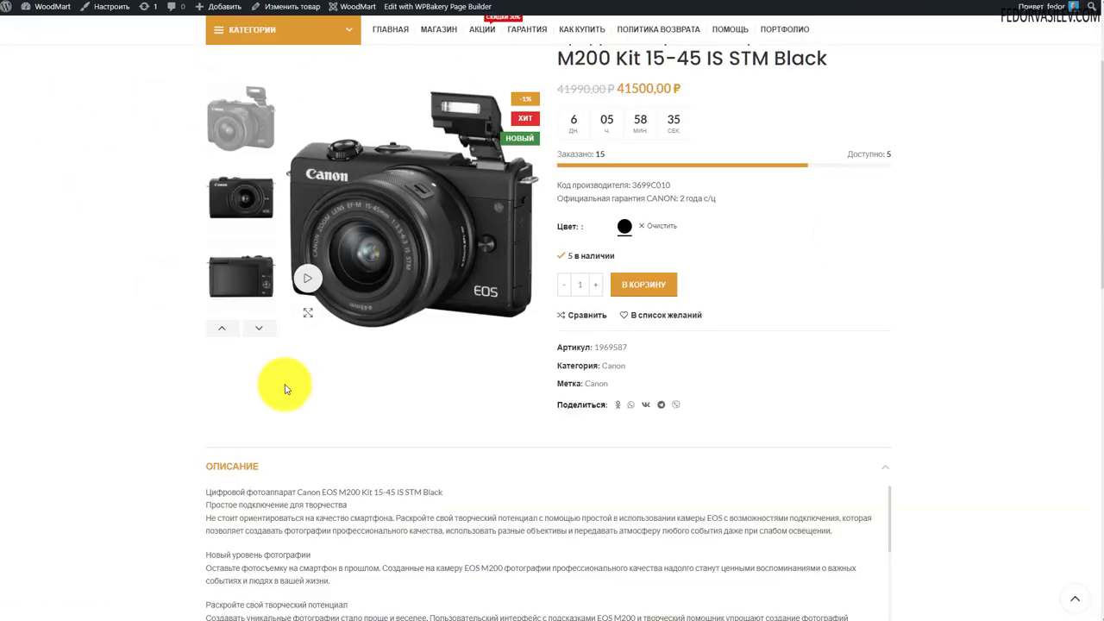
View the Shipping & Delivery tab on the product page and compare it with the name and content fields of «Вкладка 1»
scroll(229, 409, down, 2)
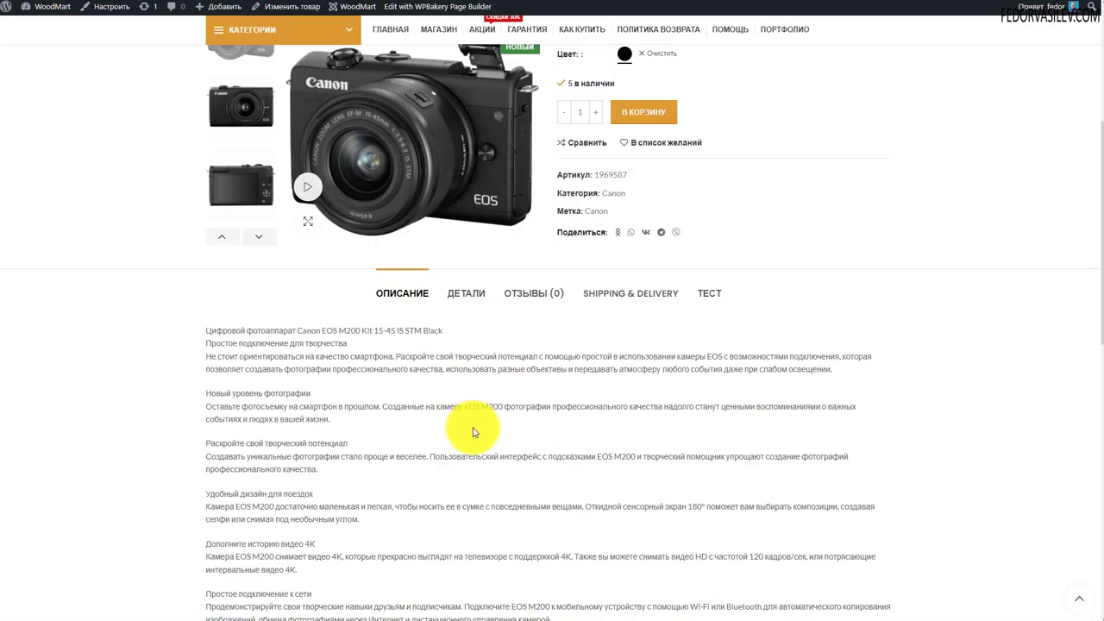
click(615, 292)
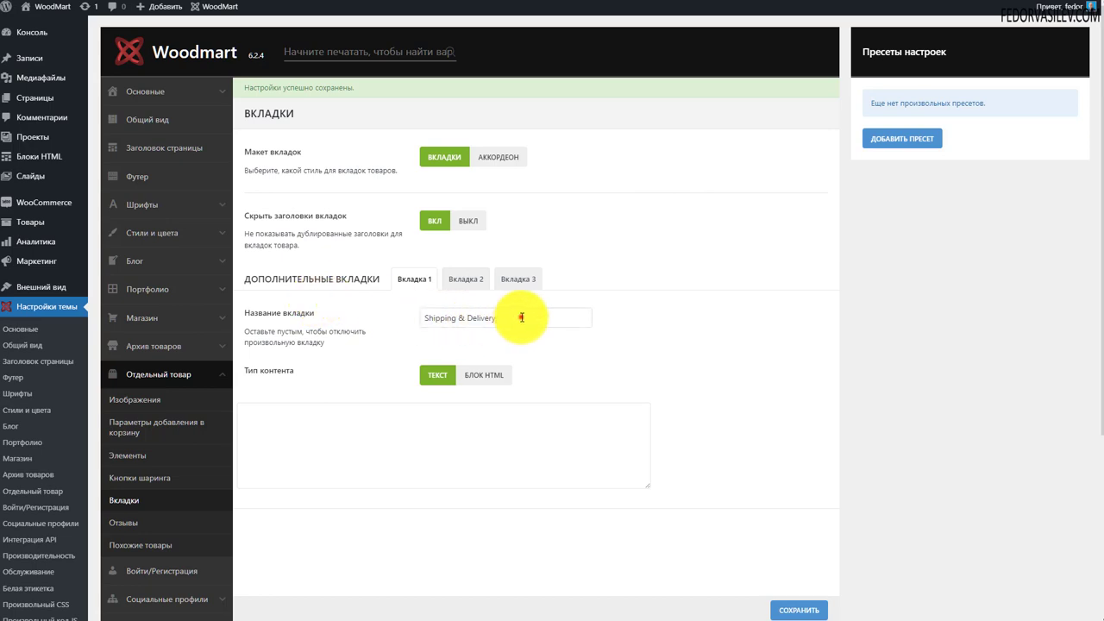
drag(521, 317, 405, 318)
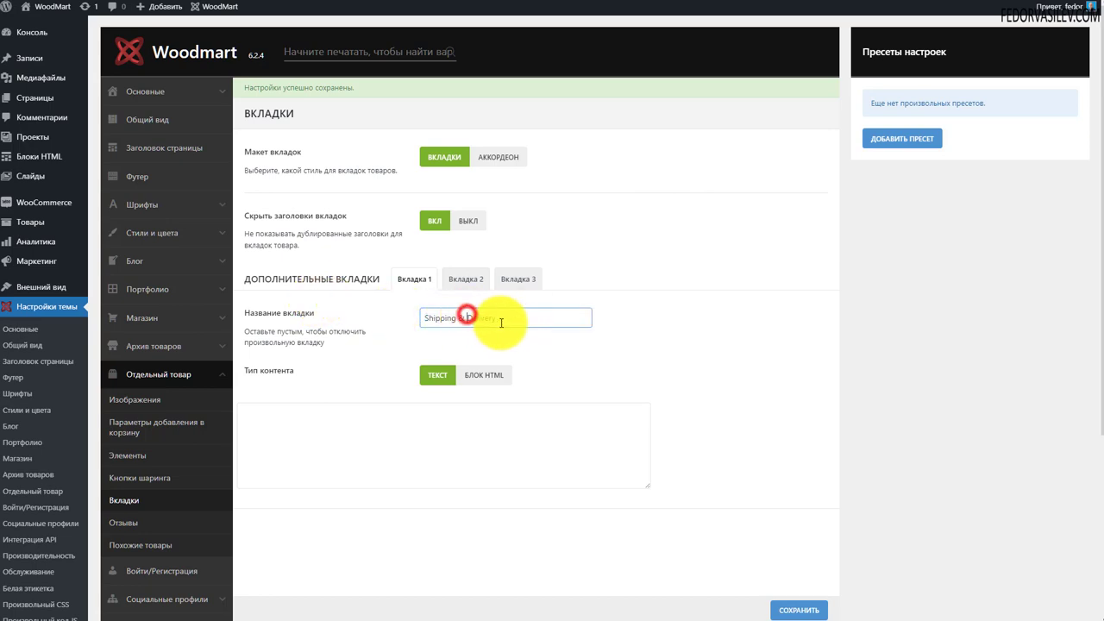
drag(510, 317, 374, 319)
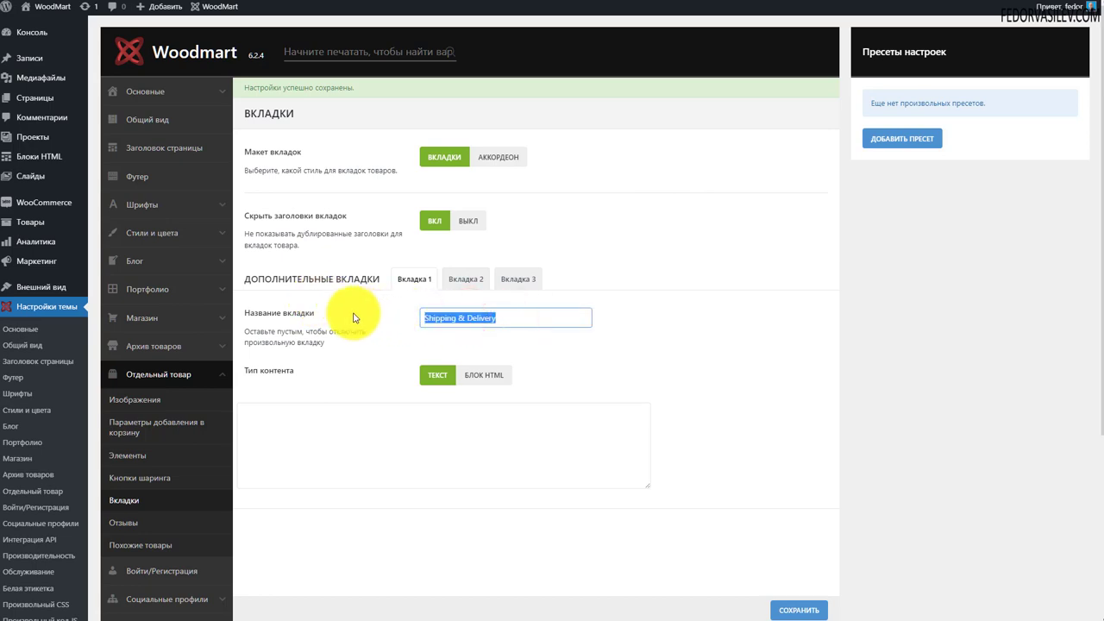
click(300, 455)
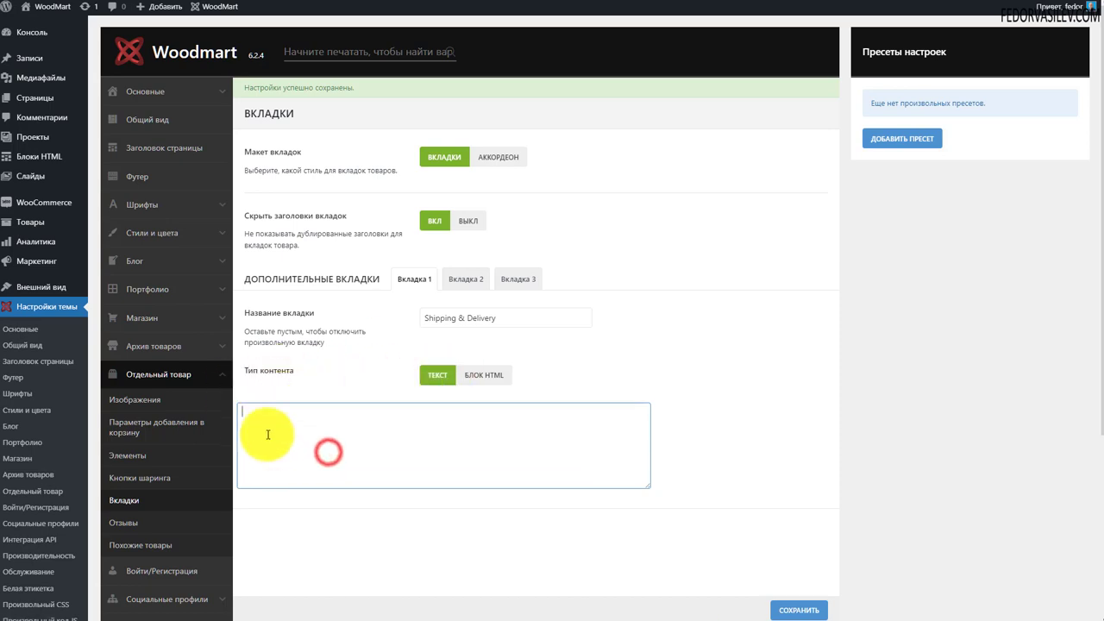
Try the «Блок HTML» content type for «Вкладка 1», look at its block selector, and return the type to «Текст»
click(470, 372)
click(328, 417)
click(477, 432)
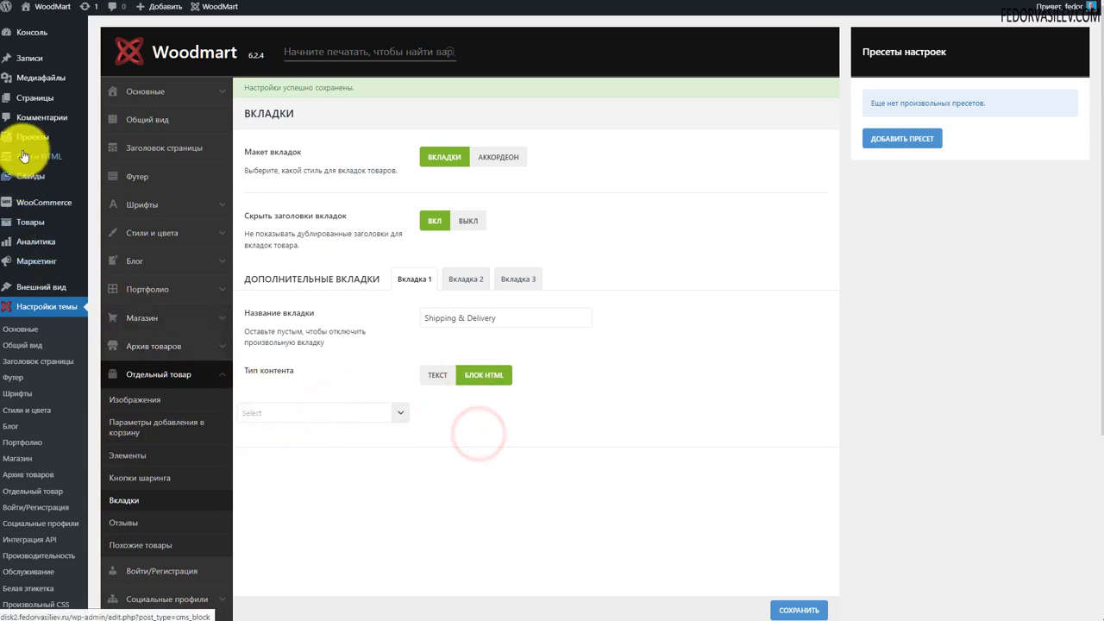
click(430, 376)
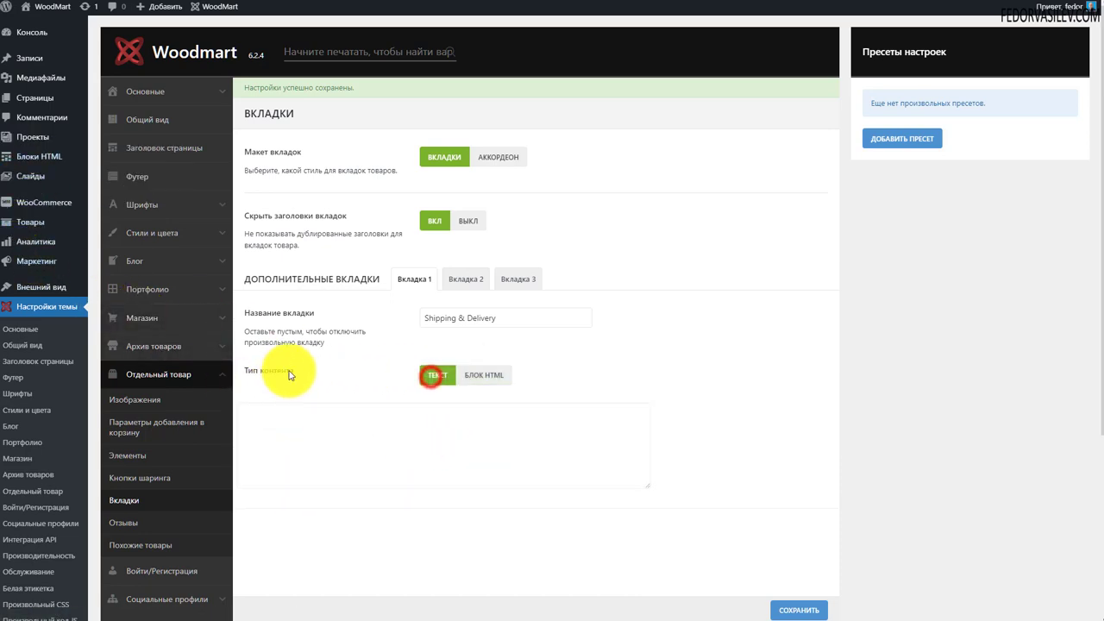
Look at the additional tab settings for «Вкладка 2» and «Вкладка 3», and the description, details and reviews tabs on the product page
click(472, 276)
click(437, 315)
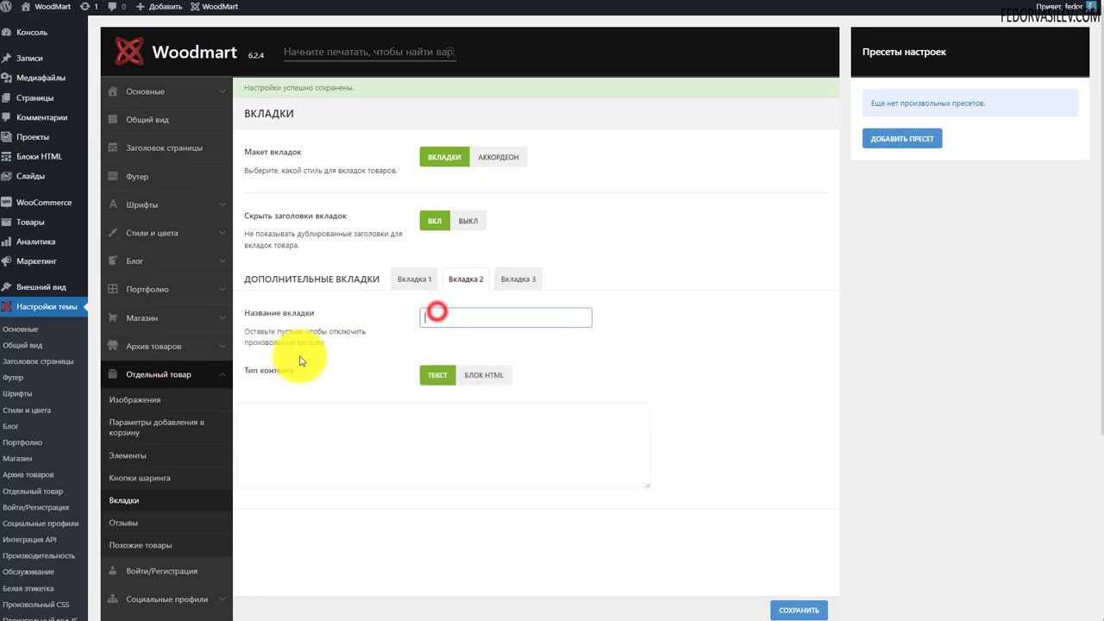
click(525, 269)
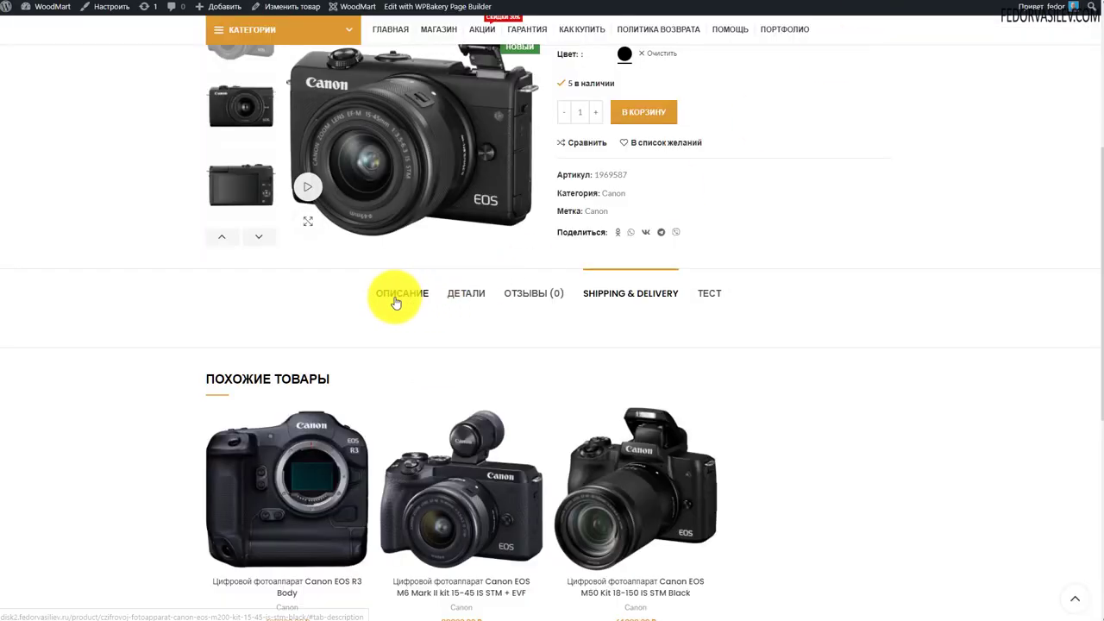
click(394, 295)
scroll(516, 374, up, 1)
click(462, 348)
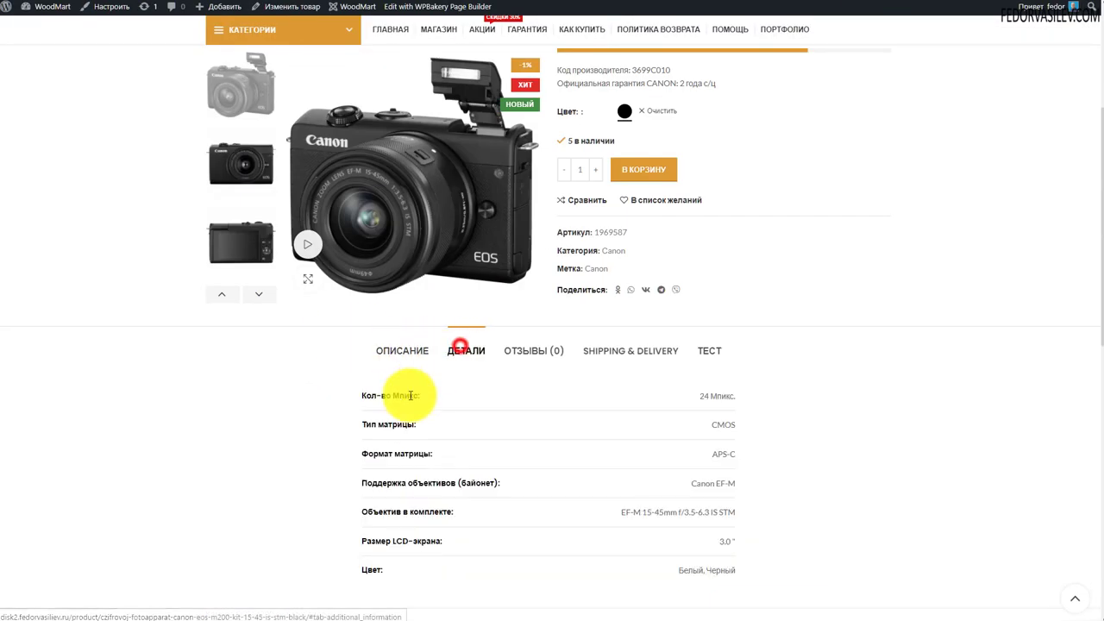
click(533, 352)
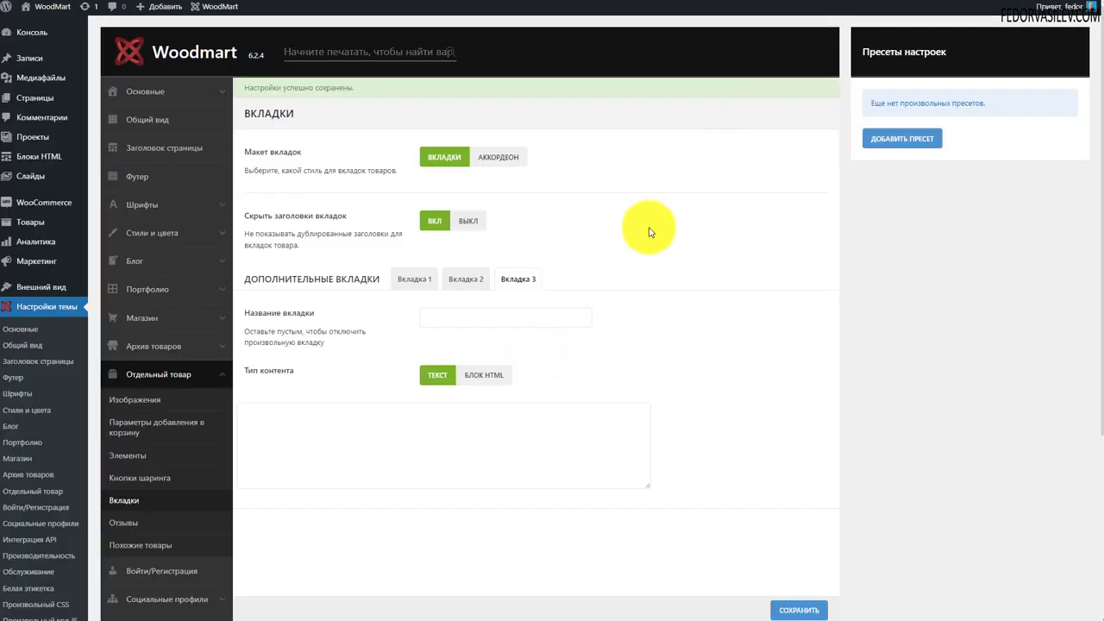
Clear the Shipping & Delivery name of «Вкладка 1», save the settings, and check the tabs on the Canon EOS M200 page
click(419, 288)
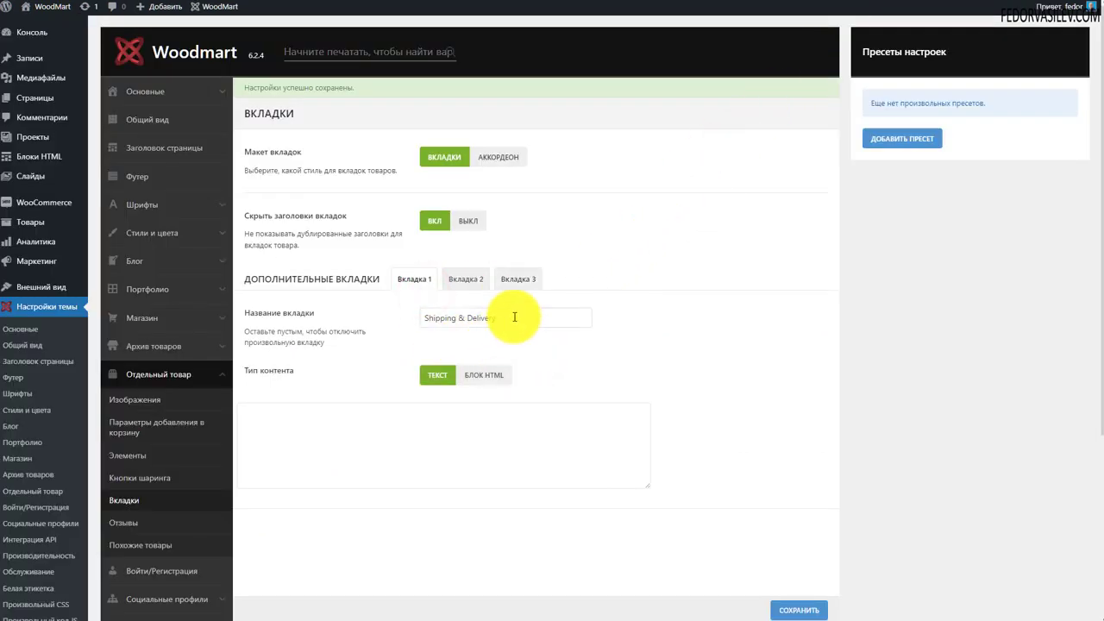
drag(513, 317, 314, 323)
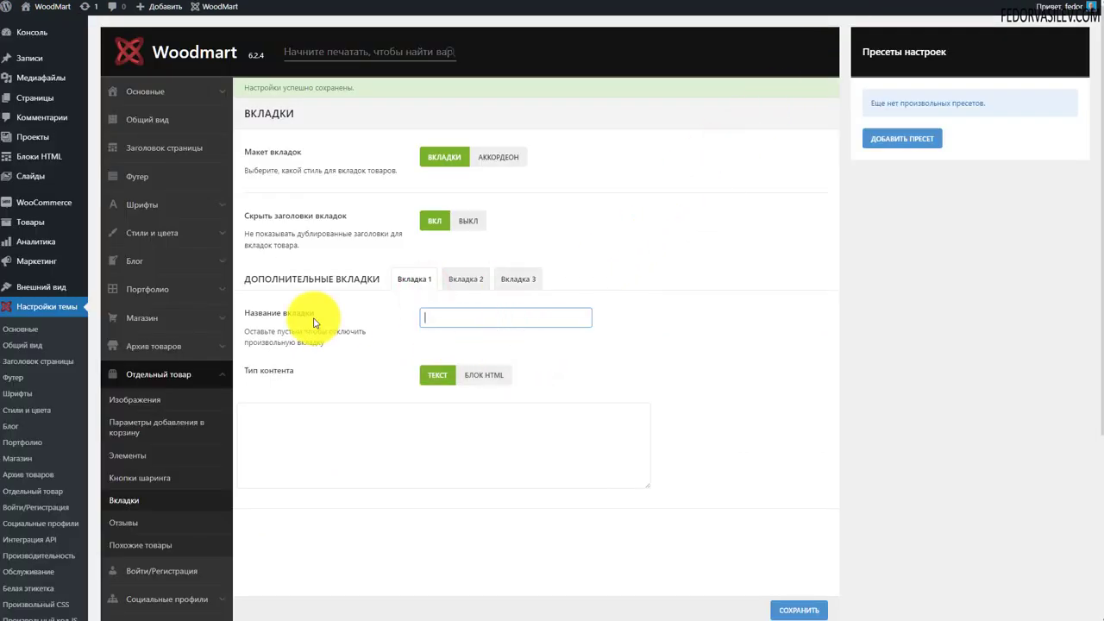
click(463, 224)
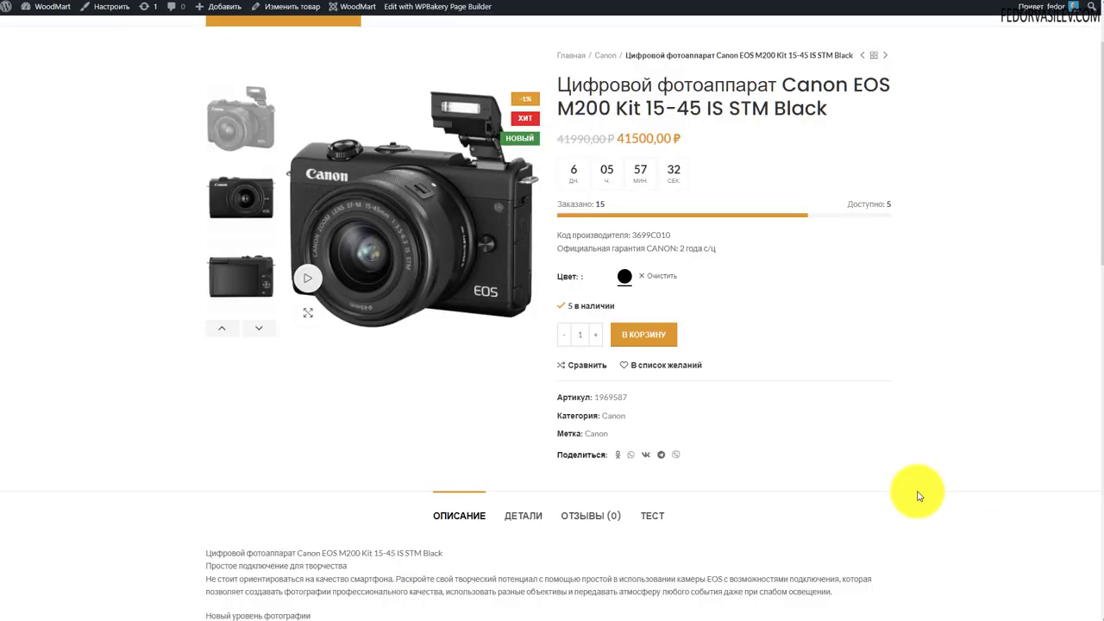
scroll(709, 355, down, 2)
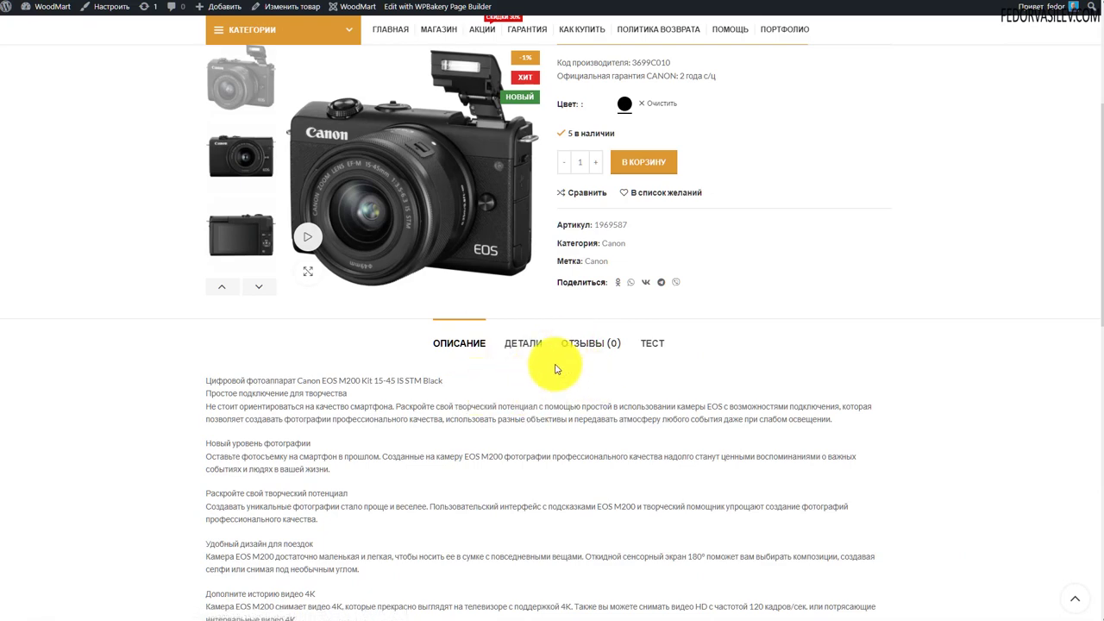
Look through the description, details and reviews tabs on the Canon EOS M200 product page
click(455, 345)
scroll(414, 354, up, 3)
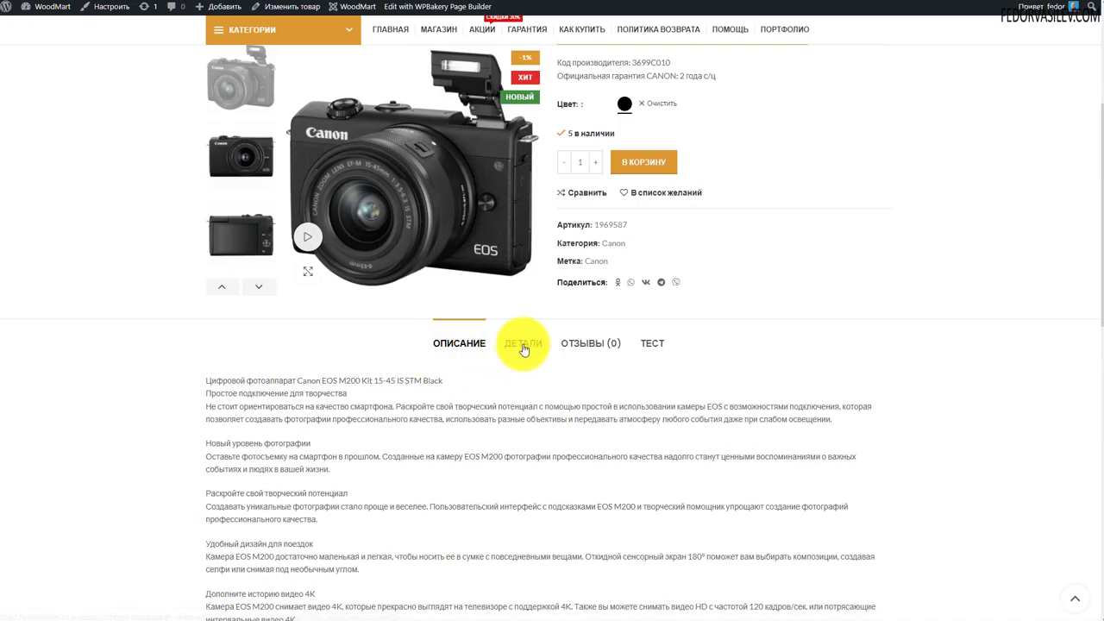
click(523, 343)
click(592, 344)
click(680, 342)
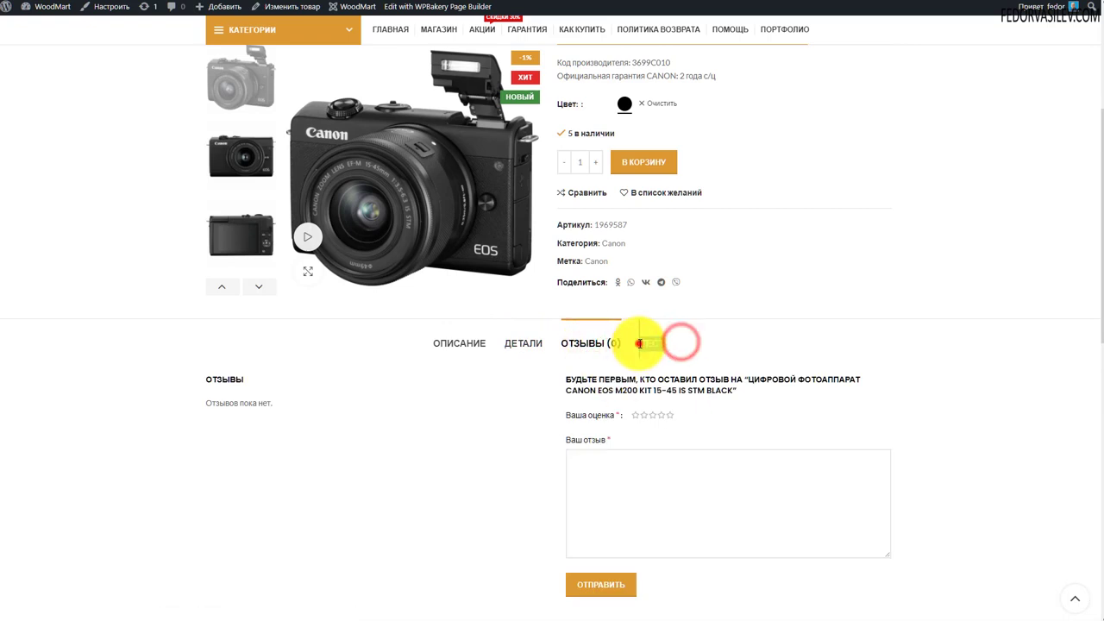
click(449, 344)
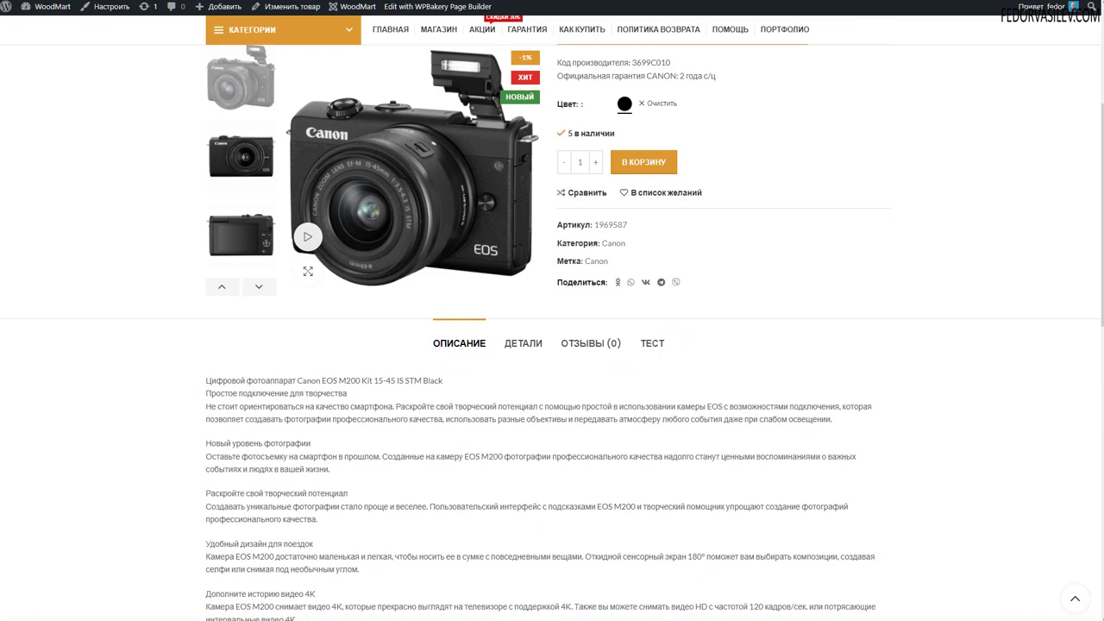
Open the «Отзывы» settings of «Отдельный товар» and view the reviews tab on the product page
click(828, 2)
scroll(546, 184, down, 2)
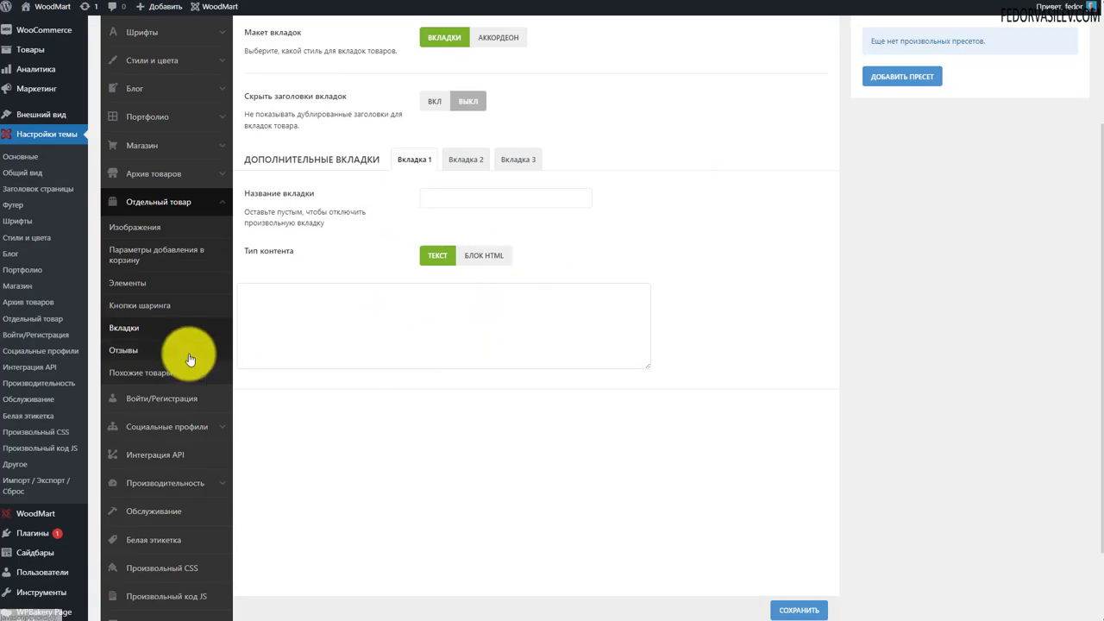
click(126, 351)
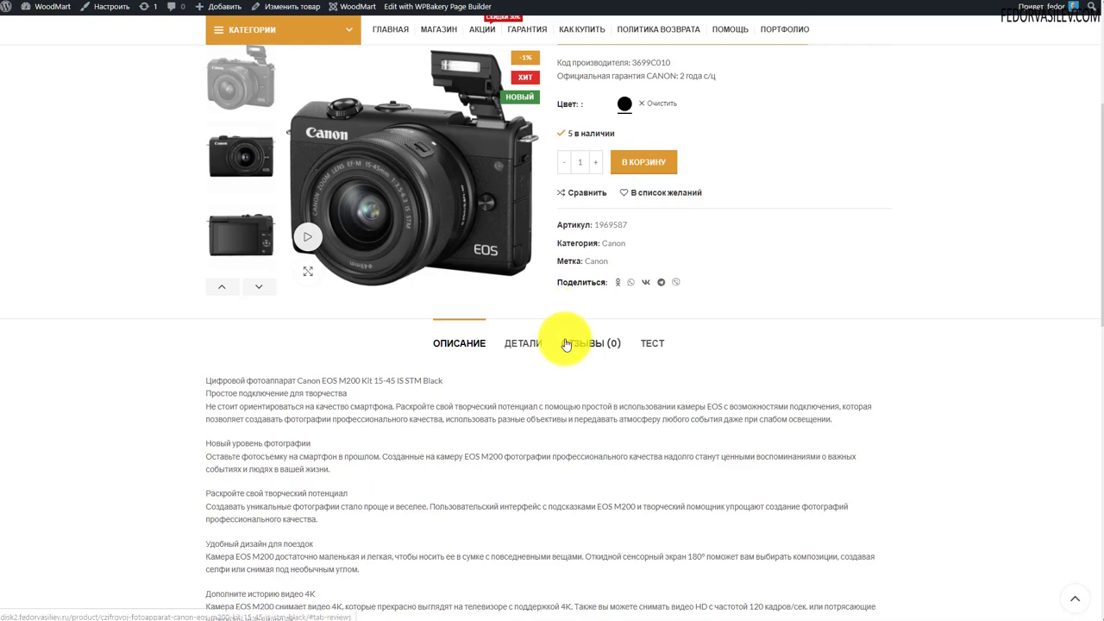
click(576, 338)
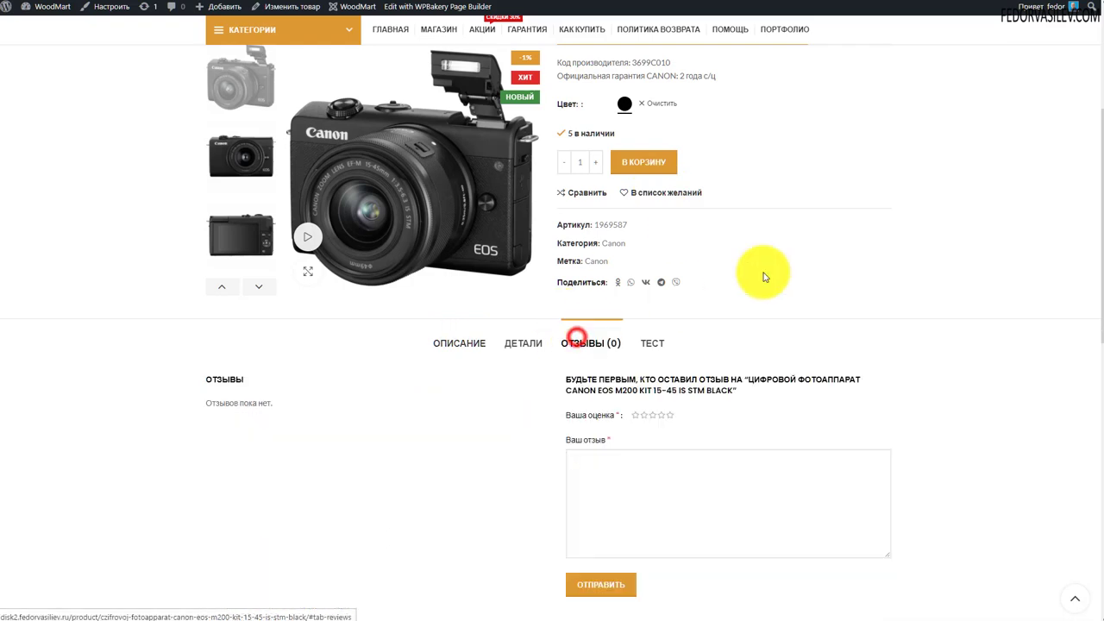
scroll(676, 301, down, 2)
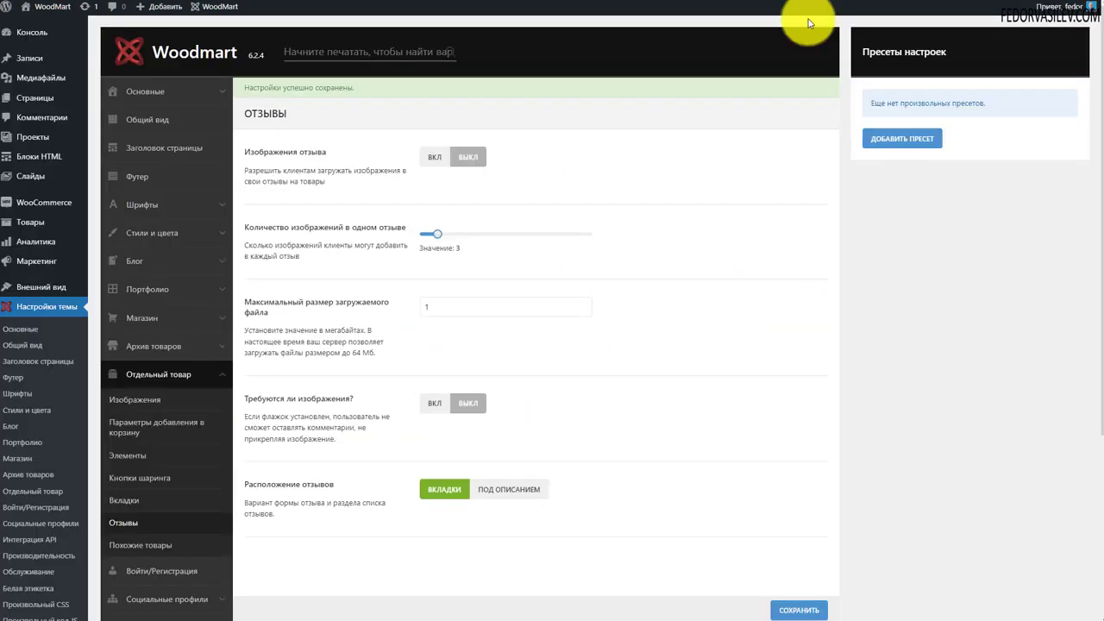
Examine the review image settings: image permission, number of images per review, maximum upload size and whether images are required
click(463, 159)
double_click(398, 171)
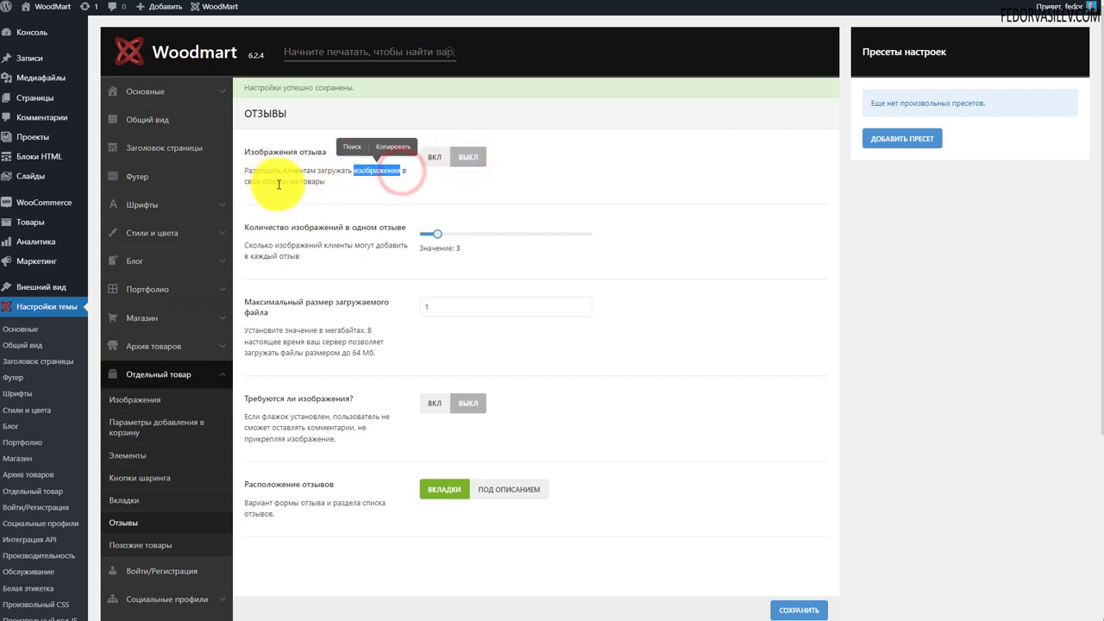
click(552, 171)
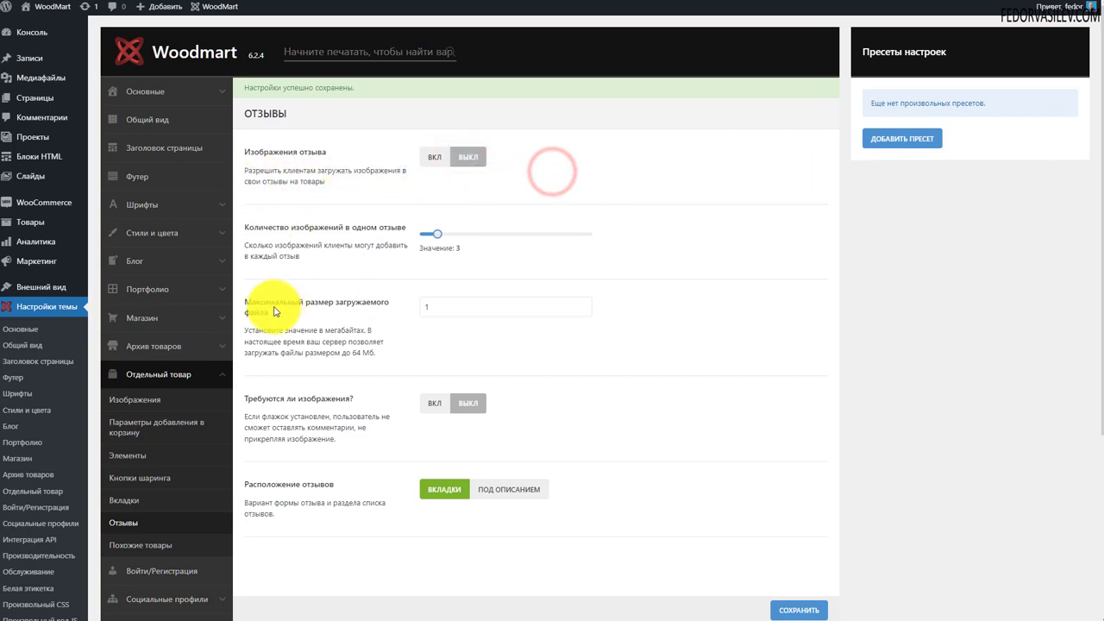
drag(404, 228, 366, 228)
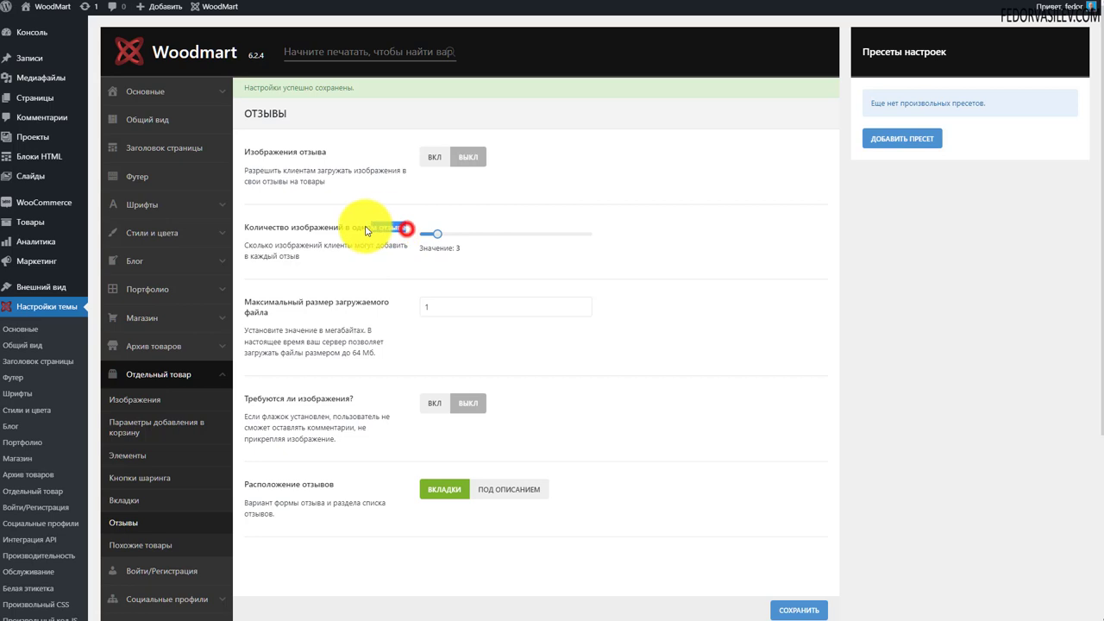
click(482, 254)
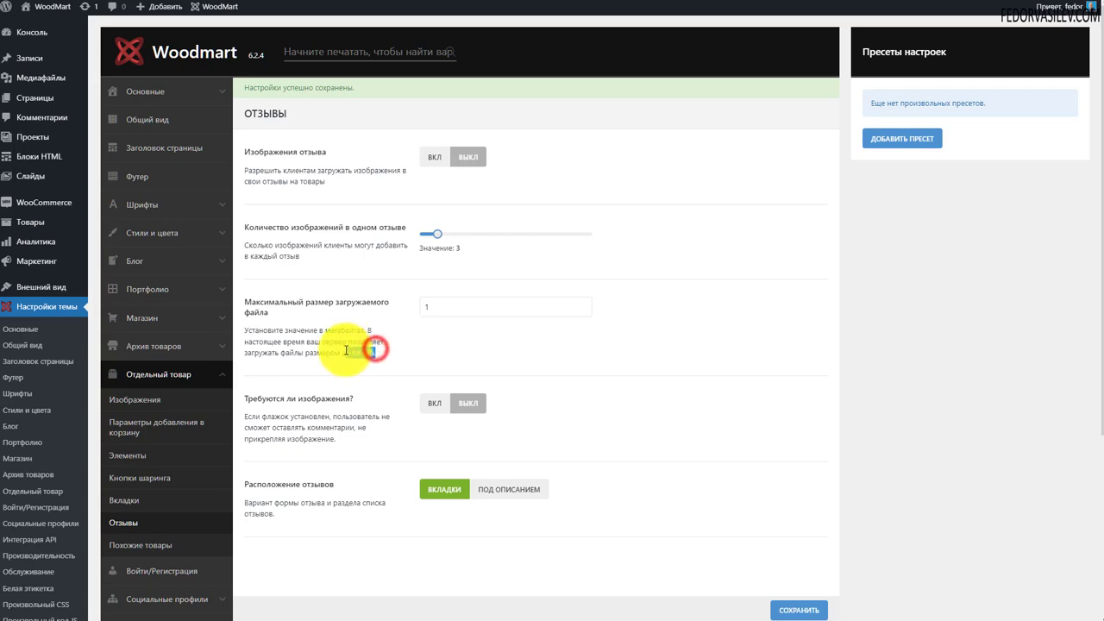
key(Tab)
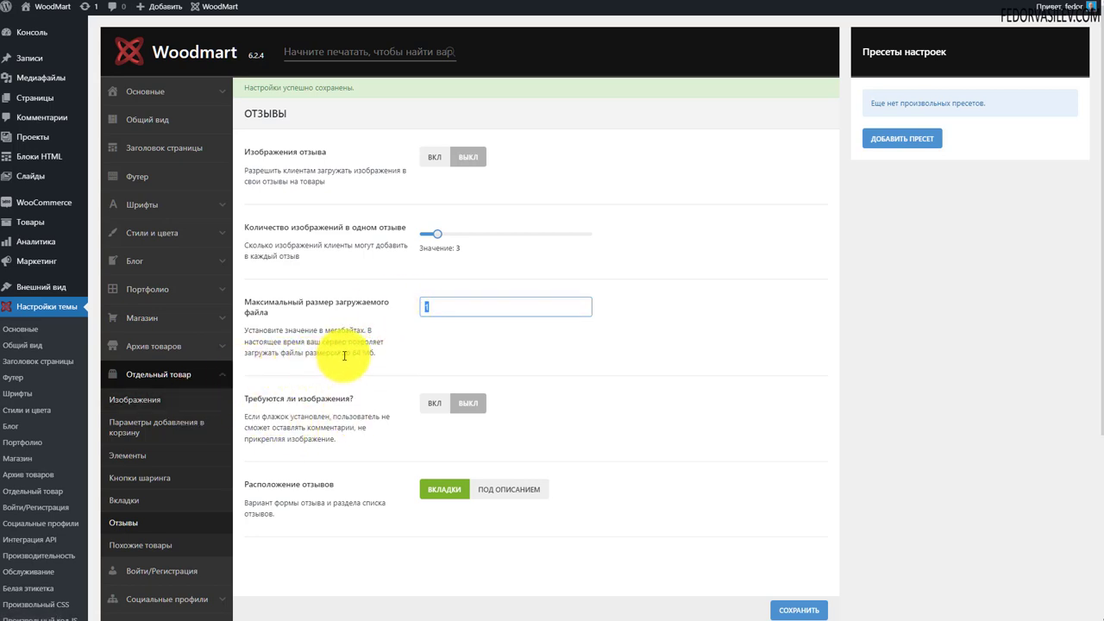
drag(347, 350, 374, 351)
click(451, 351)
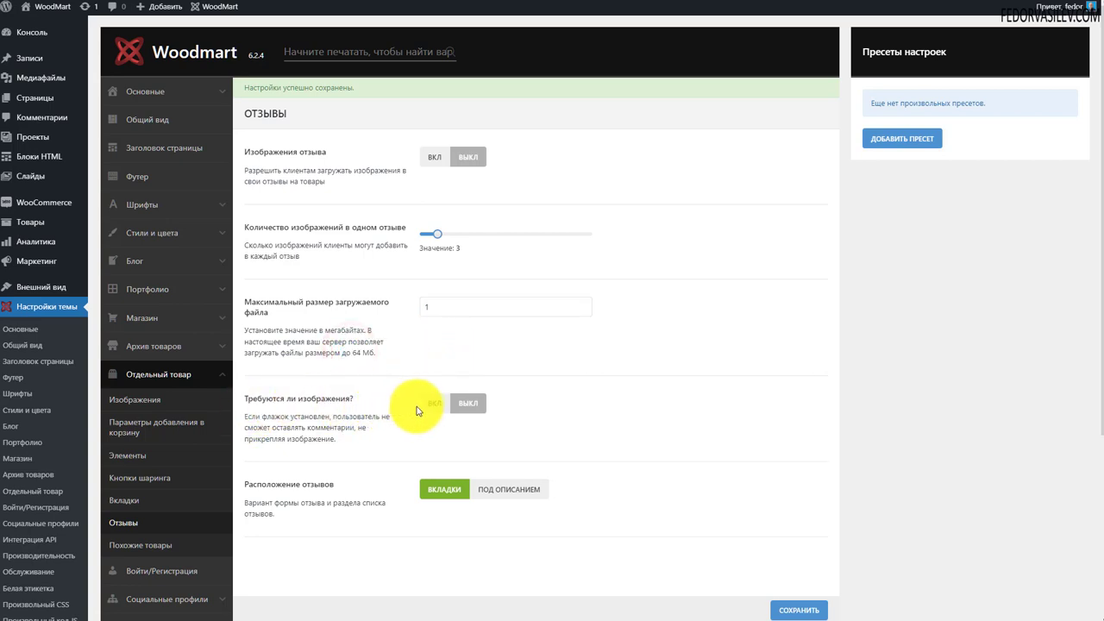
click(468, 403)
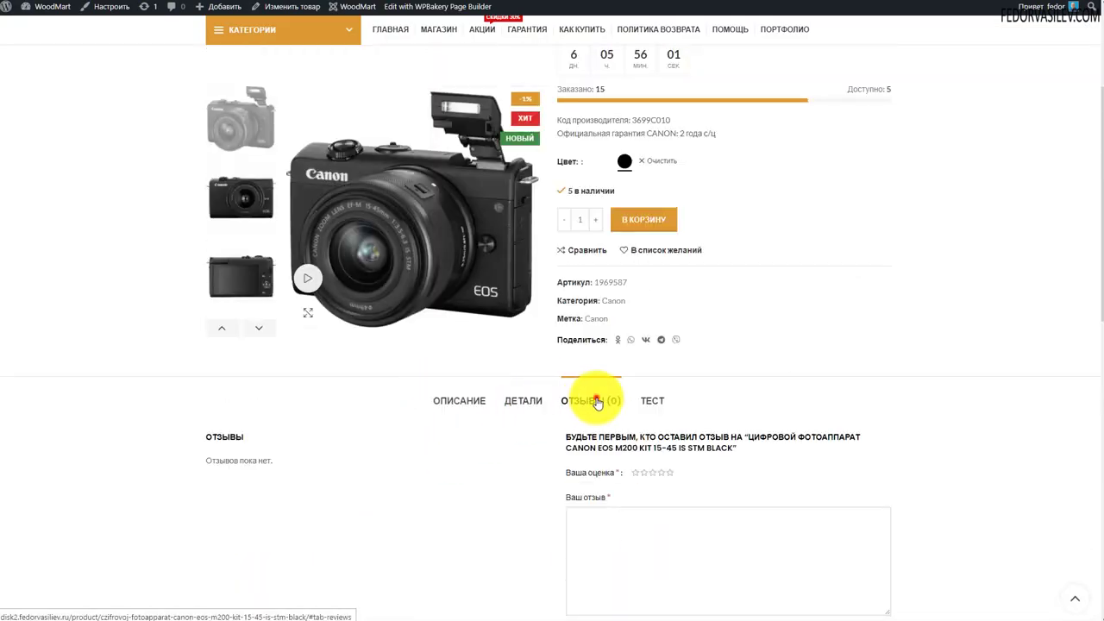
Check the reviews tab on the product page, try the «Под описанием» reviews location, and save the settings
click(595, 400)
click(537, 400)
click(573, 400)
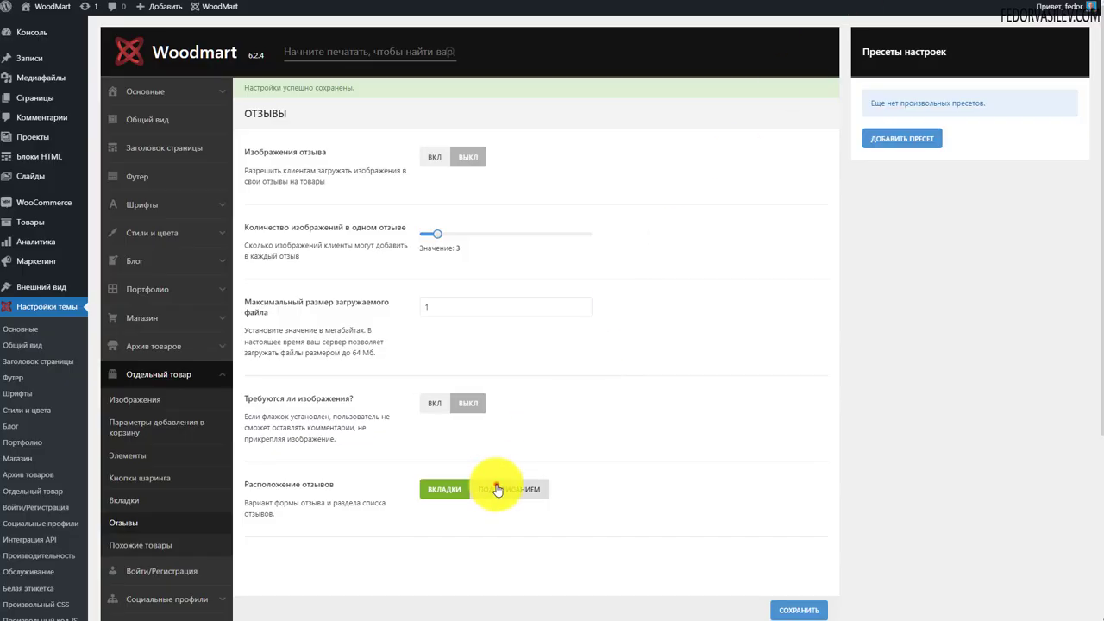
click(496, 485)
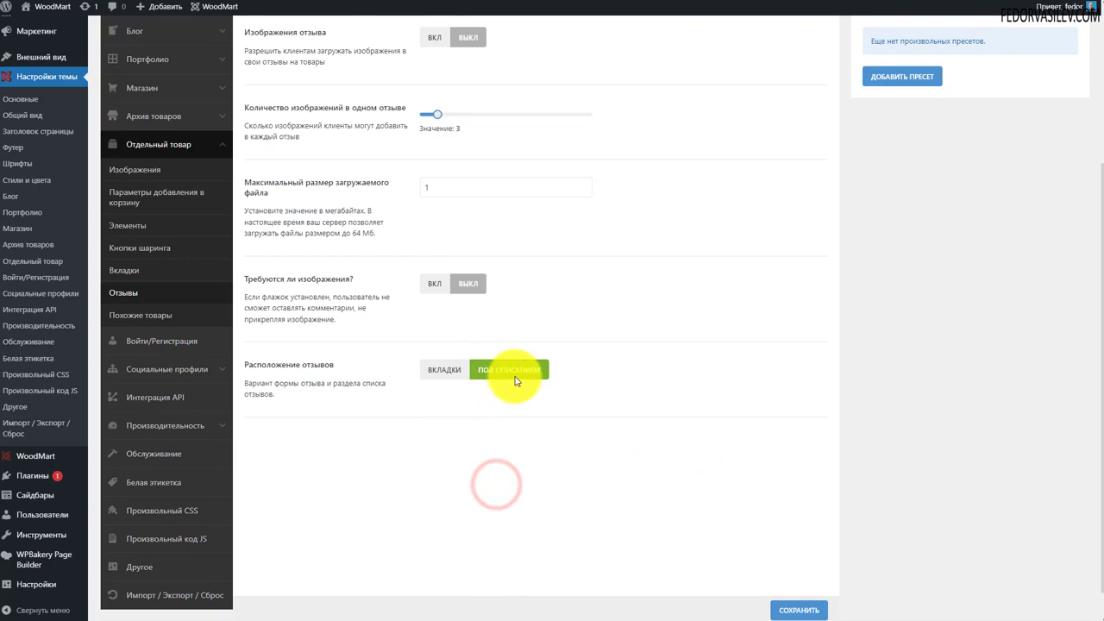
click(787, 610)
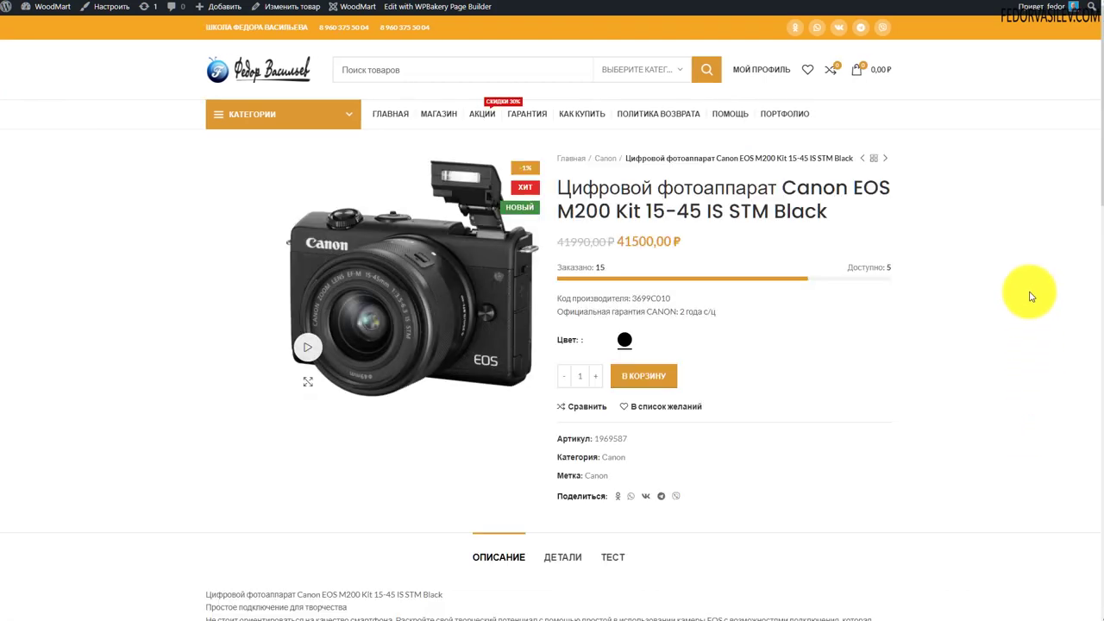
Check where the reviews list and review form are placed on the Canon EOS M200 page
scroll(1038, 256, down, 8)
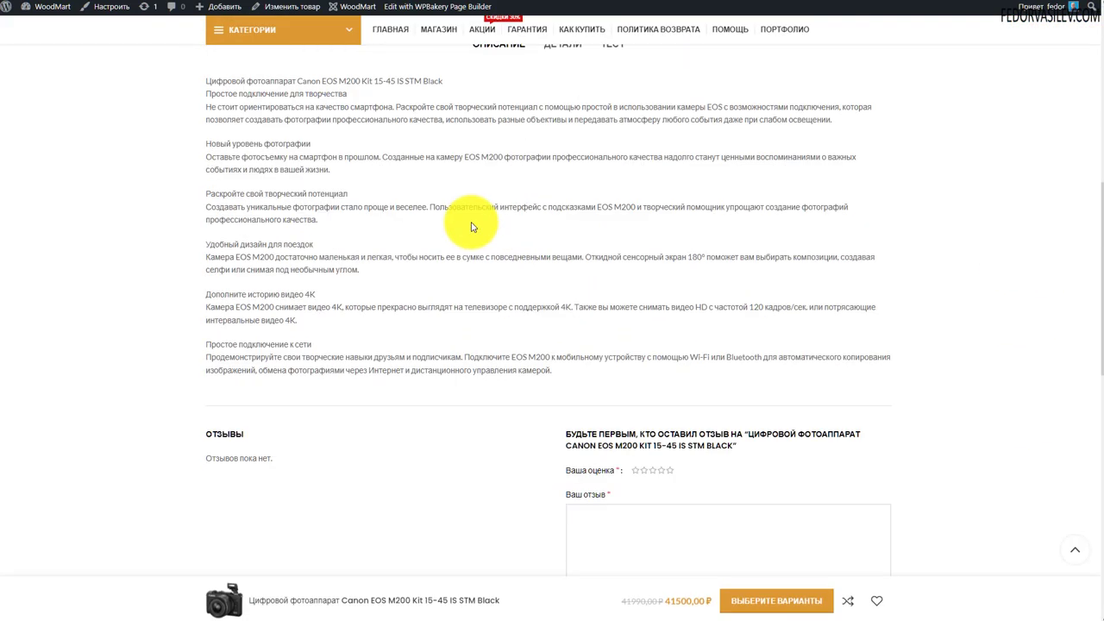
scroll(434, 389, up, 4)
click(488, 279)
scroll(478, 255, down, 4)
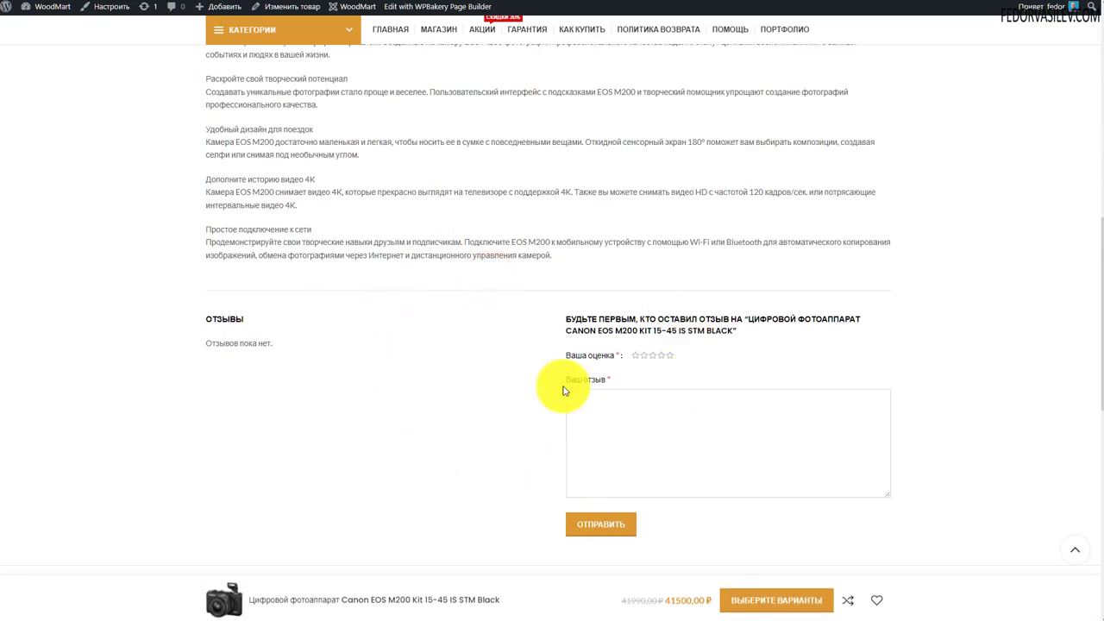
scroll(689, 285, down, 2)
scroll(518, 354, up, 5)
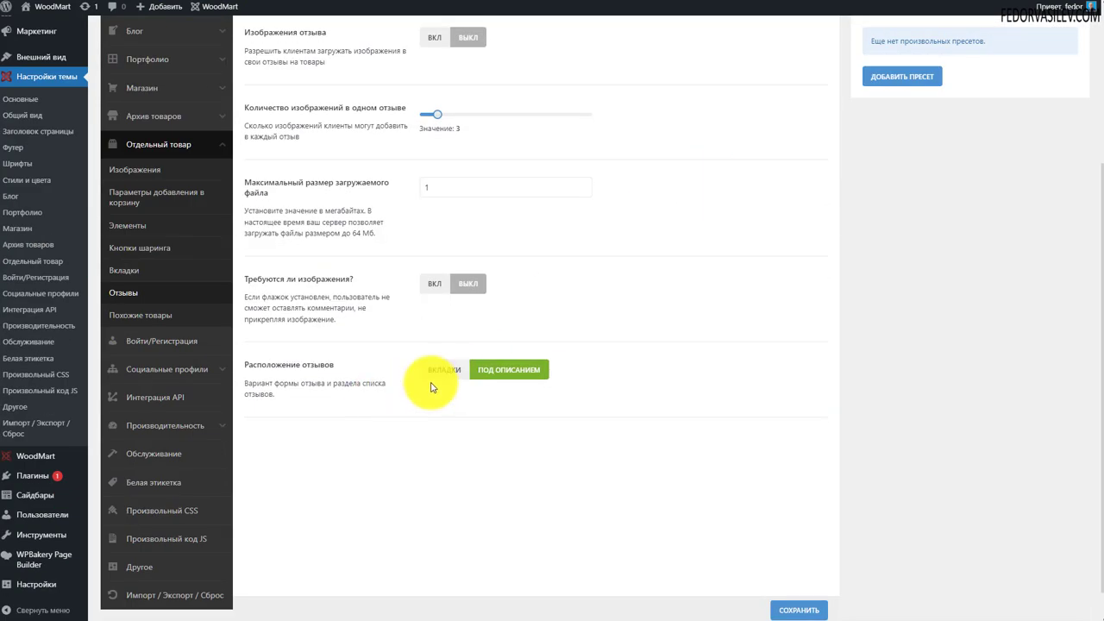
Return the reviews location to «Вкладки» and open the «Похожие товары» settings
click(443, 369)
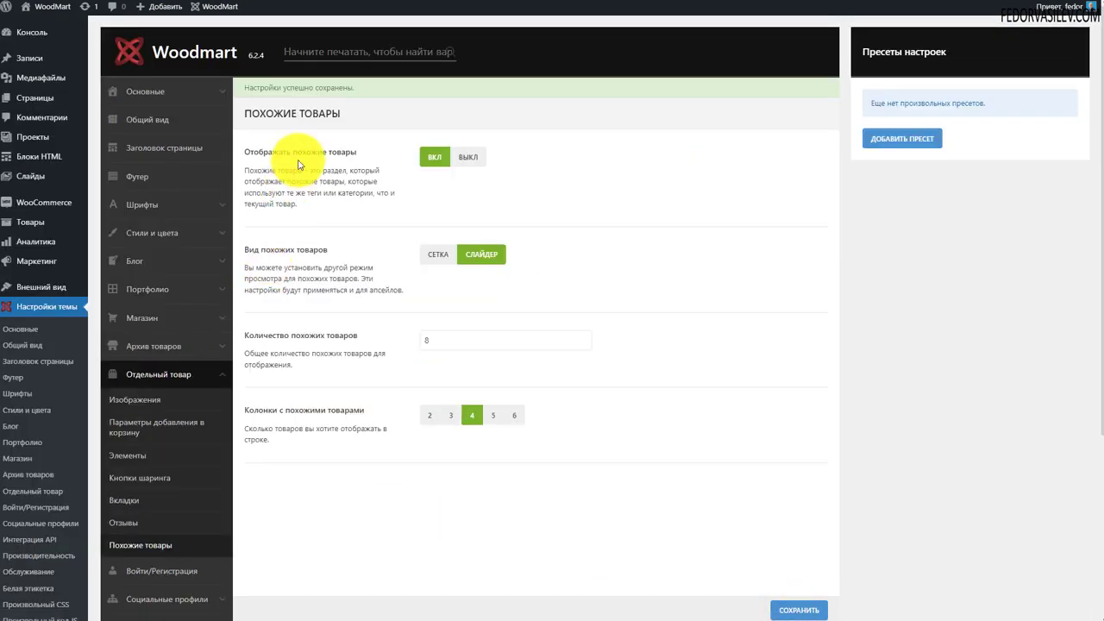
click(460, 160)
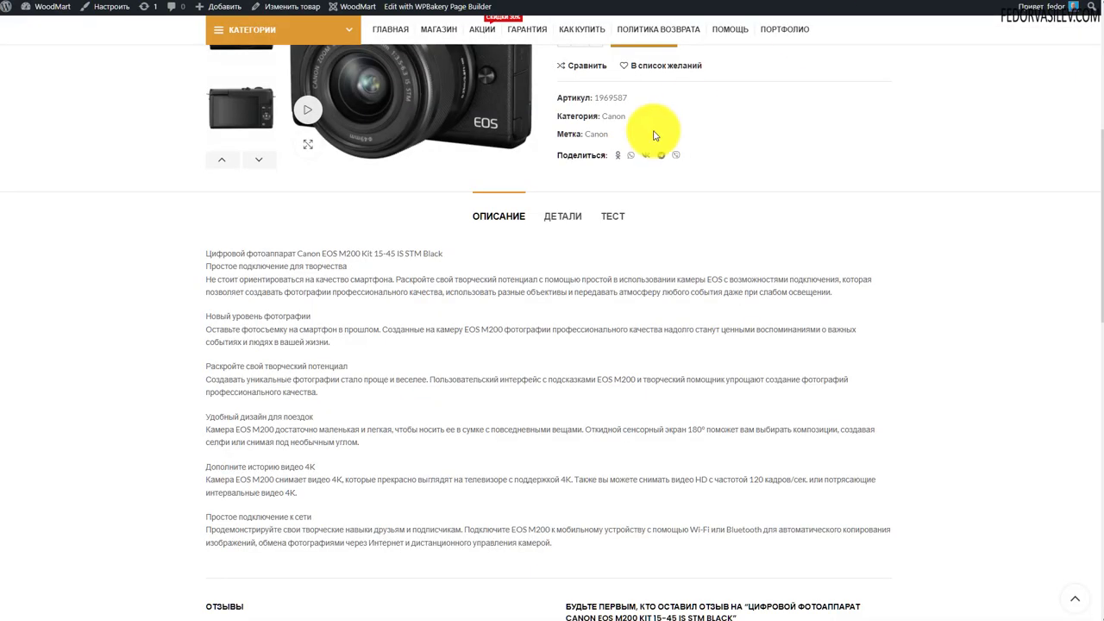
Look for the related products section on the product page and compare the «Сетка» and «Слайдер» view options in its settings
scroll(732, 224, up, 5)
scroll(930, 223, down, 10)
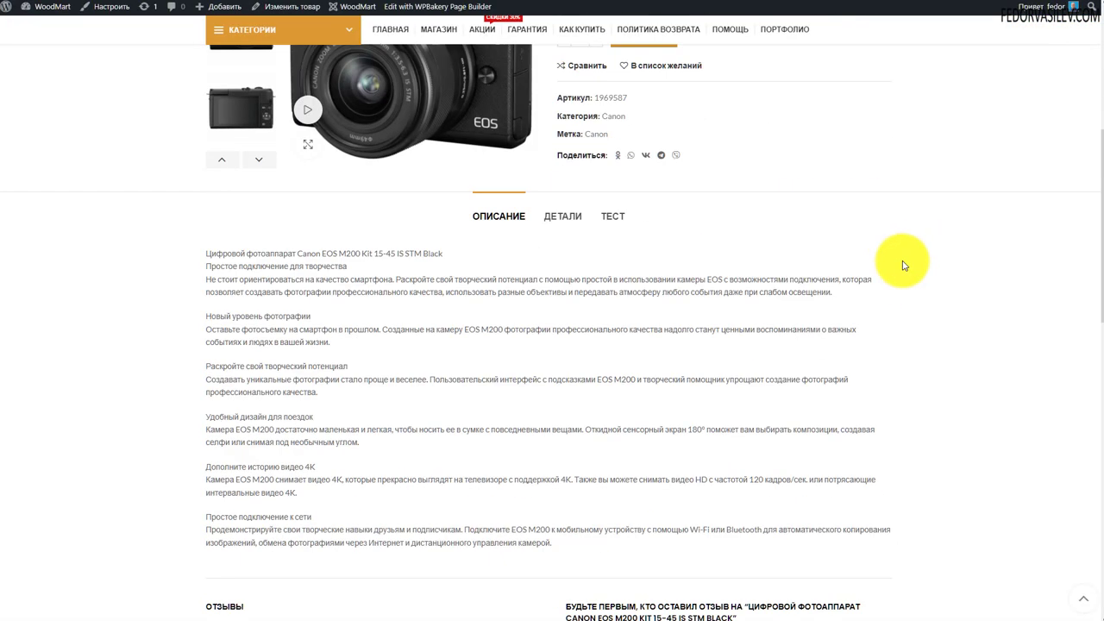
drag(350, 246, 204, 245)
click(92, 313)
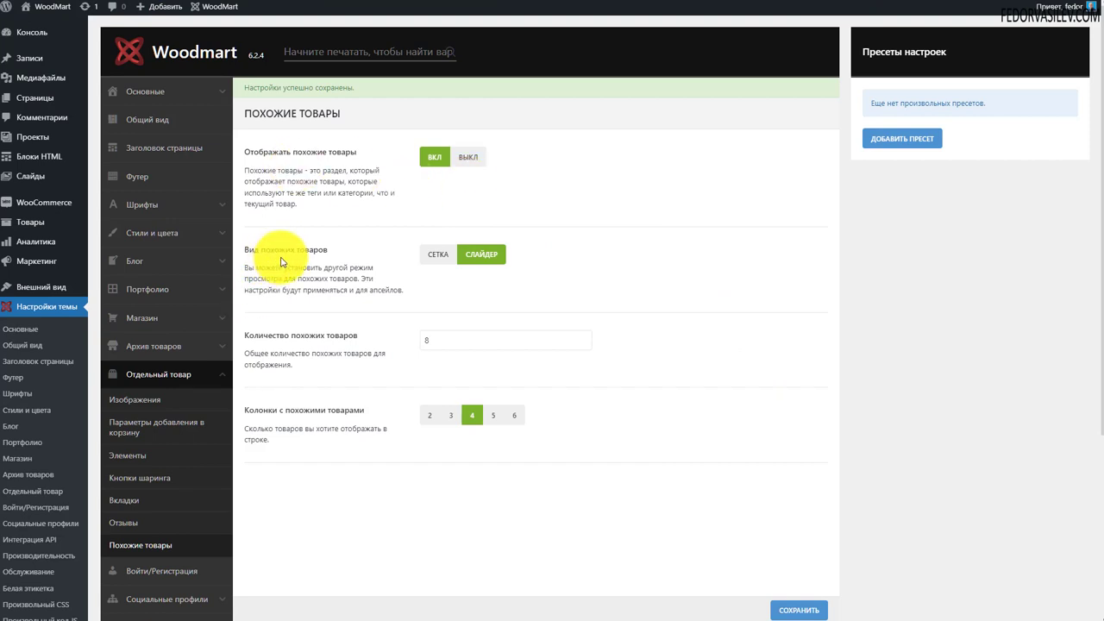
click(436, 255)
click(481, 255)
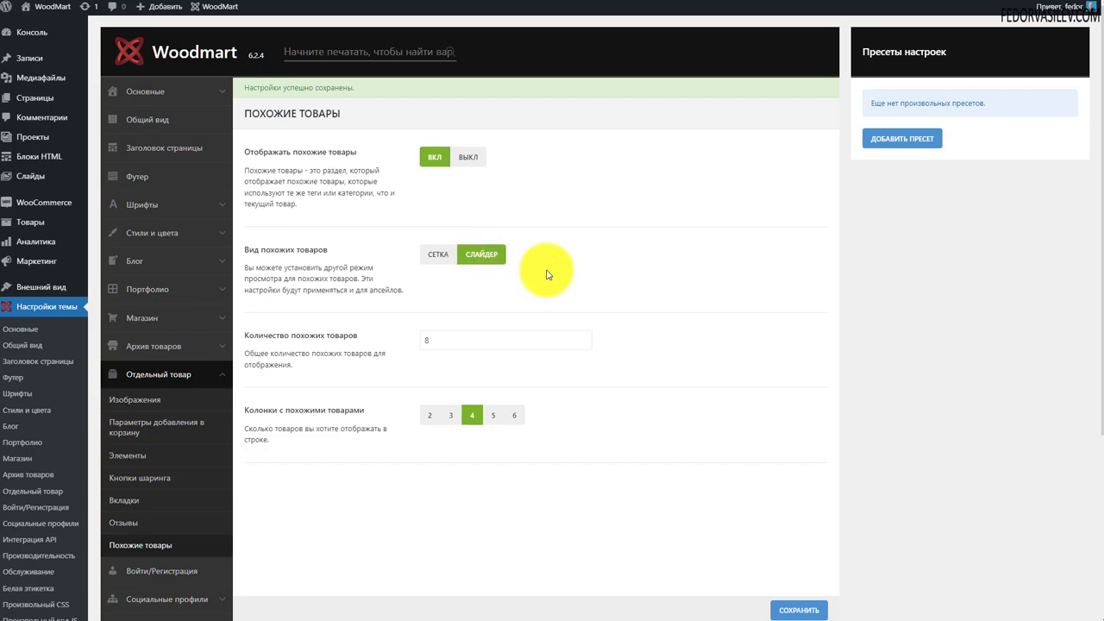
Examine the related products view mode and quantity settings and compare them with the Похожие товары block on the product page
click(436, 254)
click(480, 255)
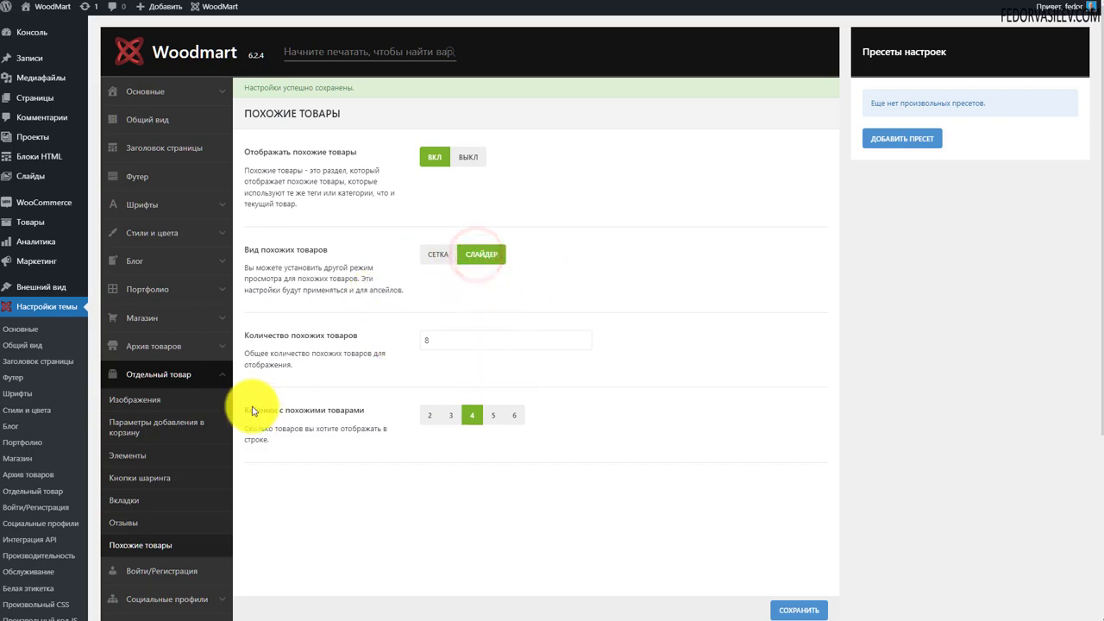
double_click(448, 340)
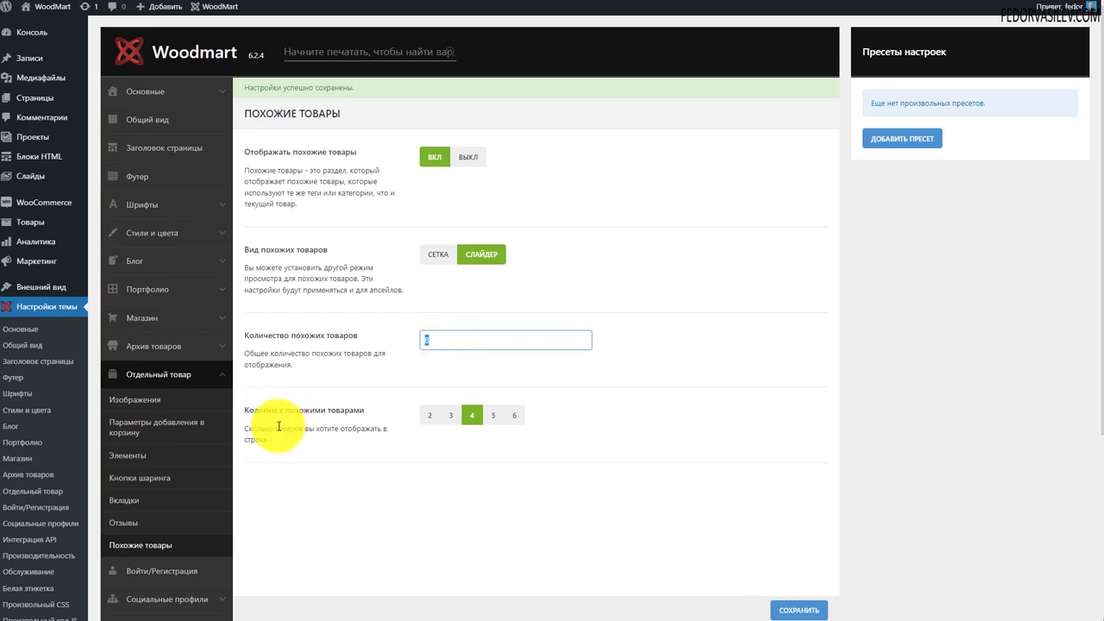
click(388, 472)
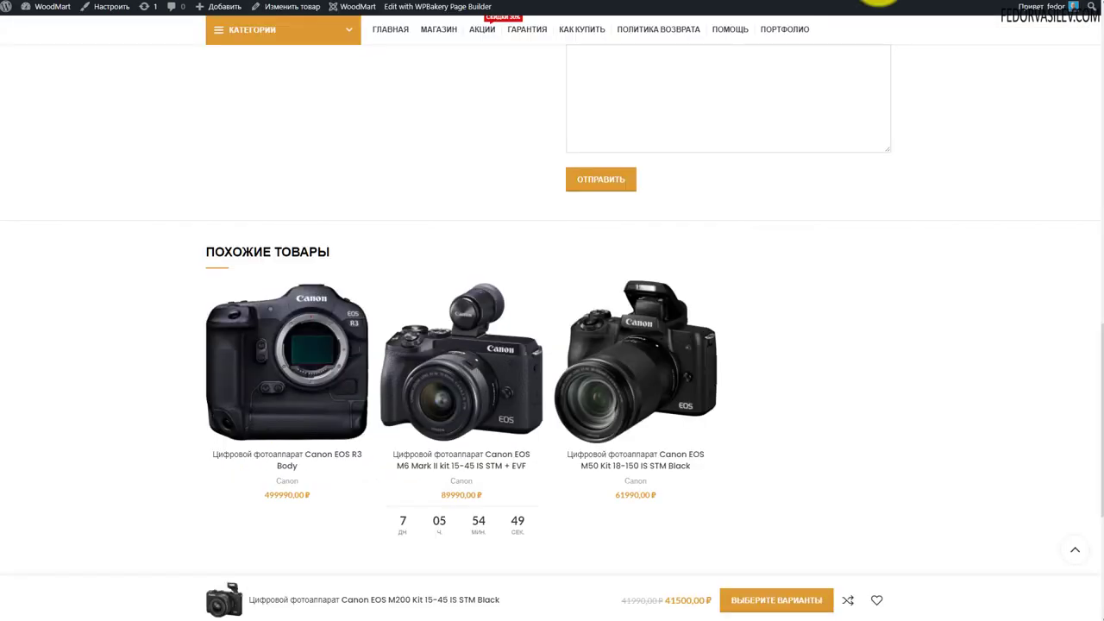
scroll(492, 266, down, 2)
scroll(674, 345, up, 1)
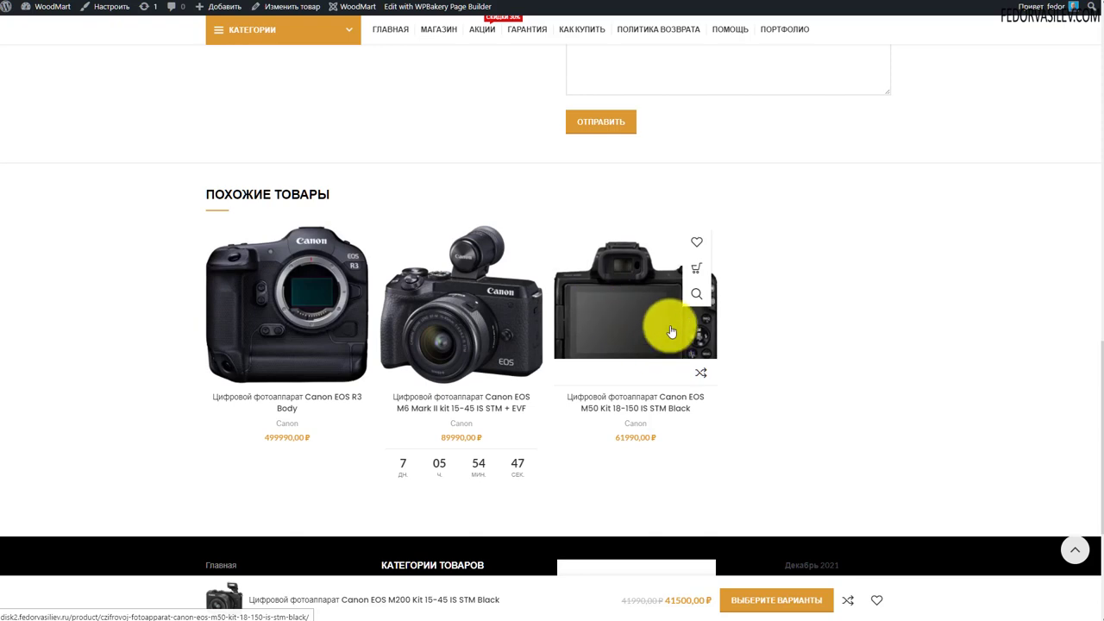
scroll(743, 365, up, 2)
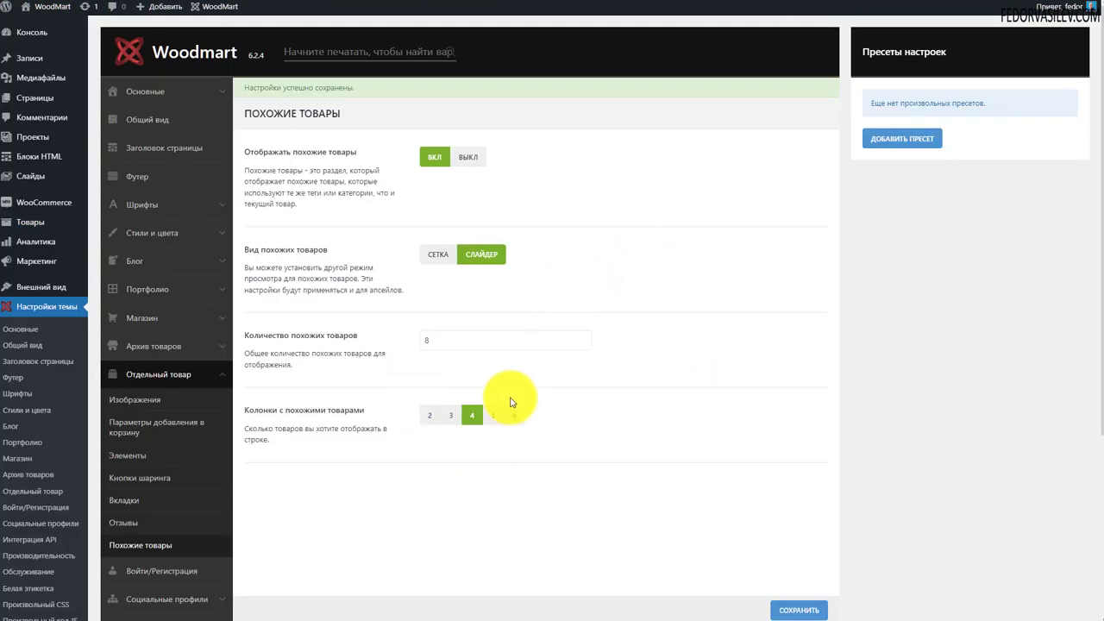
Save the related products settings and open the Войти/Регистрация theme section, keeping Вкладки страницы входа enabled
scroll(665, 322, down, 2)
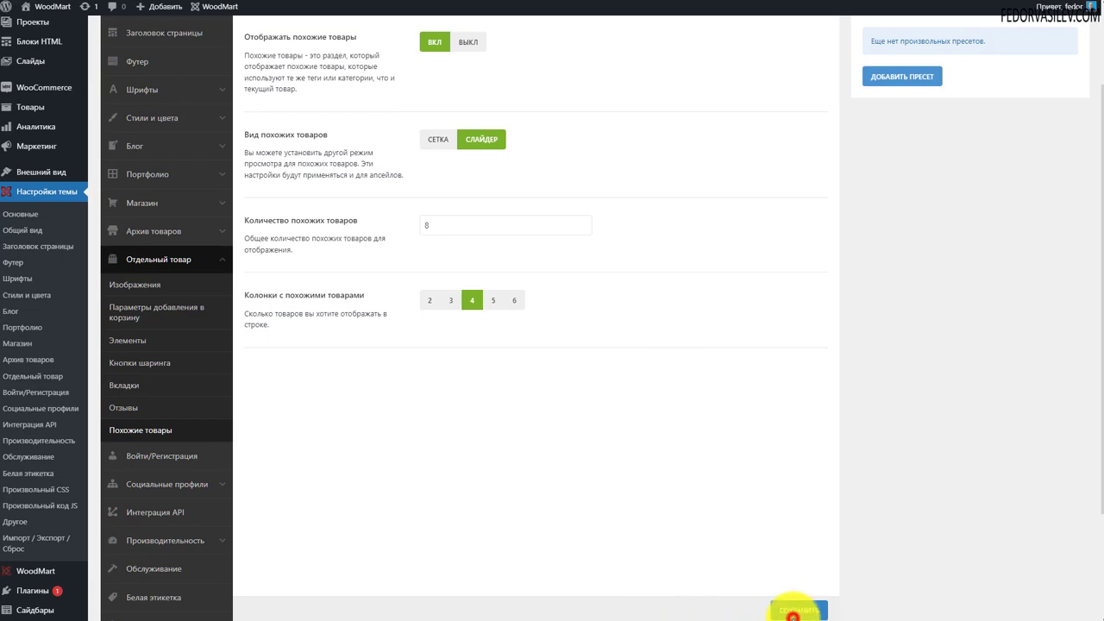
click(141, 330)
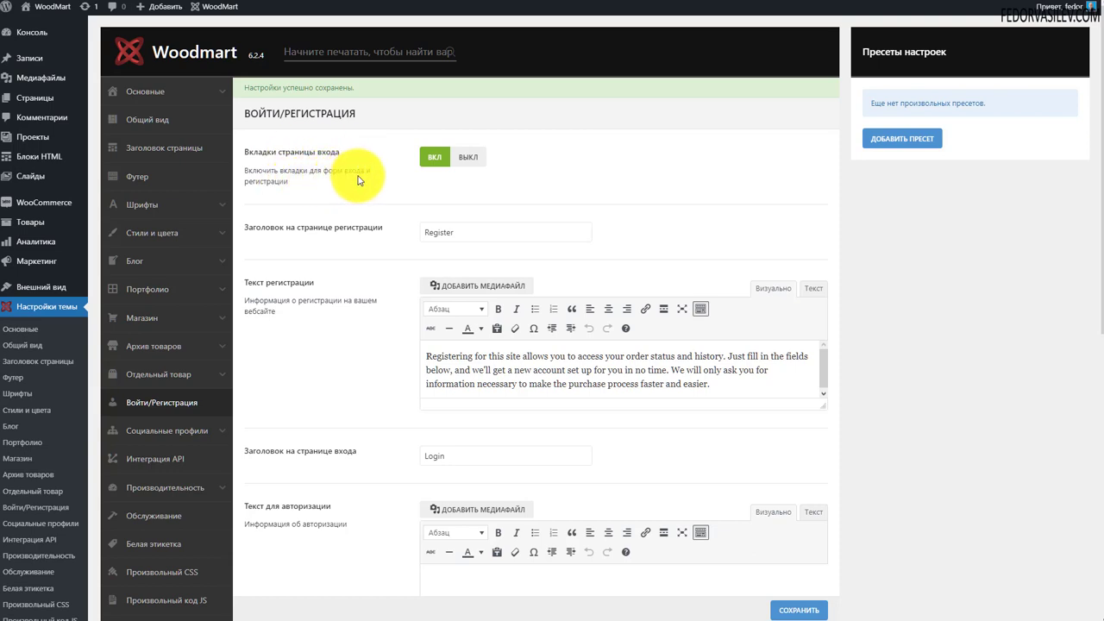
click(468, 156)
click(434, 158)
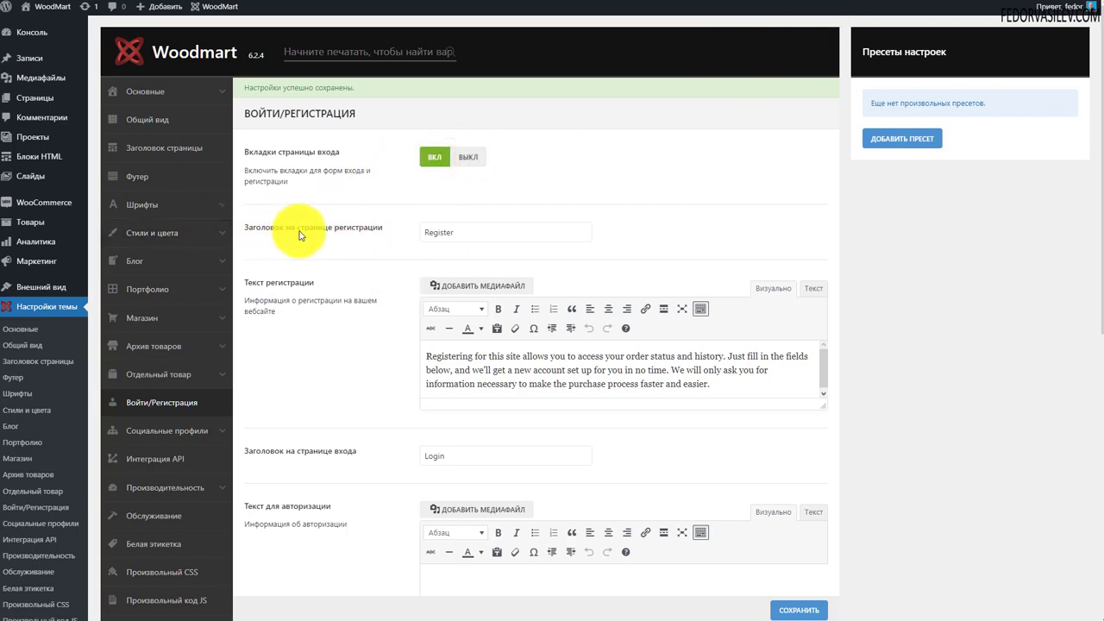
Examine the registration page heading and the registration information text in the Войти/Регистрация settings
mouse_move(466, 237)
mouse_down()
mouse_move(419, 226)
mouse_move(374, 239)
mouse_up()
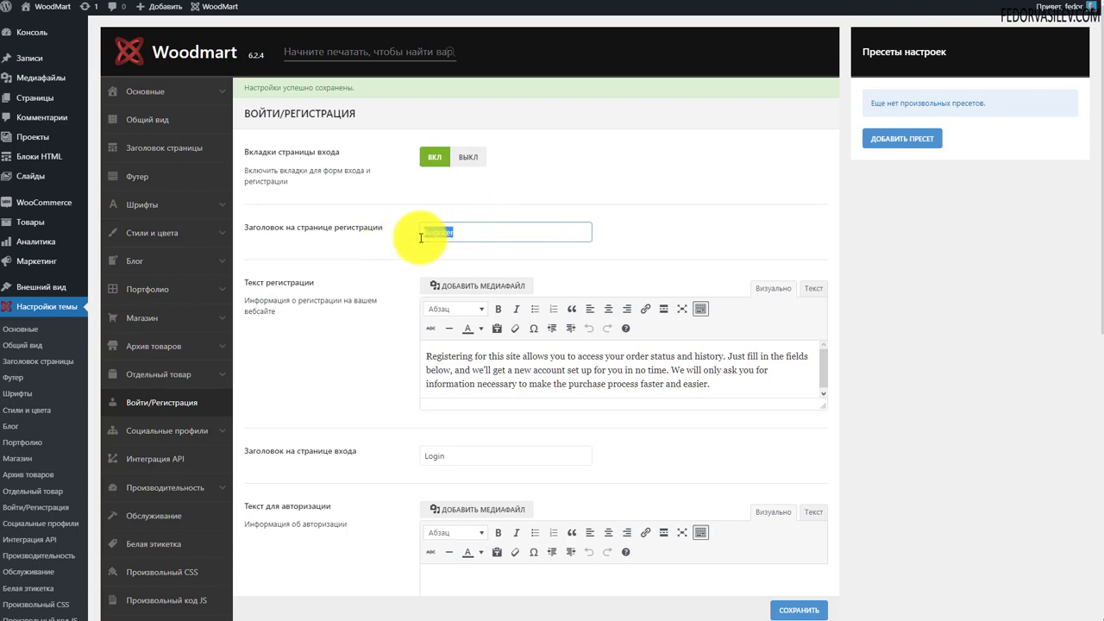
click(816, 383)
drag(743, 388, 381, 338)
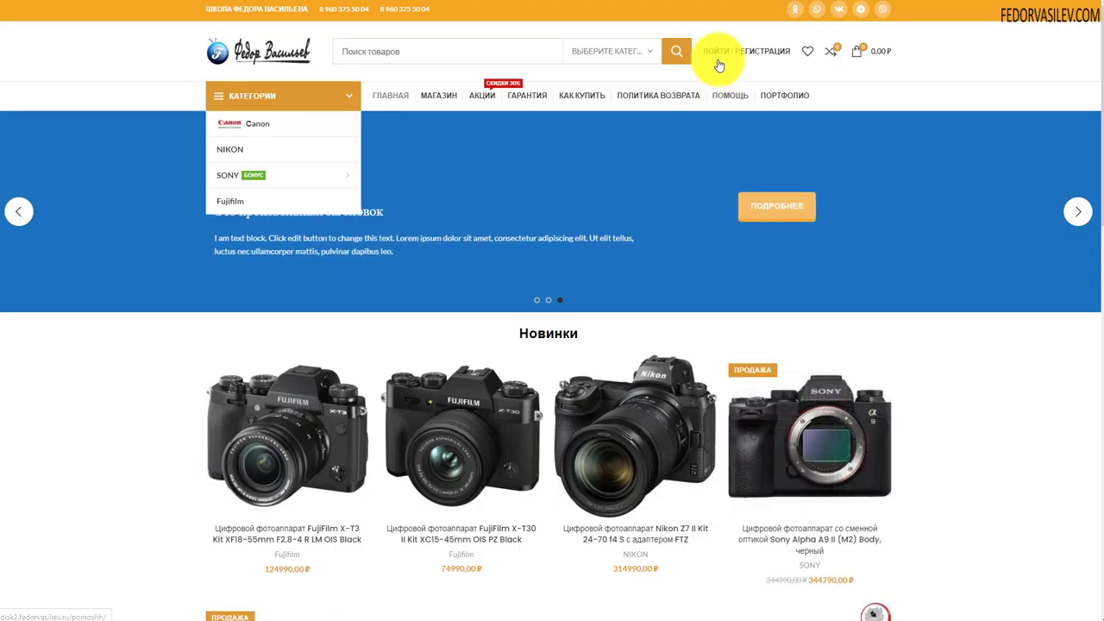
View the storefront's sign-in form and its account creation page as a logged-out visitor
mouse_move(719, 55)
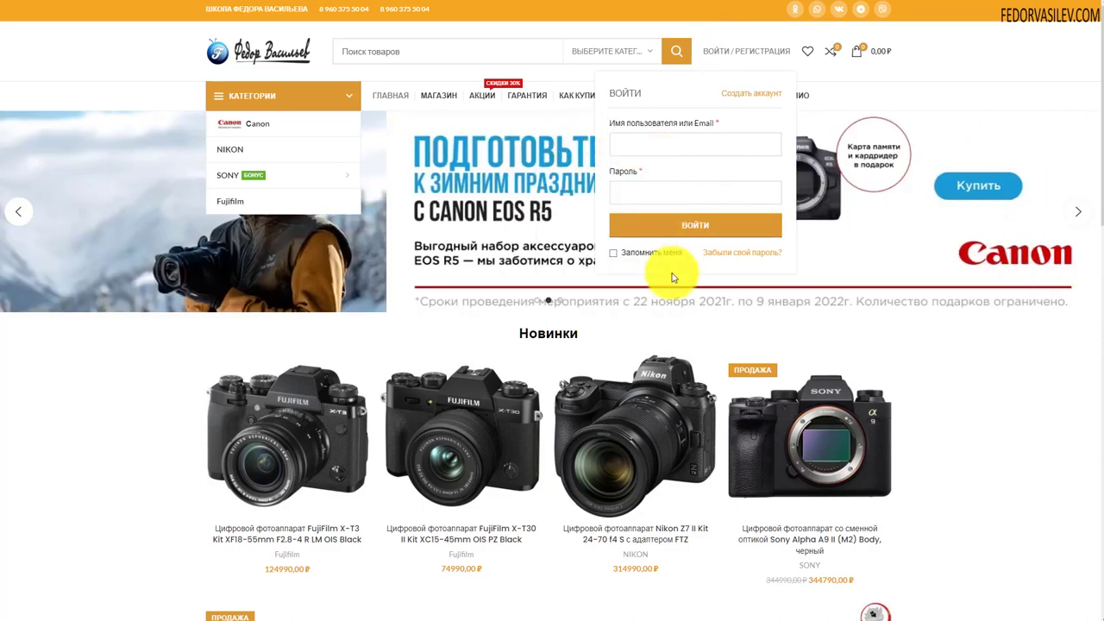
click(753, 92)
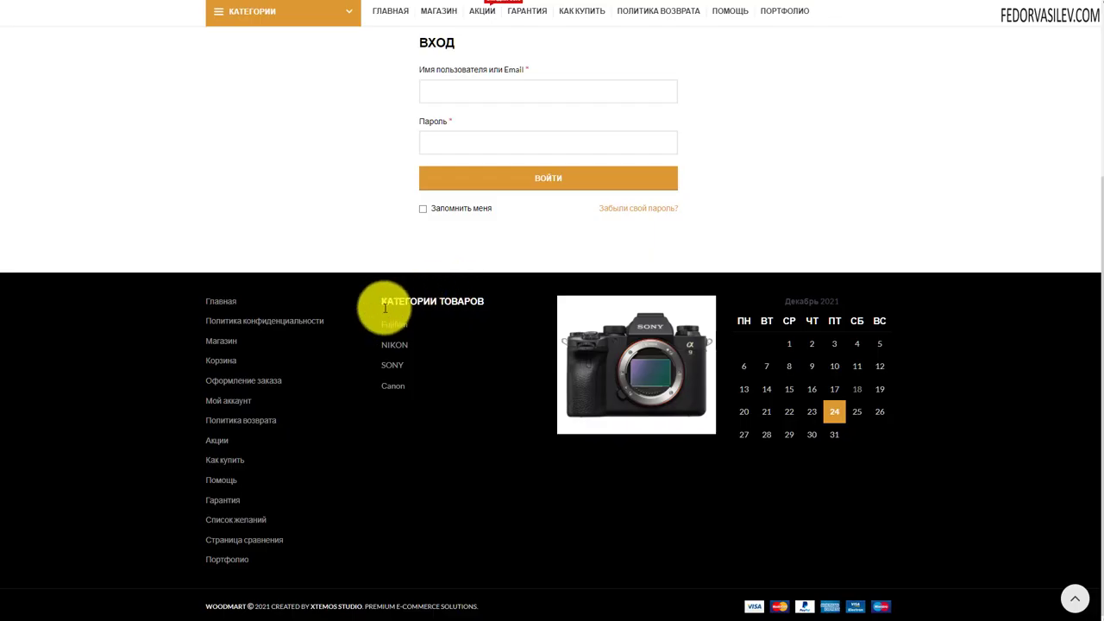
scroll(365, 313, up, 3)
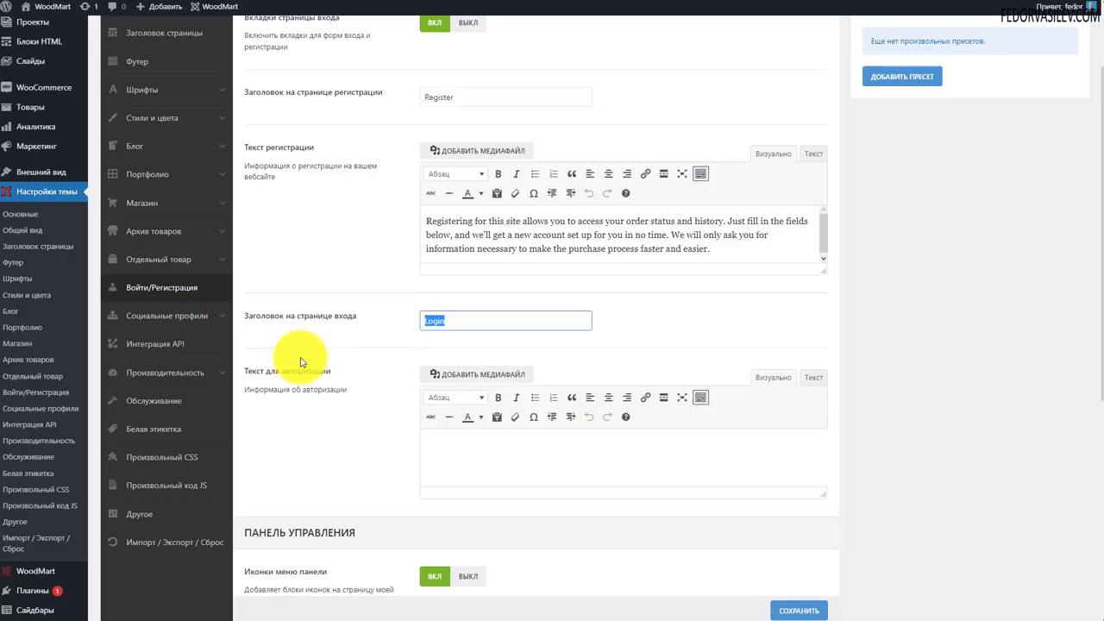
Examine the login page heading, the Текст для авторизации field and the account dashboard options
scroll(382, 295, up, 2)
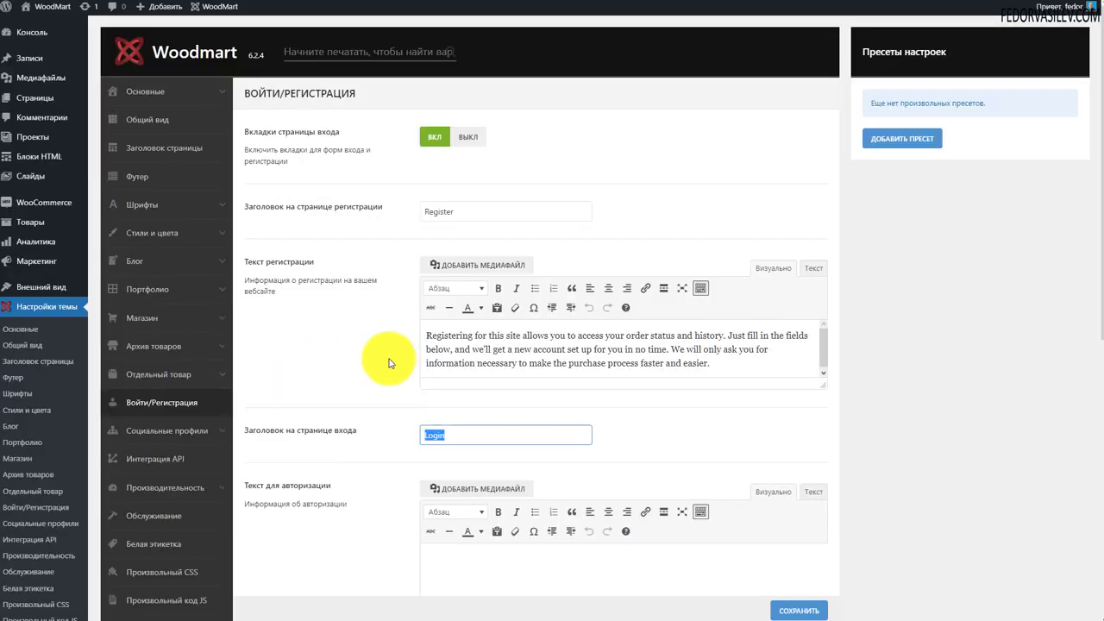
scroll(357, 271, down, 3)
click(451, 276)
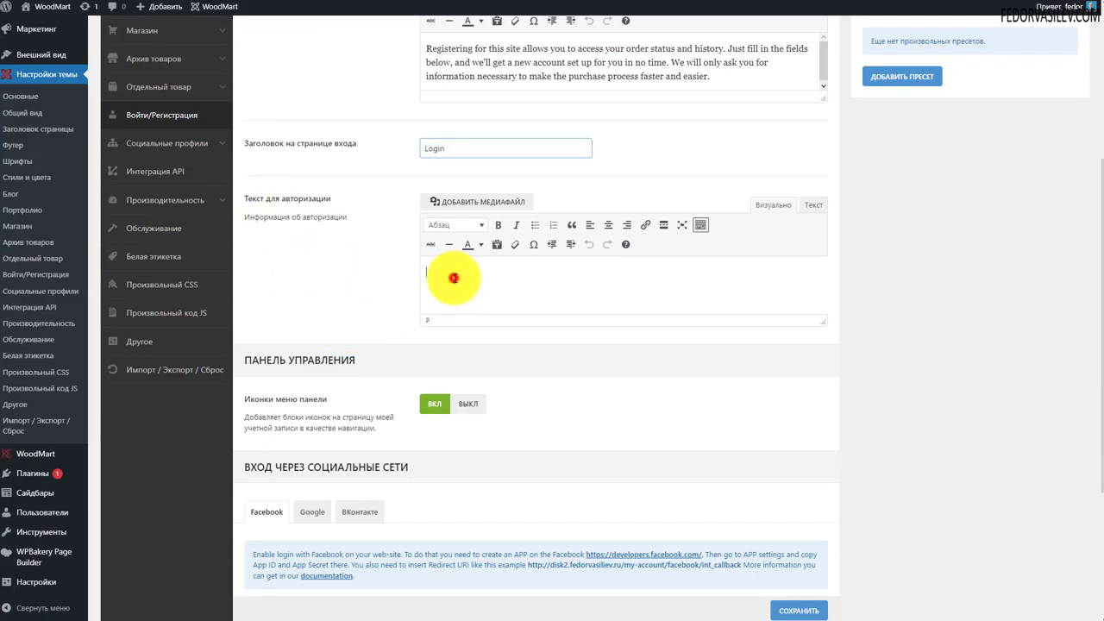
scroll(552, 293, down, 2)
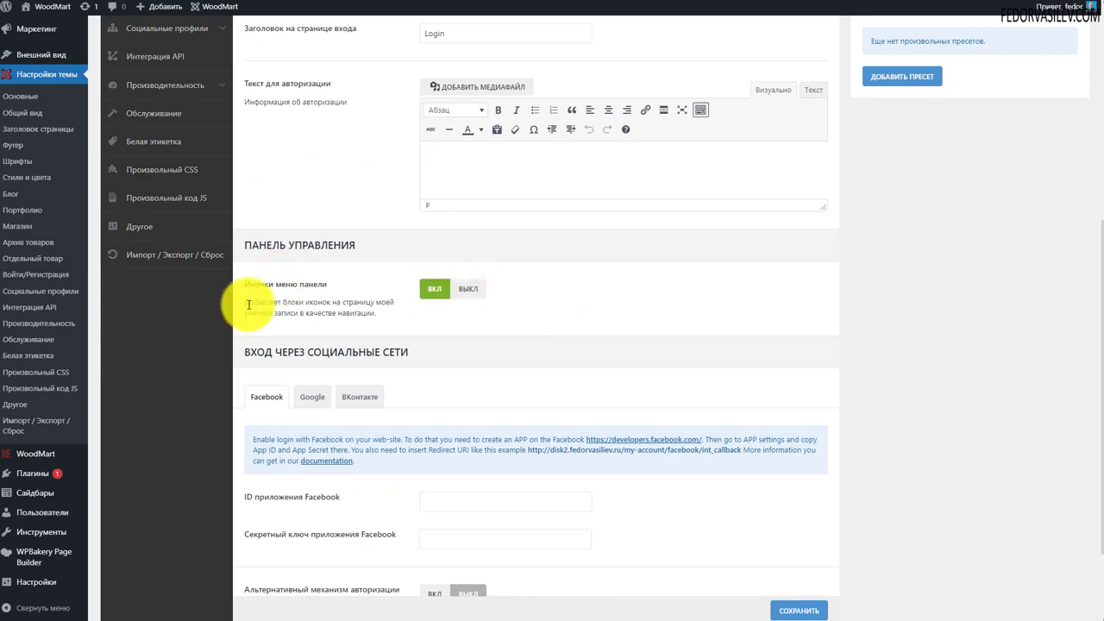
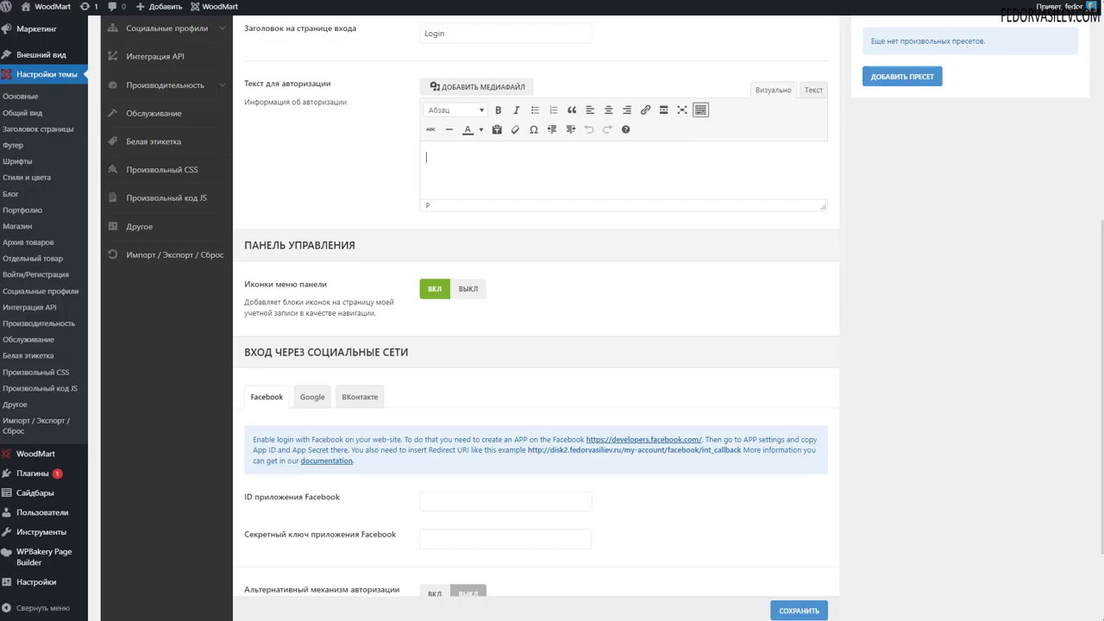
Turn off the Иконки меню панели option for the account dashboard and save the settings
scroll(583, 248, down, 2)
click(468, 174)
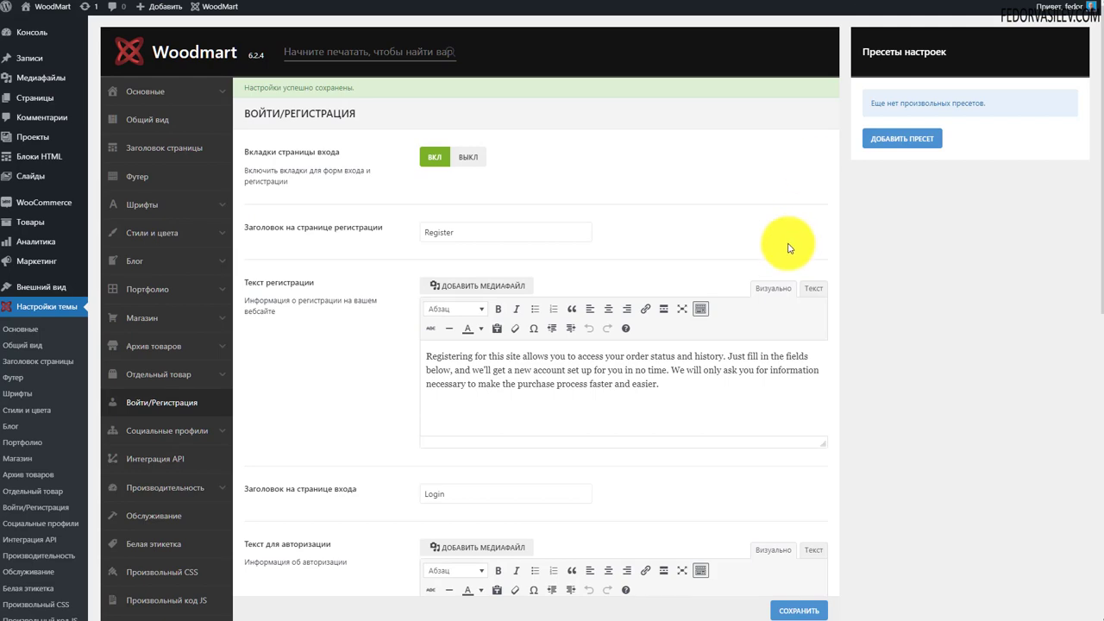
Turn Иконки меню панели back on, save the settings and check the icons on the Мой аккаунт page
scroll(771, 233, down, 5)
click(434, 233)
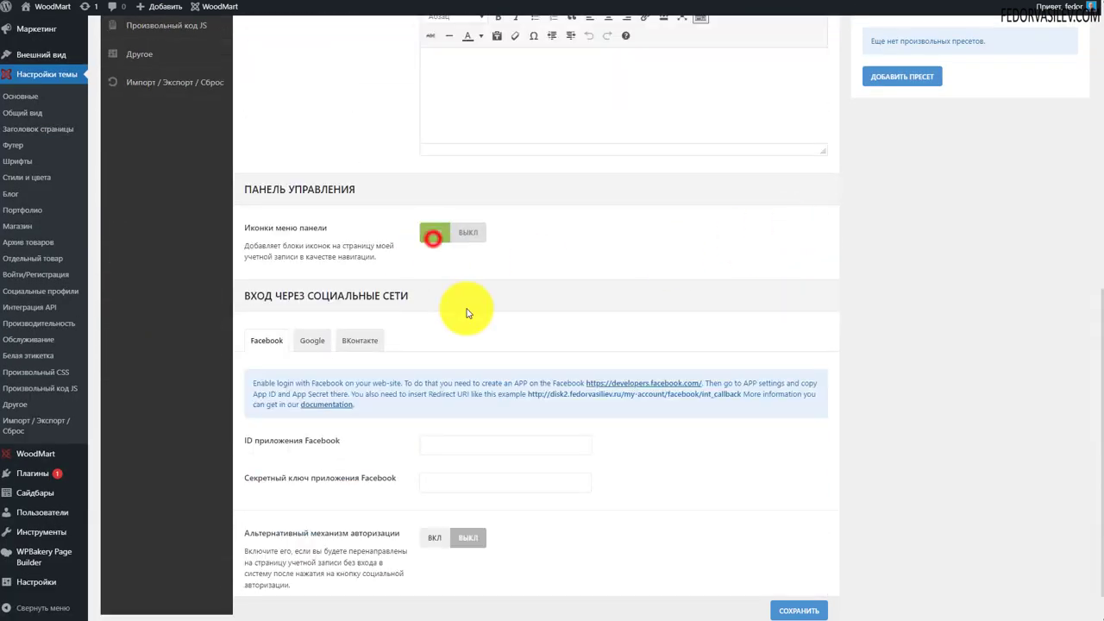
click(777, 609)
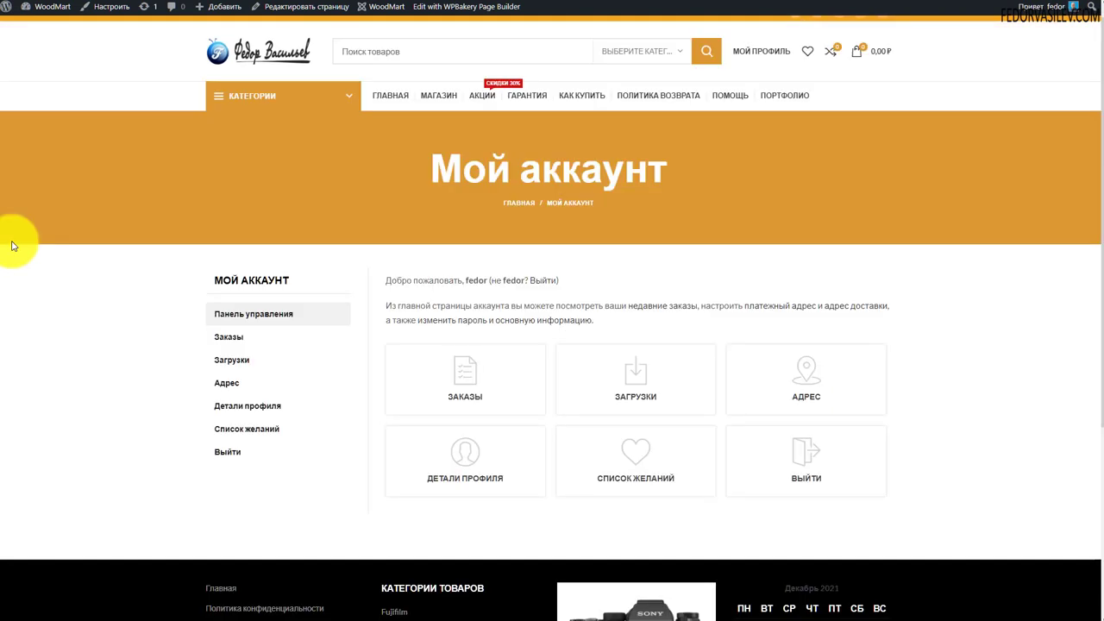
click(473, 382)
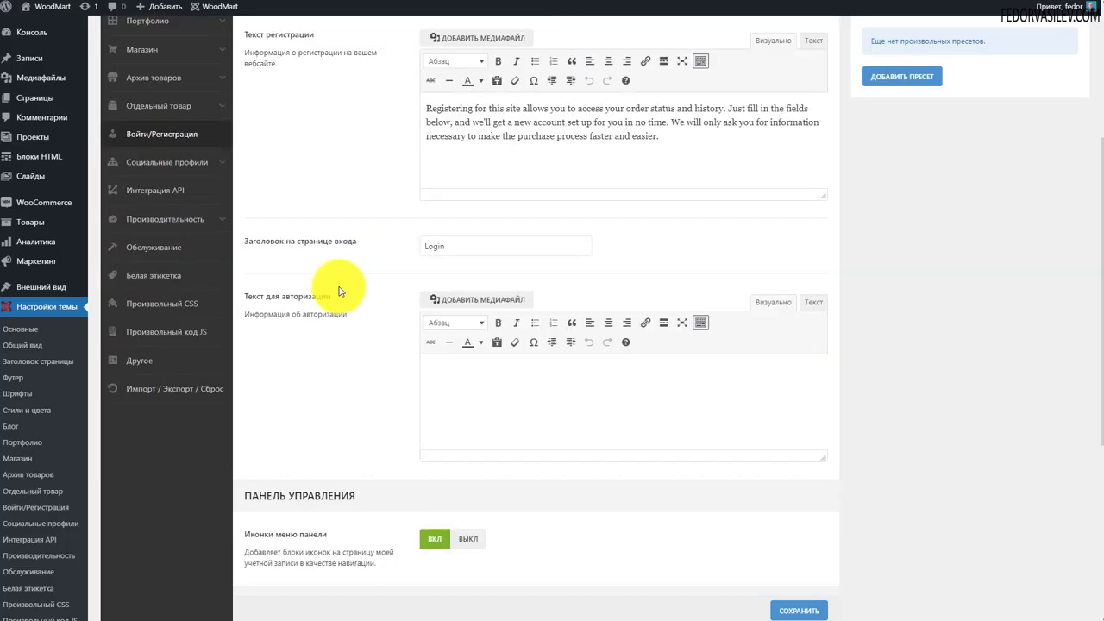
Examine the Facebook social login instructions and its application ID and secret key fields
scroll(400, 288, up, 2)
scroll(345, 388, down, 5)
drag(357, 366, 241, 345)
click(414, 372)
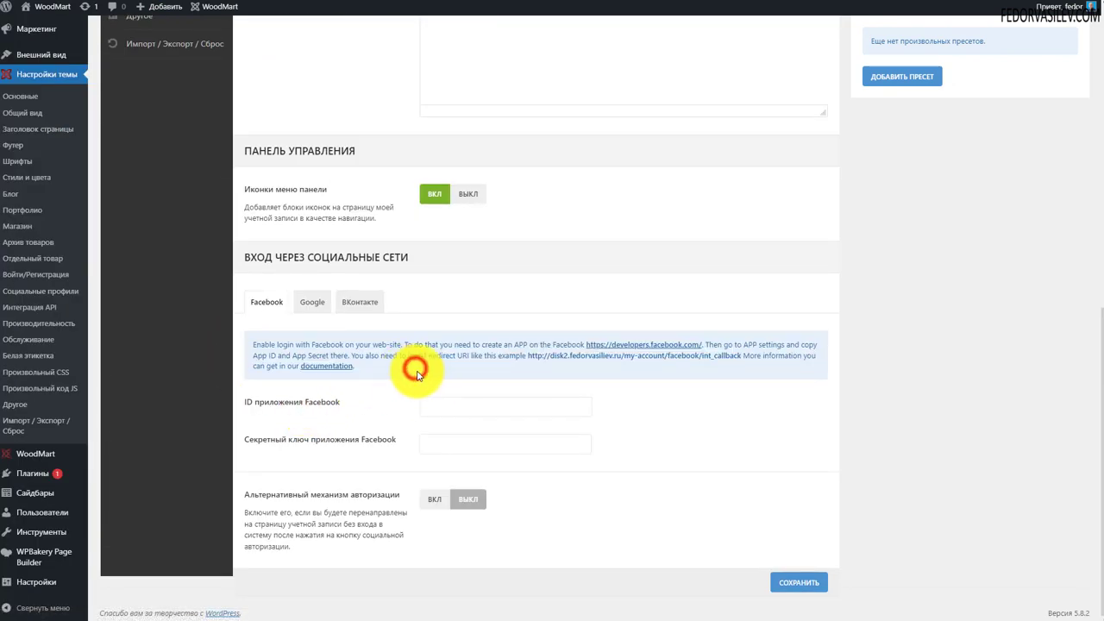
click(458, 406)
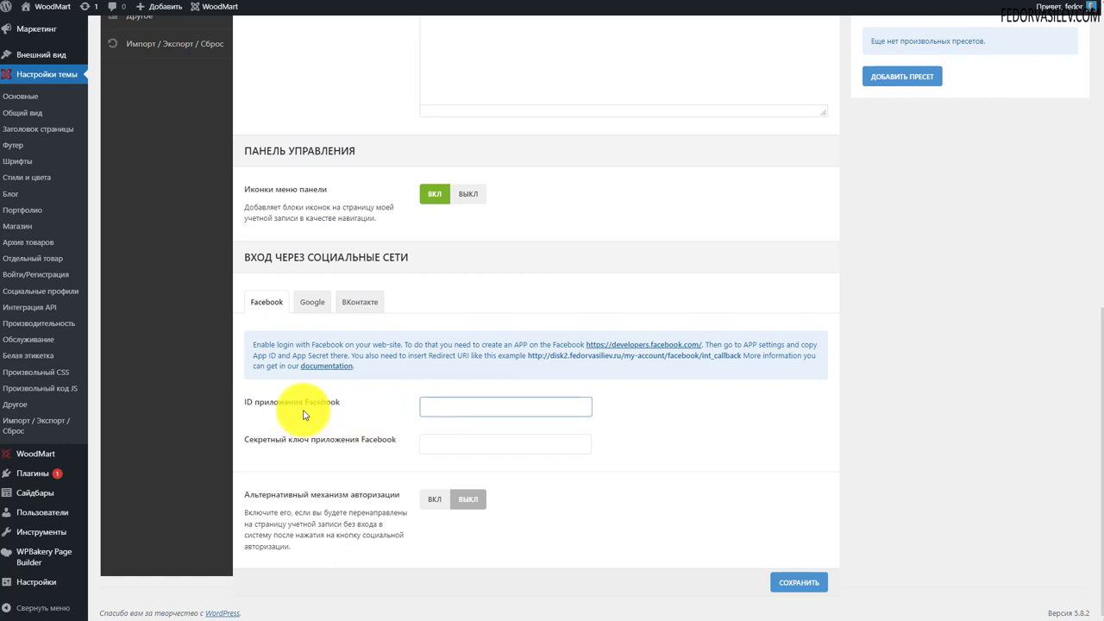
drag(264, 404, 409, 415)
click(450, 404)
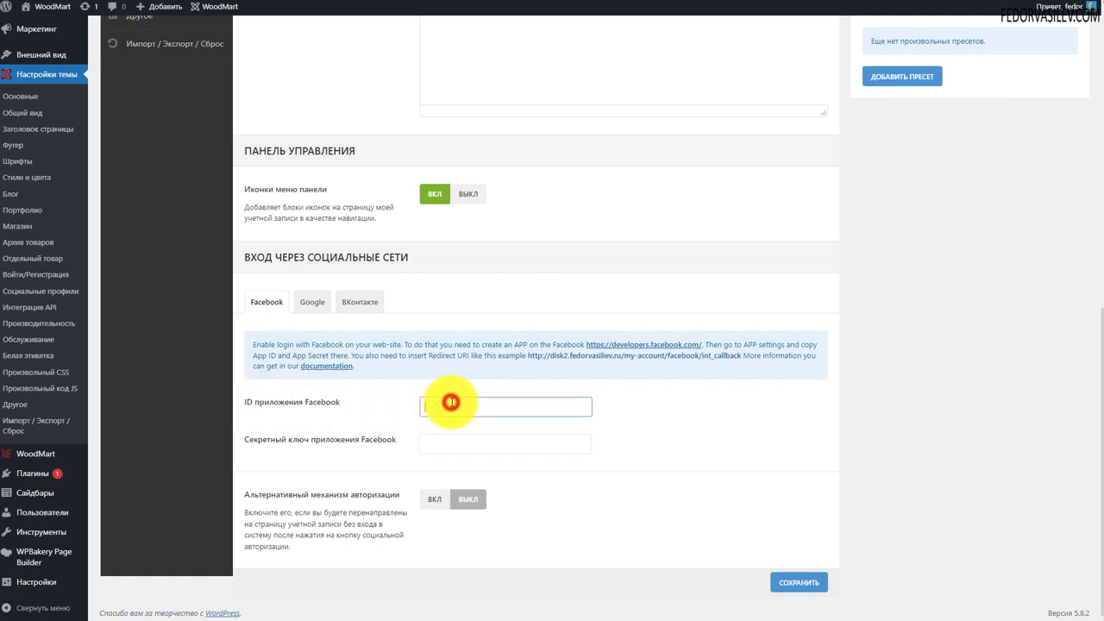
drag(309, 441, 394, 437)
click(448, 441)
Examine the Google and VKontakte application ID and secret key fields, and check the profile area on the storefront
click(312, 303)
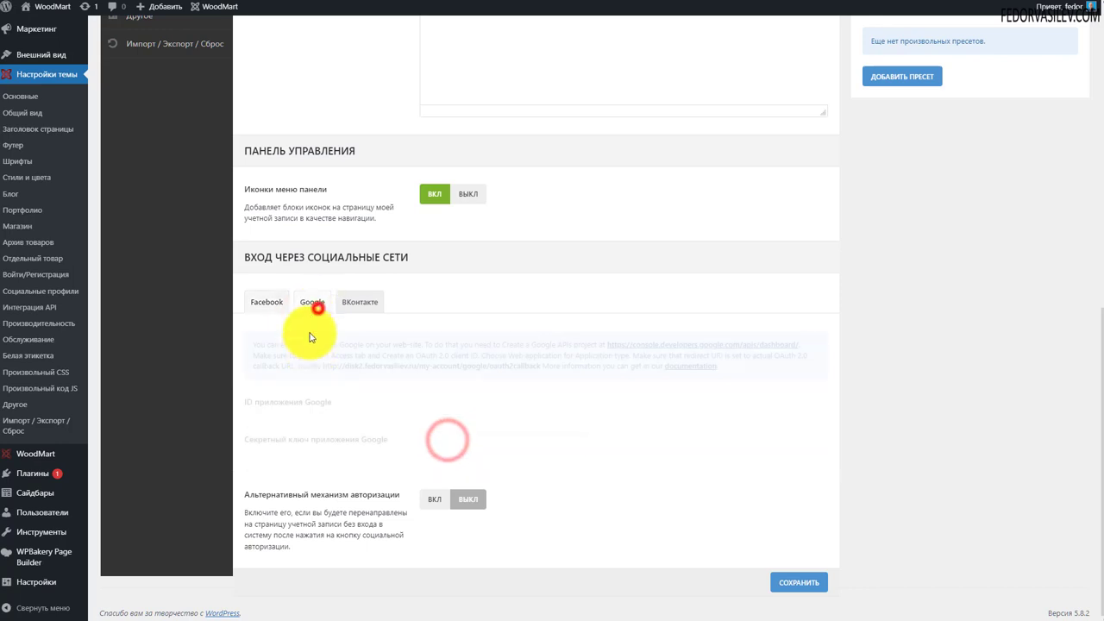
drag(385, 441, 257, 401)
click(360, 303)
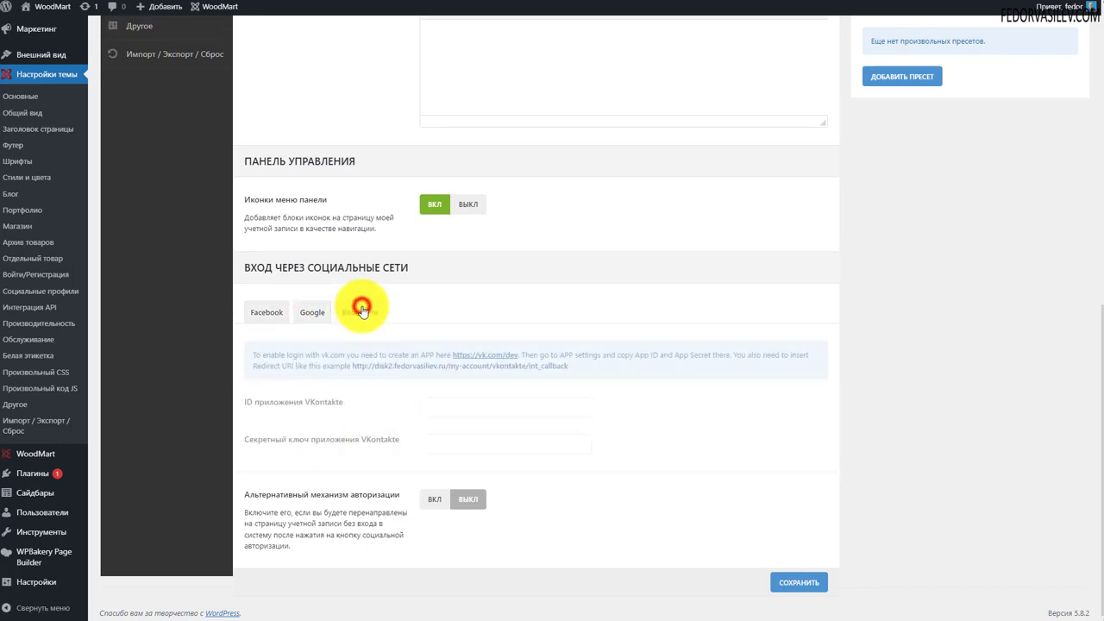
click(461, 407)
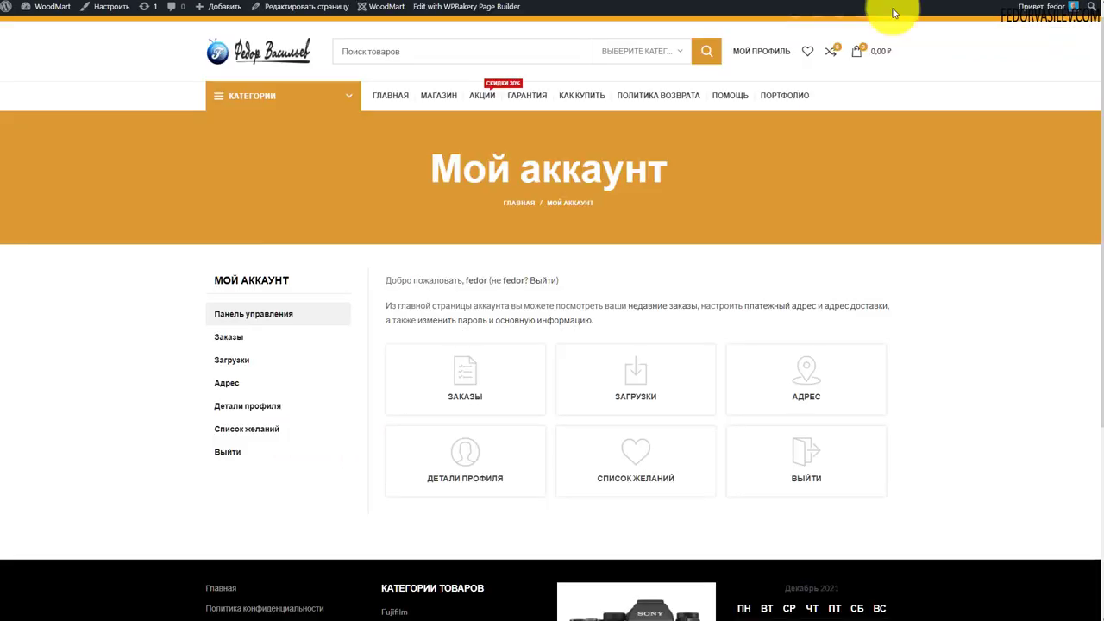
mouse_move(758, 70)
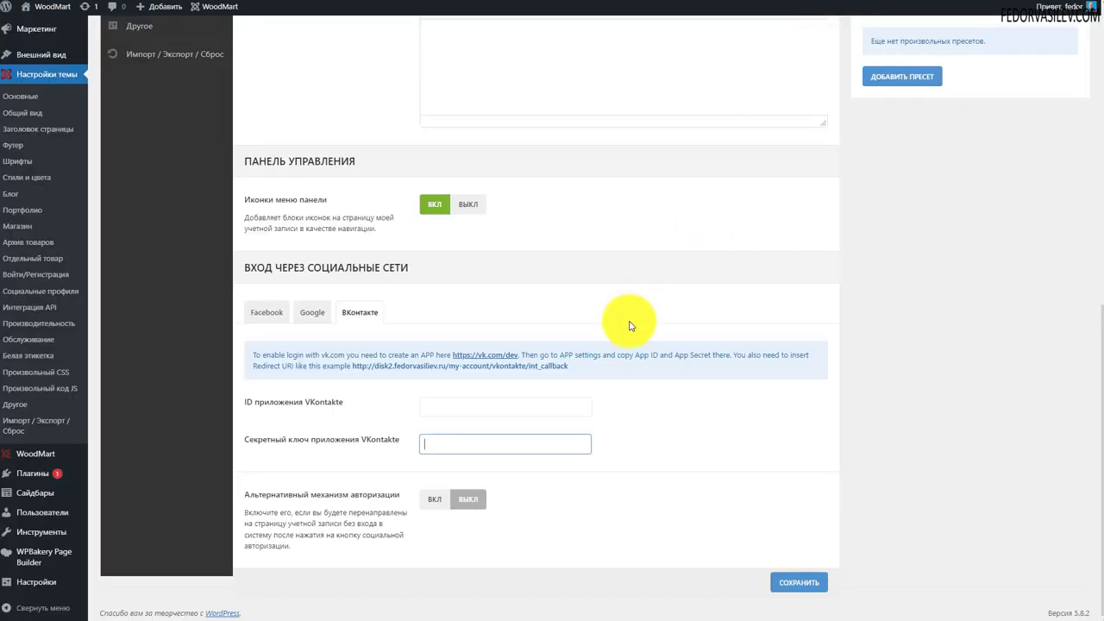
Enable Альтернативный механизм авторизации for social login and read its description
click(447, 510)
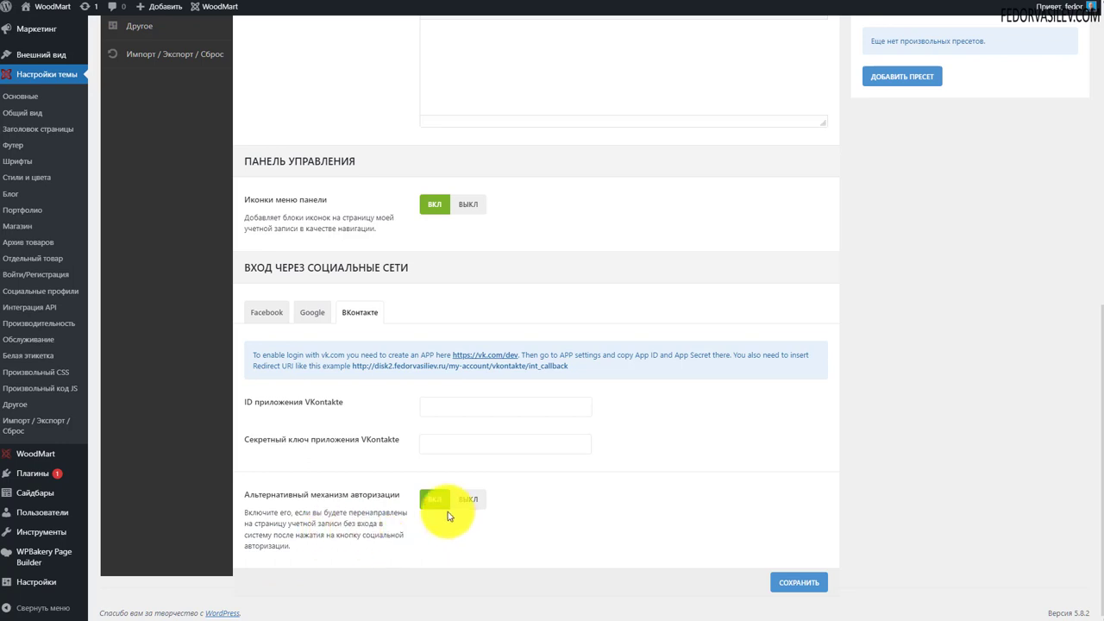
drag(316, 547, 276, 525)
click(605, 516)
Compare the application ID and secret key fields needed for VKontakte, Google and Facebook login
click(366, 312)
click(313, 312)
click(358, 313)
click(467, 449)
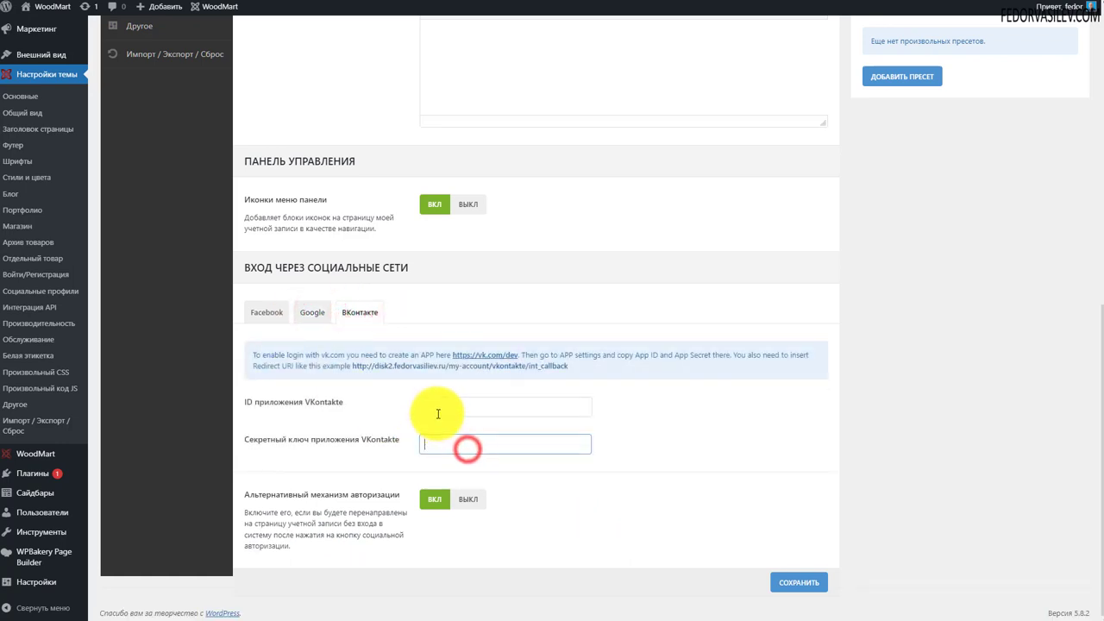
click(313, 312)
click(267, 318)
click(314, 312)
click(360, 313)
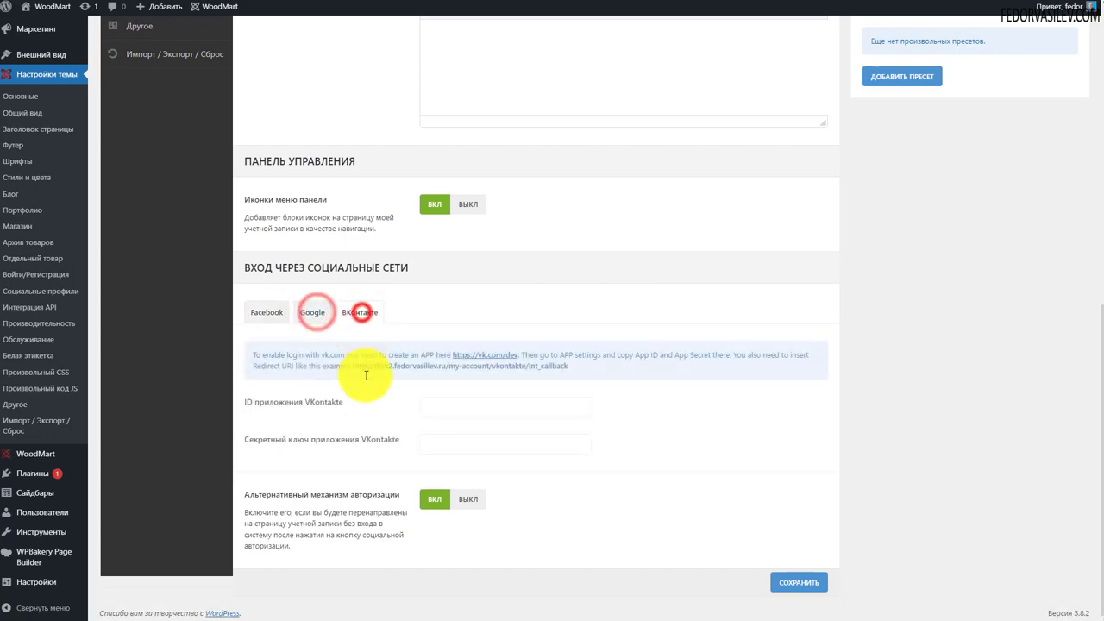
scroll(579, 444, up, 10)
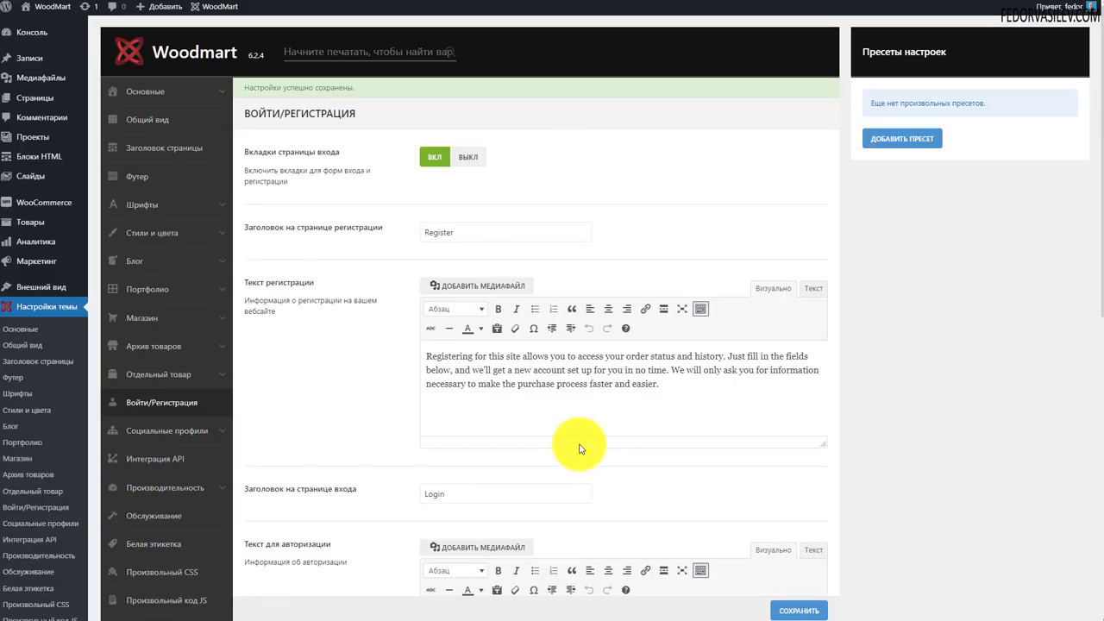
scroll(579, 449, down, 7)
click(491, 429)
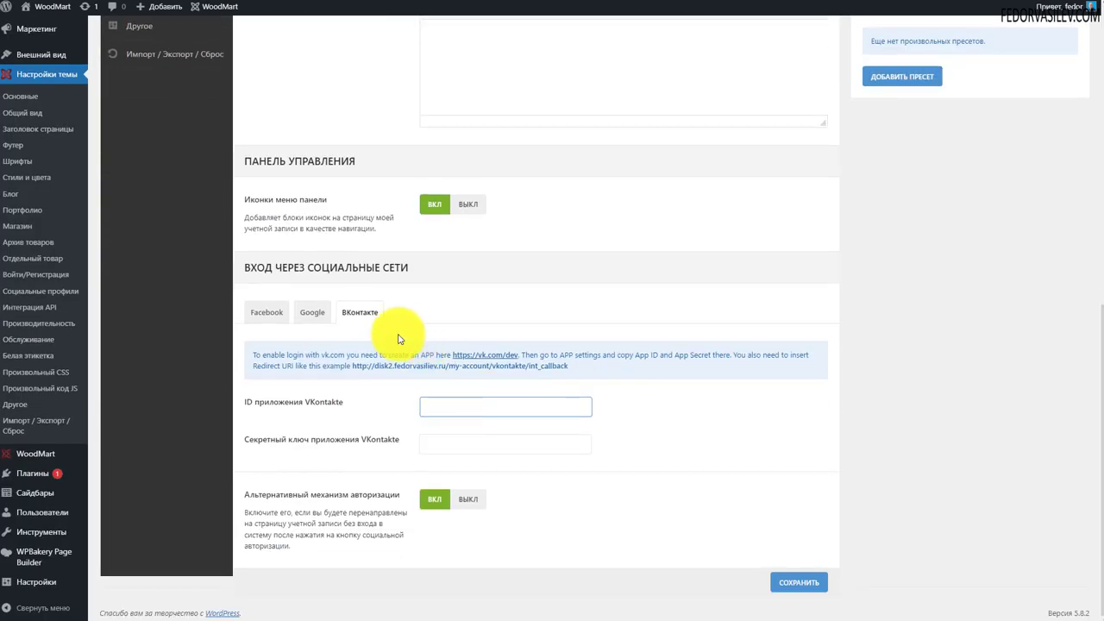
click(310, 312)
click(274, 312)
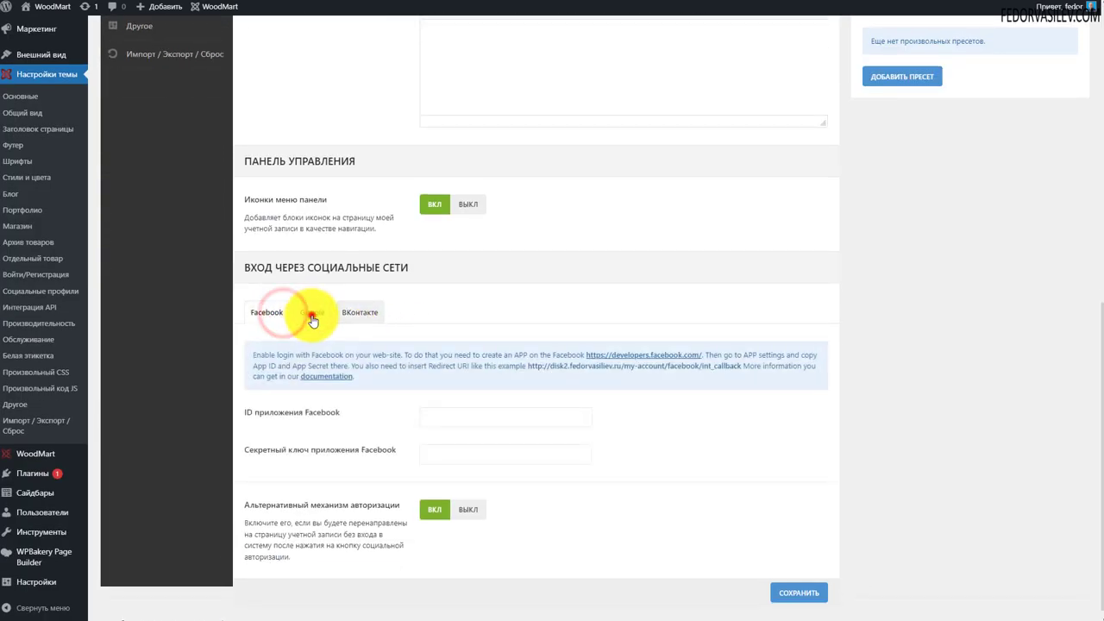
click(313, 317)
click(352, 313)
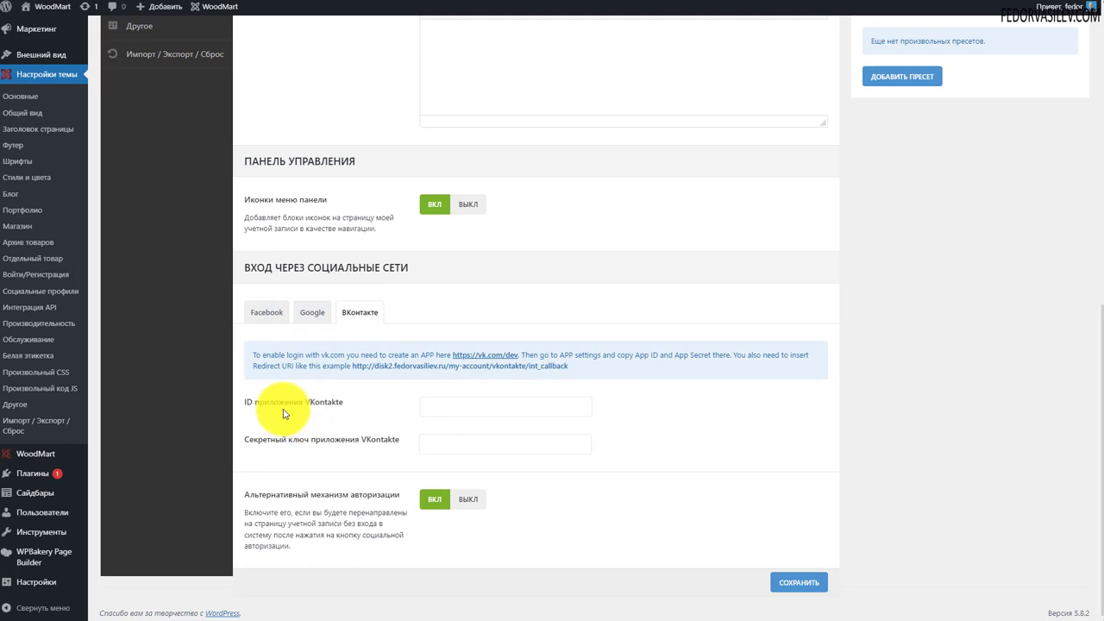
Revisit the Google and Facebook social login fields and look over the whole Войти/Регистрация settings page
drag(408, 422, 431, 308)
click(423, 302)
click(308, 314)
click(269, 319)
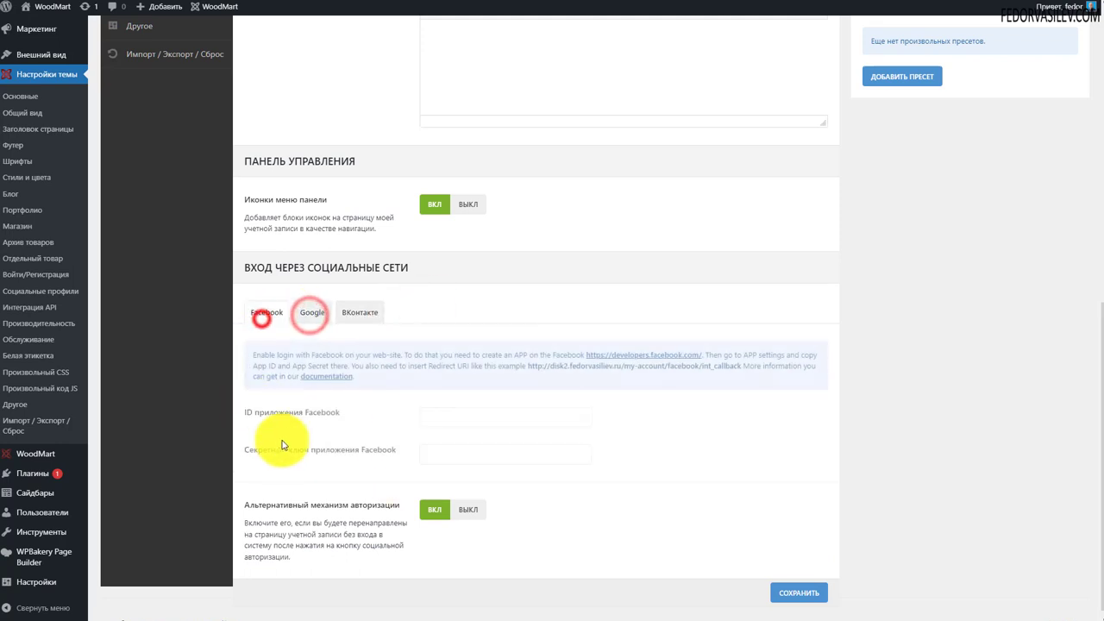
scroll(507, 507, up, 2)
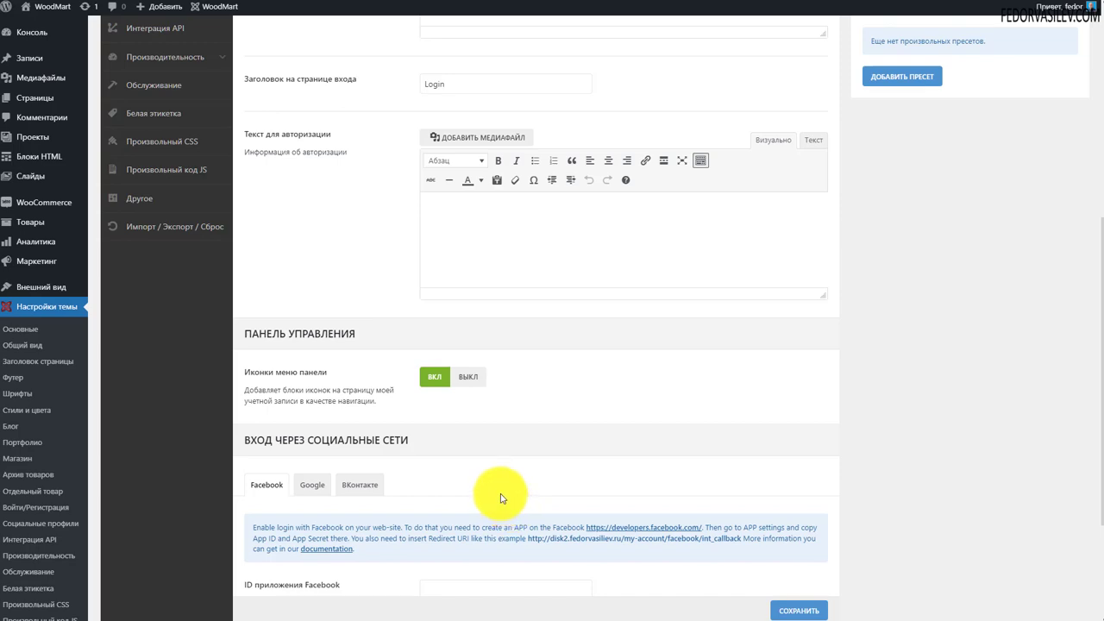
scroll(503, 498, up, 5)
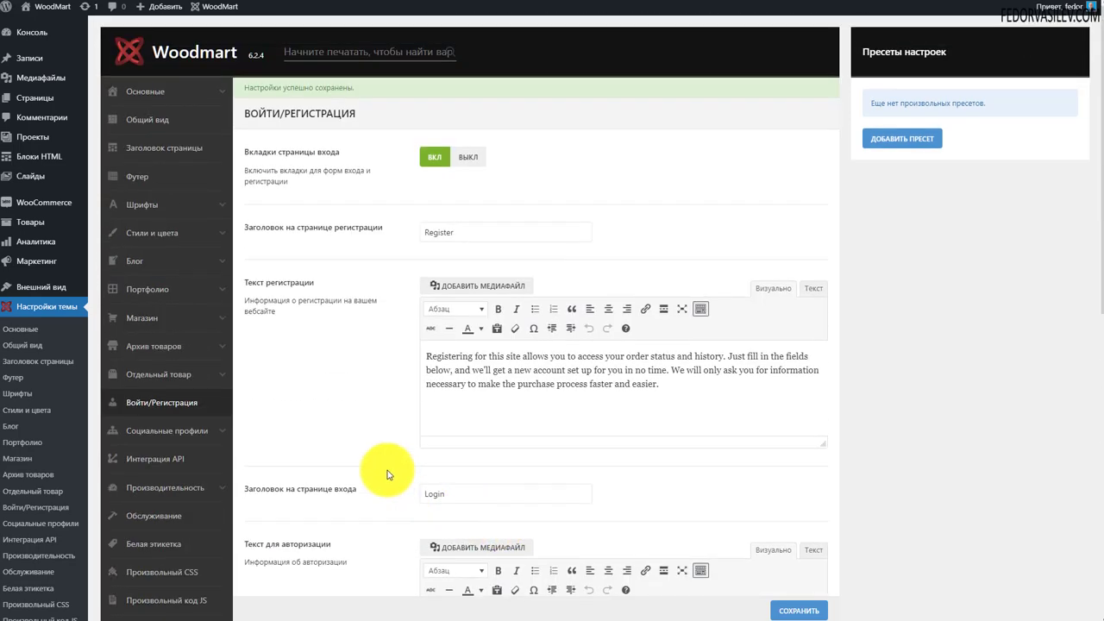
scroll(388, 472, down, 7)
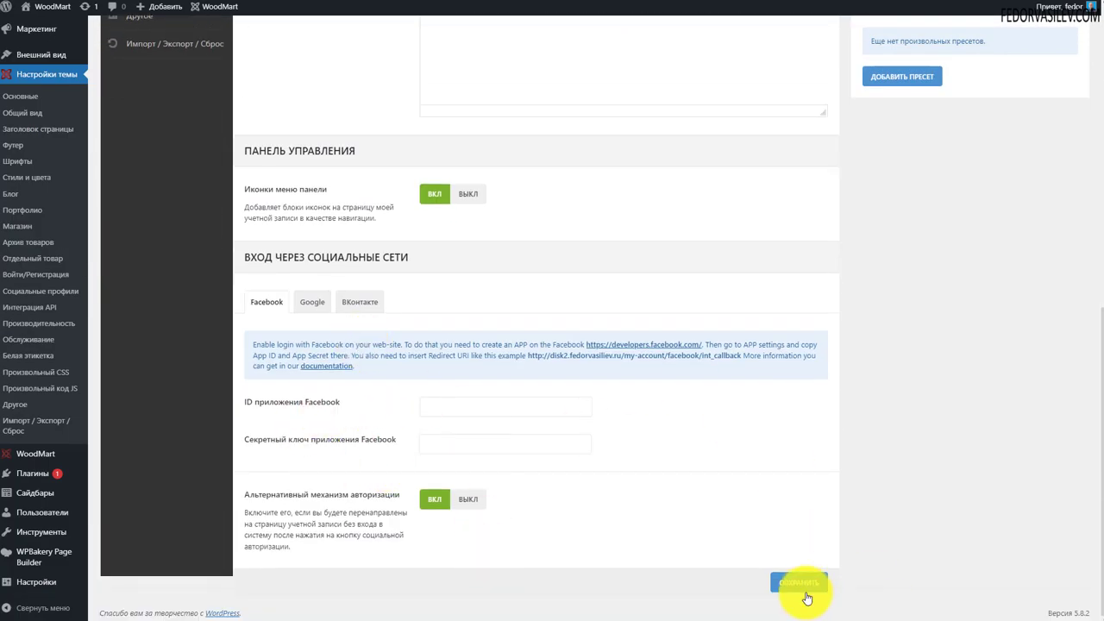
Enable Липкие социальные ссылки in the Социальные профили settings, trying the Поделиться type and switching back to Следовать
click(173, 433)
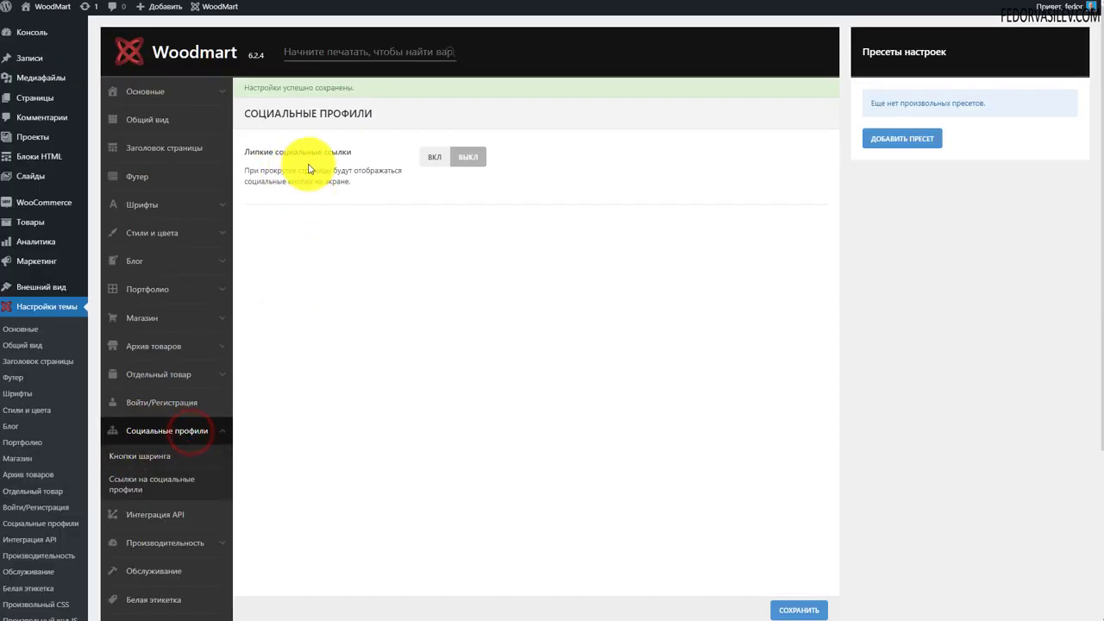
click(434, 158)
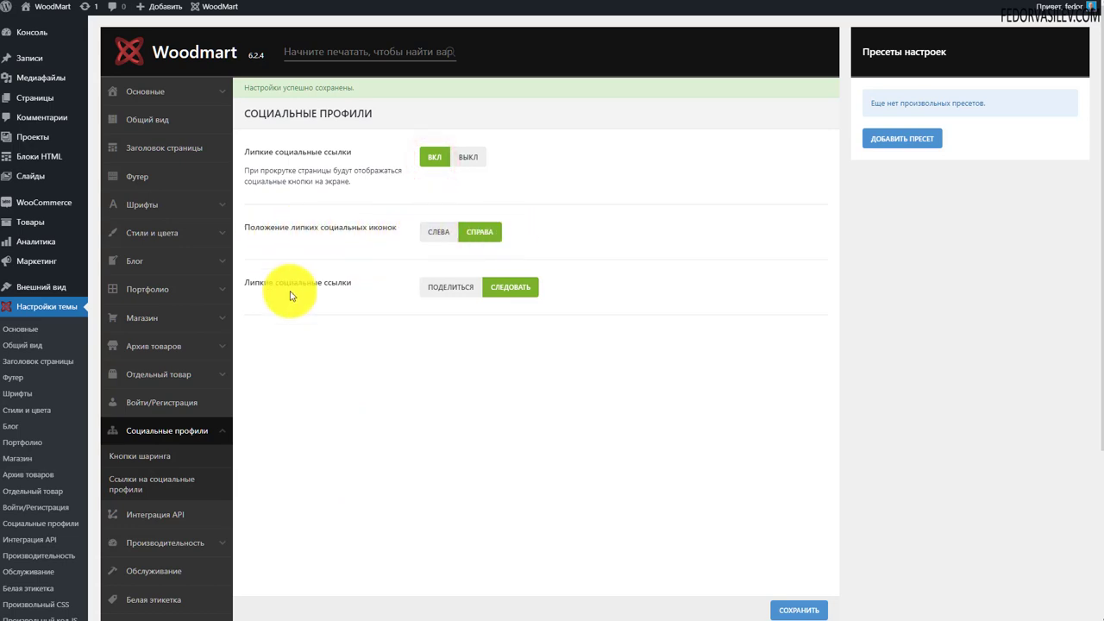
click(457, 291)
click(506, 292)
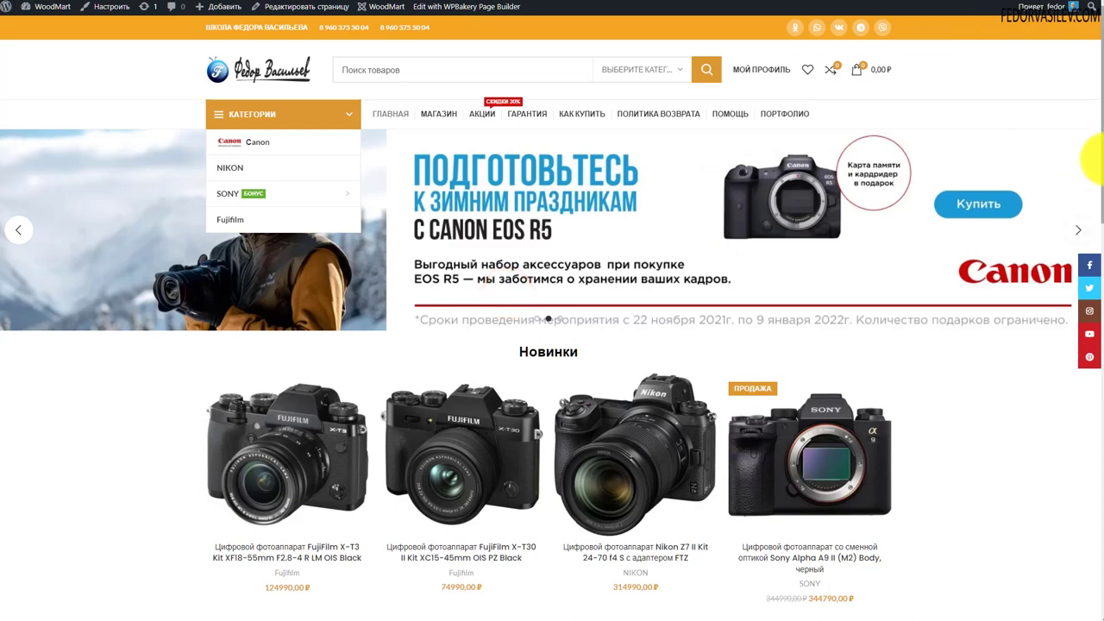
Check how the sticky social icons behave on the storefront home page as it scrolls
scroll(1091, 157, down, 5)
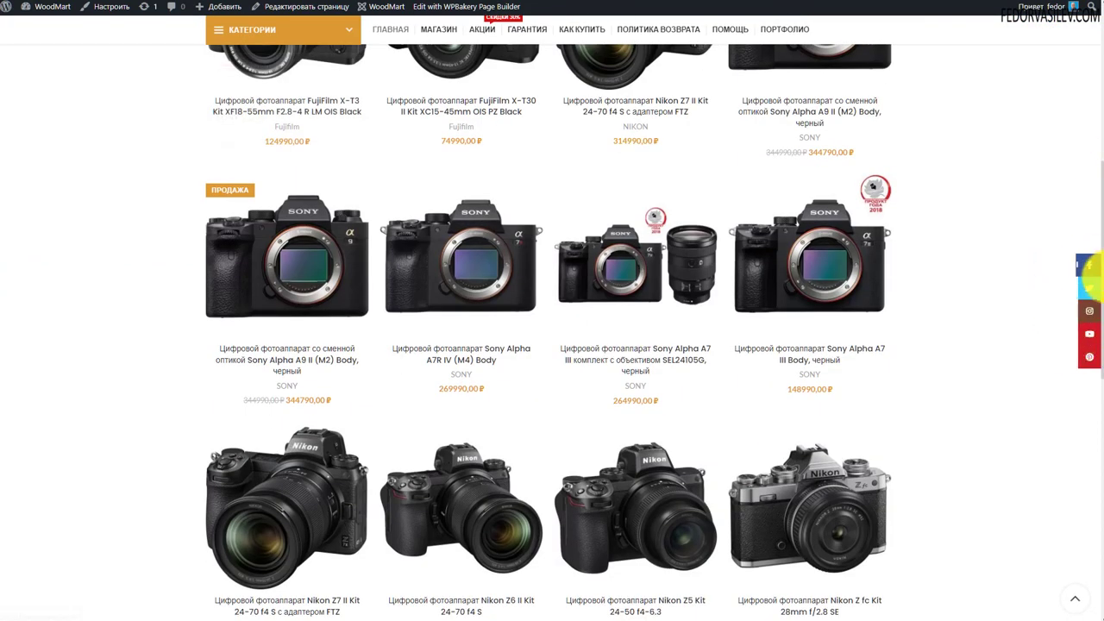
scroll(1088, 353, down, 3)
scroll(1086, 345, up, 8)
scroll(1095, 147, down, 8)
scroll(997, 54, up, 8)
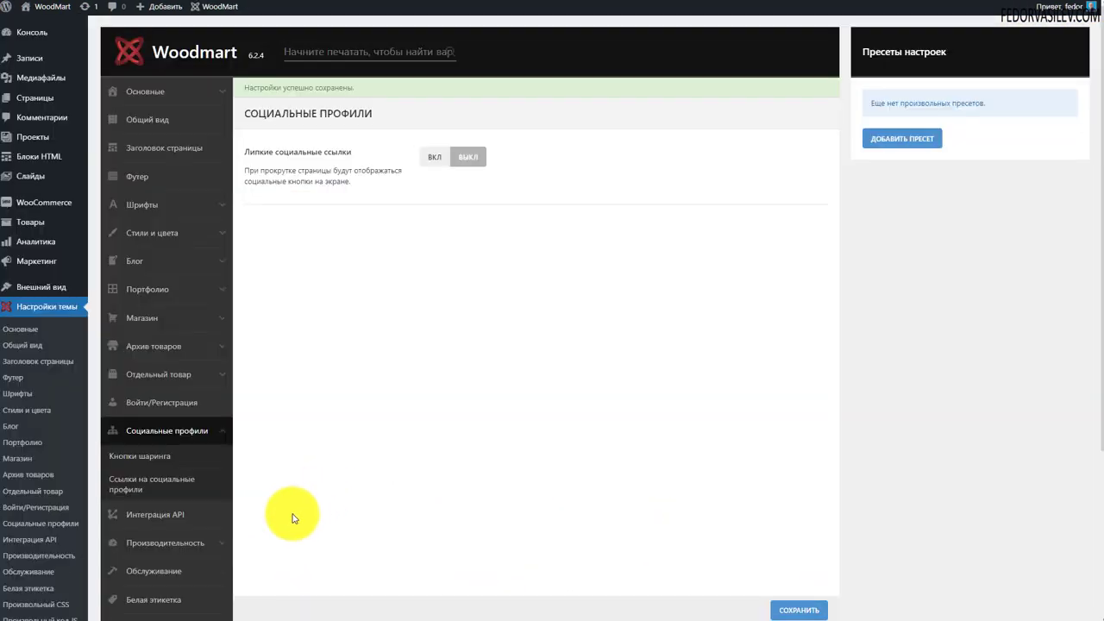
Examine the Кнопки шаринга settings and the Ссылки на социальные профили settings
click(138, 457)
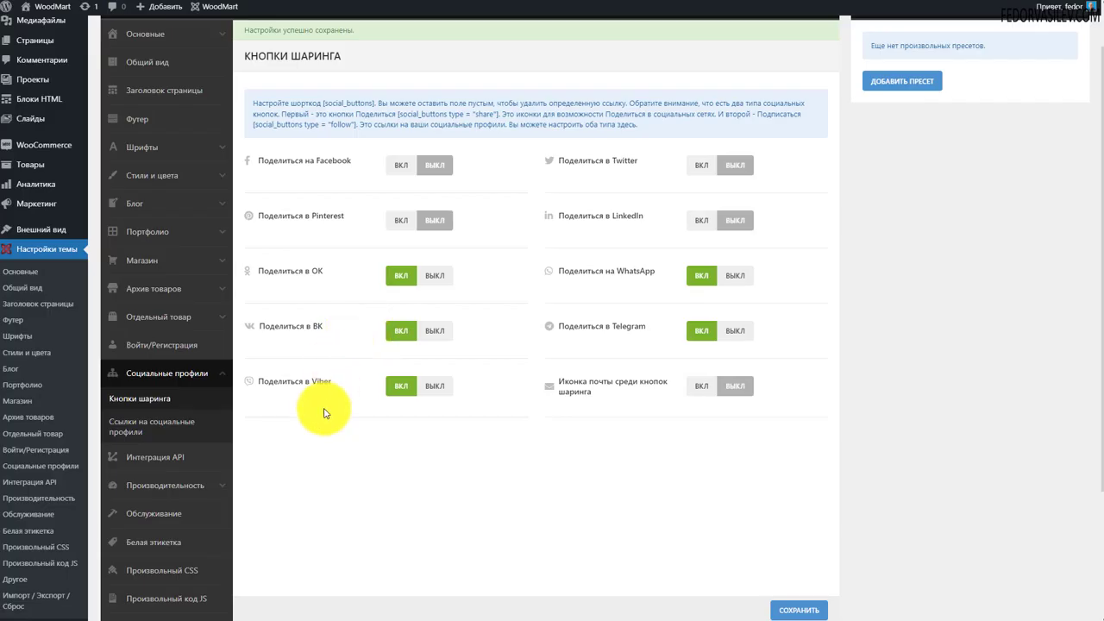
click(135, 428)
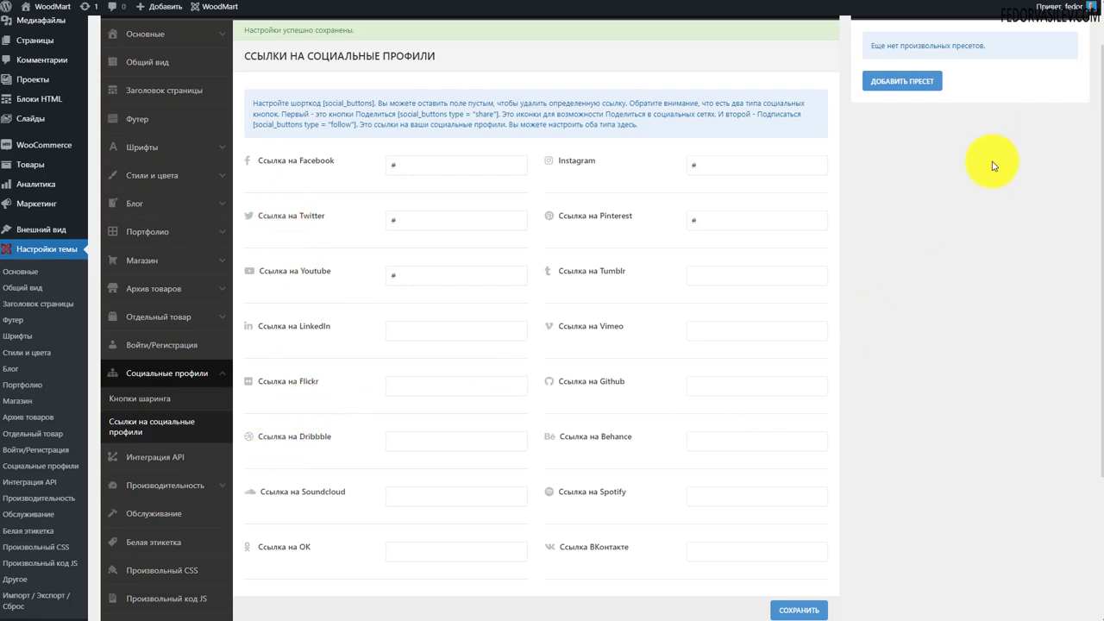
scroll(766, 323, up, 1)
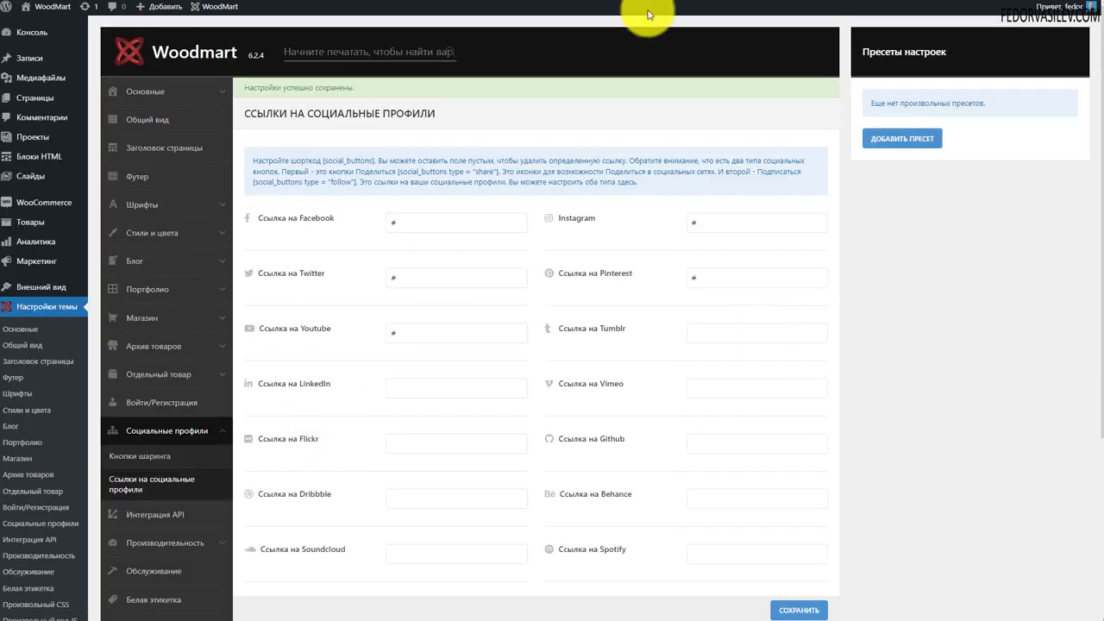
scroll(473, 112, down, 2)
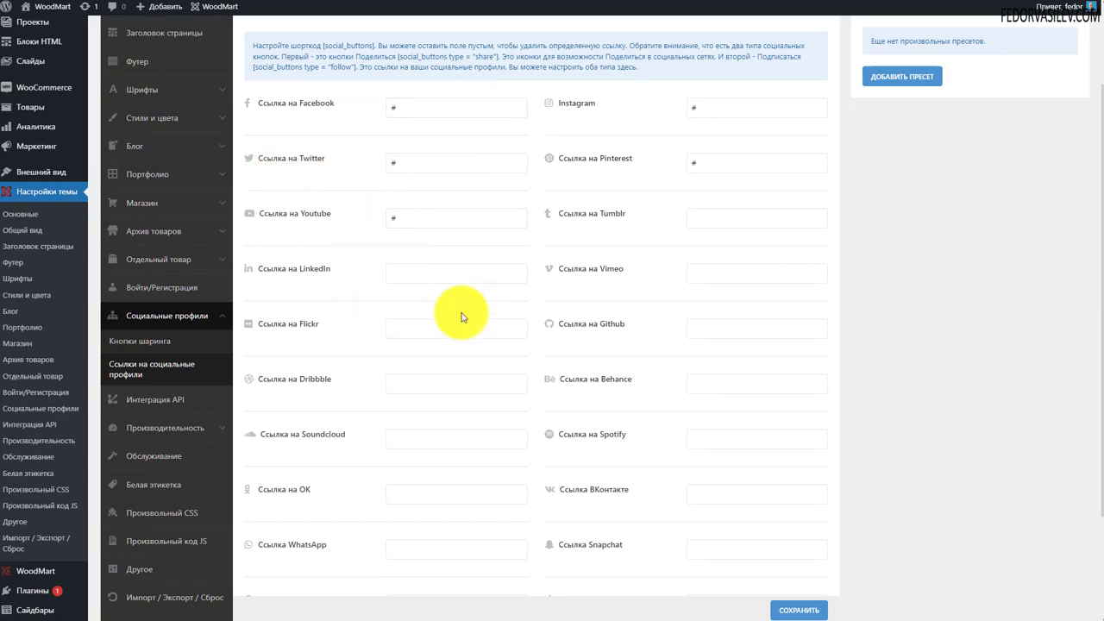
Examine the placeholder entries in the Facebook, Twitter, Youtube, Instagram and Pinterest profile link fields
double_click(409, 218)
double_click(399, 163)
double_click(396, 106)
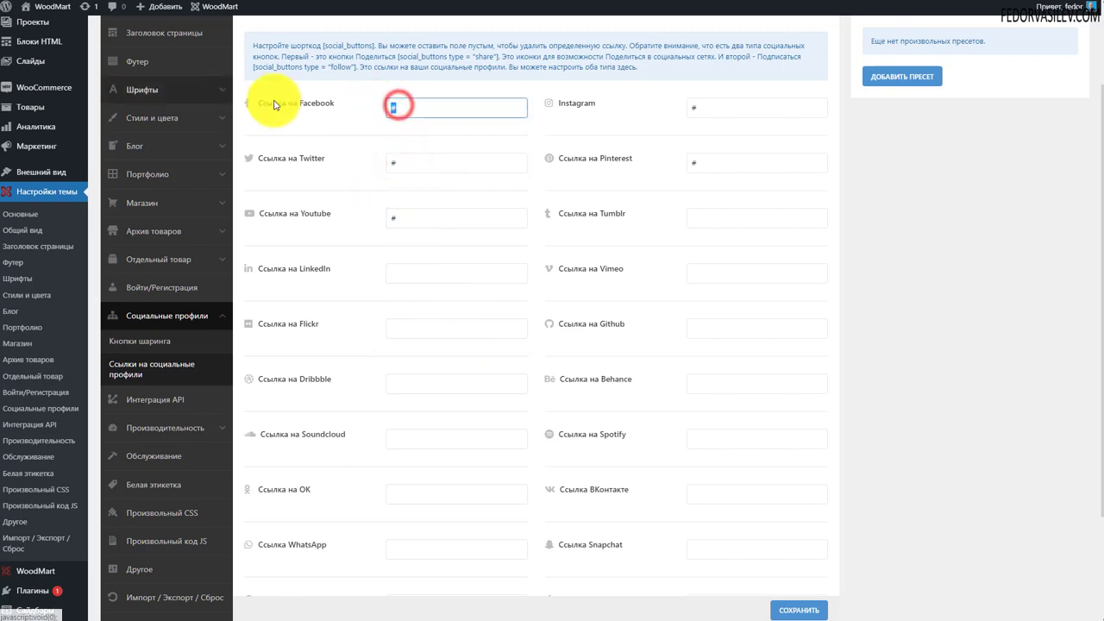
double_click(404, 218)
double_click(402, 162)
double_click(395, 105)
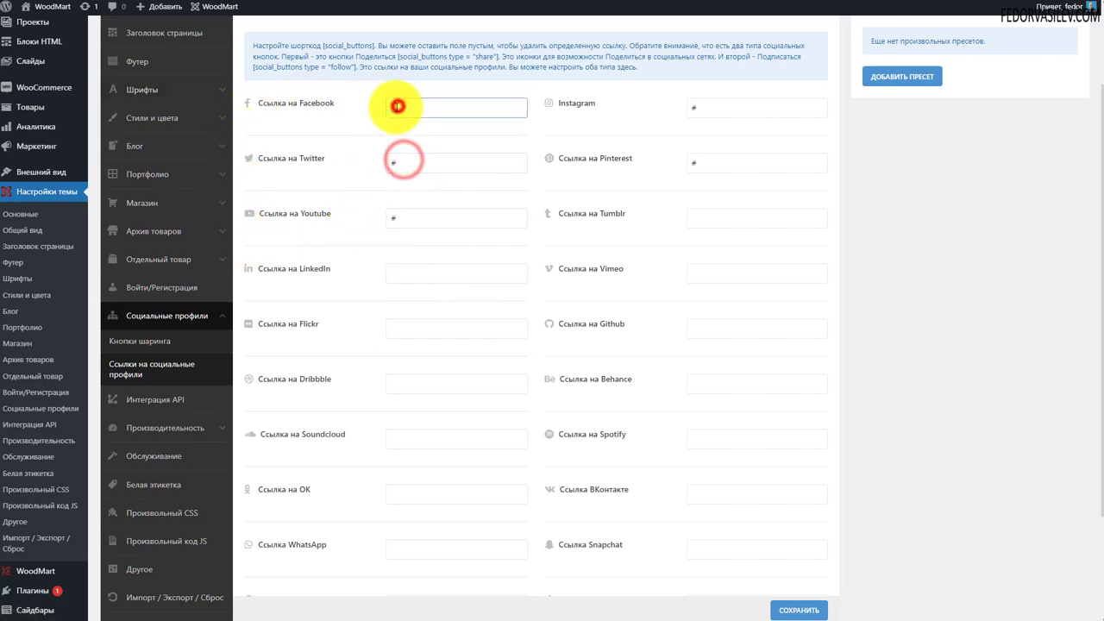
double_click(707, 109)
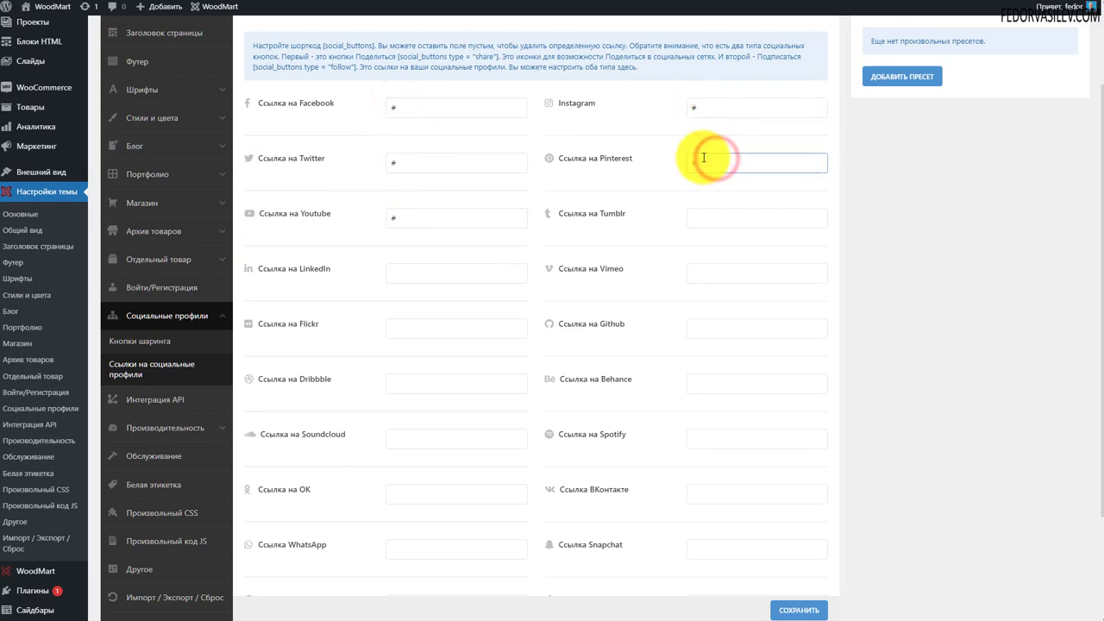
text(#)
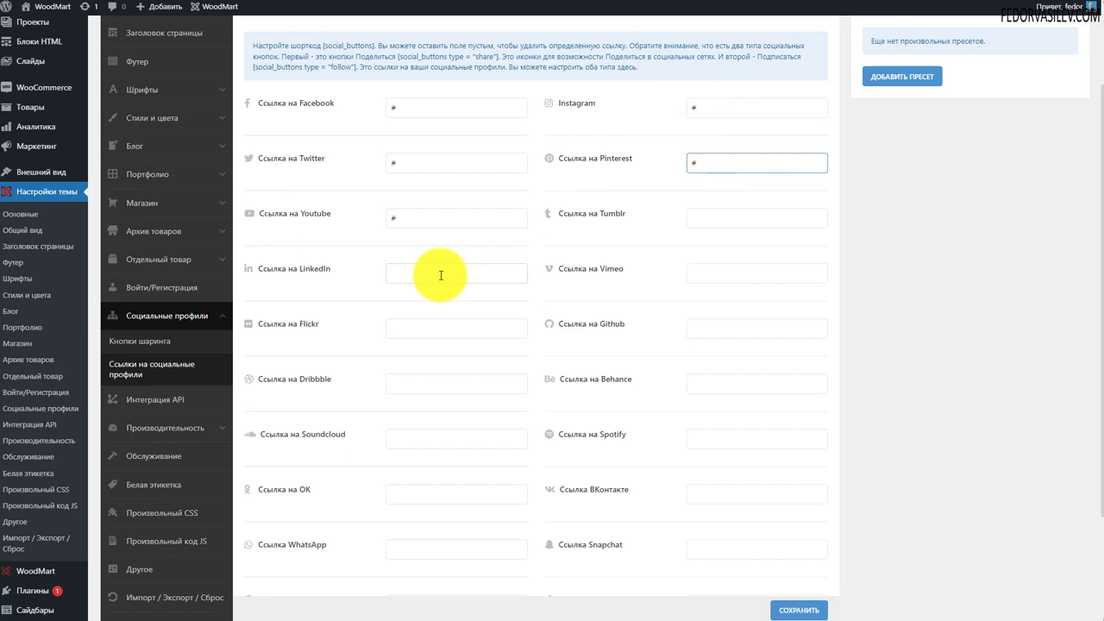
Examine the remaining social profile link fields, down to Telegram, TikTok and the mail icon option
scroll(441, 275, down, 1)
click(716, 396)
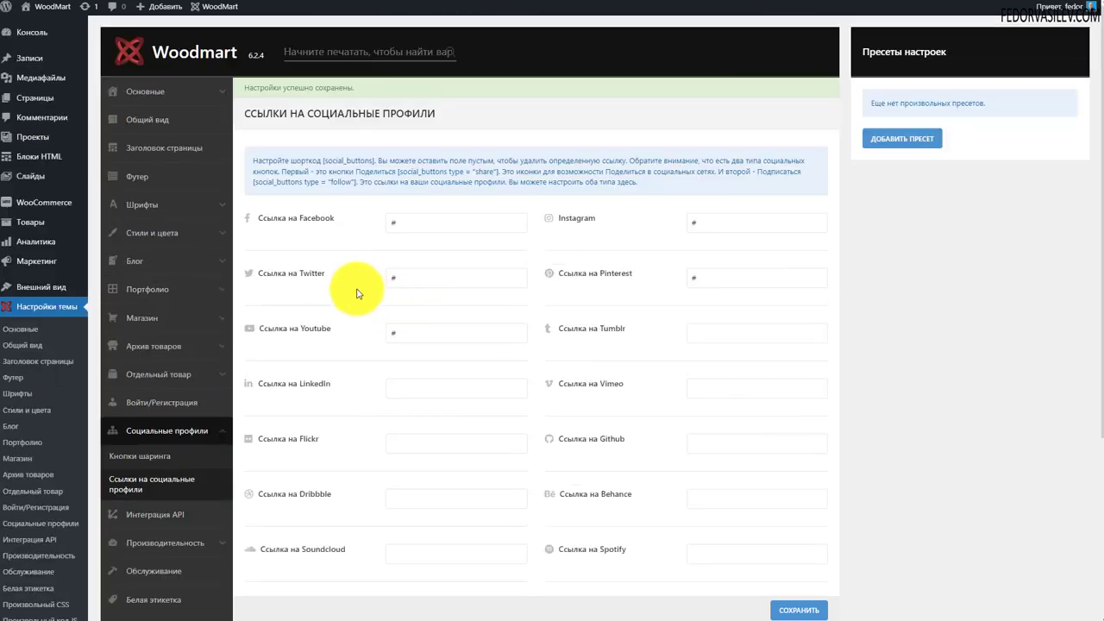
click(415, 334)
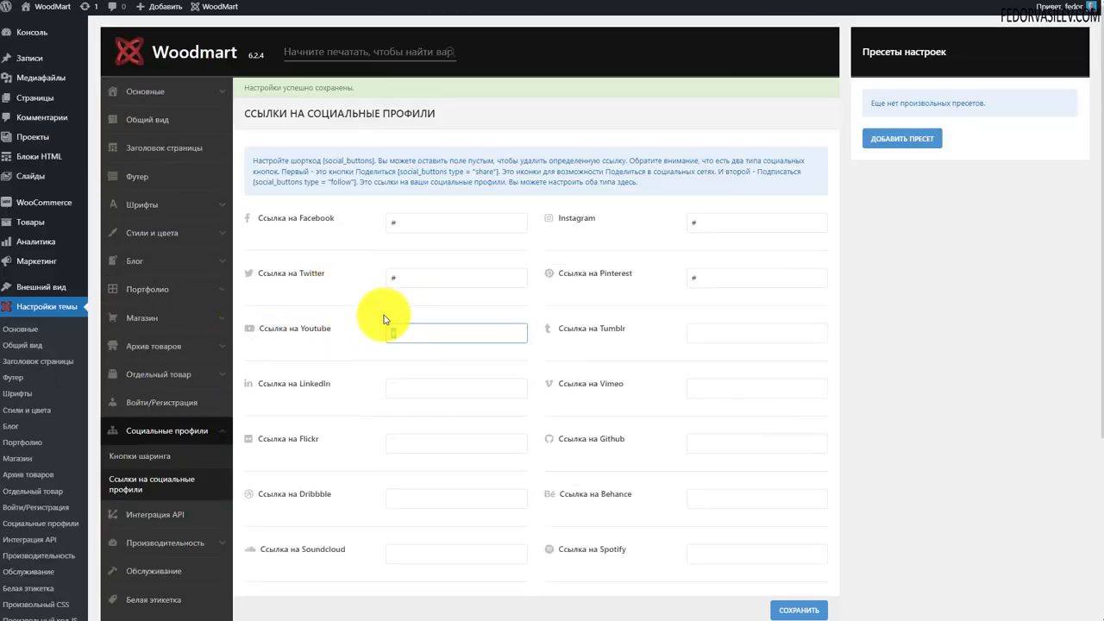
scroll(389, 316, down, 5)
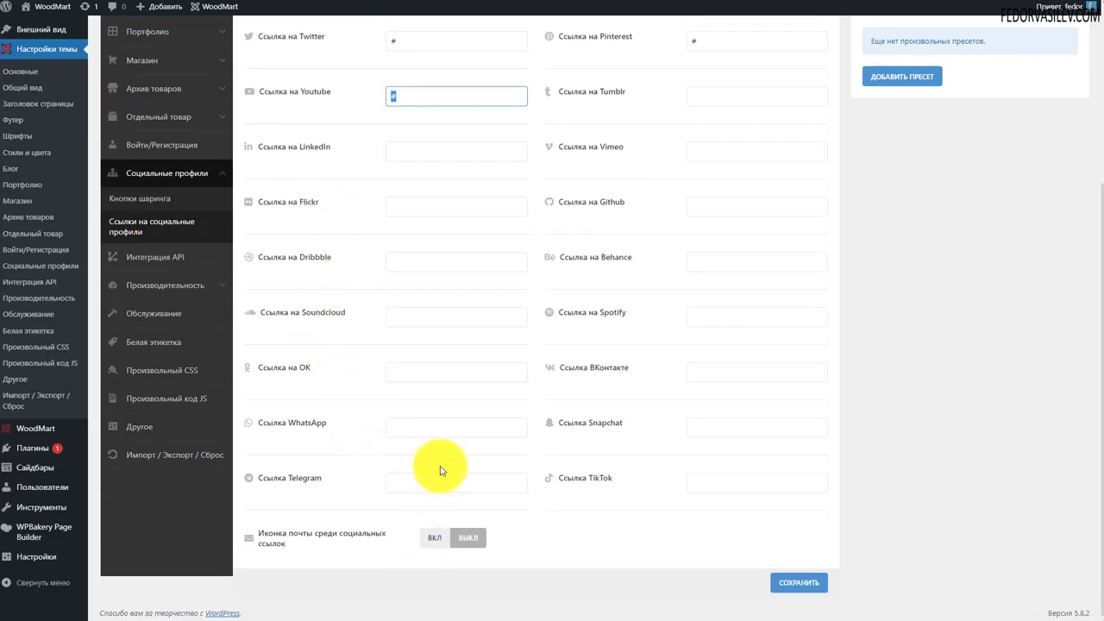
scroll(438, 463, up, 5)
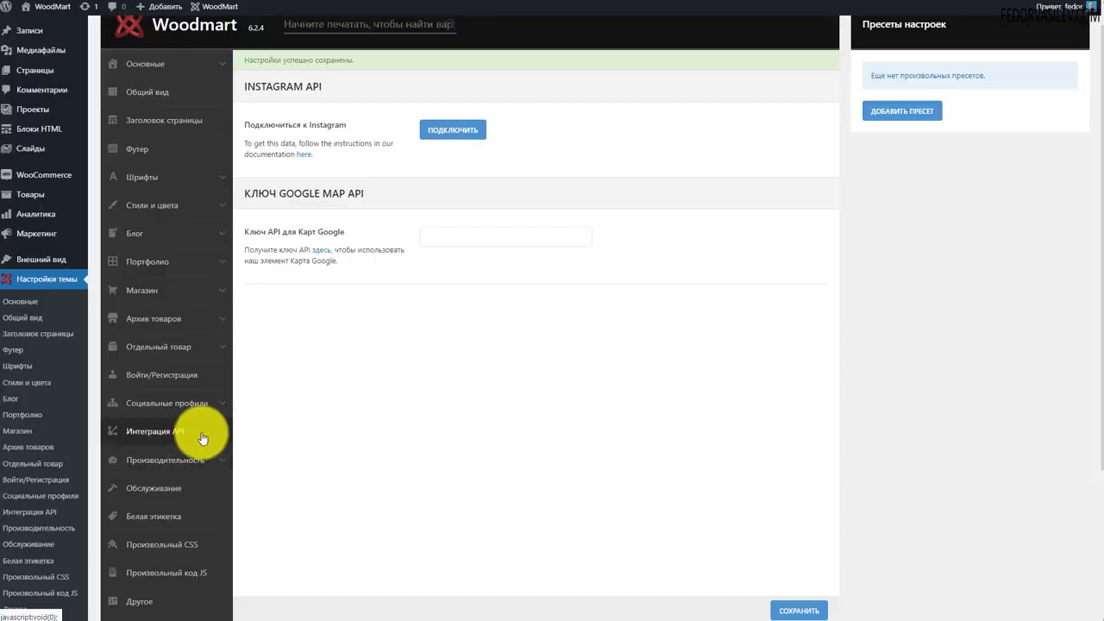
Read the Instagram API connection option and its documentation note in the Интеграция API settings
drag(327, 88, 246, 86)
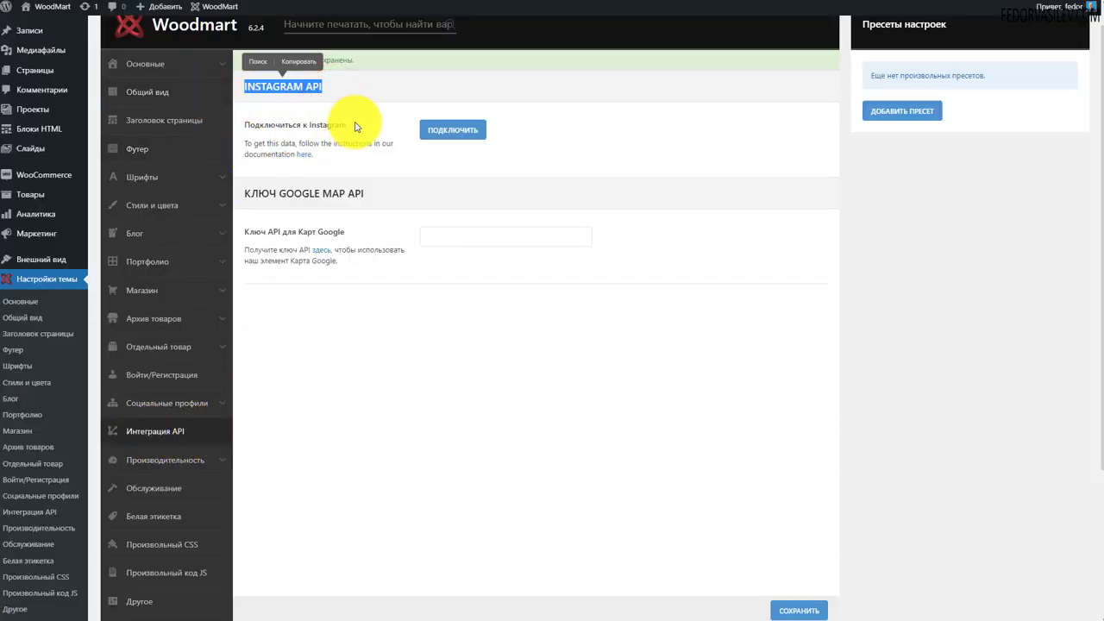
drag(355, 126, 288, 126)
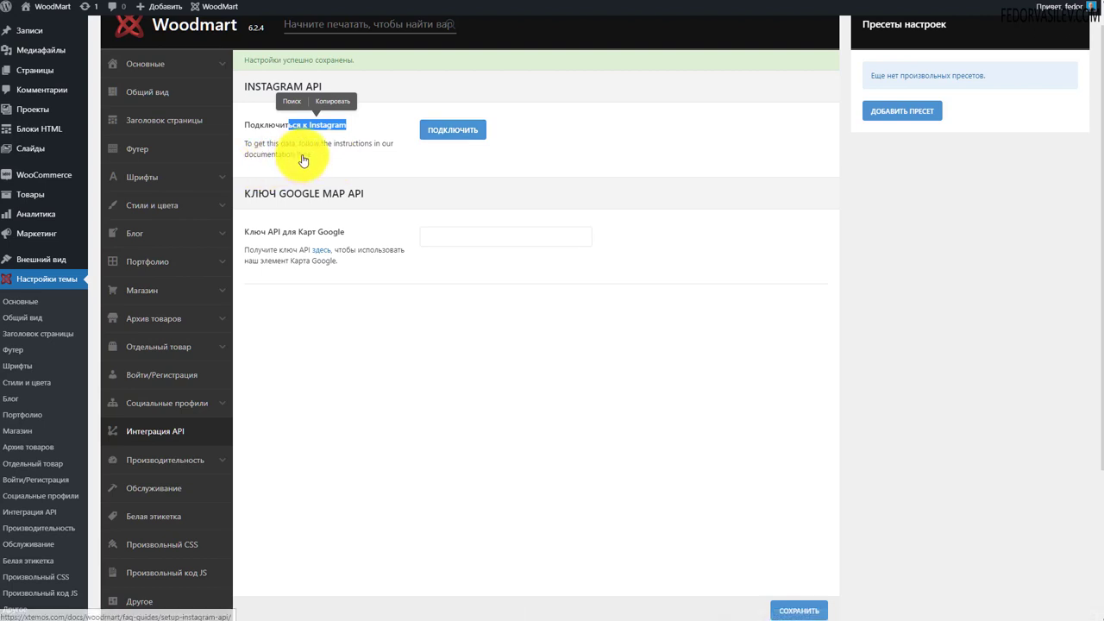
drag(286, 155, 248, 153)
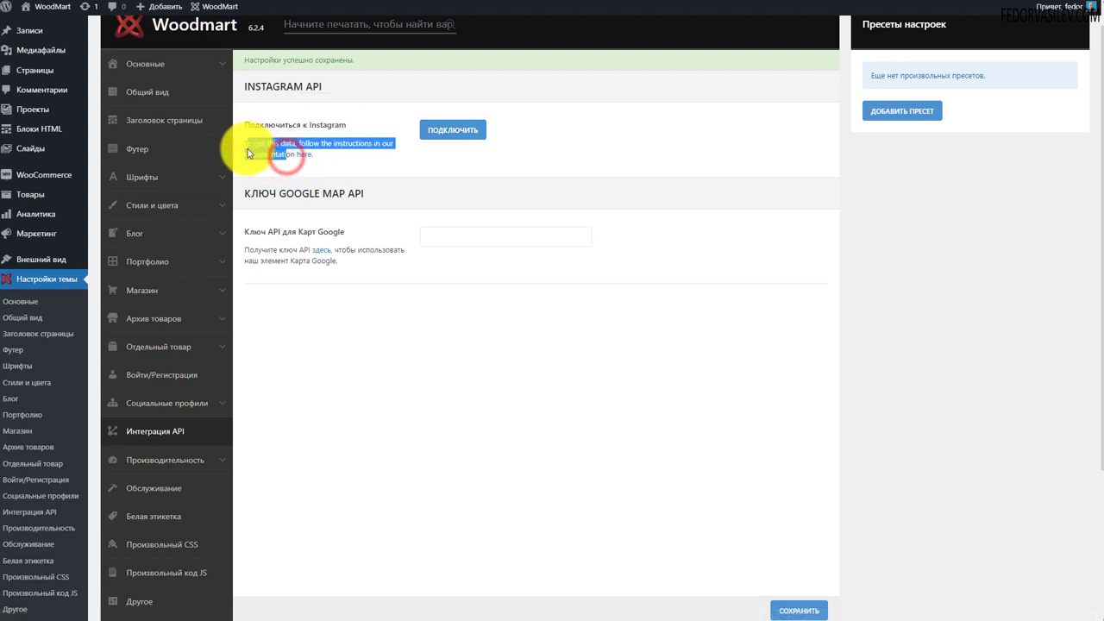
click(382, 118)
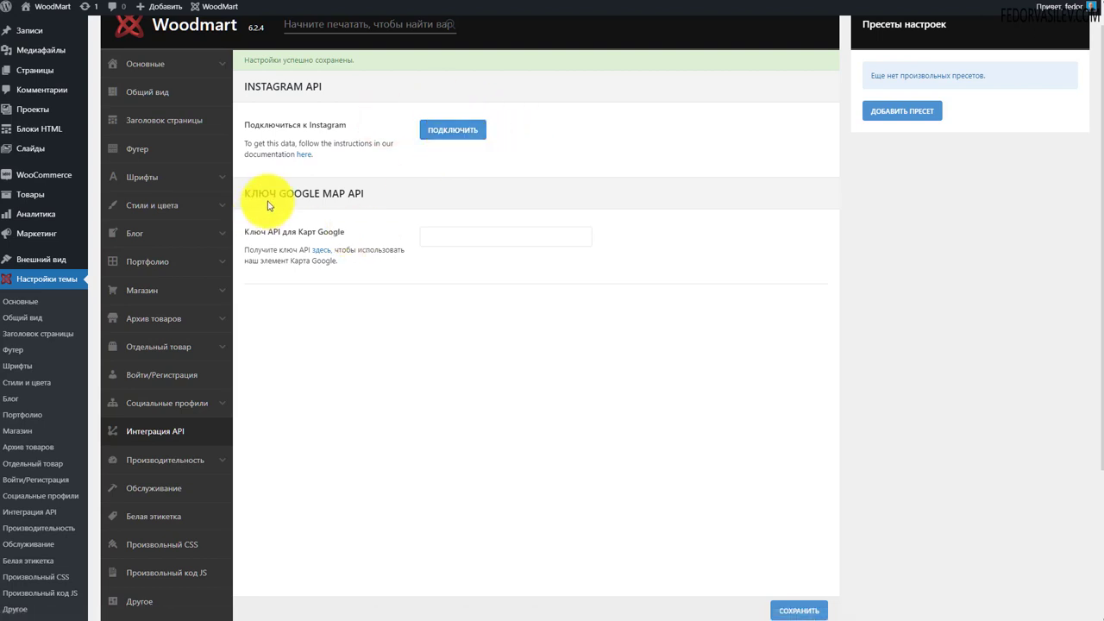
Examine the Google Maps API key field and the instructions for obtaining the key
click(445, 236)
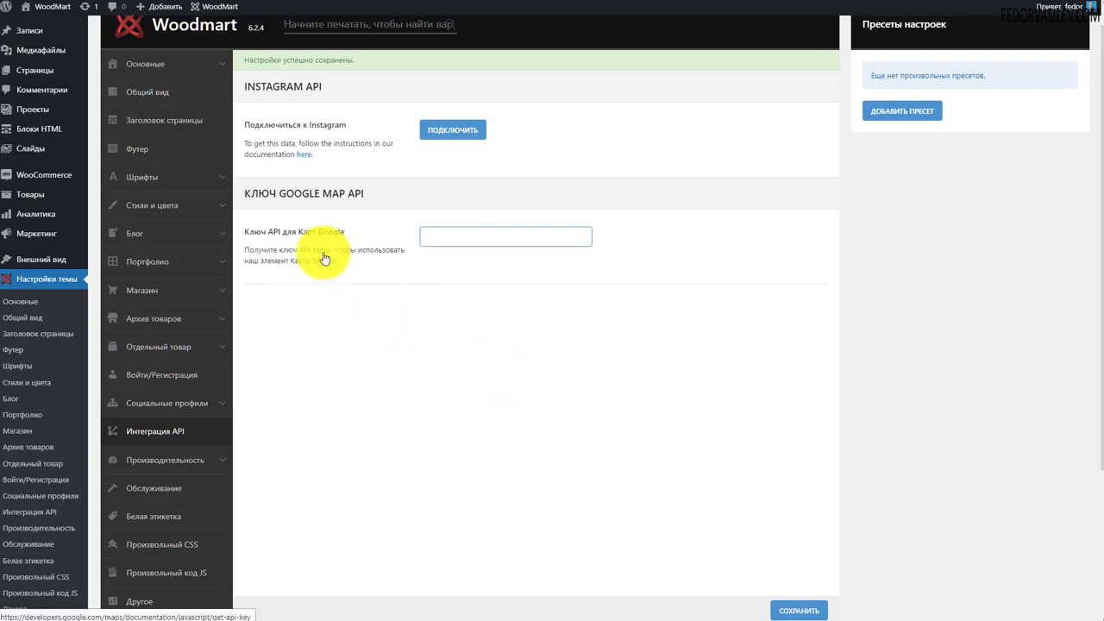
drag(366, 193, 315, 216)
scroll(491, 293, down, 1)
click(336, 203)
right_click(343, 204)
click(343, 205)
click(813, 2)
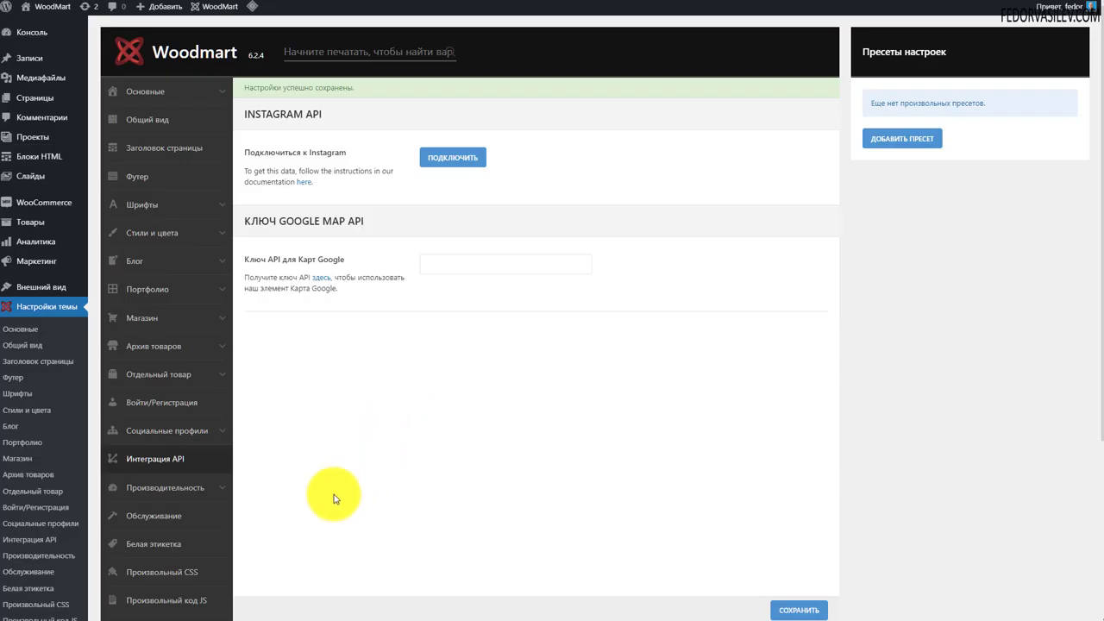
Review the Производительность options for mobile DOM optimization and legacy 5.x CSS classes, along with its subsections
click(181, 488)
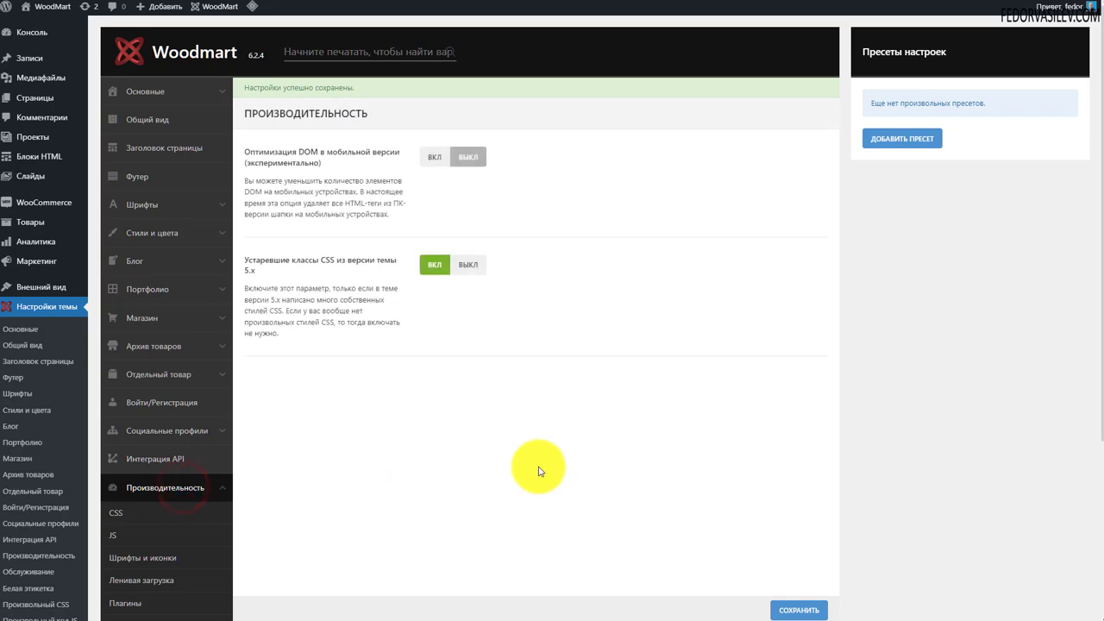
scroll(176, 284, down, 2)
scroll(468, 439, up, 2)
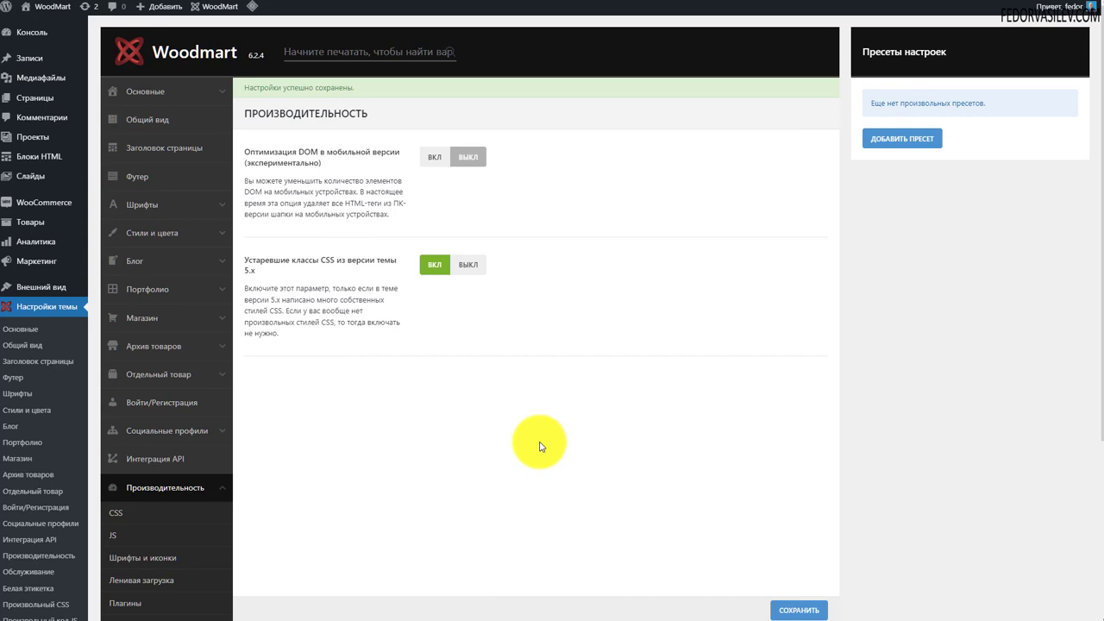
scroll(543, 436, down, 2)
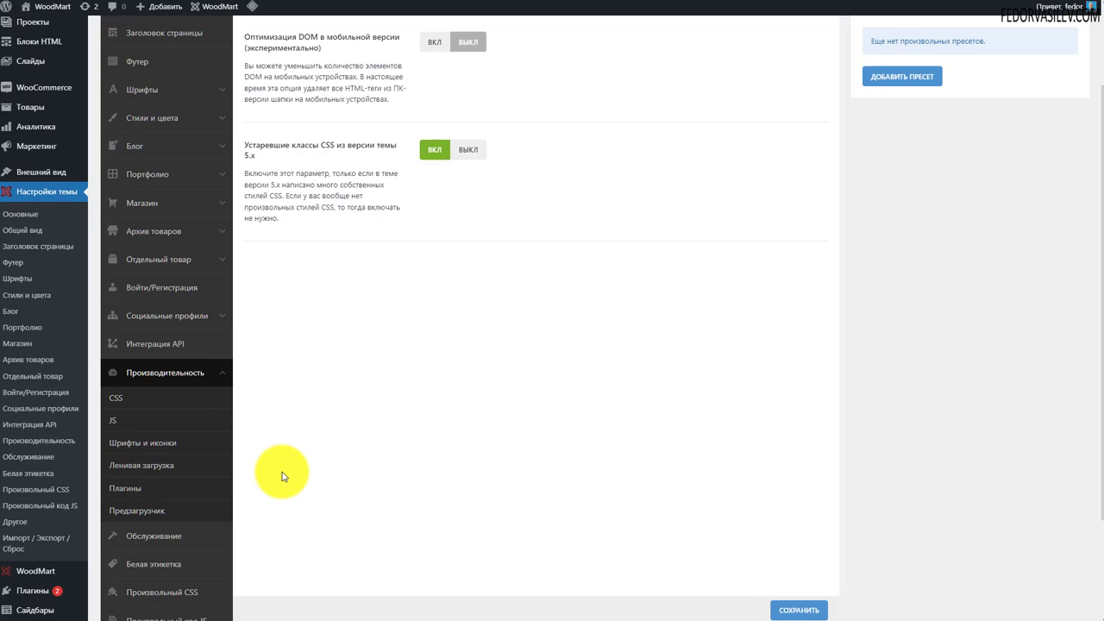
scroll(362, 457, up, 2)
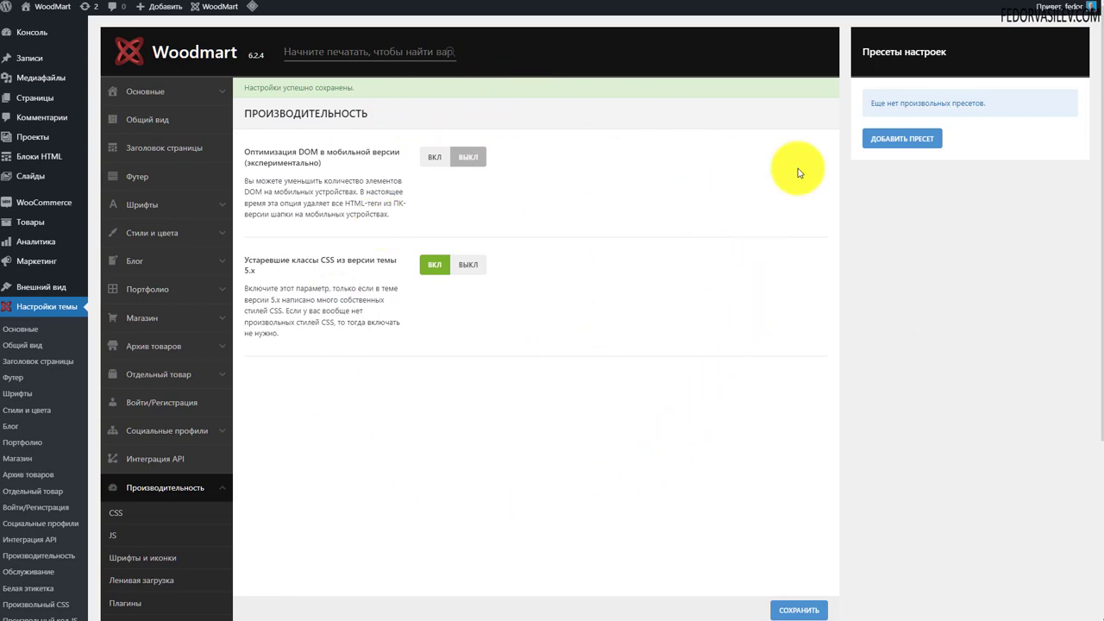
Switch to the HOSTiQ website and compare the offerings under Хостинг and VPS и серверы
click(907, 5)
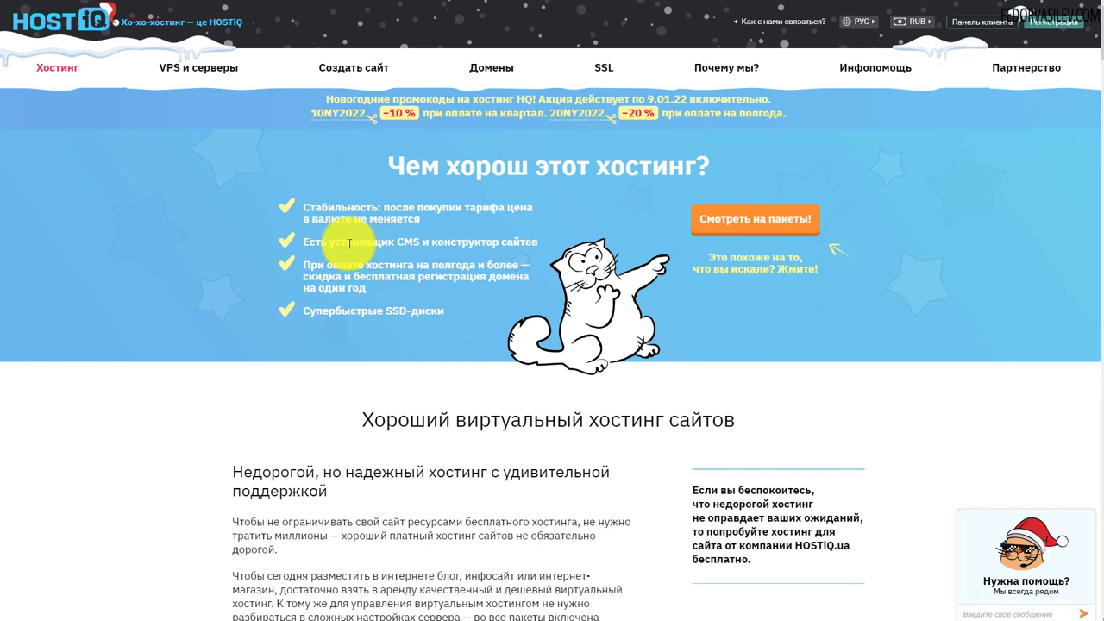
mouse_move(220, 76)
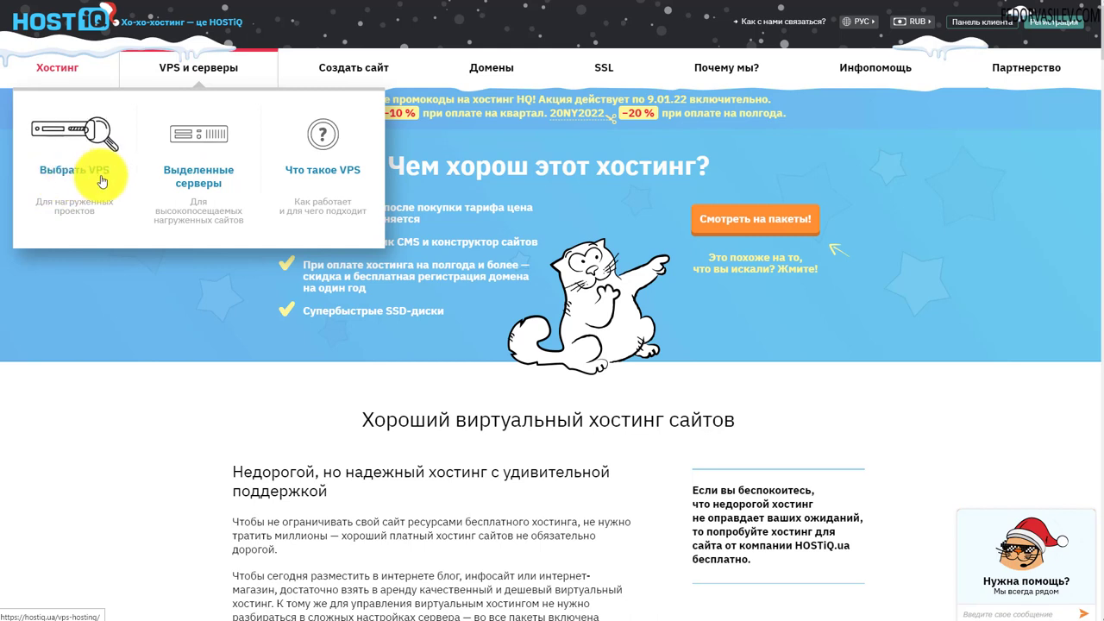
mouse_move(50, 76)
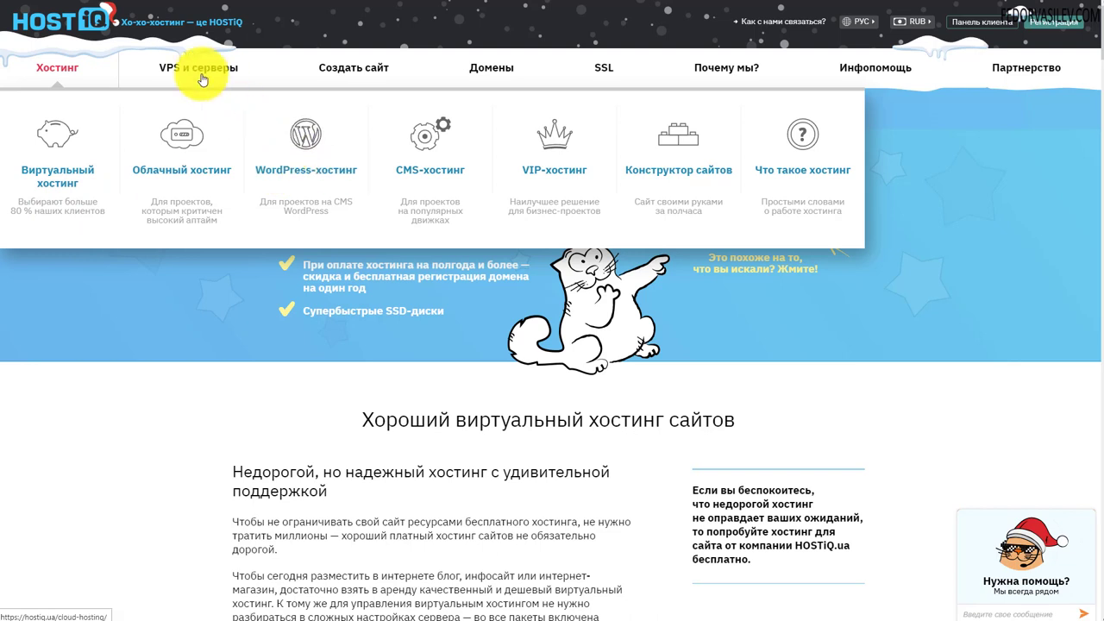
mouse_move(175, 67)
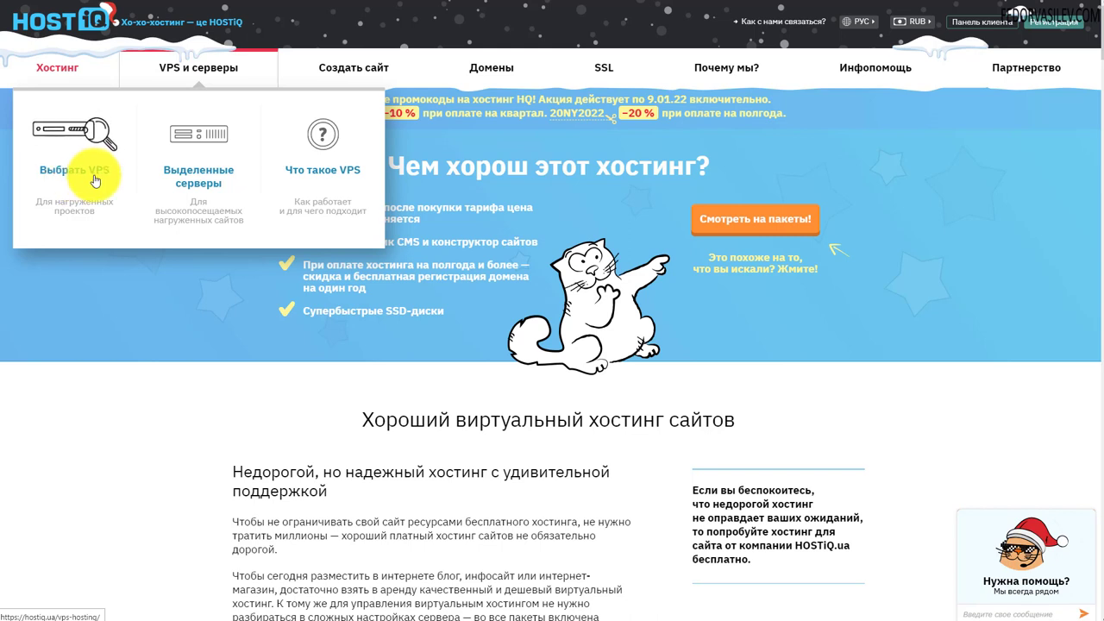
Open HOSTiQ's VPS selection page and examine the kVPS2 plan's memory, CPU, port speed and SSL details
click(88, 176)
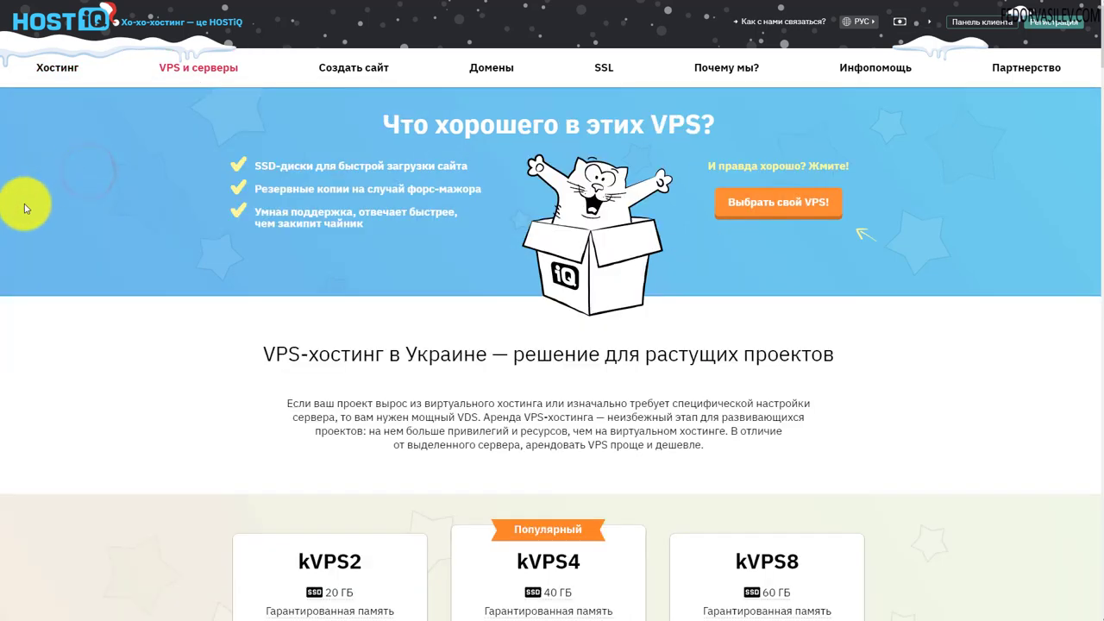
scroll(198, 204, down, 1)
scroll(198, 204, down, 3)
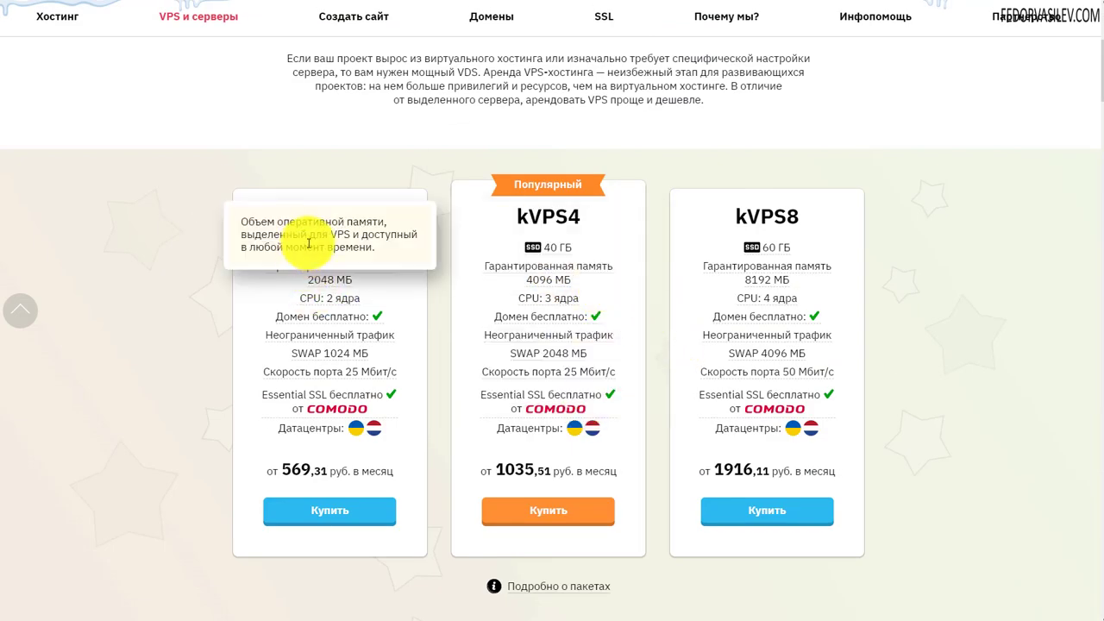
drag(367, 216, 267, 220)
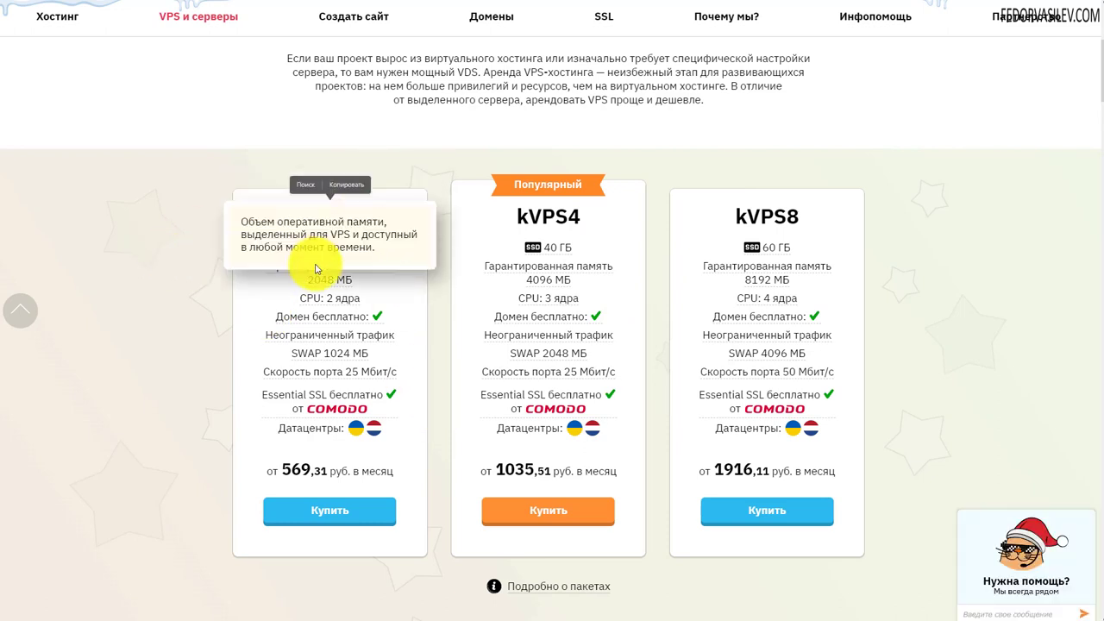
drag(357, 279, 280, 281)
drag(369, 298, 289, 296)
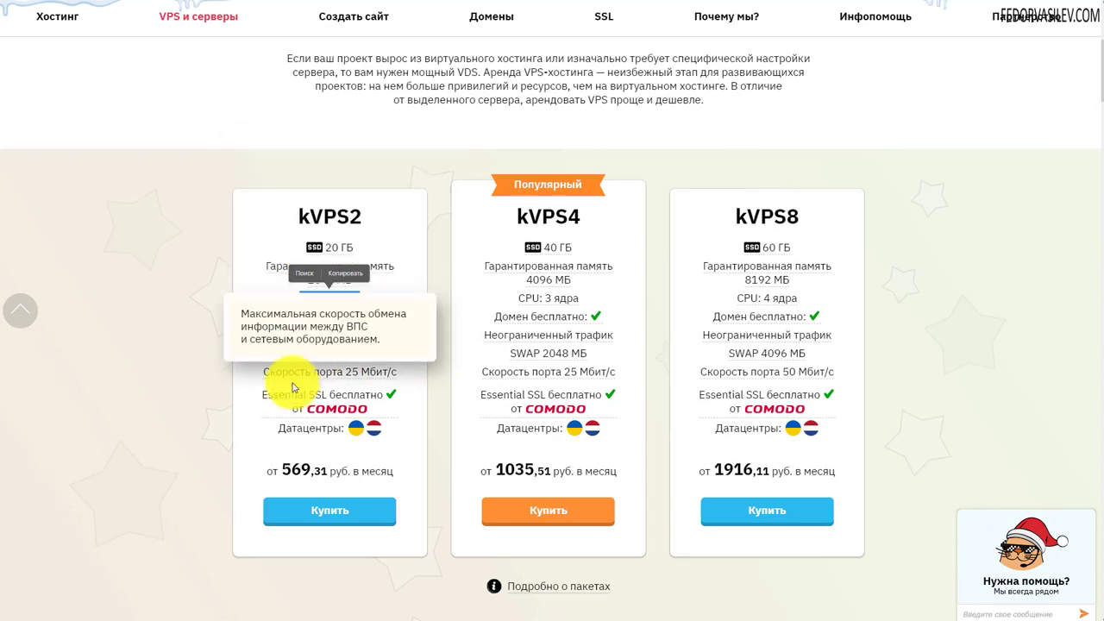
mouse_move(291, 367)
click(164, 419)
scroll(170, 416, down, 1)
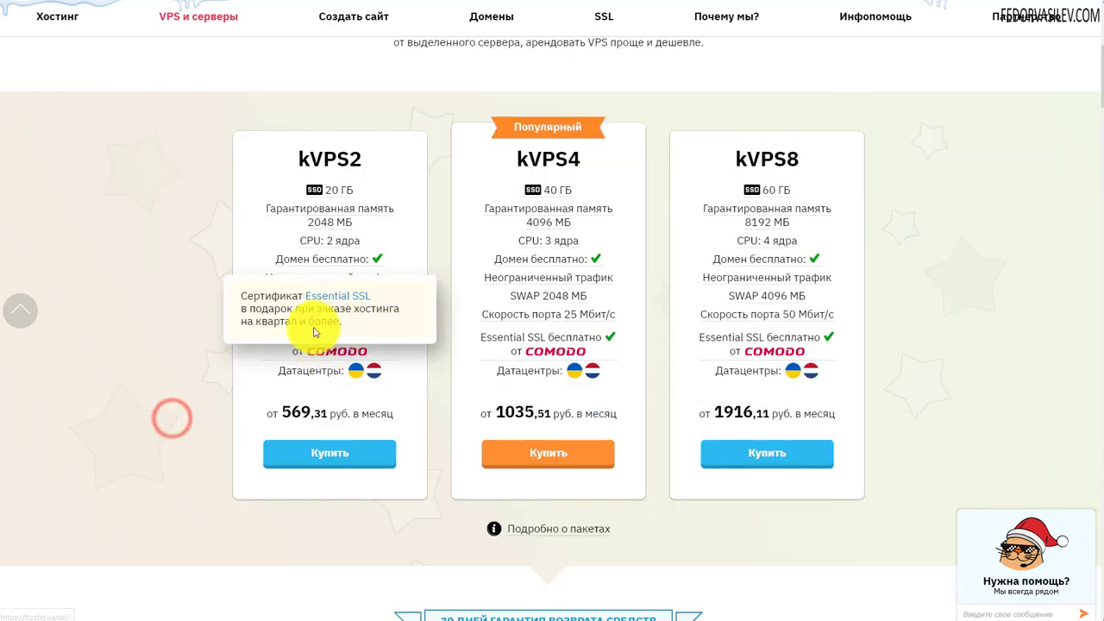
Compare the traffic terms, resources and monthly prices of the kVPS2, kVPS4 and kVPS8 plans
mouse_move(324, 248)
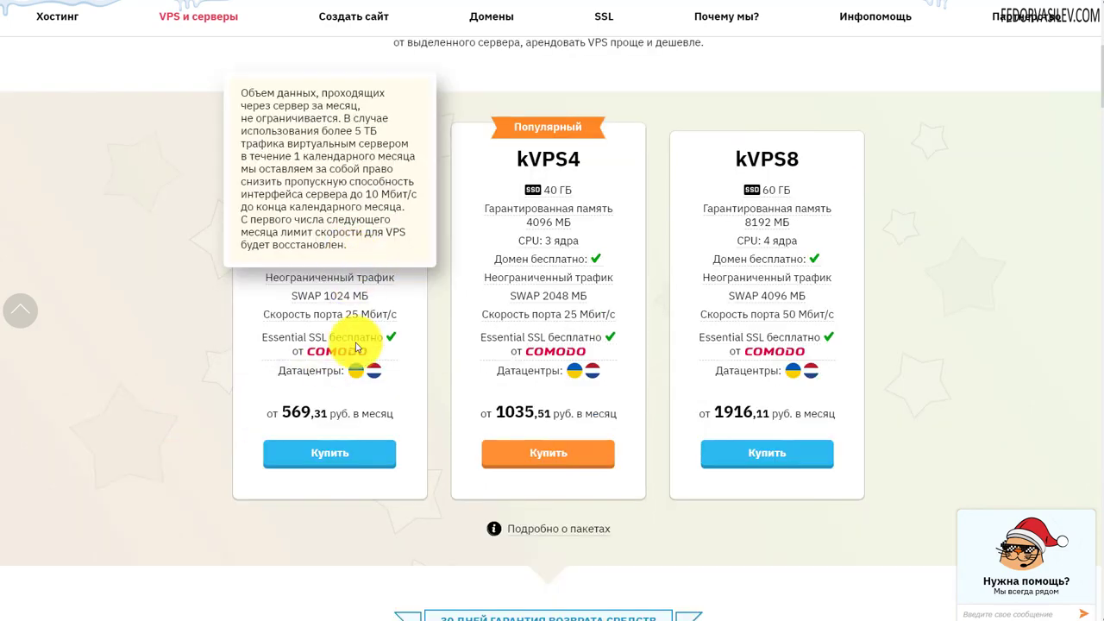
mouse_move(358, 371)
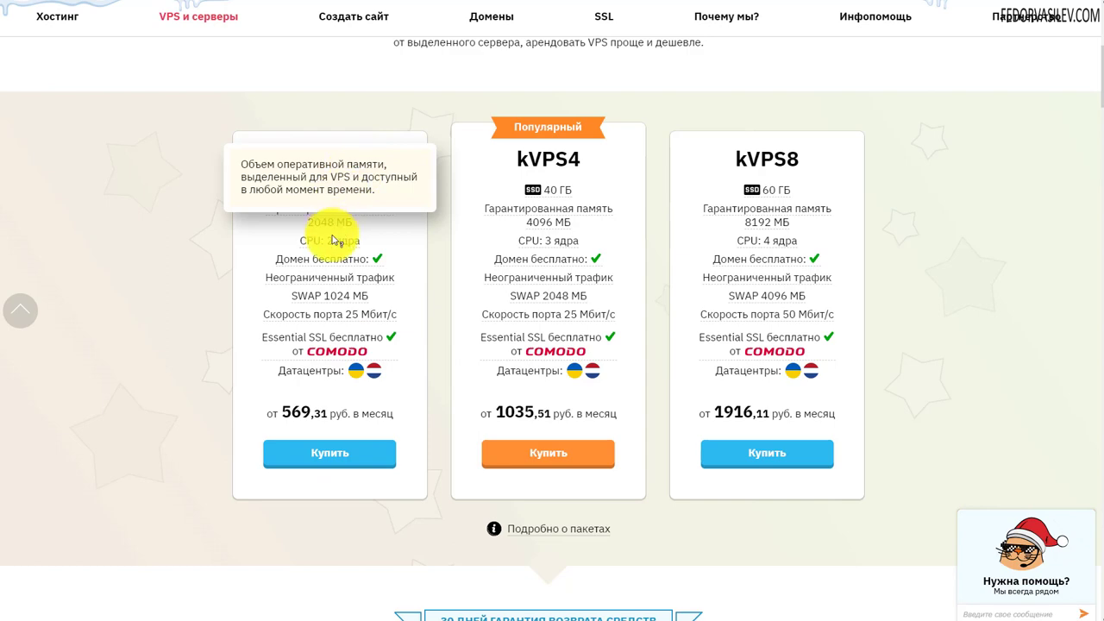
mouse_move(516, 189)
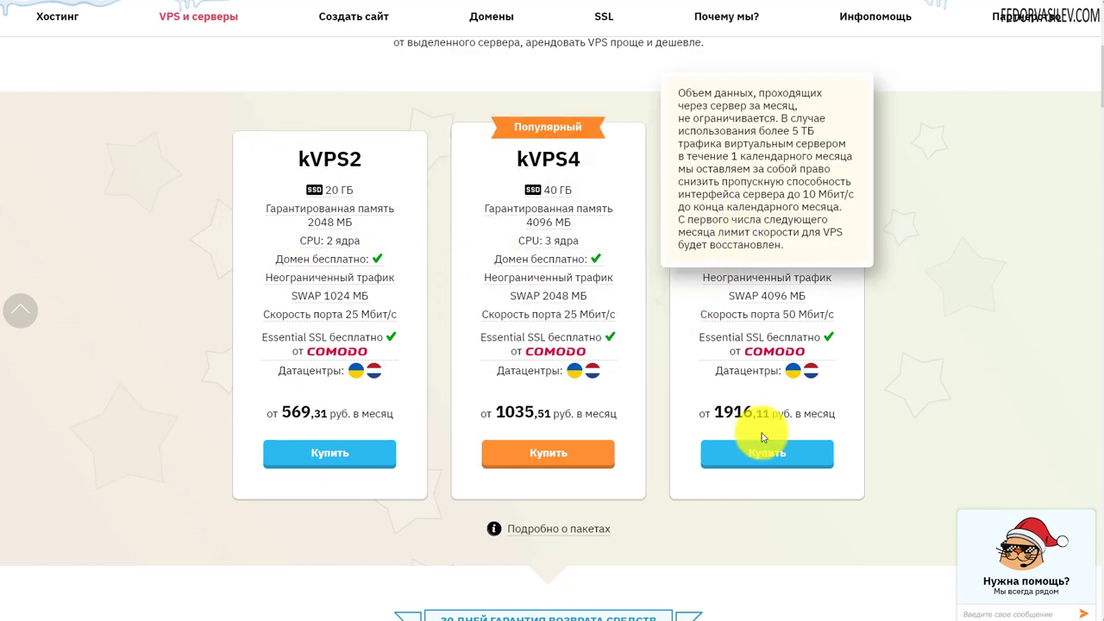
mouse_move(823, 301)
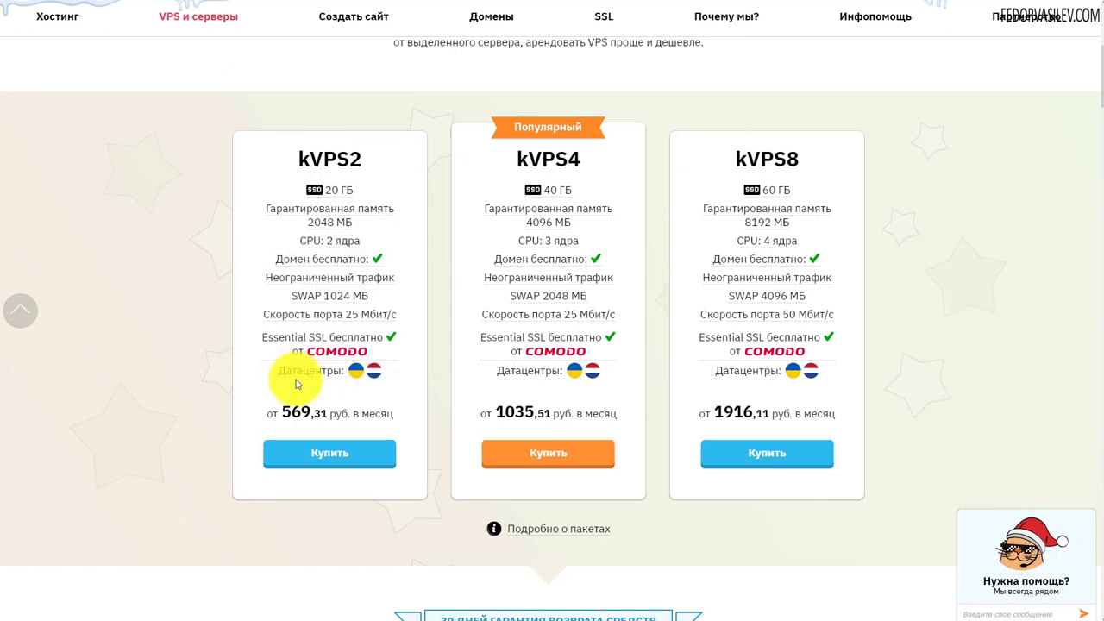
mouse_move(566, 332)
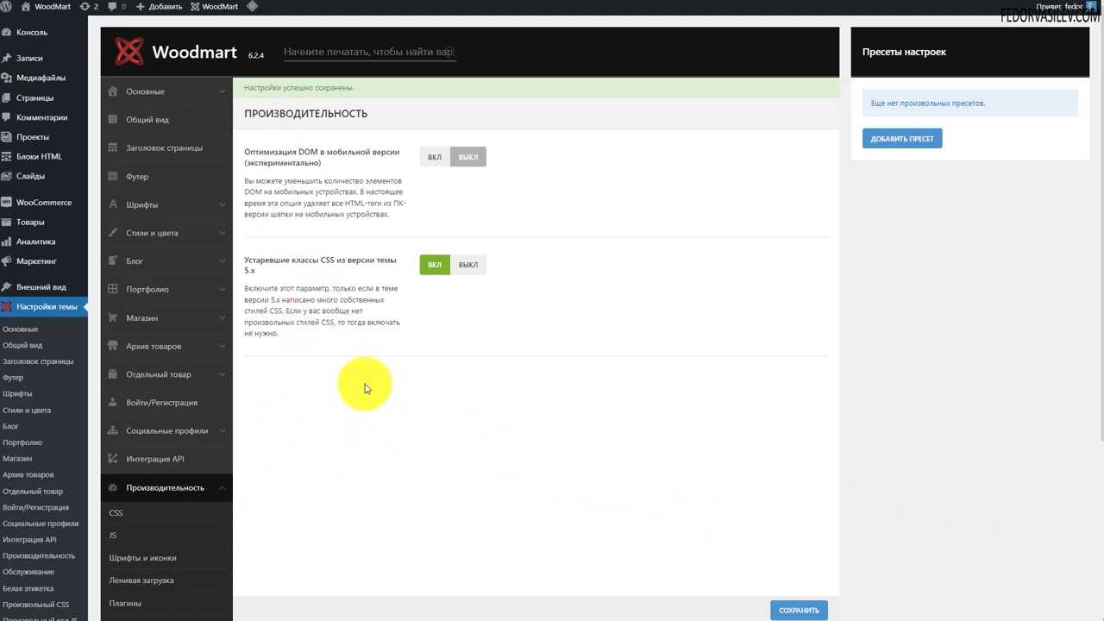
Return to the WoodMart theme's Производительность settings and review the mobile DOM optimization option alongside the available subsections
scroll(129, 483, down, 2)
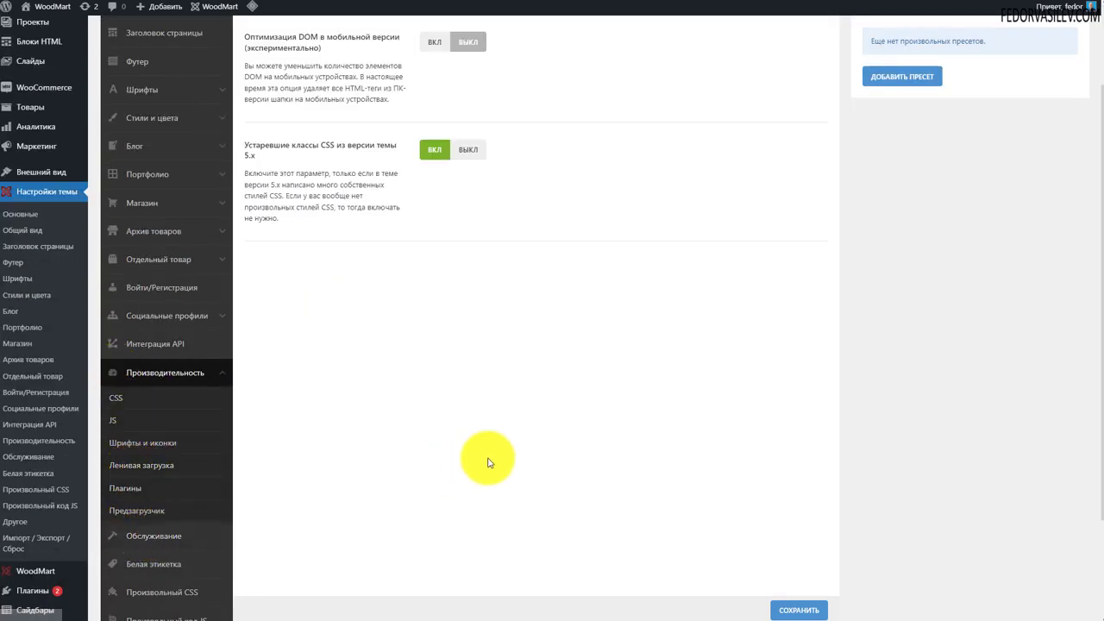
key(ctrl+s)
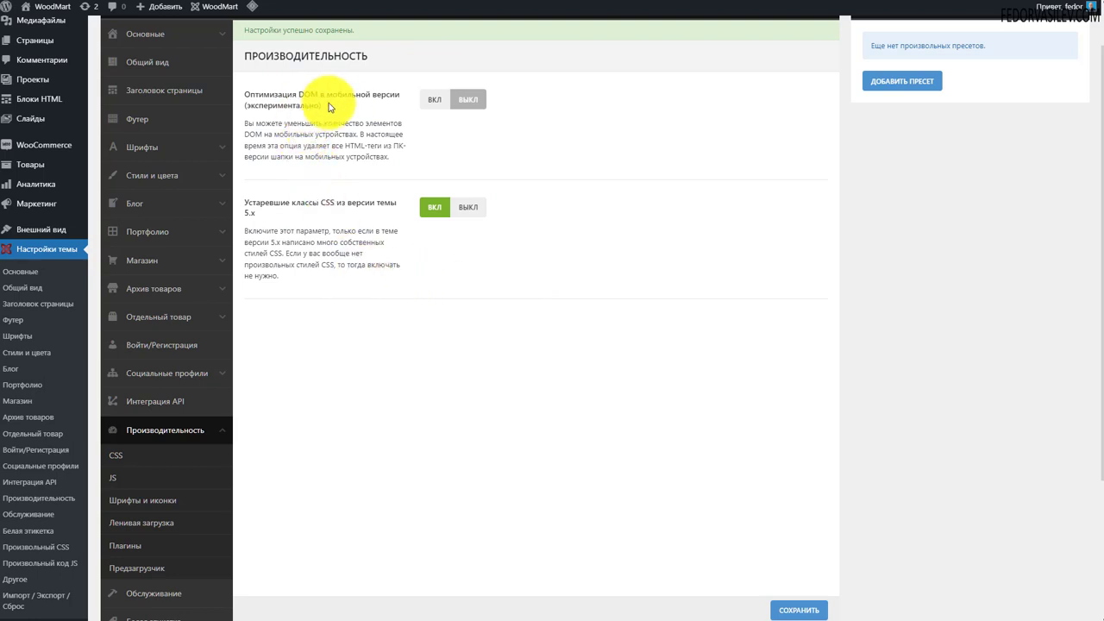
scroll(557, 323, up, 2)
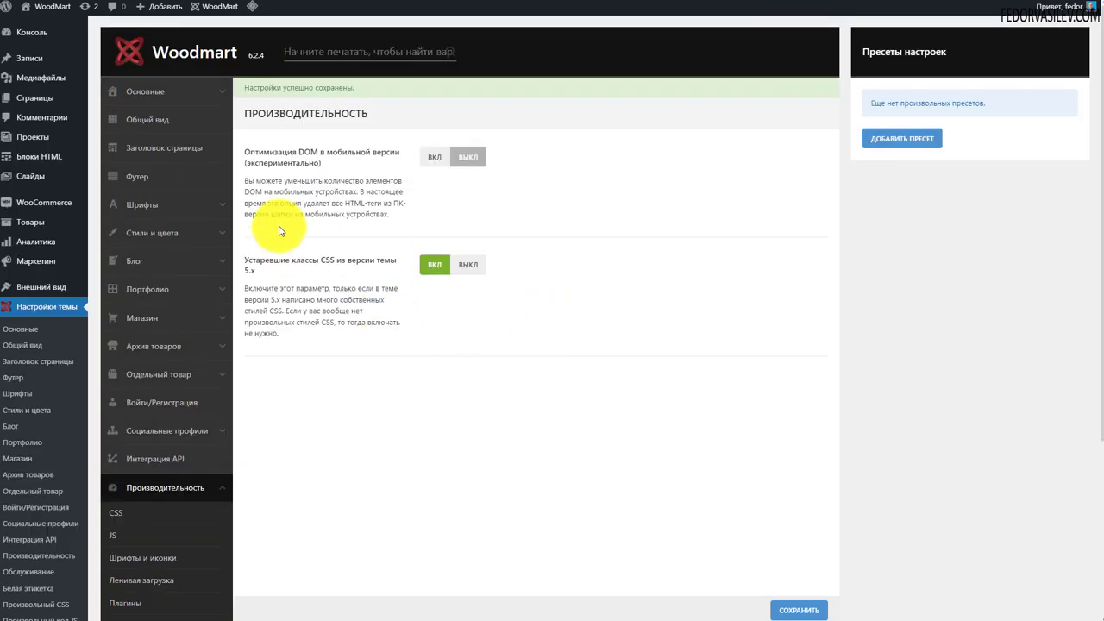
scroll(286, 216, down, 3)
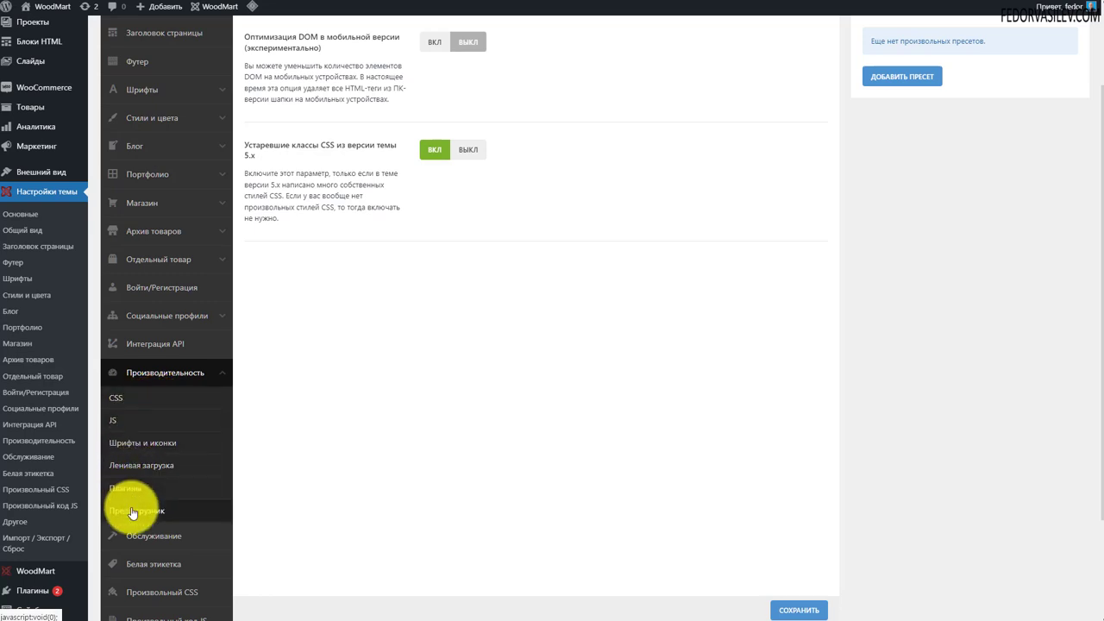
scroll(131, 508, up, 1)
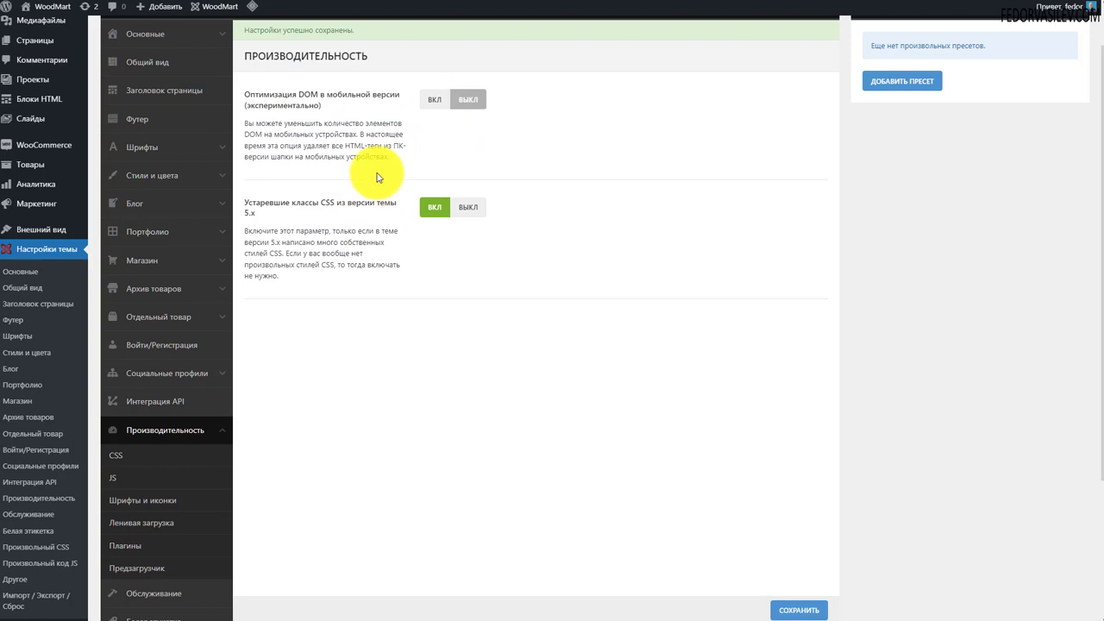
drag(380, 169, 303, 135)
click(422, 166)
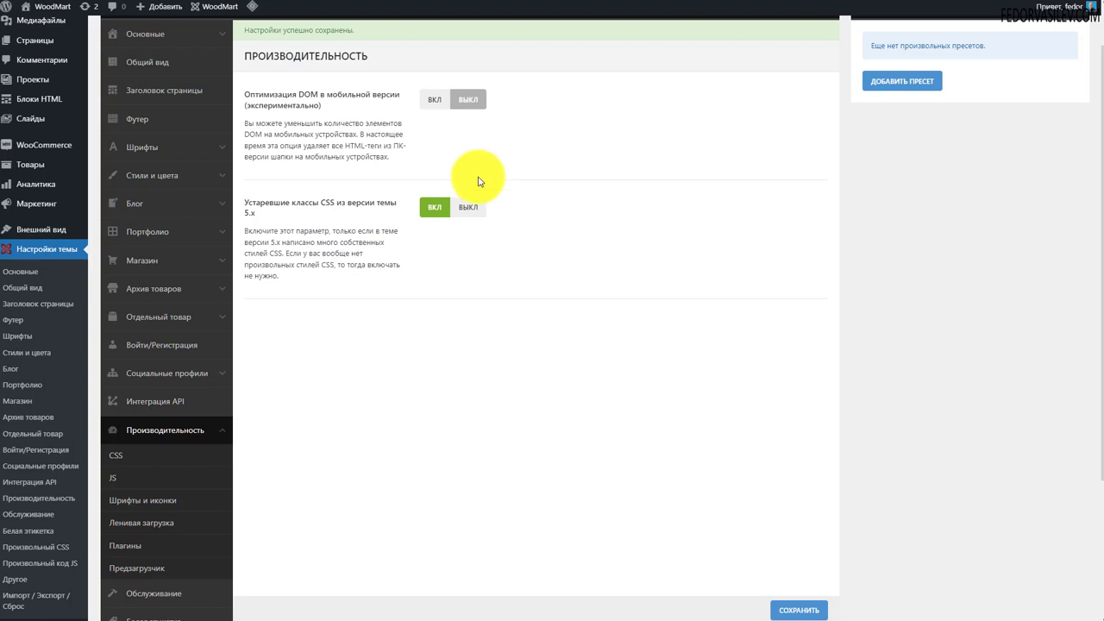
Look over the legacy 5.x CSS classes option and the CSS, JS, fonts, lazy loading, plugins and preloader subsections
scroll(478, 174, up, 2)
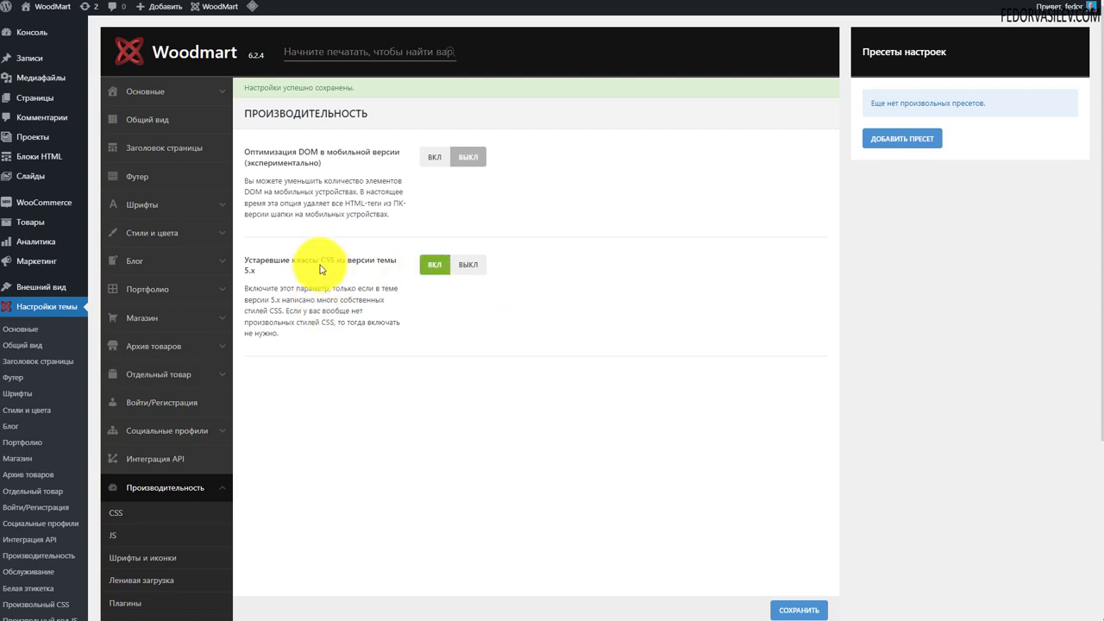
scroll(215, 480, down, 2)
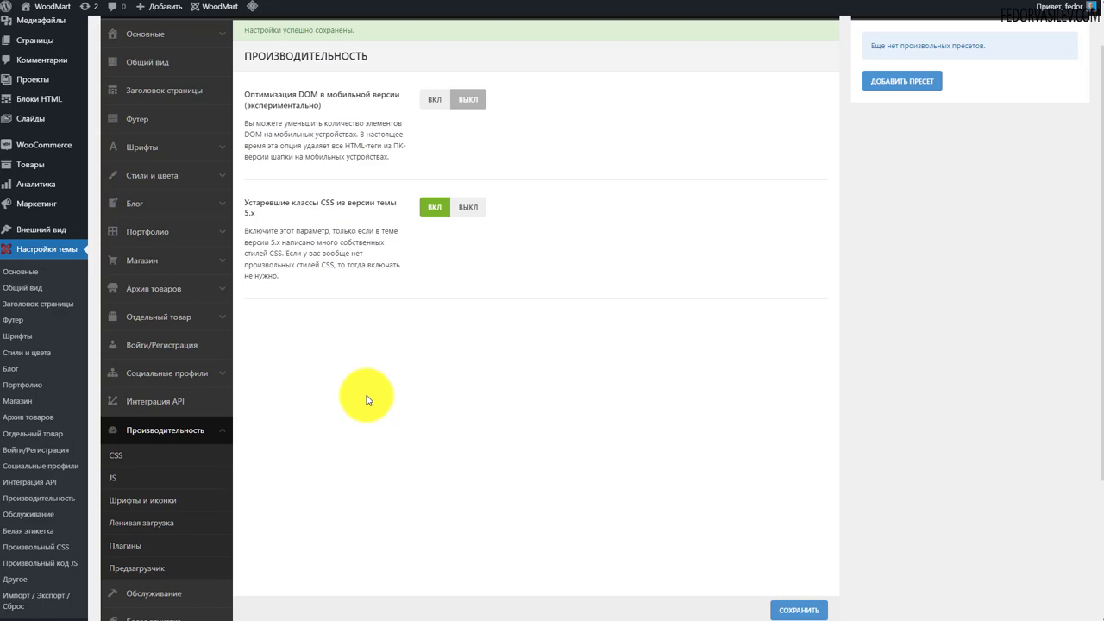
scroll(366, 399, up, 2)
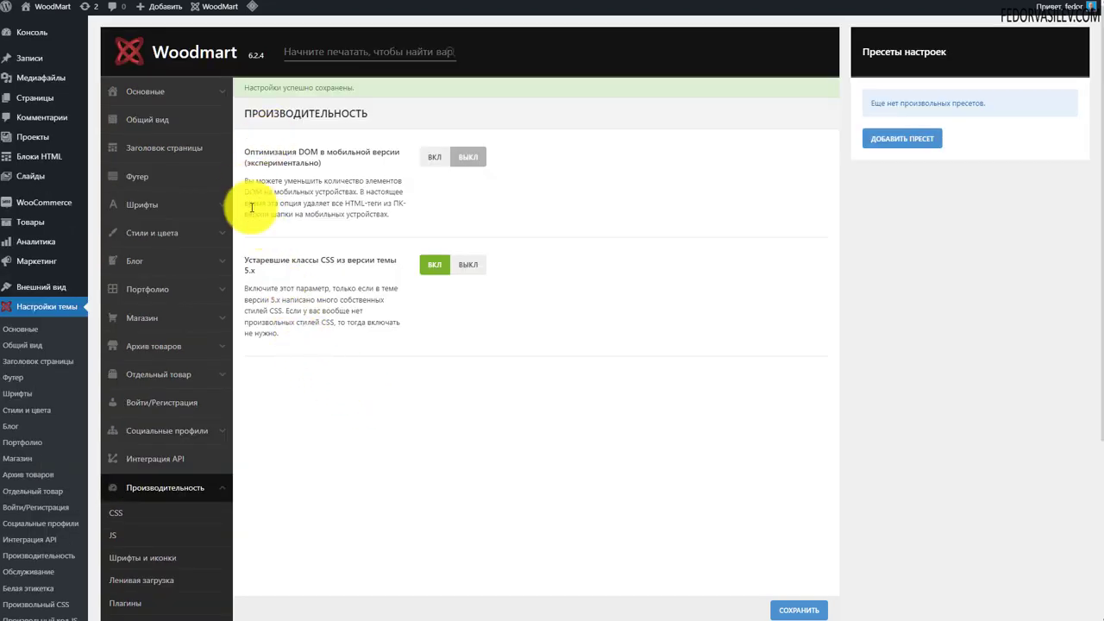
scroll(259, 258, down, 4)
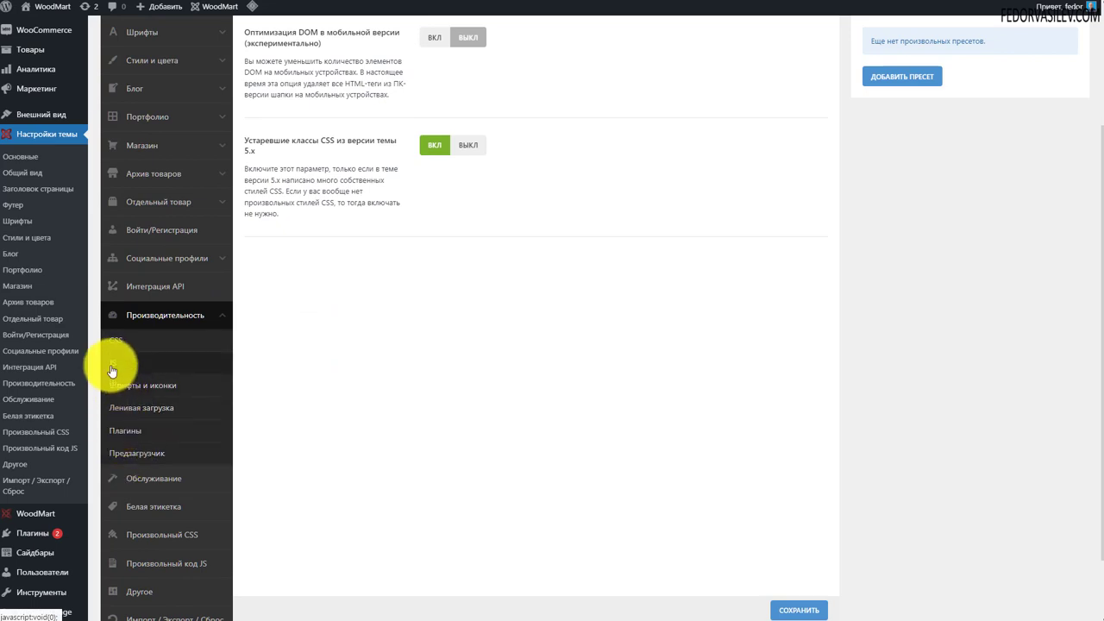
scroll(185, 436, up, 1)
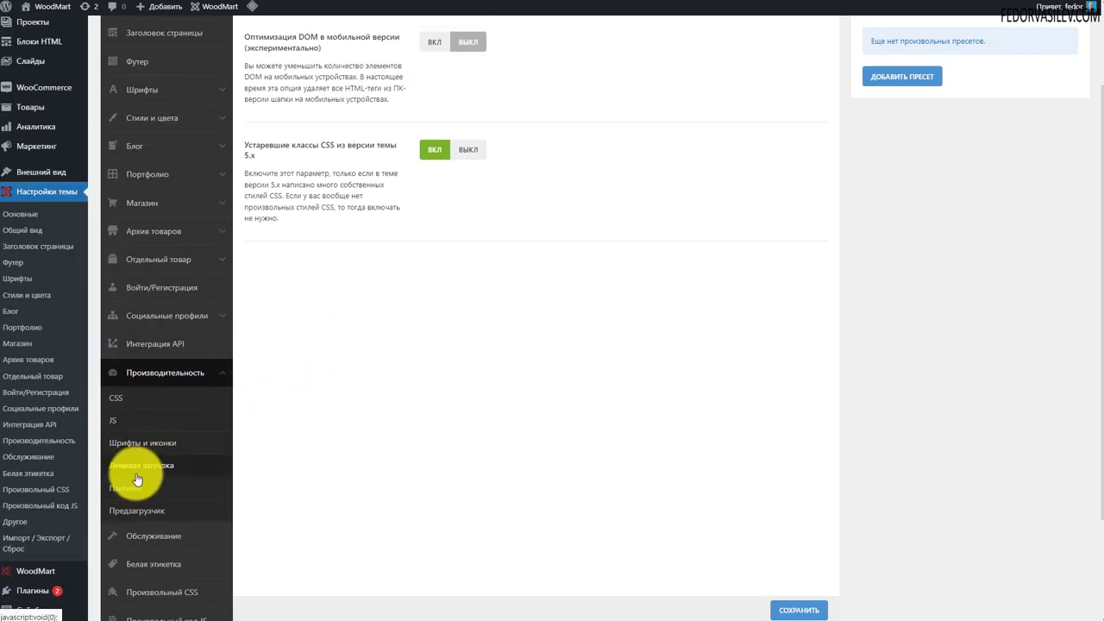
scroll(354, 457, up, 1)
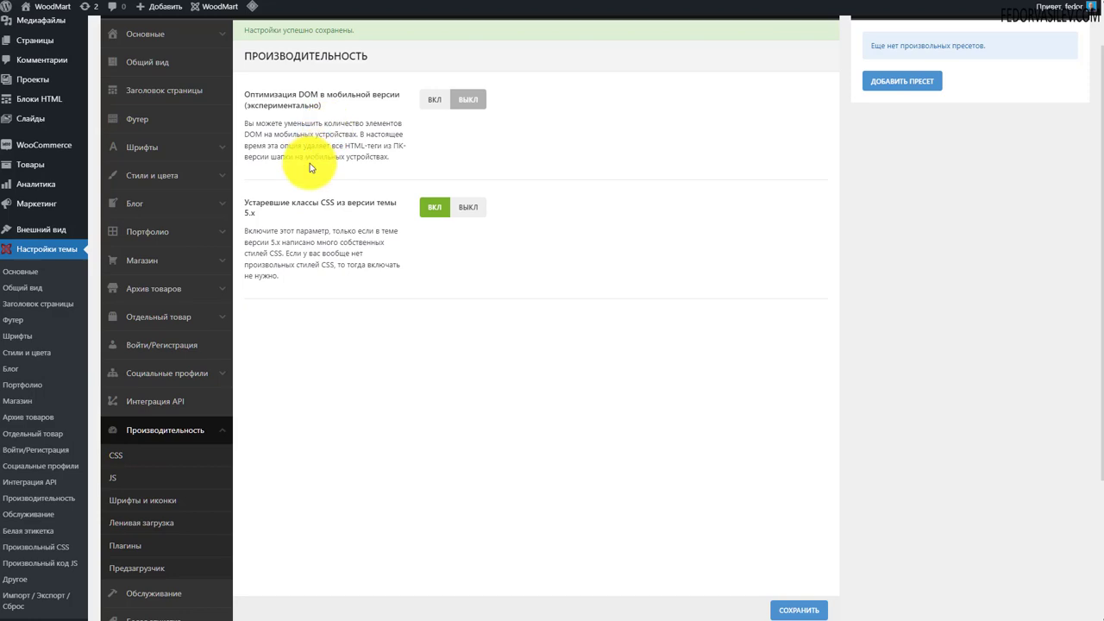
scroll(209, 343, down, 1)
scroll(142, 371, down, 1)
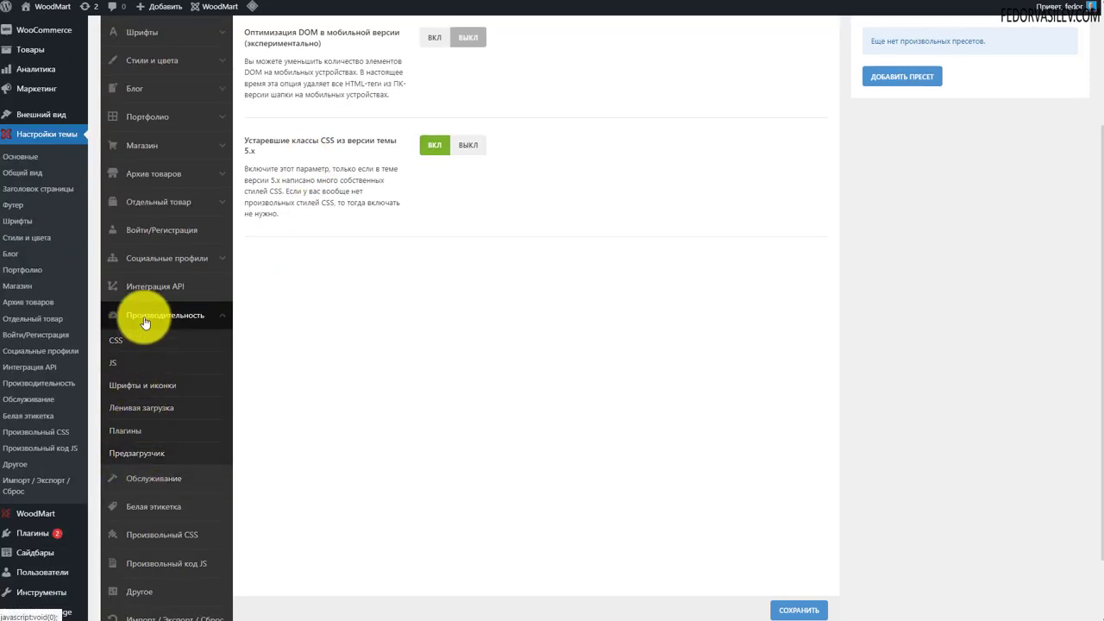
scroll(357, 414, up, 3)
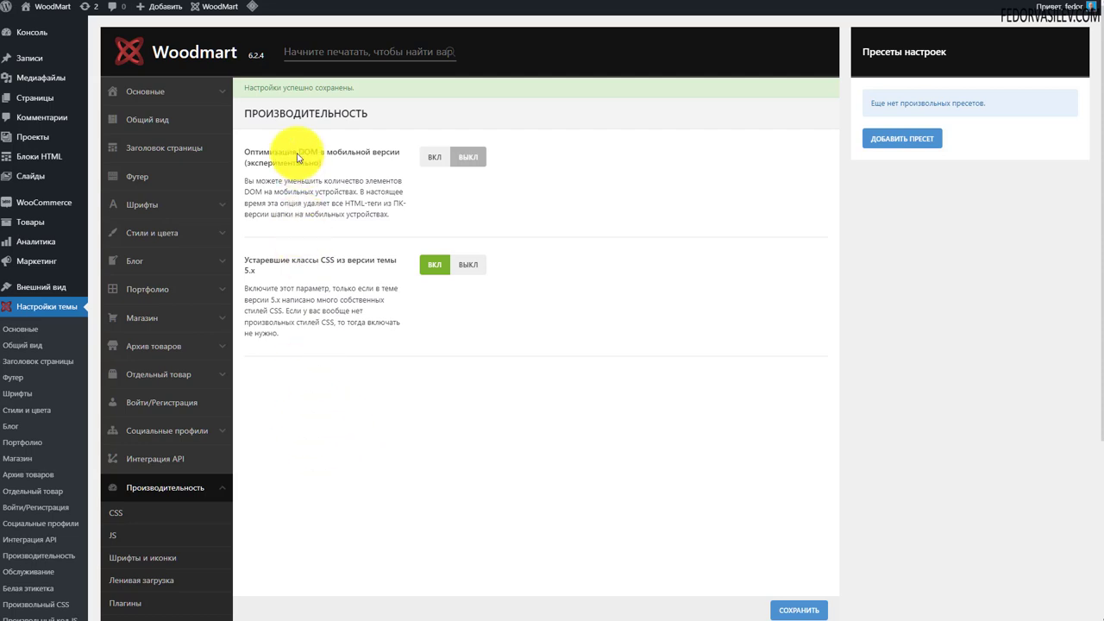
scroll(377, 340, down, 2)
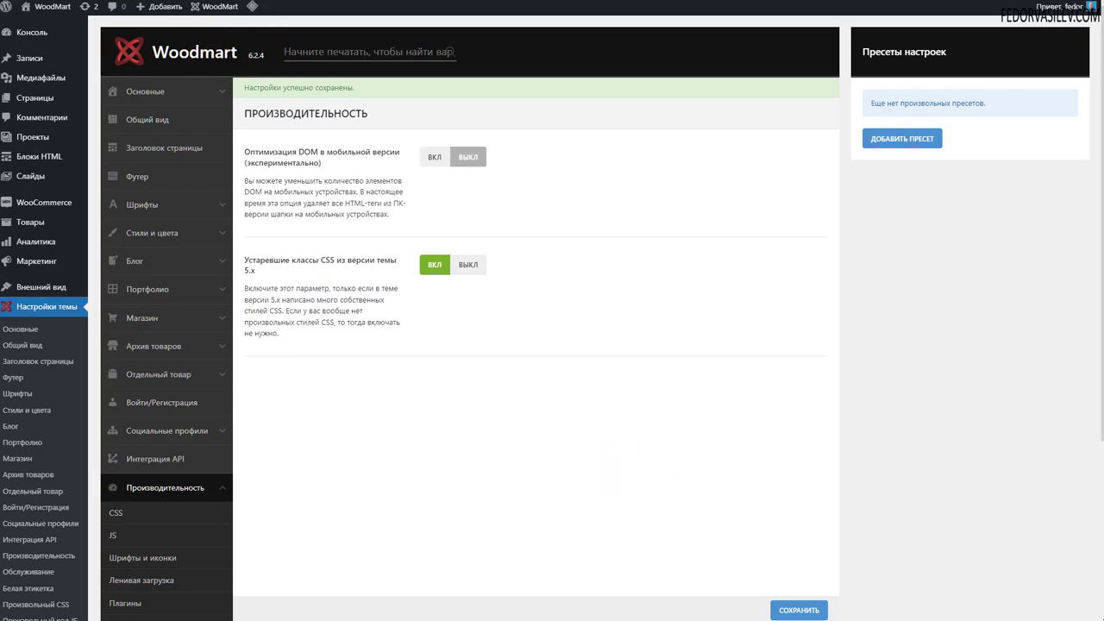
scroll(480, 305, down, 2)
scroll(476, 336, up, 2)
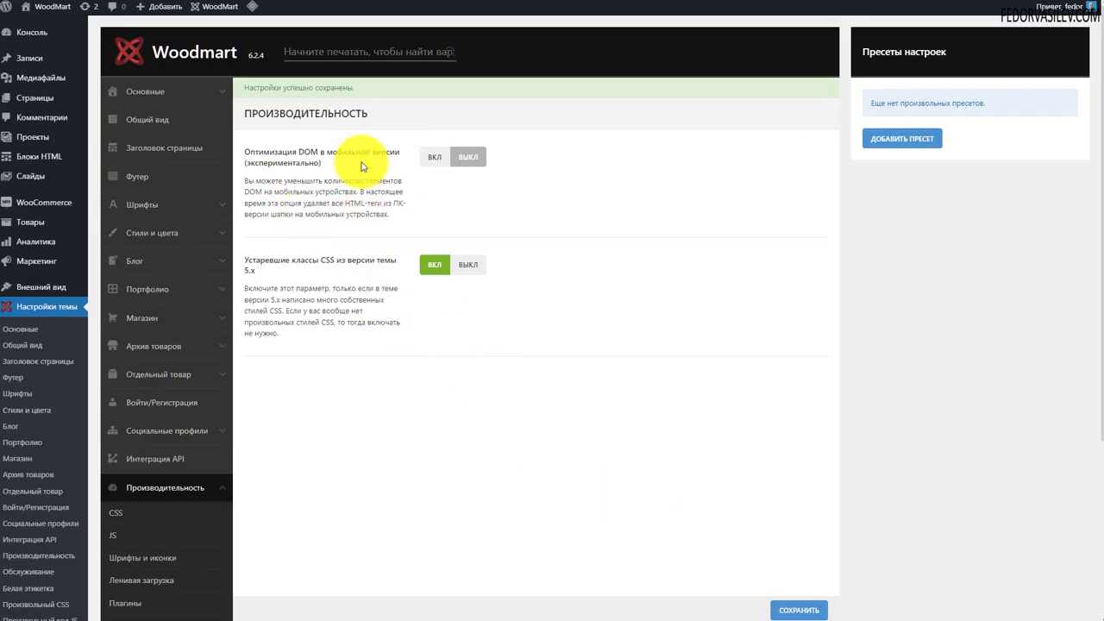
scroll(511, 231, down, 2)
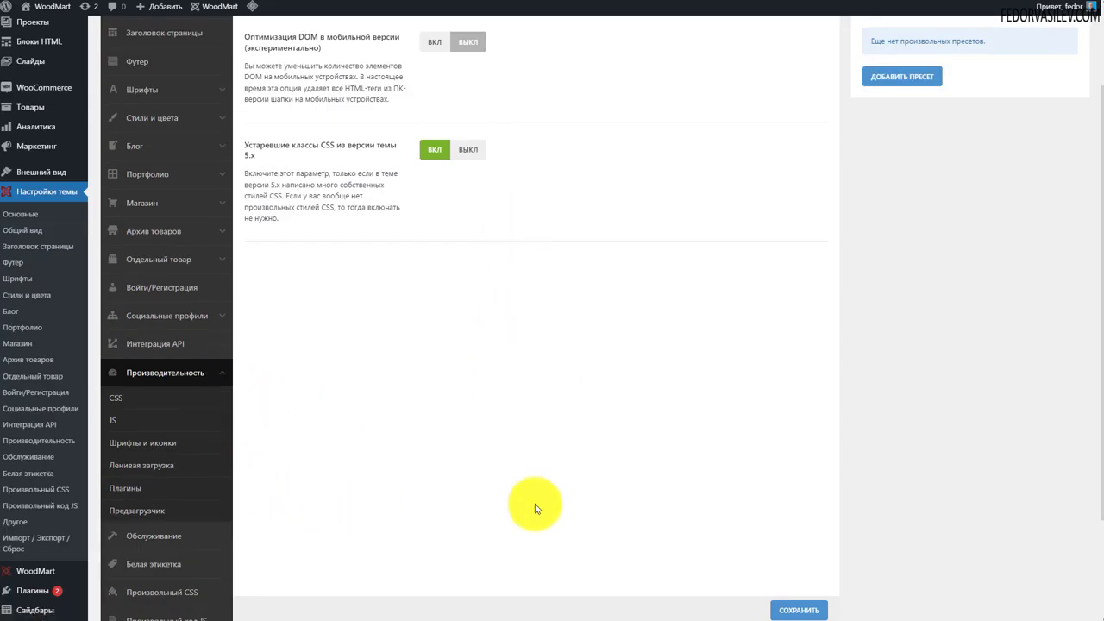
scroll(468, 505, up, 2)
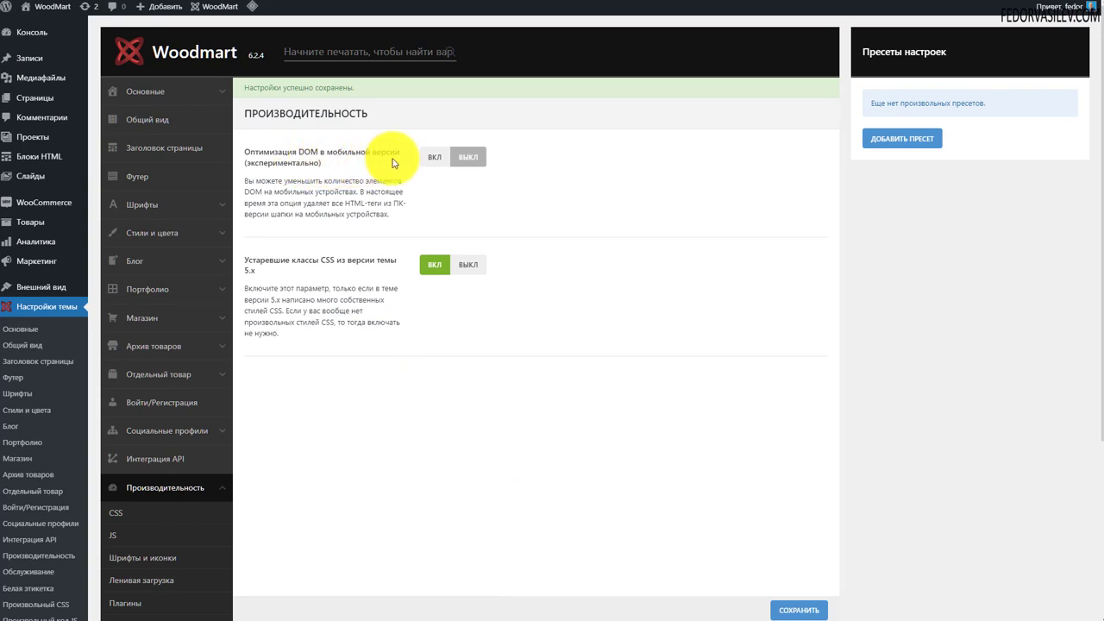
Read the description of the experimental mobile DOM optimization, focusing on the HTML tags of the desktop header version
click(339, 156)
mouse_move(325, 163)
mouse_down()
mouse_move(275, 162)
mouse_move(315, 168)
mouse_up()
click(455, 195)
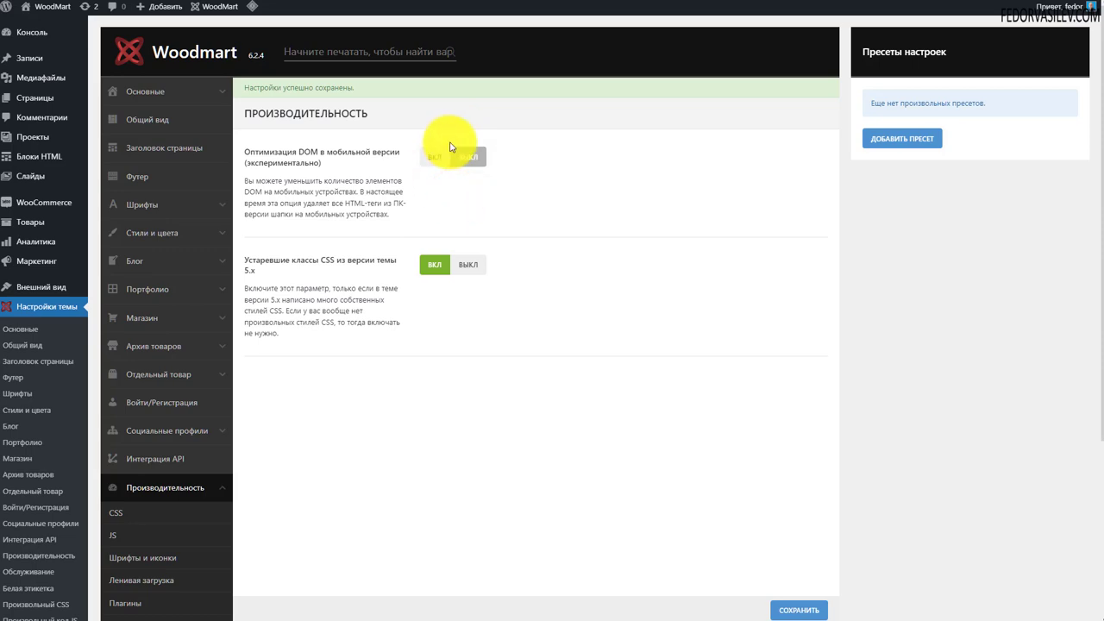
drag(248, 175, 365, 200)
click(440, 199)
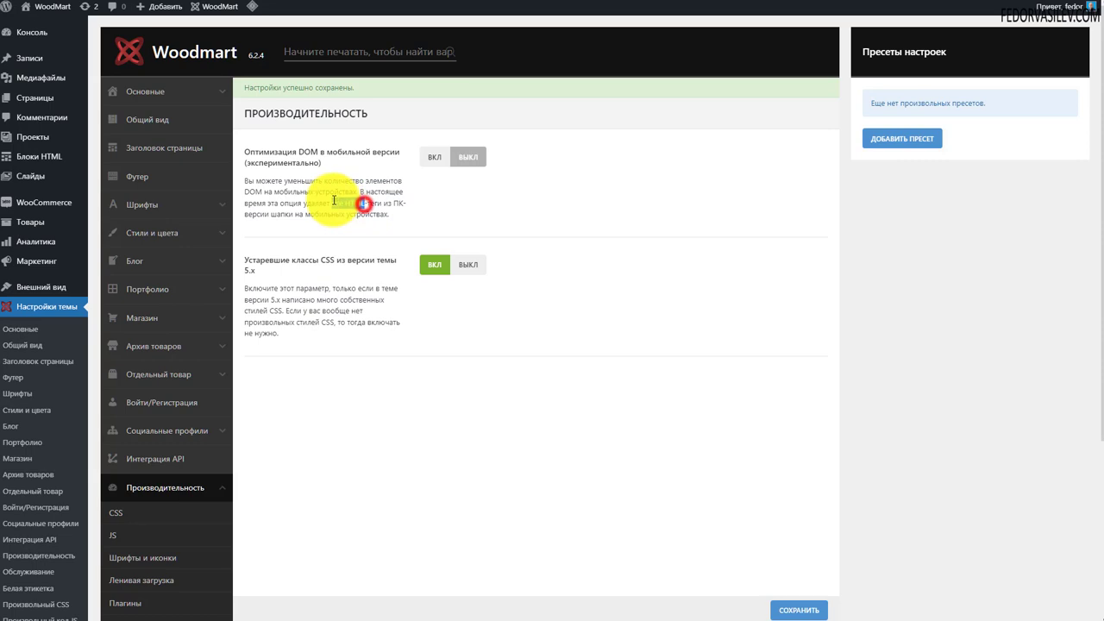
drag(365, 204, 332, 203)
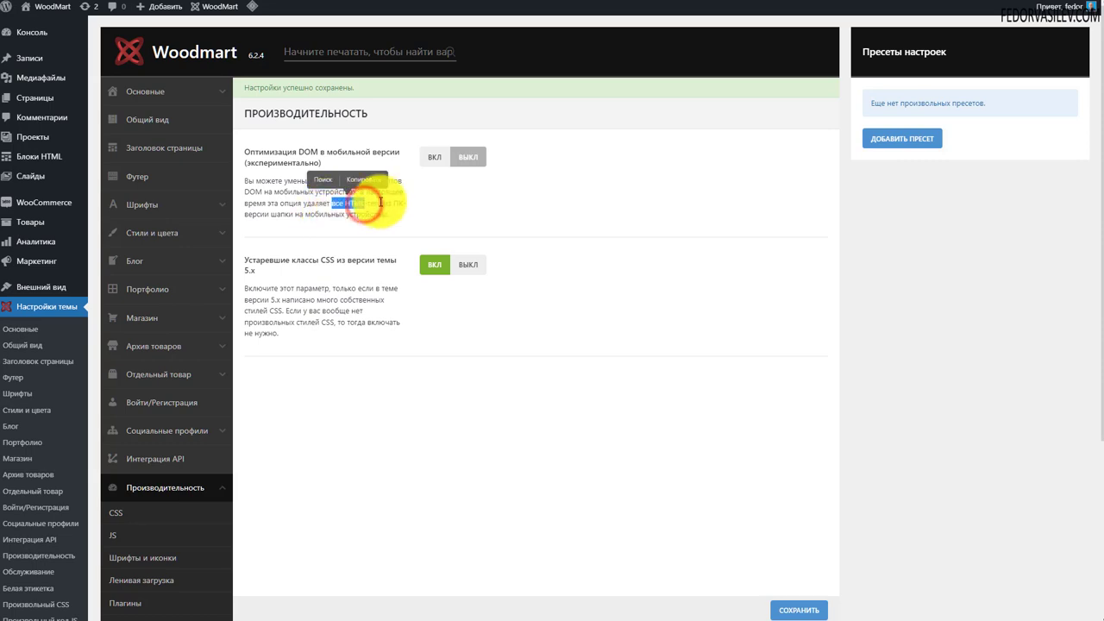
click(264, 201)
drag(264, 215, 245, 215)
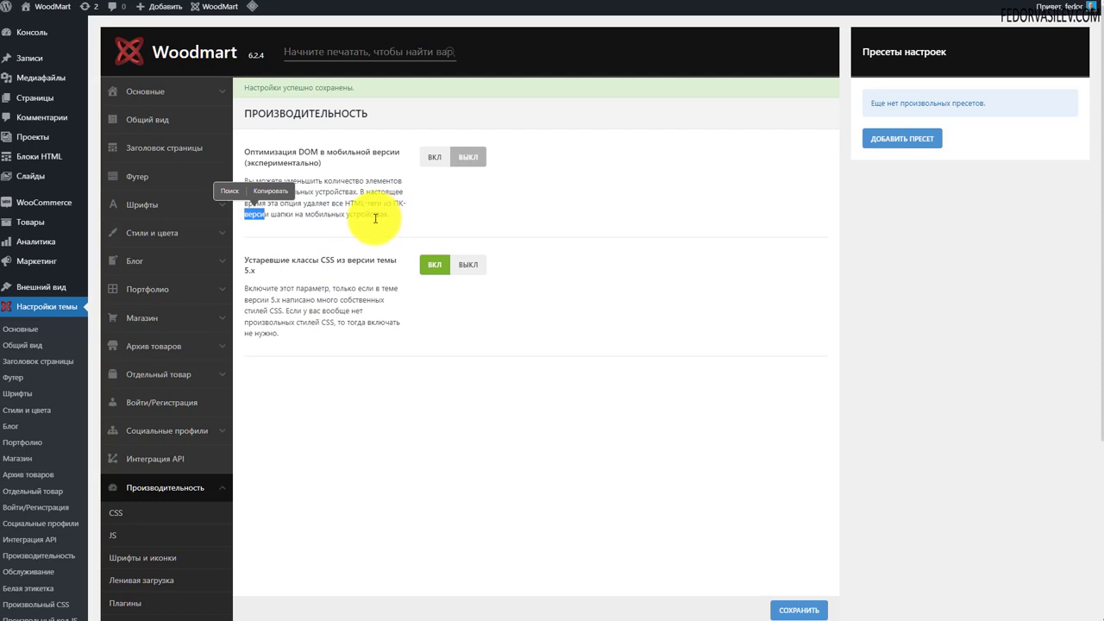
triple_click(307, 216)
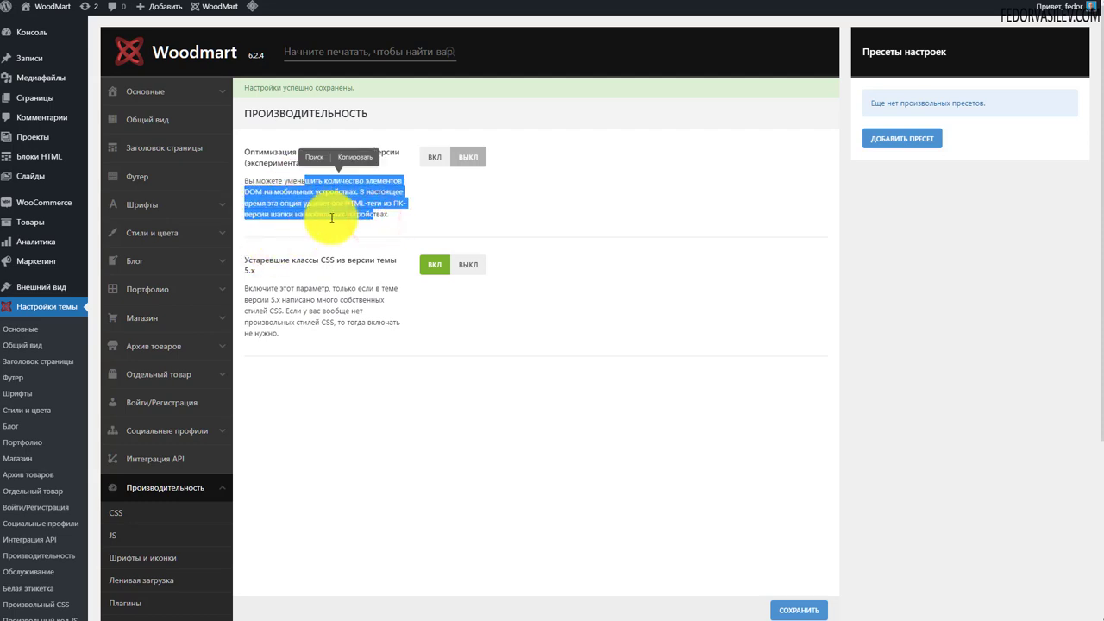
click(330, 217)
double_click(352, 203)
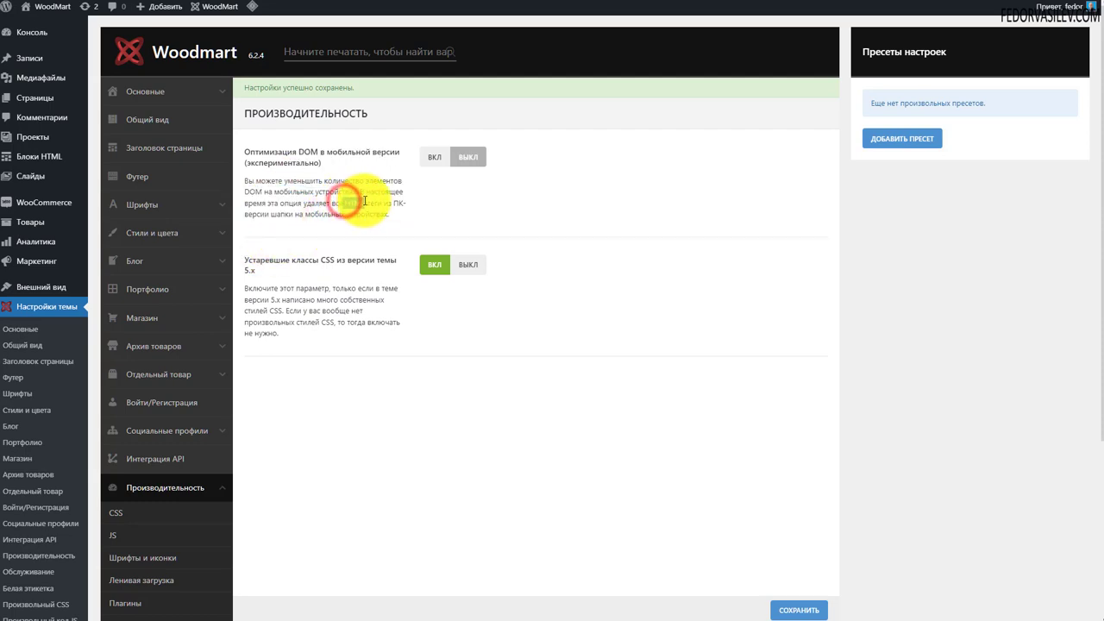
click(385, 204)
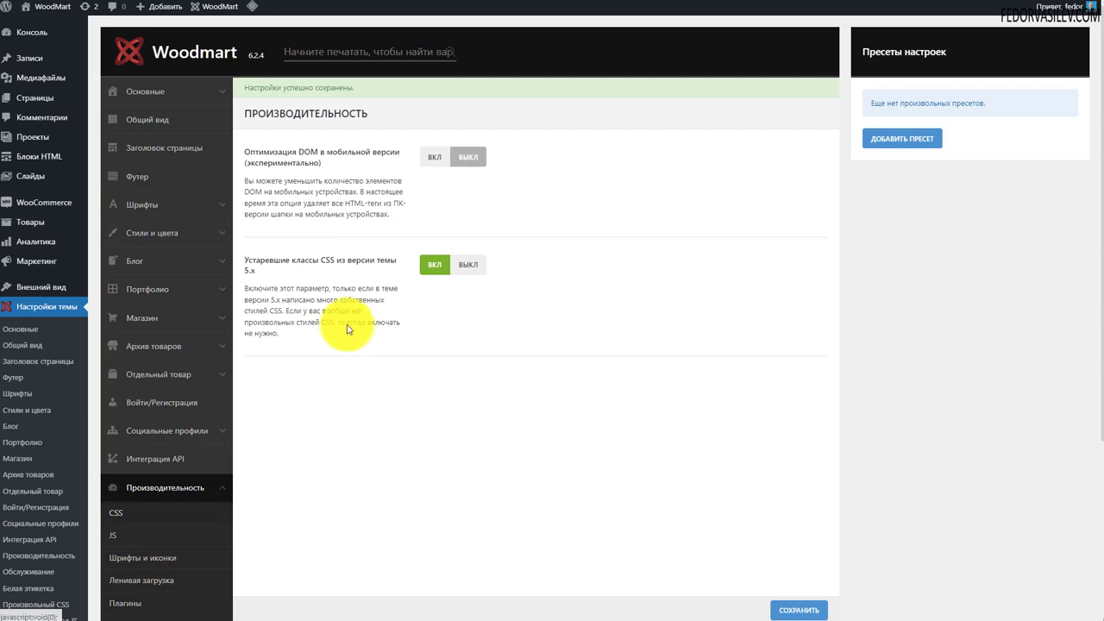
Enable the experimental DOM optimization for the mobile version and save the theme's performance settings
click(426, 153)
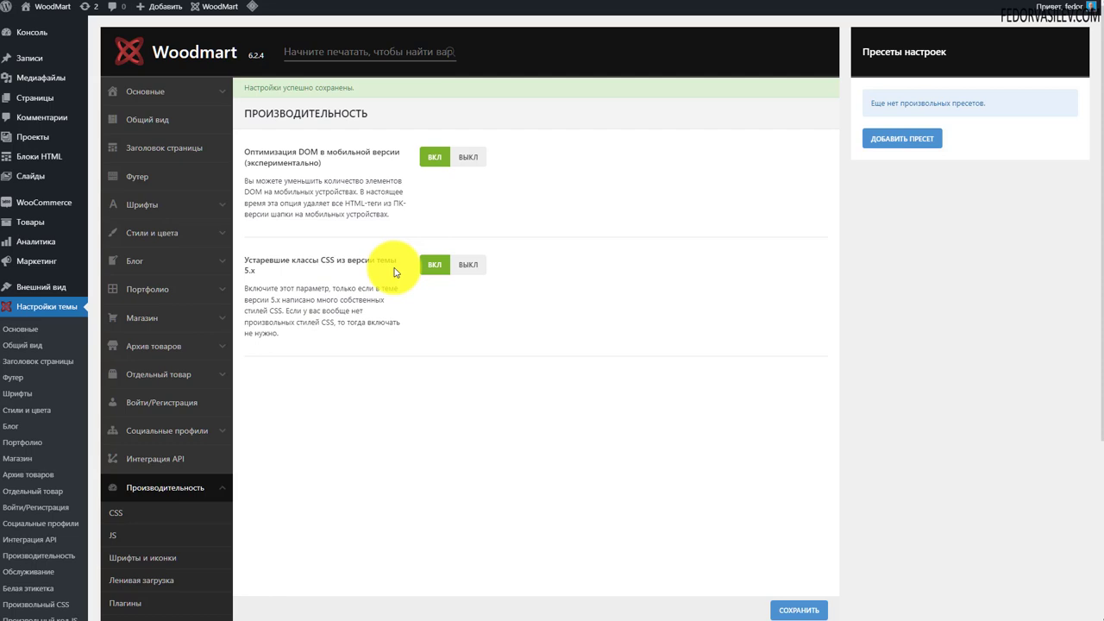
drag(321, 155, 281, 168)
click(349, 177)
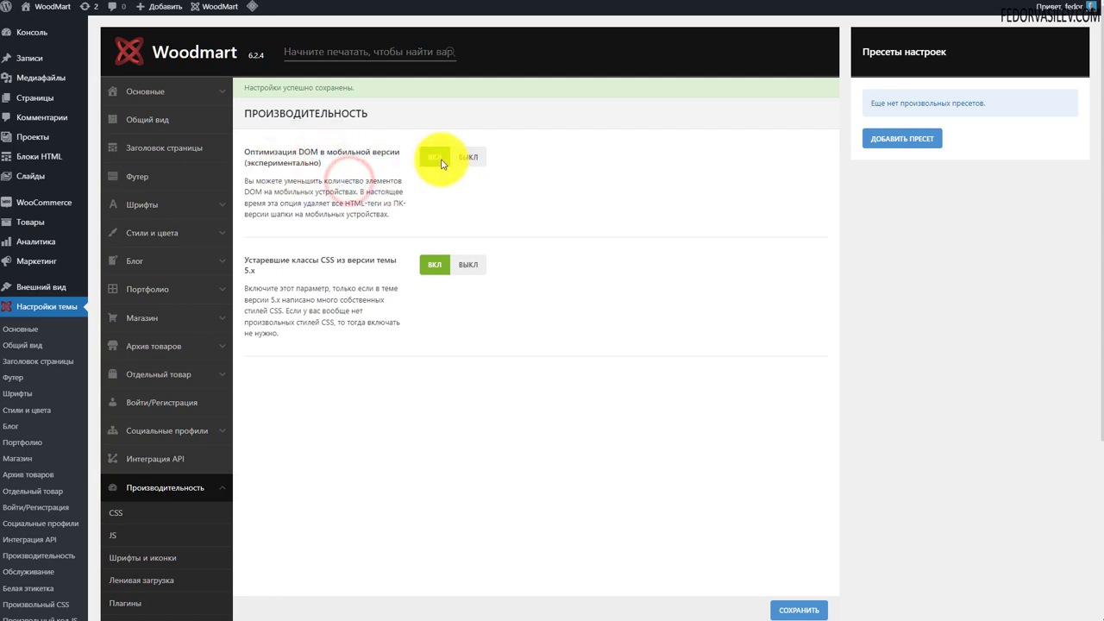
click(802, 611)
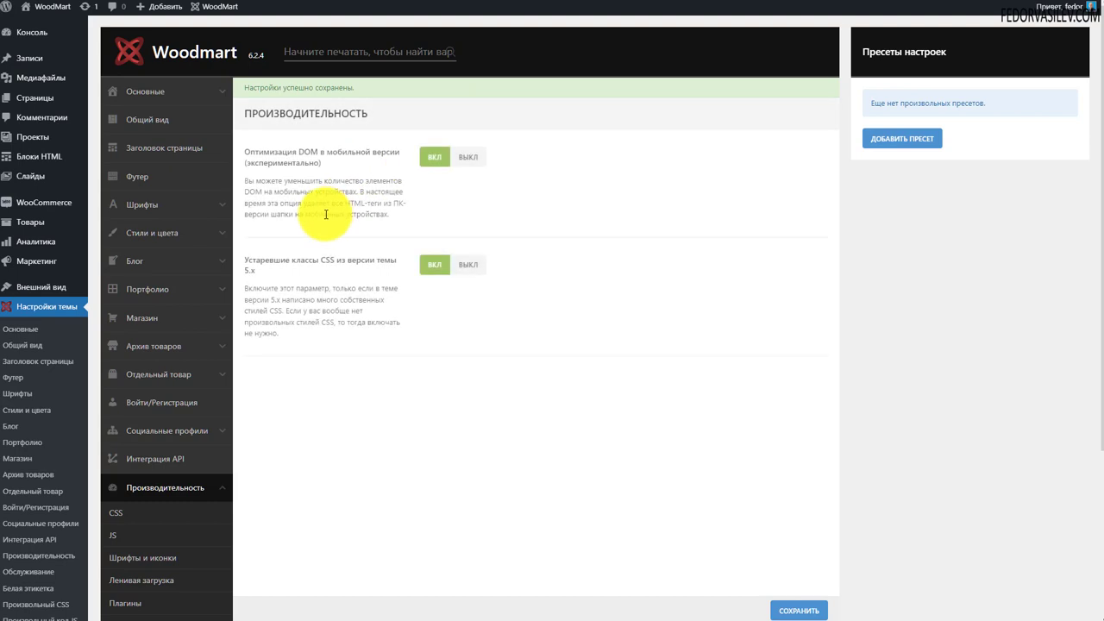
click(436, 157)
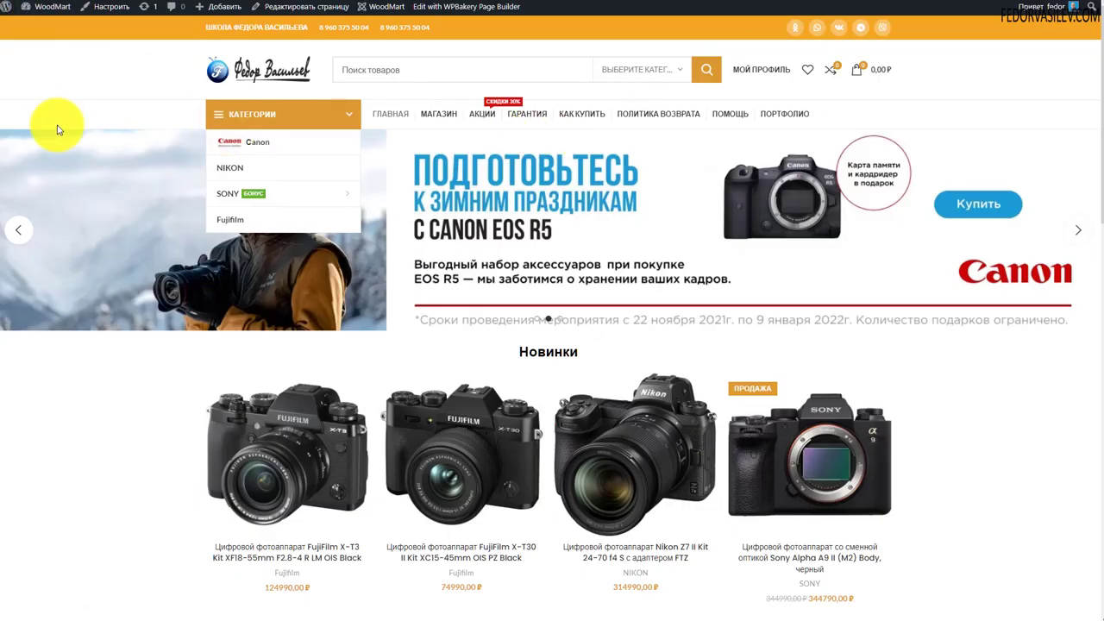
Reload the storefront home page and check its header, banner slider and Новинки product grid
key(F5)
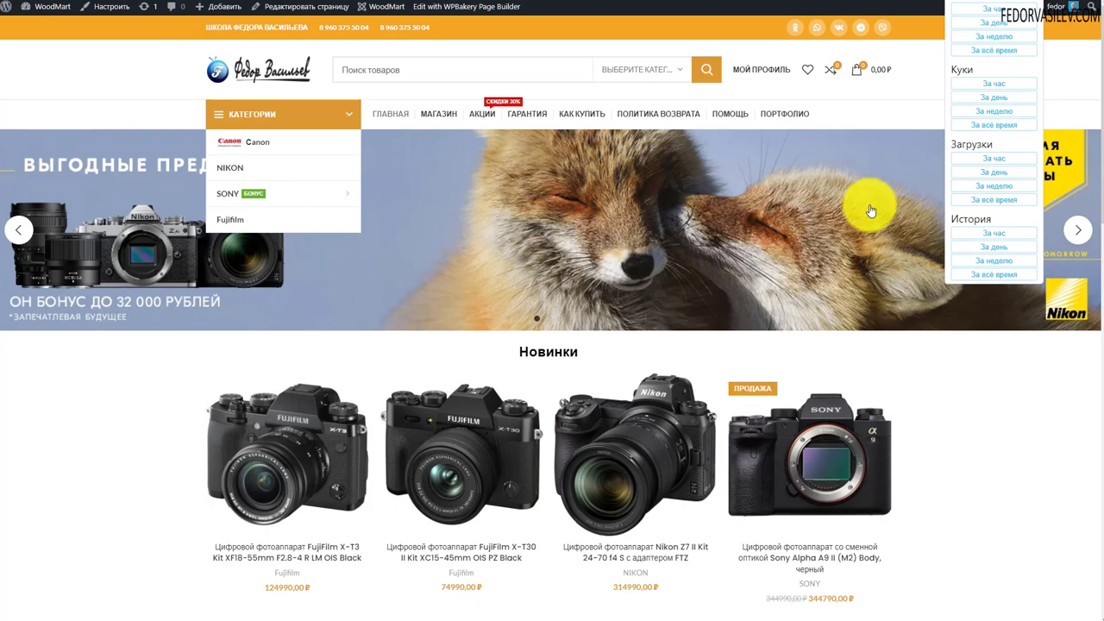
click(902, 92)
click(1077, 231)
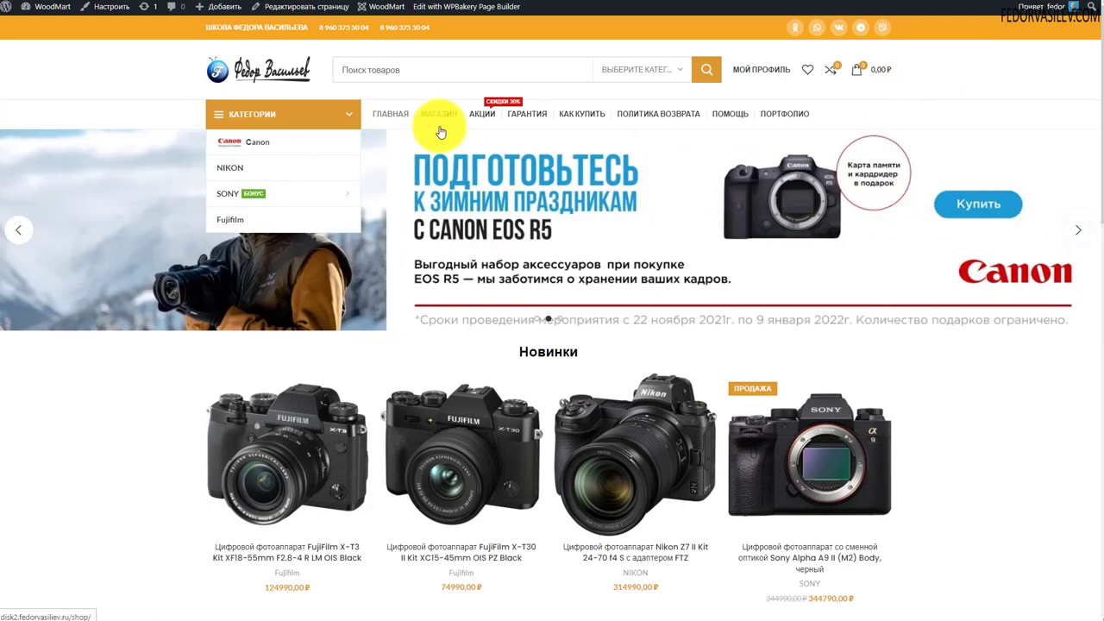
scroll(440, 190, down, 3)
scroll(609, 475, down, 4)
scroll(616, 437, up, 2)
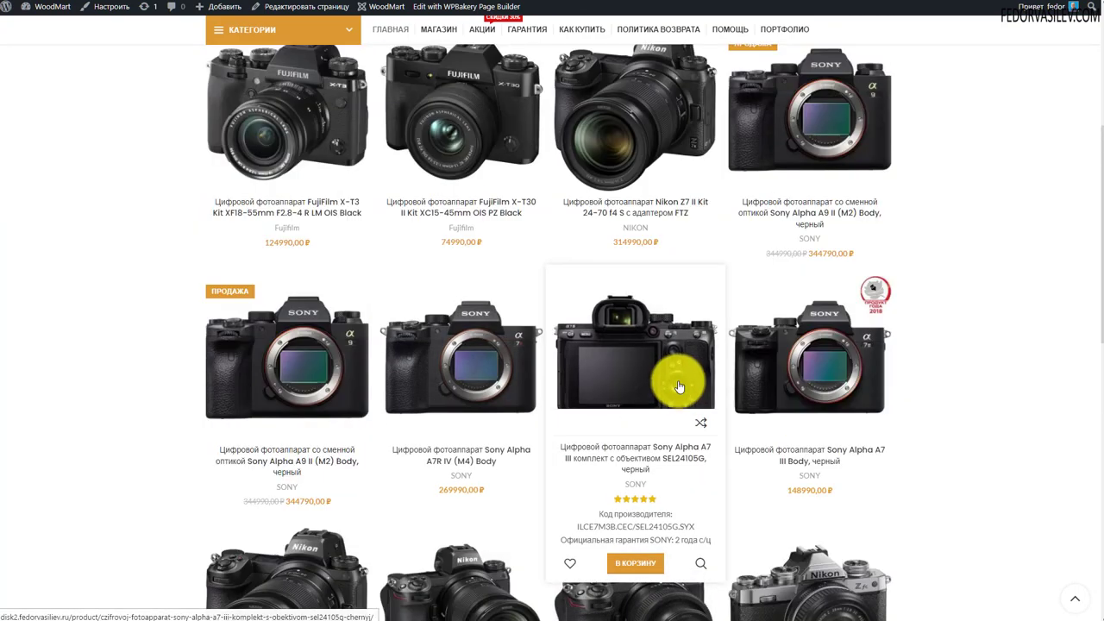
click(1072, 601)
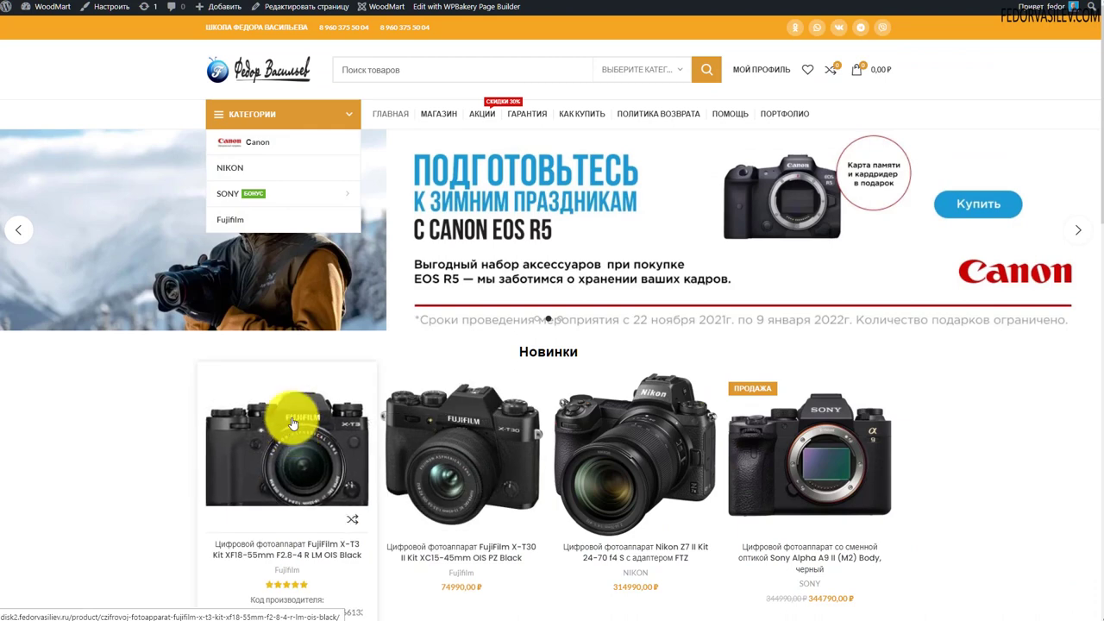
mouse_move(261, 203)
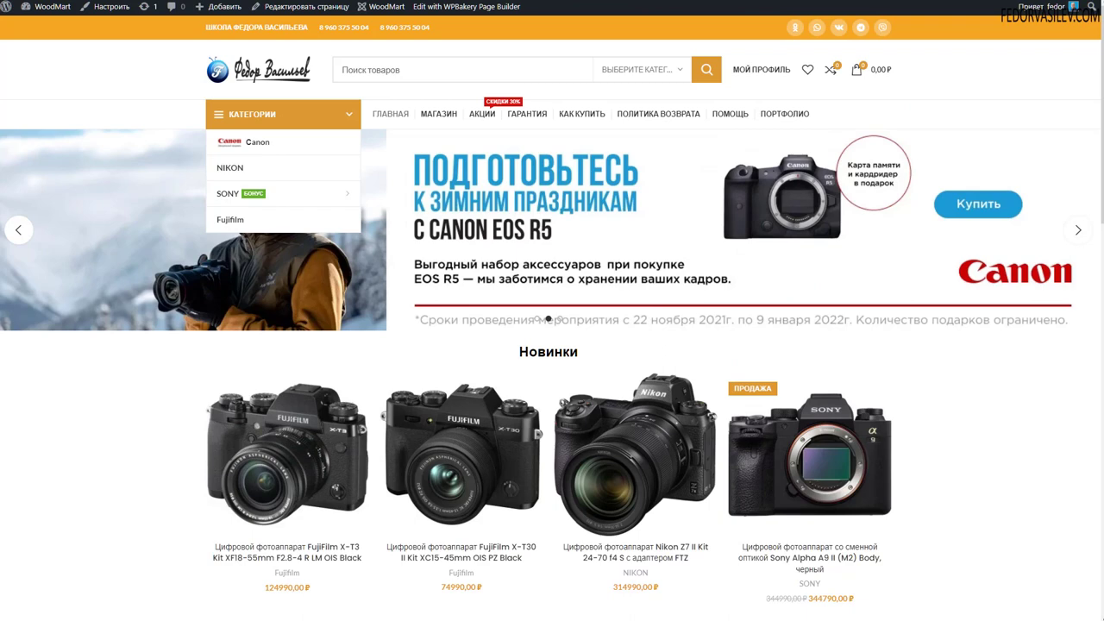
click(841, 4)
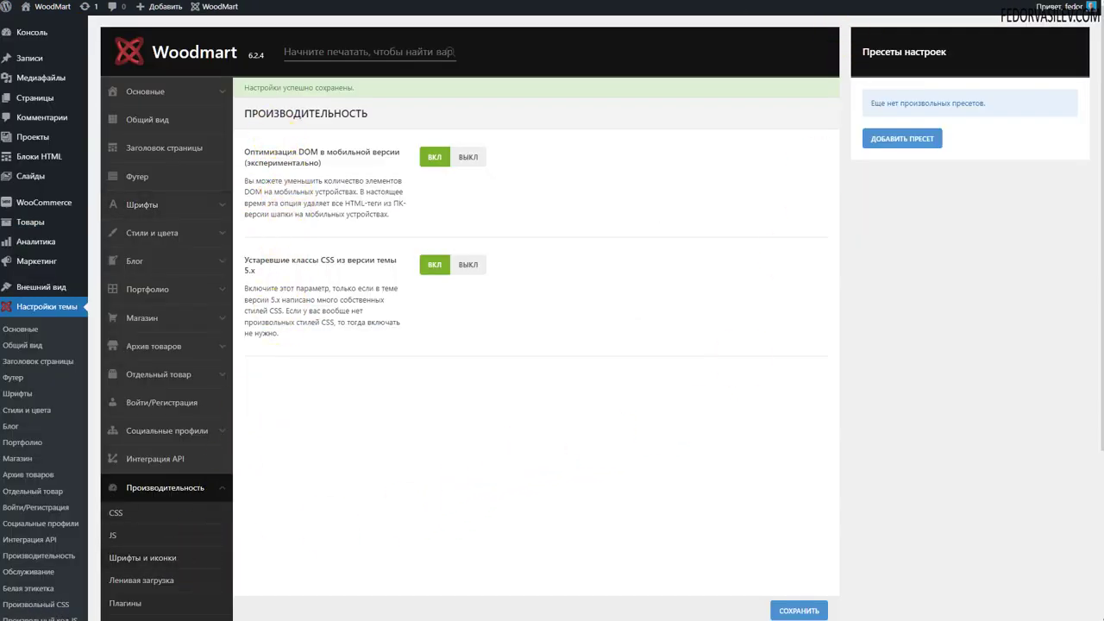
click(862, 1)
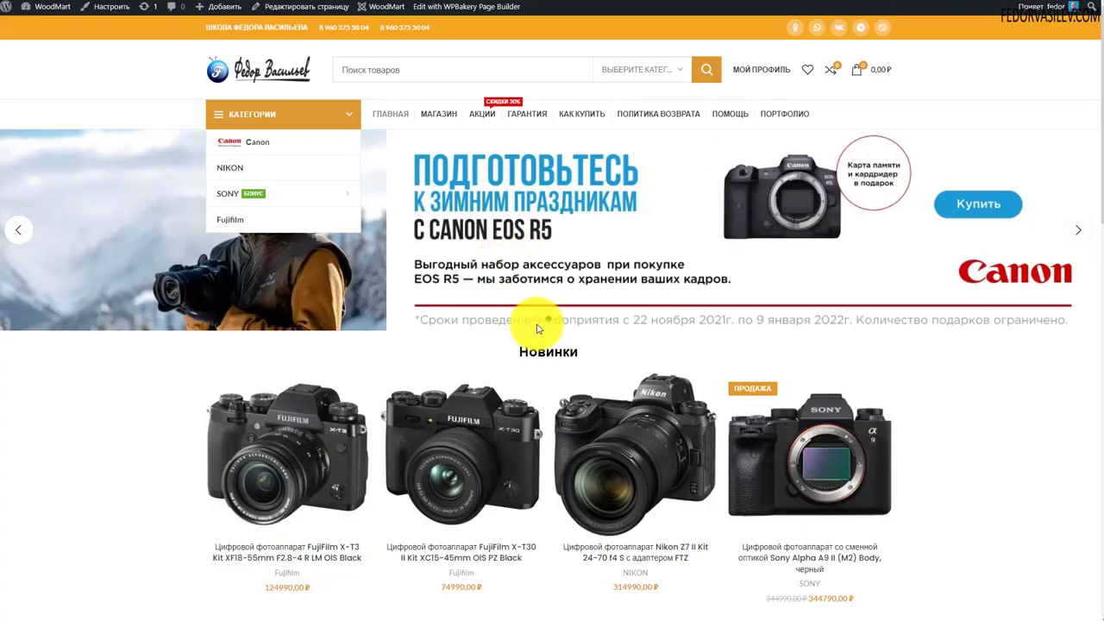
scroll(536, 327, down, 1)
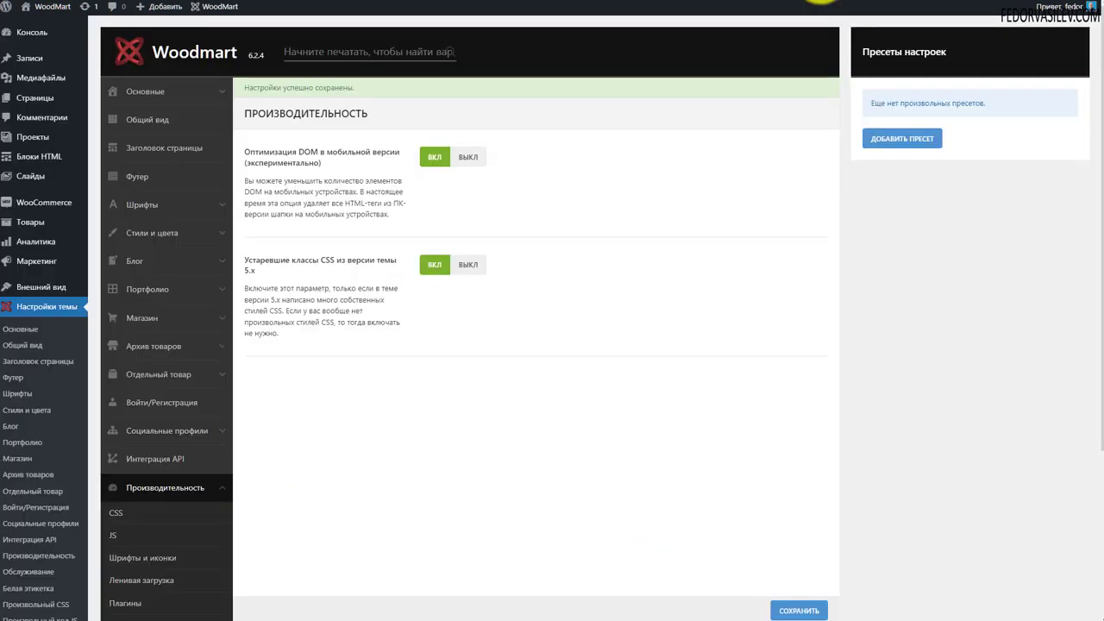
Reread the title and description of the mobile DOM optimization option and revisit the storefront home page
click(431, 155)
click(405, 168)
drag(310, 207, 275, 154)
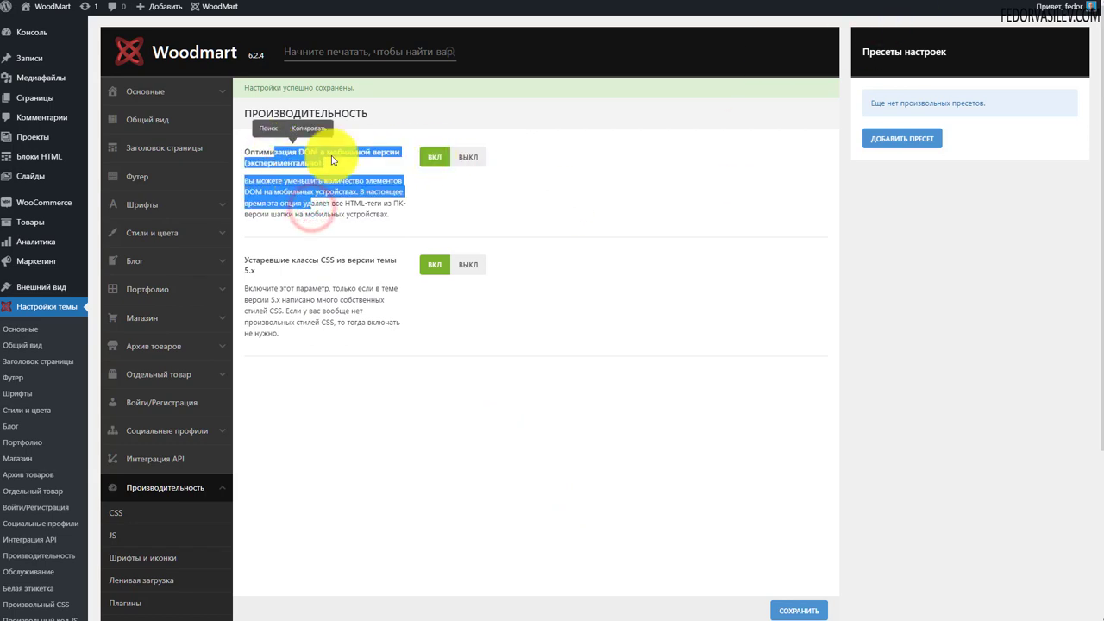
click(370, 216)
drag(378, 216, 276, 153)
click(494, 197)
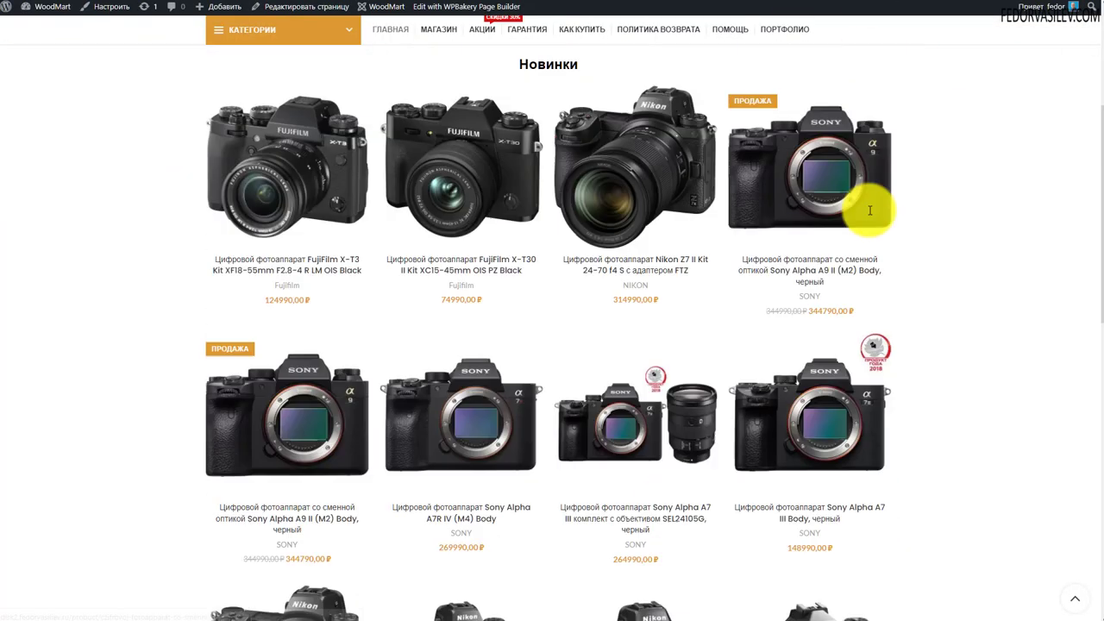
scroll(874, 210, up, 2)
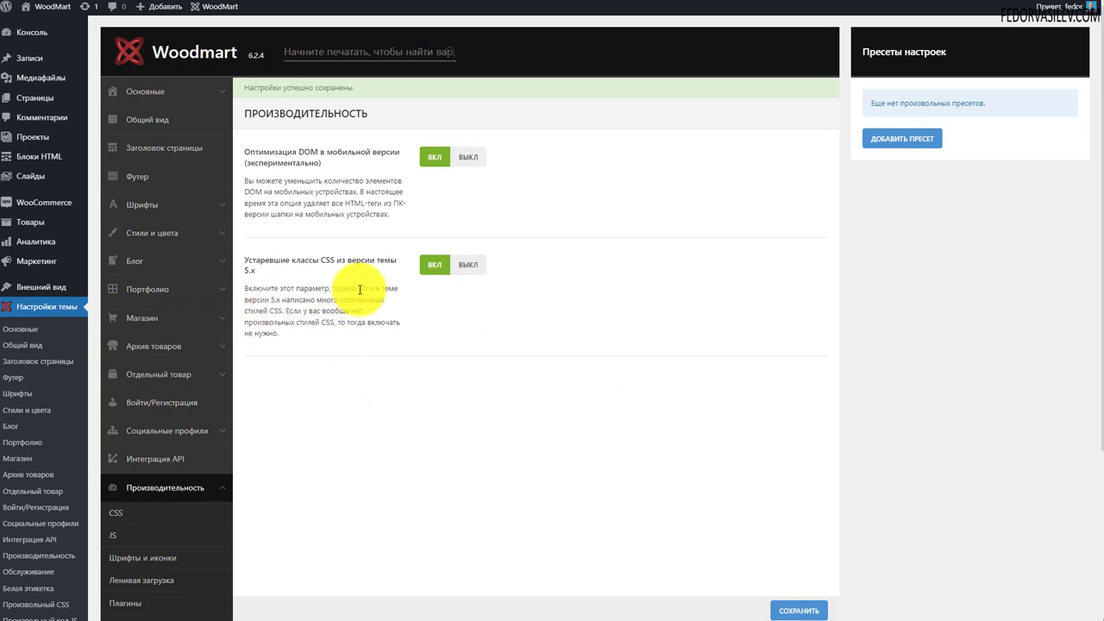
Read the description of the legacy 5.x CSS classes option, turn it off and save the settings
drag(284, 310, 256, 305)
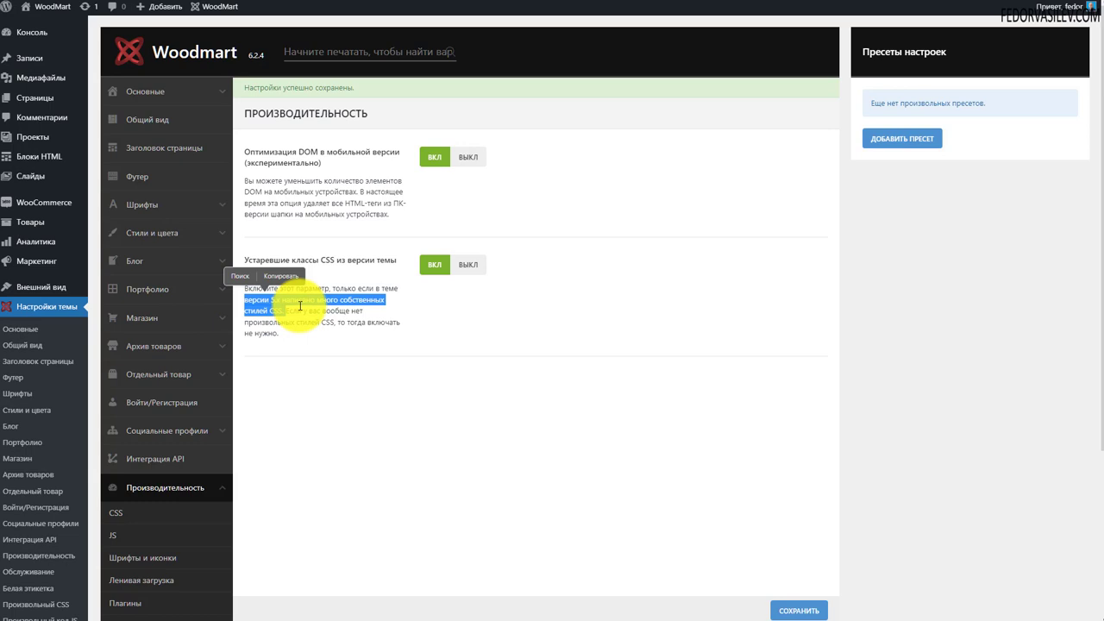
click(299, 306)
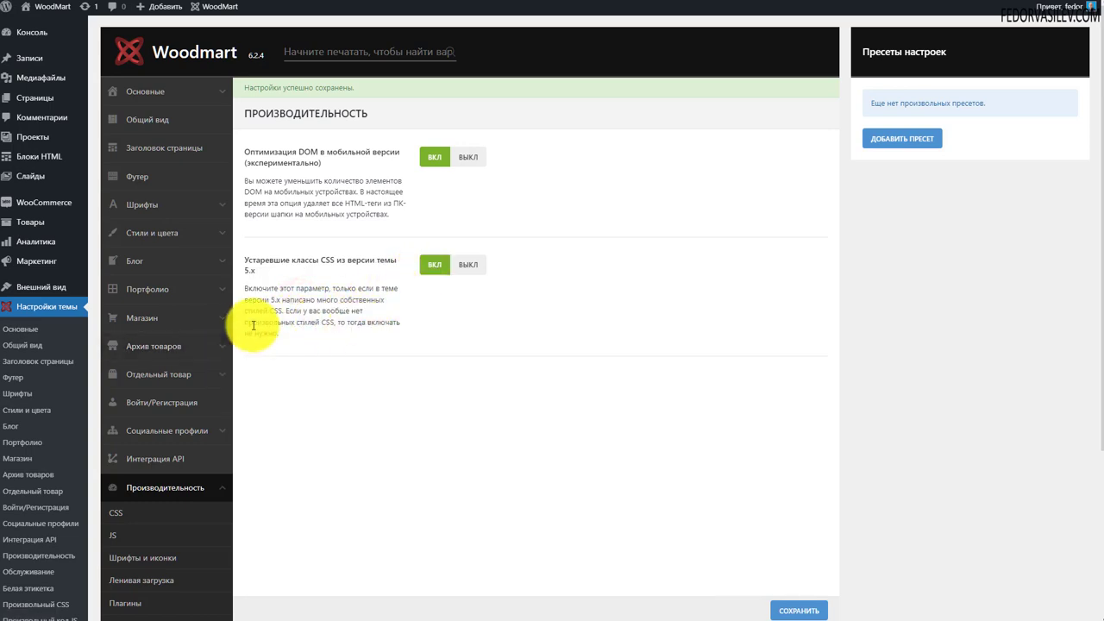
drag(325, 321, 396, 322)
click(291, 333)
click(468, 265)
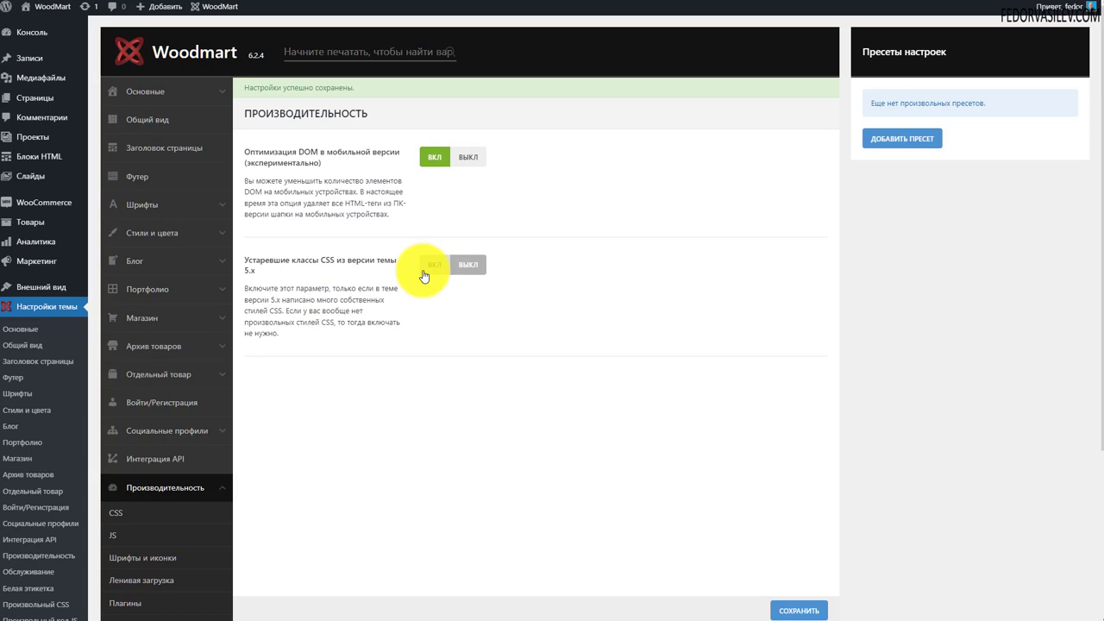
click(468, 265)
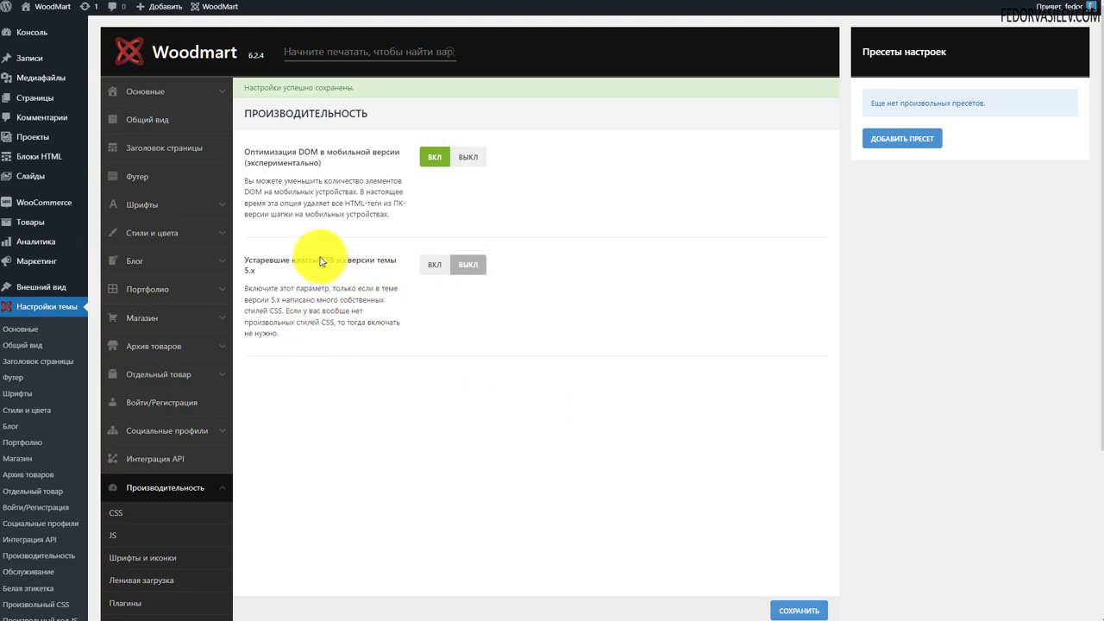
click(775, 610)
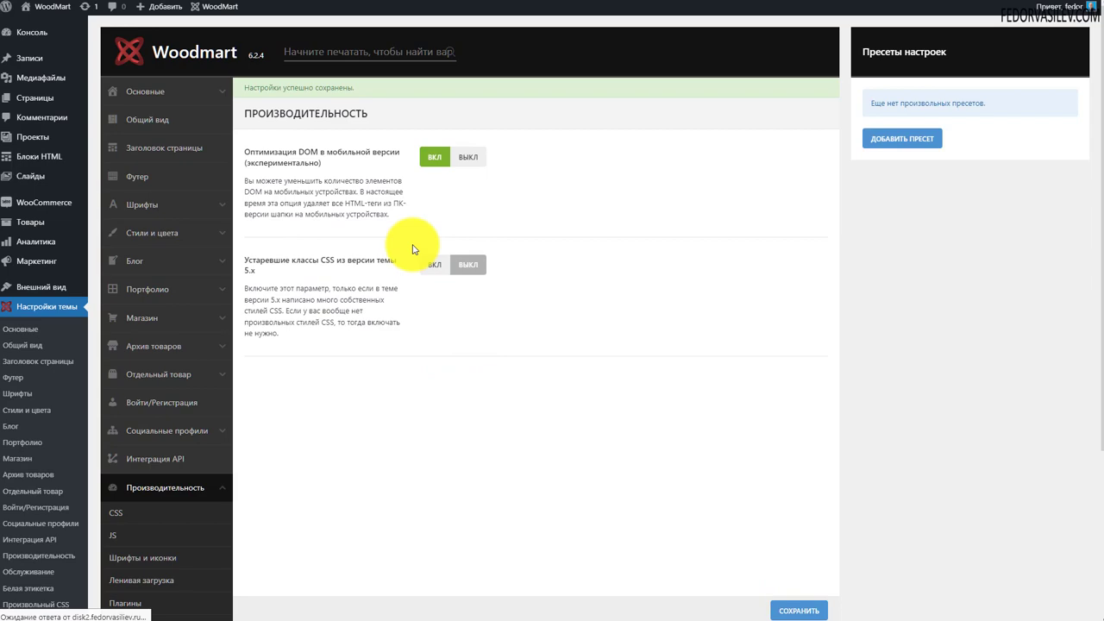
triple_click(324, 339)
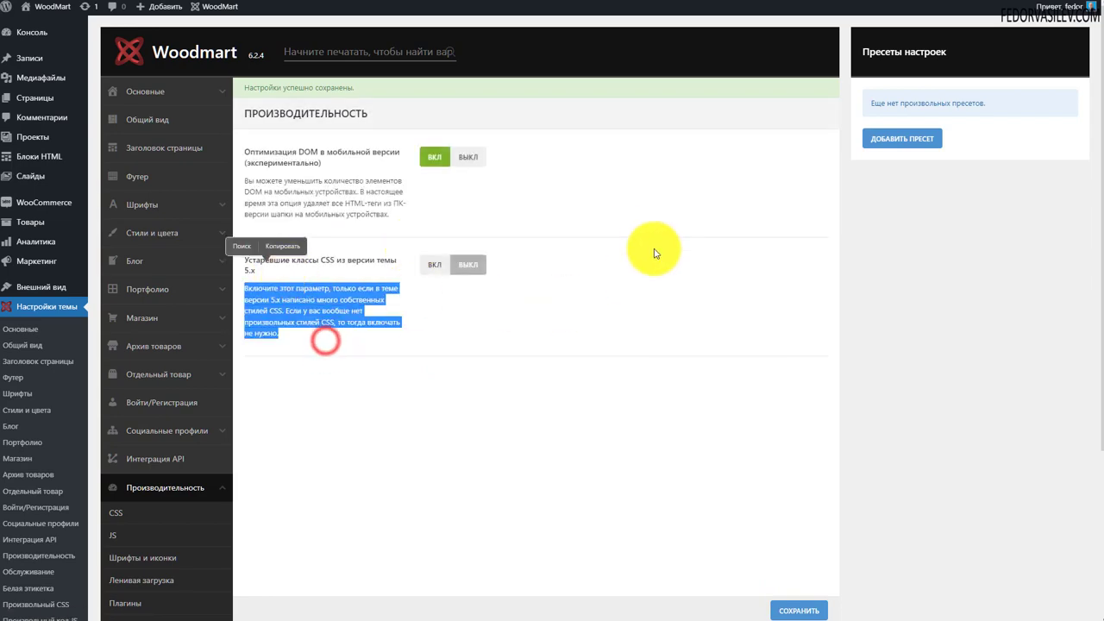
Open the CSS performance subsection and read the description of the option Объединение файлов CSS
scroll(655, 234, down, 1)
click(115, 398)
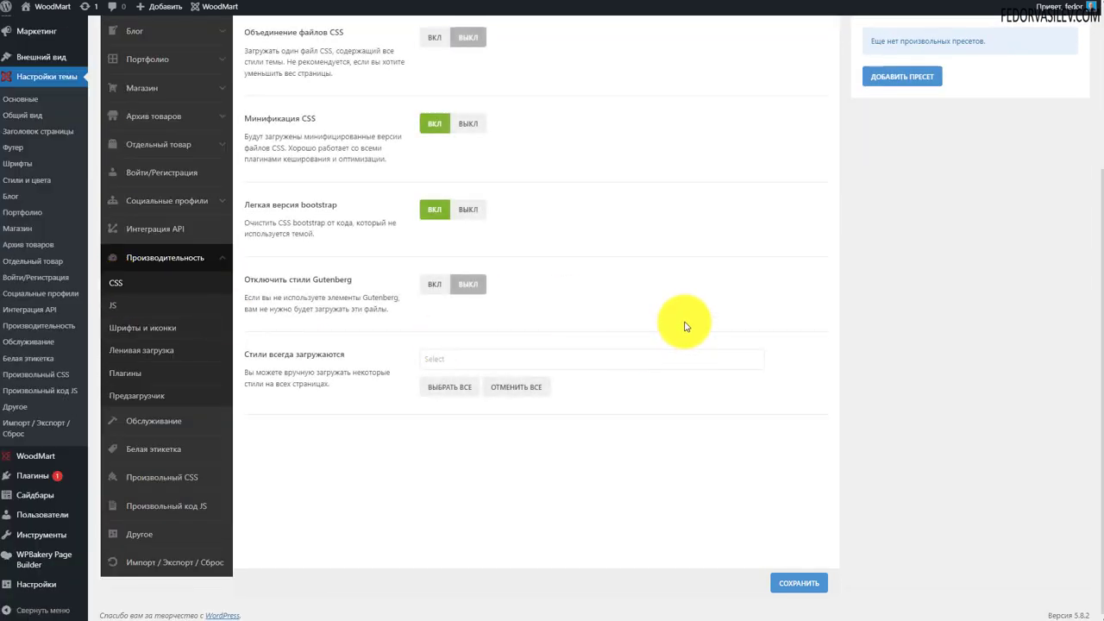
scroll(685, 326, up, 2)
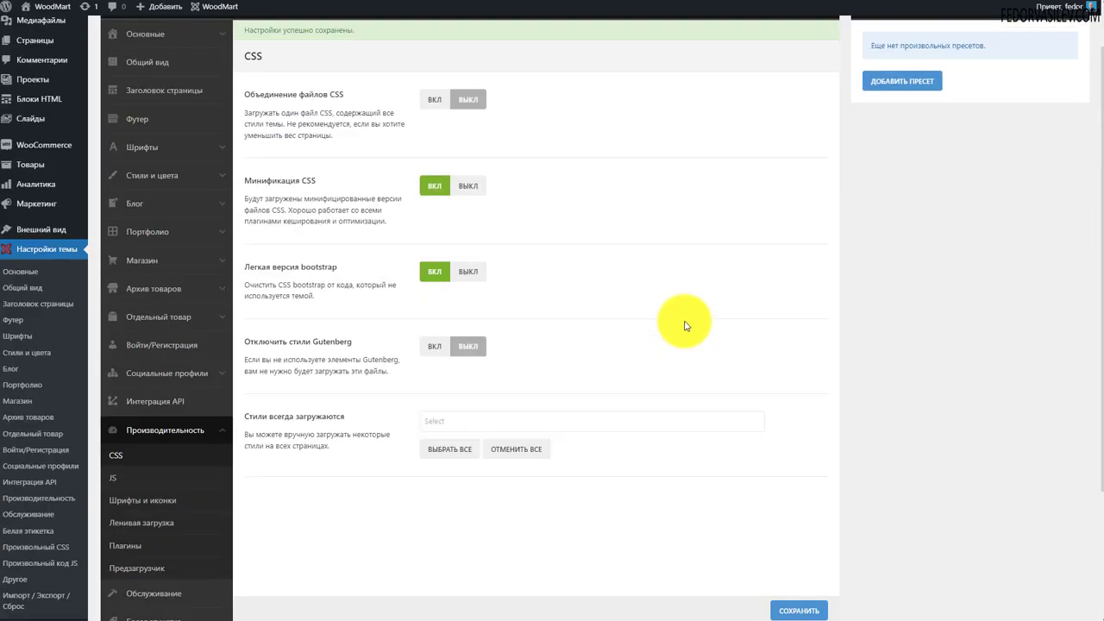
triple_click(336, 136)
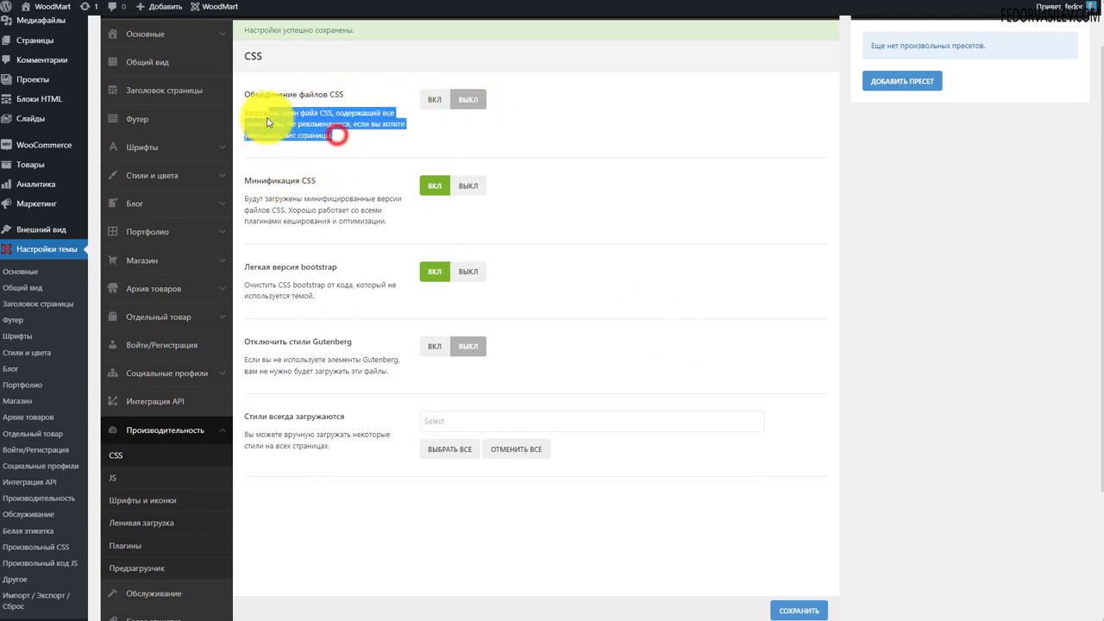
click(291, 128)
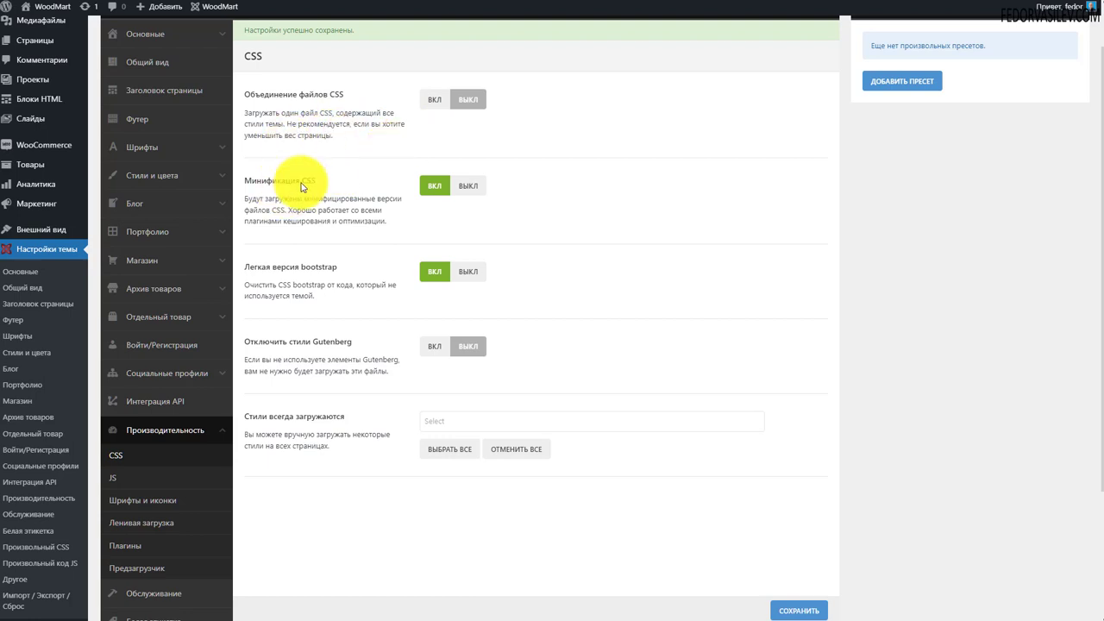
drag(336, 136, 282, 118)
click(362, 145)
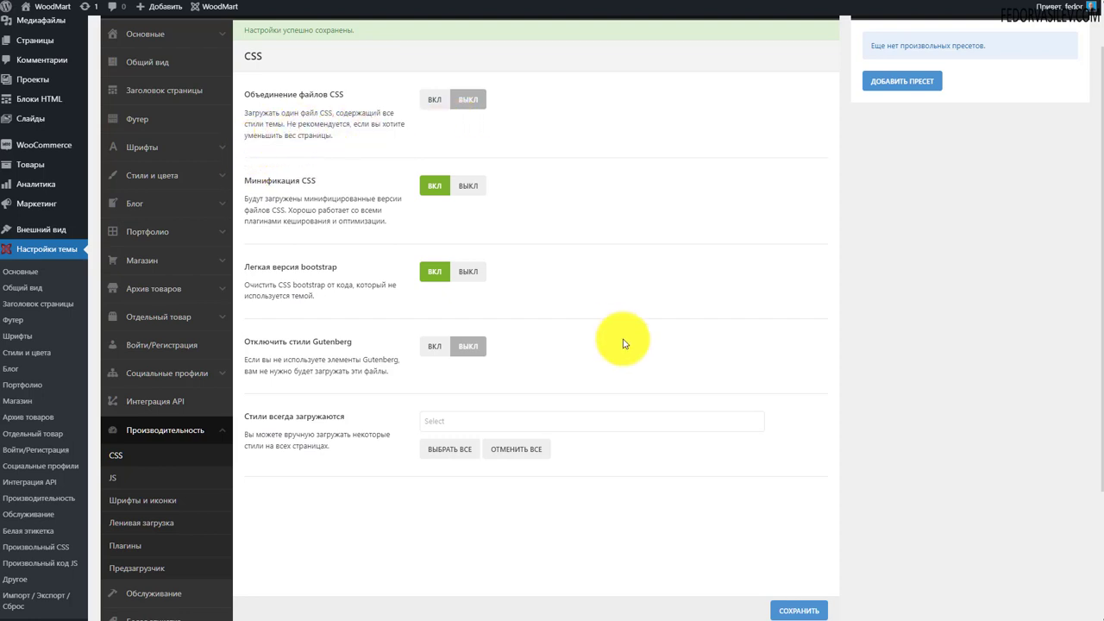
drag(333, 135, 275, 113)
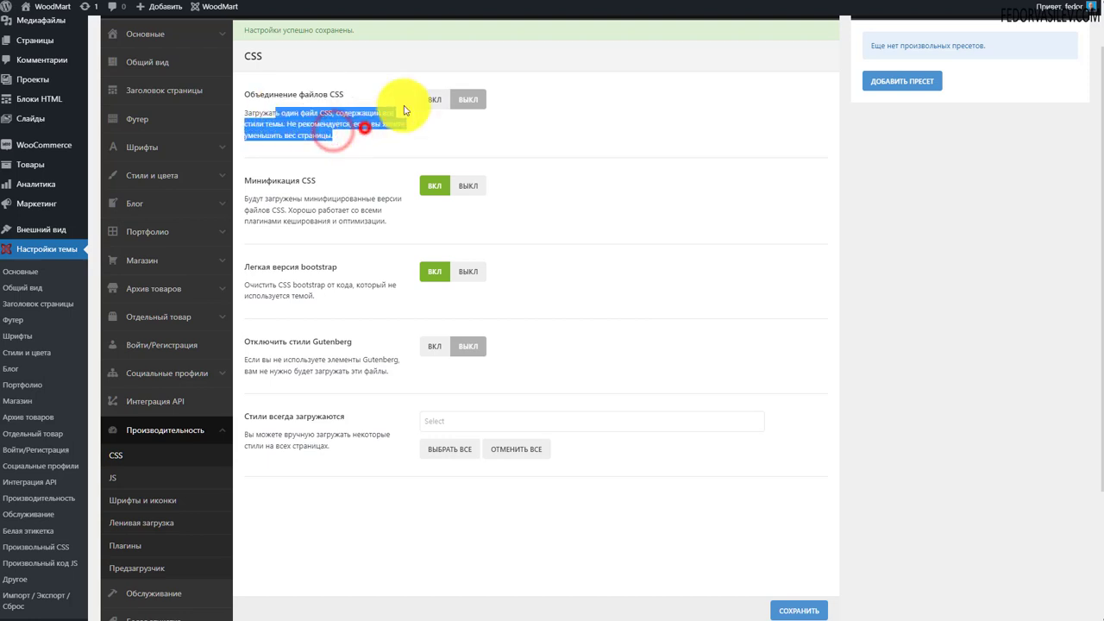
click(384, 146)
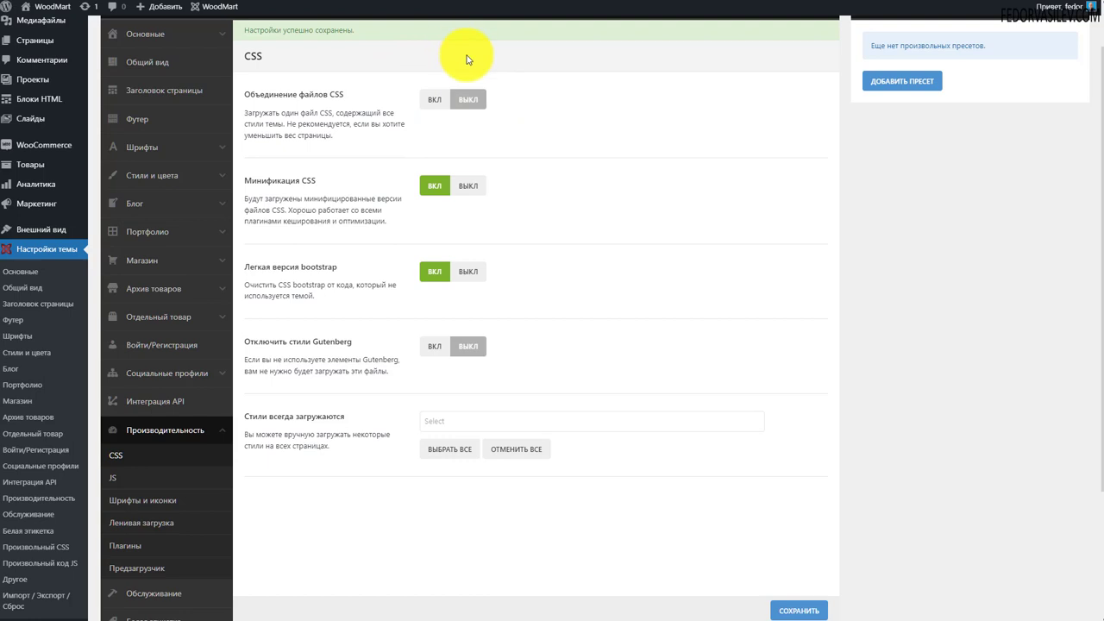
Try enabling Объединение файлов CSS while looking over the storefront's product grid, and switch the option back off
click(431, 100)
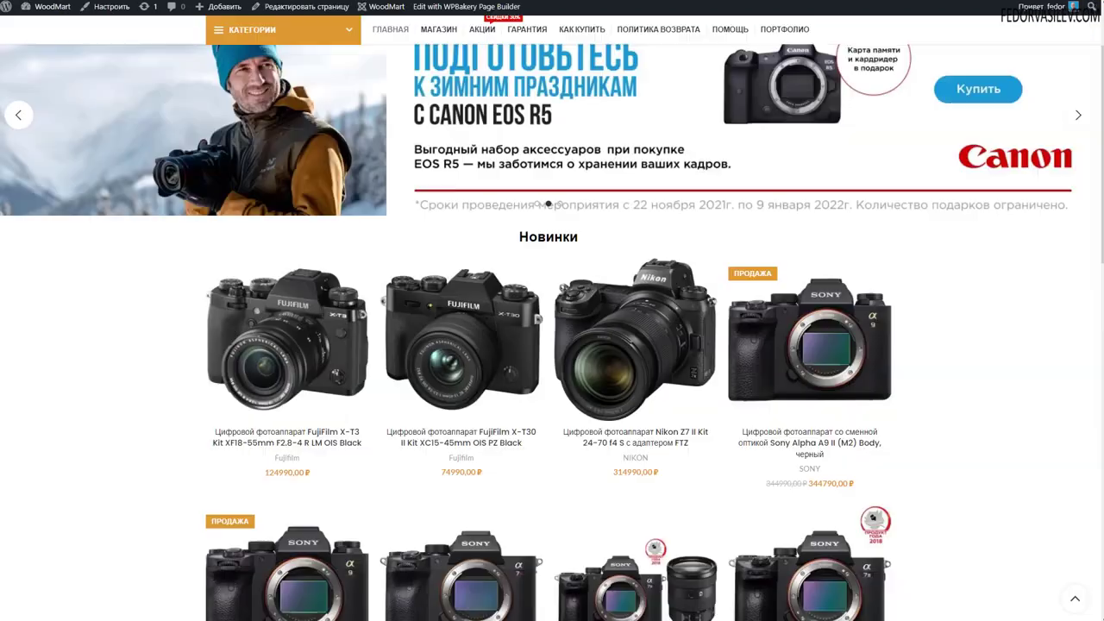
scroll(431, 259, down, 5)
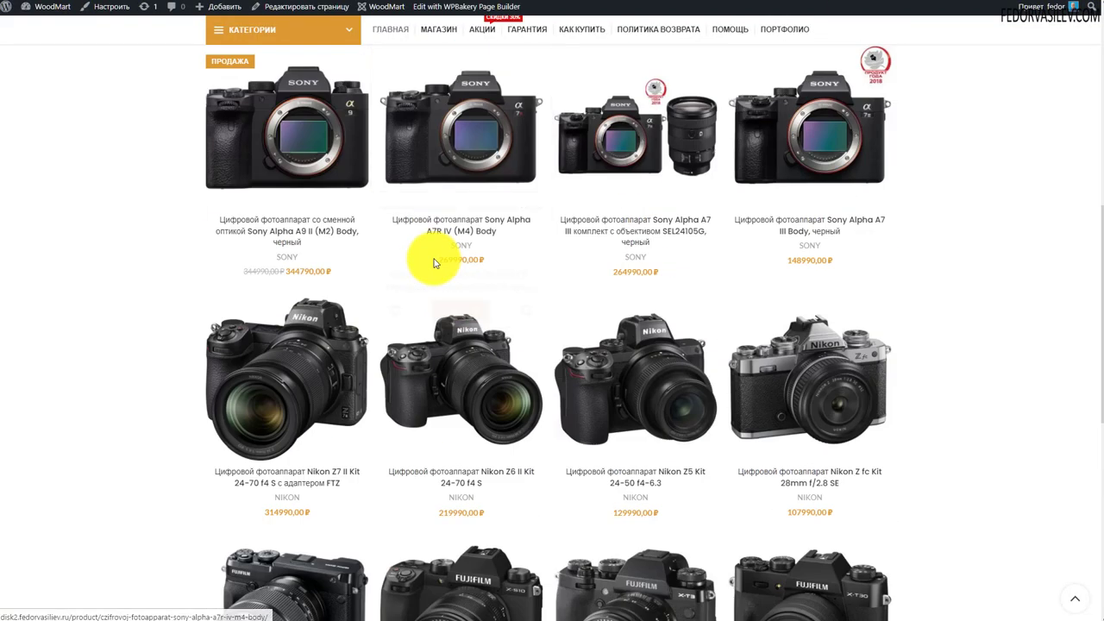
scroll(345, 222, up, 1)
scroll(388, 138, up, 5)
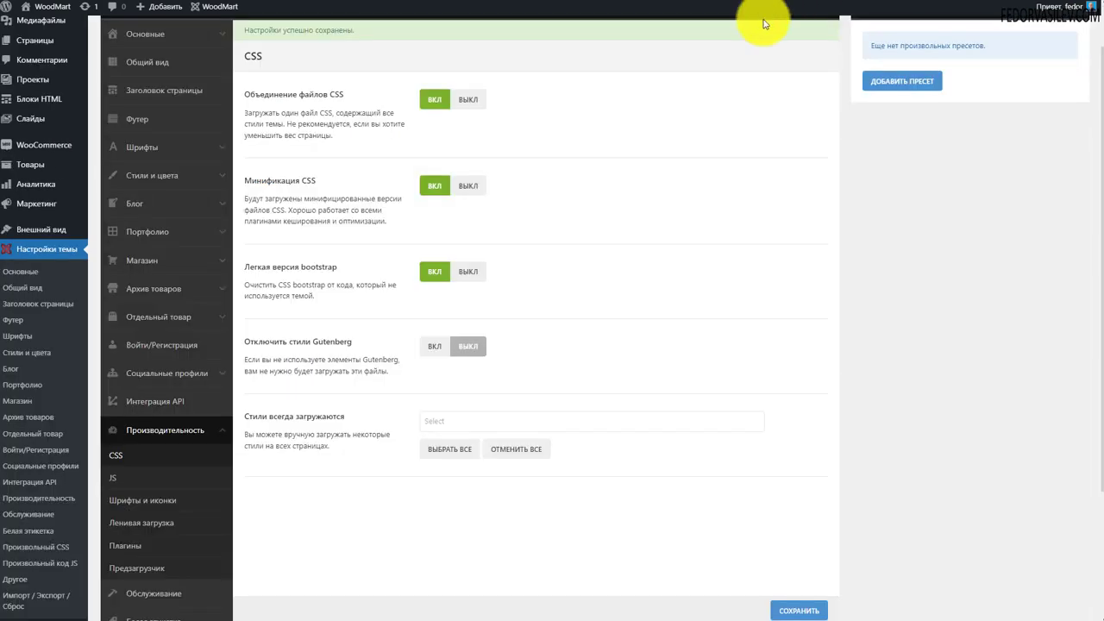
scroll(705, 140, up, 1)
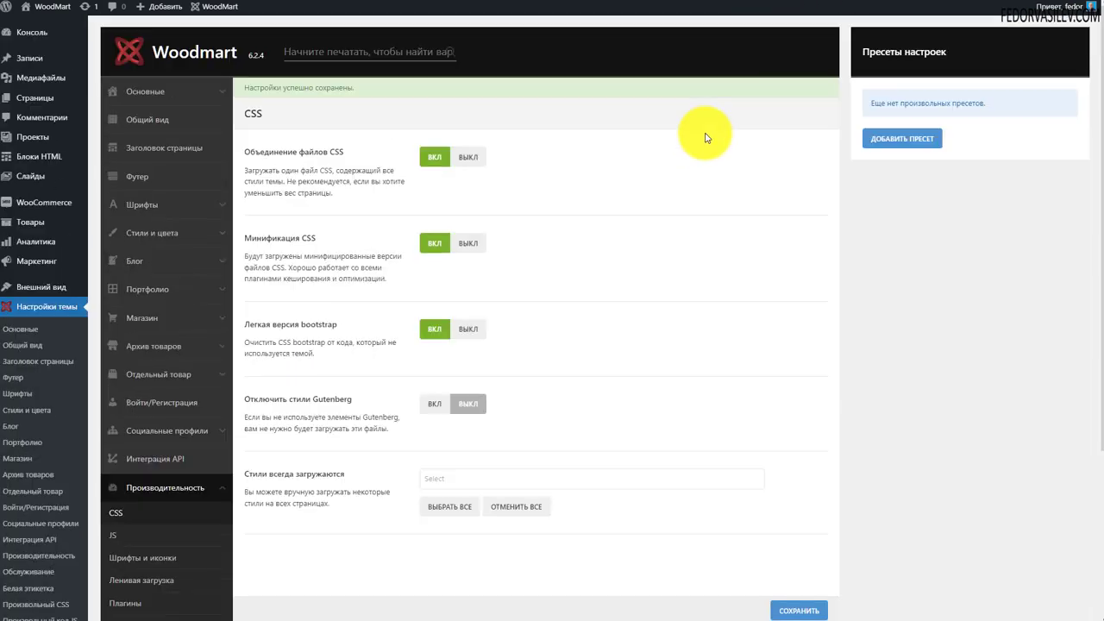
click(467, 157)
Reread the CSS file merging recommendation, focusing on the part about reducing page weight
drag(333, 194, 289, 181)
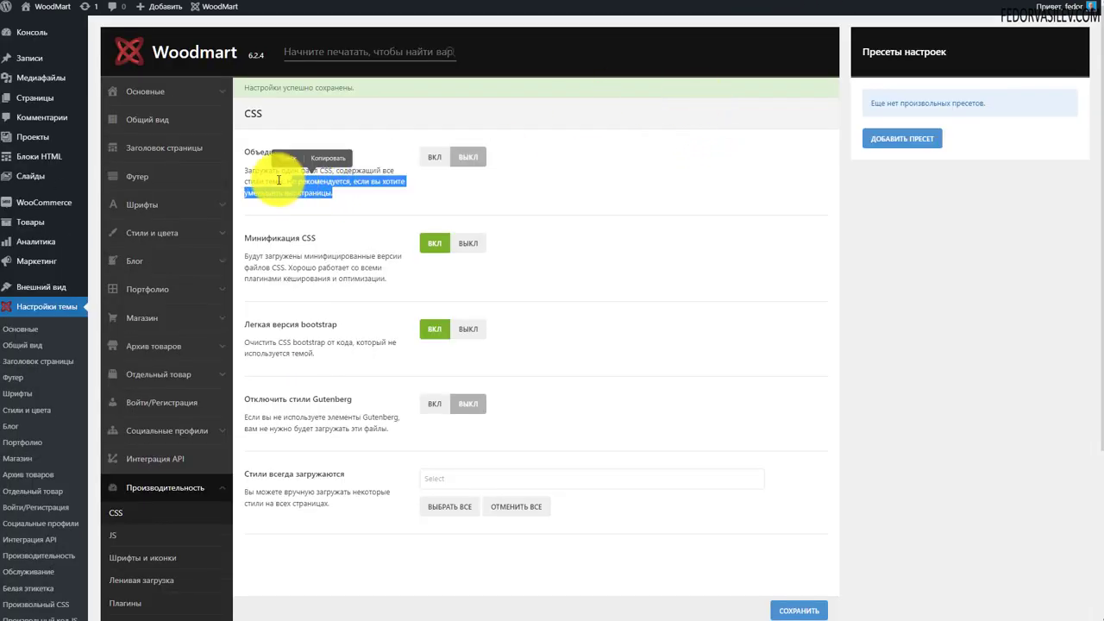
click(345, 185)
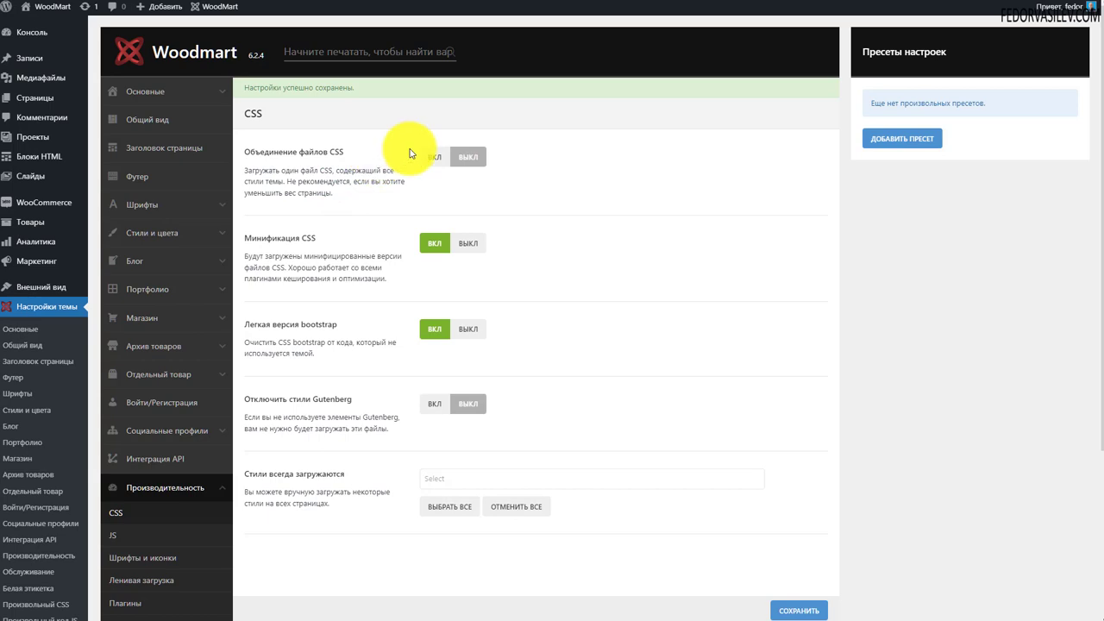
drag(331, 193, 275, 192)
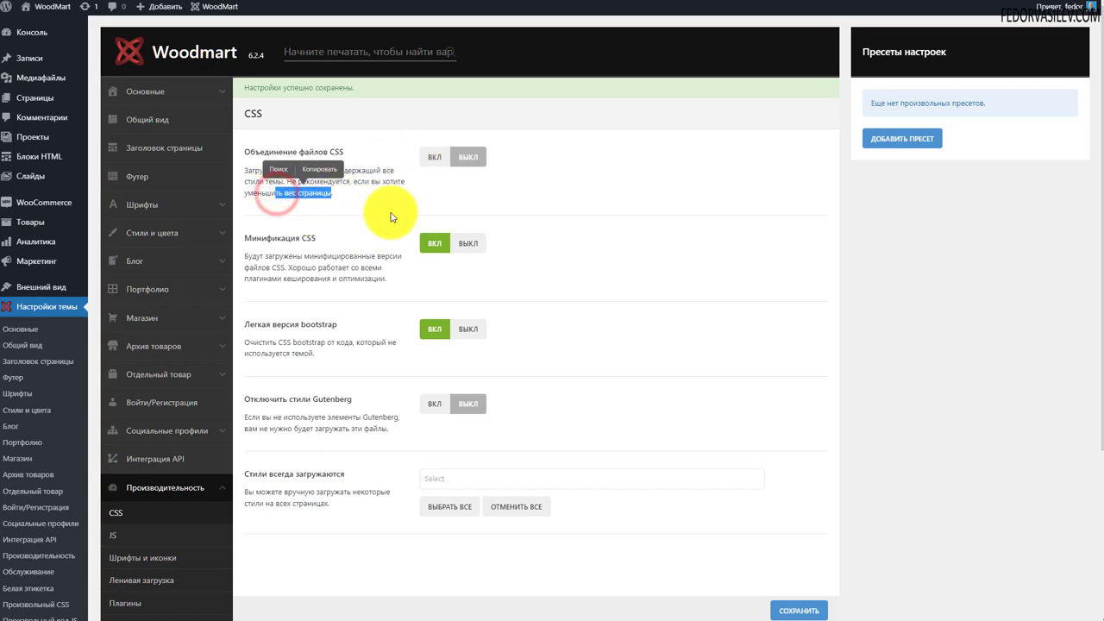
Confirm Минификация CSS as enabled and read the description of the Легкая версия bootstrap option
click(373, 190)
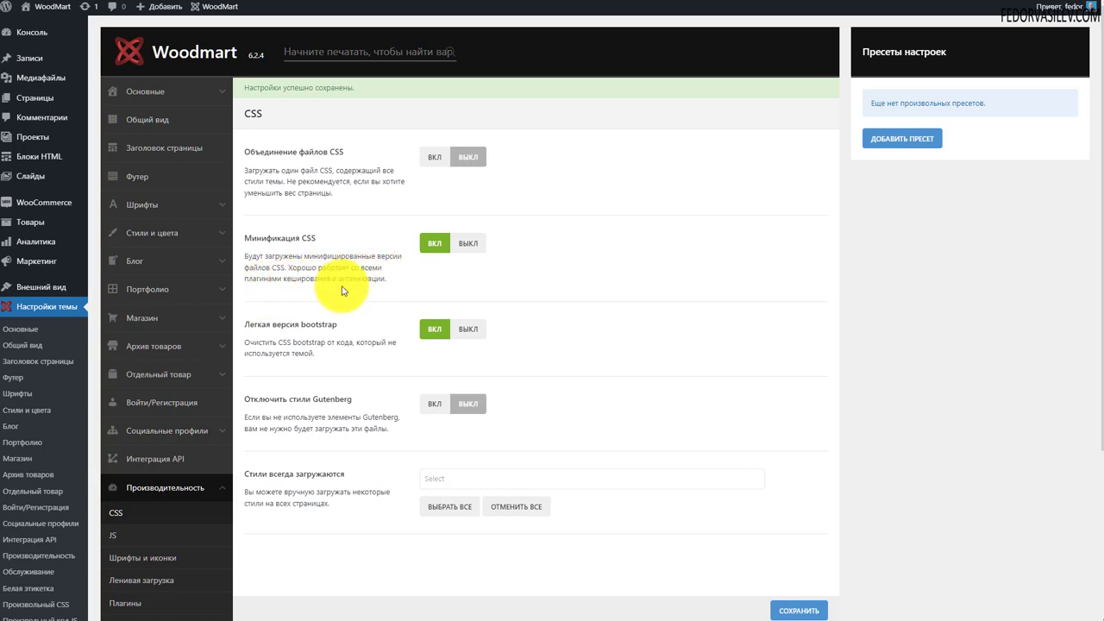
click(434, 243)
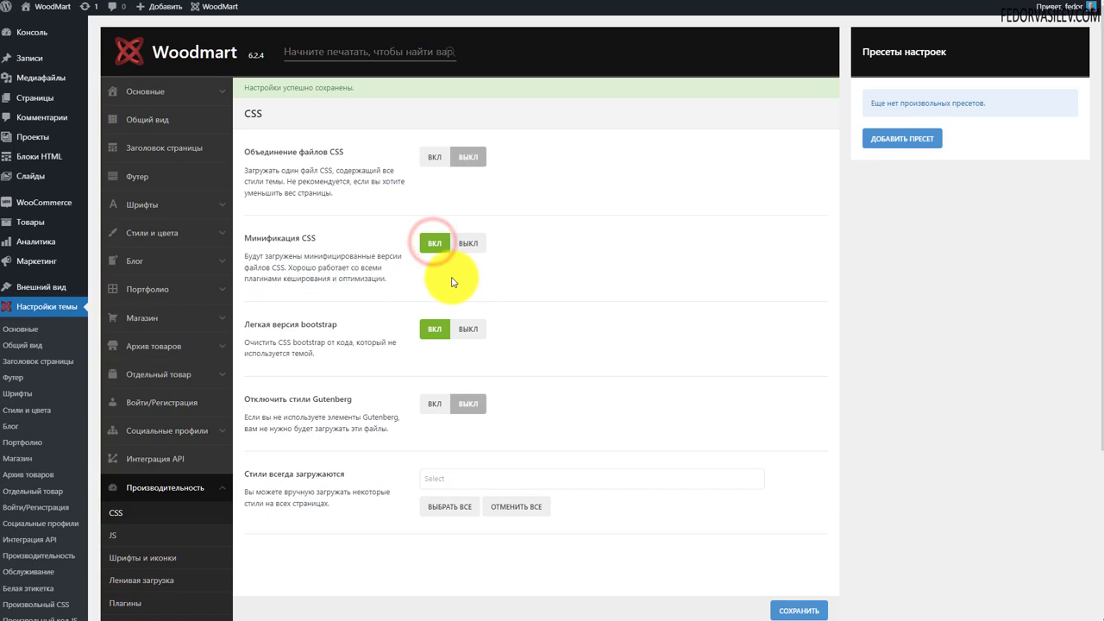
scroll(492, 215, down, 2)
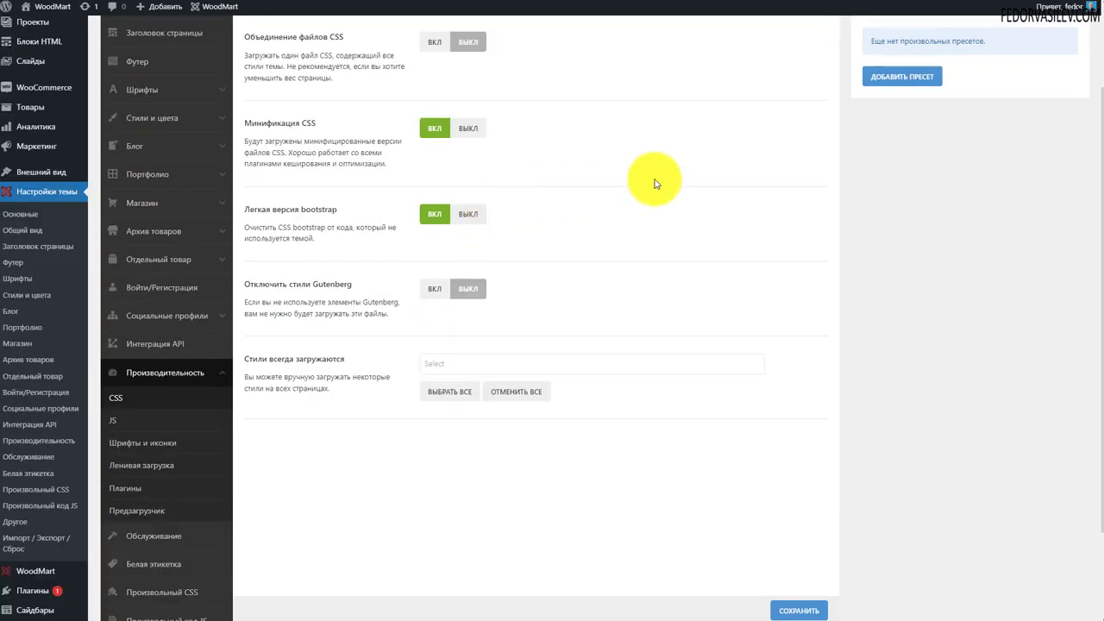
drag(335, 210, 289, 214)
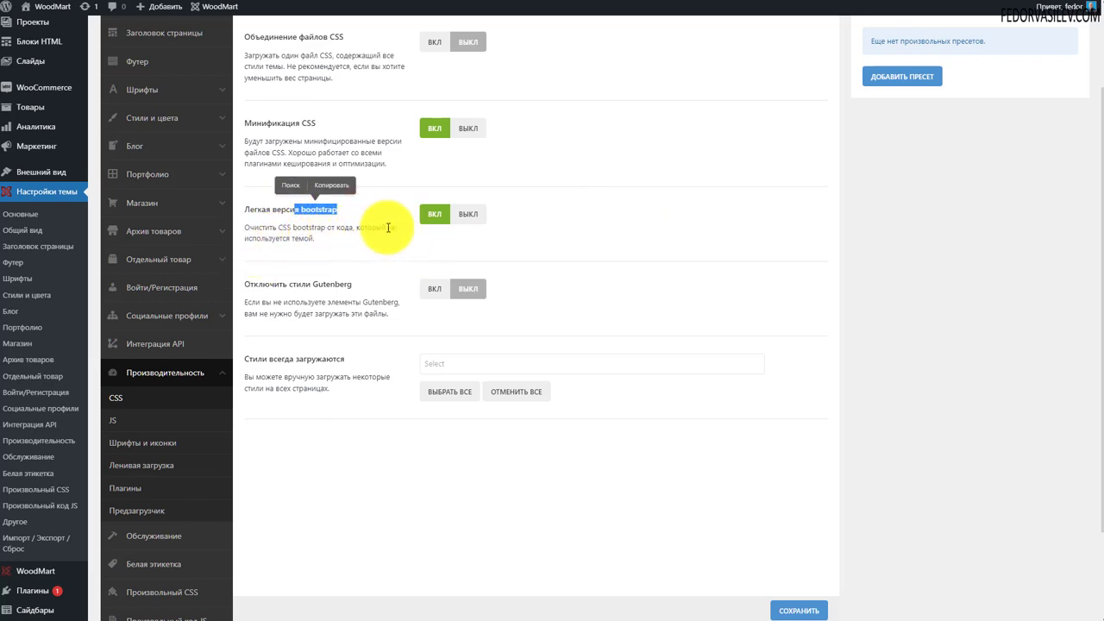
drag(315, 236, 284, 217)
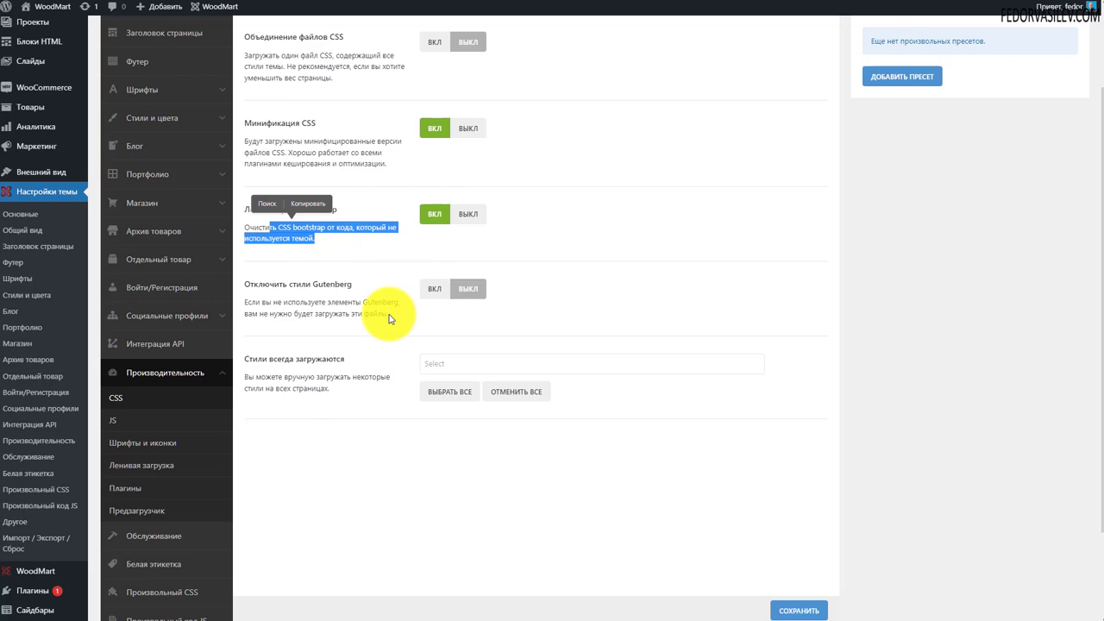
Read the description of Отключить стили Gutenberg and turn the option on
click(333, 288)
drag(361, 284, 315, 291)
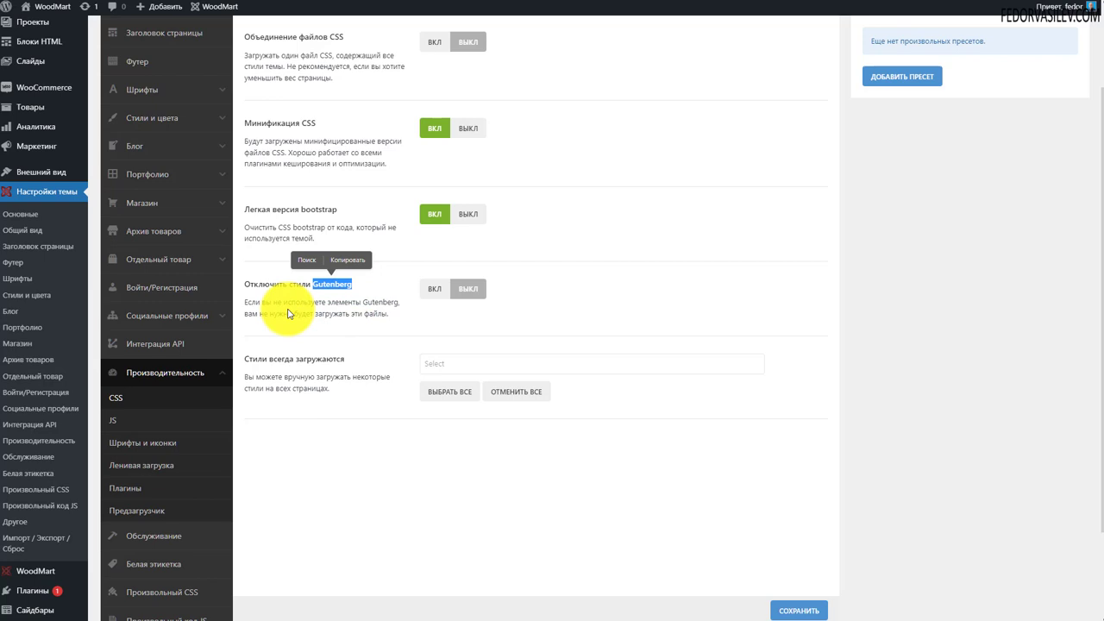
click(360, 304)
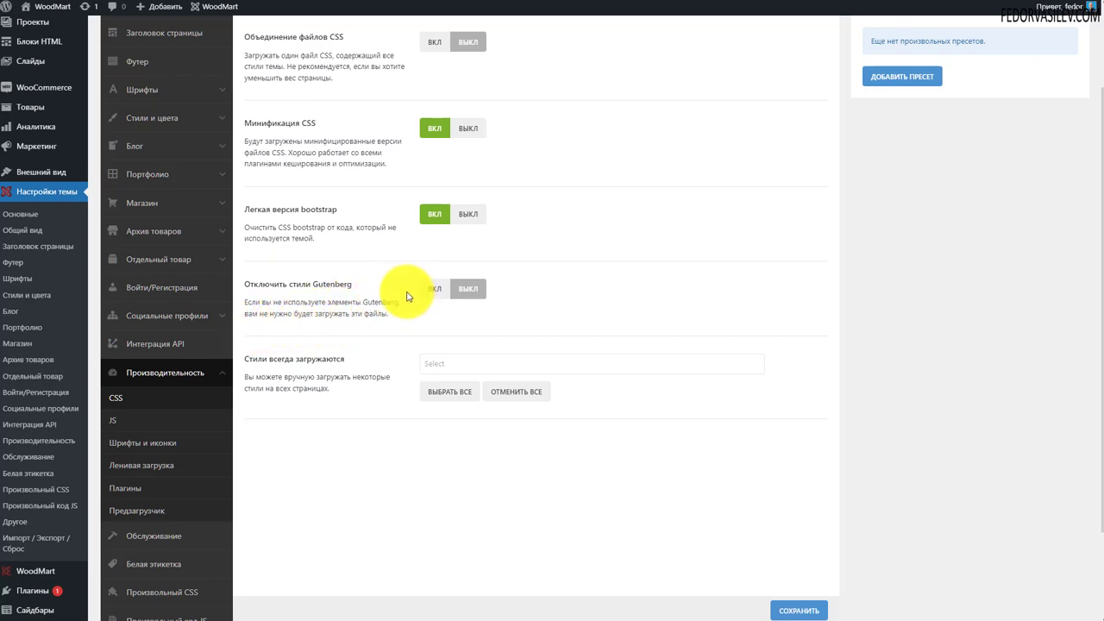
mouse_move(30, 68)
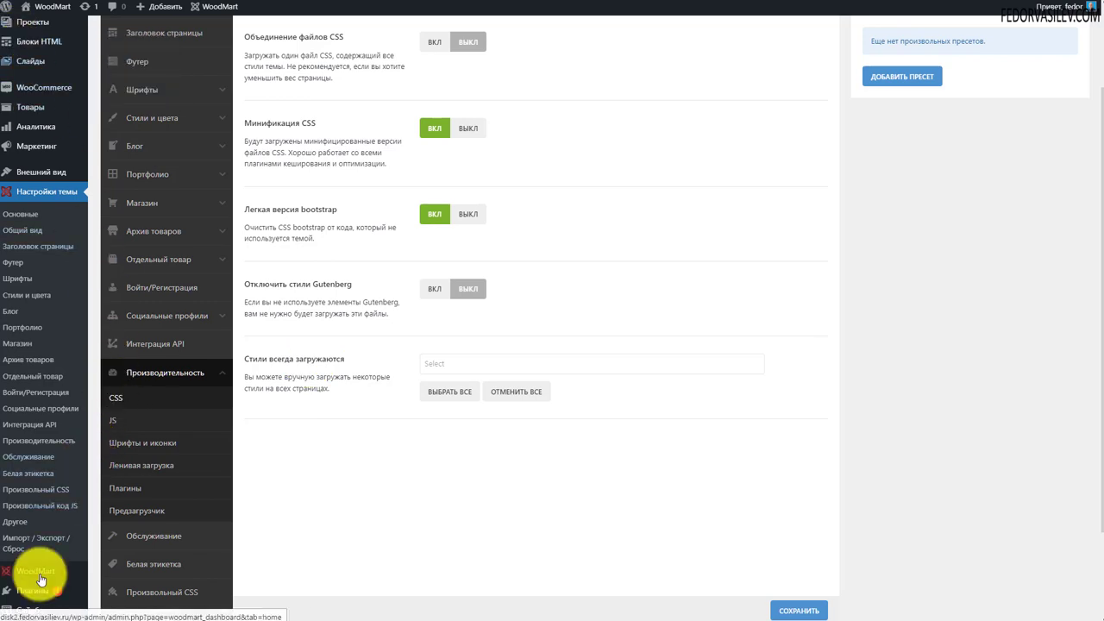
mouse_move(35, 576)
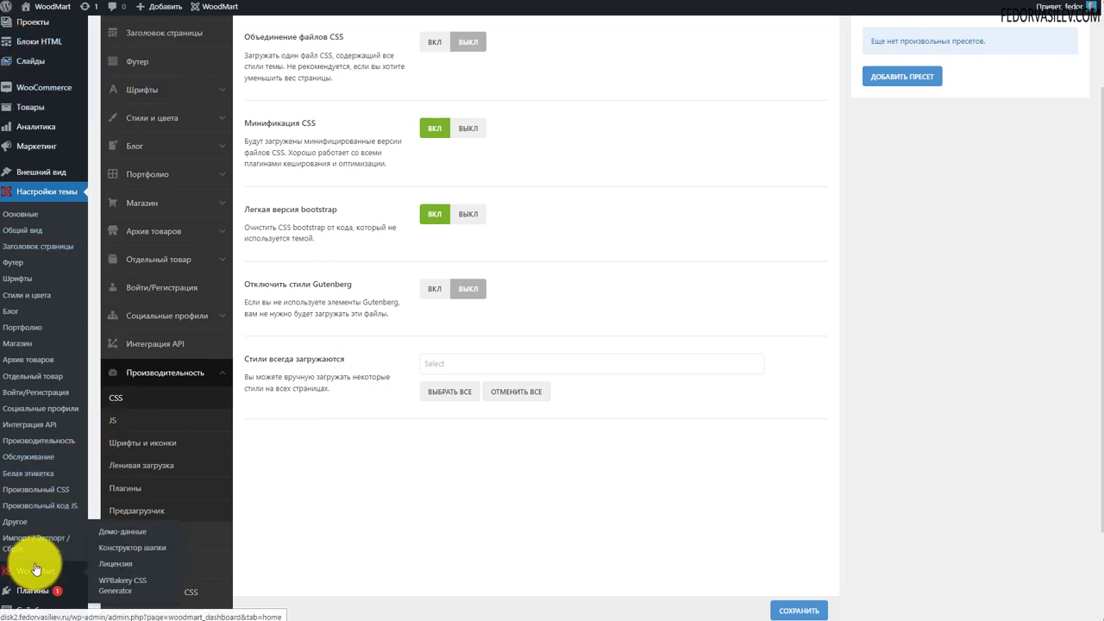
click(435, 287)
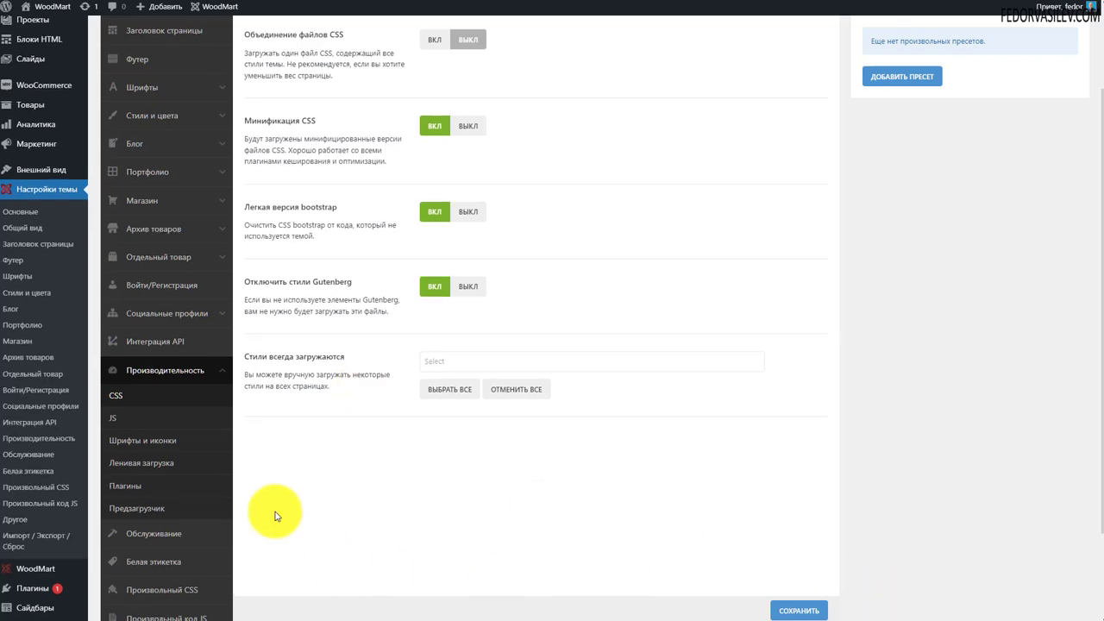
Look through the styles offered for Стили всегда загружаются without choosing any
scroll(308, 468, down, 1)
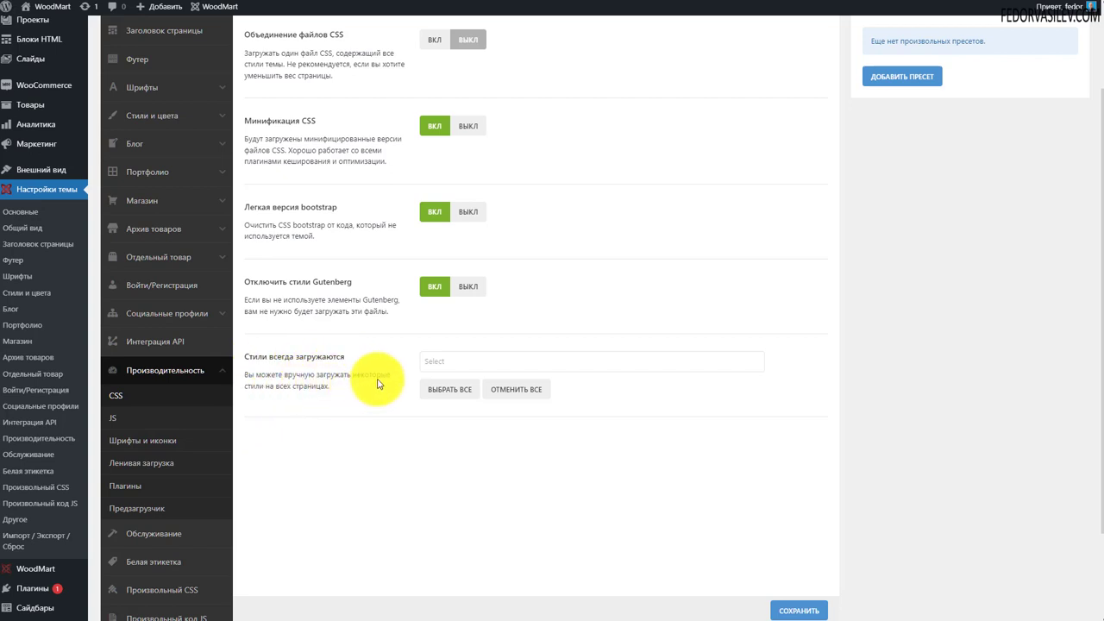
click(458, 361)
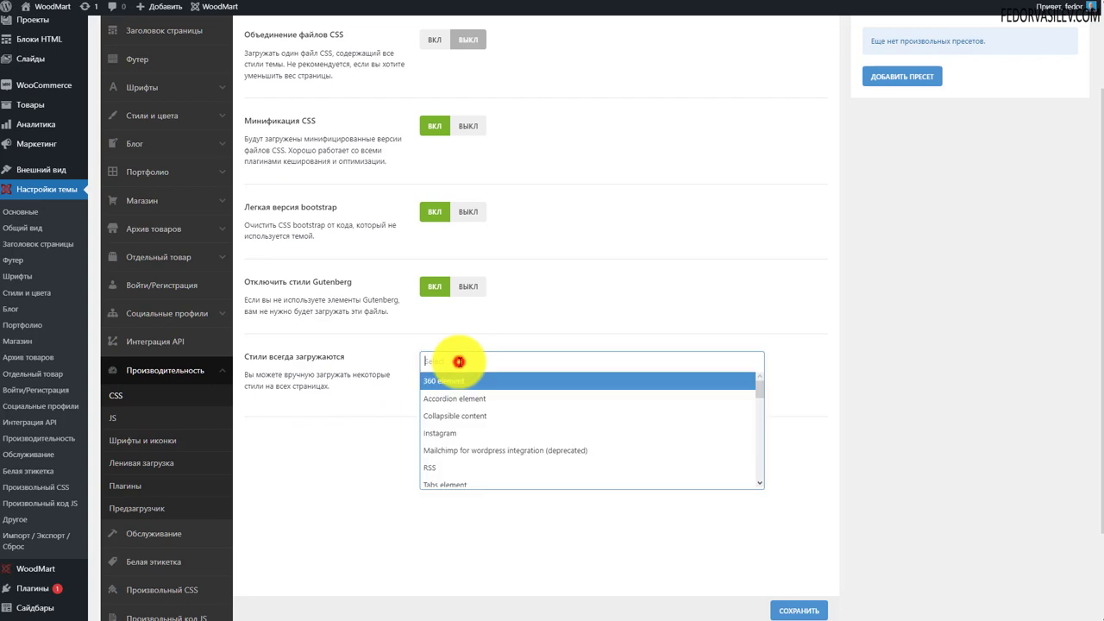
scroll(531, 392, down, 3)
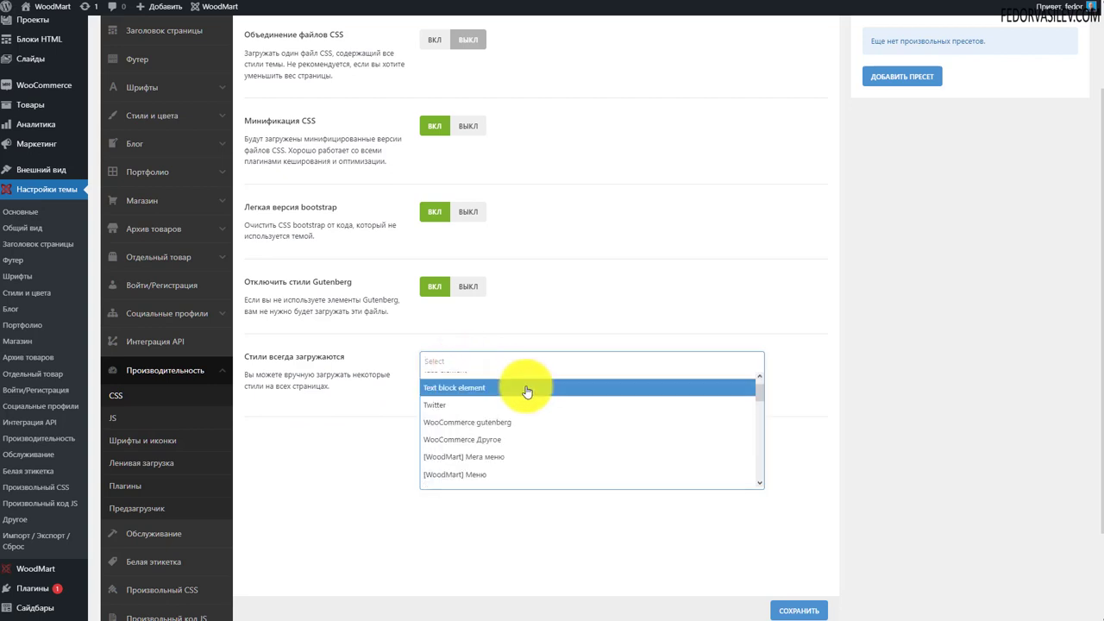
click(357, 455)
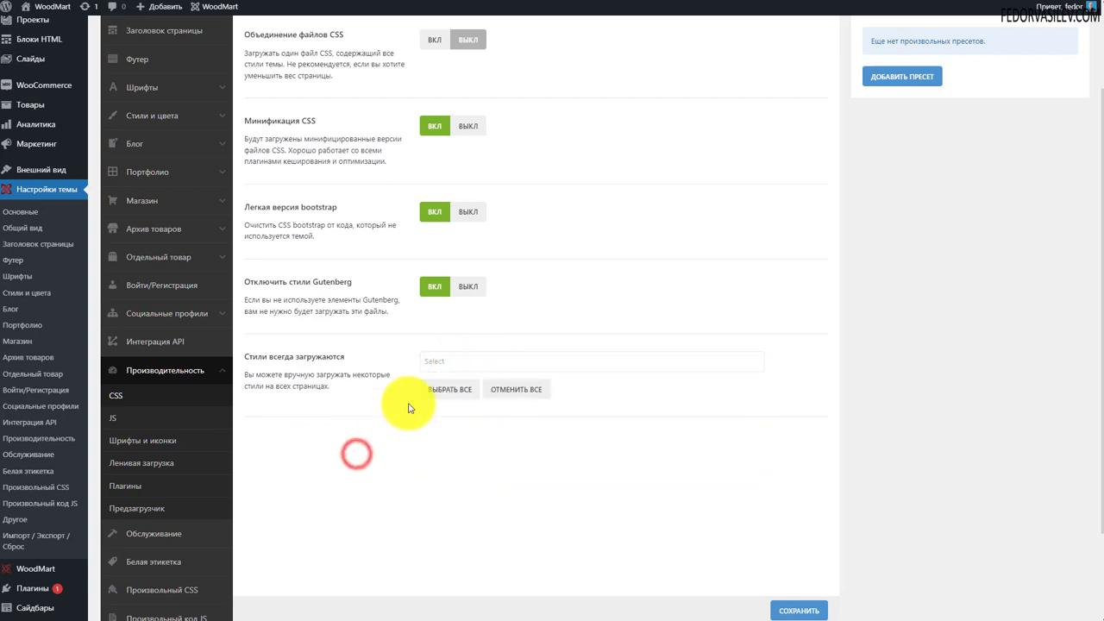
click(428, 366)
click(349, 353)
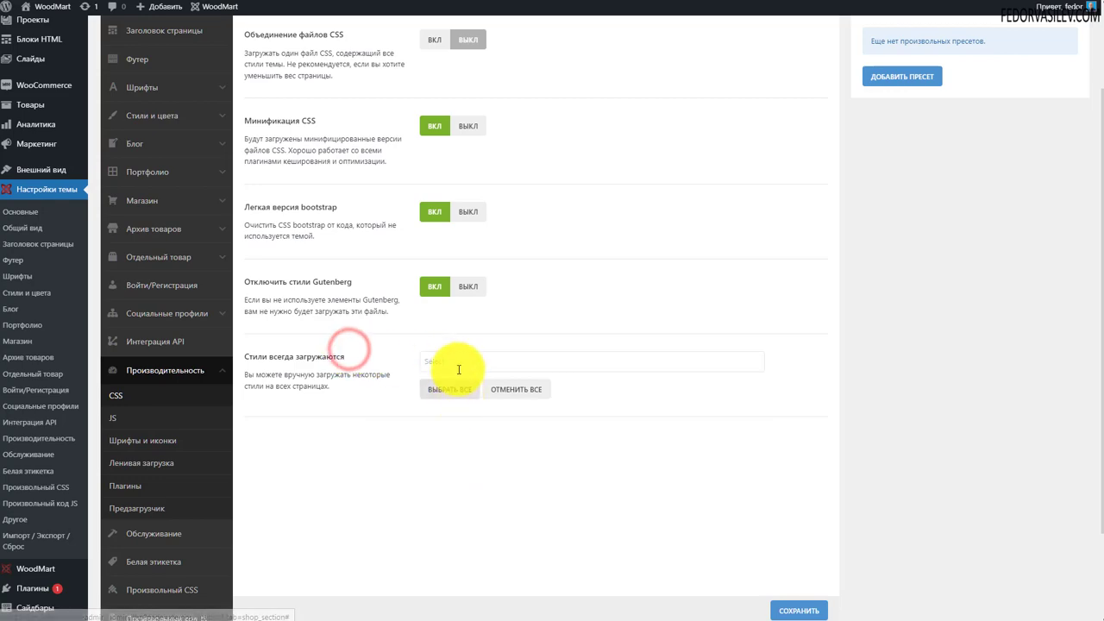
Save the CSS performance settings
scroll(571, 353, up, 2)
scroll(802, 552, down, 3)
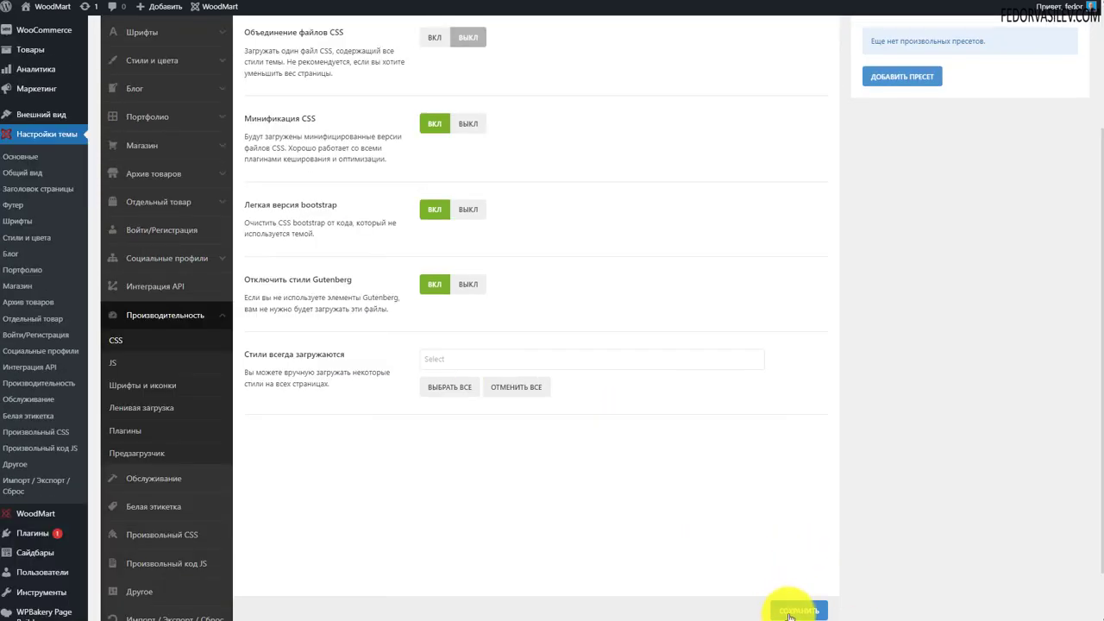
click(788, 610)
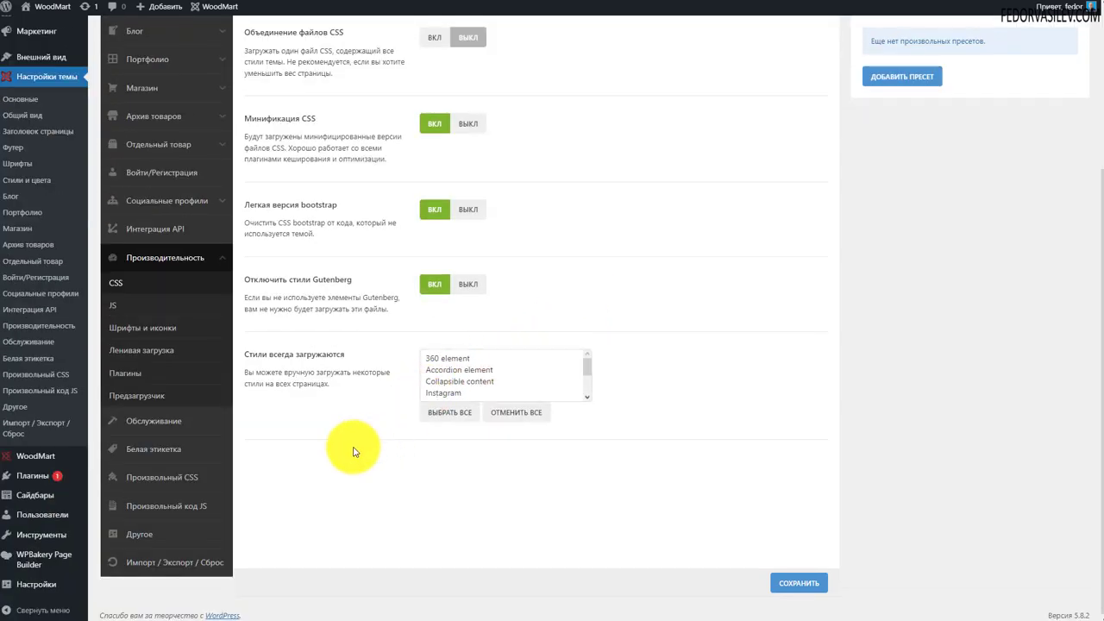
Select all styles for Стили всегда загружаются and save the settings
click(455, 395)
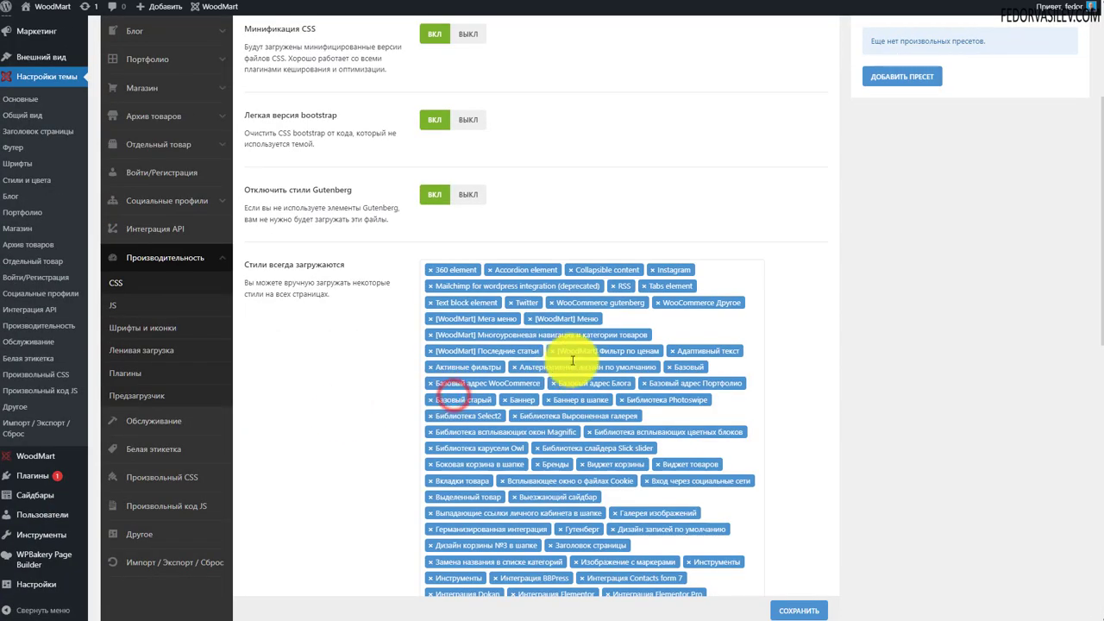
scroll(505, 362, down, 5)
scroll(796, 591, down, 3)
click(791, 577)
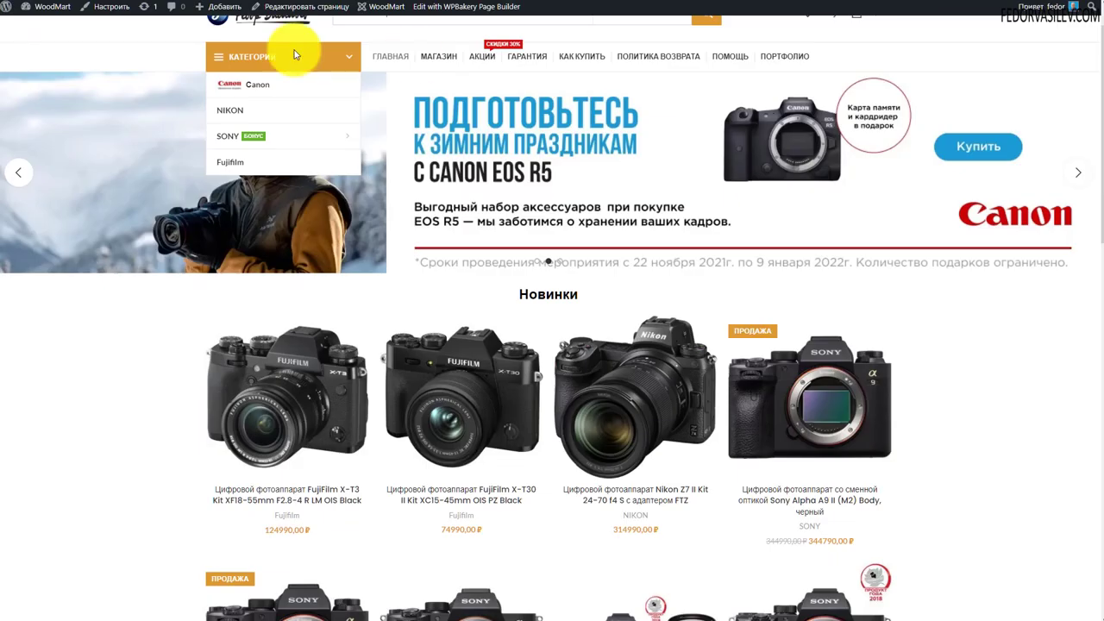
On the storefront, clear the browser cache for all time (За всё время)
scroll(296, 49, up, 2)
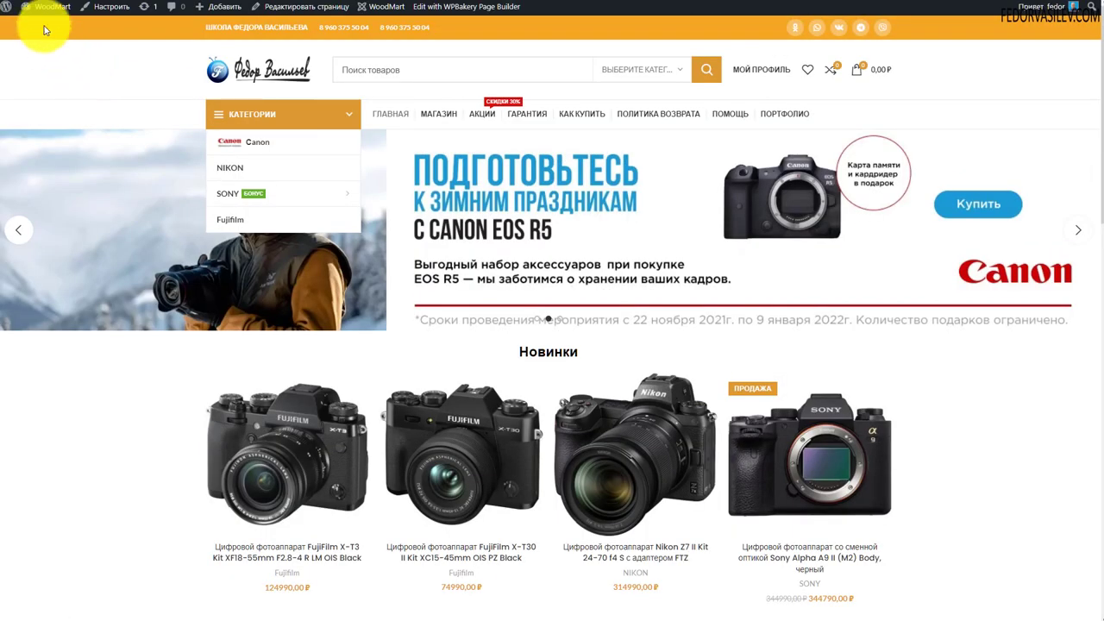
mouse_move(992, 5)
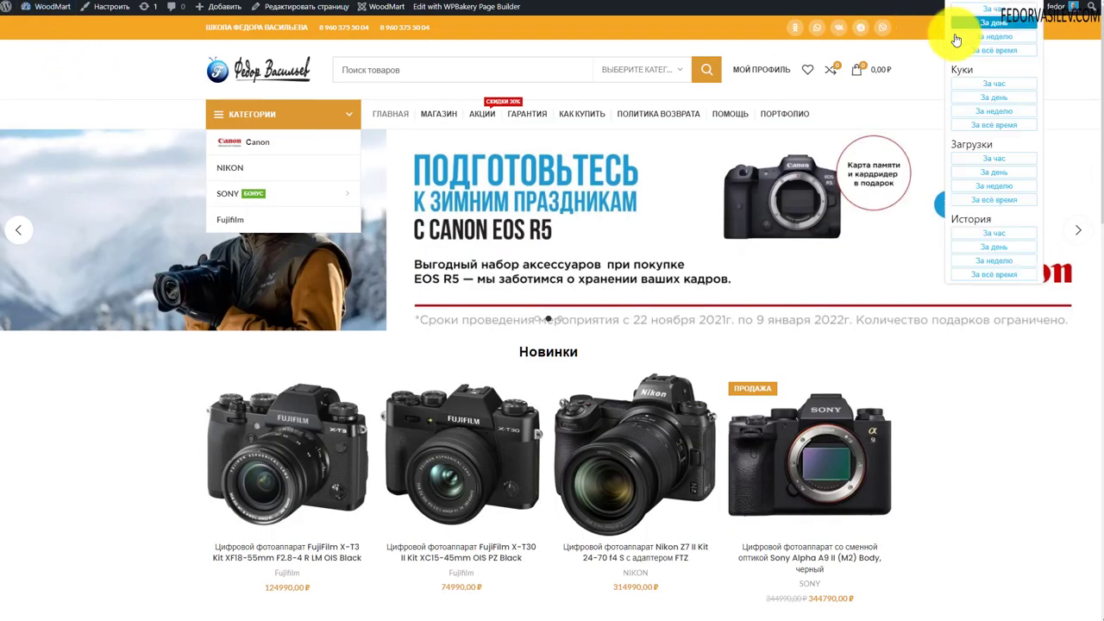
click(968, 50)
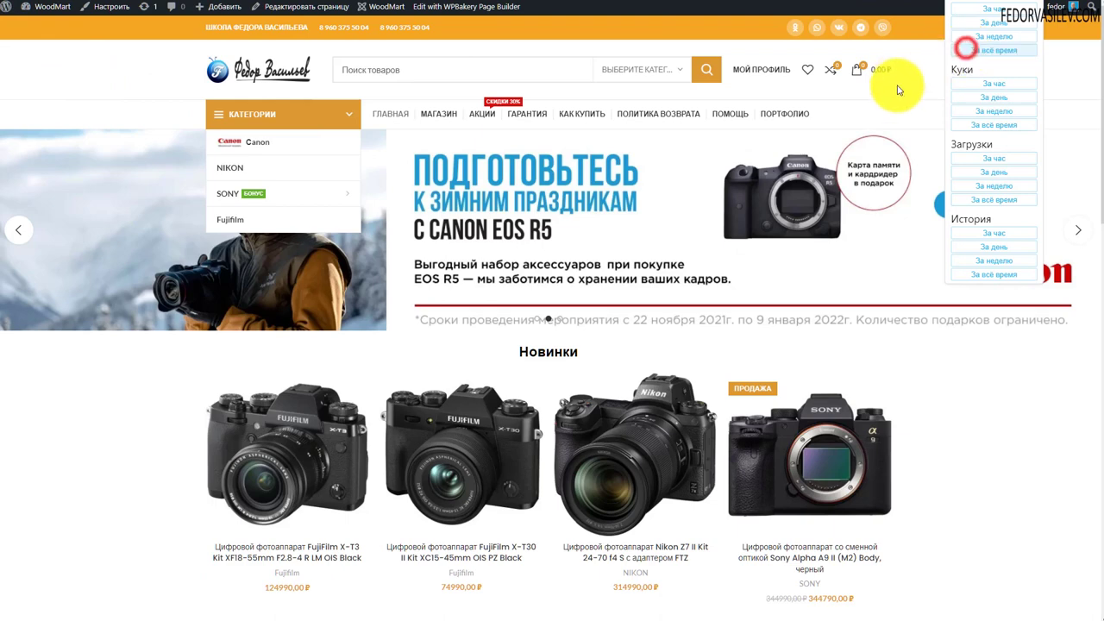
click(912, 65)
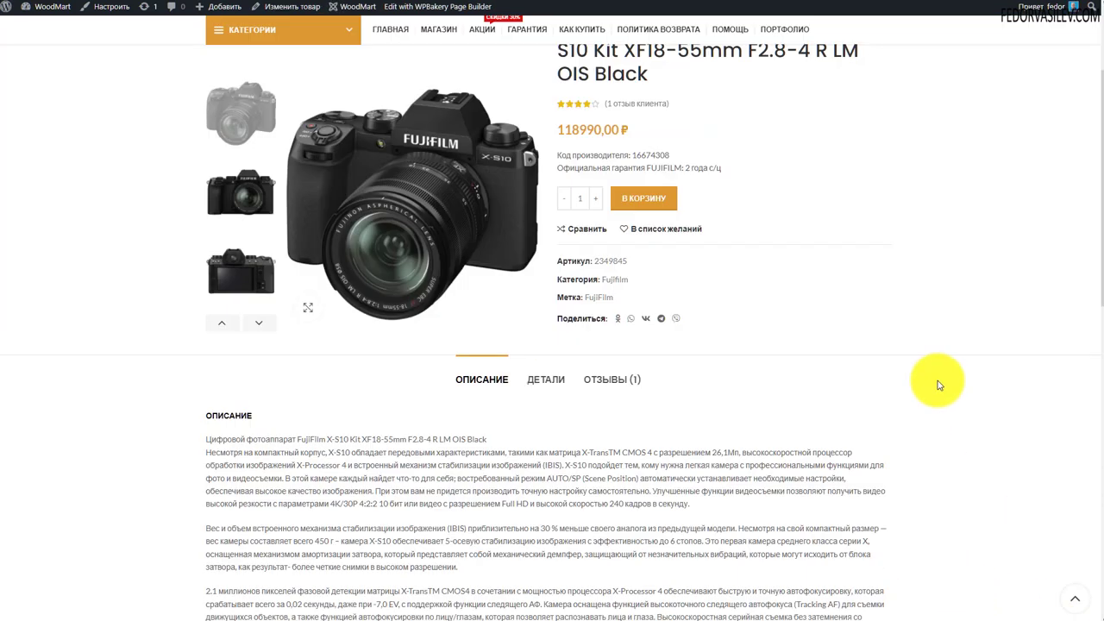
Check how the FujiFilm X-S10 product page and the home page's product grid display with the new CSS settings
scroll(938, 414, down, 4)
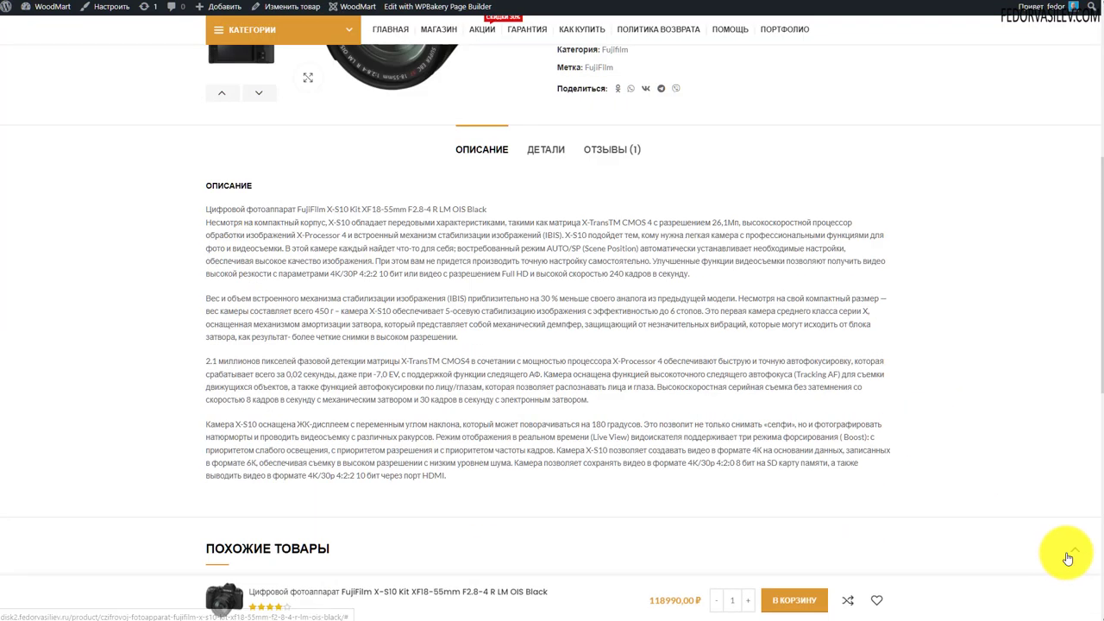
scroll(1044, 535, down, 2)
click(1081, 555)
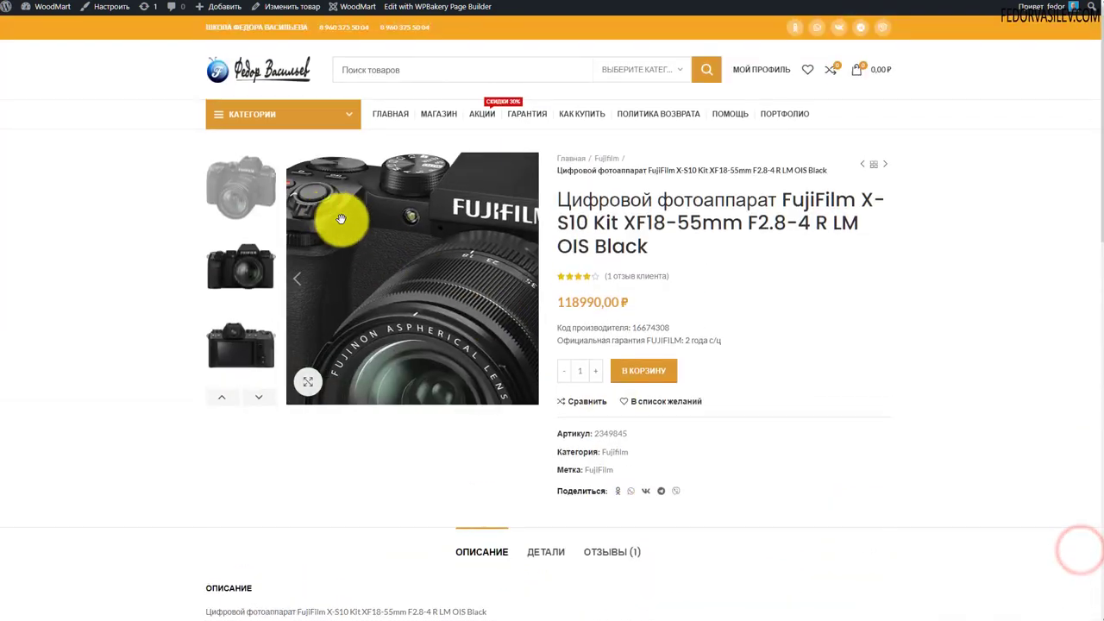
scroll(1096, 243, down, 7)
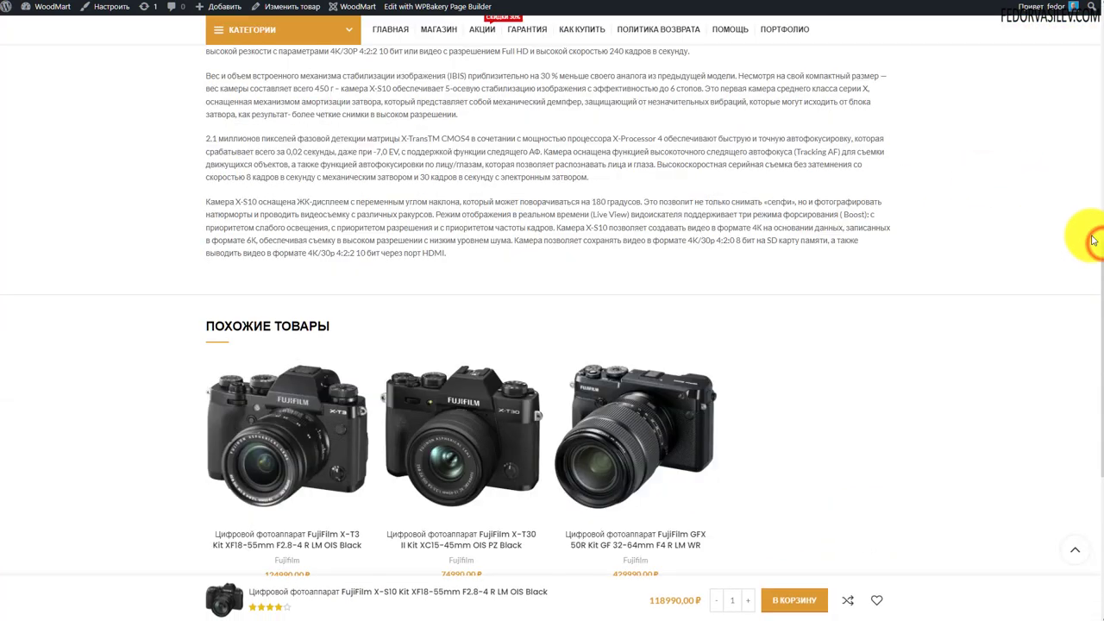
drag(1091, 291, 1079, 49)
click(234, 54)
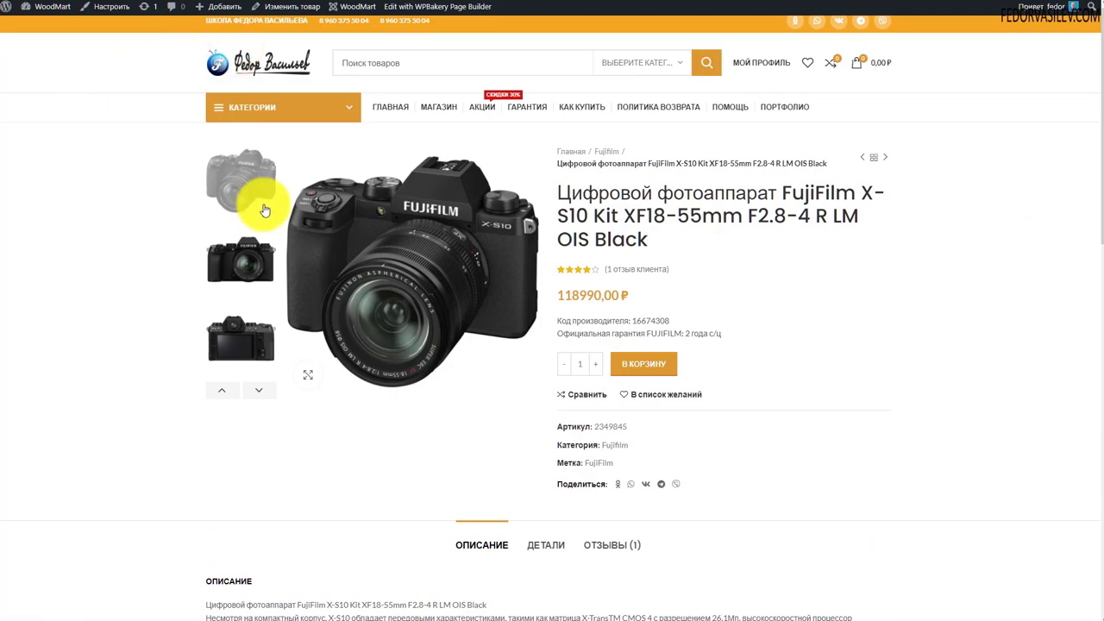
scroll(912, 239, down, 10)
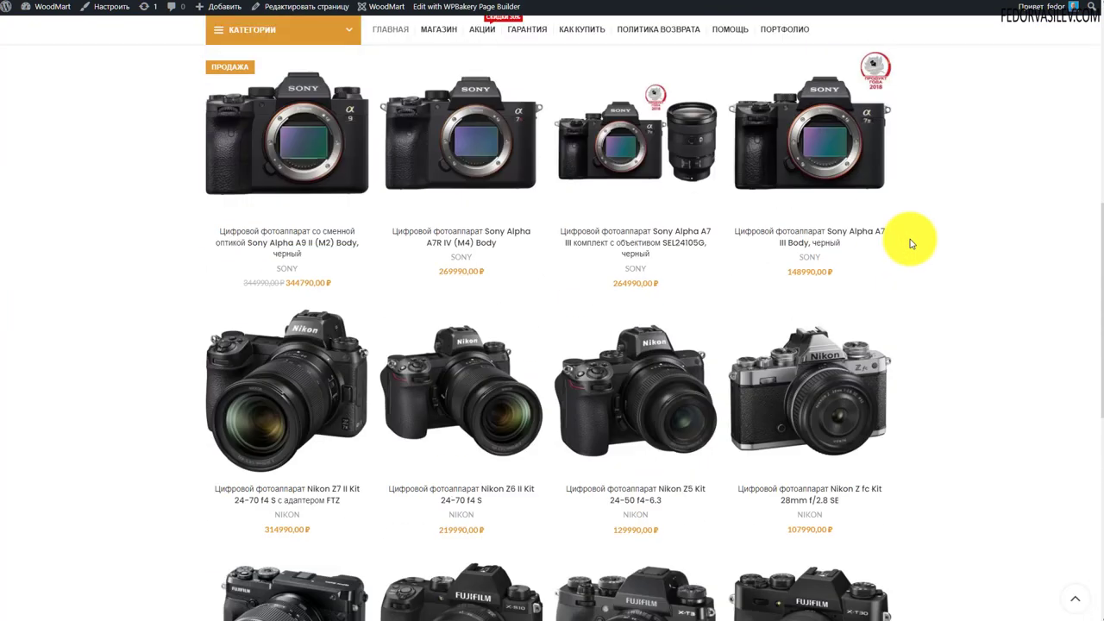
scroll(914, 156, up, 7)
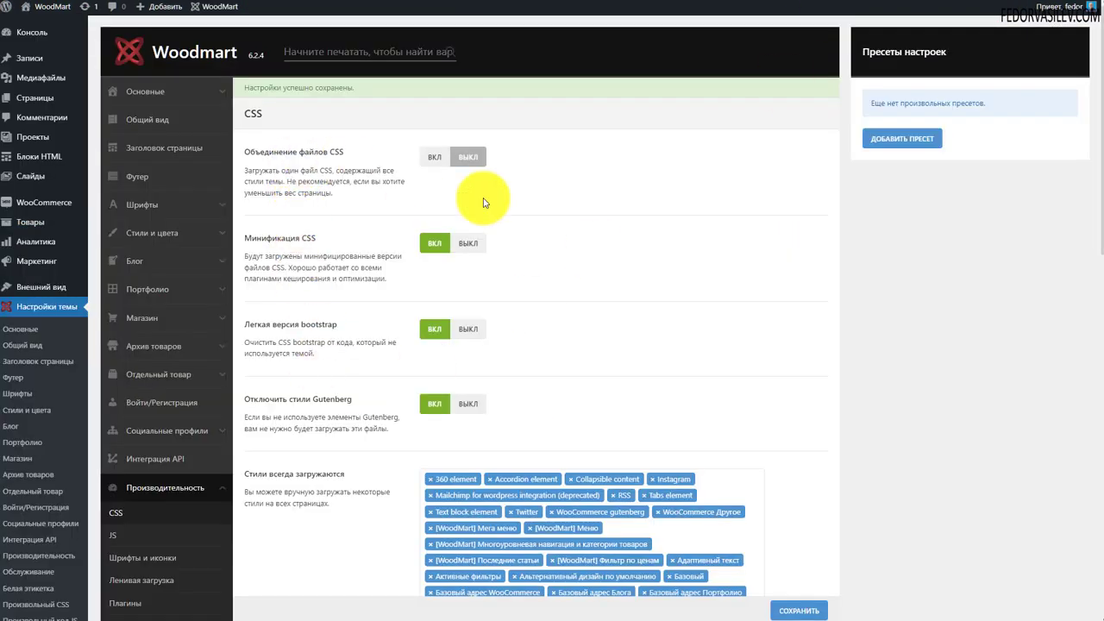
On the hosting provider's site, go from the VPS plans to the Хостинг plans and examine the HQ40 plan
scroll(405, 185, down, 2)
scroll(604, 243, down, 2)
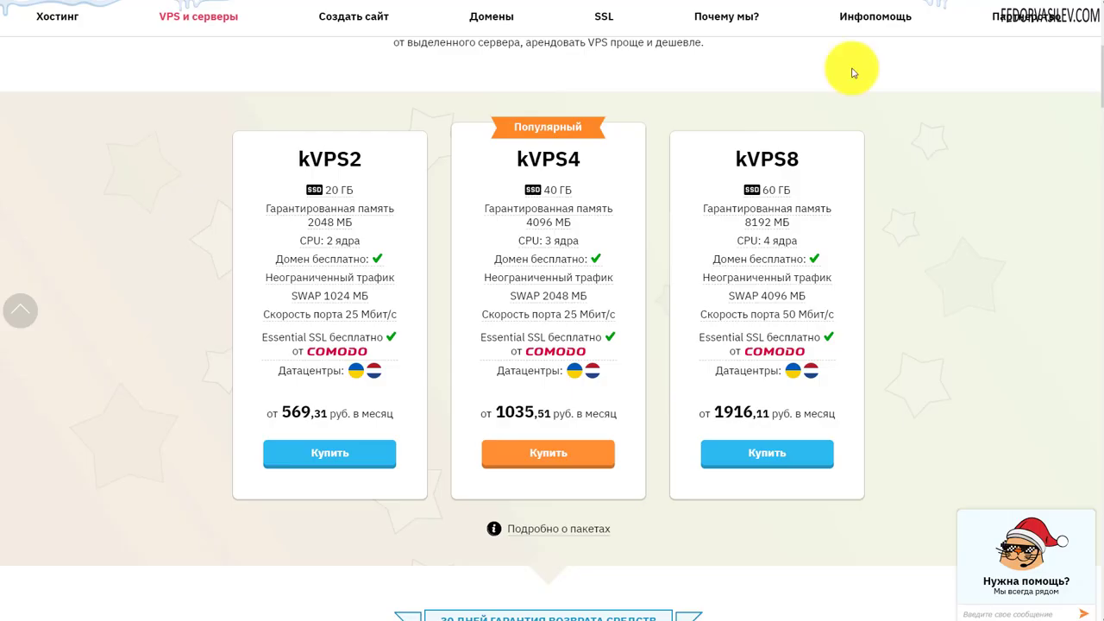
scroll(198, 229, up, 4)
click(58, 18)
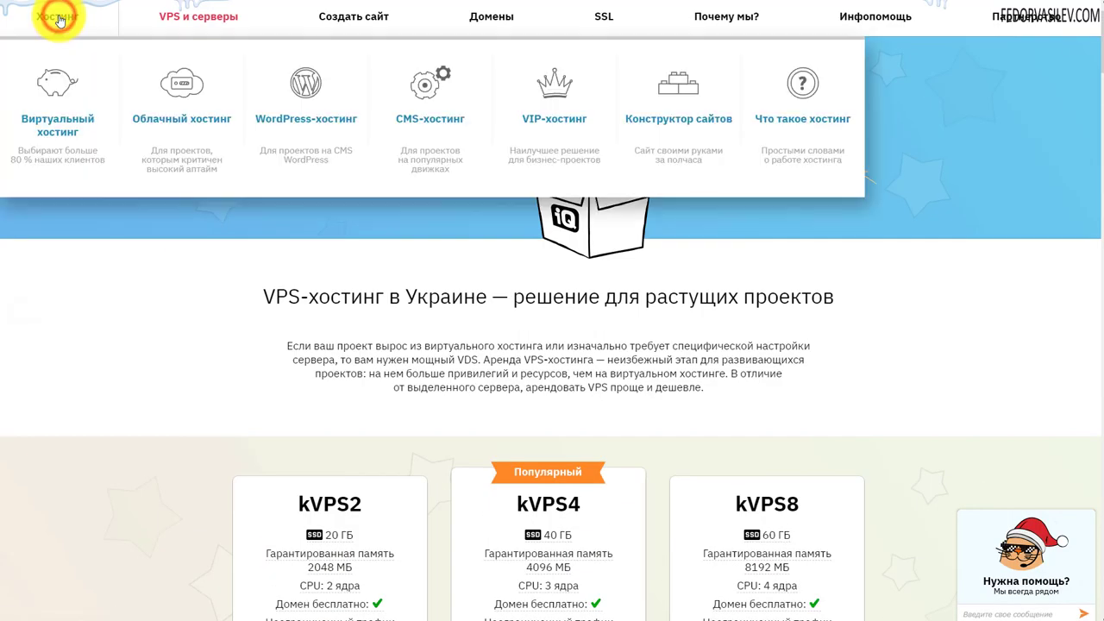
scroll(129, 198, down, 3)
scroll(131, 200, down, 3)
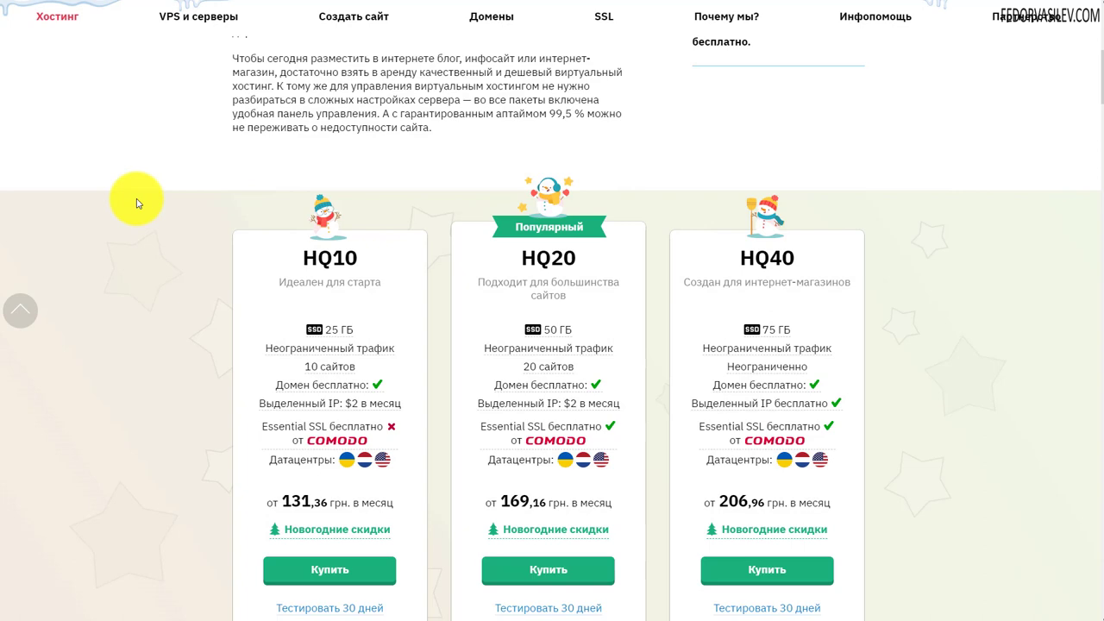
drag(731, 200, 795, 206)
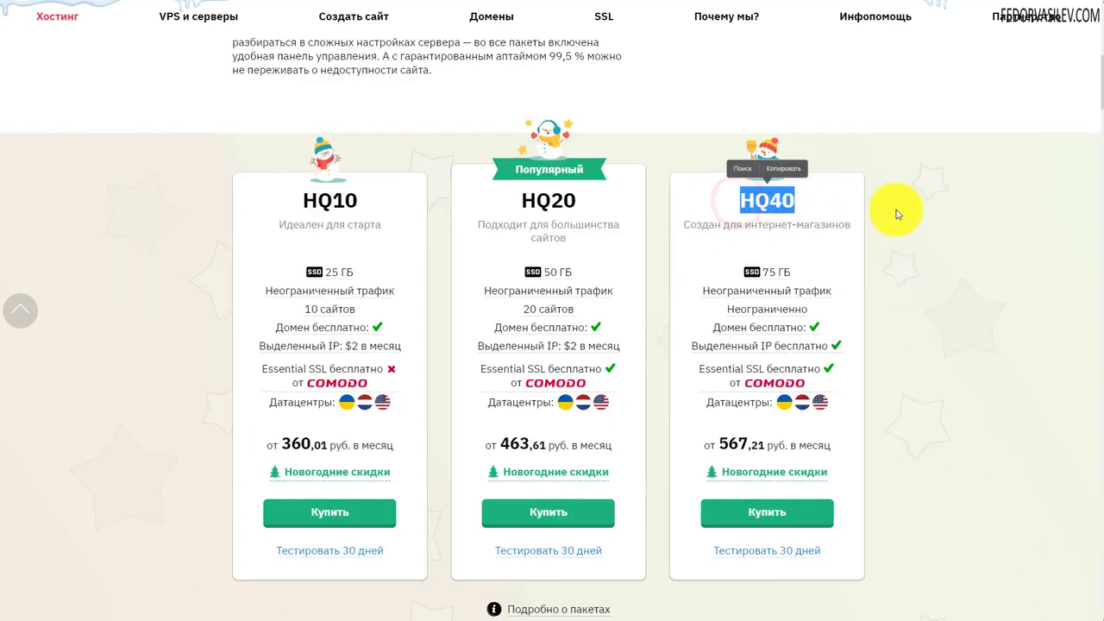
scroll(896, 214, down, 1)
Switch from the hosting site to the WordPress admin's Товары list
mouse_move(816, 304)
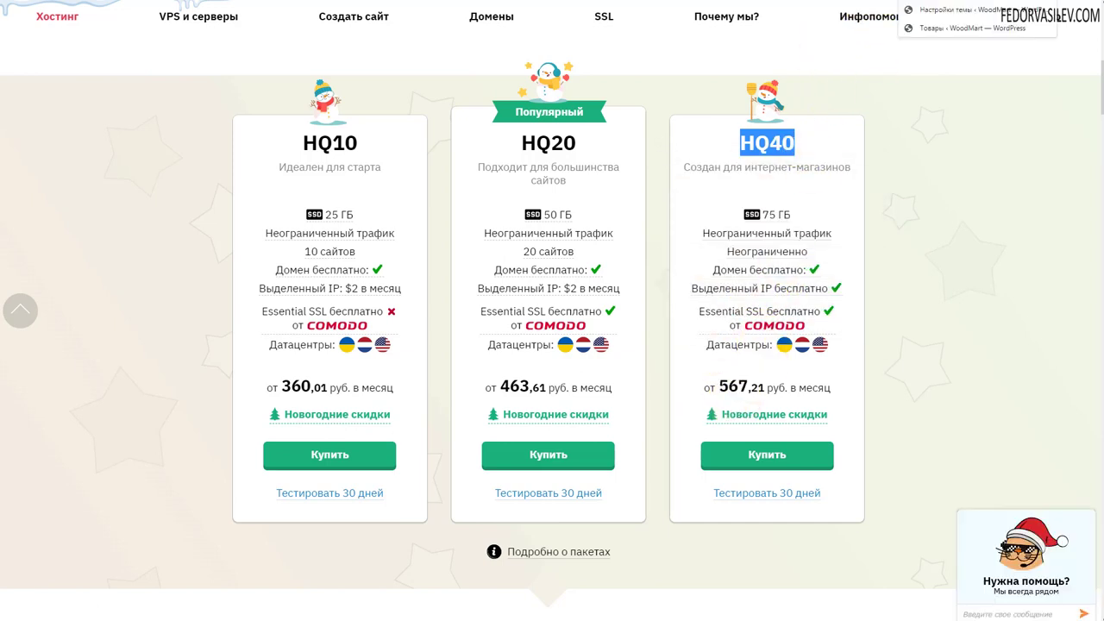
key(ctrl+Tab)
key(ctrl+Tab)
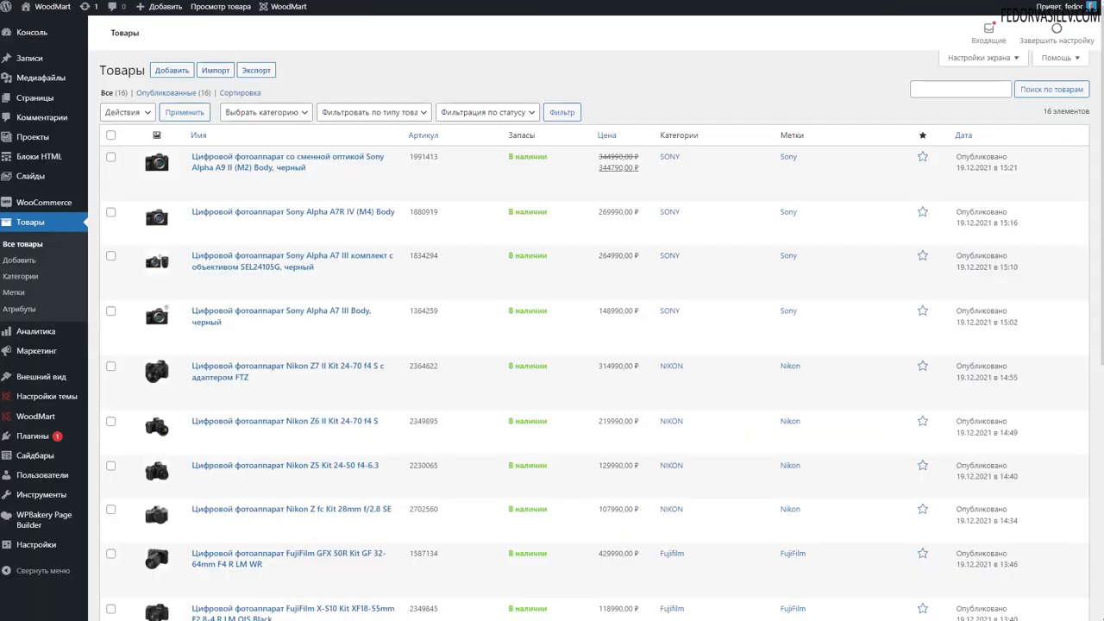
Switch from the product list to the theme settings and open the JS section under Производительность
key(ctrl+Tab)
scroll(528, 179, up, 2)
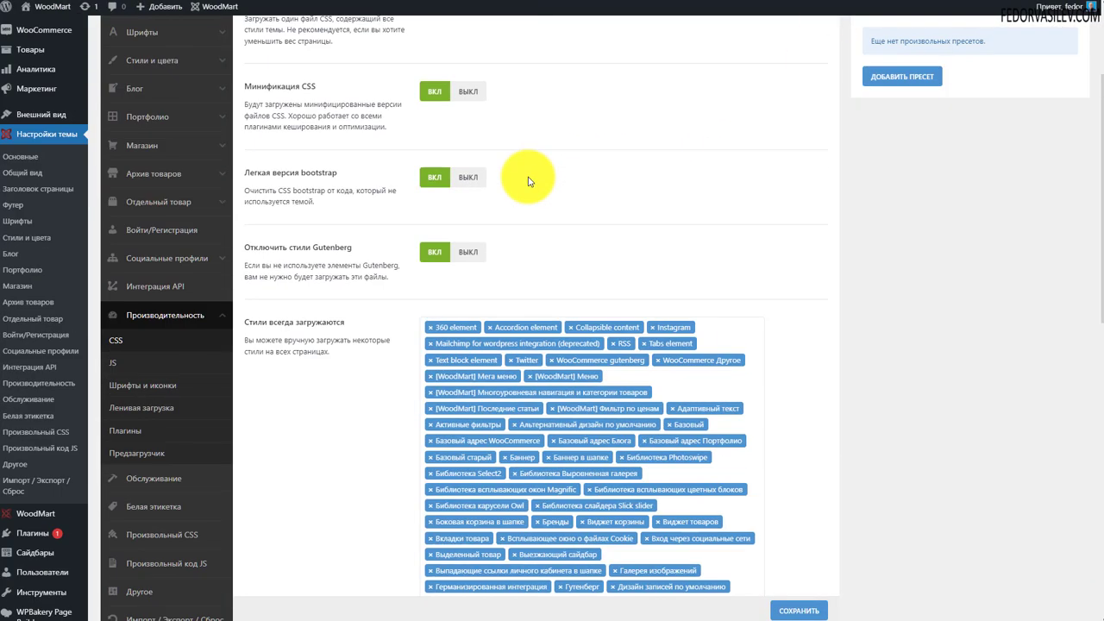
scroll(529, 179, up, 2)
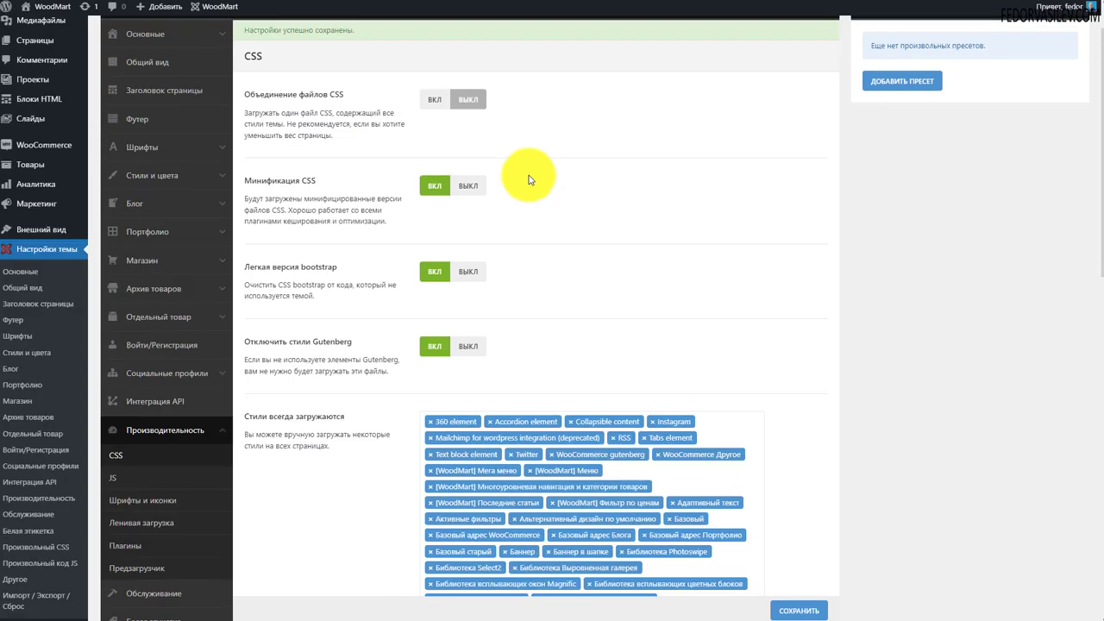
click(112, 412)
scroll(303, 319, up, 1)
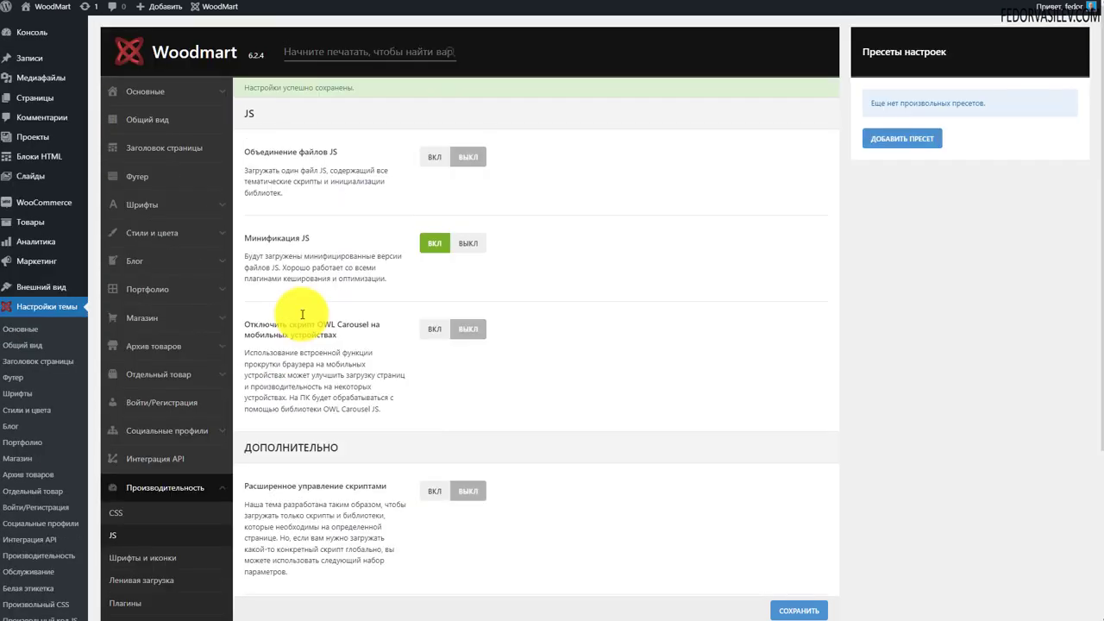
Turn on Объединение файлов JS and review the description of Минификация JS
scroll(345, 353, down, 1)
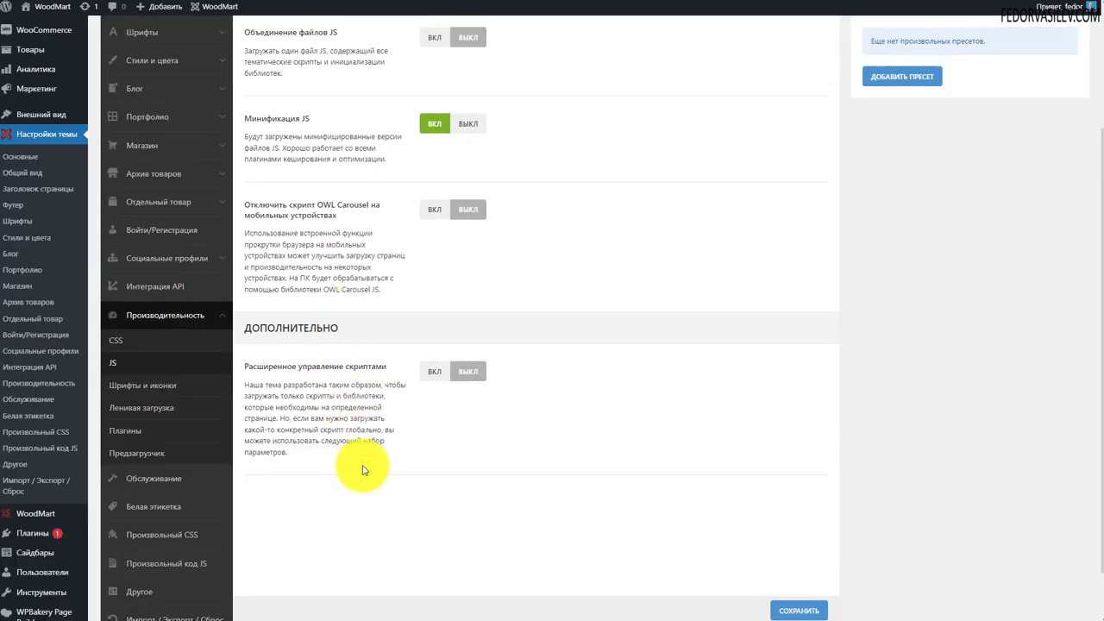
scroll(362, 466, up, 1)
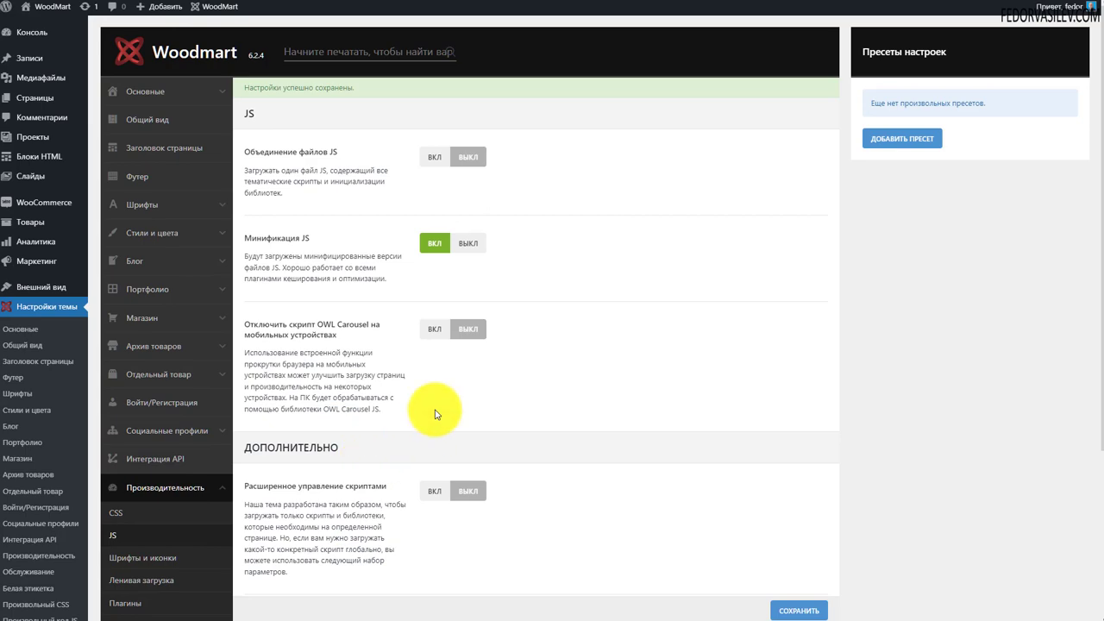
scroll(440, 405, down, 3)
scroll(439, 388, up, 3)
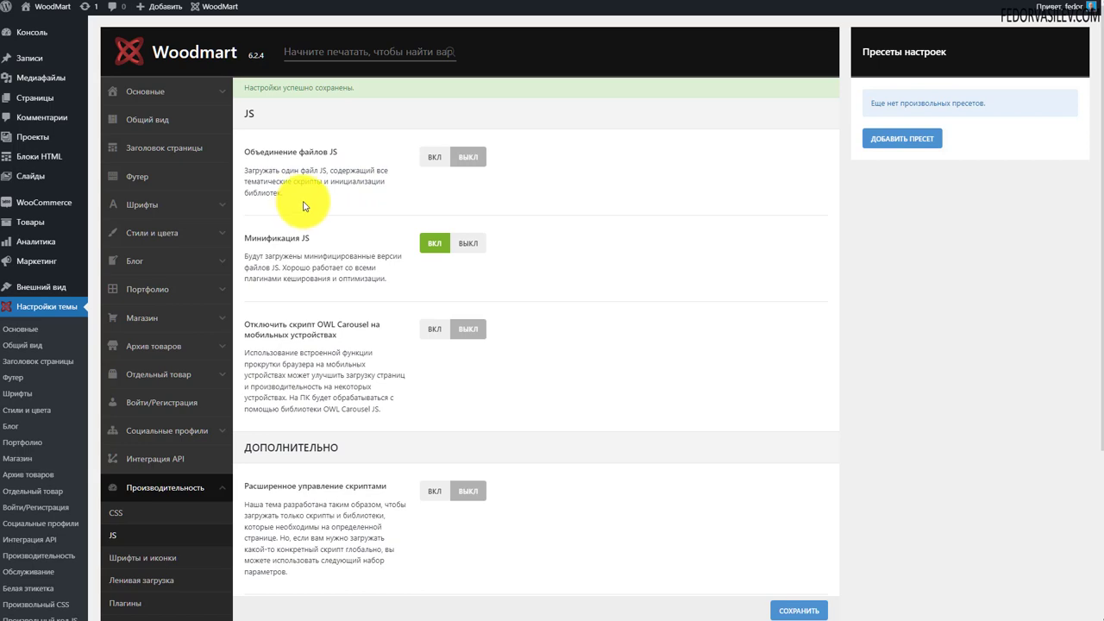
click(431, 159)
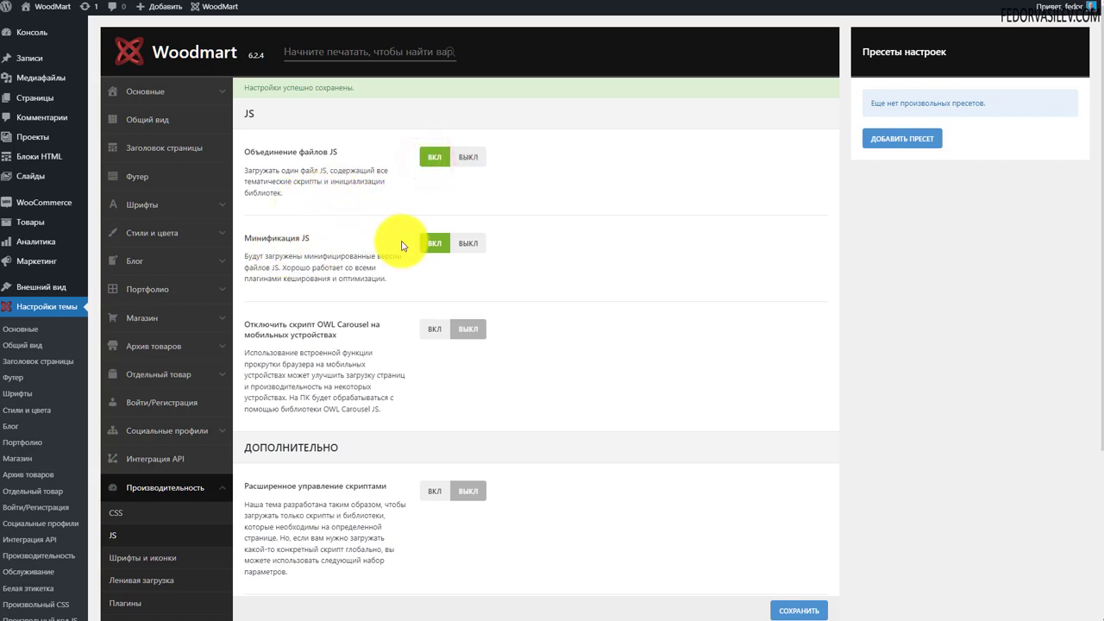
drag(336, 277, 291, 256)
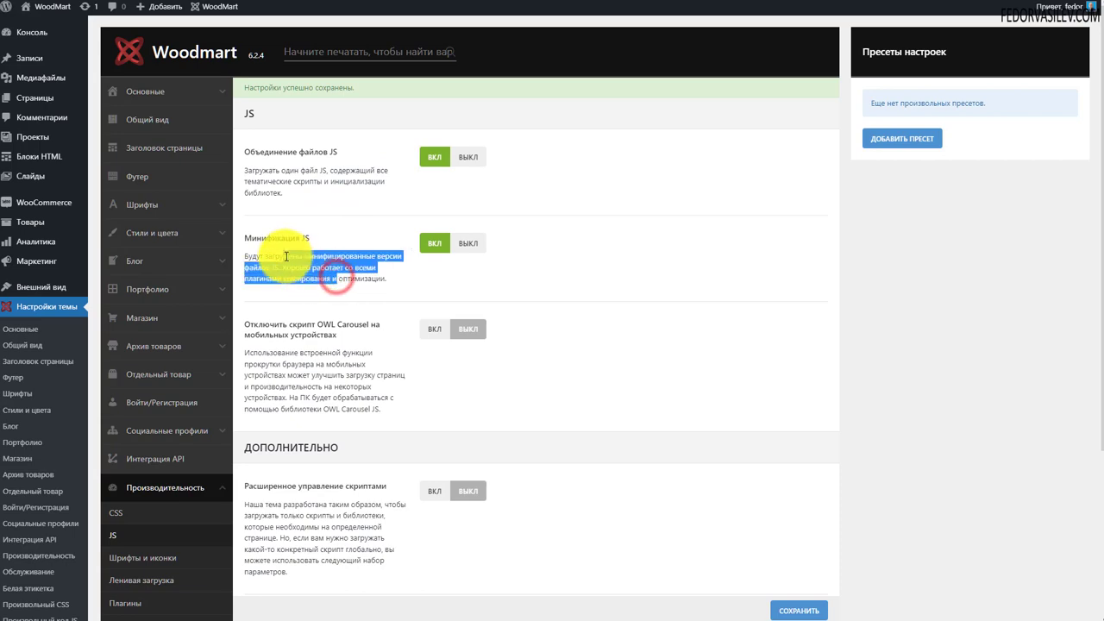
click(577, 265)
Read the description of Отключить скрипт OWL Carousel на мобильных устройствах and turn the option on
scroll(465, 215, down, 2)
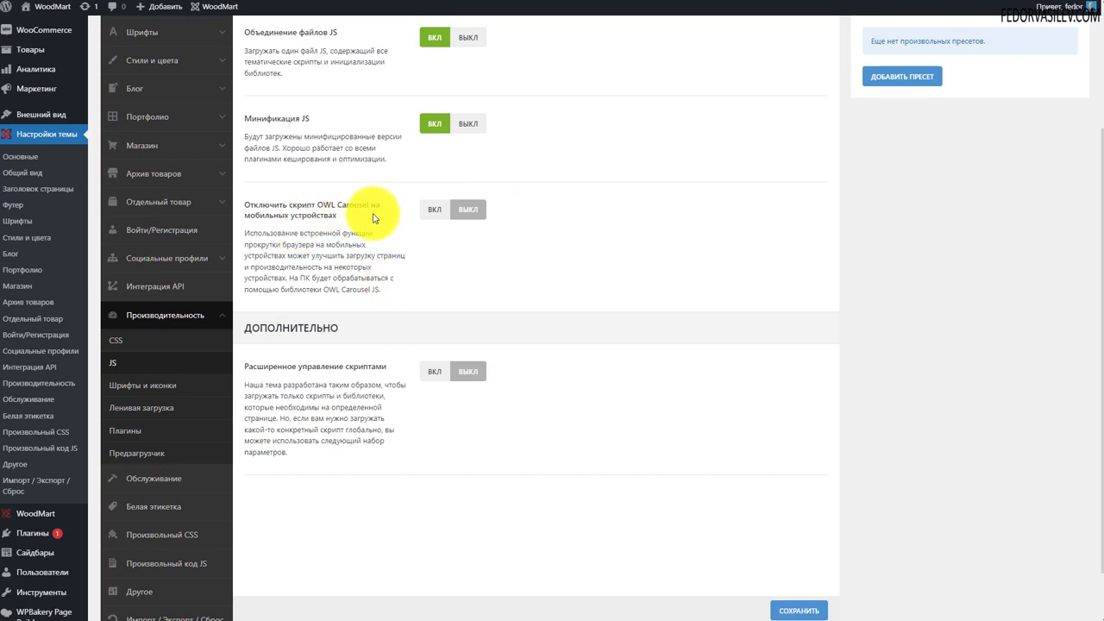
click(293, 259)
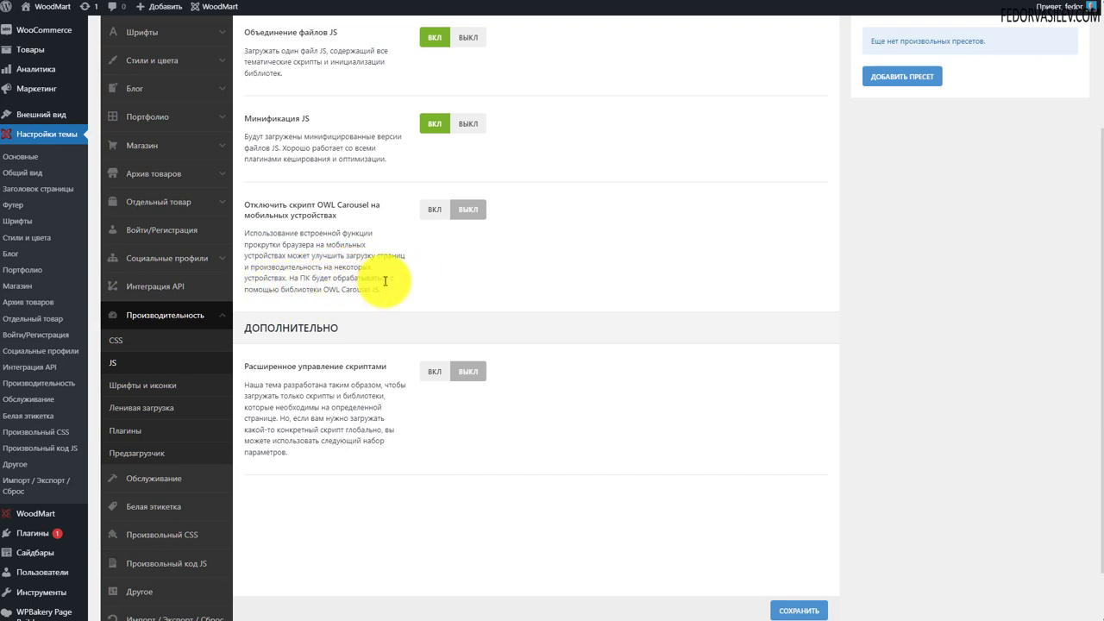
drag(383, 290, 283, 230)
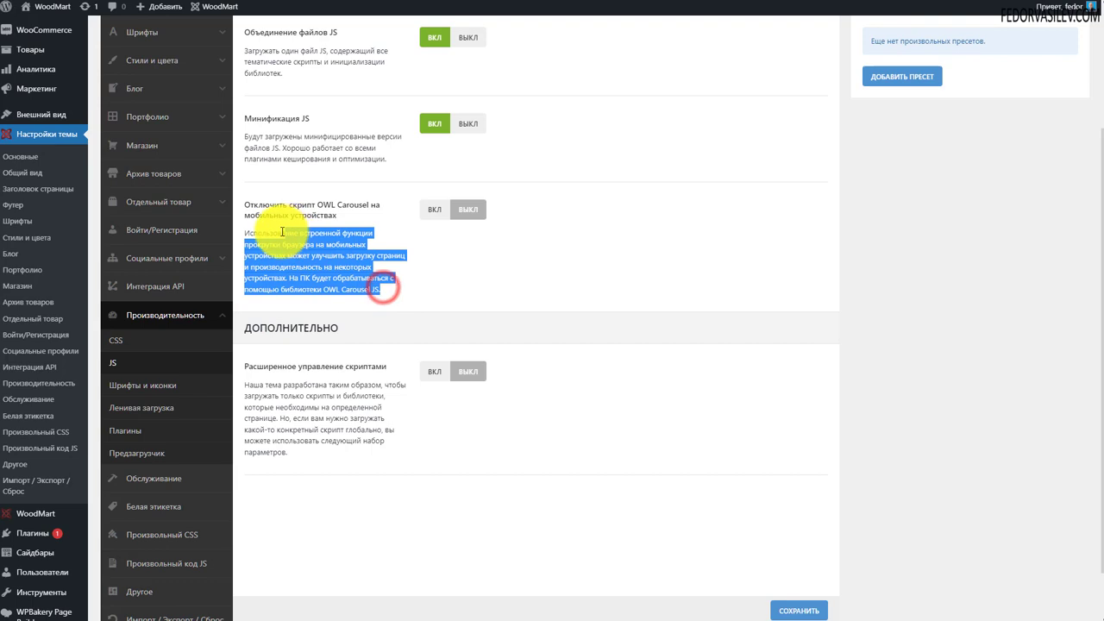
click(272, 254)
click(434, 215)
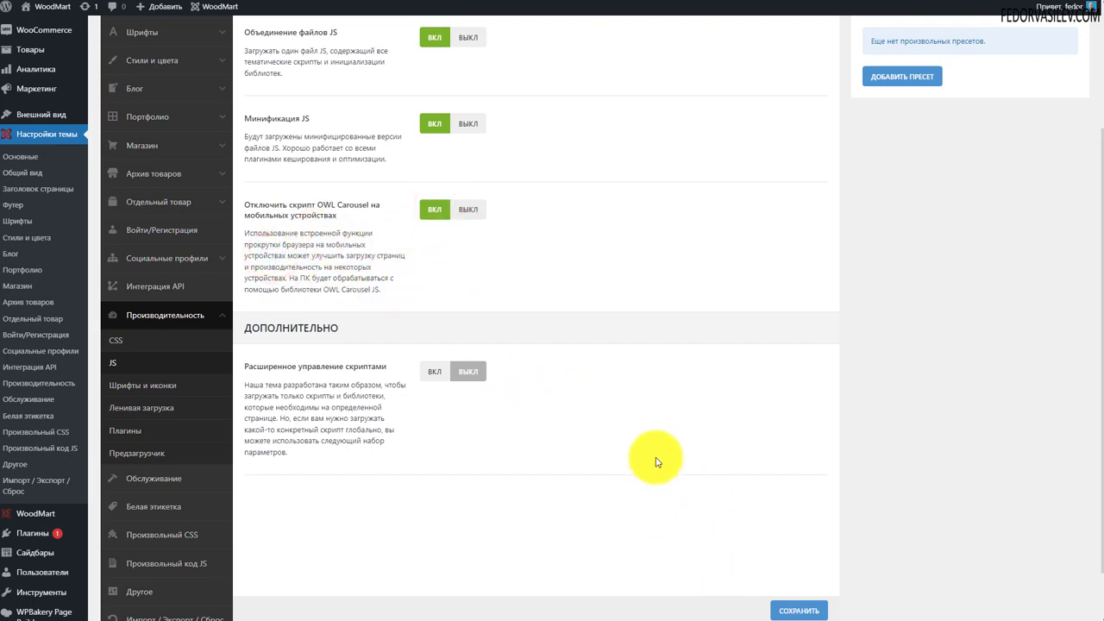
Read the description of Расширенное управление скриптами and turn the option on
scroll(552, 386, down, 1)
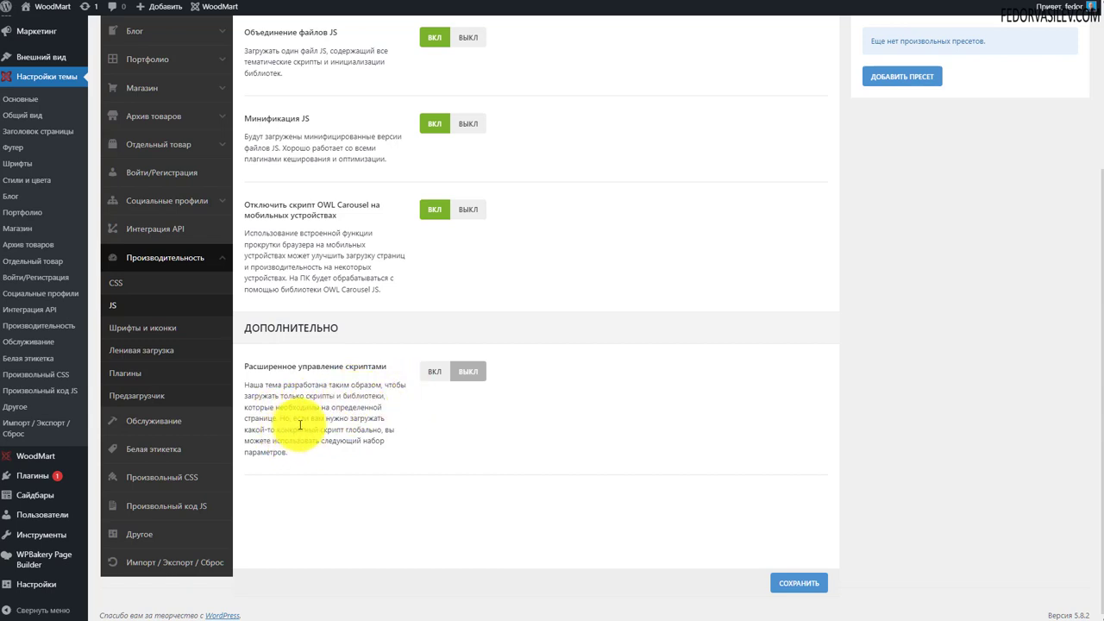
drag(277, 418, 246, 398)
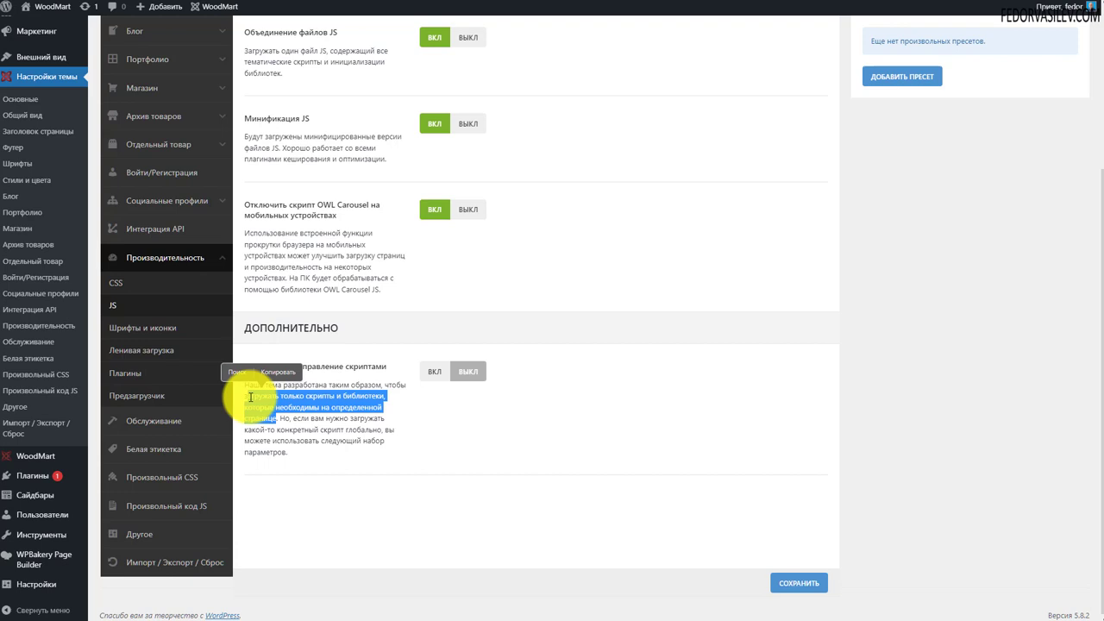
click(258, 421)
drag(277, 416, 255, 404)
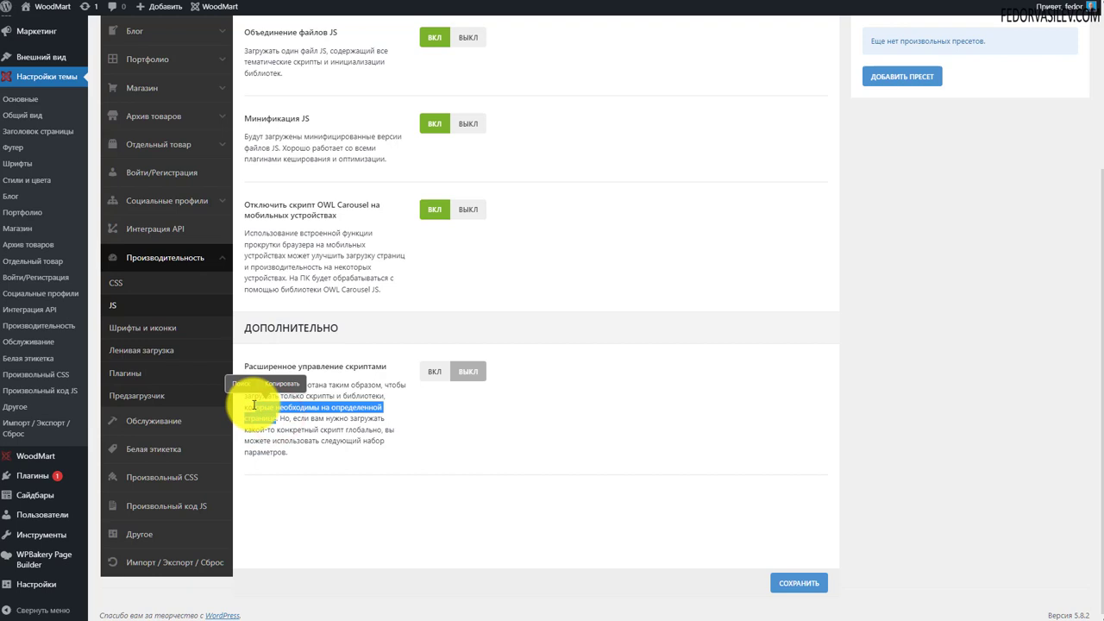
click(287, 430)
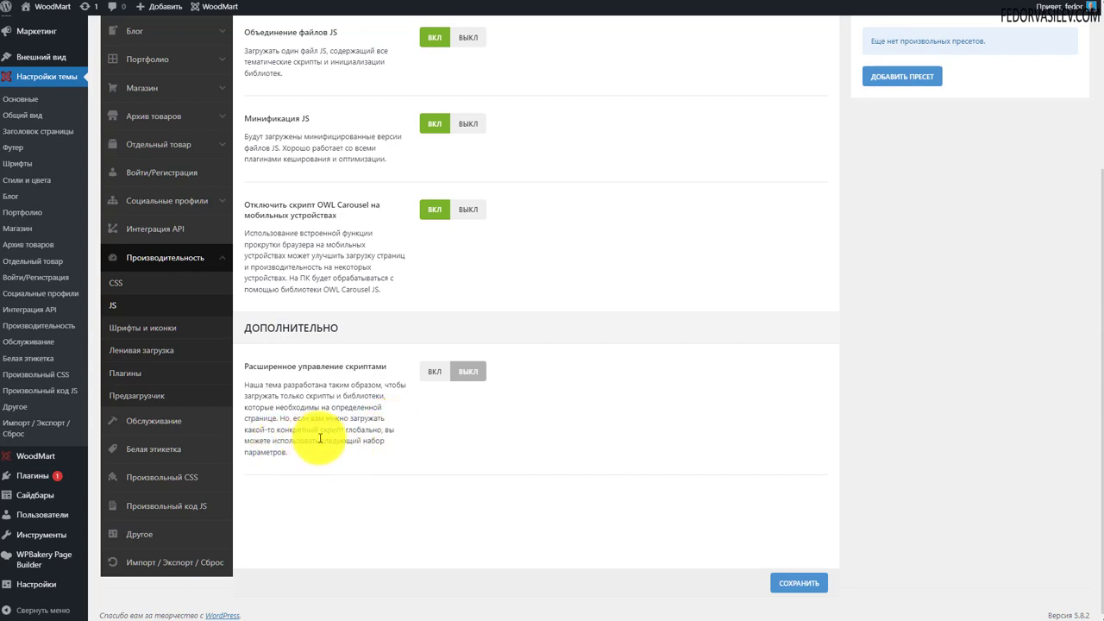
double_click(380, 429)
click(411, 453)
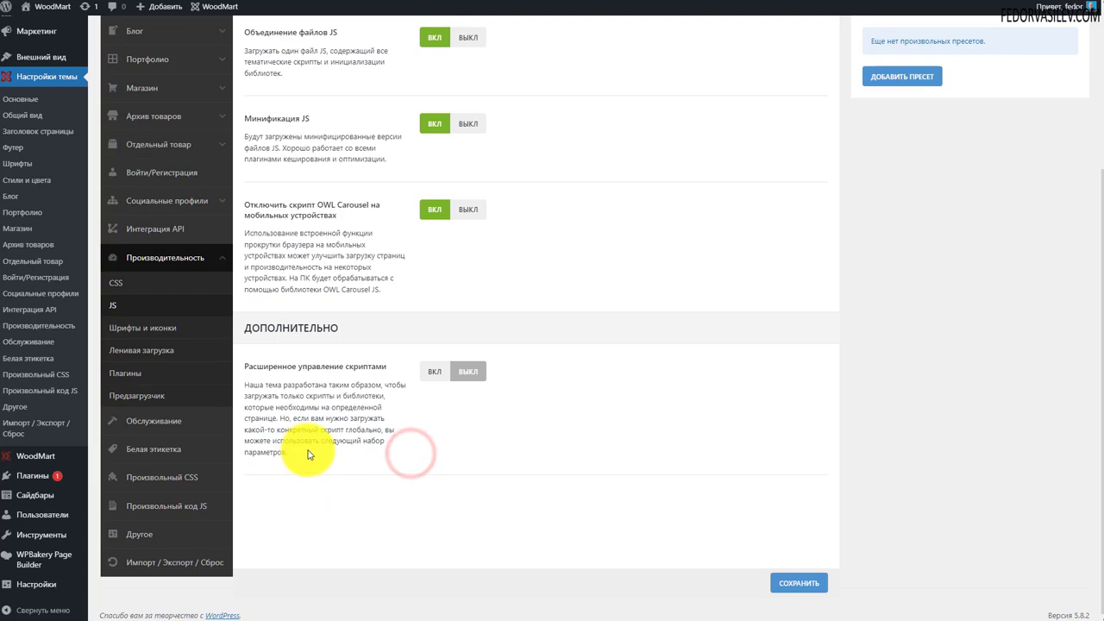
click(434, 371)
scroll(716, 349, down, 10)
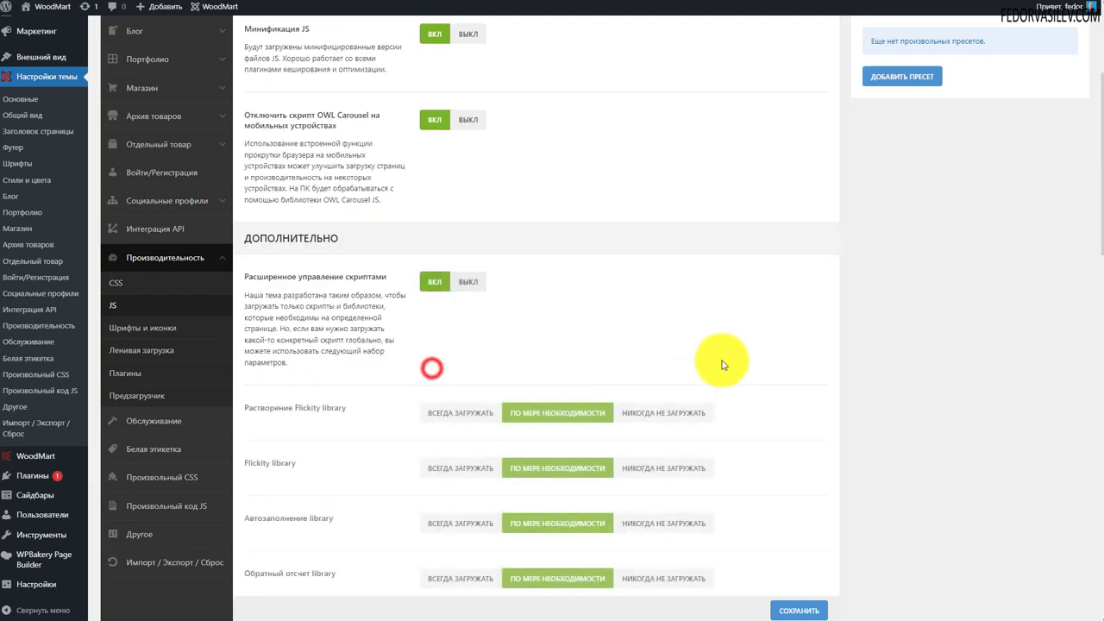
Try the Всегда загружать option for Растворение Flickity library and set it back to По мере необходимости
scroll(714, 345, up, 15)
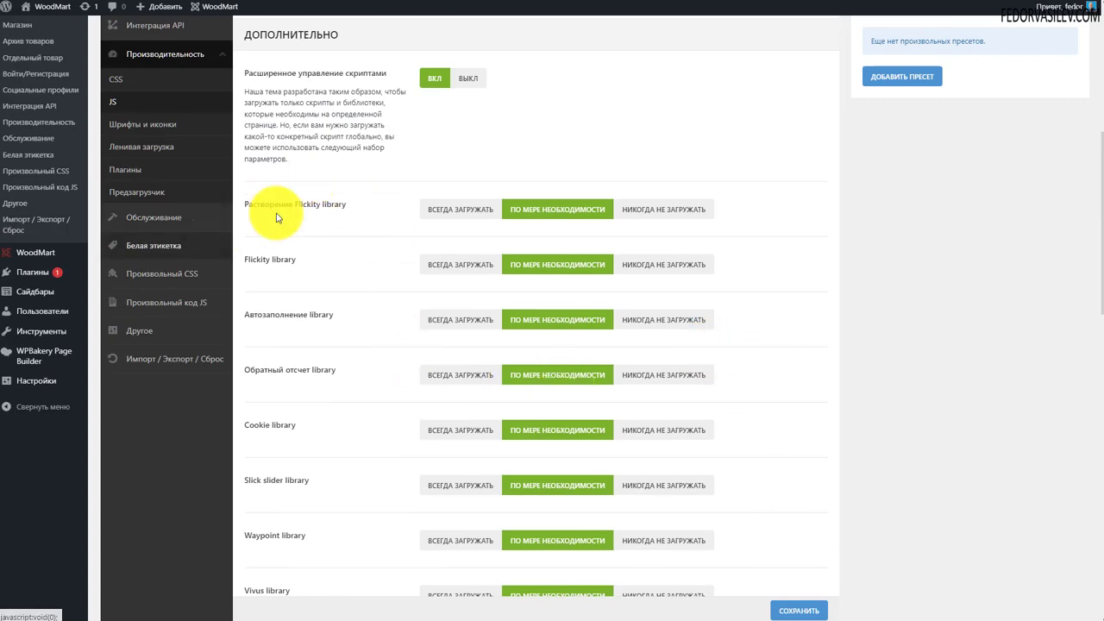
drag(353, 205, 294, 210)
click(336, 224)
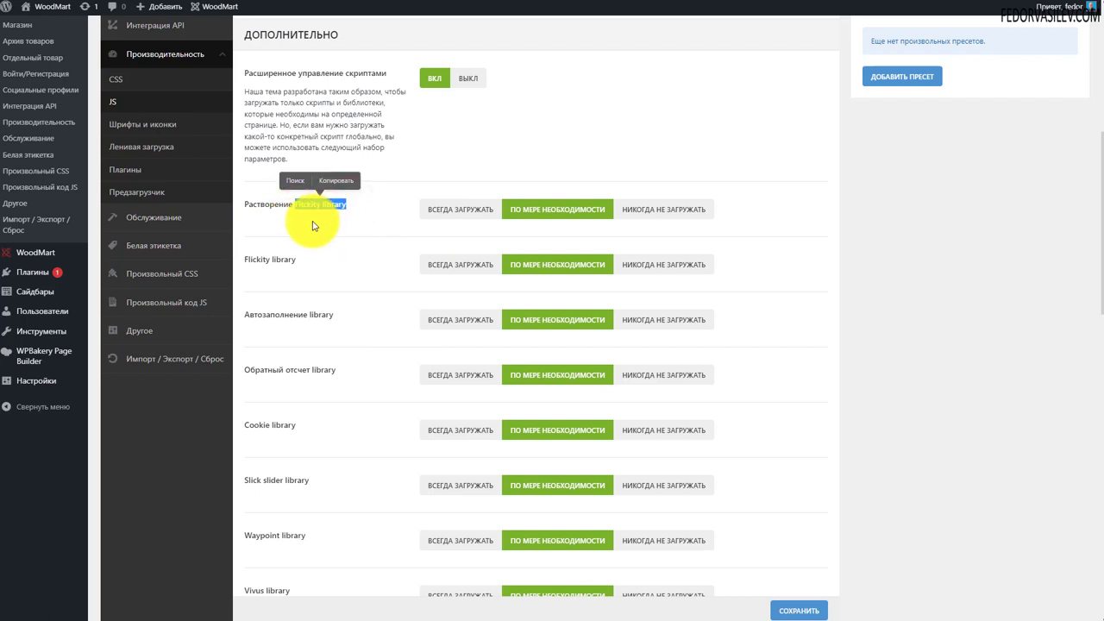
click(353, 221)
click(446, 209)
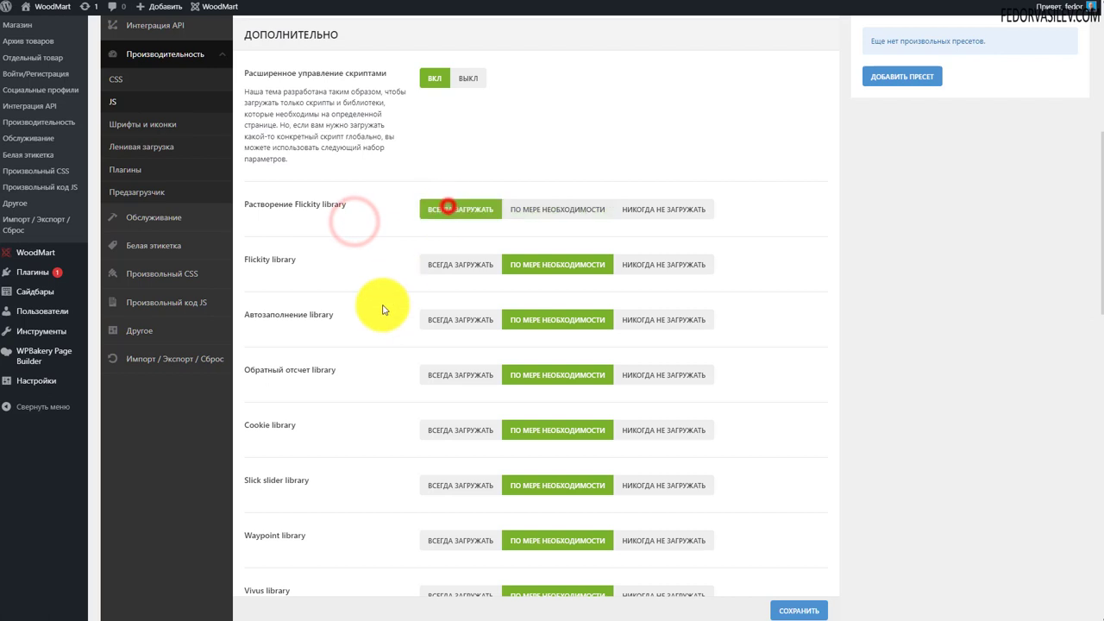
drag(352, 204, 260, 210)
click(352, 217)
triple_click(353, 213)
click(366, 214)
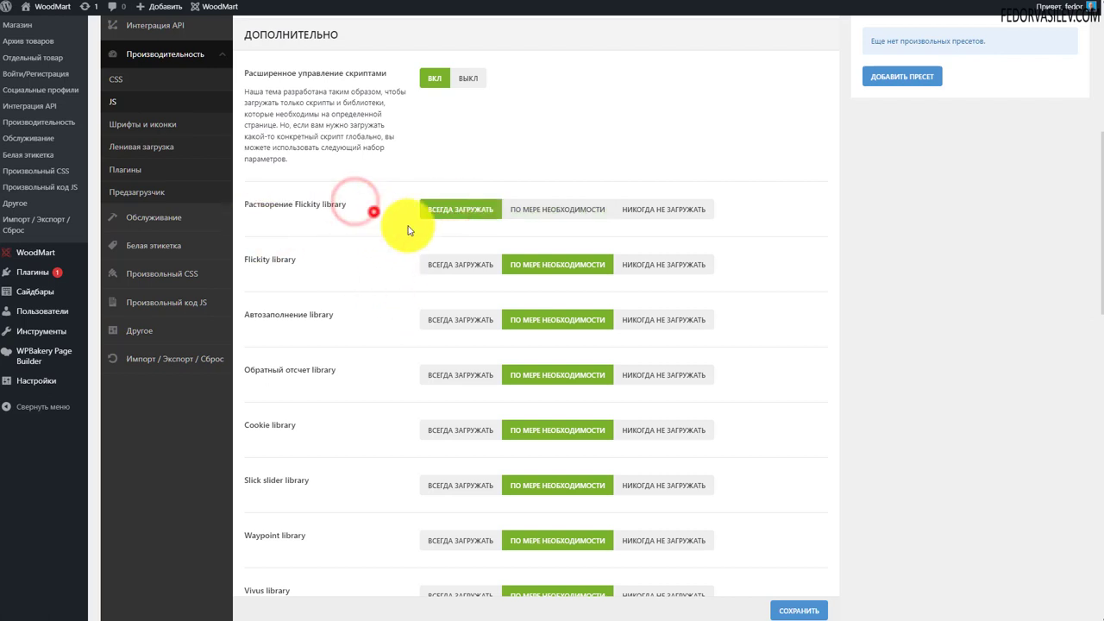
click(545, 212)
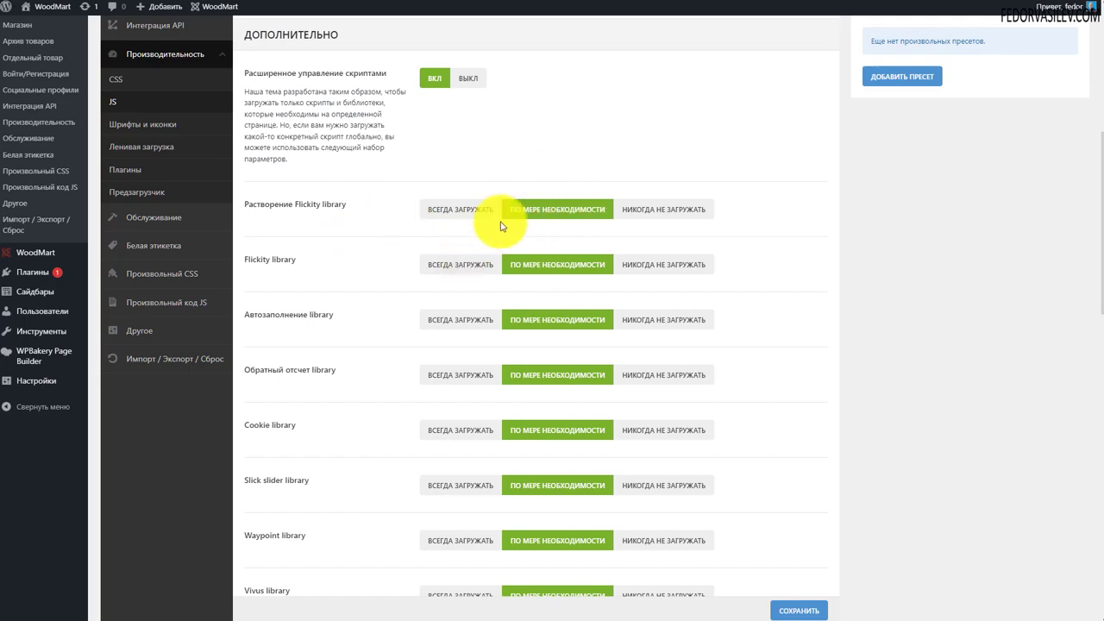
Try the Никогда не загружать option for Растворение Flickity library and restore По мере необходимости
scroll(533, 181, down, 2)
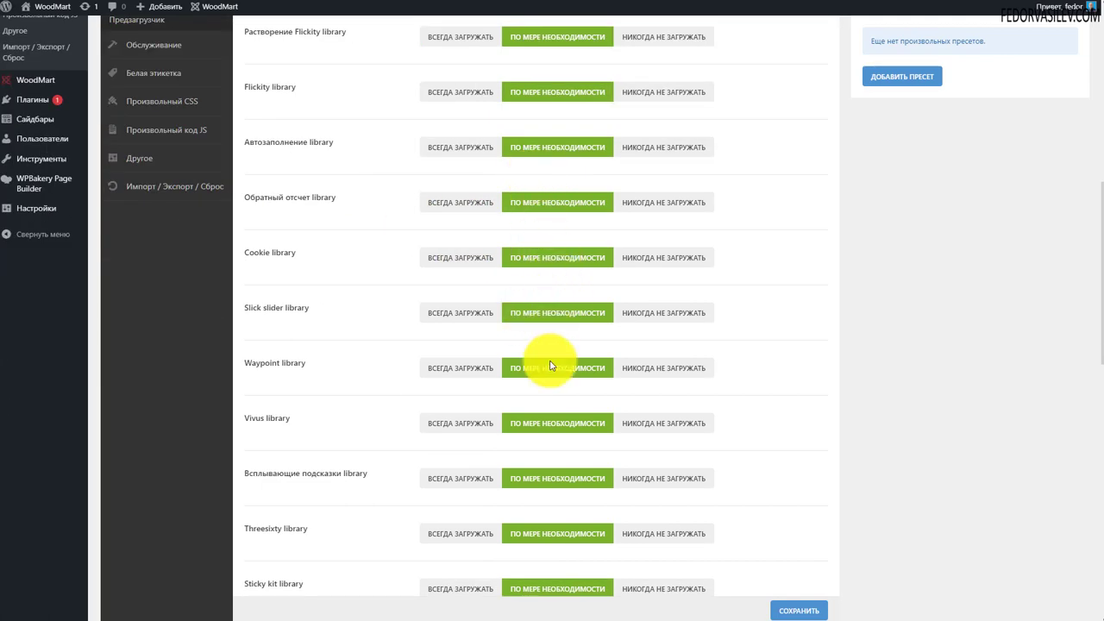
scroll(534, 345, up, 4)
click(436, 250)
scroll(569, 155, down, 3)
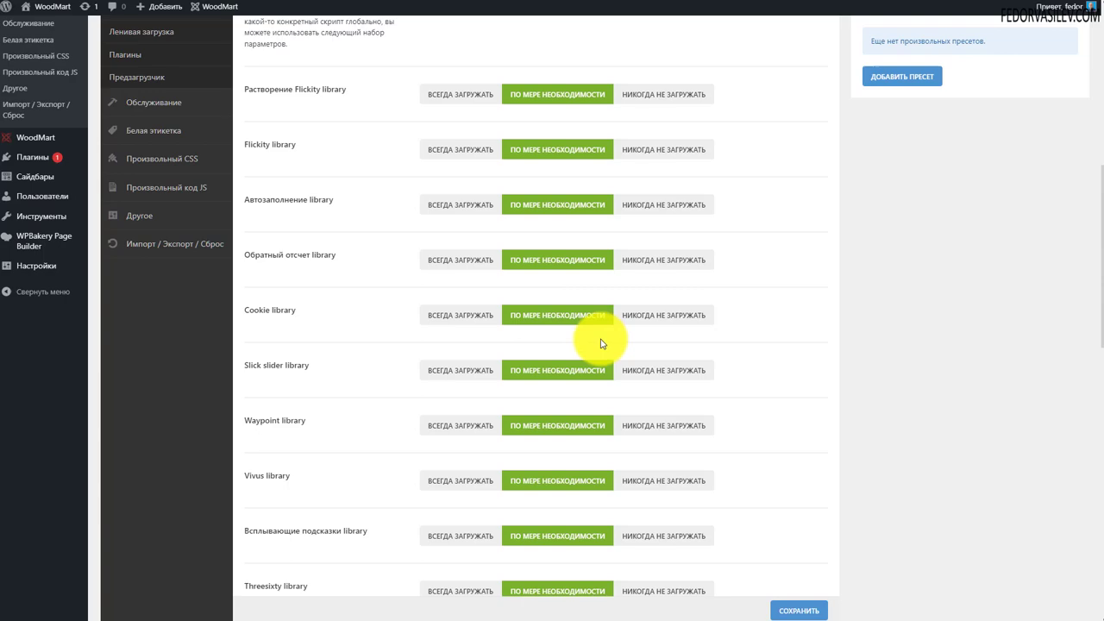
scroll(598, 337, up, 2)
click(632, 269)
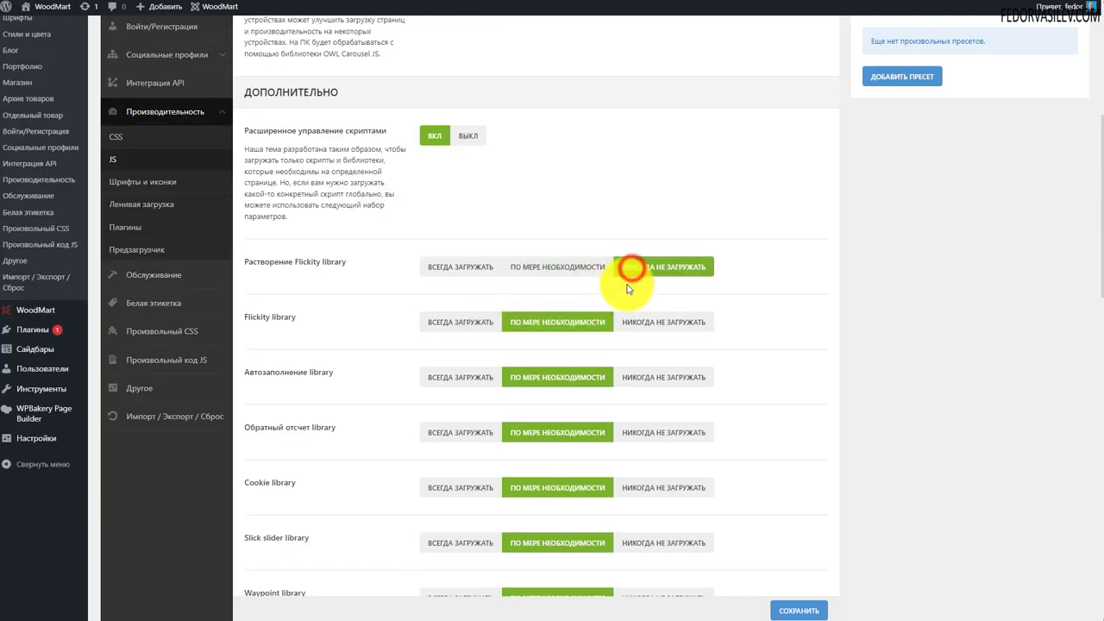
click(580, 267)
scroll(406, 267, down, 2)
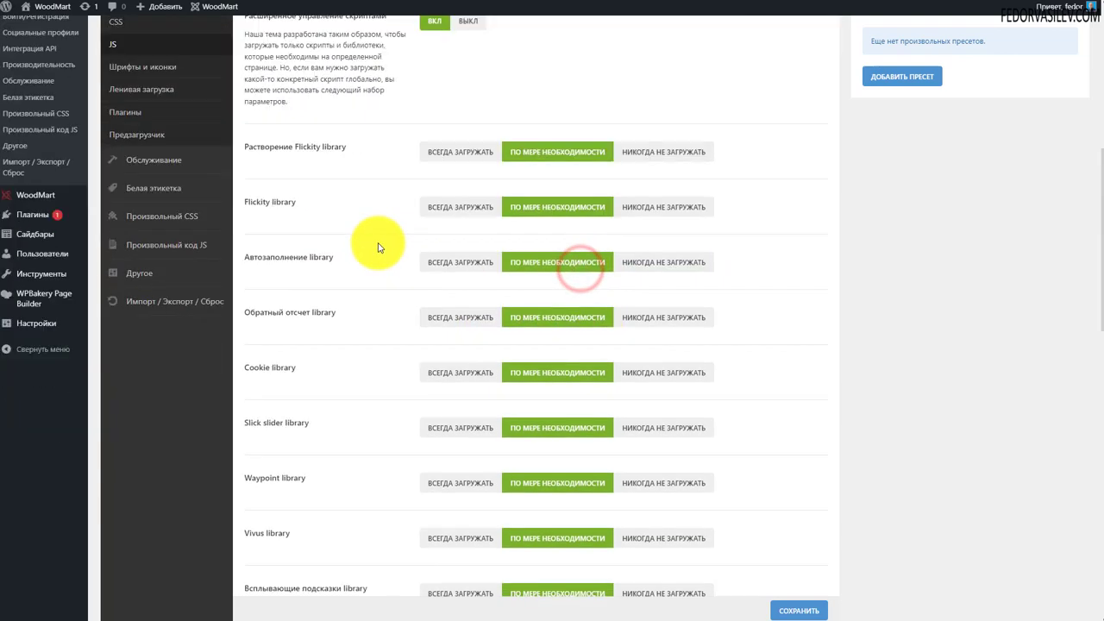
Try setting Cookie library to Никогда не загружать and return it to По мере необходимости
scroll(362, 267, down, 1)
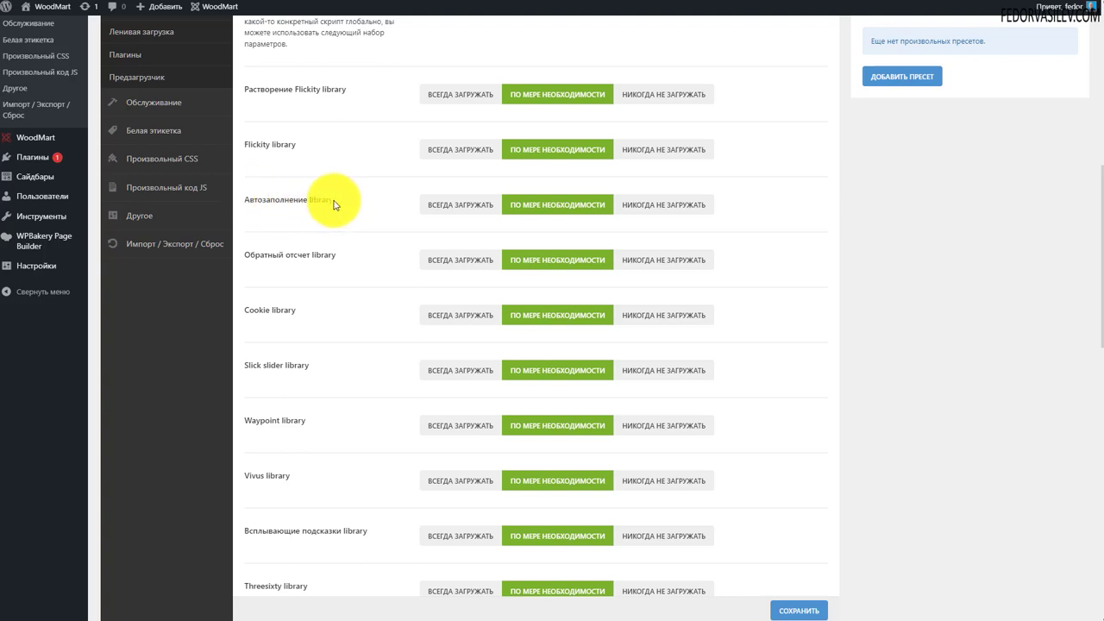
scroll(327, 211, down, 2)
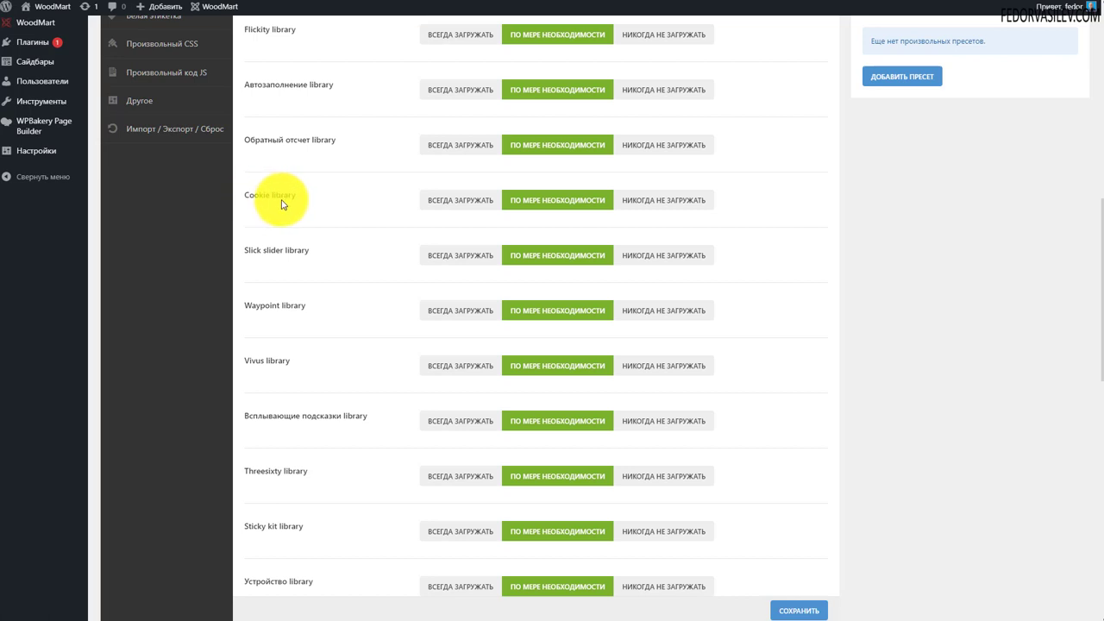
click(648, 204)
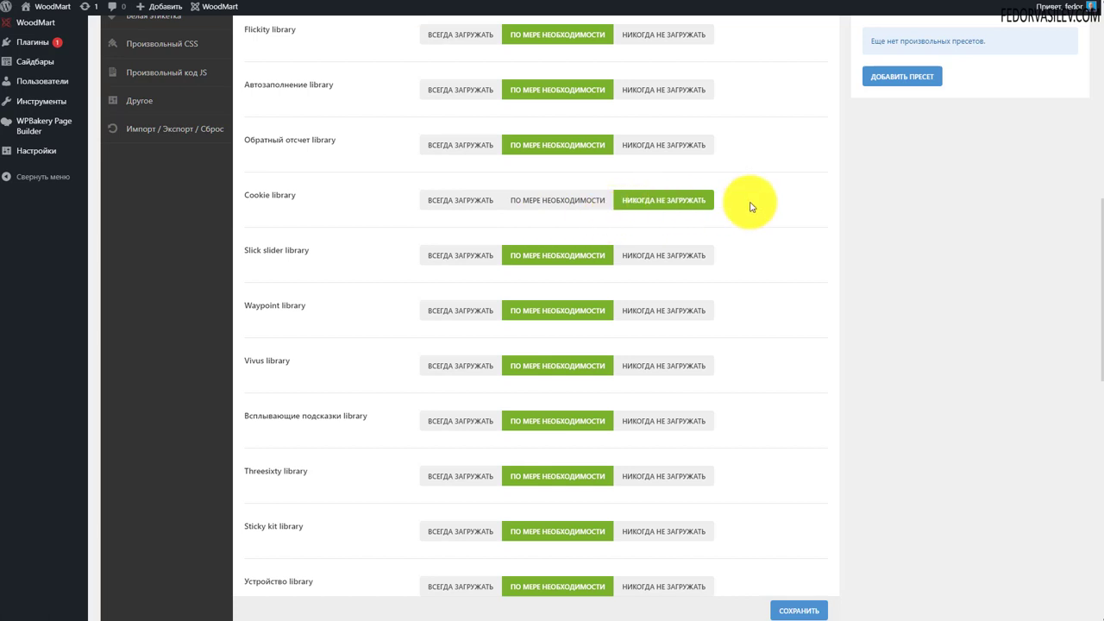
click(581, 195)
scroll(328, 192, down, 1)
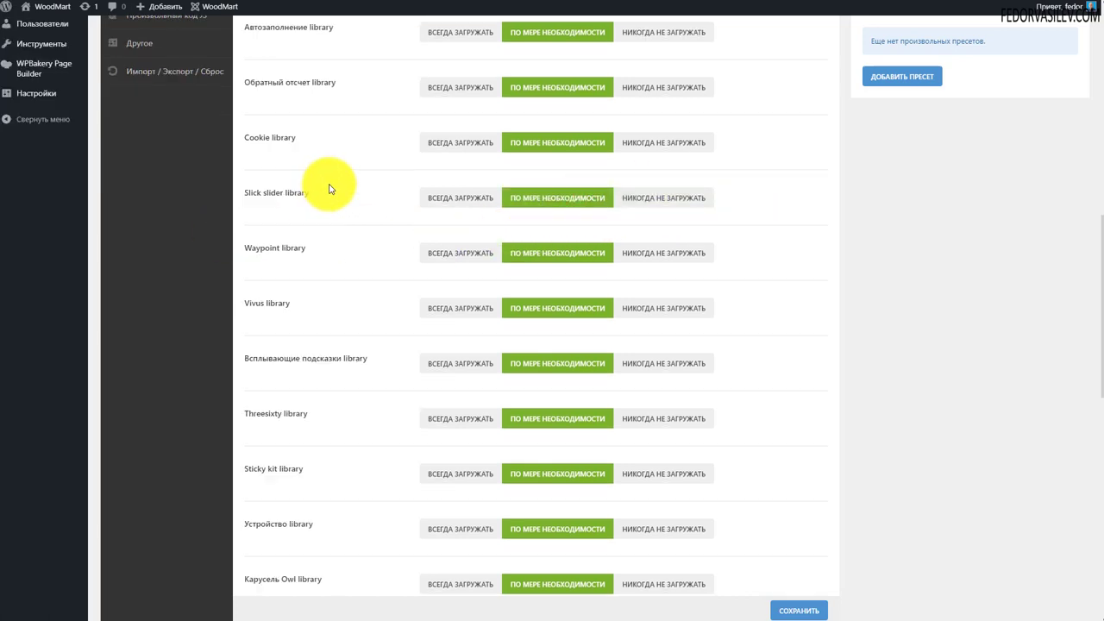
Look through the remaining script libraries and the choices offered for Скрипты всегда загружаются
scroll(326, 226, down, 1)
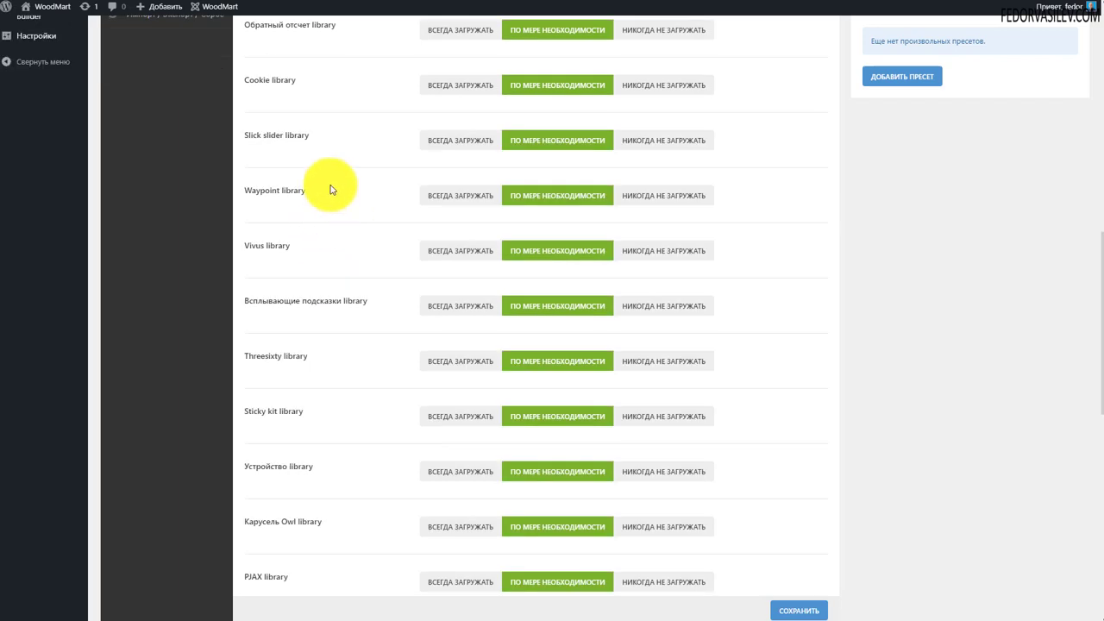
scroll(323, 267, down, 2)
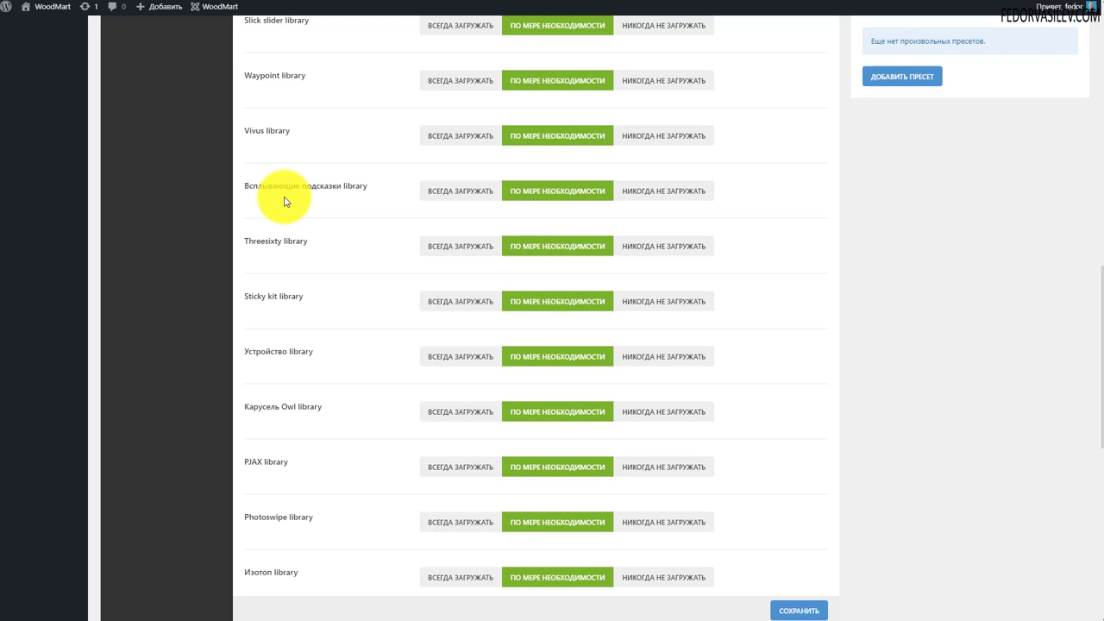
scroll(285, 201, down, 10)
click(483, 334)
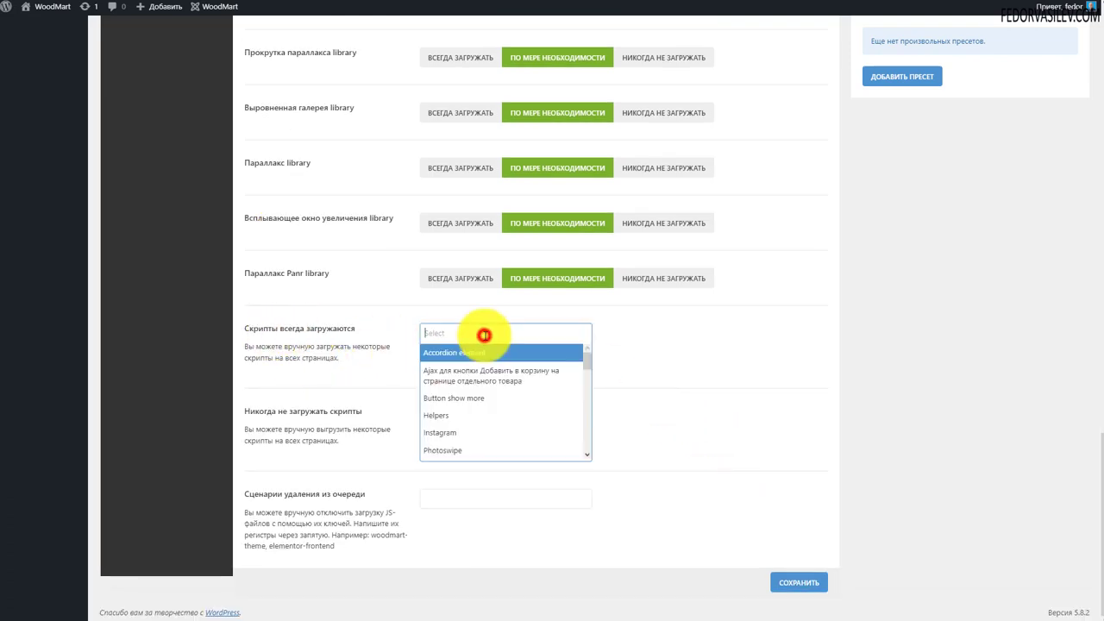
click(709, 343)
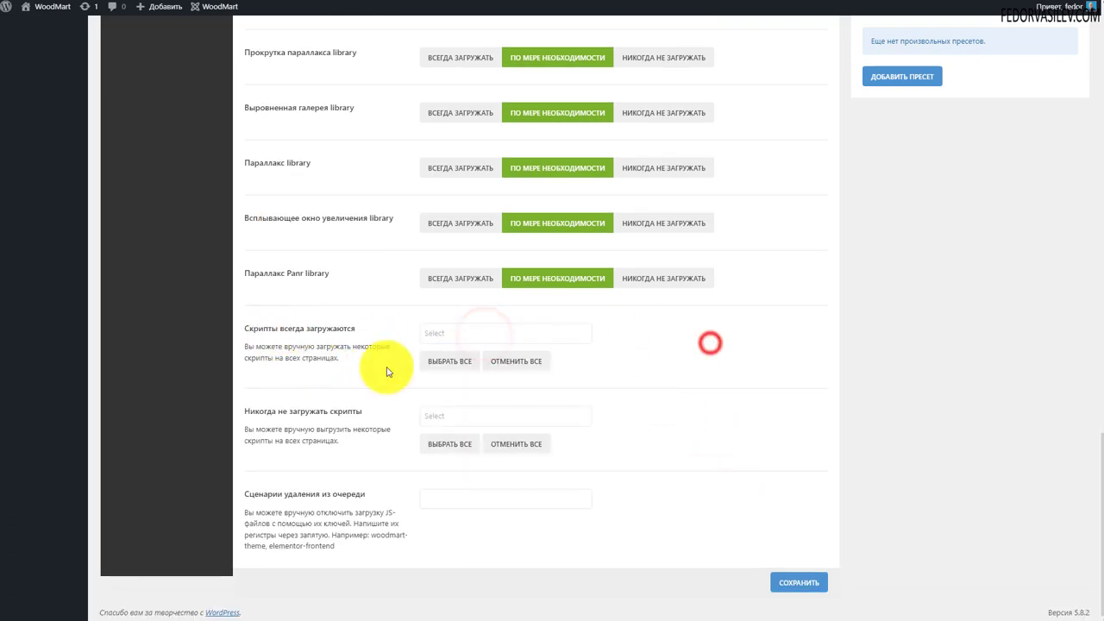
Examine the list of scripts available under Скрипты всегда загружаются together with the setting's description
click(468, 337)
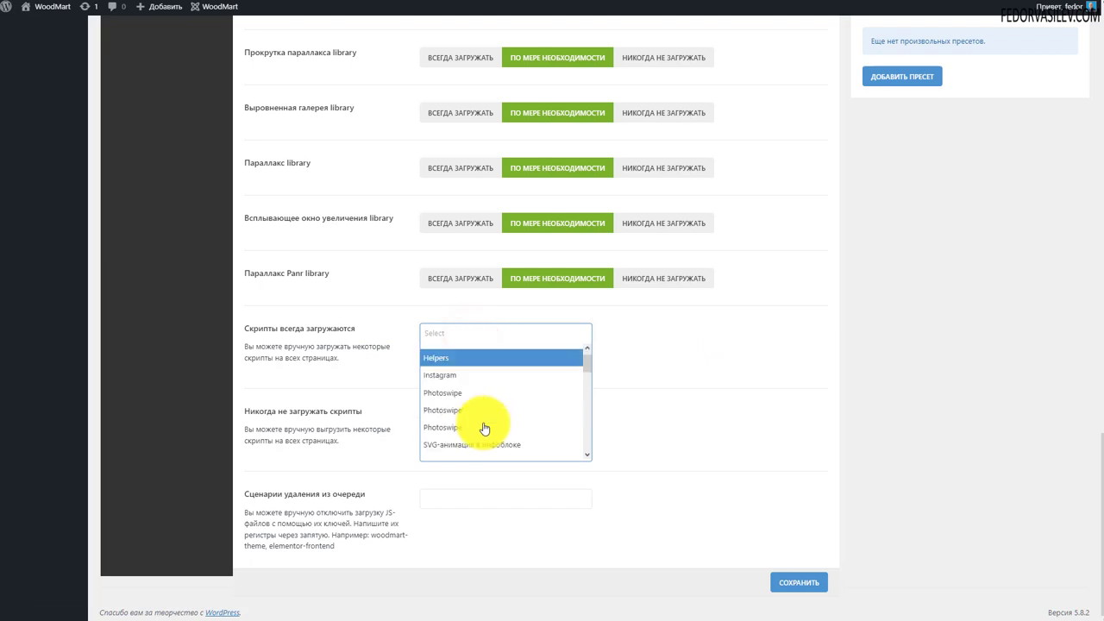
click(696, 372)
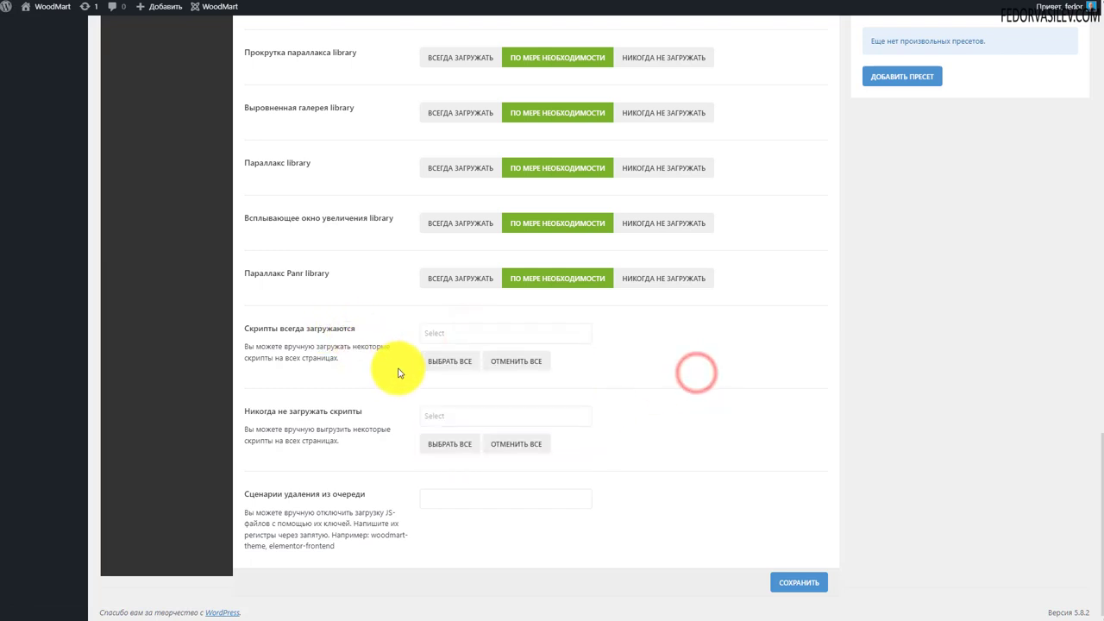
click(451, 331)
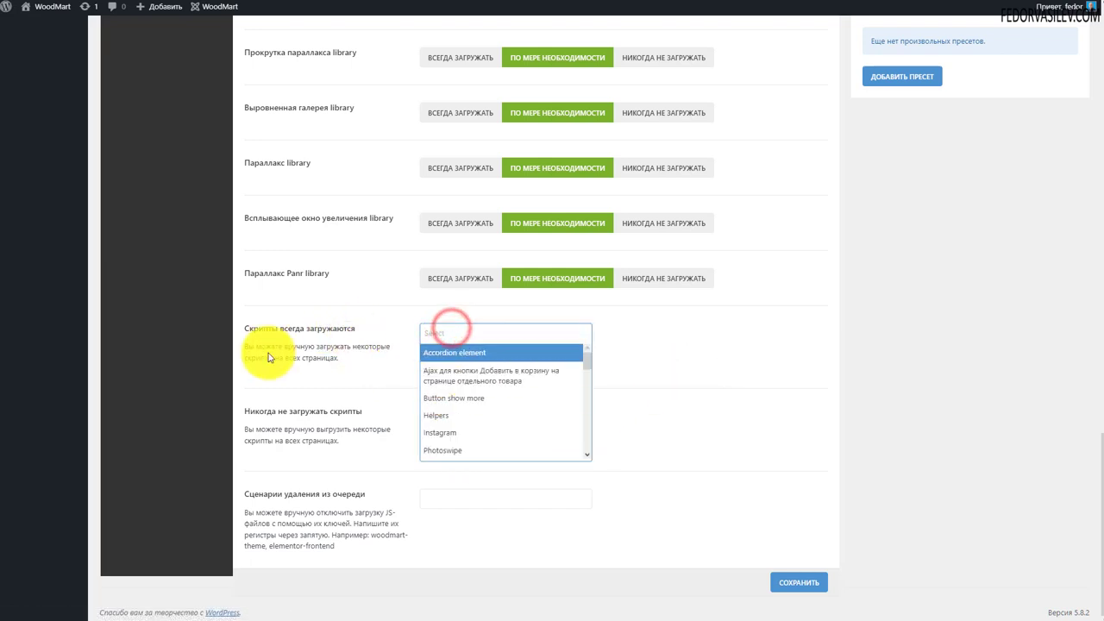
click(329, 361)
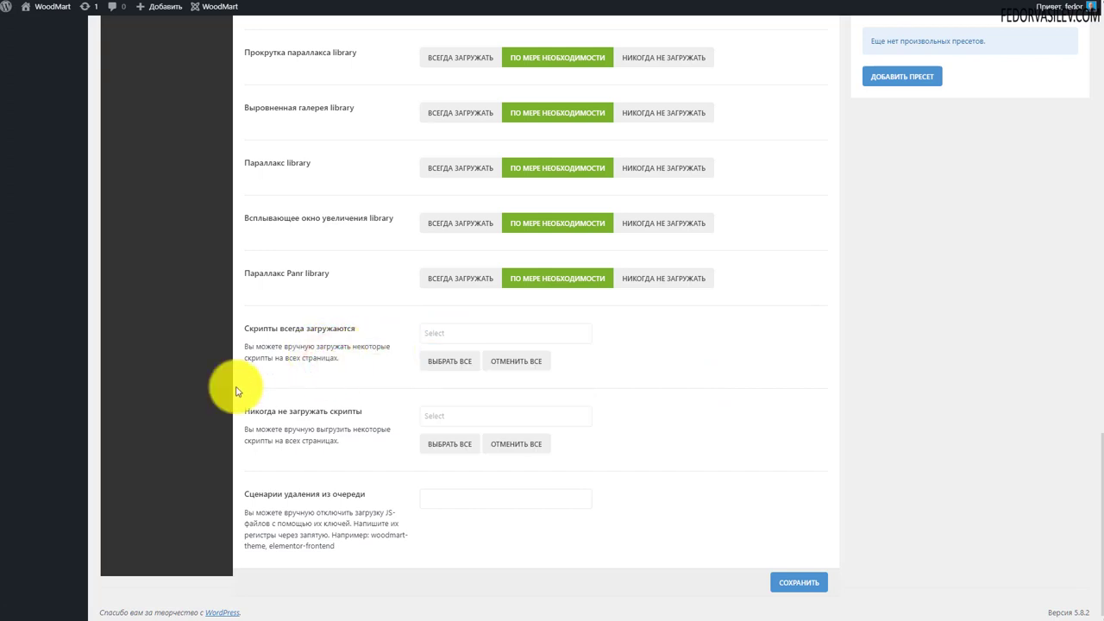
triple_click(333, 355)
click(364, 377)
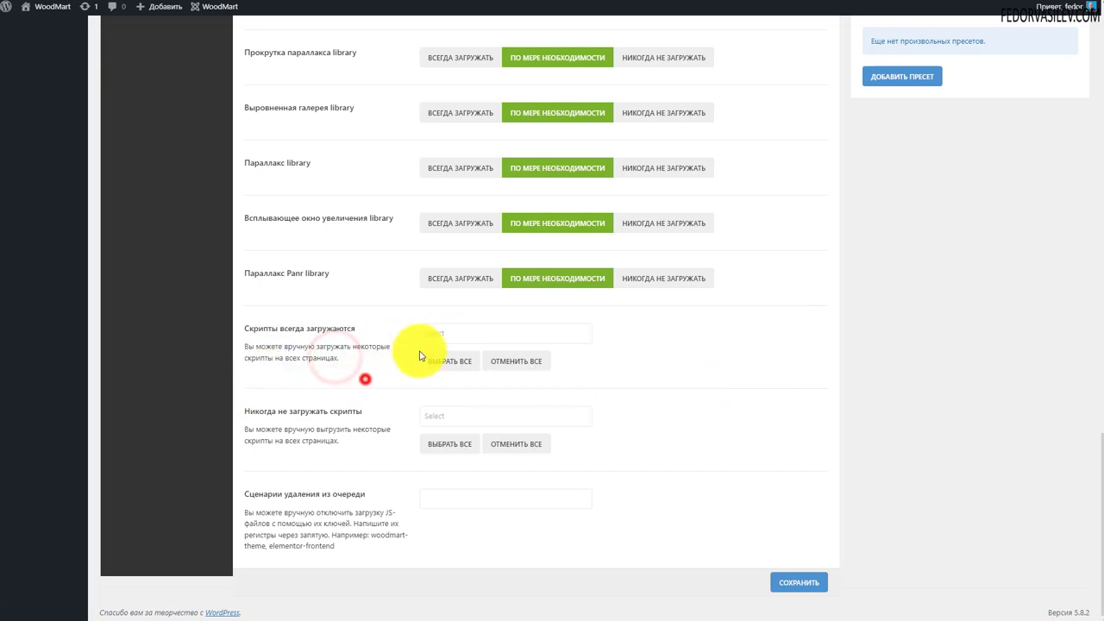
click(451, 324)
click(637, 343)
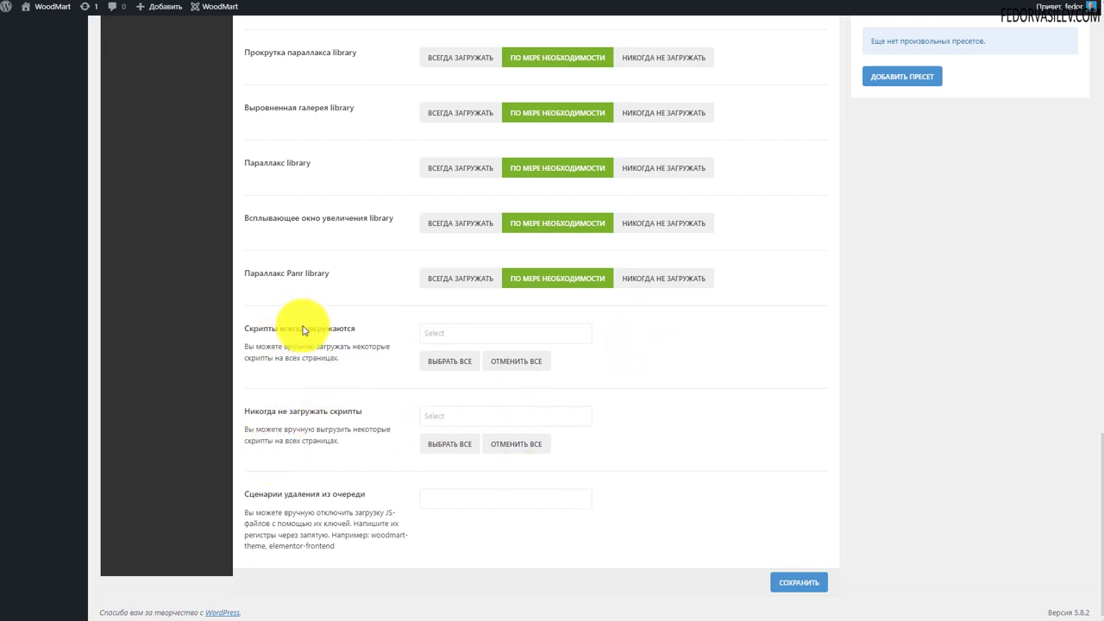
click(474, 332)
scroll(493, 414, up, 2)
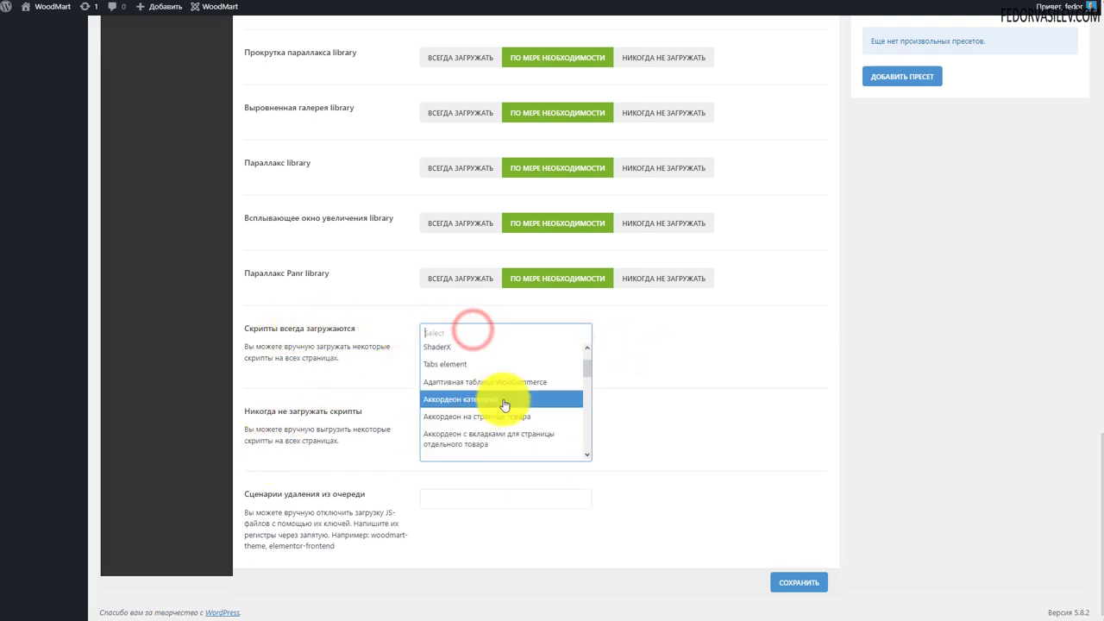
scroll(432, 420, down, 1)
click(664, 368)
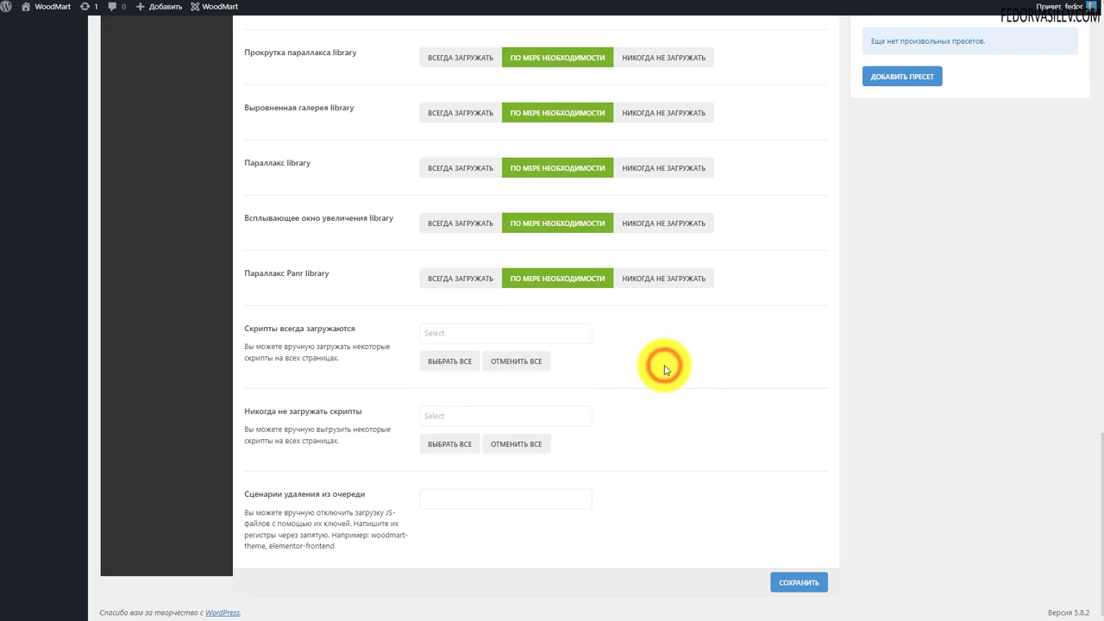
Add the Instagram script to Никогда не загружать скрипты
click(457, 414)
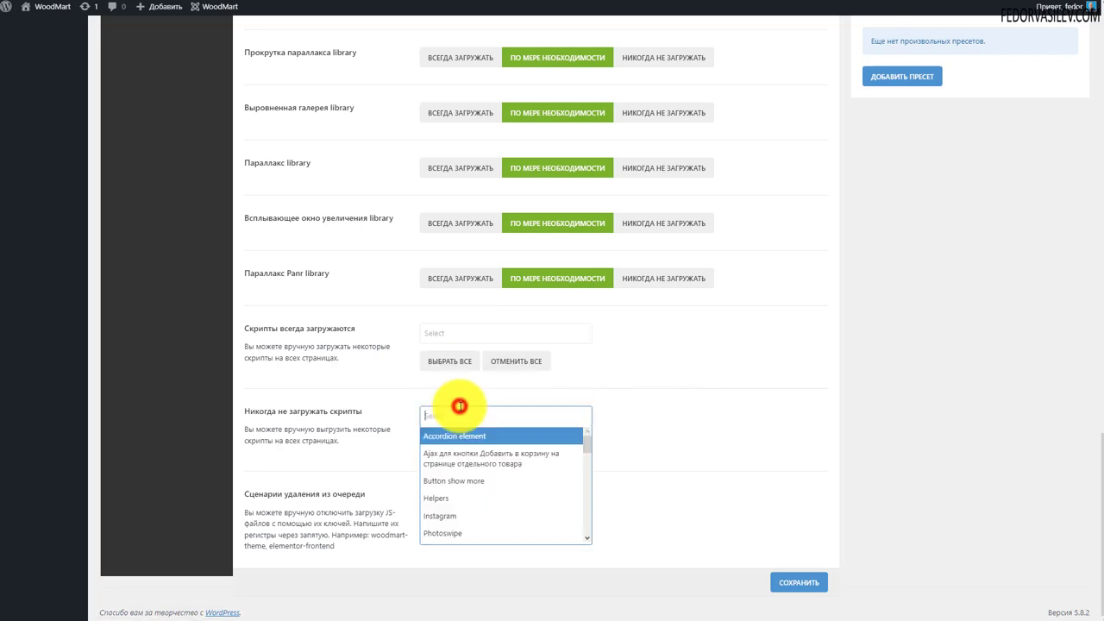
scroll(476, 457, down, 1)
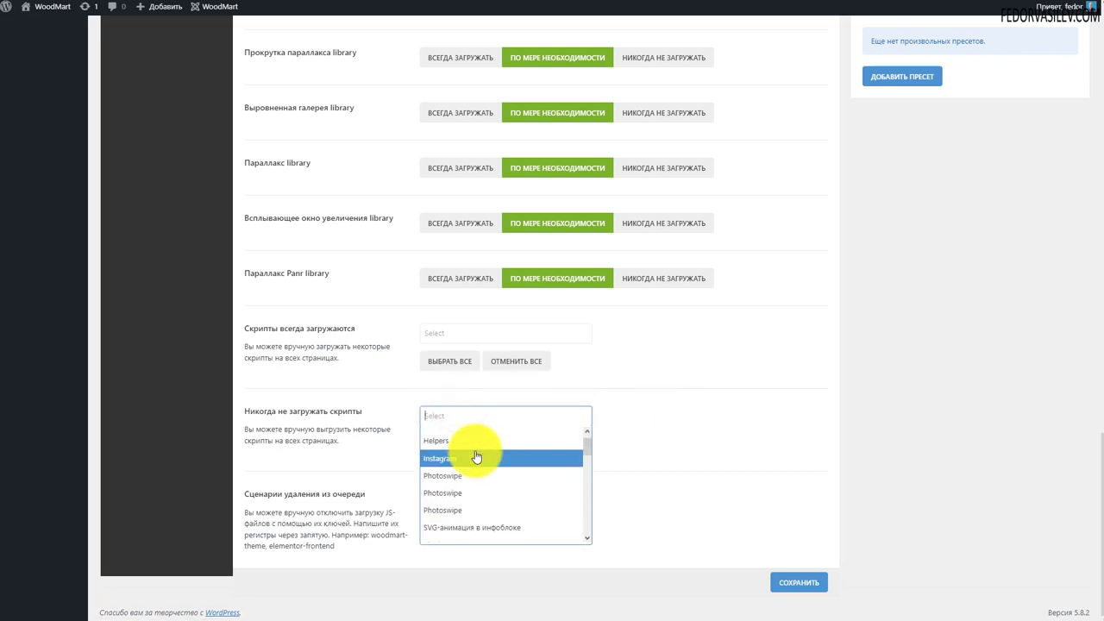
click(447, 459)
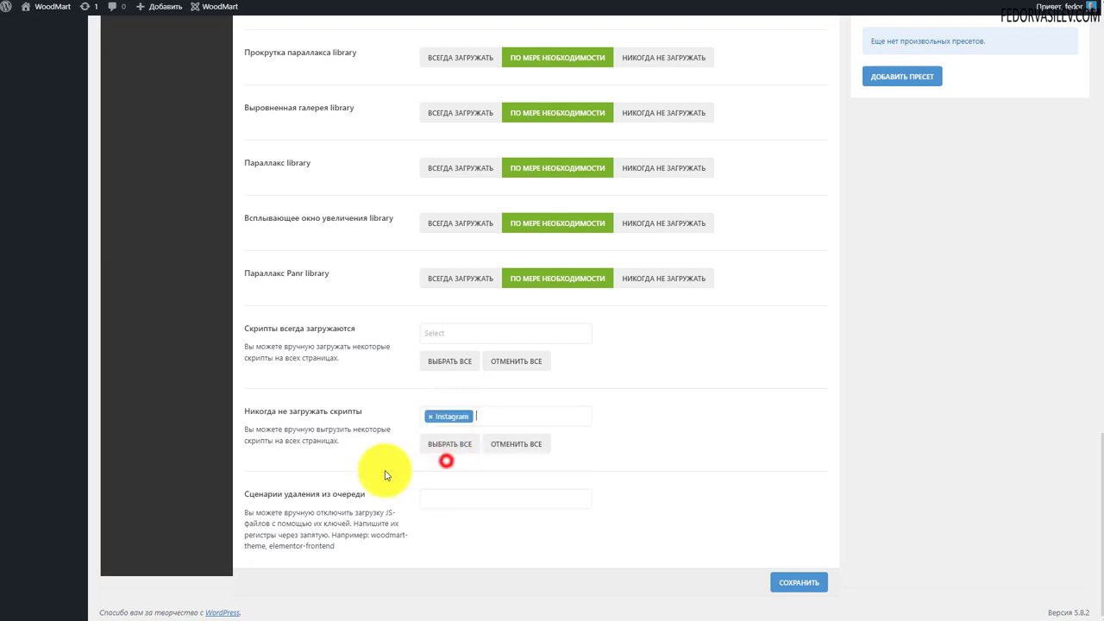
Browse the other scripts that can be excluded under Никогда не загружать скрипты
click(493, 418)
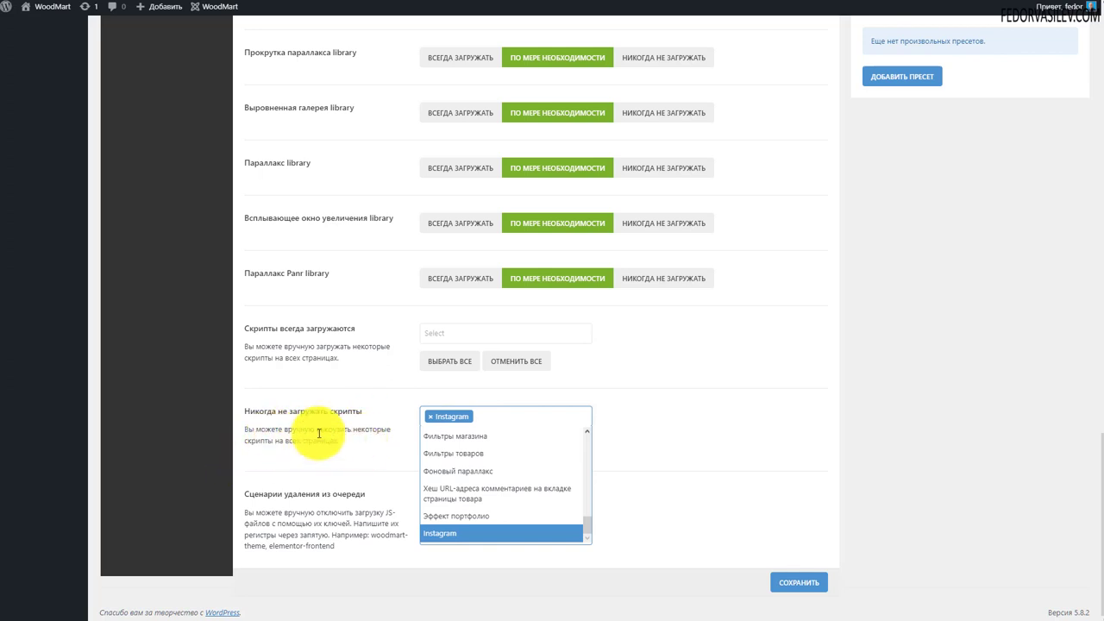
double_click(355, 412)
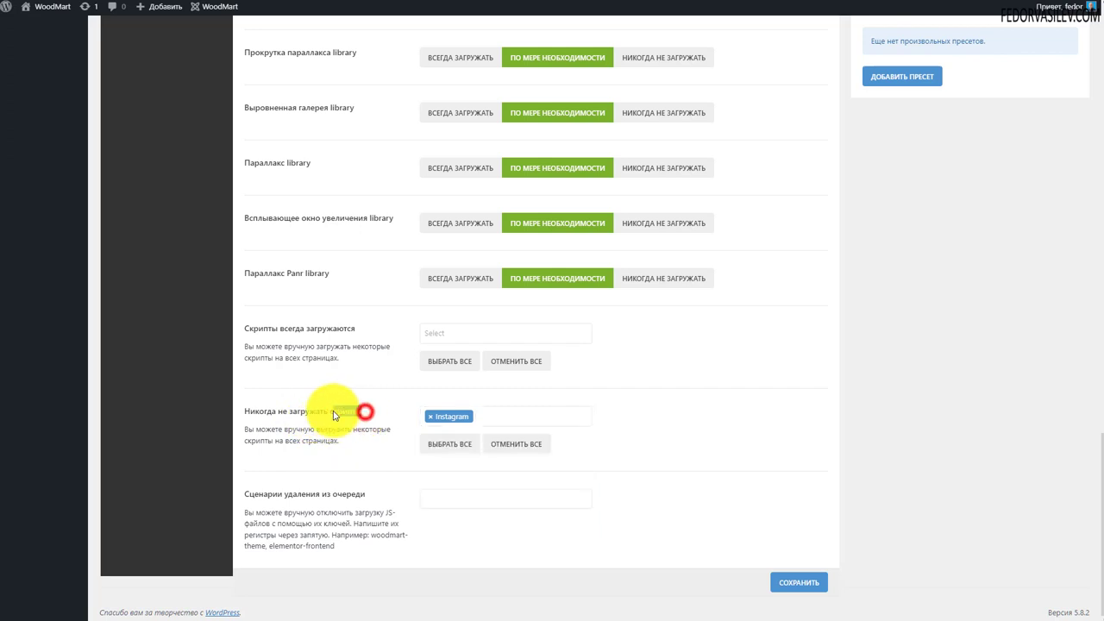
click(494, 414)
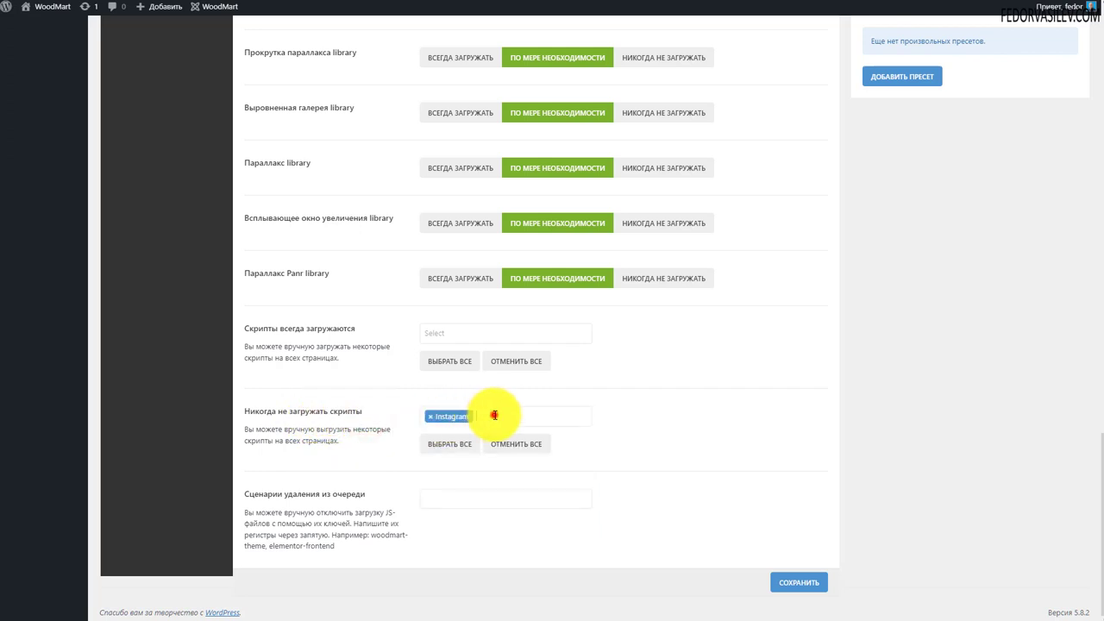
scroll(512, 446, down, 4)
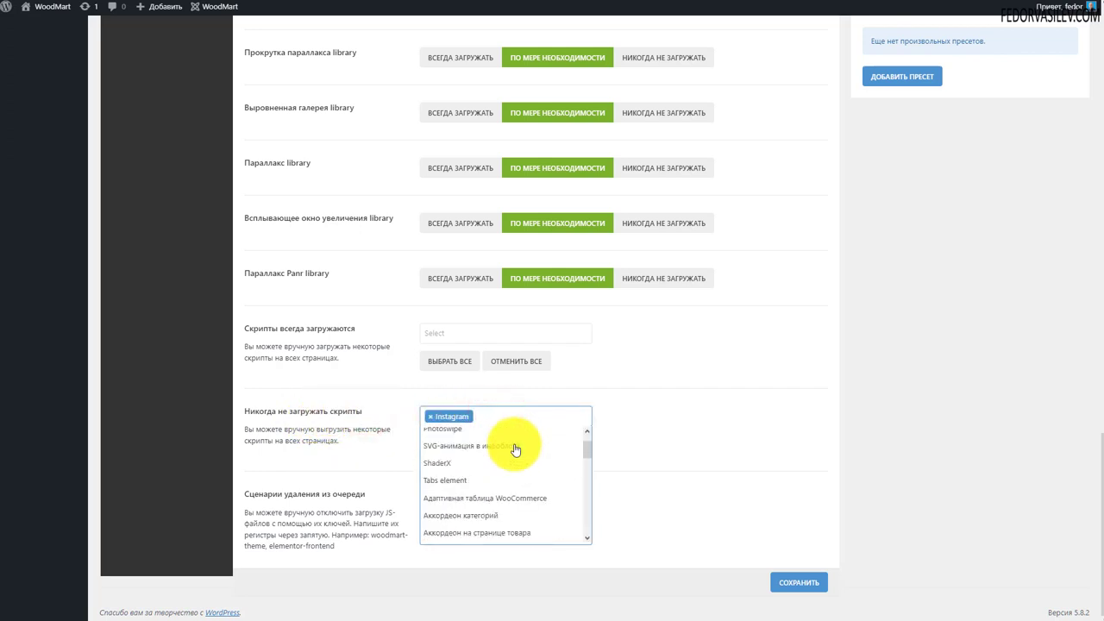
scroll(521, 443, down, 4)
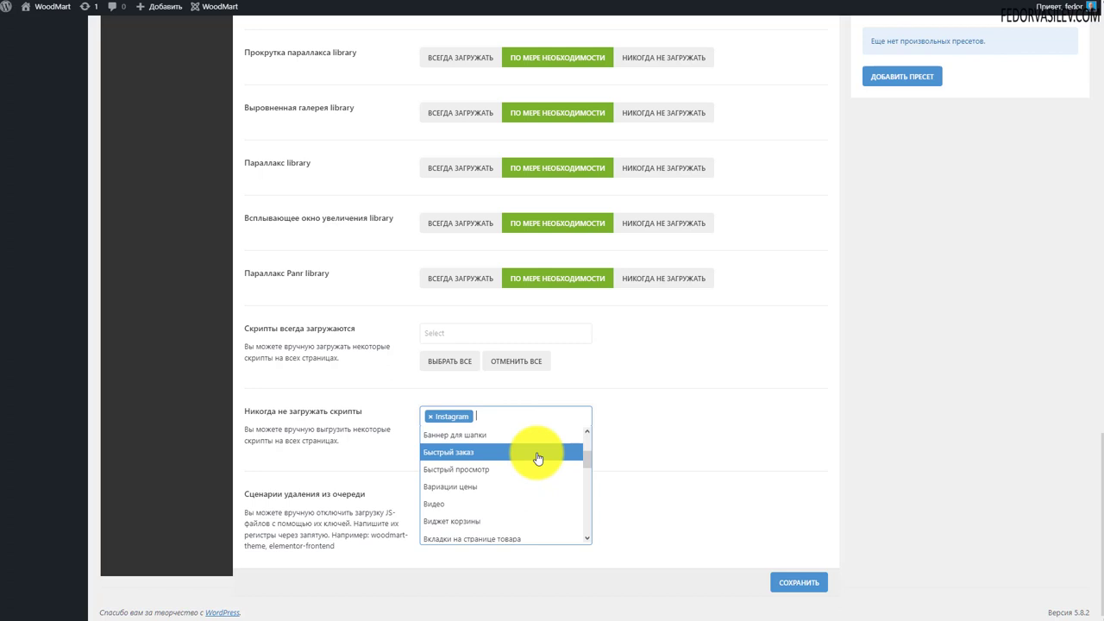
scroll(536, 457, down, 1)
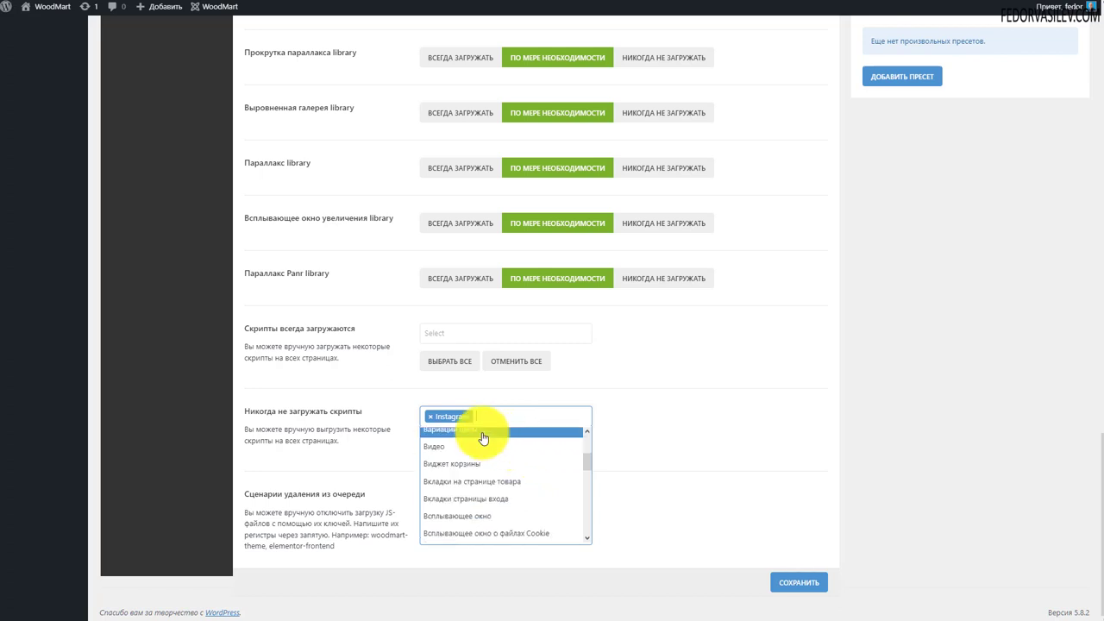
scroll(496, 449, down, 3)
scroll(457, 478, down, 4)
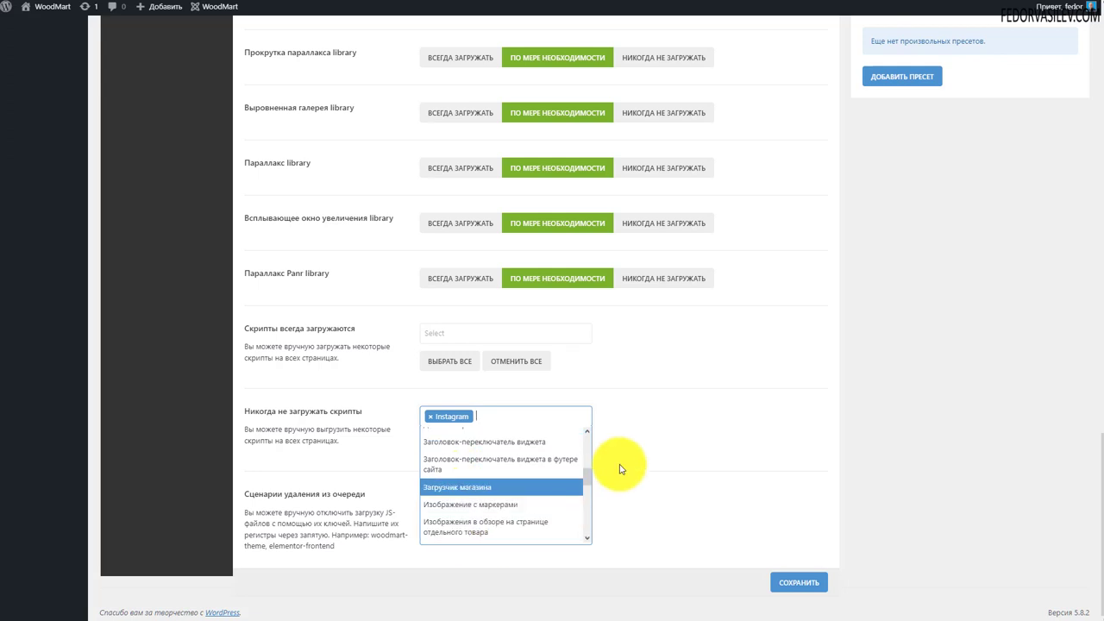
click(662, 447)
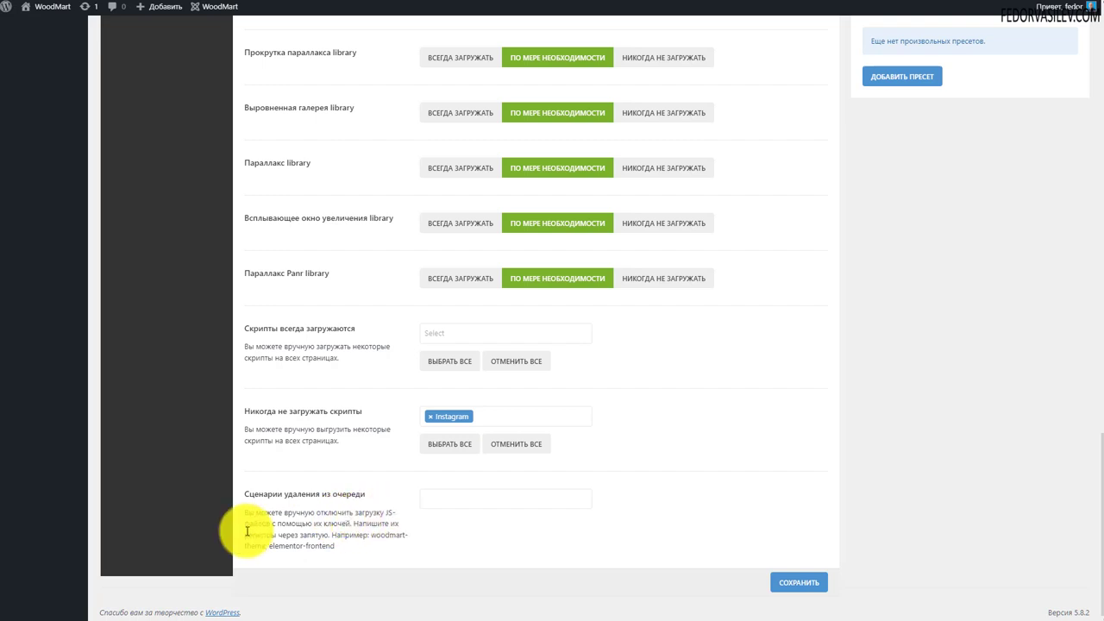
Examine the Сценарии удаления из очереди setting and its instructions, and review the JS options and script libraries
click(455, 502)
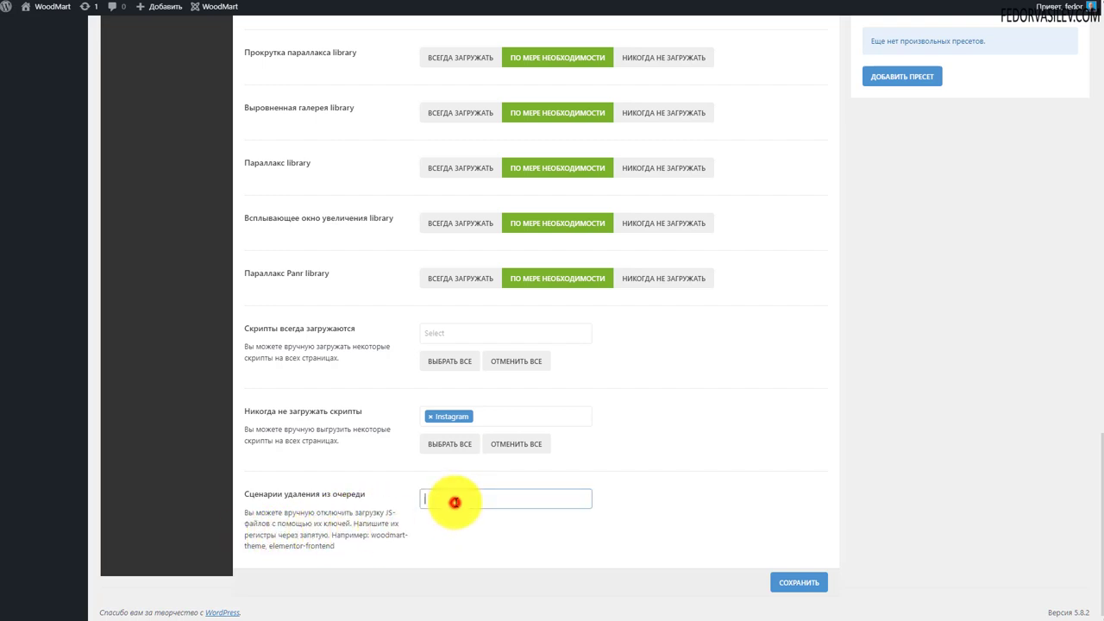
drag(358, 549, 267, 506)
click(474, 525)
click(453, 498)
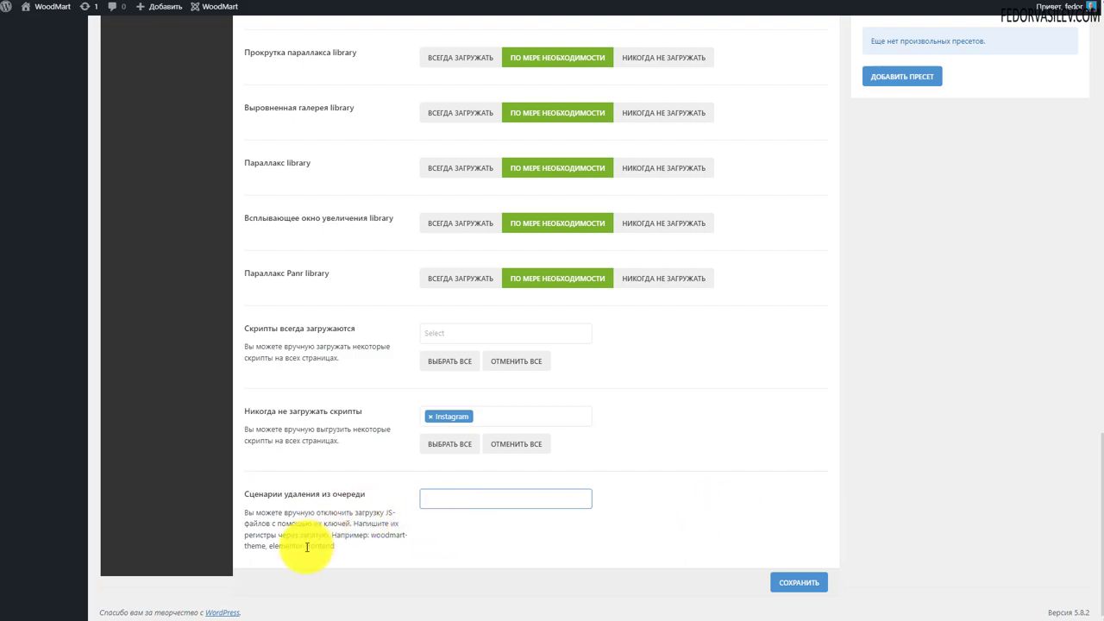
scroll(306, 546, up, 15)
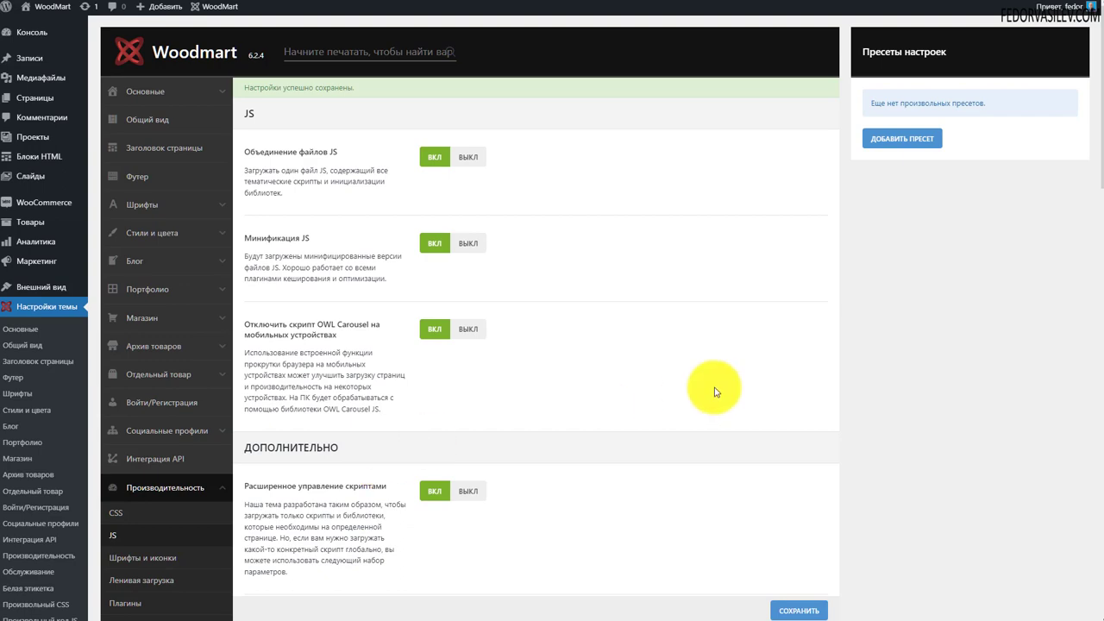
scroll(1049, 277, down, 1)
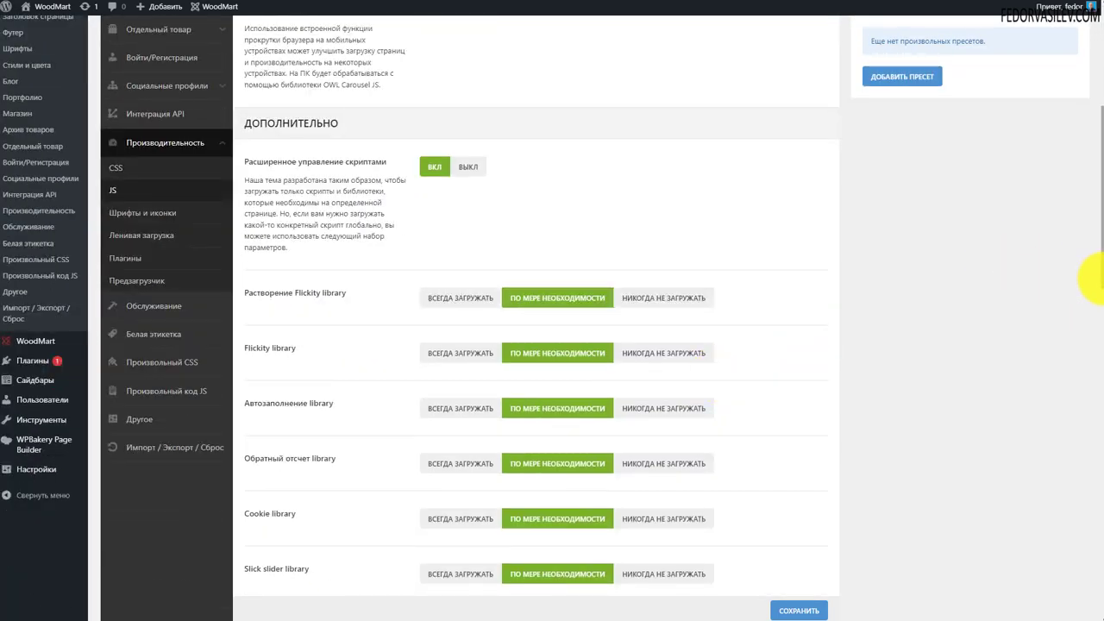
scroll(1093, 278, down, 14)
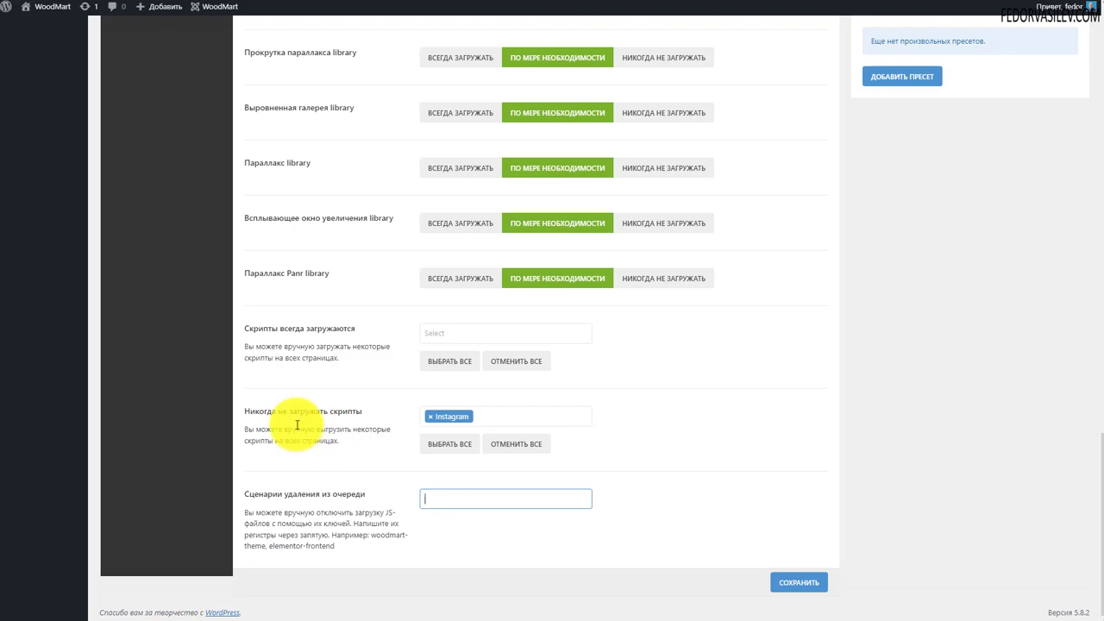
scroll(295, 429, up, 15)
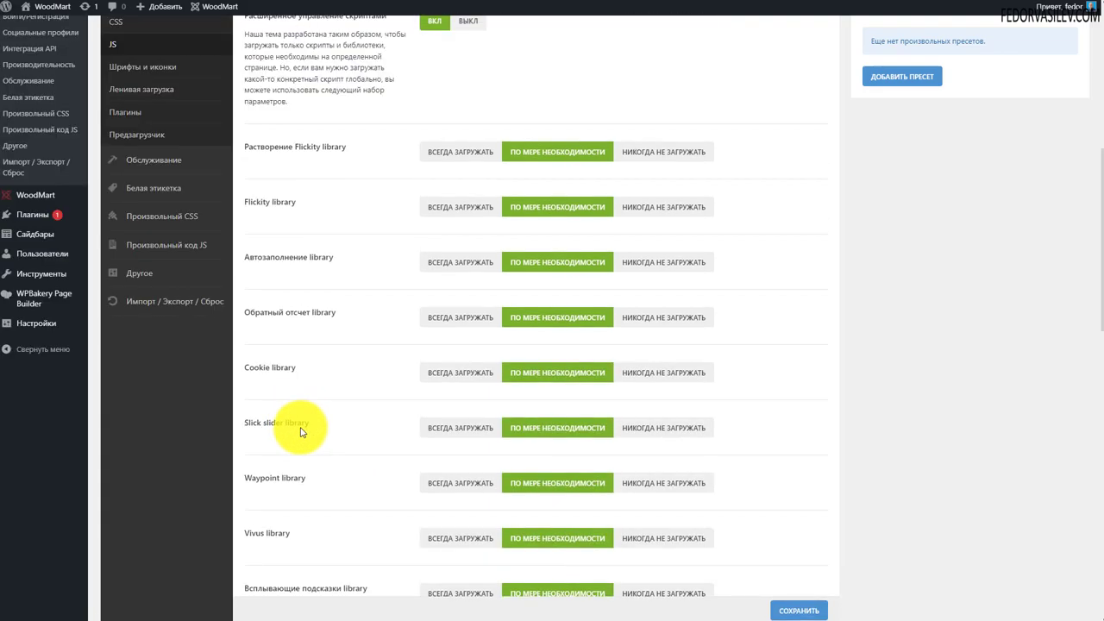
scroll(716, 431, down, 5)
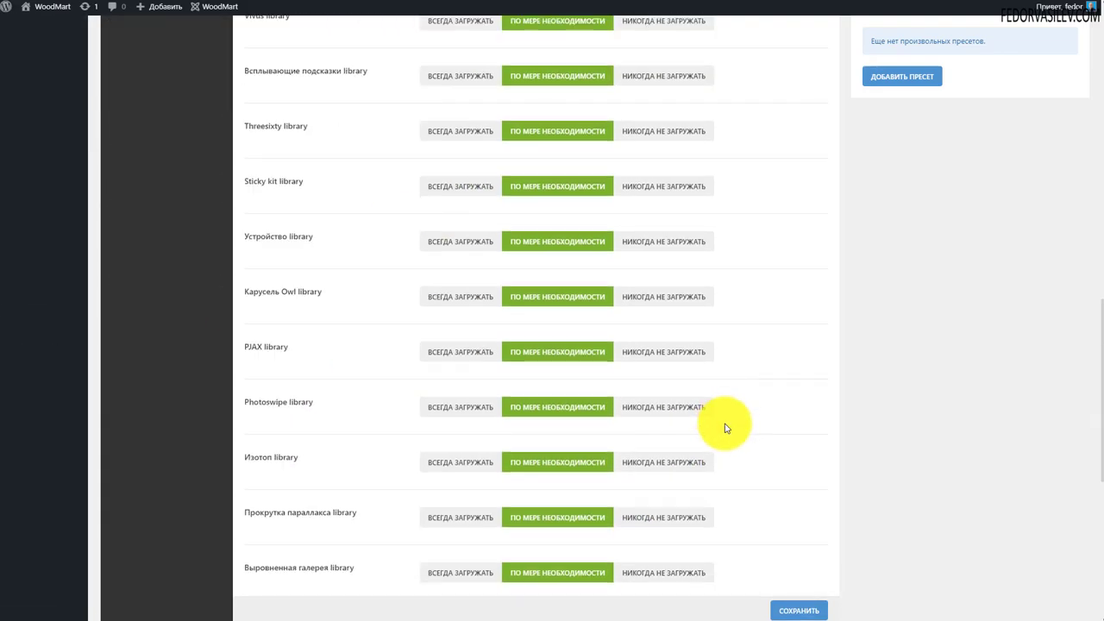
scroll(724, 428, down, 6)
Set the Параллакс Panr, Всплывающее окно увеличения, Параллакс, Выровненная галерея, Прокрутка параллакса and Изотоп libraries to Никогда не загружать
scroll(716, 483, up, 2)
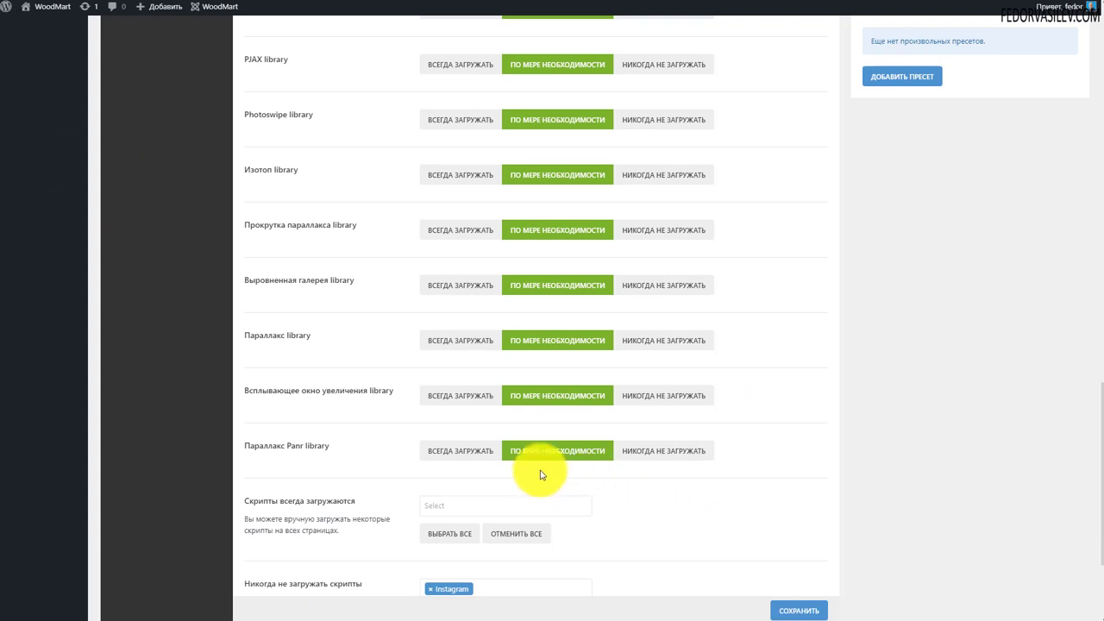
click(642, 456)
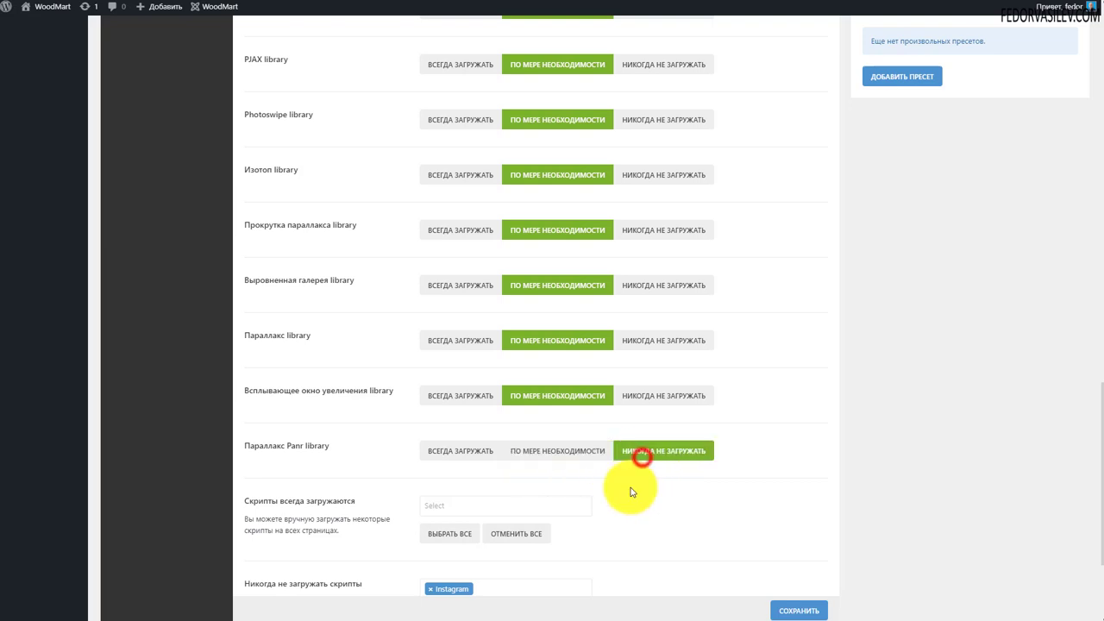
click(647, 398)
click(662, 338)
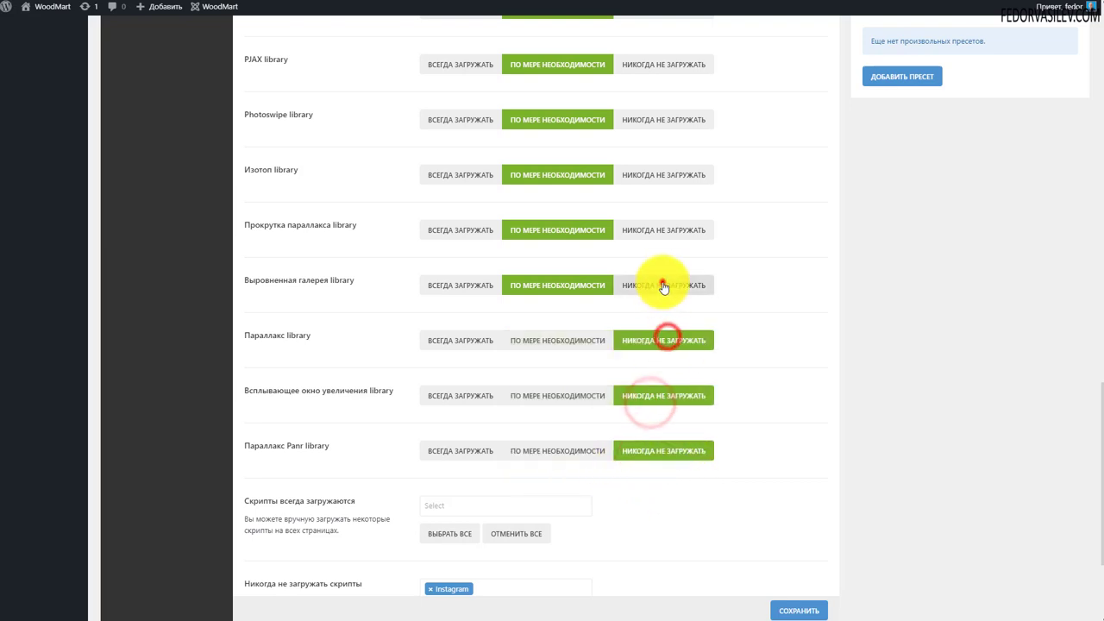
click(663, 284)
click(670, 228)
click(678, 169)
Set the Photoswipe, PJAX, Карусель Owl, Устройство, Sticky kit and Threesixty libraries to Никогда не загружать
scroll(803, 451, up, 2)
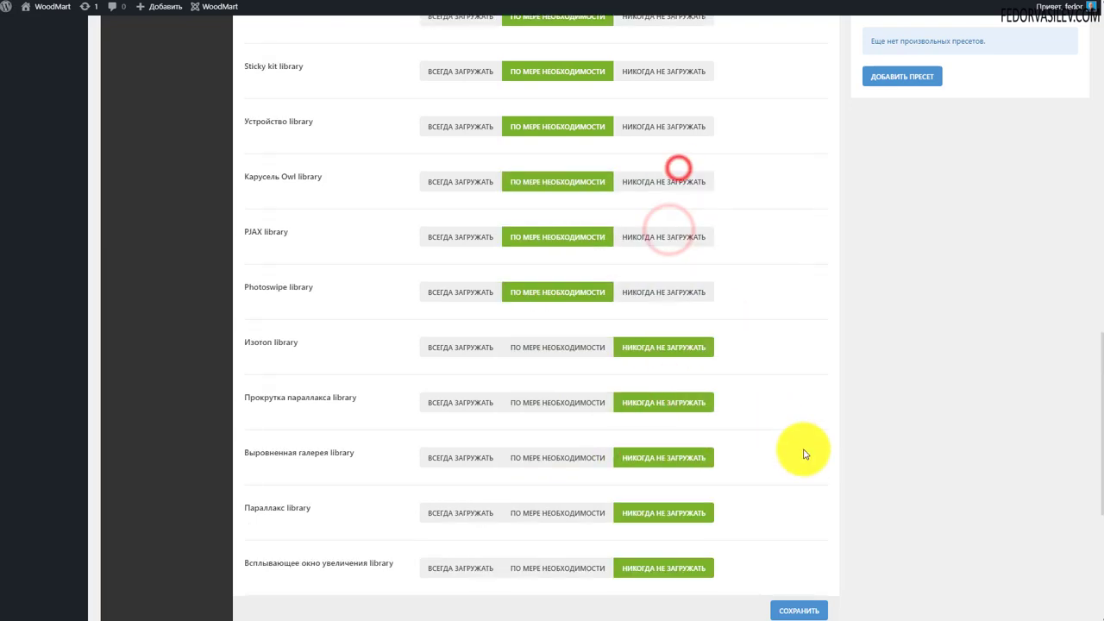
click(669, 289)
click(663, 237)
click(661, 187)
scroll(681, 358, up, 2)
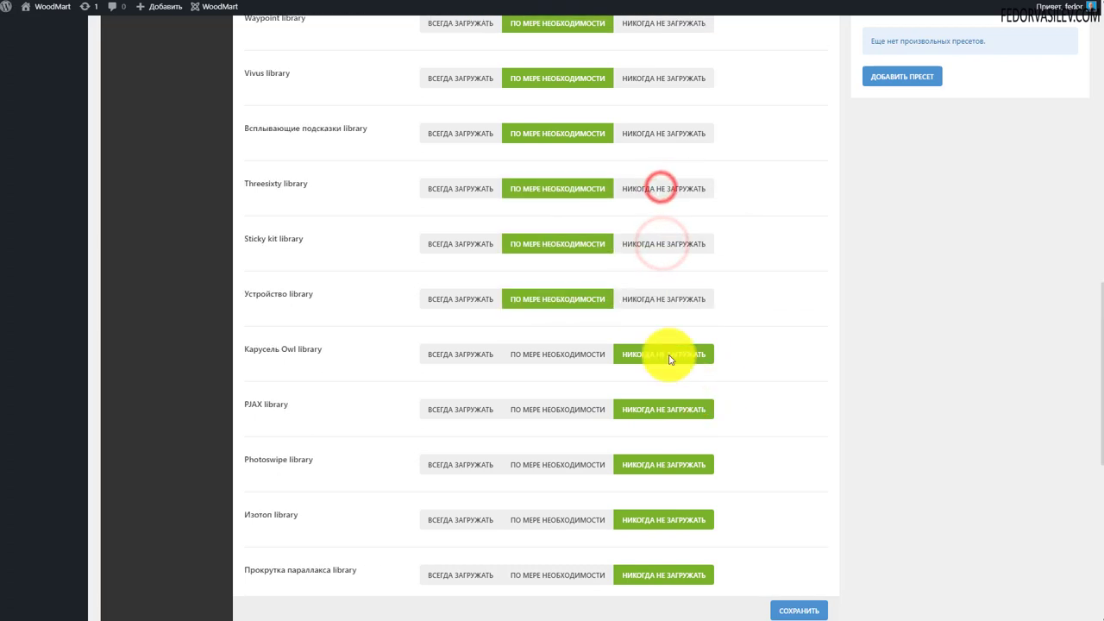
click(650, 295)
click(647, 244)
click(653, 189)
Set the Всплывающие подсказки, Vivus, Waypoint, Slick slider, Cookie and Обратный отсчет libraries to Никогда не загружать and save the settings
scroll(689, 405, up, 2)
click(647, 304)
click(653, 256)
click(663, 195)
click(662, 139)
click(662, 84)
click(663, 29)
scroll(690, 345, up, 1)
click(786, 607)
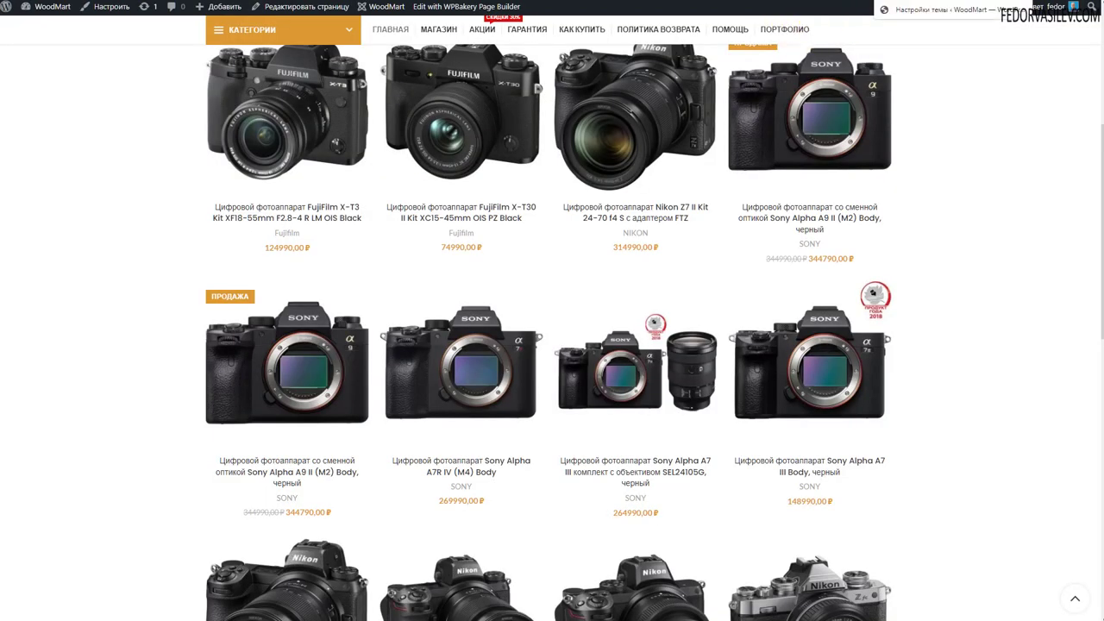
Check the banner slider, category menu and product grid on the storefront's home page
scroll(303, 295, up, 3)
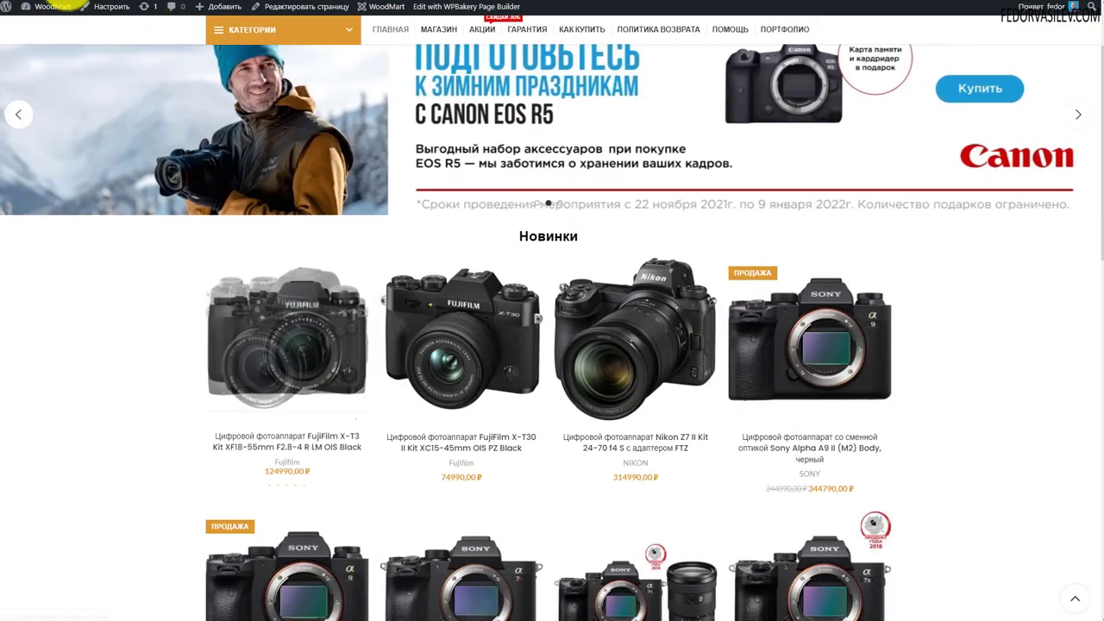
scroll(81, 168, up, 2)
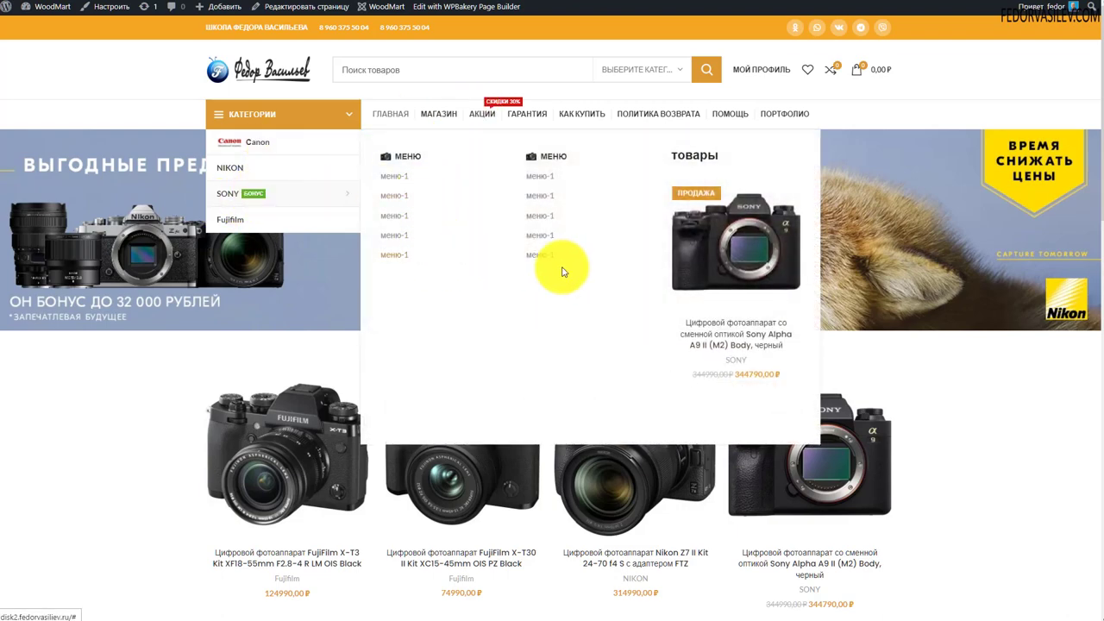
scroll(155, 388, down, 1)
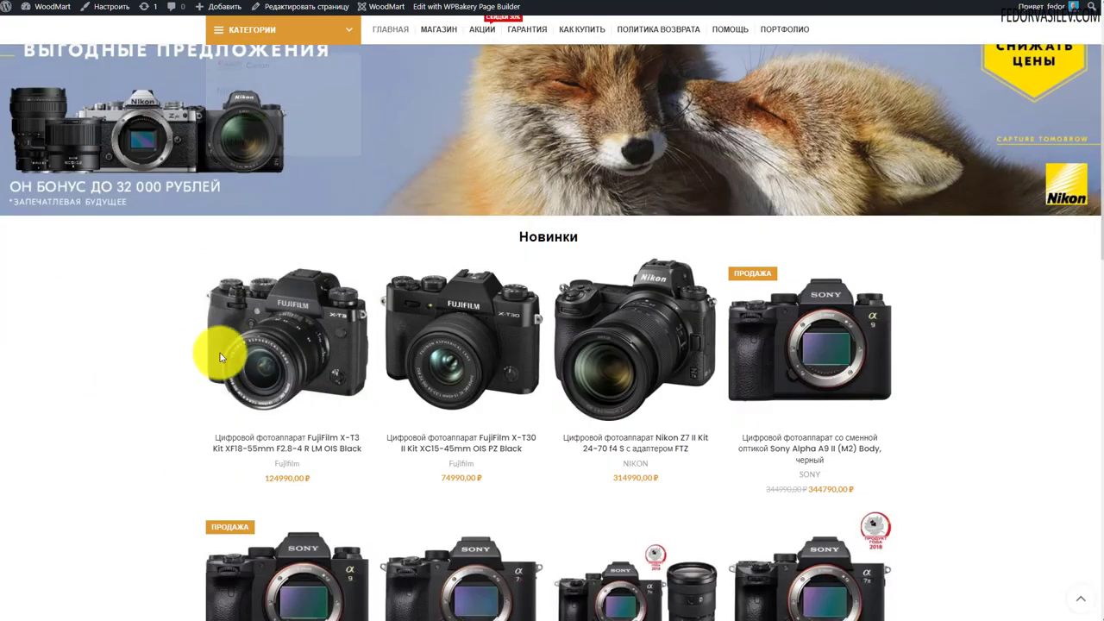
Examine the home page from the banner slider to the footer, checking the product cards and the scroll-to-top function
scroll(653, 358, up, 1)
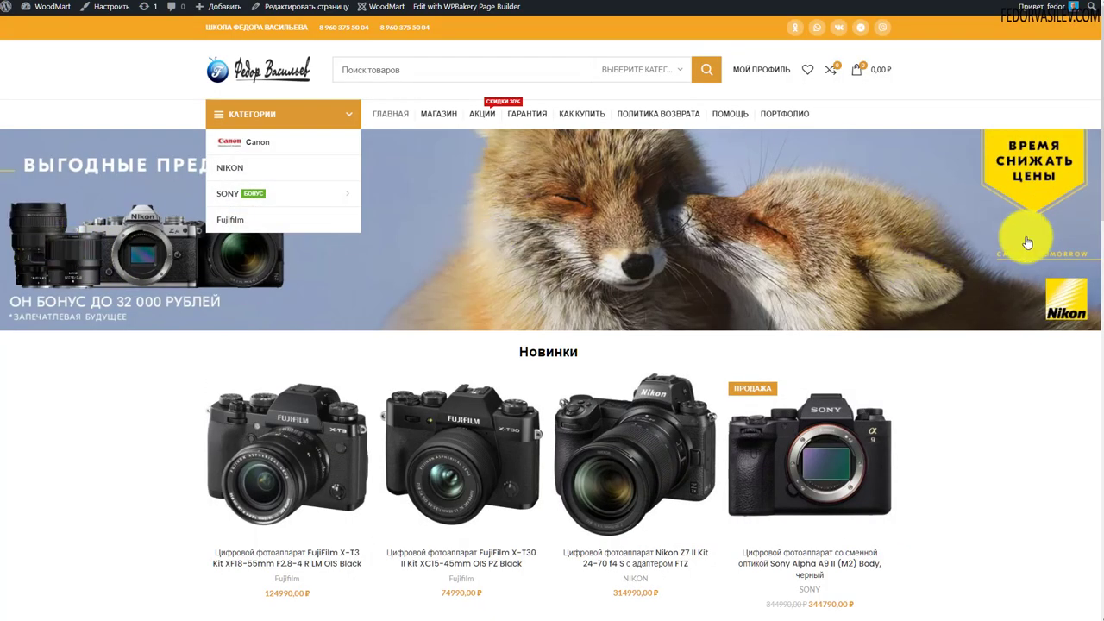
scroll(1060, 243, down, 3)
scroll(776, 198, down, 6)
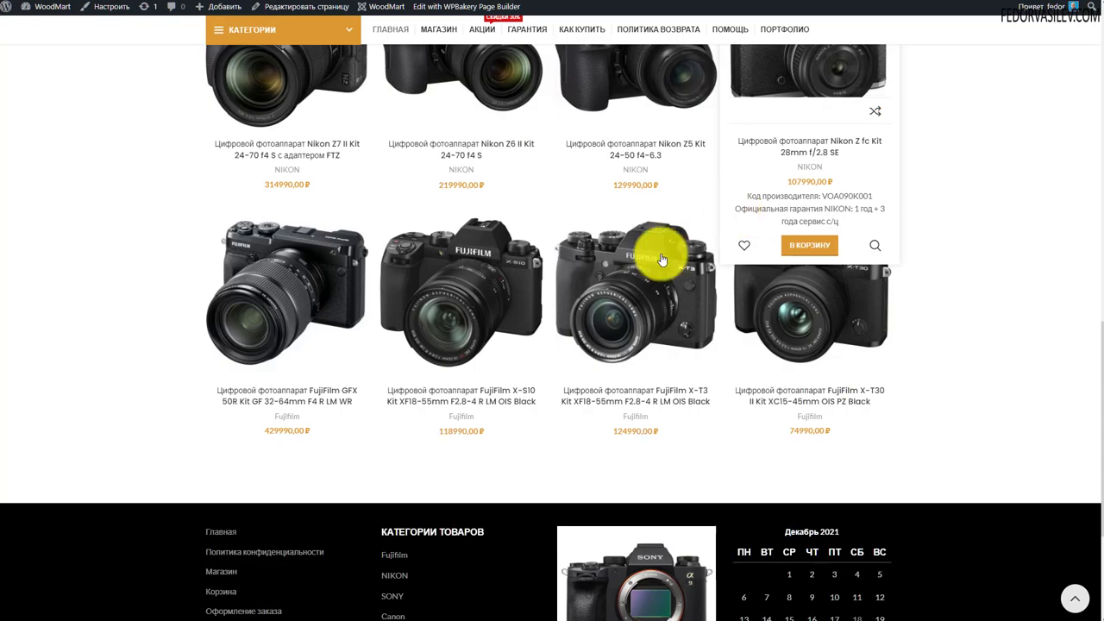
scroll(290, 301, down, 2)
scroll(147, 247, up, 2)
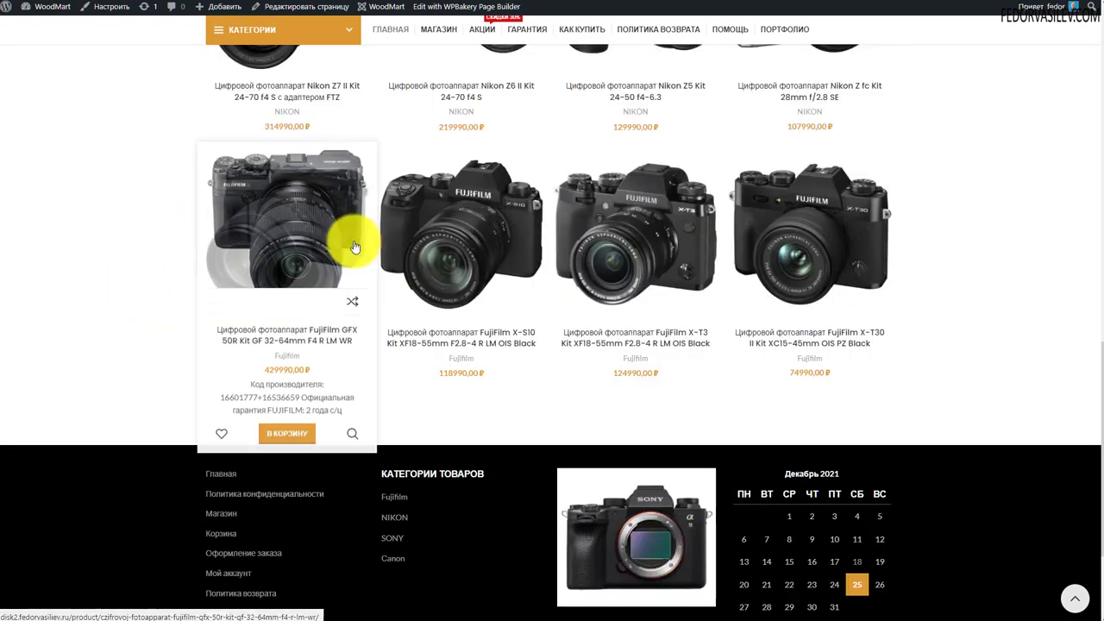
scroll(732, 236, down, 3)
click(1074, 597)
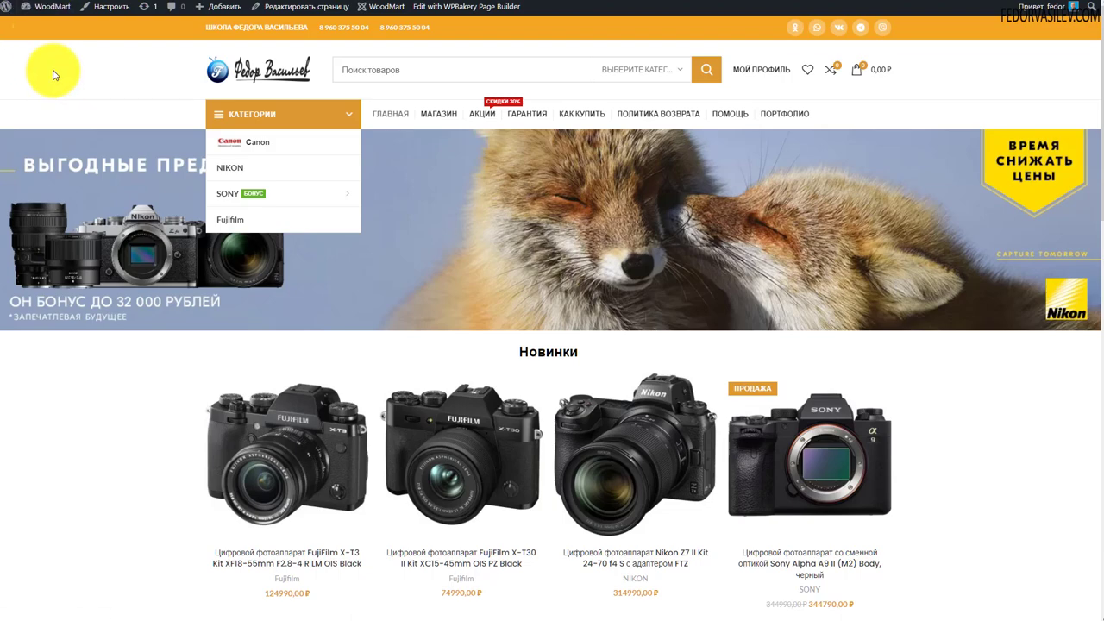
scroll(54, 75, down, 4)
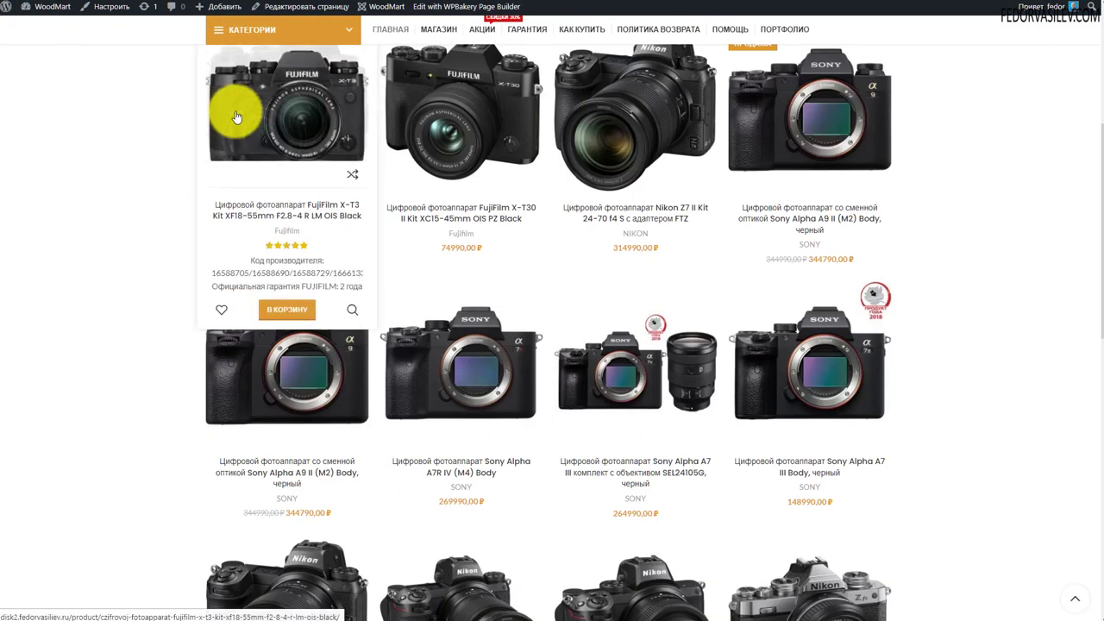
scroll(75, 165, down, 6)
scroll(114, 199, up, 10)
Open the shop page and test its filters: a maximum price of 338560 ₽, plus applying and clearing the colour Белый
click(434, 114)
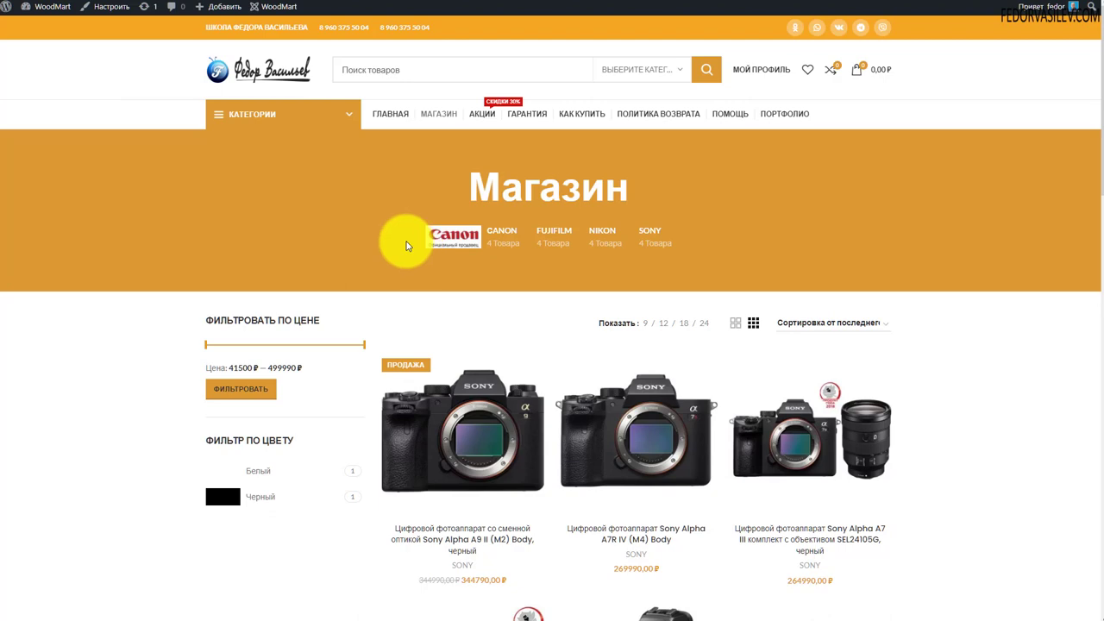
scroll(167, 209, down, 2)
drag(330, 175, 308, 173)
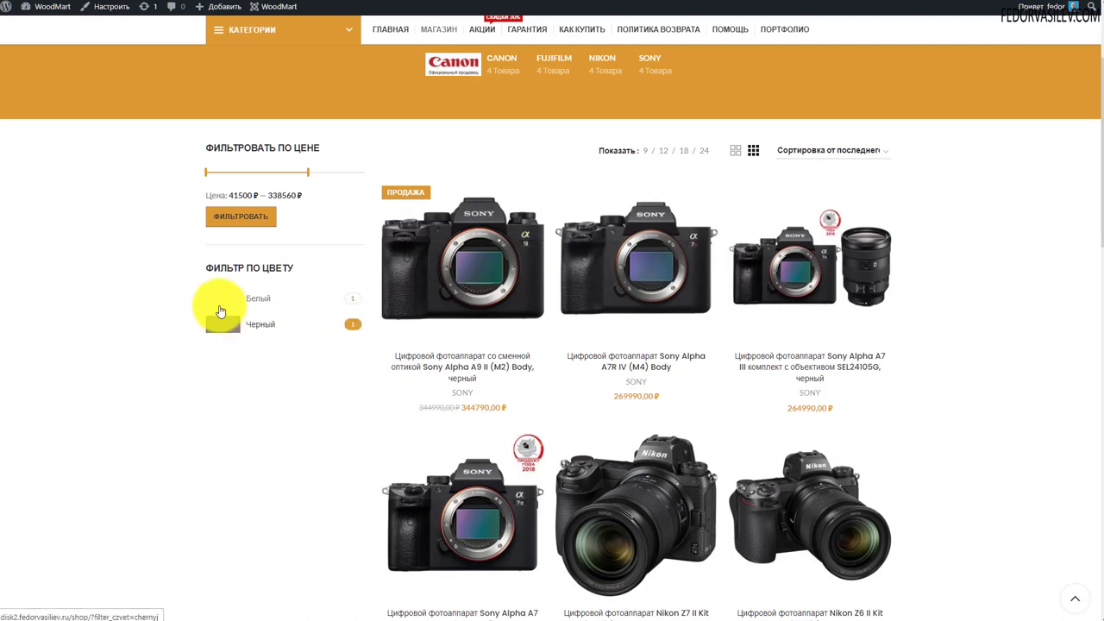
click(221, 305)
click(223, 325)
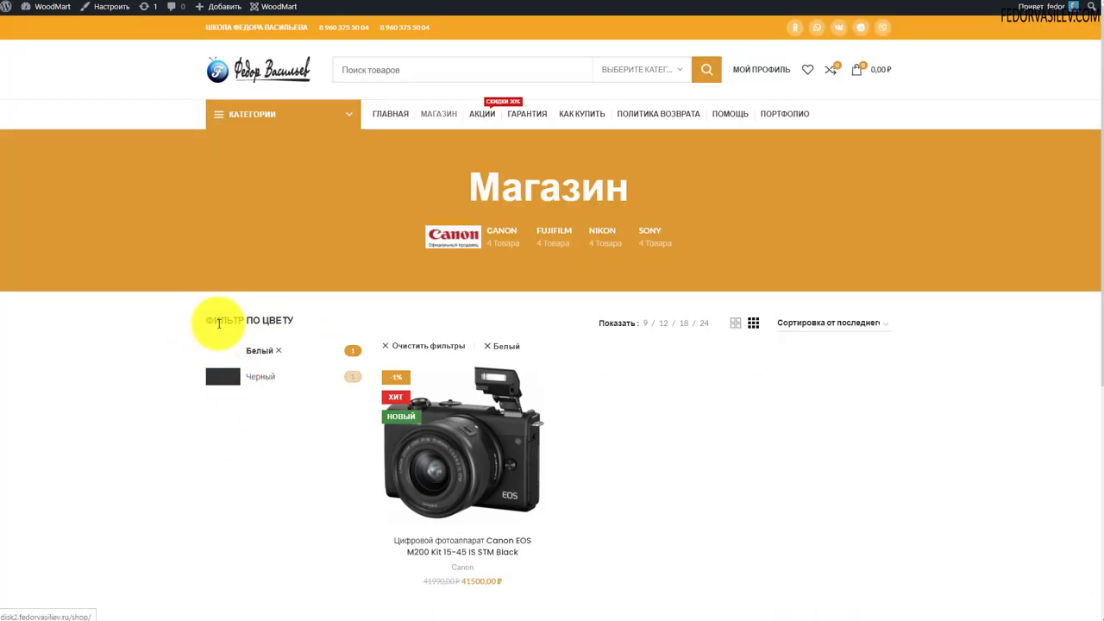
click(217, 352)
scroll(259, 310, down, 2)
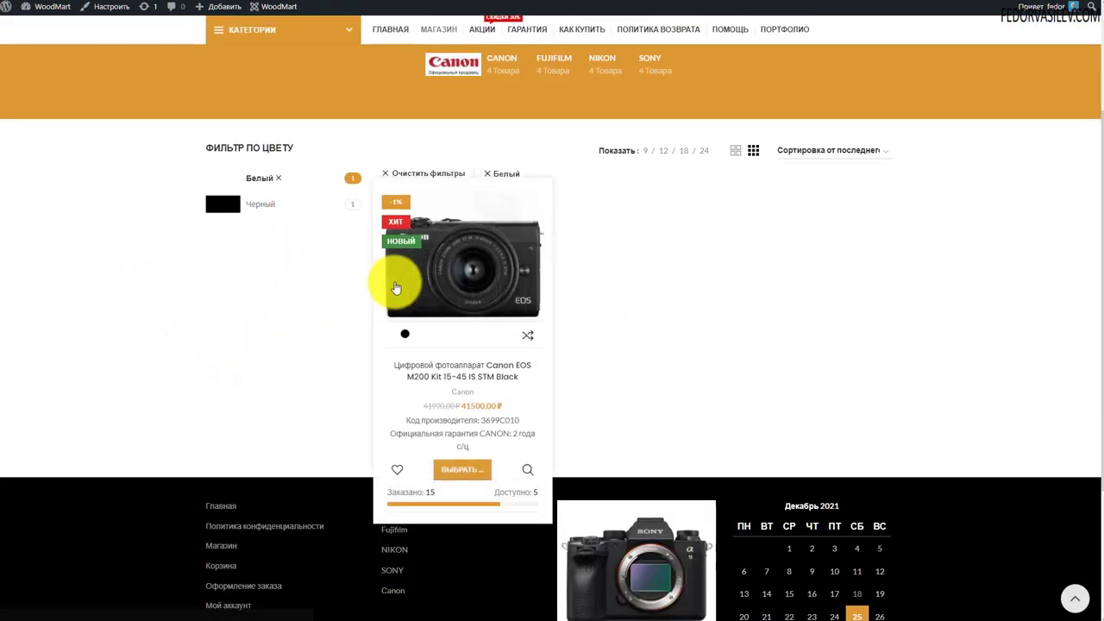
scroll(394, 283, down, 3)
scroll(280, 247, up, 4)
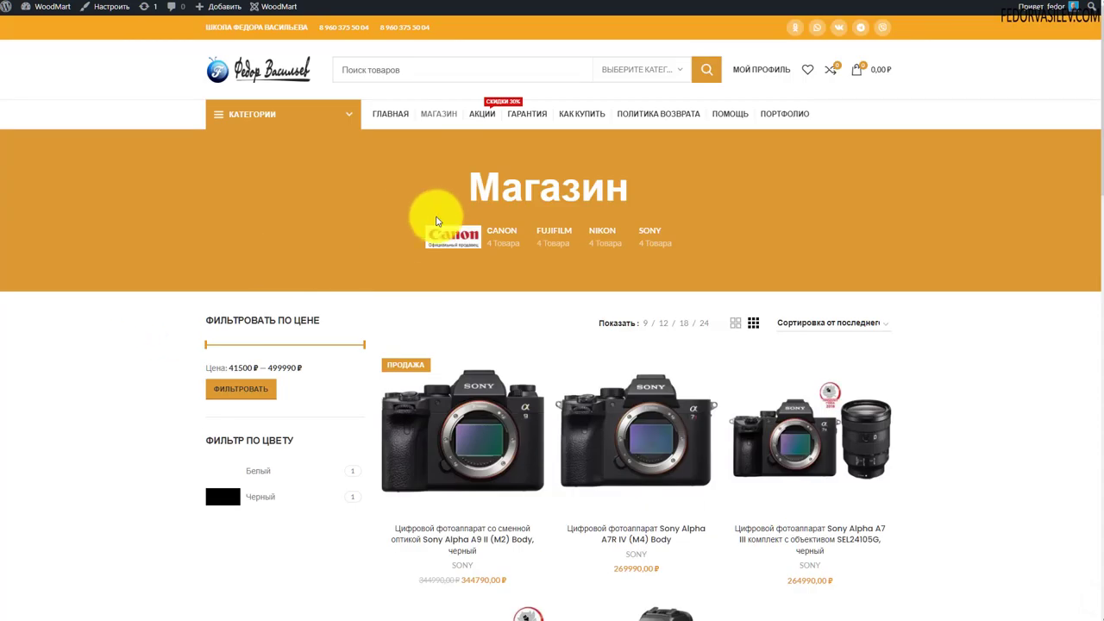
Open the Canon EOS M200 Kit 15-45 product from the Canon category and check its gallery thumbnails
click(492, 231)
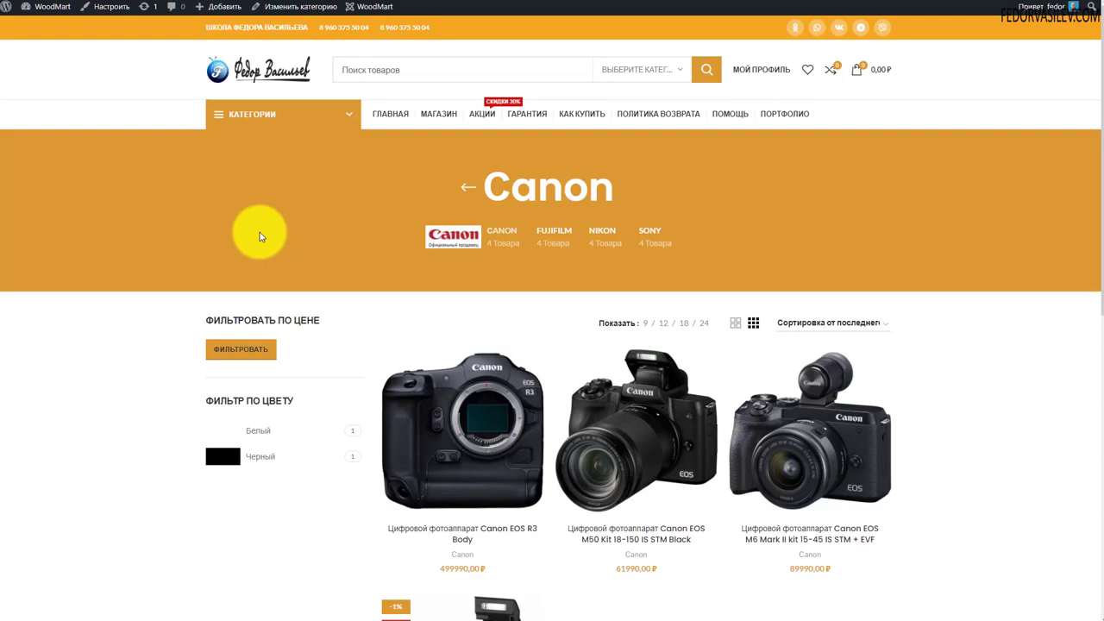
scroll(261, 234, down, 4)
click(448, 356)
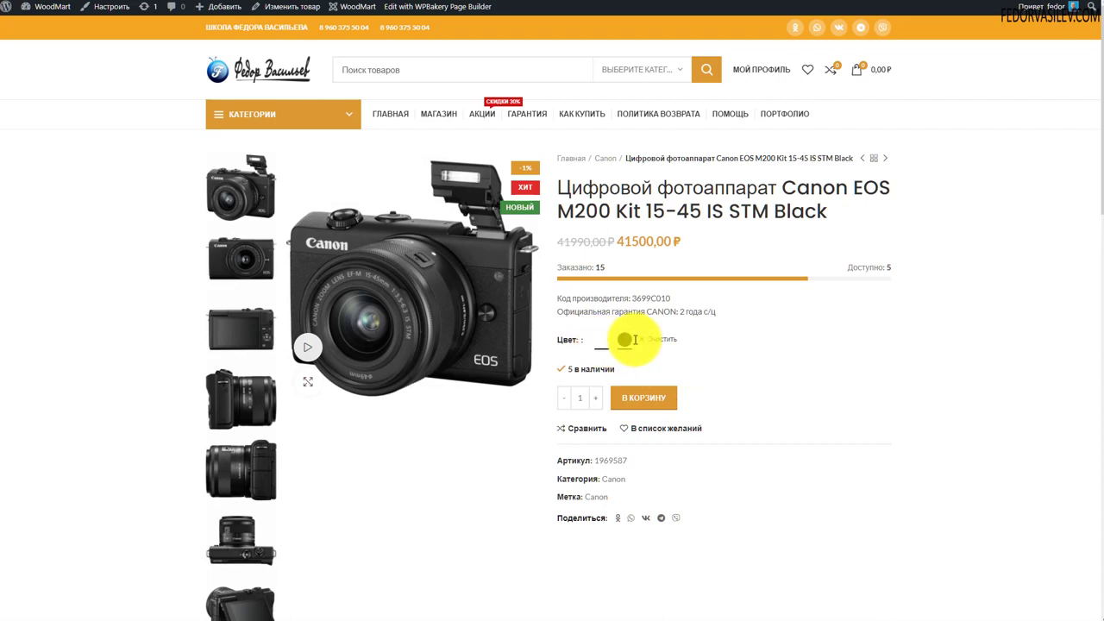
scroll(215, 345, down, 3)
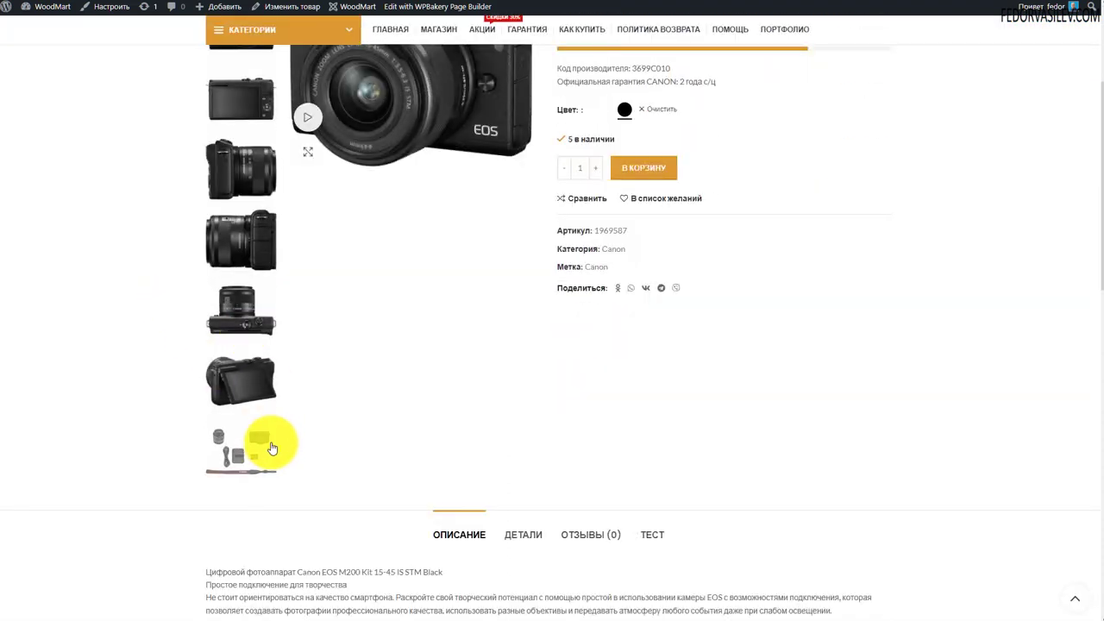
scroll(259, 337, up, 3)
scroll(253, 362, down, 2)
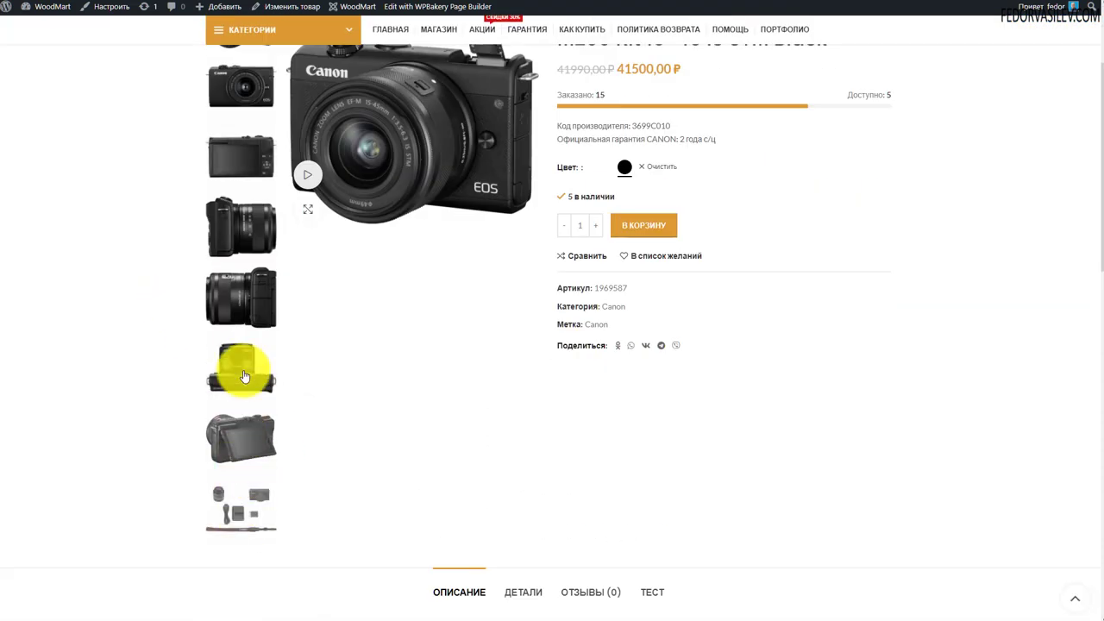
scroll(230, 448, down, 2)
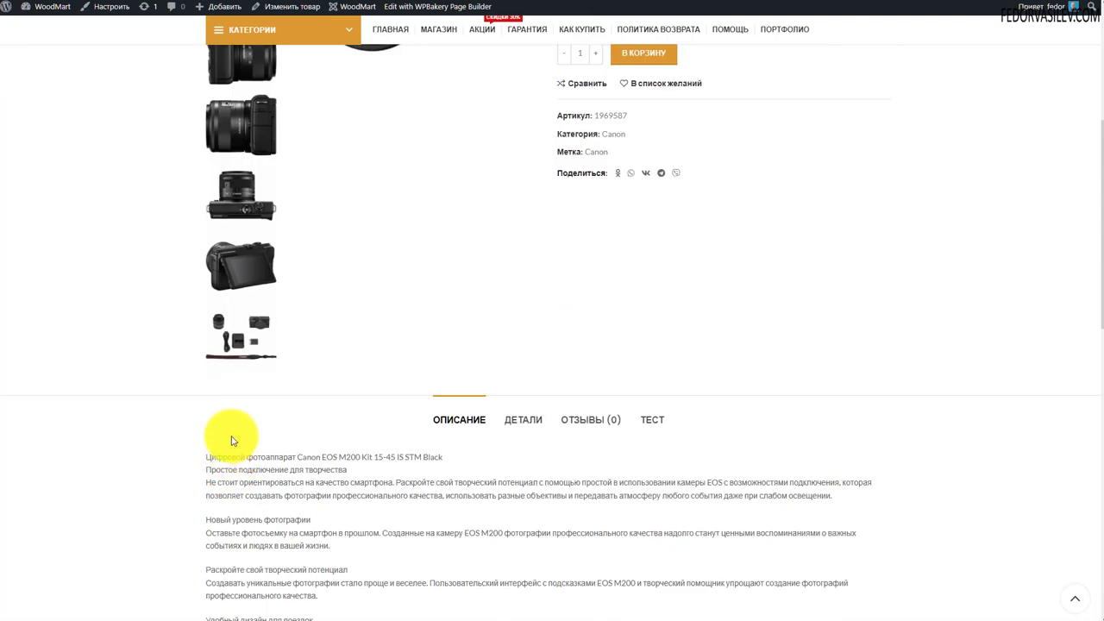
scroll(239, 431, up, 4)
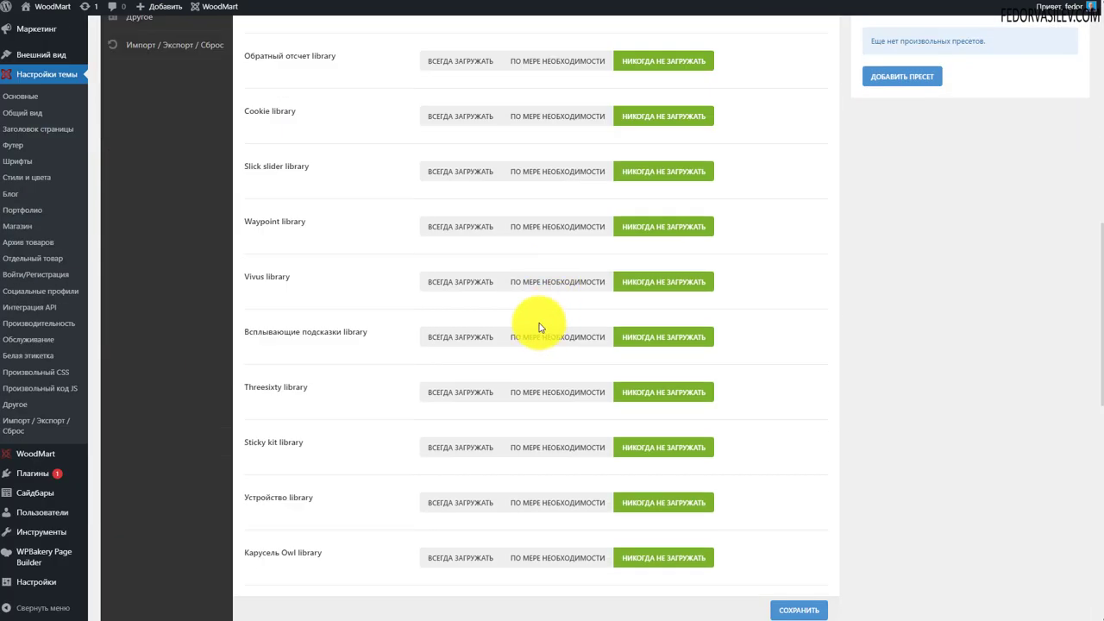
Review the disabled libraries in the theme settings, recheck the product gallery, and test the product video before returning to the product
scroll(539, 327, down, 5)
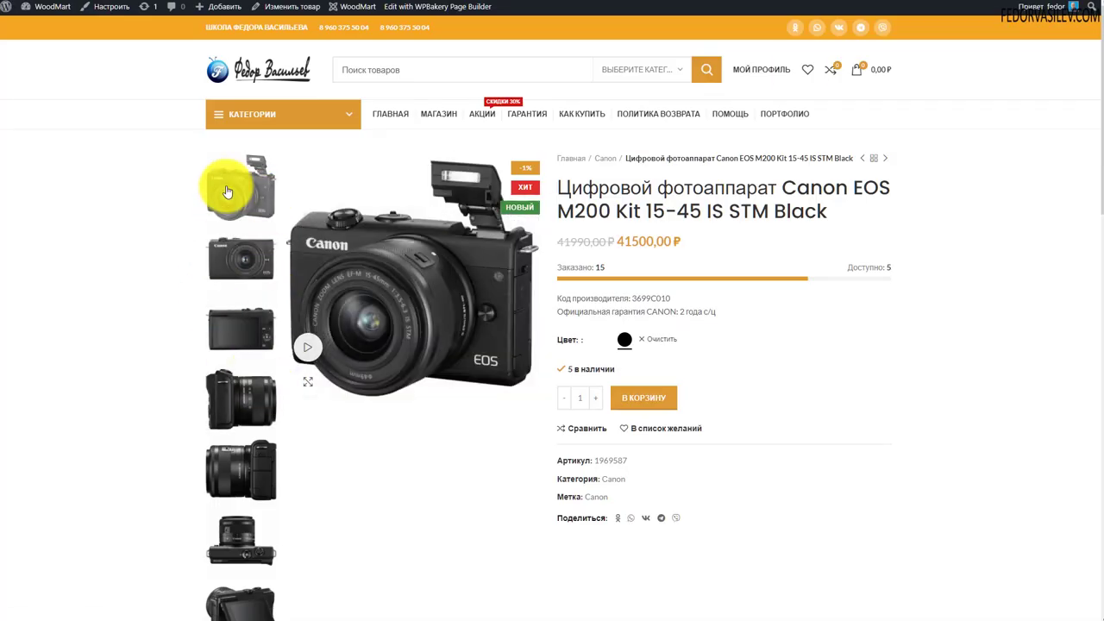
scroll(227, 191, down, 2)
scroll(231, 333, up, 2)
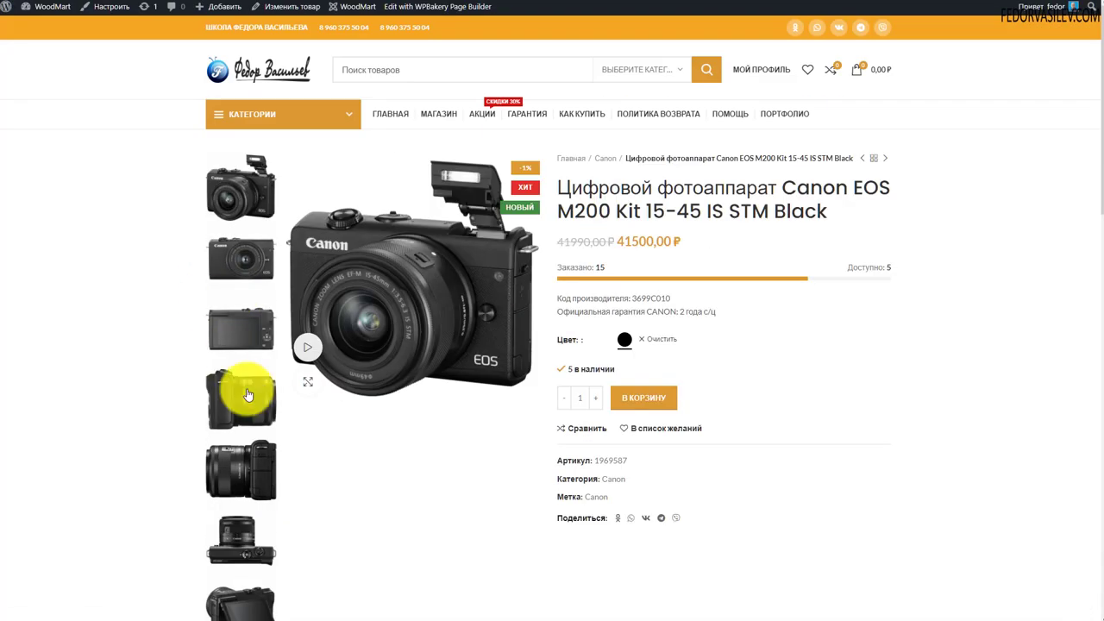
click(303, 351)
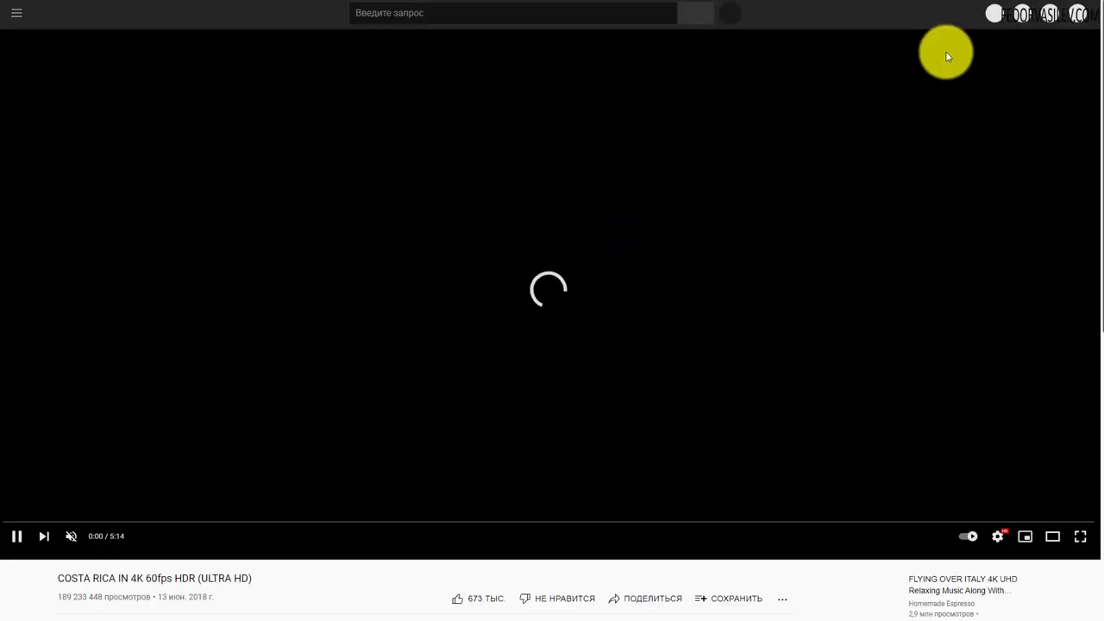
key(alt+Left)
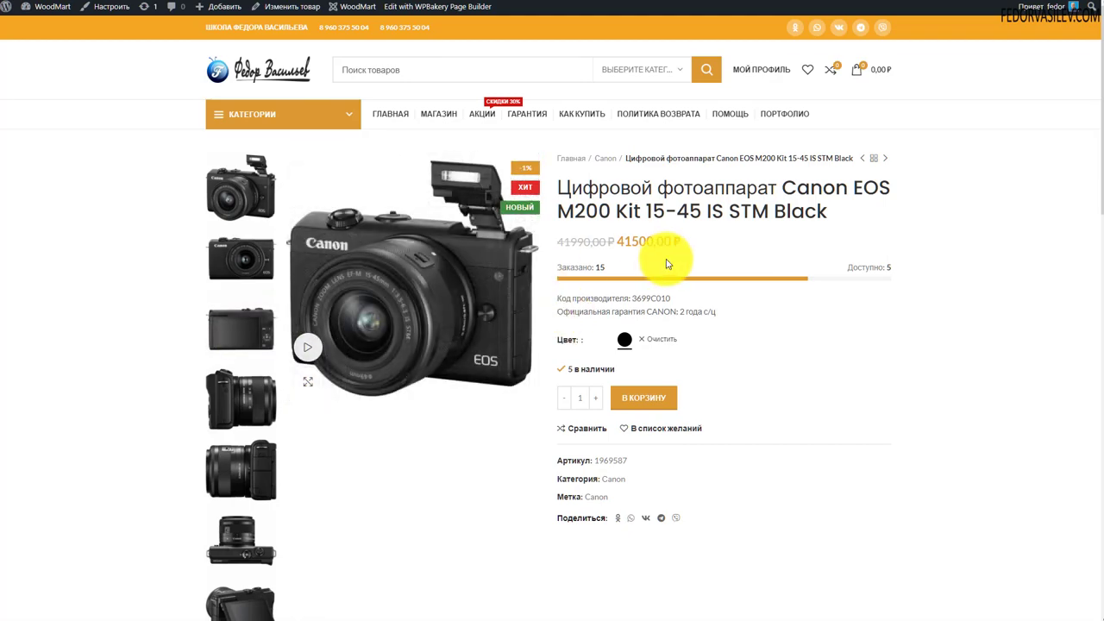
Examine the product page's description, sticky purchase bar and similar products section
scroll(664, 264, down, 5)
scroll(658, 306, down, 2)
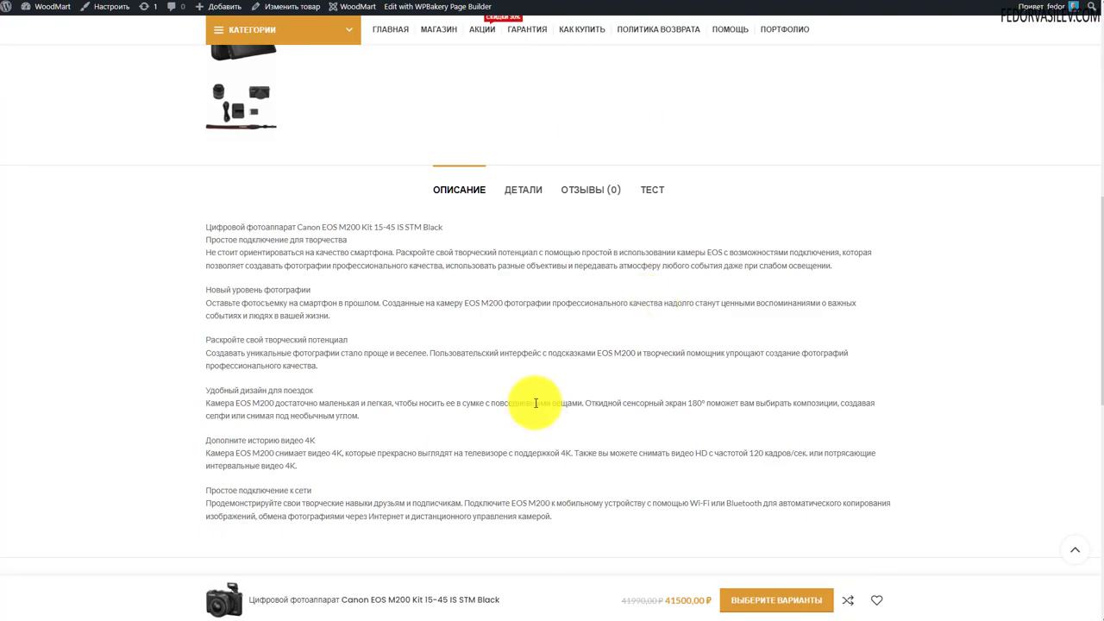
scroll(534, 401, up, 7)
scroll(527, 402, down, 6)
scroll(432, 456, down, 4)
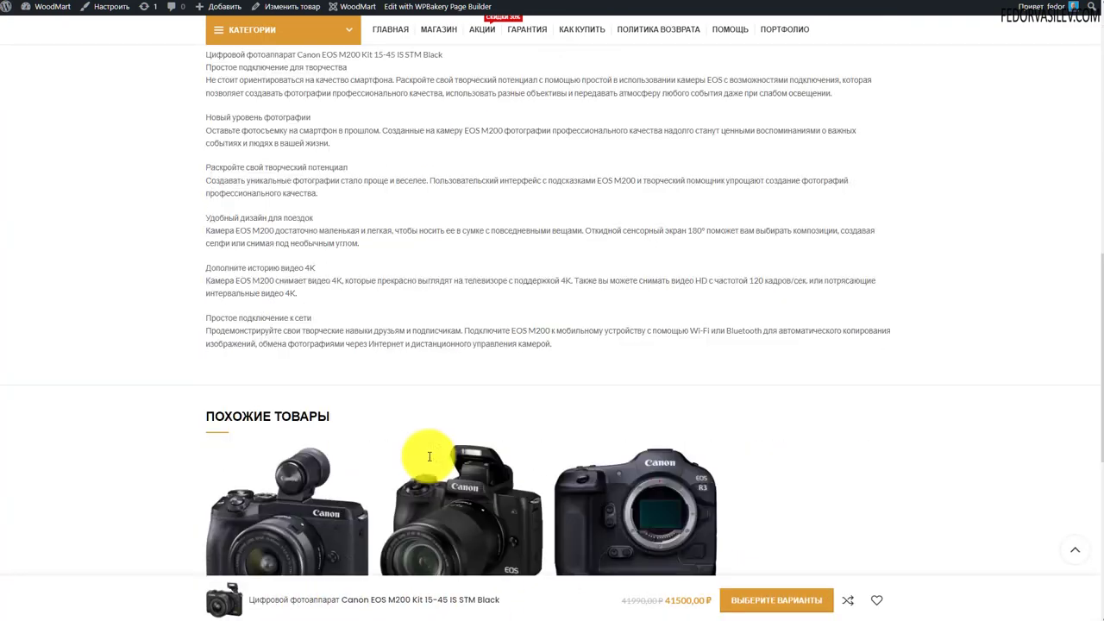
scroll(444, 374, up, 5)
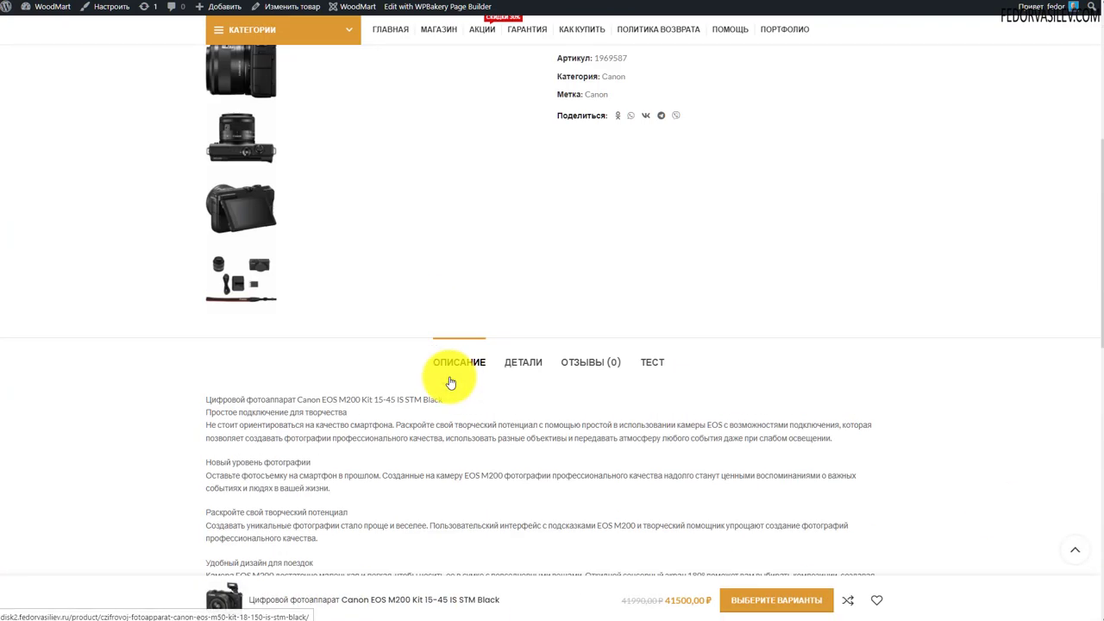
Test the product's Детали, Отзывы, Тест and Описание sections and recheck the header and purchase options
click(515, 370)
scroll(515, 371, down, 2)
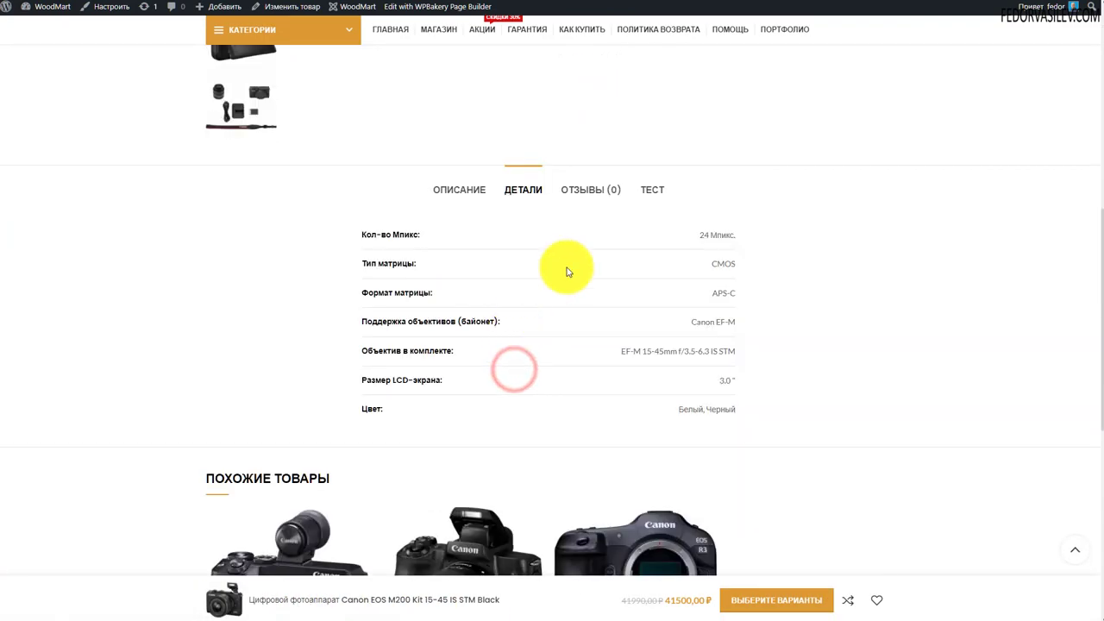
click(587, 191)
click(653, 190)
click(473, 189)
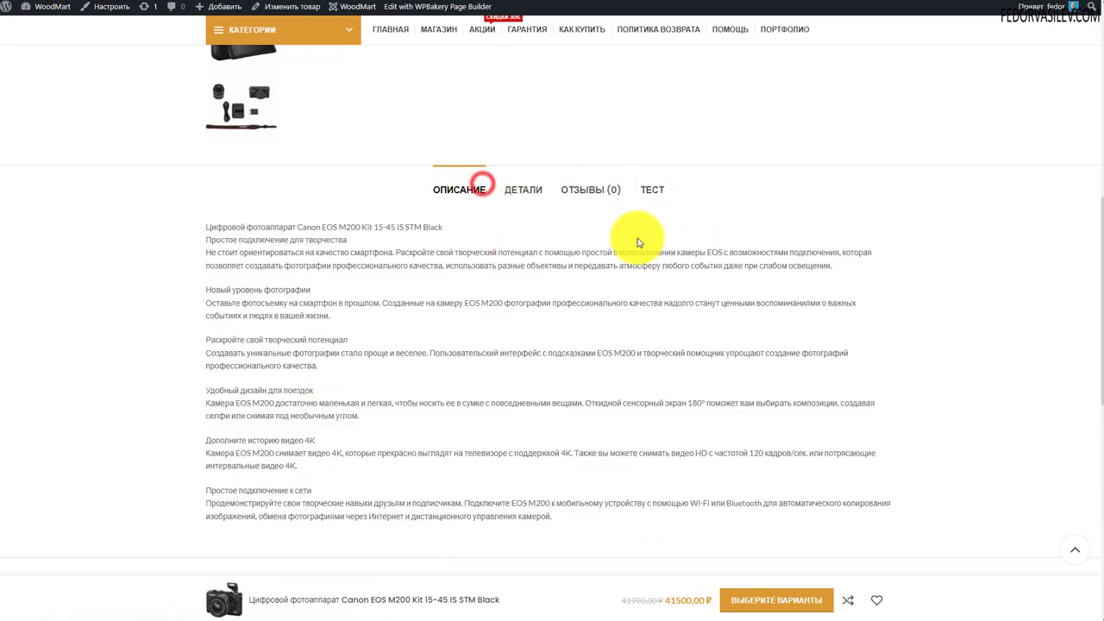
scroll(672, 370, up, 5)
scroll(819, 388, up, 2)
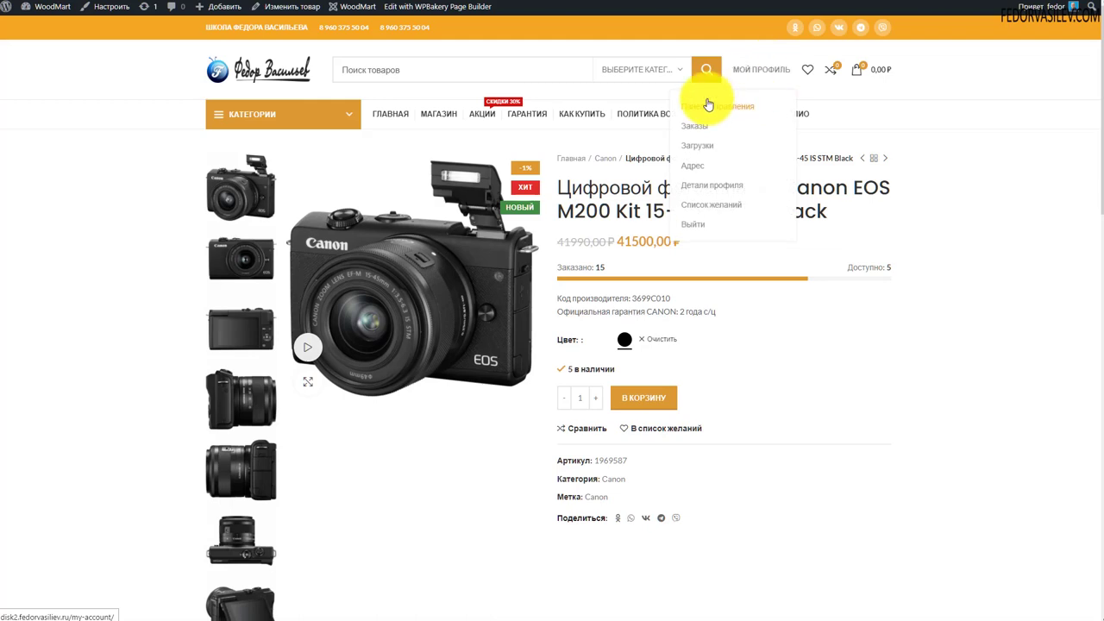
scroll(698, 217, down, 2)
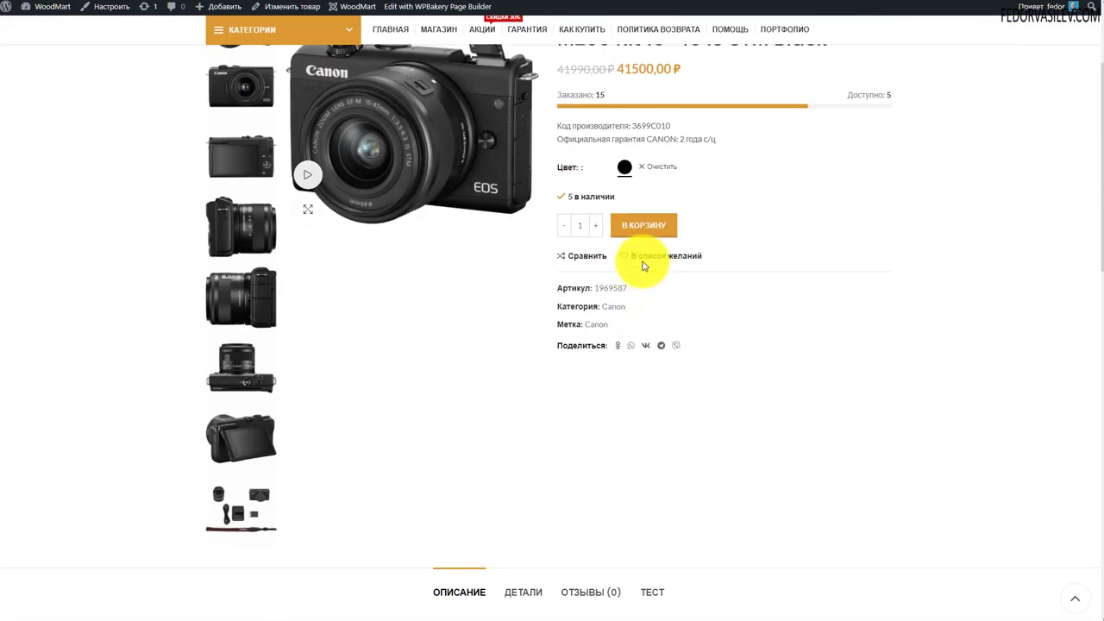
scroll(483, 319, down, 3)
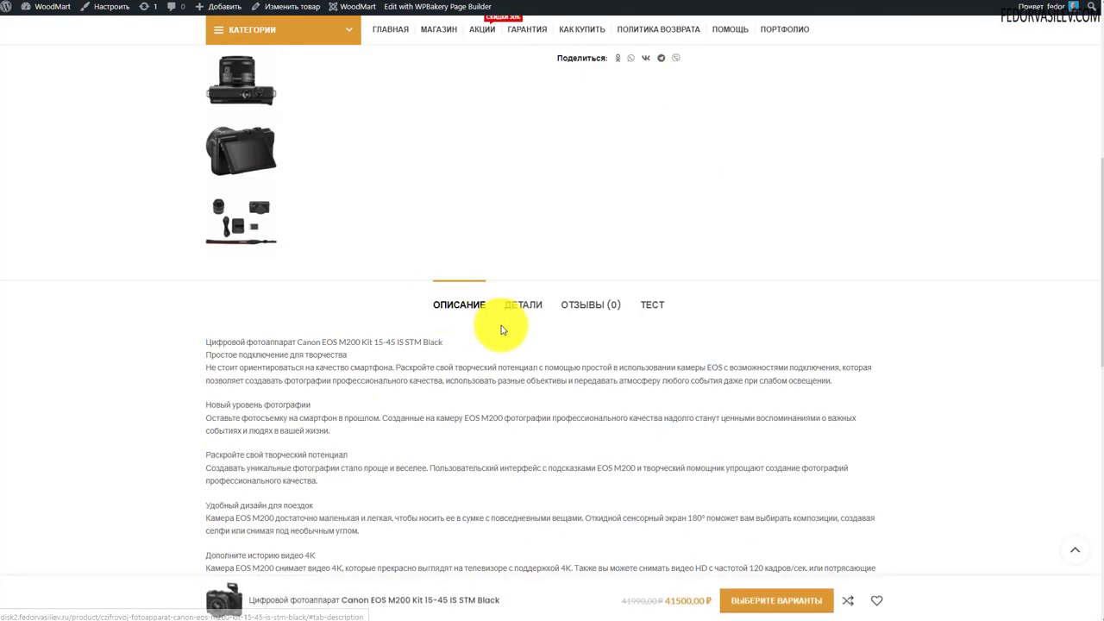
scroll(432, 293, up, 5)
Return to the storefront's home page and check how its banner and product images load
mouse_move(229, 136)
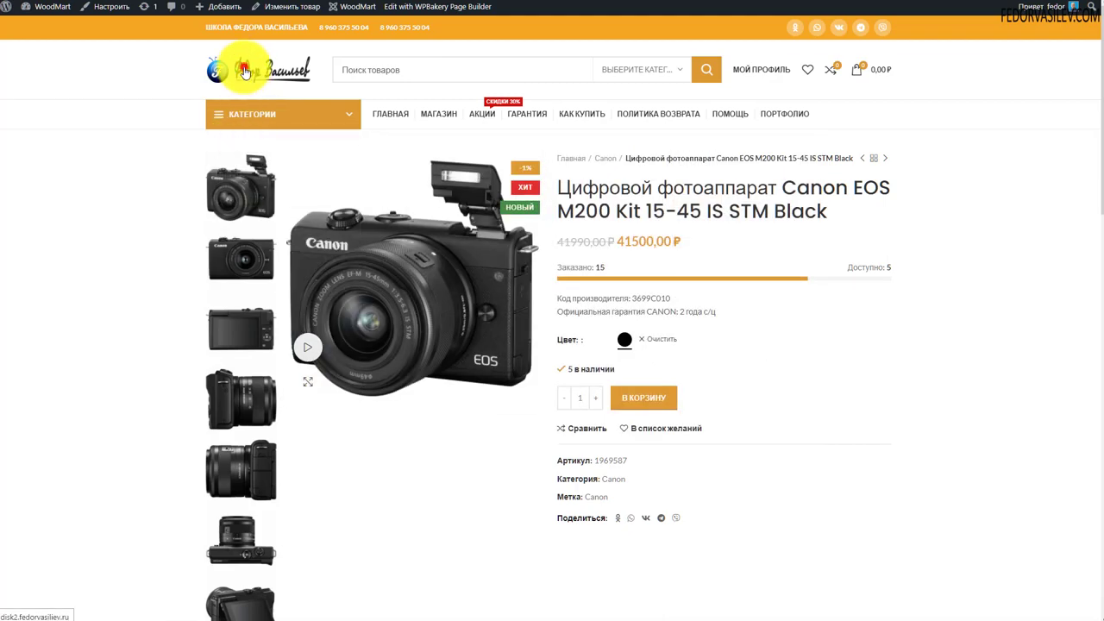
click(199, 75)
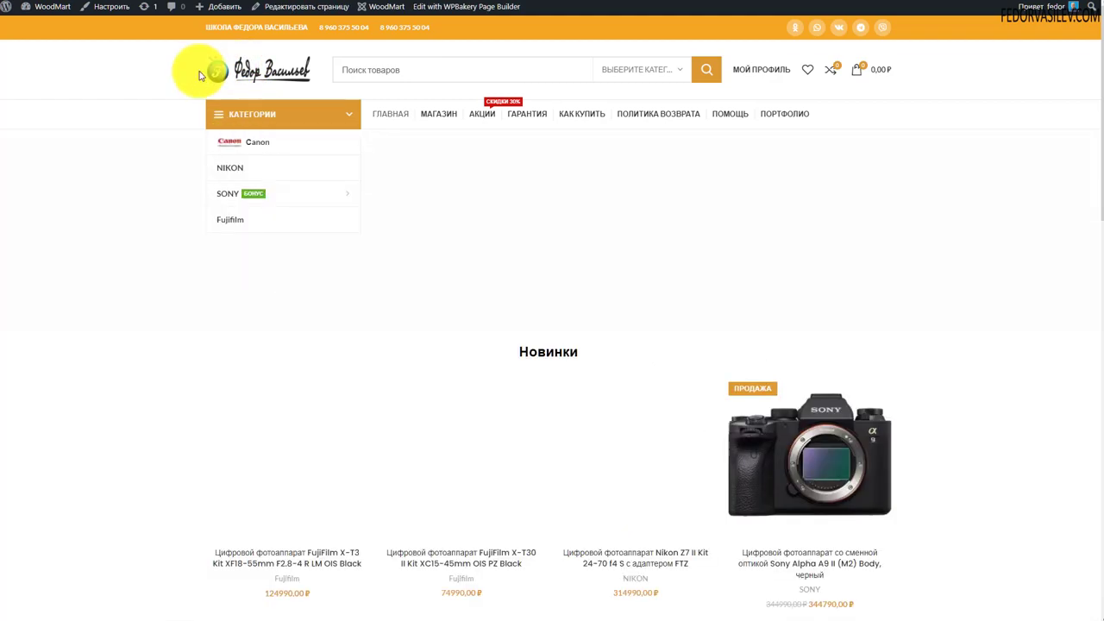
scroll(120, 214, down, 4)
scroll(405, 241, down, 10)
scroll(857, 74, up, 15)
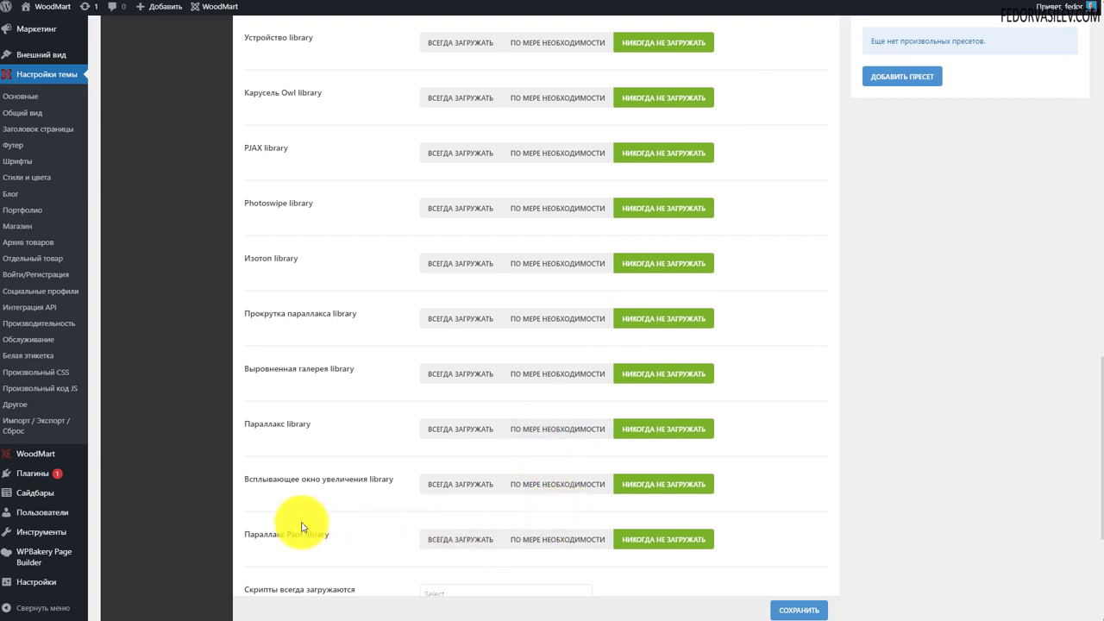
Set the Параллакс Panr, Всплывающее окно увеличения, Параллакс, Выровненная галерея, Прокрутка параллакса, Изотоп and Photoswipe libraries to По мере необходимости
drag(376, 314, 264, 325)
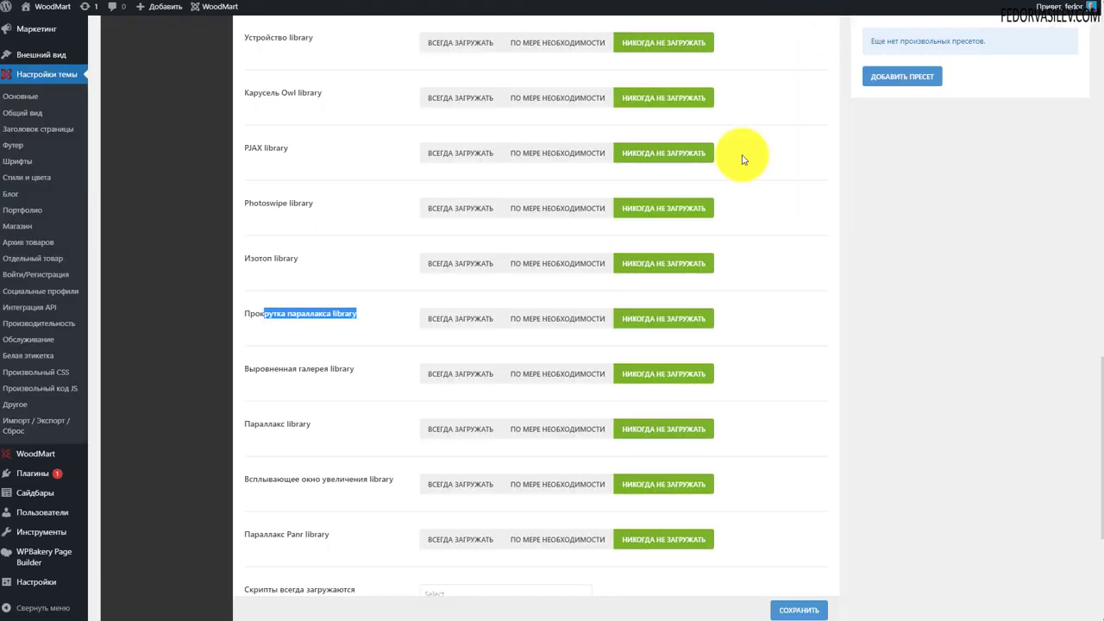
scroll(522, 368, down, 3)
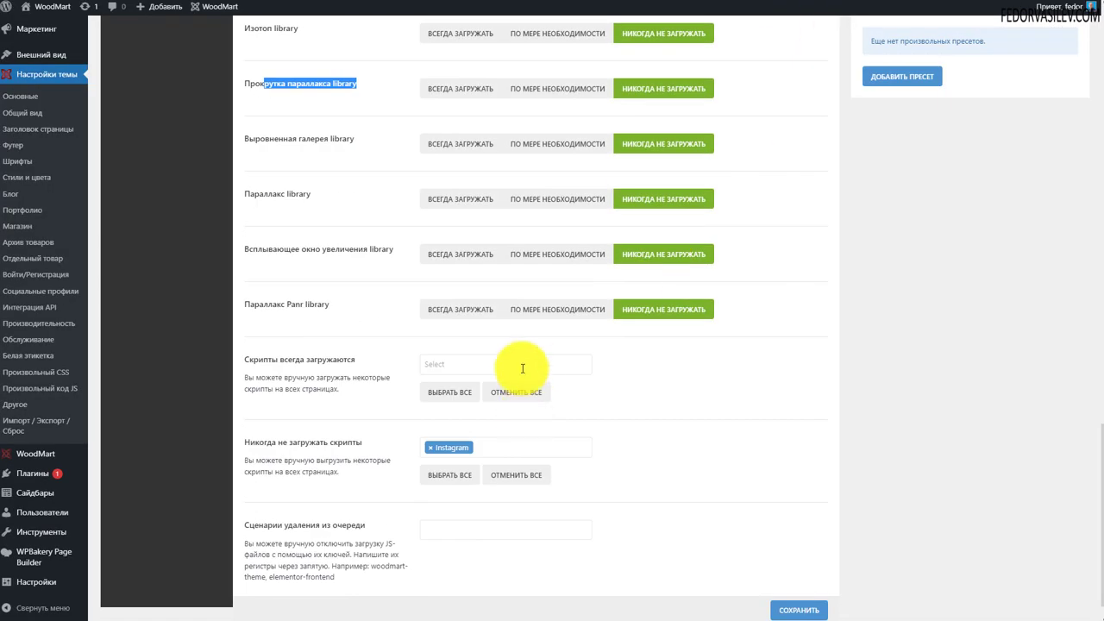
click(543, 310)
scroll(621, 475, up, 3)
click(550, 491)
click(544, 429)
click(540, 374)
click(537, 318)
click(537, 262)
click(526, 213)
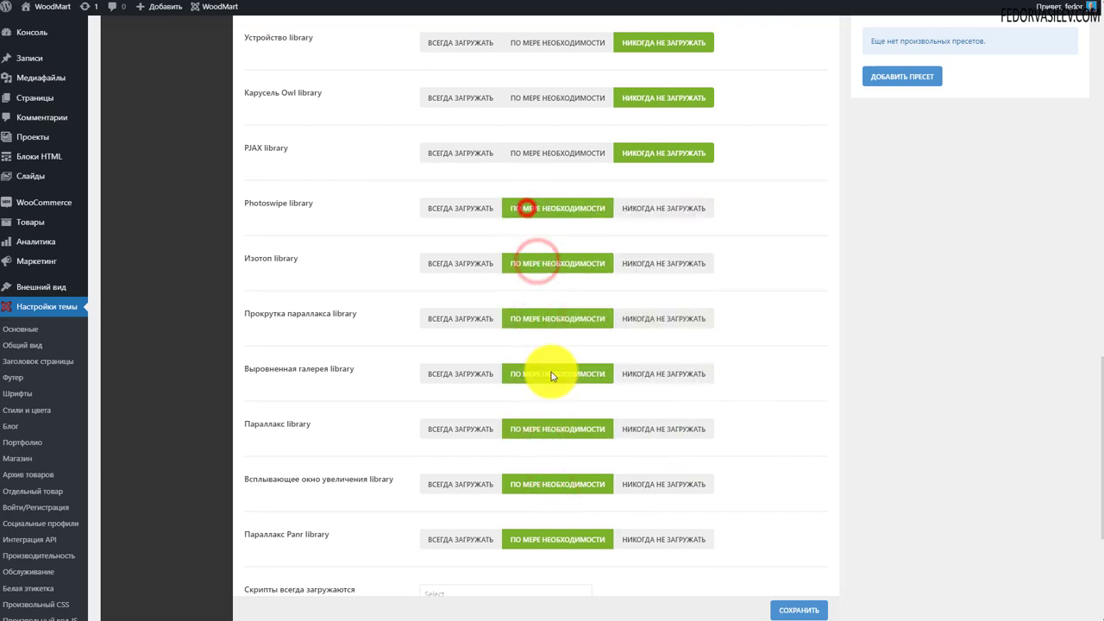
Set the PJAX, Карусель Owl and Устройство libraries to По мере необходимости
scroll(545, 371, up, 2)
click(523, 320)
click(528, 261)
scroll(556, 383, up, 1)
scroll(554, 378, up, 2)
click(551, 376)
scroll(390, 371, up, 6)
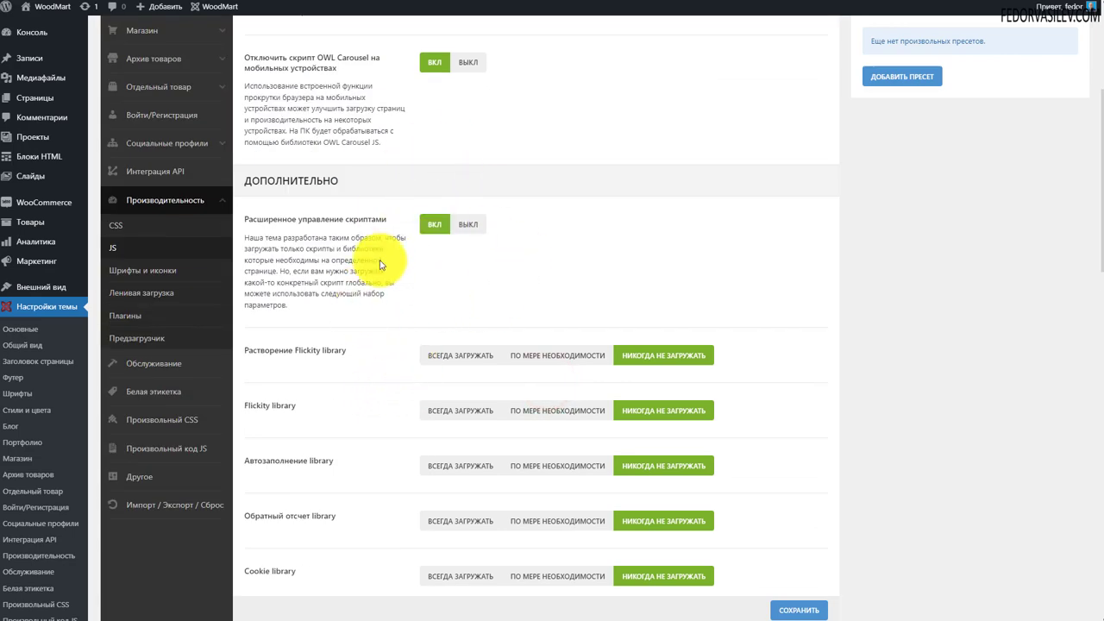
Set the Sticky kit, Threesixty, Всплывающие подсказки, Vivus and Waypoint libraries to По мере необходимости
scroll(399, 261, down, 6)
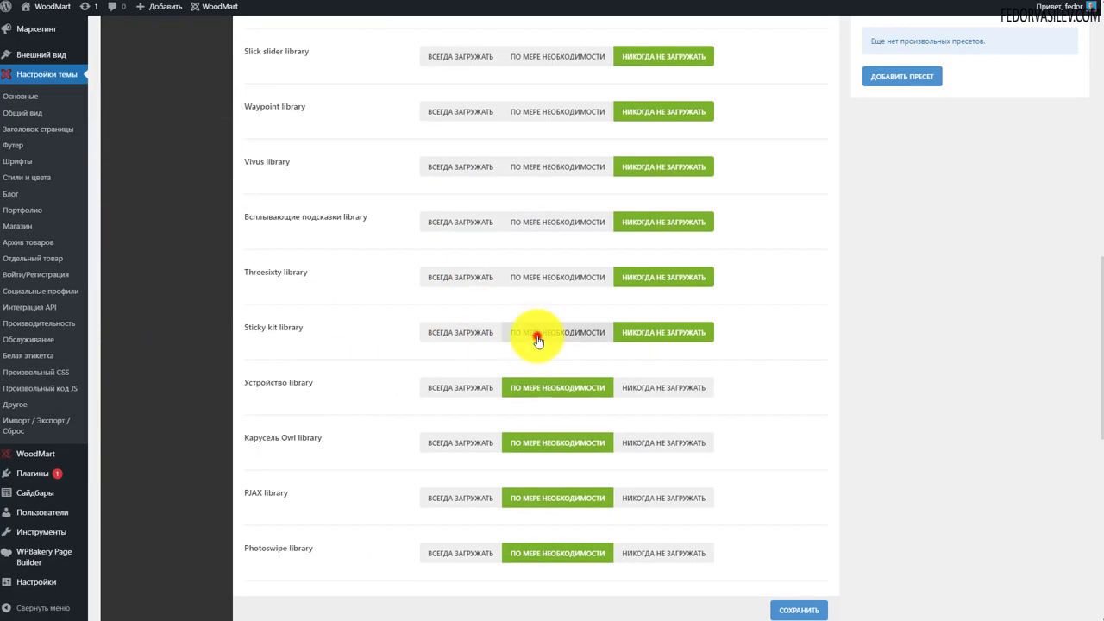
click(536, 335)
click(535, 279)
scroll(527, 444, up, 3)
click(528, 452)
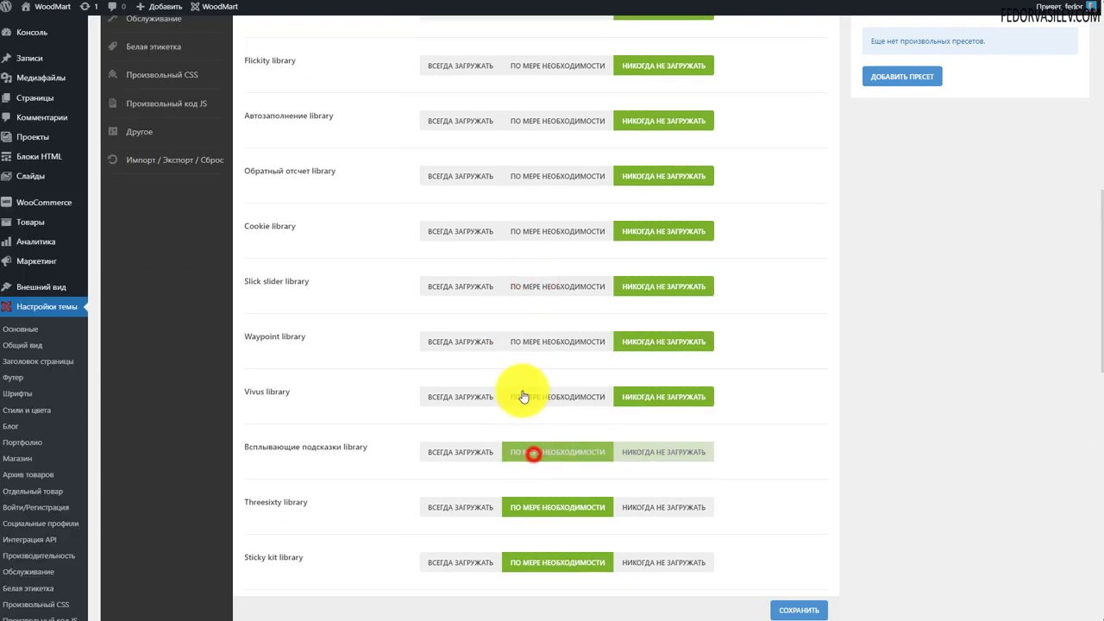
click(522, 395)
click(529, 346)
Set the Slick slider, Cookie, Обратный отсчет, Автозаполнение, Flickity and Растворение Flickity libraries to По мере необходимости and save the settings
scroll(495, 455, up, 3)
click(517, 457)
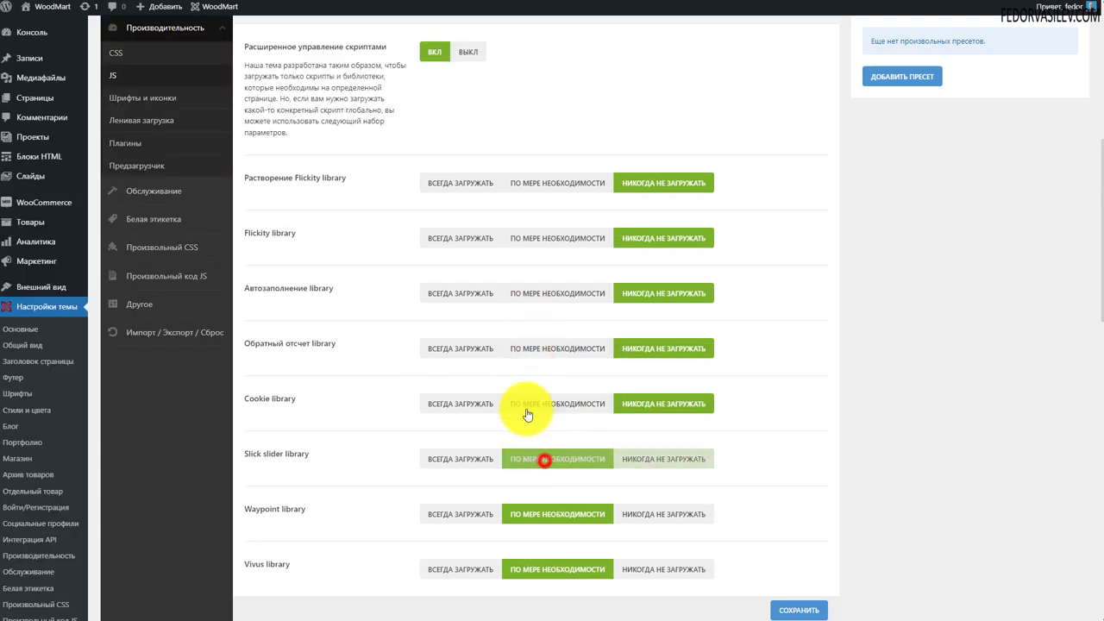
click(529, 405)
click(520, 348)
click(513, 294)
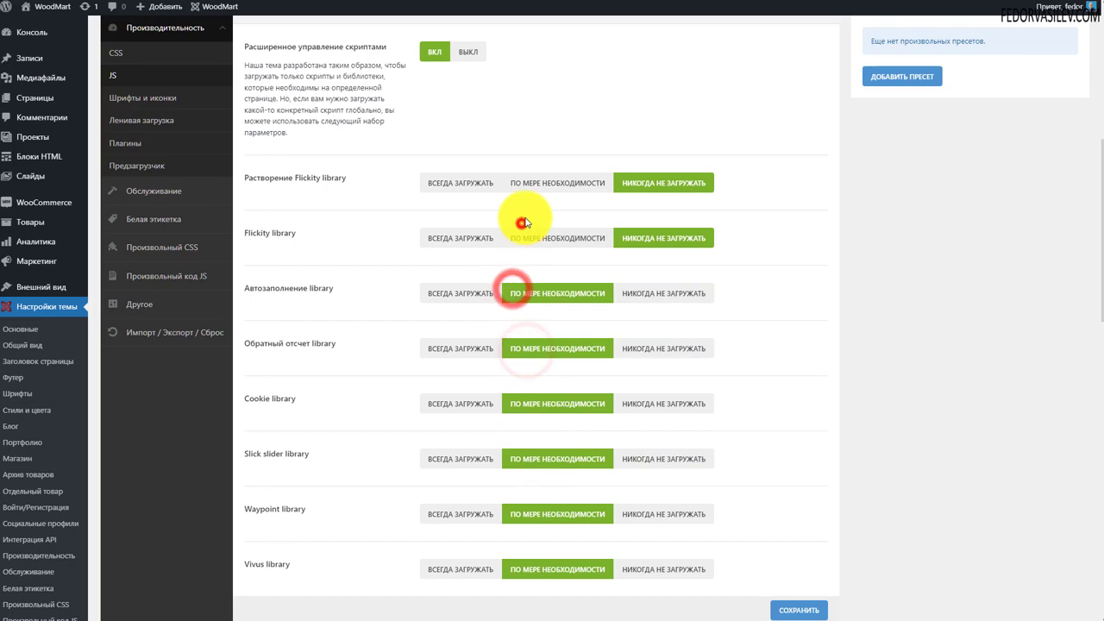
click(526, 231)
click(521, 182)
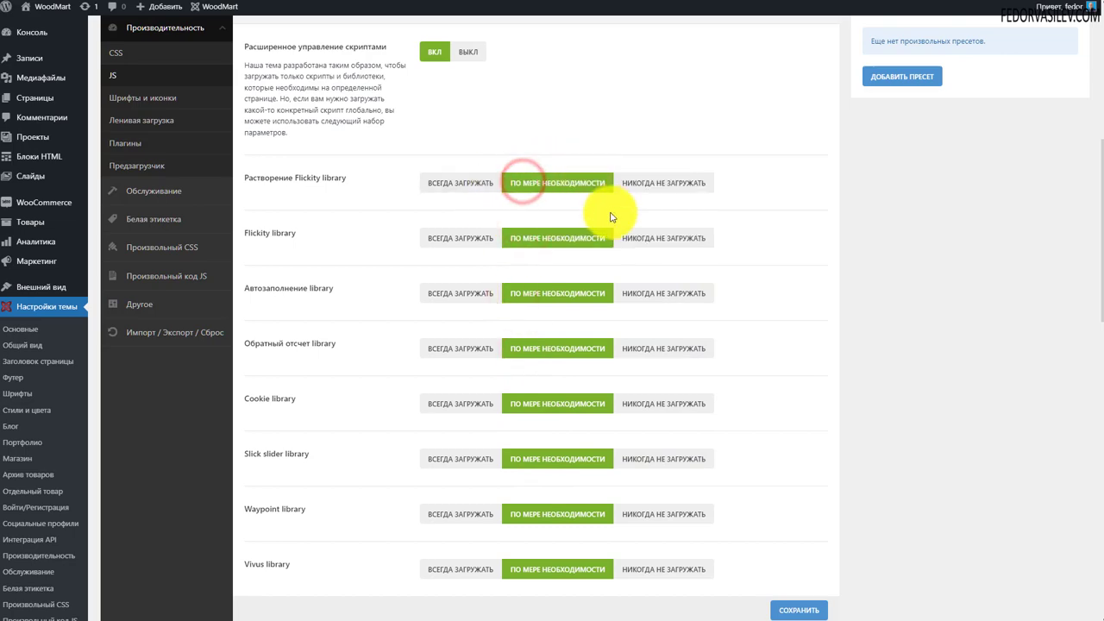
scroll(562, 193, down, 12)
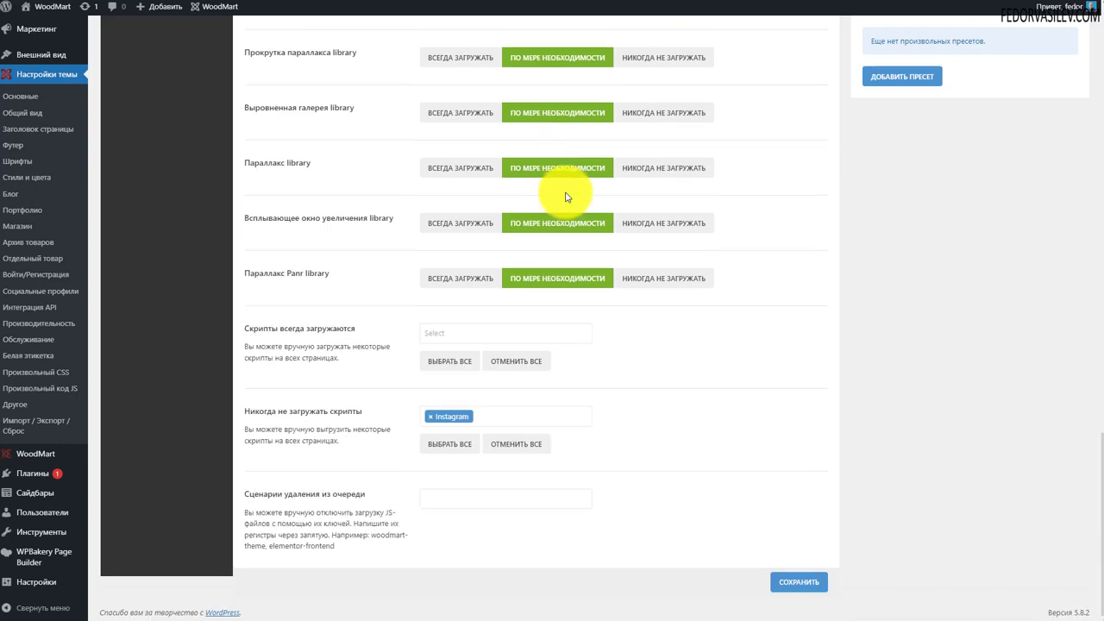
click(786, 582)
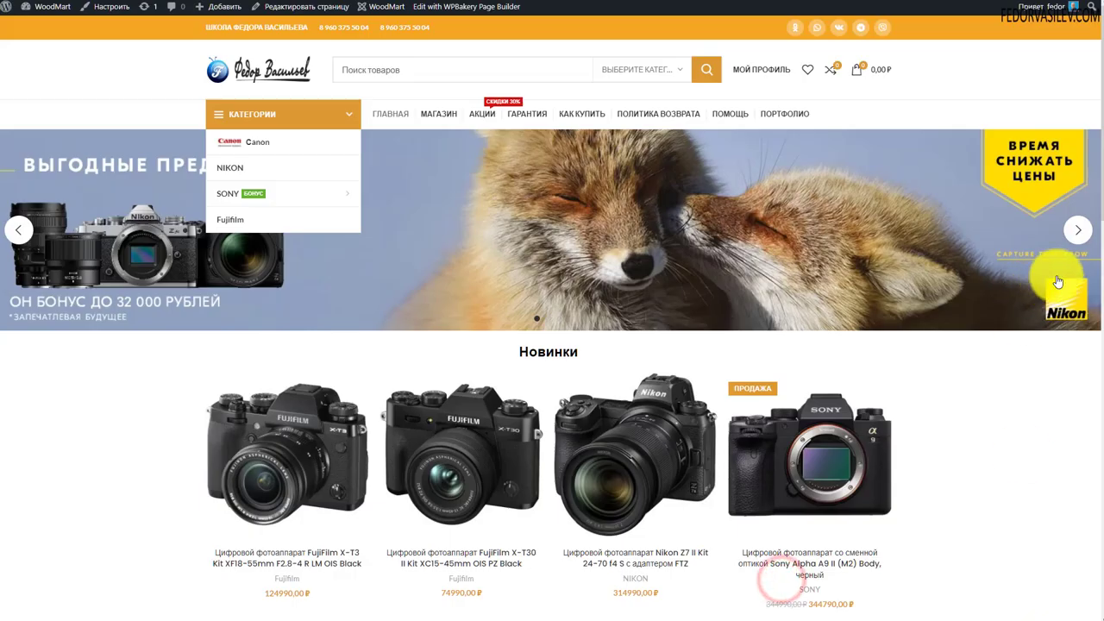
On the storefront's home page, test the banner slider and check the product listings down to the footer
click(1078, 233)
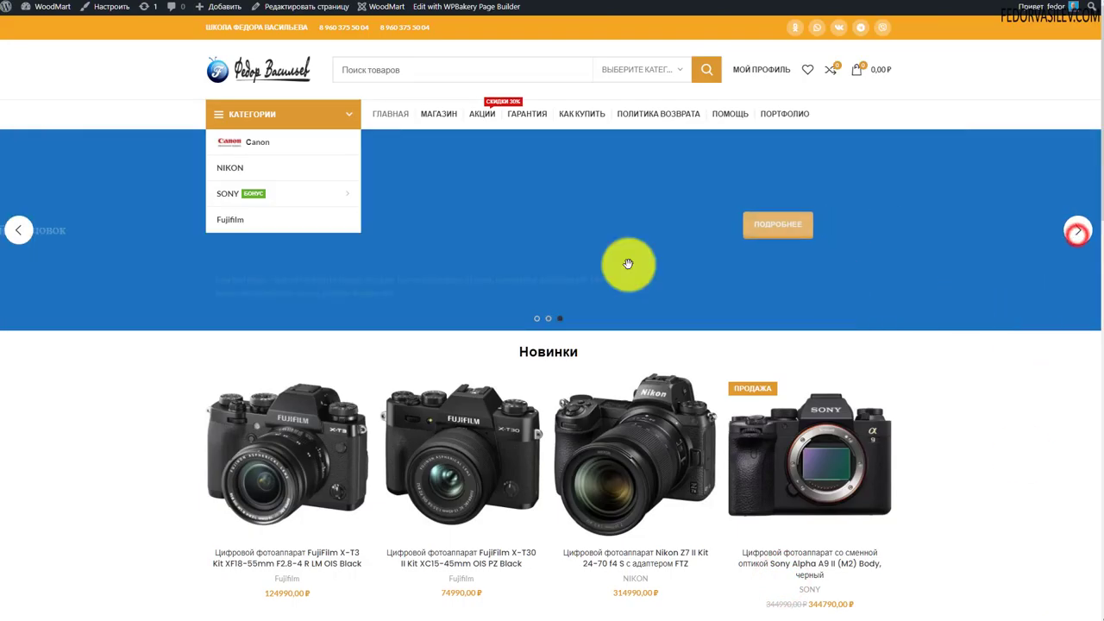
scroll(715, 216, down, 10)
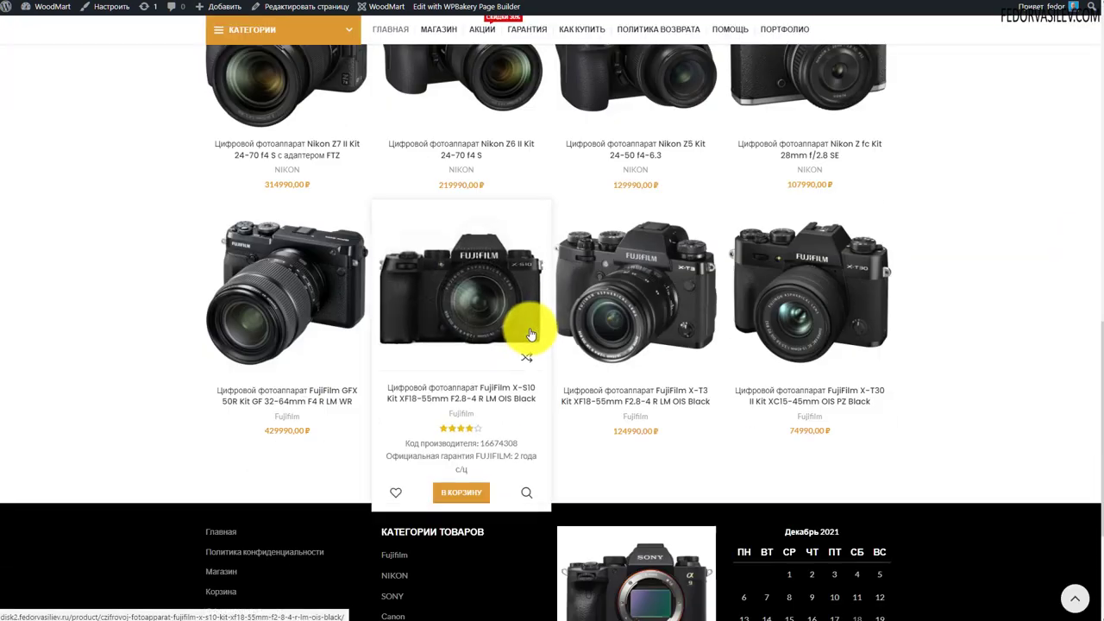
scroll(527, 329, down, 3)
scroll(431, 288, up, 15)
scroll(301, 180, down, 15)
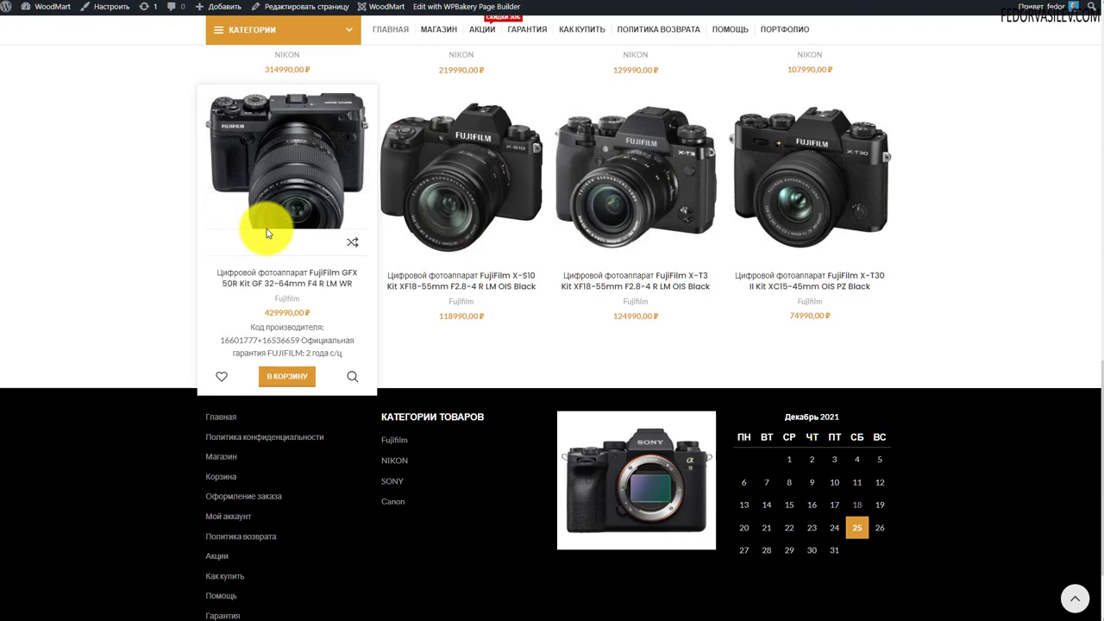
scroll(267, 231, up, 15)
Browse the Магазин page's Canon category and view the Canon EOS M200 Kit 15-45 IS STM Black product page
click(427, 123)
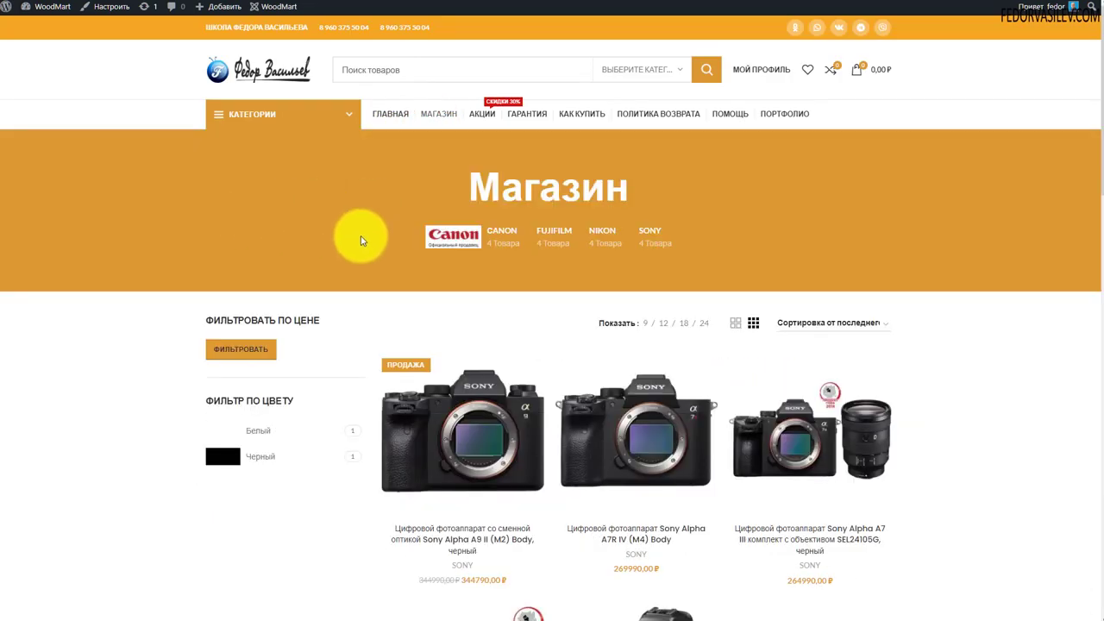
click(504, 239)
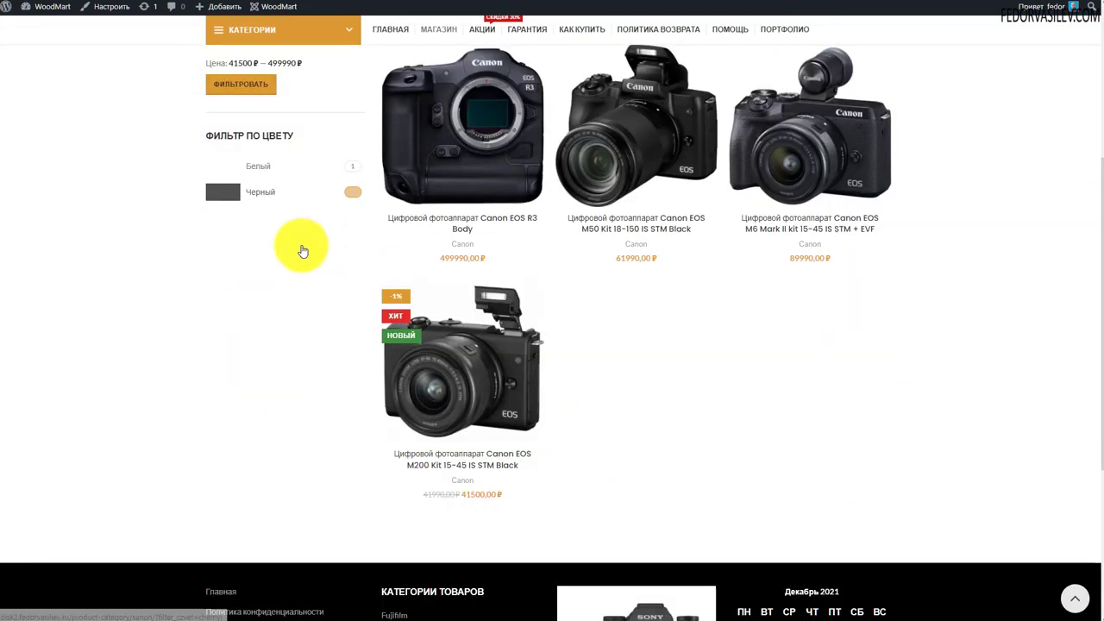
click(447, 378)
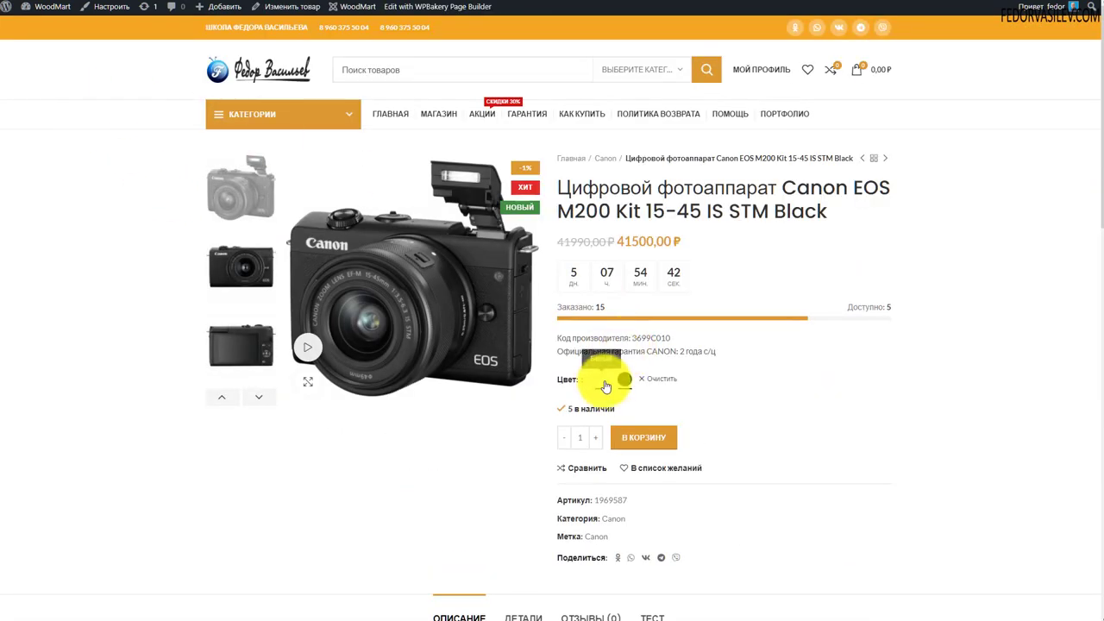
Return to the Canon category and examine its price and colour filters
key(alt+Left)
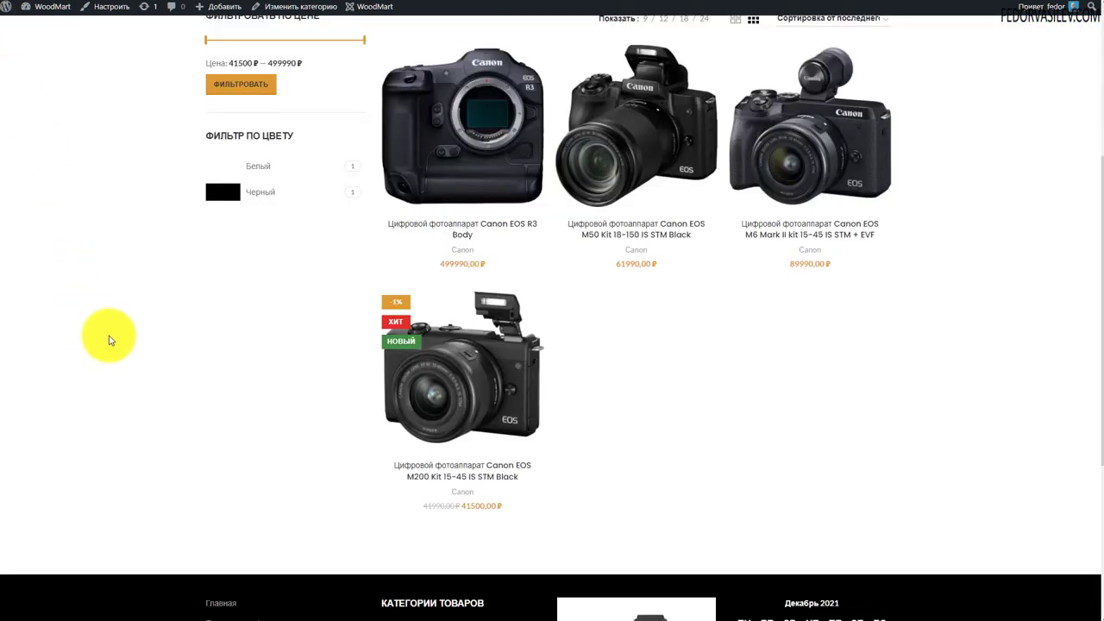
scroll(259, 388, up, 5)
triple_click(296, 365)
click(288, 468)
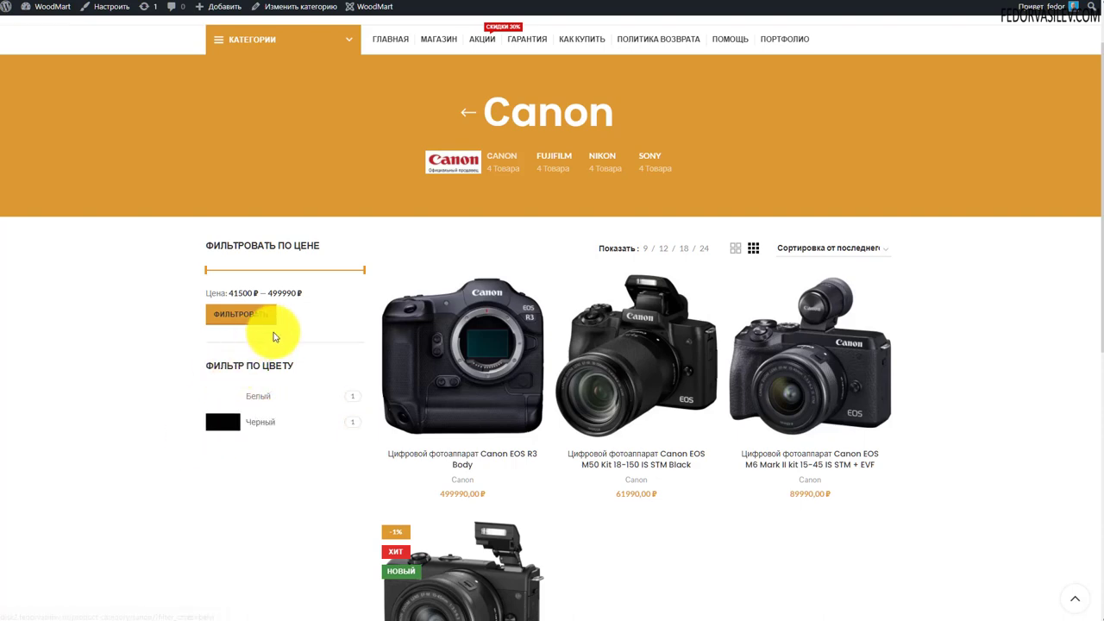
scroll(273, 327, down, 2)
scroll(274, 327, up, 1)
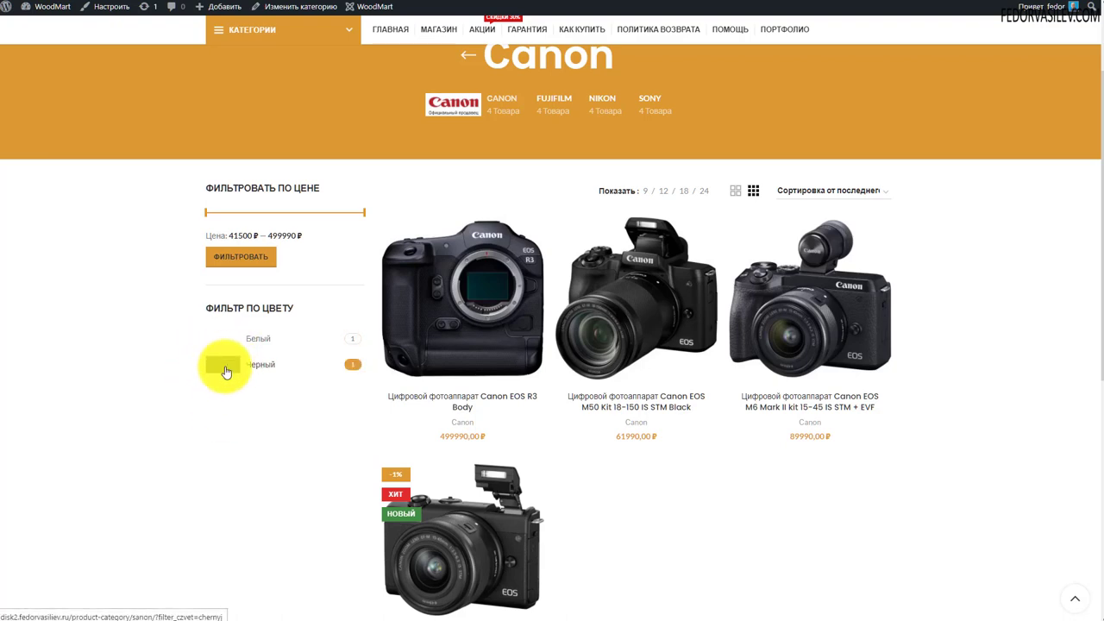
Test the black colour swatch of the Canon EOS M200 on its product page and on its Canon category card
scroll(220, 362, down, 2)
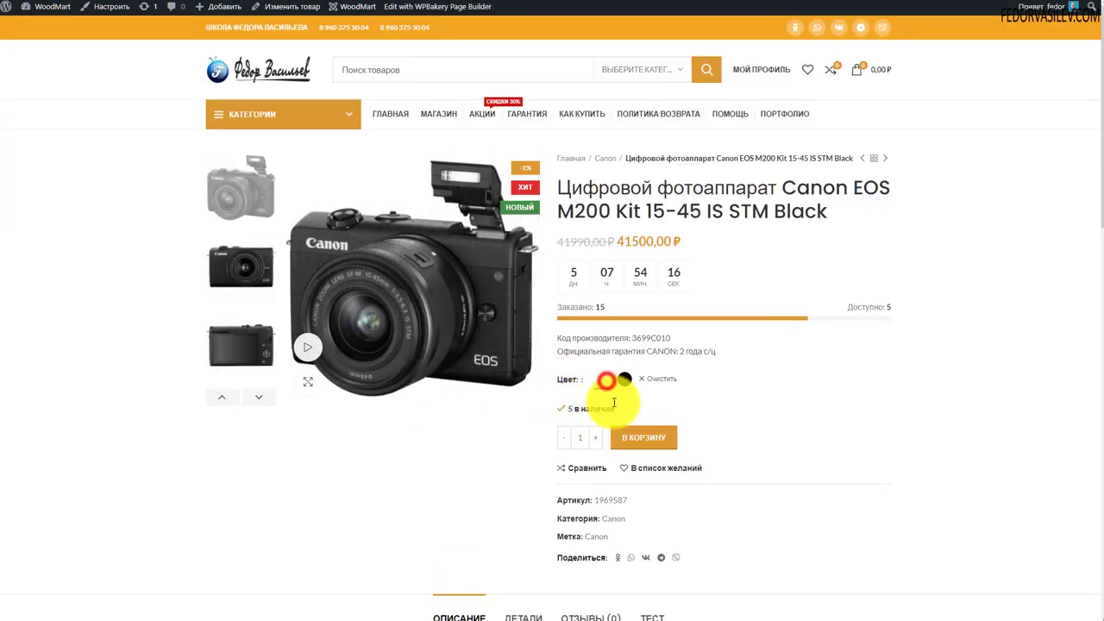
click(623, 380)
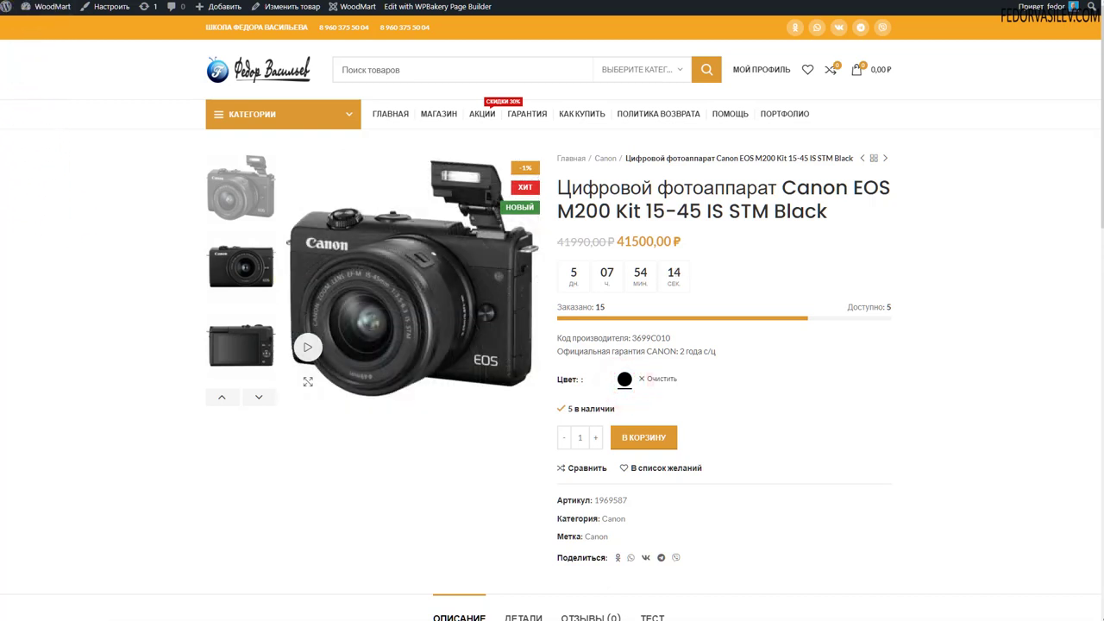
key(alt+Left)
mouse_move(414, 365)
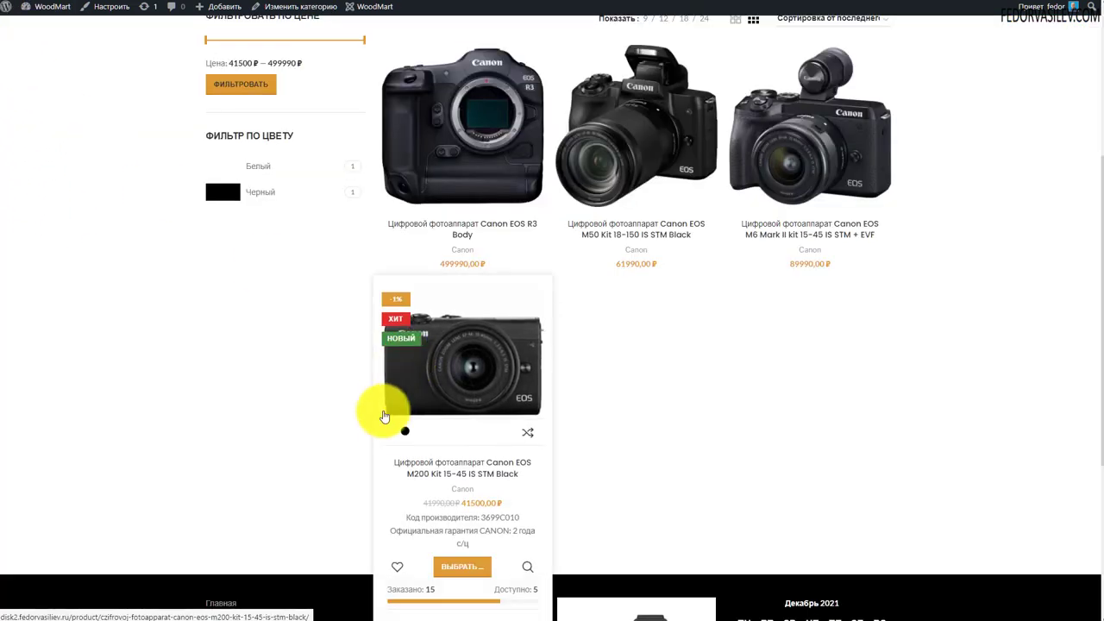
click(404, 432)
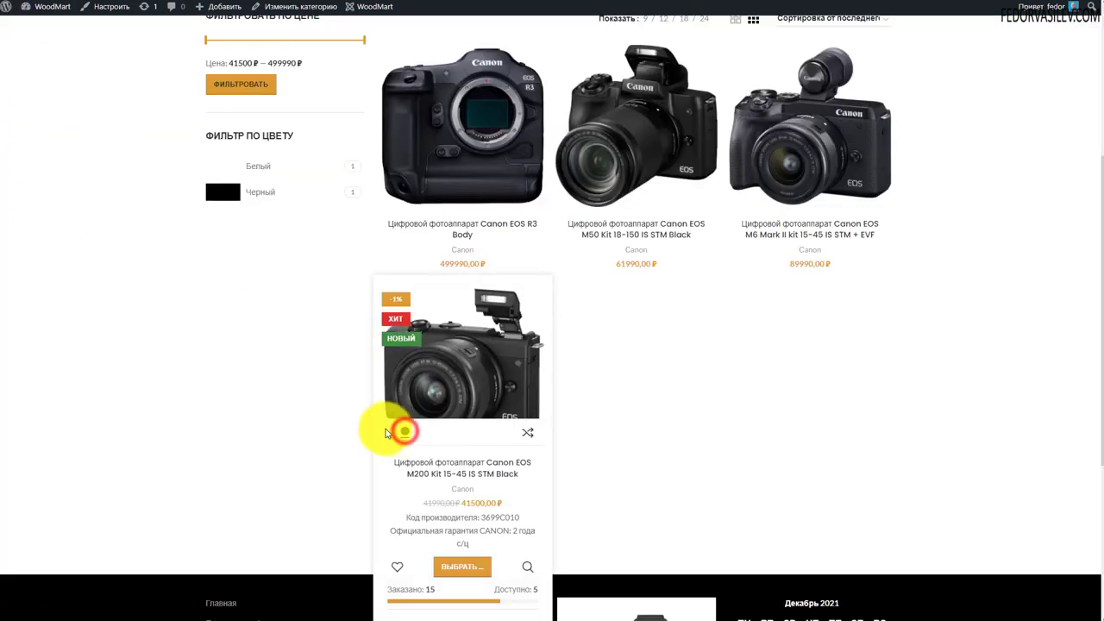
scroll(380, 432, up, 2)
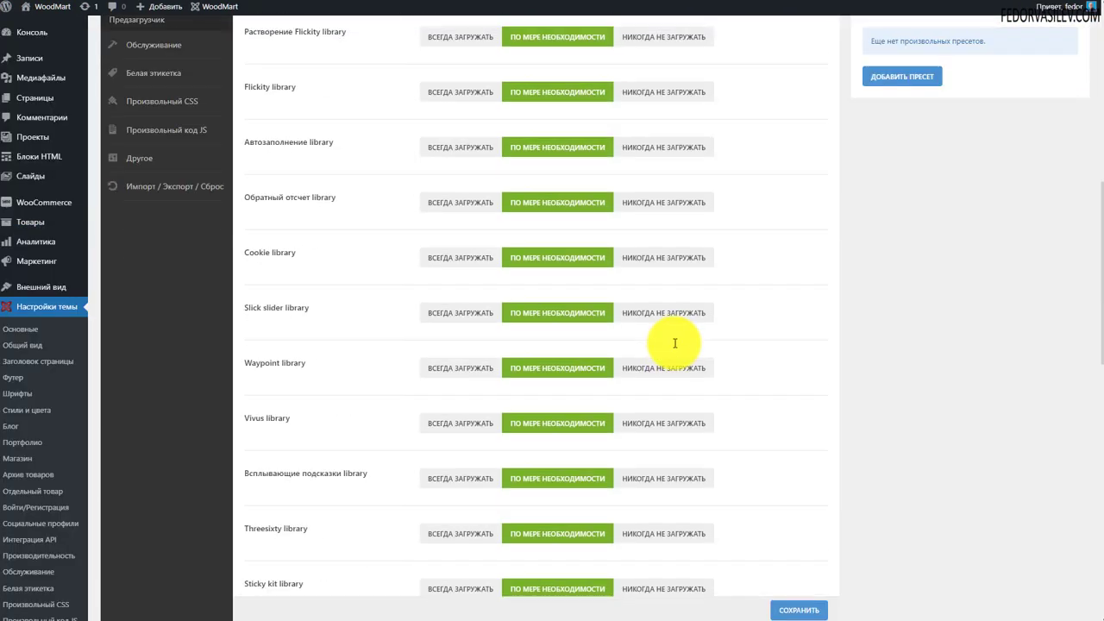
In the Шрифты и иконки performance settings, set "font-display" для шрифтов Google to Swap and save
scroll(672, 340, up, 3)
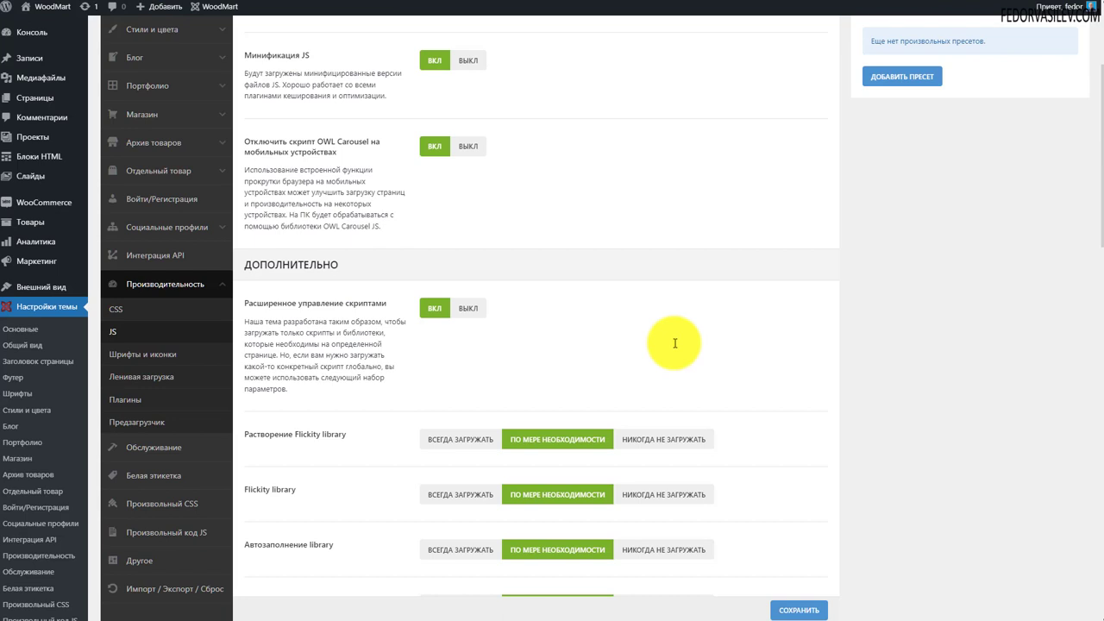
click(135, 358)
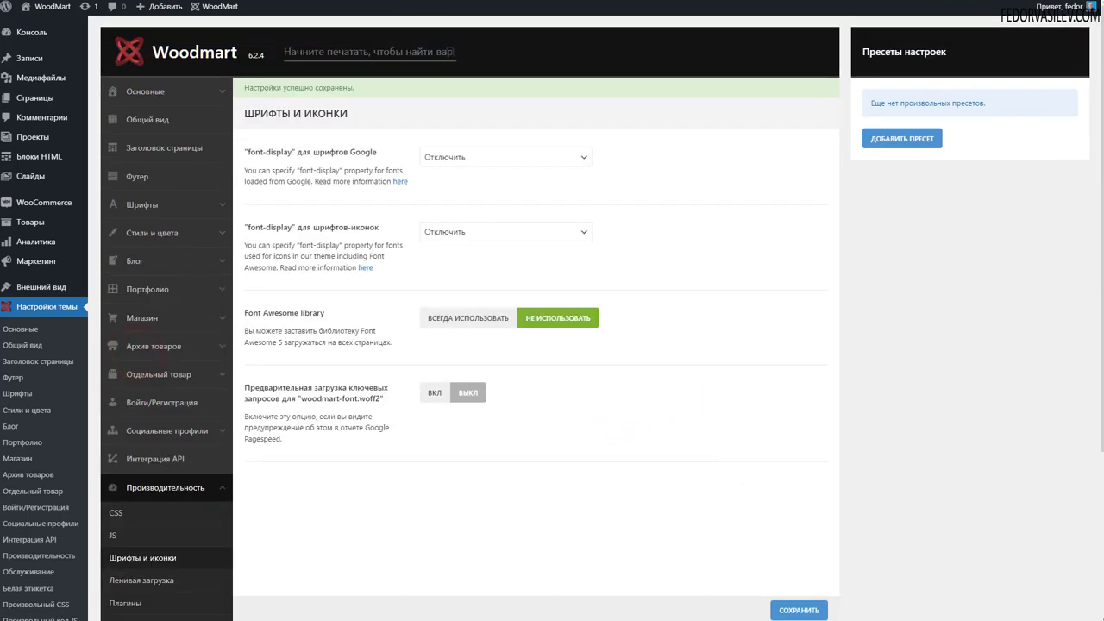
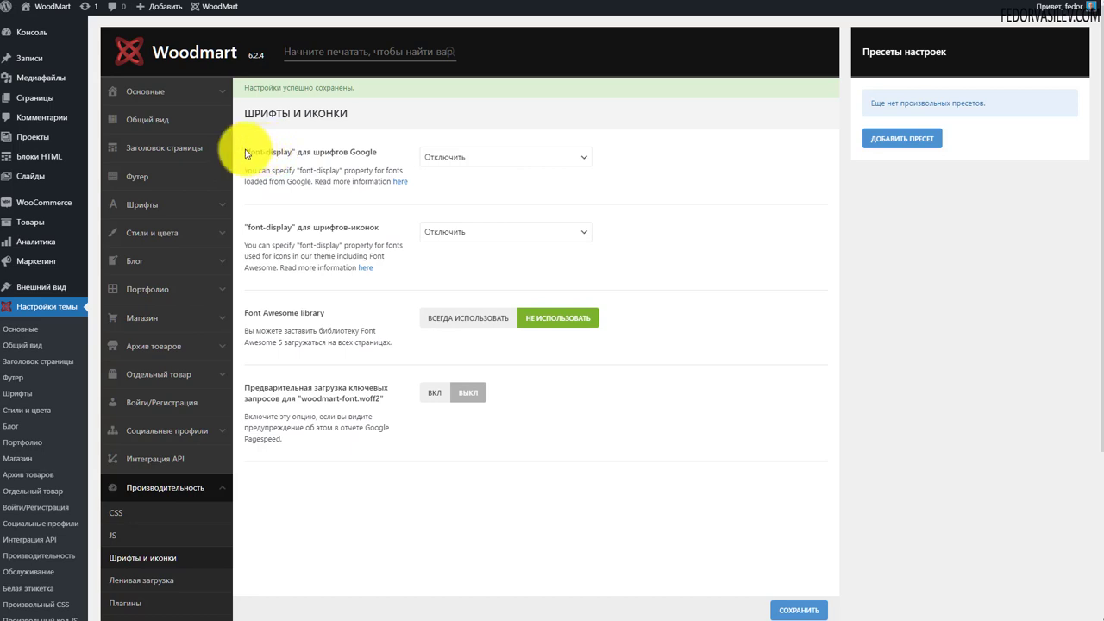
drag(297, 151, 377, 152)
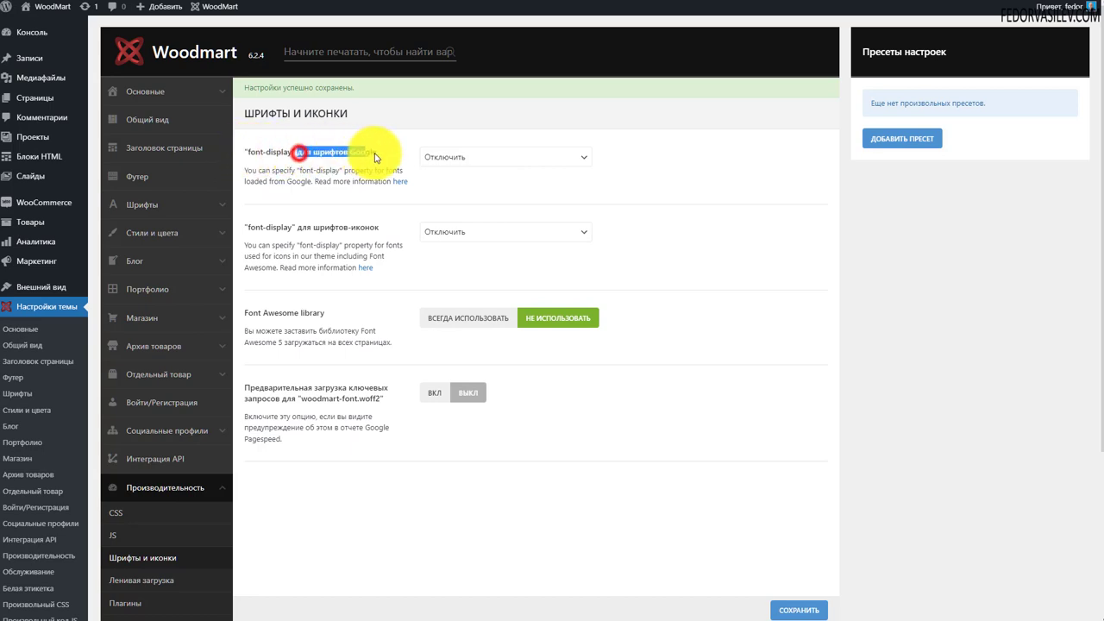
click(479, 156)
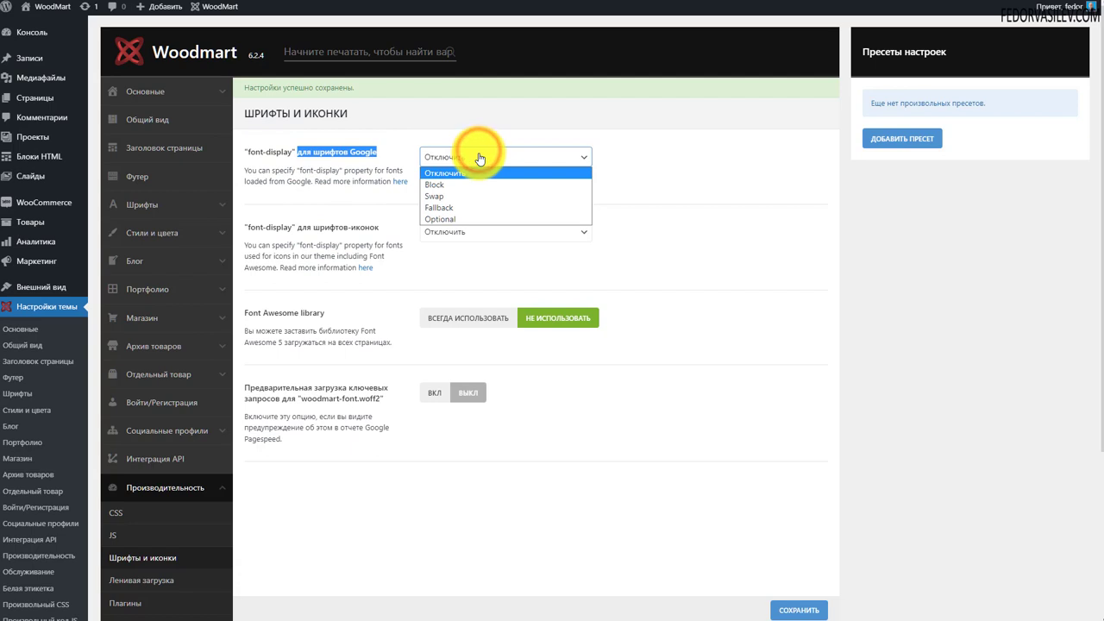
click(435, 197)
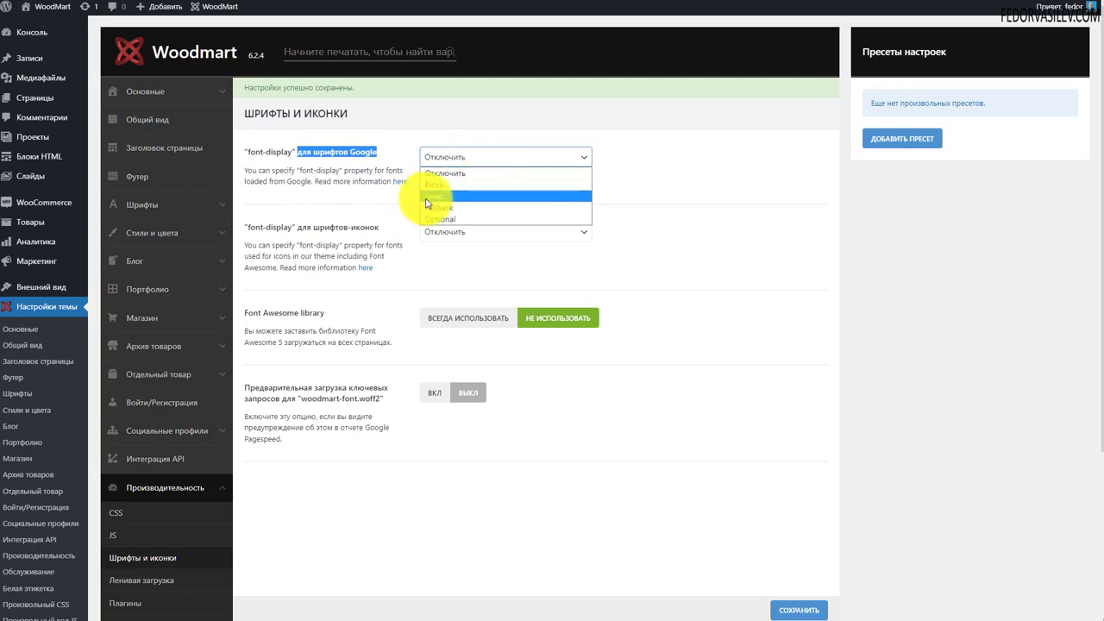
click(297, 190)
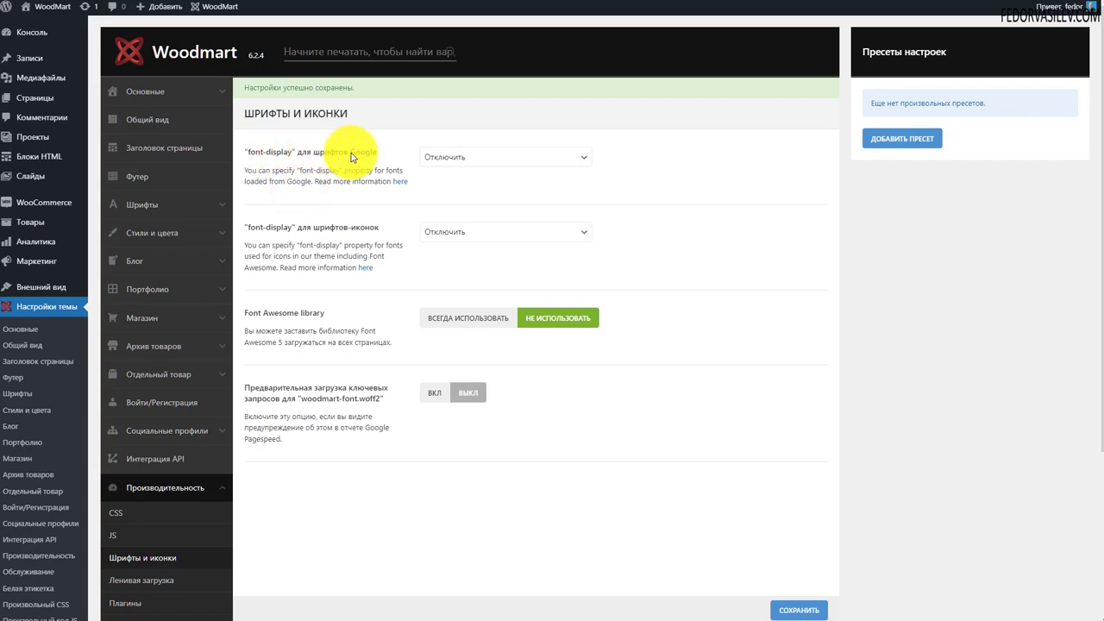
click(462, 158)
click(452, 197)
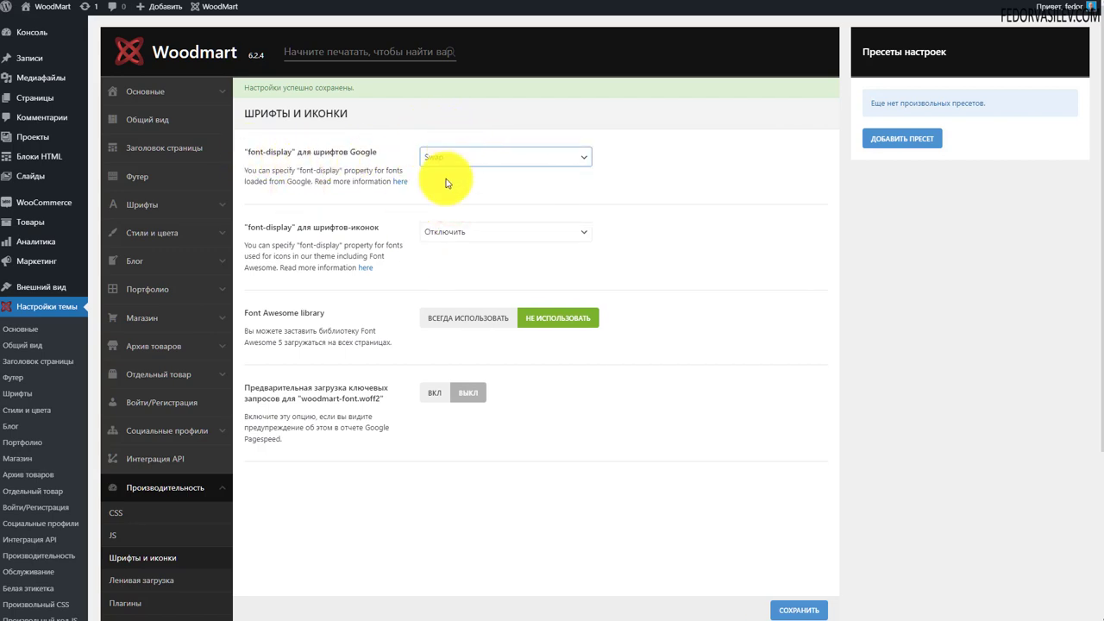
click(420, 156)
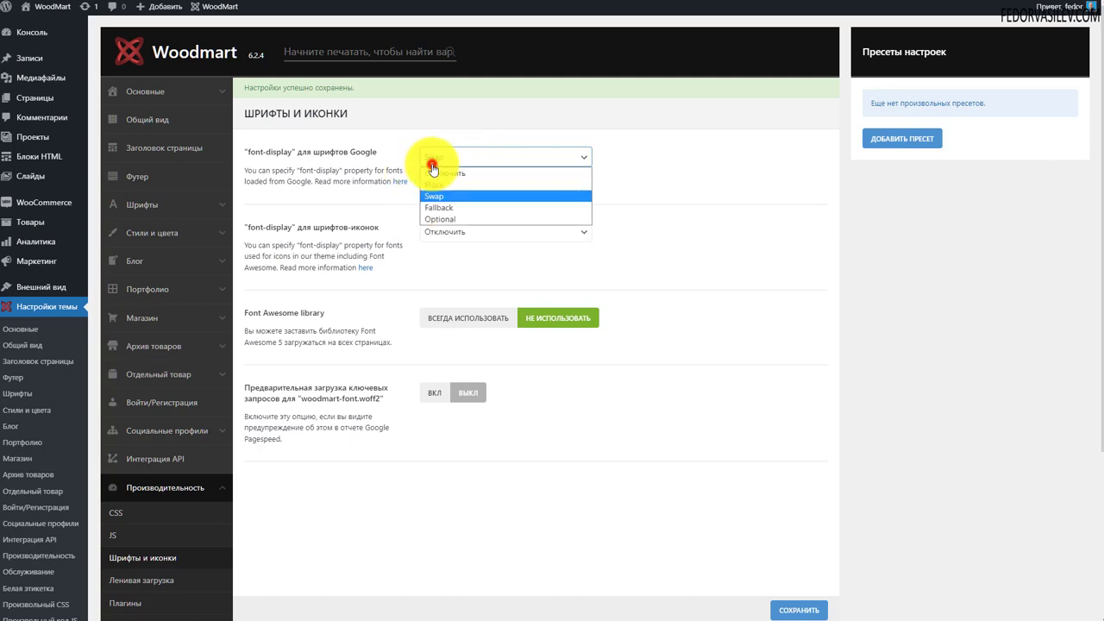
click(443, 200)
click(783, 609)
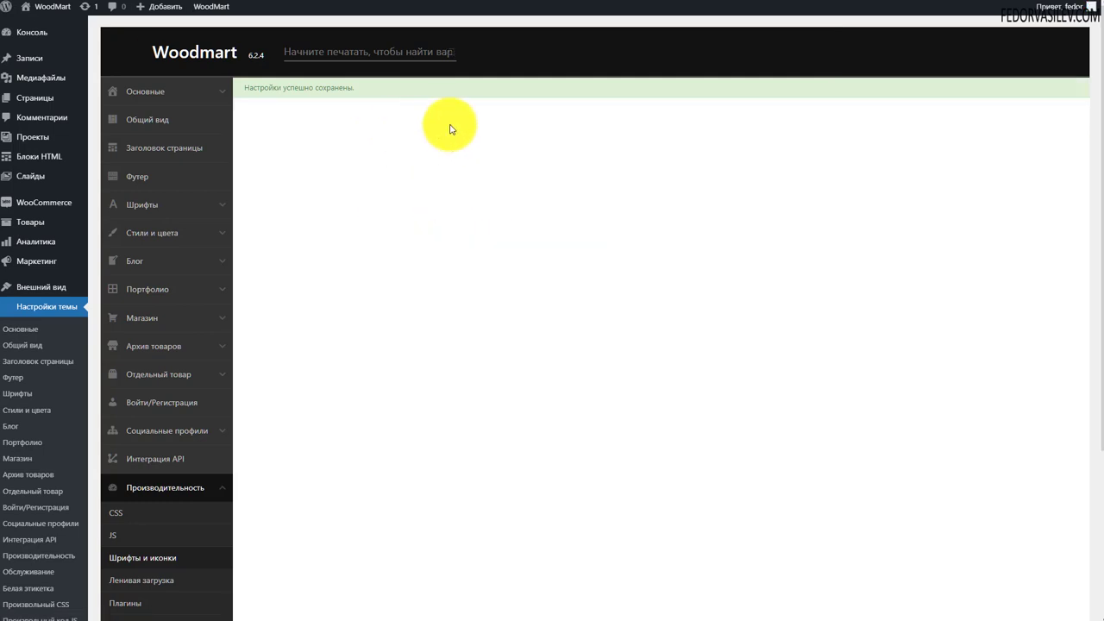
Set "font-display" для шрифтов-иконок to Swap and save the settings
drag(320, 151, 290, 159)
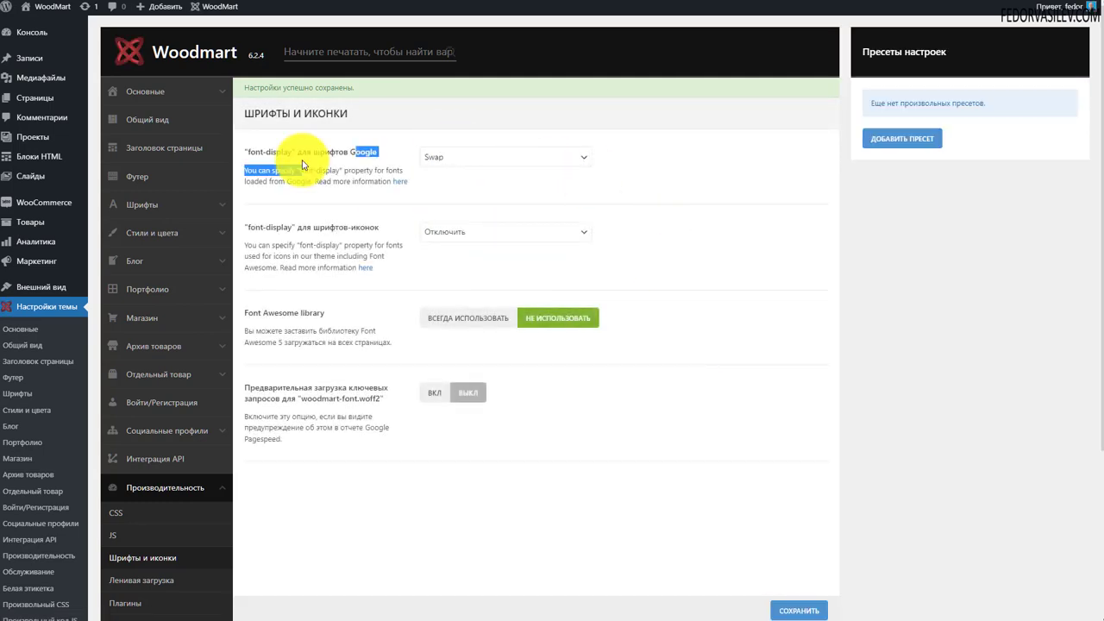
drag(265, 226, 376, 228)
click(431, 232)
click(457, 279)
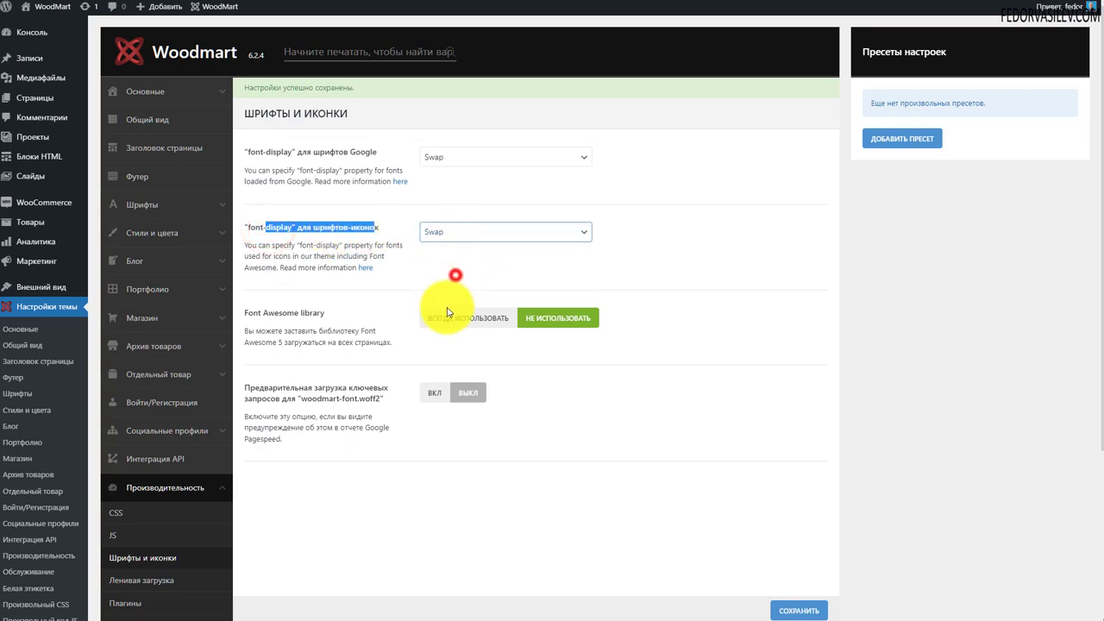
click(431, 233)
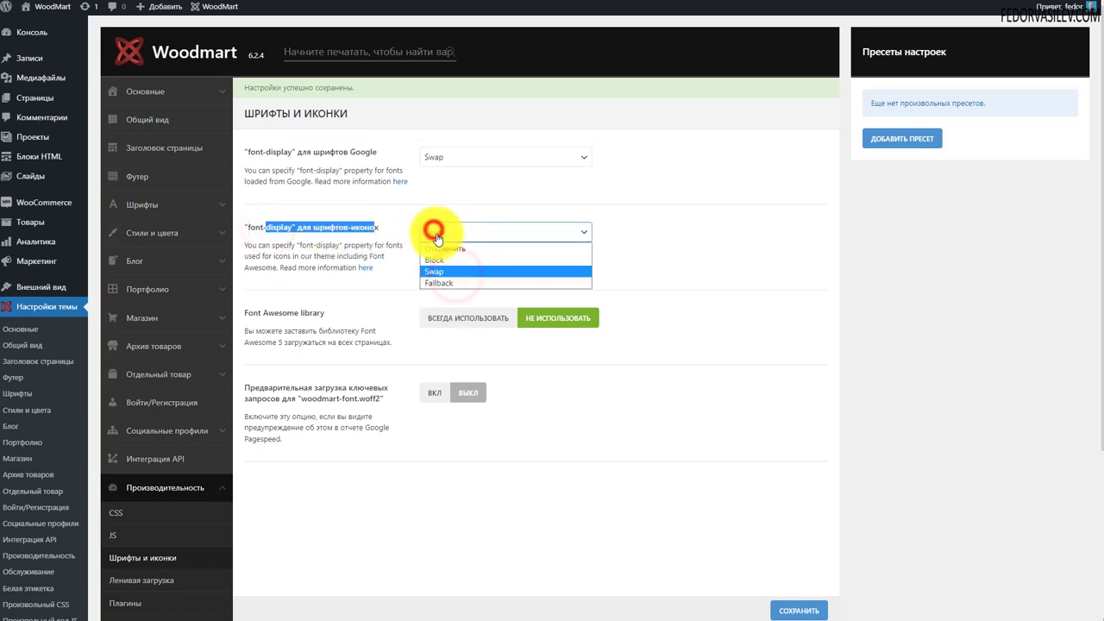
click(448, 275)
click(799, 610)
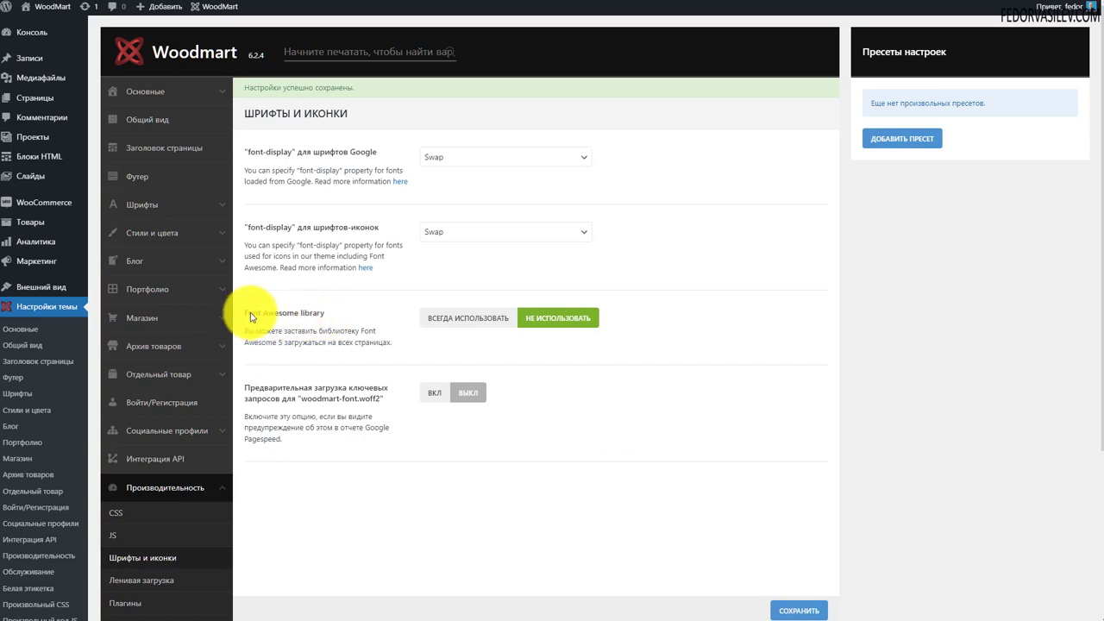
Set Font Awesome library to Не использовать in the Шрифты и иконки settings and save
drag(259, 314, 537, 339)
click(539, 343)
click(458, 317)
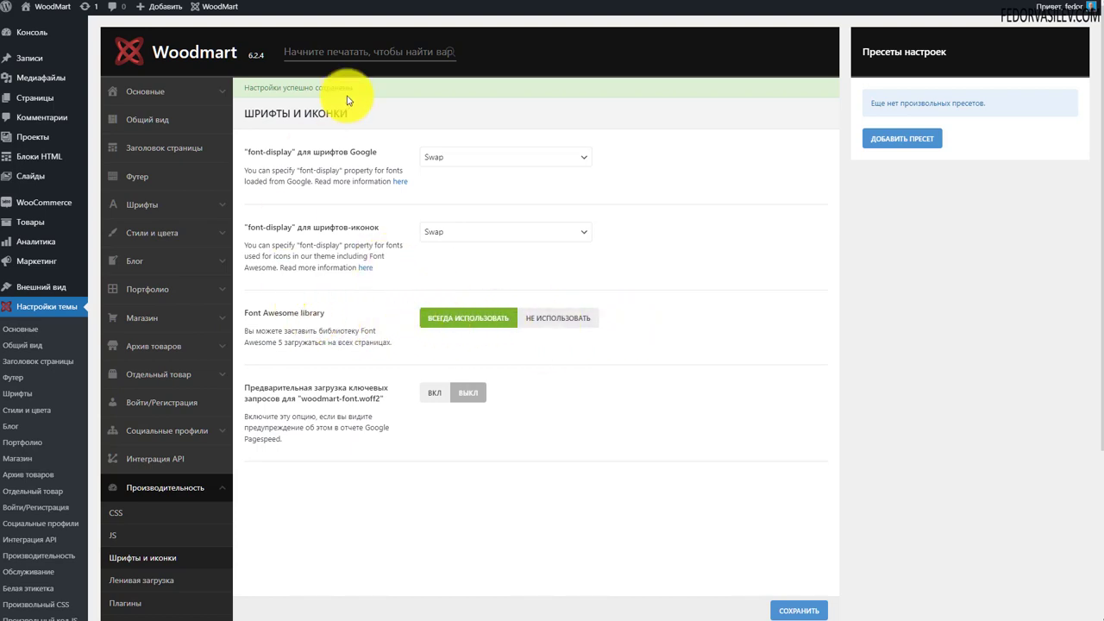
click(541, 315)
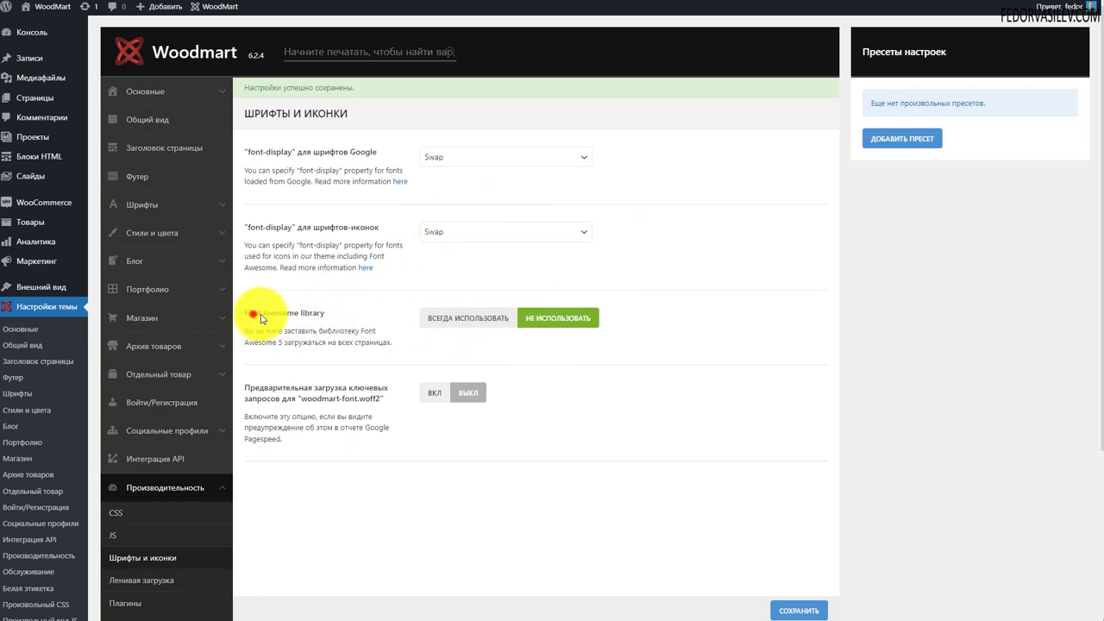
drag(253, 313, 287, 313)
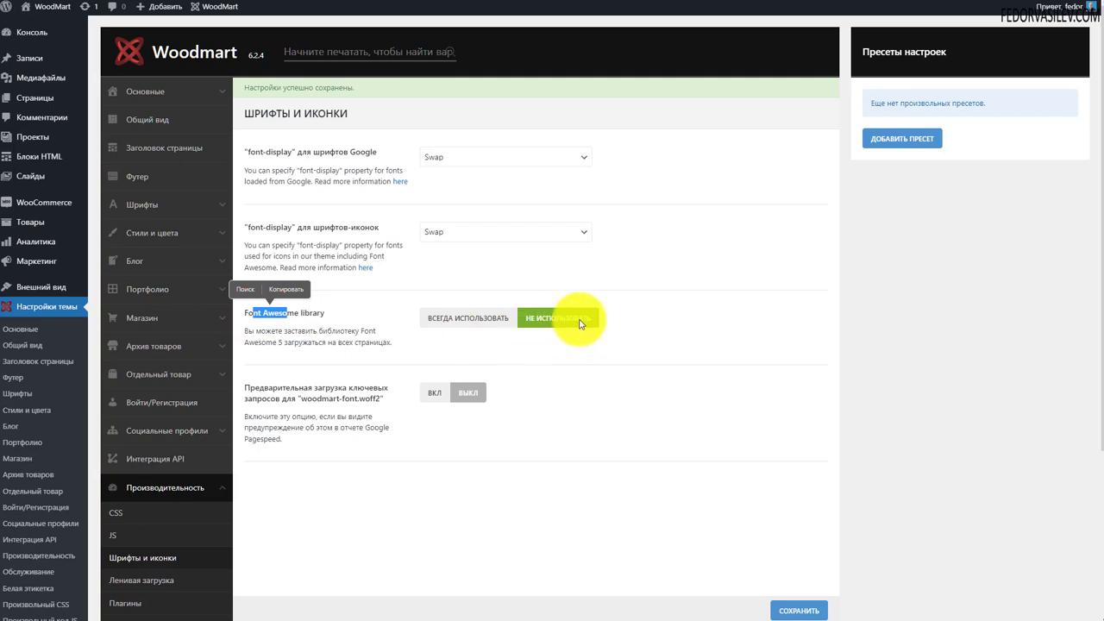
click(468, 318)
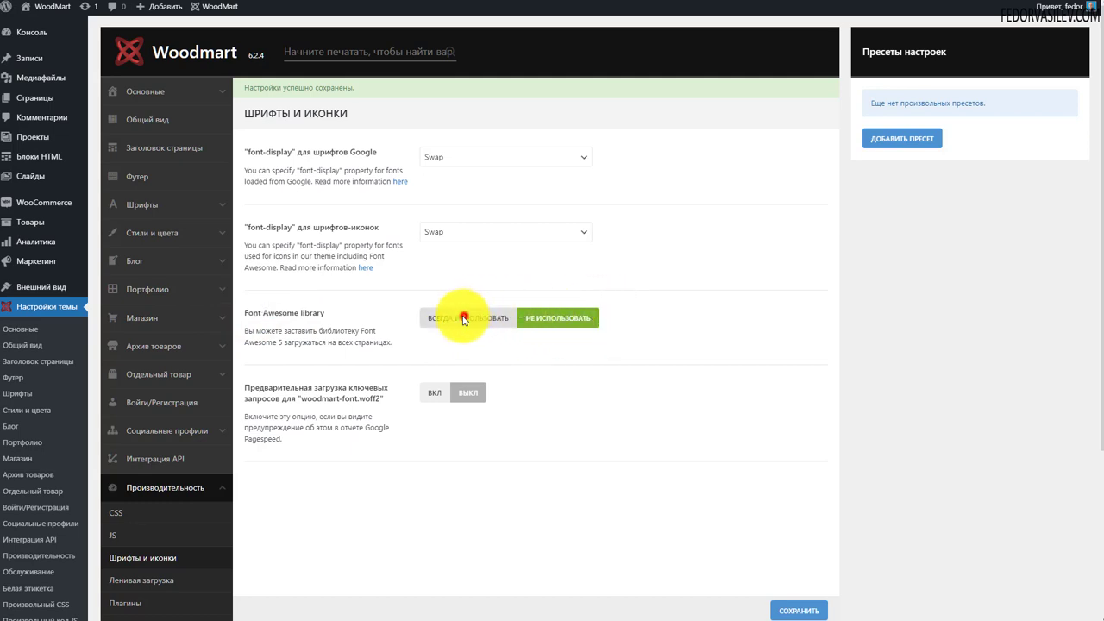
click(562, 321)
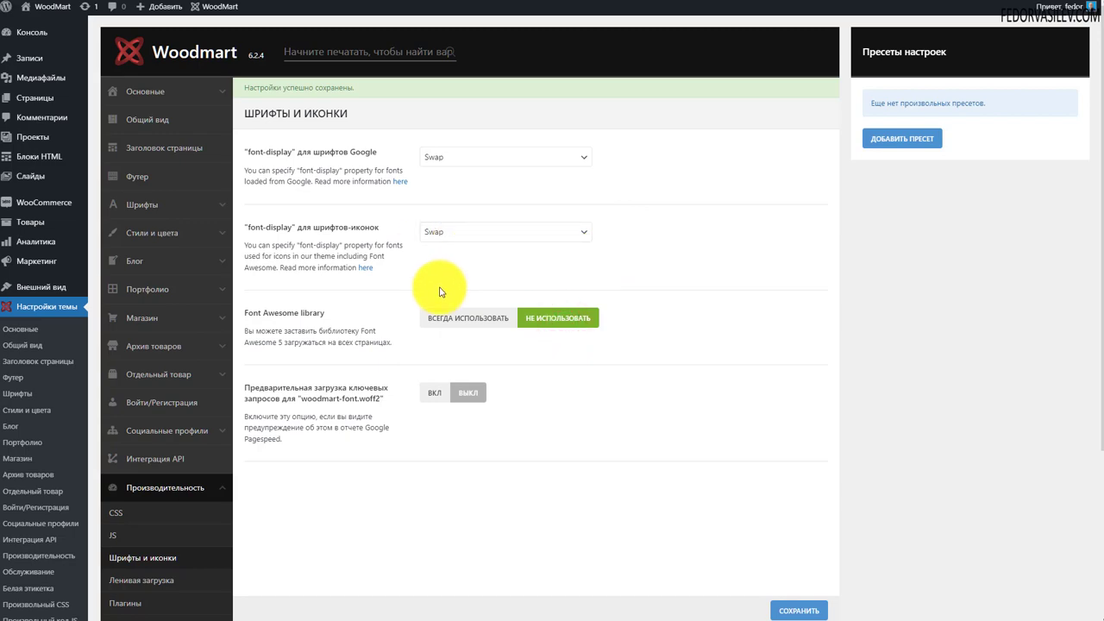
scroll(439, 292, down, 2)
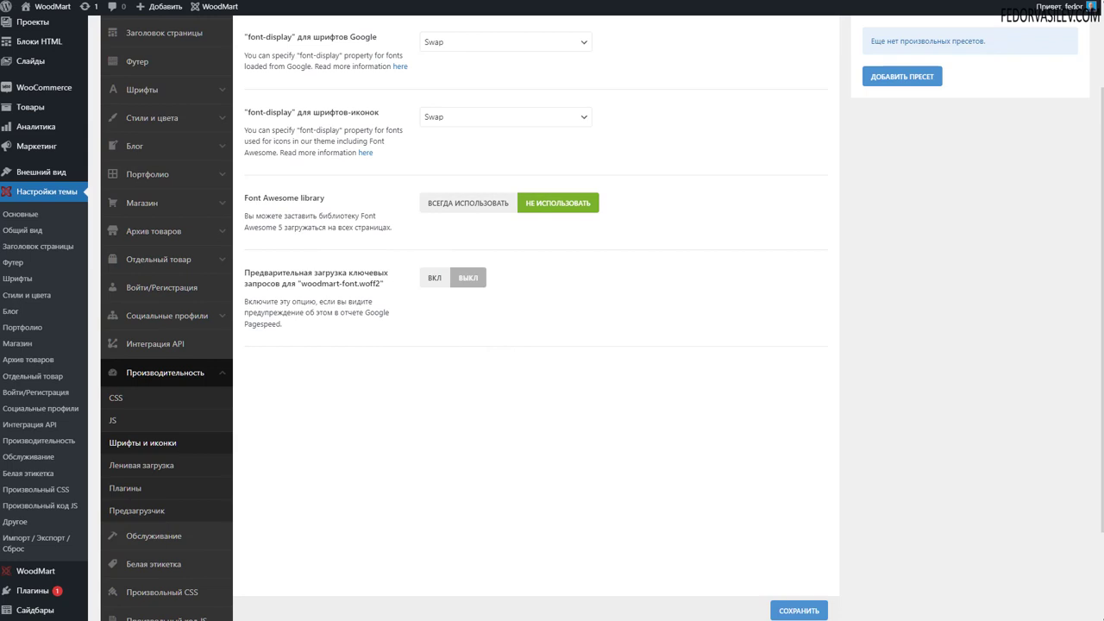
click(799, 609)
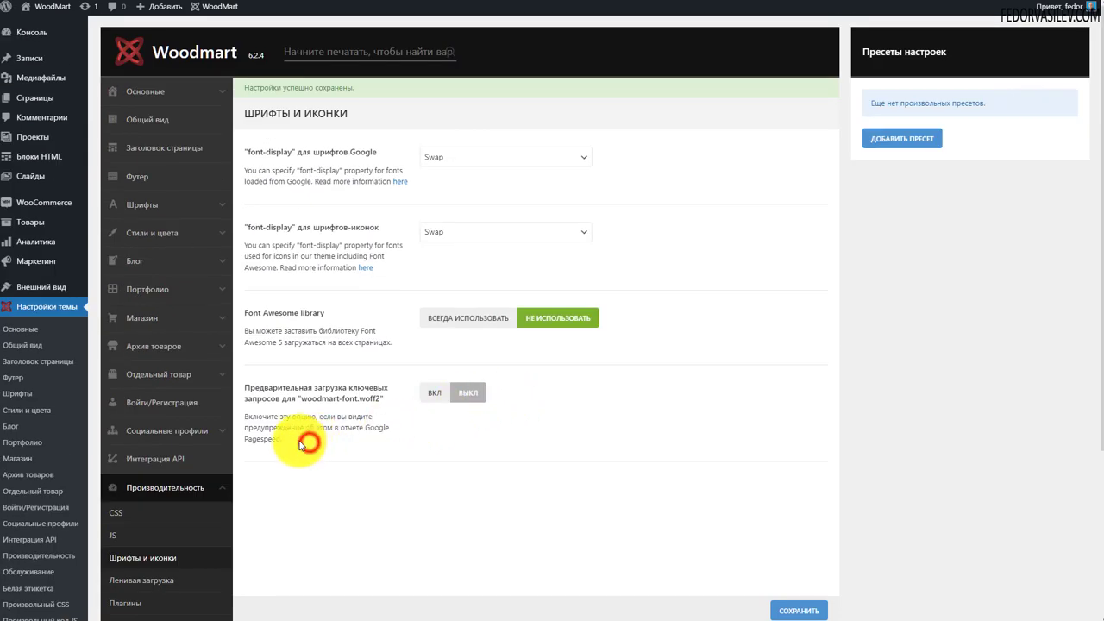
Examine the title and description of the "woodmart-font.woff2" key request preload option
triple_click(290, 440)
click(320, 431)
drag(282, 439, 362, 428)
click(353, 429)
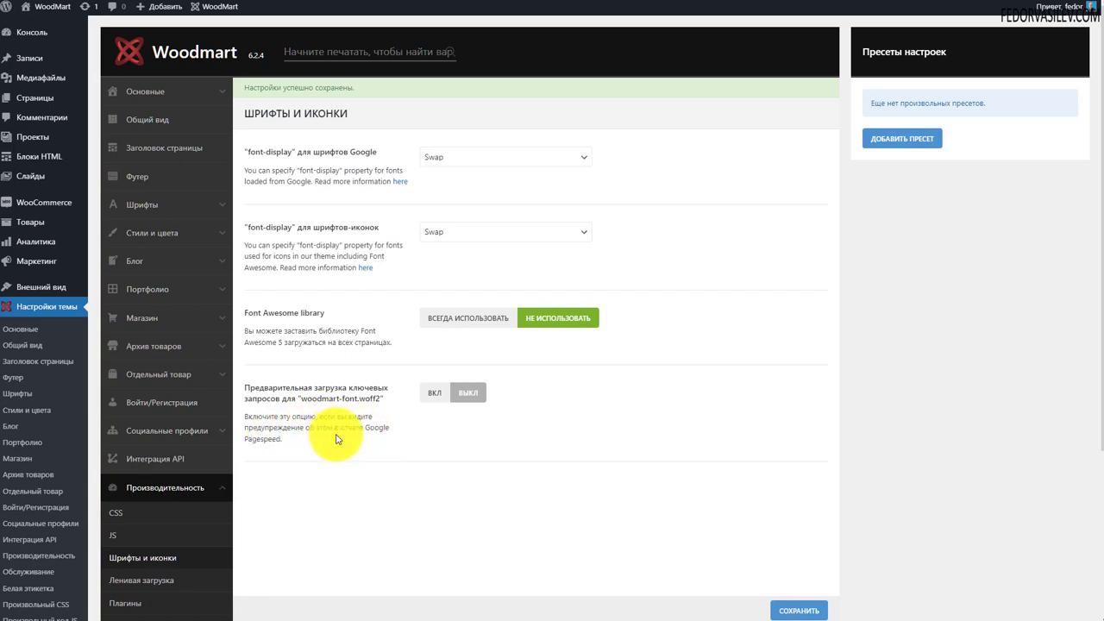
drag(290, 443, 247, 426)
click(346, 390)
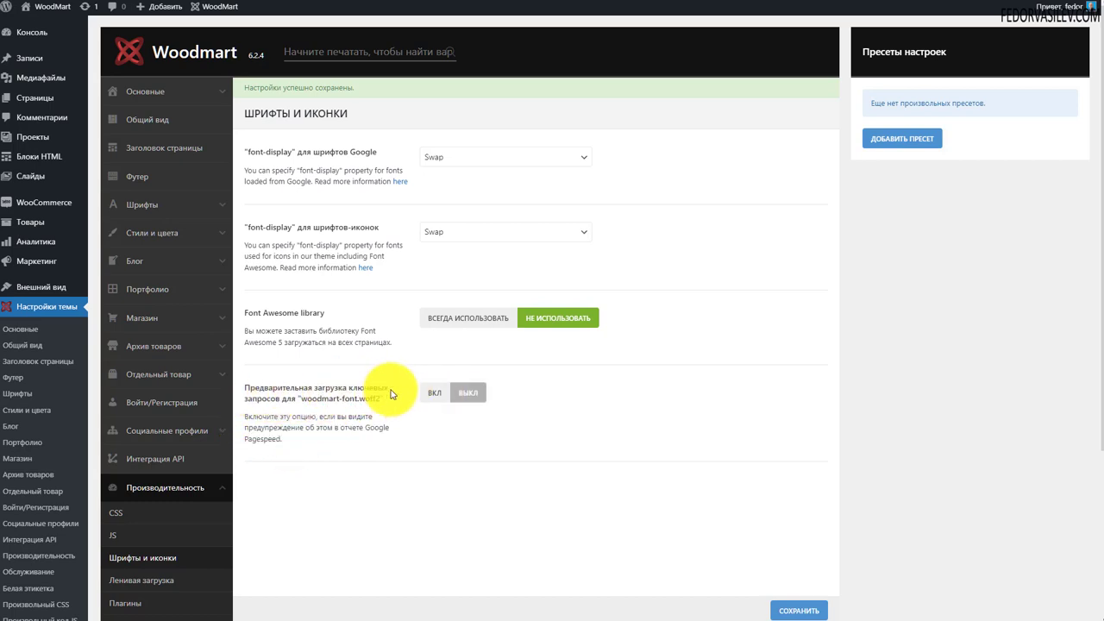
drag(392, 395, 297, 402)
click(299, 428)
Try switching the "woodmart-font.woff2" preload option to Вкл, return it to Выкл, and save the settings
click(440, 396)
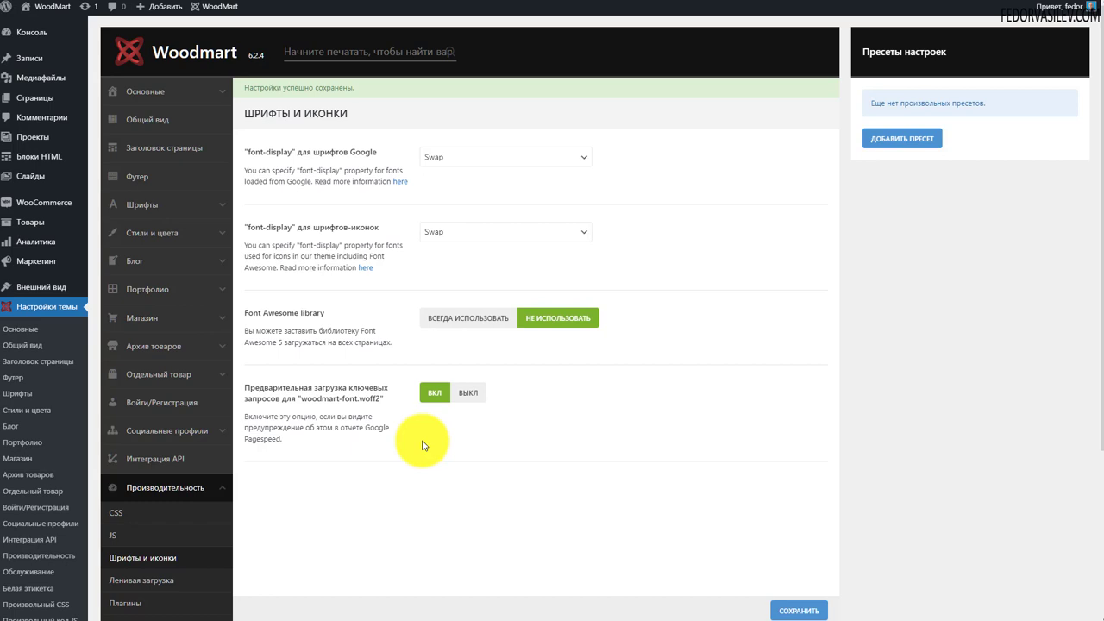
drag(291, 443, 246, 423)
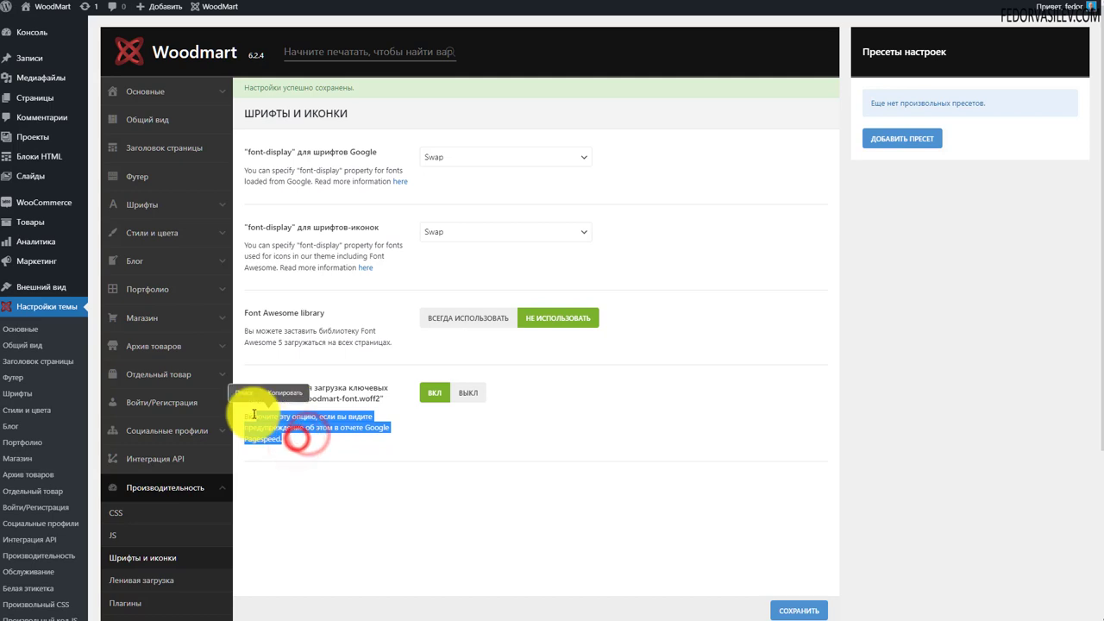
click(468, 393)
click(788, 608)
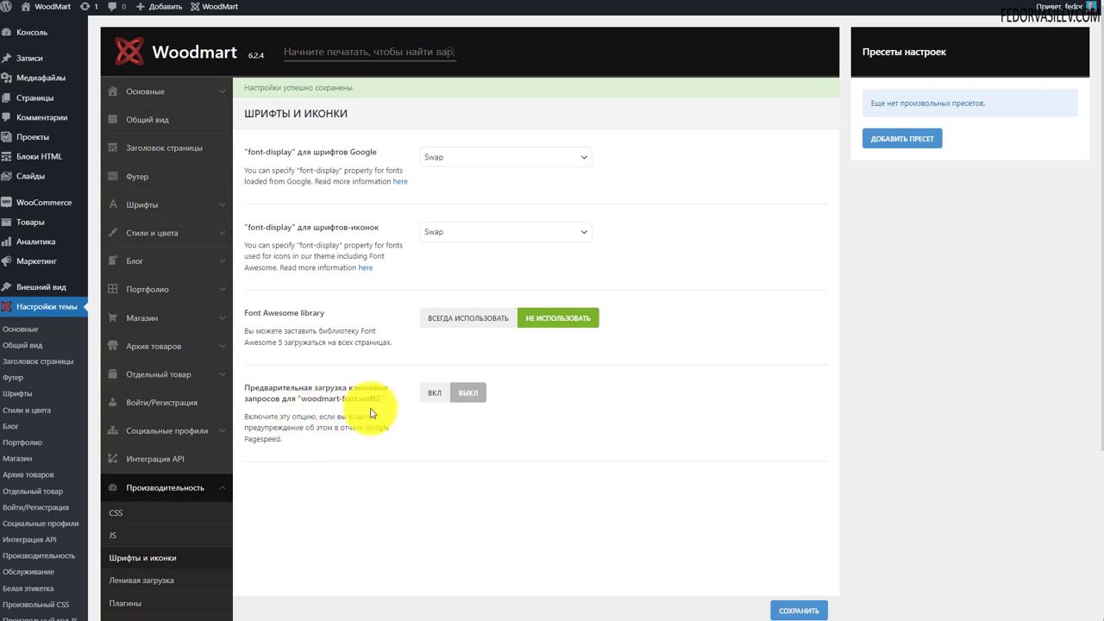
drag(380, 402, 278, 423)
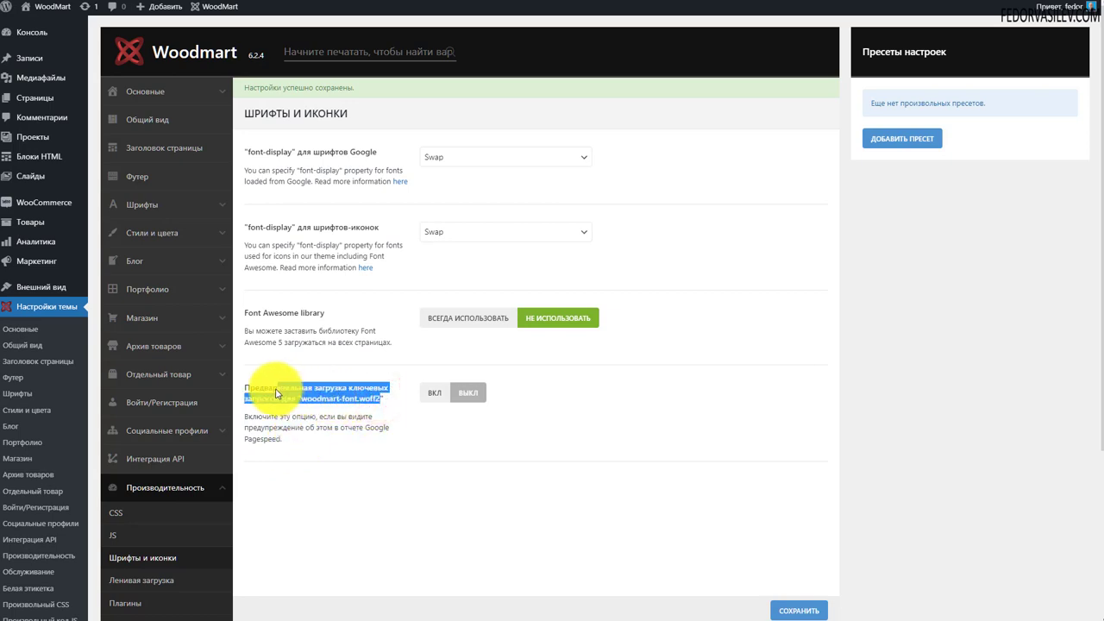
click(280, 433)
triple_click(280, 434)
click(609, 434)
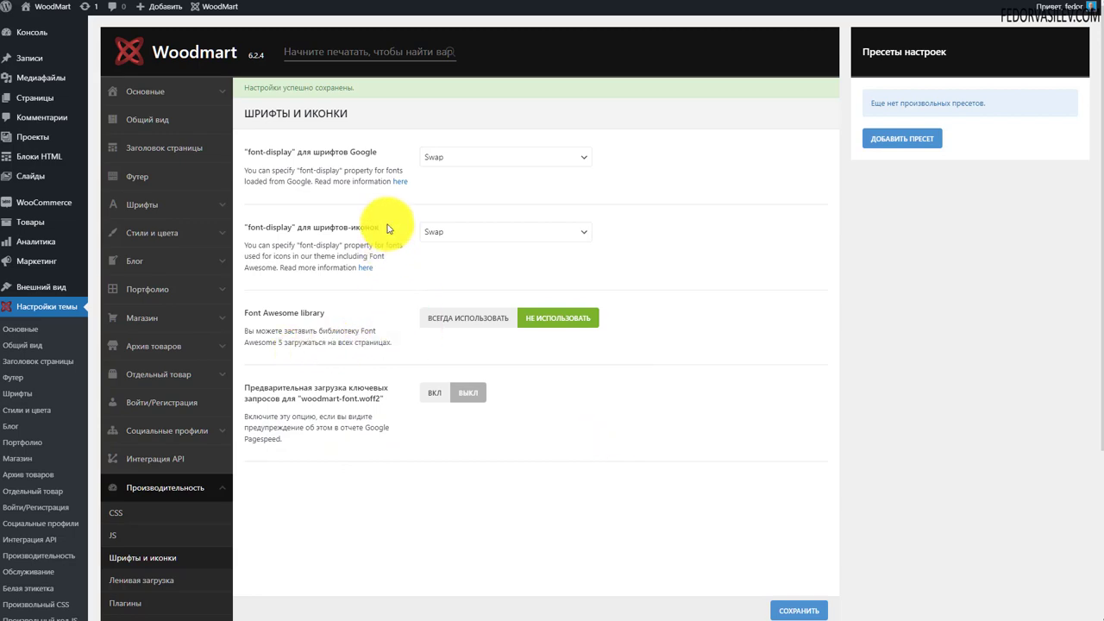
Open the Ленивая загрузка performance settings and check how product images load down the storefront's Магазин page
scroll(136, 419, down, 2)
click(140, 406)
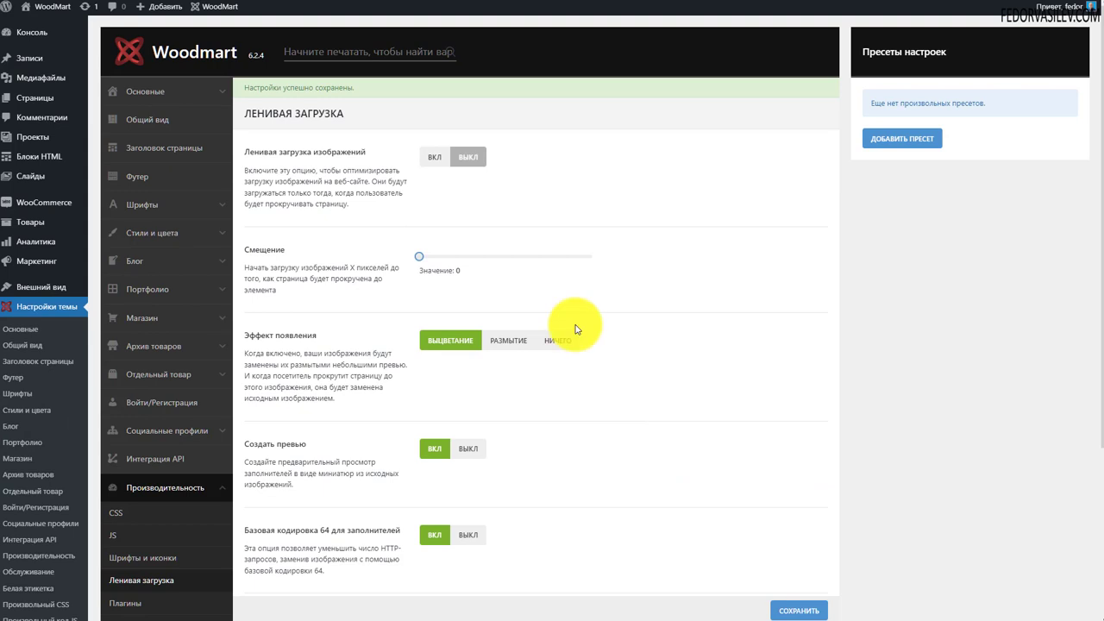
click(629, 0)
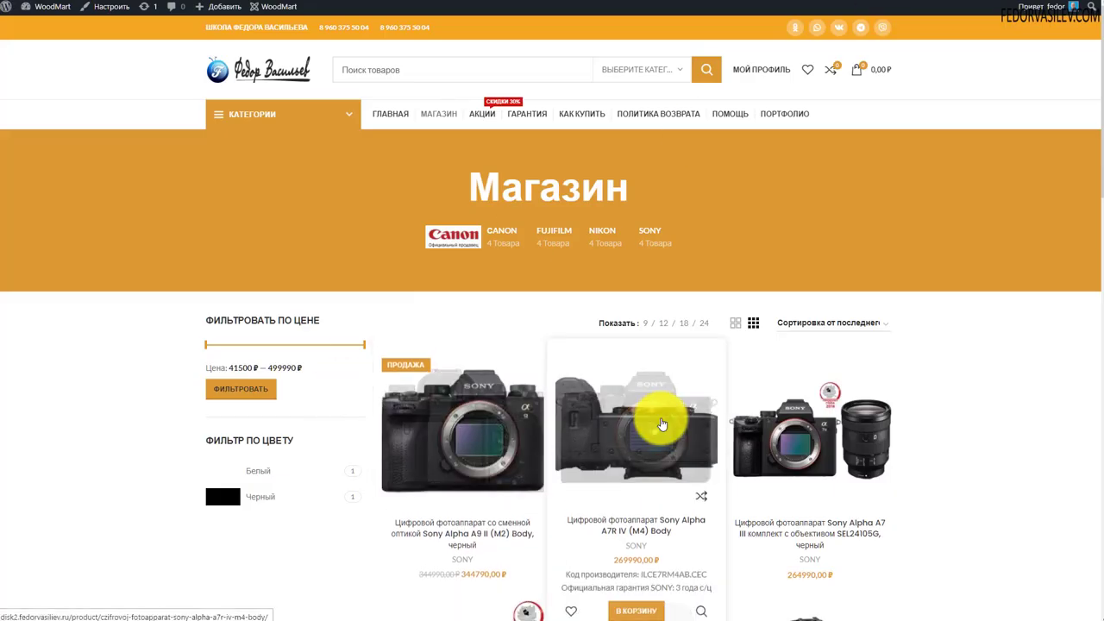
scroll(652, 419, down, 3)
scroll(397, 373, down, 3)
scroll(276, 313, down, 10)
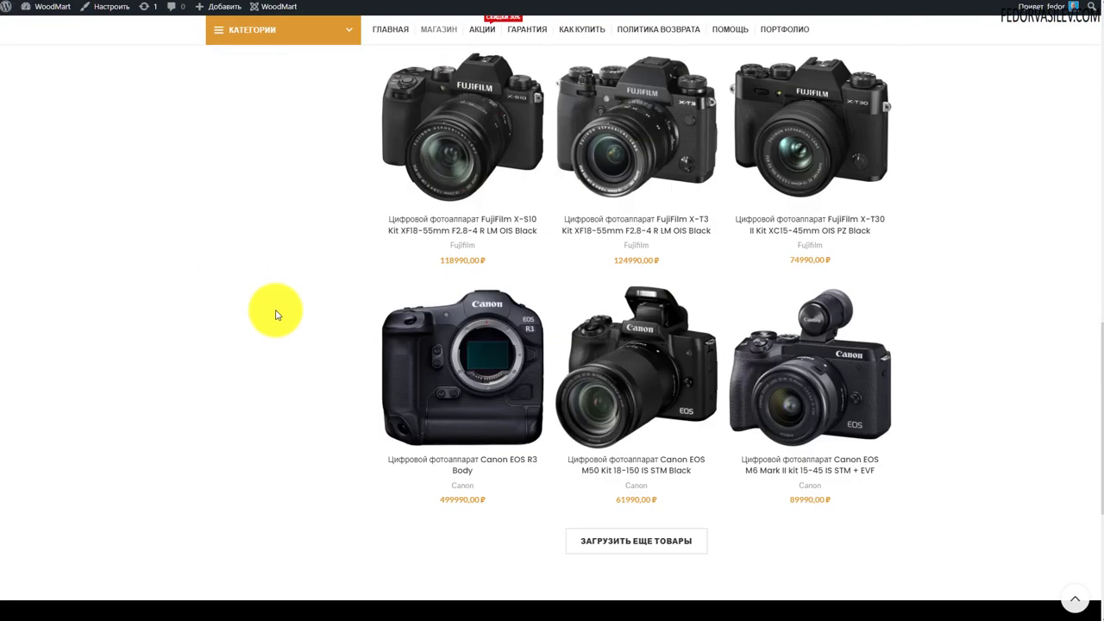
scroll(276, 314, up, 10)
scroll(276, 315, up, 5)
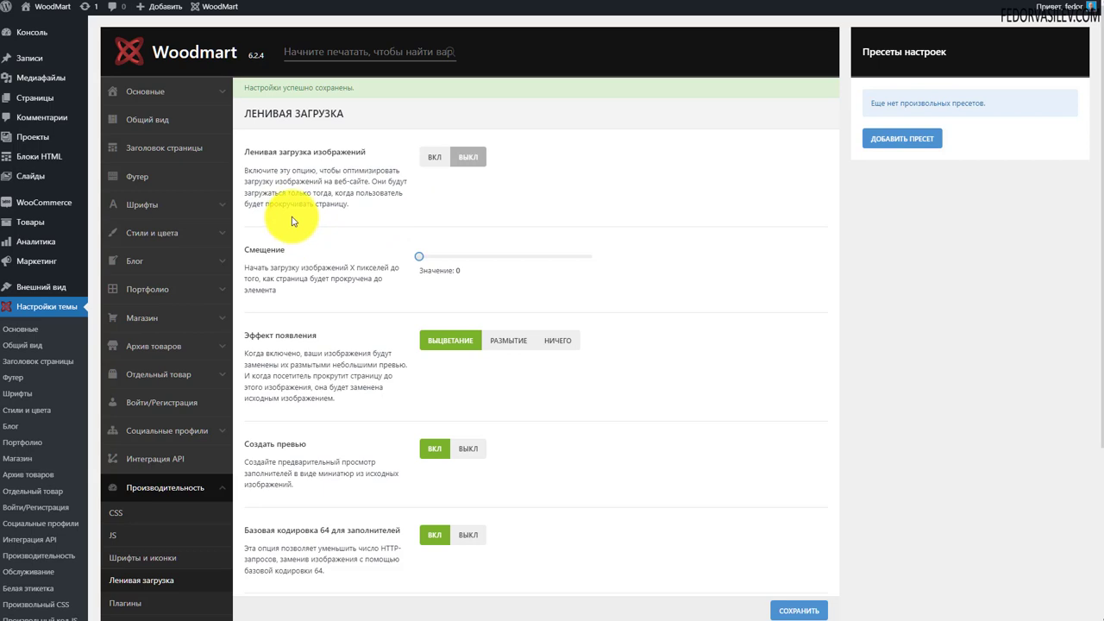
Read the Ленивая загрузка изображений description and set the option to Вкл
drag(348, 203, 246, 170)
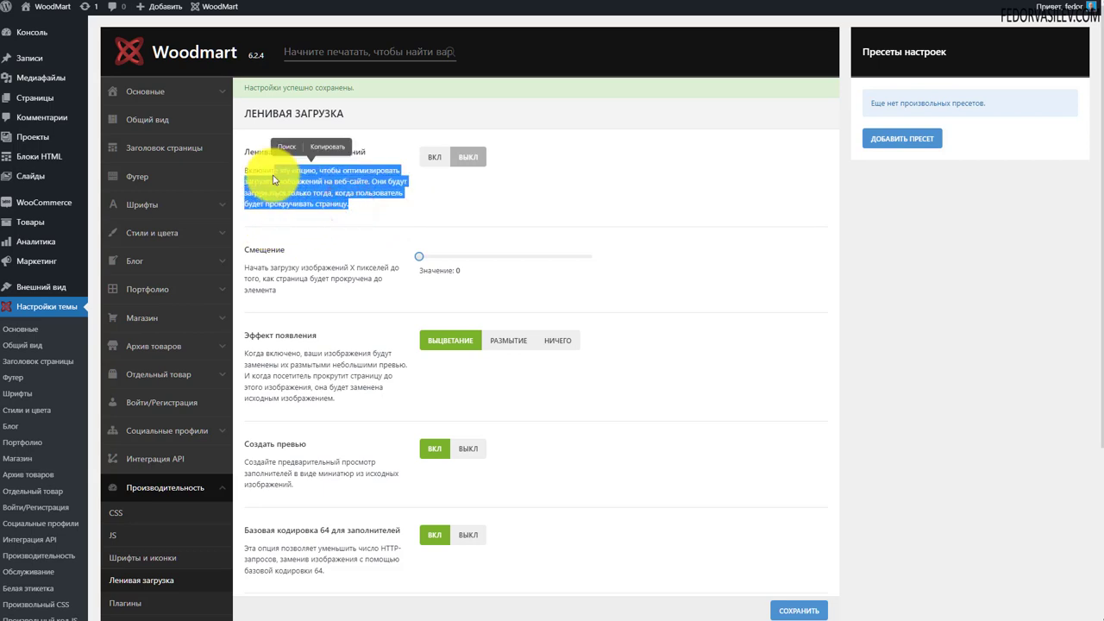
click(291, 210)
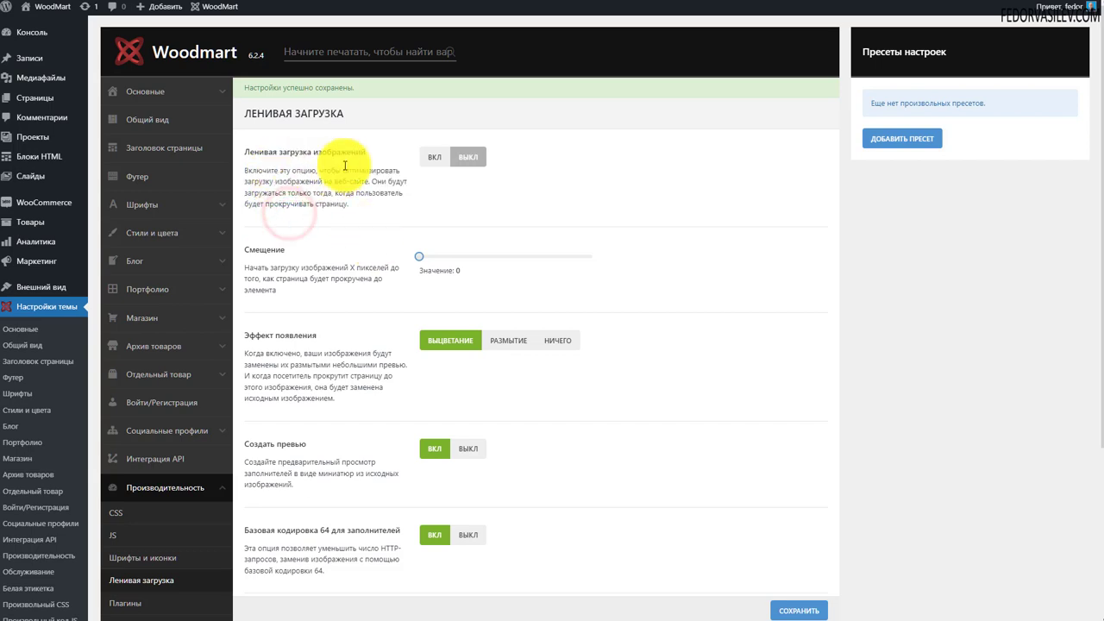
click(433, 156)
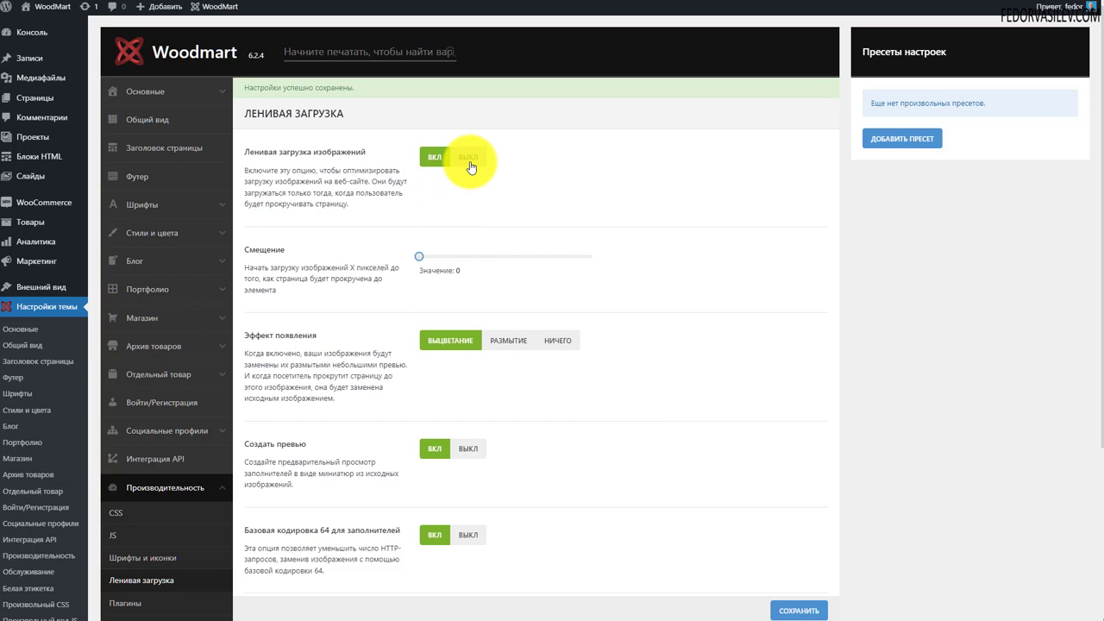
click(434, 157)
Set the lazy loading Смещение to 50 and save the settings
drag(283, 290, 253, 249)
click(297, 296)
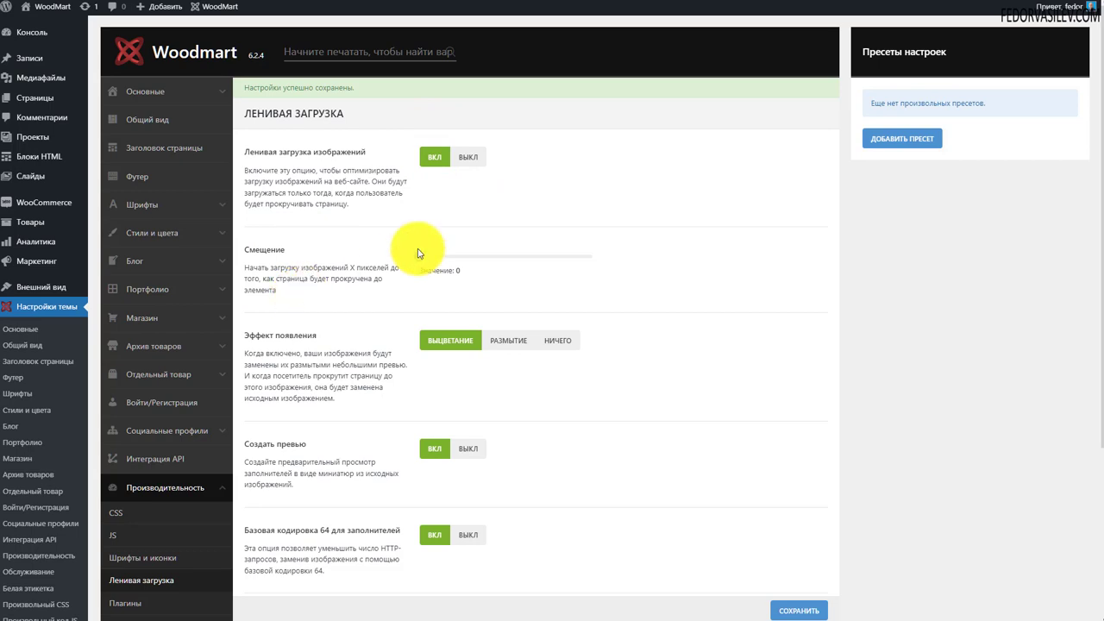
drag(417, 258, 435, 258)
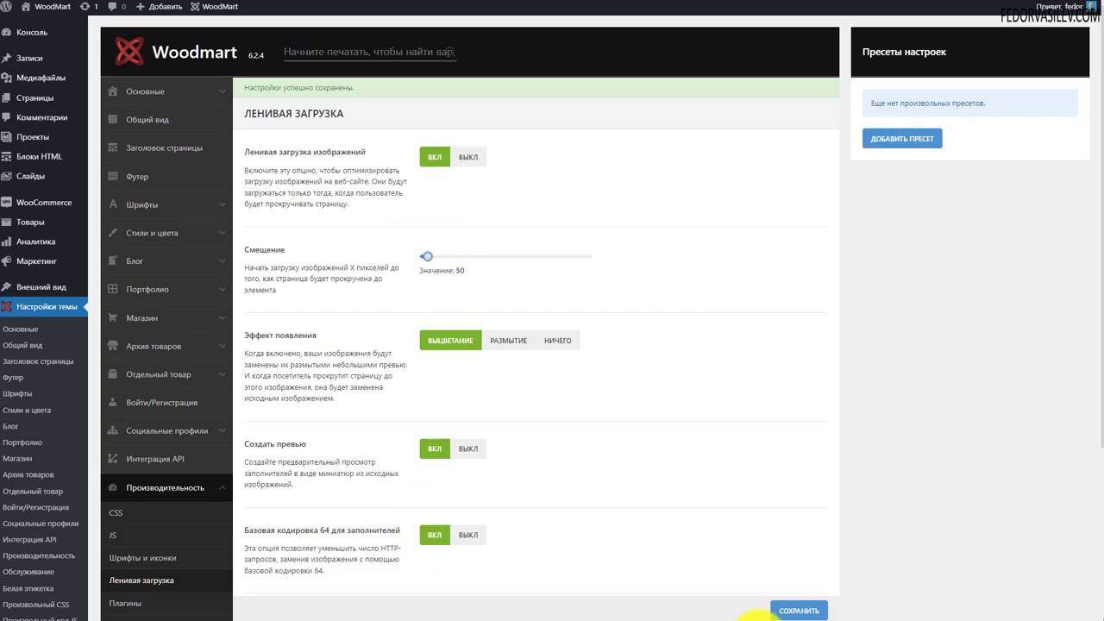
click(780, 613)
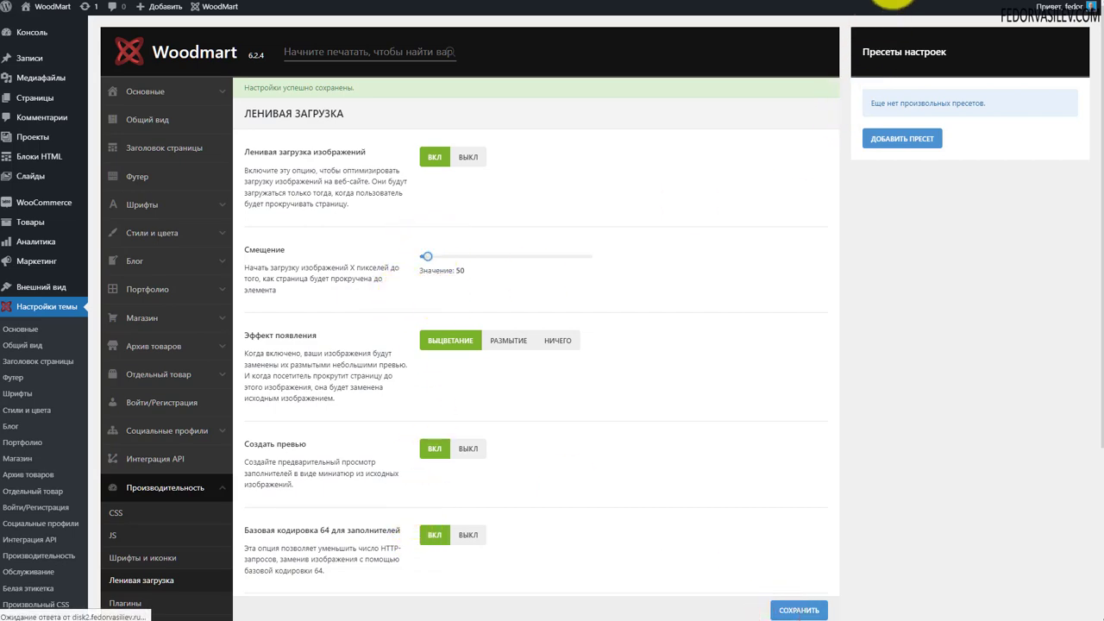
Check lazy image loading on the storefront's Магазин page from the first products down to the footer
click(890, 2)
scroll(628, 239, down, 4)
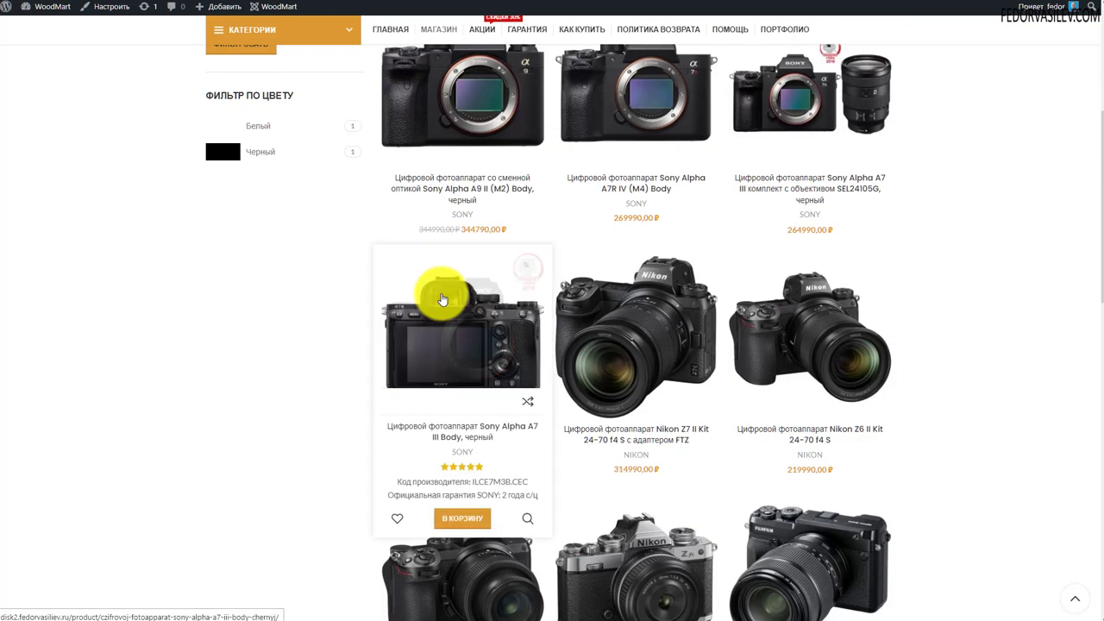
scroll(451, 299, up, 4)
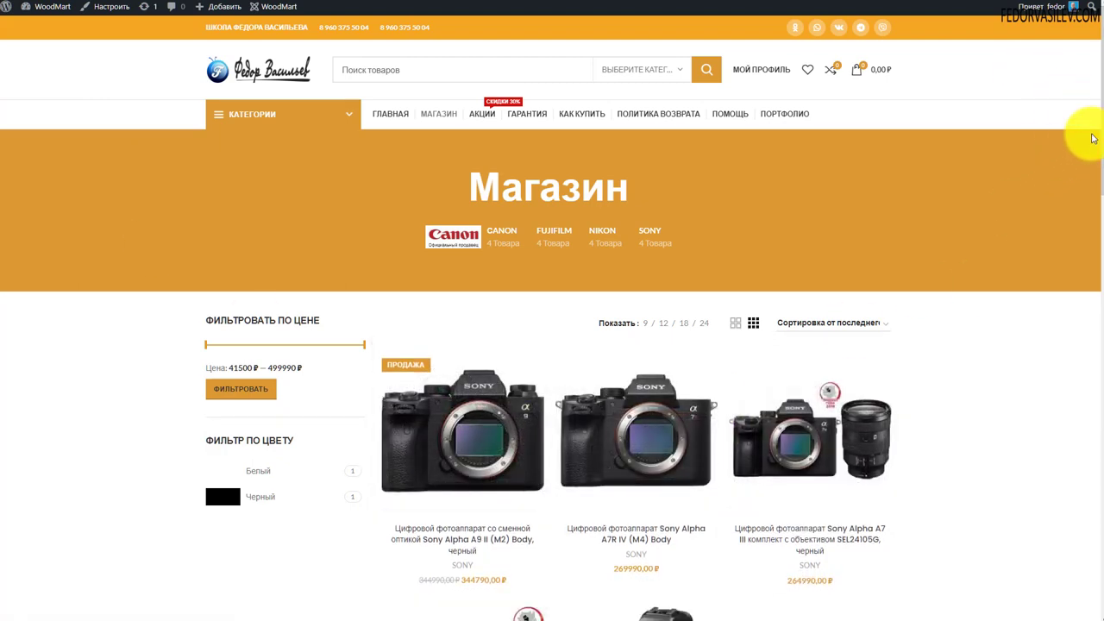
drag(1089, 125, 1089, 332)
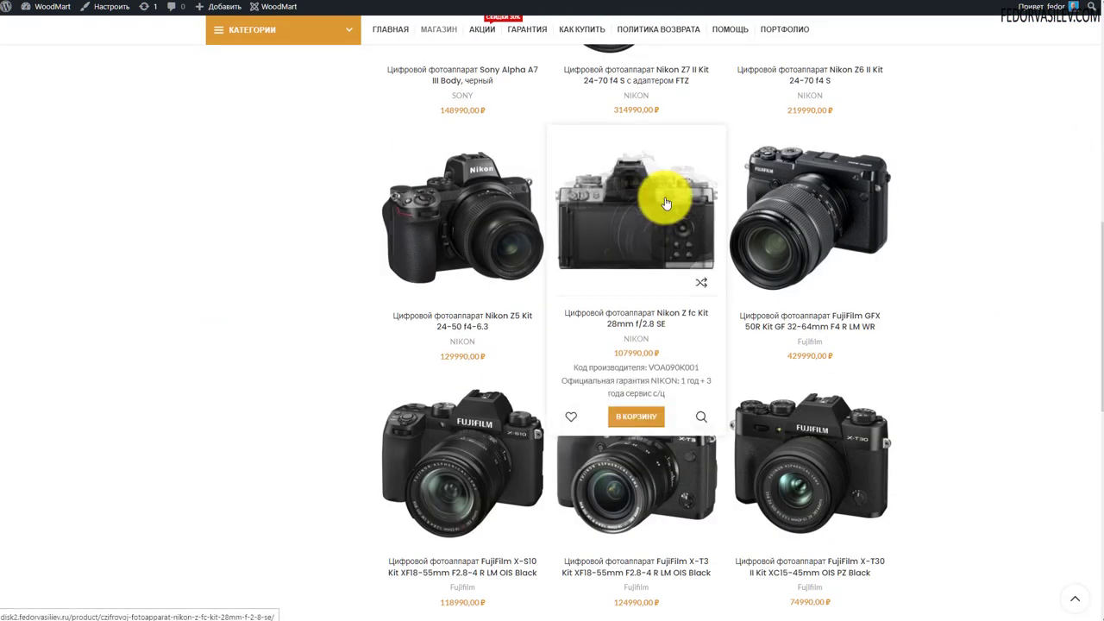
scroll(906, 241, down, 5)
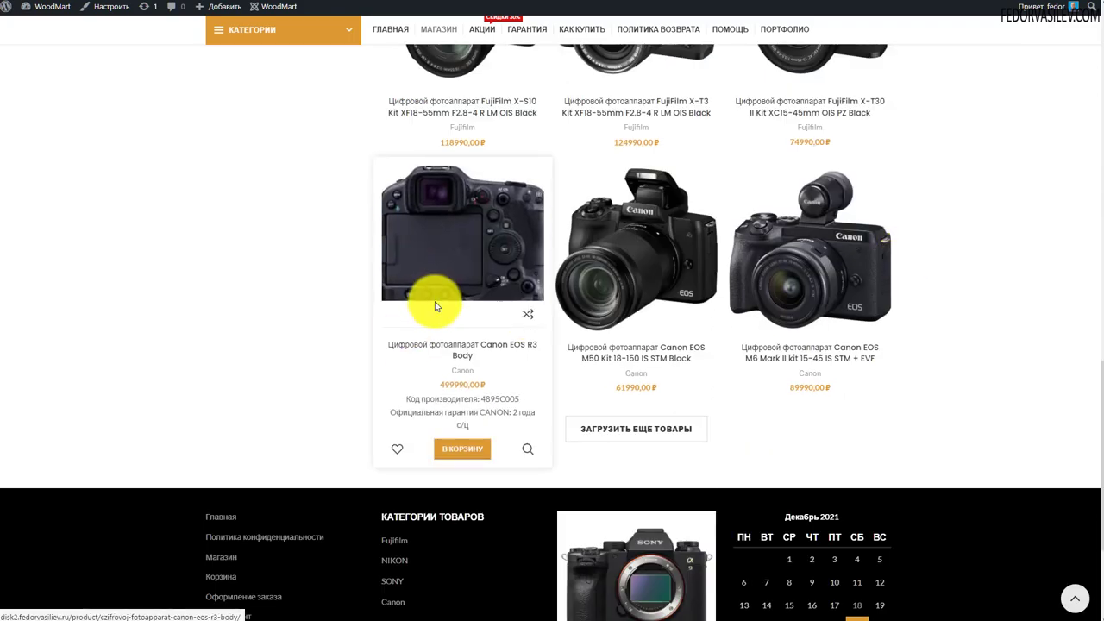
scroll(436, 306, down, 2)
scroll(652, 284, up, 15)
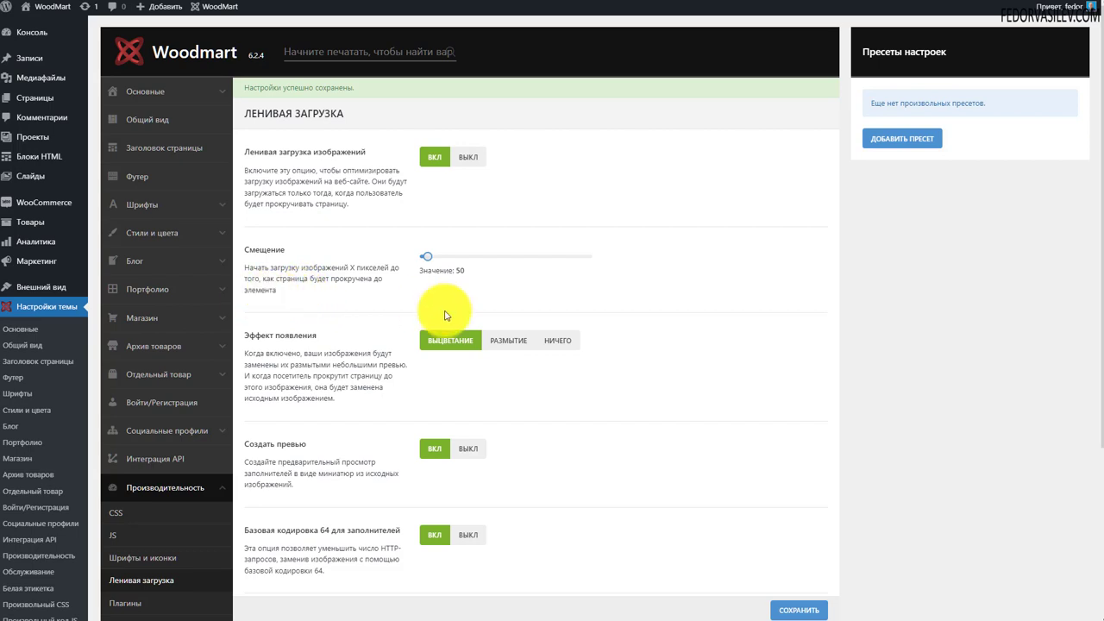
Set the lazy loading Смещение to 100 and Эффект появления to Ничего
drag(434, 256, 599, 264)
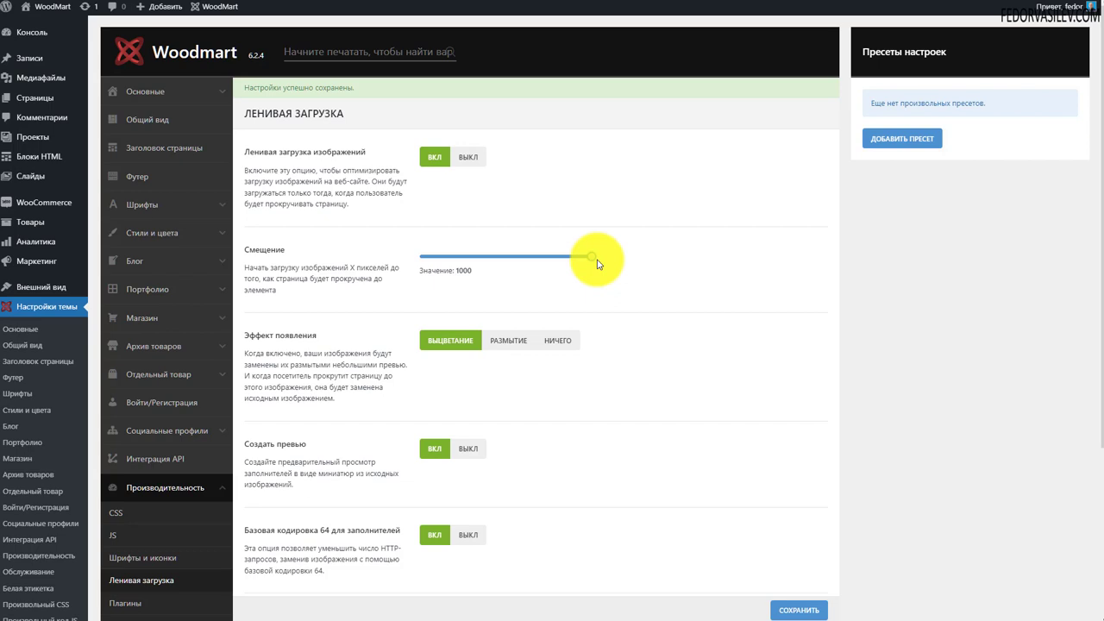
drag(594, 262, 439, 264)
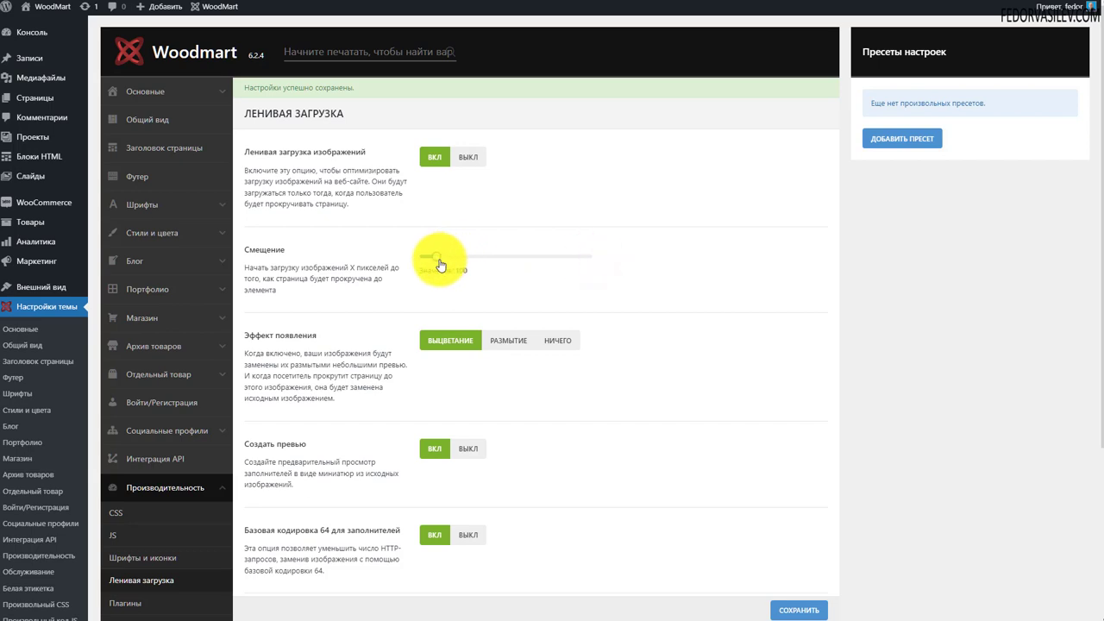
drag(249, 335, 343, 394)
click(345, 395)
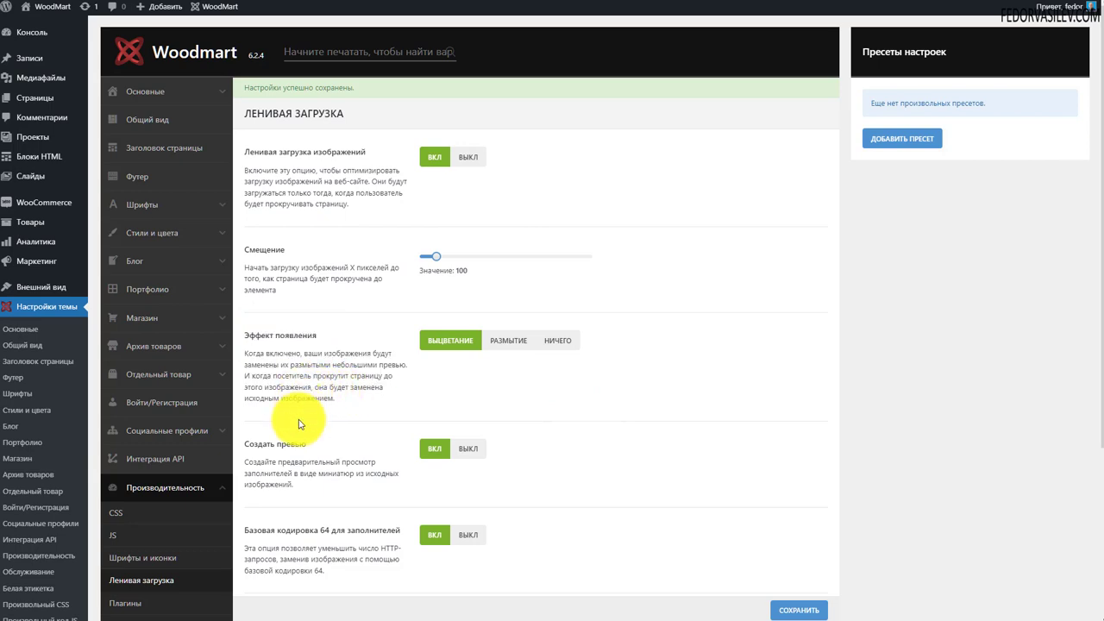
drag(324, 390, 279, 340)
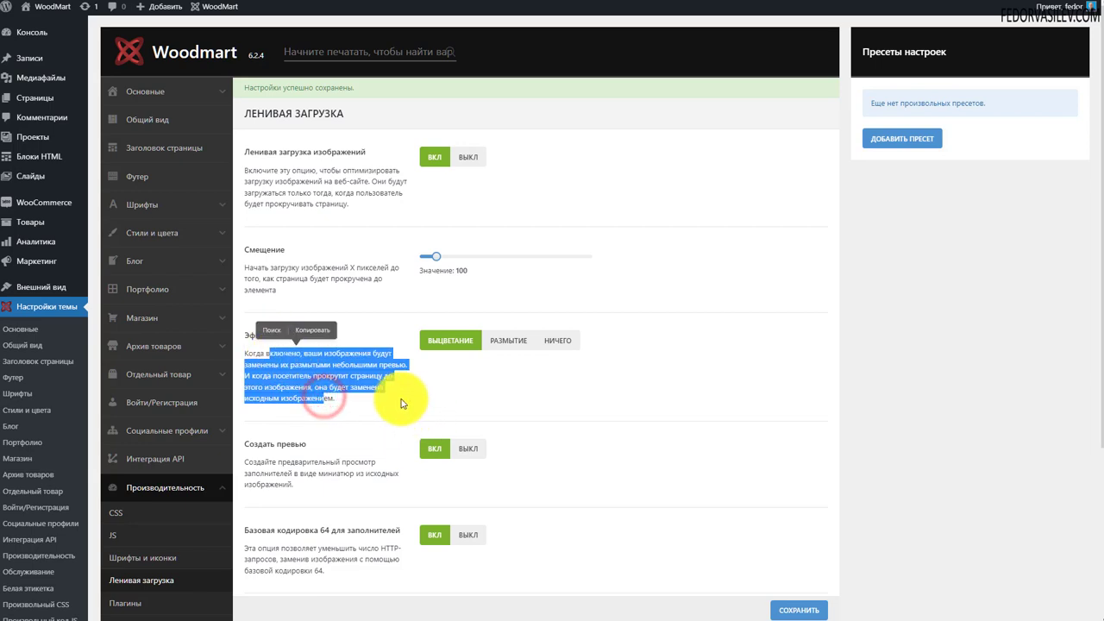
click(400, 398)
click(498, 339)
click(441, 340)
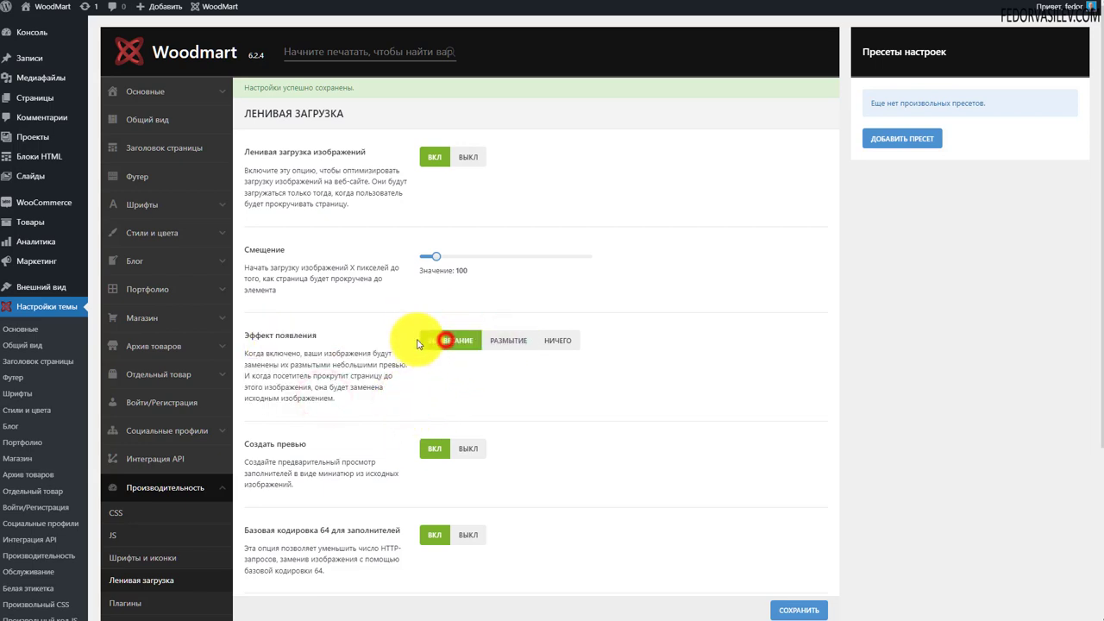
click(553, 339)
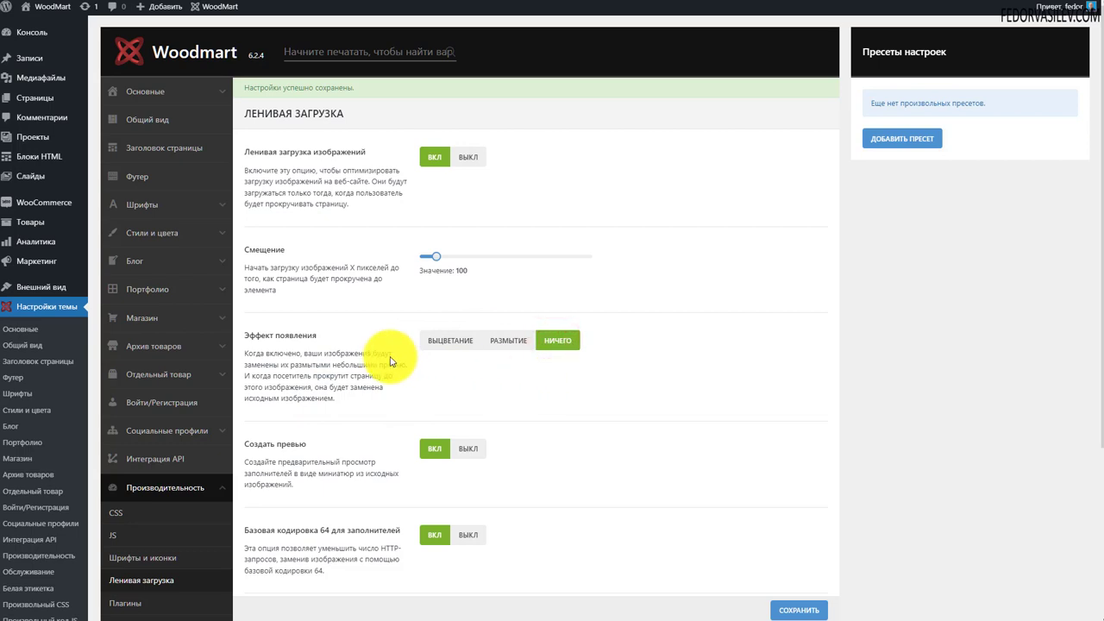
Set the lazy loading Эффект появления to Размытие, review the remaining placeholder options down to the custom image upload, and save the settings
click(449, 338)
click(496, 341)
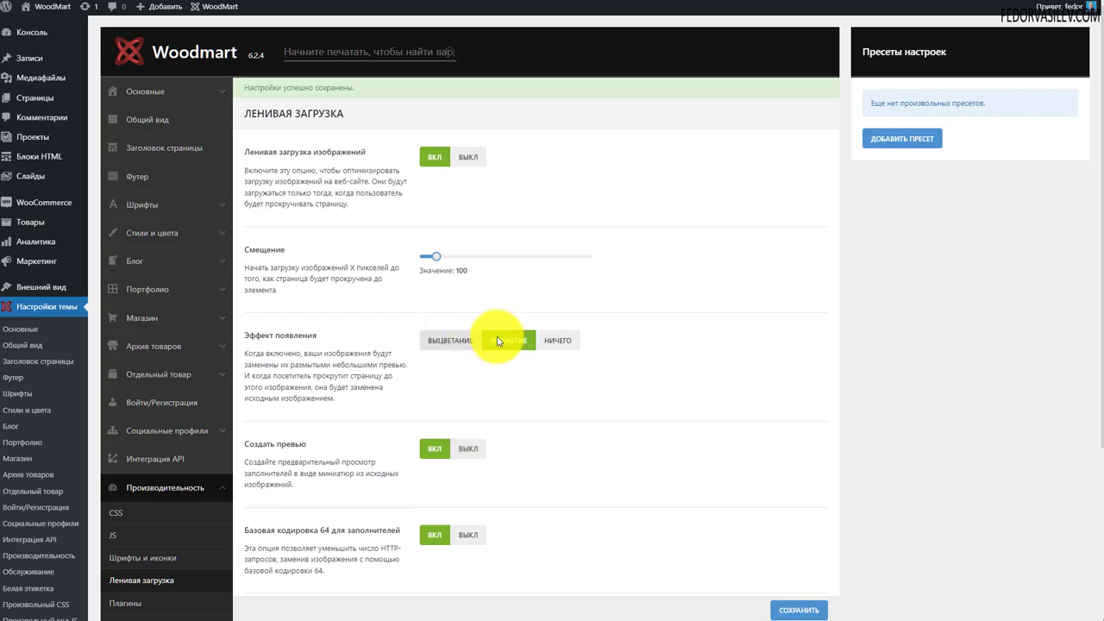
scroll(554, 384, down, 2)
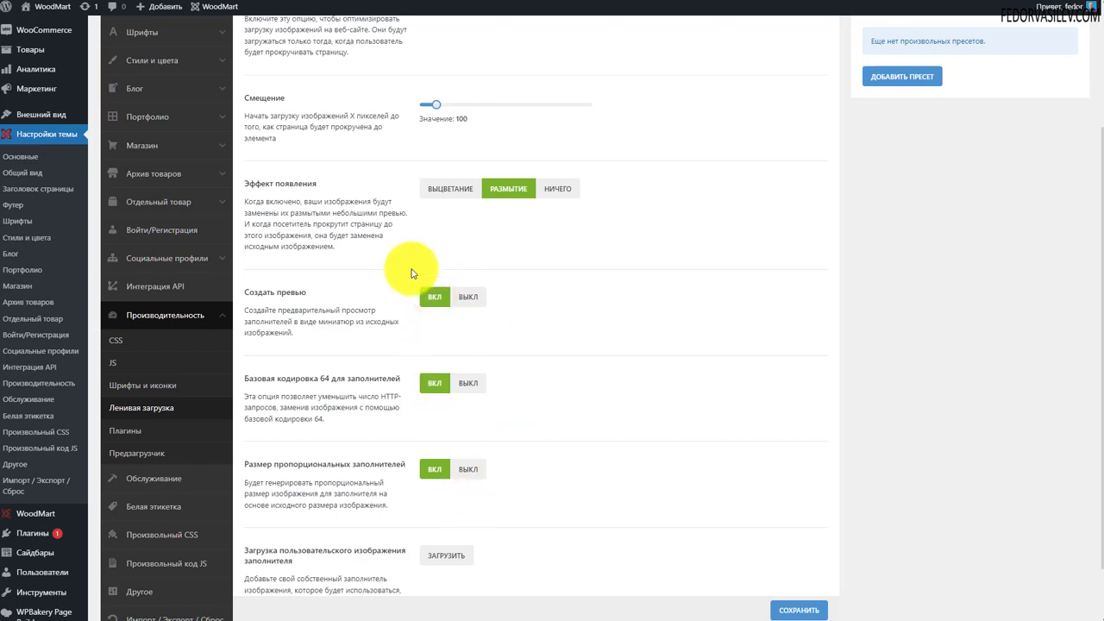
scroll(517, 321, down, 1)
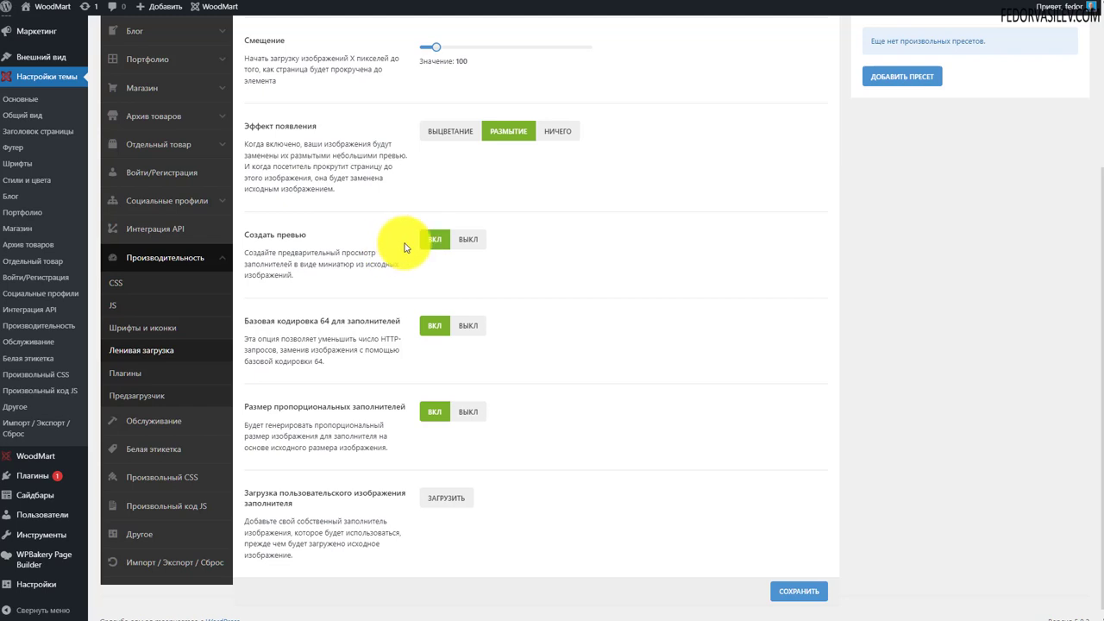
scroll(413, 259, down, 1)
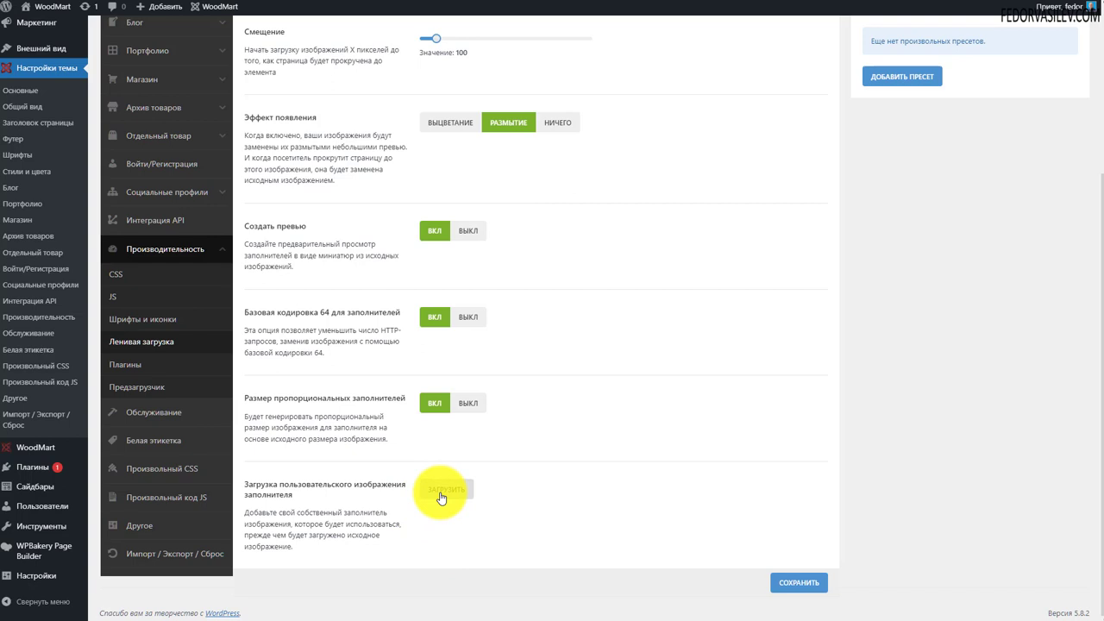
drag(316, 498, 281, 489)
click(374, 517)
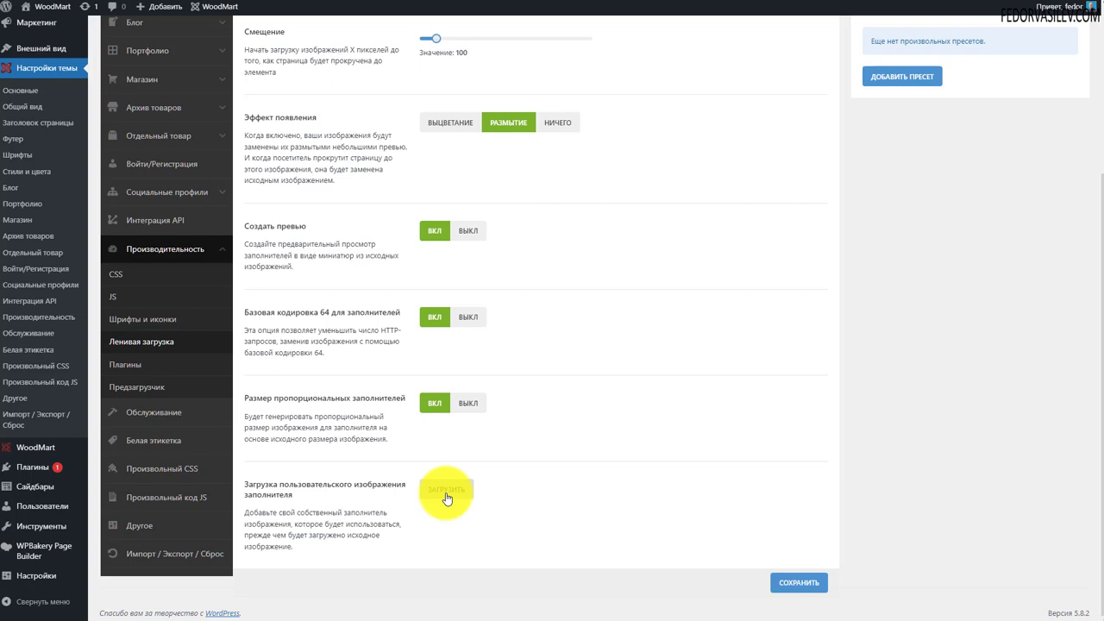
scroll(447, 470, up, 3)
scroll(431, 424, down, 3)
click(790, 582)
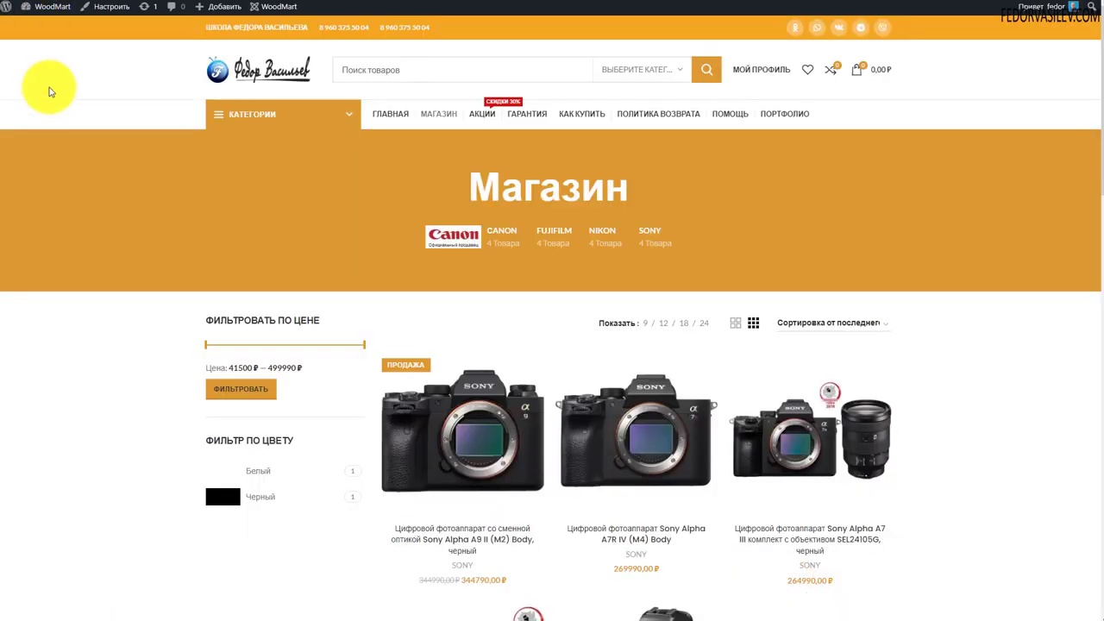
Reload the storefront's Магазин page and check the blur effect on product images down the product list
key(F5)
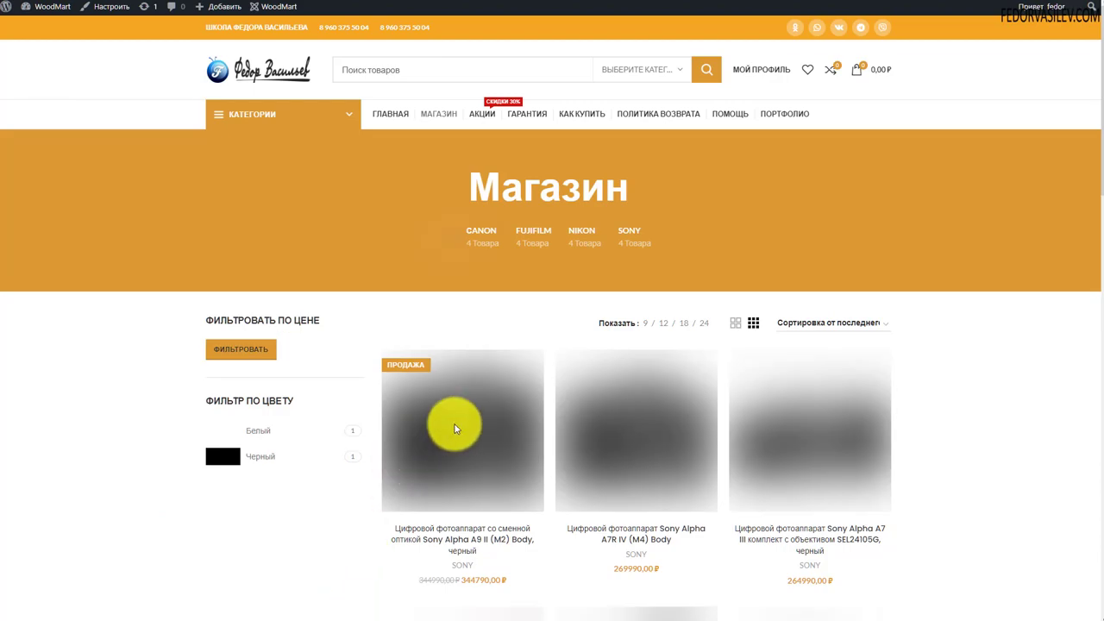
scroll(456, 429, down, 10)
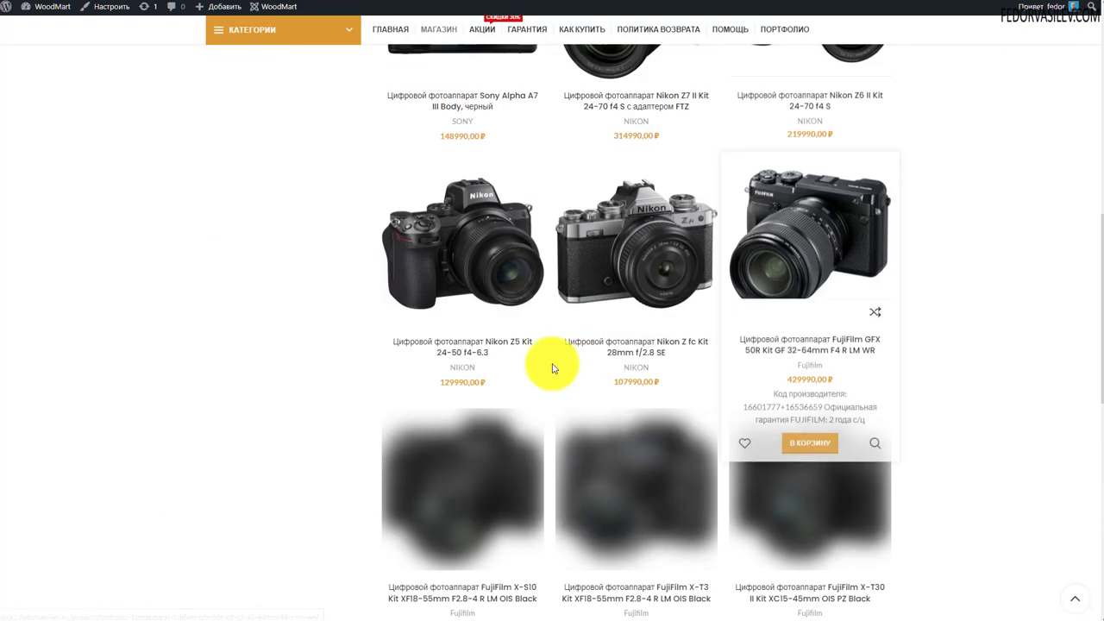
scroll(445, 459, down, 1)
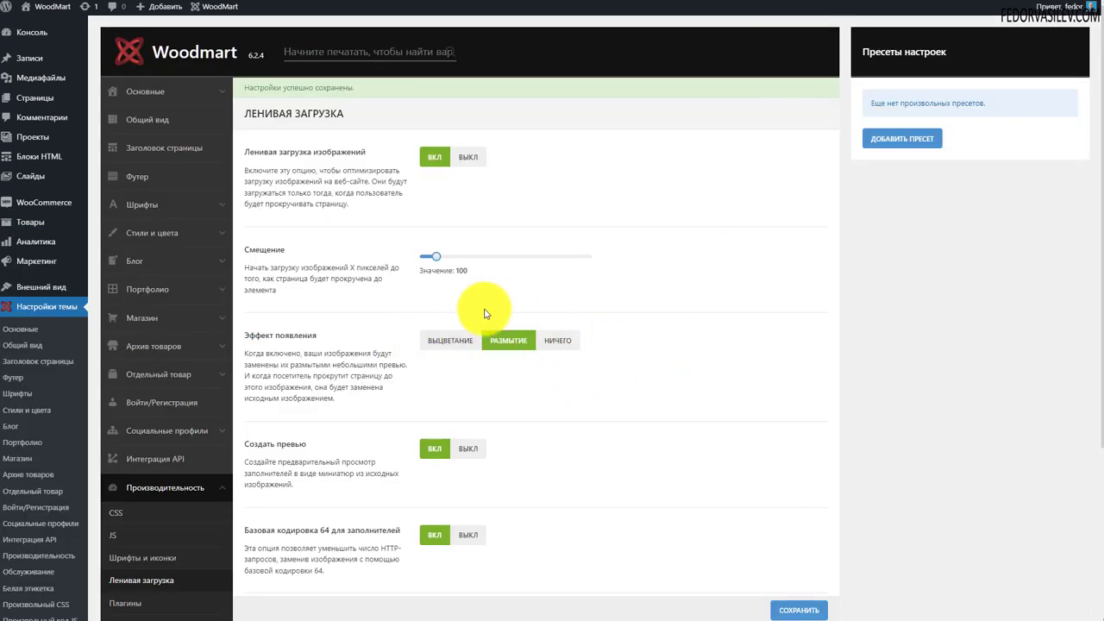
Set Эффект появления to Выцветание, save the settings, and check product image loading on the reloaded Магазин page
click(455, 342)
click(781, 608)
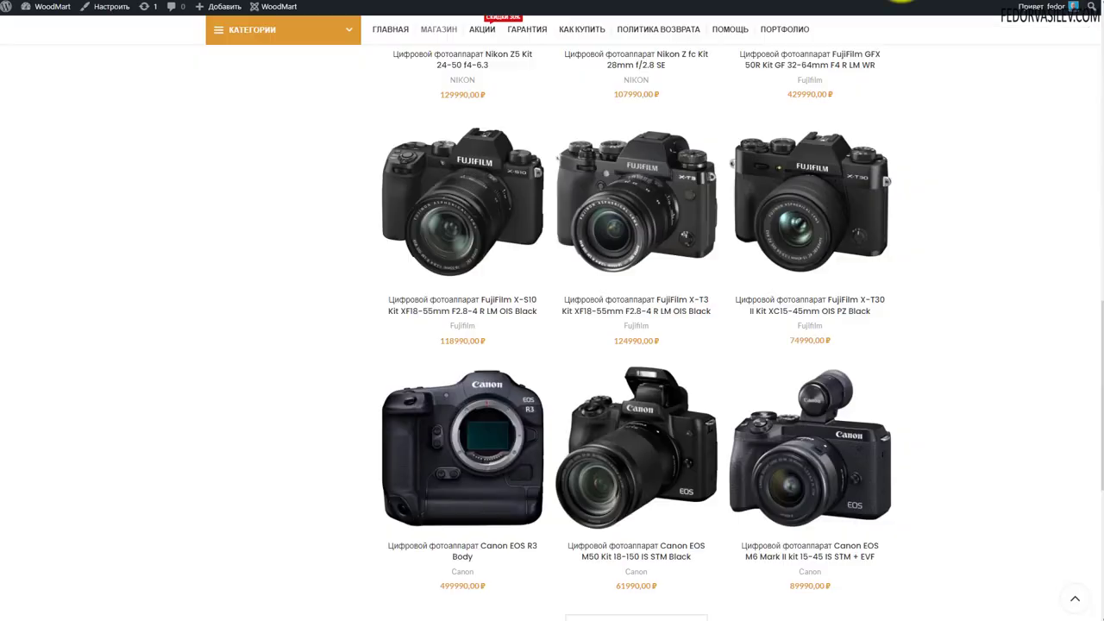
scroll(253, 187, up, 5)
scroll(253, 187, up, 6)
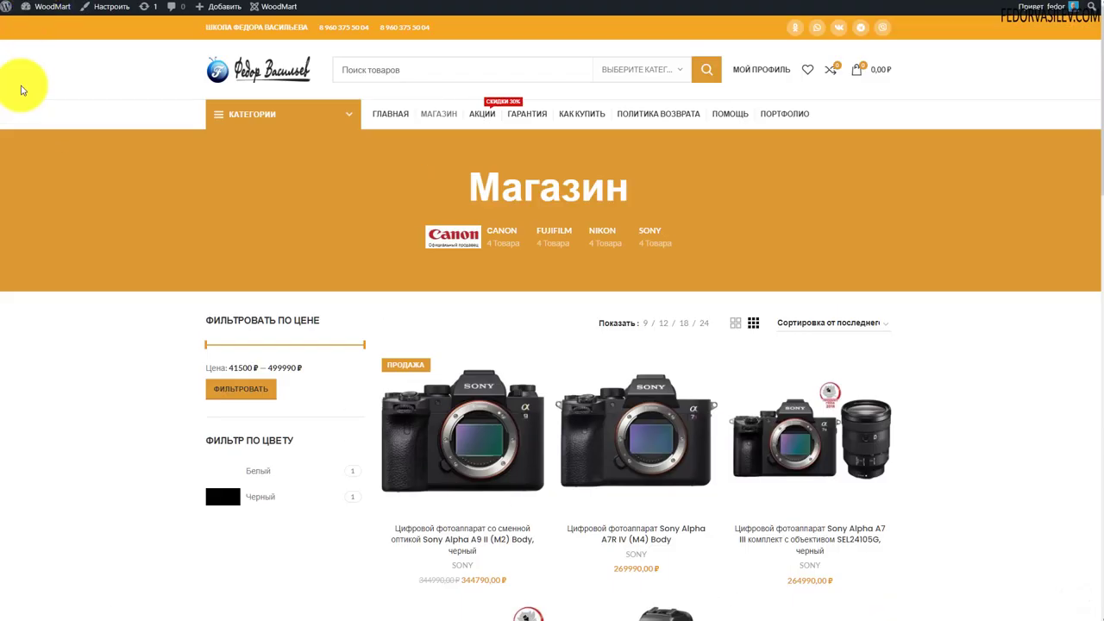
key(F5)
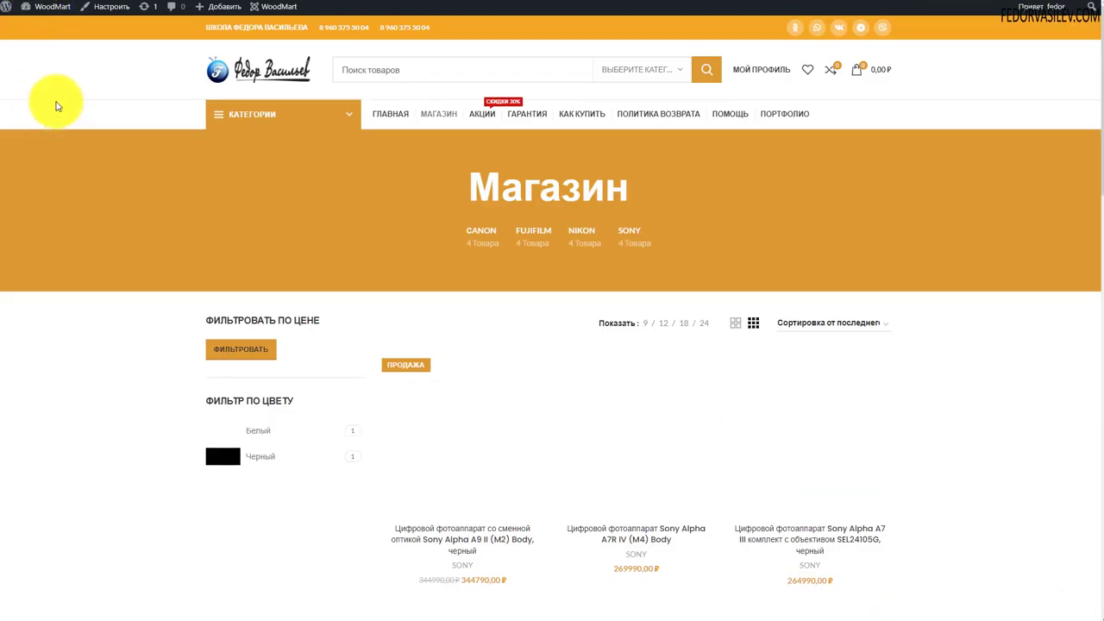
scroll(55, 102, down, 10)
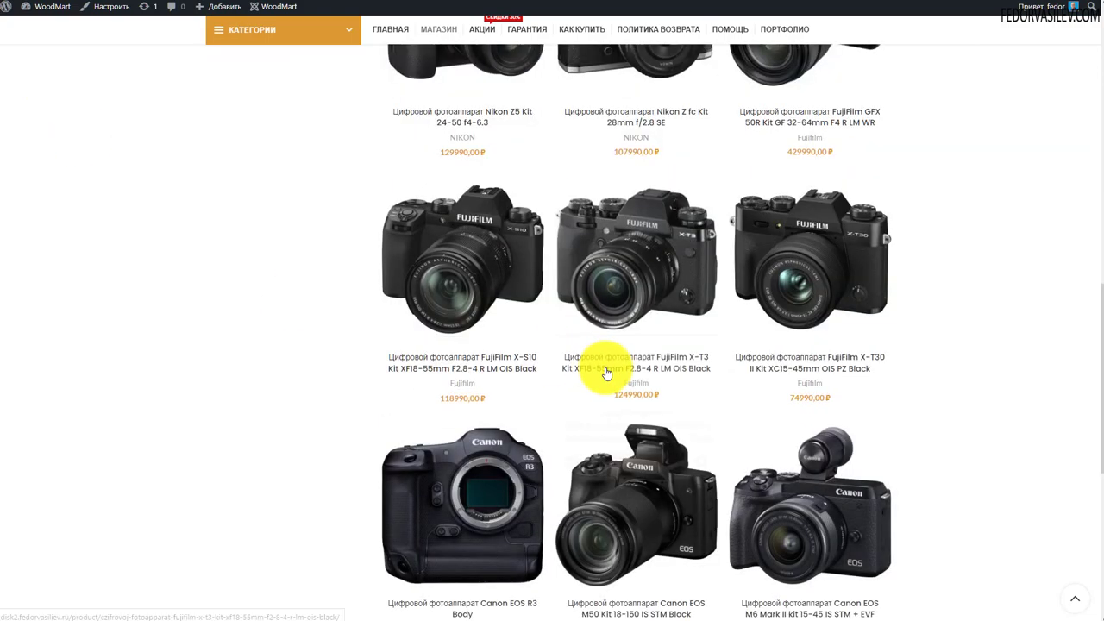
scroll(606, 372, up, 10)
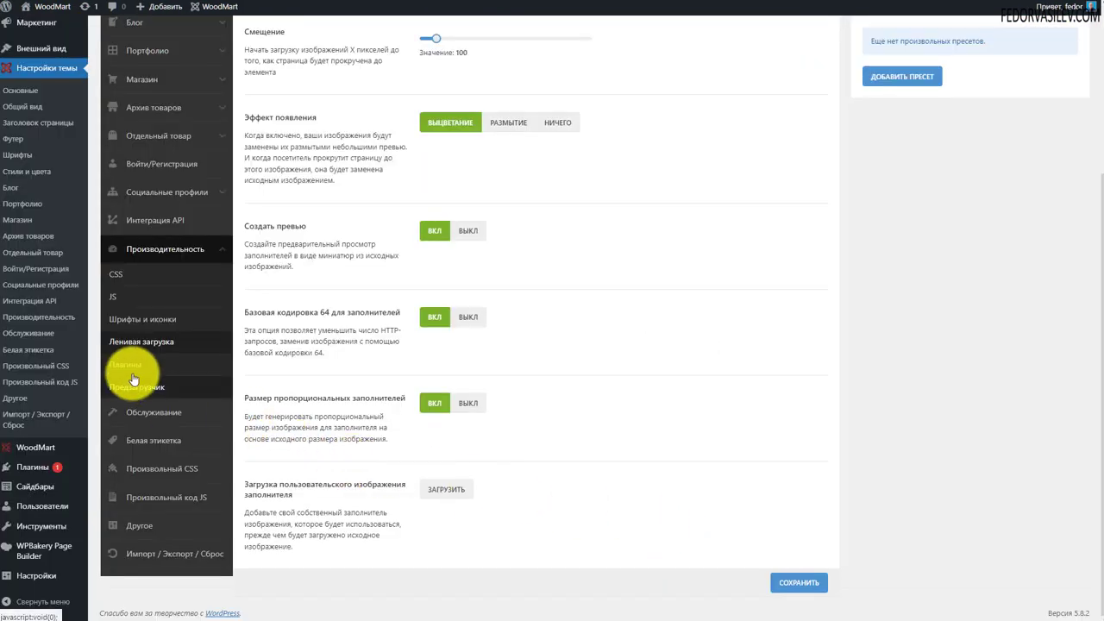
Open the Плагины performance settings and examine the Contact Form 7 section and its Загружать JS файлы option
click(129, 367)
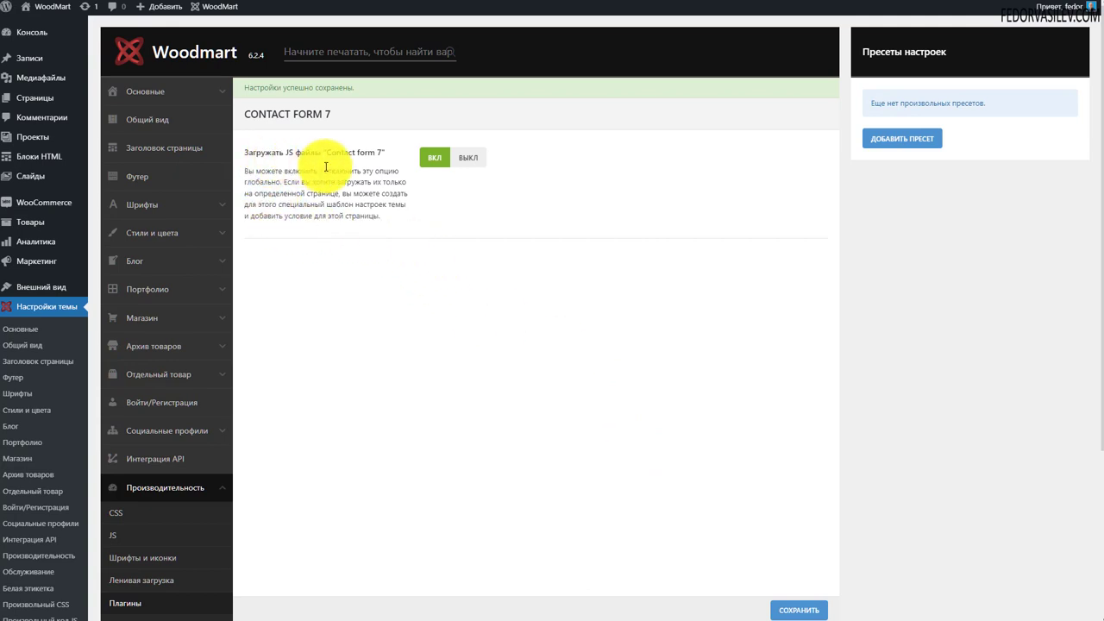
drag(327, 155, 382, 157)
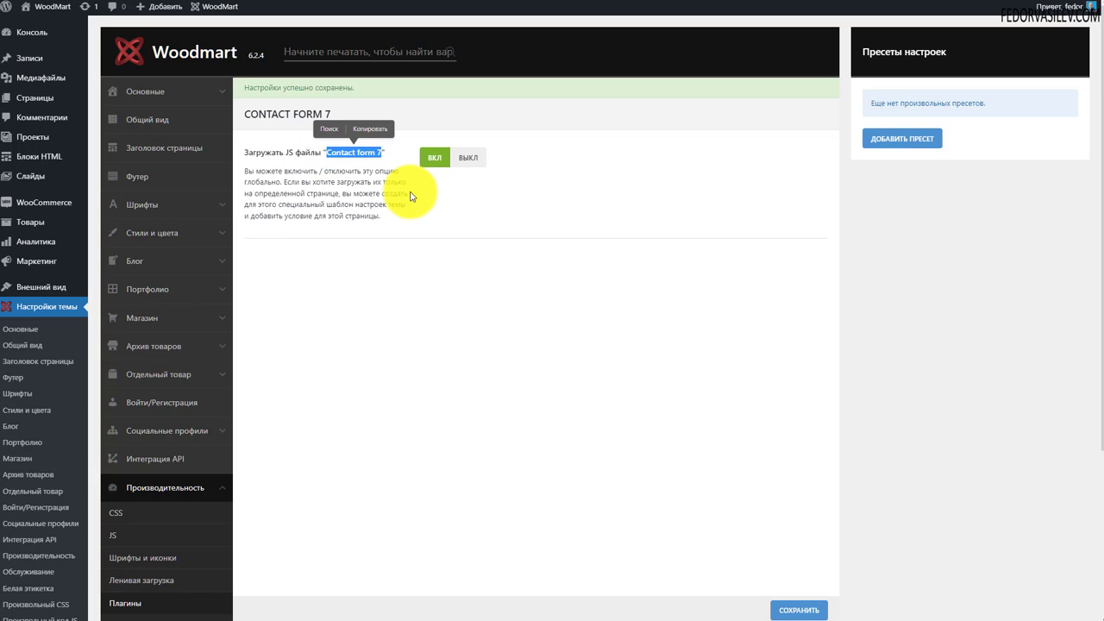
click(294, 192)
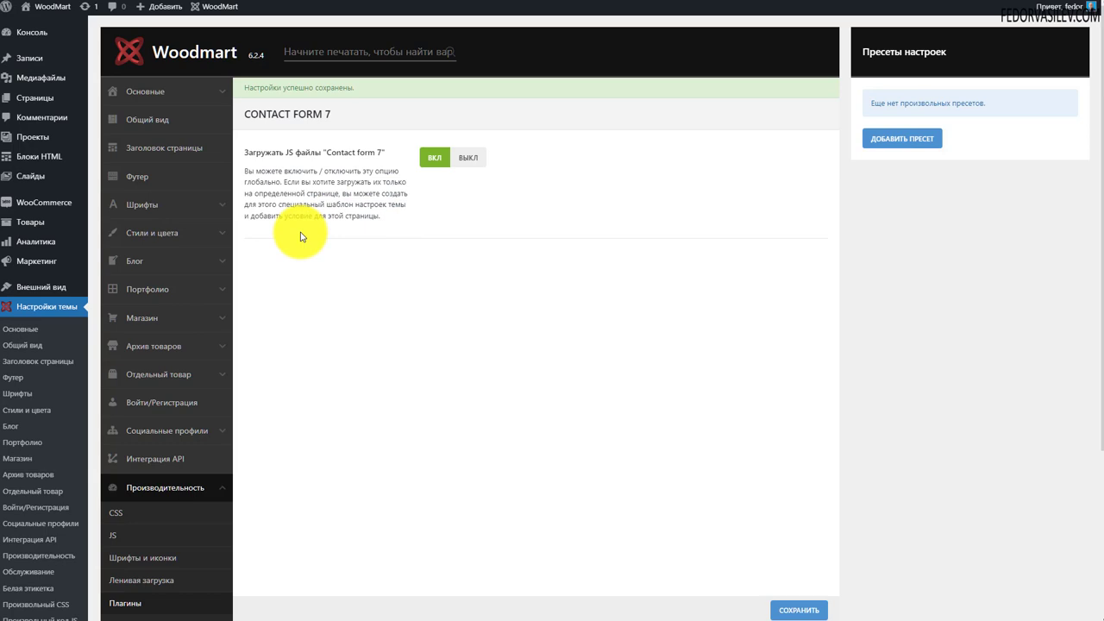
click(376, 188)
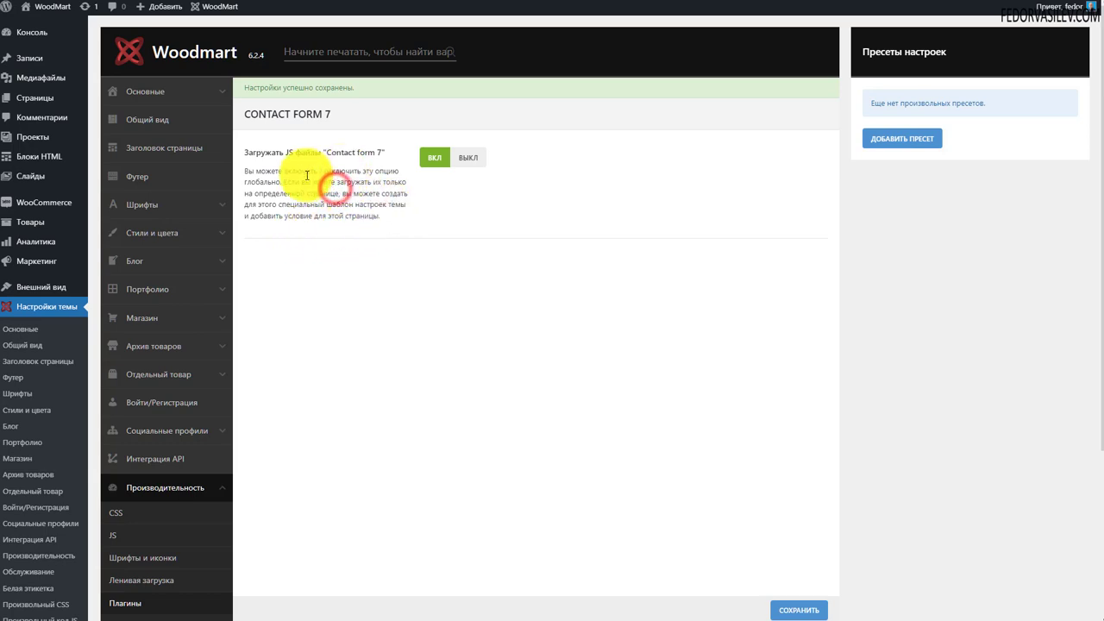
drag(341, 114, 243, 115)
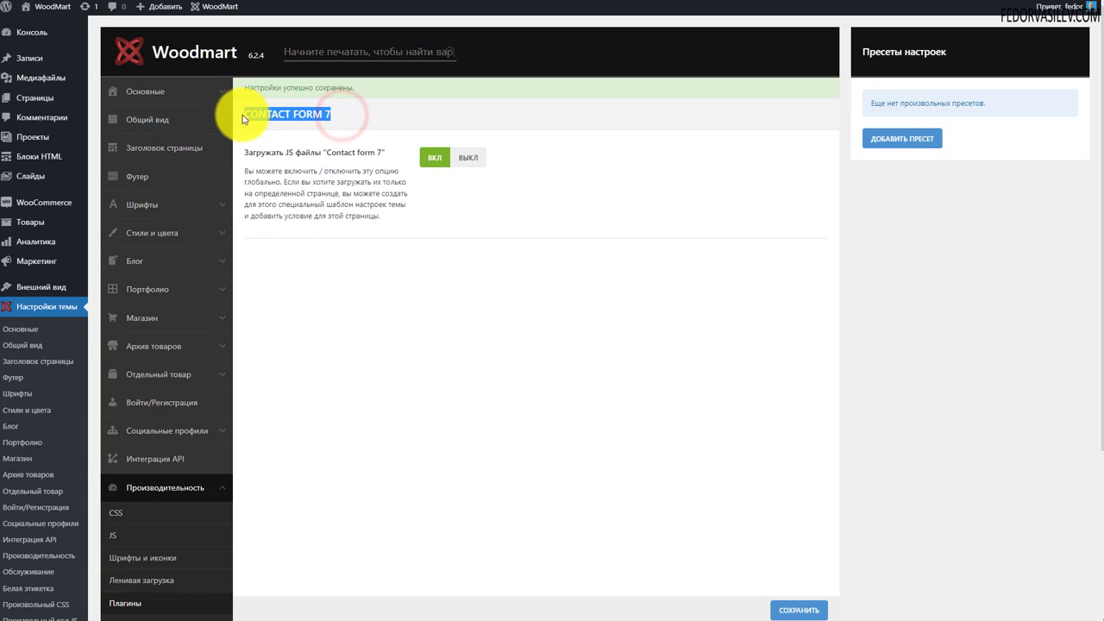
click(279, 166)
drag(336, 113, 242, 113)
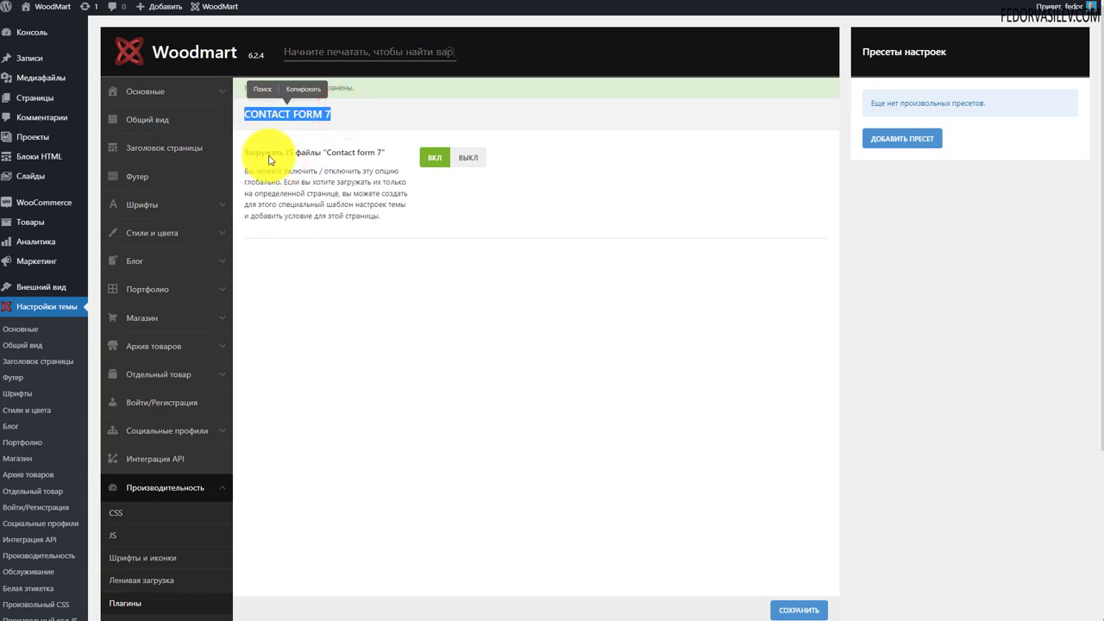
click(376, 179)
drag(324, 153, 389, 153)
click(373, 216)
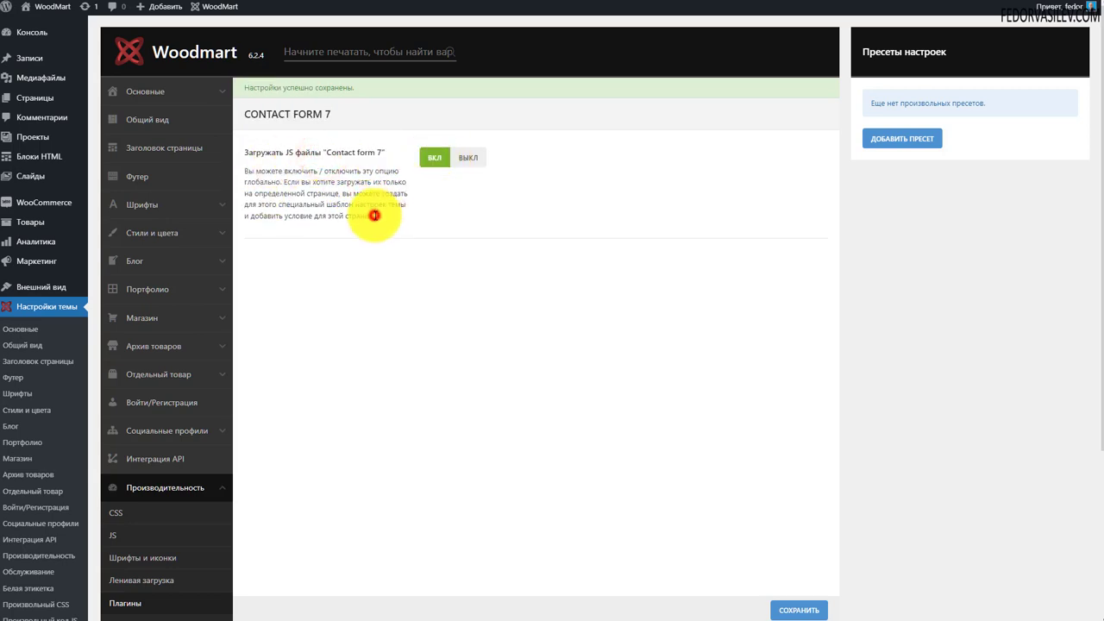
Keep Загружать JS файлы "Contact form 7" set to Вкл and read the option's description about global and per-page loading
click(435, 158)
drag(267, 156, 250, 116)
click(342, 122)
click(328, 200)
drag(288, 152, 301, 201)
click(302, 203)
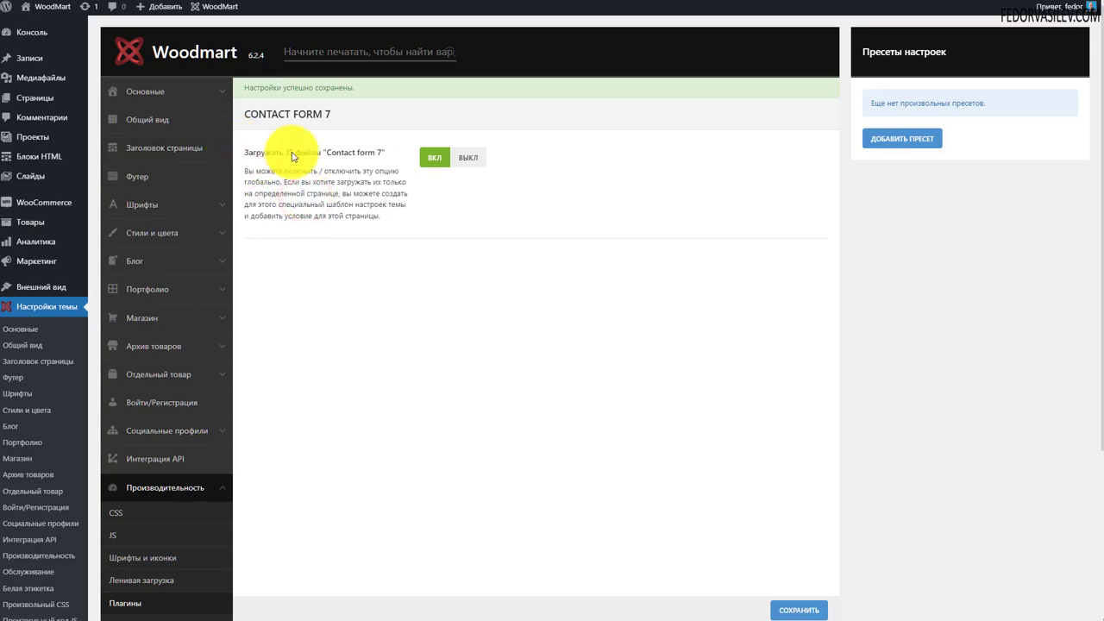
drag(252, 153, 384, 223)
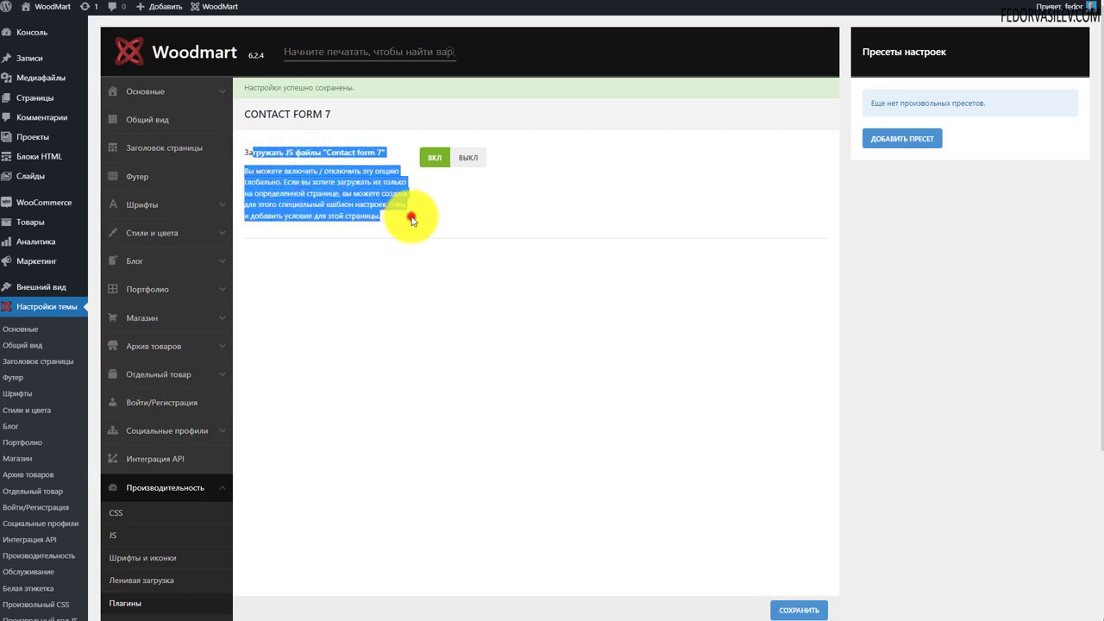
click(409, 212)
Open the Предзагрузчик section of the performance settings
scroll(326, 307, down, 2)
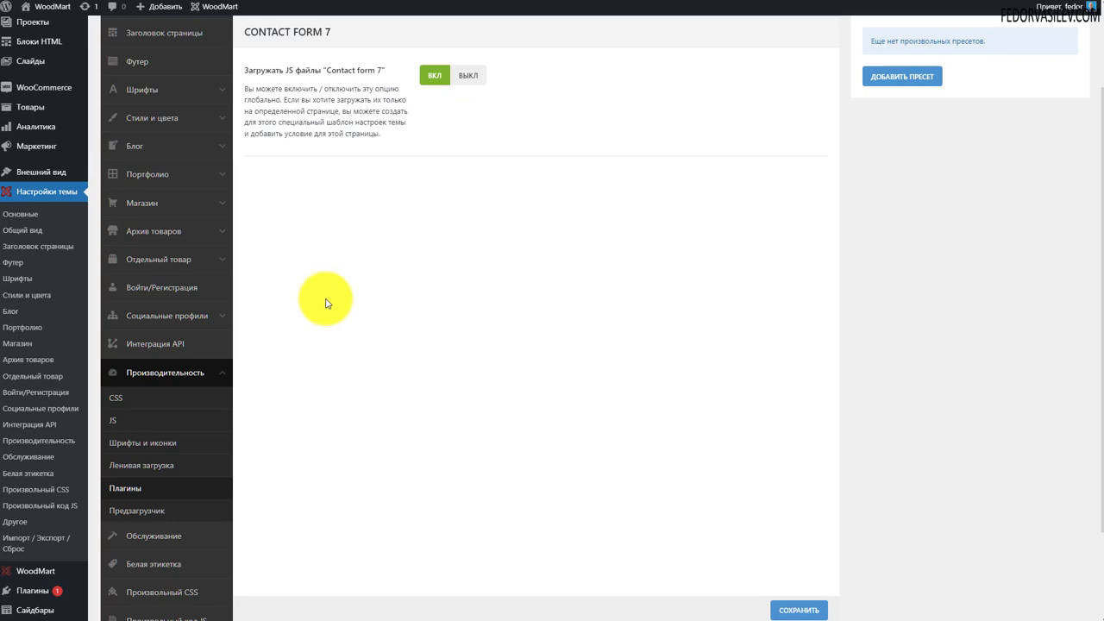
click(138, 510)
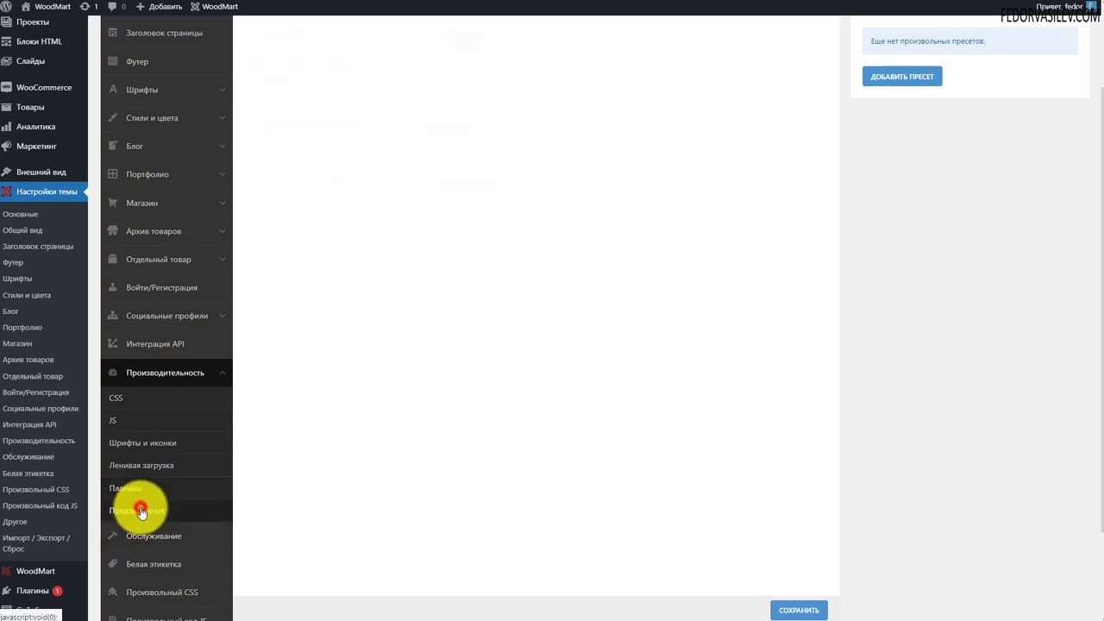
Look over how the storefront's Магазин page loads its product listing, and return to the theme settings
scroll(500, 487, up, 2)
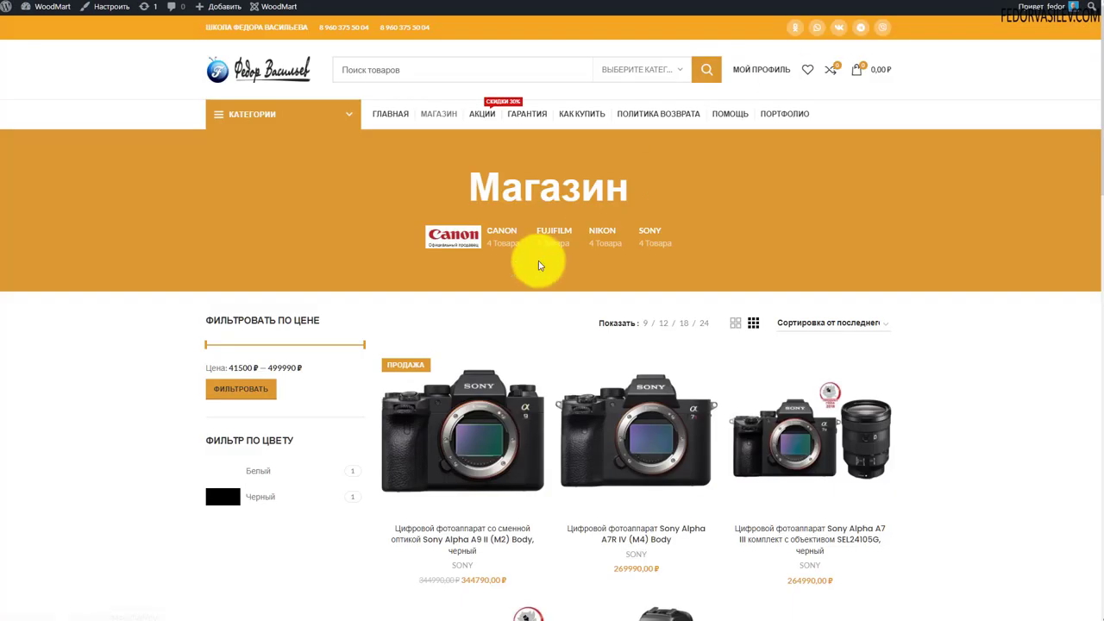
click(434, 114)
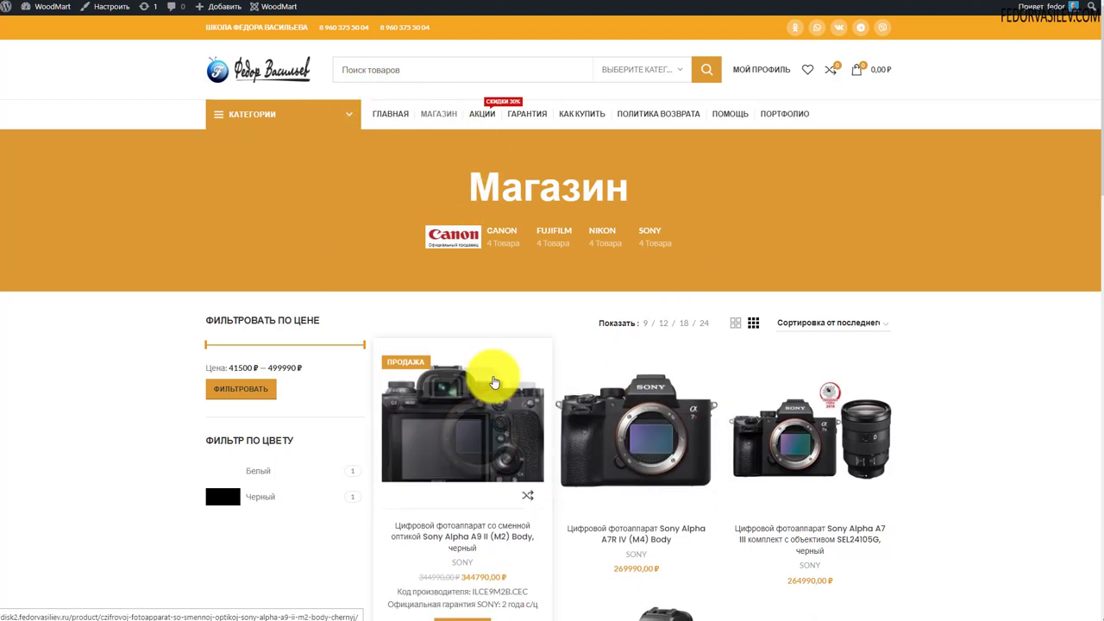
scroll(492, 370, down, 3)
scroll(667, 505, up, 3)
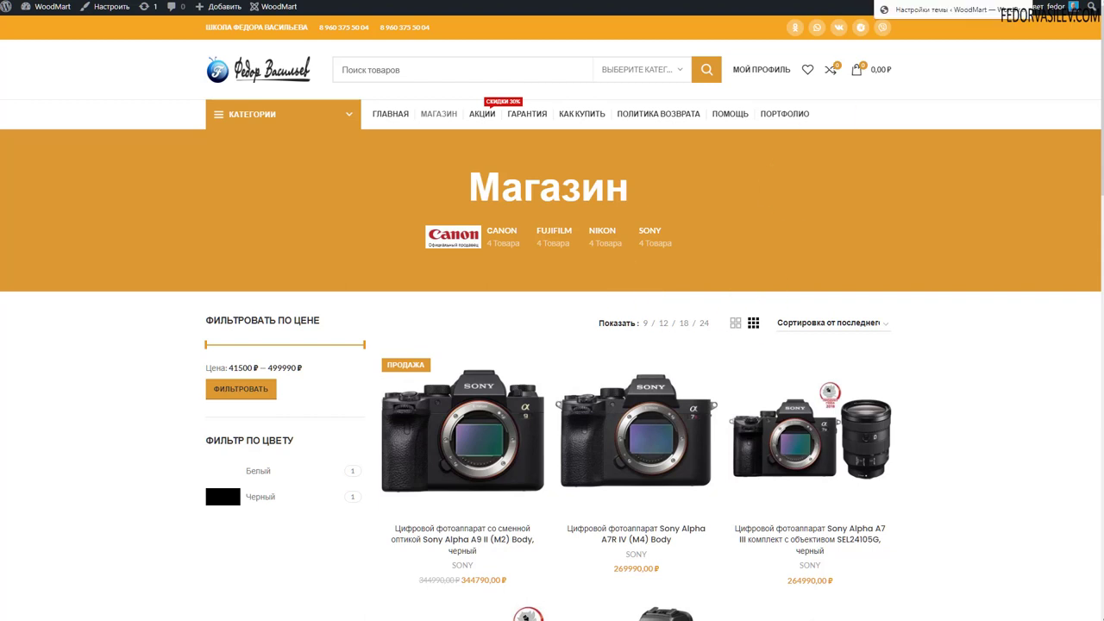
click(931, 2)
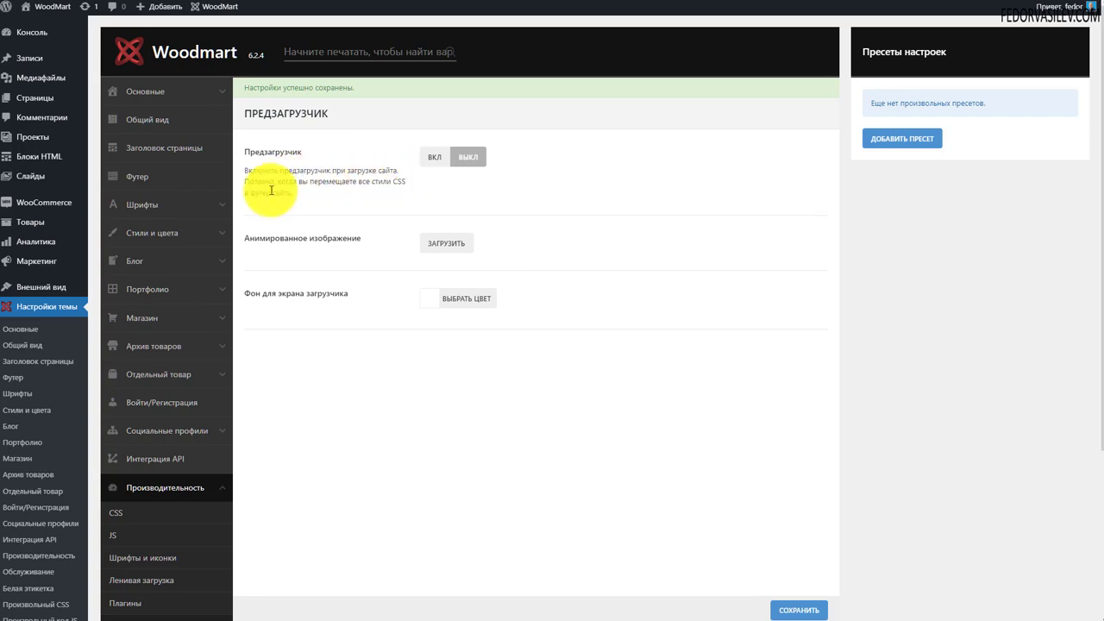
Turn on the Предзагрузчик option, check its background colour choices without changing them, and save the theme settings
drag(411, 181, 371, 170)
click(385, 195)
click(434, 157)
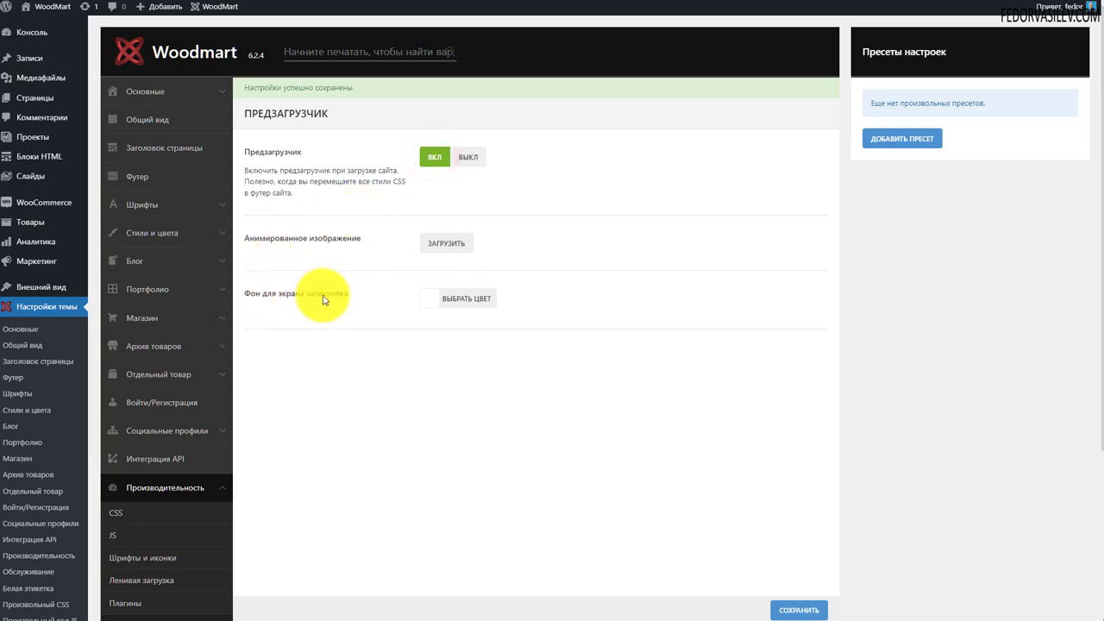
click(429, 299)
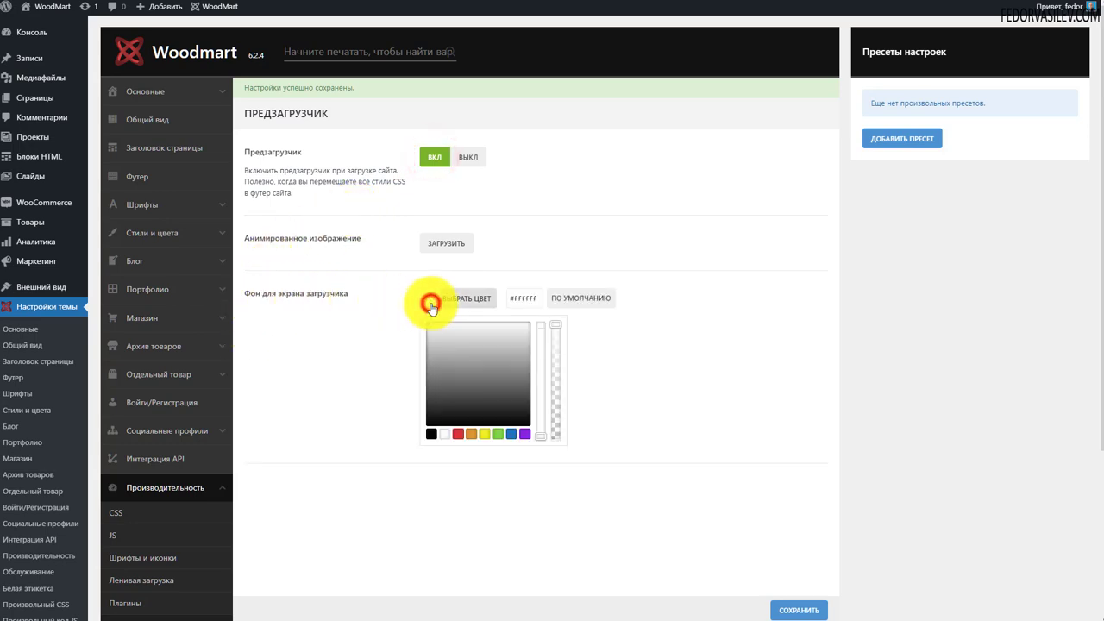
click(379, 317)
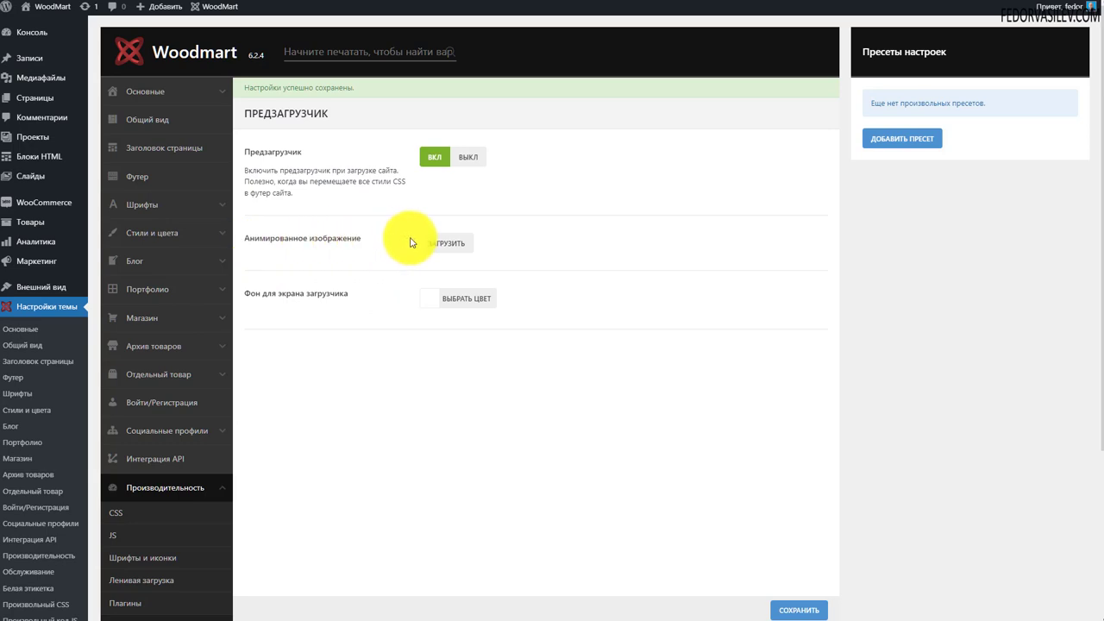
click(783, 611)
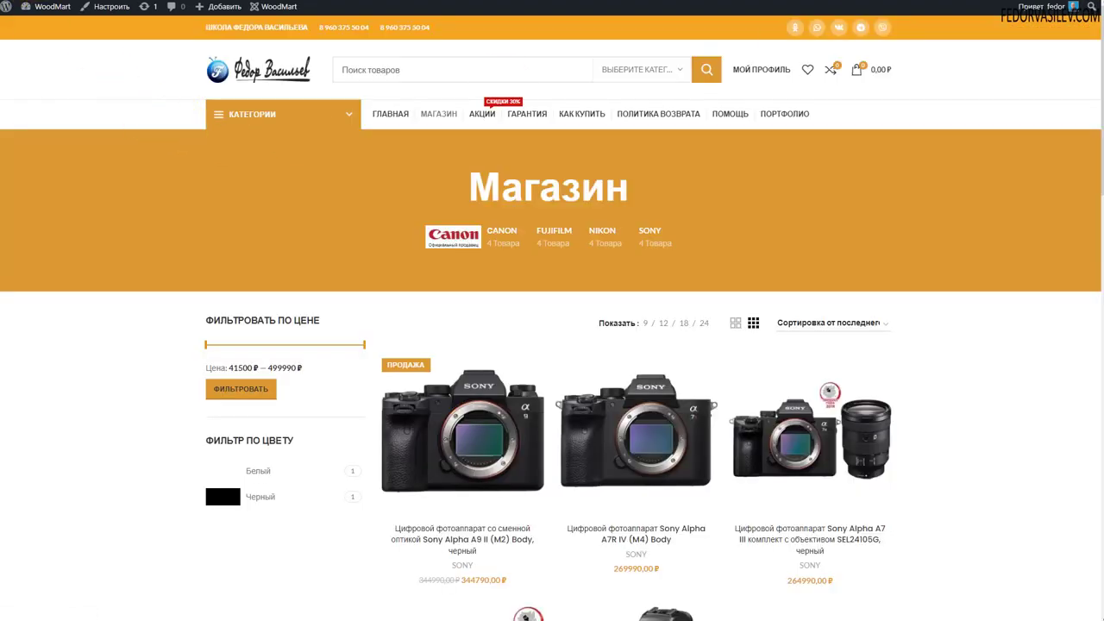
Reload the storefront and check the preloader on the home page and the Sony Alpha A9 II product page
key(F5)
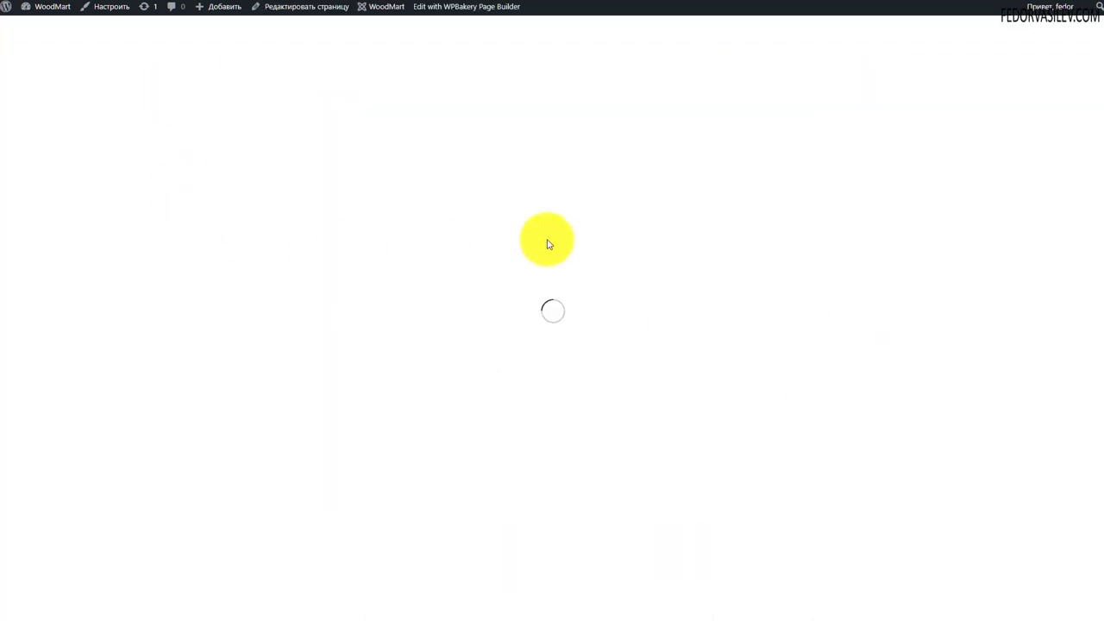
scroll(610, 369, down, 8)
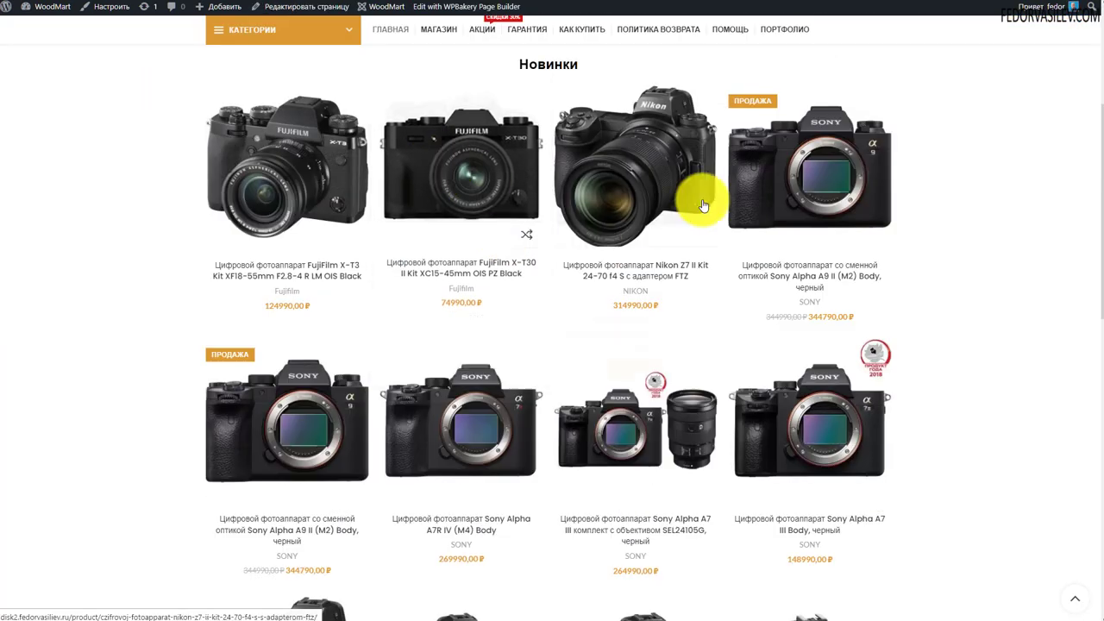
scroll(333, 357, up, 3)
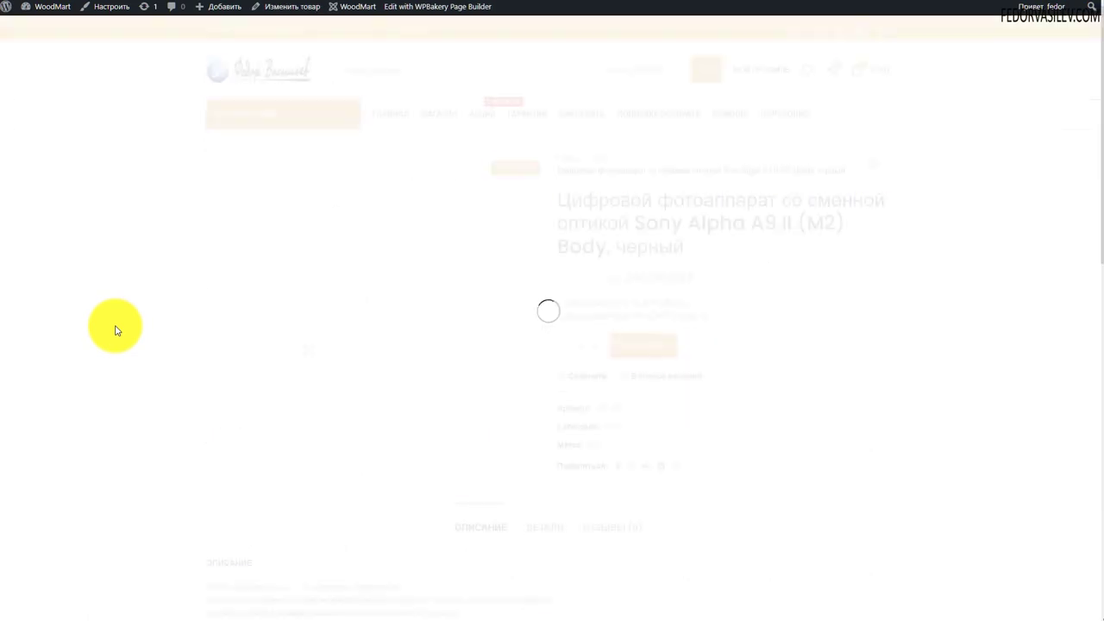
scroll(505, 221, down, 10)
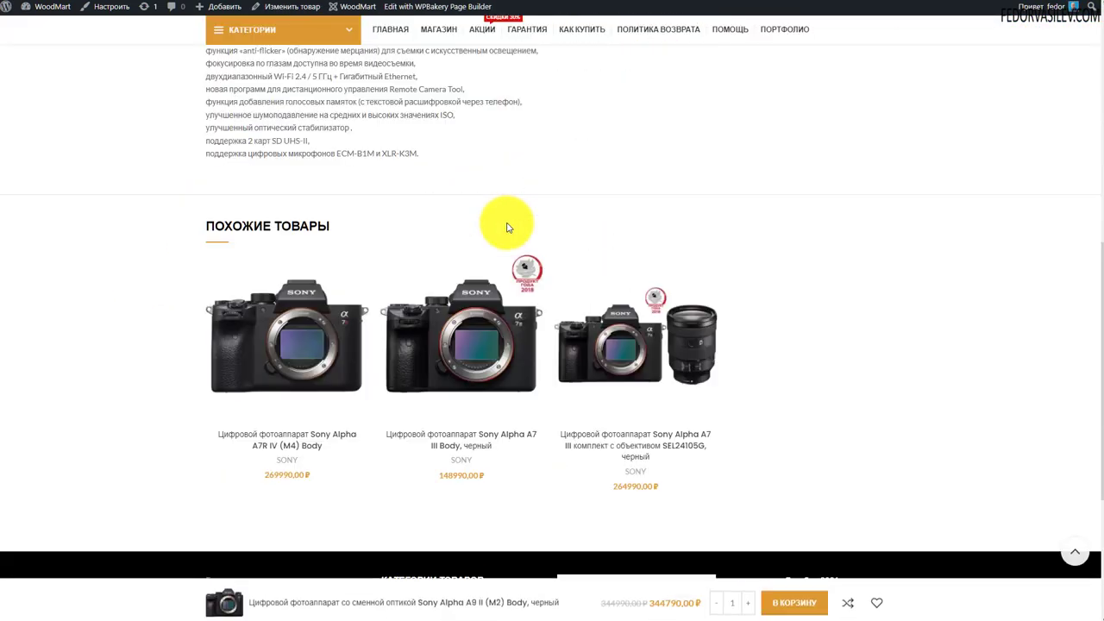
scroll(562, 343, up, 10)
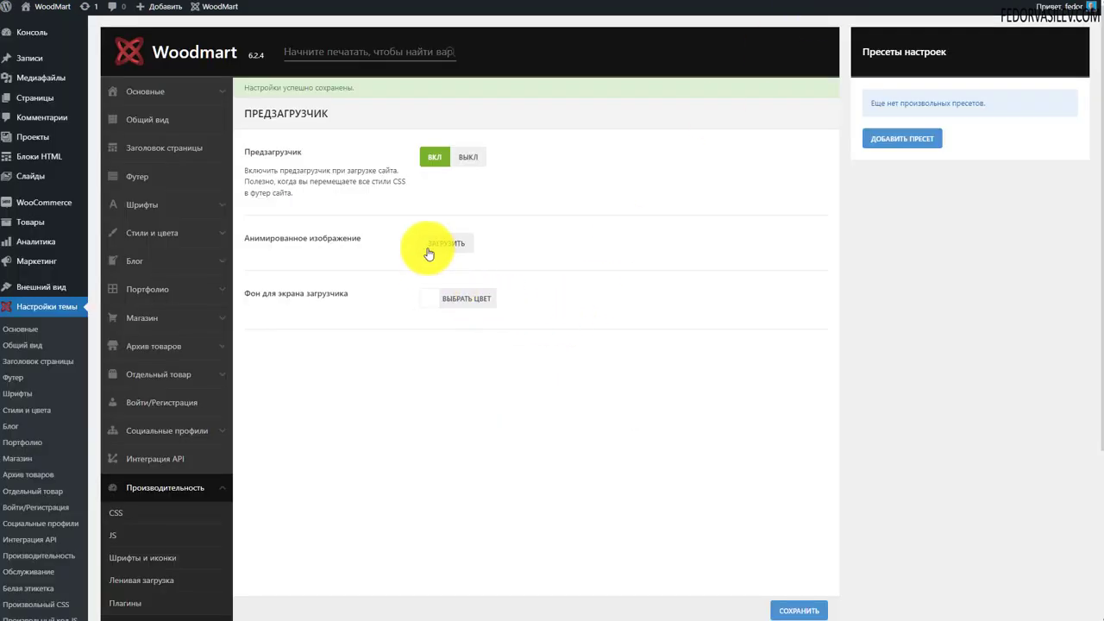
View the media files available for the preloader's animated image without choosing one, and go back from the storefront product page
click(440, 243)
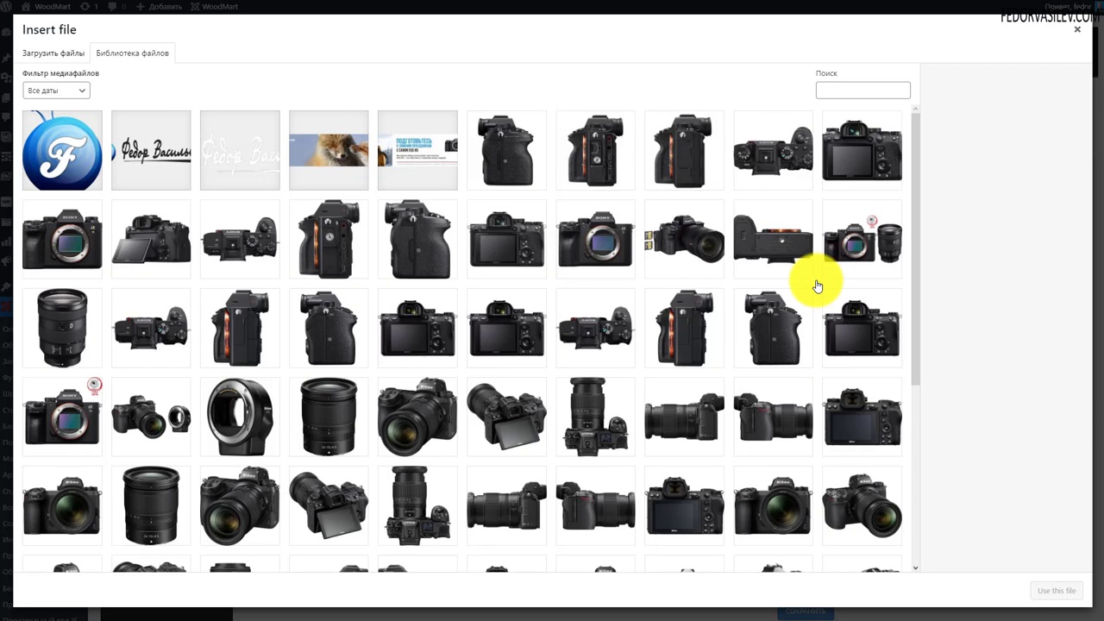
click(1076, 30)
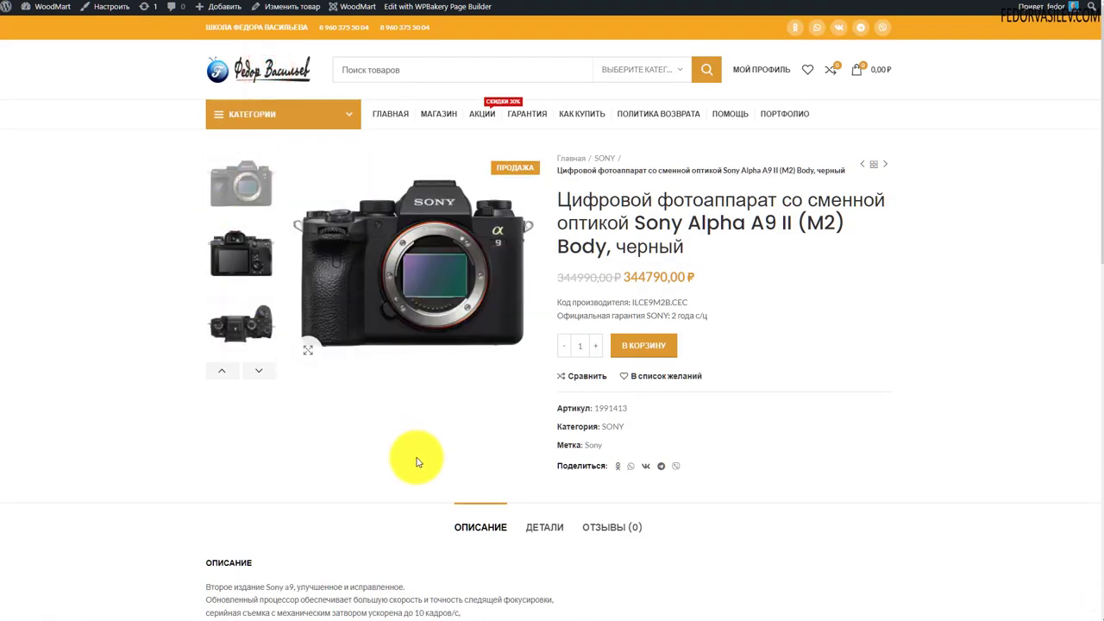
key(alt+Left)
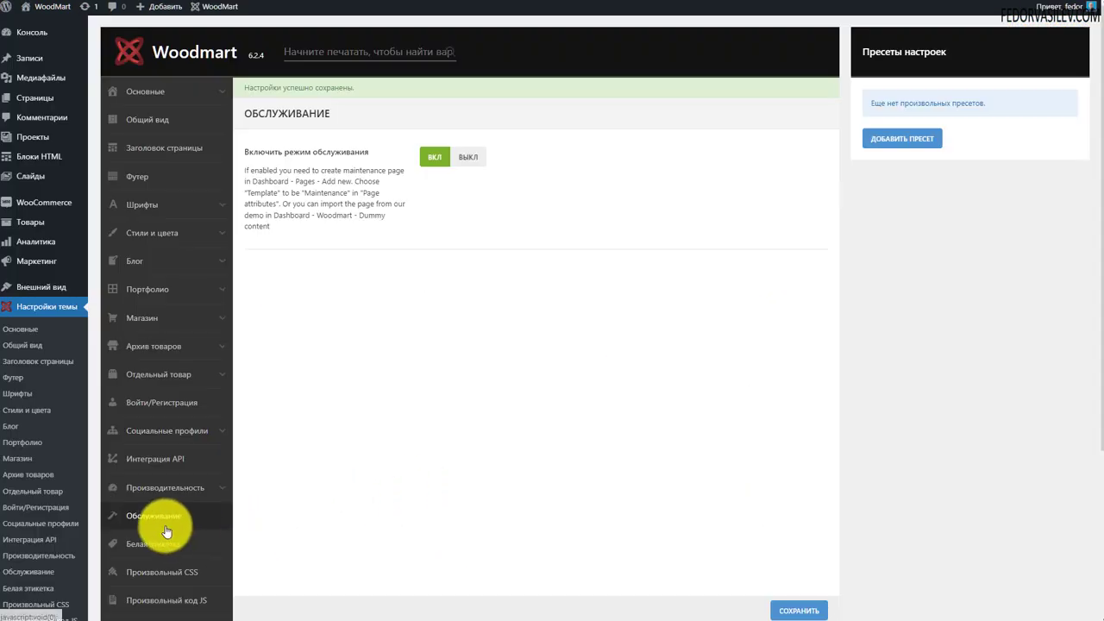
Review the Производительность section of the theme settings and open the Обслуживание section
click(167, 488)
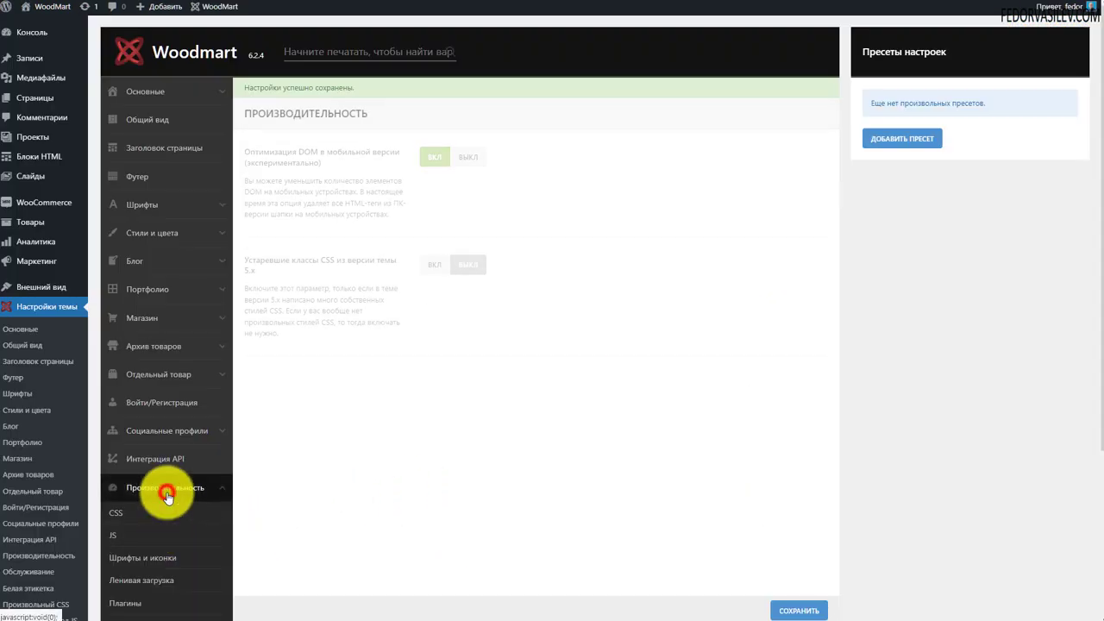
scroll(199, 507, down, 2)
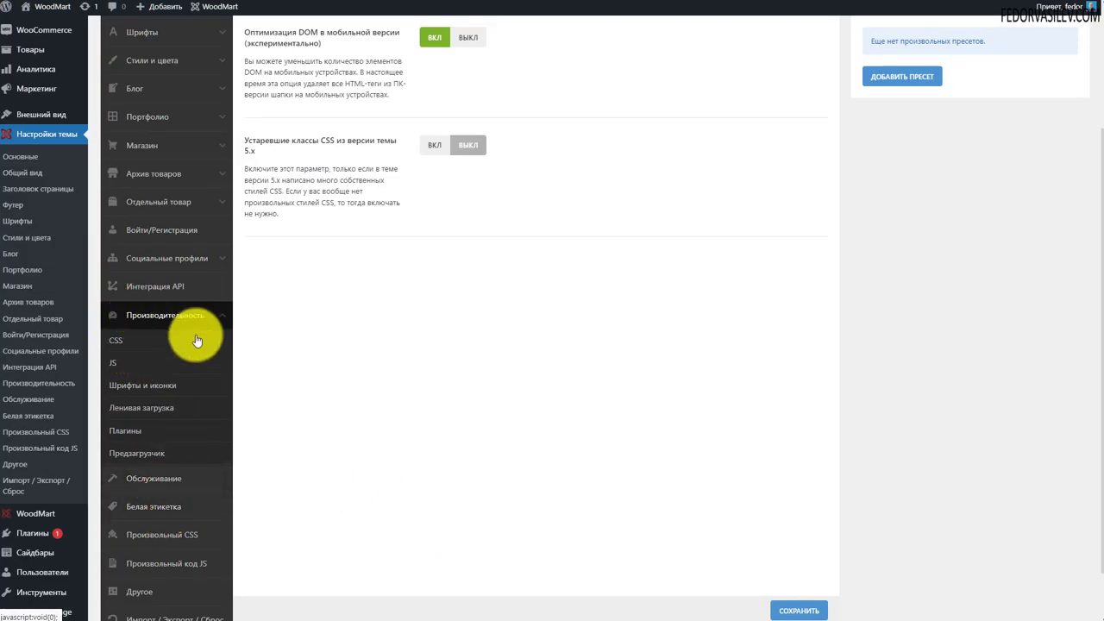
scroll(362, 298, up, 3)
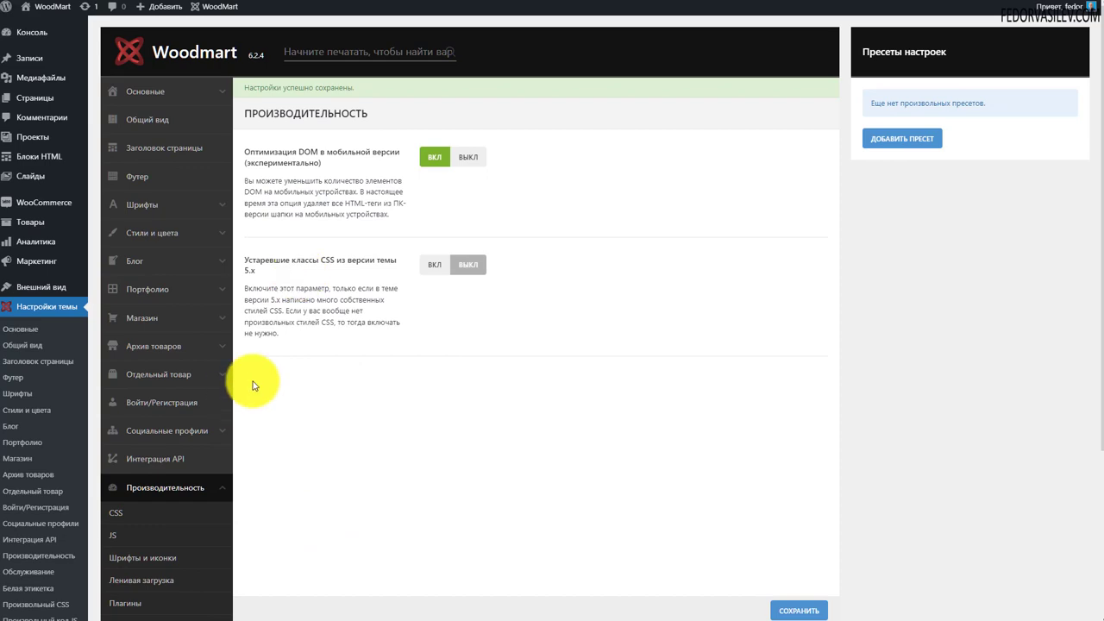
scroll(259, 354, down, 4)
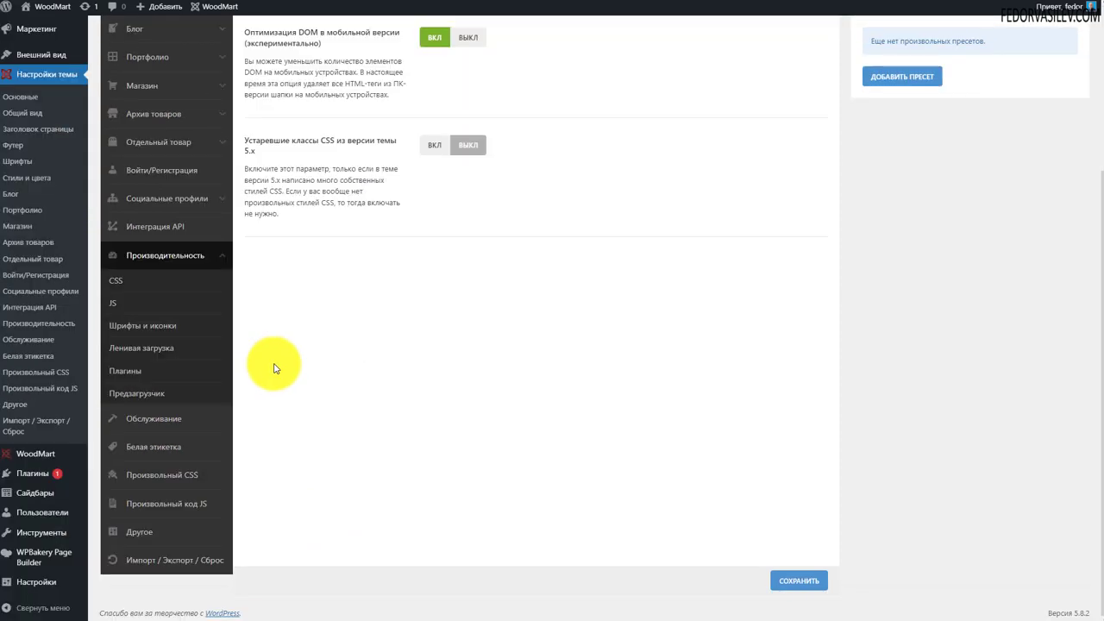
click(155, 424)
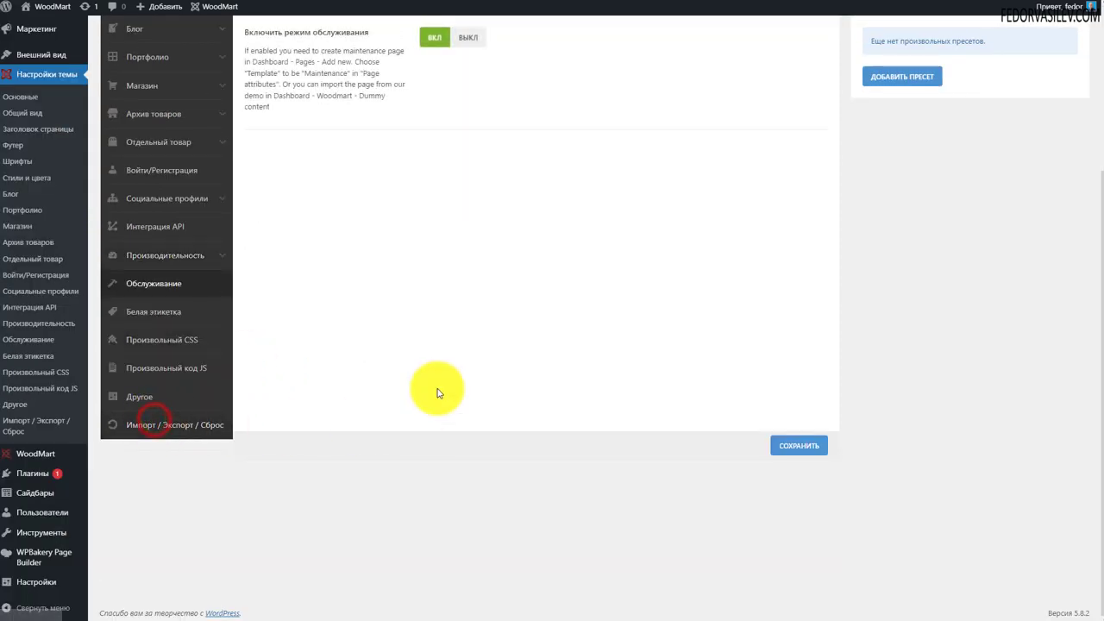
scroll(438, 388, up, 3)
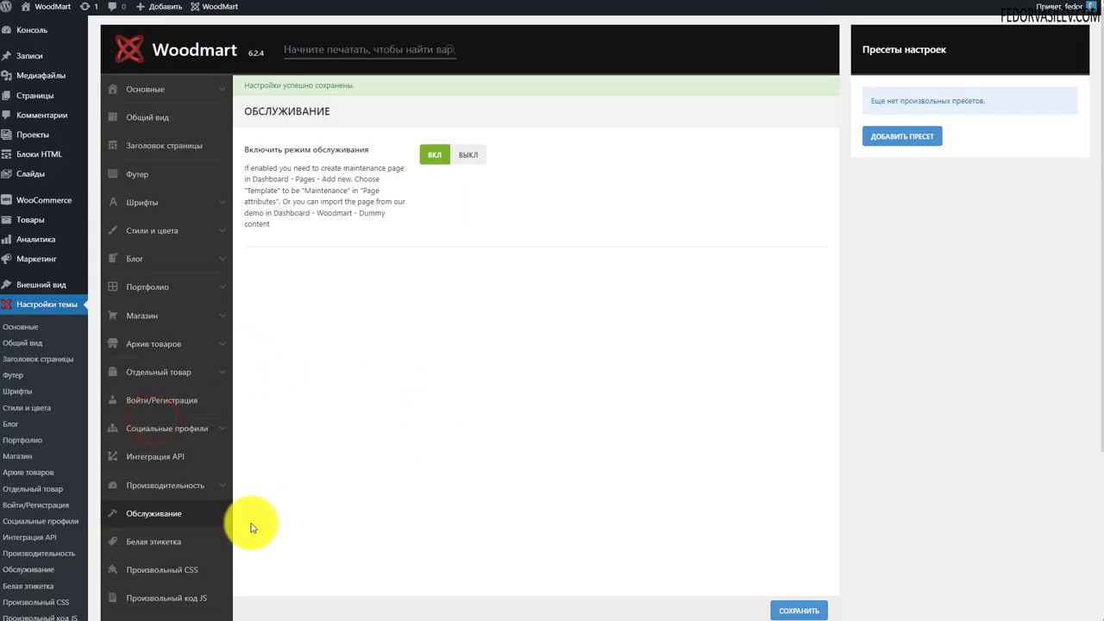
Try switching maintenance mode off and on again, and highlight the end of its description
click(468, 154)
click(430, 155)
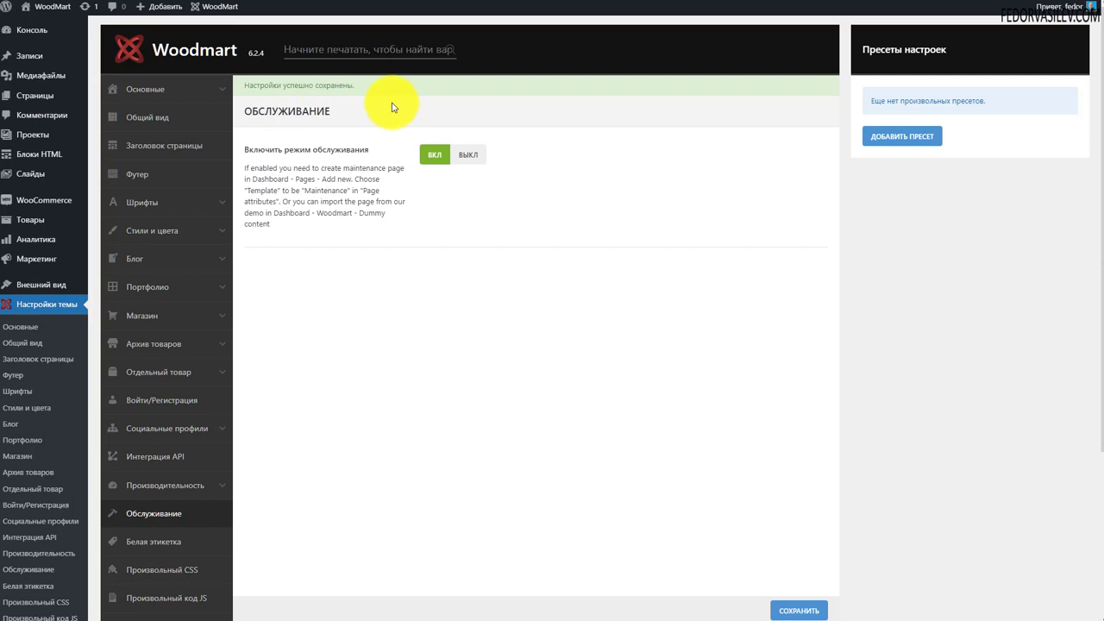
triple_click(291, 228)
click(500, 204)
Start a new WordPress page and choose the Обслуживание template for it
mouse_move(24, 136)
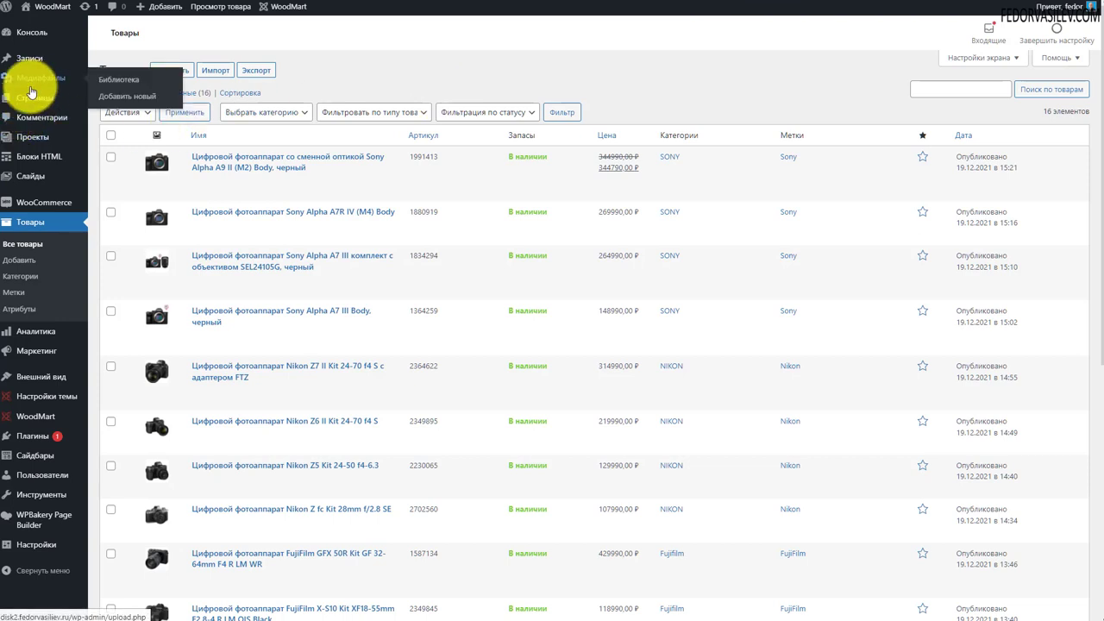
click(30, 99)
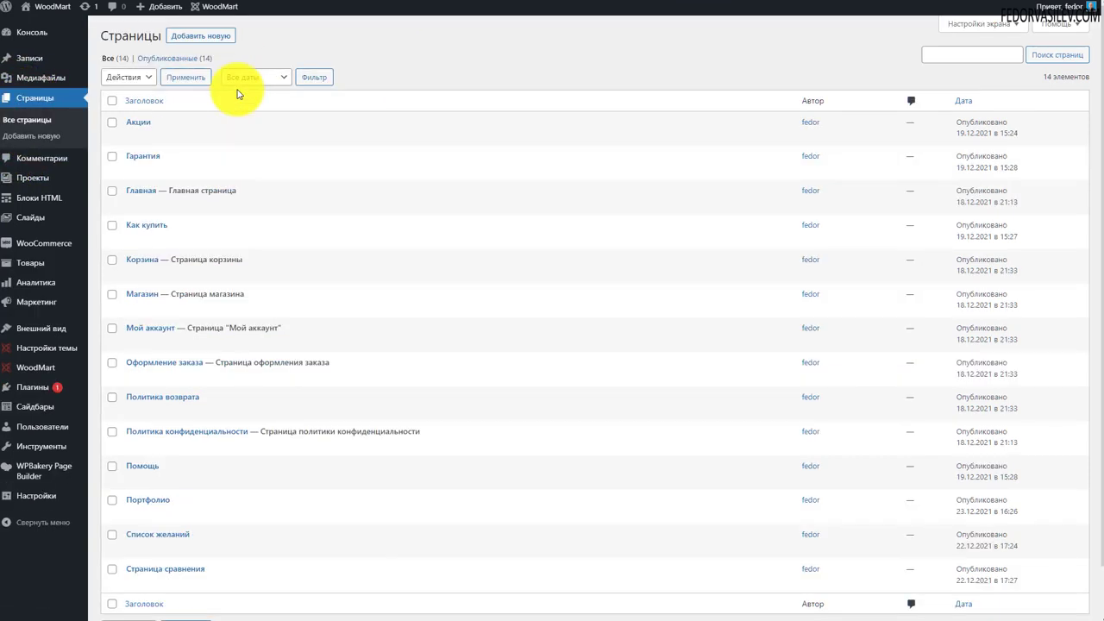
click(197, 36)
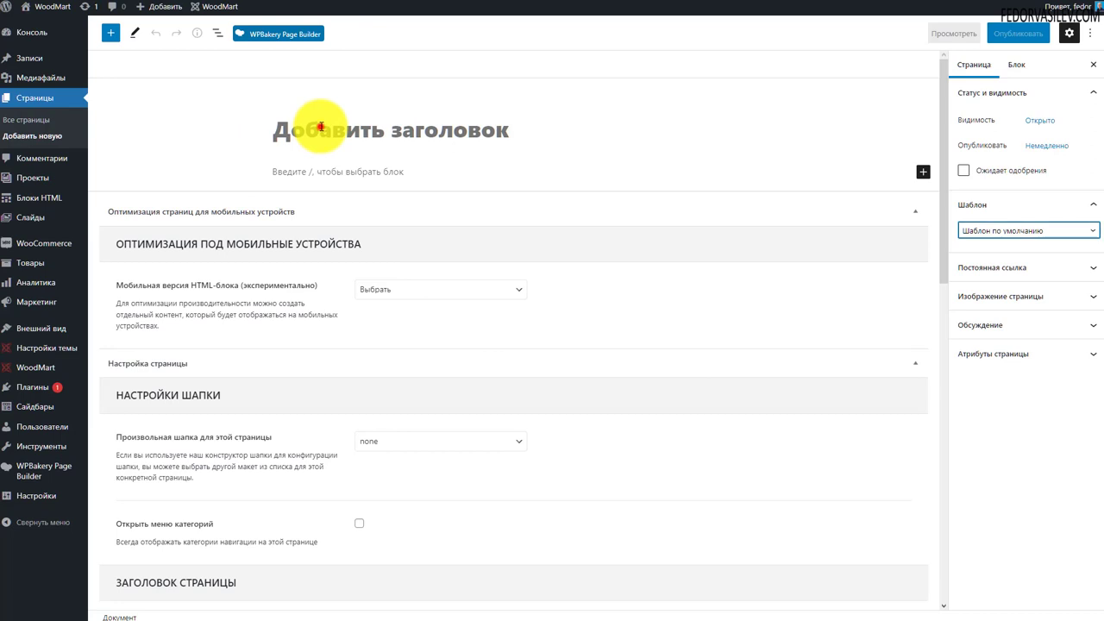
click(319, 127)
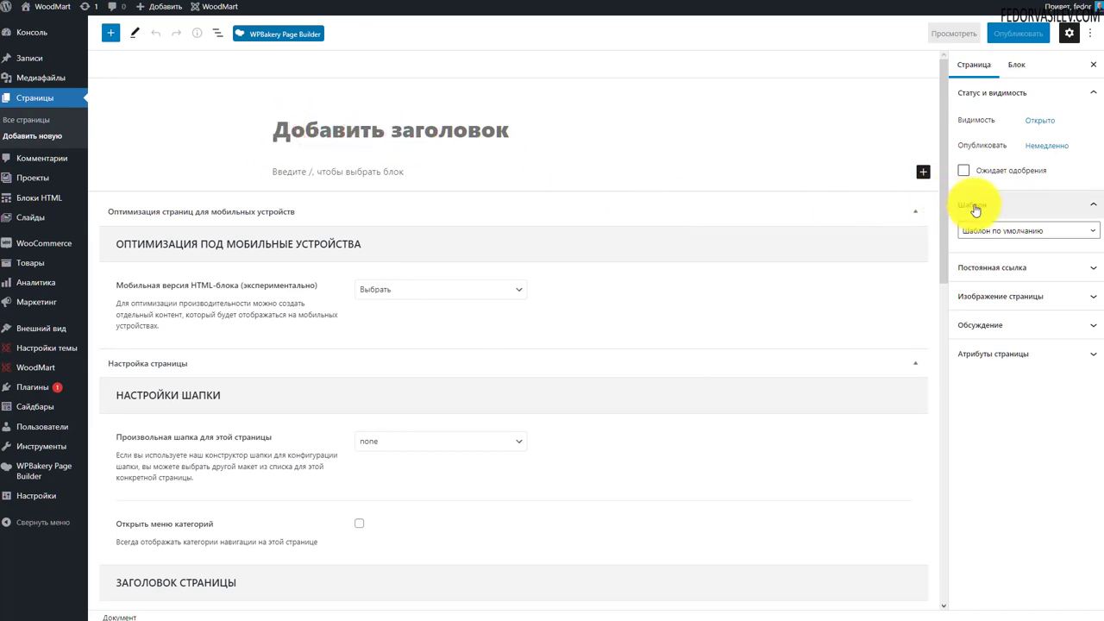
click(1001, 231)
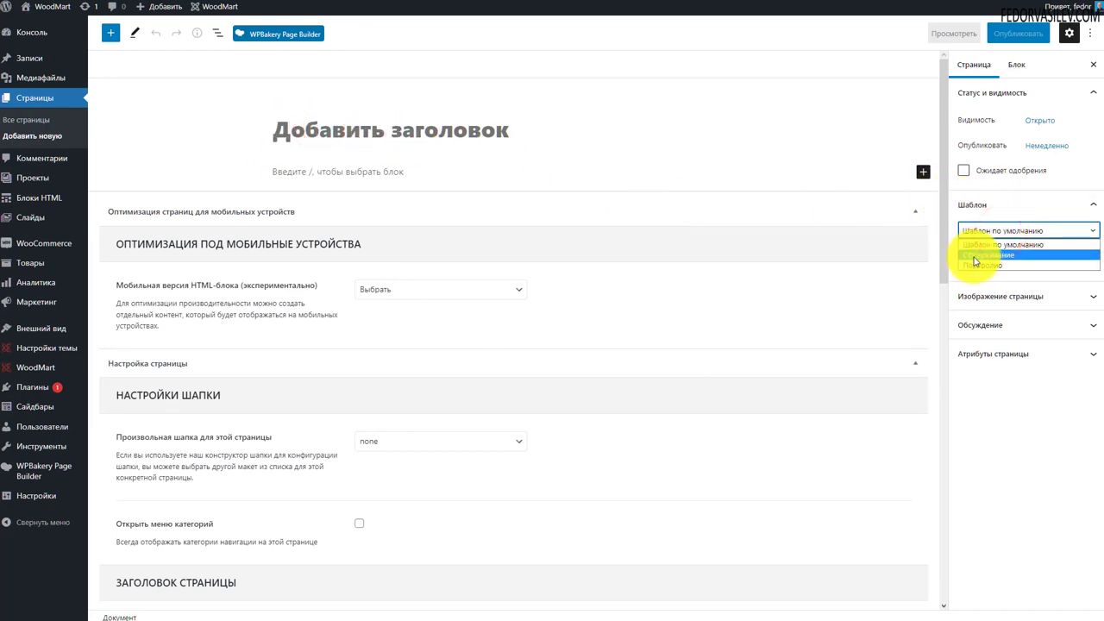
click(989, 255)
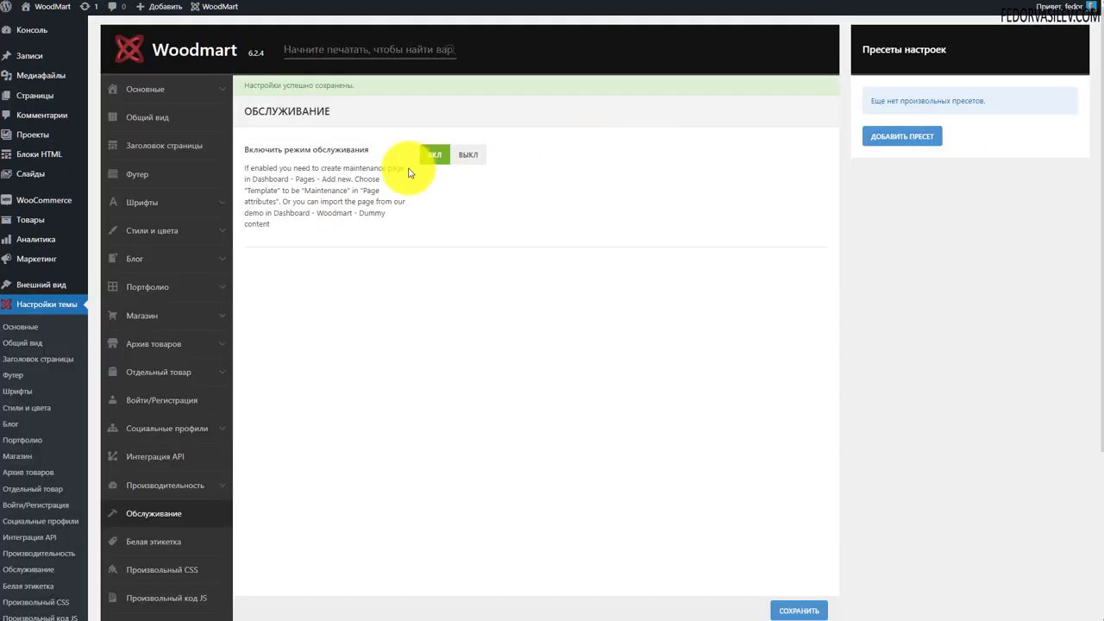
Turn off maintenance mode in the Обслуживание settings and save the change
click(436, 156)
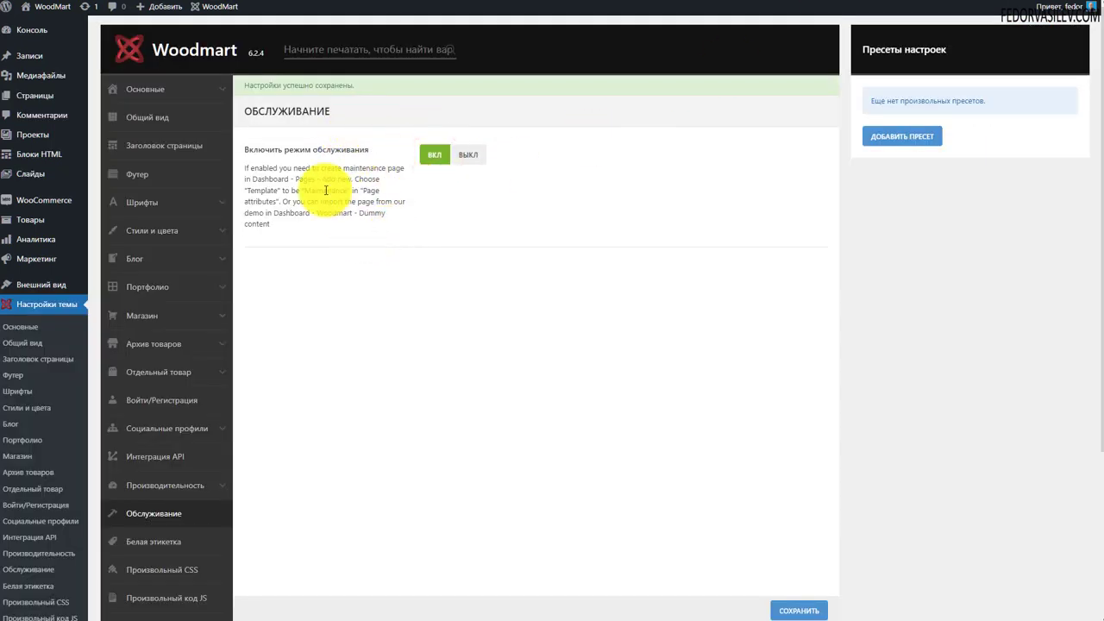
click(466, 155)
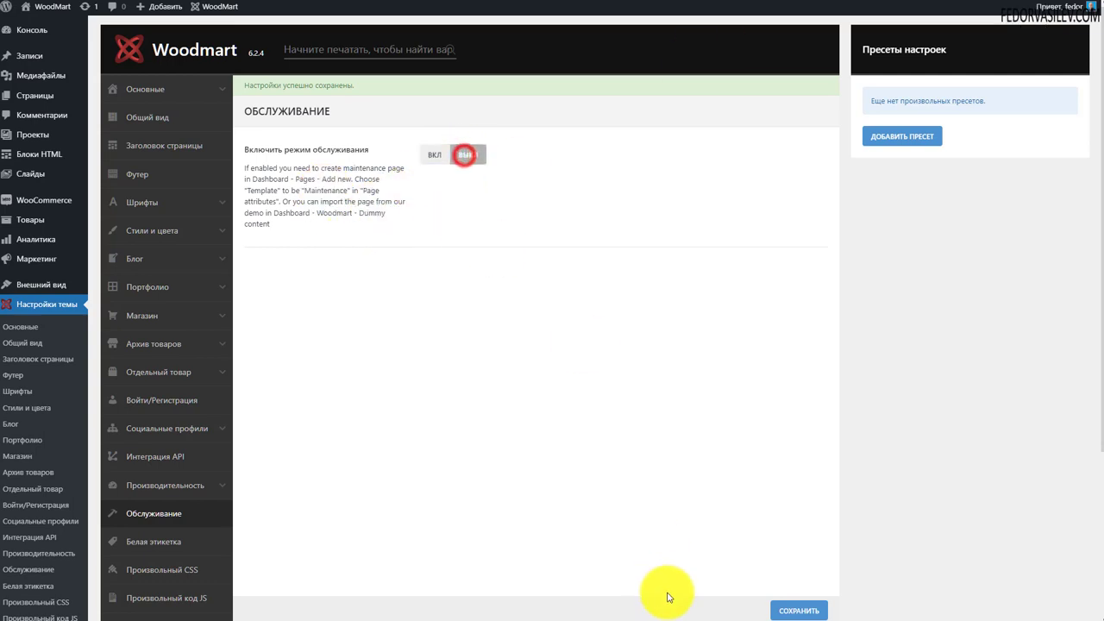
click(777, 612)
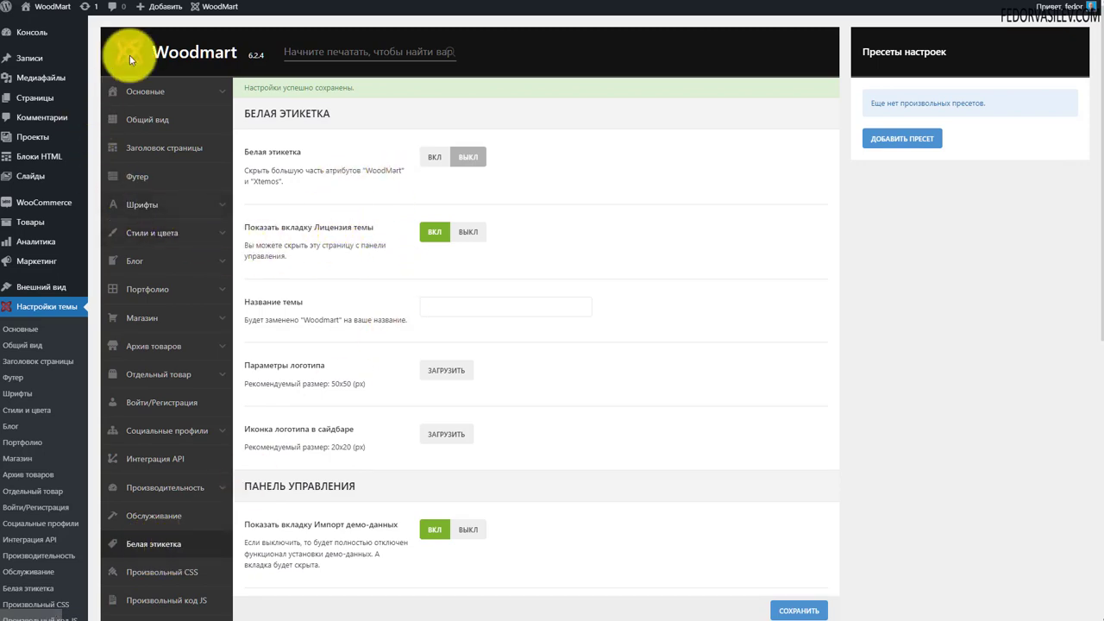
Examine the Белая этикетка settings down to the Внешний вид group, and try switching white labelling on and back off
scroll(345, 276, down, 2)
scroll(315, 204, down, 2)
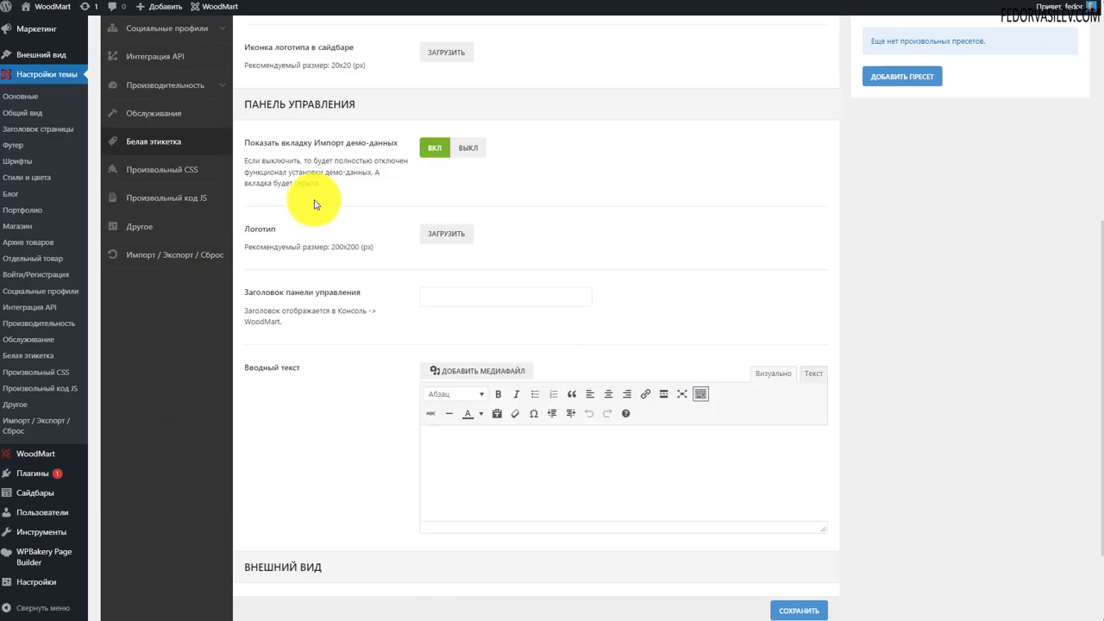
scroll(402, 205, down, 1)
scroll(402, 330, up, 5)
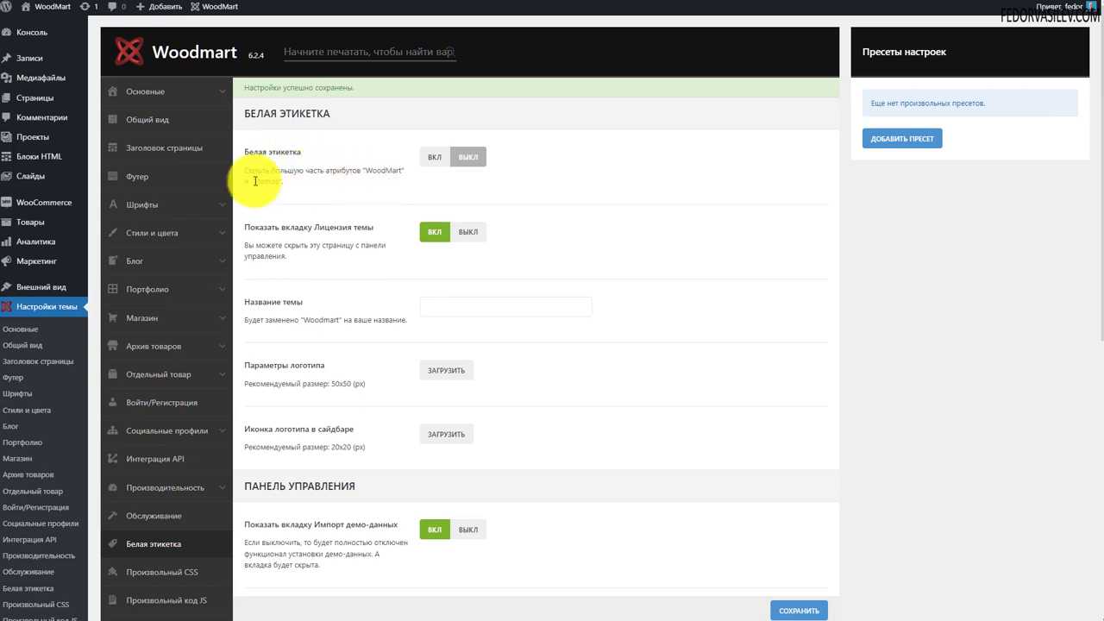
click(430, 162)
click(468, 159)
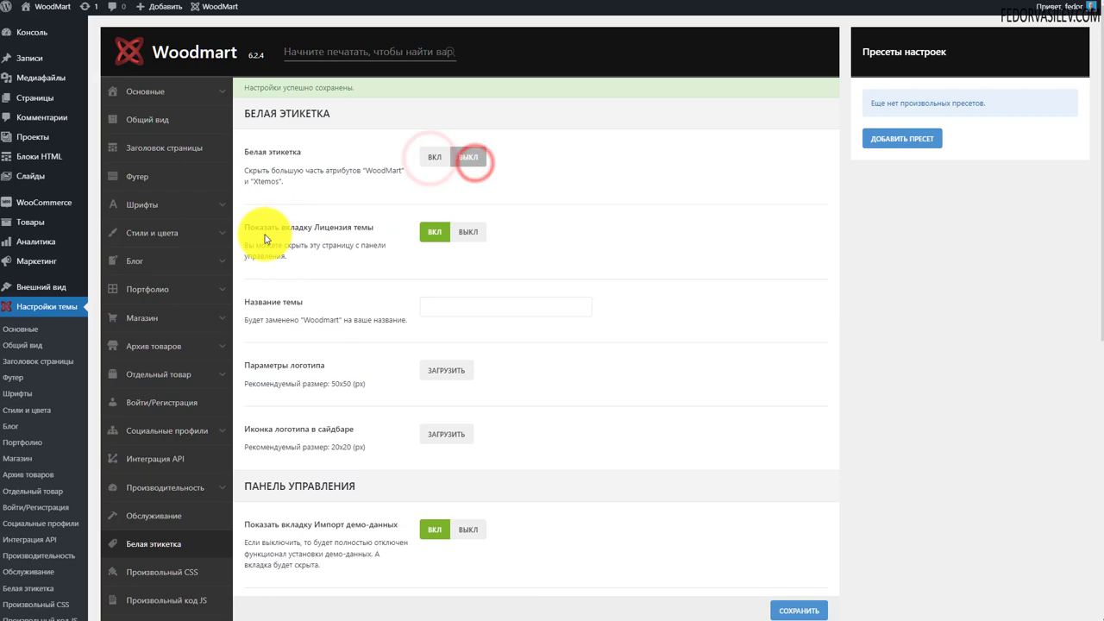
Turn off the Лицензия темы tab in the white label settings, save the change, and check the WoodMart submenu
scroll(185, 210, down, 2)
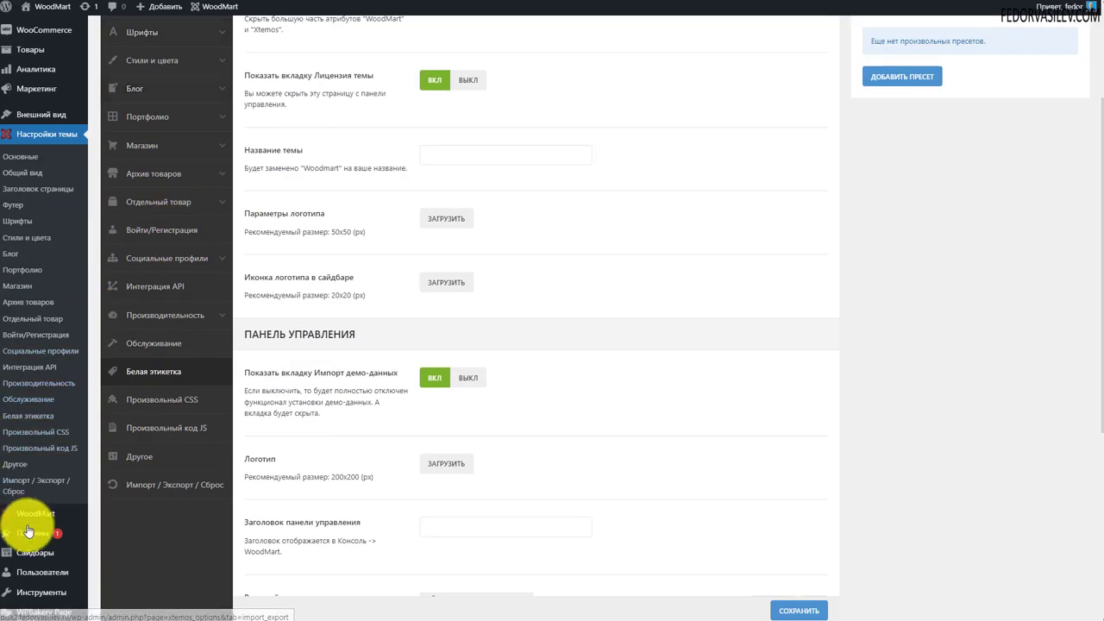
mouse_move(58, 517)
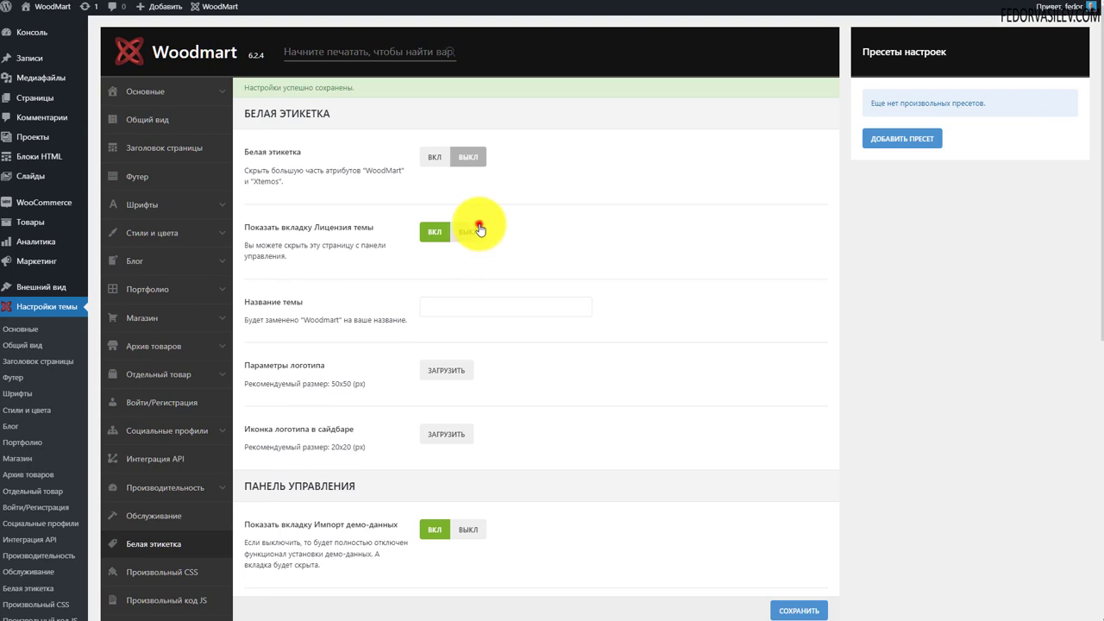
click(473, 228)
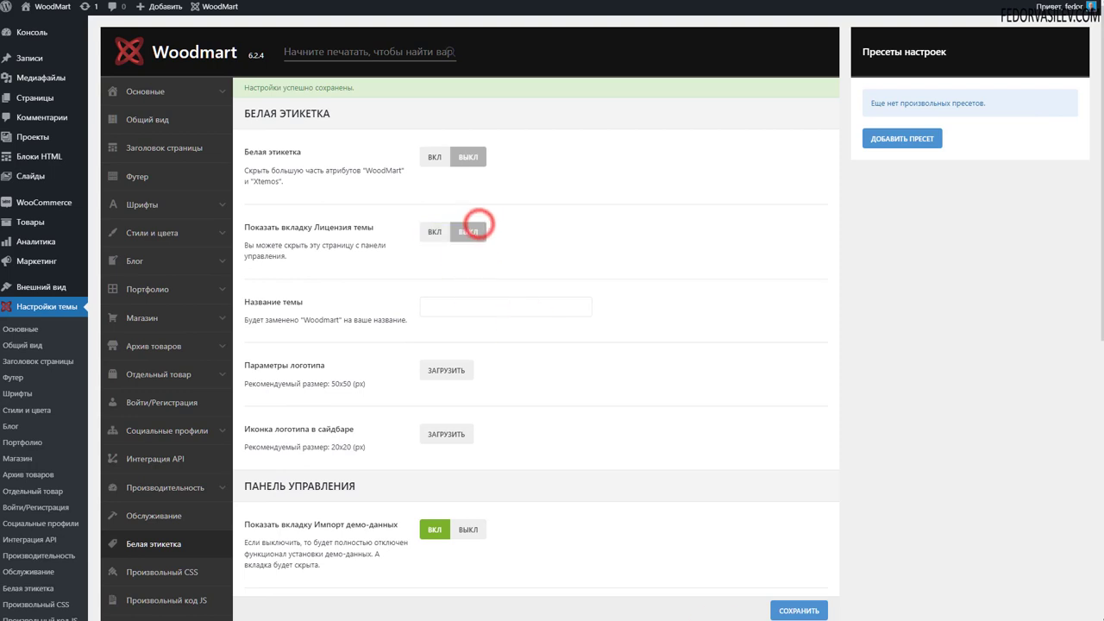
click(791, 609)
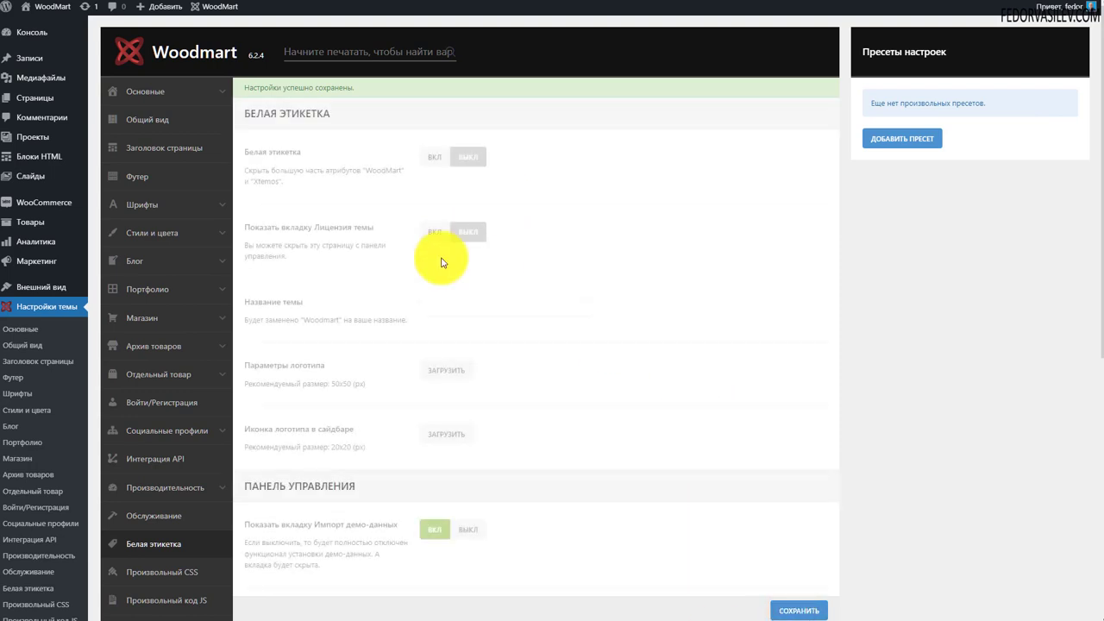
scroll(35, 414, down, 2)
scroll(48, 483, down, 2)
mouse_move(39, 454)
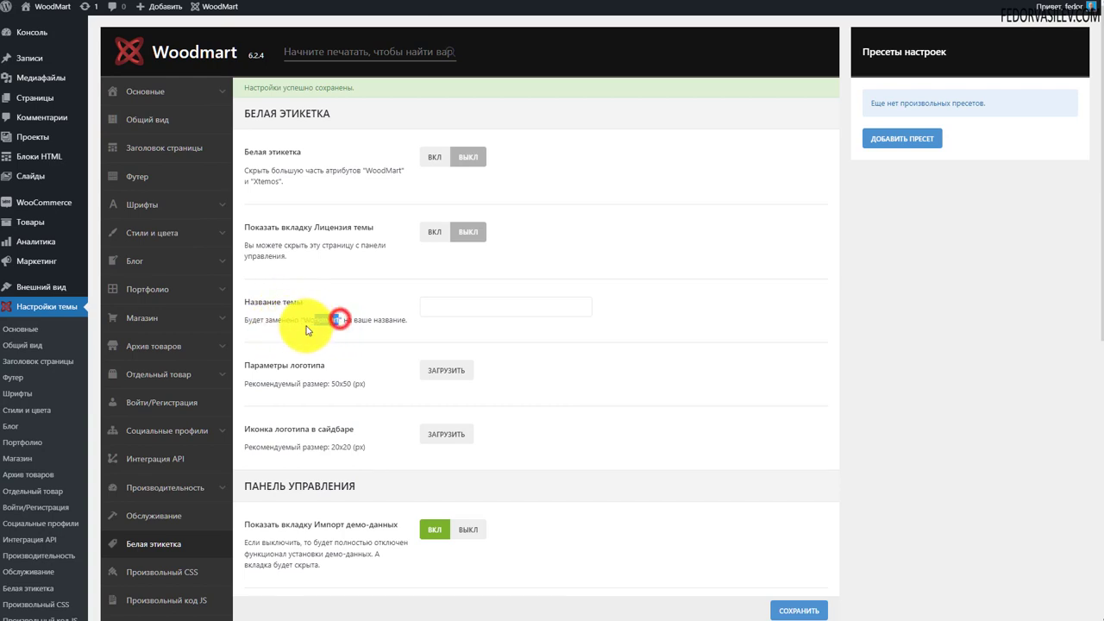
Enter the school's name as the theme name that replaces "Woodmart"
drag(310, 329, 308, 317)
click(443, 306)
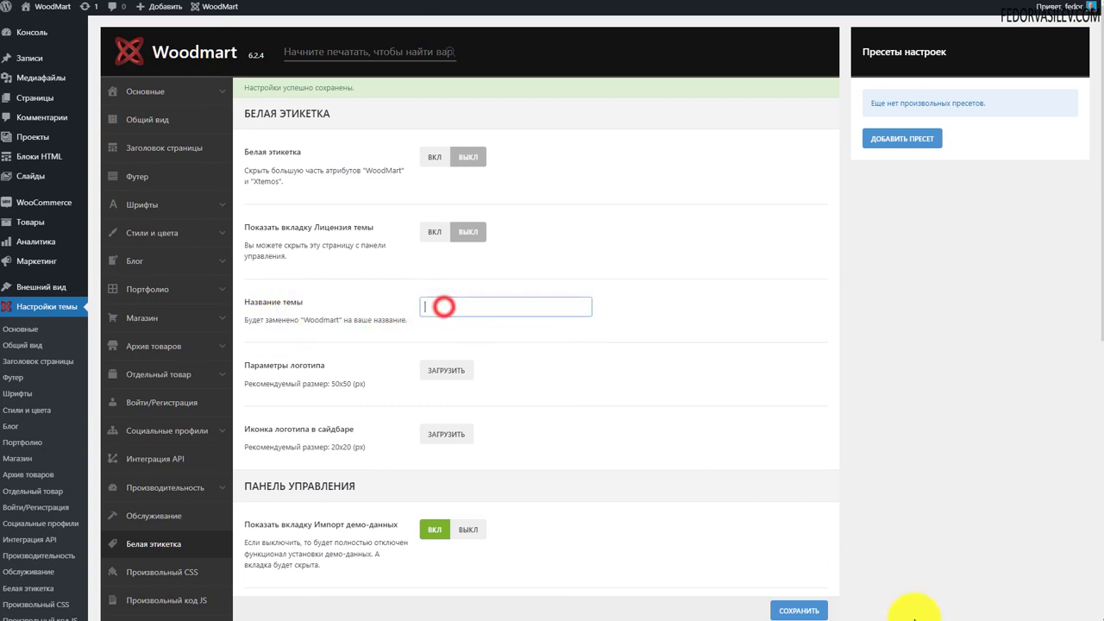
text(Школа Федора Васильева)
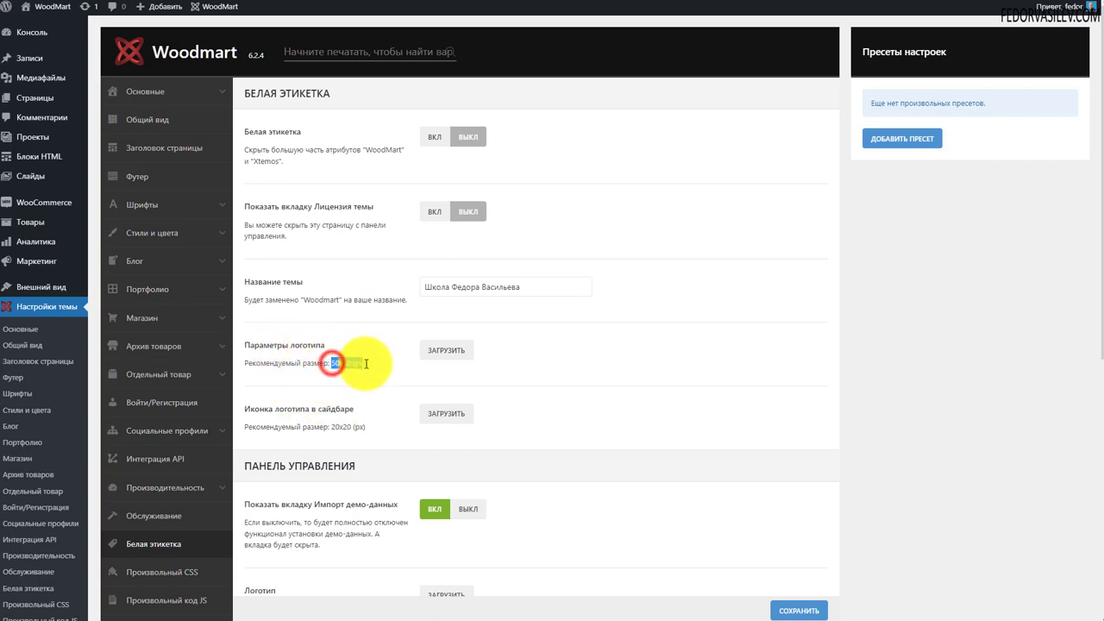
Highlight the recommended sizes given for the theme logo and the sidebar logo icon
drag(366, 363, 367, 363)
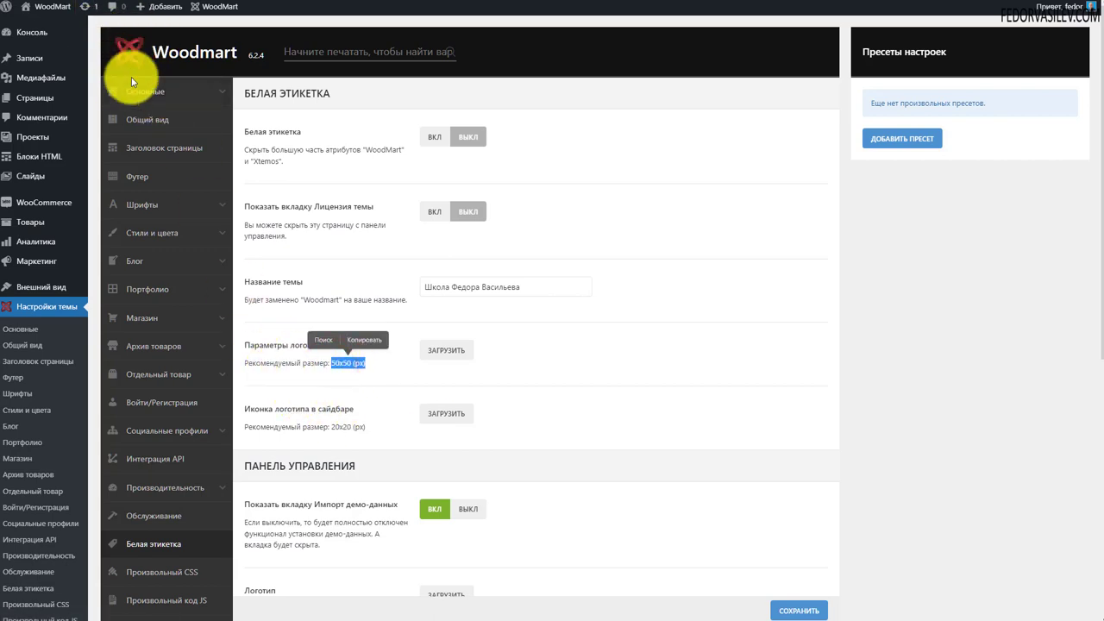
click(299, 395)
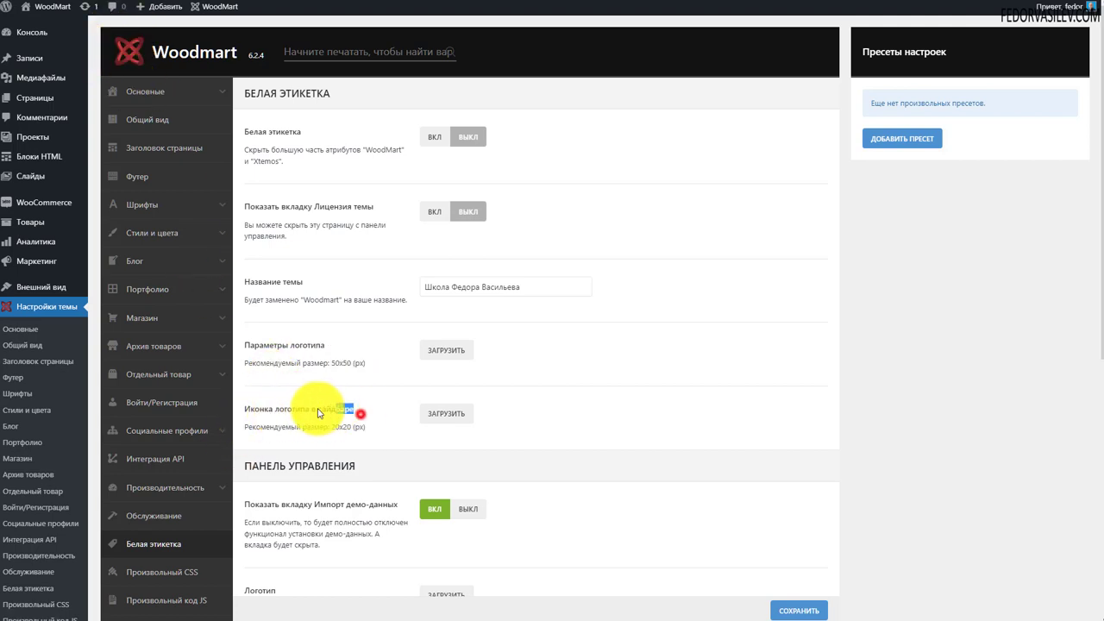
drag(366, 427, 331, 427)
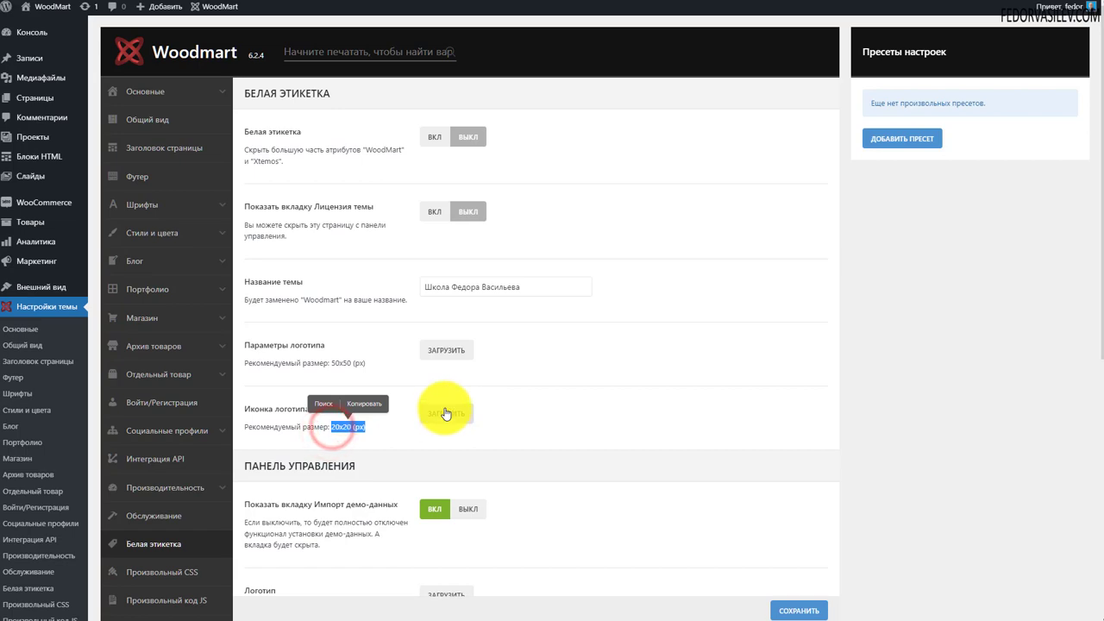
Open WoodMart's Демо-данные page in a separate browser tab and examine its demo versions down to the end of the list
scroll(651, 315, down, 2)
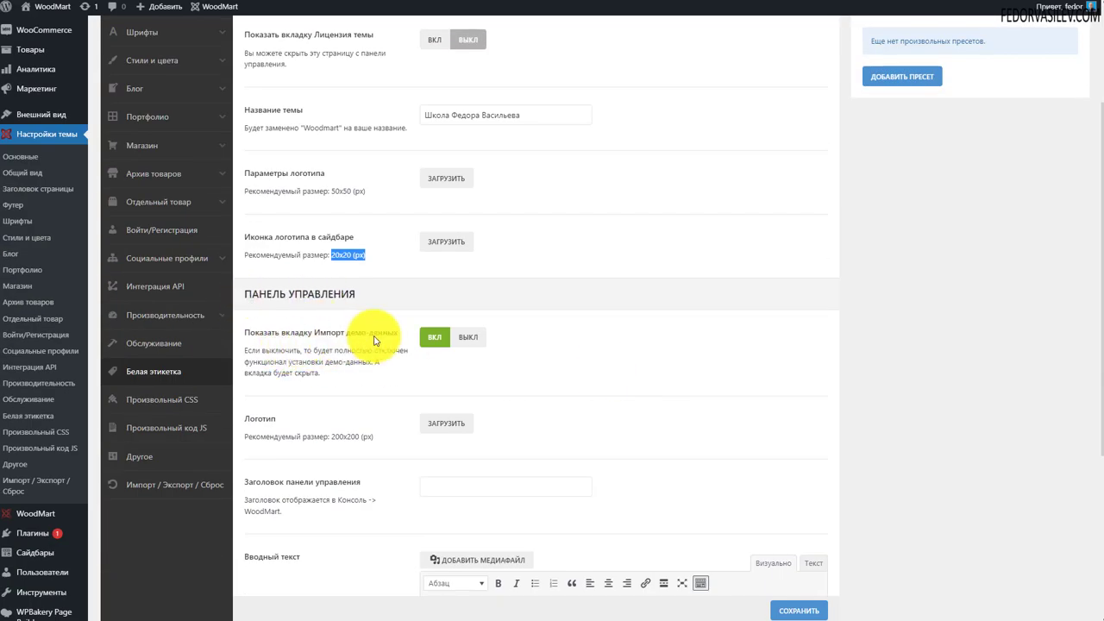
mouse_move(64, 518)
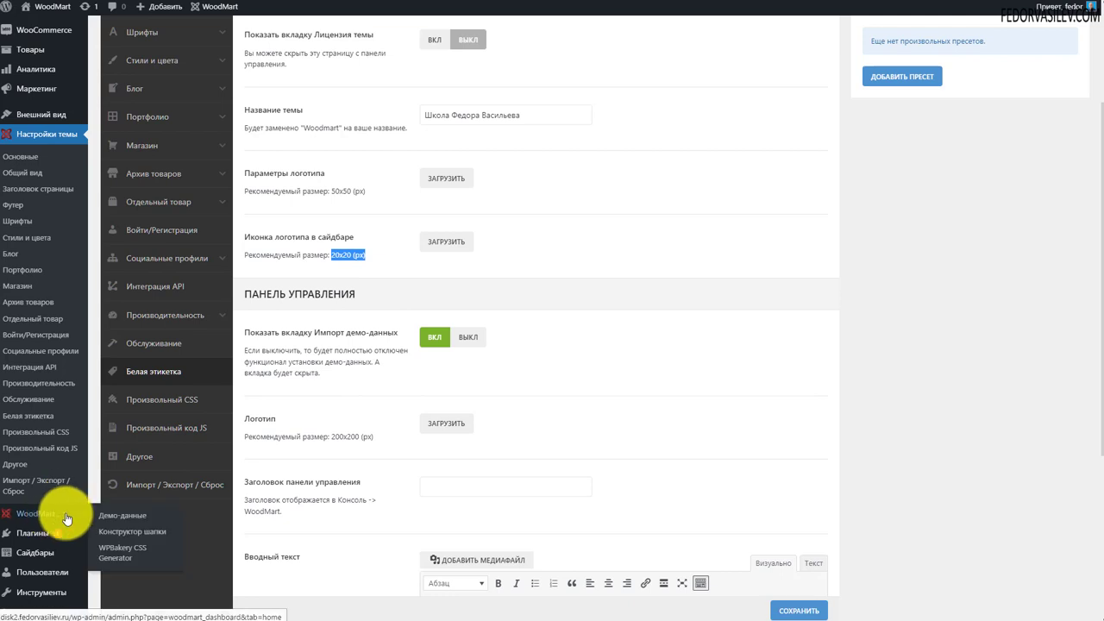
right_click(111, 520)
click(134, 522)
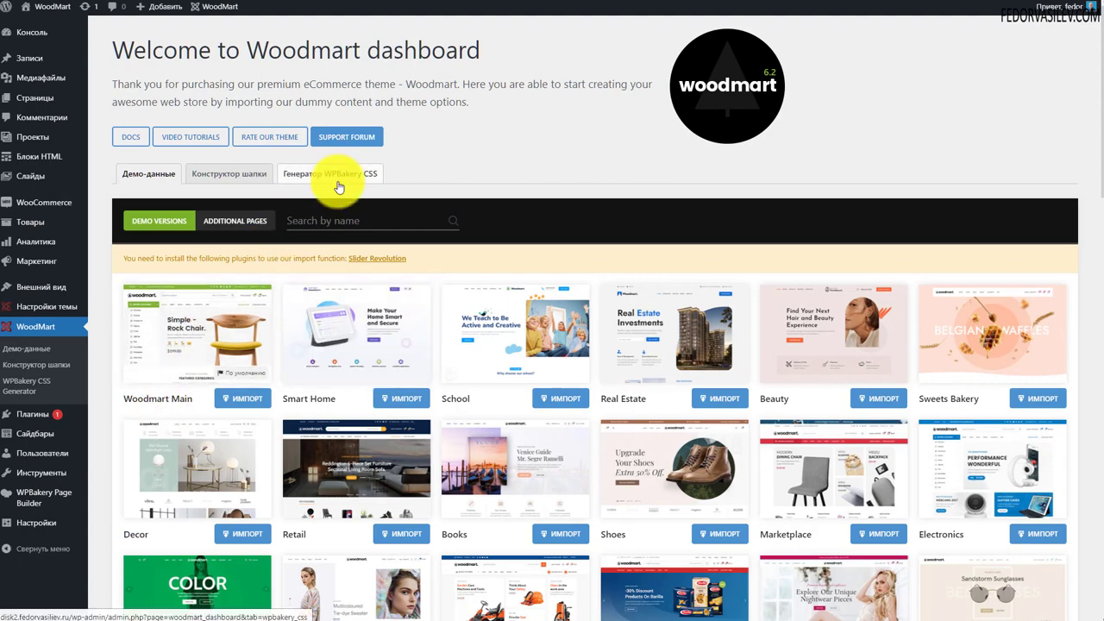
scroll(338, 185, down, 2)
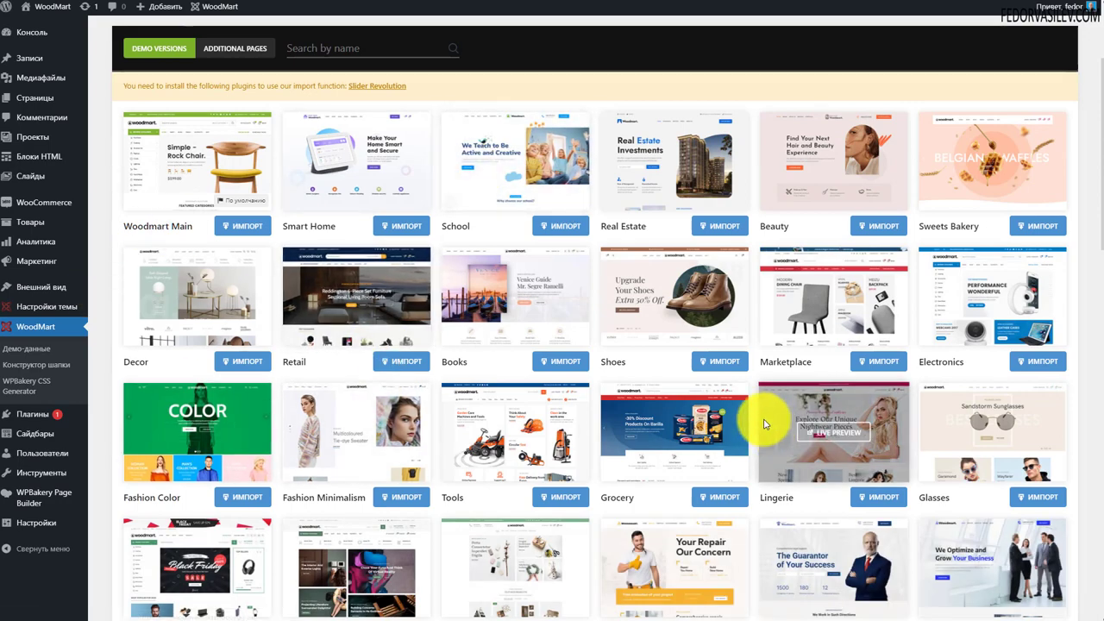
scroll(768, 432, down, 3)
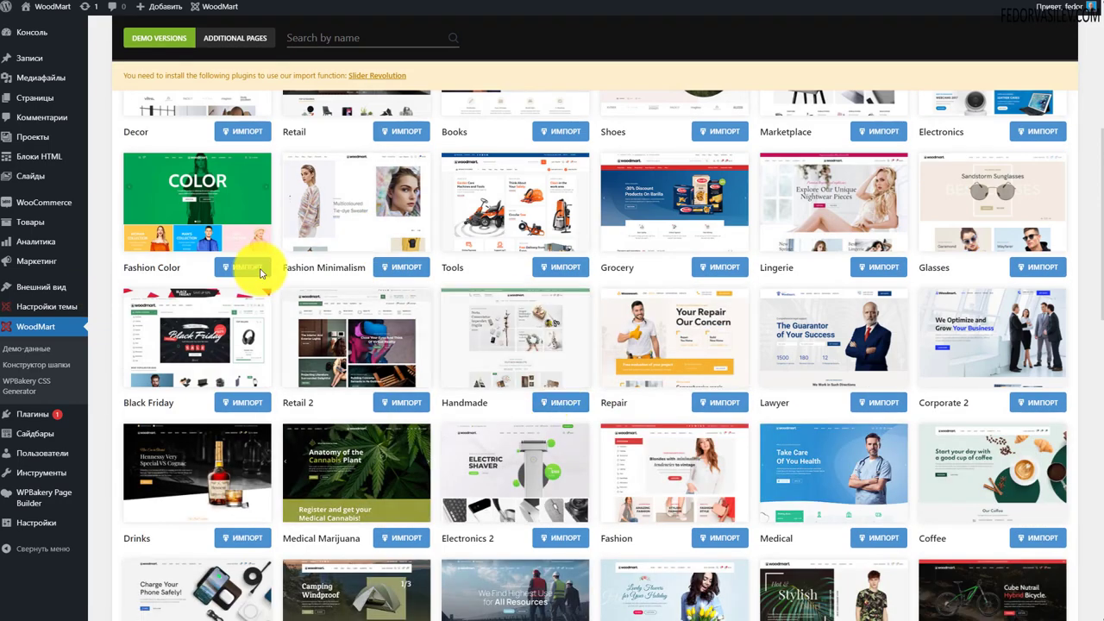
scroll(250, 289, up, 5)
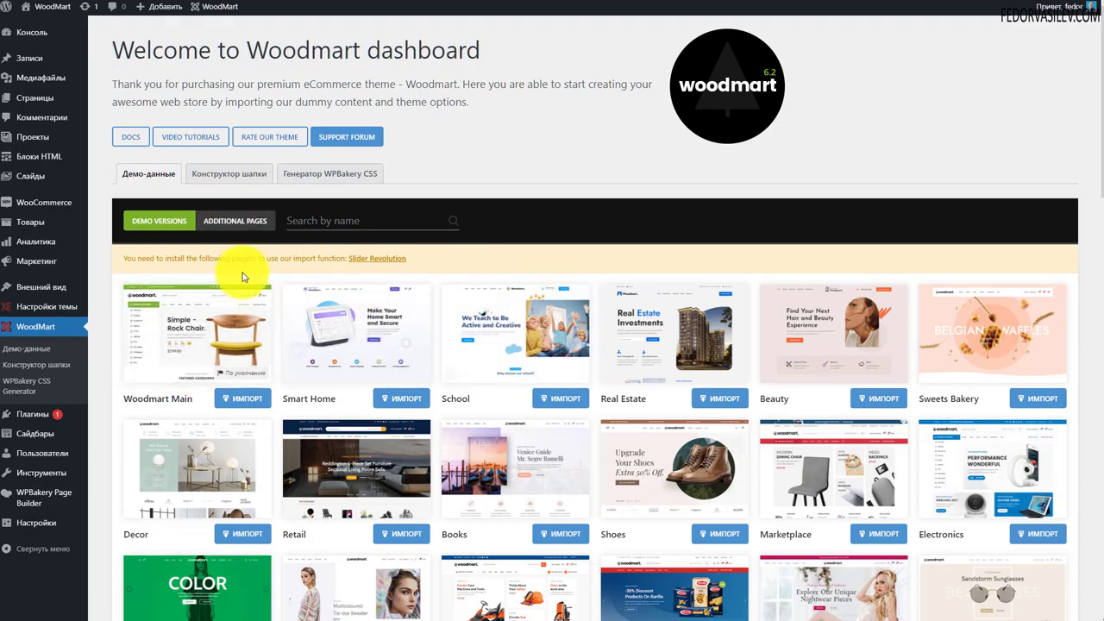
scroll(516, 307, down, 10)
scroll(504, 323, down, 3)
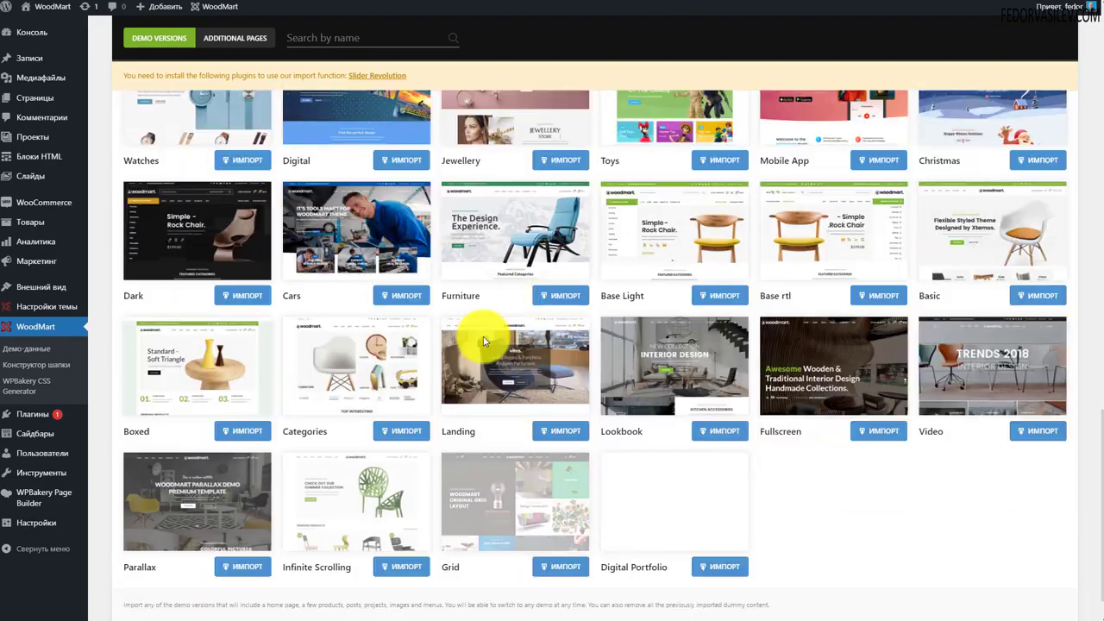
scroll(1019, 263, down, 1)
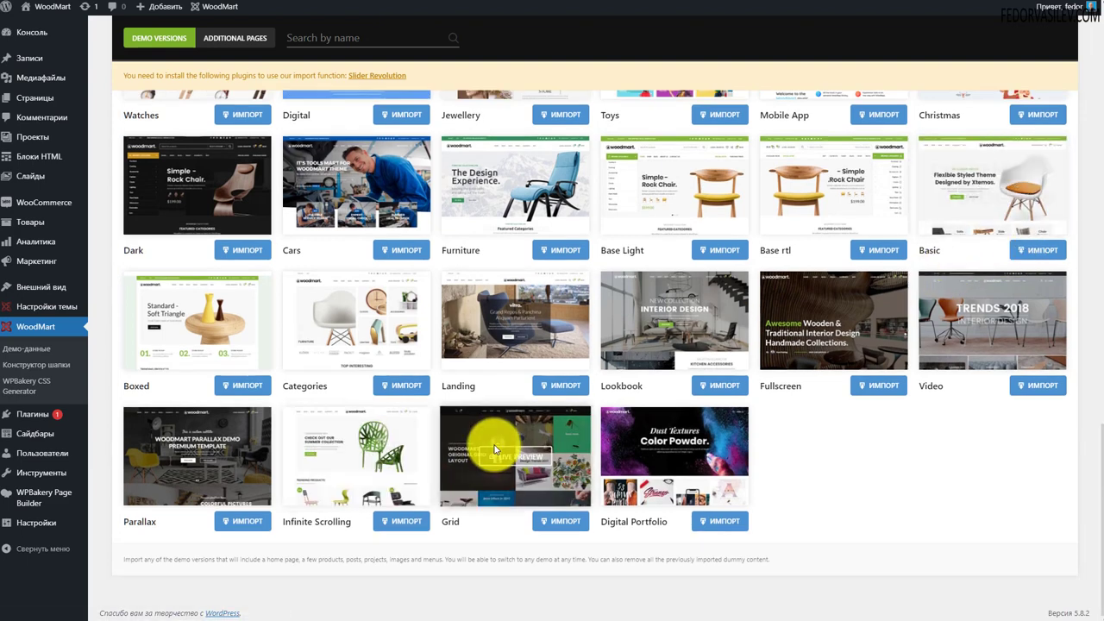
mouse_move(500, 456)
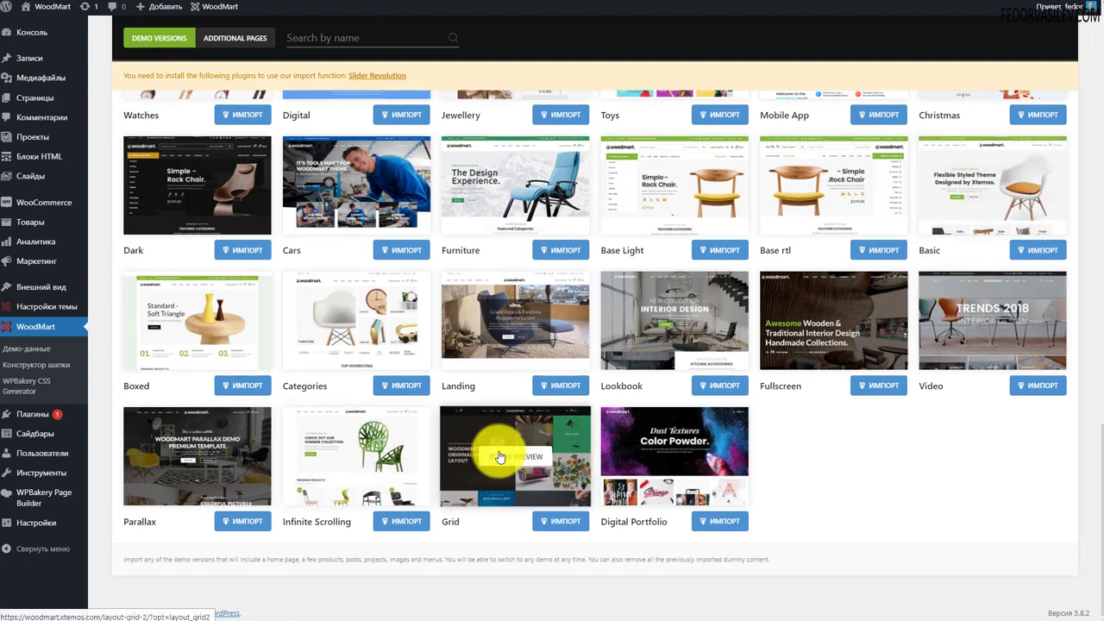
mouse_move(506, 325)
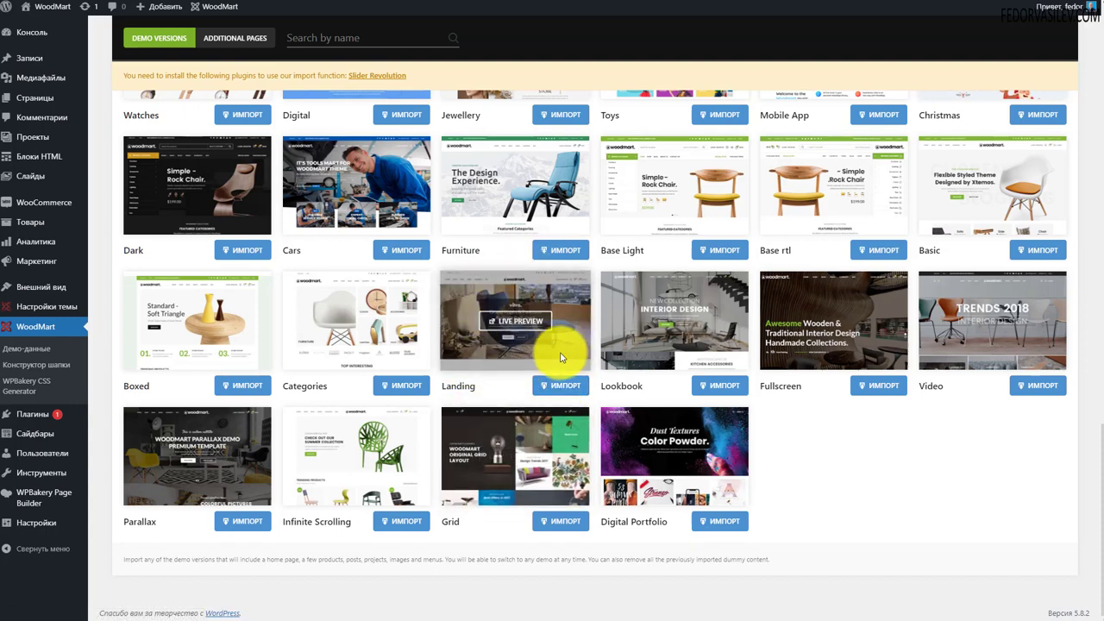
mouse_move(522, 248)
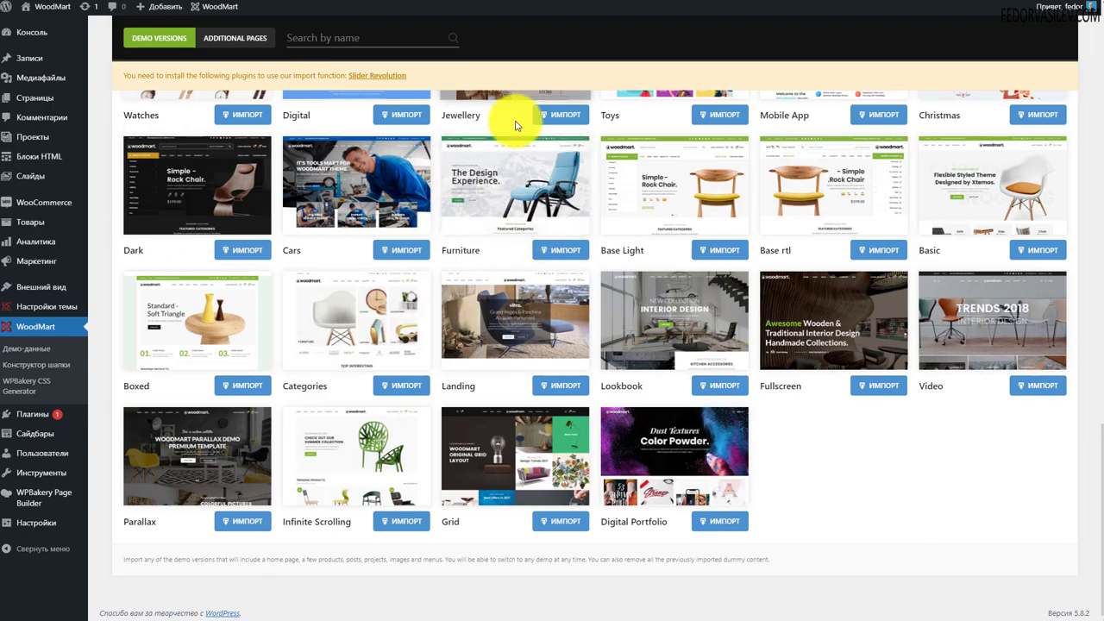
scroll(515, 126, up, 10)
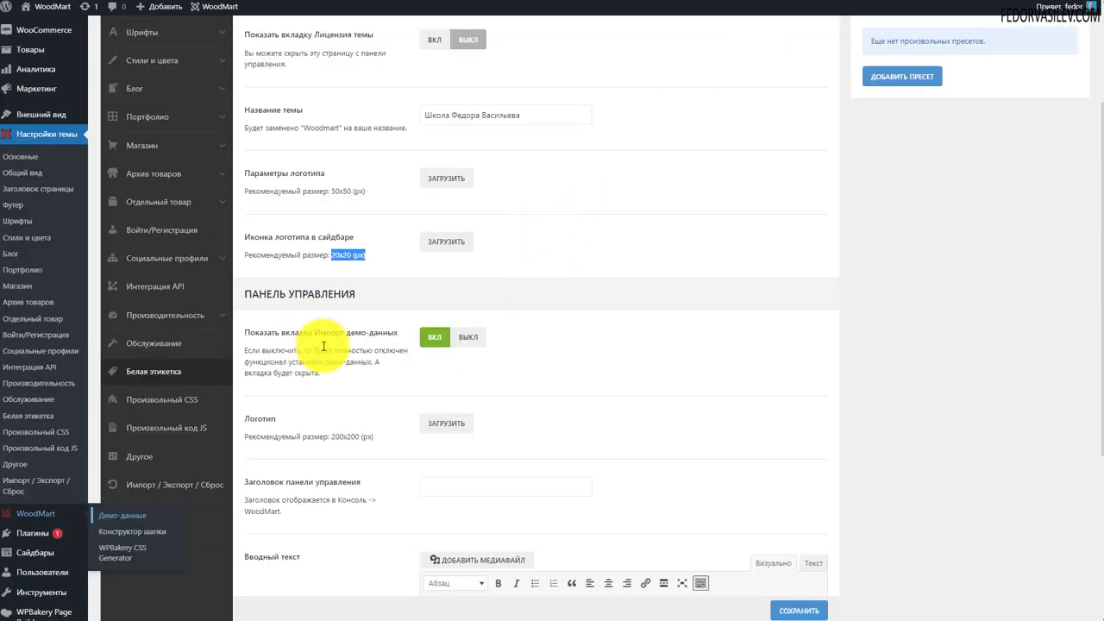
Turn off the Импорт демо-данных tab in the Панель управления group, save the change, and check the WoodMart submenu
click(468, 337)
scroll(768, 595, down, 3)
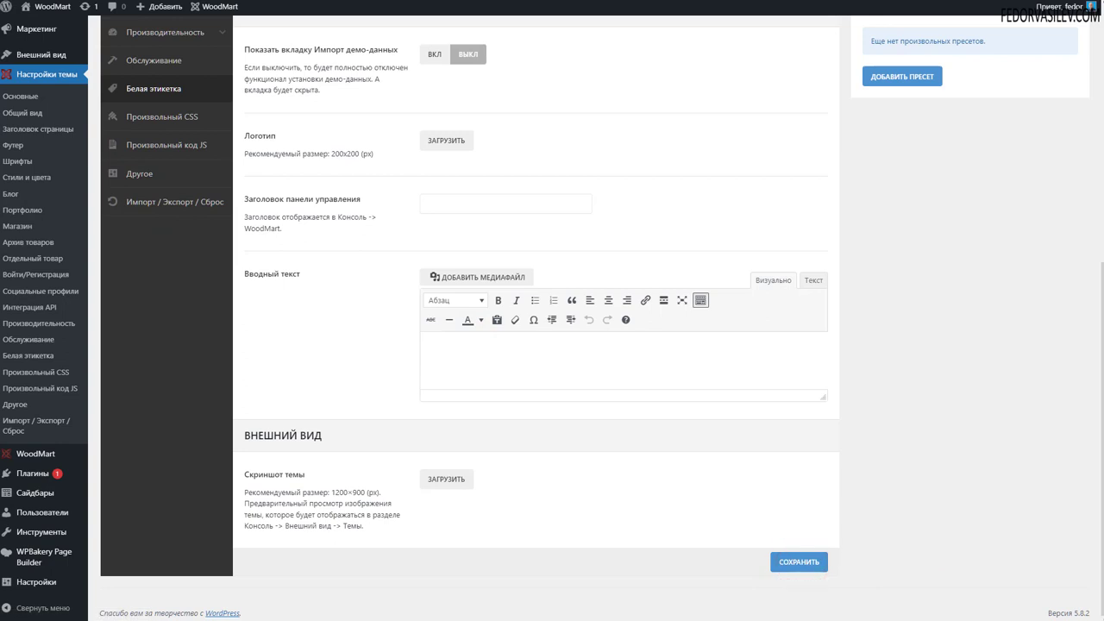
scroll(813, 593, up, 4)
mouse_move(58, 525)
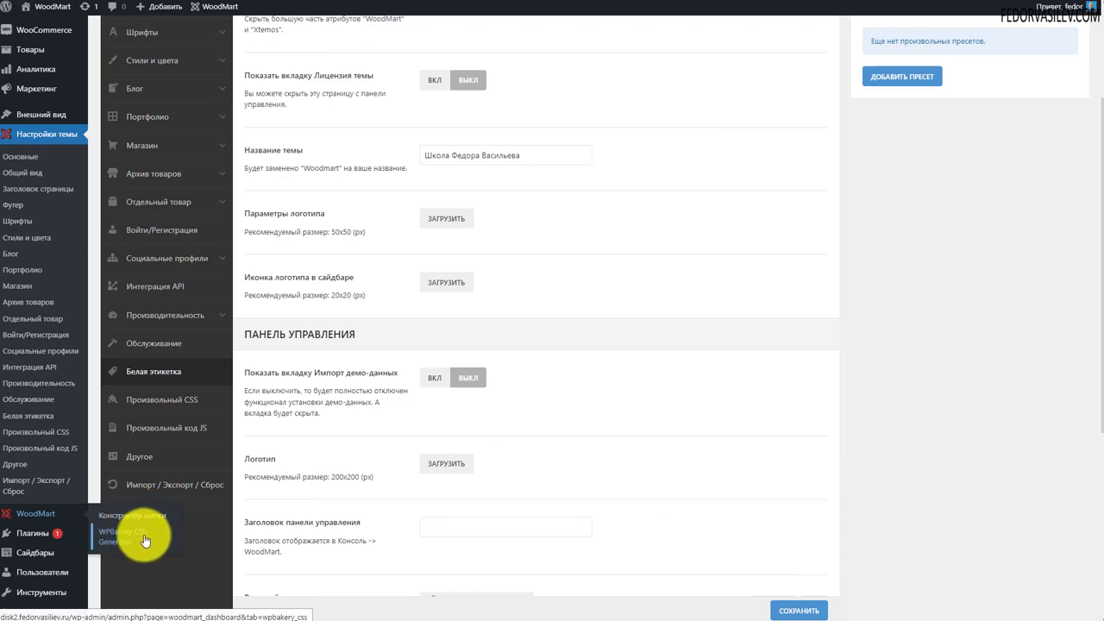
scroll(748, 396, down, 1)
scroll(748, 395, down, 3)
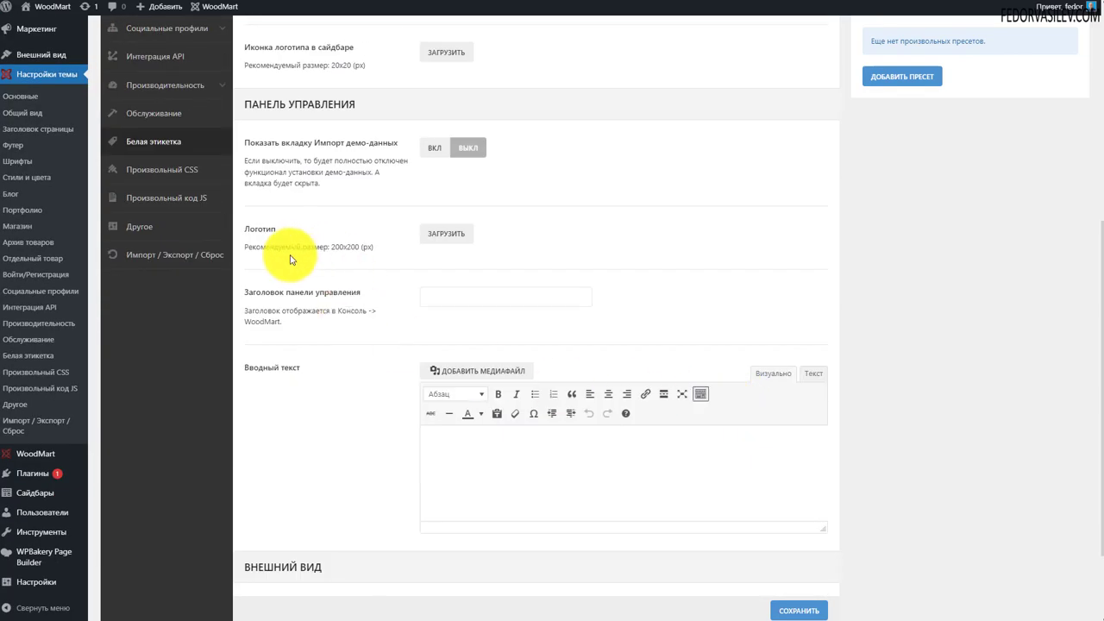
Highlight the control panel logo's recommended size, and enter the school's name as the control panel title
drag(376, 248, 311, 248)
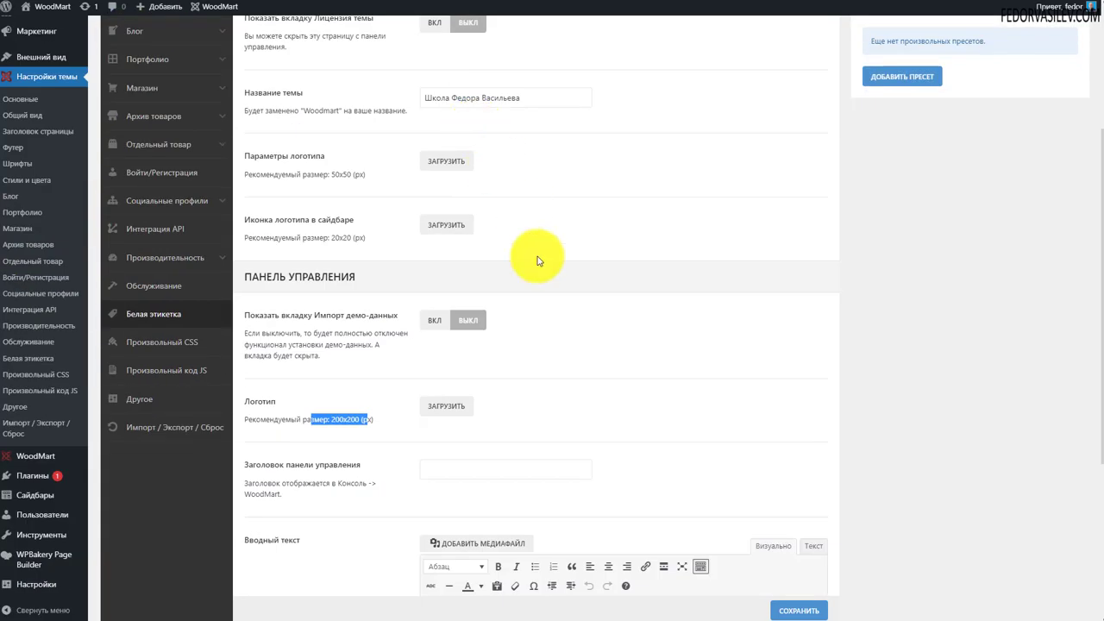
scroll(536, 261, down, 1)
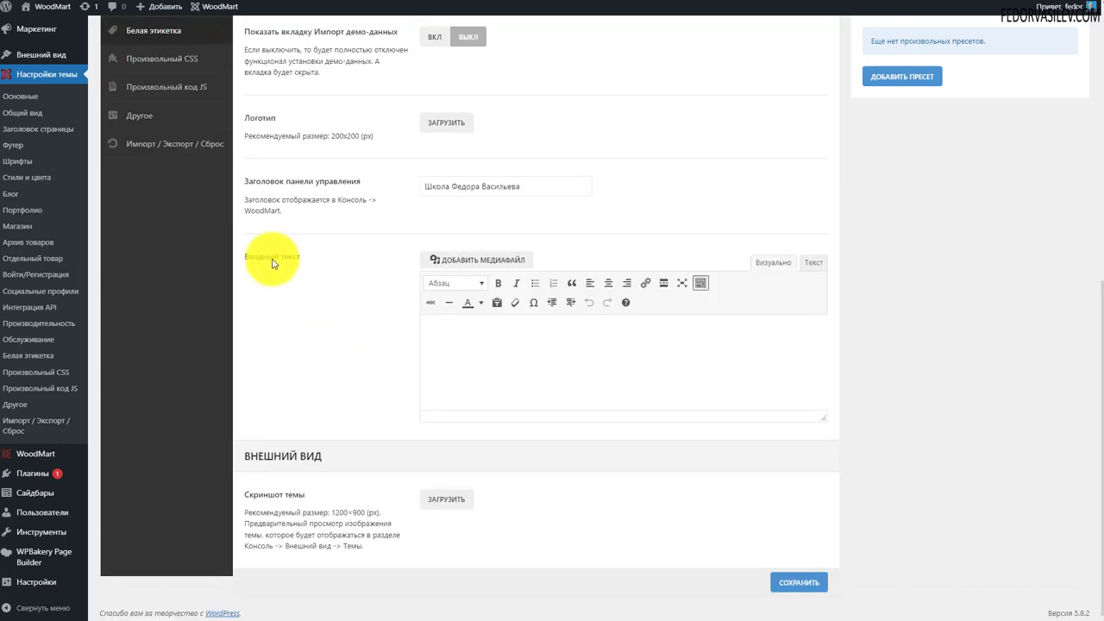
click(495, 366)
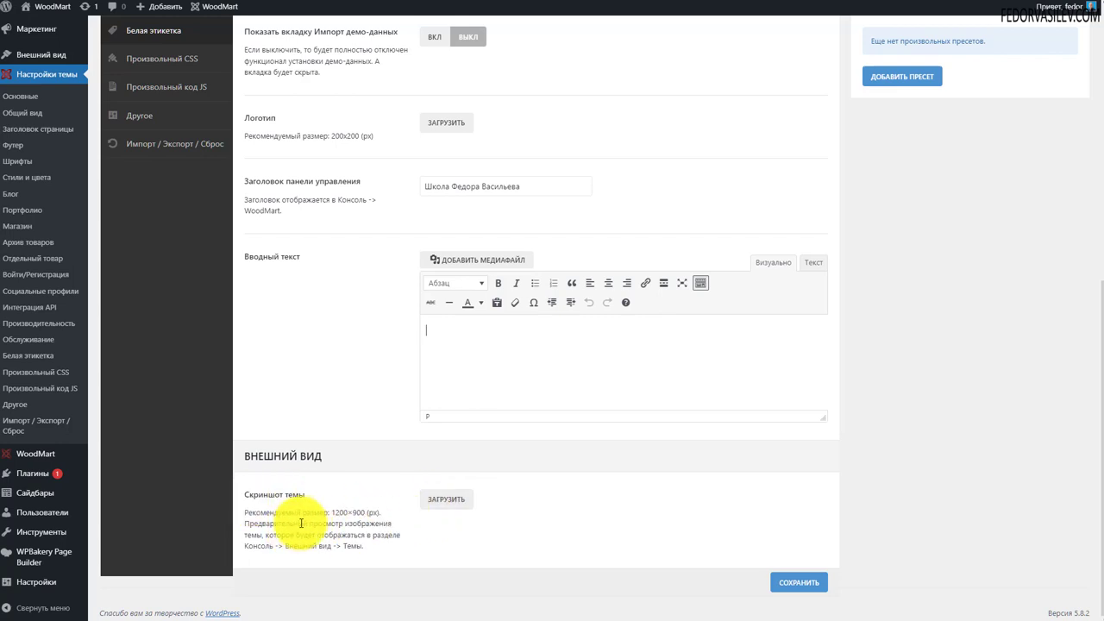
Highlight the recommended size for the theme screenshot in the Внешний вид group
double_click(333, 514)
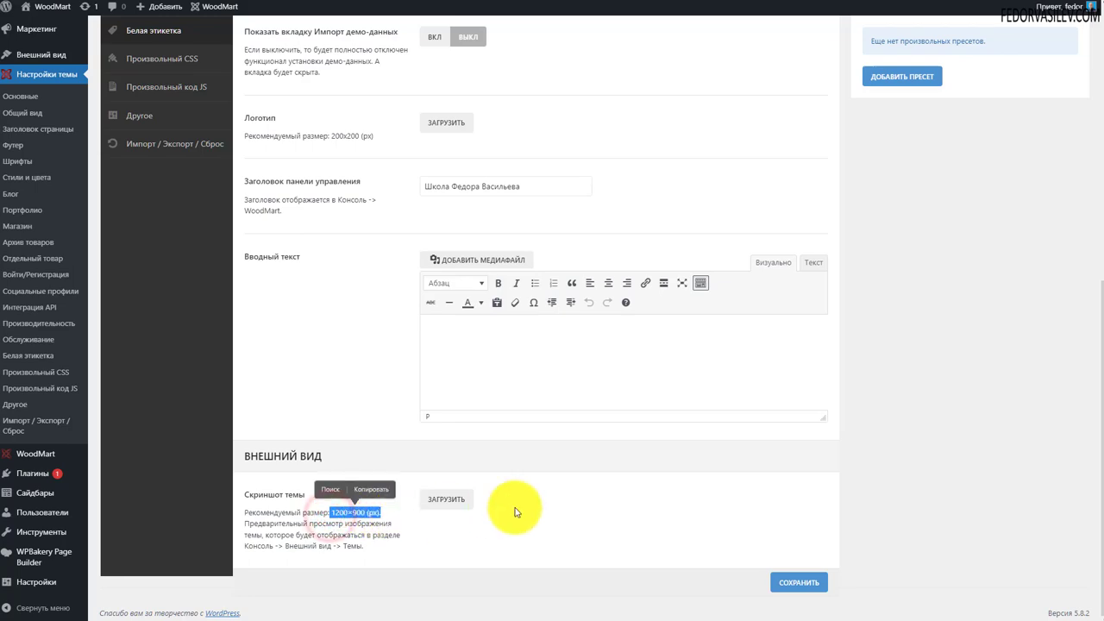
click(340, 457)
double_click(307, 424)
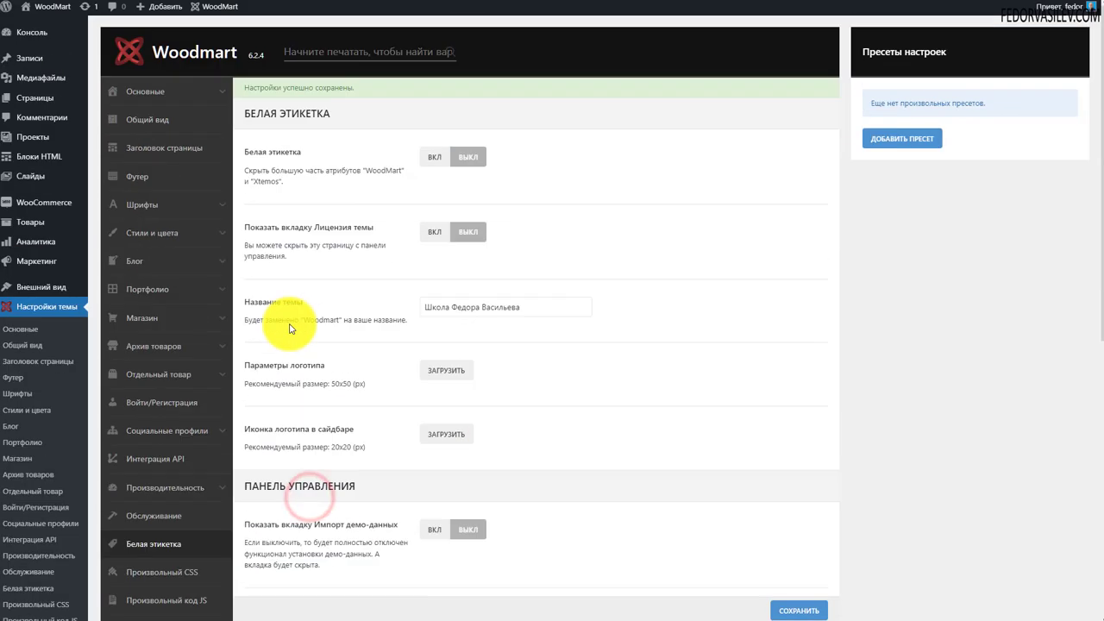
View the Woodmart Child theme's details on the Темы page in a separate browser tab, and return to the white label settings
mouse_move(59, 293)
right_click(108, 286)
click(121, 290)
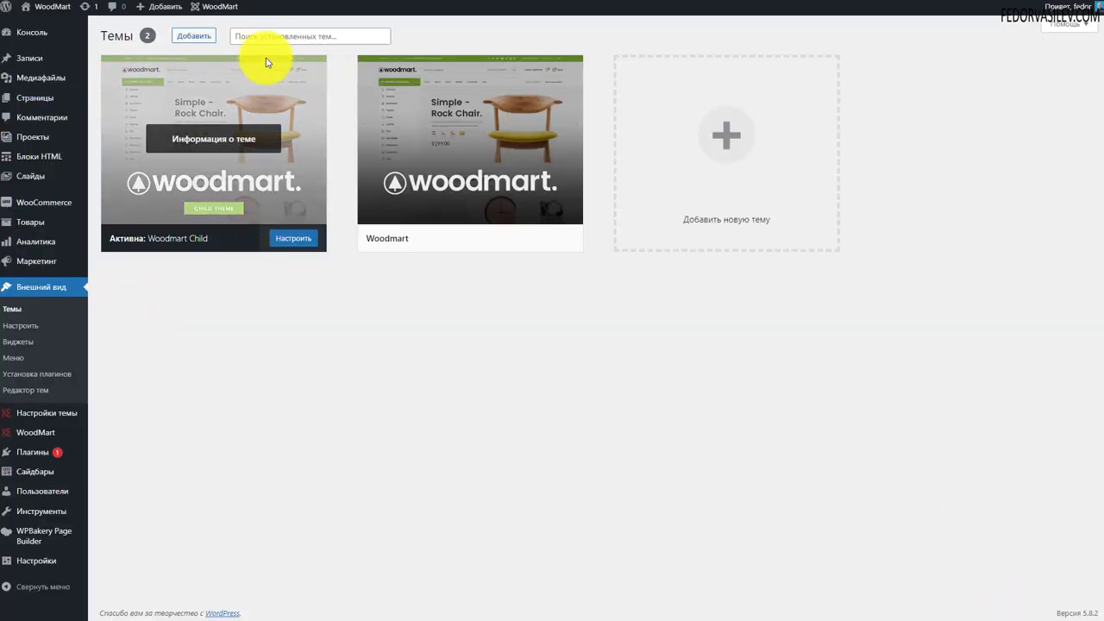
click(196, 131)
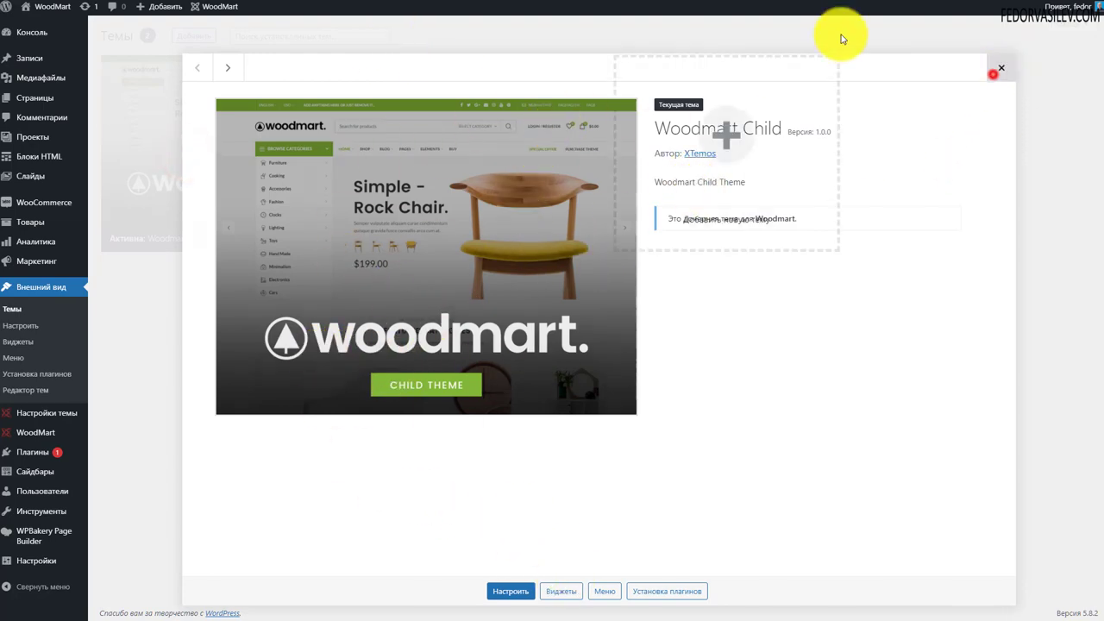
click(996, 71)
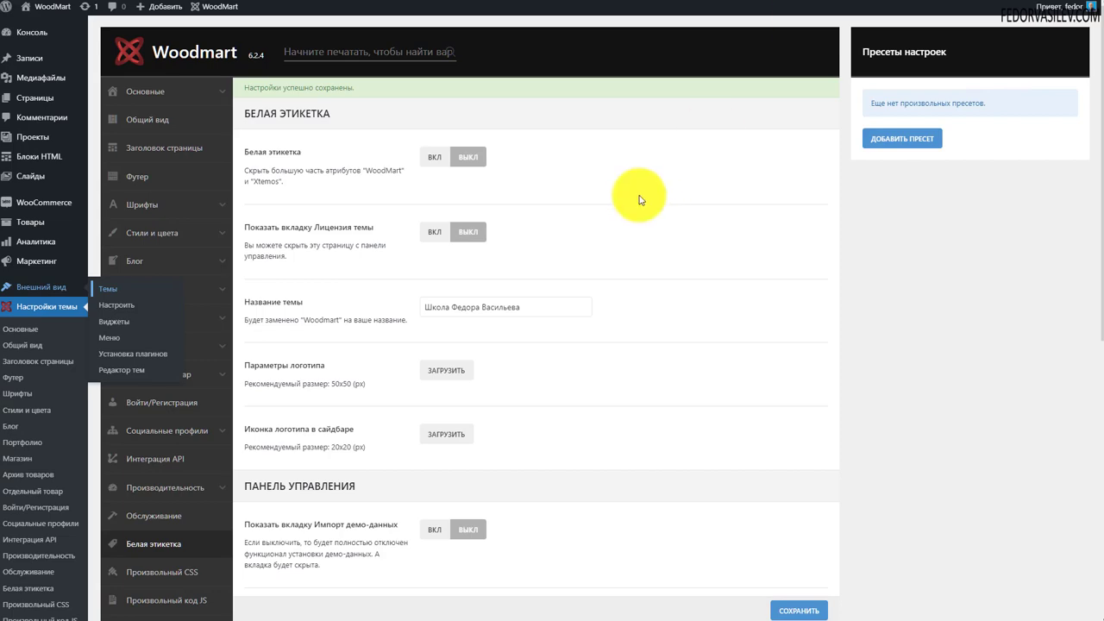
scroll(635, 197, down, 4)
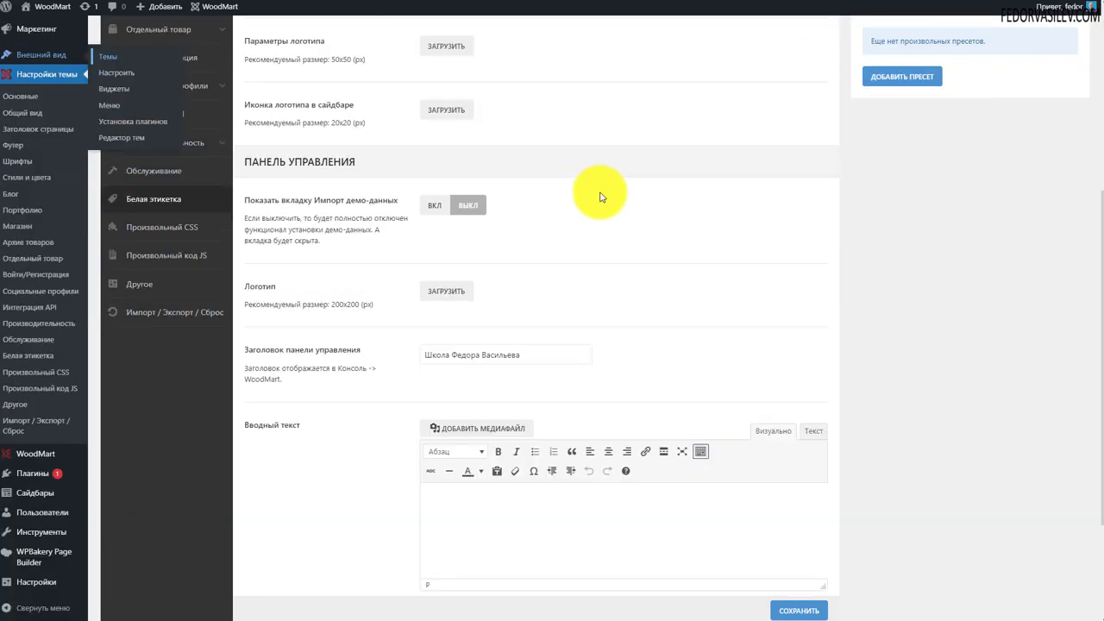
scroll(596, 197, up, 1)
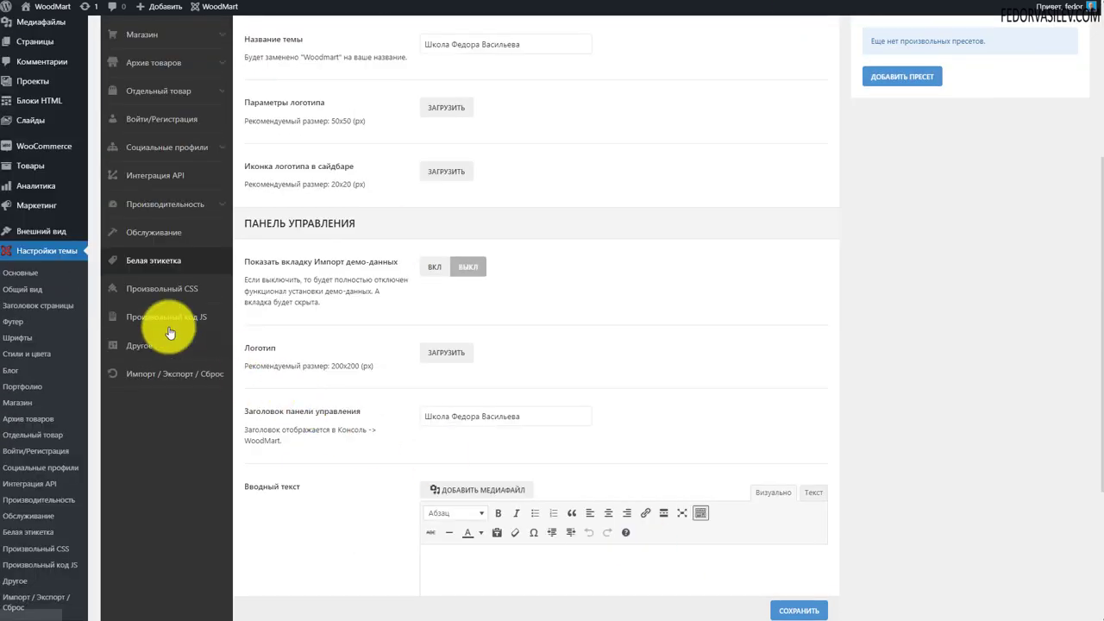
Open the Произвольный CSS settings, look over the fields, and highlight the Глобальный произвольный CSS label
click(155, 290)
scroll(397, 363, up, 3)
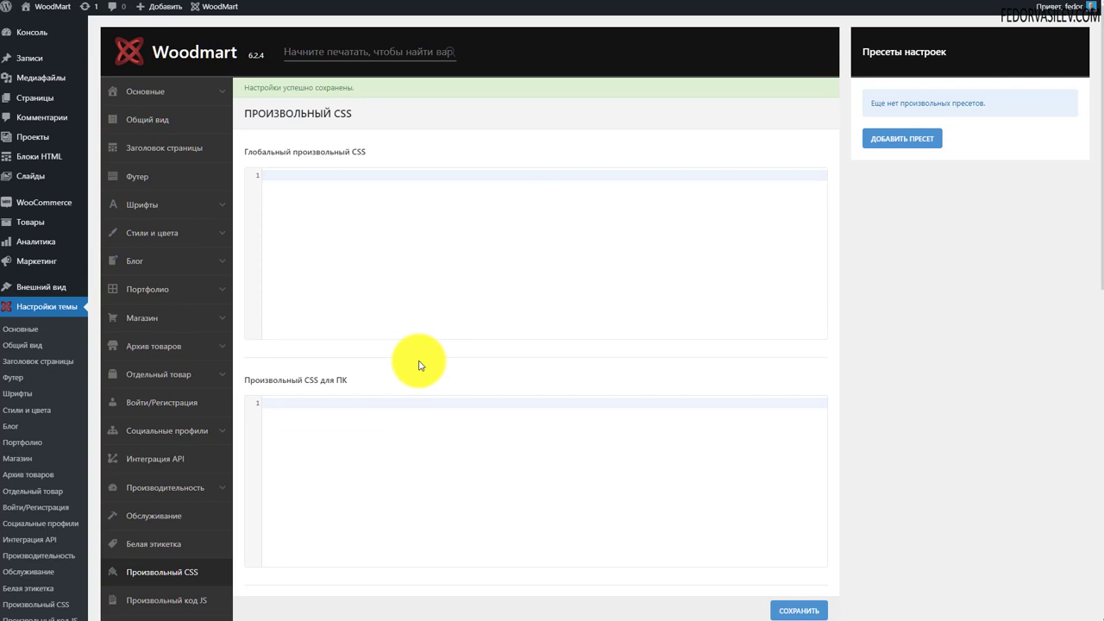
scroll(420, 365, down, 8)
scroll(426, 362, up, 8)
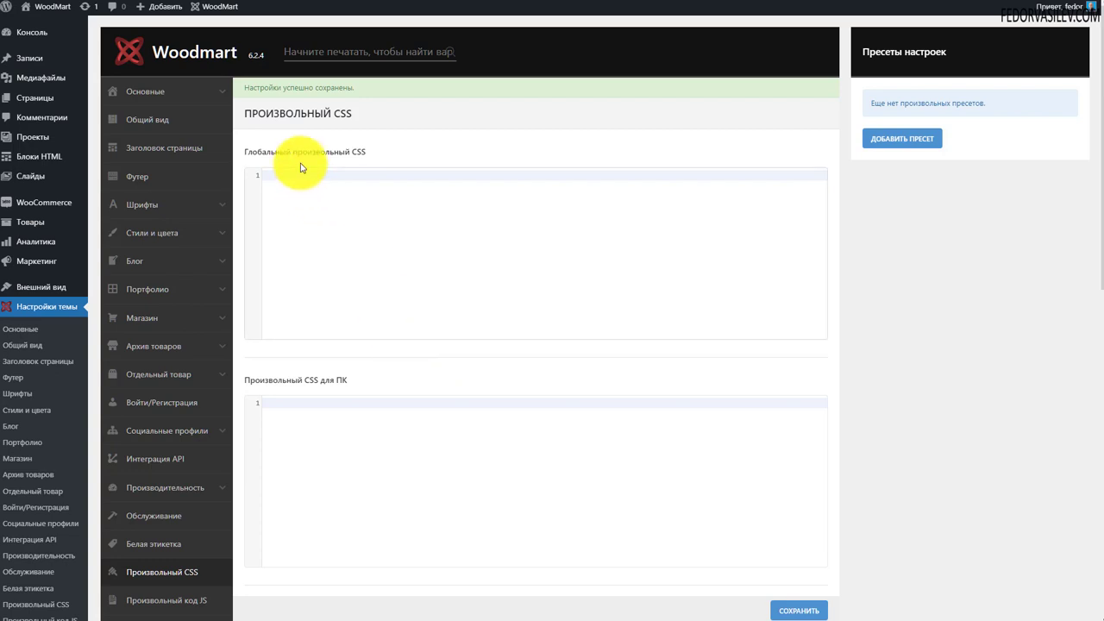
click(337, 212)
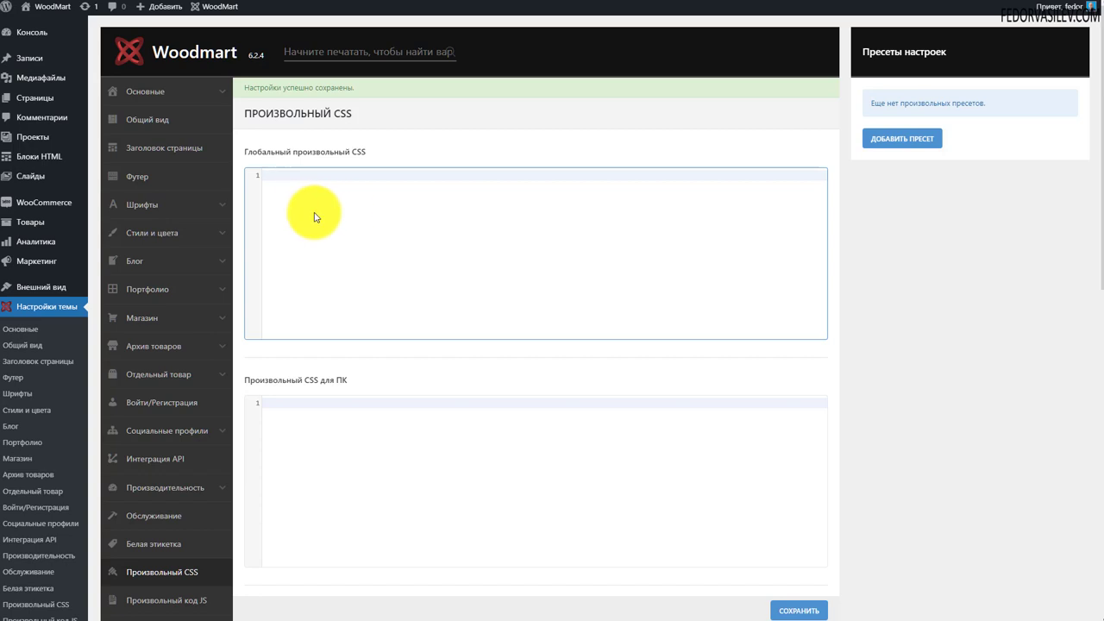
drag(312, 153, 365, 153)
click(278, 217)
scroll(306, 215, down, 2)
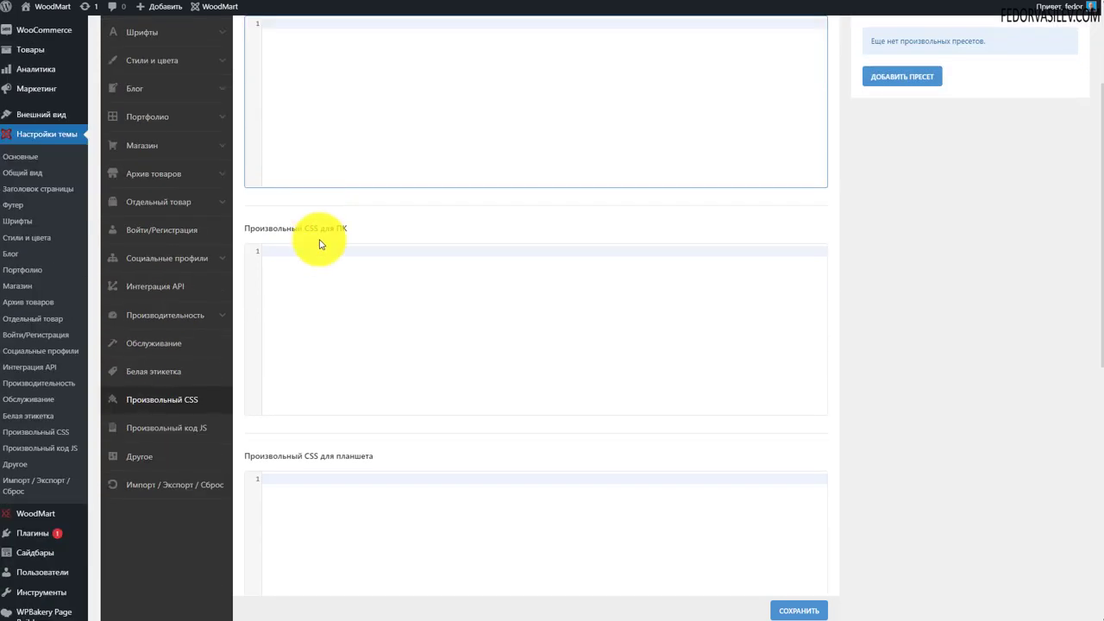
Highlight the labels of the custom CSS fields for ПК, планшет, landscape smartphones and мобильные устройства
click(304, 287)
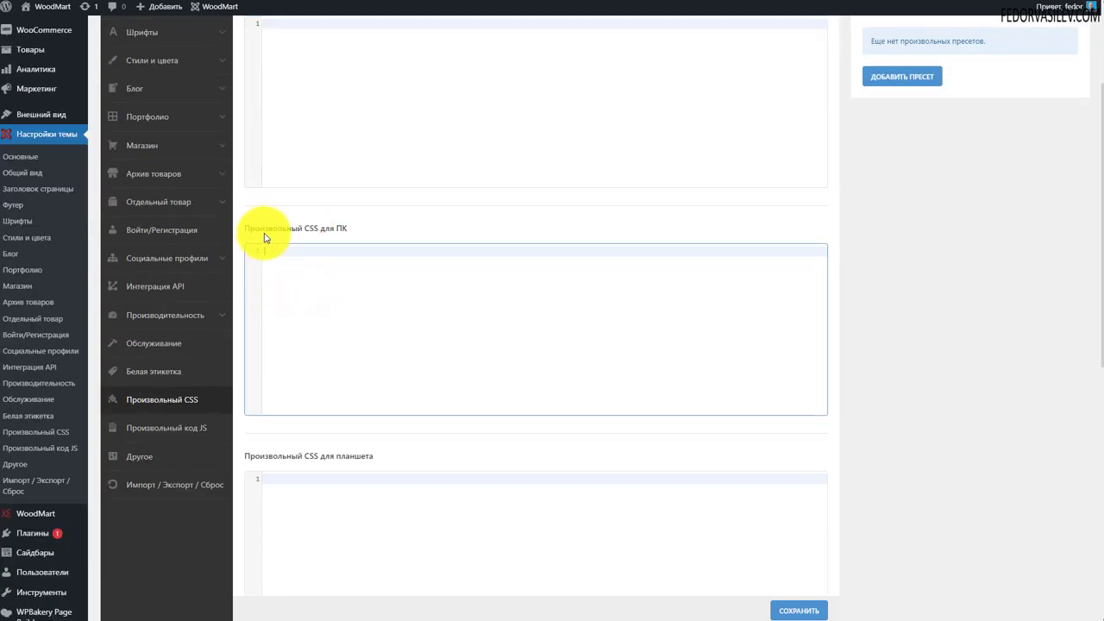
drag(353, 229, 301, 230)
scroll(320, 234, down, 3)
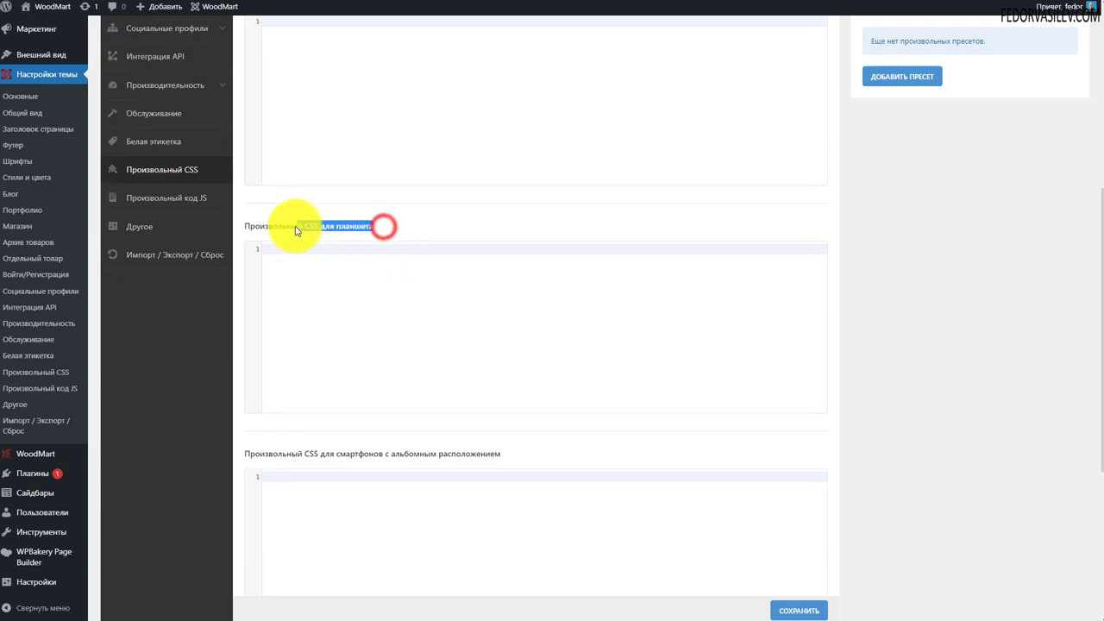
scroll(301, 230, down, 4)
drag(388, 168, 315, 168)
drag(525, 168, 399, 166)
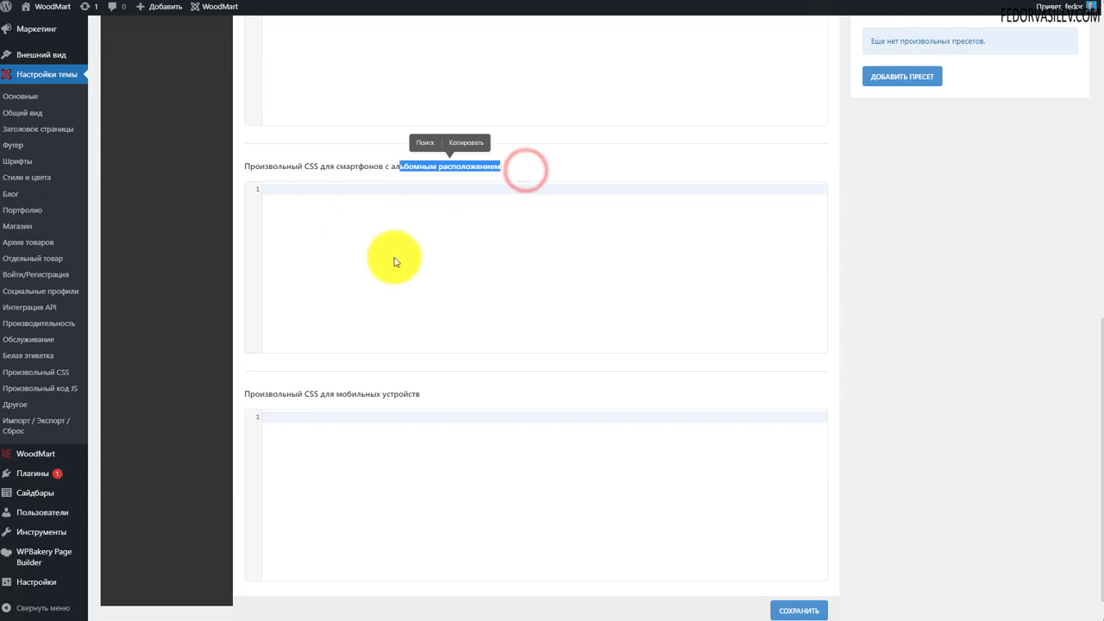
scroll(394, 250, down, 1)
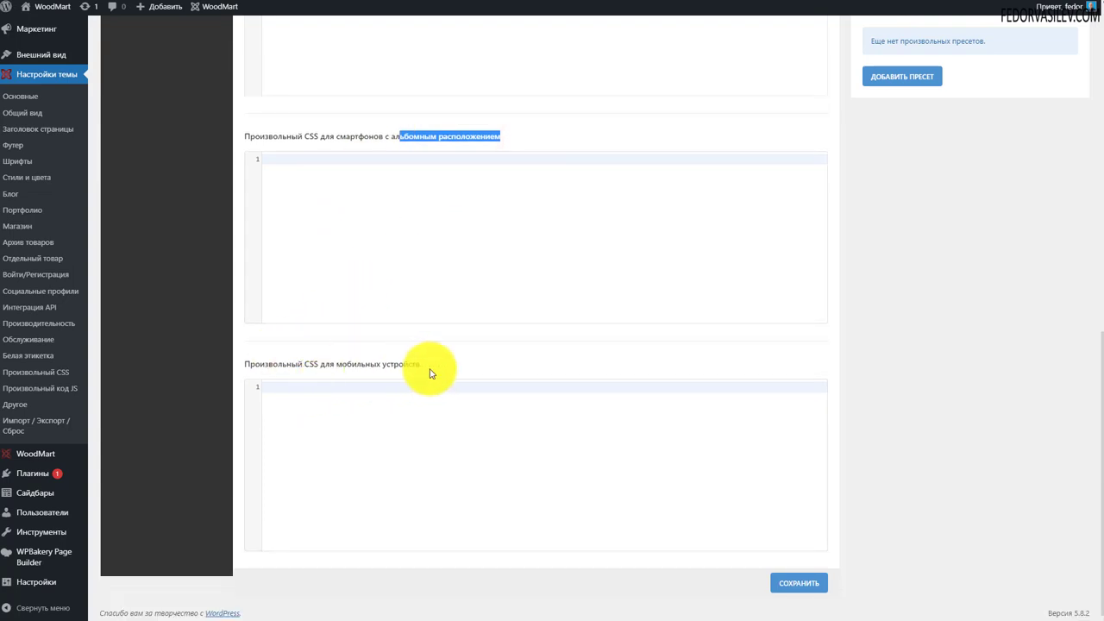
drag(438, 366, 246, 388)
click(382, 439)
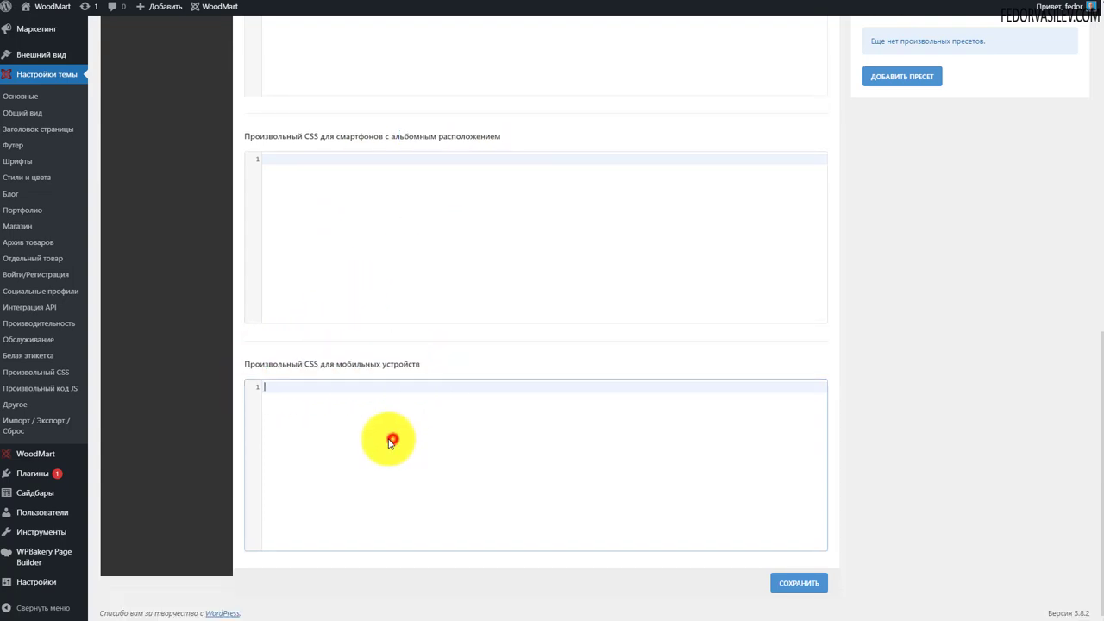
Review the full set of custom CSS fields, from the global one to those for specific devices
scroll(394, 438, up, 4)
scroll(357, 308, up, 4)
scroll(382, 357, up, 3)
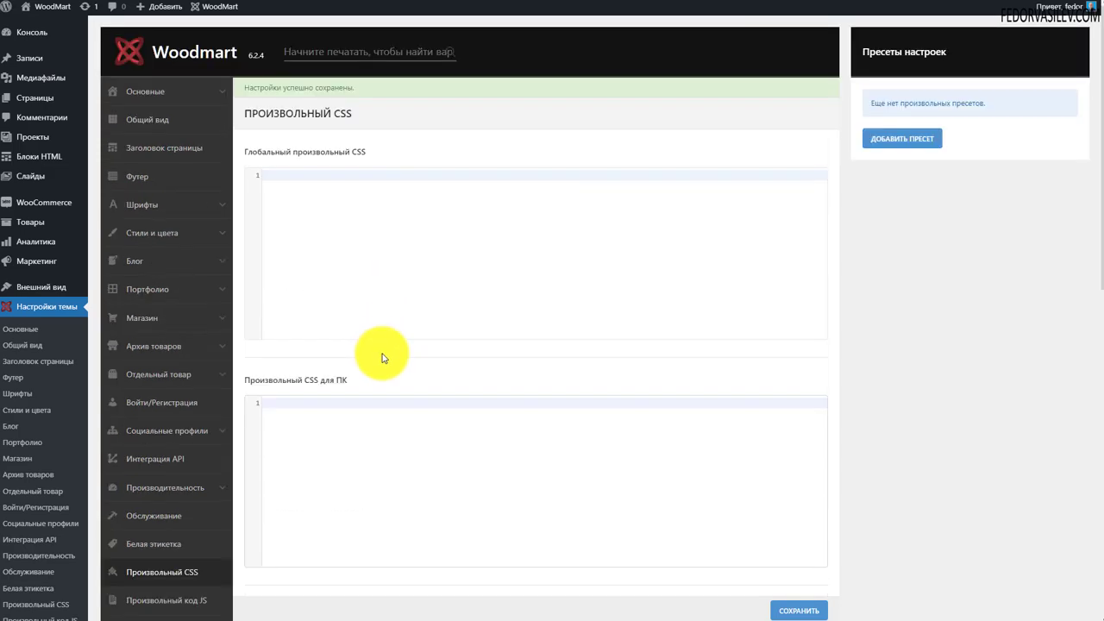
scroll(398, 344, down, 6)
scroll(414, 371, down, 4)
scroll(433, 397, up, 9)
scroll(429, 363, down, 5)
scroll(422, 322, up, 5)
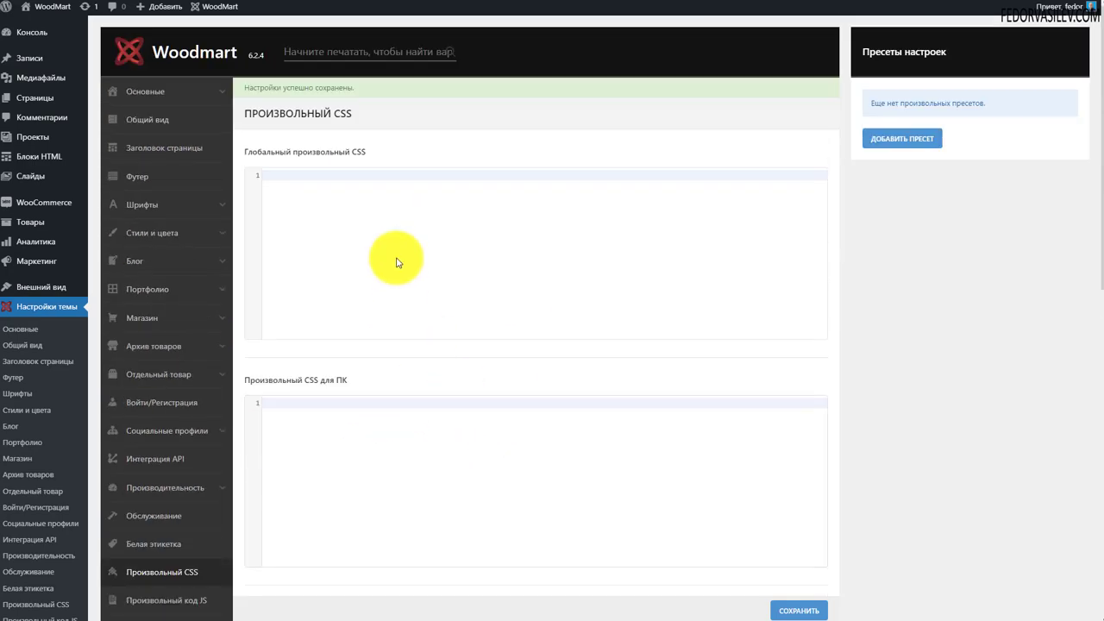
Open the Произвольный код JS settings, and focus the Глобальный произвольный JS and Готовый документ fields in turn
scroll(460, 306, down, 3)
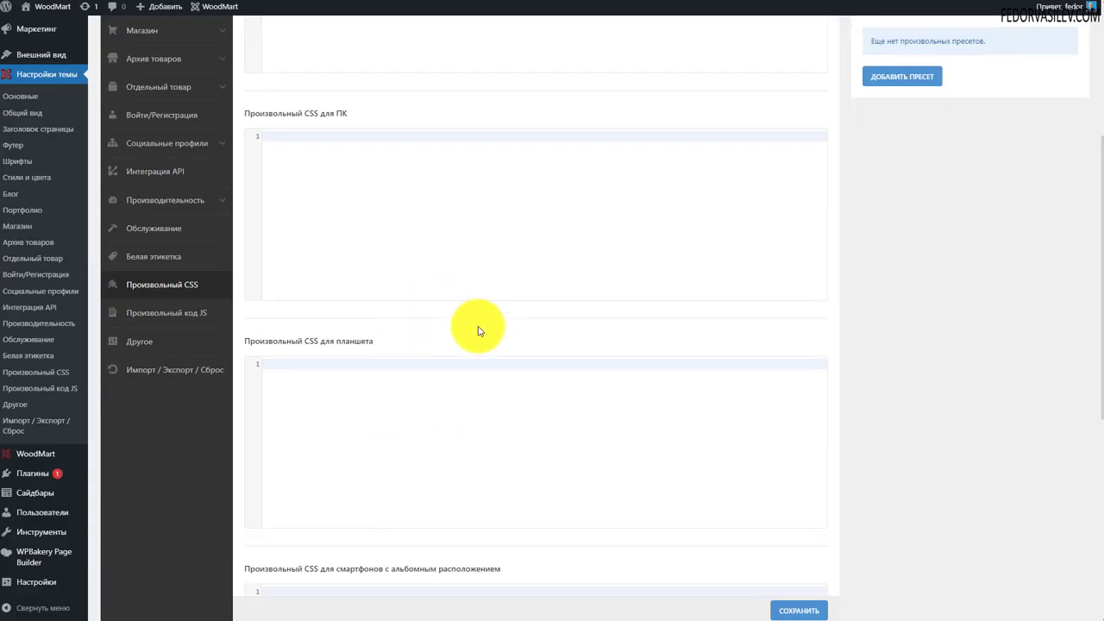
click(155, 313)
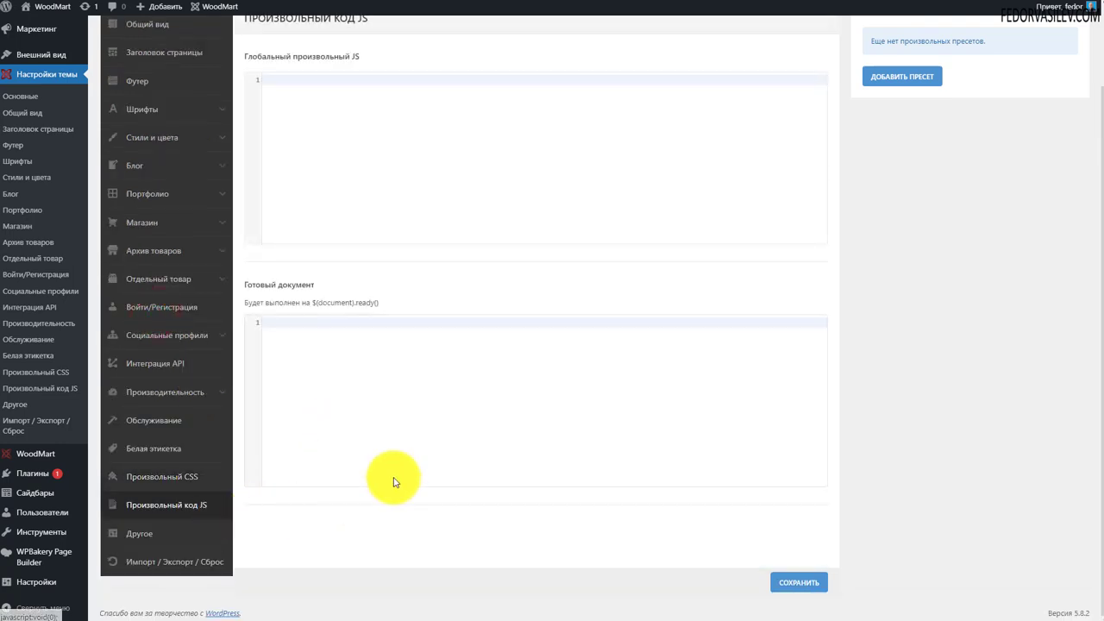
scroll(422, 465, up, 2)
click(394, 256)
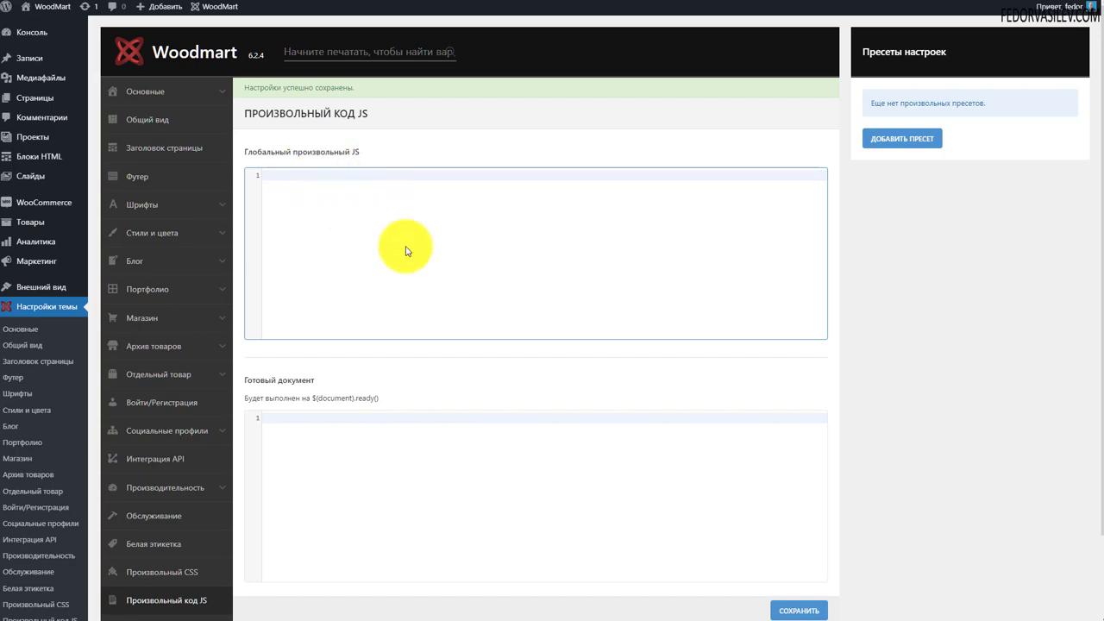
click(367, 427)
scroll(367, 427, down, 2)
click(362, 307)
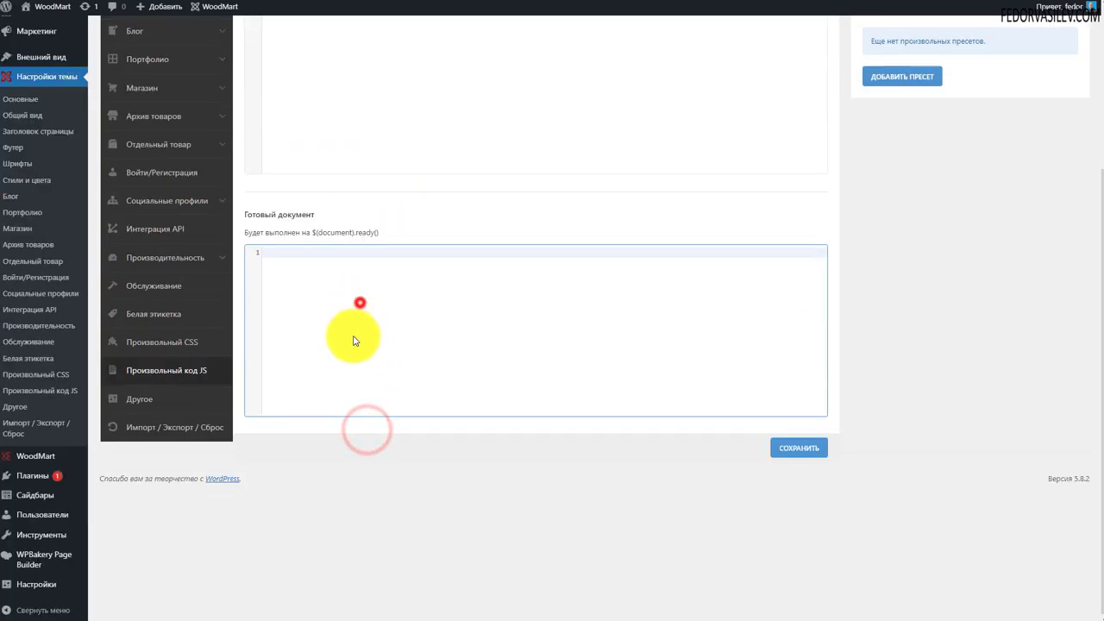
Open the Другое settings and highlight the label of the deprecated Липкие уведомления option
click(139, 397)
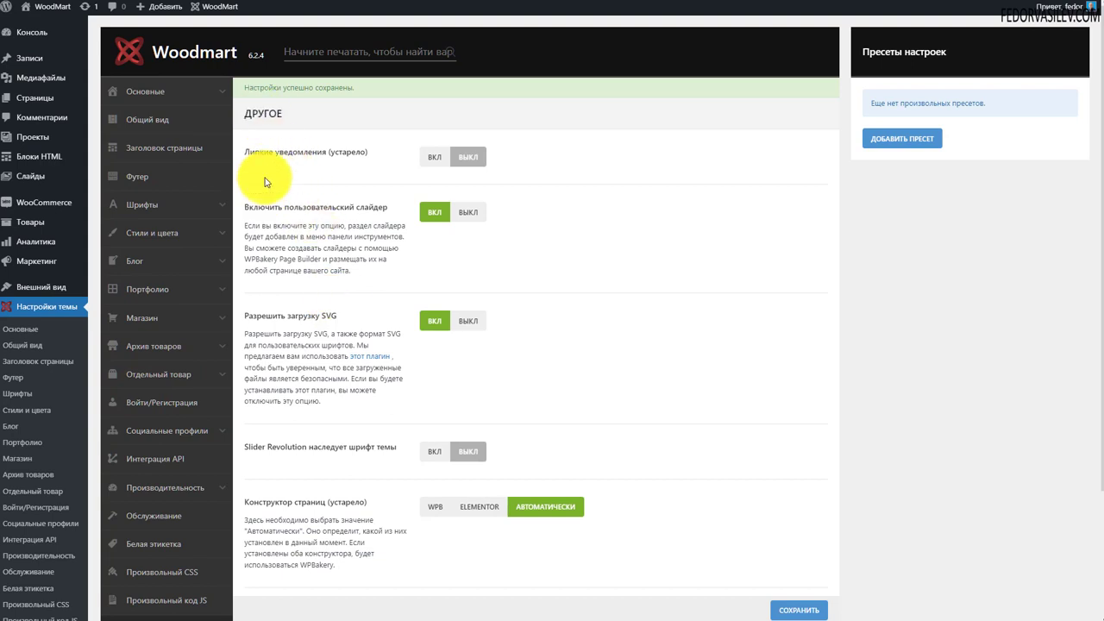
click(387, 140)
click(344, 165)
drag(371, 157, 310, 147)
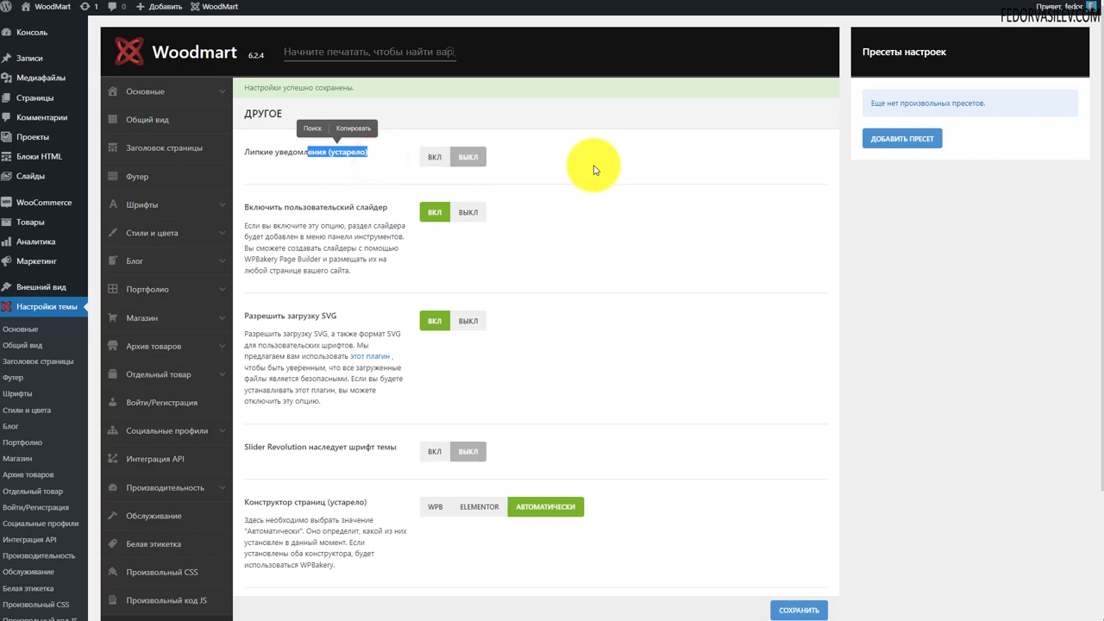
Highlight the description of Включить пользовательский слайдер, and set the option to ВКЛ
click(273, 230)
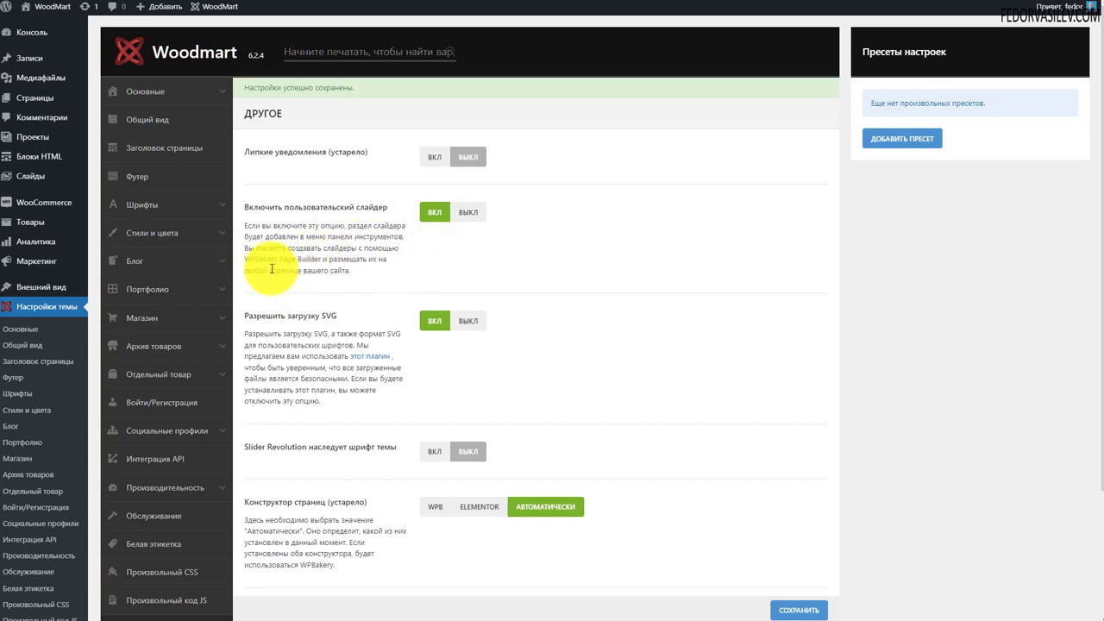
drag(274, 258, 412, 267)
drag(336, 272, 285, 244)
click(443, 275)
click(437, 212)
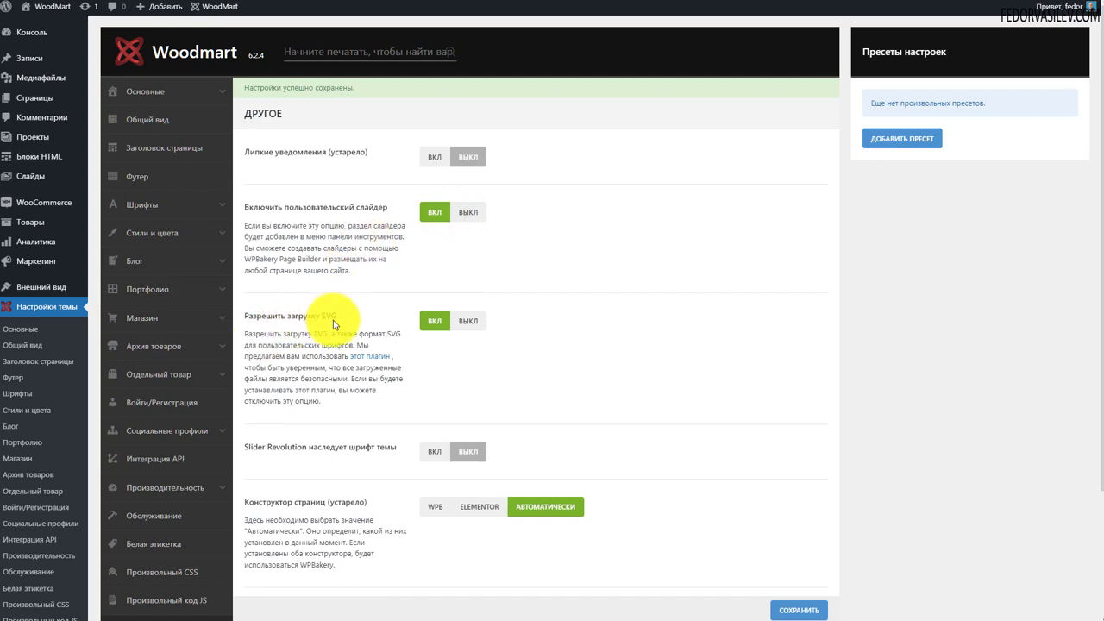
Highlight the Разрешить загрузку SVG label, open its linked plugin page in a separate browser tab, and highlight the plugin name Safe SVG
drag(350, 323, 287, 320)
click(281, 346)
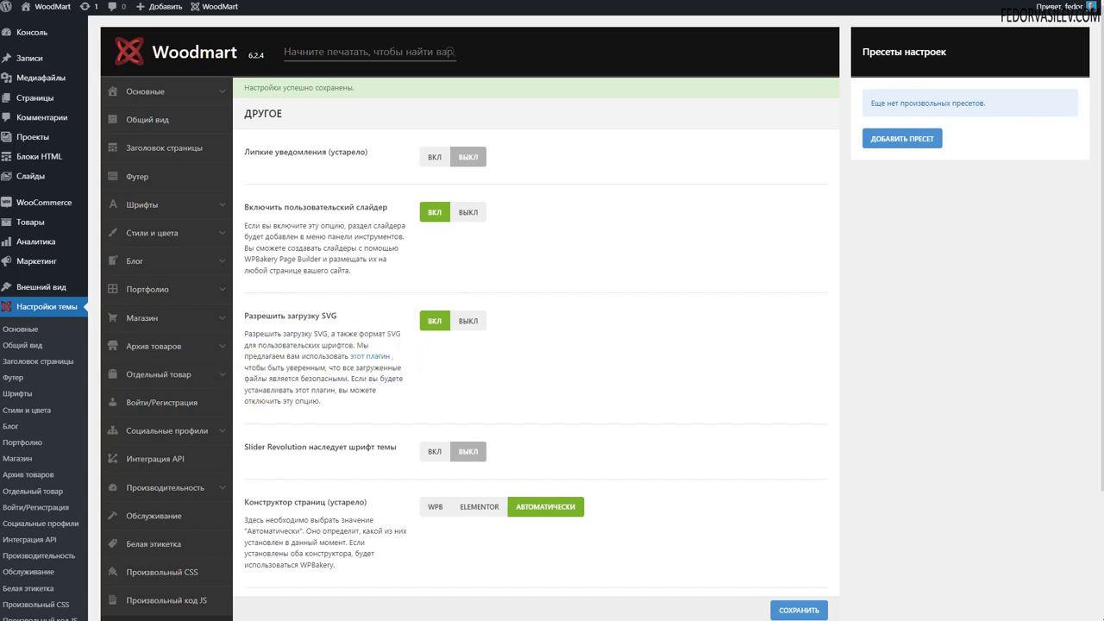
scroll(431, 328, down, 1)
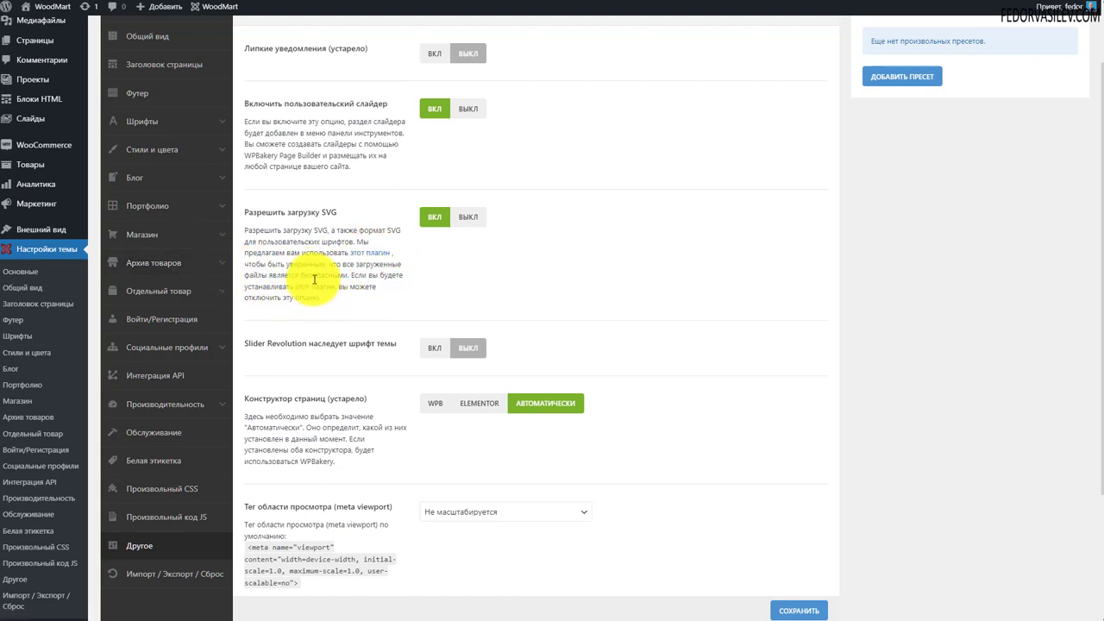
right_click(370, 259)
click(371, 256)
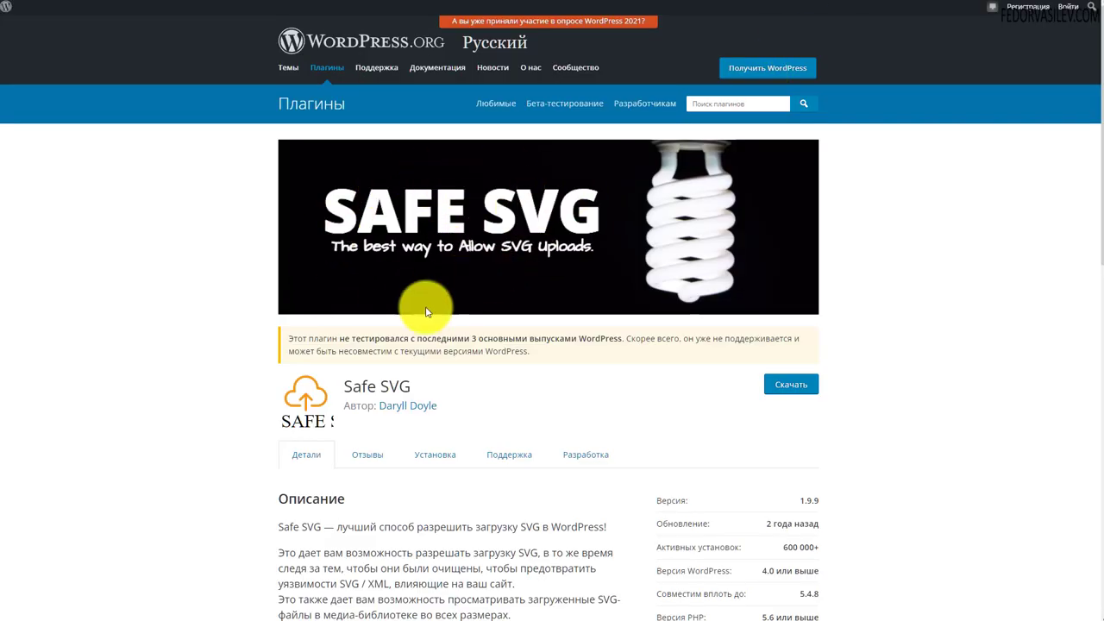
triple_click(419, 386)
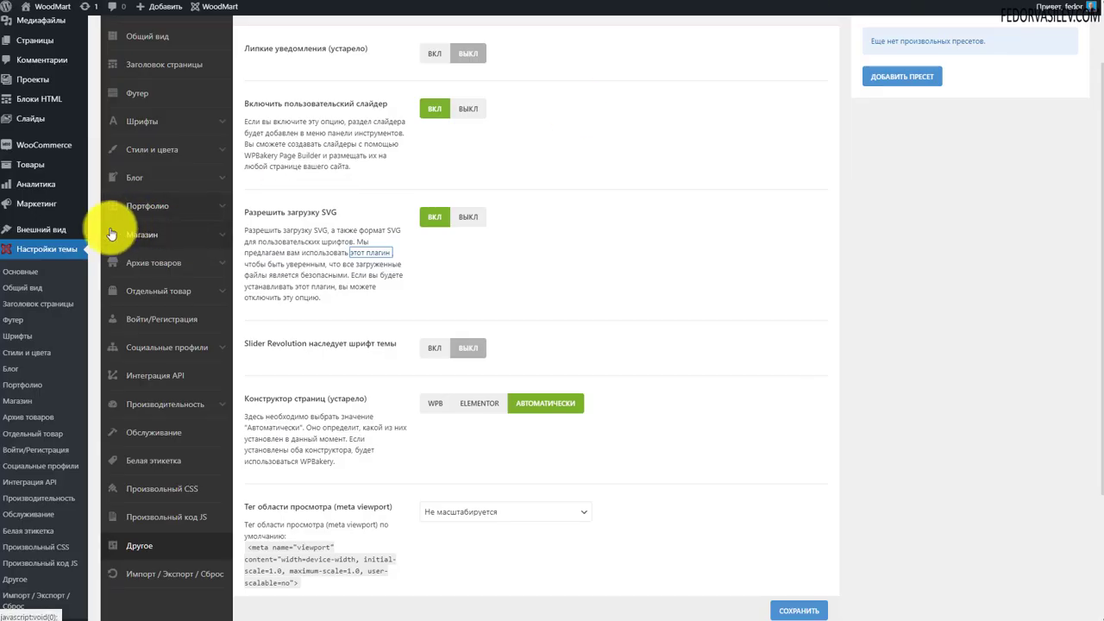
Open the installed plugins list in a separate browser tab, discard the unsaved page draft, and highlight the Безопасный SVG plugin
scroll(110, 233, down, 3)
right_click(33, 473)
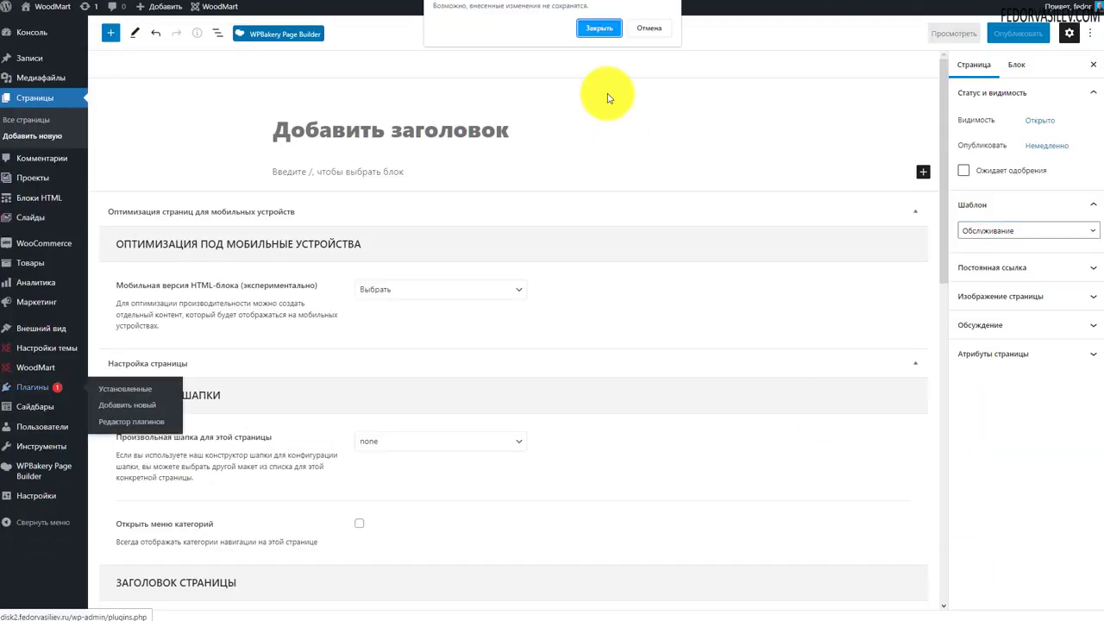
click(607, 27)
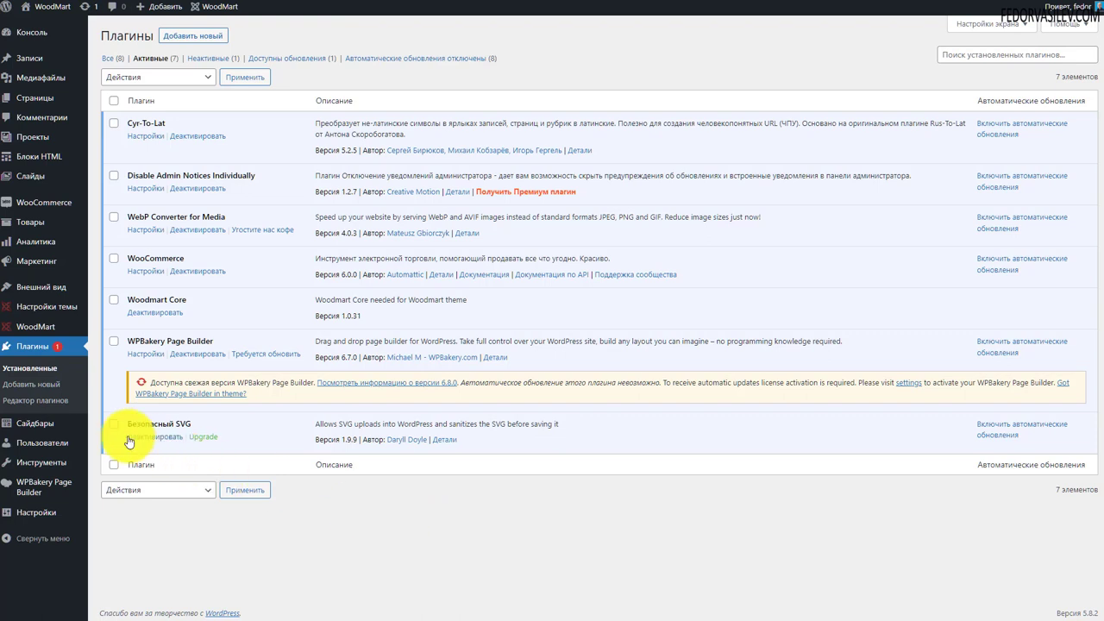
drag(132, 424, 194, 427)
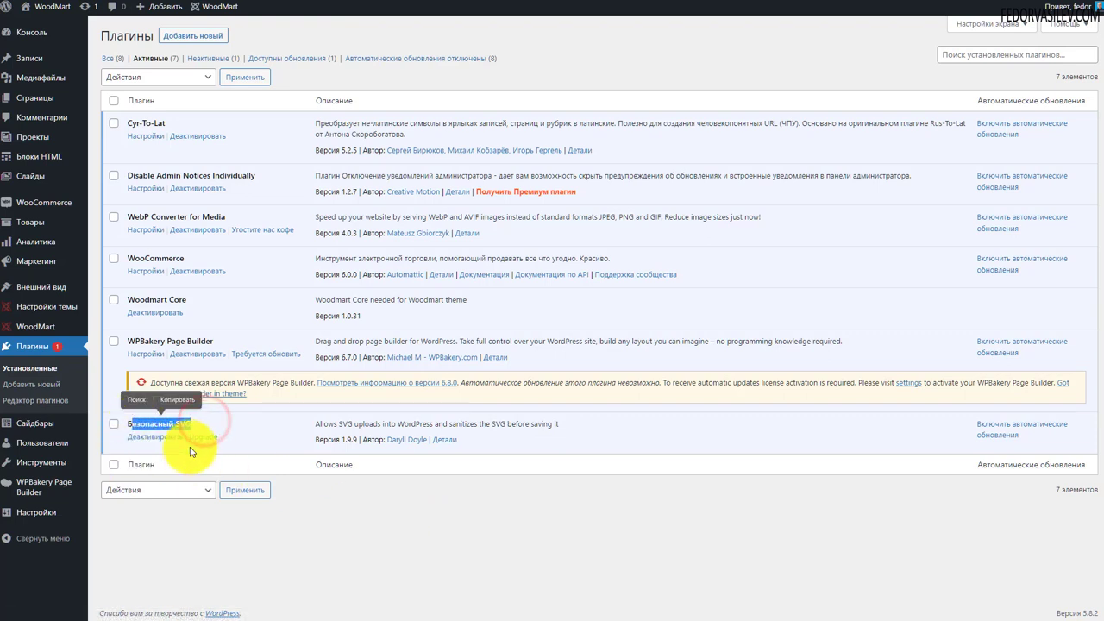
click(273, 439)
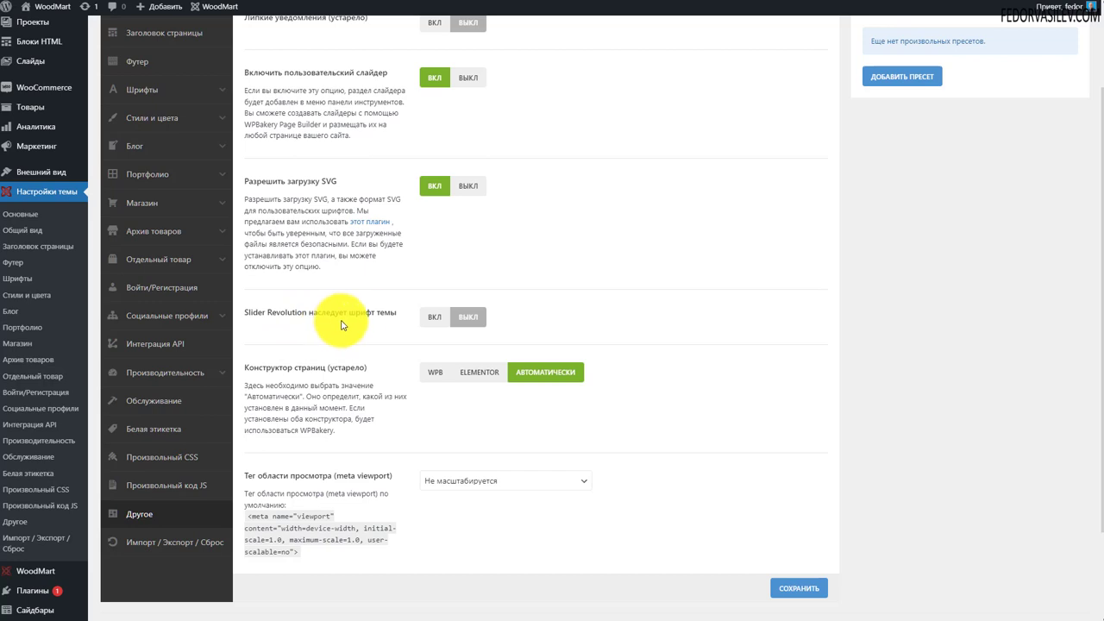
Try switching on Slider Revolution наследует шрифт темы, highlight Slider Revolution in its label, and set the option back to ВЫКЛ
click(422, 316)
click(469, 321)
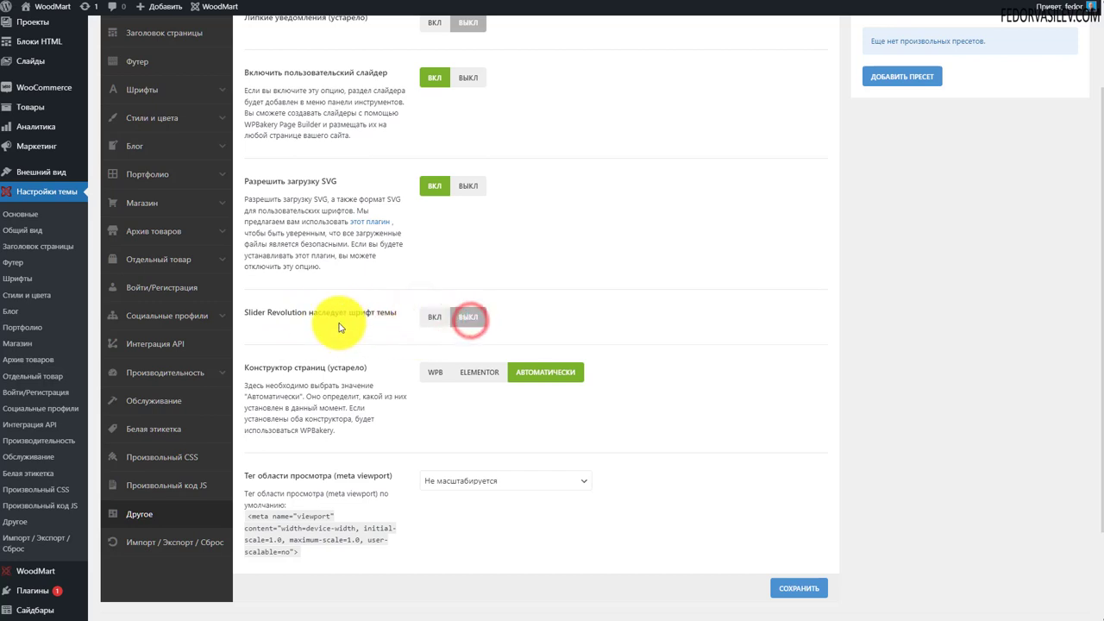
drag(240, 313, 303, 305)
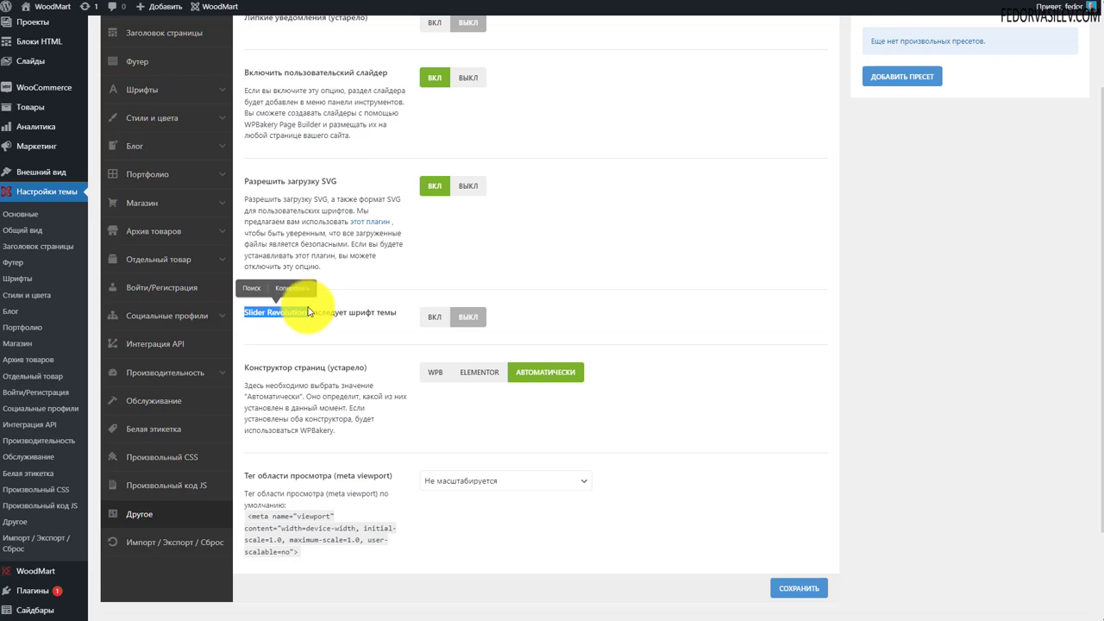
click(312, 312)
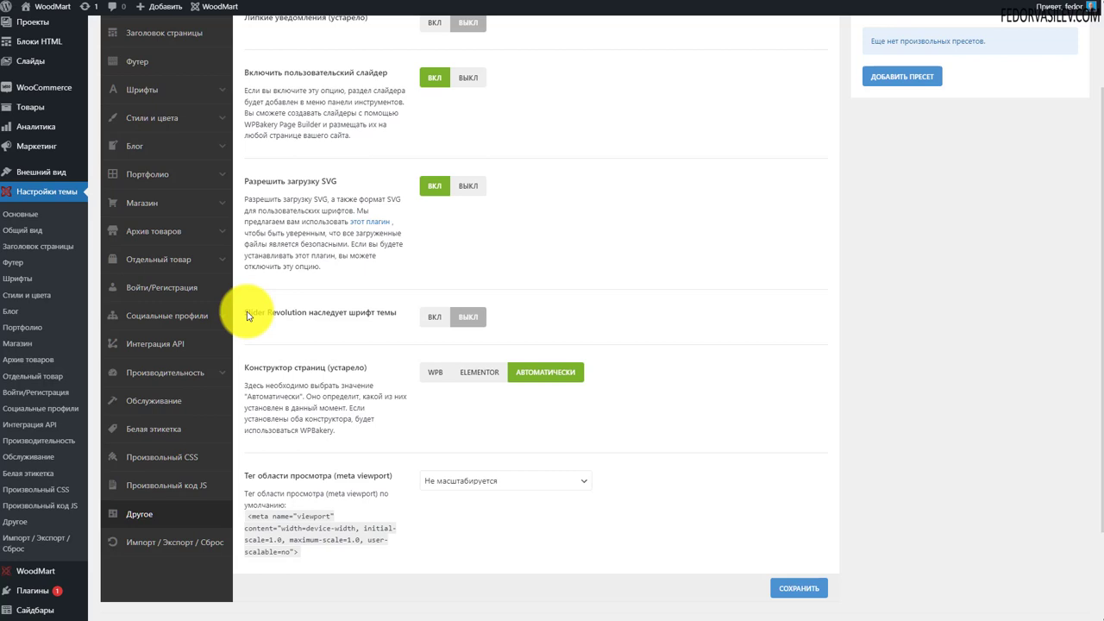
drag(247, 315, 313, 315)
click(317, 315)
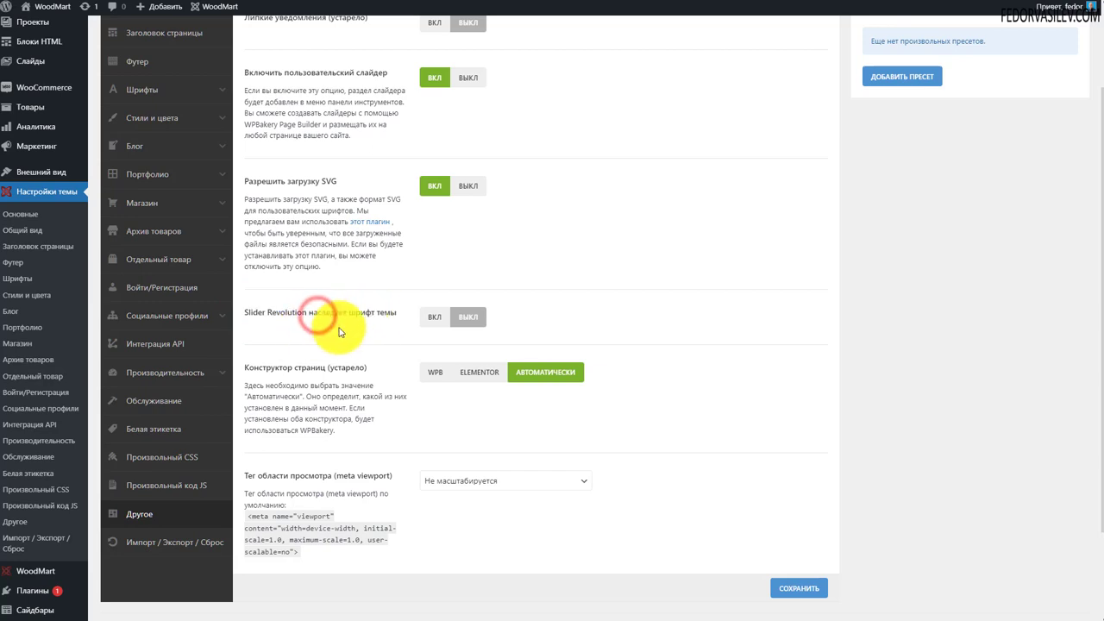
click(431, 317)
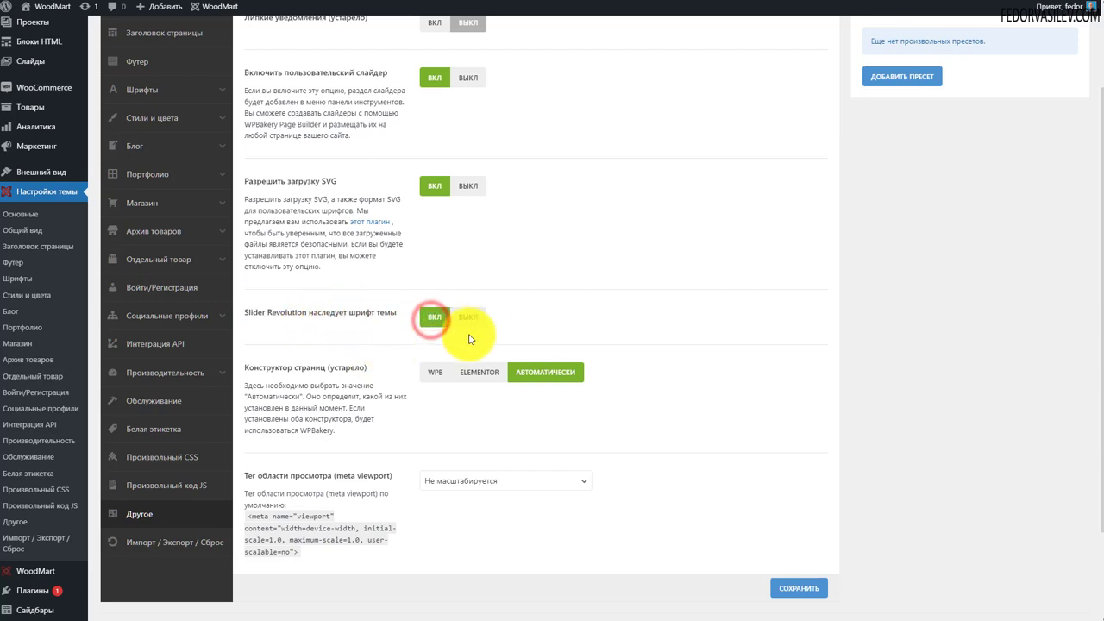
click(477, 317)
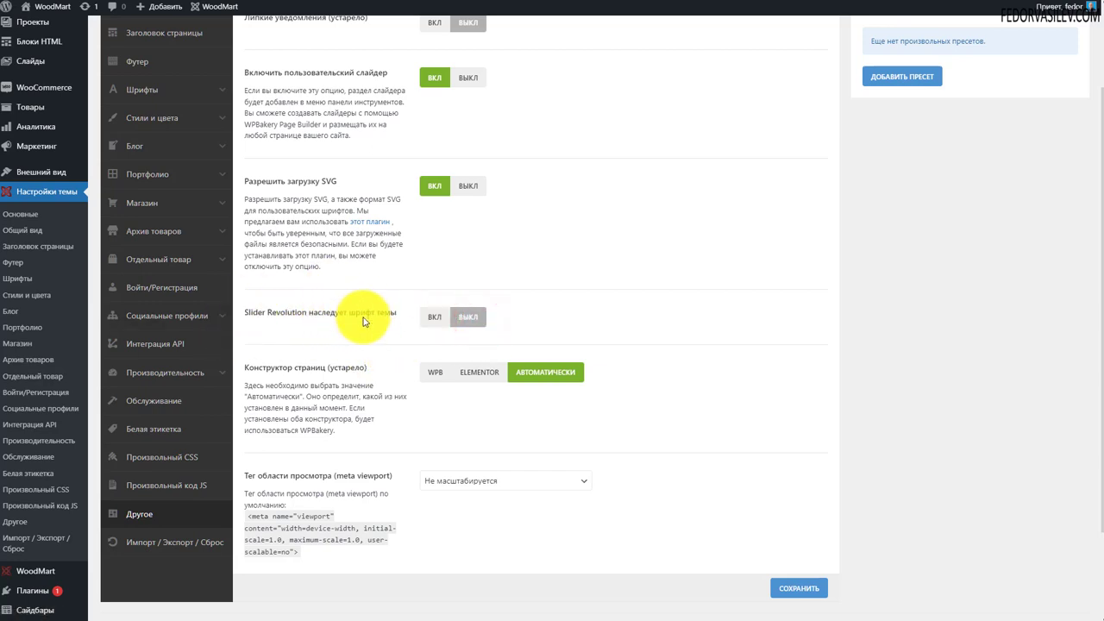
drag(376, 319, 439, 320)
click(256, 319)
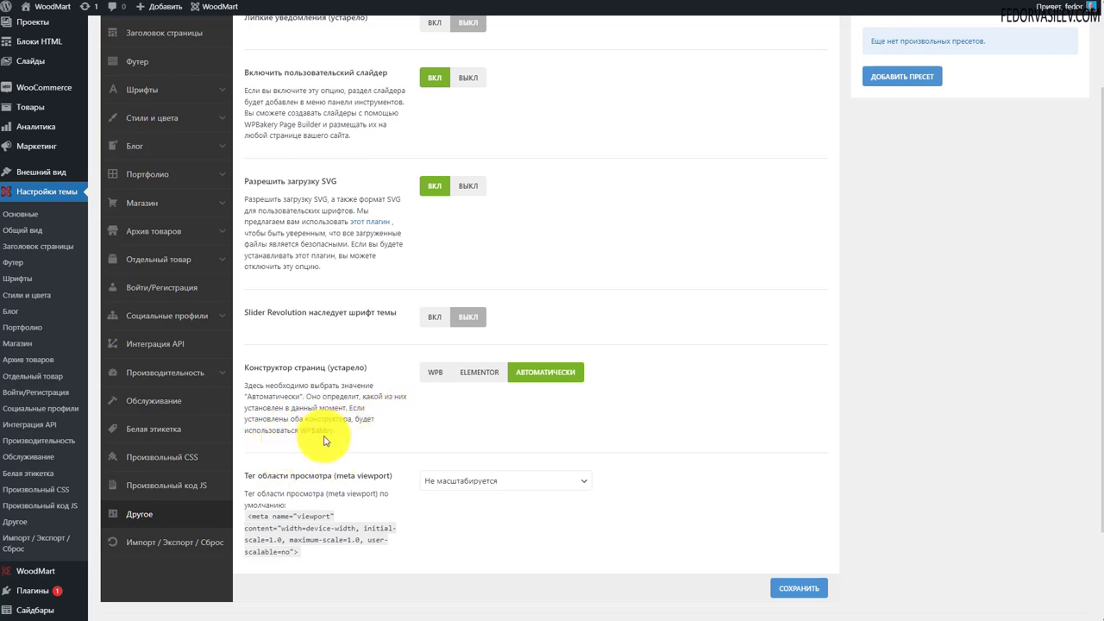
Set the deprecated Конструктор страниц option to Автоматически
click(548, 378)
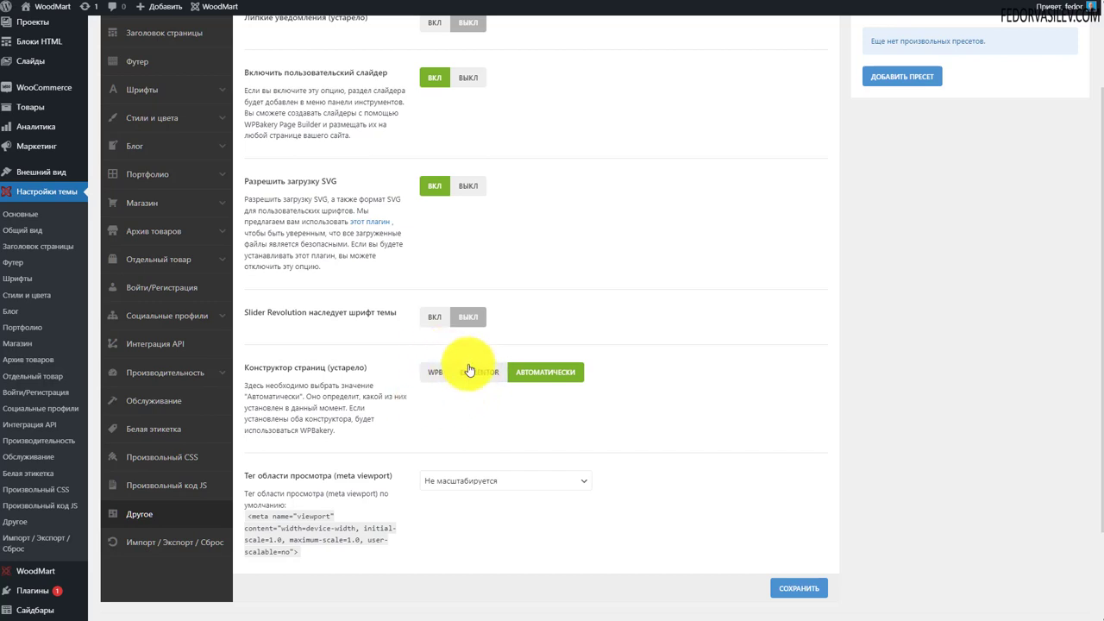
Reselect Автоматически as the Конструктор страниц value and view the available choices for Тег области просмотра (meta viewport)
click(532, 379)
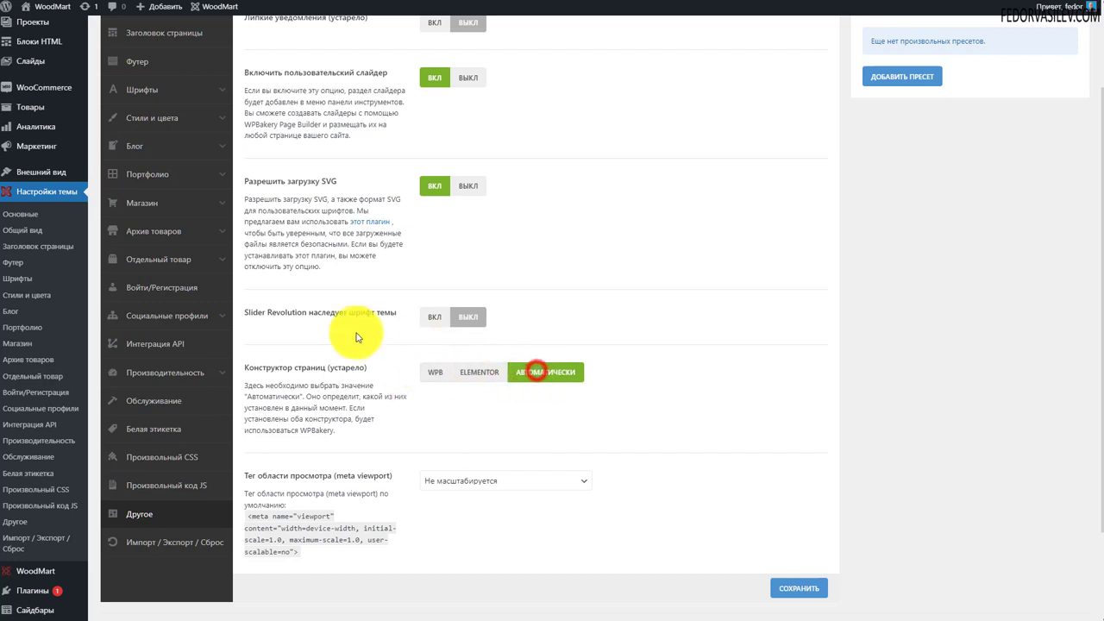
drag(335, 437, 351, 419)
scroll(373, 393, down, 1)
click(296, 515)
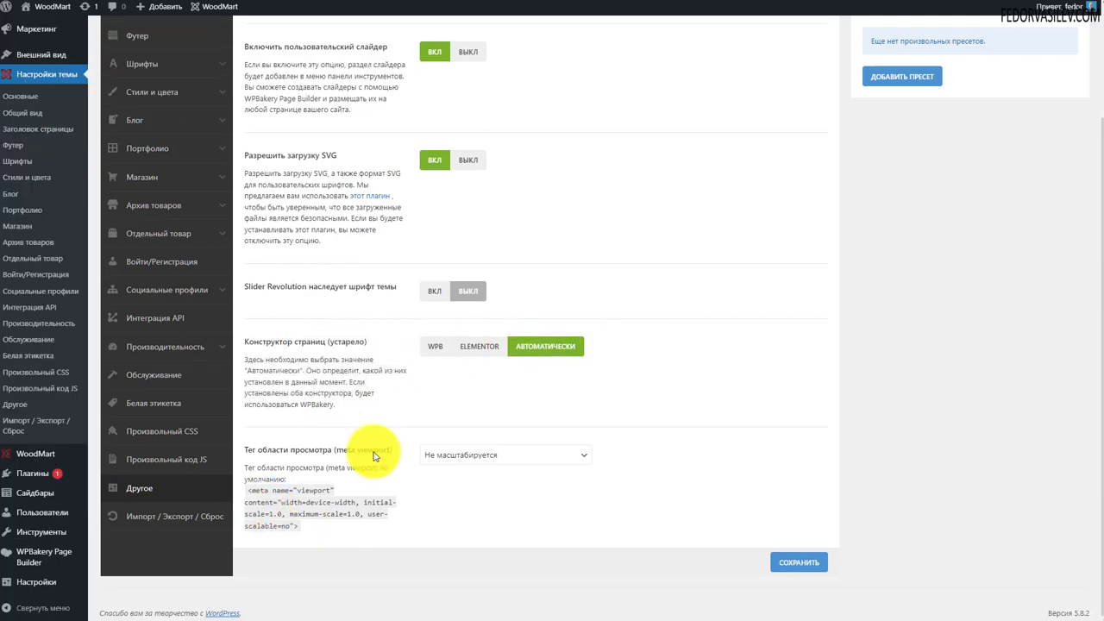
click(472, 458)
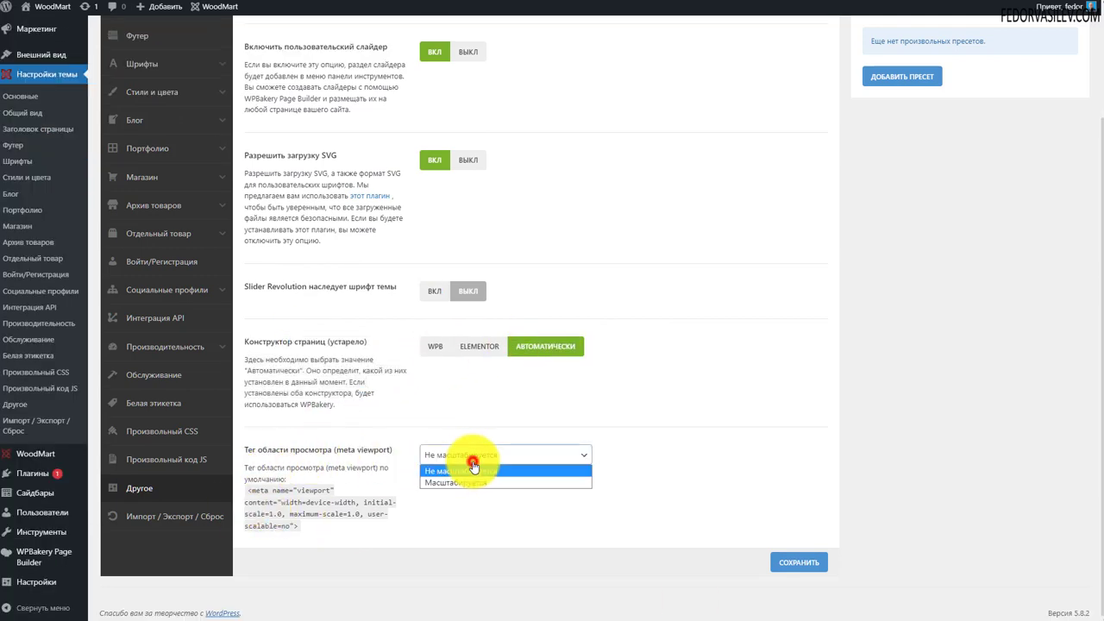
click(706, 473)
Highlight the Тег области просмотра (meta viewport) label and review its scaling choices again
drag(301, 470, 247, 489)
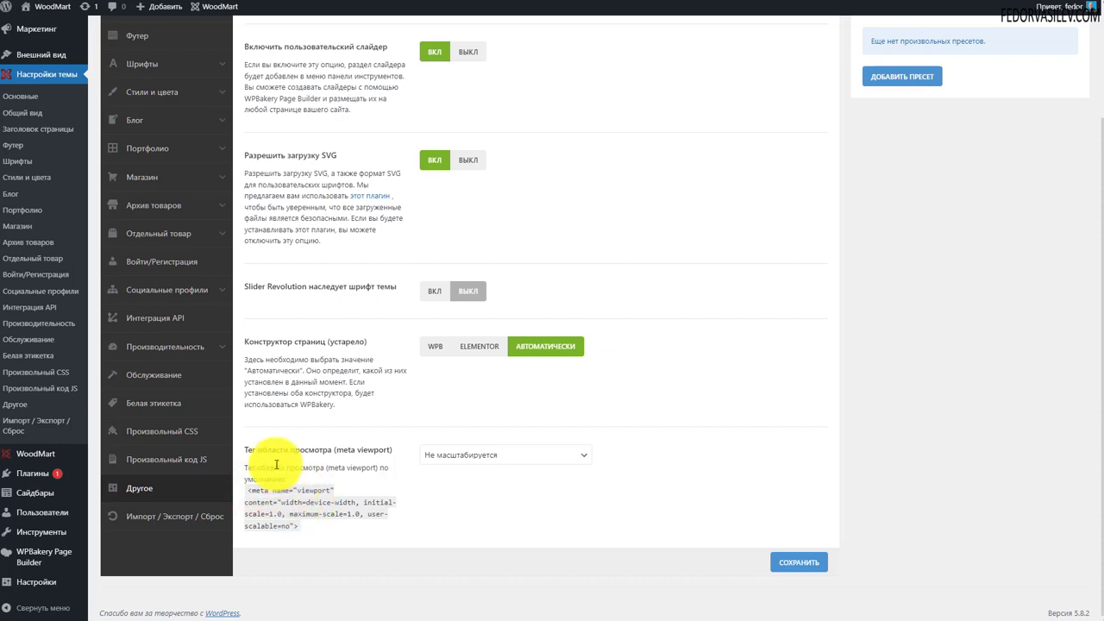
click(457, 455)
click(720, 469)
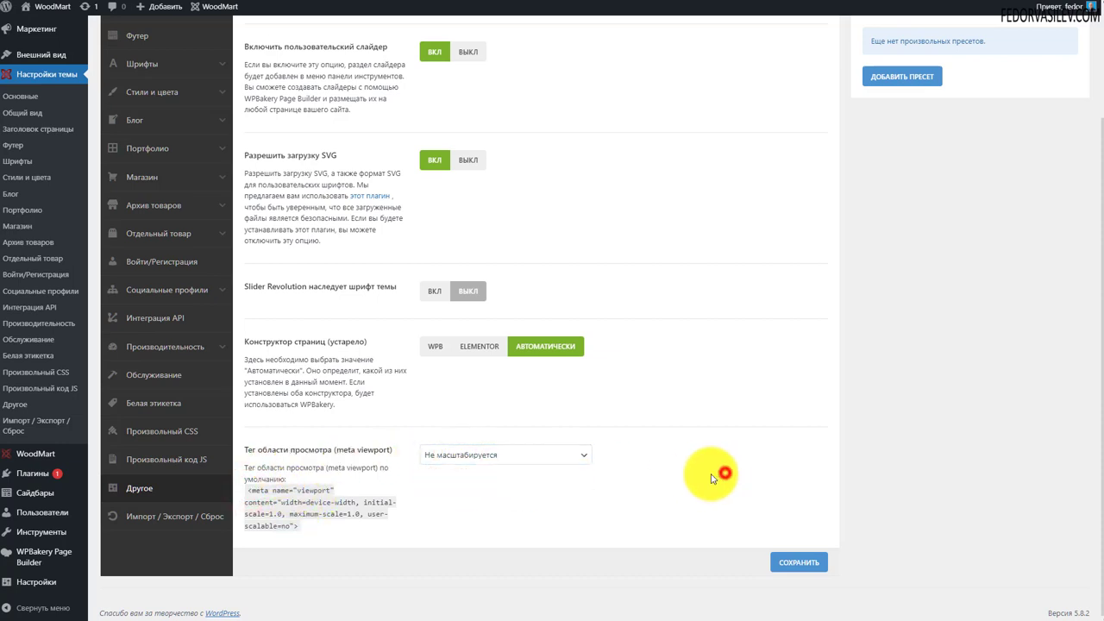
drag(391, 450, 254, 451)
scroll(343, 438, up, 3)
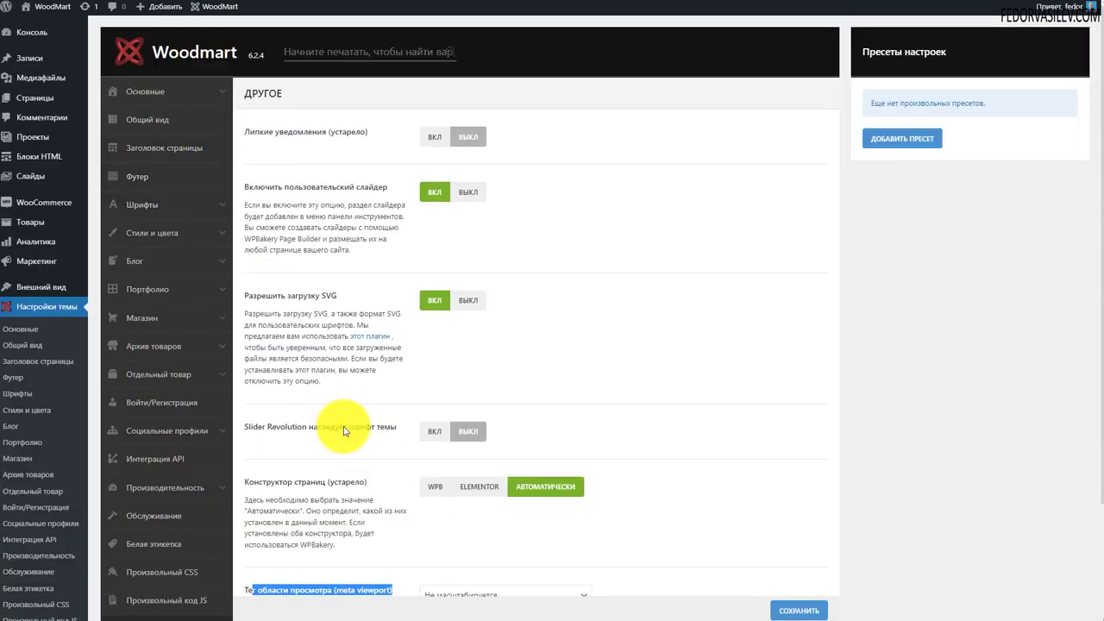
scroll(343, 431, down, 3)
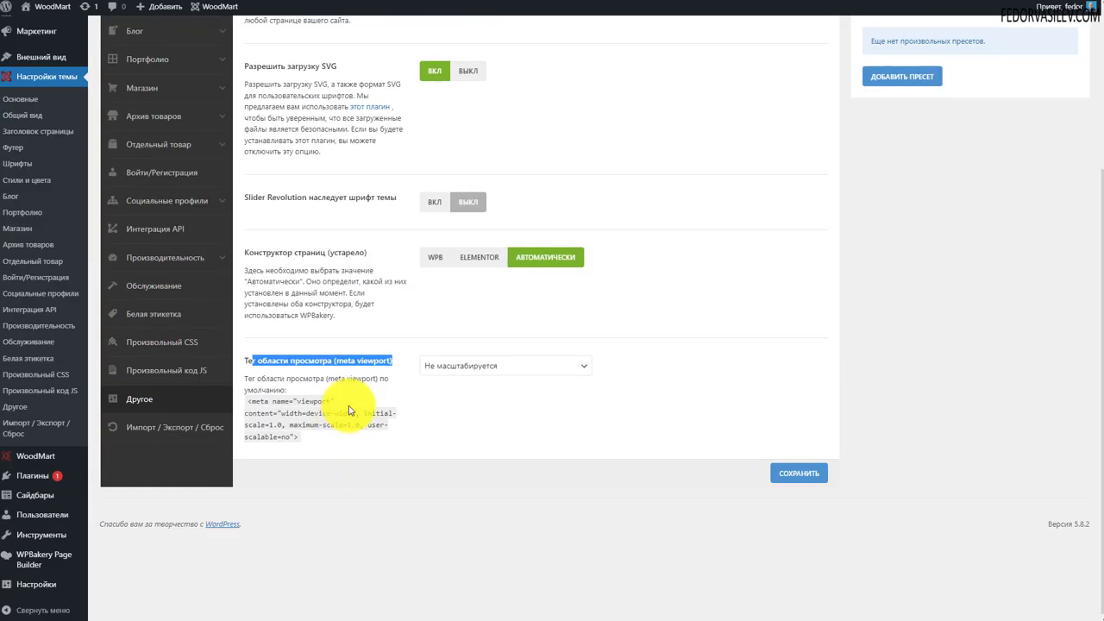
click(336, 387)
scroll(438, 434, up, 3)
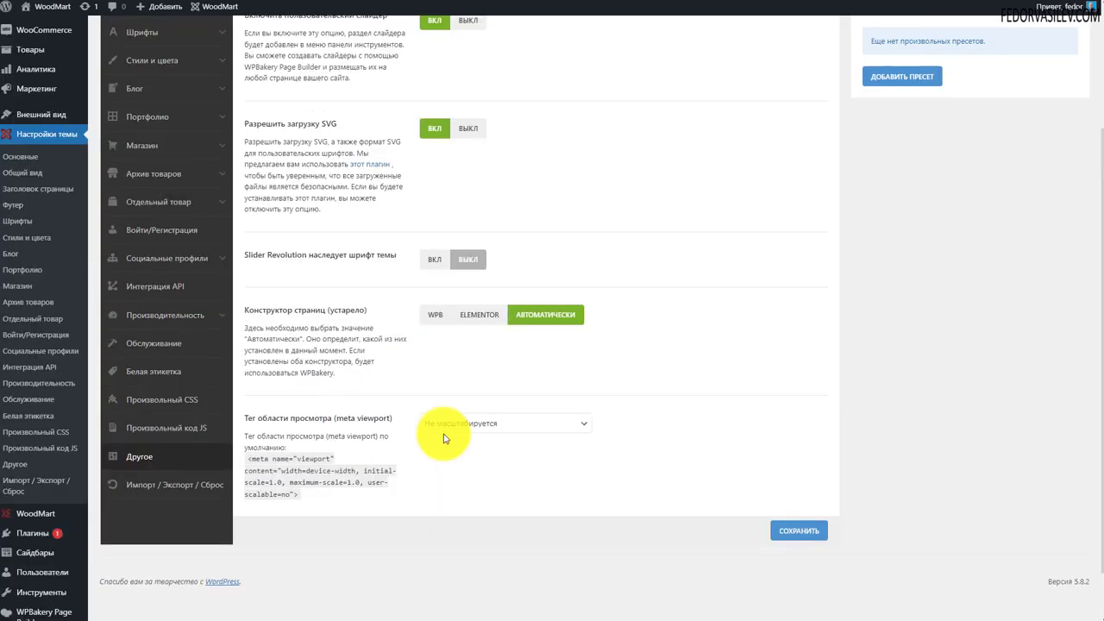
scroll(441, 438, down, 2)
scroll(444, 439, down, 1)
click(435, 423)
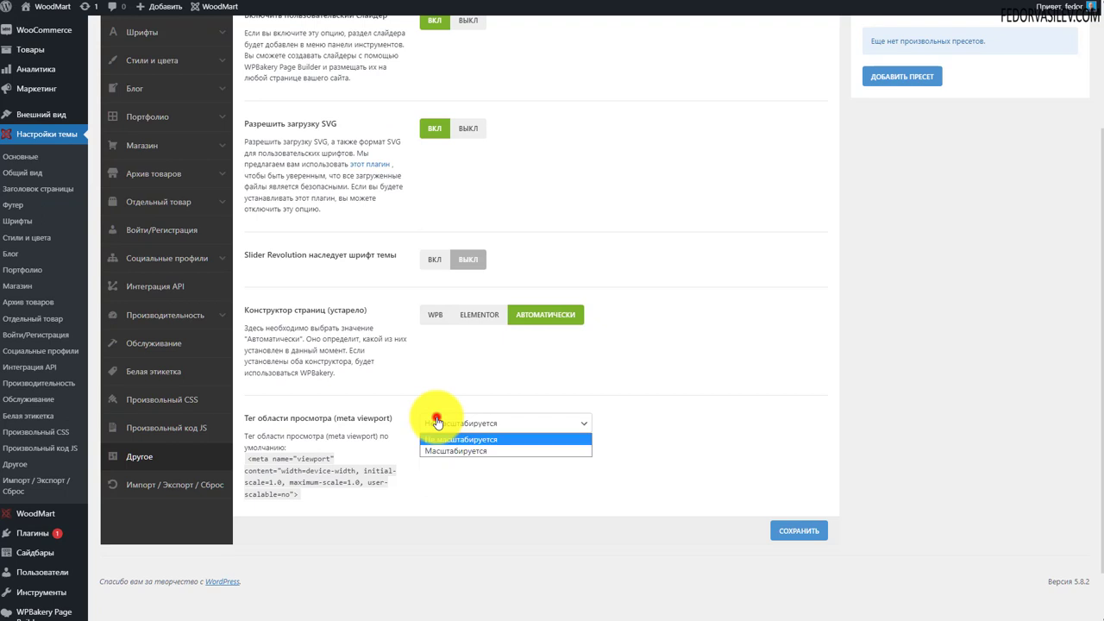
click(494, 377)
Open the Импорт / Экспорт / Сброс section of the theme settings and place the cursor in its Импорт / Экспорт field
click(143, 485)
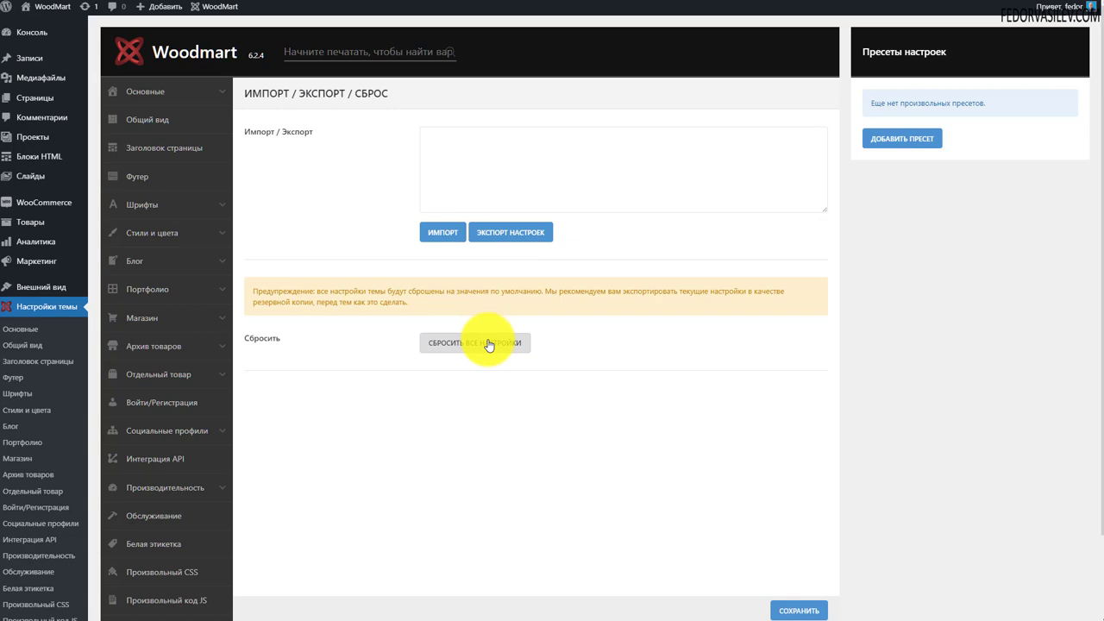
click(454, 181)
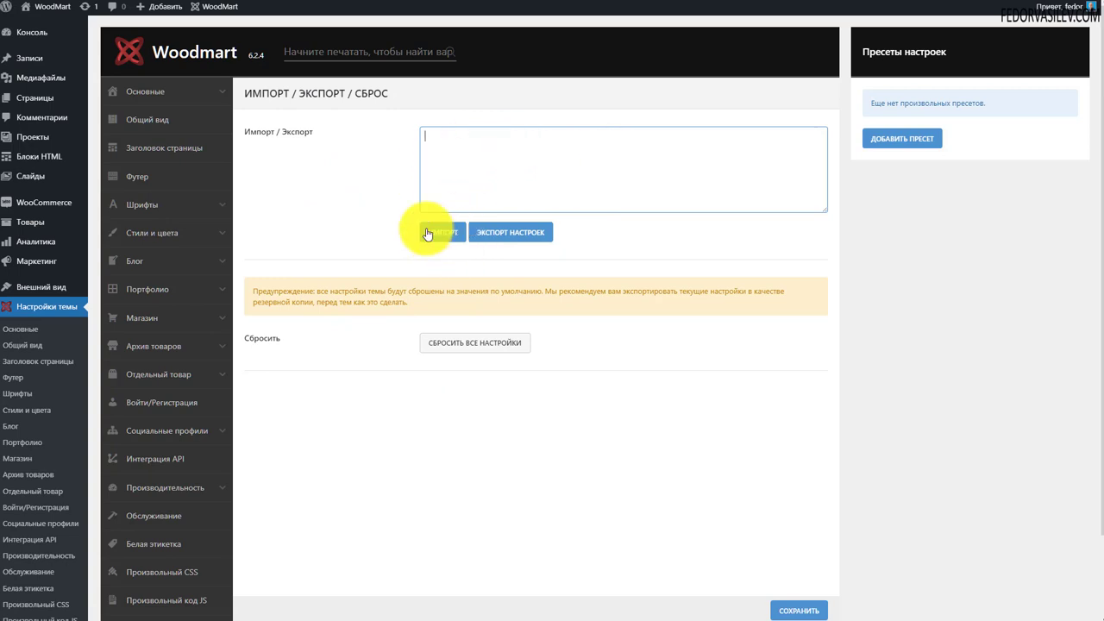
click(493, 180)
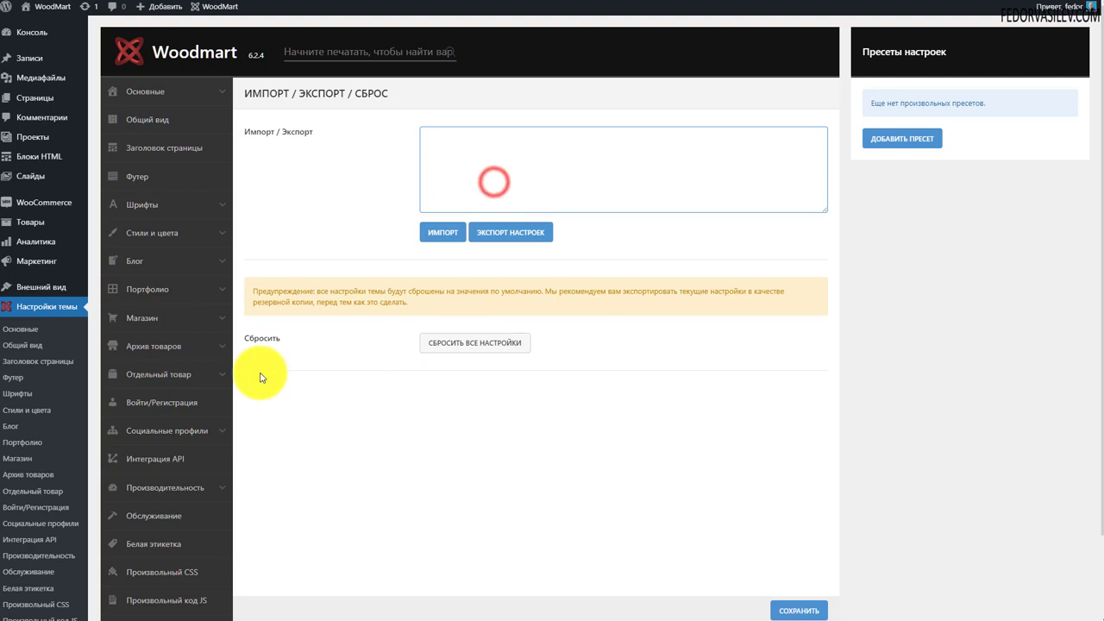
scroll(737, 420, down, 2)
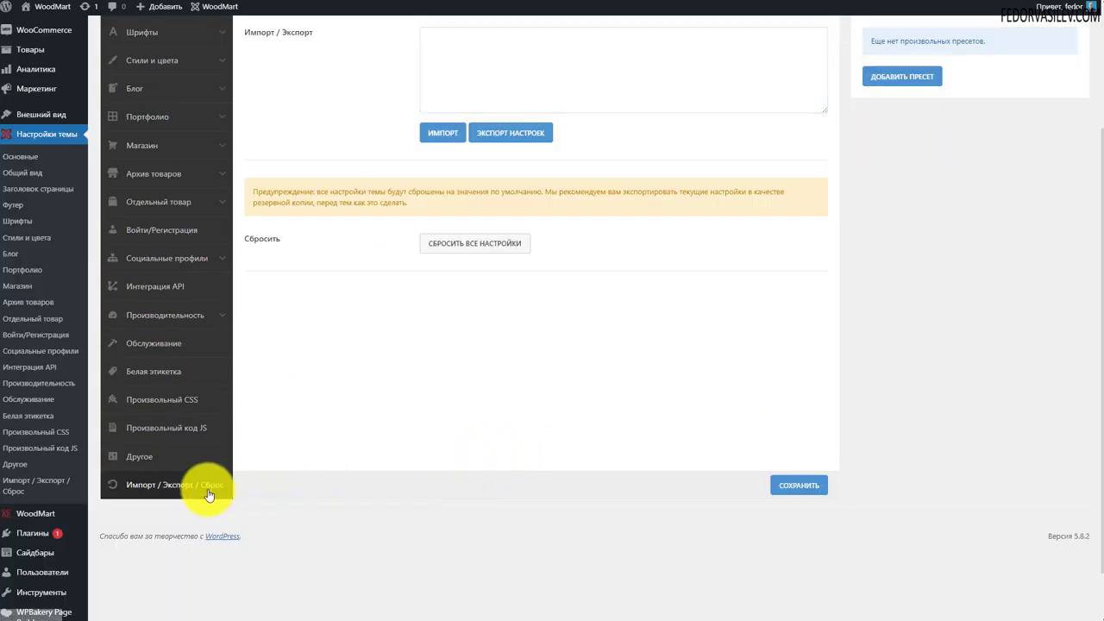
click(180, 482)
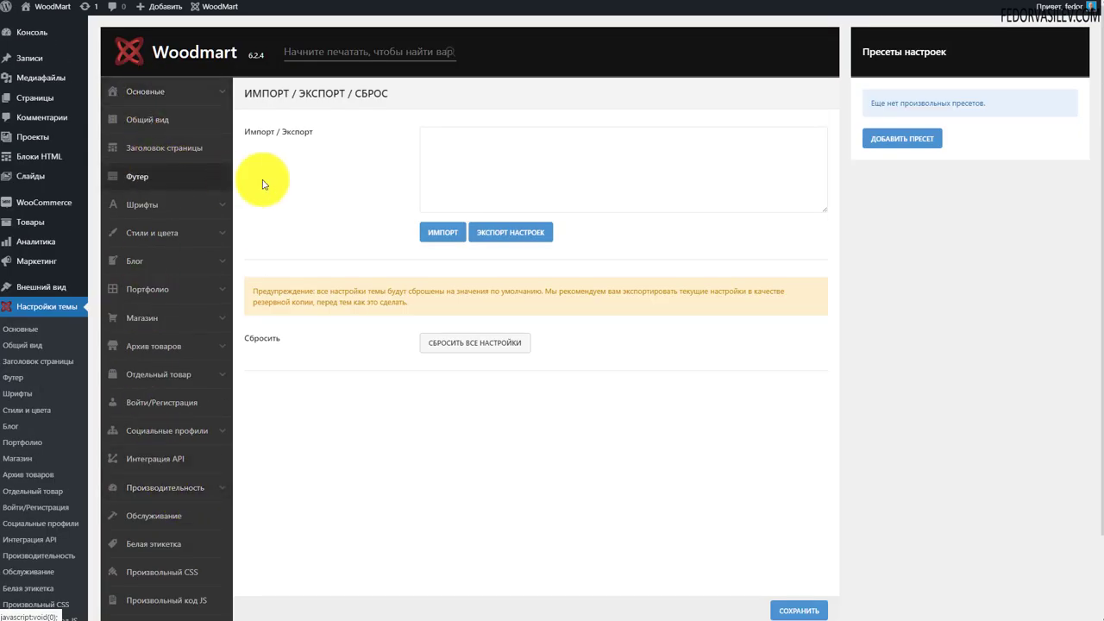
click(520, 168)
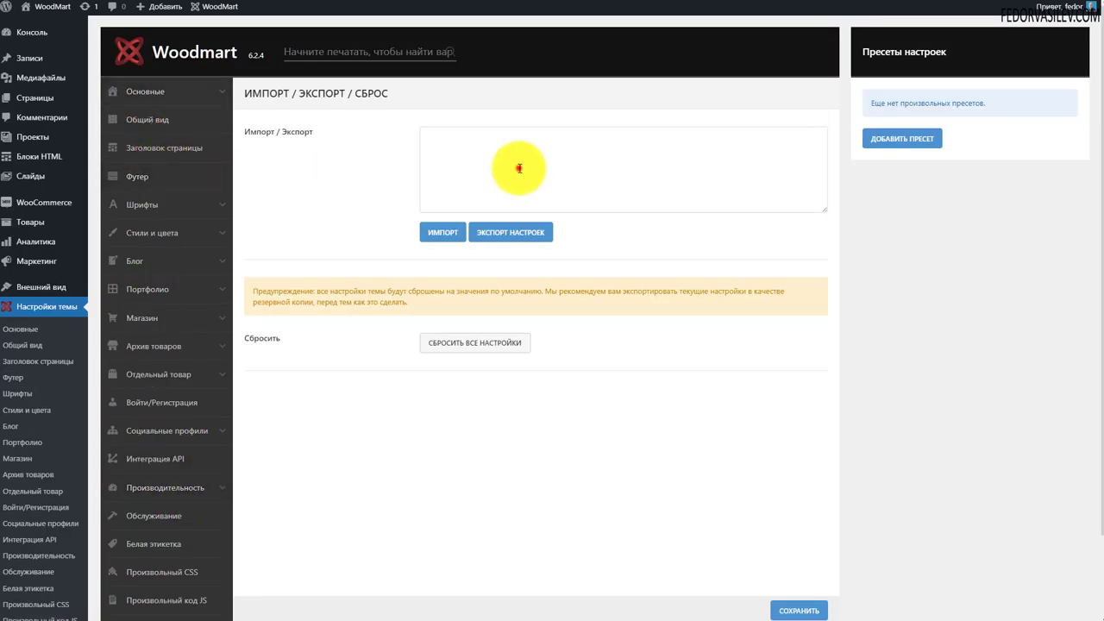
click(520, 168)
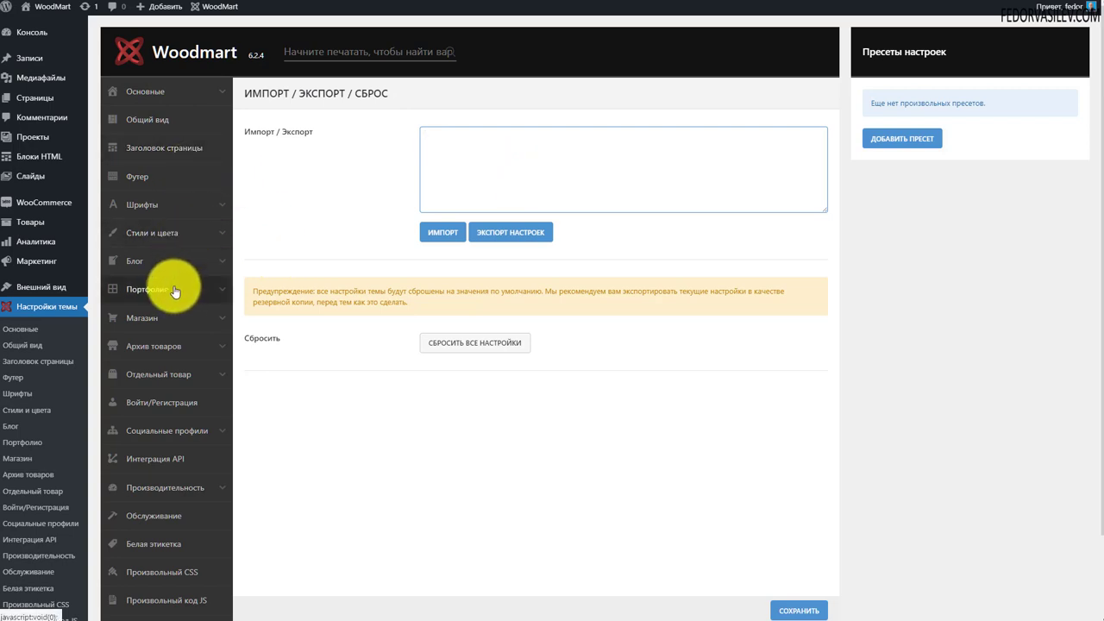
scroll(174, 291, down, 2)
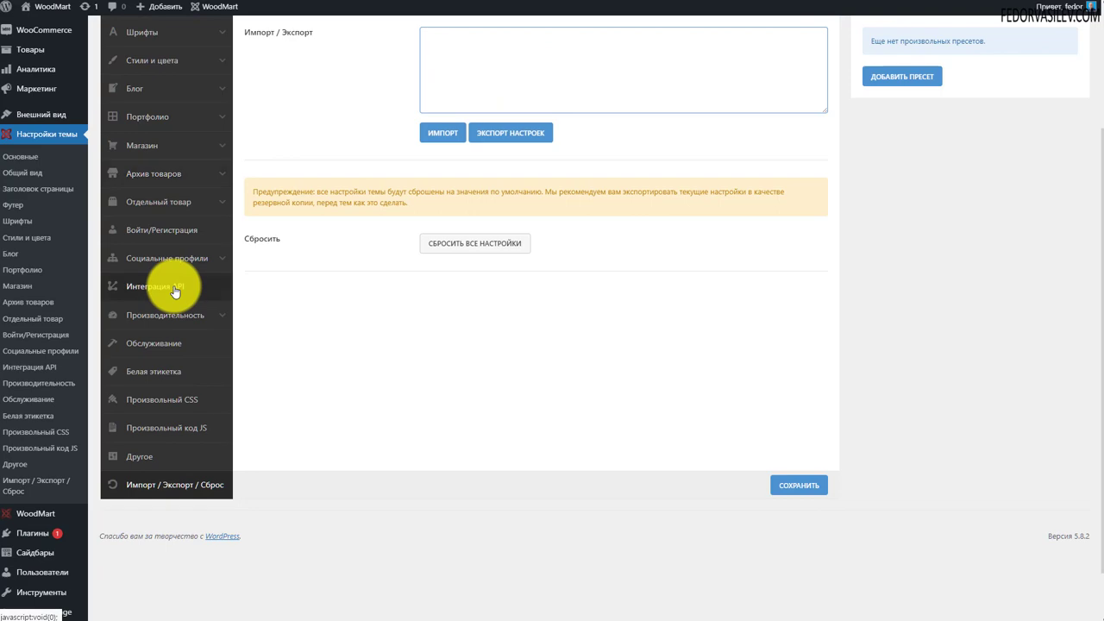
scroll(225, 274, up, 2)
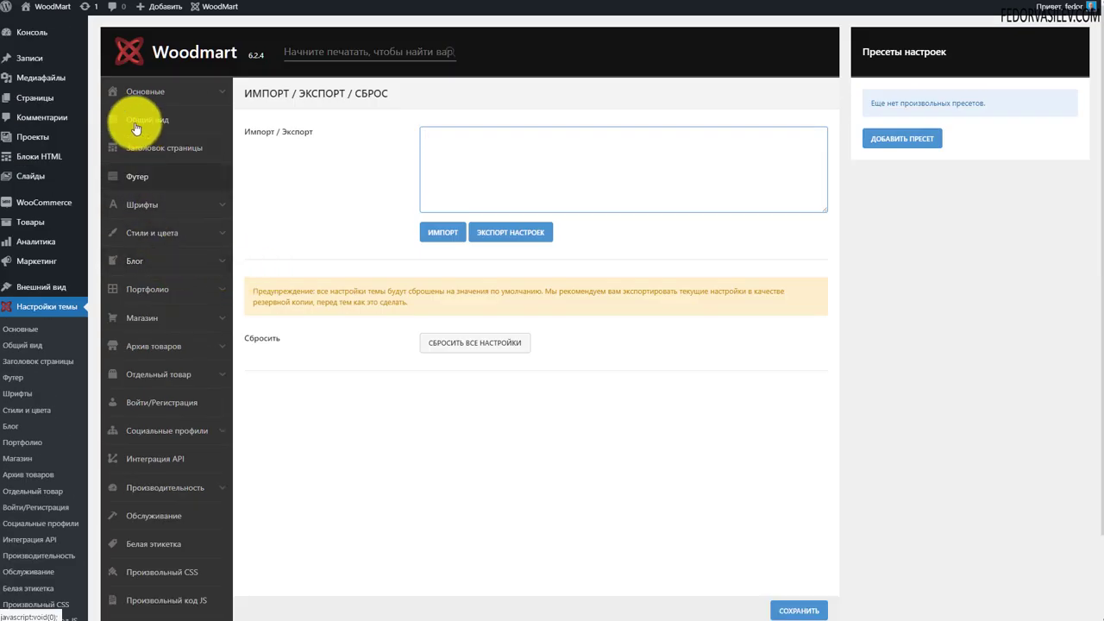
click(481, 183)
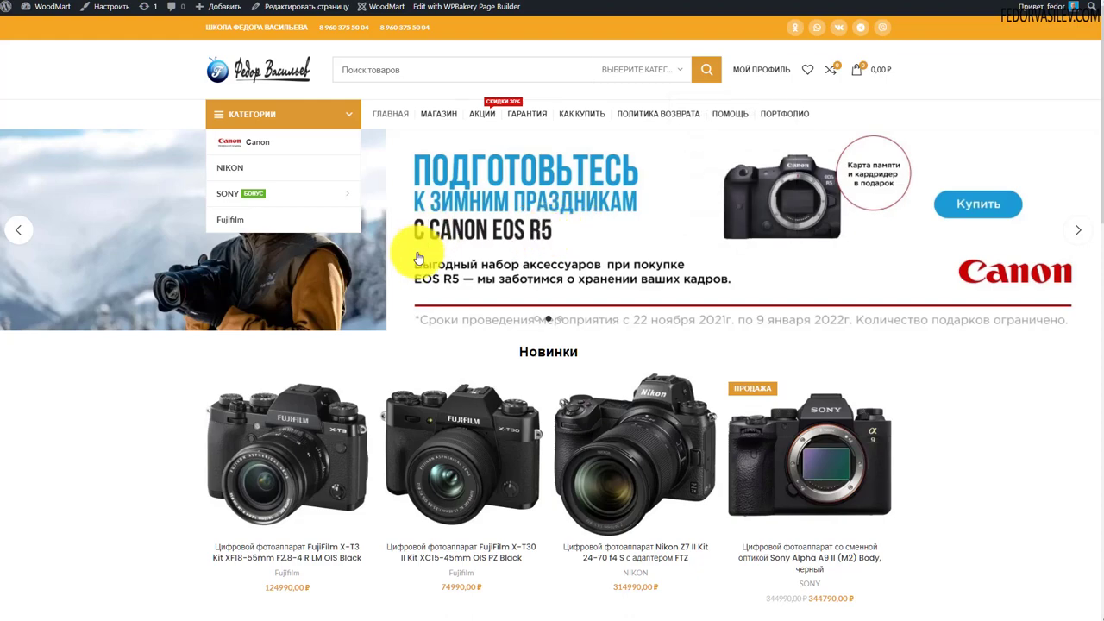
Look through the Новинки product grid on the storefront home page
scroll(416, 256, down, 2)
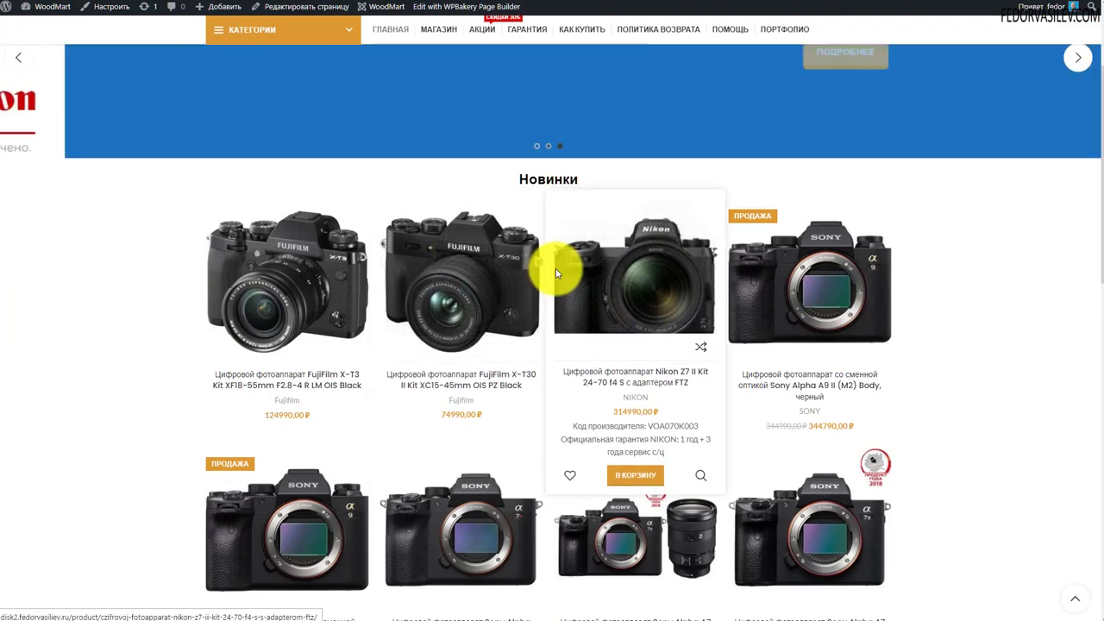
scroll(768, 268, down, 3)
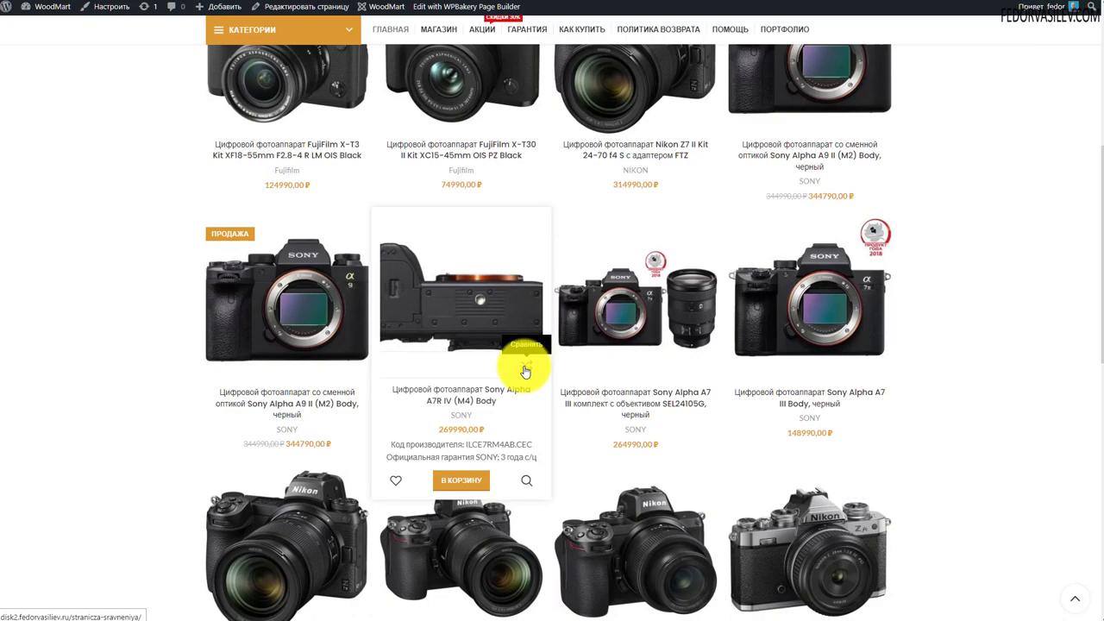
scroll(732, 266, up, 3)
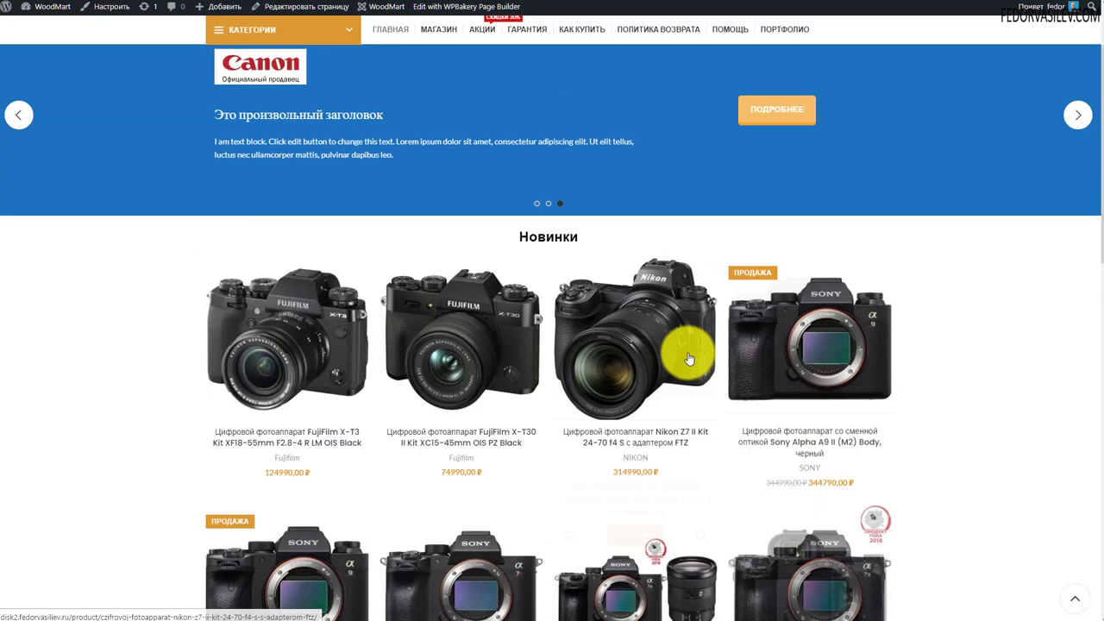
scroll(258, 347, up, 2)
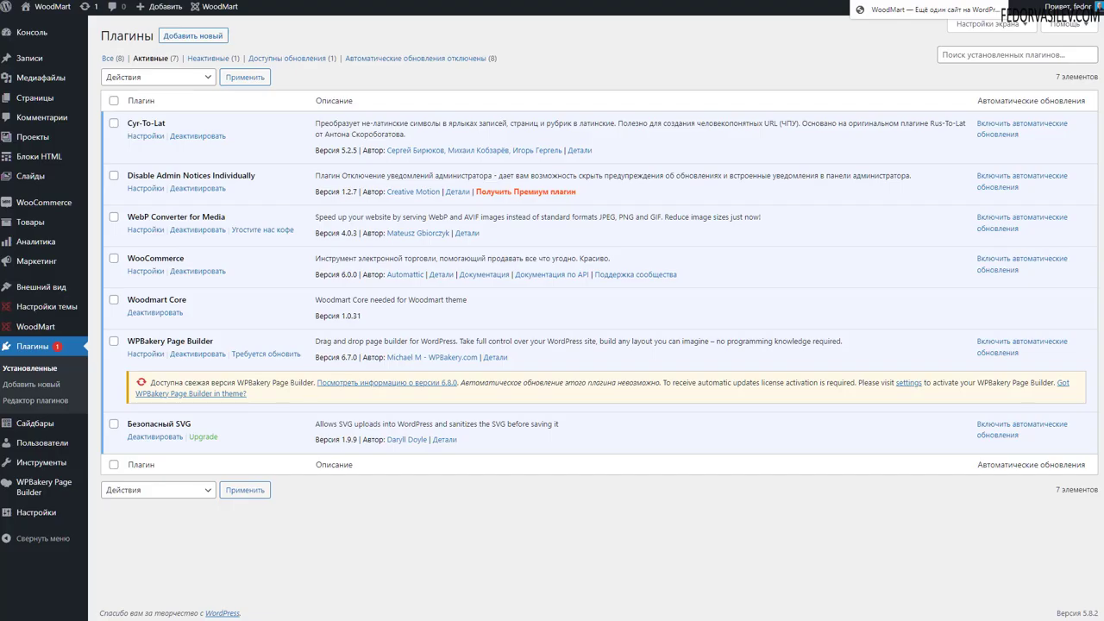
Start adding a new plugin from the installed plugins list and open the form for uploading a plugin archive
mouse_move(69, 252)
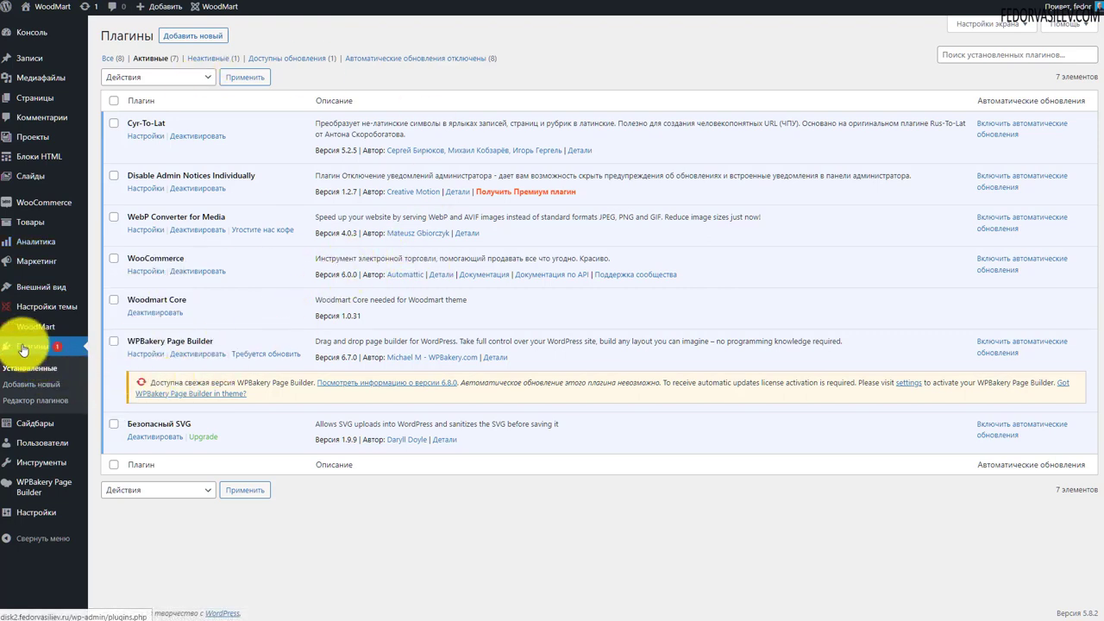
click(183, 39)
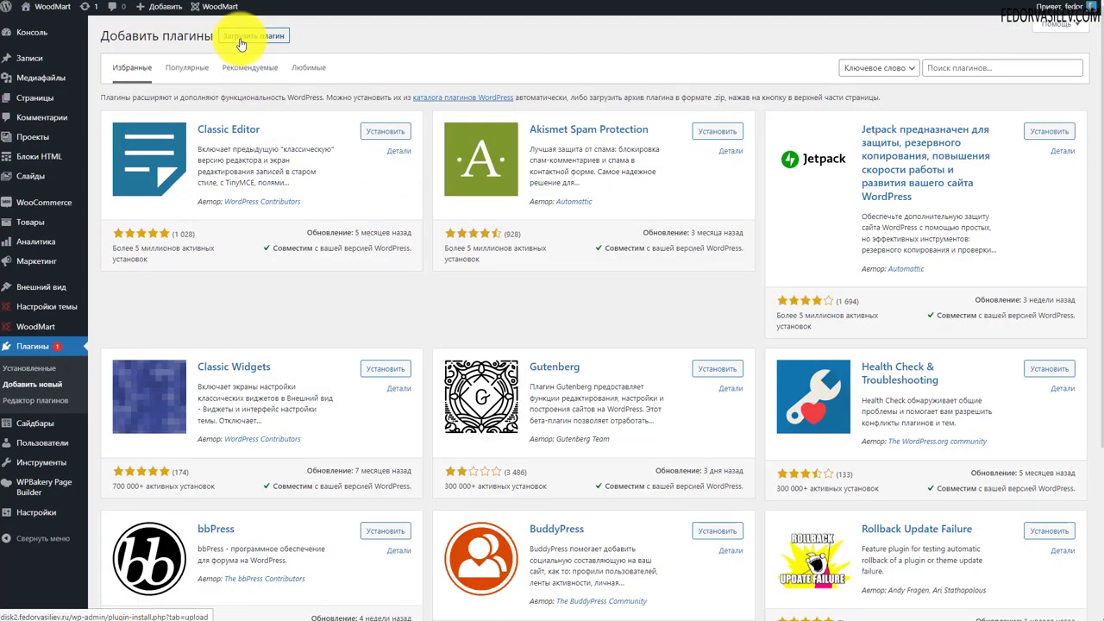
click(239, 37)
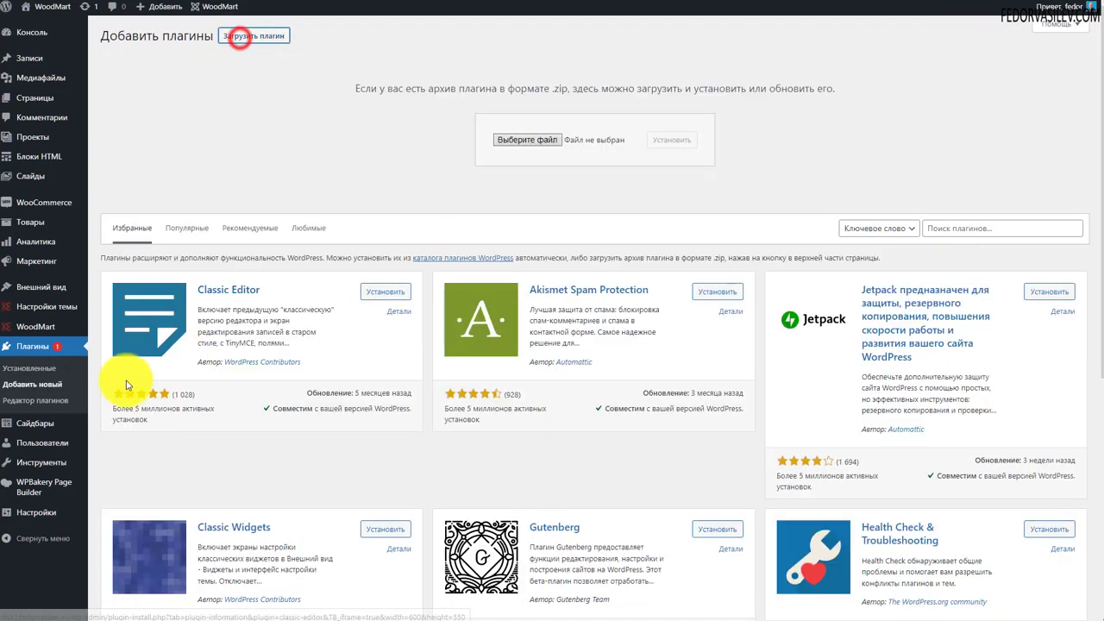
Upload the archive 4850_woocommerce-advanced-bulk-edit-v5.0.1.zip, install it and activate the plugin
key(alt+Tab)
drag(234, 338, 201, 345)
drag(191, 362, 524, 152)
click(671, 140)
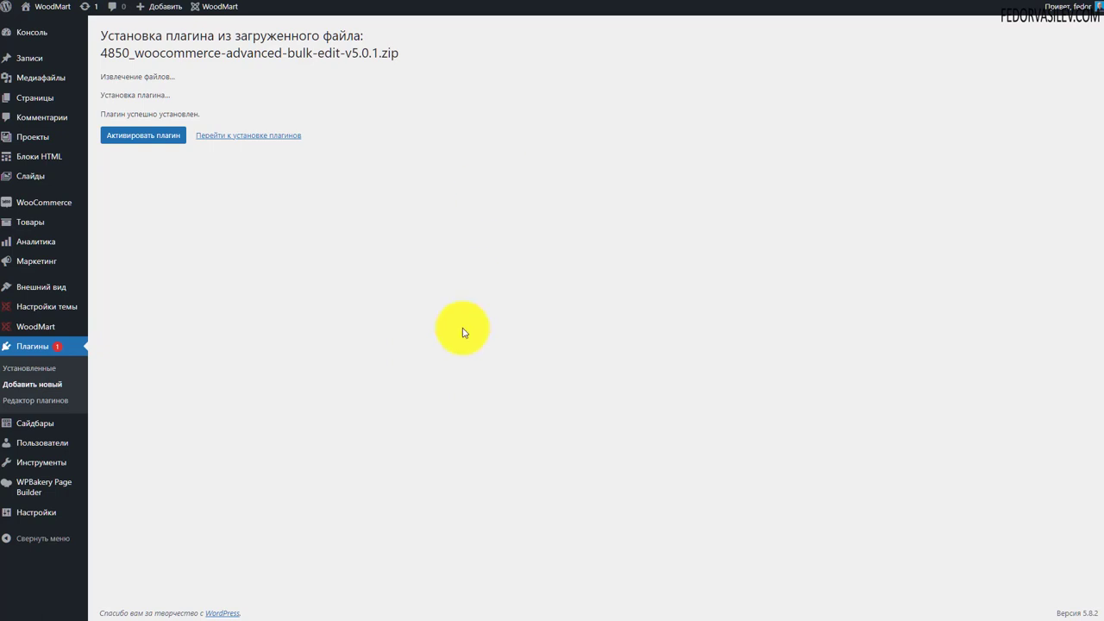
click(146, 135)
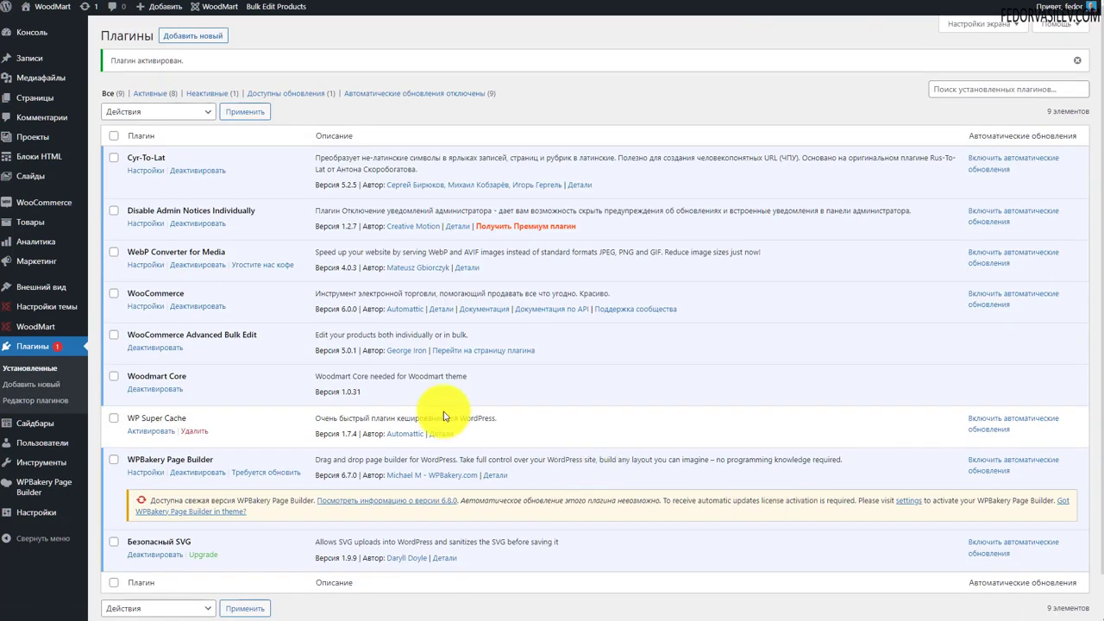
Open the WooCommerce Advanced Bulk Edit page under Товары and look over its filters, product table and bottom options
mouse_move(30, 232)
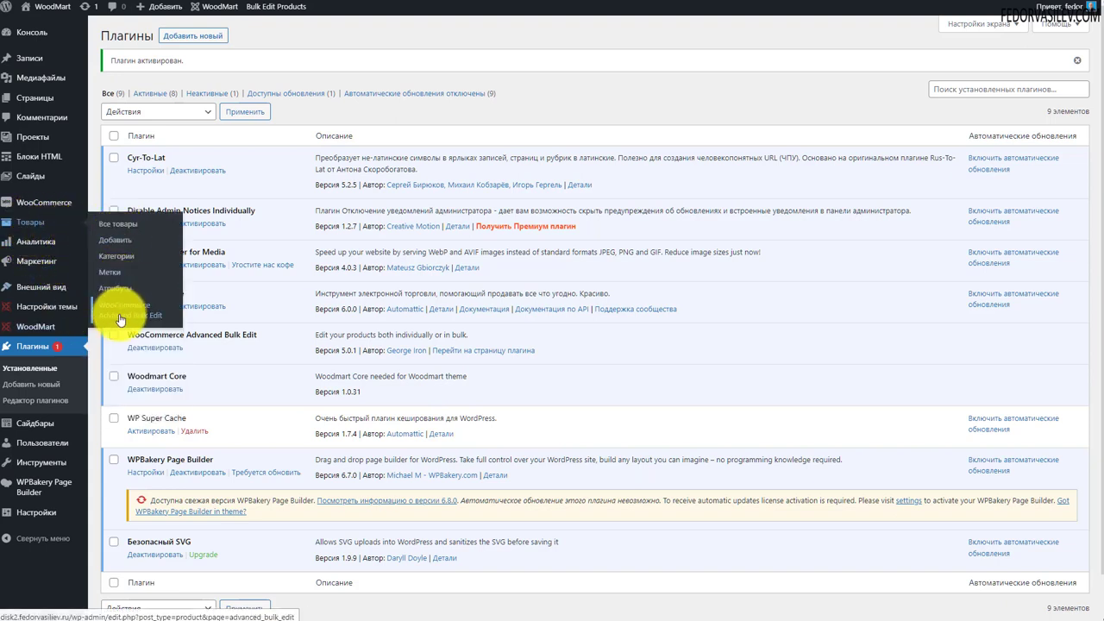
click(119, 314)
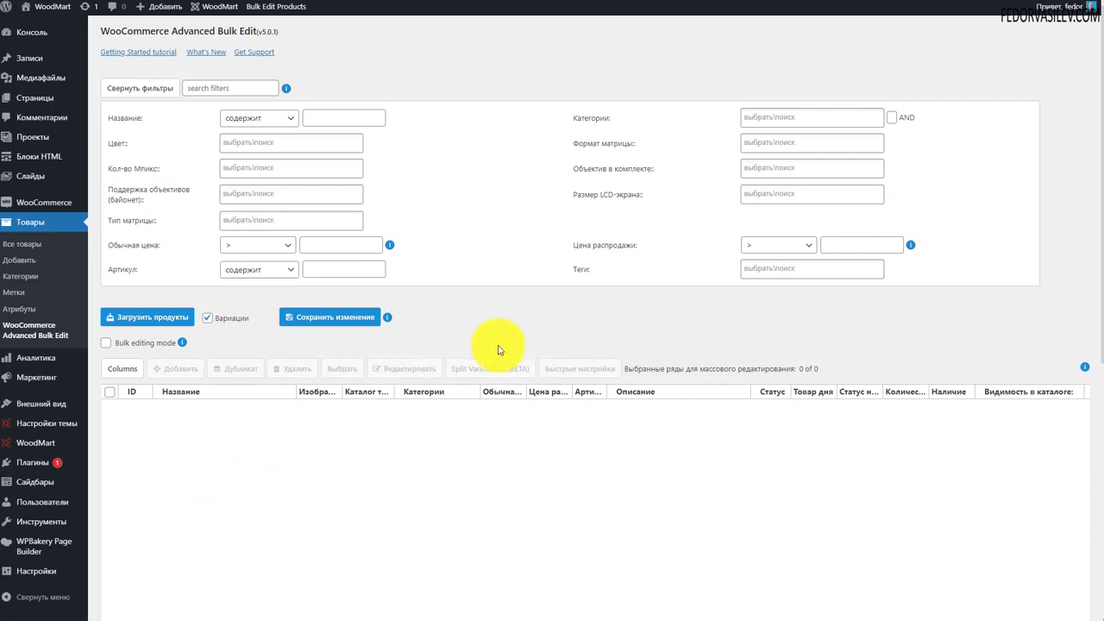
scroll(433, 316, down, 5)
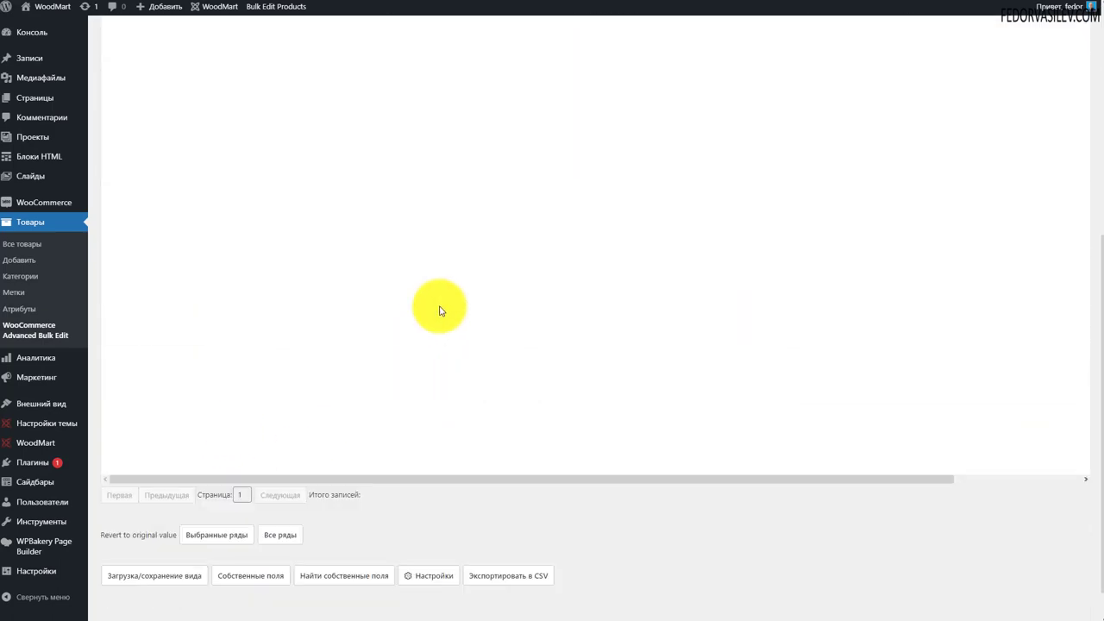
scroll(439, 310, up, 5)
scroll(329, 345, up, 2)
scroll(319, 343, down, 2)
scroll(630, 407, down, 2)
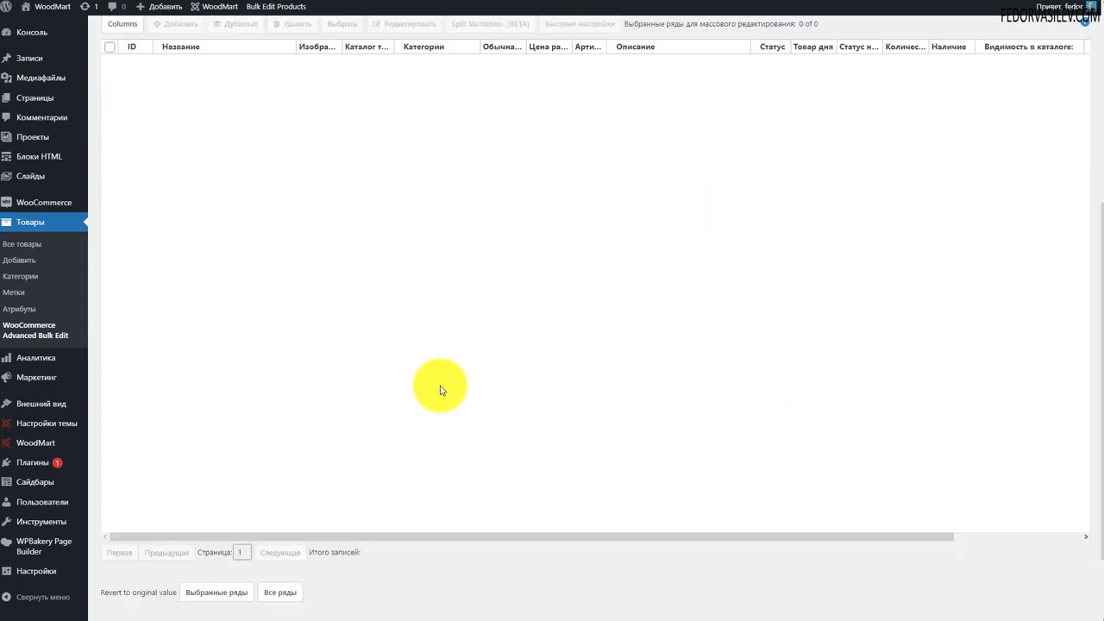
scroll(388, 347, up, 4)
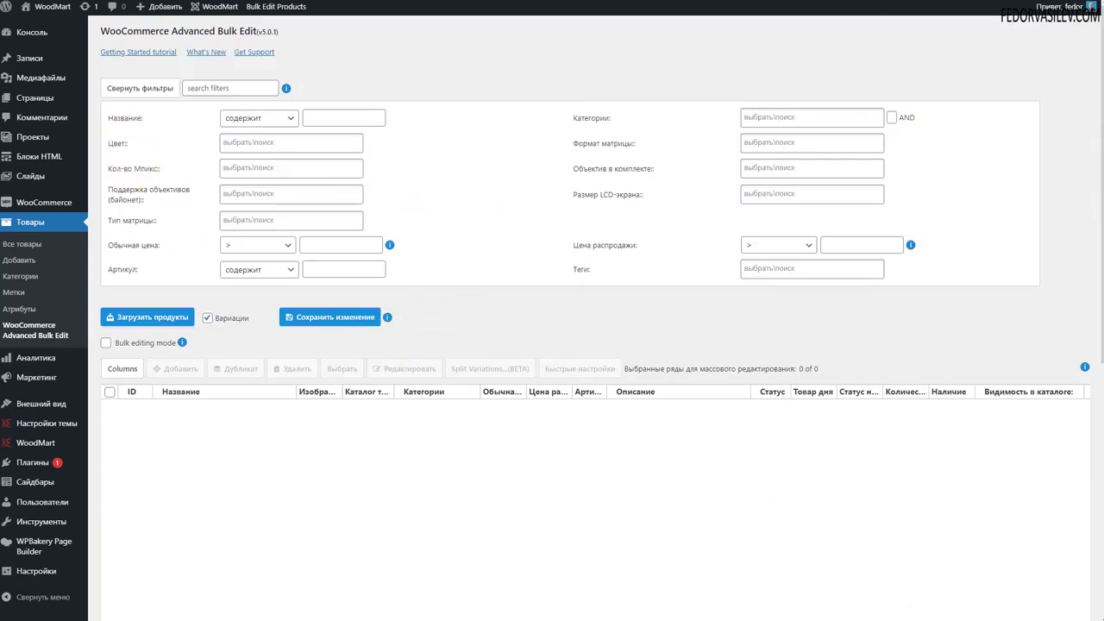
Look over the match conditions available for the Название filter and the product table below the filters
click(253, 125)
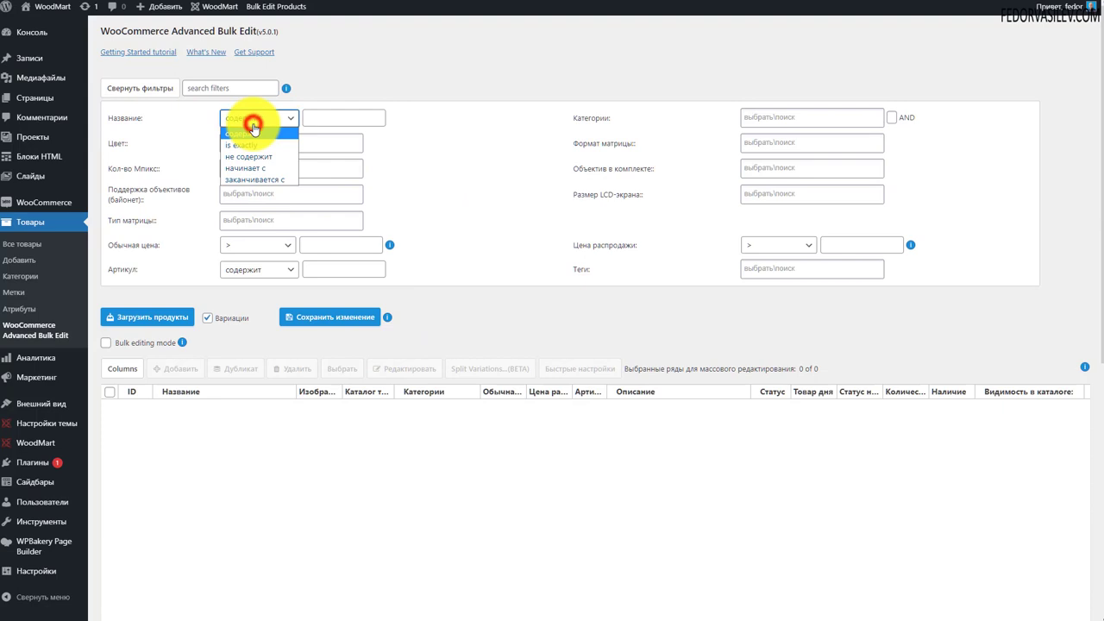
click(167, 116)
click(243, 118)
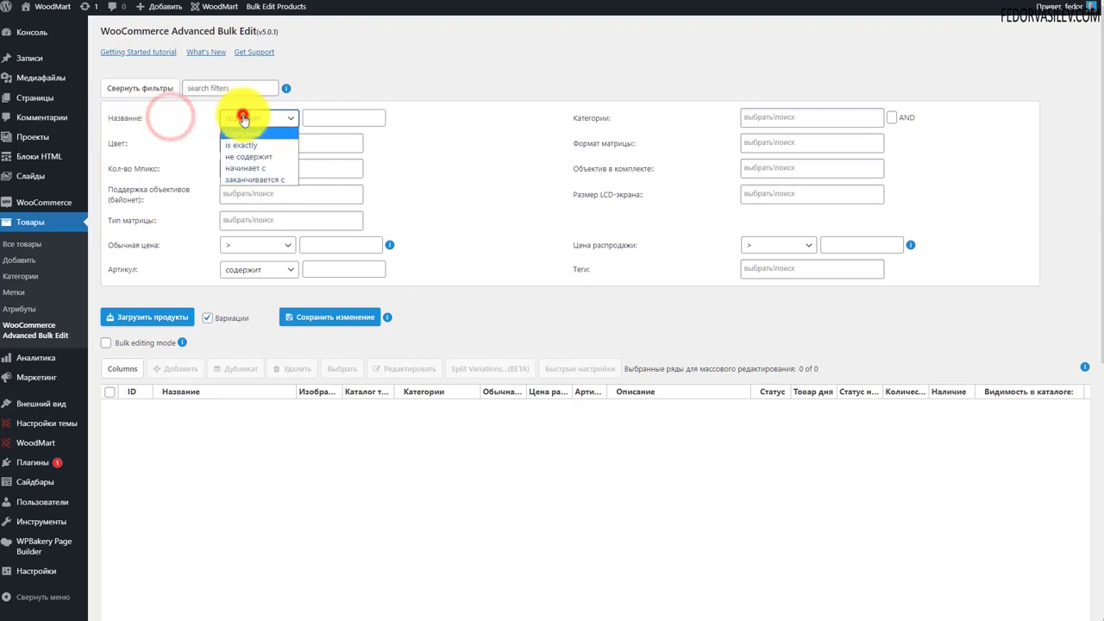
click(473, 135)
click(315, 118)
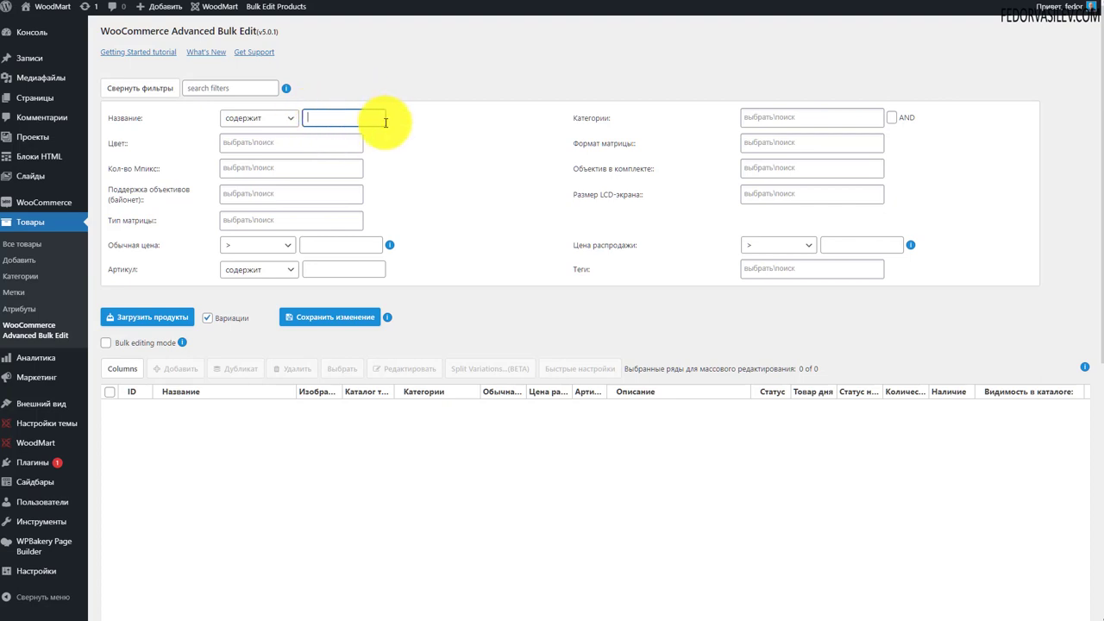
scroll(188, 290, down, 2)
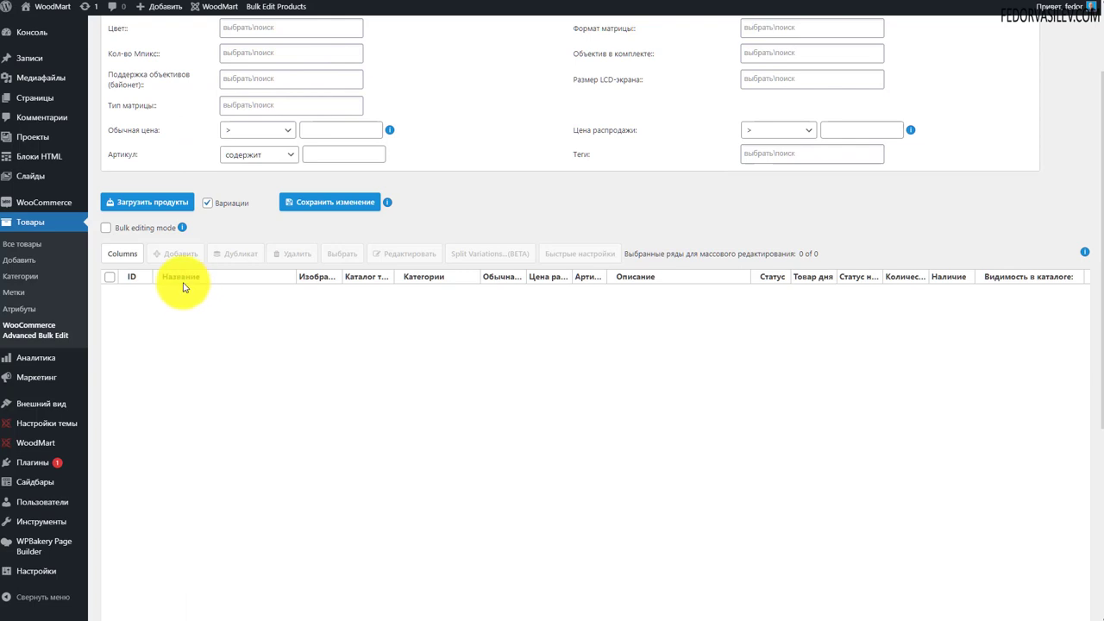
scroll(518, 367, up, 2)
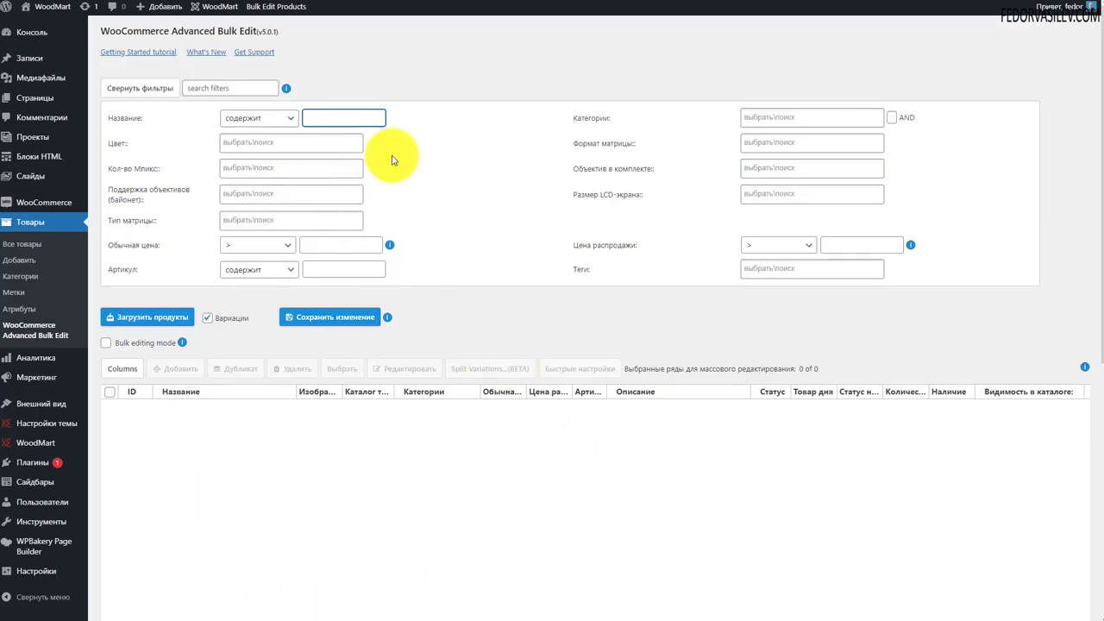
Set the Категории filter to SONY
click(776, 118)
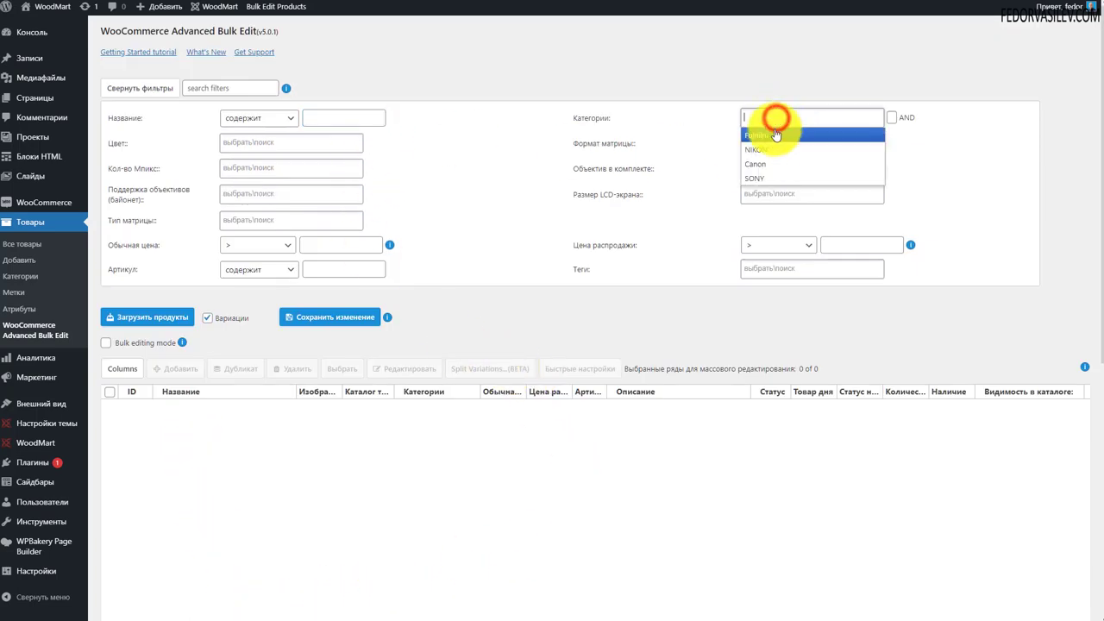
click(782, 178)
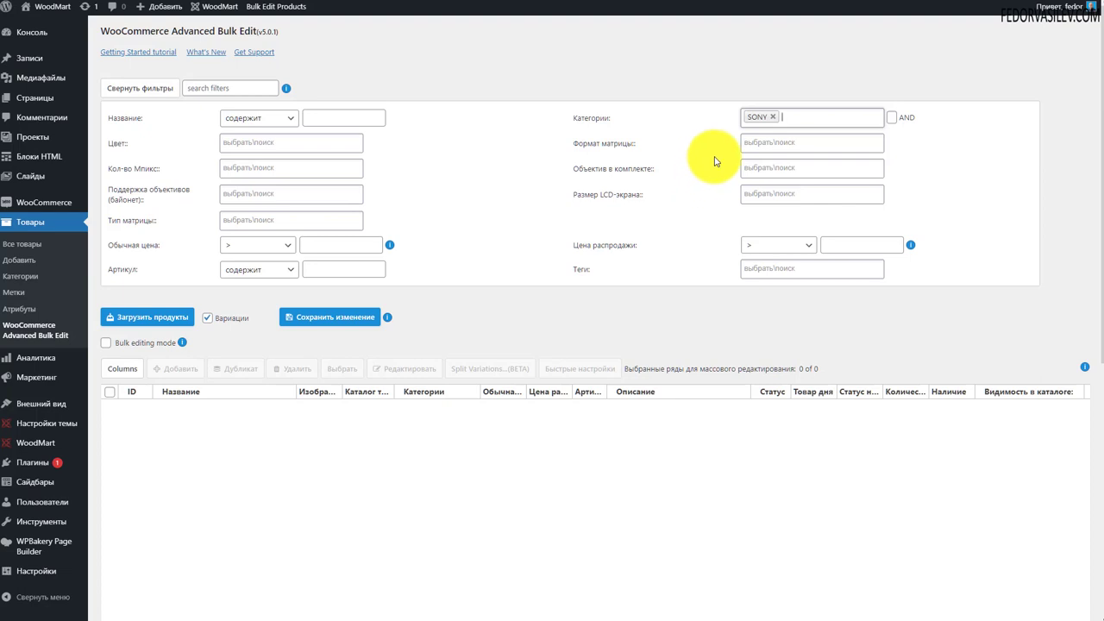
Add NIKON, Canon and Fujifilm to the Категории filter alongside SONY
click(828, 117)
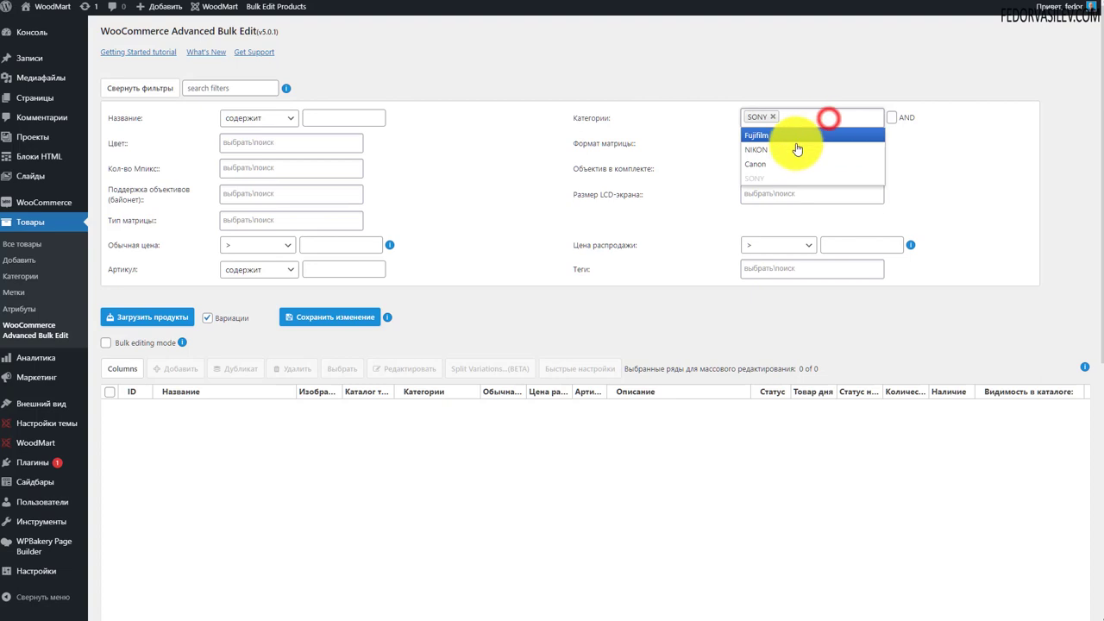
click(784, 151)
click(805, 131)
click(746, 178)
click(893, 127)
click(837, 130)
click(771, 149)
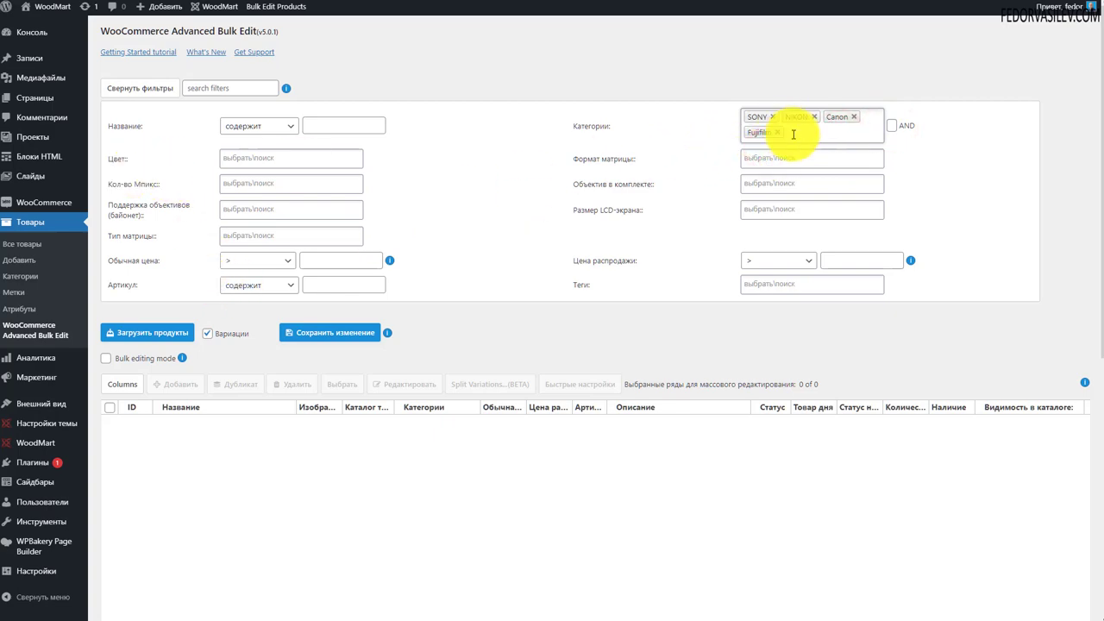
Remove Fujifilm, NIKON and Canon from the Категории filter, keeping only SONY
scroll(402, 313, down, 3)
scroll(703, 402, up, 3)
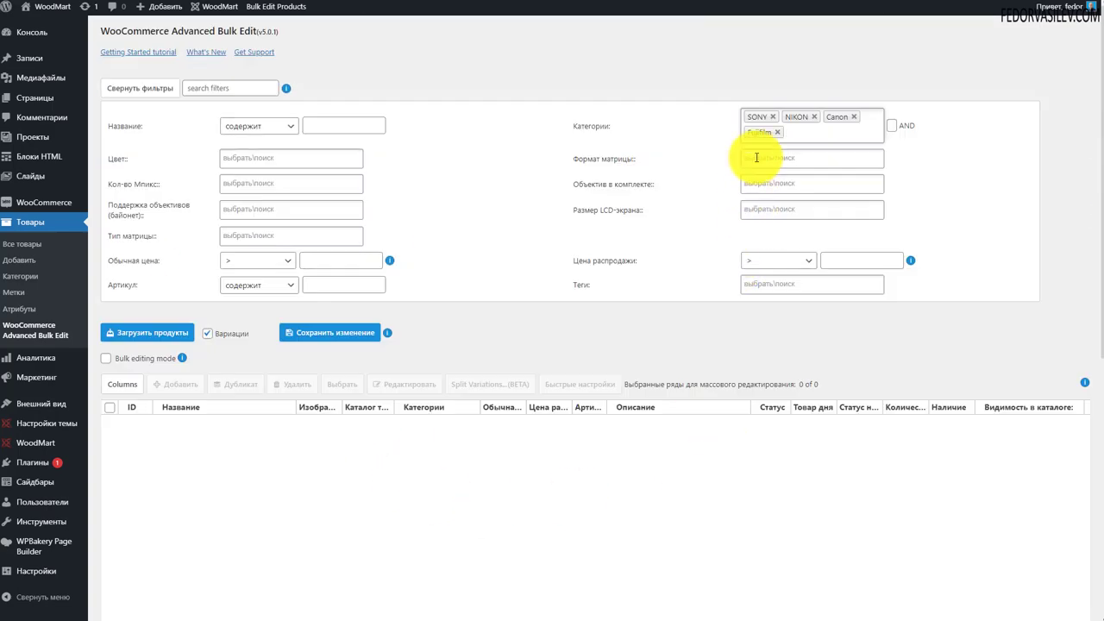
click(779, 135)
click(811, 117)
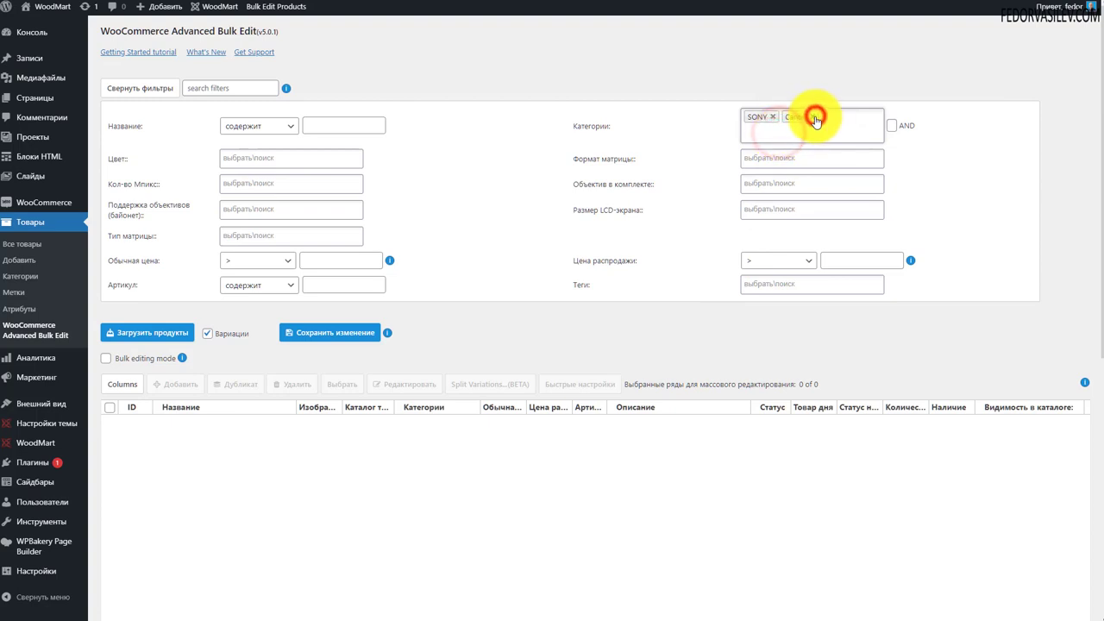
click(811, 116)
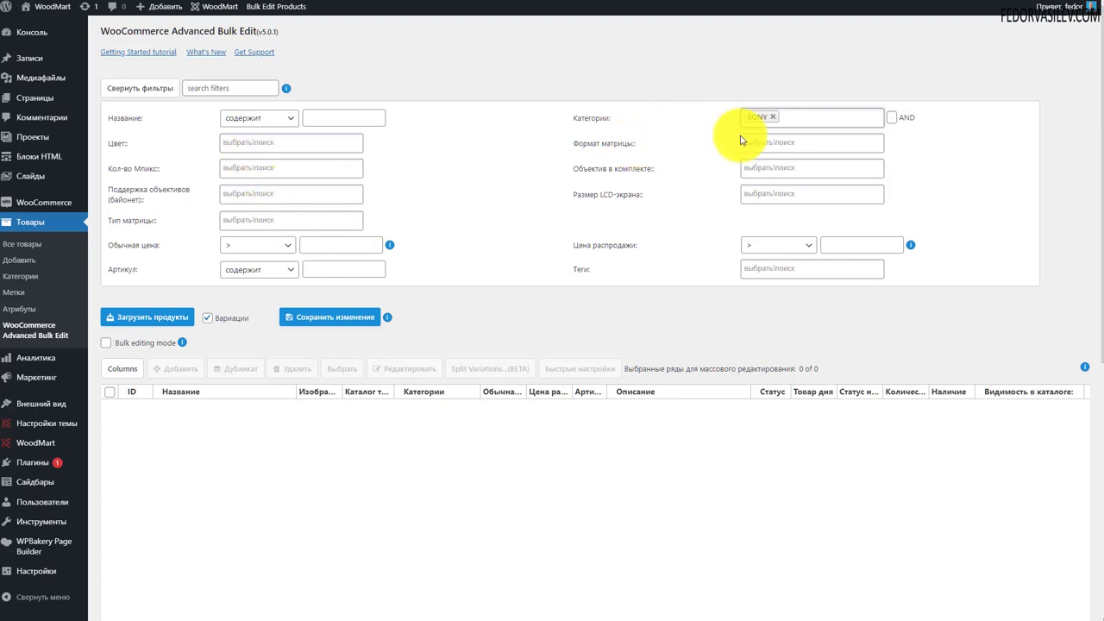
Examine the Название field and the options offered by the Формат матрицы, Цвет and Кол-во Мпикс filters without selecting any
click(325, 120)
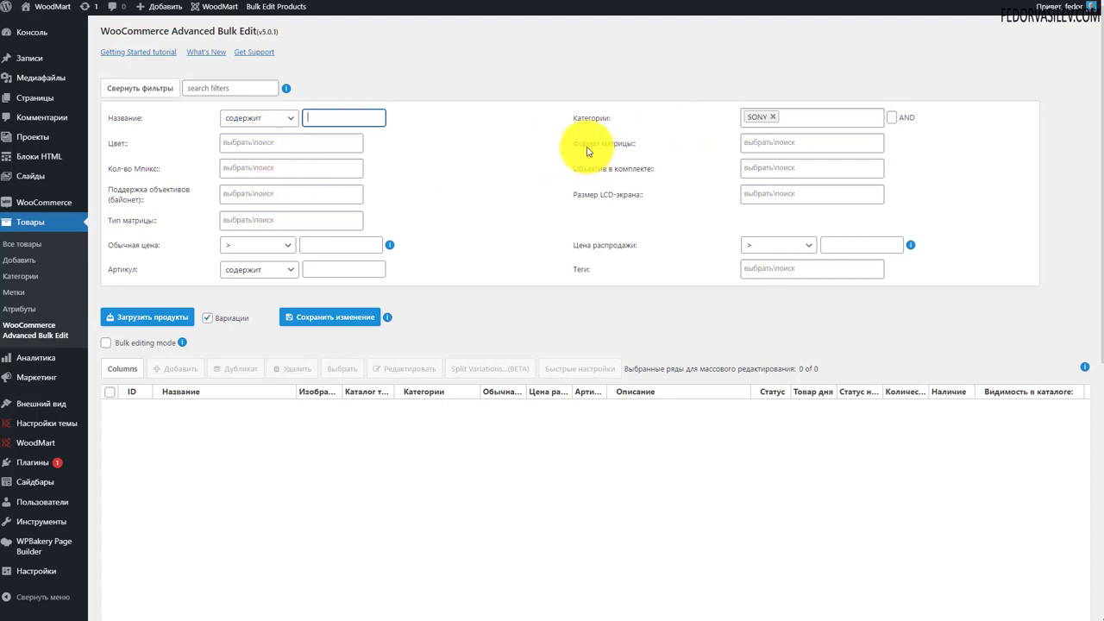
click(757, 144)
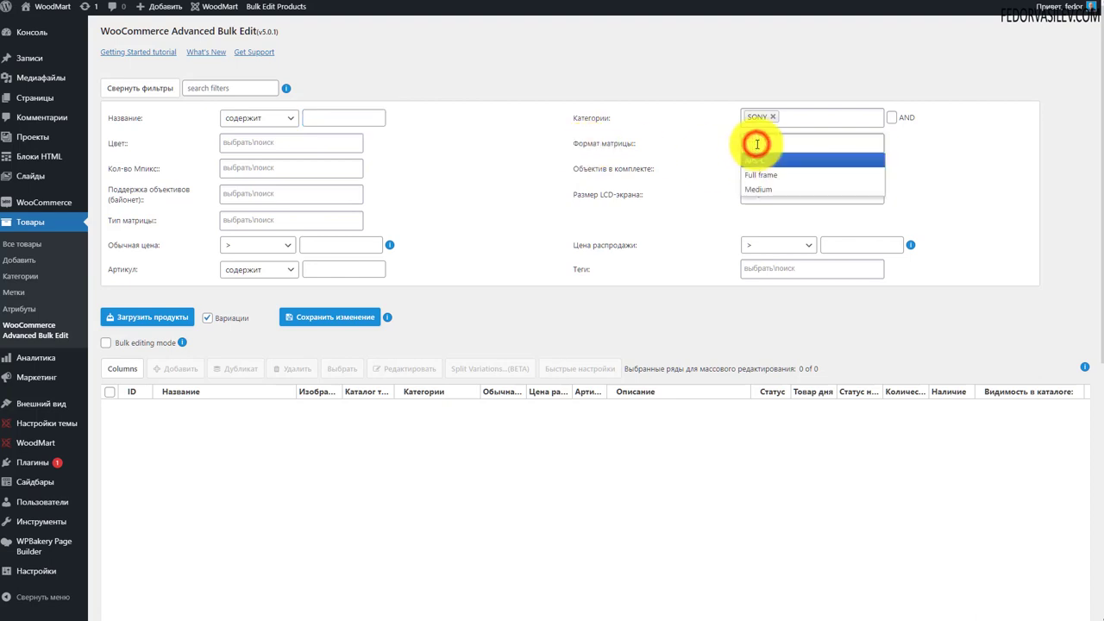
click(638, 143)
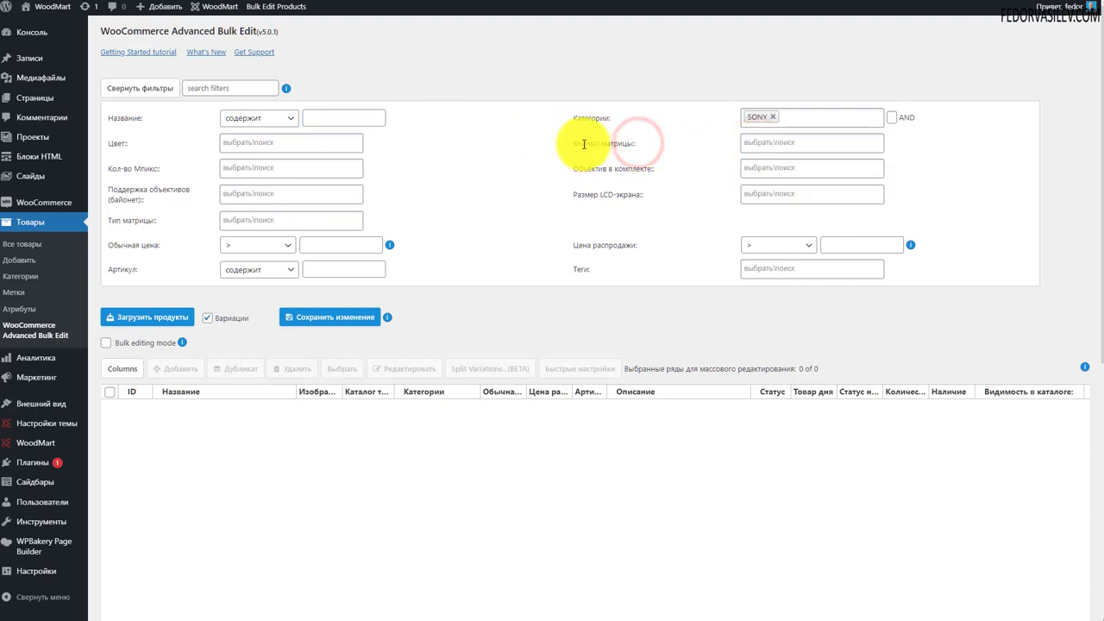
click(760, 143)
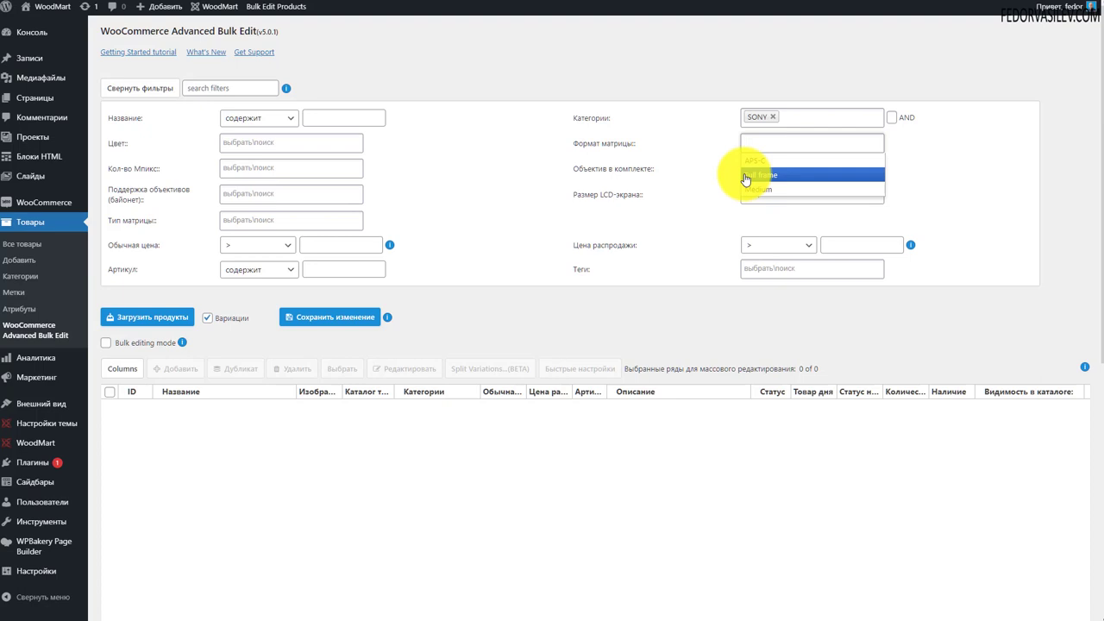
click(683, 164)
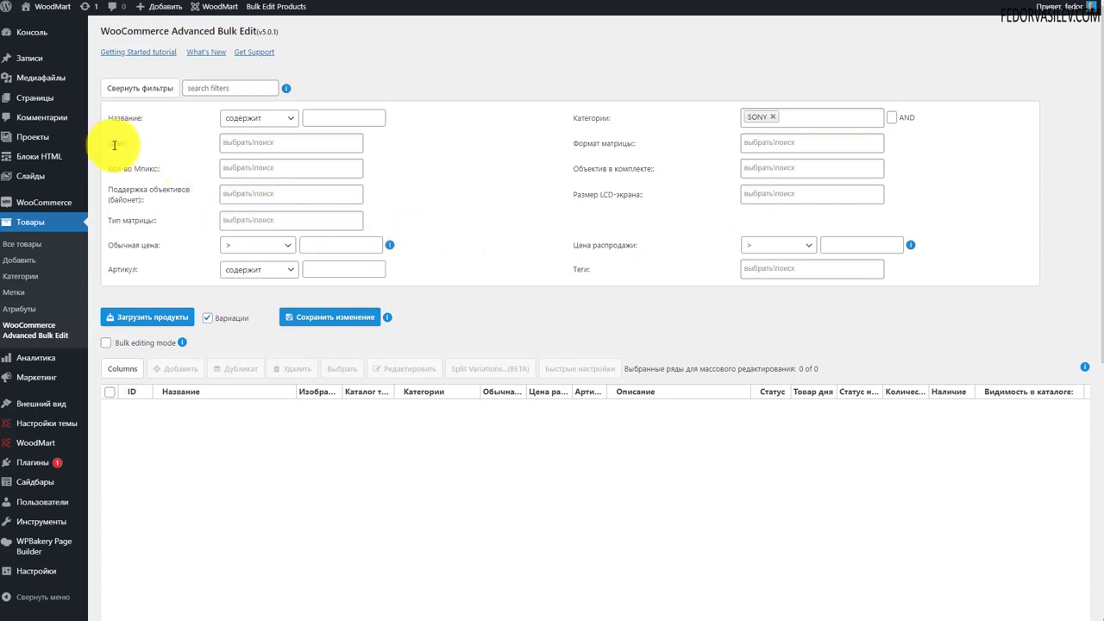
click(293, 148)
click(477, 154)
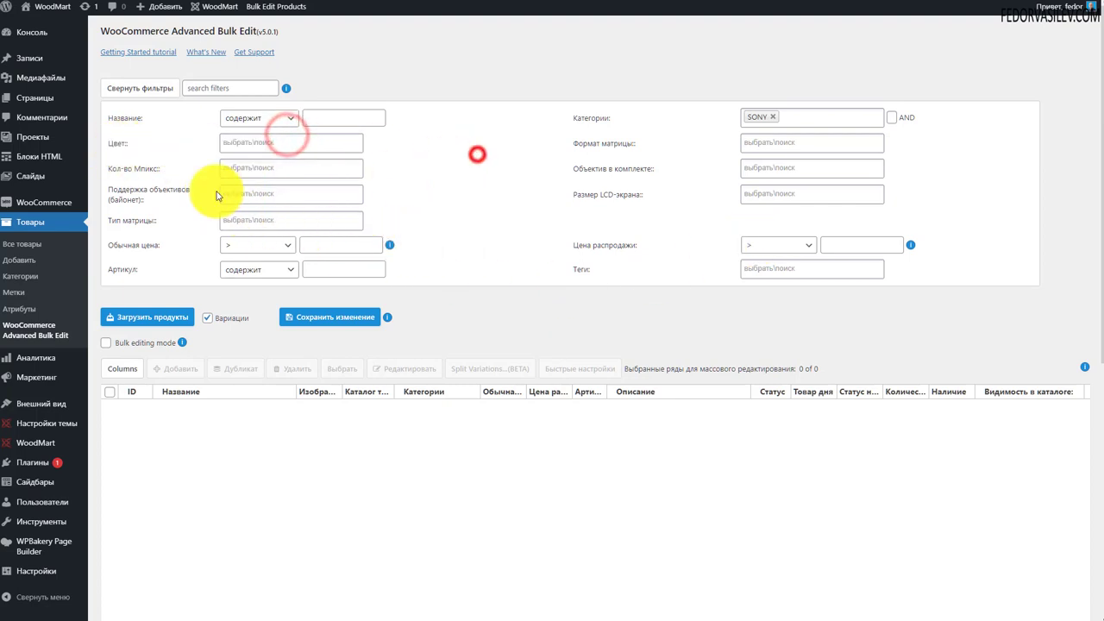
click(259, 169)
scroll(382, 216, down, 1)
click(481, 169)
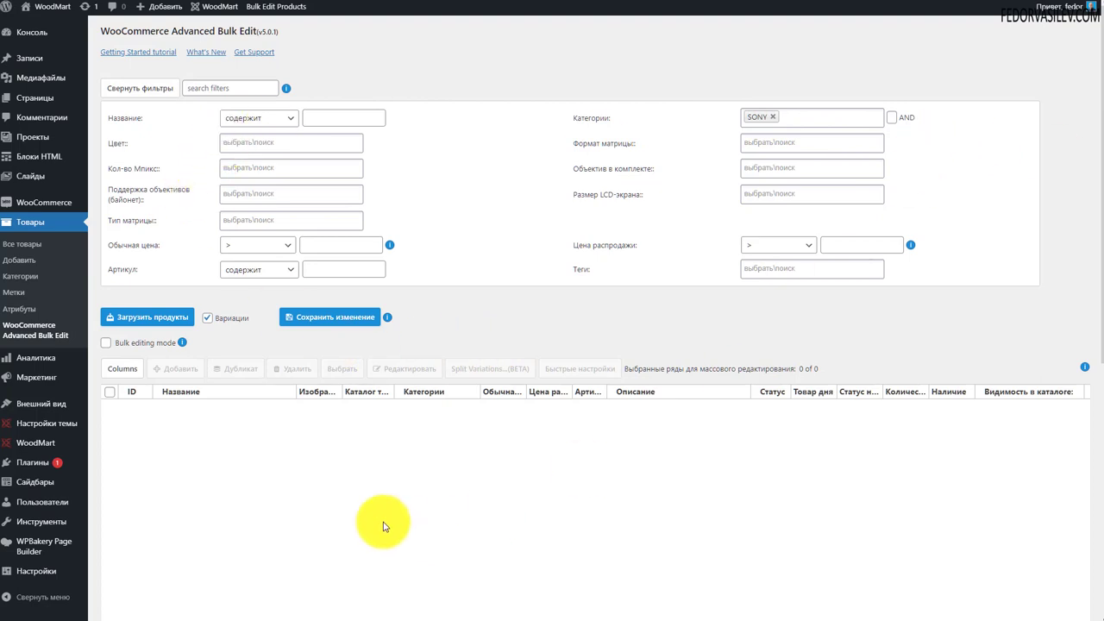
Load the SONY products and widen the Обычная цена and Цена распродажи columns, sorting the table by Цена распродажи
click(157, 319)
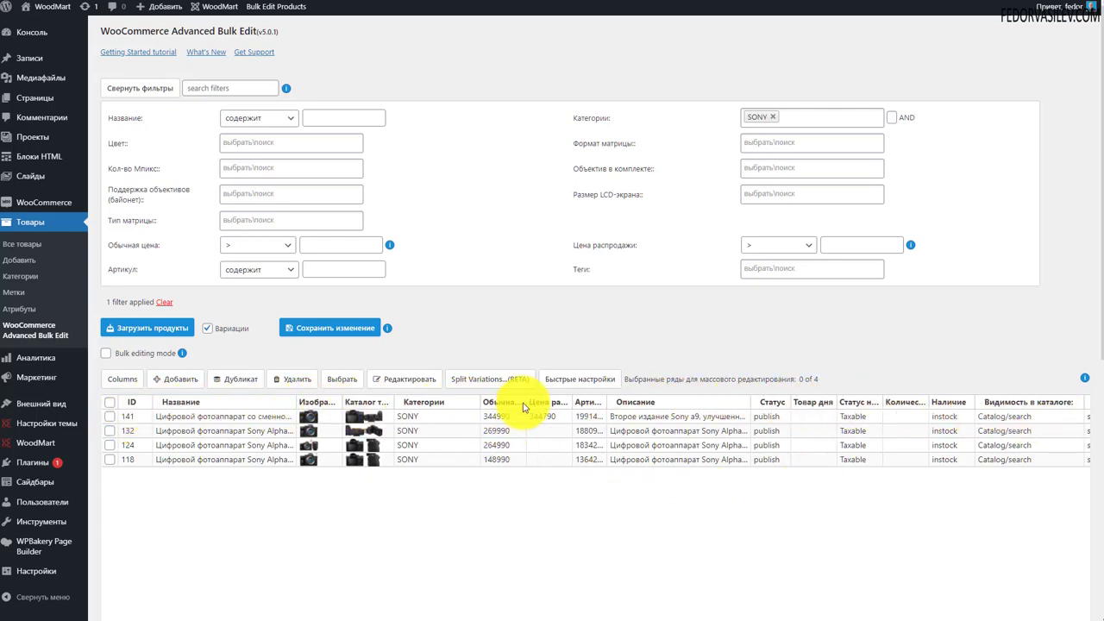
drag(525, 399, 571, 401)
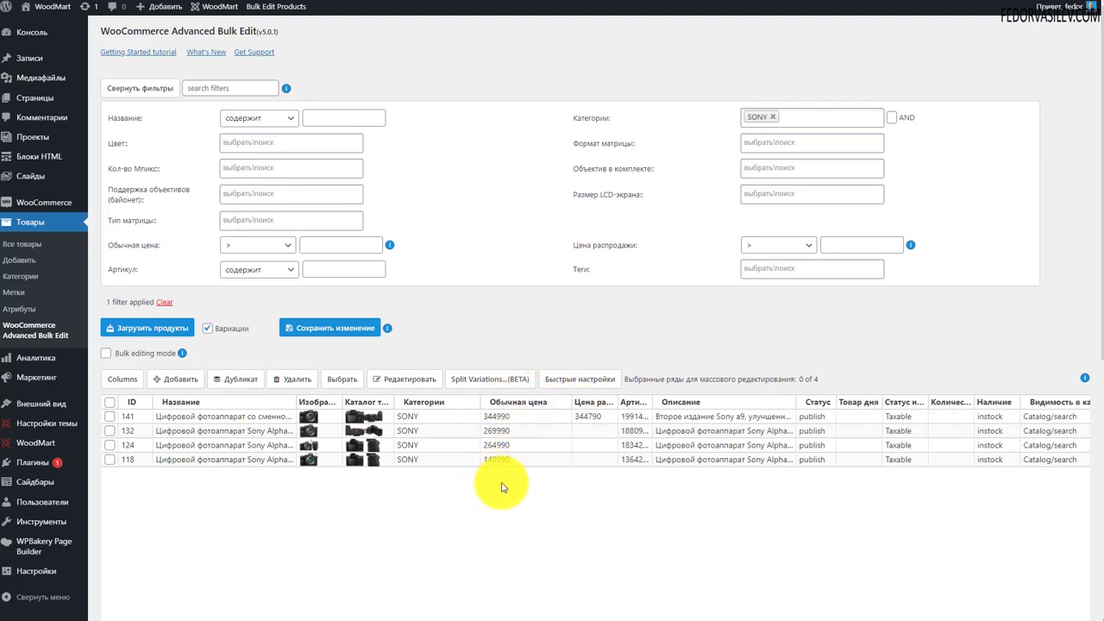
drag(617, 405, 665, 407)
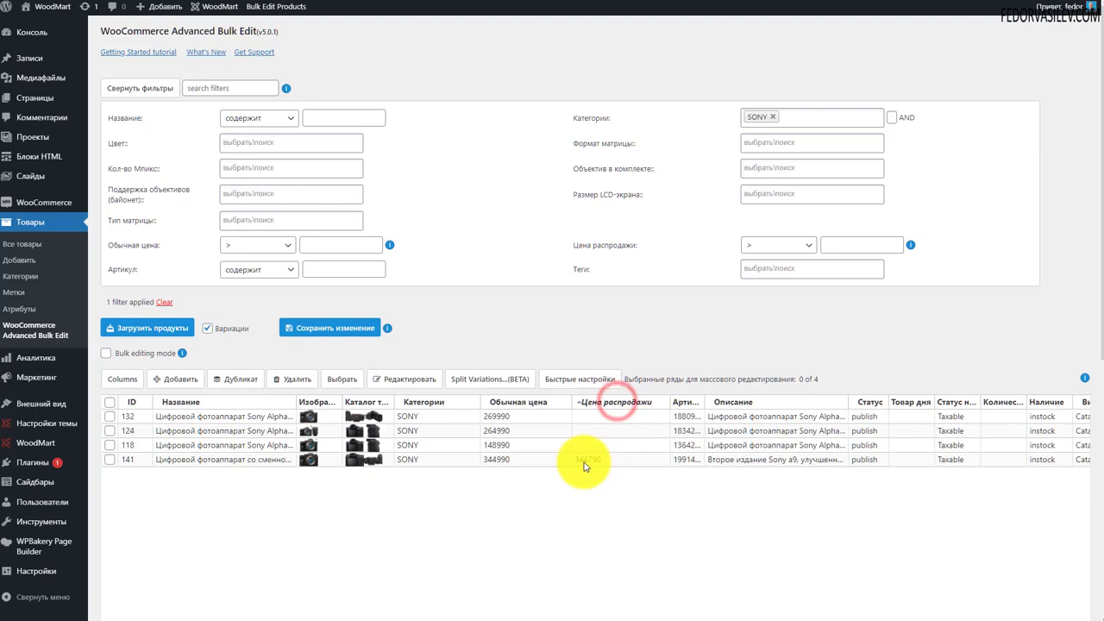
click(608, 405)
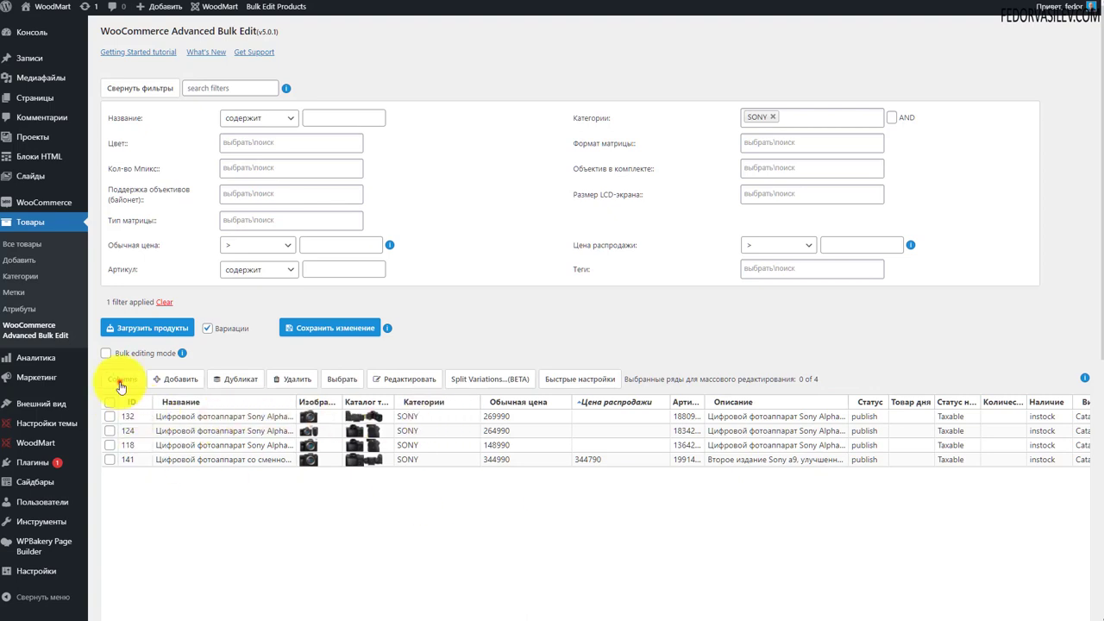
In the table's field settings, disable the Артикул, Описание, Статус налога, Количество, Наличие and Товар дня columns
click(121, 384)
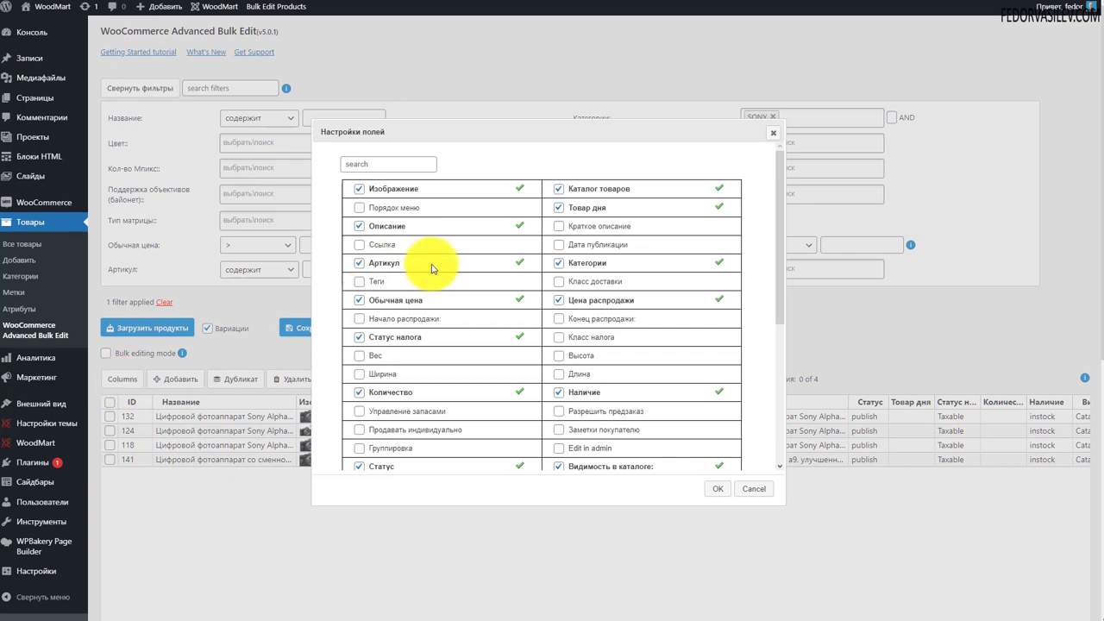
click(362, 265)
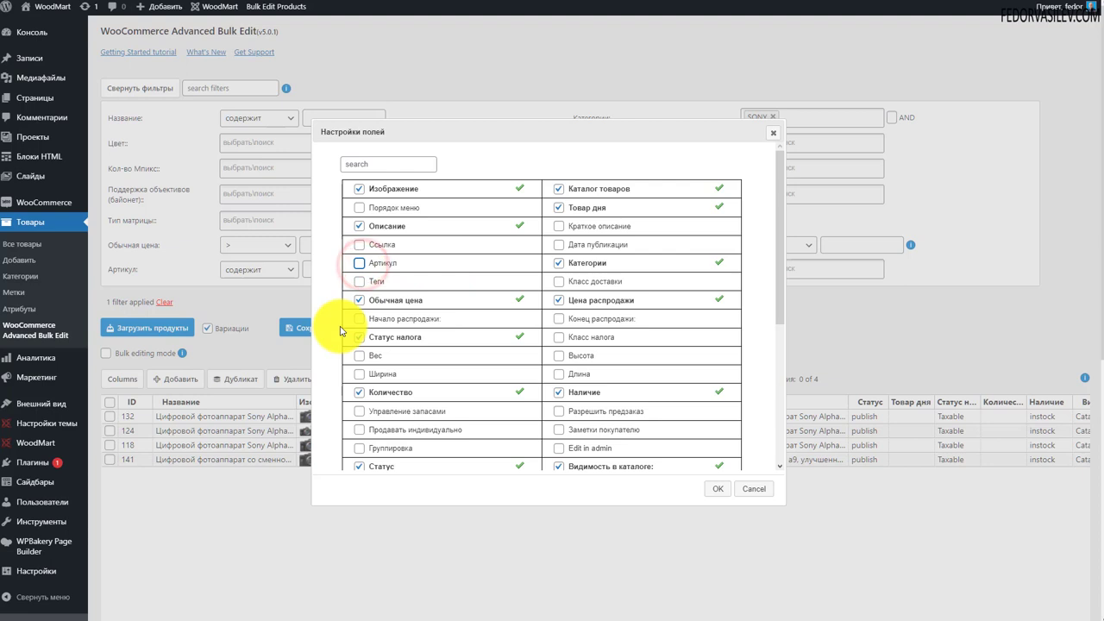
click(360, 229)
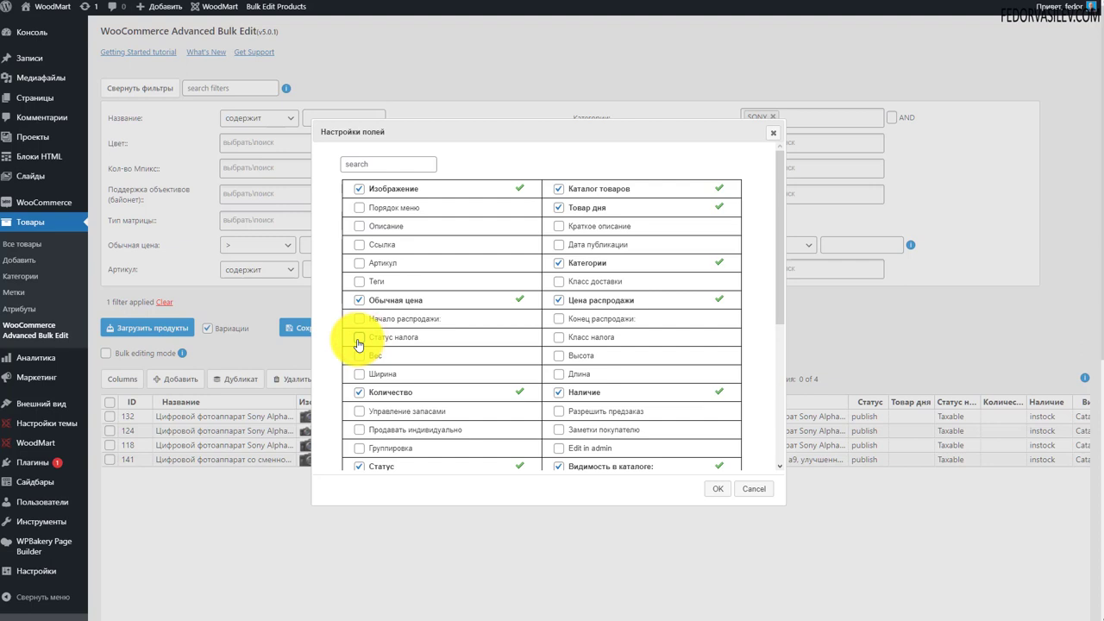
click(357, 392)
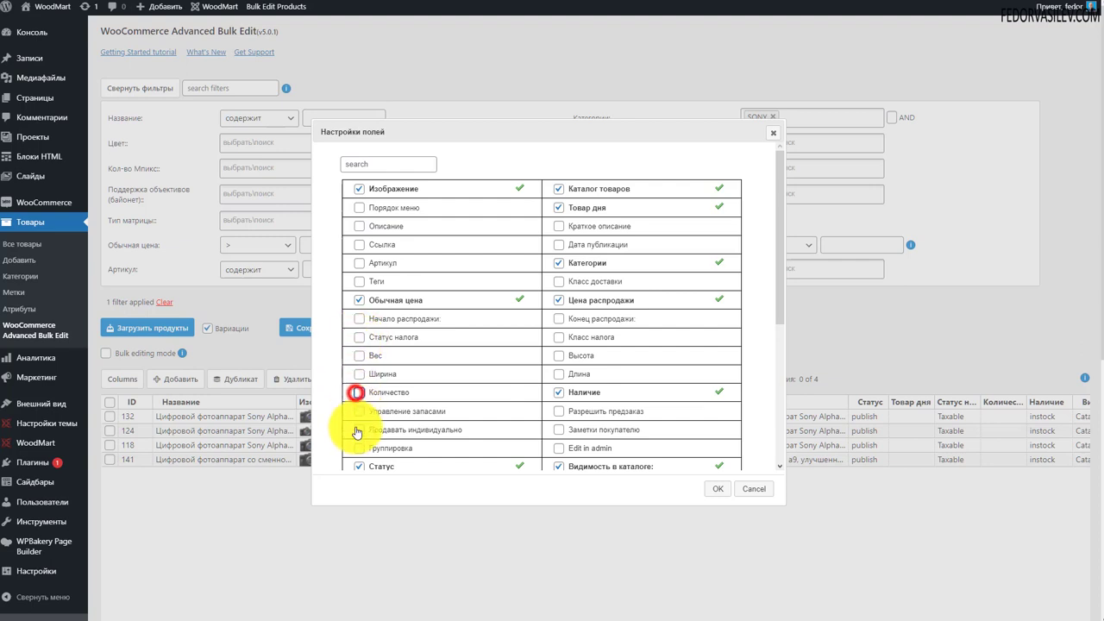
click(562, 396)
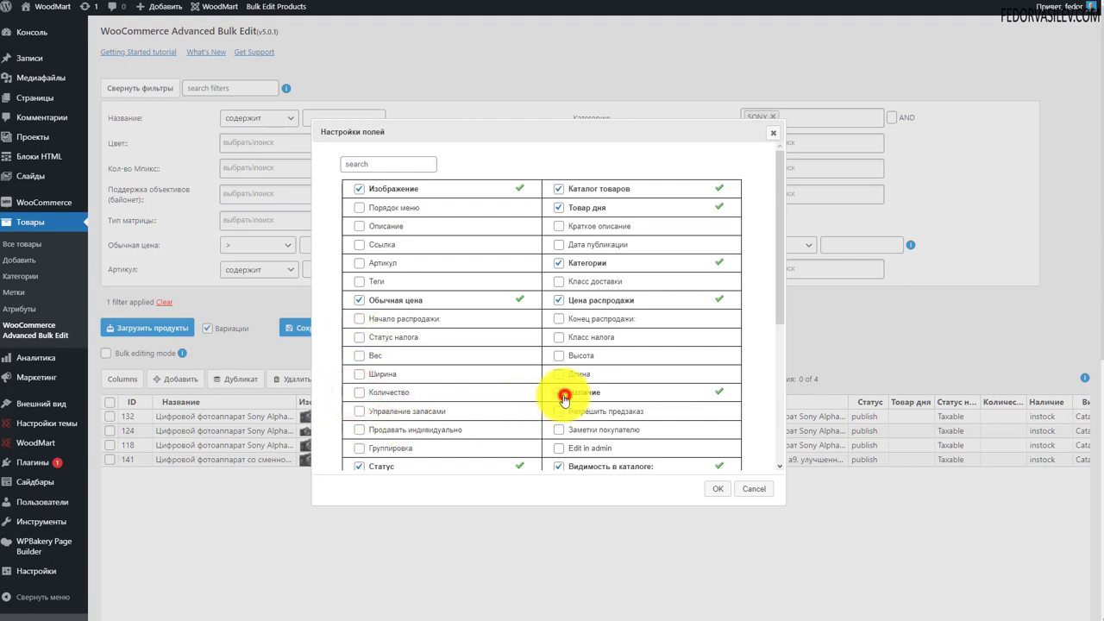
click(558, 207)
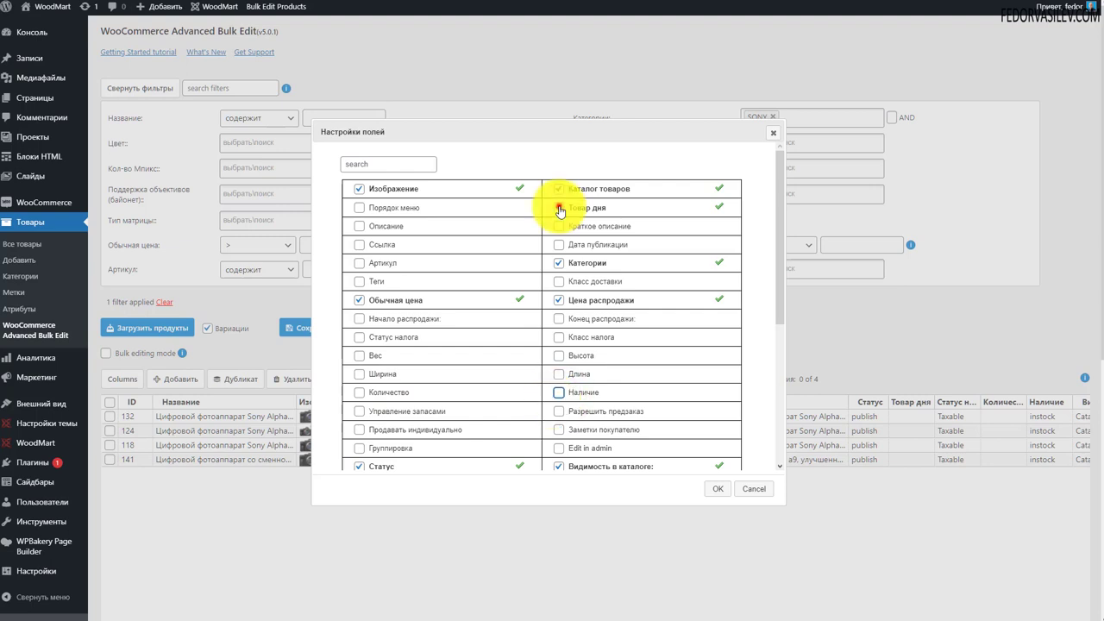
Disable the Статус and Тип товара columns as well and apply the field settings to the product table
scroll(634, 300, down, 2)
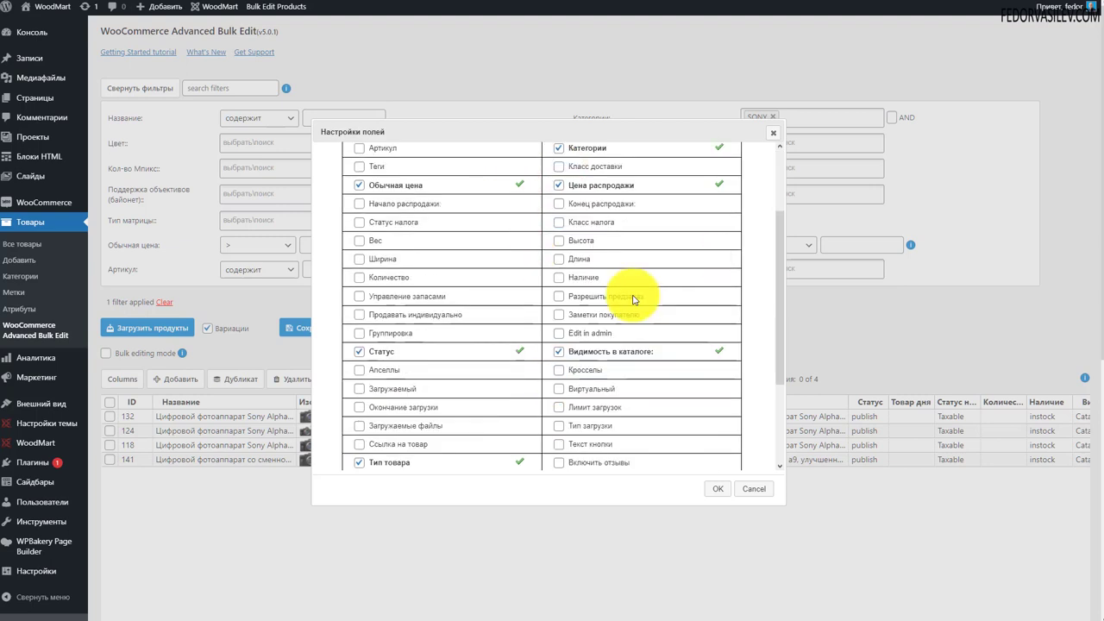
scroll(634, 300, down, 2)
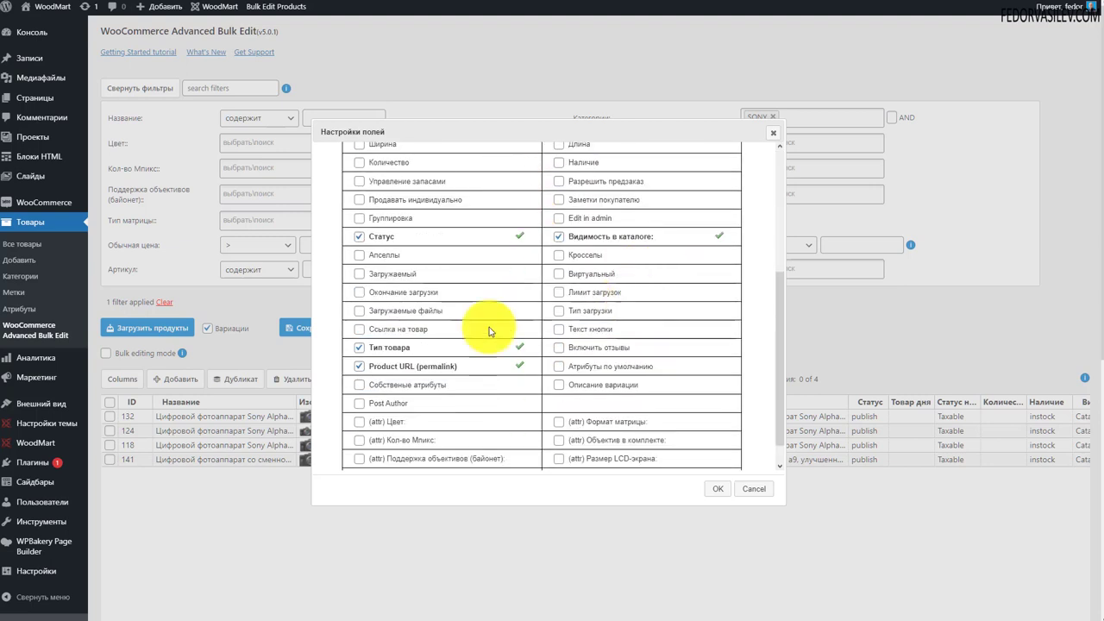
click(359, 237)
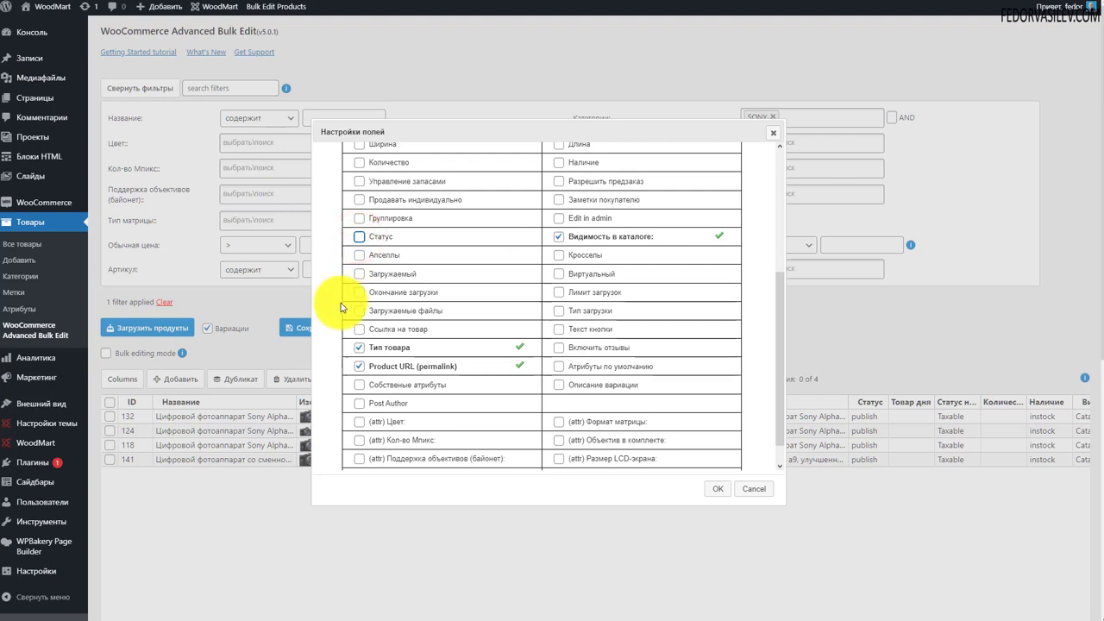
click(360, 349)
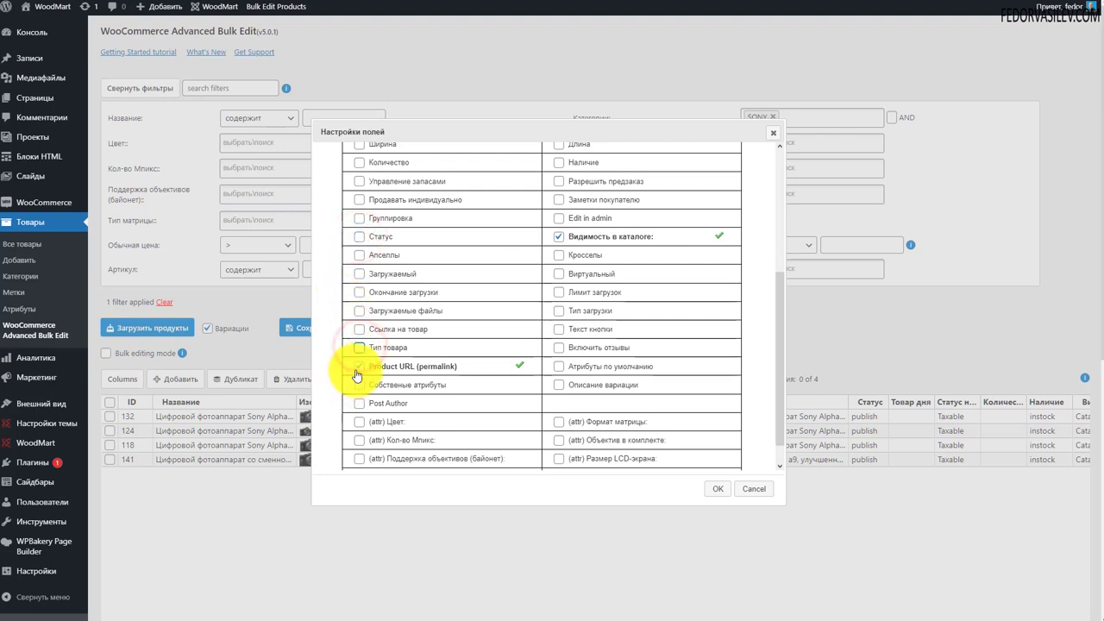
scroll(366, 371, down, 1)
scroll(414, 364, up, 3)
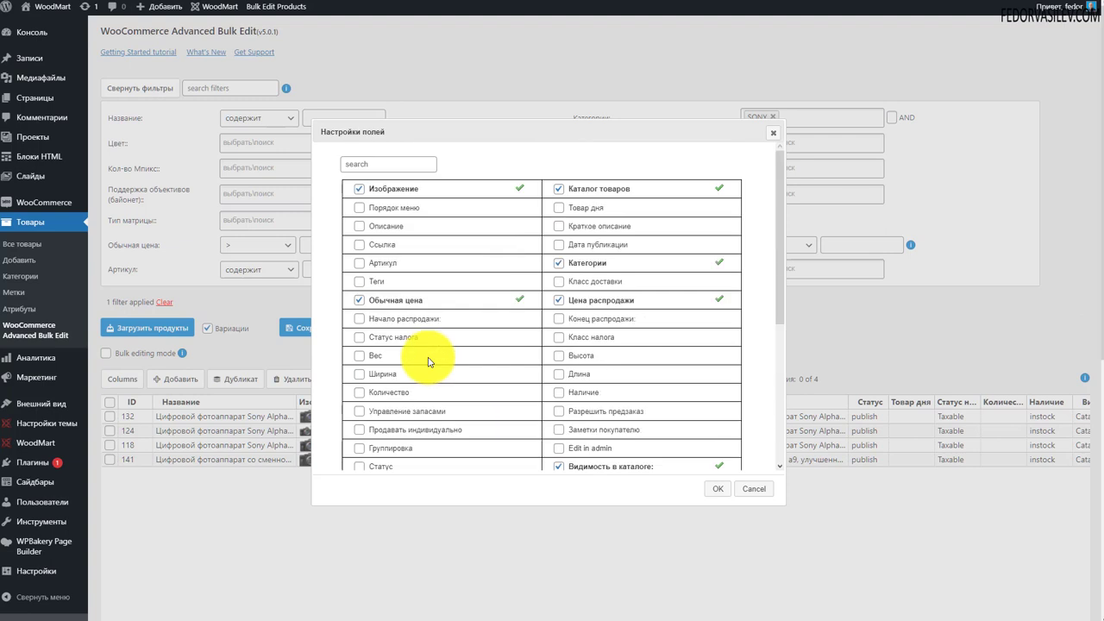
click(716, 488)
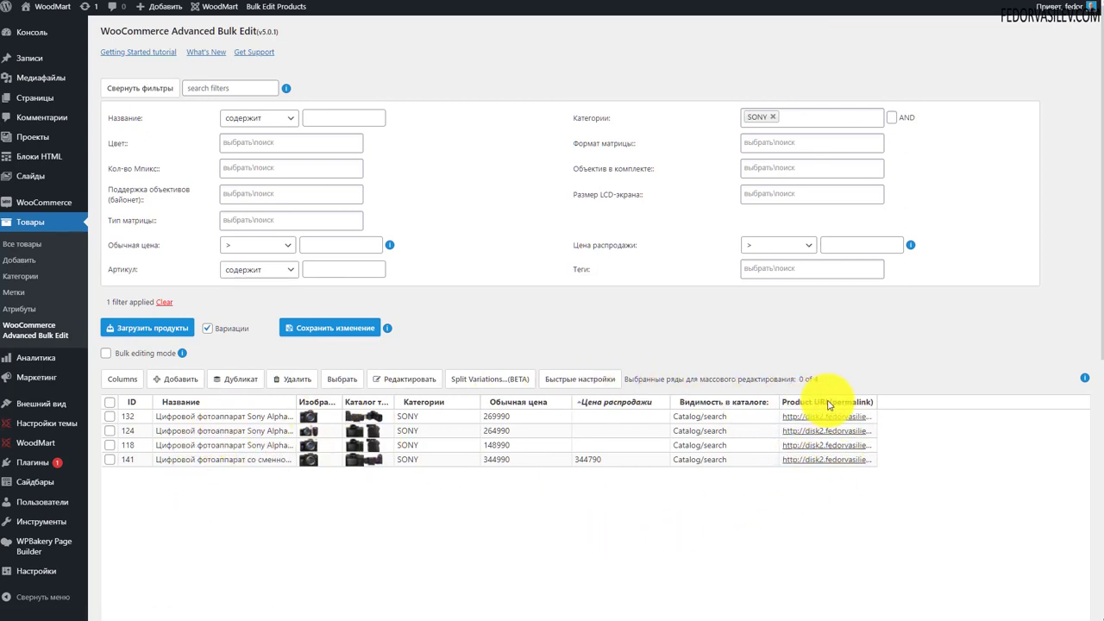
In the table's field settings, disable the Product URL (permalink) and Видимость в каталоге columns and apply each change
click(117, 377)
scroll(396, 350, down, 5)
click(360, 336)
click(718, 488)
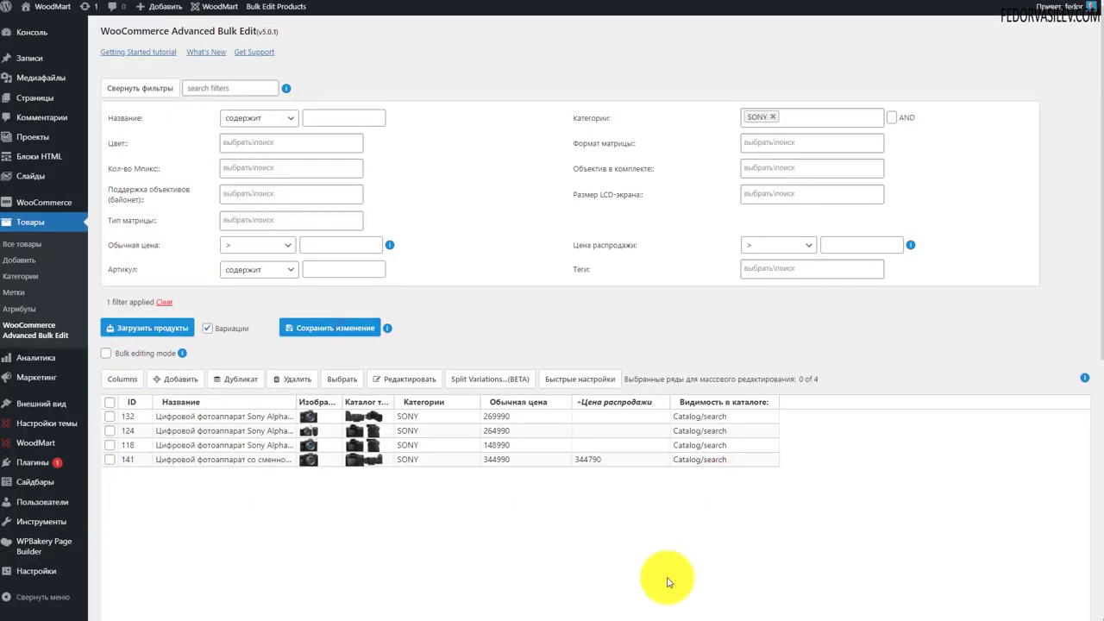
click(122, 379)
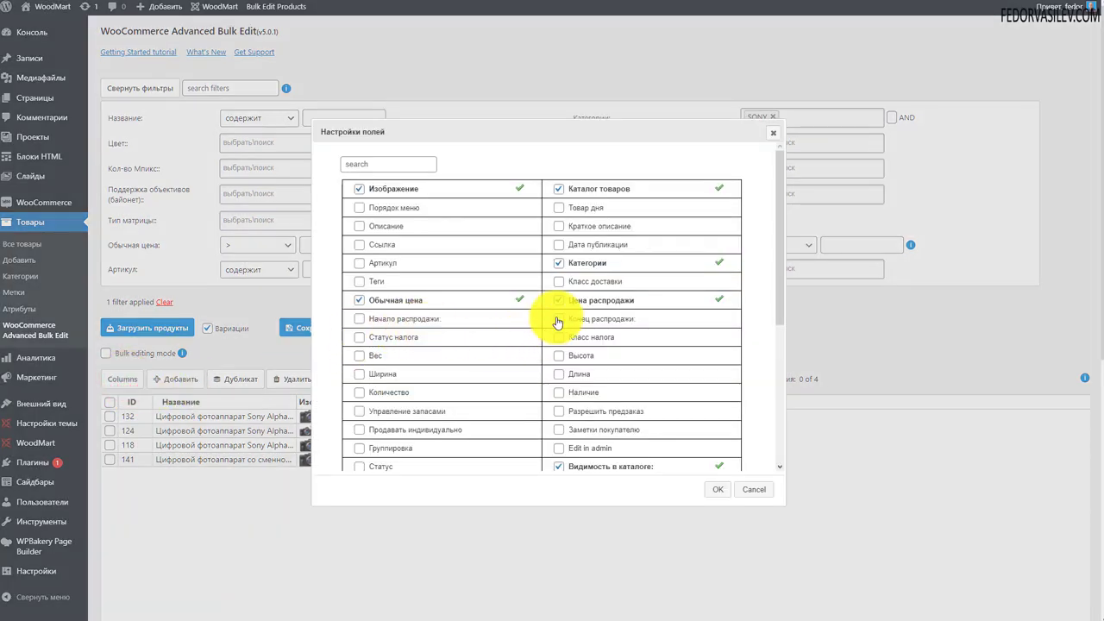
scroll(558, 321, down, 2)
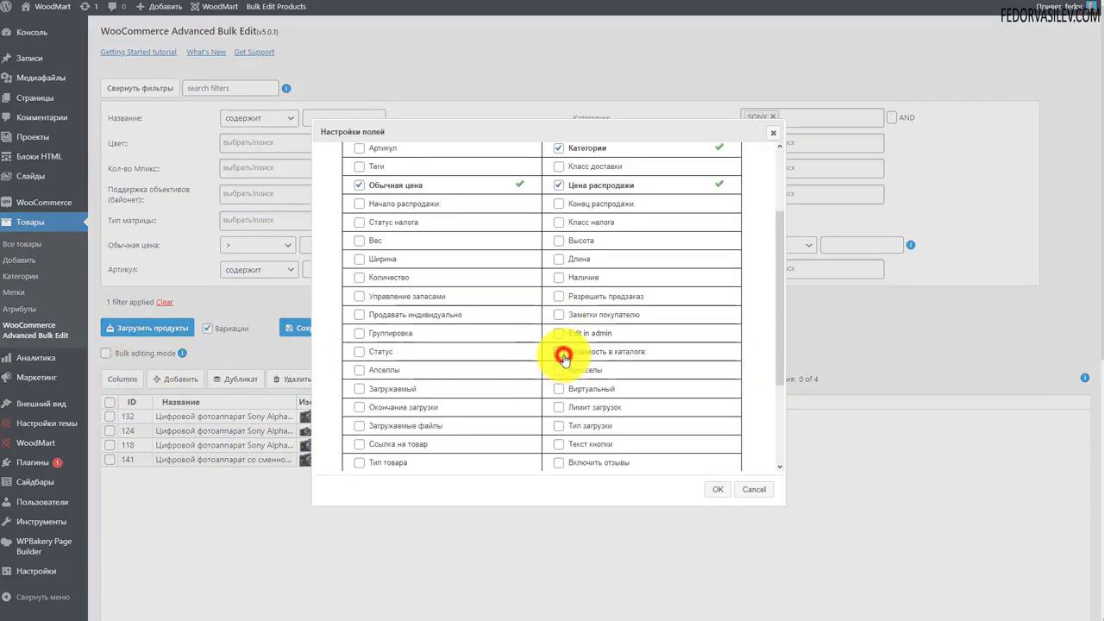
click(718, 489)
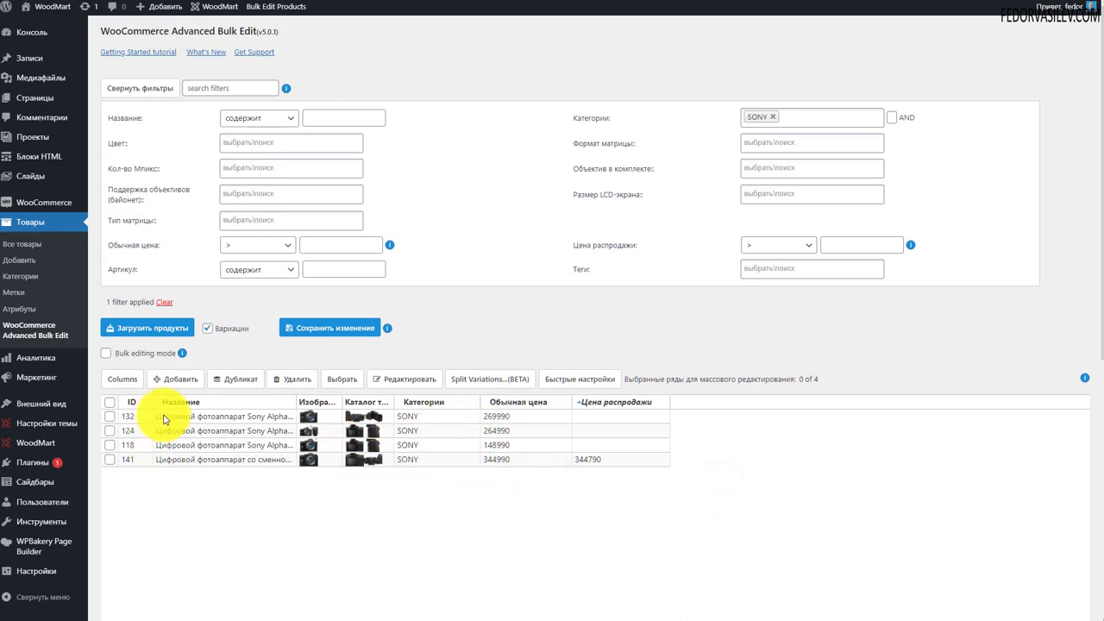
Switch to the storefront, open the Магазин page and look through the product listing and its prices
scroll(715, 431, down, 3)
scroll(496, 450, up, 2)
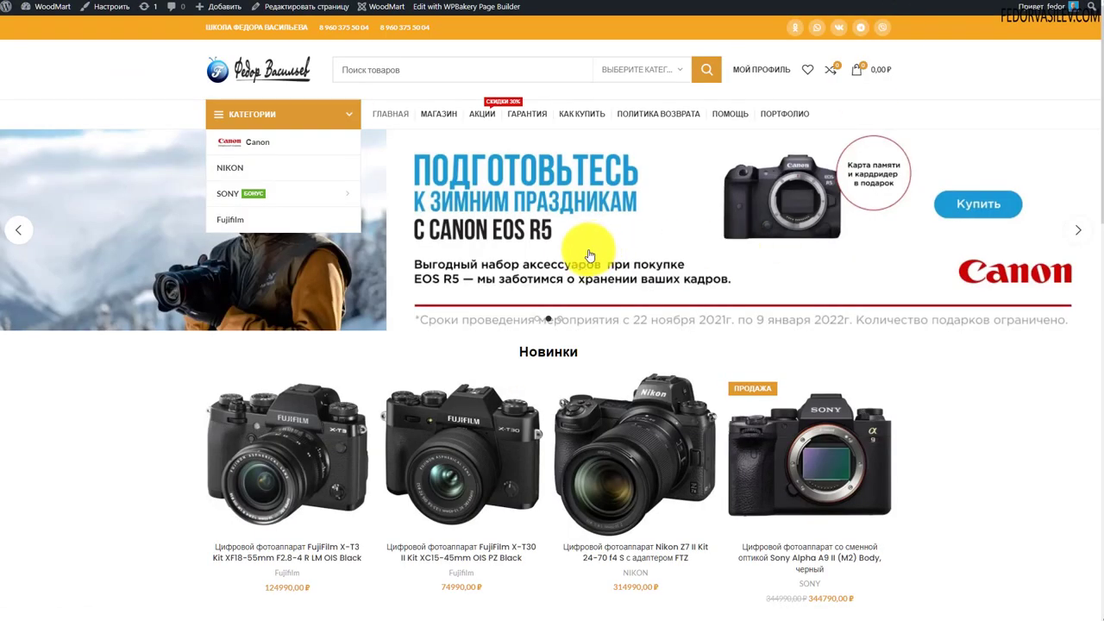
click(439, 113)
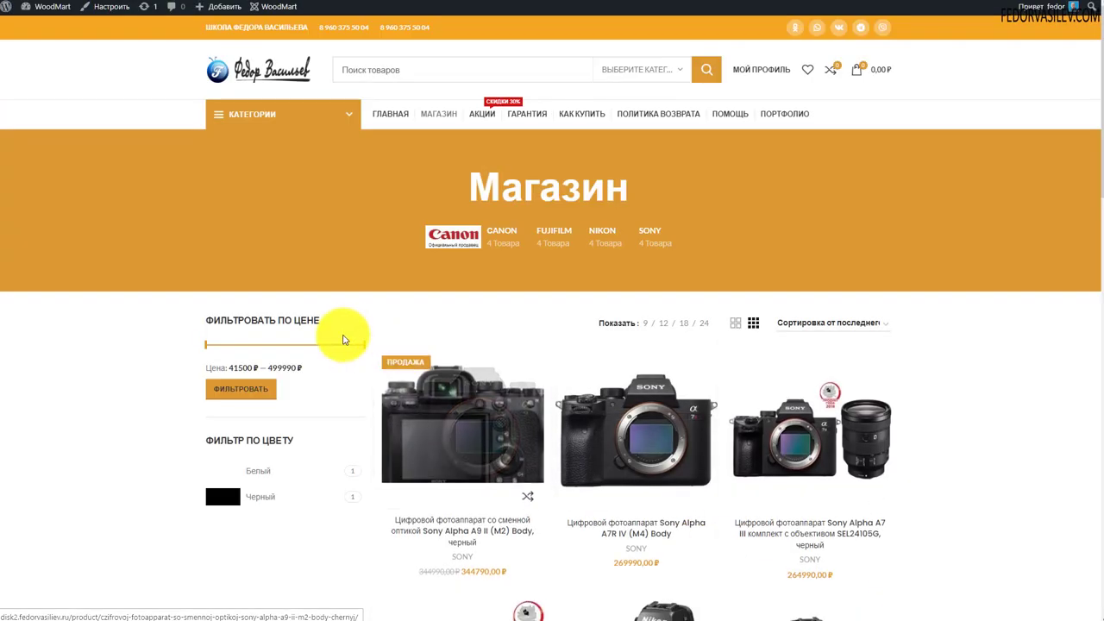
scroll(344, 338, down, 3)
mouse_move(439, 339)
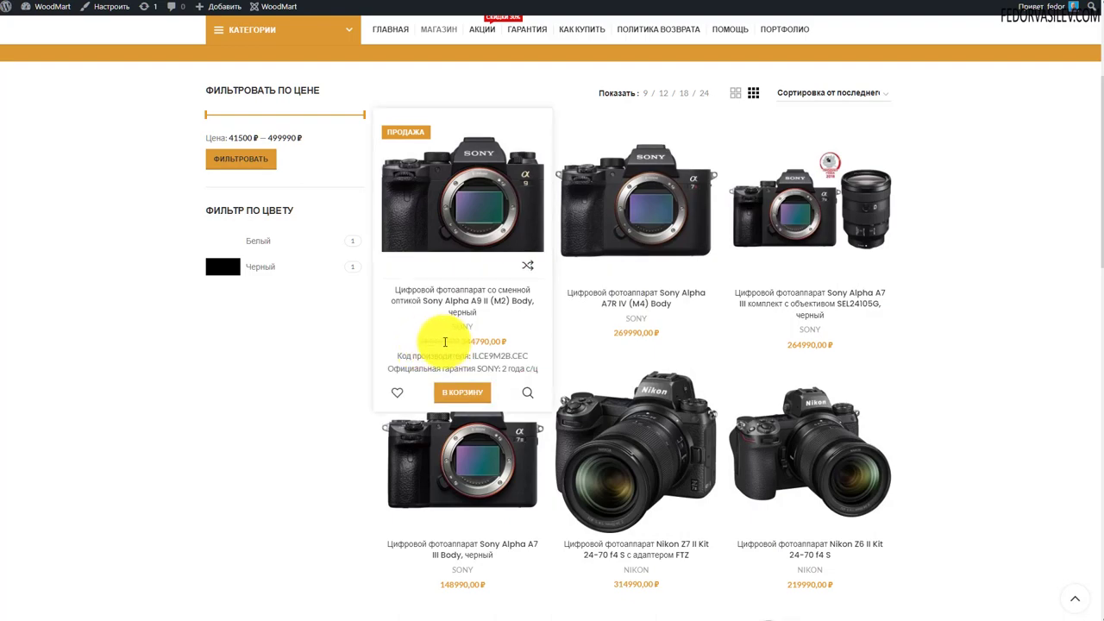
scroll(471, 285, down, 3)
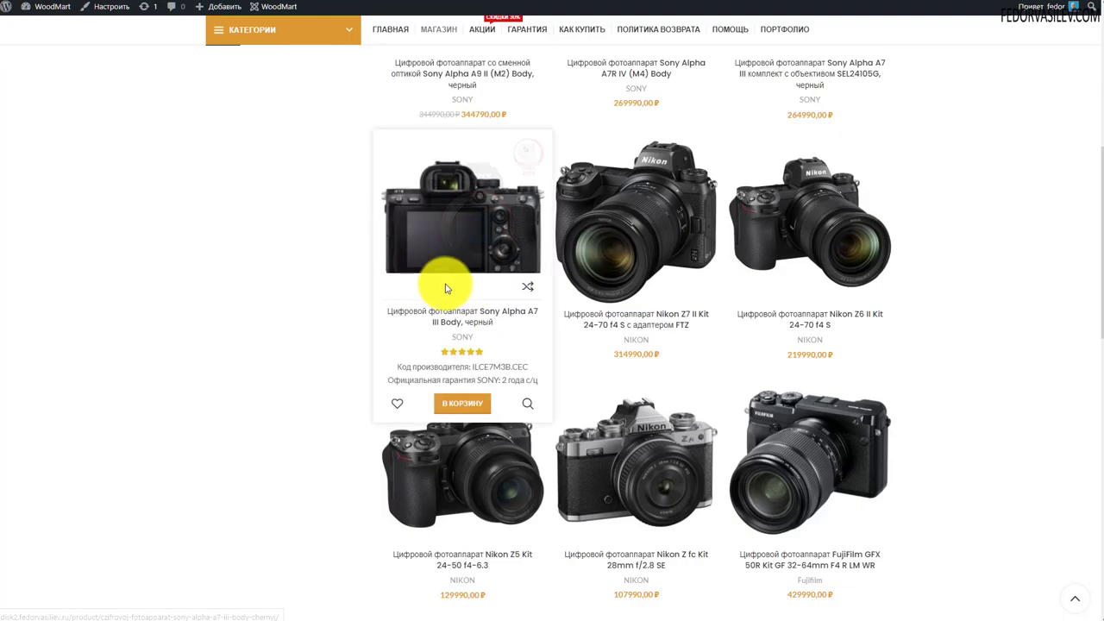
scroll(412, 288, down, 3)
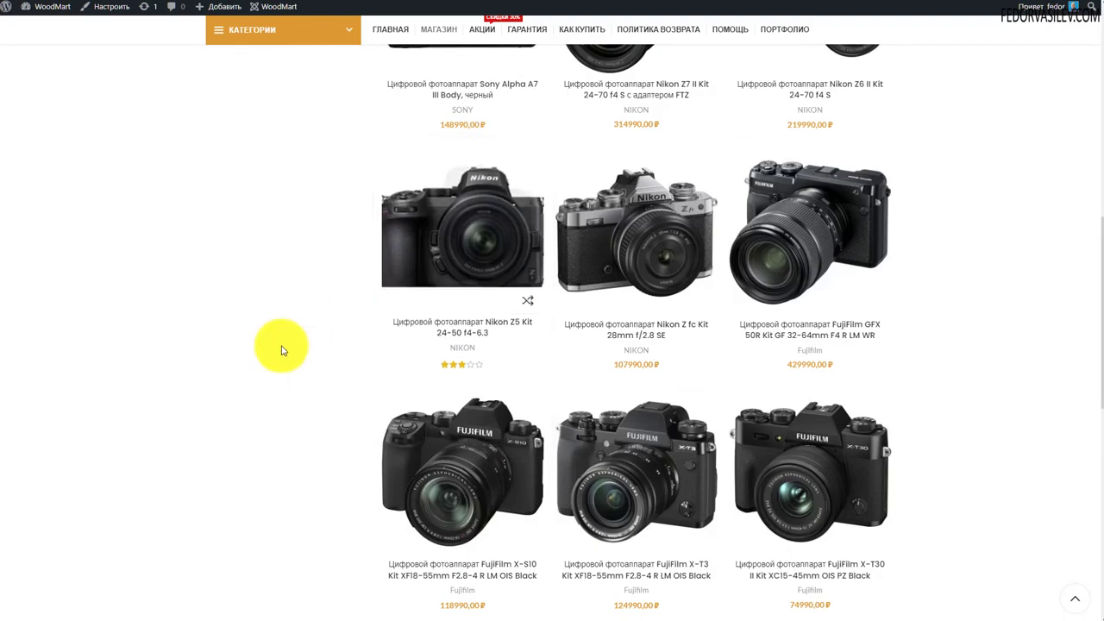
scroll(306, 341, up, 10)
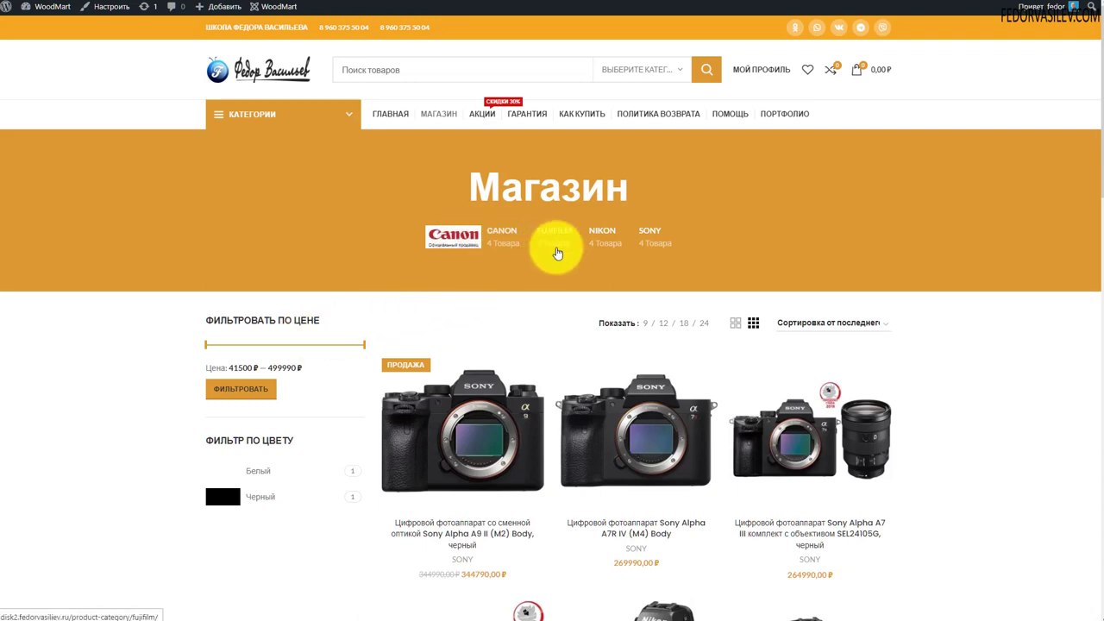
Open the SONY category on the storefront and examine the prices of its cameras
click(648, 233)
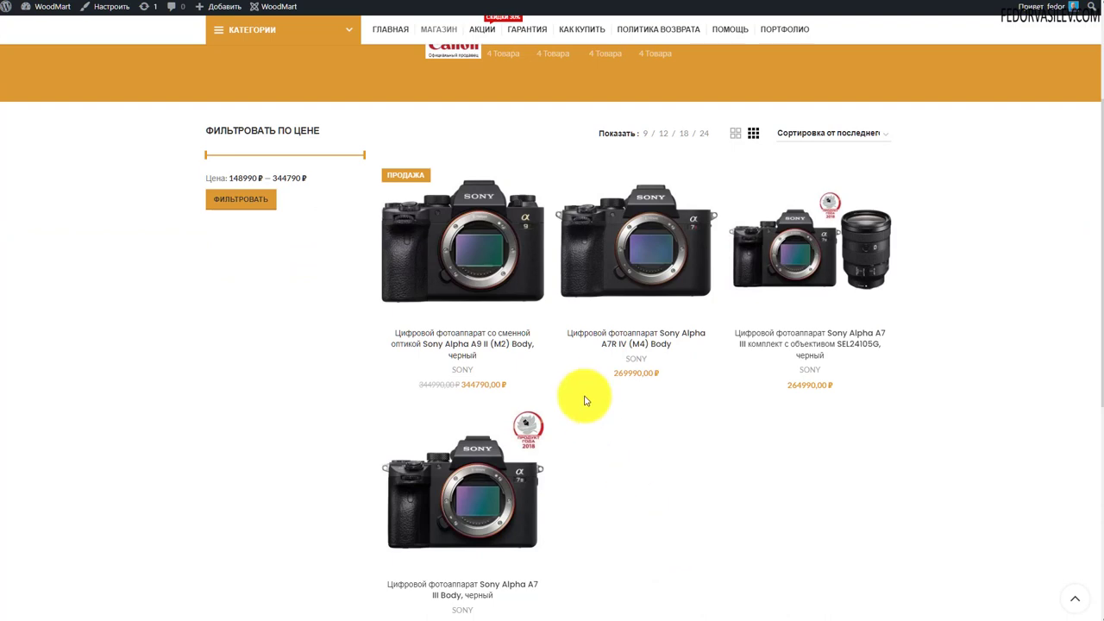
mouse_move(626, 372)
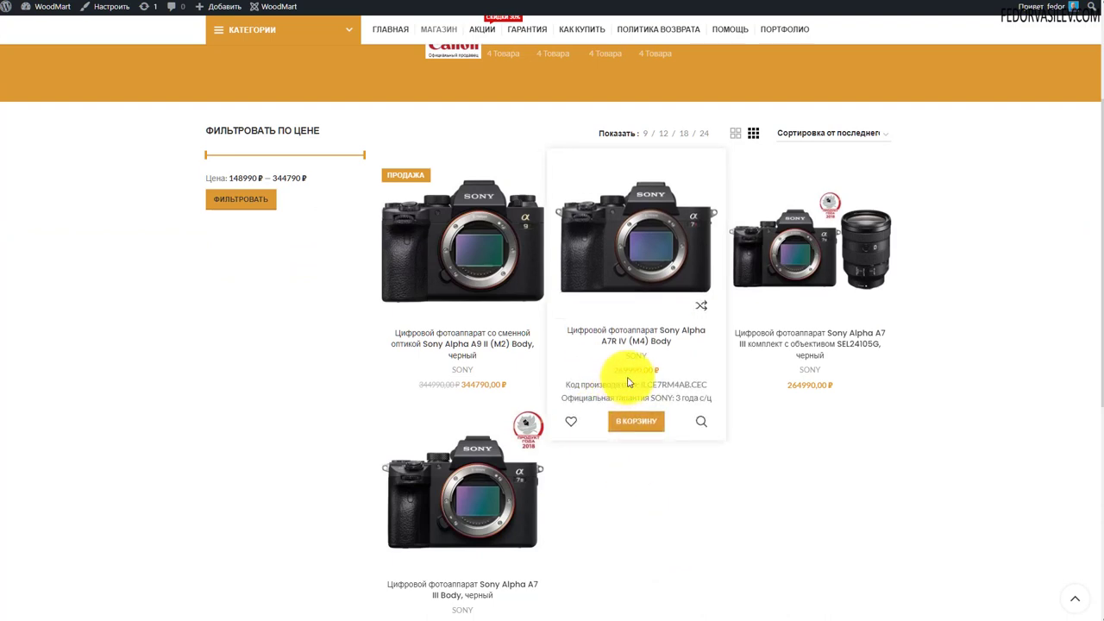
scroll(805, 409, down, 2)
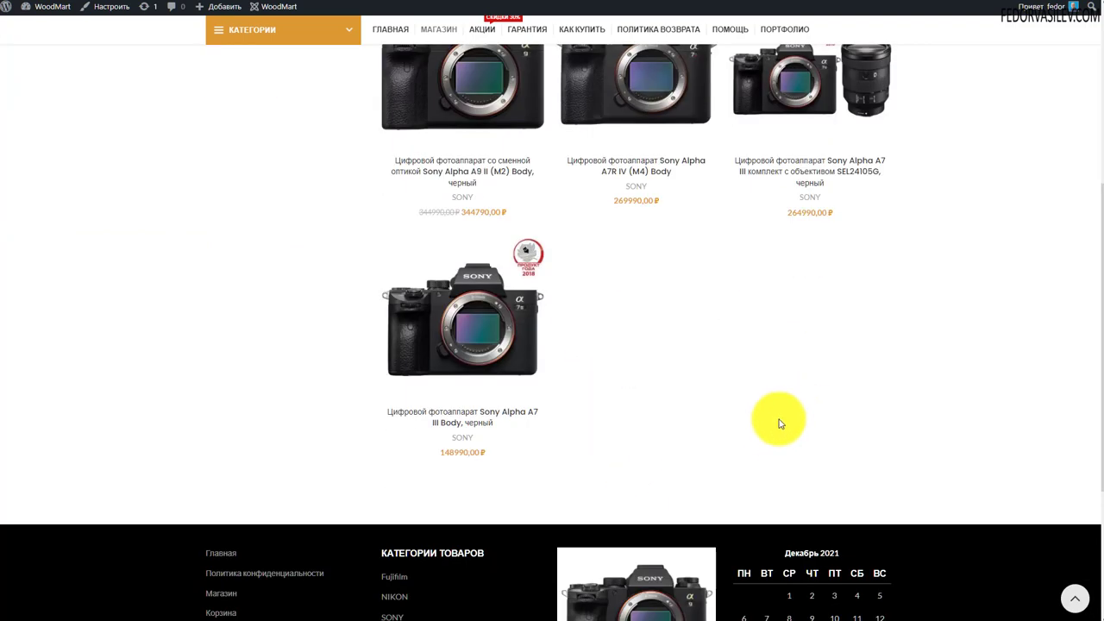
scroll(779, 423, up, 2)
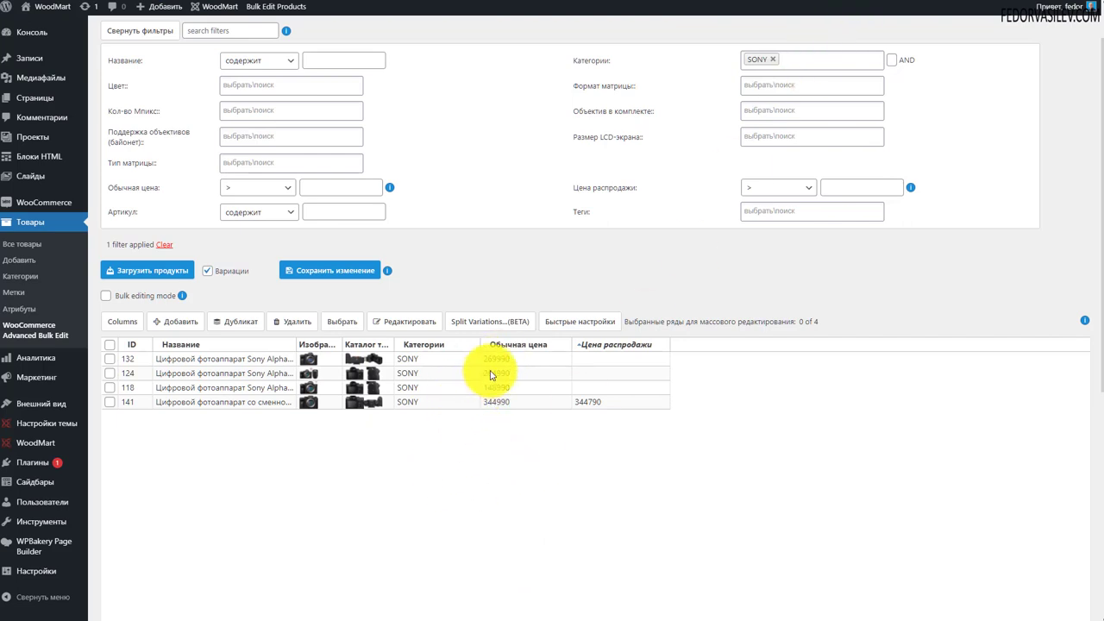
In the bulk edit table, set the Обычная цена of all four SONY products to 1000 and save the changes
double_click(494, 360)
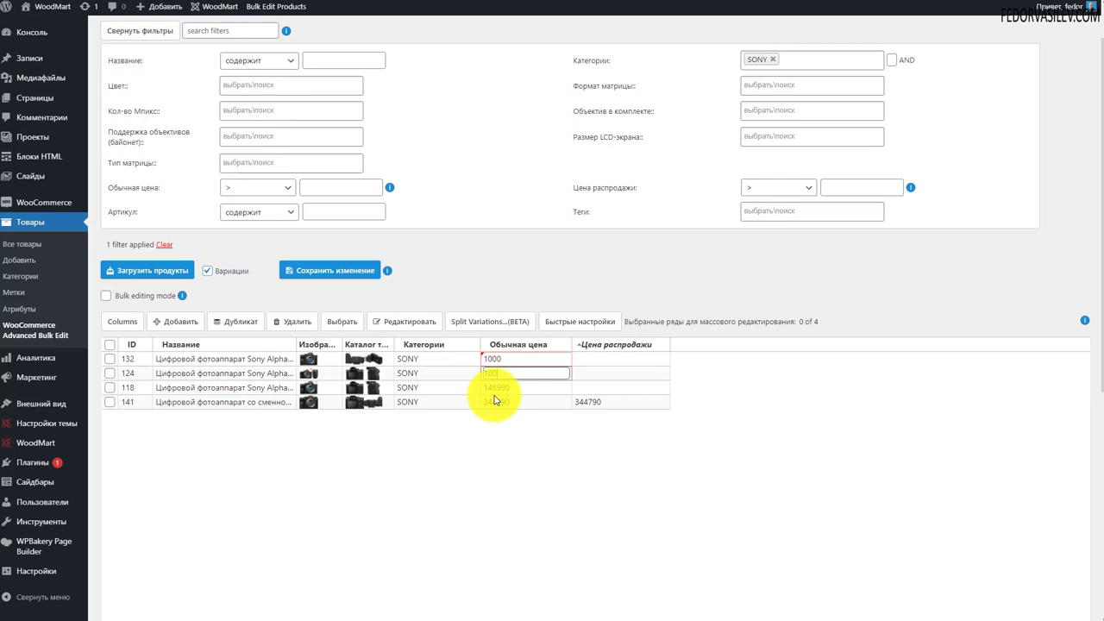
double_click(501, 388)
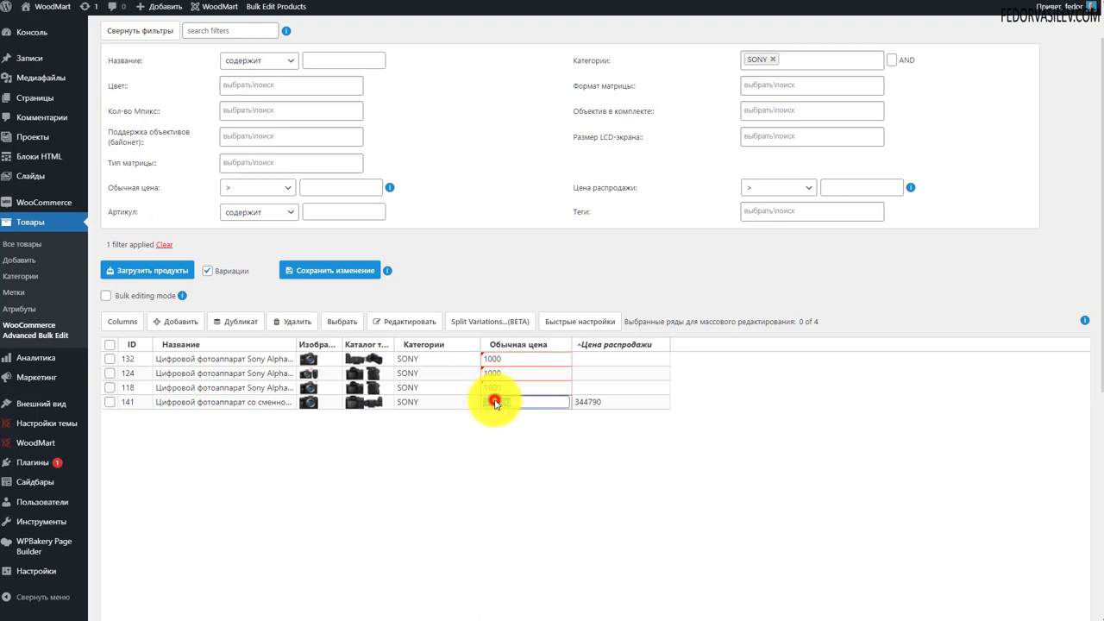
click(495, 401)
text(1000)
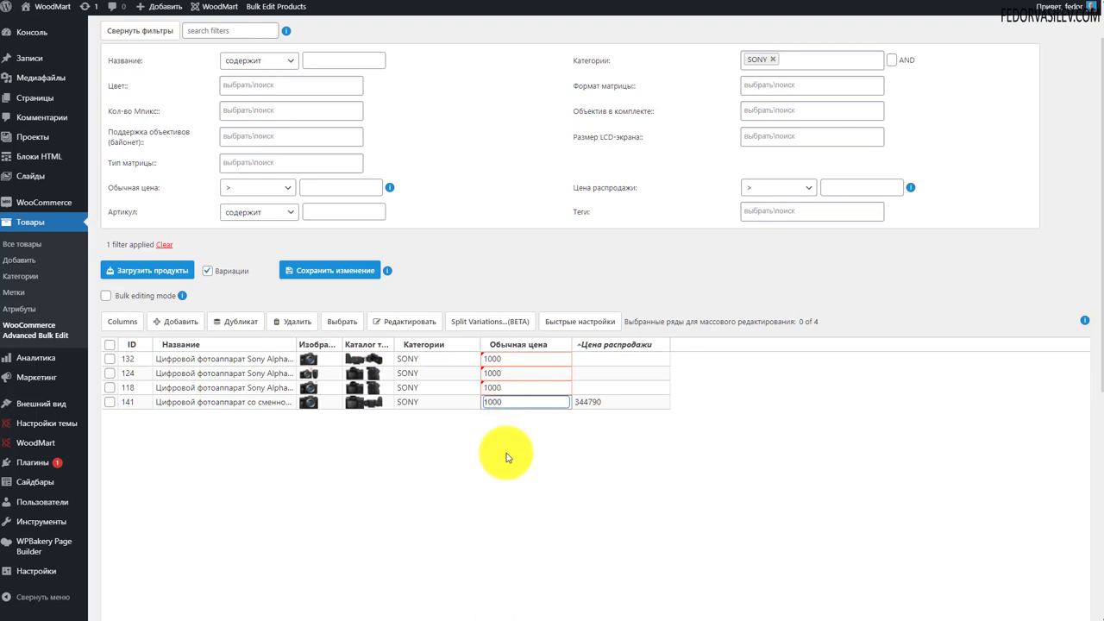
click(505, 455)
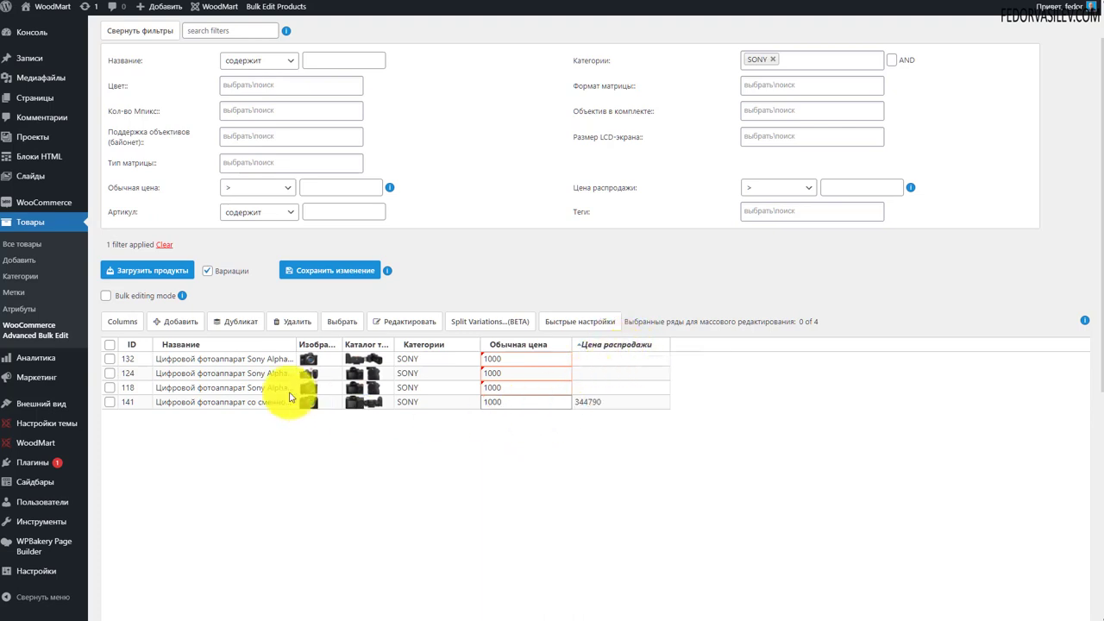
click(312, 268)
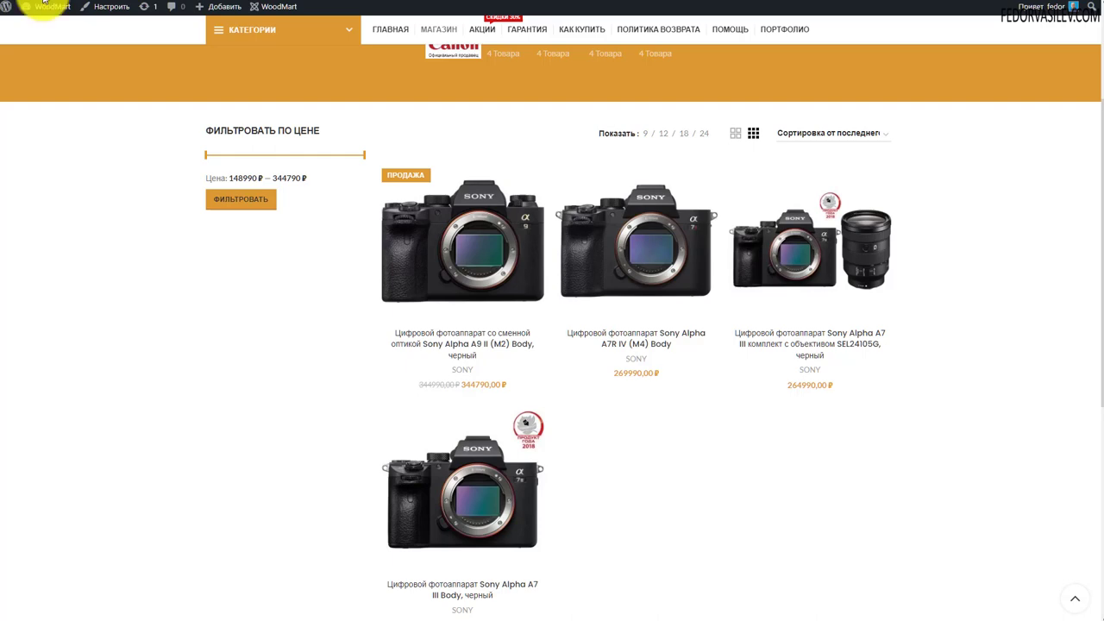
Reload the storefront's SONY category and check the regular prices of its products
scroll(149, 249, up, 3)
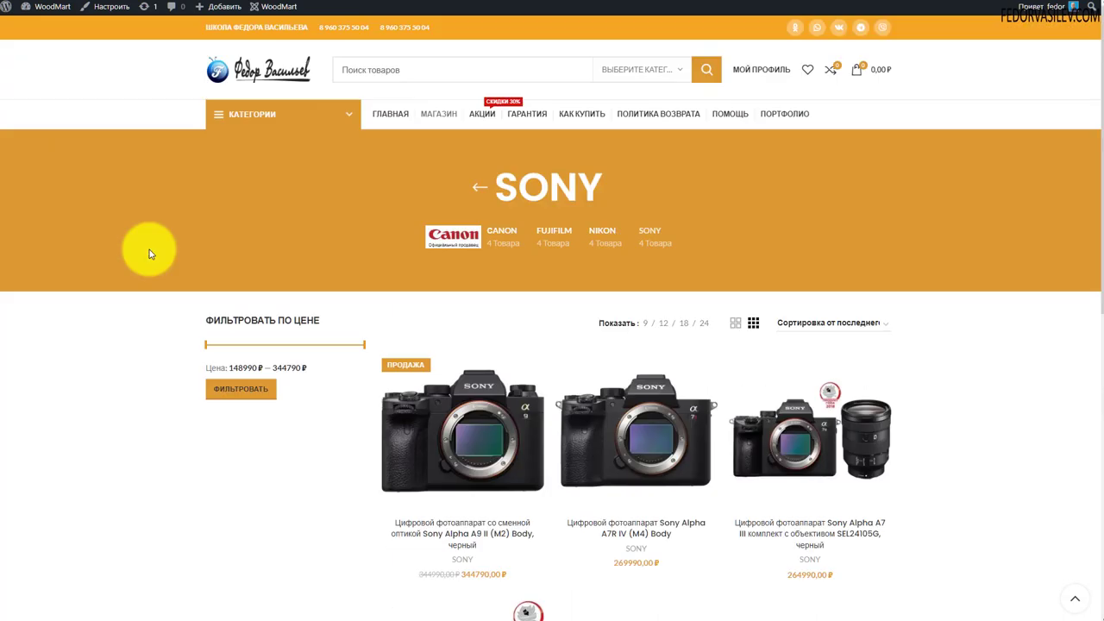
key(F5)
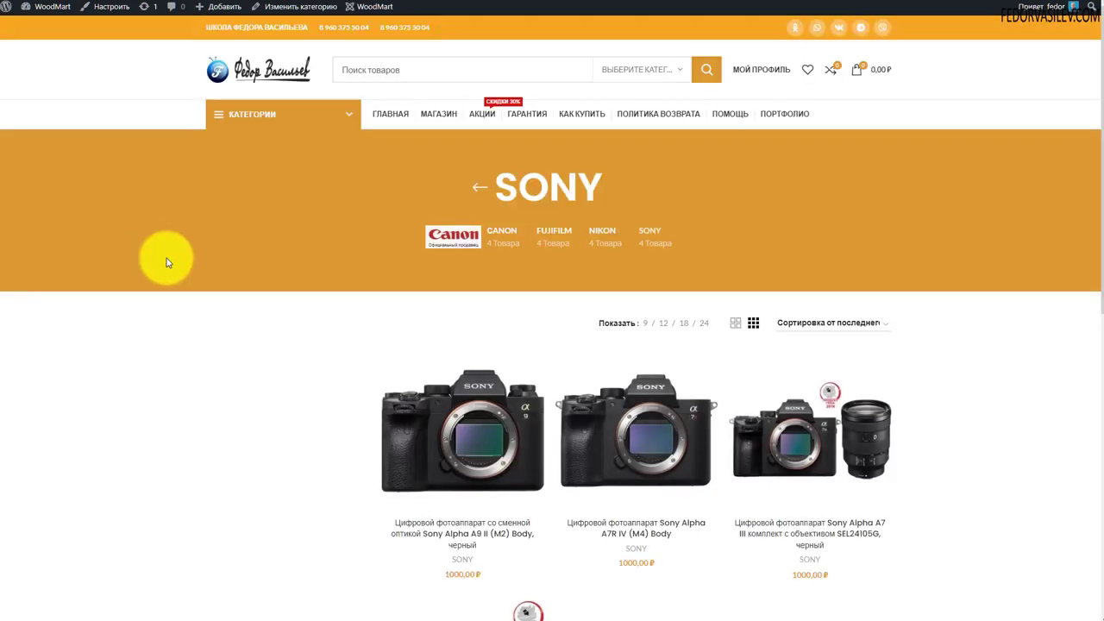
click(642, 233)
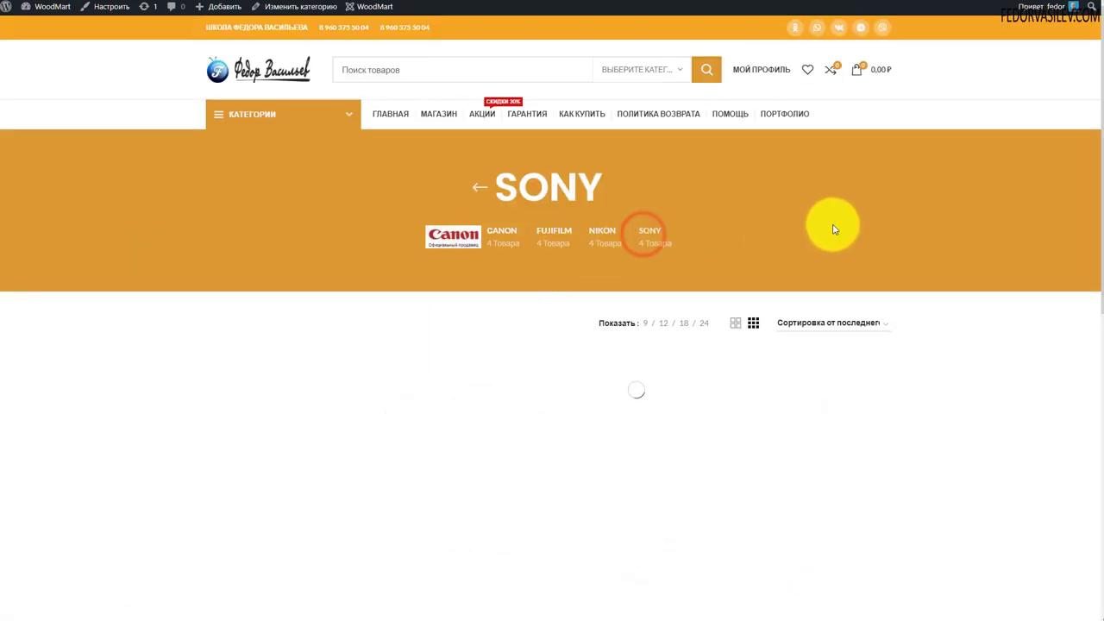
scroll(833, 230, down, 5)
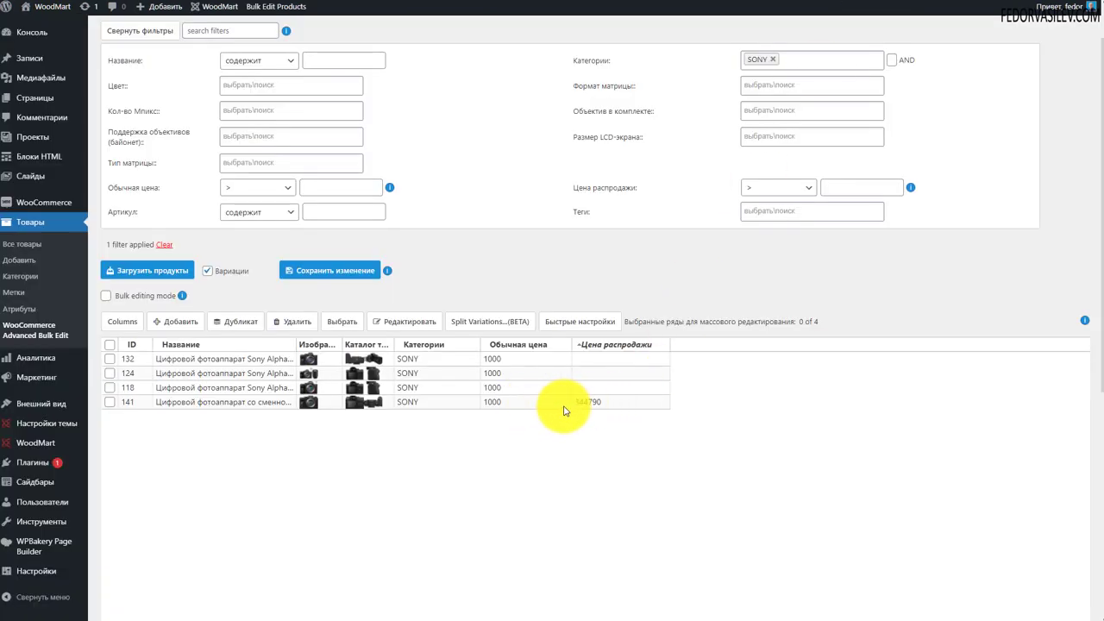
For the Sony Alpha A9 II (ID 141), set Обычная цена to 394790 and Цена распродажи to 3000, saving the changes
click(584, 405)
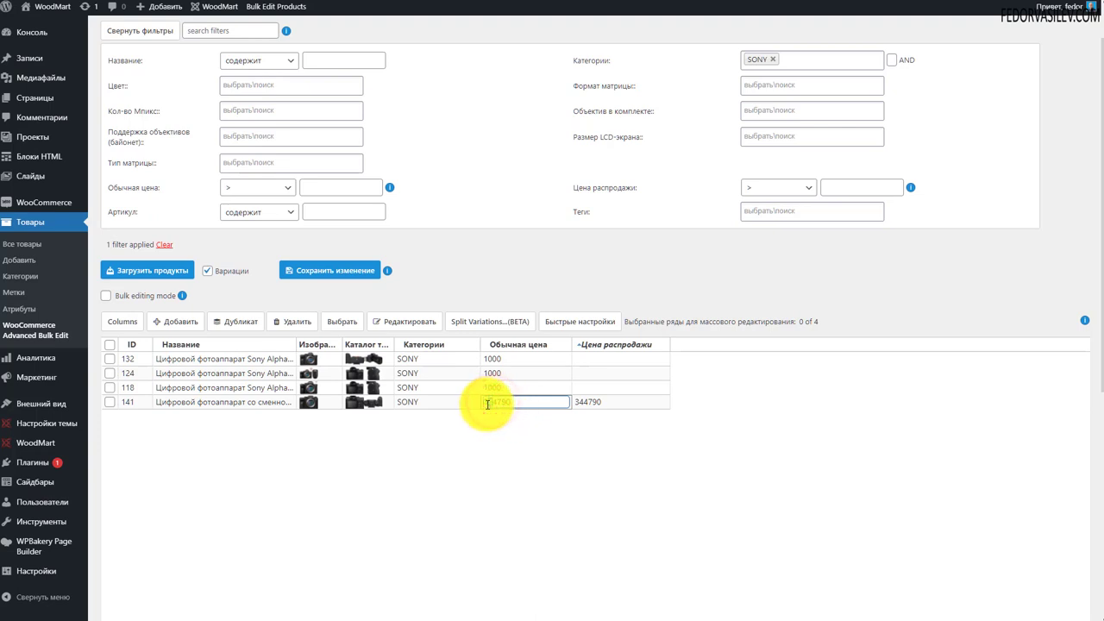
click(318, 270)
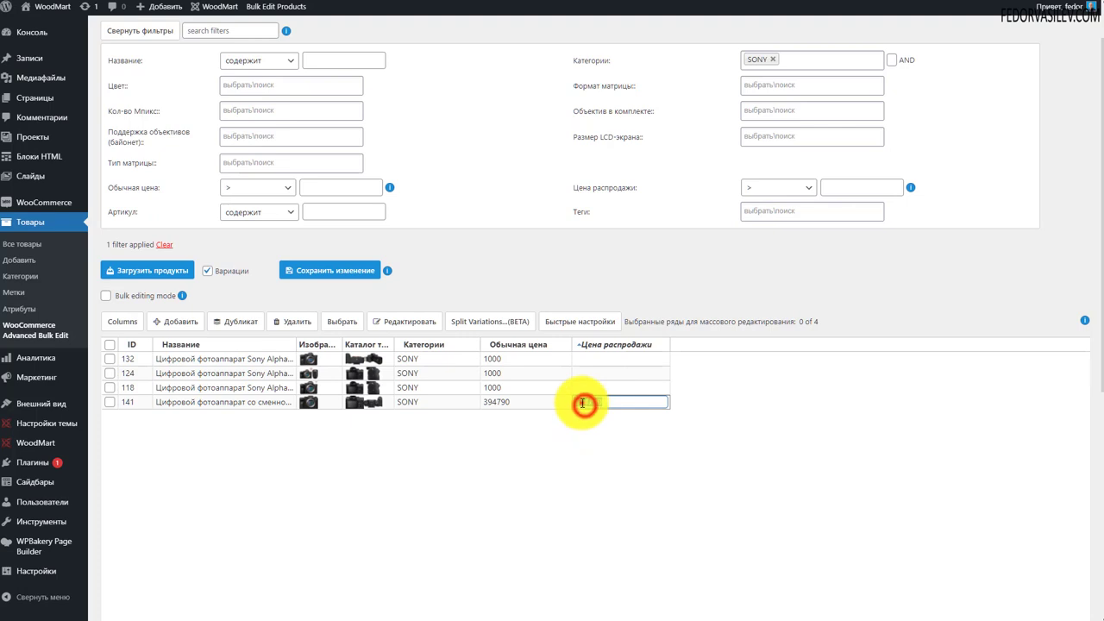
double_click(582, 402)
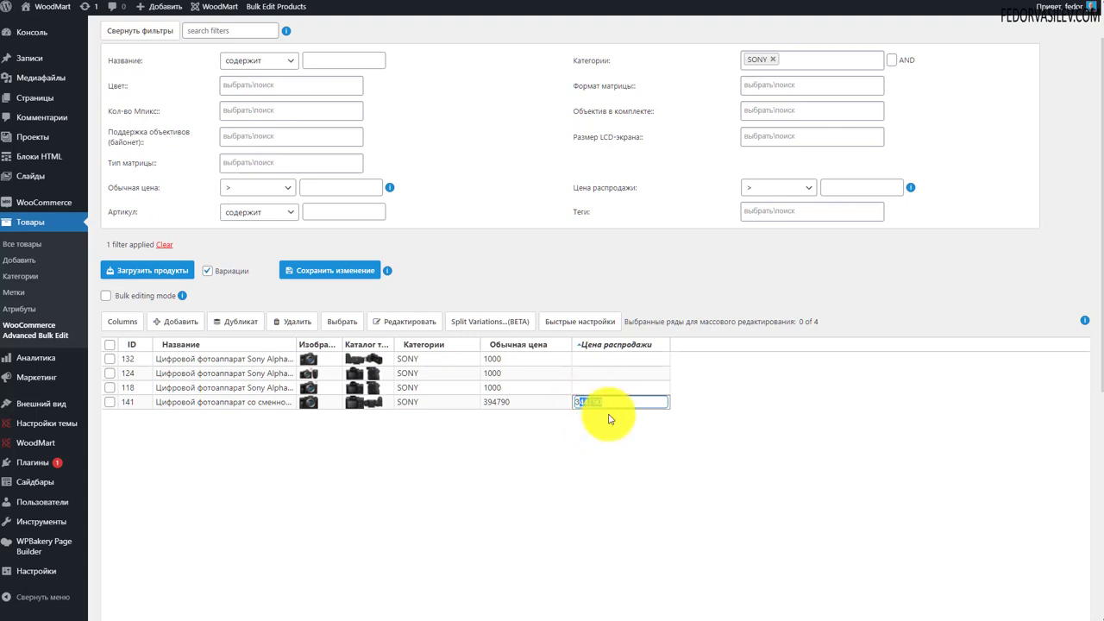
text(3000)
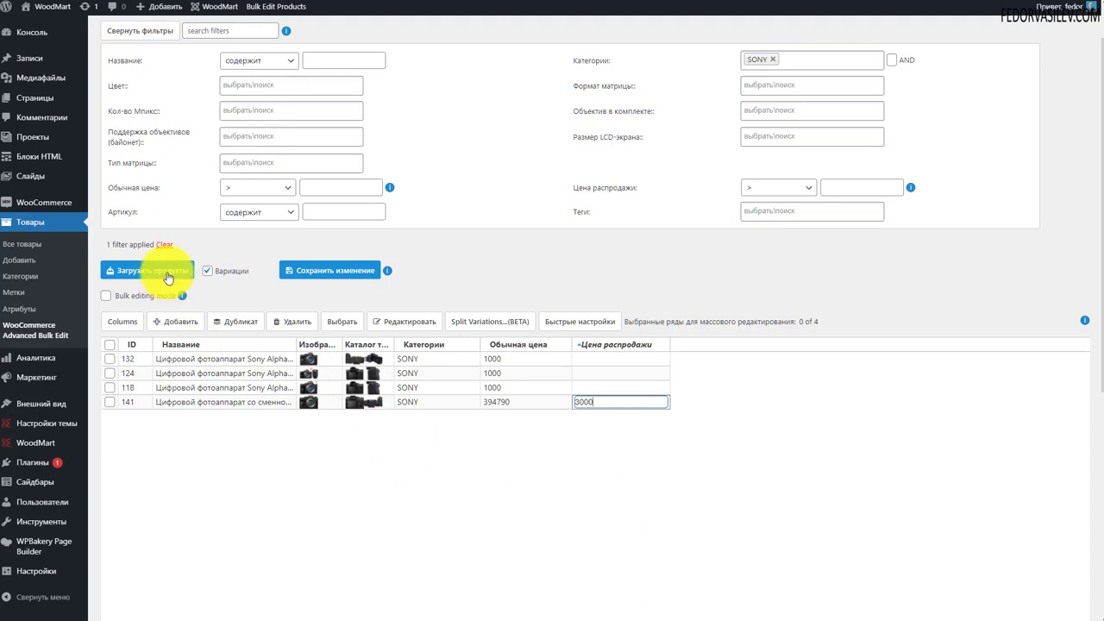
click(297, 272)
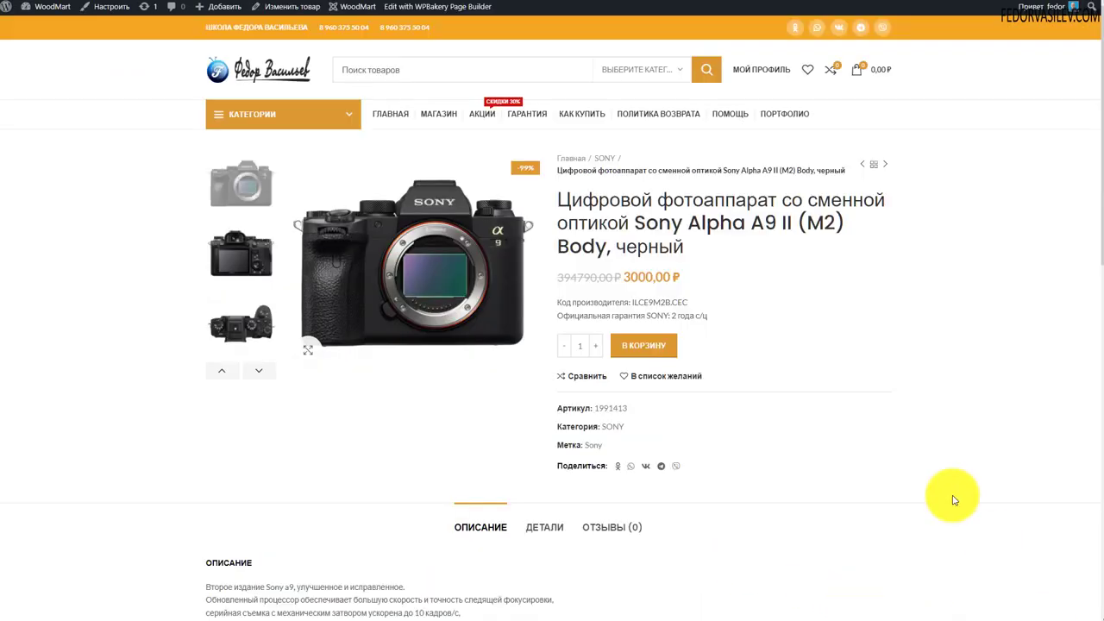
Check the sale price on the Sony Alpha A9 II product page and open its Цена распродажи cell in the bulk edit table
drag(626, 277, 665, 275)
click(834, 314)
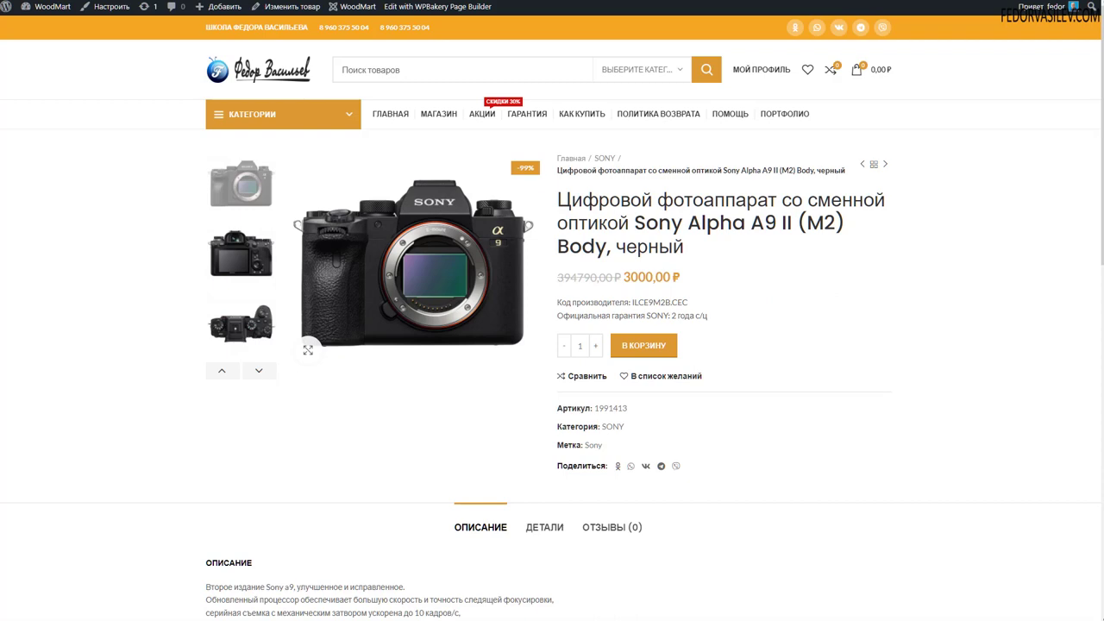
key(ctrl+Tab)
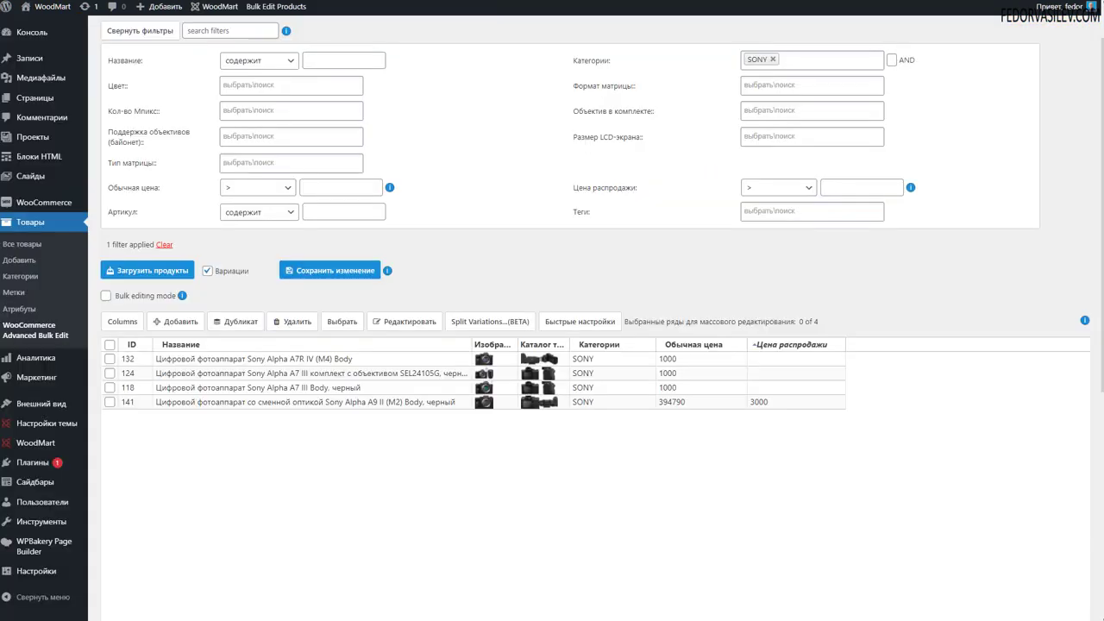
double_click(757, 405)
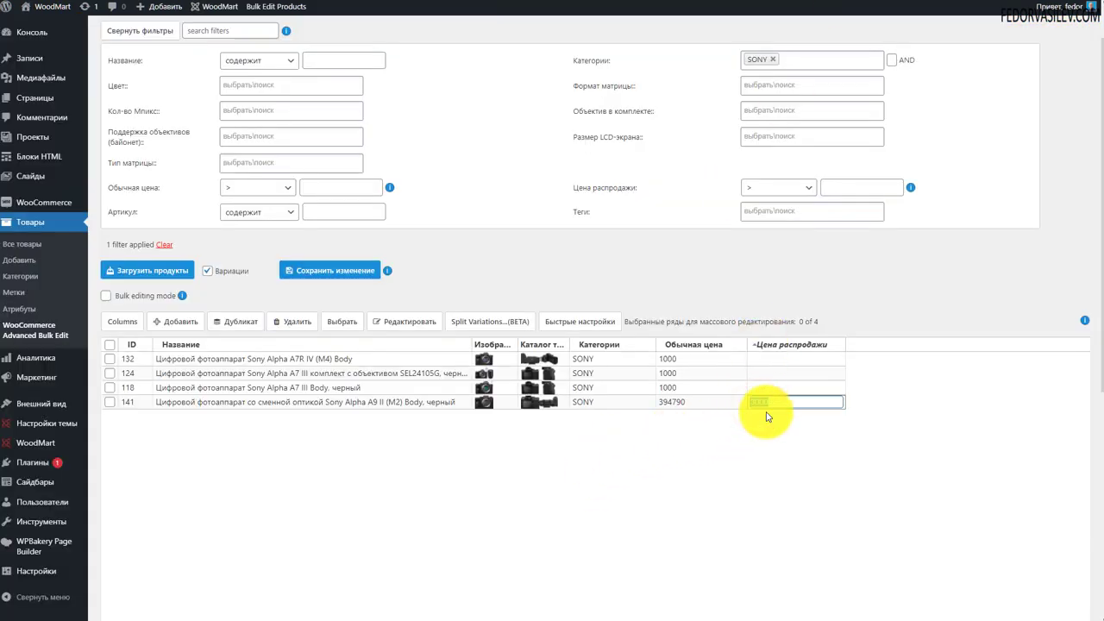
scroll(628, 484, up, 1)
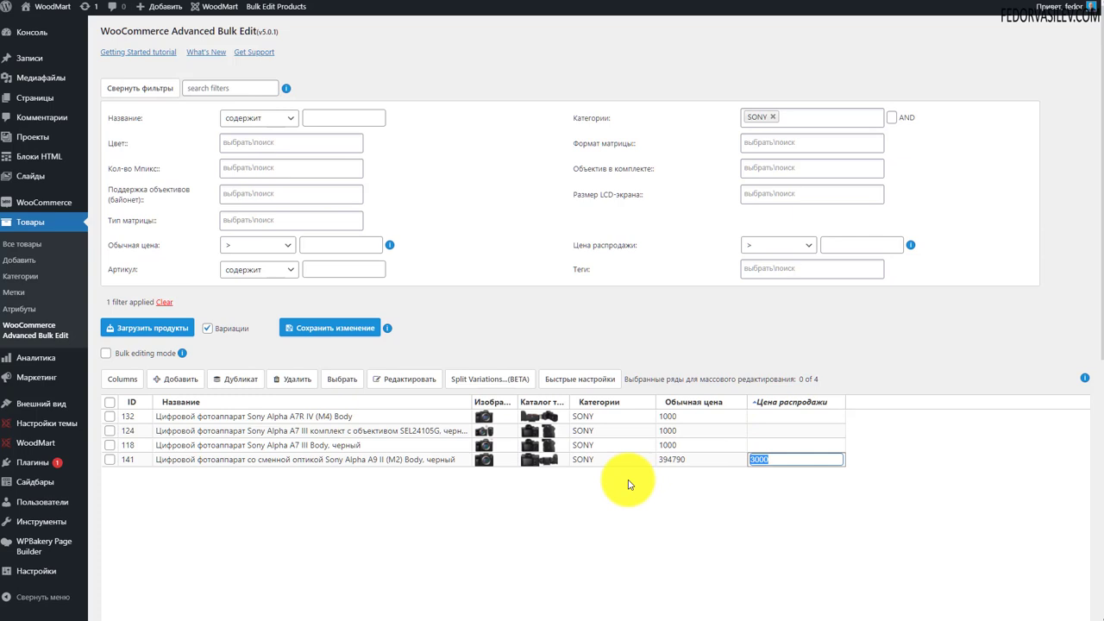
View the product image of the Sony Alpha A7R IV and the gallery images of the Sony Alpha A9 II
click(485, 418)
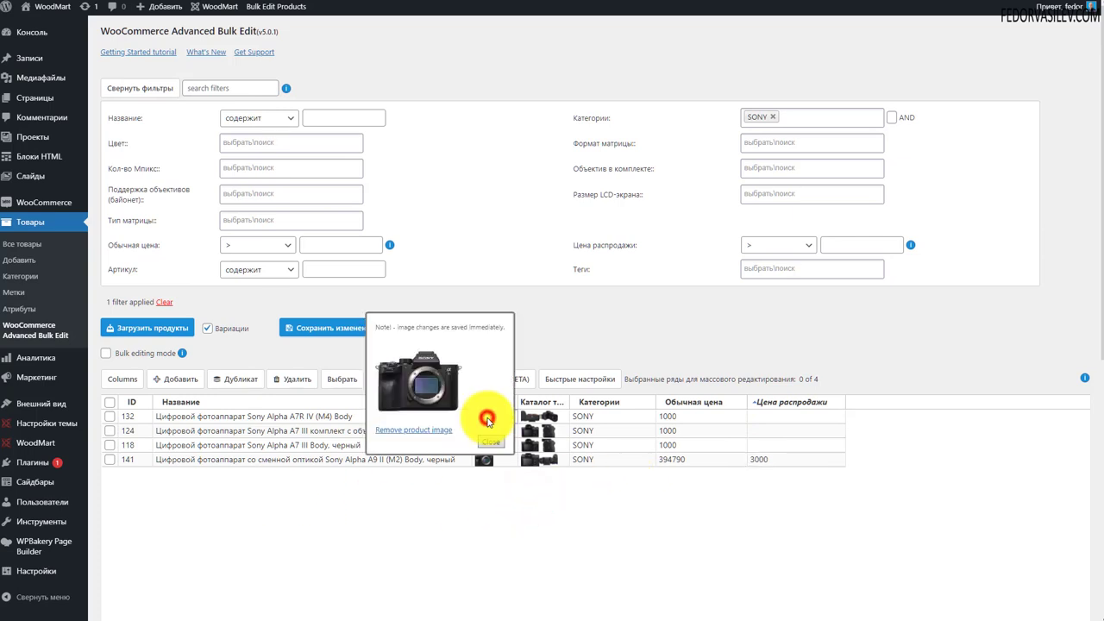
click(526, 457)
drag(527, 457, 470, 392)
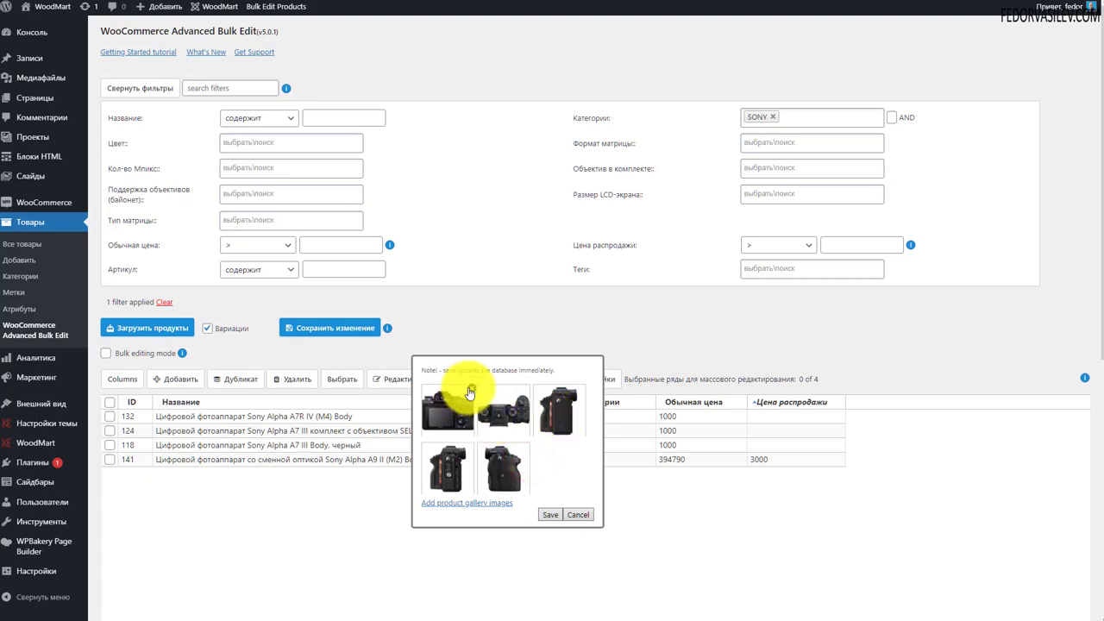
click(717, 532)
click(632, 329)
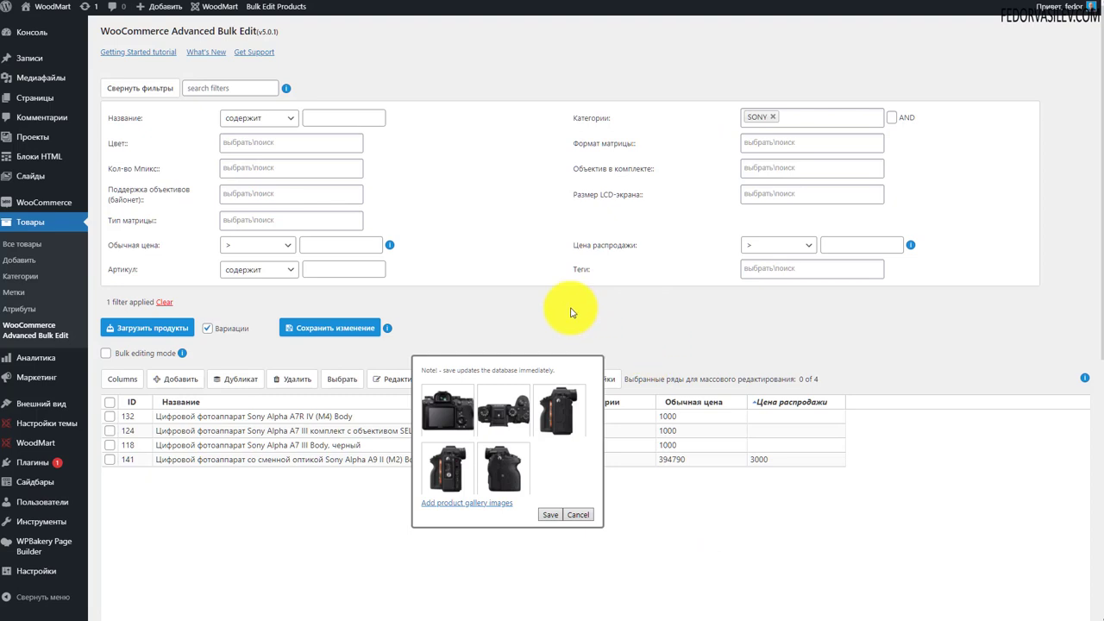
Add the Fujifilm, NIKON and Canon categories to the SONY category filter and load the matching products
click(527, 309)
mouse_move(604, 378)
click(738, 328)
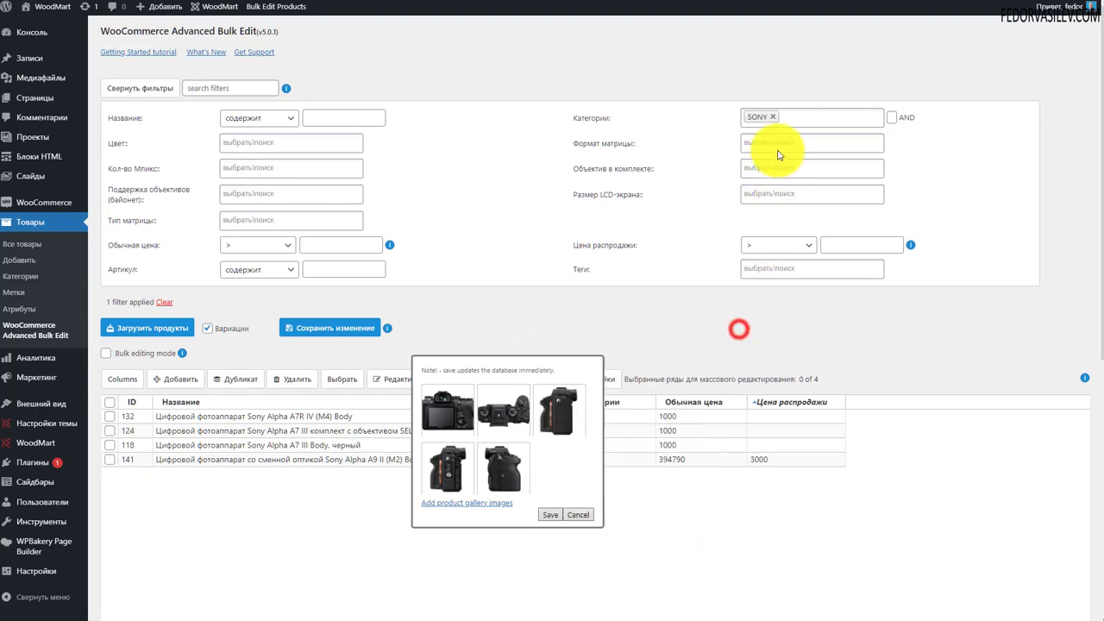
click(791, 118)
click(759, 136)
click(780, 134)
click(765, 165)
click(757, 175)
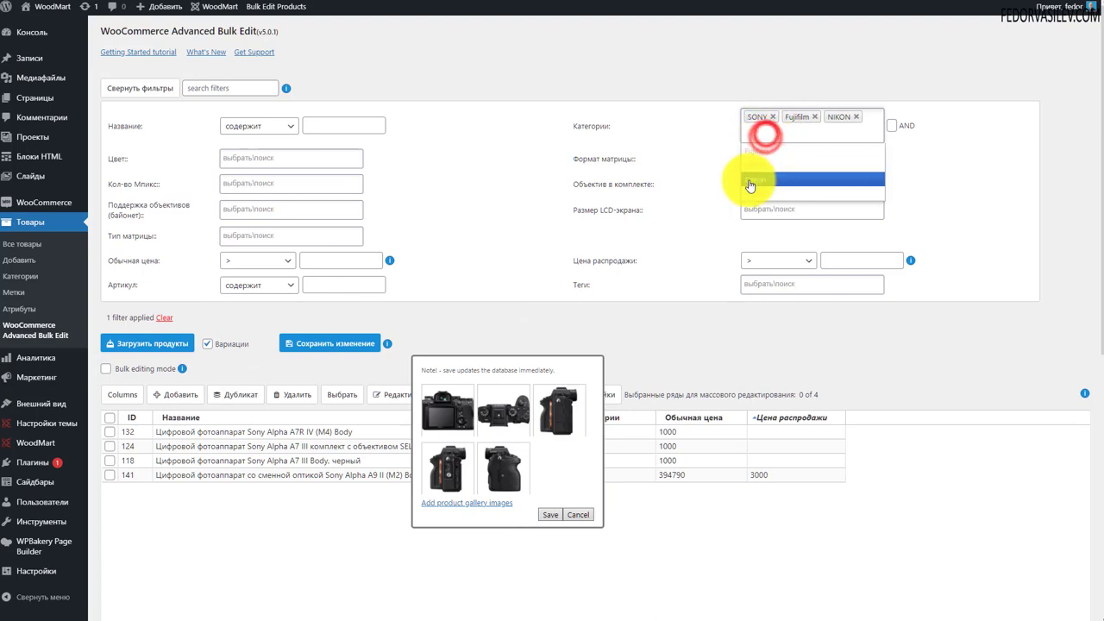
click(636, 94)
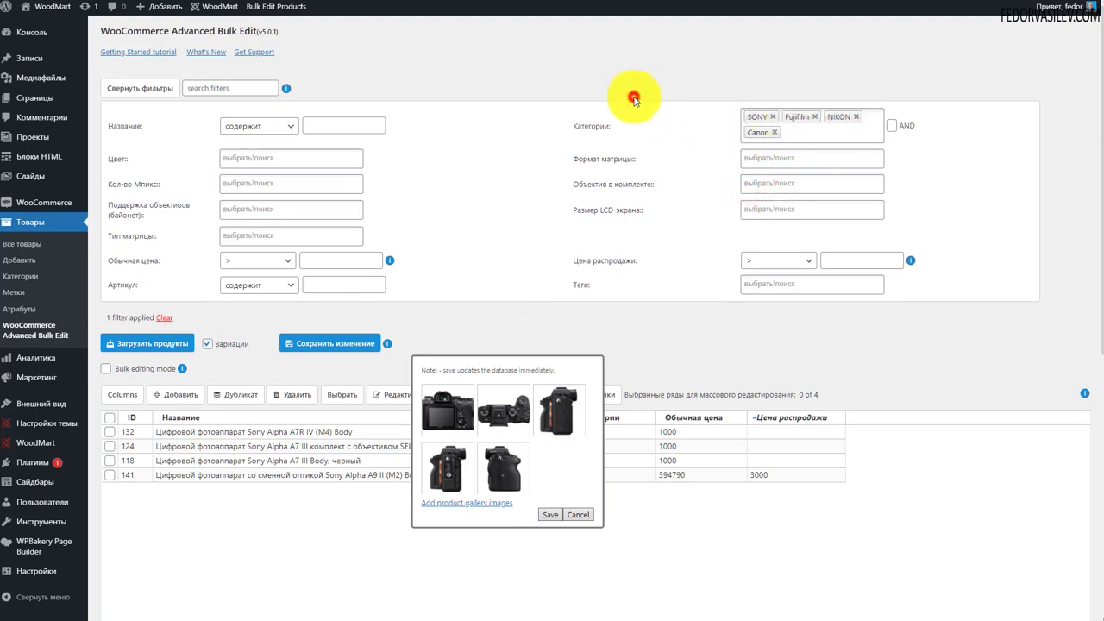
click(148, 343)
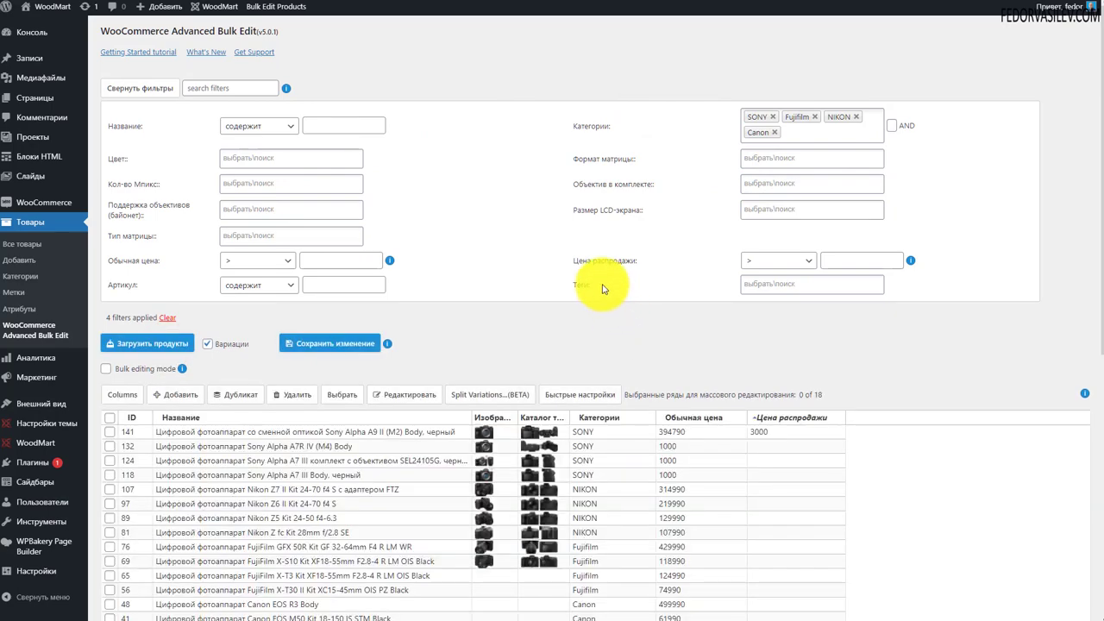
Examine the Обычная цена and Цена распродажи cells of the two Canon EOS M200 Kit variations (IDs 197 and 198)
scroll(602, 289, down, 3)
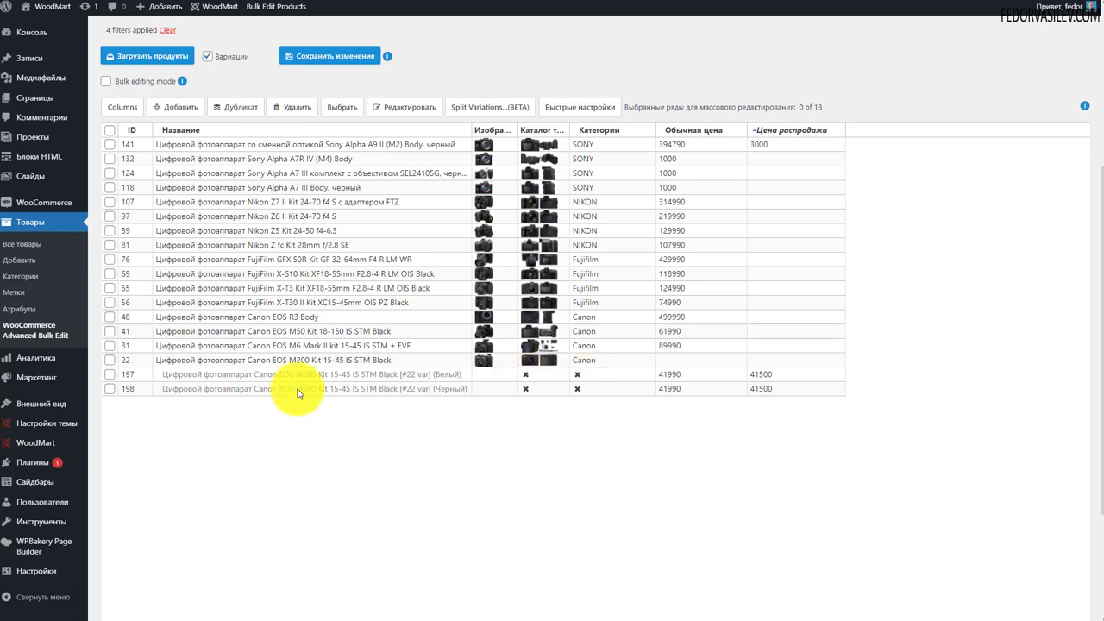
scroll(583, 388, up, 2)
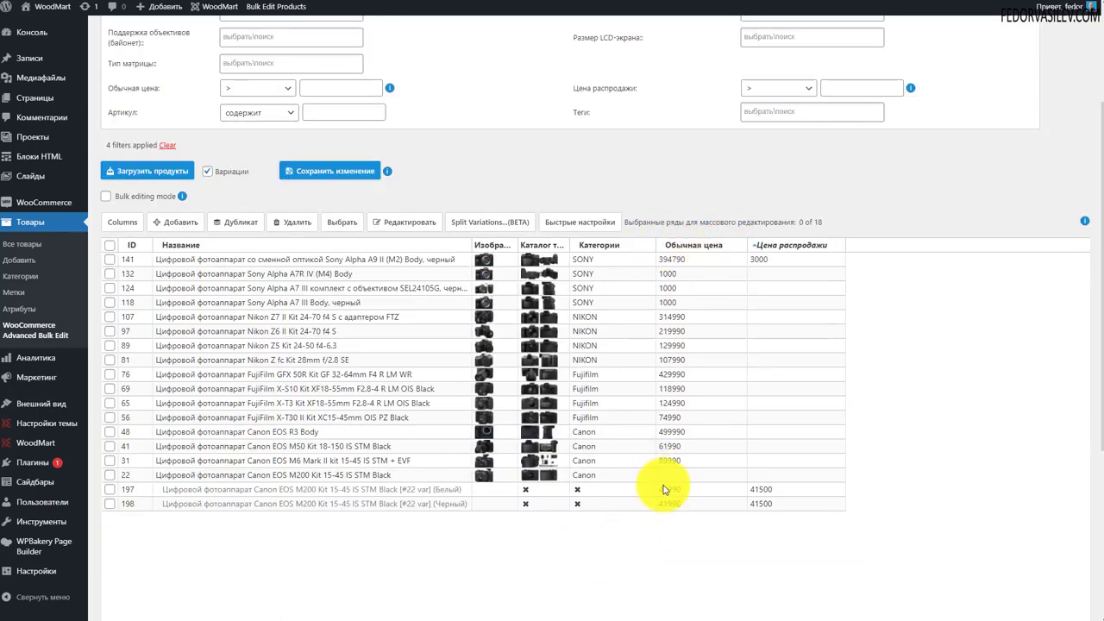
click(671, 489)
click(664, 490)
click(662, 504)
click(665, 492)
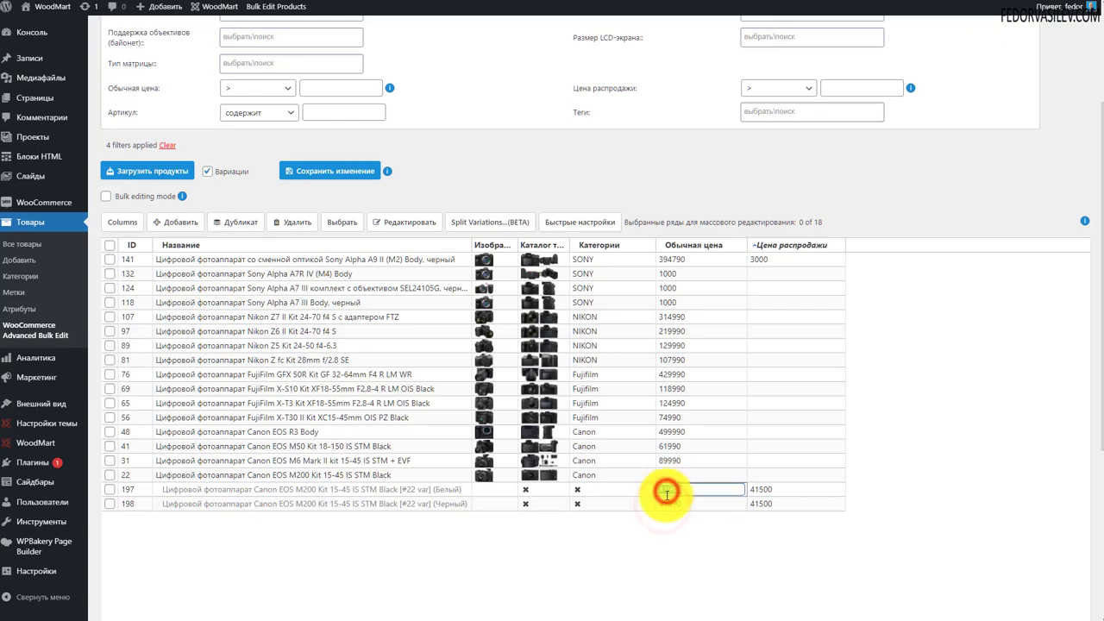
click(442, 501)
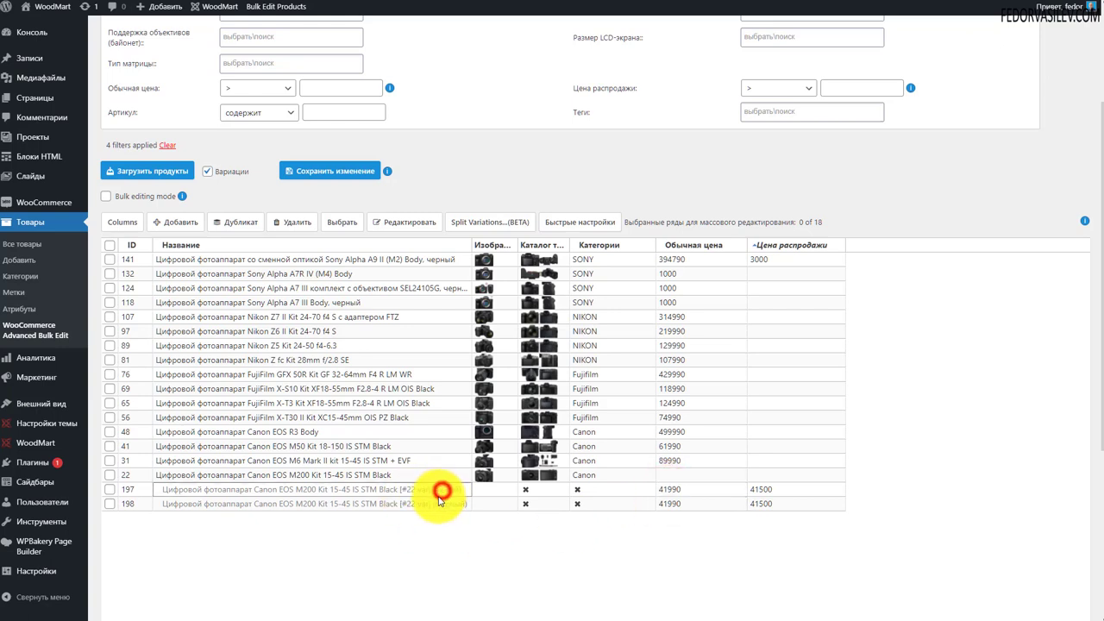
click(759, 503)
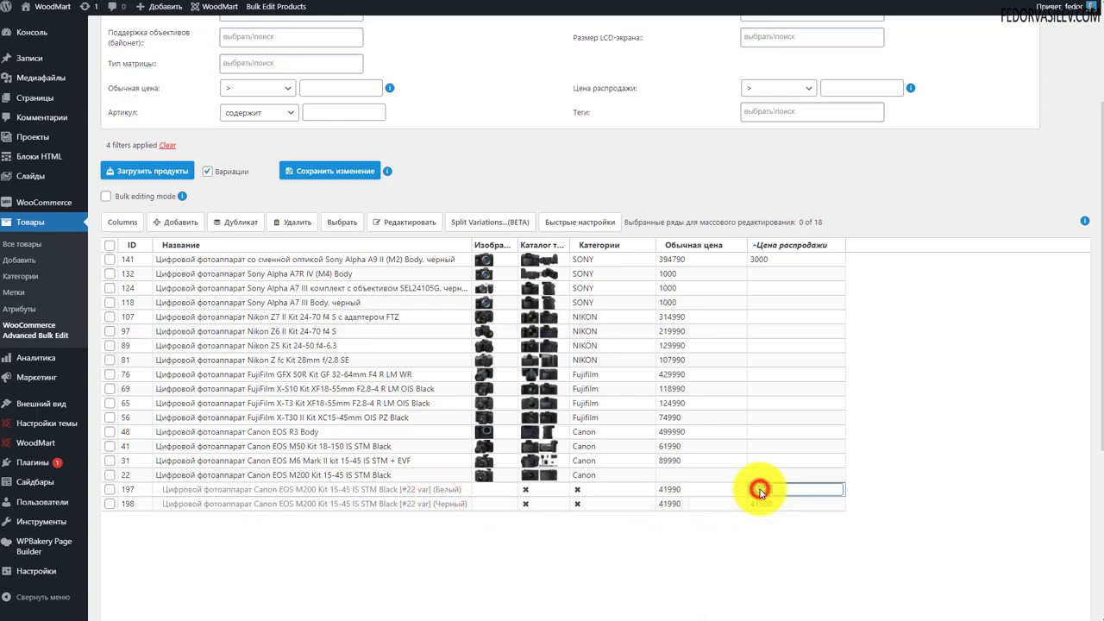
double_click(759, 504)
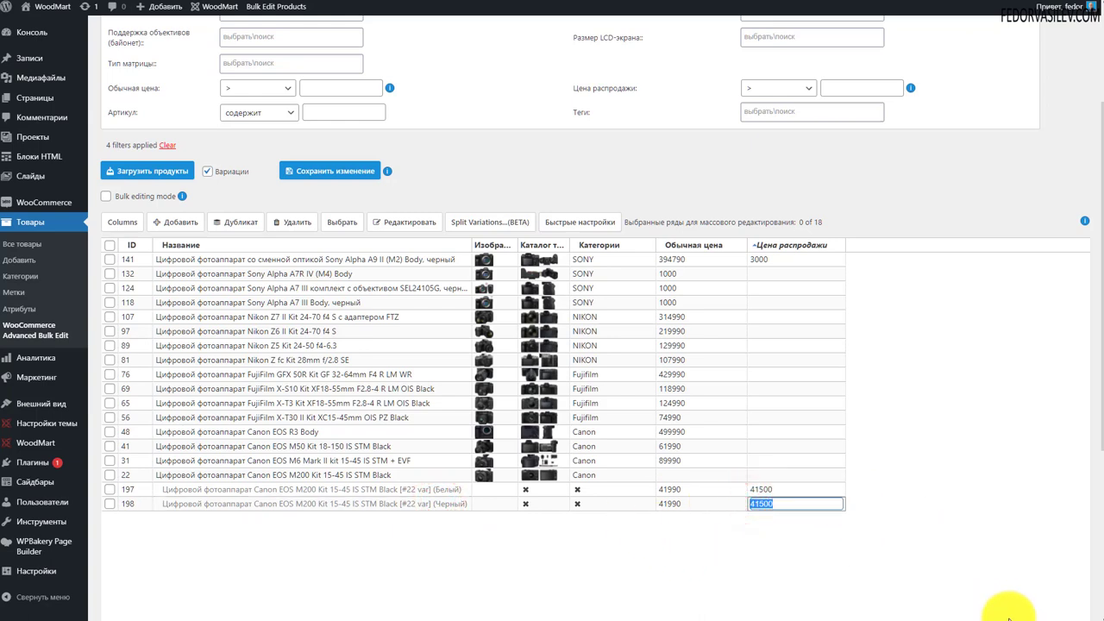
scroll(964, 560, up, 2)
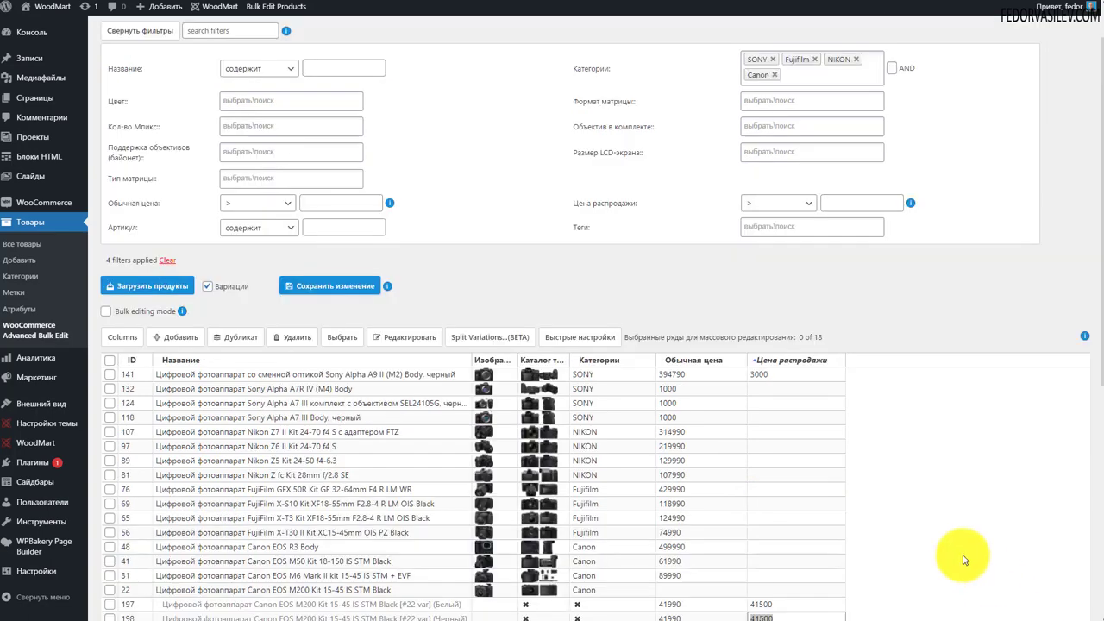
scroll(964, 561, up, 1)
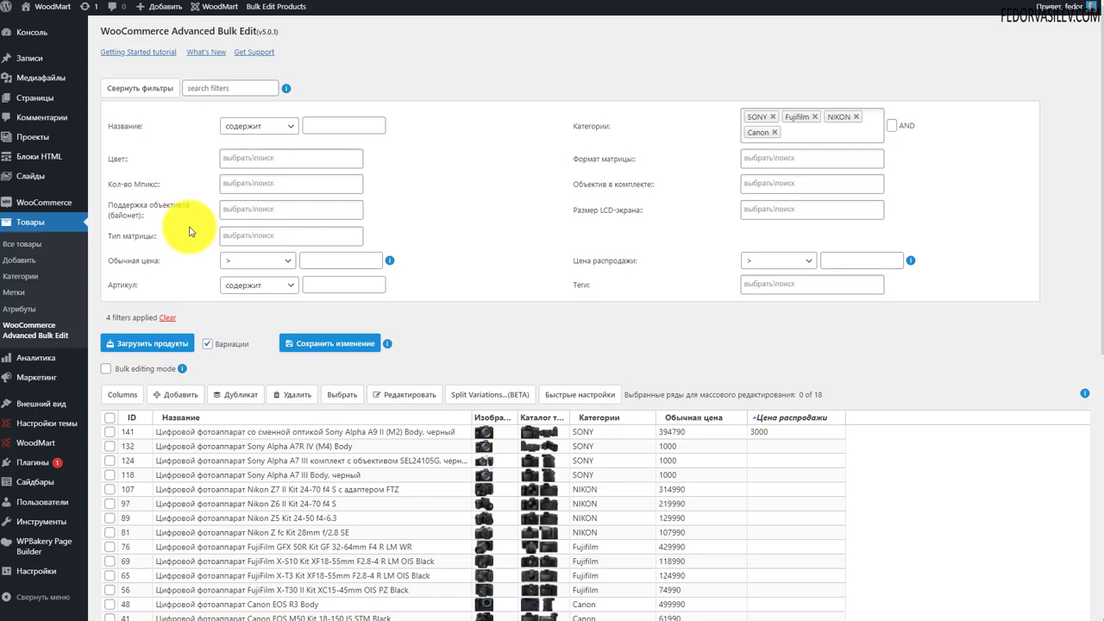
scroll(189, 231, down, 4)
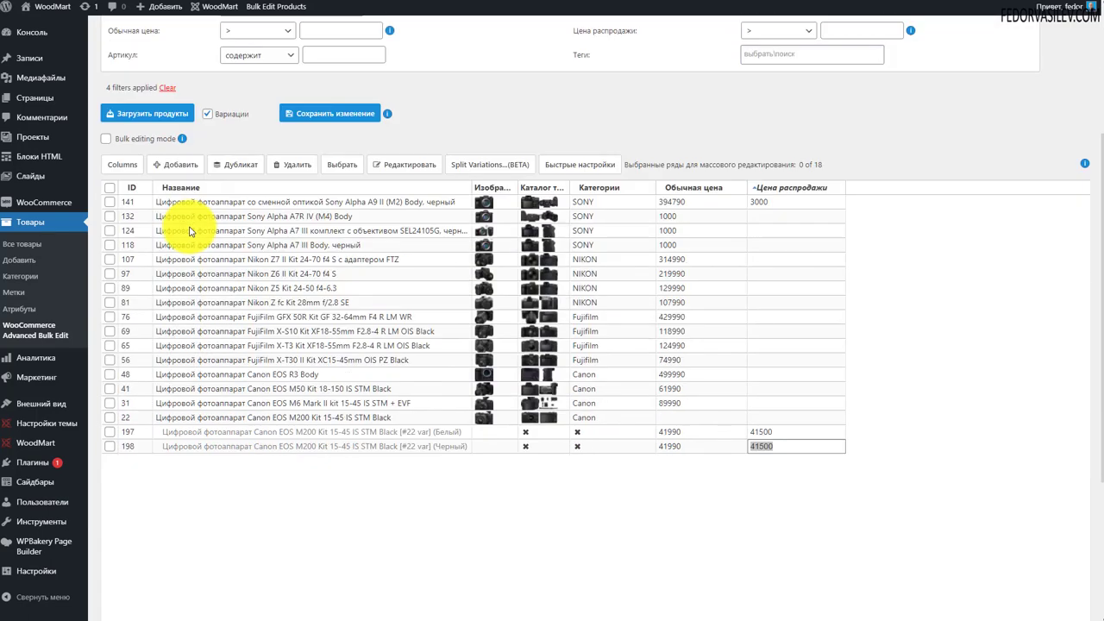
scroll(296, 335, up, 4)
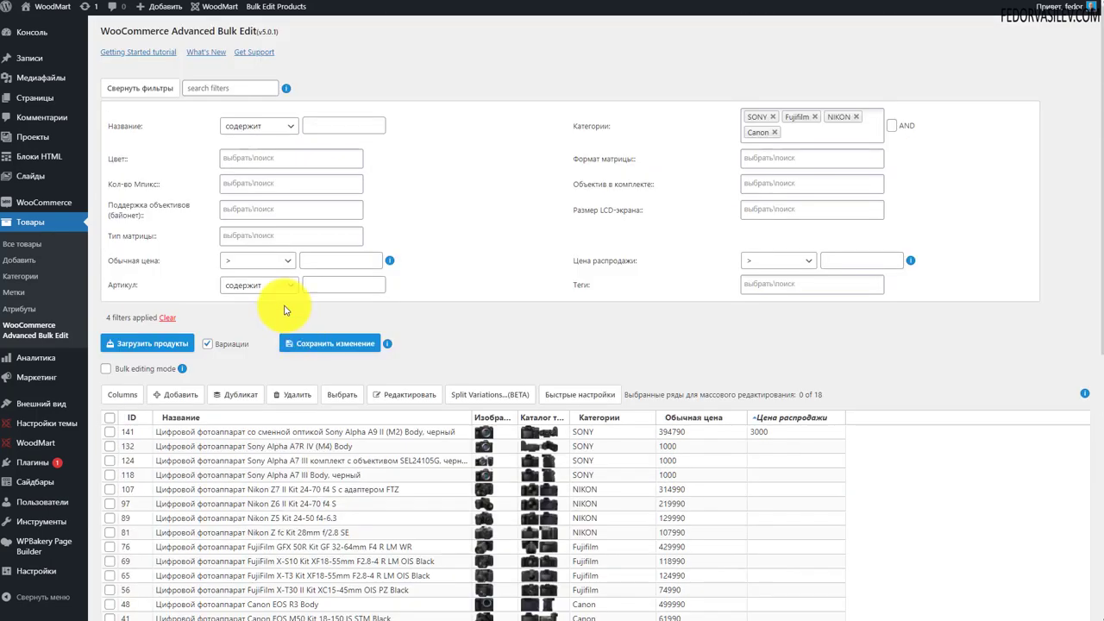
drag(239, 31, 25, 29)
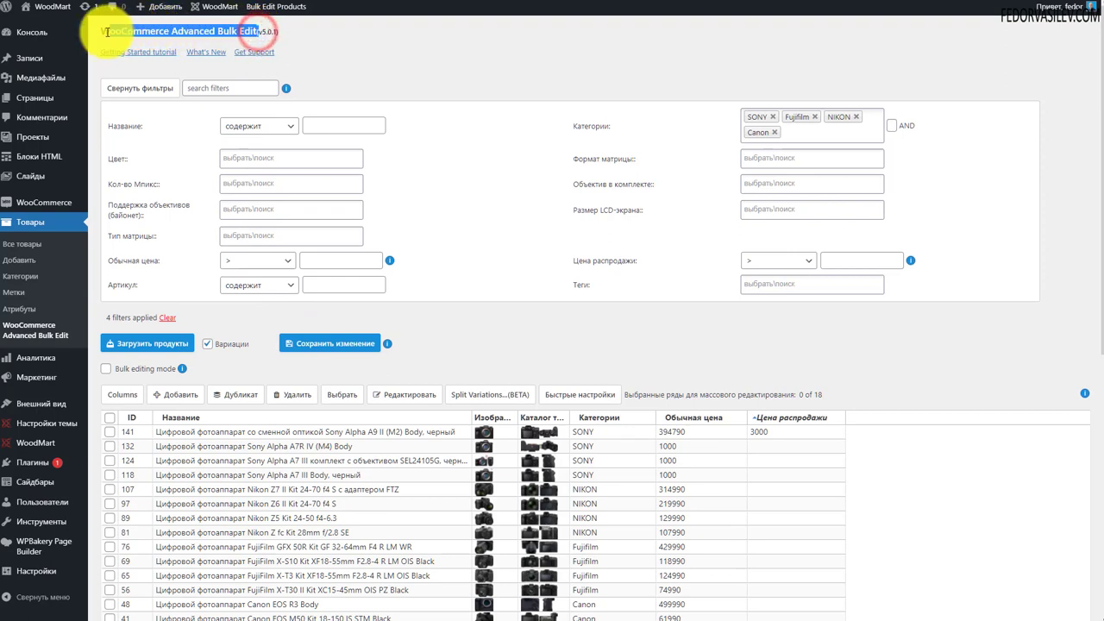
click(411, 71)
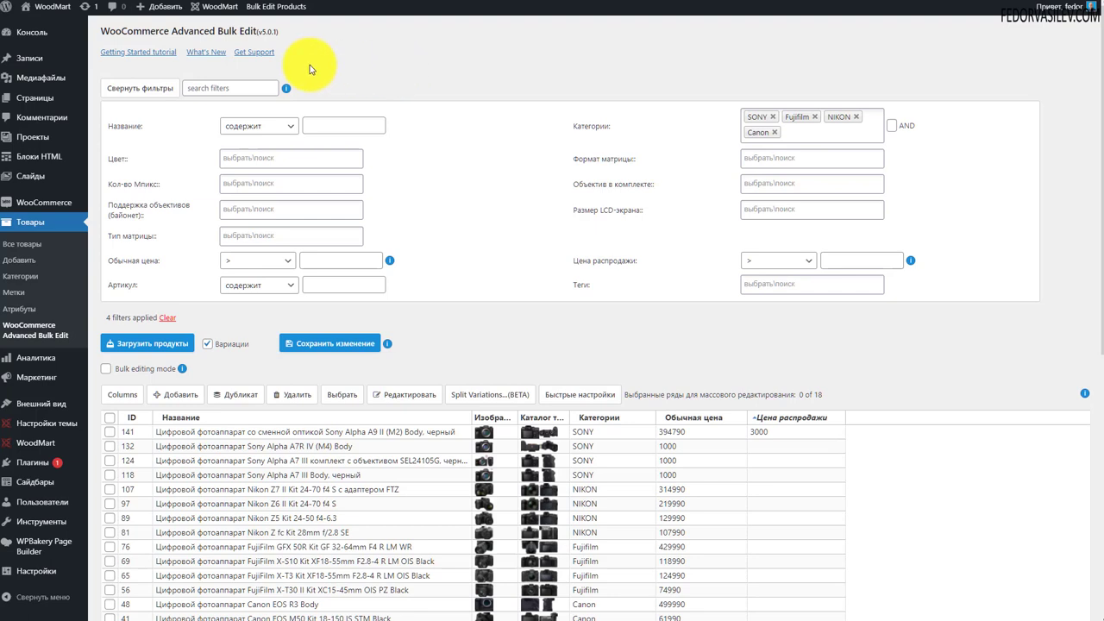
drag(287, 31, 34, 34)
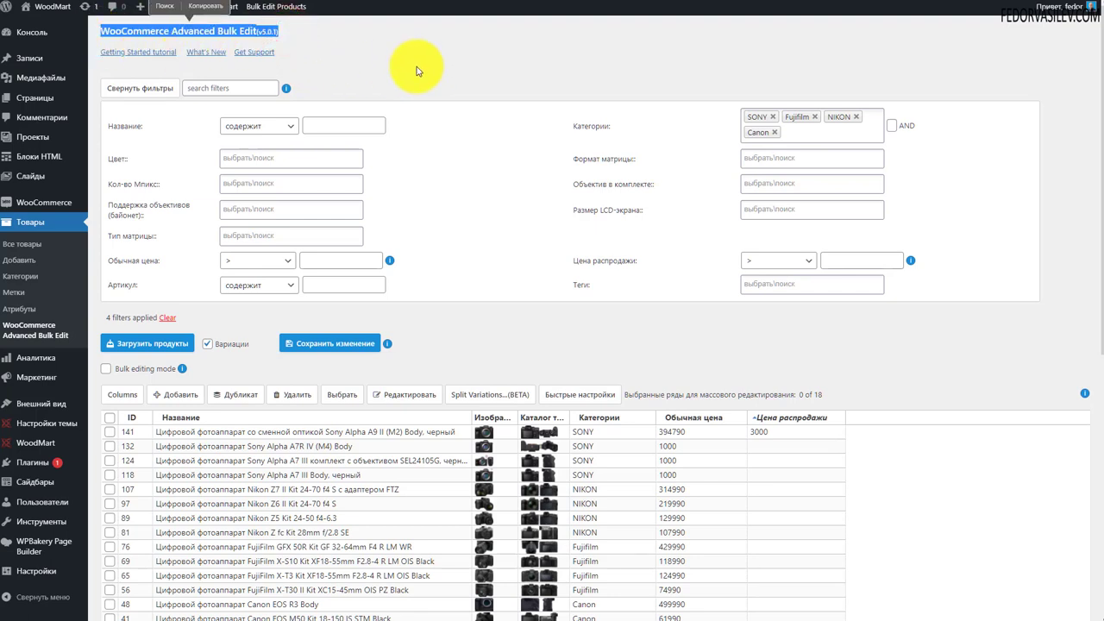
click(413, 62)
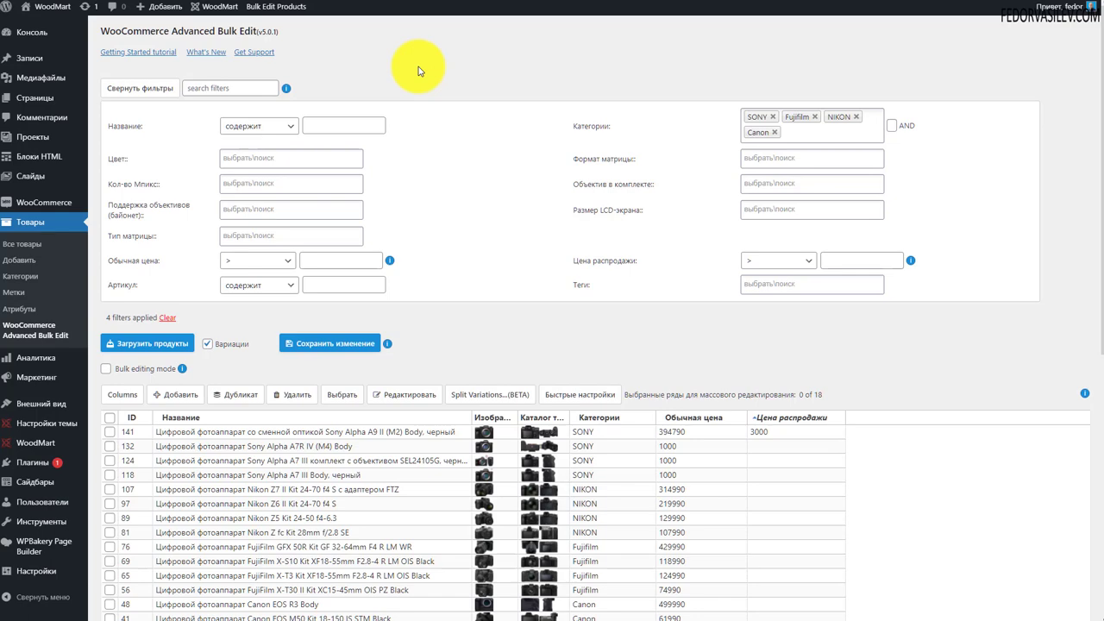
scroll(419, 70, down, 3)
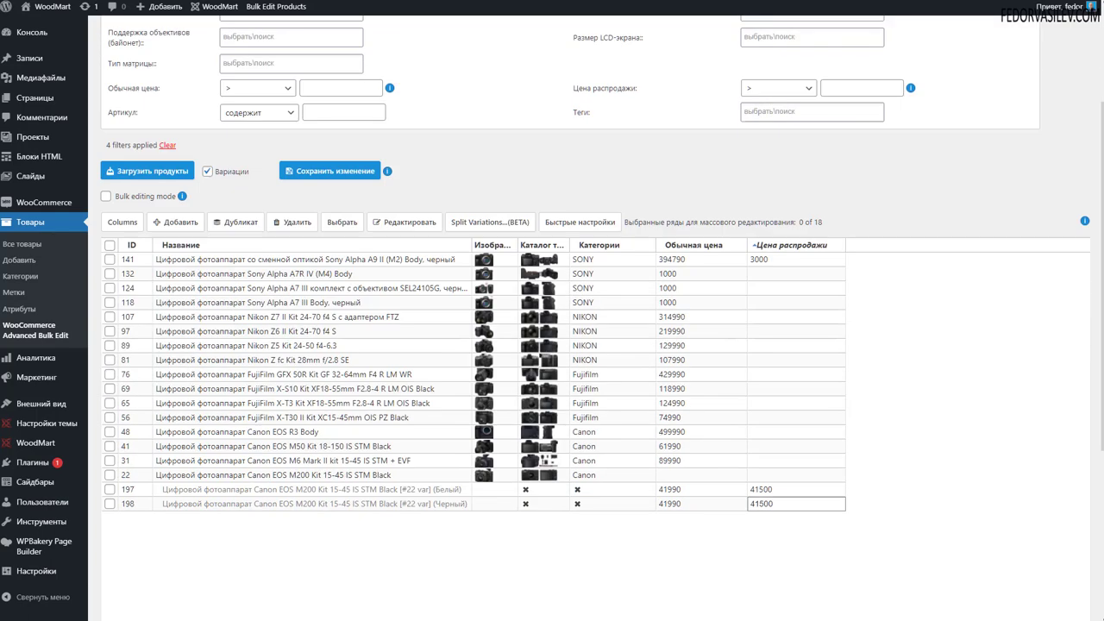
scroll(595, 318, up, 3)
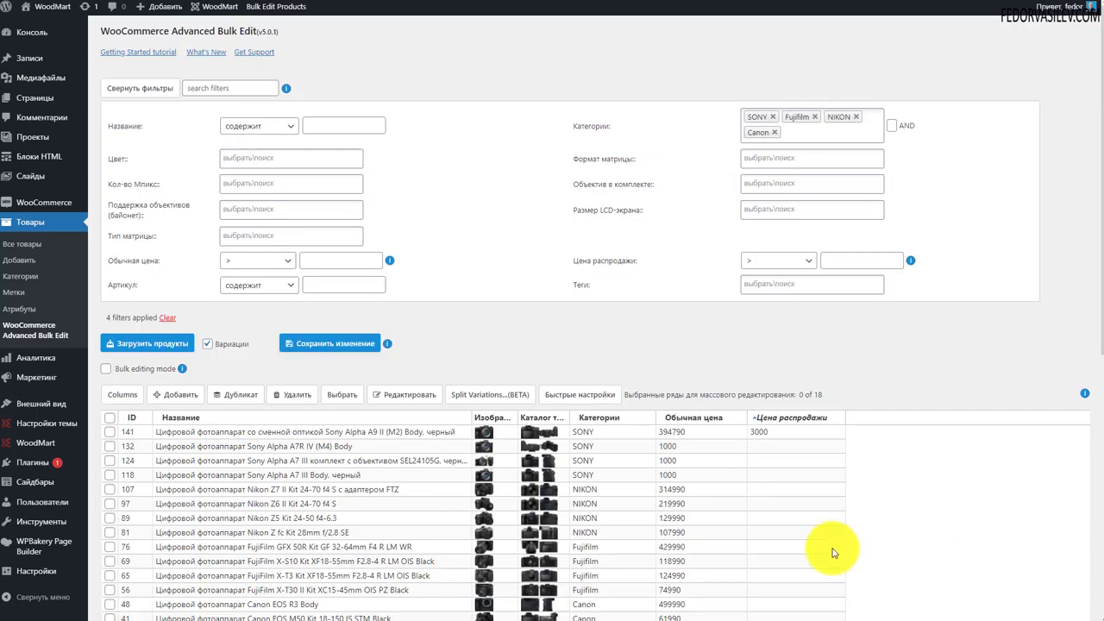
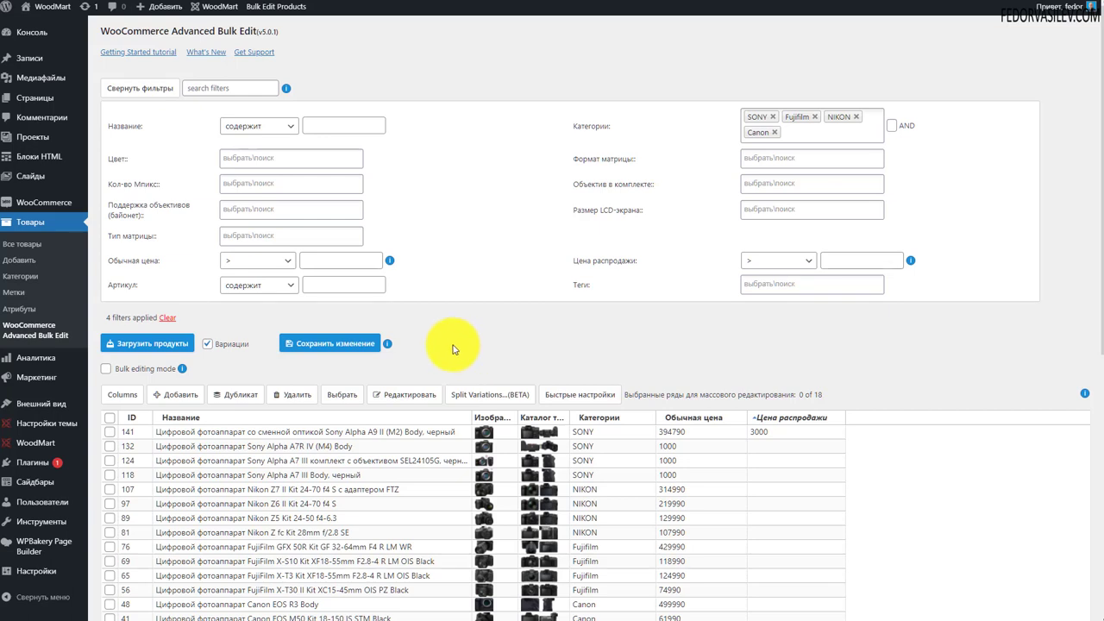
Open the page for adding new plugins and search the catalogue for WooCommerce Wholesale Prices
mouse_move(39, 412)
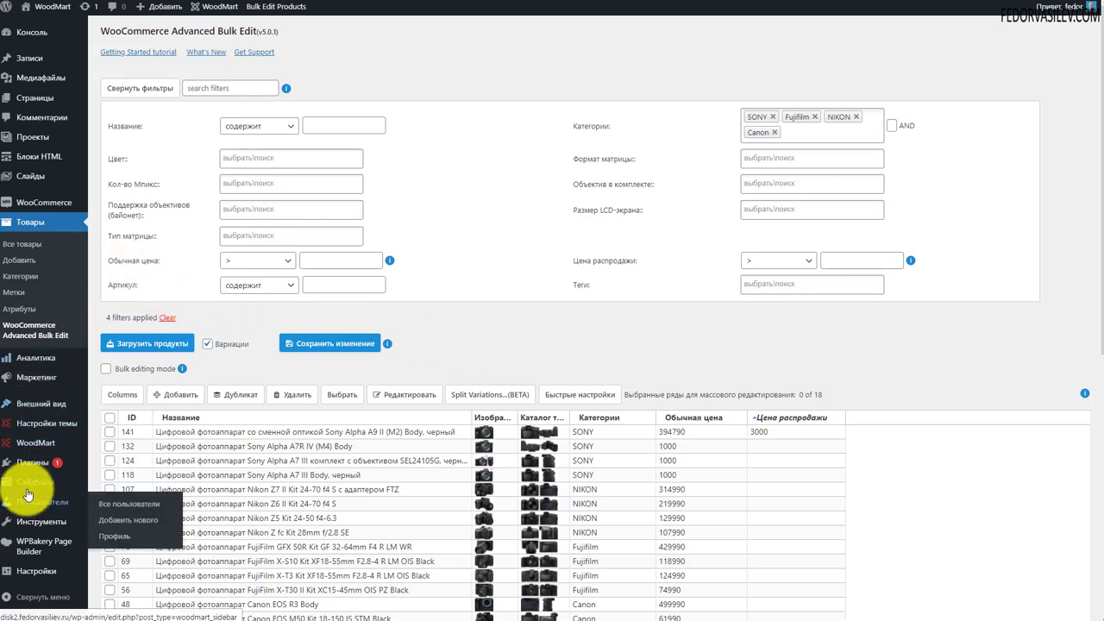
mouse_move(37, 464)
click(112, 481)
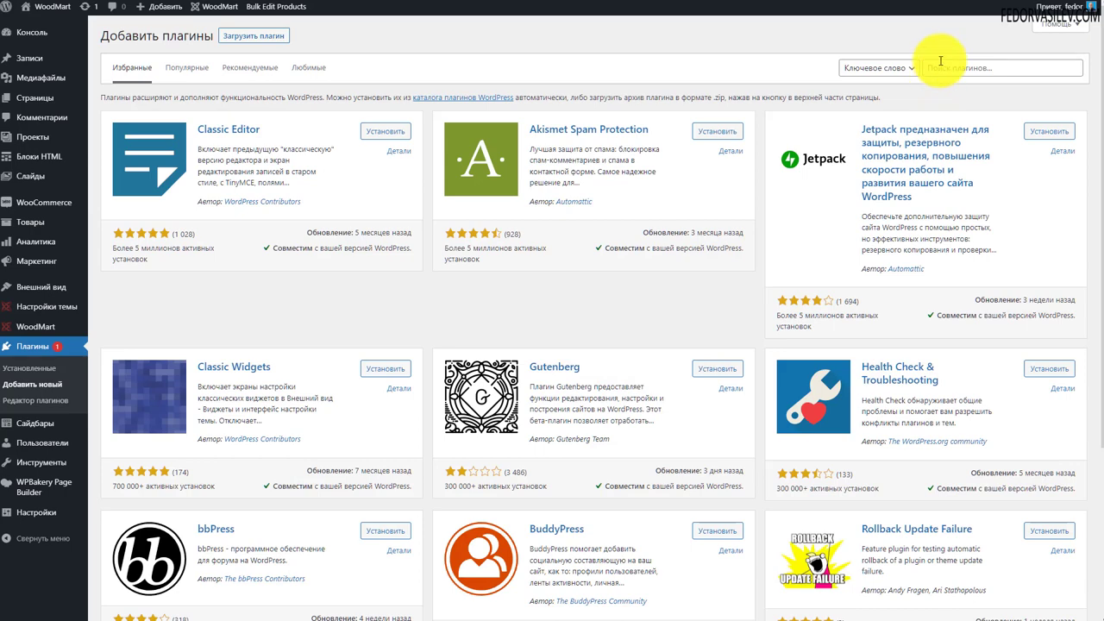
right_click(939, 69)
click(970, 153)
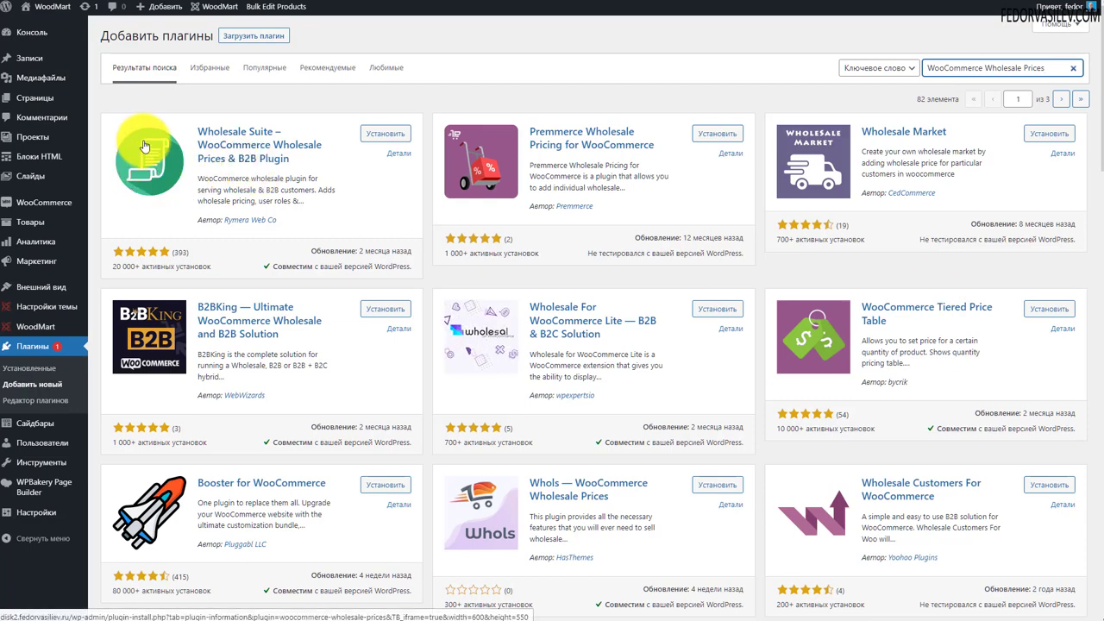
Install and activate the Wholesale Suite – WooCommerce Wholesale Prices & B2B Plugin
drag(291, 159, 187, 125)
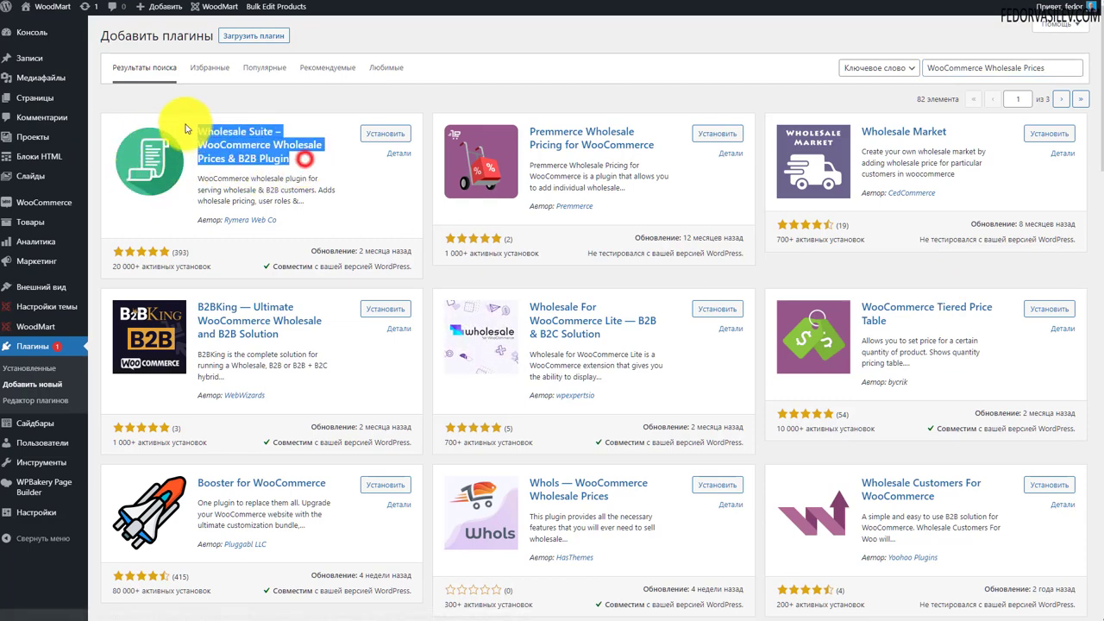
click(462, 49)
click(384, 134)
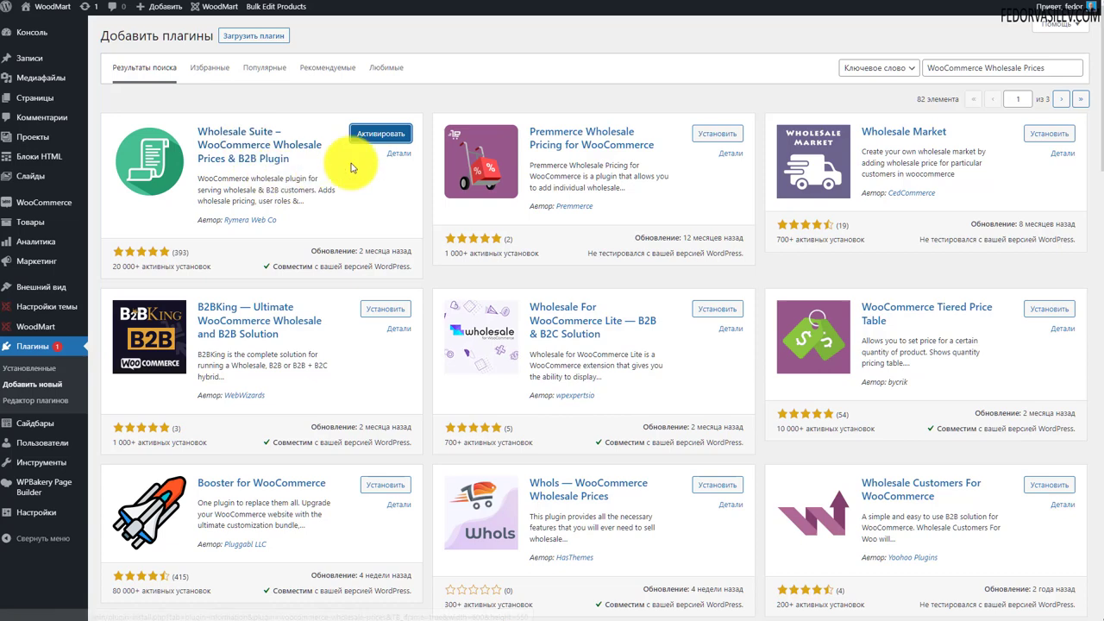
click(383, 136)
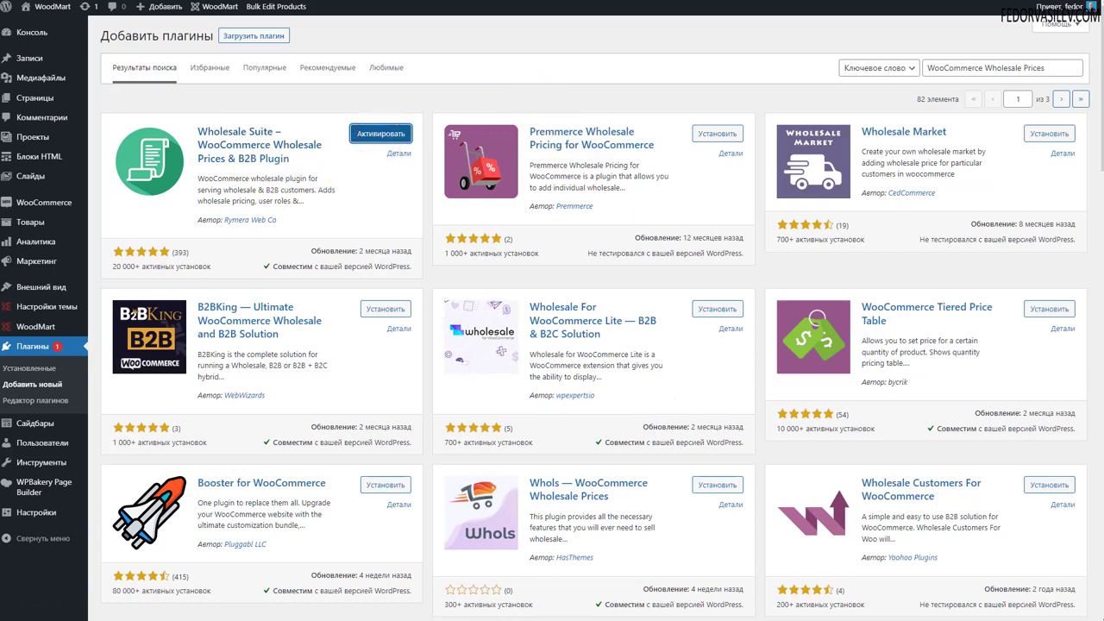
Decline the Wholesale Suite usage tracking request and hide its permission notice on the plugins page
double_click(293, 63)
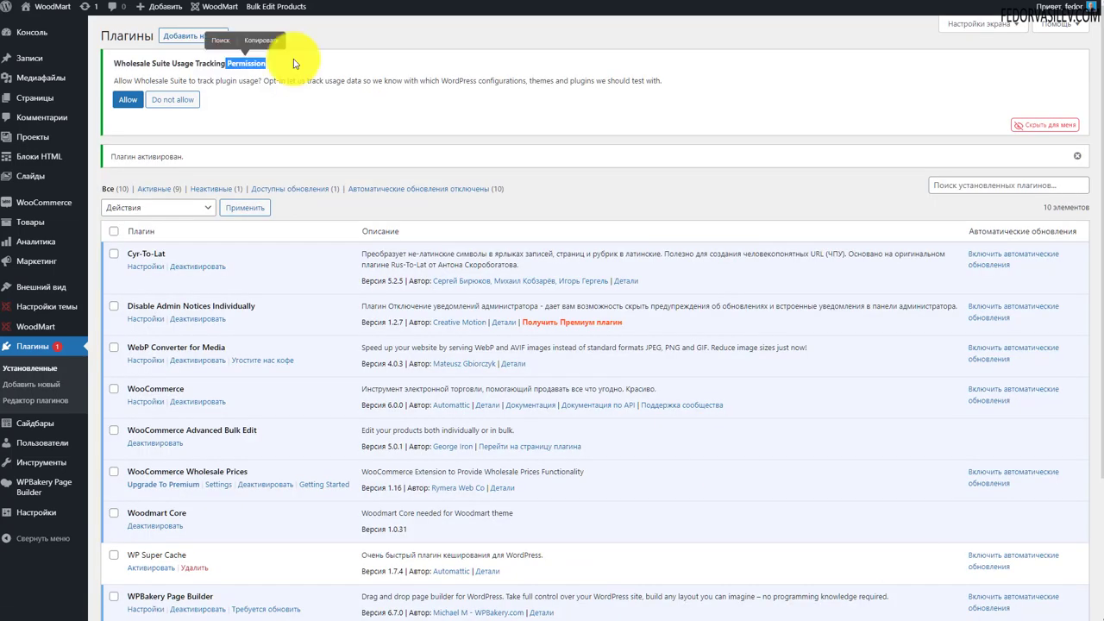
click(302, 97)
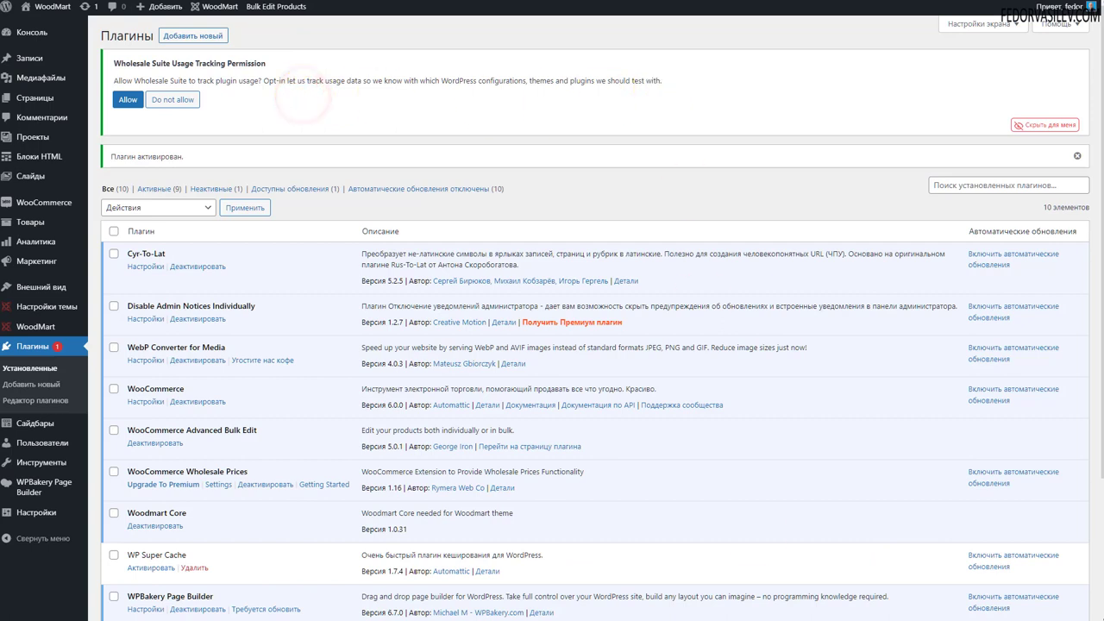
triple_click(302, 97)
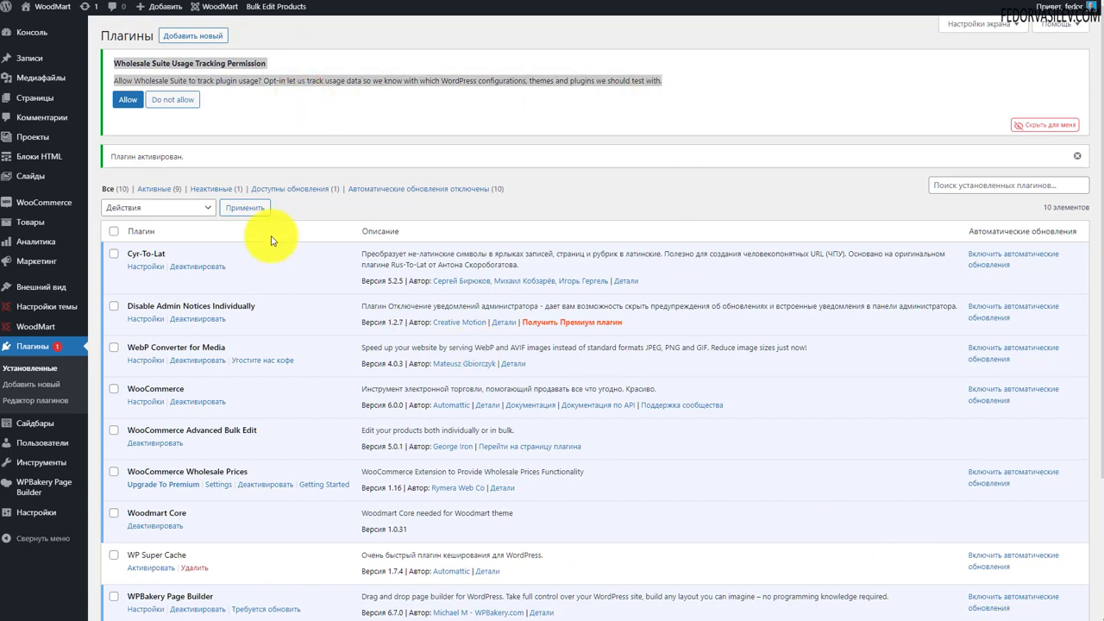
click(244, 79)
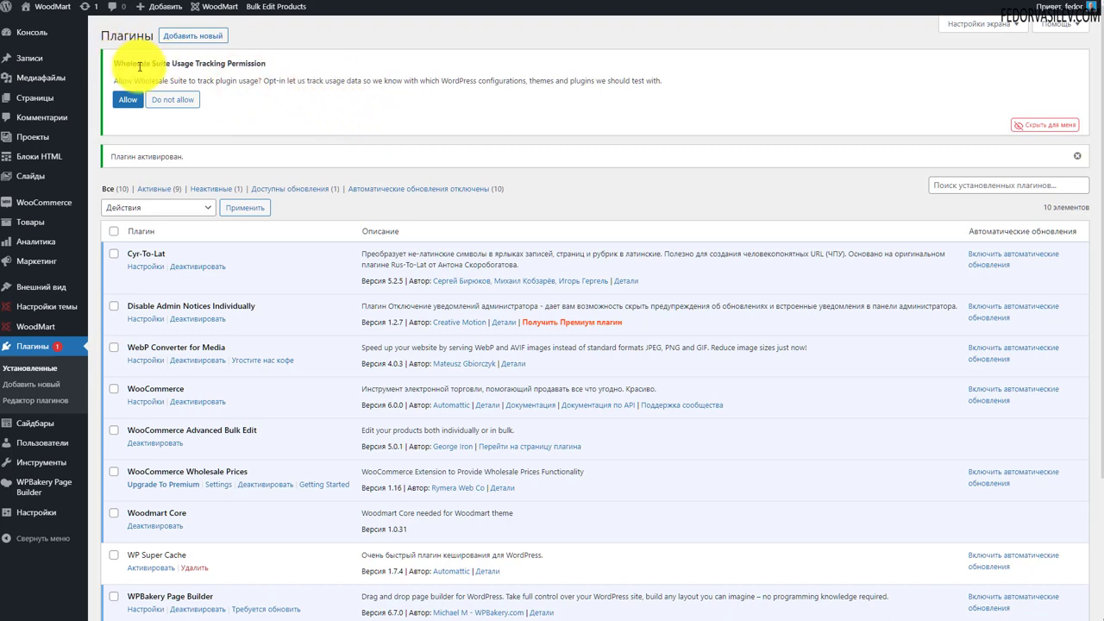
click(172, 101)
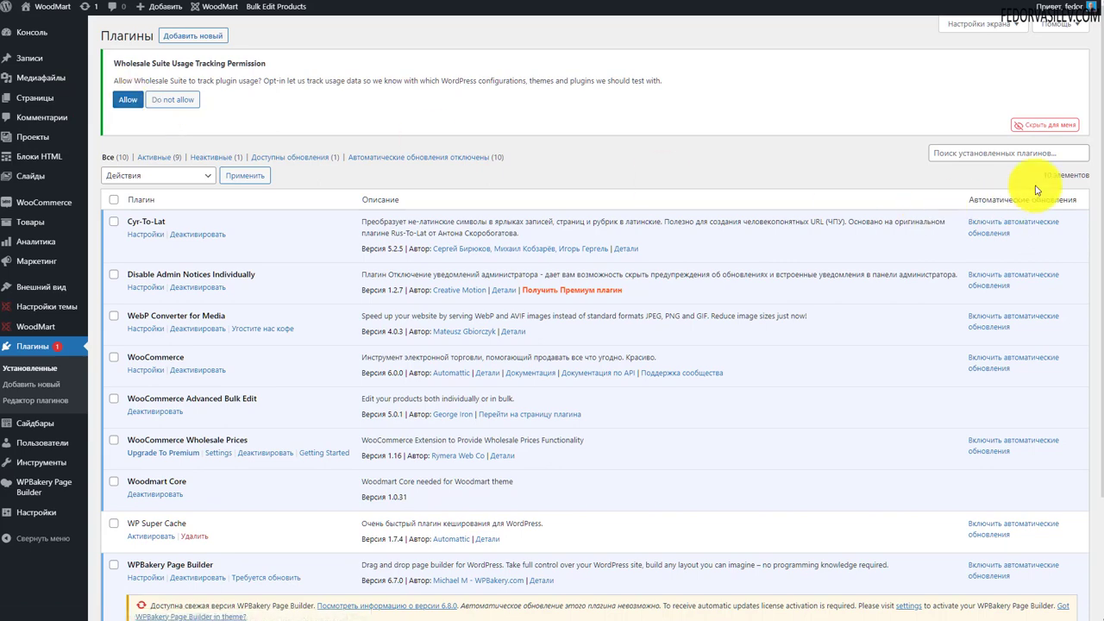
click(1042, 126)
Open the settings of the WooCommerce Wholesale Prices plugin and read the Allow Usage Tracking option
drag(156, 341, 250, 342)
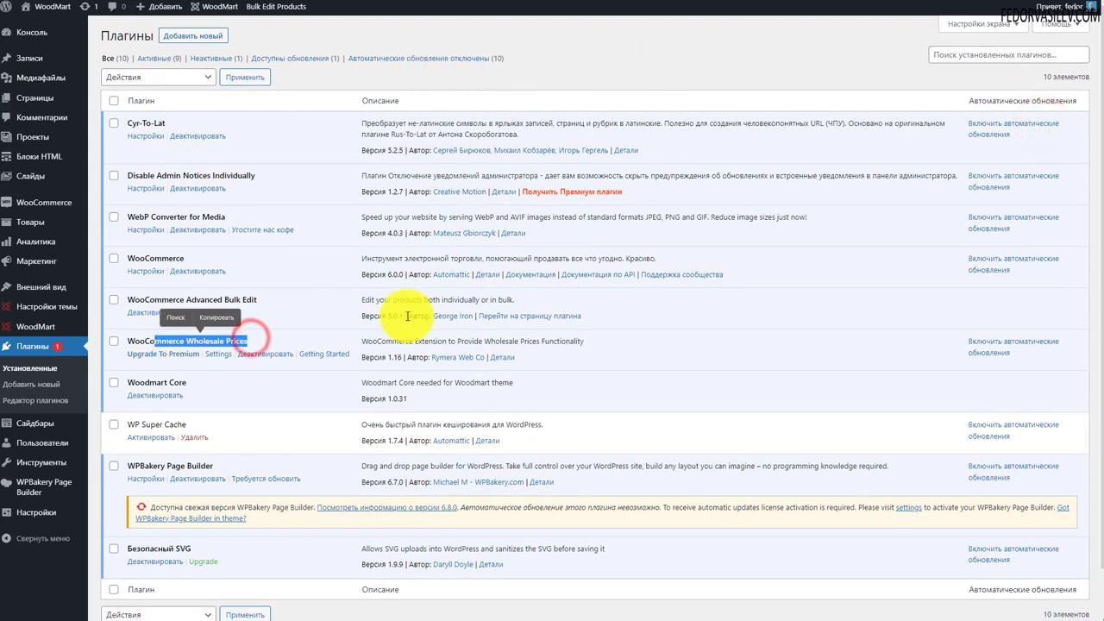
click(284, 313)
click(221, 357)
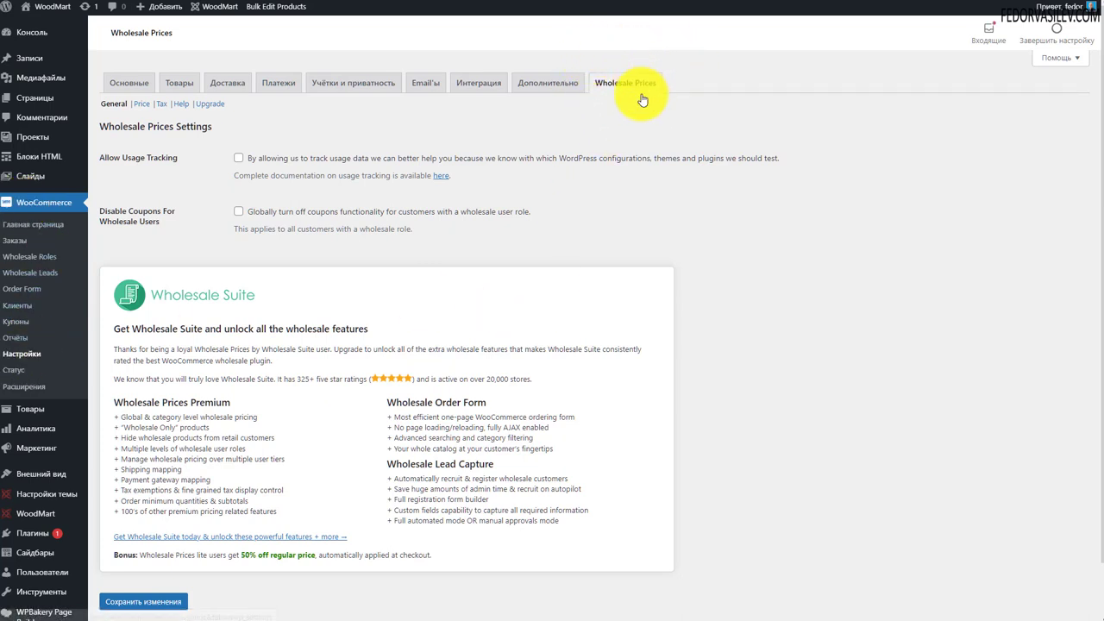
triple_click(265, 156)
click(256, 164)
drag(257, 160, 779, 160)
click(280, 151)
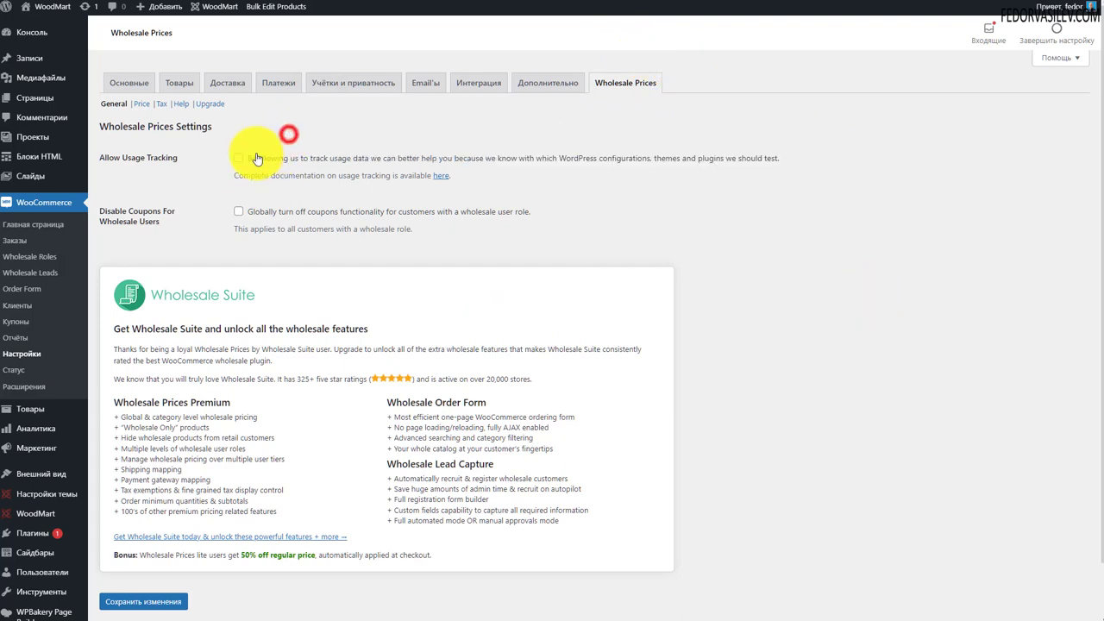
Turn on Disable Coupons For Wholesale Users in the general wholesale settings and save the changes
drag(550, 211, 247, 211)
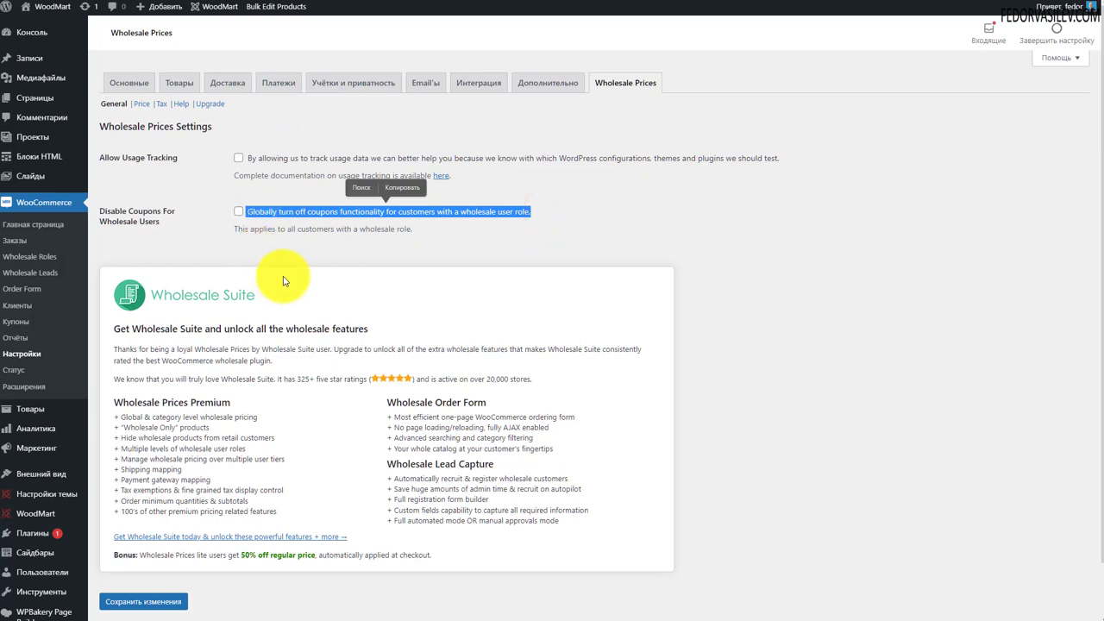
click(490, 254)
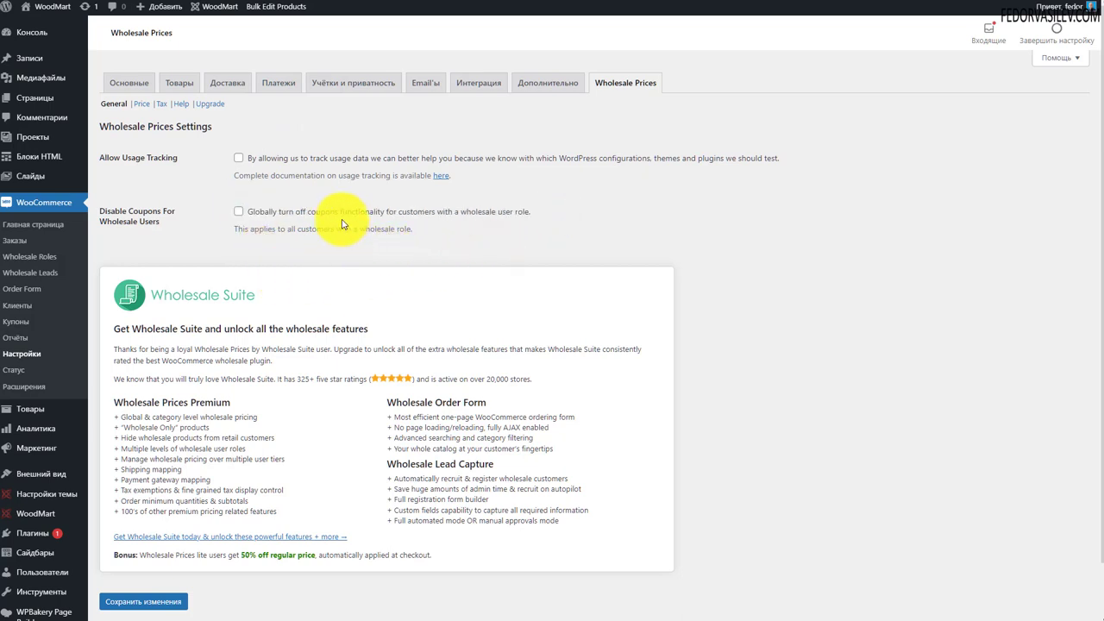
click(238, 211)
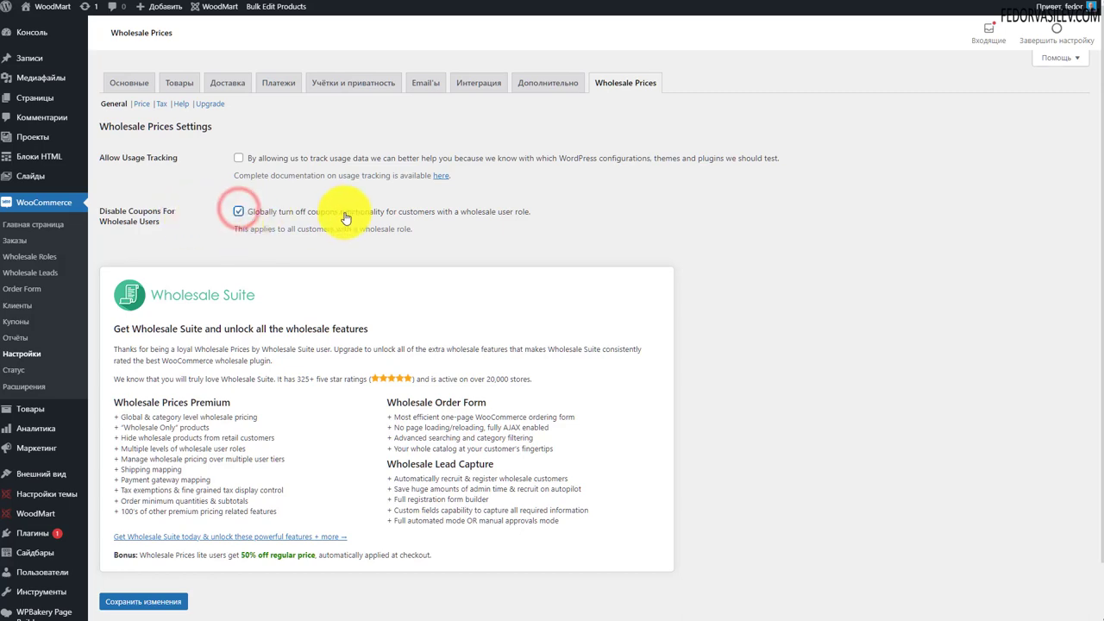
scroll(284, 370, down, 1)
click(155, 542)
scroll(276, 259, up, 1)
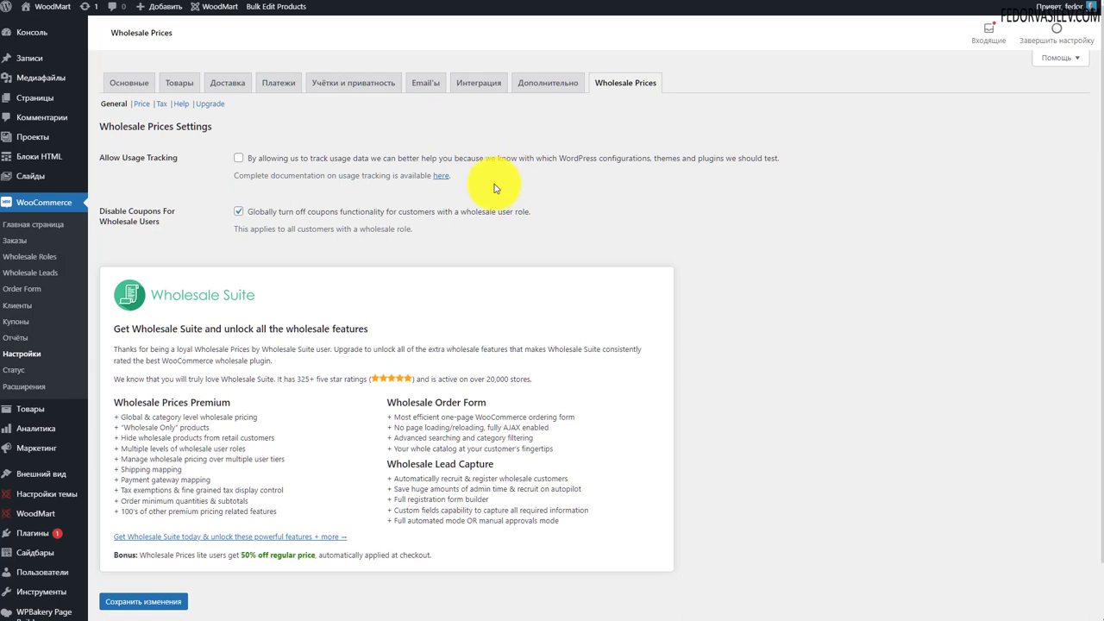
Open the wholesale Price options and set the Wholesale Price Text to "Оптовая Цена:"
drag(259, 109, 201, 111)
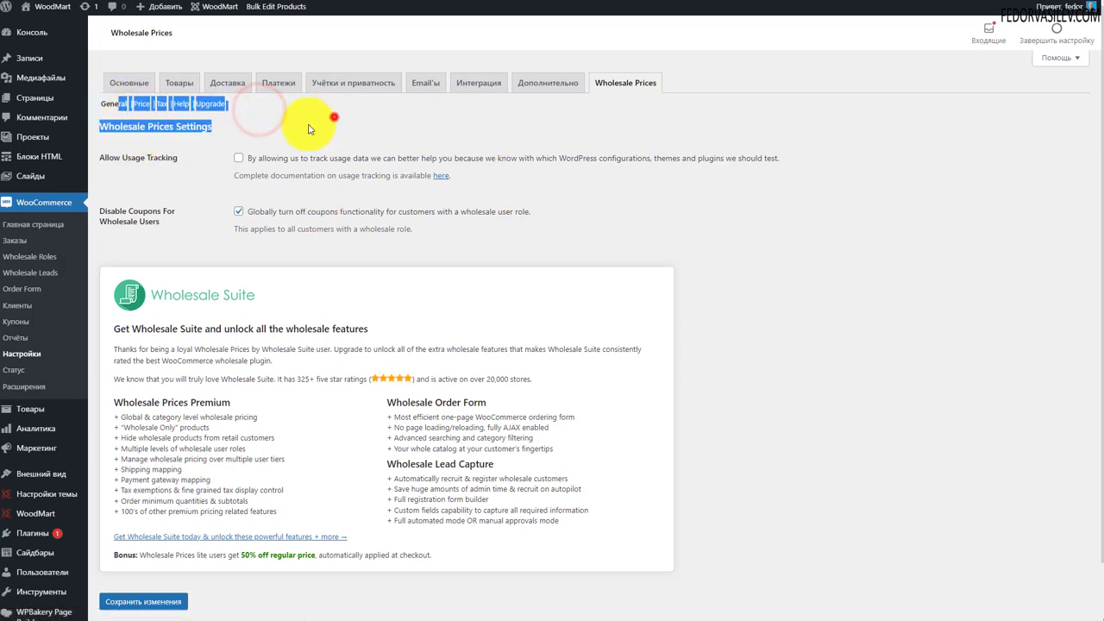
click(333, 115)
click(142, 104)
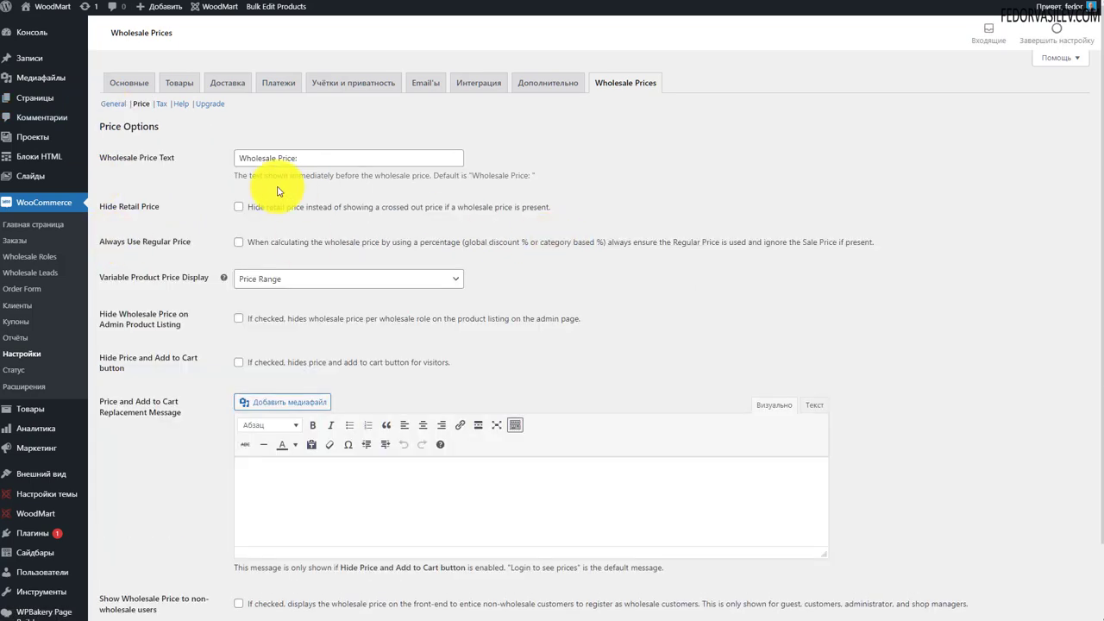
triple_click(193, 158)
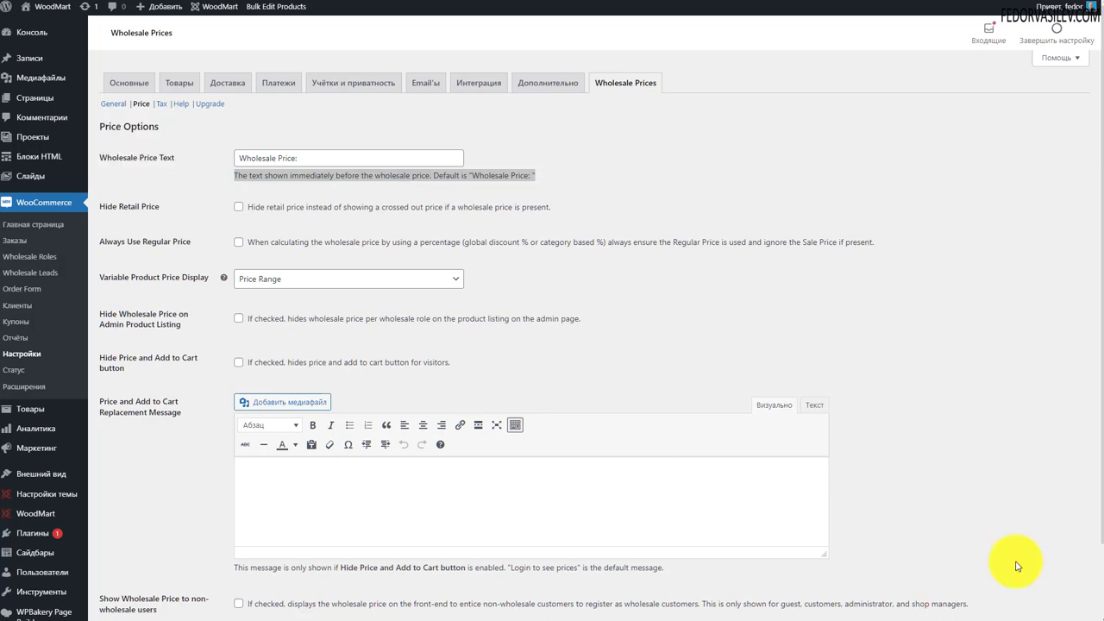
click(303, 158)
drag(293, 158, 172, 153)
text(Оптовая цена)
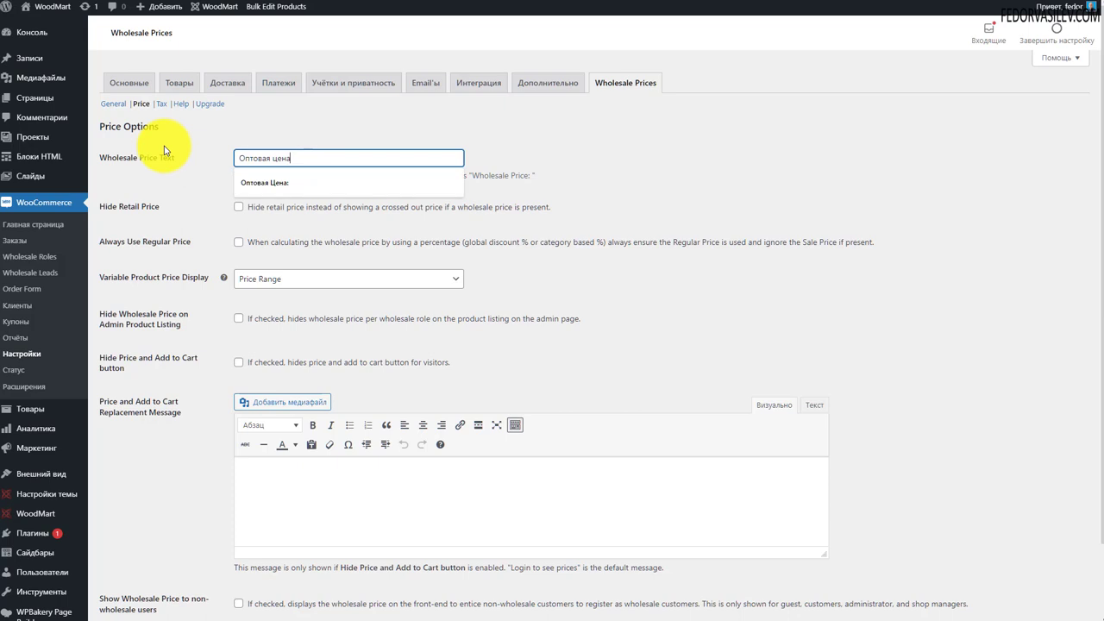
click(269, 182)
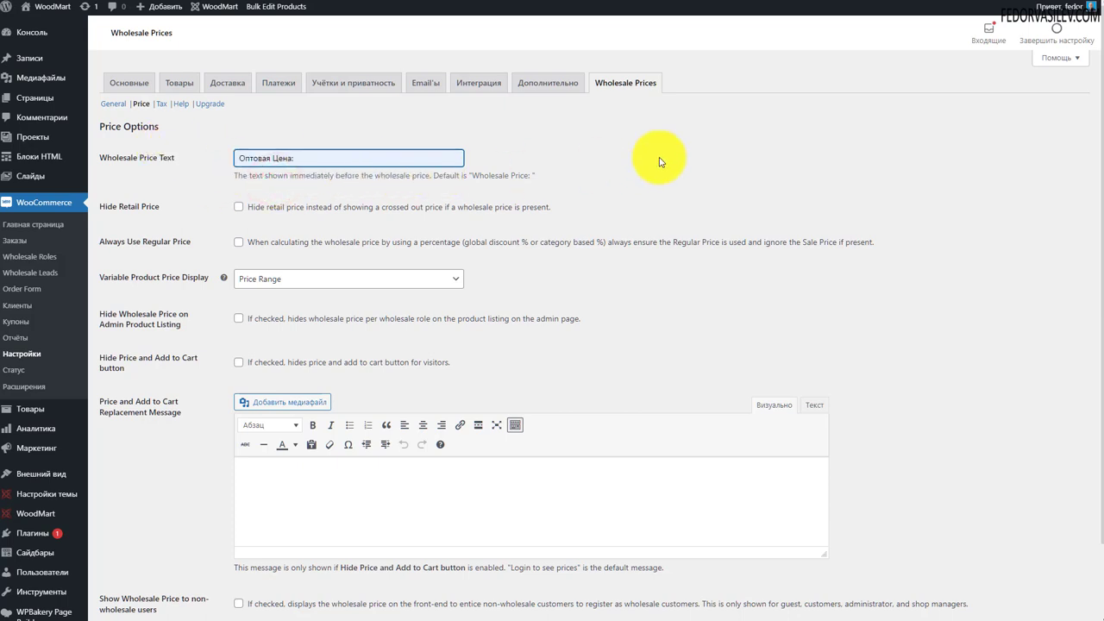
Examine the Hide Retail Price, Always Use Regular Price, Variable Product Price Display and Hide Wholesale Price on Admin Product Listing options
drag(557, 207, 241, 218)
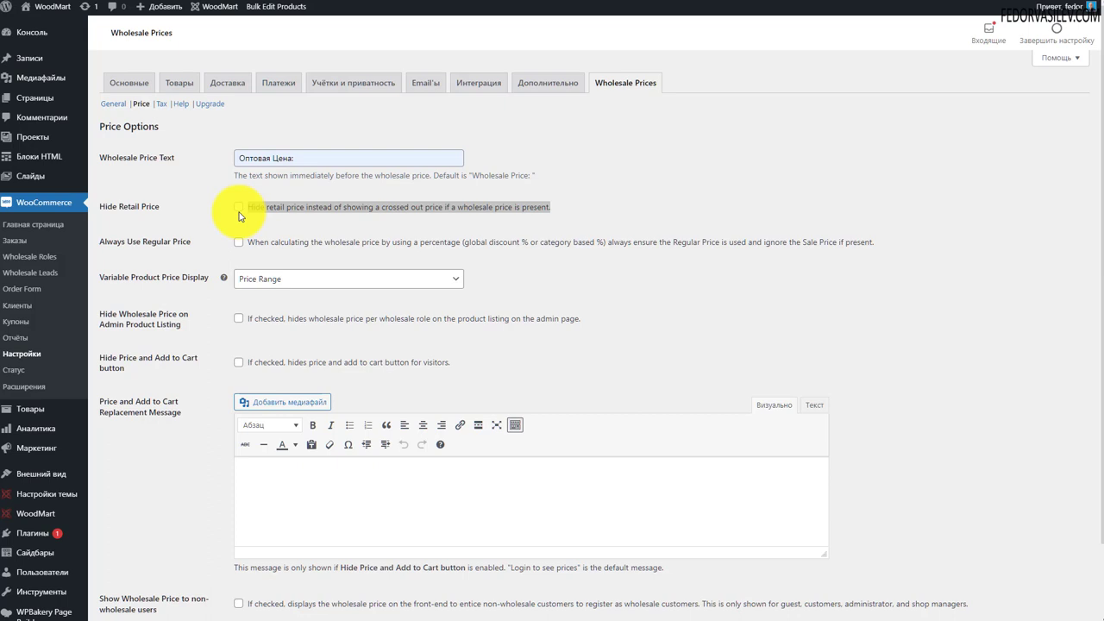
click(195, 212)
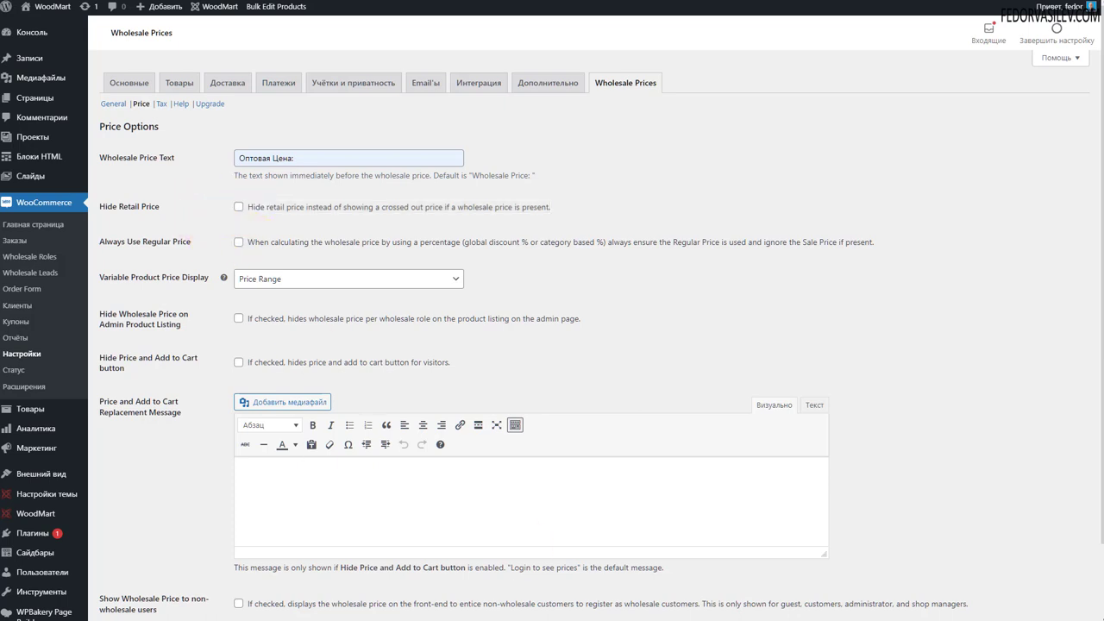
triple_click(240, 248)
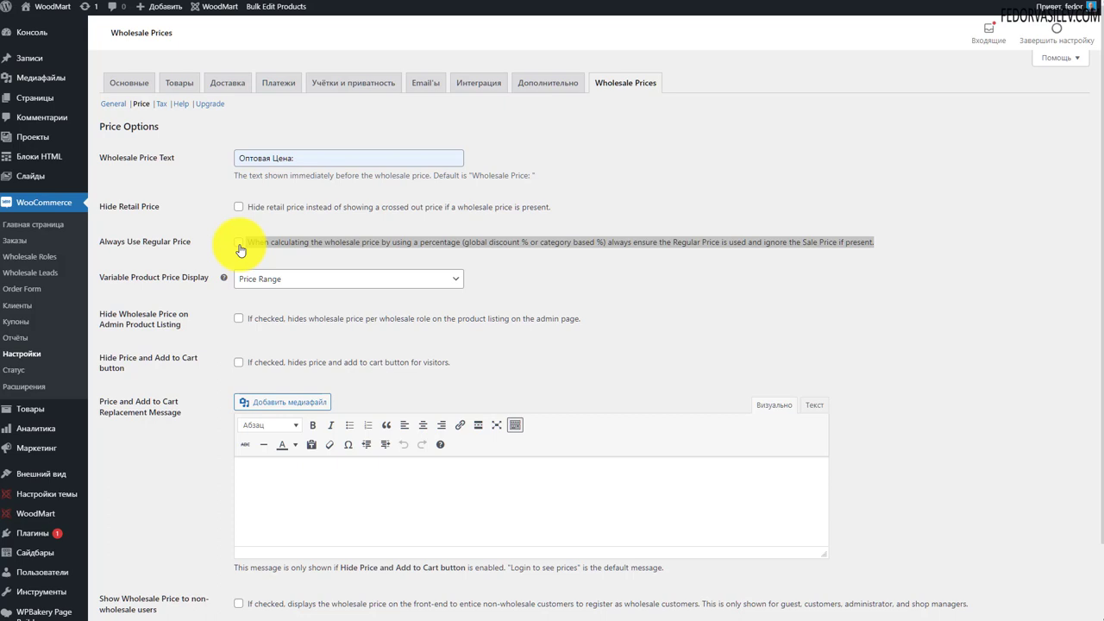
click(142, 289)
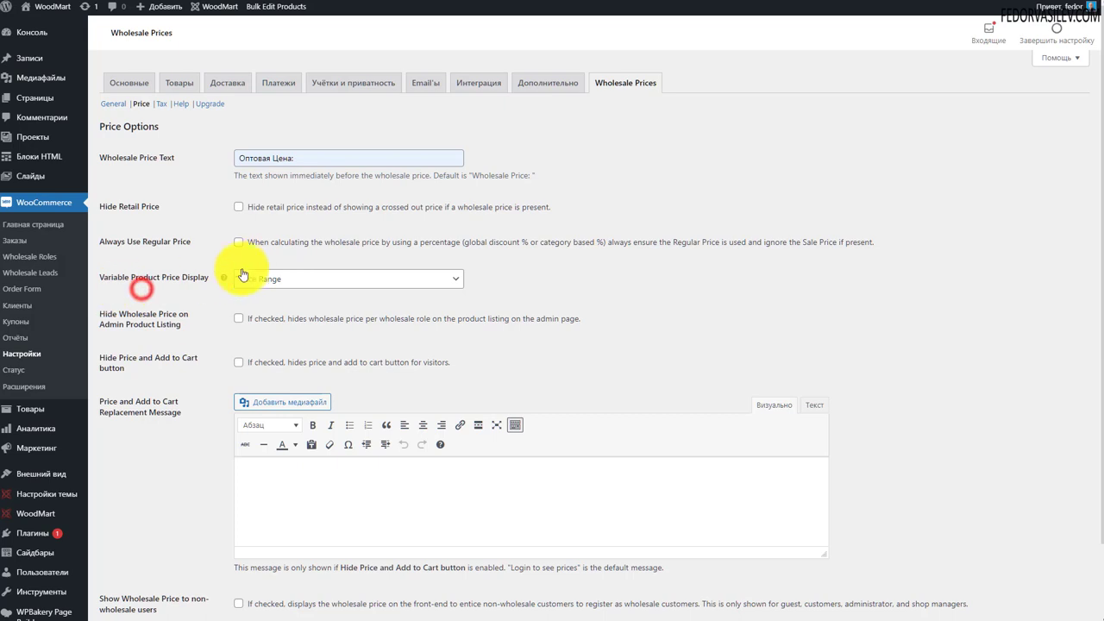
click(277, 285)
click(514, 276)
click(295, 279)
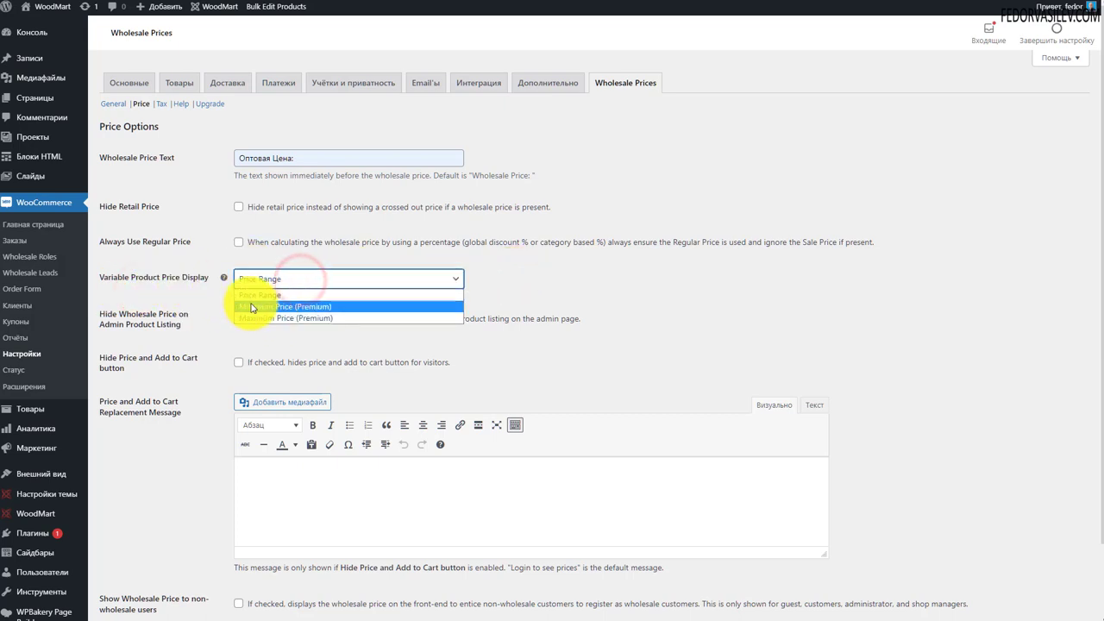
click(217, 277)
click(236, 277)
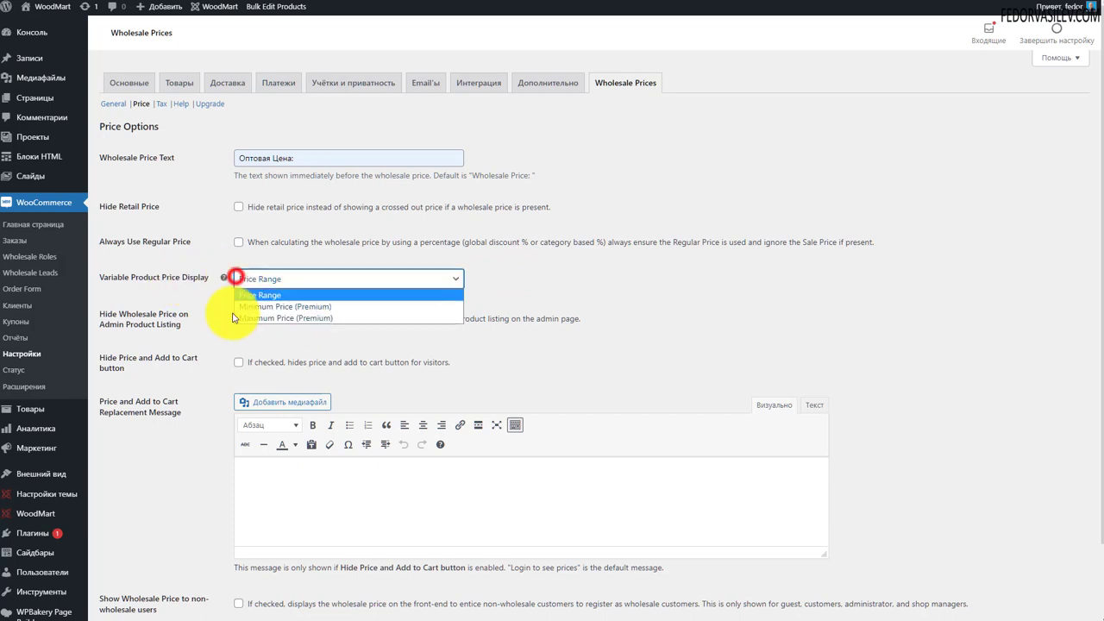
click(216, 277)
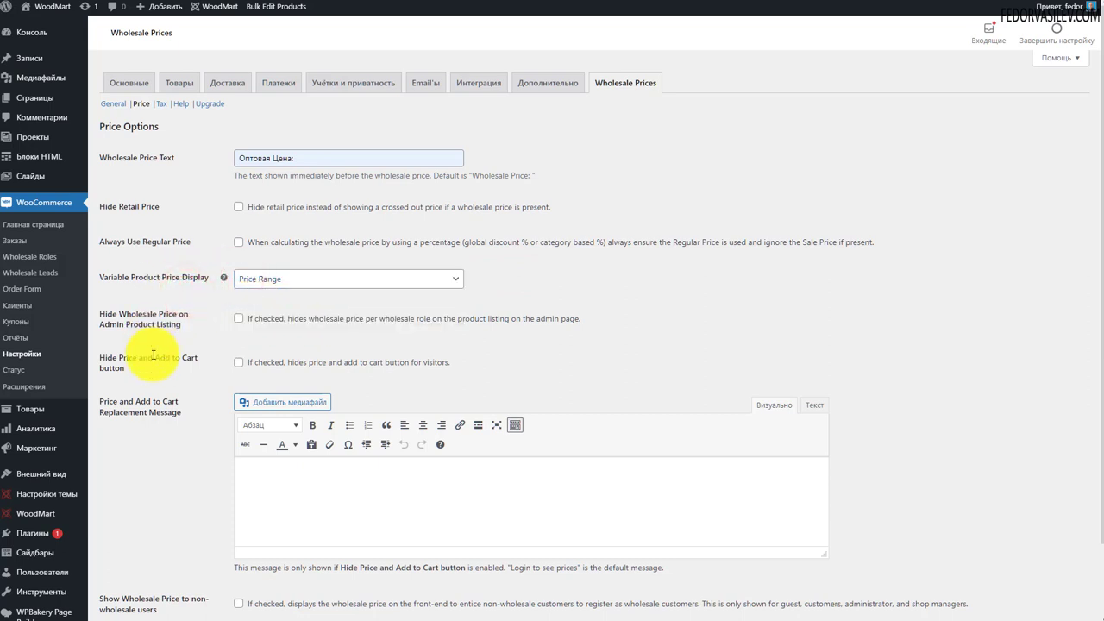
triple_click(242, 333)
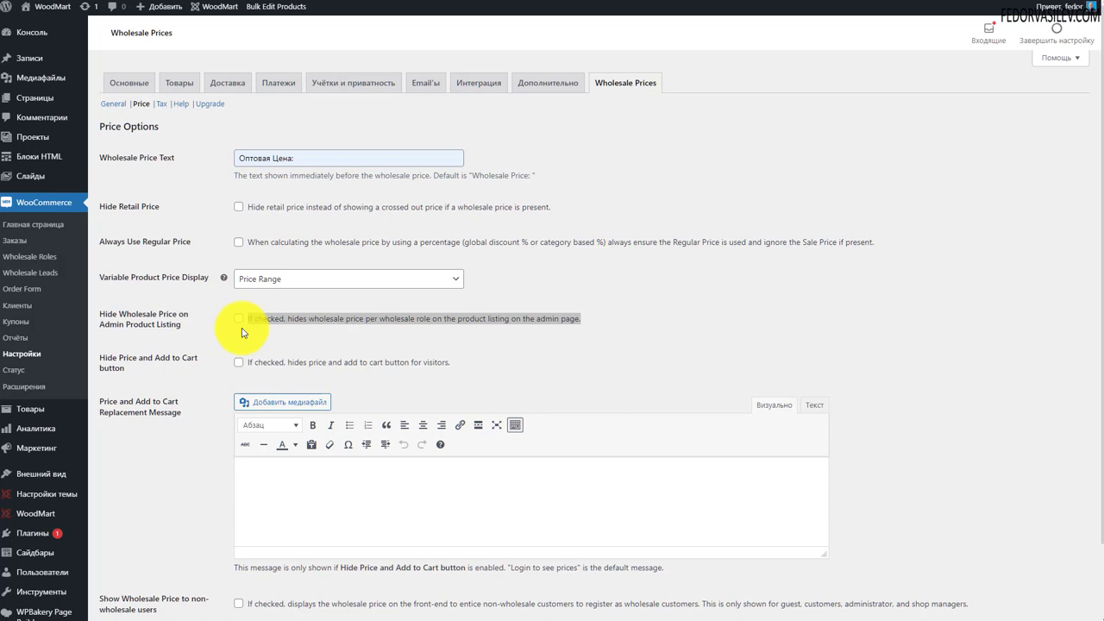
click(238, 318)
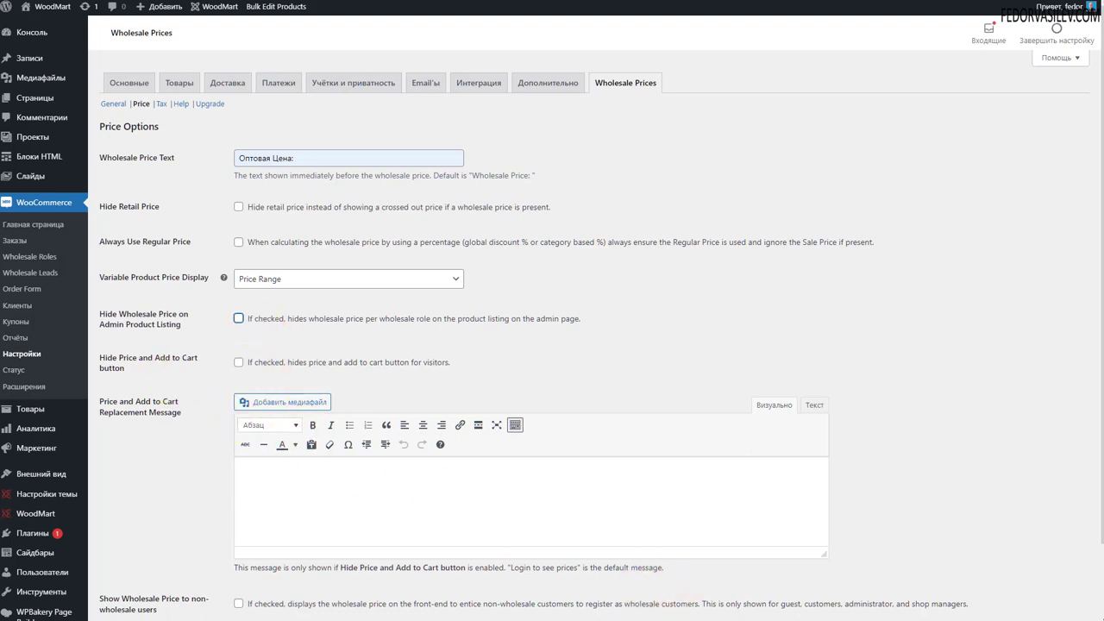
Enable the Hide Price and Add to Cart button option for visitors
triple_click(331, 362)
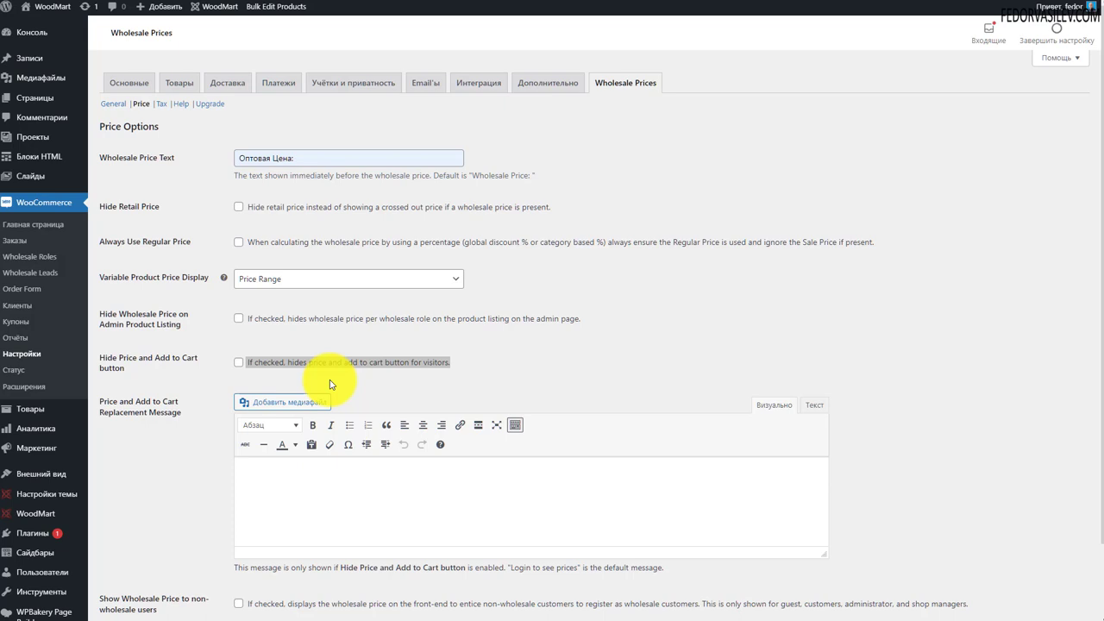
click(239, 362)
click(537, 362)
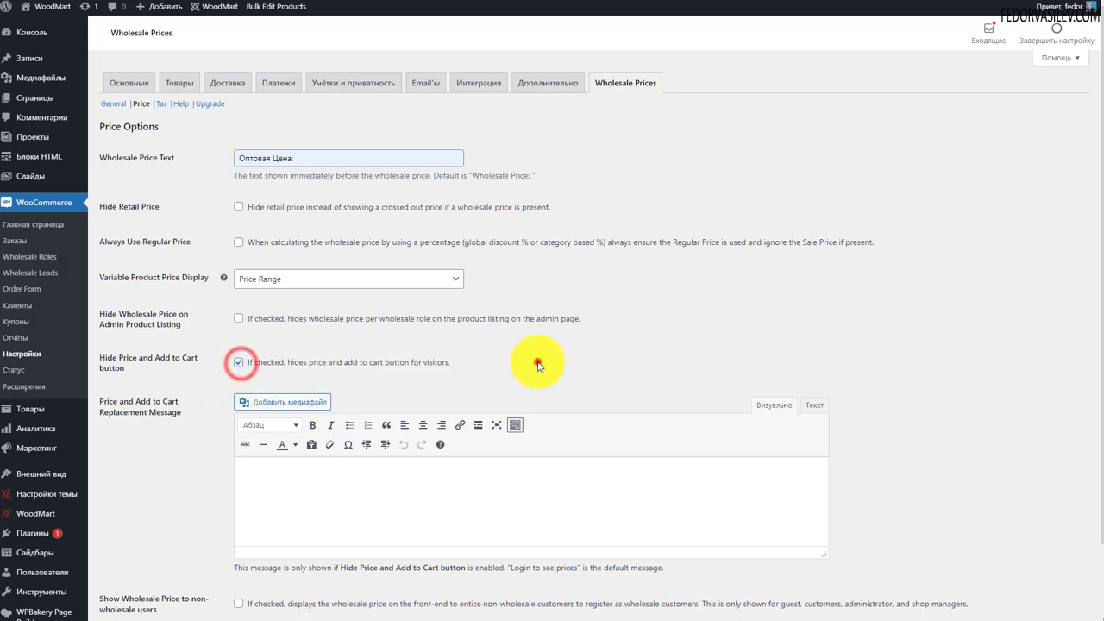
Set the Price and Add to Cart Replacement Message to "Войдите, чтобы посмотреть цены"
scroll(658, 345, down, 1)
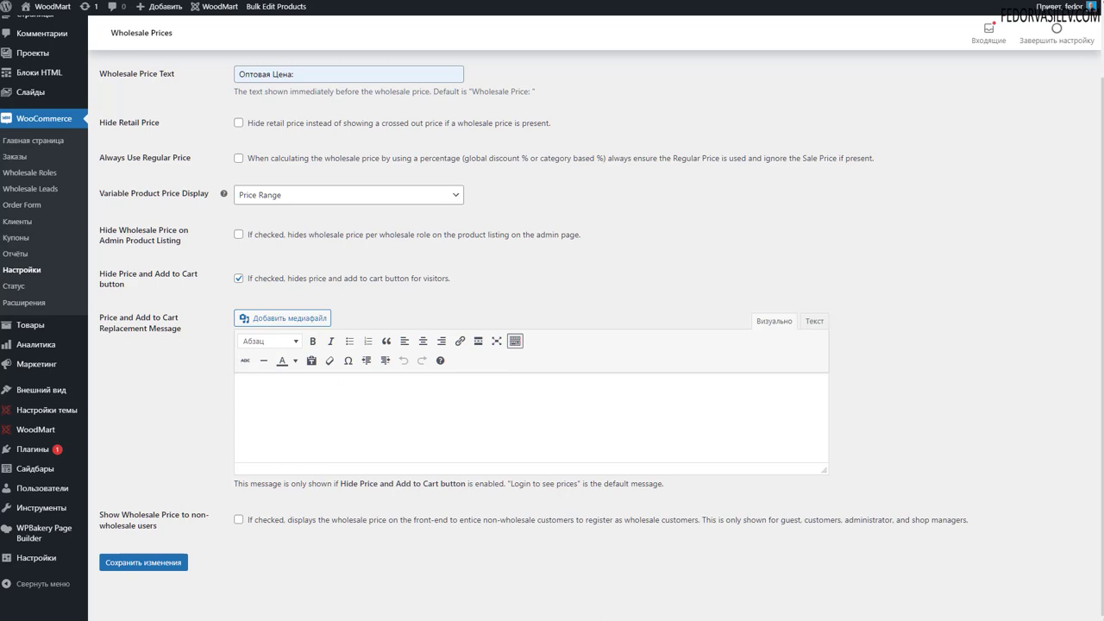
click(311, 413)
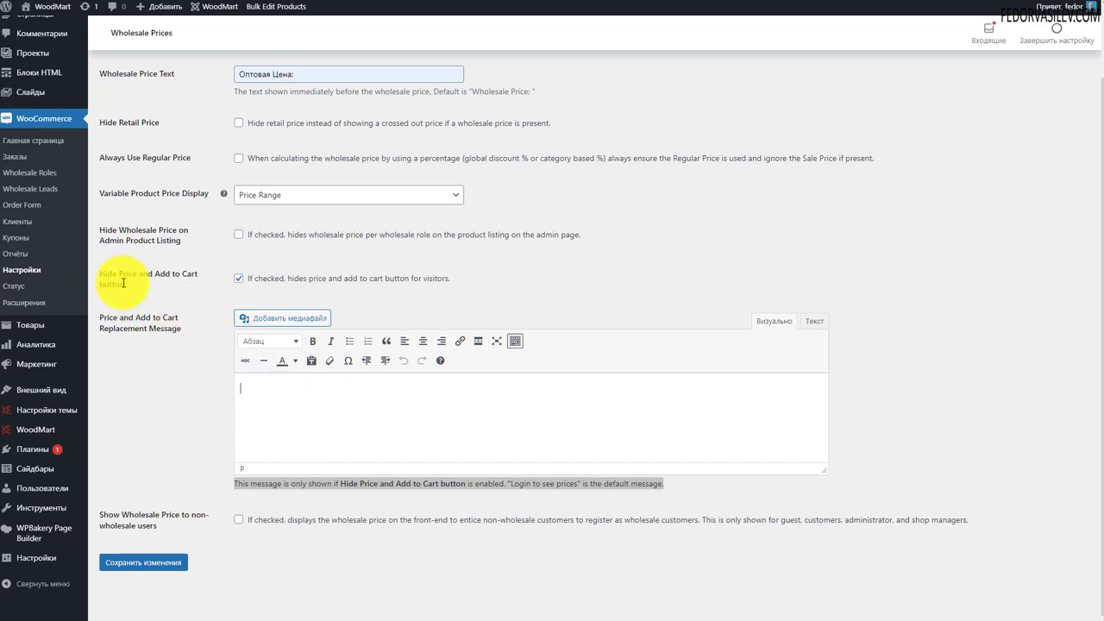
drag(127, 286, 86, 284)
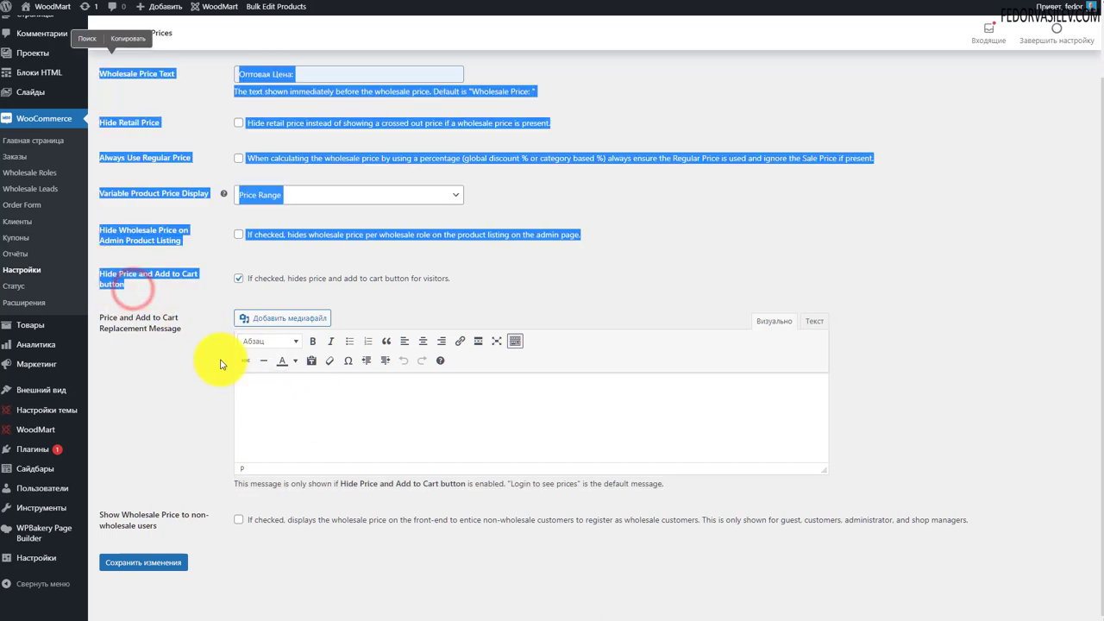
click(307, 414)
drag(463, 277, 250, 285)
click(365, 404)
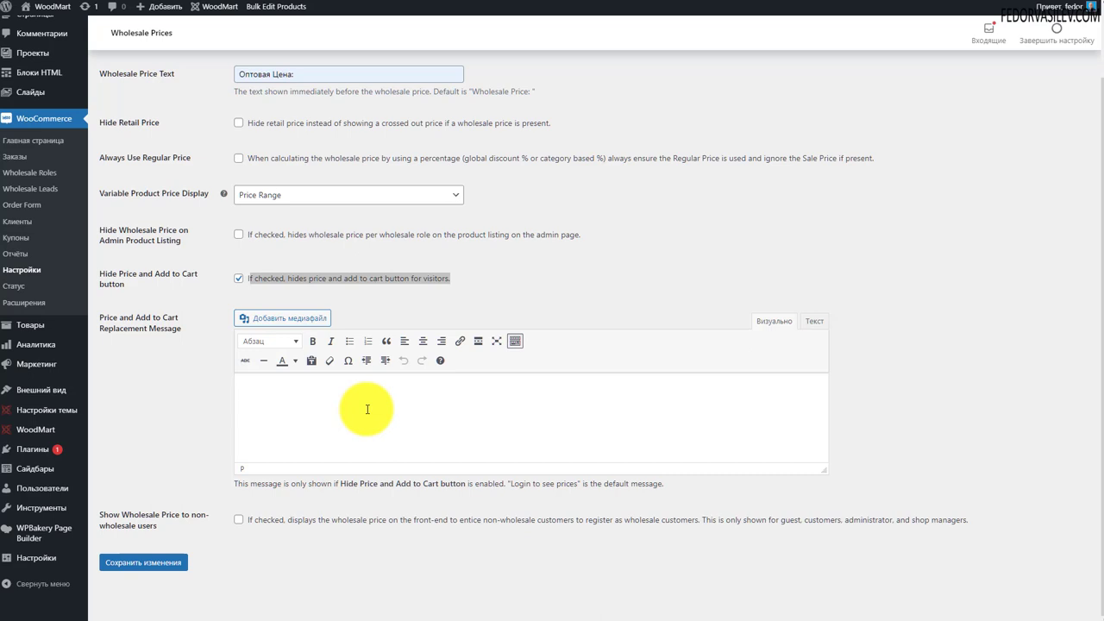
click(376, 408)
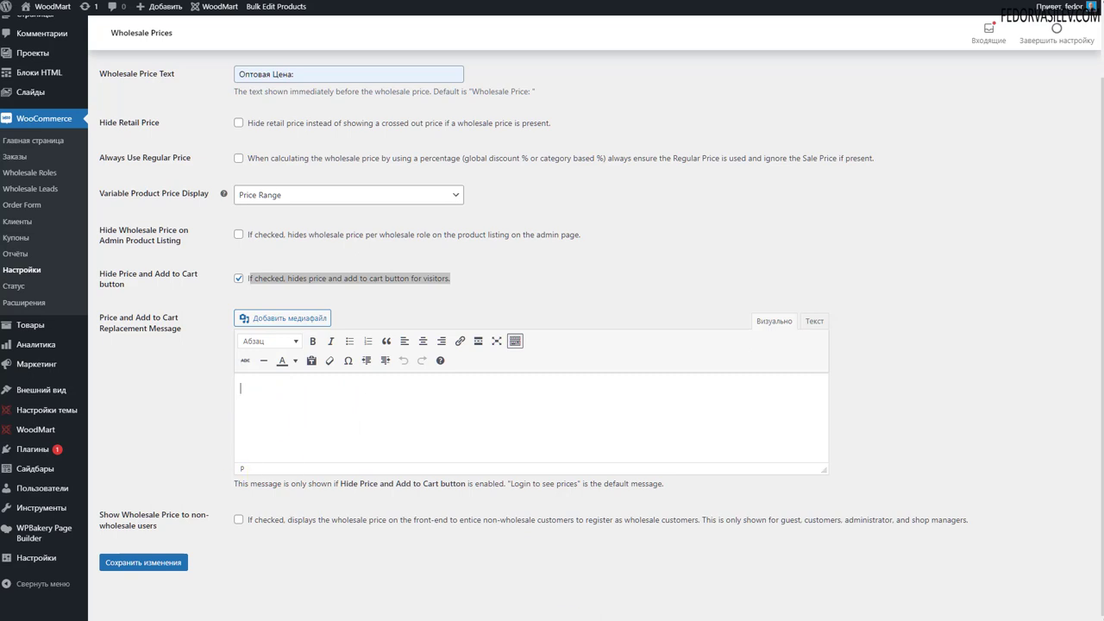
text(Войдите, чтобы посмотреть цены)
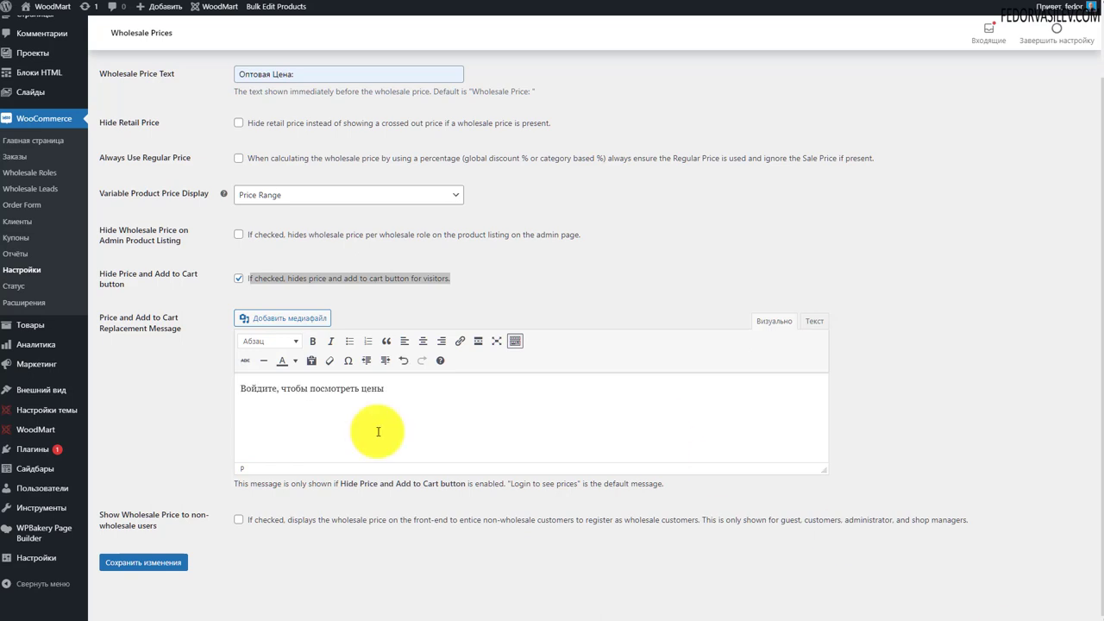
drag(247, 388, 419, 388)
click(419, 388)
click(416, 399)
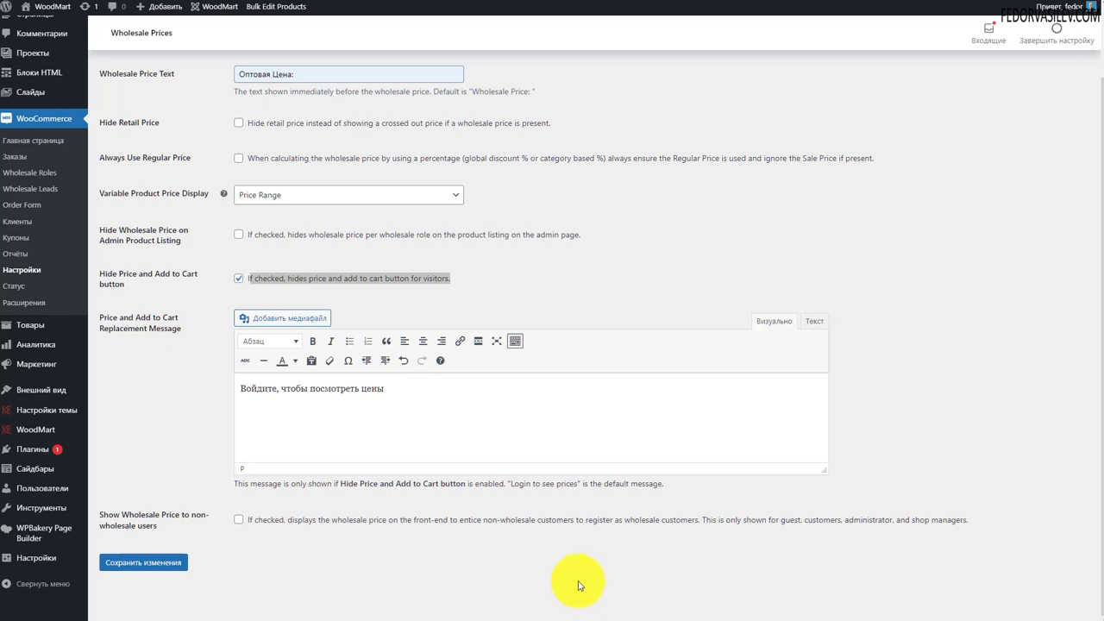
Enable Show Wholesale Price to non-wholesale users, examine its additional settings, and disable the option again
click(240, 522)
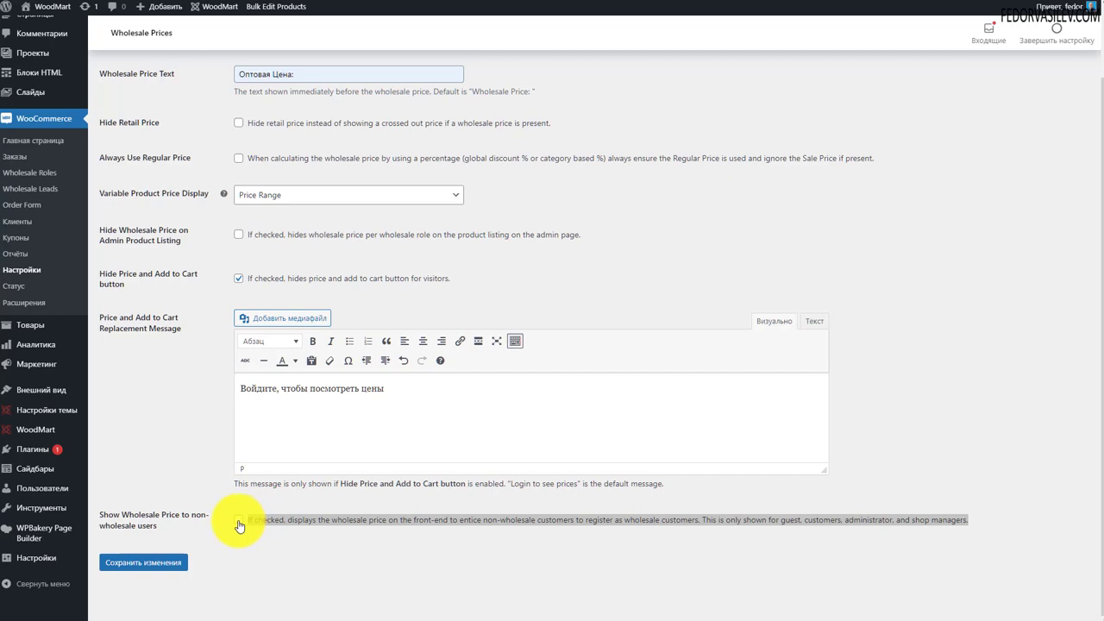
click(239, 522)
scroll(167, 431, down, 5)
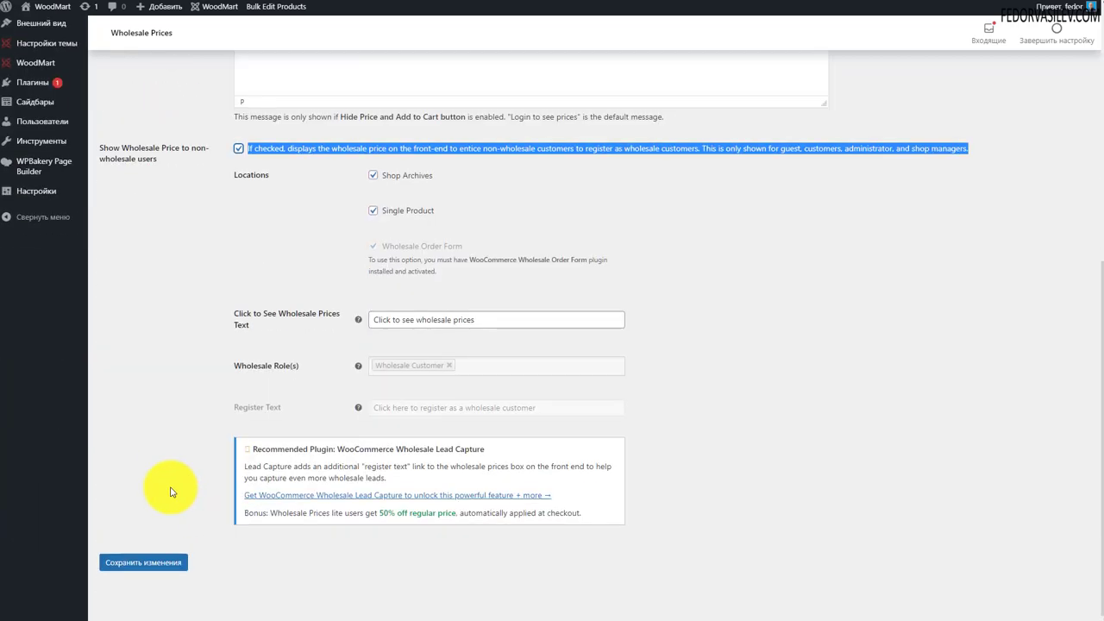
click(278, 247)
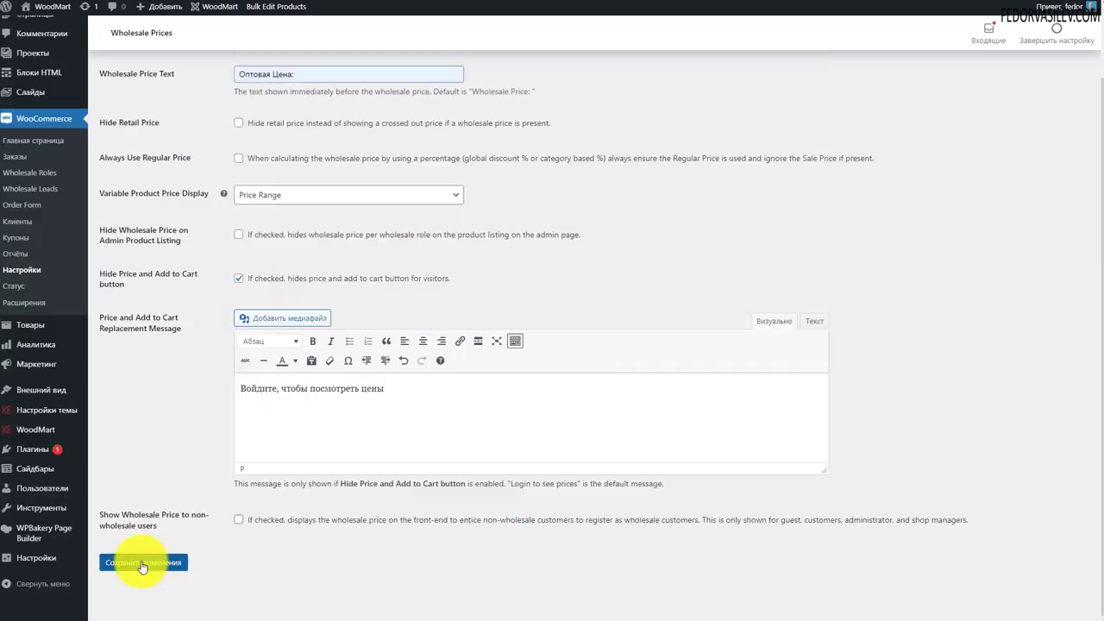
Save the wholesale price options and open the Tax options
click(138, 560)
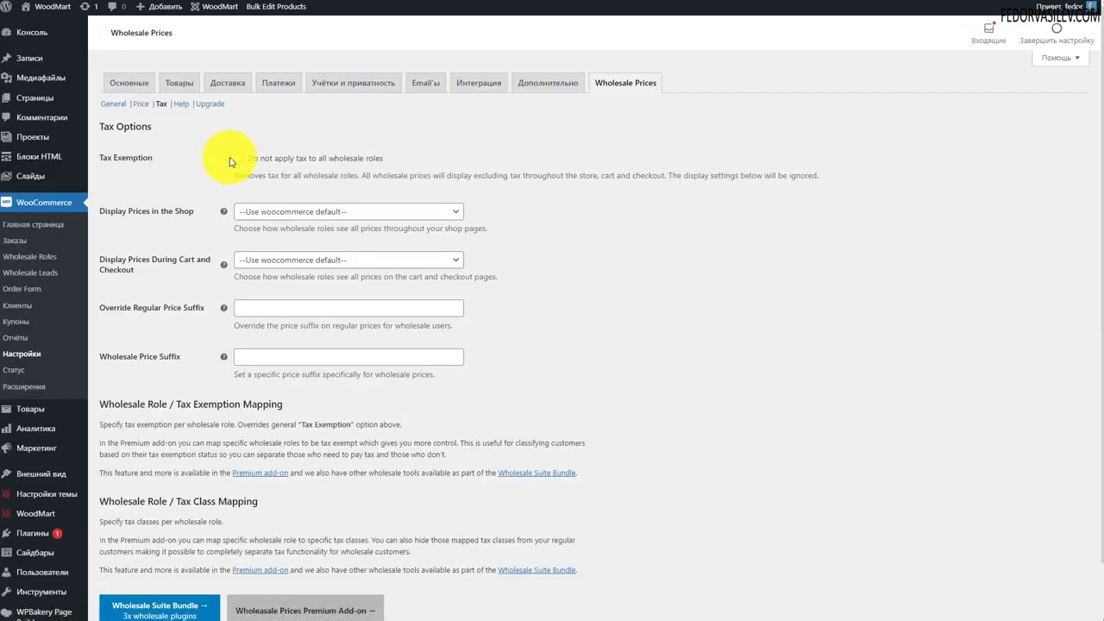
Try to enable Tax Exemption for all wholesale roles and examine the choices for Display Prices in the Shop
click(239, 159)
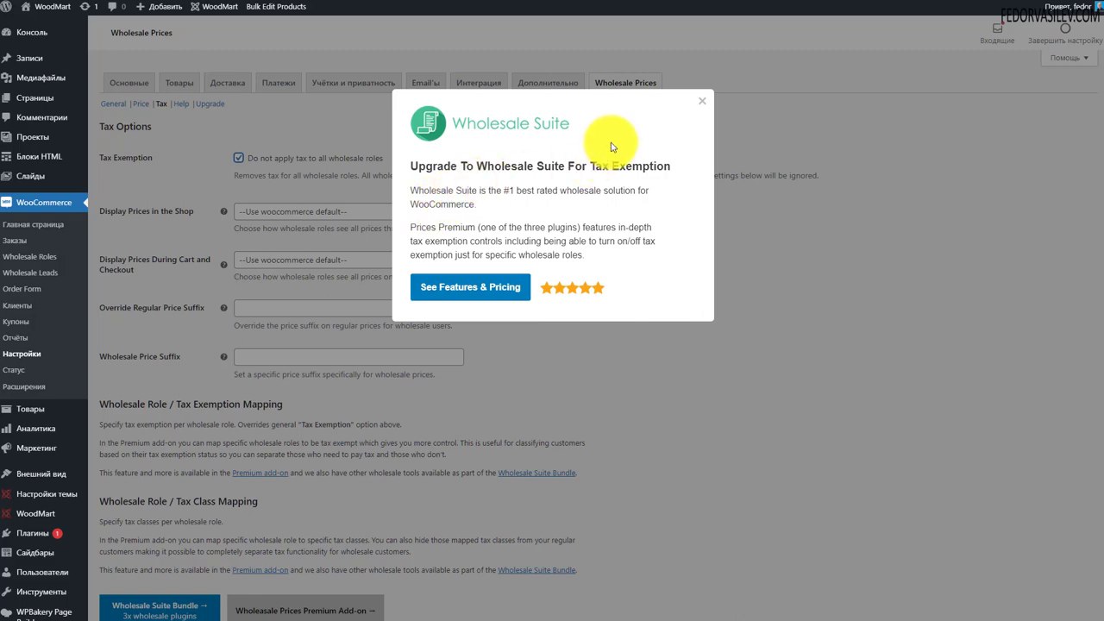
click(702, 101)
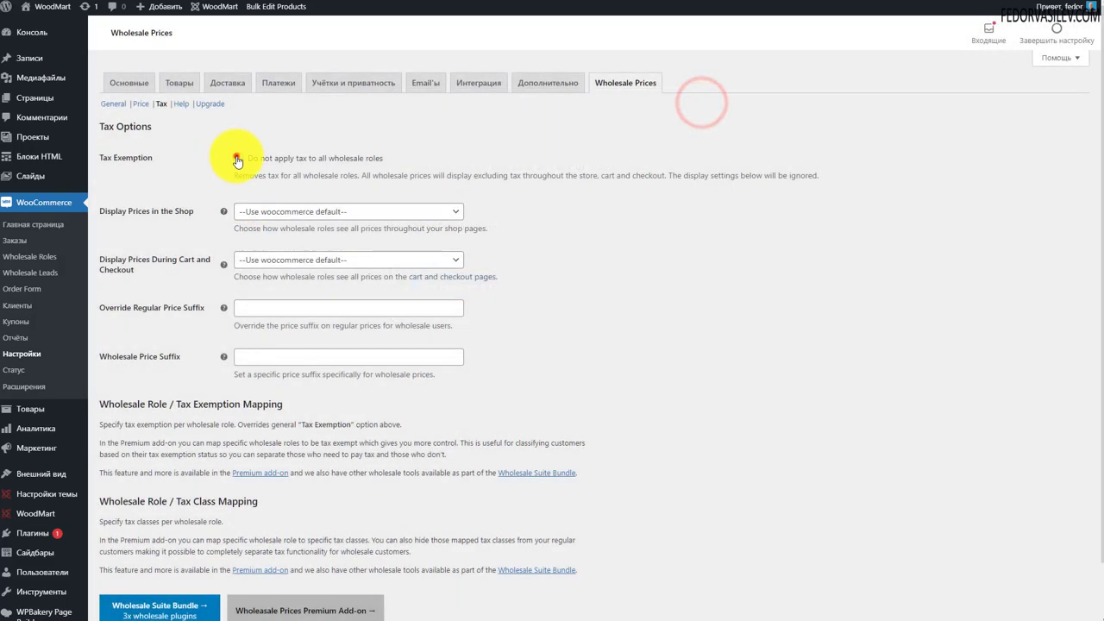
click(238, 158)
click(700, 99)
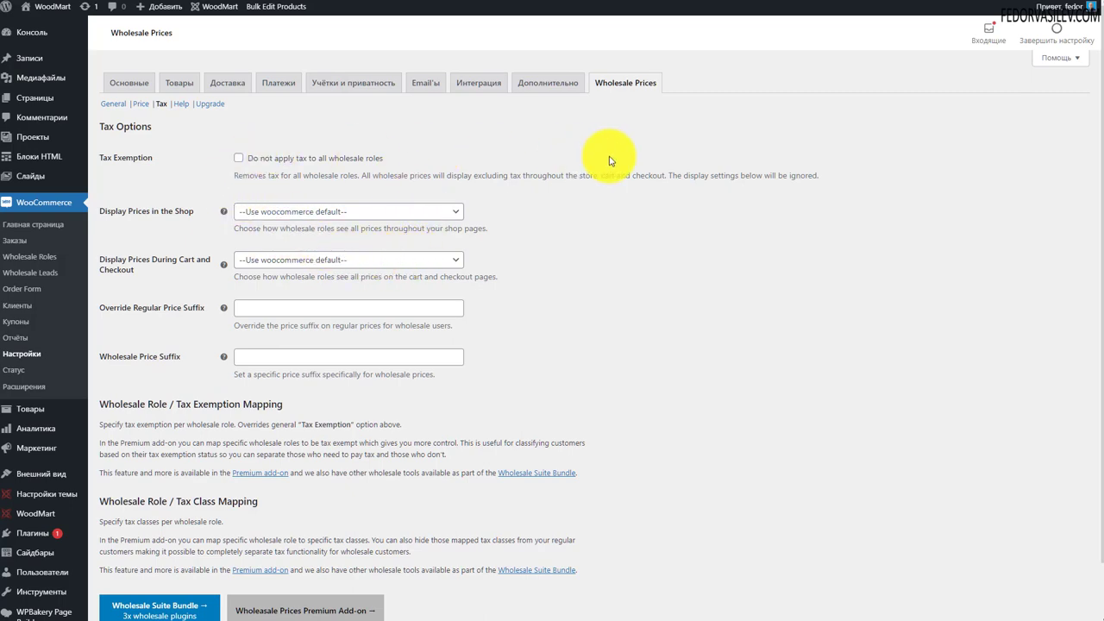
click(237, 158)
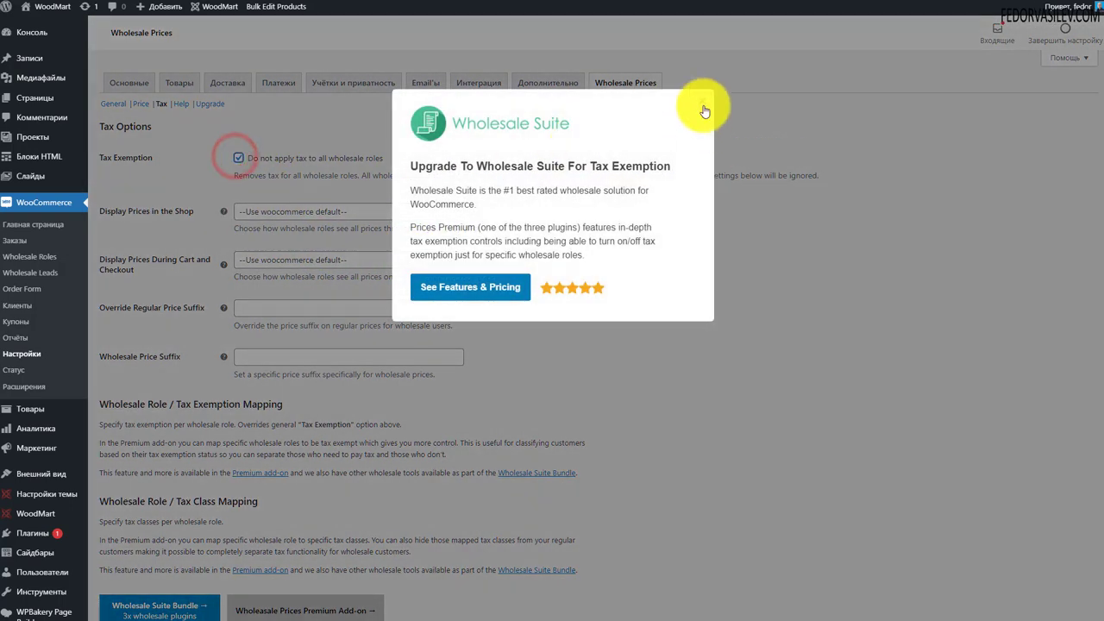
click(702, 100)
click(264, 211)
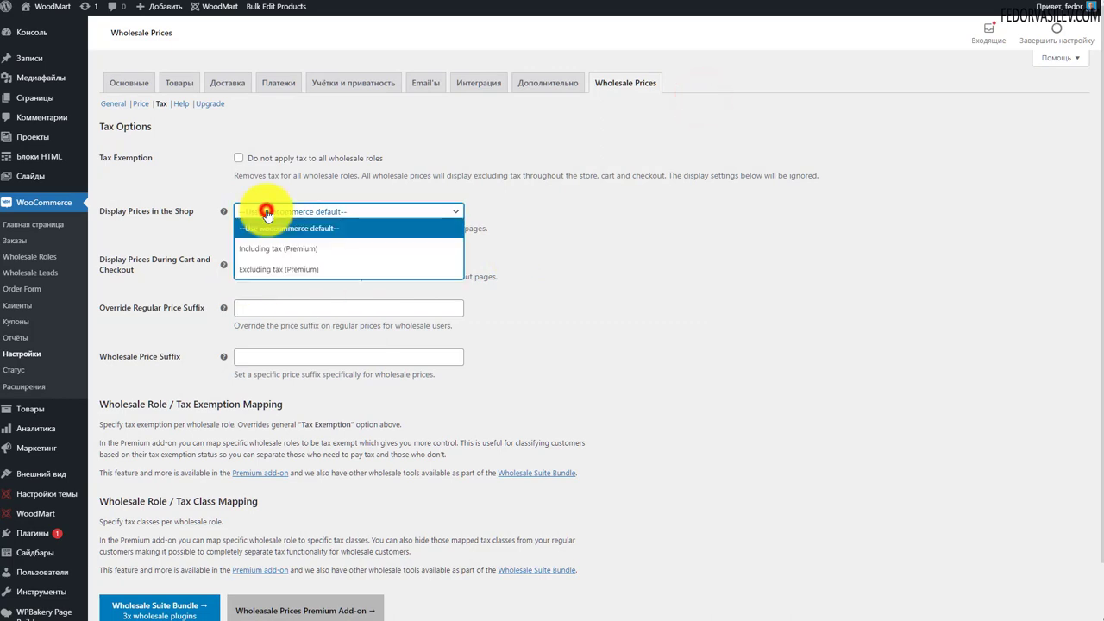
click(640, 257)
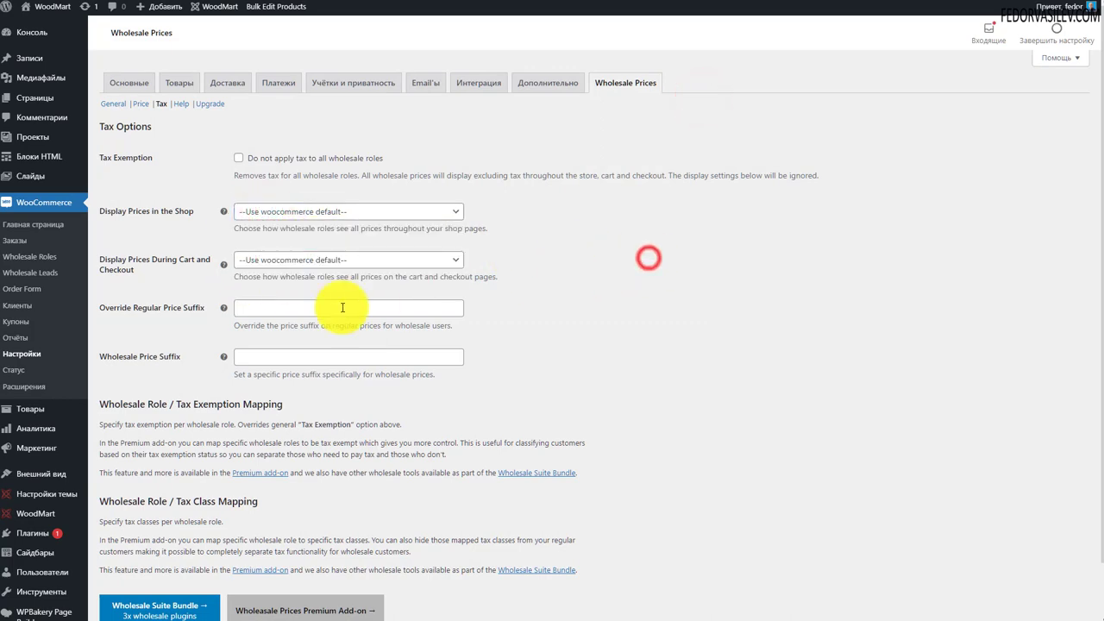
Try to edit the Override Regular Price Suffix and Wholesale Price Suffix, dismissing the upgrade offers
scroll(493, 261, down, 1)
click(264, 248)
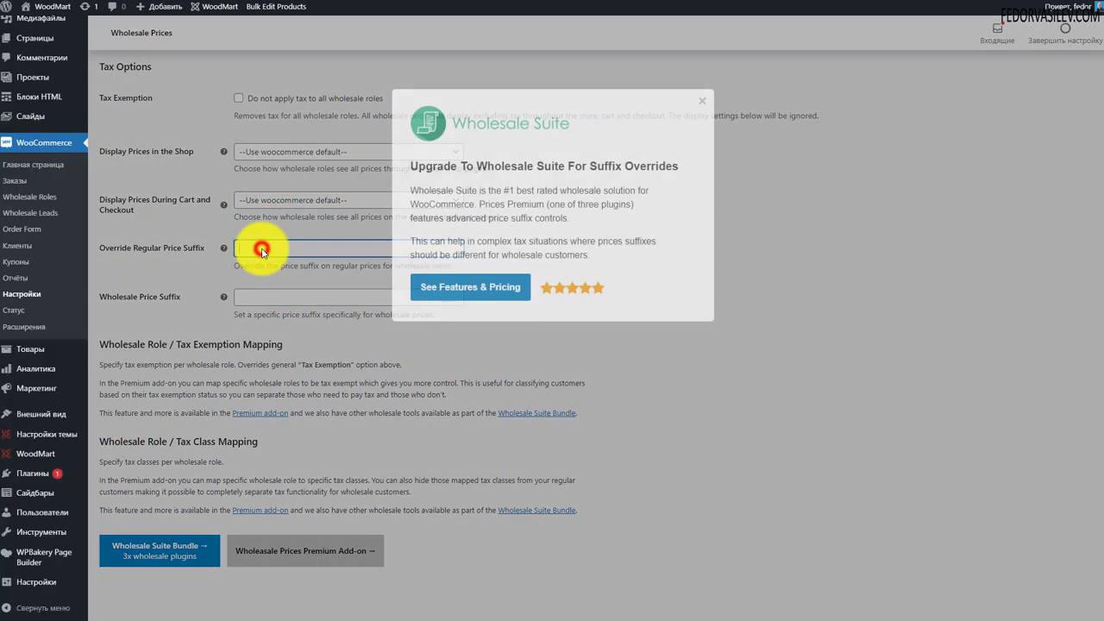
click(702, 99)
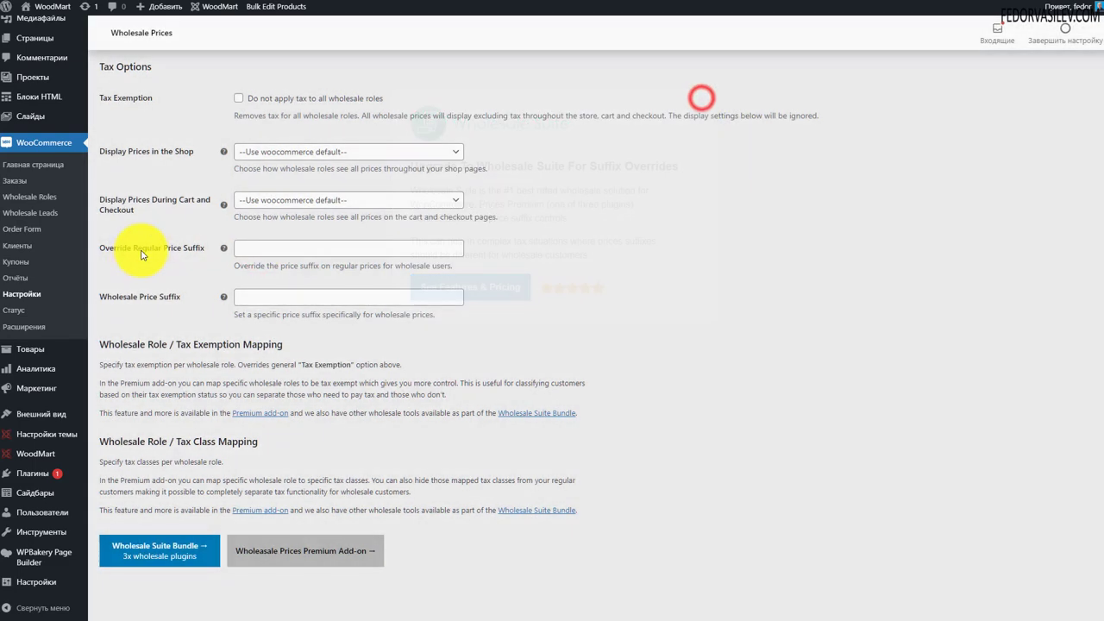
drag(140, 247, 237, 241)
click(255, 249)
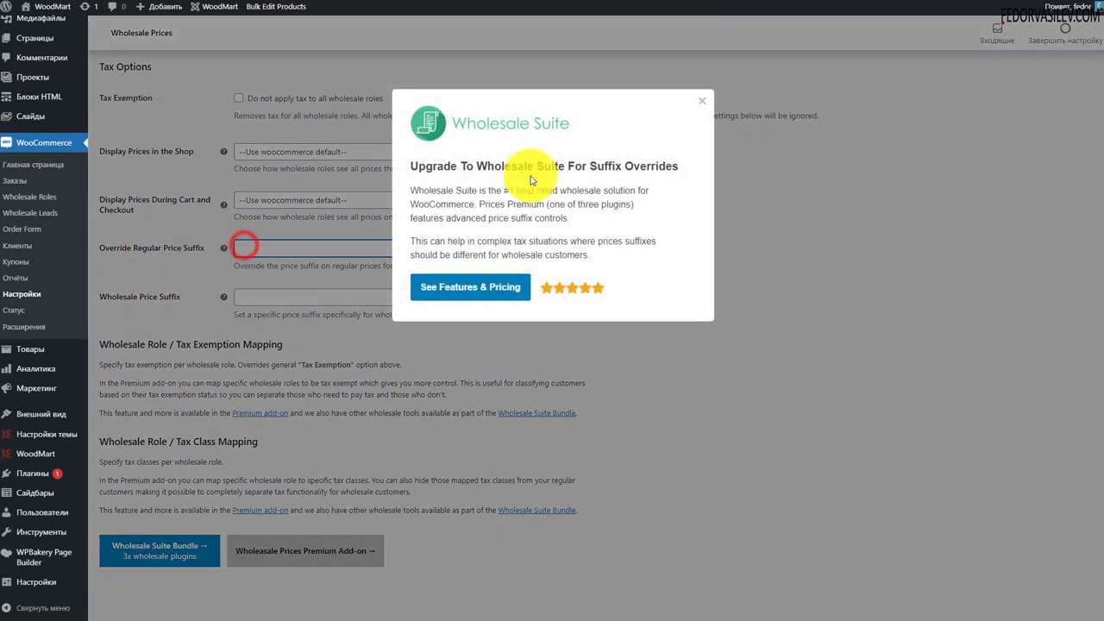
click(702, 100)
click(267, 296)
click(702, 100)
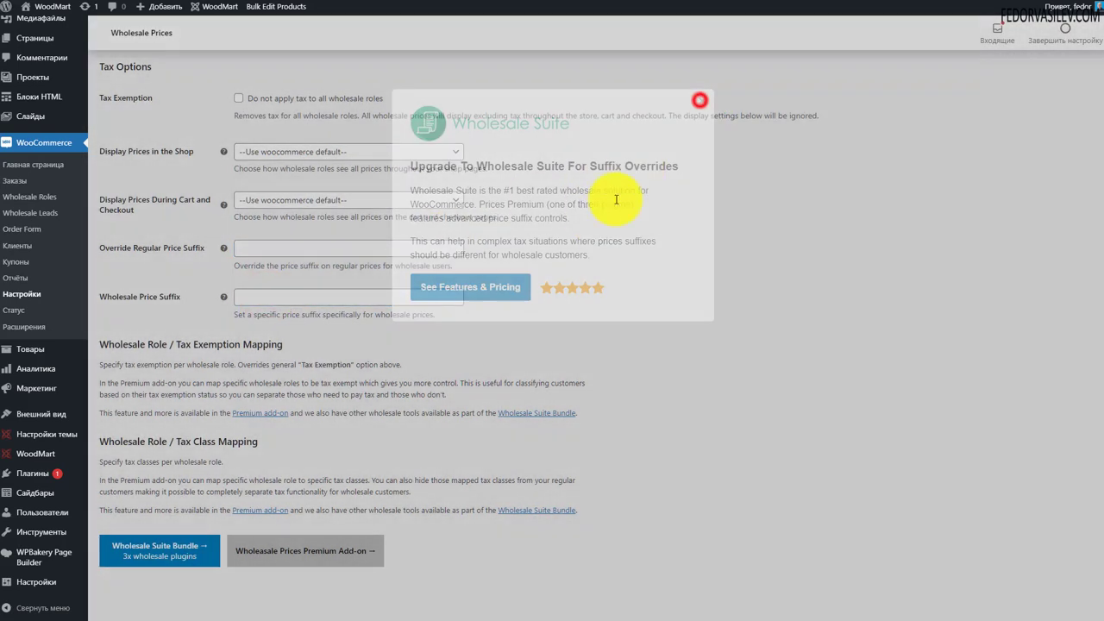
scroll(414, 293, up, 2)
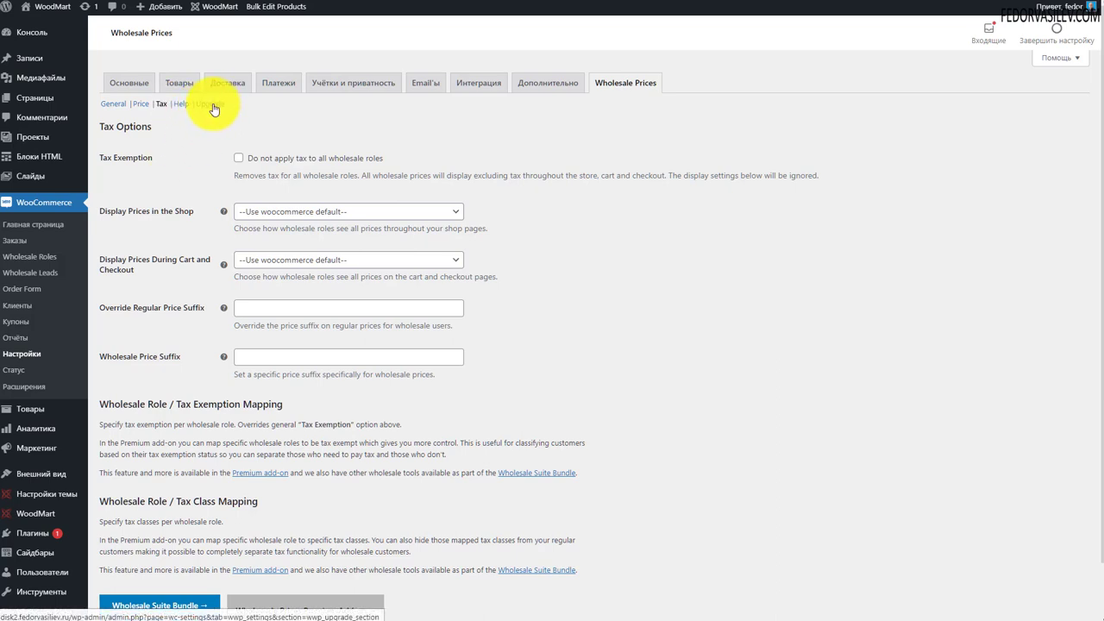
scroll(560, 345, down, 1)
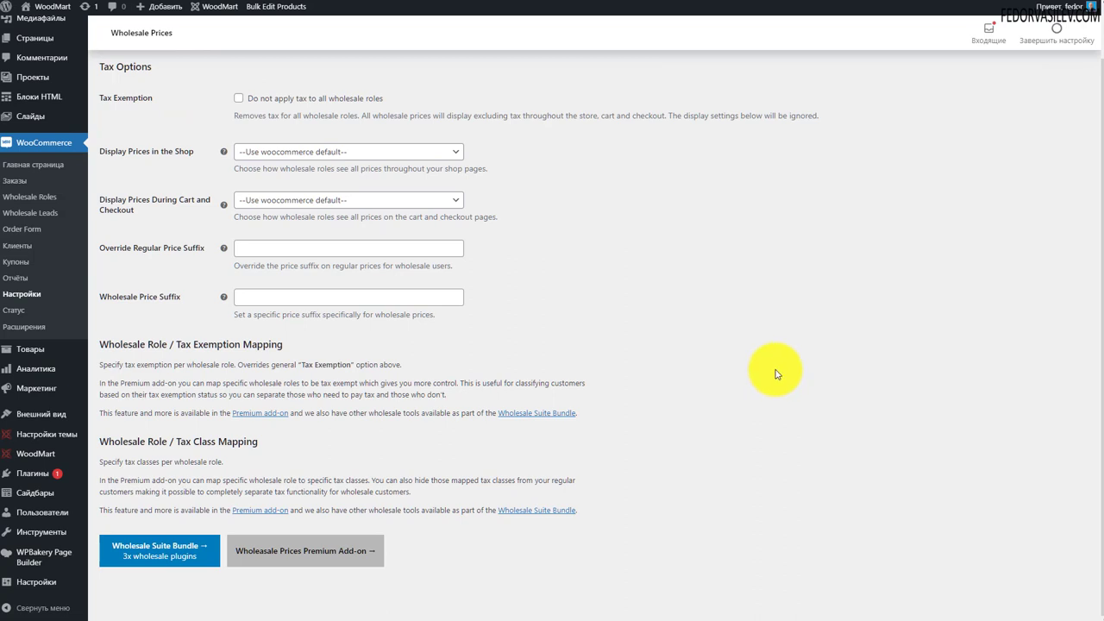
scroll(775, 373, up, 1)
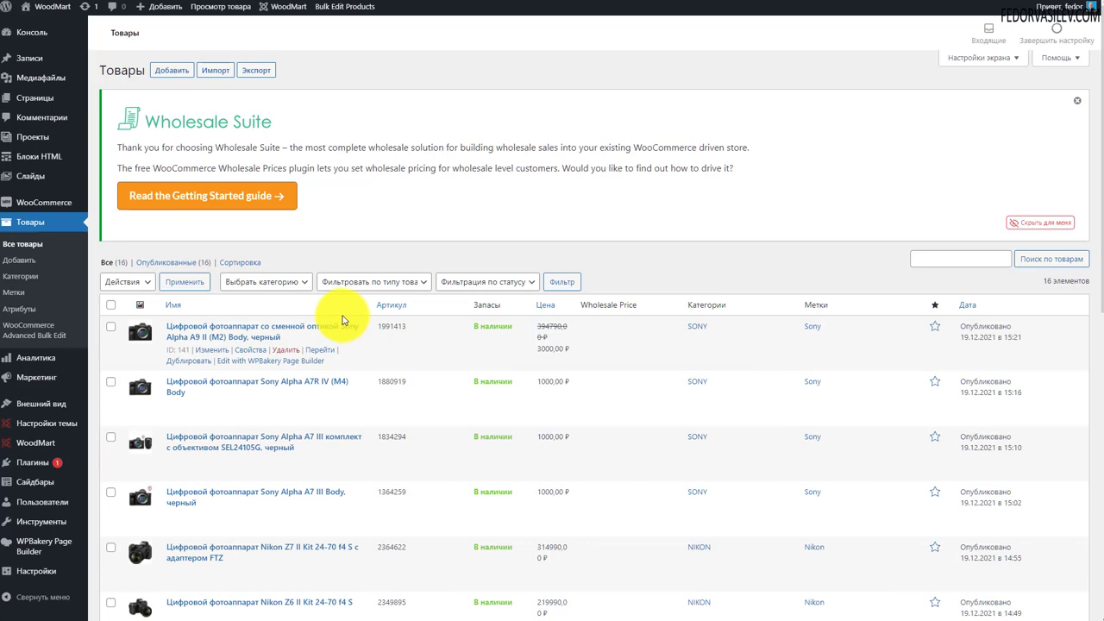
Open the full product list and permanently hide the Wholesale Suite getting-started notice
drag(289, 129, 311, 91)
click(375, 48)
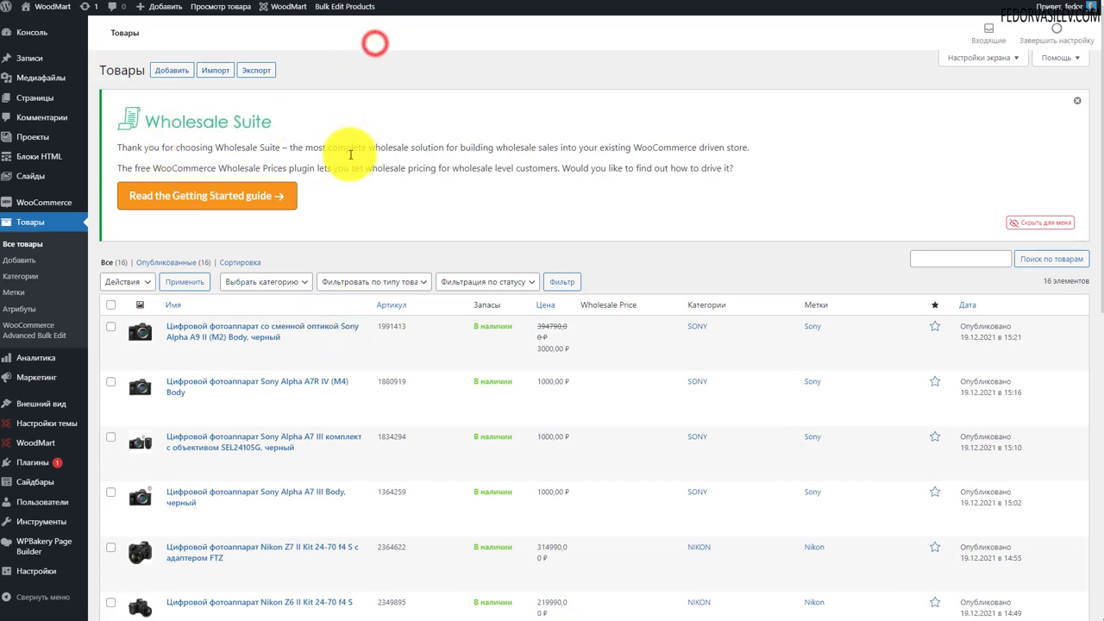
click(1021, 222)
scroll(646, 116, down, 3)
scroll(665, 239, up, 3)
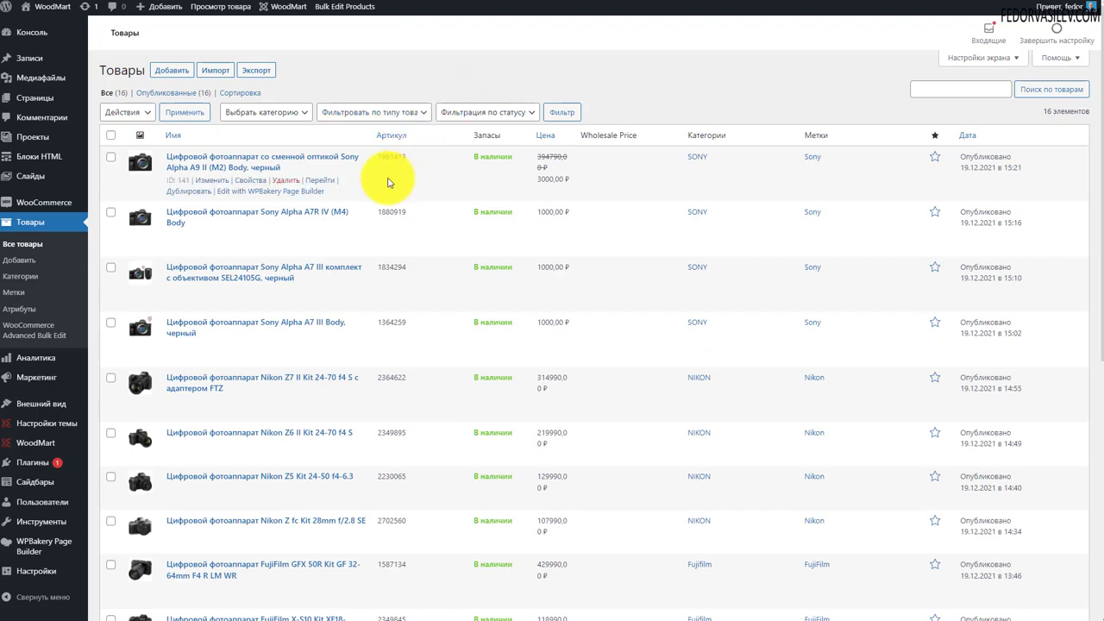
Open the Sony Alpha A9 II (M2) Body product and examine its Wholesale Customer price setting
click(225, 157)
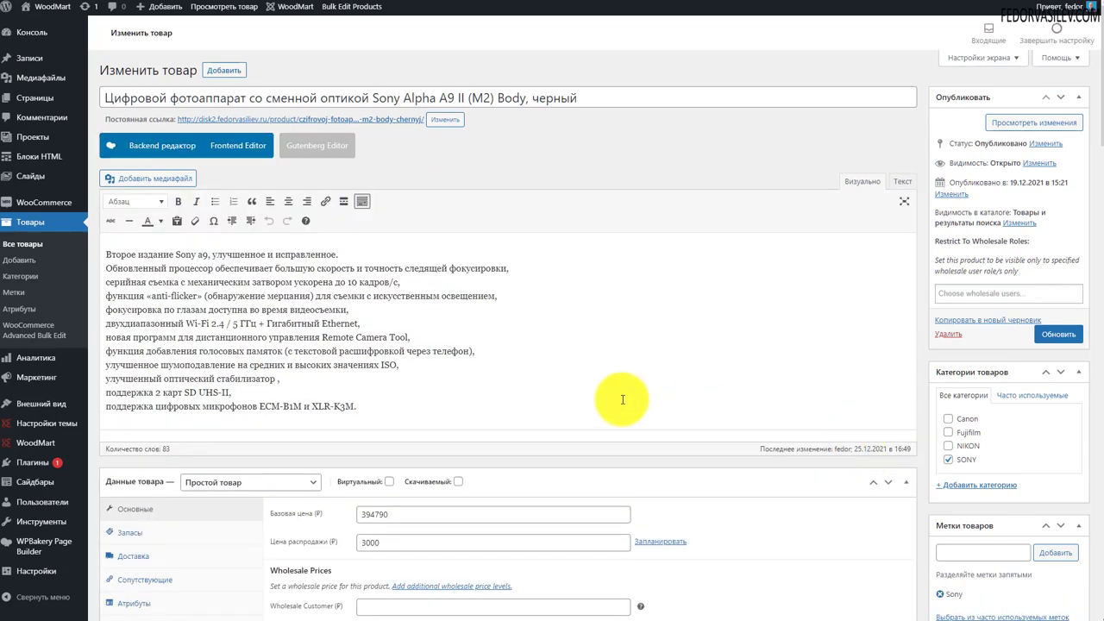
scroll(705, 146, down, 2)
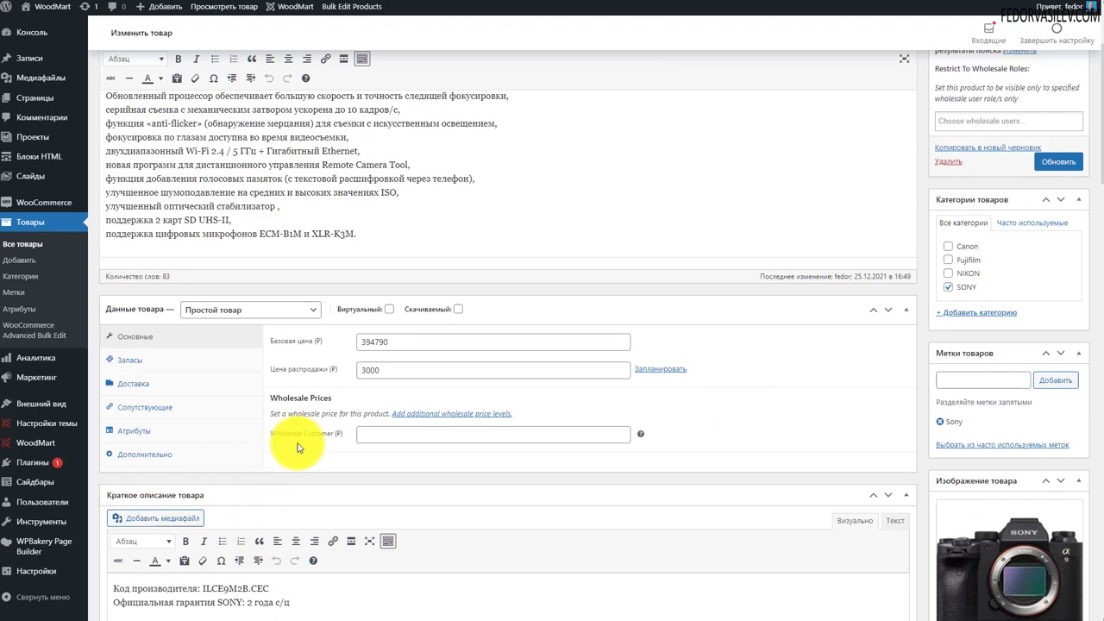
drag(340, 436, 272, 442)
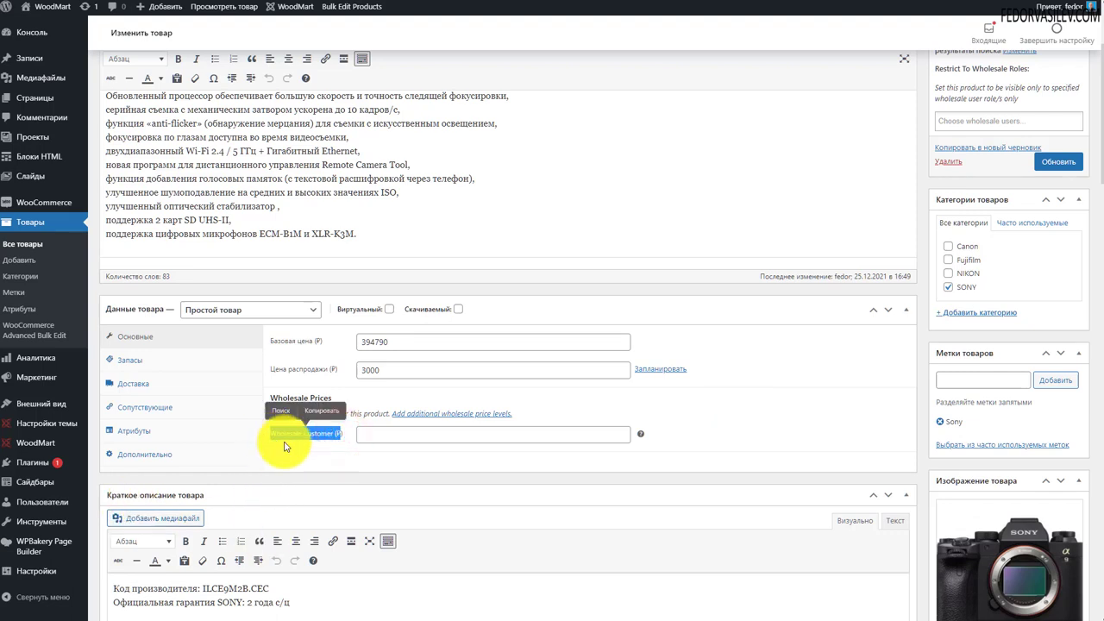
click(369, 437)
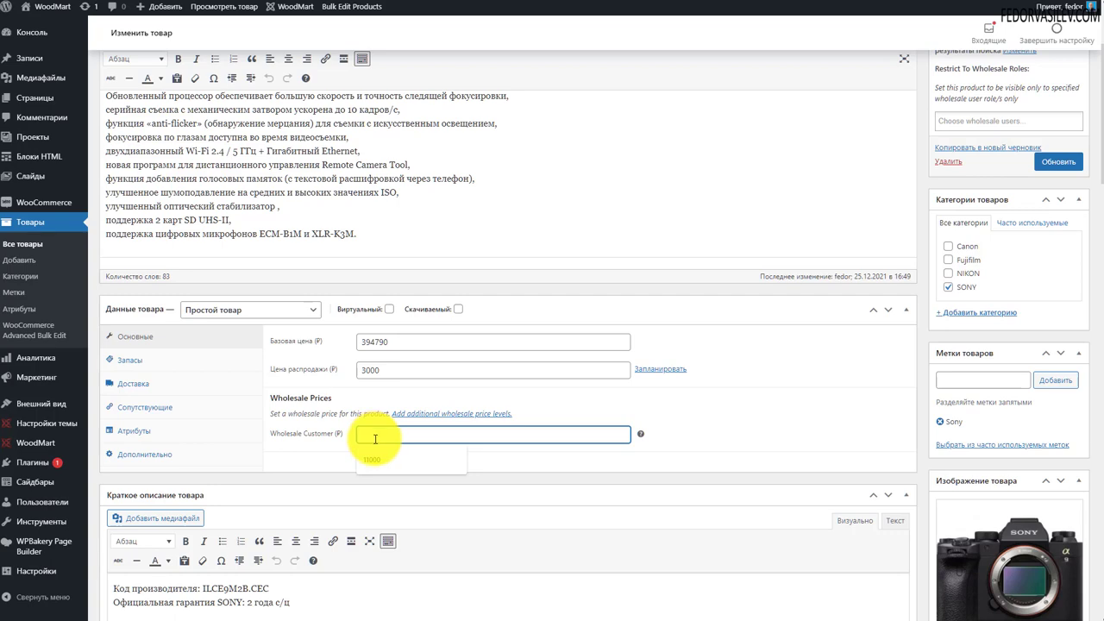
scroll(714, 392, up, 2)
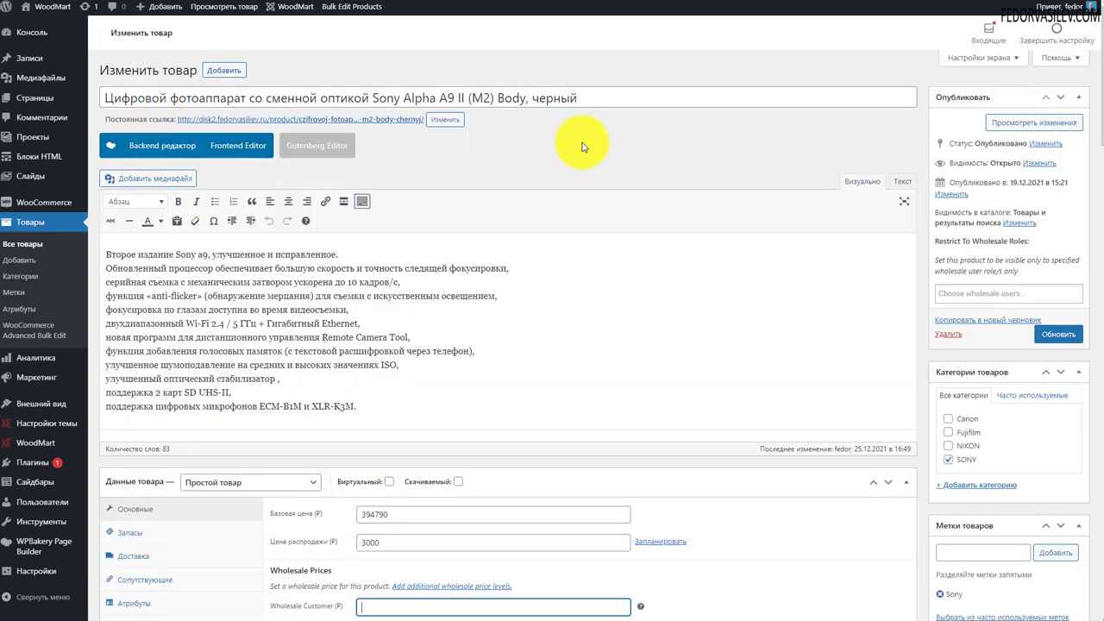
Return to the product list, open the Canon EOS M200 Kit 15-45 IS STM Black product and show its variations
click(33, 222)
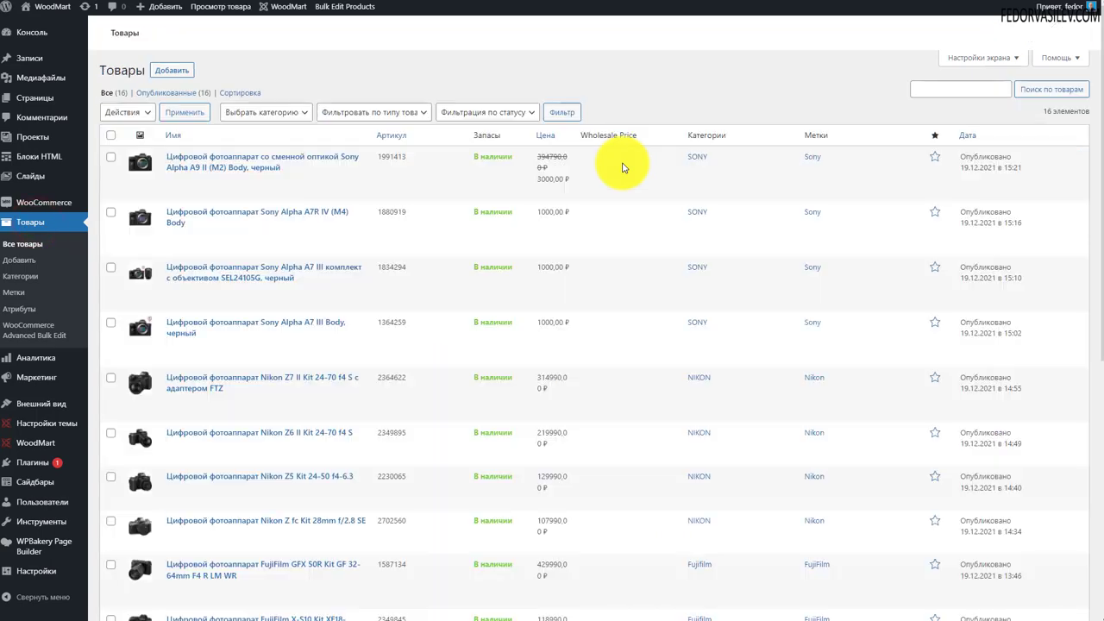
scroll(624, 168, down, 3)
scroll(625, 169, down, 3)
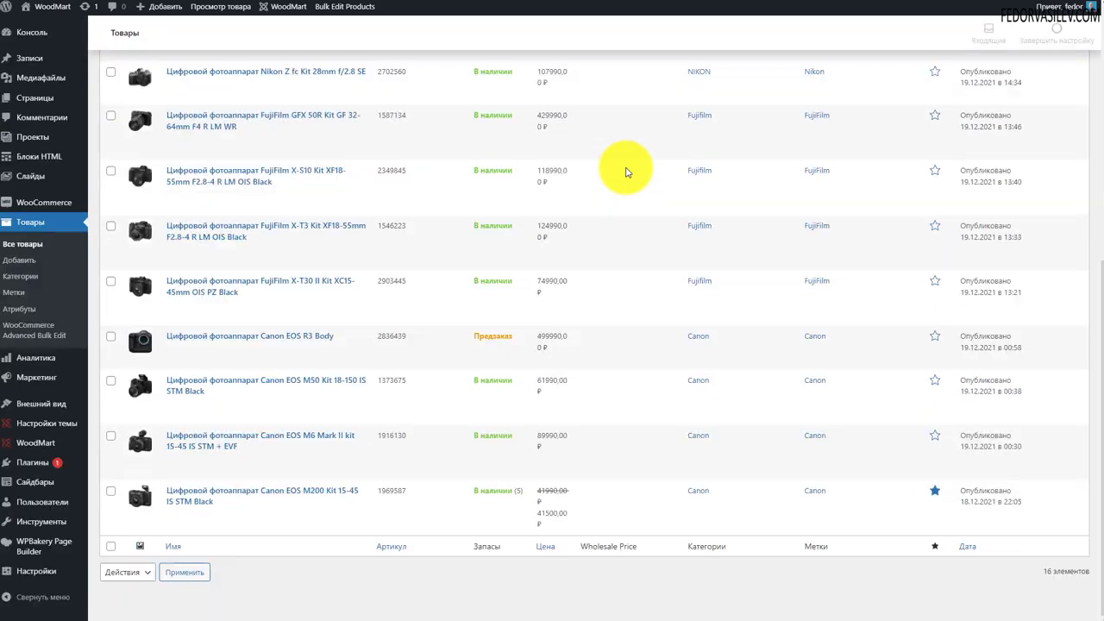
click(311, 494)
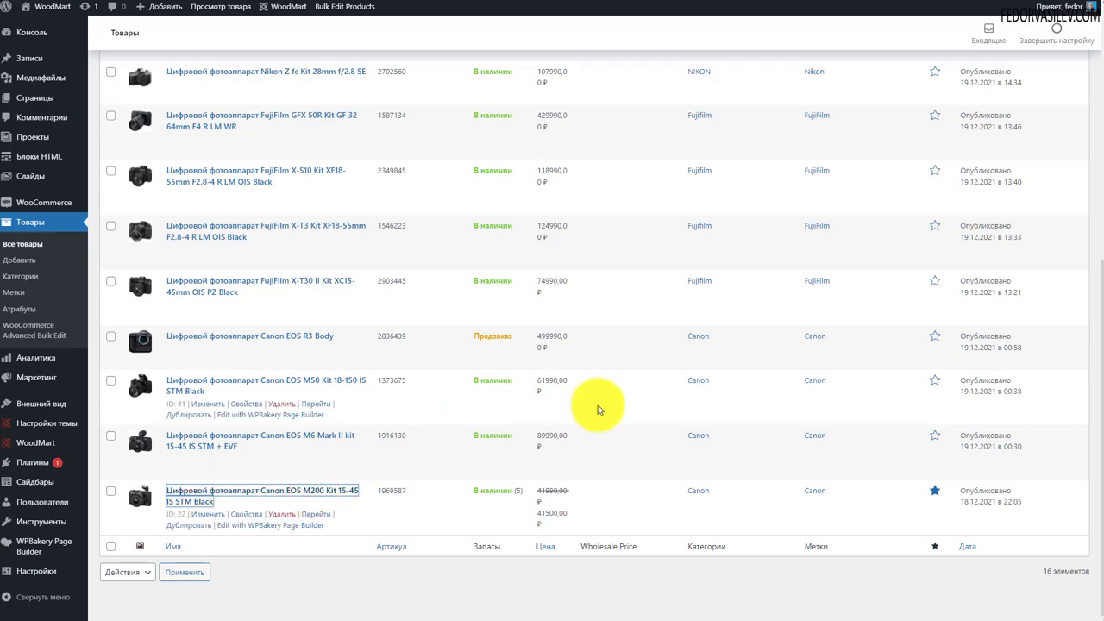
click(136, 338)
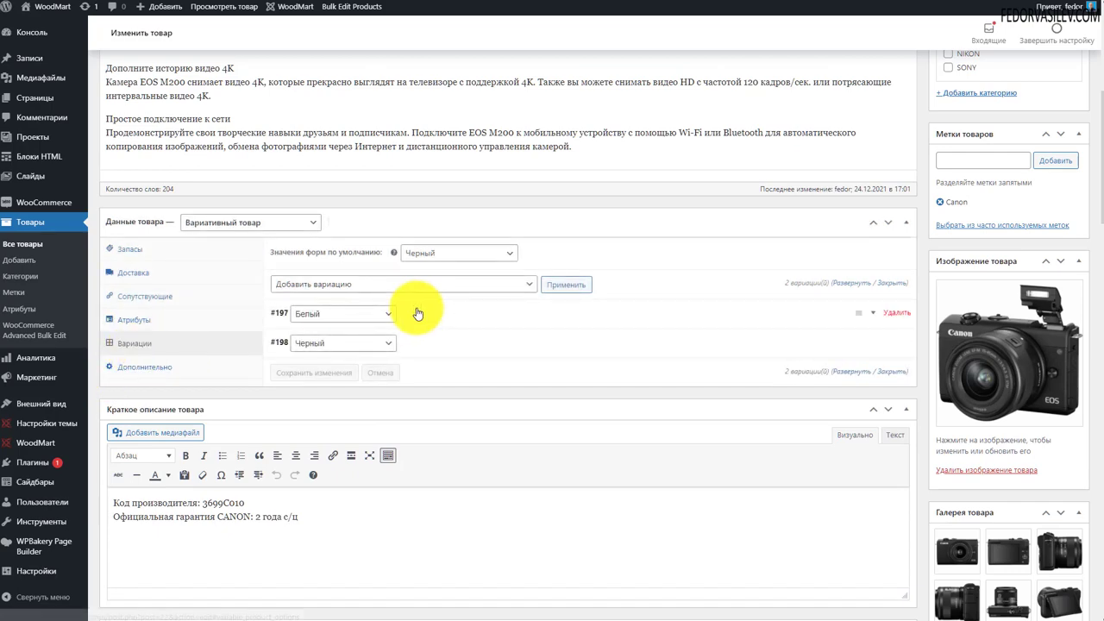
Set the Wholesale Customer price of the "Белый" variation to 30000 ₽ and collapse the variation
click(421, 312)
scroll(500, 340, down, 4)
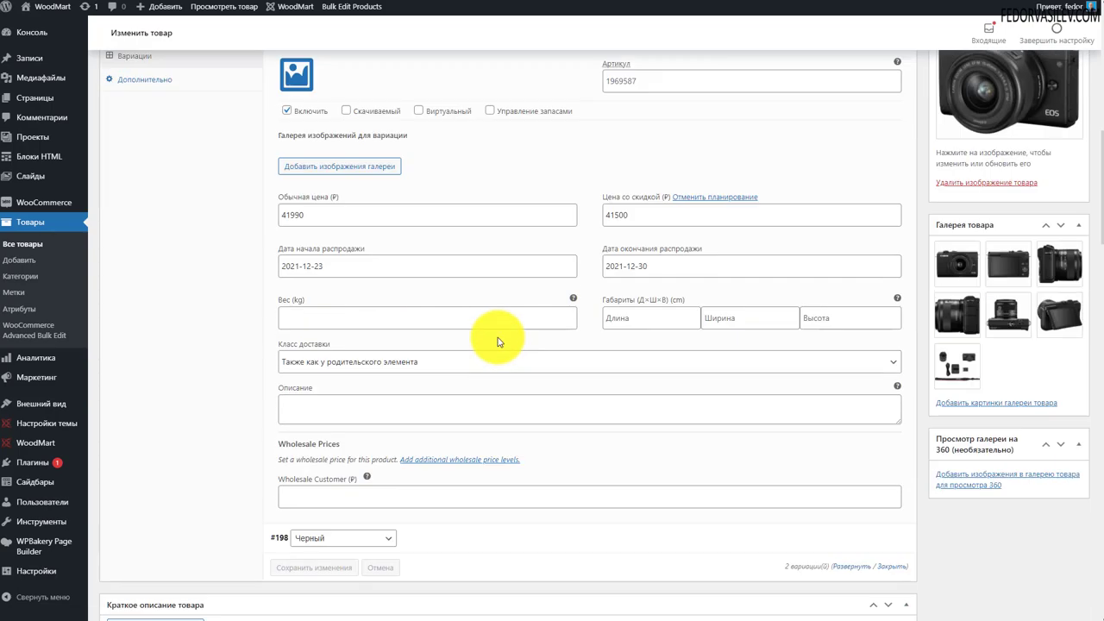
click(323, 500)
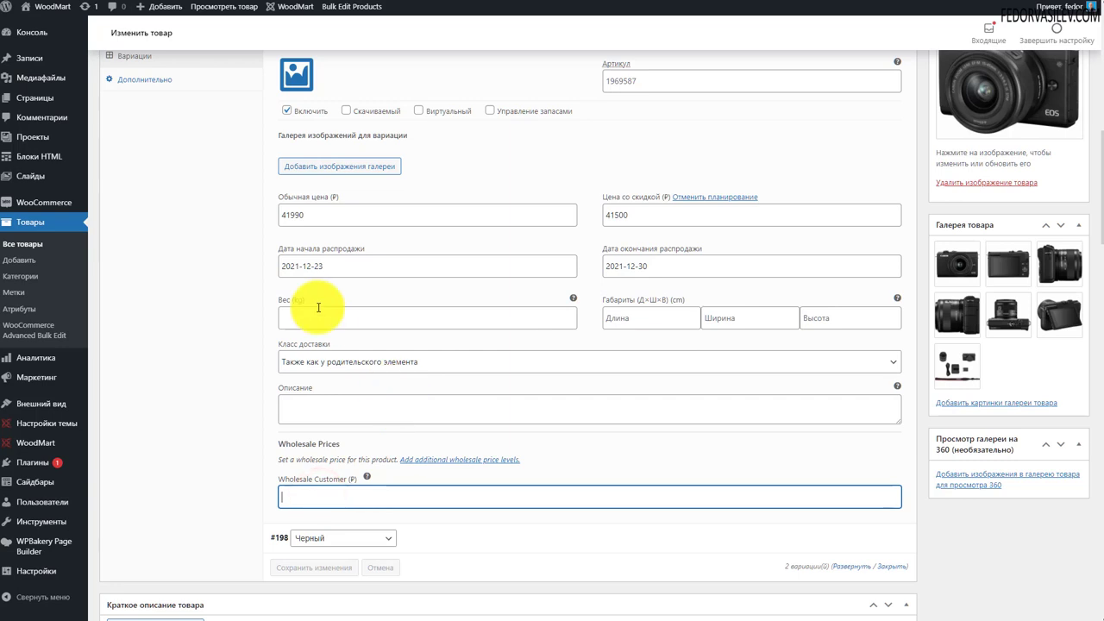
click(311, 207)
double_click(311, 206)
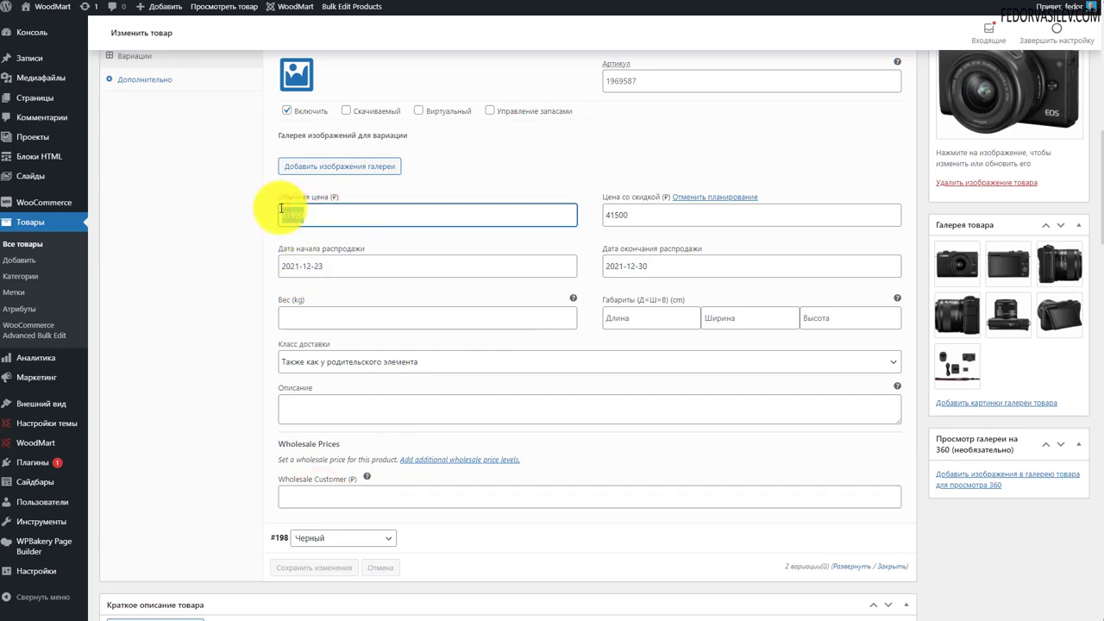
click(315, 496)
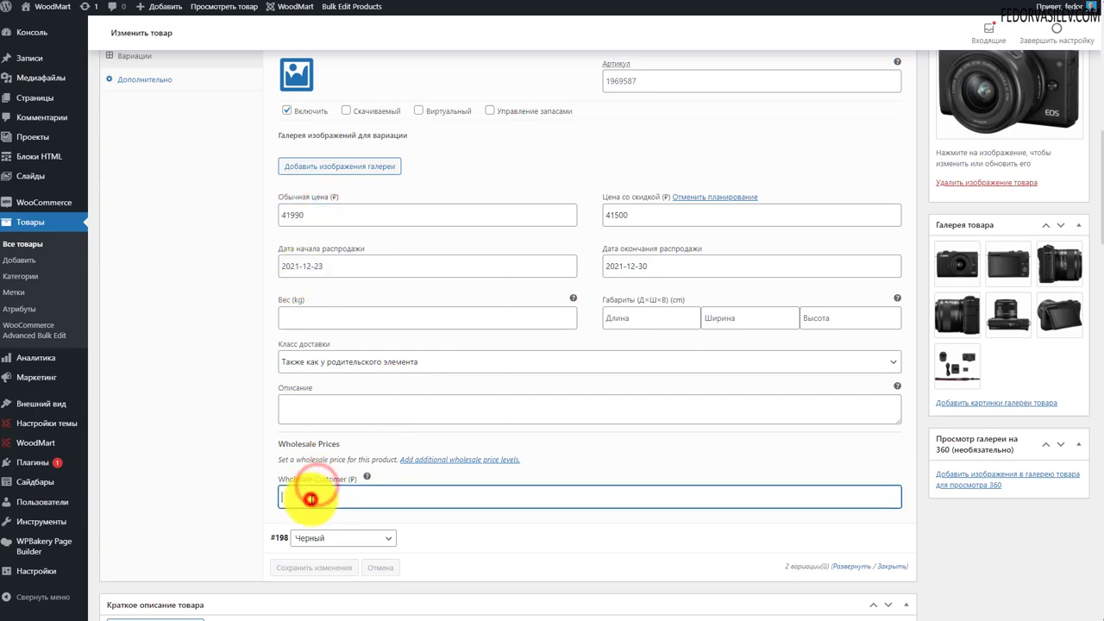
click(289, 495)
text(40000)
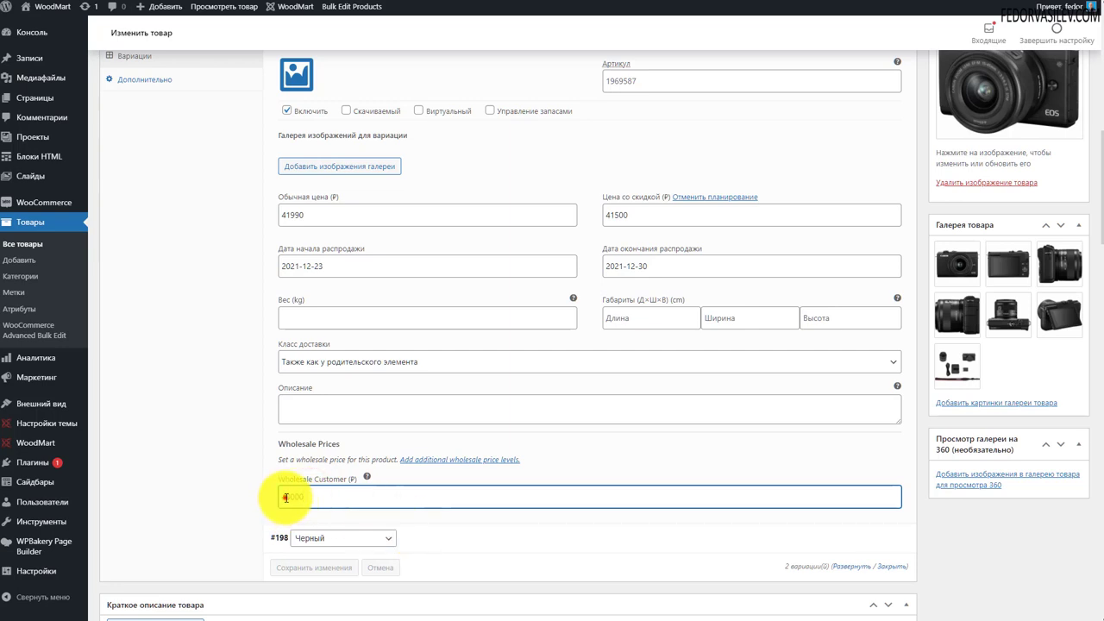
drag(287, 496, 238, 493)
text(30000)
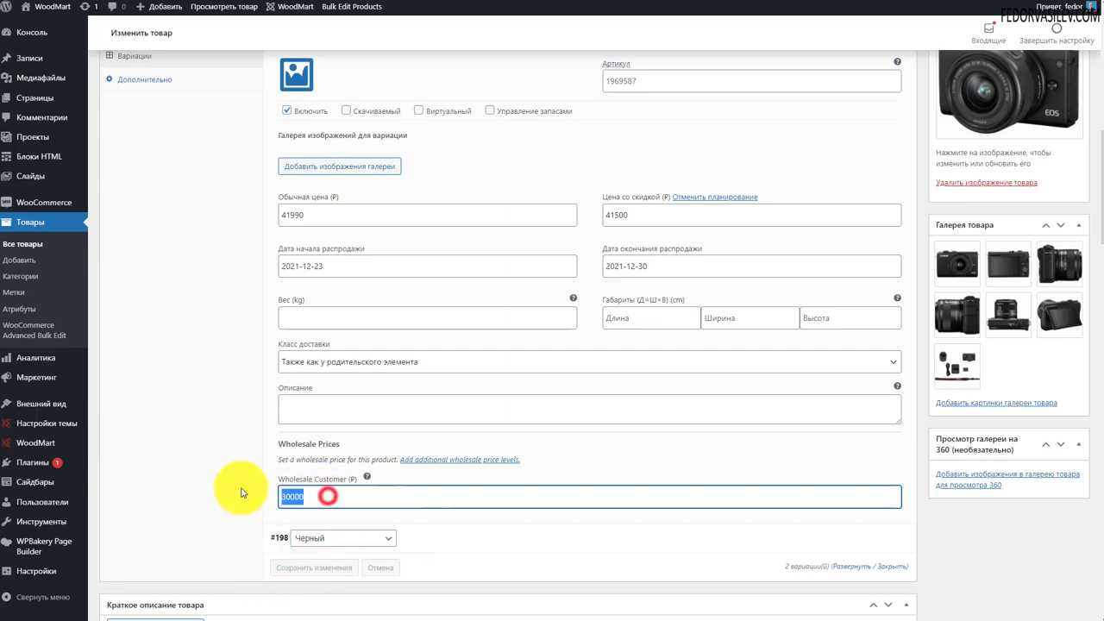
scroll(394, 492, up, 3)
click(505, 198)
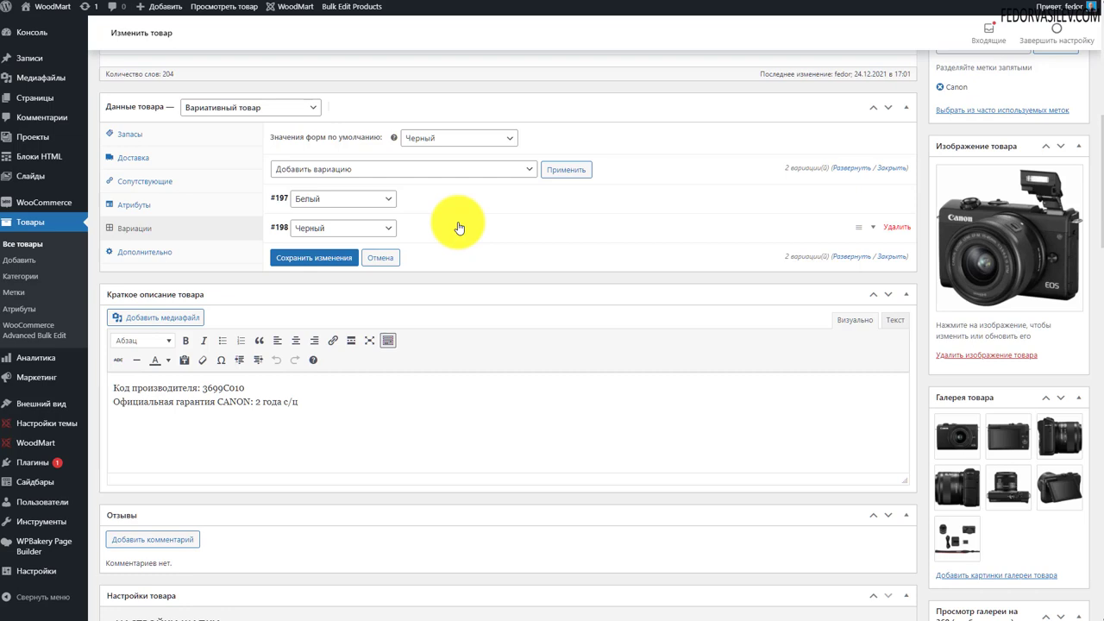
Set the Wholesale Customer price of the "Черный" variation to 30000 ₽ and save the variation changes
click(438, 238)
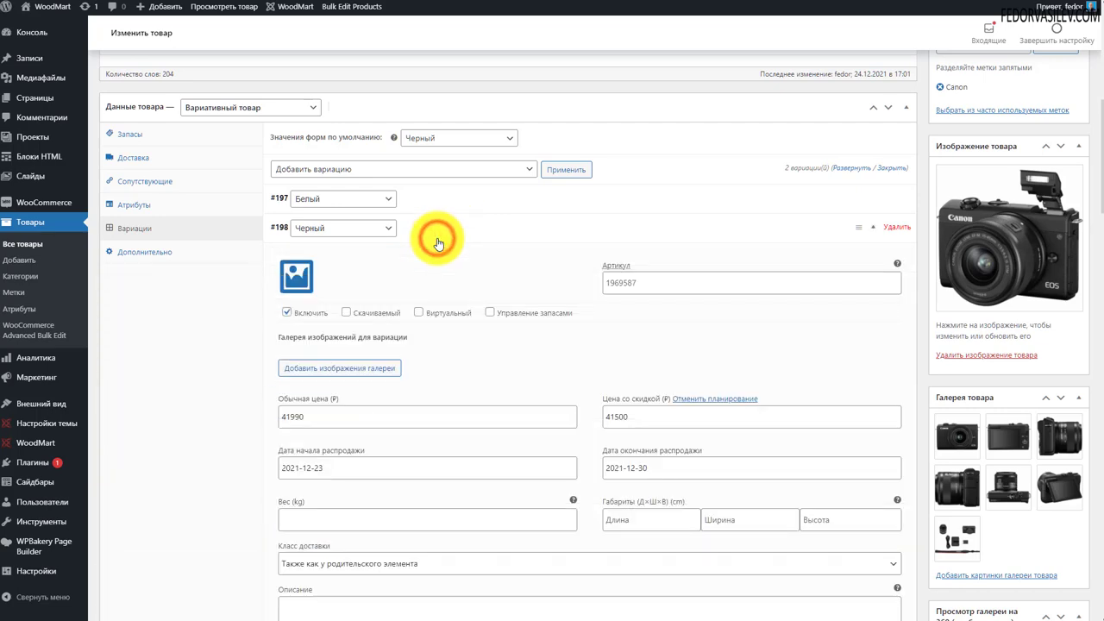
scroll(433, 250, down, 3)
click(320, 467)
text(30000)
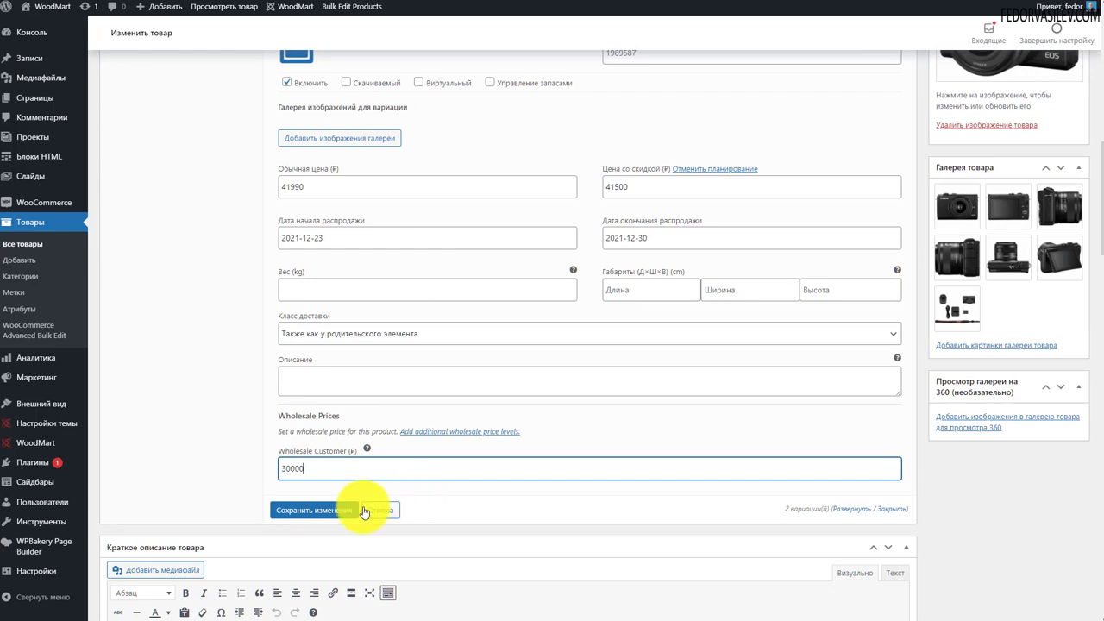
click(336, 510)
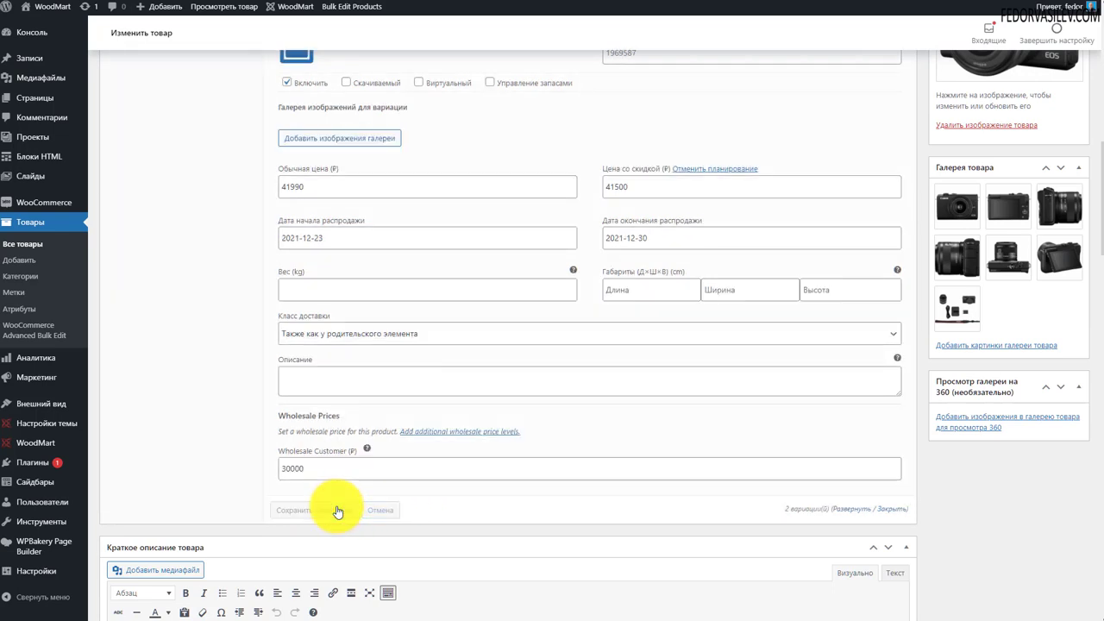
scroll(336, 510, down, 5)
scroll(439, 406, down, 2)
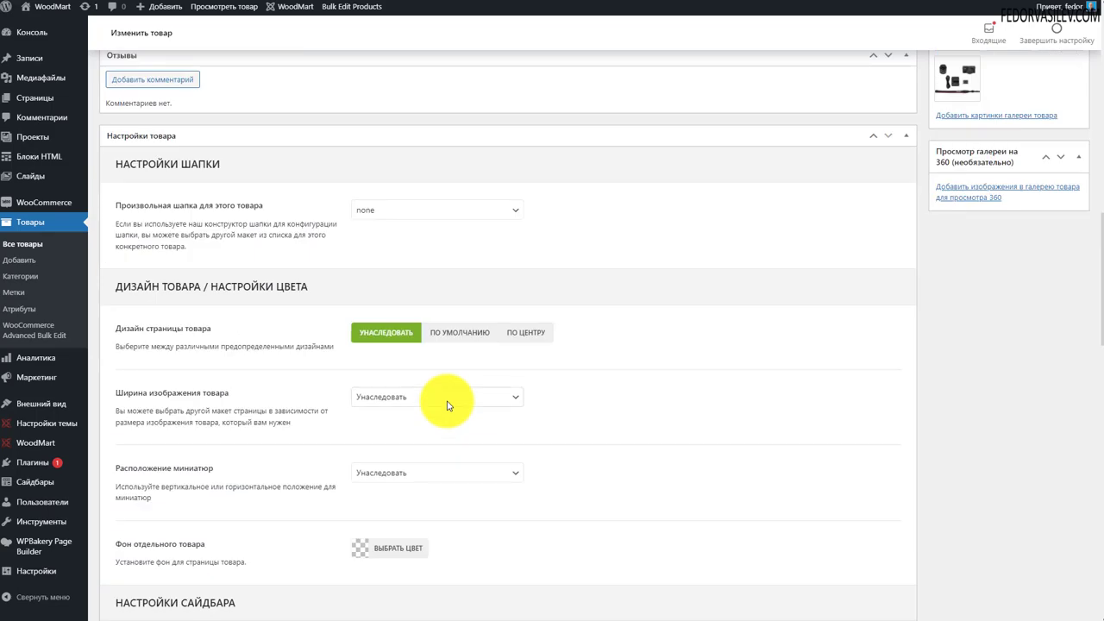
Update the Canon EOS M200 Kit 15-45 IS STM Black product and return to the product list
scroll(436, 410, up, 10)
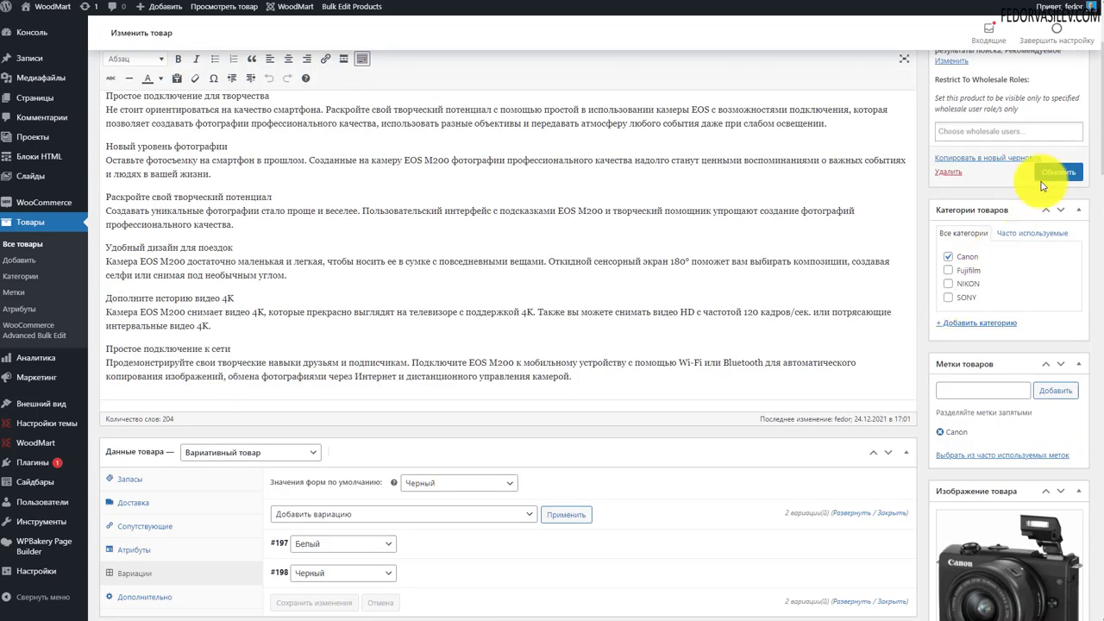
scroll(726, 241, down, 3)
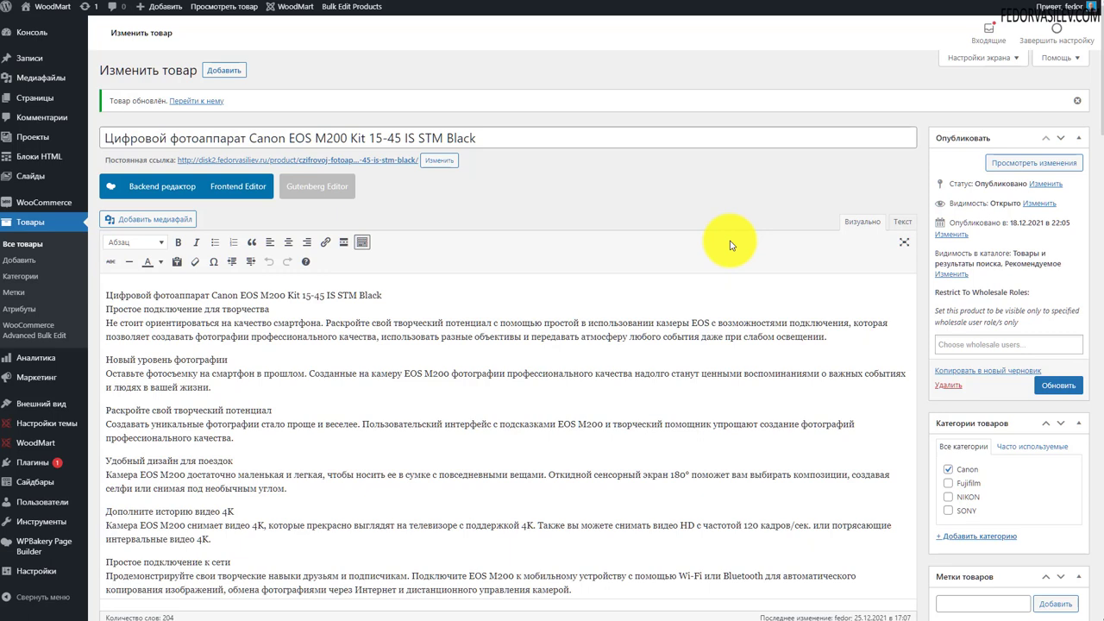
scroll(729, 245, down, 6)
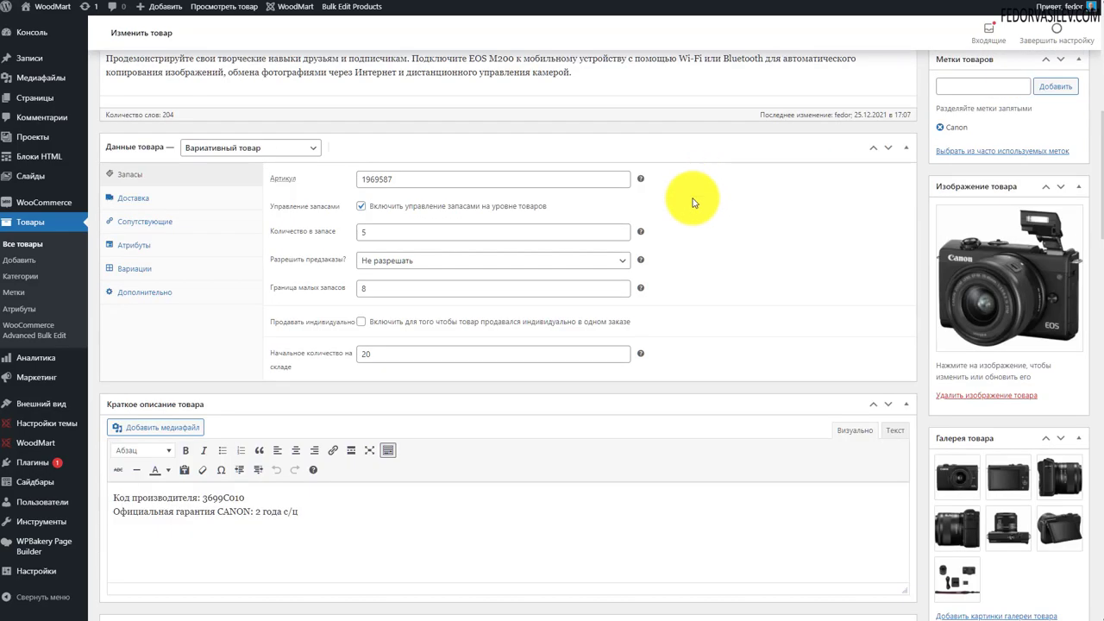
scroll(681, 380, up, 6)
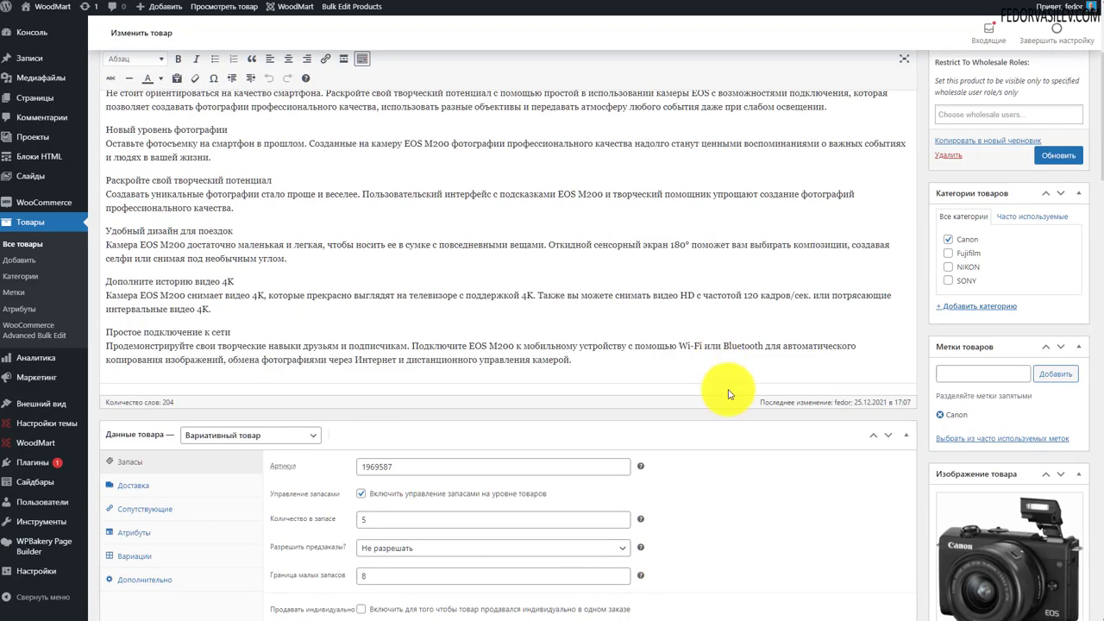
click(32, 222)
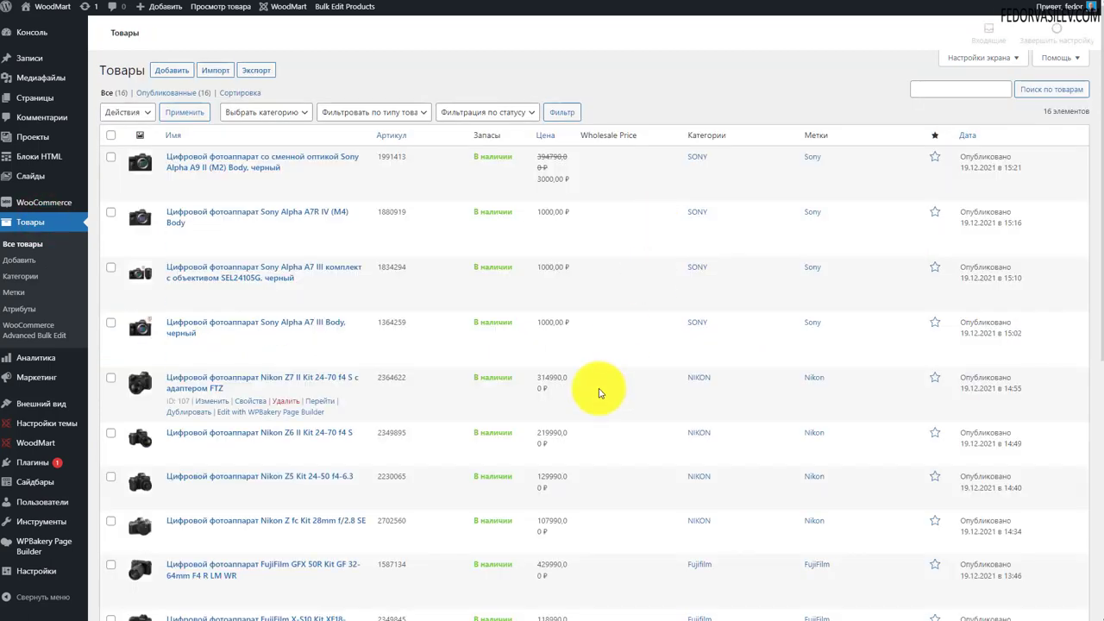
Find the Canon EOS M200 Kit 15-45 IS STM Black product in the list and examine its wholesale price
scroll(599, 184, down, 3)
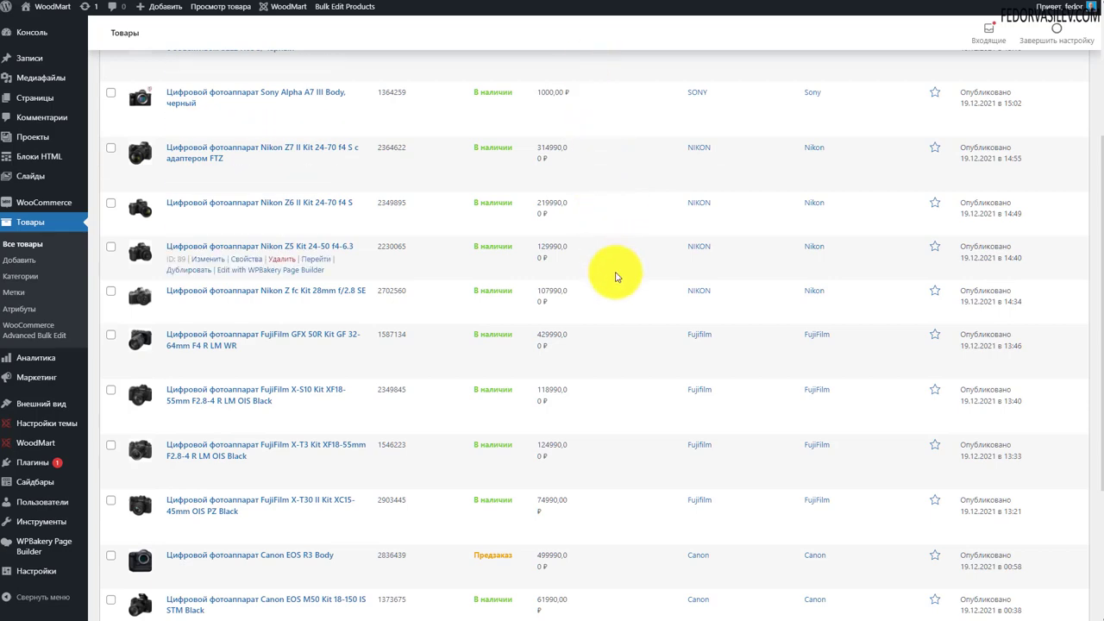
scroll(616, 273, down, 3)
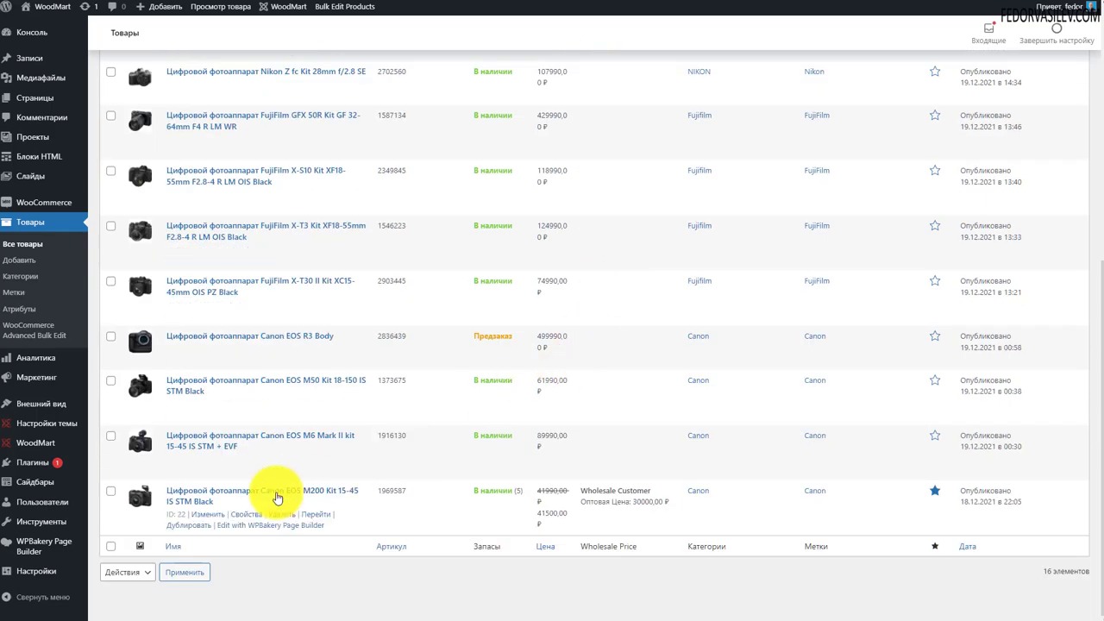
mouse_move(234, 492)
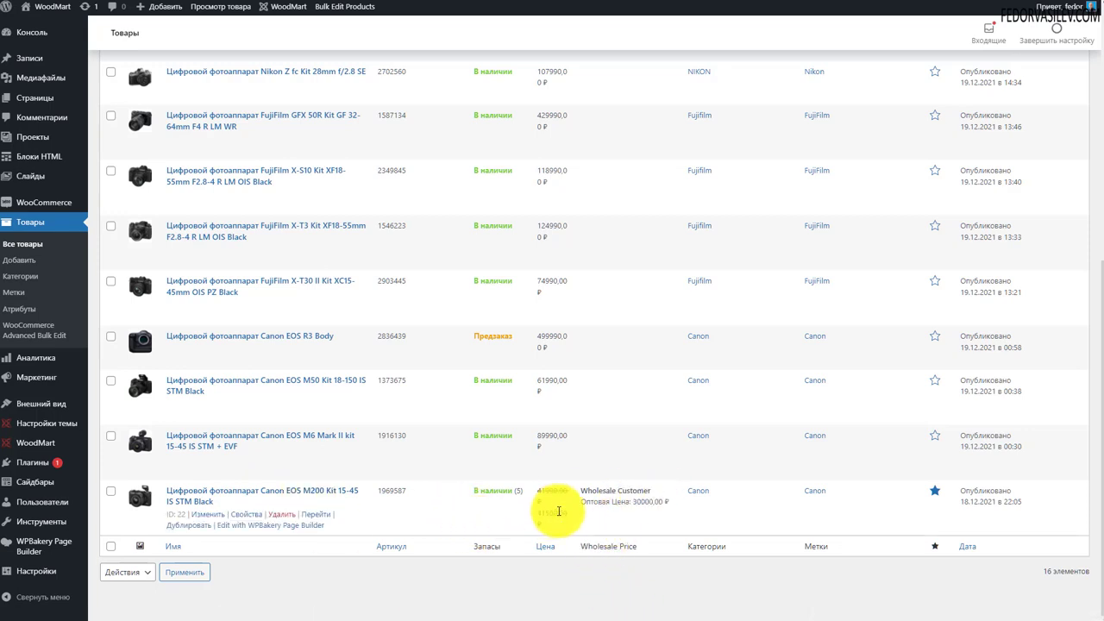
mouse_move(660, 488)
mouse_down()
mouse_move(576, 483)
mouse_move(580, 526)
mouse_move(664, 502)
mouse_up()
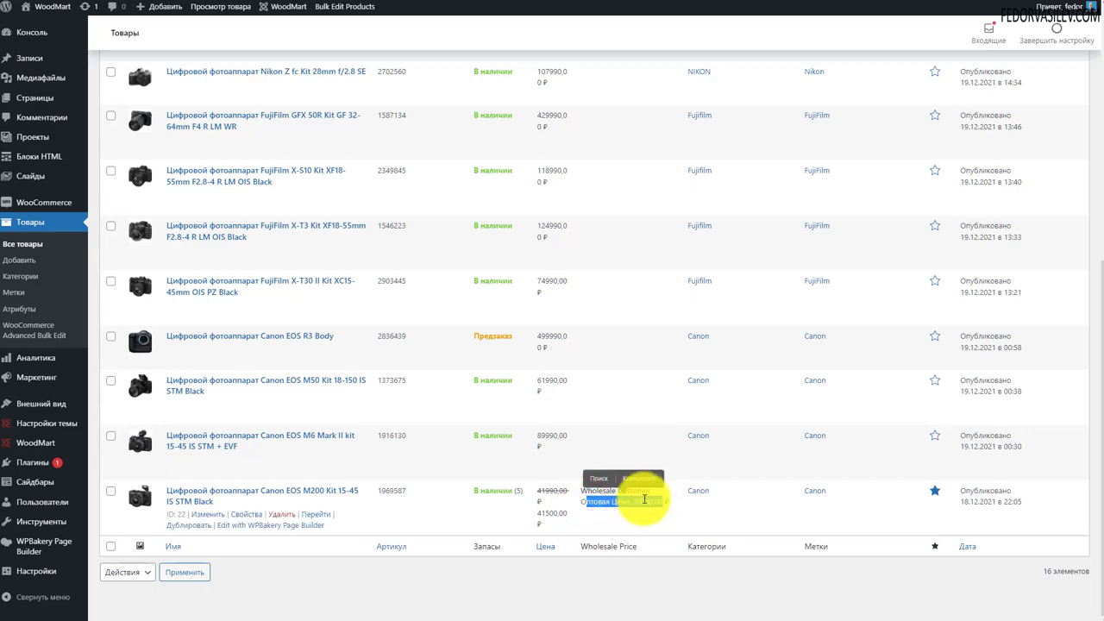
scroll(641, 491, up, 10)
scroll(621, 170, down, 10)
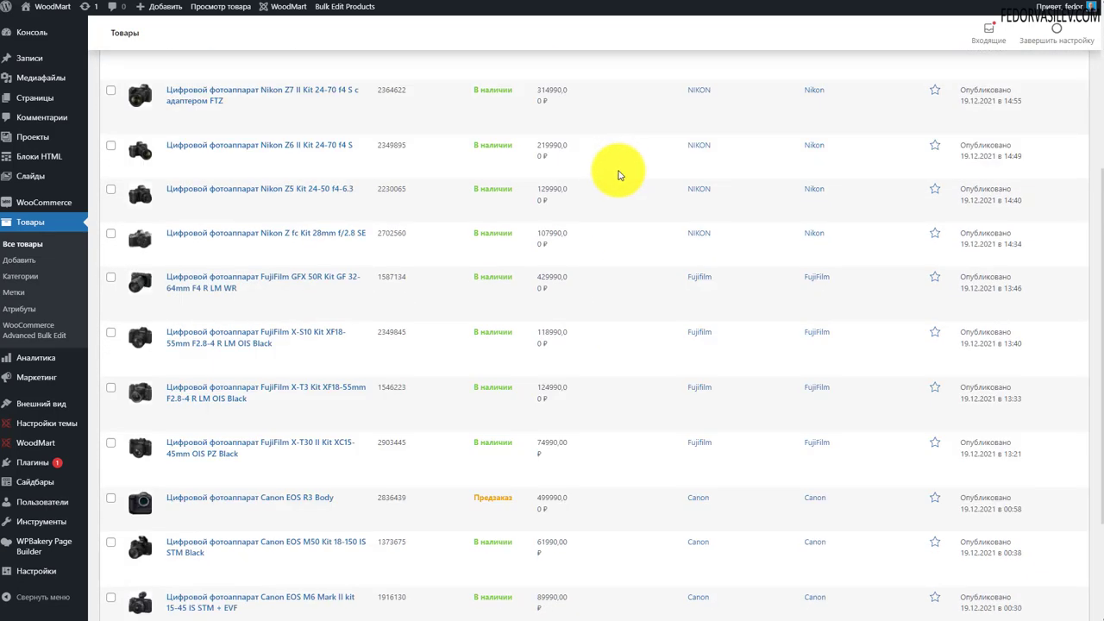
click(608, 527)
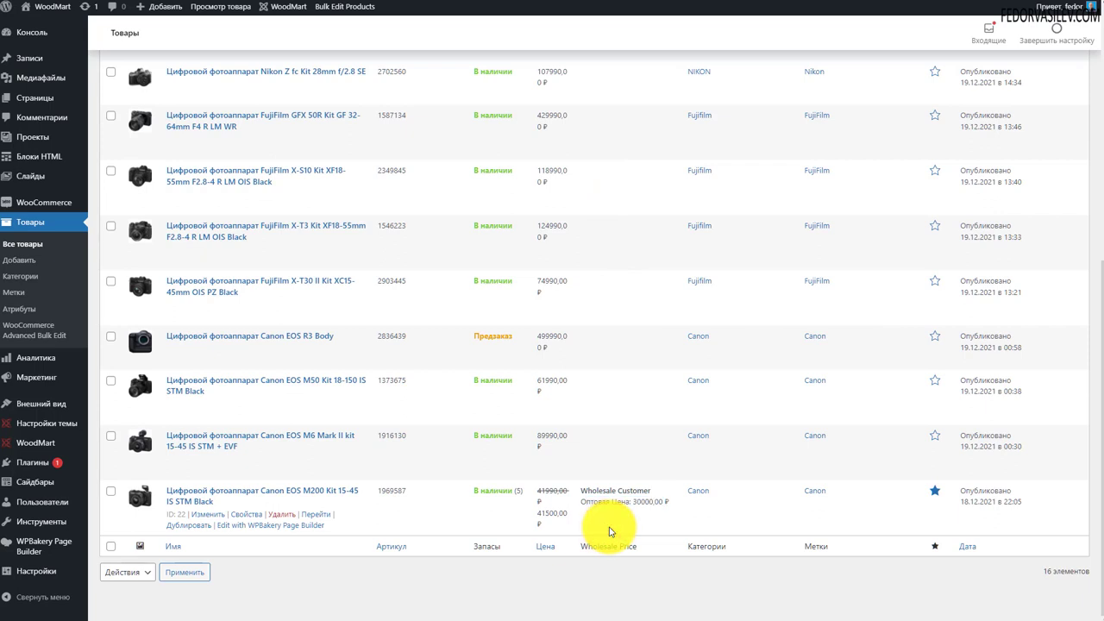
drag(594, 503, 665, 500)
click(635, 517)
drag(596, 501, 665, 501)
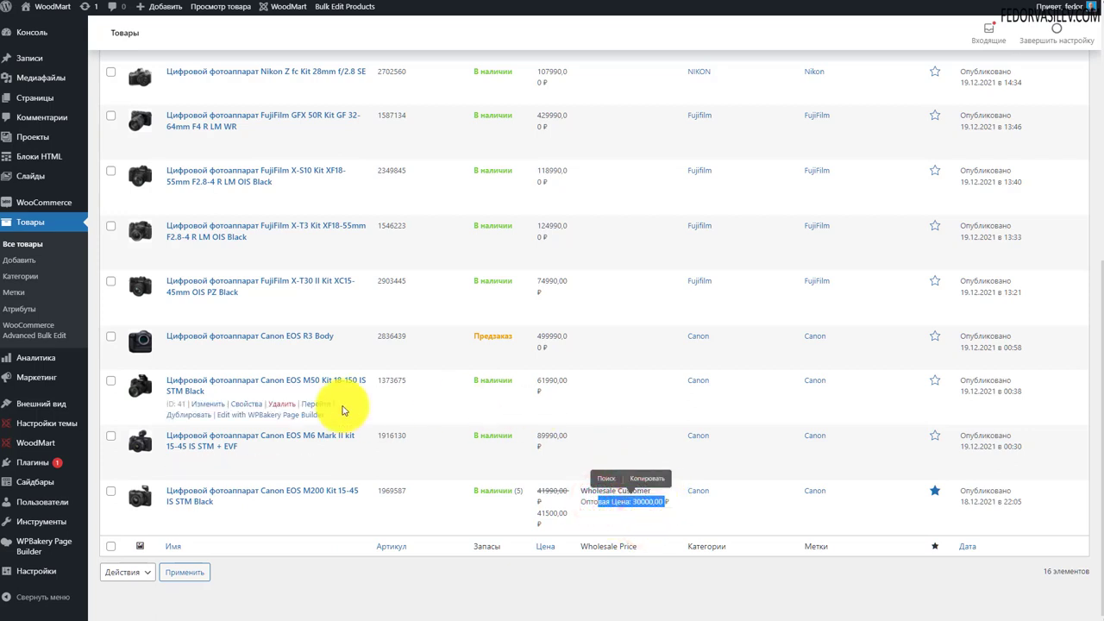
click(640, 440)
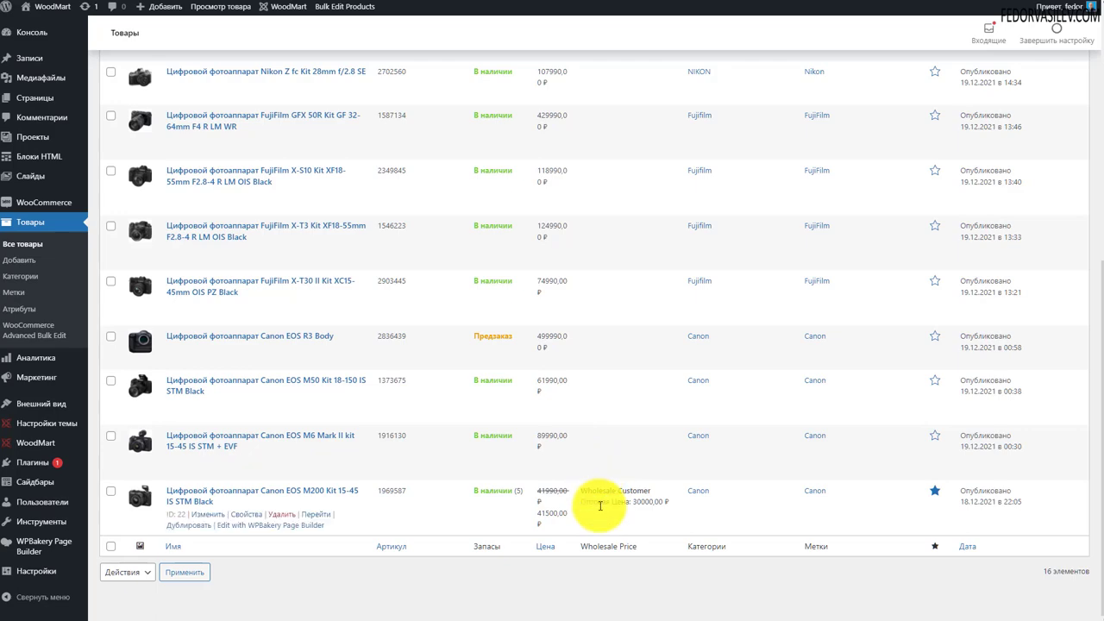
Compare the Wholesale Price column across the products and examine the role name and price label of the Canon EOS M200
scroll(598, 448, up, 5)
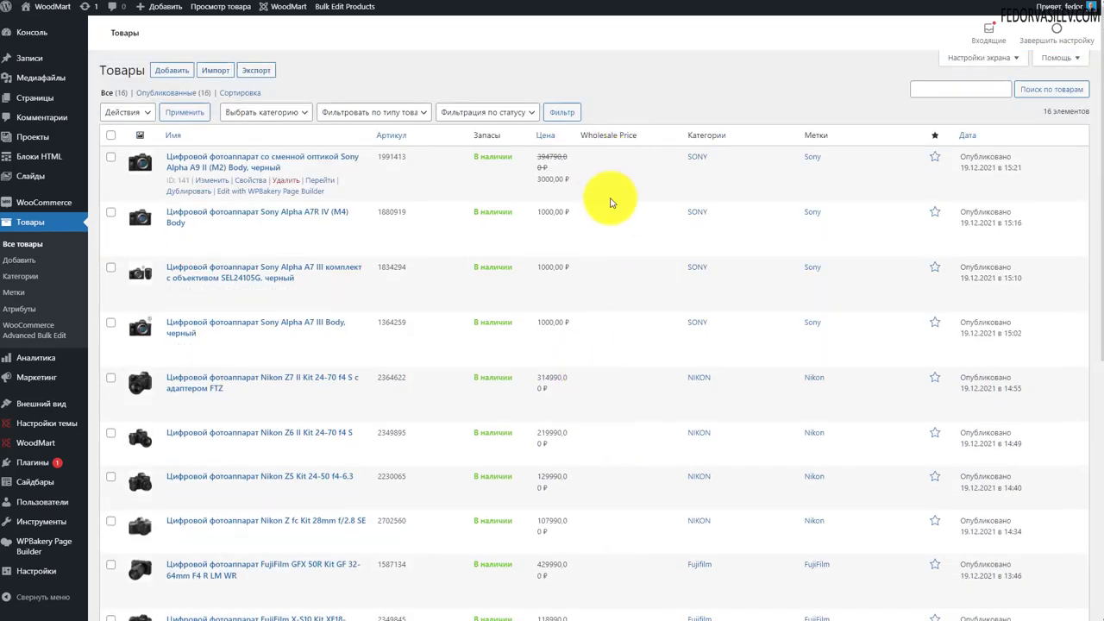
scroll(609, 215, down, 5)
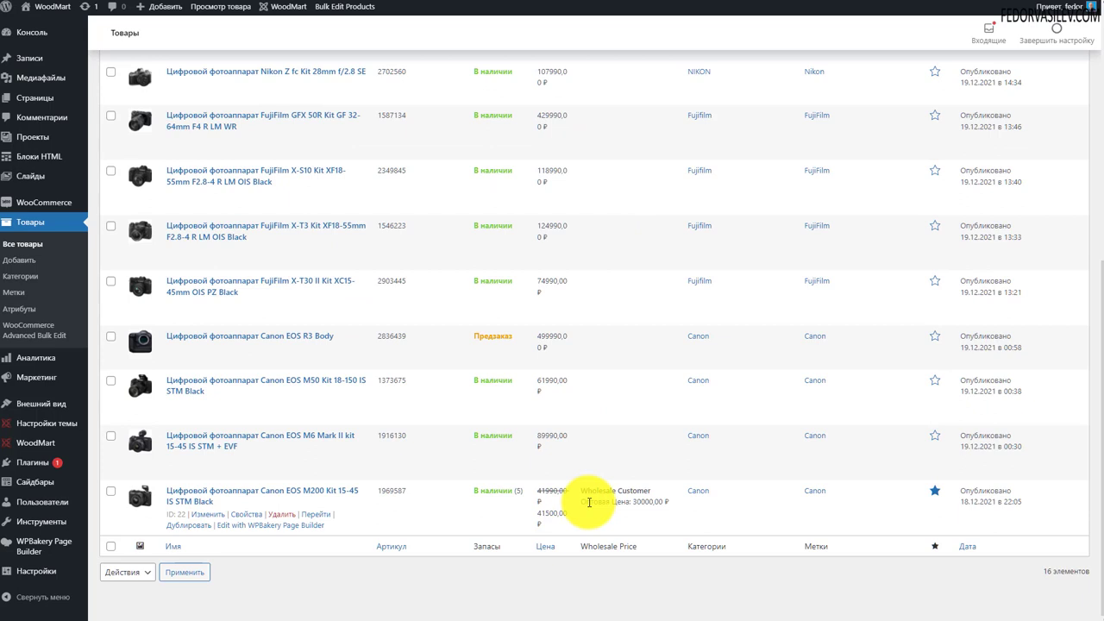
drag(589, 502, 645, 510)
click(629, 511)
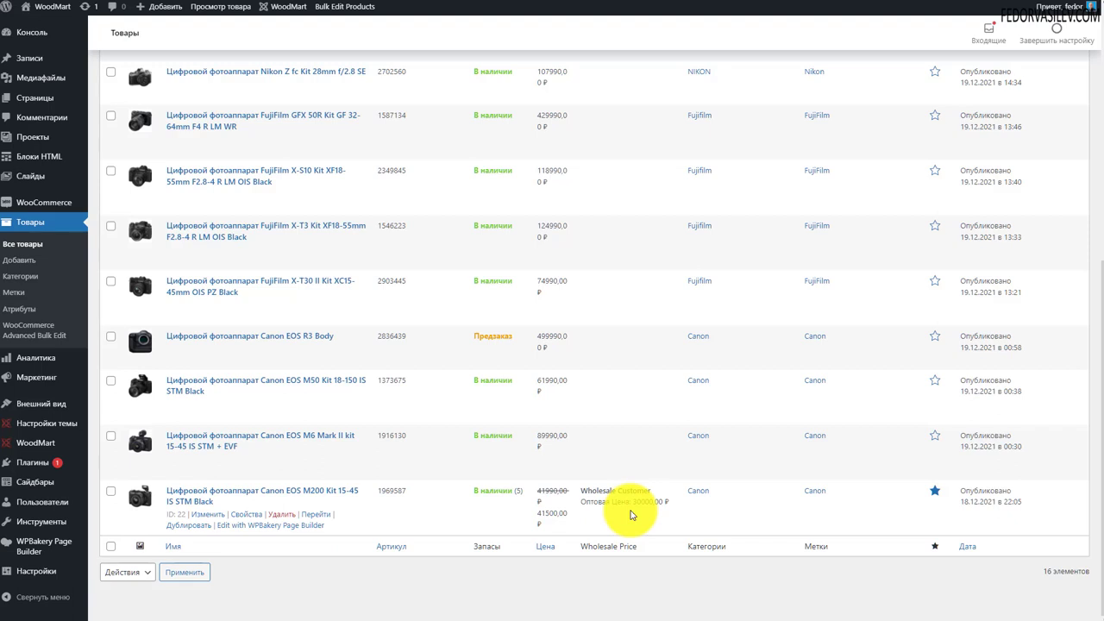
drag(592, 490, 645, 488)
click(610, 523)
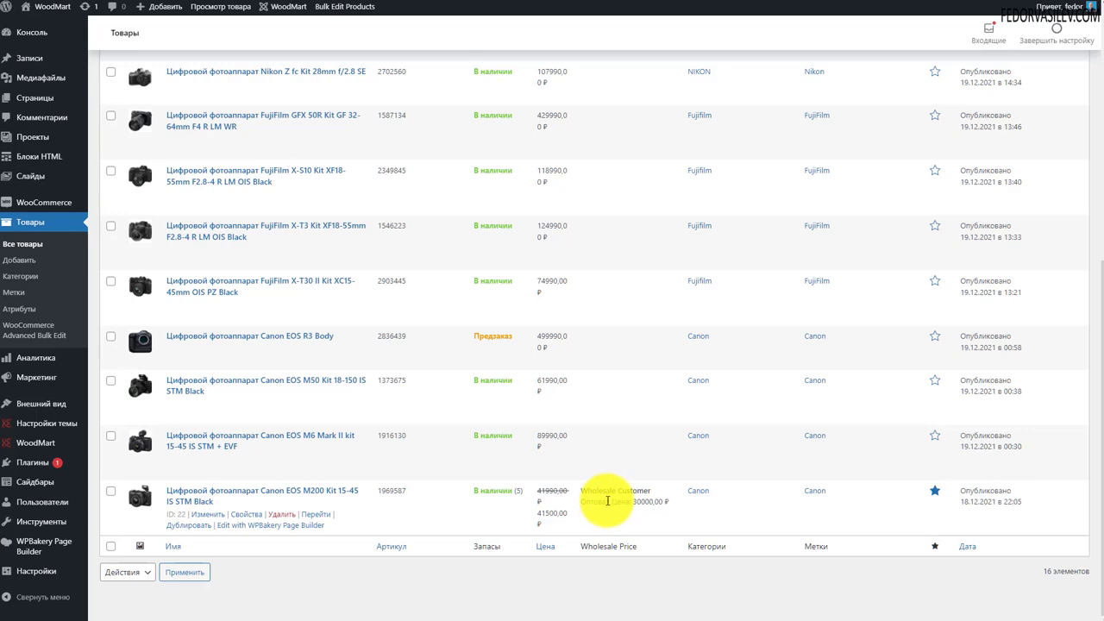
drag(604, 501, 660, 501)
click(634, 526)
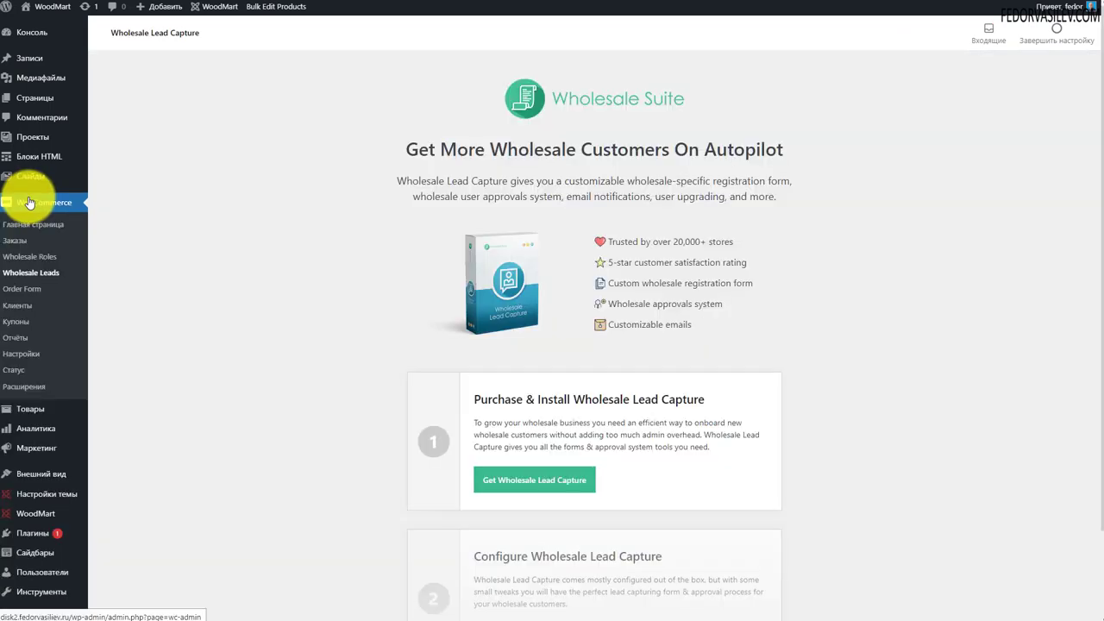
Open the Wholesale Leads page and look over the Wholesale Lead Capture information
drag(696, 105, 419, 141)
scroll(451, 324, down, 1)
scroll(451, 324, up, 1)
Open the Wholesale Roles page, try to add a new role and close the Additional Wholesale Roles (Premium) dialog
click(33, 250)
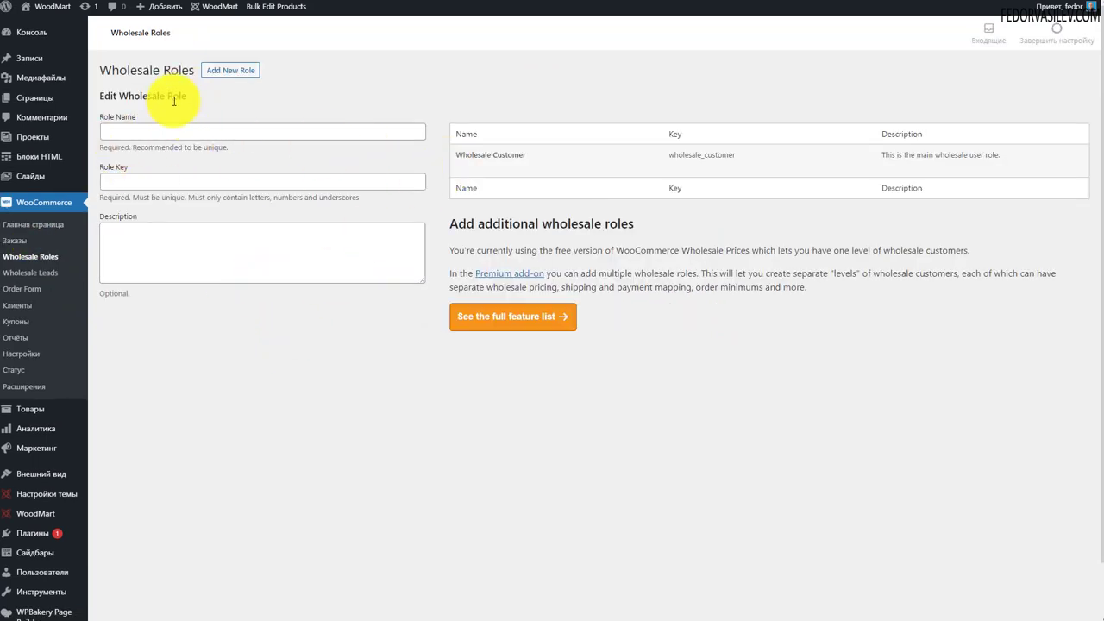
click(136, 133)
click(221, 69)
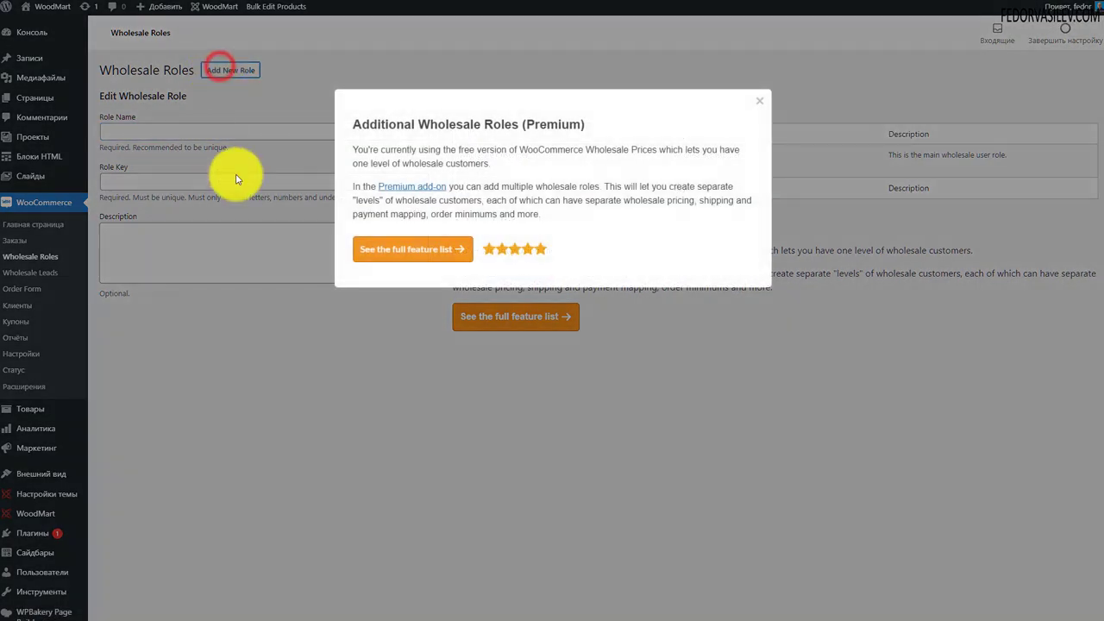
click(758, 95)
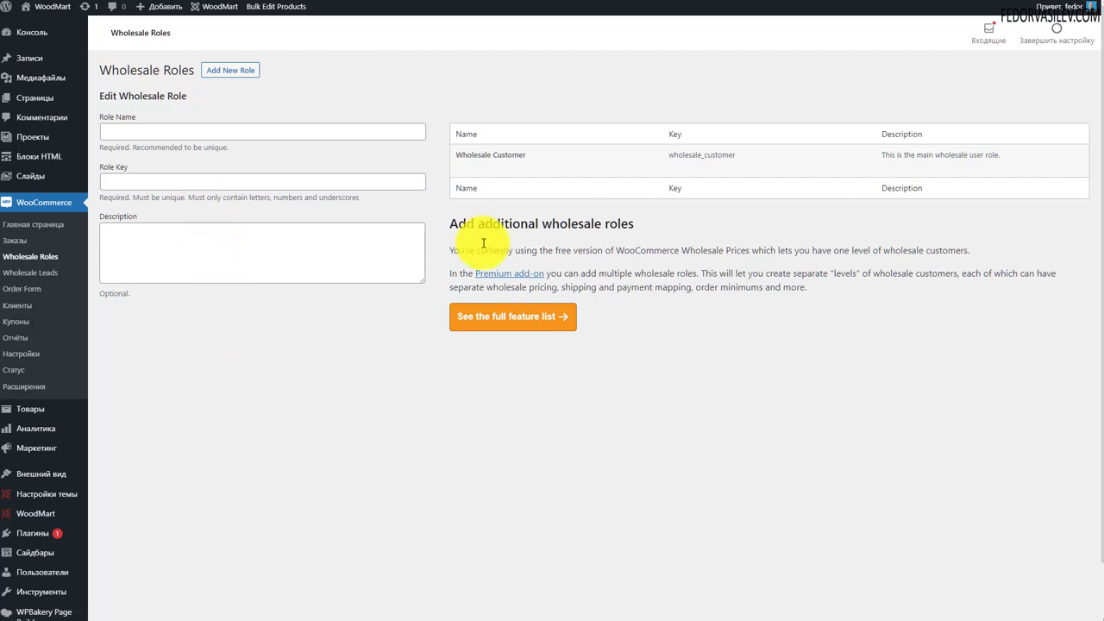
Rename the Wholesale Customer role as "Оптовая цена", set its description to "Это основная роль оптового пользователя." and save the role
click(458, 168)
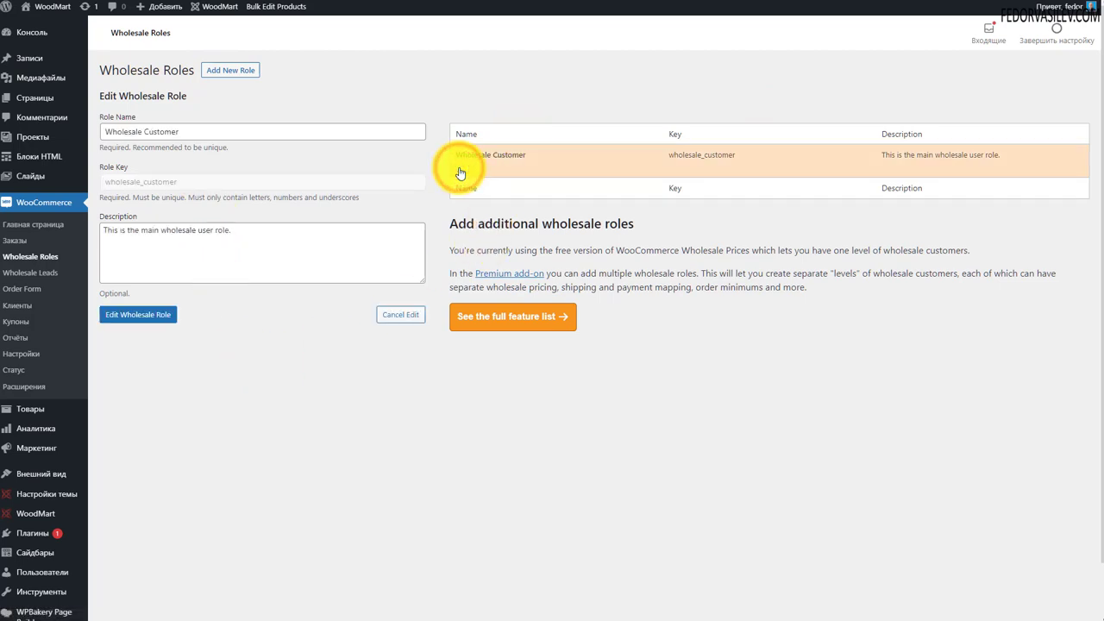
drag(210, 131, 26, 131)
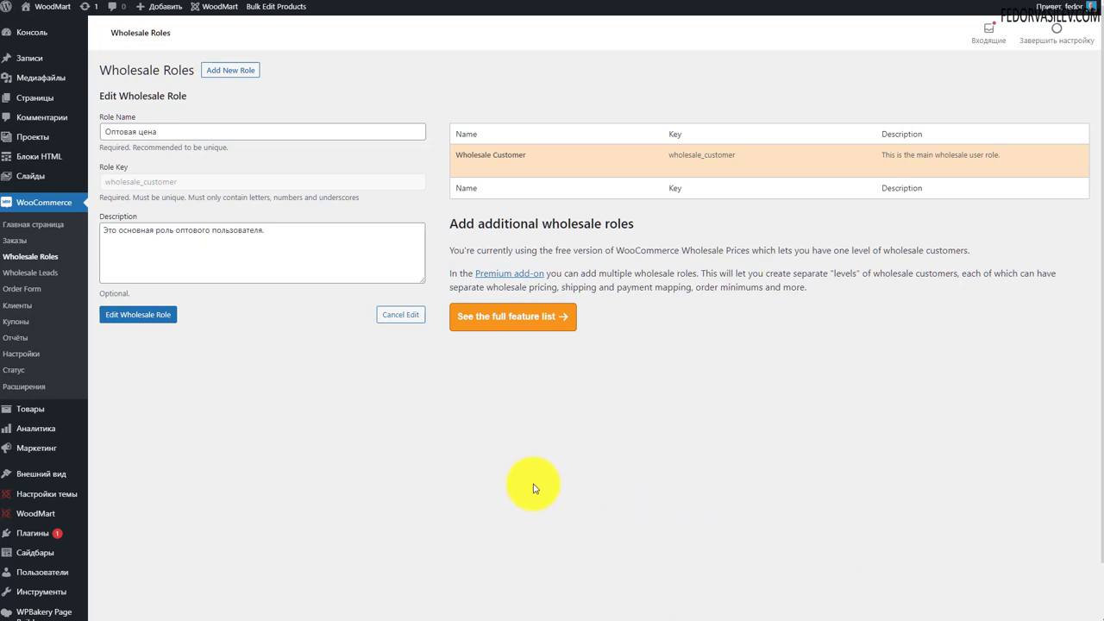
click(188, 161)
drag(290, 233, 123, 270)
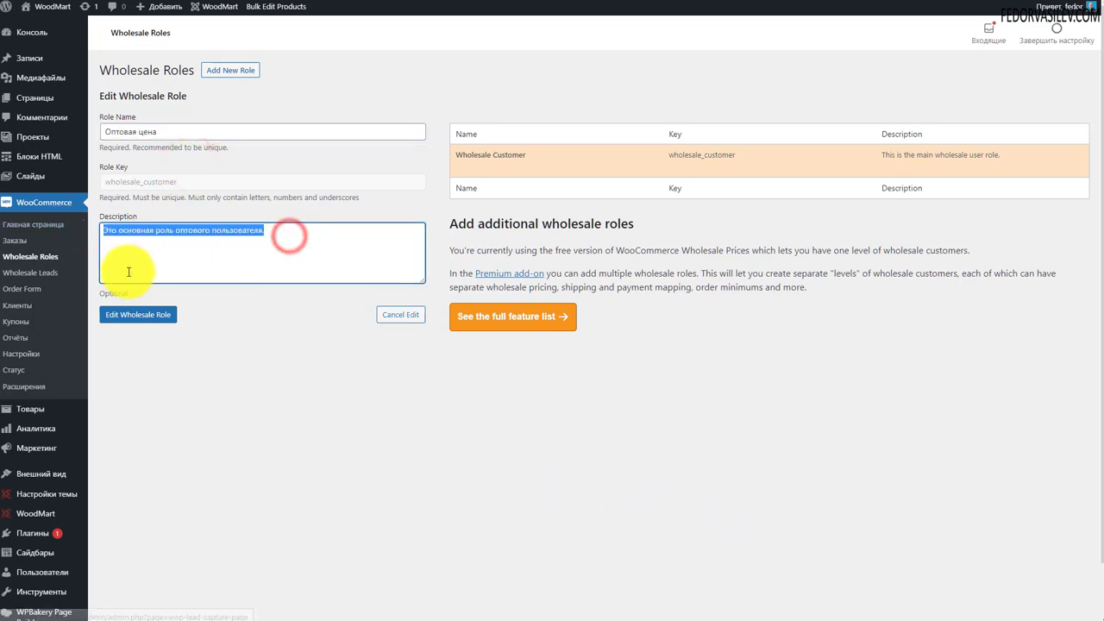
click(137, 315)
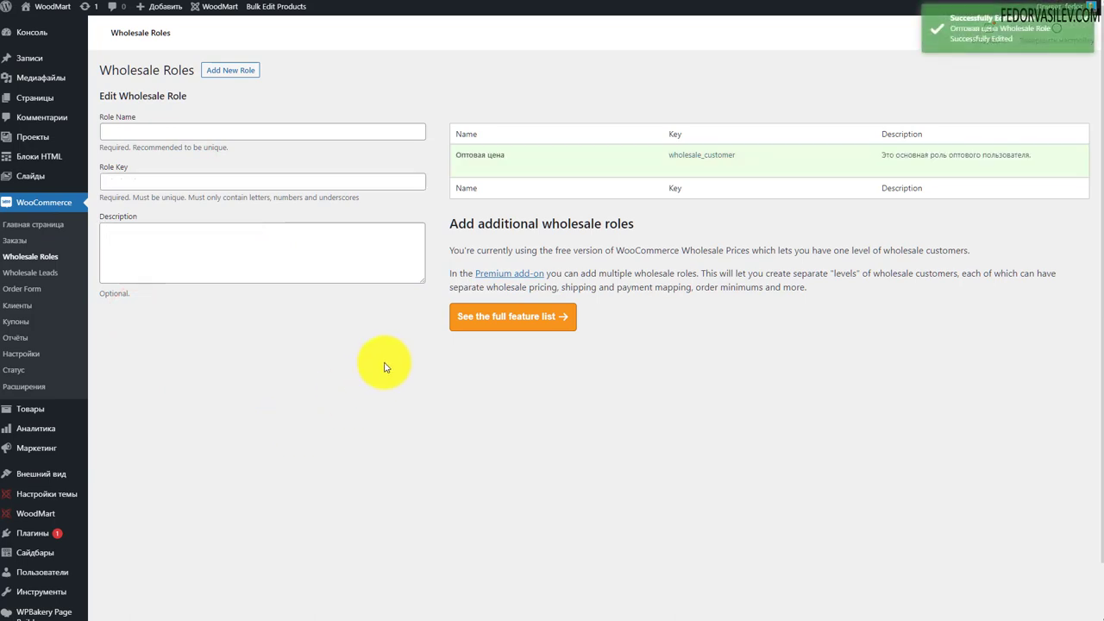
mouse_move(451, 153)
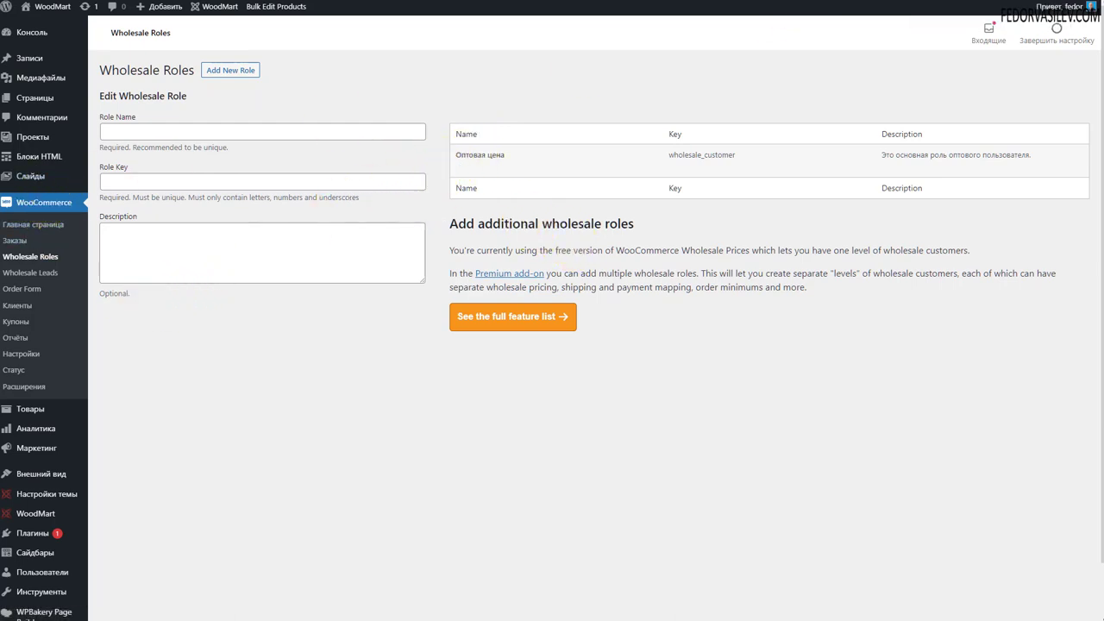
Return to the product list and check the wholesale role name shown for the Canon EOS M200 product
click(30, 408)
scroll(574, 537, down, 5)
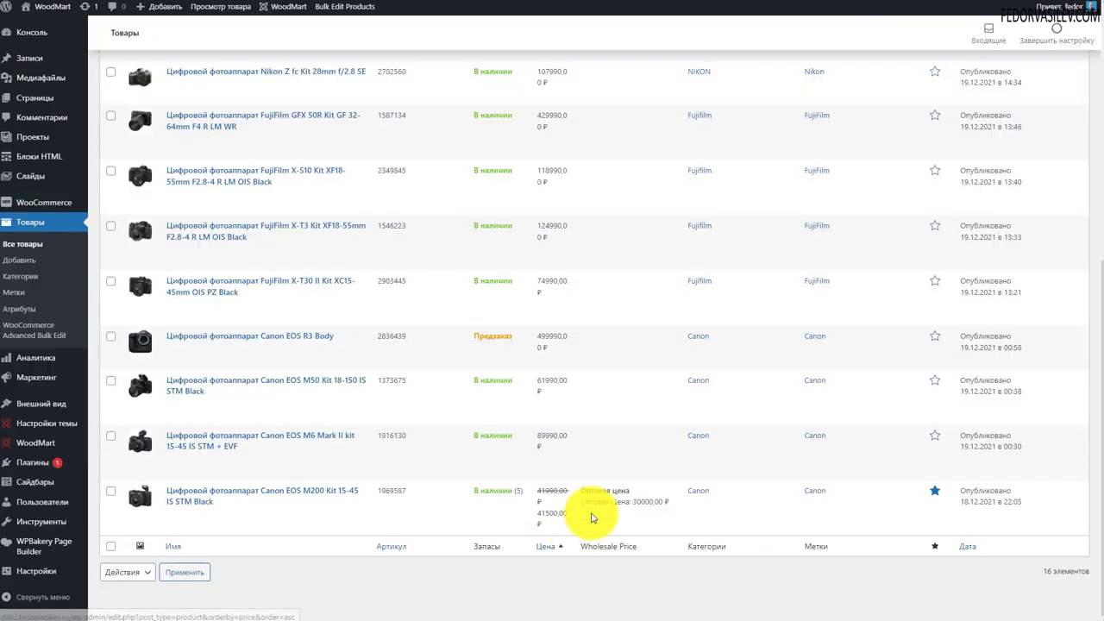
drag(635, 490, 574, 493)
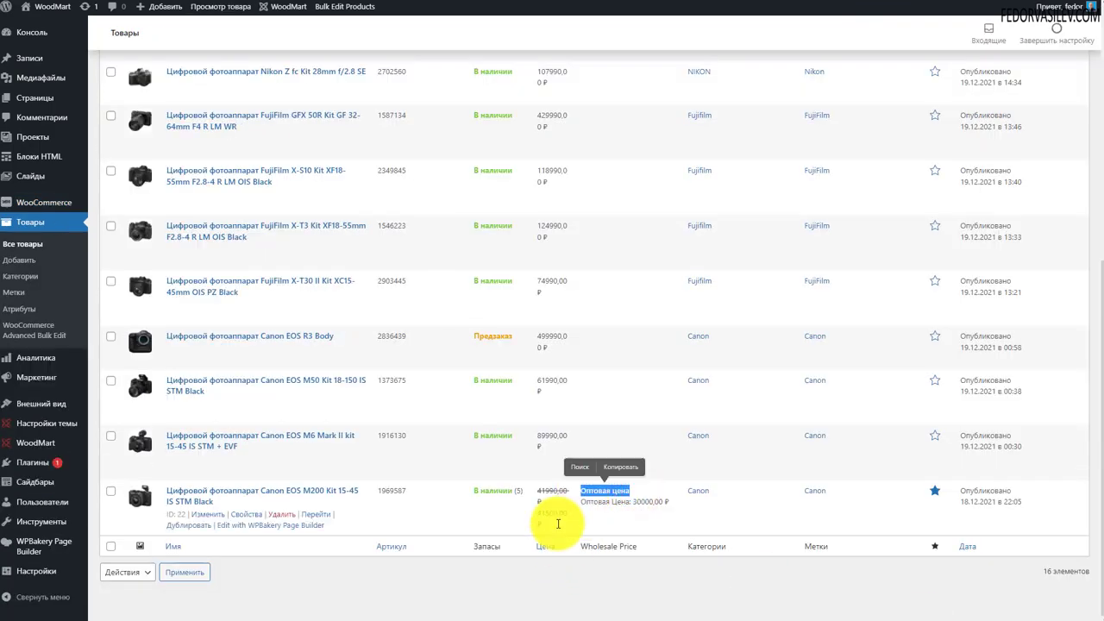
click(608, 528)
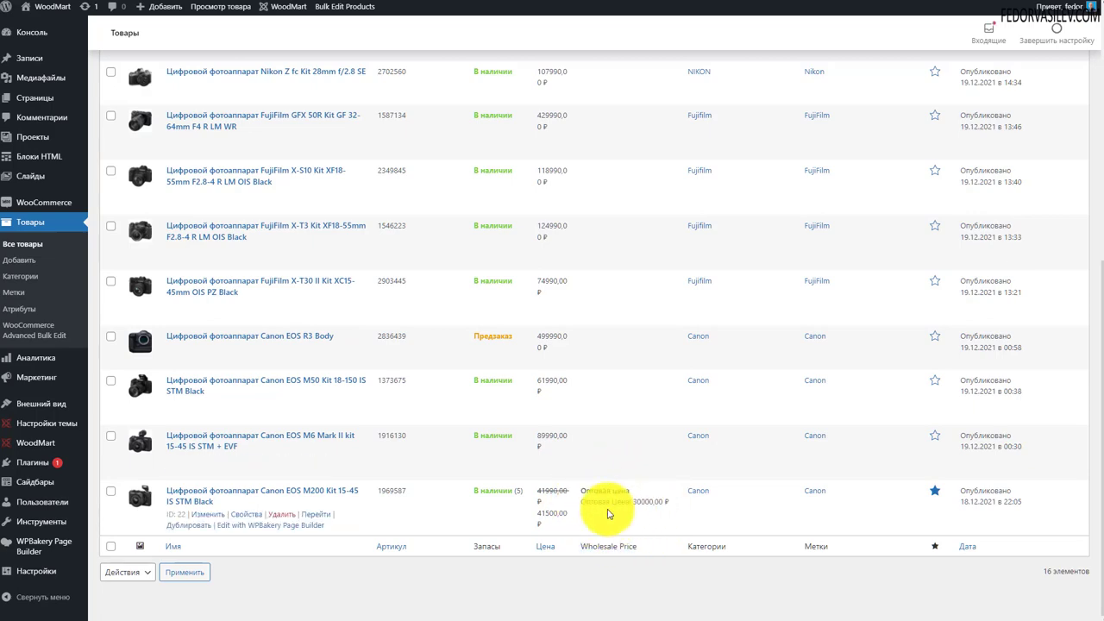
scroll(621, 508, up, 10)
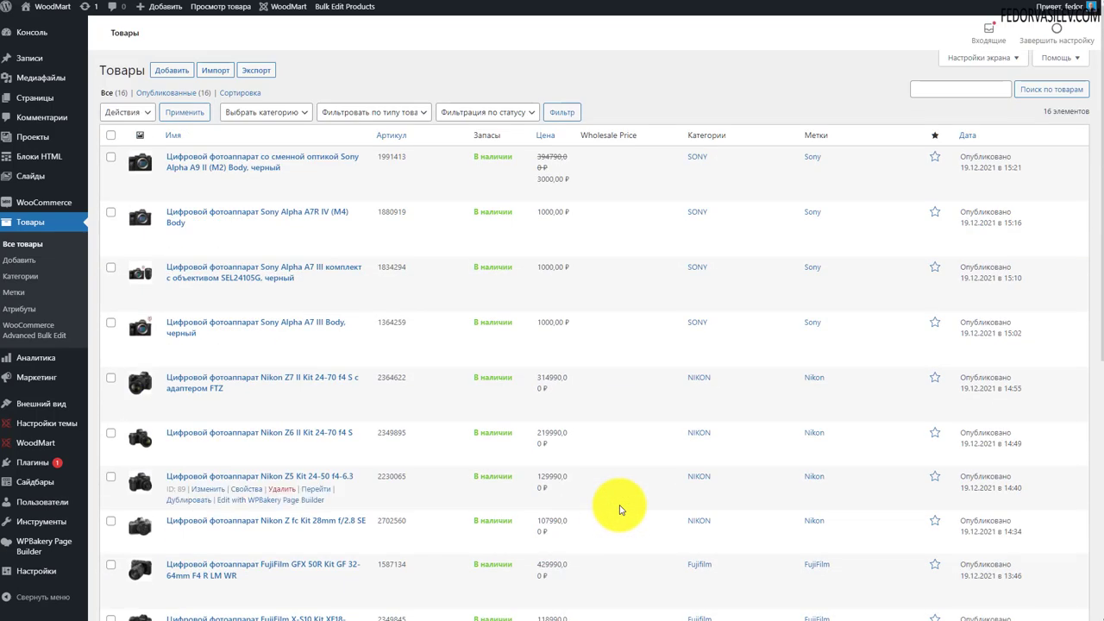
Open the user list and examine the role assigned to the existing user
click(24, 509)
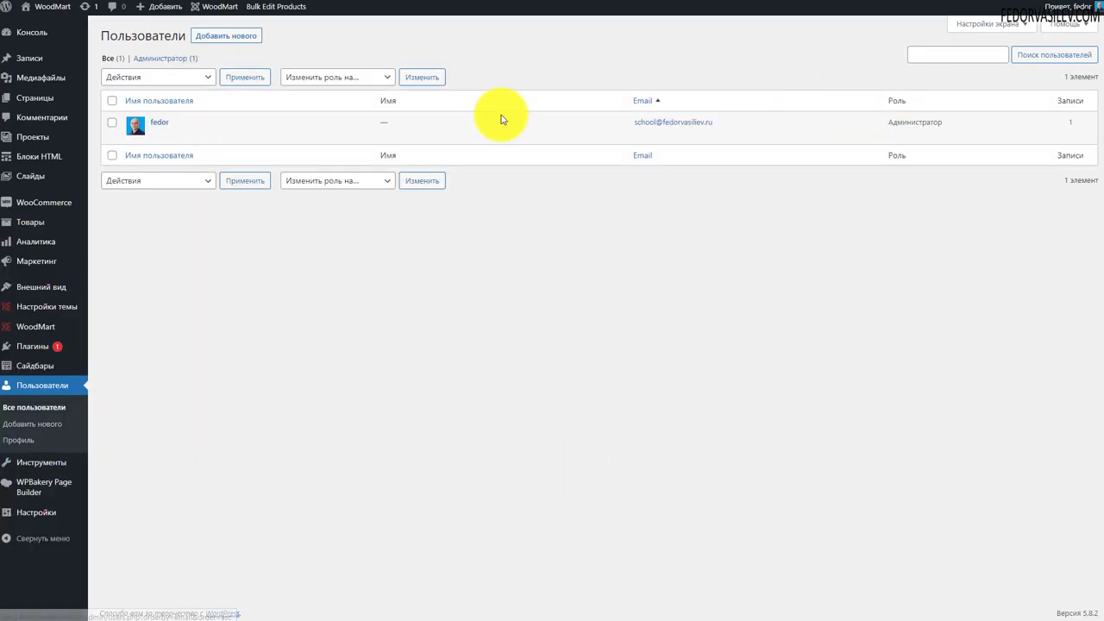
double_click(886, 101)
click(895, 198)
drag(956, 122, 896, 121)
click(880, 249)
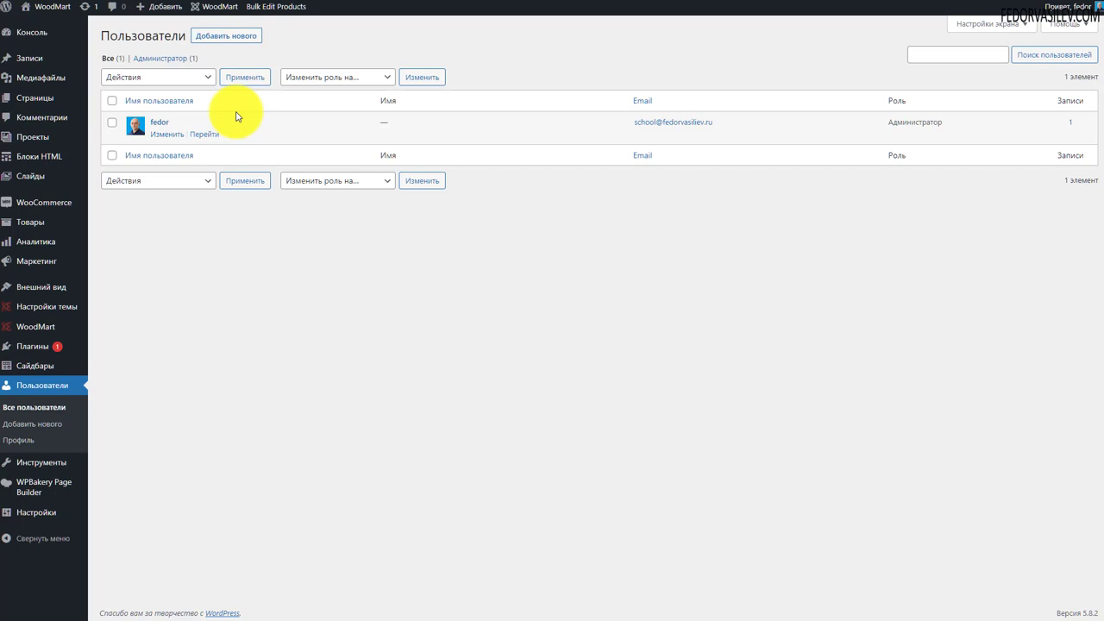
Add the user test with first and last name тест, an email and password, role Оптовая цена and no account notification email
click(225, 34)
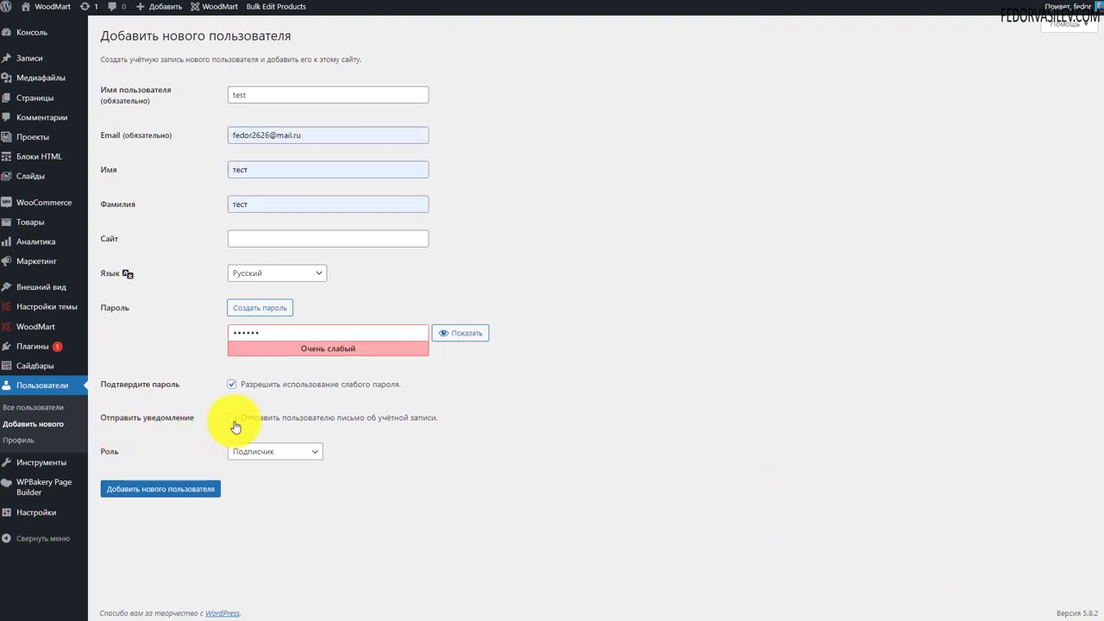
click(233, 421)
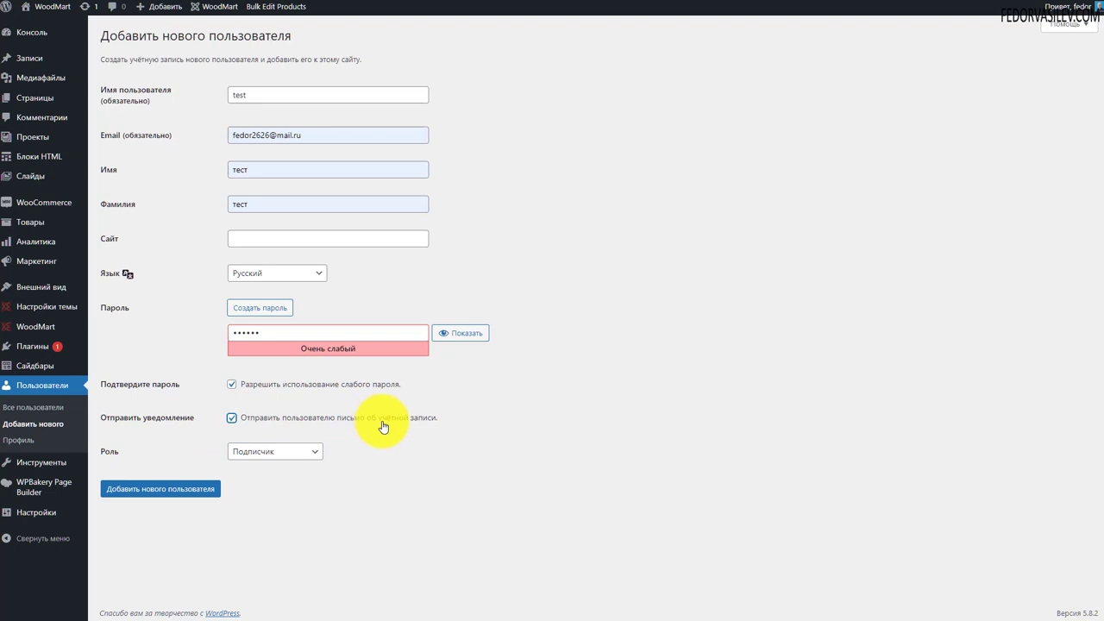
click(232, 417)
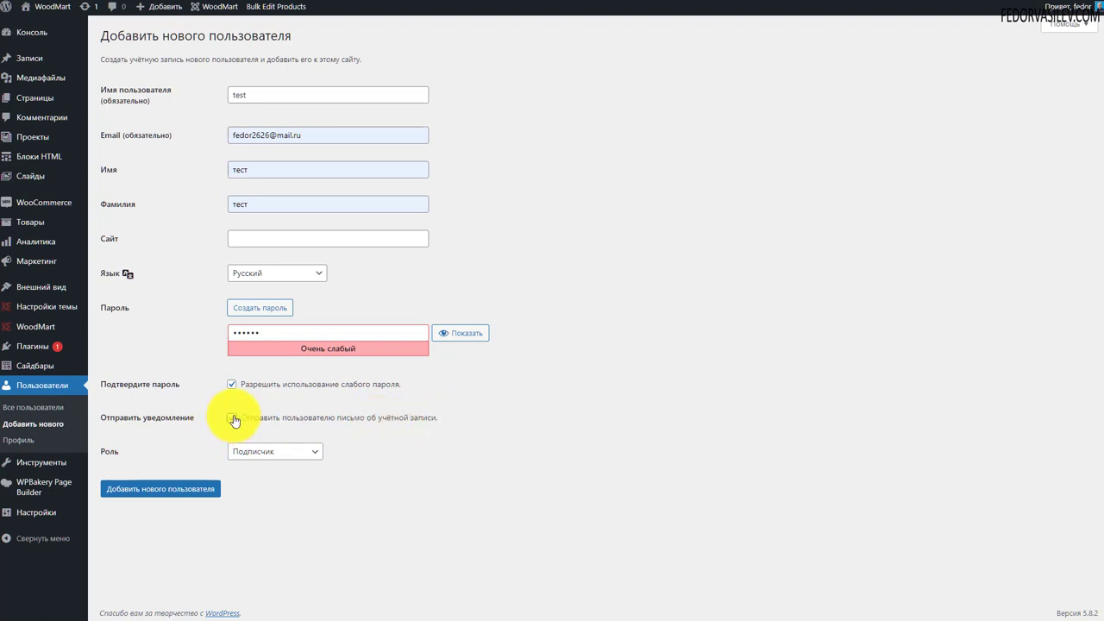
click(310, 459)
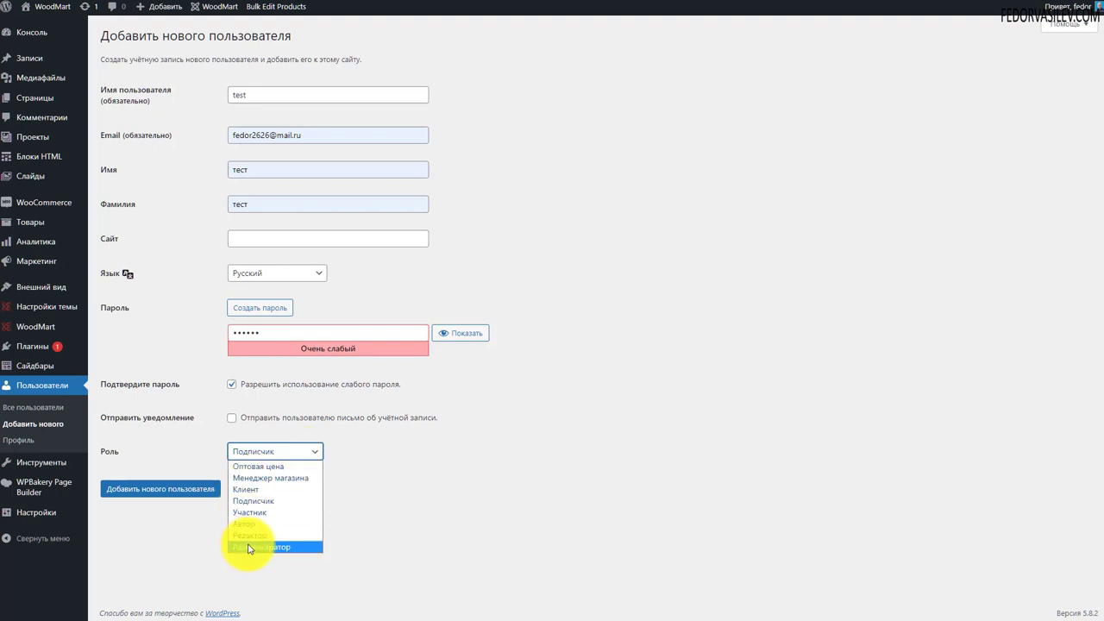
click(268, 468)
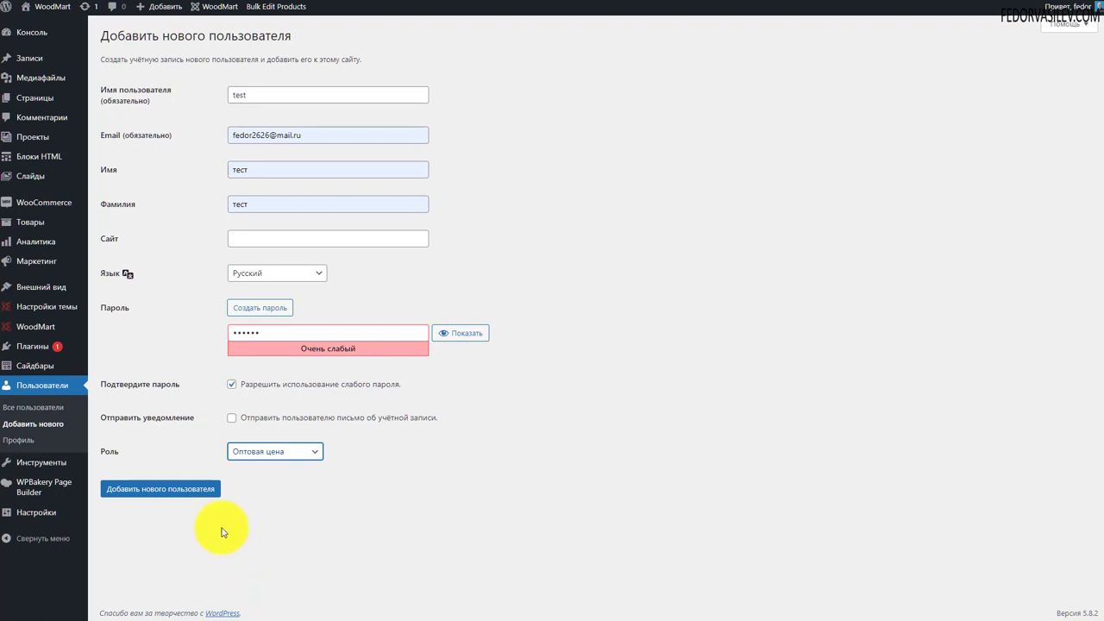
click(180, 497)
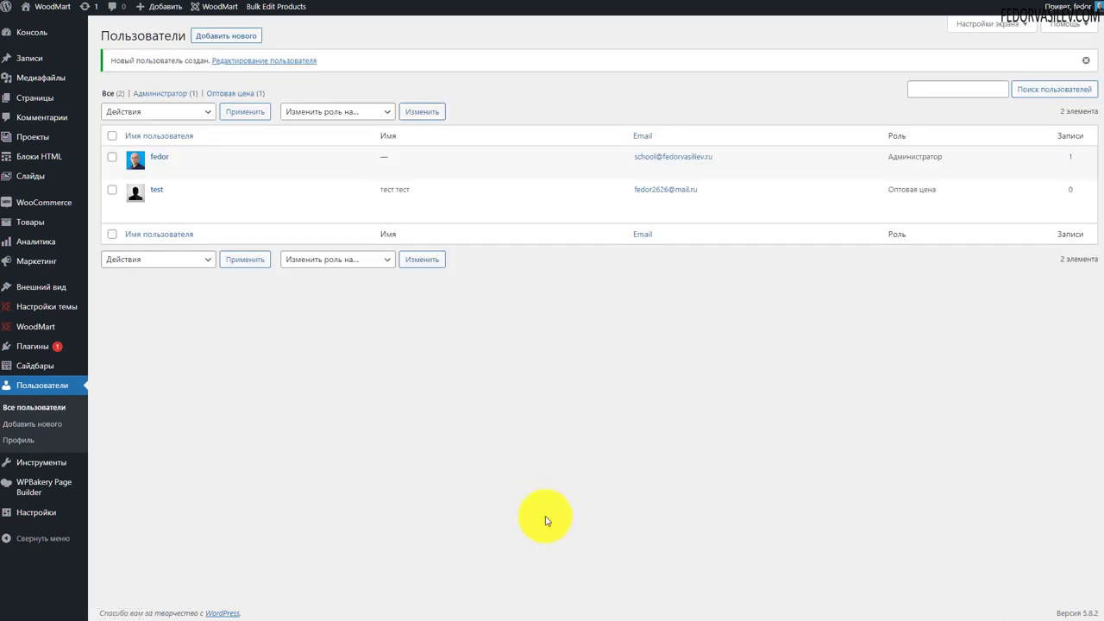
Check the role assigned to the new test user in the user list
double_click(886, 136)
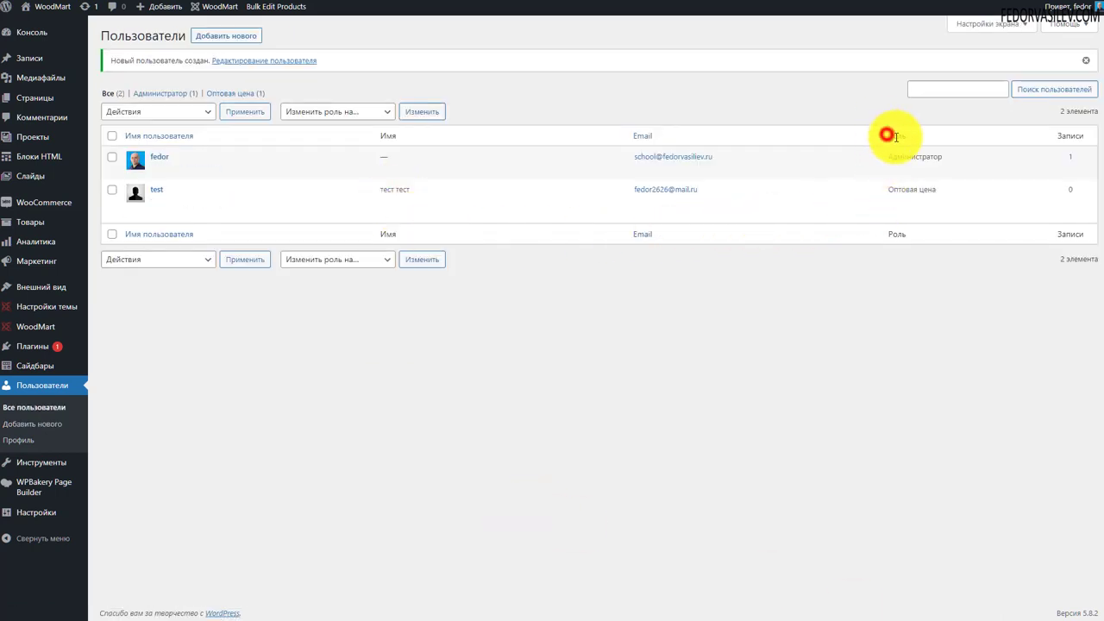
click(874, 382)
drag(950, 186, 883, 195)
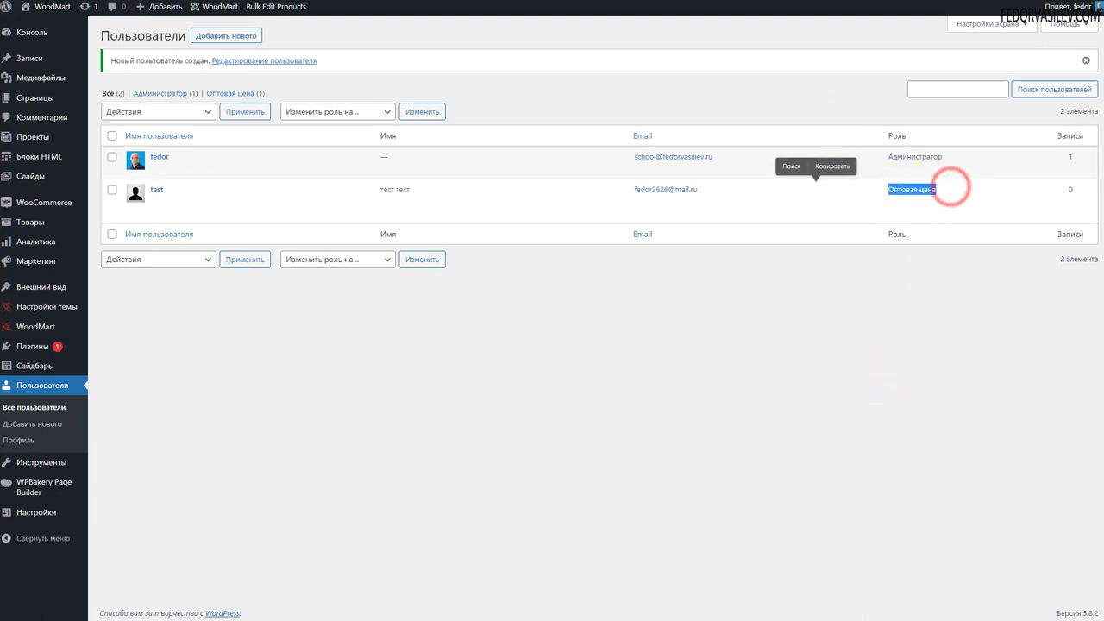
key(ctrl+c)
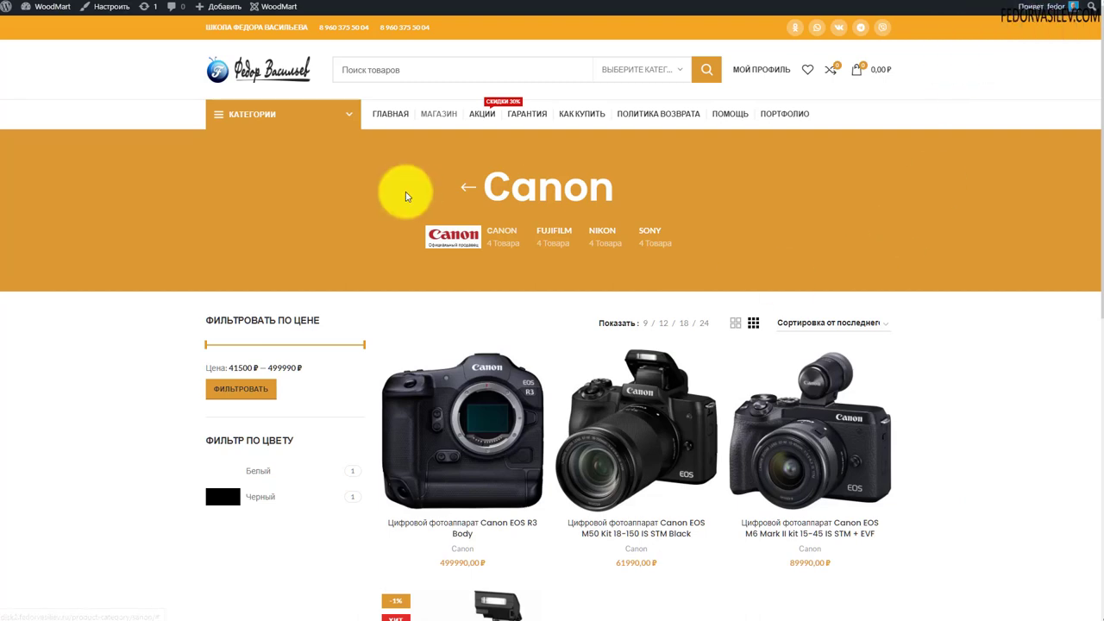
Open the Canon EOS M200 product page in the storefront and check the price shown to the administrator
scroll(456, 181, down, 3)
click(435, 401)
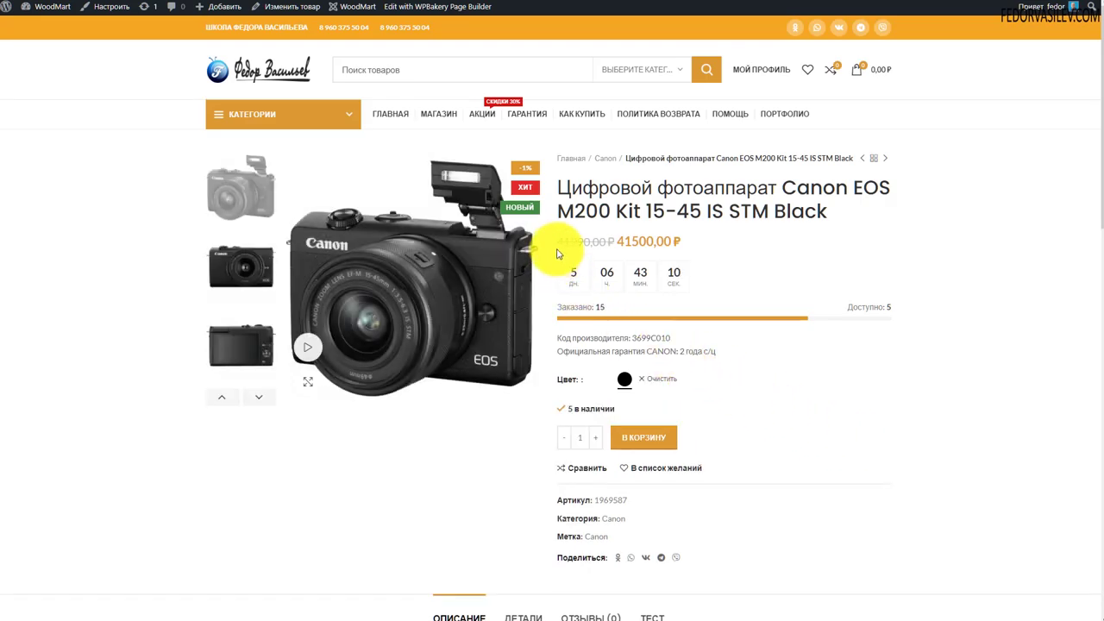
double_click(634, 242)
click(788, 254)
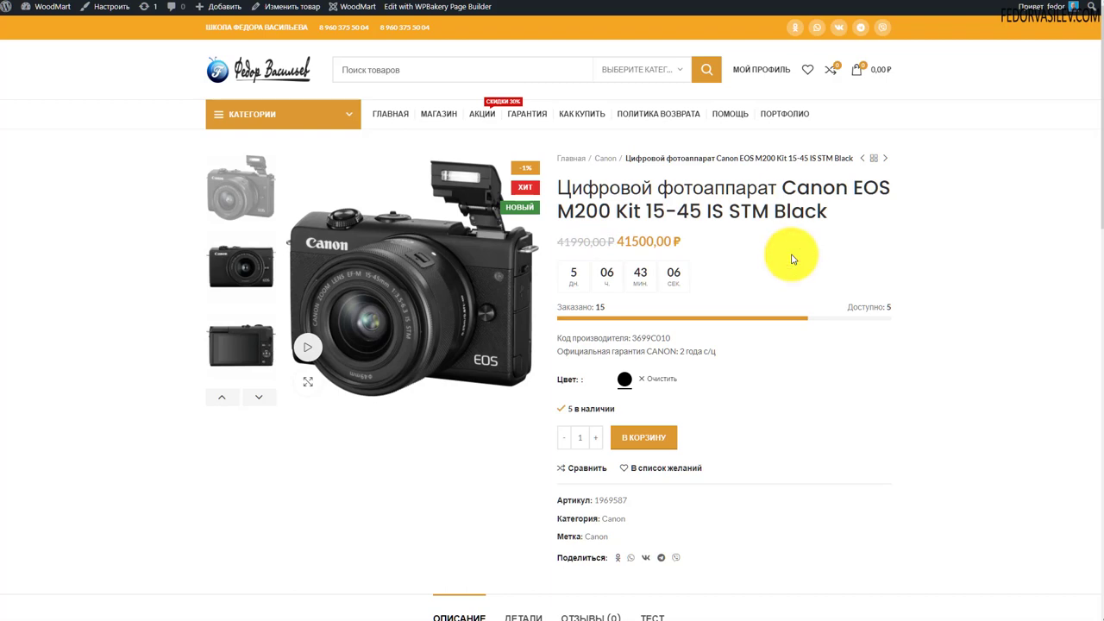
scroll(776, 276, down, 2)
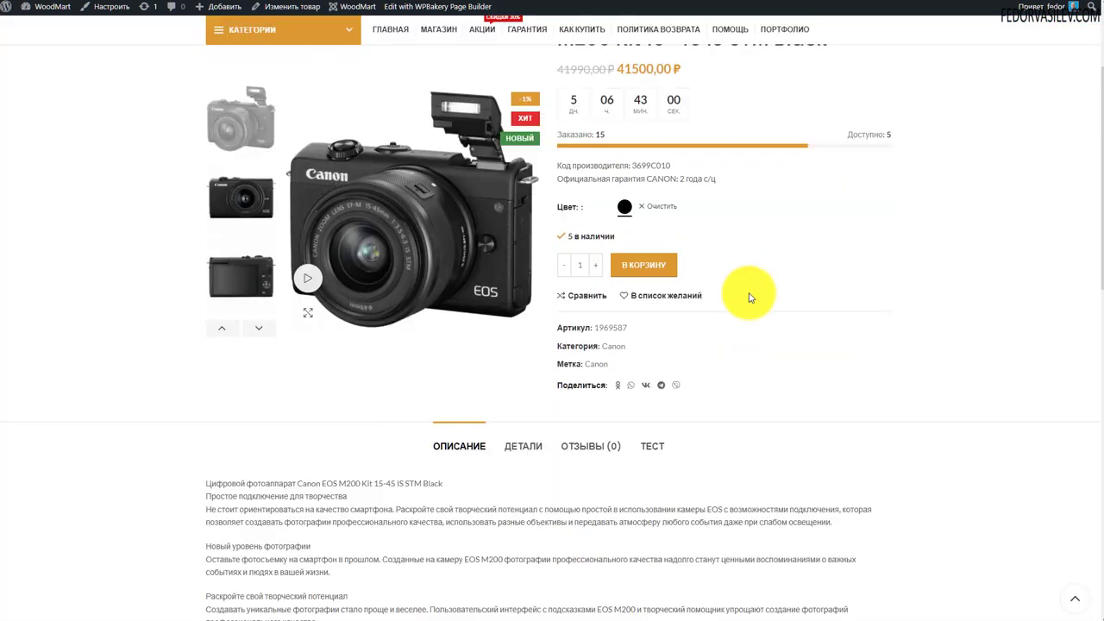
scroll(750, 297, up, 2)
Log out of the administrator account and examine what replaces the price on the Canon EOS M200 page
mouse_move(1043, 7)
click(998, 68)
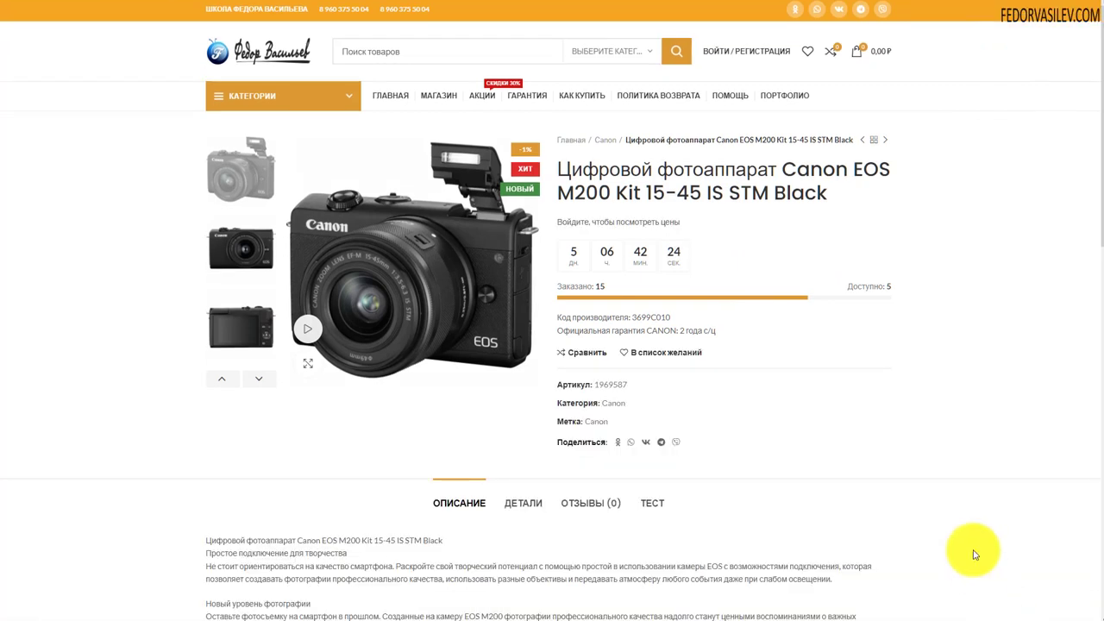
drag(561, 223, 730, 229)
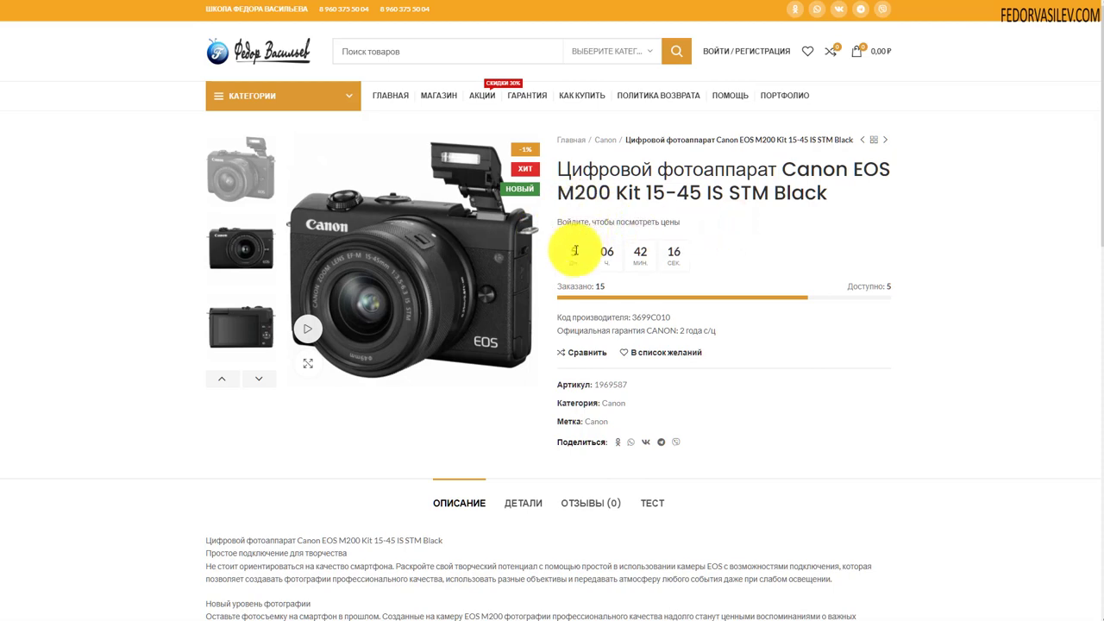
scroll(845, 360, down, 3)
scroll(845, 359, up, 4)
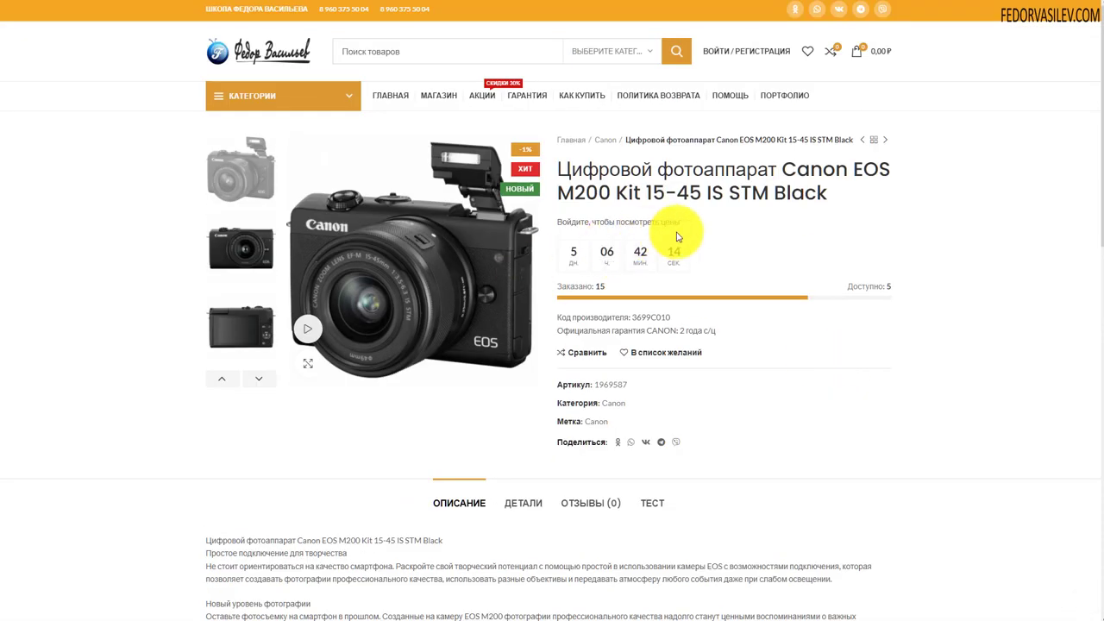
drag(694, 222, 561, 221)
click(794, 370)
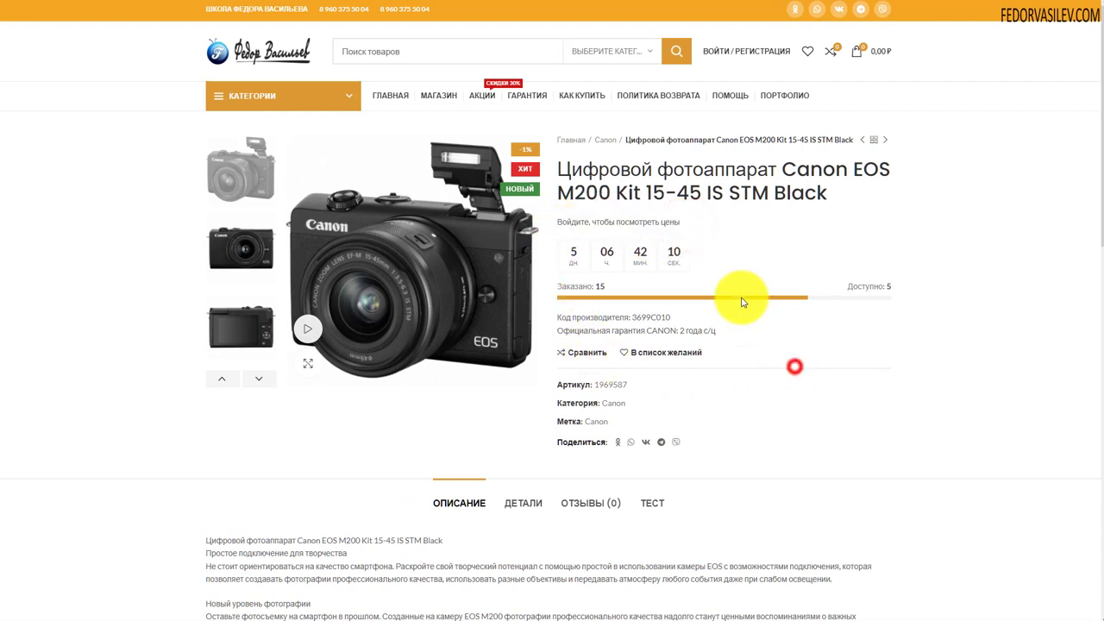
drag(692, 222, 558, 223)
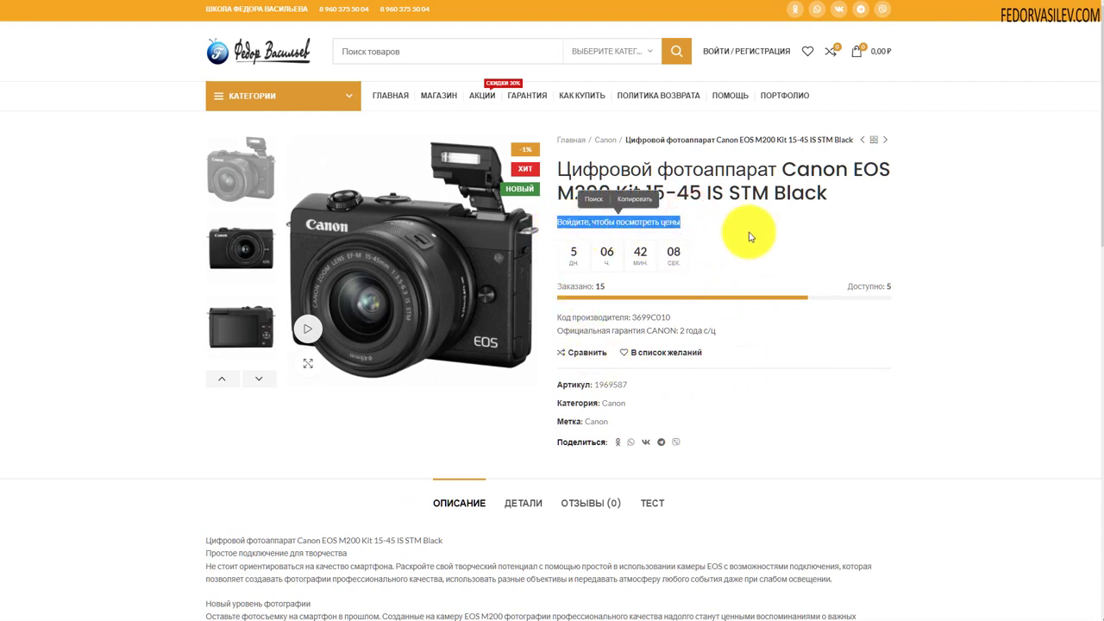
click(780, 235)
Log in to the store as test with the account password
mouse_move(753, 54)
click(651, 147)
click(638, 177)
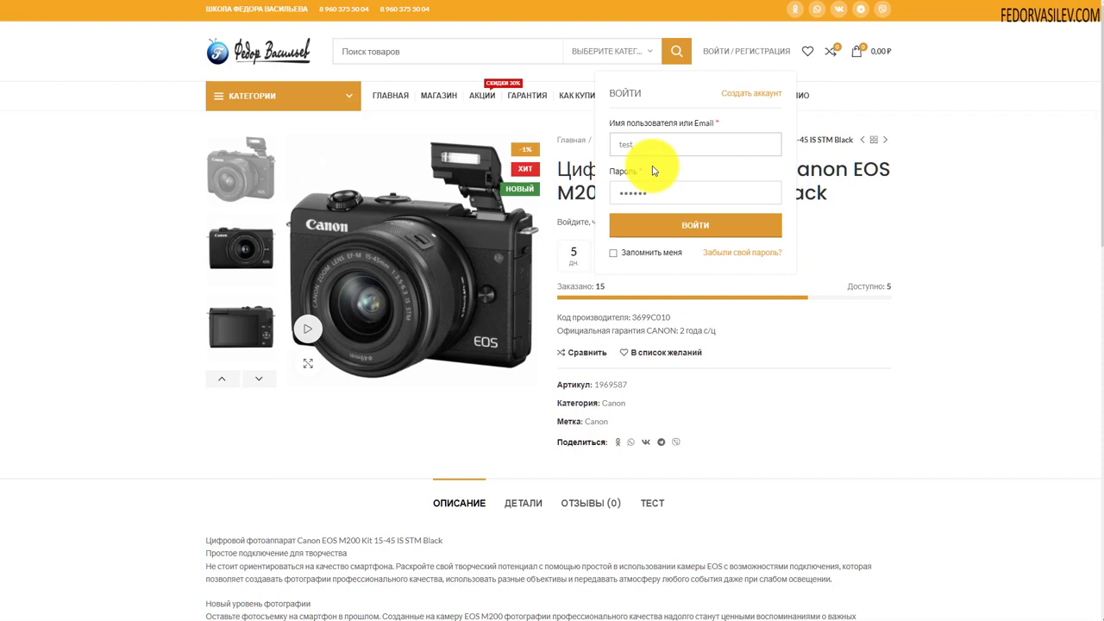
click(687, 229)
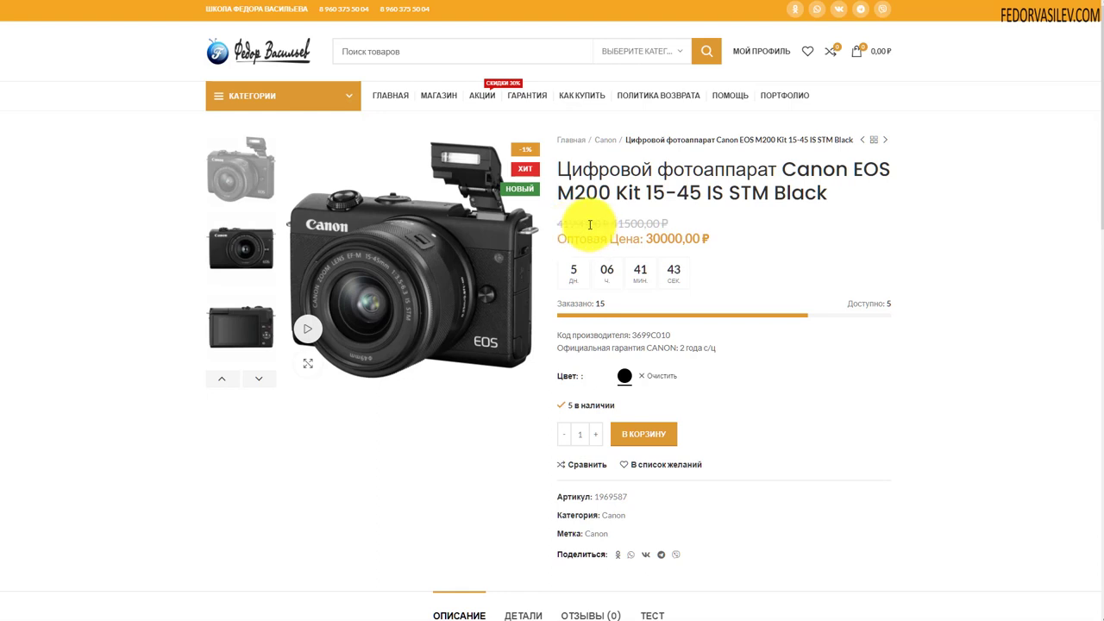
Compare the crossed-out retail prices with the wholesale price on the Canon EOS M200 page
drag(676, 223, 545, 229)
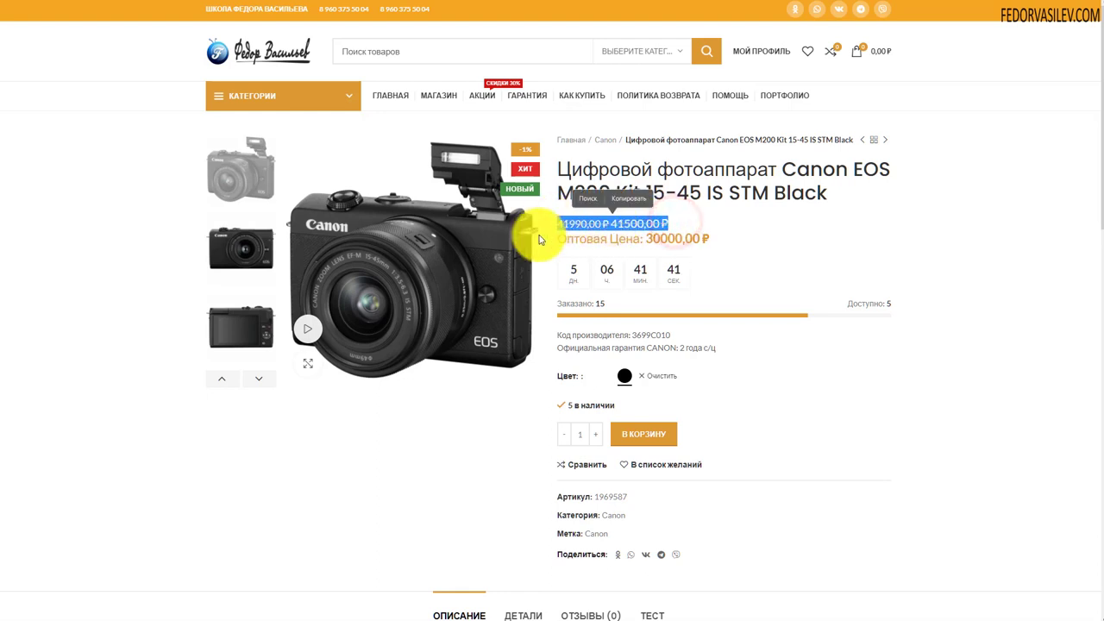
click(923, 235)
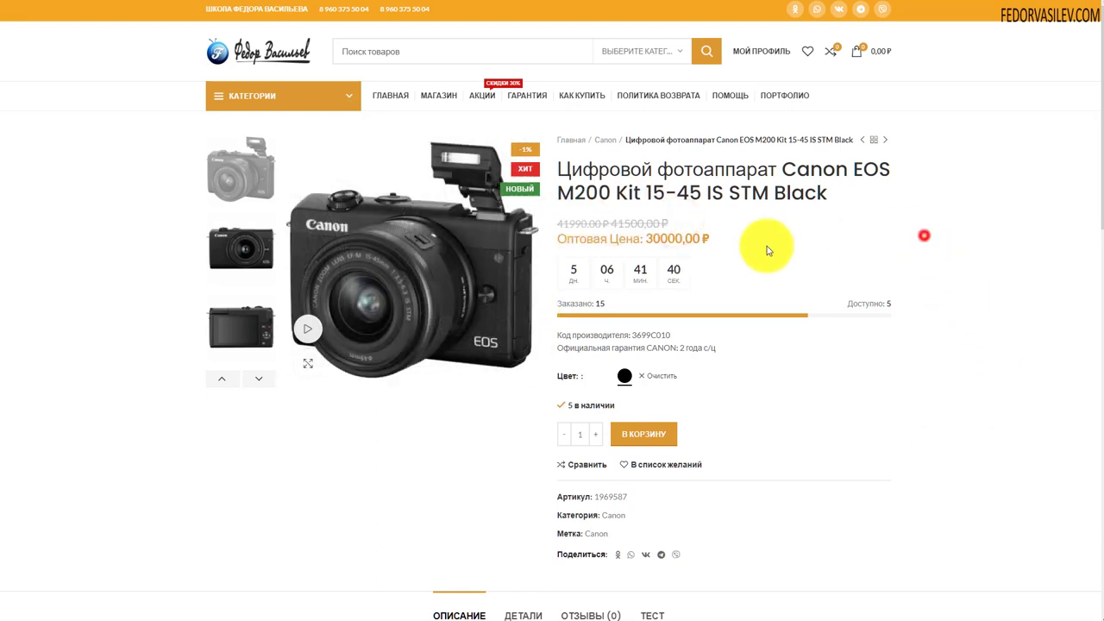
drag(558, 241, 598, 243)
click(579, 239)
drag(646, 239, 710, 240)
click(841, 259)
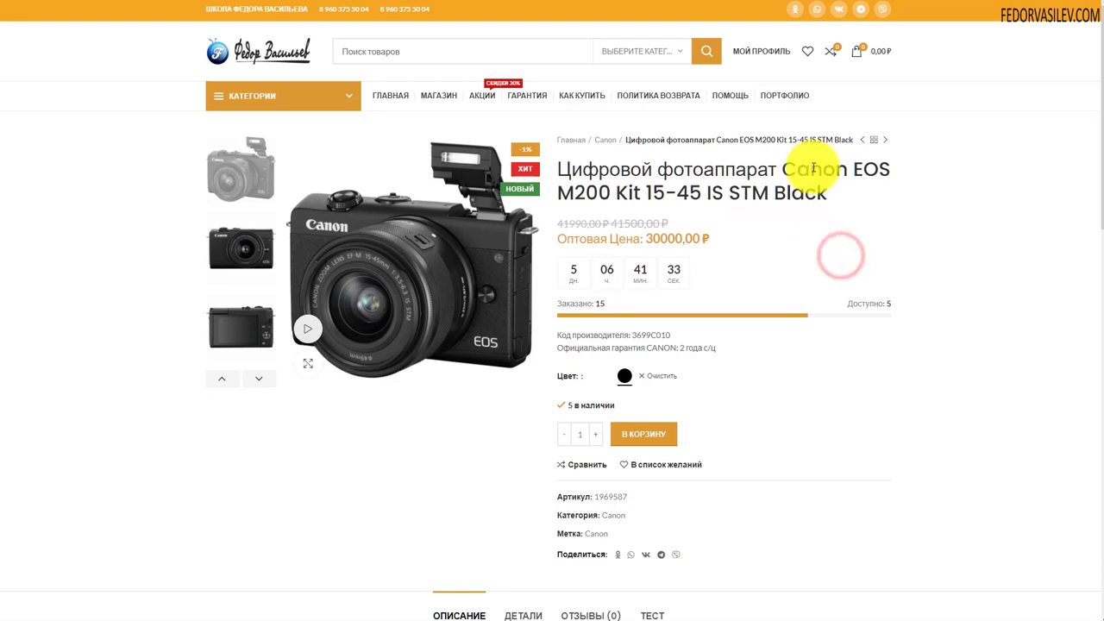
mouse_move(751, 54)
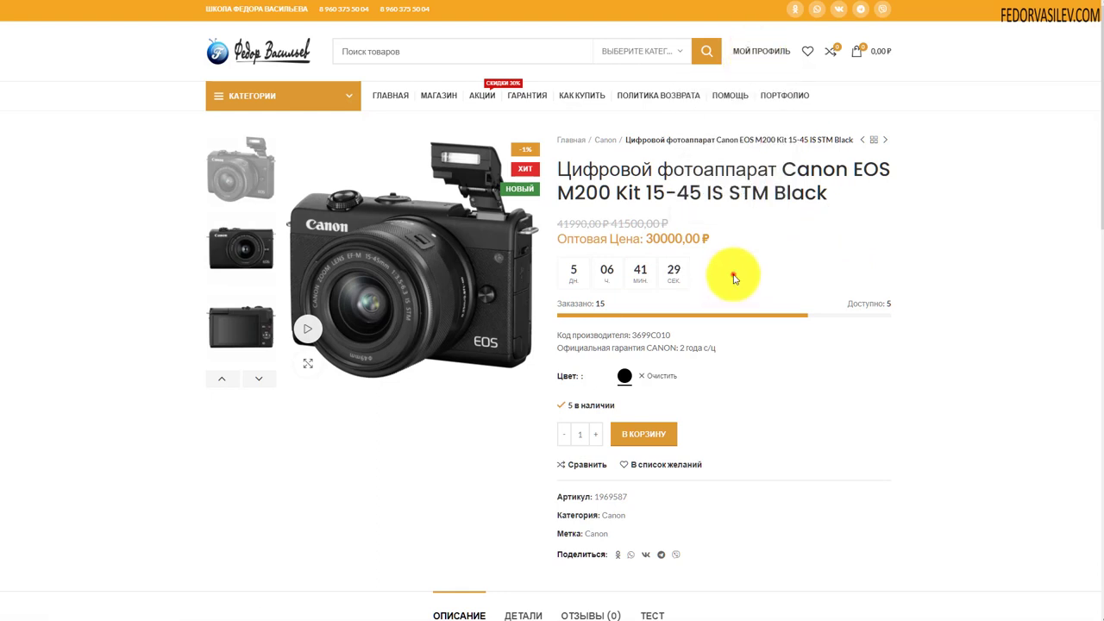
Look through the Canon EOS M200 description and related products as the wholesale user
scroll(711, 293, down, 3)
scroll(709, 298, down, 10)
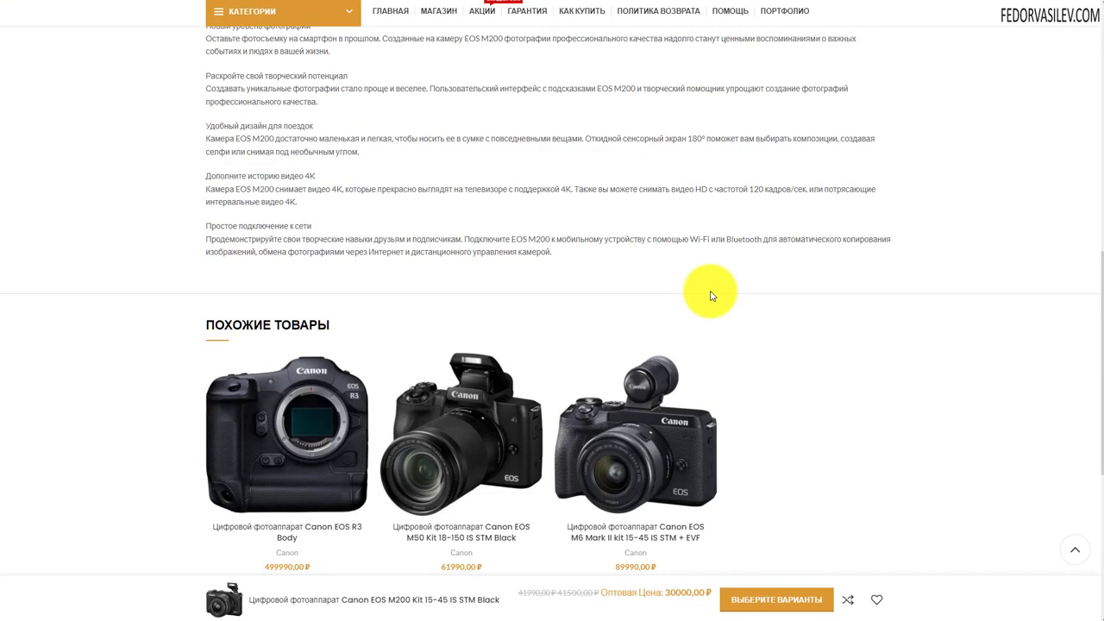
scroll(709, 341, up, 5)
scroll(710, 348, up, 5)
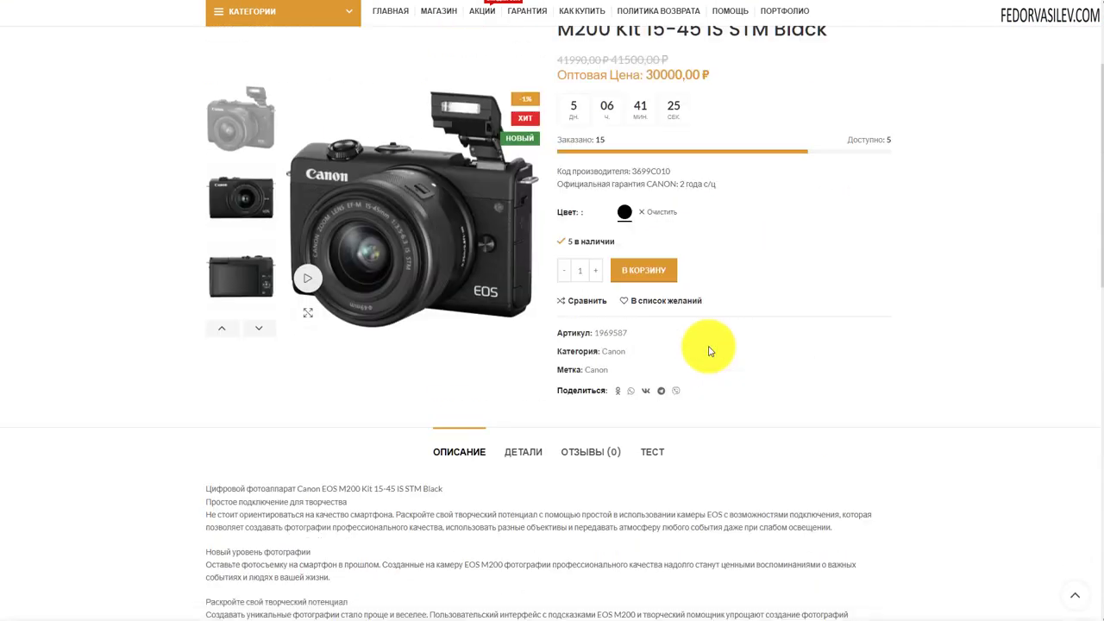
scroll(709, 344, down, 5)
scroll(709, 345, up, 5)
scroll(709, 345, down, 5)
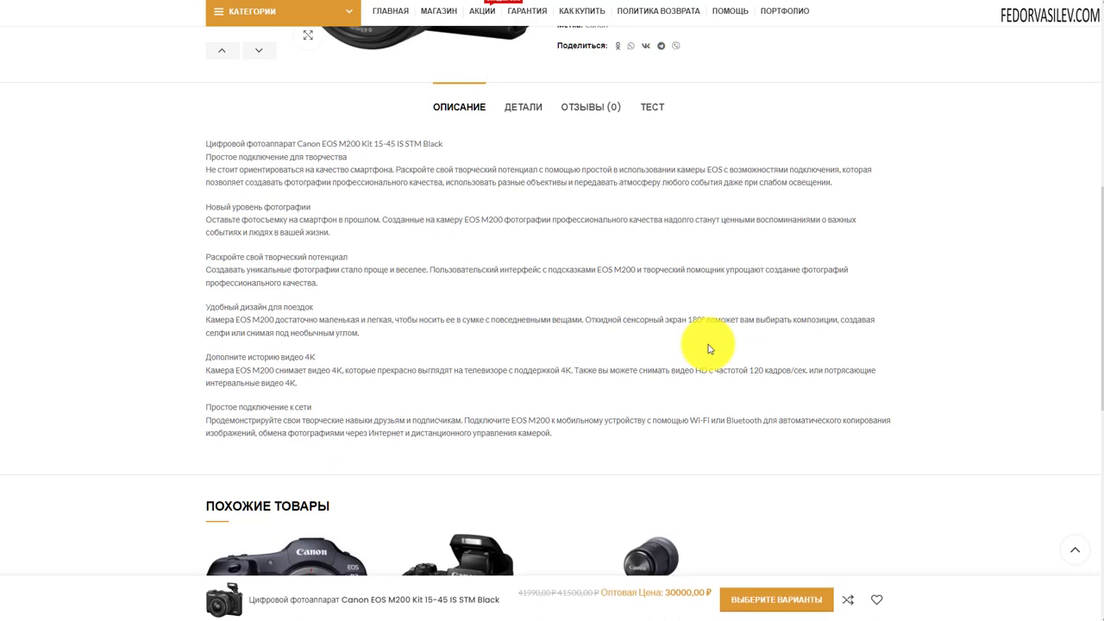
scroll(707, 344, up, 6)
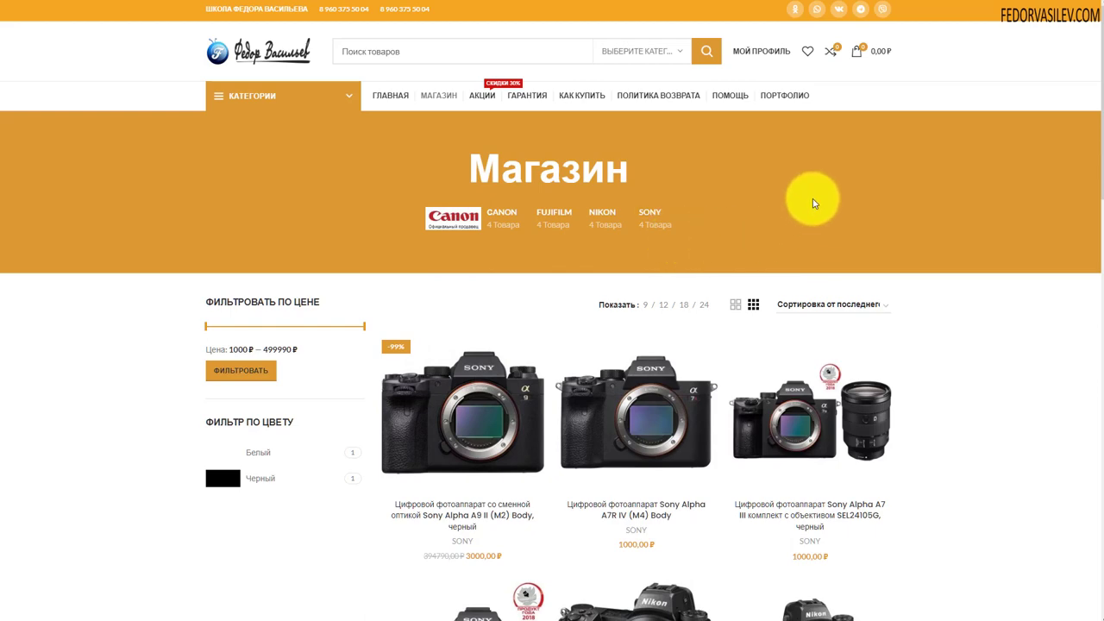
Look through the full Магазин catalogue and the prices shown to the wholesale user
scroll(813, 197, down, 3)
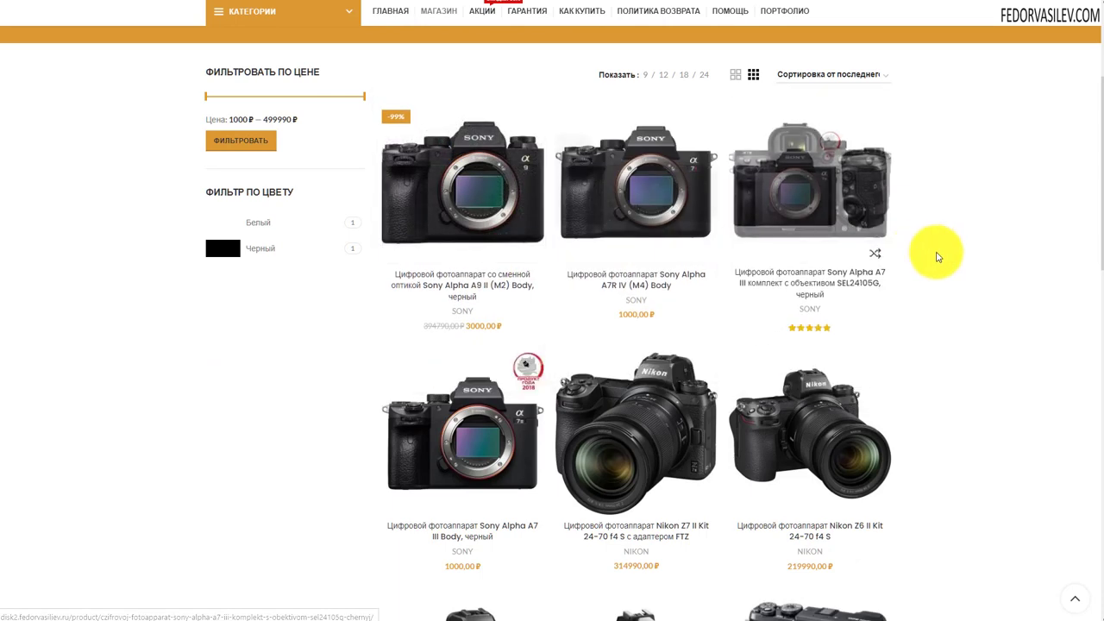
scroll(922, 250, up, 3)
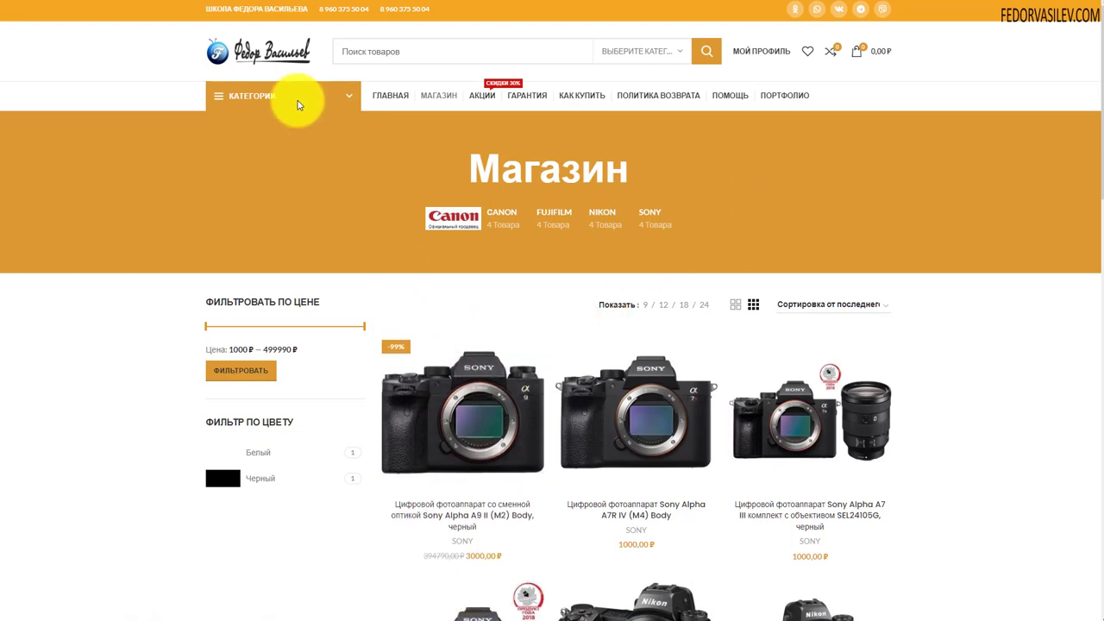
mouse_move(296, 102)
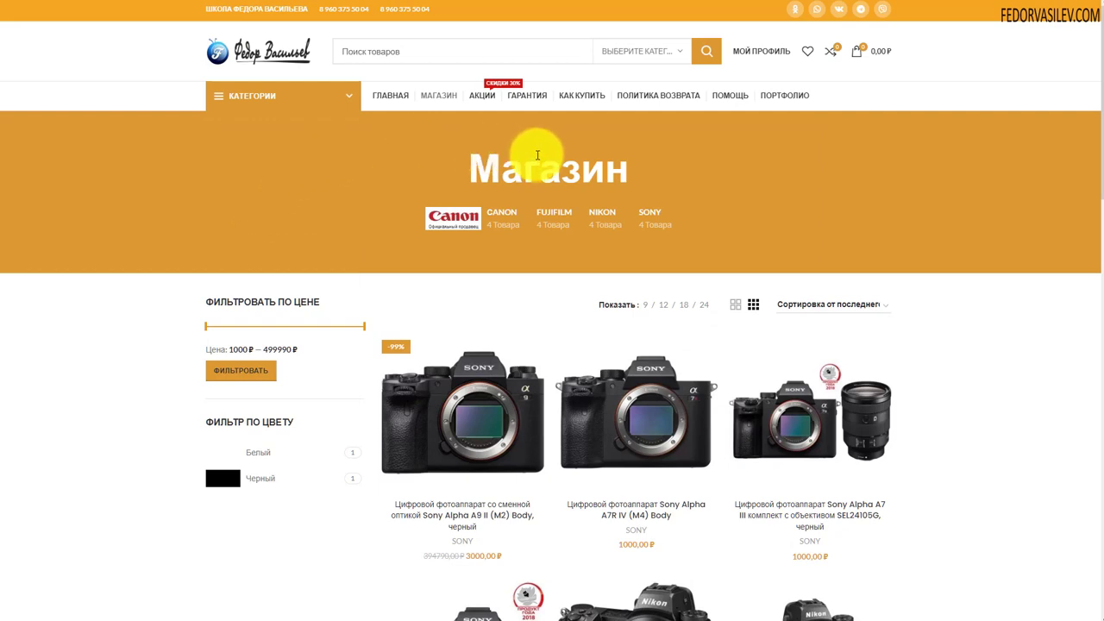
scroll(788, 184, down, 6)
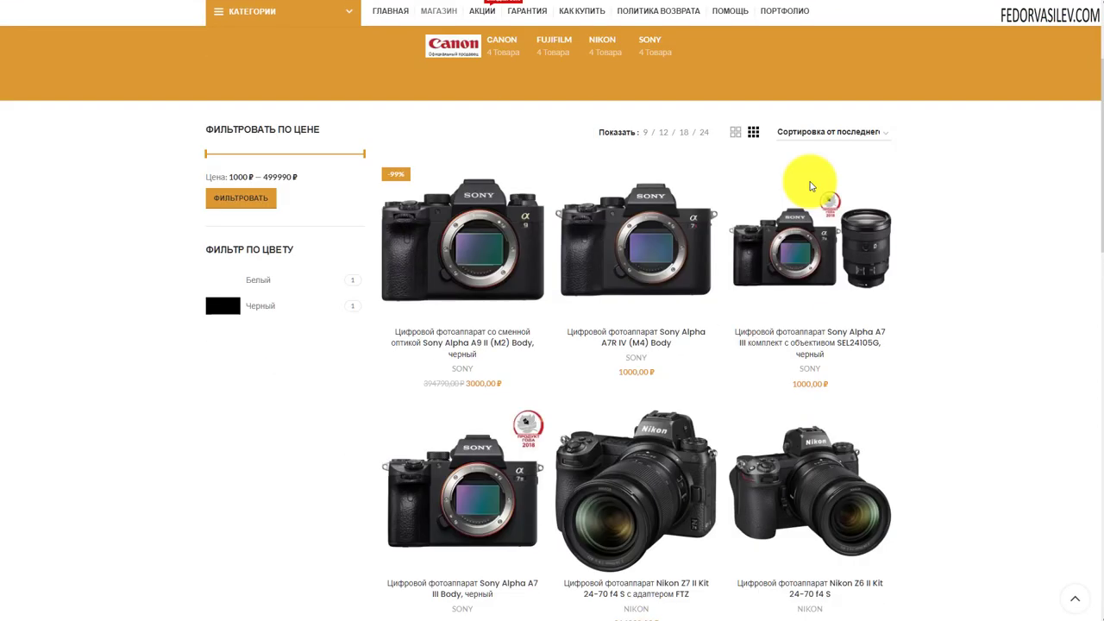
scroll(811, 185, down, 7)
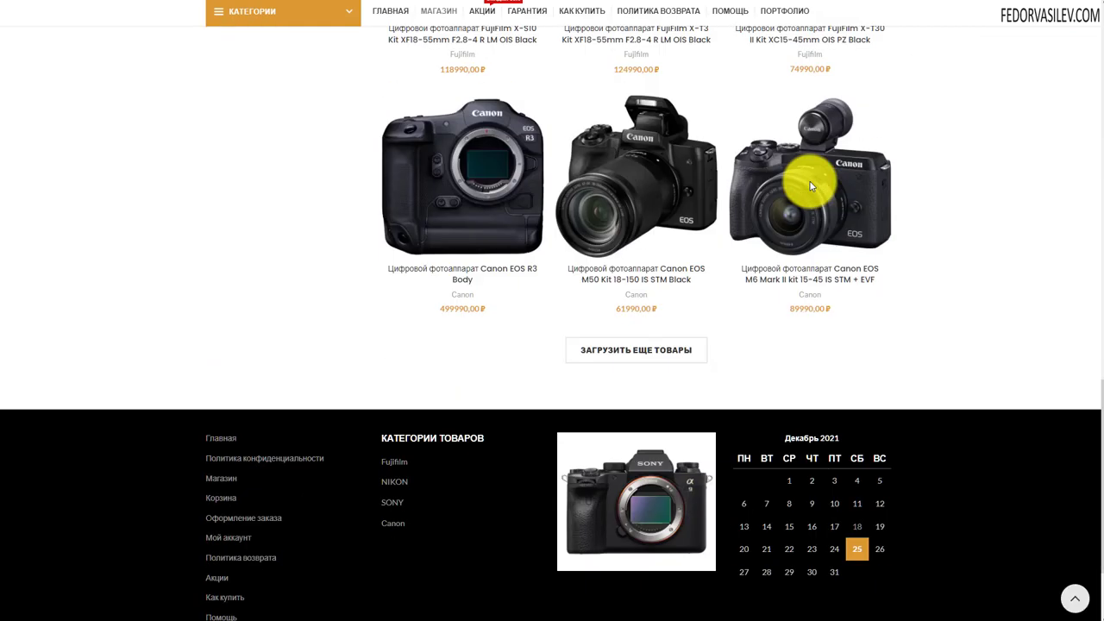
scroll(810, 188, up, 13)
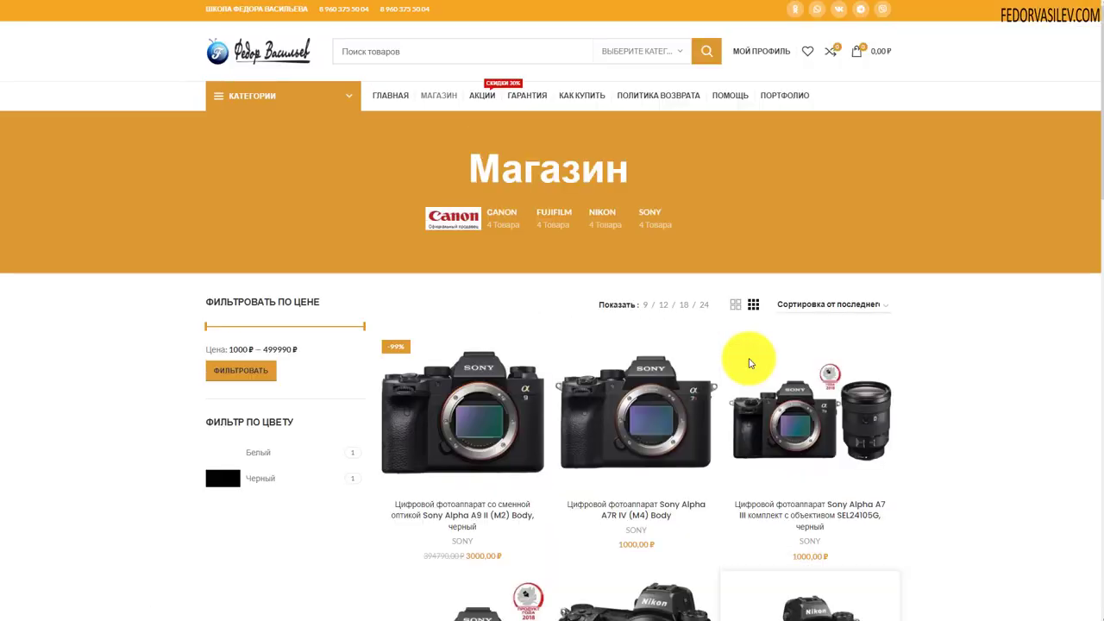